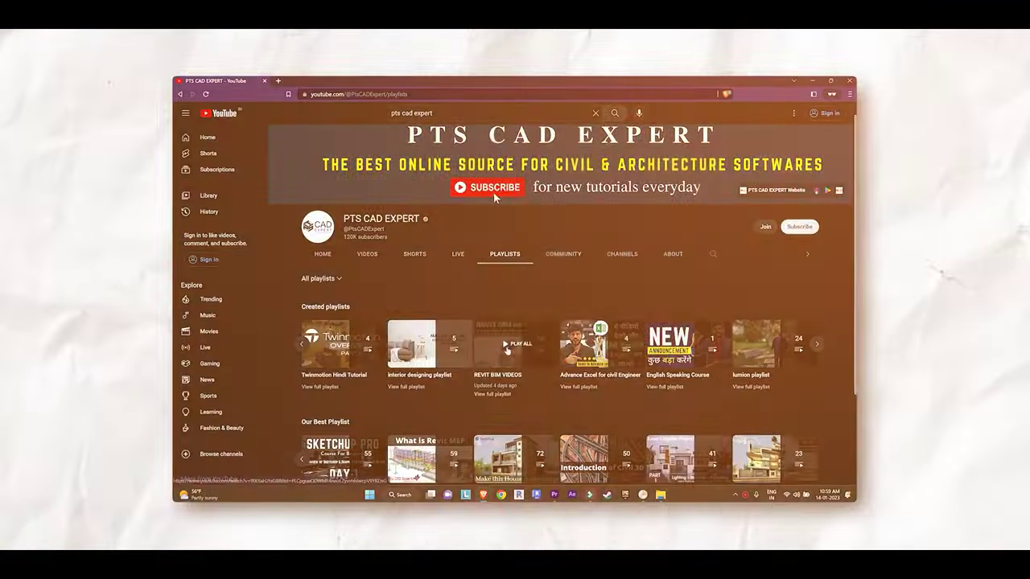
- Pick the Live Mini Project.dwg entry, then delete the lower handrail railing
left_click(507, 350)
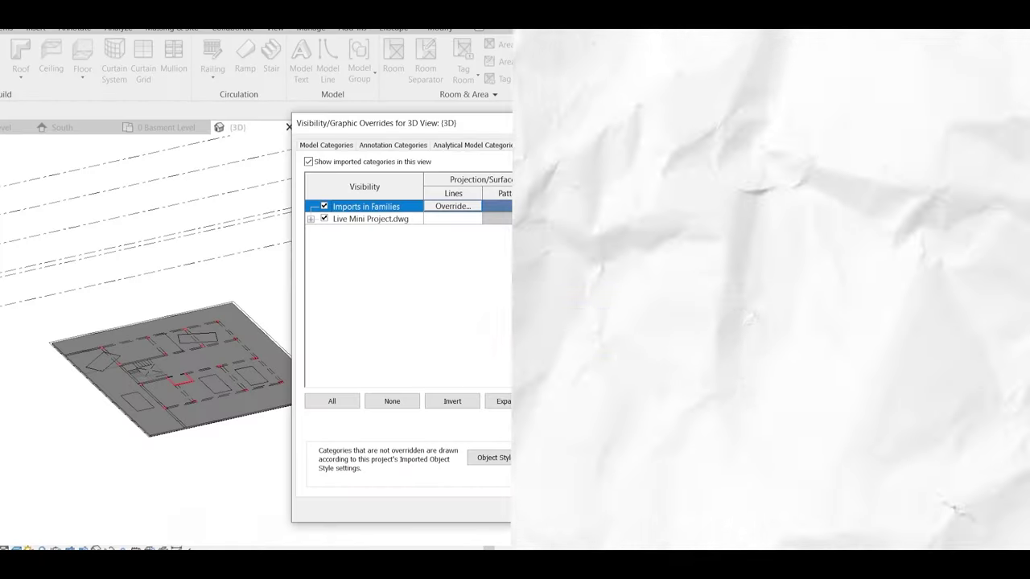
left_click(370, 218)
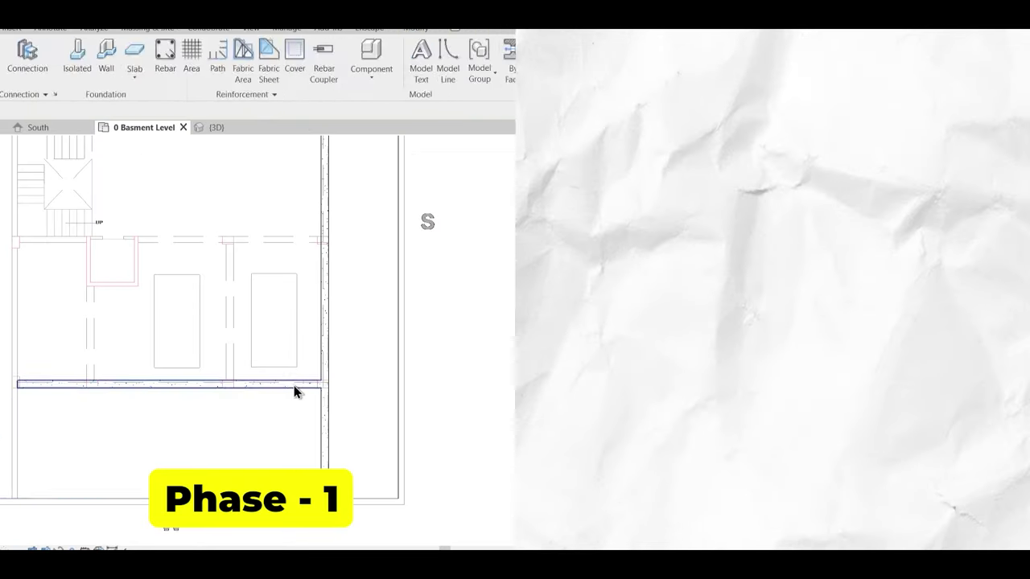
left_click(322, 395)
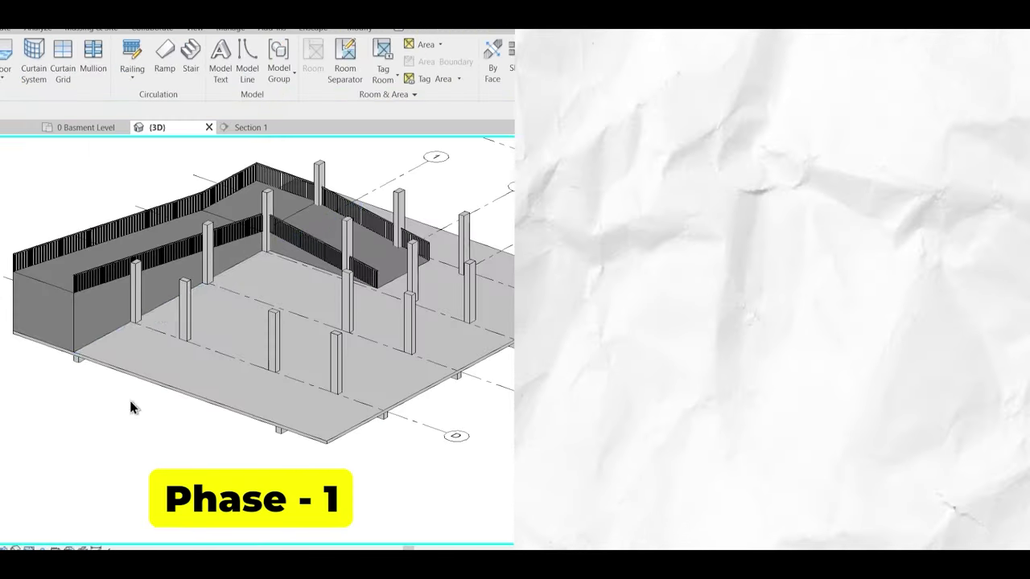
left_click(154, 254)
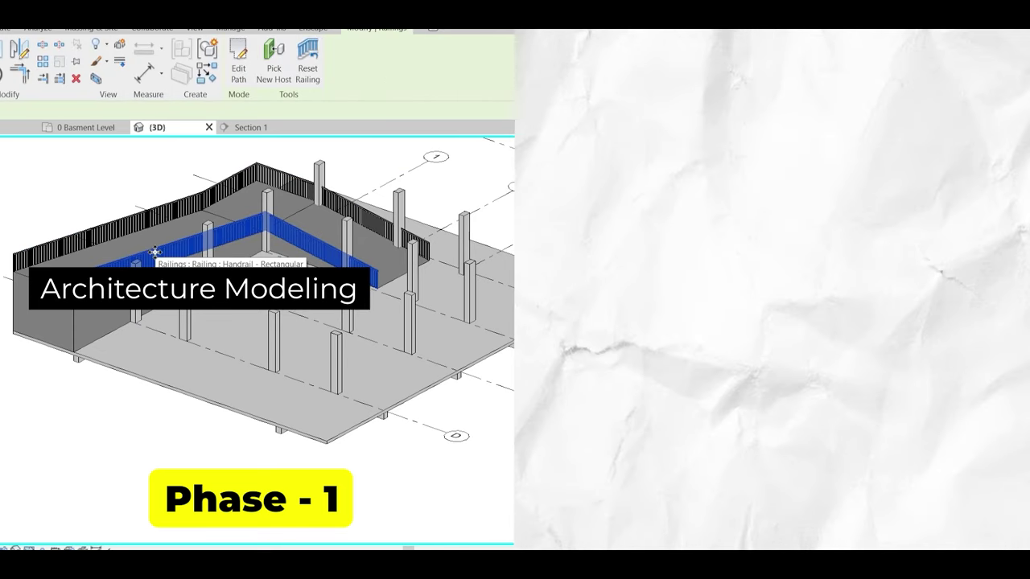
key("Delete")
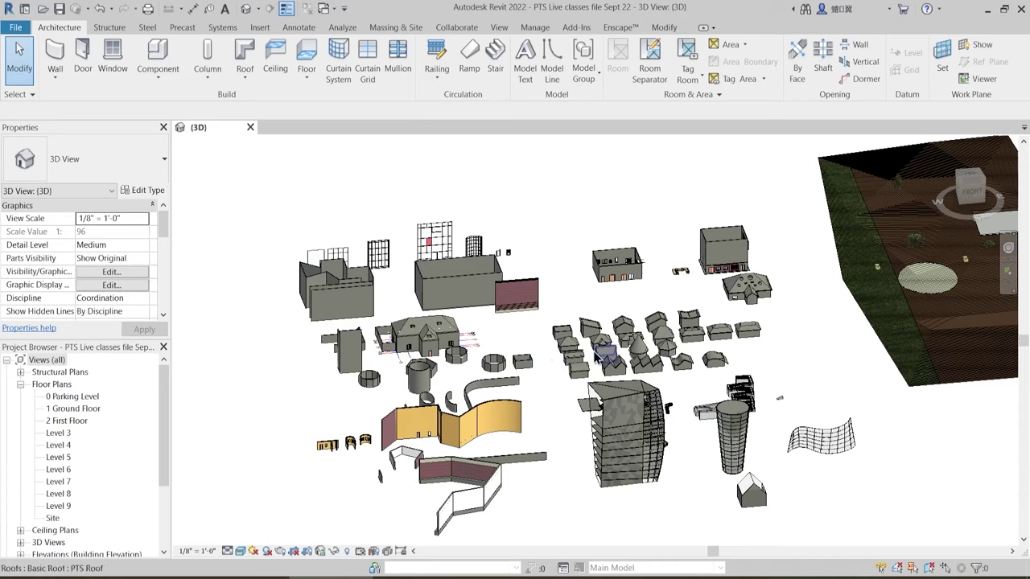
middle_click_drag(596, 352, 567, 326)
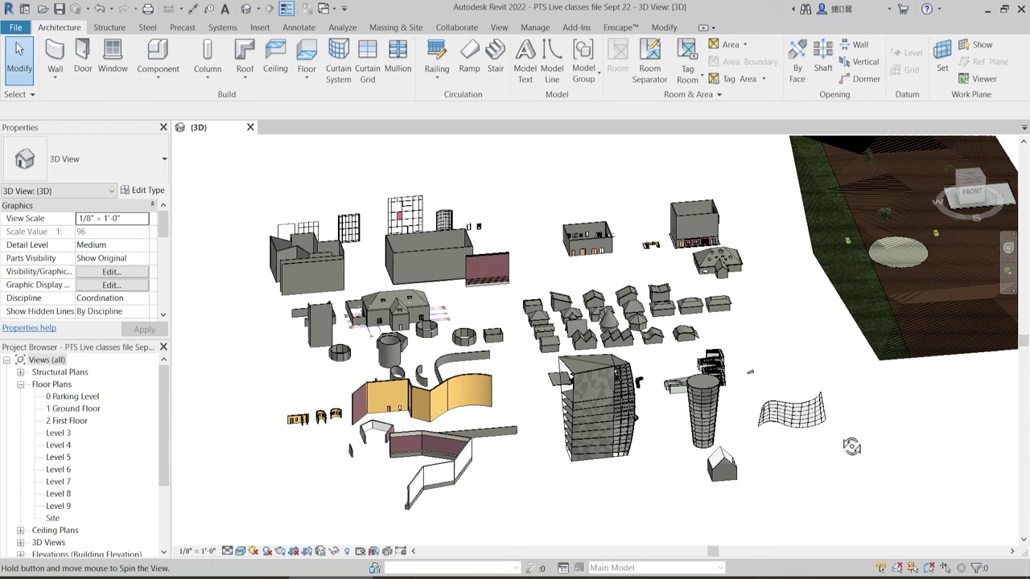
middle_click_drag(842, 442, 857, 423, "shift")
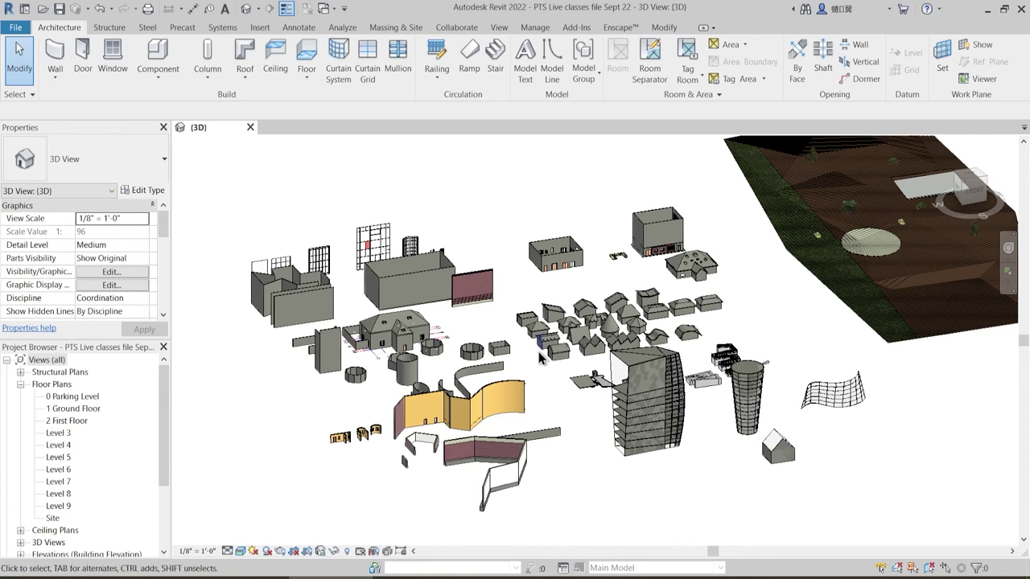
middle_click_drag(553, 295, 563, 205, "shift")
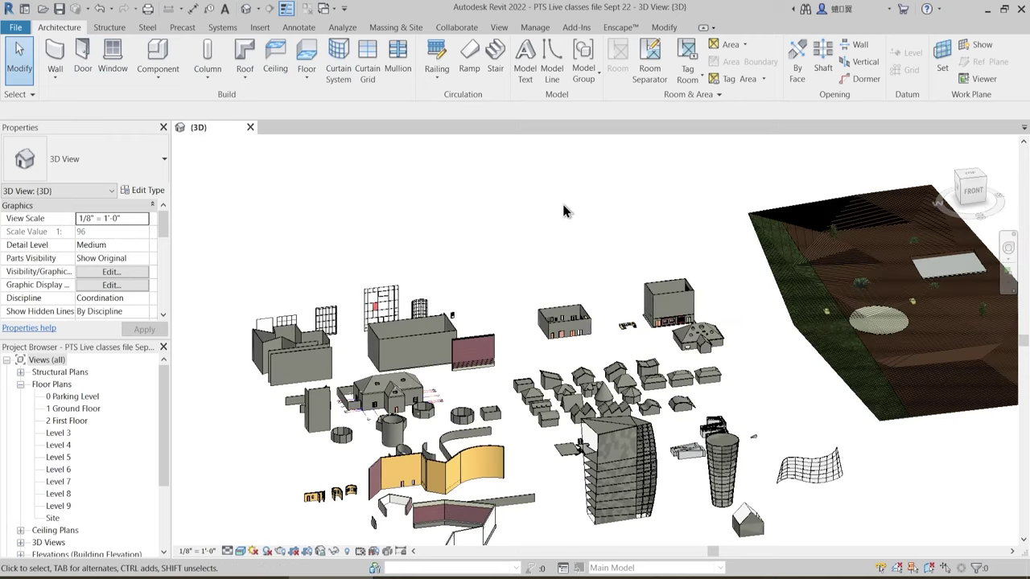
left_click(300, 28)
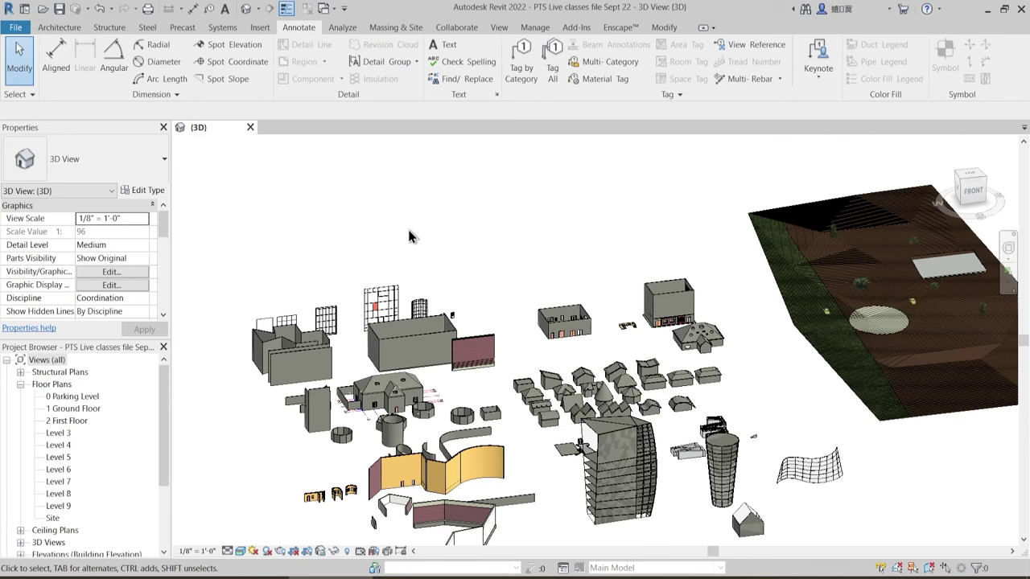
middle_click_drag(418, 238, 424, 201)
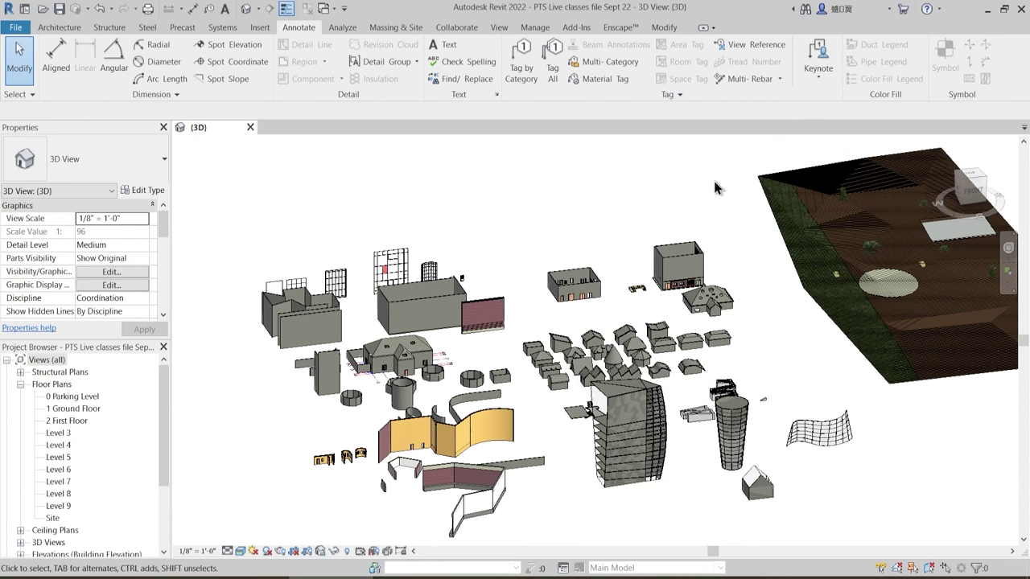
mouse_move(566, 219)
middle_mouse_down("shift")
mouse_move(569, 232)
mouse_move(556, 225)
middle_mouse_up("shift")
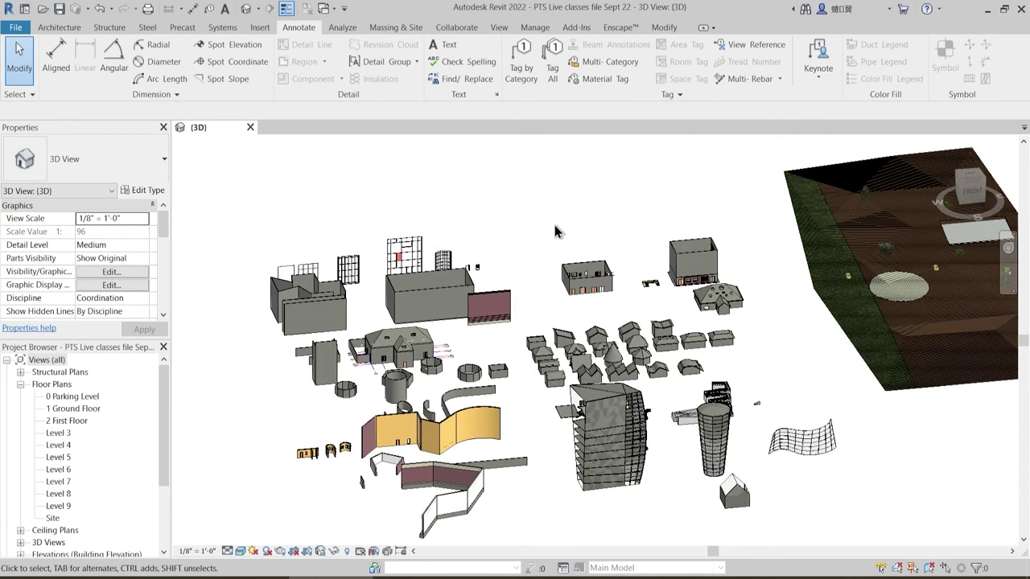
middle_click_drag(545, 226, 527, 253)
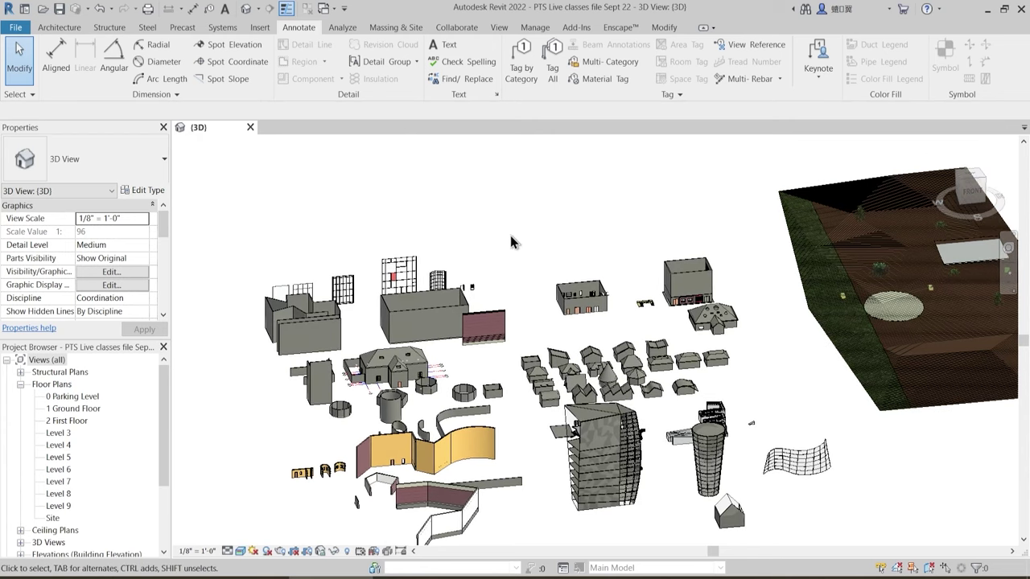
left_click(56, 26)
middle_click_drag(504, 239, 453, 211, "shift")
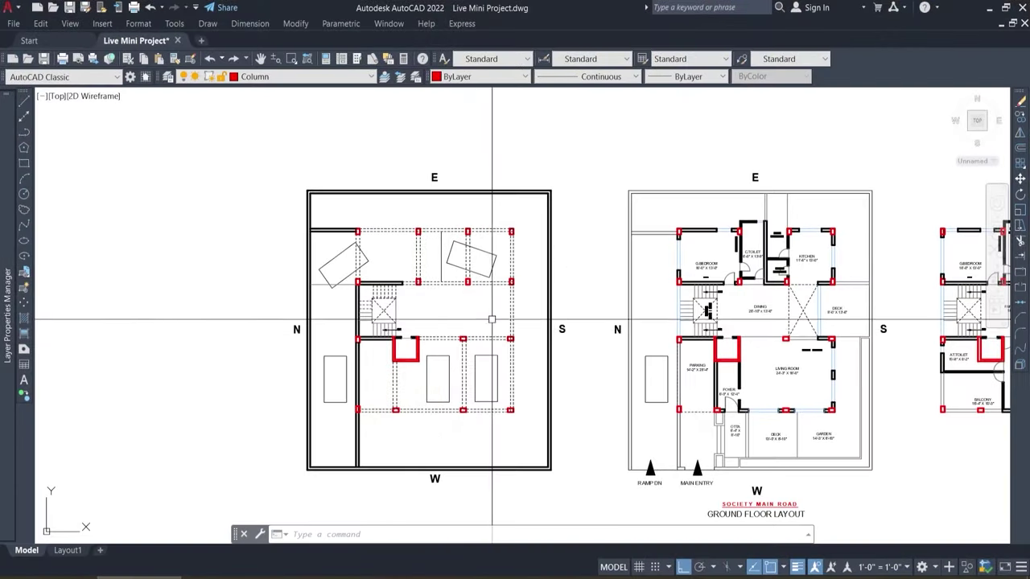
scroll(527, 319, "down", 5)
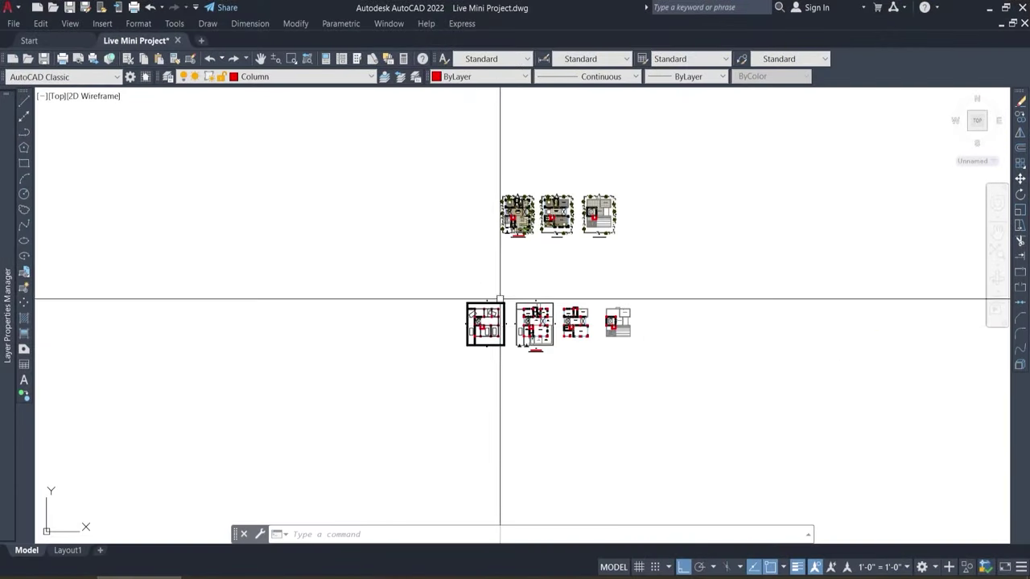
scroll(507, 270, "up", 8)
scroll(540, 294, "down", 3)
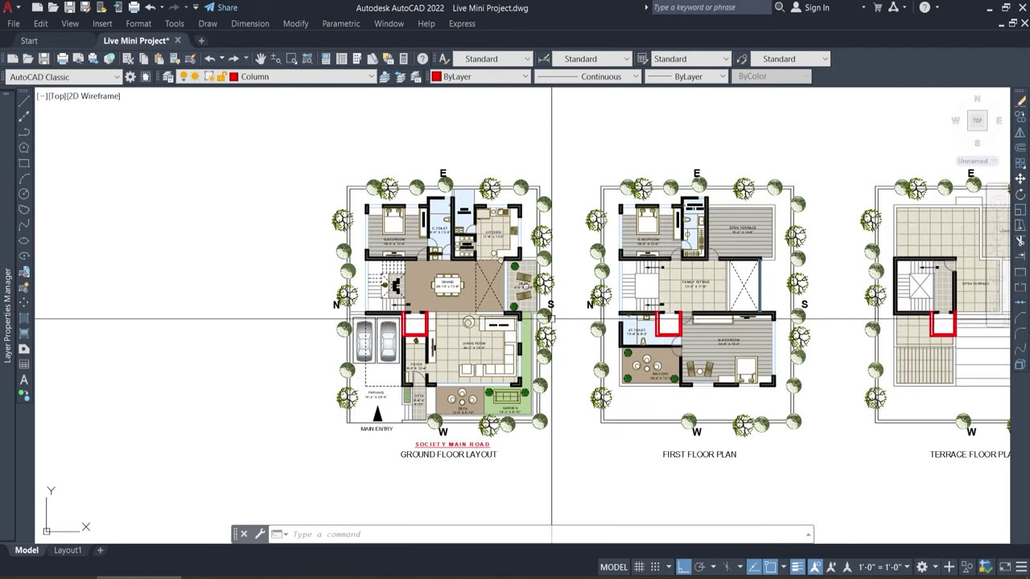
middle_click_drag(605, 322, 534, 316)
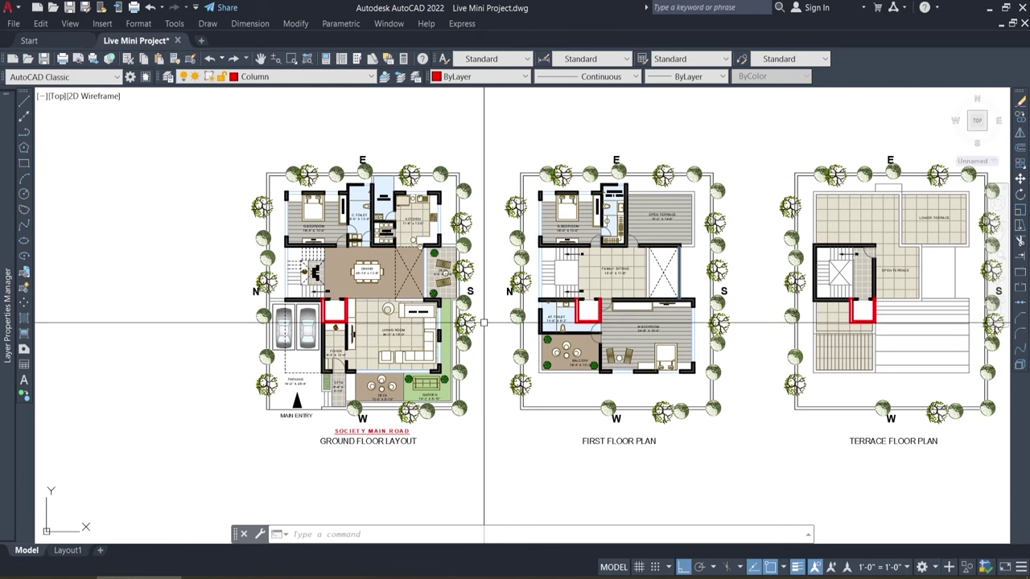
scroll(495, 322, "down", 2)
scroll(475, 368, "up", 2)
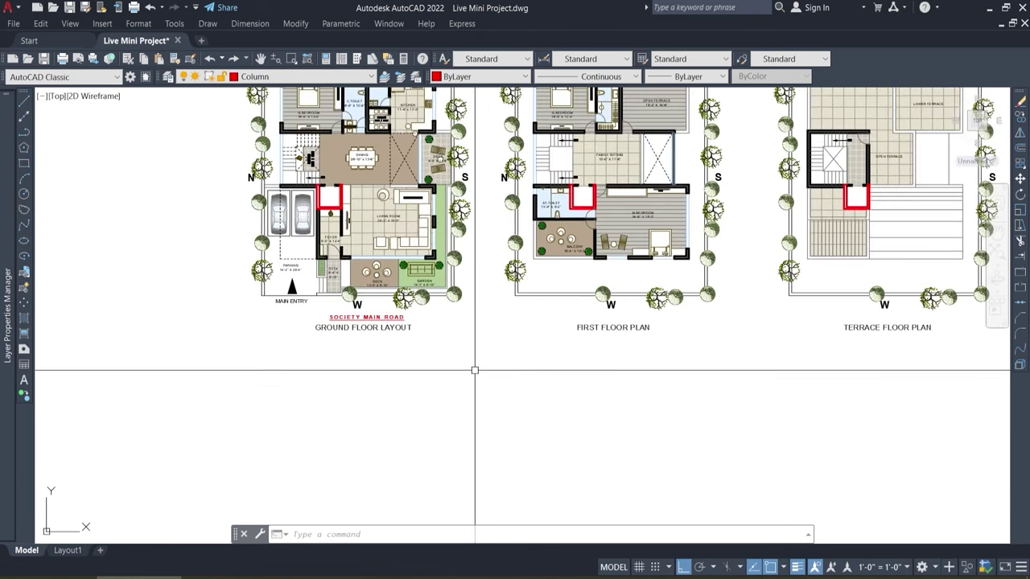
scroll(475, 367, "down", 2)
middle_click_drag(476, 368, 466, 342)
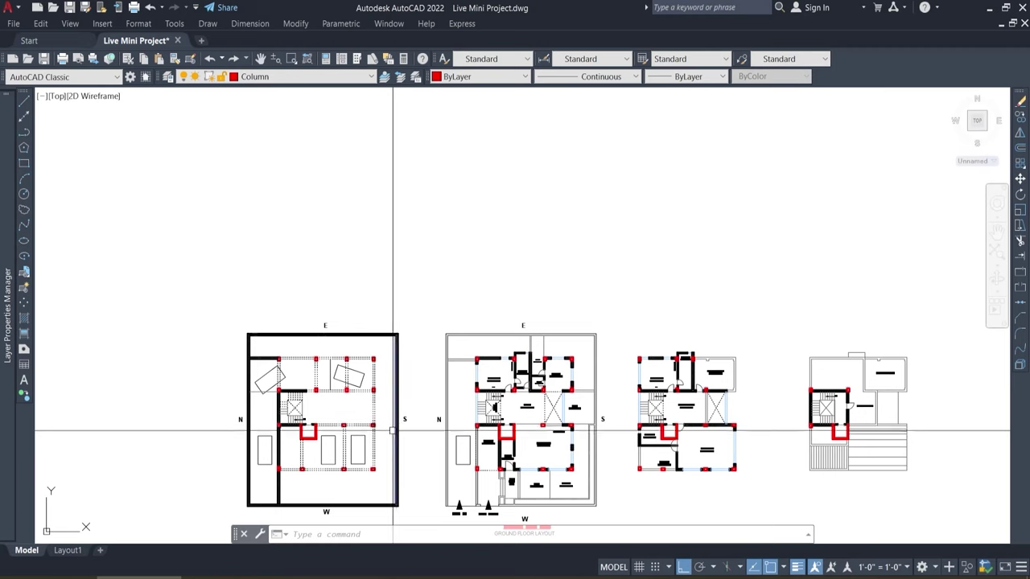
scroll(400, 330, "up", 3)
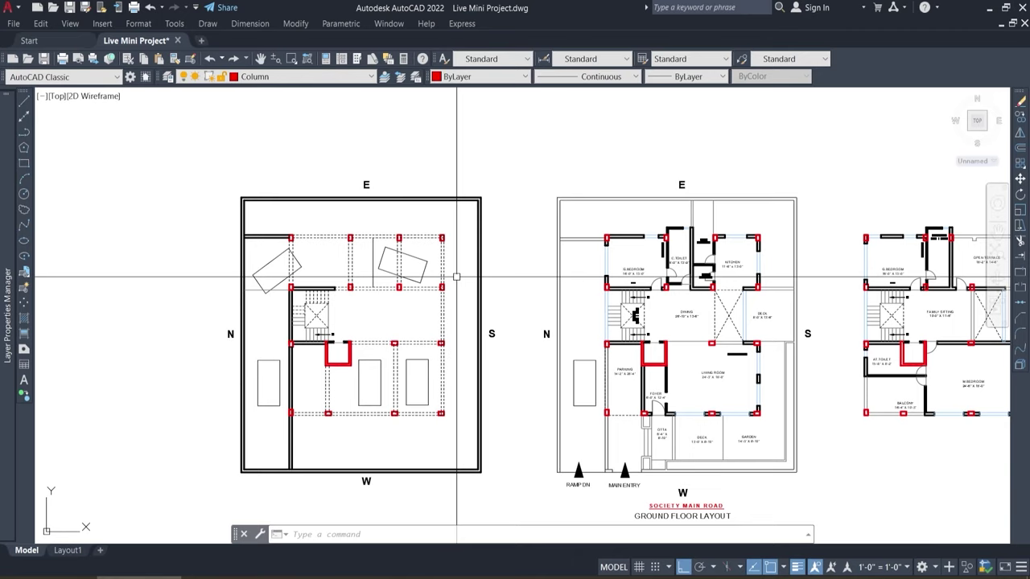
scroll(456, 277, "up", 2)
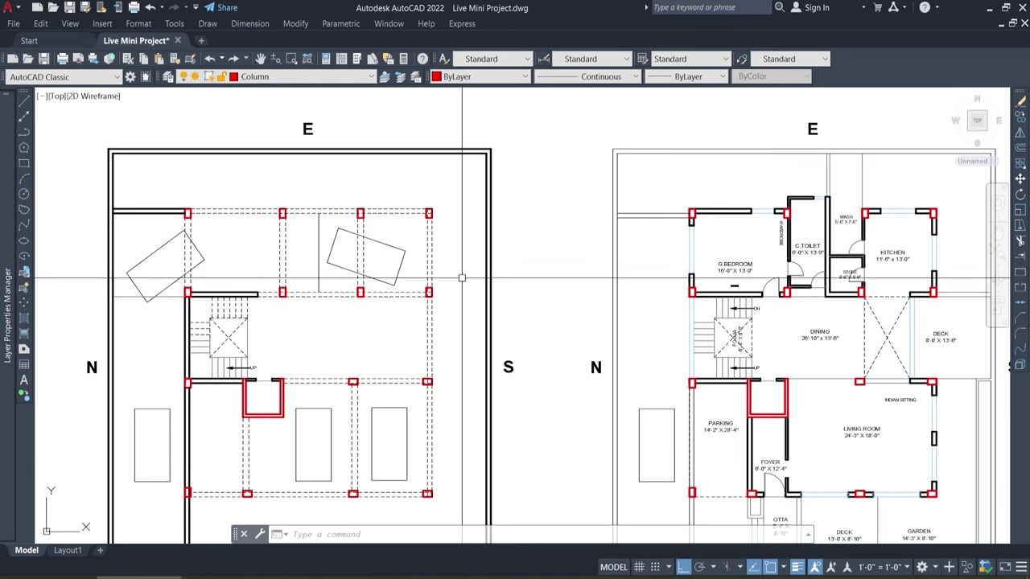
middle_click_drag(462, 277, 479, 269)
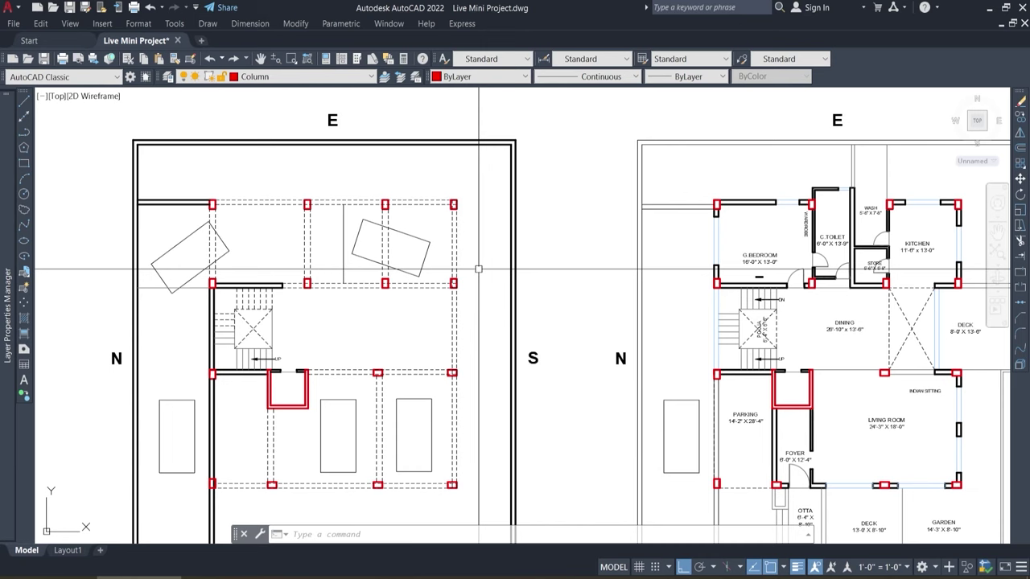
middle_click_drag(427, 313, 386, 273)
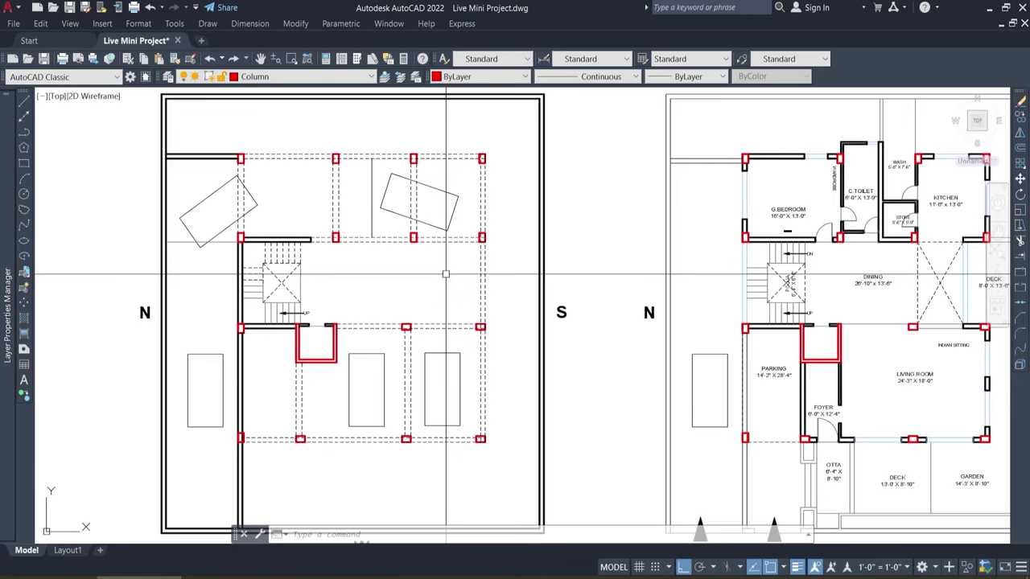
scroll(445, 275, "down", 3)
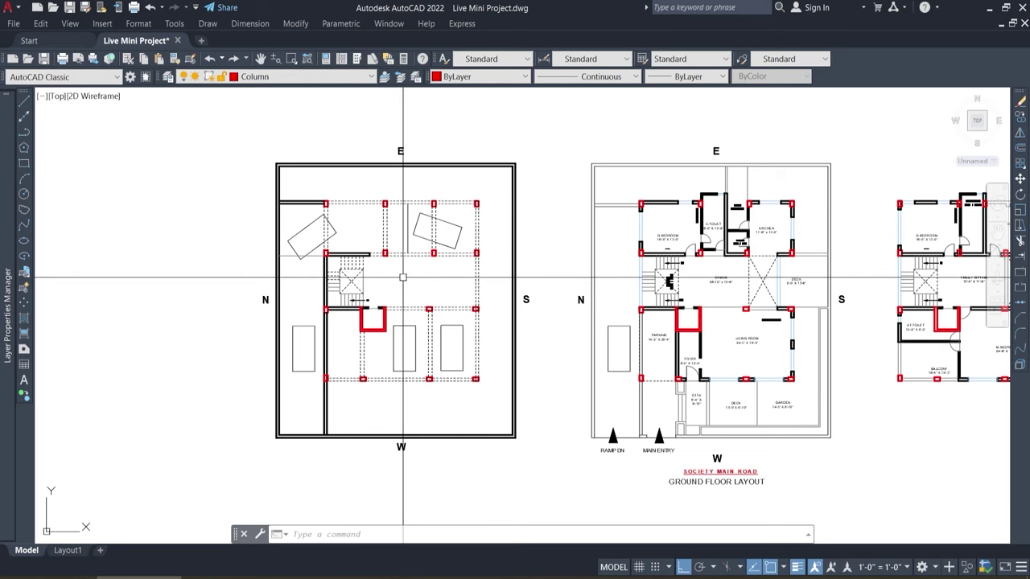
scroll(403, 278, "up", 2)
middle_click_drag(402, 278, 389, 296)
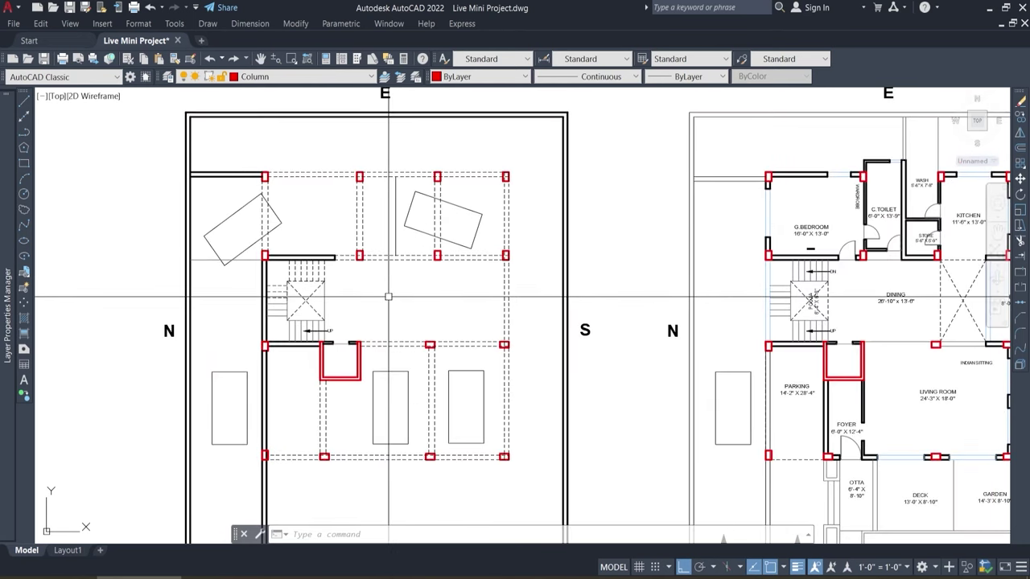
scroll(388, 296, "down", 2)
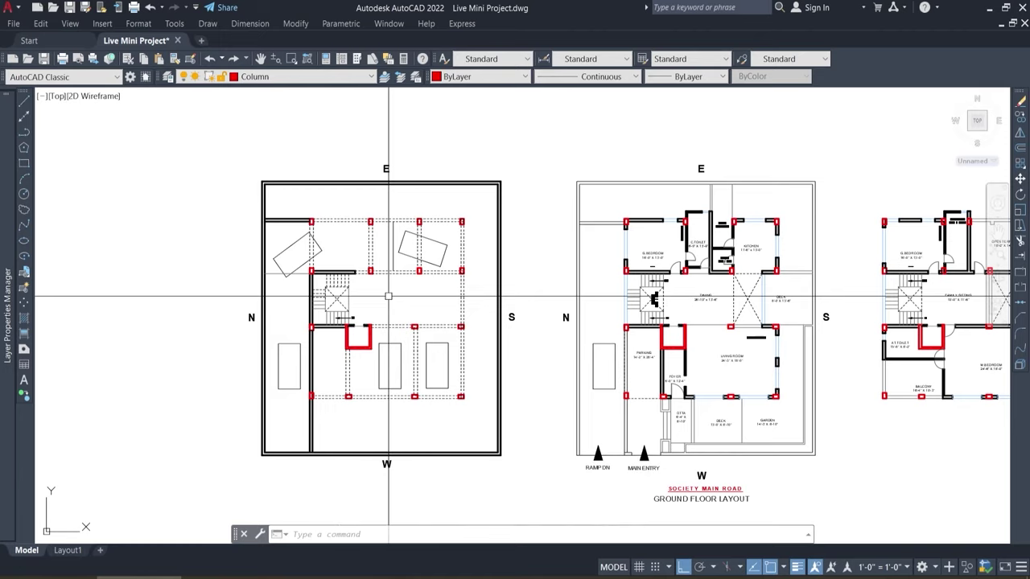
scroll(389, 296, "up", 2)
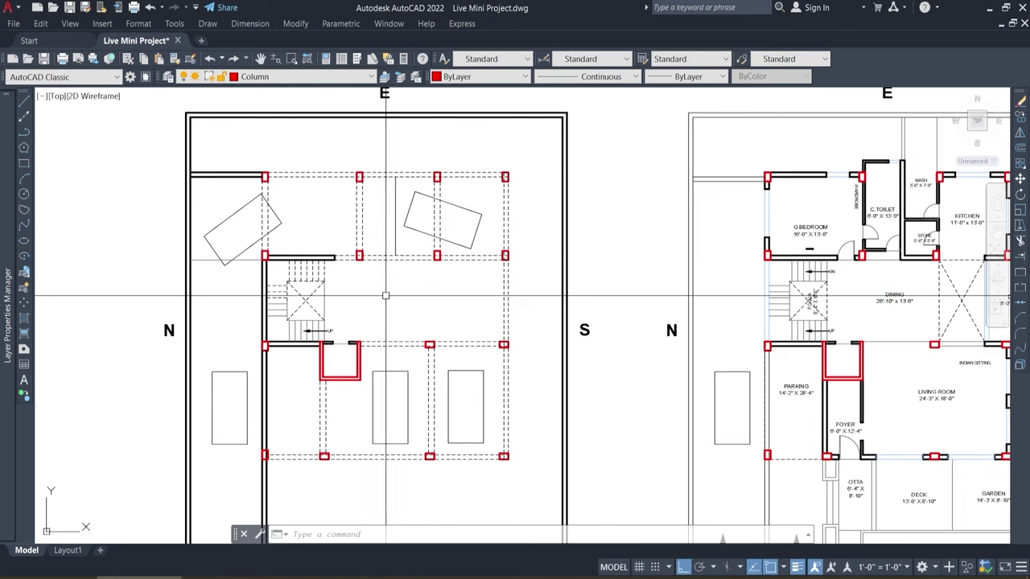
middle_click_drag(395, 288, 404, 290)
scroll(406, 288, "down", 2)
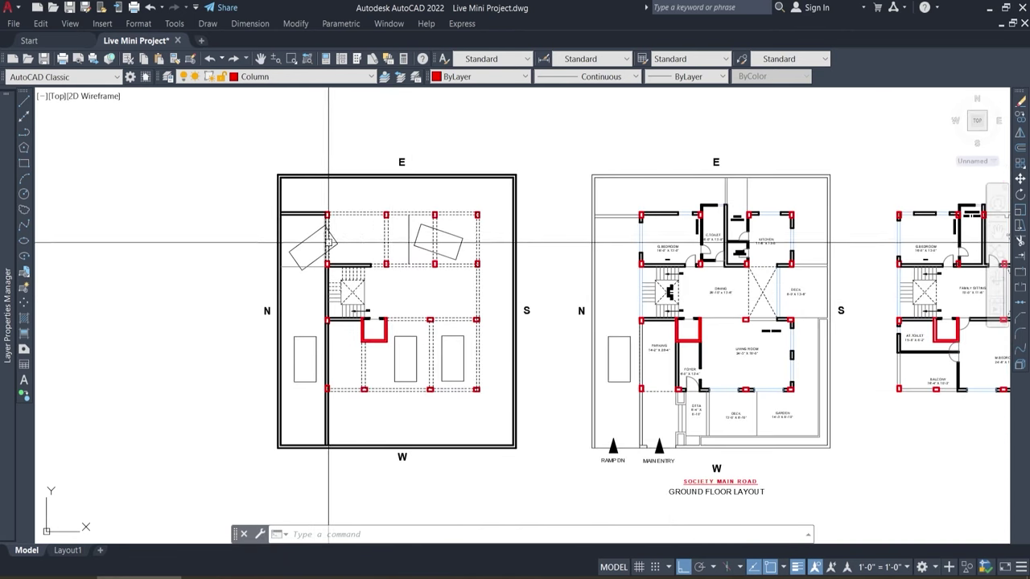
scroll(404, 308, "down", 2)
scroll(421, 301, "up", 2)
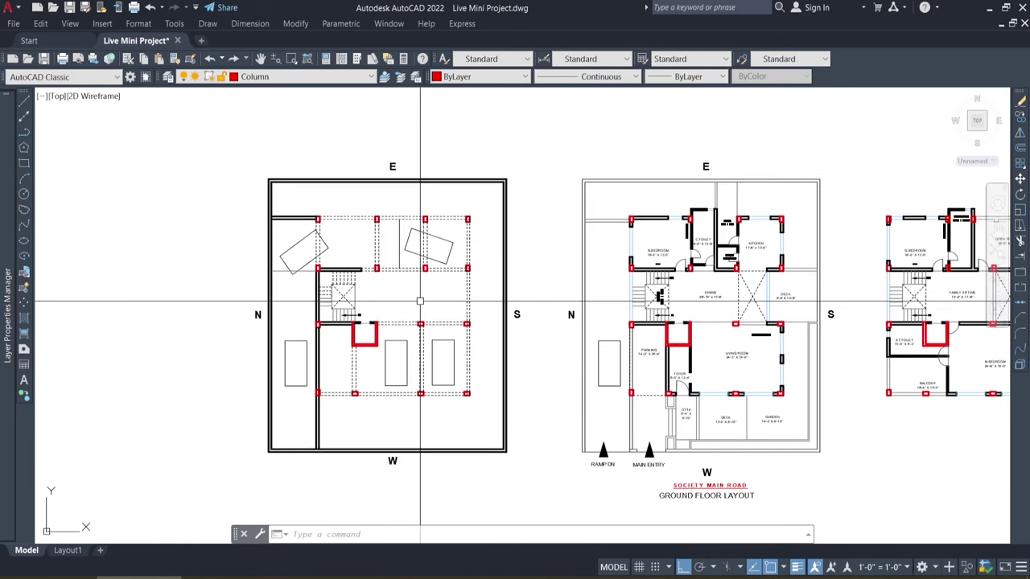
scroll(421, 303, "down", 2)
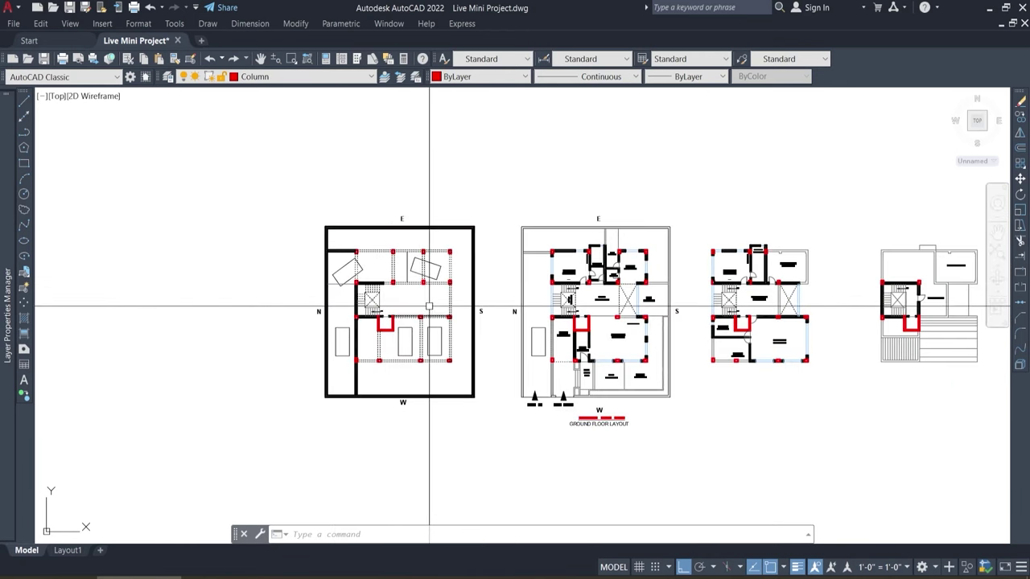
middle_click_drag(455, 328, 427, 336)
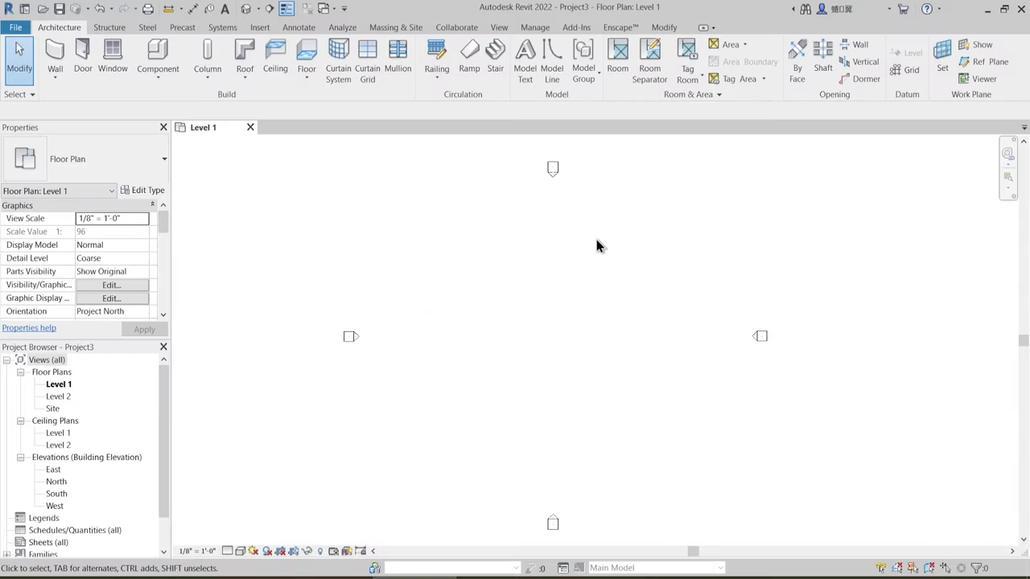
- Pan the empty Level 1 plan and launch Import CAD from the Insert tools
middle_click_drag(565, 265, 521, 276)
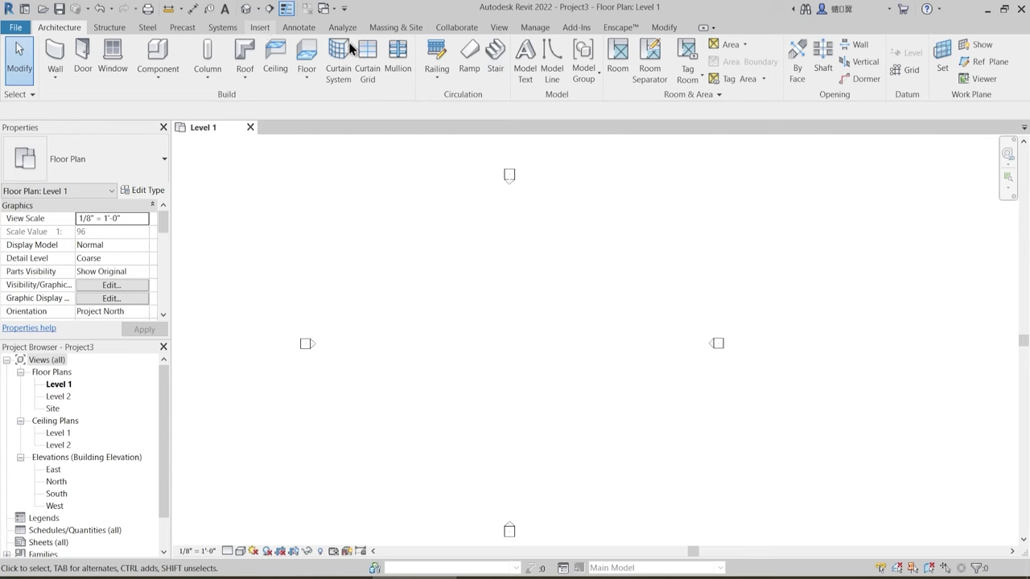
left_click(261, 29)
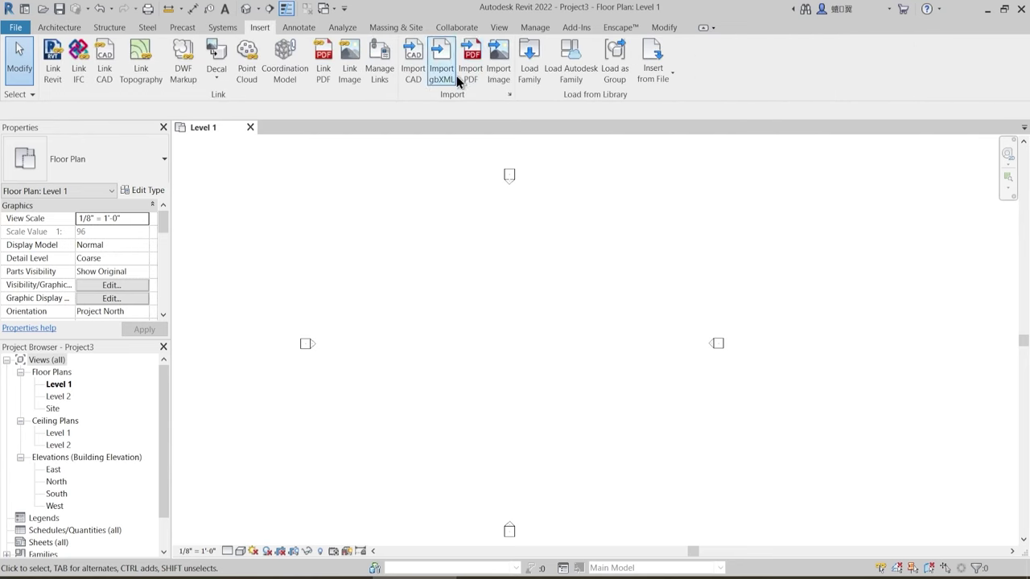
left_click(408, 68)
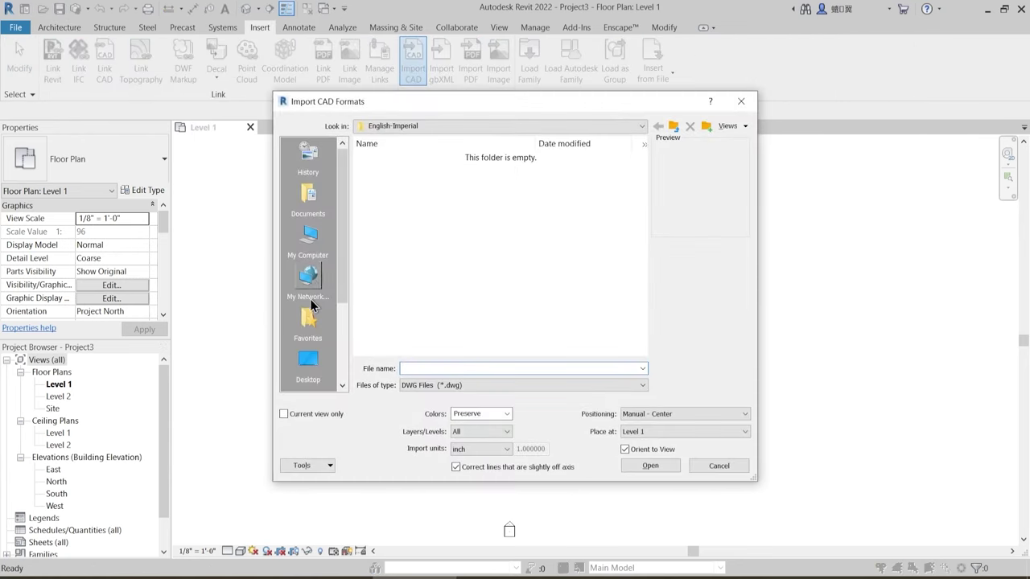
- Import Live Mini Project.dwg from the Desktop with import units kept as inch
left_click(318, 365)
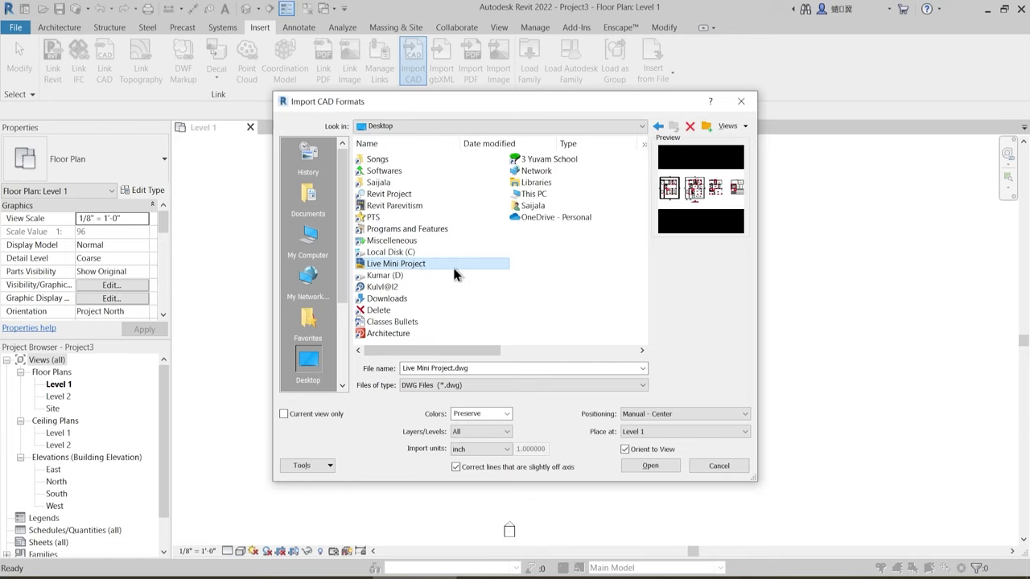
left_click(474, 449)
left_click(474, 449)
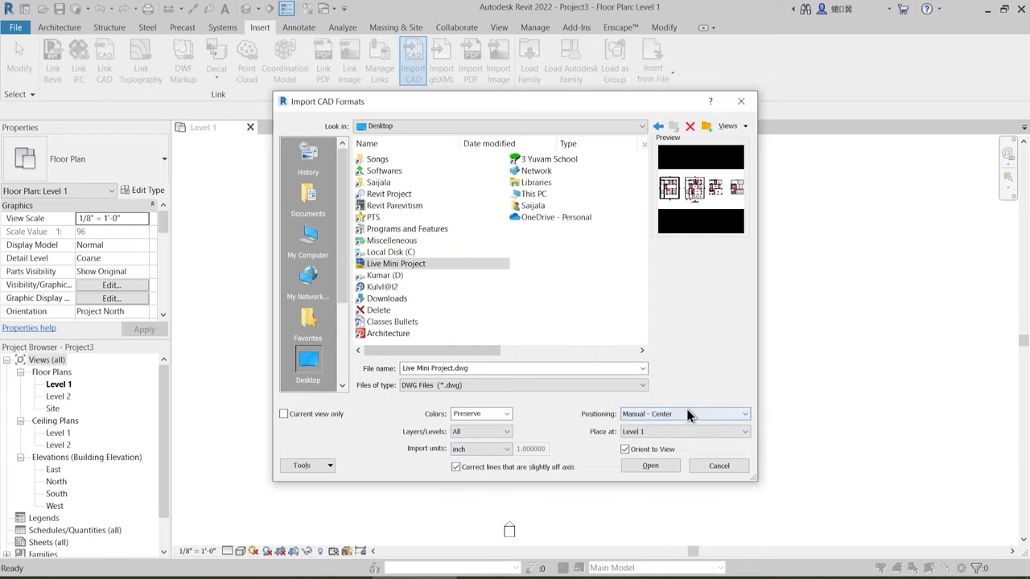
left_click(656, 466)
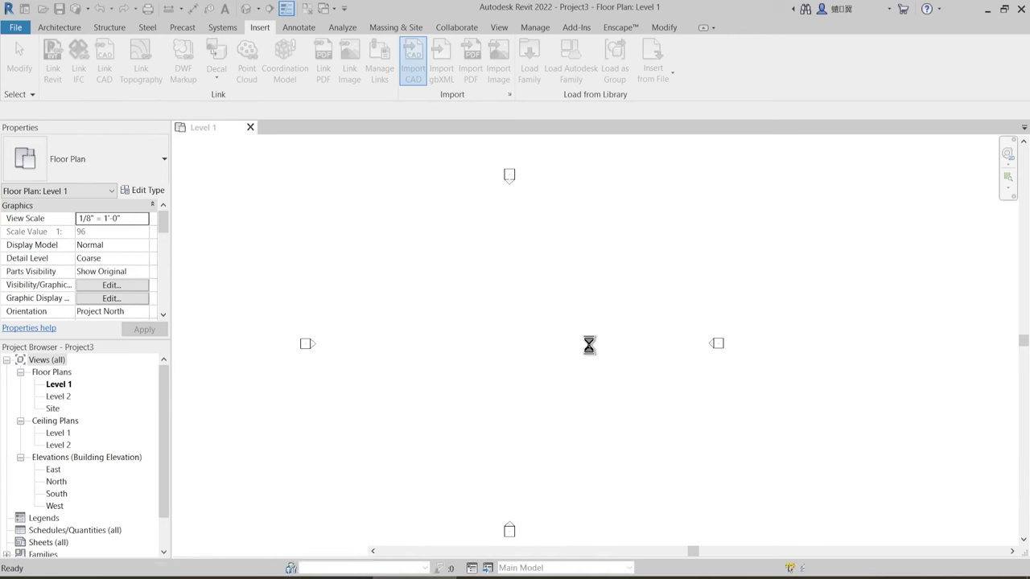
- Place Live Mini Project.dwg in the Level 1 plan and frame its four floor plans
scroll(583, 349, "down", 2)
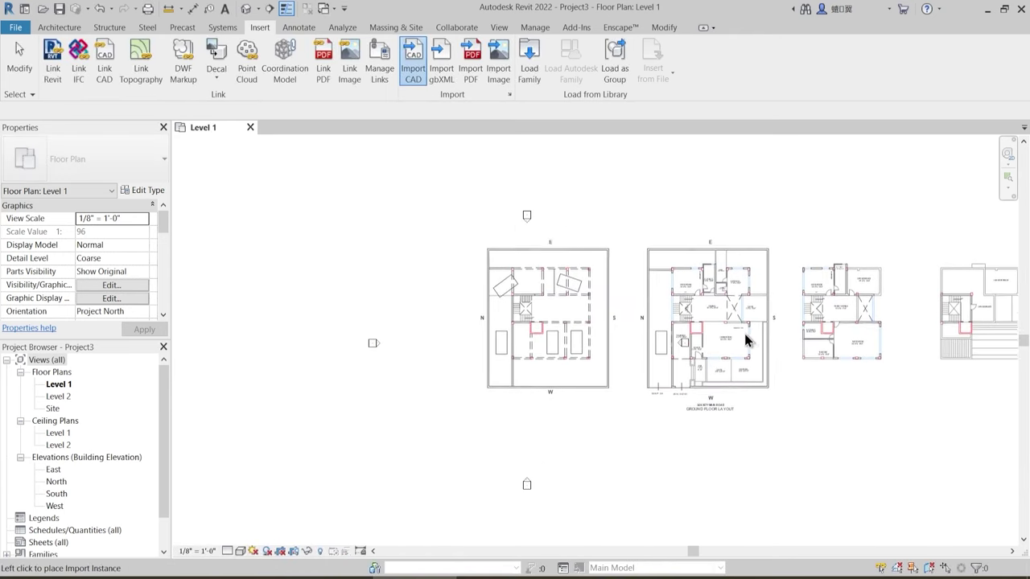
left_click(729, 349)
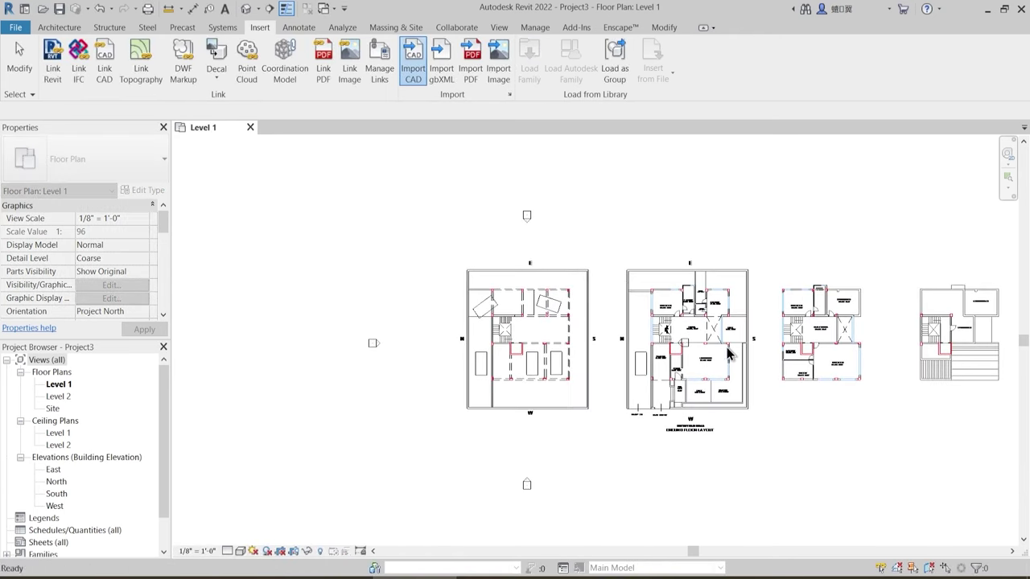
middle_click_drag(539, 253, 501, 229)
left_click(58, 27)
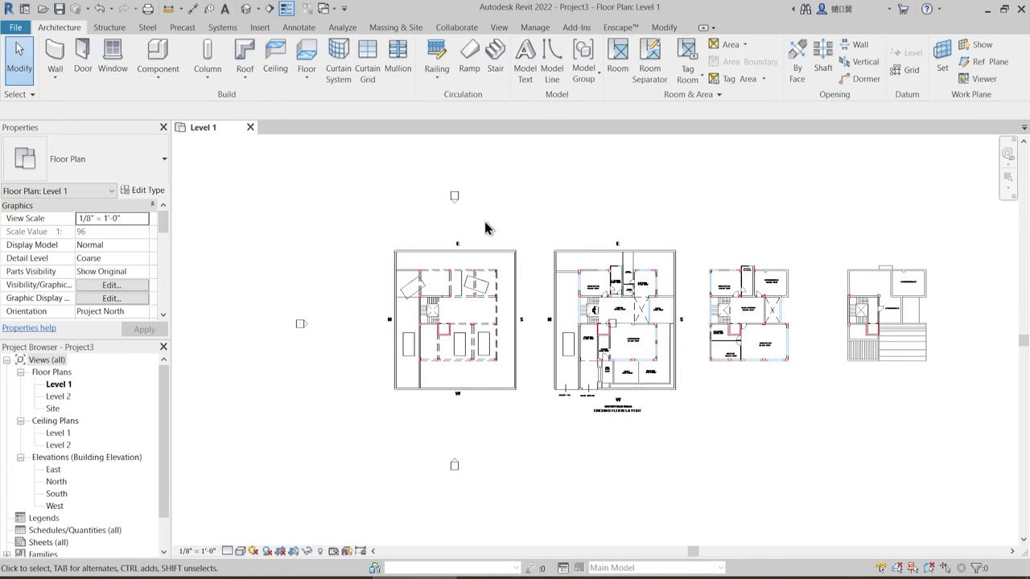
scroll(526, 364, "up", 1)
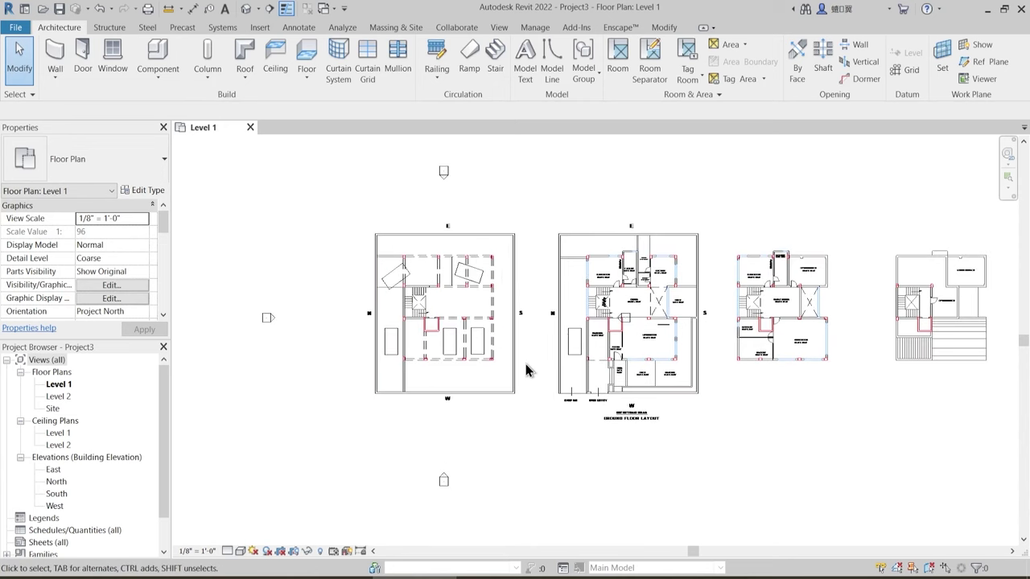
scroll(459, 327, "up", 1)
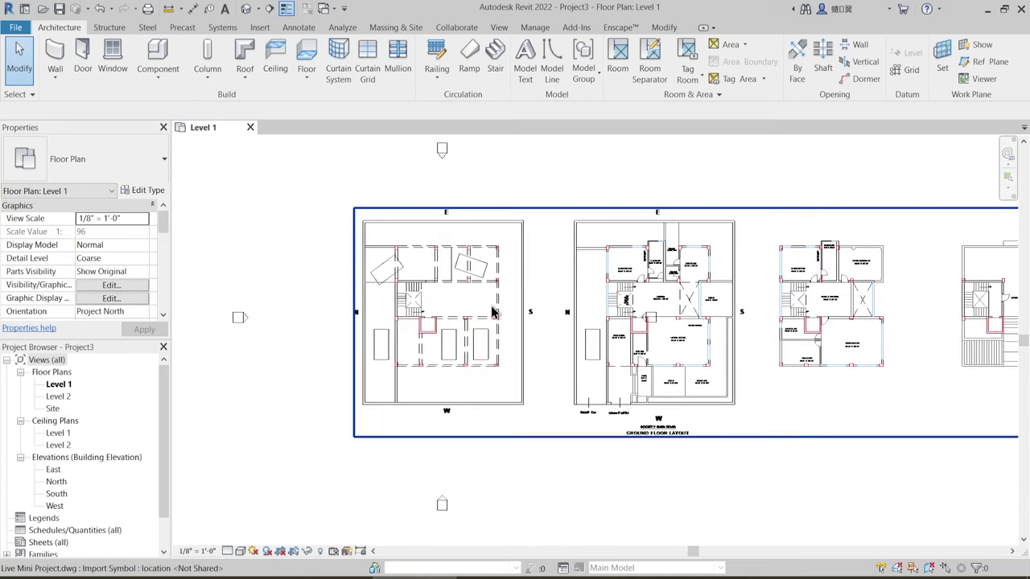
middle_click_drag(467, 339, 454, 347)
- In the South elevation, create a new level 10' below Level 1 using Pick Lines
left_click(58, 496)
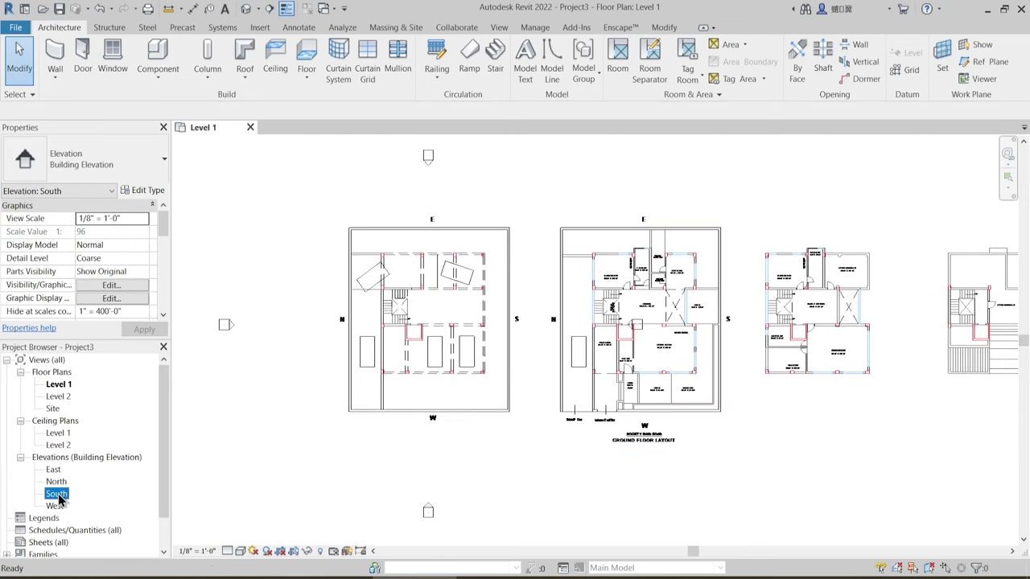
double_click(58, 496)
scroll(690, 324, "up", 10)
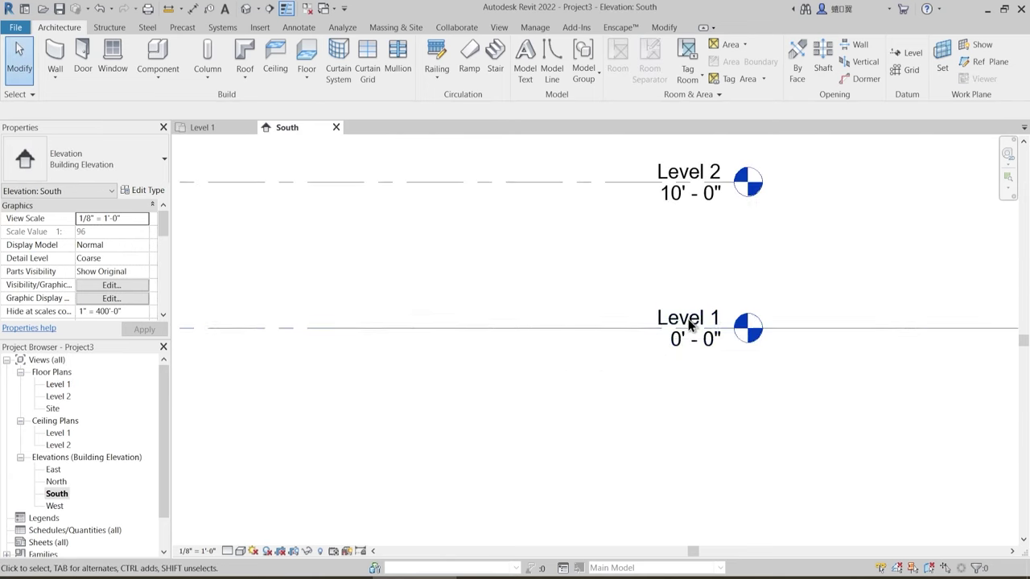
middle_click_drag(632, 256, 539, 251)
key("l")
key("l")
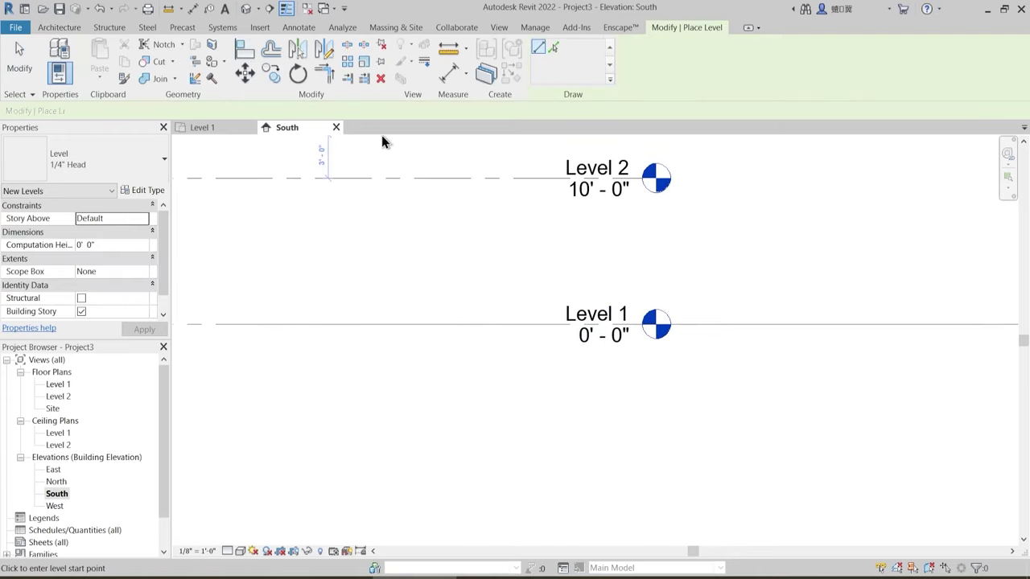
left_click(310, 110)
type("10' 0\"")
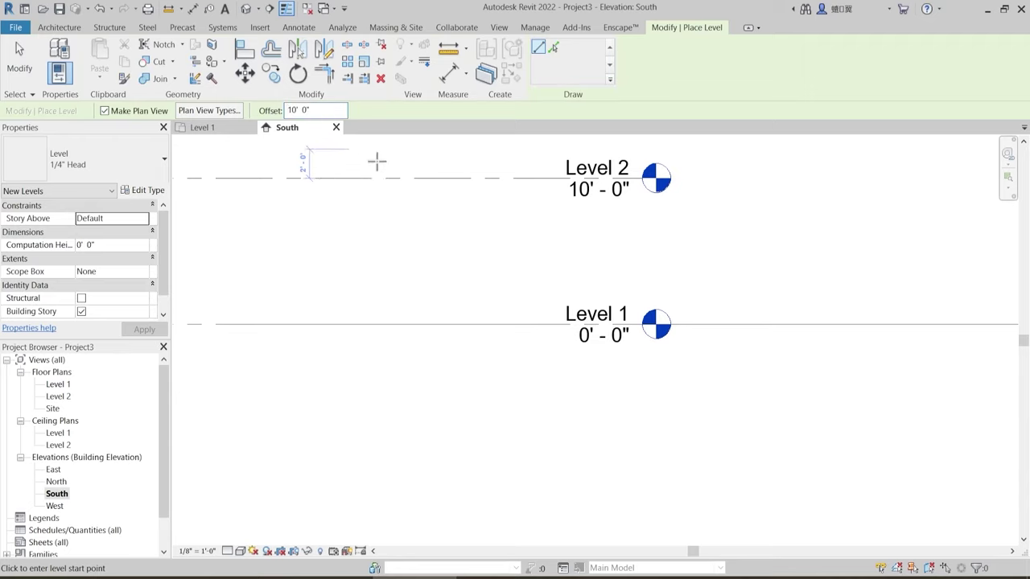
left_click(553, 49)
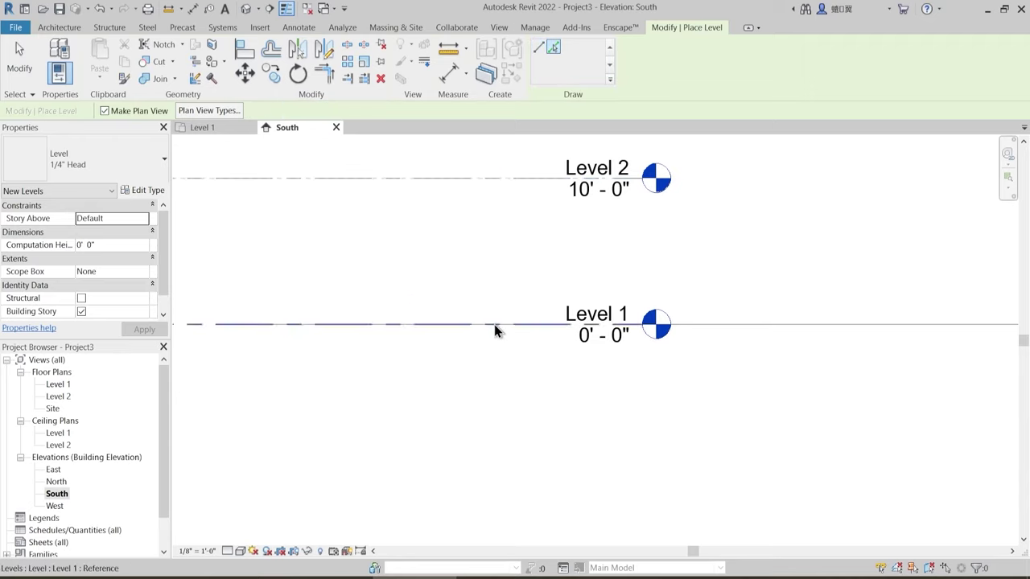
left_click(593, 358)
key("Escape")
key("Escape")
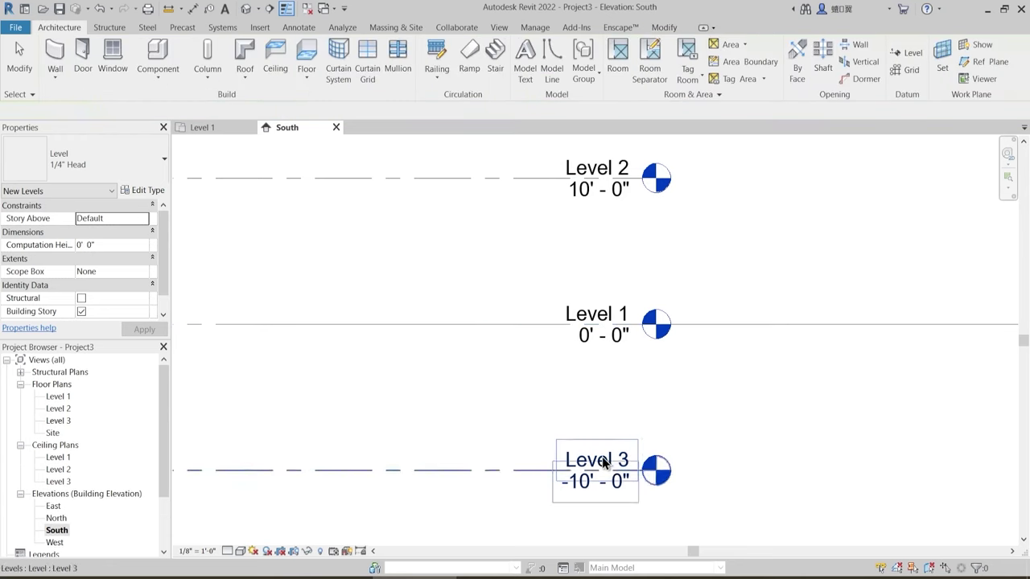
- Rename the new level to '0 Basment Level', renaming its matching views too
left_click(602, 462)
left_click(607, 462)
type("0")
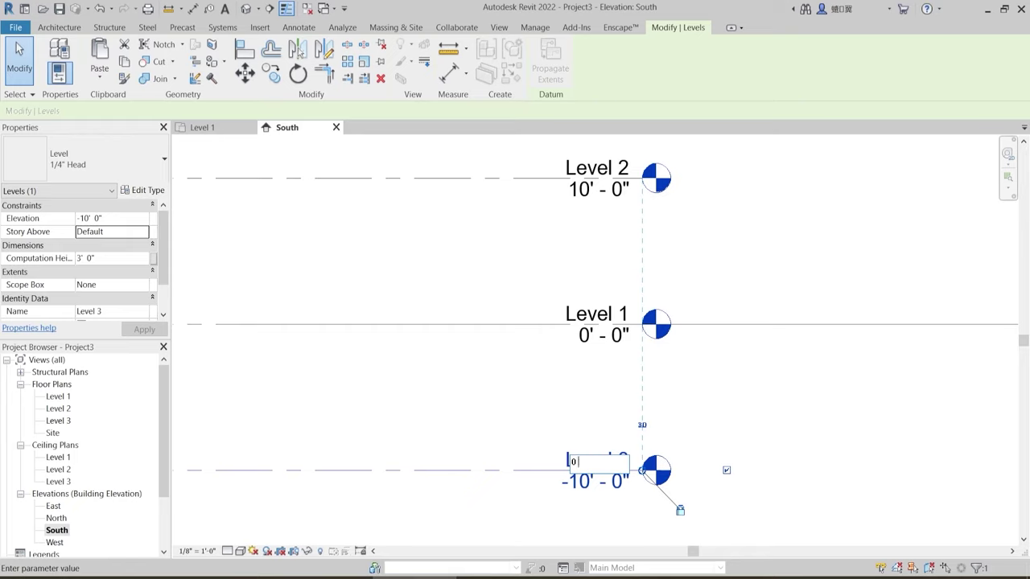
type(" Basment Level")
key("Return")
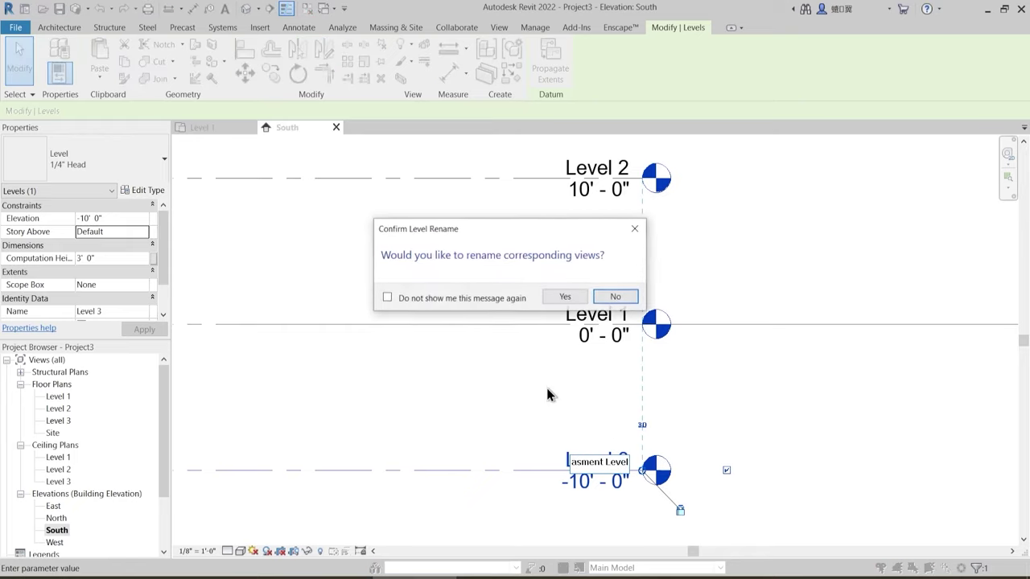
left_click(560, 296)
left_click(552, 295)
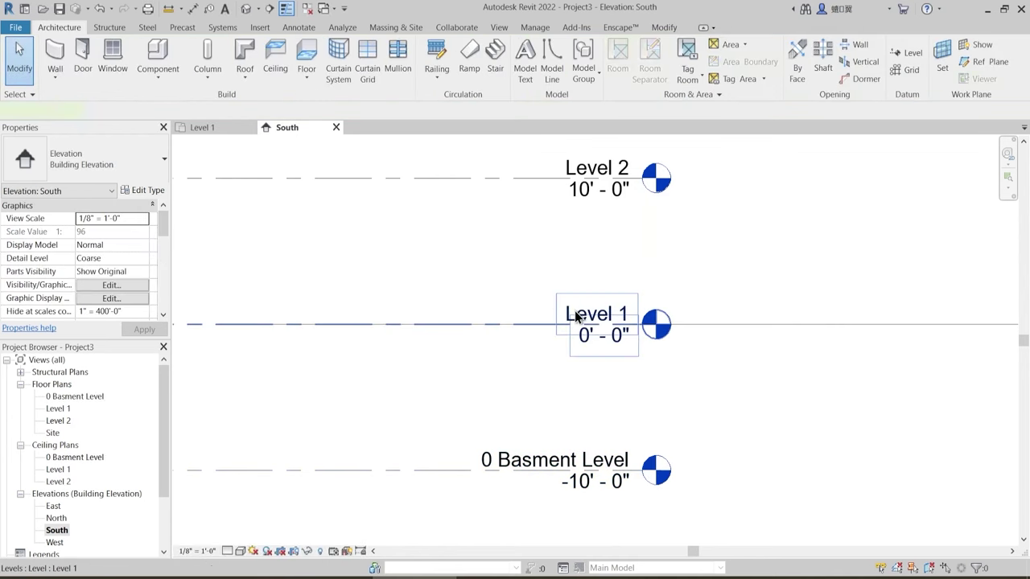
- Rename Level 1 to '1 Road Level' and Level 2 to '2 Plinth Level', with their views
double_click(572, 311)
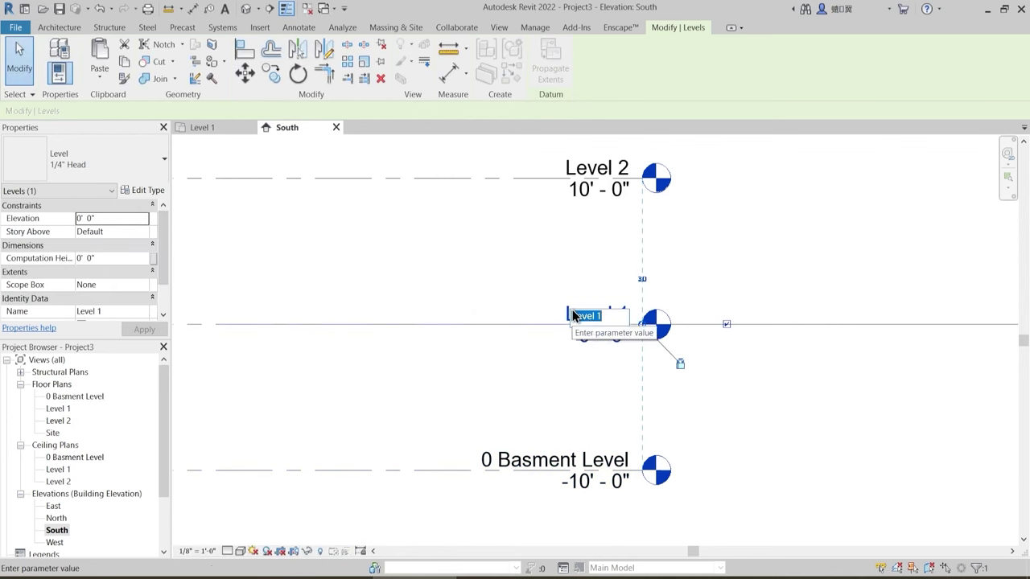
type("1 Road")
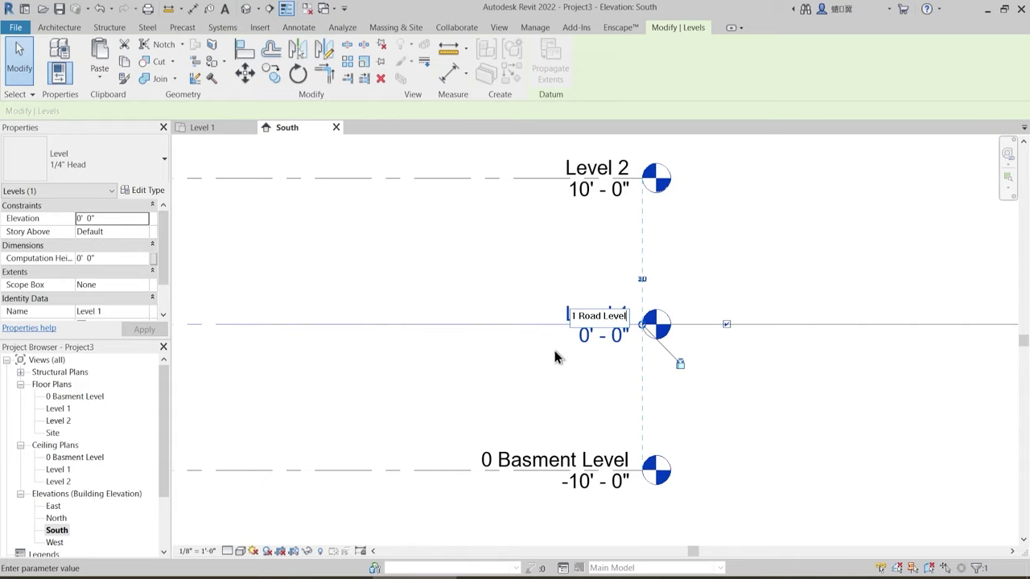
key("Return")
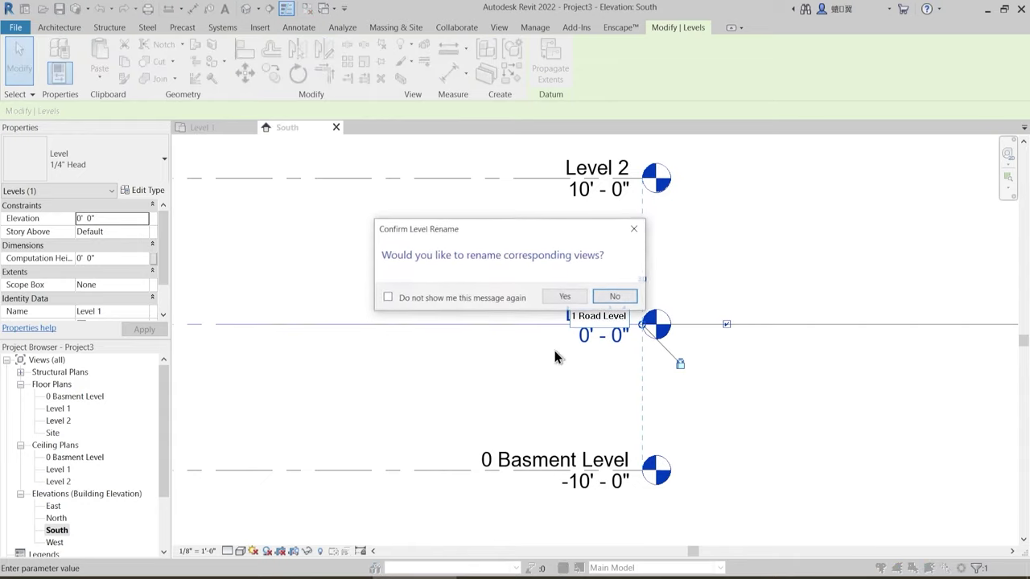
left_click(566, 297)
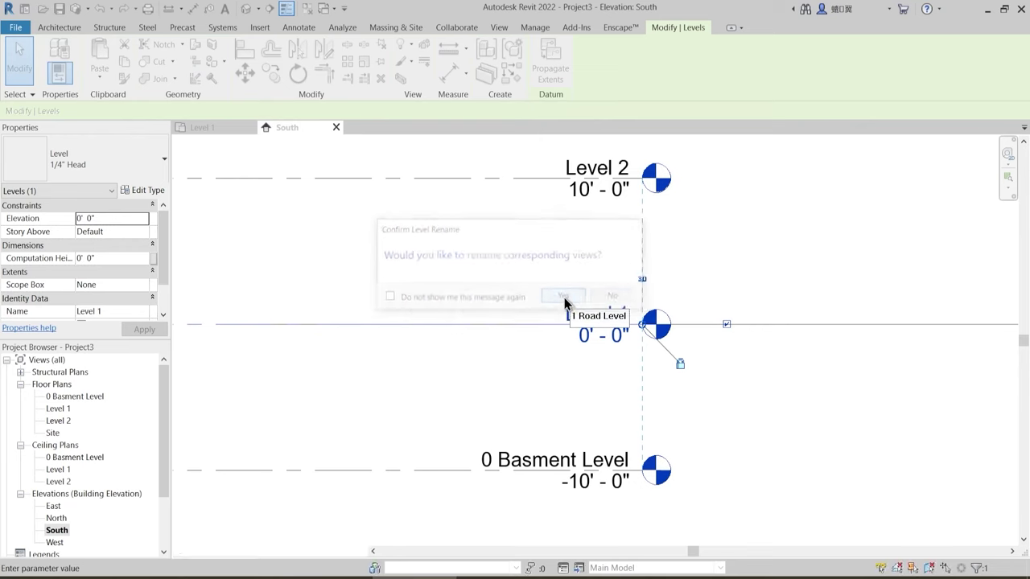
left_click(591, 169)
left_click(591, 169)
type("2 Plinth Level")
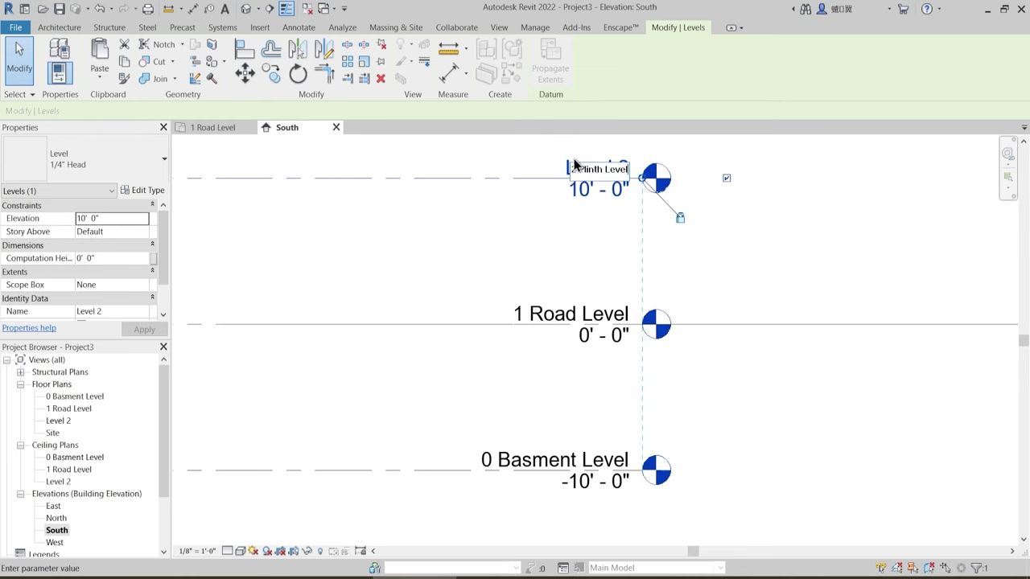
key("Return")
left_click(570, 298)
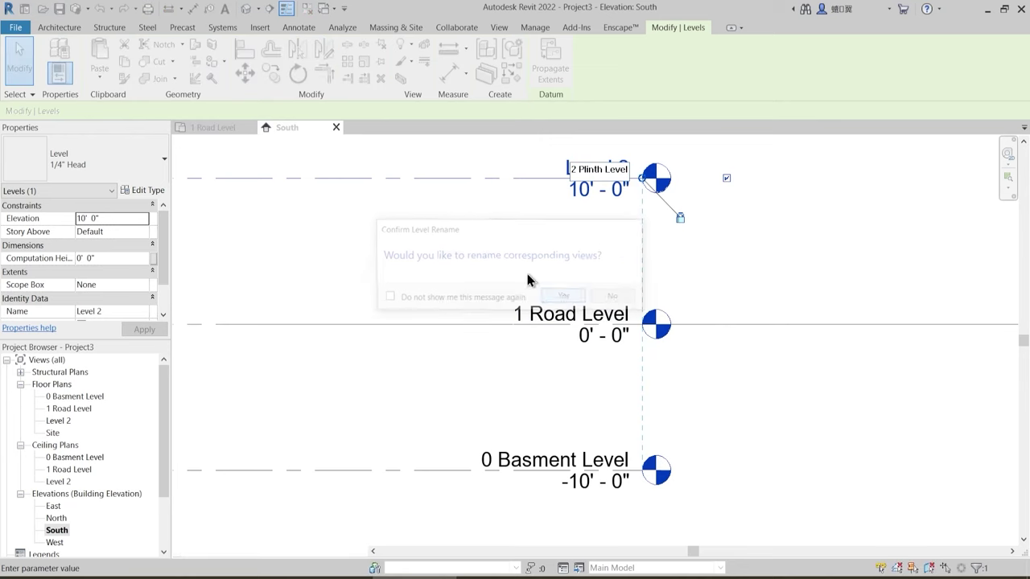
- Lower 2 Plinth Level to an elevation of 1'-6" in the South elevation
left_click(209, 128)
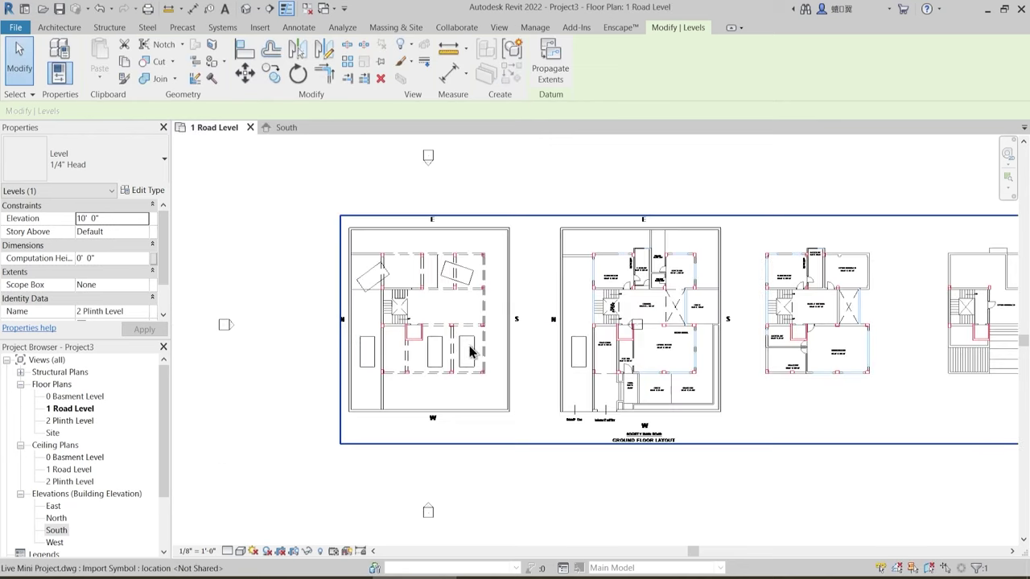
scroll(652, 388, "up", 5)
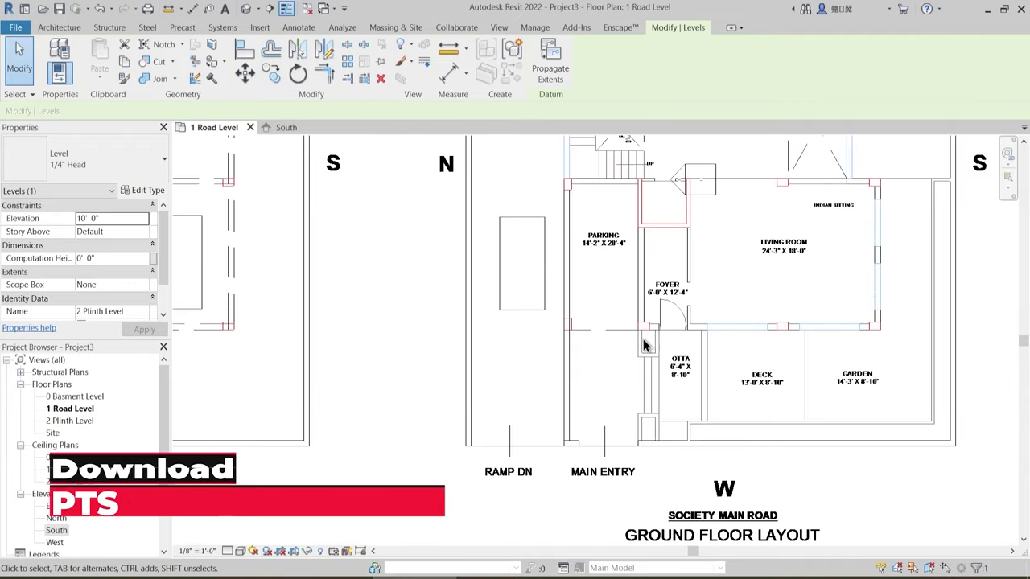
left_click(287, 129)
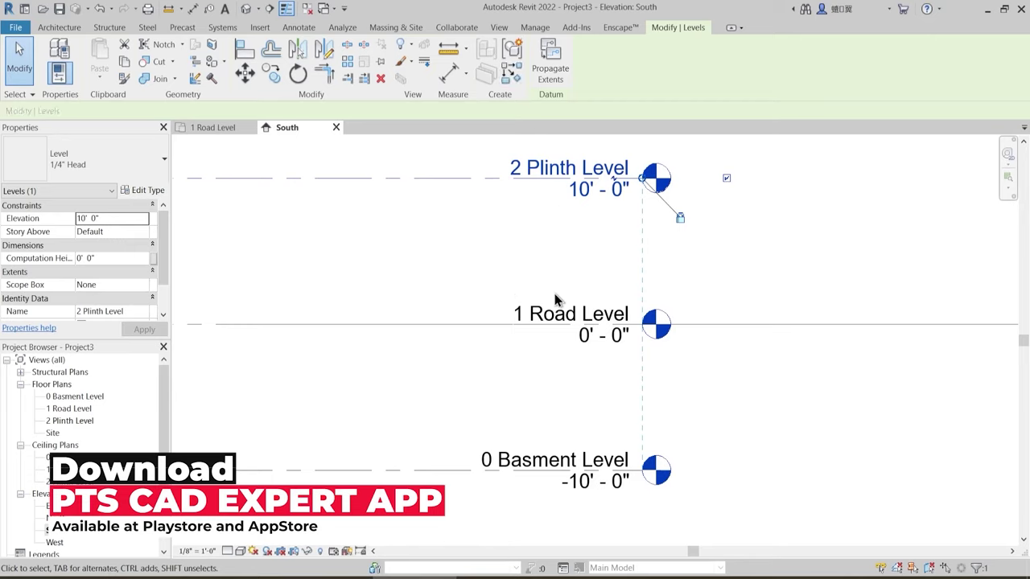
left_click(579, 192)
type("1")
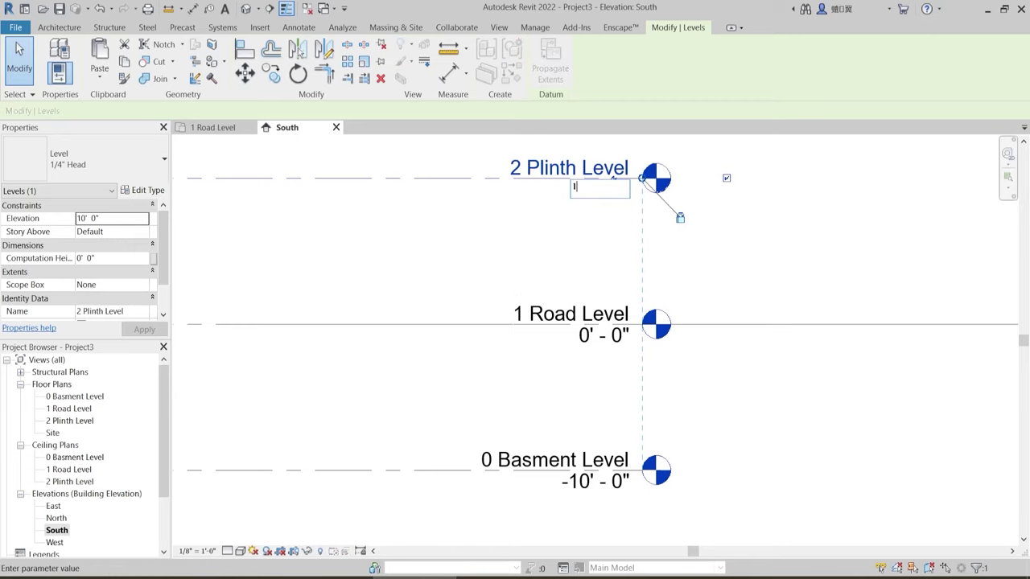
type("8")
key("Return")
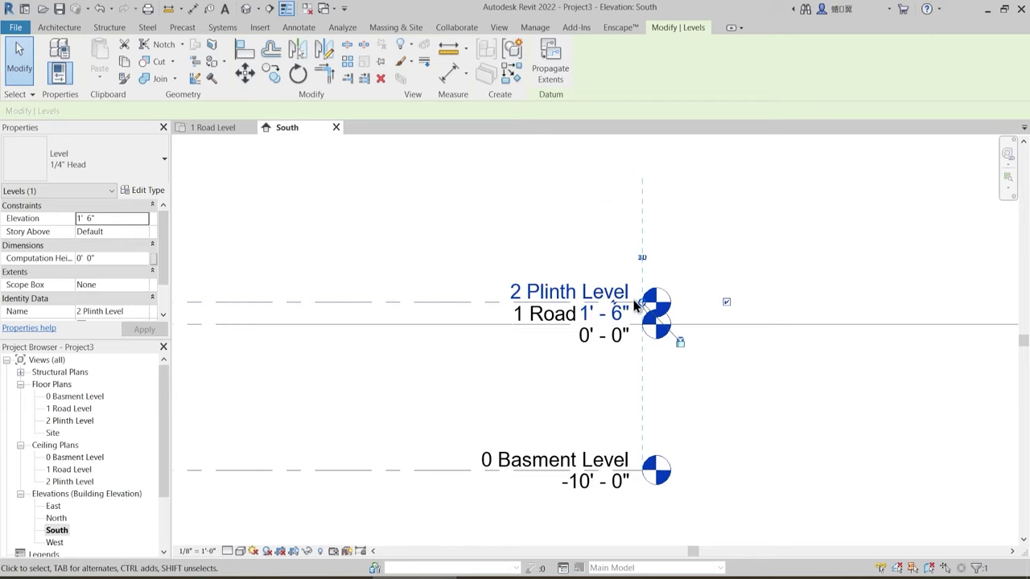
- Add an elbow to the 2 Plinth Level leader and lift its head clear of 1 Road Level
left_click(616, 306)
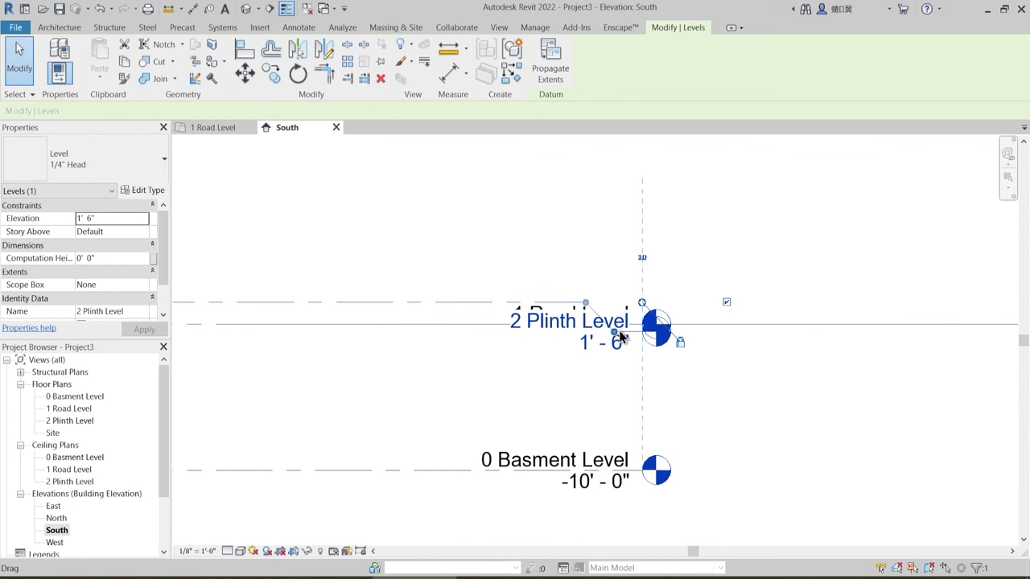
left_click_drag(619, 335, 636, 253)
key("Escape")
middle_click_drag(507, 259, 548, 329)
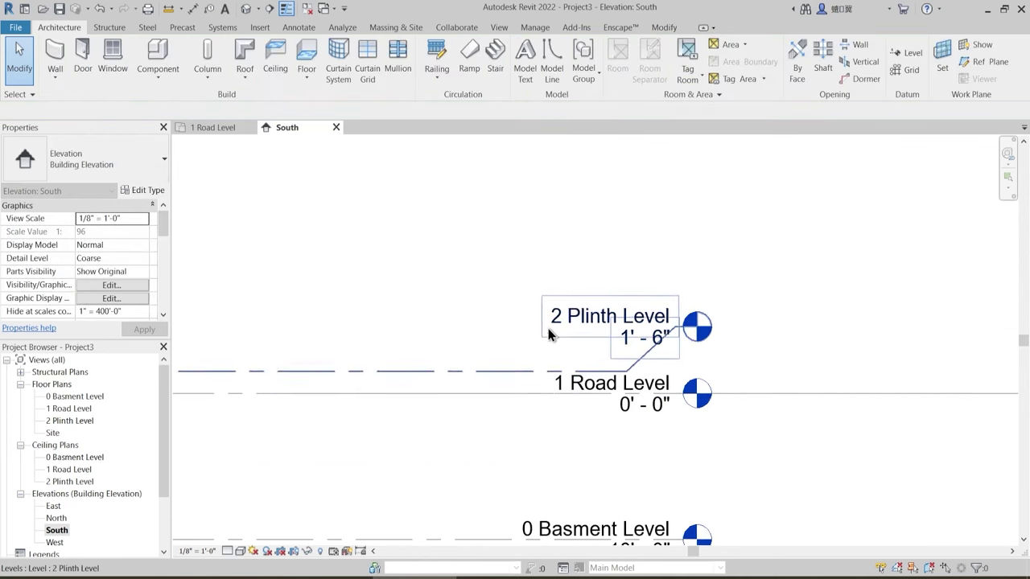
- Create three new levels, each 10' above the previous, starting from 2 Plinth Level
key("l")
key("l")
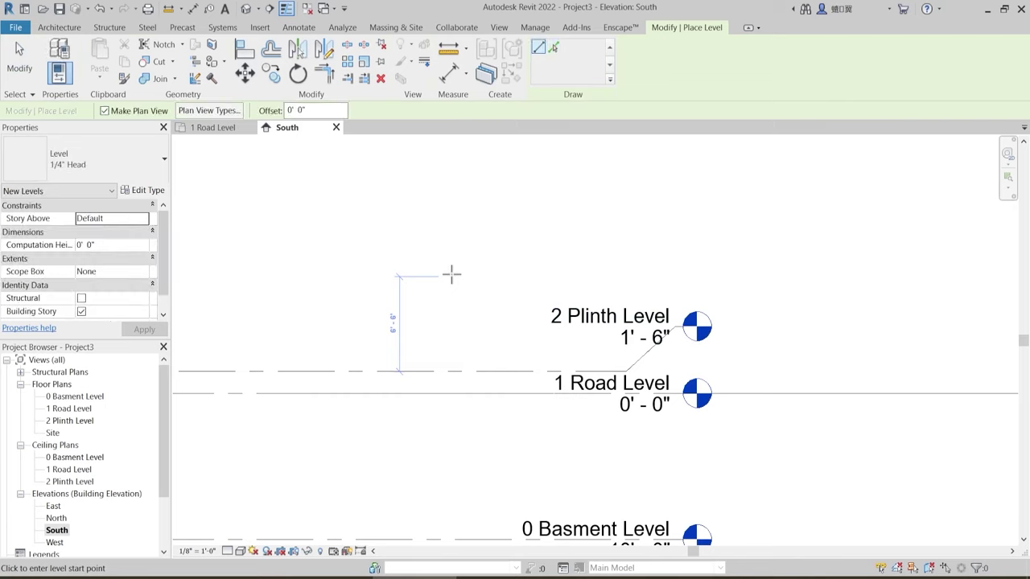
double_click(318, 110)
type("10")
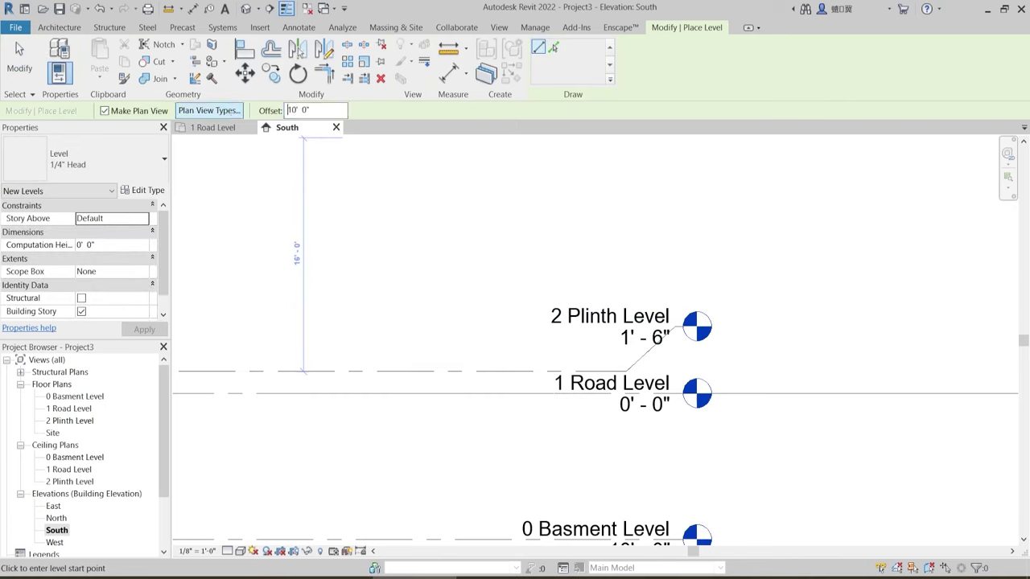
left_click(553, 46)
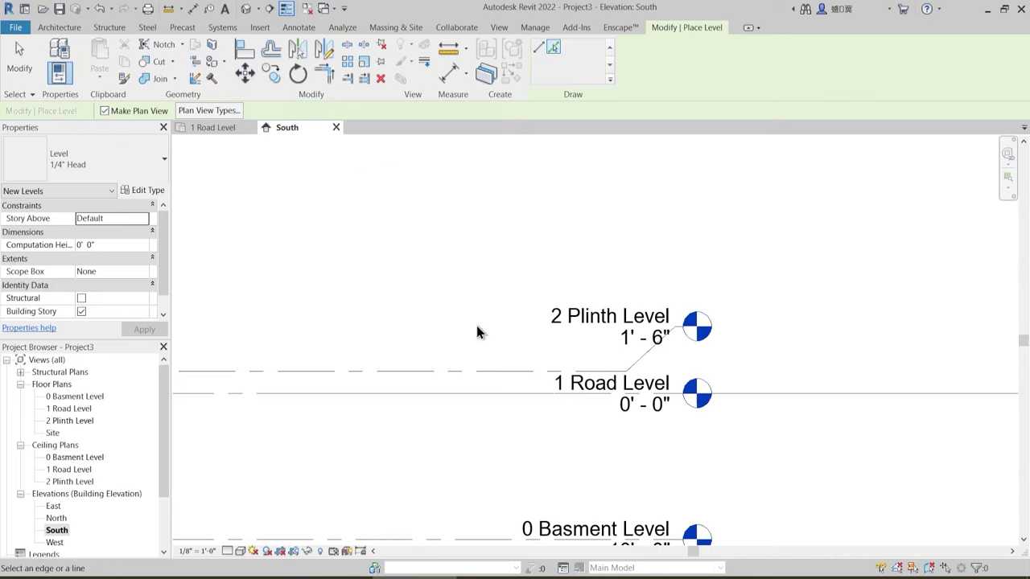
left_click(467, 370)
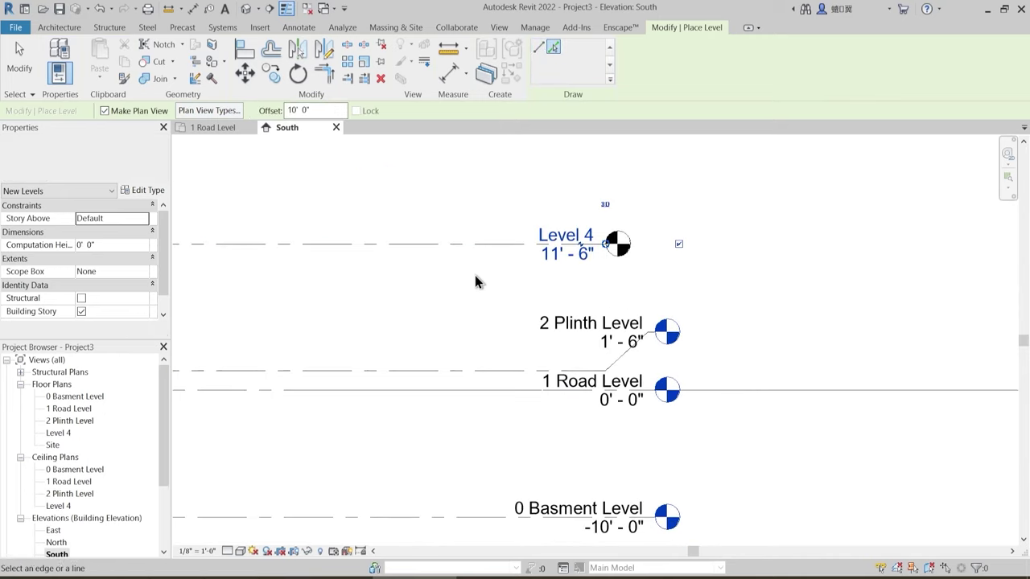
middle_click_drag(473, 246, 472, 345)
left_click(472, 345)
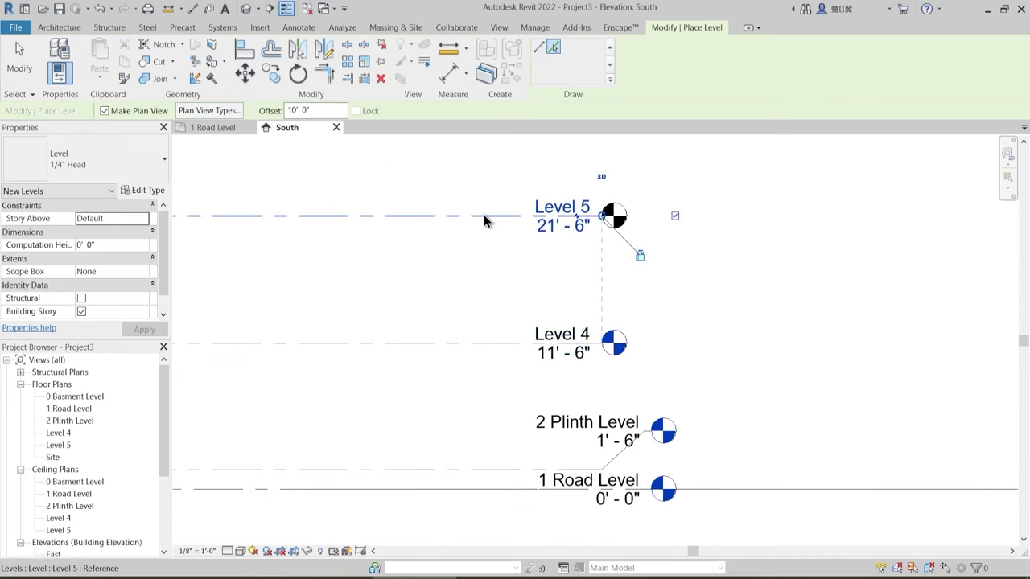
middle_click_drag(492, 229, 491, 341)
left_click(491, 326)
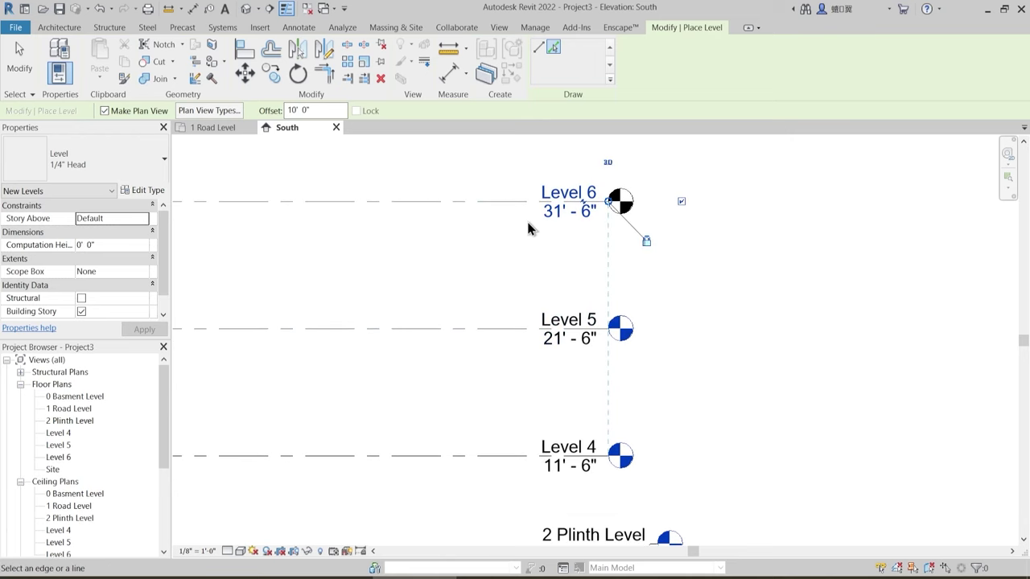
scroll(527, 221, "down", 2)
key("Escape")
scroll(563, 378, "up", 2)
- Rename Level 4 to '1 First Floor' and Level 5 to '2 Terrace Level', with their views
double_click(565, 396)
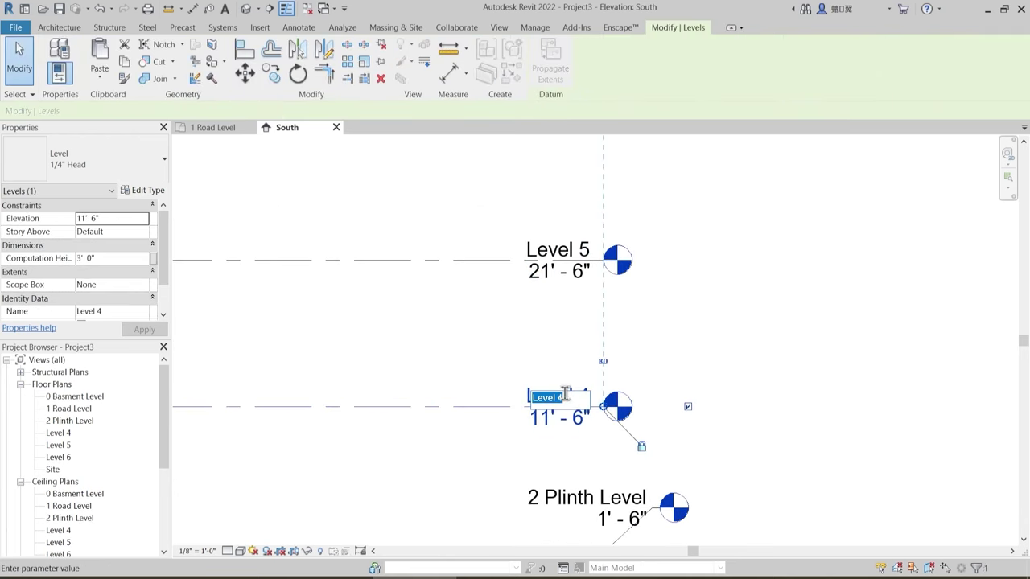
type("1 First Floor")
key("Return")
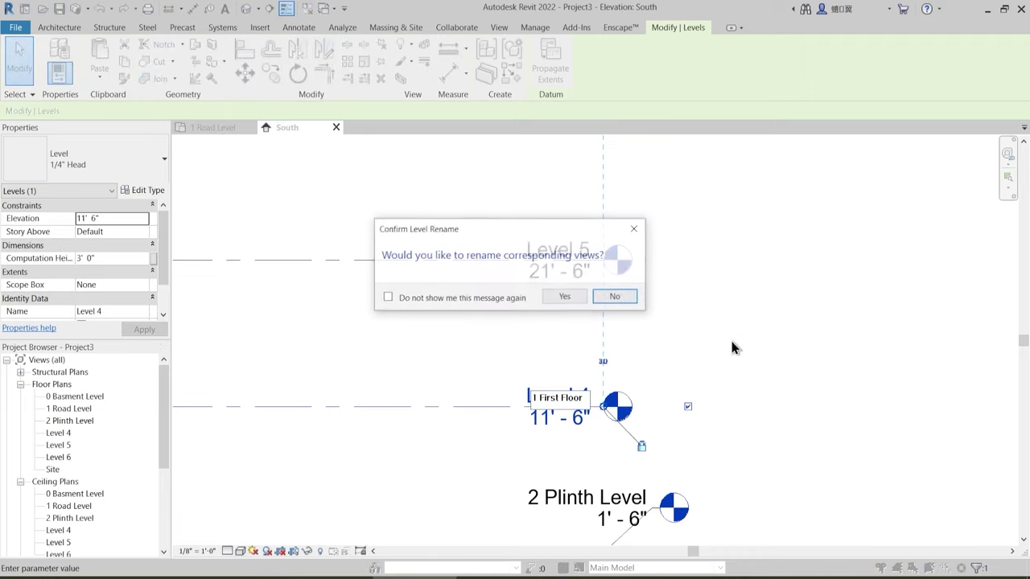
left_click(565, 296)
double_click(548, 250)
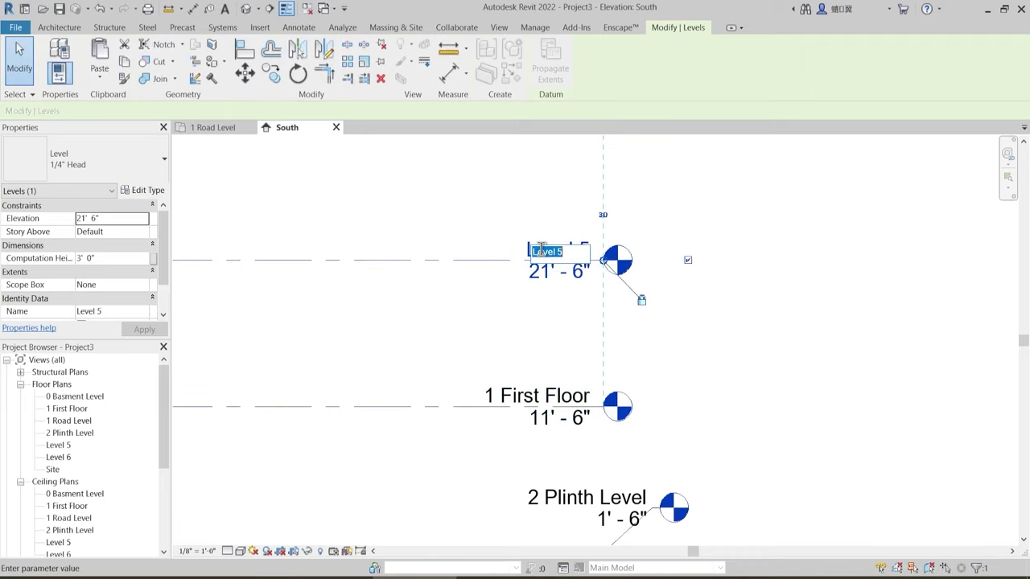
type("2 Terrace")
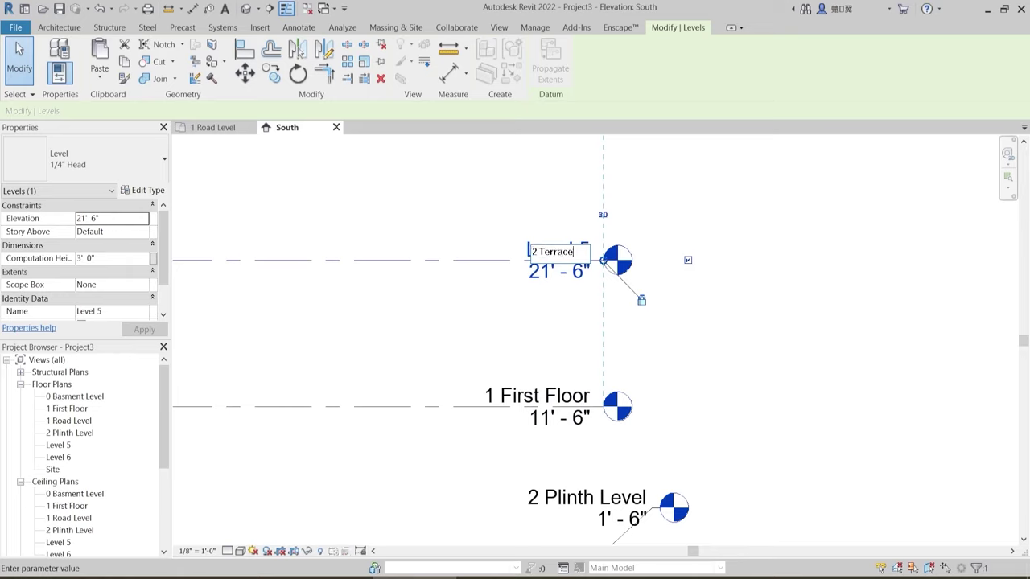
type(" Level")
key("Return")
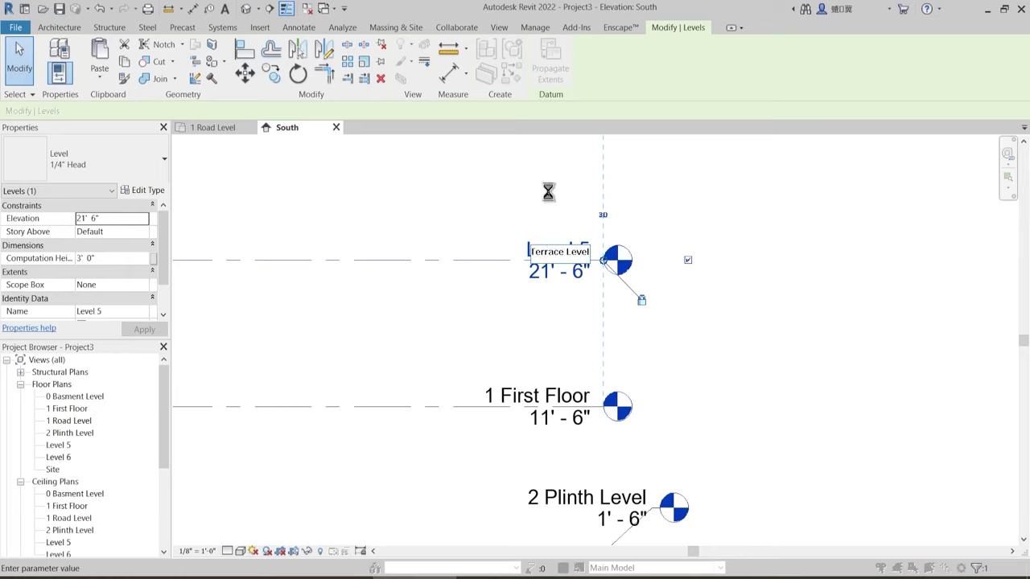
left_click(561, 298)
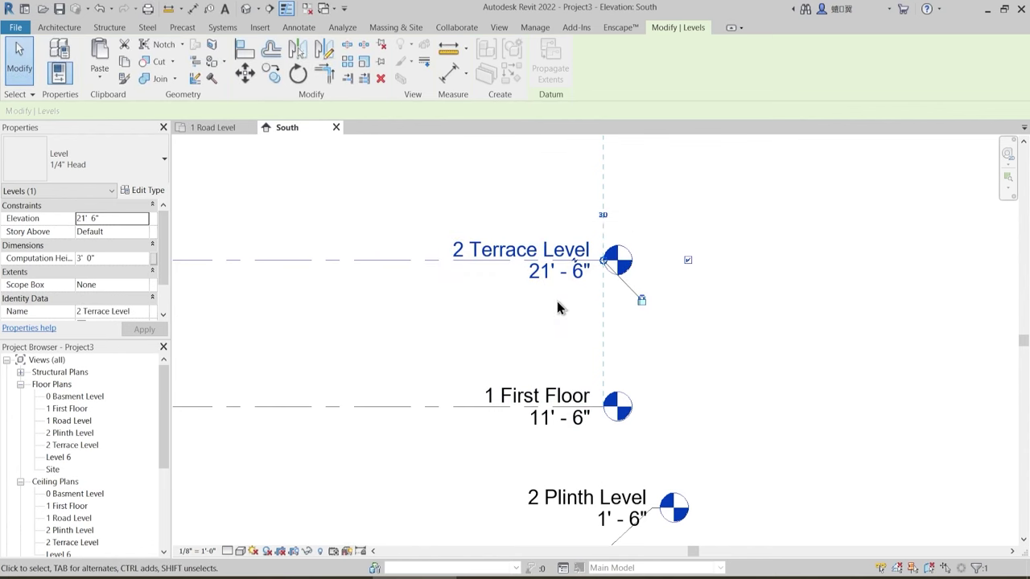
- Rename Level 6 to '3 Slab Top' and rename its matching views
scroll(475, 358, "down", 1)
middle_click_drag(472, 361, 534, 402)
scroll(533, 272, "down", 1)
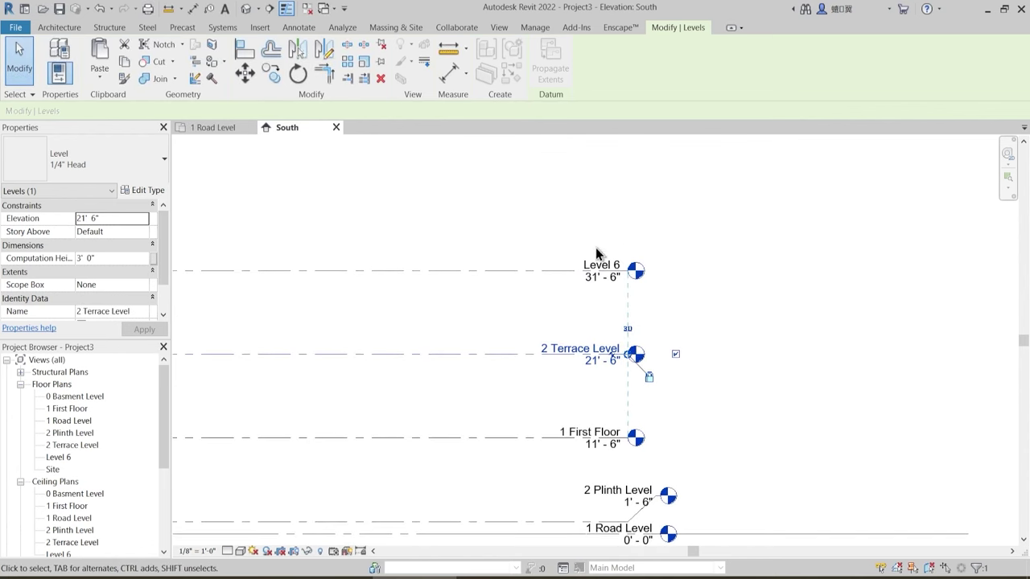
scroll(596, 268, "up", 2)
left_click(597, 265)
left_click(597, 266)
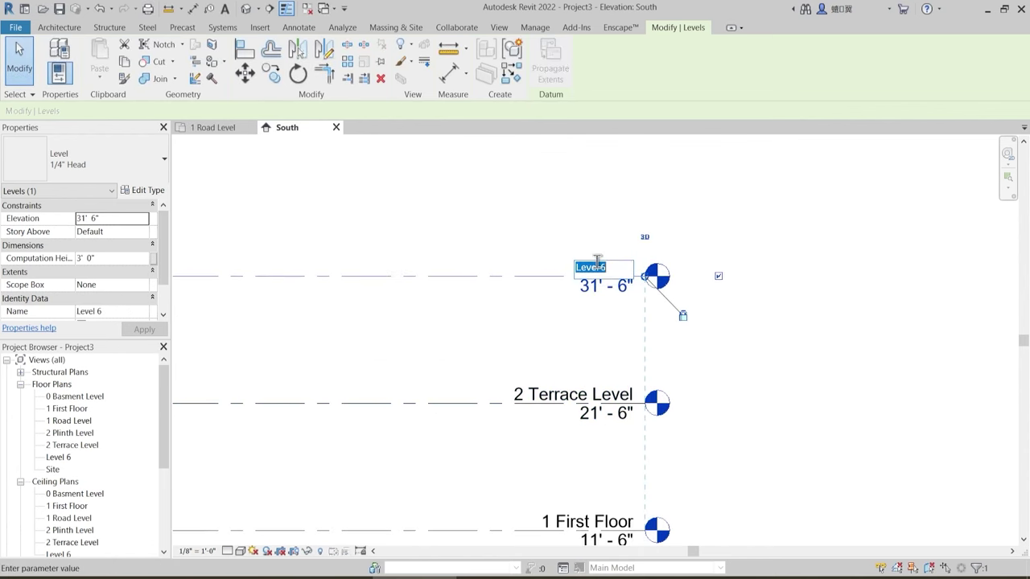
type("3")
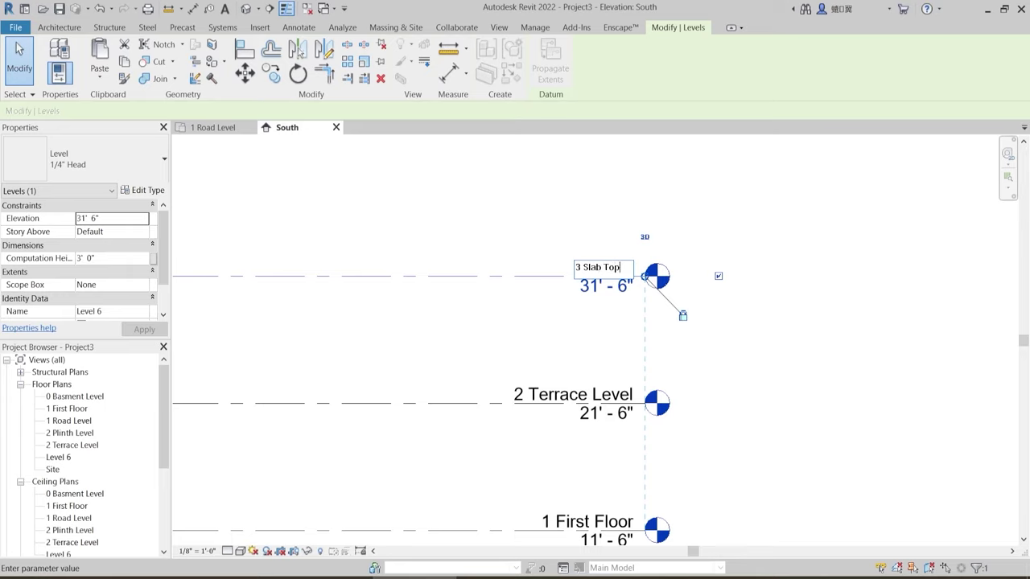
type("Slab Top")
key("Return")
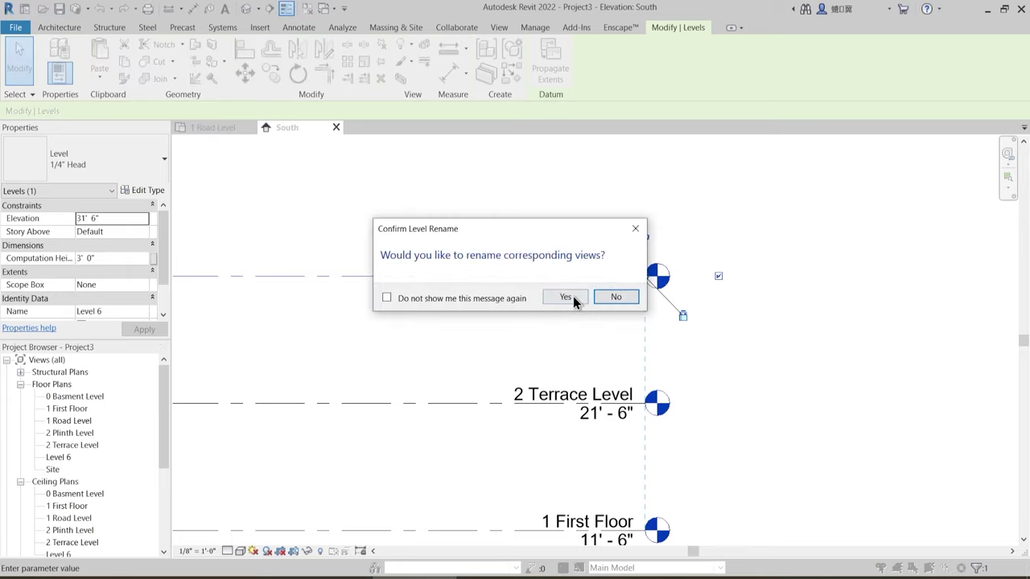
left_click(565, 294)
- Set the 3 Slab Top level elevation to 31'-0"
middle_click_drag(573, 333, 587, 122)
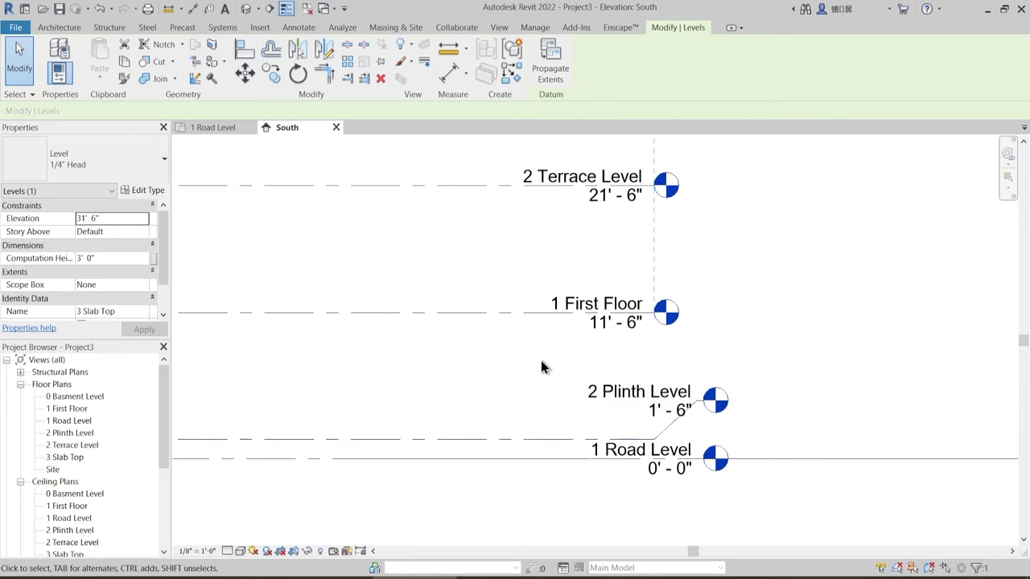
middle_click_drag(577, 318, 566, 394)
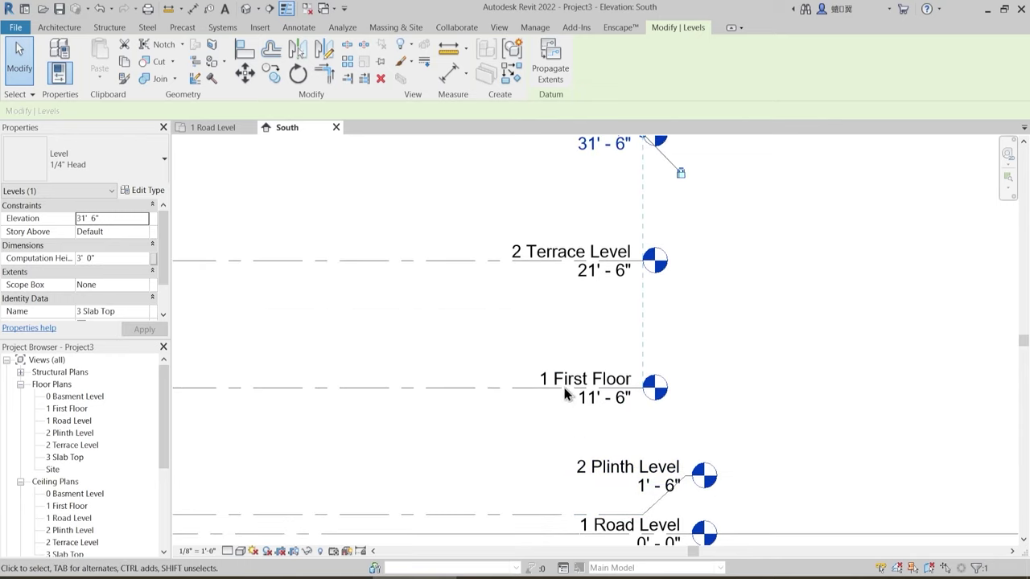
middle_click_drag(573, 282, 587, 384)
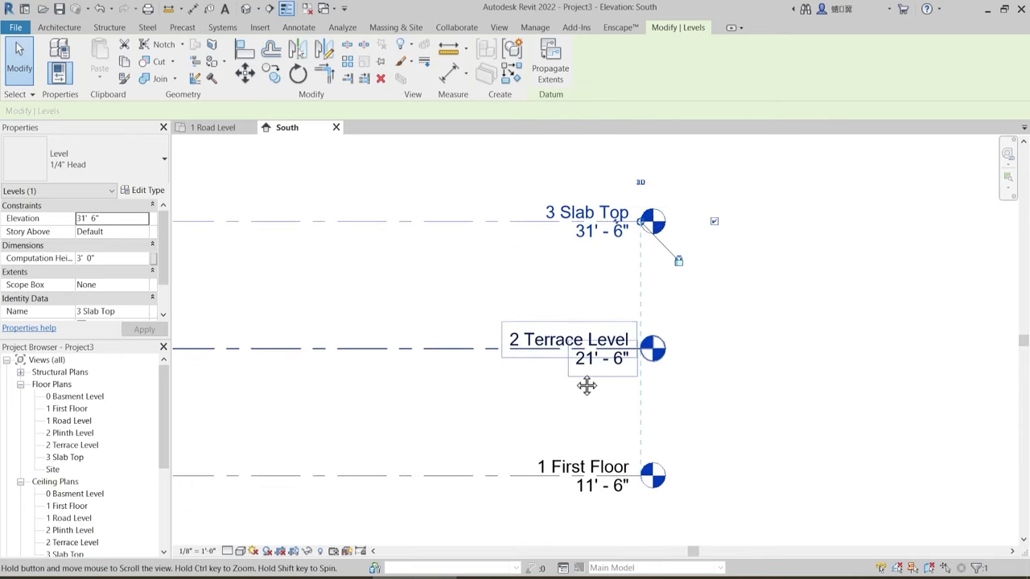
left_click(594, 233)
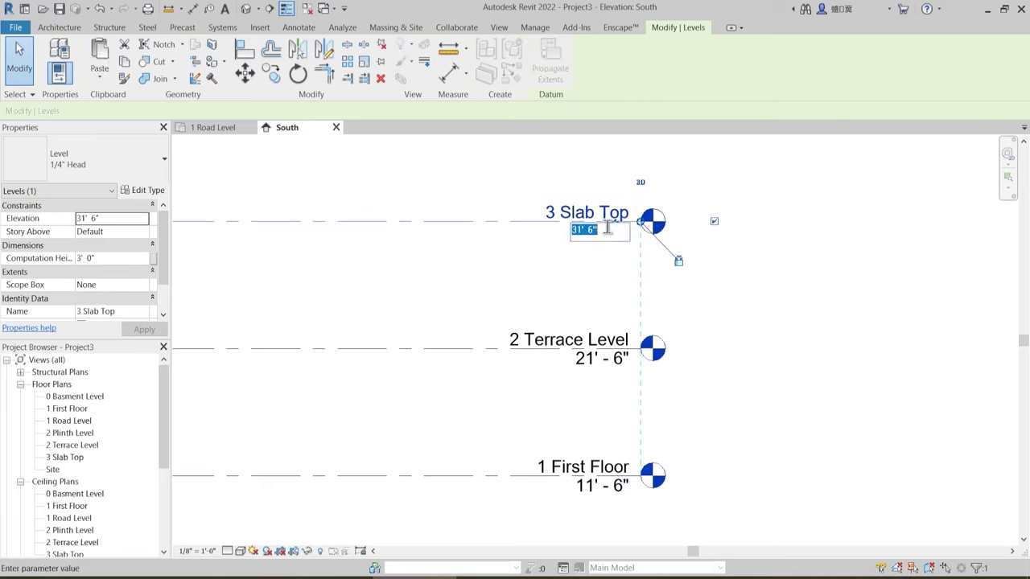
type("21")
type("'")
key("Return")
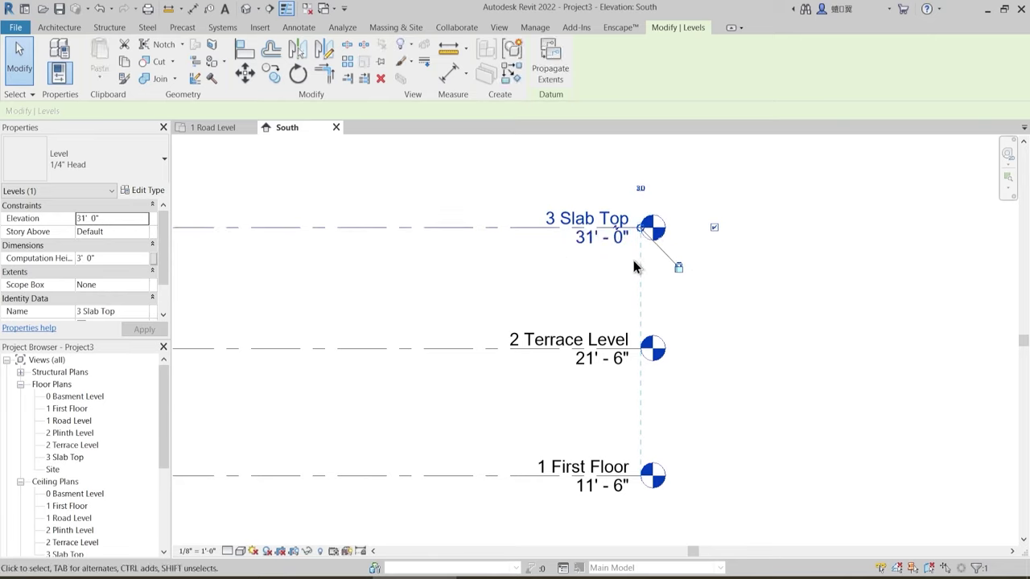
- View all levels together and open the 1 Road Level floor plan
scroll(548, 279, "down", 2)
middle_click_drag(429, 299, 528, 266)
scroll(531, 275, "down", 2)
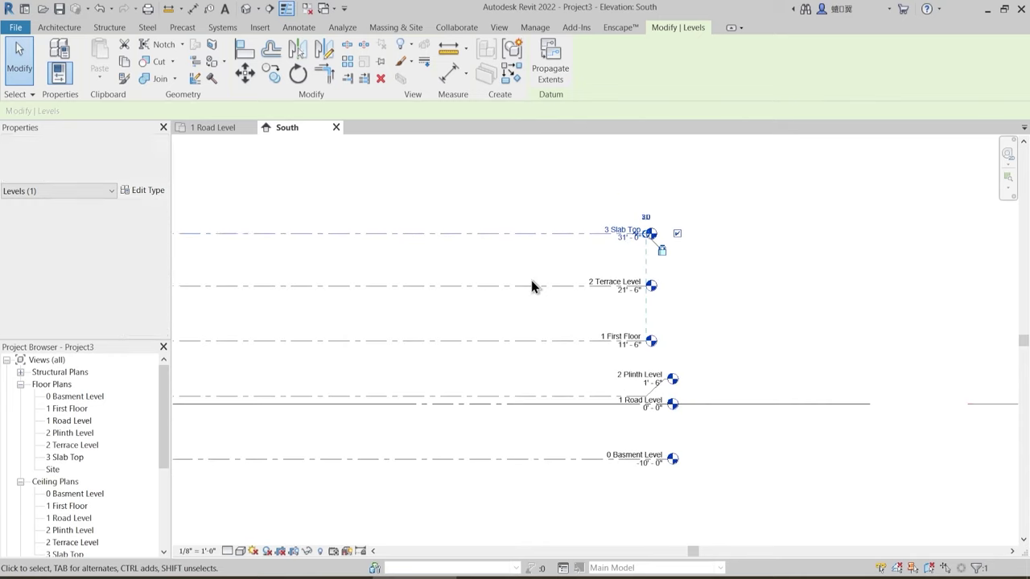
middle_click_drag(436, 276, 582, 299)
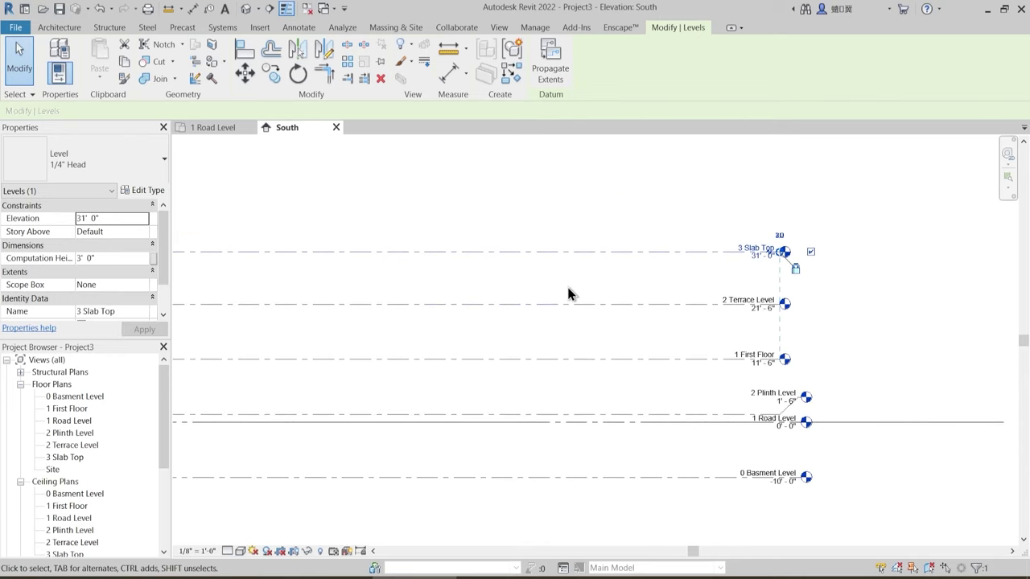
left_click(212, 128)
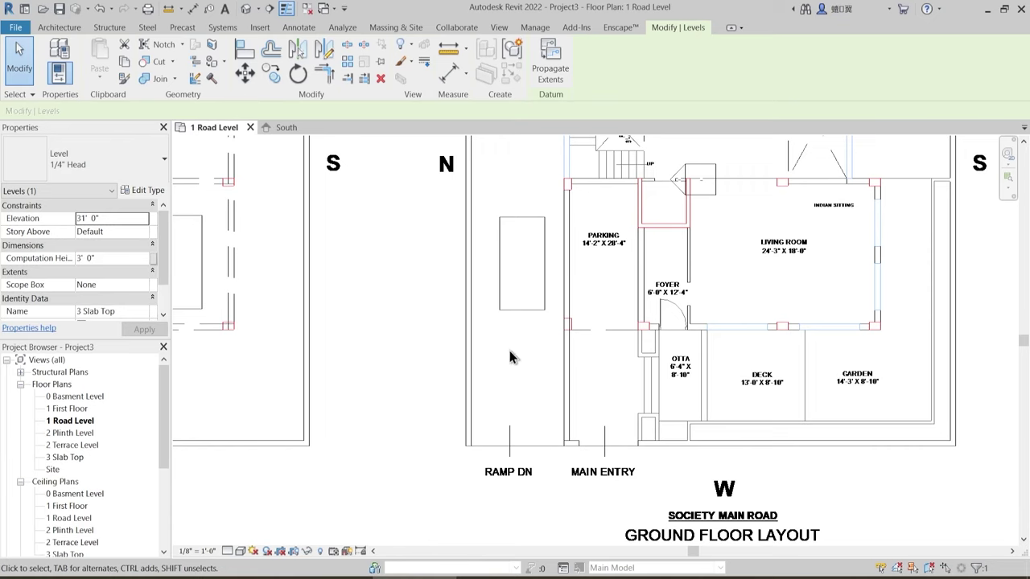
- Set the imported DWG to halftone in the 1 Road Level plan's visibility settings
scroll(511, 357, "down", 5)
scroll(439, 356, "up", 2)
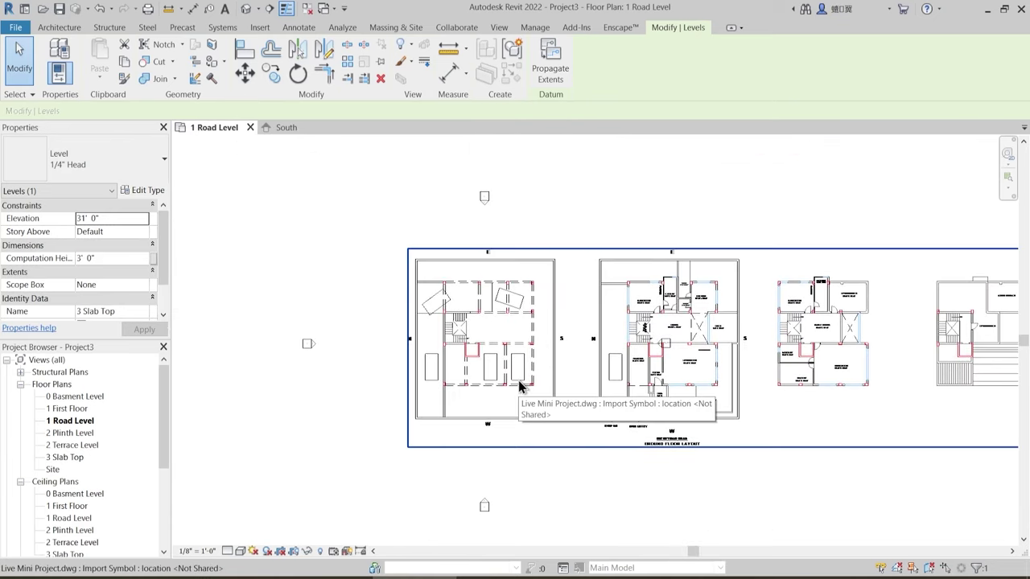
key("v")
key("v")
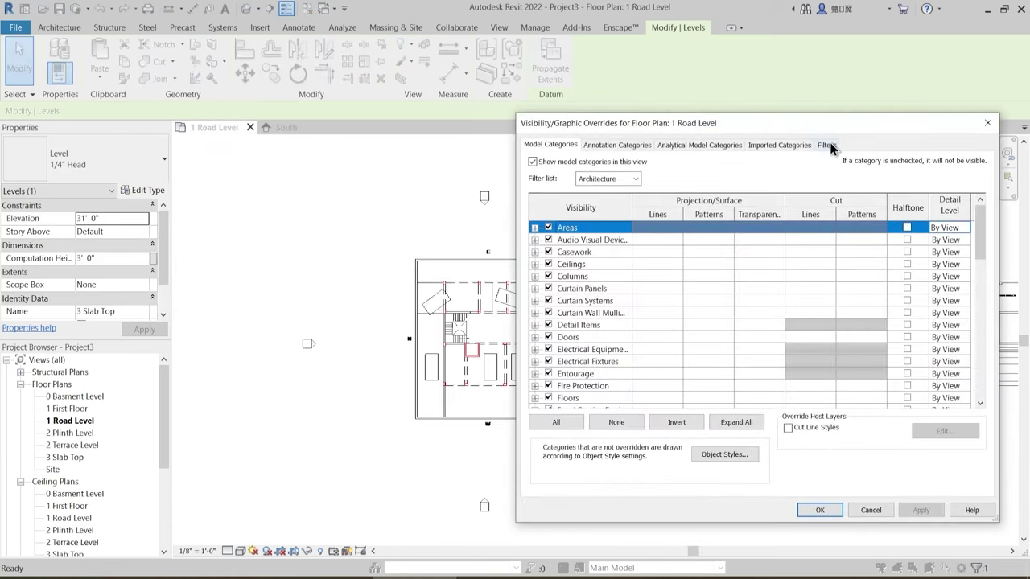
left_click(784, 146)
left_click(788, 218)
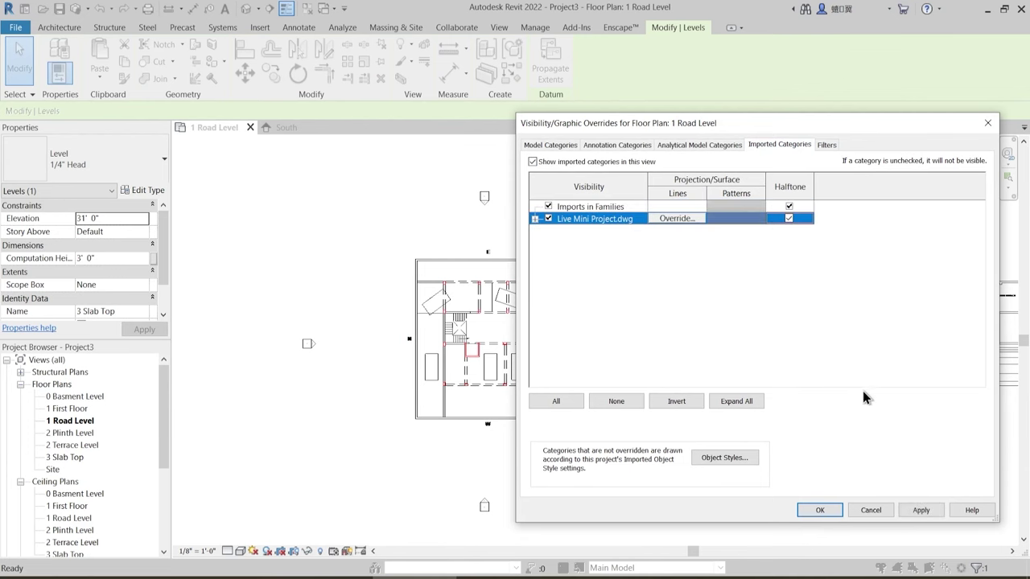
left_click(820, 511)
- Move the imported Live Mini Project.dwg to base level 0 Basment Level
left_click(818, 499)
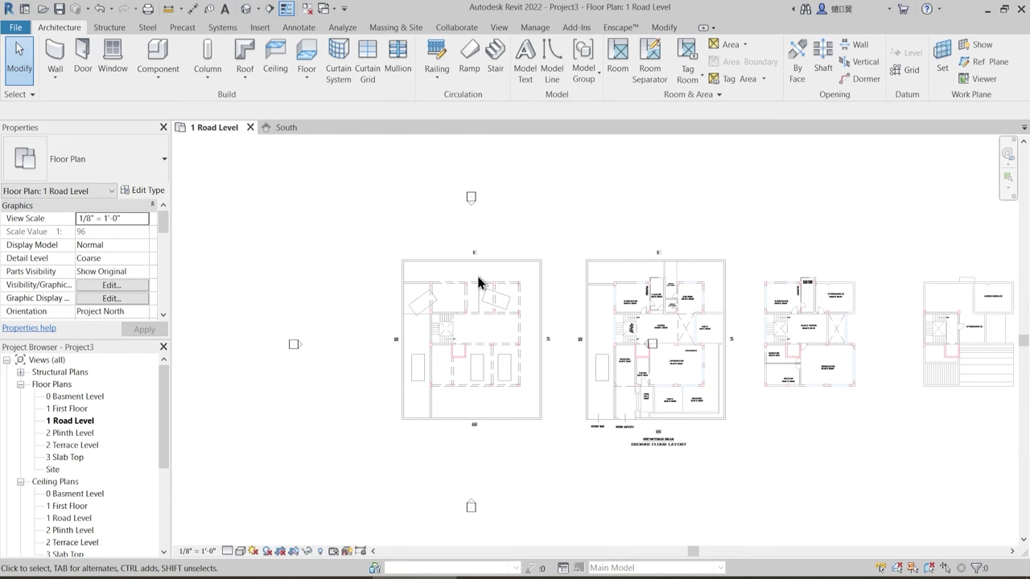
left_click(488, 296)
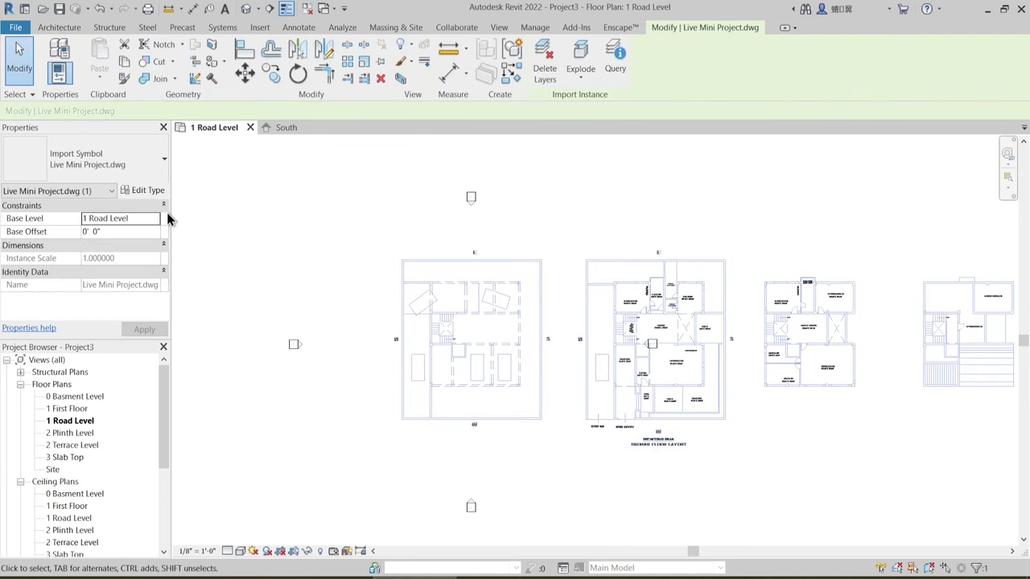
left_click(158, 224)
left_click(121, 230)
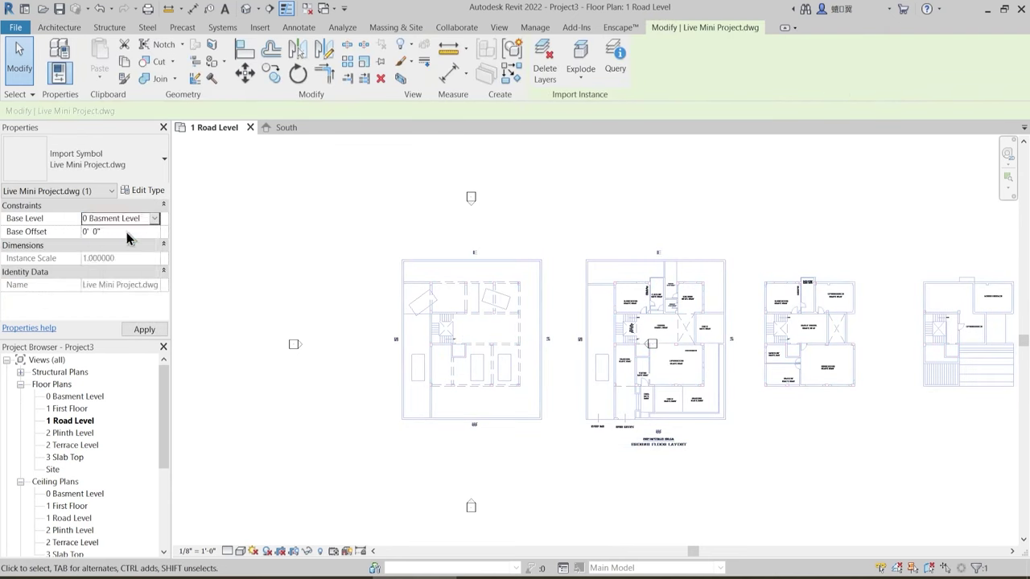
- In the 0 Basment Level plan, make Imports in Families and Live Mini Project.dwg halftone
double_click(81, 397)
middle_click_drag(375, 351, 394, 314)
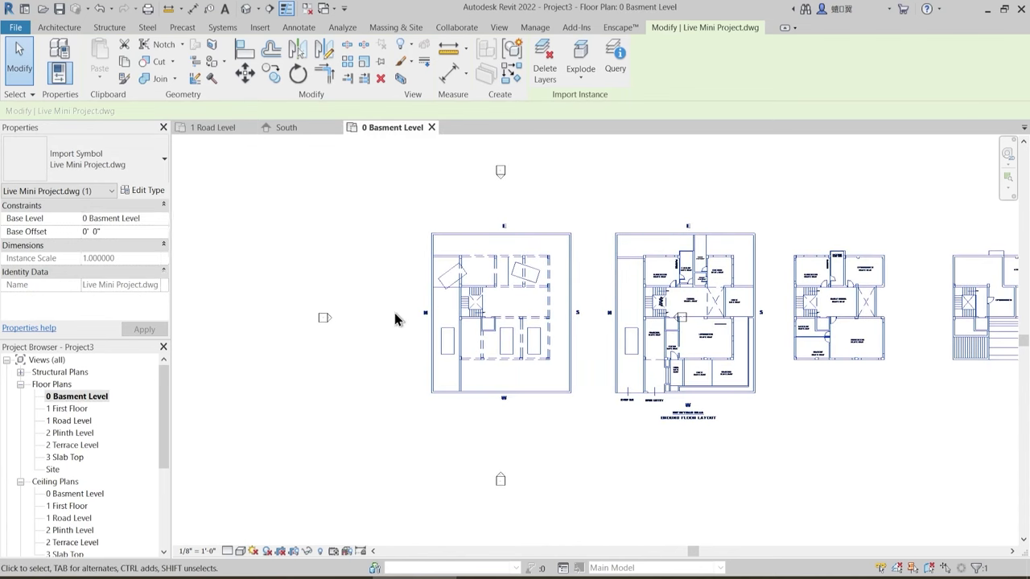
left_click(515, 455)
key("v")
key("g")
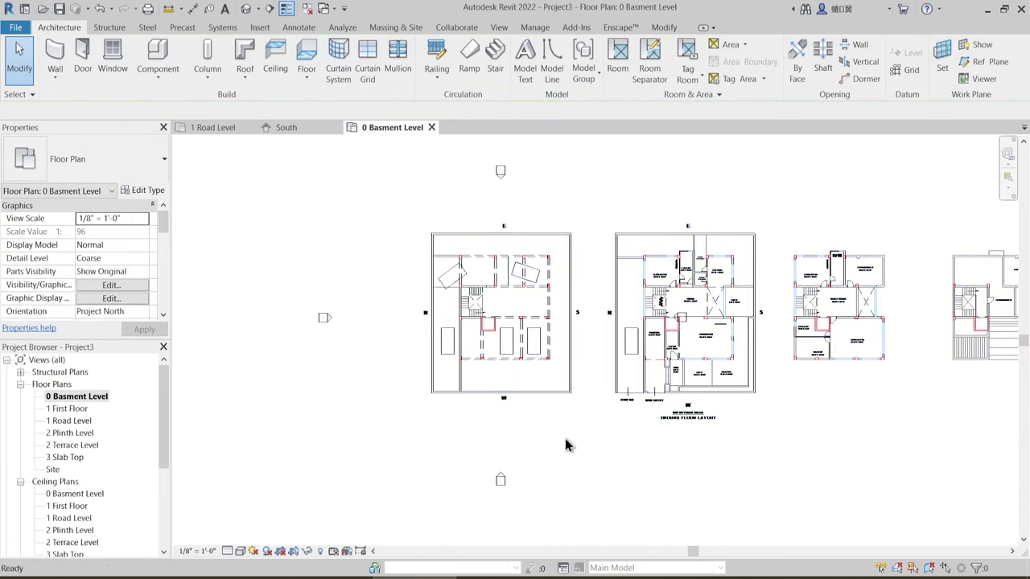
left_click(782, 145)
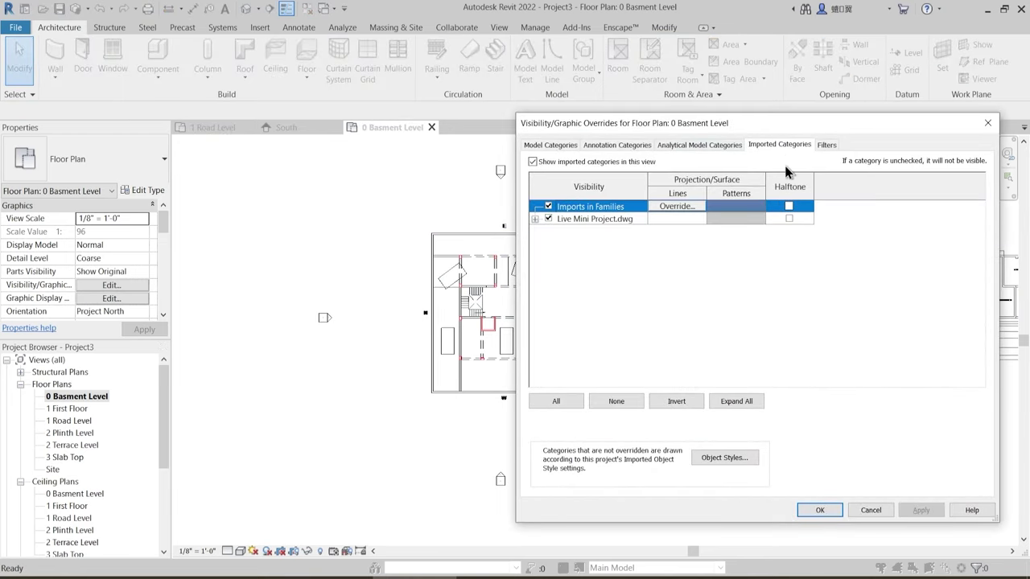
left_click(789, 207)
left_click(789, 219)
left_click(921, 510)
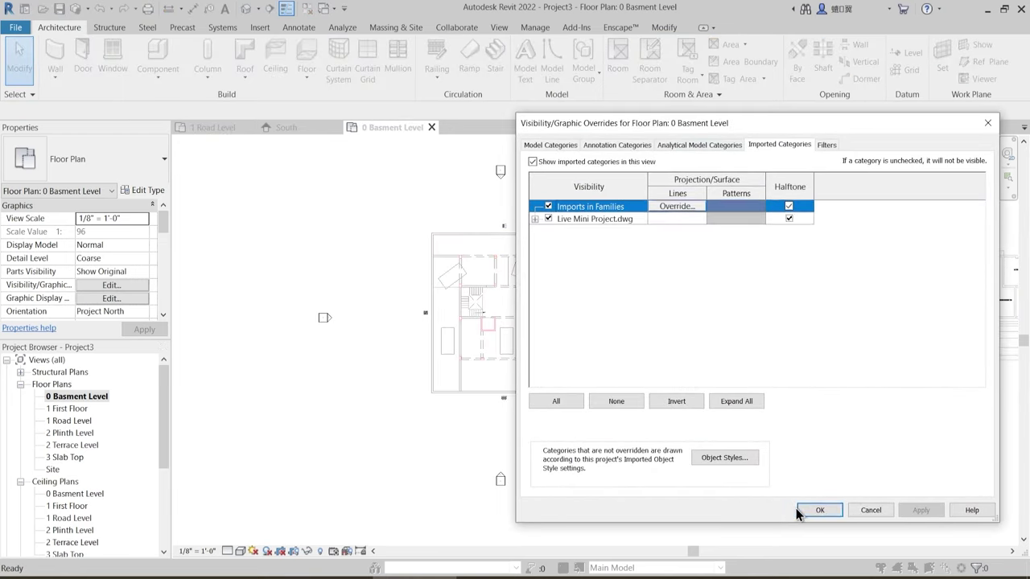
left_click(817, 510)
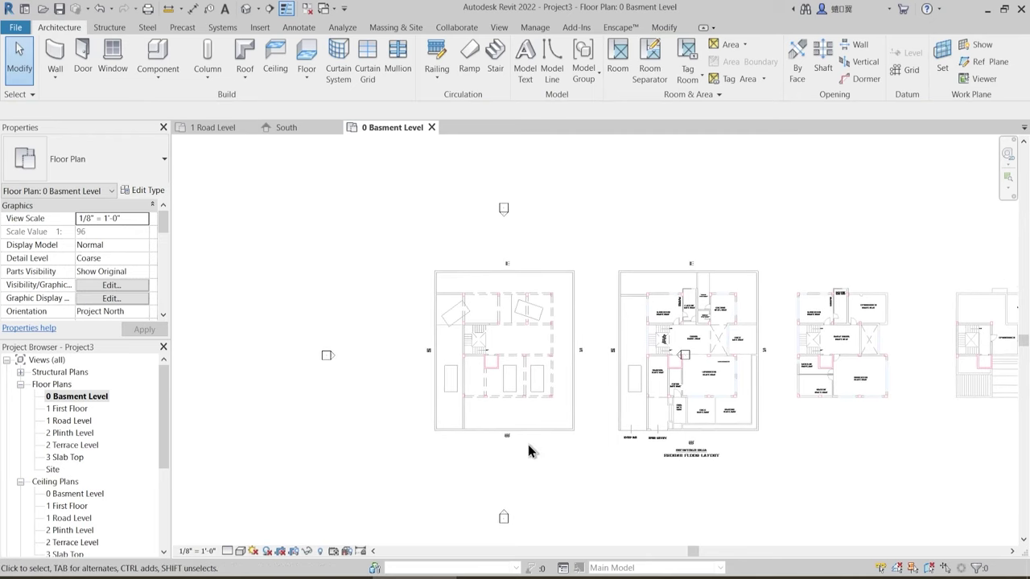
- Zoom and pan the South elevation to review all level lines, then return to 0 Basment Level
left_click(284, 128)
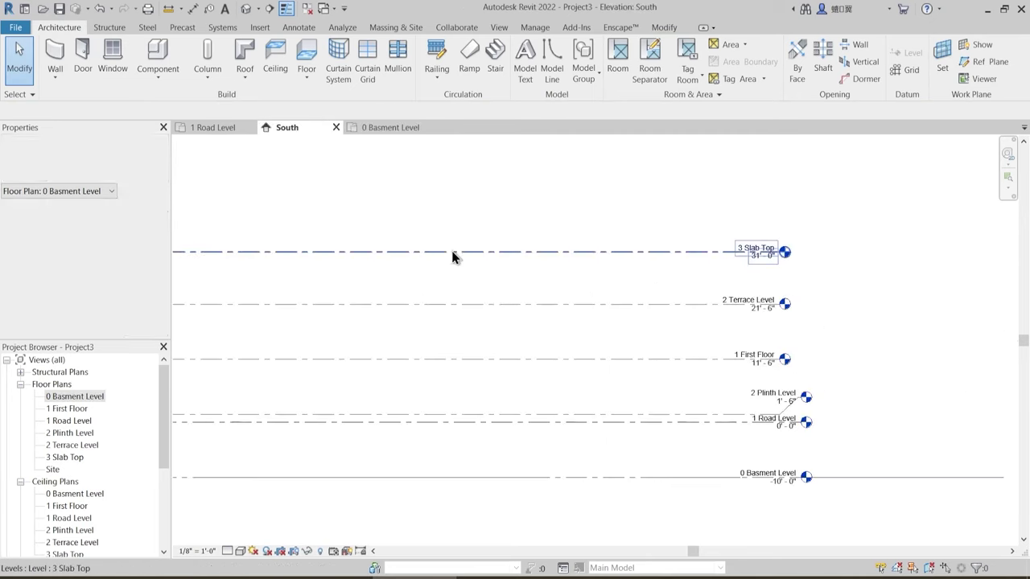
scroll(683, 383, "down", 3)
middle_click_drag(453, 465, 497, 387)
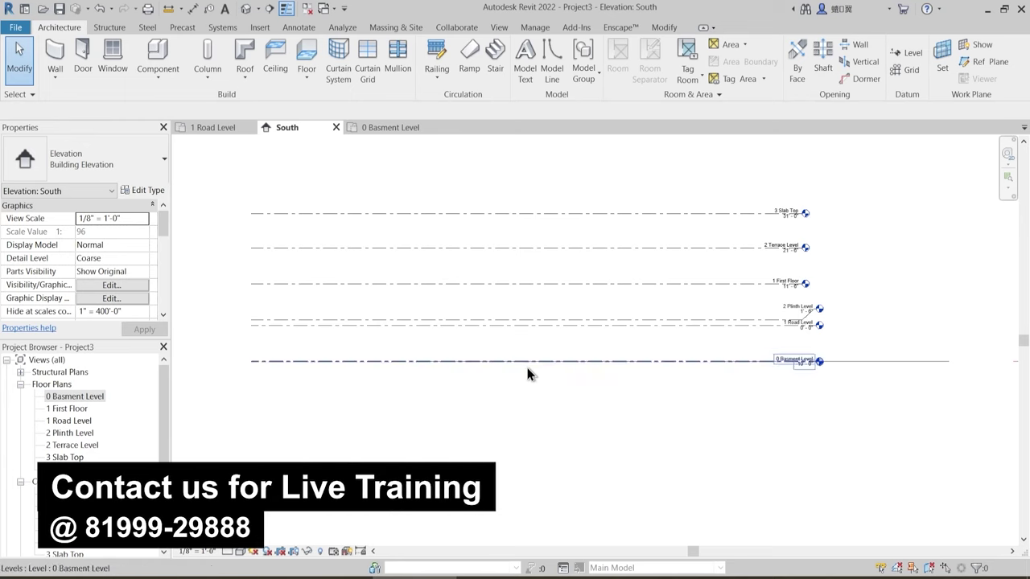
scroll(528, 366, "up", 1)
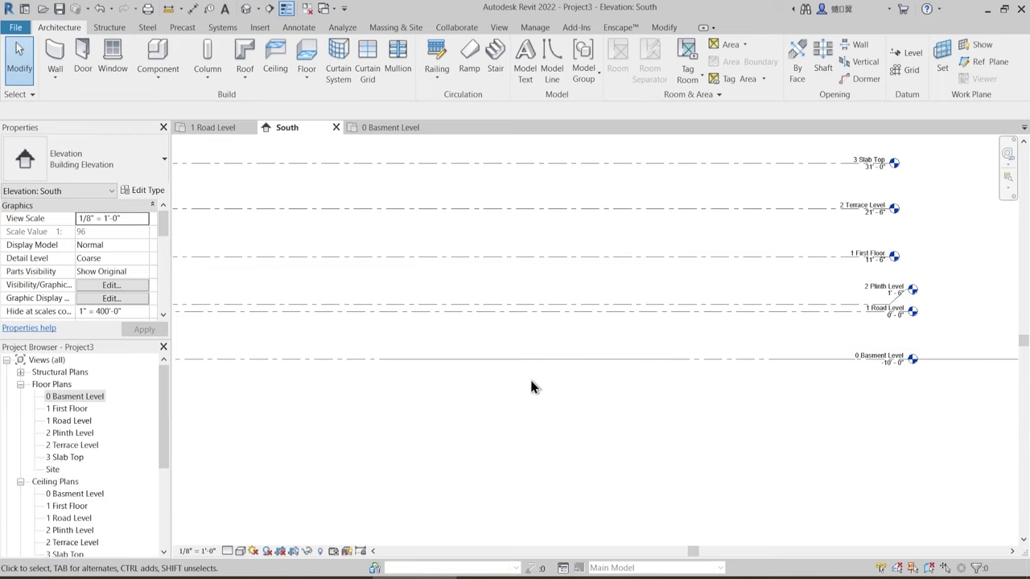
scroll(538, 381, "down", 1)
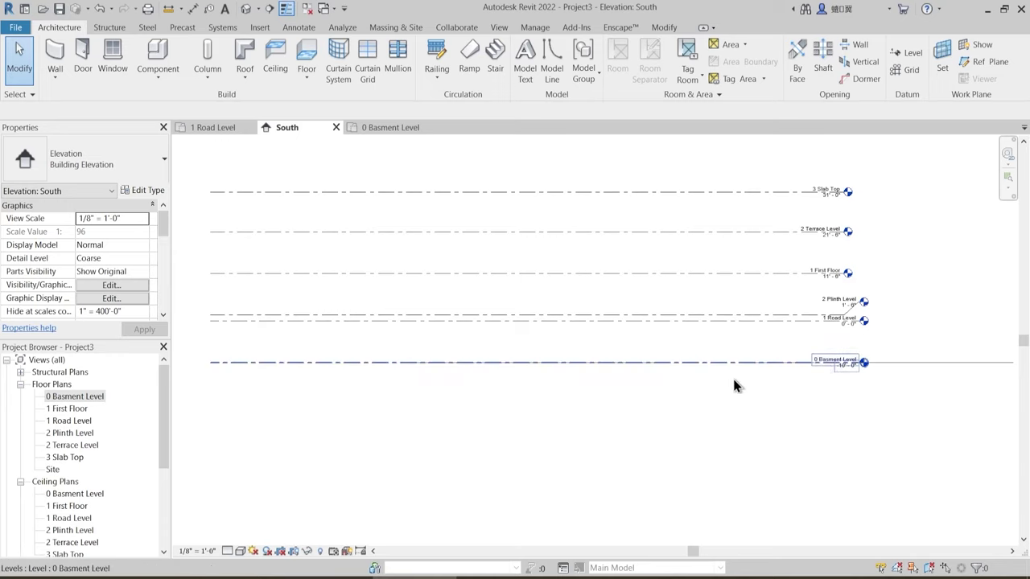
left_click(386, 133)
- Start an architectural floor and duplicate its type as 'Basment Level PCC'
scroll(448, 350, "up", 2)
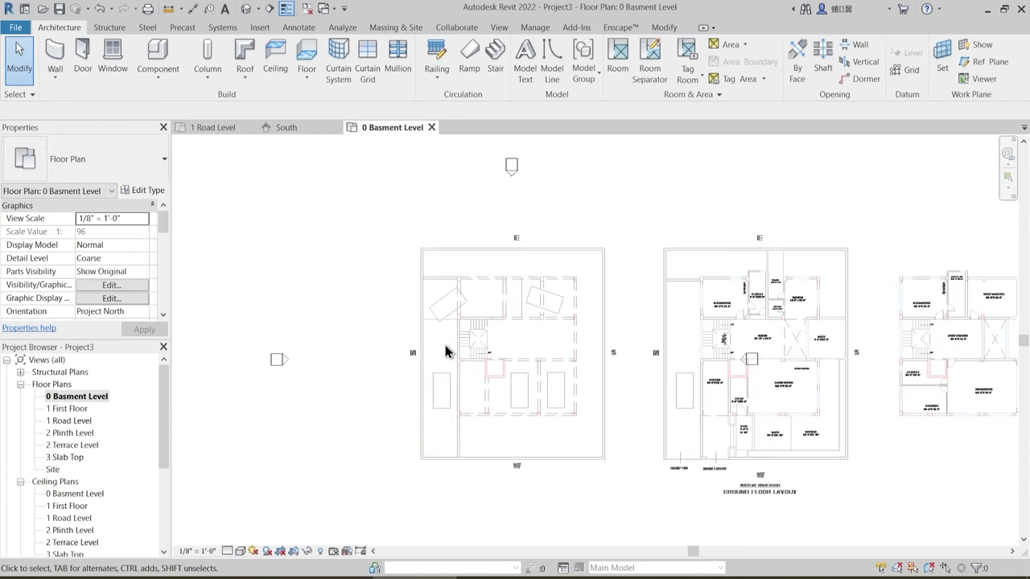
left_click(246, 79)
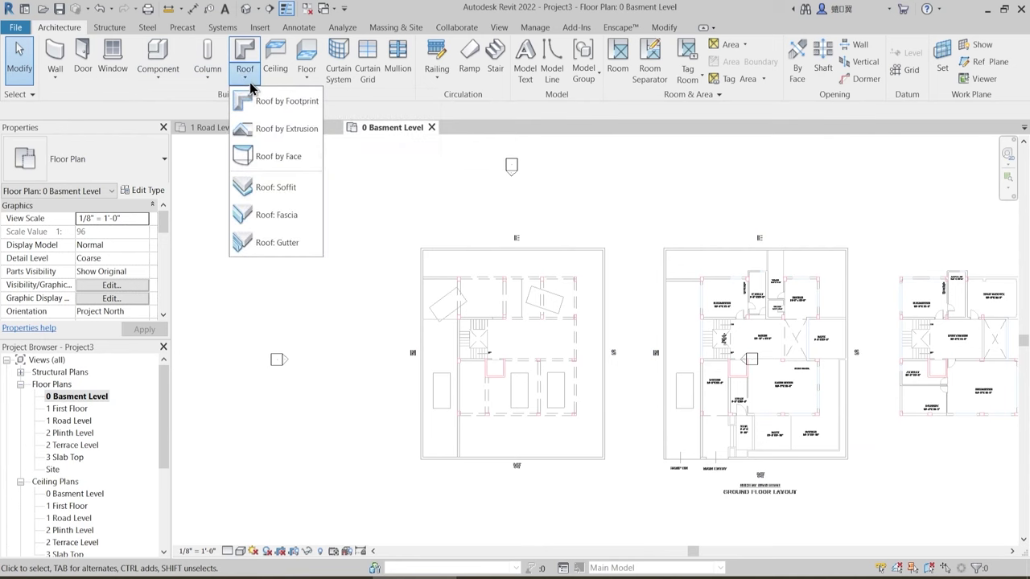
left_click(307, 78)
left_click(330, 102)
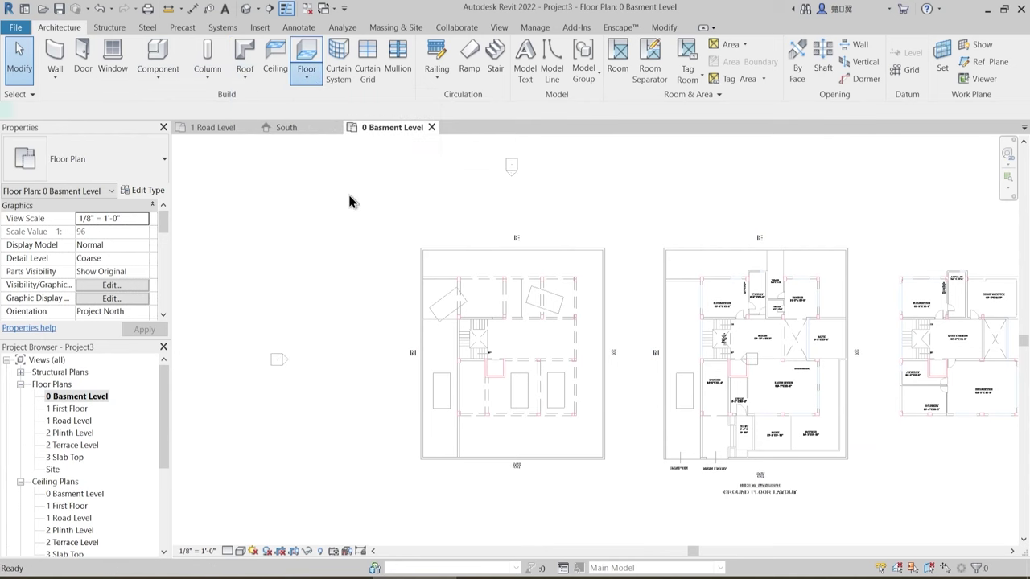
left_click(145, 191)
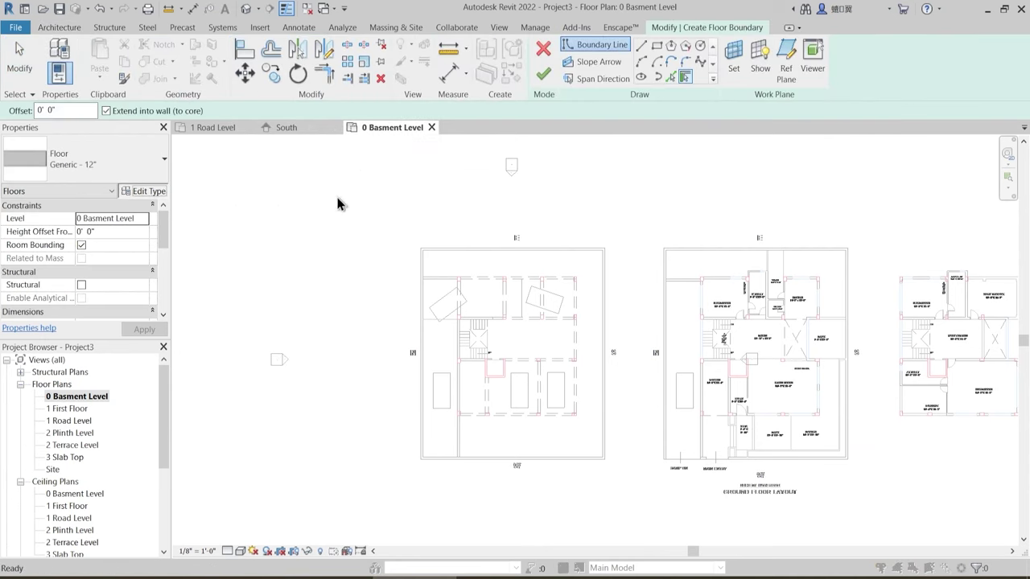
left_click(621, 159)
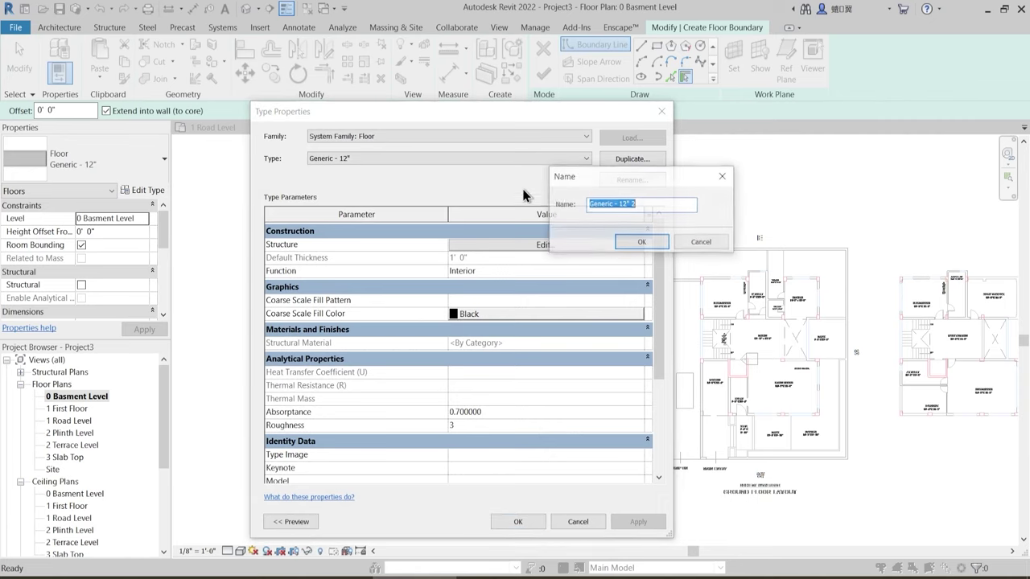
type("1")
key("BackSpace")
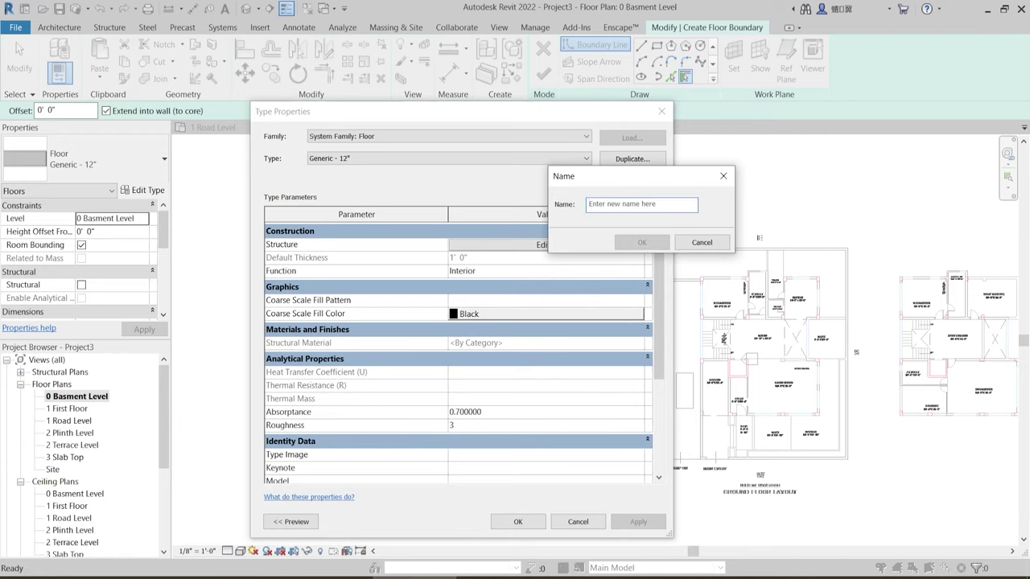
type("Basmene")
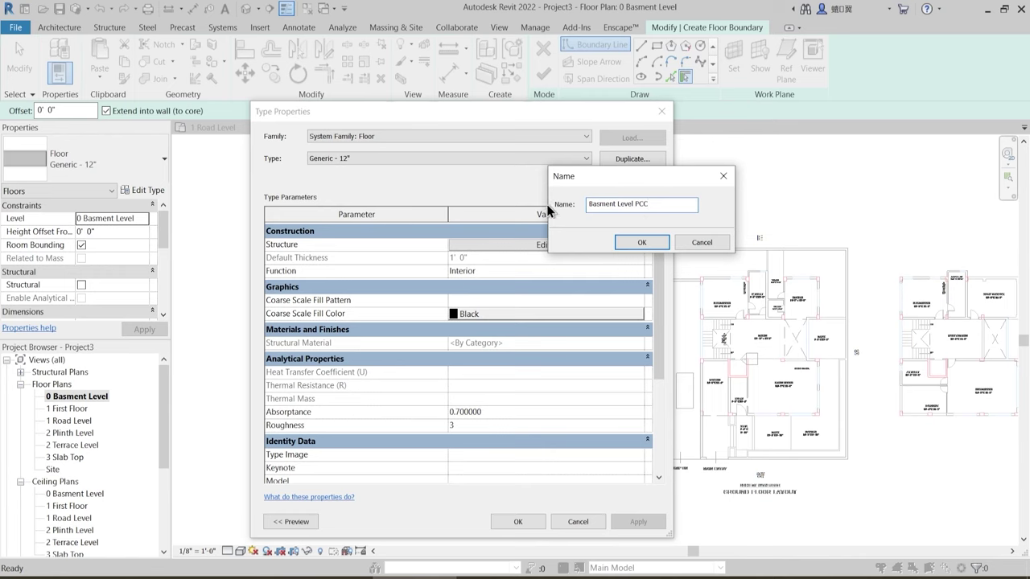
left_click(644, 242)
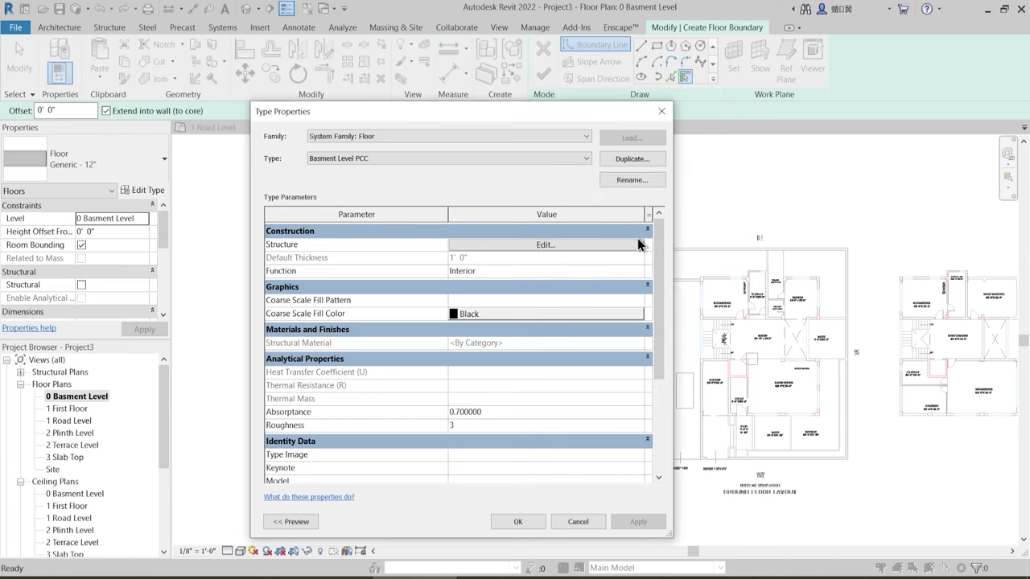
- Set the Basment Level PCC structure layer thickness to 6" and confirm the type
left_click(543, 246)
left_click_drag(456, 259, 420, 256)
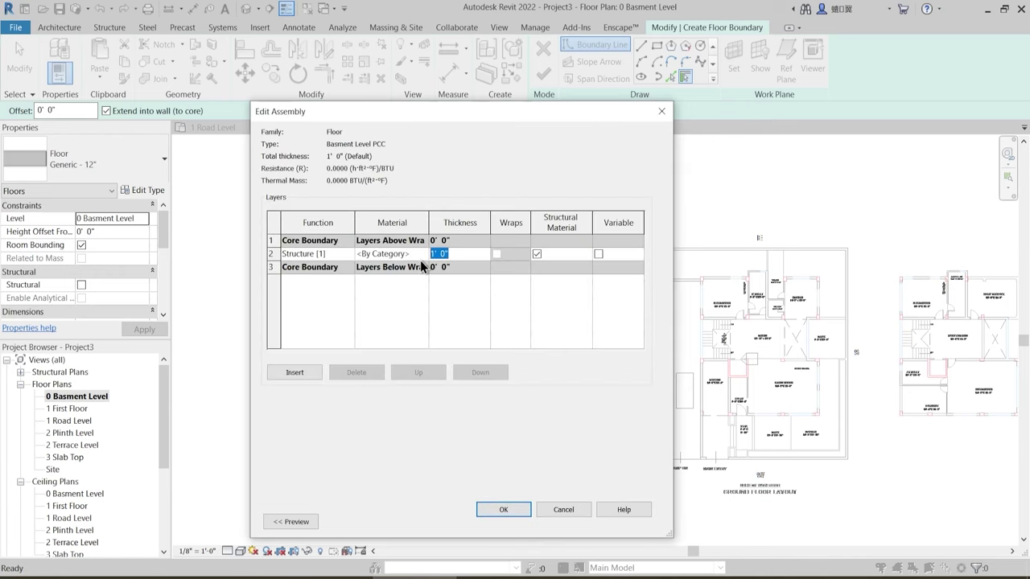
key("Tab")
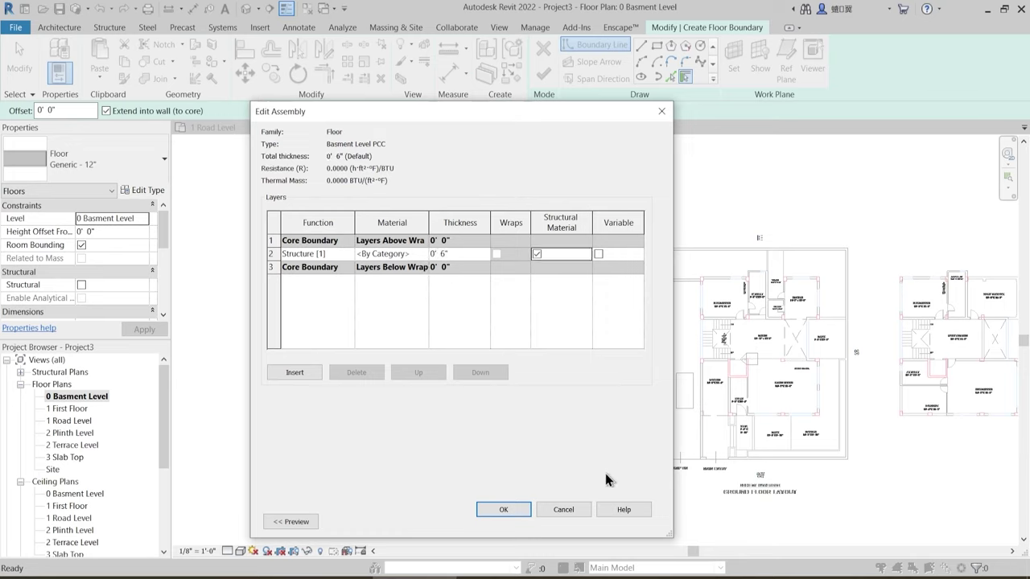
left_click(505, 510)
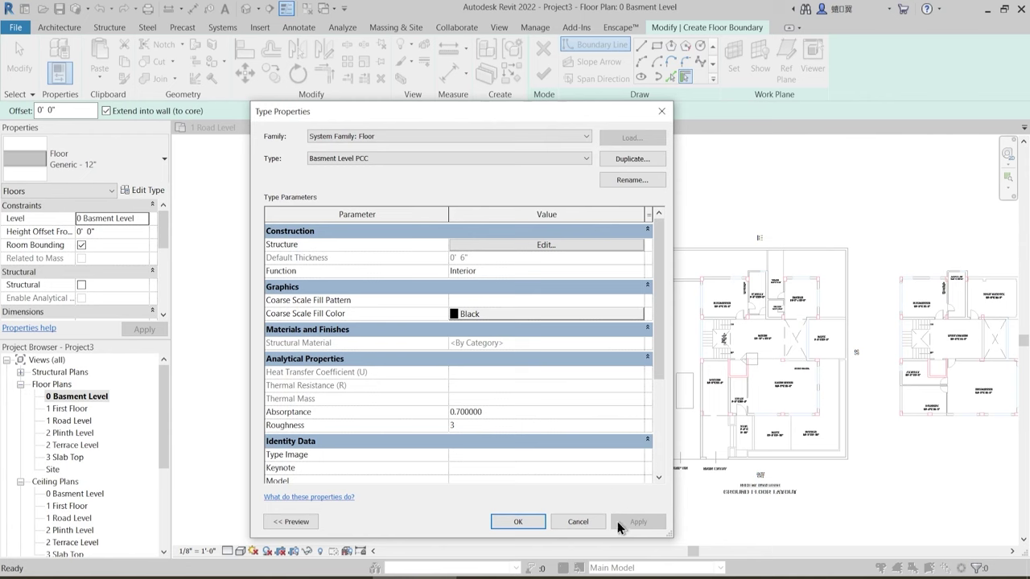
left_click(528, 524)
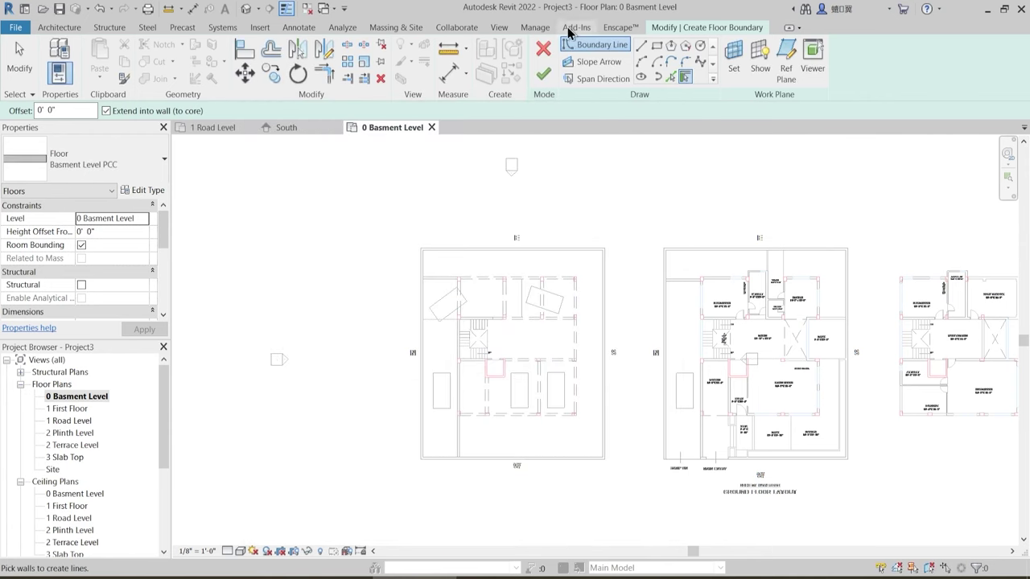
- Sketch a rectangular boundary over the basement plan and finish the Basment Level PCC floor
left_click(656, 46)
scroll(456, 285, "up", 2)
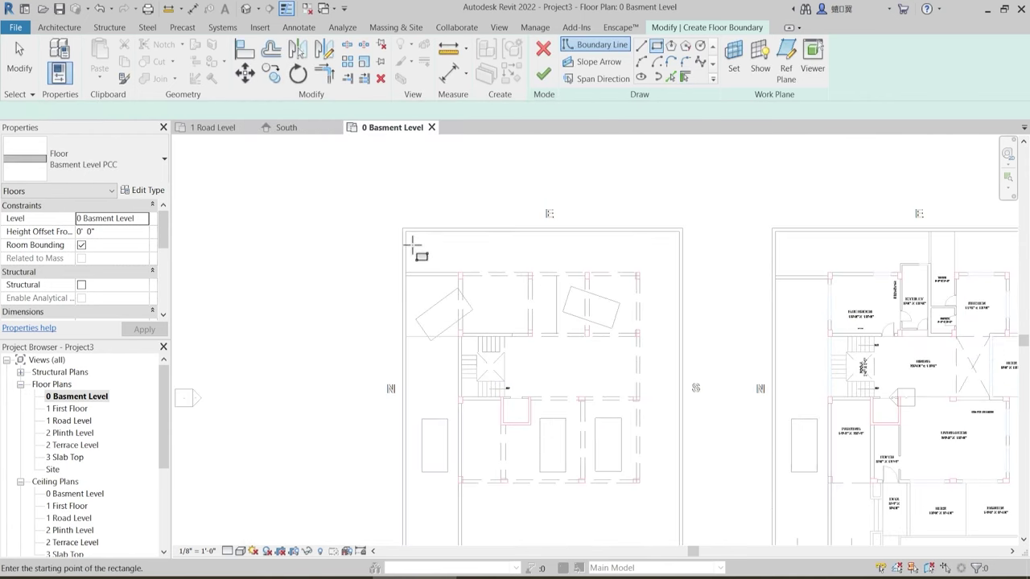
left_click(404, 232)
middle_click_drag(609, 414, 595, 361)
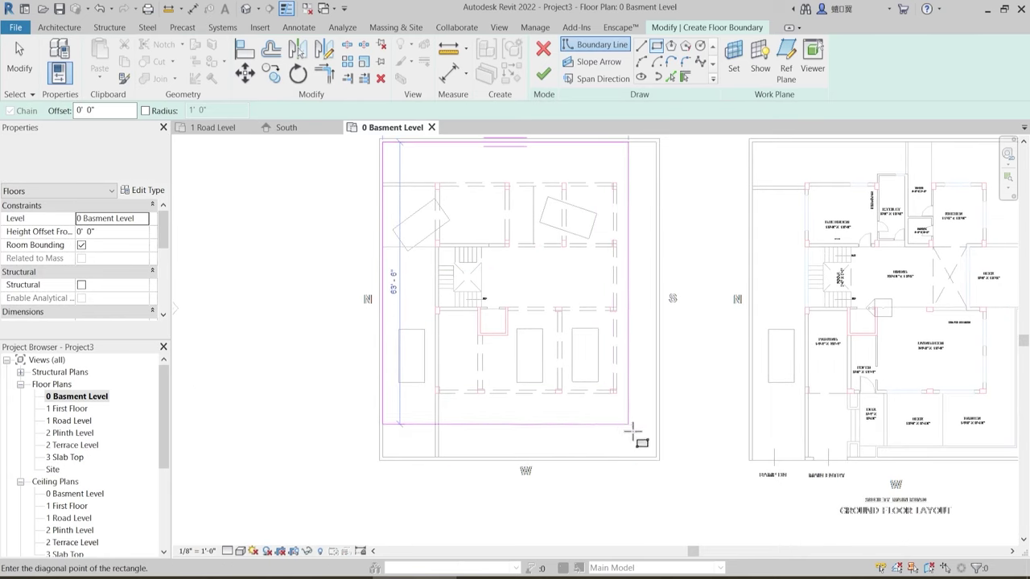
left_click(656, 457)
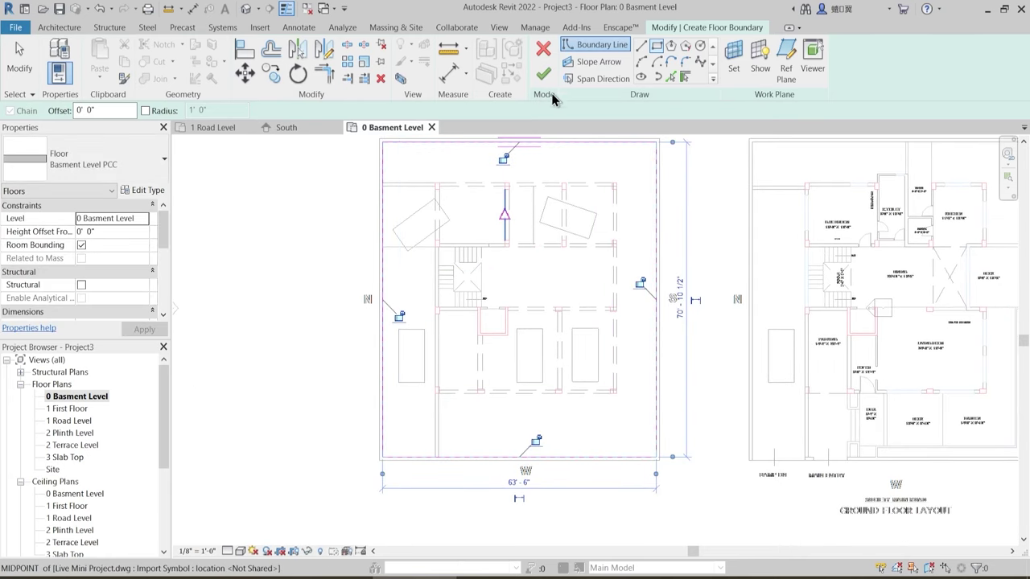
left_click(544, 73)
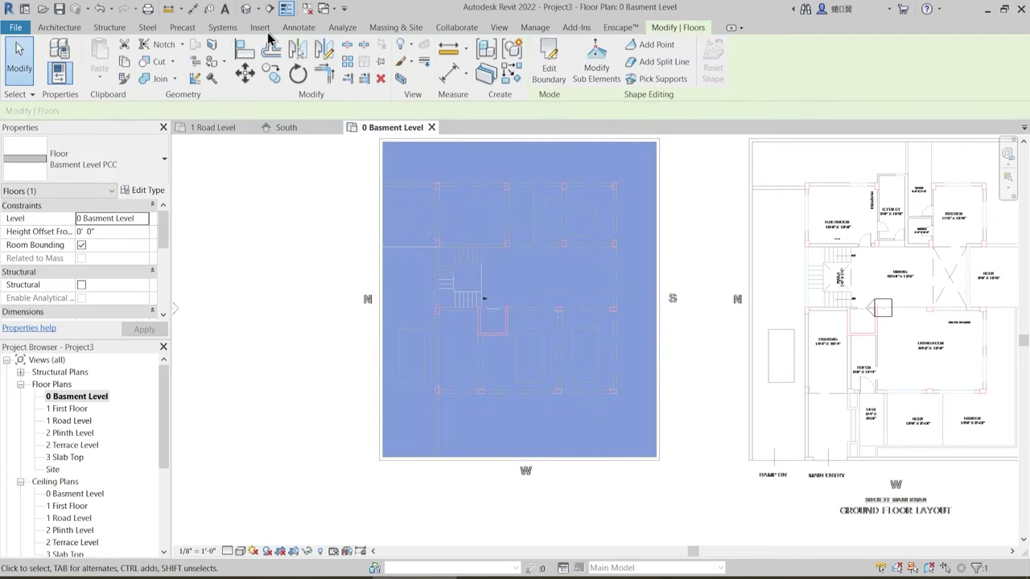
- Show the default 3D view at an angle in Shaded display (SD)
left_click(246, 9)
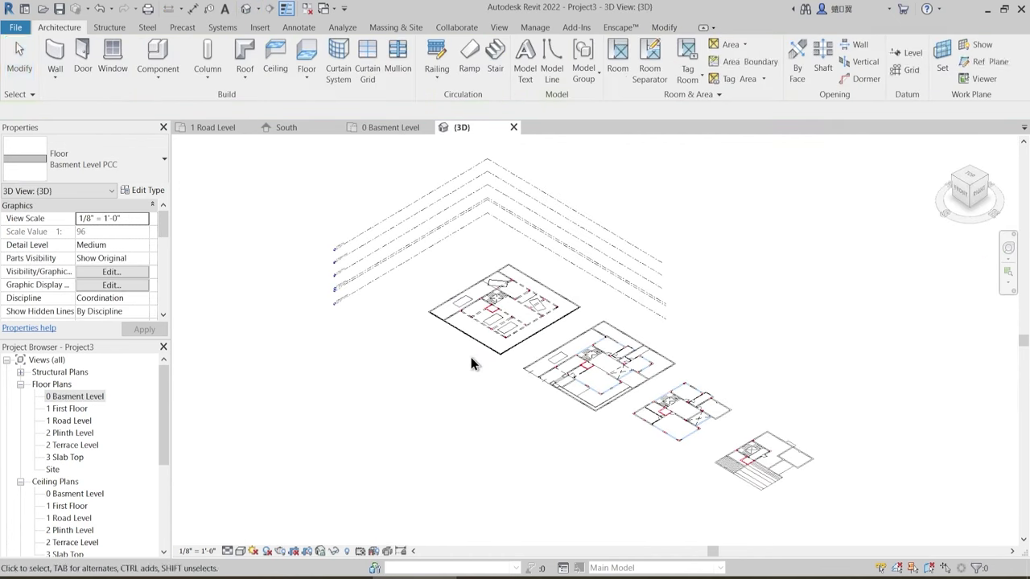
middle_click_drag(599, 359, 556, 380, "shift")
scroll(512, 404, "up", 2)
key("s")
key("d")
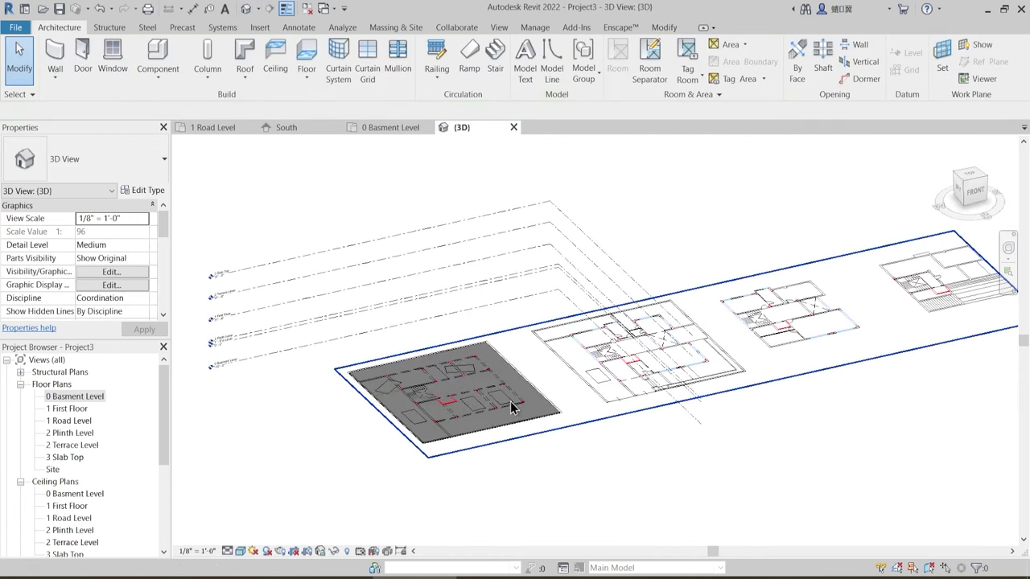
scroll(579, 472, "up", 2)
- In Visibility/Graphics, set Imports in Families and Live Mini Project.dwg to halftone
key("v")
key("g")
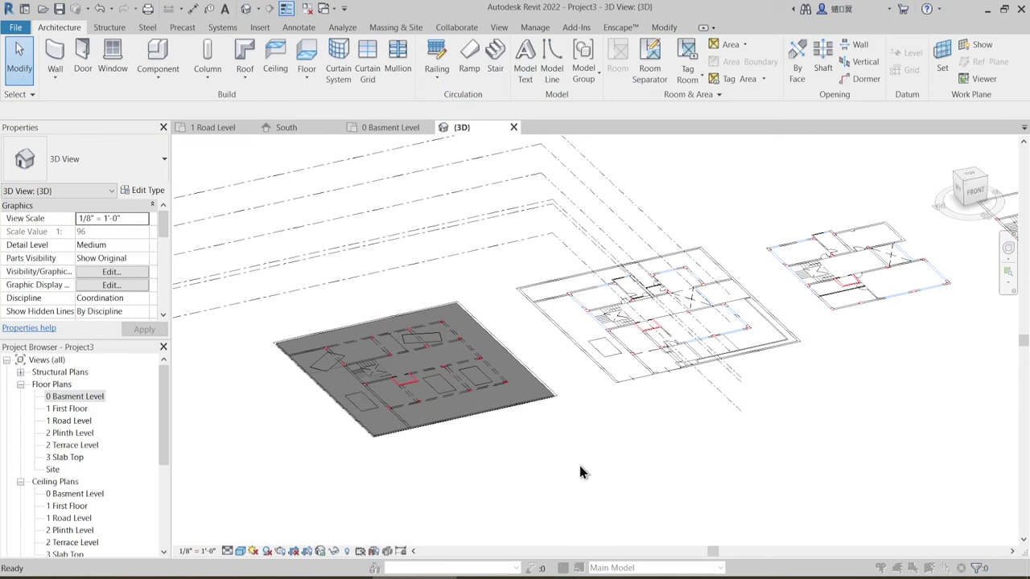
left_click(804, 146)
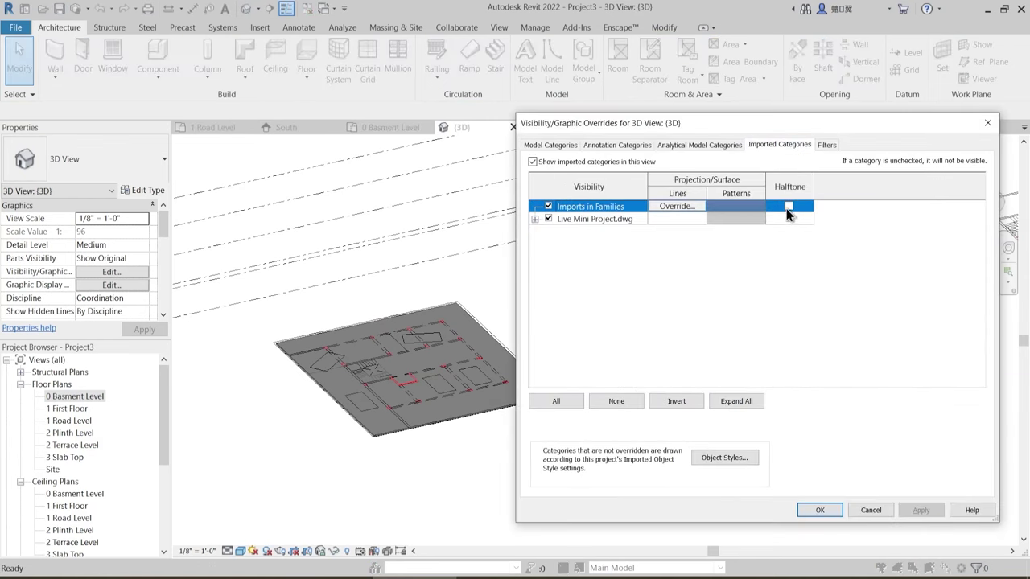
left_click(788, 206)
left_click(788, 218)
- Apply the halftone settings, orbit to a flatter view of the basement slab, and show the Manage tools
left_click(923, 510)
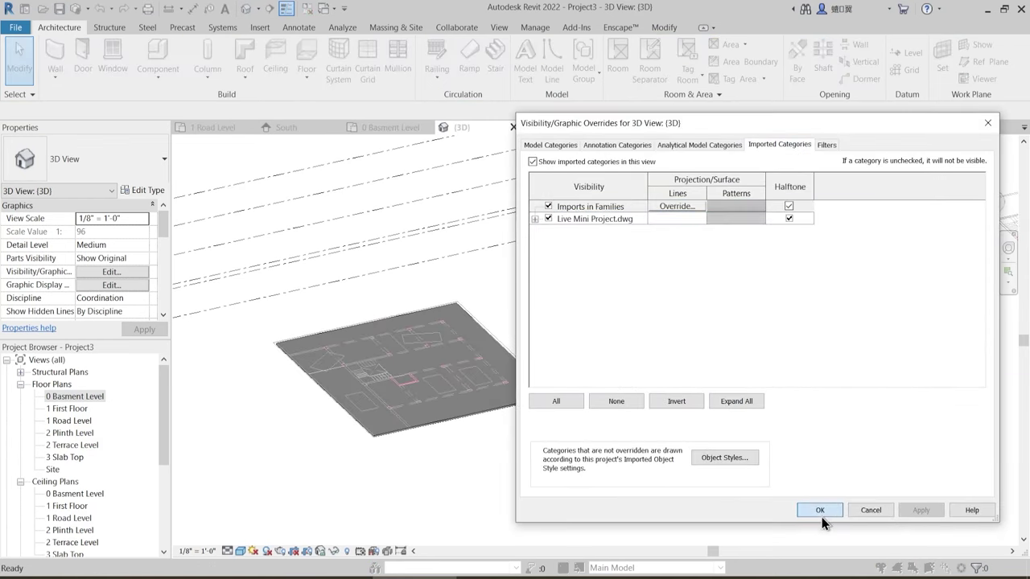
left_click(820, 511)
scroll(420, 449, "up", 3)
middle_click_drag(469, 470, 564, 465, "shift")
scroll(592, 392, "down", 1)
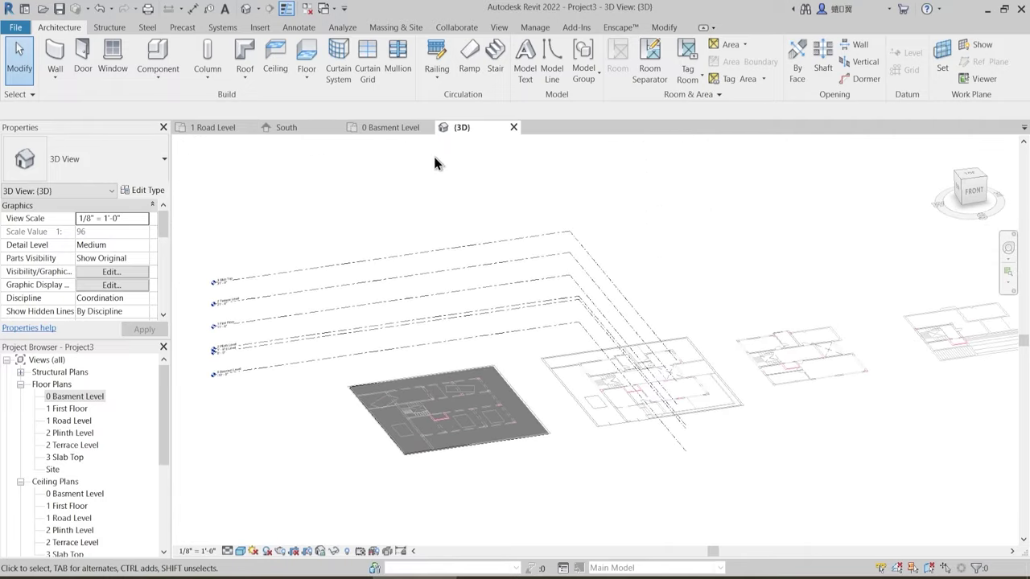
left_click(535, 28)
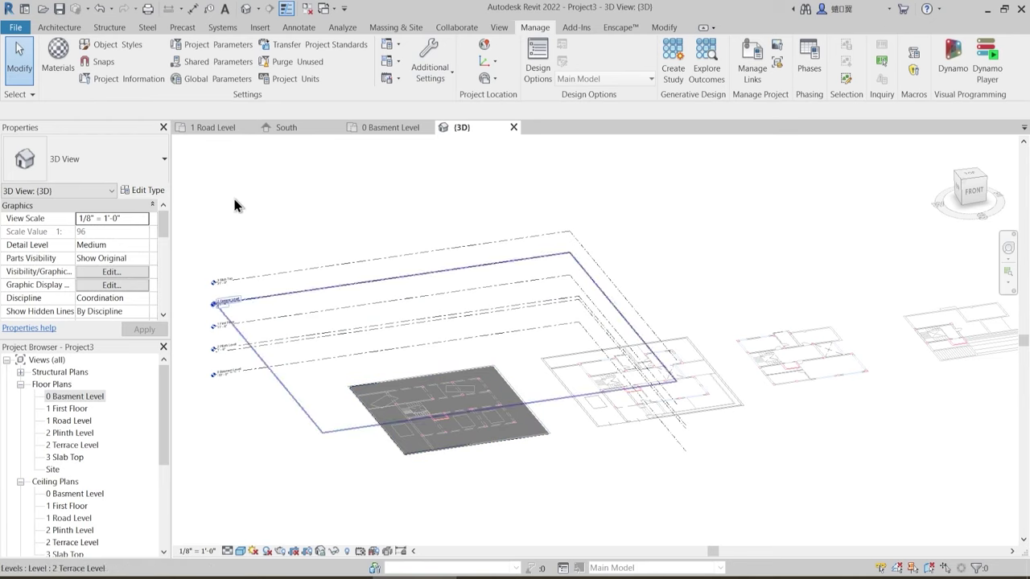
- Duplicate the Default material and name the copy 1 Main Wall 9"
left_click(52, 60)
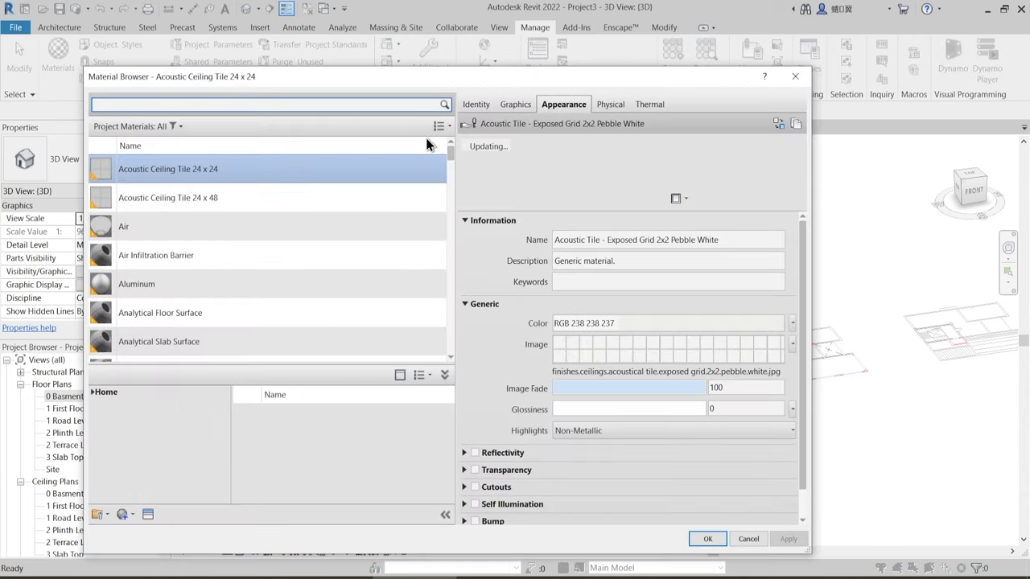
left_click_drag(384, 81, 478, 85)
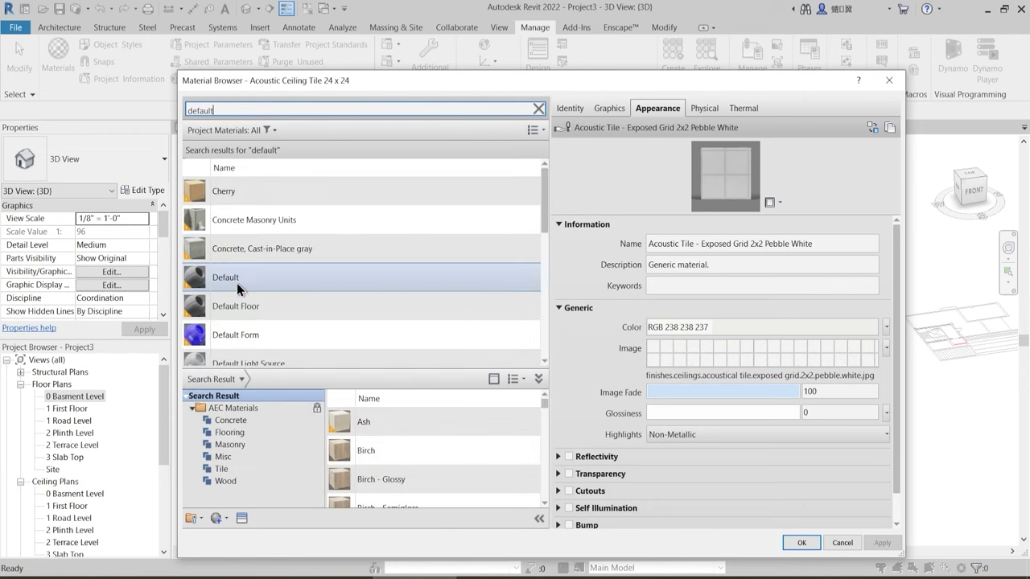
left_click(235, 278)
right_click(235, 277)
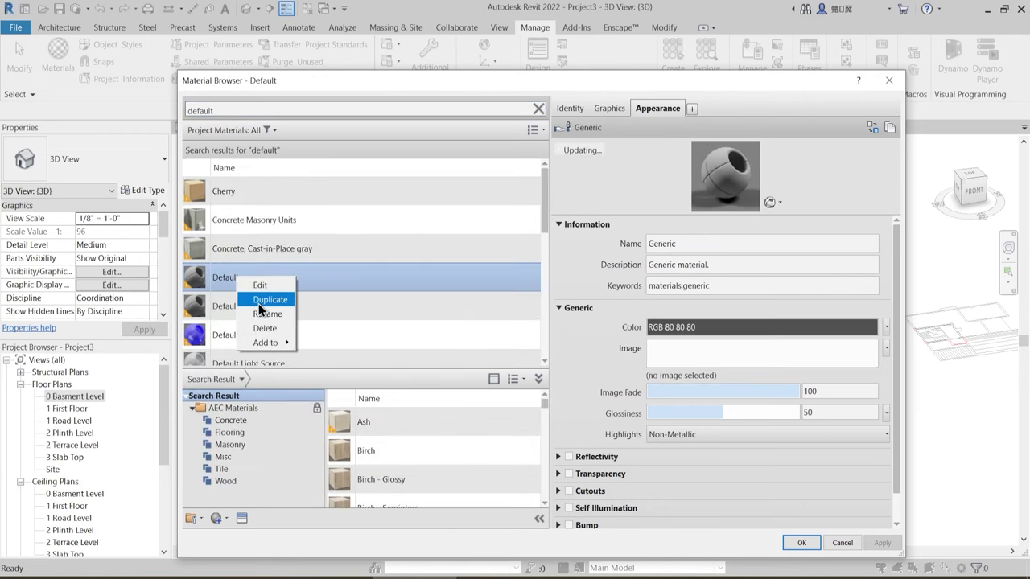
left_click(259, 303)
type("1")
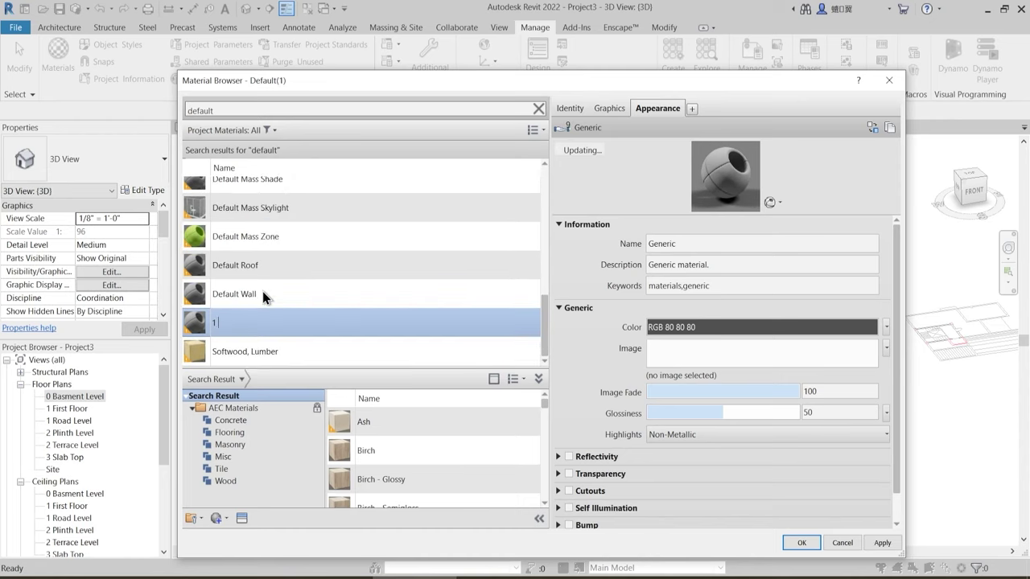
type(" Main Wall 9\"")
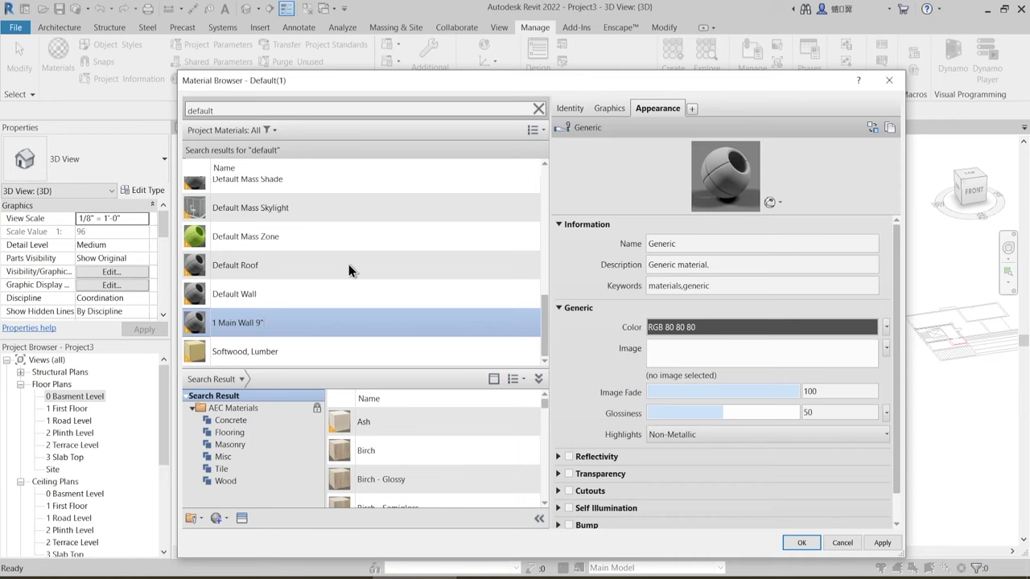
left_click(462, 233)
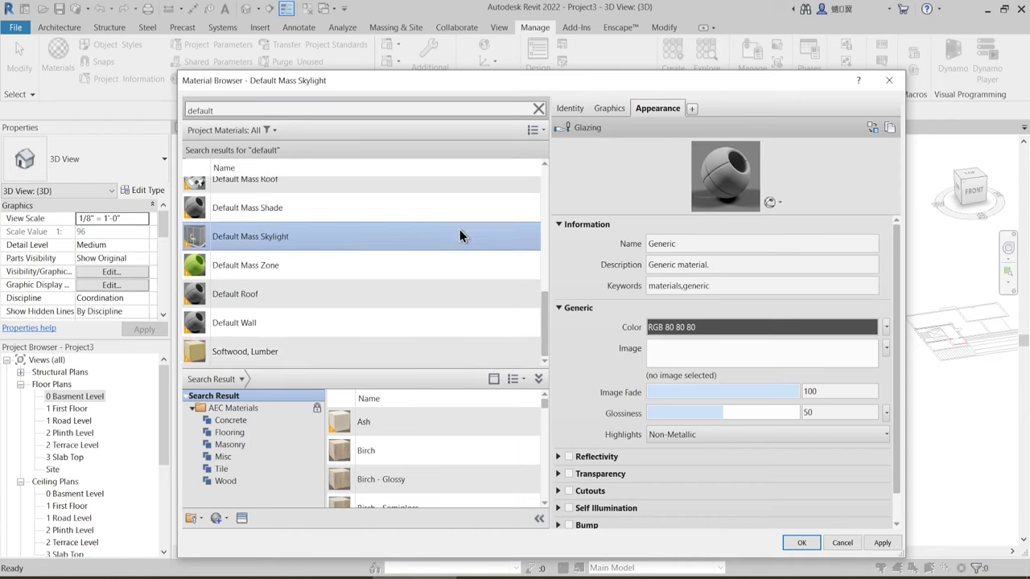
- Give the new material its own appearance asset renamed '1 Main Walll'
left_click(538, 108)
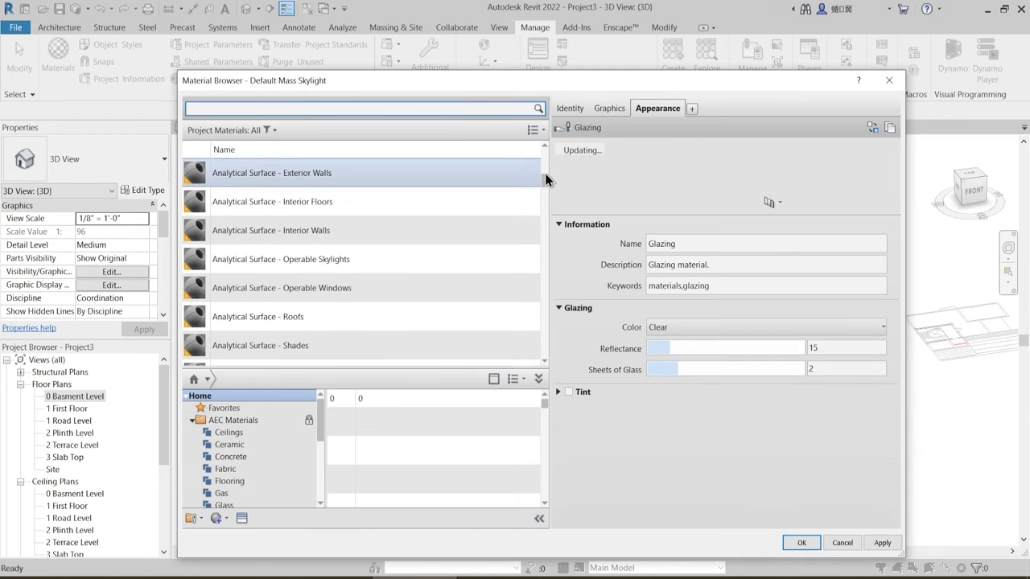
left_click_drag(545, 181, 546, 153)
left_click(278, 184)
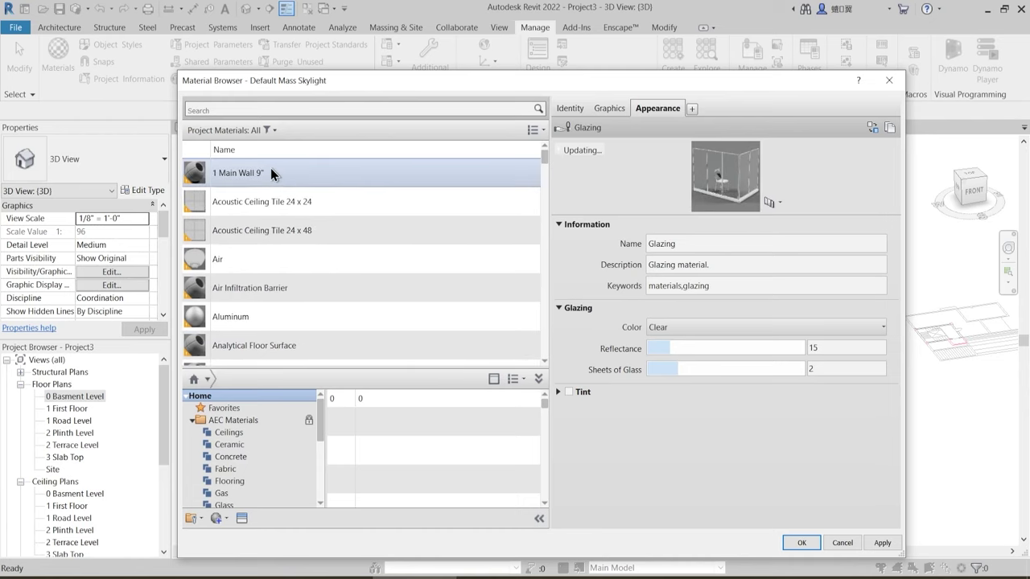
right_click(651, 105)
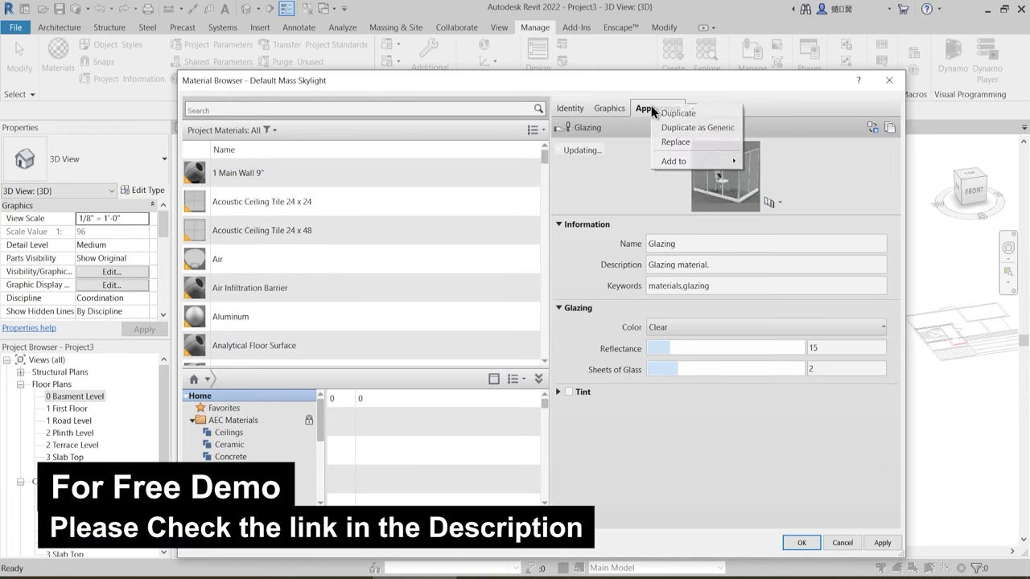
left_click(678, 114)
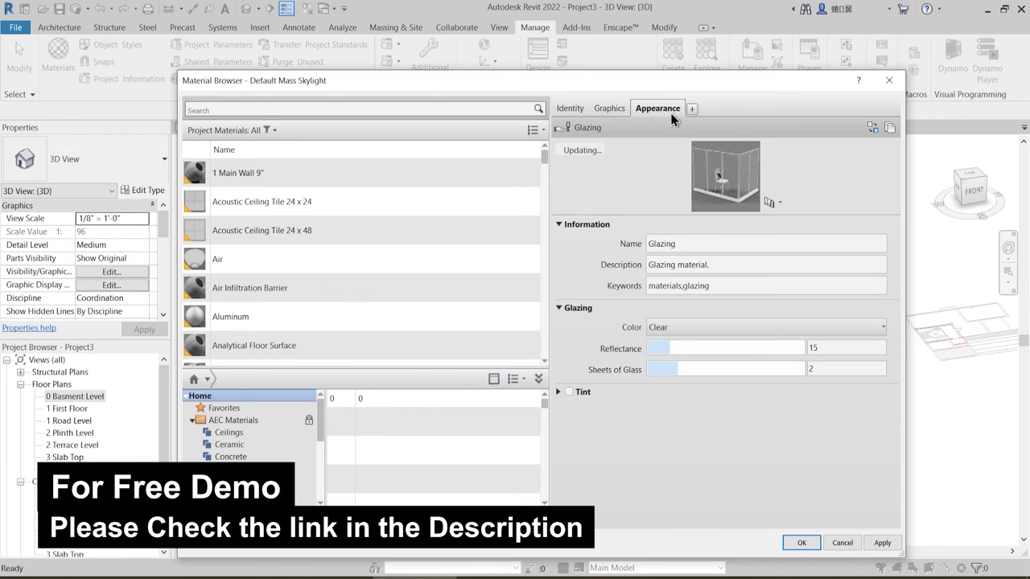
left_click(663, 243)
type("1")
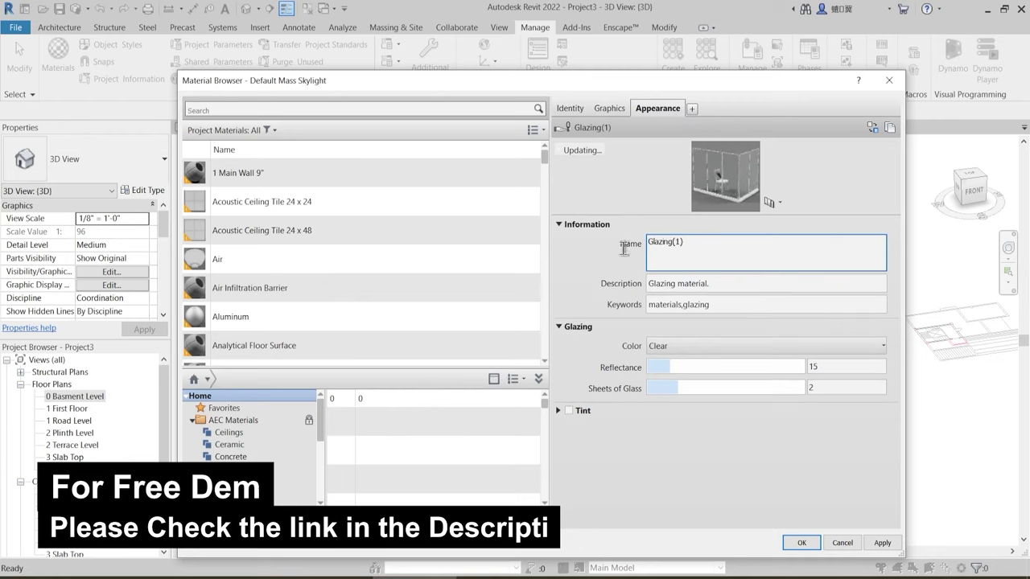
left_click_drag(686, 242, 613, 248)
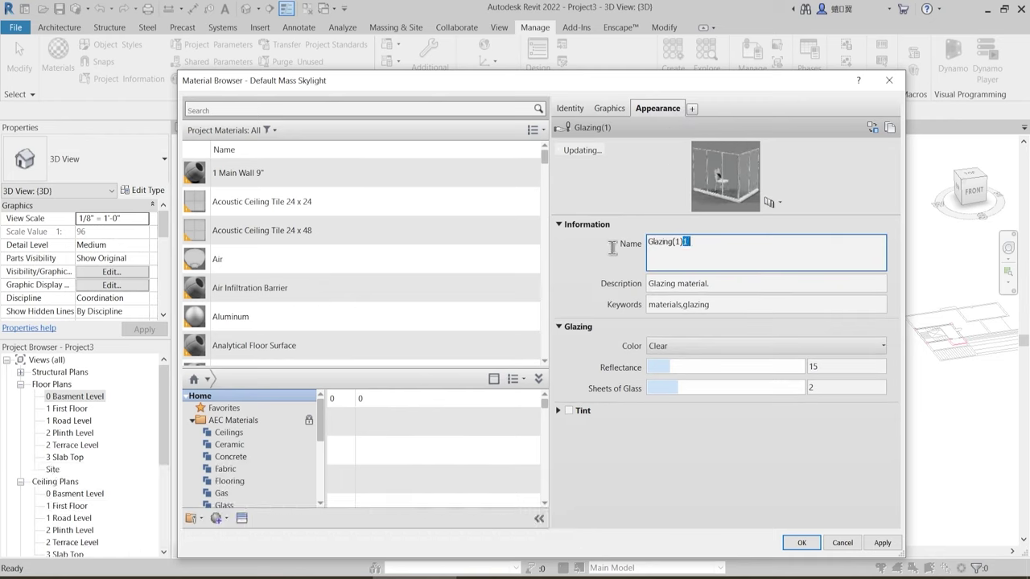
left_click_drag(692, 244, 619, 243)
type("1 Main Walll")
- Preview the material on the Walls scene and close the Material Browser
left_click(772, 202)
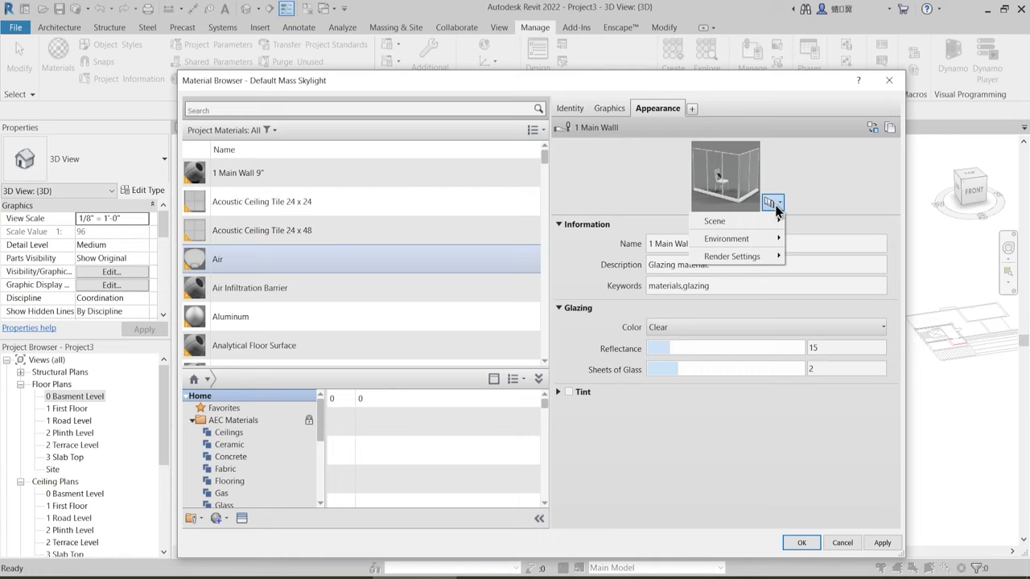
mouse_move(741, 220)
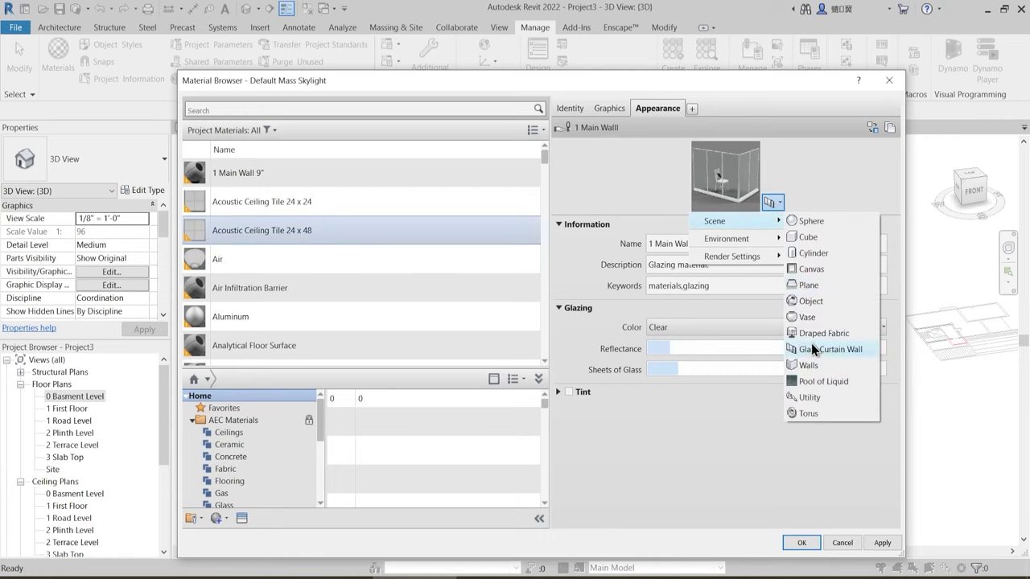
left_click(809, 369)
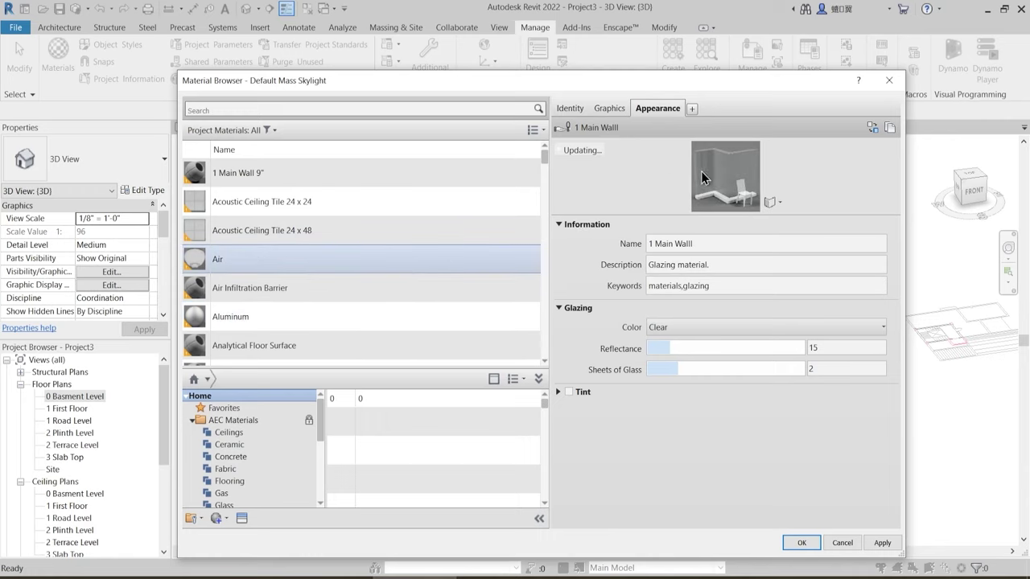
key("Escape")
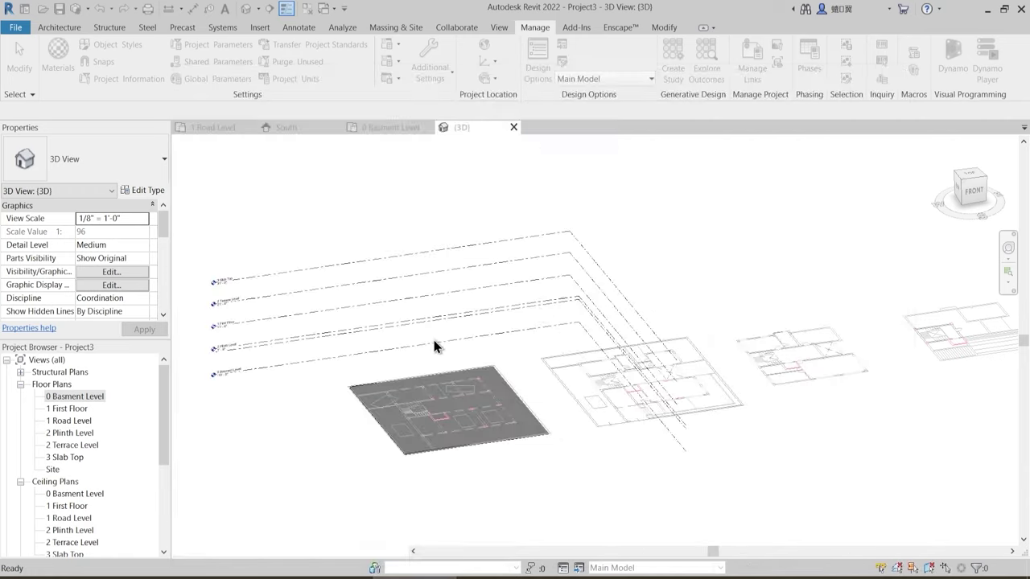
- Reopen the Material Browser with MAT, search 'defa' and duplicate the Default material
middle_click_drag(368, 279, 425, 274)
left_click(61, 69)
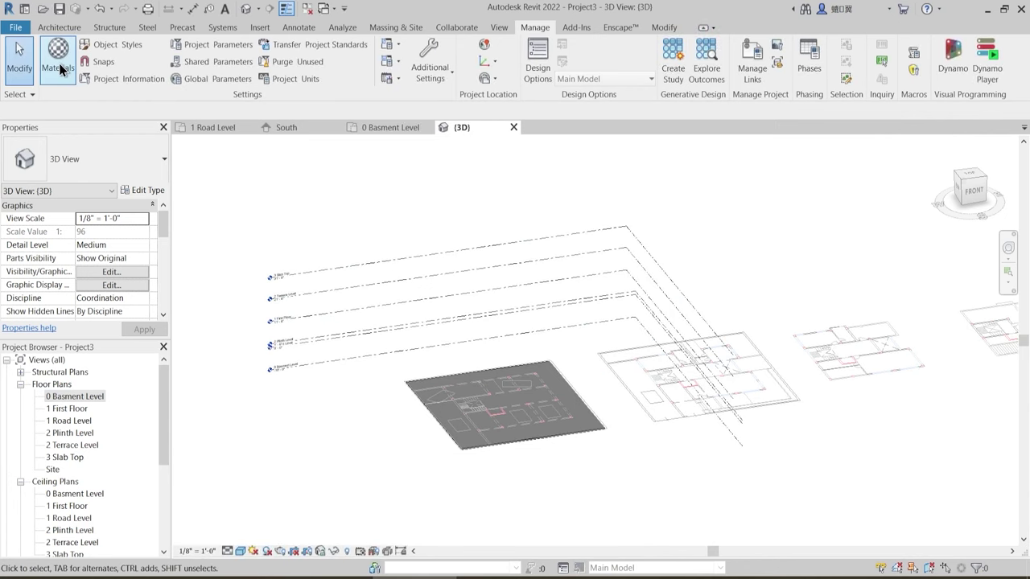
key("m")
key("a")
key("t")
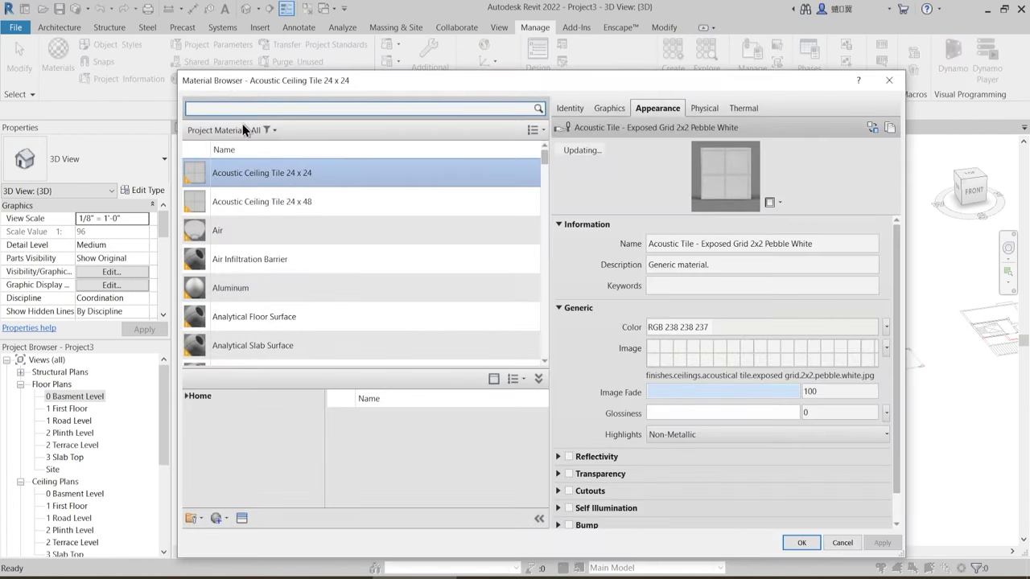
type("defa")
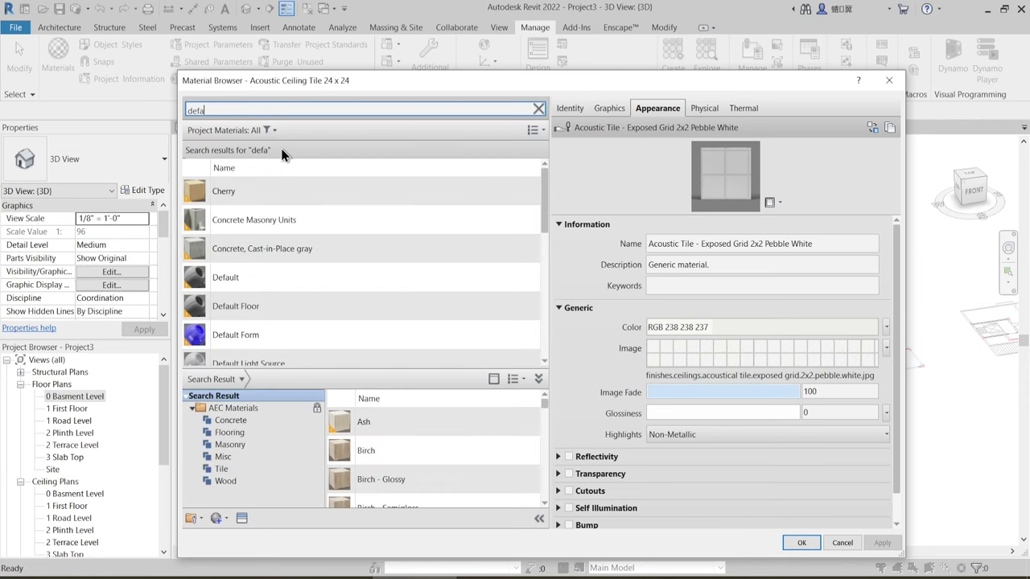
right_click(228, 277)
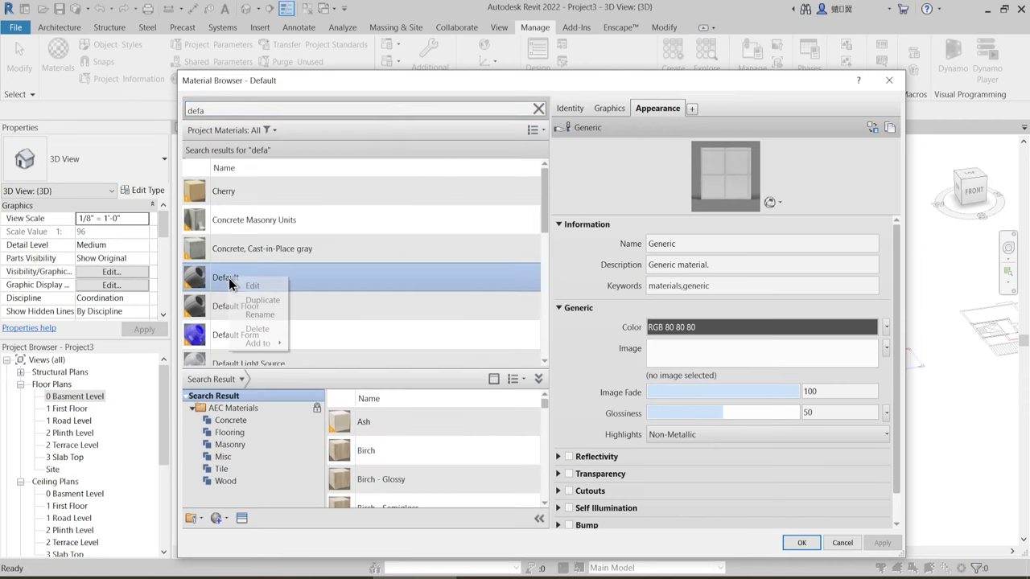
left_click(281, 301)
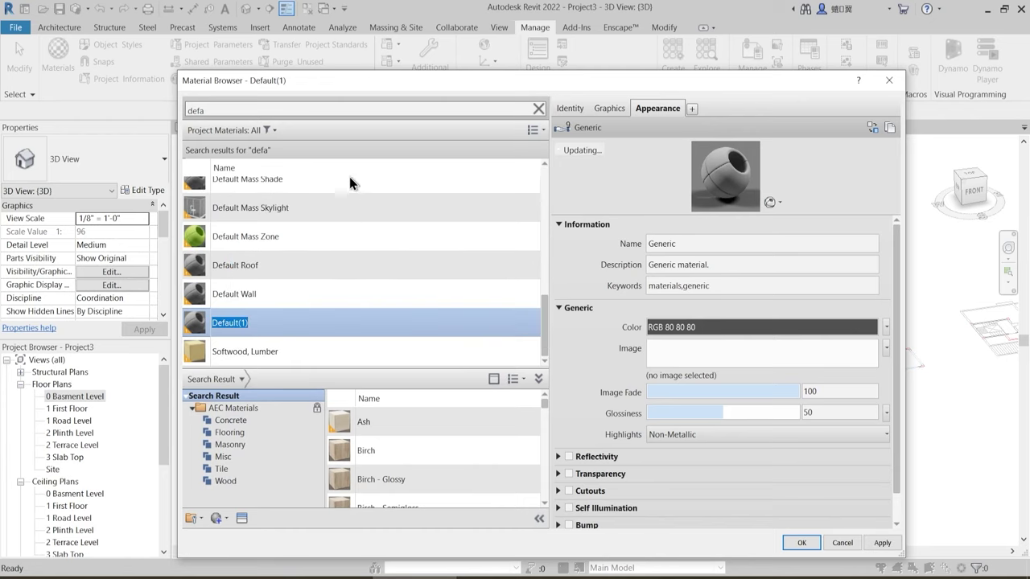
- Find the Default(1) copy in the project materials and rename it
left_click(541, 108)
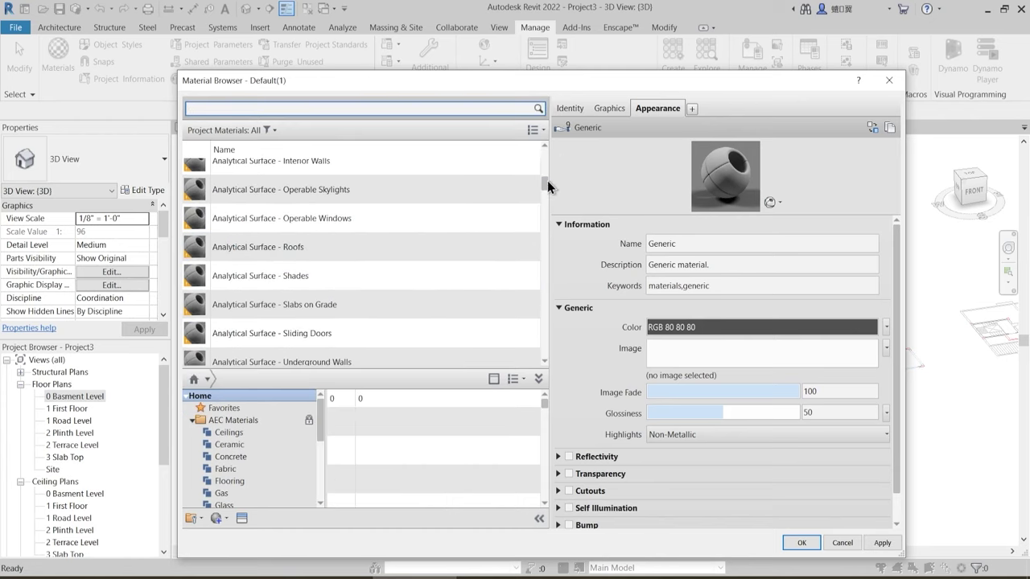
left_click_drag(547, 182, 542, 155)
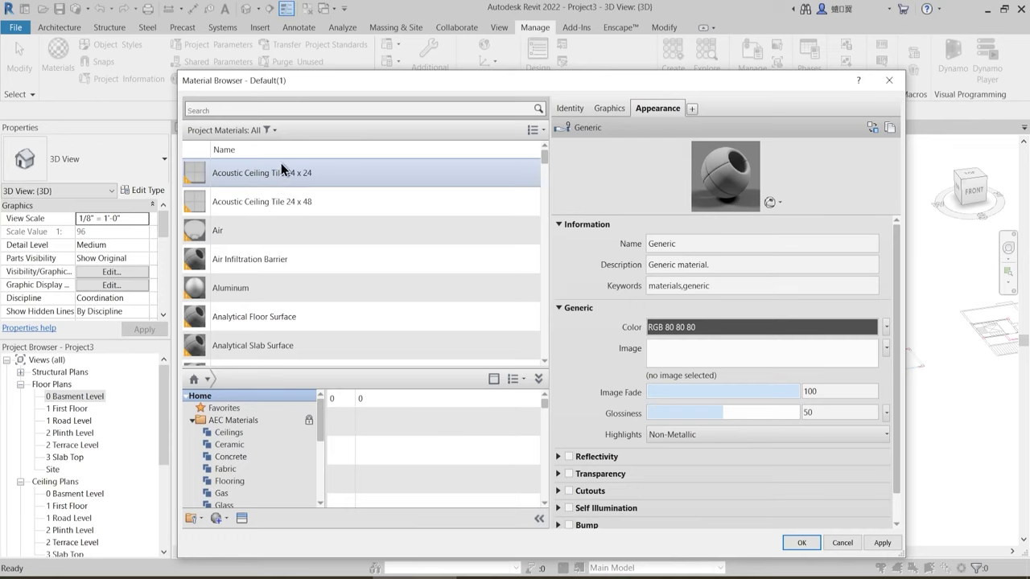
scroll(291, 229, "down", 4)
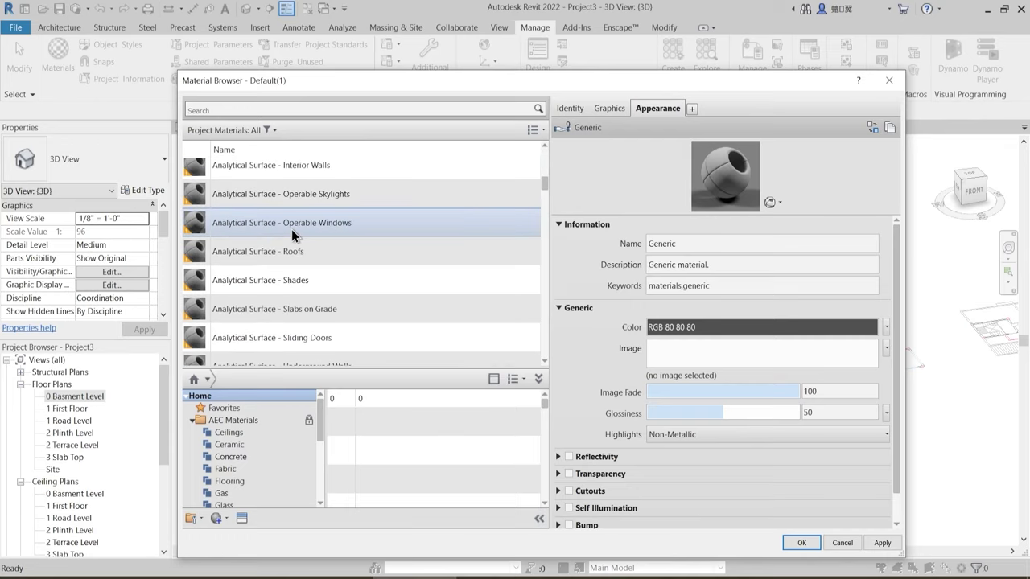
left_click(233, 108)
type("de")
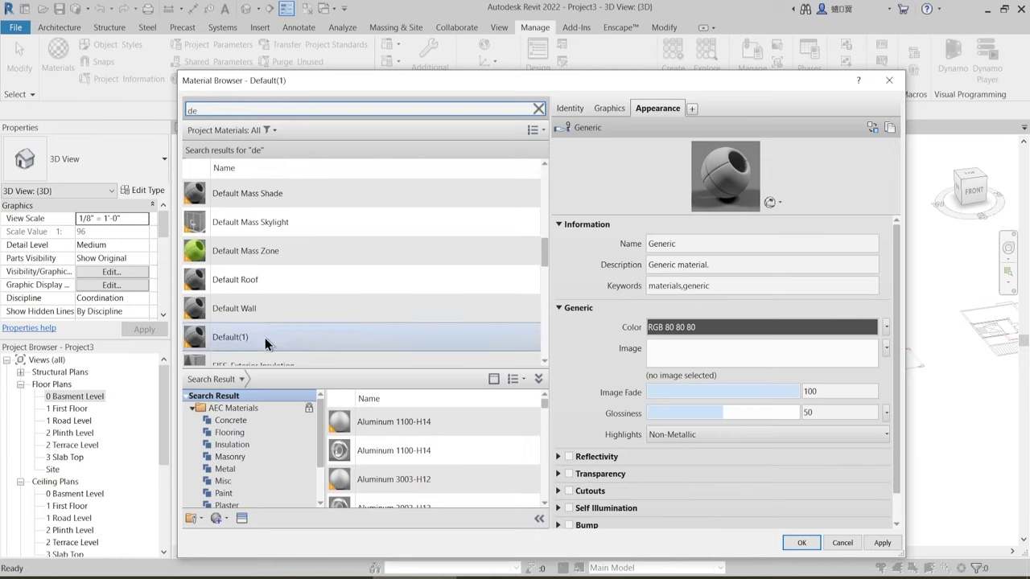
right_click(264, 338)
left_click(291, 369)
type("1 Main Wall 9\"")
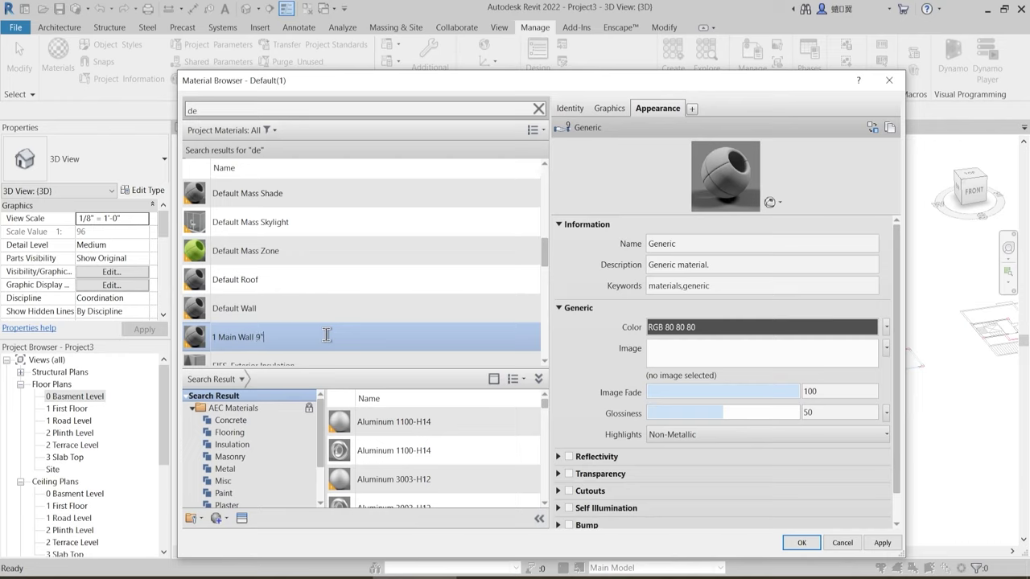
key("ctrl+a")
key("ctrl+c")
left_click(496, 259)
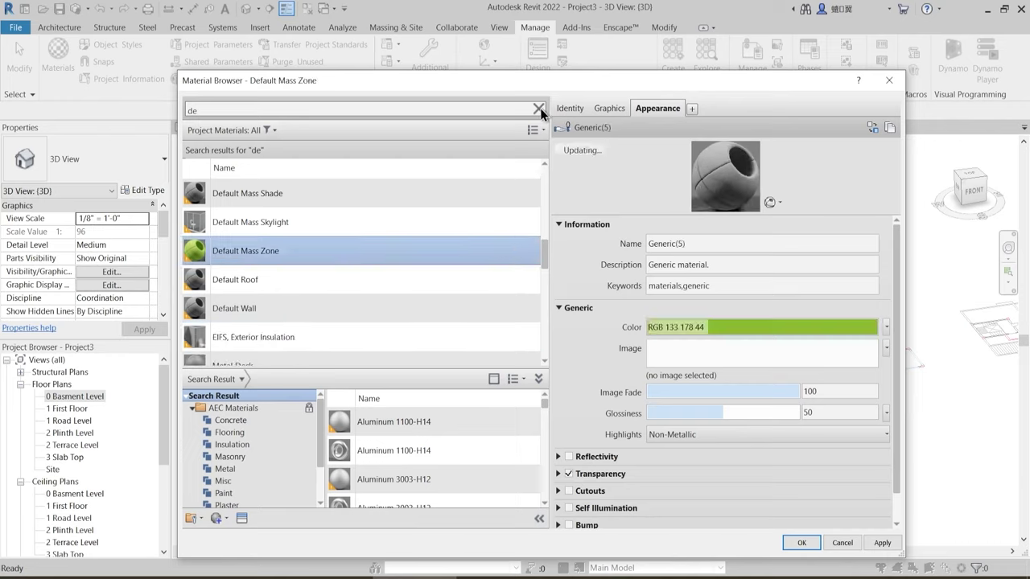
- Set the preview scene to Walls and select the 1 Main Wall 9" material
left_click(539, 108)
left_click_drag(544, 183, 544, 143)
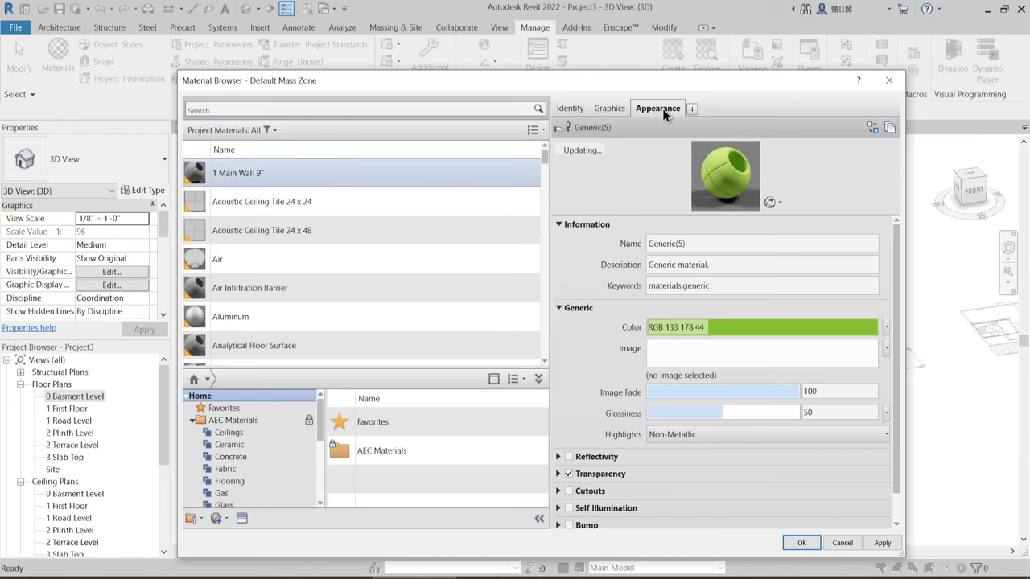
left_click(772, 202)
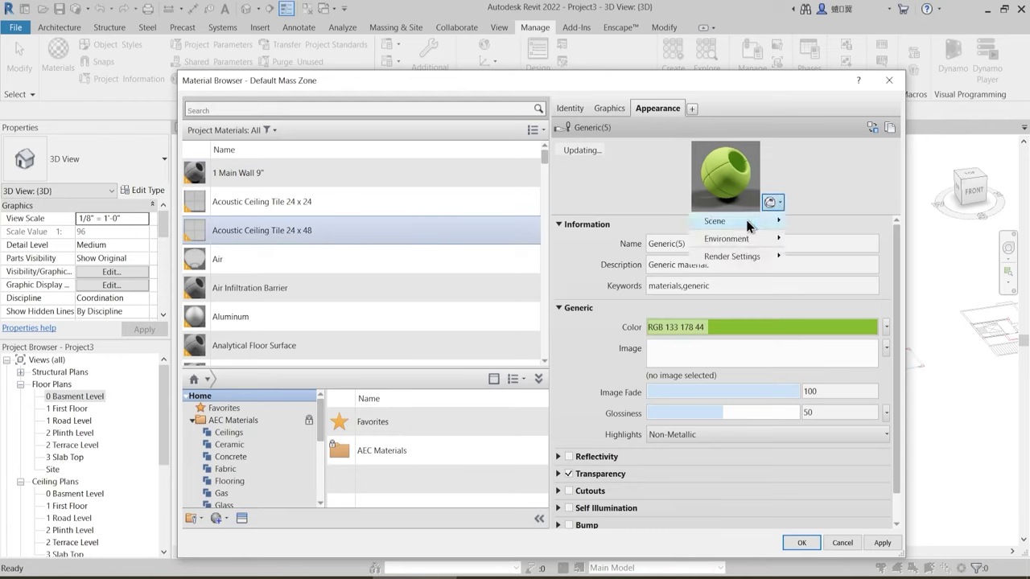
mouse_move(748, 222)
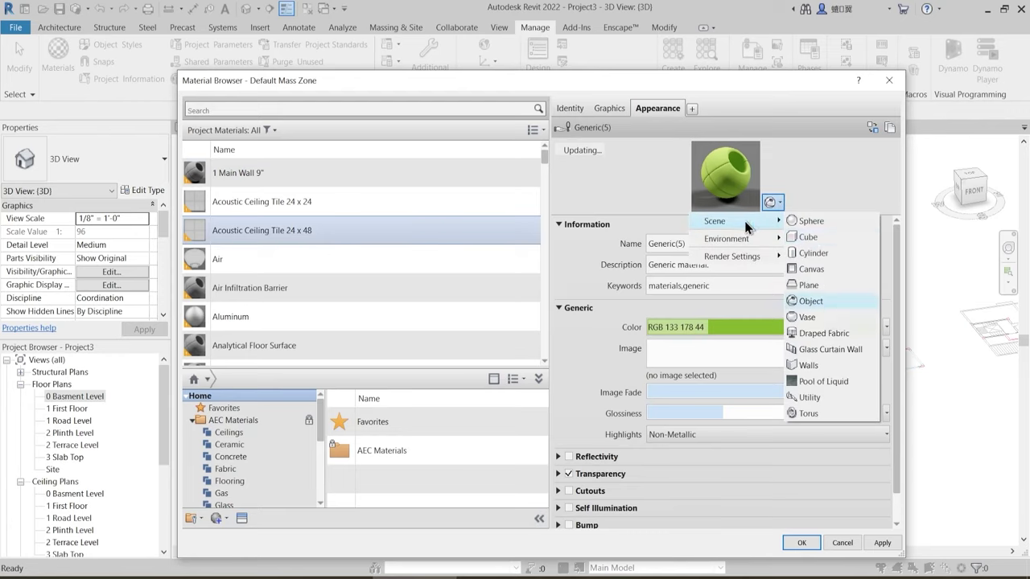
left_click(812, 365)
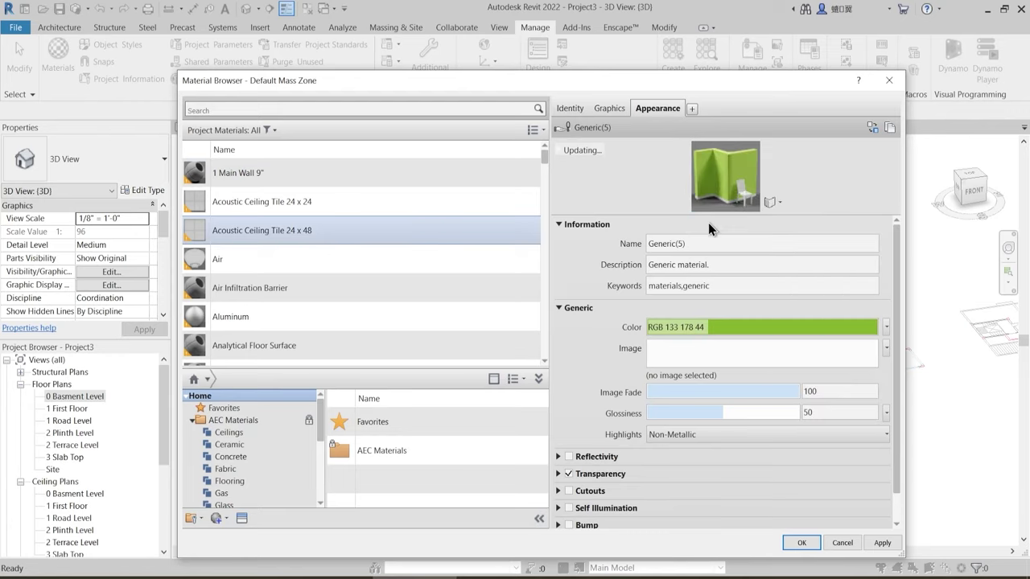
left_click(256, 171)
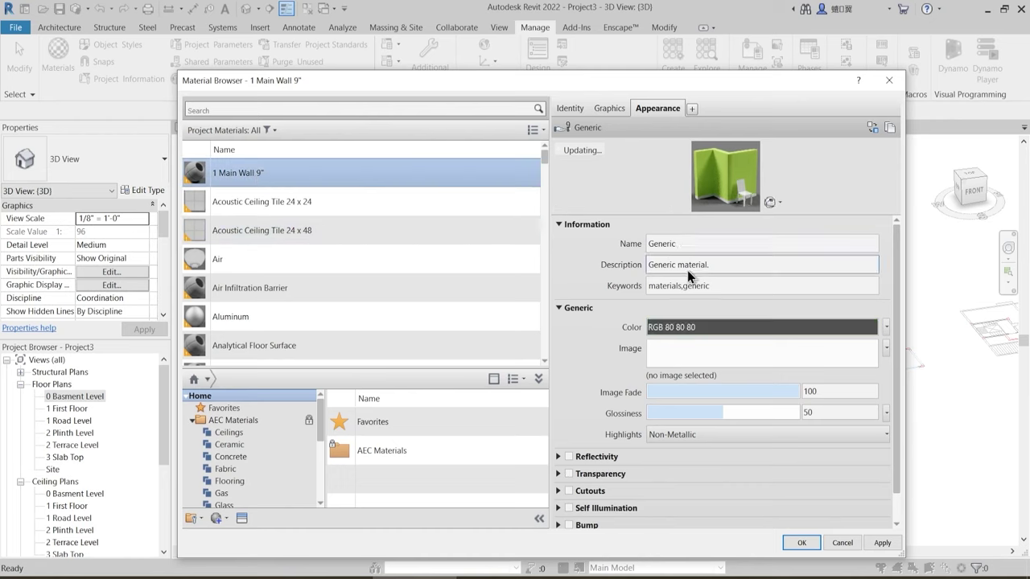
- Duplicate the appearance asset and name the copy 1 Main Wall
left_click(771, 203)
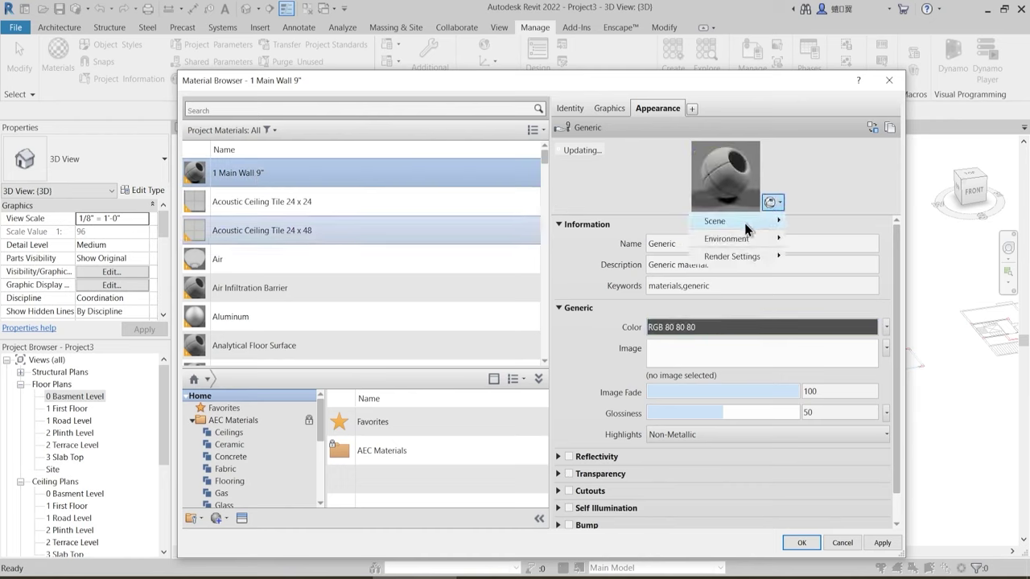
mouse_move(745, 226)
left_click(818, 370)
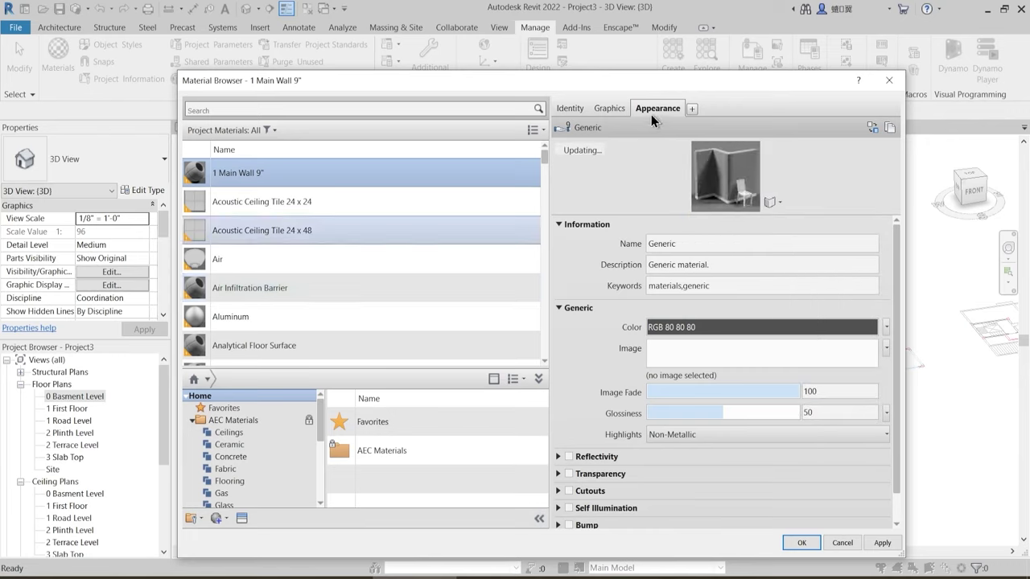
right_click(669, 118)
left_click(672, 119)
left_click(682, 243)
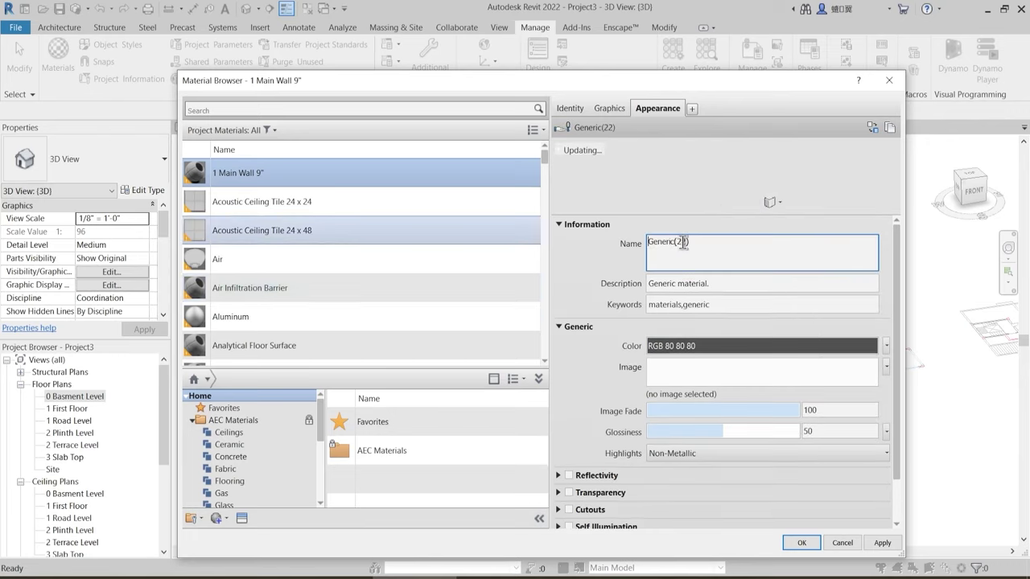
left_click_drag(693, 246, 619, 246)
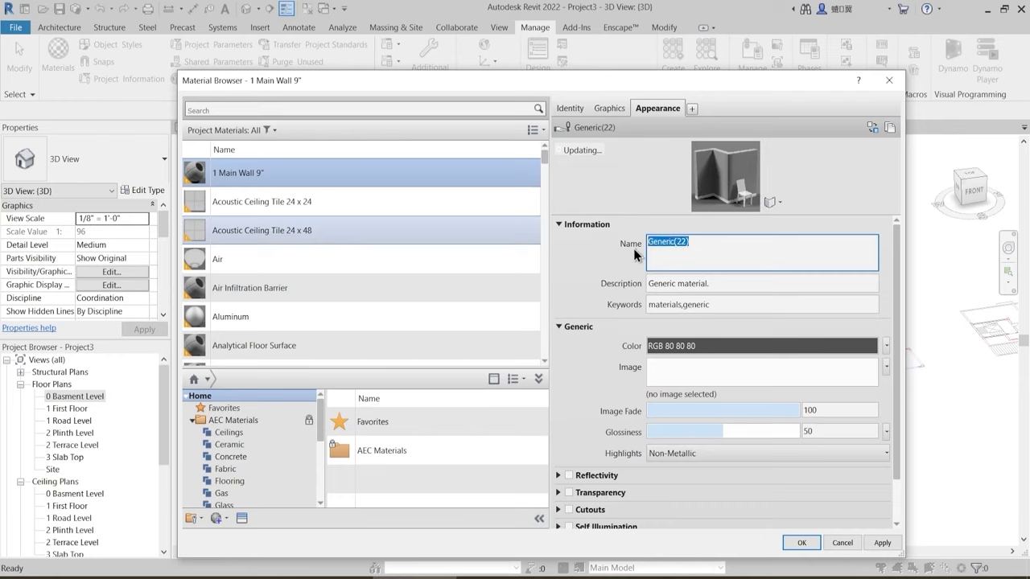
key("ctrl+v")
key("BackSpace")
key("BackSpace")
key("BackSpace")
key("Return")
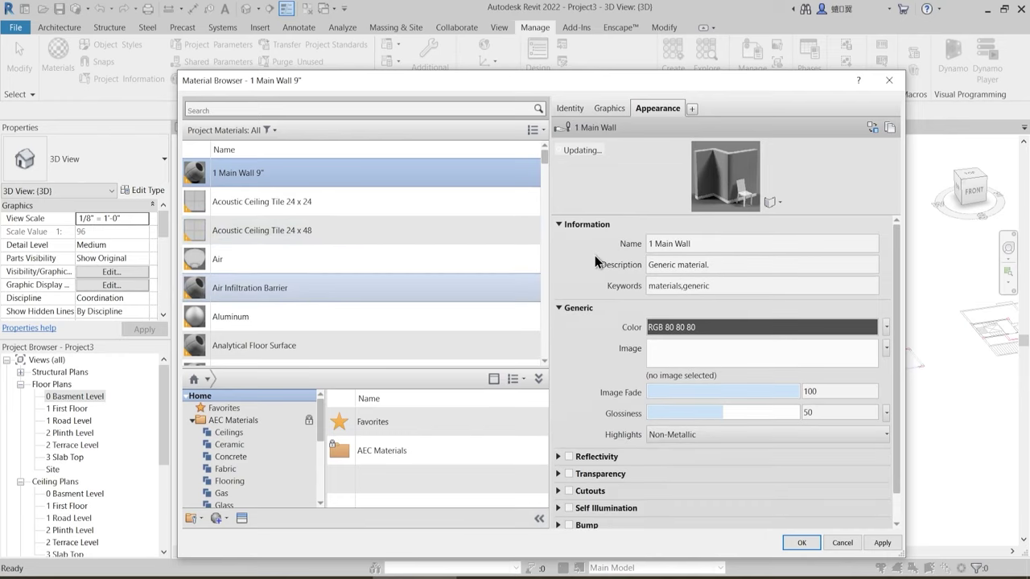
- Set the appearance colour to white (RGB 255 255 255)
left_click(686, 326)
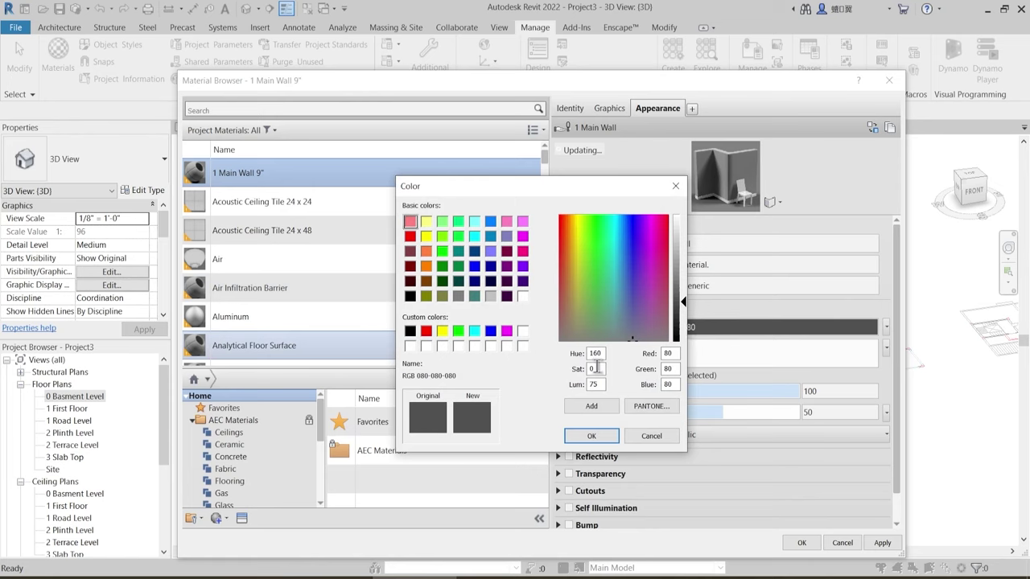
left_click(410, 346)
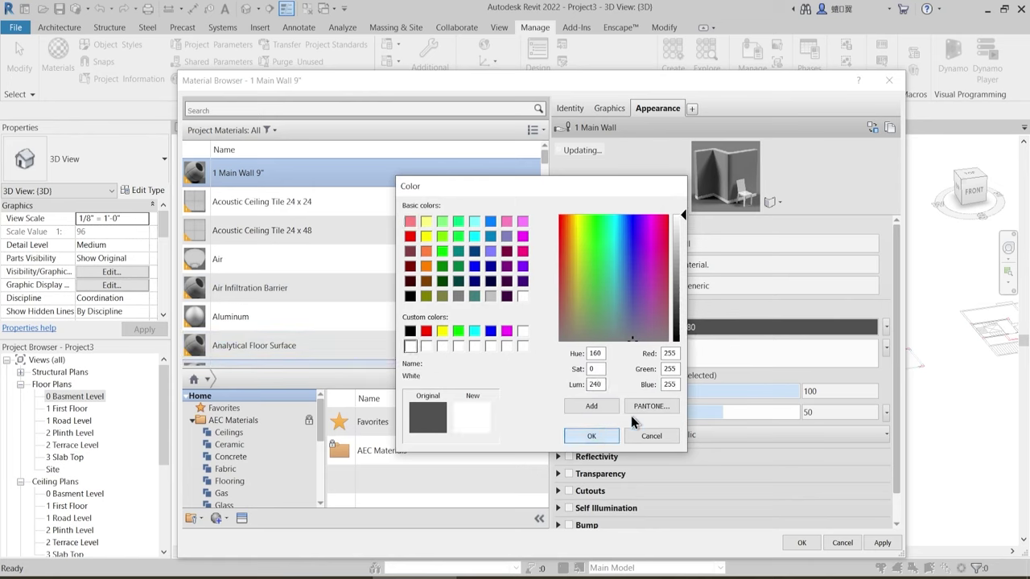
key("Return")
left_click(616, 108)
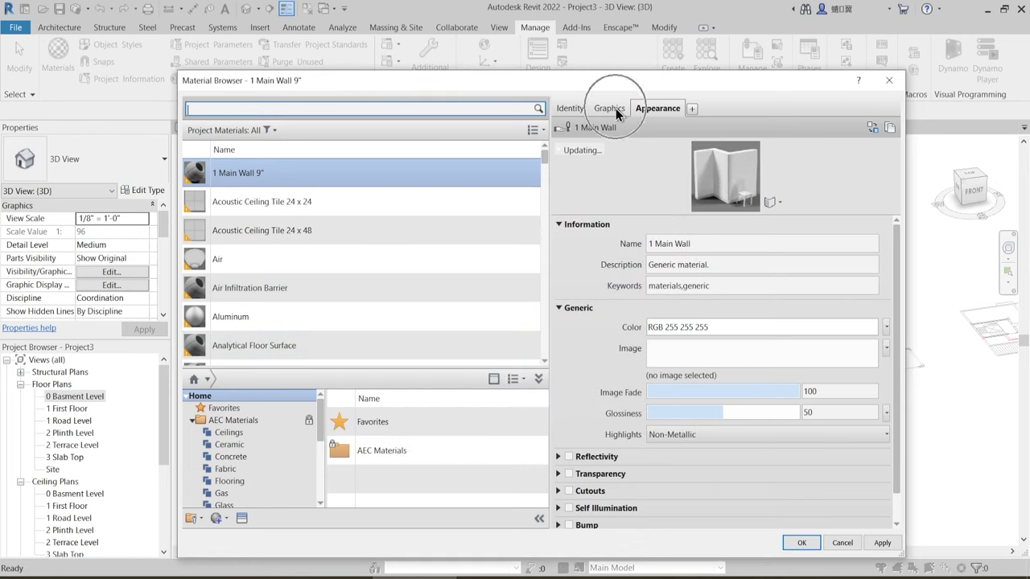
left_click(616, 107)
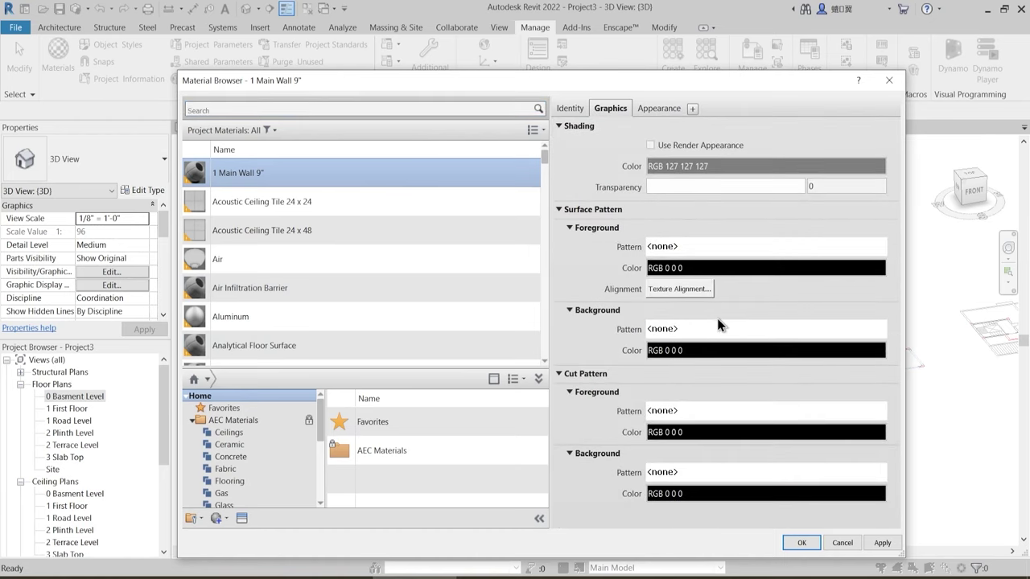
- Assign the Aluminum diagonal-line fill pattern as the cut pattern foreground
left_click(699, 412)
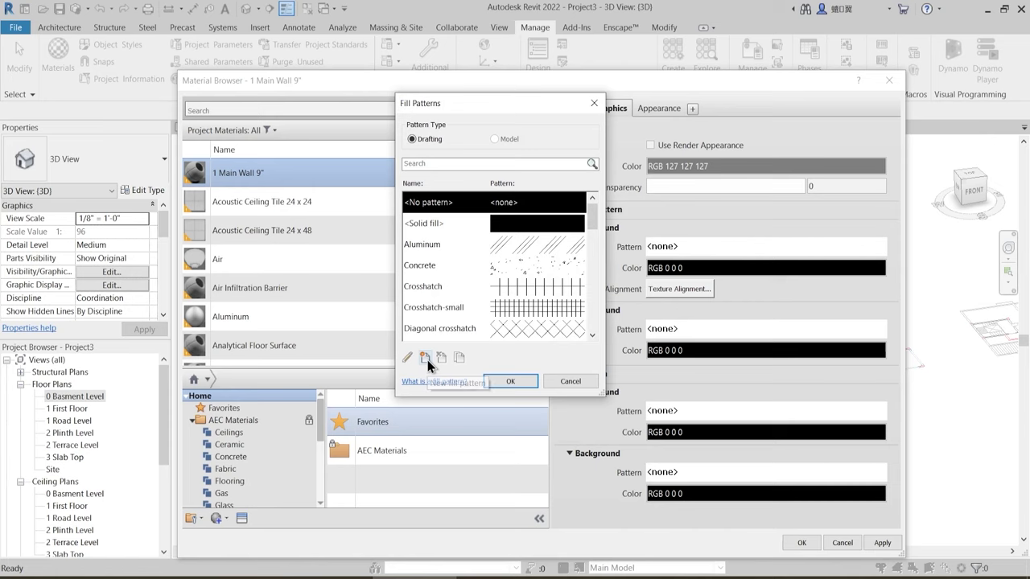
left_click(427, 359)
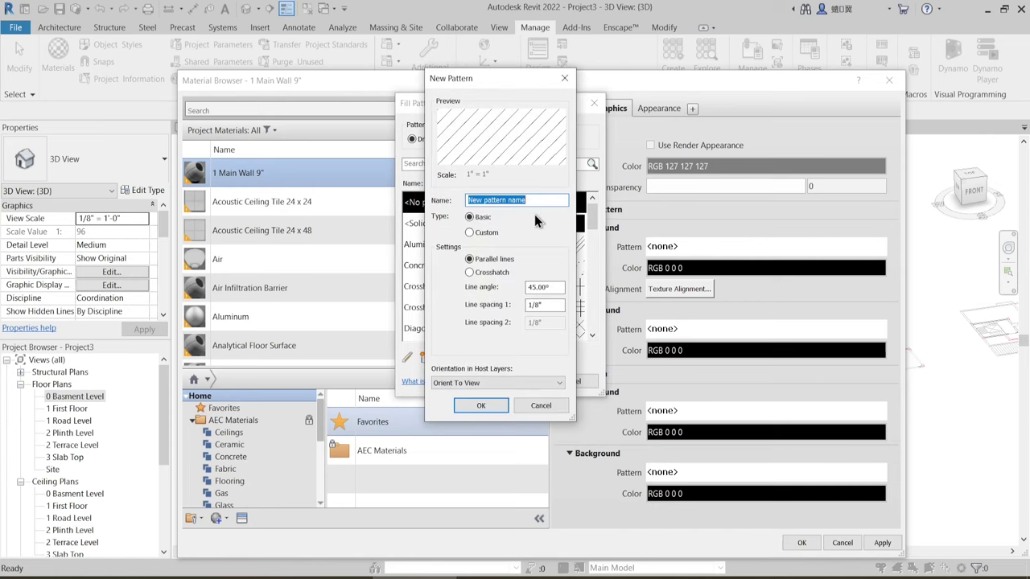
left_click(471, 235)
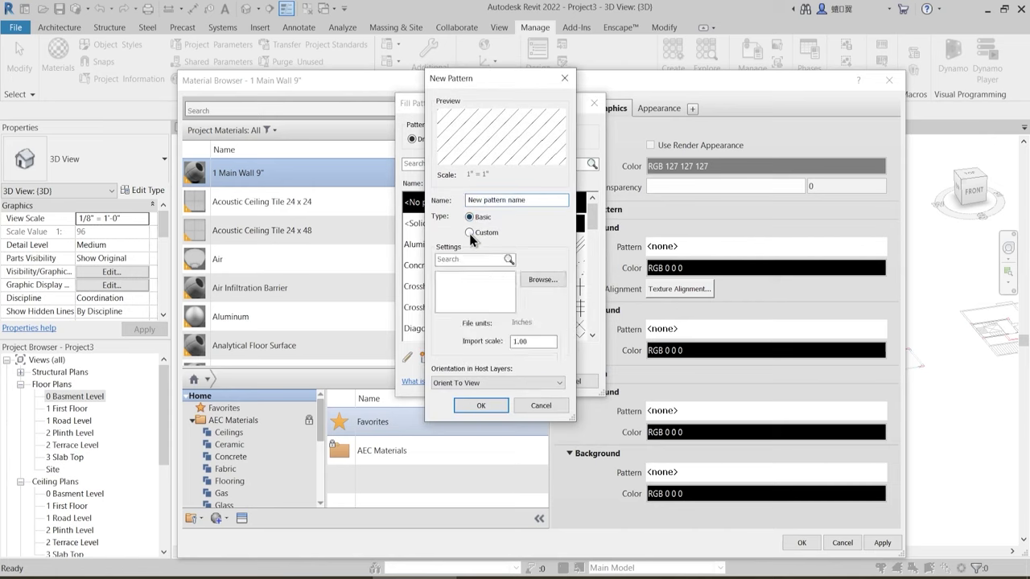
left_click(548, 284)
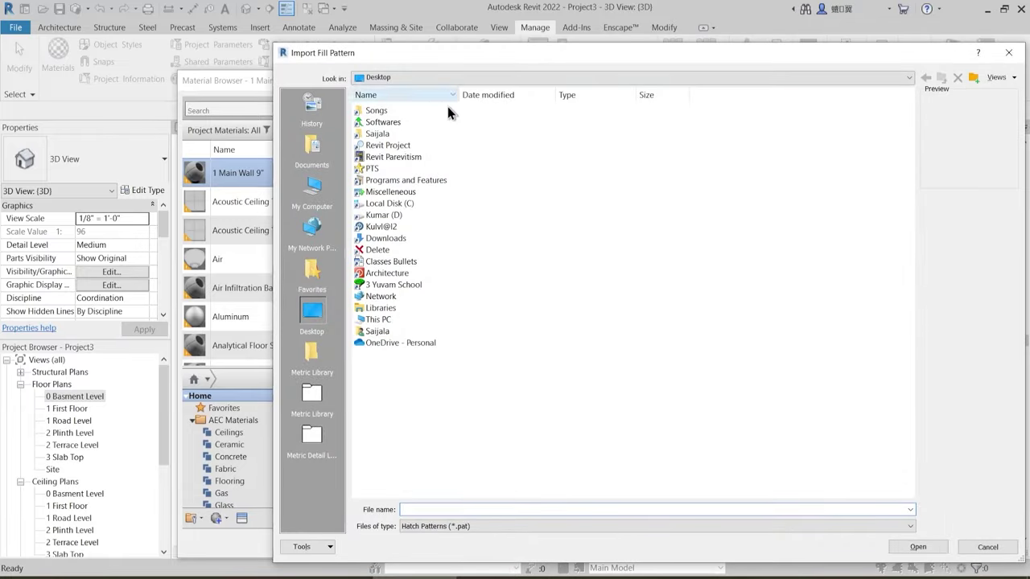
key("Escape")
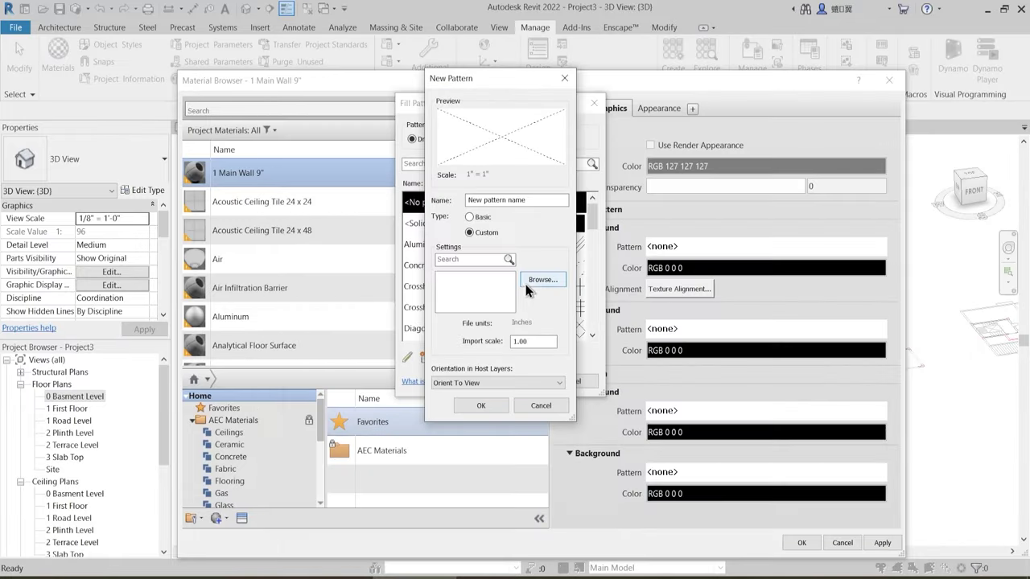
key("Escape")
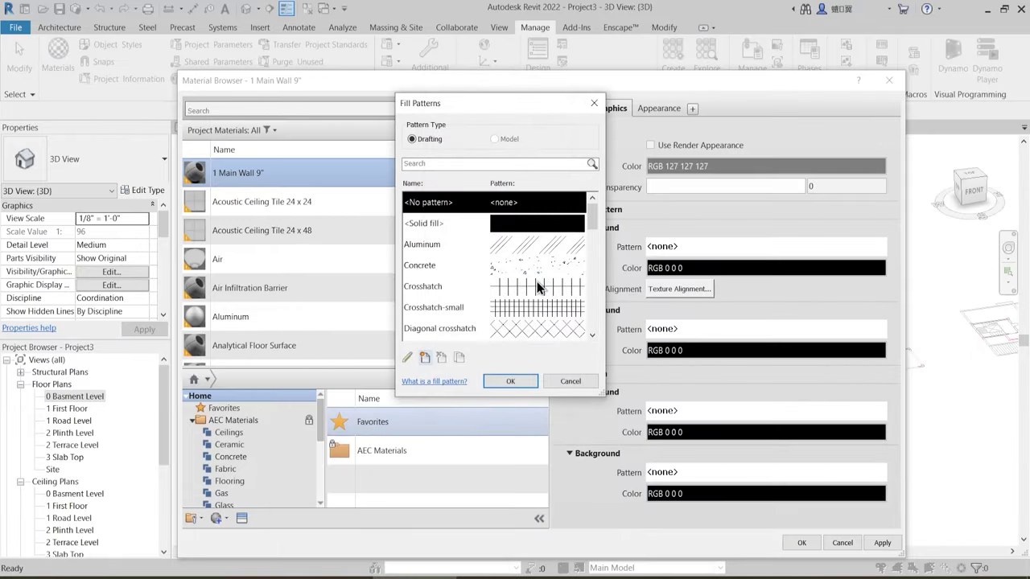
left_click(530, 247)
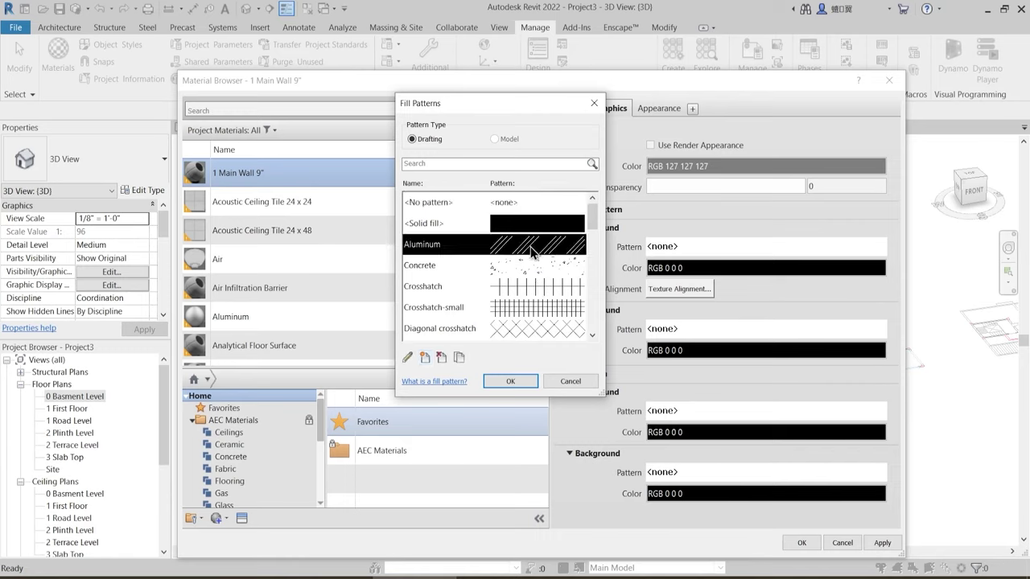
left_click_drag(509, 103, 600, 121)
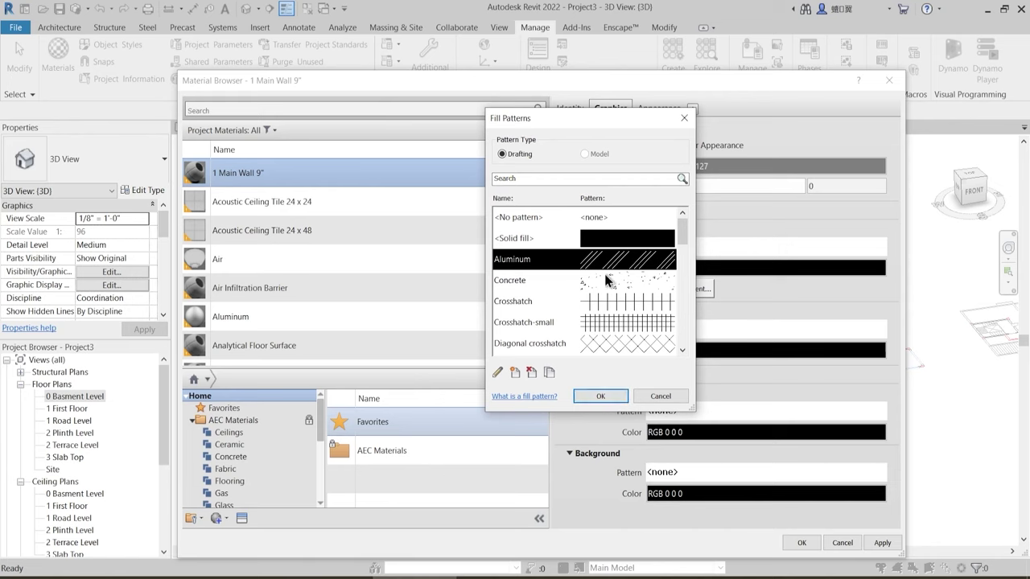
left_click(601, 396)
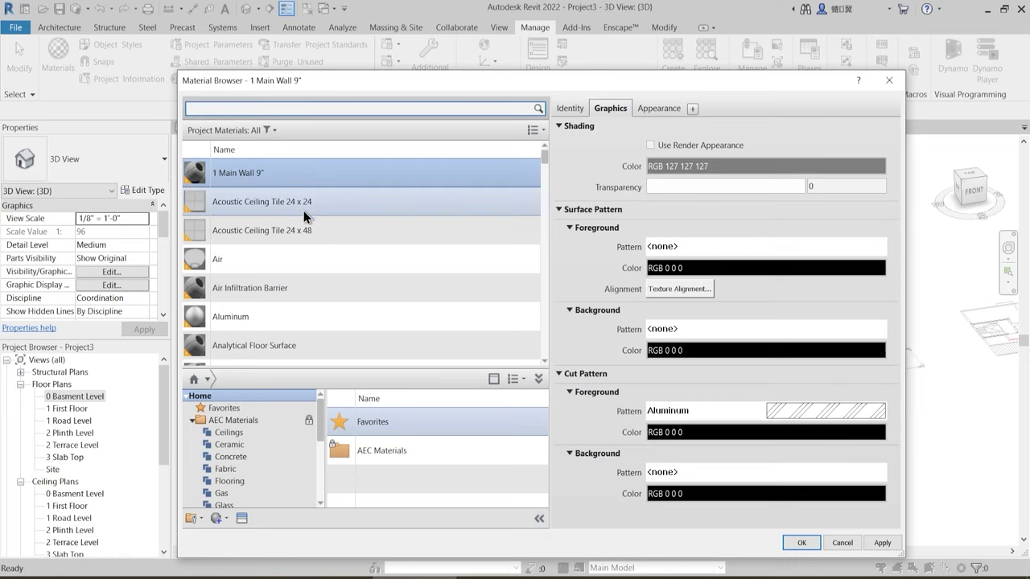
- Duplicate 1 Main Wall 9" as a new material named 1 Plaster
right_click(255, 163)
left_click(279, 185)
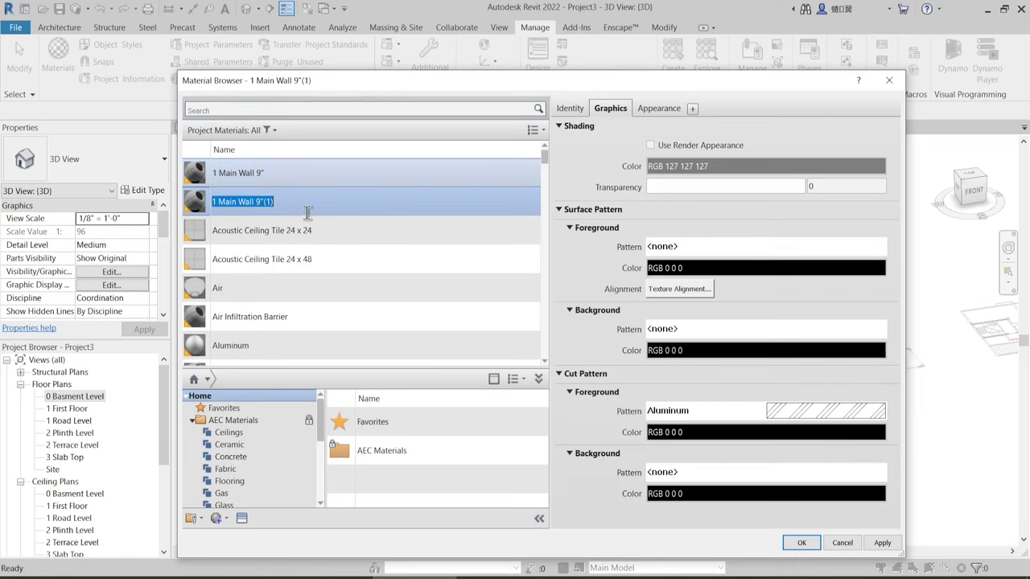
type("1 plas")
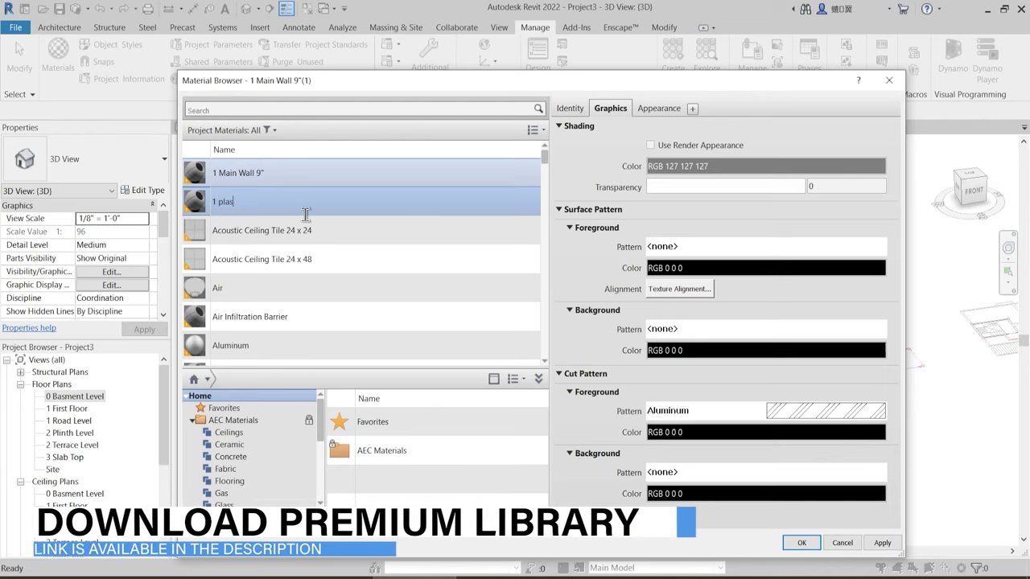
key("BackSpace")
key("BackSpace")
key("BackSpace")
type("laster")
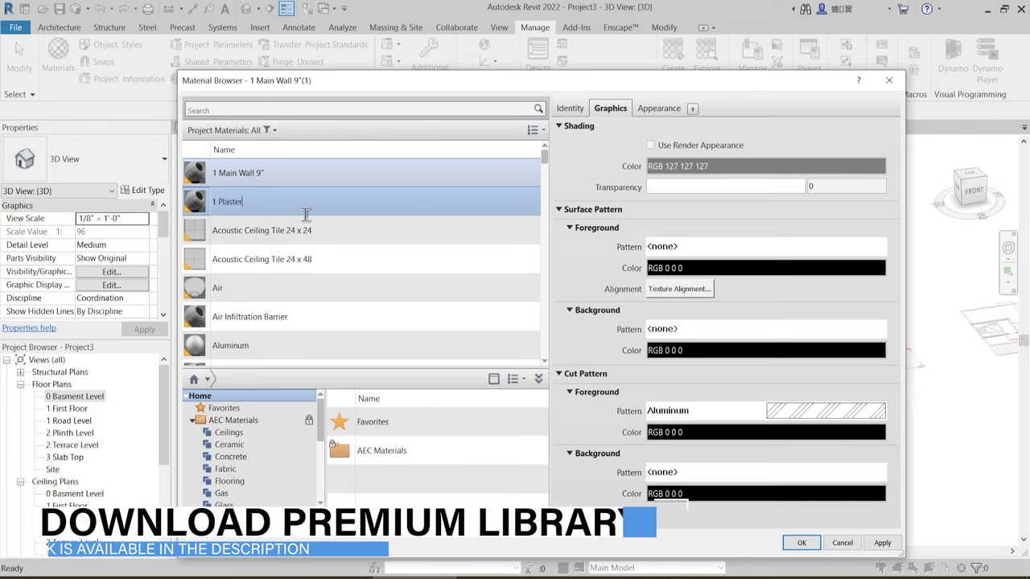
key("Return")
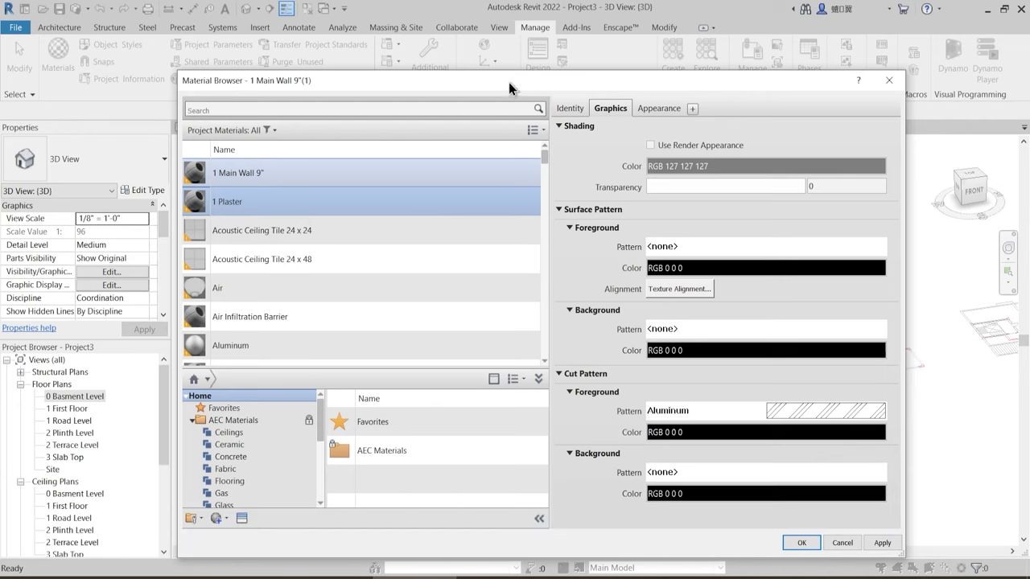
- Give 1 Plaster its own appearance asset named Plaster
left_click(663, 109)
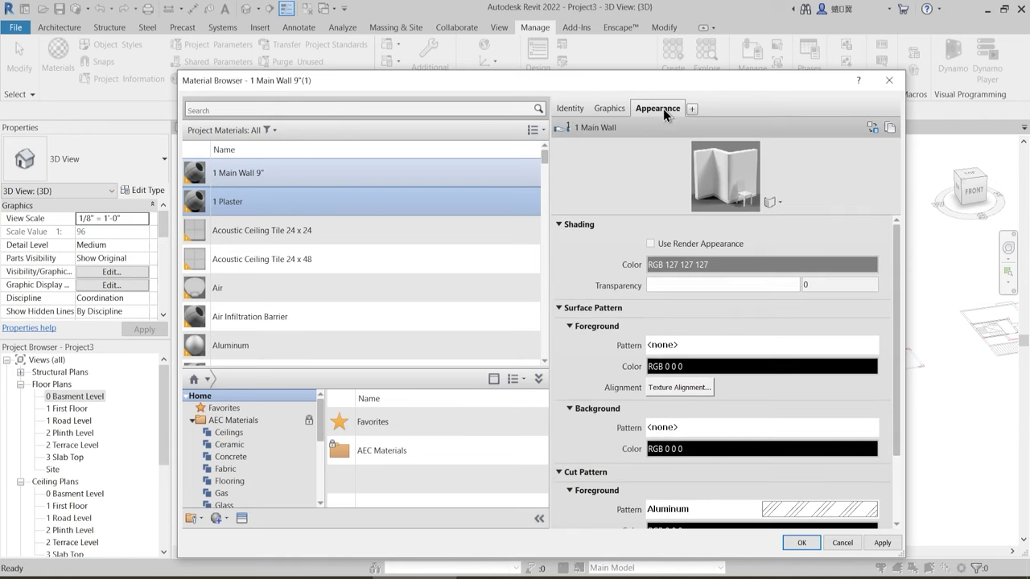
right_click(664, 108)
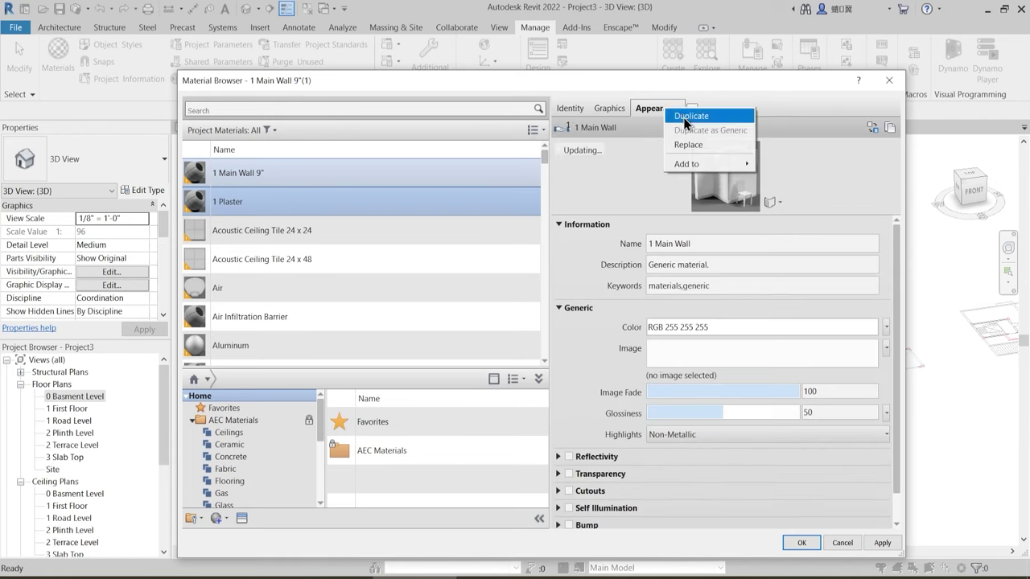
left_click(685, 117)
left_click(704, 243)
left_click_drag(708, 241, 605, 243)
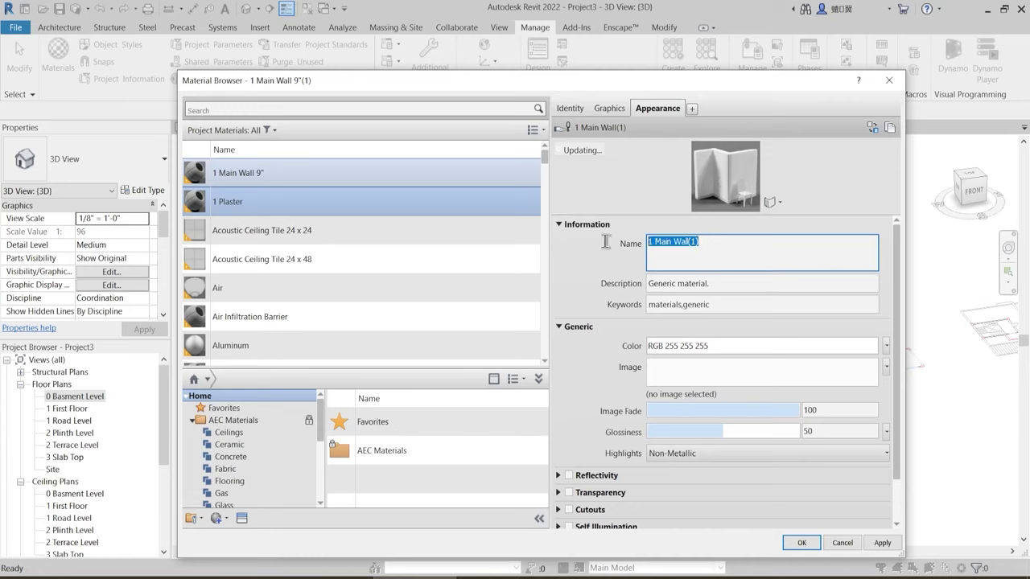
type("Plaster")
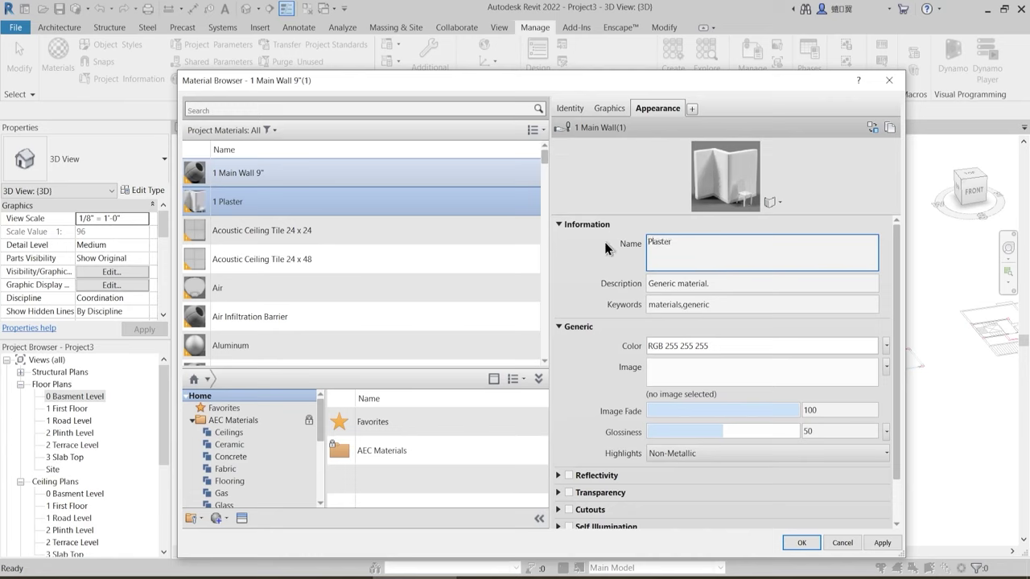
left_click(580, 257)
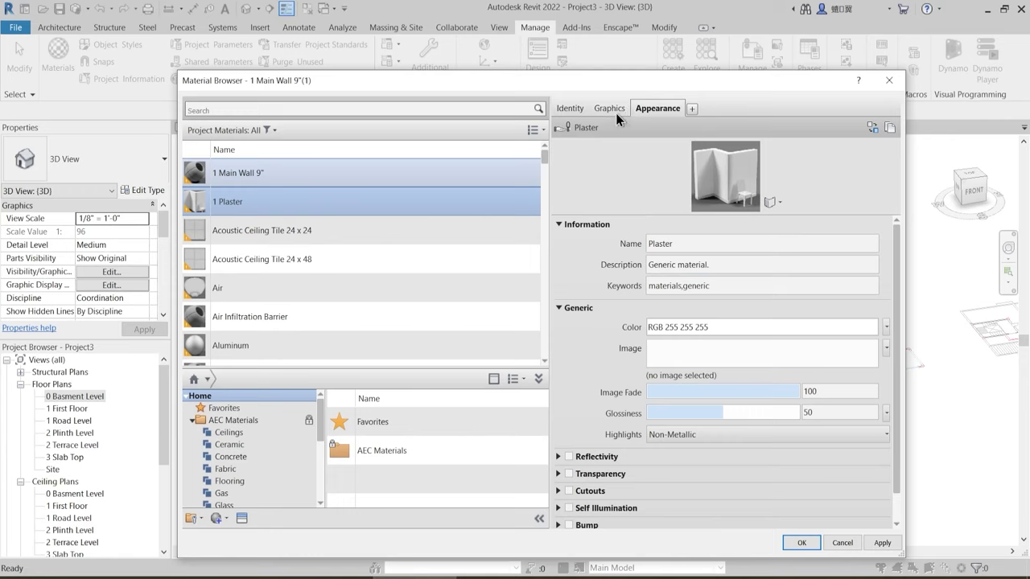
left_click(226, 202)
- Duplicate 1 Plaster as a new material named 1 Brick Bets
right_click(228, 204)
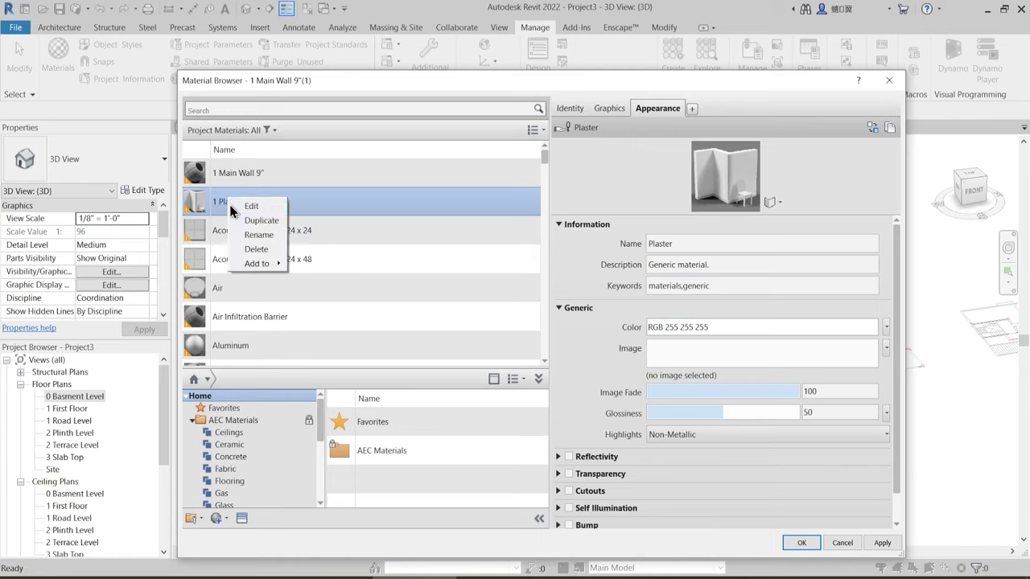
left_click(256, 220)
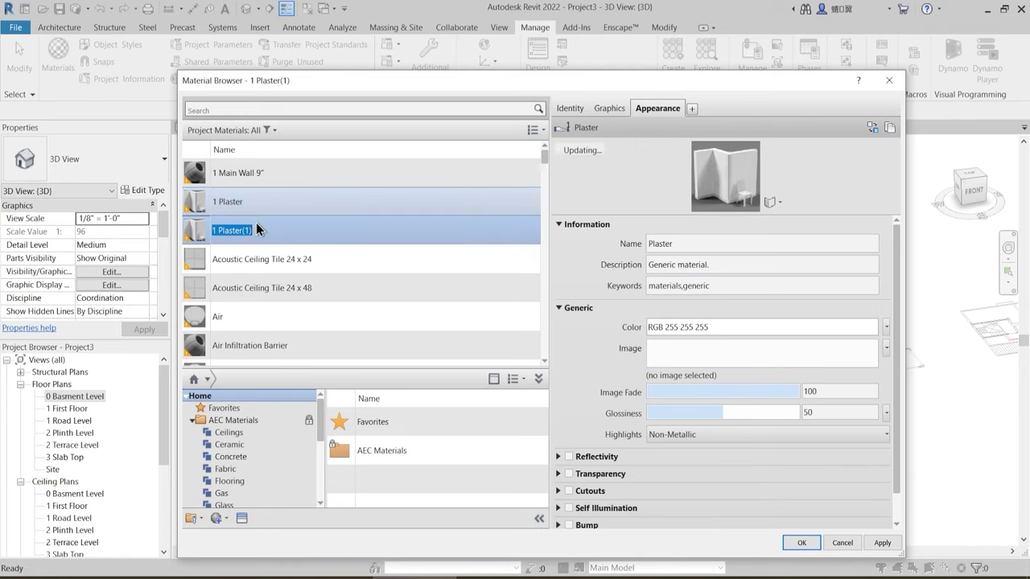
type("1 Brick B")
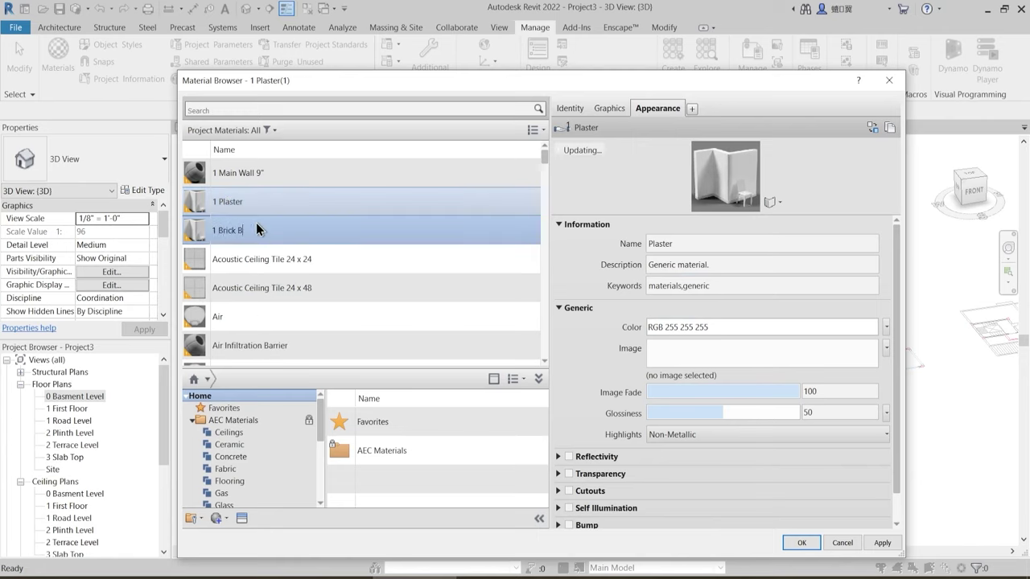
type("ets")
left_click_drag(460, 83, 489, 81)
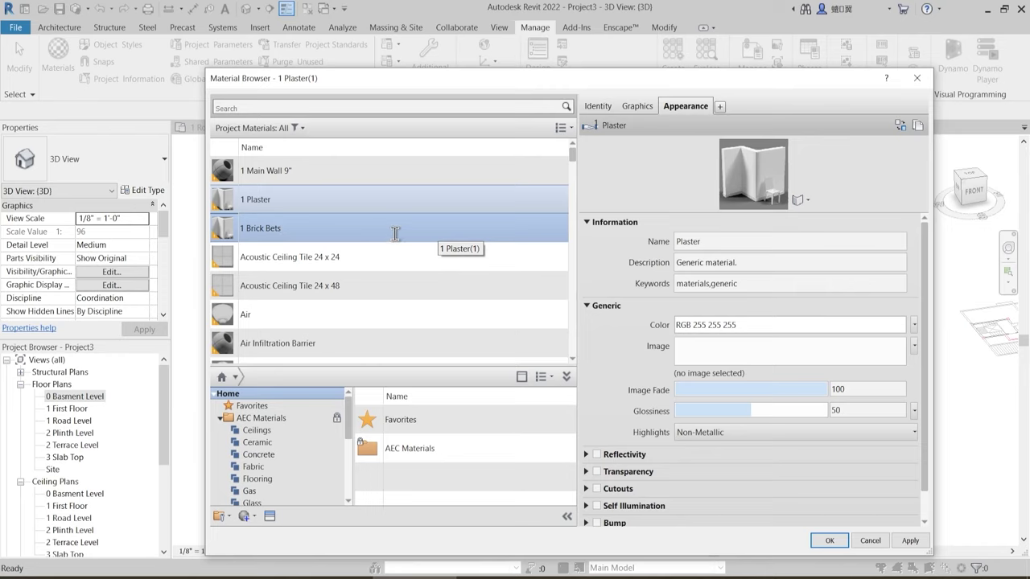
- Give 1 Brick Bets its own appearance asset named Brick Bets
right_click(692, 106)
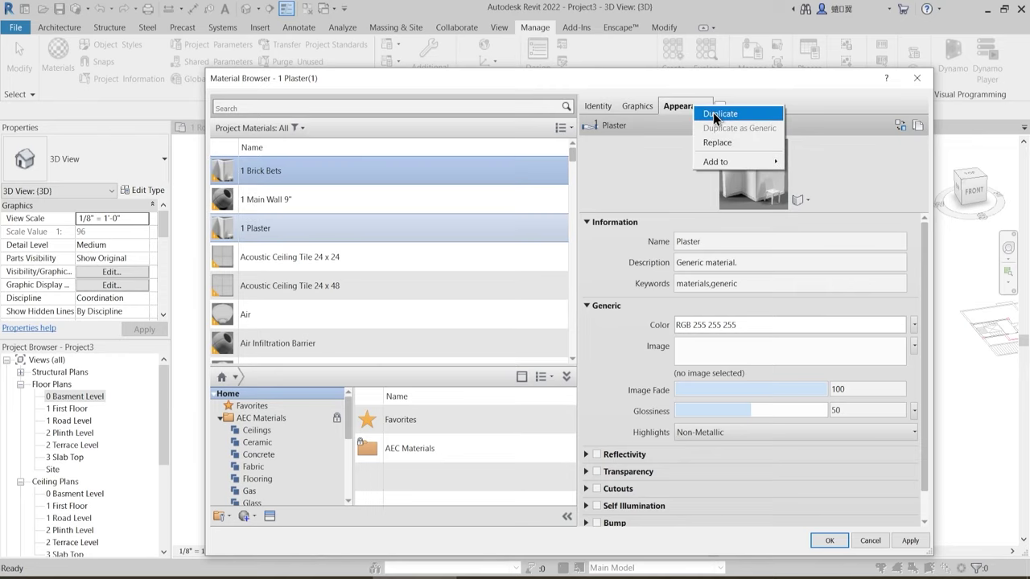
left_click(721, 113)
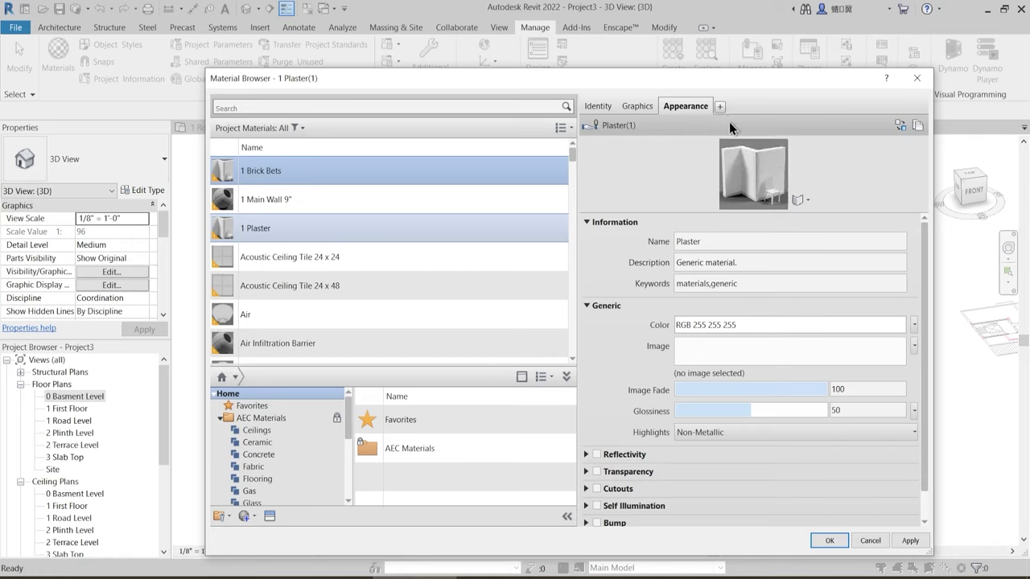
left_click(715, 242)
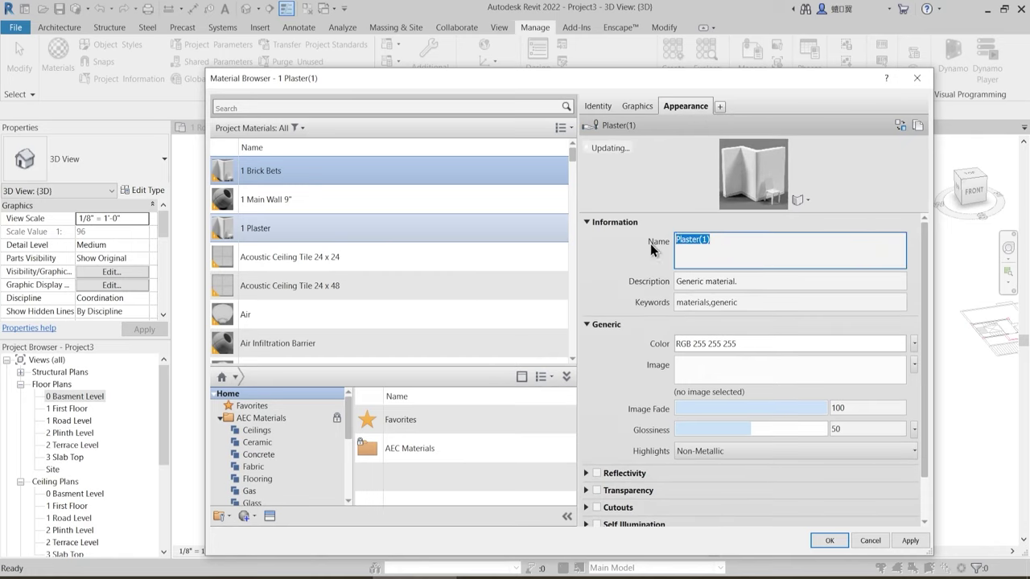
type("Brick Bets")
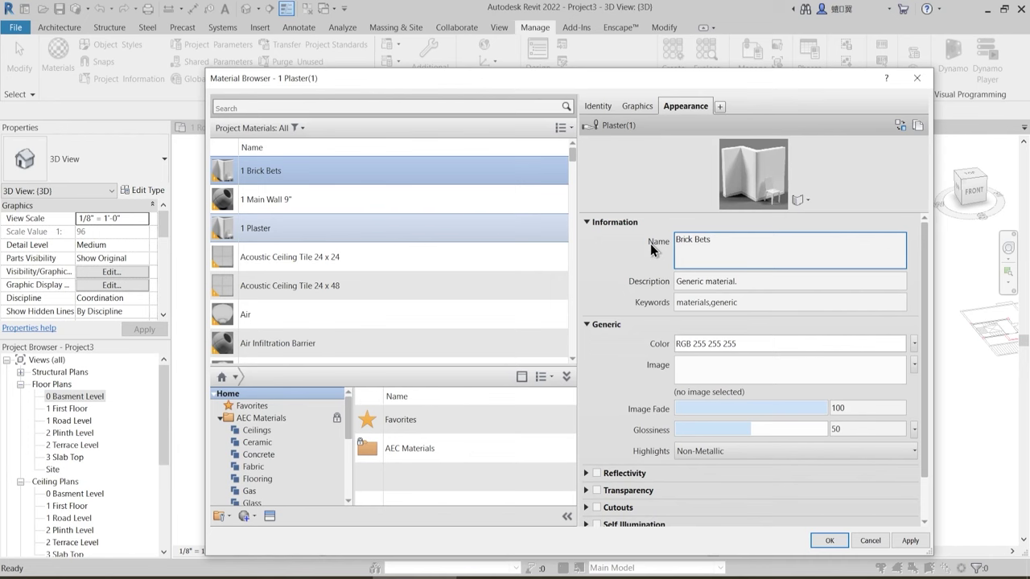
left_click(638, 106)
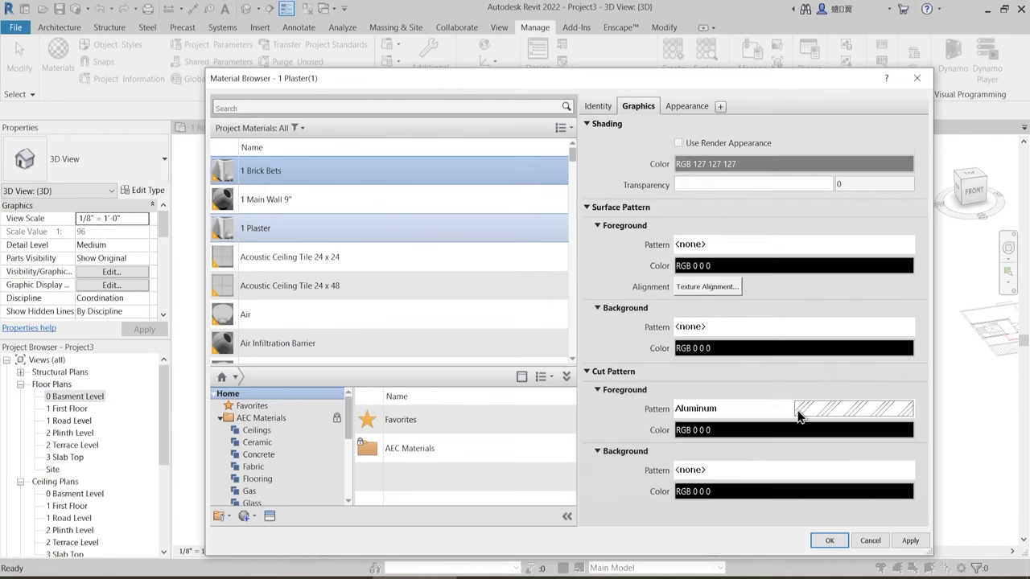
- Start a custom fill pattern named 'BRick B' and load acad.pat from the AutoCad Shorcuts folder
left_click(827, 416)
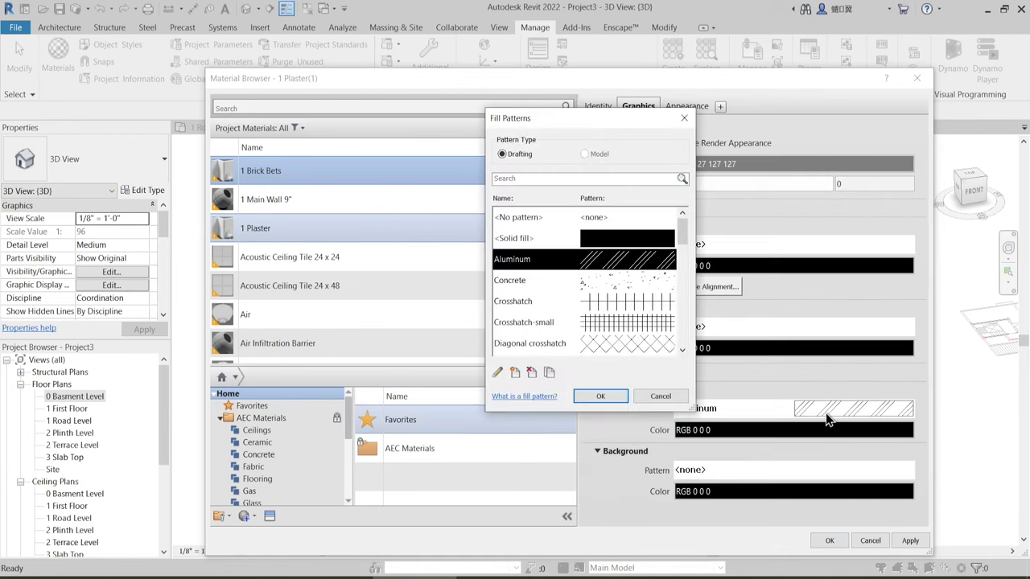
left_click(514, 371)
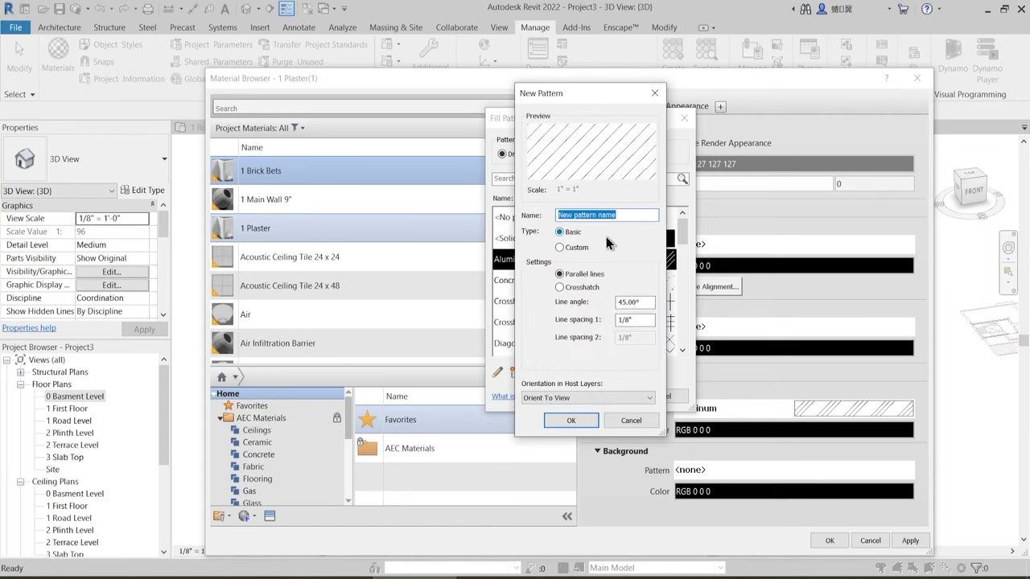
type("BRick Bets")
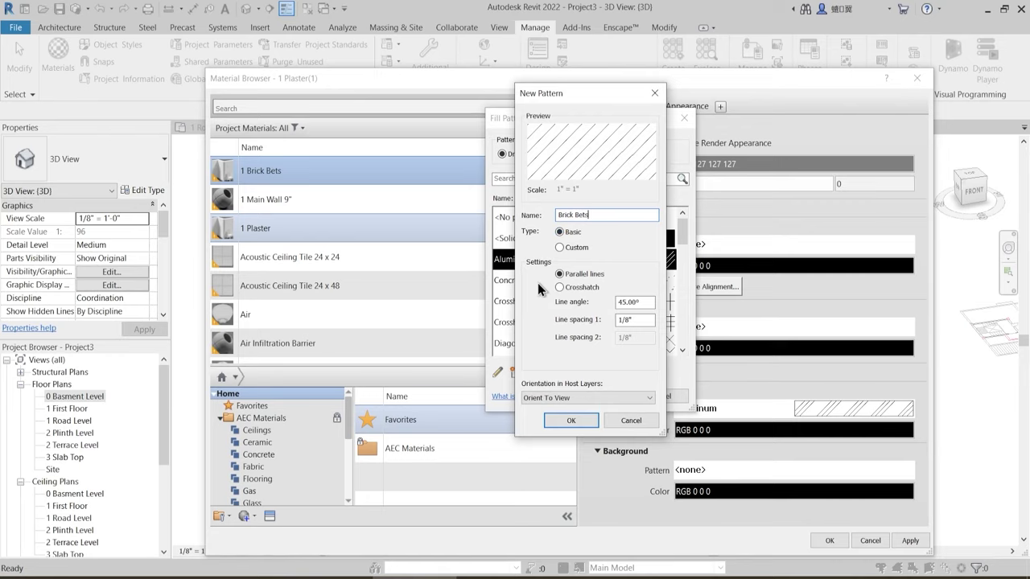
left_click(573, 249)
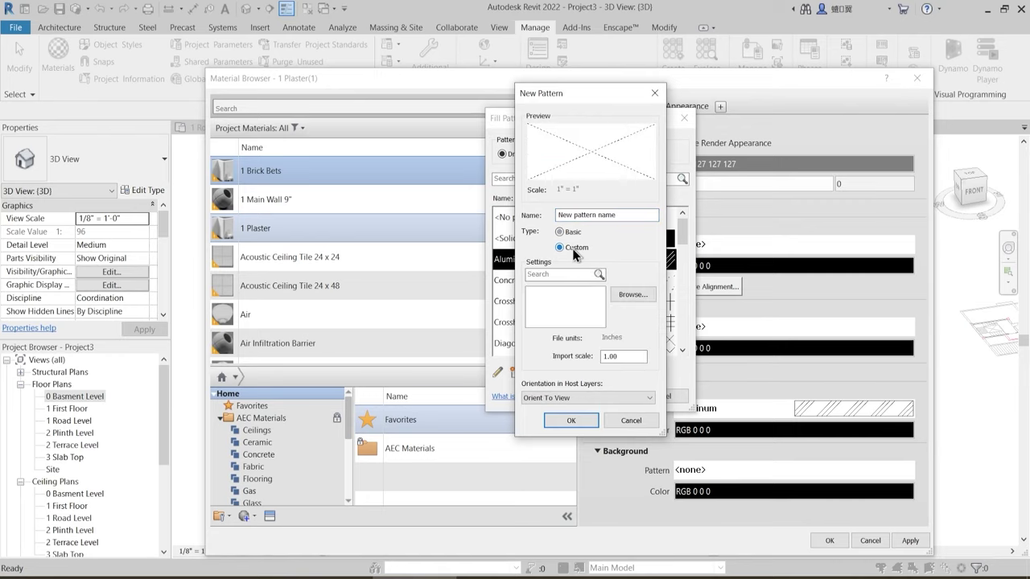
left_click(633, 295)
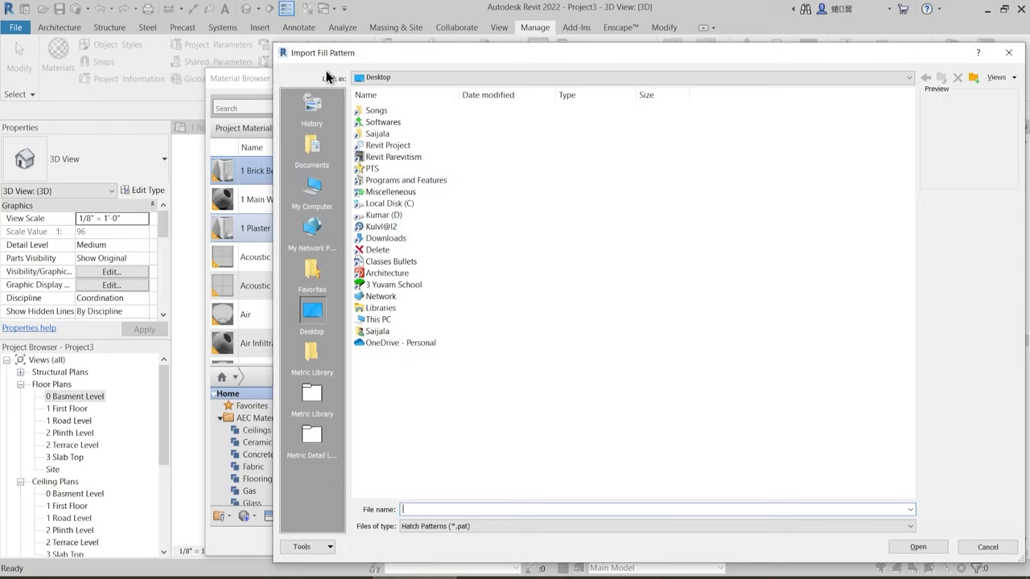
double_click(400, 276)
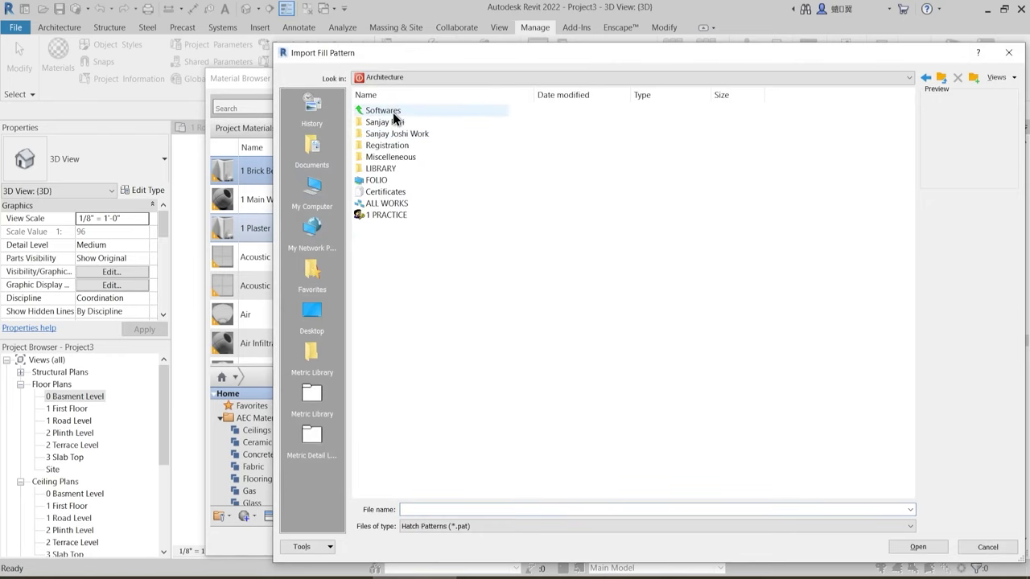
double_click(384, 110)
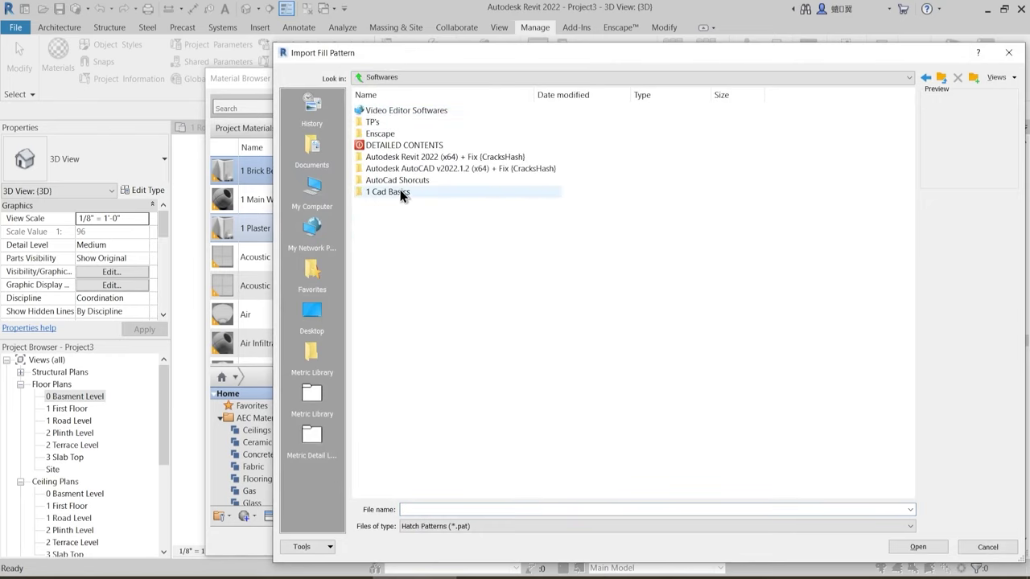
double_click(400, 193)
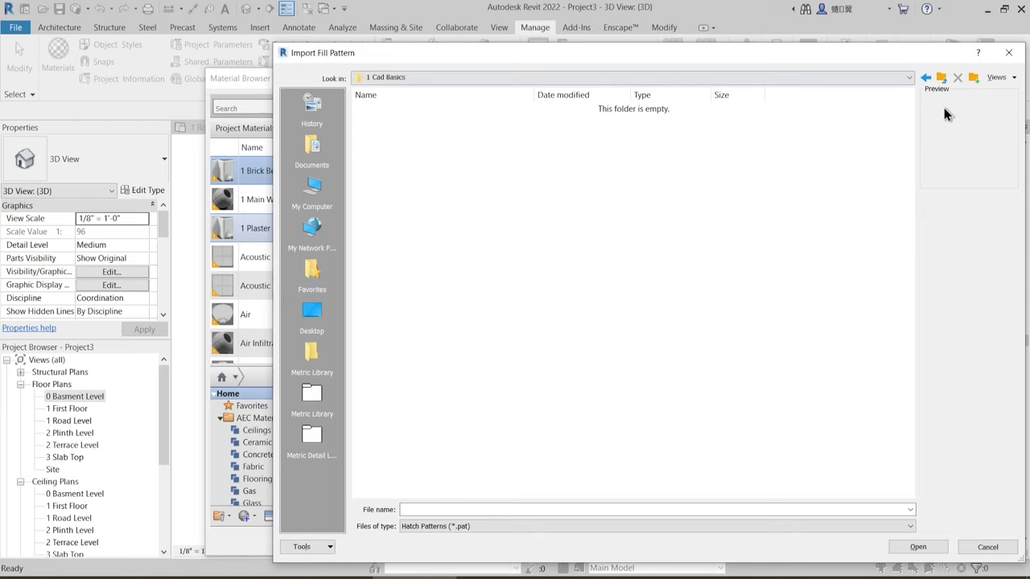
left_click(944, 78)
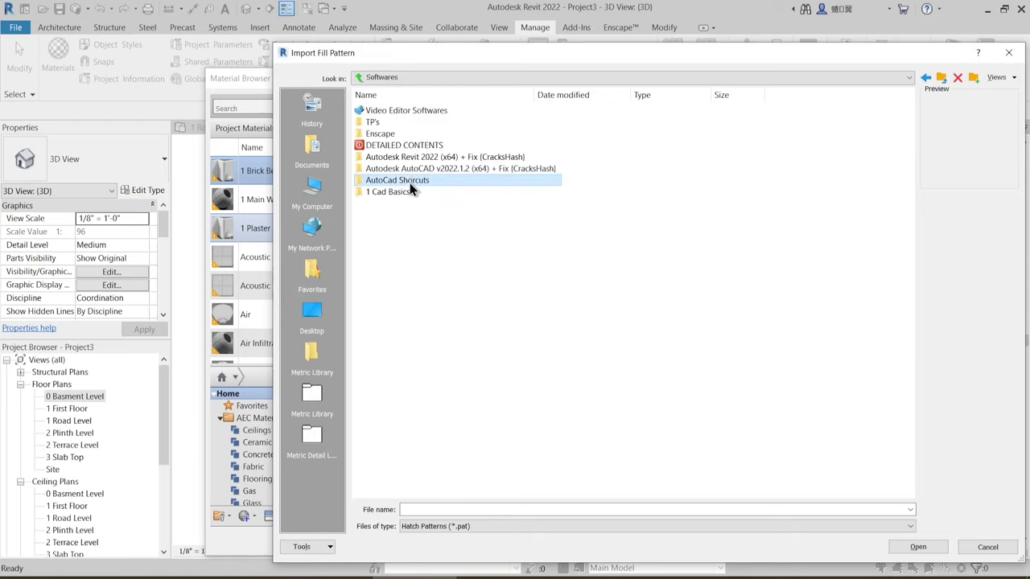
double_click(409, 184)
left_click(374, 122)
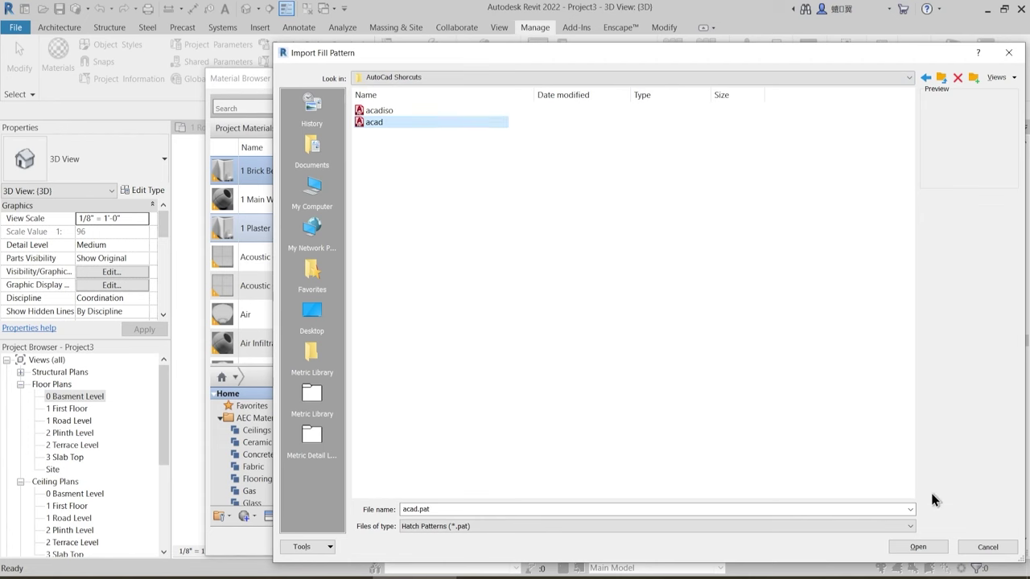
left_click(919, 547)
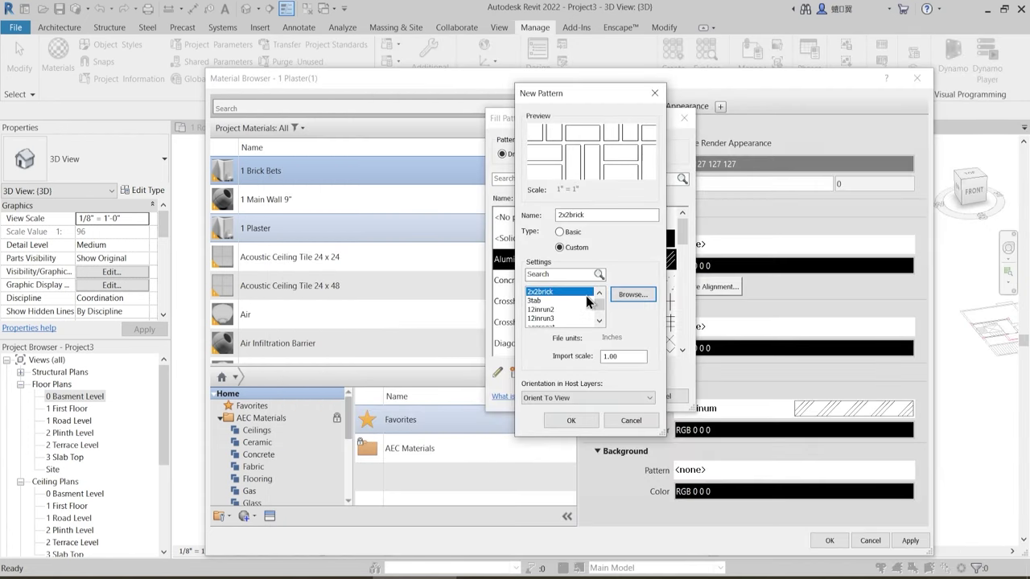
- Import the 12inrun2 pattern at scale 0.2 and apply it as the cut foreground
left_click(539, 300)
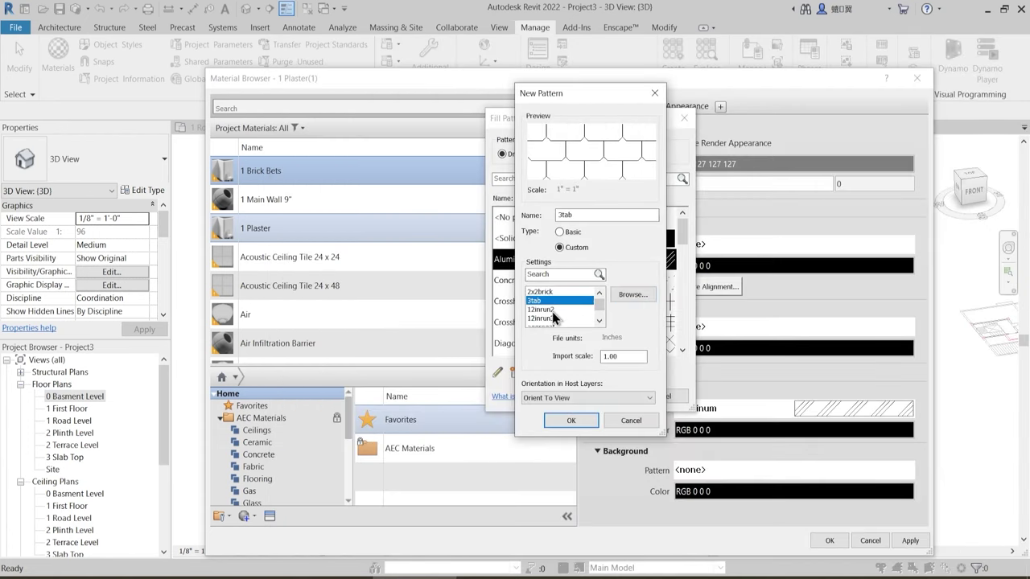
left_click(541, 309)
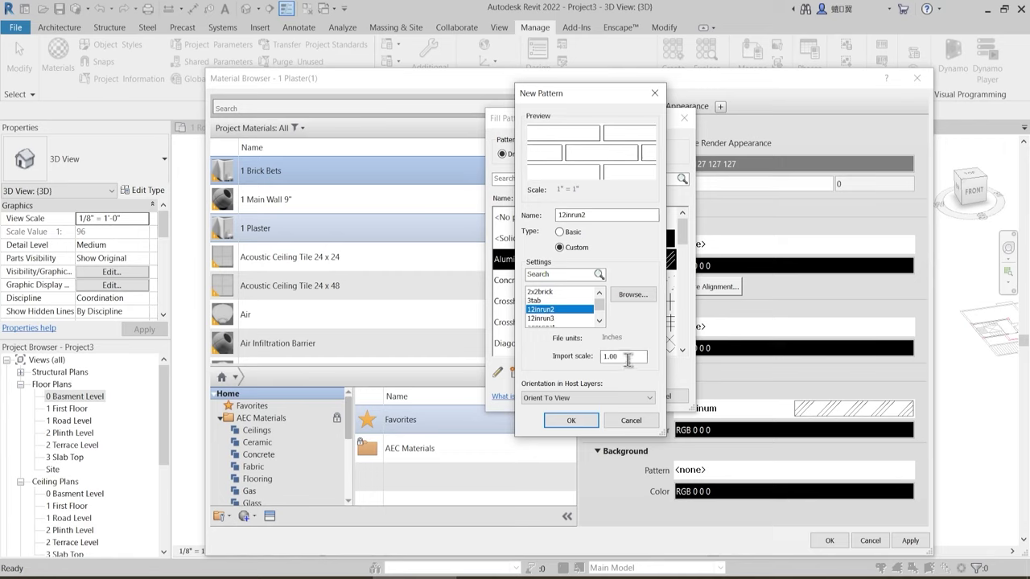
left_click_drag(629, 356, 602, 356)
type("0.2")
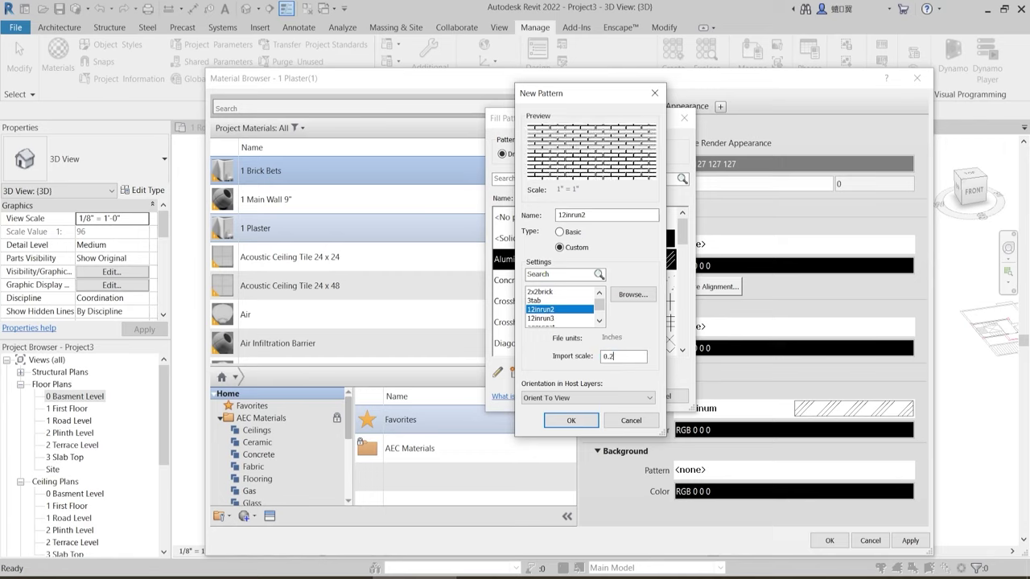
left_click(570, 420)
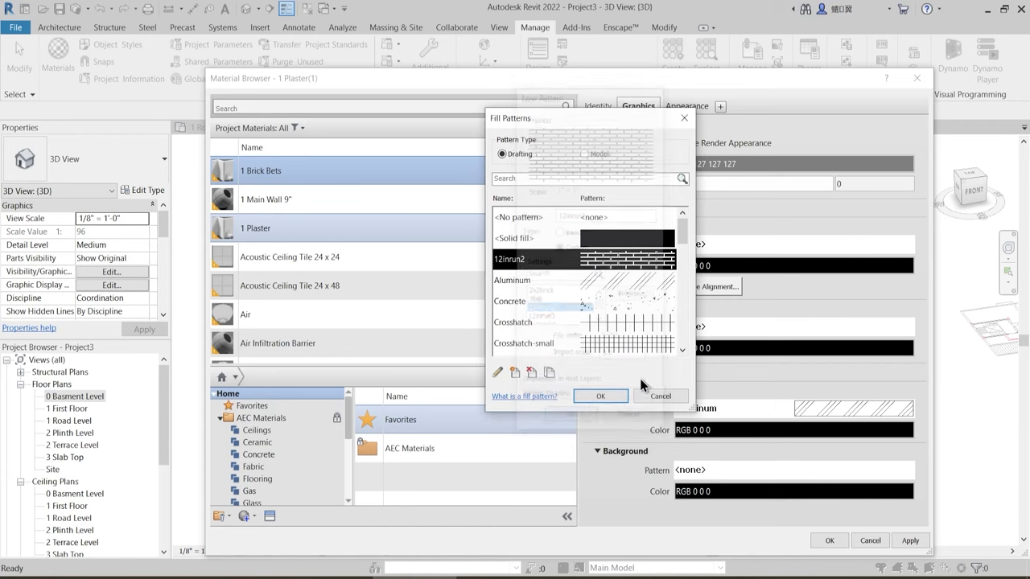
left_click(604, 397)
- Duplicate the 1 Brick Bets material as a new material named '1 Sand Bedding/PCC'
right_click(286, 172)
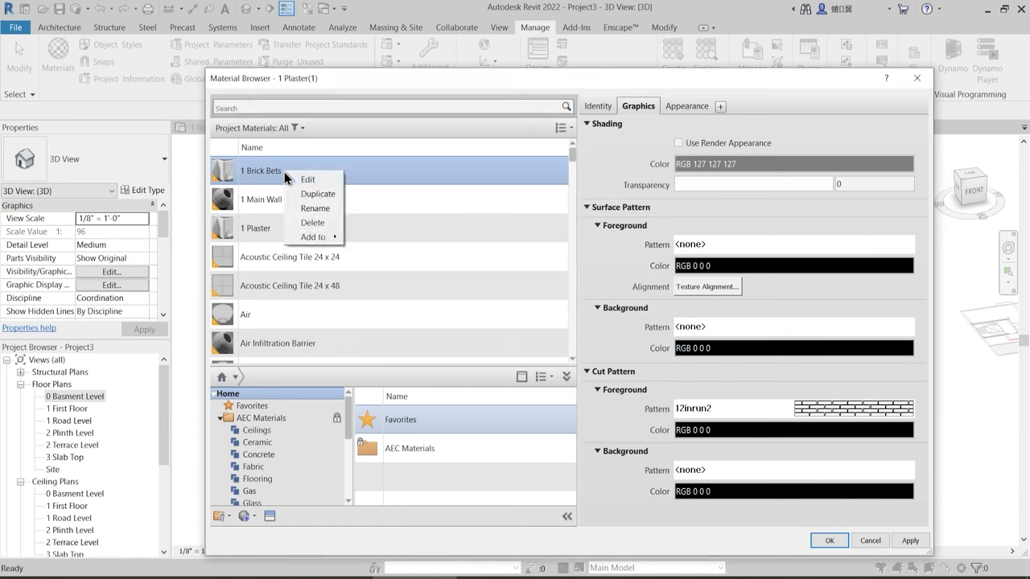
left_click(308, 194)
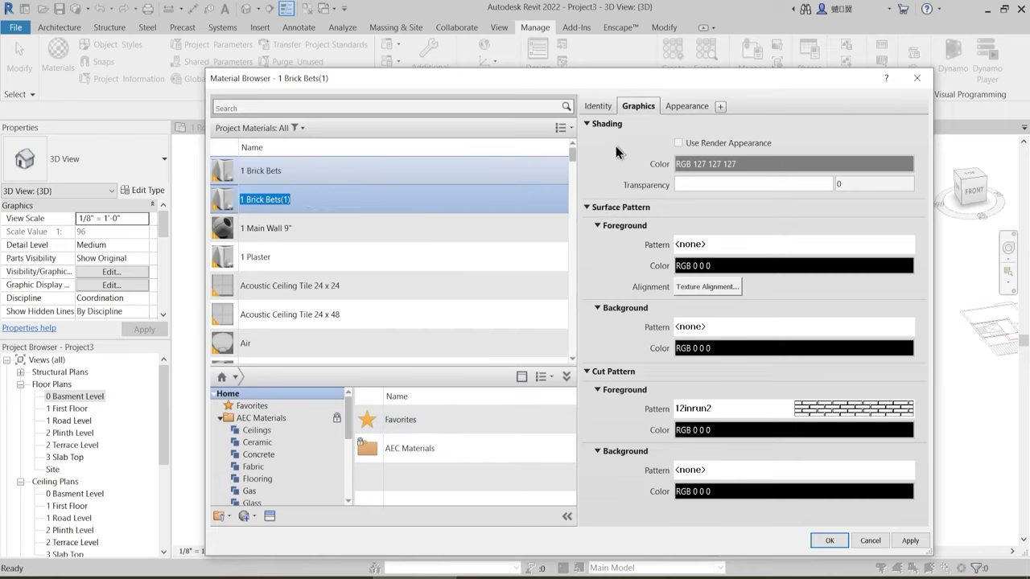
type("1")
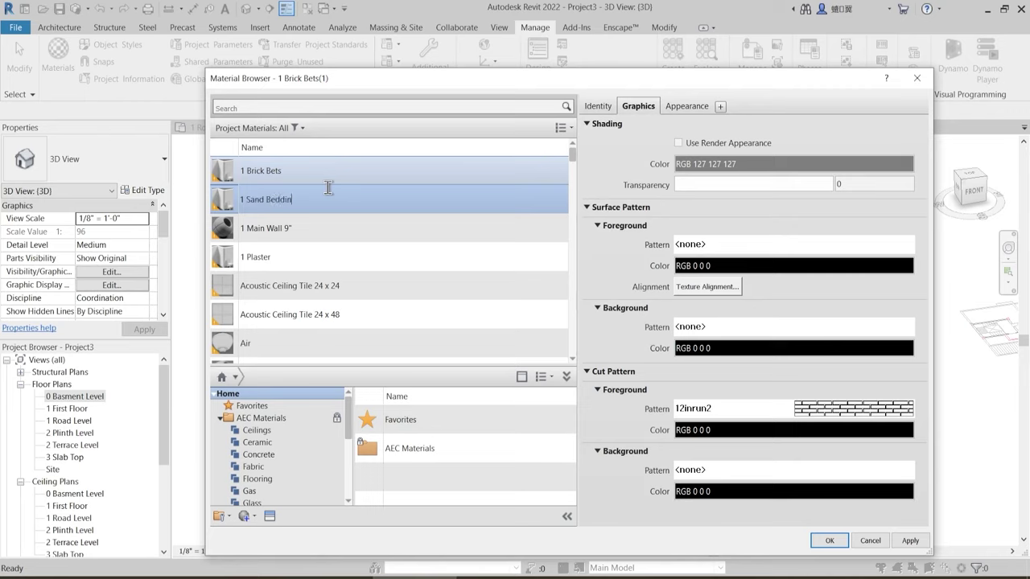
type("Sand Bedding/PCC")
- Give the new material its own appearance asset named 'Sand Bedding'
right_click(683, 107)
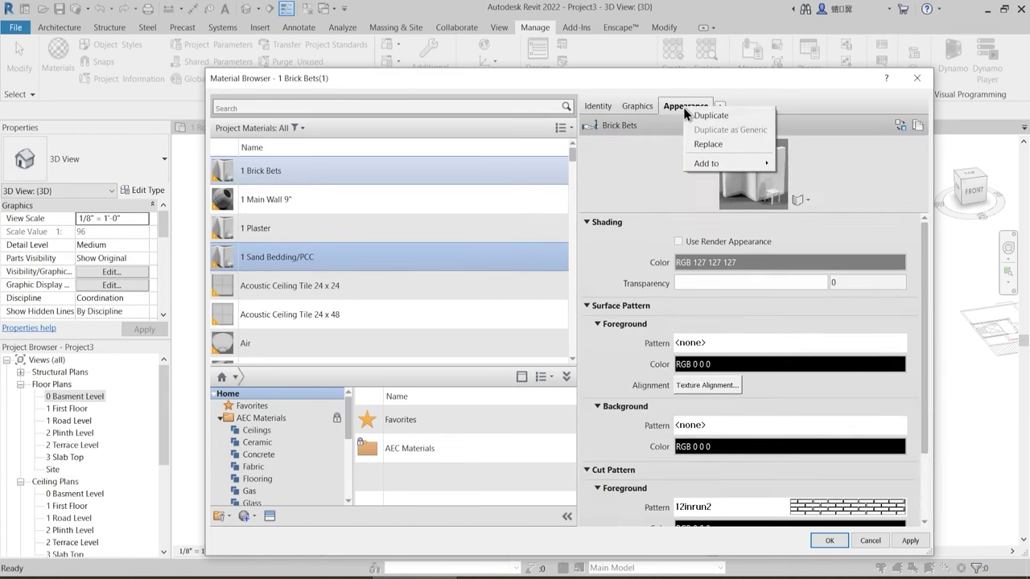
left_click(701, 117)
left_click(709, 243)
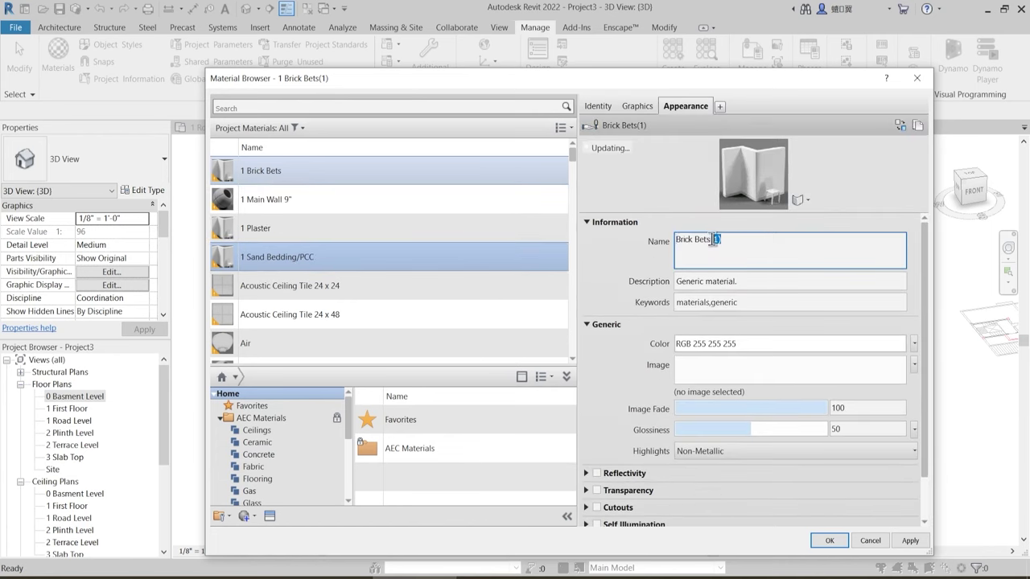
type("Sand Bedding ")
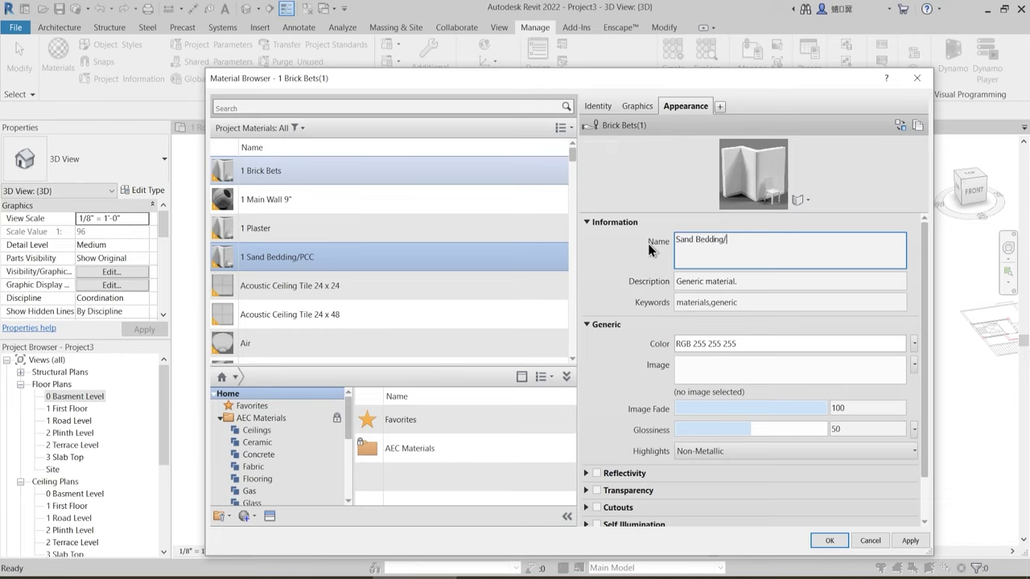
type("PCC")
left_click(629, 256)
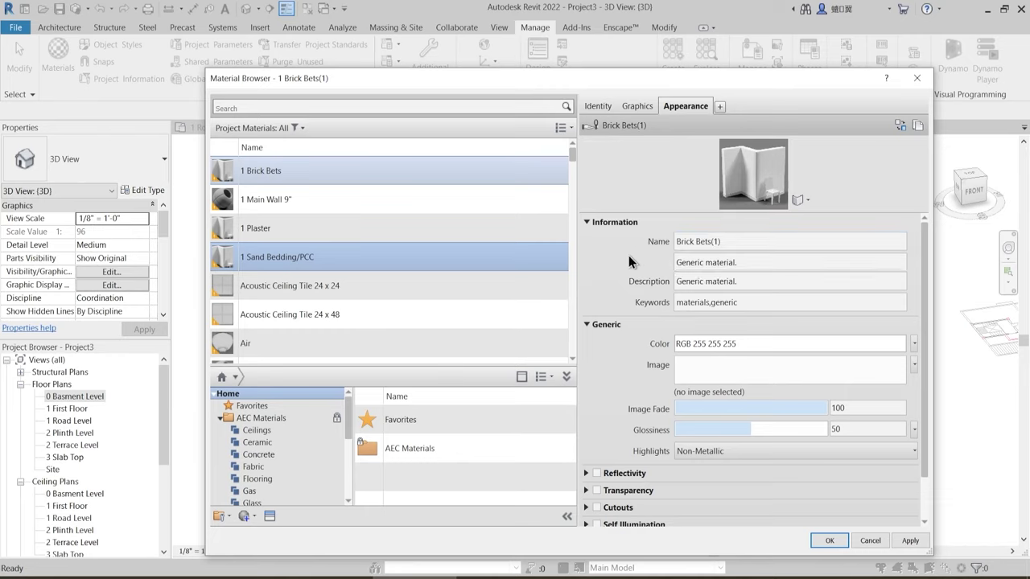
left_click(679, 243)
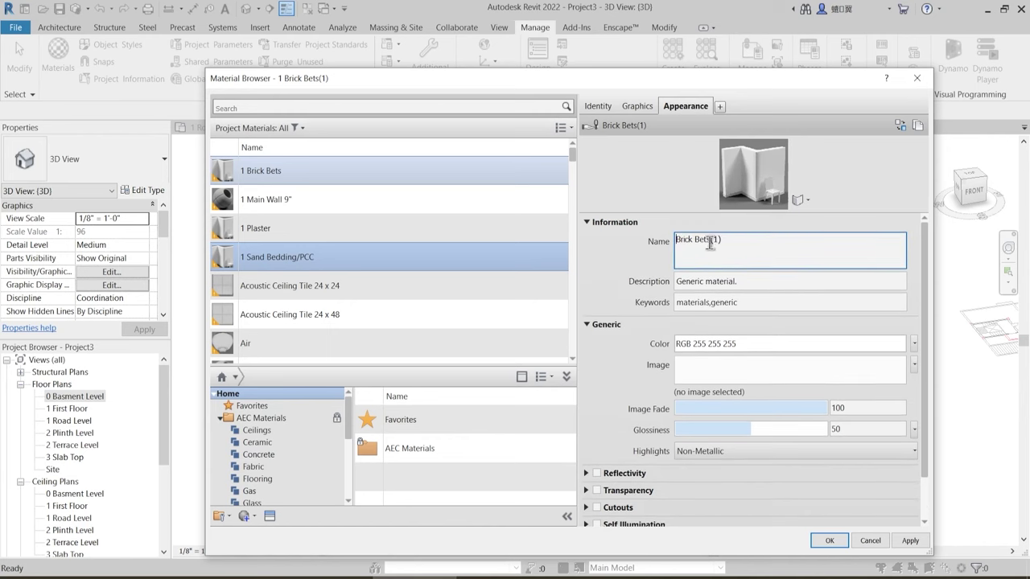
key("ctrl+a")
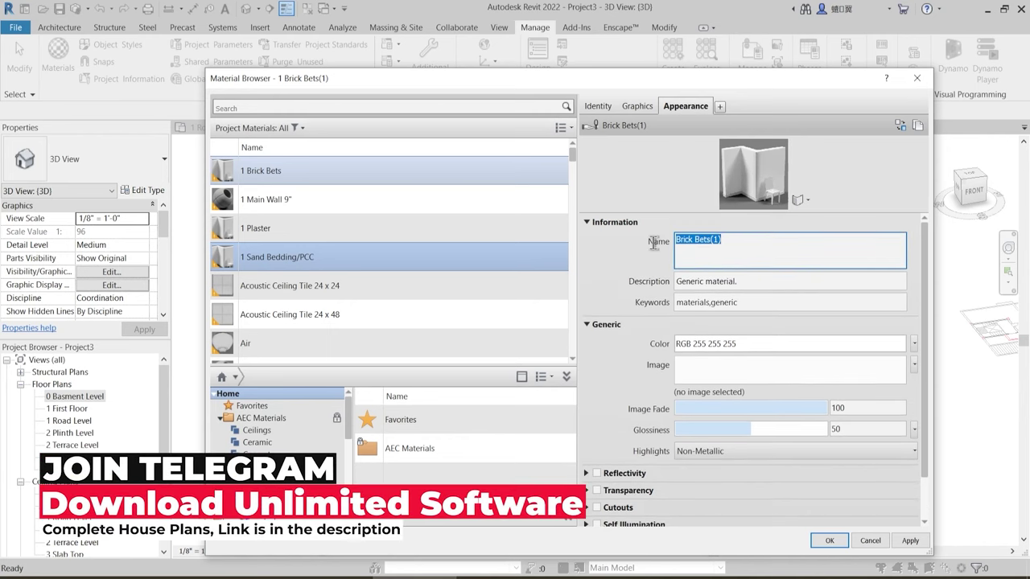
type("SA")
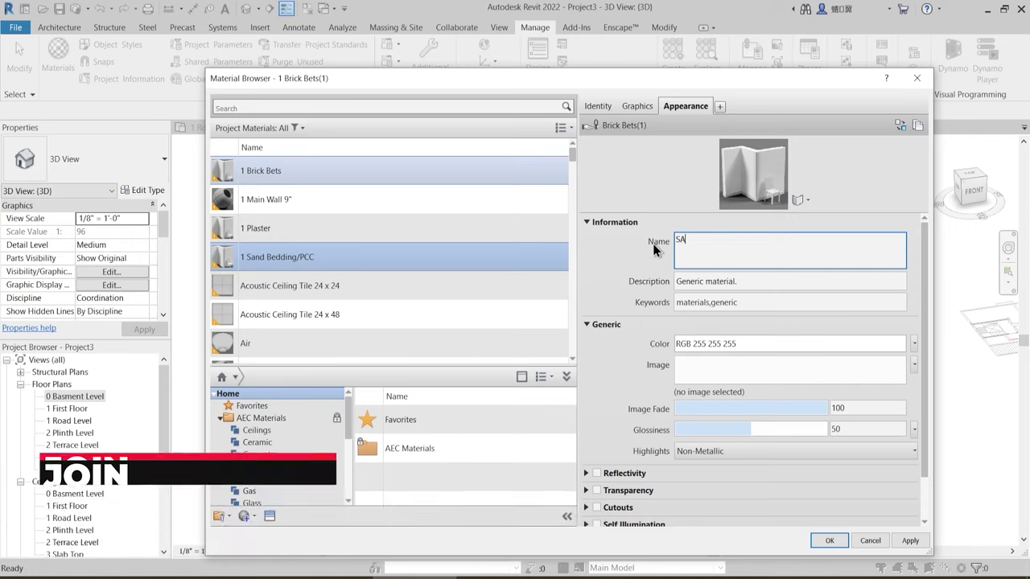
type("nd Bed")
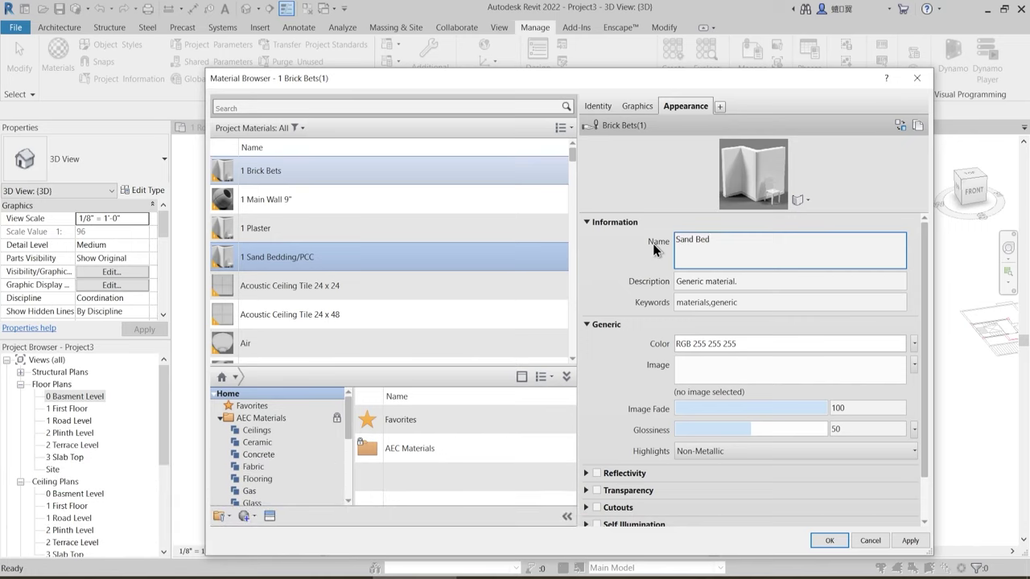
type("ding")
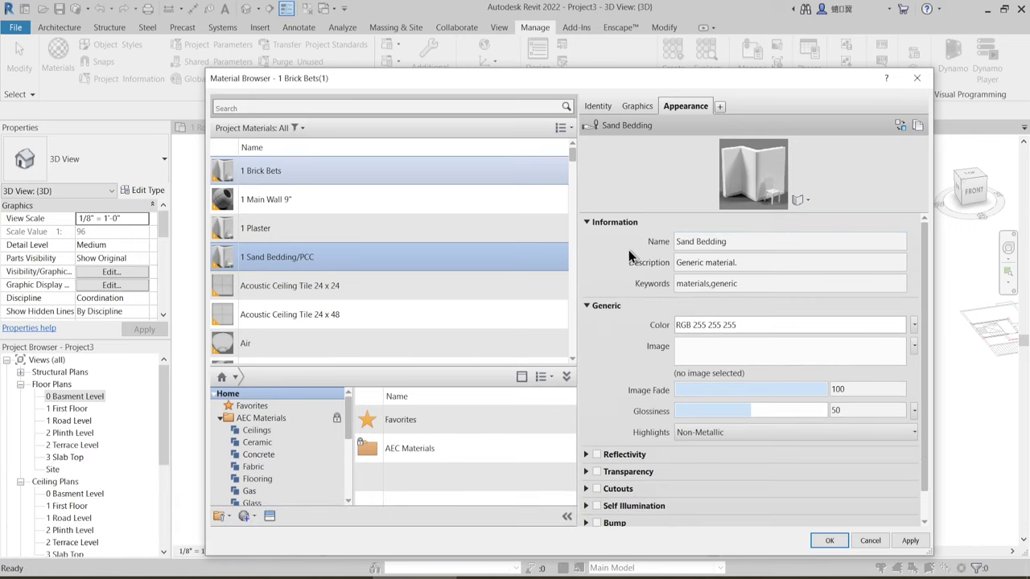
- Set the material's cut pattern to Sand - Dense on the Graphics tab
left_click(640, 106)
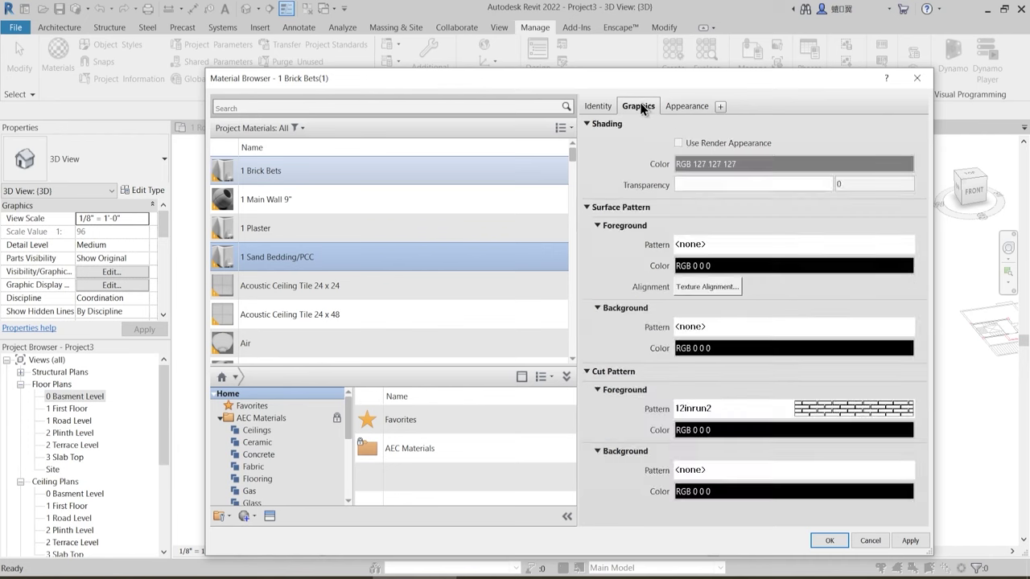
left_click(832, 414)
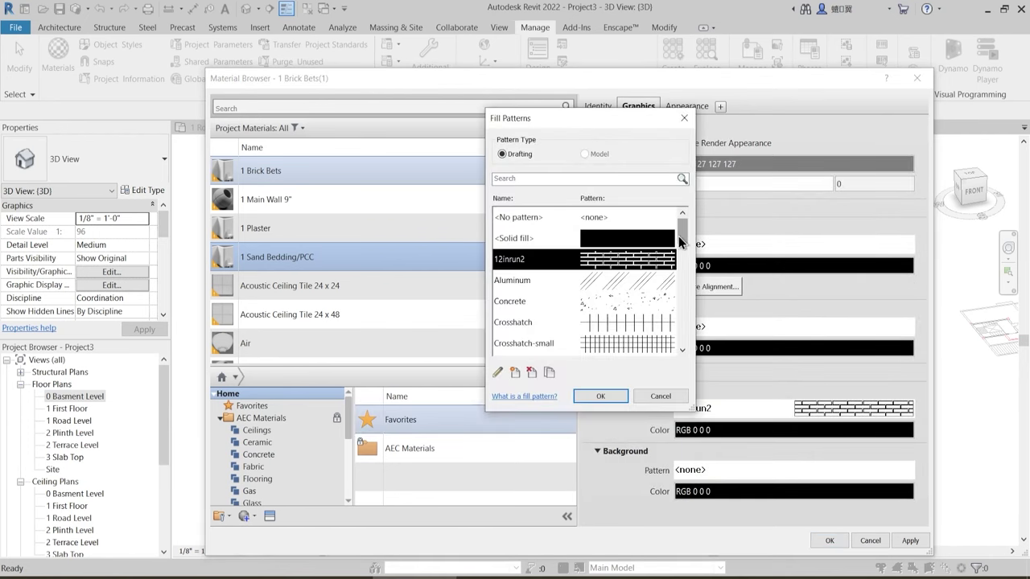
left_click_drag(678, 236, 685, 303)
left_click(644, 301)
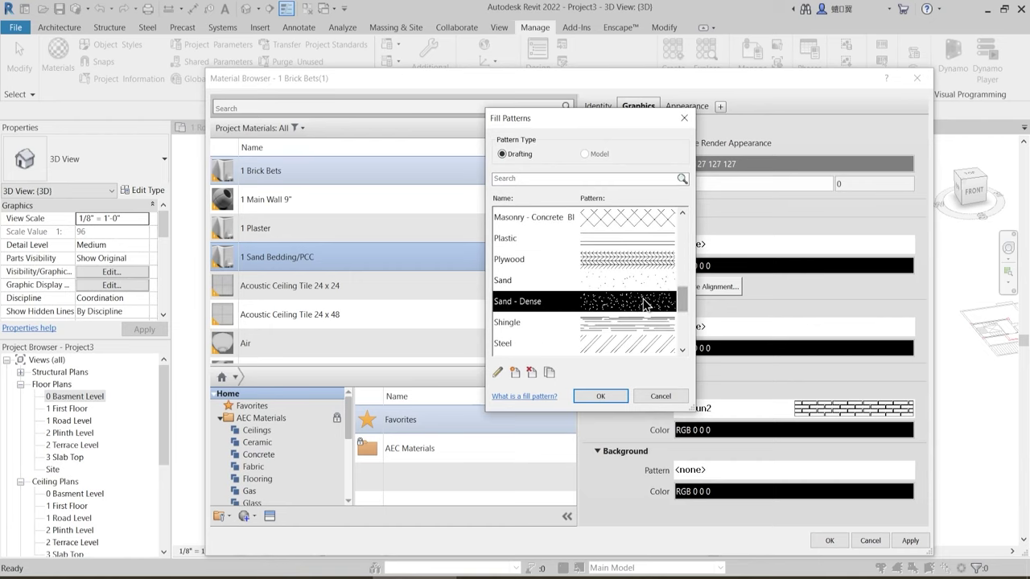
left_click(602, 395)
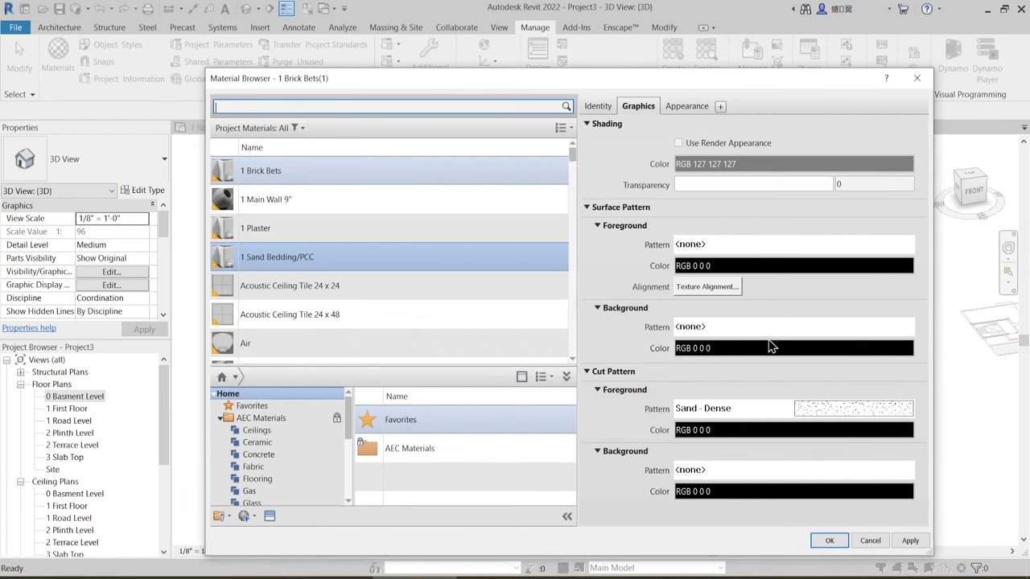
- Duplicate 1 Sand Bedding/PCC as a new material named '1 Mortar'
right_click(277, 254)
left_click(312, 277)
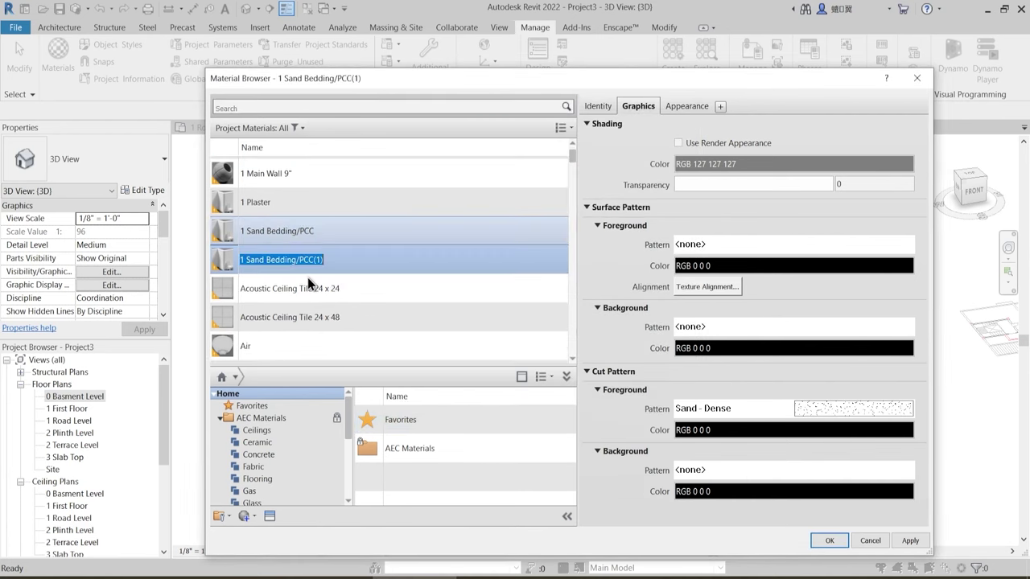
type("1 Mortart")
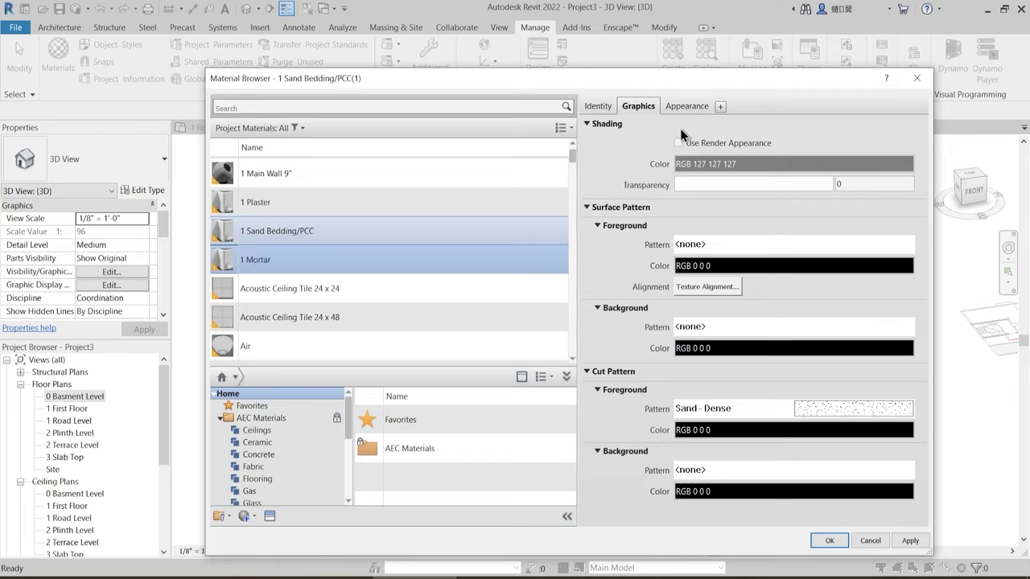
- Rename the new material's appearance asset to 'Mortar'
left_click(688, 106)
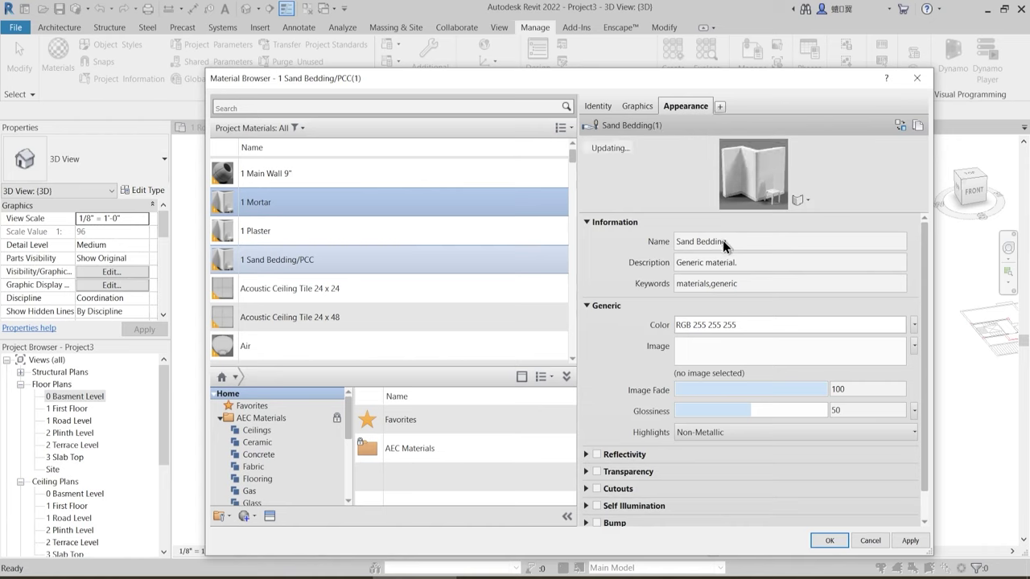
left_click(723, 241)
left_click_drag(724, 241, 666, 239)
type("Mor")
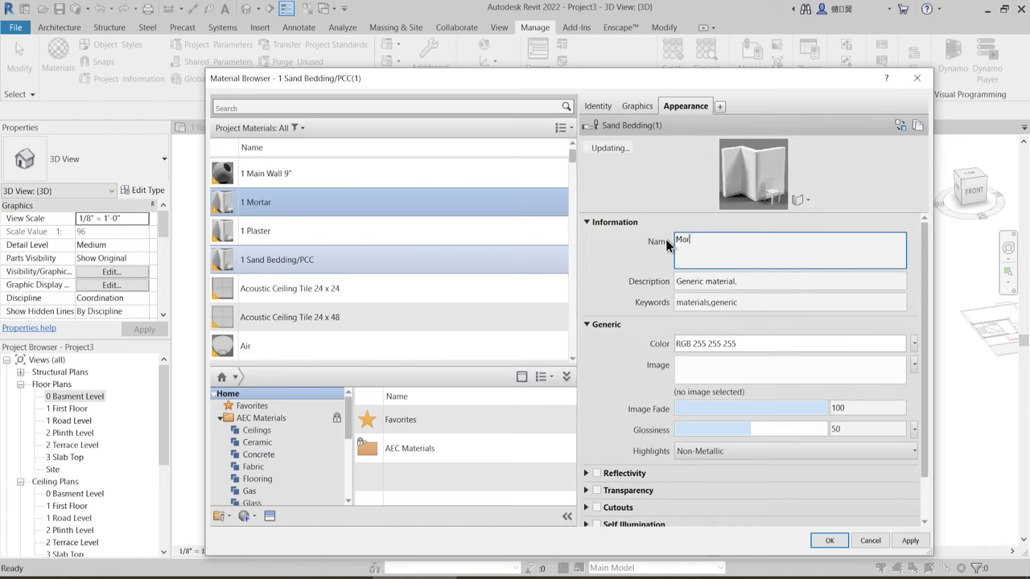
type("tart")
left_click(638, 250)
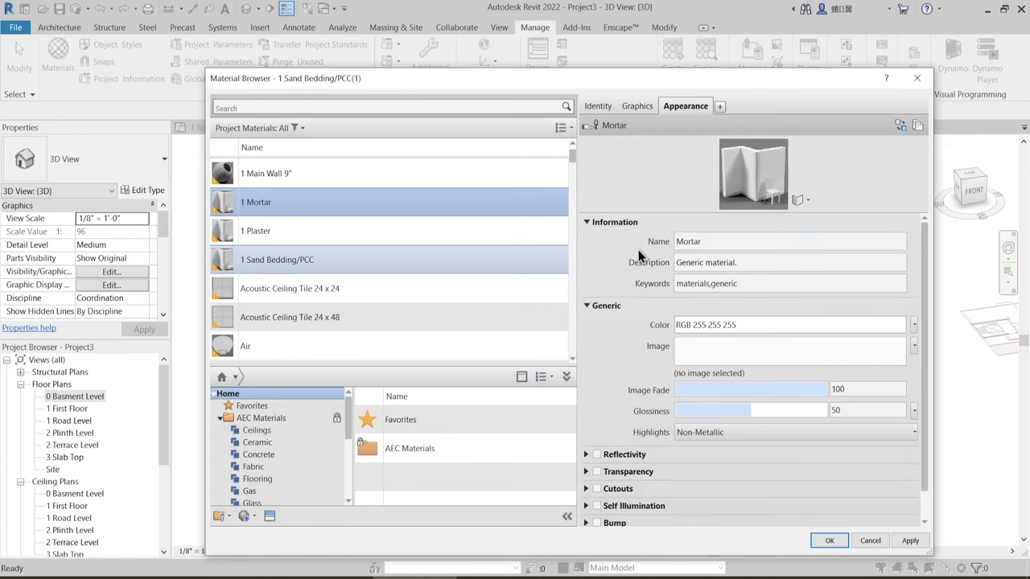
- Set the Mortar material's cut pattern to Gypsum-Plaster
left_click(634, 106)
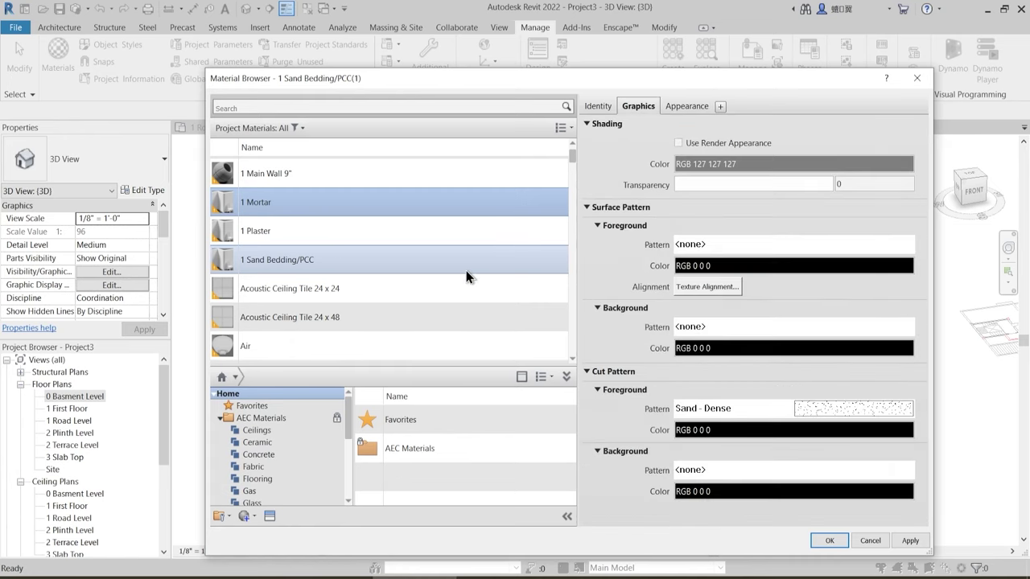
left_click(839, 412)
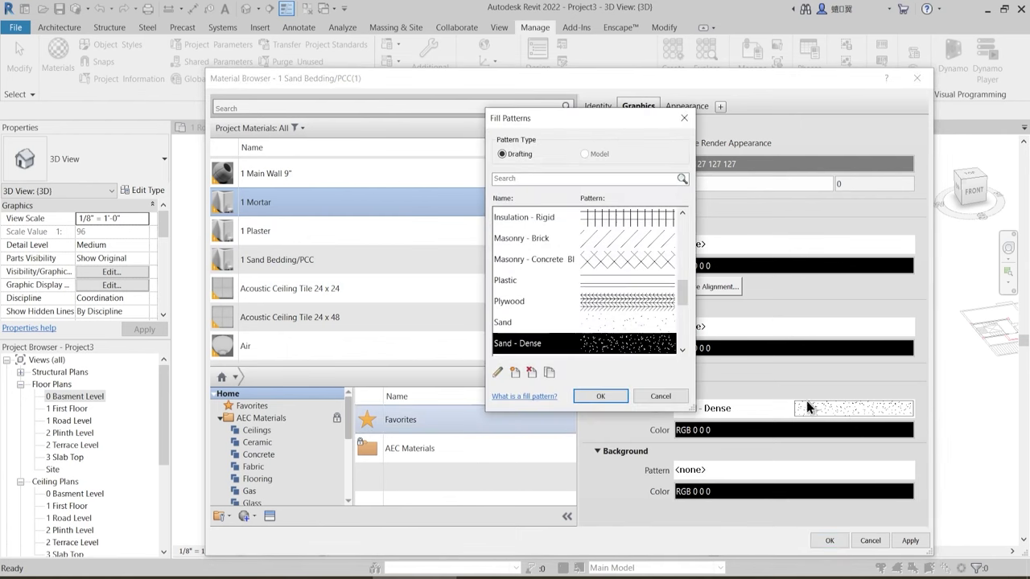
scroll(641, 300, "up", 1)
scroll(640, 300, "up", 1)
left_click(634, 279)
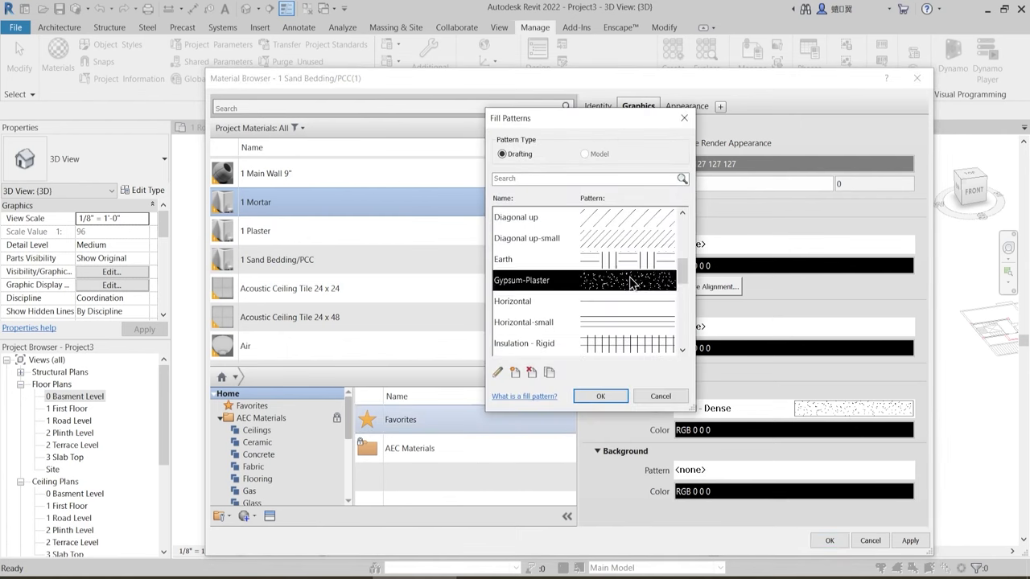
left_click(602, 395)
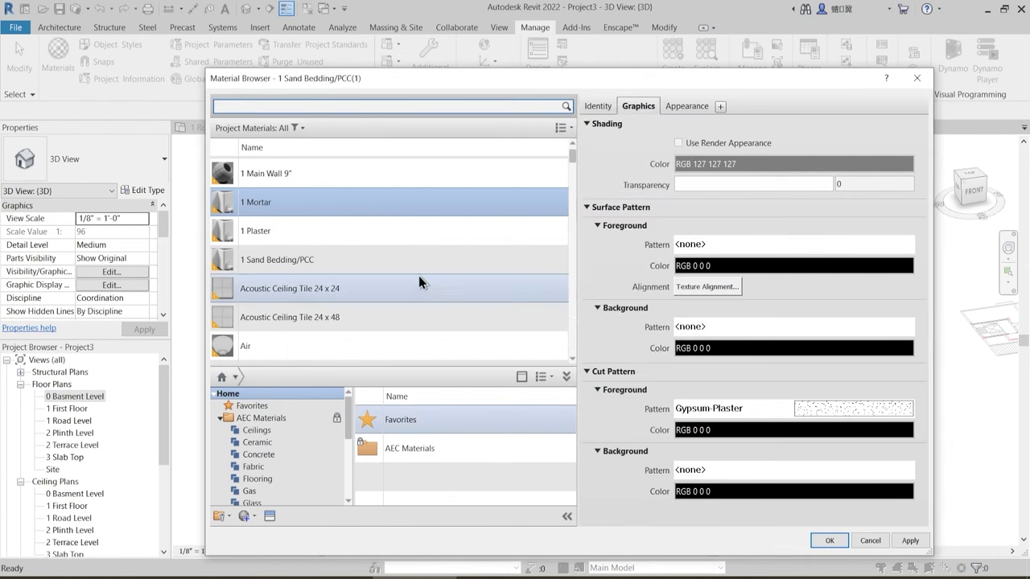
- Select the 1 Main Wall 9" material and apply the material changes
scroll(563, 161, "up", 1)
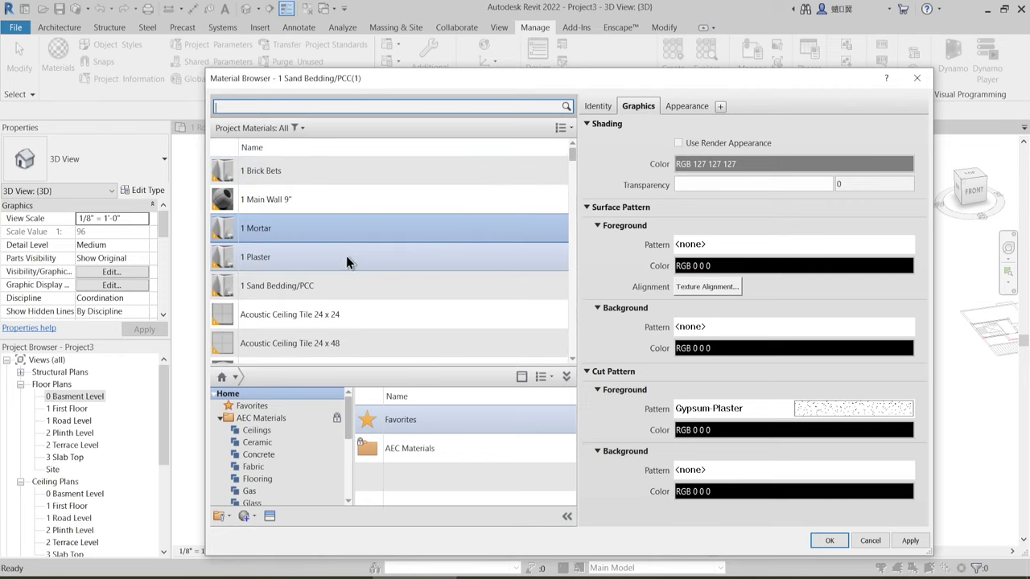
left_click(344, 208)
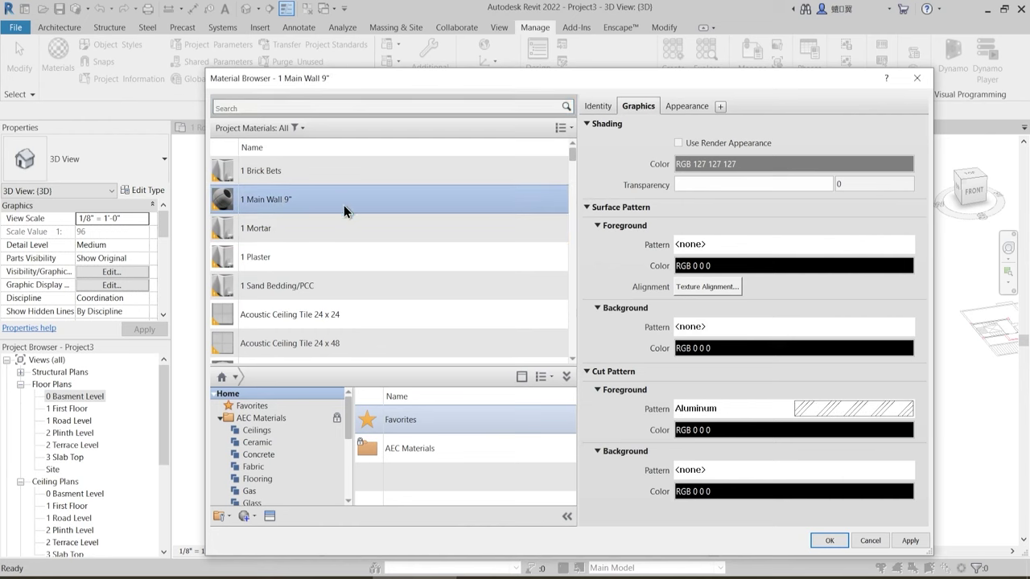
left_click(910, 541)
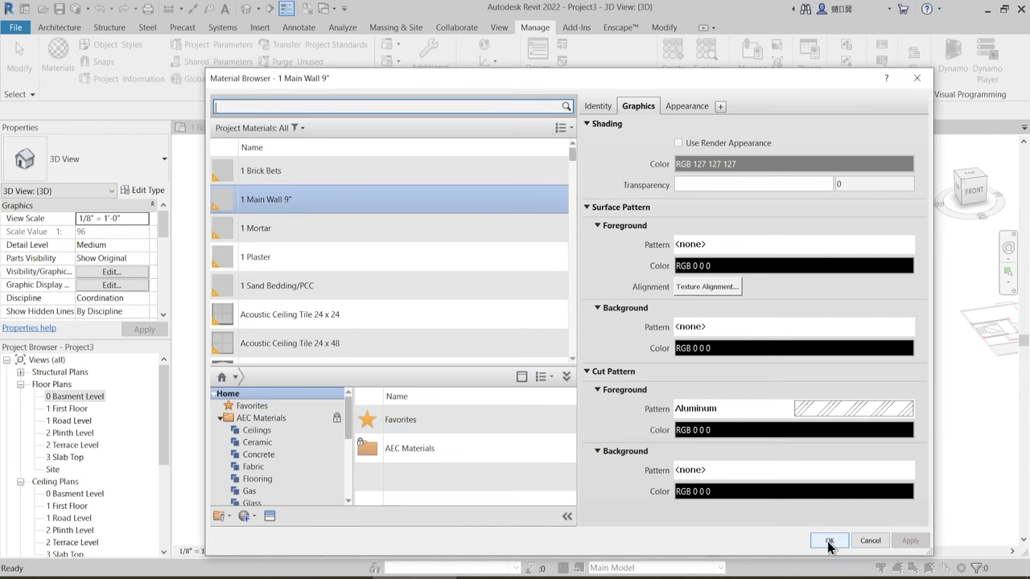
- Accept the materials, close the Material Browser and clear the selection in the 3D view
left_click(830, 542)
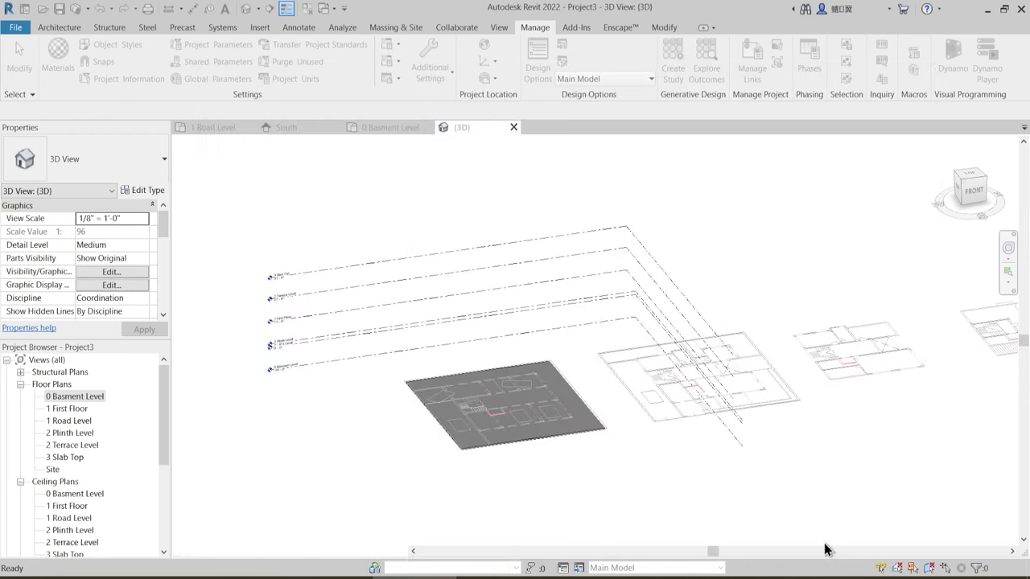
left_click(571, 343)
scroll(592, 361, "up", 3)
key("Escape")
scroll(562, 322, "down", 1)
middle_click_drag(534, 326, 570, 273)
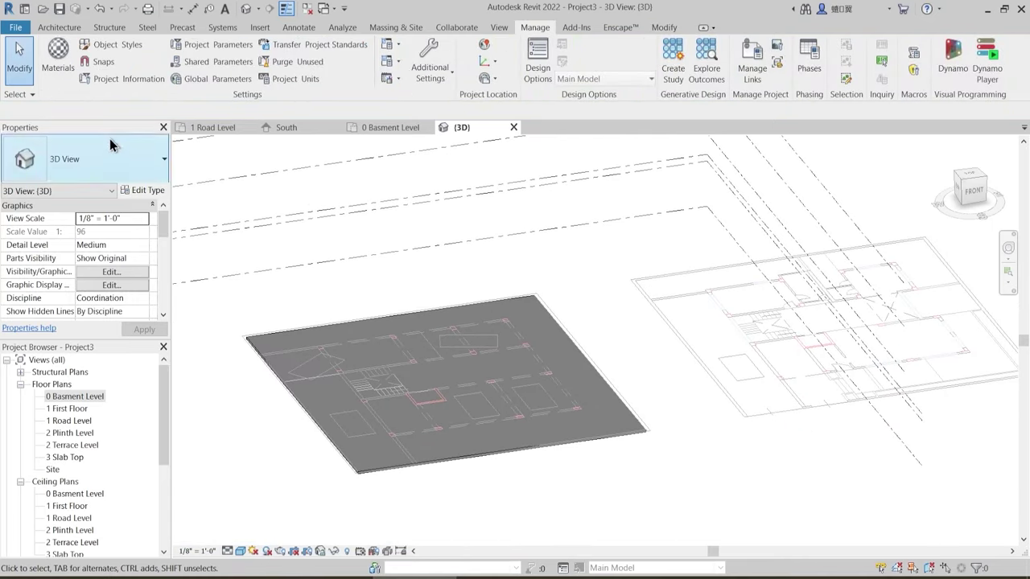
- Reopen the materials and duplicate 1 Main Wall 9", naming the copy '1 Basment'
left_click(58, 55)
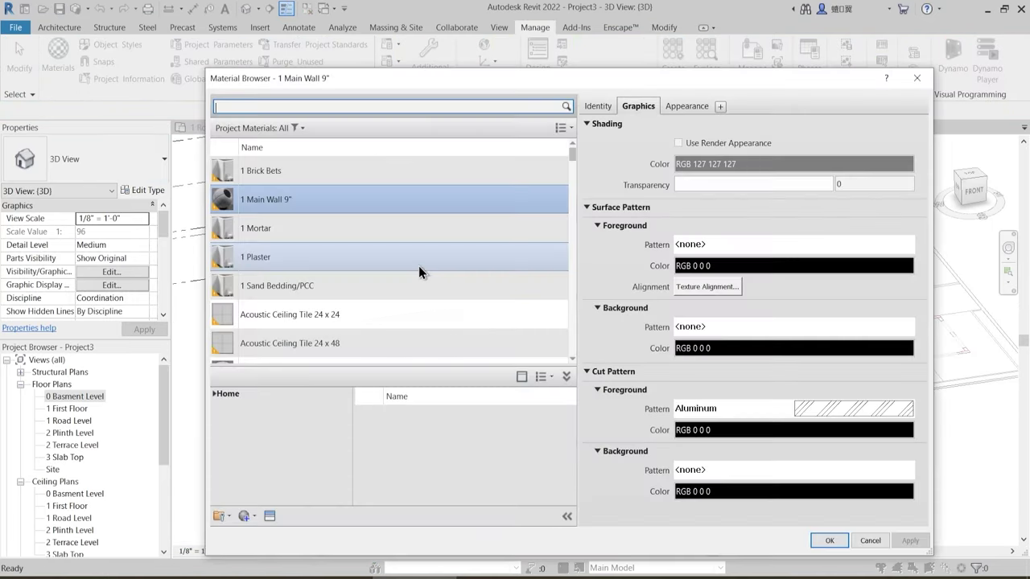
right_click(271, 200)
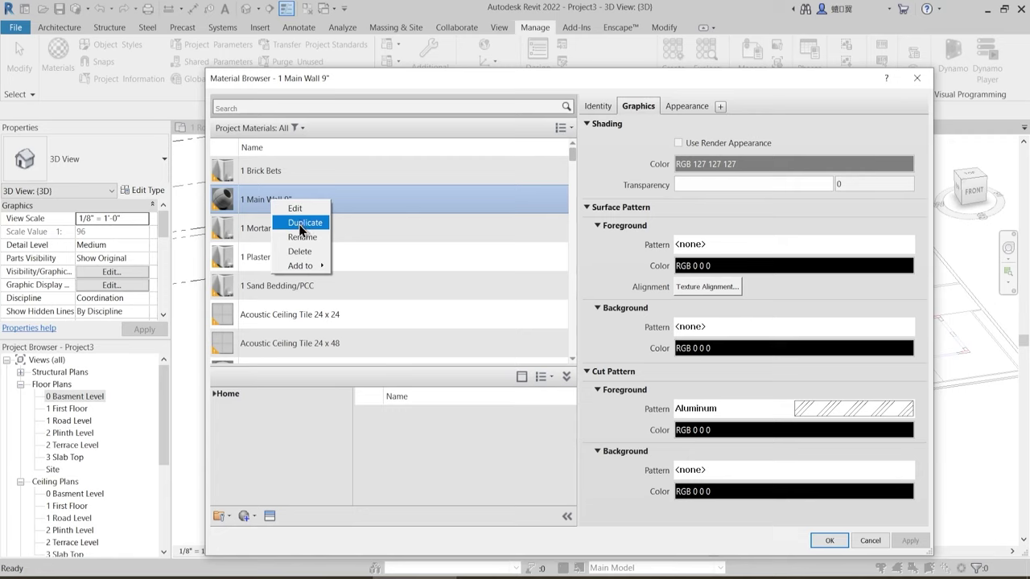
left_click(300, 225)
type("1 ")
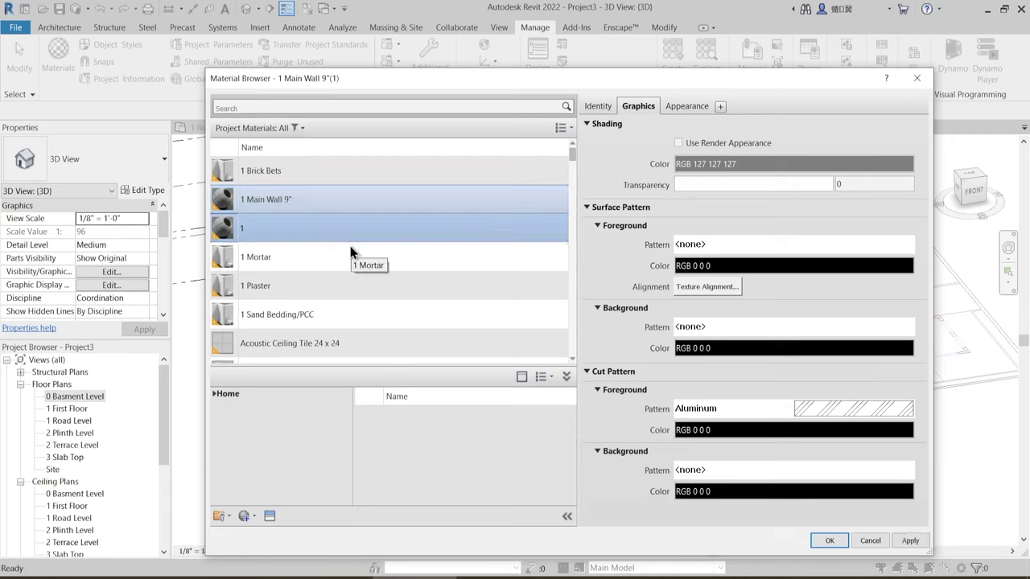
type("Basment PCC Finish Material")
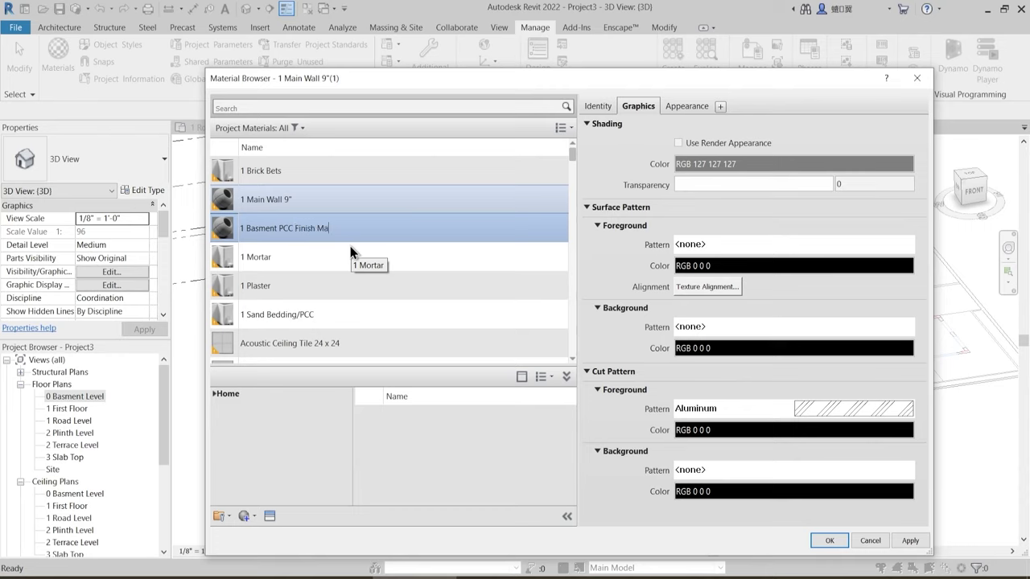
- Give the appearance asset the same name as the material, 1 Basment PCC Finish Material
key("ctrl+a")
key("ctrl+c")
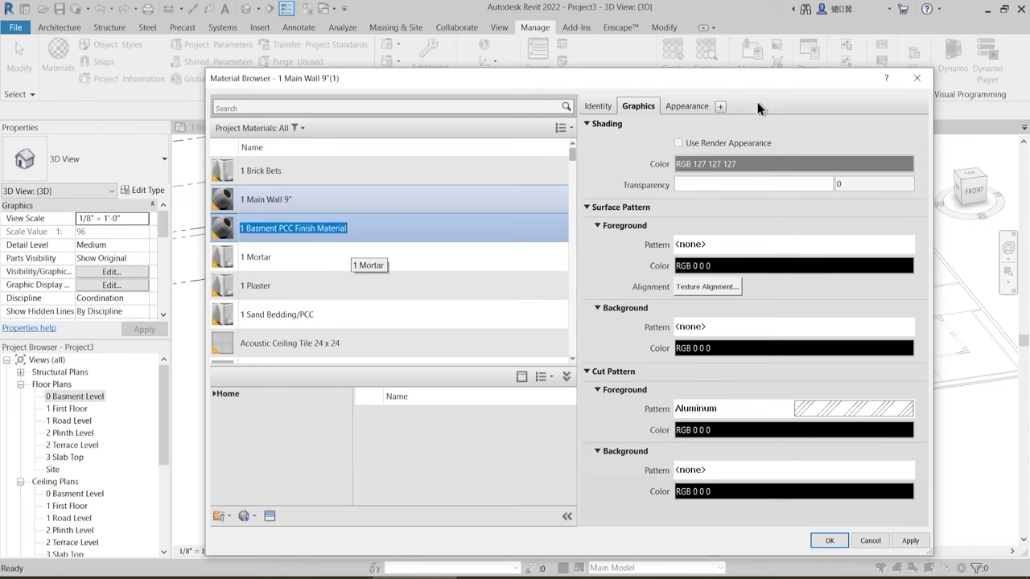
left_click(693, 104)
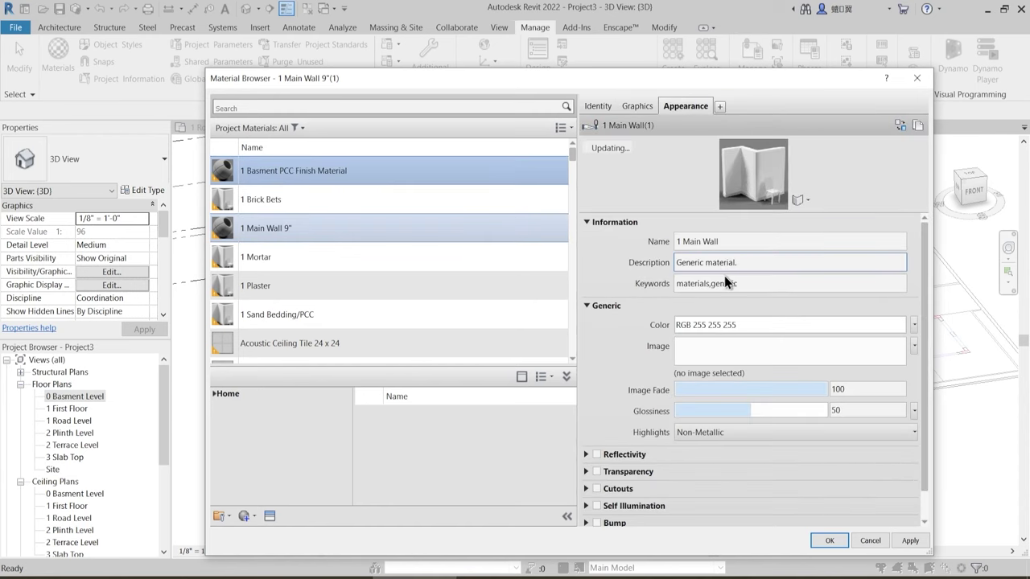
left_click(721, 244)
left_click_drag(721, 242, 652, 242)
key("ctrl+v")
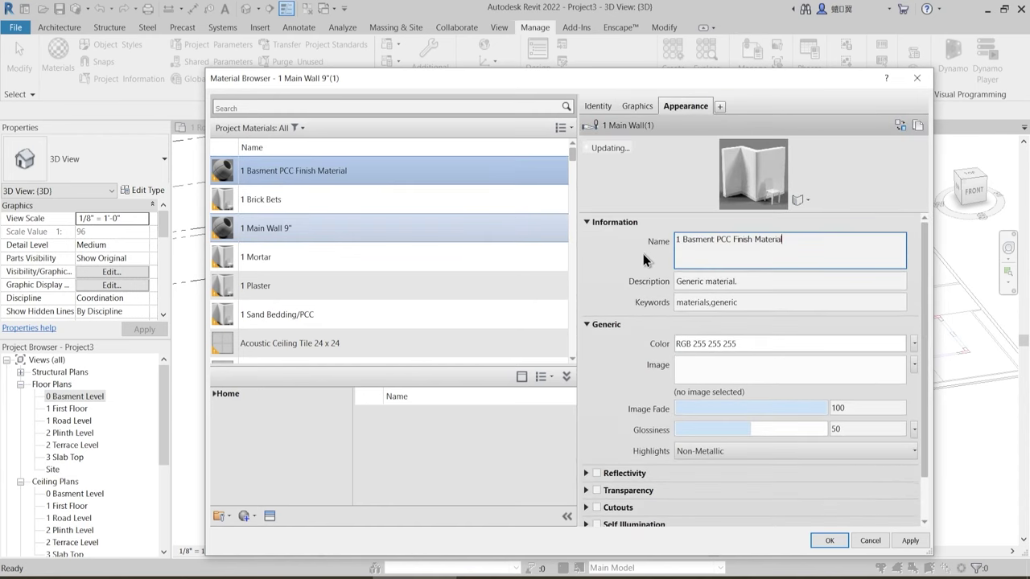
left_click(629, 258)
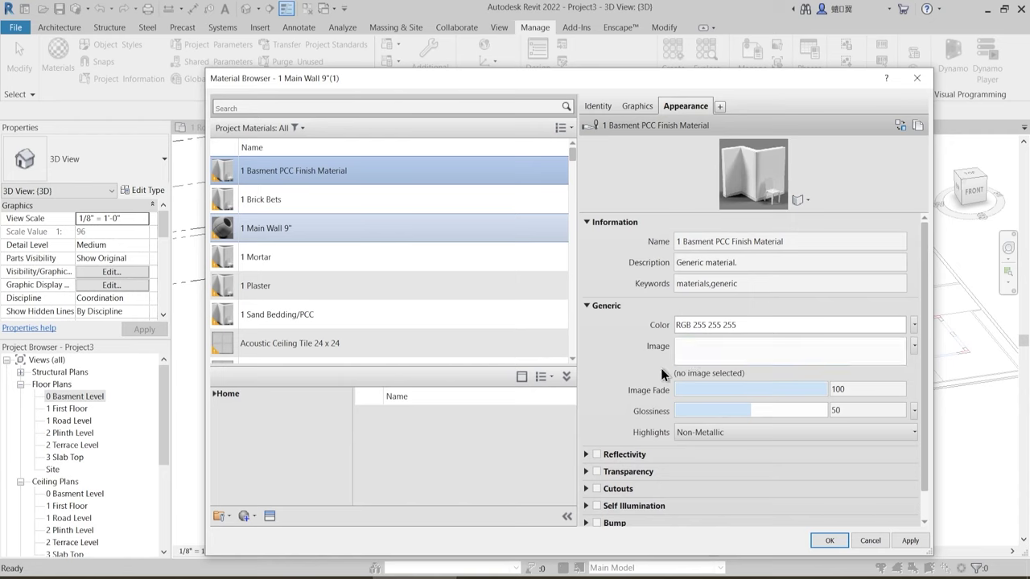
- Set the material's Cut Pattern foreground to <No pattern>
left_click(640, 107)
left_click(812, 419)
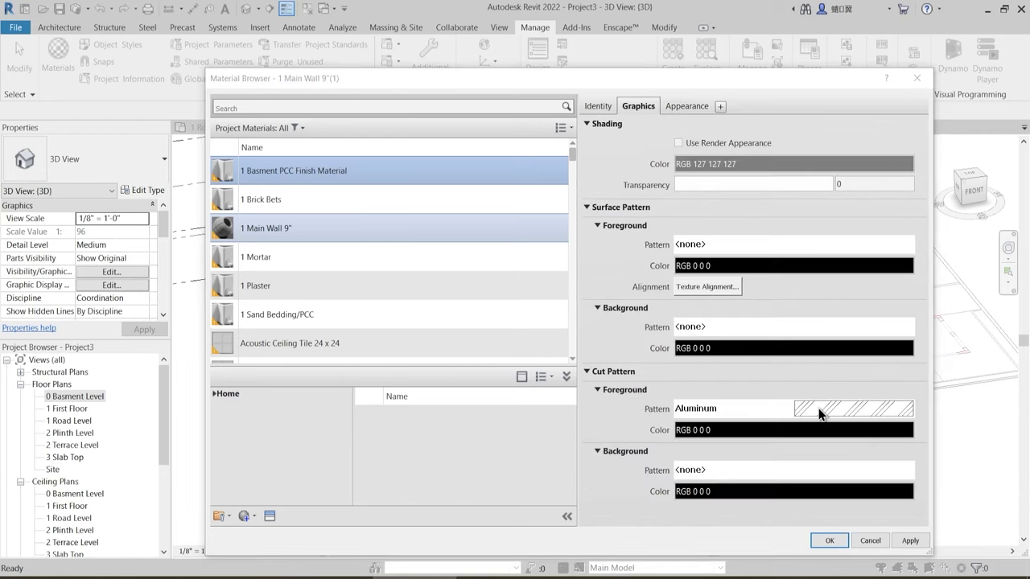
left_click(596, 228)
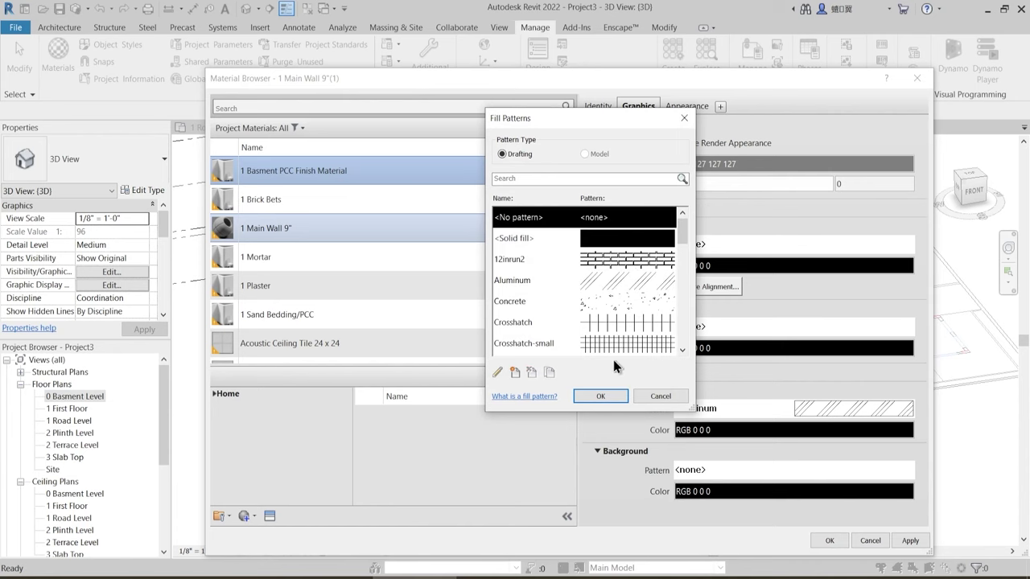
left_click(600, 396)
left_click(686, 106)
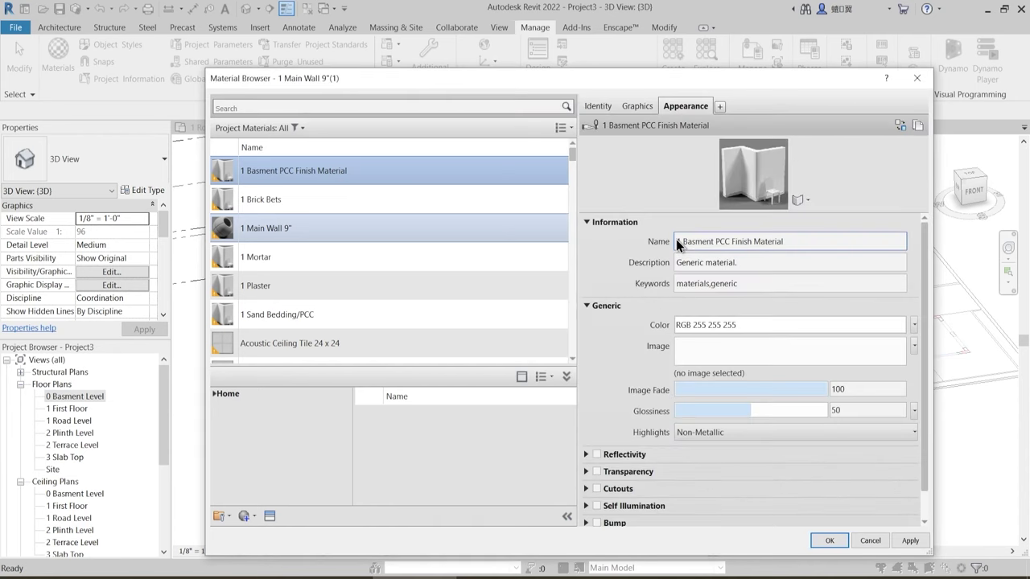
- Replace the appearance with Fieldstone - Weathered from the Appearance Library's Stone category
left_click(270, 517)
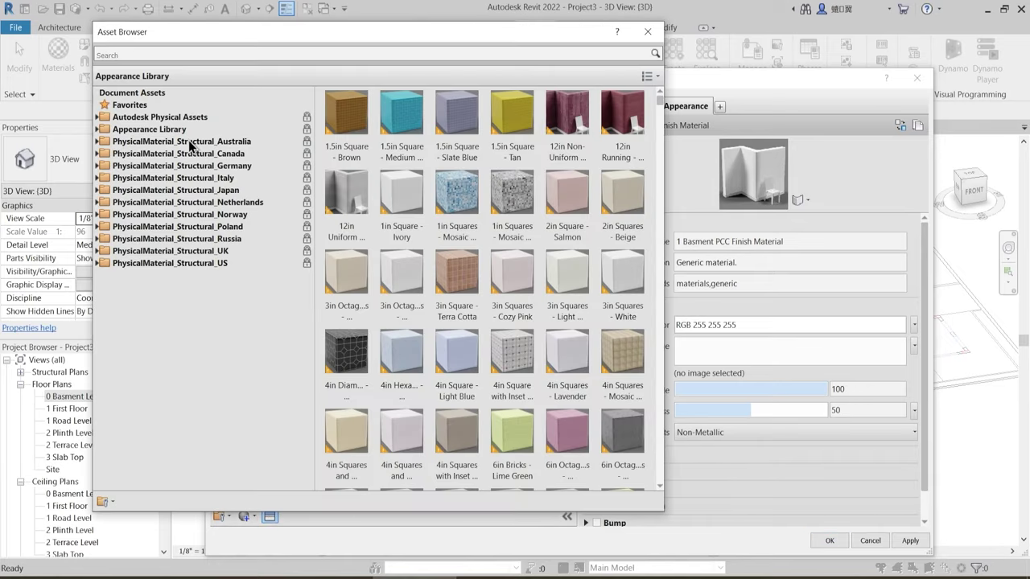
left_click(97, 129)
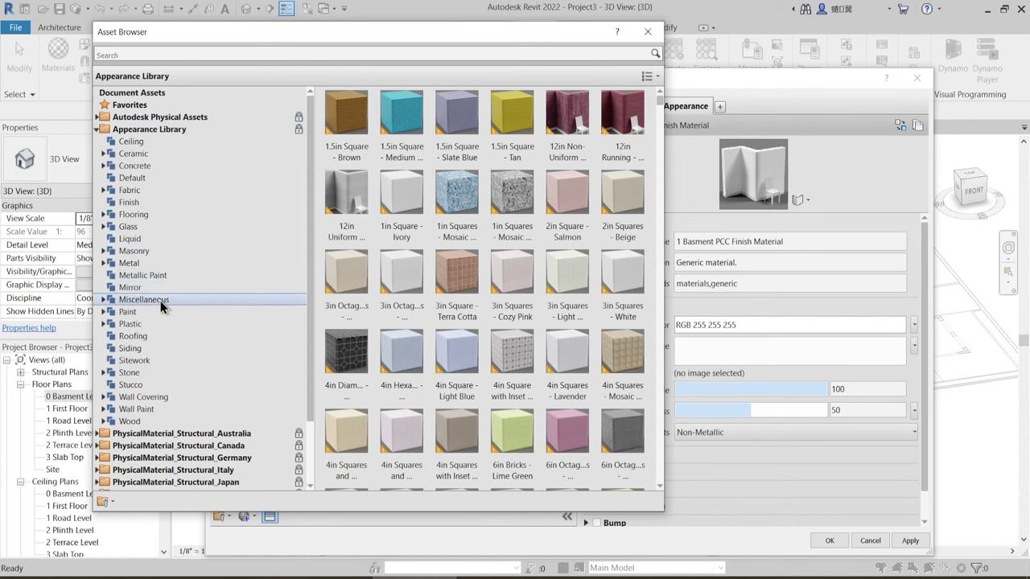
left_click(137, 356)
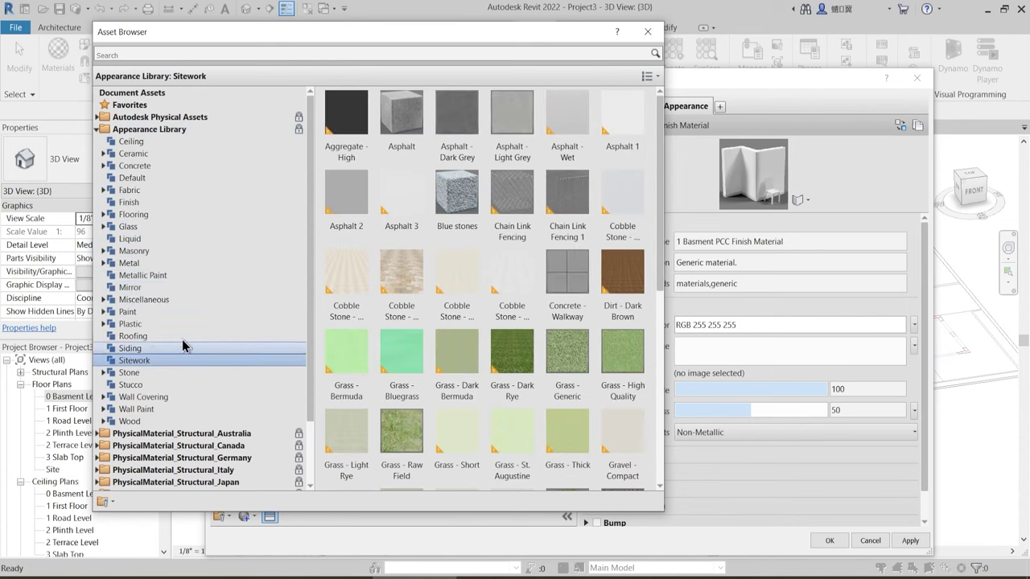
scroll(527, 330, "down", 5)
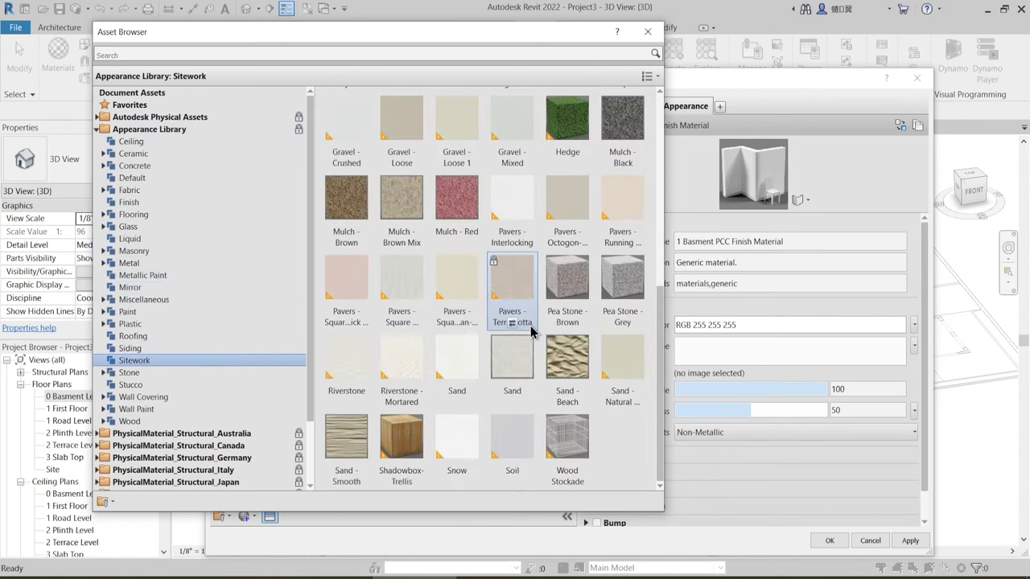
scroll(517, 296, "up", 3)
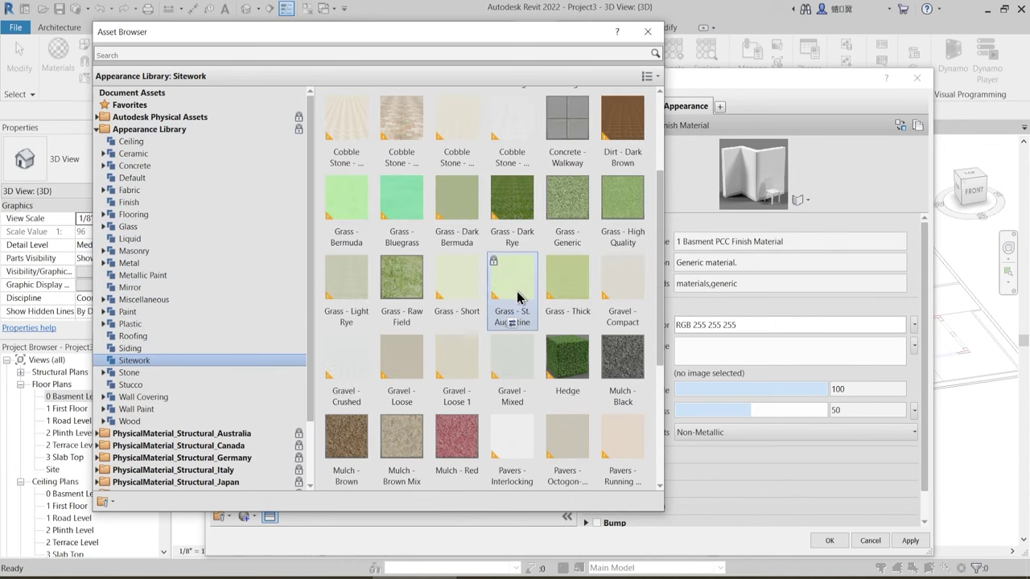
scroll(517, 296, "up", 2)
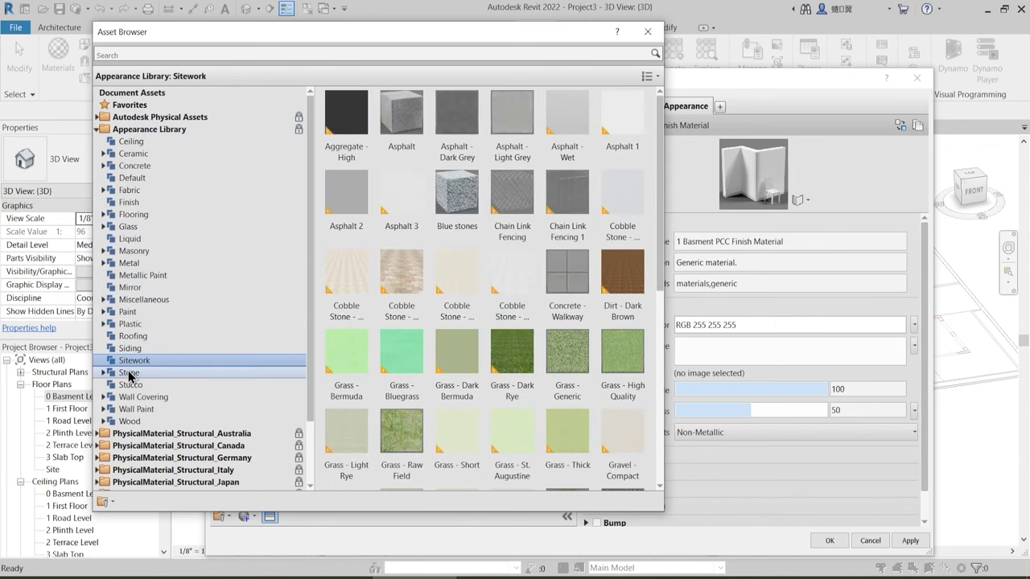
key("Down")
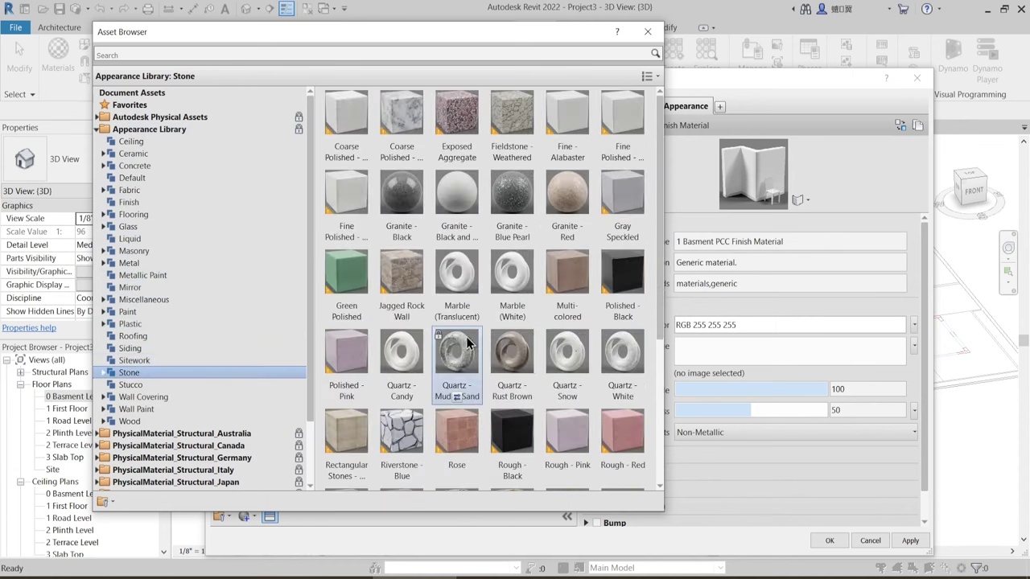
left_click(513, 161)
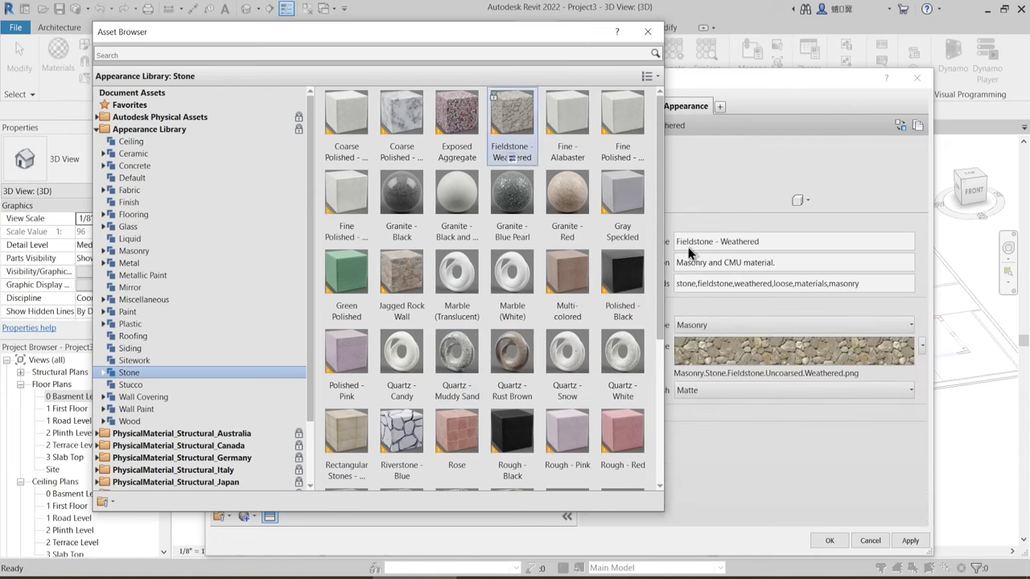
left_click(648, 32)
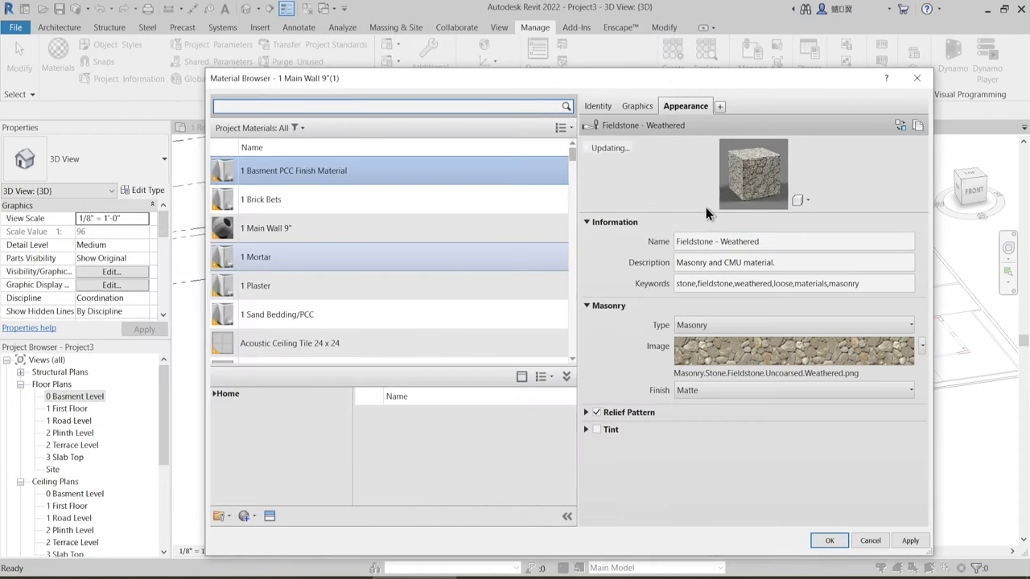
- Duplicate the fieldstone asset and rename it 1 Basment PCC Finish Material
right_click(683, 107)
left_click(700, 111)
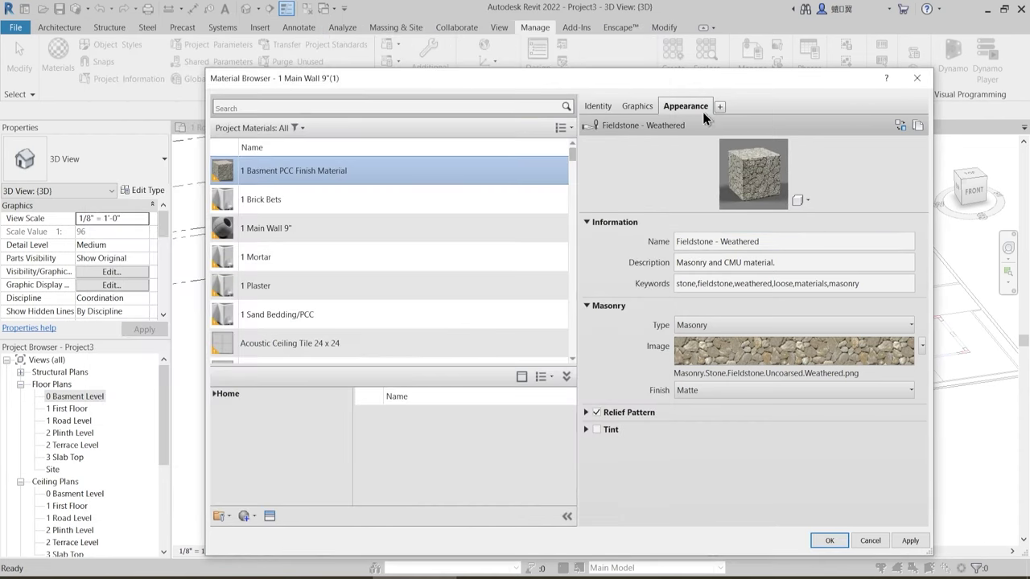
left_click(739, 243)
left_click_drag(770, 241, 647, 245)
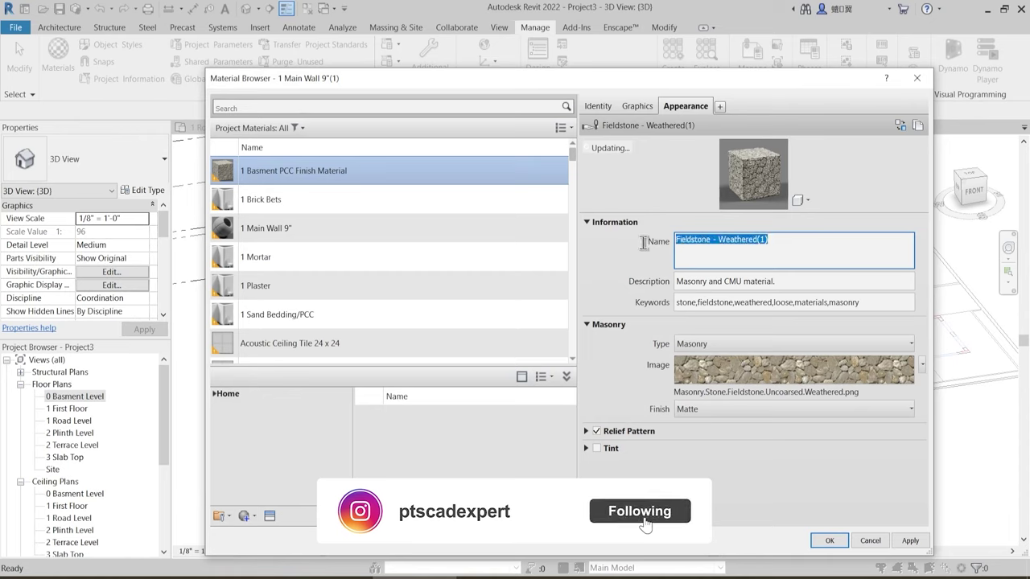
type("1 Basment PCC Finish Material")
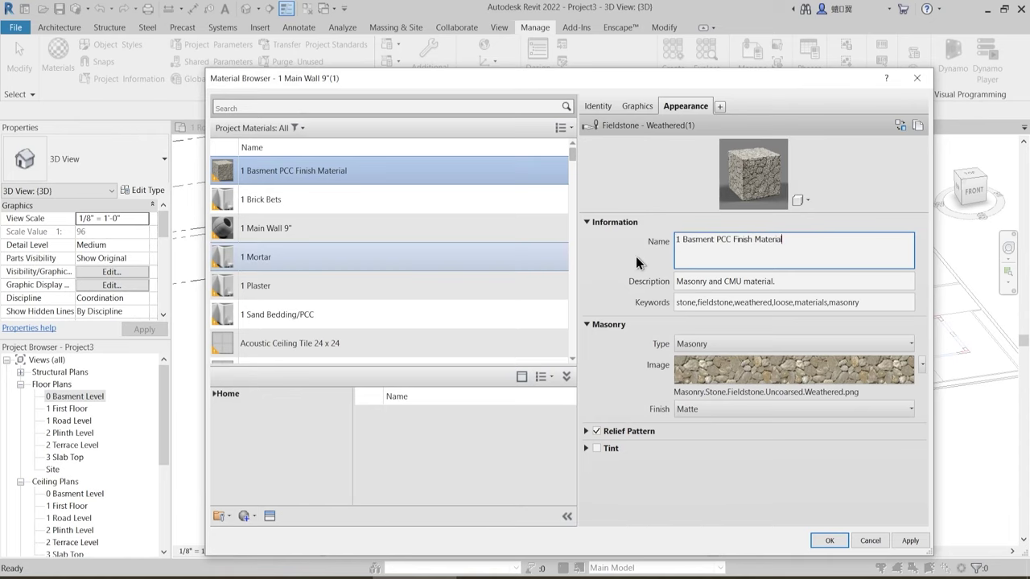
left_click(631, 258)
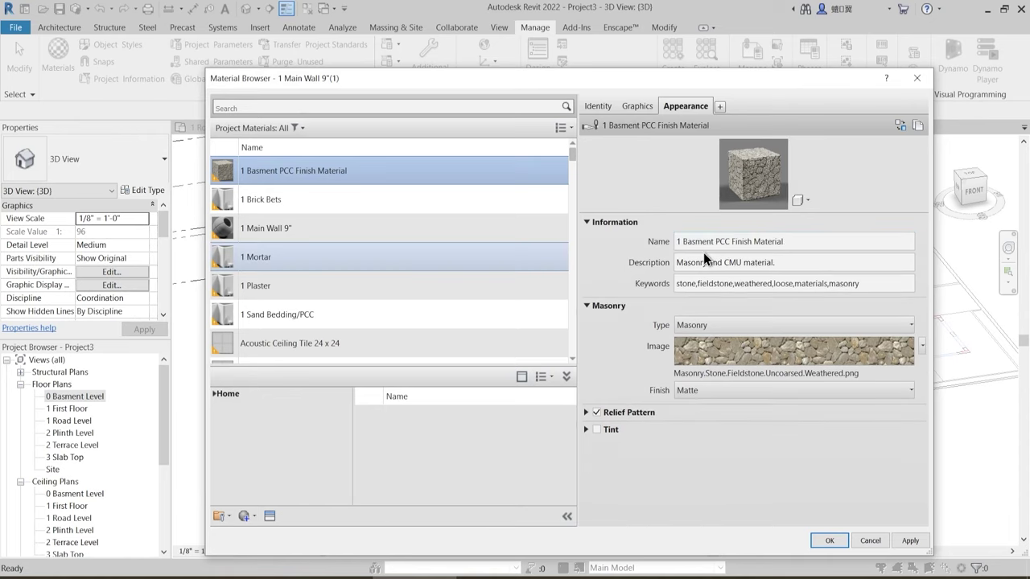
- Set the fieldstone texture sample width to 6'-0", then apply and close the Material Browser
left_click(740, 355)
scroll(437, 459, "down", 1)
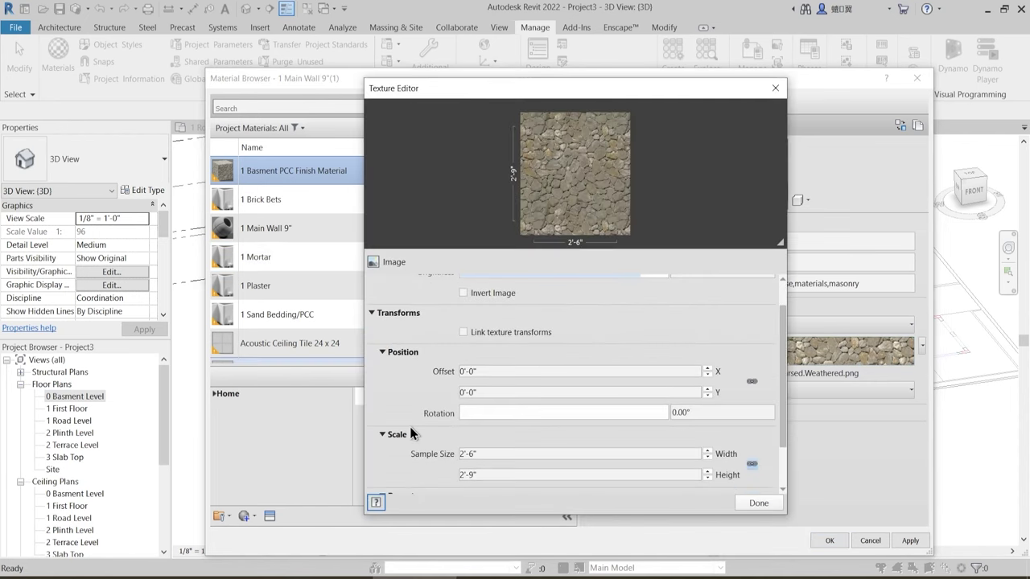
left_click(481, 454)
left_click_drag(473, 454, 426, 455)
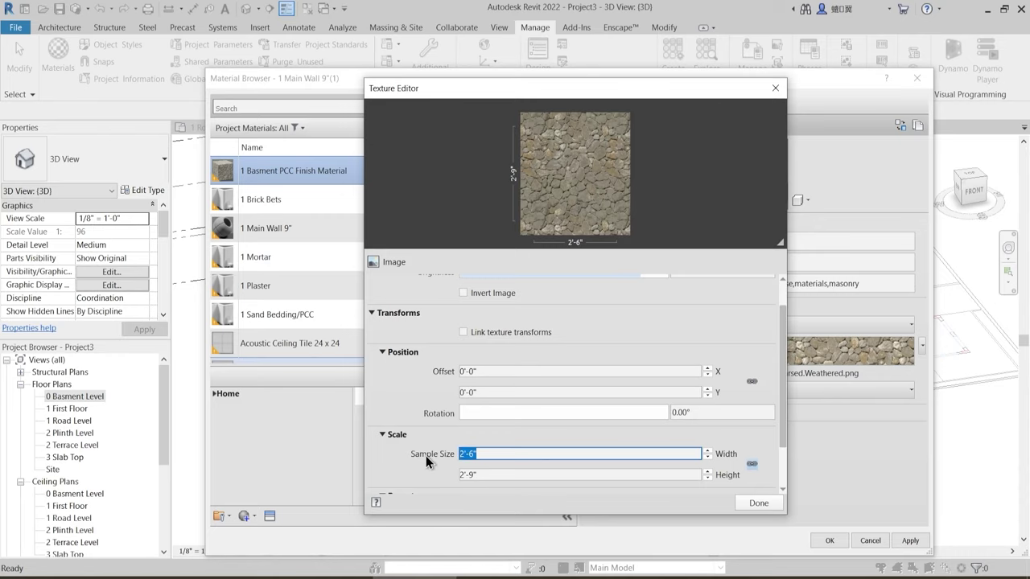
type("6")
key("Return")
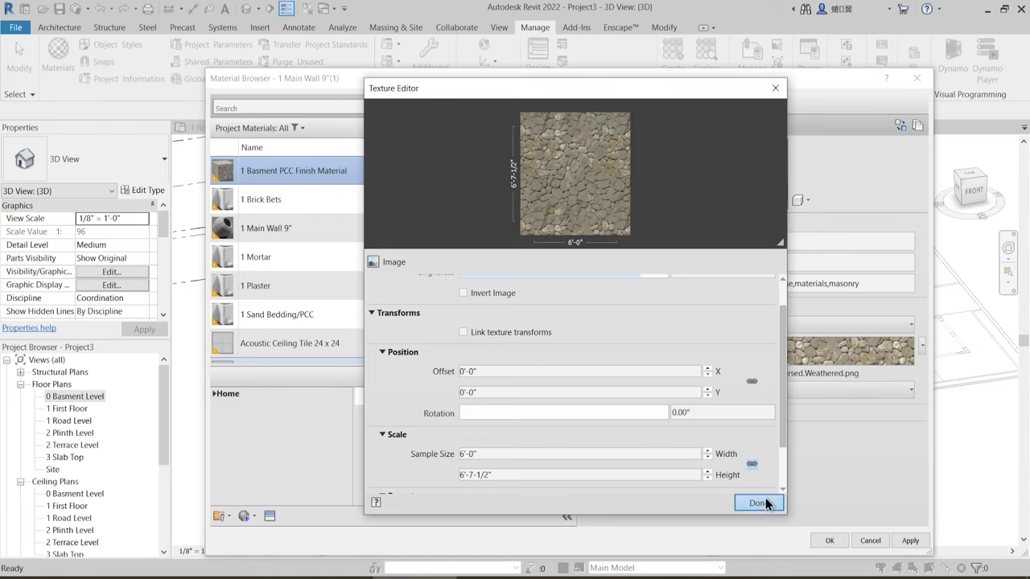
left_click(764, 500)
left_click(910, 541)
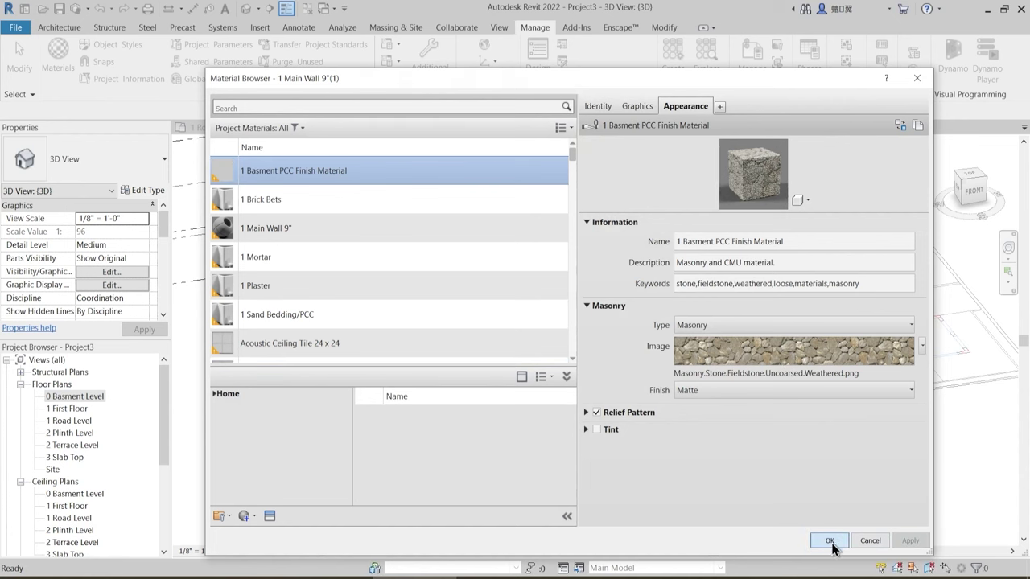
left_click(829, 541)
- Orbit around the basement slab in 3D, then switch to the 0 Basment Level floor plan
middle_click_drag(637, 489, 630, 374, "shift")
middle_click_drag(604, 333, 623, 330, "shift")
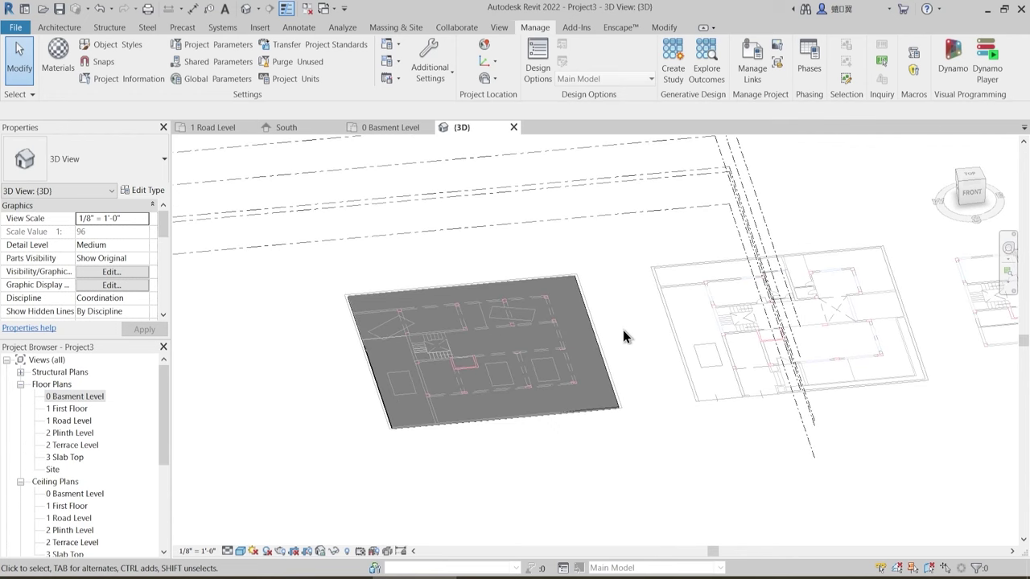
middle_click_drag(558, 382, 376, 356, "shift")
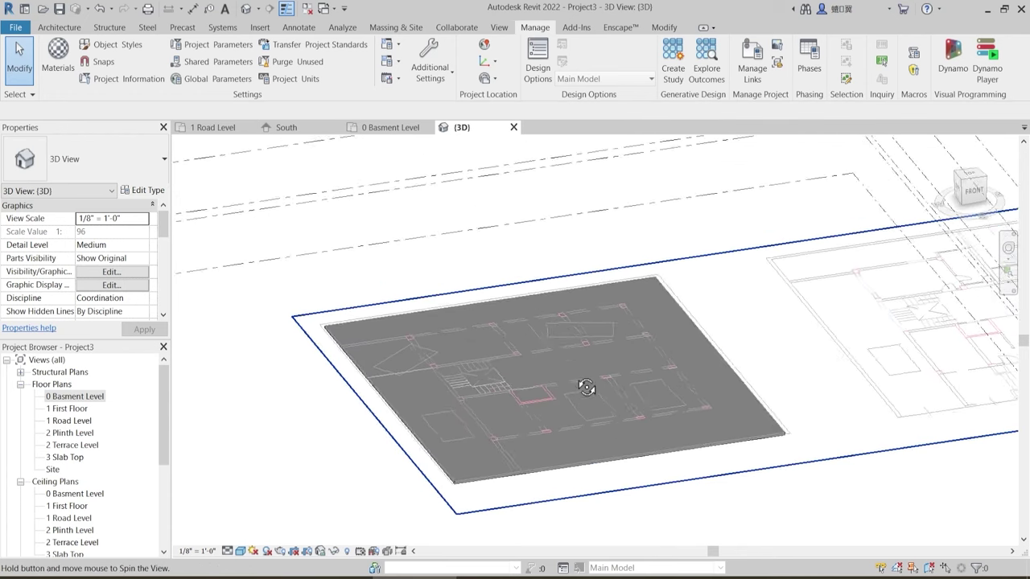
middle_click_drag(577, 377, 526, 417, "shift")
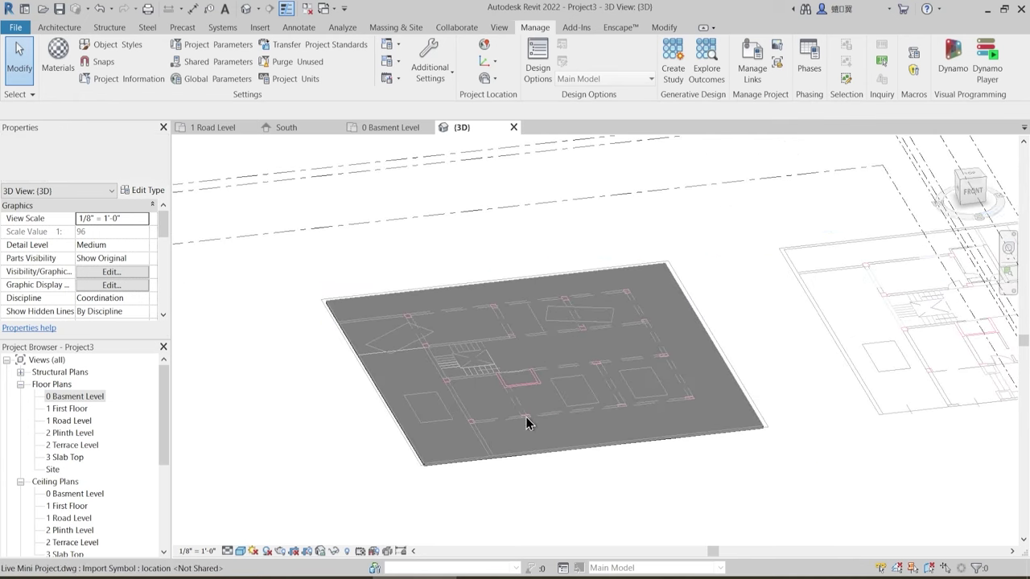
middle_click_drag(633, 478, 540, 404, "shift")
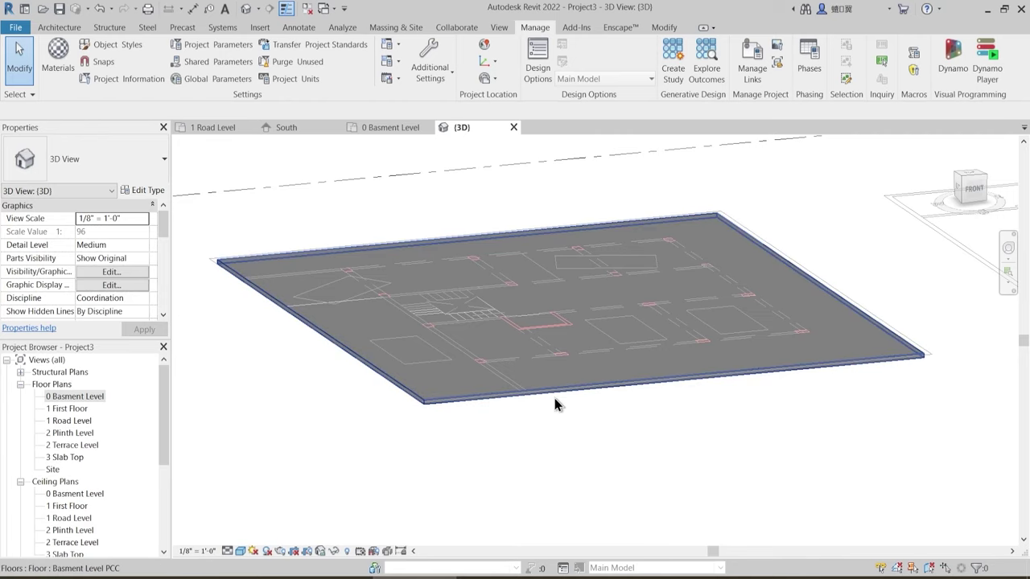
middle_click_drag(590, 388, 437, 460, "shift")
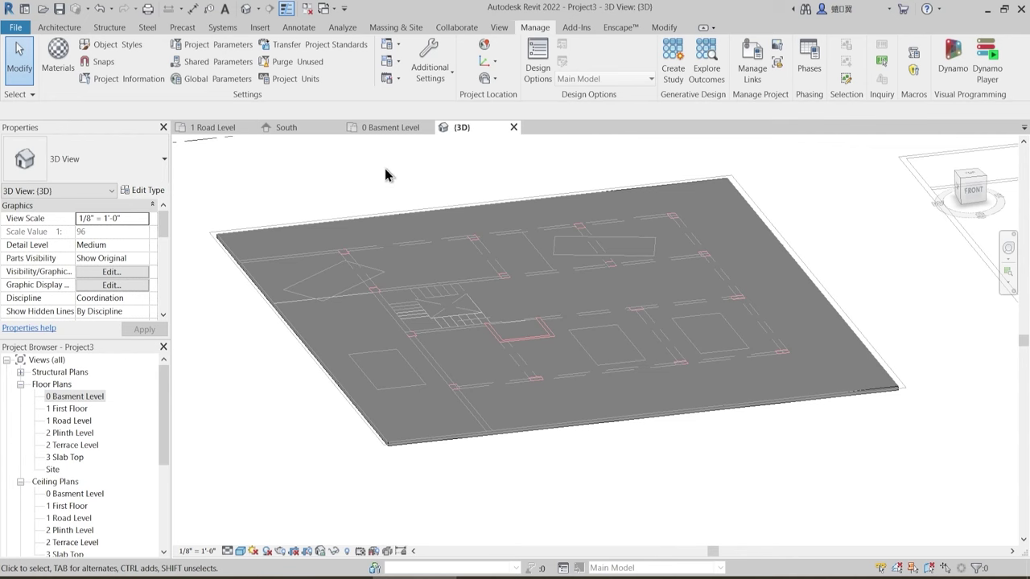
left_click(393, 126)
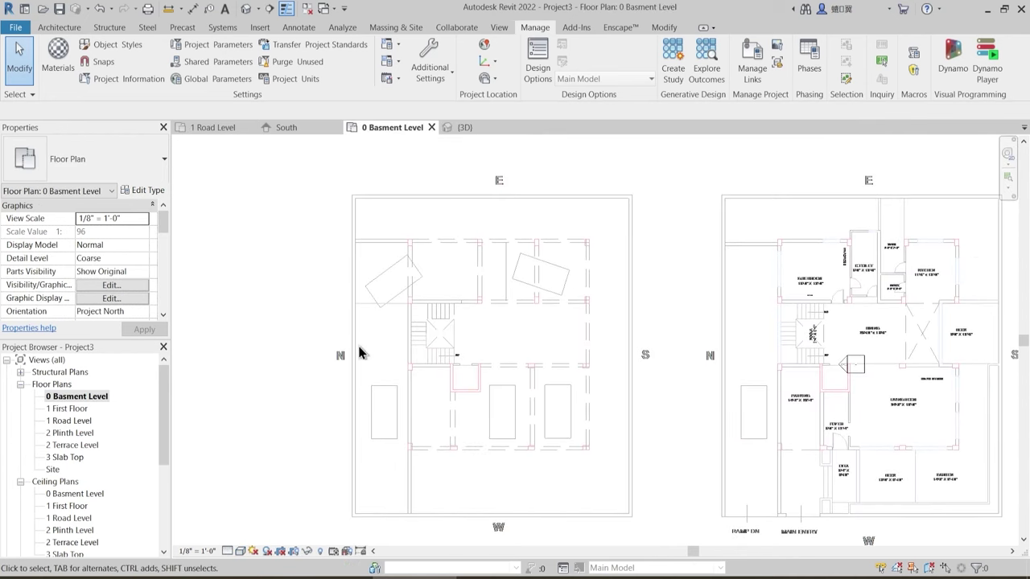
- Start the Structure Beam tool (W12X26) and browse Load Family to the English-Imperial library
left_click(59, 26)
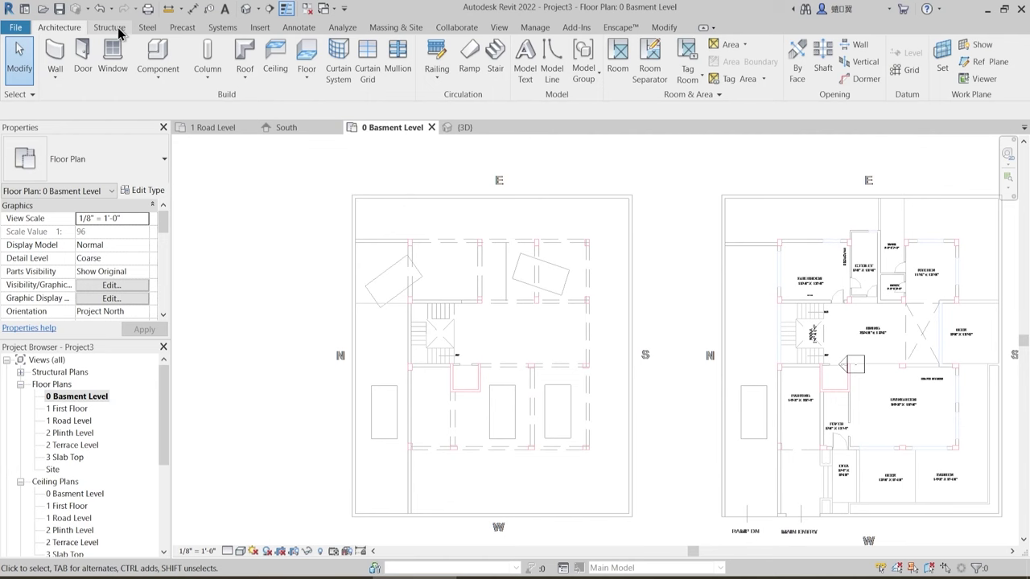
left_click(109, 26)
left_click(53, 60)
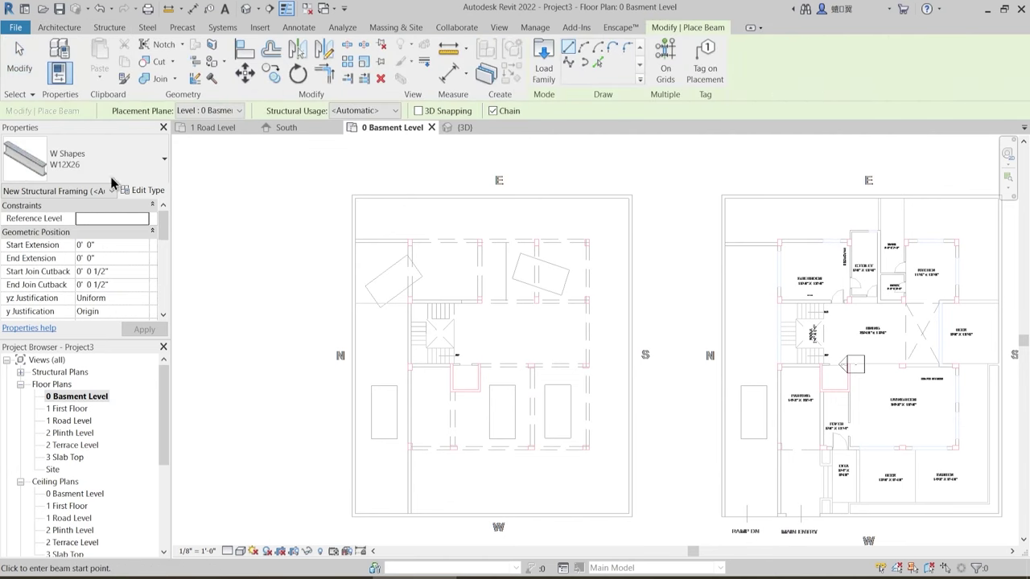
left_click(94, 165)
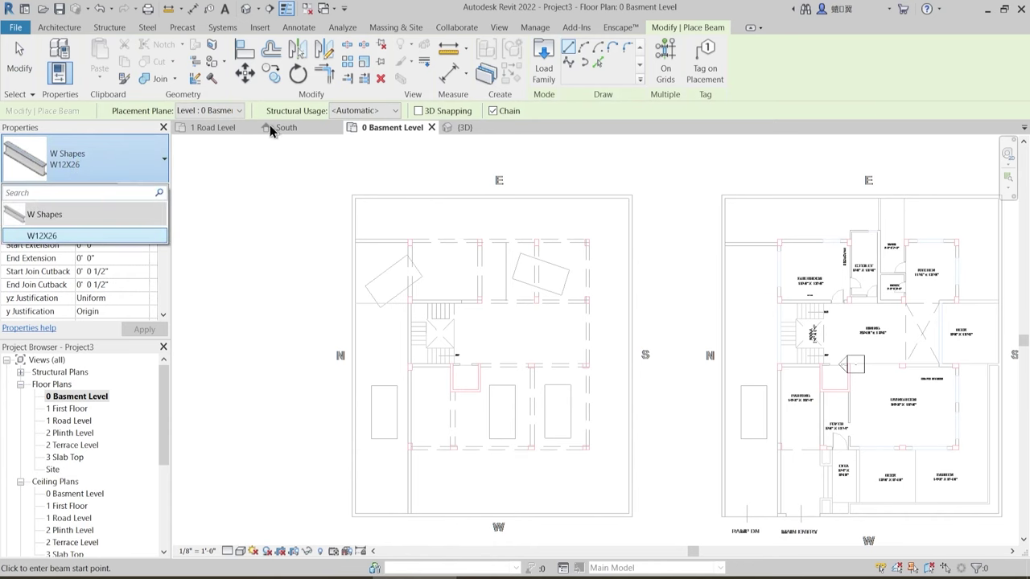
left_click(539, 73)
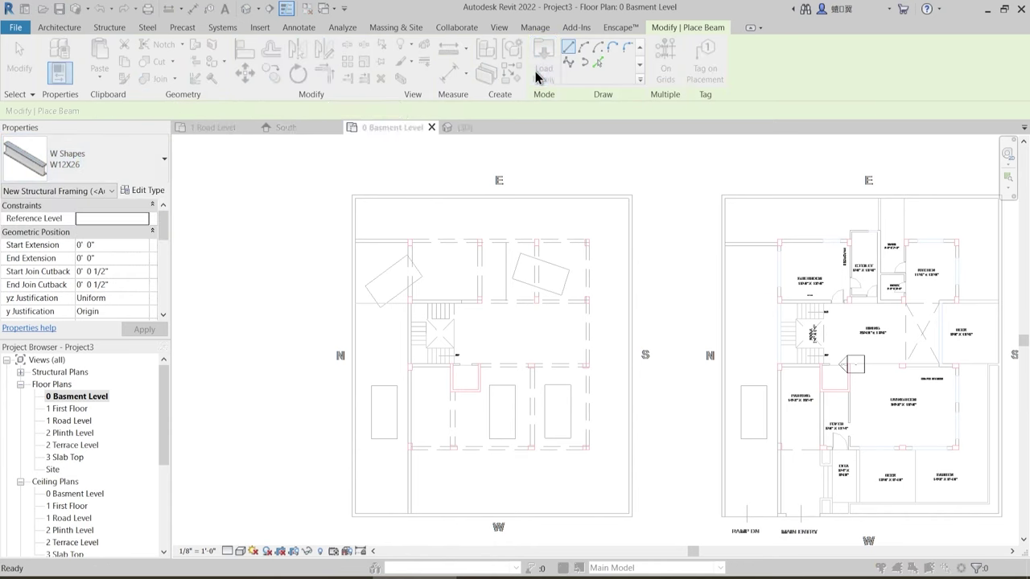
left_click(409, 97)
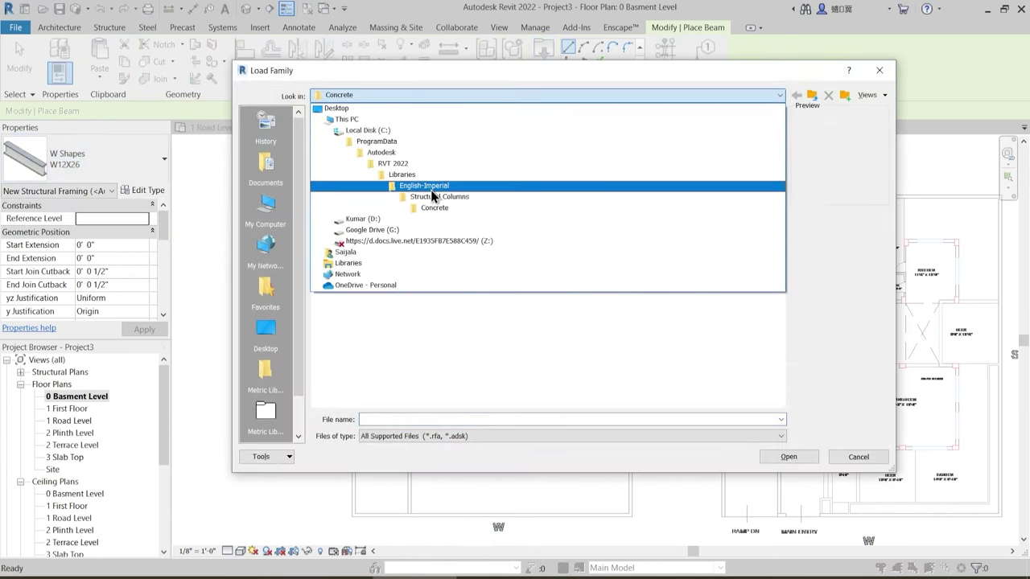
- Load Concrete-Rectangular Beam.rfa from English-Imperial > Structural Framing > Concrete
left_click(432, 187)
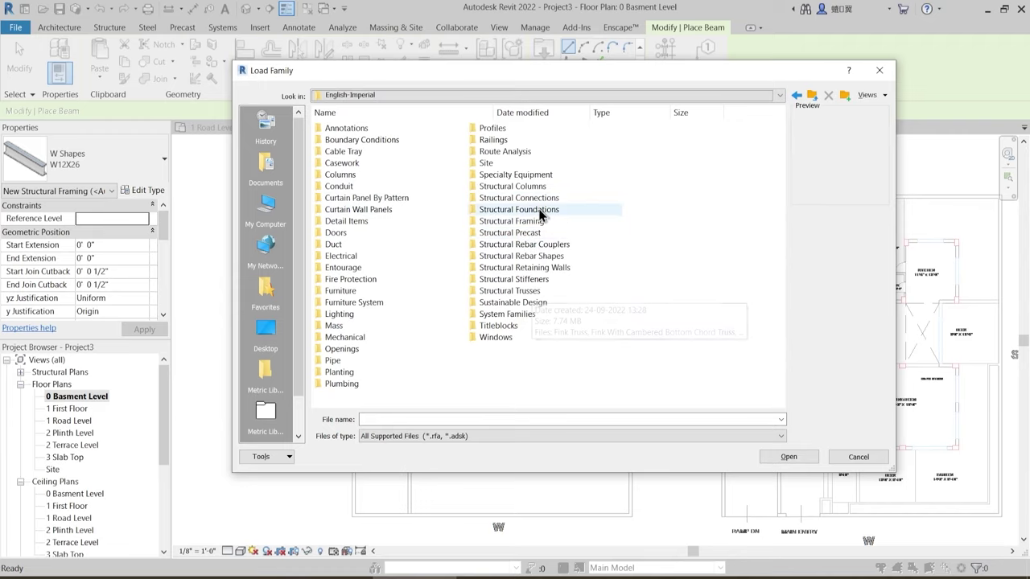
double_click(512, 220)
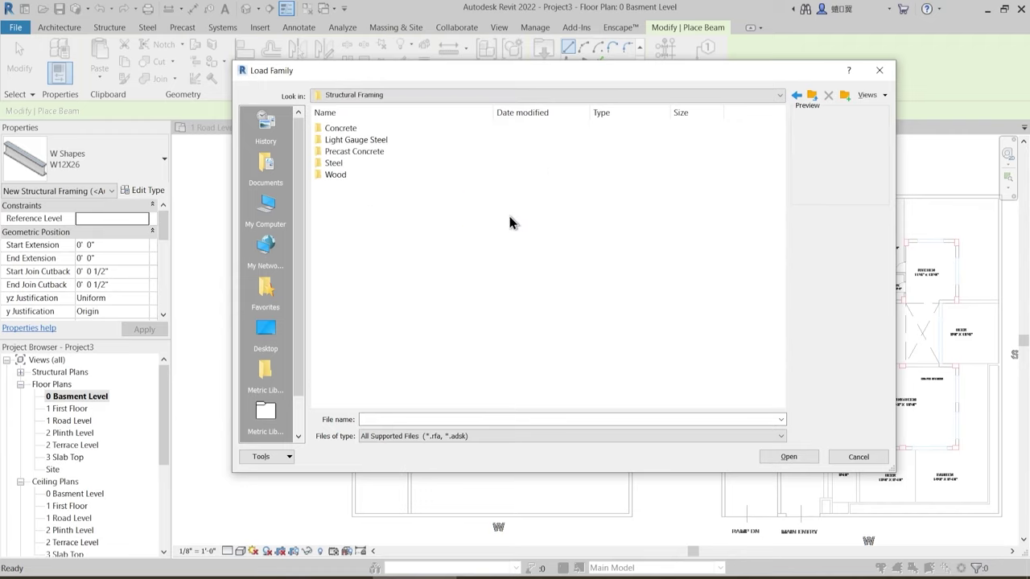
double_click(349, 128)
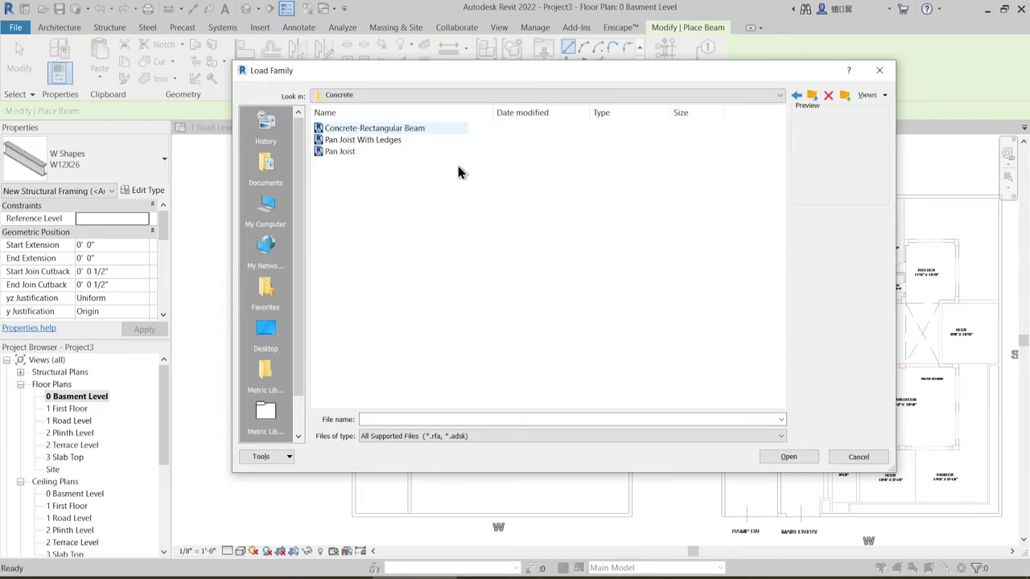
left_click(455, 129)
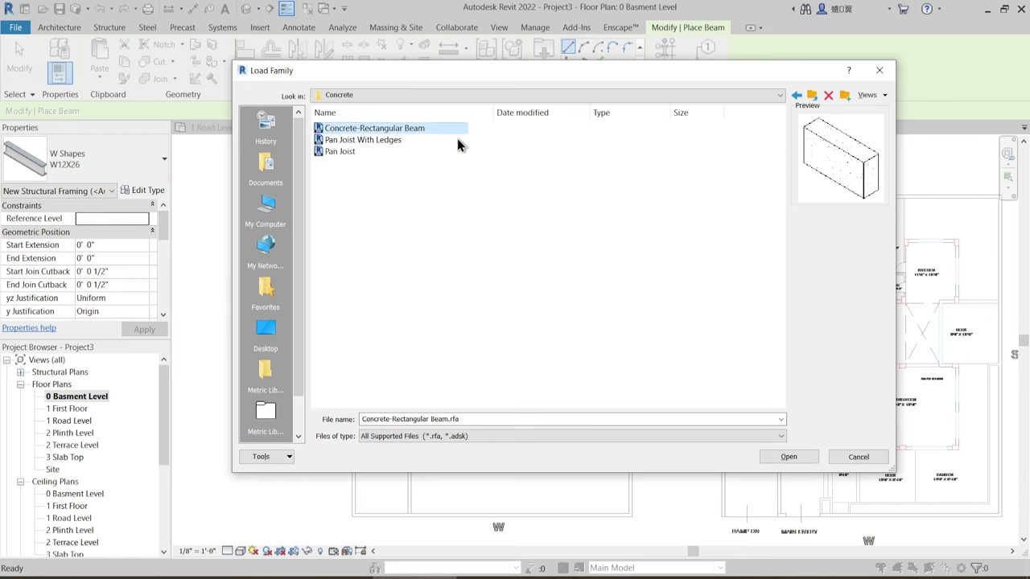
left_click(799, 457)
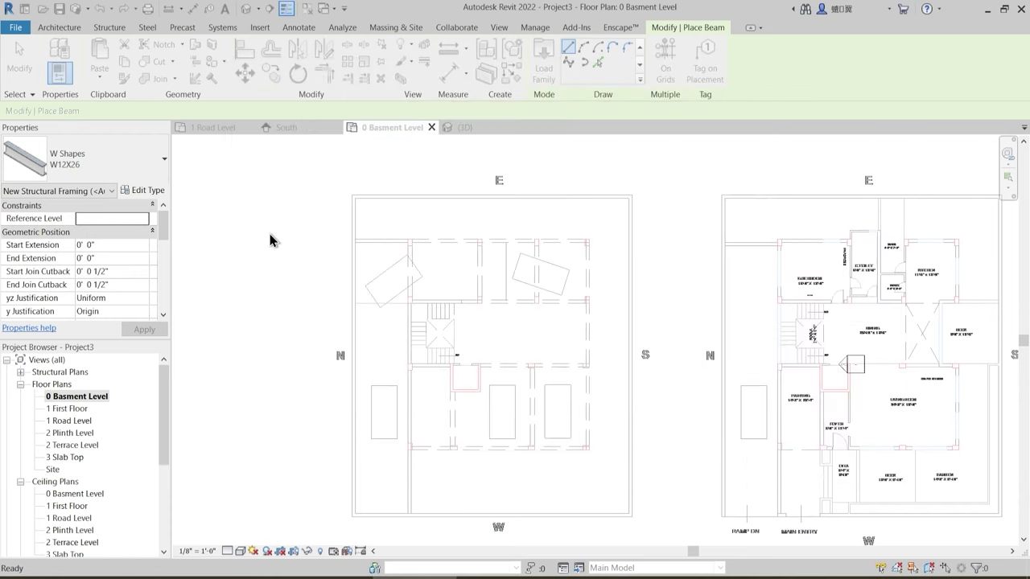
- Dismiss the save reminder and pick the 12 x 24 Concrete-Rectangular Beam type in Type Properties
left_click(438, 261)
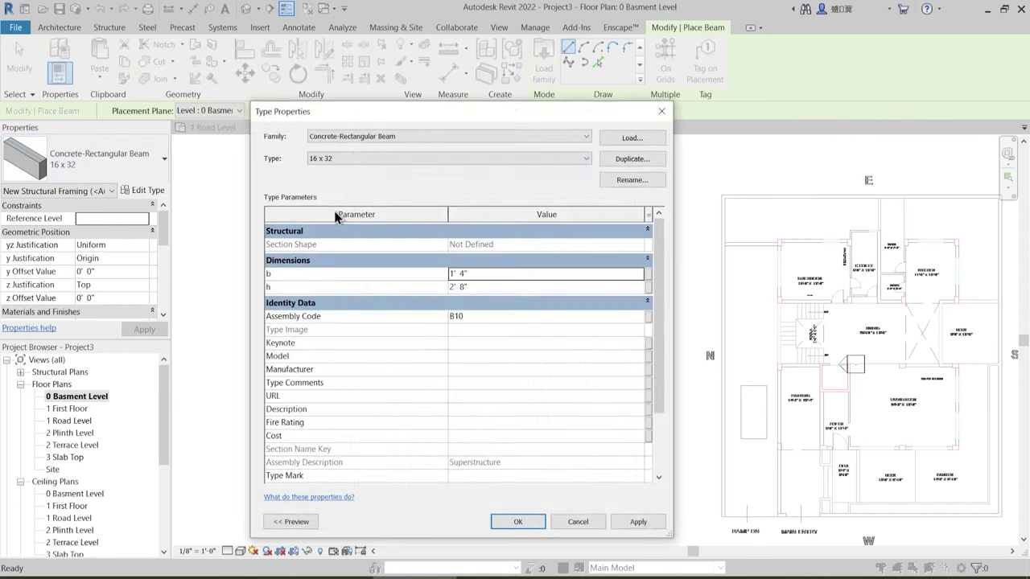
left_click(355, 159)
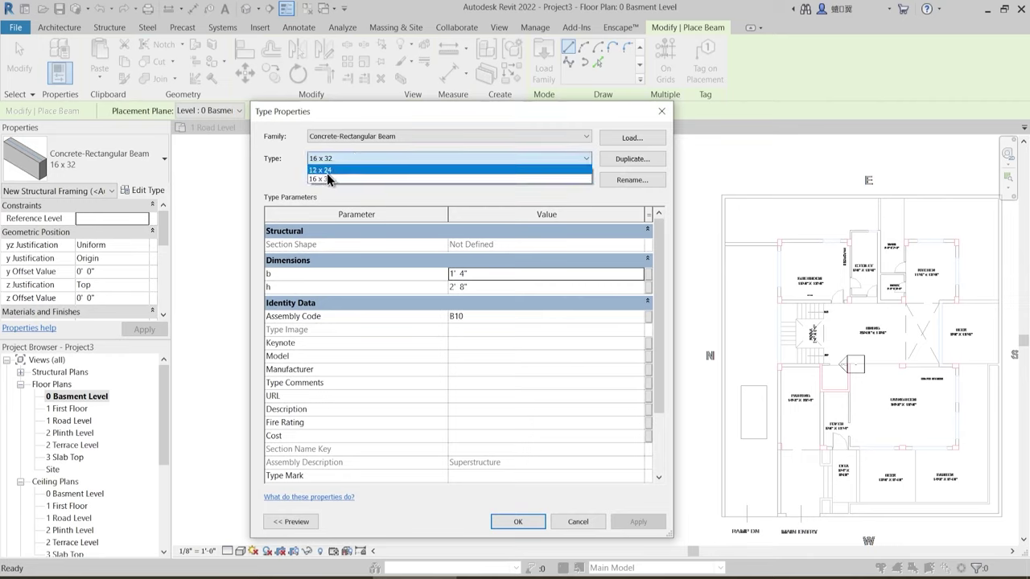
left_click(326, 170)
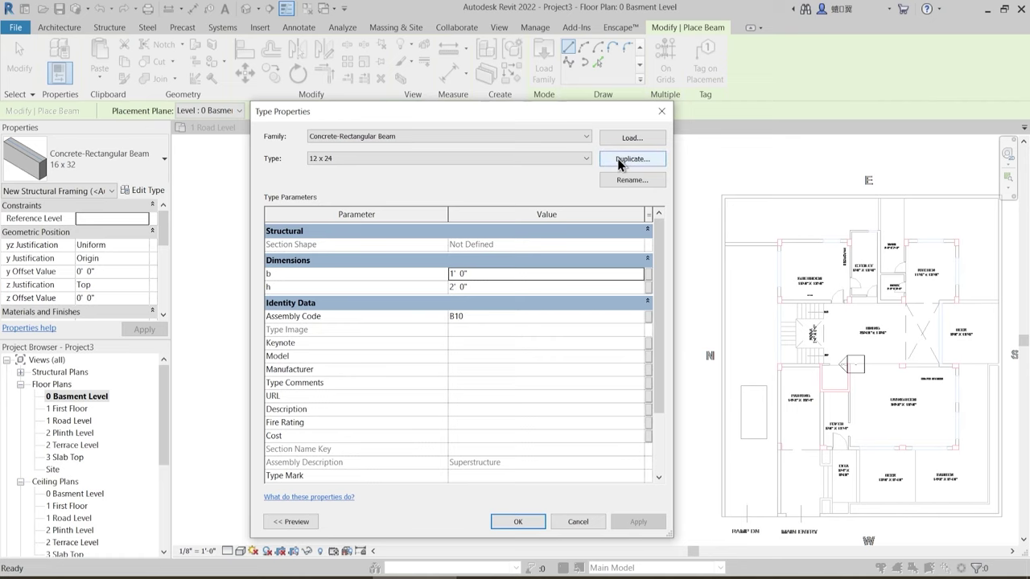
left_click_drag(578, 111, 339, 122)
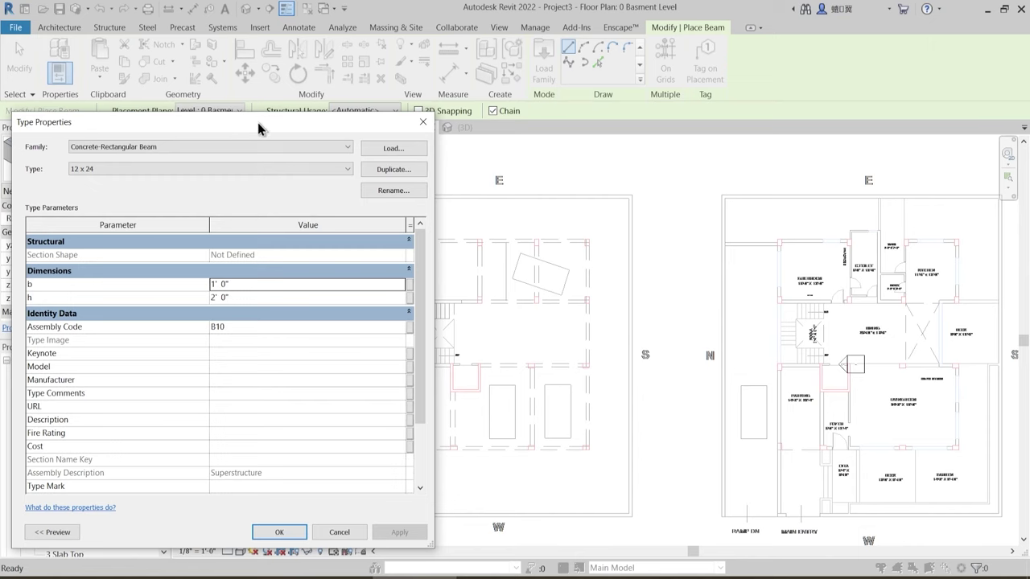
left_click_drag(257, 129, 416, 121)
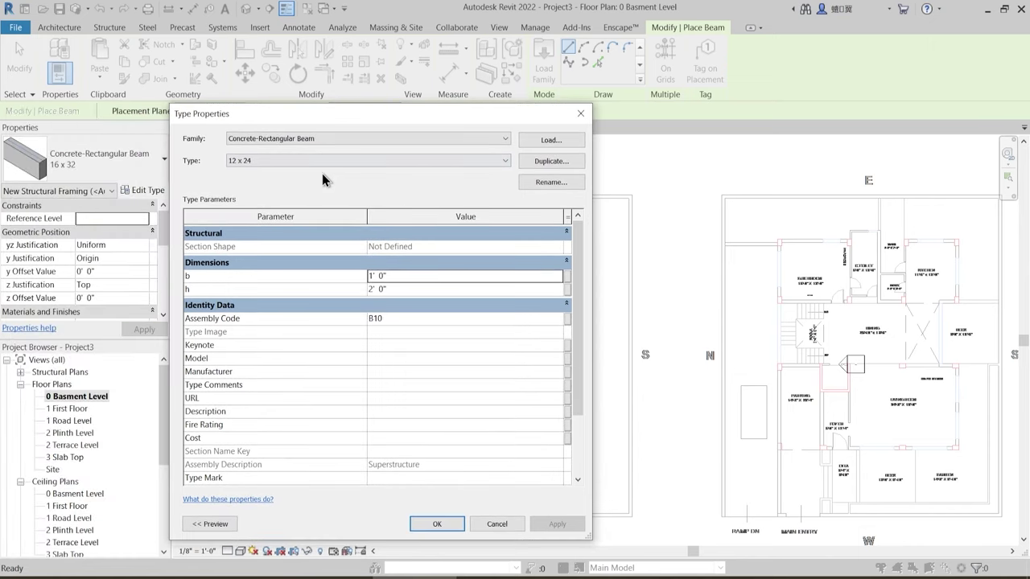
- Duplicate it as a new type named 1' x 1'6" with height h of 18"
left_click(542, 163)
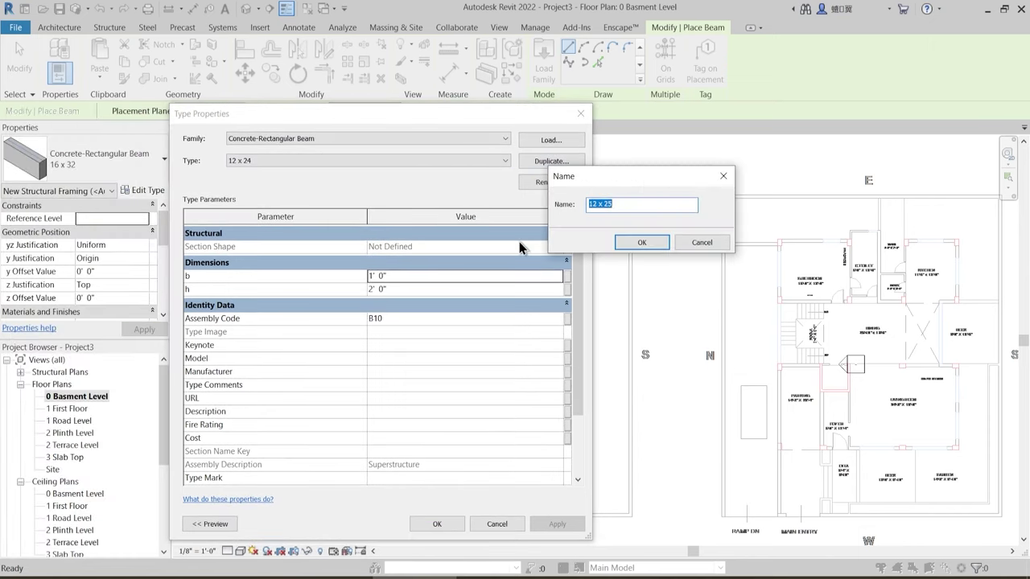
type("1'6\"")
key("Return")
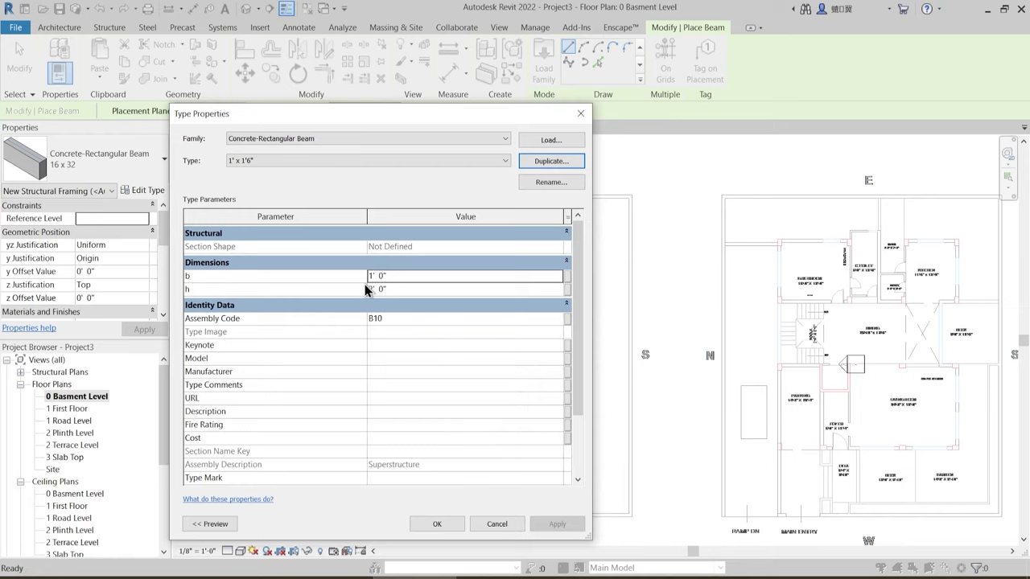
left_click(390, 292)
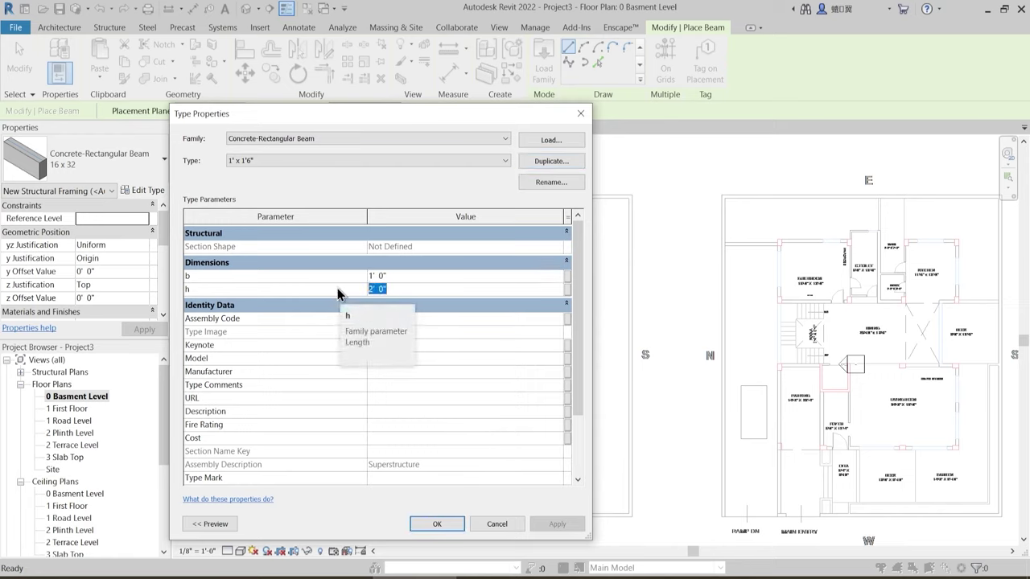
type("18\"")
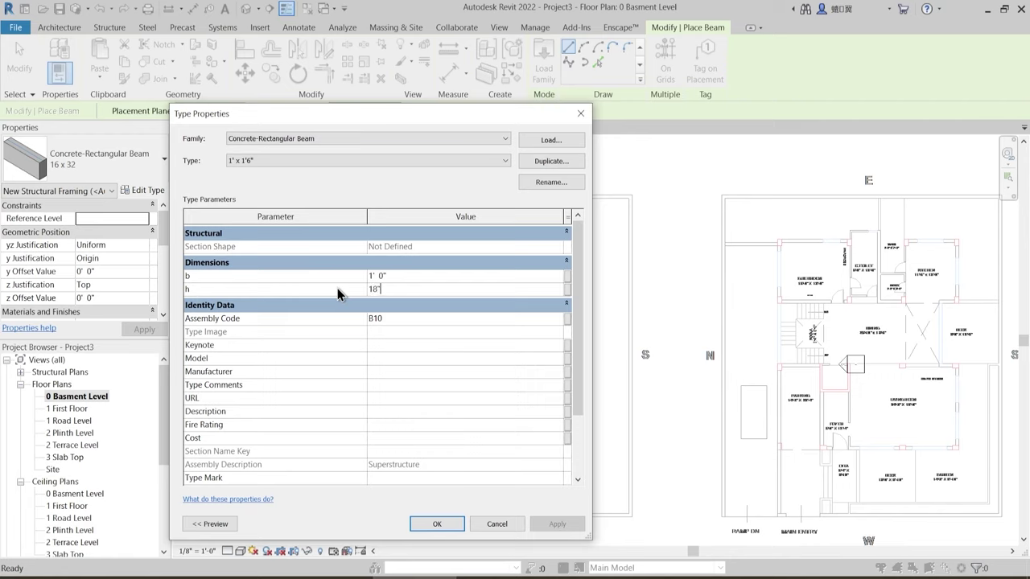
key("Return")
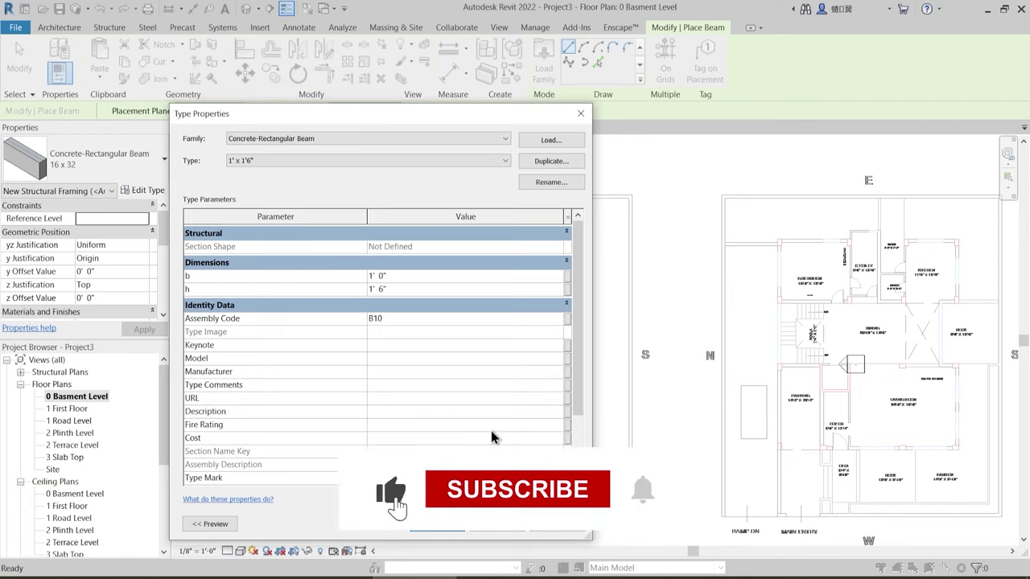
- Keep the new beam type and set its z Justification to Bottom
left_click(441, 530)
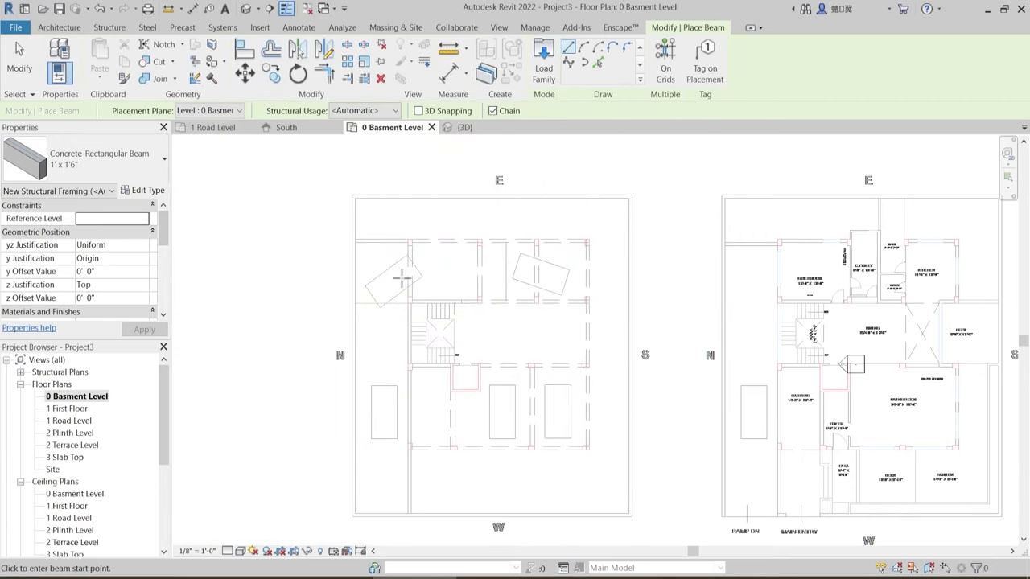
scroll(401, 278, "up", 3)
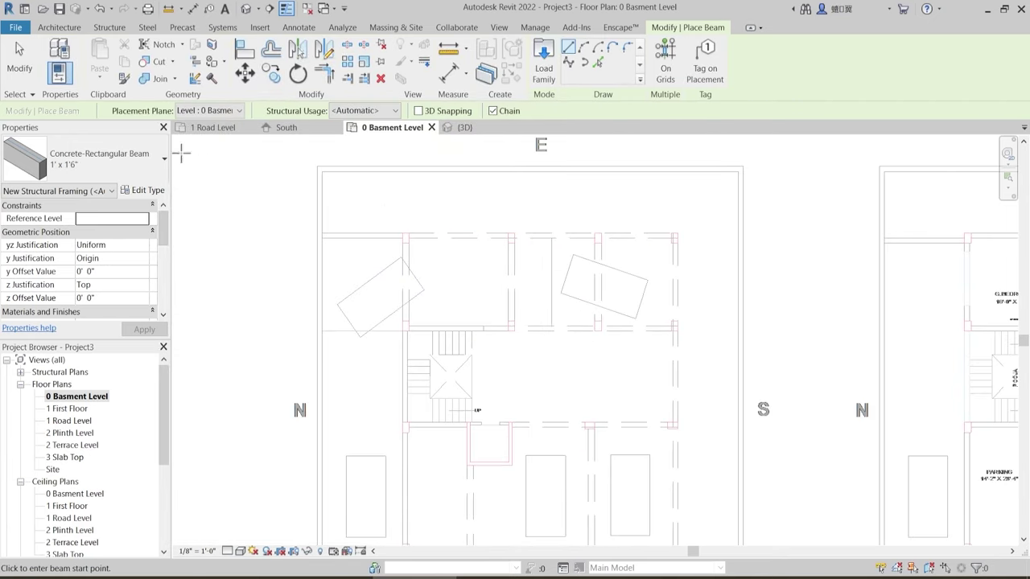
left_click_drag(164, 229, 164, 246)
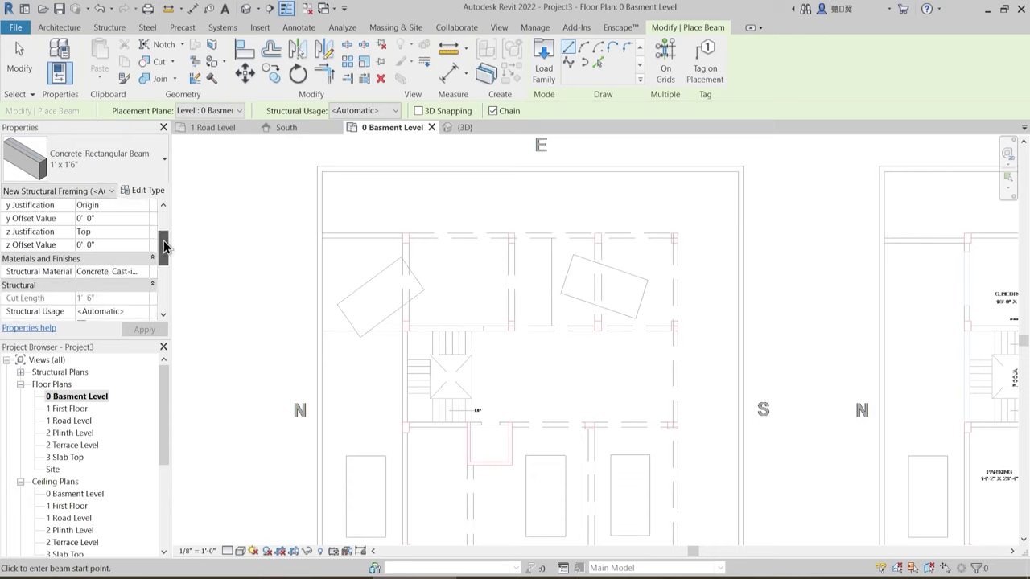
left_click(121, 232)
left_click(144, 234)
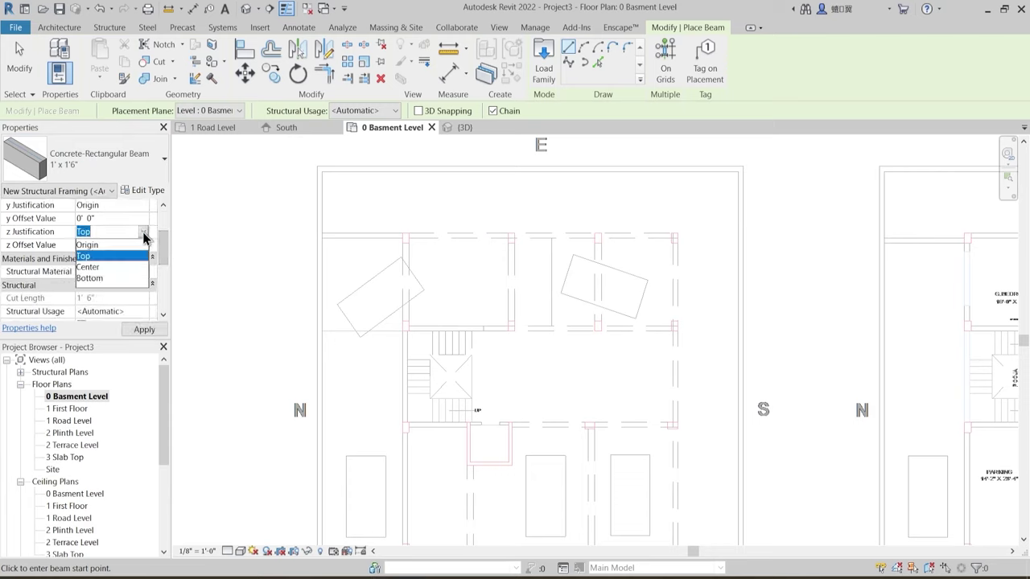
left_click(90, 277)
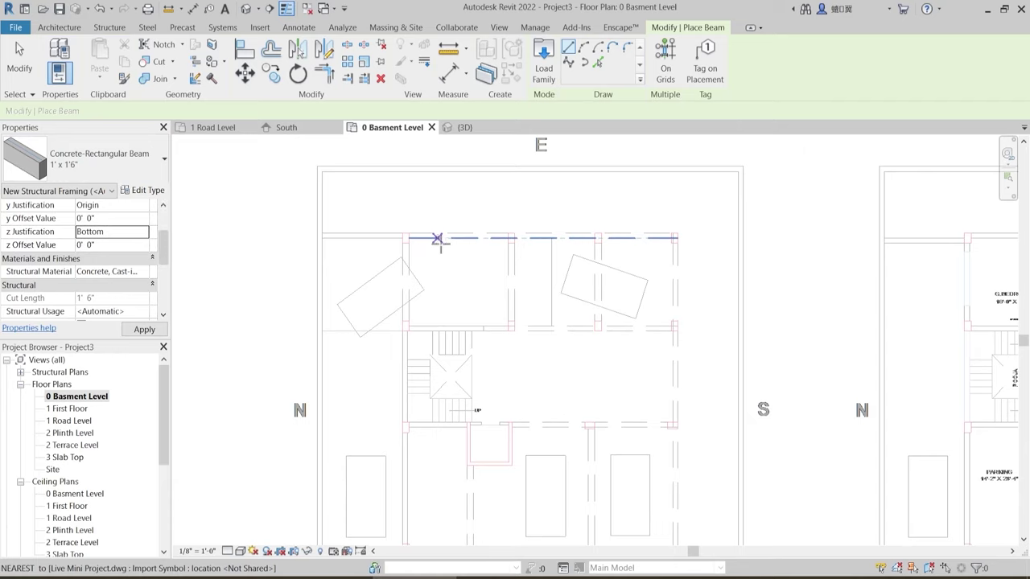
- Draw a 63'-6" beam from the top-left wall corner to the right-hand wall
scroll(441, 265, "up", 2)
scroll(417, 262, "down", 1)
middle_click_drag(410, 251, 385, 282)
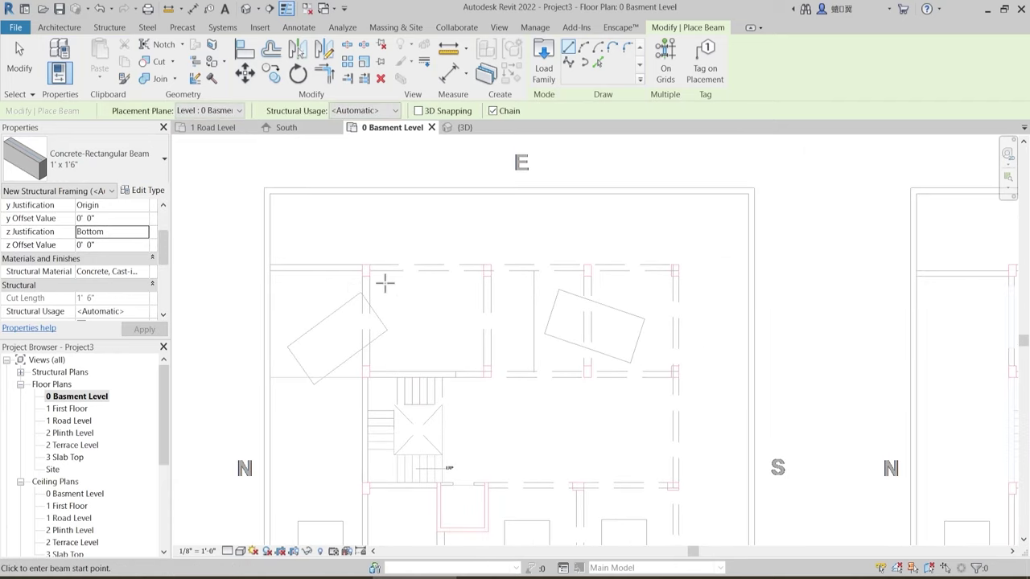
left_click(271, 266)
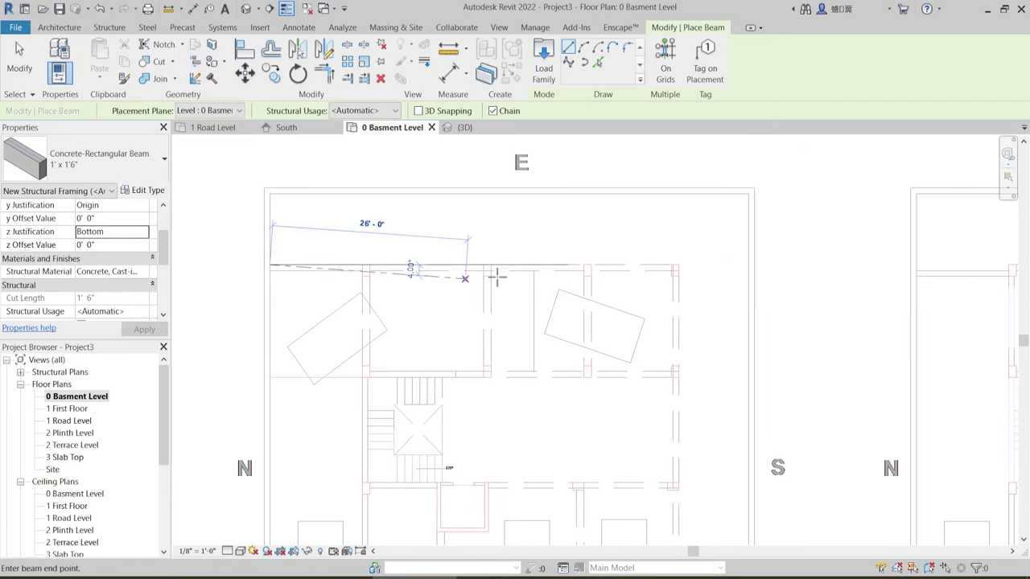
left_click(747, 264)
key("Escape")
key("Escape")
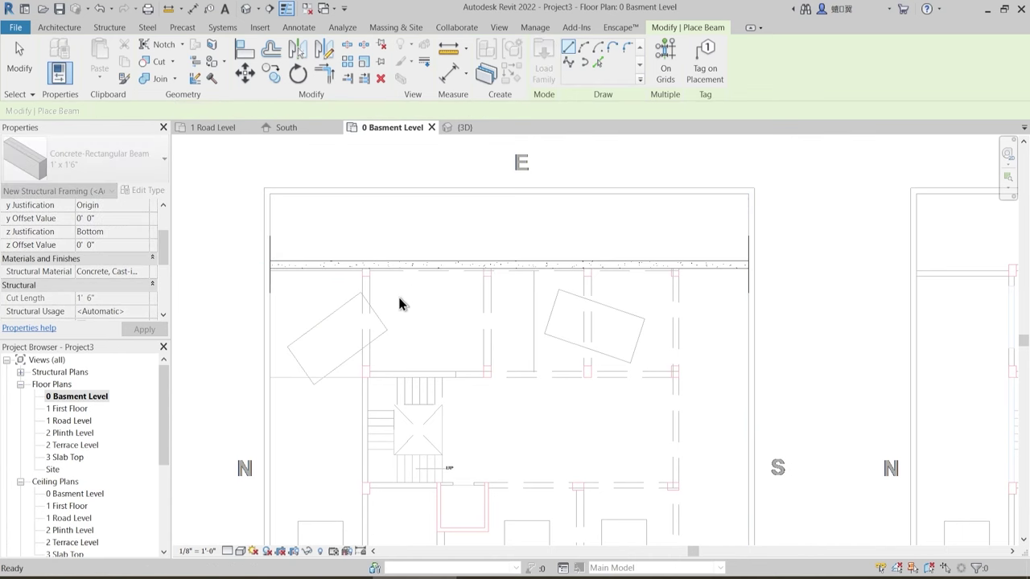
- Select the long top beam and review its justification and offsets in Properties
scroll(384, 284, "up", 3)
left_click(517, 258)
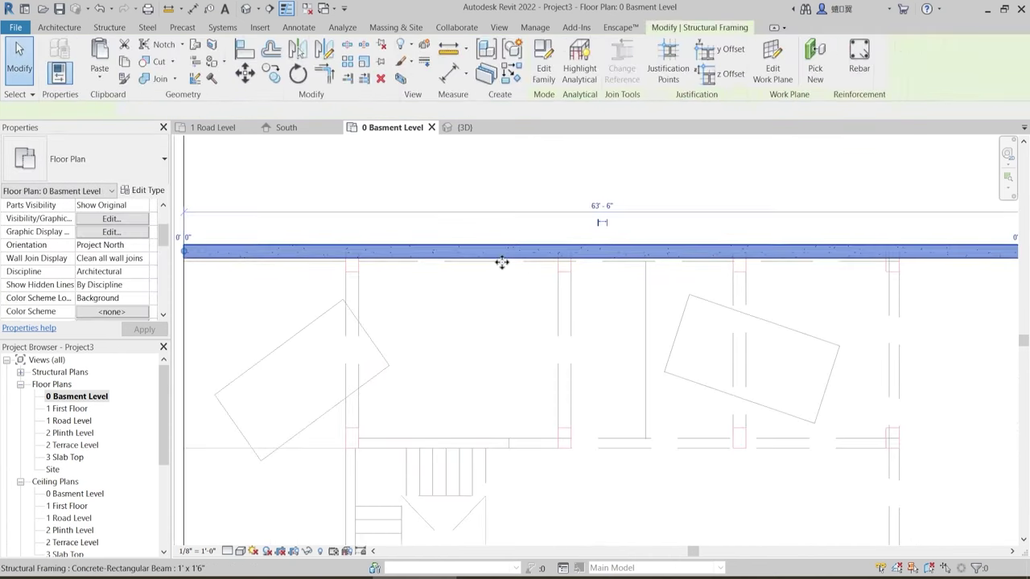
left_click(449, 284)
left_click(449, 319)
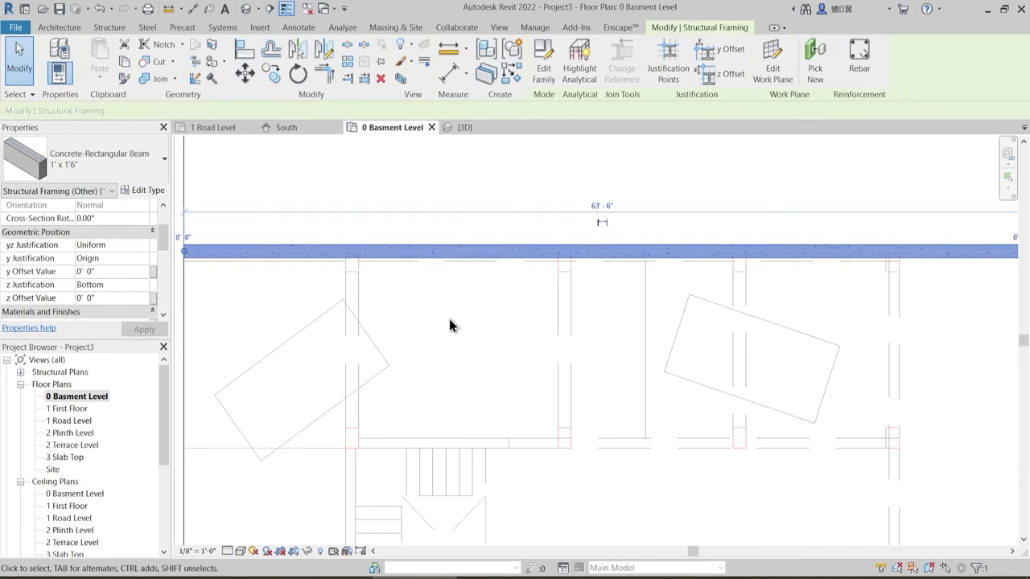
key("Escape")
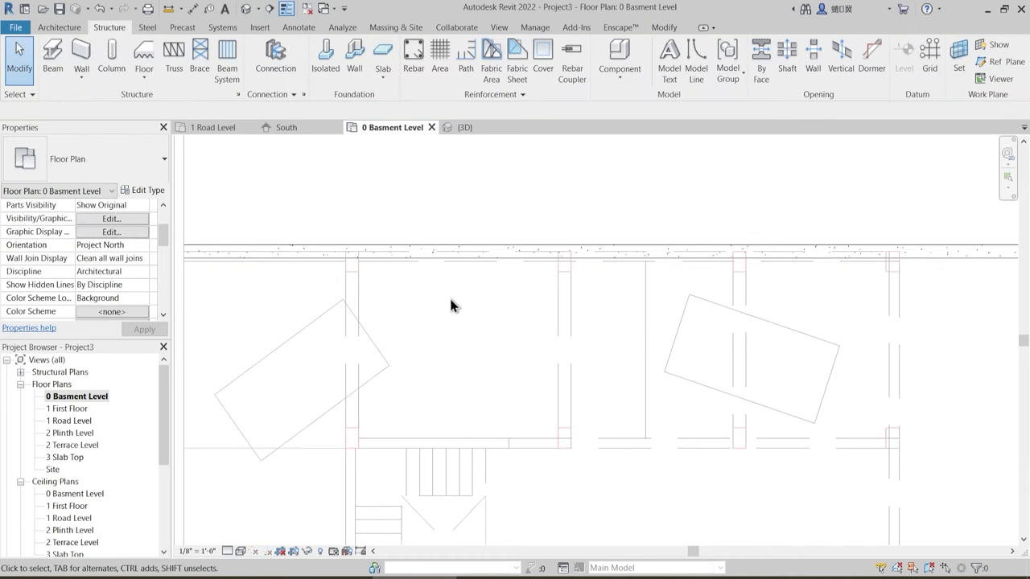
left_click(408, 261)
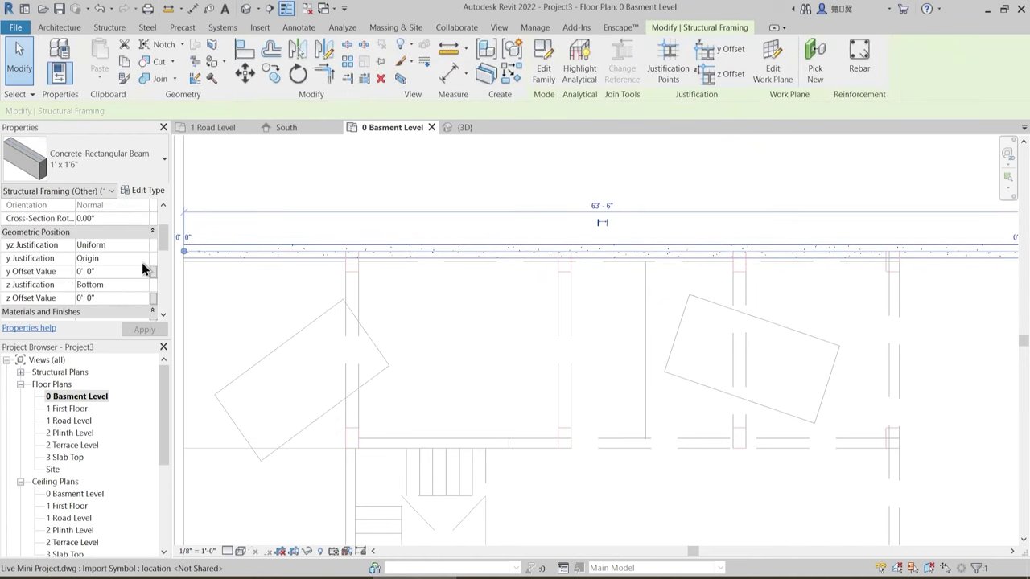
left_click_drag(162, 242, 164, 215)
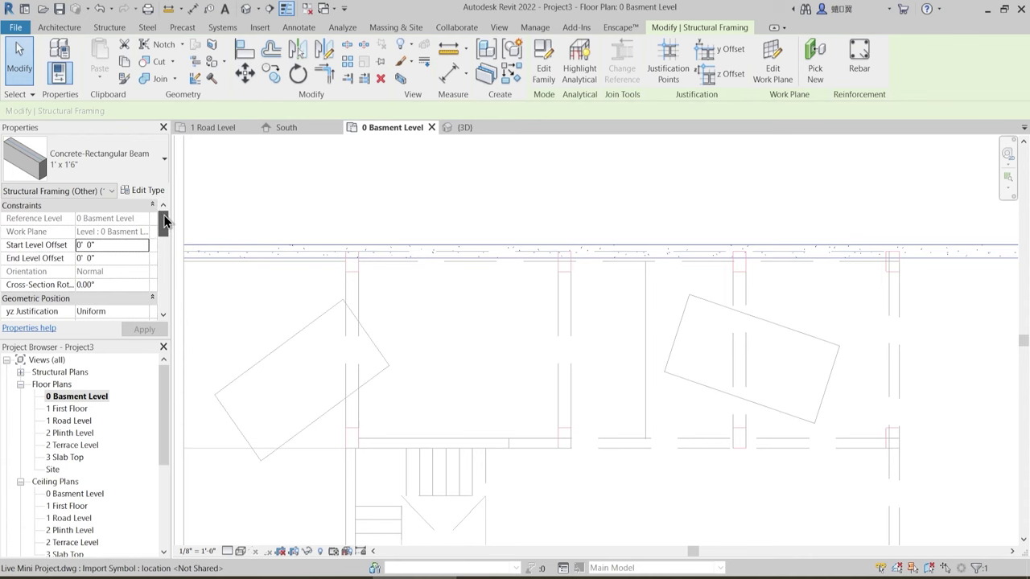
left_click(471, 308)
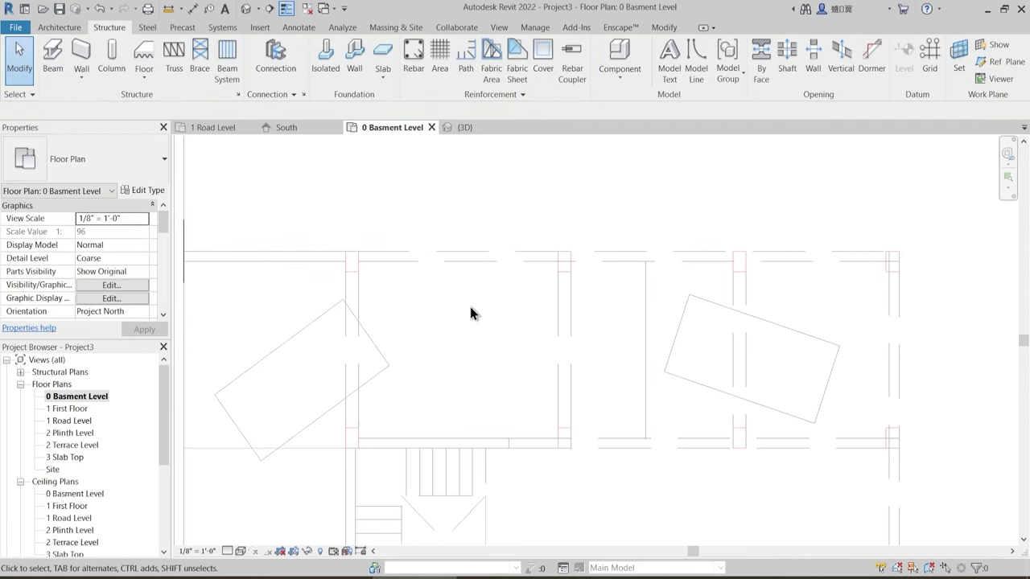
left_click(54, 58)
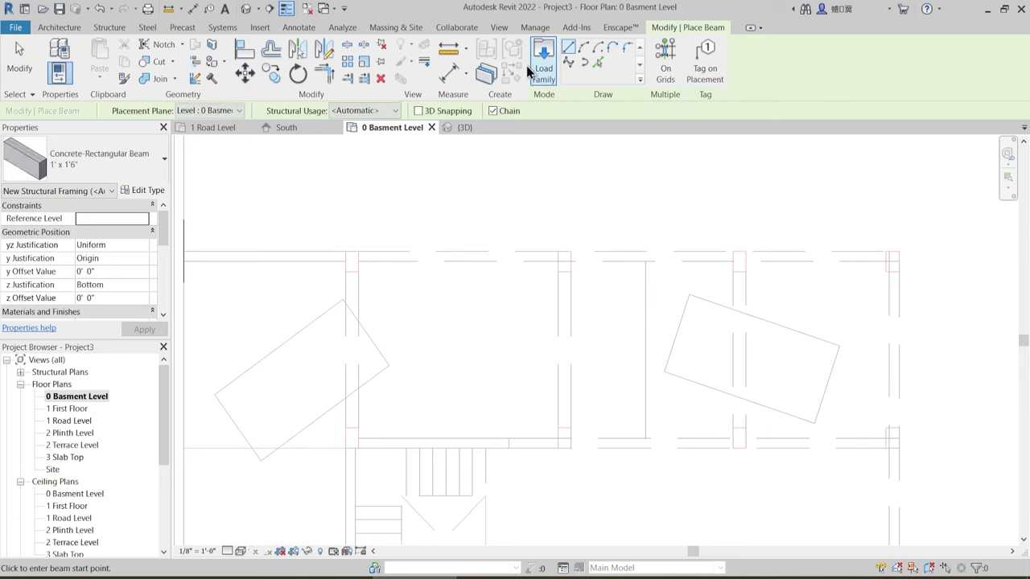
left_click(600, 64)
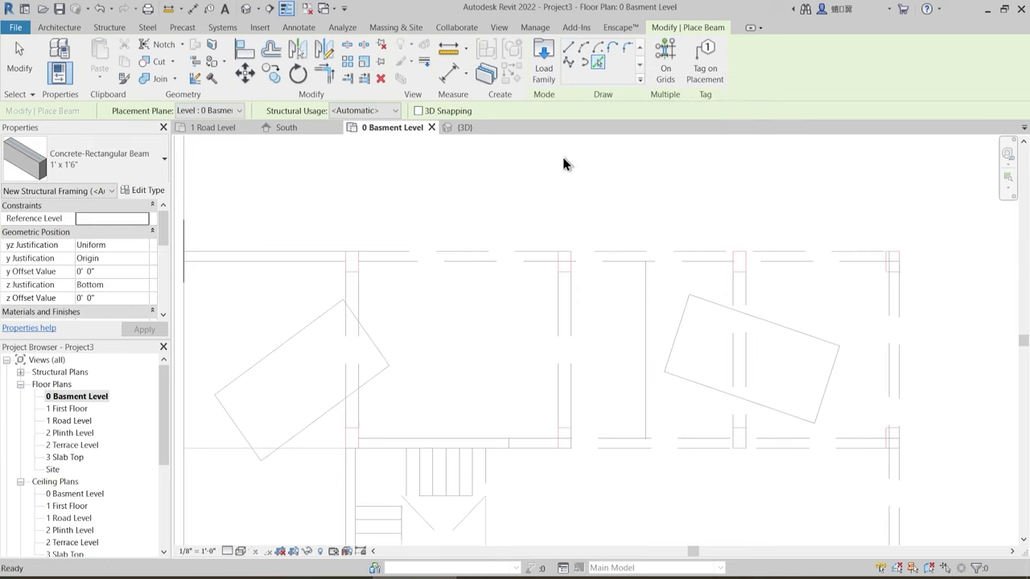
left_click(410, 255)
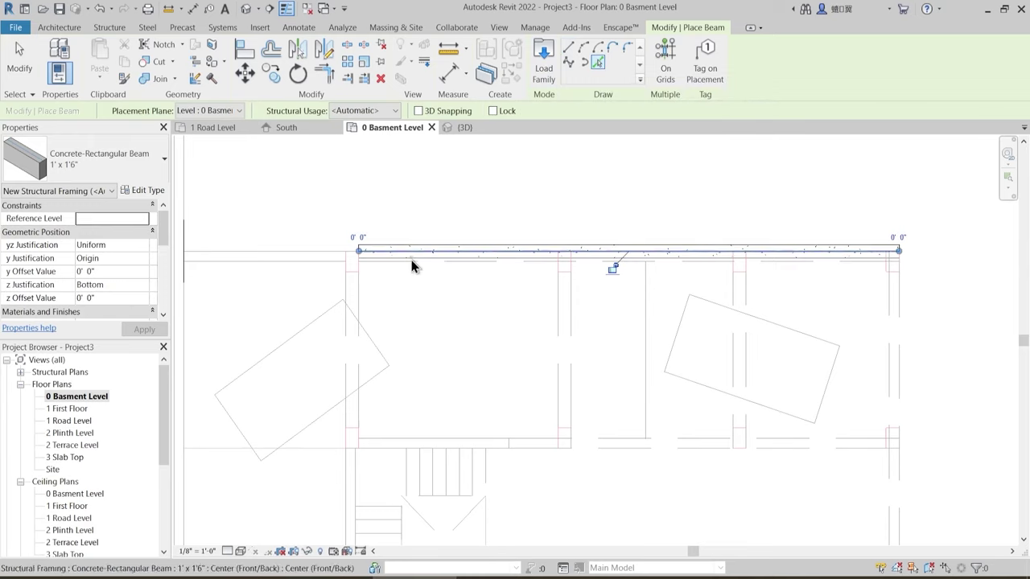
left_click(143, 246)
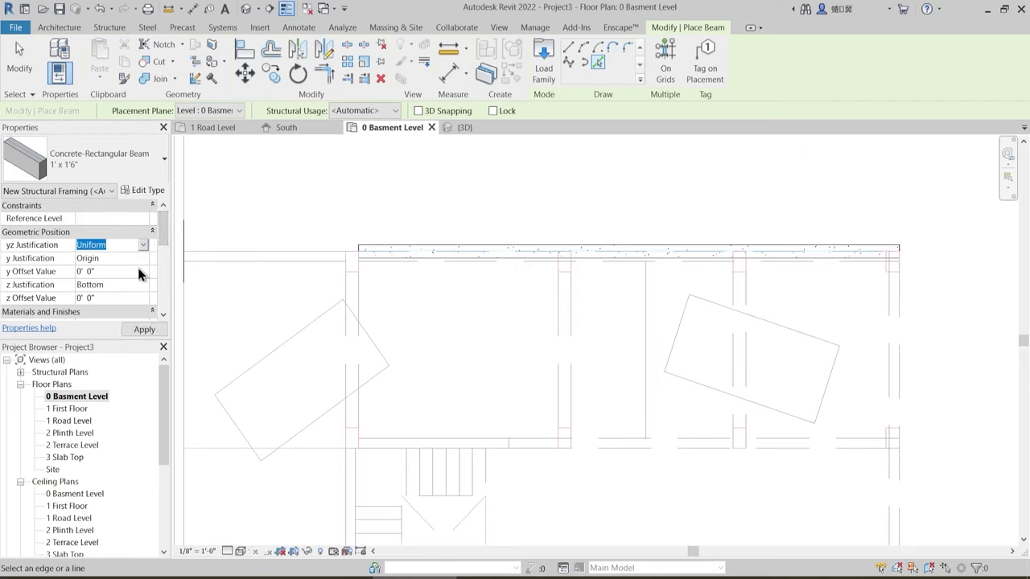
left_click(140, 258)
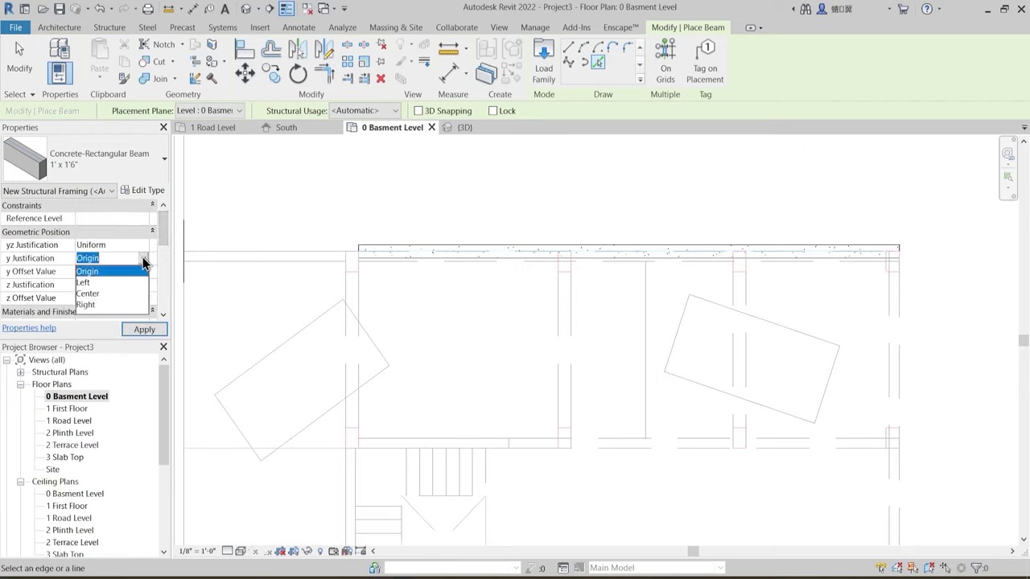
left_click(102, 282)
key("Escape")
key("Escape")
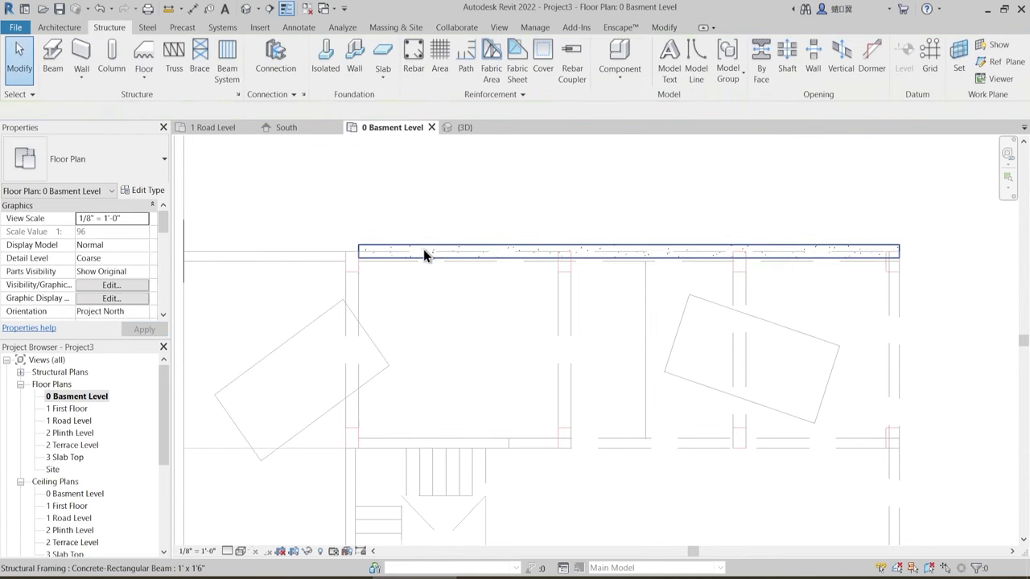
left_click(425, 256)
key("Delete")
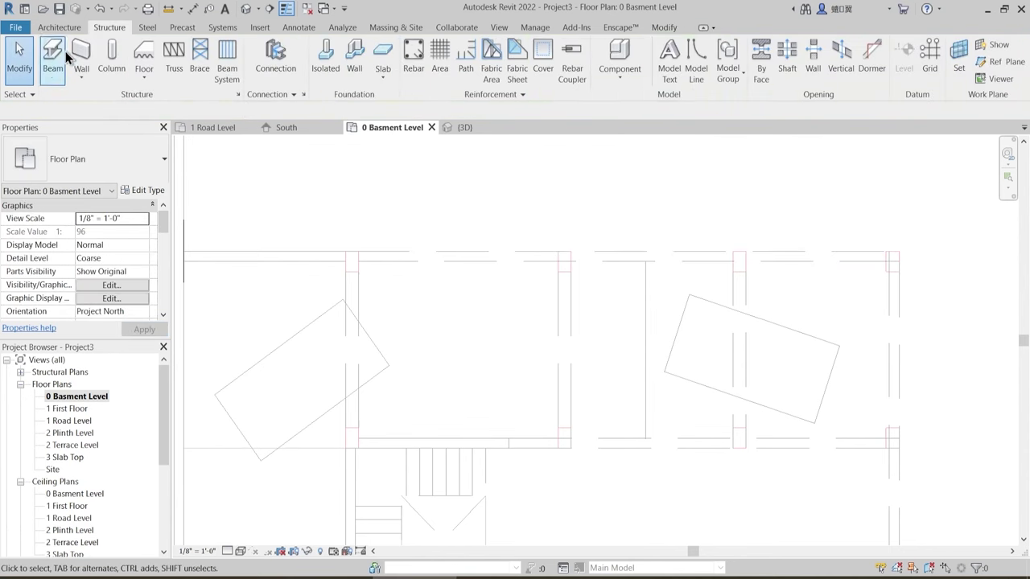
- Place beams with BM along the plan's top, right, bottom and left lines
key("b")
key("m")
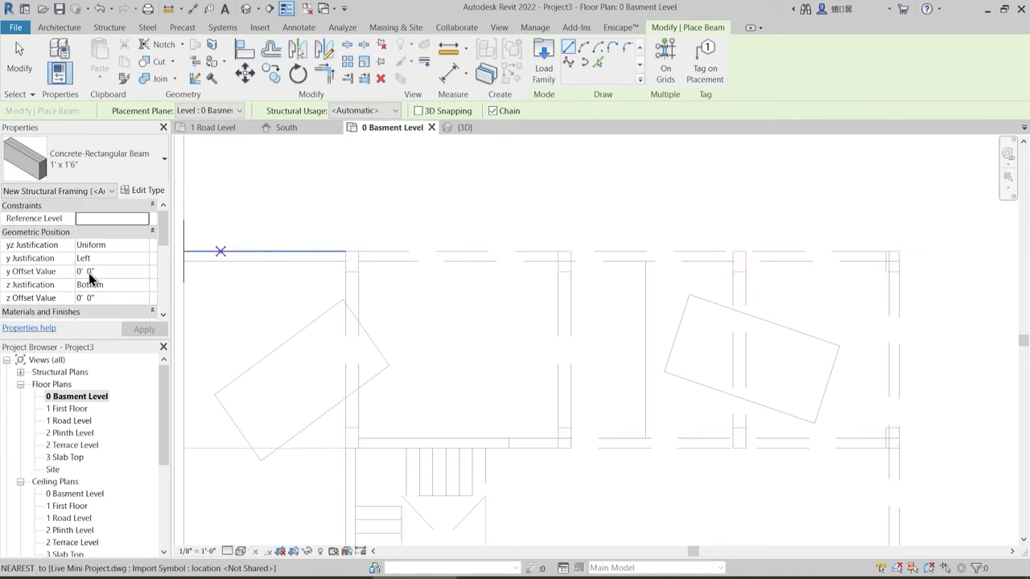
left_click(455, 256)
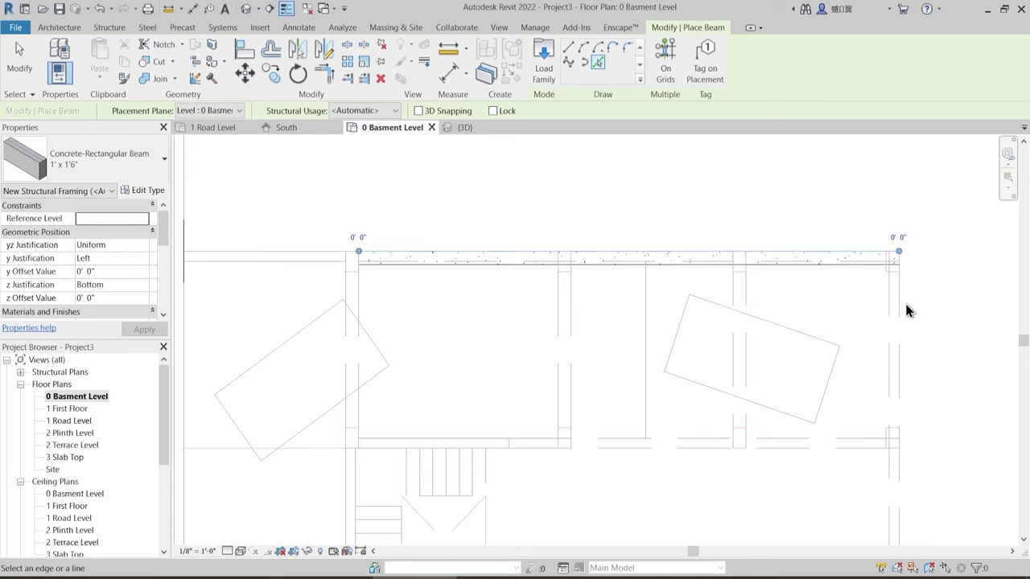
scroll(678, 246, "down", 3)
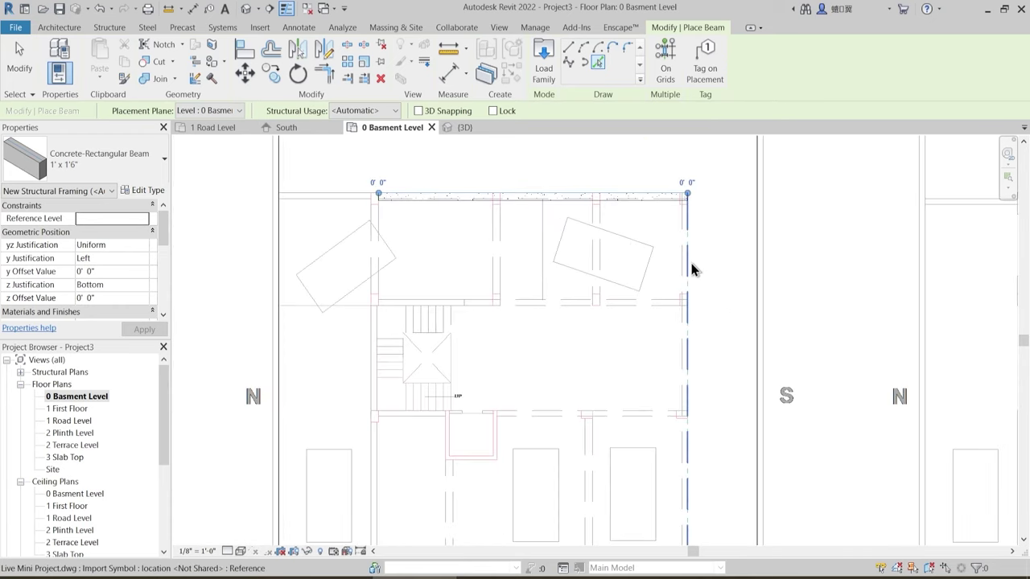
left_click(691, 263)
middle_click_drag(710, 430, 701, 257)
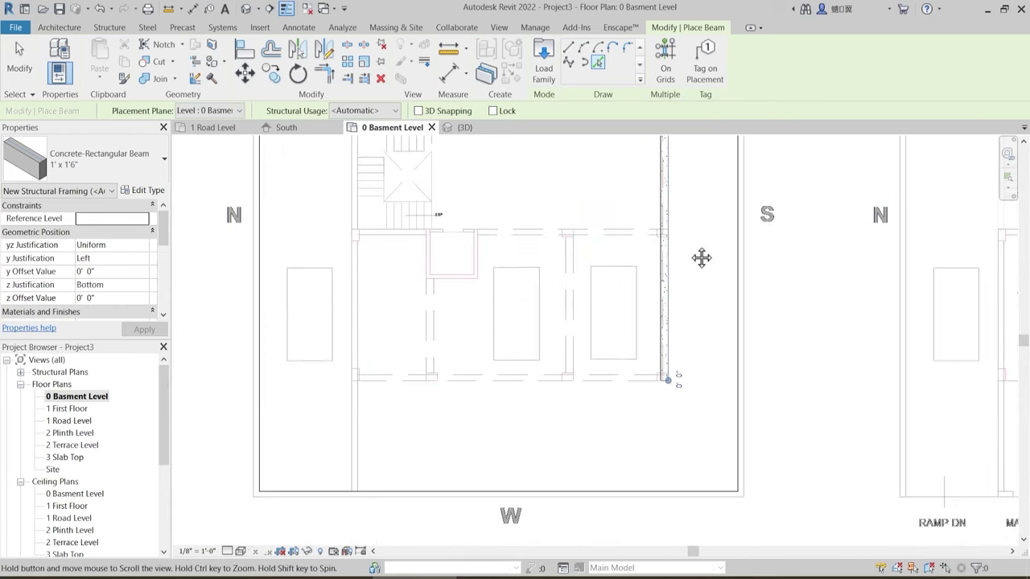
left_click(552, 384)
middle_click_drag(373, 313, 405, 442)
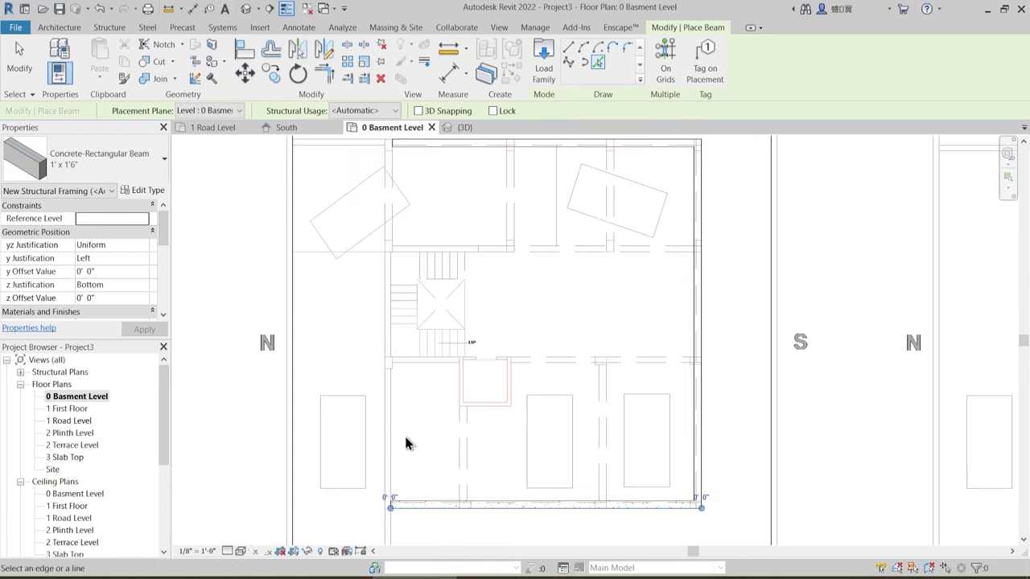
middle_click_drag(419, 214, 419, 275)
left_click(404, 241)
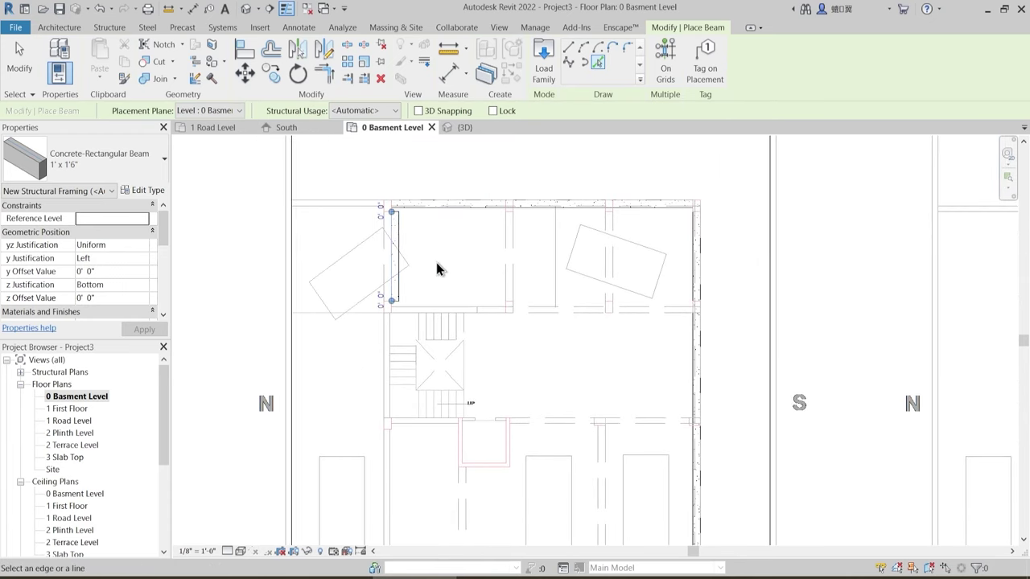
key("Escape")
- Set the left beam's y Justification to Right
left_click(396, 241)
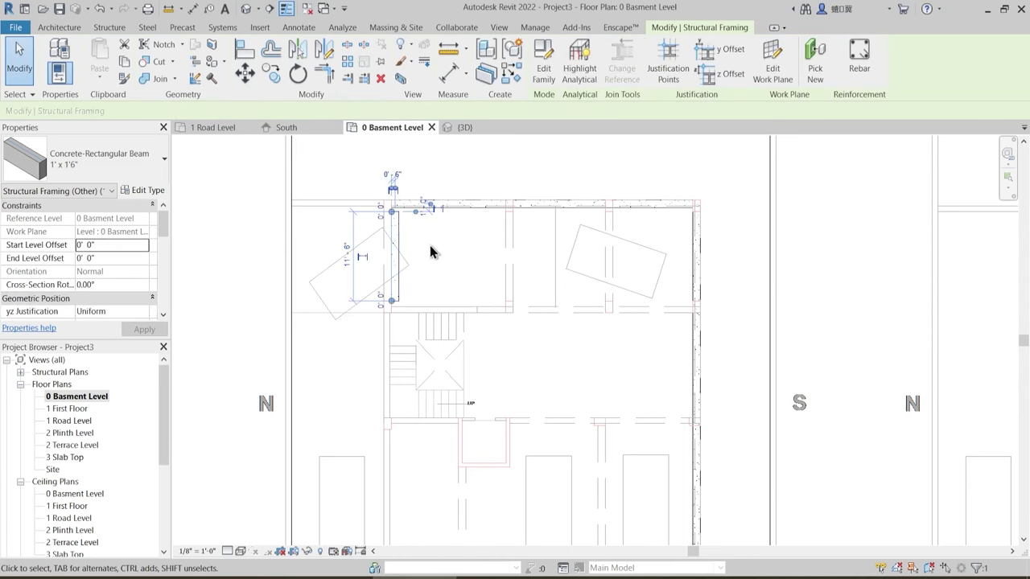
scroll(394, 220, "up", 2)
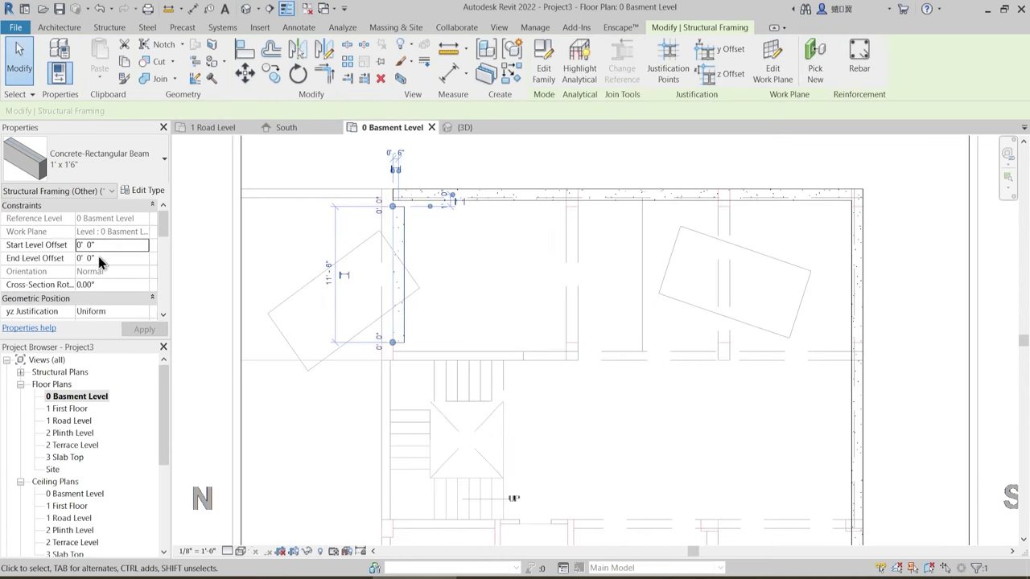
scroll(163, 223, "down", 2)
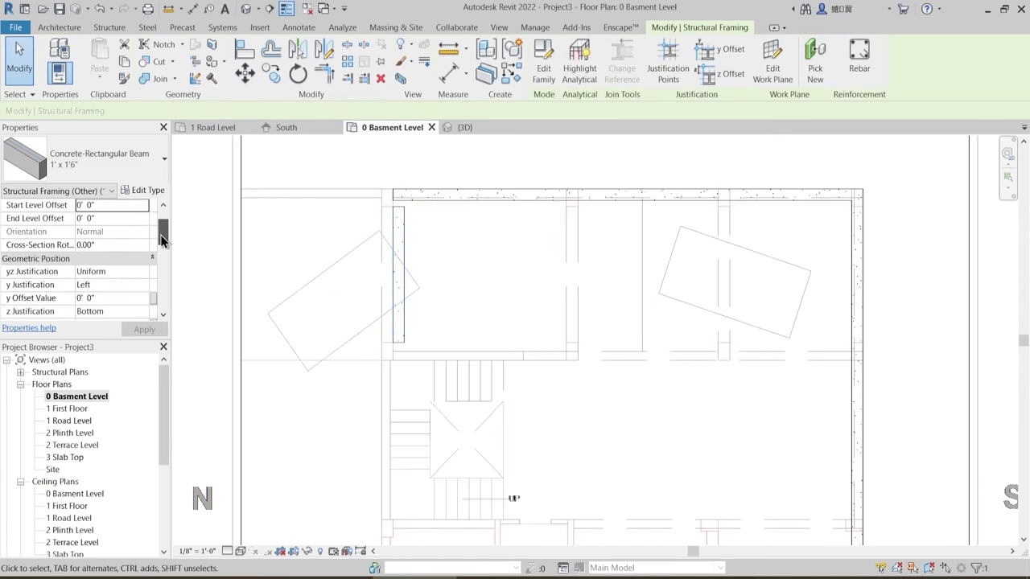
left_click(121, 287)
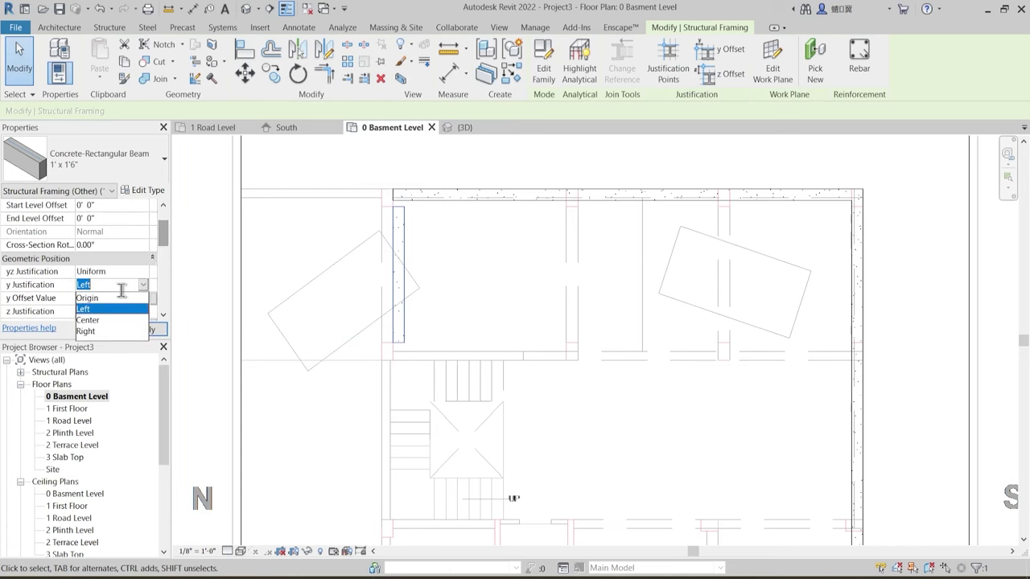
left_click(95, 334)
left_click(473, 232)
middle_click_drag(481, 226, 481, 265)
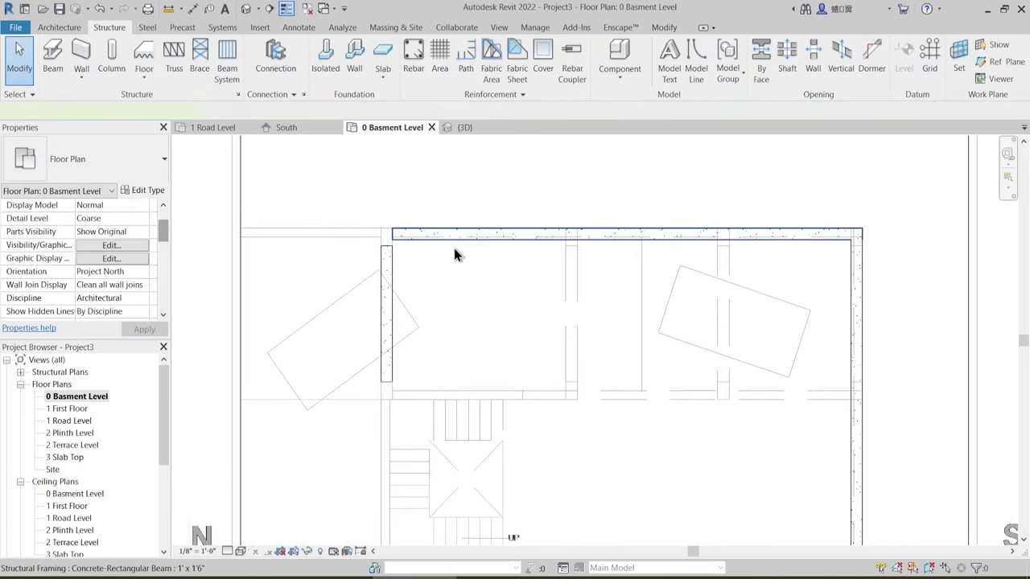
- Stretch the top beam's left end out to the wall's outer edge
left_click(419, 234)
left_click_drag(391, 233, 359, 227)
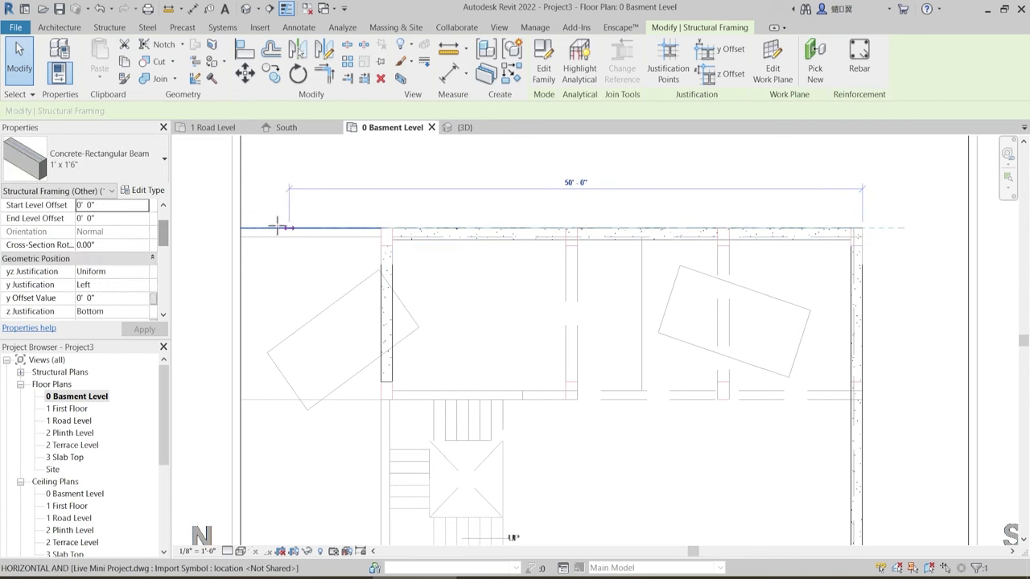
left_click_drag(278, 228, 239, 228)
left_click(407, 269)
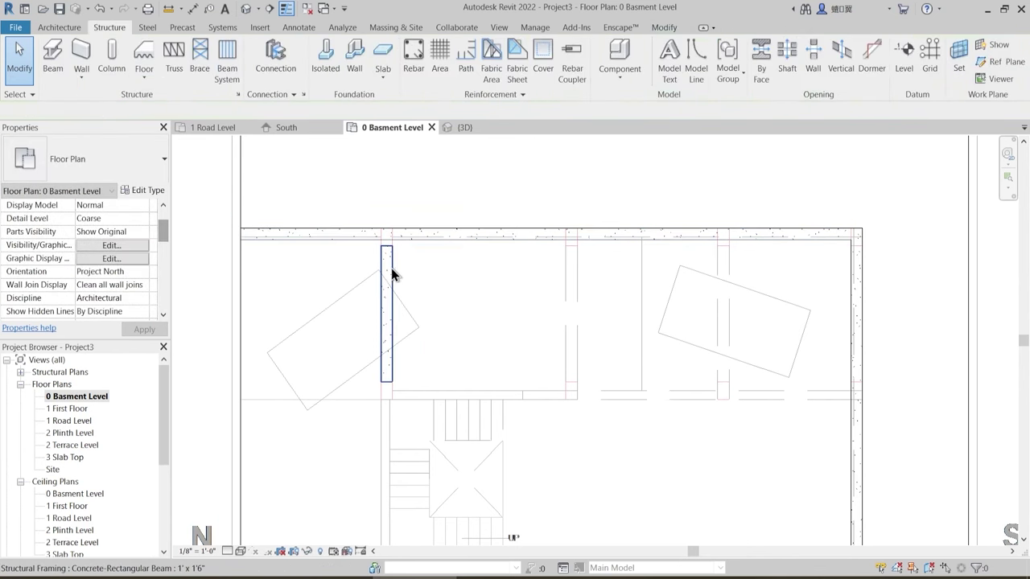
- Extend the left beam's top end up past the top wall line
left_click(391, 274)
middle_click_drag(435, 275, 435, 351)
left_click_drag(392, 321, 393, 213)
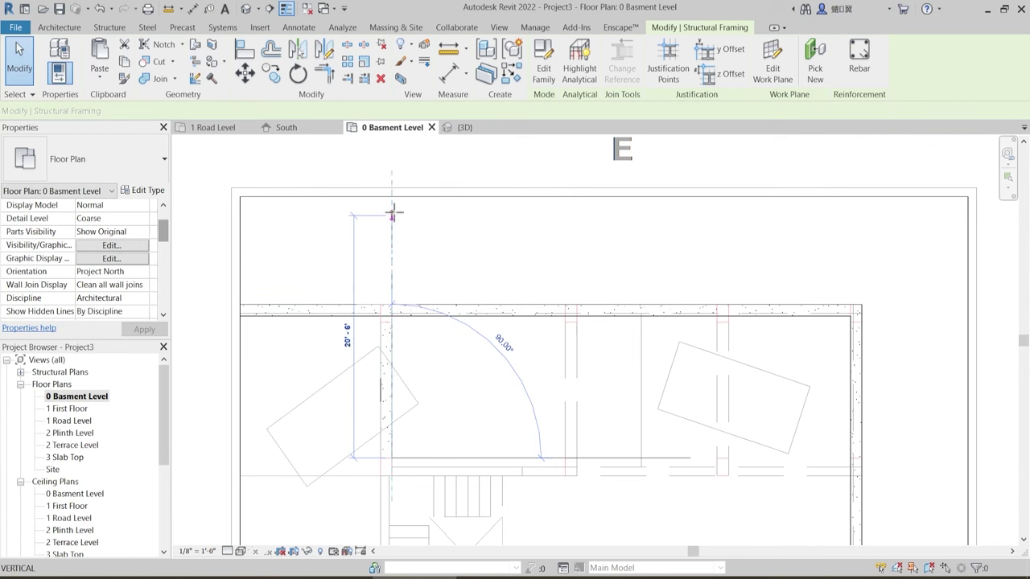
left_click(392, 214)
left_click(443, 260)
- Extend the top beam's right end to the outer gridline
scroll(443, 260, "down", 1)
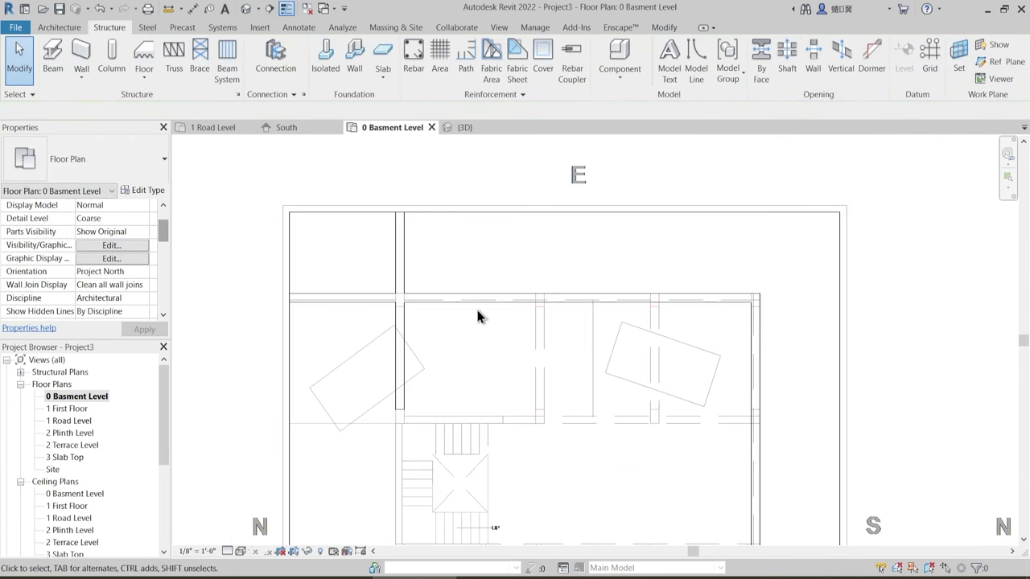
middle_click_drag(598, 302, 537, 264)
left_click(593, 254)
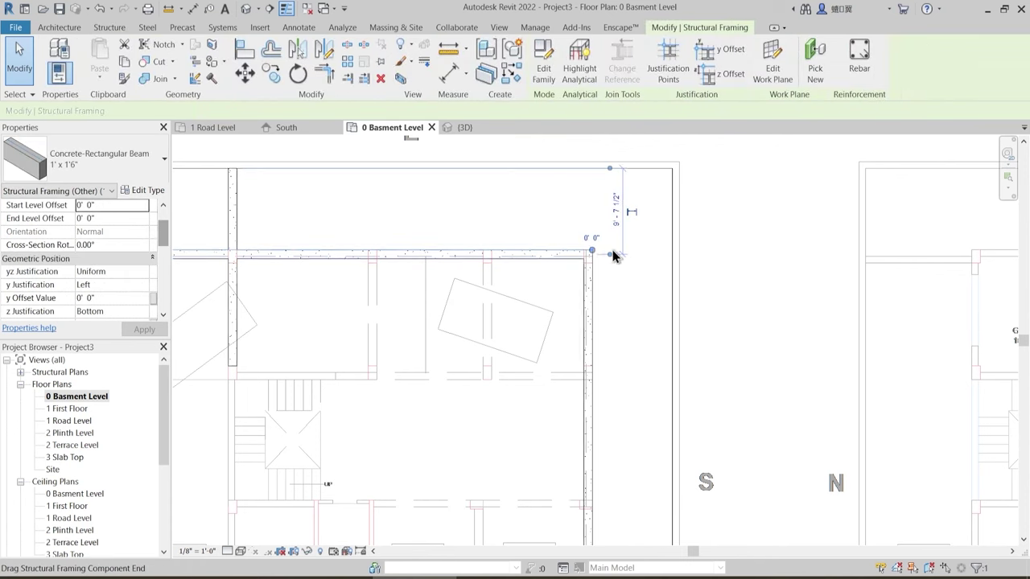
left_click_drag(592, 252, 675, 249)
left_click(607, 301)
- Extend the right vertical beam up to the top wall line
scroll(620, 308, "down", 2)
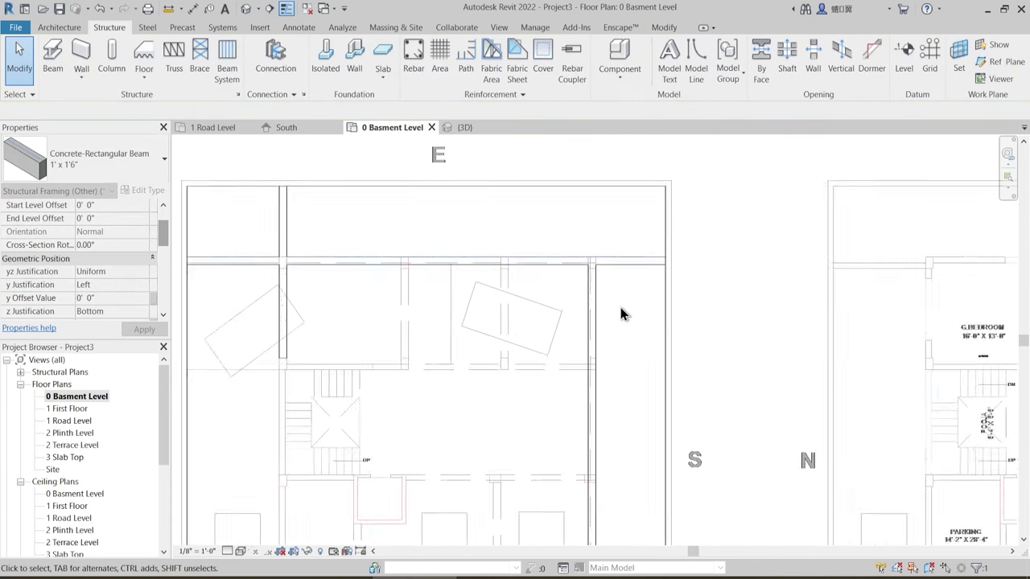
middle_click_drag(638, 305, 578, 304)
left_click(590, 289)
left_click_drag(578, 304, 581, 254)
left_click(603, 281)
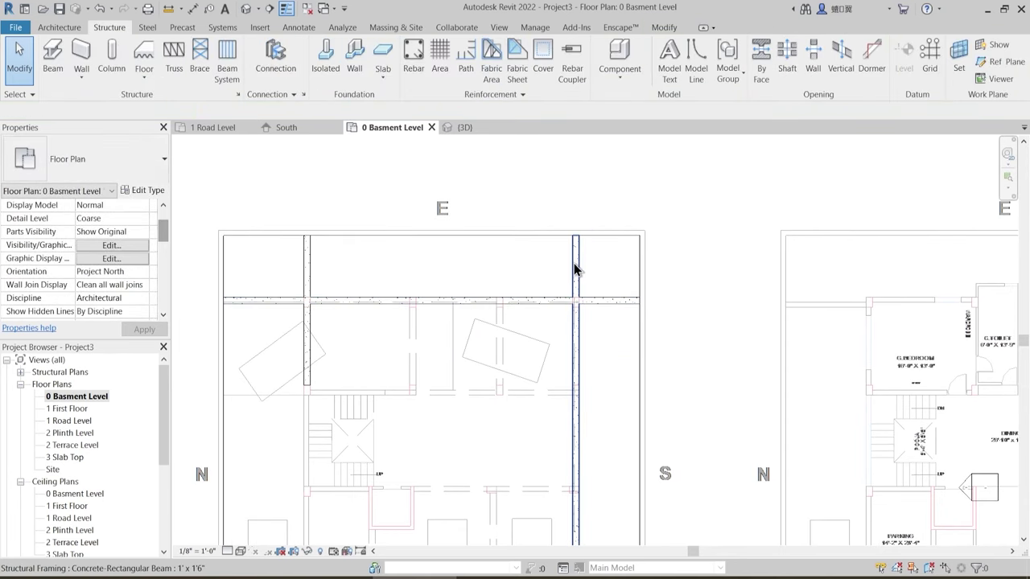
- Extend the right-side vertical beam down to end on the bottom wall line
scroll(573, 254, "down", 1)
middle_click_drag(604, 401, 604, 272)
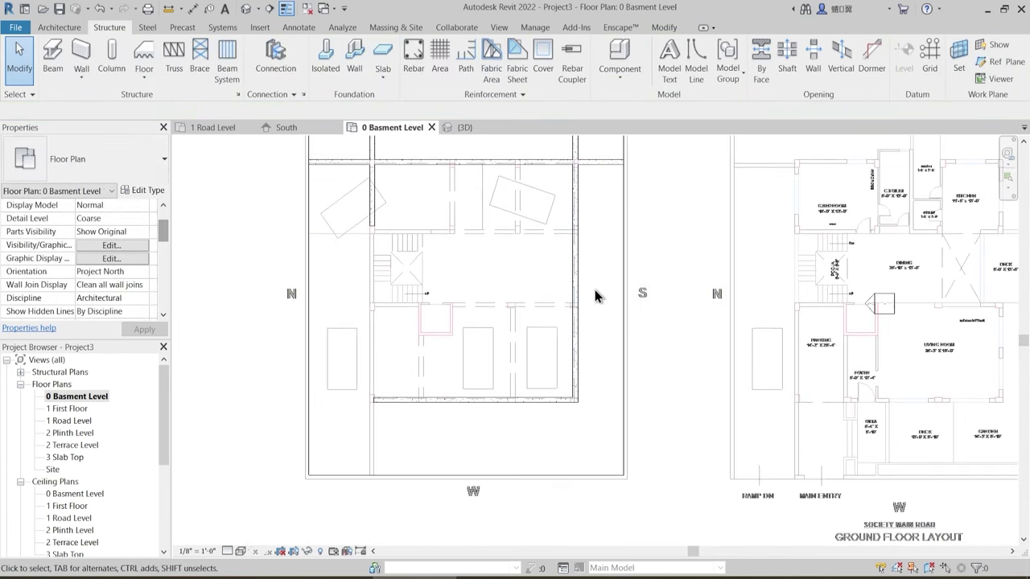
left_click(599, 371)
scroll(586, 439, "up", 2)
left_click_drag(579, 396, 576, 449)
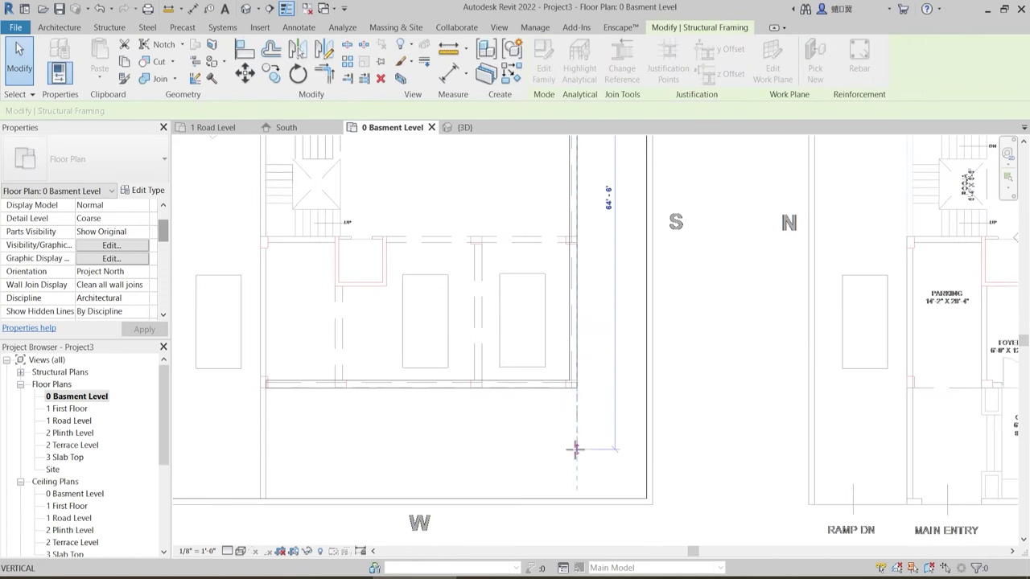
left_click_drag(576, 492, 575, 499)
key("Escape")
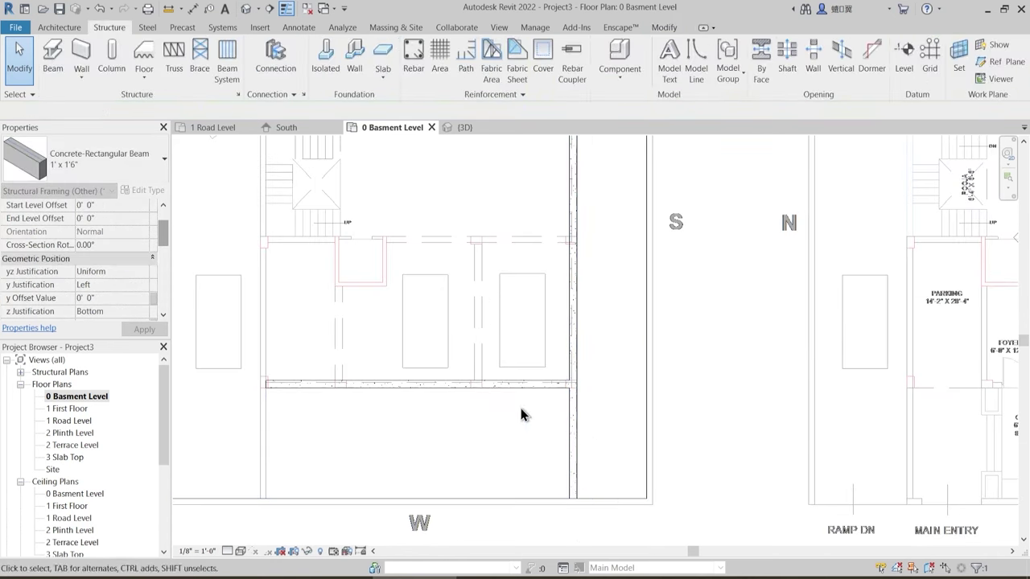
- Stretch the horizontal beam right to the wall line
left_click(527, 389)
left_click_drag(573, 384, 647, 388)
key("Escape")
- Extend the left vertical beam downward to the bottom of the plan
scroll(494, 329, "down", 3)
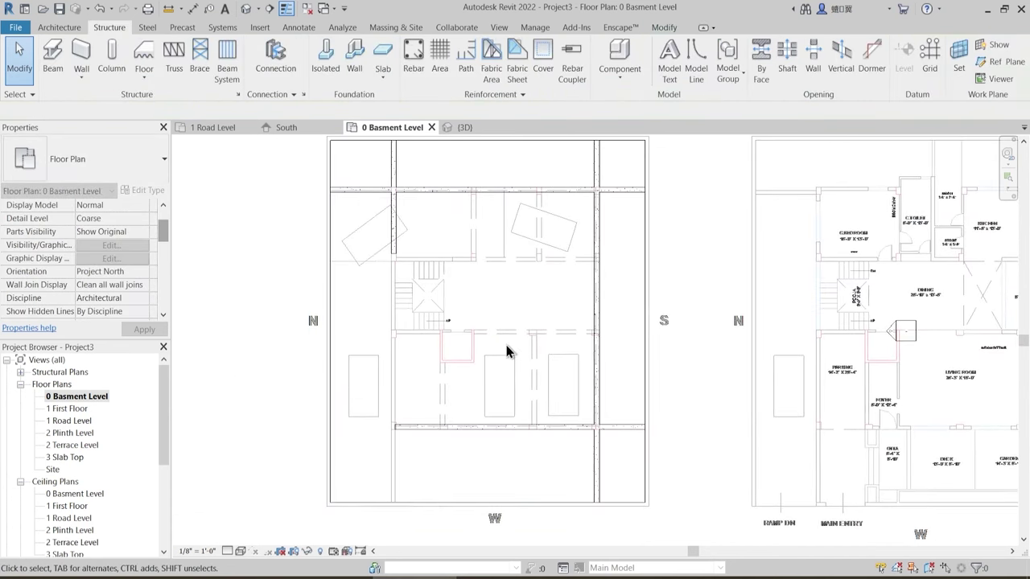
middle_click_drag(511, 290, 491, 337)
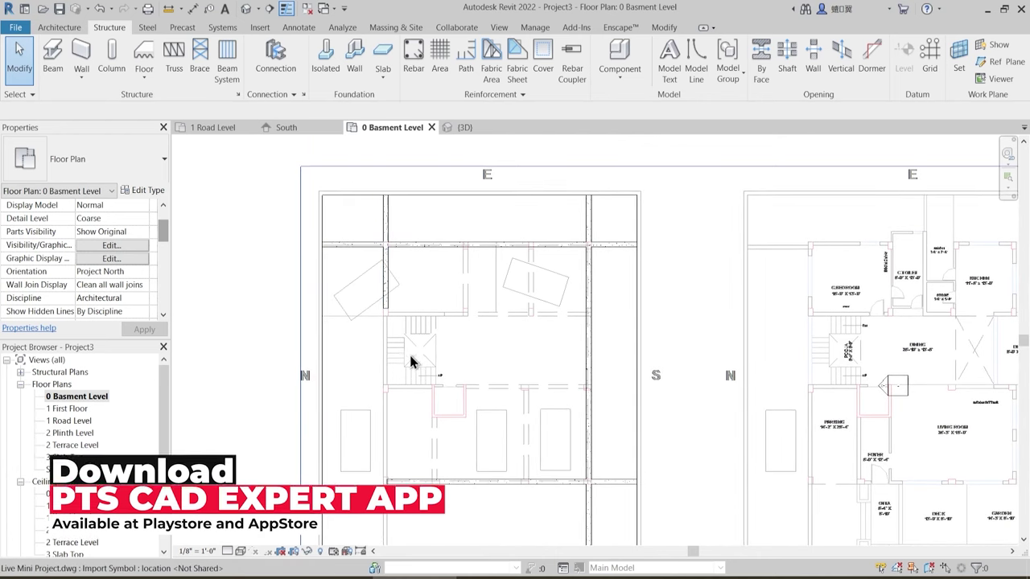
middle_click_drag(408, 352, 399, 303)
scroll(406, 291, "up", 1)
left_click(396, 274)
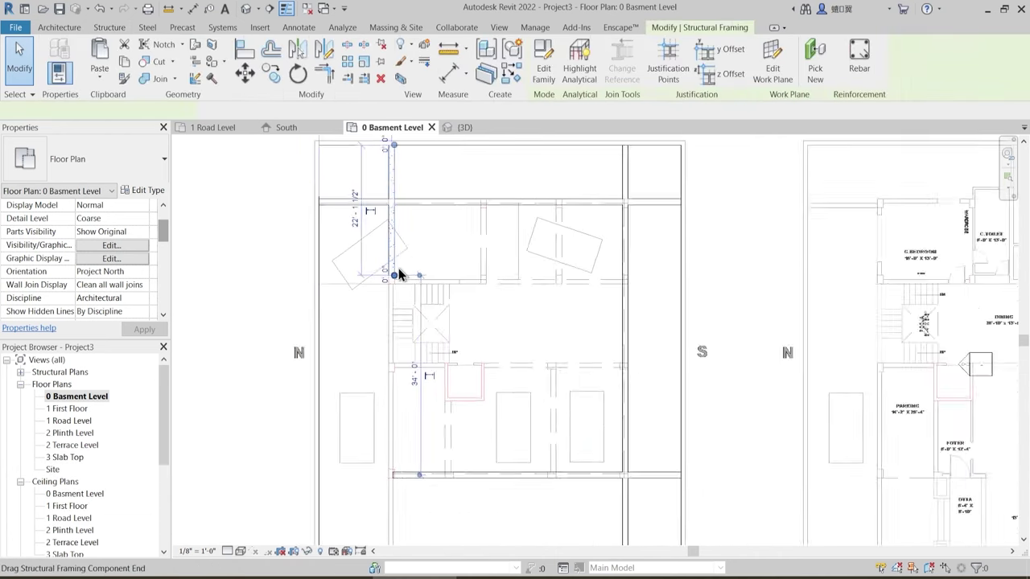
scroll(398, 276, "down", 1)
left_click_drag(400, 282, 394, 447)
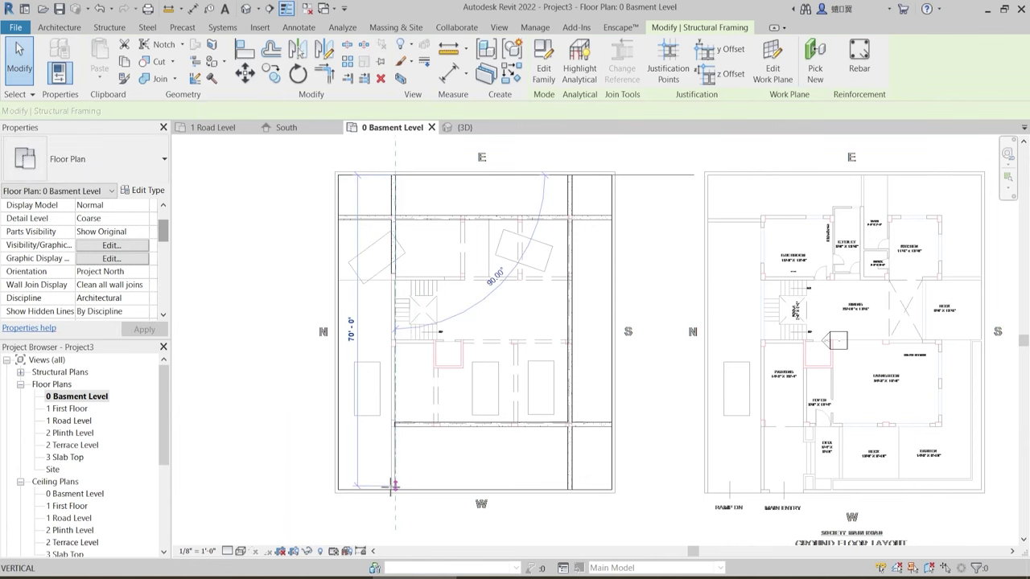
left_click_drag(392, 484, 394, 489)
left_click(450, 497)
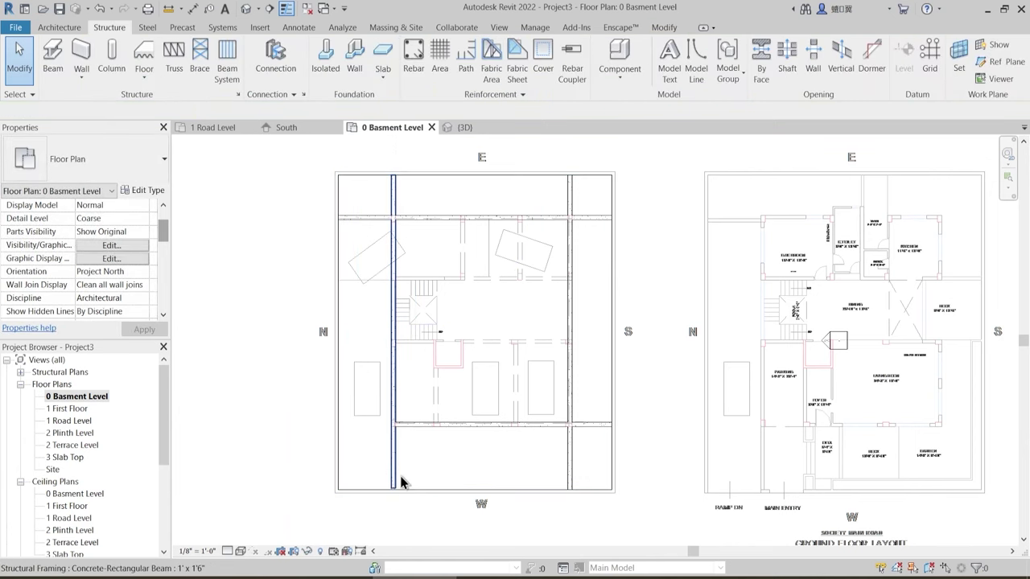
- Adjust the left beam's bottom end so it sits exactly on the bottom wall line
scroll(402, 482, "up", 2)
left_click(382, 507)
scroll(381, 512, "up", 2)
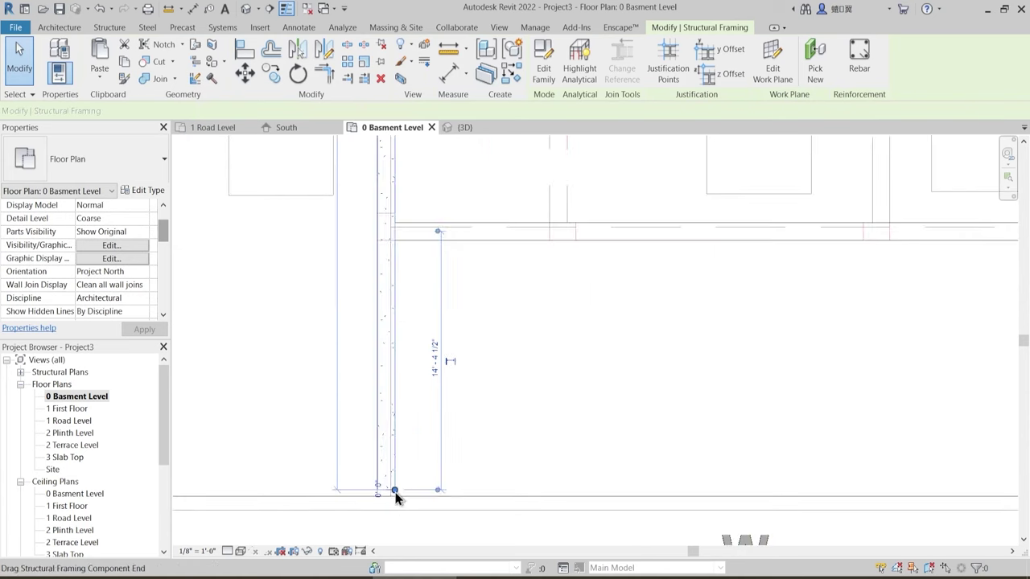
left_click(437, 444)
scroll(395, 492, "up", 1)
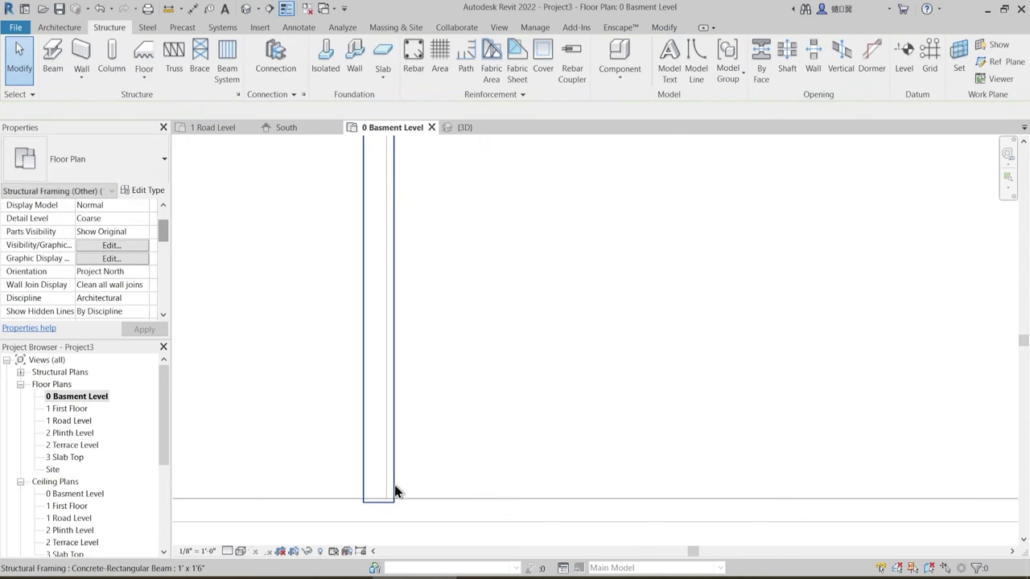
left_click(395, 488)
left_click_drag(394, 502, 394, 498)
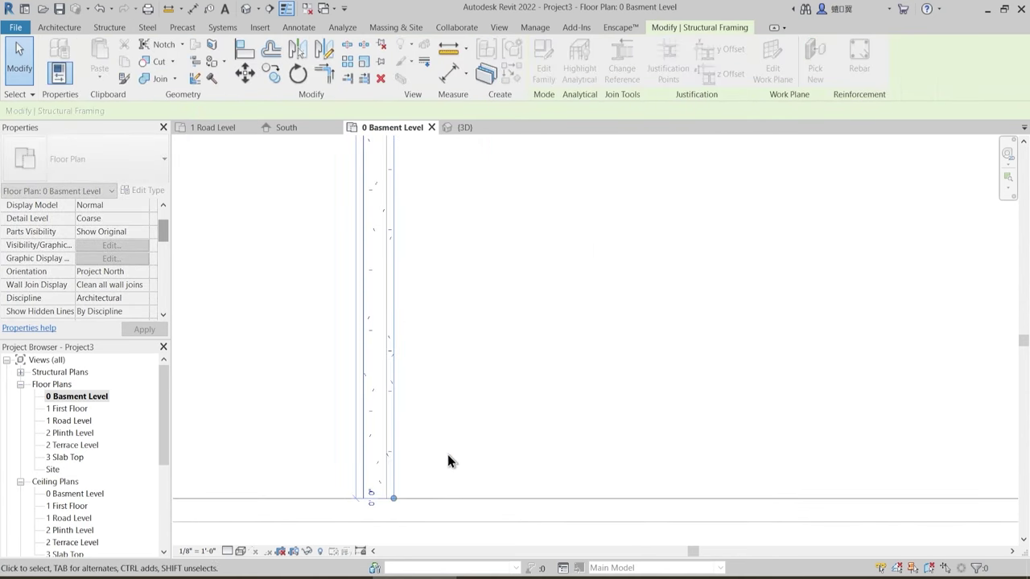
left_click(455, 424)
scroll(453, 422, "down", 1)
scroll(464, 424, "down", 3)
middle_click_drag(536, 379, 487, 486)
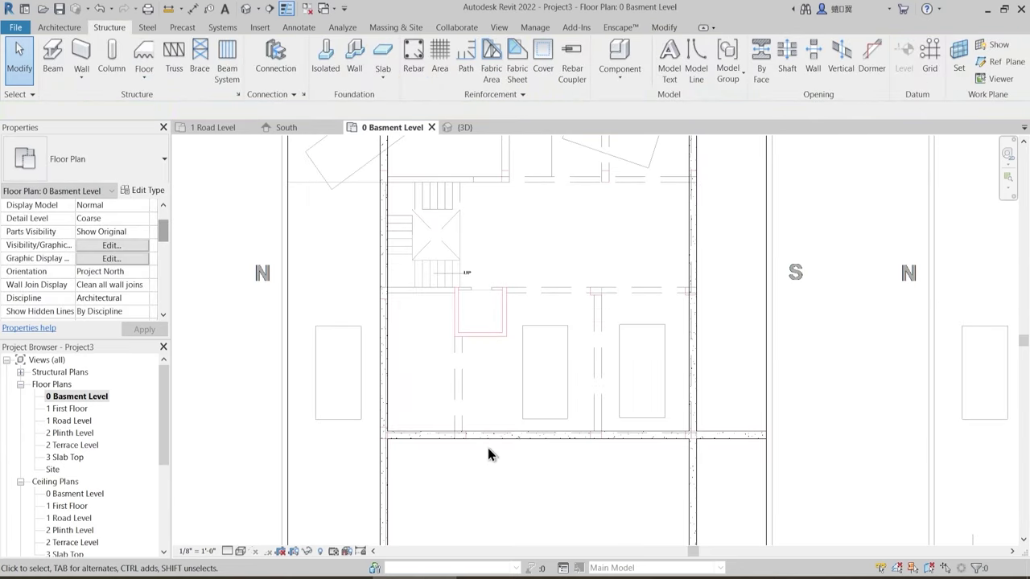
scroll(486, 447, "down", 1)
middle_click_drag(517, 348, 472, 389)
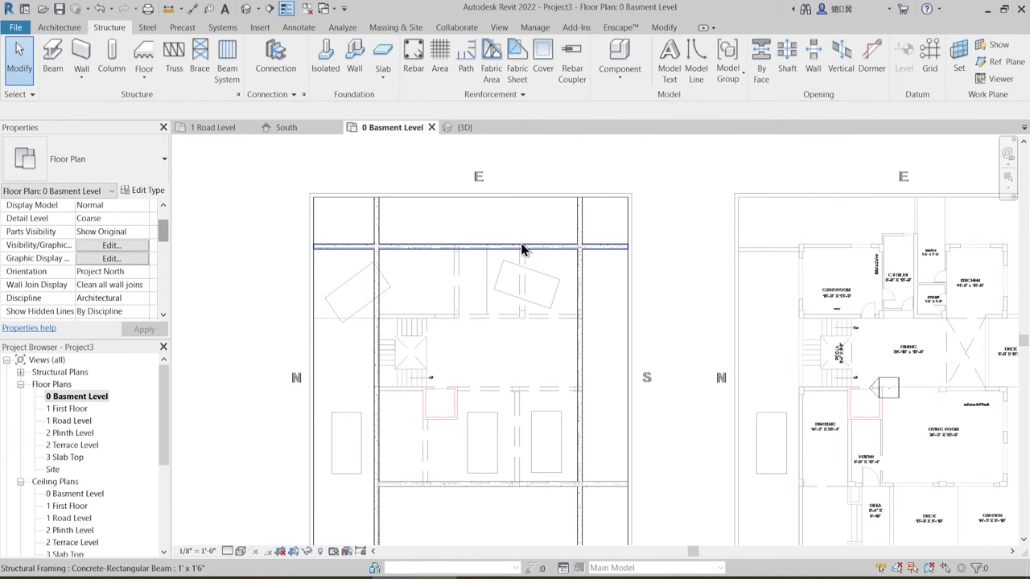
scroll(370, 299, "down", 1)
scroll(459, 305, "down", 2)
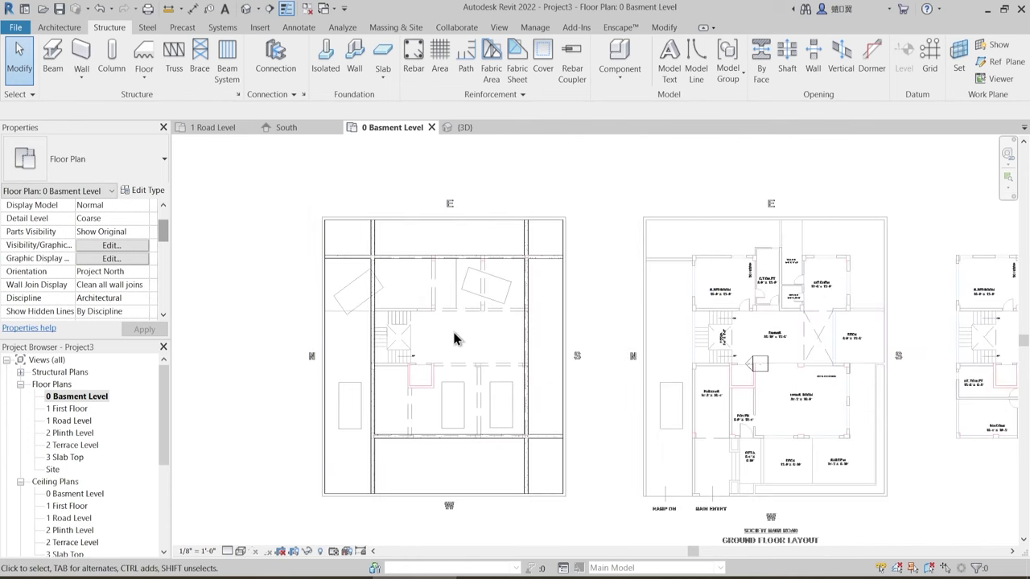
scroll(443, 298, "up", 1)
scroll(395, 324, "up", 2)
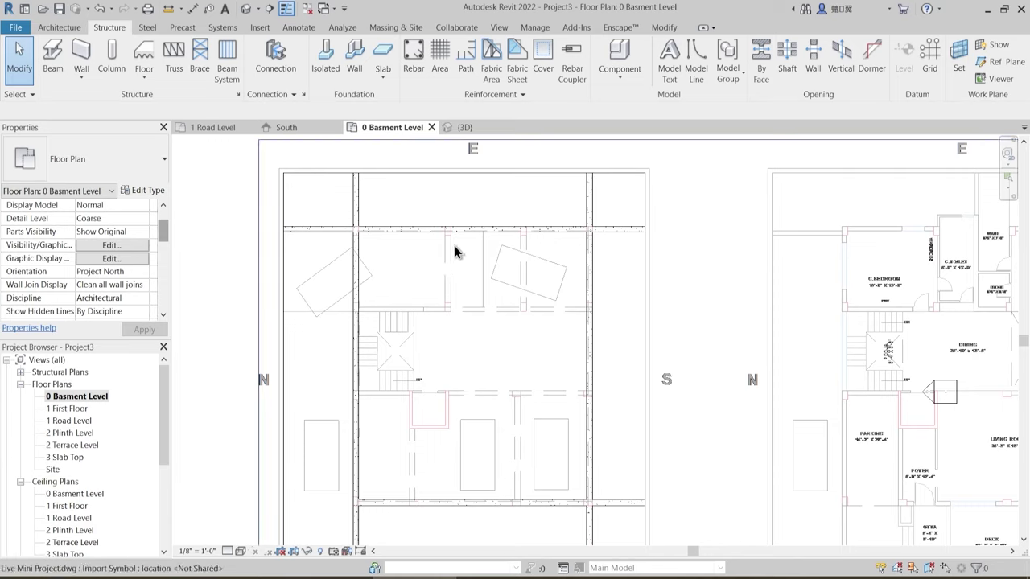
- Pan and zoom the view so both plans are centred on screen
scroll(529, 312, "down", 2)
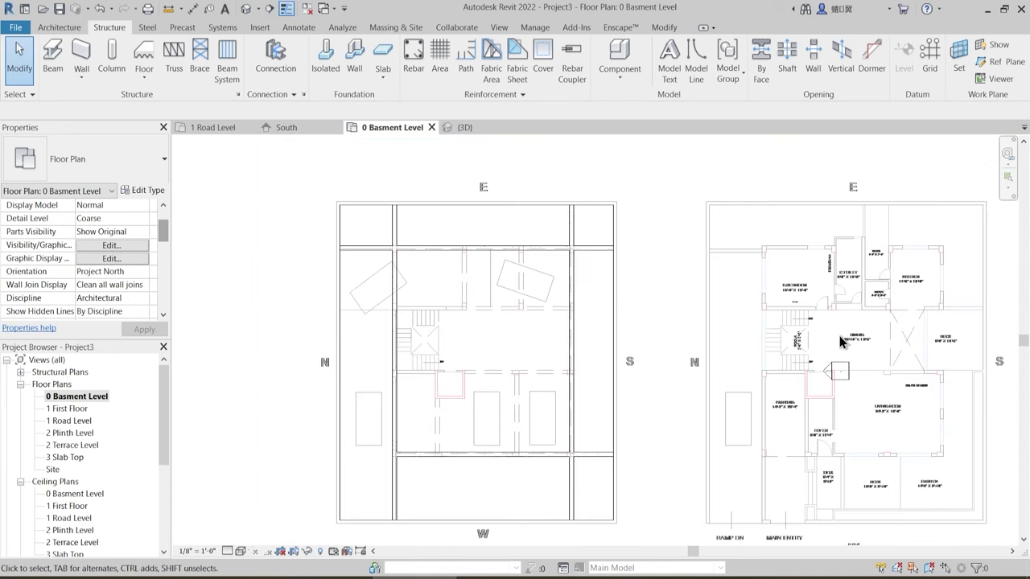
middle_click_drag(832, 339, 788, 302)
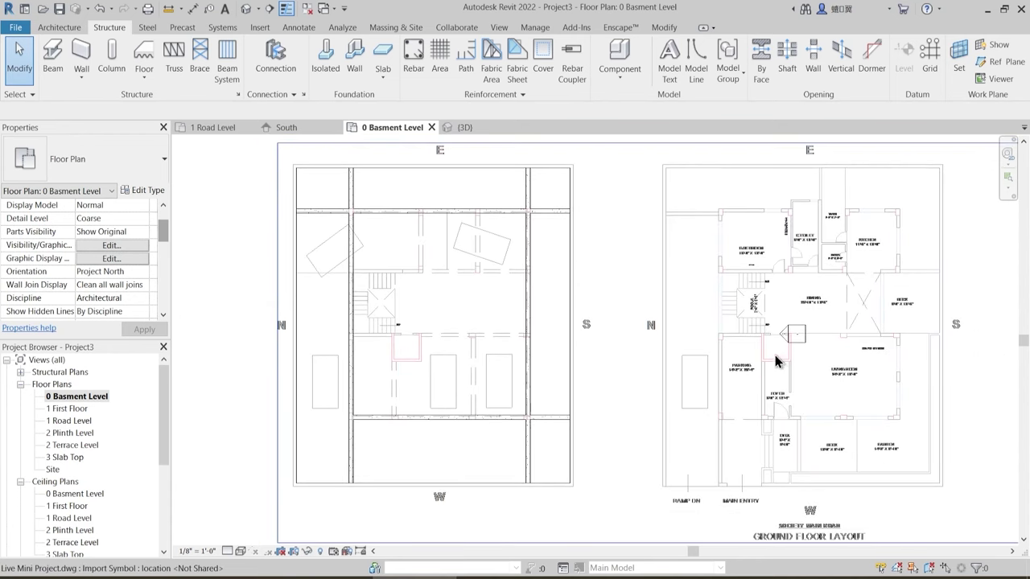
middle_click_drag(466, 271, 481, 291)
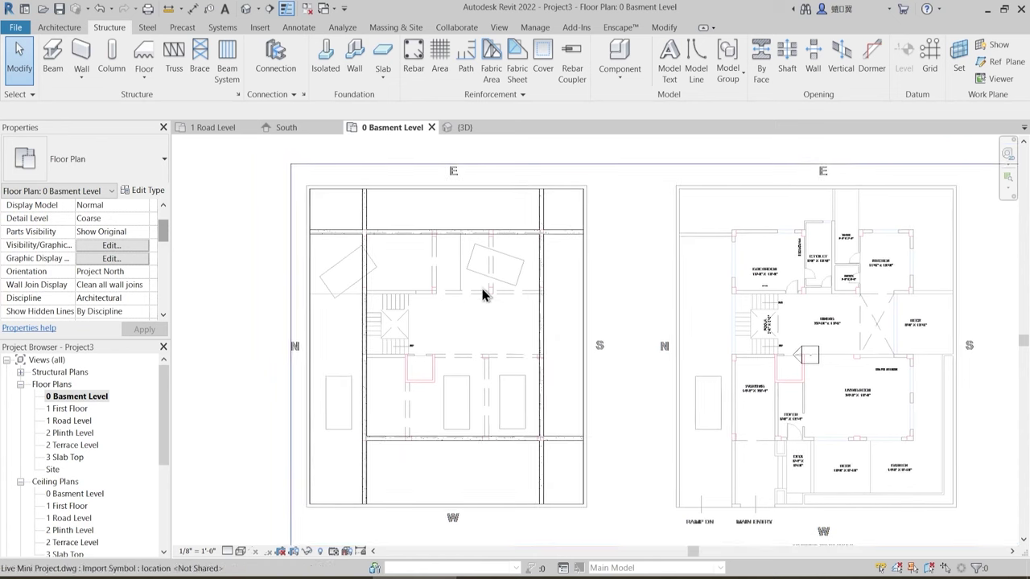
- Place three concrete beams around the stair: above it, beside it, and below it
left_click(53, 57)
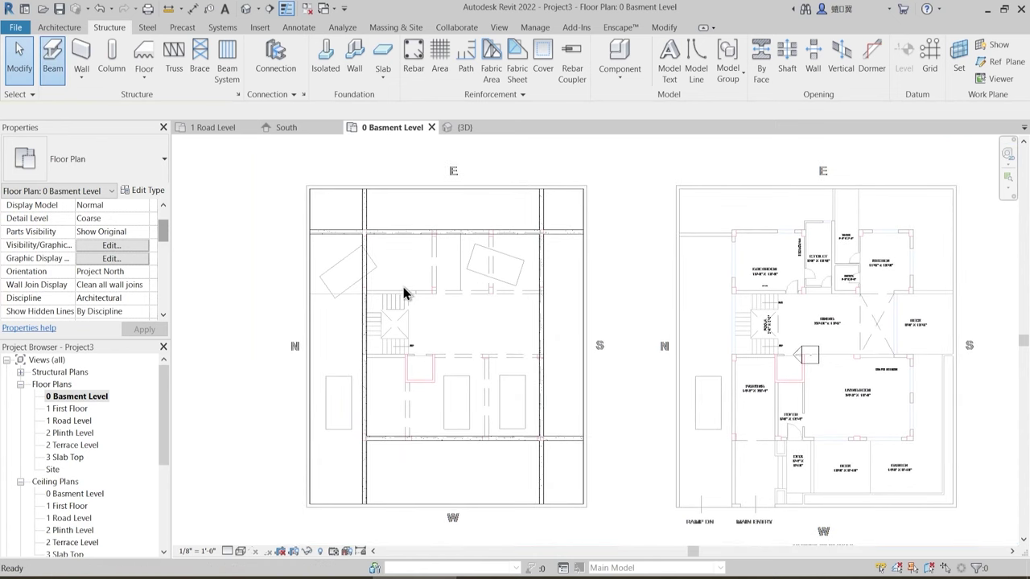
scroll(411, 289, "up", 3)
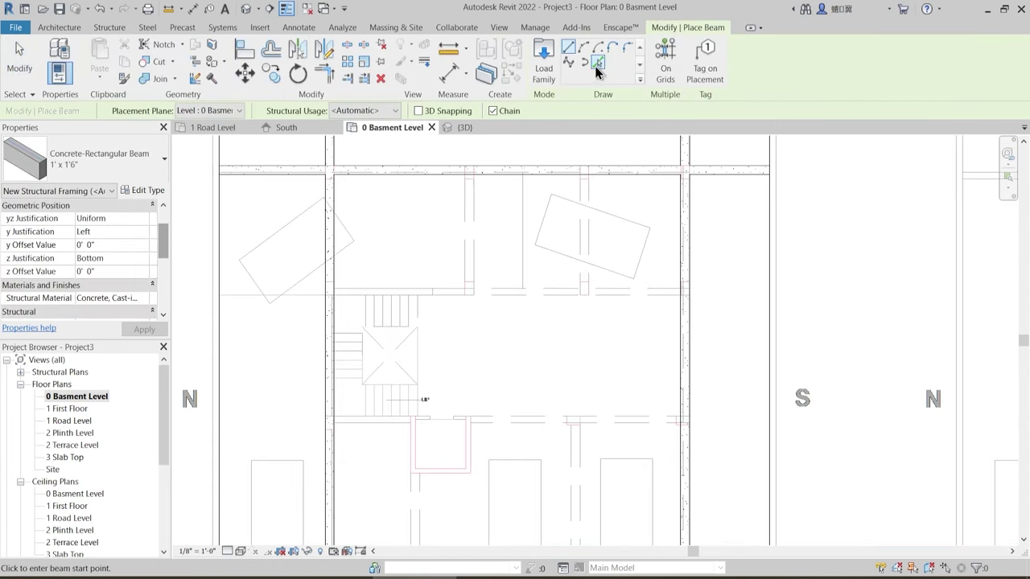
left_click(416, 304)
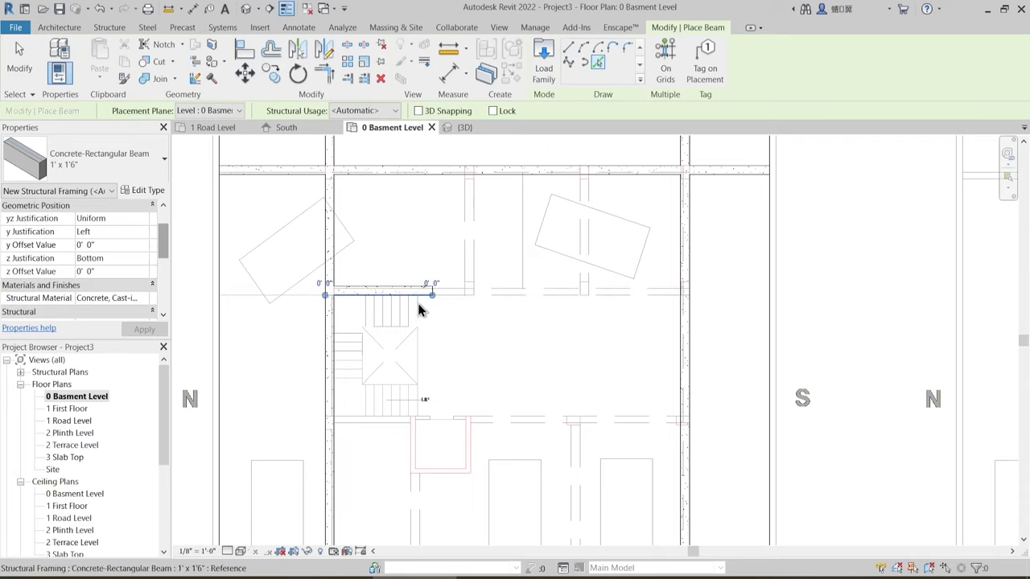
left_click(368, 424)
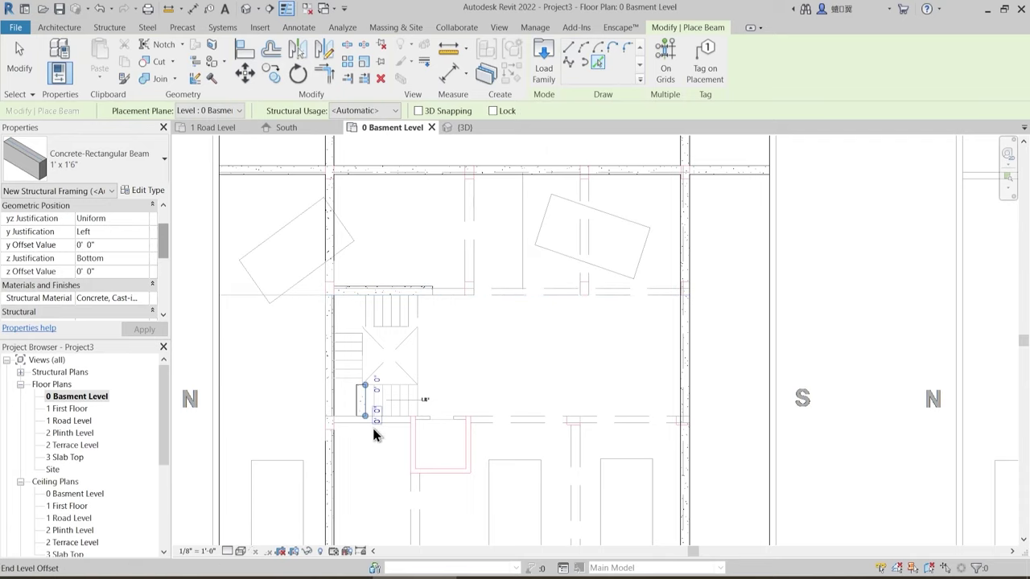
scroll(371, 424, "up", 2)
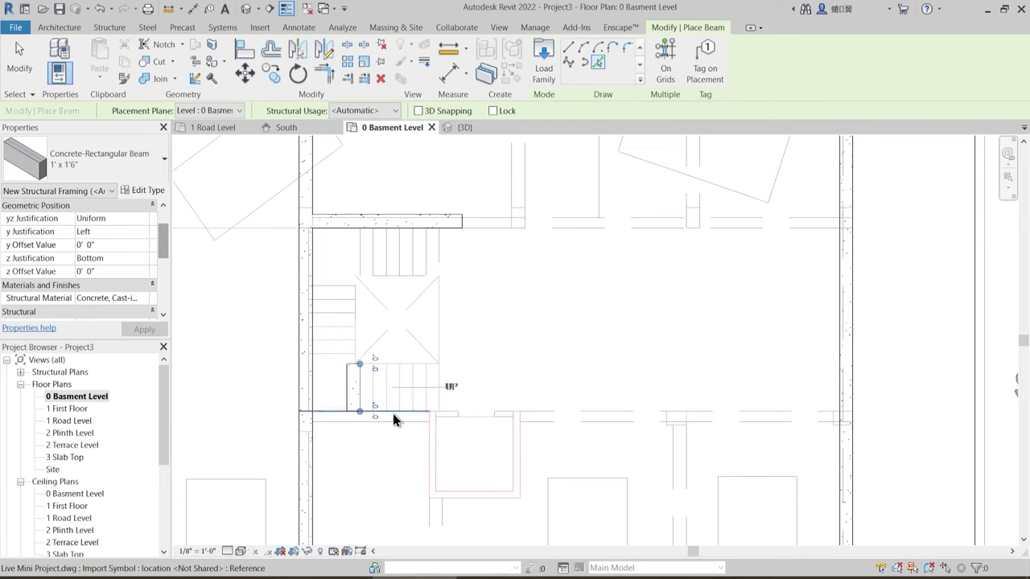
left_click(393, 414)
key("Escape")
key("Escape")
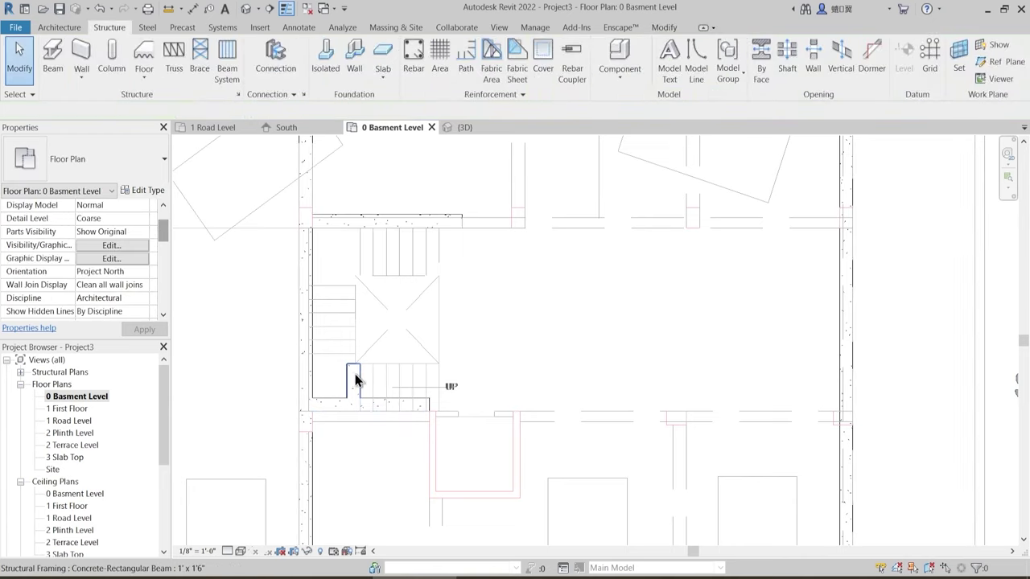
- Set the beam below the stair to y Justification Right
scroll(438, 342, "down", 2)
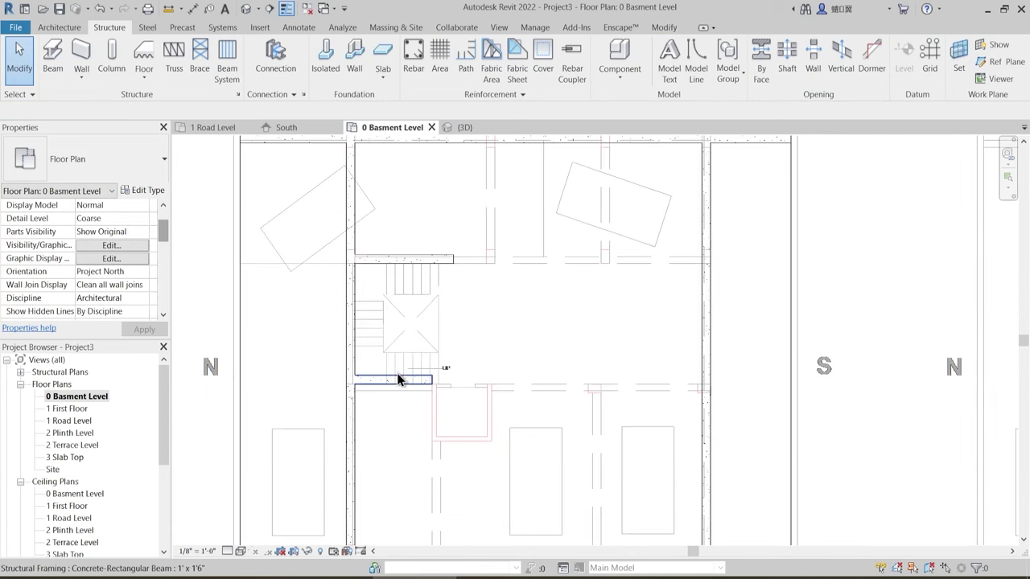
left_click(411, 416)
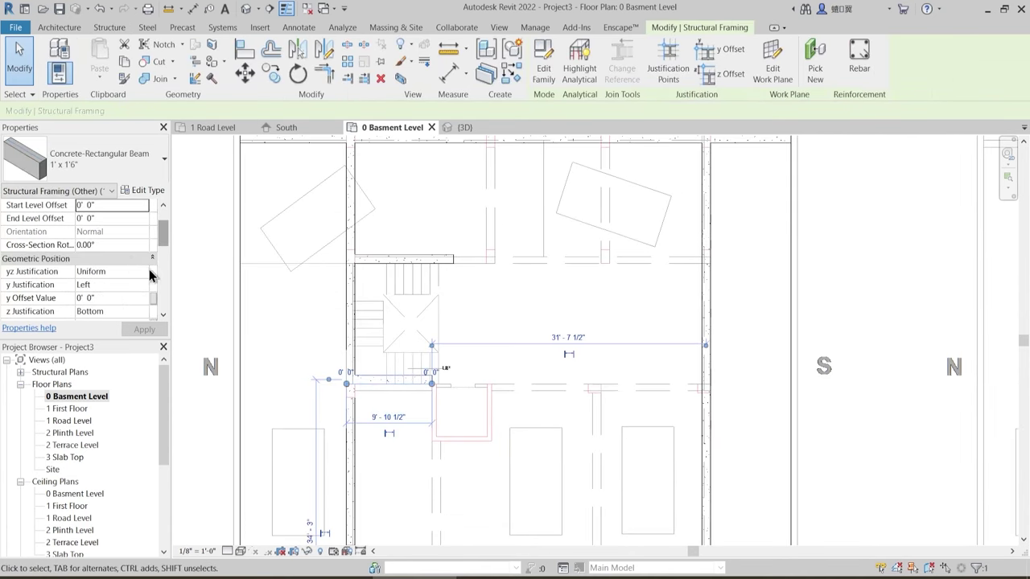
left_click(142, 285)
left_click(96, 332)
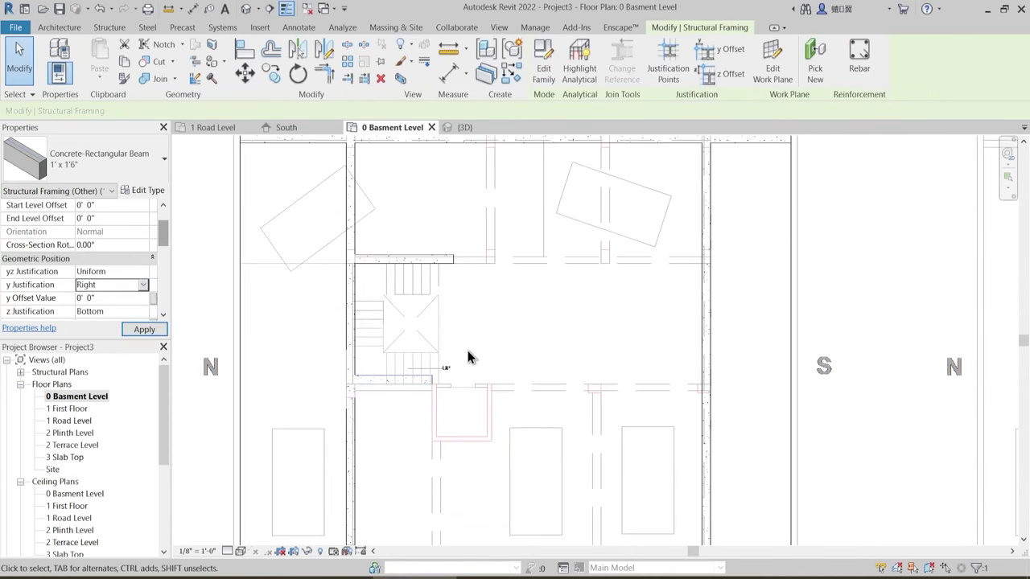
left_click(481, 338)
- Extend the beam above the stair right to the far wall
middle_click_drag(484, 340, 467, 362)
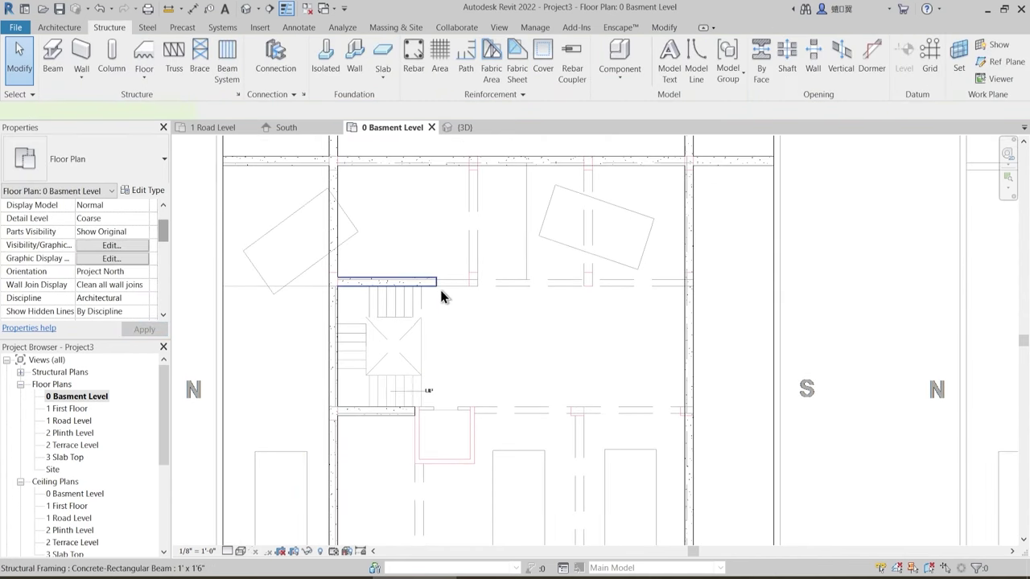
left_click(436, 284)
left_click_drag(437, 287, 770, 283)
key("Escape")
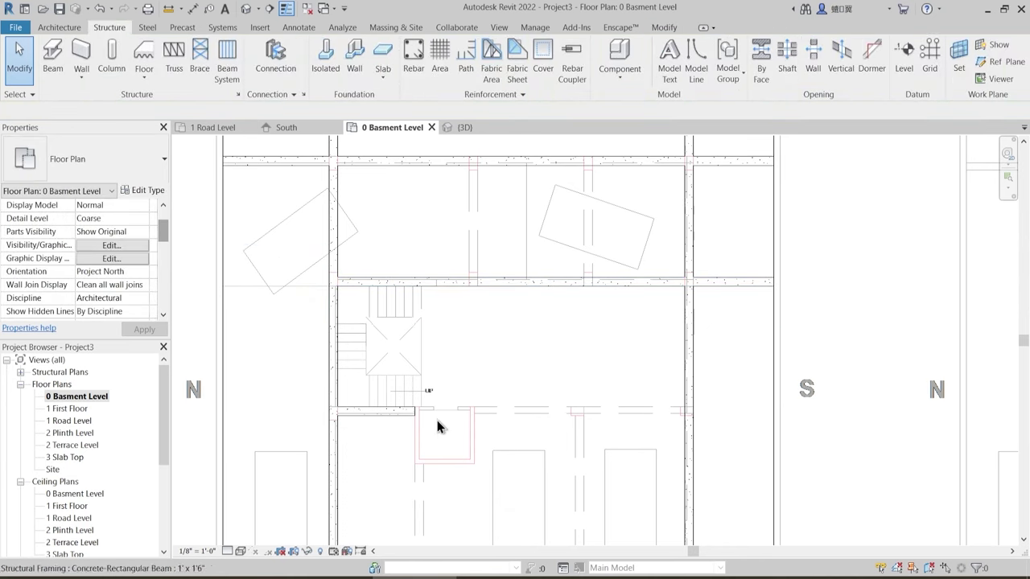
scroll(487, 436, "up", 3)
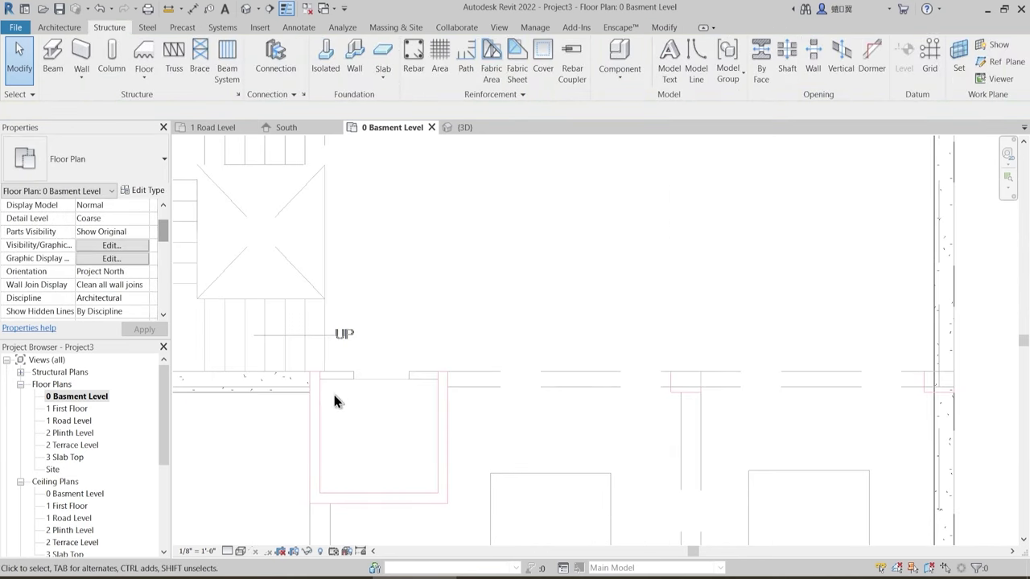
scroll(467, 245, "down", 2)
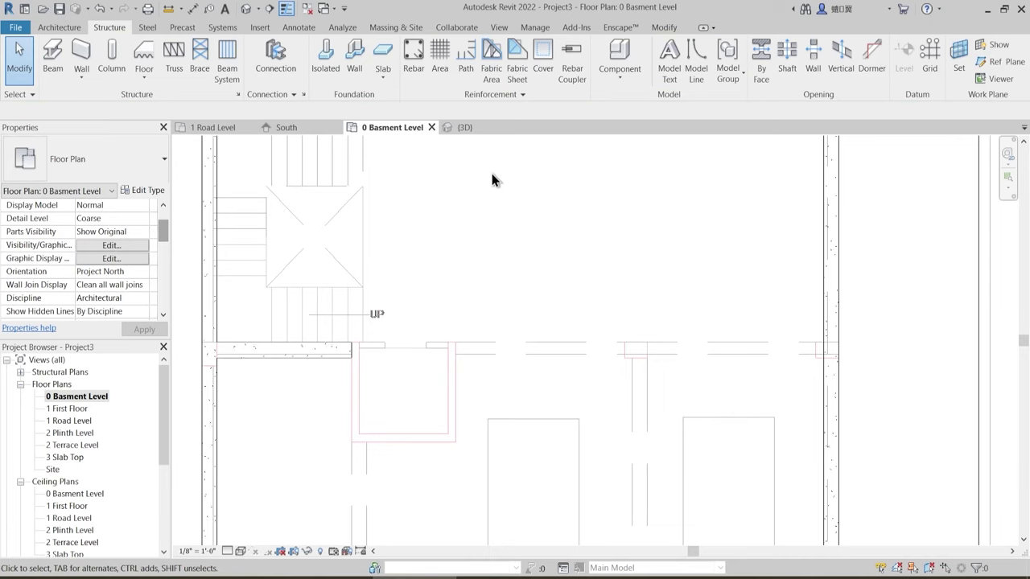
- Add a beam along the wall line with Pick Lines and stretch its end to meet the wall
left_click(46, 54)
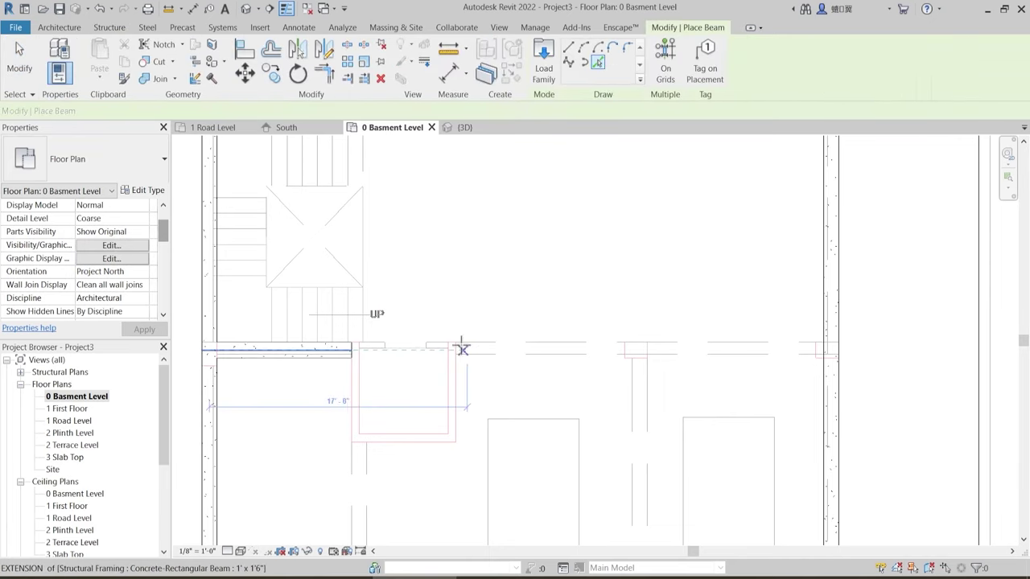
left_click(599, 62)
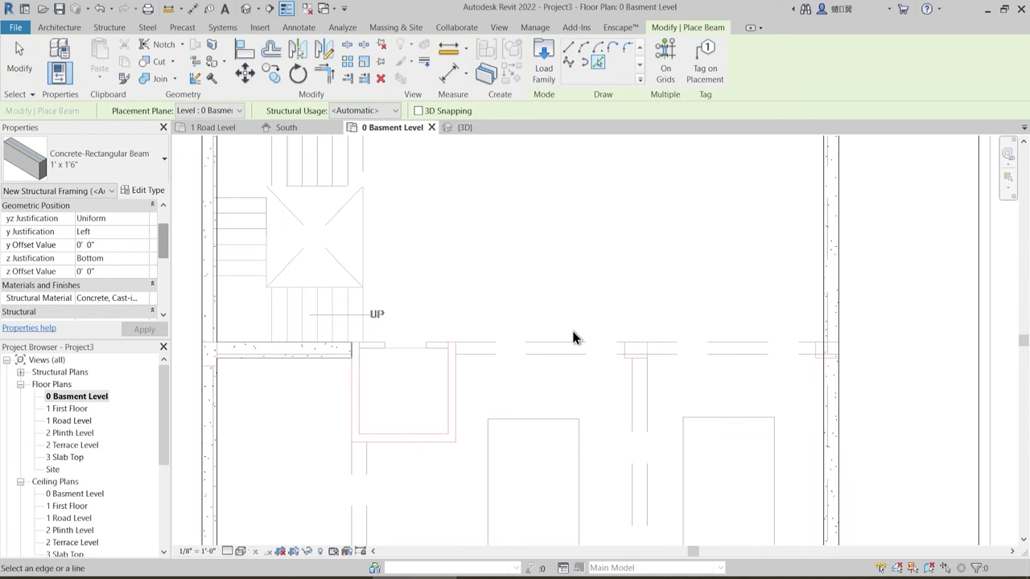
scroll(595, 300, "down", 2)
left_click(671, 330)
key("Escape")
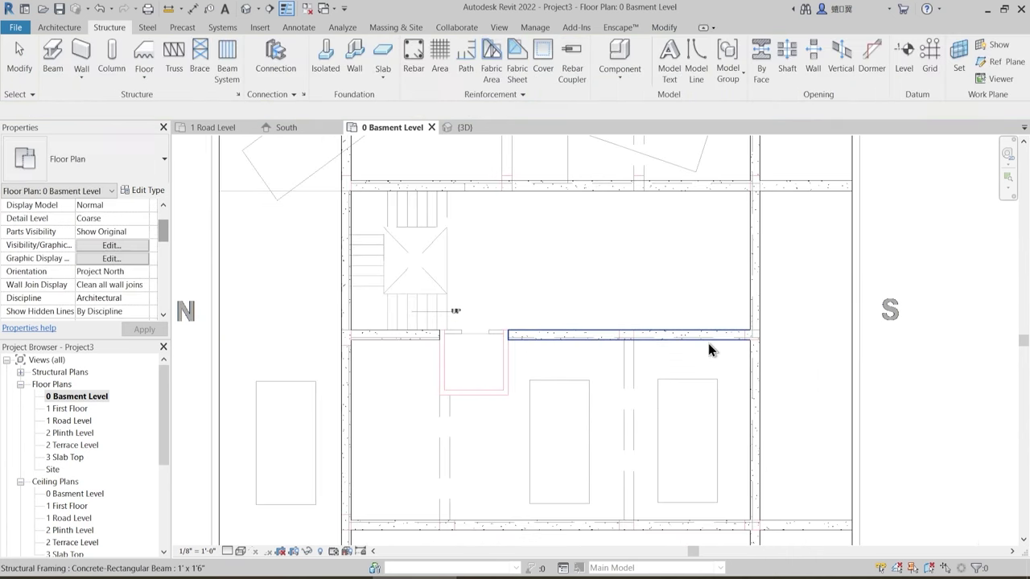
left_click(708, 342)
middle_click_drag(785, 355, 617, 367)
left_click_drag(591, 344, 680, 346)
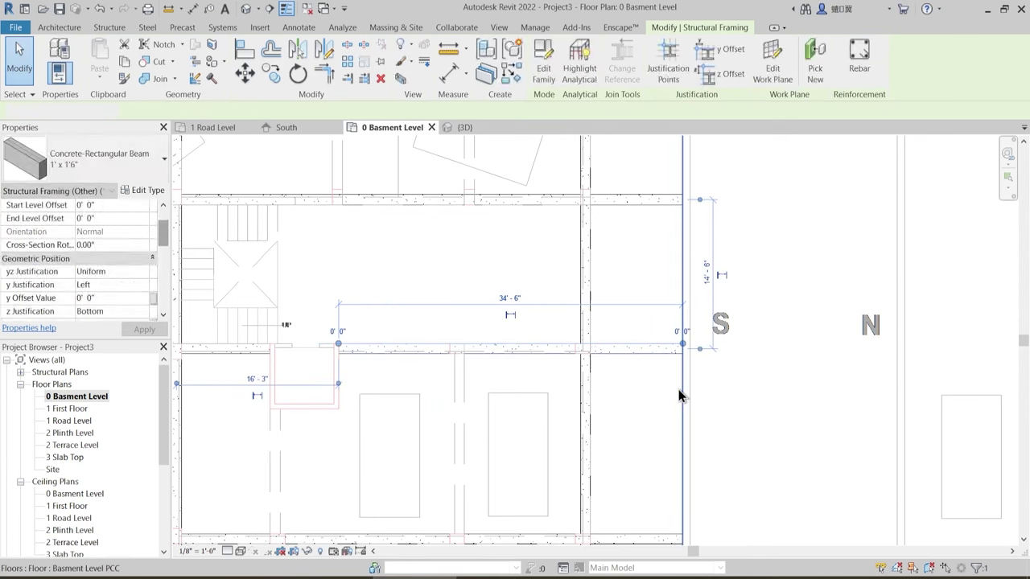
key("Escape")
scroll(685, 342, "down", 2)
scroll(577, 320, "down", 2)
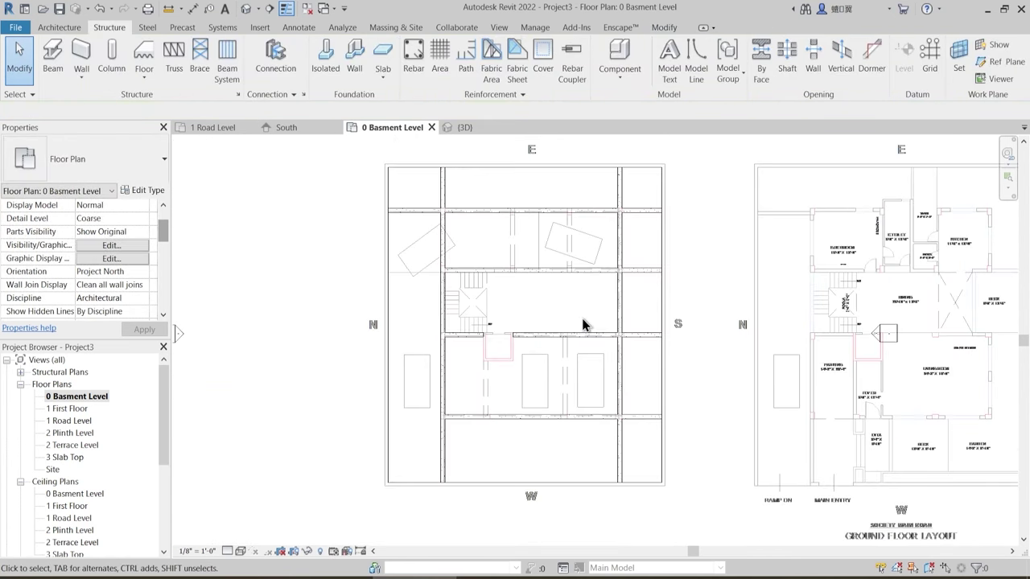
middle_click_drag(554, 322, 500, 347)
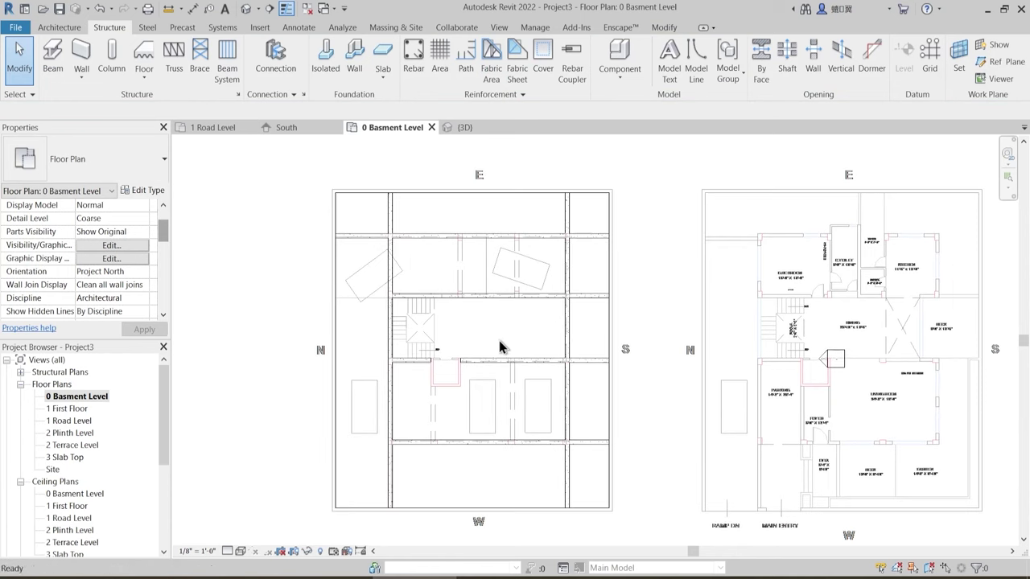
- In the 3D view, select all beam instances and set their z Justification to Top
left_click(465, 128)
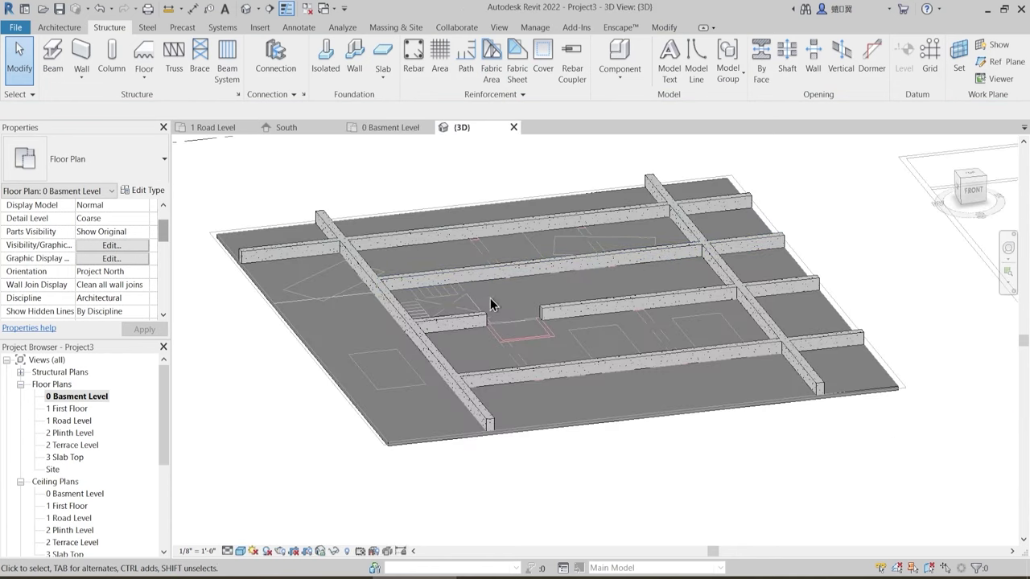
mouse_move(592, 425)
middle_mouse_down("shift")
mouse_move(590, 397)
mouse_move(561, 412)
middle_mouse_up("shift")
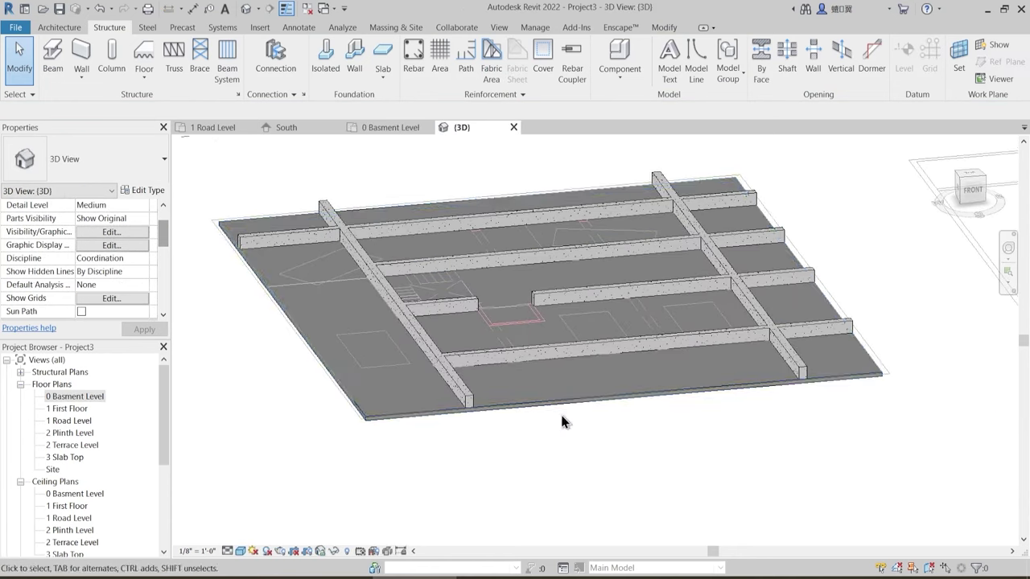
left_click(521, 429)
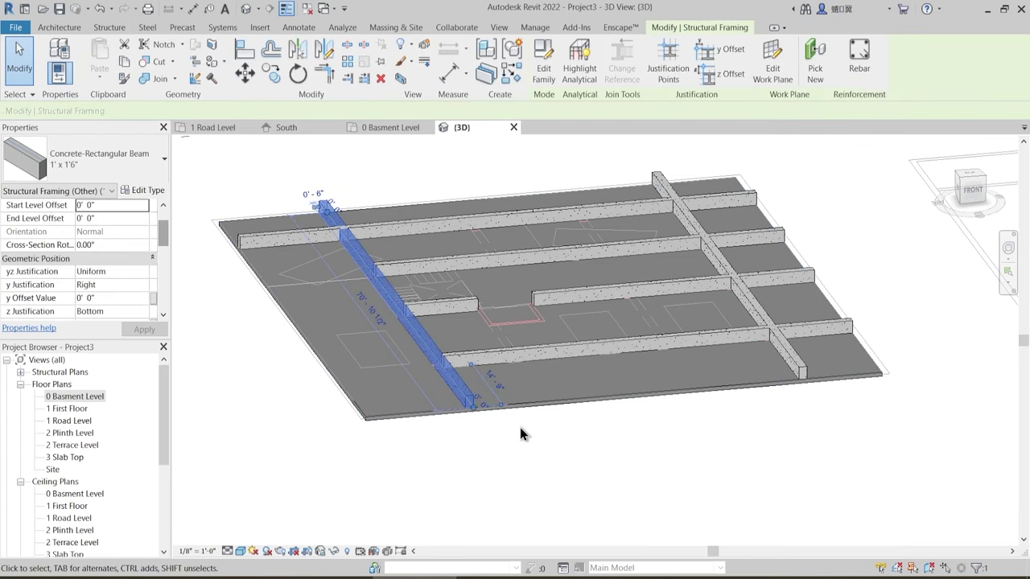
key("s")
key("a")
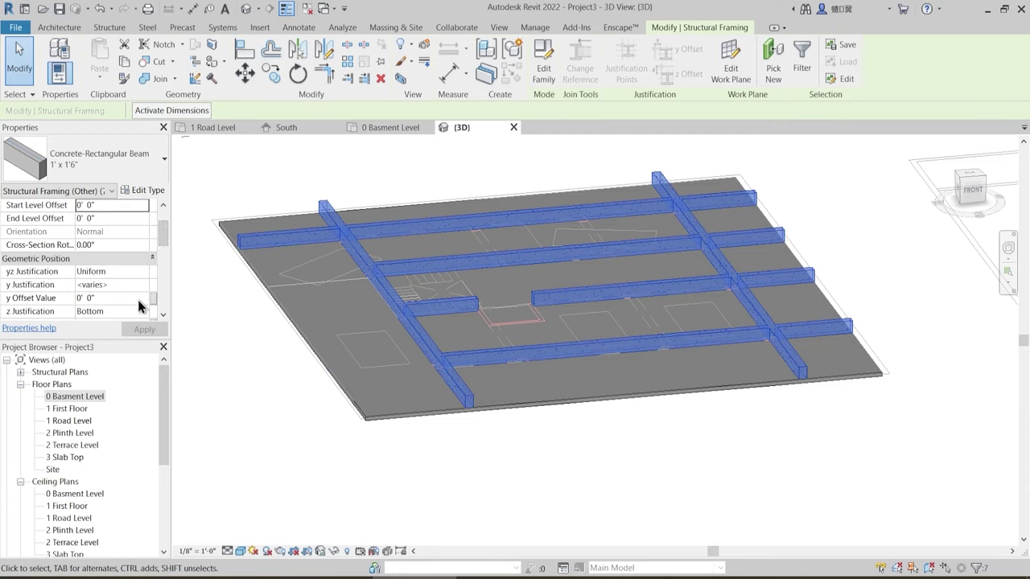
left_click(144, 313)
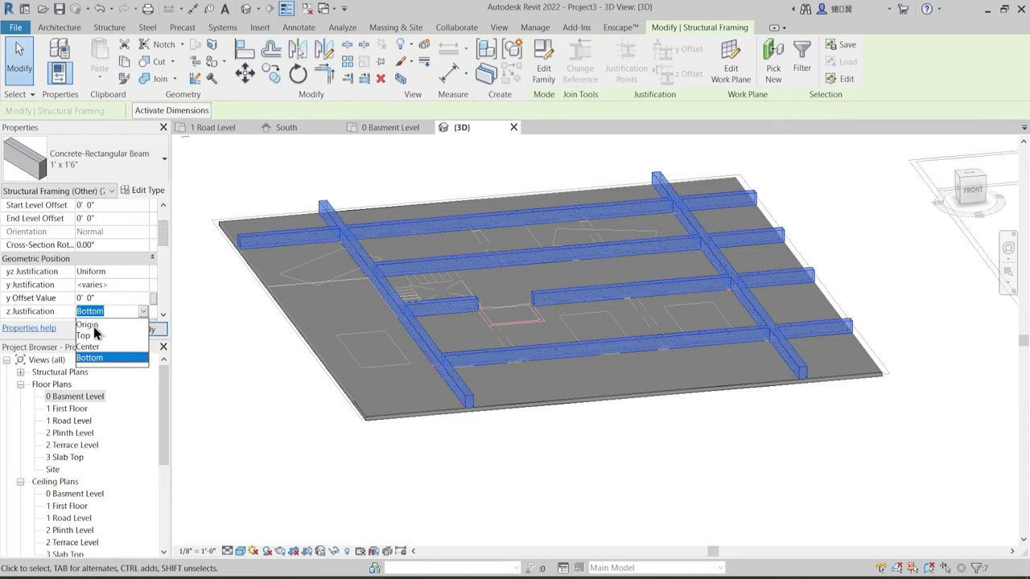
left_click(89, 336)
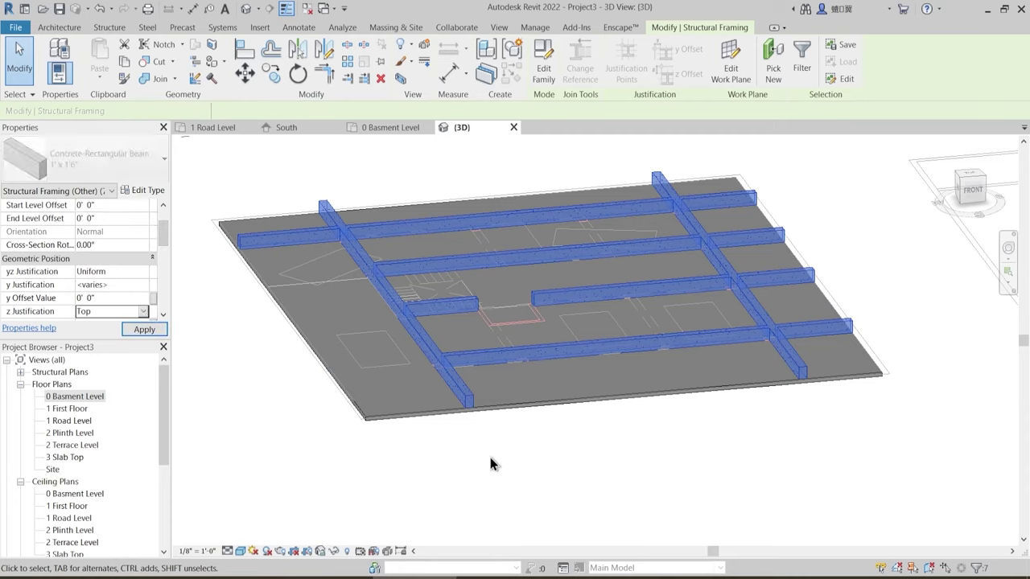
left_click(533, 482)
middle_click_drag(533, 480, 544, 461, "shift")
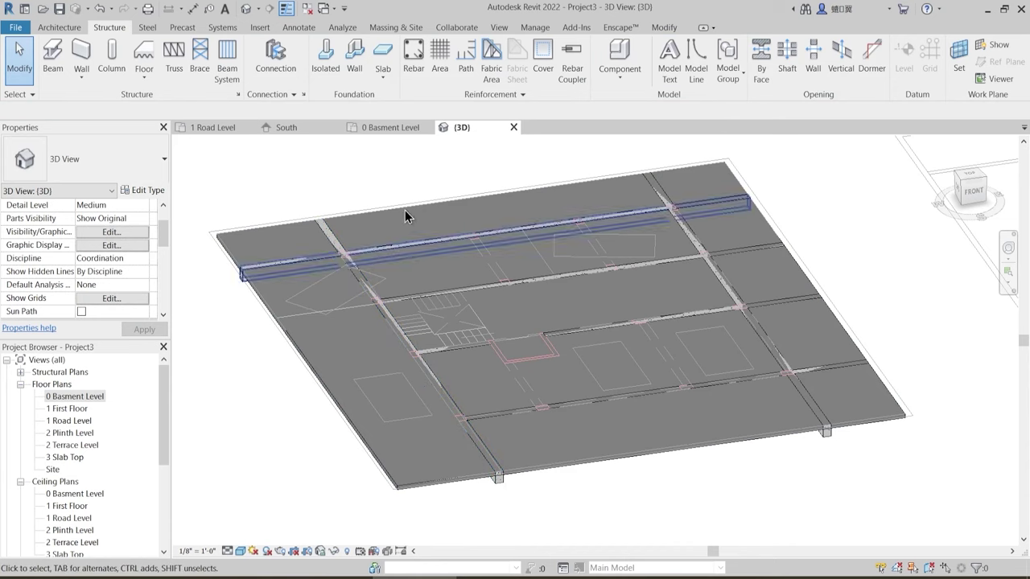
- Temporarily hide the imported DWG drawing
left_click(470, 318)
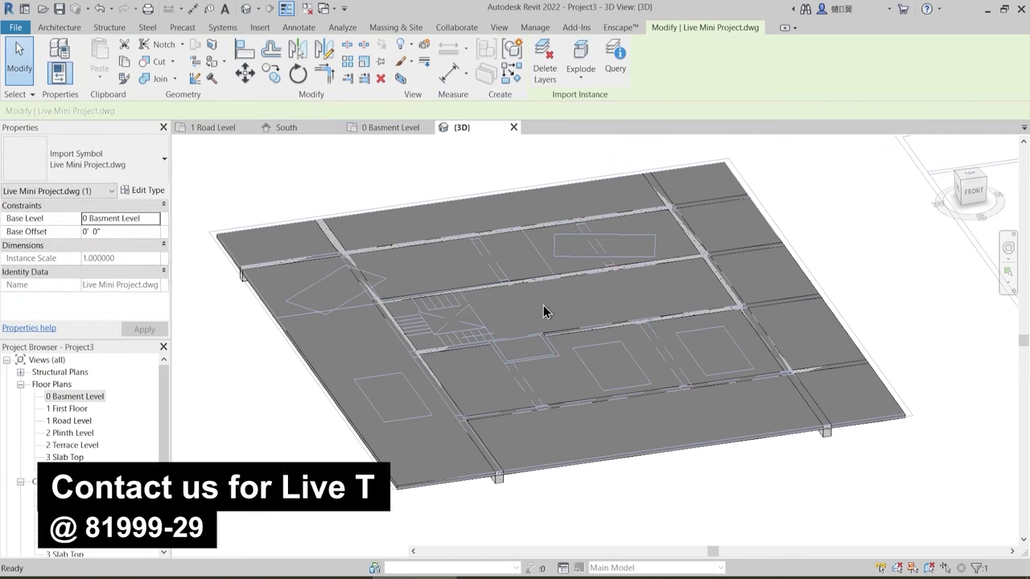
key("h")
key("h")
middle_click_drag(486, 325, 471, 333, "shift")
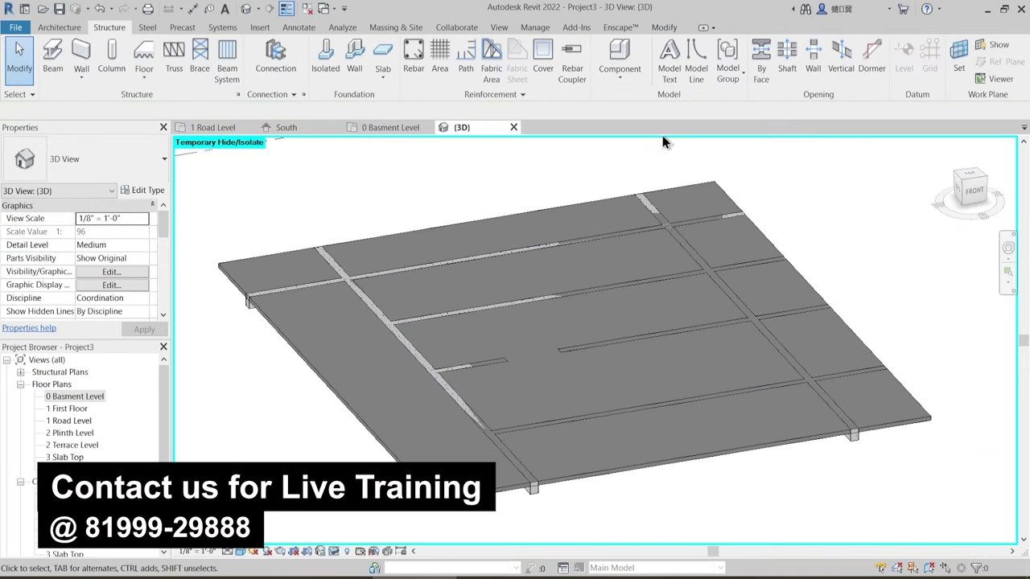
- Join the left, upper-left and short beams with the basement slab using Join Geometry
left_click(664, 28)
left_click(160, 78)
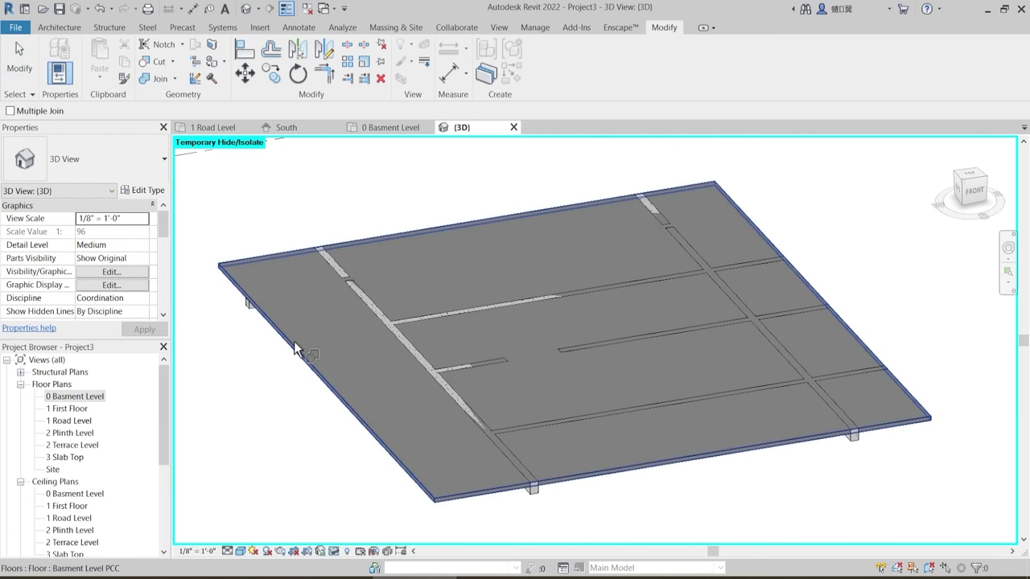
left_click(357, 294)
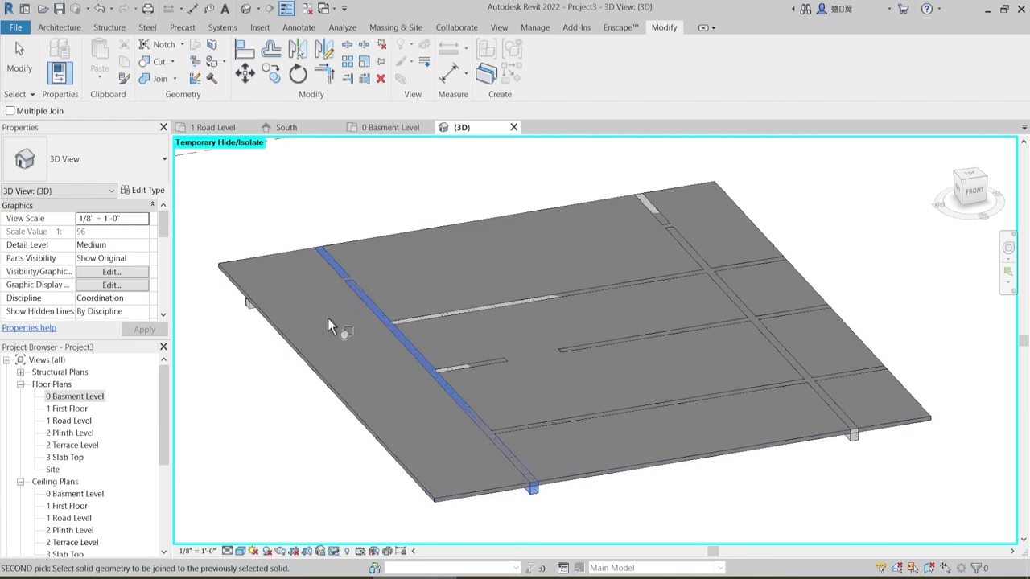
left_click(317, 379)
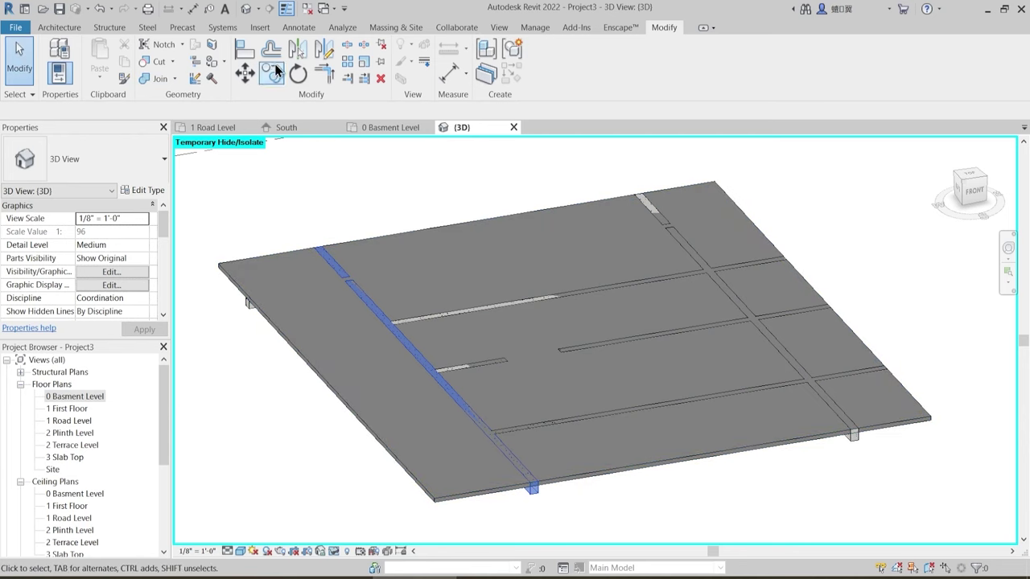
left_click(157, 79)
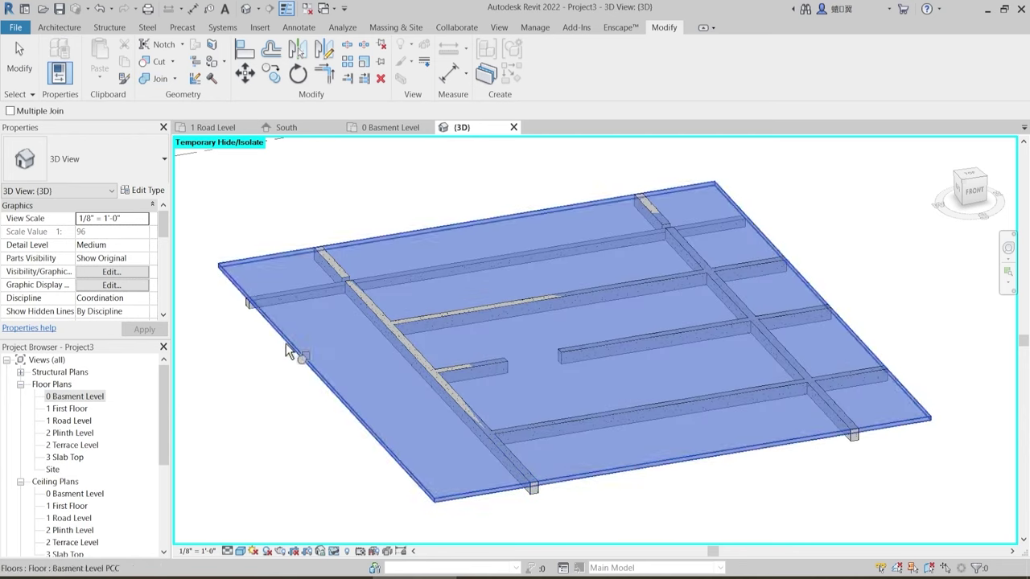
left_click(316, 366)
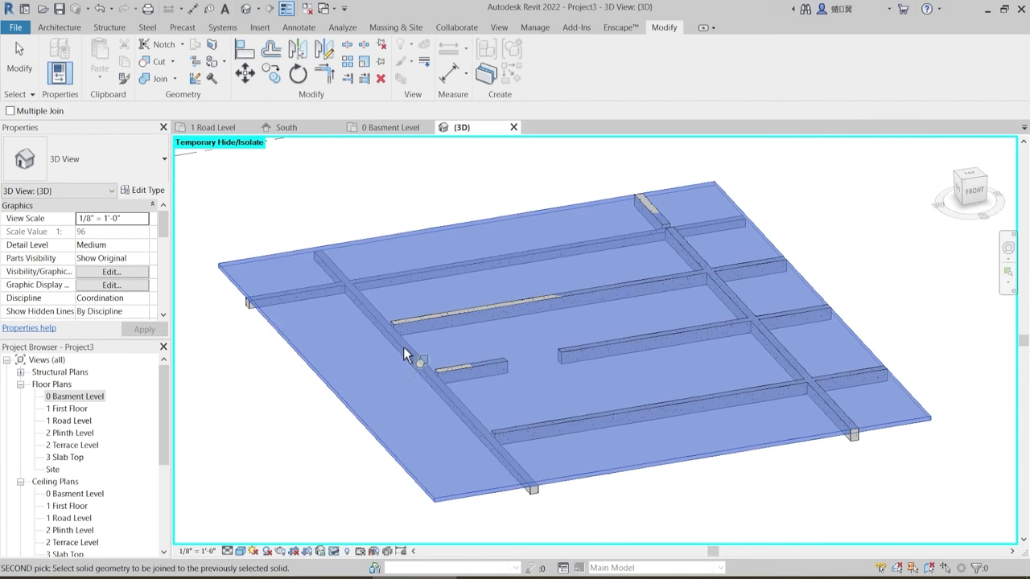
left_click(428, 320)
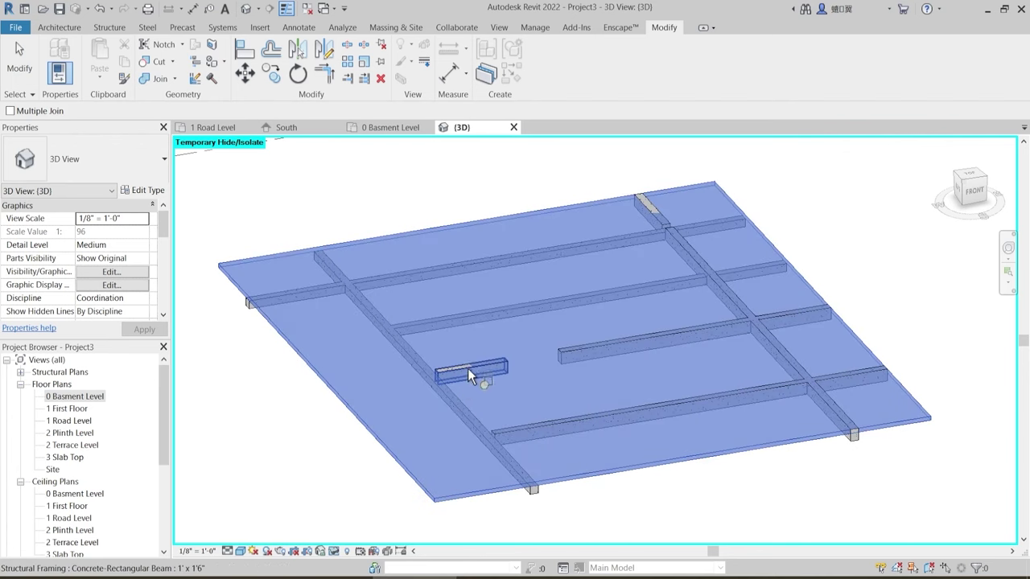
left_click(475, 372)
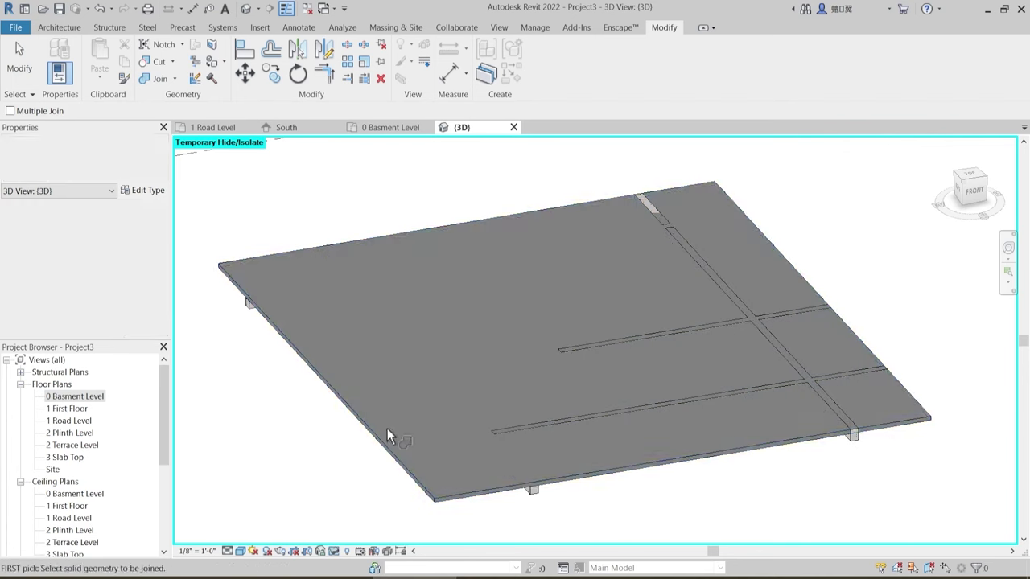
- Join the remaining beams, including the long and front beams, into the slab
left_click(426, 464)
left_click(579, 354)
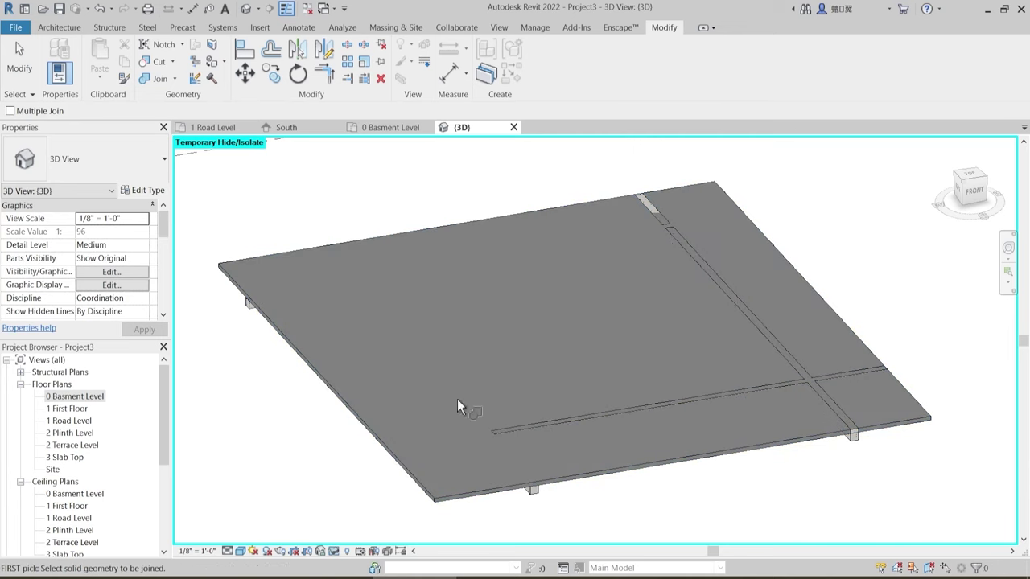
left_click(428, 420)
left_click(658, 203)
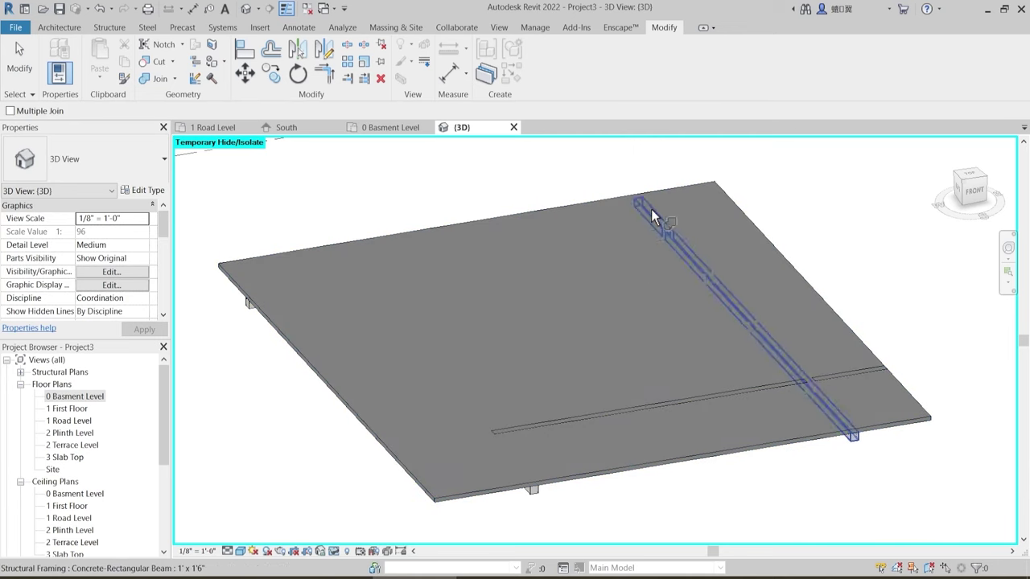
left_click(796, 443)
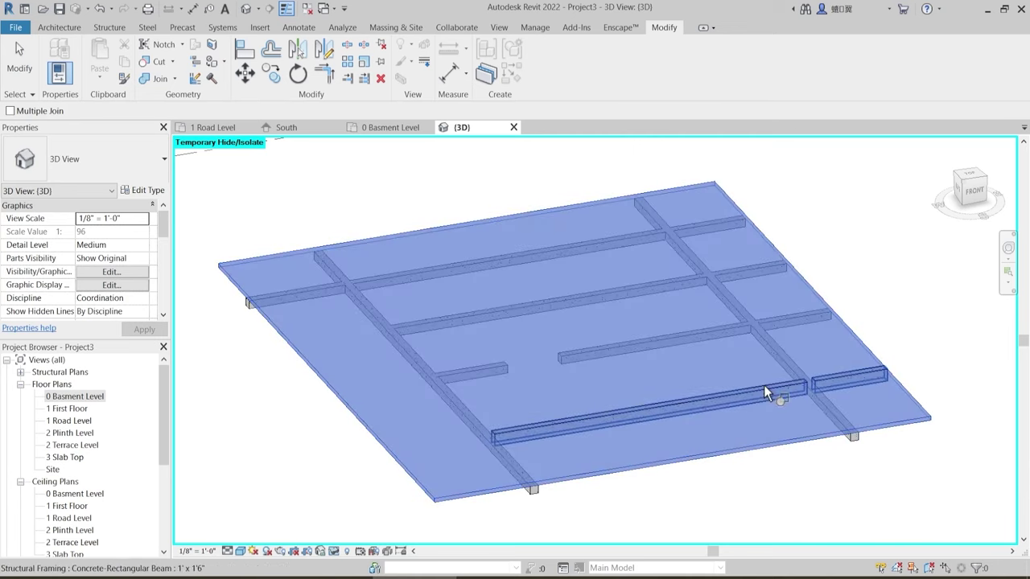
left_click(764, 385)
middle_click_drag(589, 417, 541, 381)
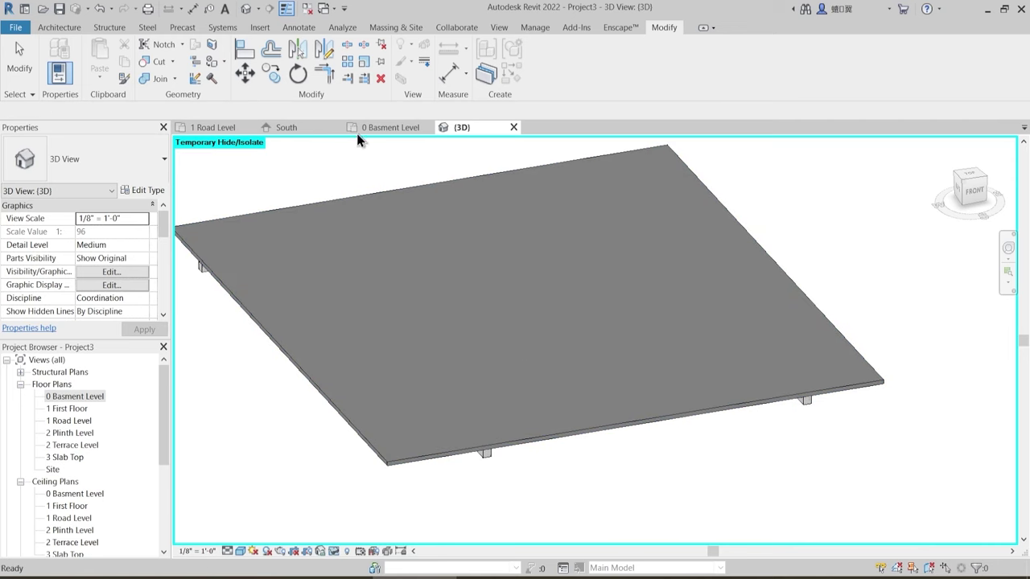
key("Escape")
- On the 0 Basment Level plan, draw a vertical section line through the building
left_click(386, 127)
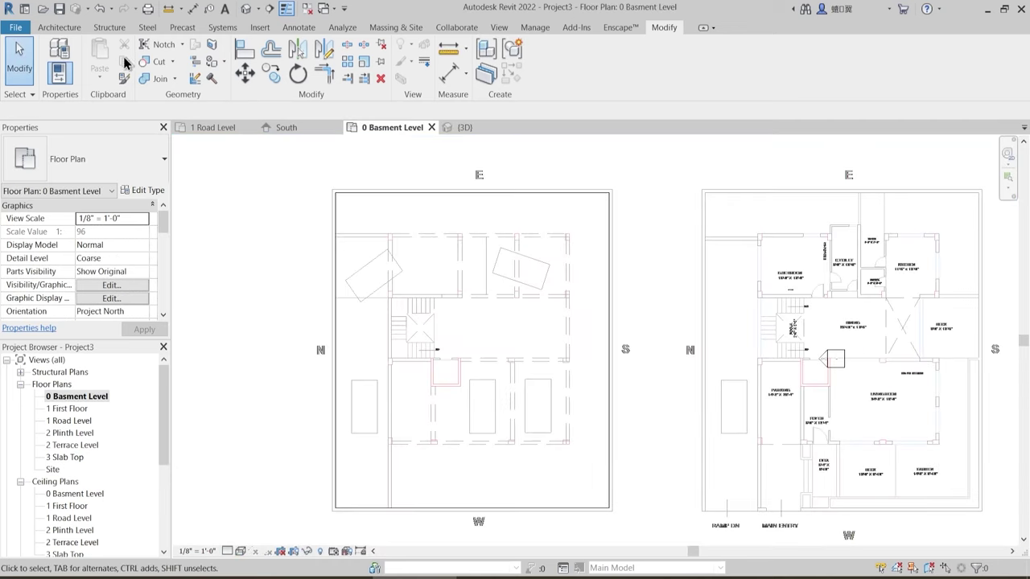
left_click(272, 9)
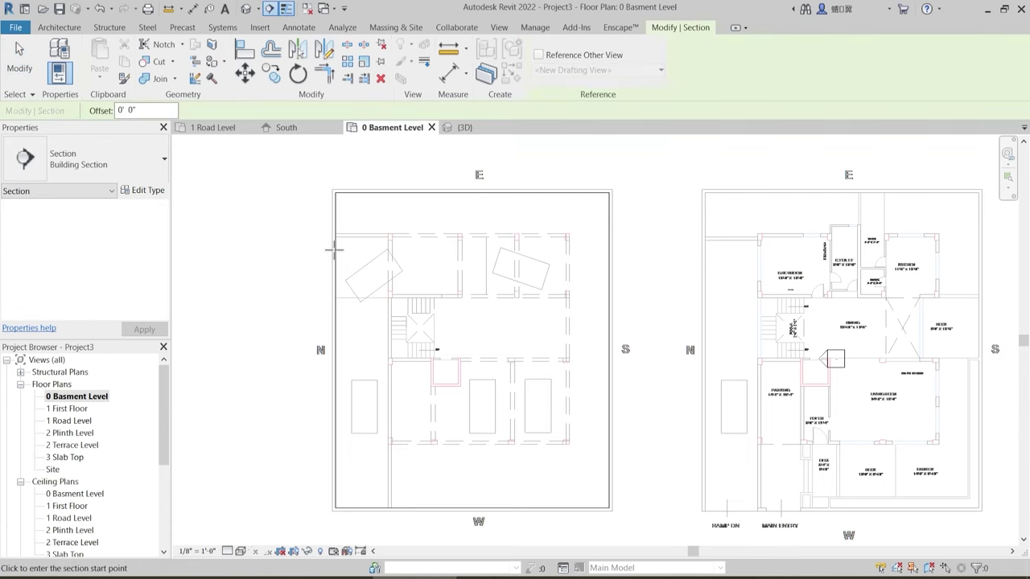
left_click(428, 149)
left_click(428, 535)
key("Escape")
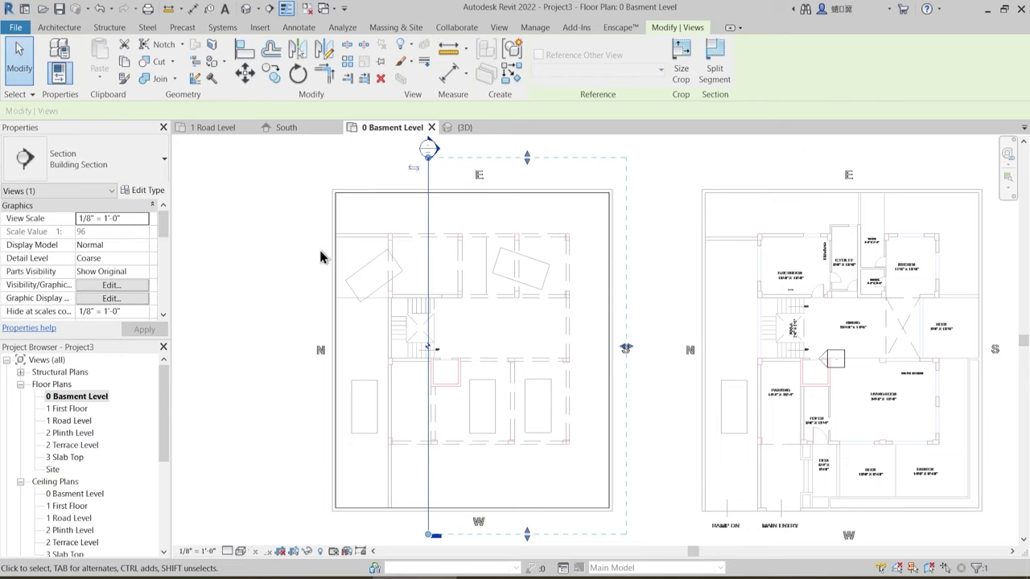
- Draw a horizontal section across the building and open the Section 1 view
left_click(272, 9)
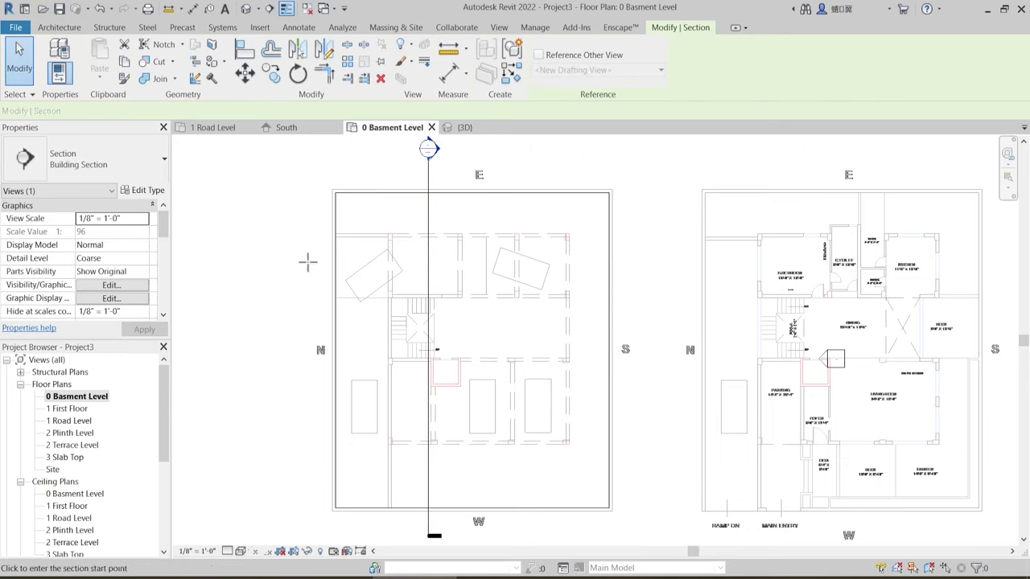
left_click(292, 258)
left_click(632, 257)
key("Escape")
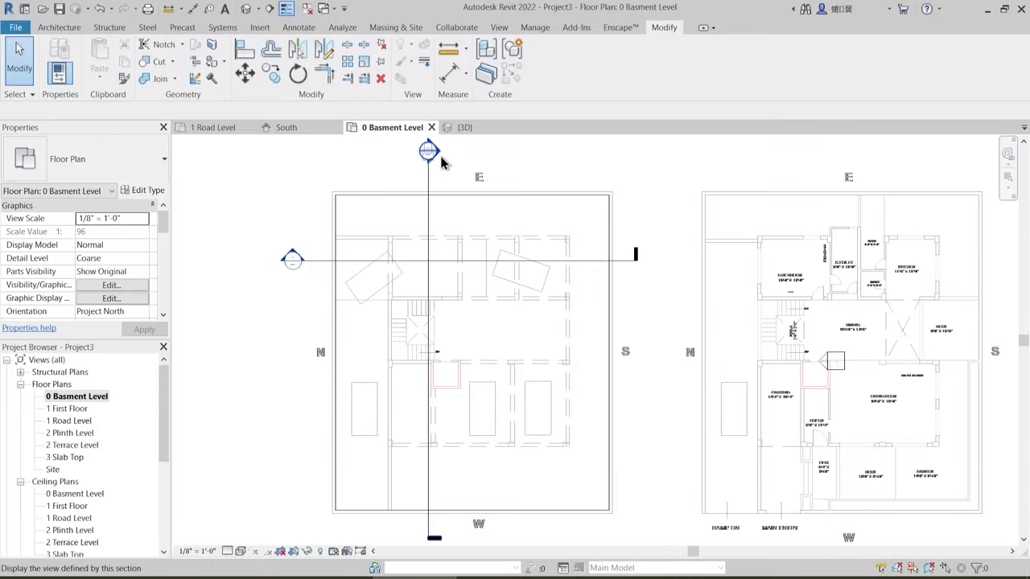
double_click(435, 155)
- Turn off Thin Lines and set Section 1's view scale to 3/8" = 1'-0"
scroll(363, 363, "up", 5)
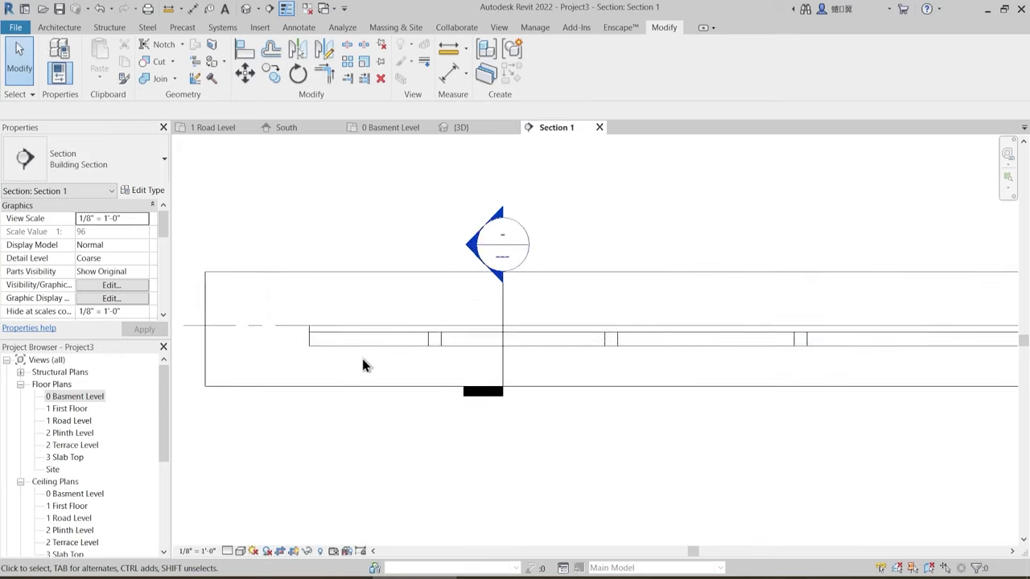
left_click(272, 10)
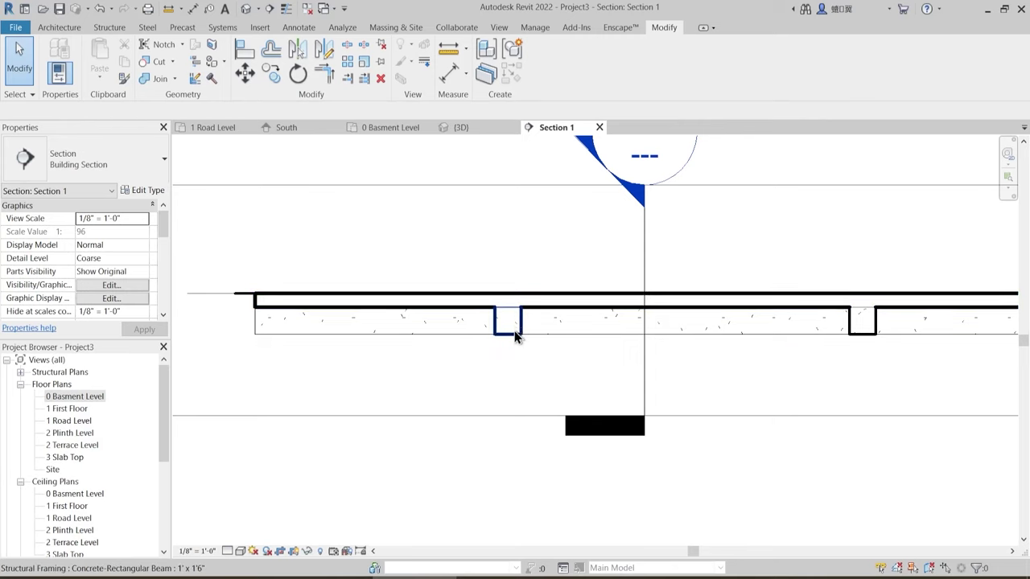
scroll(523, 342, "up", 1)
left_click(202, 552)
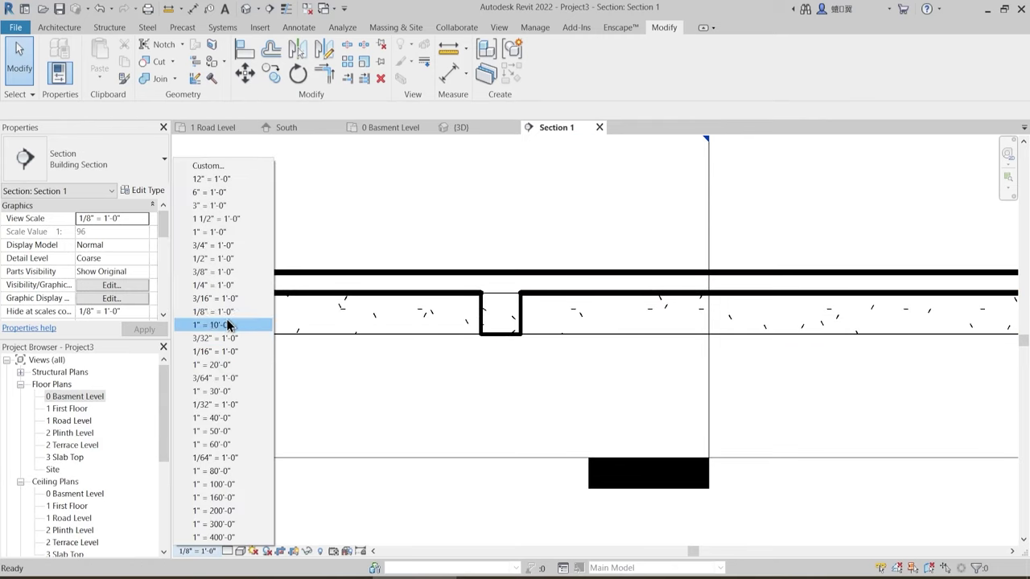
left_click(214, 245)
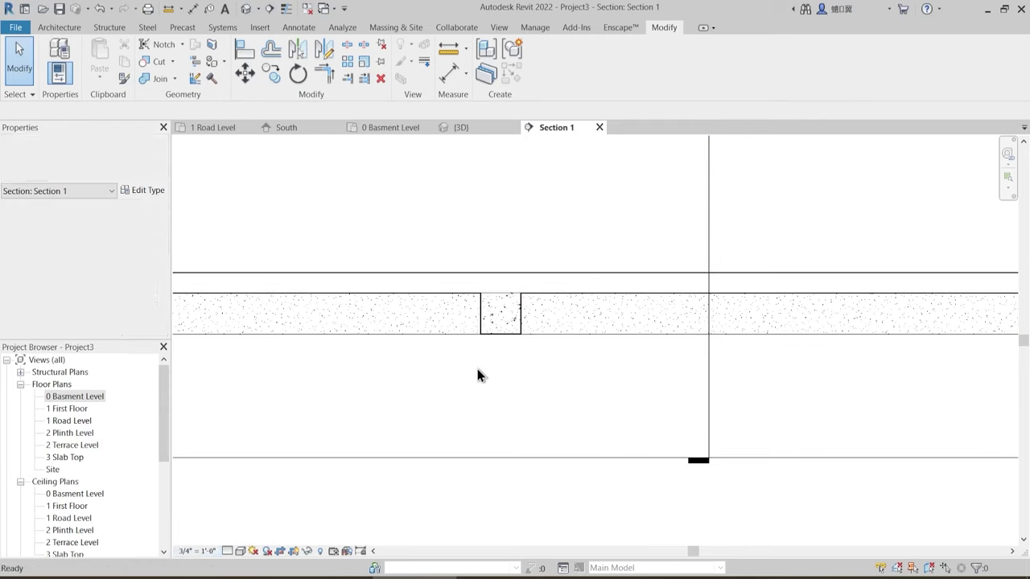
left_click(201, 551)
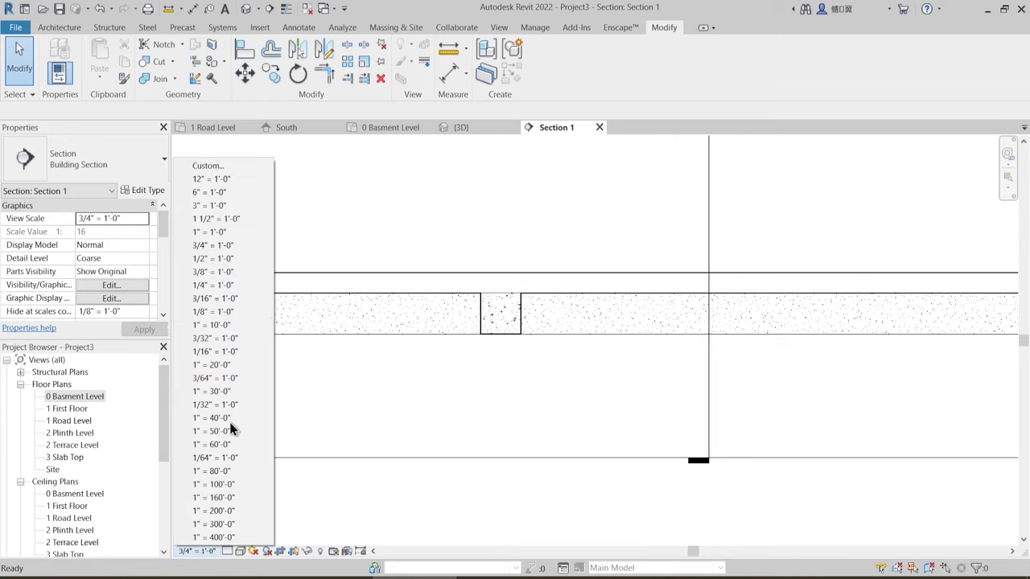
left_click(218, 299)
left_click(198, 552)
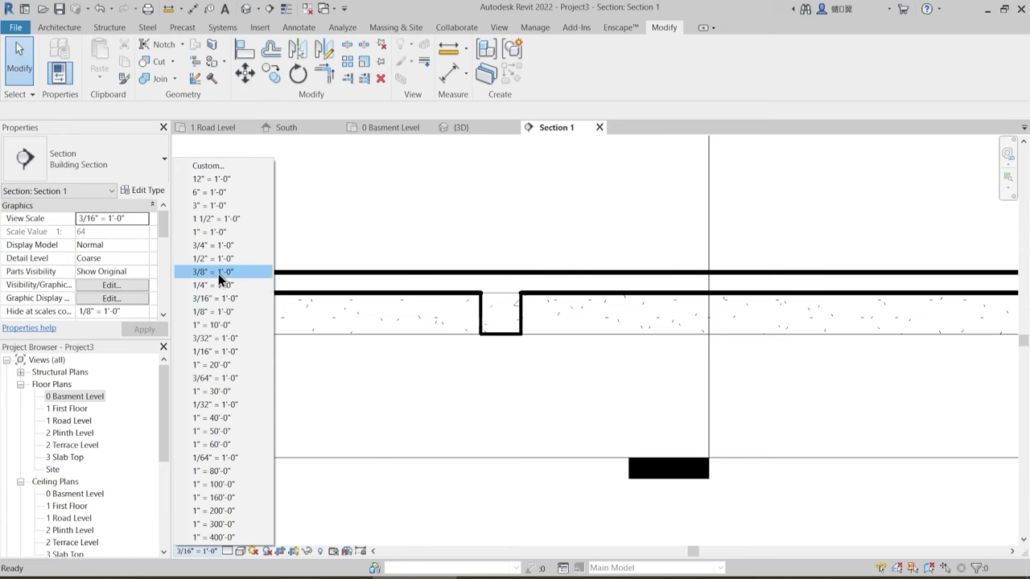
left_click(218, 272)
scroll(535, 339, "down", 2)
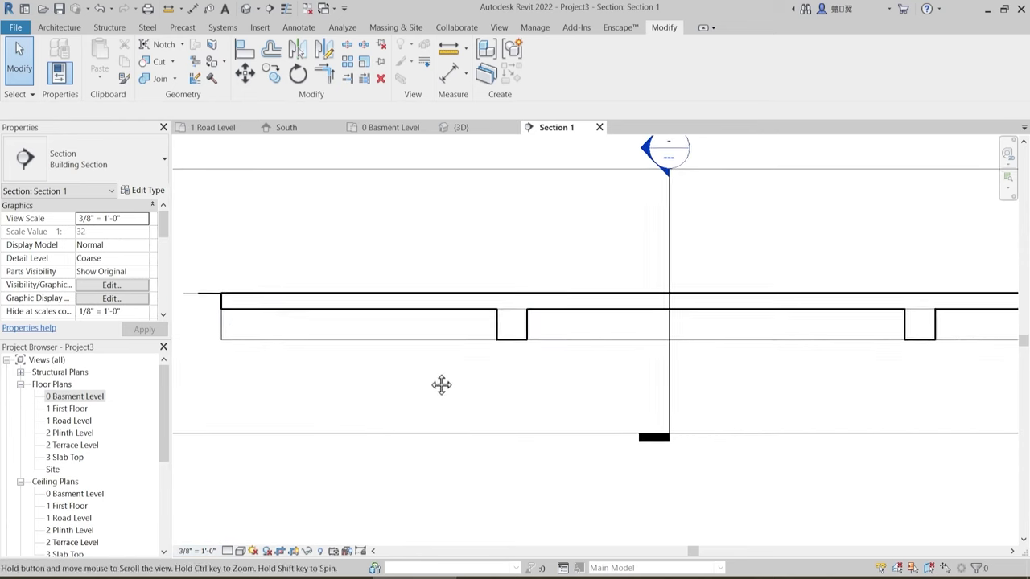
scroll(378, 329, "up", 1)
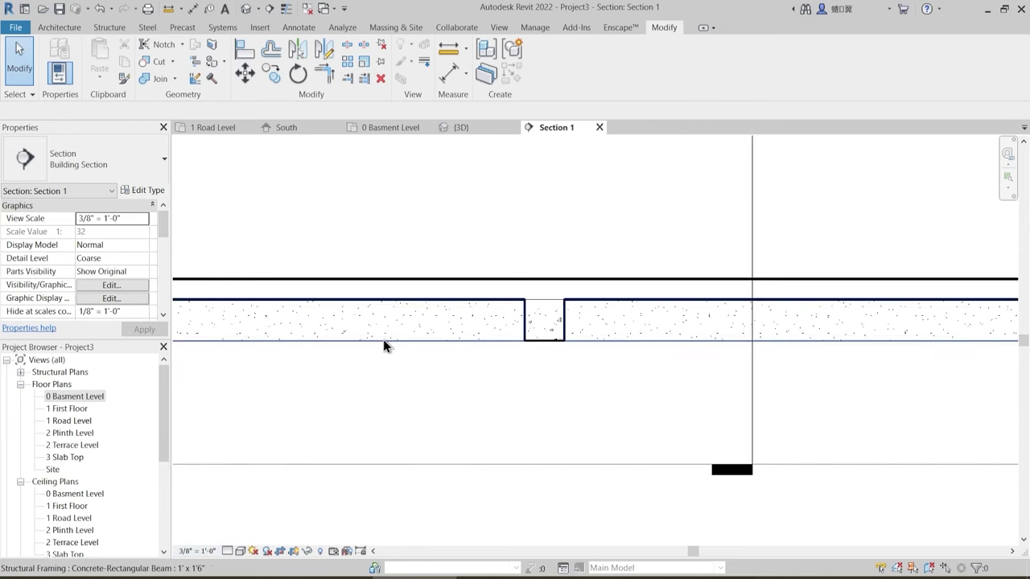
- Select the concrete beam in the section and inspect its type properties without changes
left_click(392, 343)
middle_click_drag(388, 364, 469, 363)
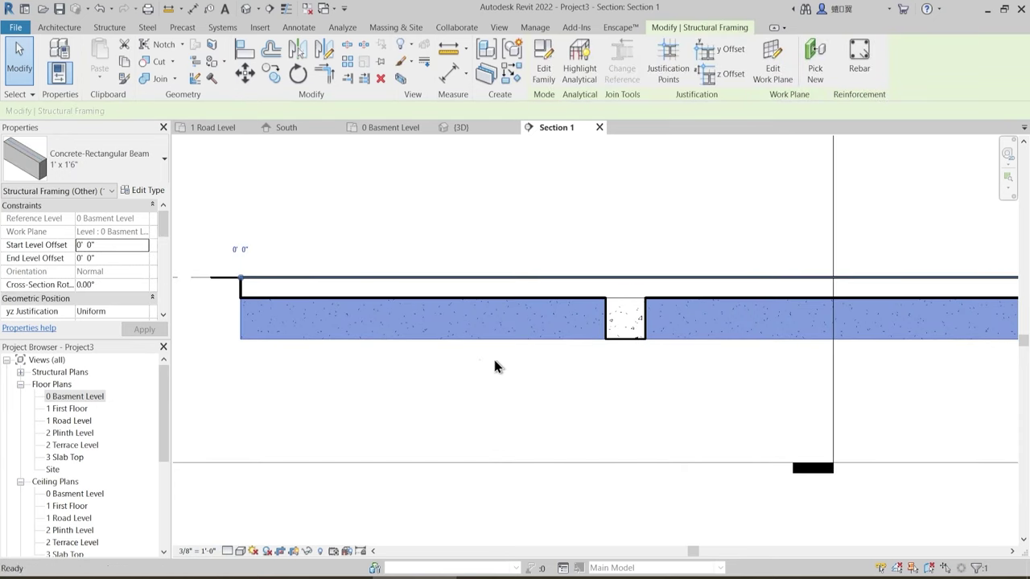
key("Escape")
middle_click_drag(630, 294, 545, 310)
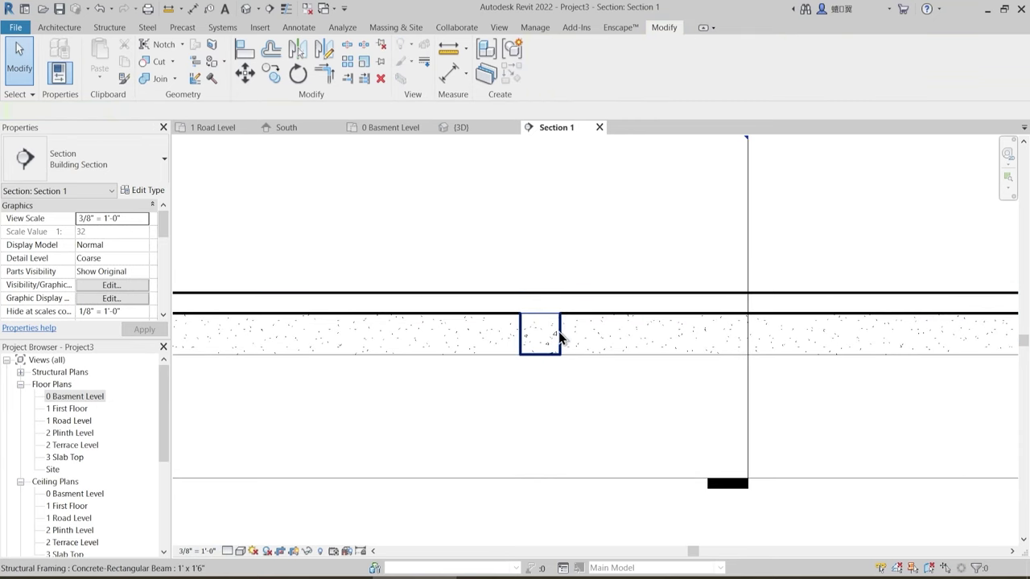
left_click(561, 342)
scroll(565, 368, "up", 1)
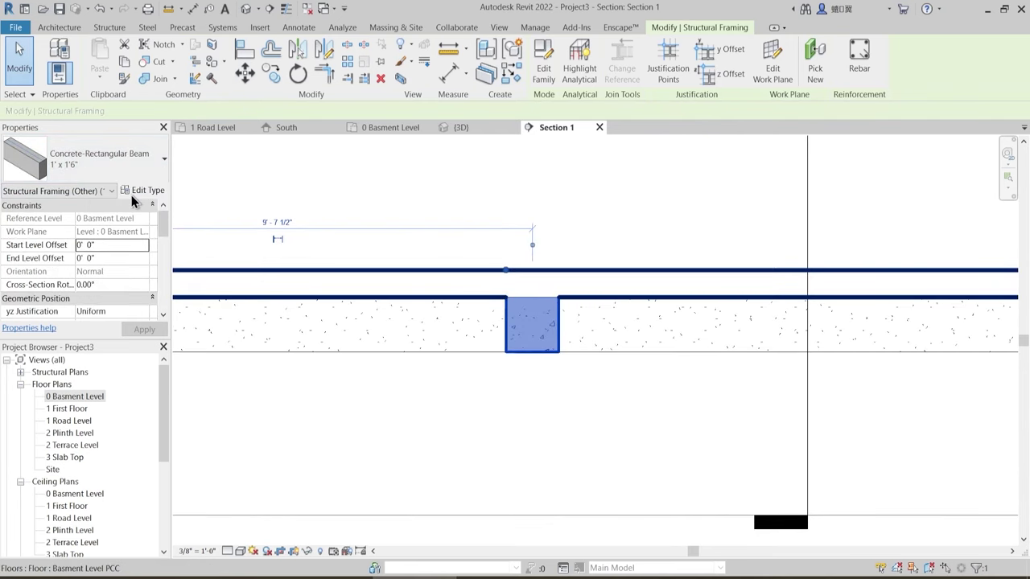
left_click(538, 276)
left_click(539, 277)
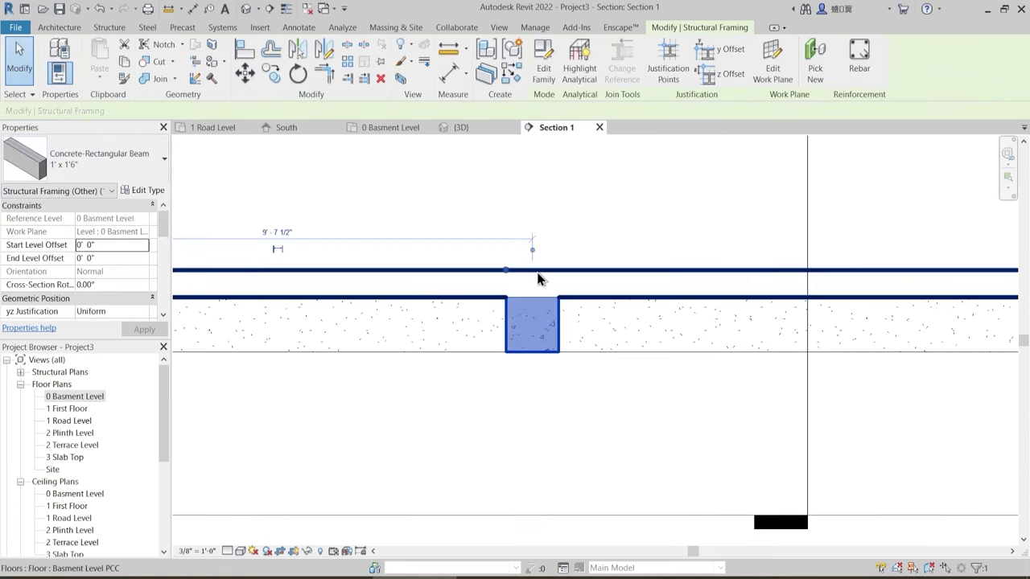
left_click(147, 191)
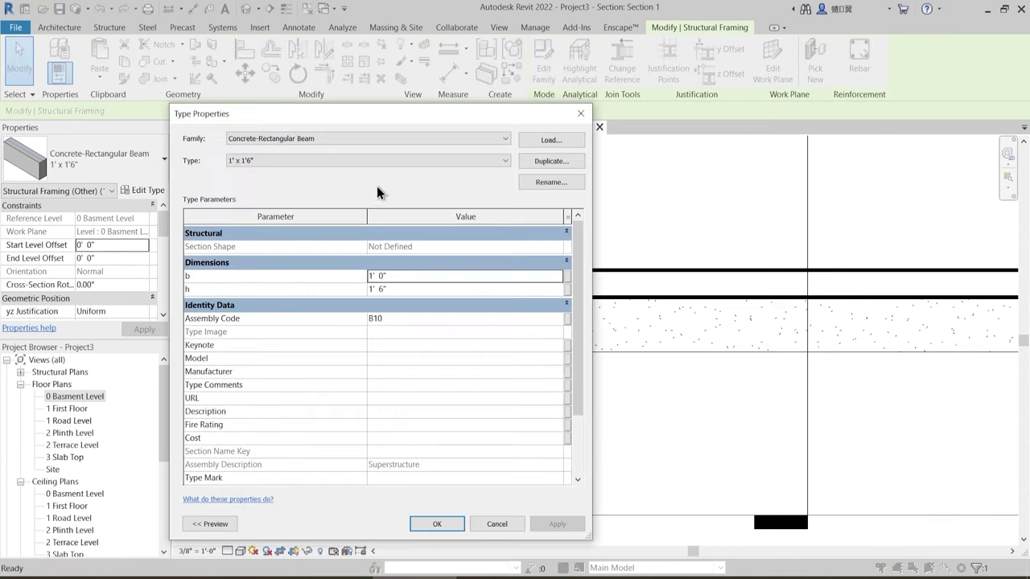
key("Escape")
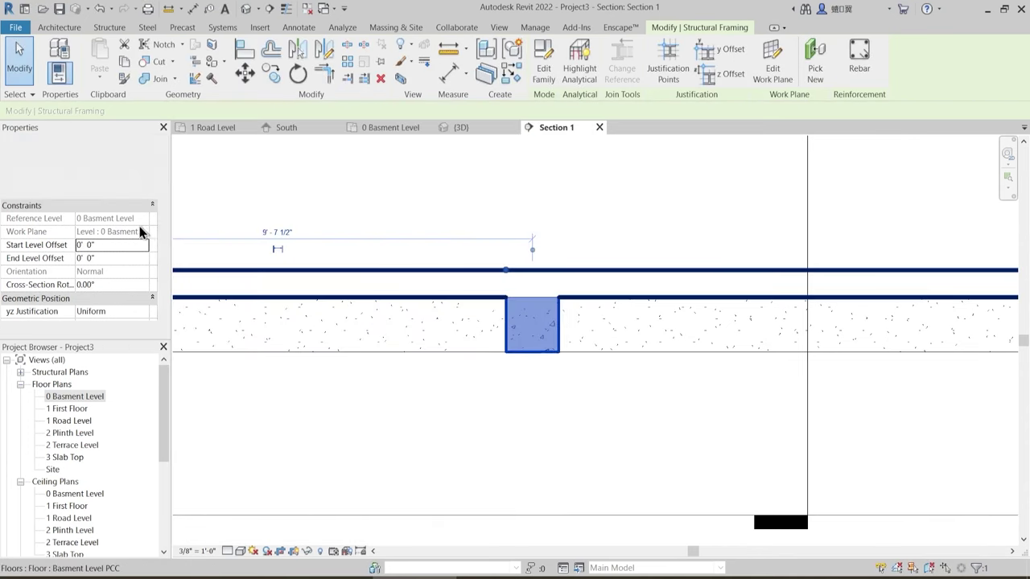
- Assign Concrete, Cast-in-Place gray to the basement floor slab's structure layer
left_click(399, 259)
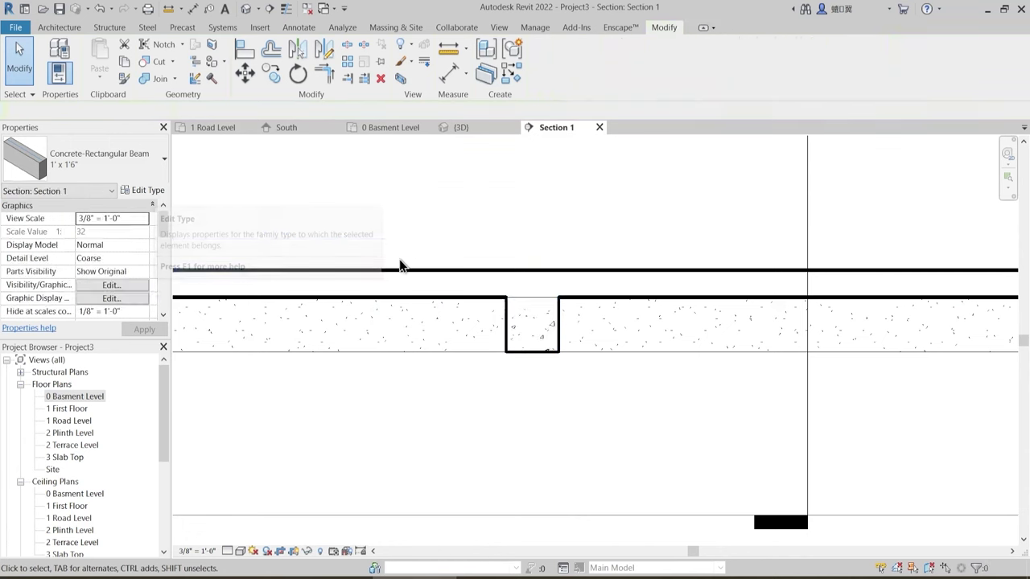
left_click(400, 268)
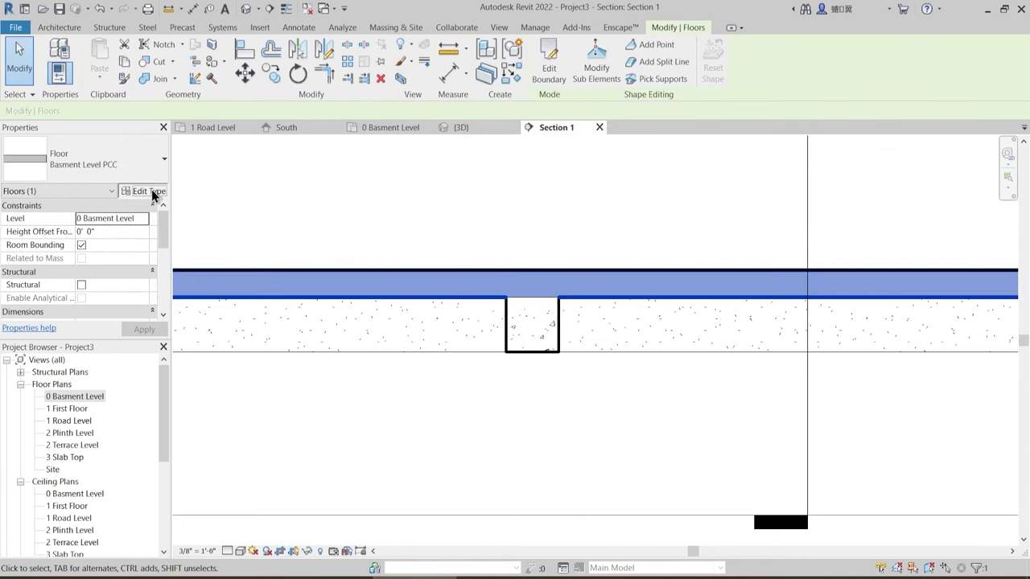
left_click(153, 193)
left_click(441, 248)
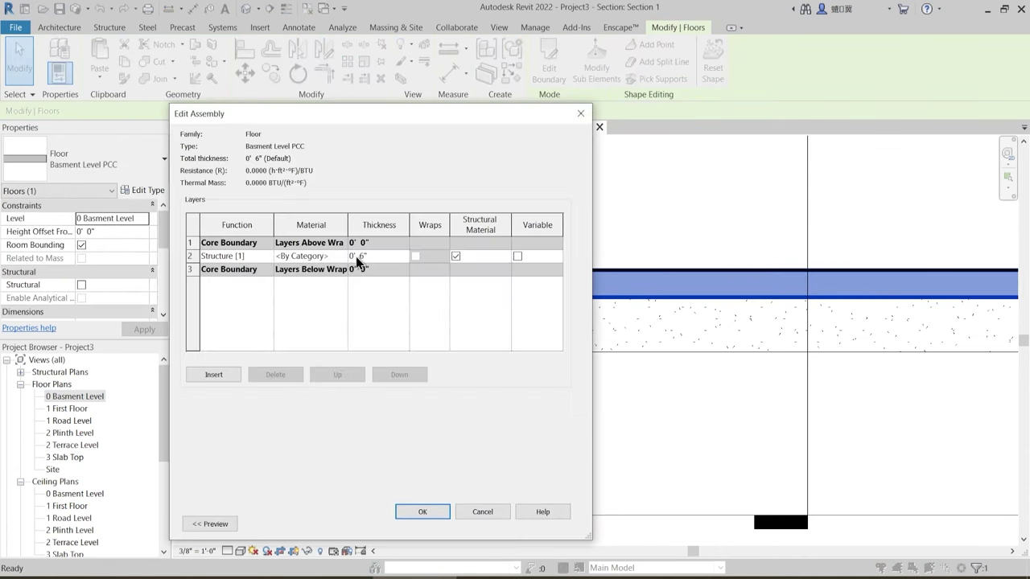
left_click(343, 257)
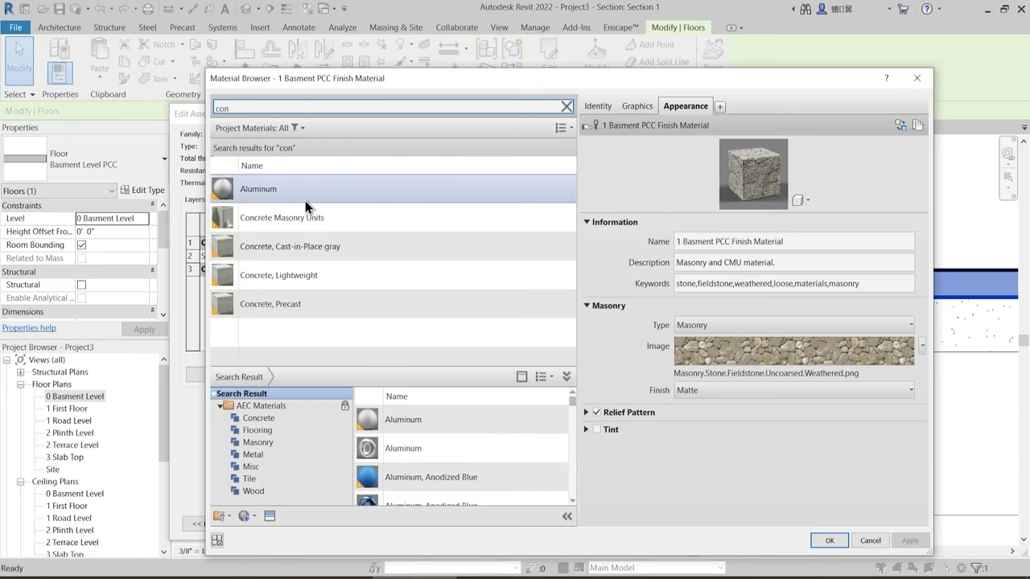
left_click(296, 254)
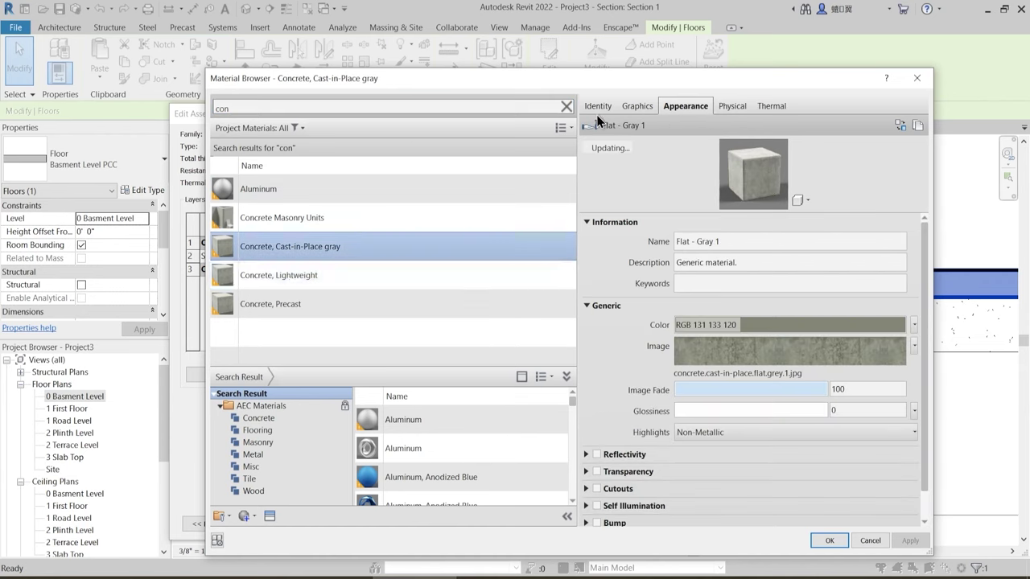
- Set the material's surface foreground pattern to <No pattern> and confirm all dialogs
left_click(638, 107)
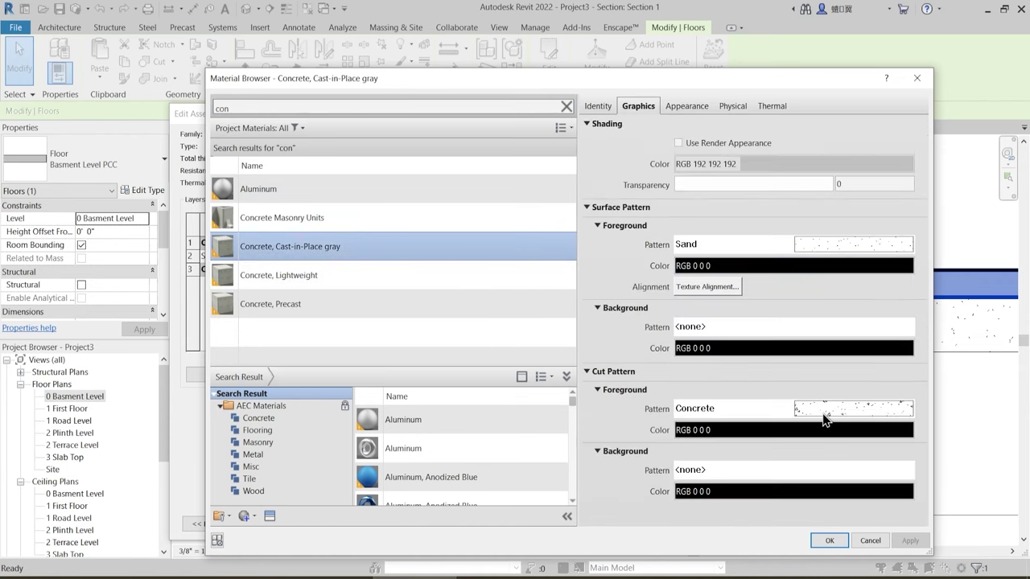
left_click(833, 252)
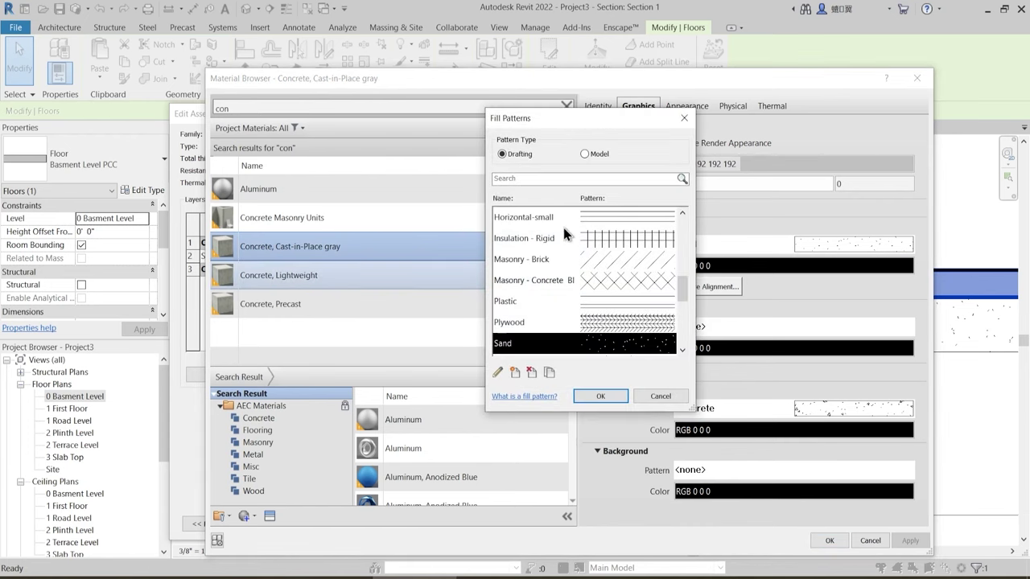
left_click_drag(682, 298, 683, 223)
left_click(597, 224)
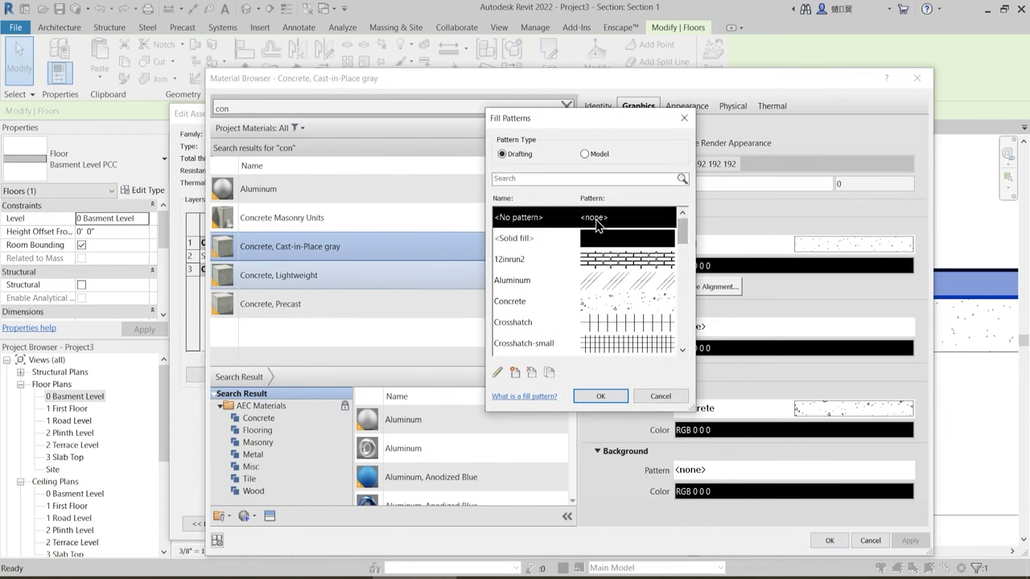
left_click(620, 394)
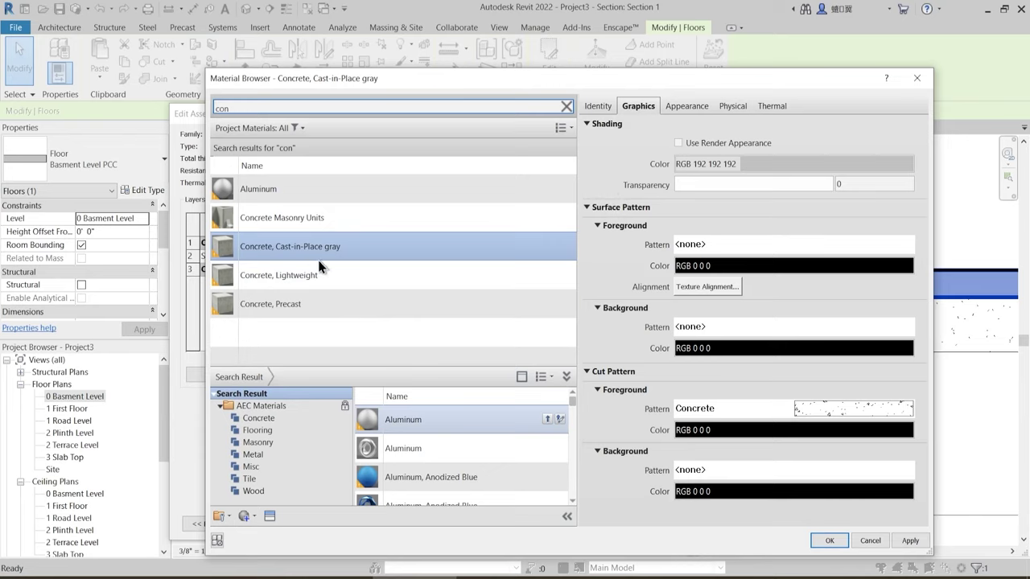
left_click(918, 542)
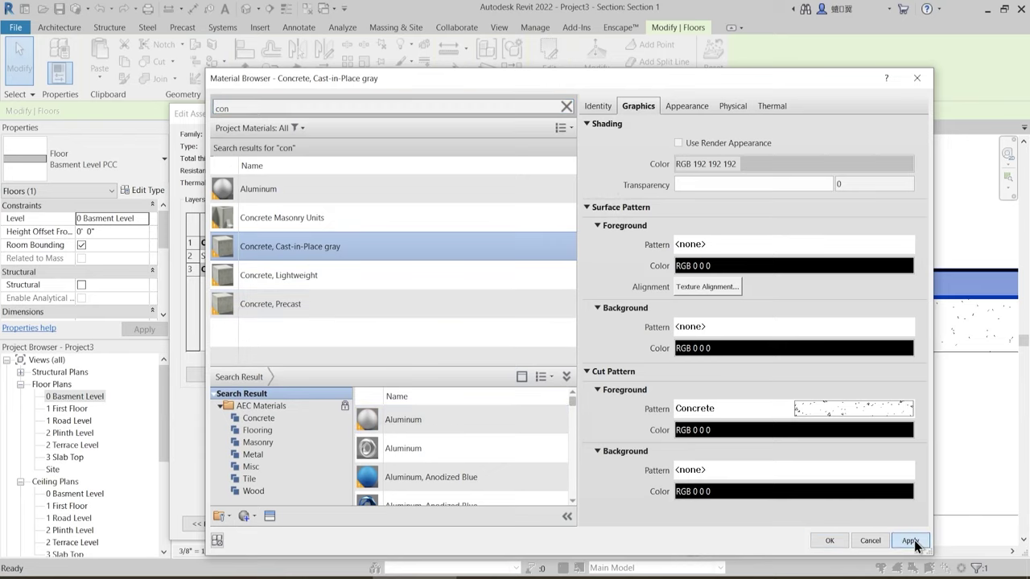
left_click(837, 541)
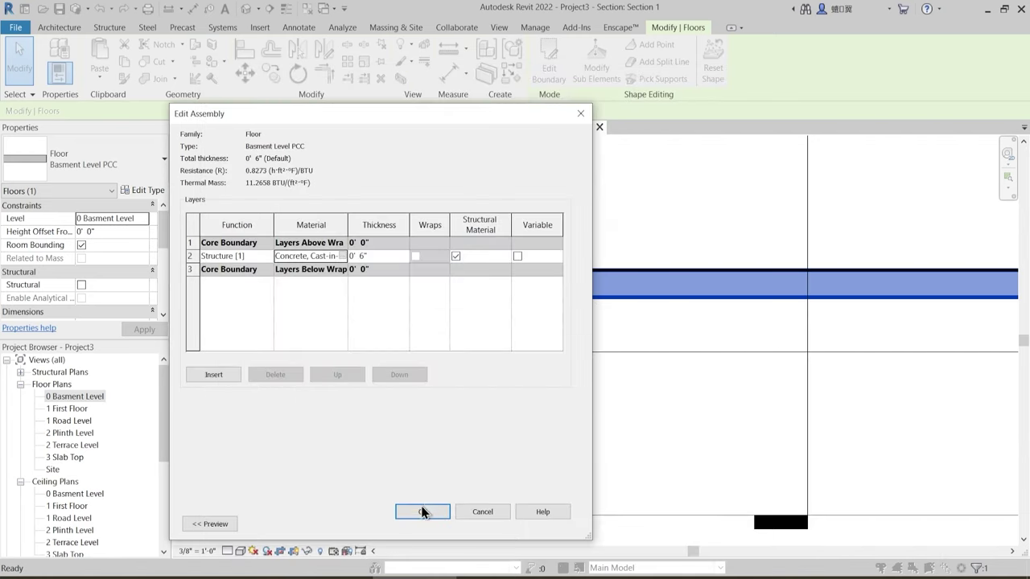
left_click(423, 511)
left_click(557, 524)
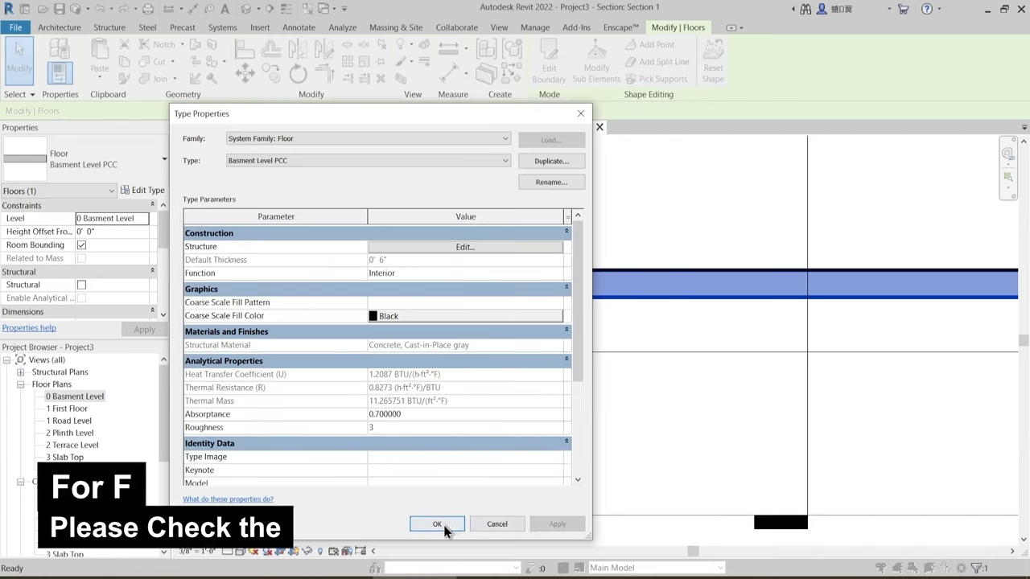
left_click(437, 524)
- Set Section 1 to Fine detail level and pan along the slab from end to end
left_click(573, 400)
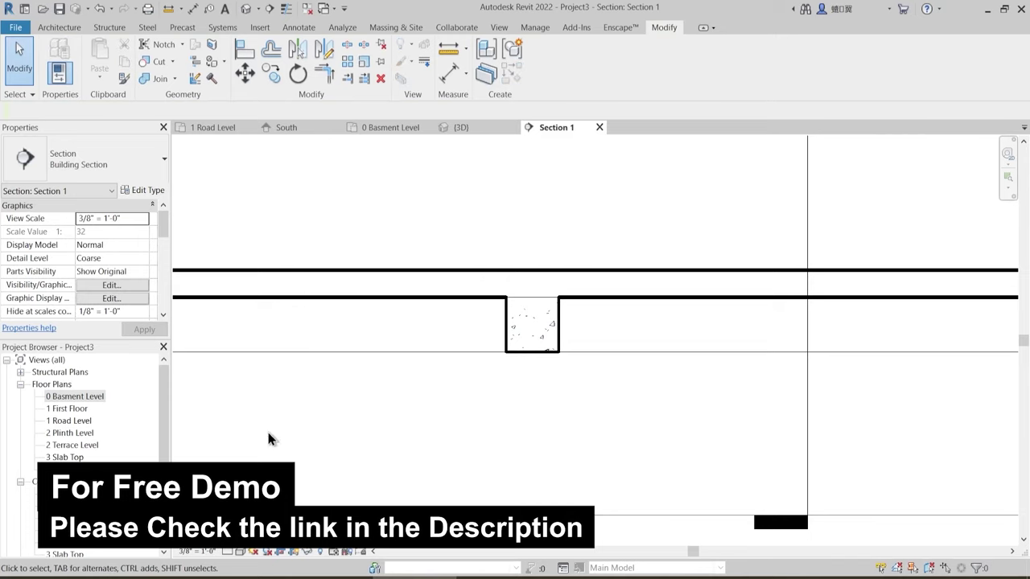
left_click(246, 538)
mouse_move(430, 395)
middle_mouse_down()
mouse_move(558, 401)
mouse_move(517, 381)
mouse_move(484, 382)
middle_mouse_up()
scroll(492, 369, "down", 3)
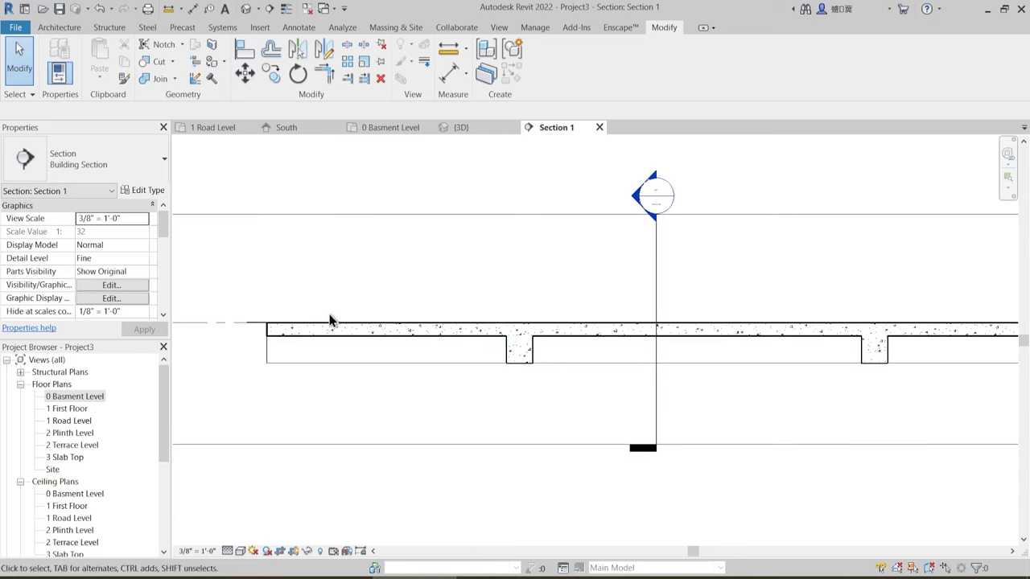
middle_click_drag(525, 356, 380, 348)
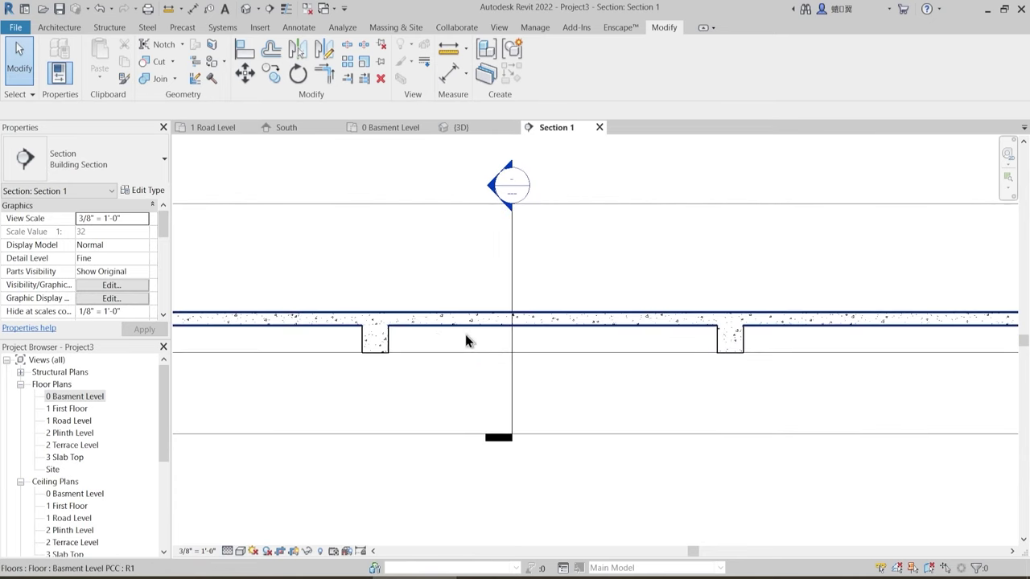
scroll(541, 333, "down", 1)
middle_click_drag(713, 375, 304, 394)
scroll(599, 337, "down", 2)
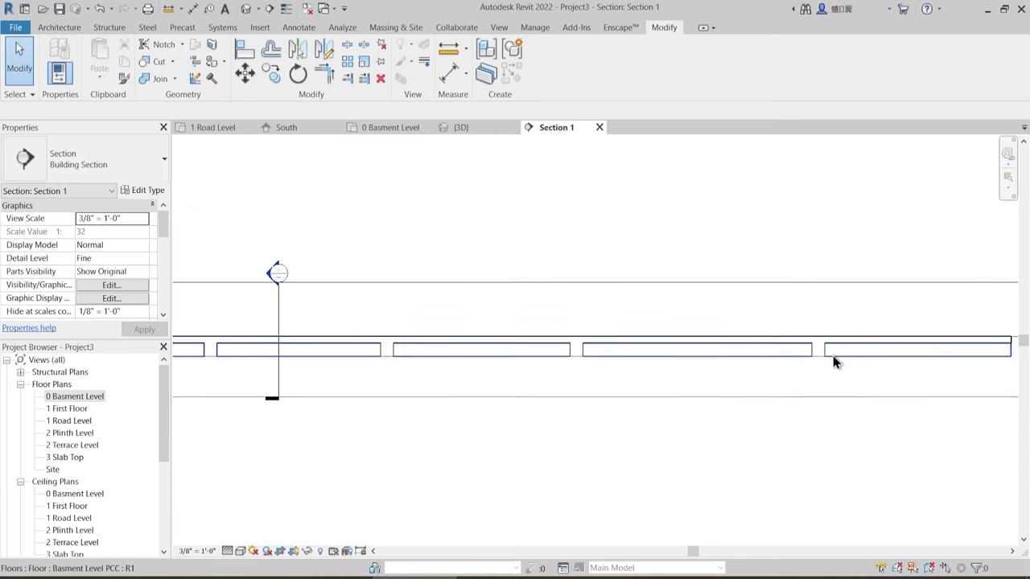
middle_click_drag(875, 372, 728, 388)
middle_click_drag(389, 389, 702, 375)
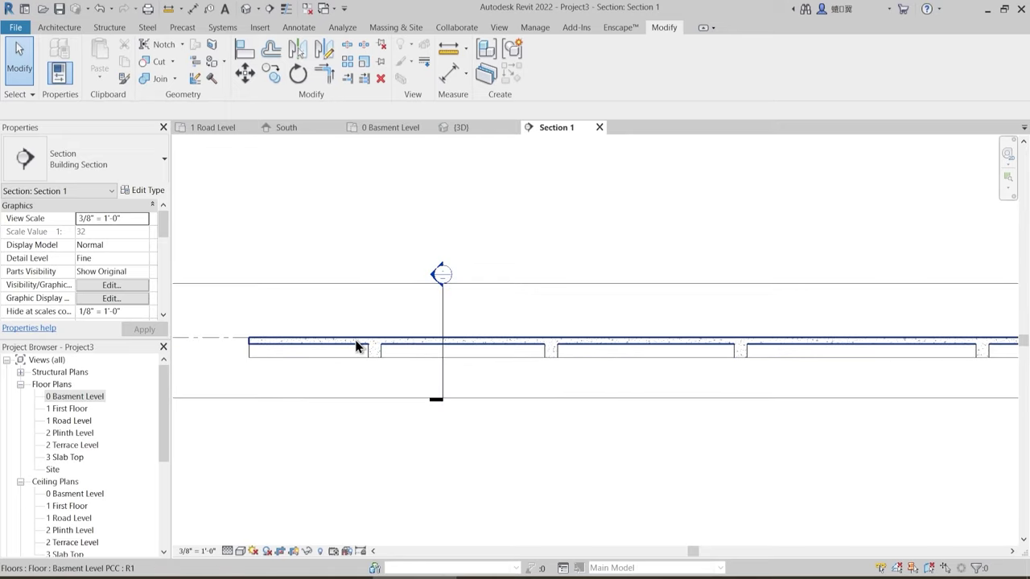
scroll(372, 348, "up", 1)
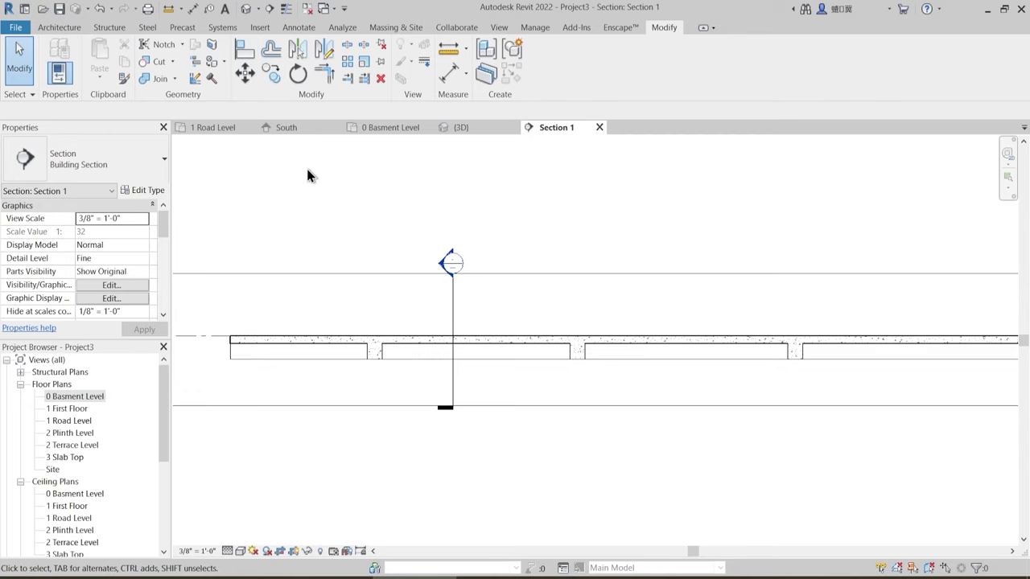
- Orbit the slab in the {3D} view, then return to the 0 Basment Level plan
left_click(457, 127)
middle_click_drag(493, 318, 380, 187, "shift")
left_click(395, 128)
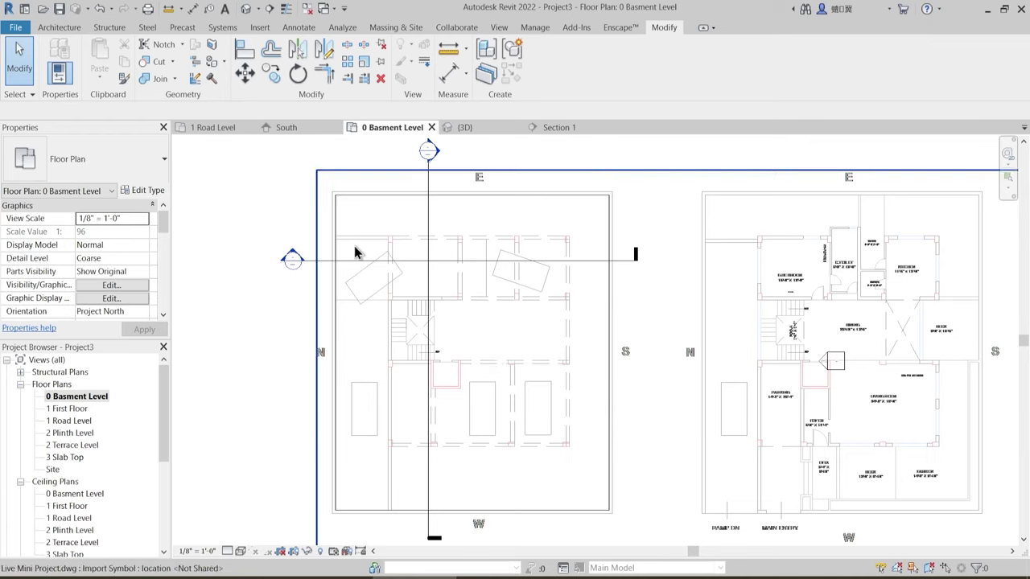
- Zoom into the basement plan and start the Structural Column tool from Architecture > Column
scroll(446, 399, "up", 2)
scroll(446, 402, "up", 2)
middle_click_drag(443, 398, 461, 361)
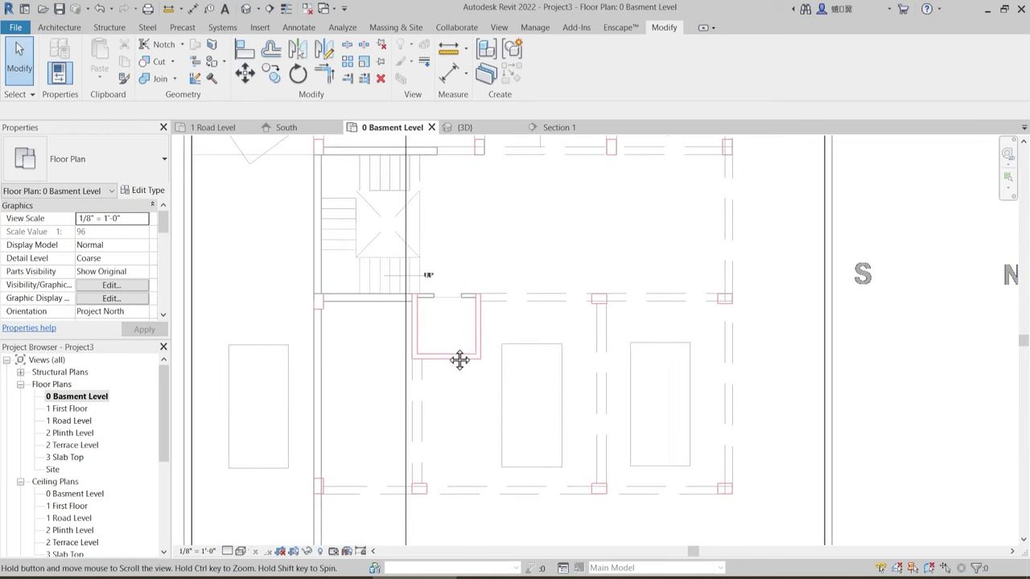
scroll(451, 342, "up", 2)
scroll(427, 366, "down", 5)
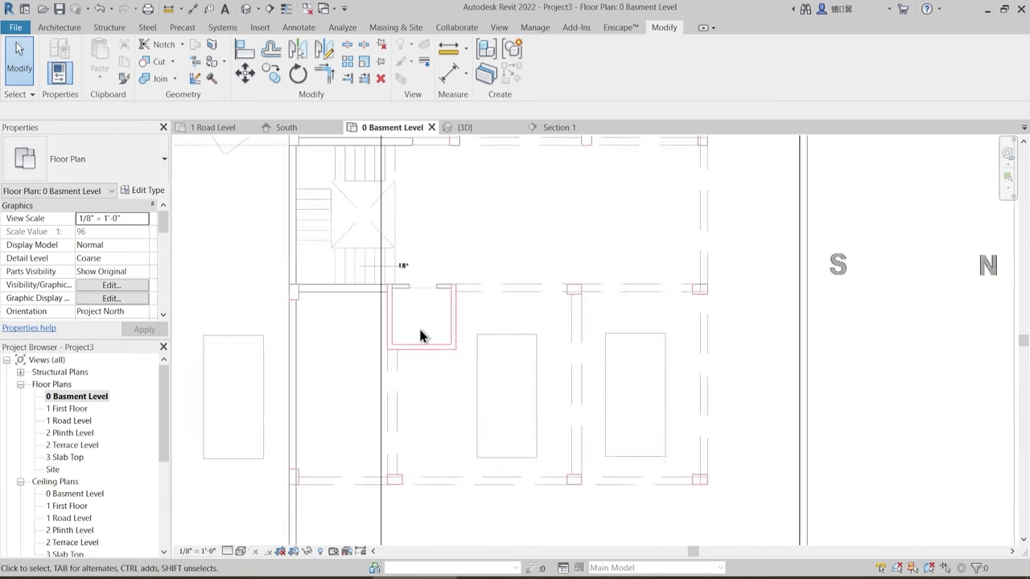
left_click(76, 28)
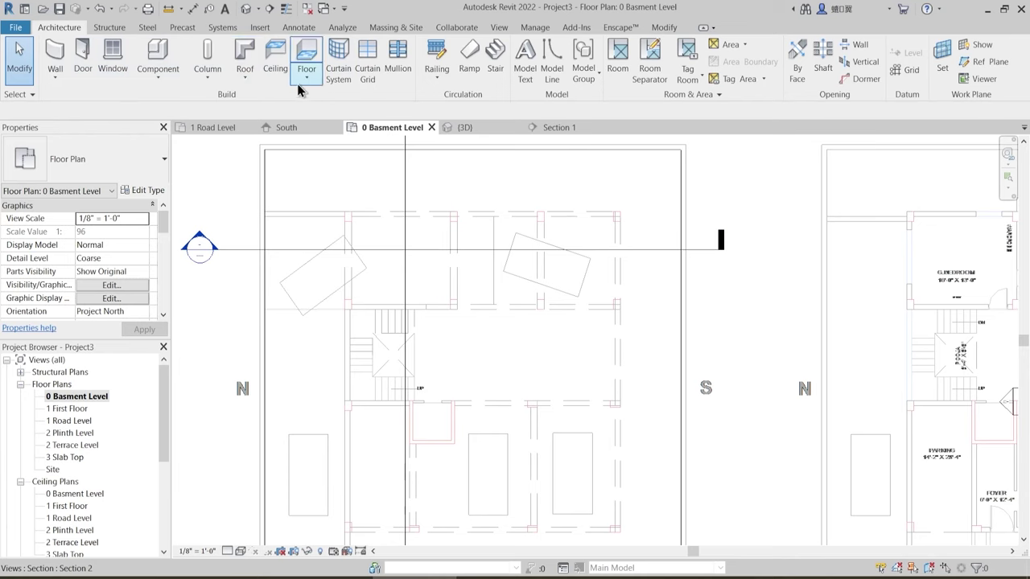
left_click(109, 29)
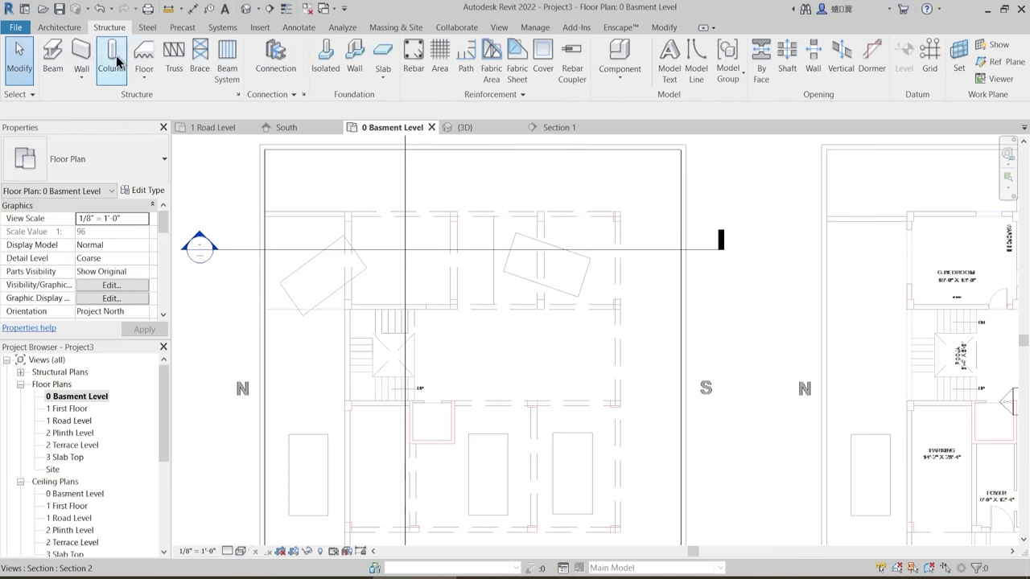
left_click(76, 28)
left_click(206, 78)
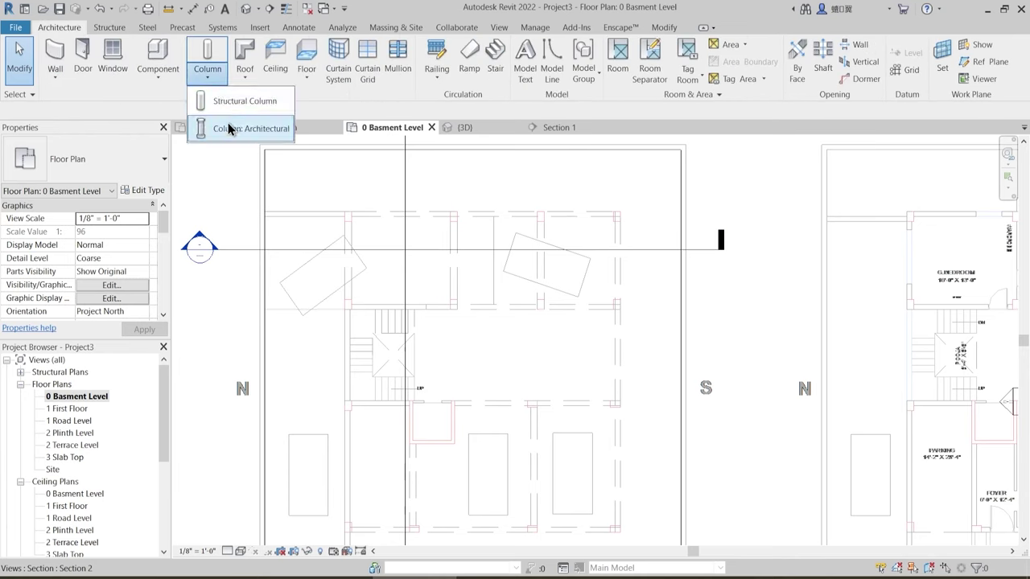
left_click(232, 103)
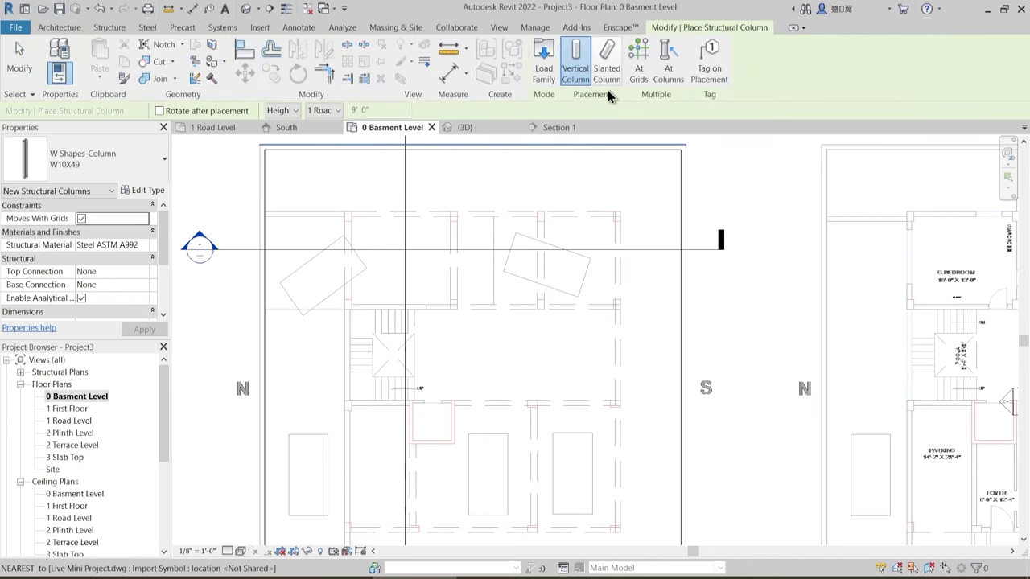
- Load Concrete-Rectangular-Column.rfa from English-Imperial > Structural Columns > Concrete
left_click(102, 172)
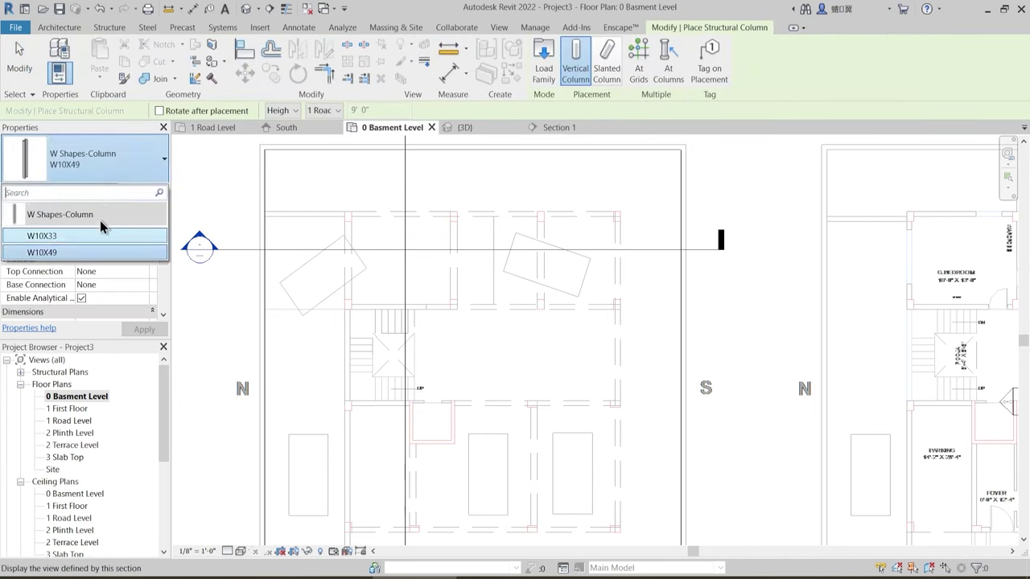
left_click(548, 72)
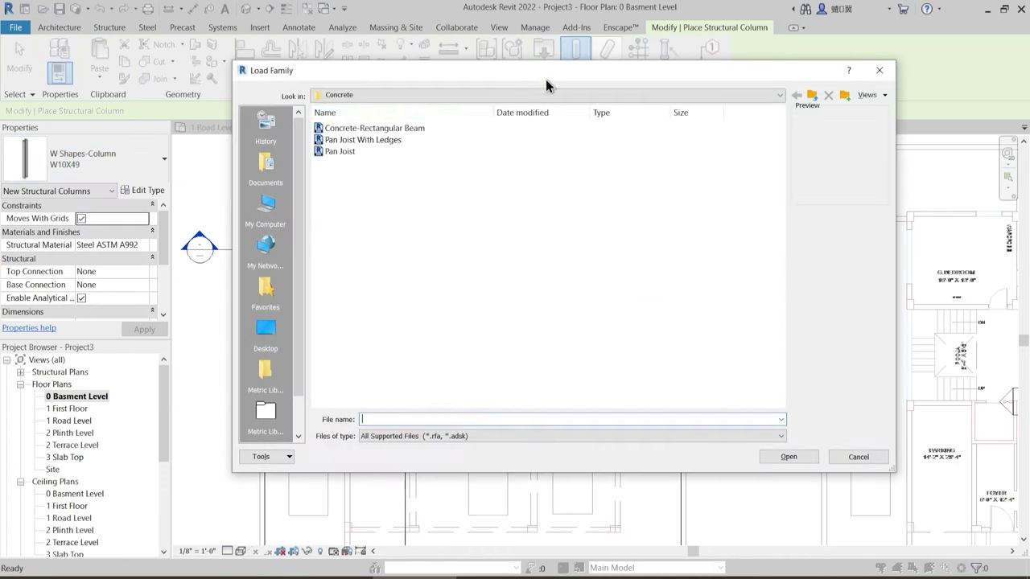
left_click(365, 94)
left_click(426, 186)
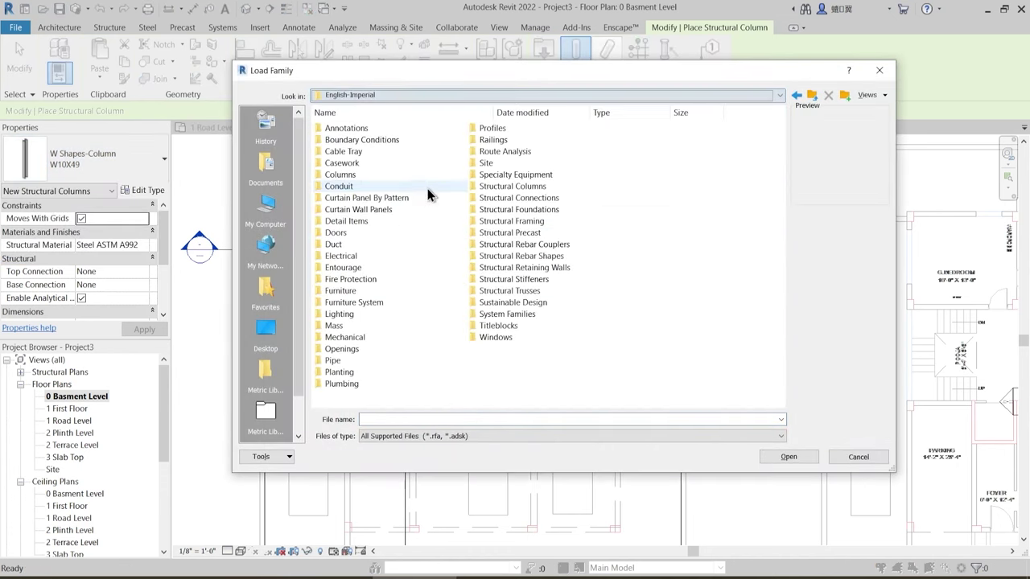
double_click(529, 188)
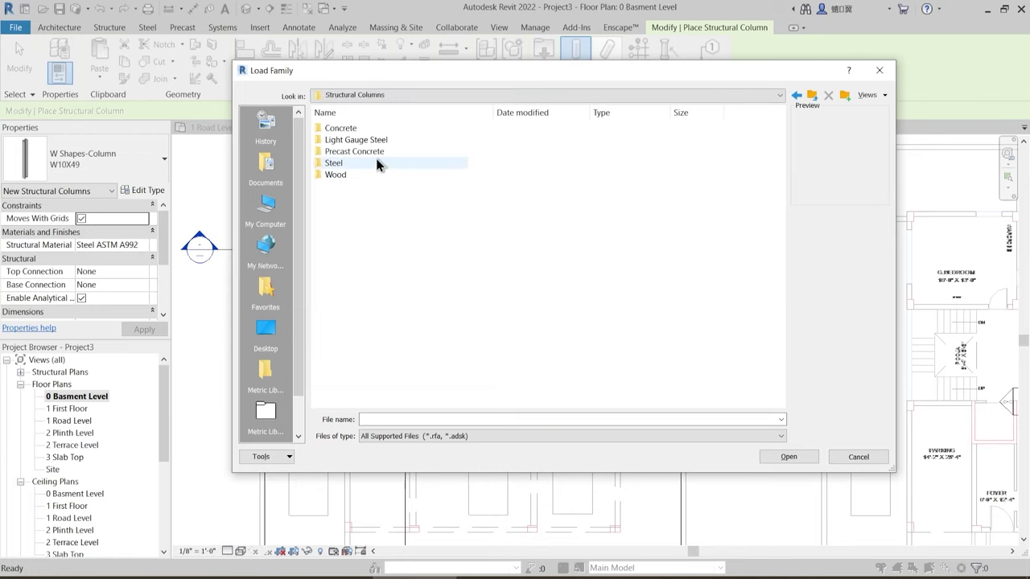
double_click(334, 128)
left_click(383, 140)
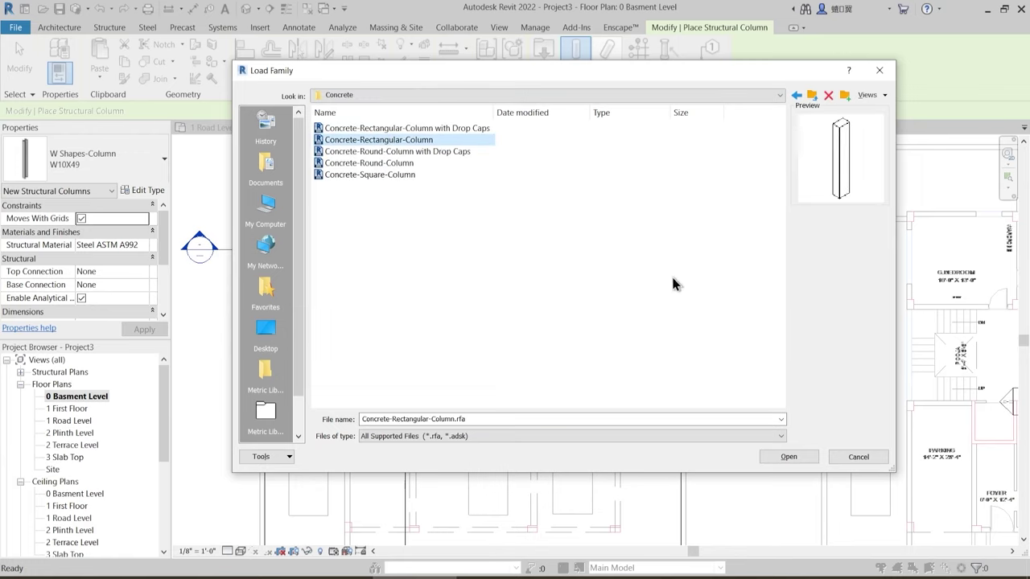
left_click(790, 458)
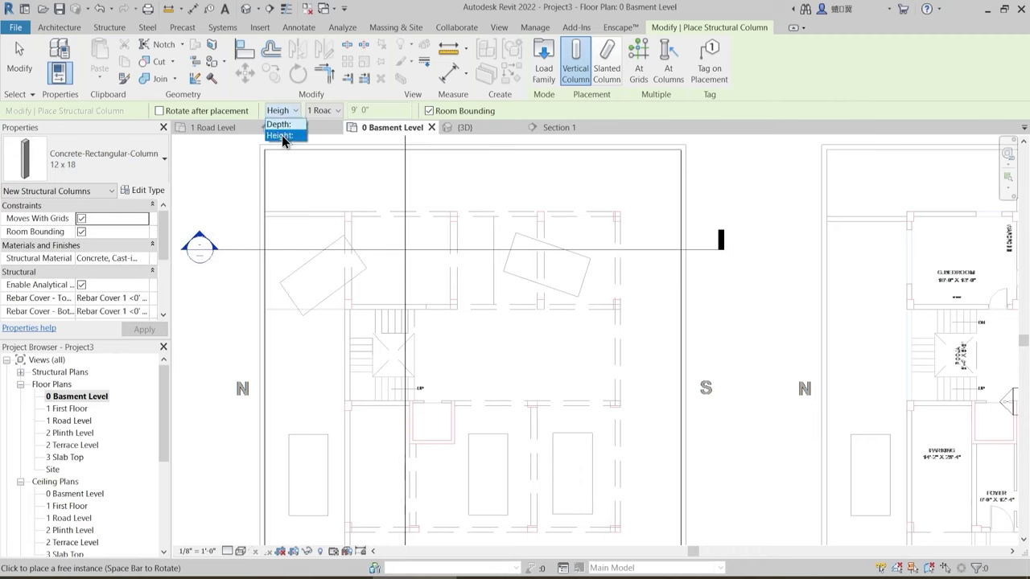
- Try a different top constraint level, dismiss the error, and keep 1 Road Level
left_click(331, 114)
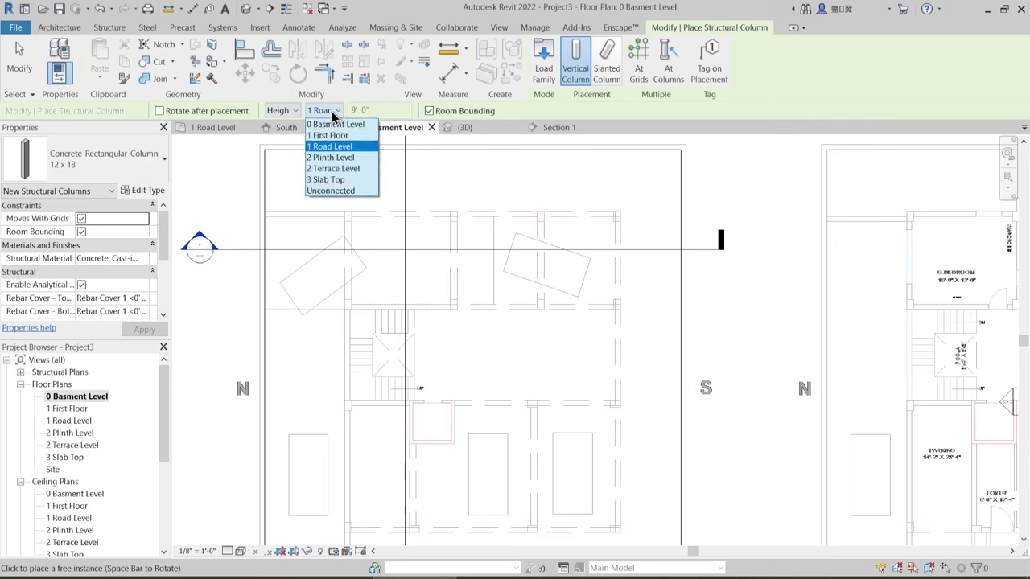
left_click(333, 126)
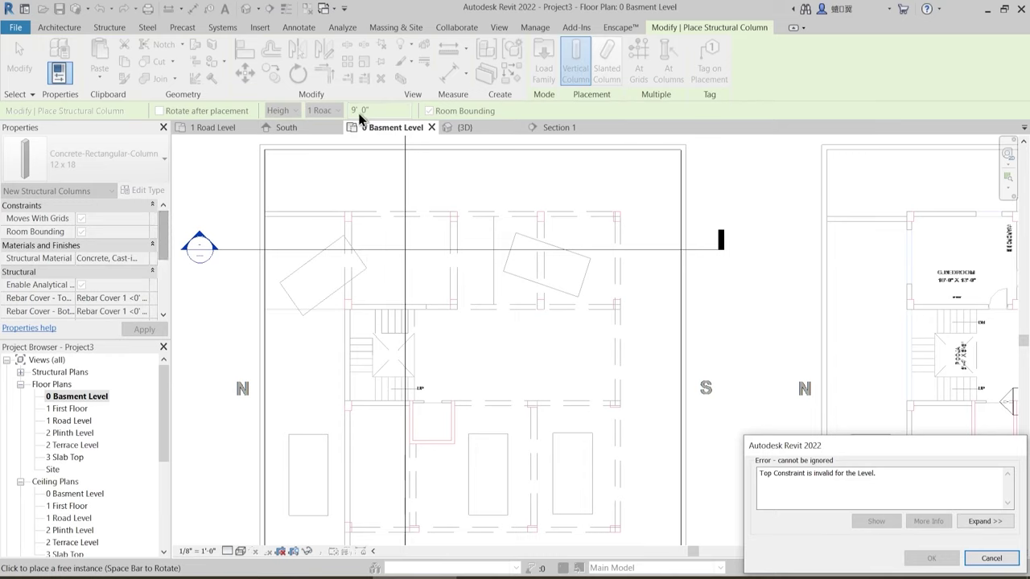
left_click(1005, 563)
middle_click_drag(266, 168, 275, 204)
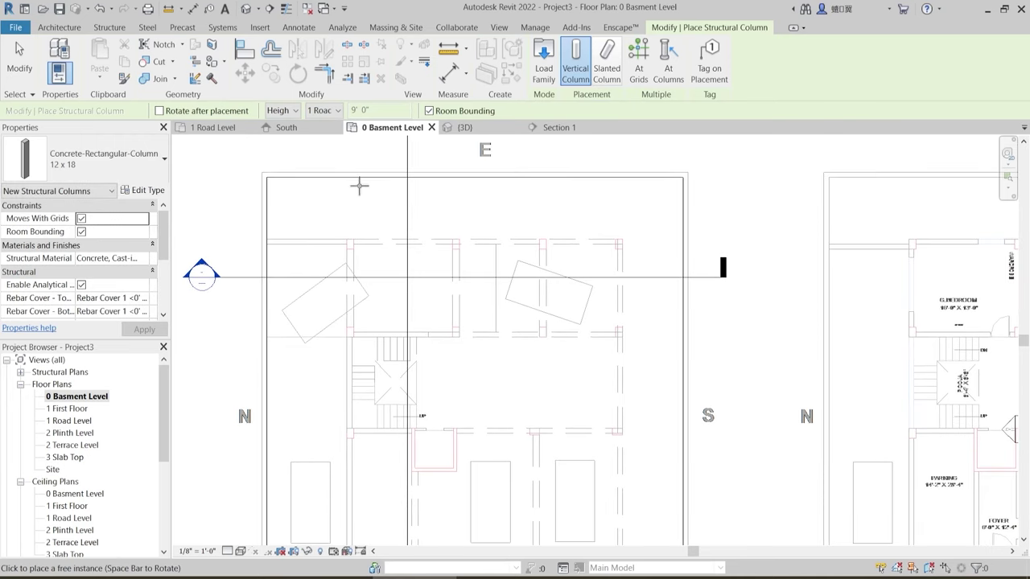
left_click(319, 112)
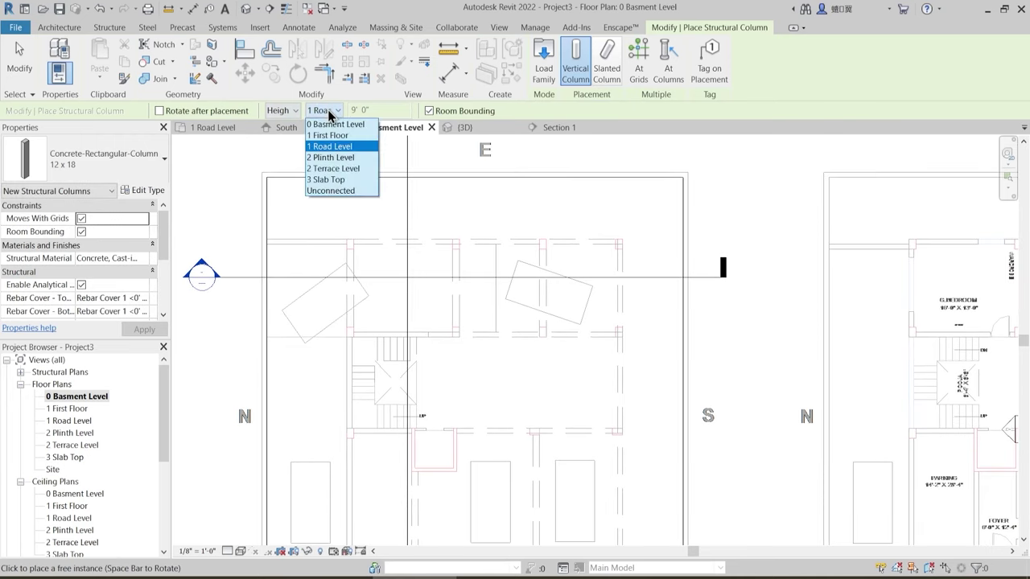
left_click(338, 147)
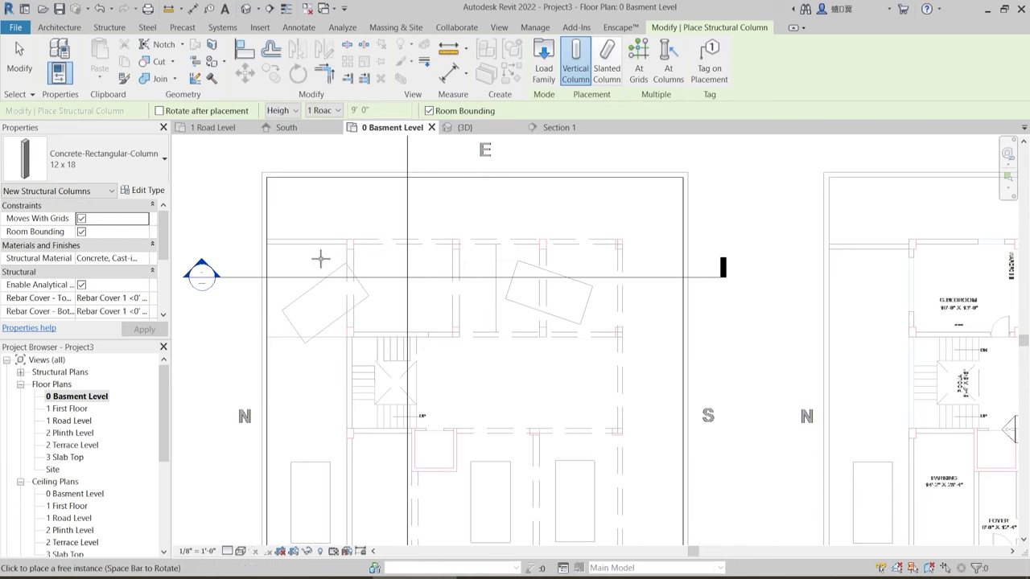
- Zoom out over the imported plan drawings and exit column placement
scroll(427, 249, "down", 5)
middle_click_drag(357, 290, 467, 259)
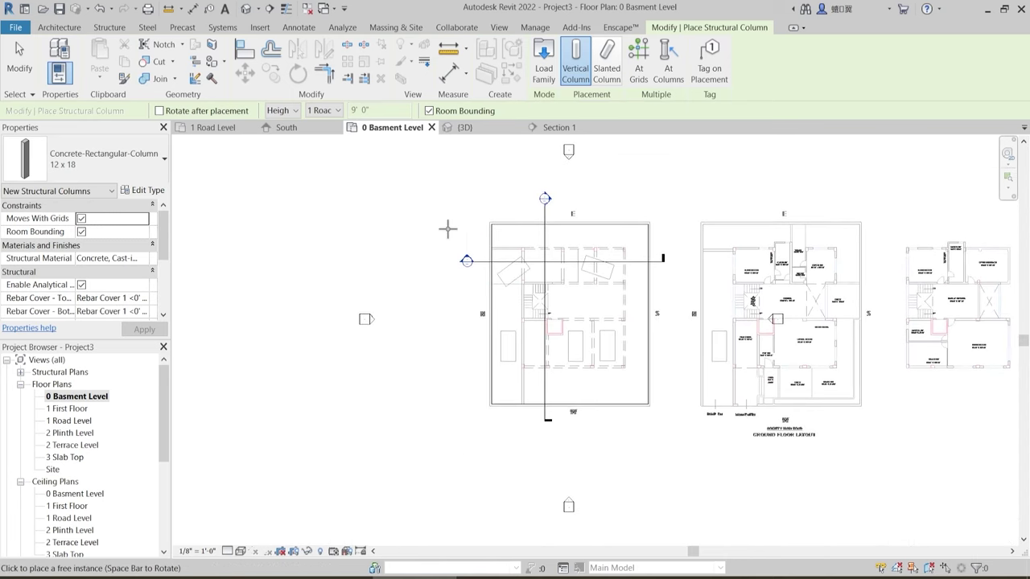
key("Escape")
middle_click_drag(379, 258, 482, 256)
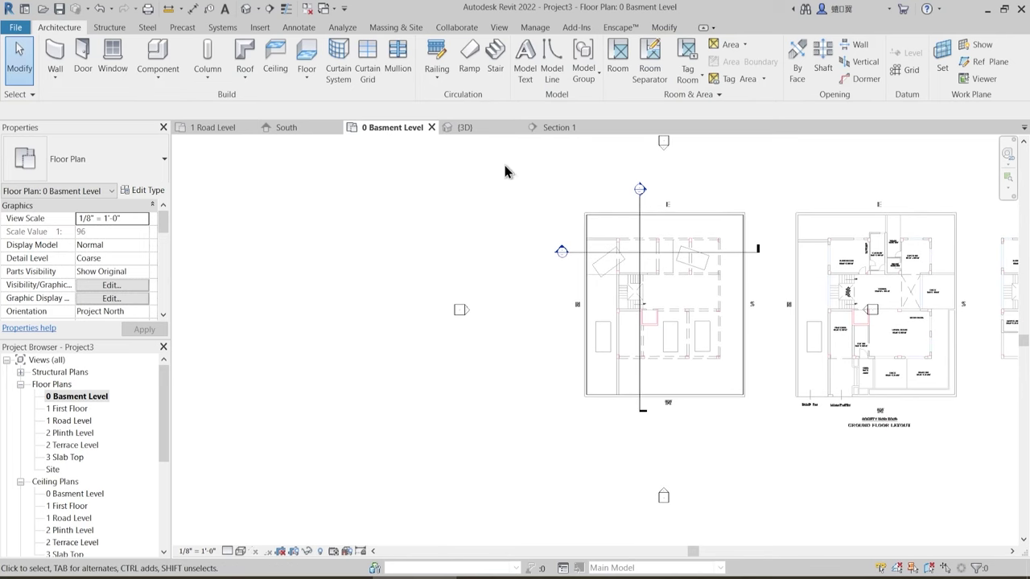
- Draw vertical grid lines 1, 2 and 3 side by side left of the plans
left_click(907, 72)
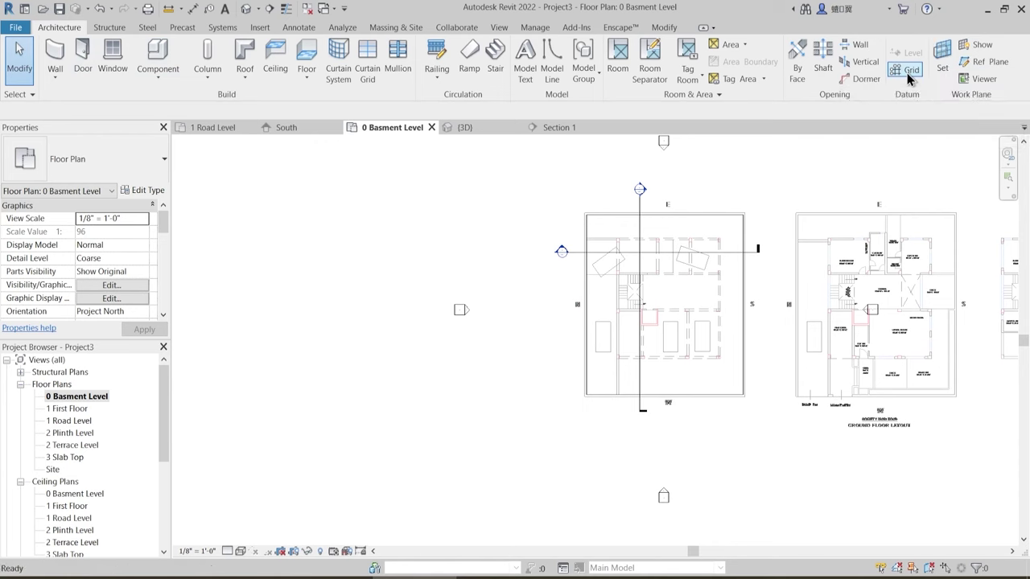
middle_click_drag(218, 247, 386, 246)
left_click(355, 229)
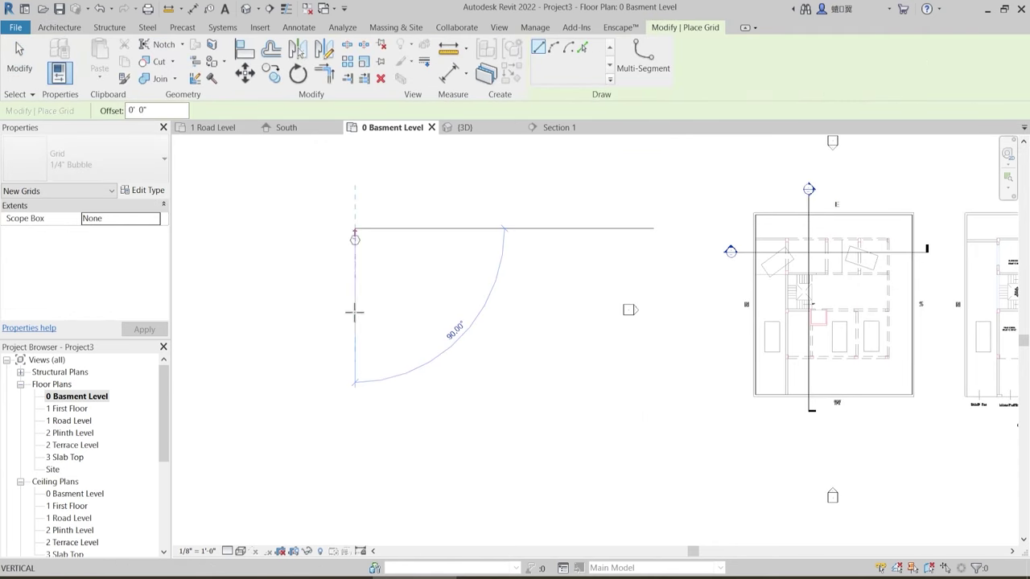
left_click(355, 328)
left_click(406, 229)
left_click(405, 329)
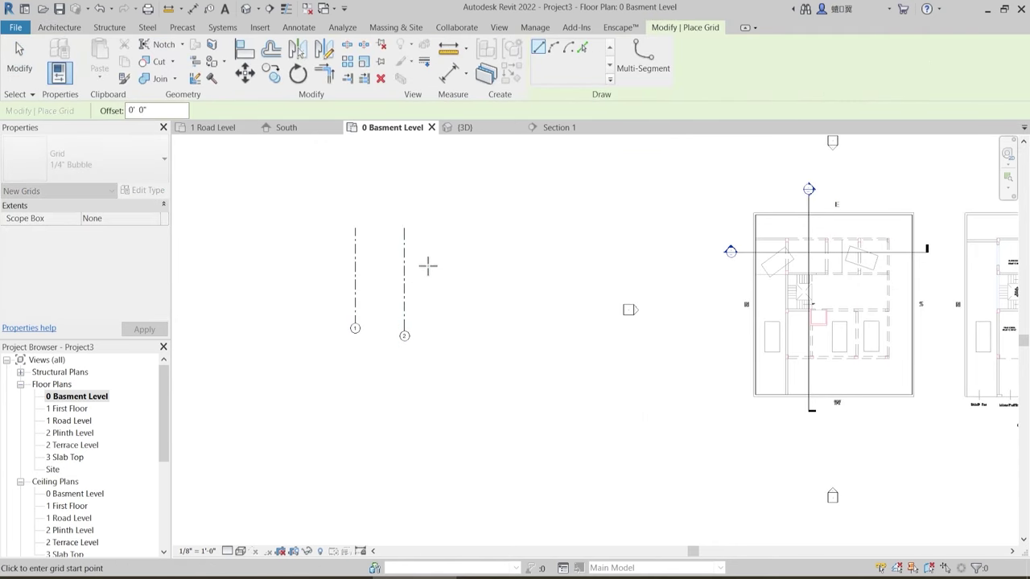
left_click(445, 229)
left_click(443, 330)
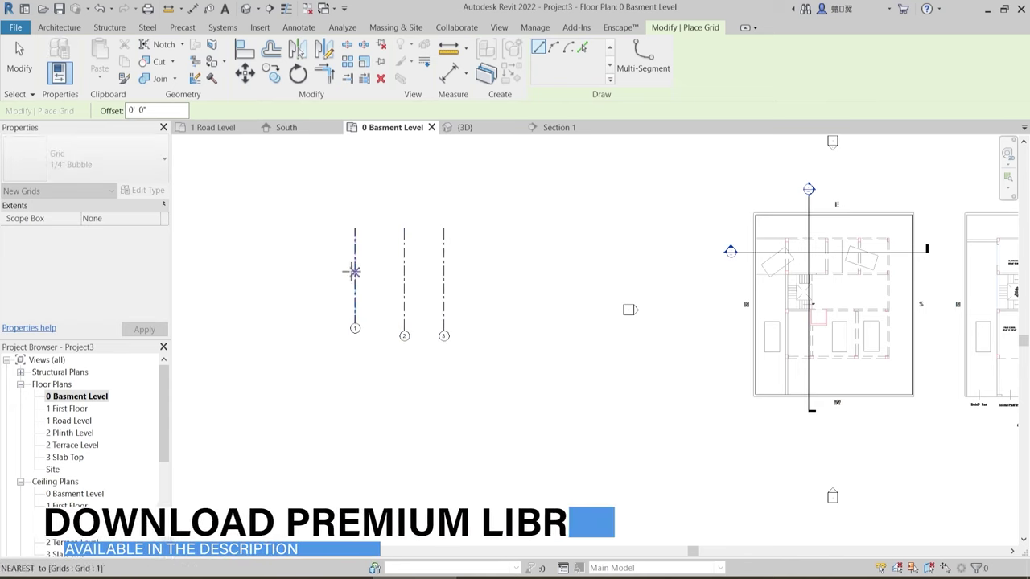
- Draw horizontal grid lines 4 and 5 across the verticals, then select grid 2
left_click(468, 250)
left_click(335, 286)
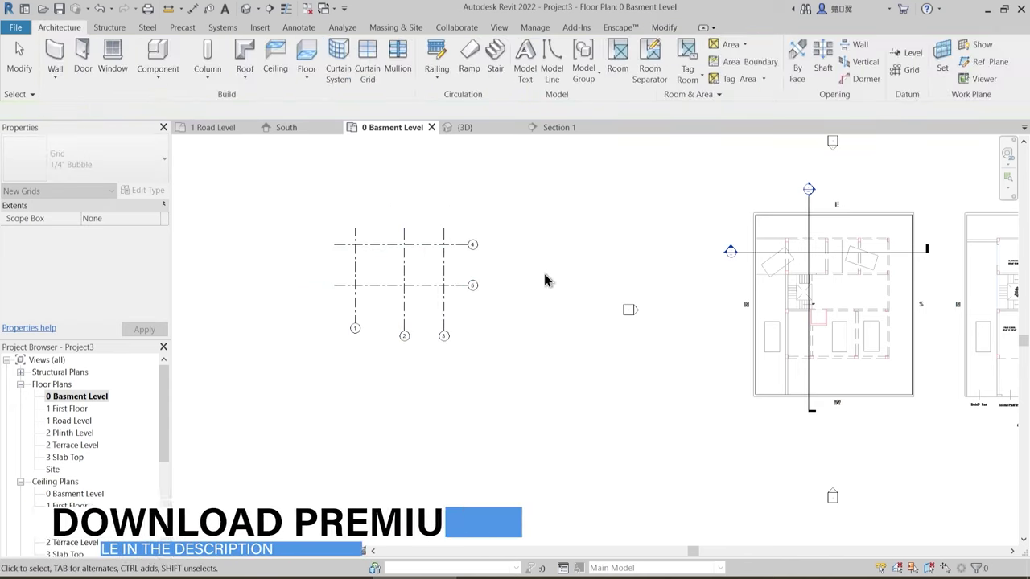
scroll(482, 279, "up", 2)
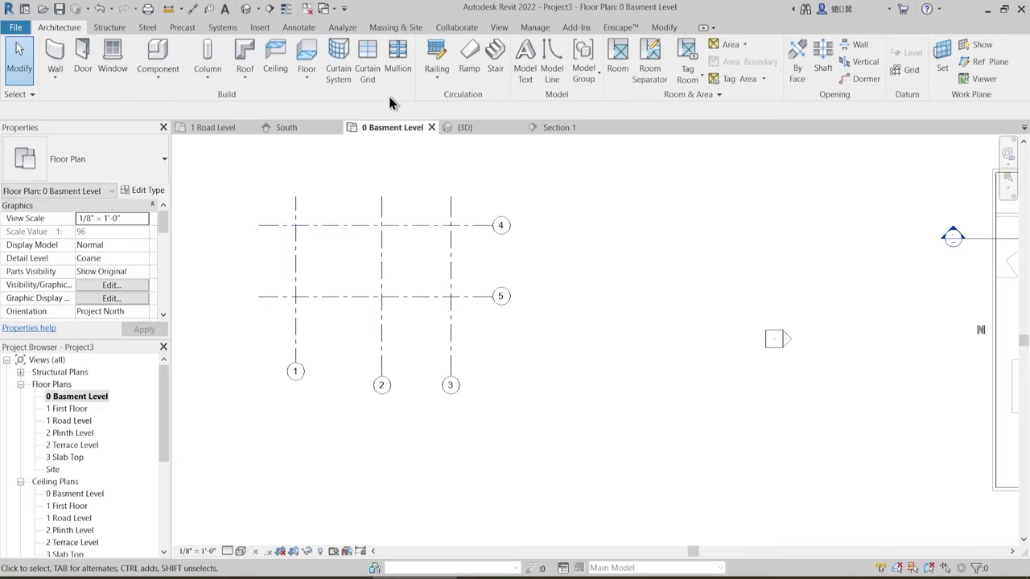
middle_click_drag(453, 285, 511, 289)
left_click(483, 289)
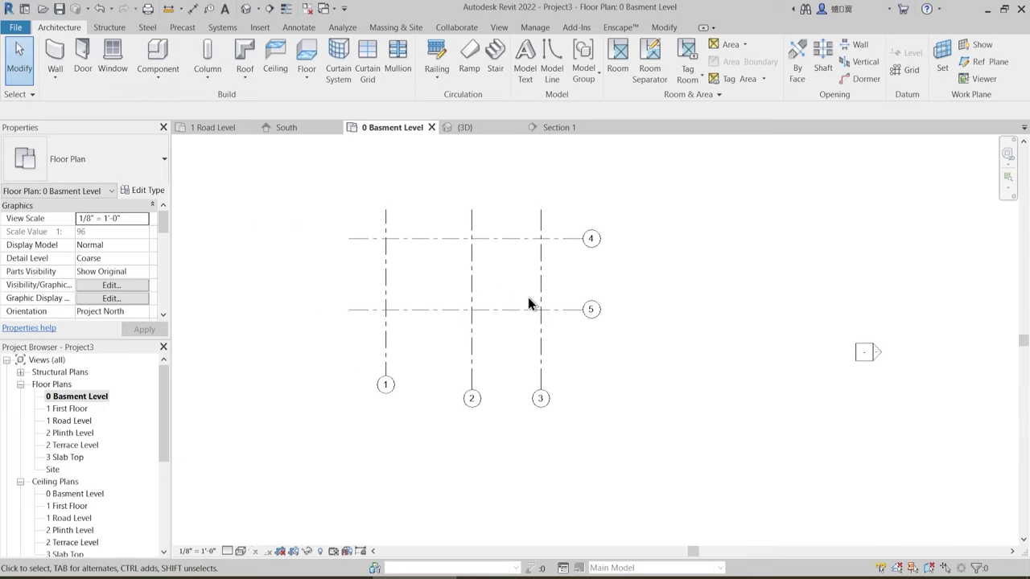
- Place 12 x 18 concrete columns At Grids on intersections of grids 1–3 and 4–5
left_click(110, 29)
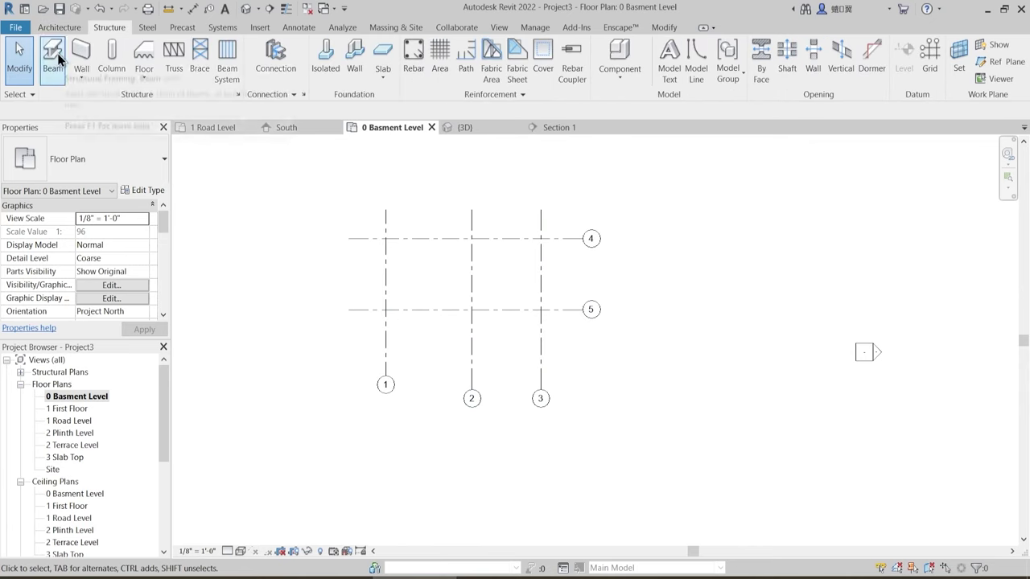
left_click(112, 55)
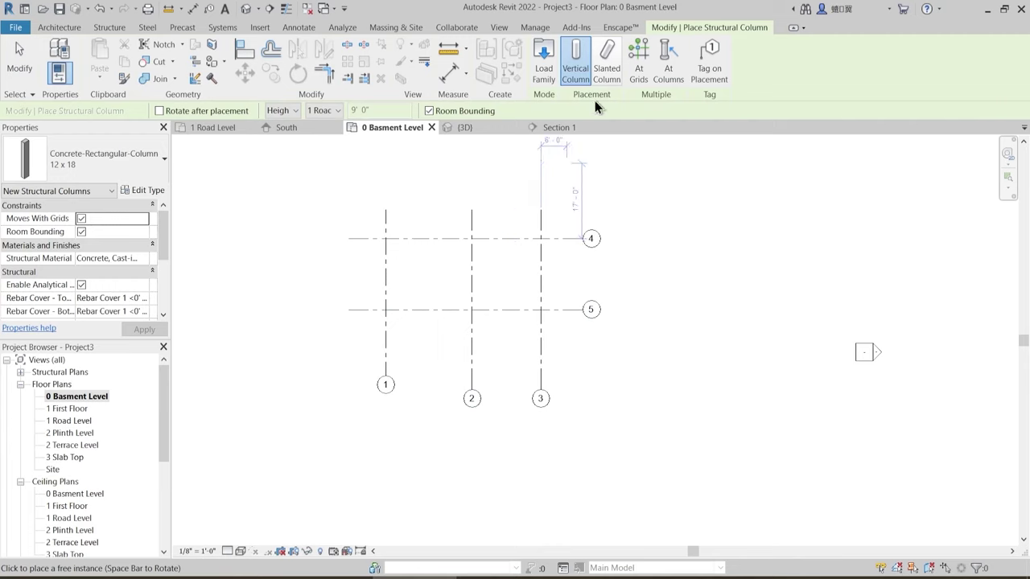
left_click(638, 60)
left_click_drag(555, 326, 383, 239)
scroll(393, 268, "up", 3)
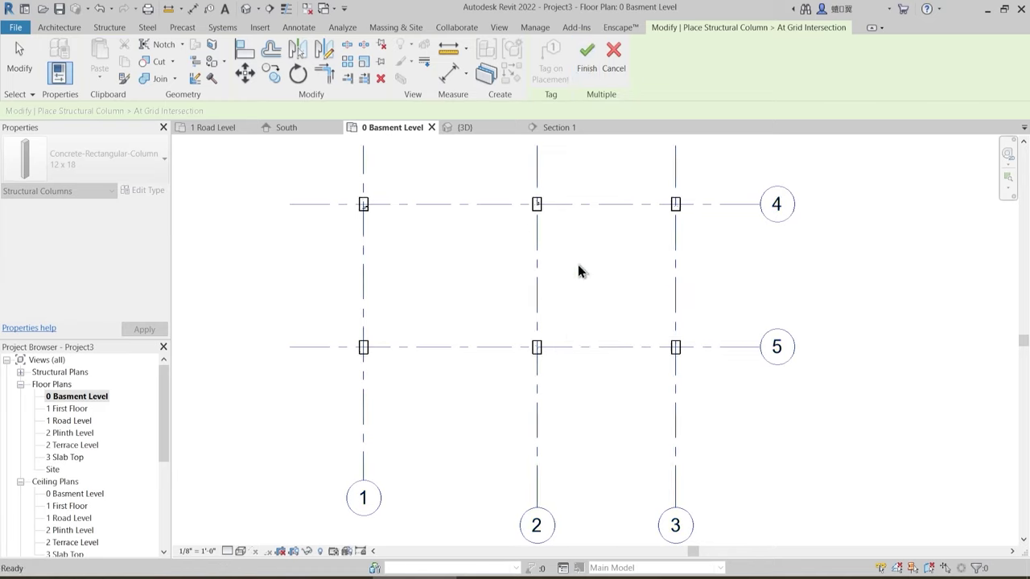
key("Escape")
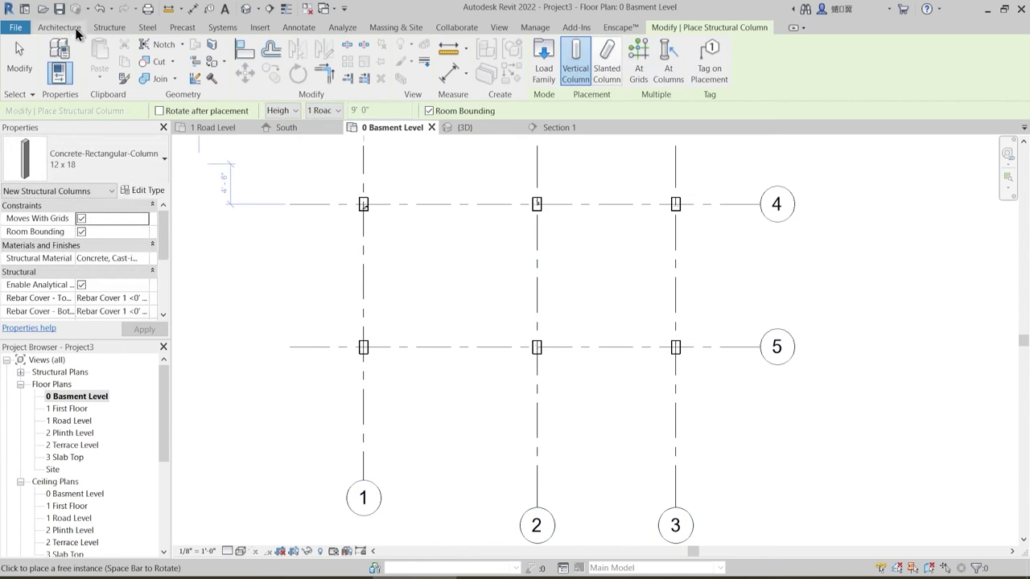
left_click(102, 31)
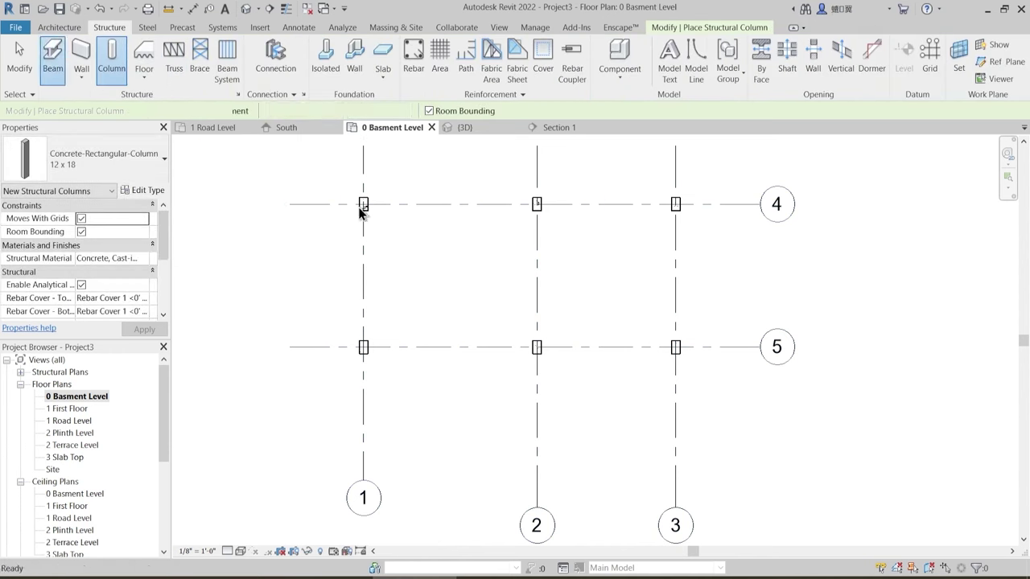
- Start placing beams along the grid lines, then cancel without placing any
left_click(59, 66)
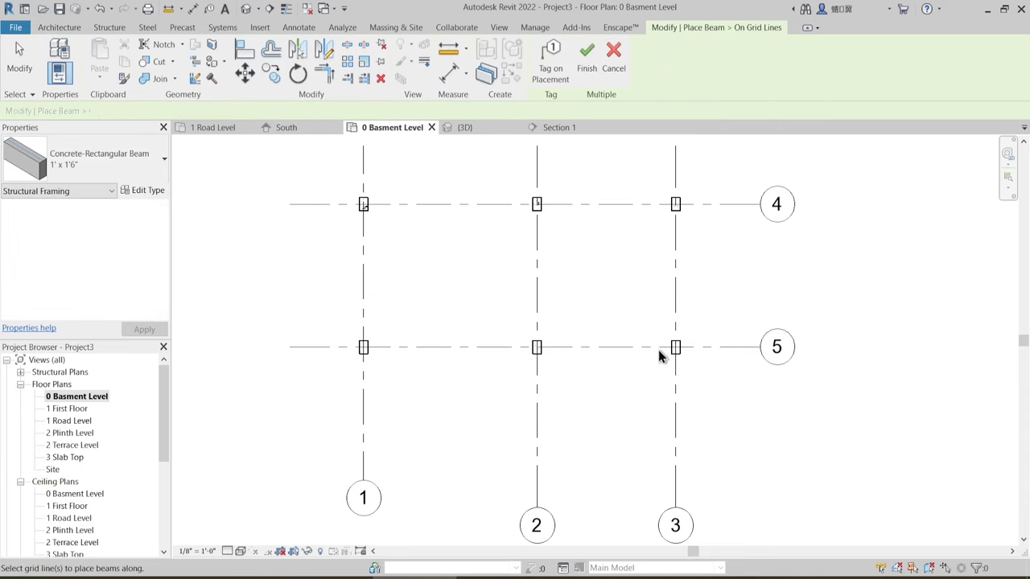
left_click_drag(660, 352, 330, 163)
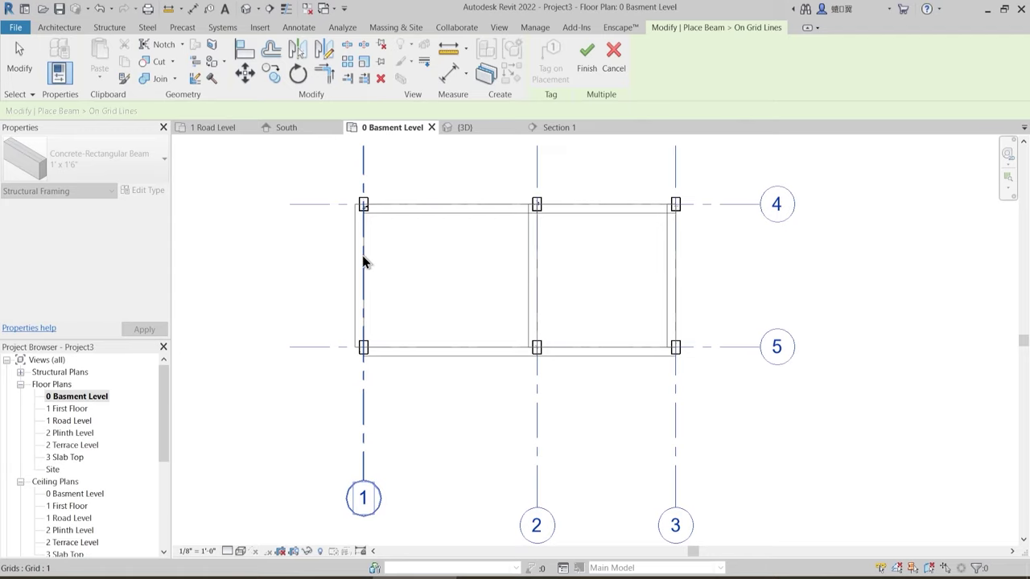
scroll(459, 286, "down", 3)
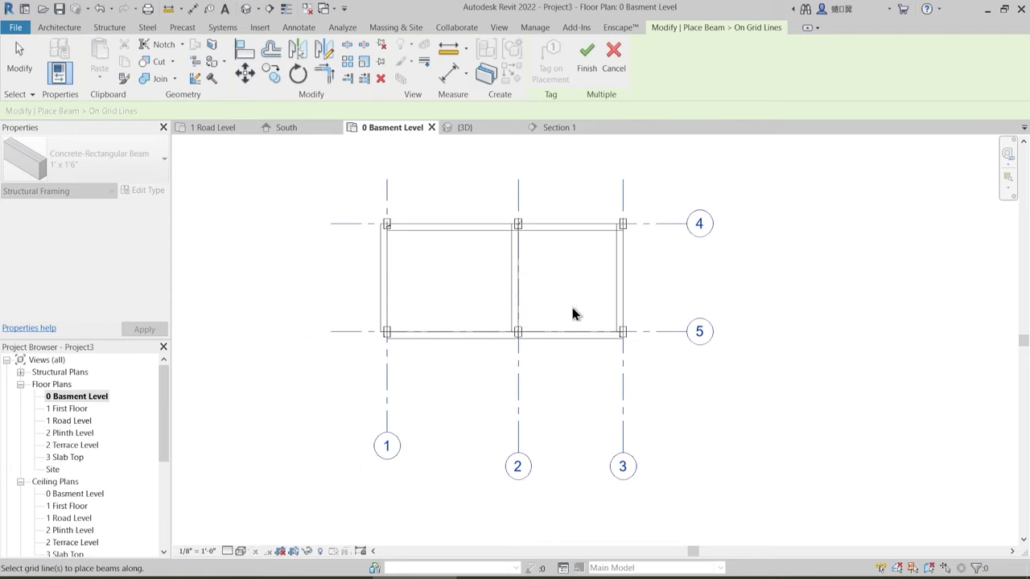
middle_click_drag(572, 313, 444, 301)
scroll(432, 281, "down", 2)
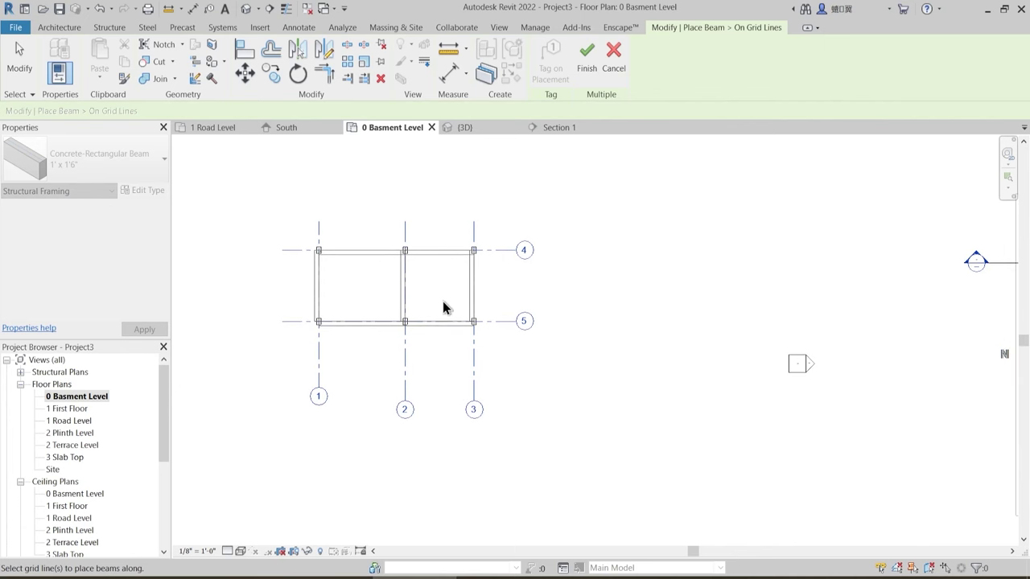
key("Escape")
key("Escape")
key("Escape")
- Crossing-select all grids and columns on the plan and delete them
scroll(612, 414, "down", 3)
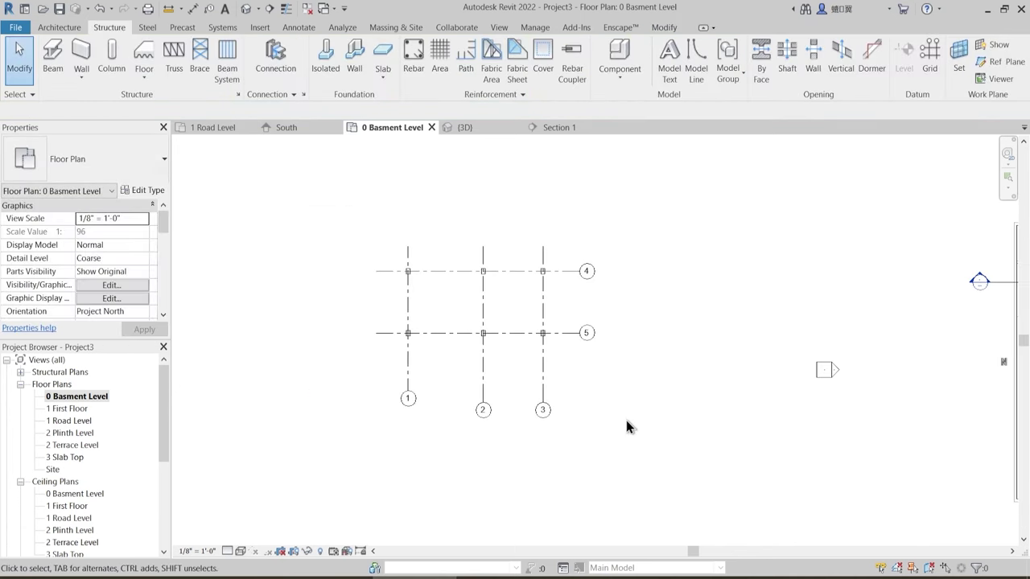
left_click_drag(633, 421, 302, 240)
key("Delete")
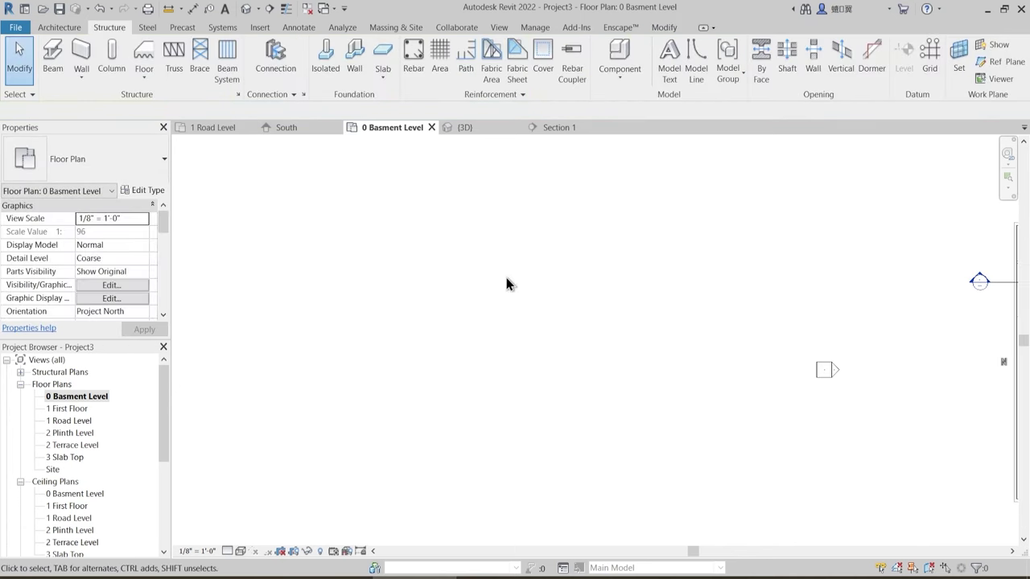
- Draw the first vertical grid line upward from the drawing's top row of columns
scroll(507, 279, "down", 2)
middle_click_drag(559, 295, 289, 377)
scroll(476, 299, "up", 5)
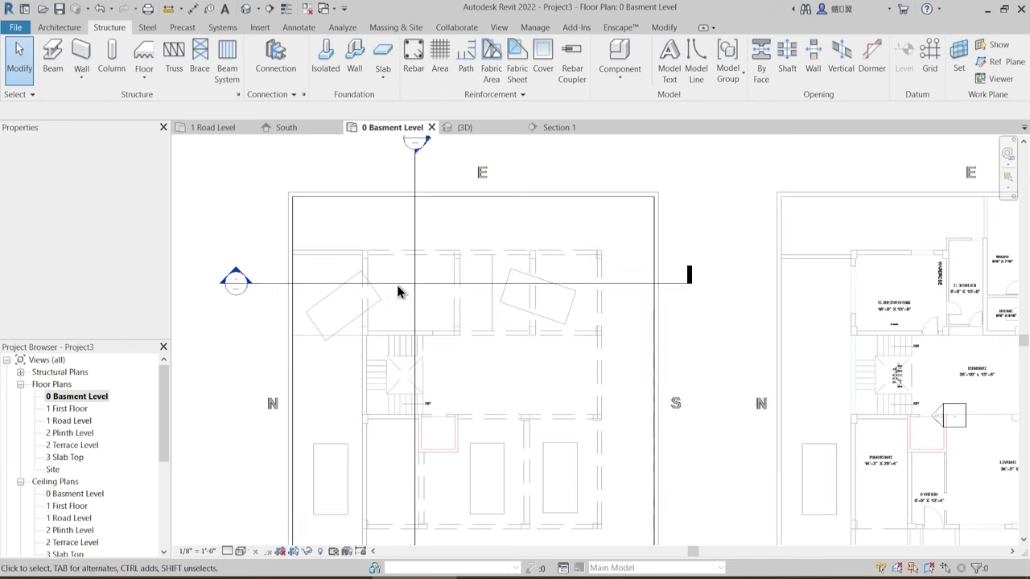
left_click(932, 58)
scroll(366, 236, "up", 3)
left_click(357, 262)
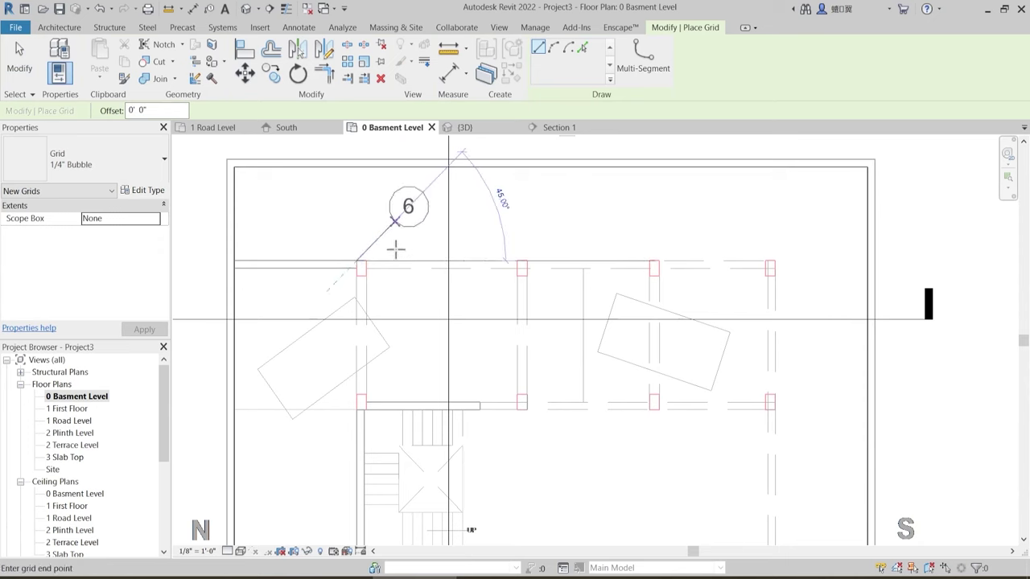
scroll(395, 249, "down", 3)
left_click(358, 235)
key("Escape")
key("Escape")
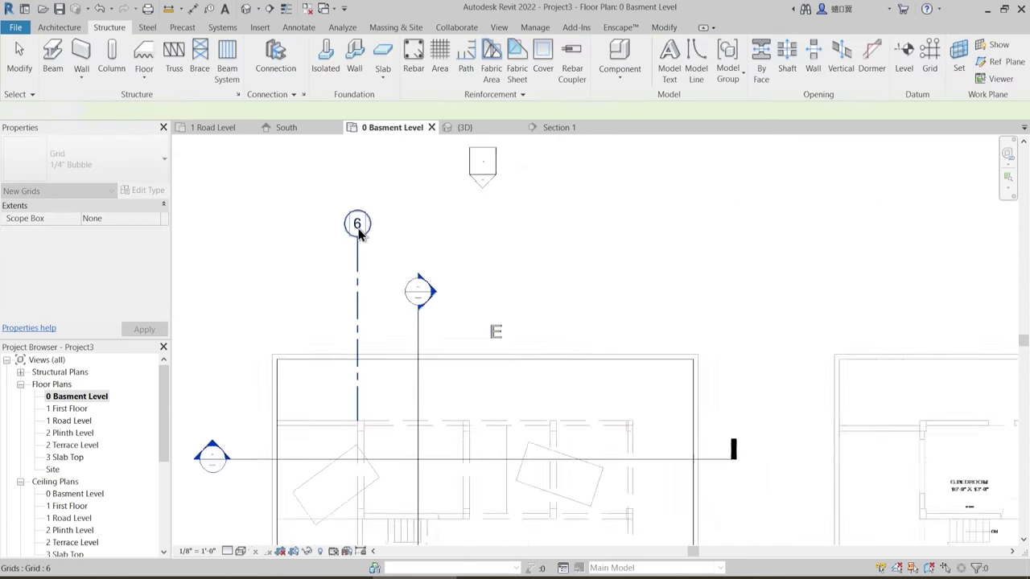
- Rename the new grid's bubble from 6 to 1
scroll(358, 231, "up", 1)
left_click(358, 225)
left_click(359, 223)
left_click(383, 318)
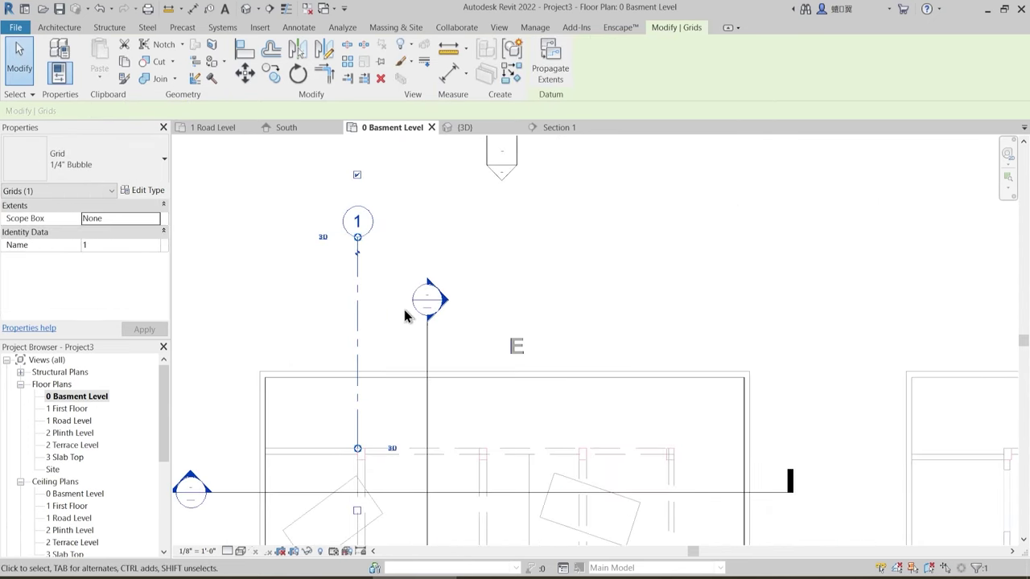
left_click(405, 313)
- Draw grids 2 and 3 from the next column points, ending level with grid 1's bubble
middle_click_drag(520, 365, 501, 265)
scroll(459, 299, "down", 2)
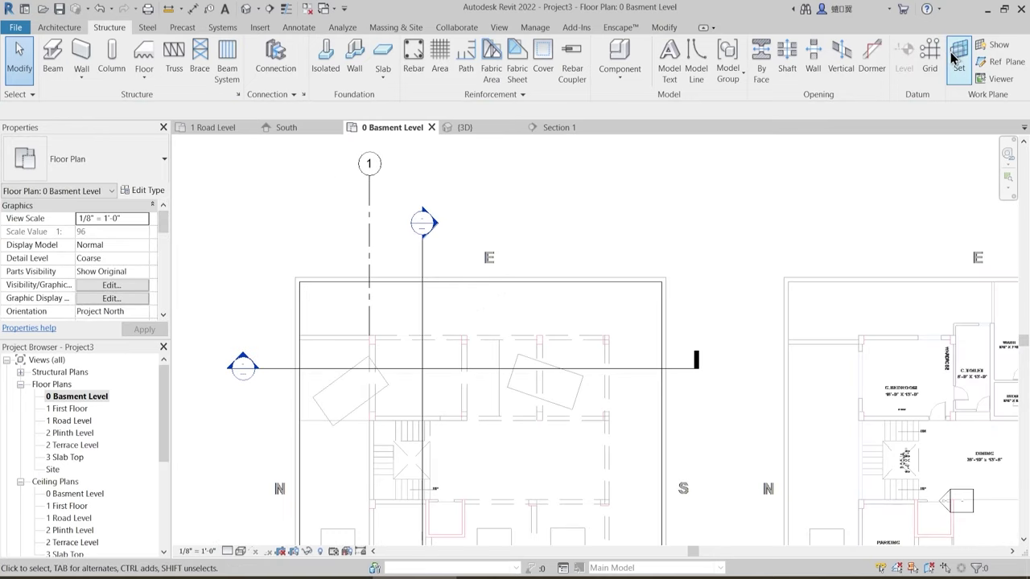
key("g")
key("r")
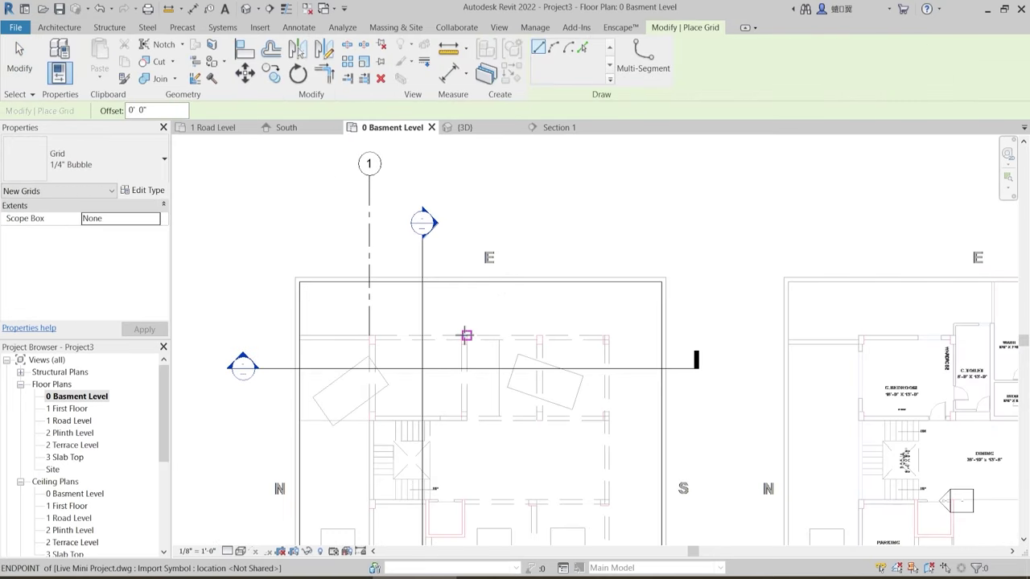
scroll(466, 334, "up", 2)
scroll(466, 334, "up", 1)
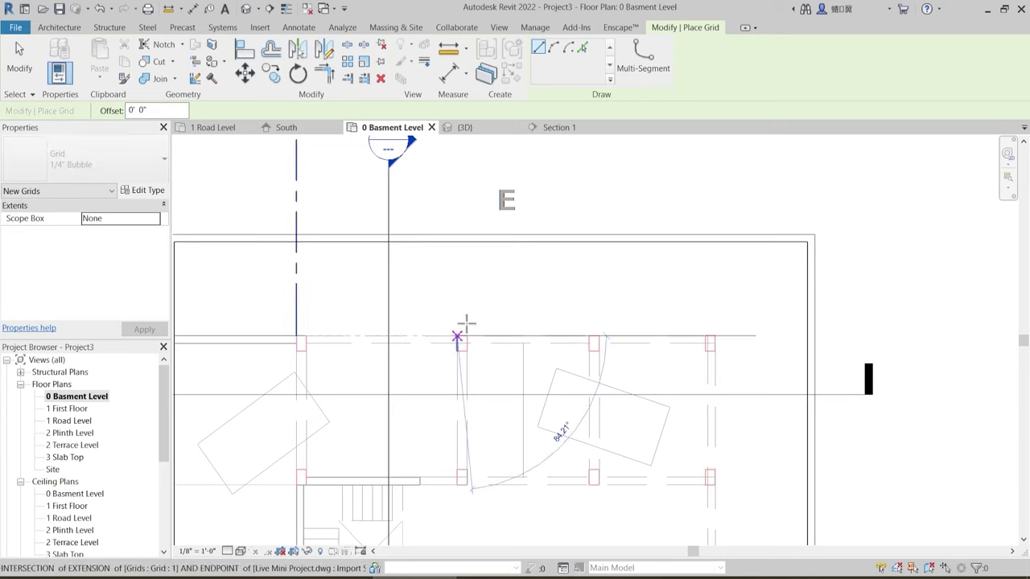
left_click(463, 337)
scroll(462, 269, "down", 1)
middle_click_drag(463, 267, 464, 329)
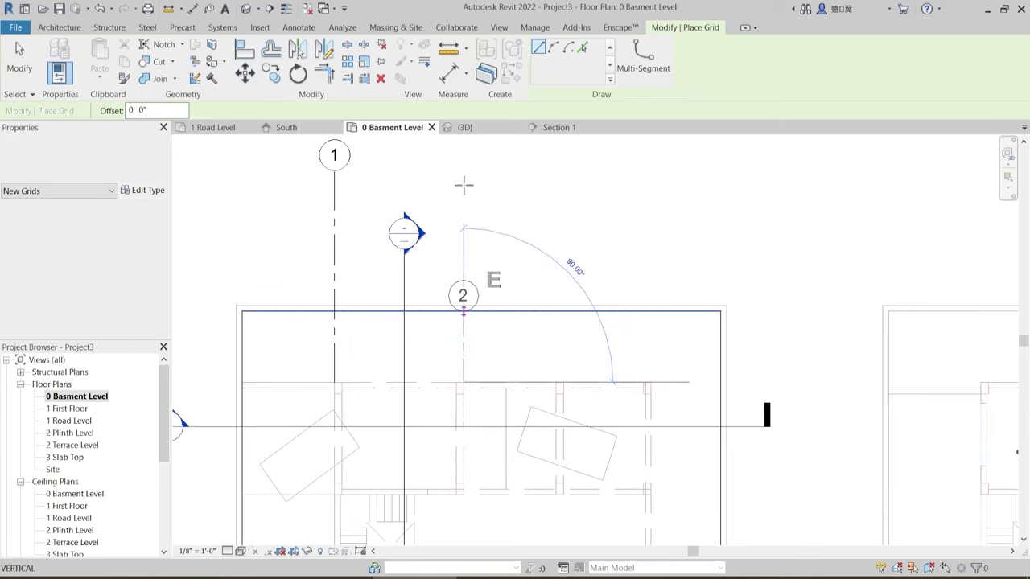
left_click(463, 167)
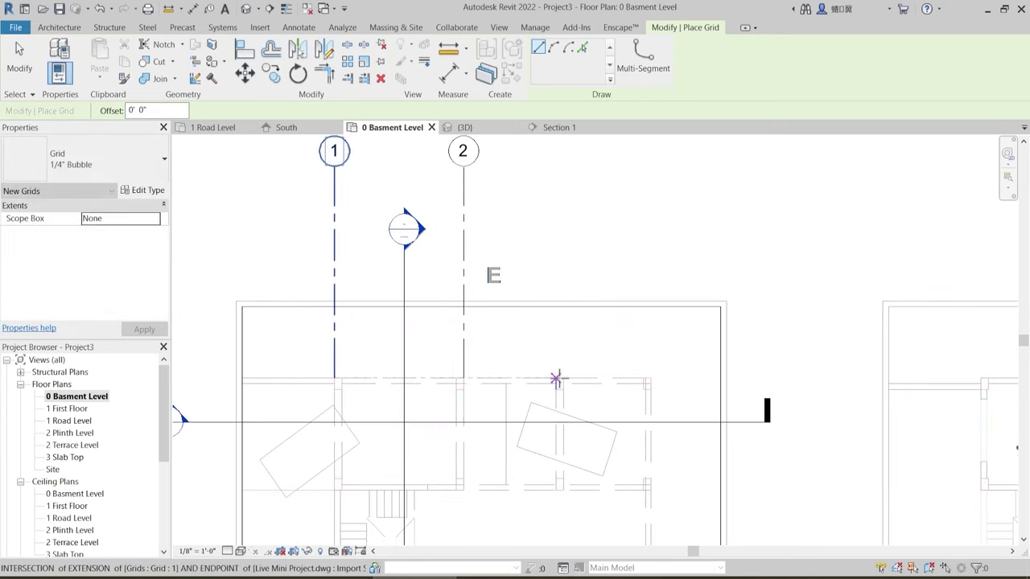
left_click(557, 378)
middle_click_drag(561, 225, 554, 271)
scroll(555, 273, "up", 1)
left_click(554, 211)
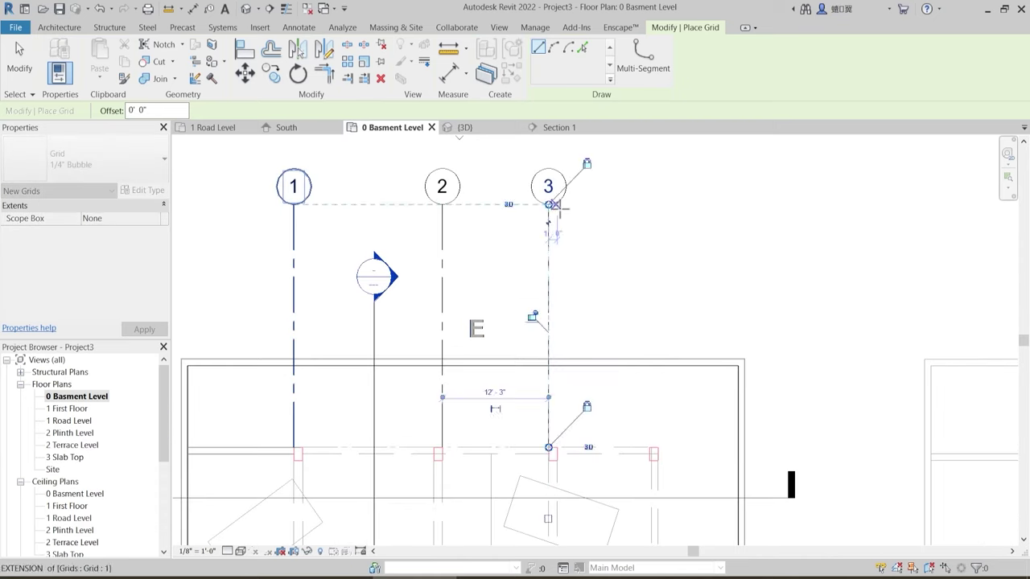
key("Escape")
key("Escape")
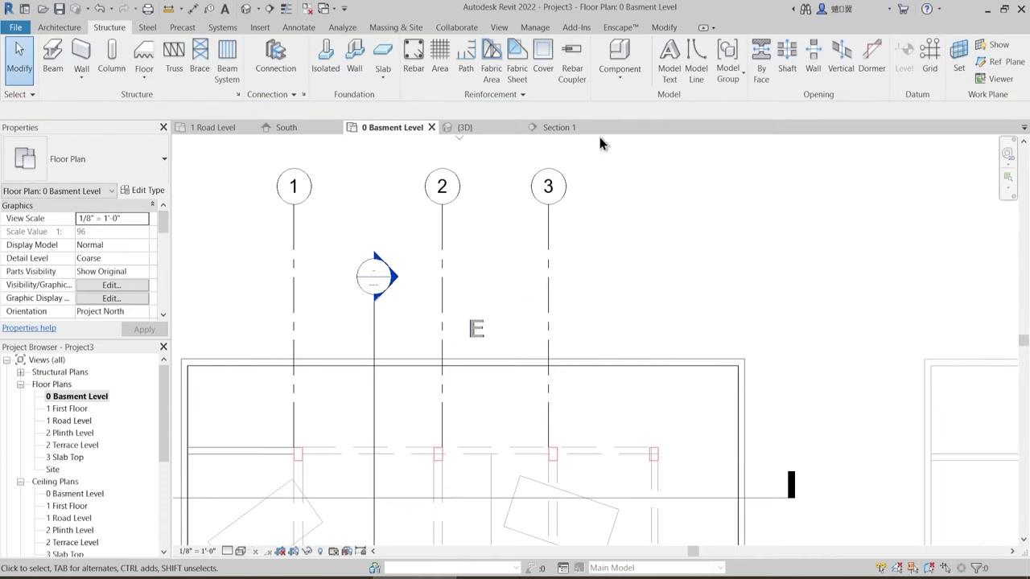
- Draw grid 4 up from the rightmost column, level with the other bubbles
left_click(931, 56)
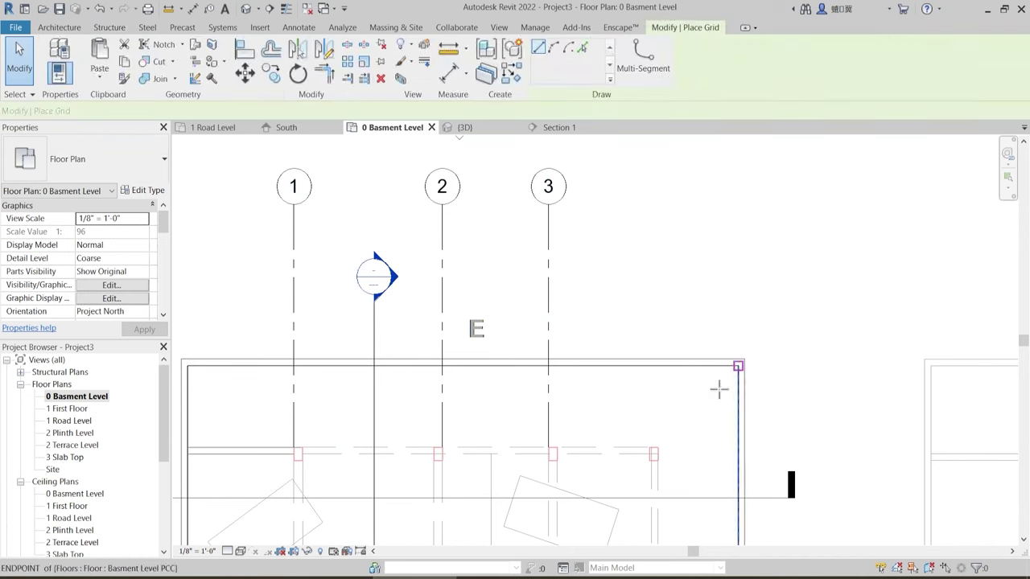
left_click(657, 448)
left_click(657, 211)
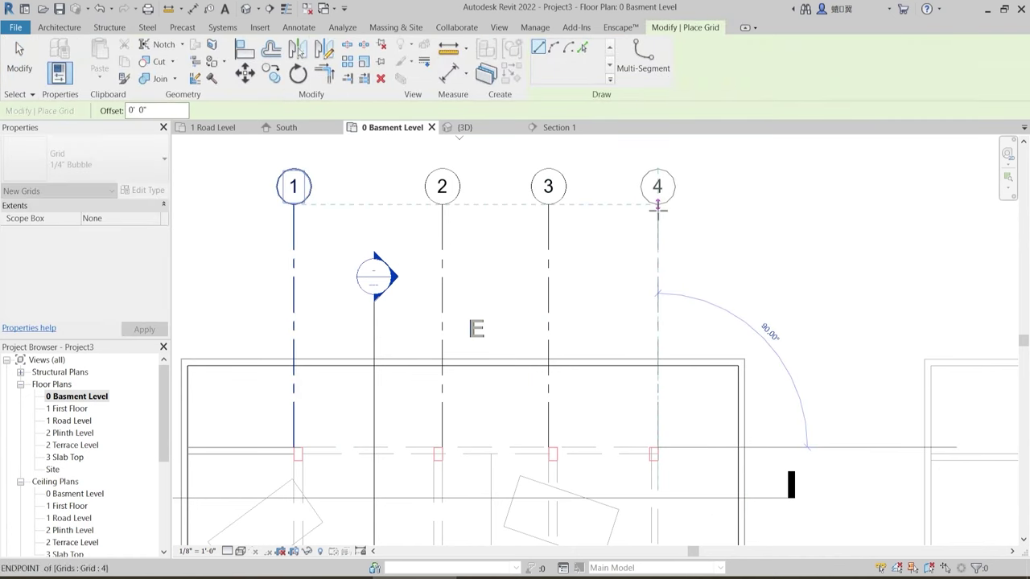
scroll(566, 278, "down", 2)
middle_click_drag(659, 363, 608, 290)
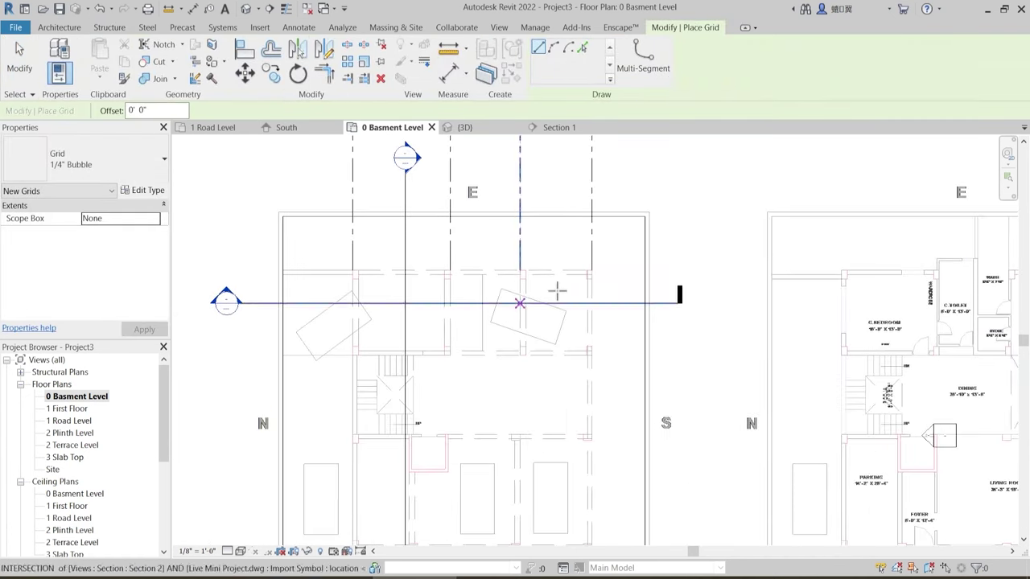
- Draw a horizontal grid along the top column line and label it A
scroll(606, 279, "up", 2)
left_click(589, 267)
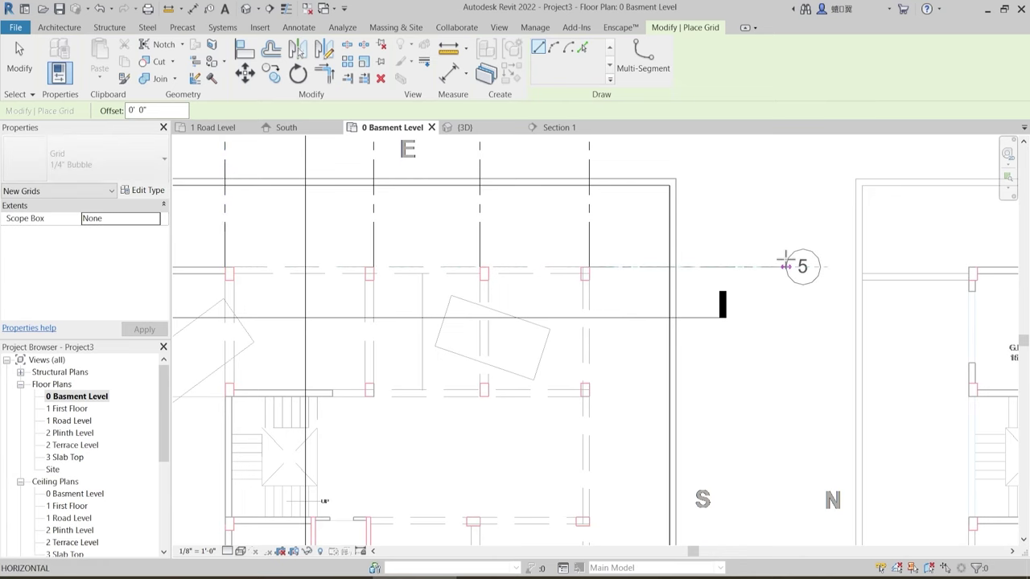
left_click(781, 266)
key("Escape")
key("Escape")
double_click(798, 267)
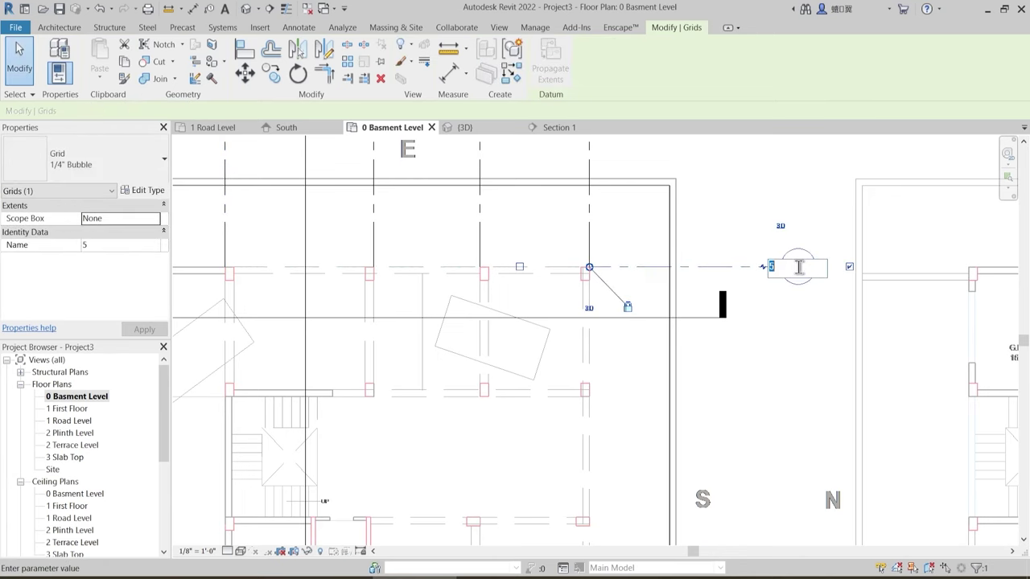
key("Return")
scroll(802, 341, "down", 2)
key("Escape")
middle_click_drag(747, 388, 598, 275)
- Draw grid B across the plan from the next column corner
left_click(931, 57)
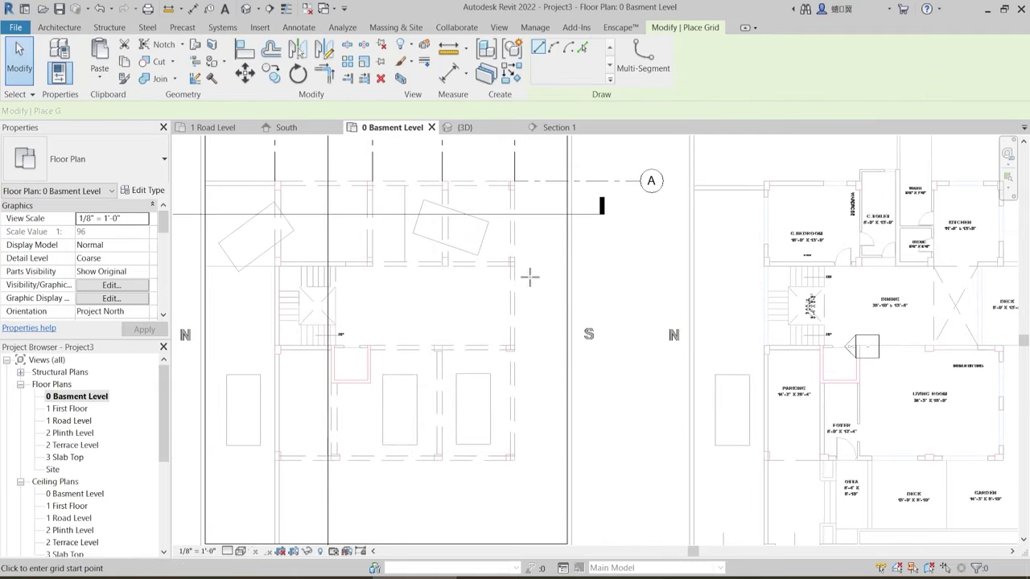
scroll(523, 271, "up", 2)
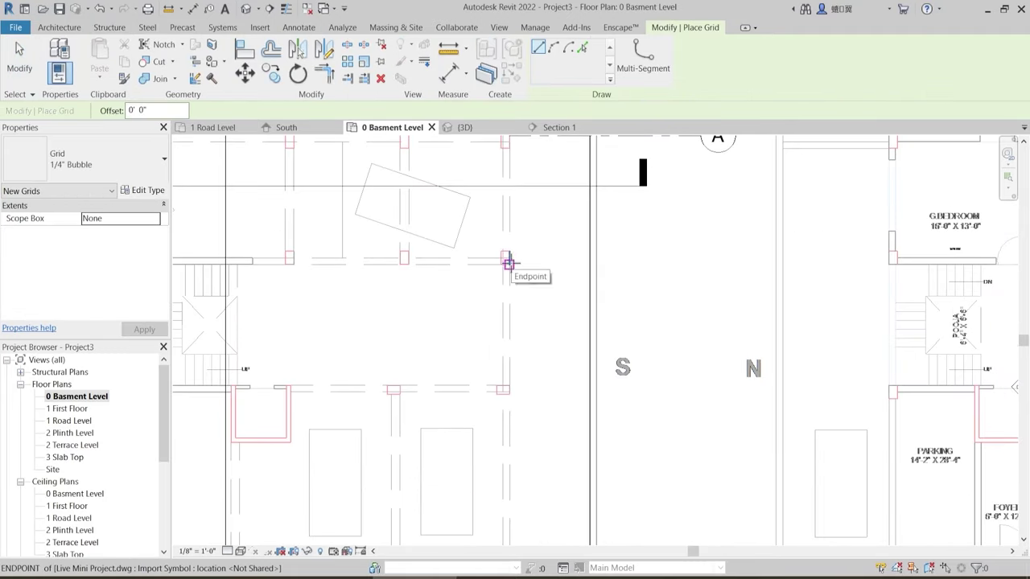
left_click(508, 262)
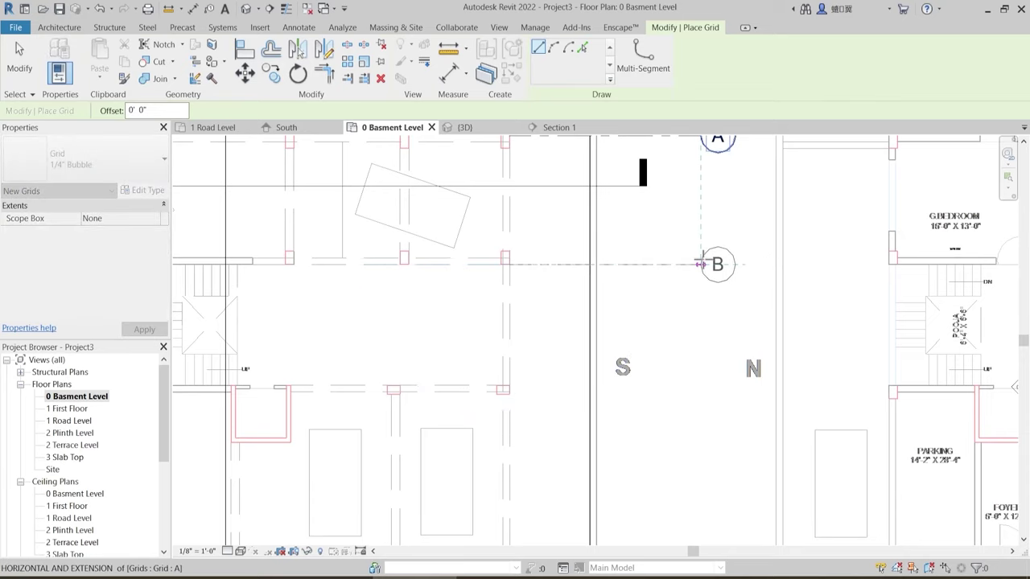
left_click(701, 263)
scroll(520, 391, "up", 2)
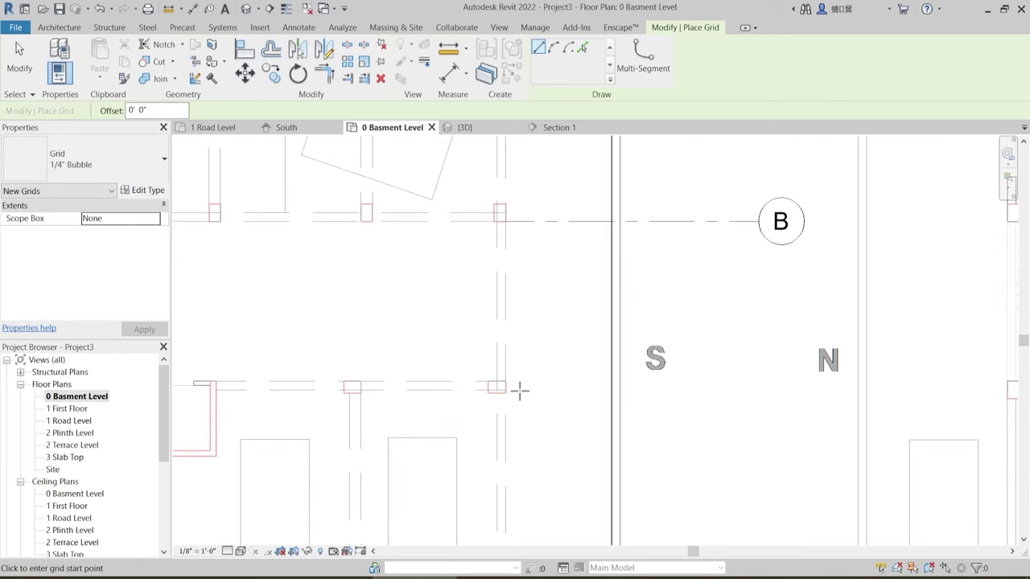
scroll(620, 376, "down", 1)
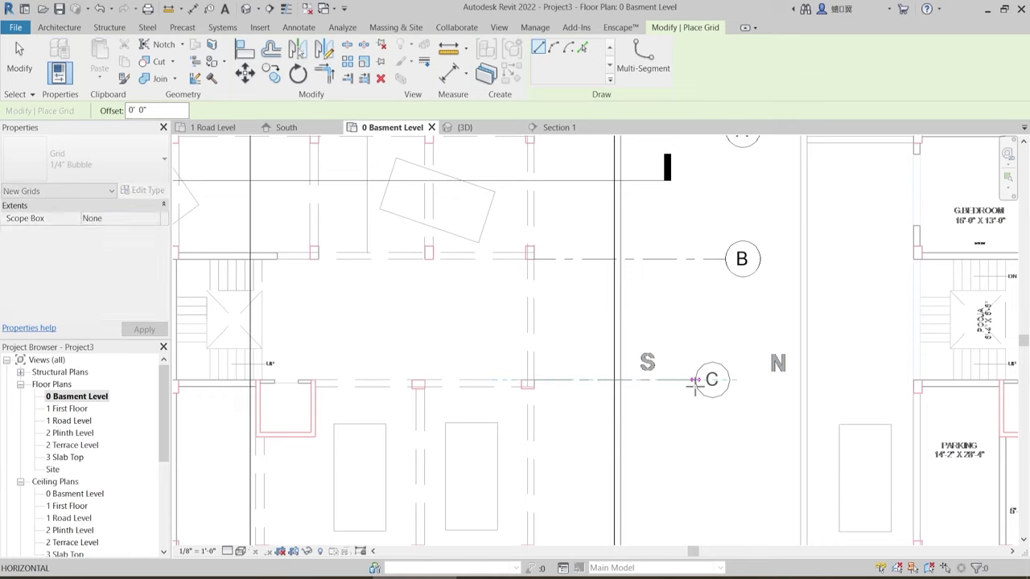
key("Escape")
scroll(537, 394, "up", 2)
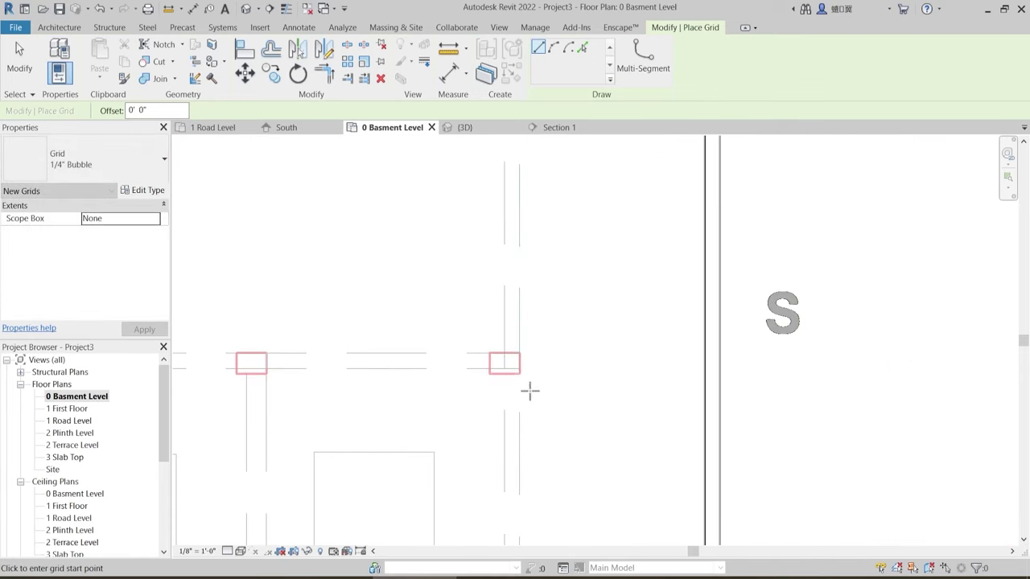
- Draw grids C and D along the lower column lines, aligned with grid B
left_click(520, 372)
scroll(614, 372, "down", 1)
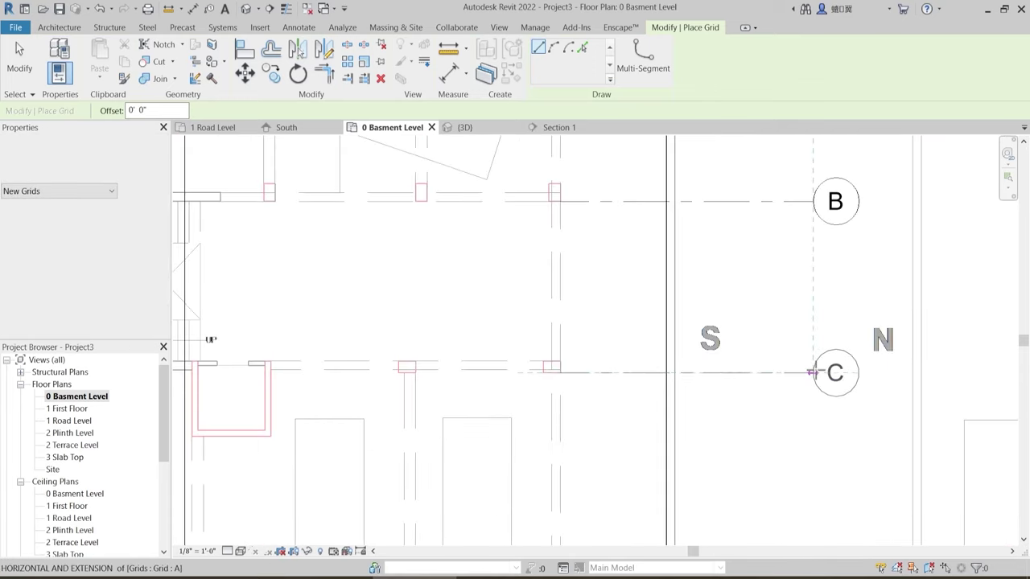
left_click(811, 370)
mouse_move(680, 437)
middle_mouse_down()
mouse_move(633, 325)
mouse_move(630, 270)
middle_mouse_up()
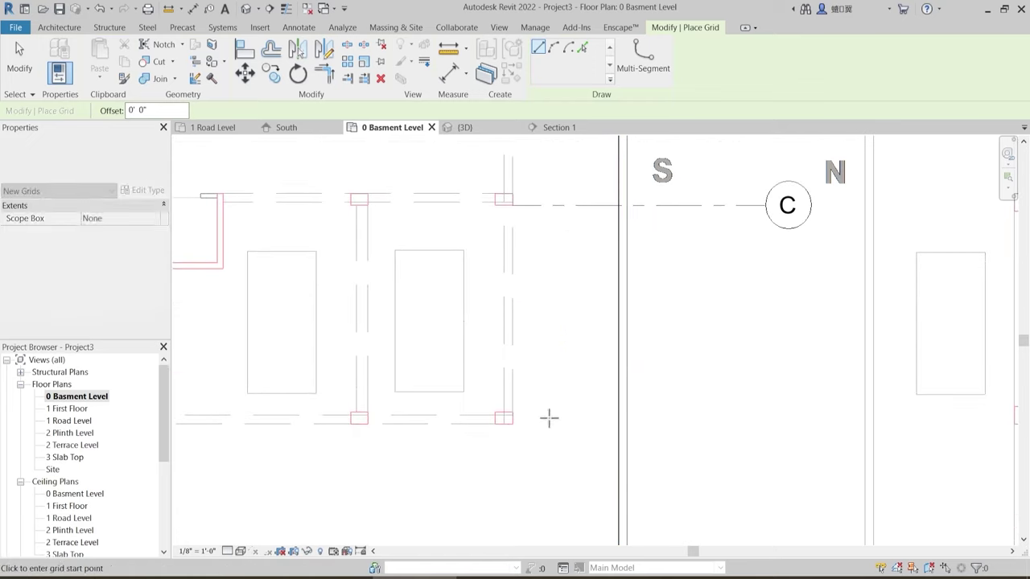
left_click(504, 419)
left_click(765, 417)
key("Escape")
key("Escape")
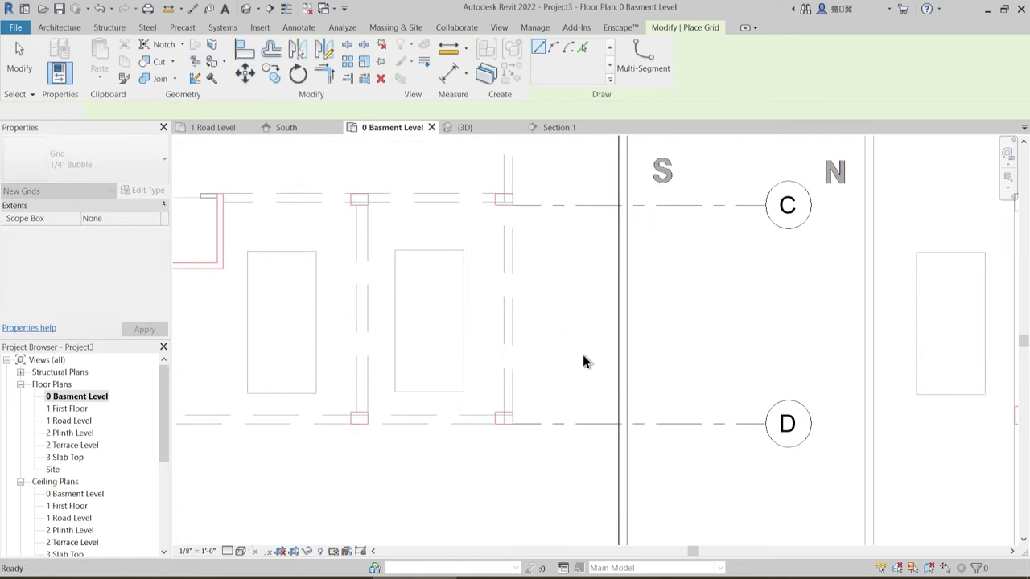
scroll(583, 355, "down", 5)
middle_click_drag(556, 317, 598, 389)
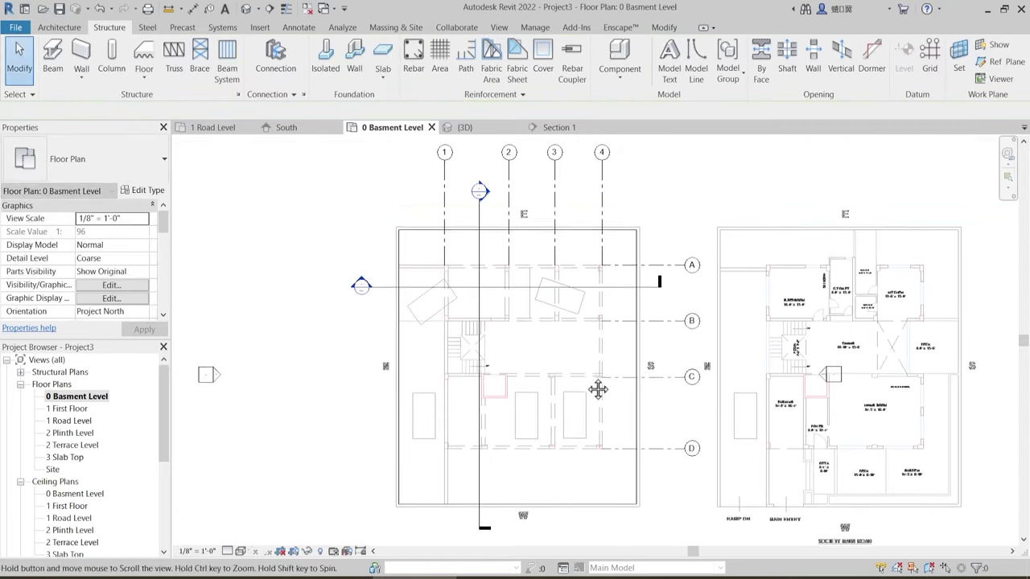
- Extend grid A's left end past grid 1 to match grids B–D
left_click(657, 265)
left_click_drag(602, 270, 349, 264)
key("Escape")
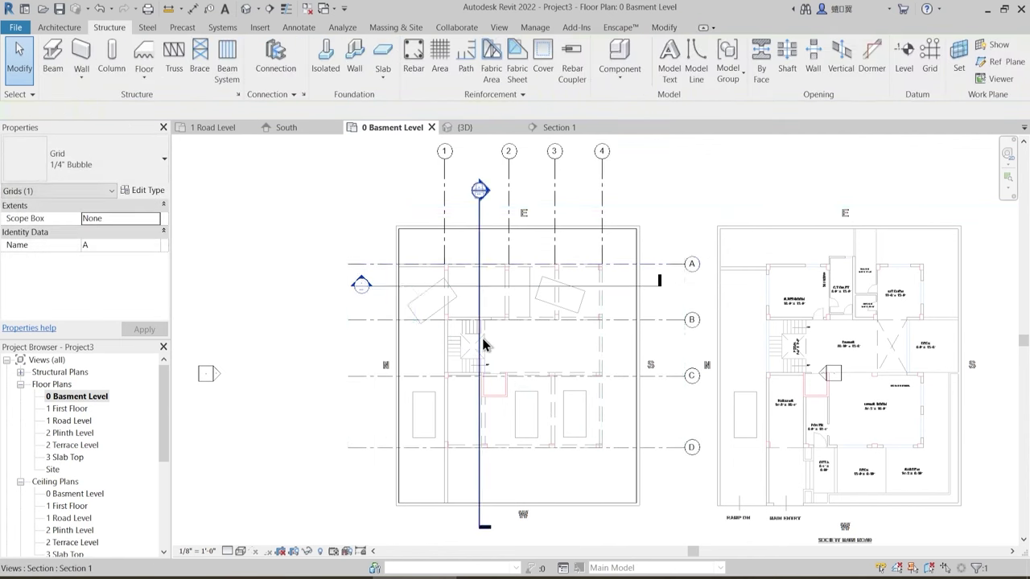
scroll(483, 338, "up", 2)
middle_click_drag(475, 296, 455, 338)
- Pan and zoom around the plan to check grids A–D against the vertical grids
scroll(443, 271, "down", 1)
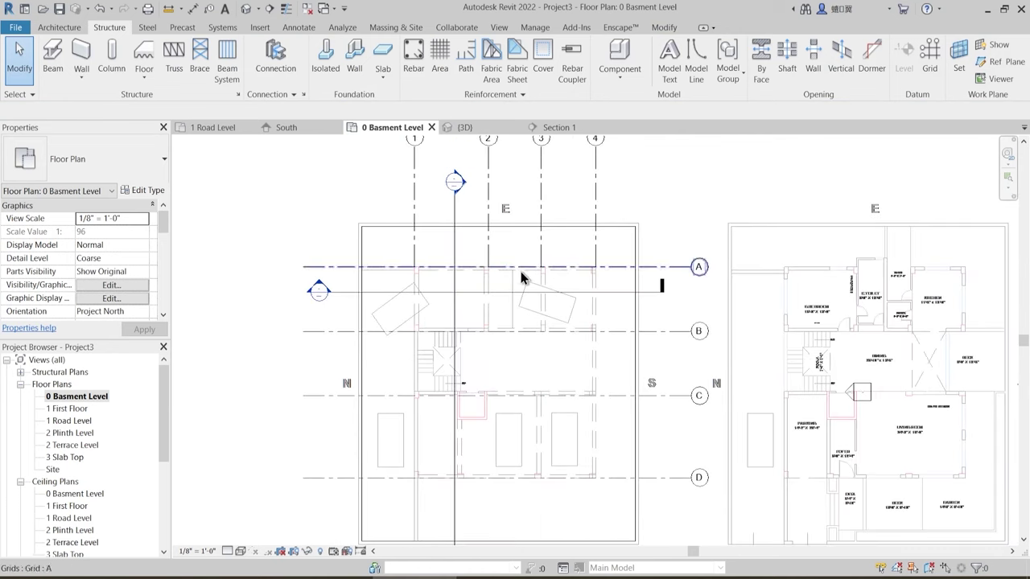
scroll(451, 278, "up", 2)
middle_click_drag(547, 449, 502, 355)
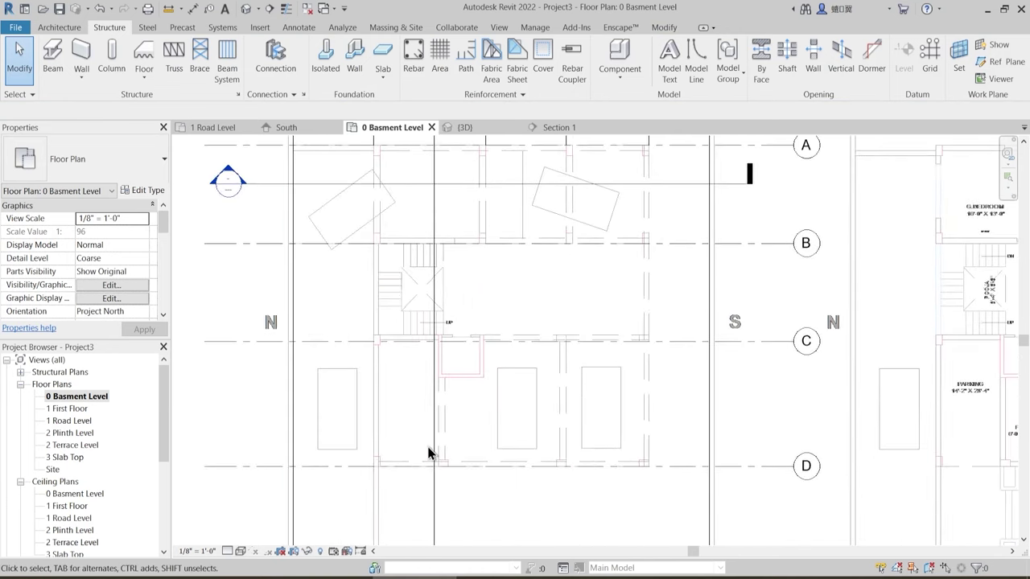
scroll(454, 473, "up", 2)
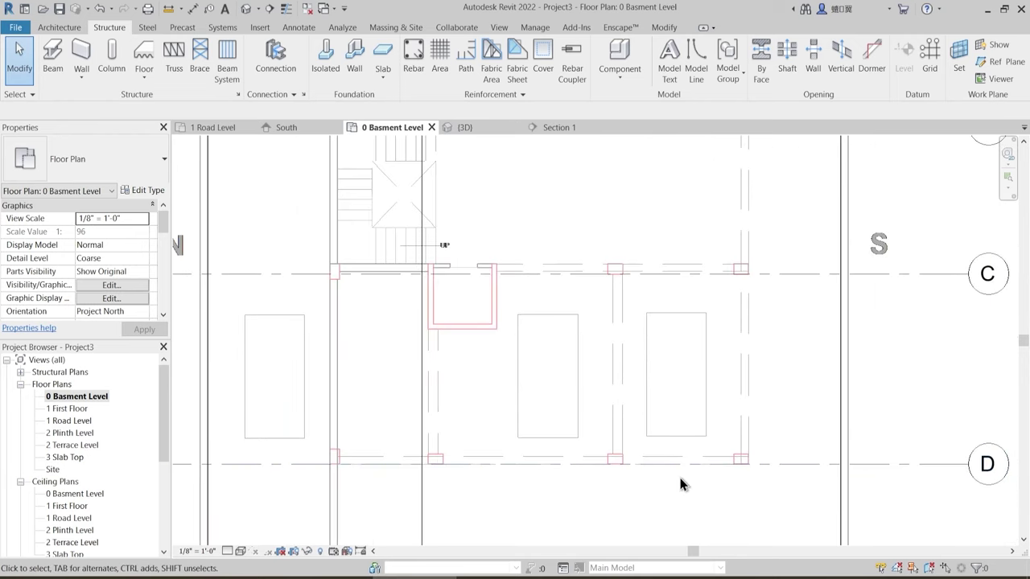
scroll(520, 432, "down", 2)
middle_click_drag(559, 356, 549, 410)
scroll(548, 404, "down", 1)
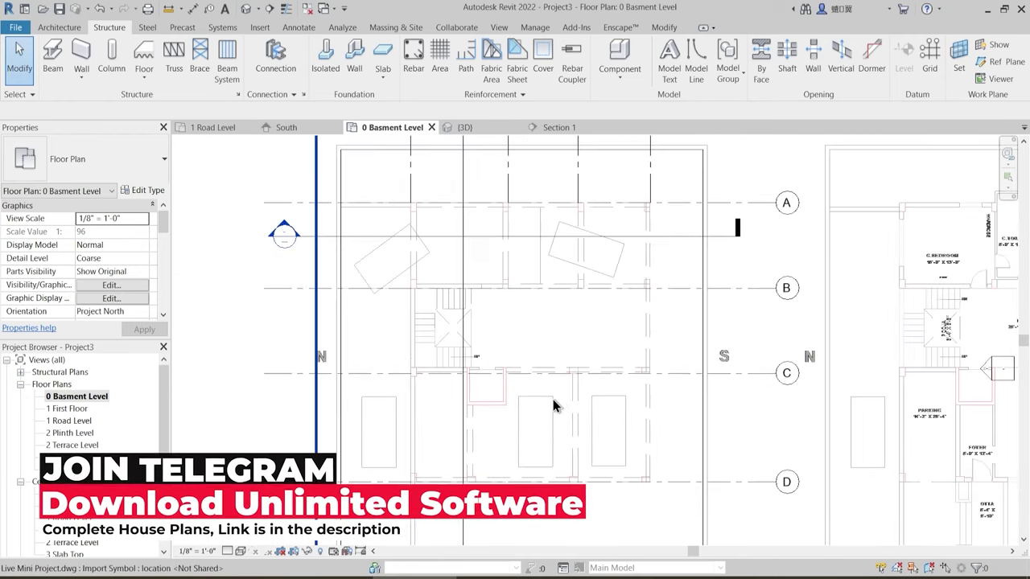
middle_click_drag(563, 302, 541, 360)
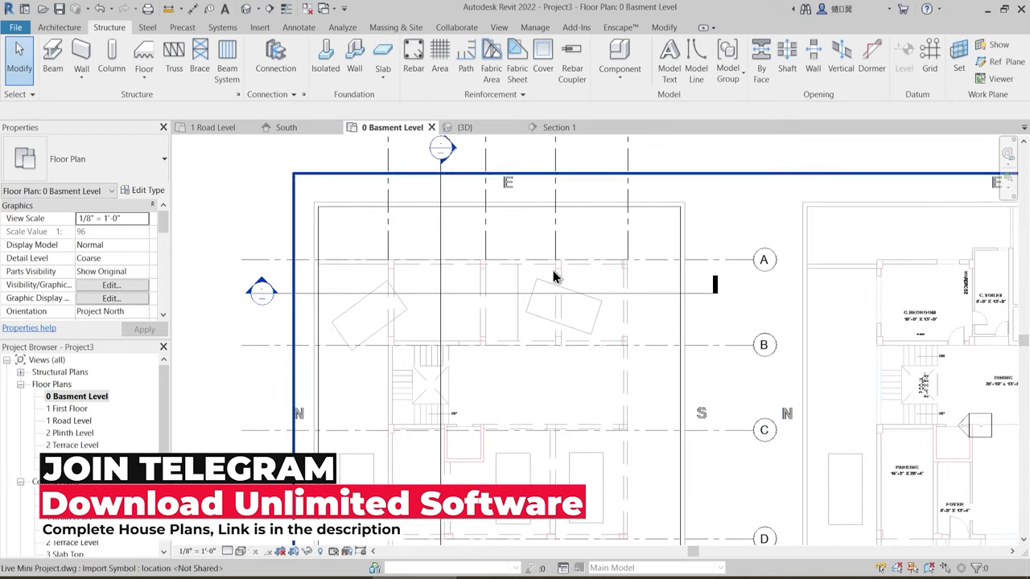
scroll(570, 287, "up", 1)
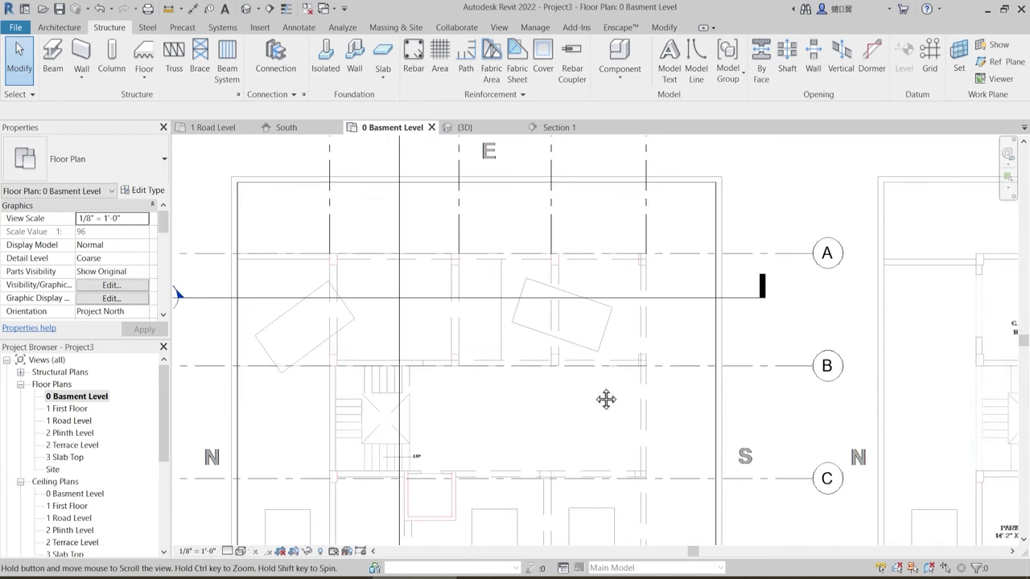
middle_click_drag(605, 397, 595, 223)
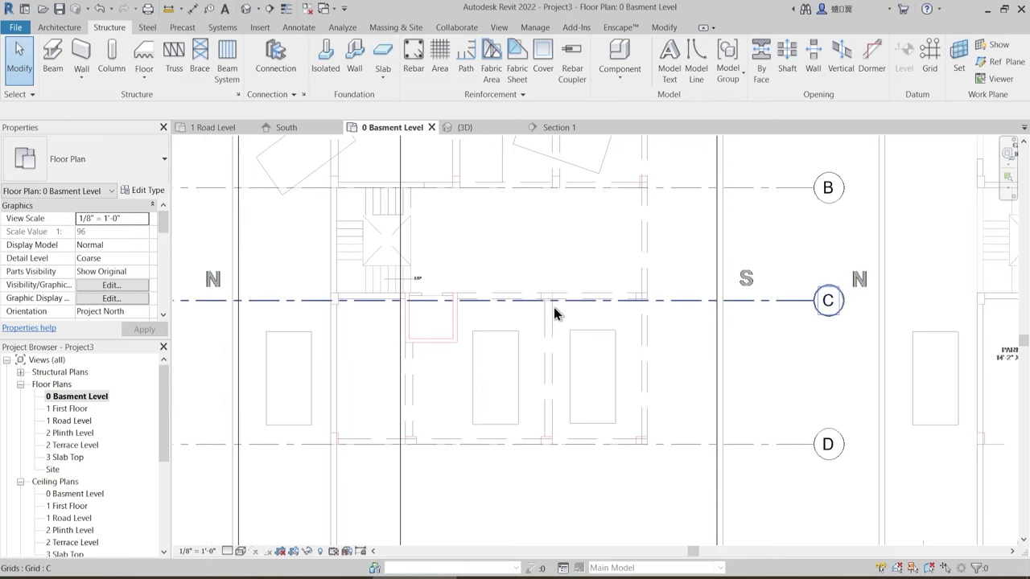
scroll(548, 302, "down", 2)
middle_click_drag(536, 295, 533, 375)
scroll(515, 330, "up", 2)
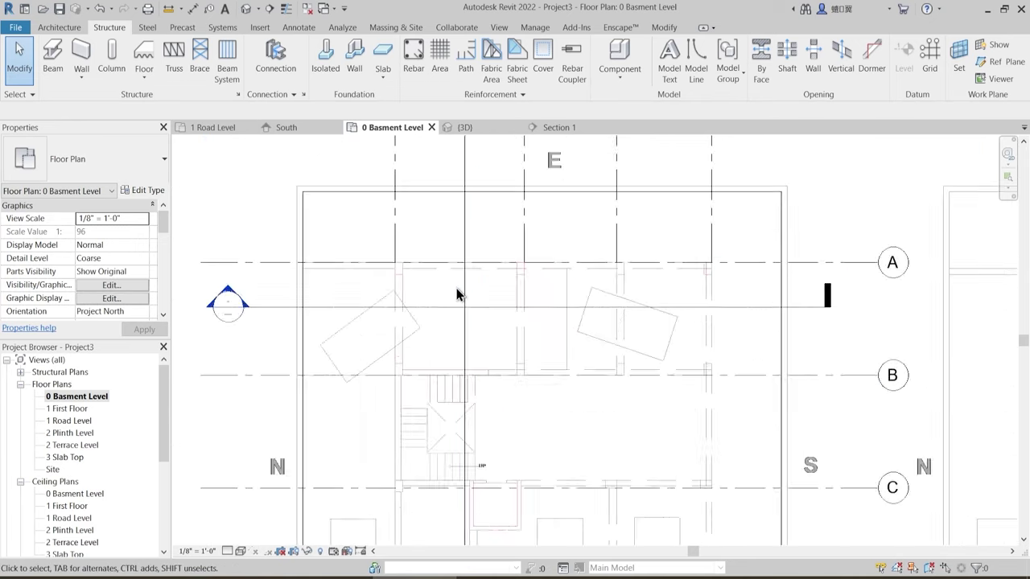
scroll(456, 290, "up", 2)
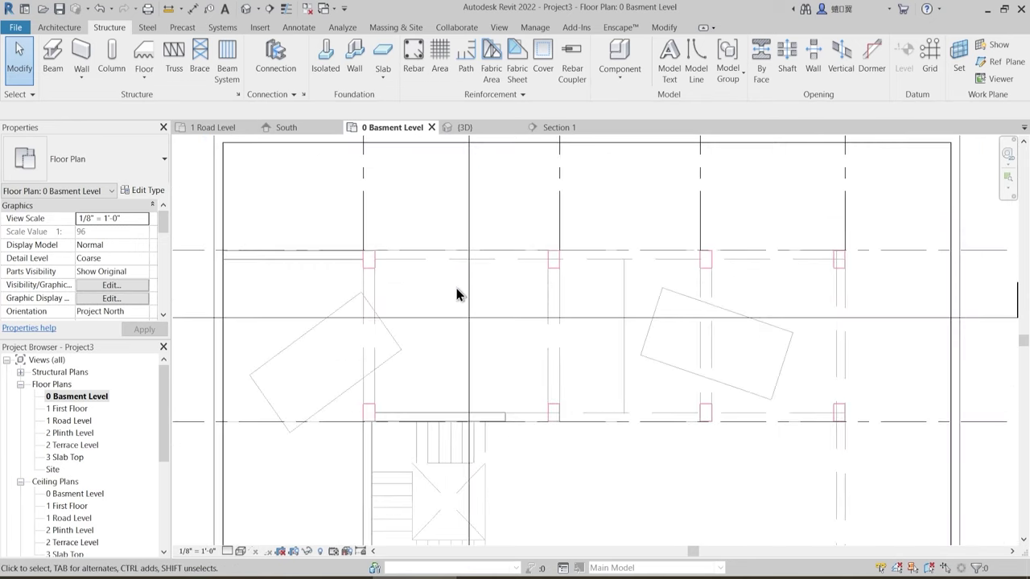
- Place a Concrete-Rectangular-Column 12 x 18 at the grid 1 / grid A intersection using At Grids
left_click(112, 56)
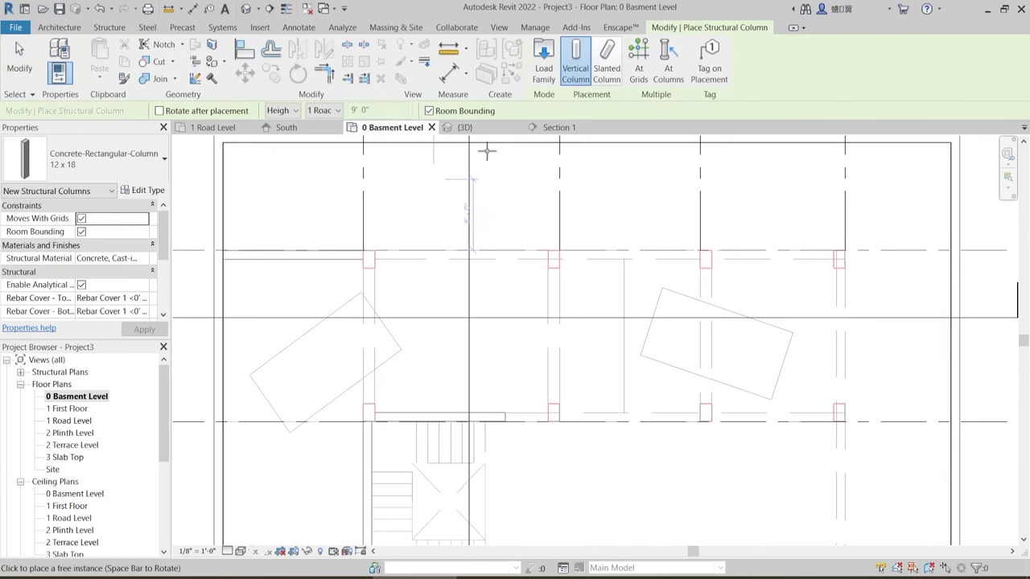
left_click(636, 75)
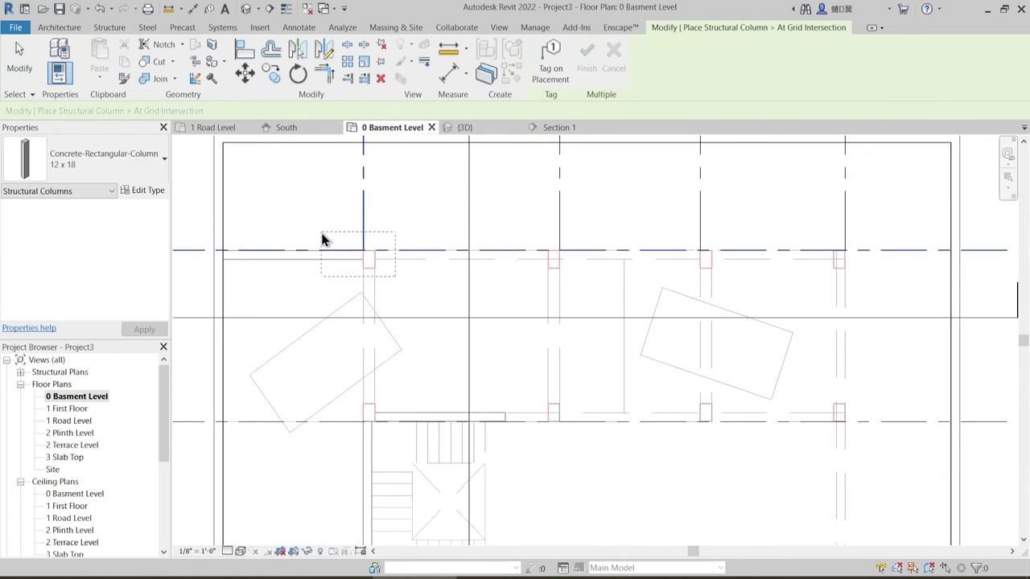
left_click(369, 240)
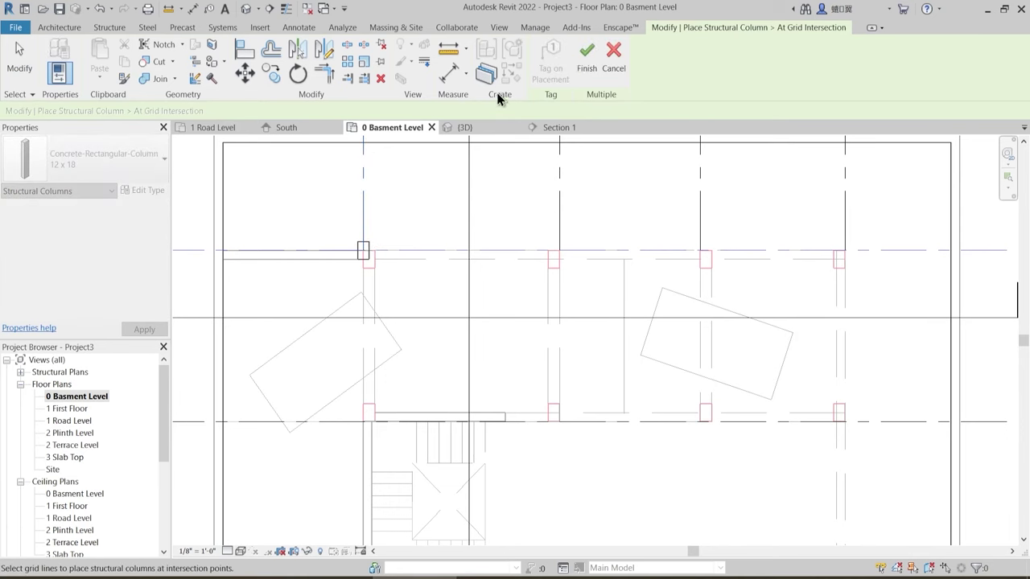
left_click(589, 71)
scroll(398, 265, "up", 4)
middle_click_drag(397, 253, 453, 281)
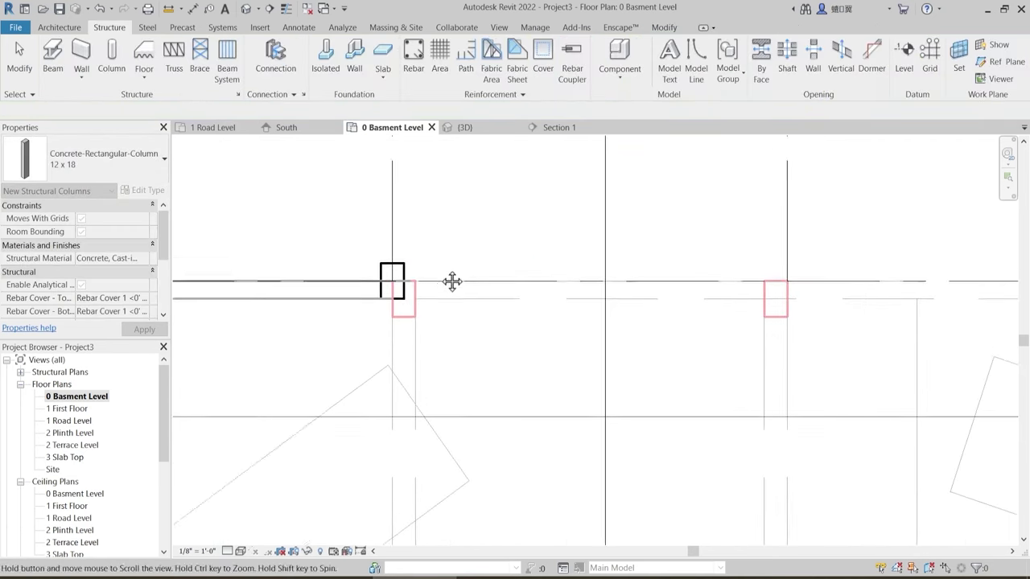
key("Escape")
- Align the column's side and top edges to the drawing's pink column outline with AL
left_click(668, 27)
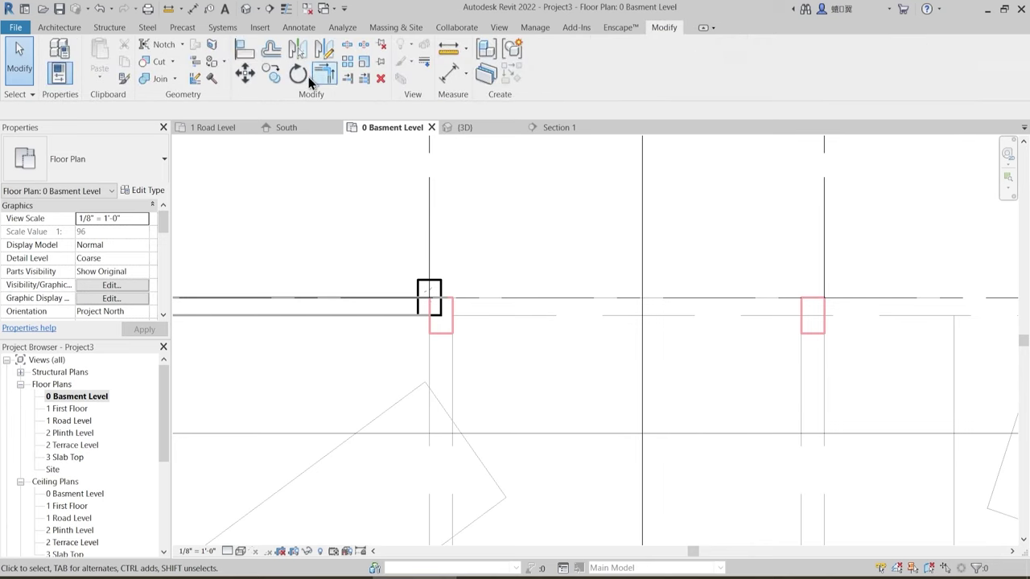
scroll(442, 312, "up", 1)
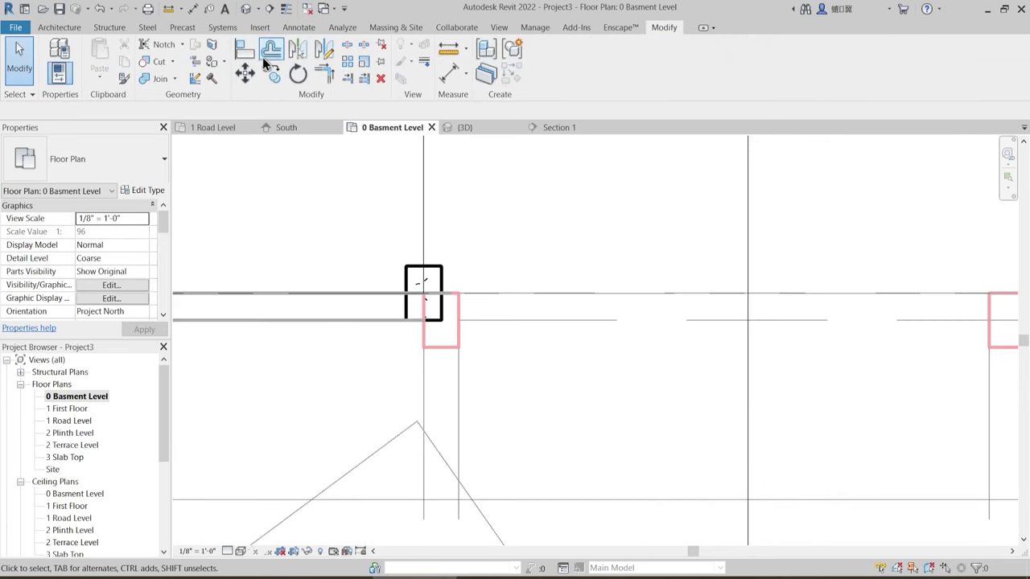
key("a")
key("l")
left_click(459, 305)
left_click(442, 298)
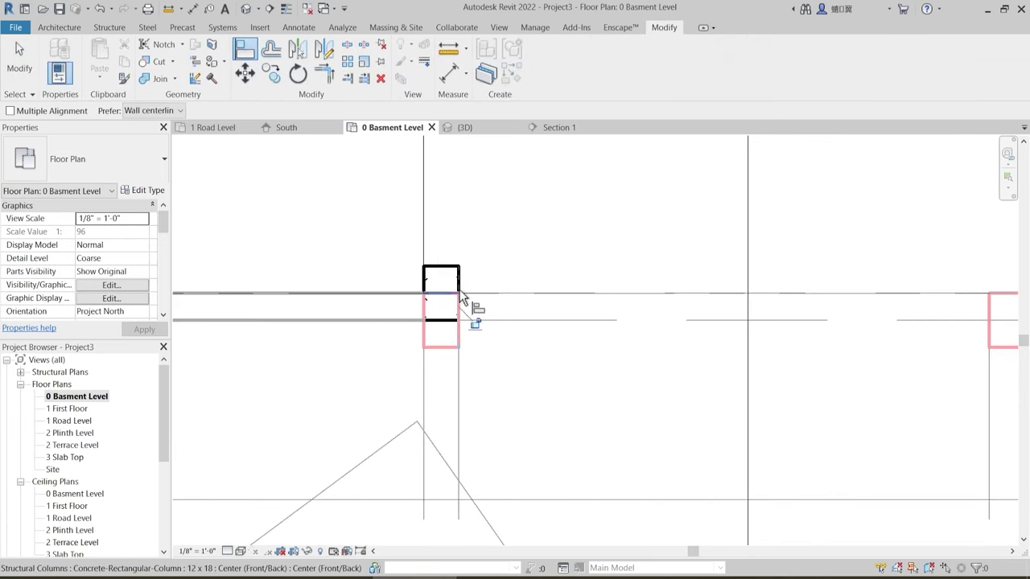
left_click(455, 277)
key("Escape")
key("Escape")
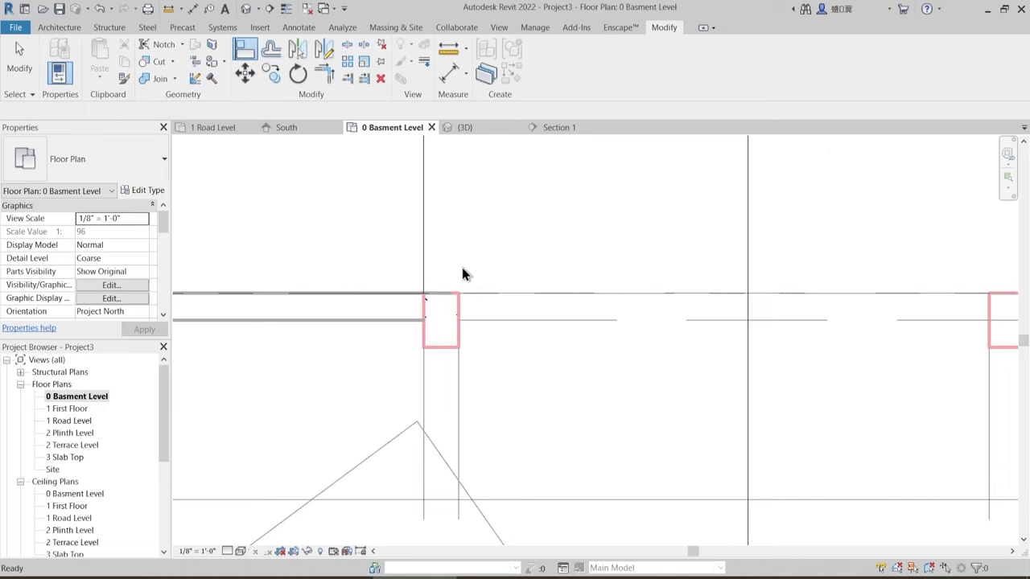
- Turn on Thin Lines and zoom in on the column's corner
scroll(436, 304, "up", 3)
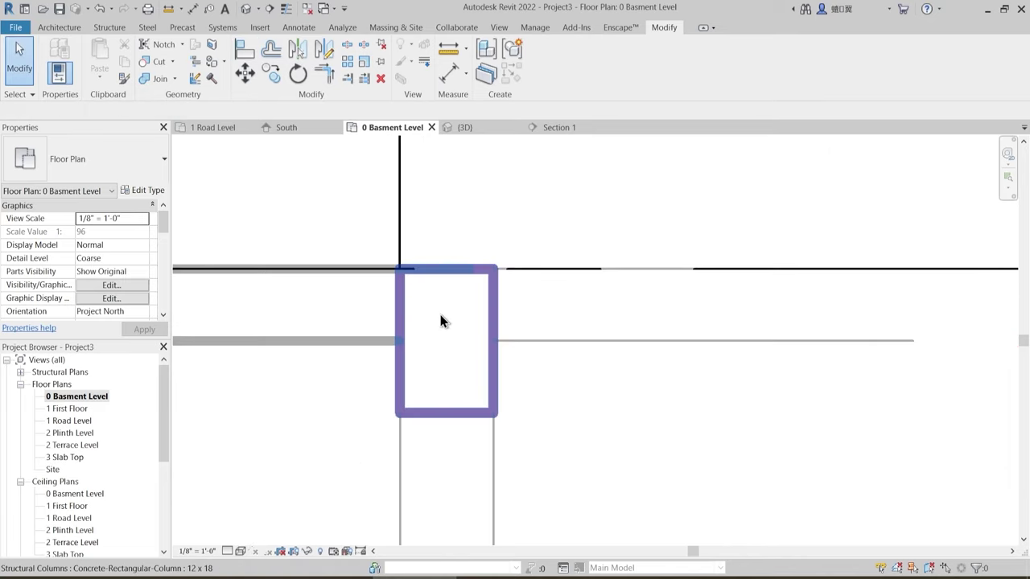
left_click(286, 10)
scroll(481, 327, "up", 2)
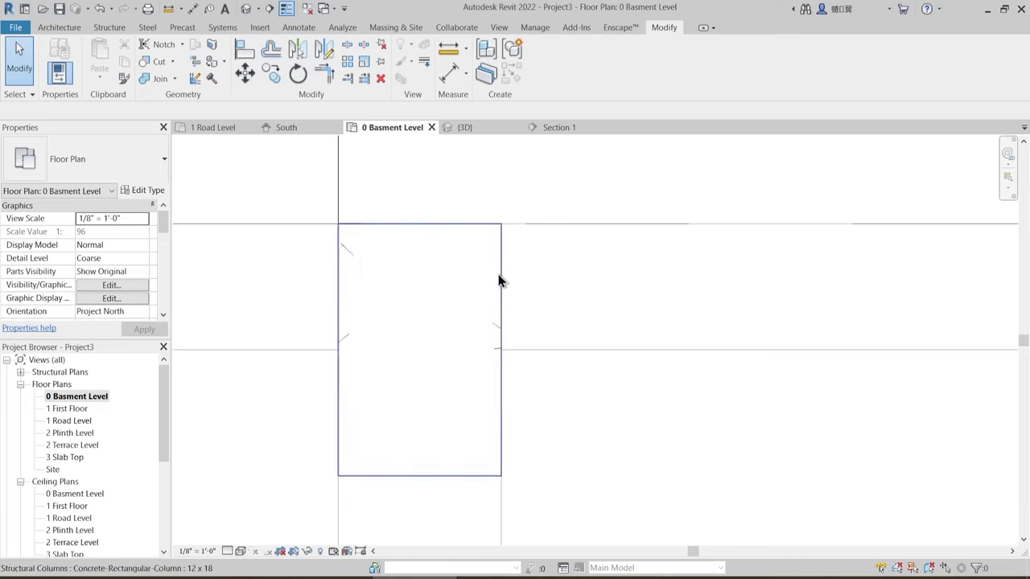
scroll(352, 234, "up", 5)
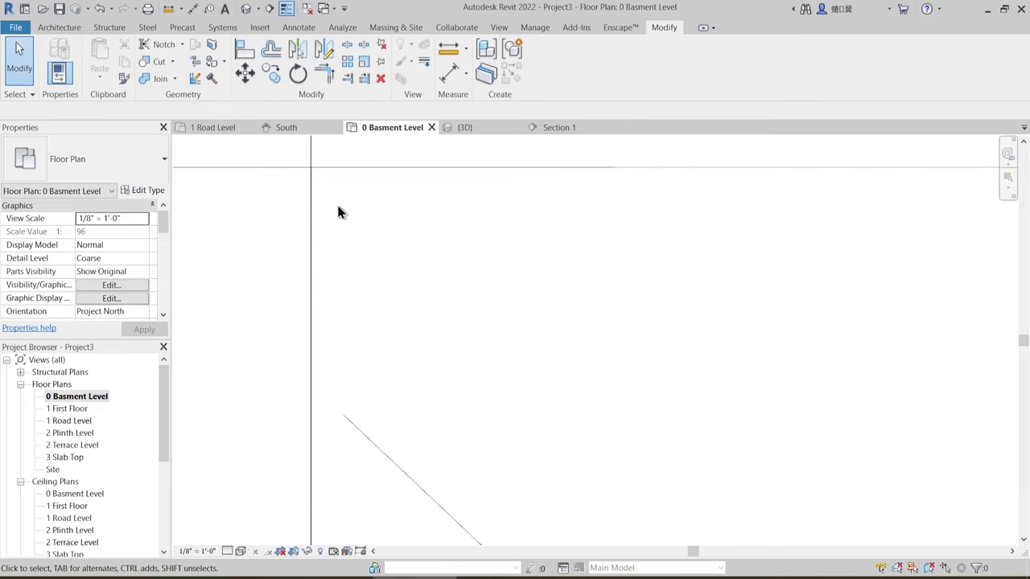
middle_click_drag(338, 207, 390, 334)
scroll(366, 296, "up", 3)
scroll(346, 322, "up", 1)
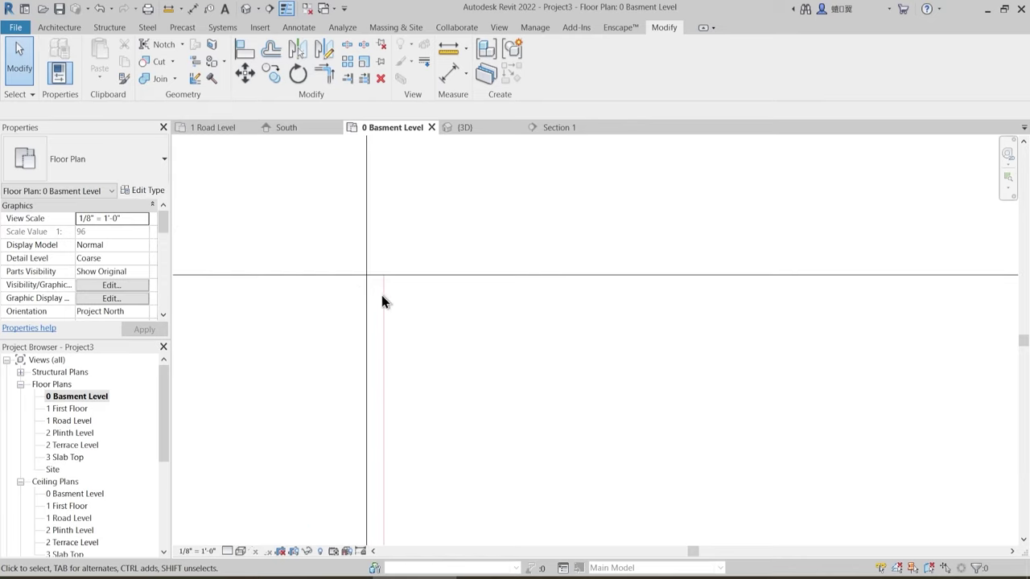
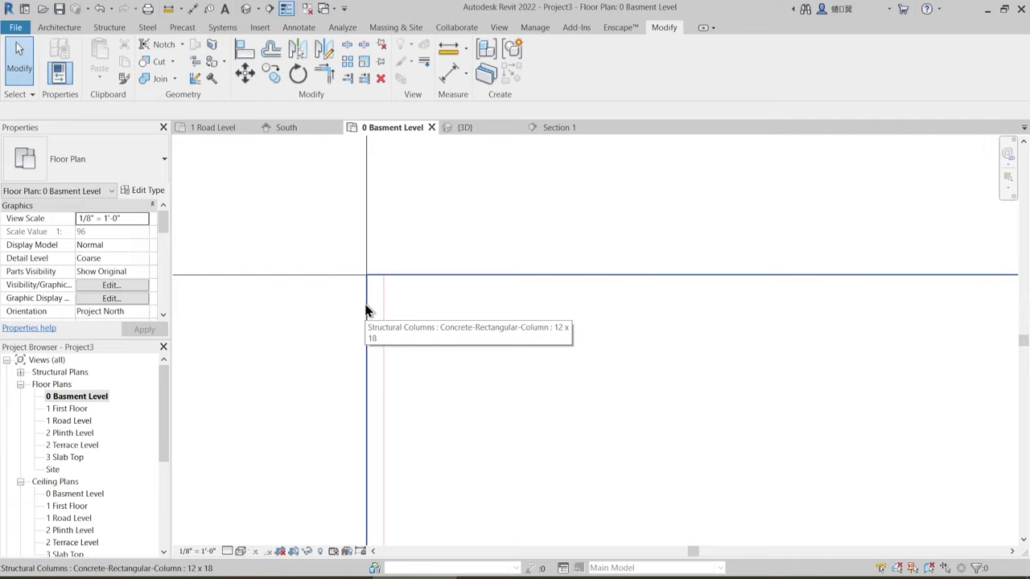
- Nudge the 12 x 18 concrete column slightly to the right
scroll(367, 311, "down", 3)
left_click(392, 299)
scroll(424, 311, "down", 4)
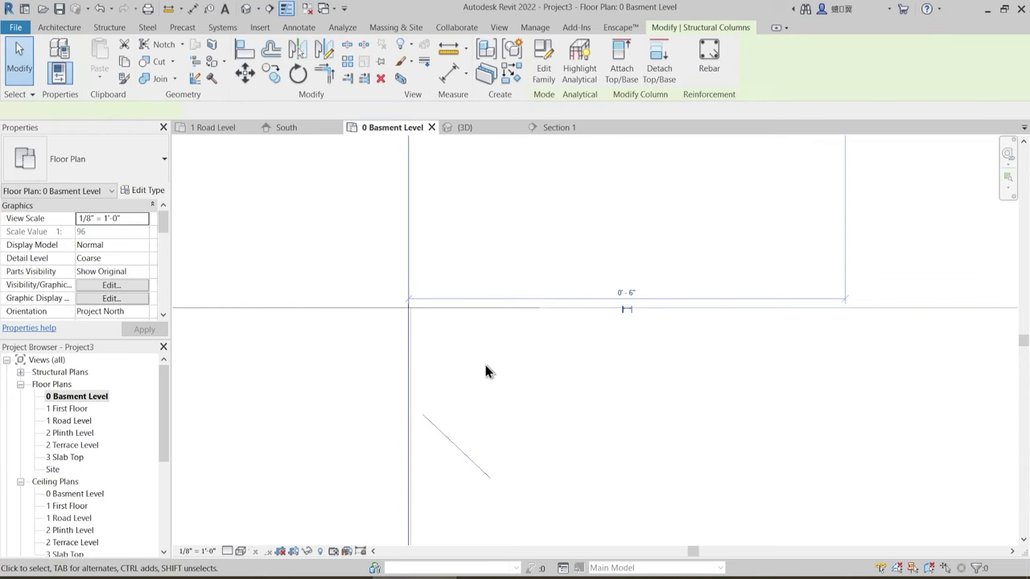
left_click_drag(485, 365, 635, 365)
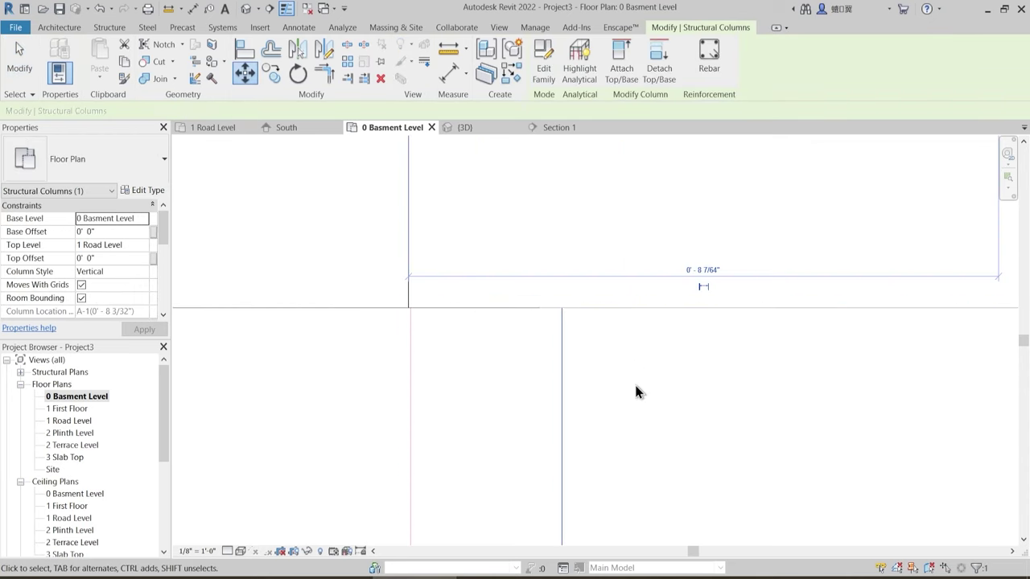
key("Escape")
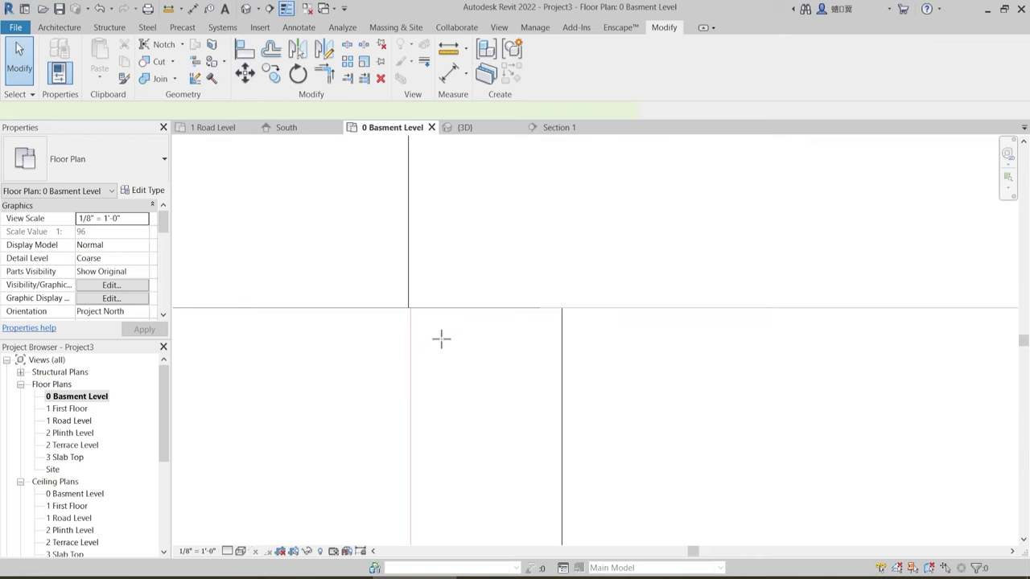
- Align the column's edge onto the grid line
key("l")
key("i")
scroll(408, 326, "up", 2)
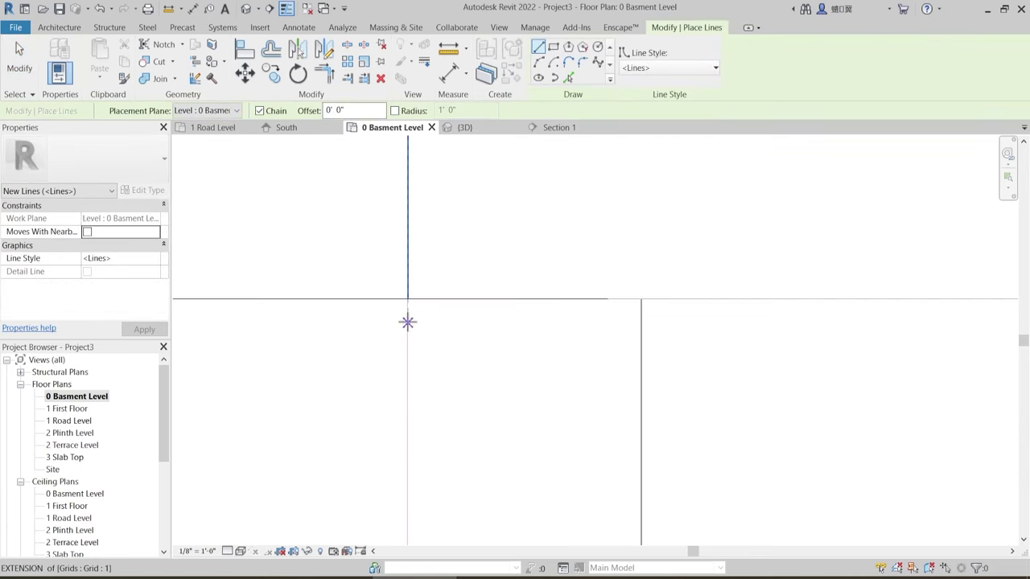
scroll(402, 318, "up", 2)
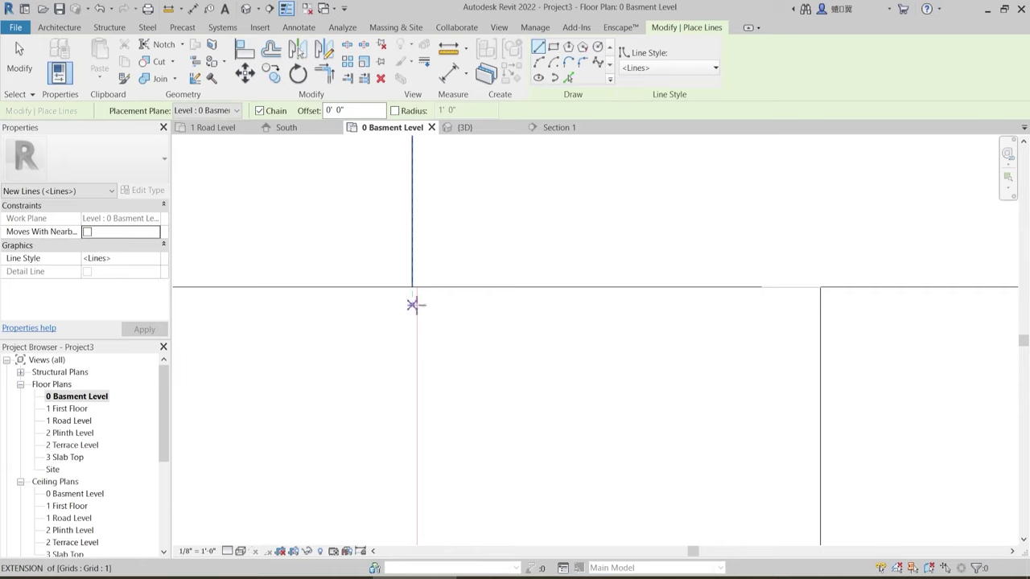
key("Escape")
key("Escape")
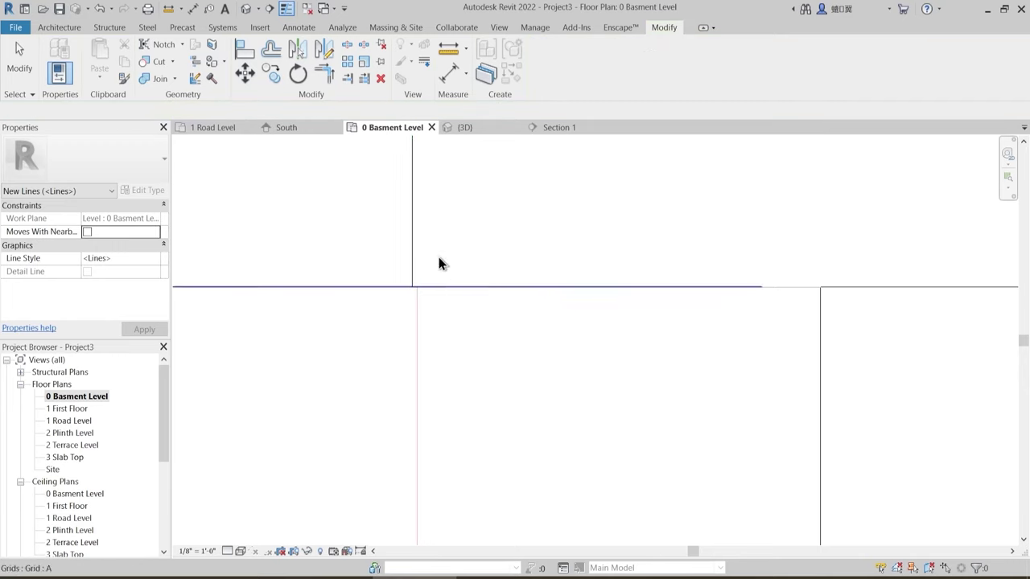
left_click(416, 326)
left_click(821, 331)
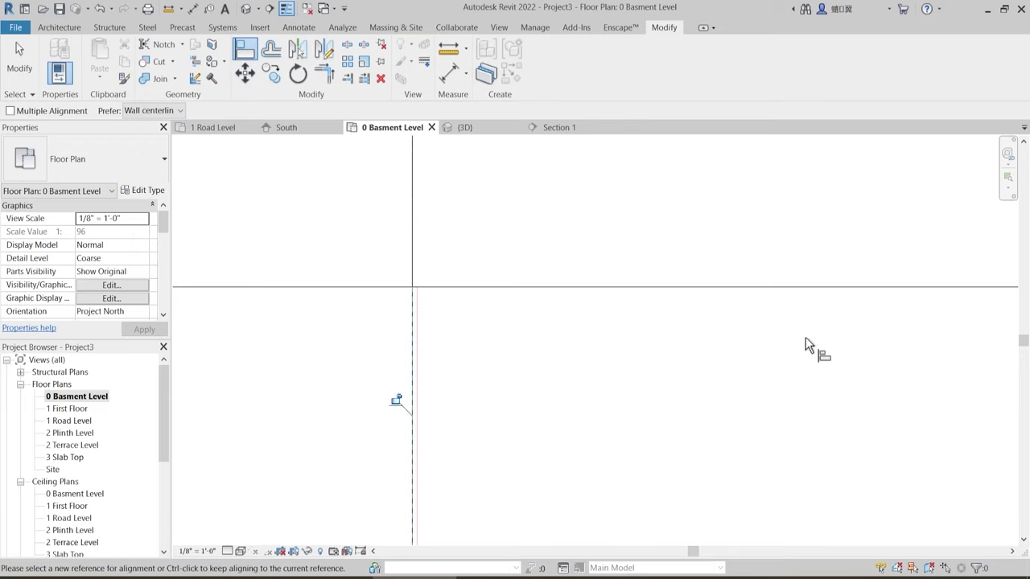
scroll(443, 286, "down", 5)
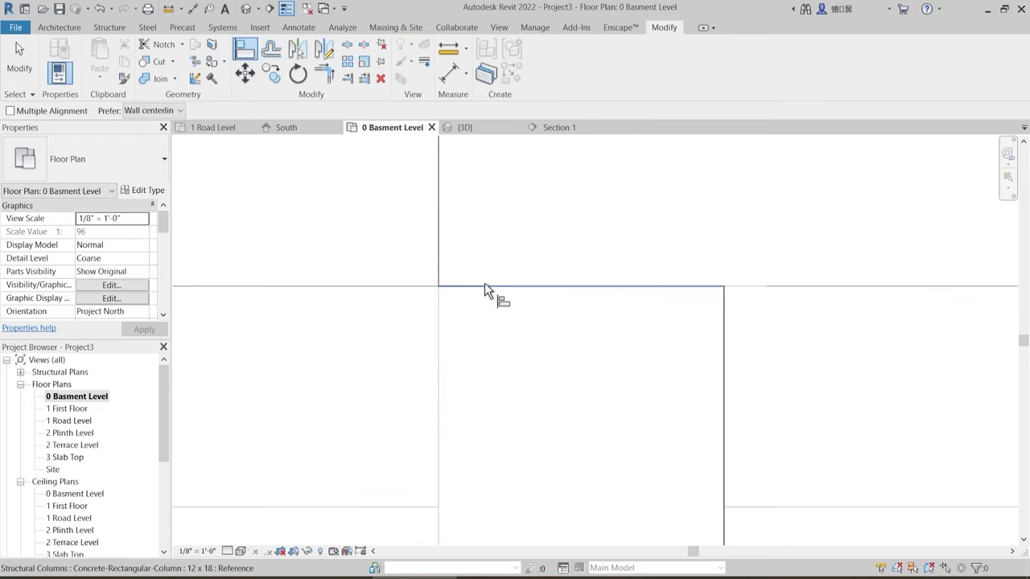
key("Escape")
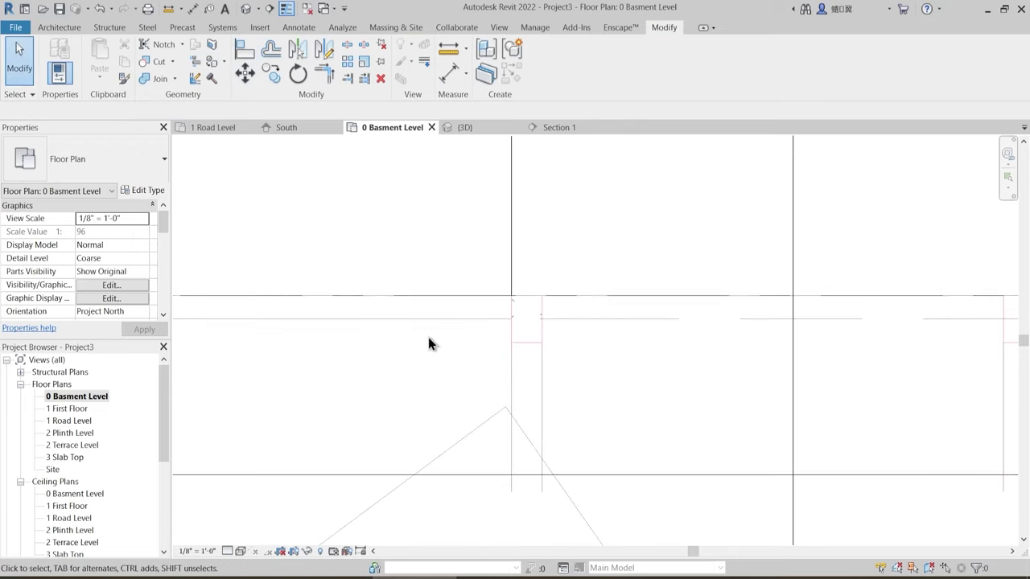
scroll(439, 342, "down", 4)
middle_click_drag(494, 362, 481, 361)
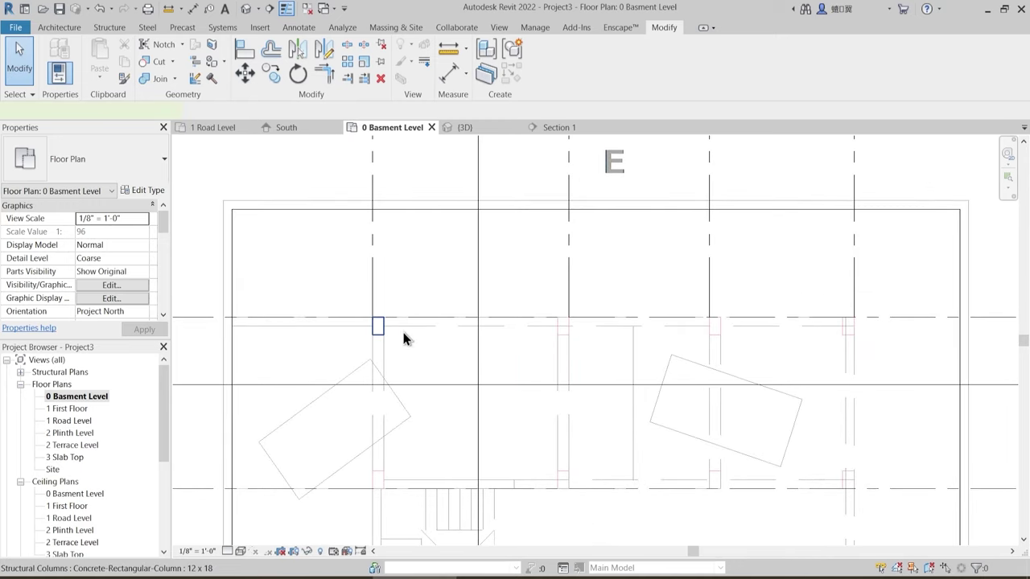
- Copy the 12 x 18 column to the middle and right lower grid intersections
left_click(379, 328)
scroll(393, 346, "up", 3)
scroll(378, 326, "up", 2)
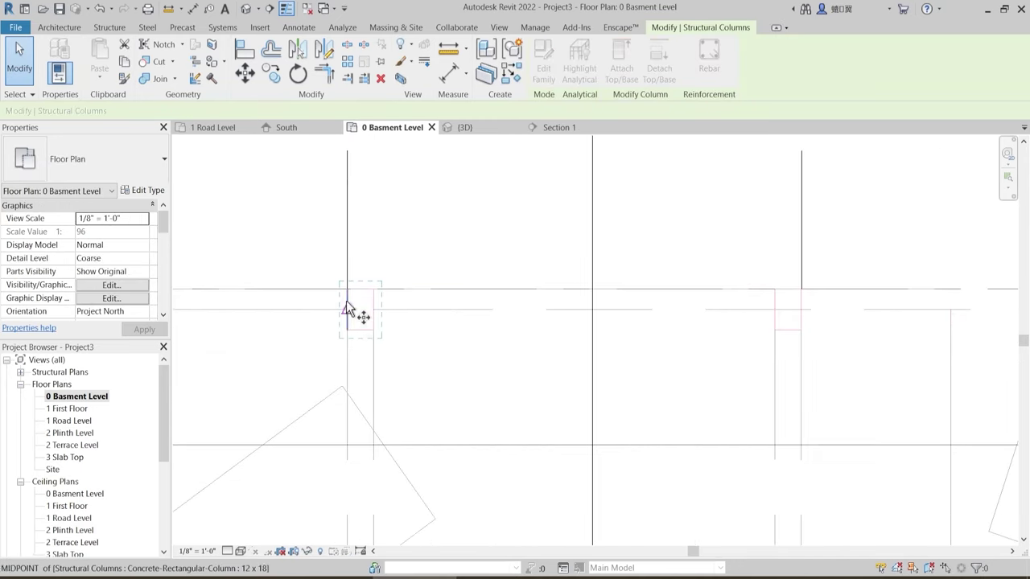
key("m")
key("v")
left_click(348, 297)
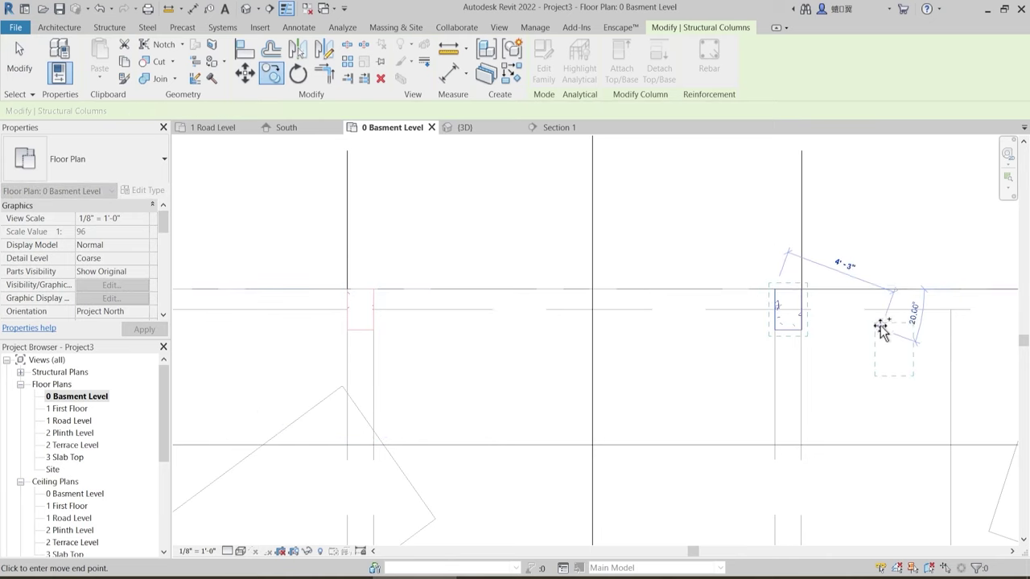
middle_click_drag(882, 330, 313, 336)
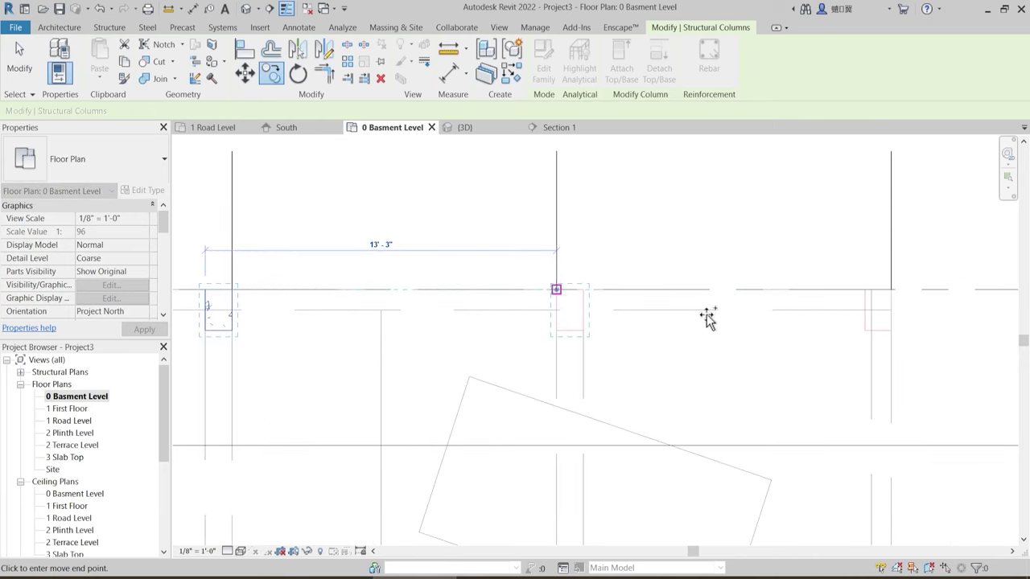
scroll(719, 218, "down", 3)
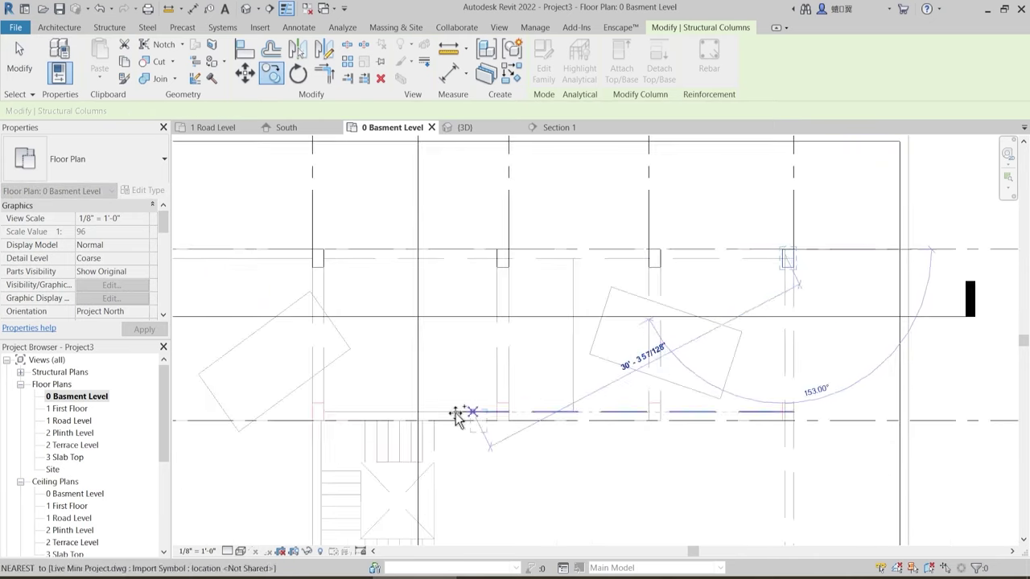
scroll(308, 412, "up", 2)
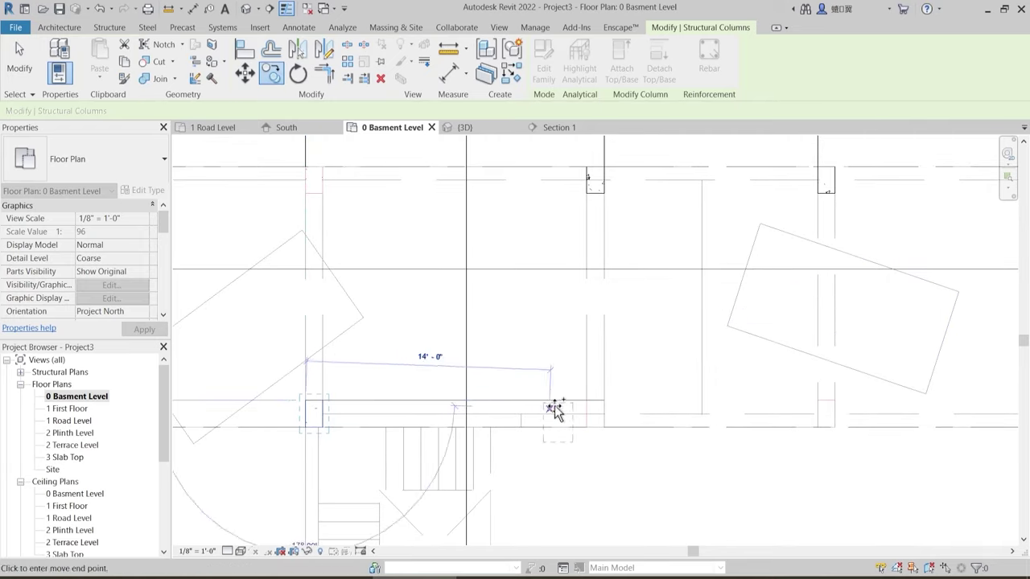
middle_click_drag(735, 384, 483, 398)
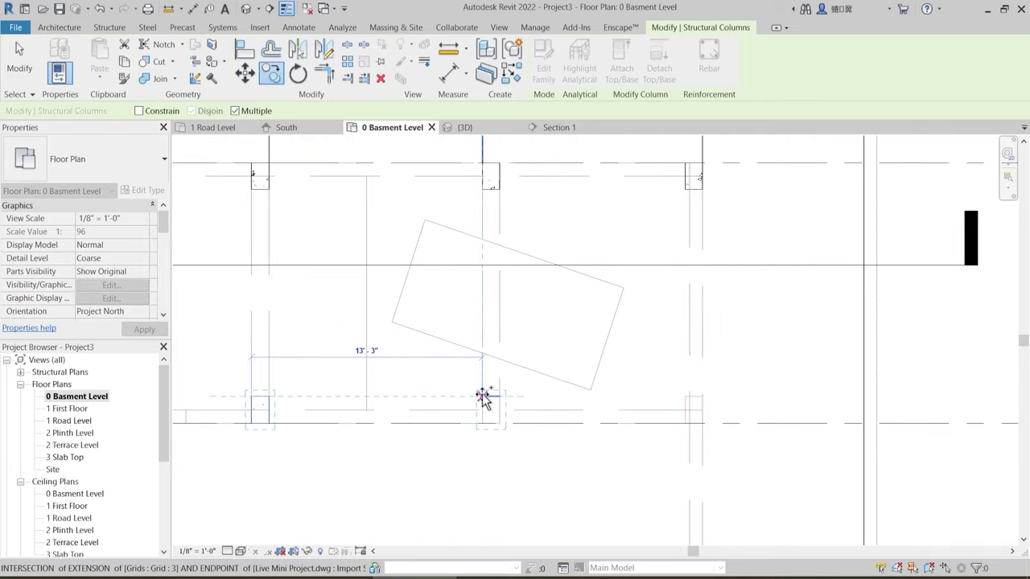
left_click(483, 396)
left_click(688, 397)
- Place more column copies at the left and lower grid intersections and beside the stair
scroll(658, 286, "down", 2)
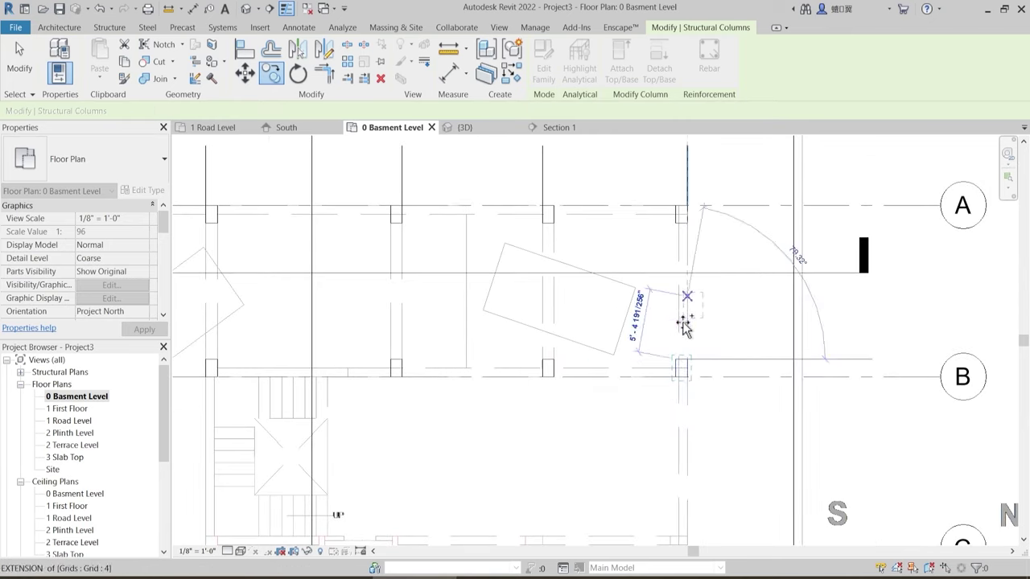
middle_click_drag(547, 368, 726, 203)
scroll(427, 368, "up", 2)
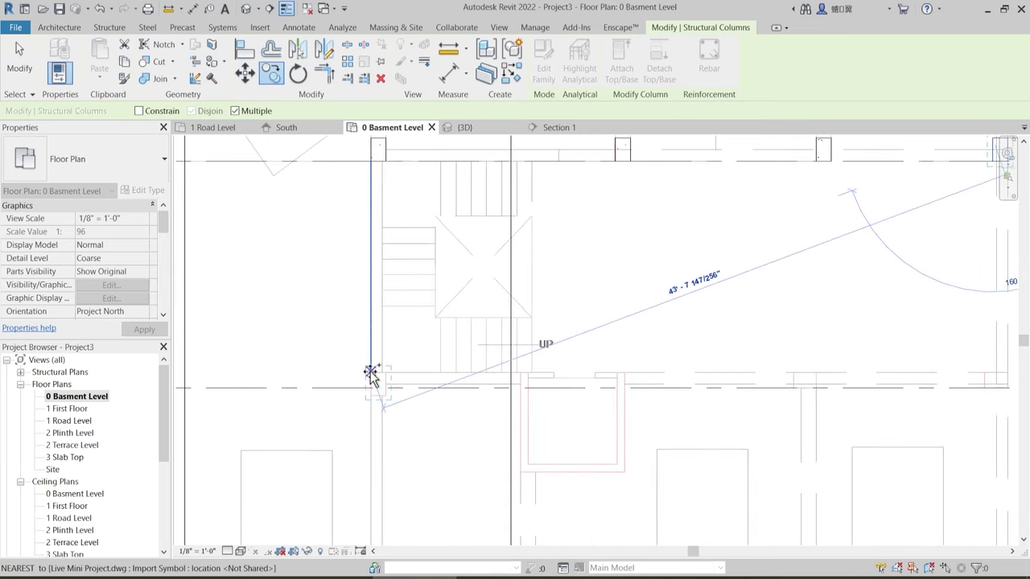
left_click(370, 372)
scroll(440, 260, "down", 3)
middle_click_drag(382, 514, 393, 412)
scroll(393, 413, "up", 3)
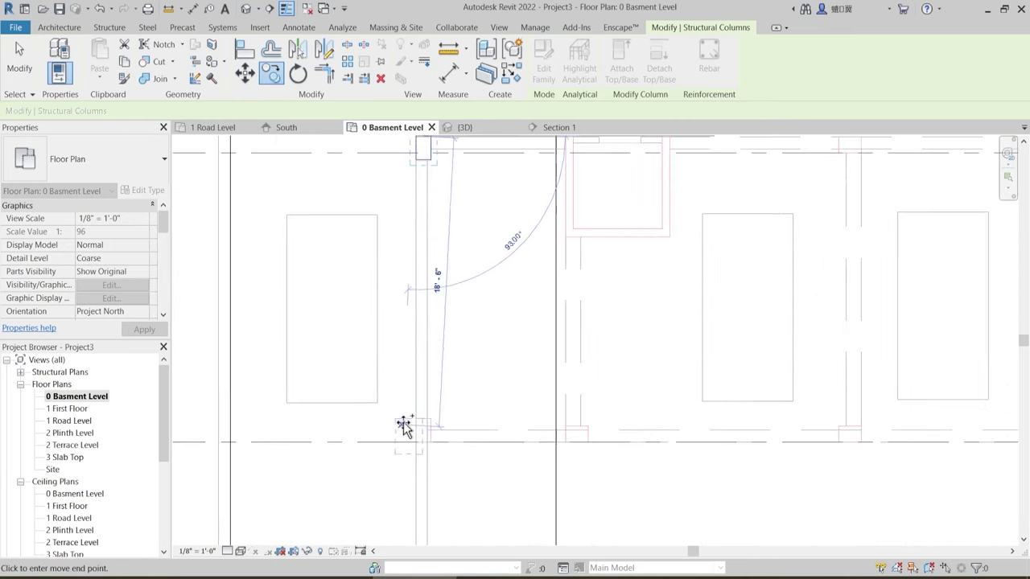
left_click(416, 419)
scroll(451, 361, "down", 2)
middle_click_drag(565, 295, 492, 398)
scroll(554, 275, "up", 2)
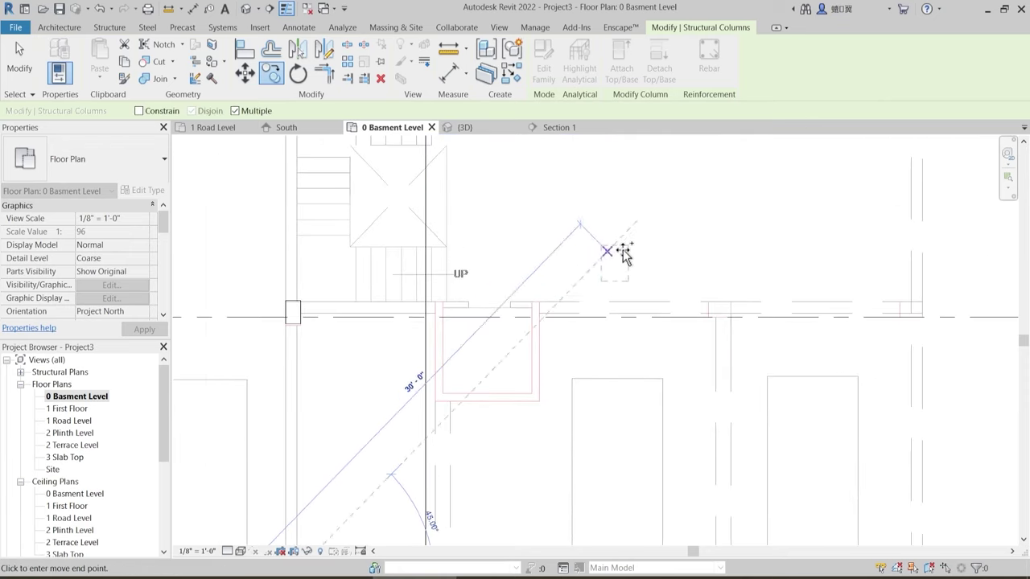
left_click(688, 245)
key("Escape")
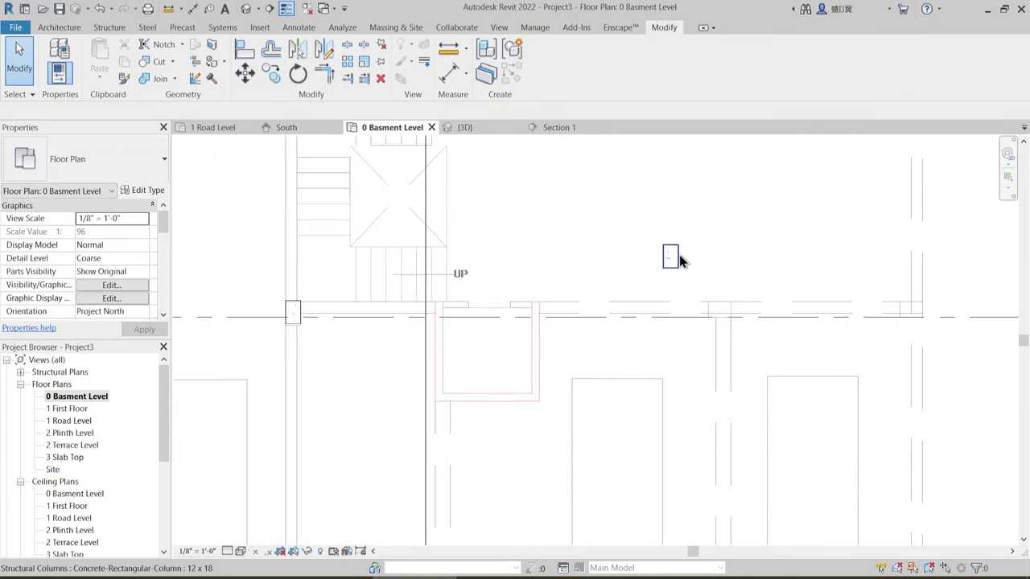
left_click(674, 258)
- Rotate the copied column 90° with RO
middle_click_drag(722, 262, 694, 299)
key("r")
key("o")
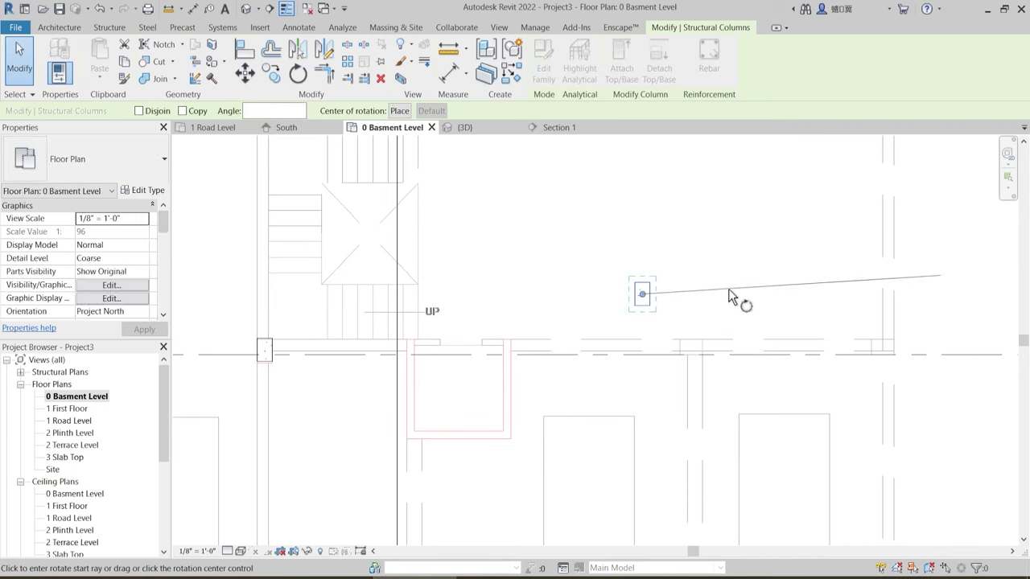
left_click(730, 294)
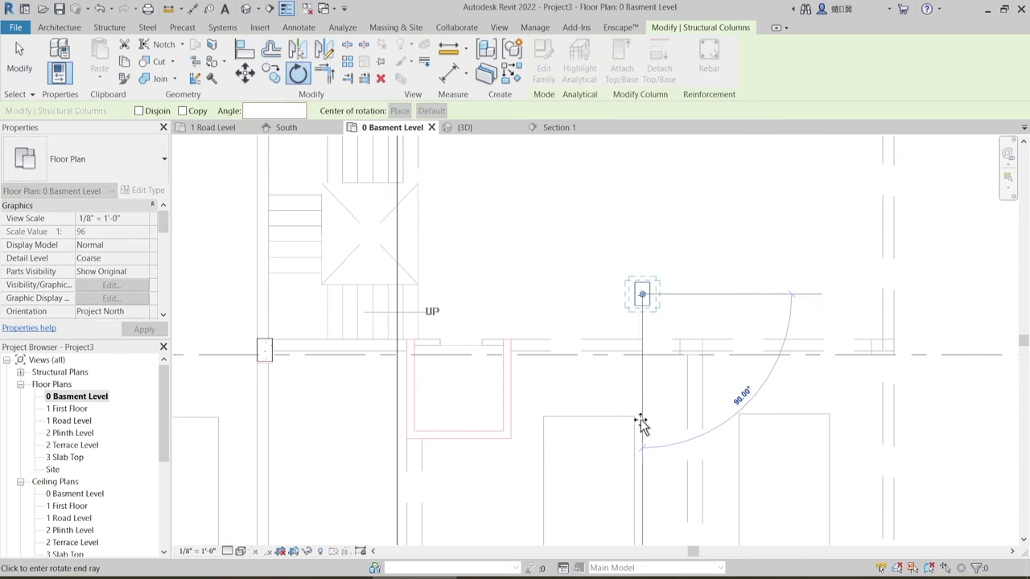
left_click(642, 424)
key("Escape")
scroll(644, 289, "up", 3)
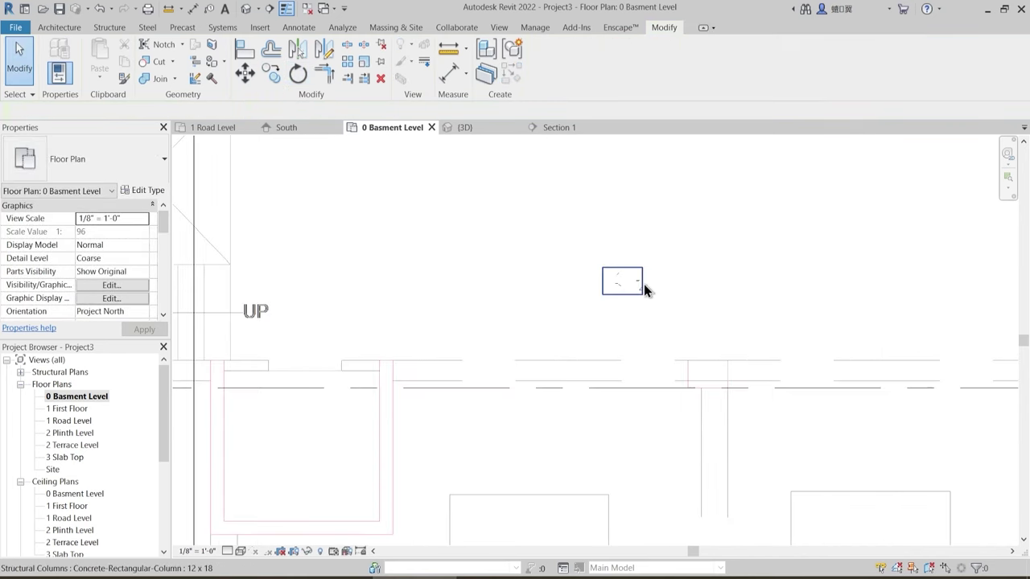
left_click(643, 284)
key("Escape")
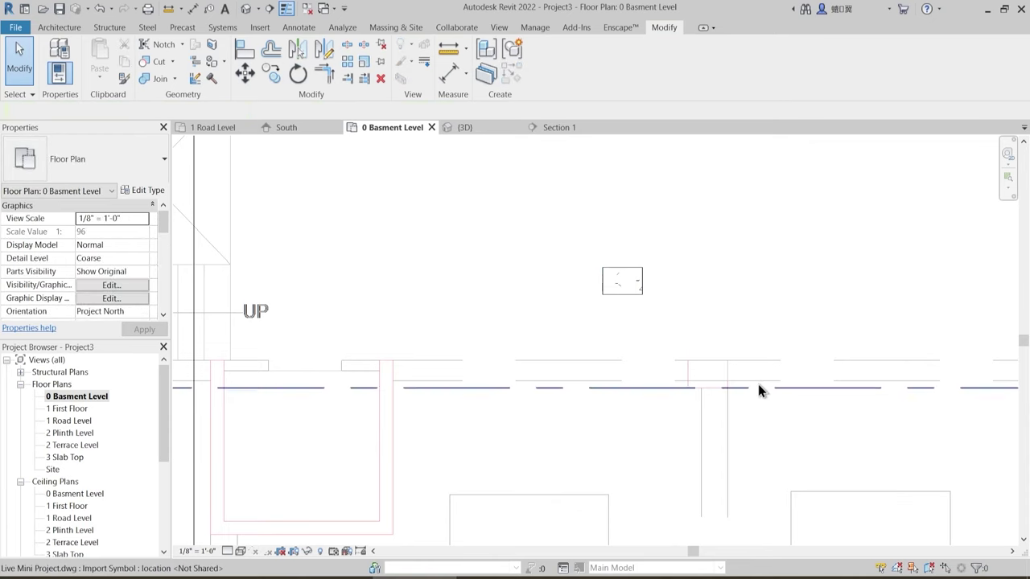
- Align the column's side to the vertical reference and its edge to the wall line
scroll(758, 384, "up", 2)
left_click(253, 50)
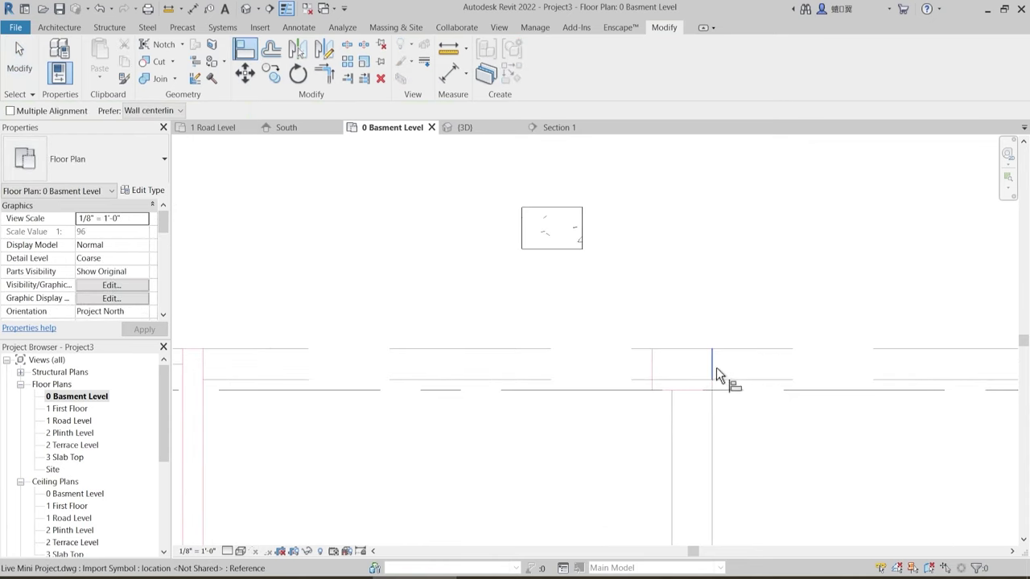
left_click(584, 233)
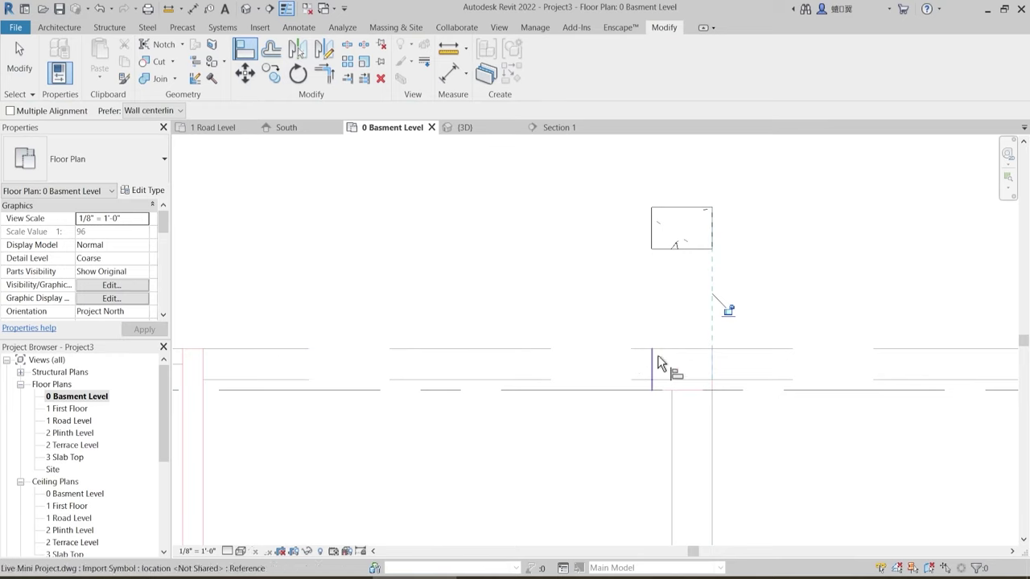
left_click(667, 349)
left_click(688, 207)
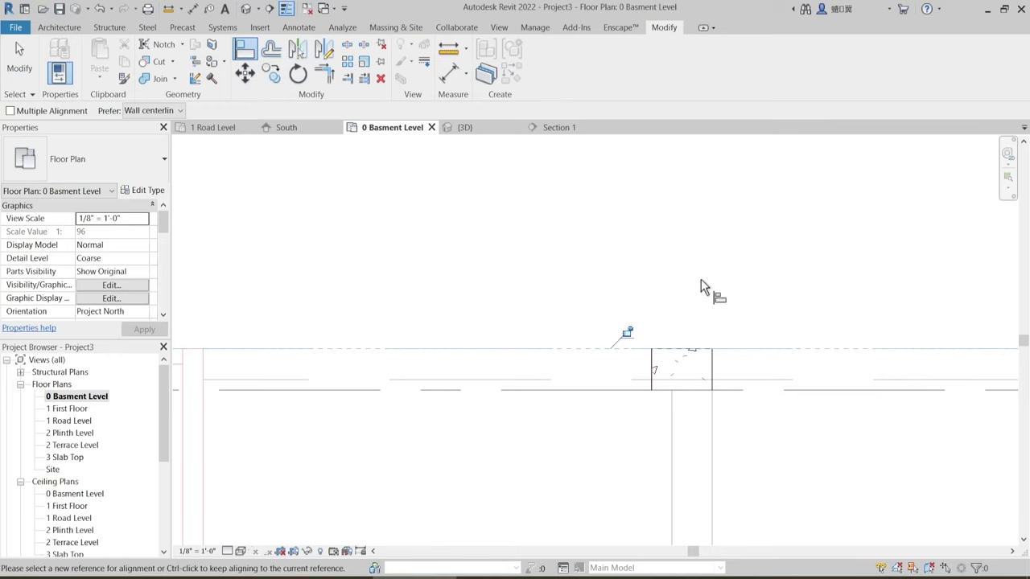
key("Escape")
scroll(517, 279, "down", 2)
scroll(519, 282, "down", 3)
scroll(567, 301, "up", 4)
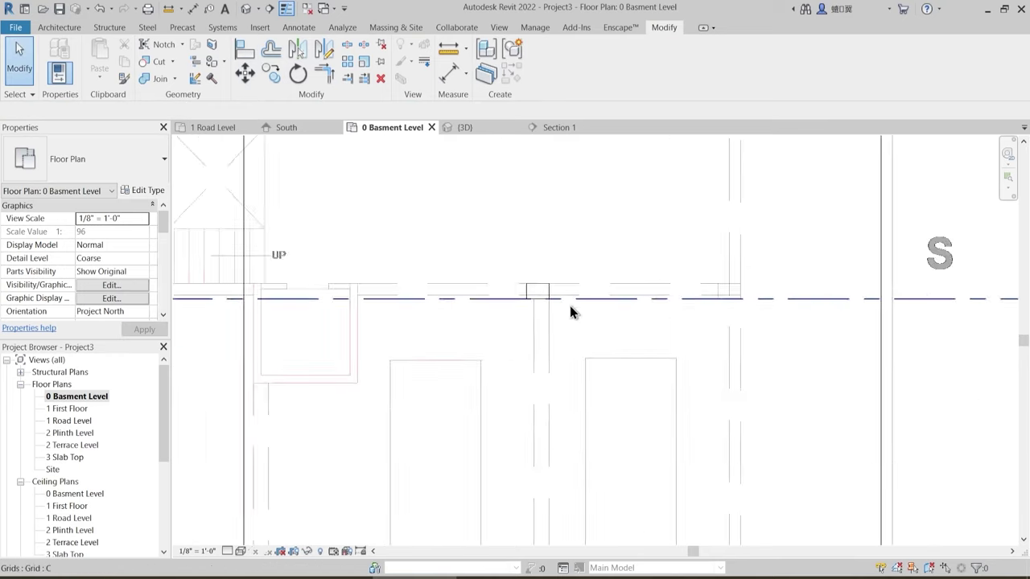
left_click(499, 285)
scroll(498, 285, "up", 2)
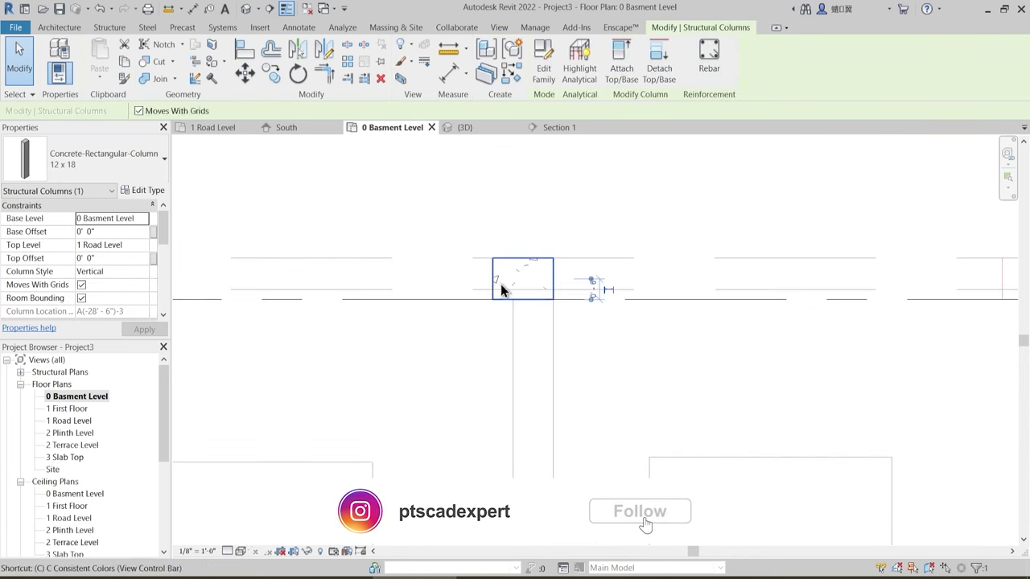
- Copy the column from its corner to the right wall end and another wall endpoint
key("c")
key("o")
left_click(493, 258)
scroll(437, 281, "down", 1)
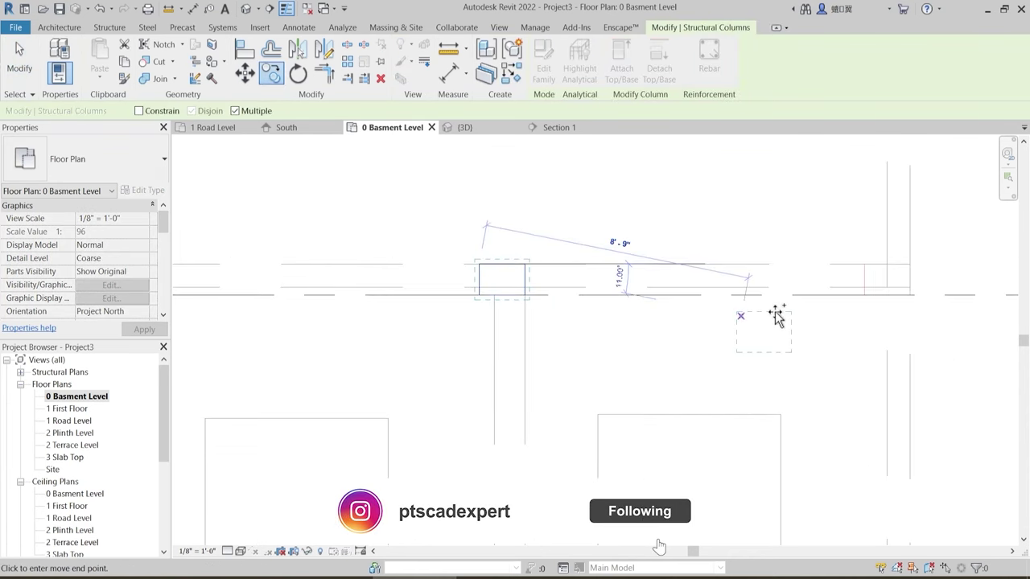
left_click(863, 264)
scroll(672, 211, "down", 1)
scroll(717, 459, "up", 1)
scroll(684, 368, "up", 1)
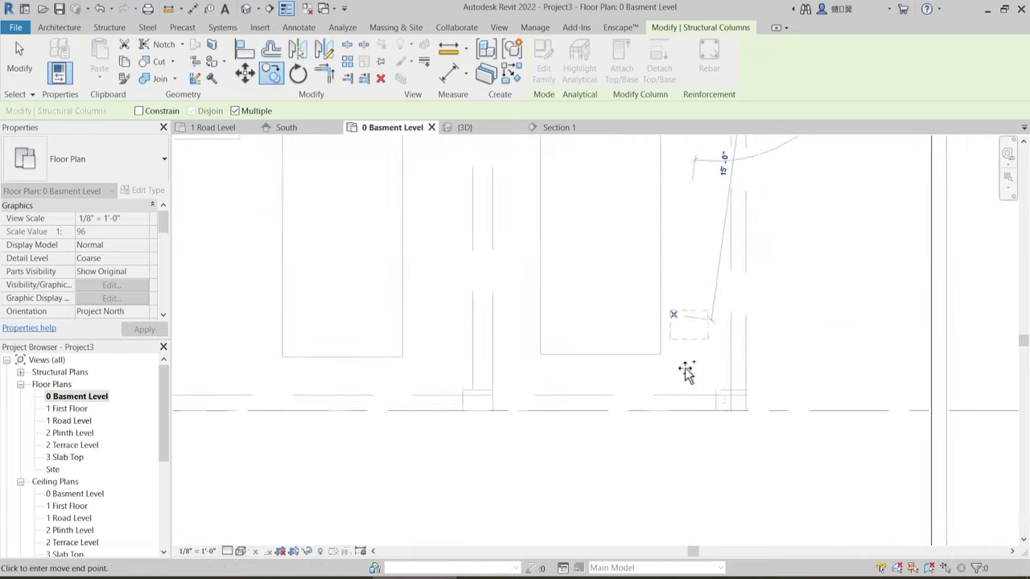
scroll(717, 420, "up", 1)
left_click(738, 404)
- Place column copies at the left wall endpoint and the corner
scroll(724, 308, "down", 2)
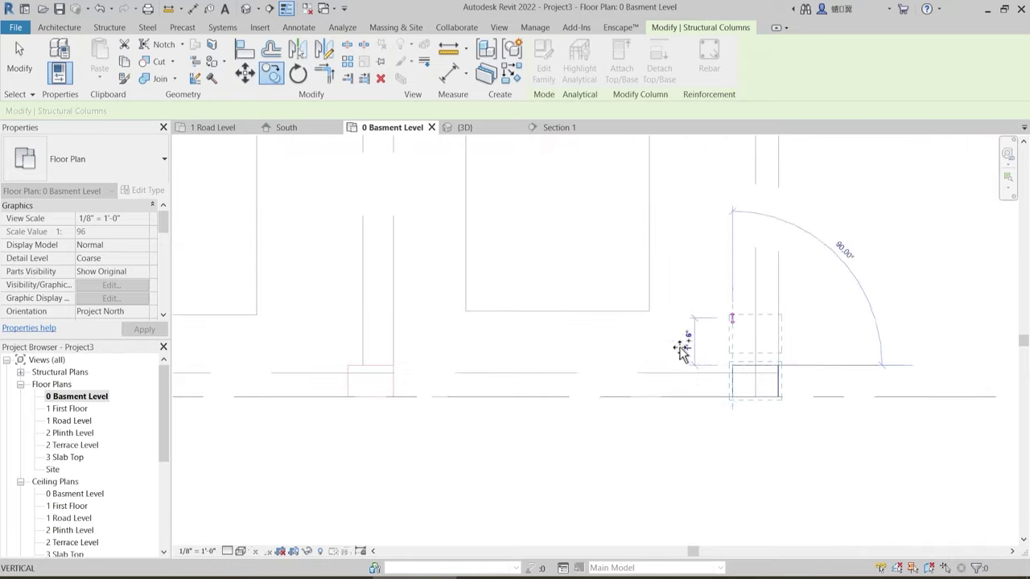
scroll(341, 363, "up", 1)
left_click(347, 363)
scroll(507, 294, "down", 2)
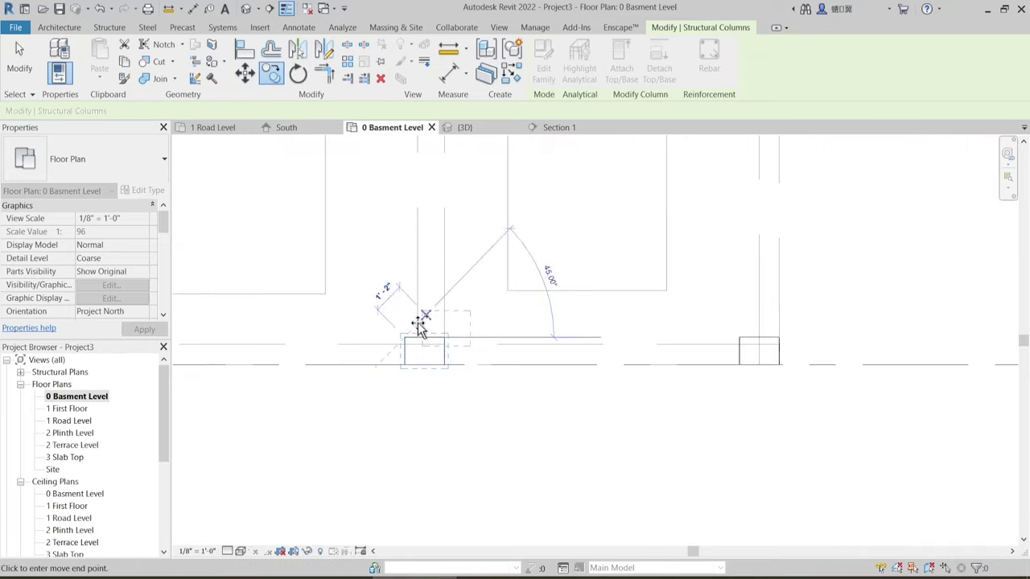
middle_click_drag(299, 331, 722, 340)
scroll(376, 364, "up", 1)
left_click(340, 343)
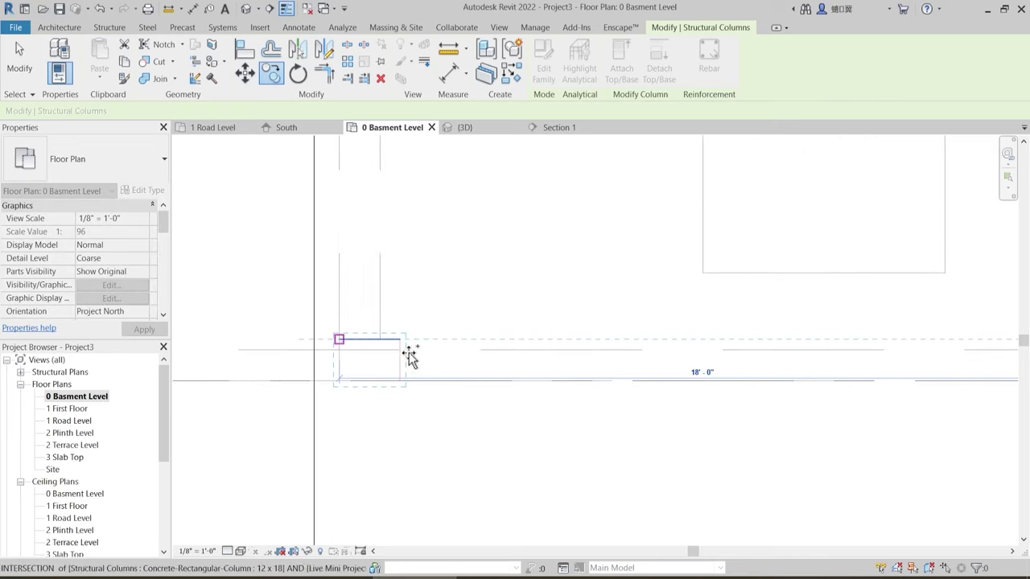
key("Escape")
- Pan across the basement plan toward the next column and the rectangles
scroll(397, 365, "up", 2)
scroll(398, 360, "up", 2)
scroll(363, 347, "down", 5)
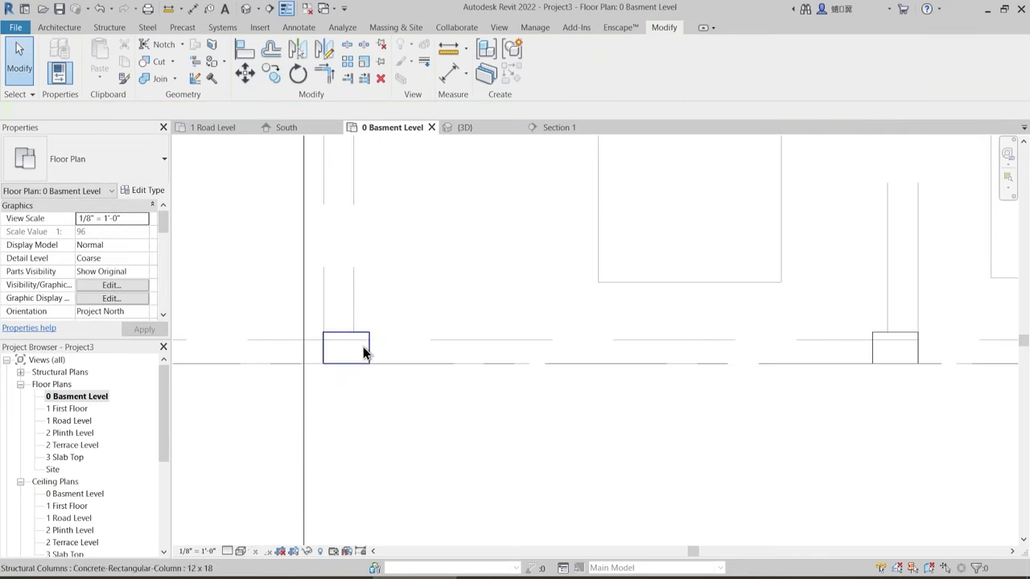
middle_click_drag(733, 356, 354, 482)
scroll(502, 491, "up", 2)
scroll(539, 455, "up", 2)
scroll(476, 460, "down", 3)
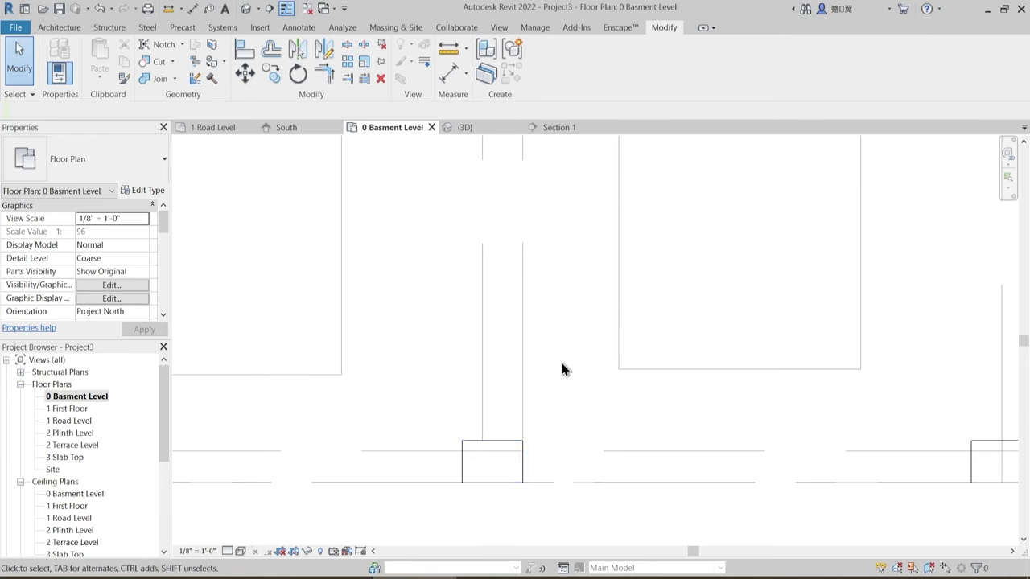
middle_click_drag(538, 141, 508, 415)
scroll(498, 306, "down", 3)
scroll(499, 314, "down", 1)
scroll(520, 214, "down", 4)
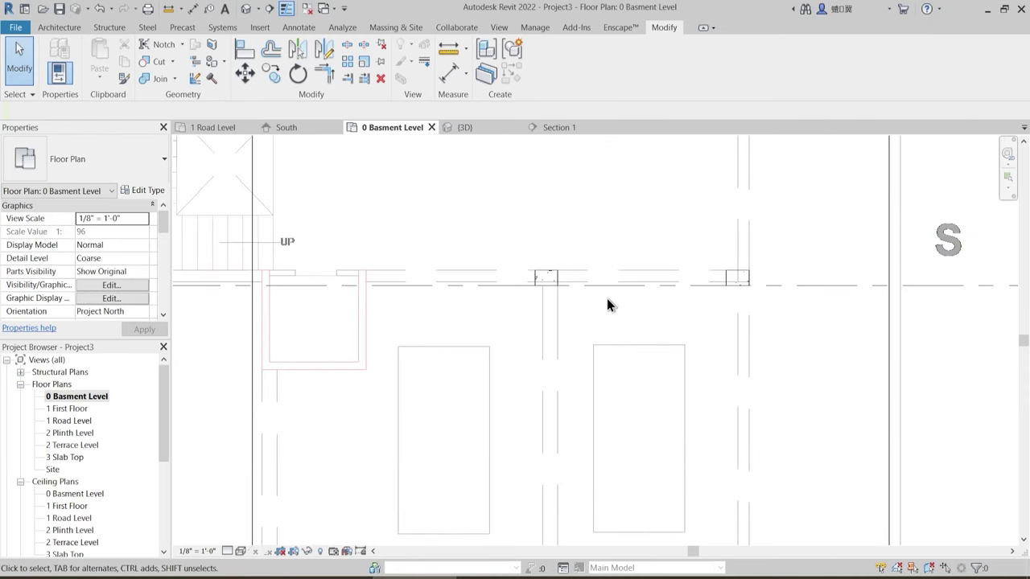
middle_click_drag(560, 337, 537, 354)
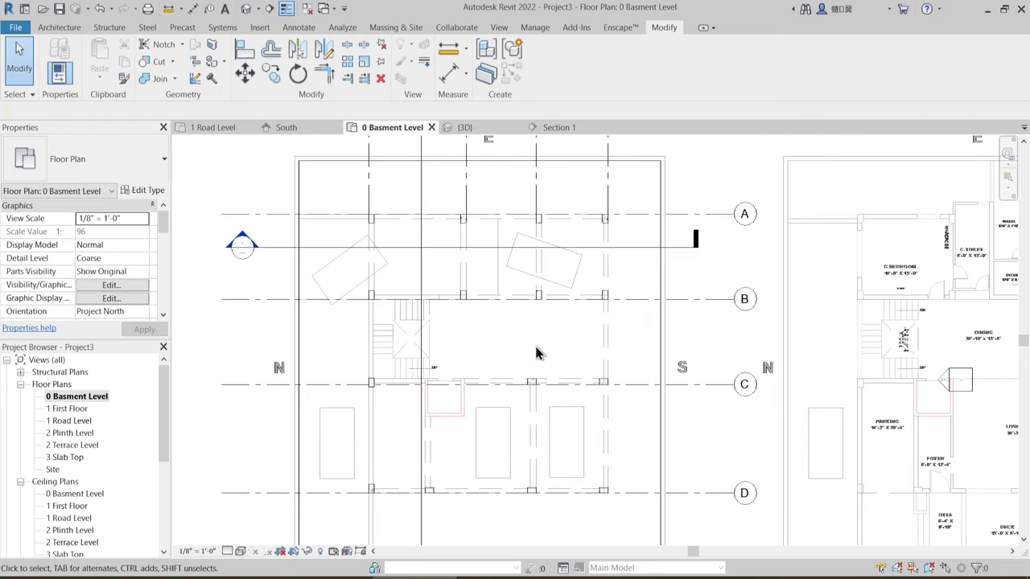
left_click(470, 129)
middle_click_drag(475, 361, 502, 395, "shift")
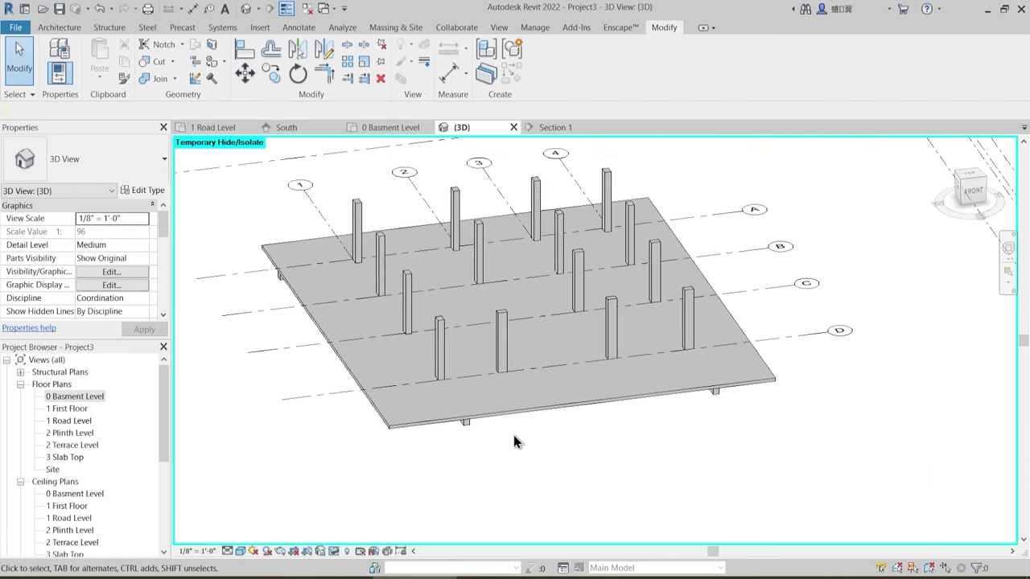
scroll(525, 353, "up", 3)
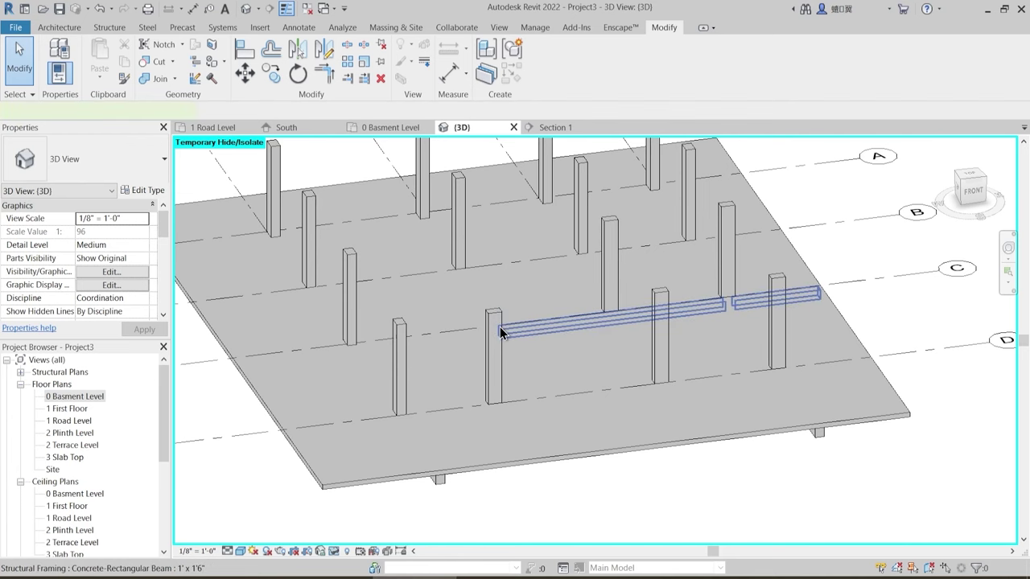
left_click(501, 354)
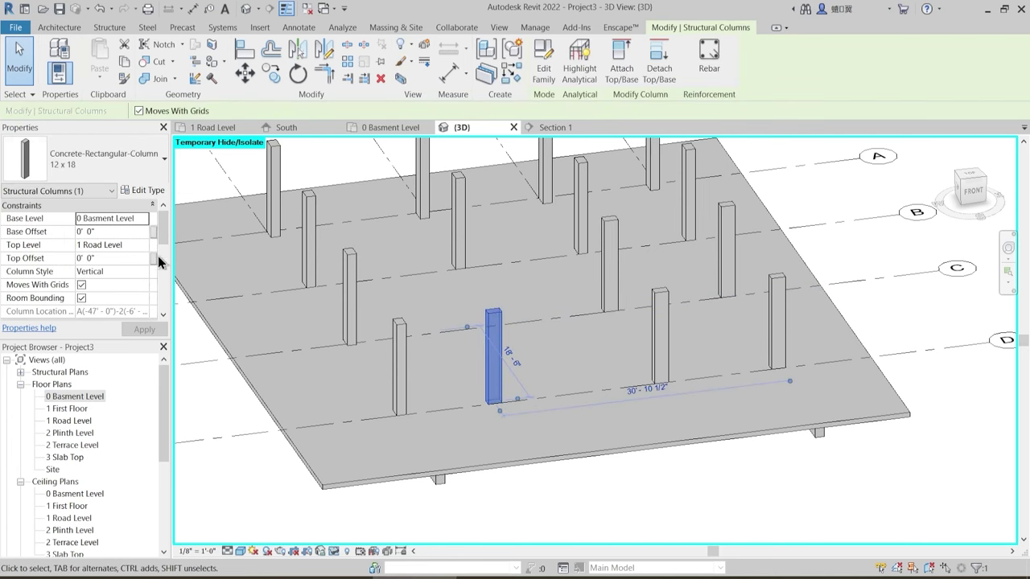
key("Escape")
scroll(463, 337, "down", 3)
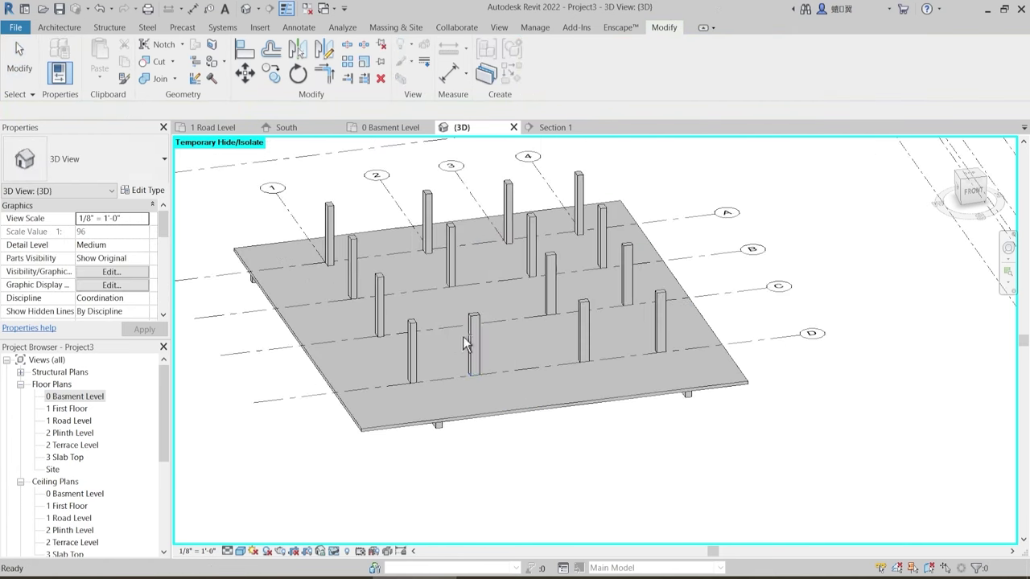
middle_click_drag(475, 346, 515, 358, "shift")
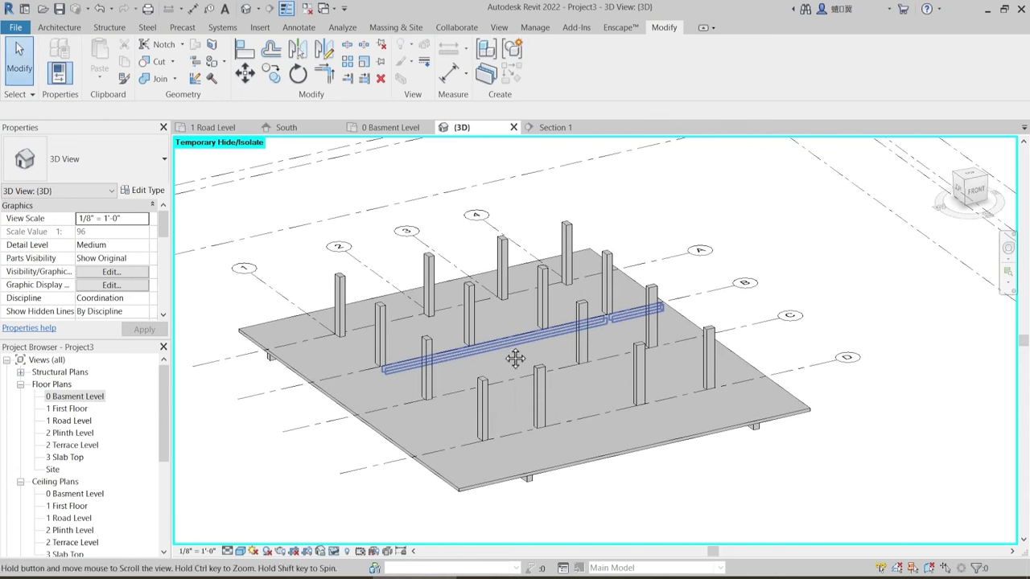
left_click(393, 129)
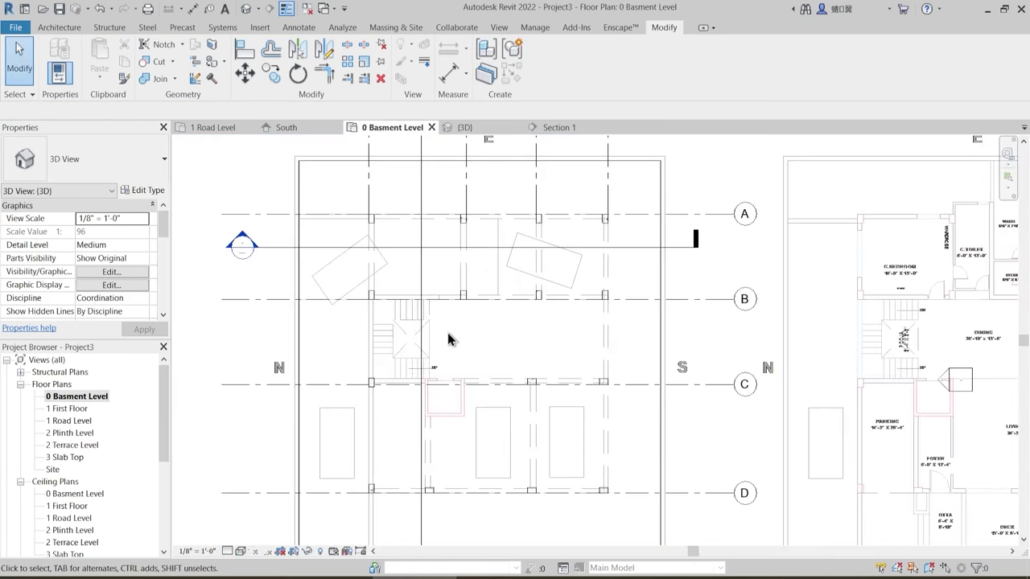
scroll(421, 403, "up", 5)
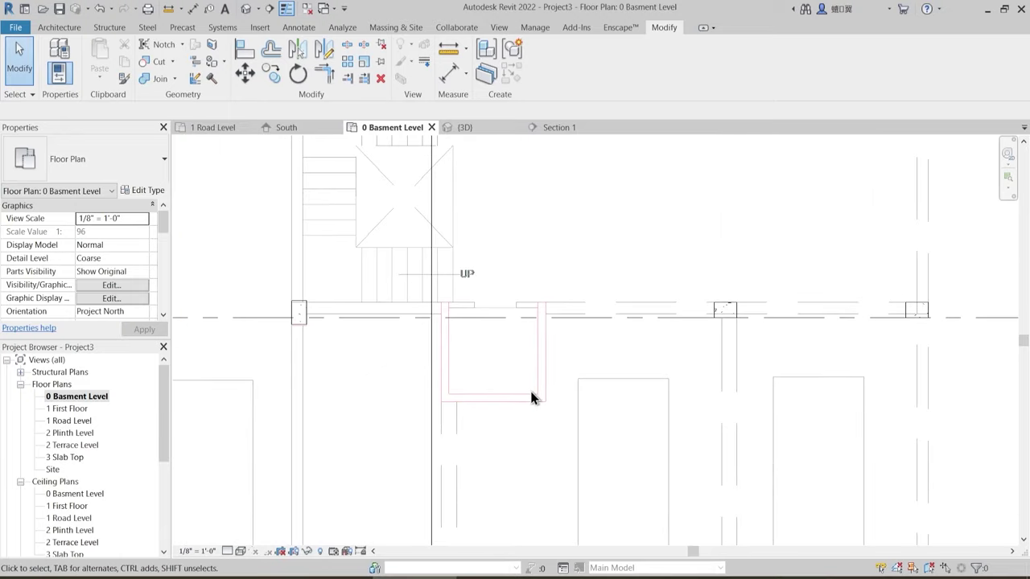
scroll(474, 386, "down", 4)
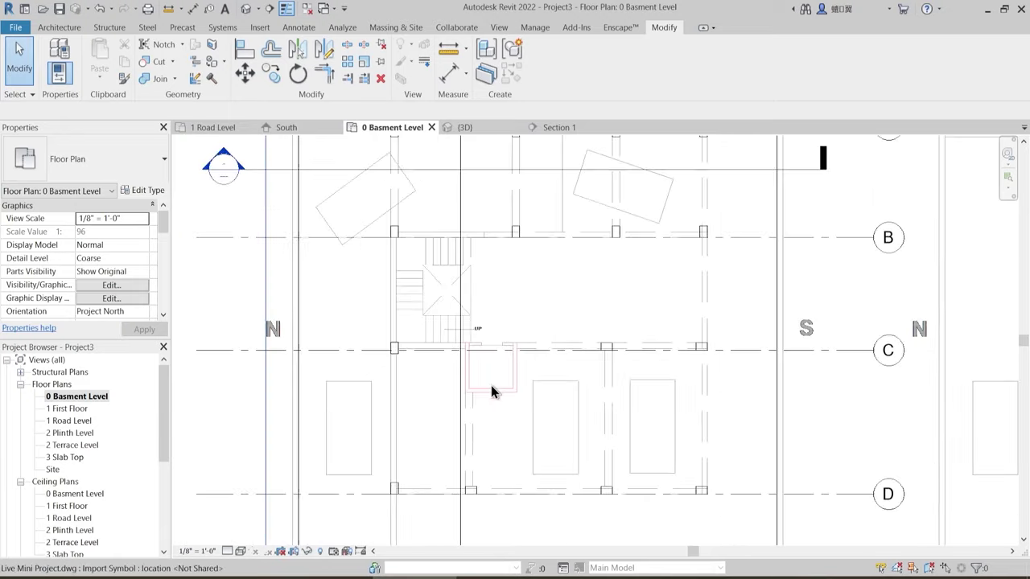
scroll(394, 358, "up", 5)
scroll(392, 364, "up", 4)
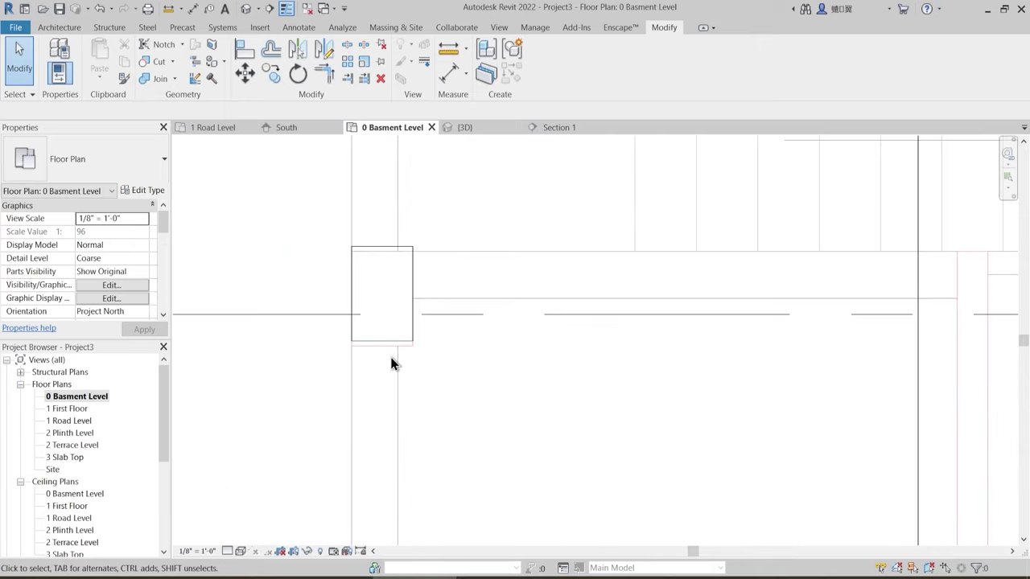
left_click(415, 272)
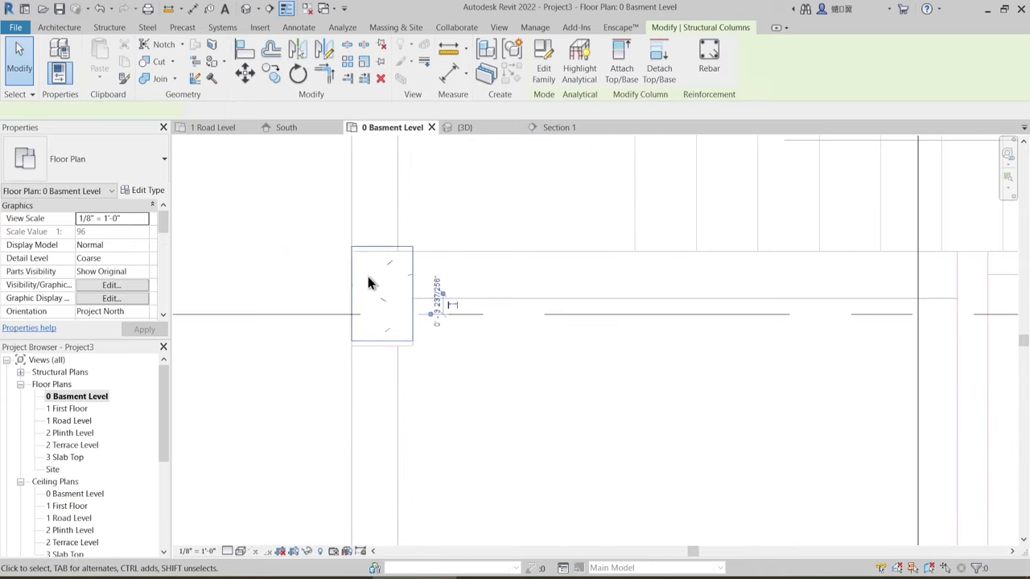
scroll(370, 271, "up", 2)
key("m")
key("v")
left_click(338, 238)
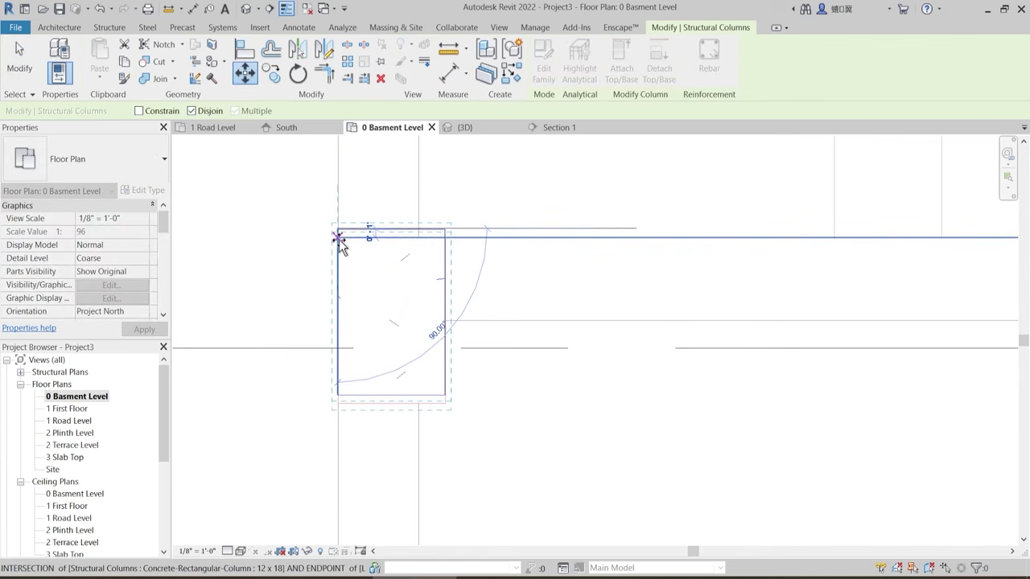
key("Escape")
key("Escape")
scroll(410, 301, "down", 4)
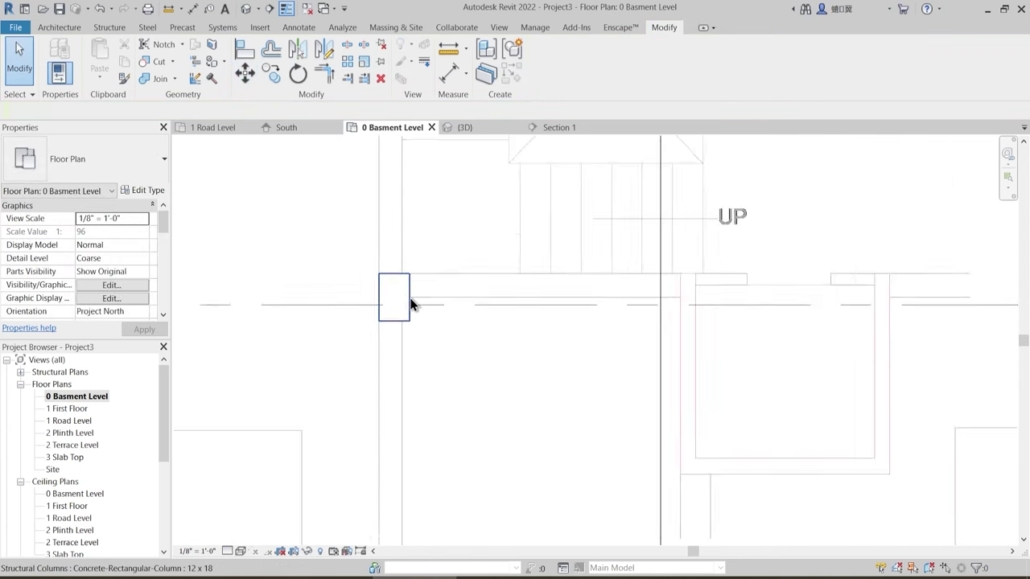
scroll(464, 337, "down", 4)
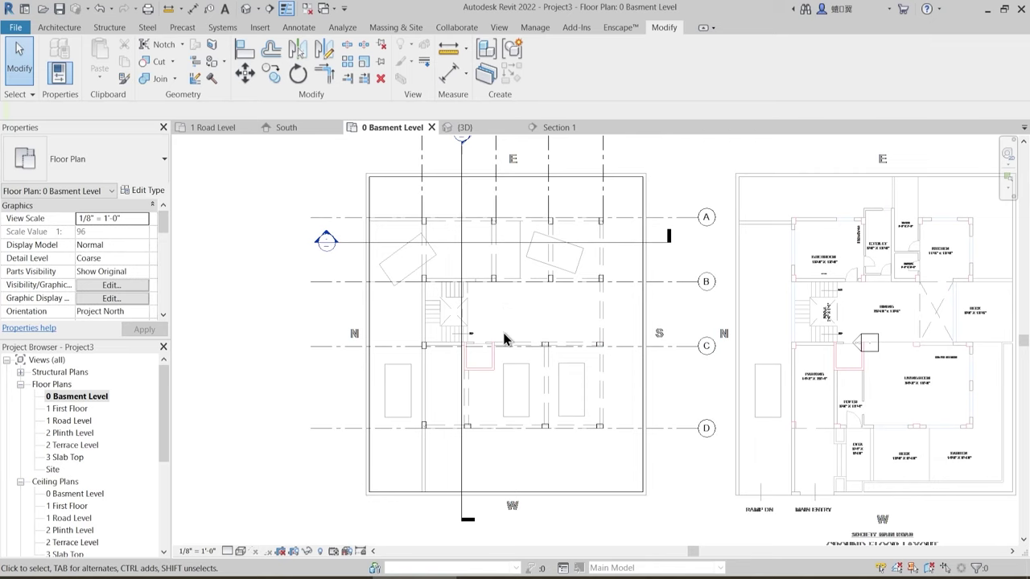
scroll(499, 338, "up", 2)
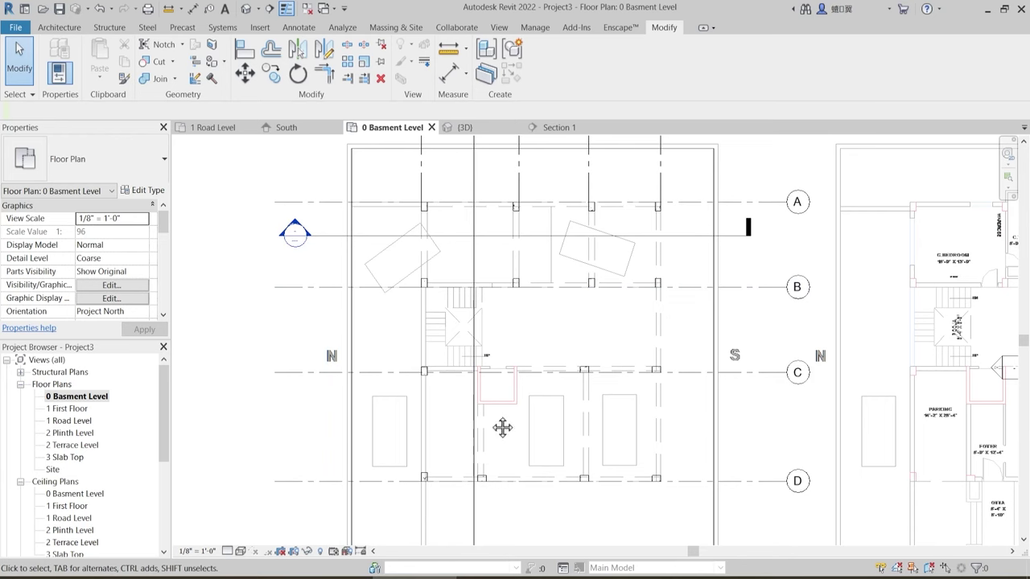
middle_click_drag(503, 427, 508, 316)
scroll(453, 354, "down", 1)
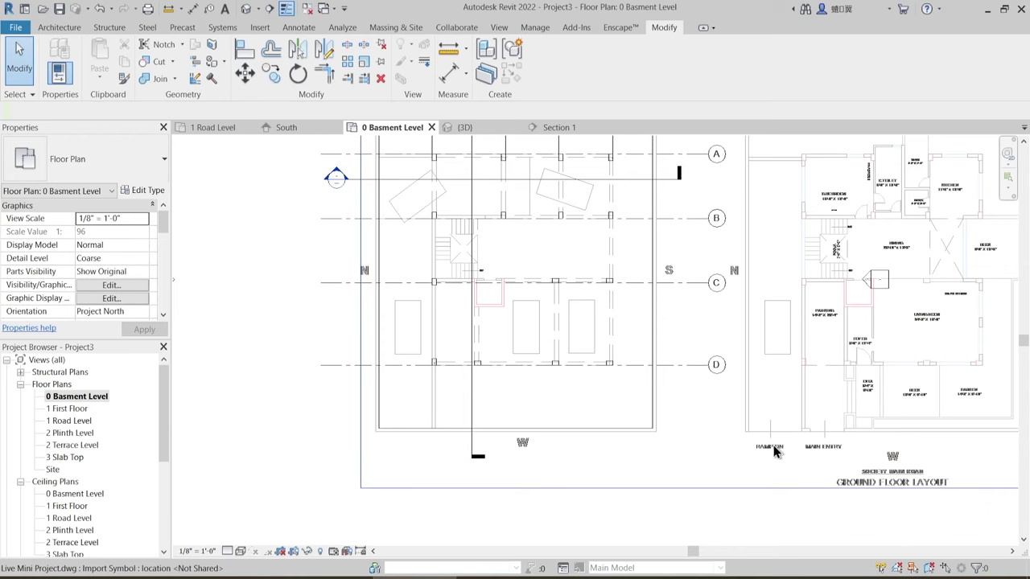
middle_click_drag(496, 368, 485, 373)
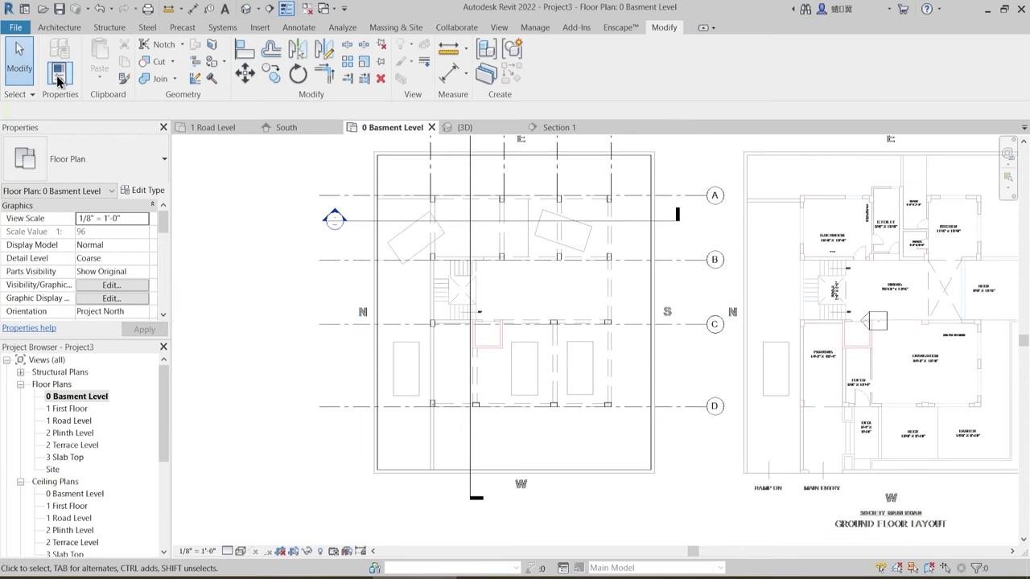
- Start a ramp and duplicate its type as 'Custom'
left_click(70, 29)
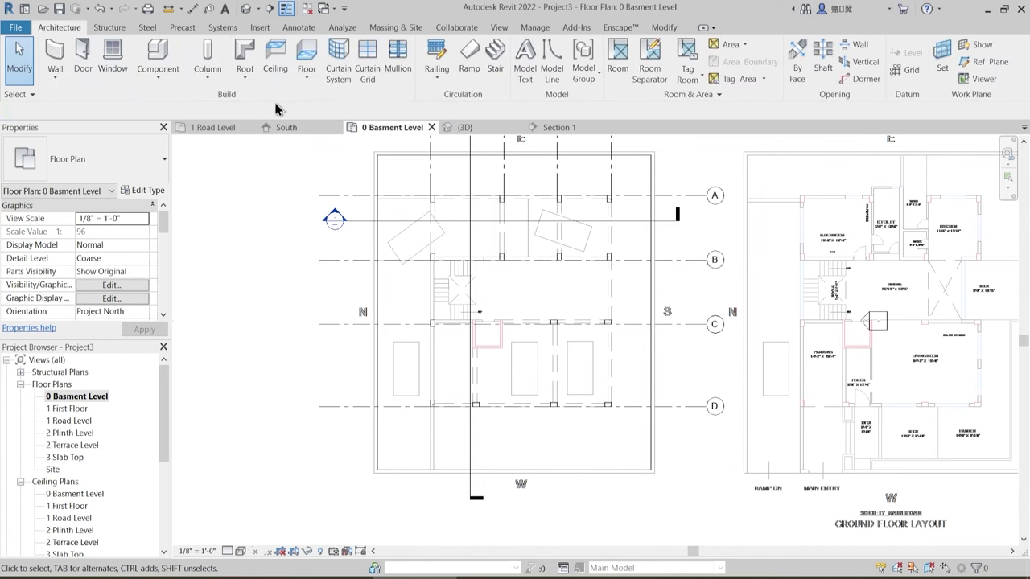
left_click(471, 73)
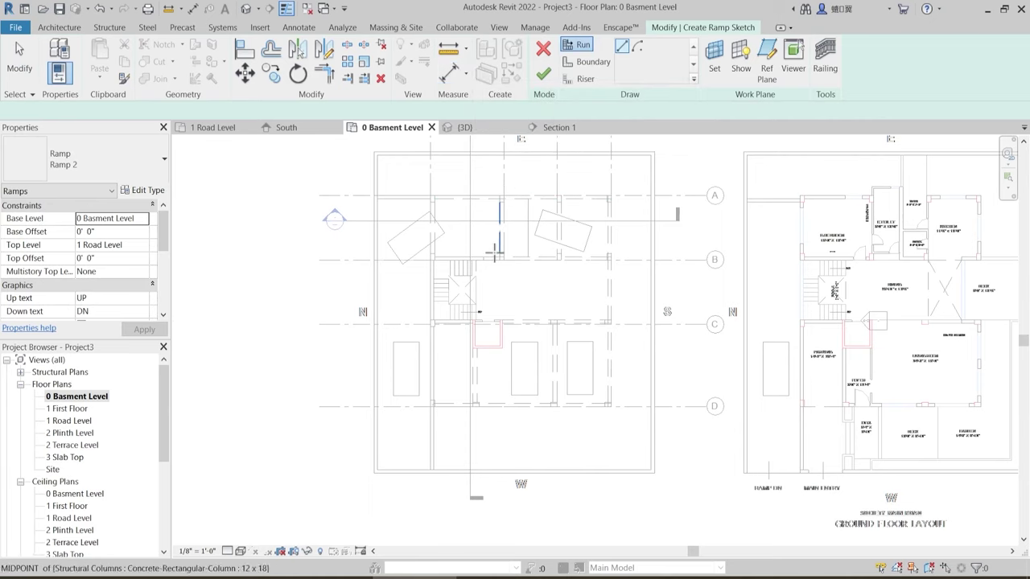
left_click(150, 193)
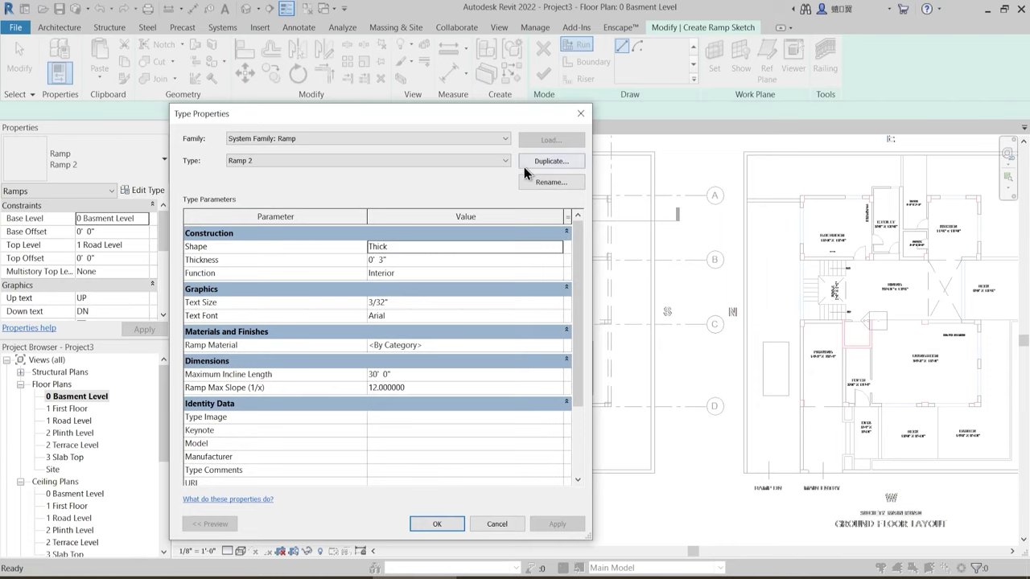
left_click(542, 162)
type("Cus")
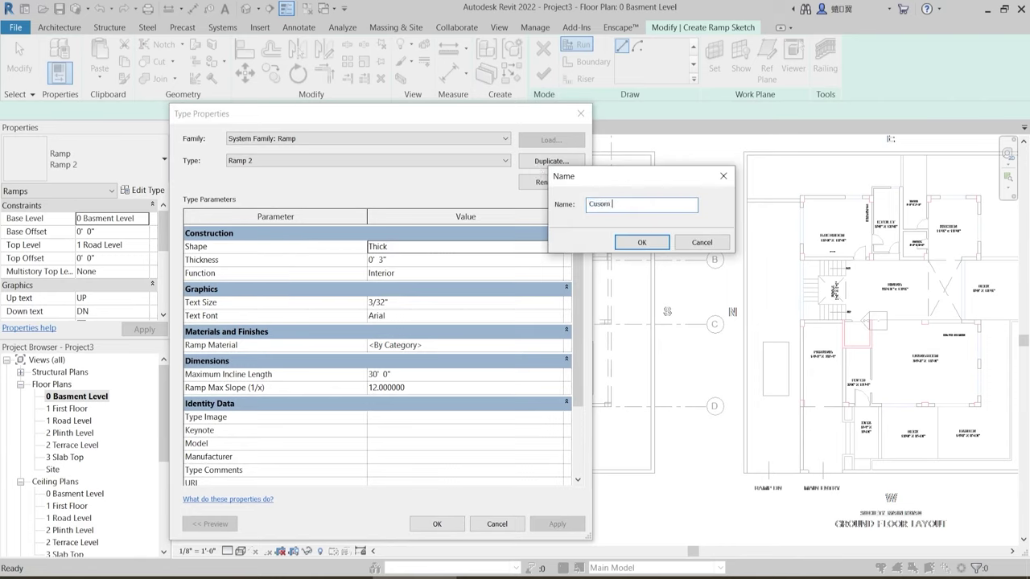
type("tom")
key("Return")
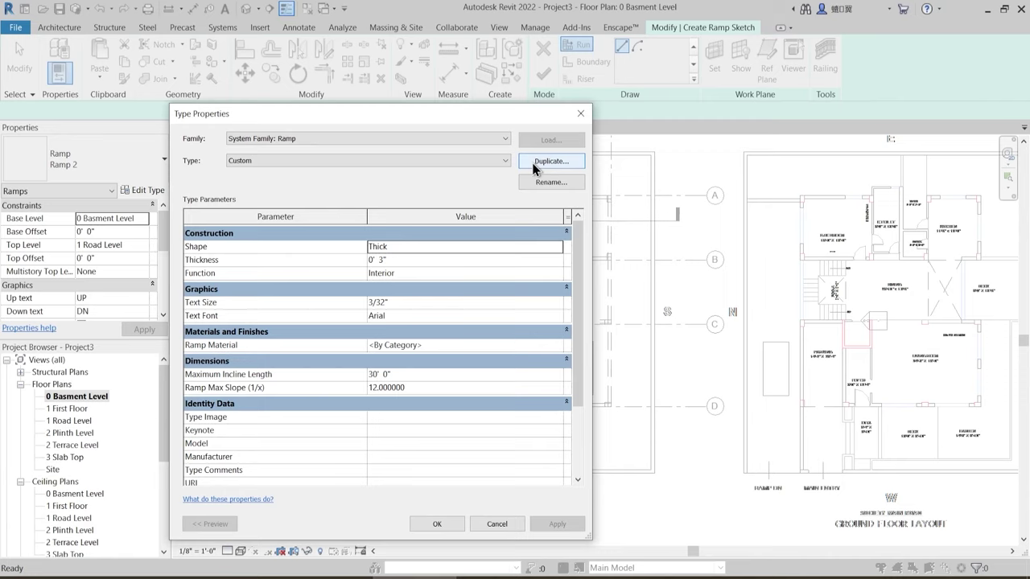
- Give the Custom ramp type Solid shape, 70' 0" maximum incline length and max slope 7
left_click(558, 248)
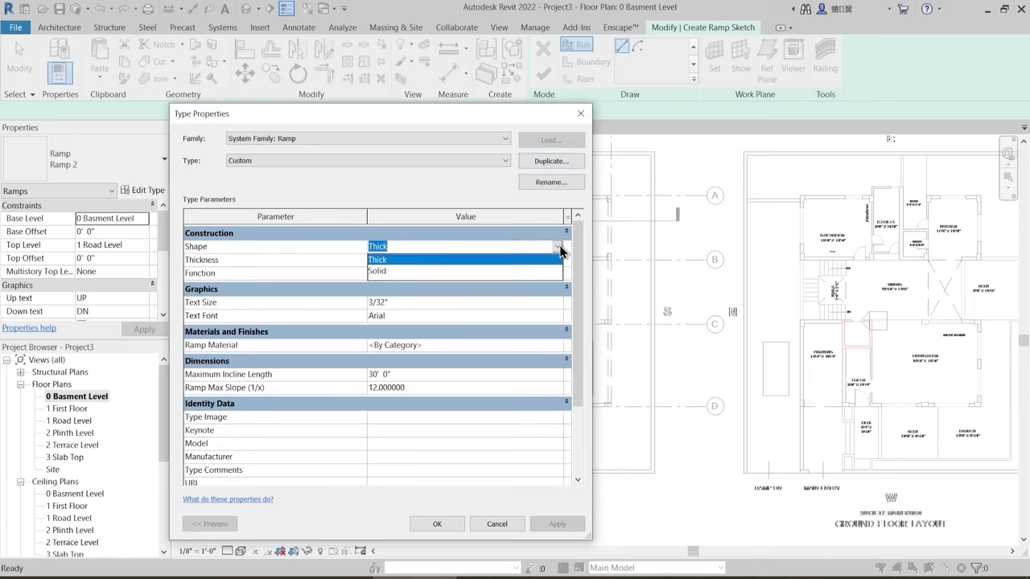
left_click(392, 272)
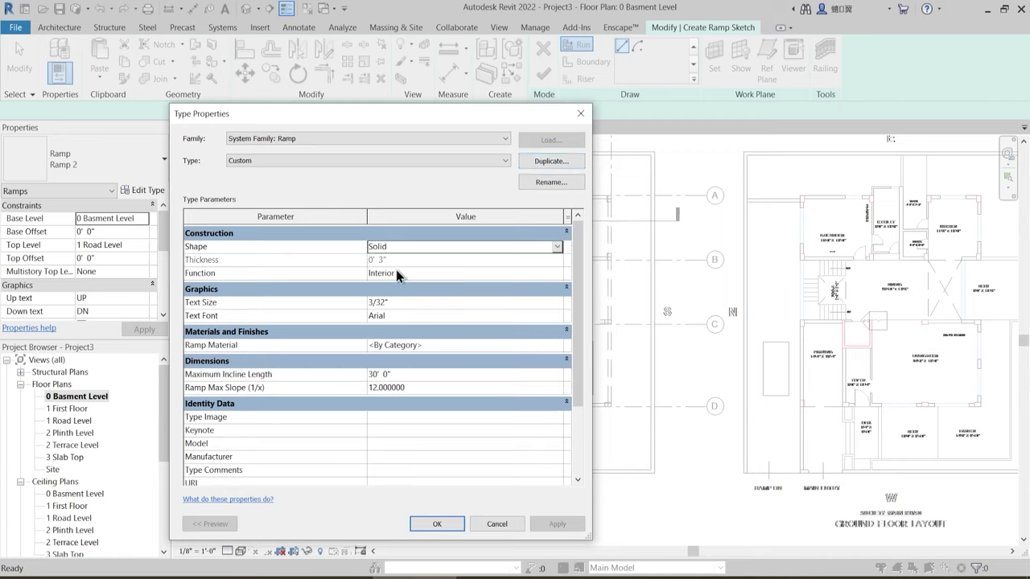
left_click(408, 374)
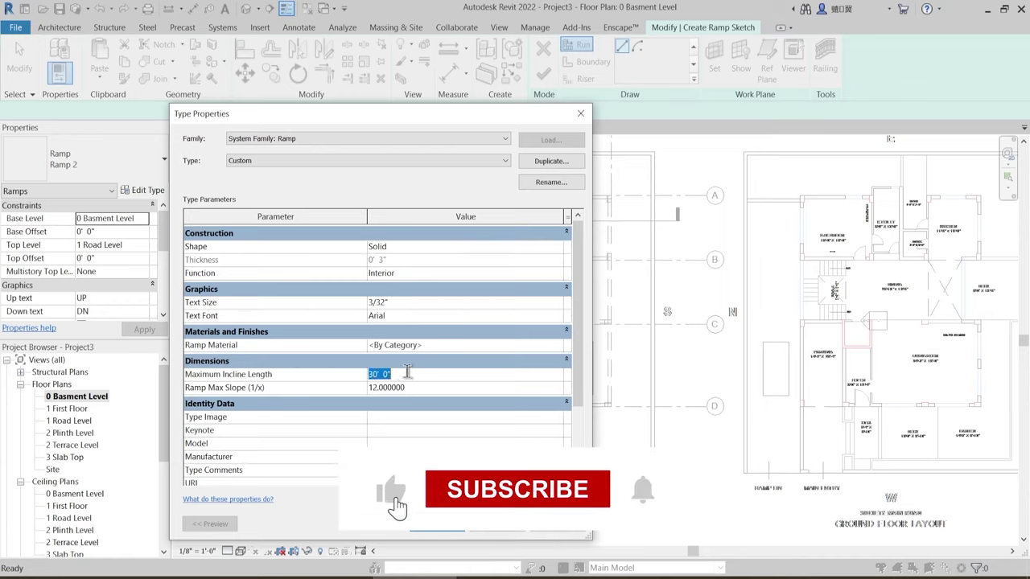
left_click(339, 372)
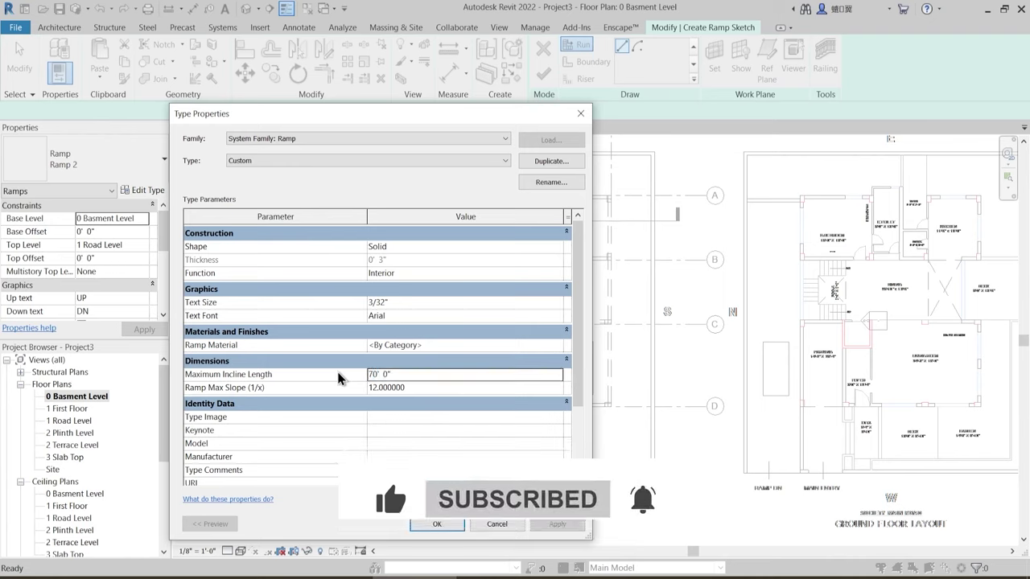
left_click(402, 390)
left_click(402, 390)
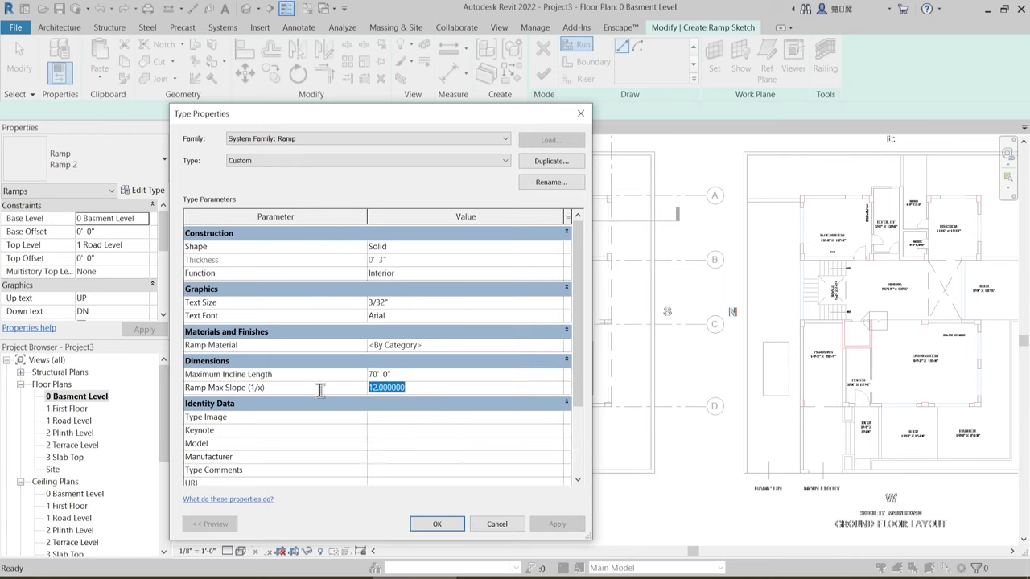
type("7")
left_click(429, 523)
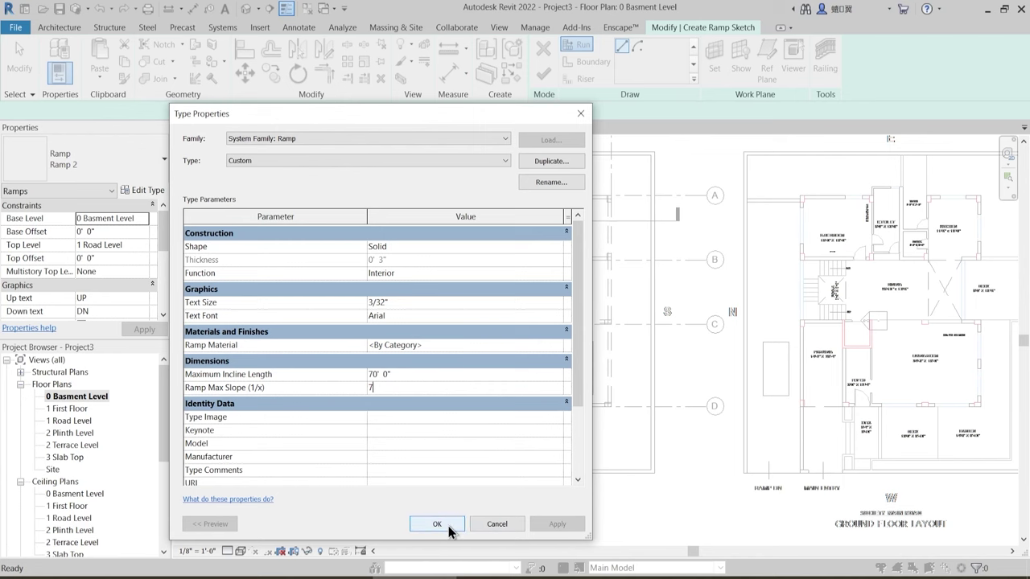
left_click(448, 526)
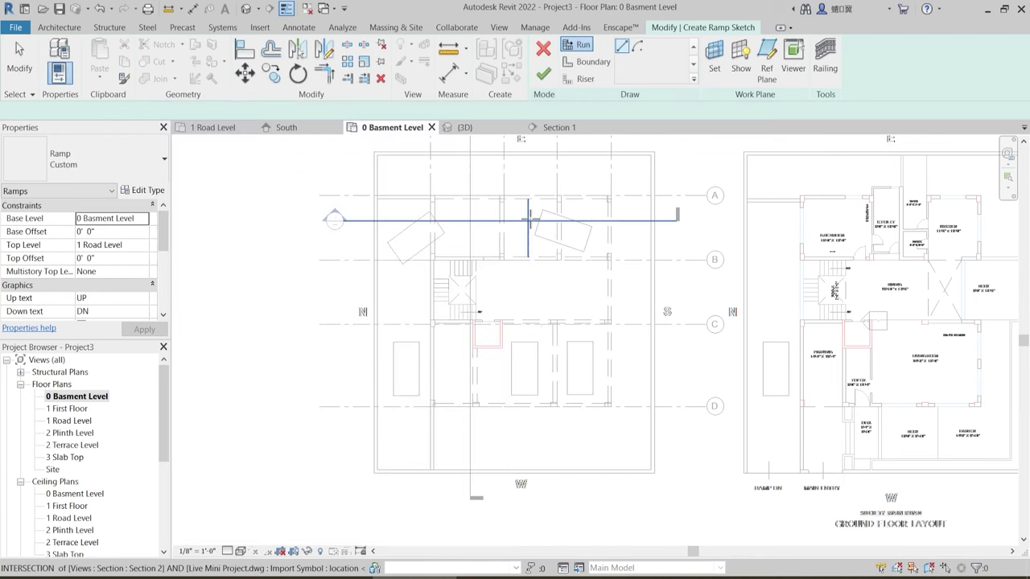
- Sketch two ramp runs, the first ending at 22' 9", totalling 70' of ramp
scroll(529, 219, "up", 5)
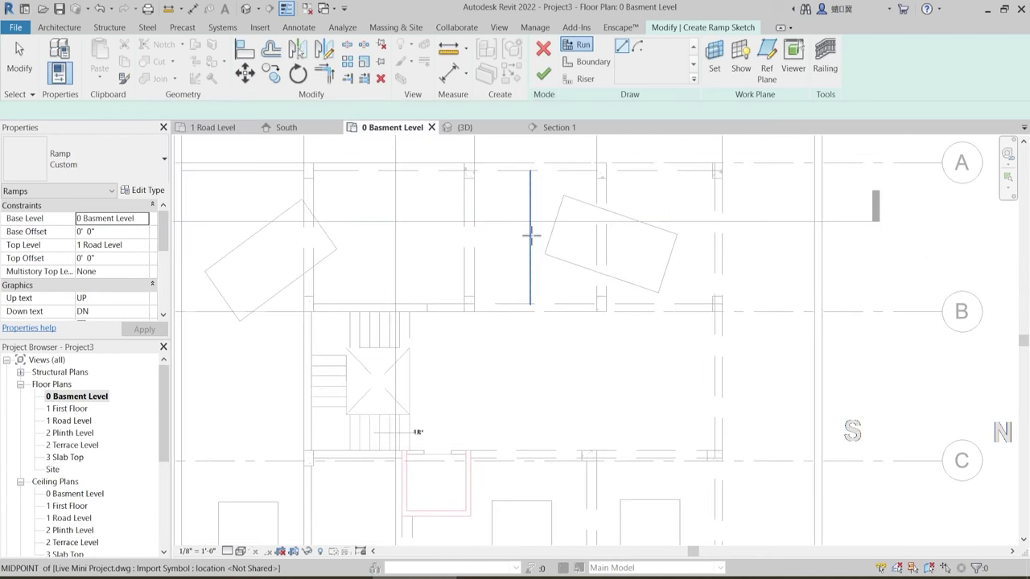
left_click(531, 232)
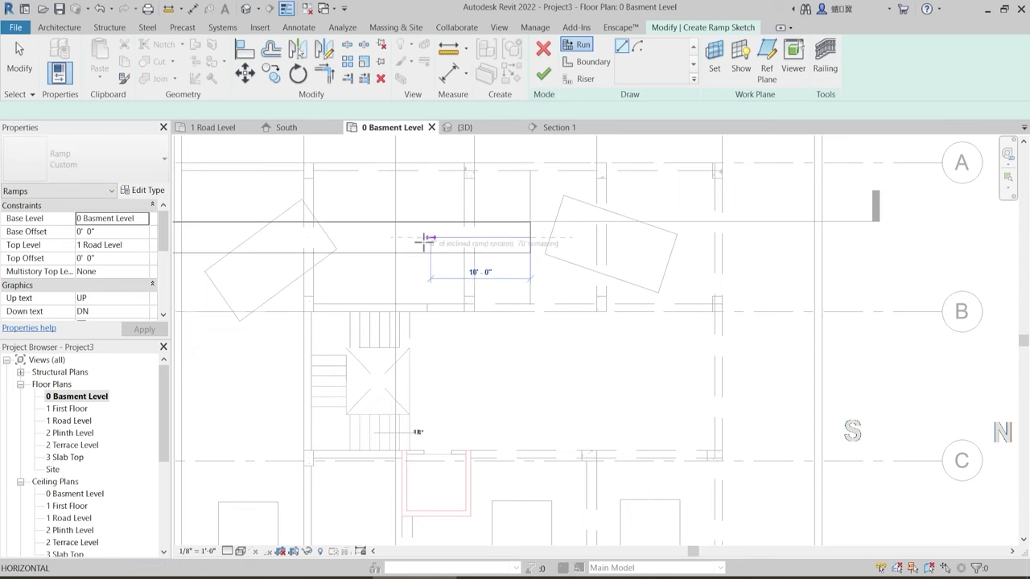
left_click(305, 243)
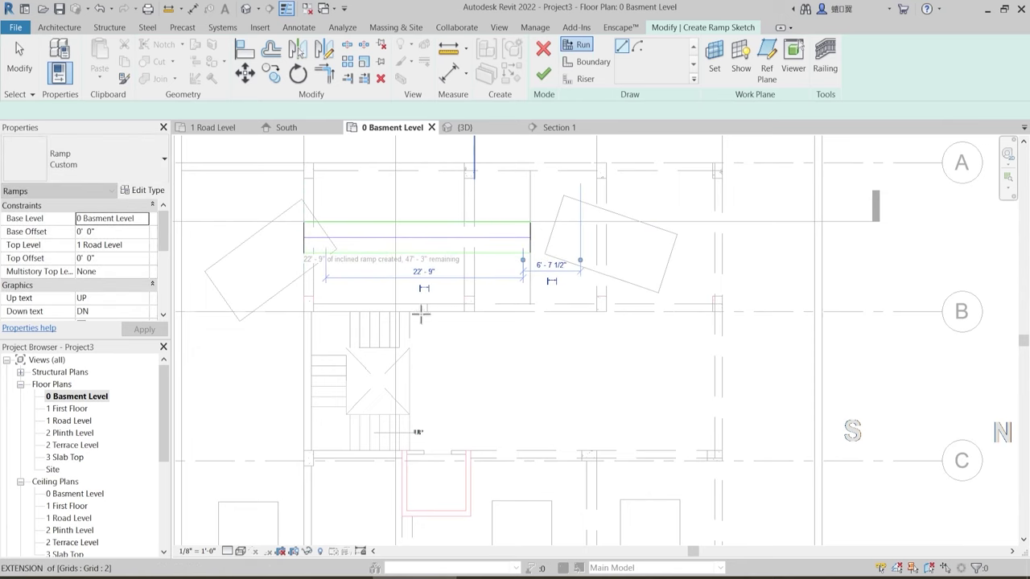
scroll(421, 314, "down", 1)
middle_click_drag(292, 391, 413, 309)
left_click(410, 232)
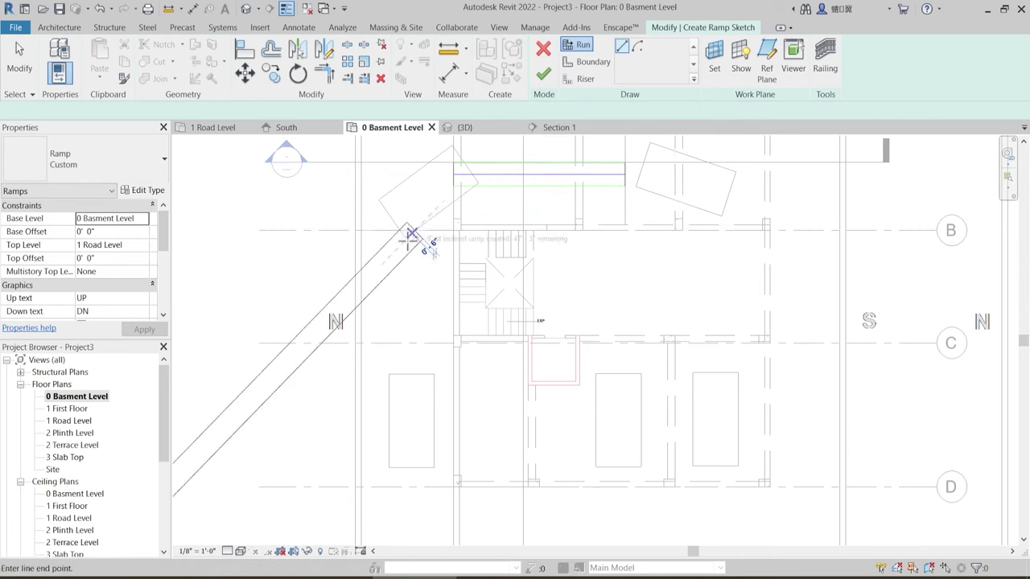
middle_click_drag(426, 430, 443, 250)
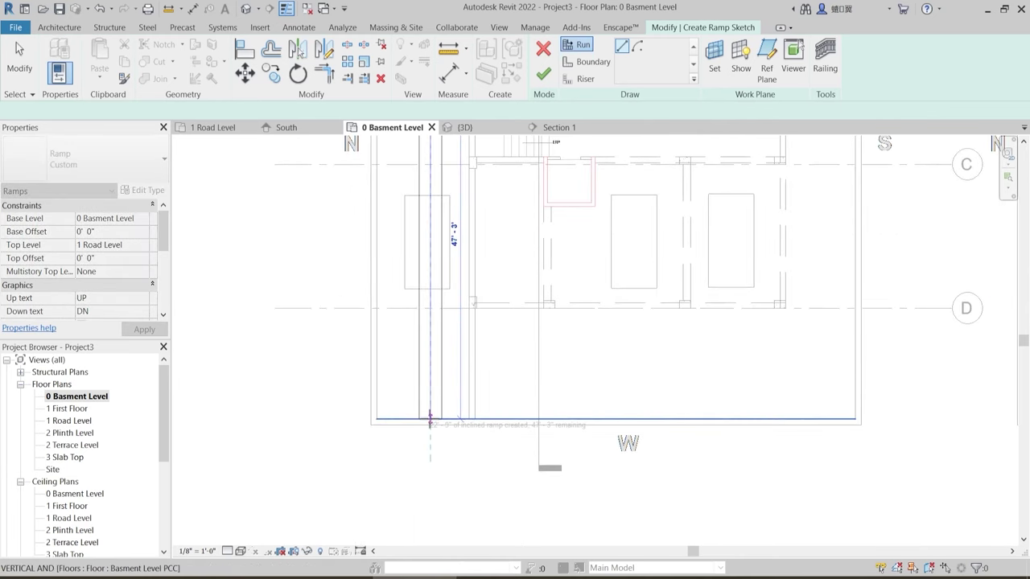
left_click(429, 420)
scroll(485, 368, "down", 2)
key("Escape")
- Drag the ramp's left, top and horizontal boundary lines onto the drawing lines
scroll(439, 265, "up", 3)
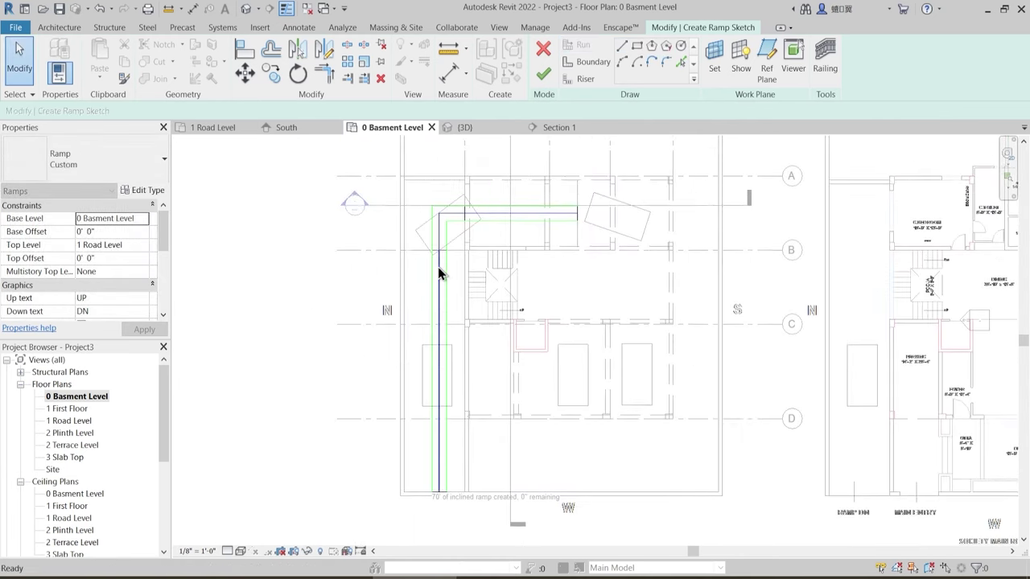
middle_click_drag(427, 240, 419, 287)
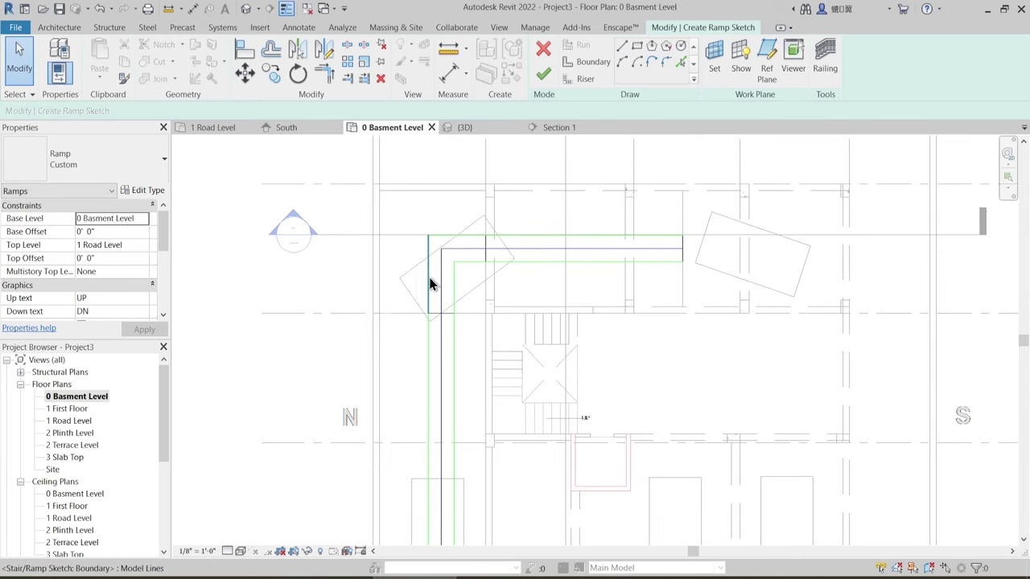
mouse_move(429, 282)
left_mouse_down()
mouse_move(371, 279)
mouse_move(383, 277)
left_mouse_up()
key("Escape")
left_click_drag(522, 243, 524, 198)
key("Escape")
left_click_drag(593, 269, 598, 306)
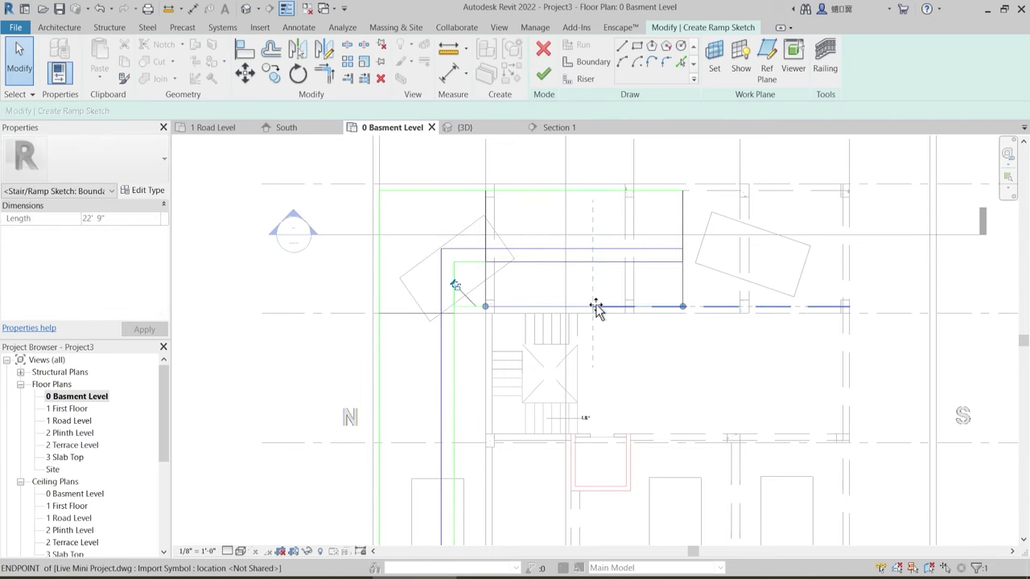
left_click_drag(455, 363, 485, 351)
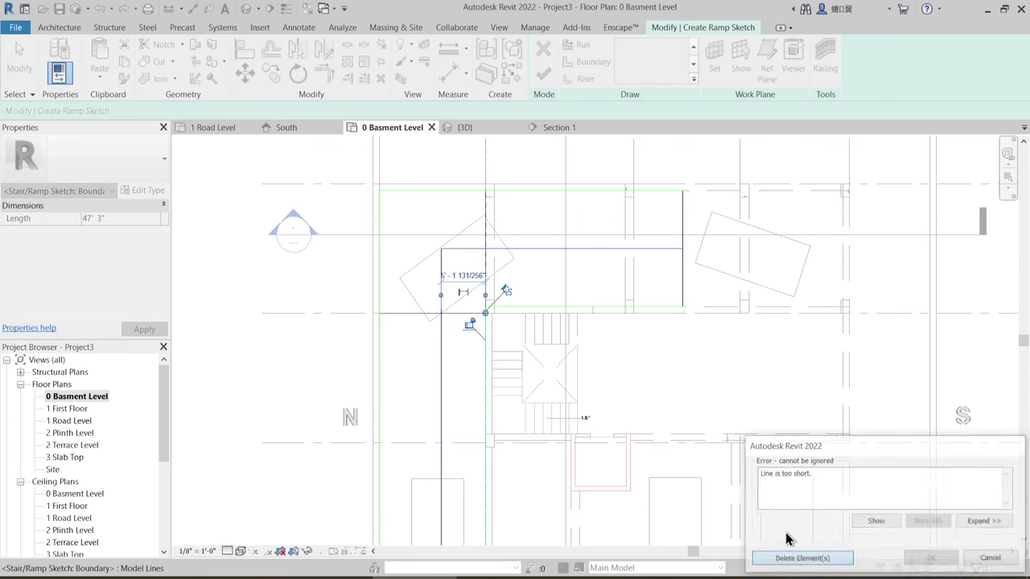
- Delete the too-short boundary line and finish the ramp sketch
left_click(829, 558)
scroll(580, 362, "down", 2)
middle_click_drag(640, 385, 543, 255)
scroll(532, 289, "down", 1)
middle_click_drag(430, 408, 431, 421)
scroll(380, 447, "up", 2)
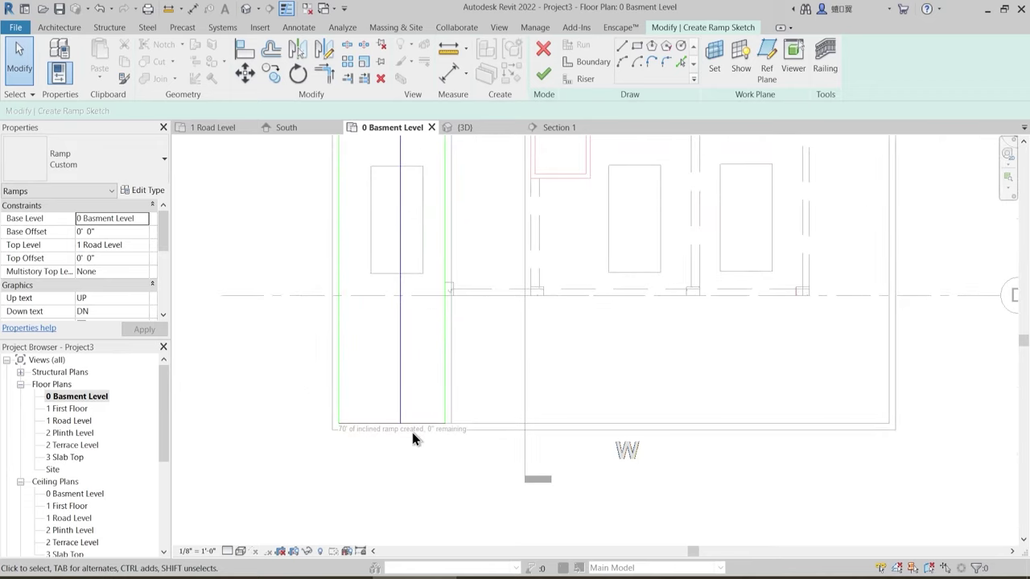
scroll(538, 197, "down", 1)
middle_click_drag(537, 197, 520, 320)
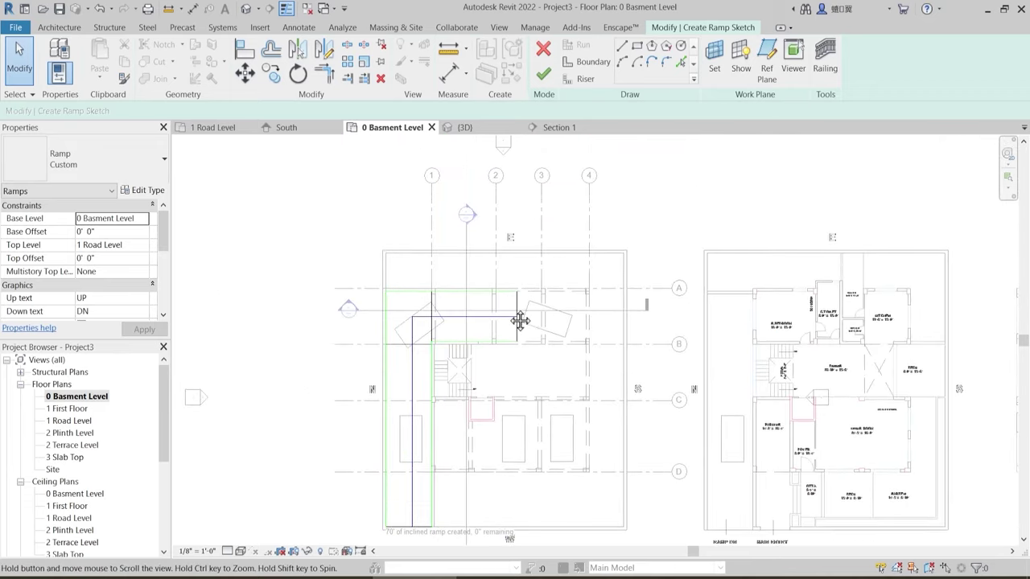
left_click(544, 78)
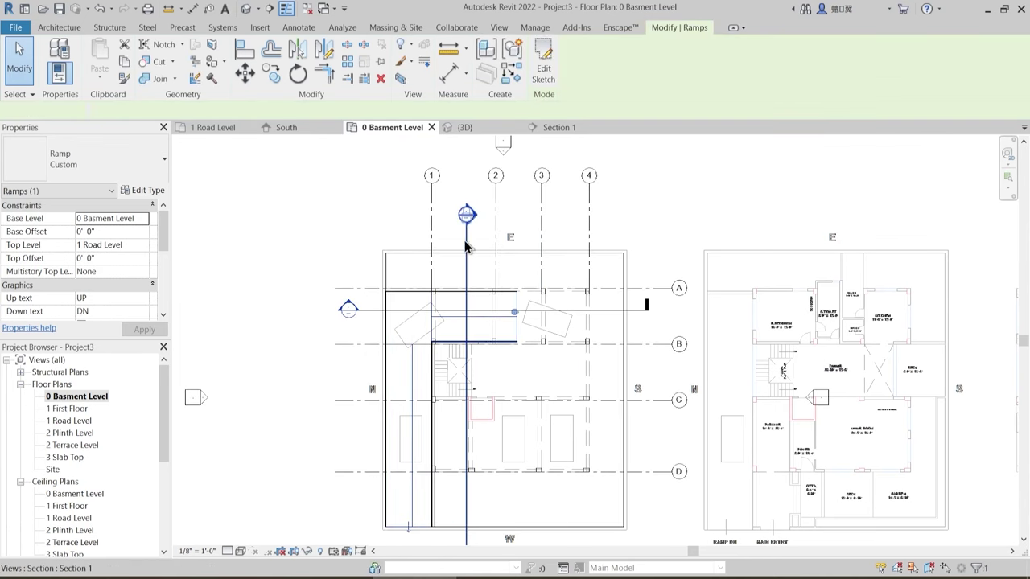
- Move the Section 1 line so it cuts the ramp, then open the section view
left_click_drag(467, 245, 413, 245)
key("Escape")
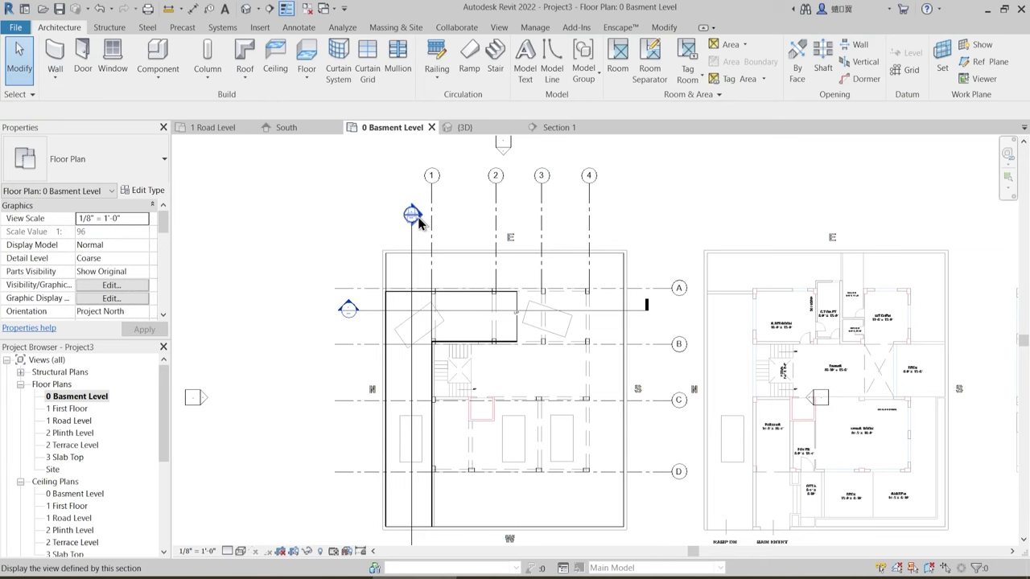
double_click(418, 222)
- Raise the section's top crop so the full ramp slope and grids A–D show
scroll(477, 355, "down", 2)
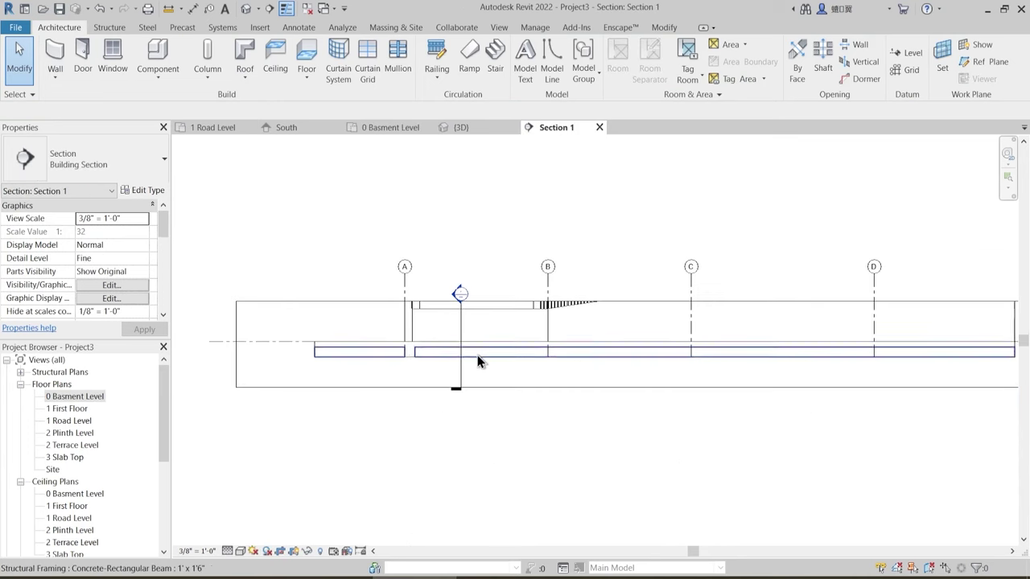
left_click(623, 303)
middle_click_drag(648, 322, 577, 386)
left_click_drag(593, 366, 588, 223)
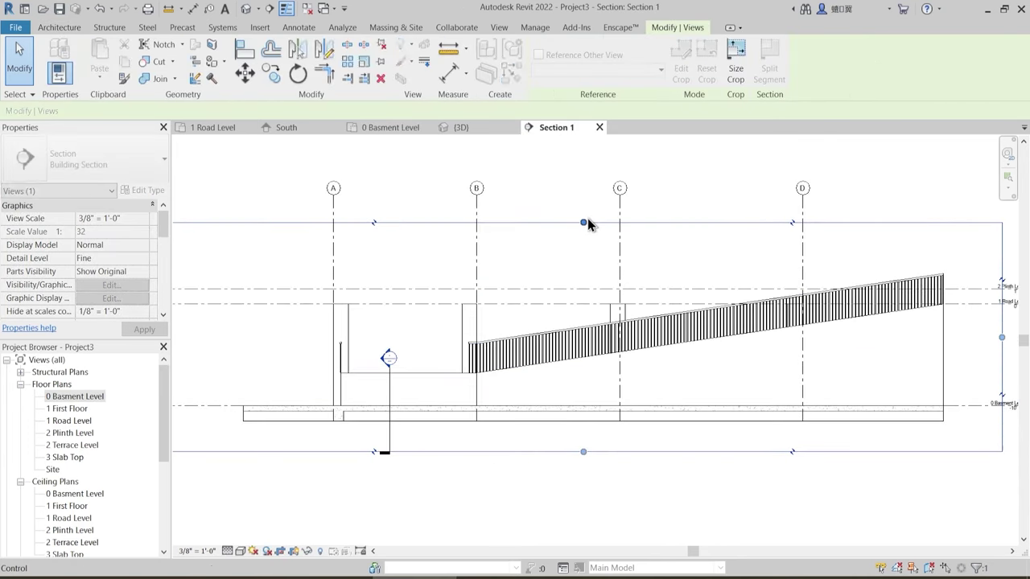
left_click(740, 379)
middle_click_drag(929, 334, 748, 336)
scroll(754, 311, "up", 3)
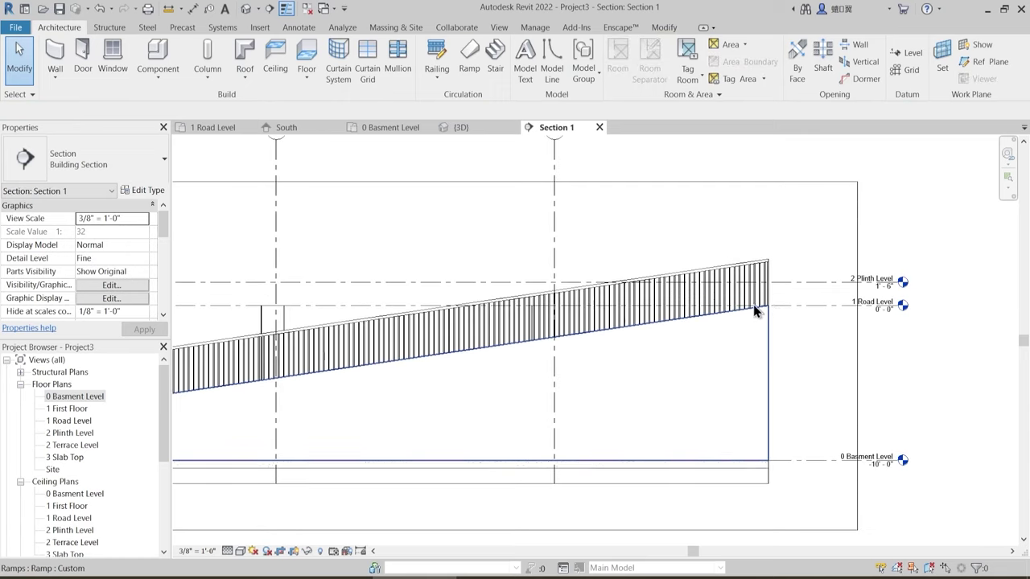
scroll(781, 322, "down", 3)
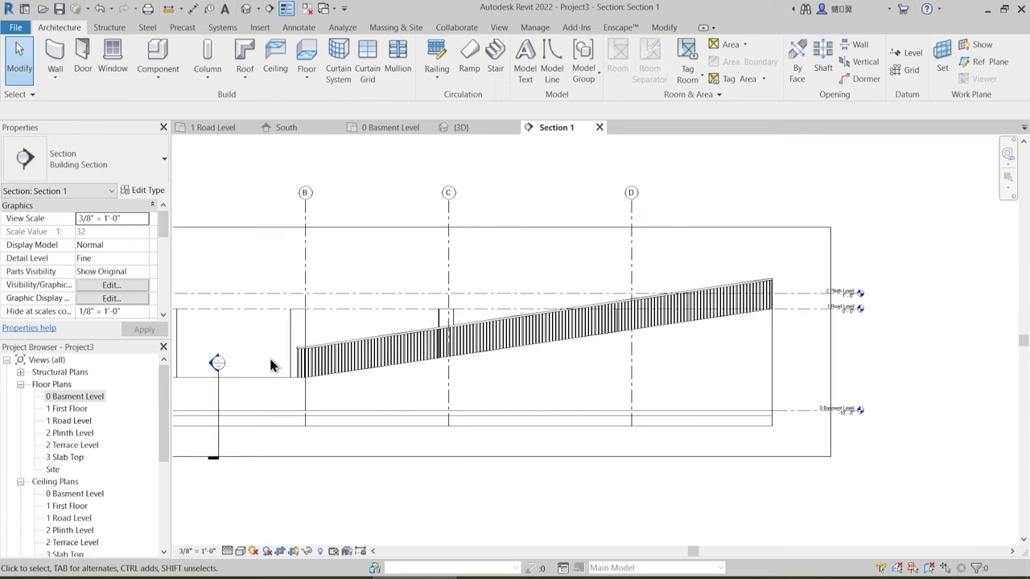
middle_click_drag(278, 367, 400, 367)
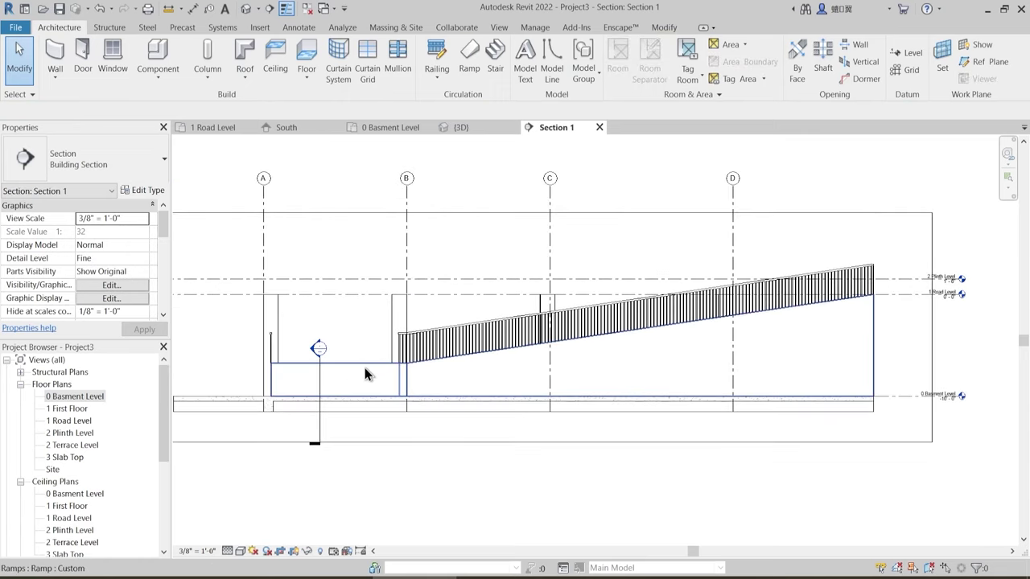
- Delete the inner and outer handrails from the ramp in the 3D view
left_click(460, 127)
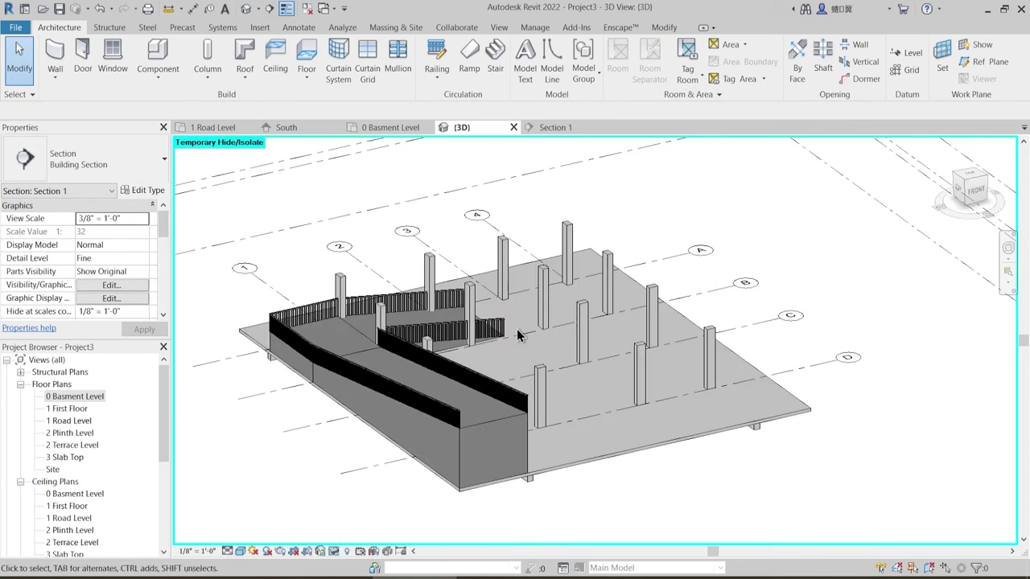
middle_click_drag(386, 403, 471, 292, "shift")
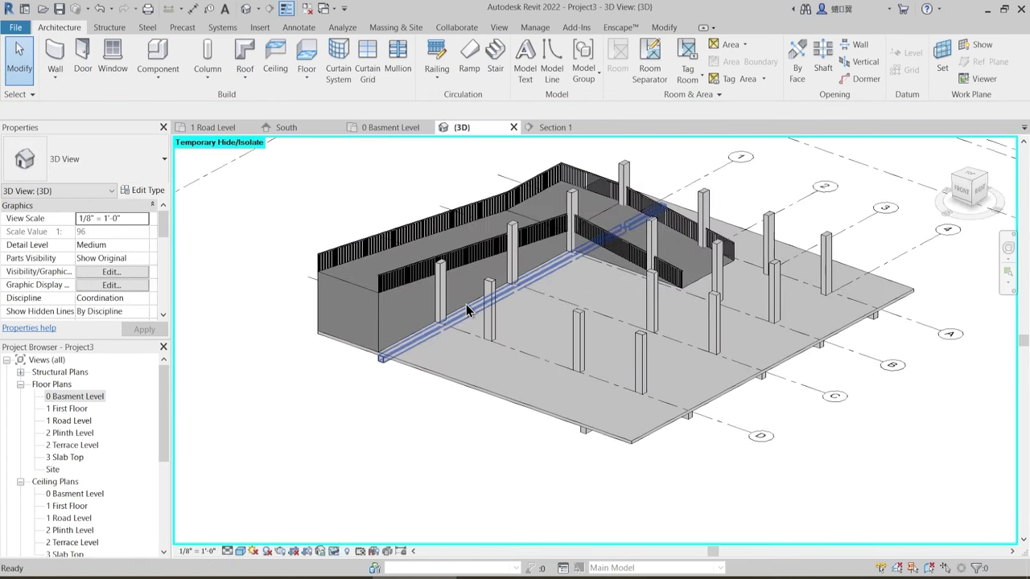
left_click(460, 257)
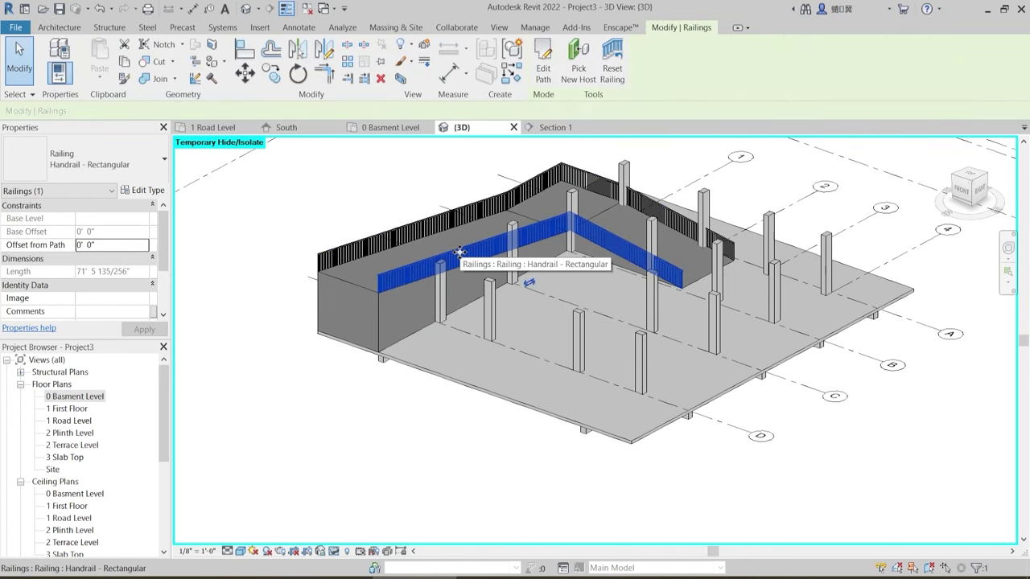
key("Escape")
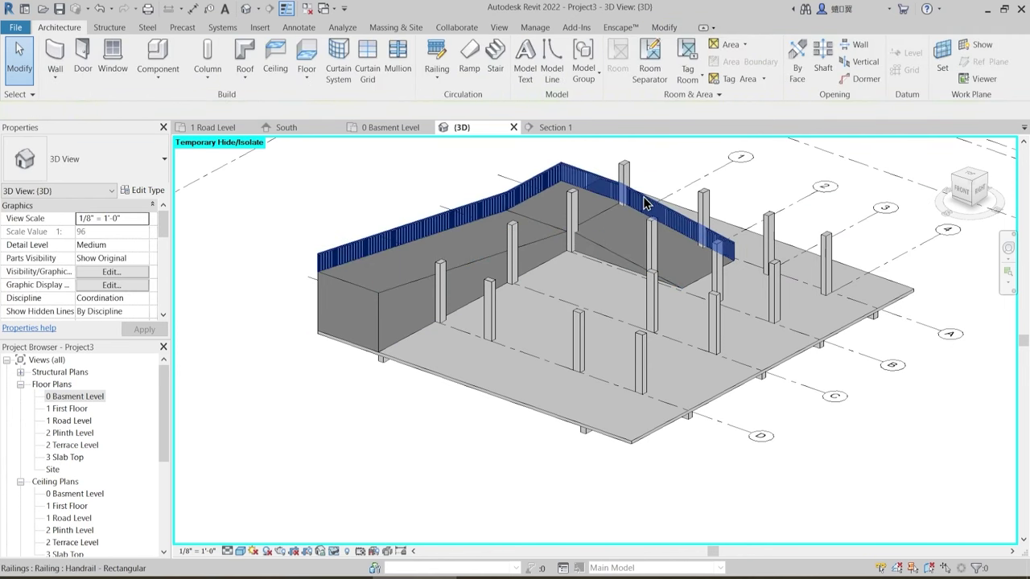
left_click(652, 205)
key("Delete")
middle_click_drag(495, 386, 470, 396, "shift")
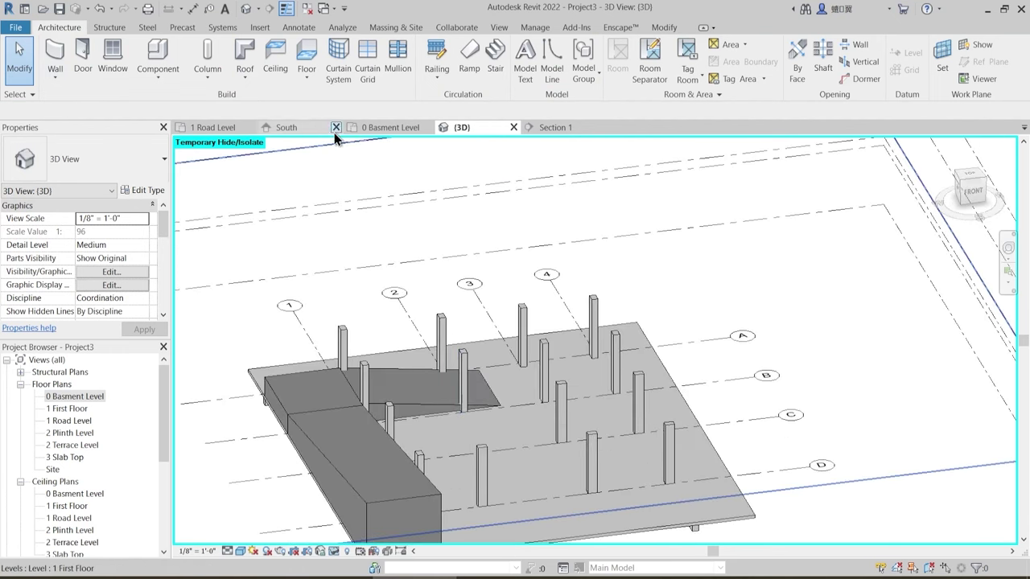
middle_click_drag(424, 452, 392, 392)
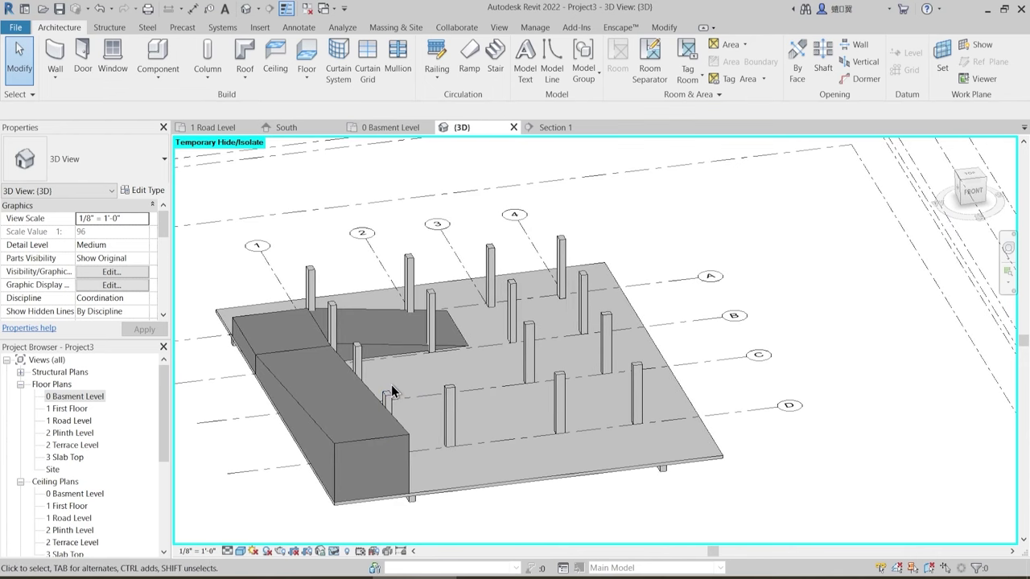
left_click(381, 127)
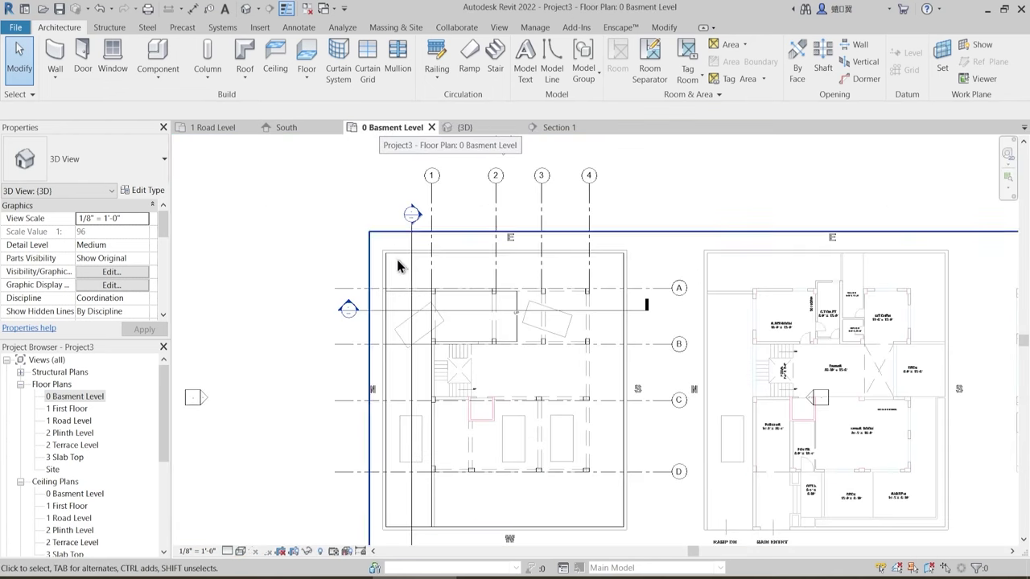
middle_click_drag(361, 396, 364, 349)
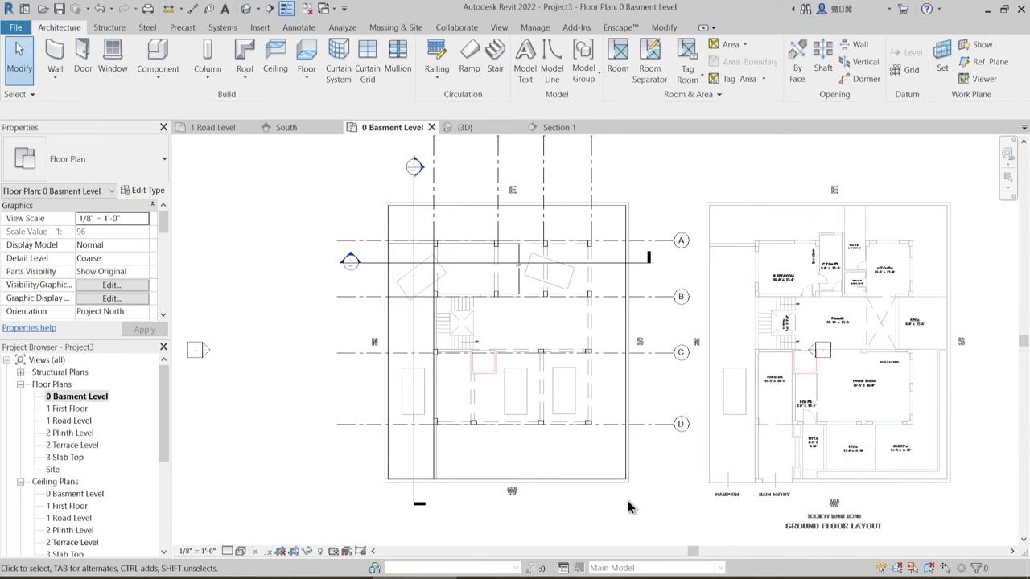
scroll(466, 350, "up", 4)
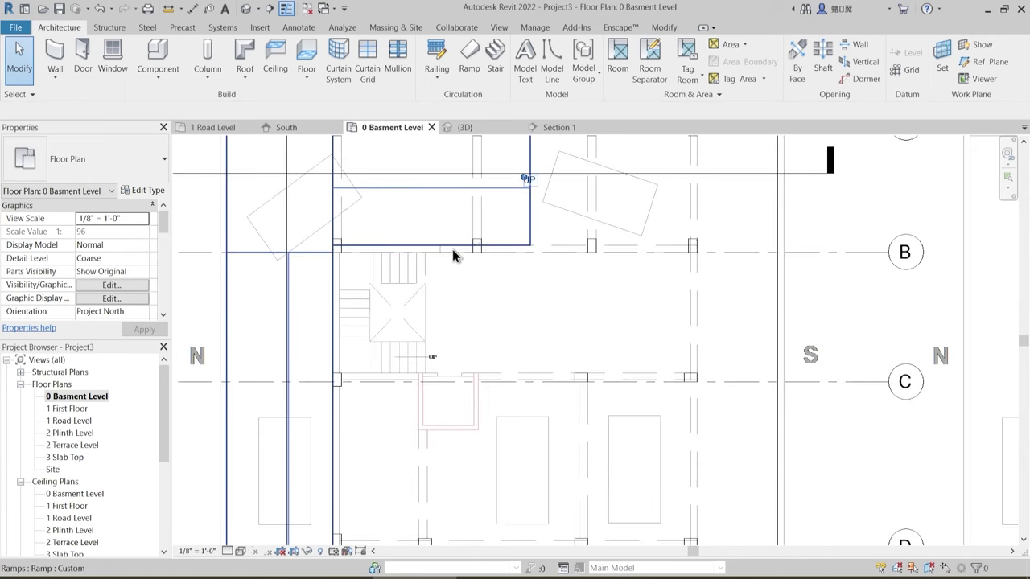
middle_click_drag(486, 437, 471, 381)
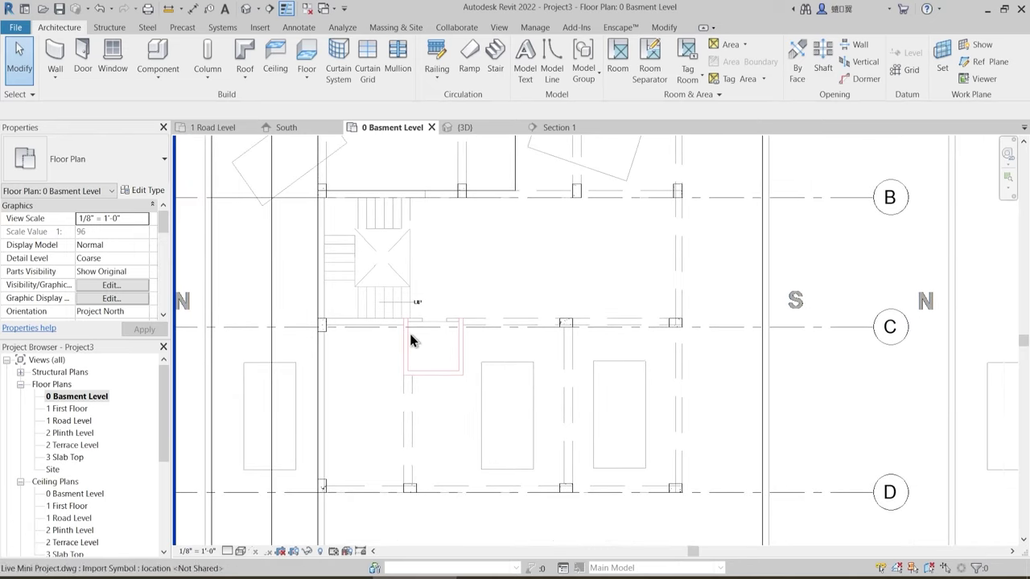
scroll(434, 338, "down", 3)
middle_click_drag(247, 274, 277, 300)
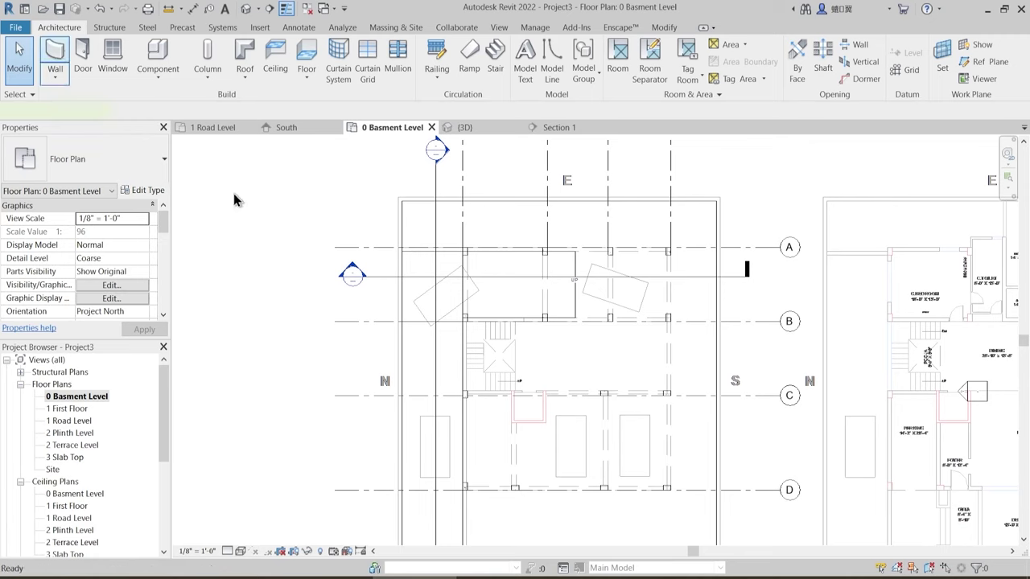
- Duplicate the current wall type as '1 Compound Wall 9"' and open its layer structure
left_click(55, 56)
left_click(155, 193)
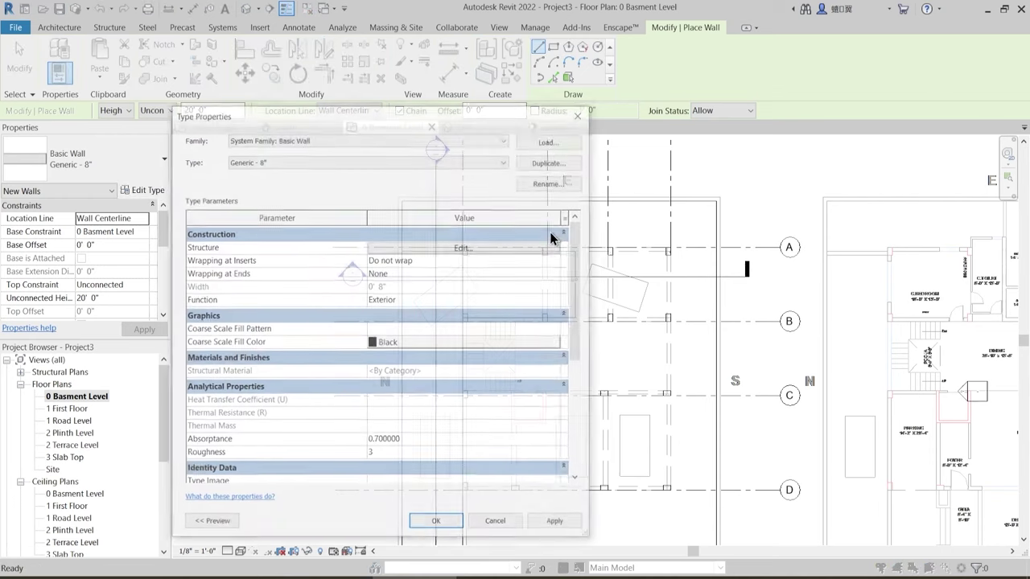
left_click(548, 161)
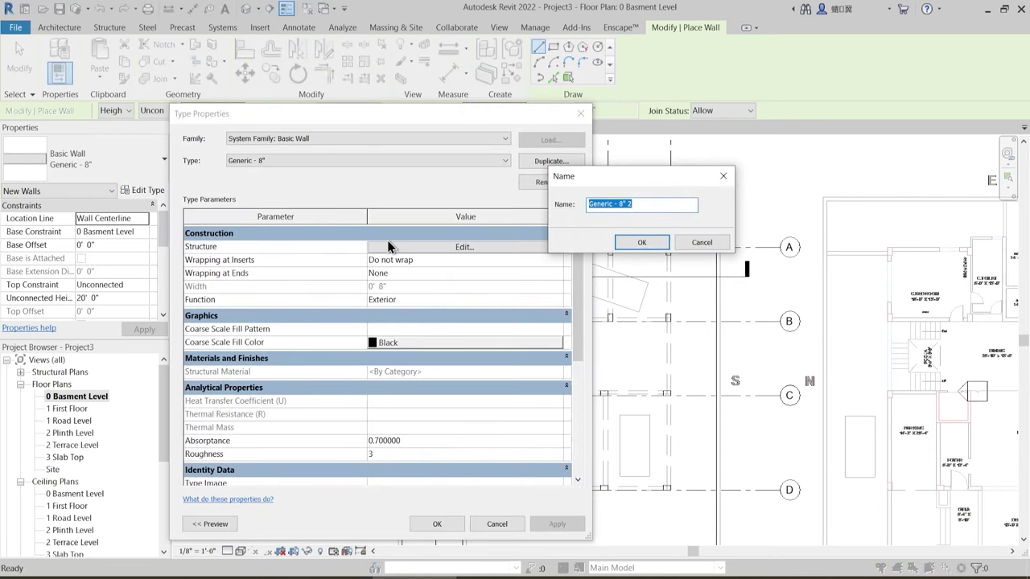
type("1 Main Wall ")
type("9")
key("ctrl+a")
type("1 Cmpo")
key("BackSpace")
key("BackSpace")
key("BackSpace")
type("ompound Wall 9\"")
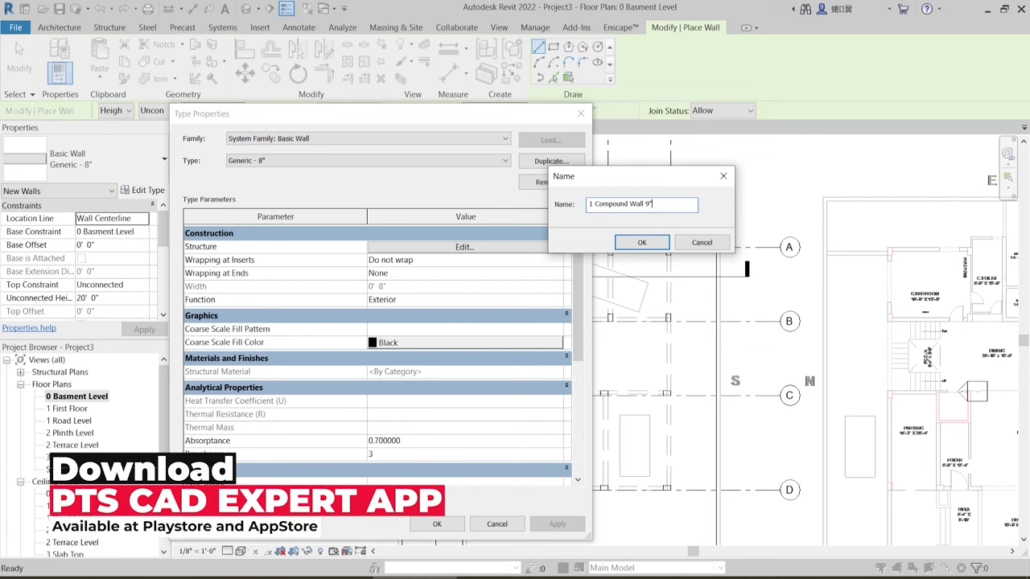
key("Return")
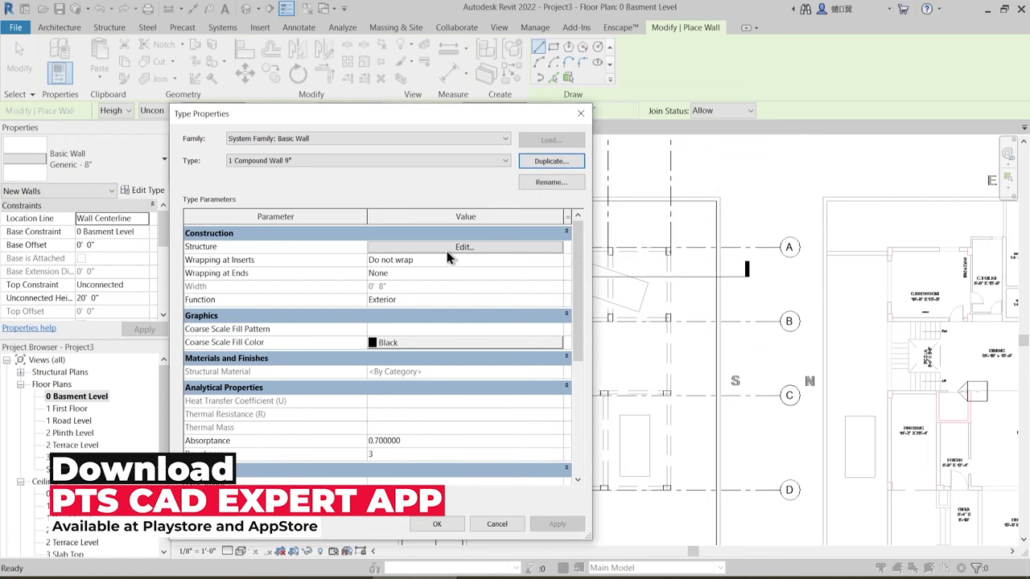
left_click(447, 249)
- Set the structure layer to 9" and insert two new layers on either side of the core
left_click(363, 257)
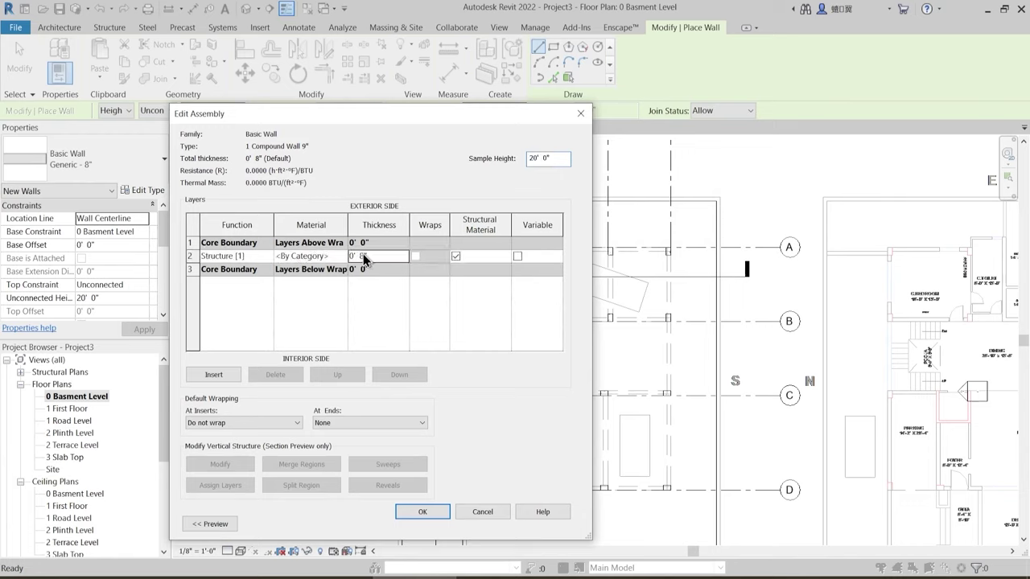
left_click_drag(363, 256, 349, 255)
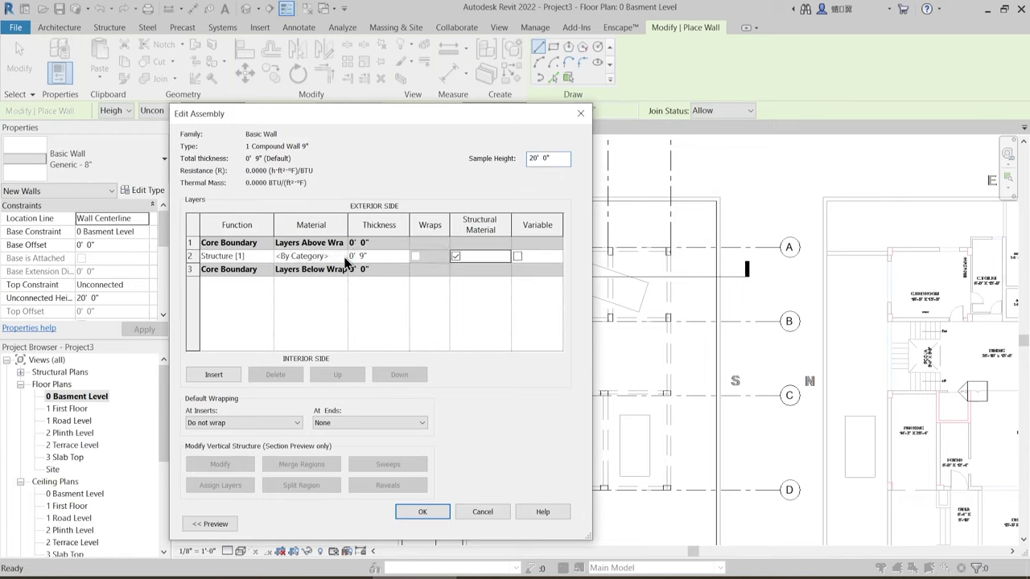
left_click(194, 242)
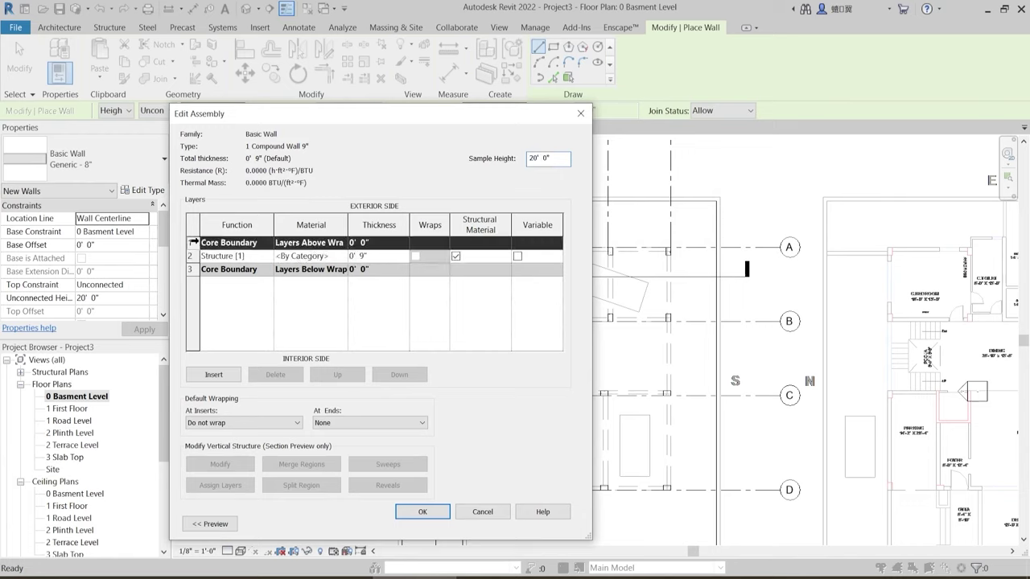
left_click(212, 373)
left_click(200, 282)
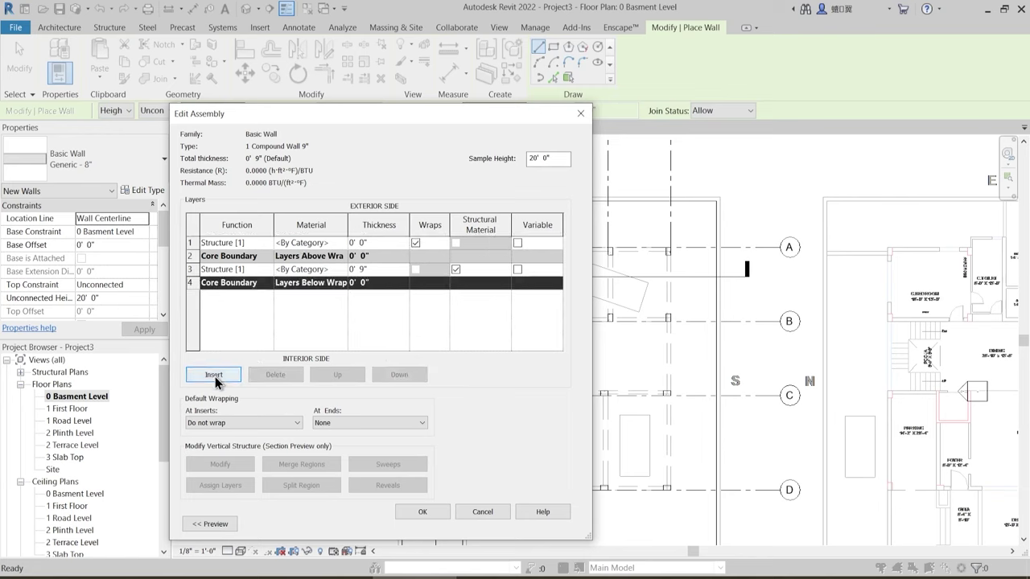
left_click(214, 376)
left_click(389, 375)
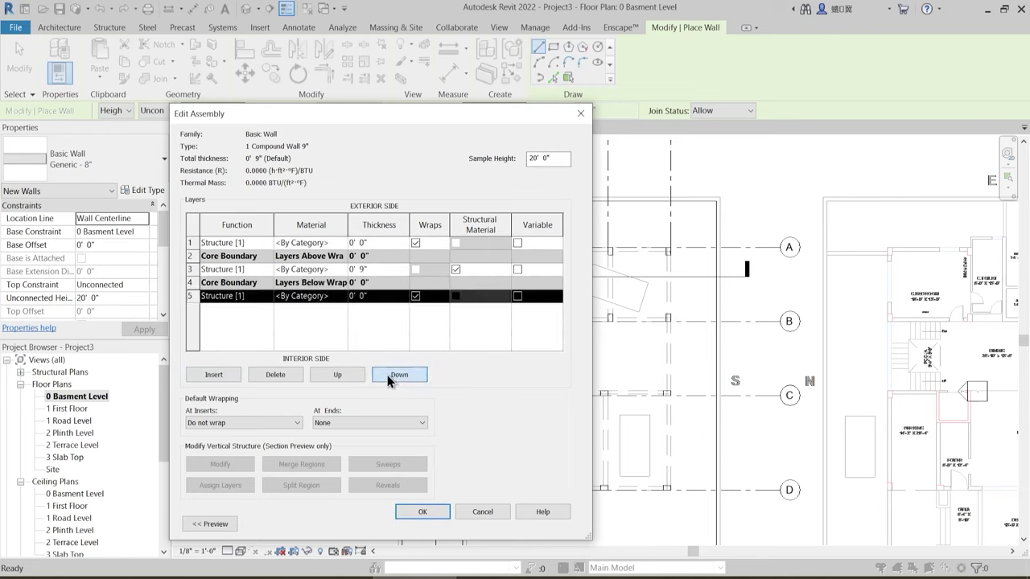
- Set the top new layer to Finish 1 and the bottom one to Finish 2
left_click(267, 242)
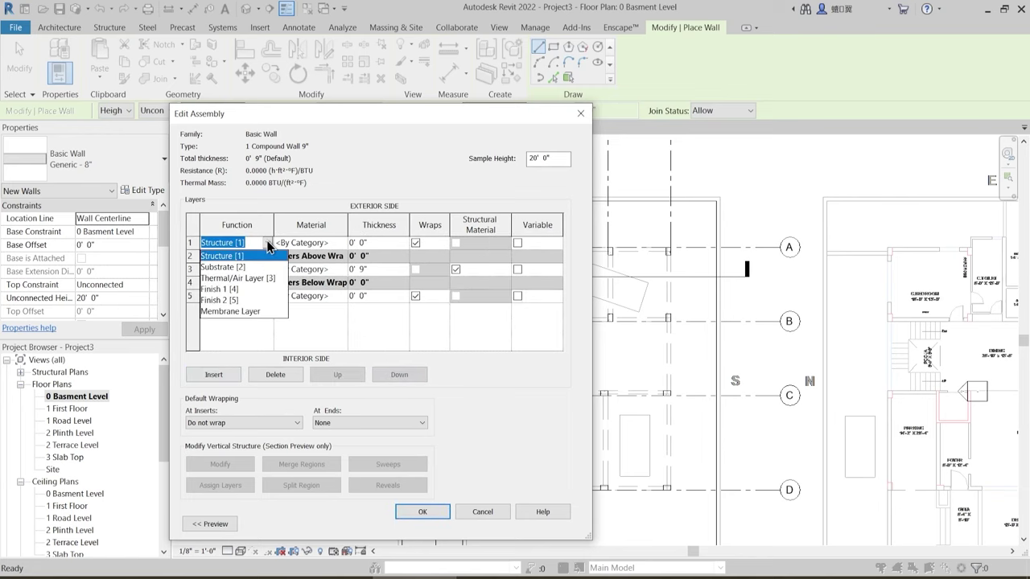
left_click(234, 290)
left_click(267, 296)
left_click(267, 296)
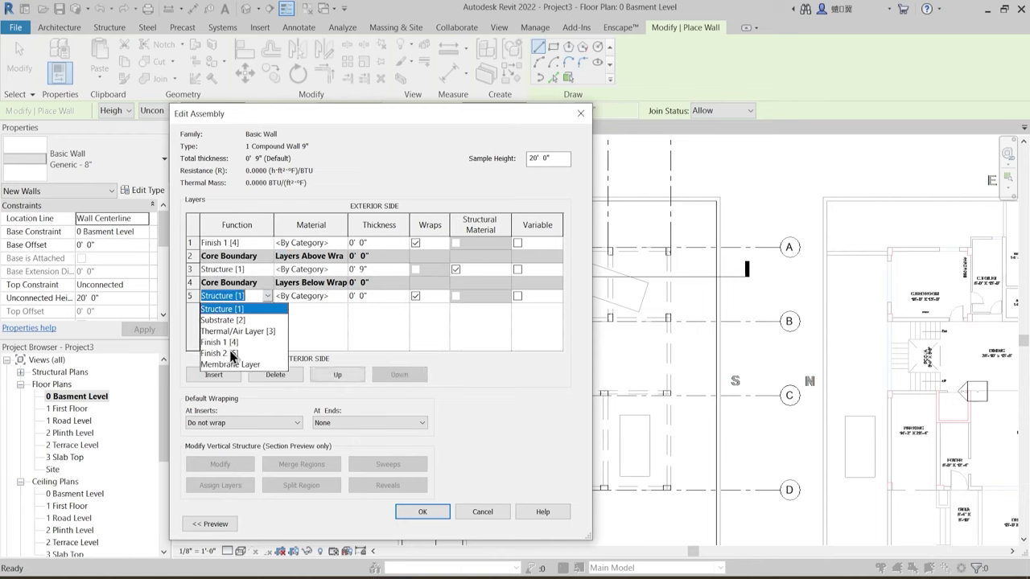
left_click(230, 353)
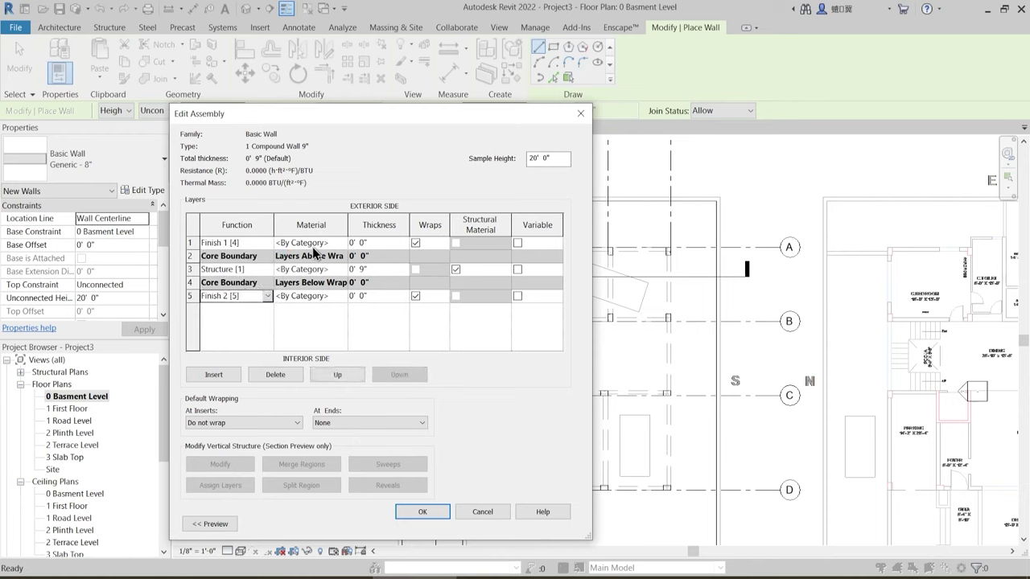
- Make both finish layers 0.5" thick
left_click_drag(281, 113, 408, 78)
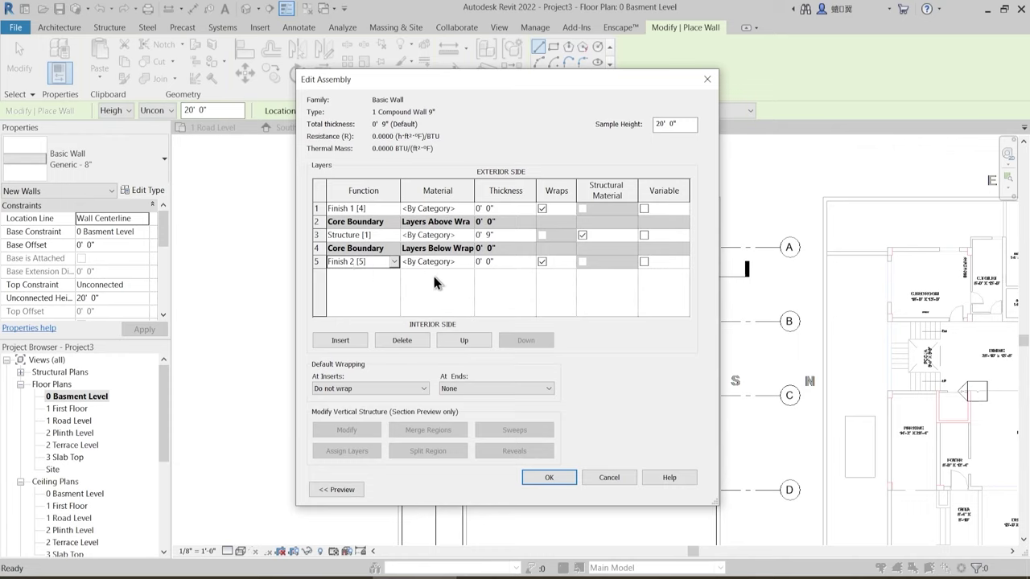
left_click(488, 208)
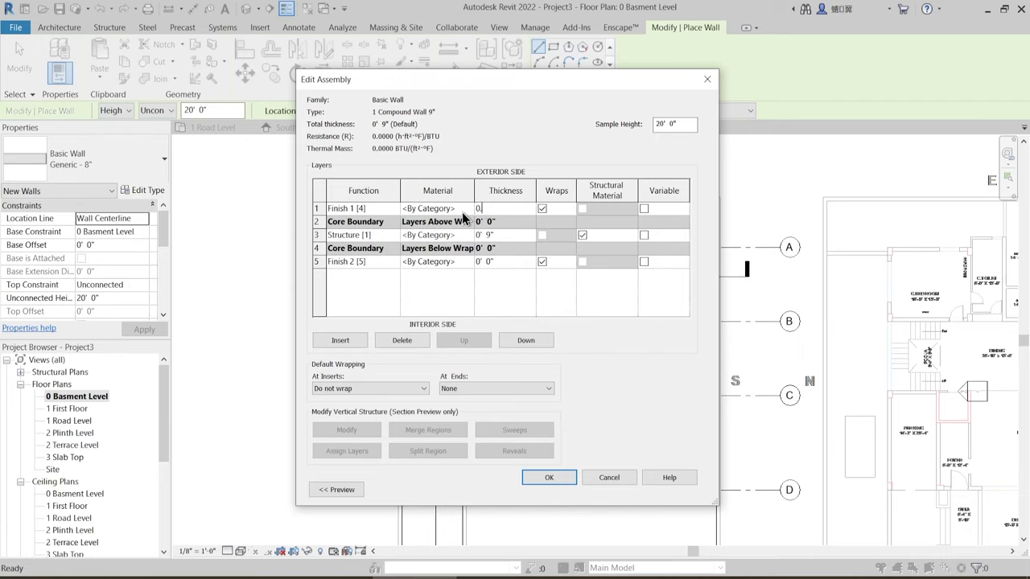
key("Tab")
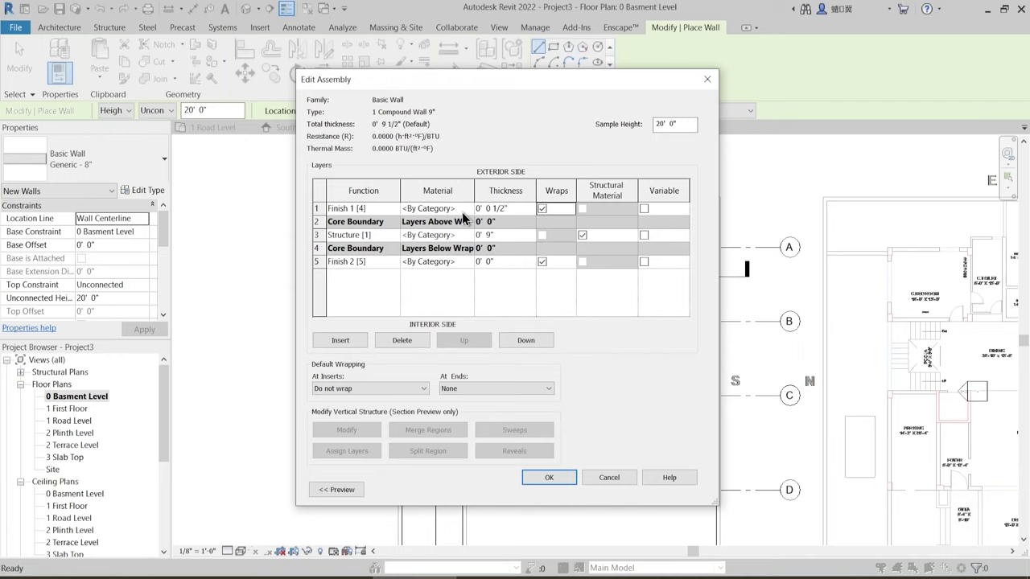
left_click(503, 262)
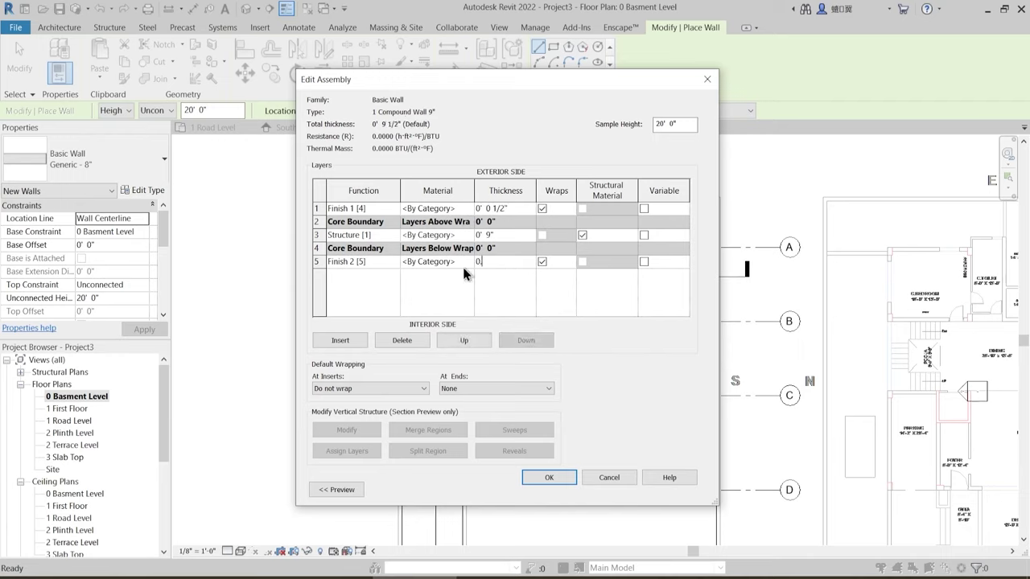
key("Tab")
- Browse materials for the Structure layer
left_click(467, 238)
left_click(468, 235)
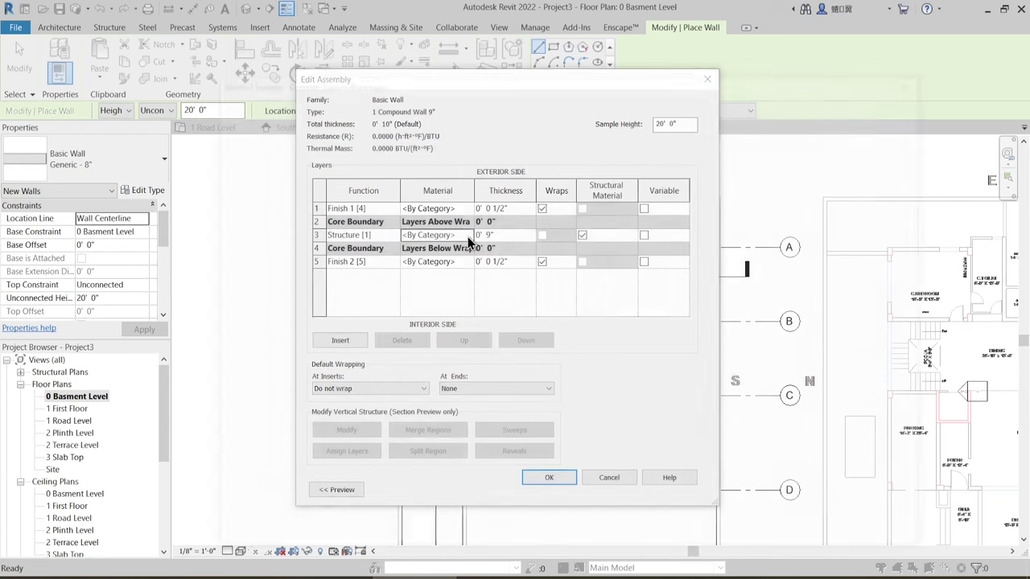
scroll(461, 209, "up", 10)
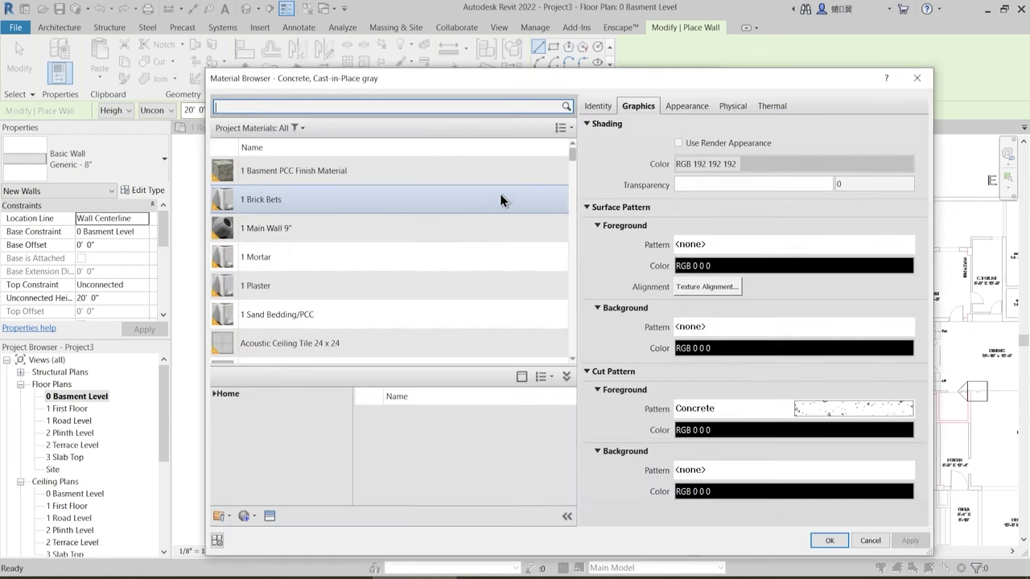
- Assign 1 Main Wall 9" as the structure layer's material
left_click(275, 228)
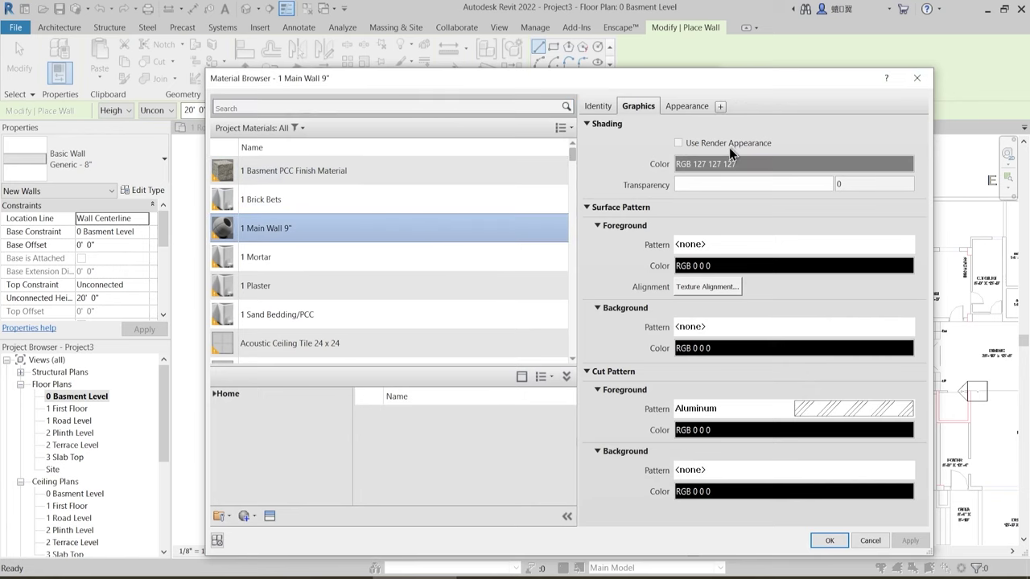
left_click(688, 105)
left_click(691, 106)
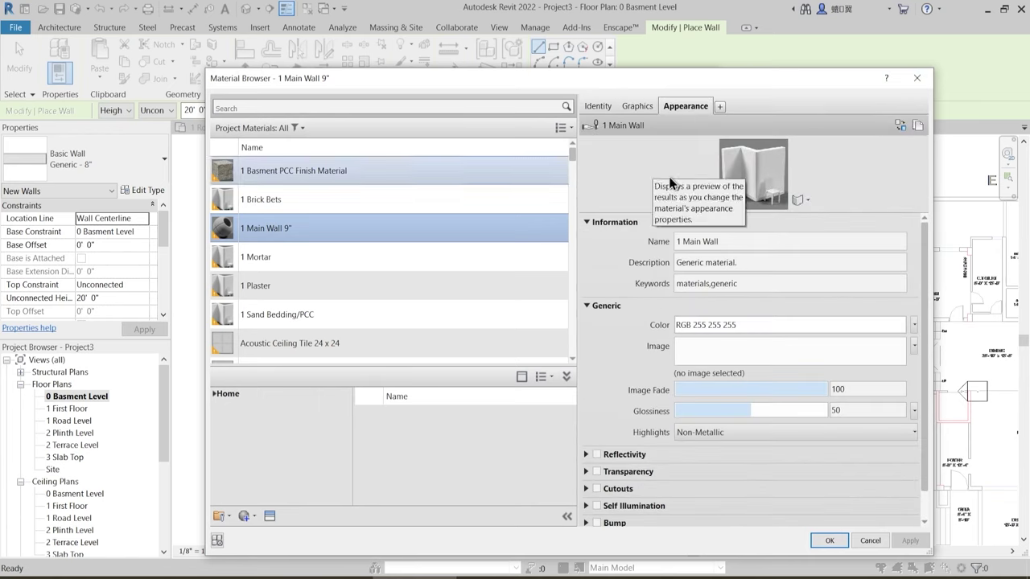
scroll(338, 273, "down", 1)
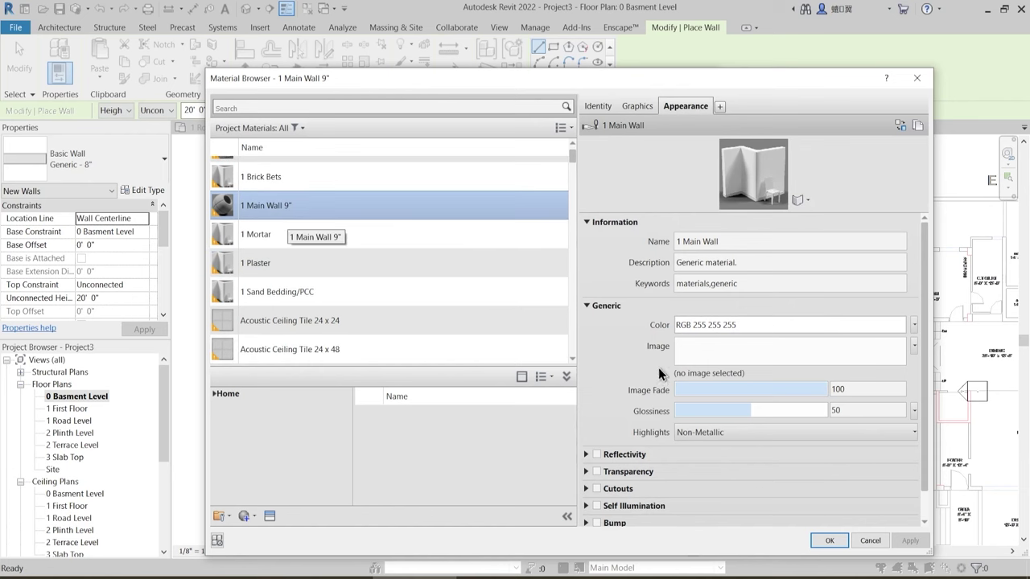
left_click(830, 540)
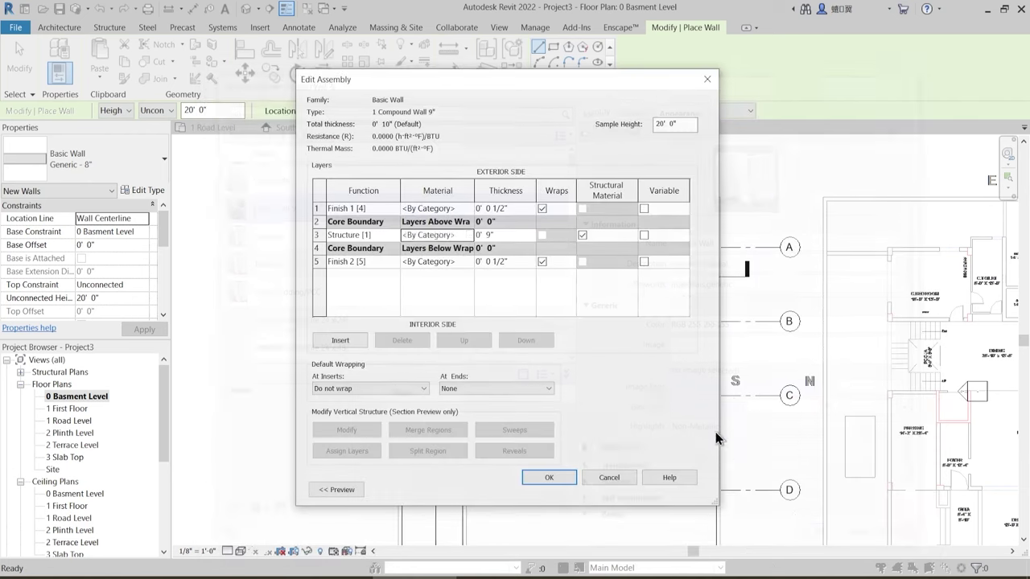
- Pick 1 Plaster as the outer finish layer's material
left_click(469, 209)
left_click(470, 208)
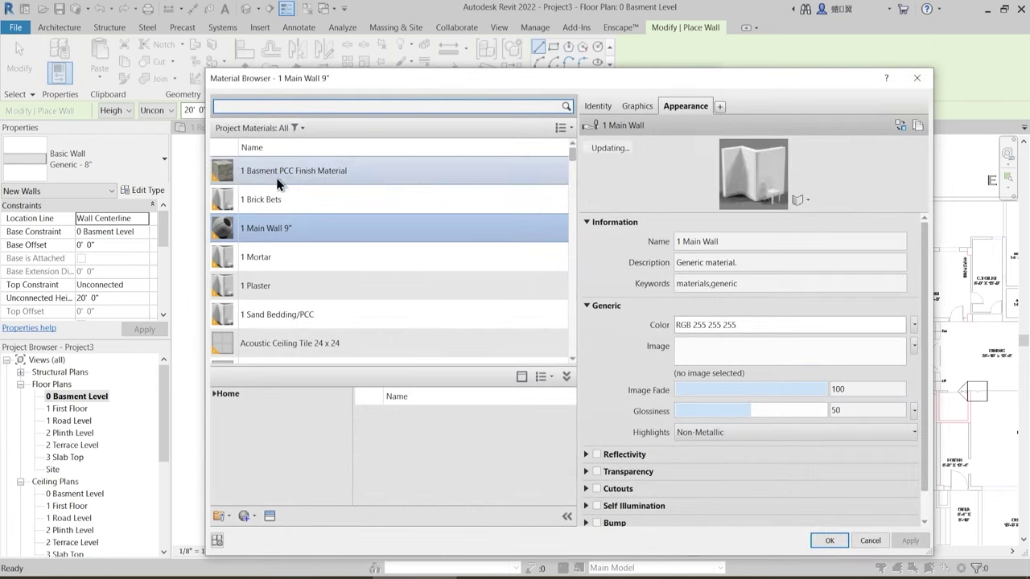
left_click(271, 288)
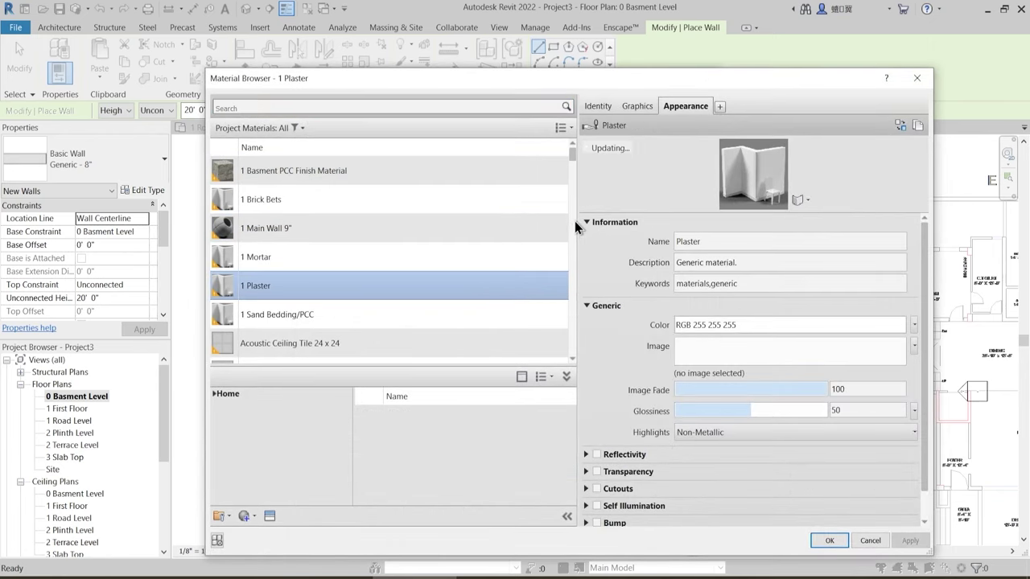
left_click(640, 107)
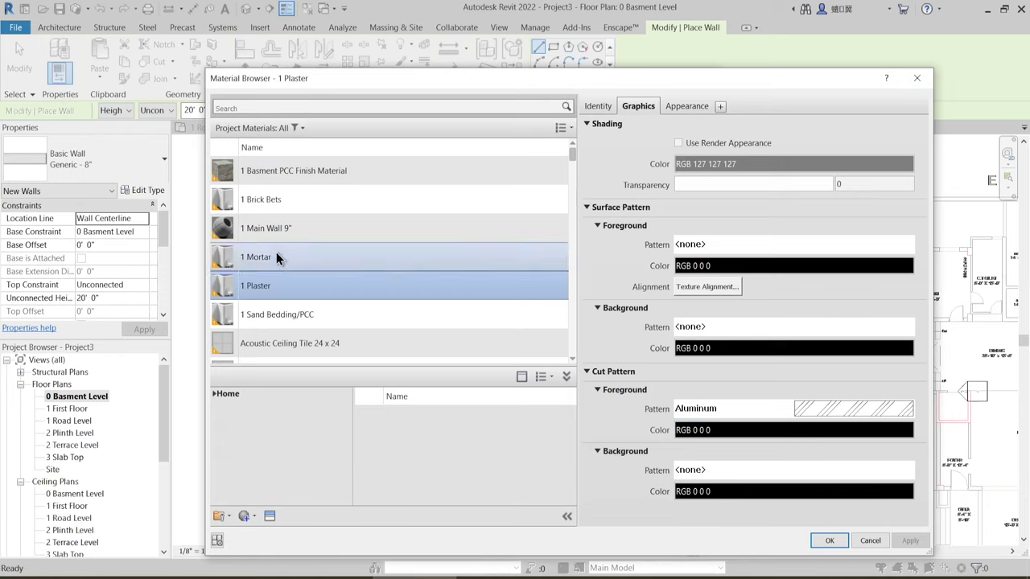
- Change 1 Plaster's cut pattern foreground from Aluminum to <No pattern>
left_click(285, 232)
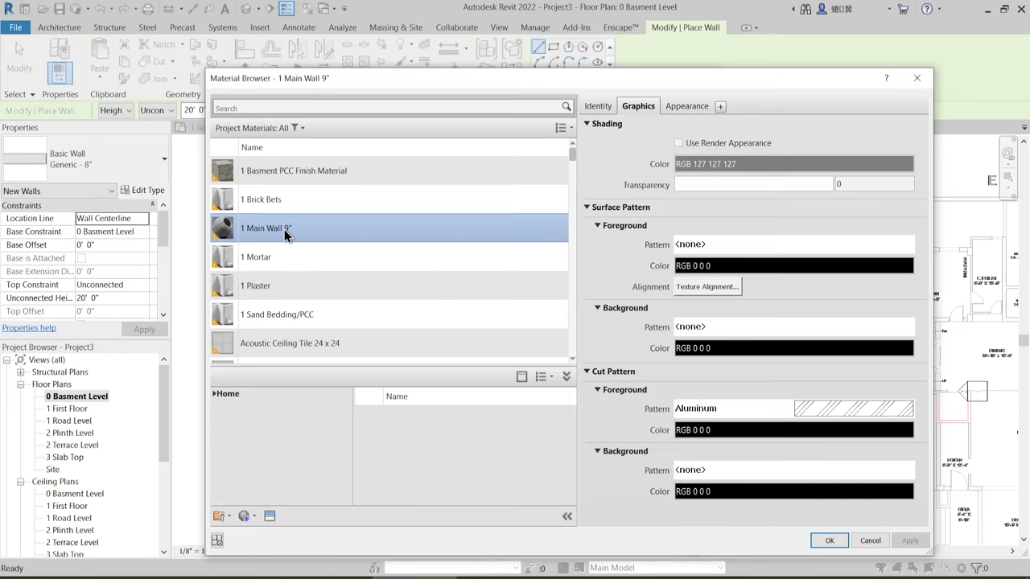
left_click(247, 287)
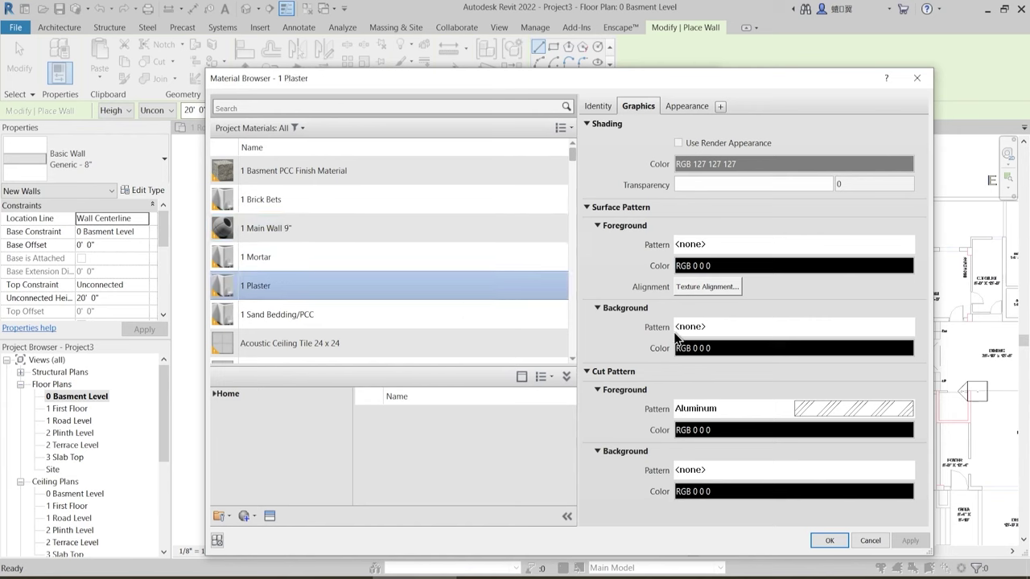
left_click(847, 415)
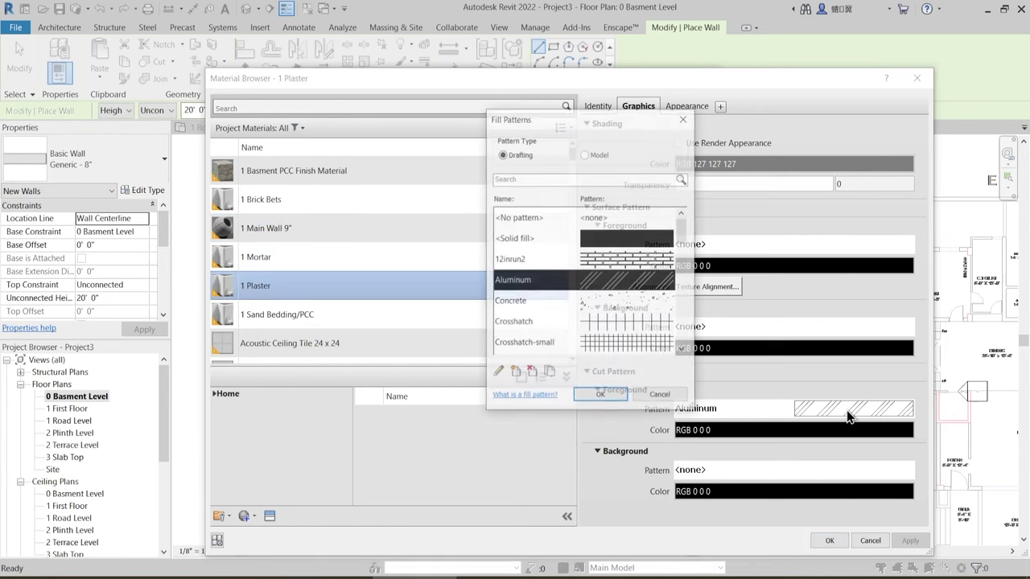
left_click(595, 219)
left_click(602, 395)
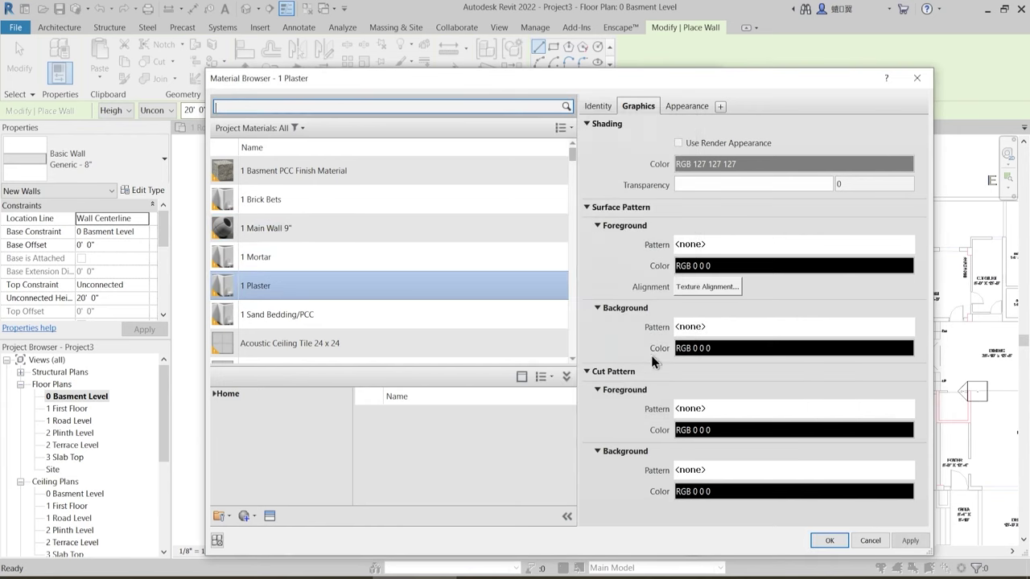
- Review the 1 Plaster material's appearance properties
left_click(278, 228)
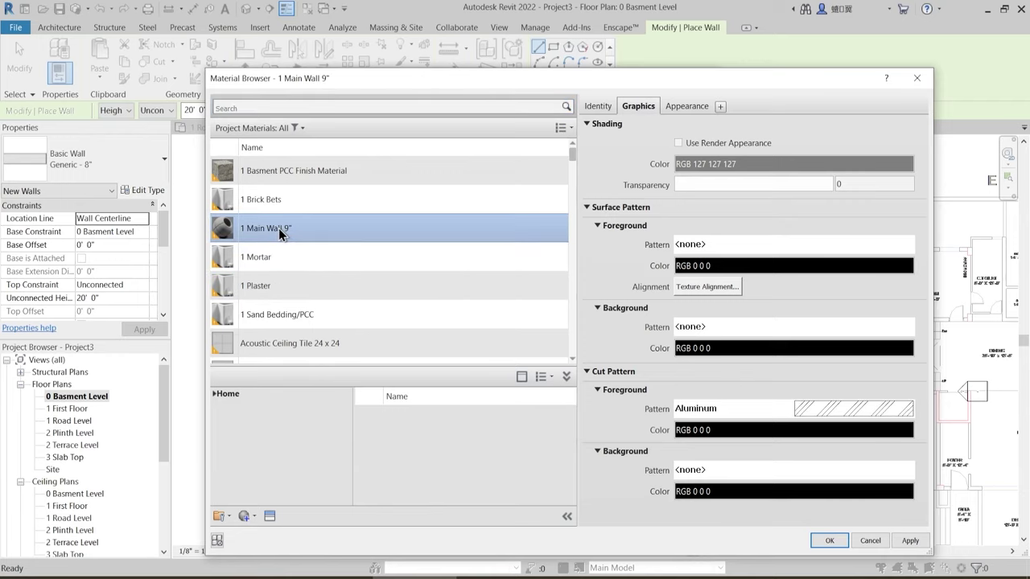
left_click(275, 291)
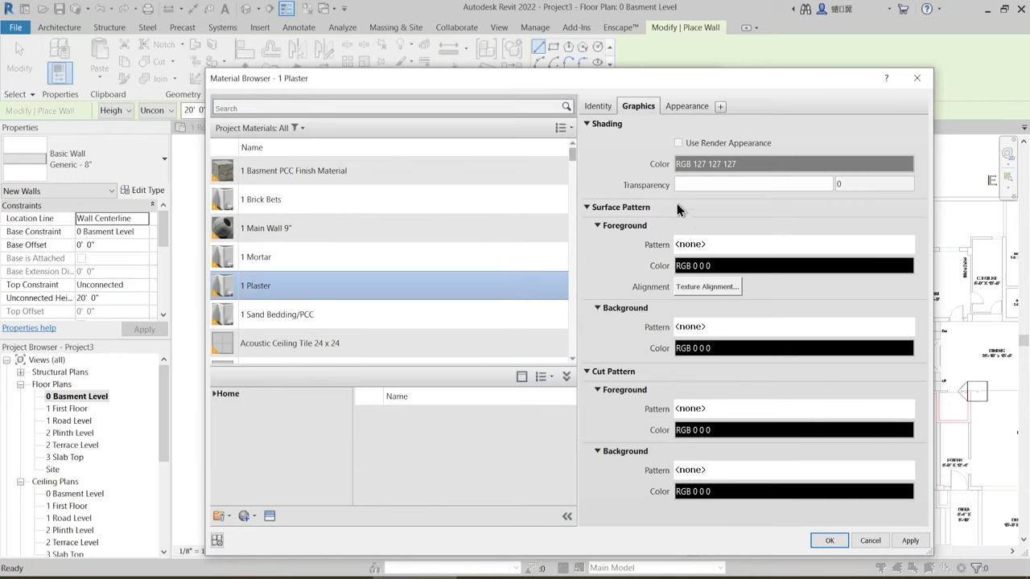
left_click(690, 106)
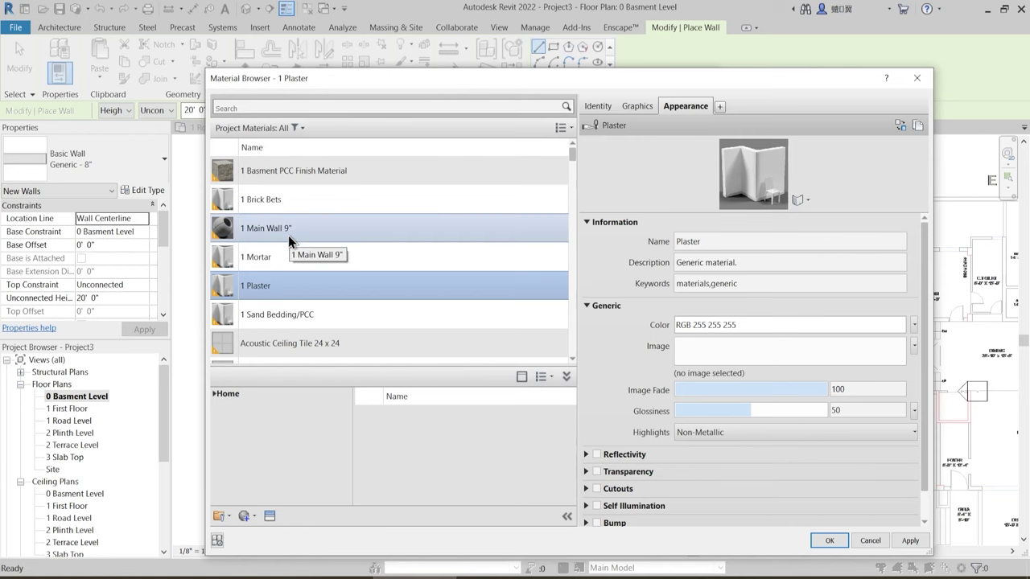
left_click_drag(415, 77, 429, 453)
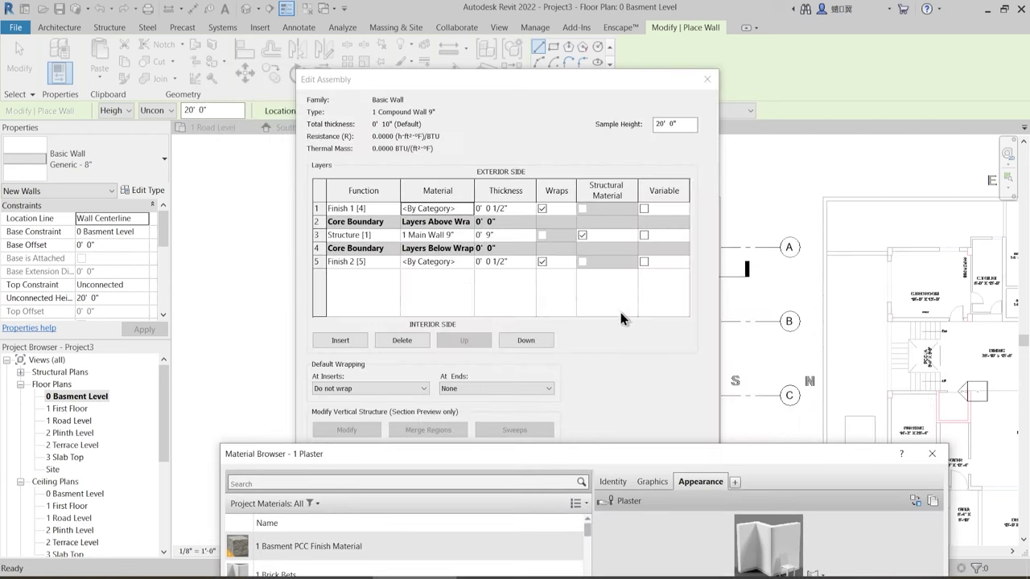
left_click_drag(590, 459, 544, 79)
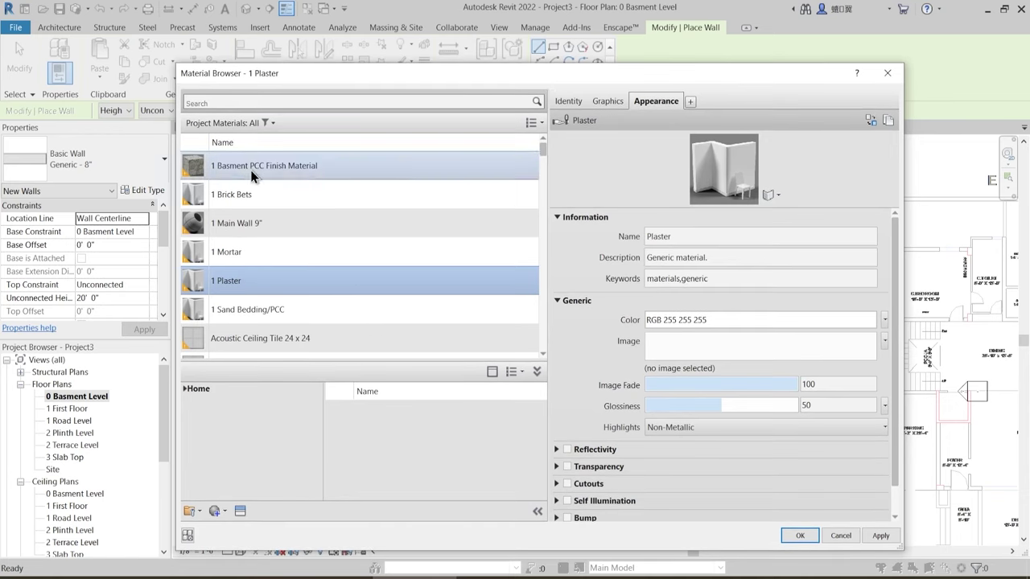
- Duplicate 1 Plaster as a new material named '1 Compound Wall Material'
left_click(249, 222)
right_click(250, 223)
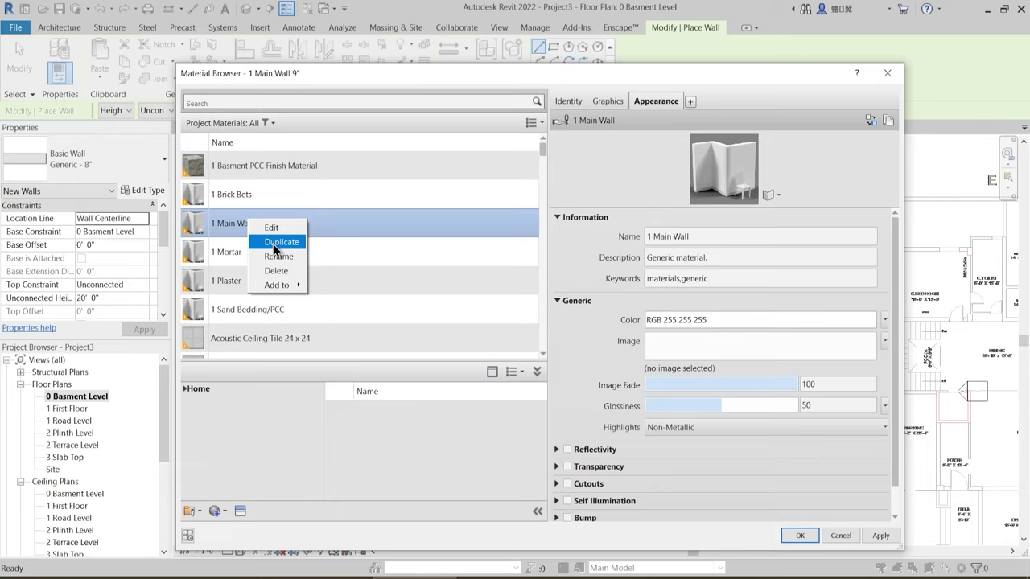
left_click(237, 284)
right_click(238, 284)
left_click(273, 310)
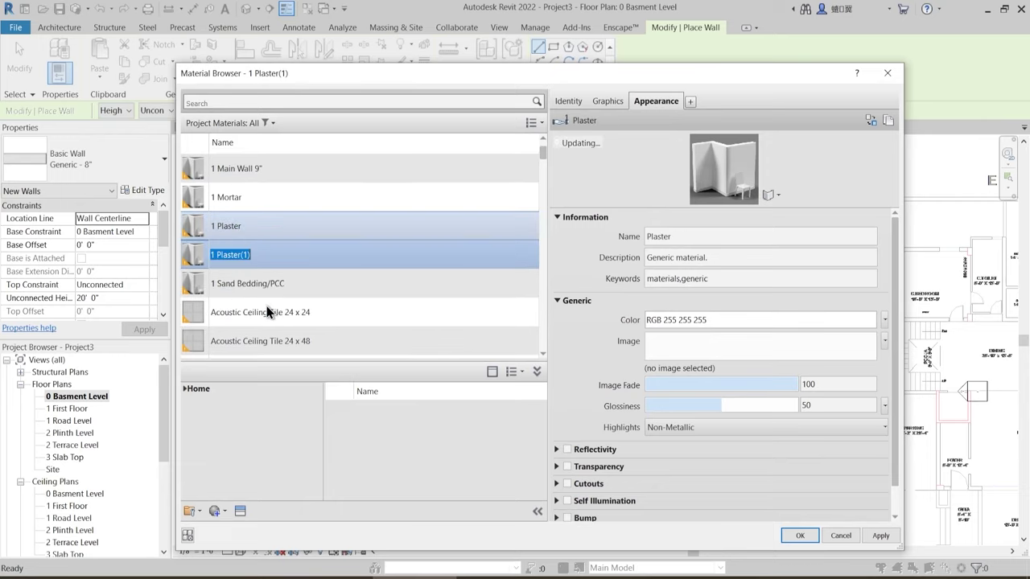
type("1")
key("BackSpace")
key("BackSpace")
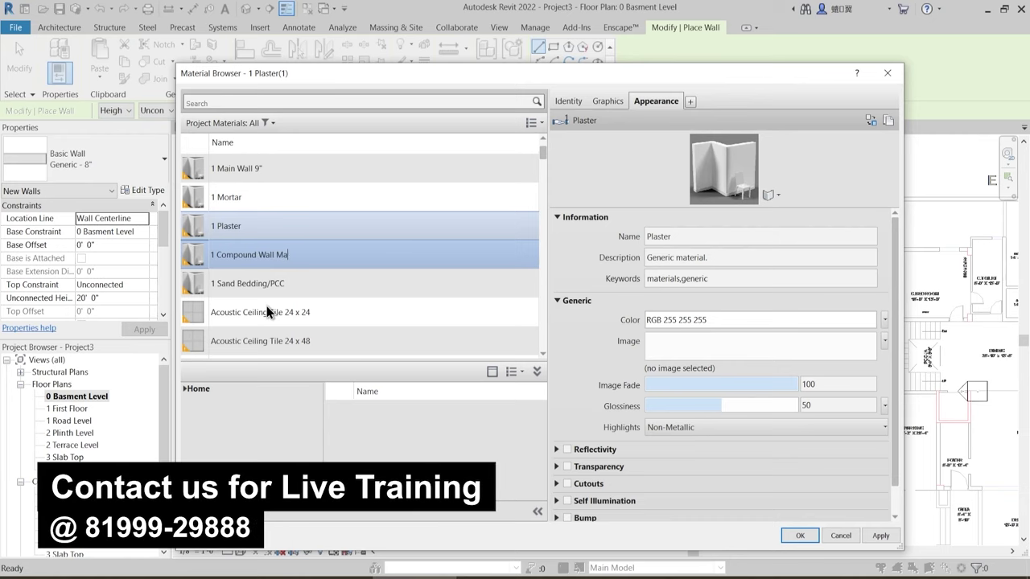
type("l")
key("ctrl+a")
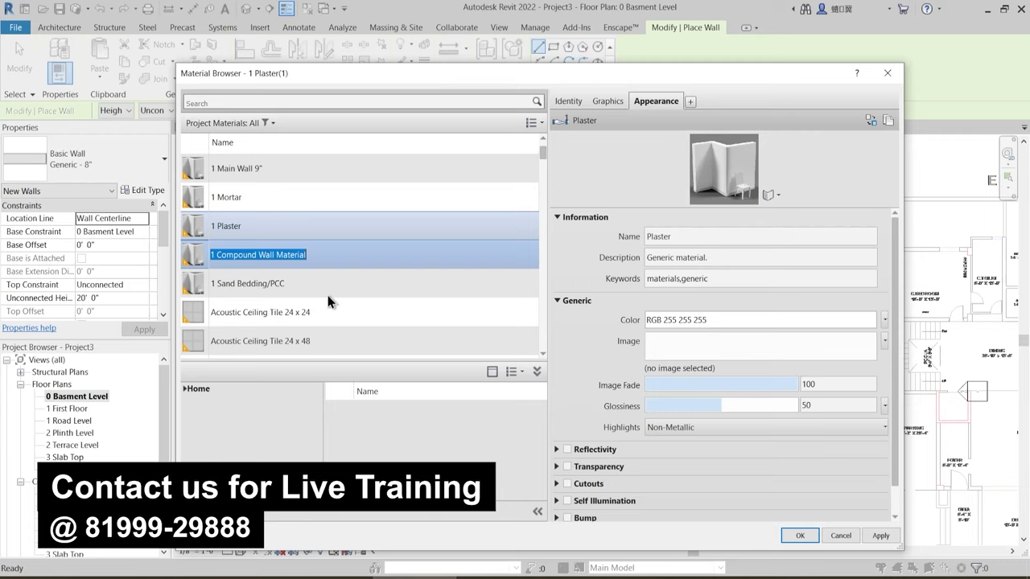
- Give the new material its own appearance copy and browse the appearance library
right_click(671, 106)
left_click(672, 108)
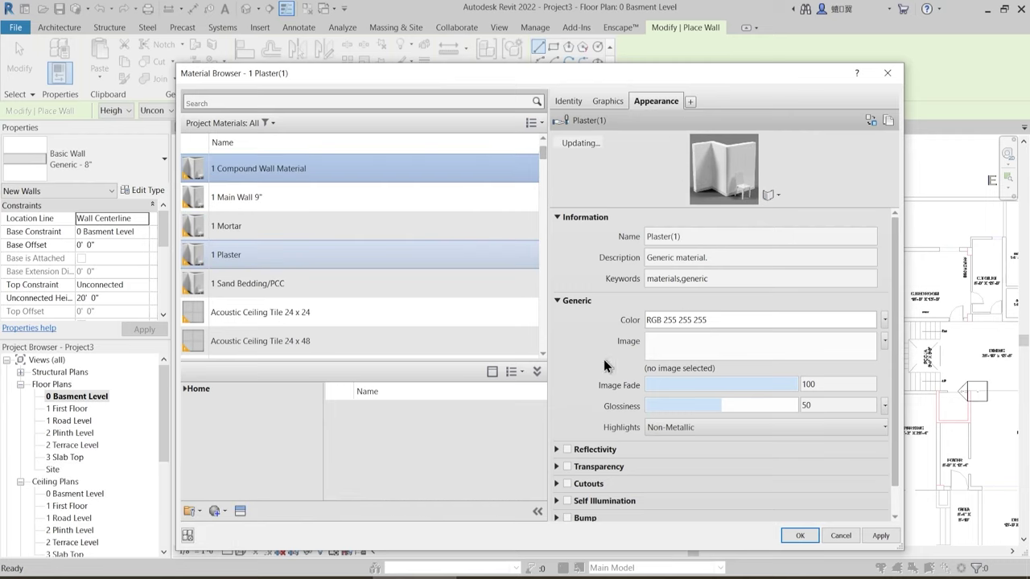
left_click(240, 512)
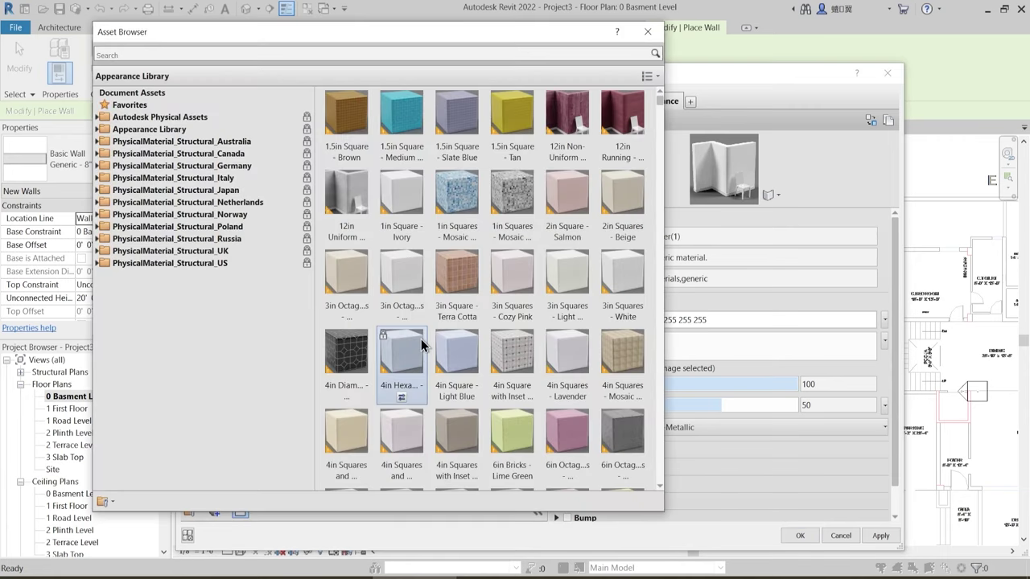
- Apply the Stone appearance 'Small Uneven Rectanguler Stones - Brown' to 1 Compound Wall Material
left_click(97, 129)
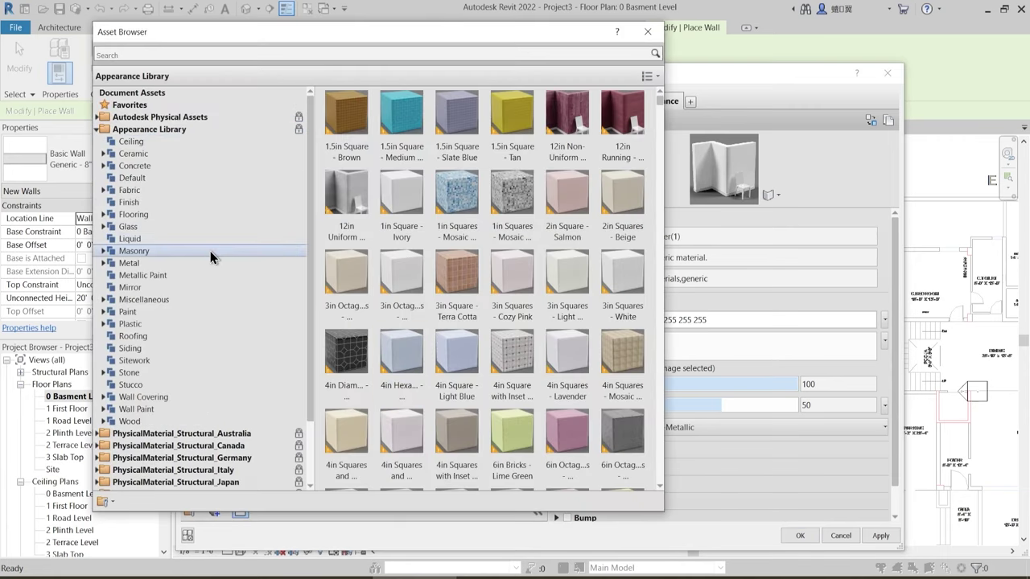
left_click(140, 373)
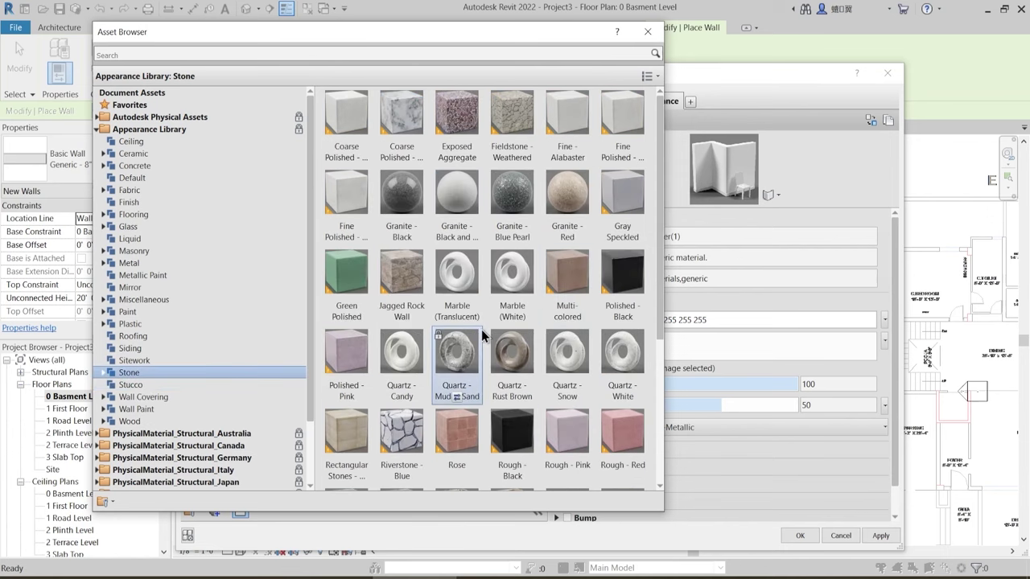
scroll(487, 334, "down", 3)
double_click(513, 326)
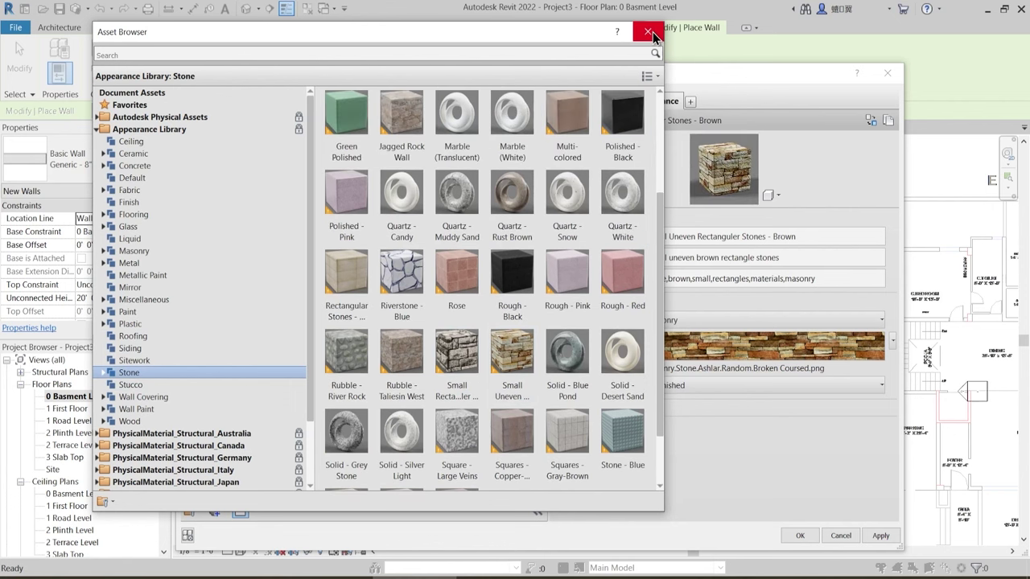
left_click(652, 34)
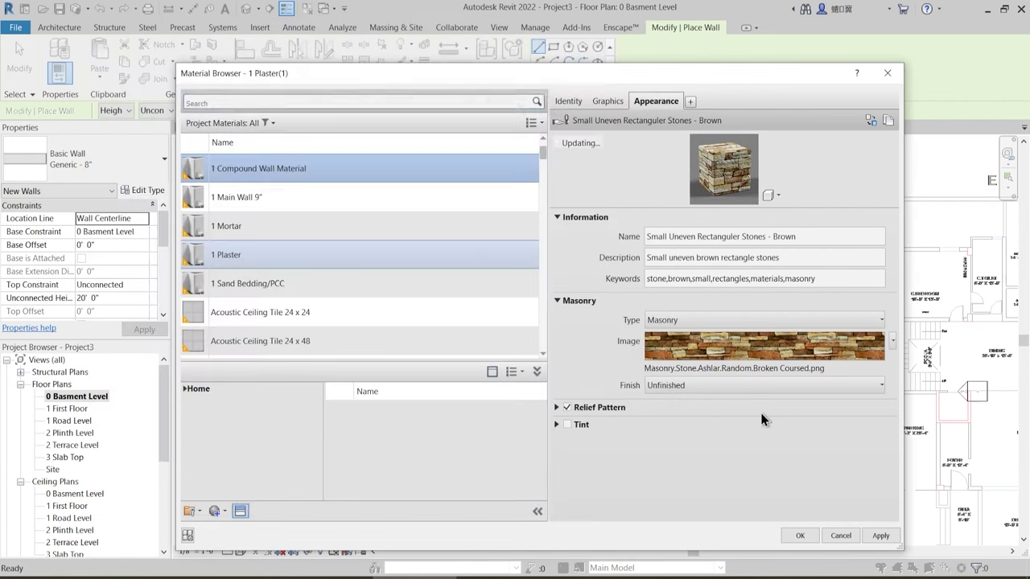
left_click(760, 370)
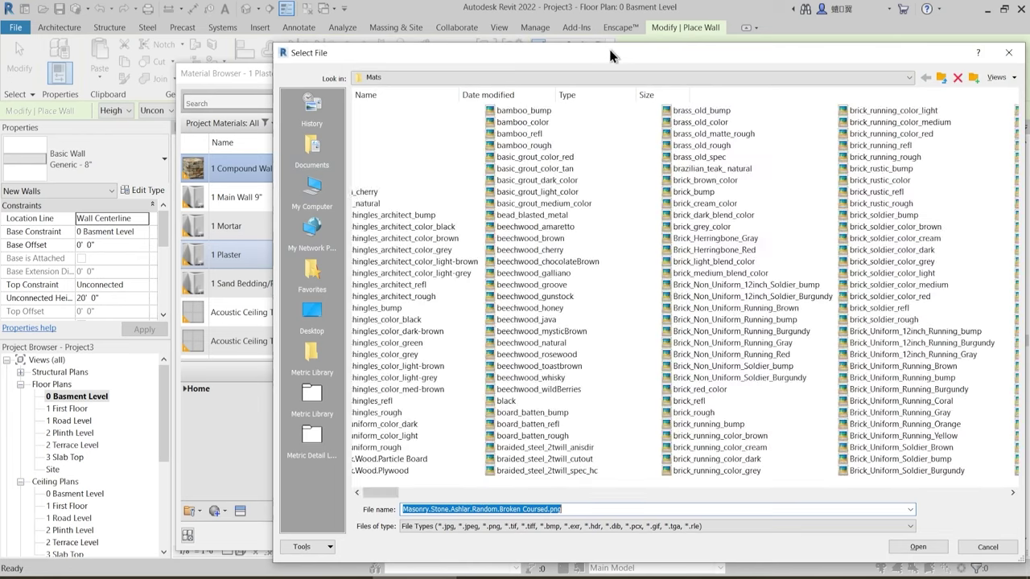
- Choose Masonry.Stone.Ashlar.Random.Broken Coursed.jpg as the texture image, browsing in Thumbnails view
left_click_drag(609, 55, 449, 55)
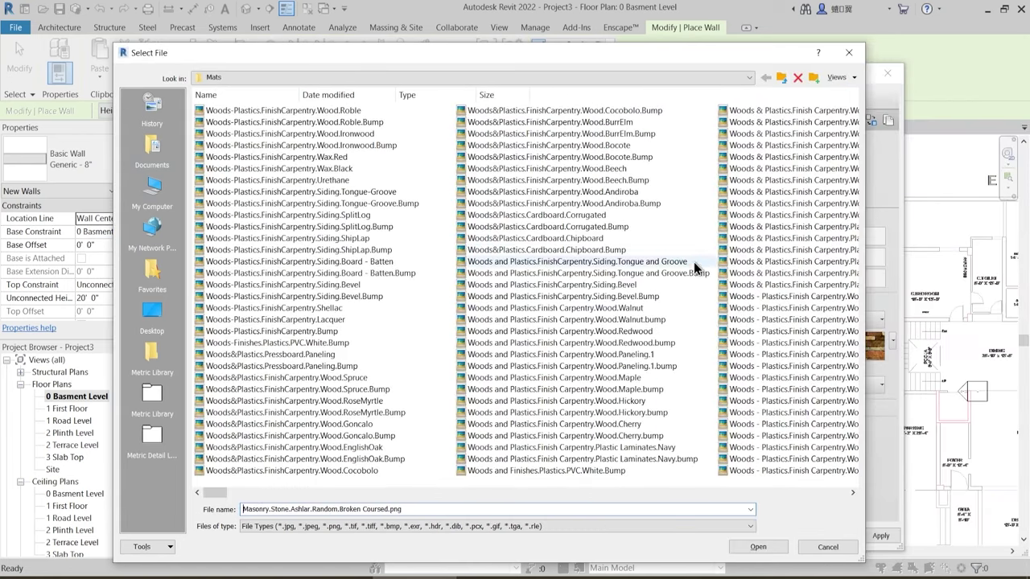
left_click(837, 78)
left_click(865, 119)
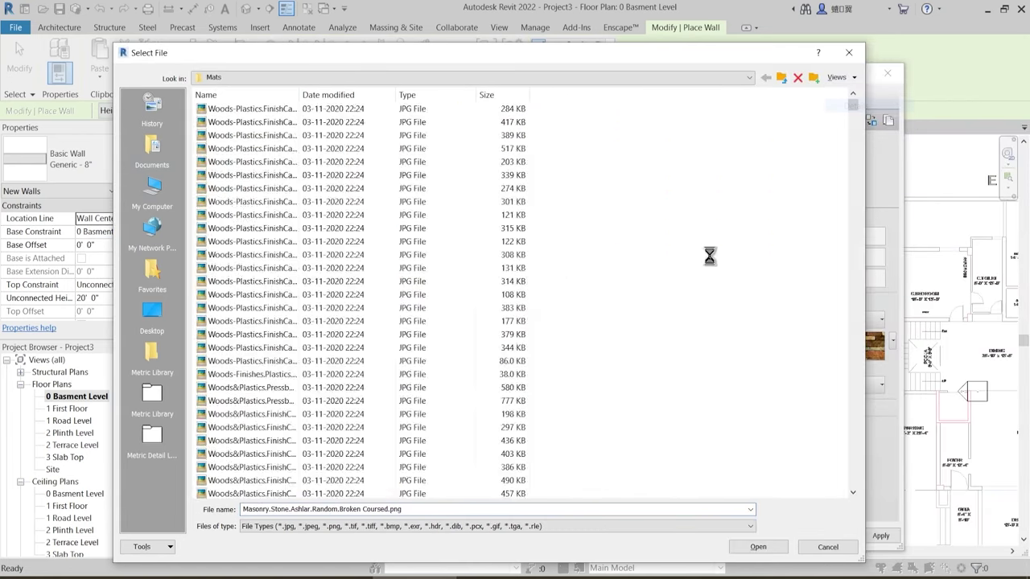
left_click(834, 79)
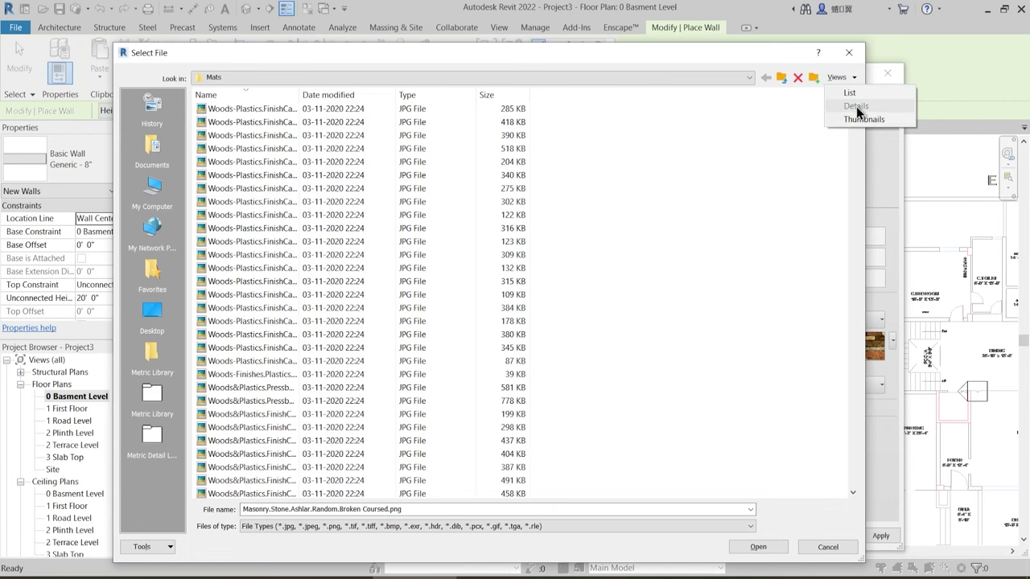
left_click(865, 119)
scroll(728, 267, "down", 8)
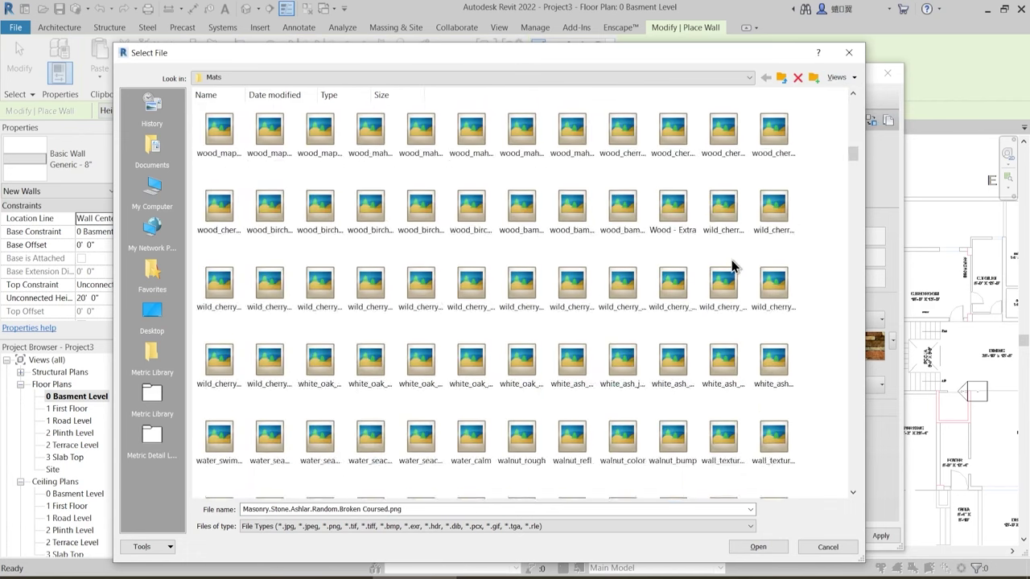
left_click_drag(853, 157, 870, 288)
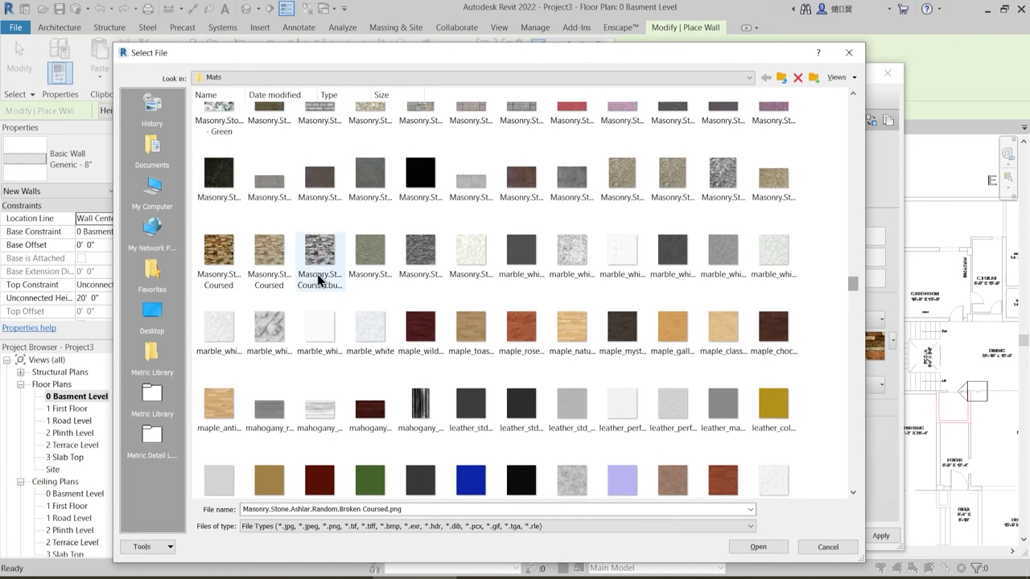
double_click(269, 266)
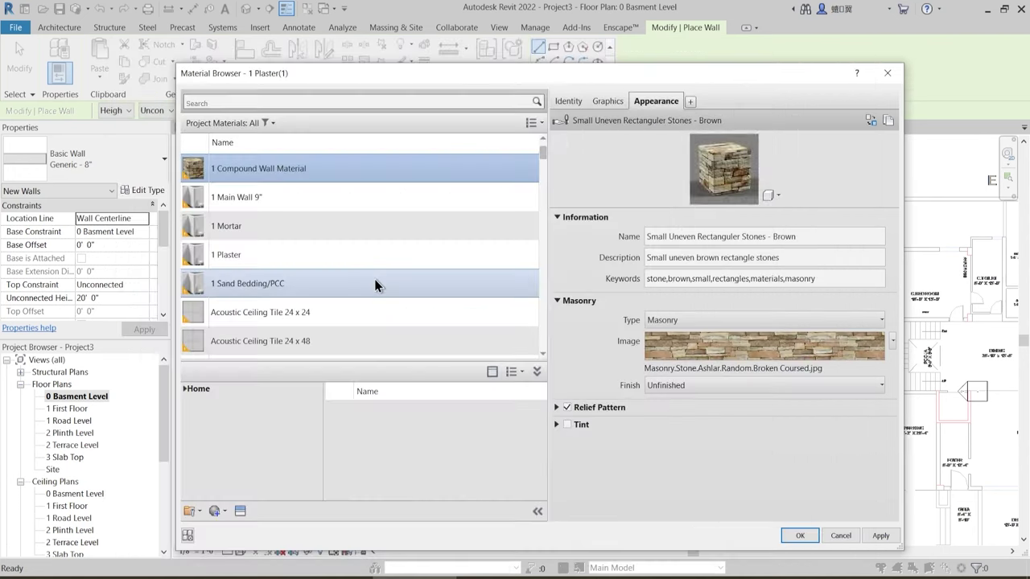
- Duplicate the stone appearance asset and name it '1 Compound Wall'
right_click(669, 102)
left_click(692, 109)
left_click(740, 234)
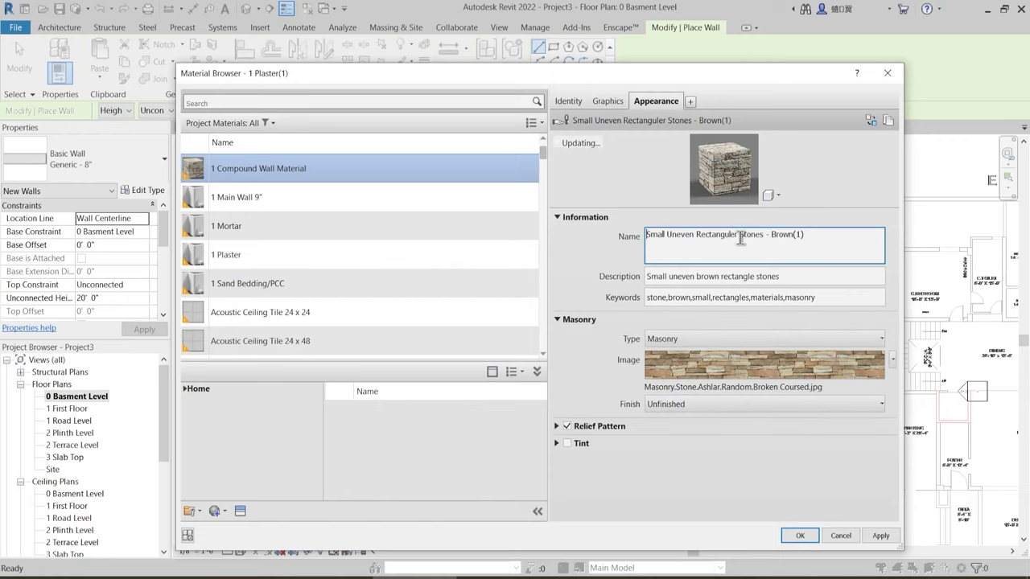
key("ctrl+a")
type("1")
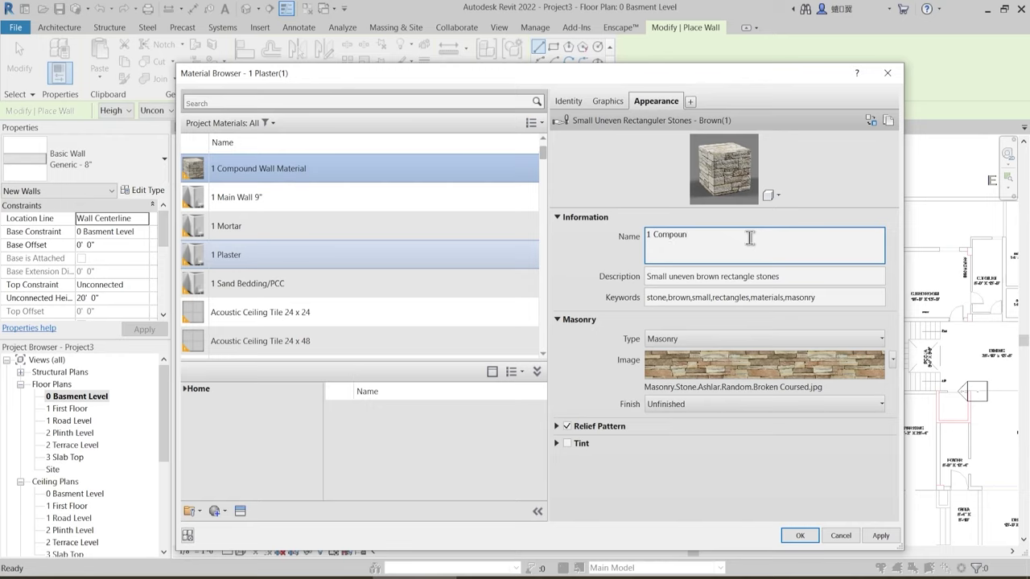
type(" Compound Wall")
left_click(577, 258)
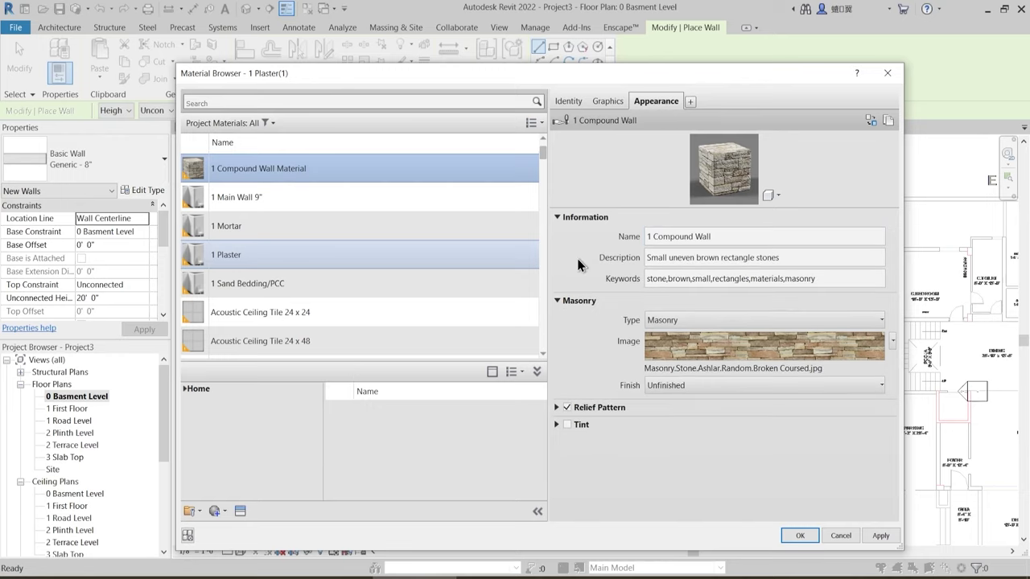
- Set the texture sample size to 8'-0" and apply the material to the Finish 1 layer
left_click(728, 346)
left_click(726, 344)
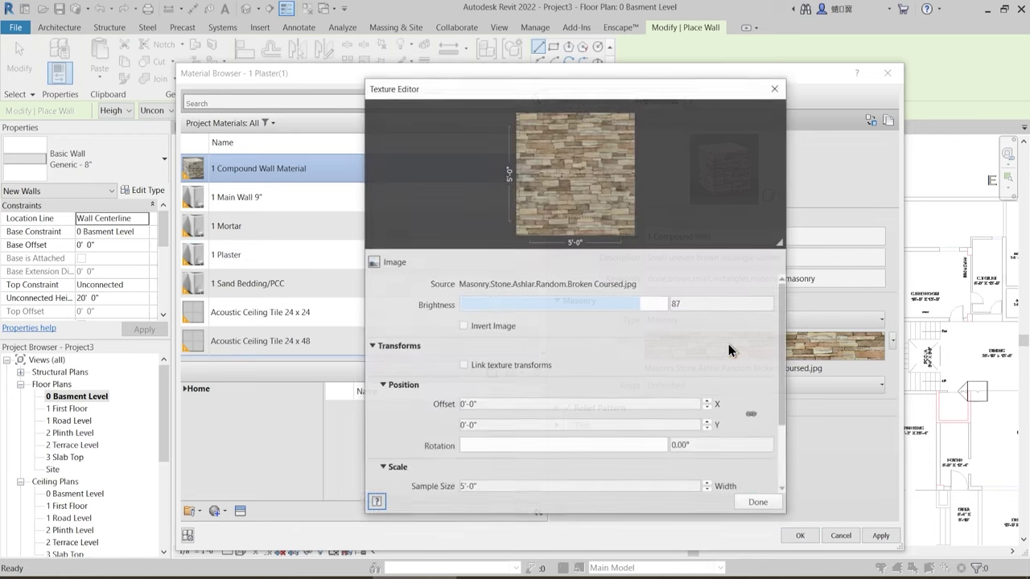
scroll(436, 413, "down", 1)
left_click(490, 455)
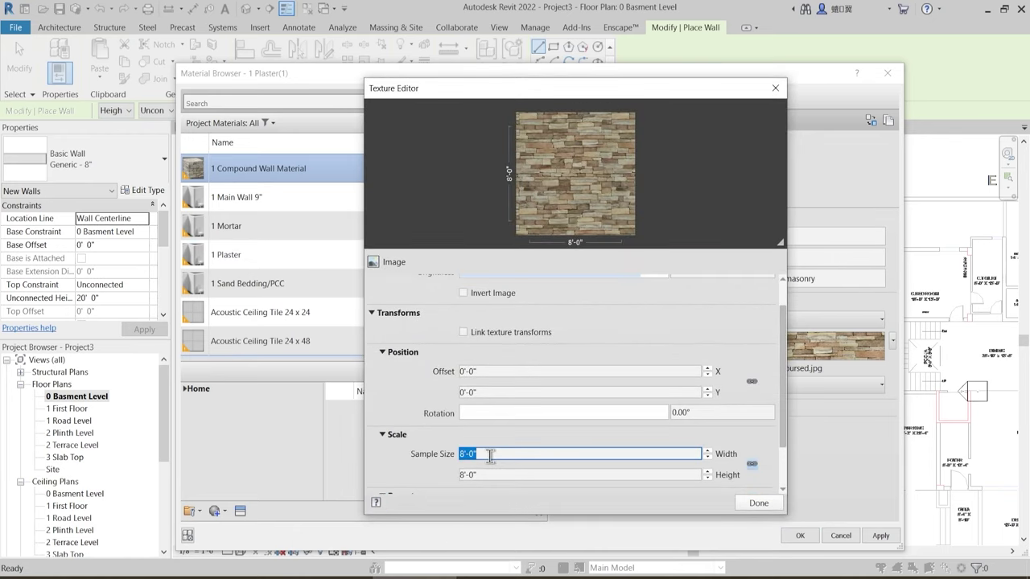
left_click(759, 503)
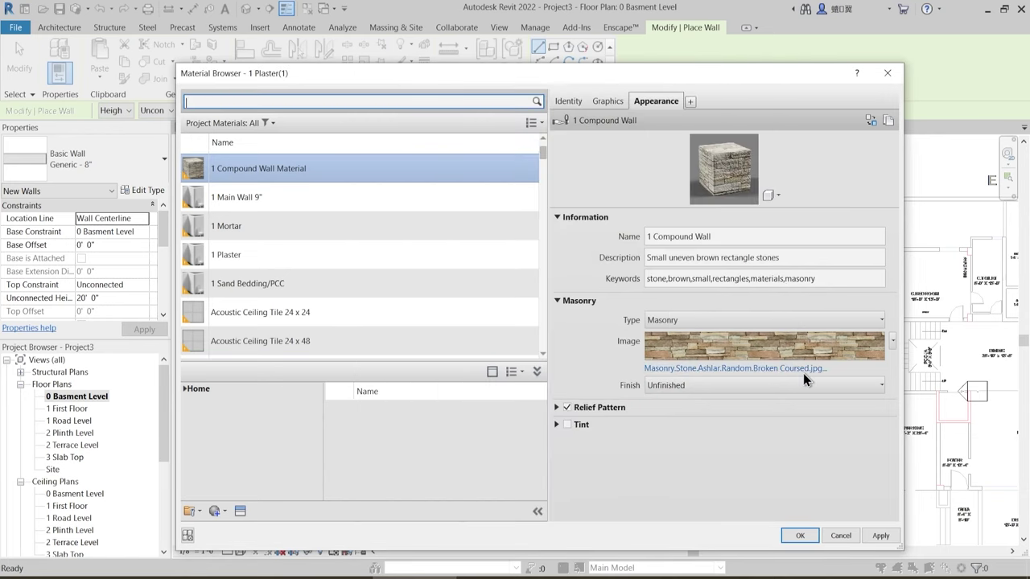
left_click(608, 101)
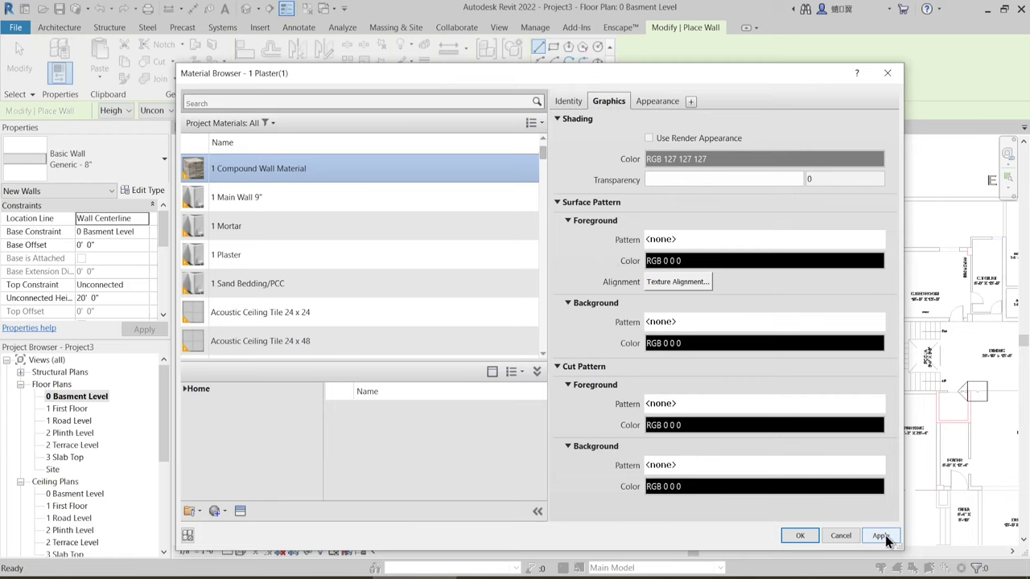
left_click(800, 536)
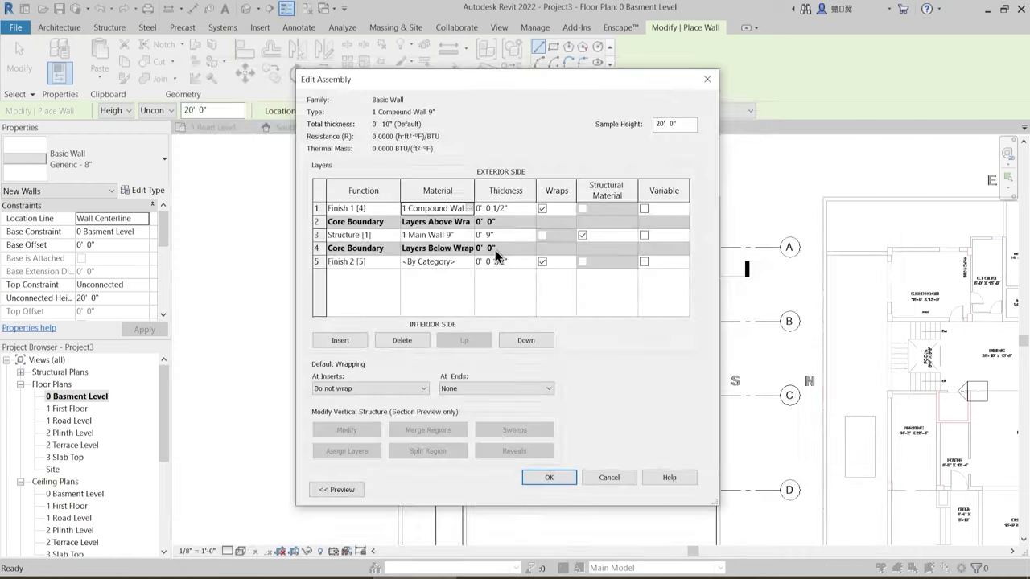
- Paste 1 Compound Wall Material into the interior finish and revisit the core layer settings
left_click(448, 209)
key("ctrl+c")
left_click(443, 263)
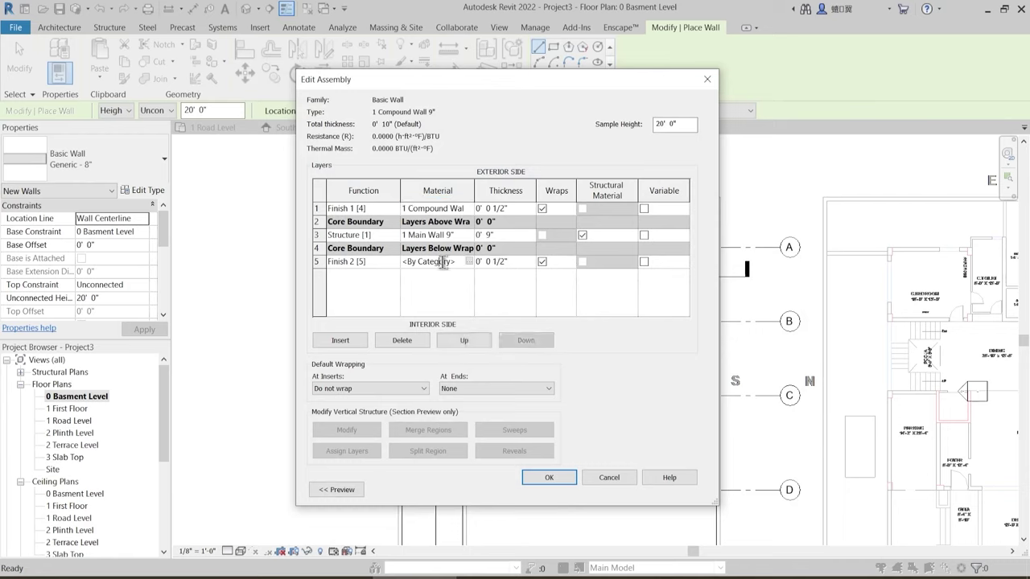
key("ctrl+v")
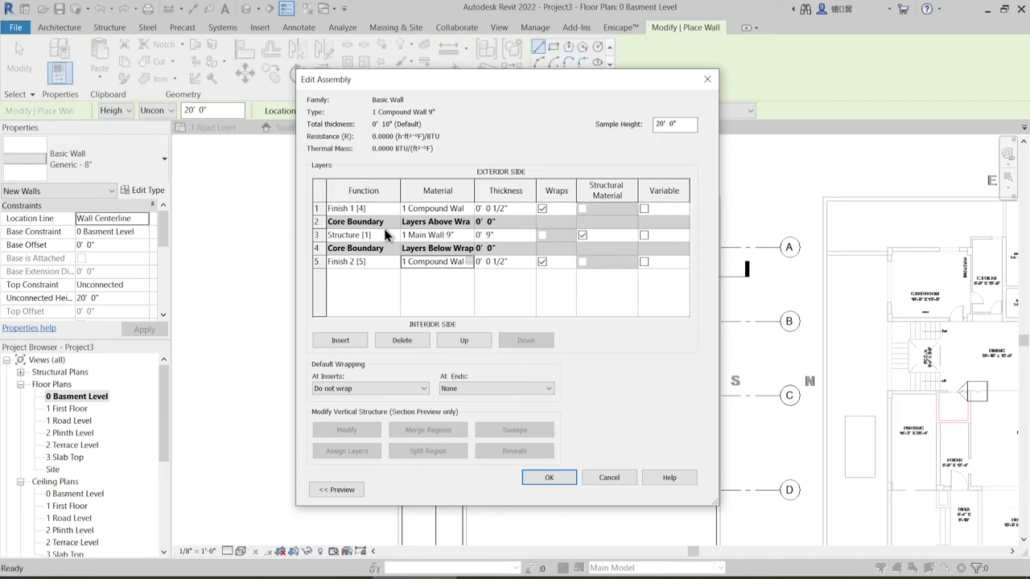
left_click(470, 233)
left_click(470, 233)
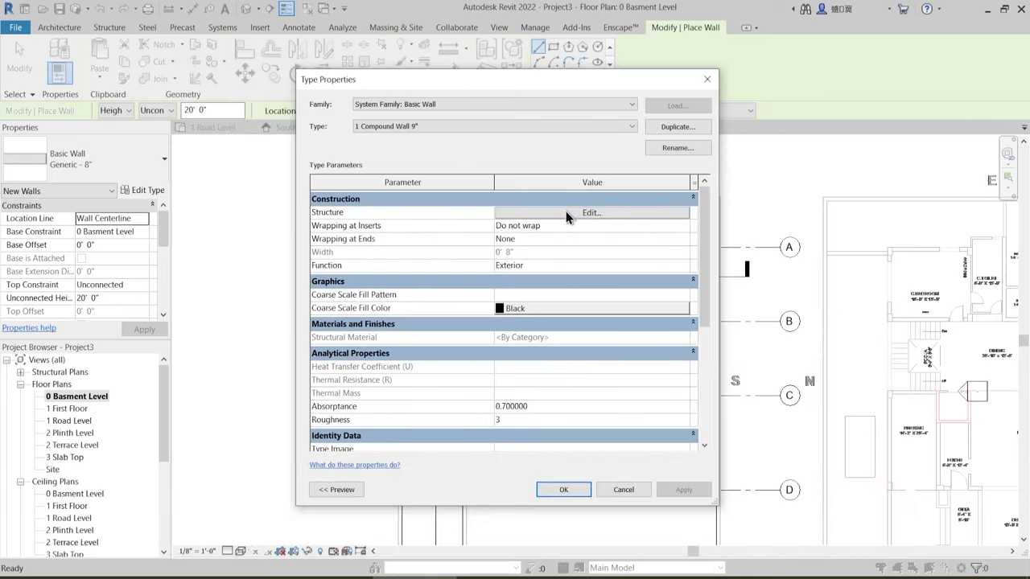
left_click(566, 213)
left_click(503, 221)
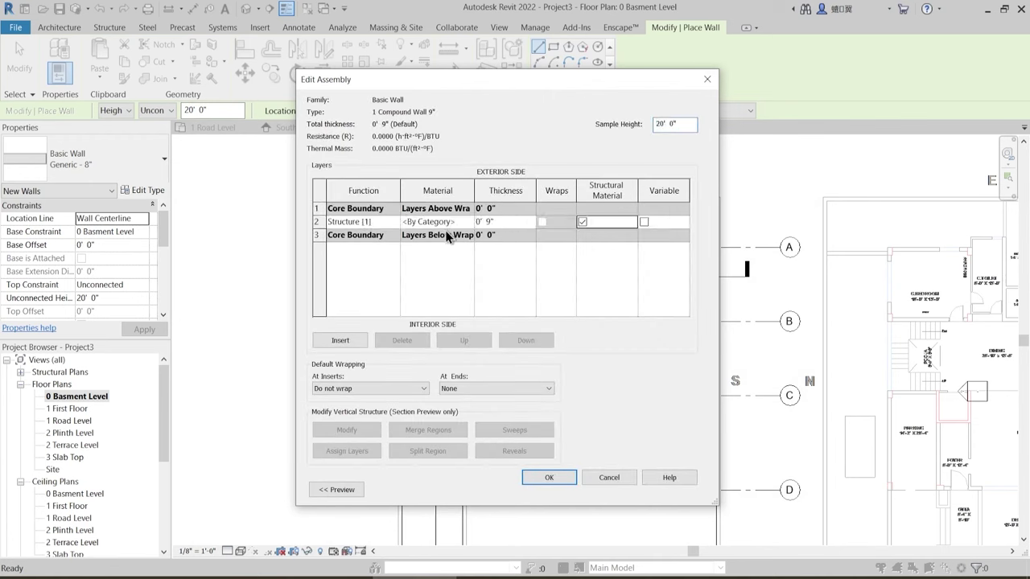
- Insert an exterior layer using 1 Compound Wall Material
left_click(325, 209)
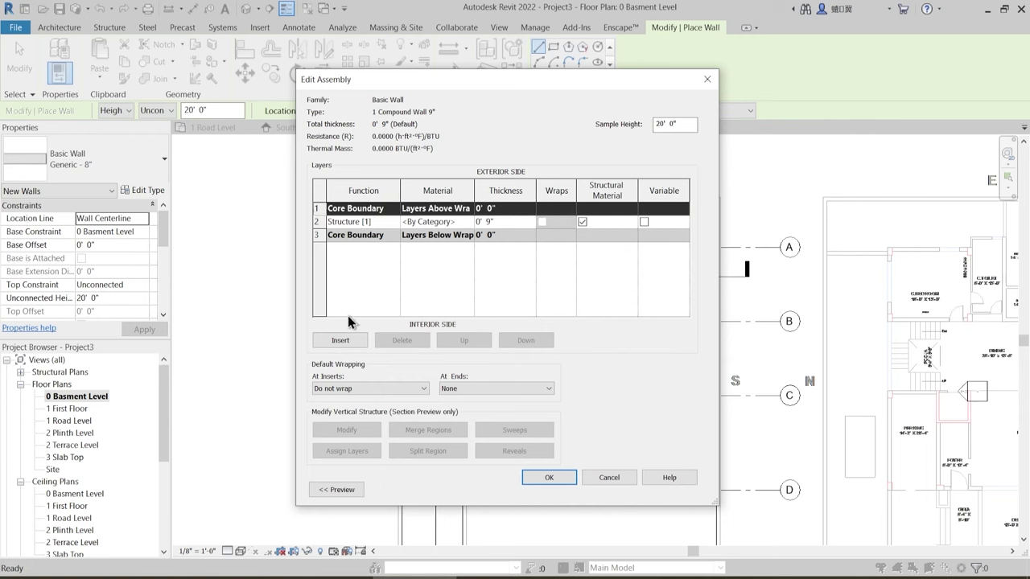
left_click(340, 340)
left_click(459, 208)
left_click(468, 208)
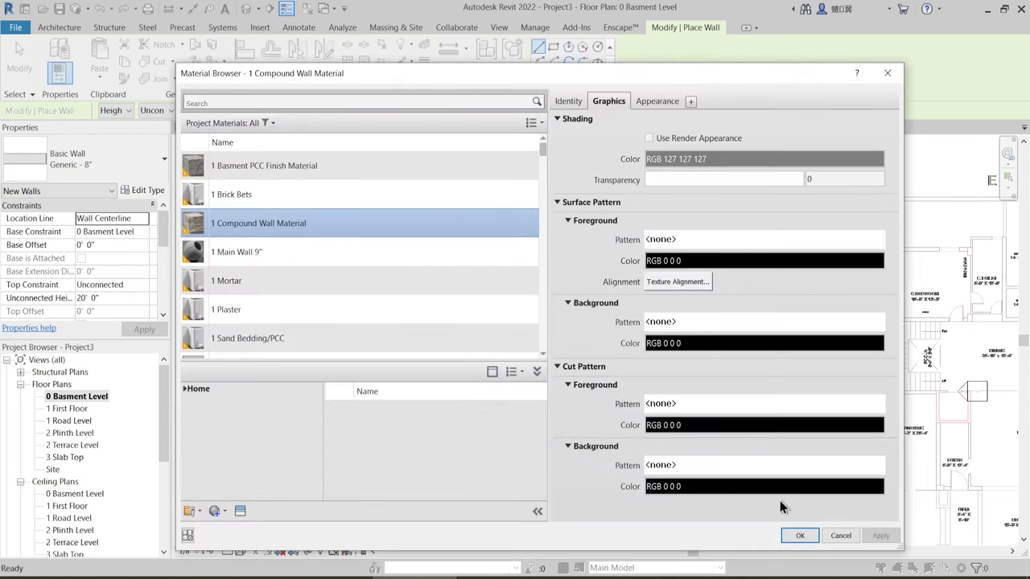
left_click(807, 536)
- Insert a second layer and move it to the interior side of the core
left_click(450, 208)
key("ctrl+c")
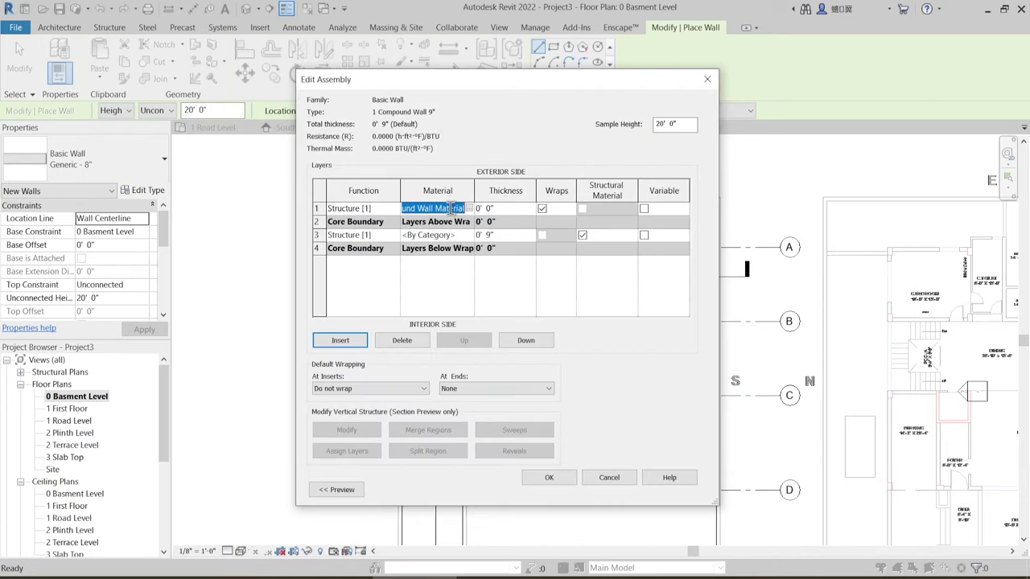
left_click(449, 235)
left_click(319, 235)
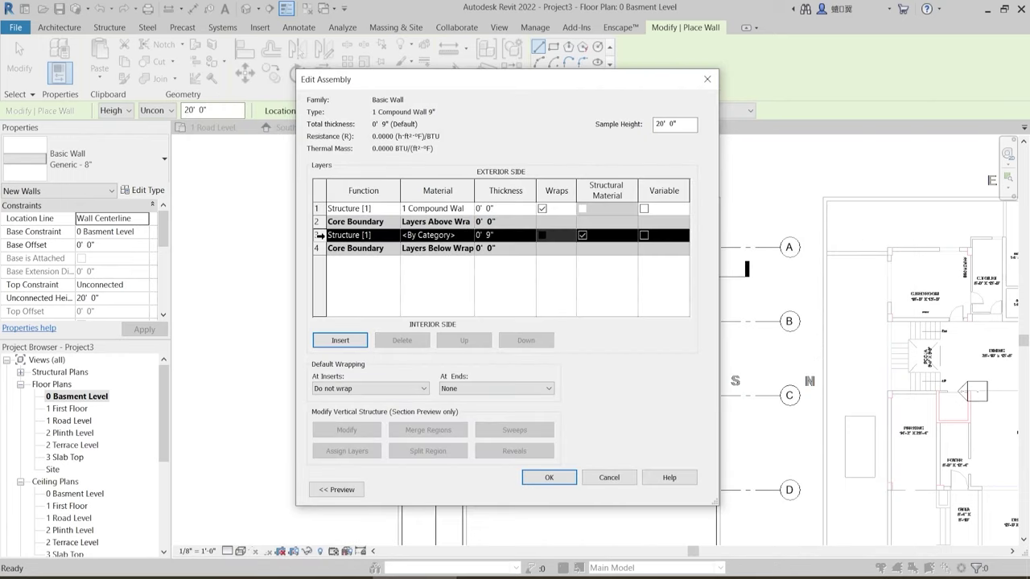
left_click(364, 341)
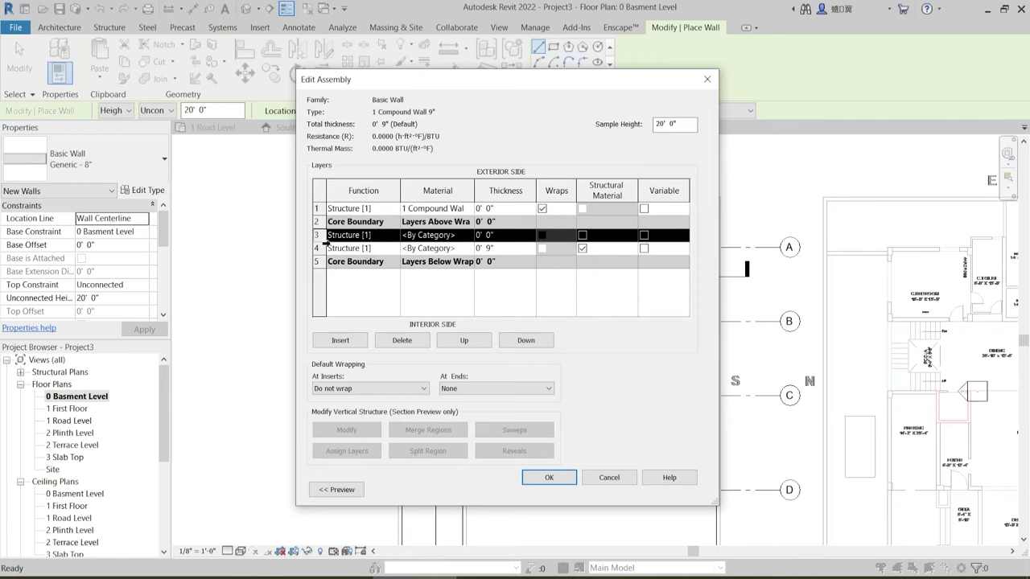
left_click(527, 340)
left_click(528, 340)
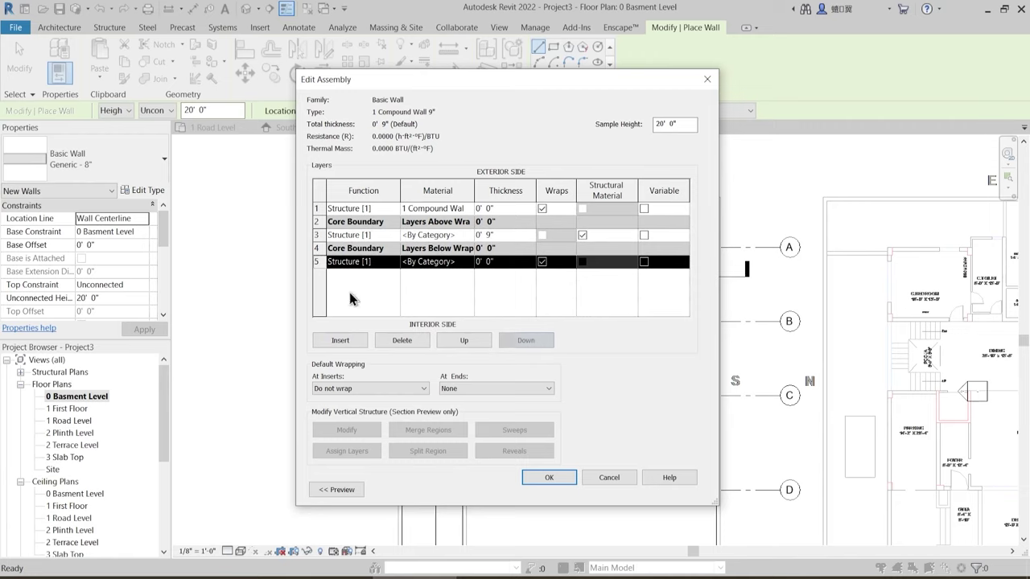
- Set the interior layer's function to Finish 2 and the exterior layer's to Finish 1
left_click(362, 262)
left_click(395, 261)
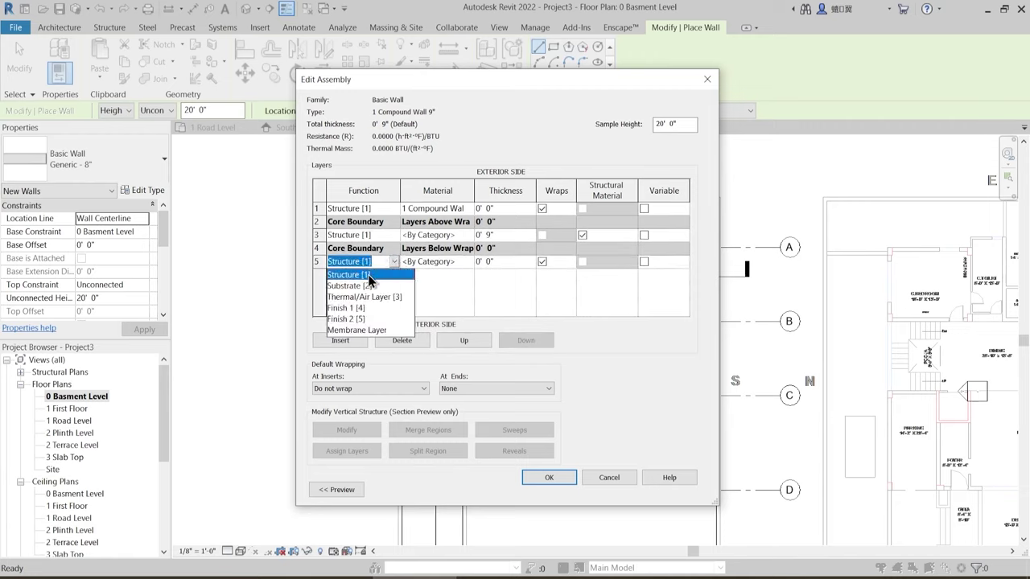
left_click(359, 320)
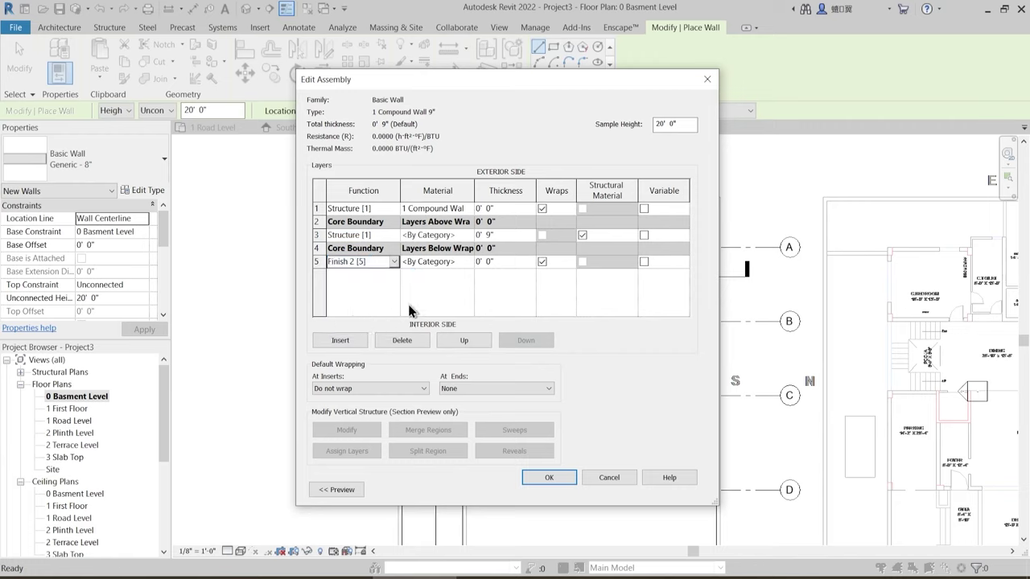
left_click(396, 209)
left_click(394, 208)
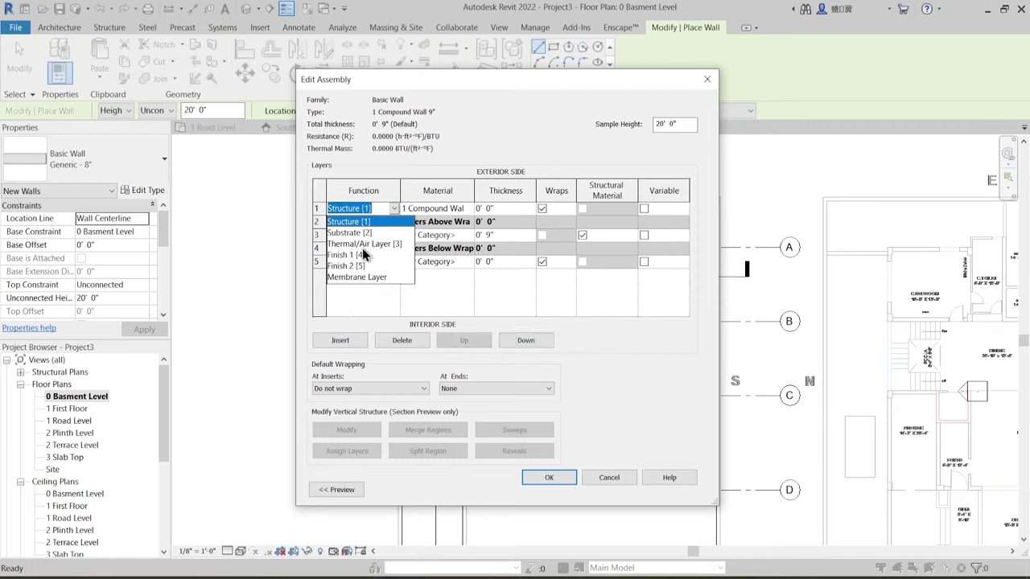
left_click(364, 255)
- Paste 1 Compound Wall Material as the interior finish layer's material
left_click(466, 265)
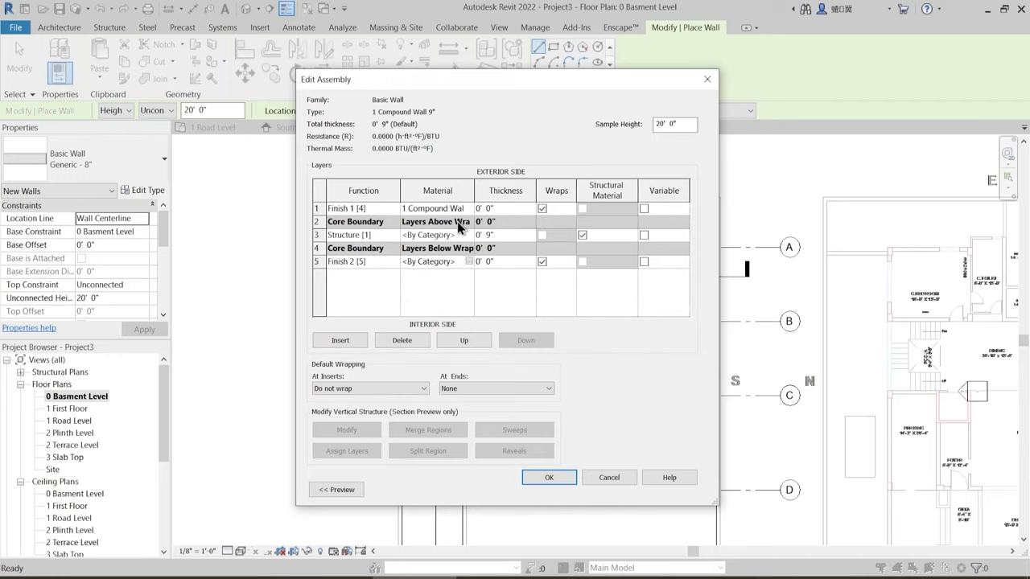
left_click_drag(460, 262, 394, 266)
key("ctrl+v")
left_click(427, 282)
- Assign 1 Main Wall 9" to the core and accept, triggering a zero-thickness error
left_click(459, 235)
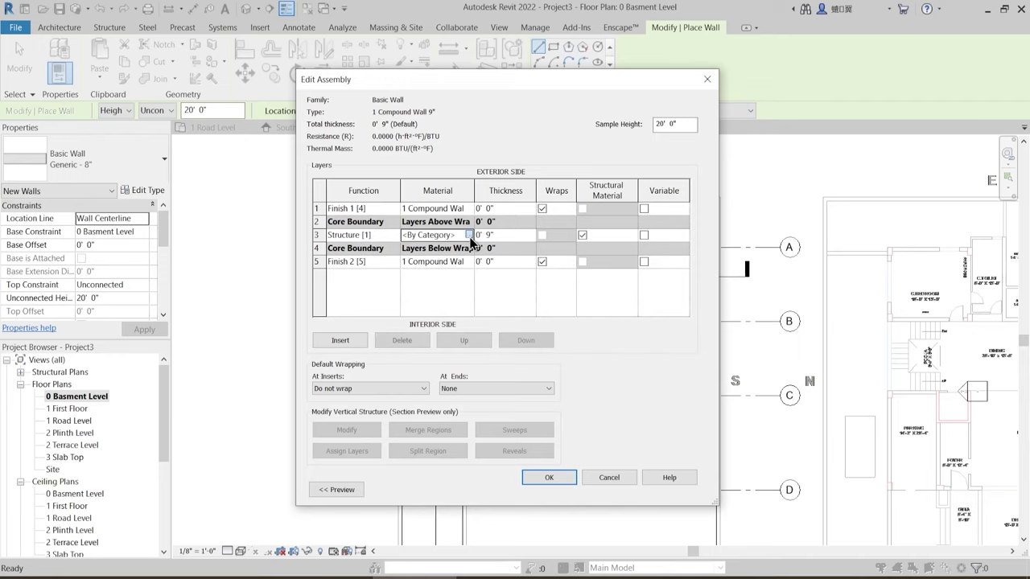
left_click(469, 235)
left_click(254, 256)
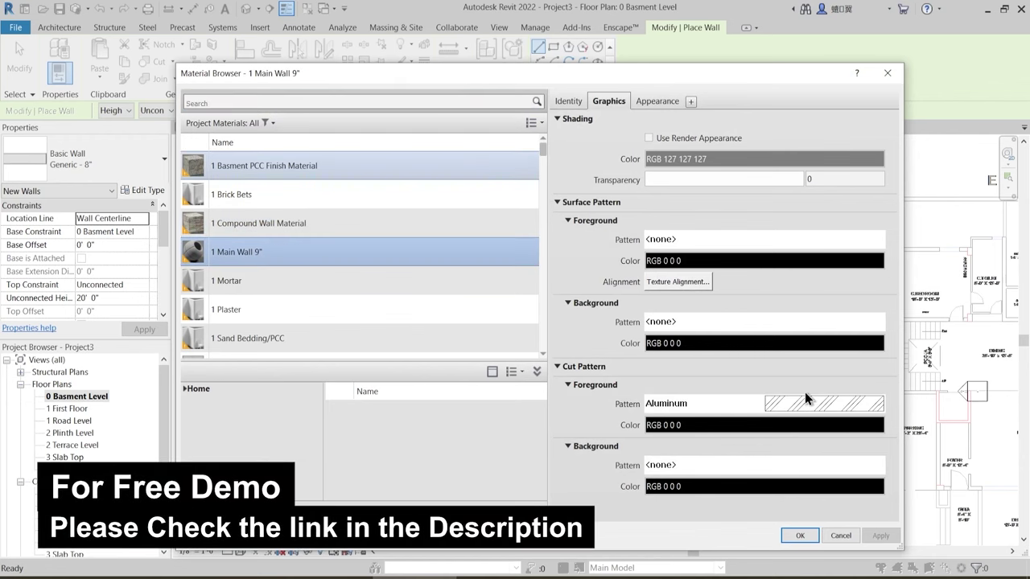
left_click(801, 534)
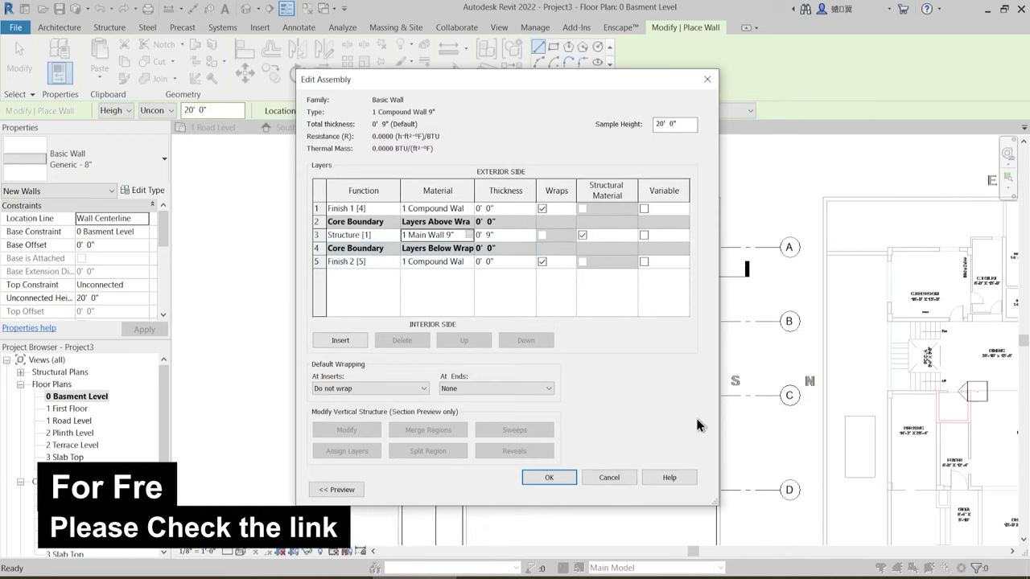
left_click(551, 477)
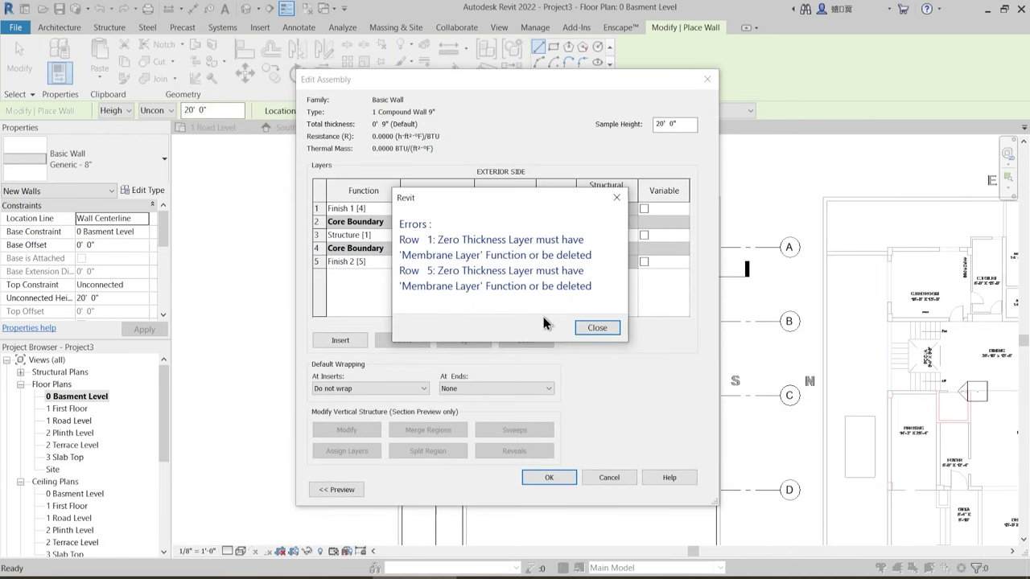
- Make both finish layers of 1 Compound Wall 9" 1/2" thick for a 10" assembly
key("Return")
left_click(499, 260)
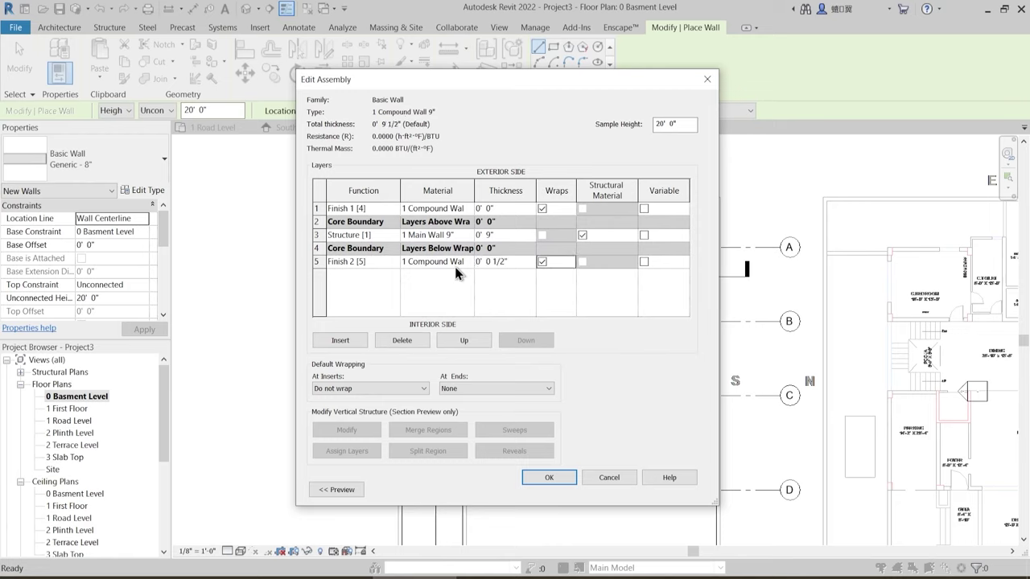
left_click(503, 208)
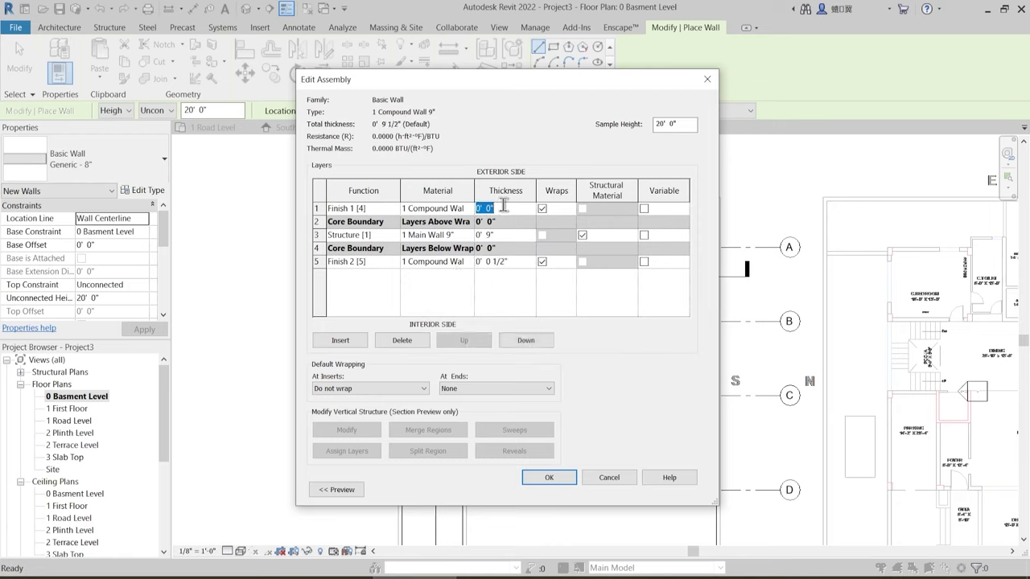
type(".5")
key("Tab")
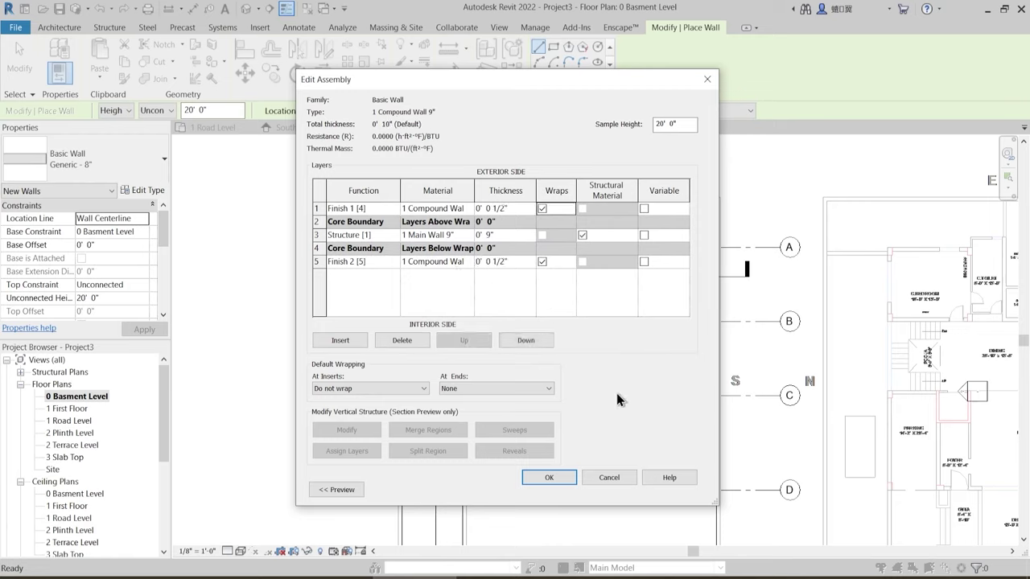
left_click(556, 480)
- Accept the wall type settings and set the wall location line to Core Face: Exterior
left_click(564, 489)
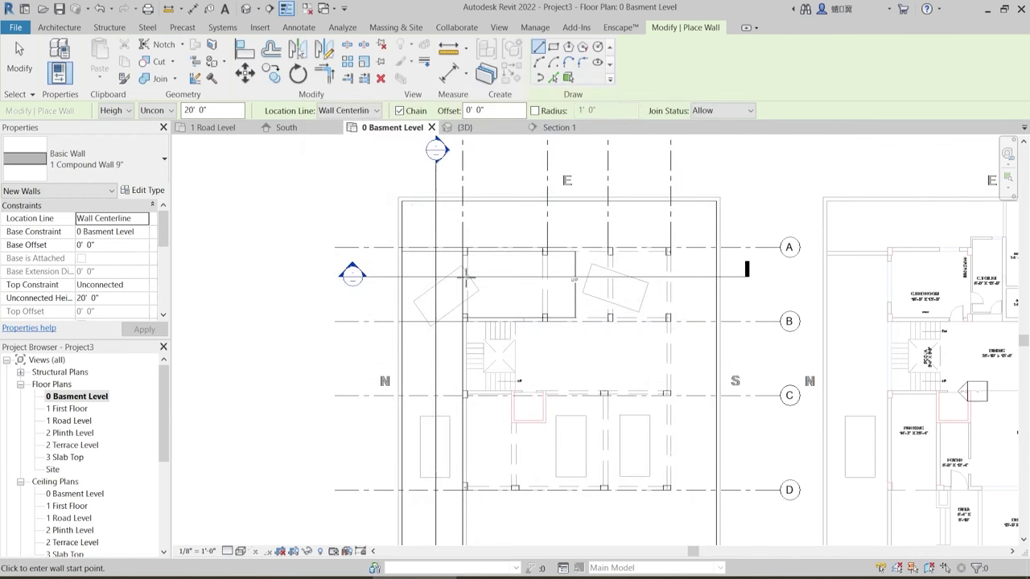
scroll(401, 189, "up", 5)
left_click(346, 111)
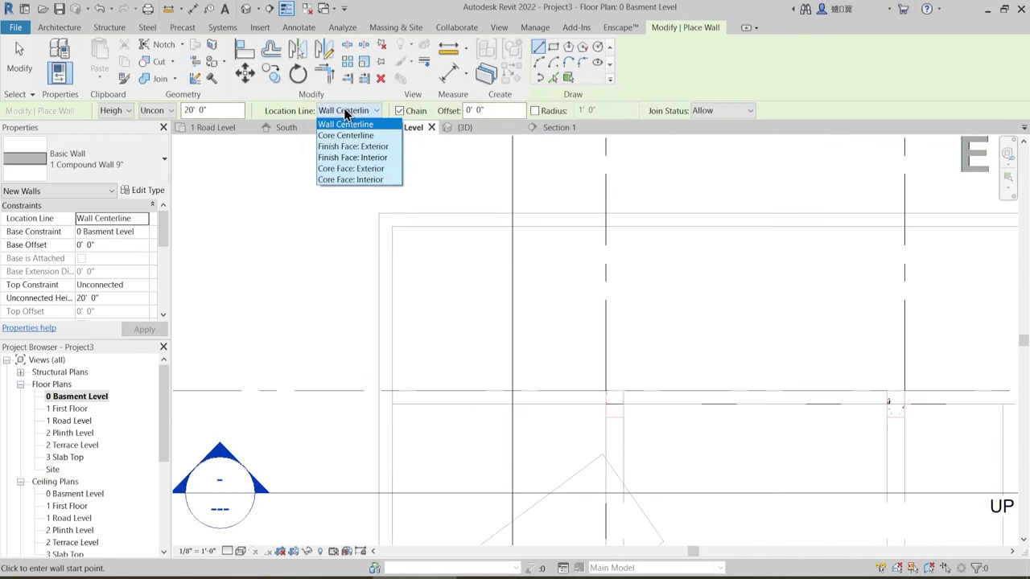
left_click(351, 169)
- Start the perimeter wall at the basement corner and run the right-hand wall to the bottom-right corner
left_click(379, 215)
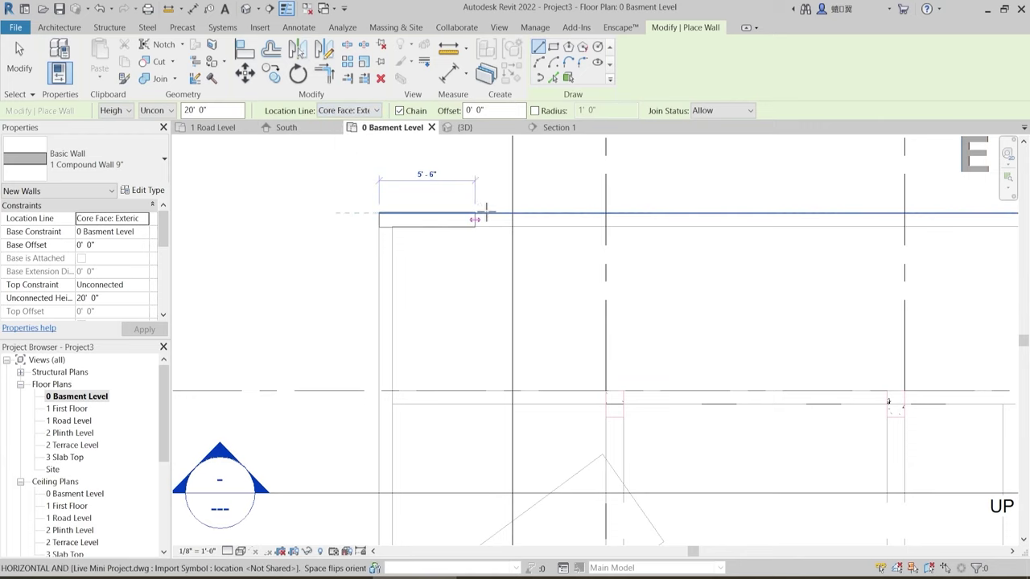
scroll(486, 214, "up", 3)
scroll(490, 214, "up", 2)
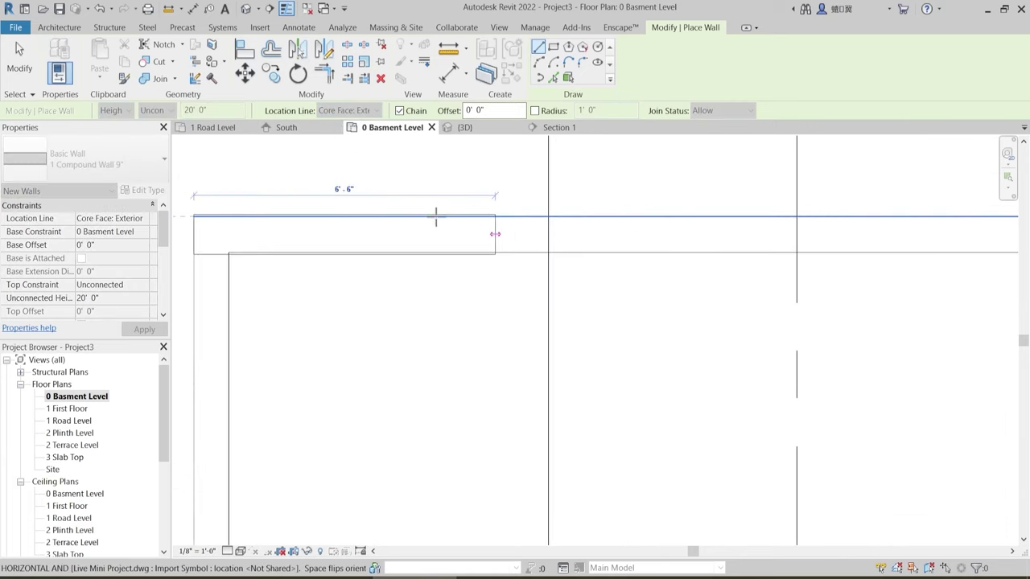
scroll(443, 218, "down", 1)
scroll(338, 219, "up", 2)
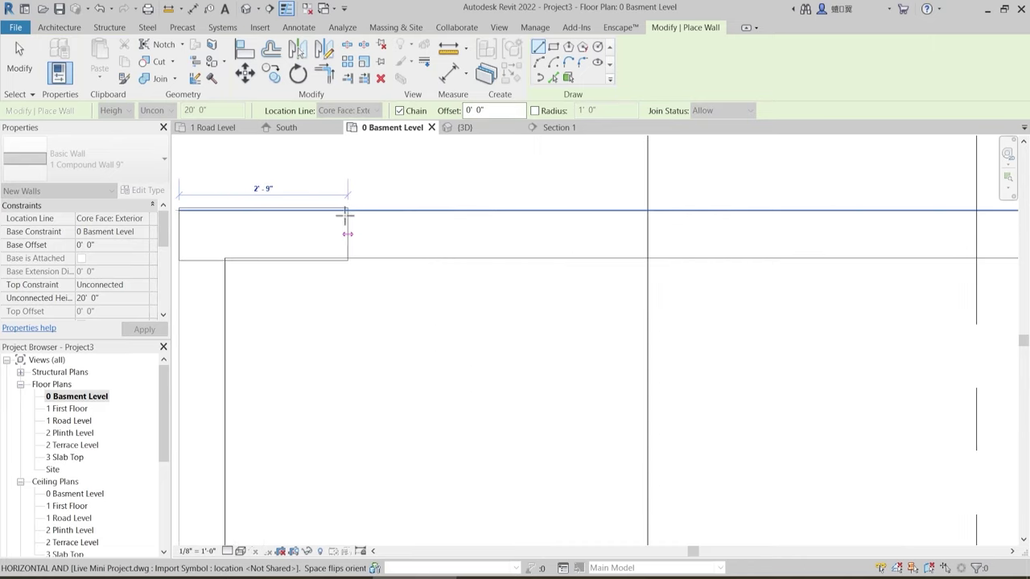
scroll(368, 218, "down", 2)
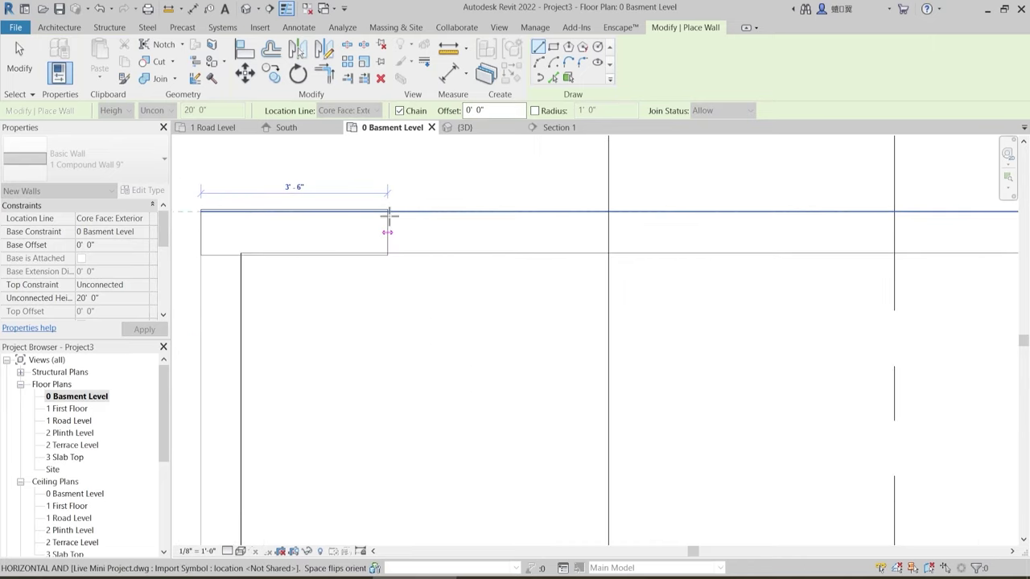
scroll(399, 218, "down", 3)
middle_click_drag(719, 209, 287, 223)
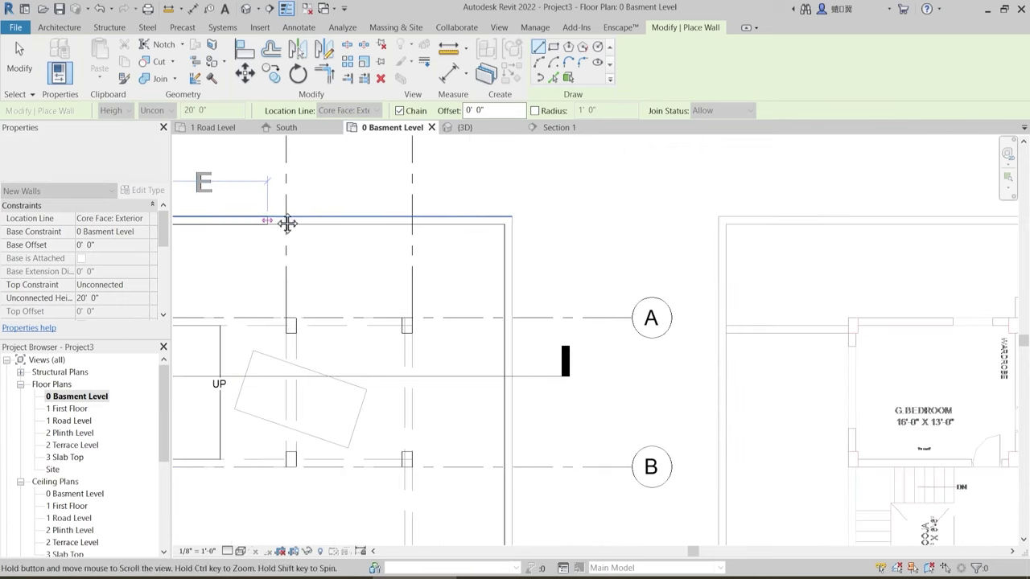
scroll(515, 214, "up", 2)
scroll(520, 214, "down", 3)
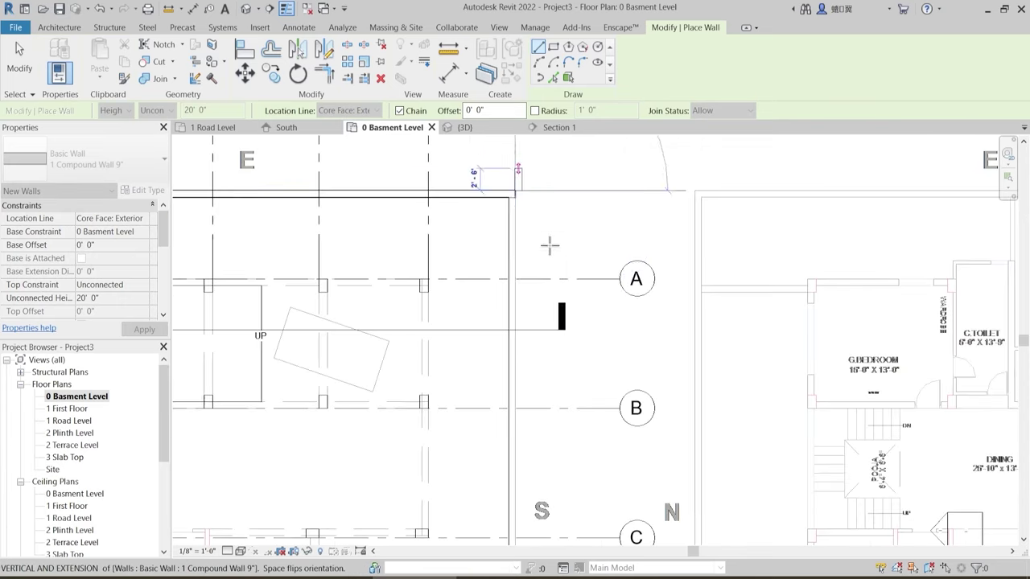
middle_click_drag(531, 474, 543, 300)
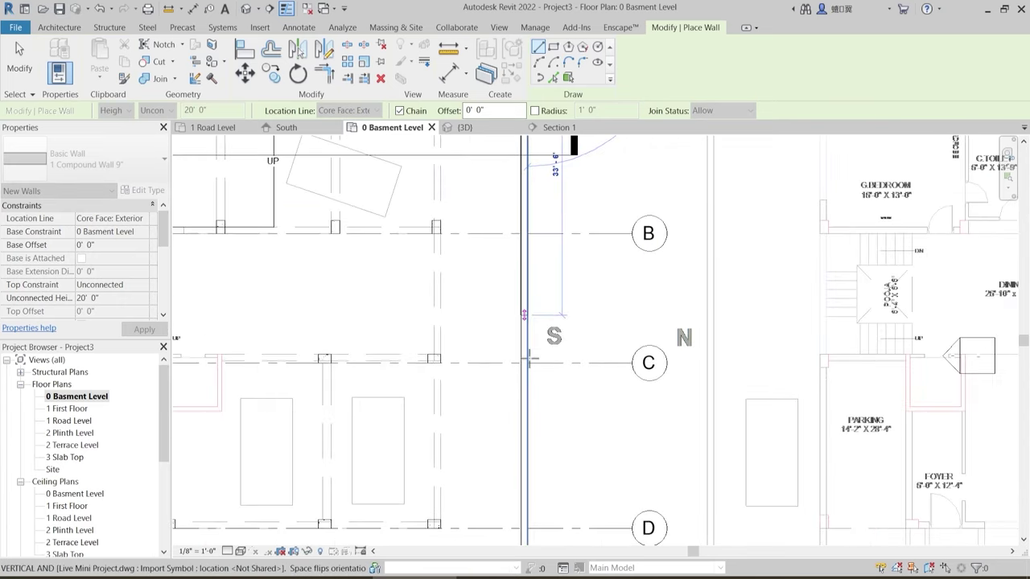
middle_click_drag(541, 423, 555, 302)
middle_click_drag(545, 515, 551, 381)
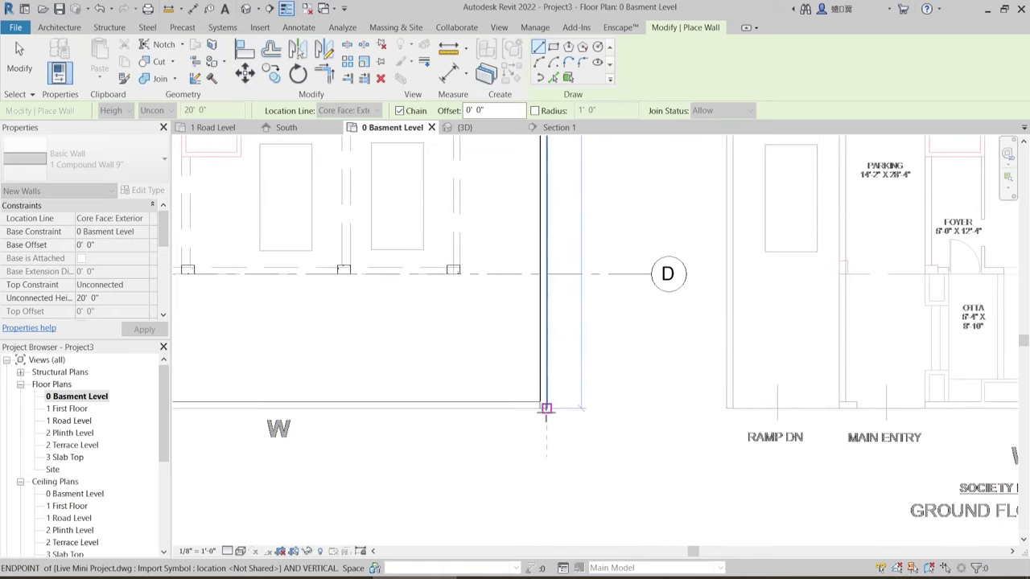
left_click(547, 408)
- Continue the walls to the bottom-left and top-left corners, then end the wall command
middle_click_drag(398, 419, 642, 387)
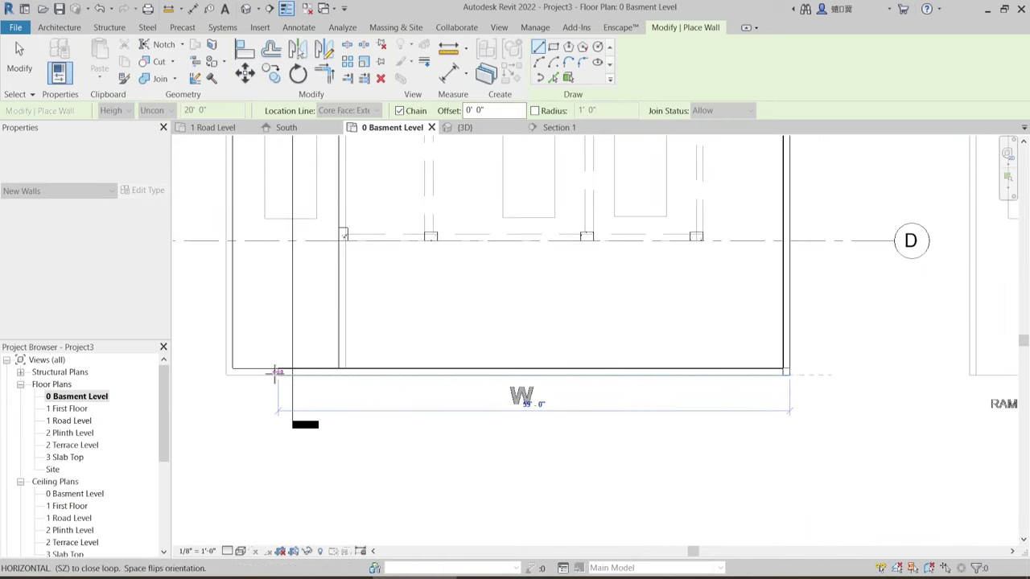
left_click(226, 375)
middle_click_drag(245, 258, 292, 445)
scroll(291, 443, "up", 1)
scroll(278, 282, "down", 2)
middle_click_drag(279, 210, 298, 400)
middle_click_drag(279, 161, 279, 237)
middle_click_drag(277, 184, 277, 231)
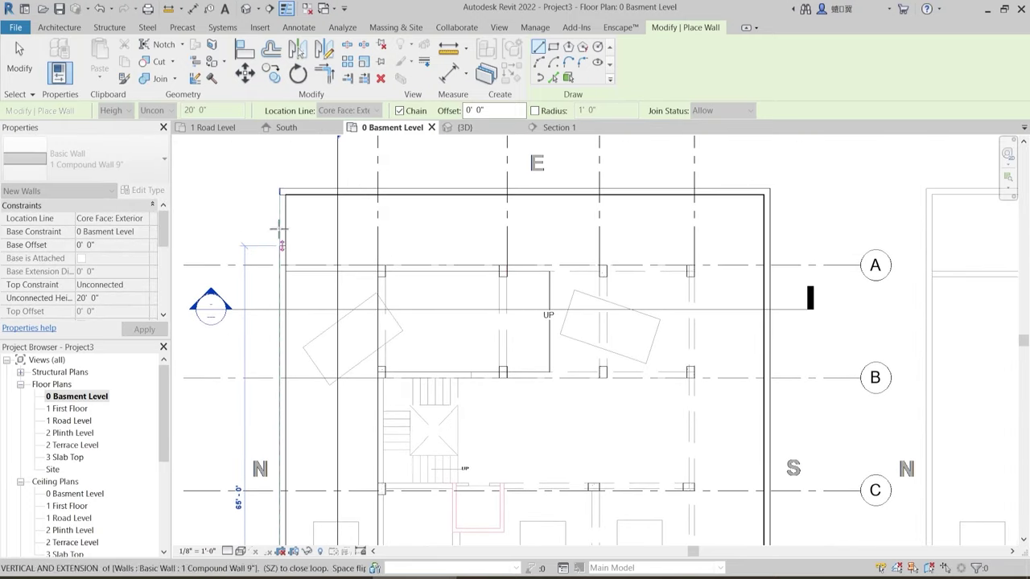
scroll(277, 184, "up", 4)
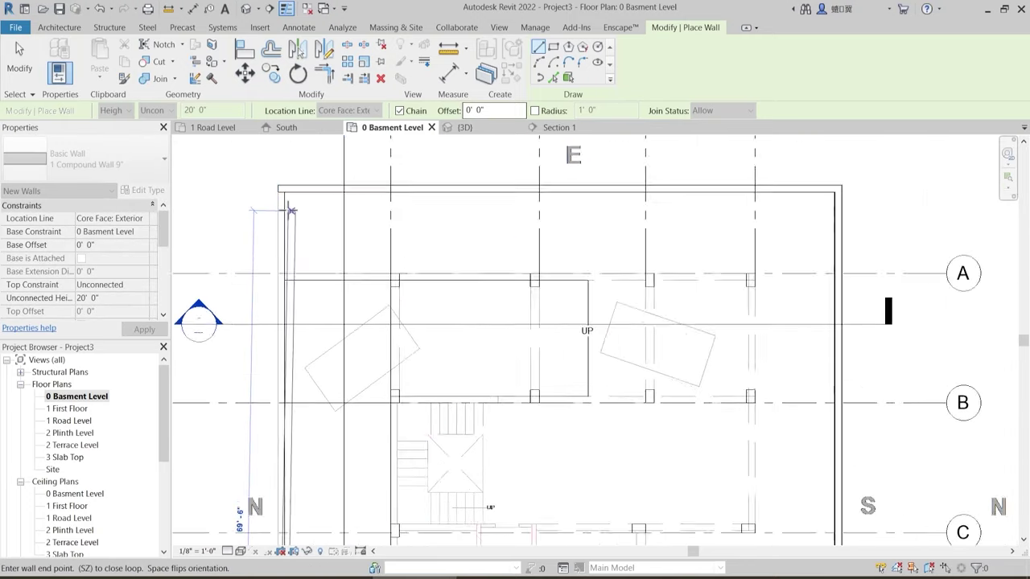
key("Escape")
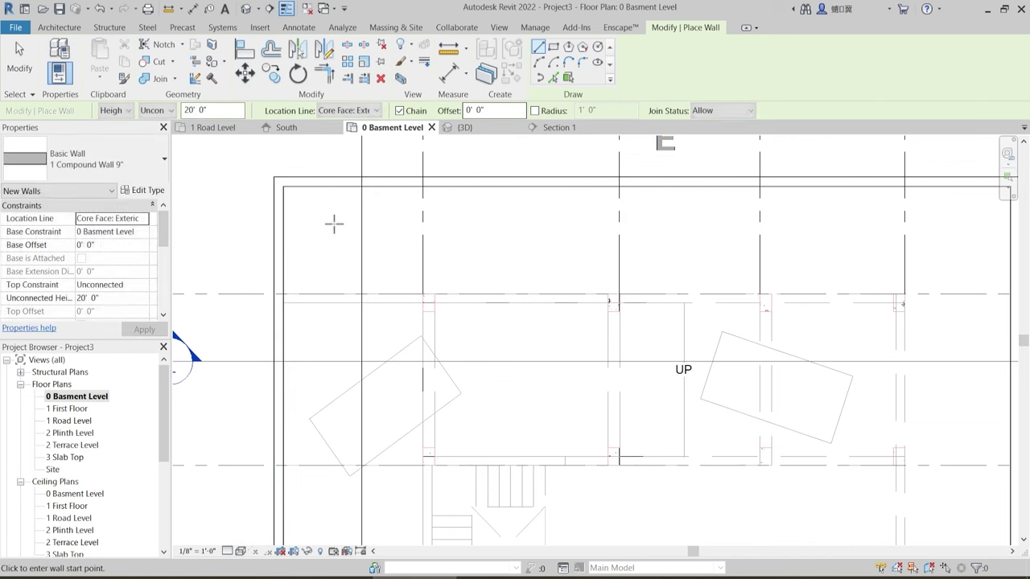
key("Escape")
scroll(337, 216, "down", 2)
scroll(337, 220, "up", 3)
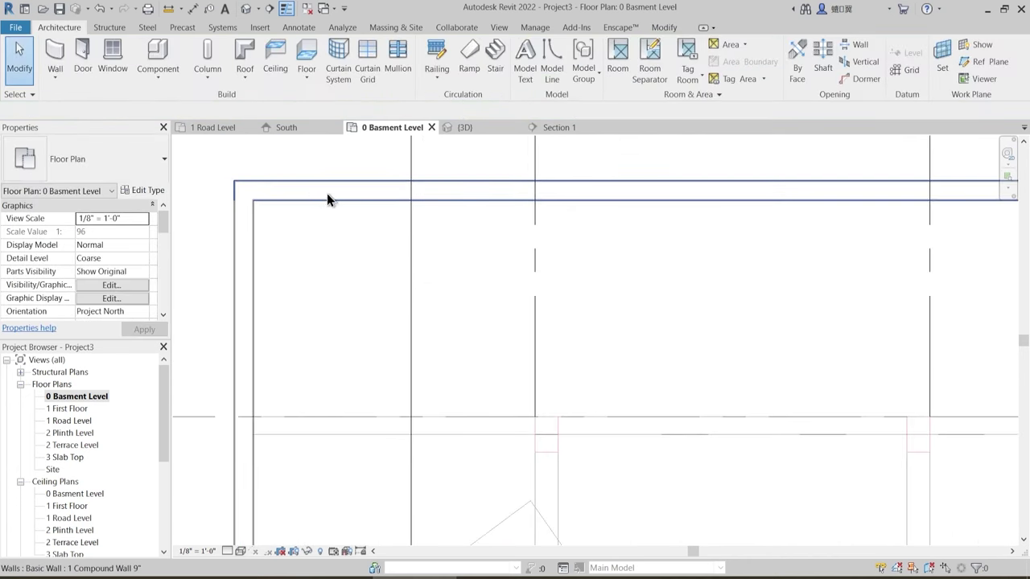
- Set the 0 Basement Level plan's detail level to Fine to show the compound wall layers
middle_click_drag(327, 197, 313, 255)
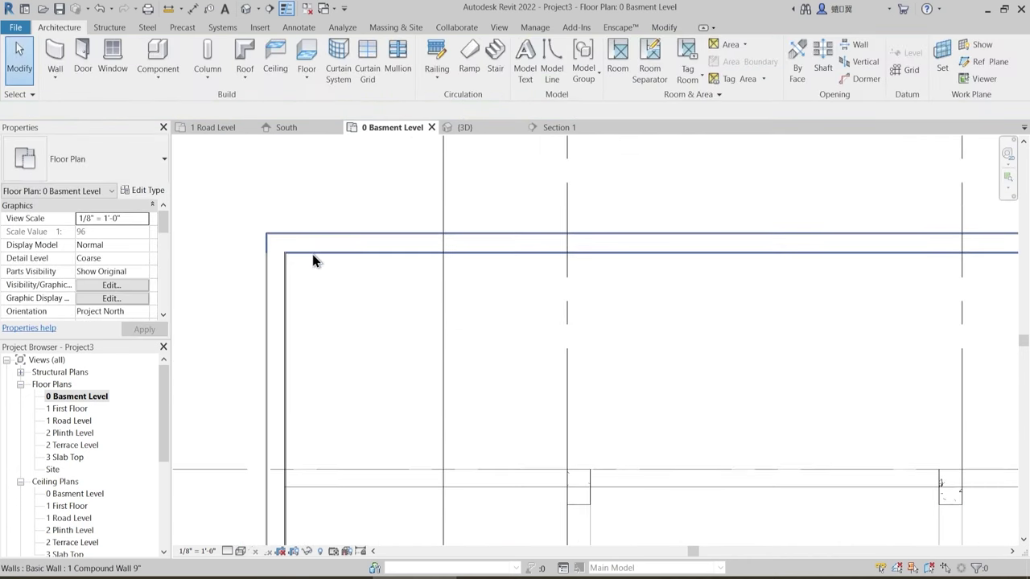
left_click(239, 552)
left_click(245, 537)
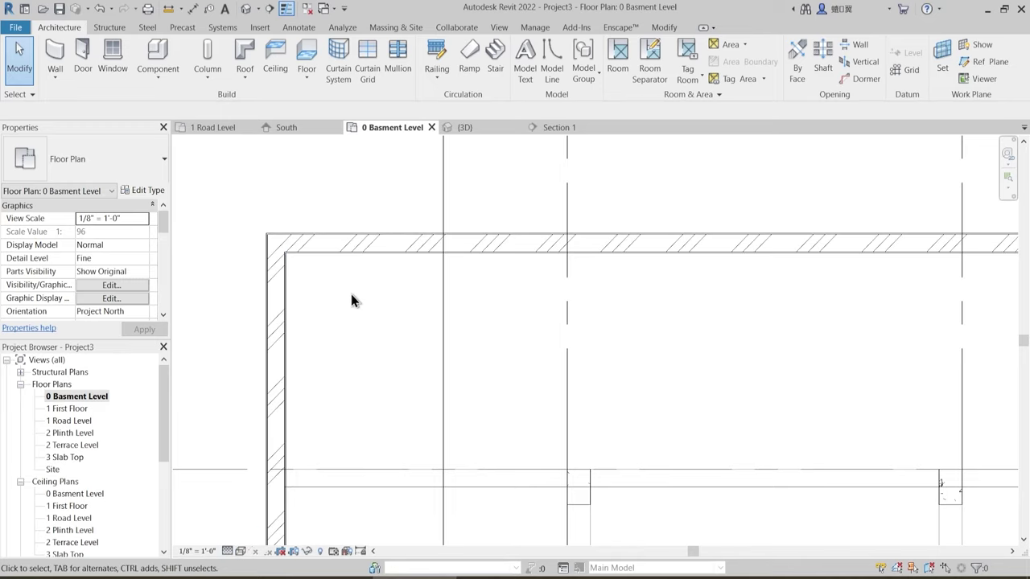
scroll(282, 246, "up", 3)
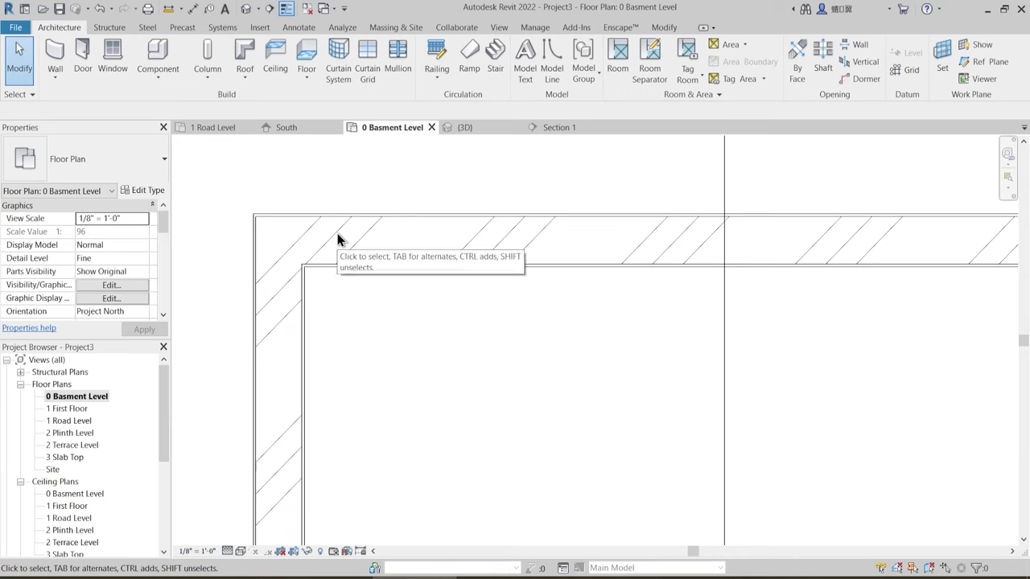
scroll(290, 259, "down", 2)
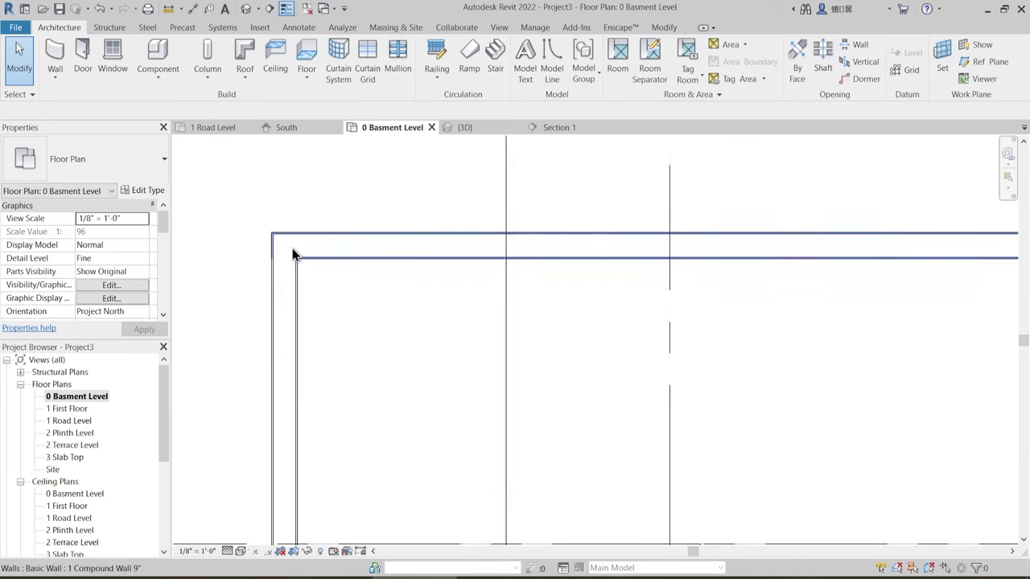
scroll(293, 254, "down", 5)
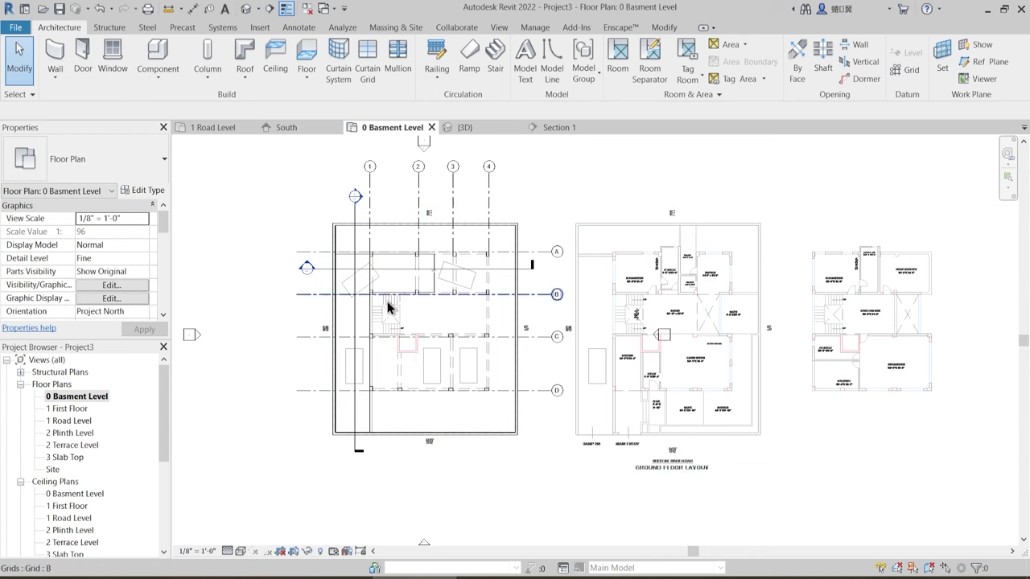
- Select the chain of four basement walls and set their Top Constraint to Up to level: 1 Road Level
left_click(336, 250)
key("Escape")
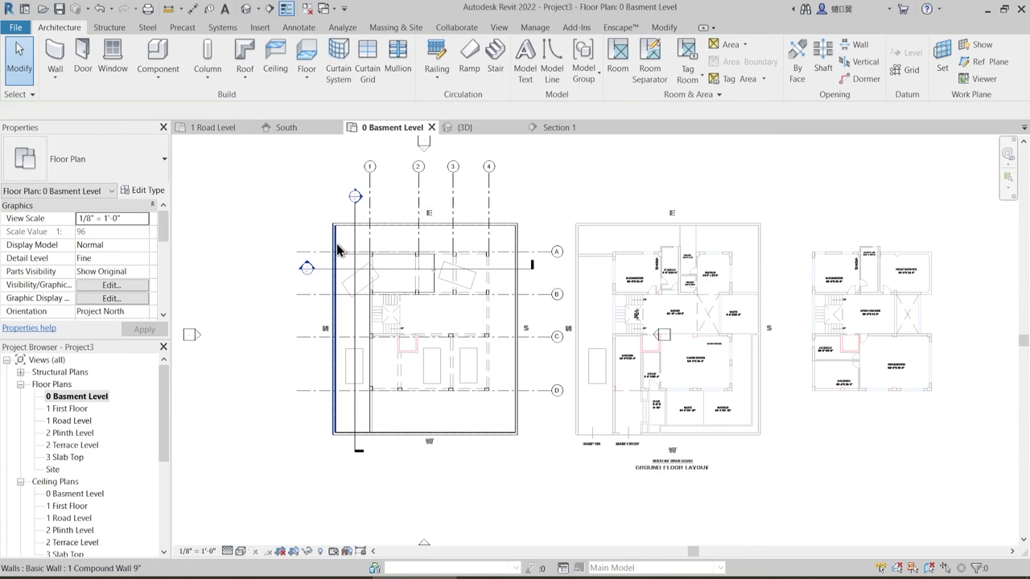
key("Tab")
left_click(337, 250)
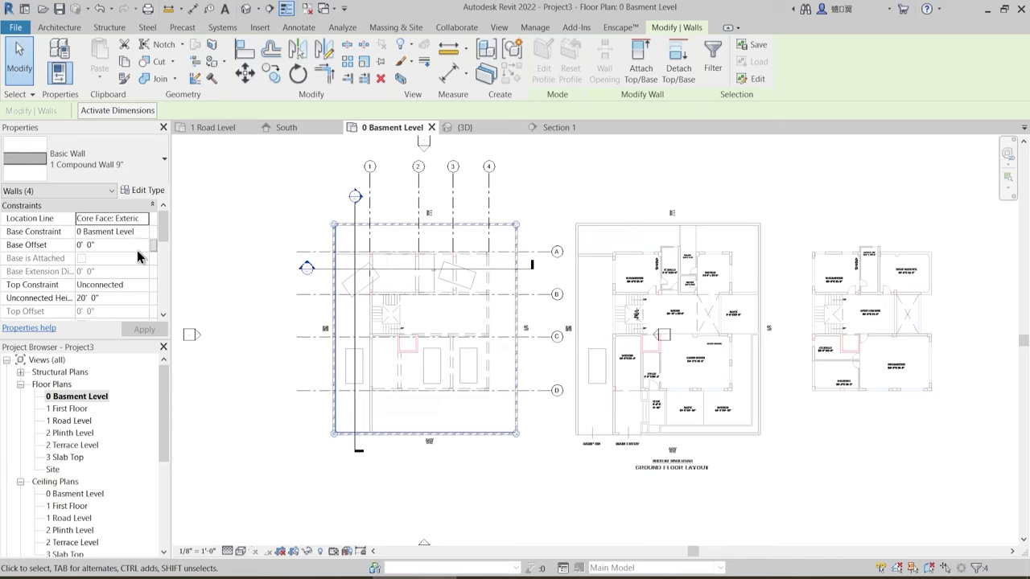
left_click(142, 285)
left_click(144, 286)
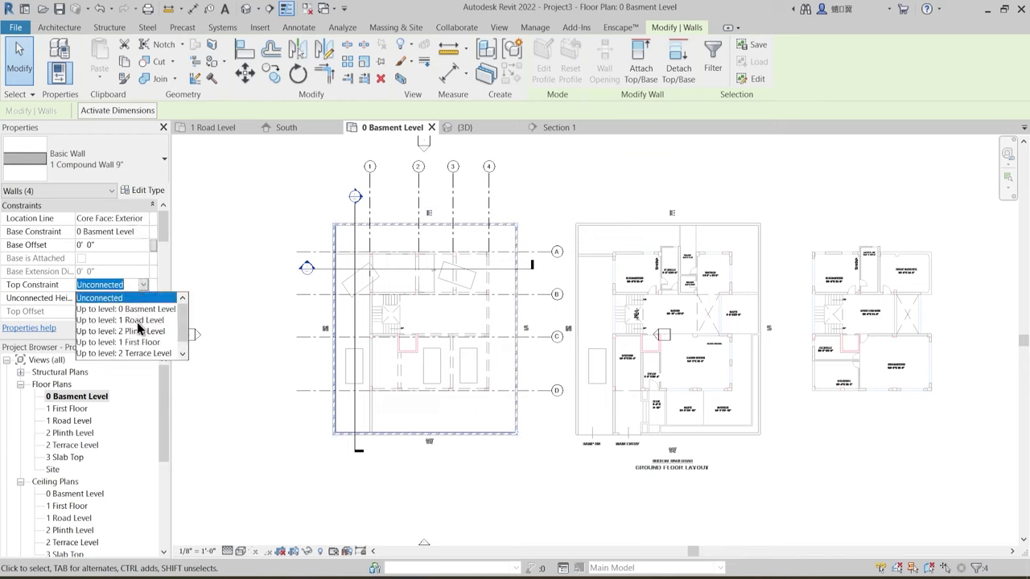
left_click(138, 322)
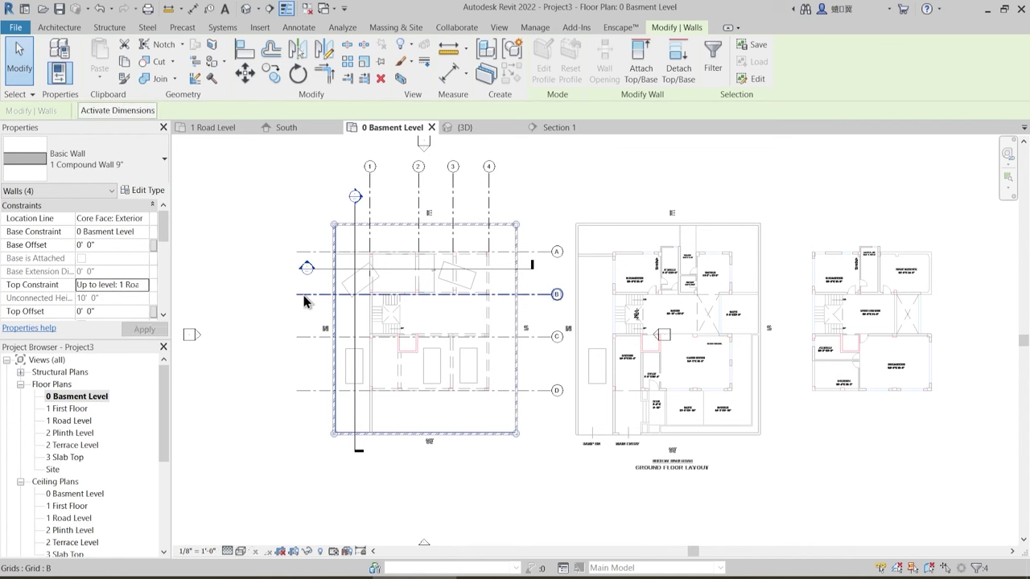
left_click(290, 305)
scroll(288, 306, "up", 2)
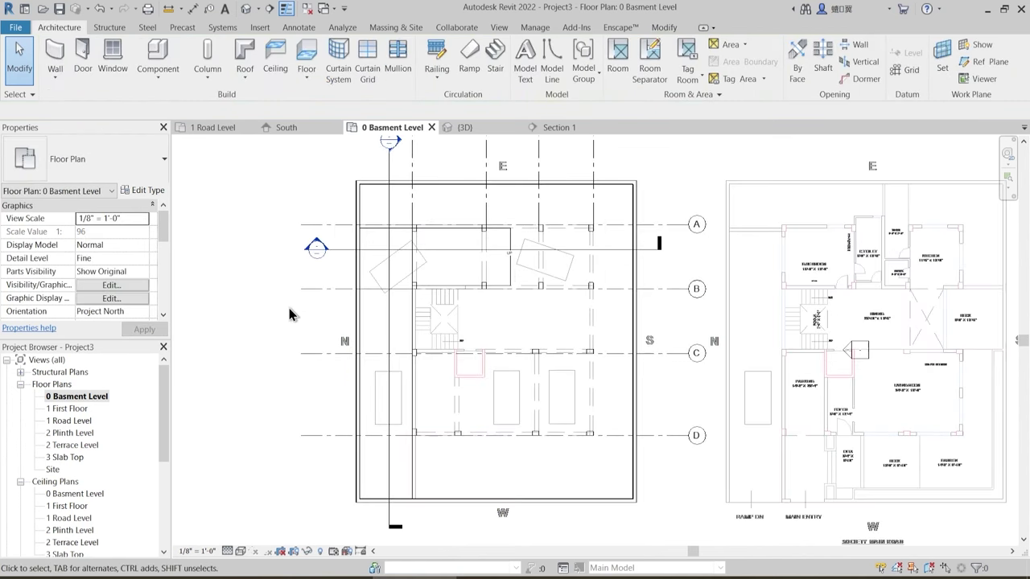
- Orbit the {3D} view to inspect the new basement walls, then return to the basement plan
left_click(462, 127)
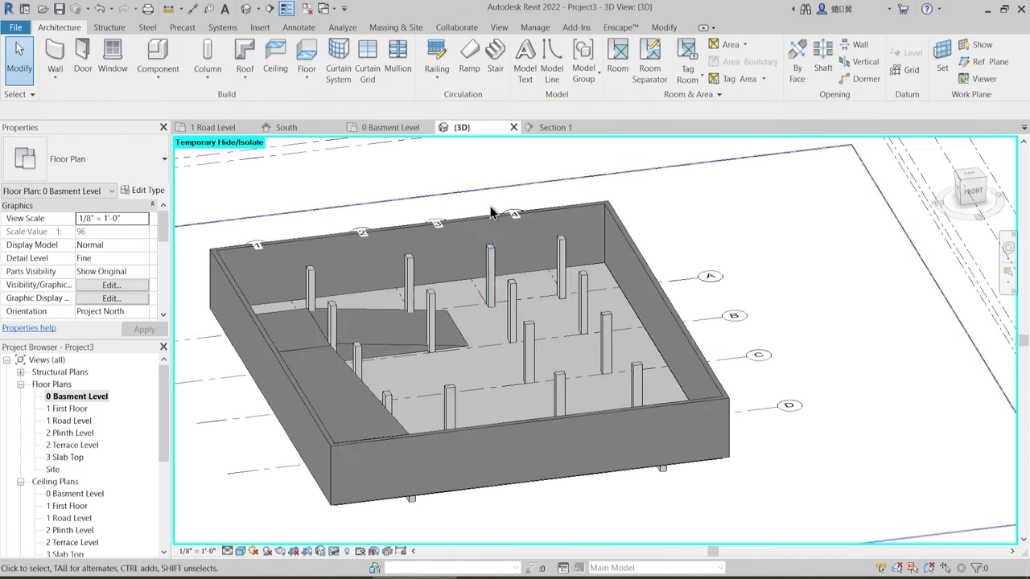
middle_click_drag(511, 376, 447, 391, "shift")
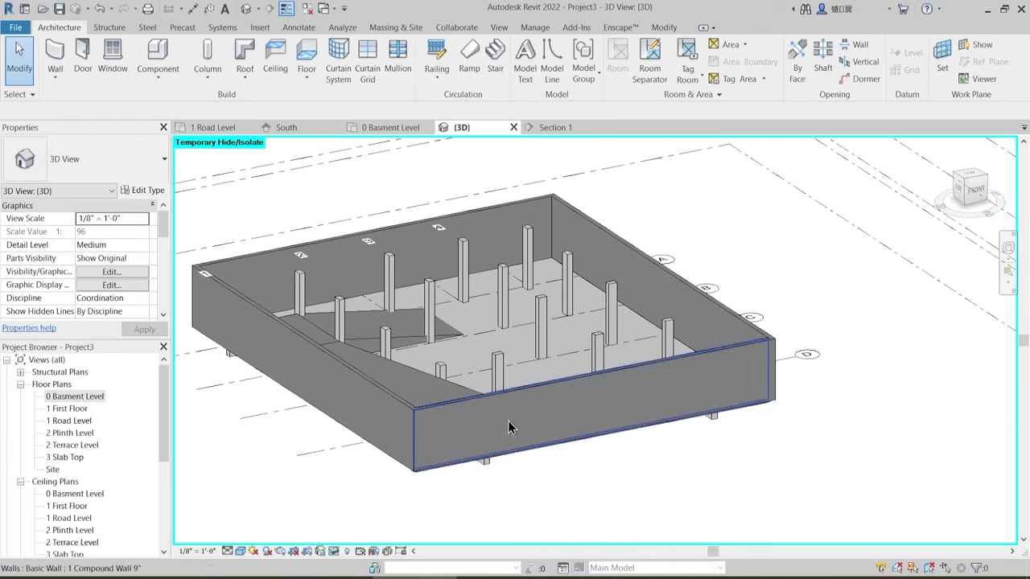
middle_click_drag(531, 466, 521, 464, "shift")
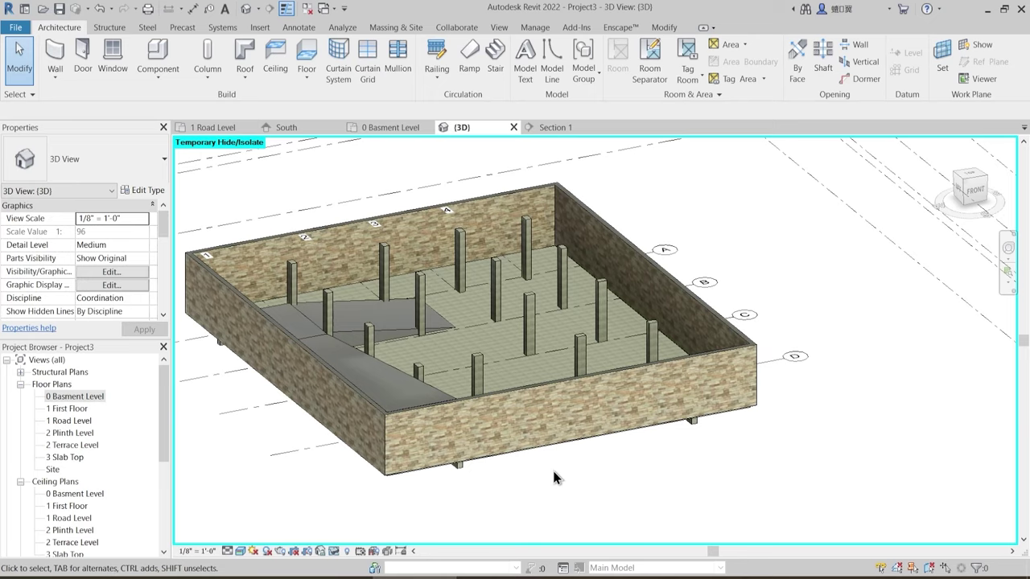
scroll(554, 474, "up", 2)
middle_click_drag(563, 481, 550, 491, "shift")
scroll(423, 482, "up", 1)
middle_click_drag(434, 483, 618, 468)
scroll(572, 483, "down", 2)
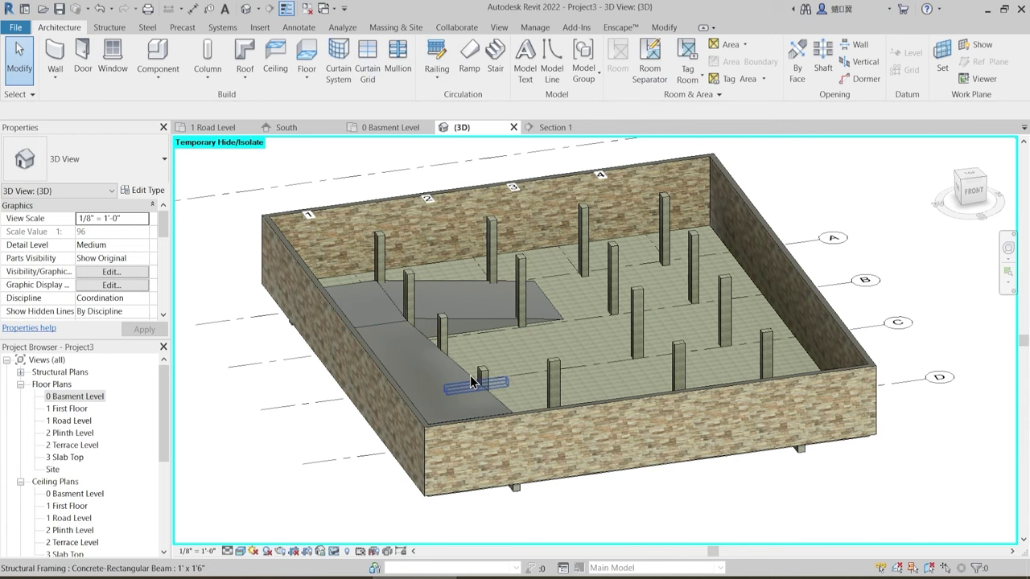
left_click(390, 127)
- Start the Wall tool (WA) and duplicate 1 Compound Wall 9" as a new type '1 Main Wall 9"'
scroll(464, 320, "up", 5)
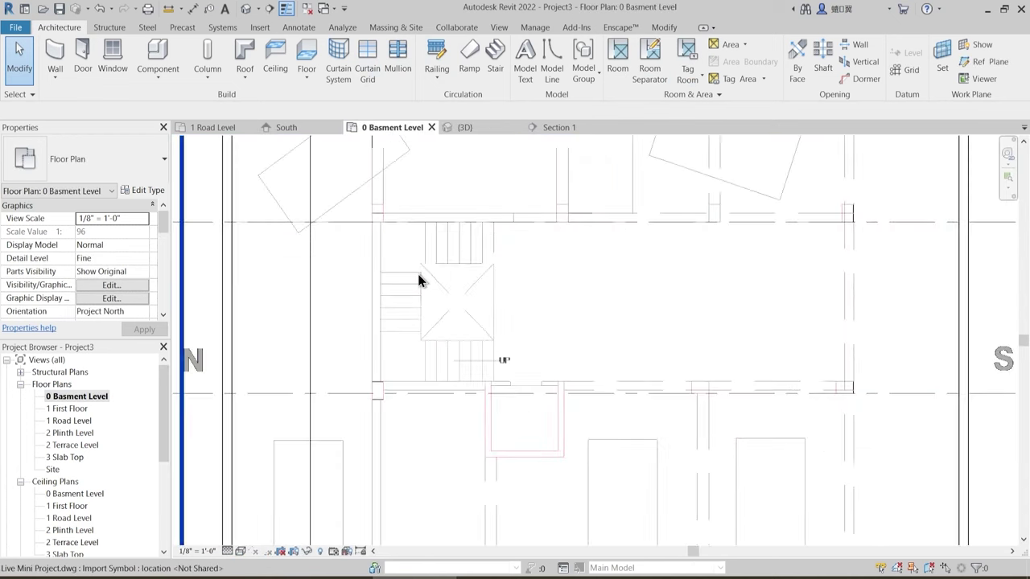
scroll(483, 326, "down", 4)
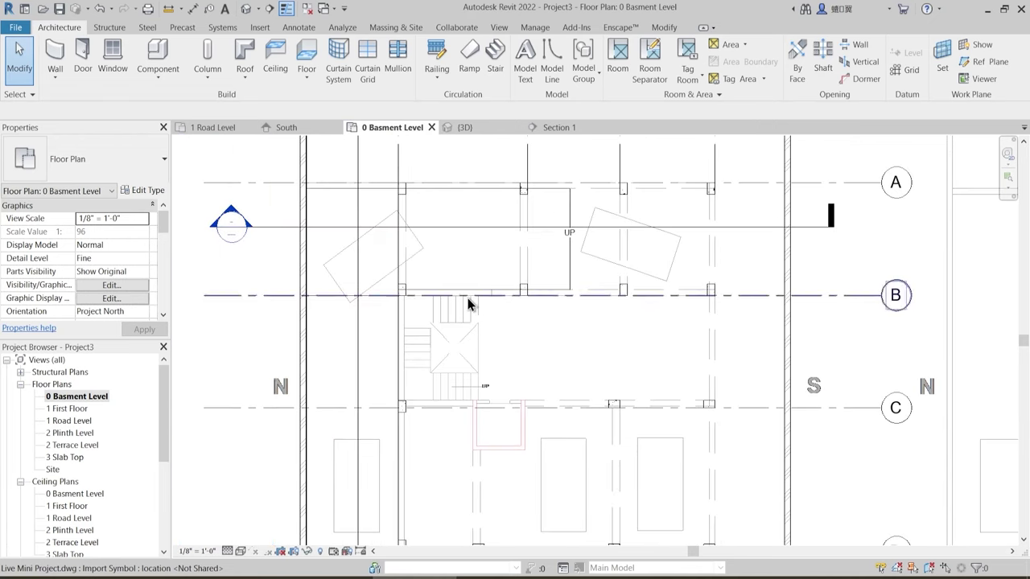
key("w")
key("a")
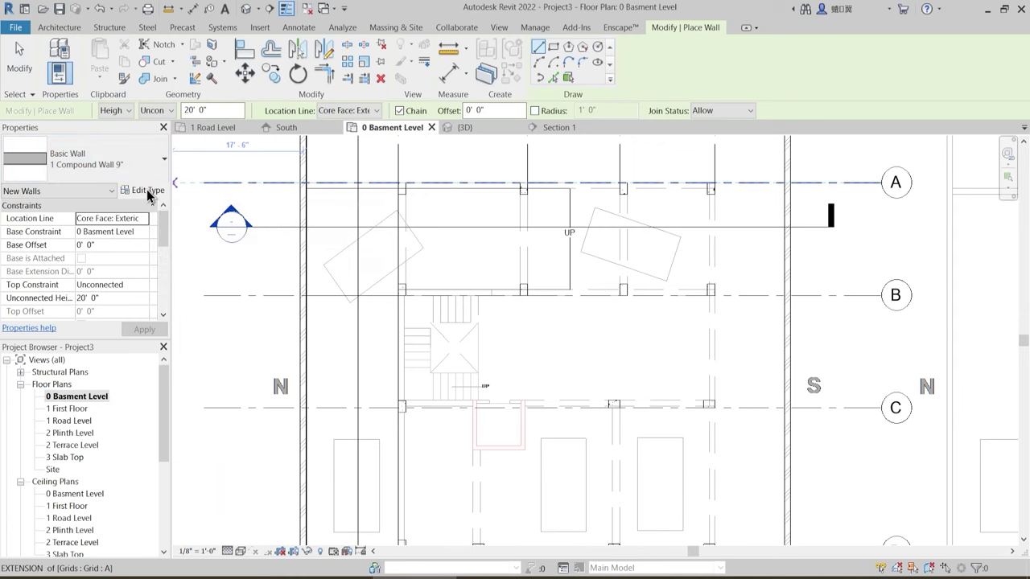
left_click(149, 159)
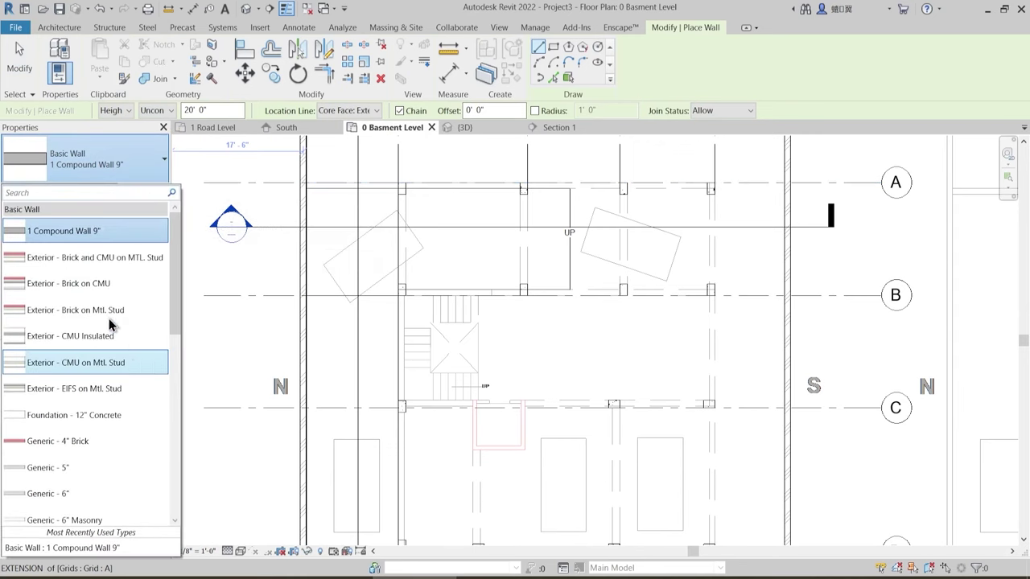
left_click(135, 229)
left_click(145, 190)
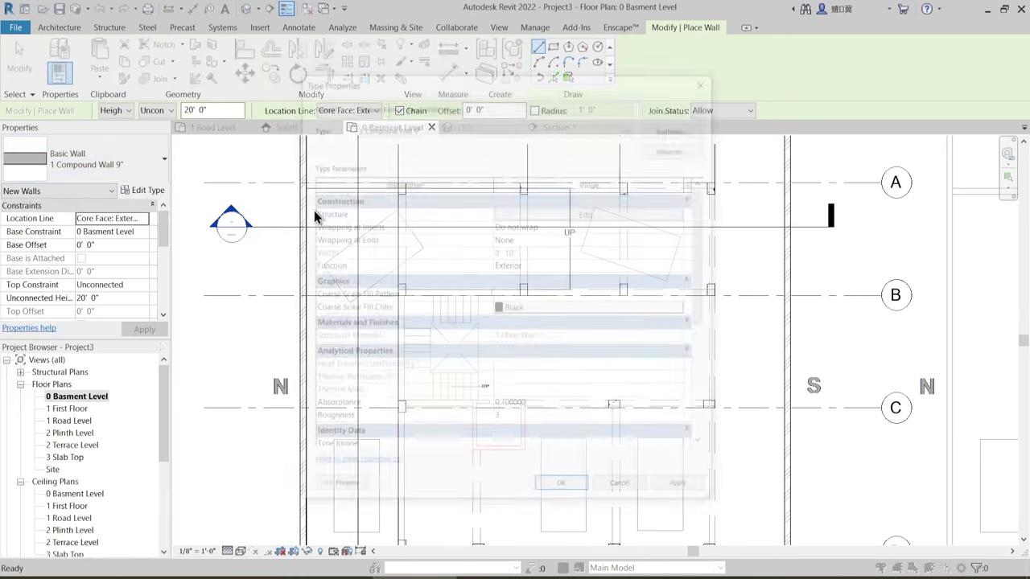
left_click(685, 129)
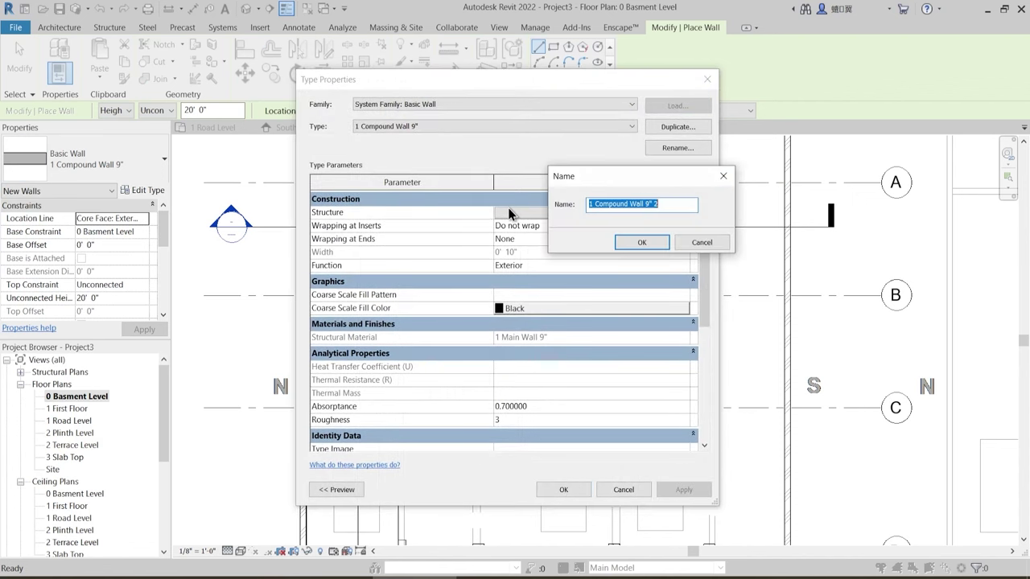
type("1 Main WAll")
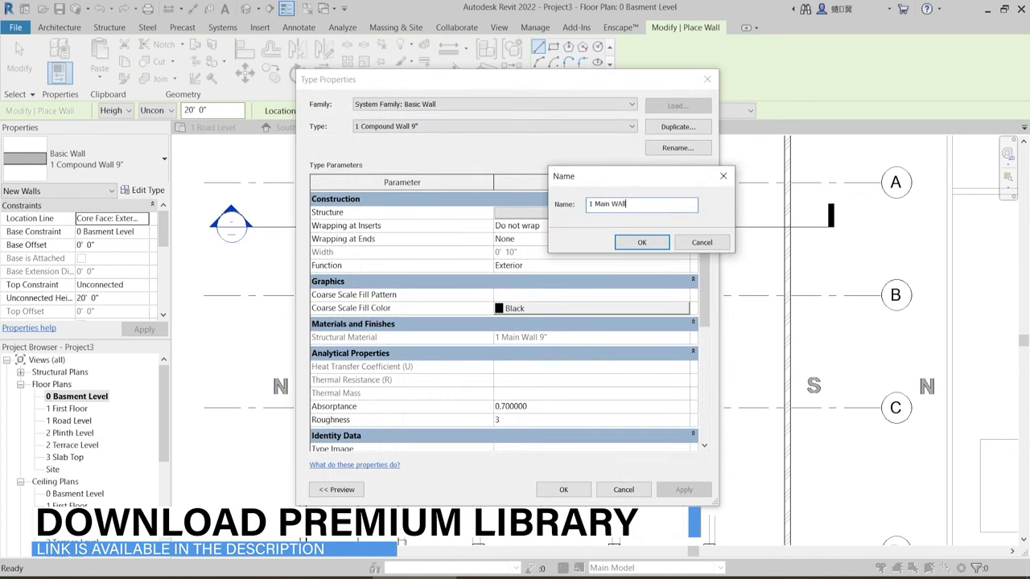
key("BackSpace")
type("all 9")
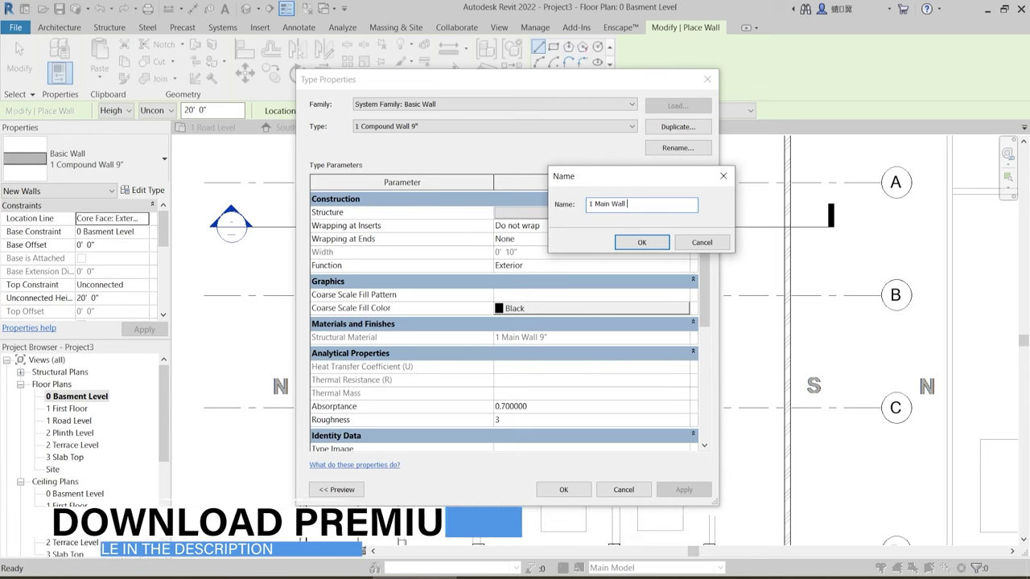
type("\"")
key("Return")
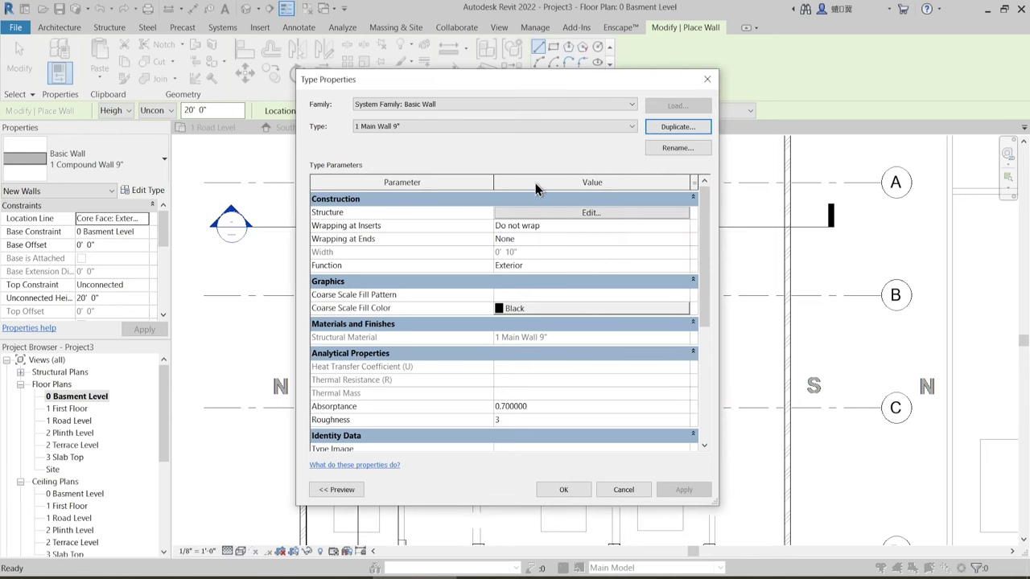
- Set the material of layers 1 and 5 to 1 Plaster and accept the type
left_click(584, 213)
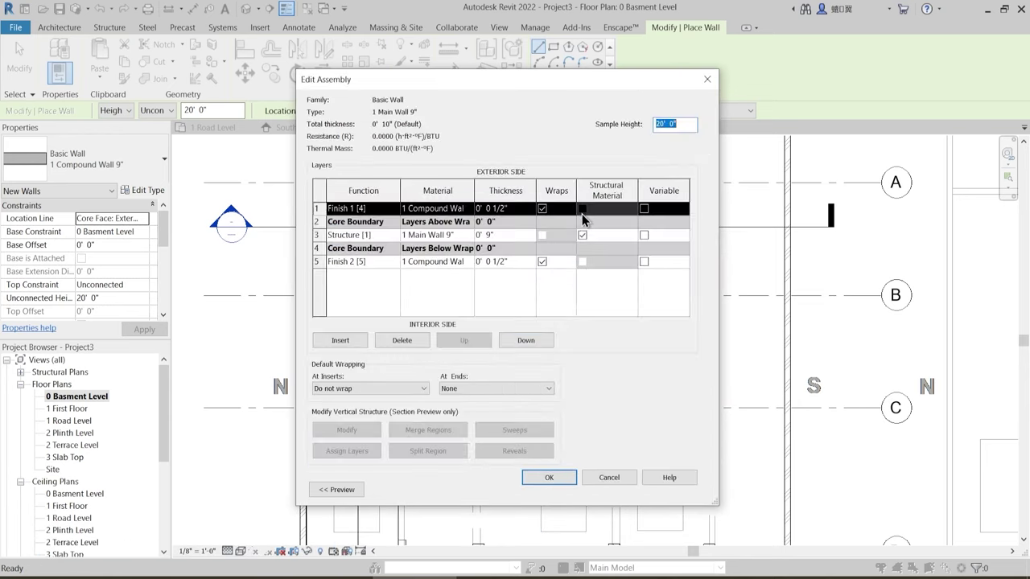
left_click(471, 214)
left_click(469, 210)
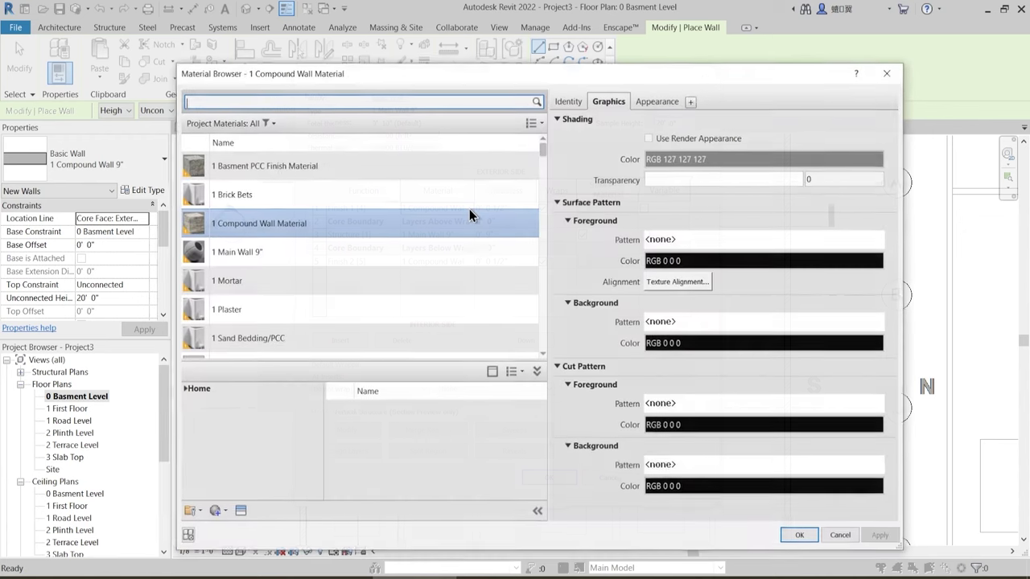
left_click(354, 310)
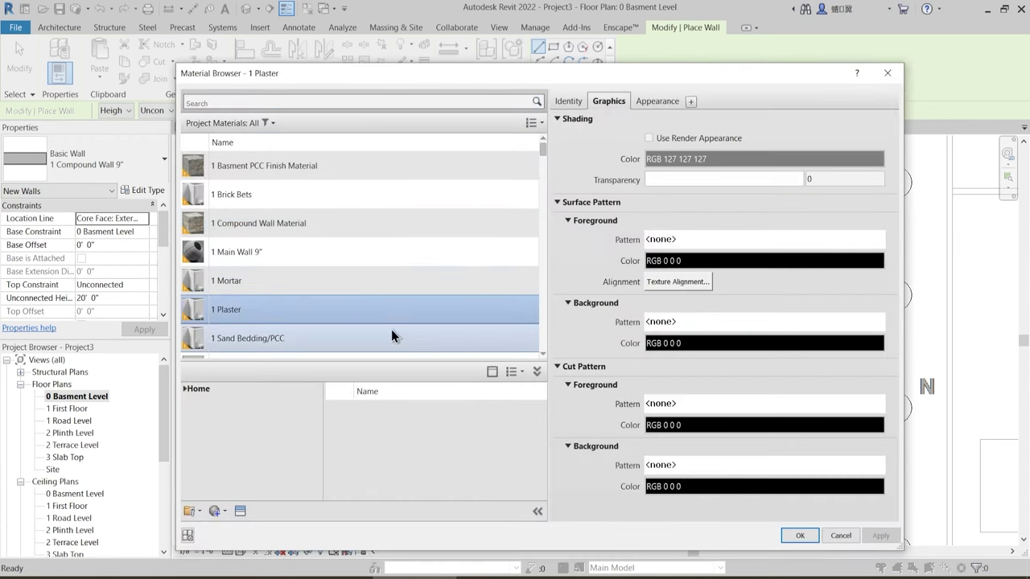
left_click(800, 538)
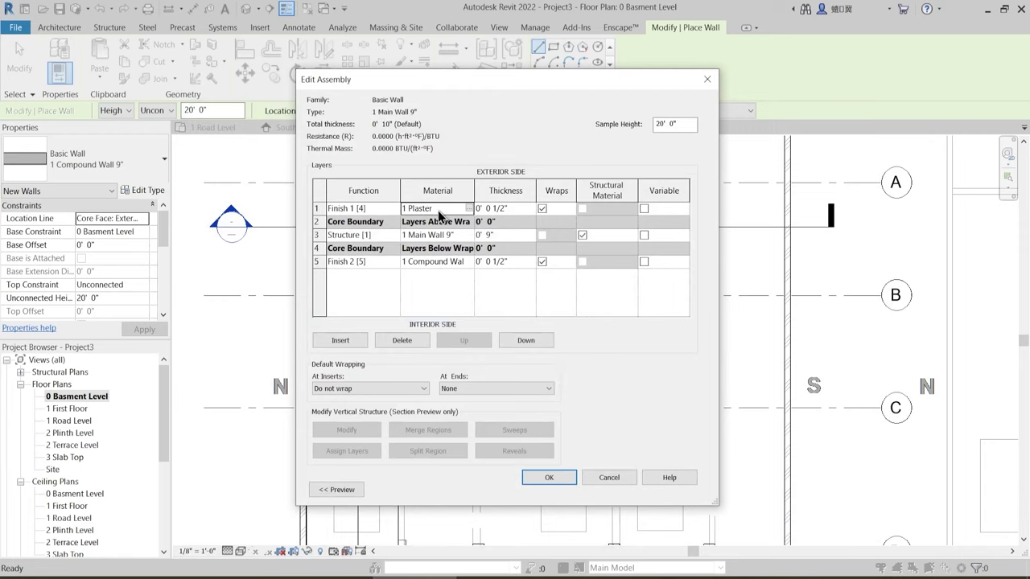
left_click(465, 262)
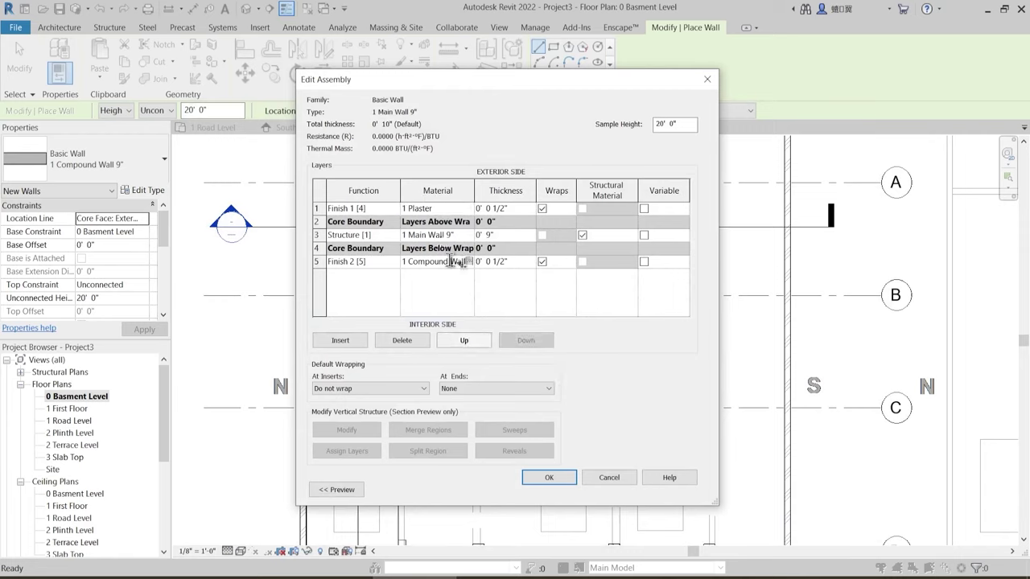
key("ctrl+a")
type("1 Plaster")
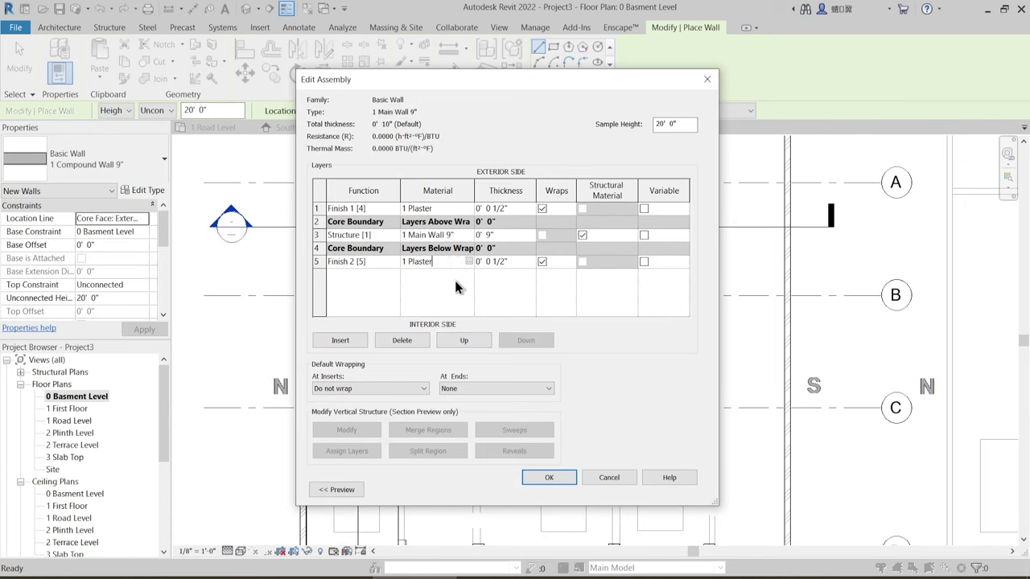
left_click(450, 282)
left_click(549, 478)
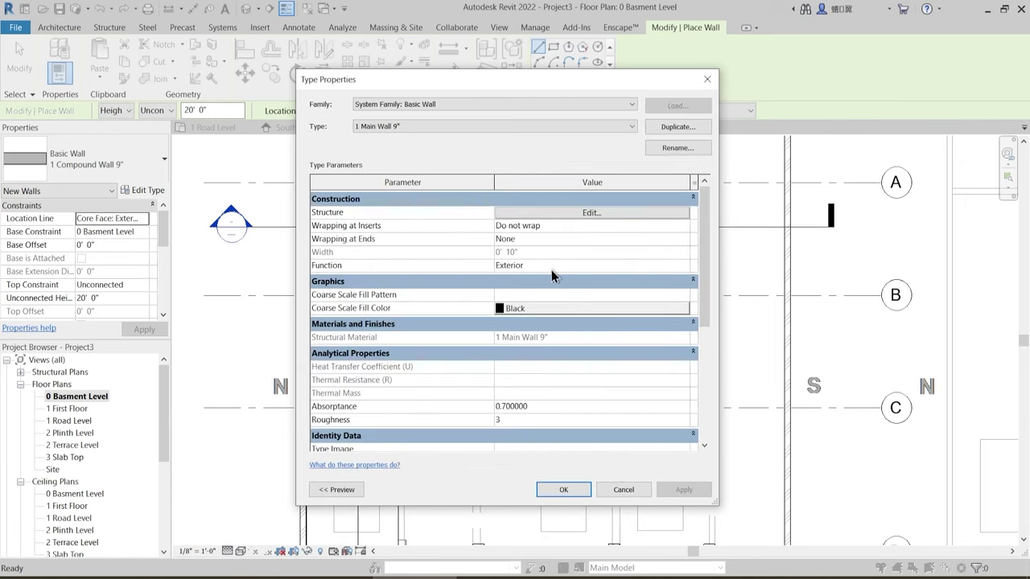
left_click(575, 490)
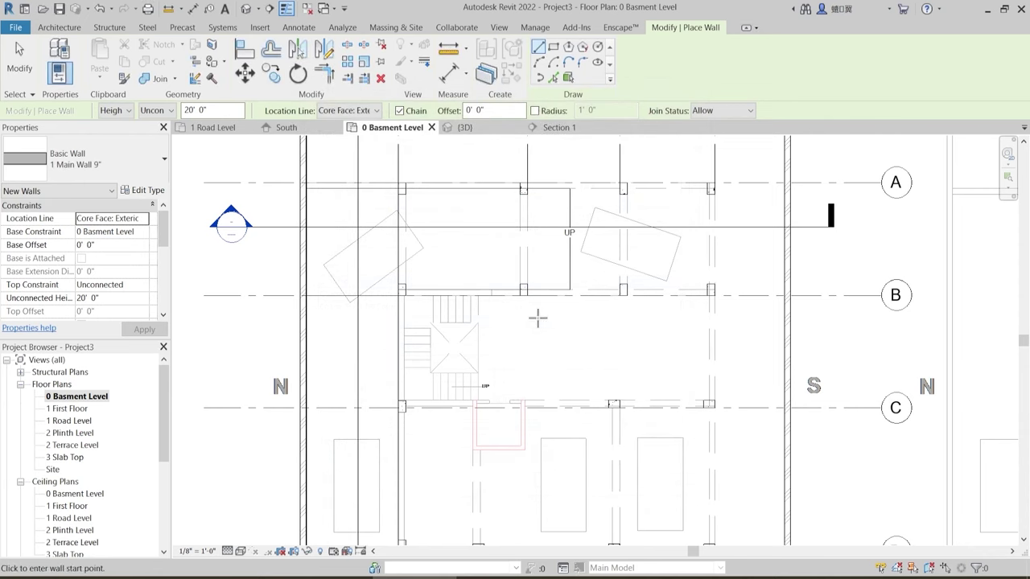
- Set the wall top to 1 Road Level and pick the line above the stair to place a wall
scroll(534, 310, "up", 4)
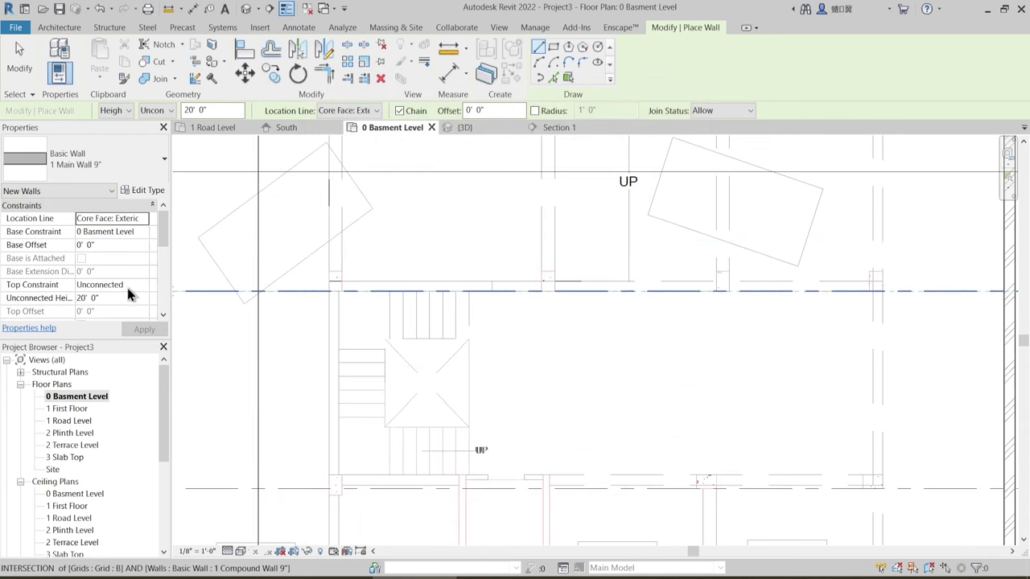
left_click(143, 285)
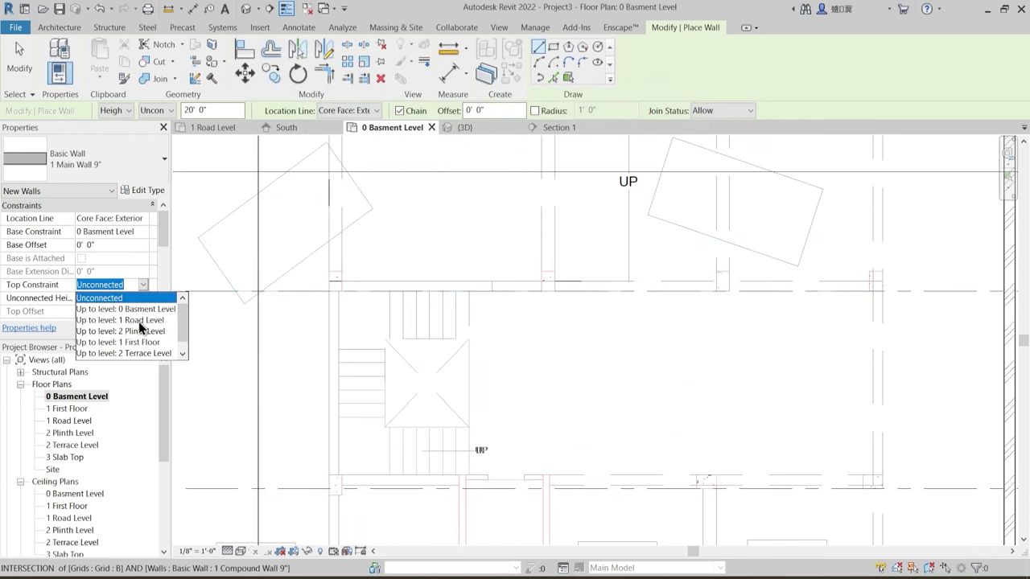
left_click(139, 322)
scroll(522, 294, "up", 3)
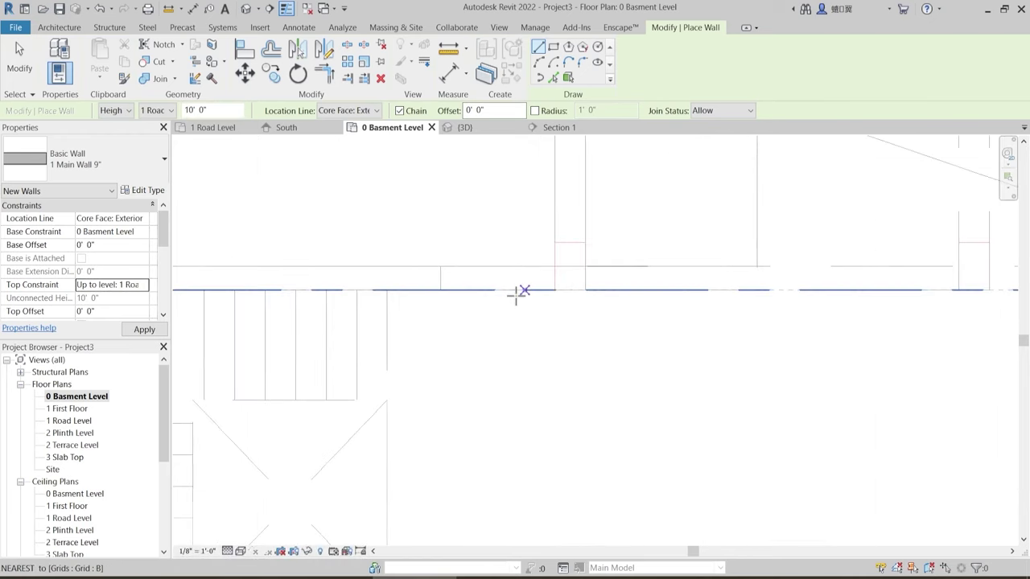
left_click(555, 266)
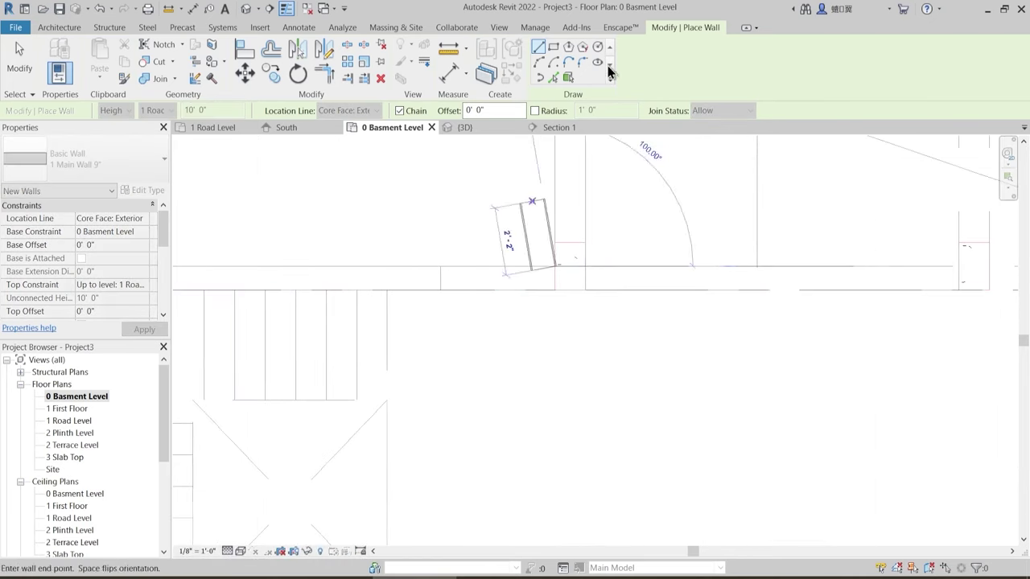
left_click(554, 76)
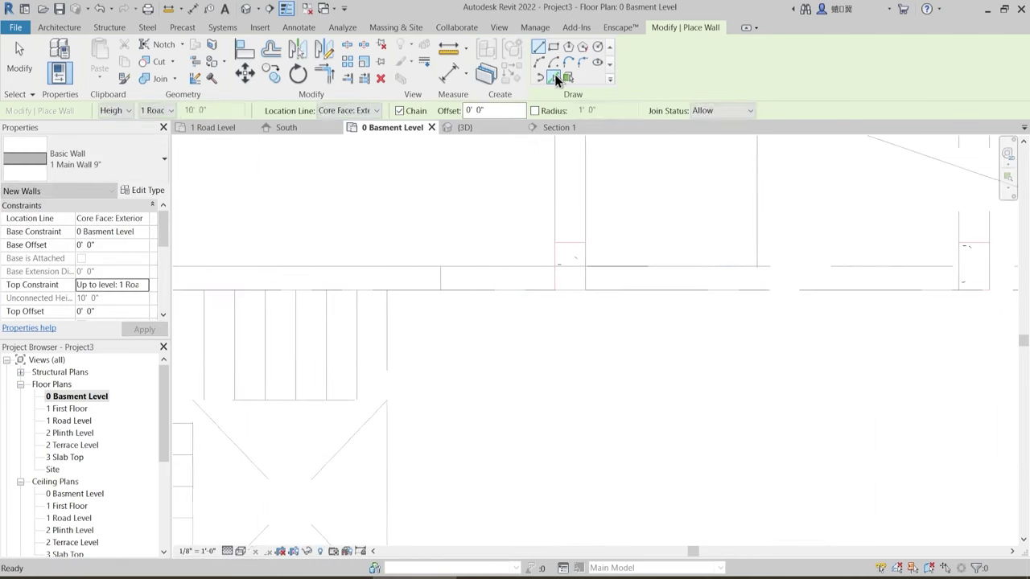
left_click(421, 269)
left_click(483, 255)
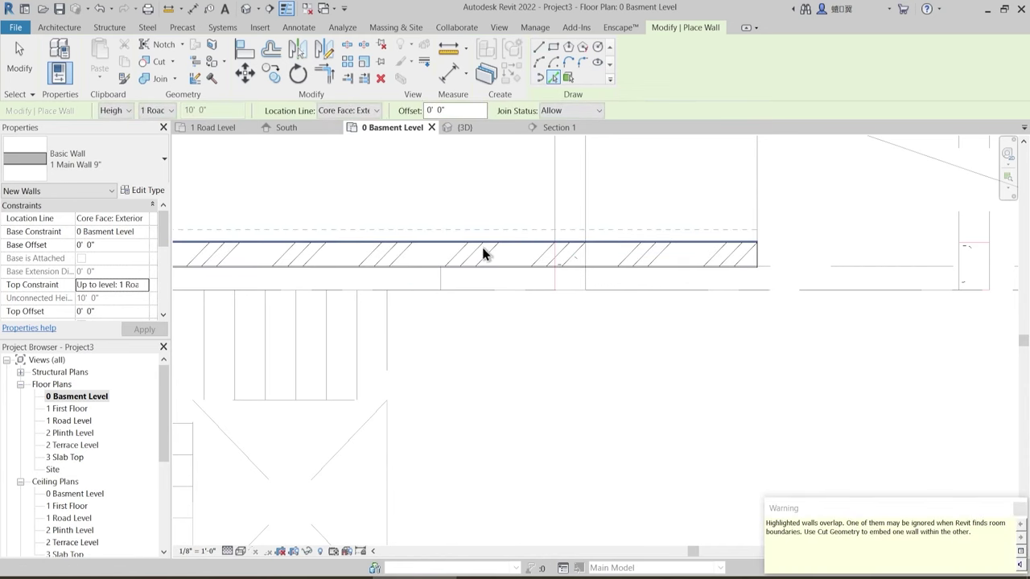
key("Escape")
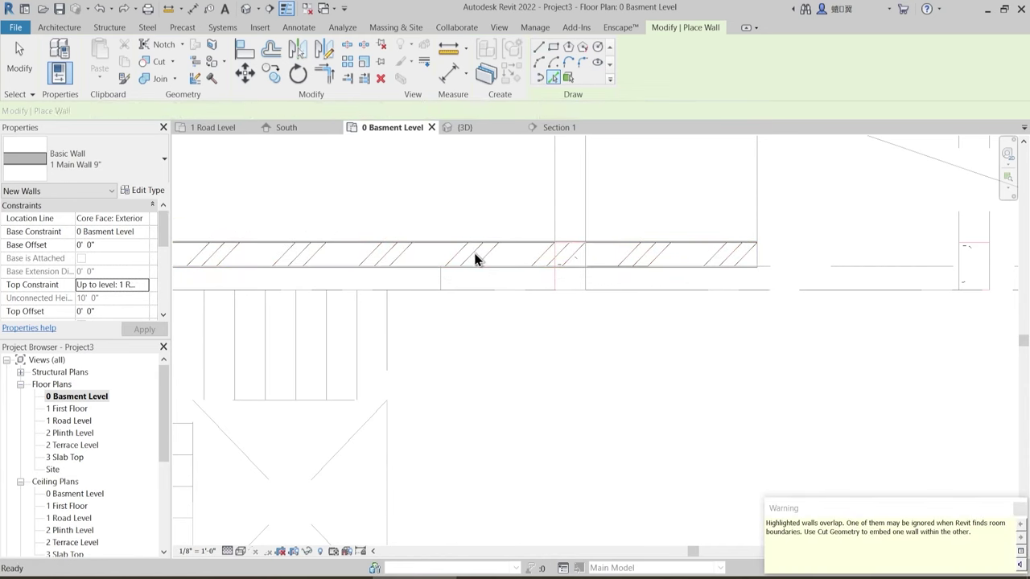
key("Escape")
- Drag the new wall down onto the stair's edge
left_click(473, 248)
left_click_drag(474, 248, 584, 300)
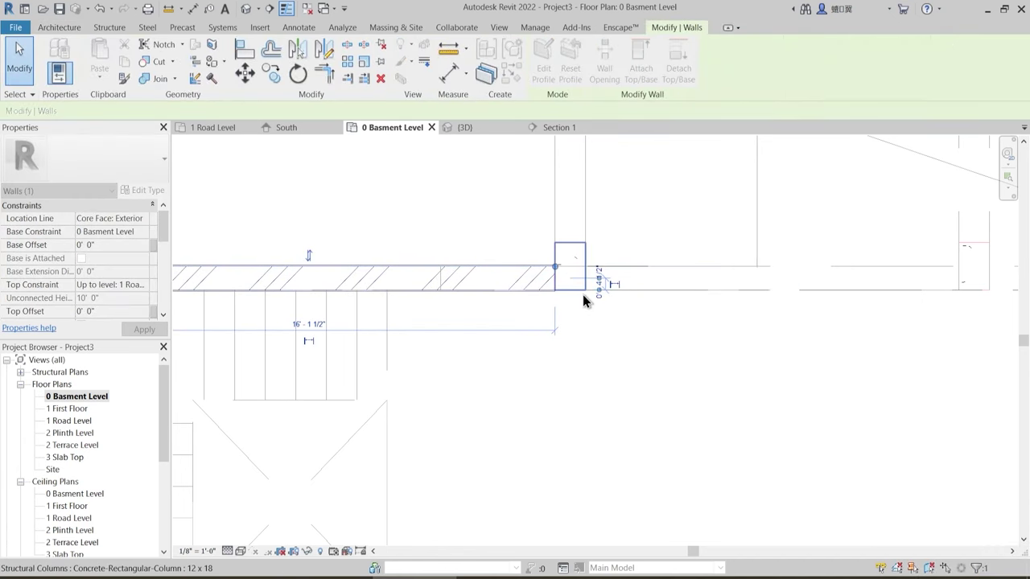
key("Escape")
scroll(587, 311, "down", 2)
middle_click_drag(394, 371, 473, 267)
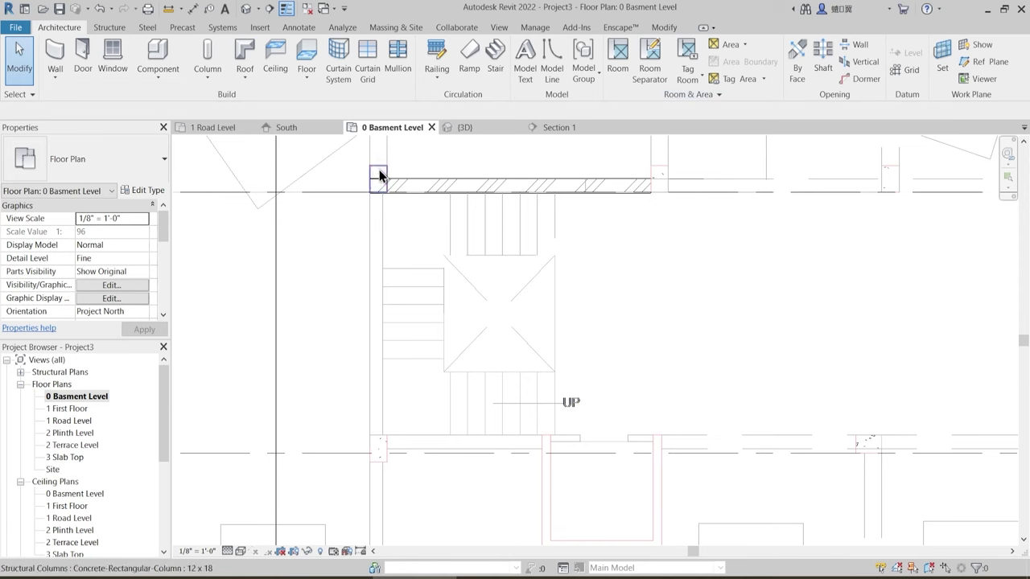
- Place a 1 Main Wall 9" wall along the stair's left side with Pick Lines
left_click(55, 50)
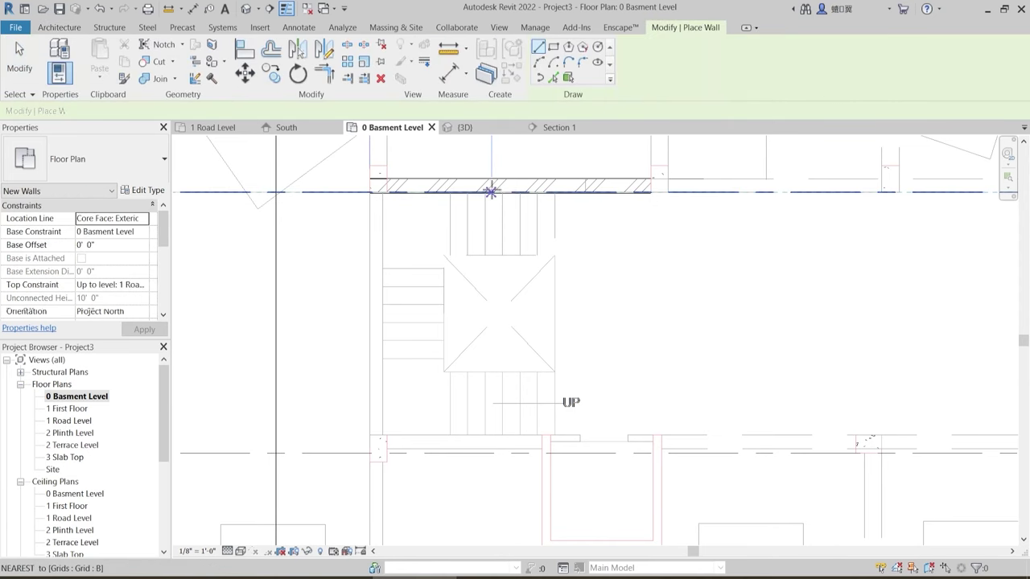
left_click(552, 78)
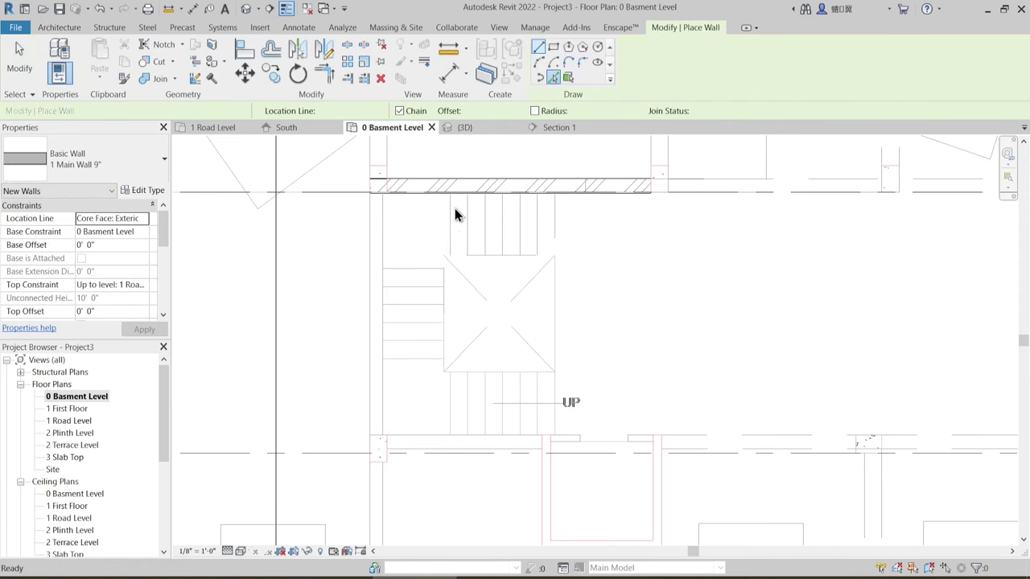
left_click(378, 234)
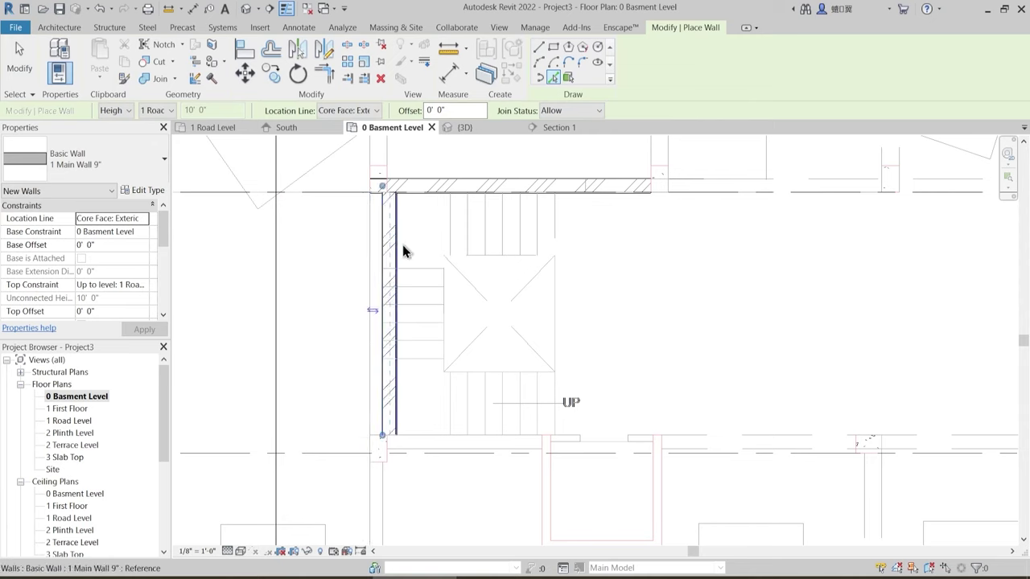
key("Escape")
key("Escape")
left_click(392, 252)
left_click(455, 454)
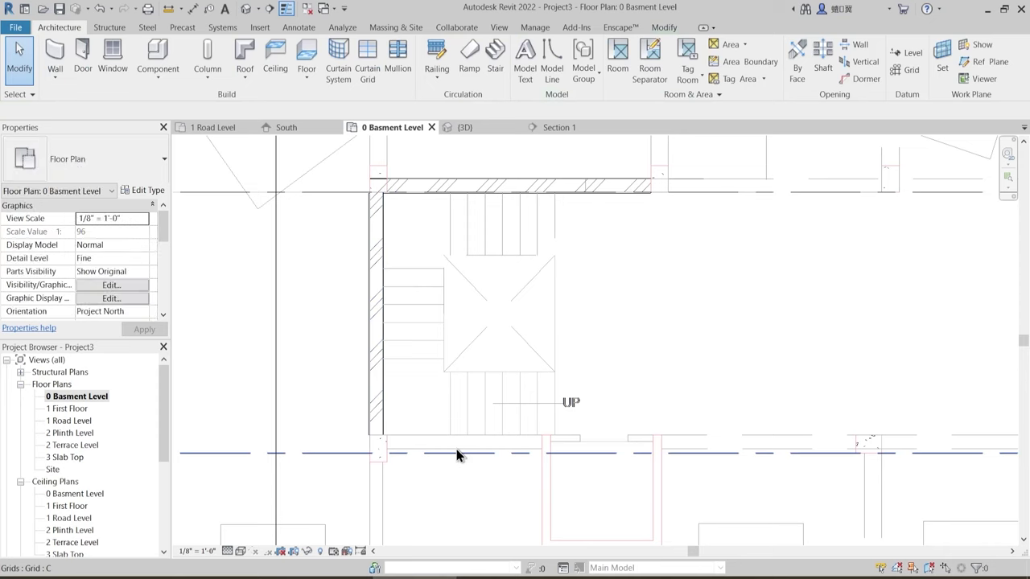
middle_click_drag(464, 440, 457, 391)
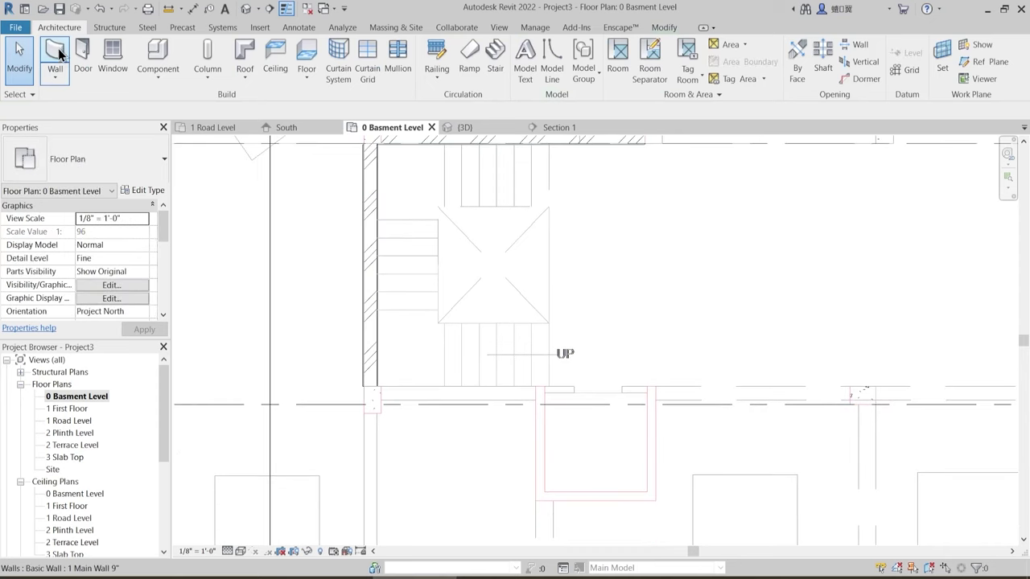
scroll(392, 417, "up", 4)
- Draw a wall from the column corner along the stair's lower edge
key("w")
key("a")
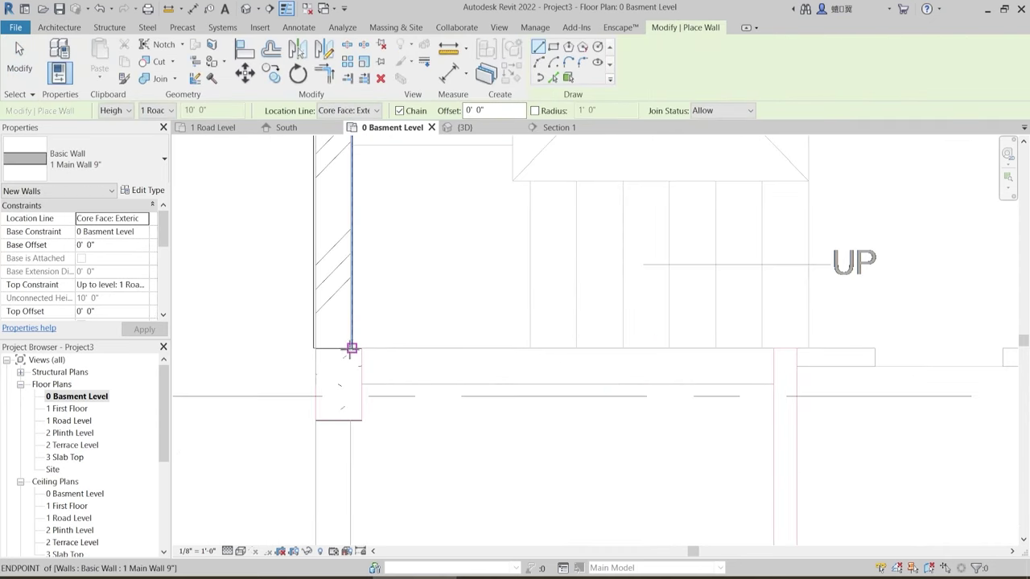
scroll(349, 352, "up", 3)
left_click(353, 344)
scroll(593, 347, "down", 3)
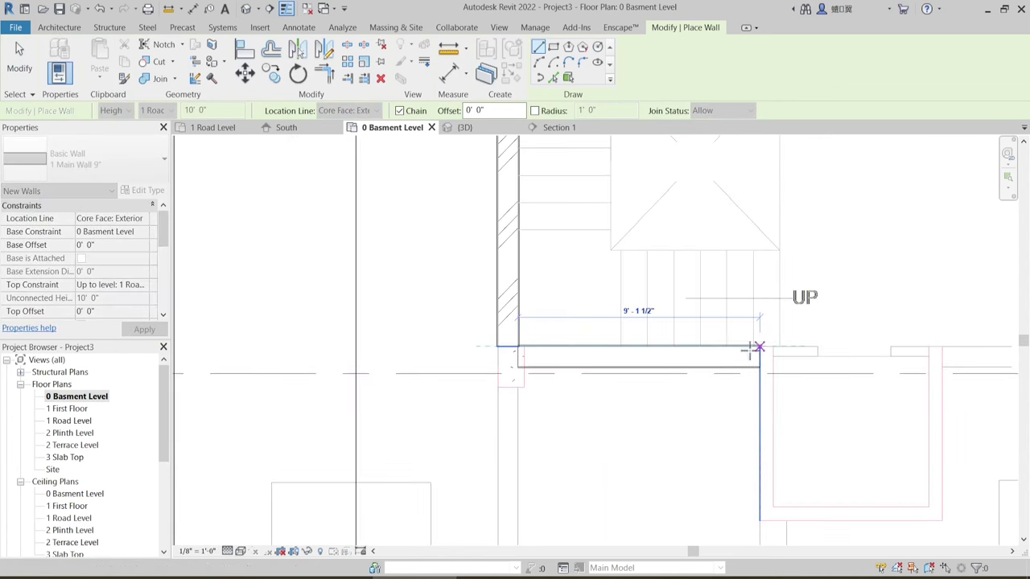
left_click(756, 347)
key("Escape")
key("Escape")
scroll(580, 414, "down", 2)
middle_click_drag(620, 295, 439, 345)
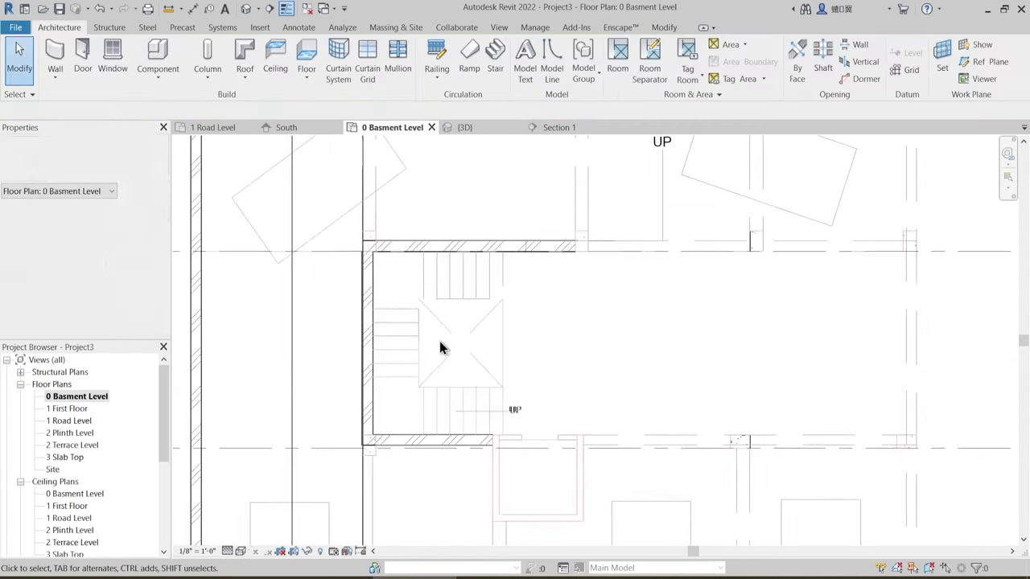
scroll(446, 329, "down", 2)
middle_click_drag(352, 147, 340, 185)
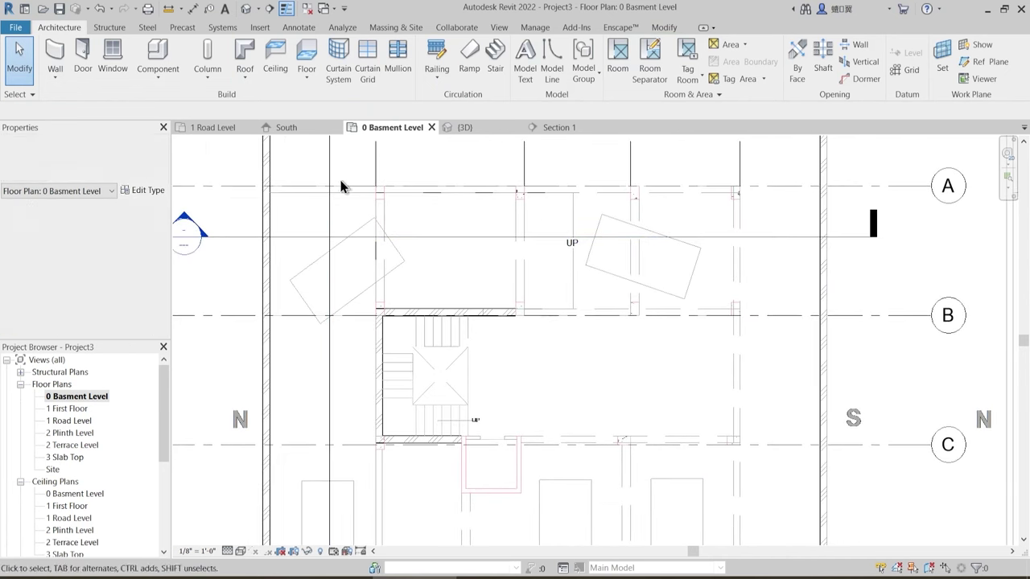
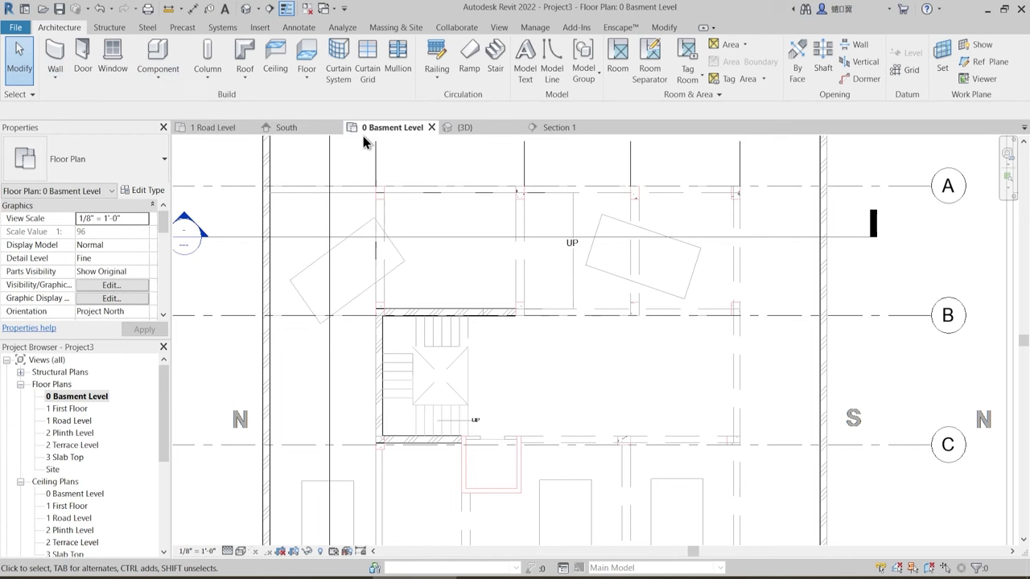
- Check the basement walls in 3D, then return to the basement plan's lift opening
left_click(460, 128)
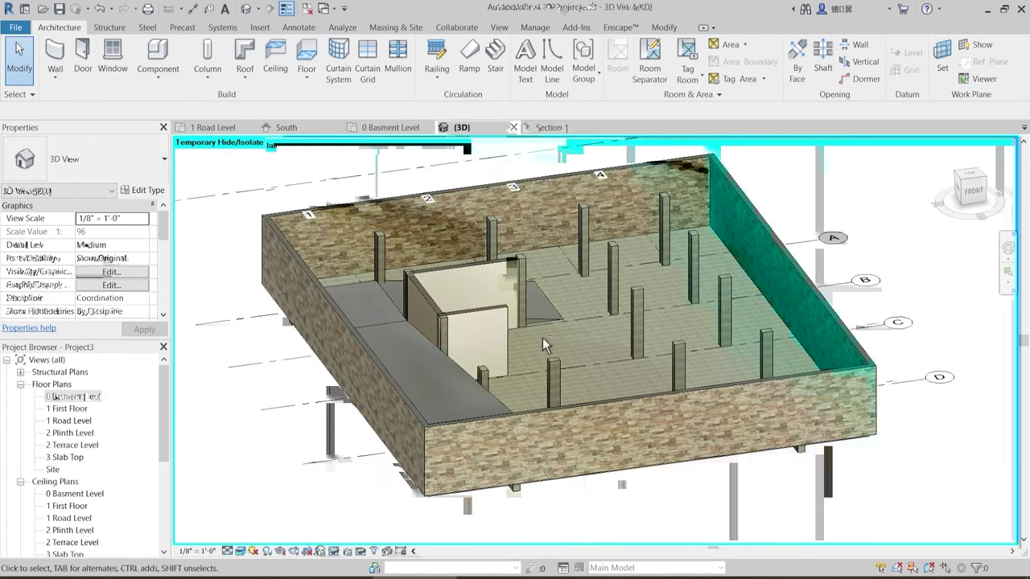
scroll(545, 362, "up", 8)
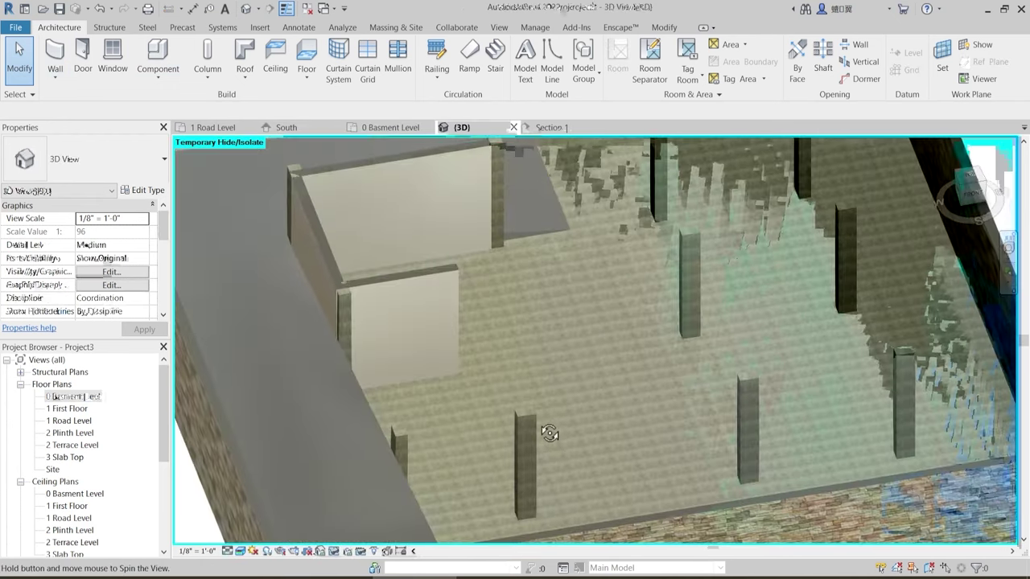
middle_click_drag(550, 433, 523, 327, "shift")
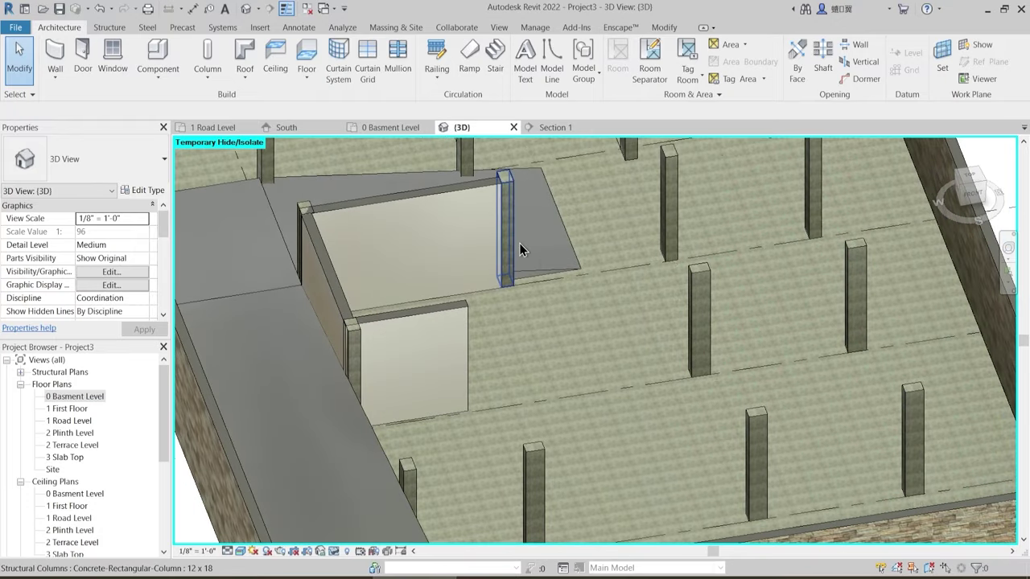
left_click(395, 127)
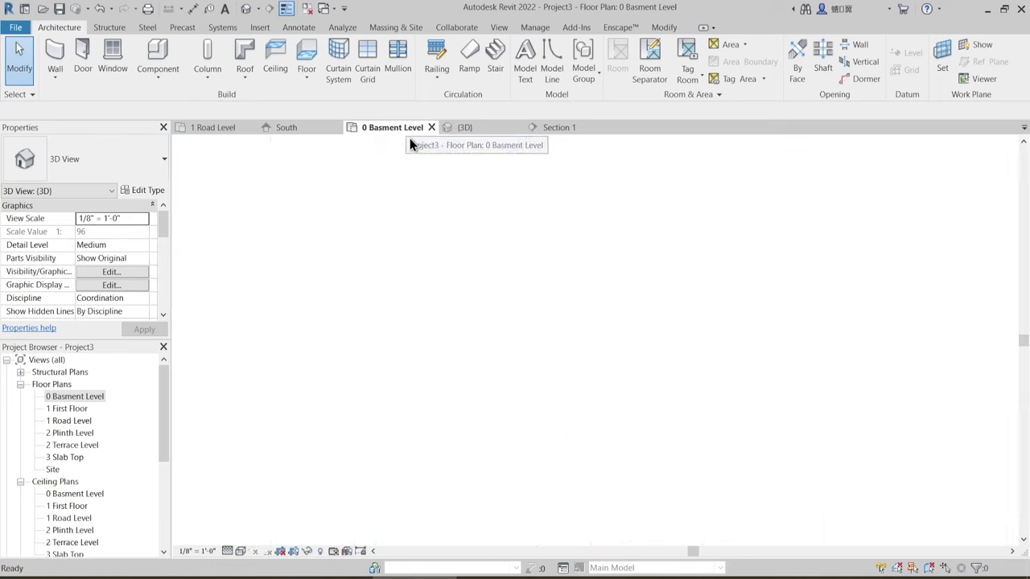
middle_click_drag(483, 378, 483, 299)
scroll(383, 327, "up", 3)
scroll(386, 326, "up", 2)
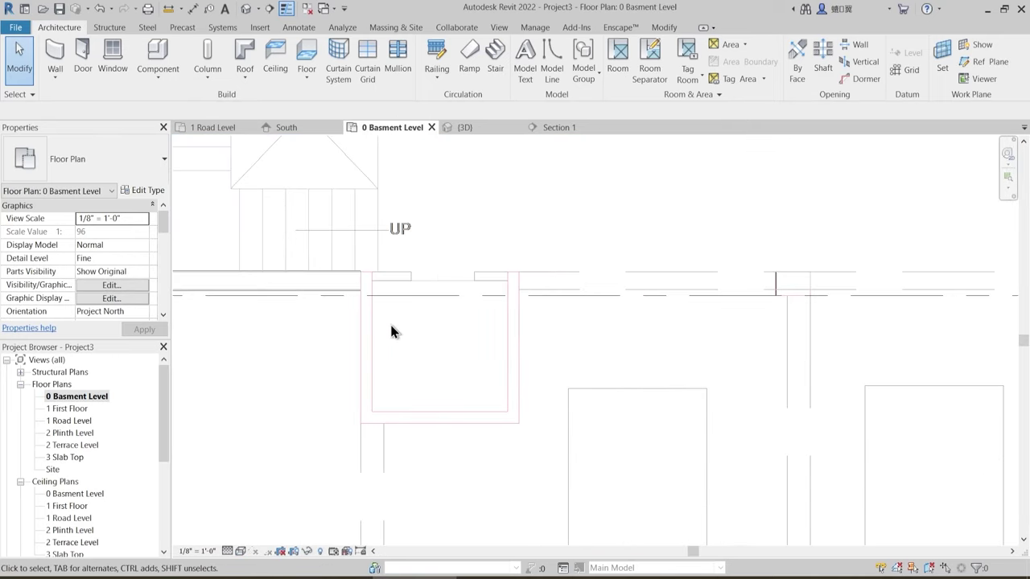
- Start the Wall tool (WA) and duplicate the wall type as 1 Main Wall 4.5"
key("w")
key("a")
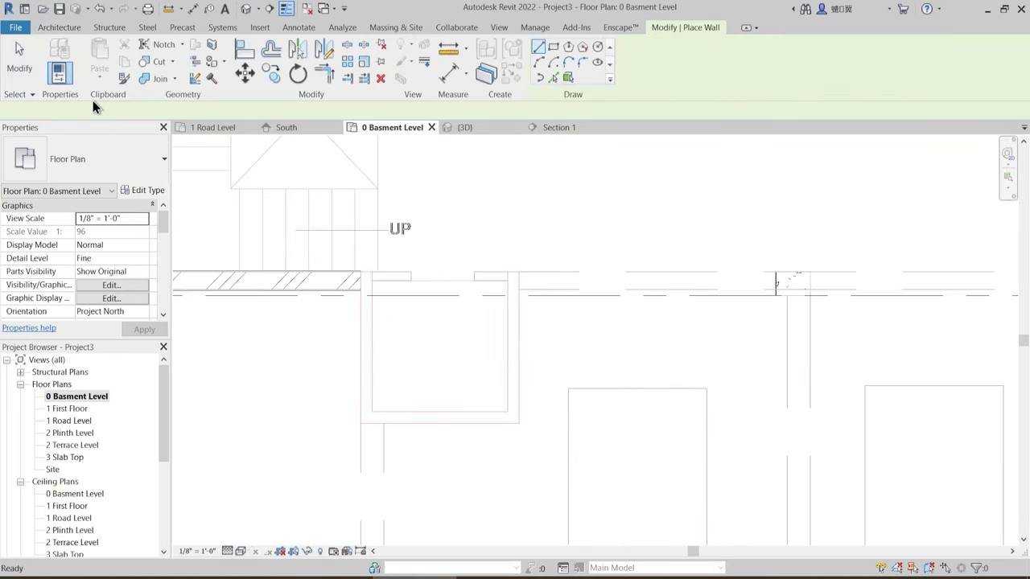
left_click(143, 190)
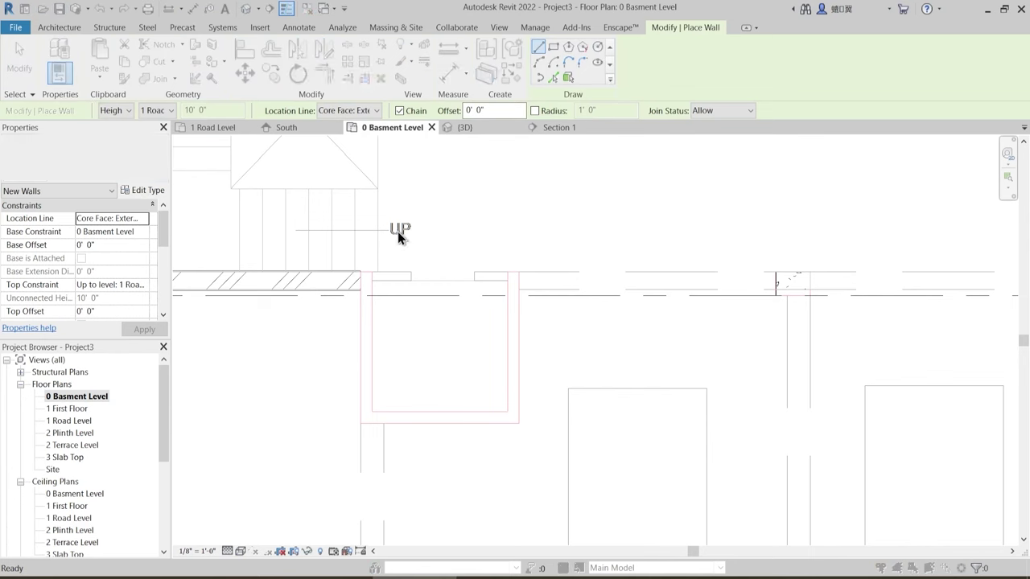
left_click(678, 126)
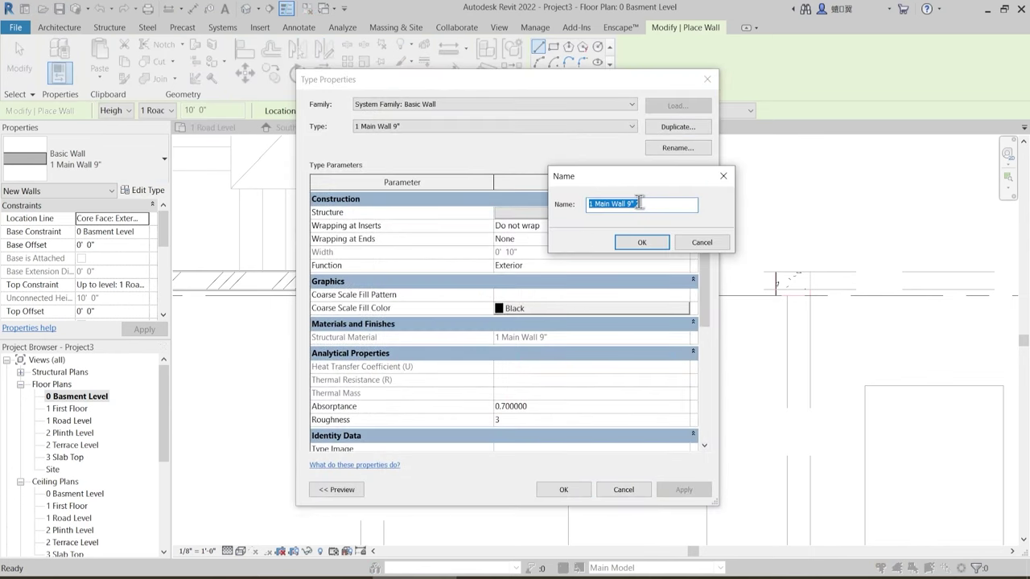
left_click_drag(640, 204, 628, 204)
type("4.5\"")
key("Return")
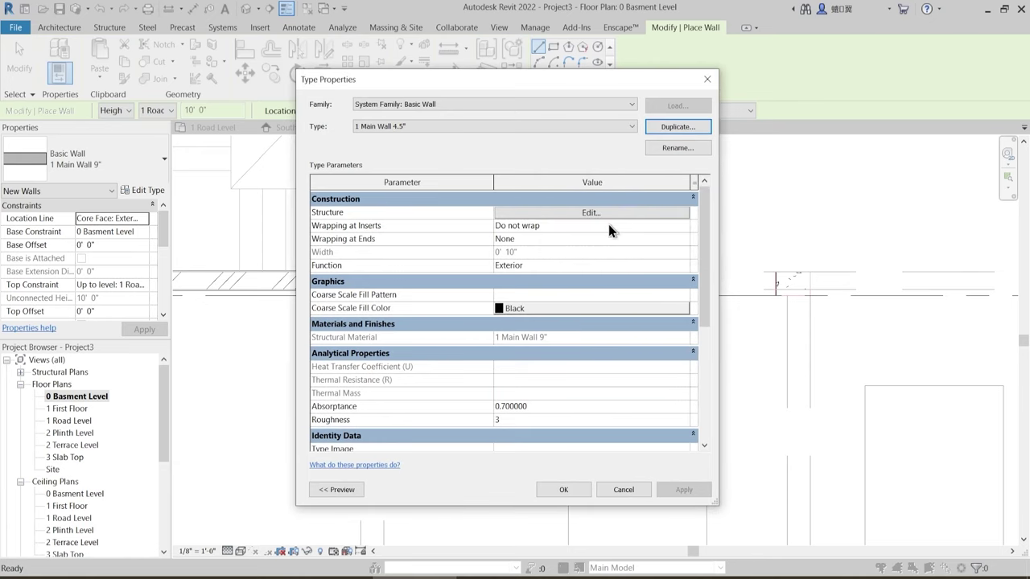
- Set the new type's structure layer to 4.5" thick and apply it
left_click(609, 223)
left_click(508, 234)
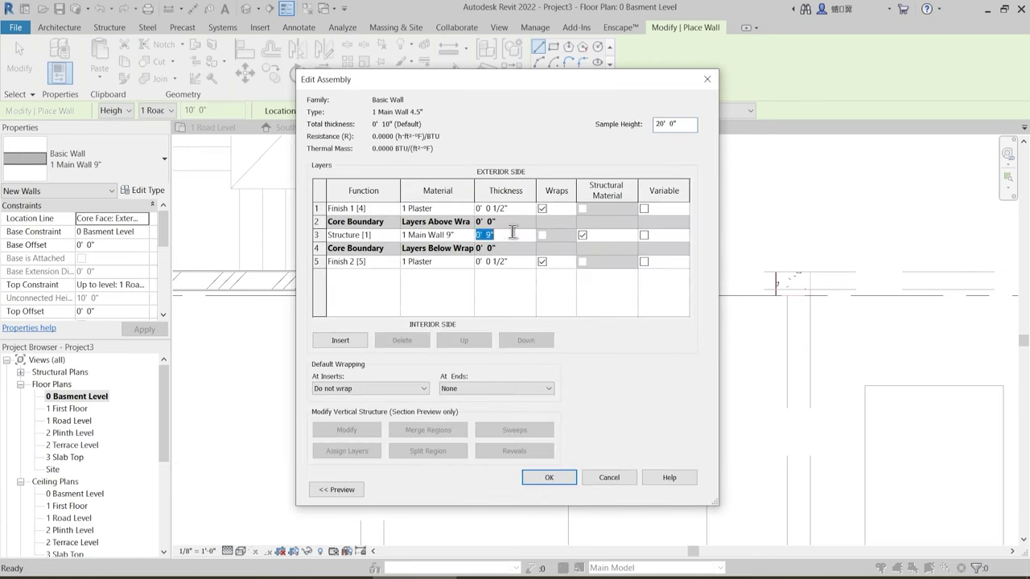
type("4.5\"")
key("Tab")
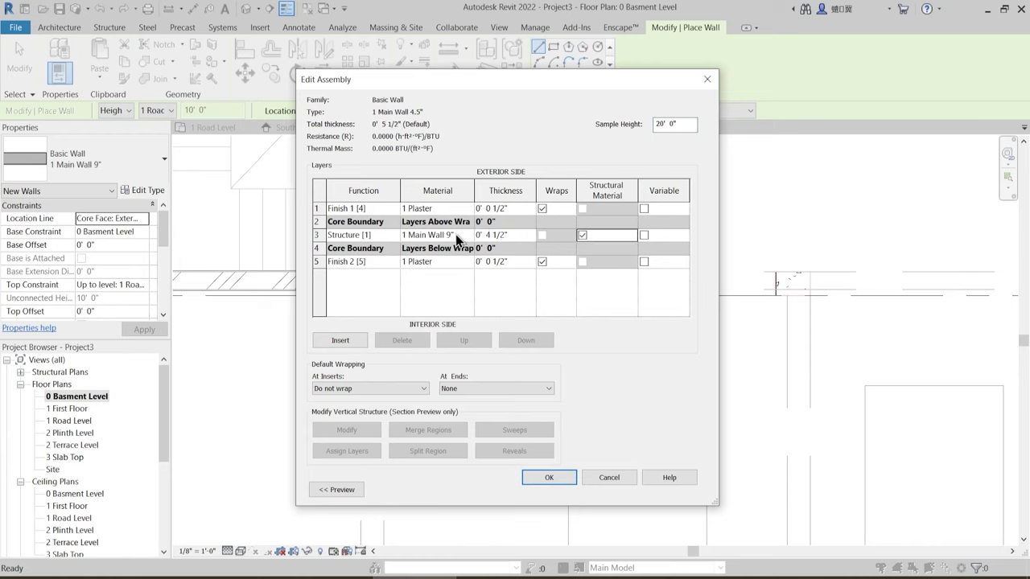
left_click(545, 478)
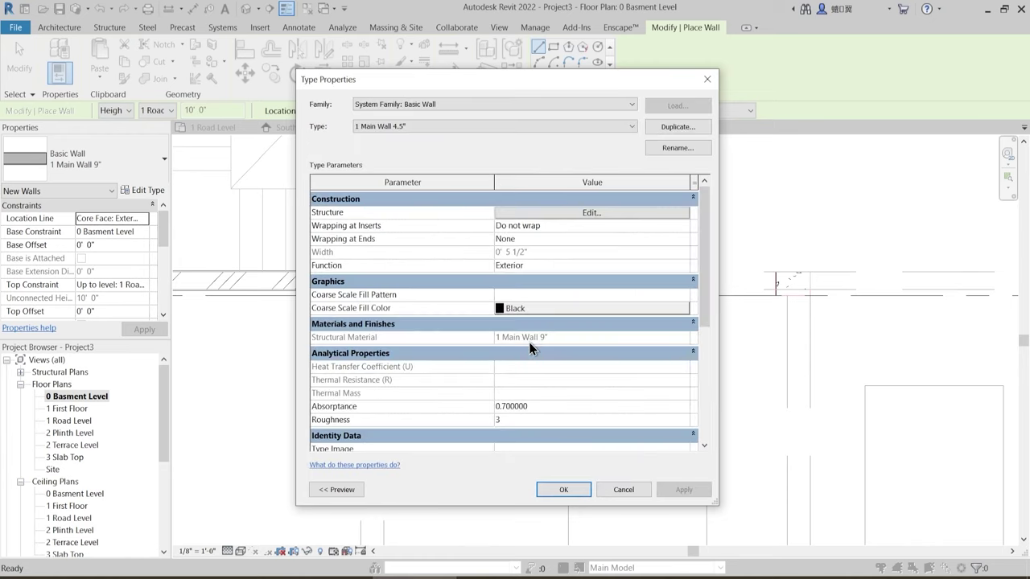
left_click(572, 493)
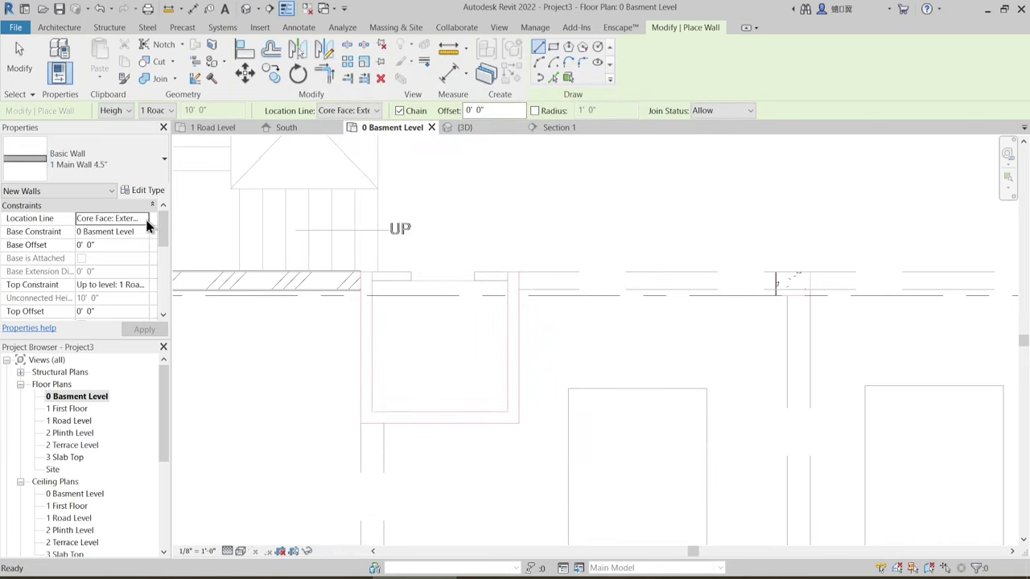
- Duplicate 1 Compound Wall 9" as 1 Lift Shaft with a 6" structure layer
left_click(134, 172)
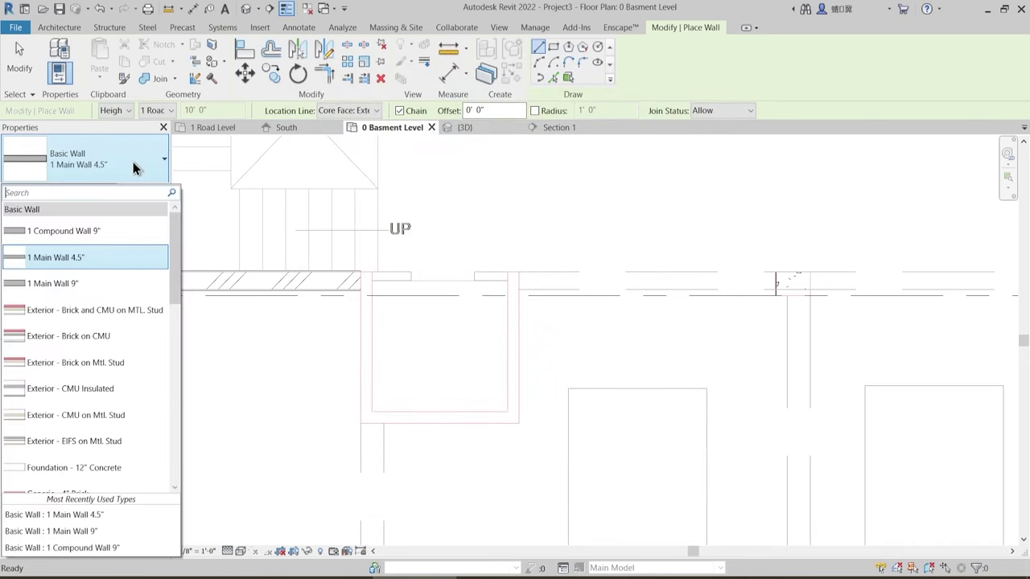
left_click(109, 232)
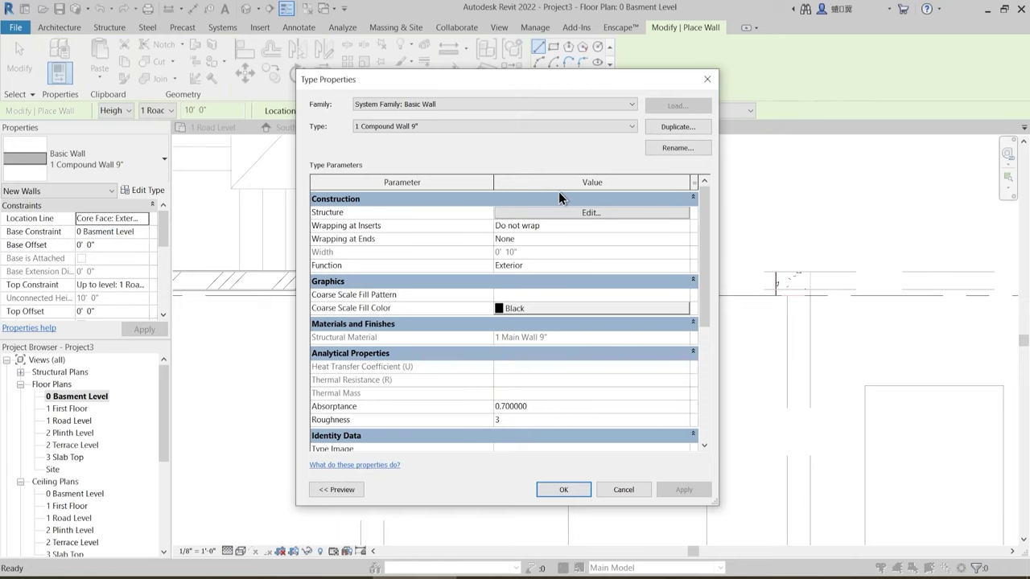
left_click(678, 126)
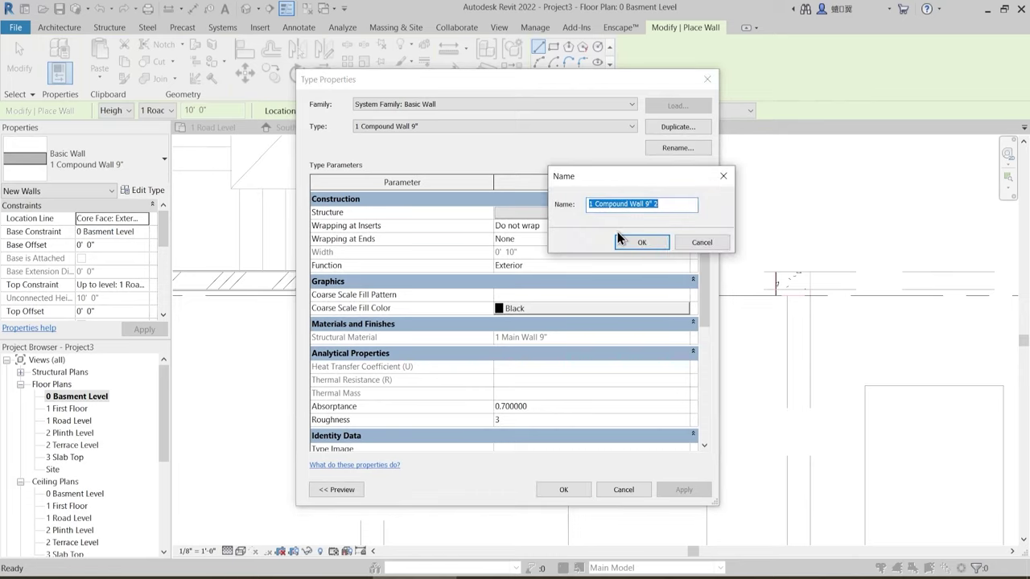
type("1")
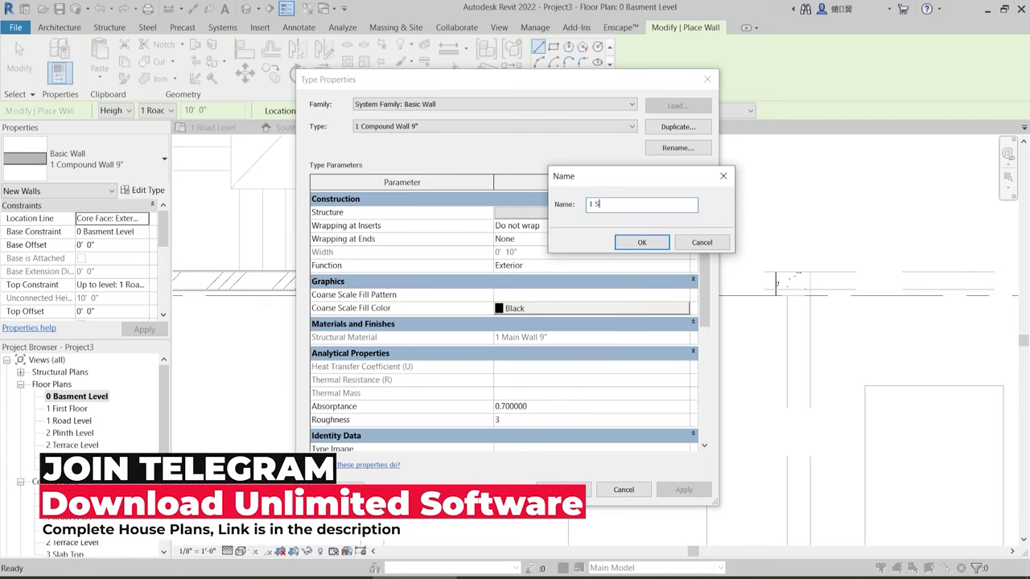
type(" Lift Shaft")
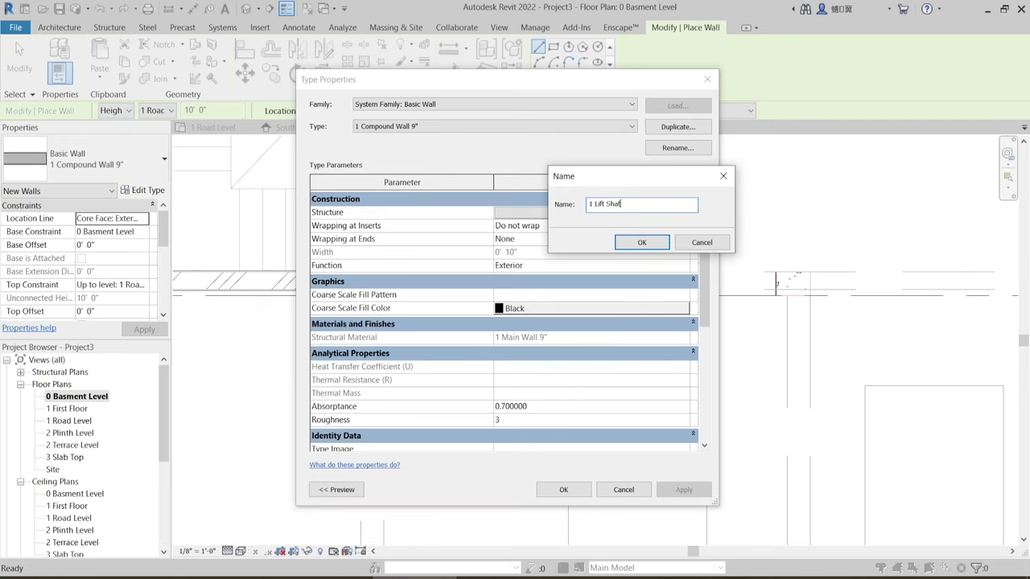
left_click(641, 243)
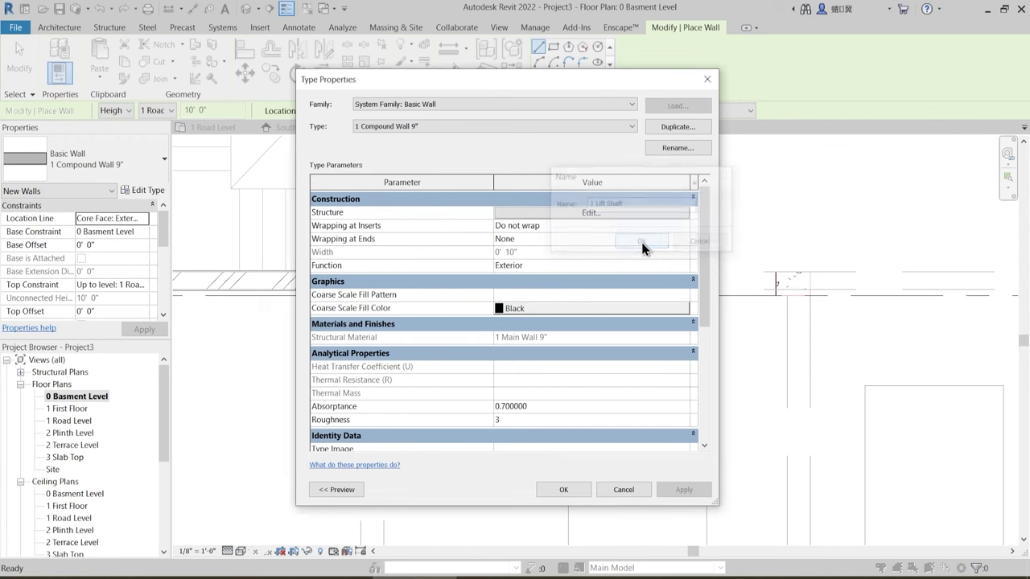
left_click(603, 213)
left_click(499, 234)
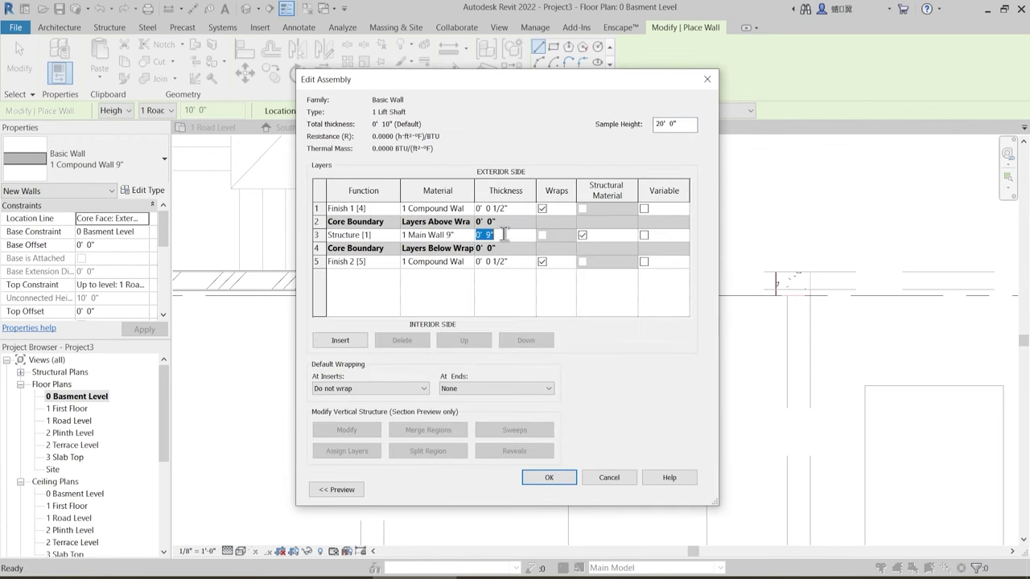
type("6")
key("Tab")
left_click(474, 209)
- In the Material Browser, duplicate the compound wall material as 1 Lift Shaft
left_click(470, 209)
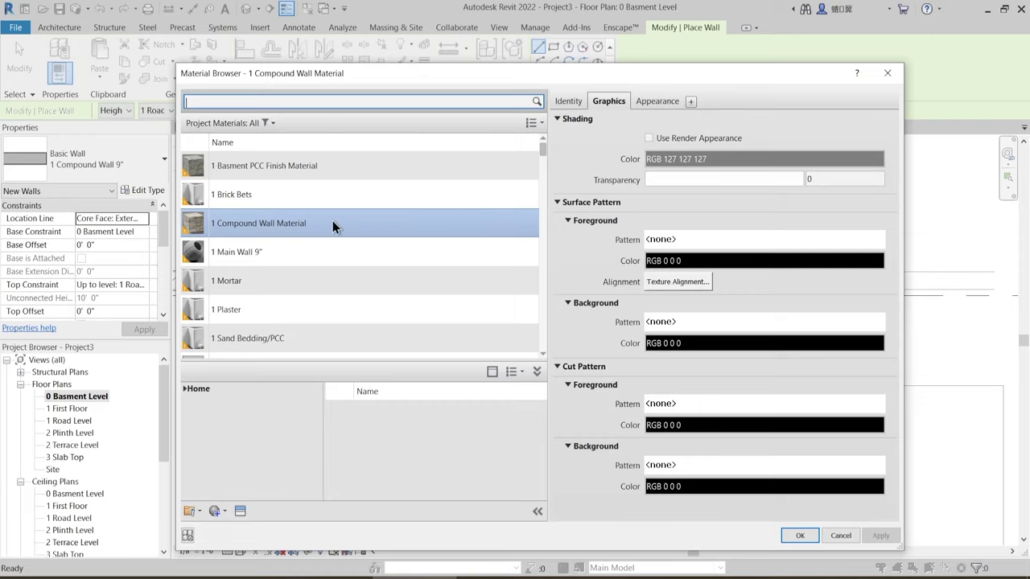
right_click(277, 226)
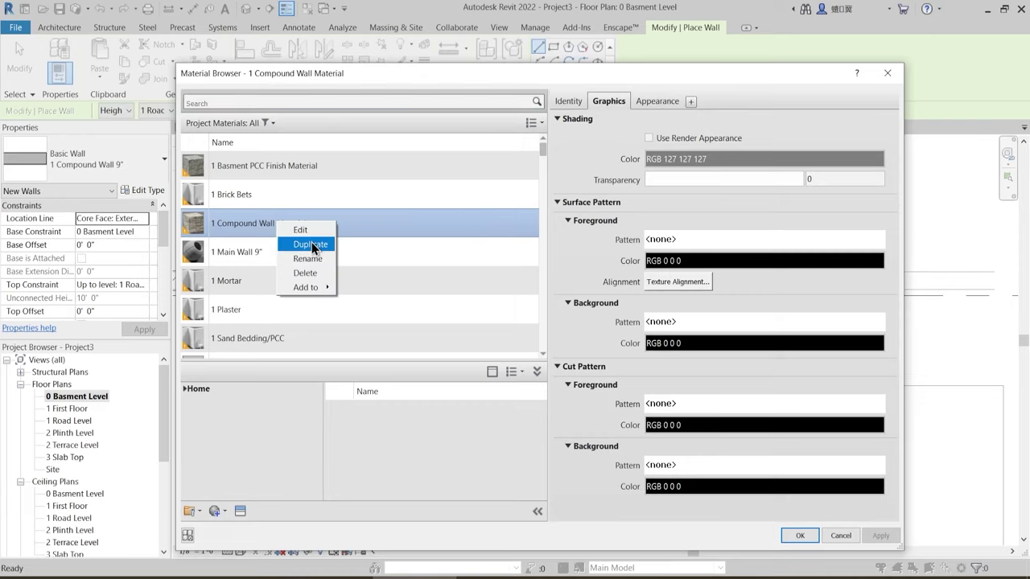
left_click(309, 245)
type("1 ")
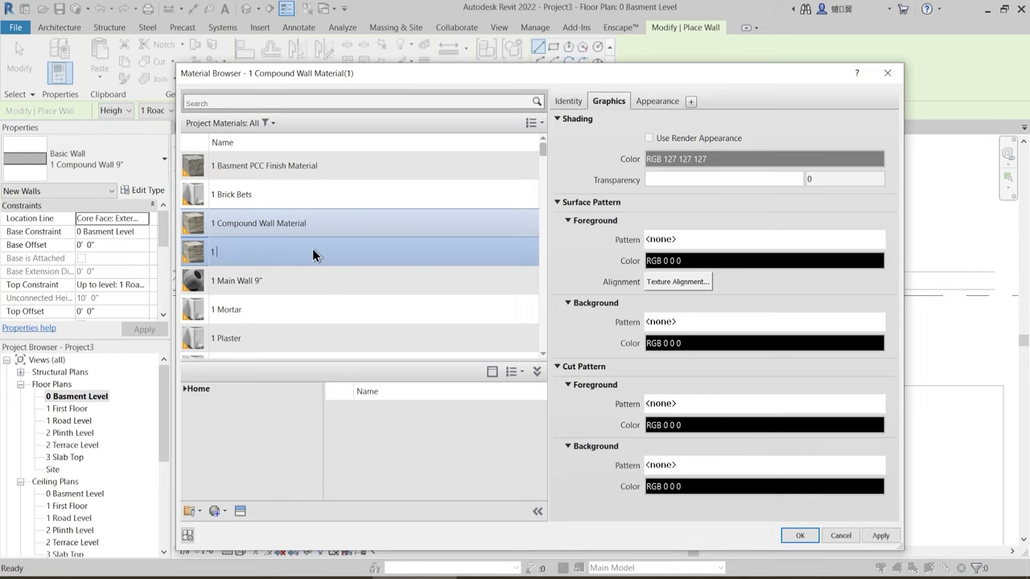
type("Lift Shaft")
- Give the material a board-formed cast-in-place concrete appearance from the Appearance Library
left_click(667, 102)
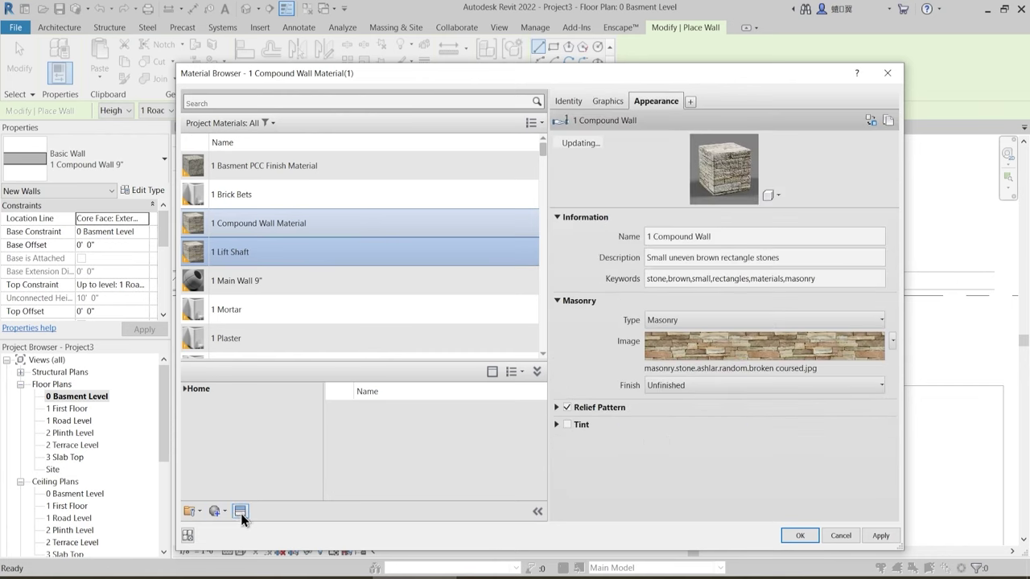
left_click(240, 512)
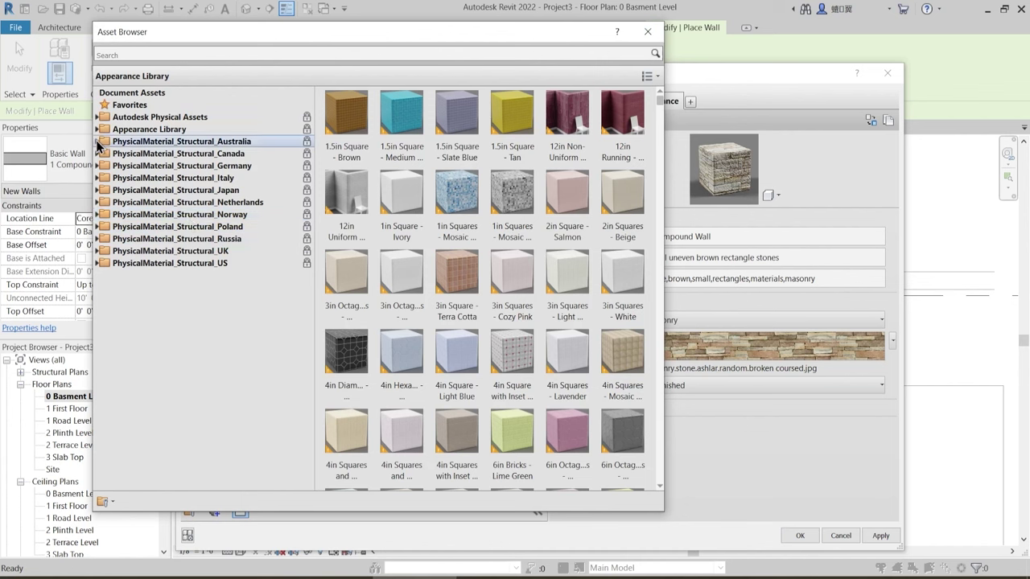
left_click(97, 130)
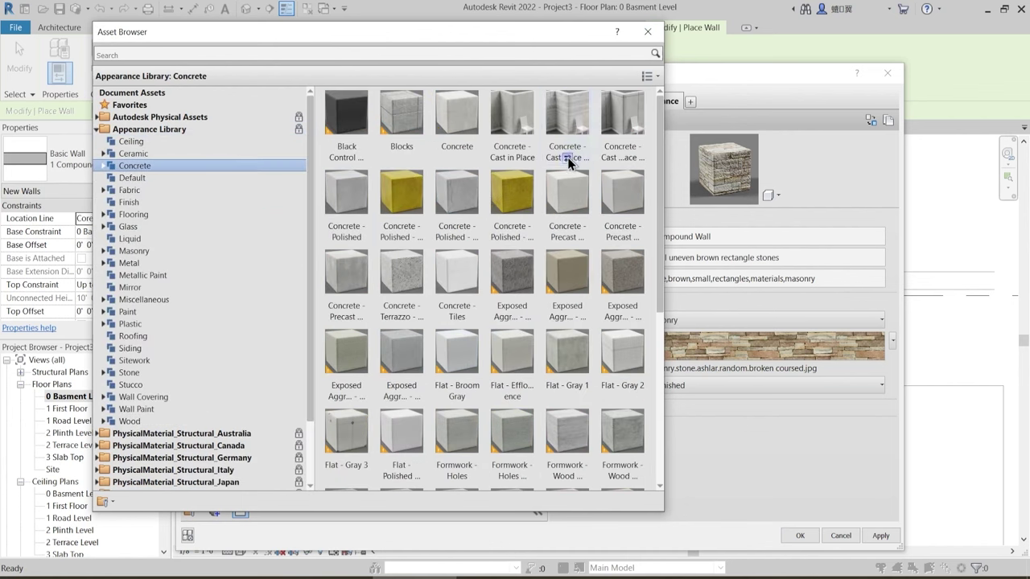
left_click(567, 160)
left_click(648, 31)
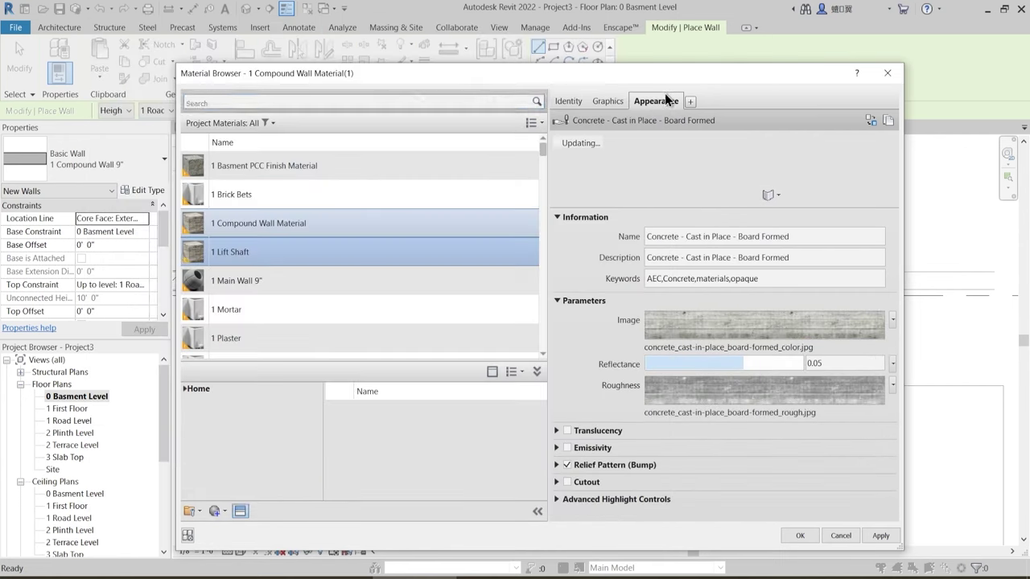
- Duplicate the concrete appearance asset, rename it 1 Lift Shaft, and assign the material to the layer
right_click(665, 99)
left_click(681, 109)
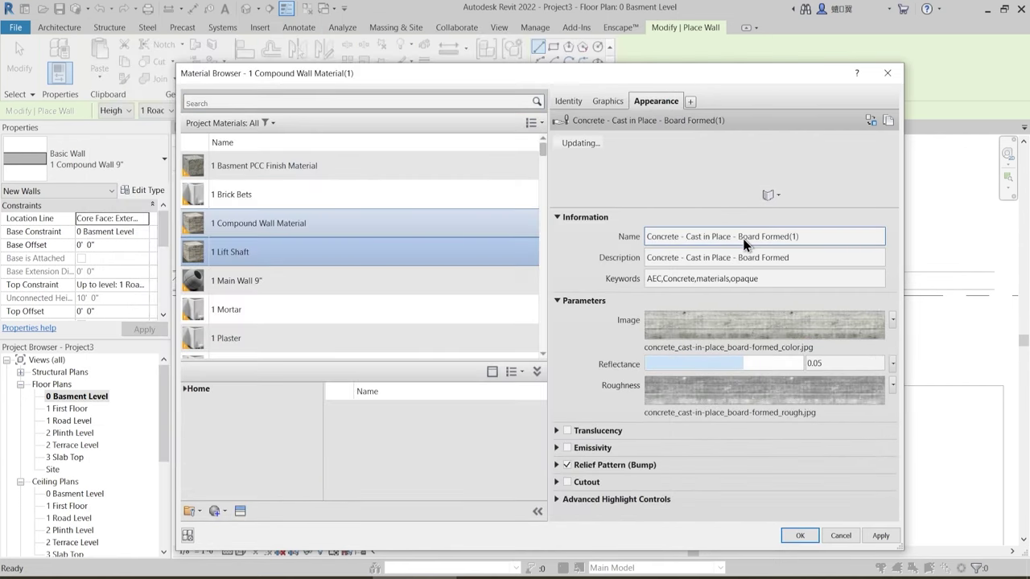
left_click(745, 241)
key("ctrl+a")
type("1")
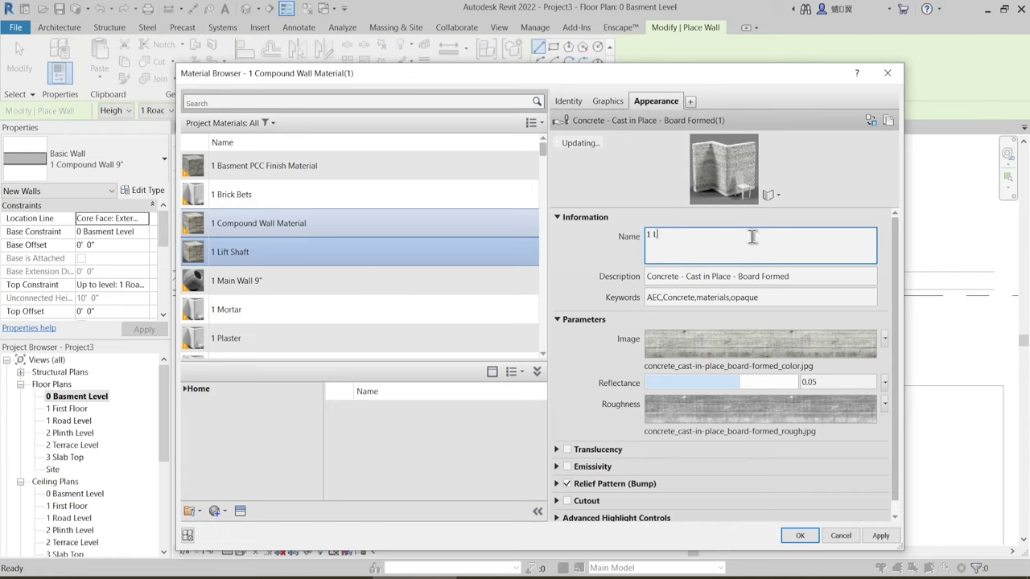
type(" Lift Shaft")
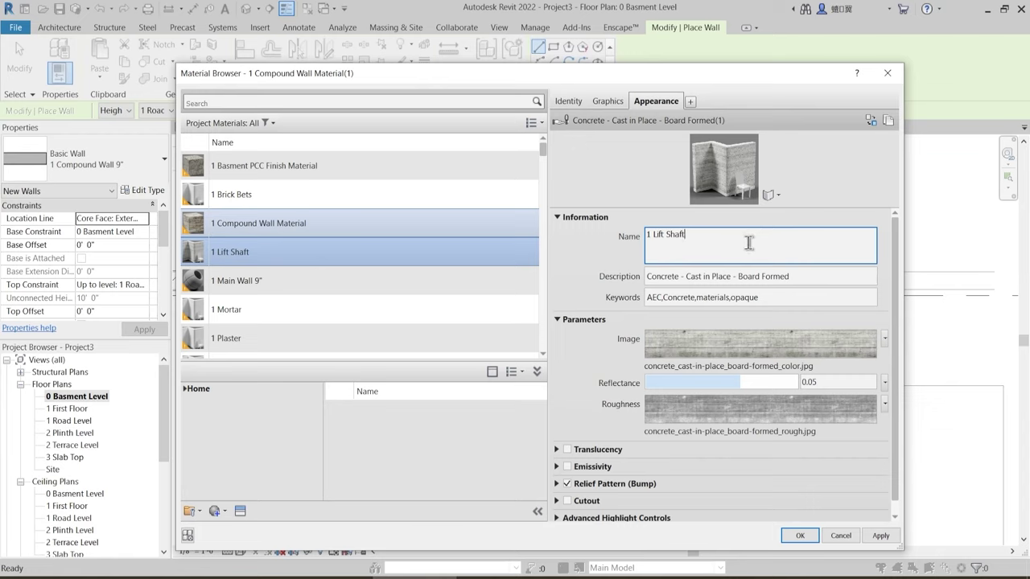
left_click(608, 255)
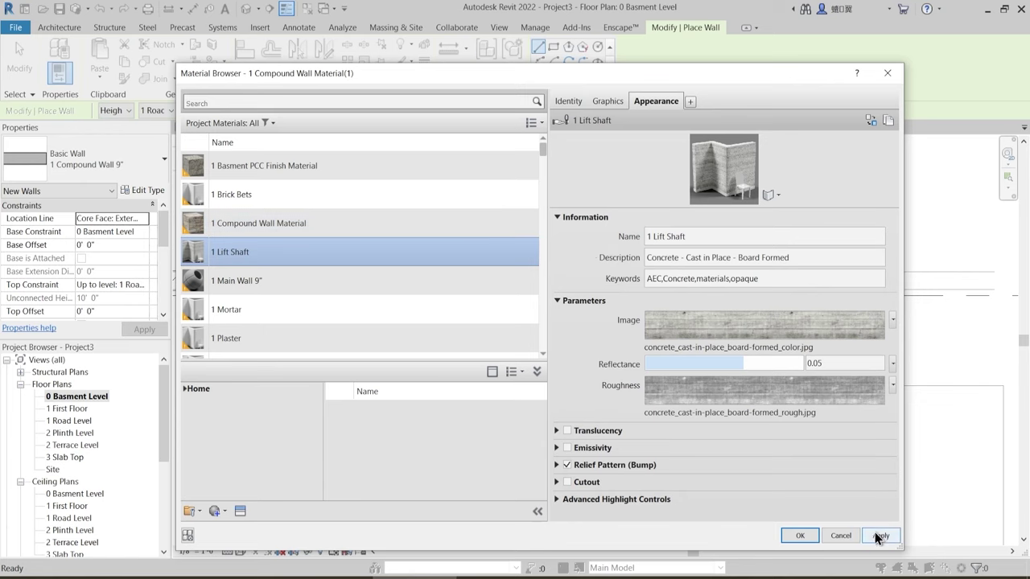
left_click(799, 536)
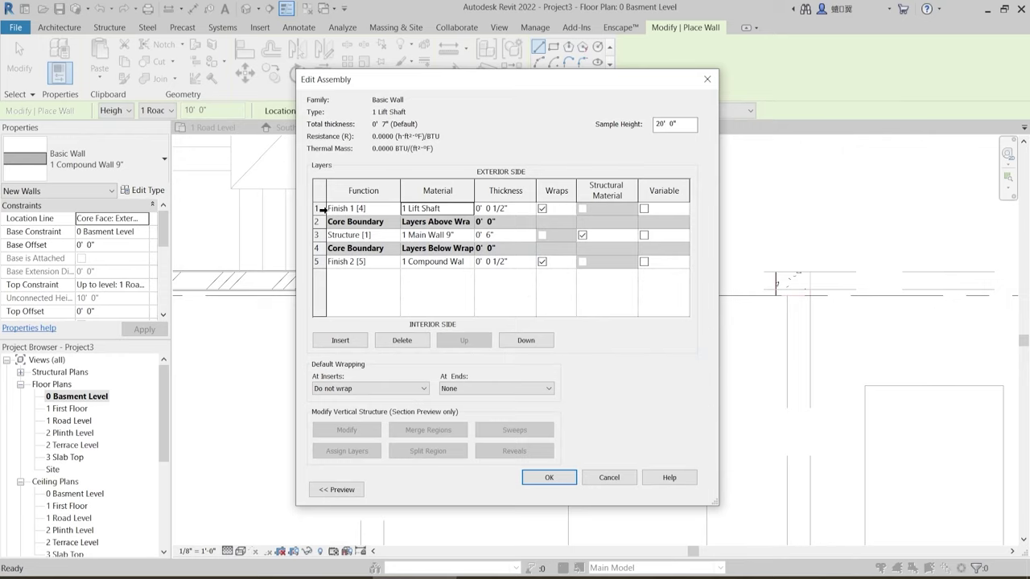
- Delete both finish layers and set the structure layer's material to 1 Lift Shaft
left_click(319, 208)
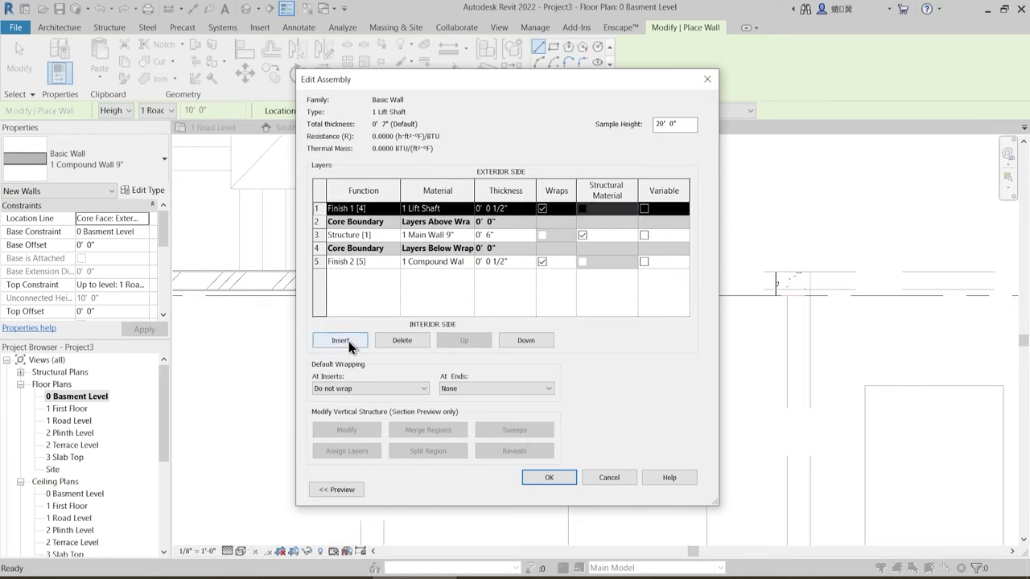
left_click(402, 342)
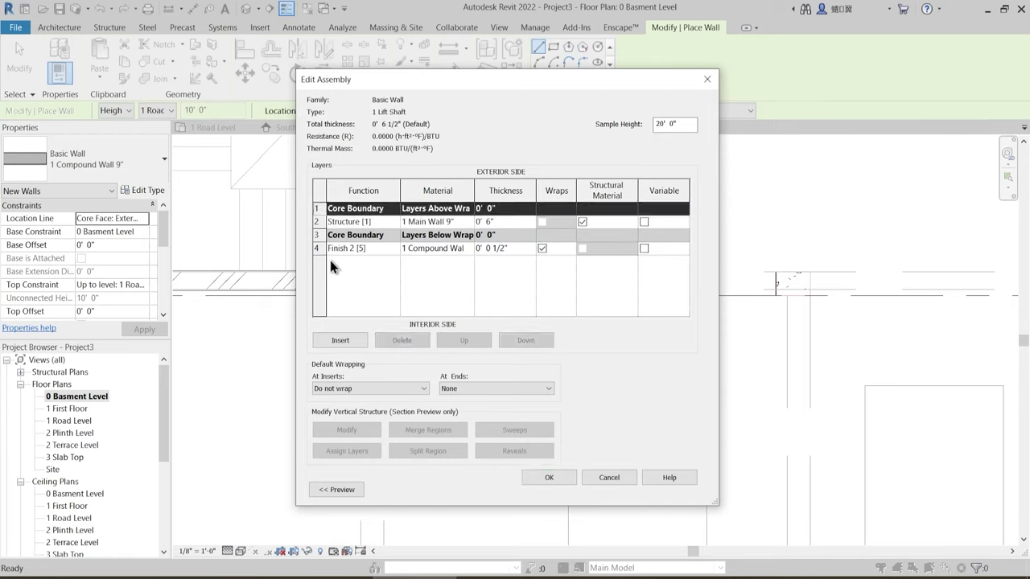
left_click(327, 248)
left_click(401, 341)
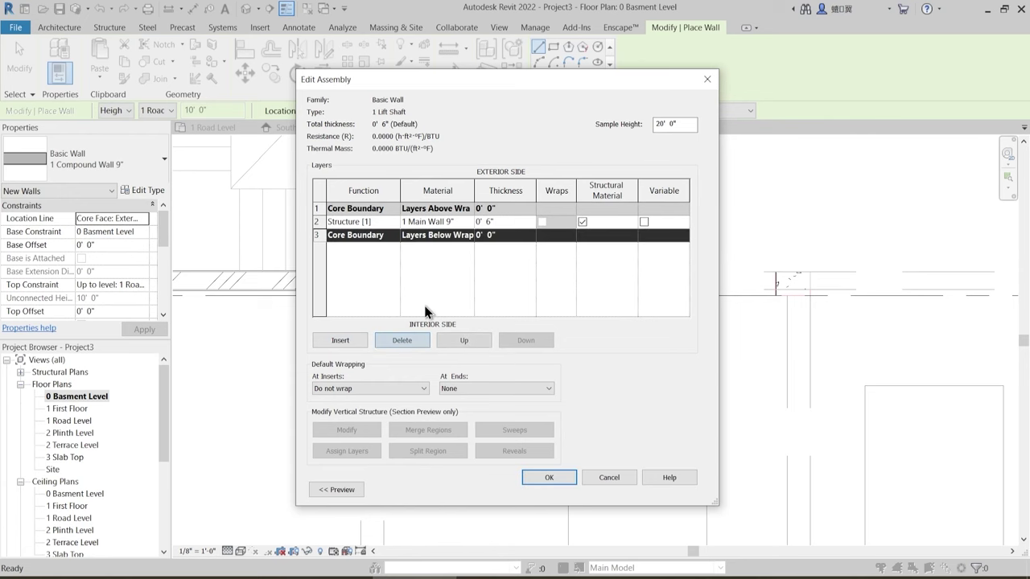
left_click(471, 222)
left_click(470, 221)
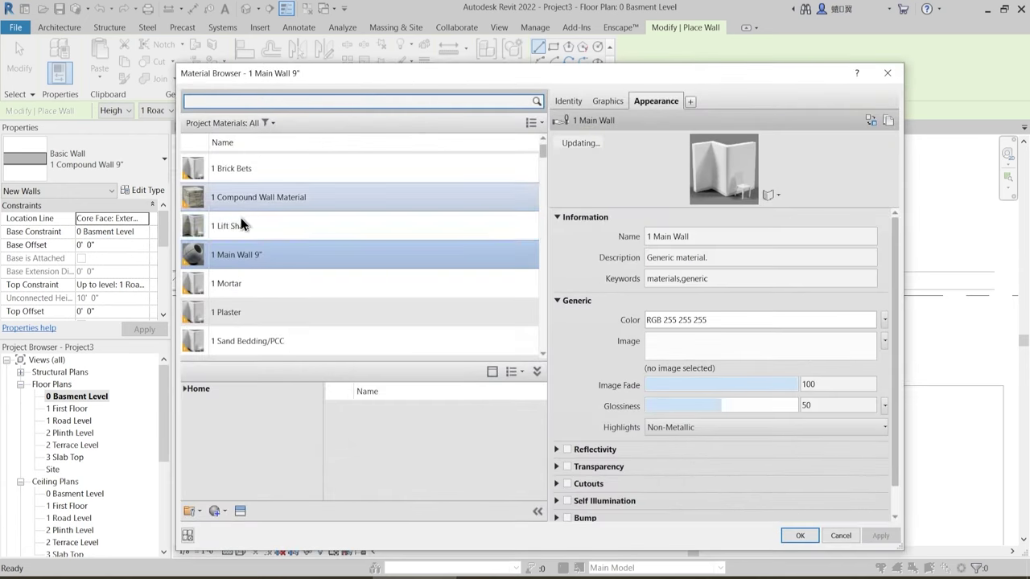
left_click(240, 229)
left_click(798, 535)
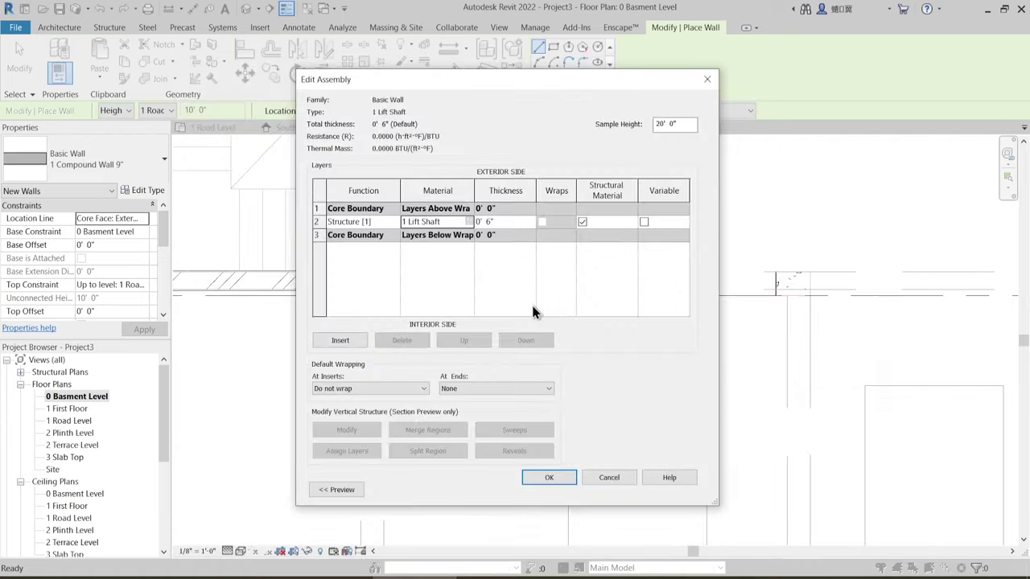
- Give the 1 Lift Shaft material a Concrete cut pattern and accept the layer structure
left_click(470, 222)
left_click(608, 100)
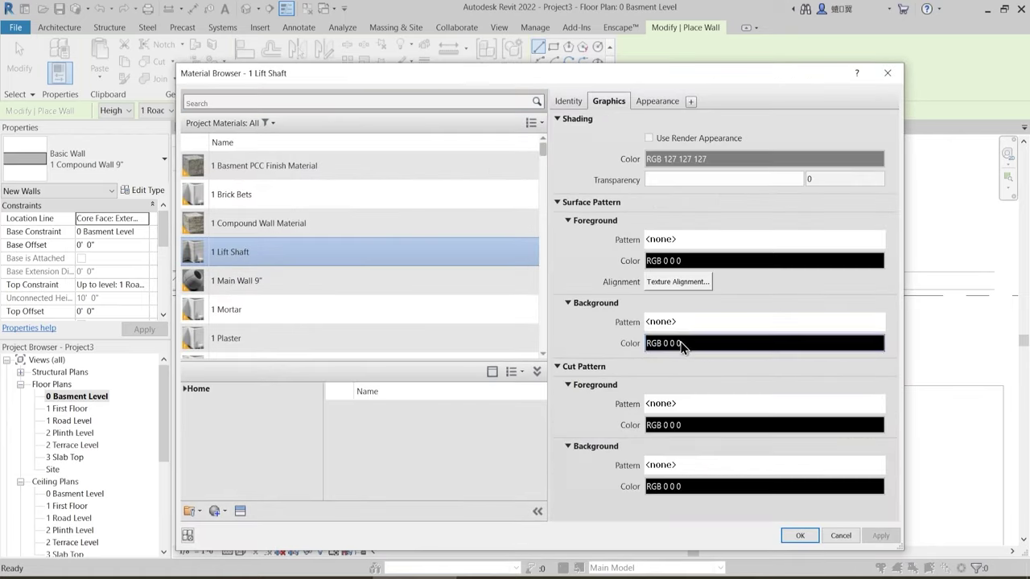
left_click(686, 405)
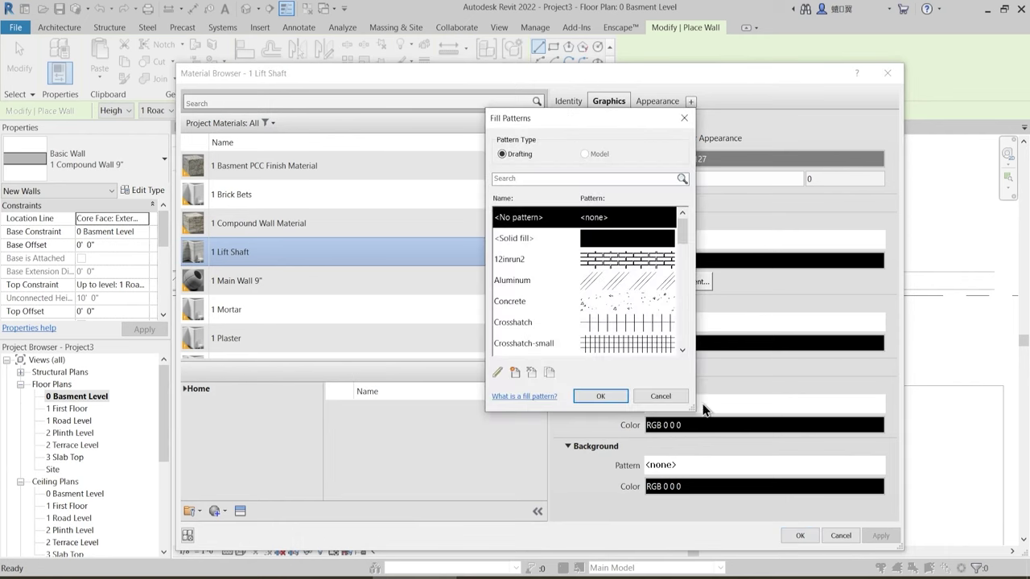
left_click(622, 303)
left_click(599, 399)
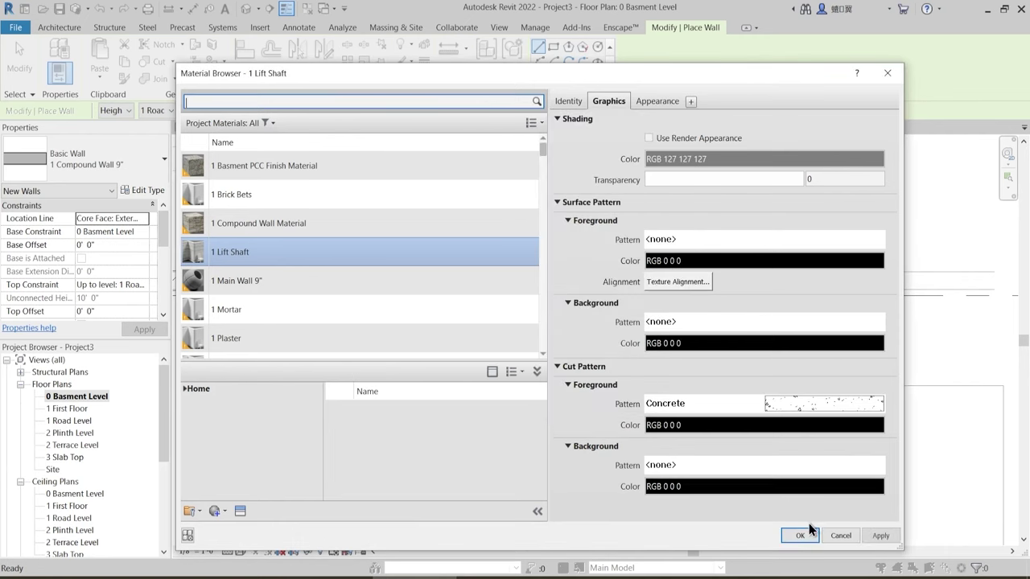
left_click(880, 536)
left_click(799, 535)
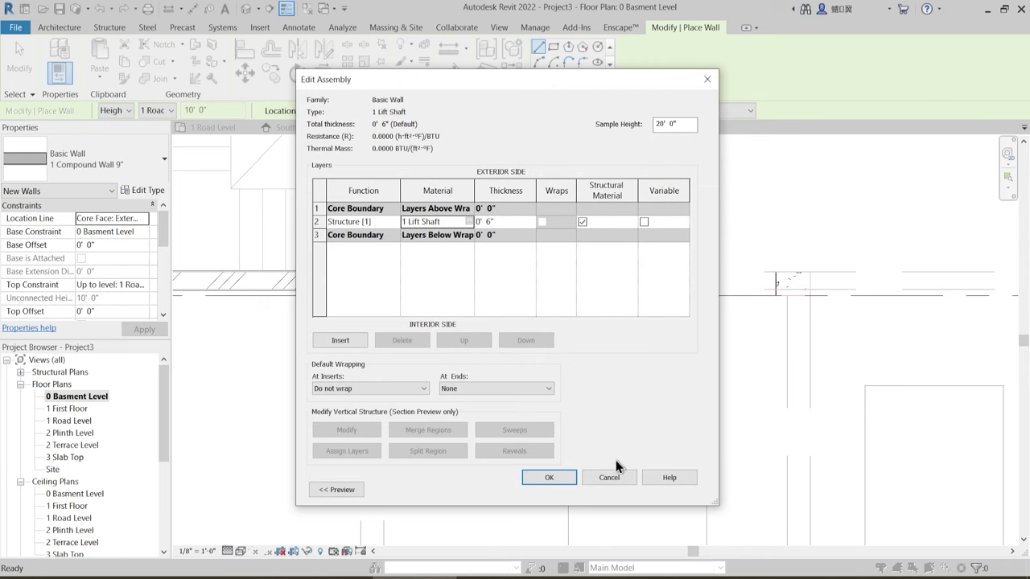
left_click(550, 477)
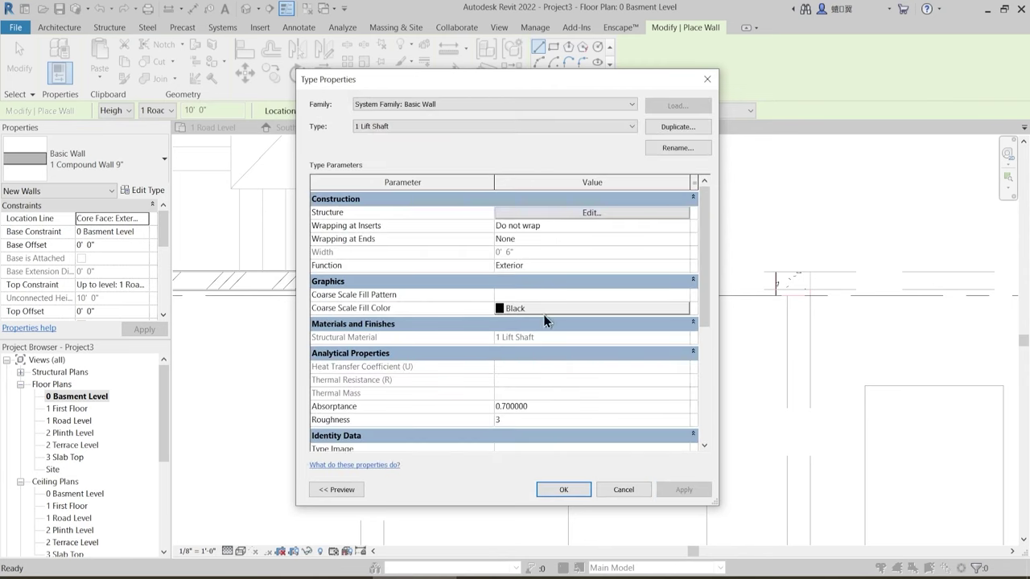
- Save the wall type and set the wall Top Constraint to Up to level: 2 Terrace Level
left_click(564, 489)
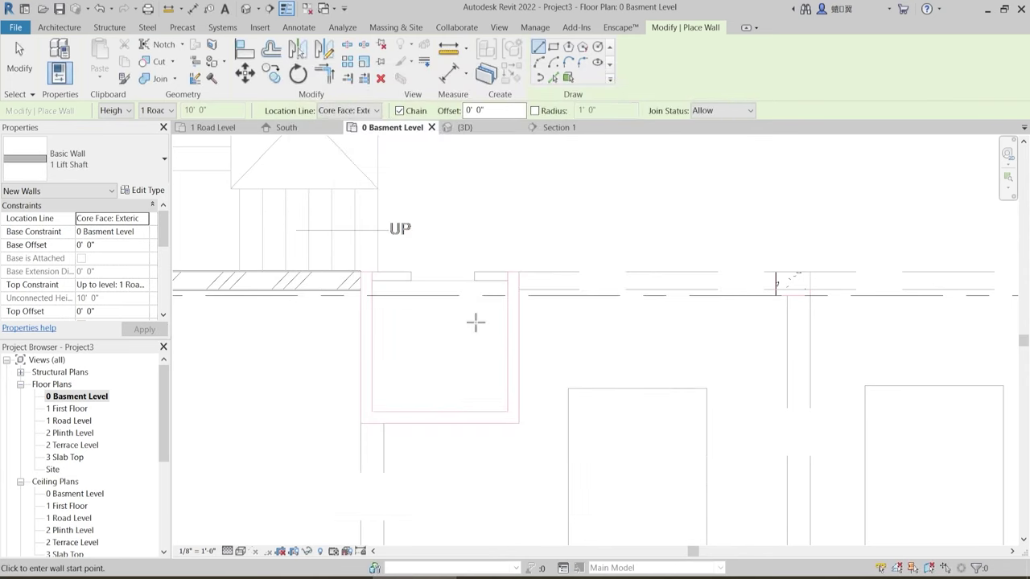
scroll(332, 291, "up", 2)
left_click(377, 256)
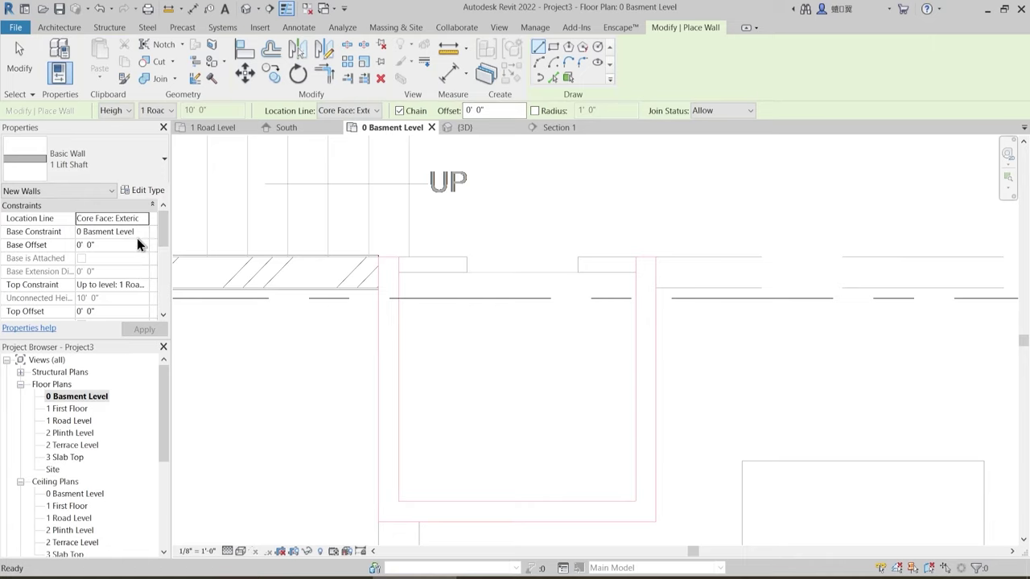
left_click(142, 283)
left_click(144, 285)
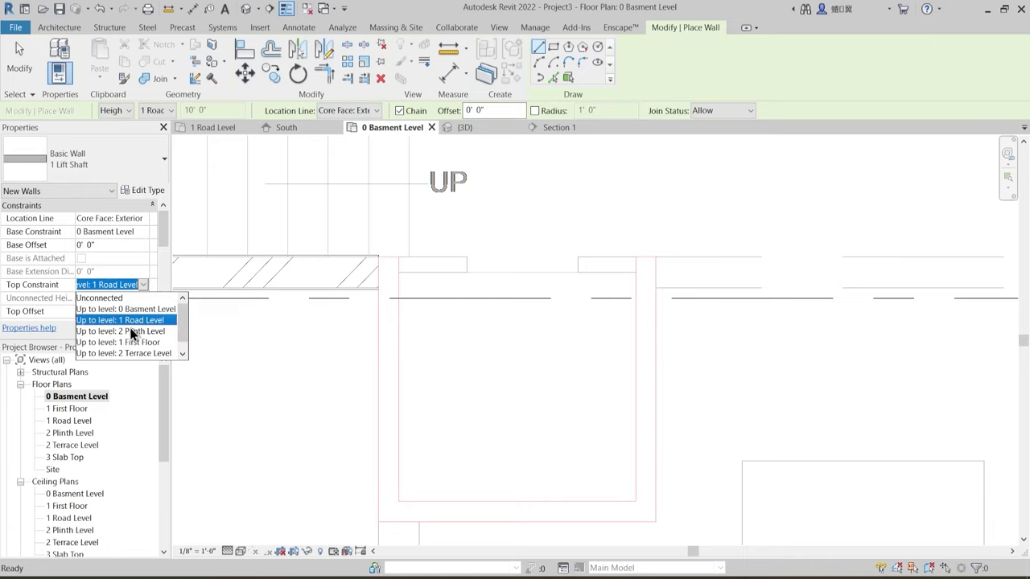
left_click(133, 353)
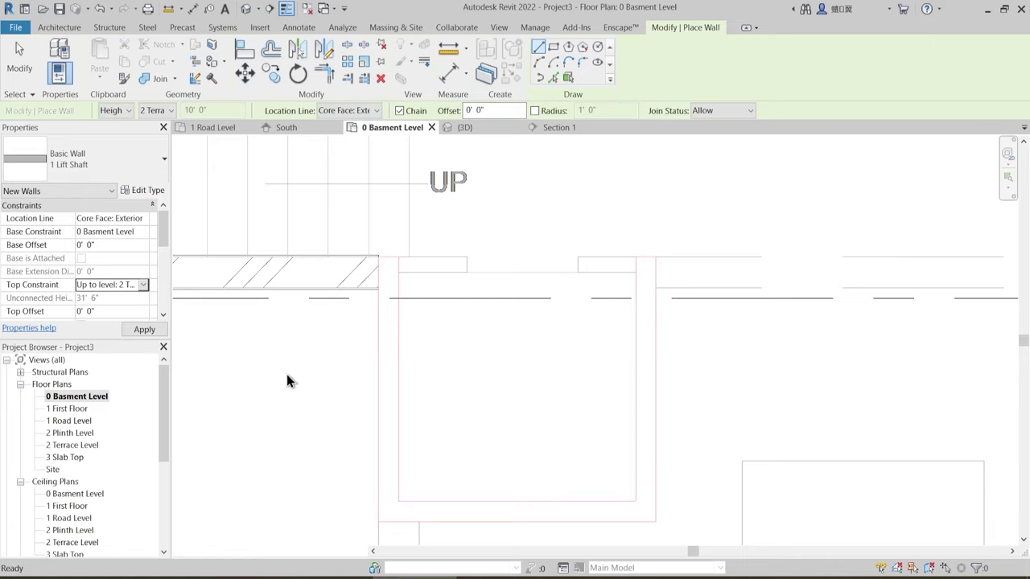
- Draw the left, bottom and right lift shaft walls as one chain around the opening
left_click(379, 256)
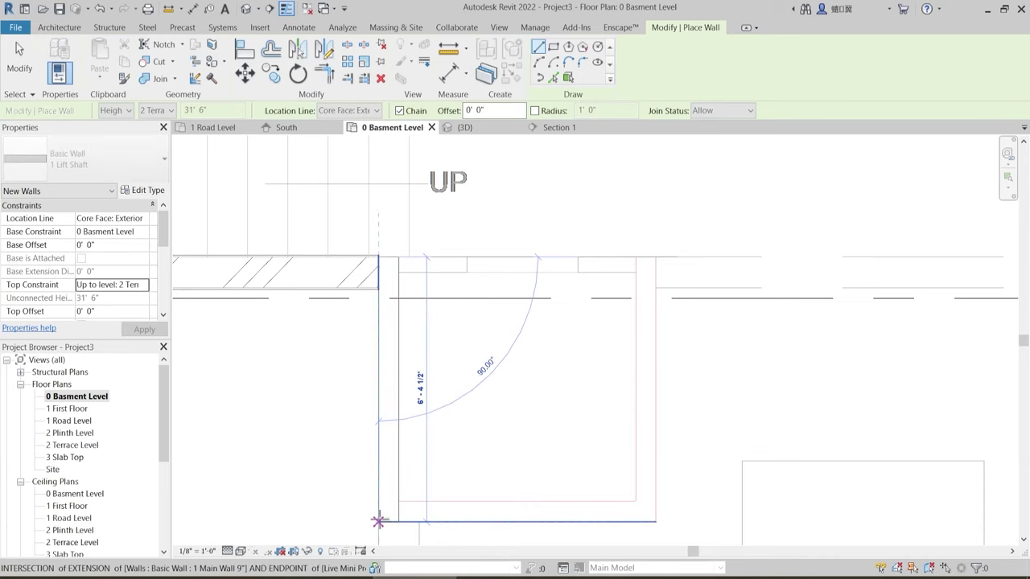
left_click(379, 519)
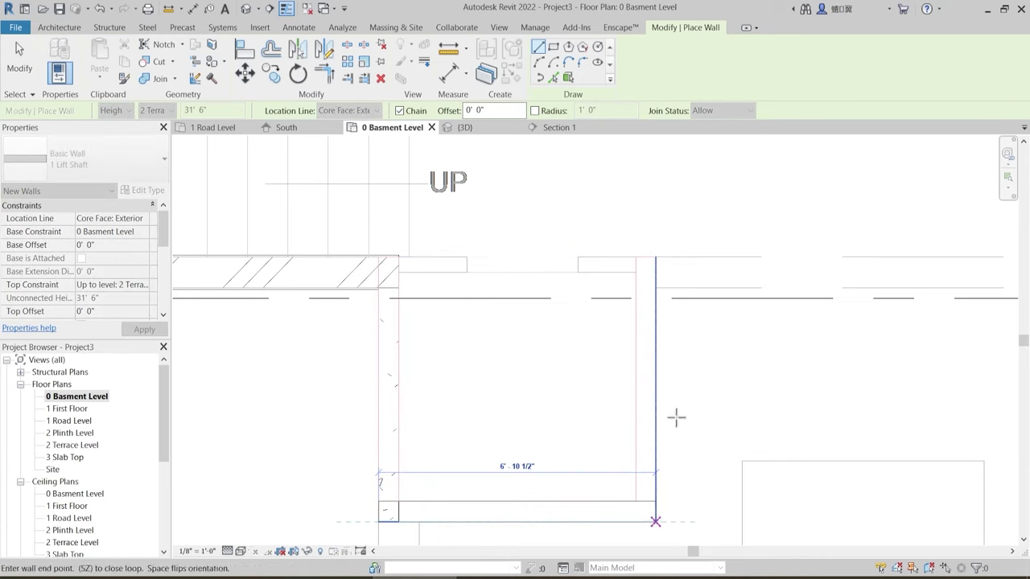
left_click(654, 520)
left_click(656, 257)
key("Escape")
key("Escape")
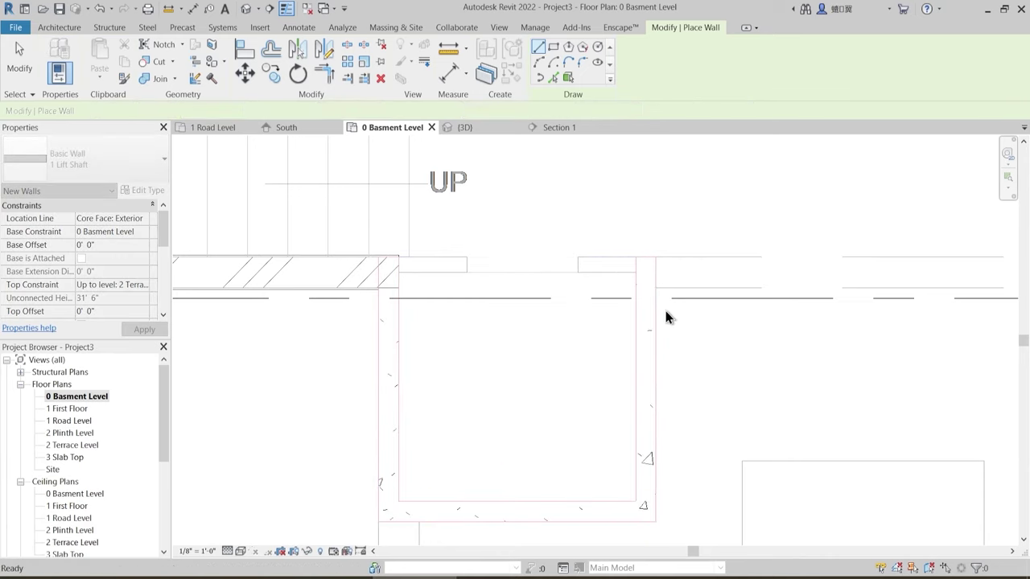
middle_click_drag(360, 444, 359, 378)
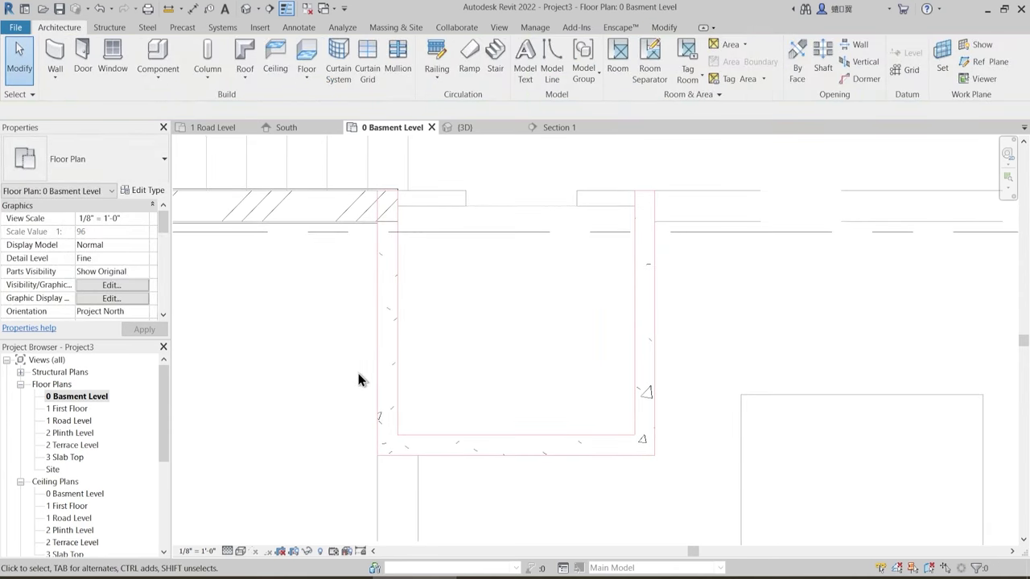
middle_click_drag(433, 391, 434, 397)
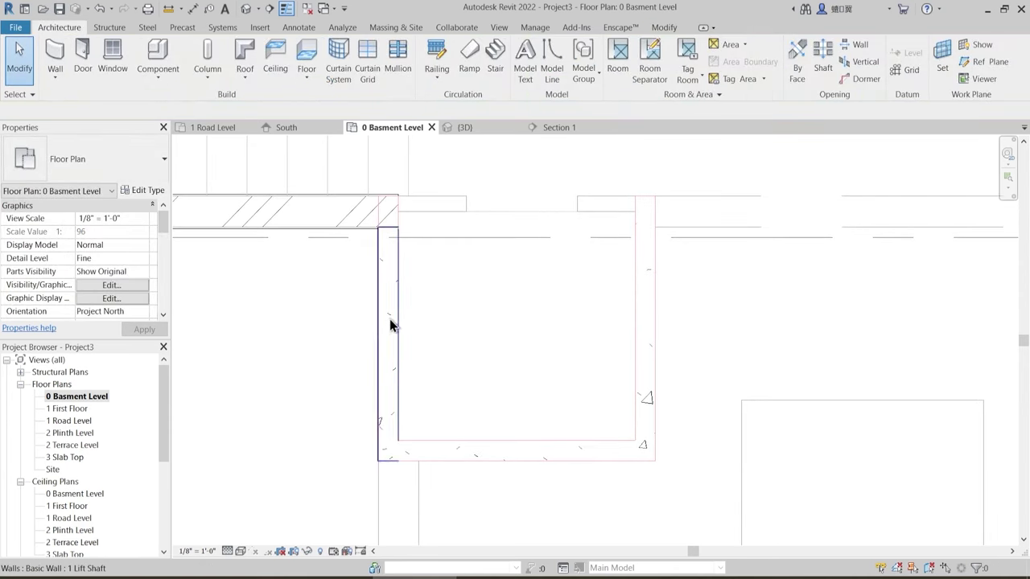
middle_click_drag(473, 300, 474, 315)
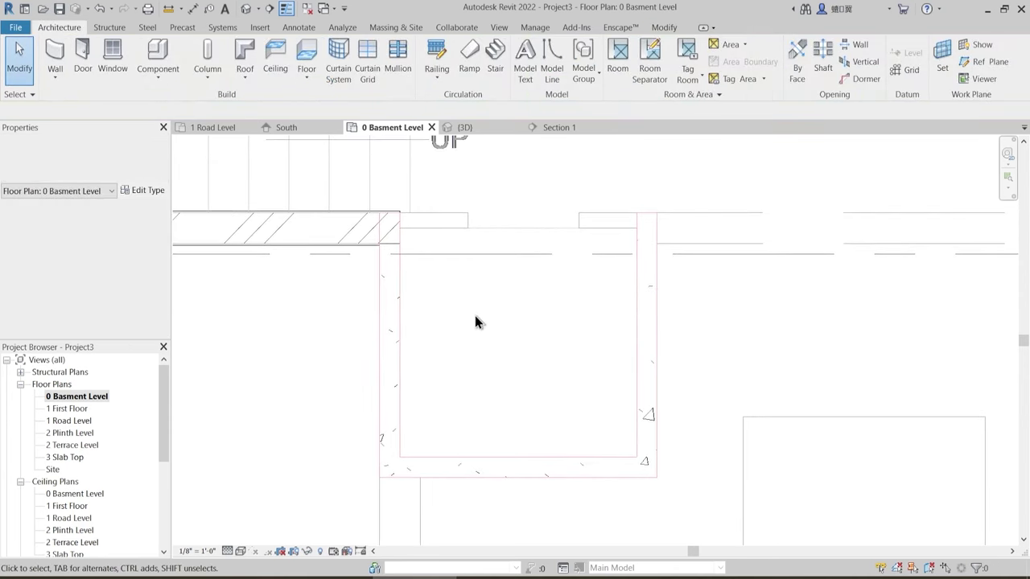
- Draw a 1 Main Wall 4.5" wall from the hatched wall's end to the shaft, then delete it
left_click(69, 79)
left_click(95, 160)
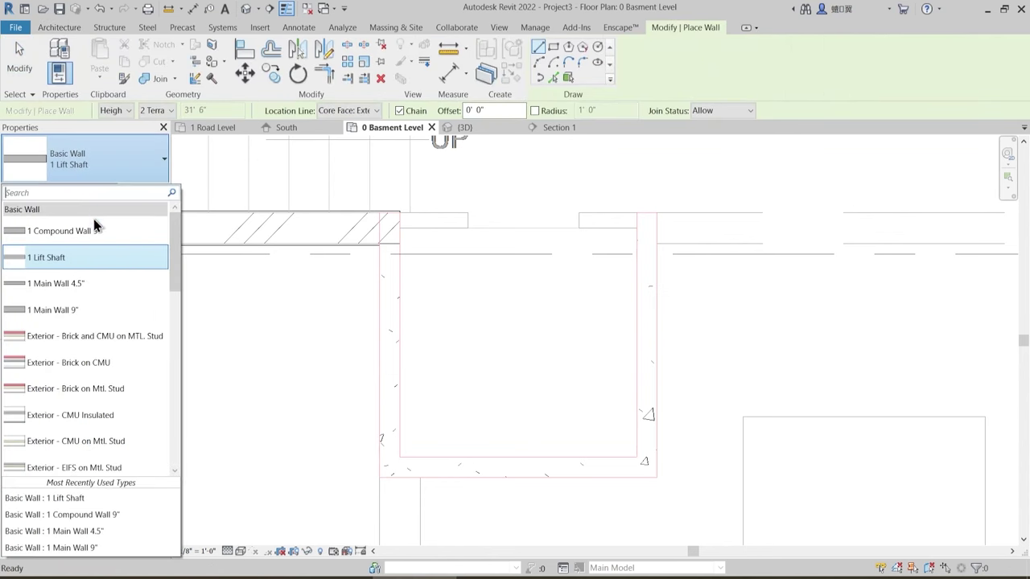
left_click(92, 285)
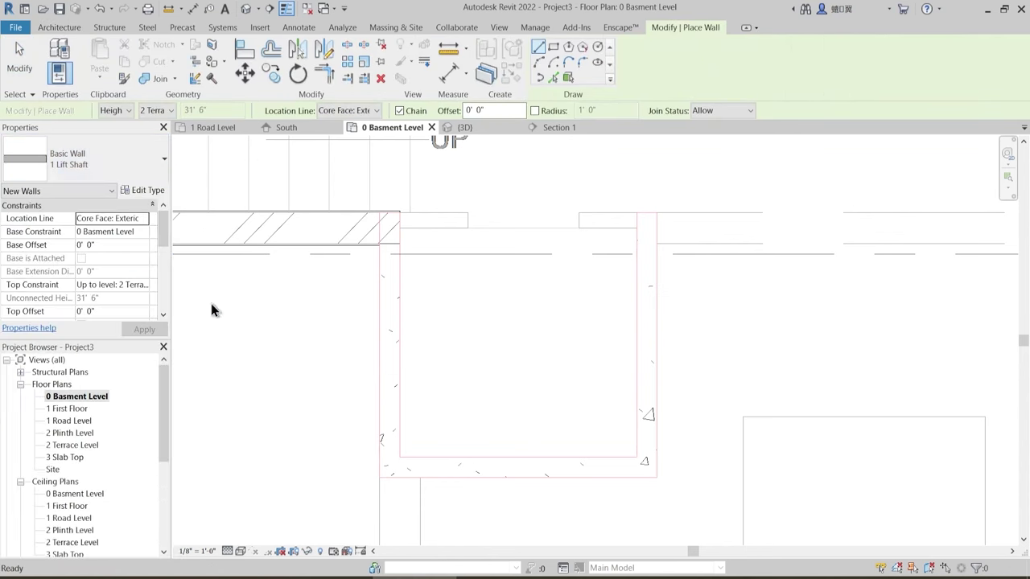
left_click(400, 212)
scroll(449, 212, "up", 3)
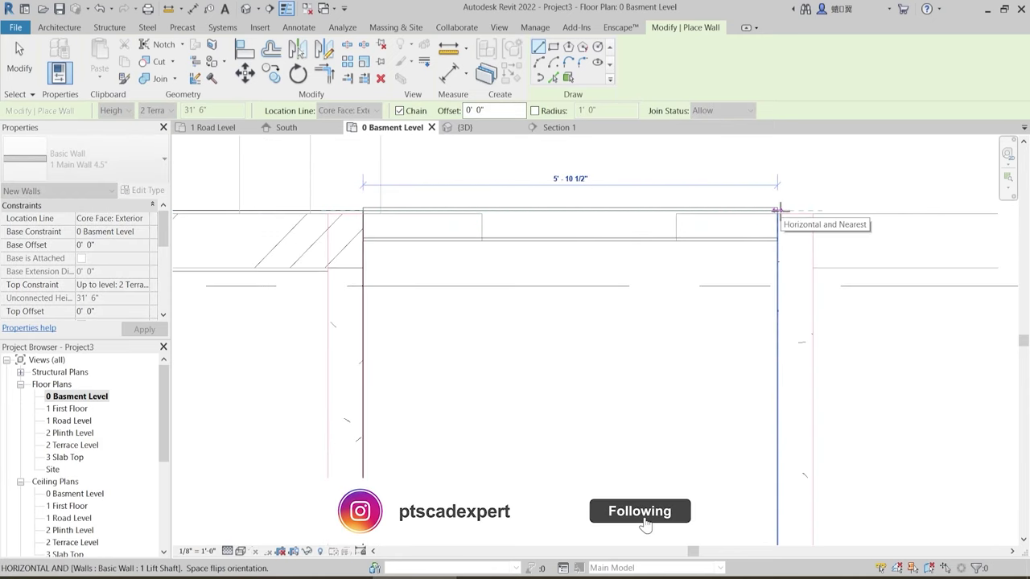
left_click(779, 210)
key("Escape")
key("Escape")
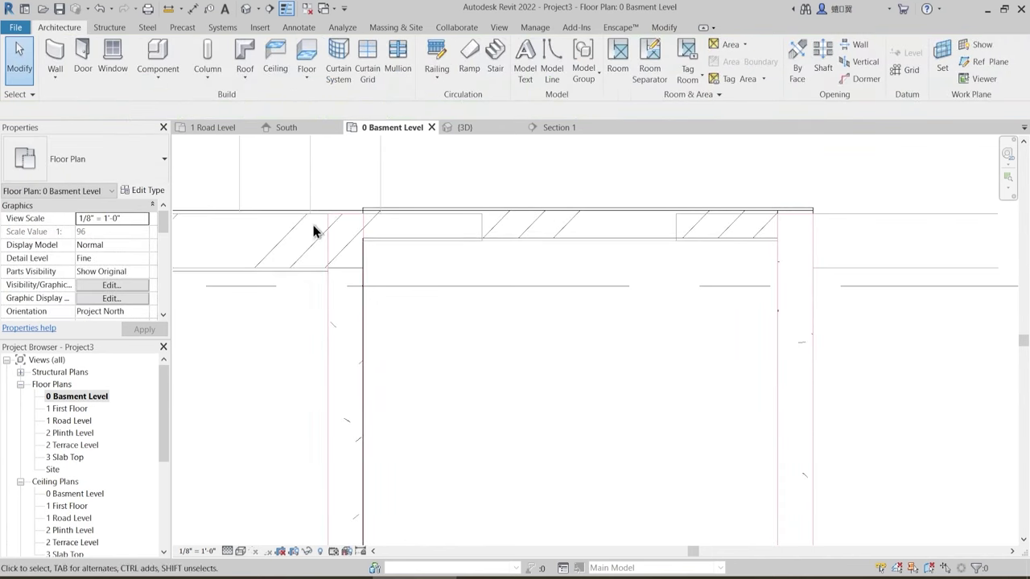
left_click(469, 240)
key("Delete")
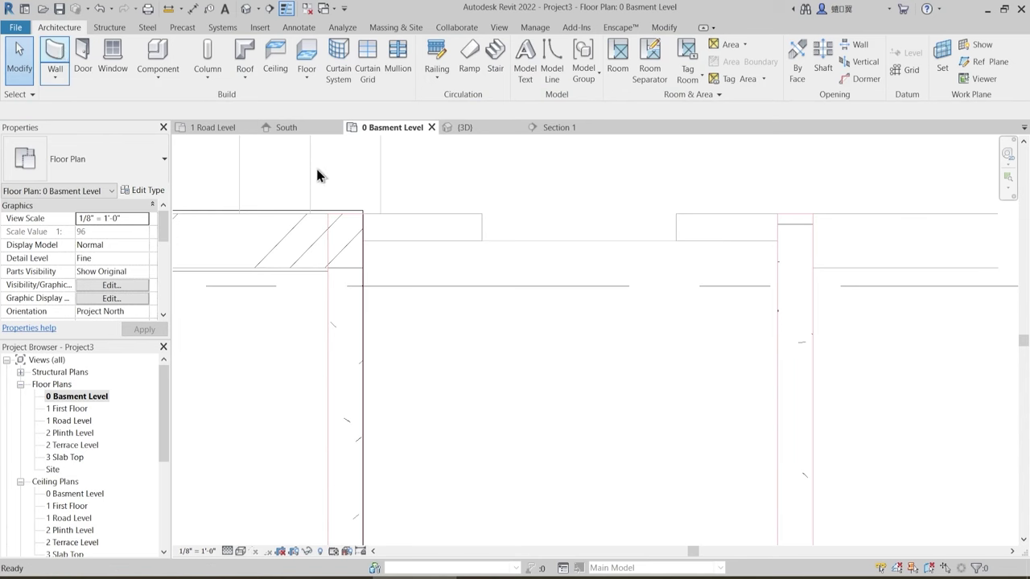
- Redraw the wall from the wall corner to the shaft's top-right corner and exit the Wall tool
key("w")
key("a")
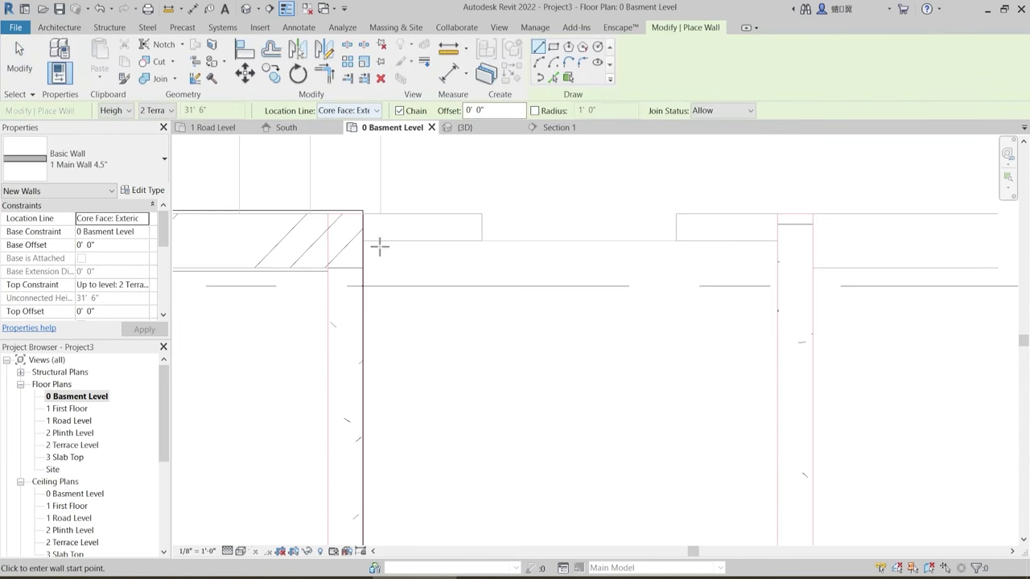
scroll(370, 239, "up", 4)
left_click(364, 193)
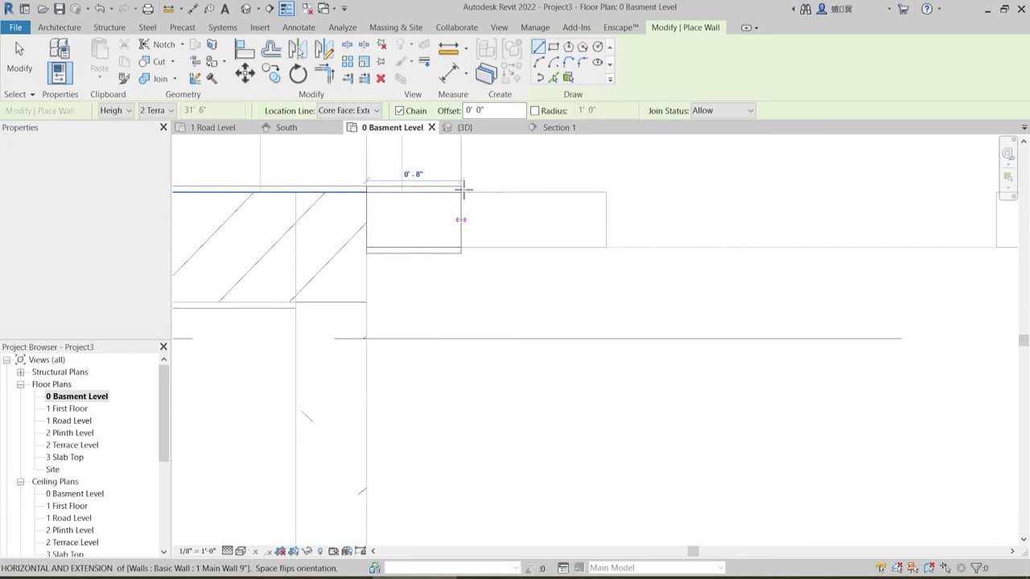
scroll(463, 188, "down", 2)
scroll(862, 192, "down", 1)
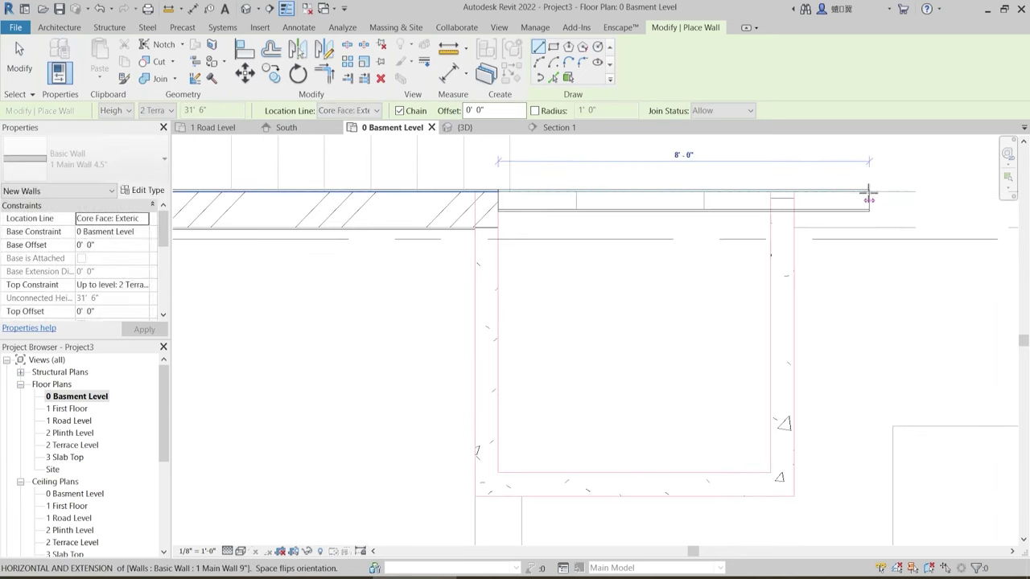
left_click(780, 193)
key("Escape")
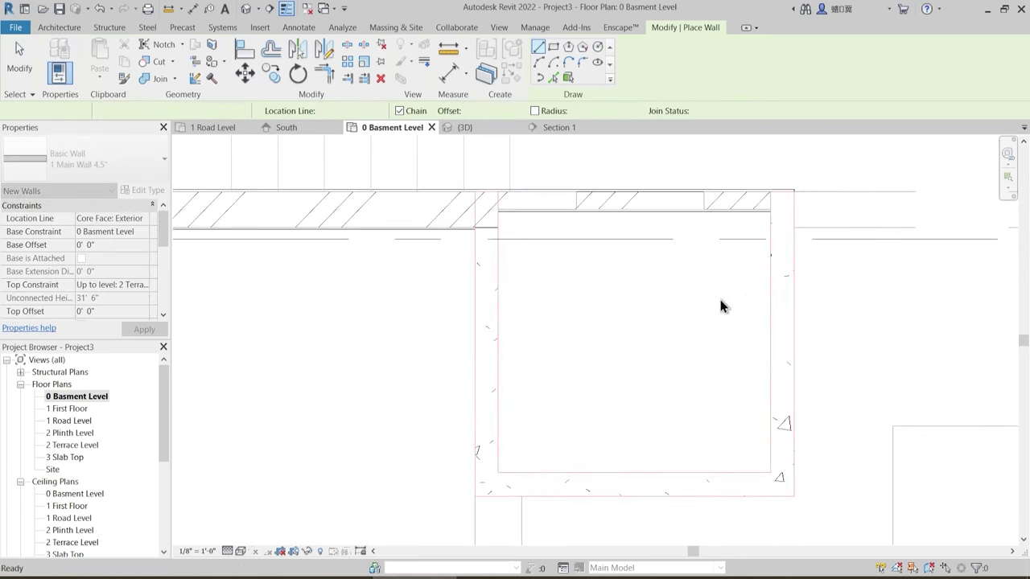
key("Escape")
scroll(414, 295, "down", 3)
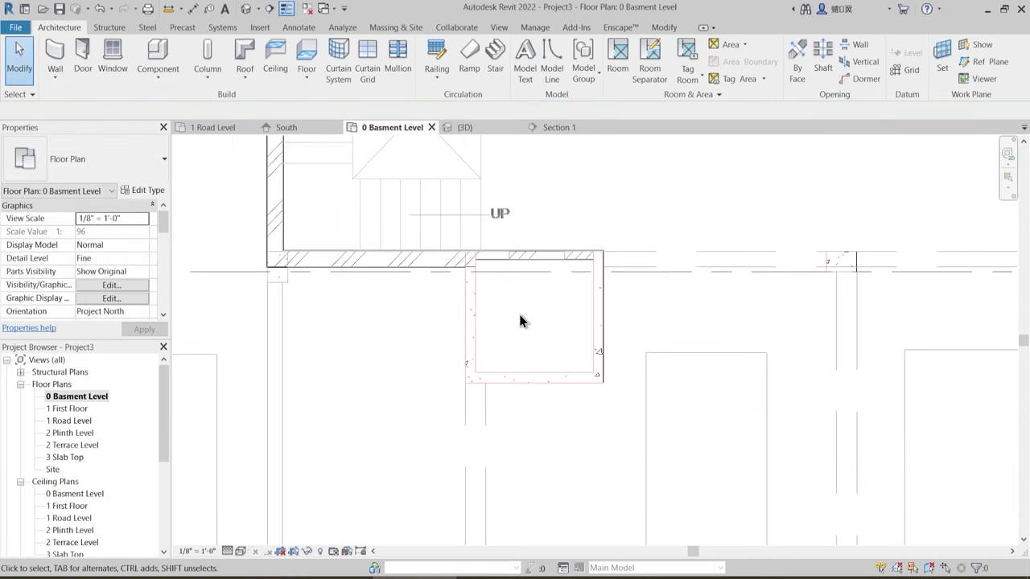
scroll(590, 323, "up", 2)
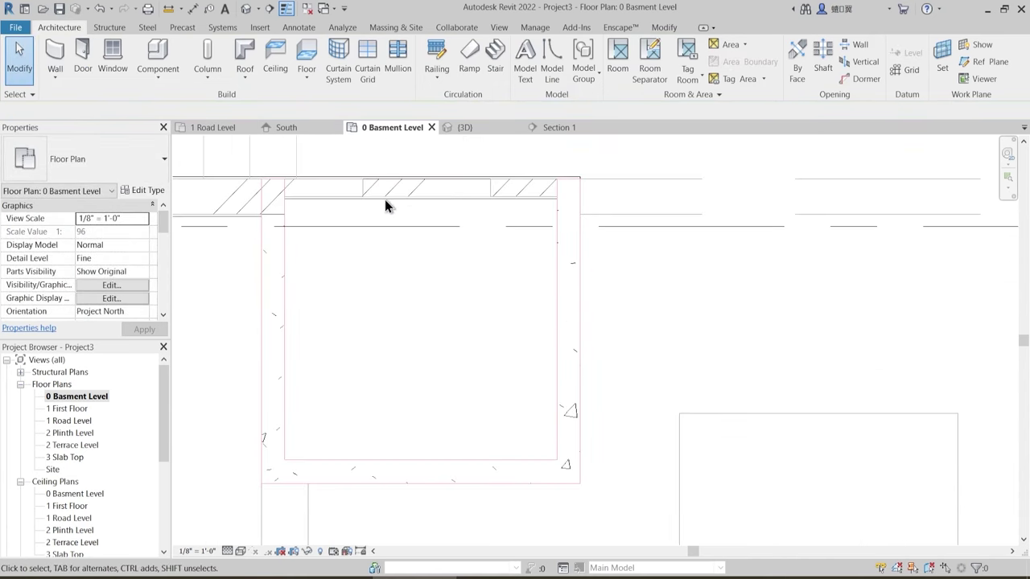
scroll(461, 277, "down", 1)
scroll(461, 271, "down", 1)
- Orbit the basement 3D view to inspect the new lift shaft walls
left_click(465, 128)
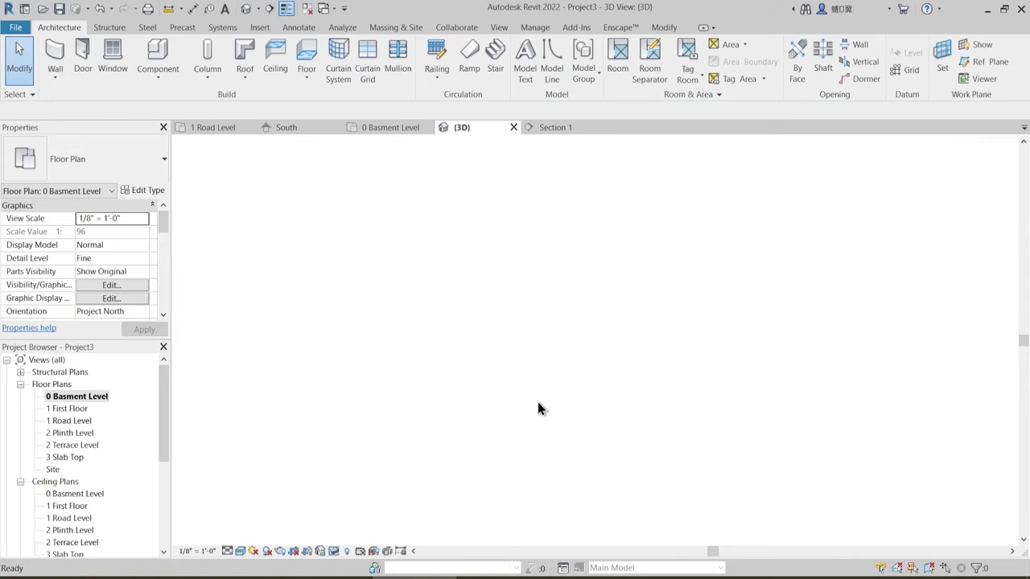
scroll(540, 413, "down", 3)
middle_click_drag(588, 434, 620, 313, "shift")
left_click(496, 266)
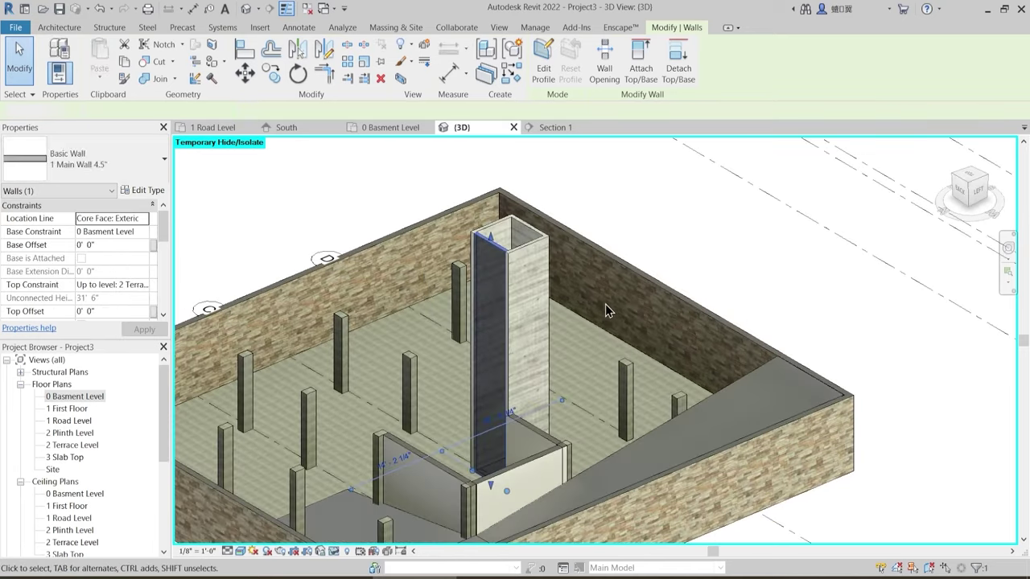
left_click(605, 306)
middle_click_drag(604, 406, 282, 423, "shift")
middle_click_drag(405, 407, 551, 351, "shift")
- Adjust the 3D view slightly, then switch to Section 1 to inspect the floor
left_click(779, 575)
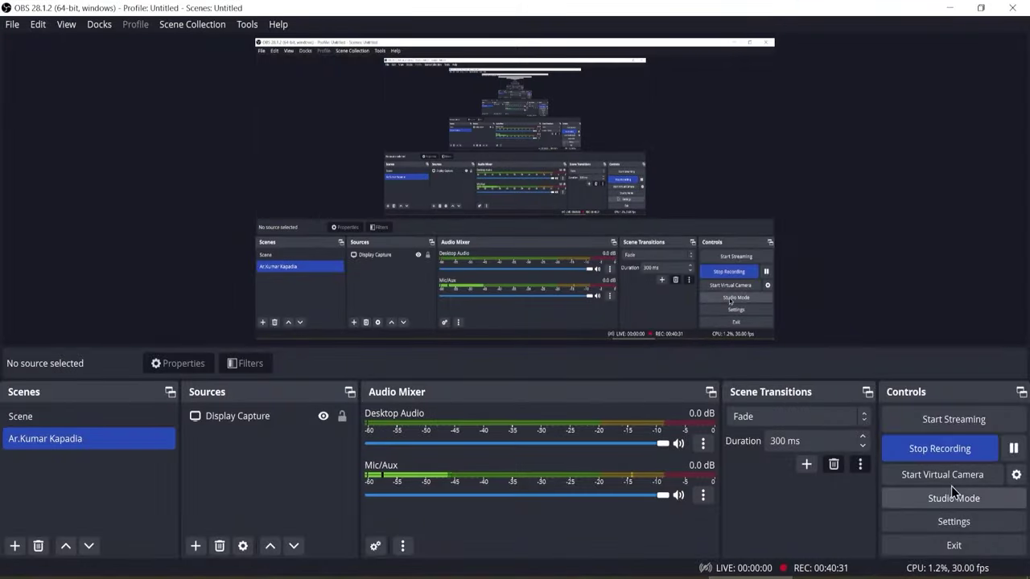
left_click(951, 9)
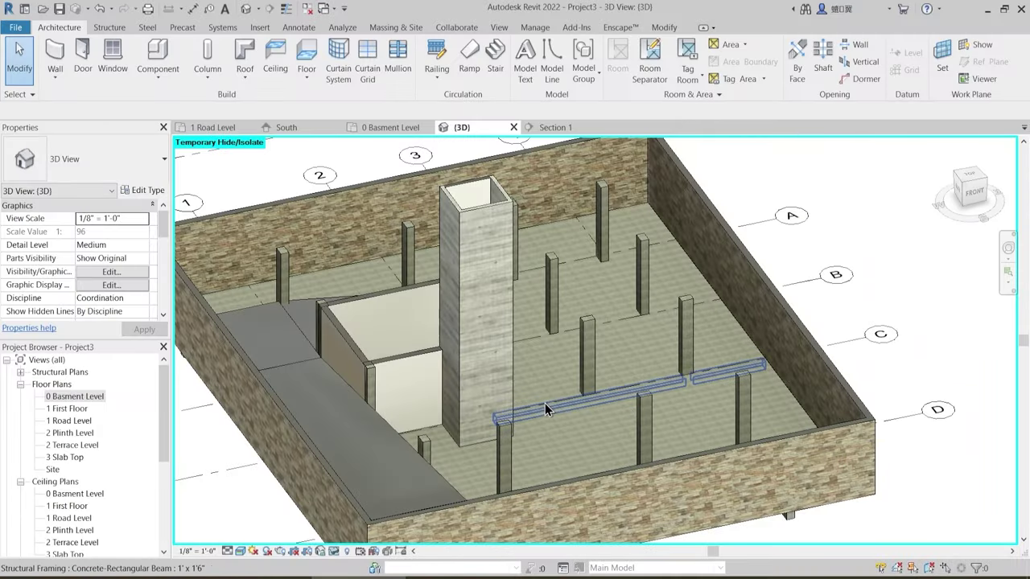
scroll(636, 434, "up", 5)
scroll(663, 423, "down", 4)
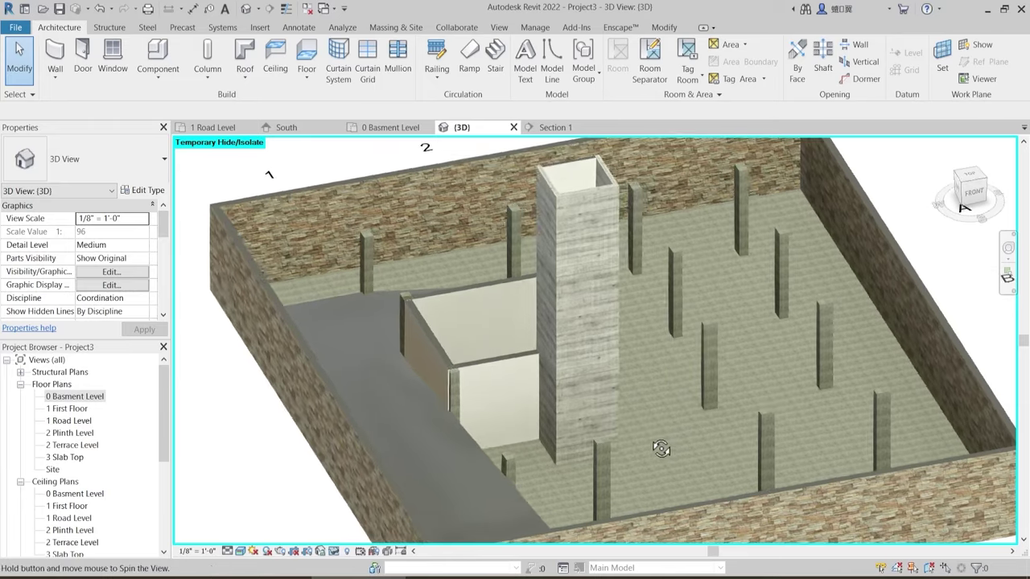
middle_click_drag(669, 435, 653, 418, "shift")
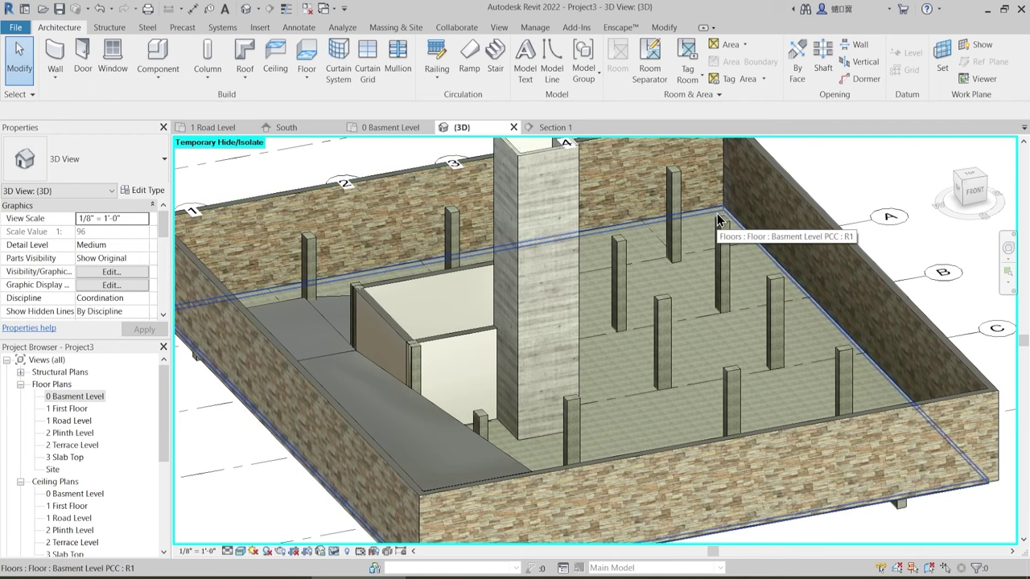
left_click(555, 127)
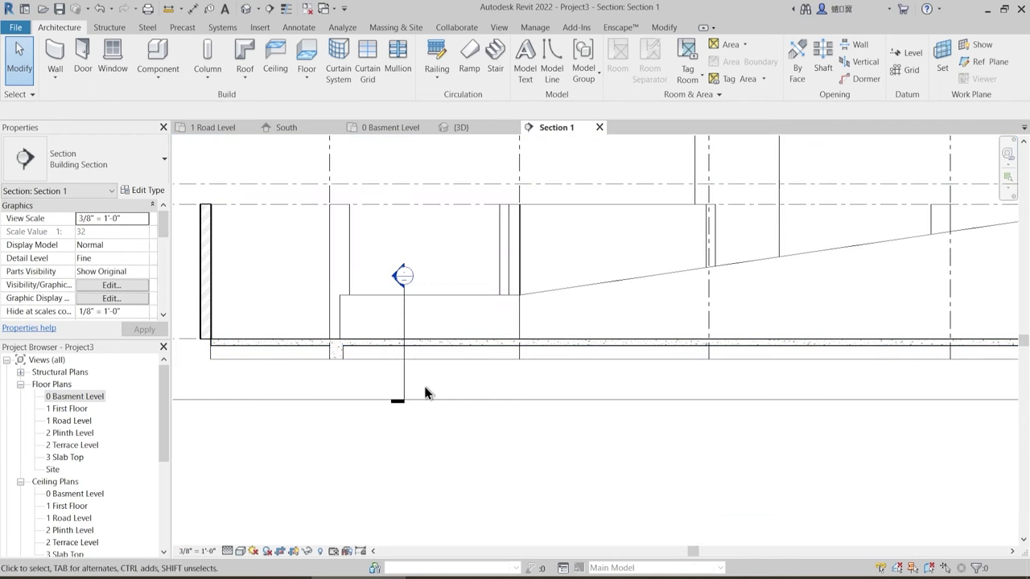
- Zoom and pan along the basement floor slab in Section 1
scroll(295, 359, "up", 5)
middle_click_drag(425, 340, 471, 412)
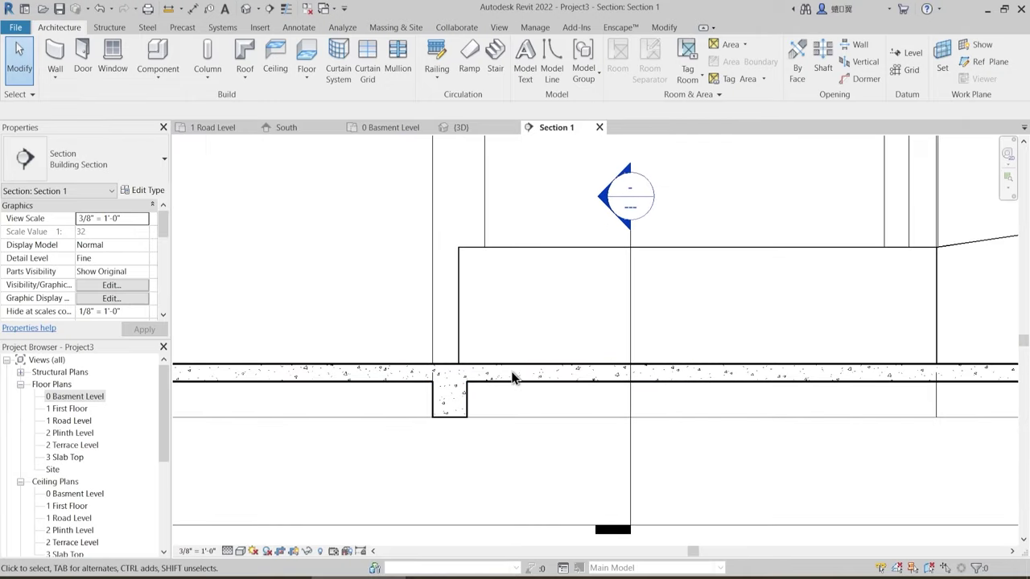
scroll(515, 384, "down", 2)
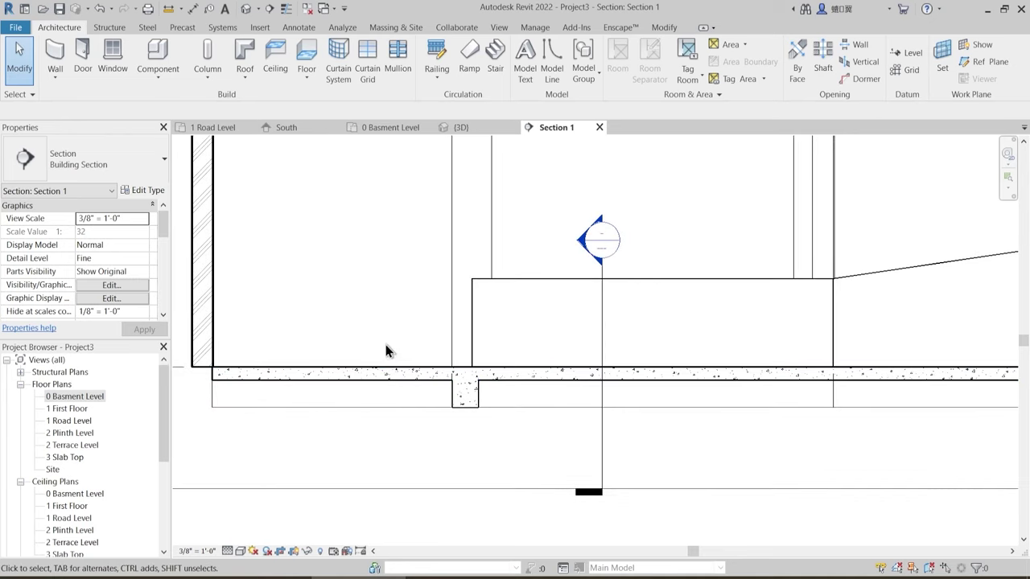
scroll(397, 350, "down", 2)
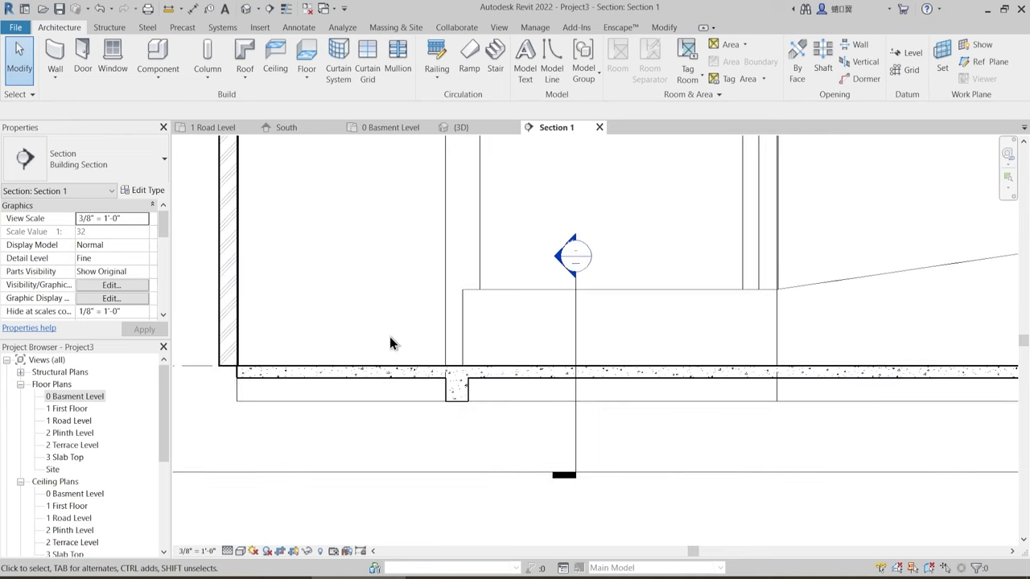
- Return to the 3D view and orbit in to the column at the shaft wall corner
left_click(472, 131)
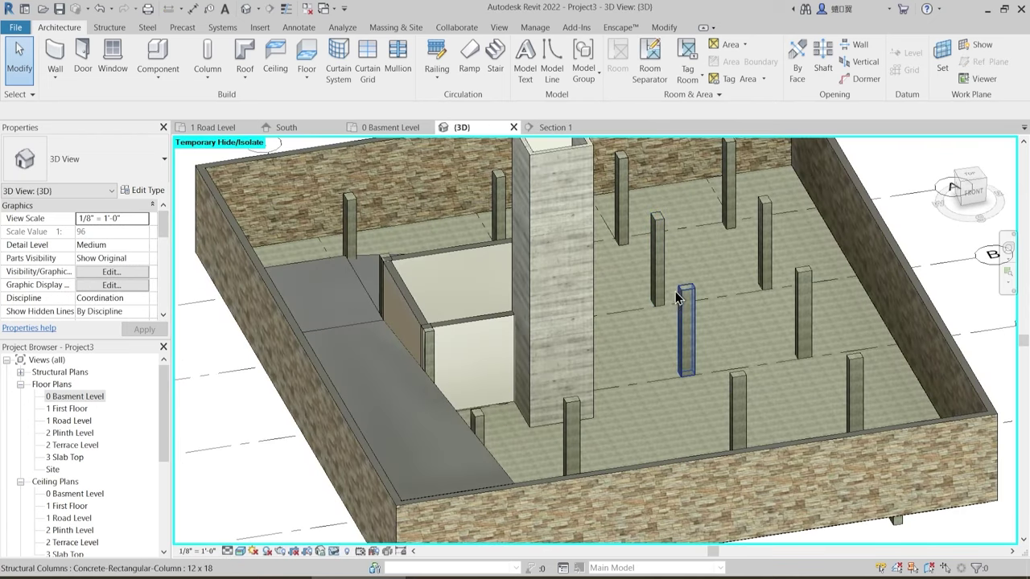
middle_click_drag(676, 298, 572, 338, "shift")
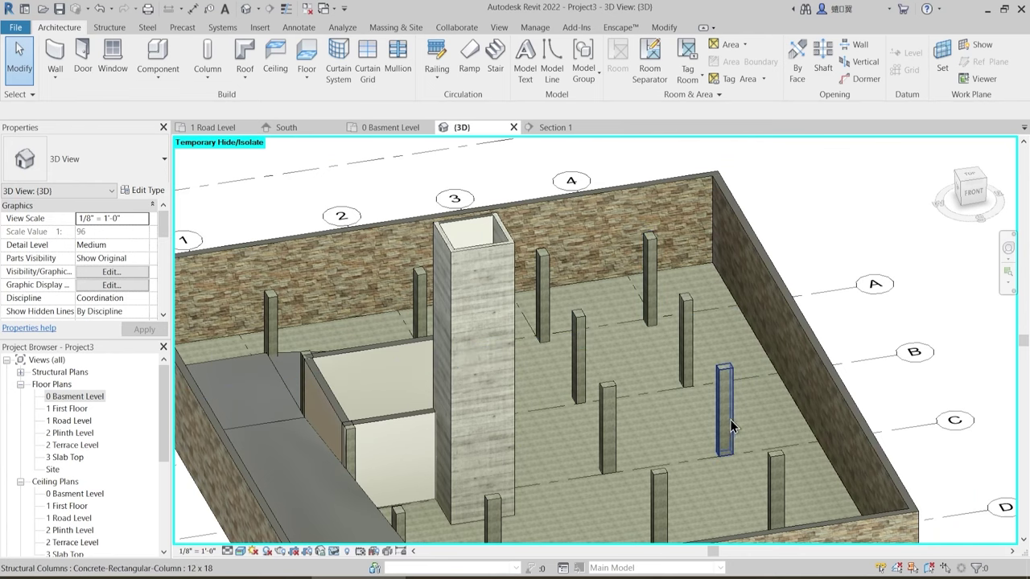
middle_click_drag(378, 455, 416, 412)
scroll(408, 403, "up", 5)
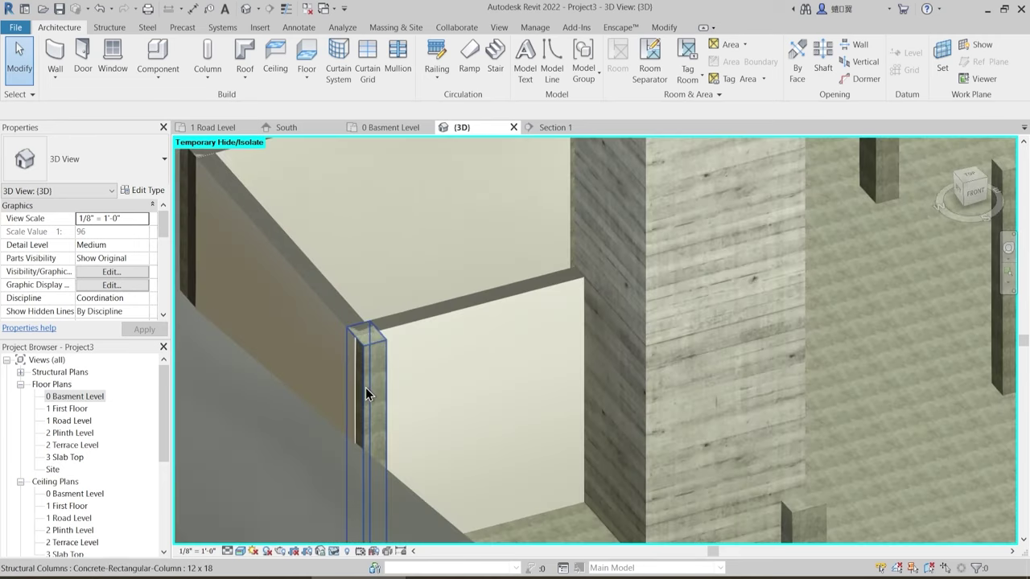
scroll(366, 387, "down", 1)
middle_click_drag(402, 363, 453, 371)
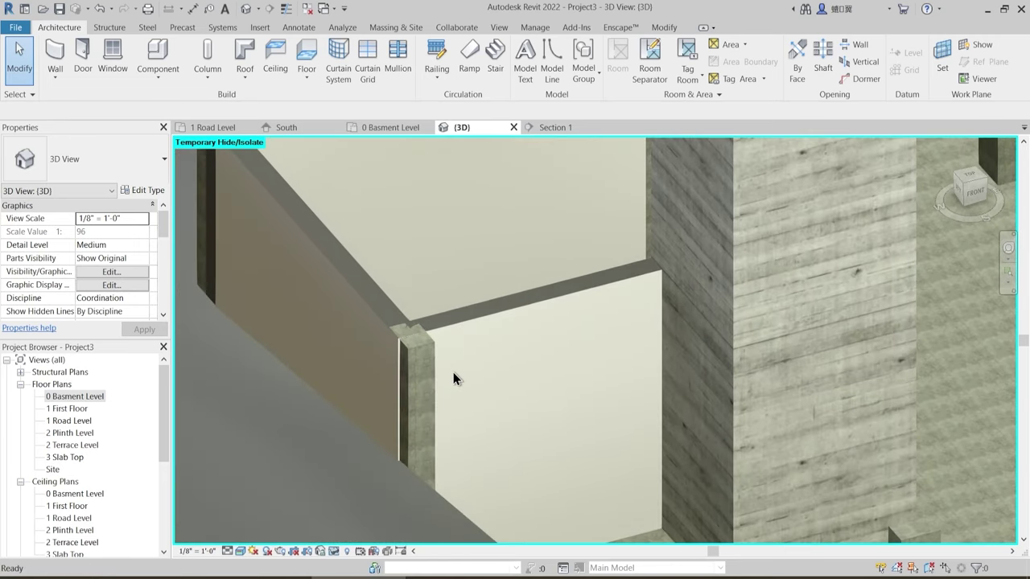
- Bring the neighbouring column and walls into view in the 3D model
left_click(663, 28)
key("j")
key("g")
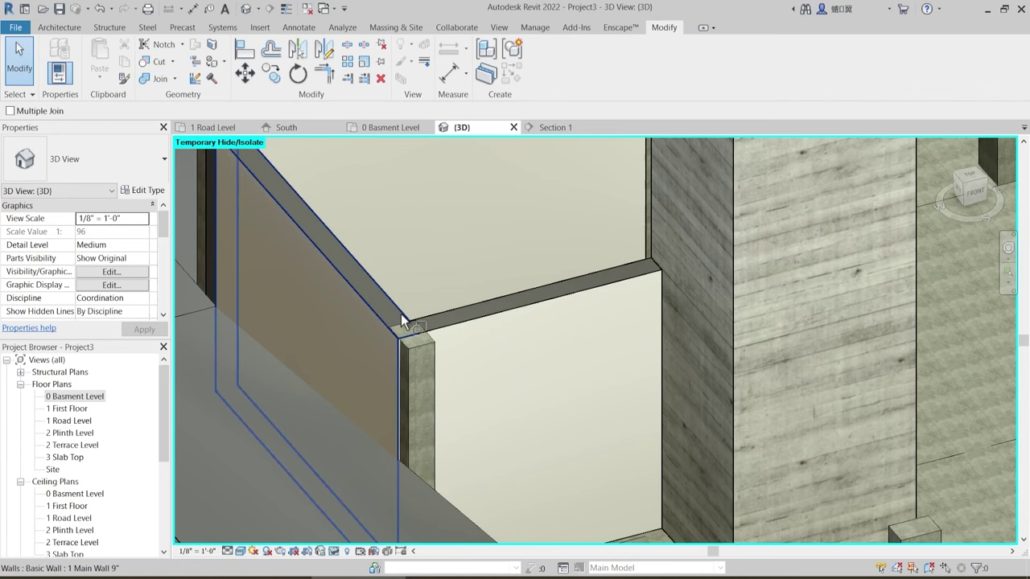
scroll(470, 357, "up", 3)
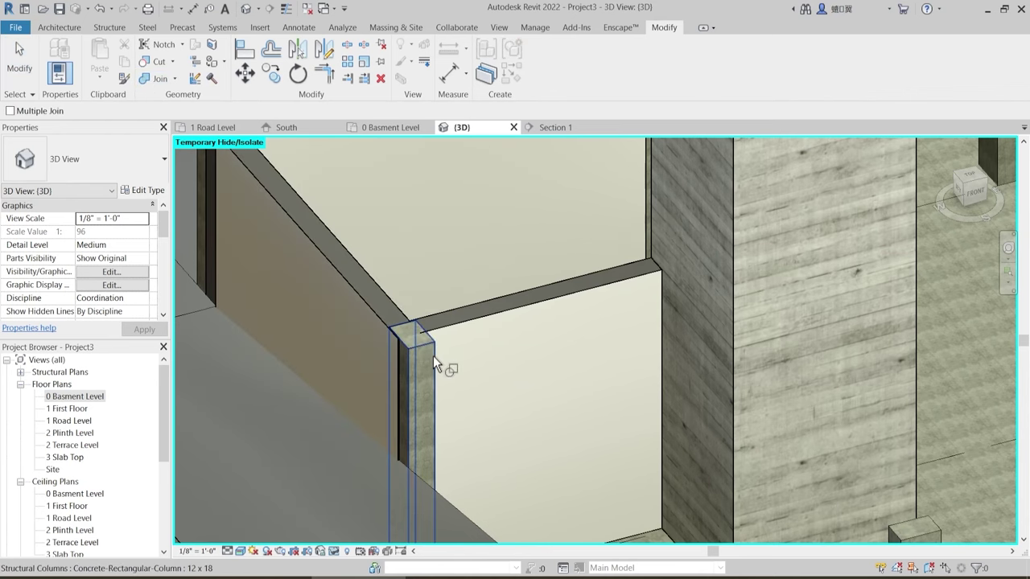
scroll(374, 339, "up", 4)
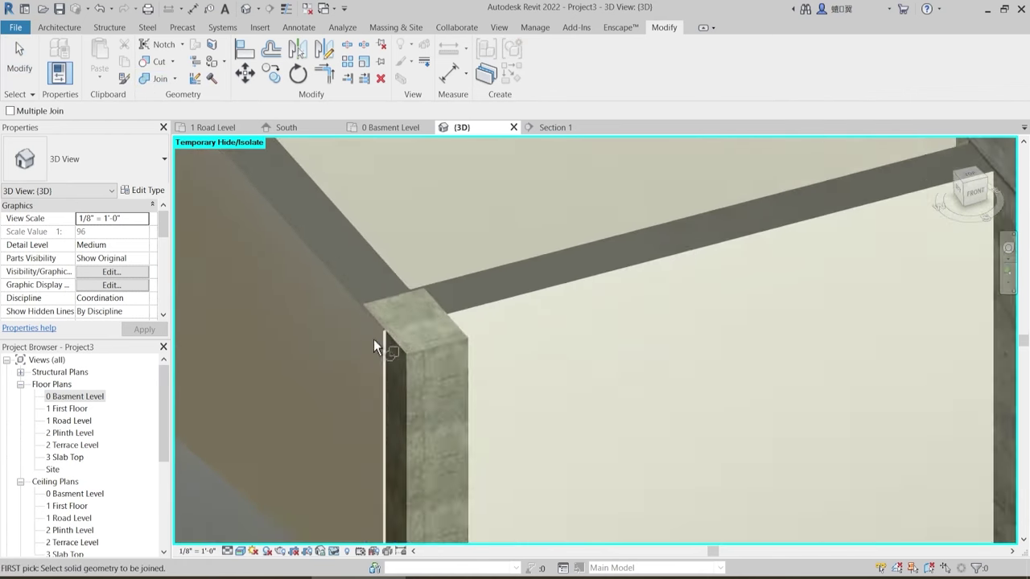
key("Escape")
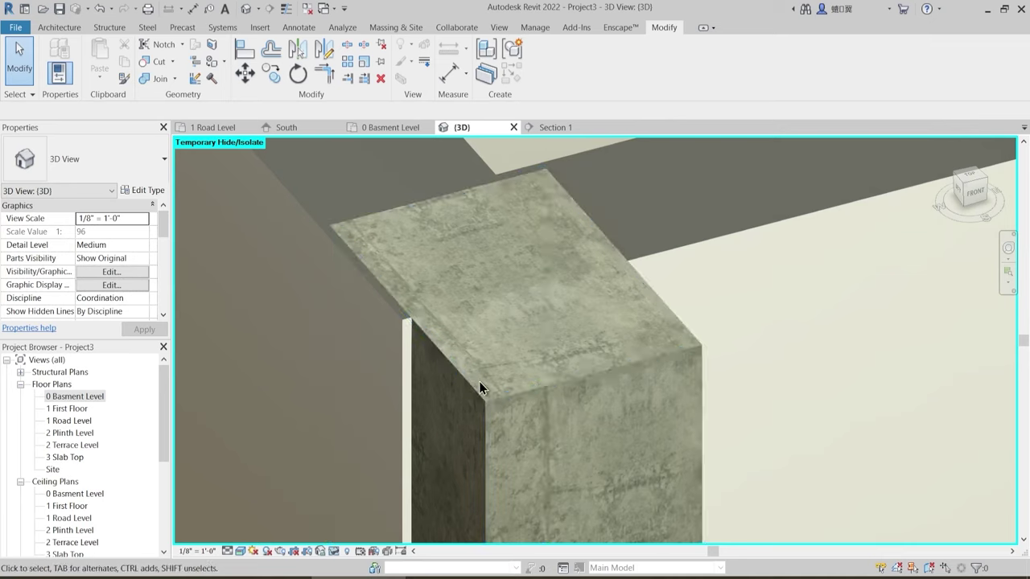
scroll(442, 307, "down", 2)
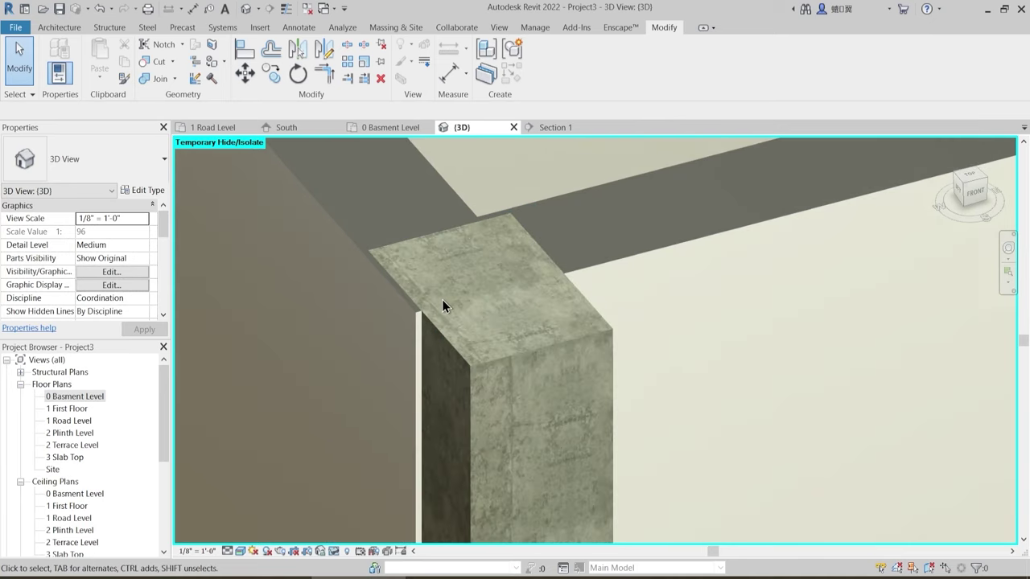
scroll(478, 364, "down", 2)
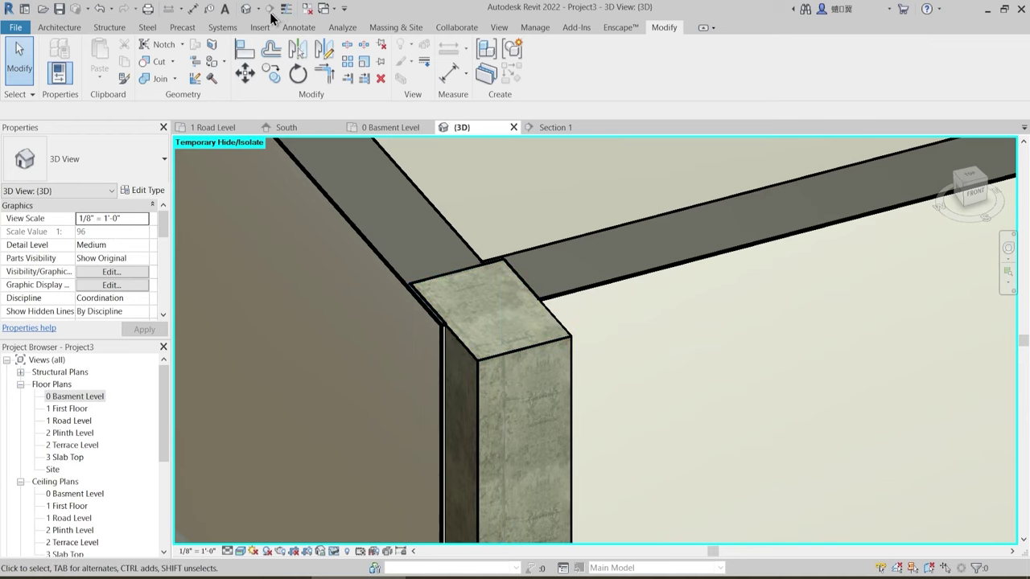
scroll(534, 311, "down", 2)
scroll(395, 289, "down", 2)
middle_click_drag(395, 289, 599, 417)
scroll(520, 365, "down", 2)
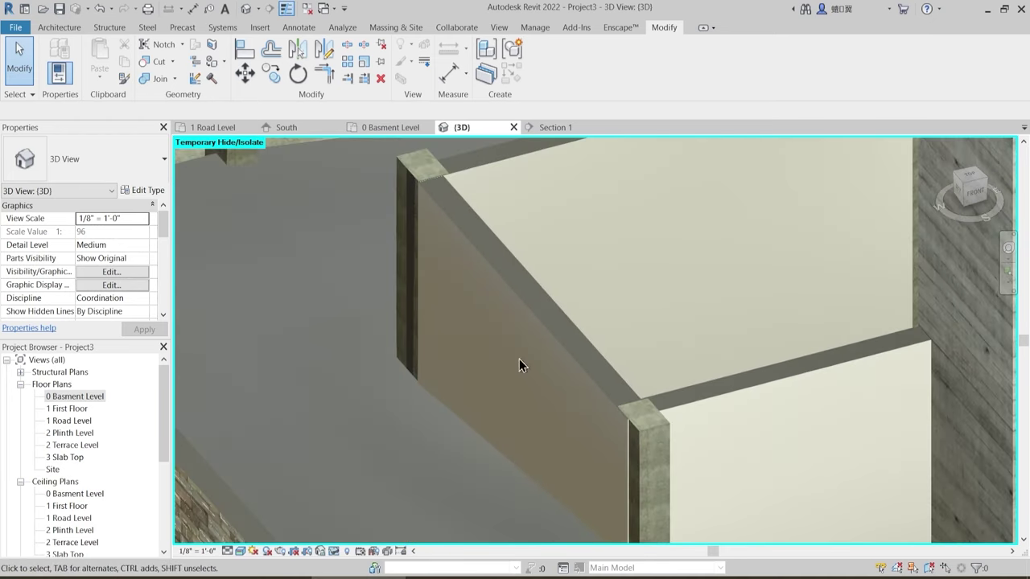
middle_click_drag(458, 315, 475, 409)
scroll(378, 186, "up", 2)
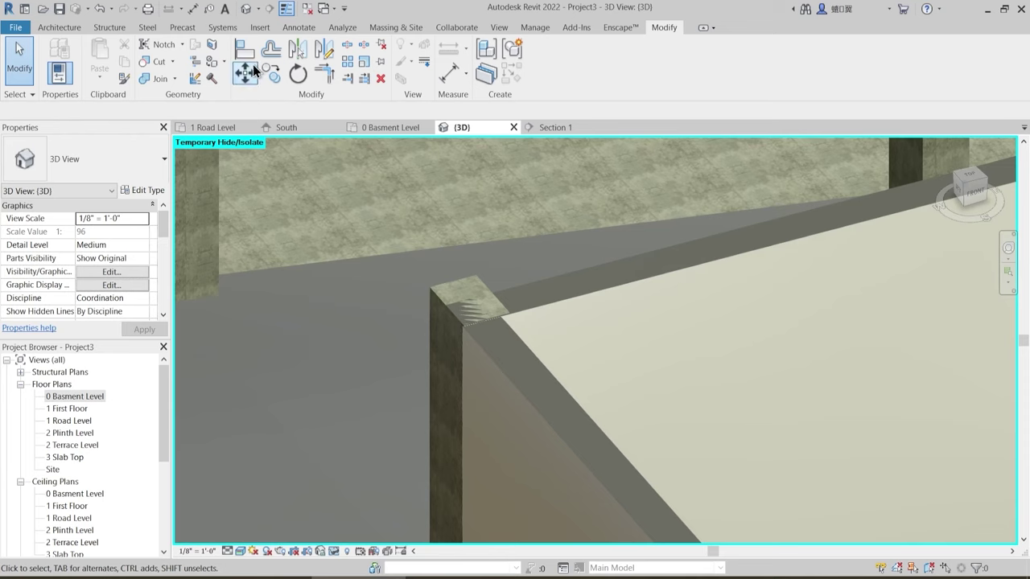
- Join the column to its two adjacent walls with Join Geometry
left_click(159, 81)
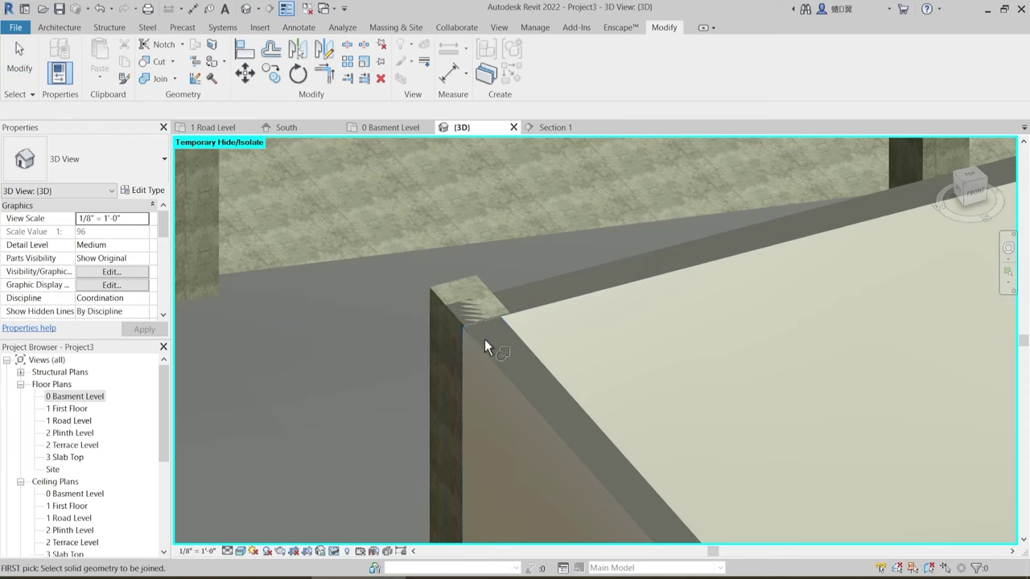
left_click(529, 304)
left_click(488, 287)
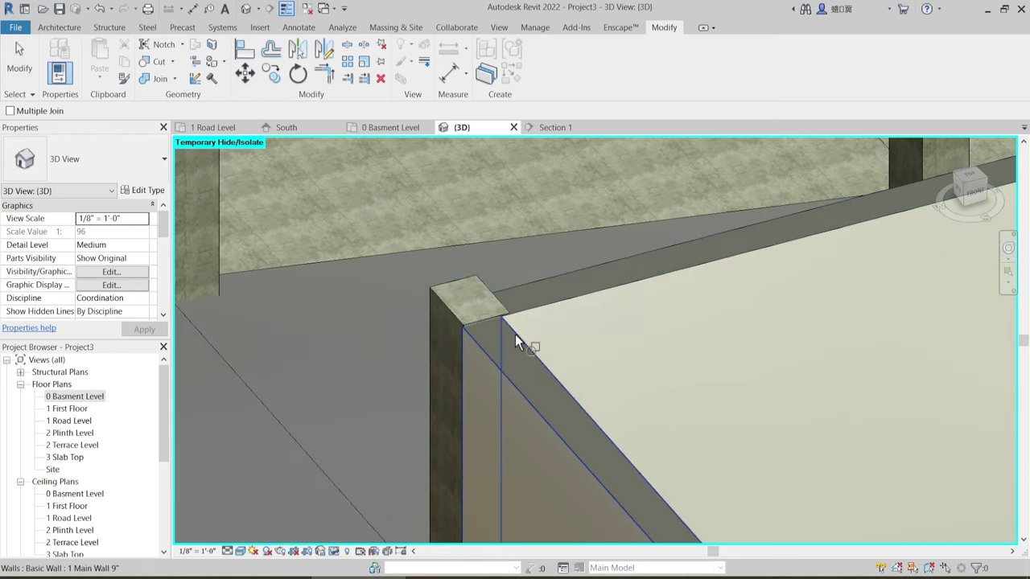
left_click(515, 336)
left_click(444, 292)
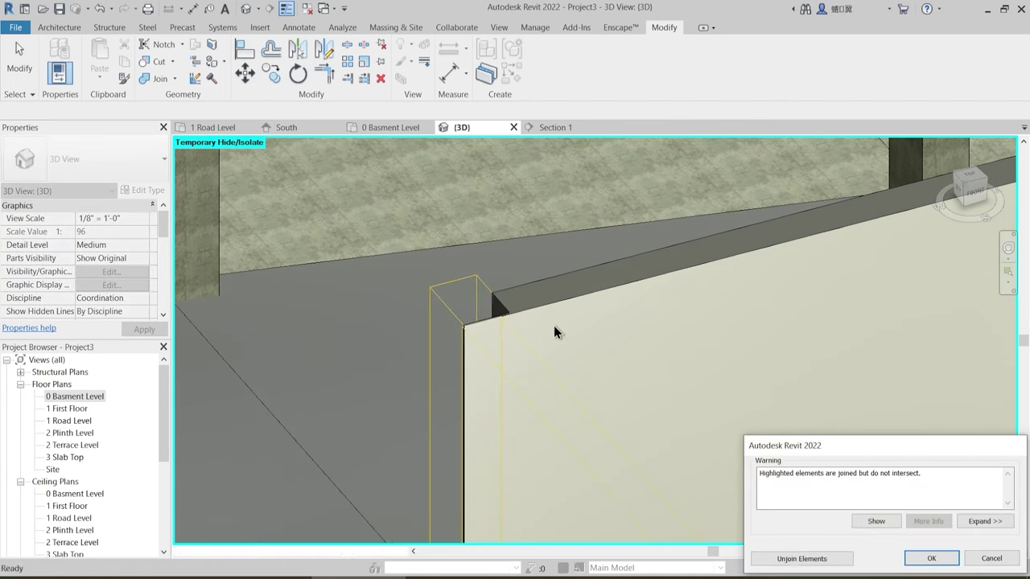
key("Escape")
- Select the wall beside the column and switch to the 0 Basment Level plan
scroll(483, 344, "up", 2)
scroll(468, 338, "down", 1)
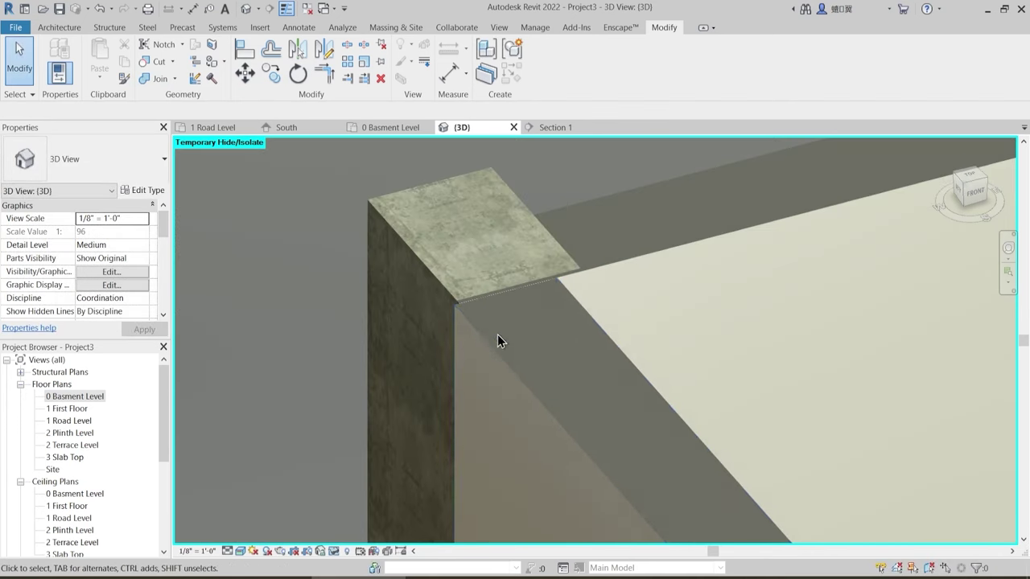
scroll(499, 341, "down", 2)
left_click(515, 358)
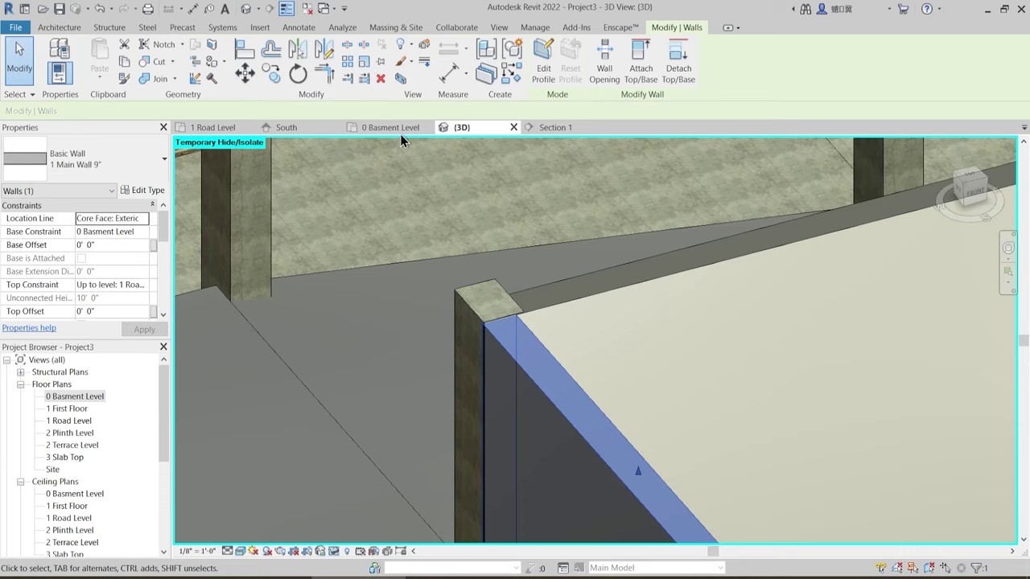
key("ctrl+Tab")
scroll(451, 266, "up", 5)
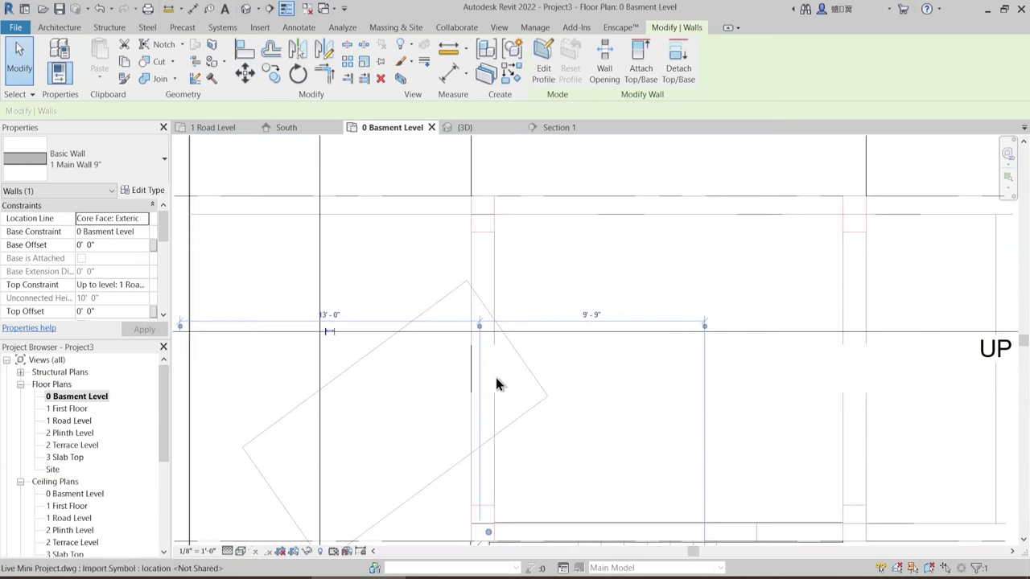
- Extend the vertical wall's end up to the corner join beside the lift shaft
middle_click_drag(443, 238, 444, 197)
scroll(376, 436, "up", 3)
left_click(401, 437)
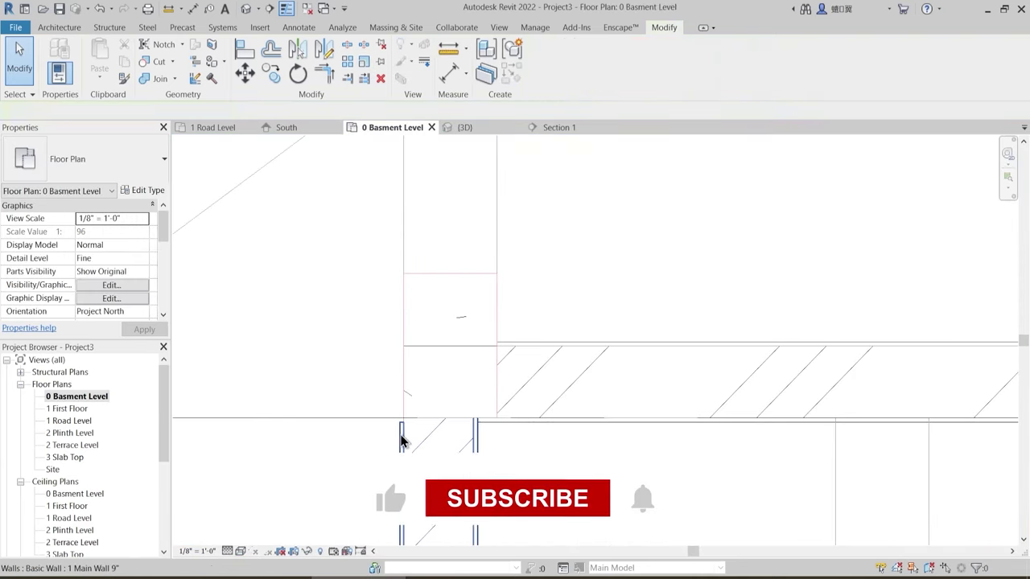
key("r")
key("s")
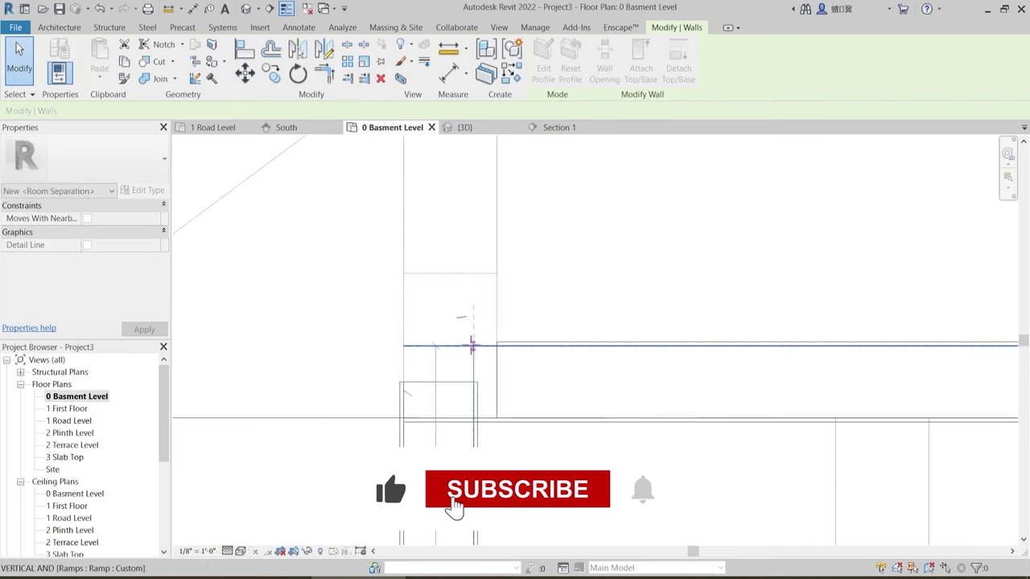
left_click_drag(473, 344, 472, 345)
key("Escape")
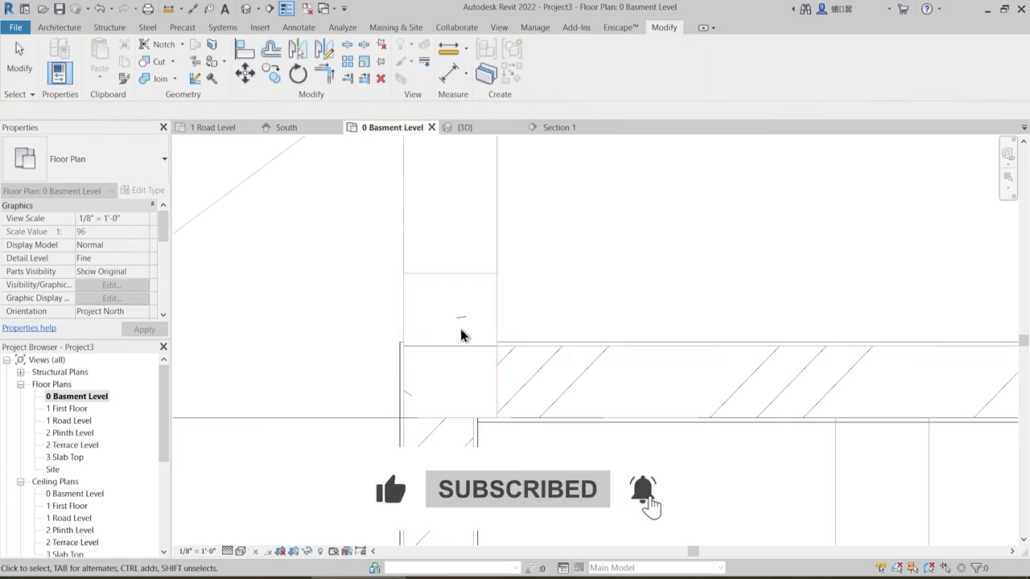
- Return to the 3D view and orbit to inspect the wall corner and basement
scroll(483, 373, "down", 1)
scroll(483, 377, "down", 1)
left_click(465, 127)
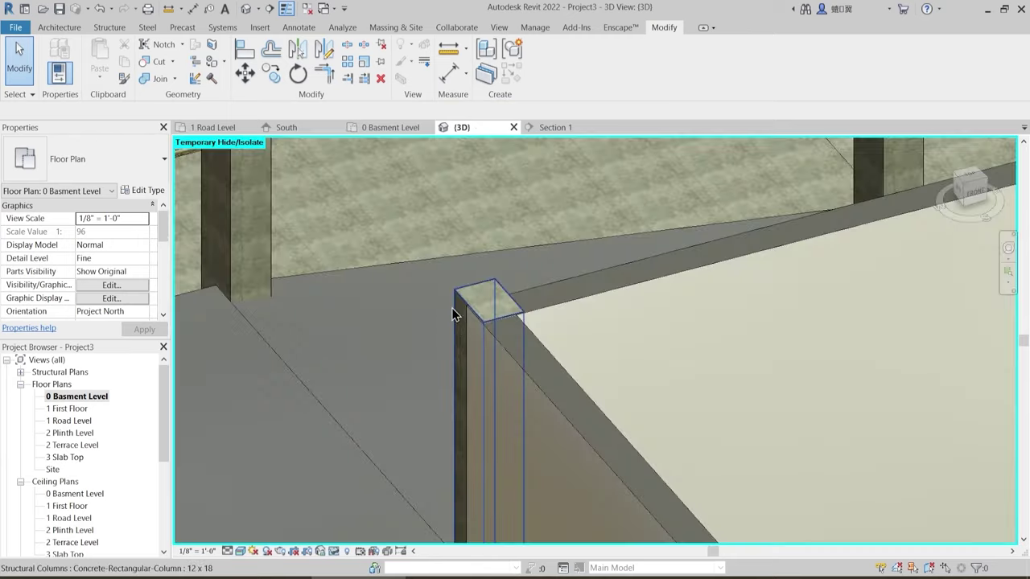
scroll(418, 350, "down", 2)
middle_click_drag(418, 349, 496, 379, "shift")
scroll(497, 368, "down", 2)
middle_click_drag(613, 367, 363, 299)
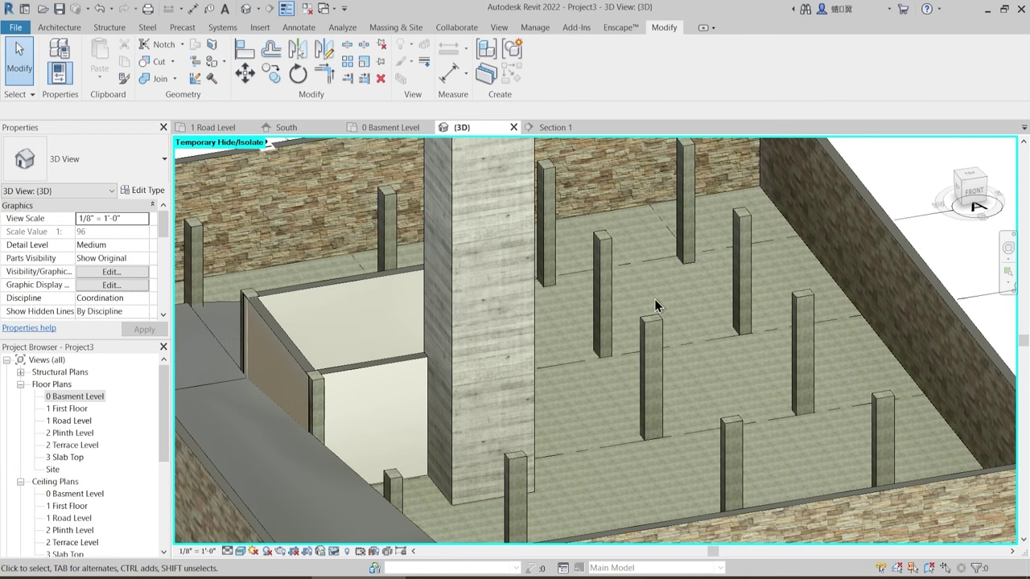
- Duplicate the 1 Lift Shaft material as '1 Ramp Material' in the Material Browser
scroll(531, 378, "down", 4)
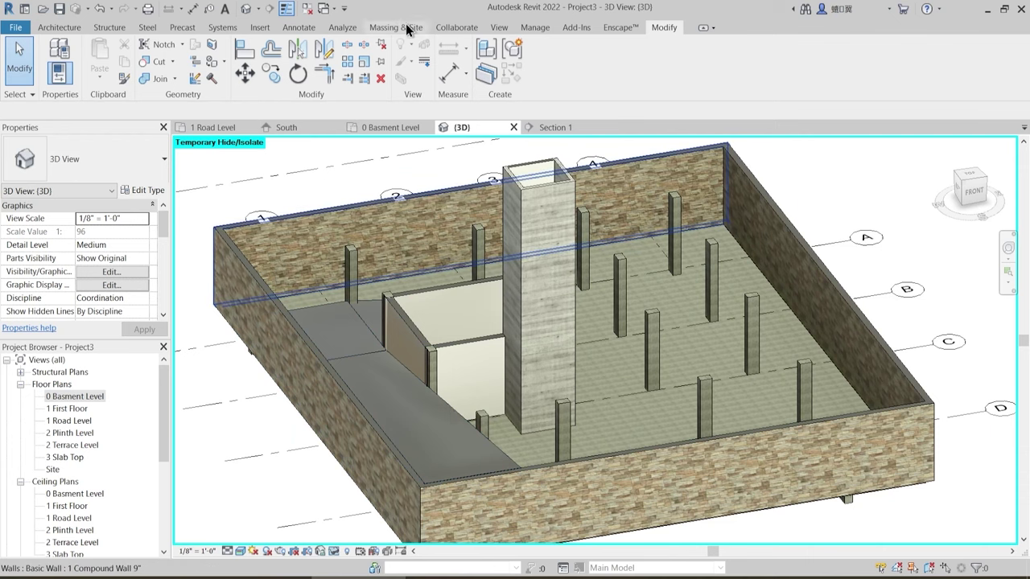
left_click(531, 27)
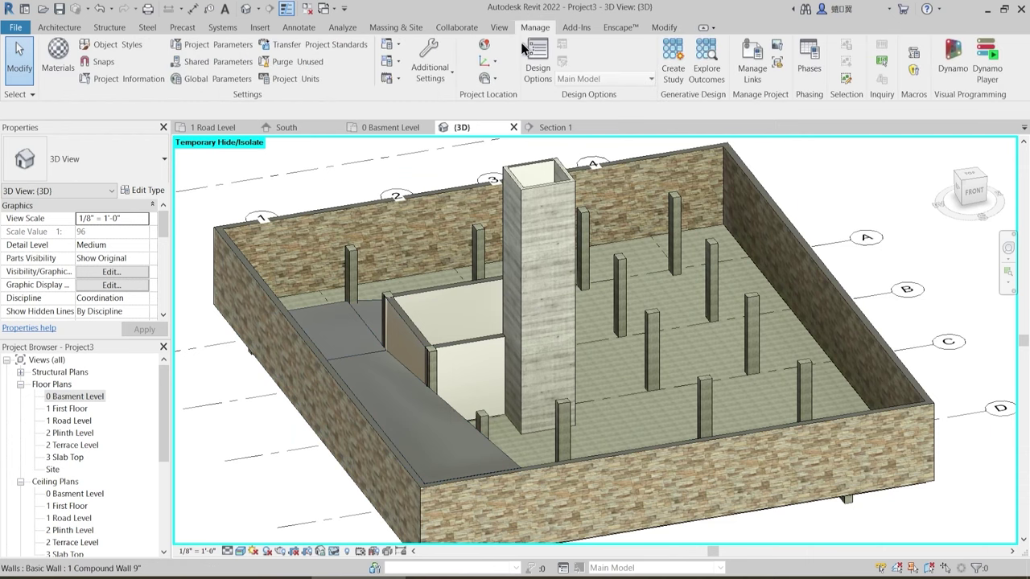
left_click(58, 51)
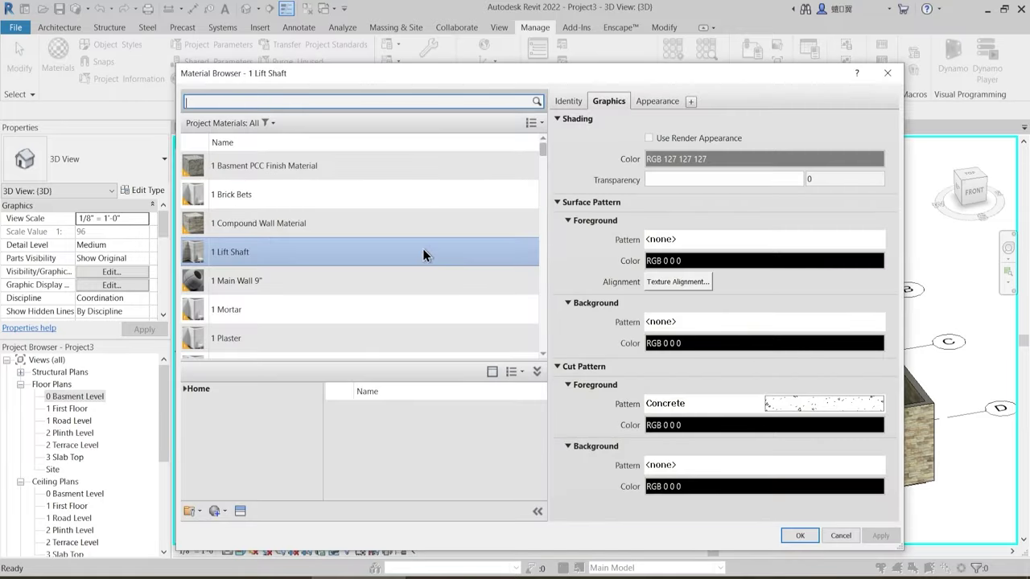
right_click(239, 251)
left_click(268, 275)
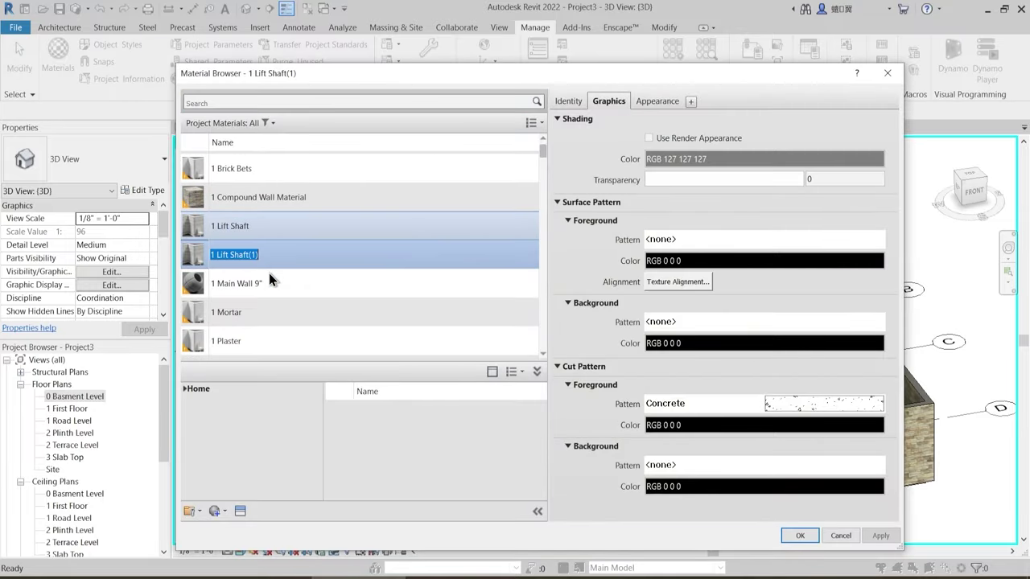
type("1 Ramp Material")
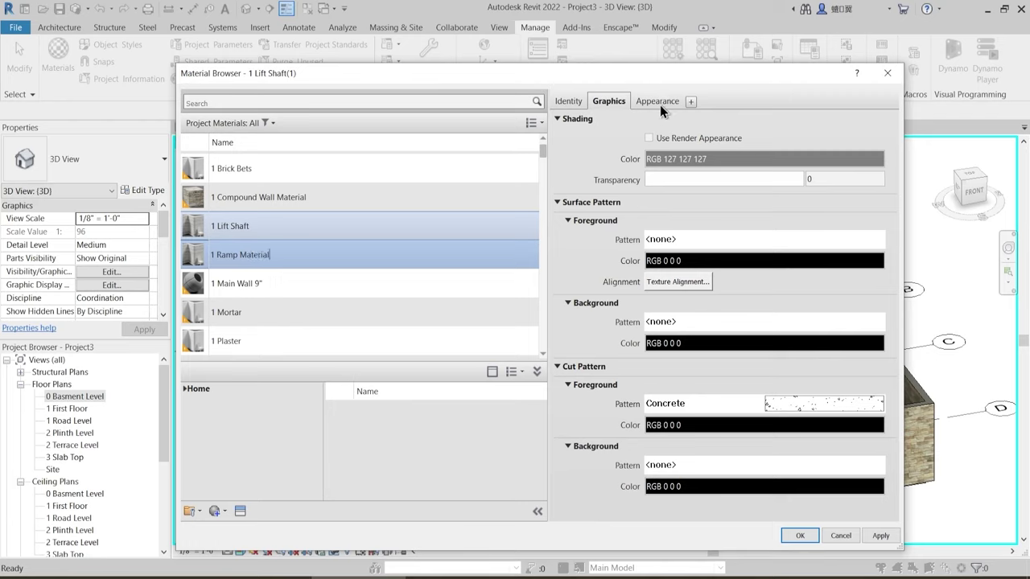
- Set the new material's cut pattern to <No pattern> and show its appearance settings
left_click(807, 410)
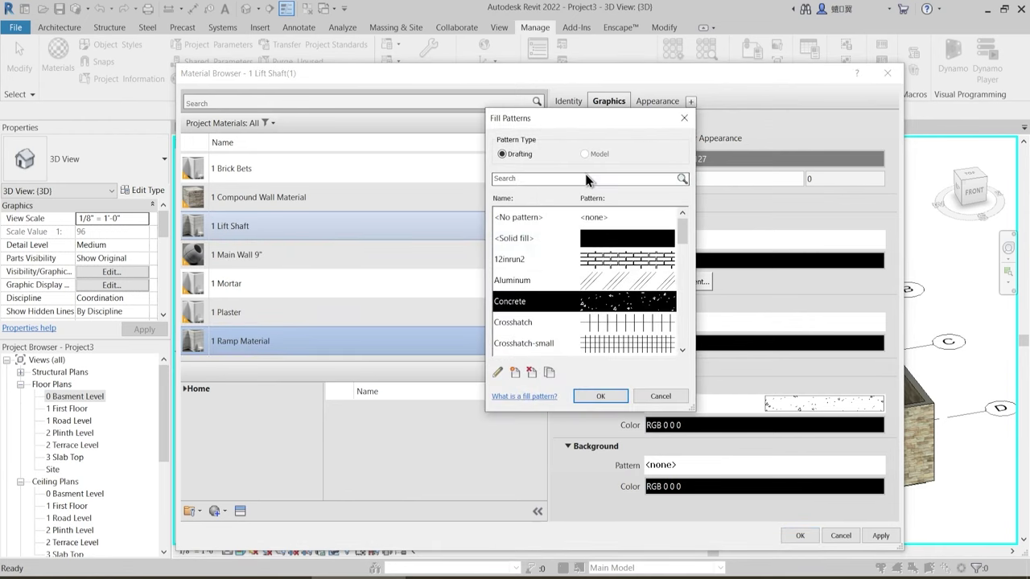
left_click(599, 217)
left_click(600, 396)
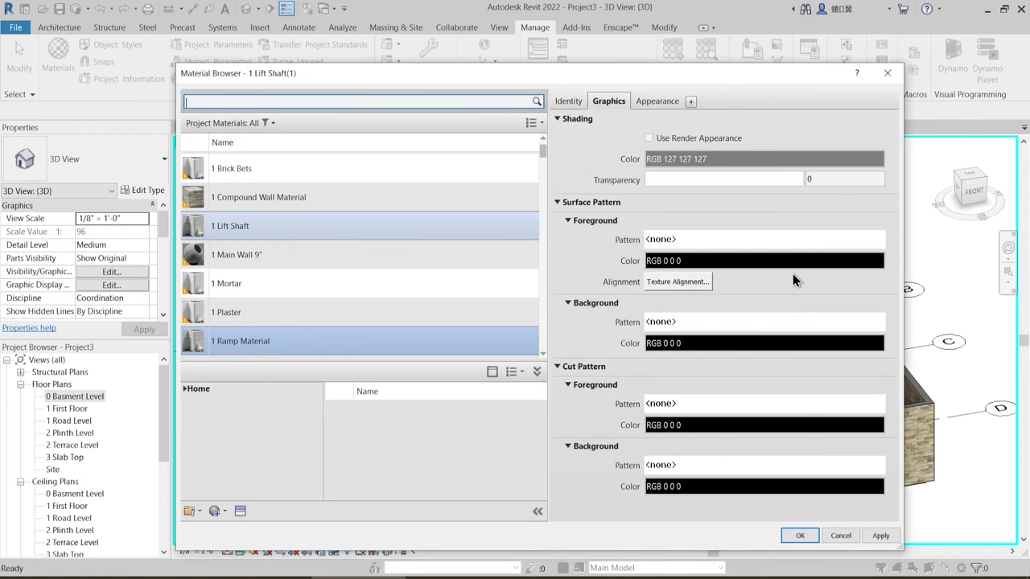
left_click(656, 103)
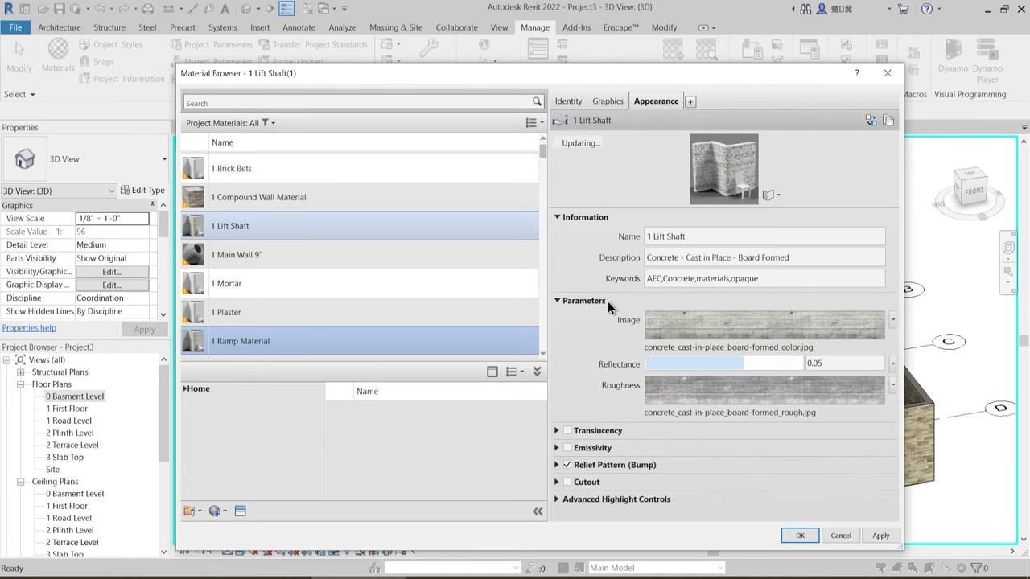
- Replace the appearance asset with Concrete > Ribbed - Vertical 1
left_click(239, 511)
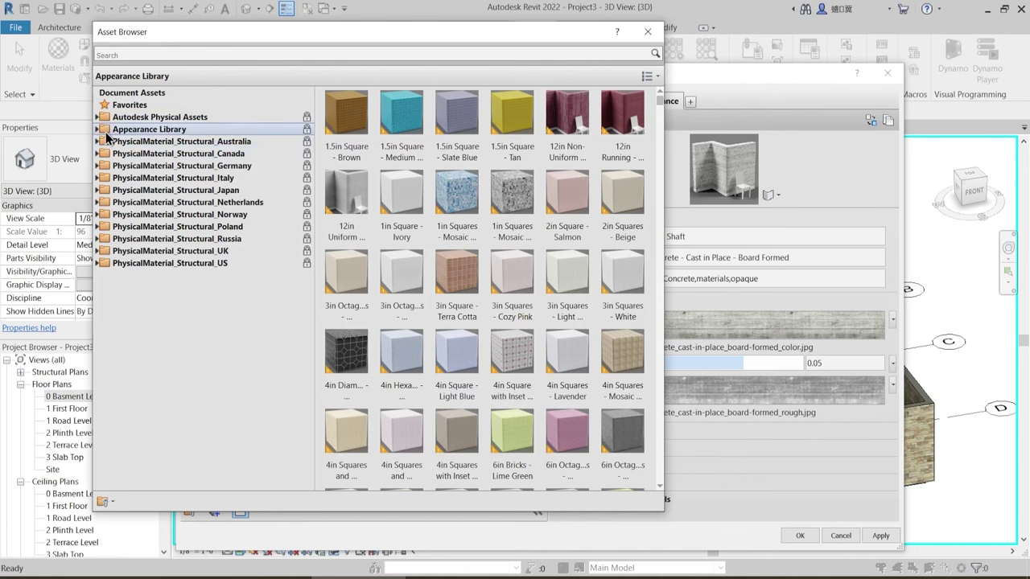
left_click(98, 129)
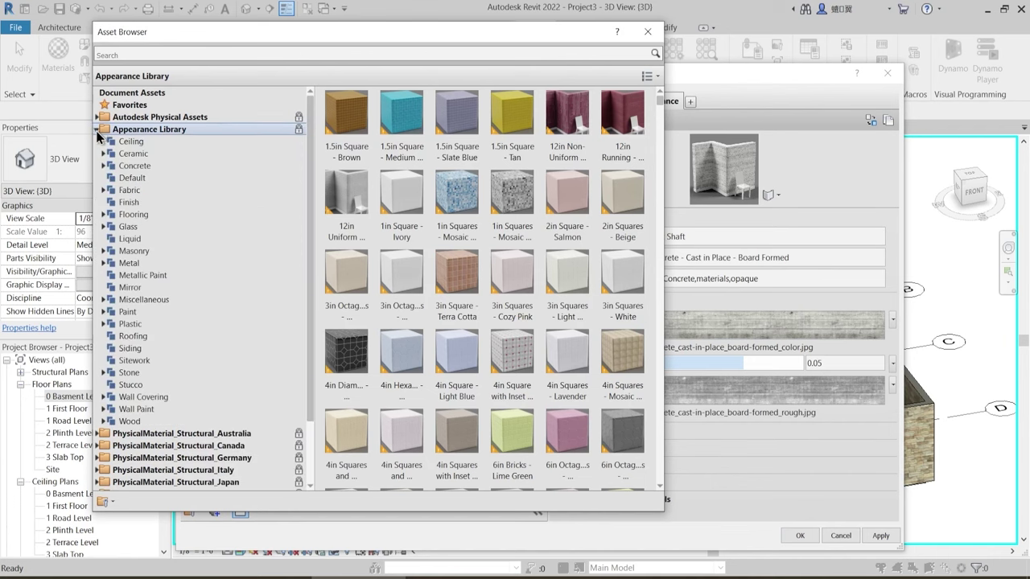
left_click(137, 166)
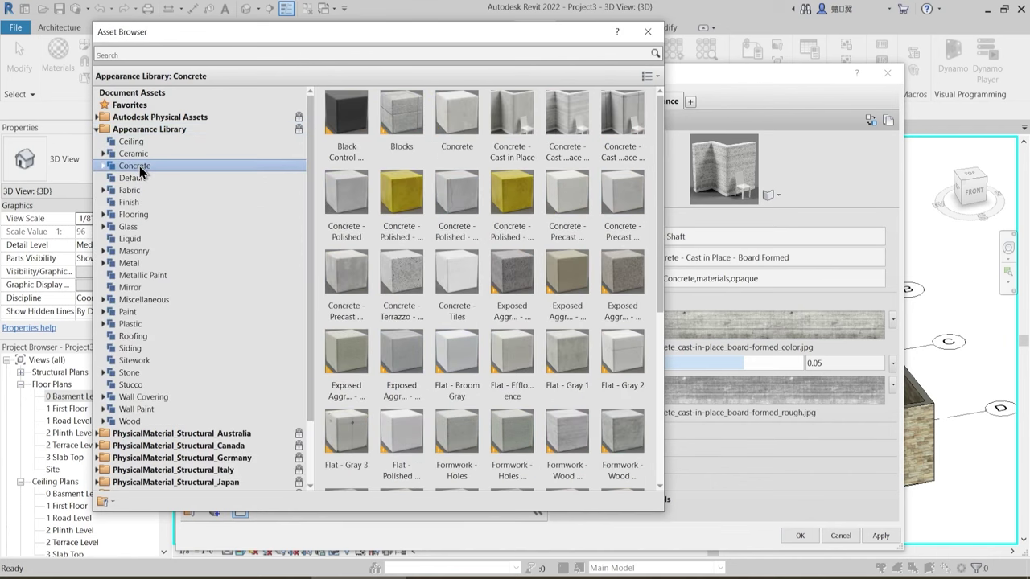
scroll(621, 274, "down", 4)
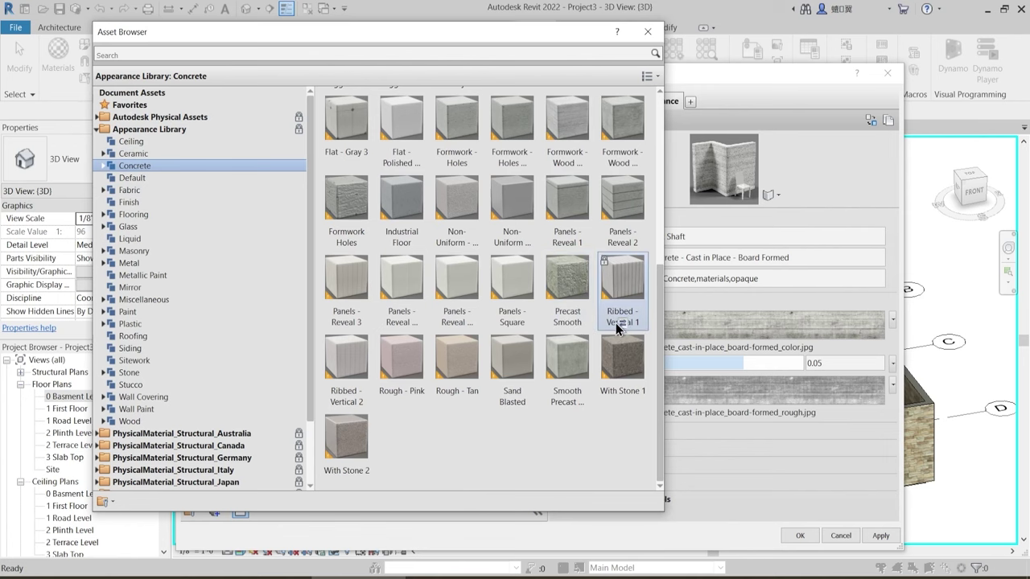
left_click(648, 32)
- Duplicate the appearance asset and rename it '1 Ramp Material'
right_click(658, 100)
left_click(680, 104)
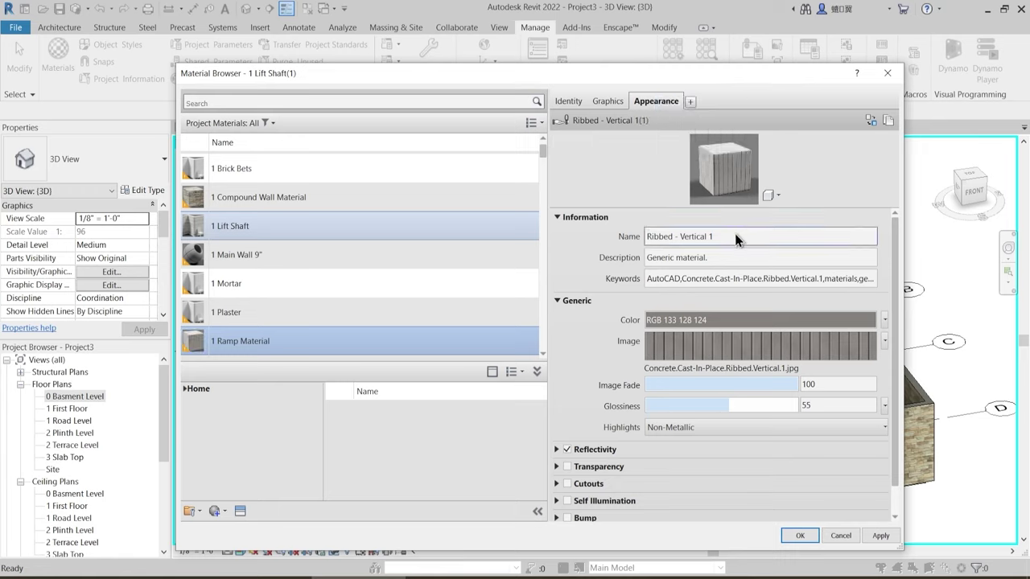
left_click(714, 234)
type("1 ")
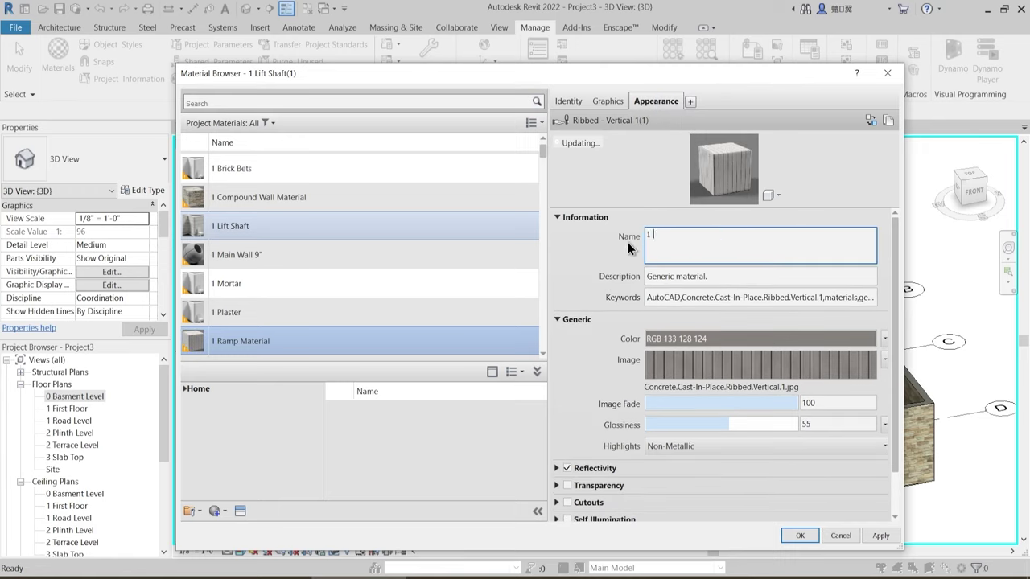
type("Ramp  Materia")
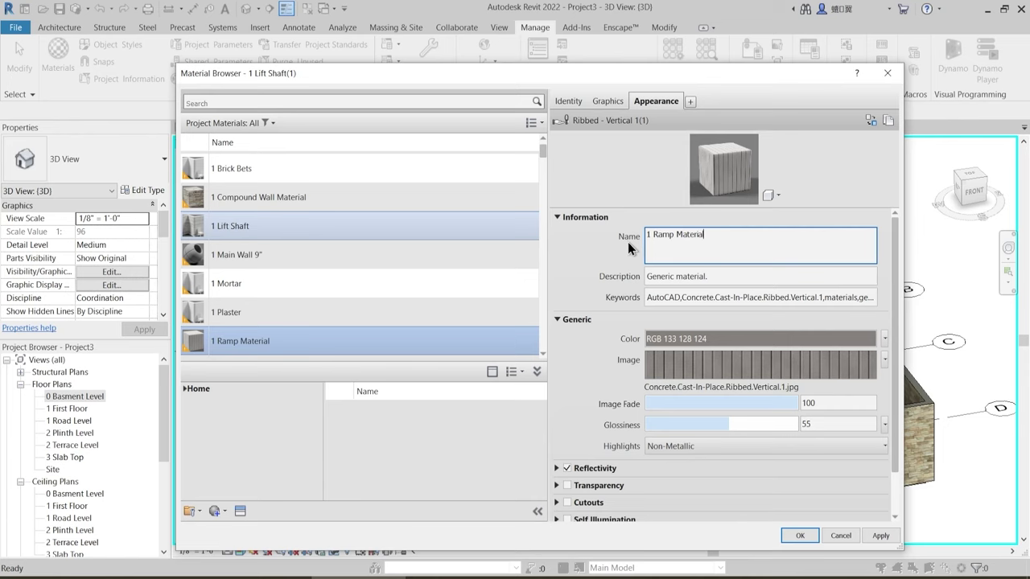
left_click(605, 254)
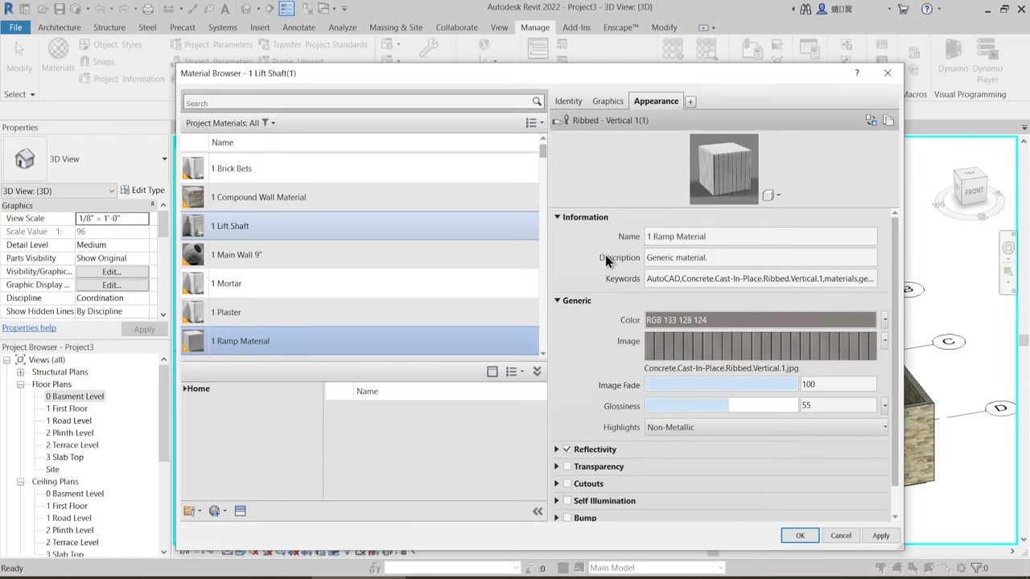
- Set the texture sample width to 8'-0" and apply the material changes
left_click(778, 354)
scroll(499, 472, "down", 1)
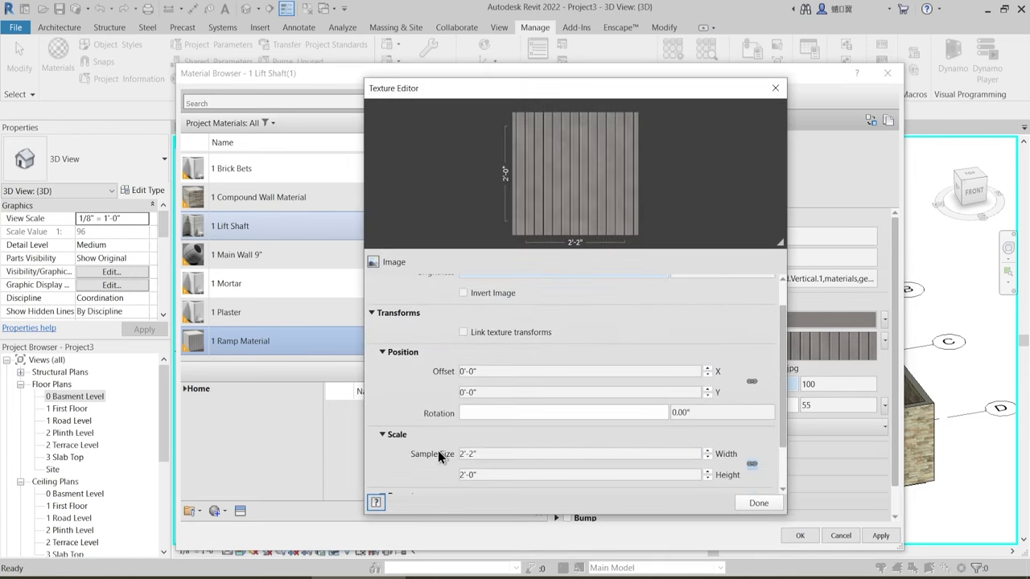
left_click(483, 455)
type("5")
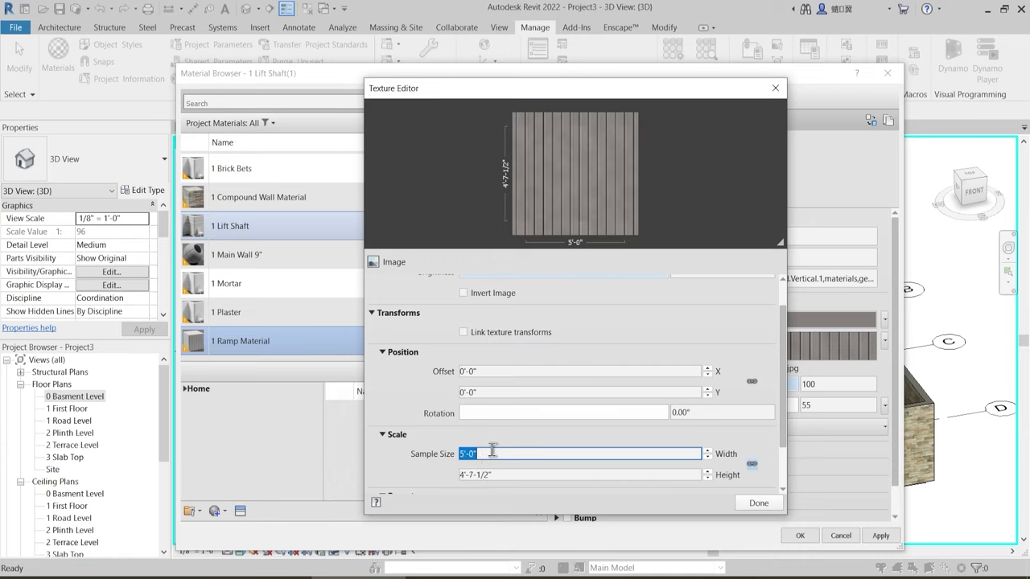
type("8")
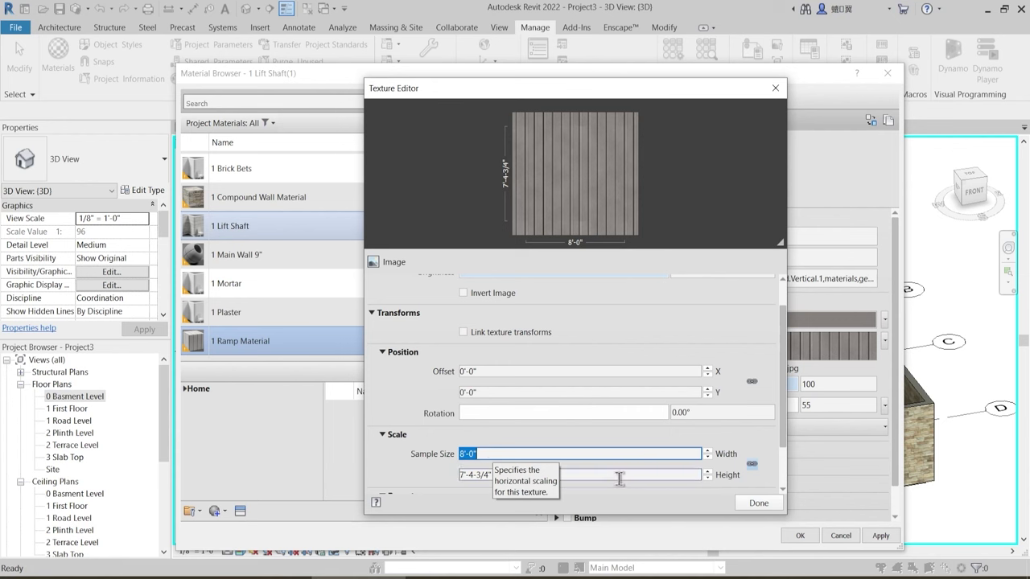
left_click(759, 503)
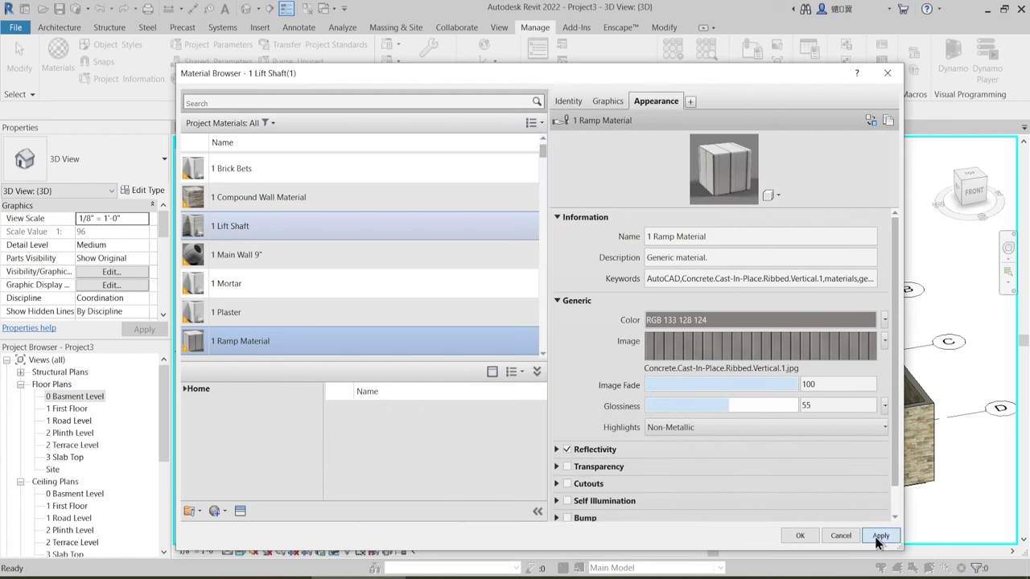
left_click(880, 536)
- Assign 1 Ramp Material to the Custom ramp type and view the ribbed ramp in 3D
left_click(800, 536)
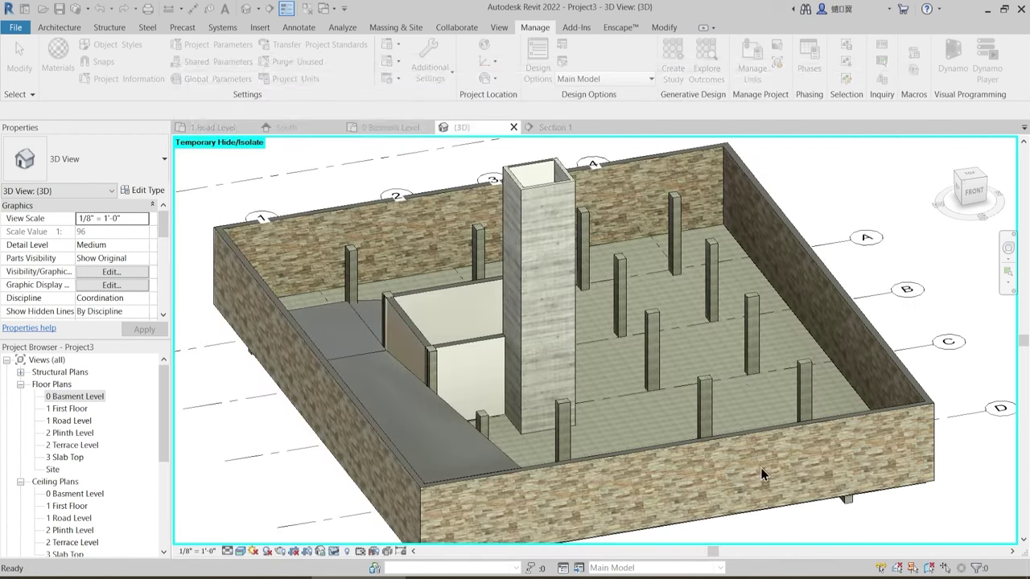
left_click(435, 402)
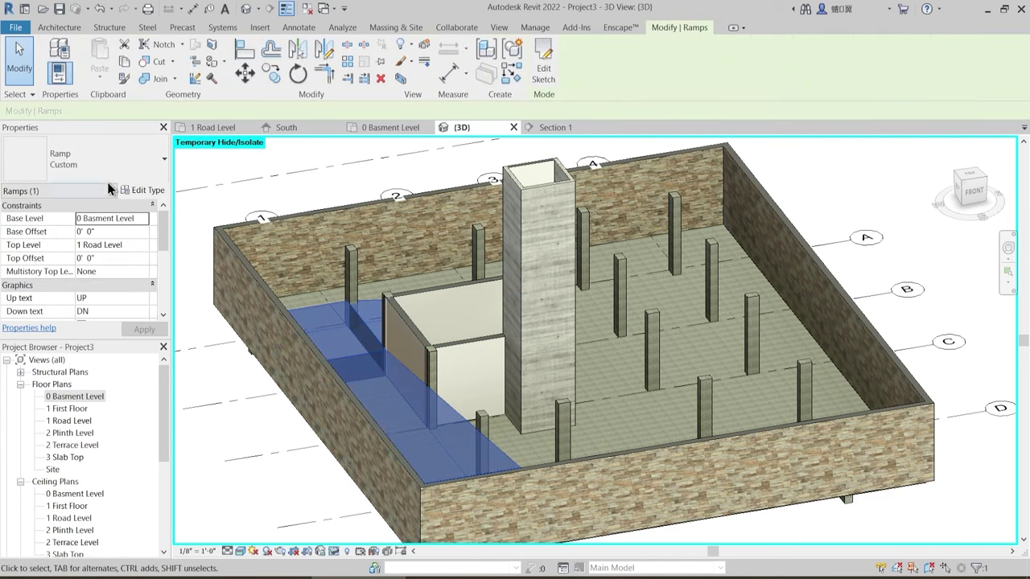
left_click(144, 190)
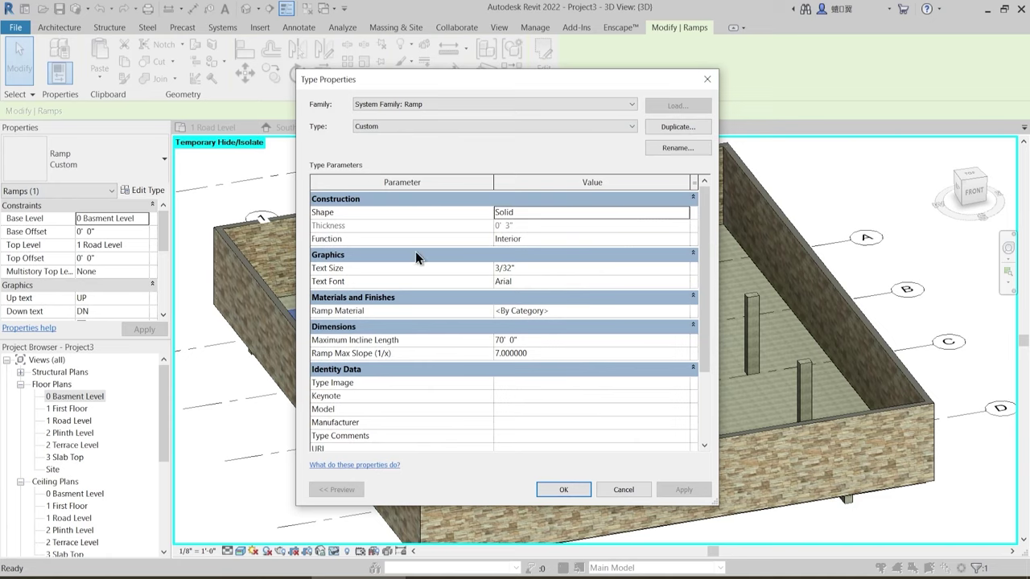
left_click(684, 313)
left_click(685, 311)
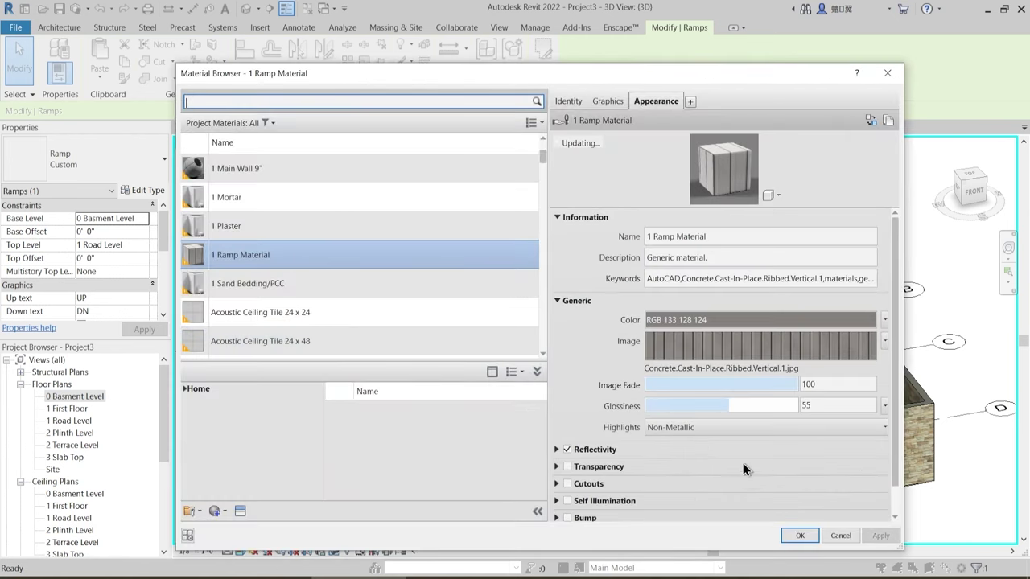
left_click(797, 536)
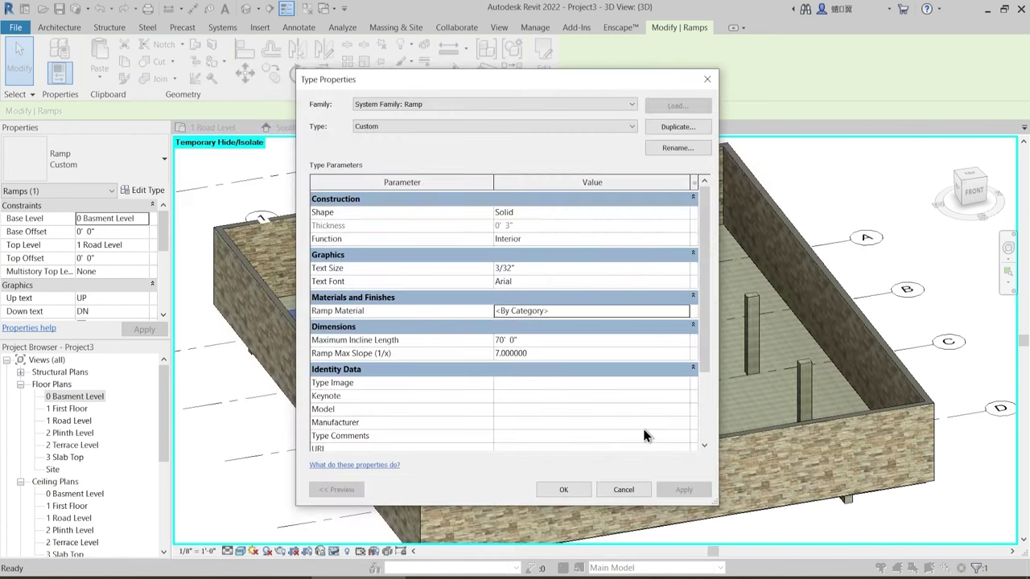
left_click(608, 486)
key("Escape")
middle_click_drag(551, 394, 563, 415, "shift")
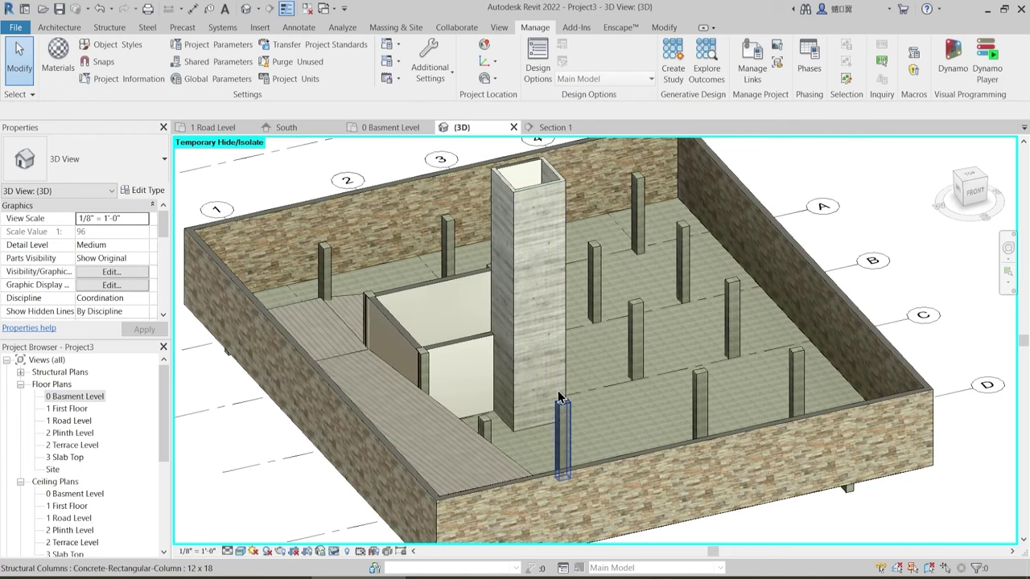
- Open Section 1 from its section head on the 0 Basment Level plan
middle_click_drag(543, 350, 557, 371)
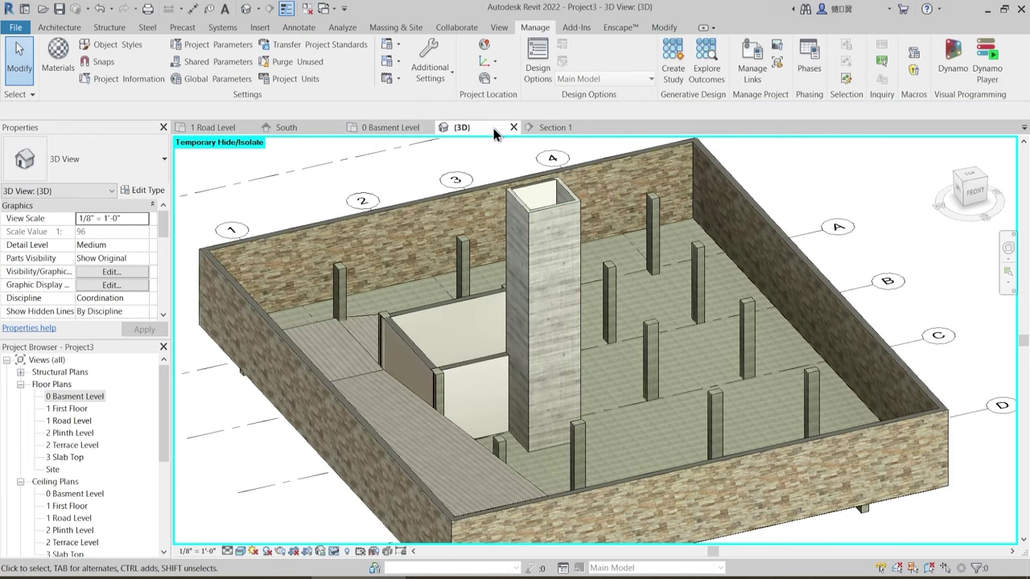
left_click(385, 127)
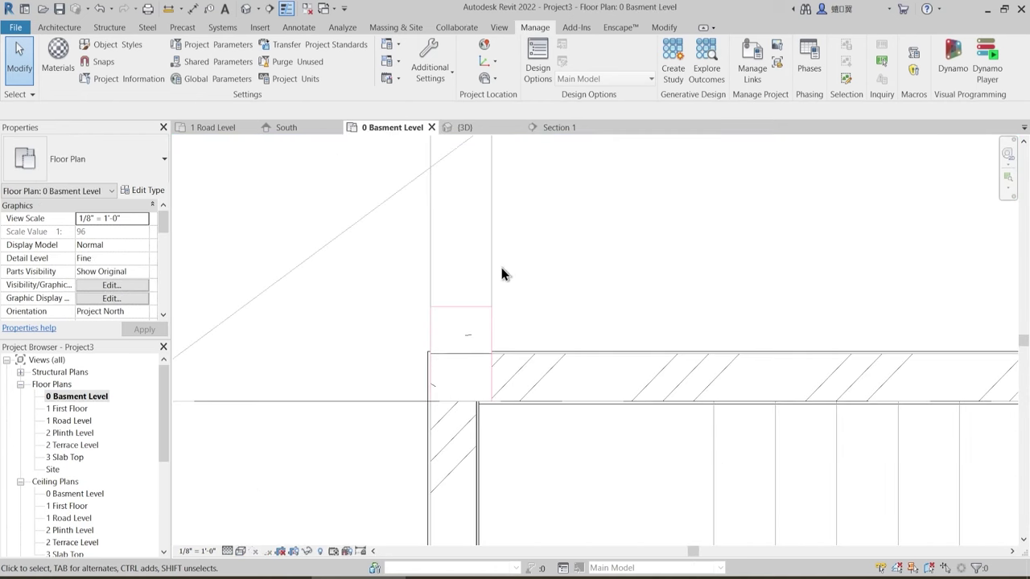
scroll(504, 306, "down", 3)
middle_click_drag(506, 271, 453, 260)
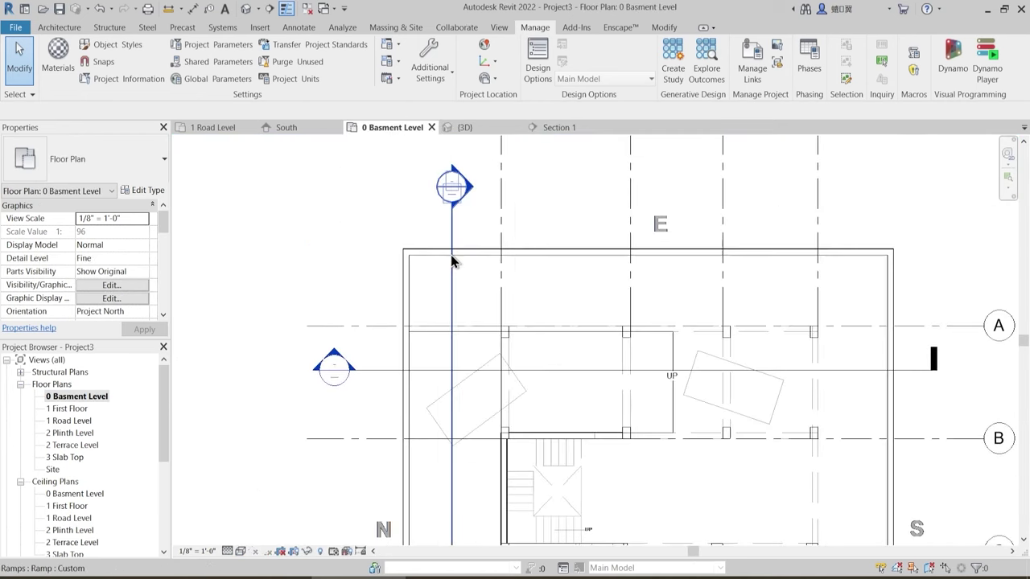
double_click(459, 187)
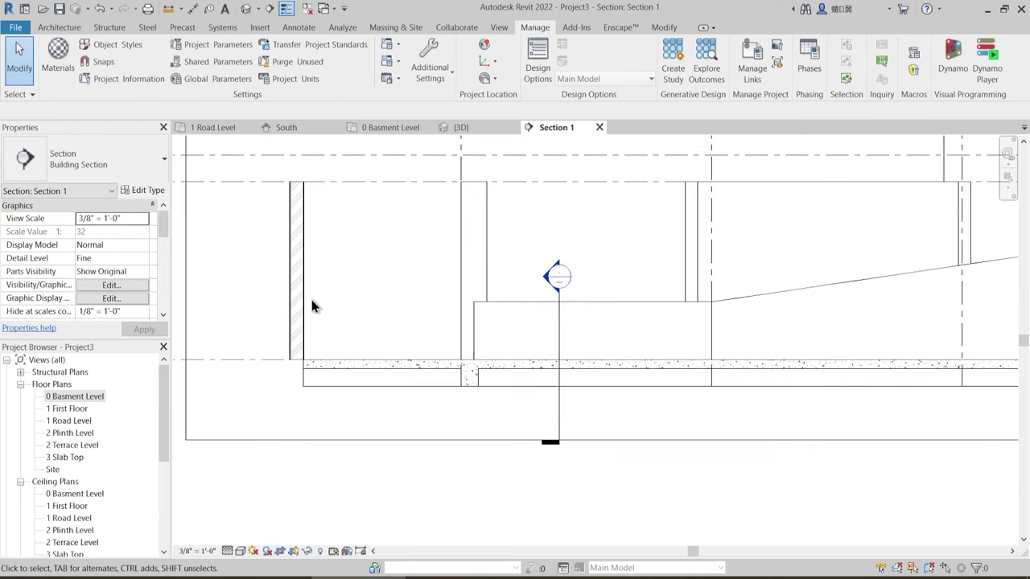
scroll(349, 379, "up", 4)
middle_click_drag(510, 402, 411, 414)
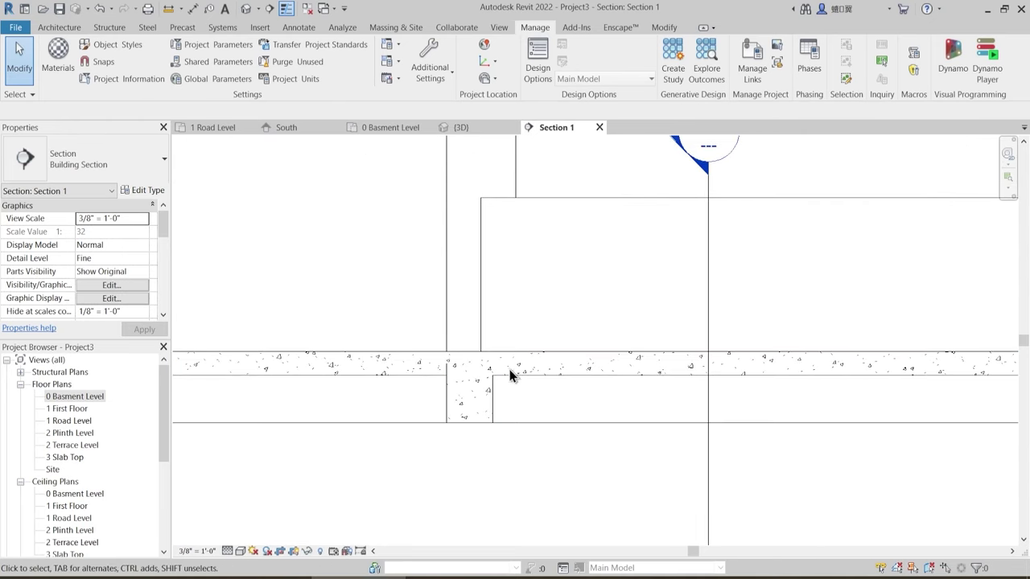
- Turn off Thin Lines, inspect the walls and slab, then return to the basement plan
left_click(285, 10)
scroll(493, 388, "up", 2)
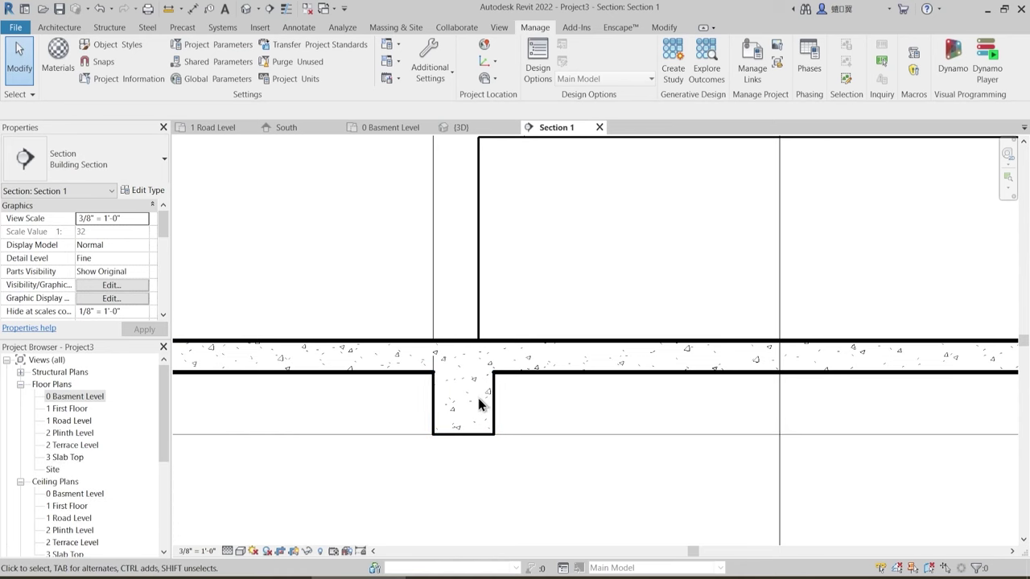
scroll(483, 407, "down", 5)
middle_click_drag(510, 367, 469, 435)
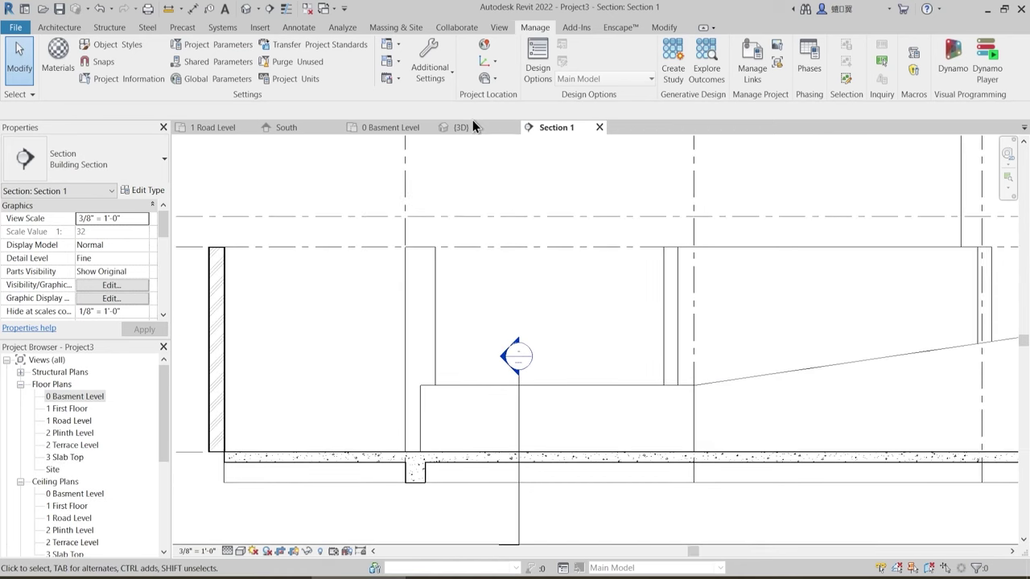
left_click(388, 129)
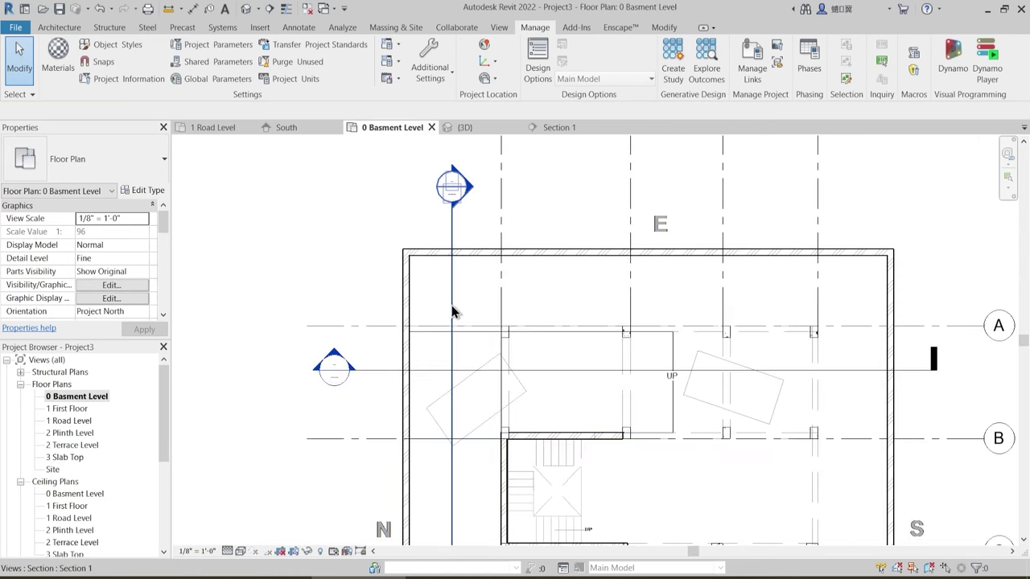
- Shift the Section 1 line right on the plan and zoom Section 1 to the wall-slab junction
left_click_drag(452, 312, 541, 303)
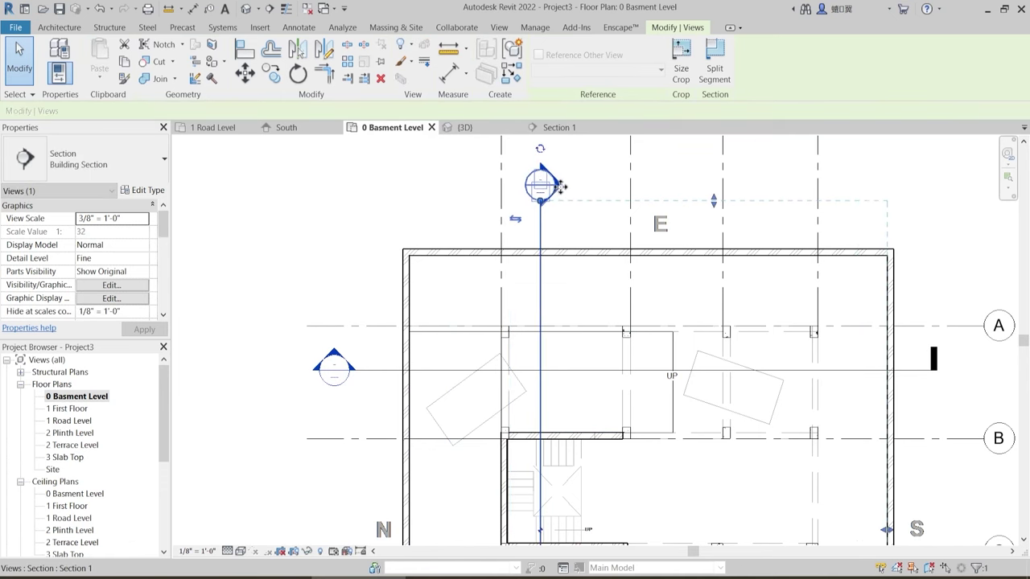
left_click(563, 127)
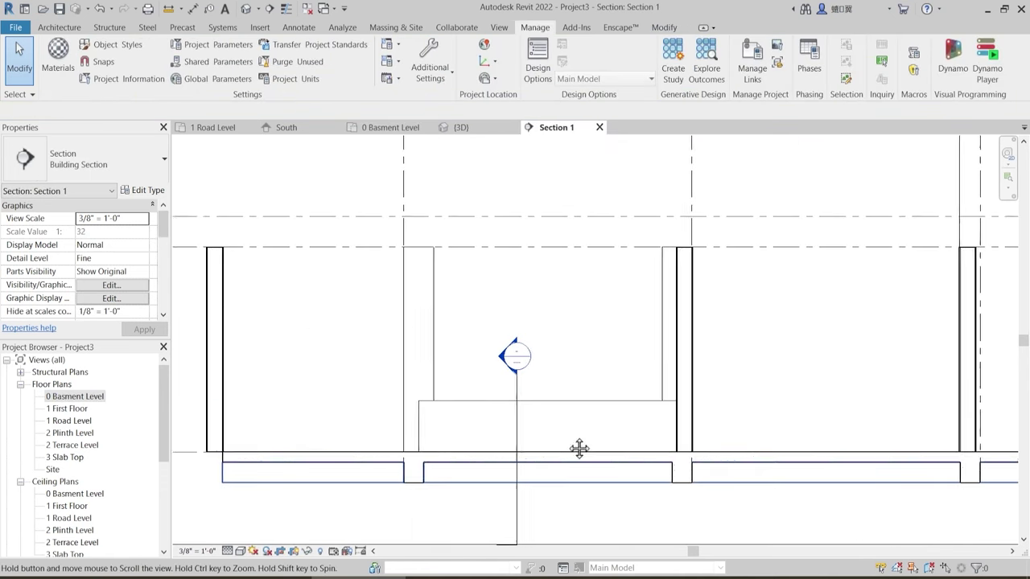
scroll(427, 386, "up", 4)
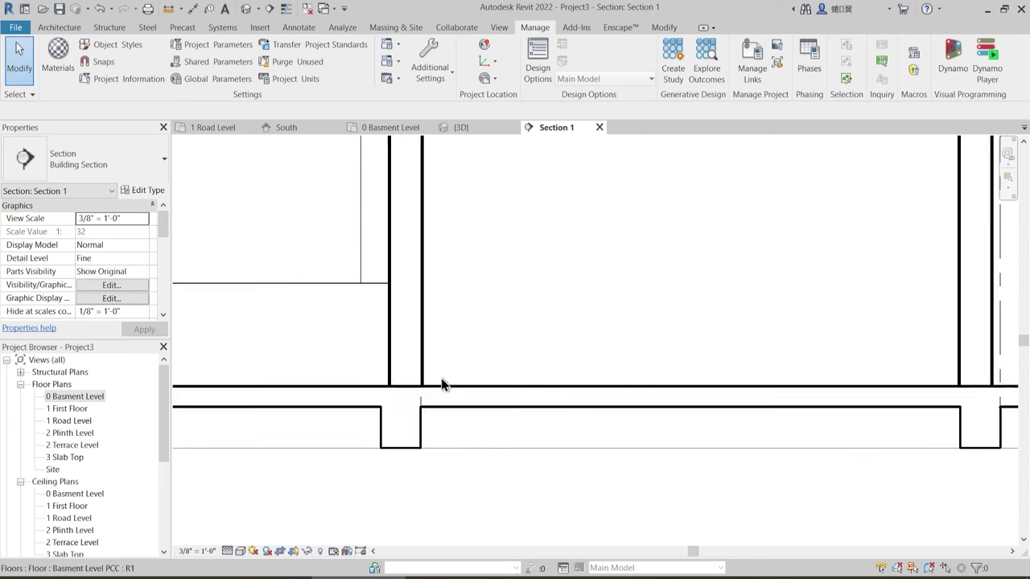
scroll(491, 408, "down", 2)
middle_click_drag(806, 418, 593, 434)
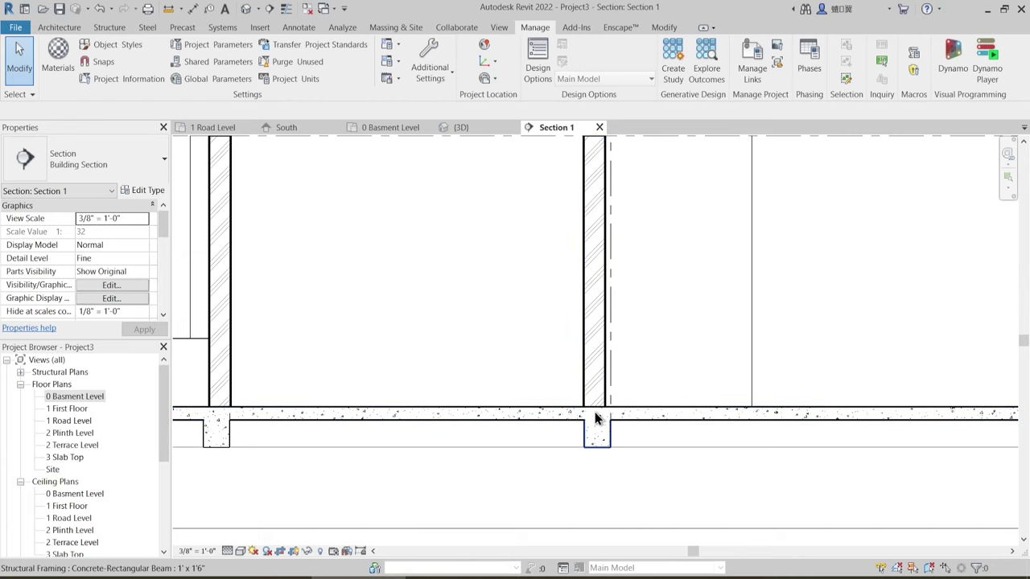
scroll(607, 411, "up", 2)
scroll(610, 415, "down", 1)
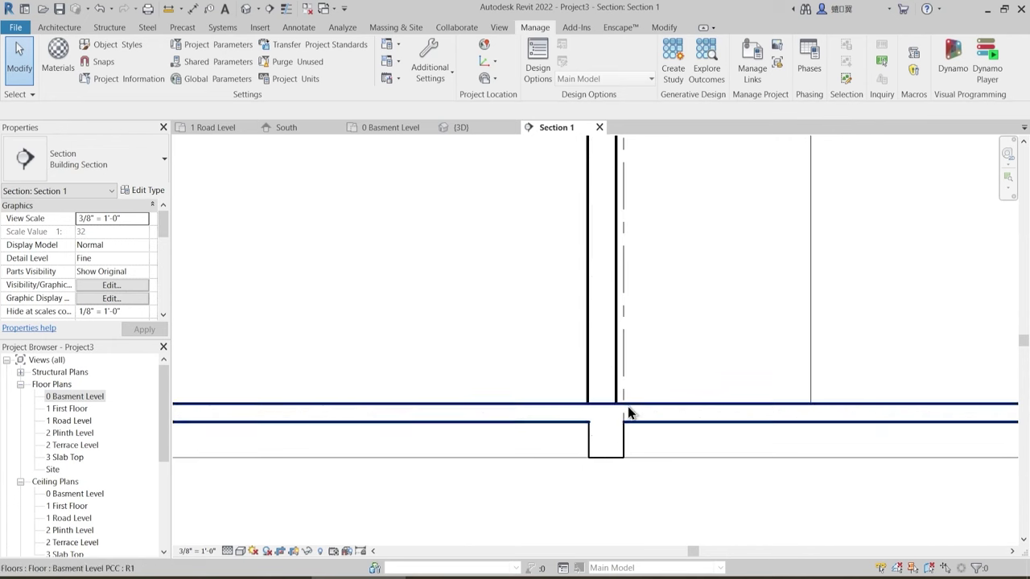
- Join the floor slab with the 1 Main Wall 9" wall using Join Geometry
left_click(651, 29)
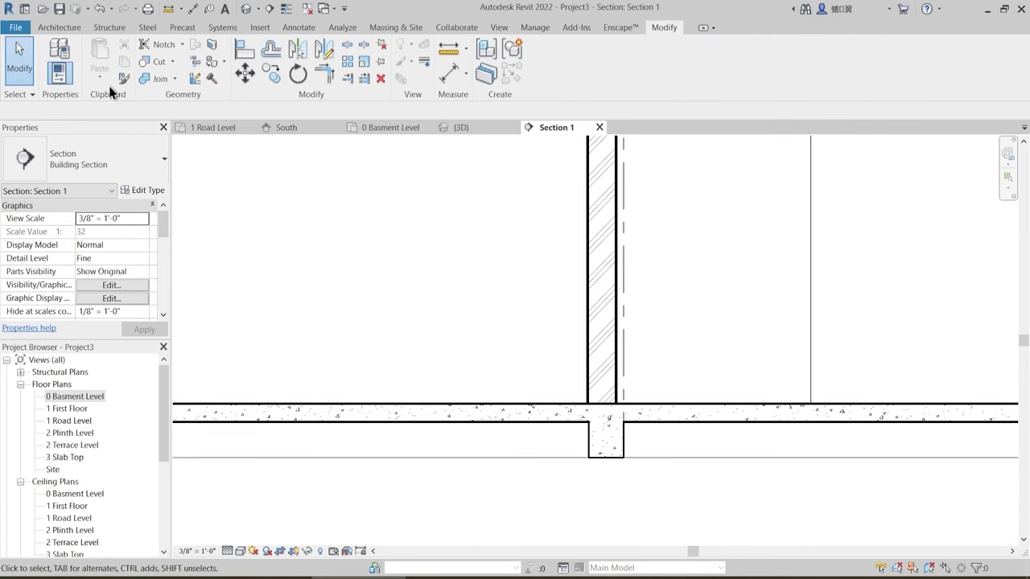
left_click(157, 80)
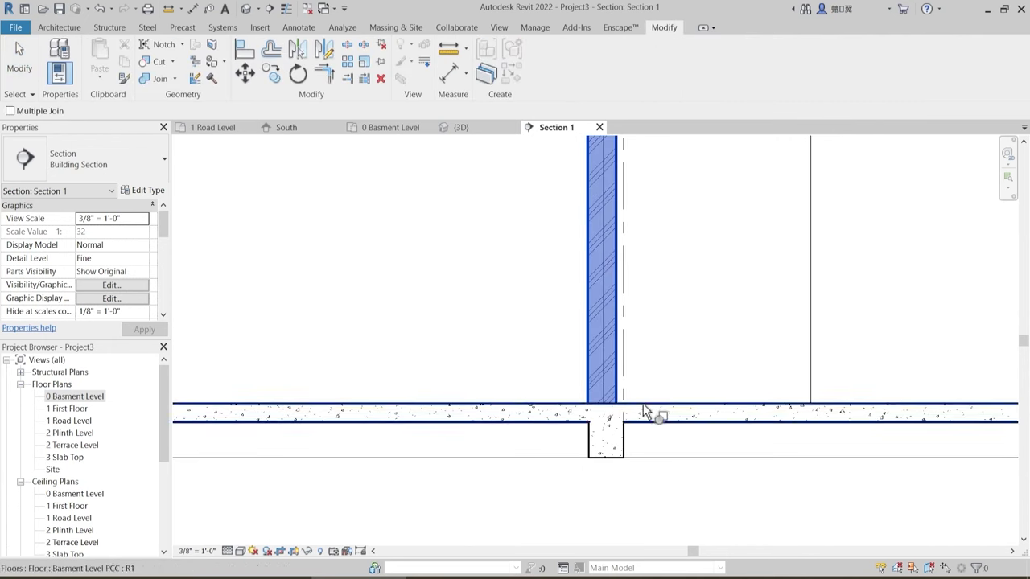
left_click(619, 405)
left_click(617, 390)
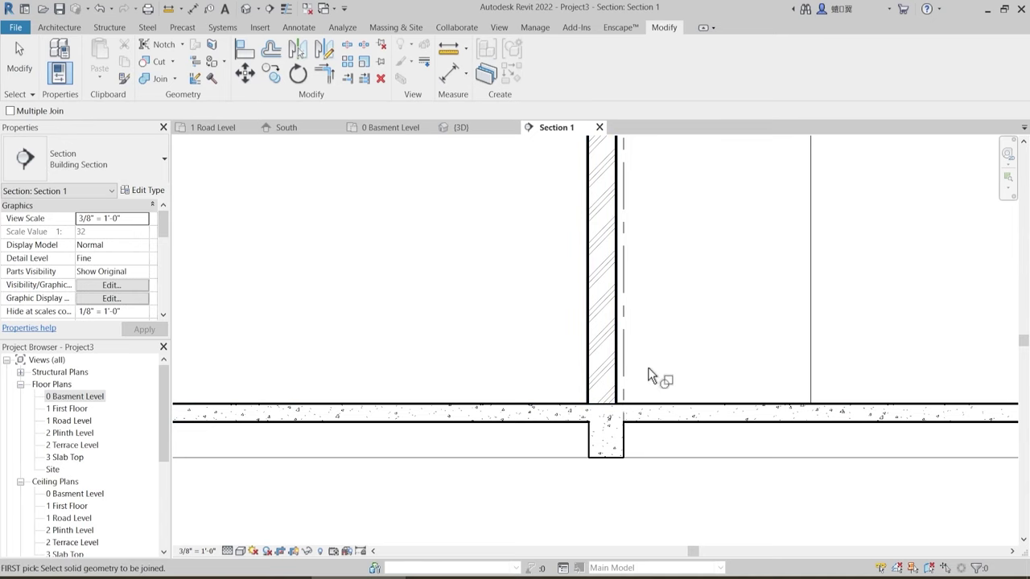
key("Escape")
scroll(657, 390, "down", 2)
scroll(577, 405, "up", 3)
- Join the next wall to the floor slab as well
middle_click_drag(303, 416, 467, 418)
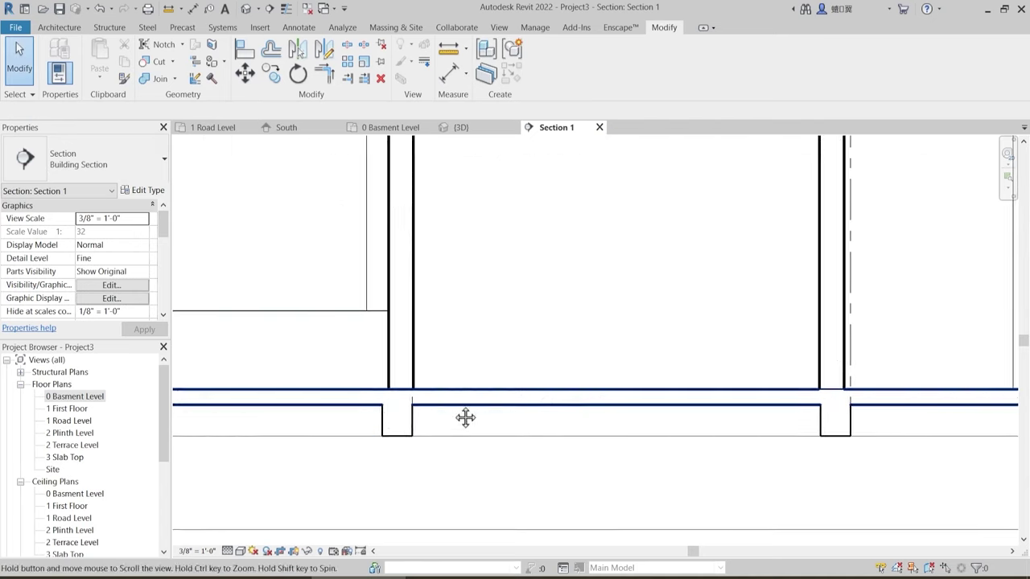
scroll(385, 385, "up", 3)
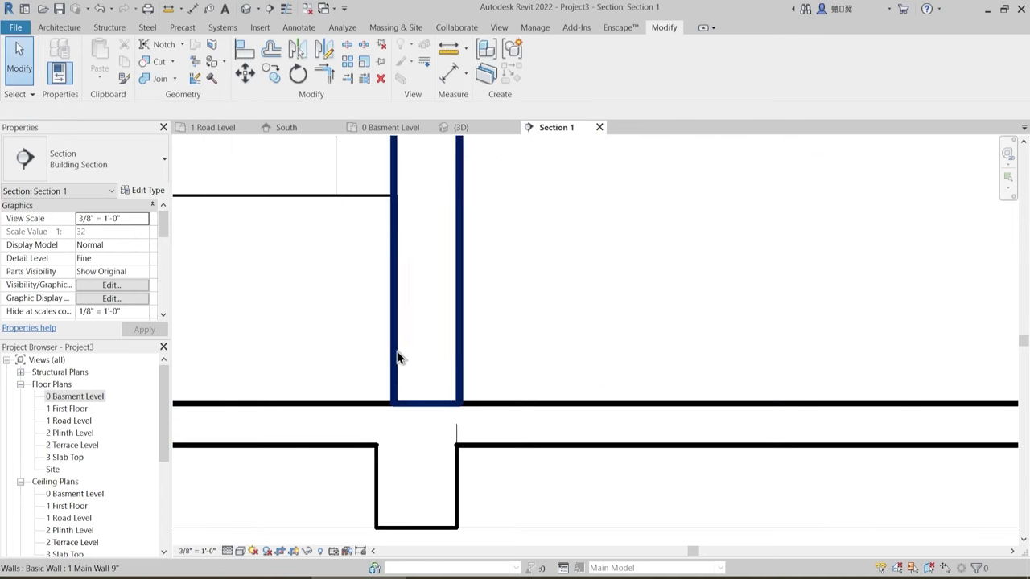
left_click(169, 77)
left_click(465, 383)
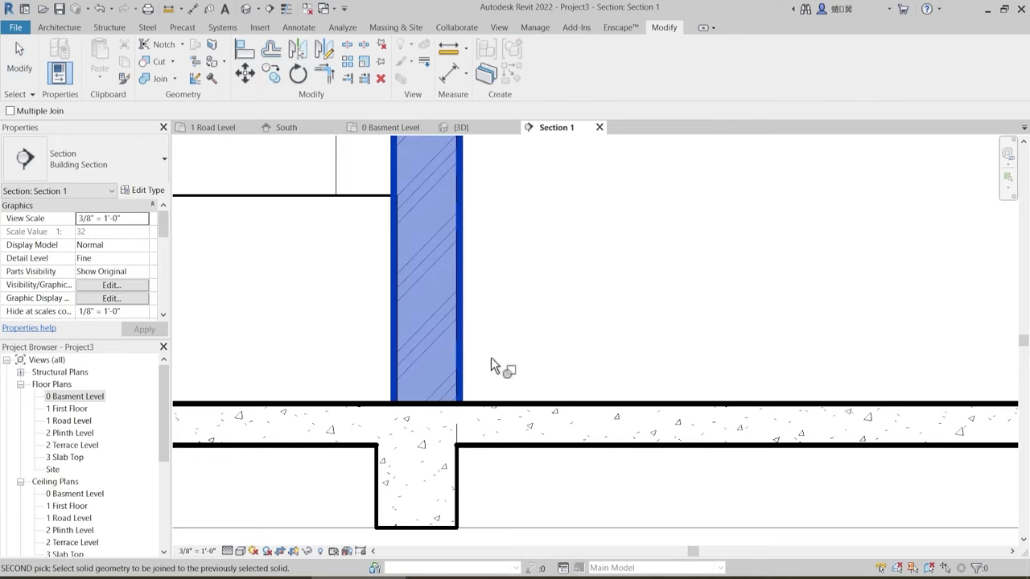
left_click(494, 411)
key("Escape")
scroll(561, 375, "down", 2)
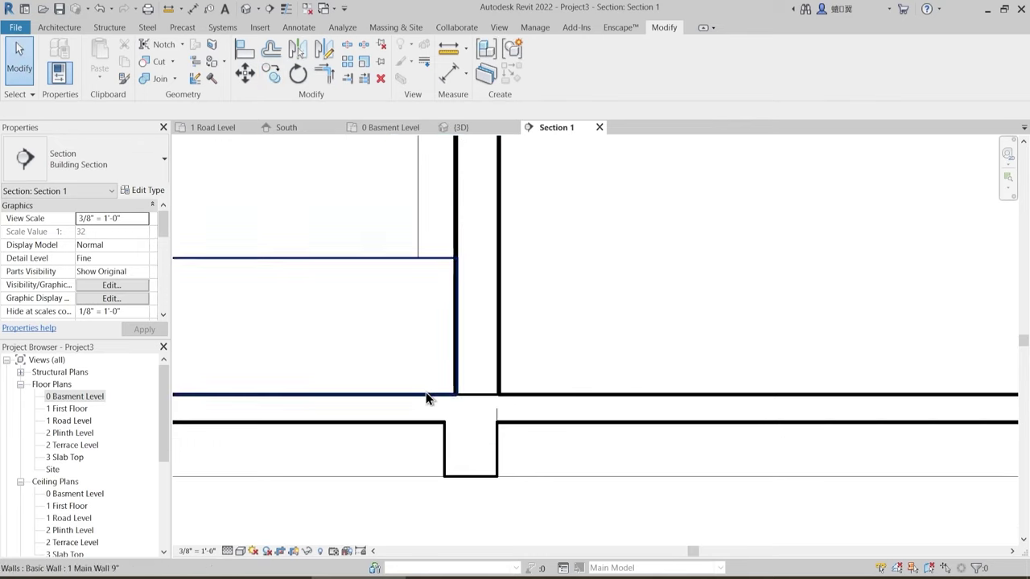
scroll(427, 396, "up", 3)
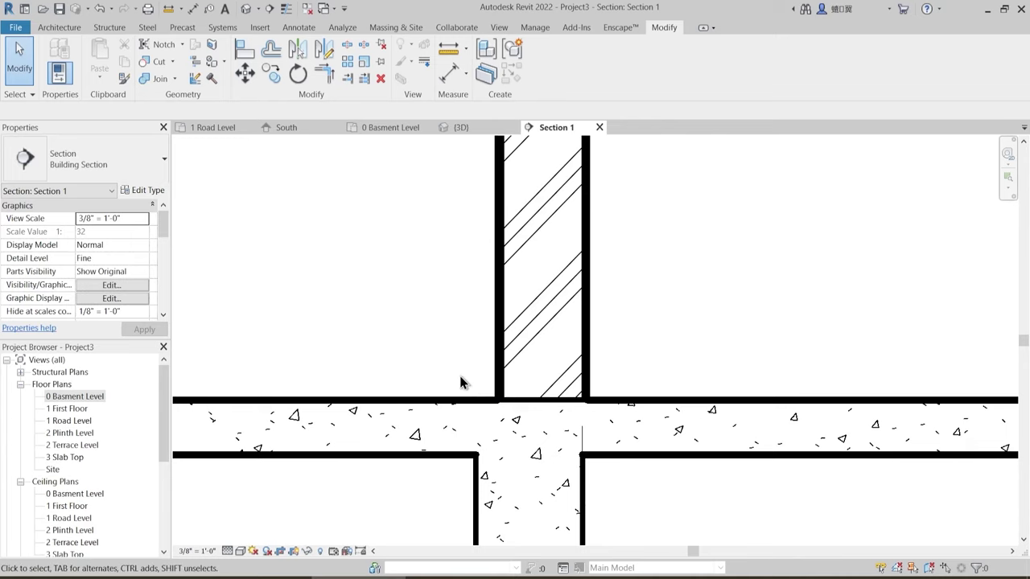
scroll(461, 393, "down", 1)
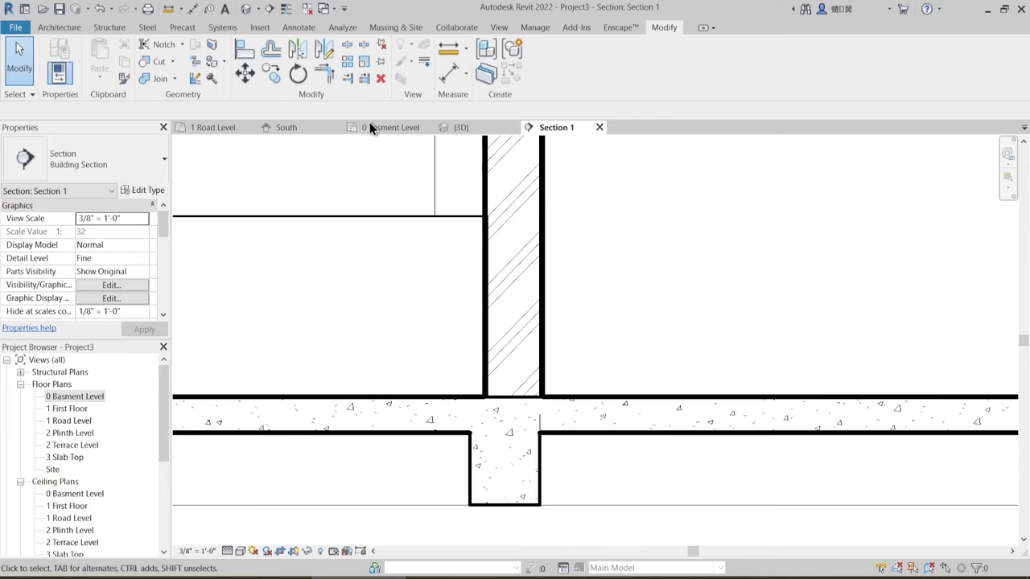
- Move the Section 1 line further right on the basement plan
left_click(390, 127)
scroll(478, 308, "down", 1)
scroll(515, 309, "up", 1)
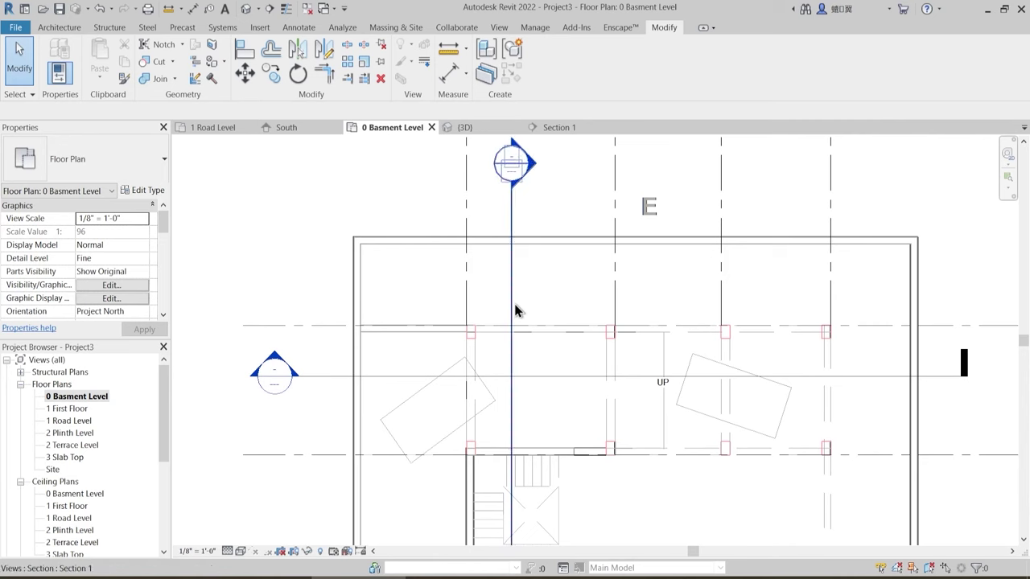
left_click_drag(540, 308, 610, 309)
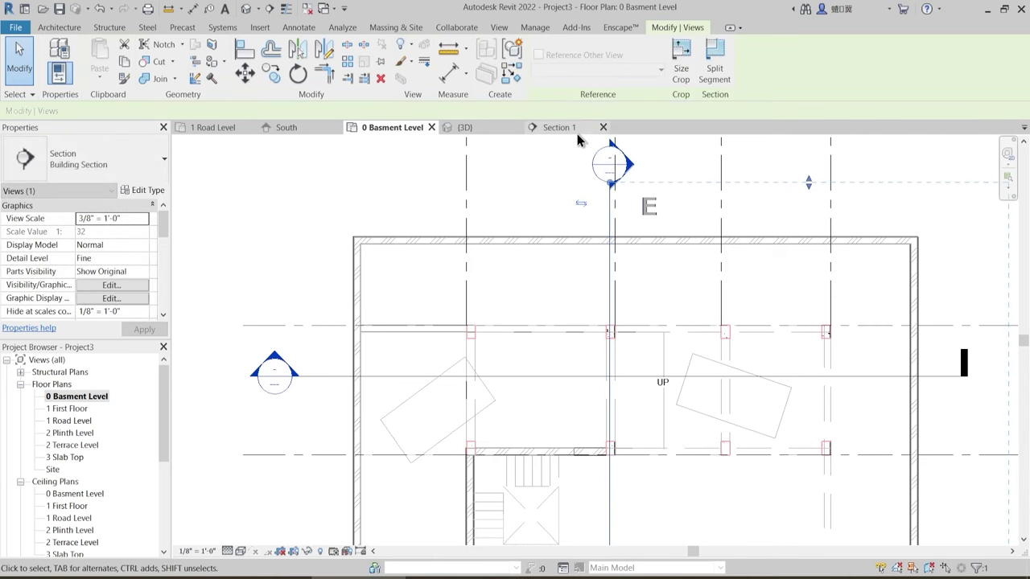
scroll(538, 378, "down", 4)
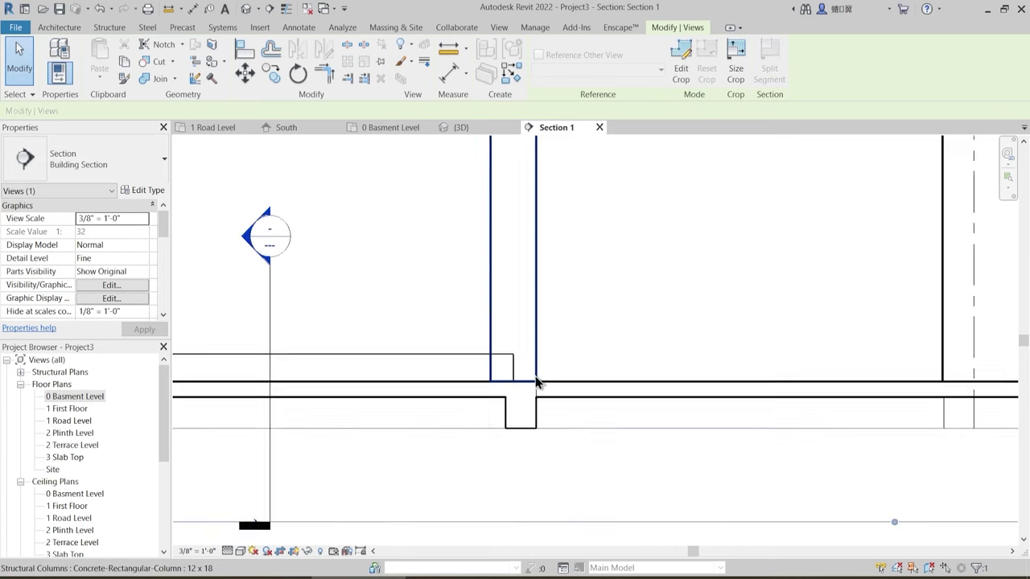
middle_click_drag(738, 418, 614, 418)
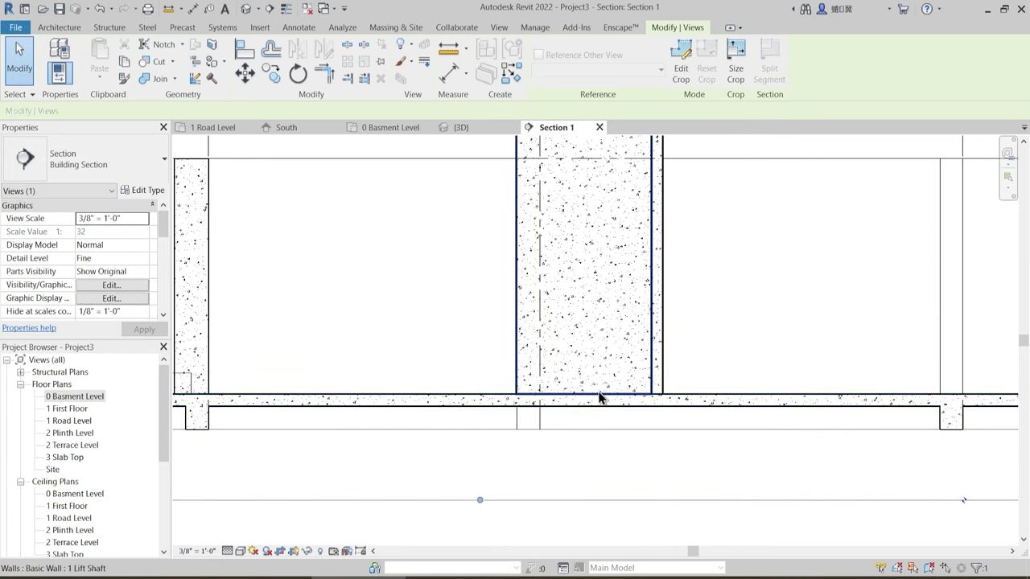
scroll(604, 398, "down", 2)
middle_click_drag(531, 379, 515, 475)
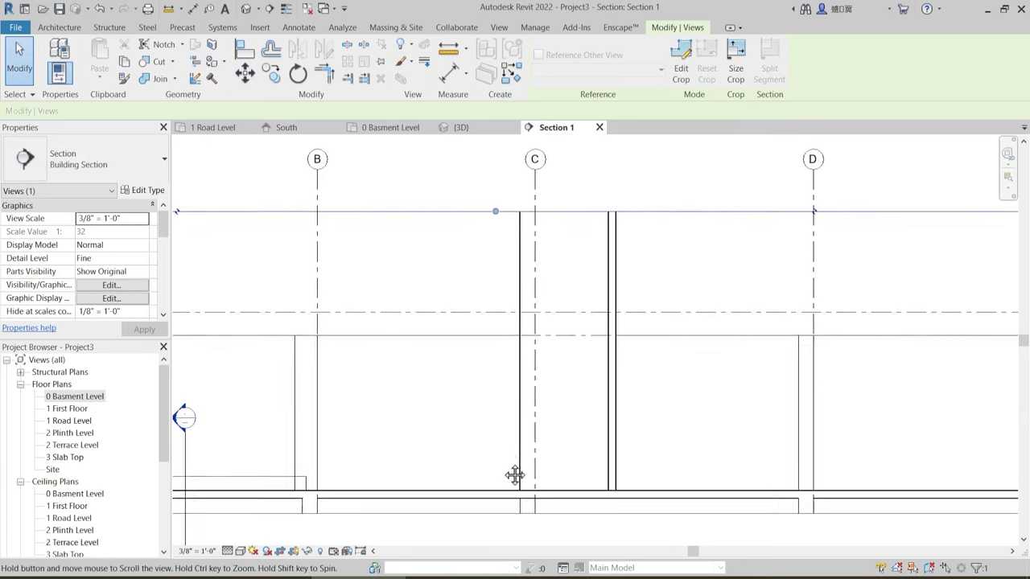
- Shift the section line right again and frame Section 1 on the slab under the columns
left_click(397, 132)
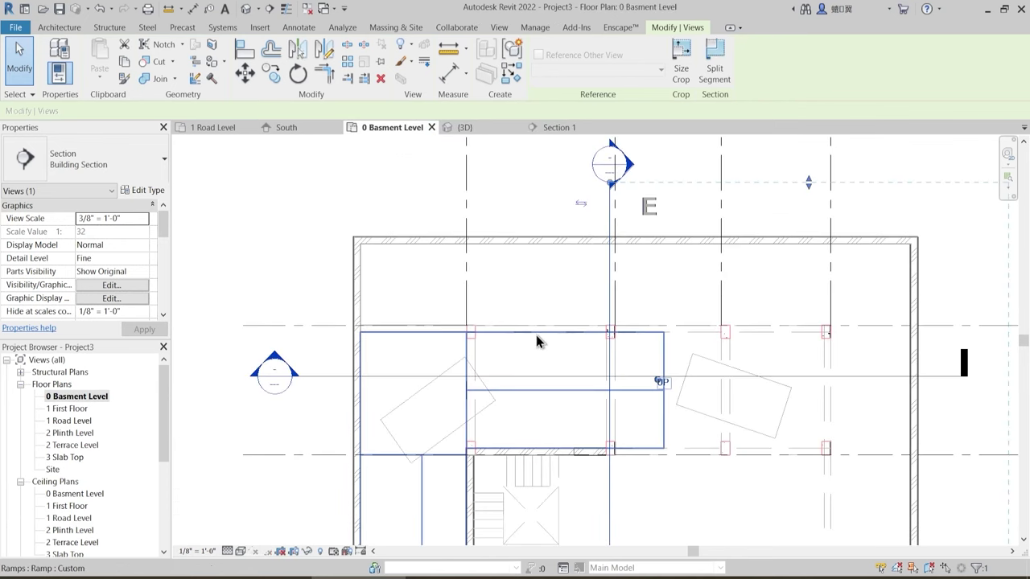
scroll(536, 334, "down", 1)
middle_click_drag(532, 335, 469, 275)
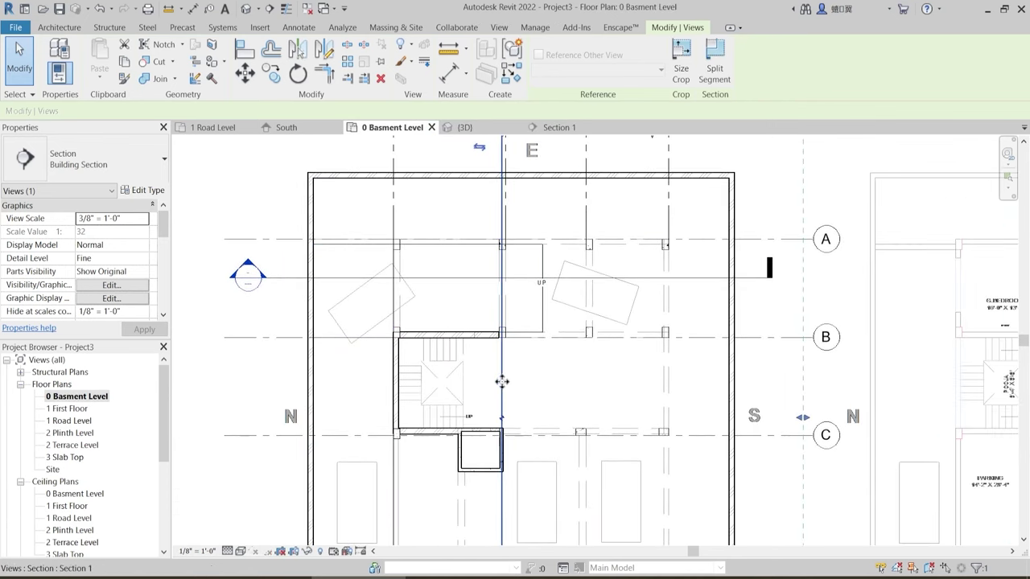
left_click_drag(502, 382, 589, 386)
middle_click_drag(558, 239, 530, 304)
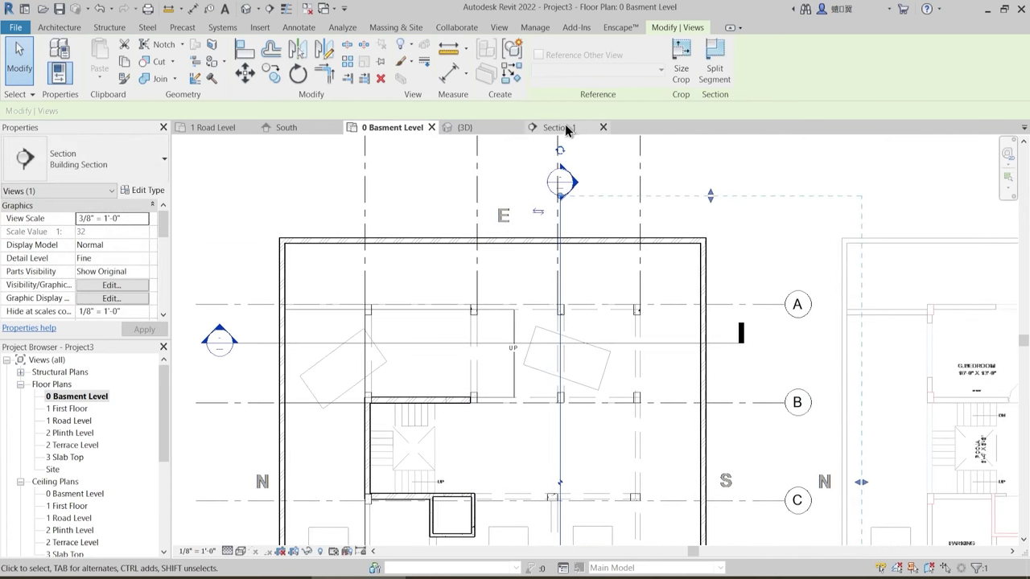
middle_click_drag(579, 434, 524, 335)
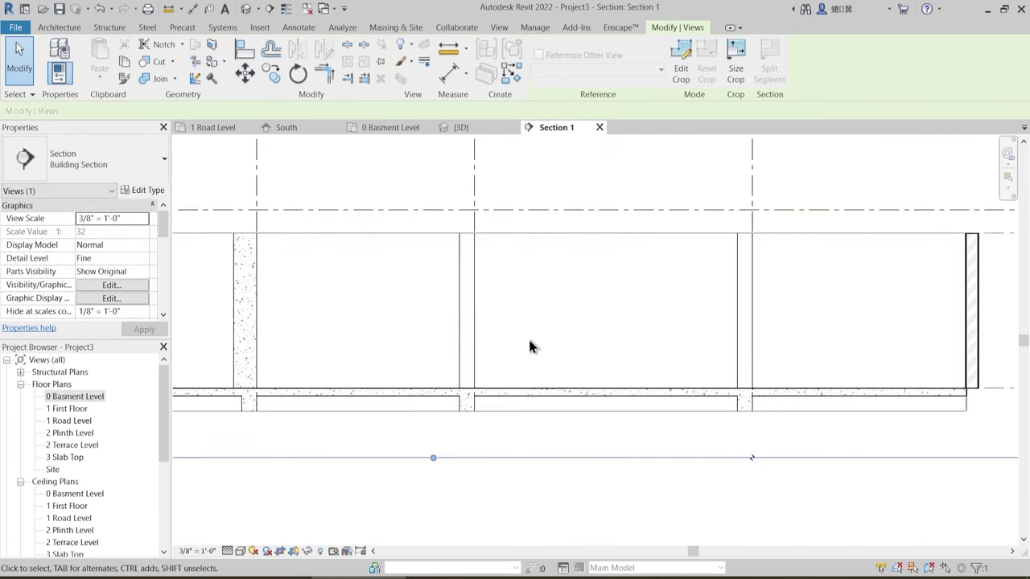
scroll(426, 351, "down", 1)
middle_click_drag(426, 351, 697, 347)
scroll(370, 363, "up", 6)
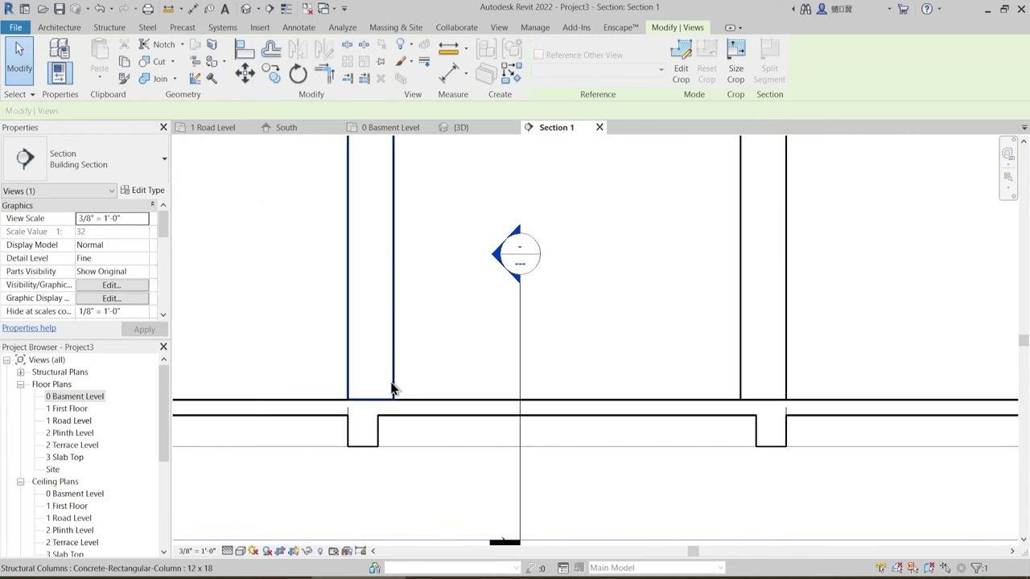
scroll(398, 419, "up", 2)
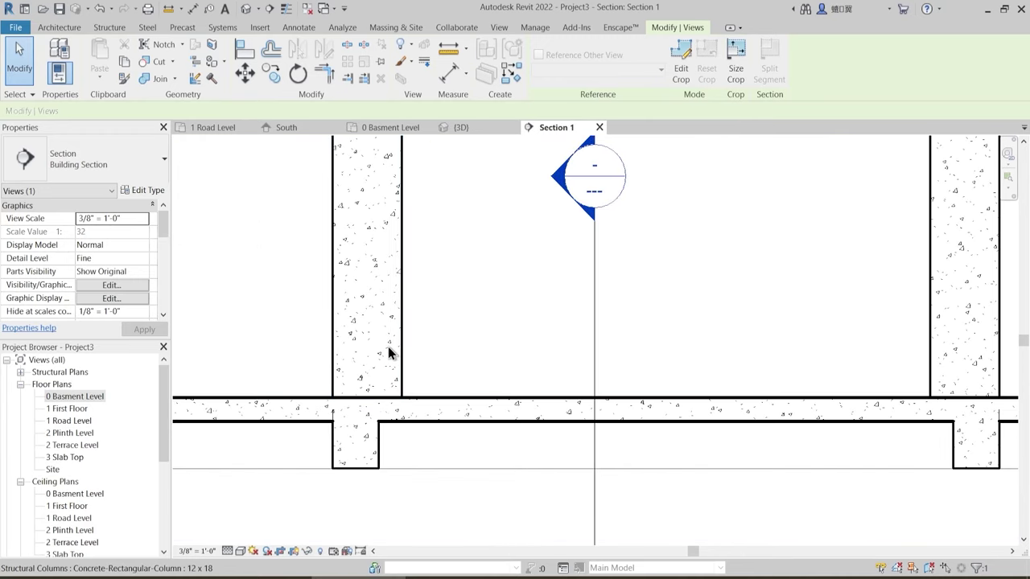
scroll(386, 327, "down", 2)
scroll(389, 448, "down", 2)
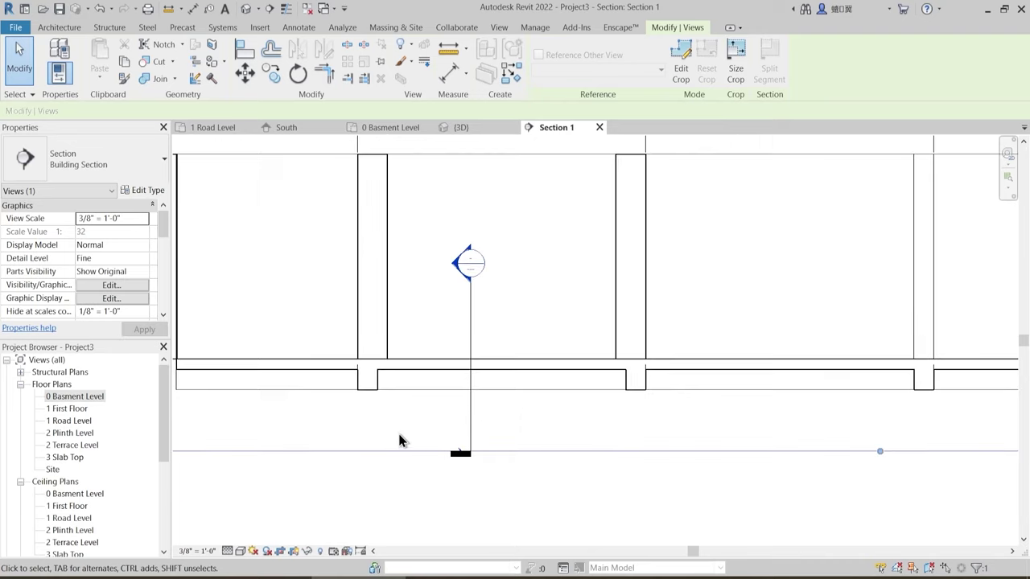
middle_click_drag(396, 438, 393, 290)
scroll(409, 394, "down", 2)
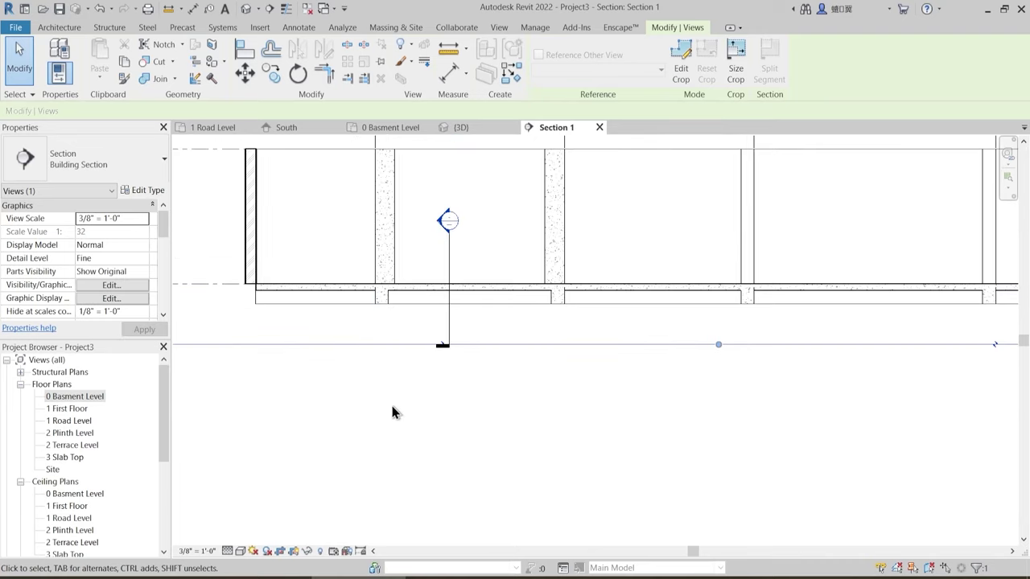
scroll(401, 354, "up", 4)
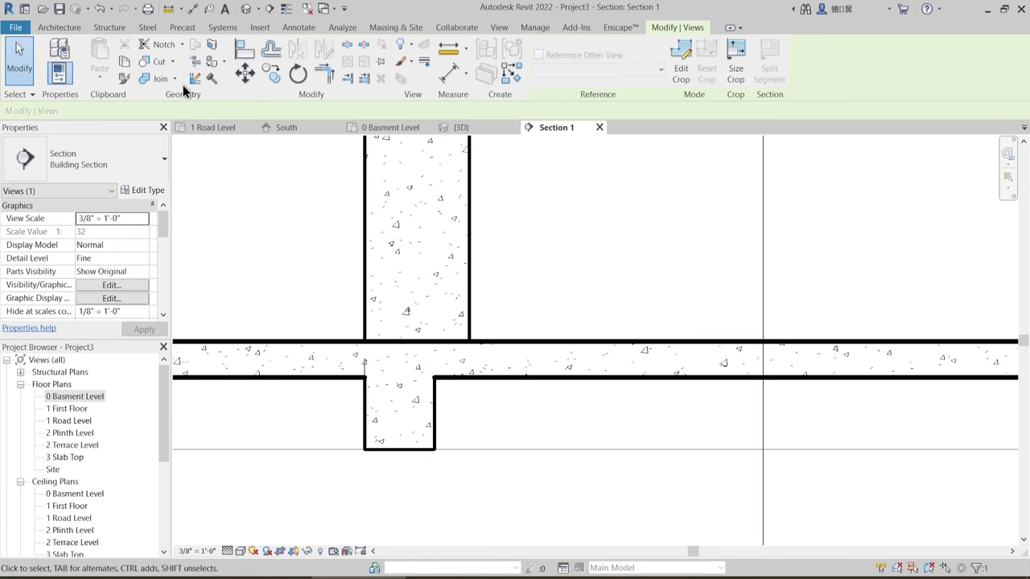
- Join two concrete columns to the basement floor slab in Section 1, then return to the {3D} view
left_click(159, 78)
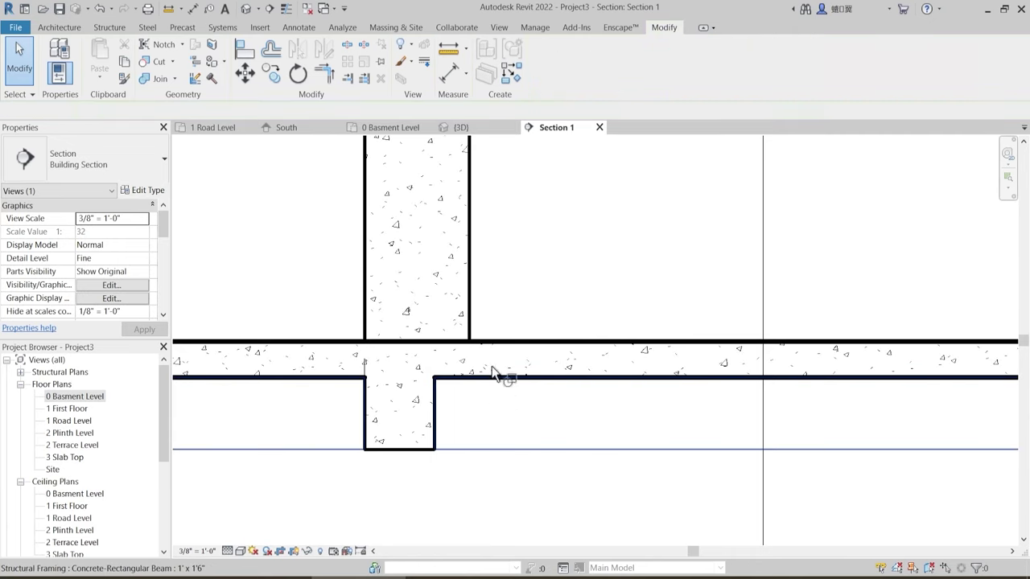
left_click(471, 313)
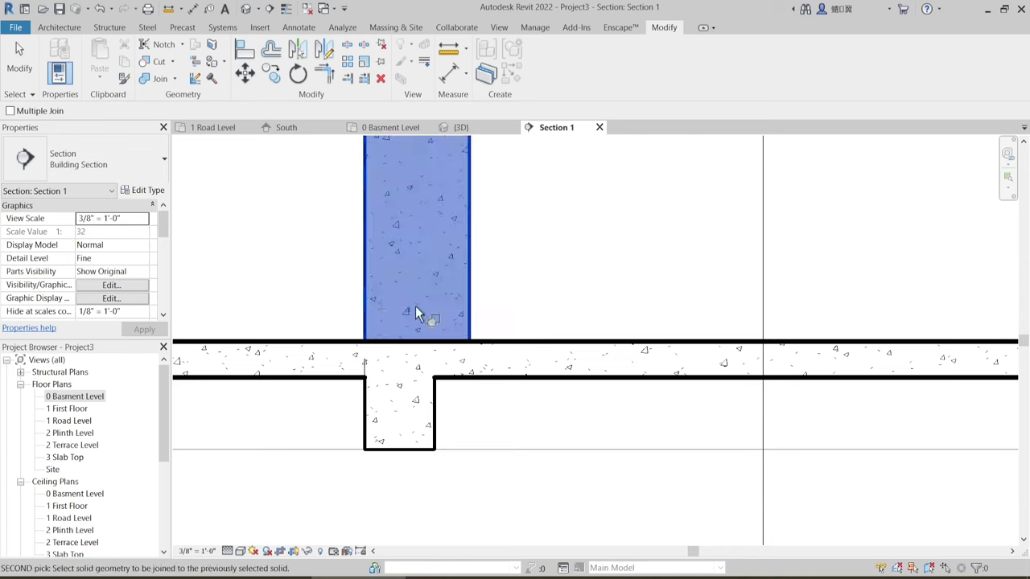
left_click(483, 350)
scroll(344, 362, "down", 4)
middle_click_drag(612, 390, 388, 414)
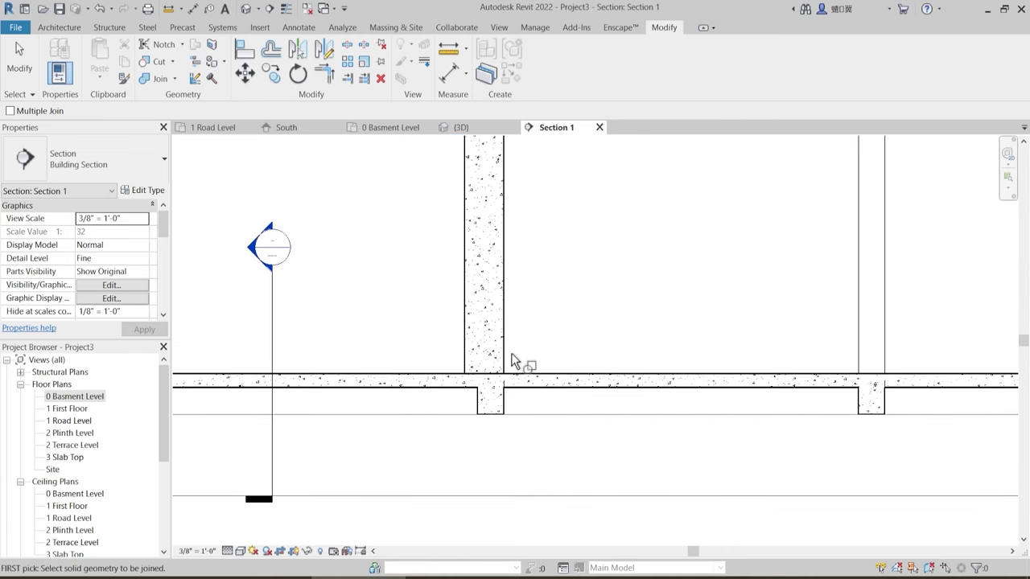
left_click(502, 355)
left_click(522, 374)
scroll(573, 390, "down", 4)
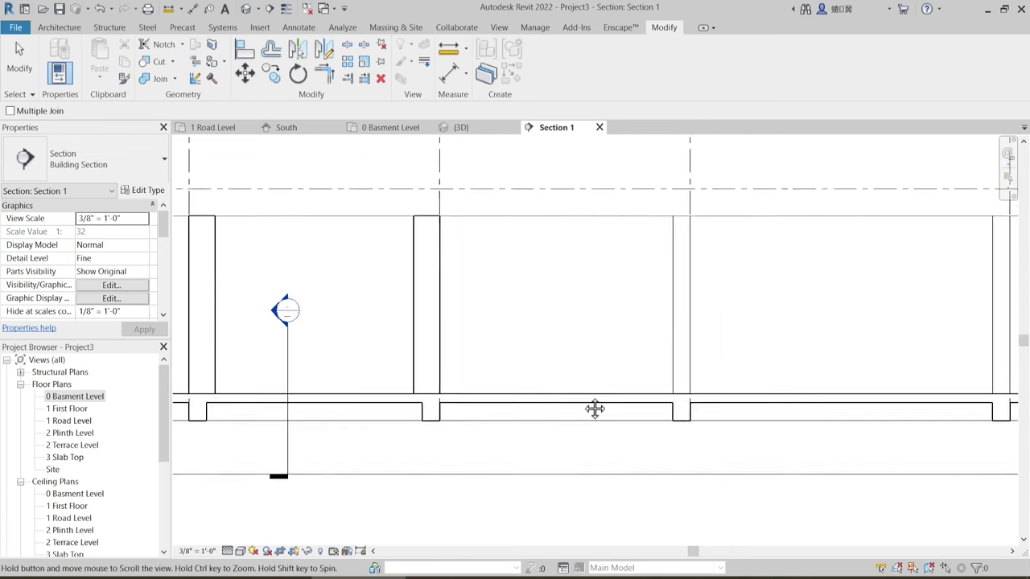
key("Escape")
left_click(469, 129)
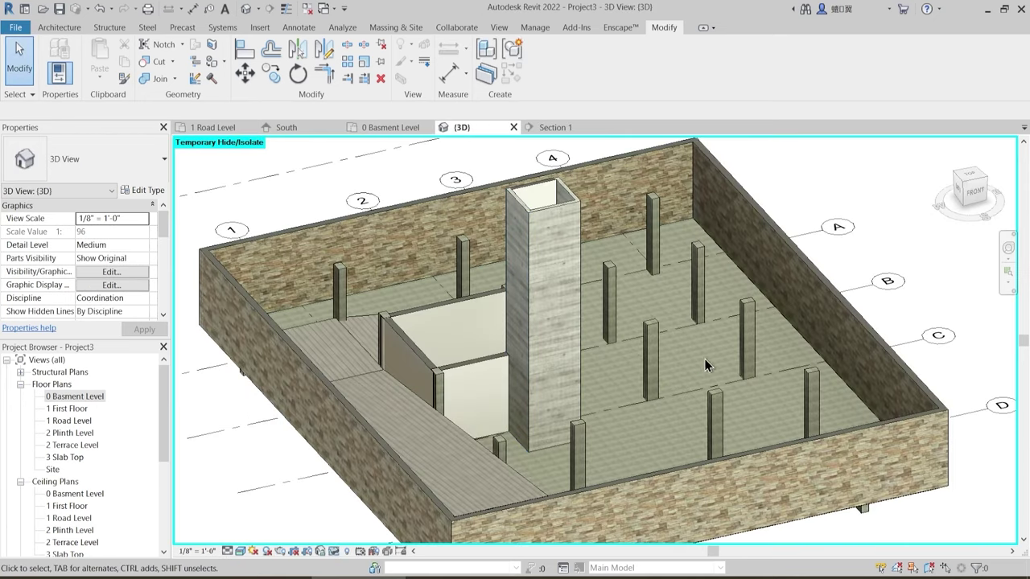
- Isolate the floor and structural column categories in the 3D view
left_click(742, 282)
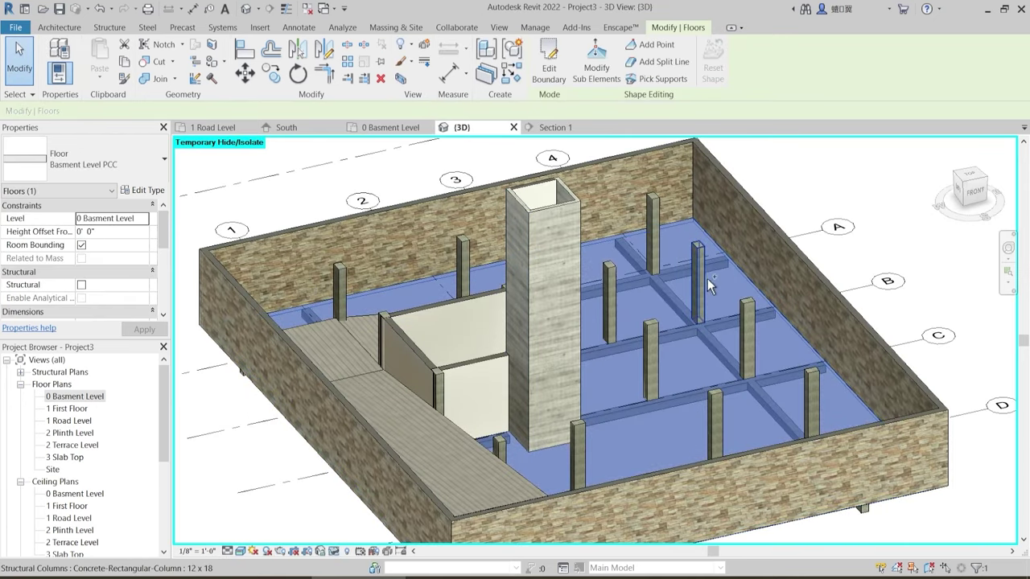
left_click(701, 277, "ctrl")
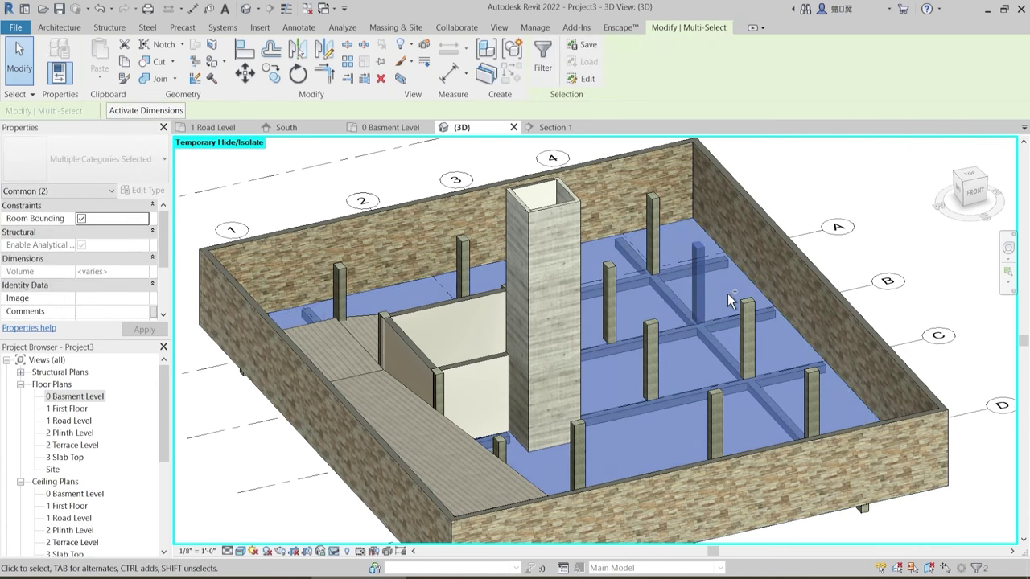
left_click(333, 553)
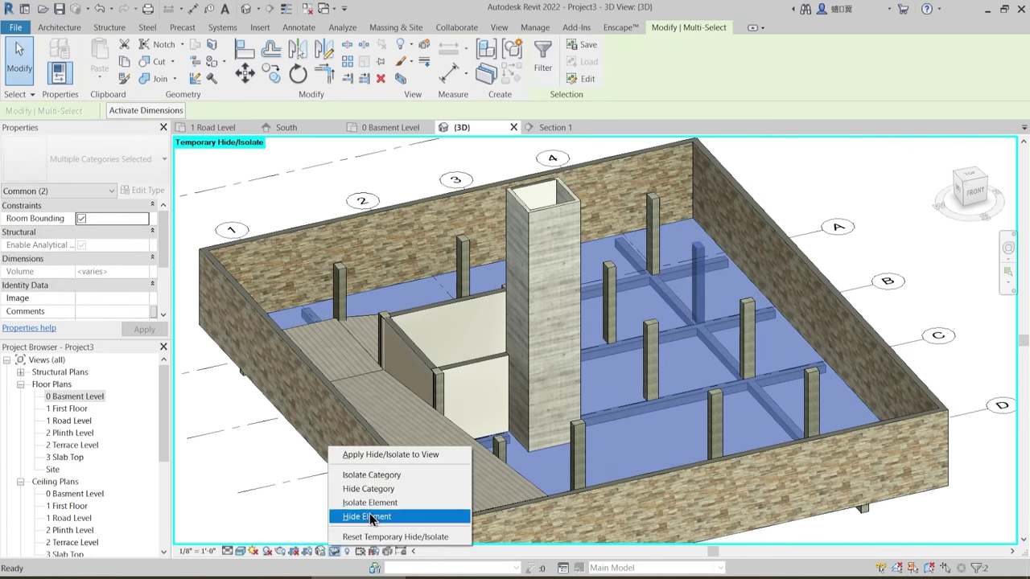
left_click(372, 475)
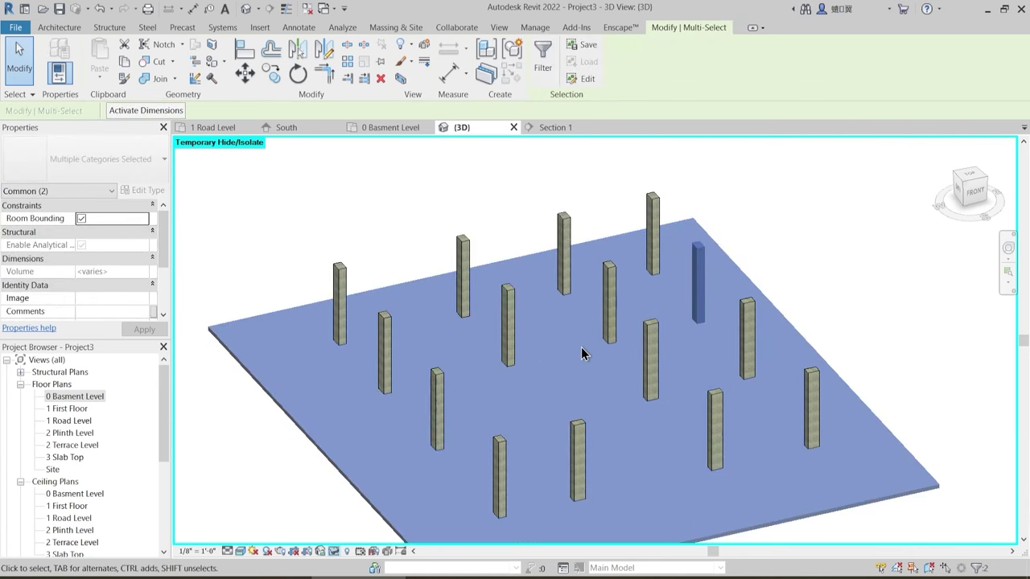
key("Escape")
- Orbit the isolated model and begin Join Geometry with the basement floor as the first element
middle_click_drag(589, 382, 569, 367, "shift")
middle_click_drag(417, 362, 409, 274)
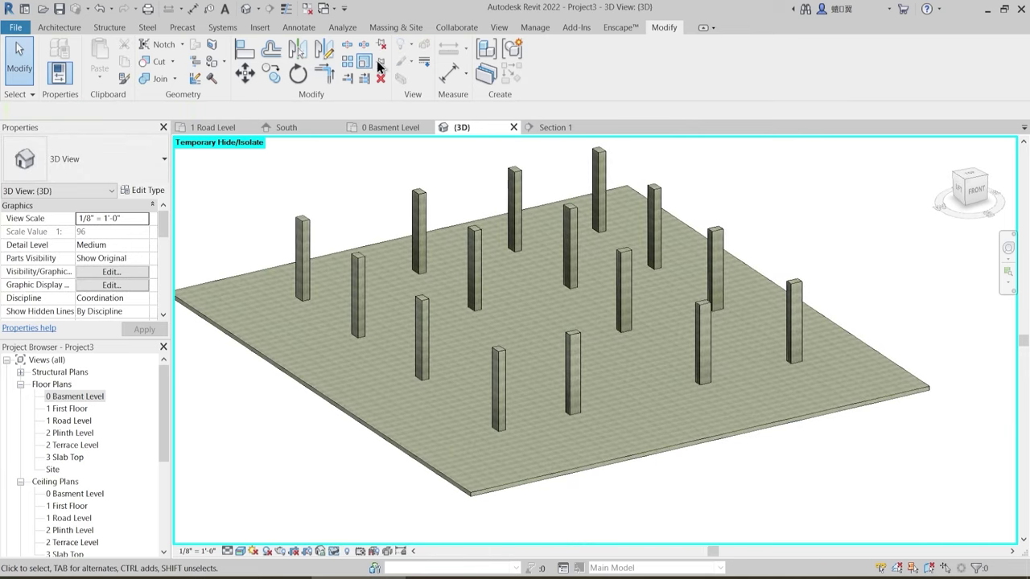
left_click(244, 284)
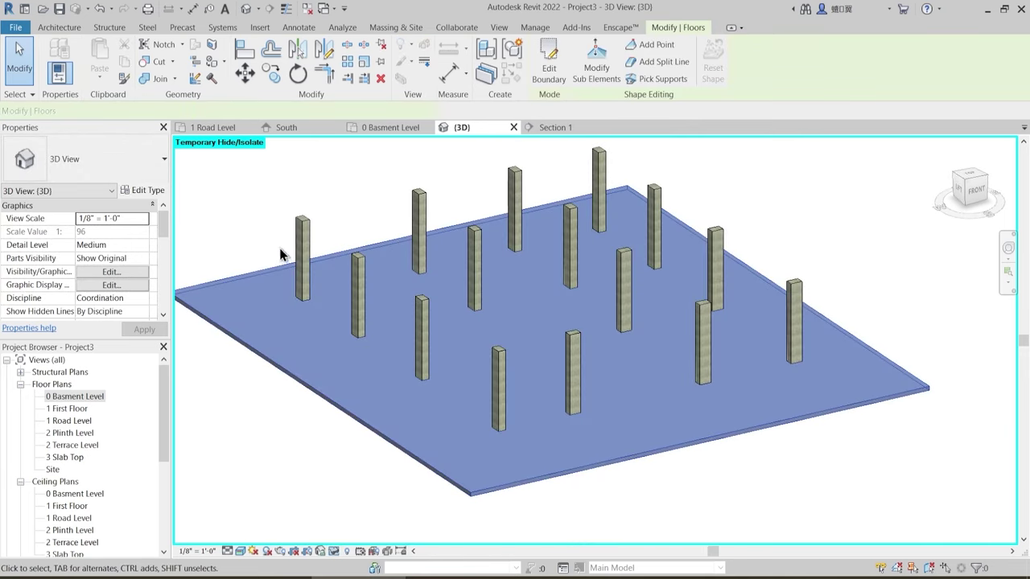
key("Escape")
left_click(160, 79)
left_click(237, 279)
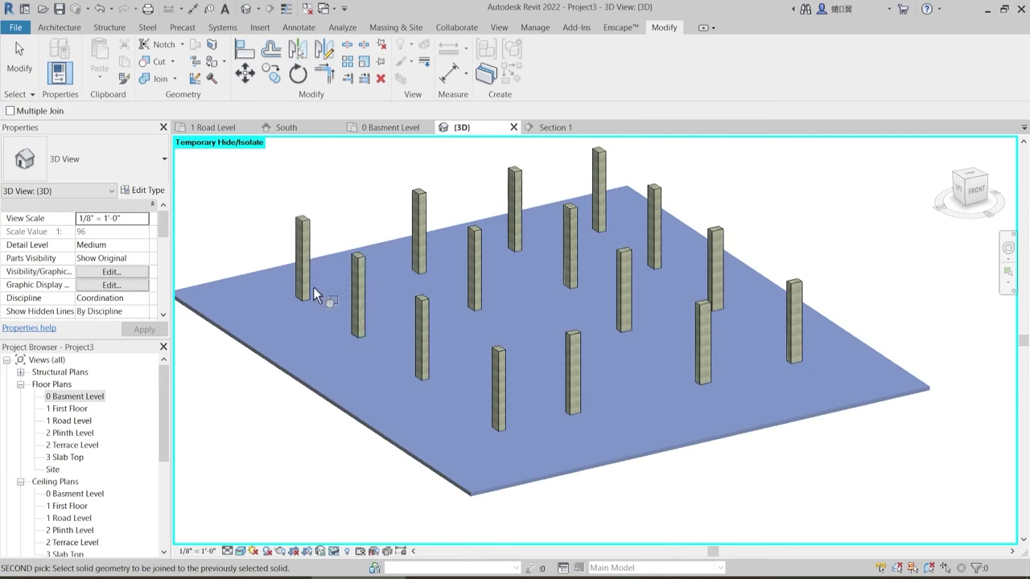
- Join every remaining concrete column to the basement floor slab, one after another
left_click(355, 274)
left_click(255, 276)
left_click(418, 313)
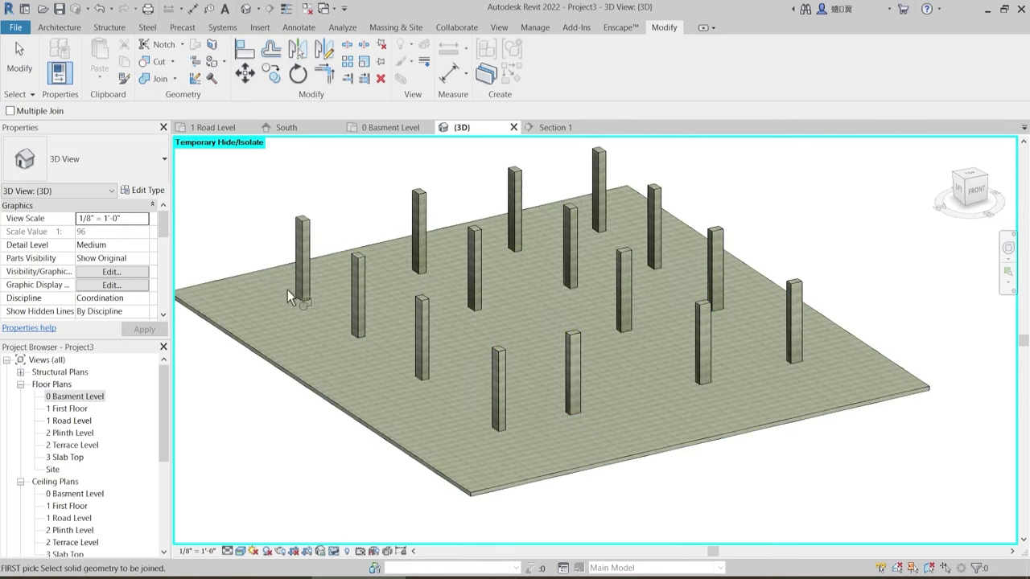
left_click(257, 273)
left_click(500, 382)
left_click(256, 274)
left_click(414, 227)
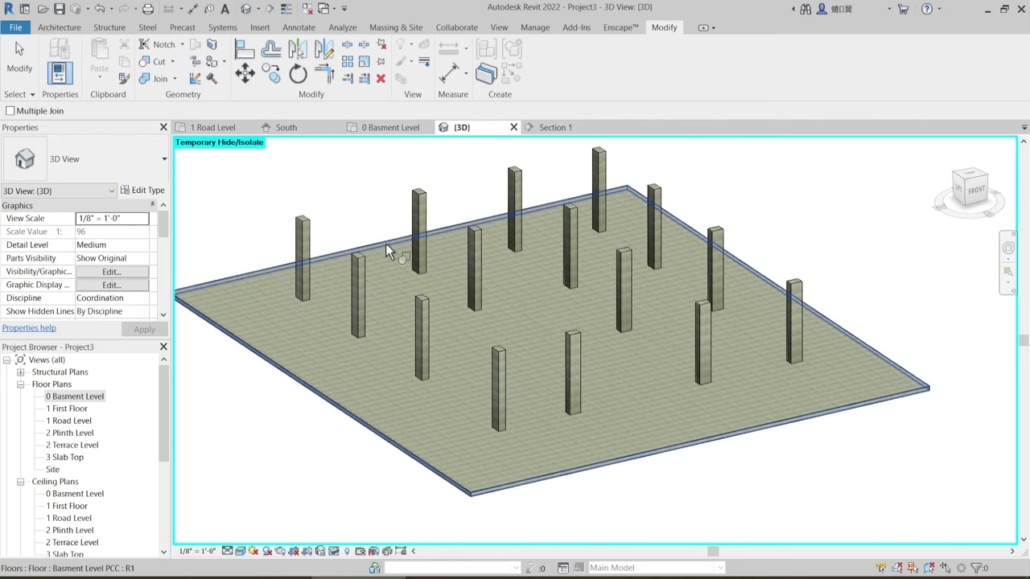
left_click(386, 243)
left_click(474, 254)
left_click(496, 218)
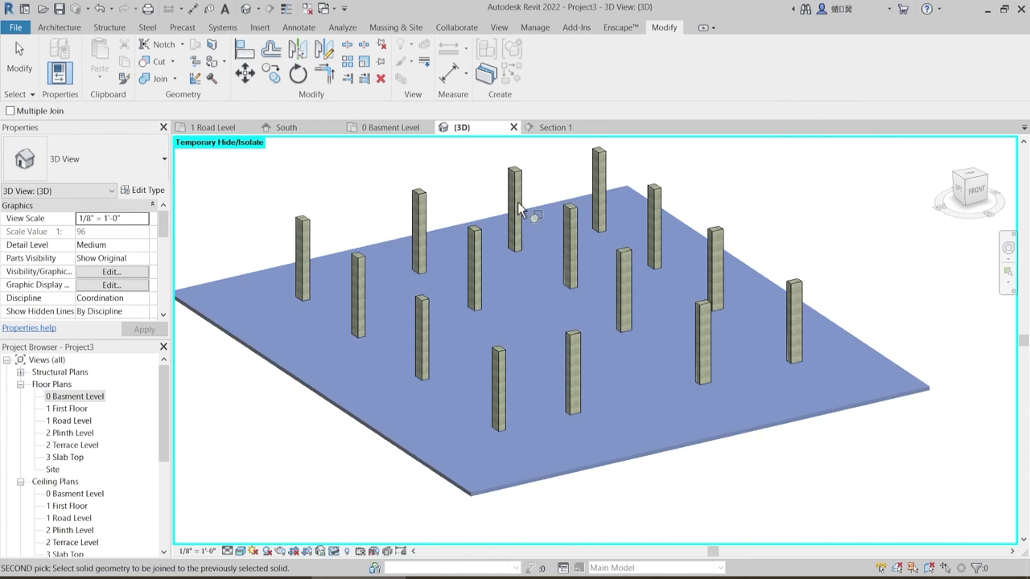
left_click(517, 202)
left_click(494, 218)
left_click(515, 185)
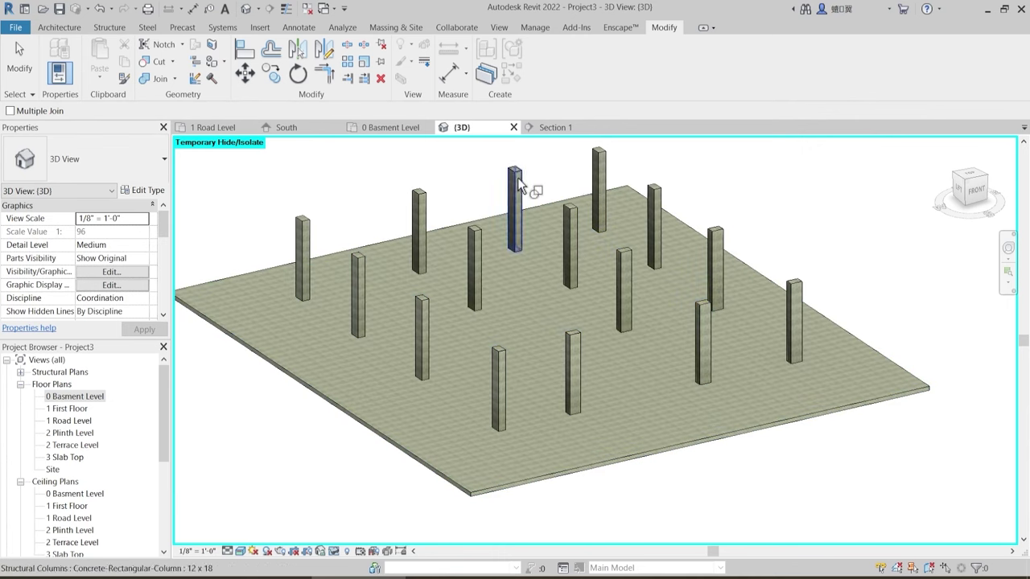
left_click(587, 201)
left_click(599, 164)
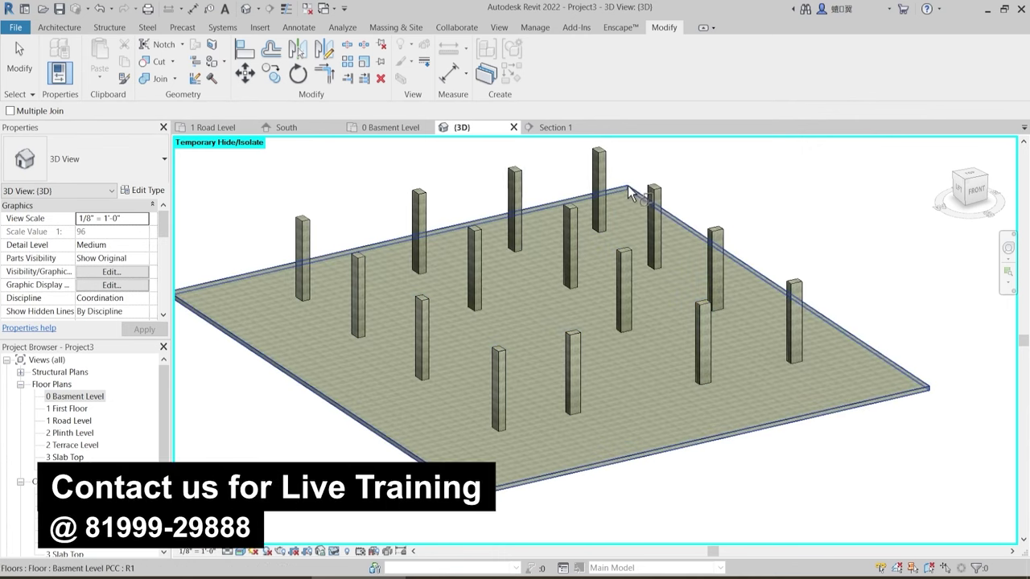
left_click(643, 200)
left_click(654, 199)
left_click(697, 231)
left_click(718, 240)
left_click(770, 279)
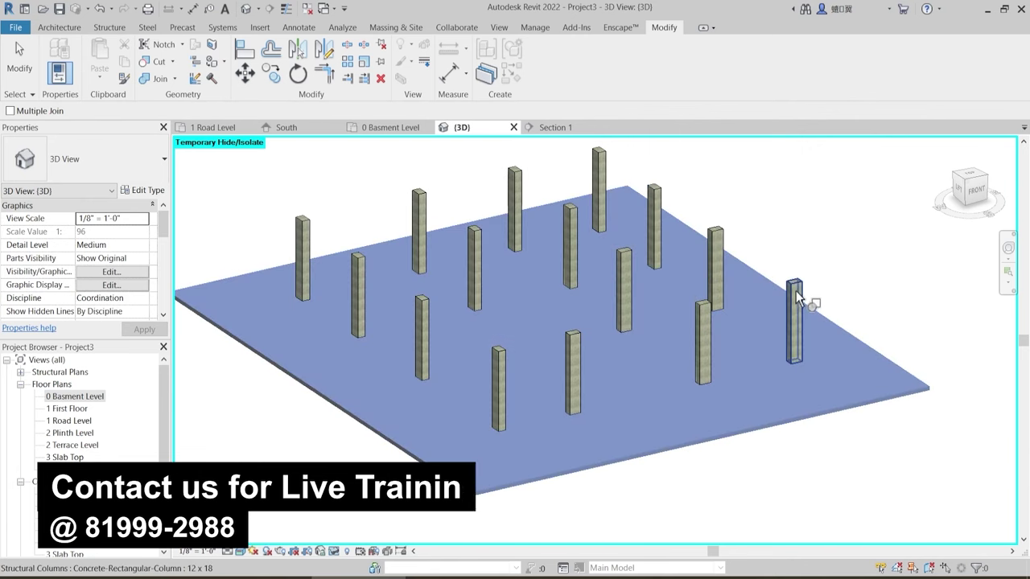
left_click(793, 304)
left_click(734, 352)
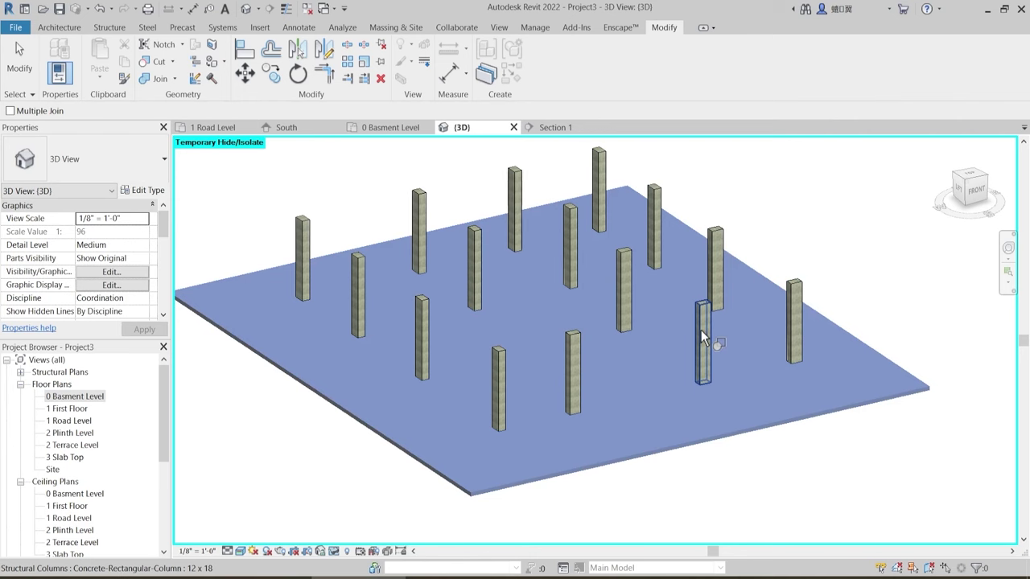
left_click(703, 334)
left_click(781, 421)
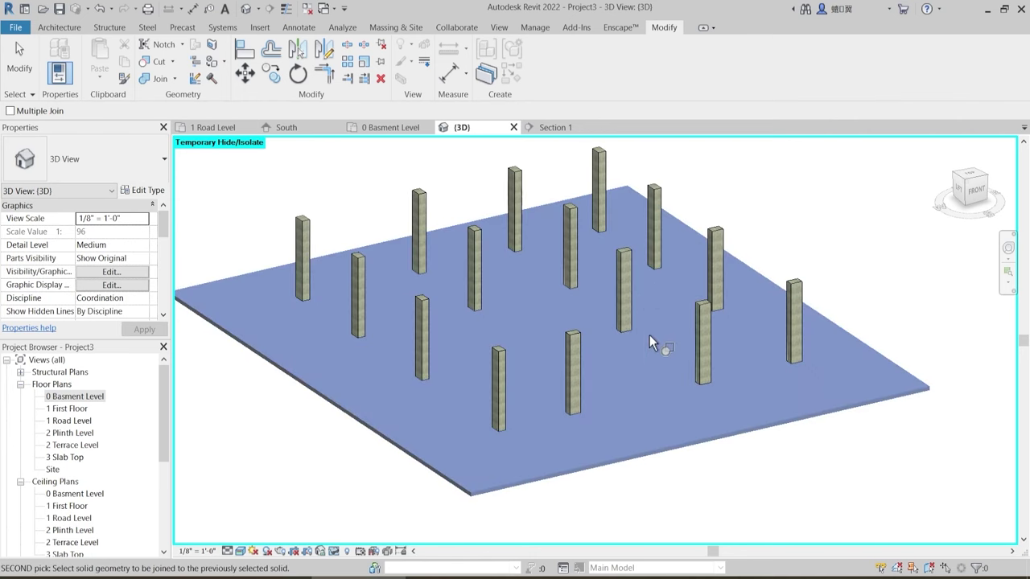
left_click(628, 294)
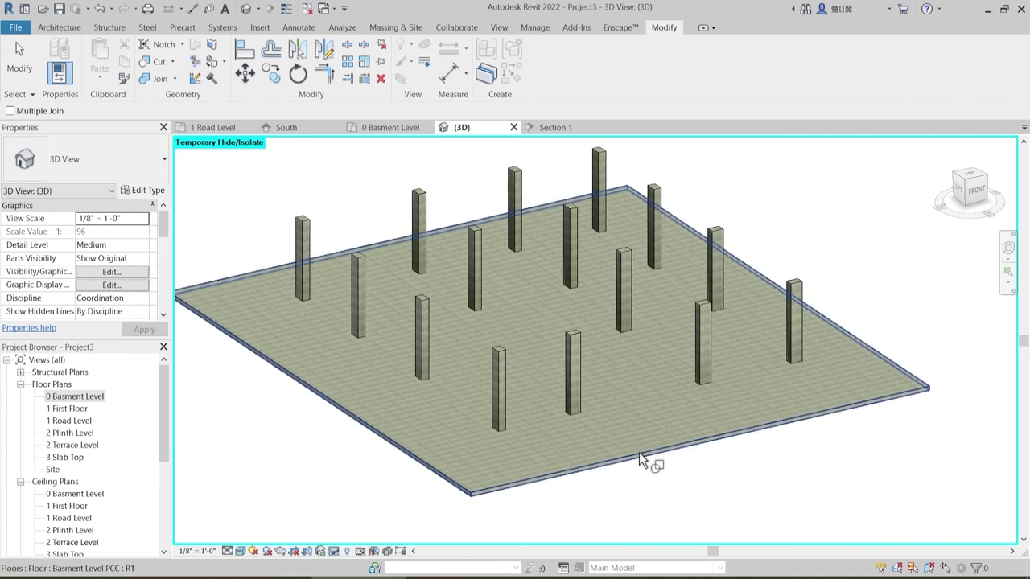
left_click(639, 453)
left_click(578, 378)
left_click(606, 462)
left_click(499, 374)
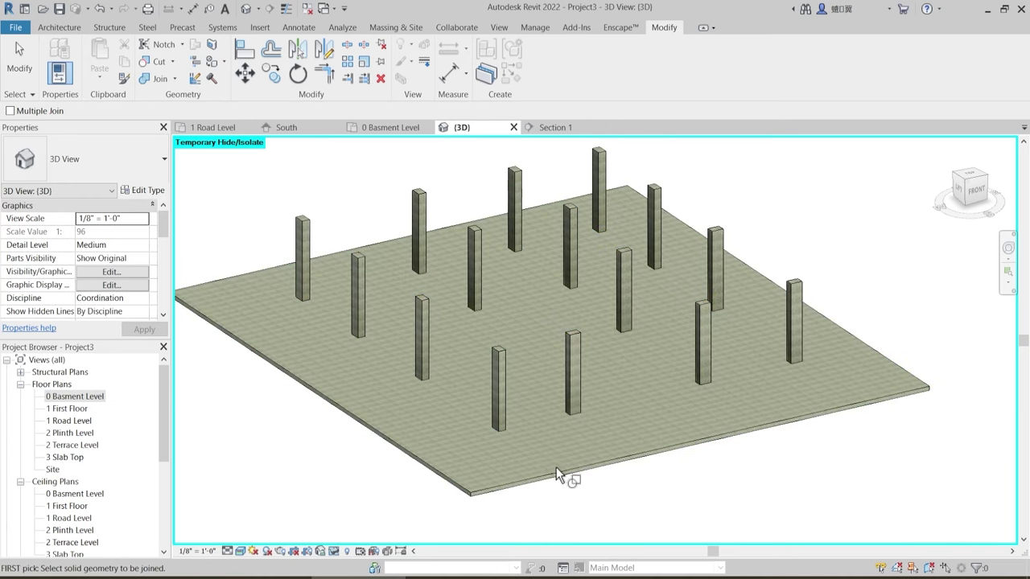
left_click(561, 474)
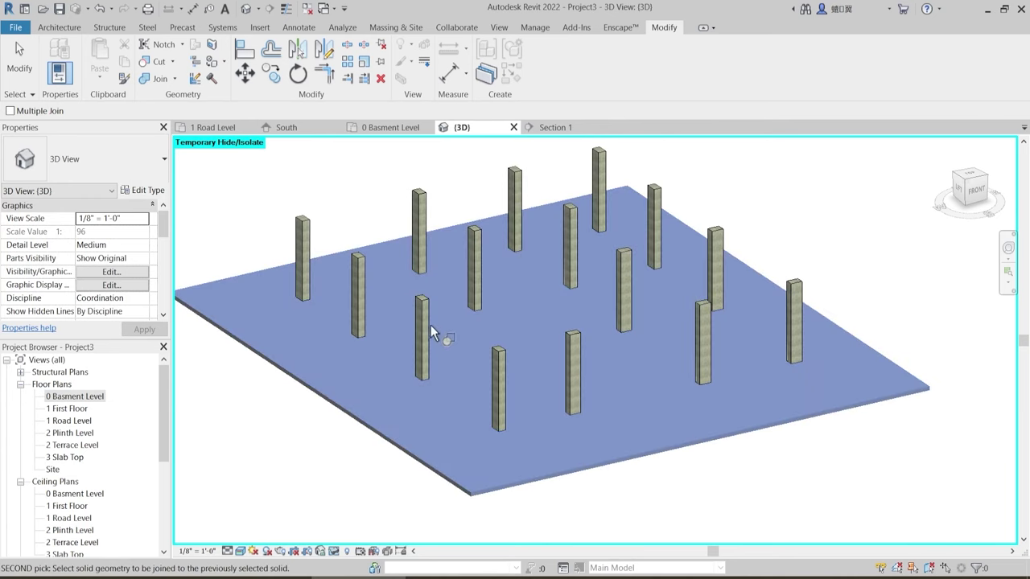
left_click(481, 255)
key("Escape")
- Go back to Section 1, zoom in and select the floor slab
middle_click_drag(554, 298, 524, 346)
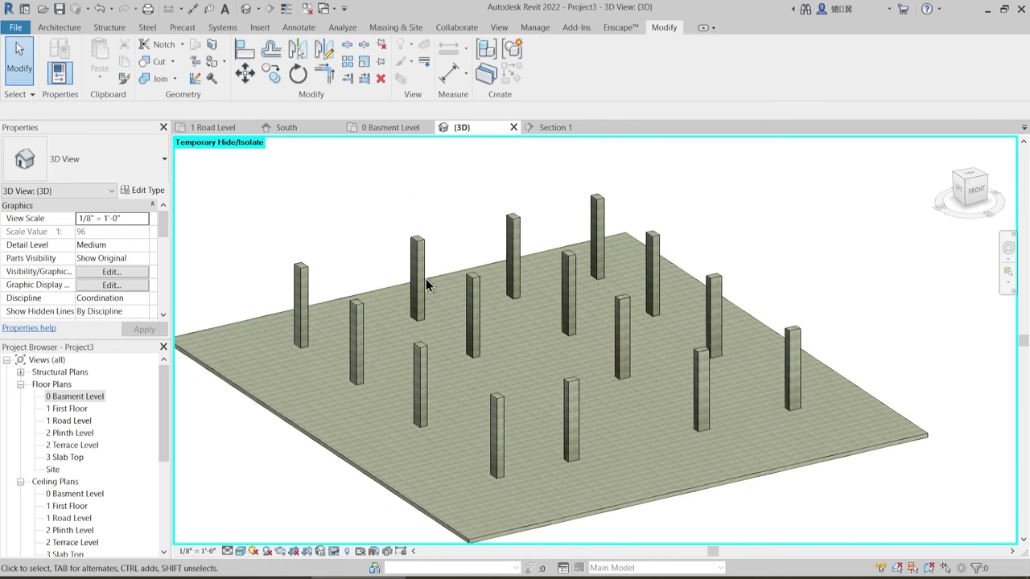
left_click(531, 128)
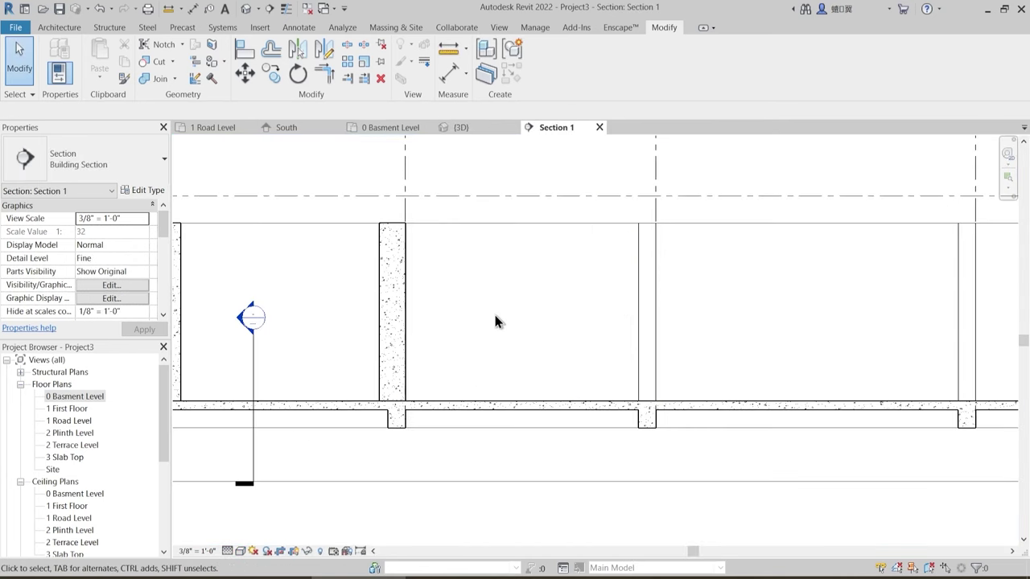
scroll(395, 406, "up", 3)
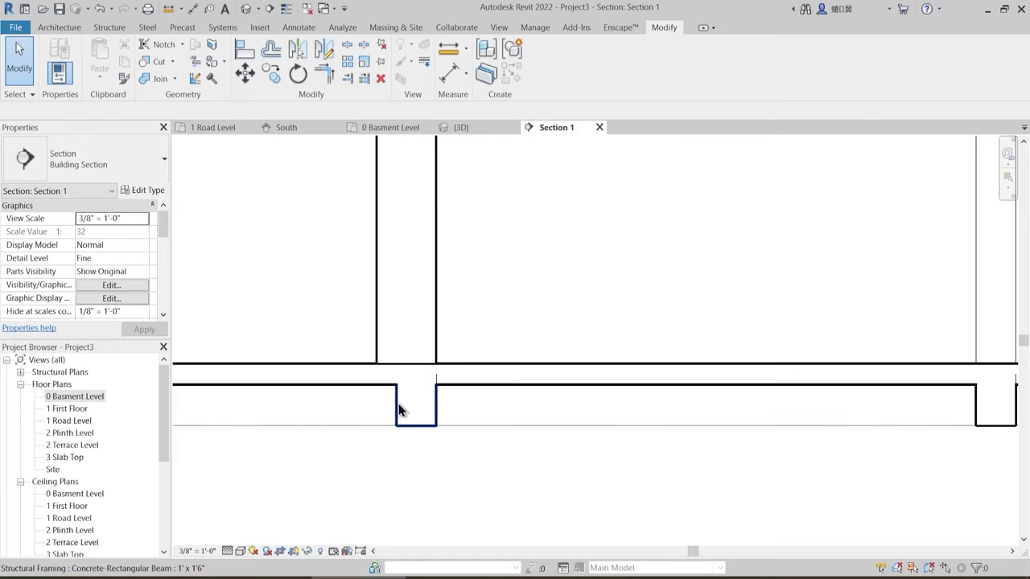
left_click(465, 372)
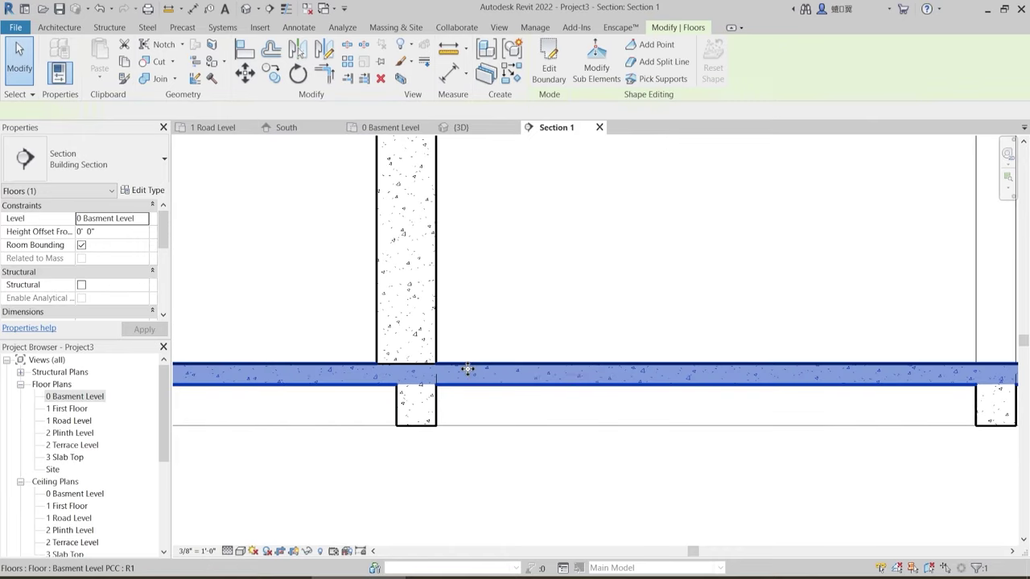
- Insert four new layers above the core in the floor type's structure
left_click(154, 196)
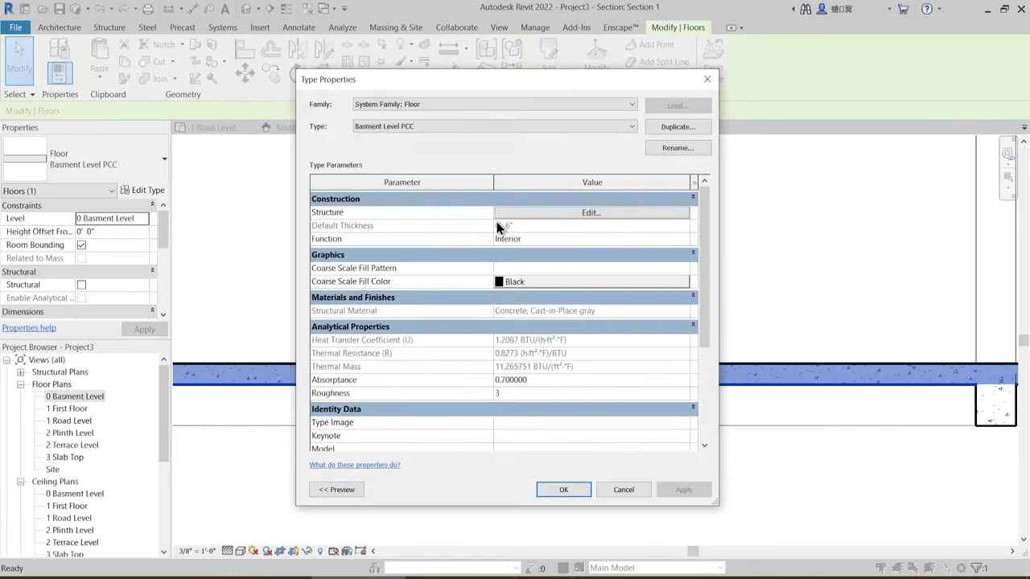
left_click(570, 214)
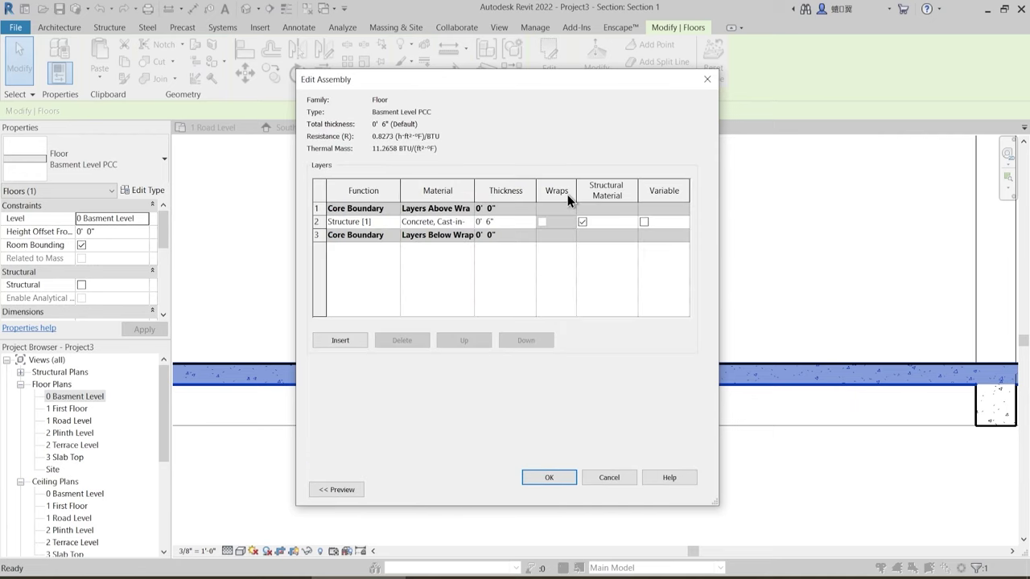
left_click(320, 209)
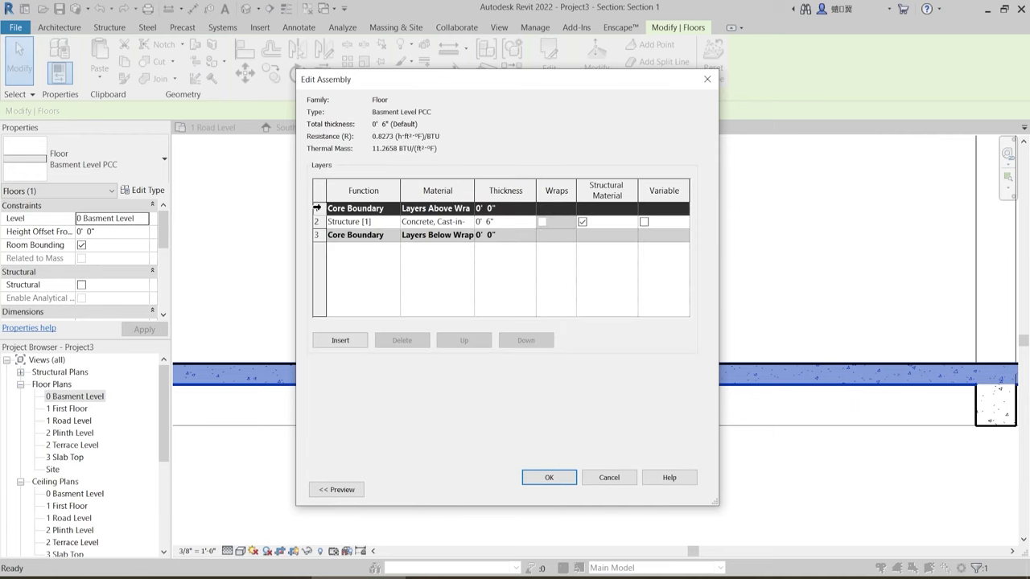
left_click(341, 341)
left_click(341, 341)
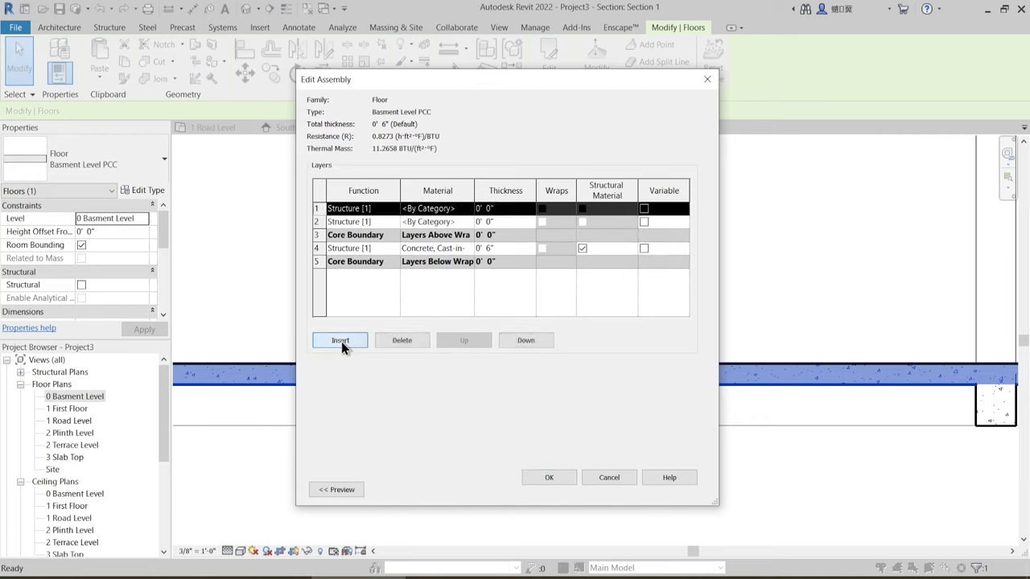
left_click(341, 341)
left_click(341, 342)
- Set the function of all four new layers to Finish 1 [4]
left_click(391, 248)
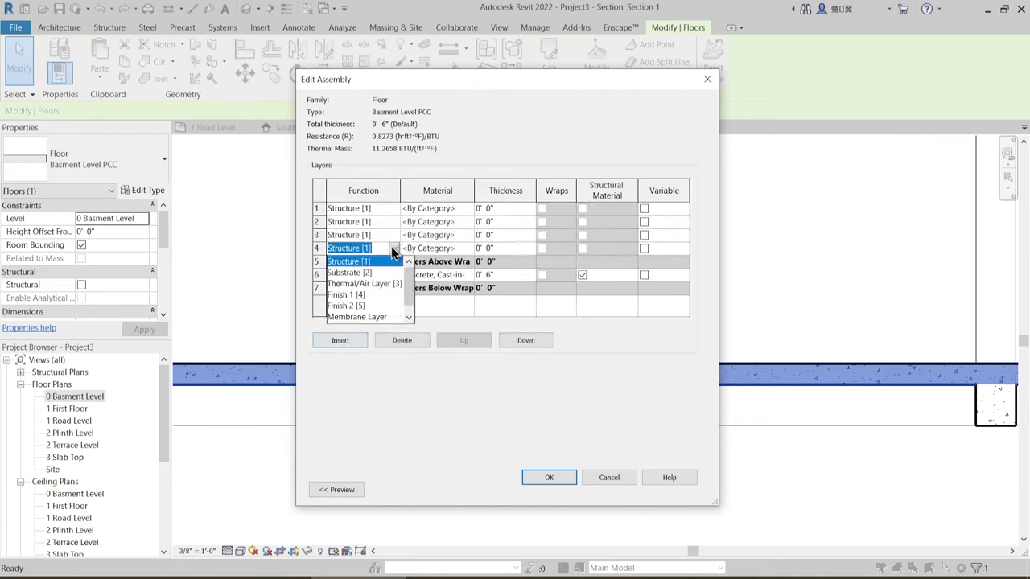
left_click(358, 295)
key("ctrl+c")
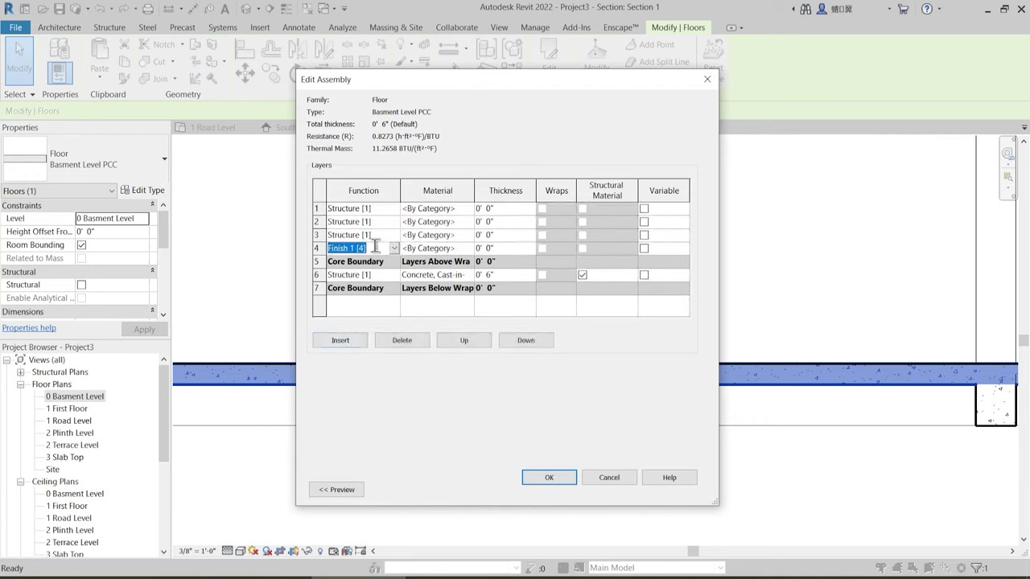
left_click(375, 235)
left_click_drag(376, 232, 271, 237)
key("ctrl+v")
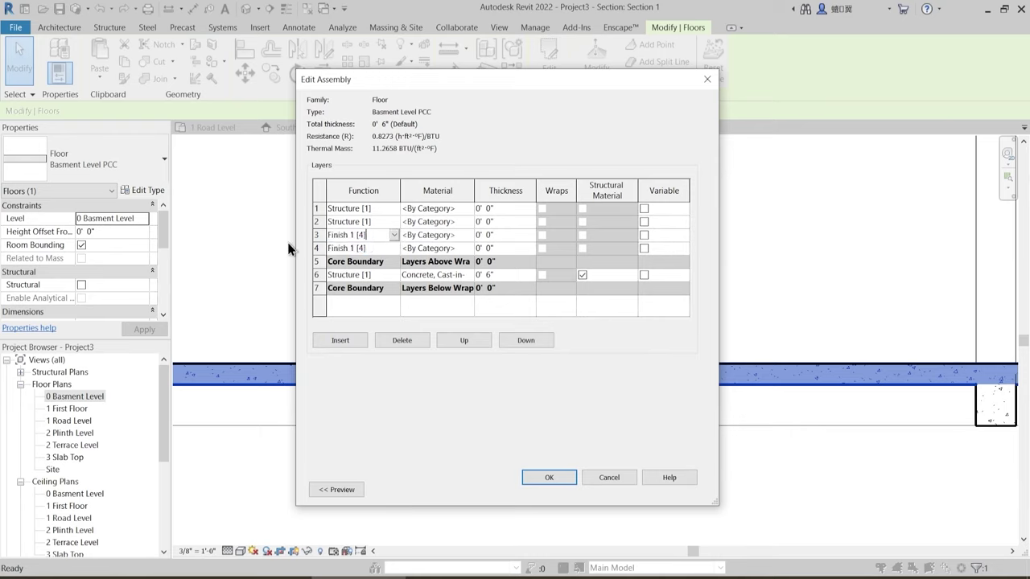
left_click(373, 220)
key("f")
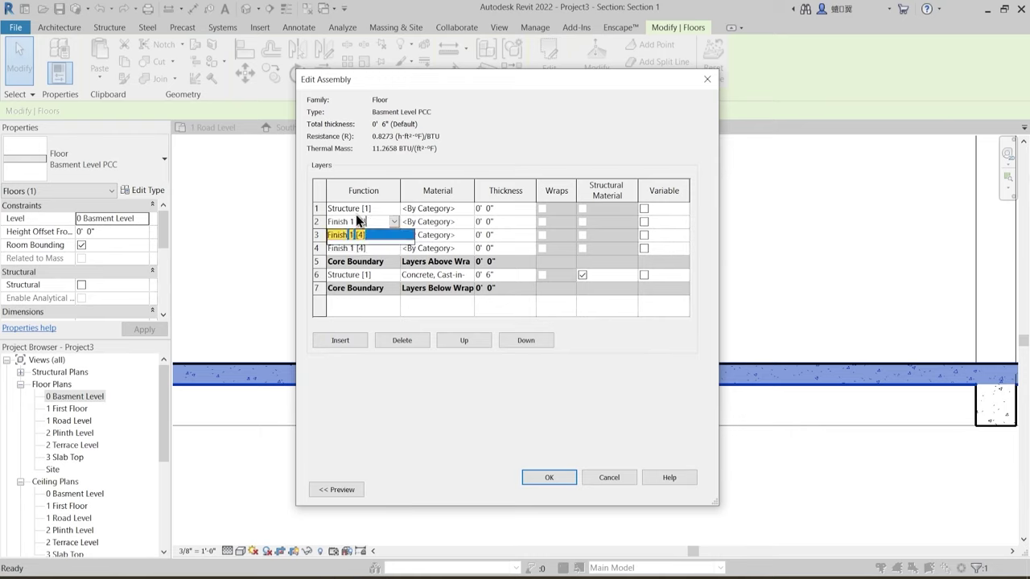
left_click(377, 209)
key("f")
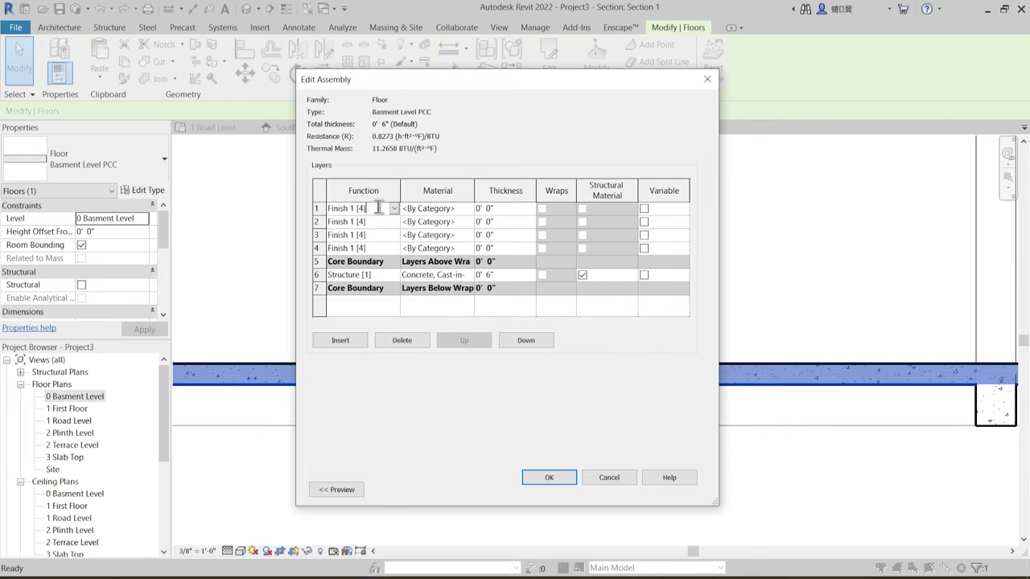
- Set the layer thicknesses to 3 15/16", 20mm, 12mm and 19mm from bottom to top
left_click(498, 251)
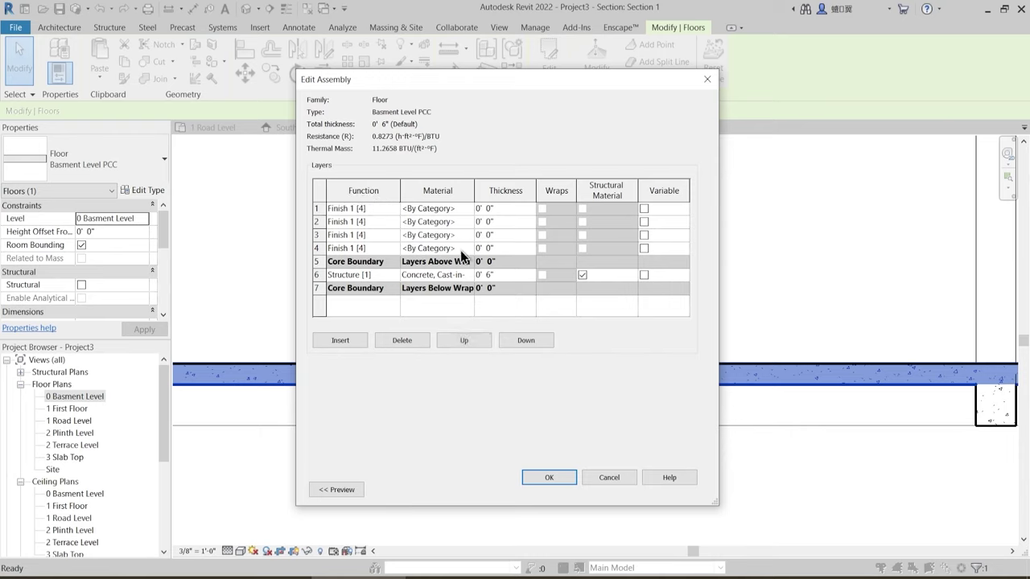
left_click_drag(493, 249, 463, 254)
left_click(511, 234)
left_click(516, 218)
left_click(515, 209)
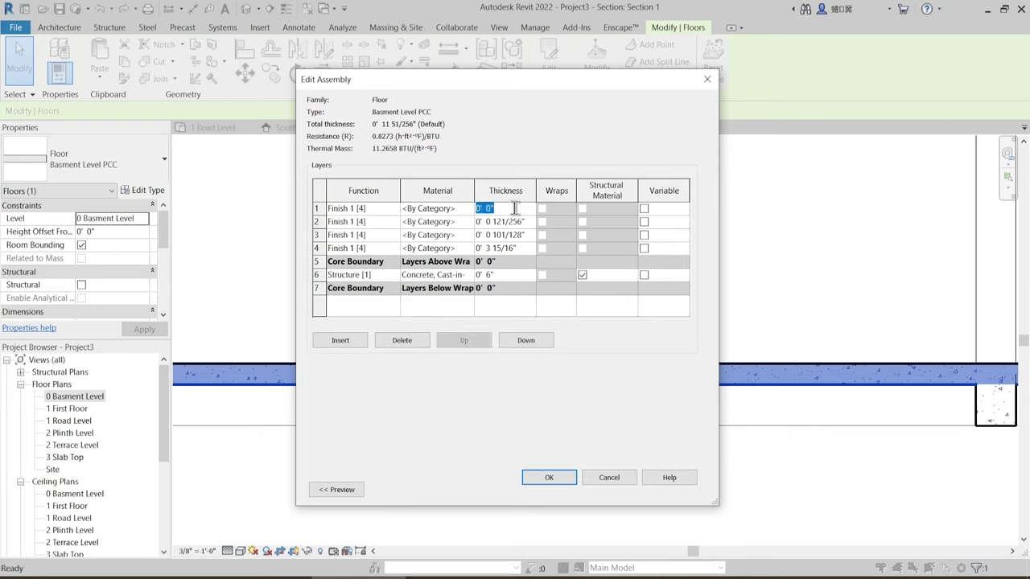
type("19mm")
left_click(455, 248)
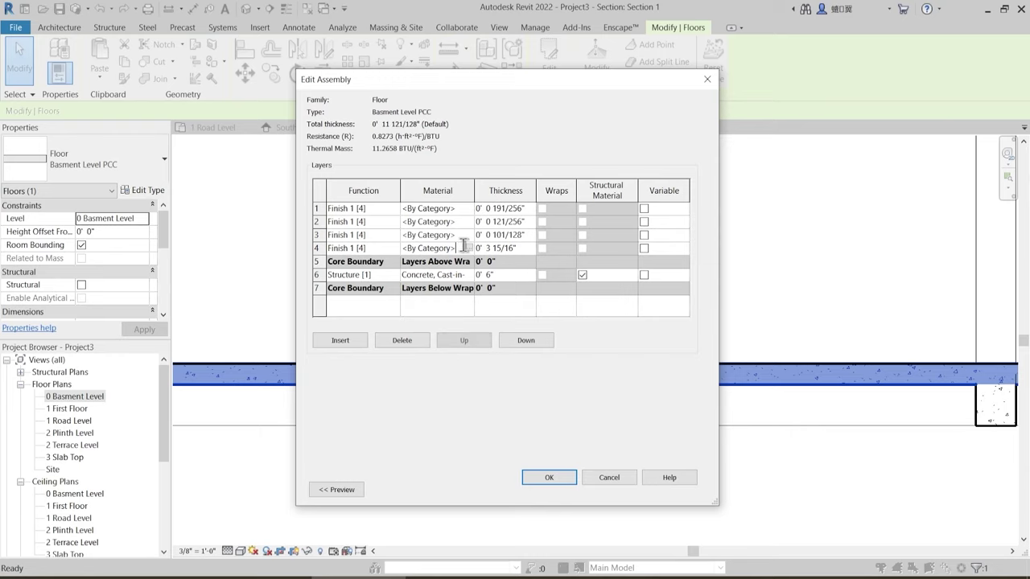
- Assign 1 Brick Bets to layer 4 and show the assembly section preview
left_click(469, 248)
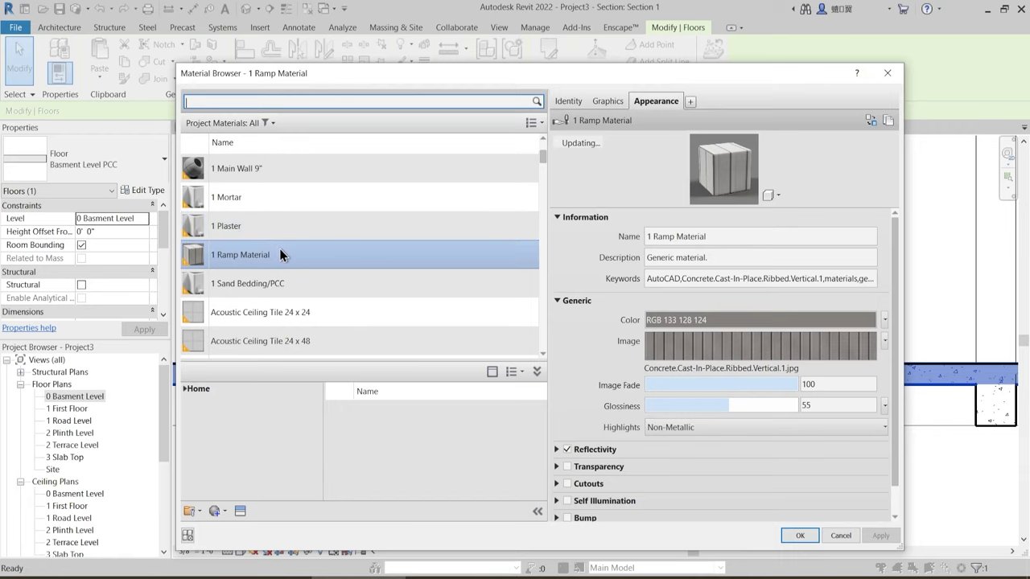
scroll(258, 228, "up", 2)
left_click(248, 195)
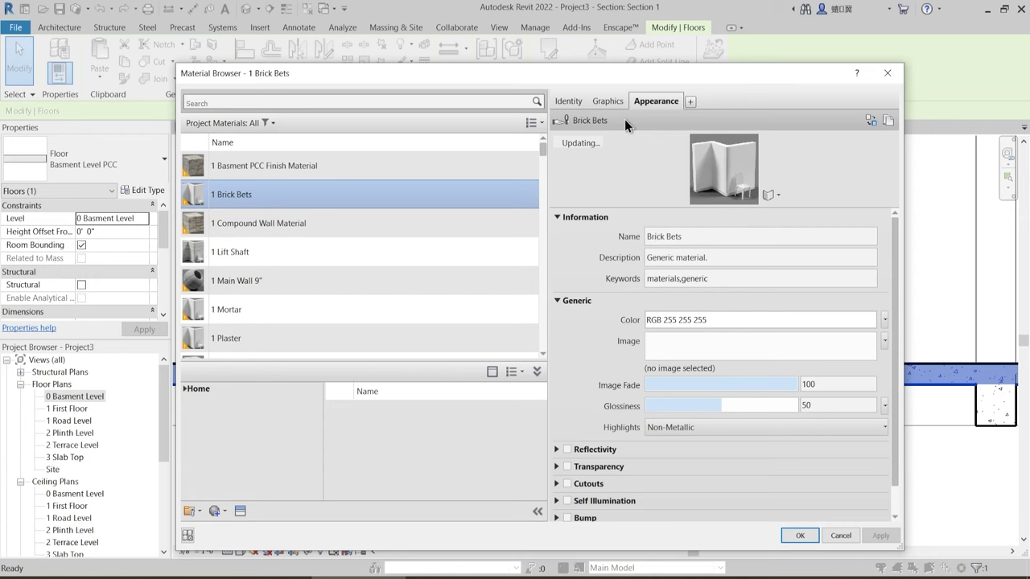
left_click(609, 103)
scroll(682, 402, "down", 1)
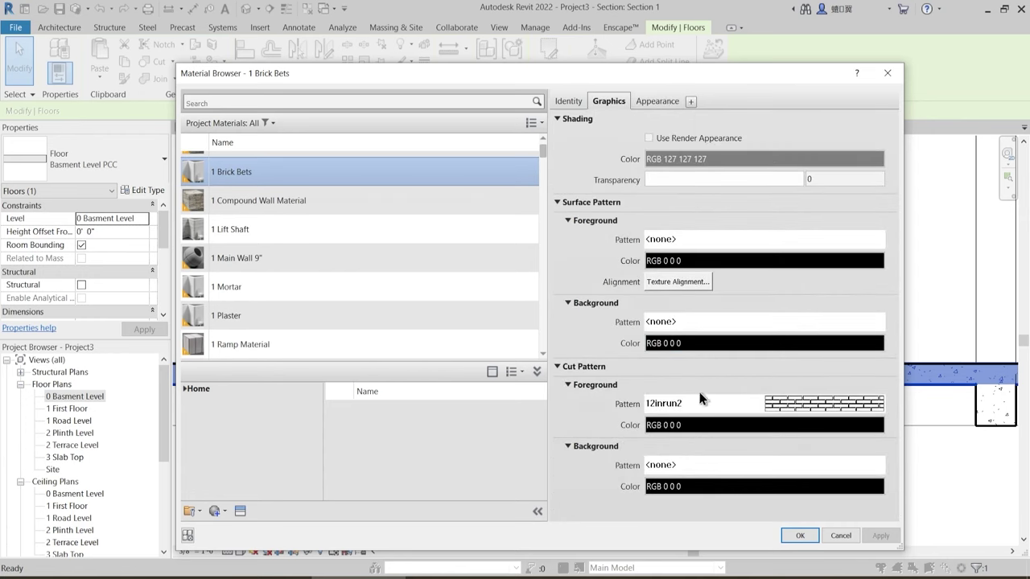
left_click(801, 536)
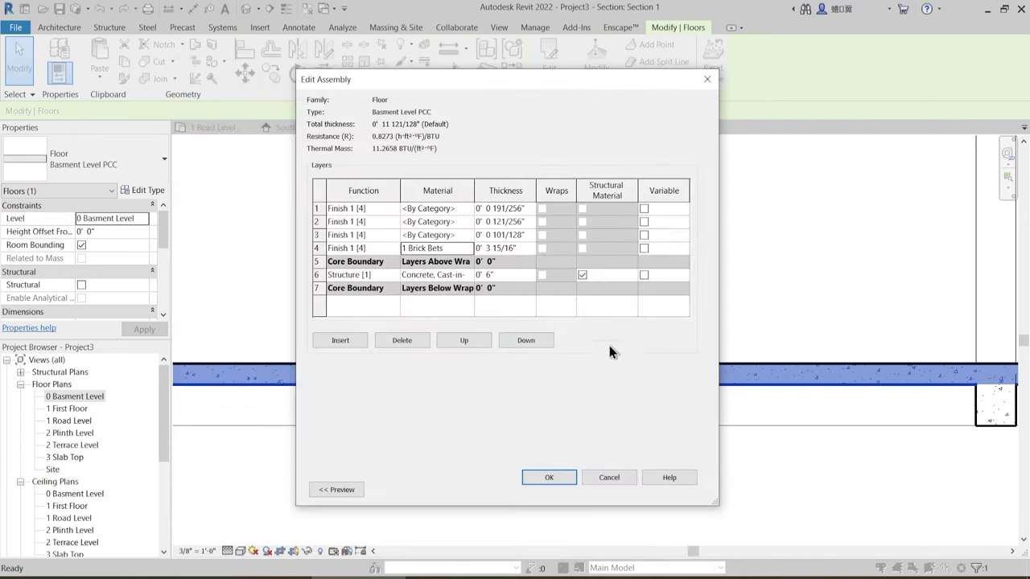
left_click(336, 489)
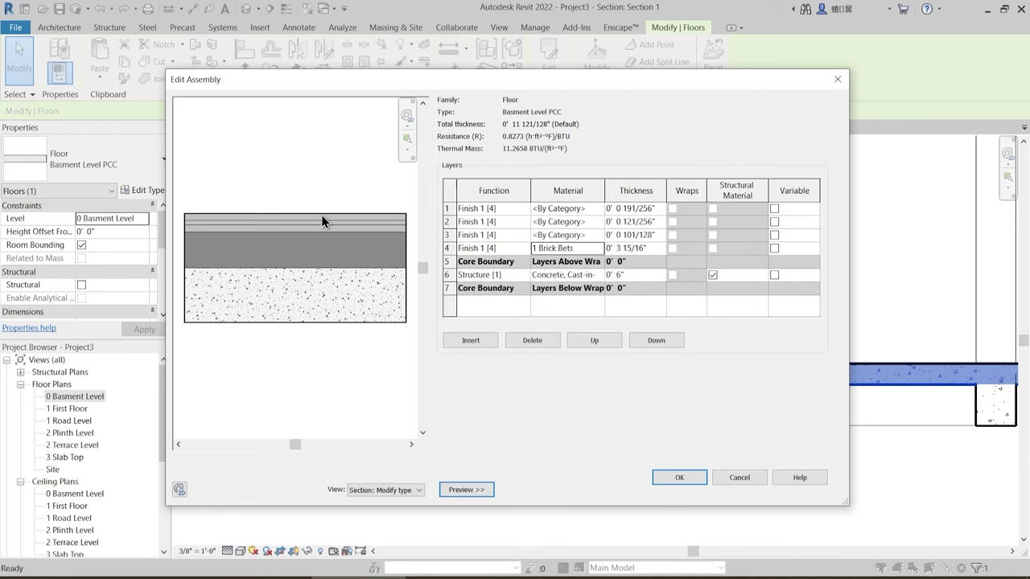
- Assign 1 Sand Bedding/PCC to layer 3 and 1 Mortar to layer 2
left_click(599, 247)
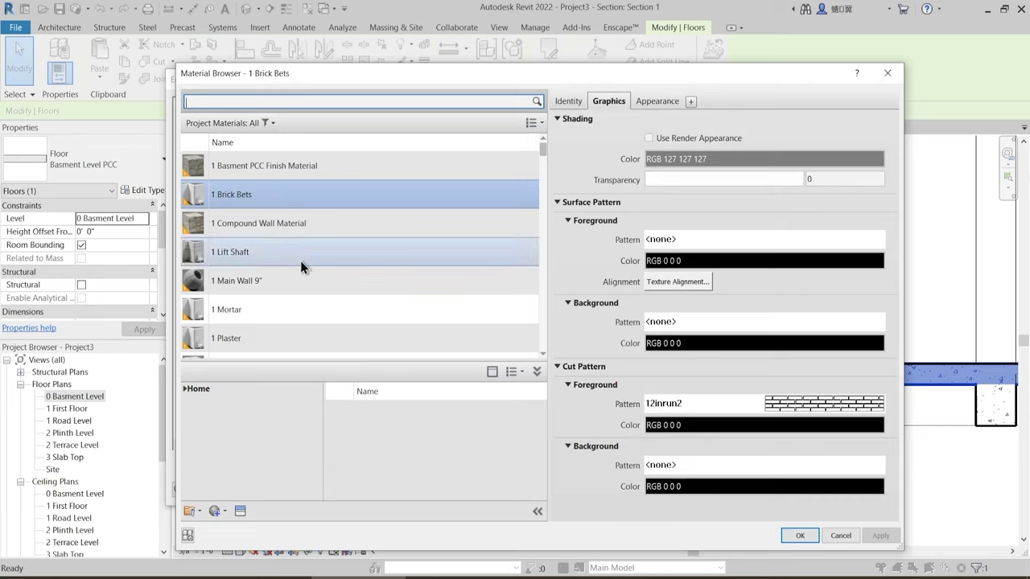
scroll(282, 218, "down", 3)
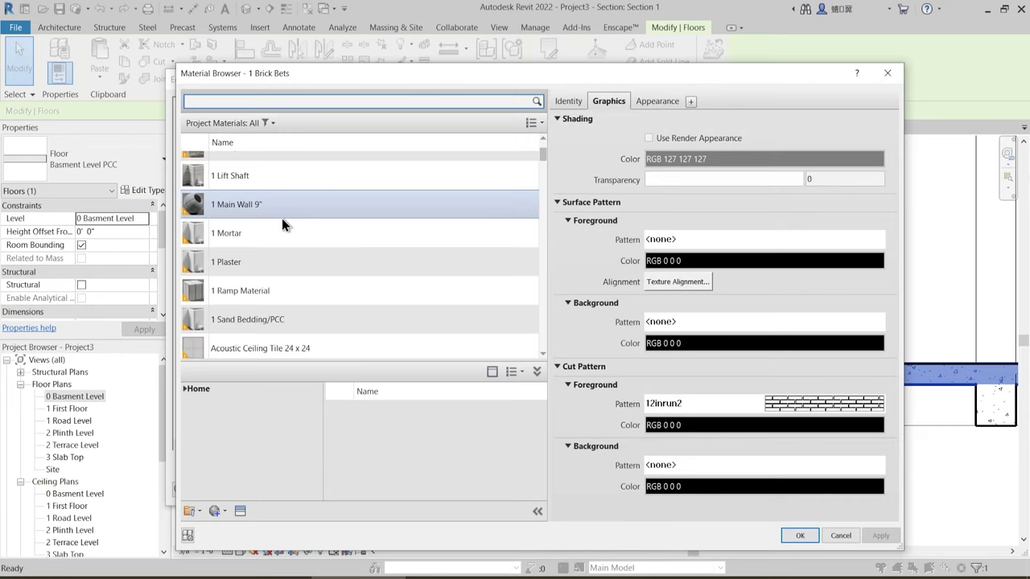
left_click(261, 244)
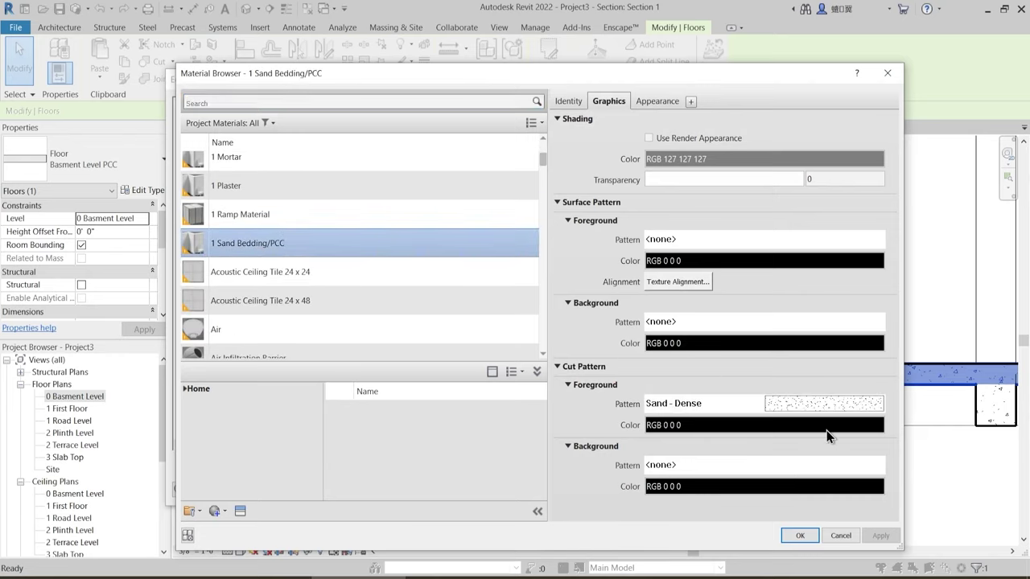
left_click(798, 536)
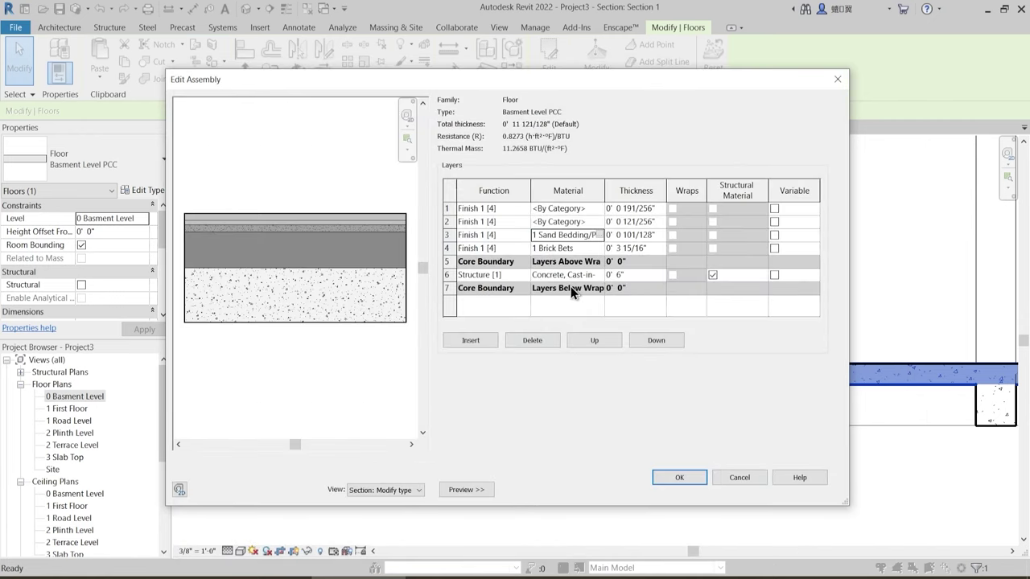
left_click(601, 227)
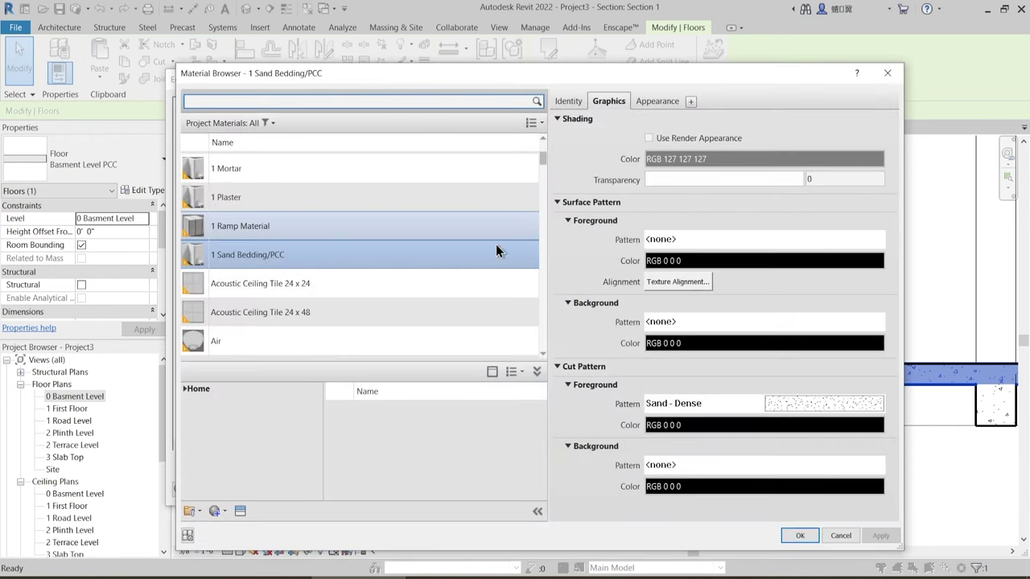
left_click(259, 169)
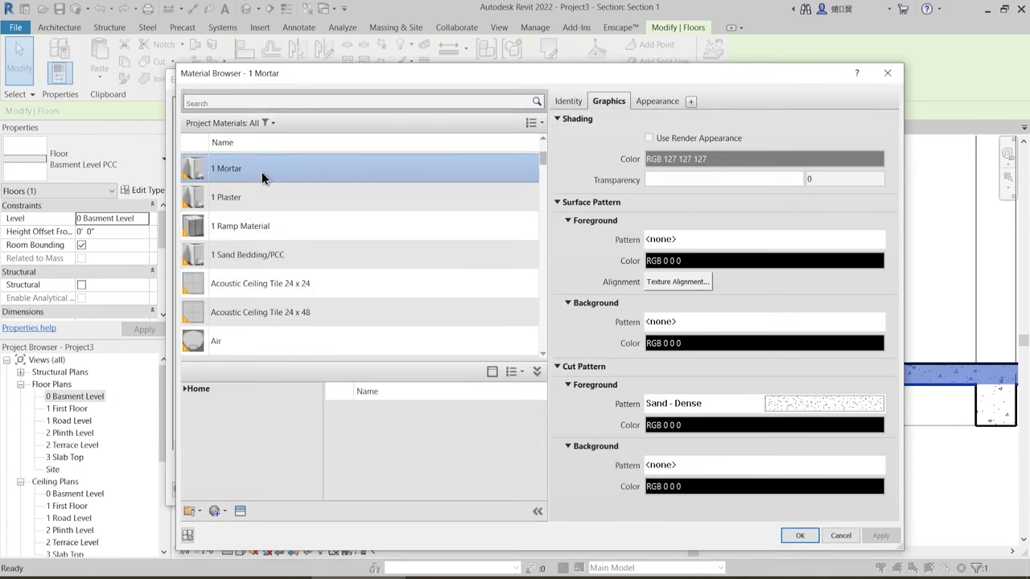
left_click(799, 536)
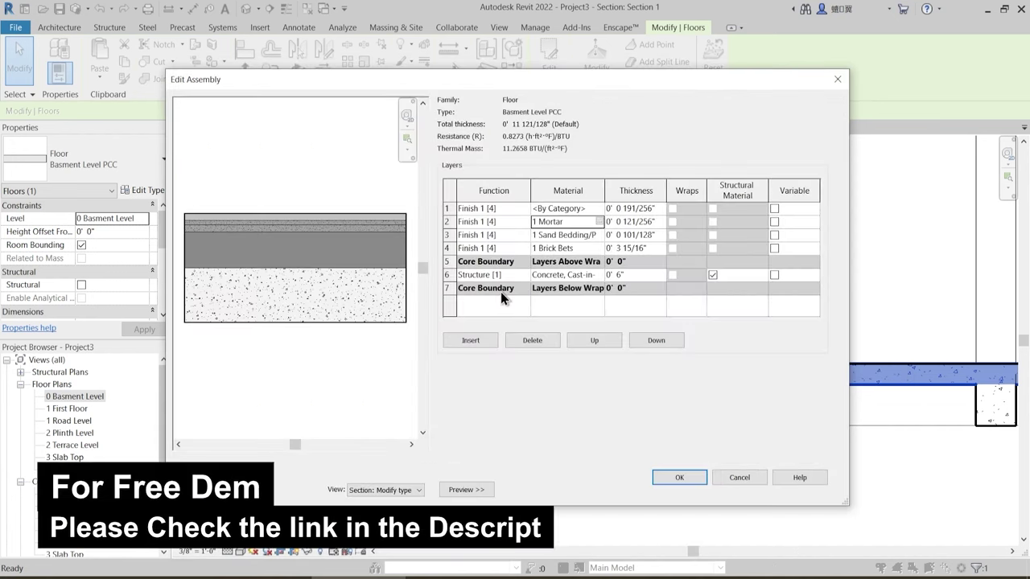
- Give the top finish layer 1 Basment PCC Finish Material and apply the assembly to the type
left_click(601, 208)
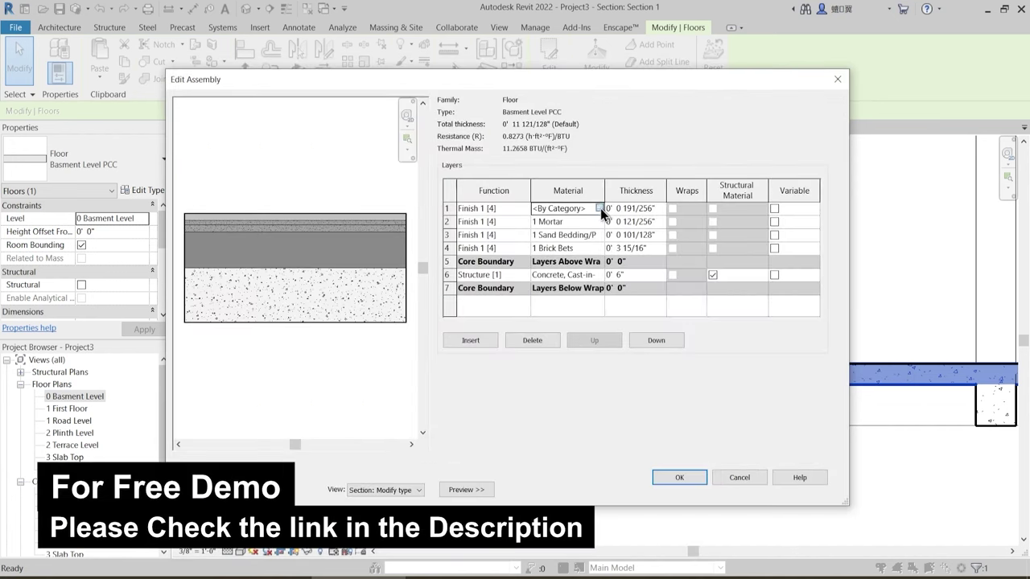
left_click(600, 208)
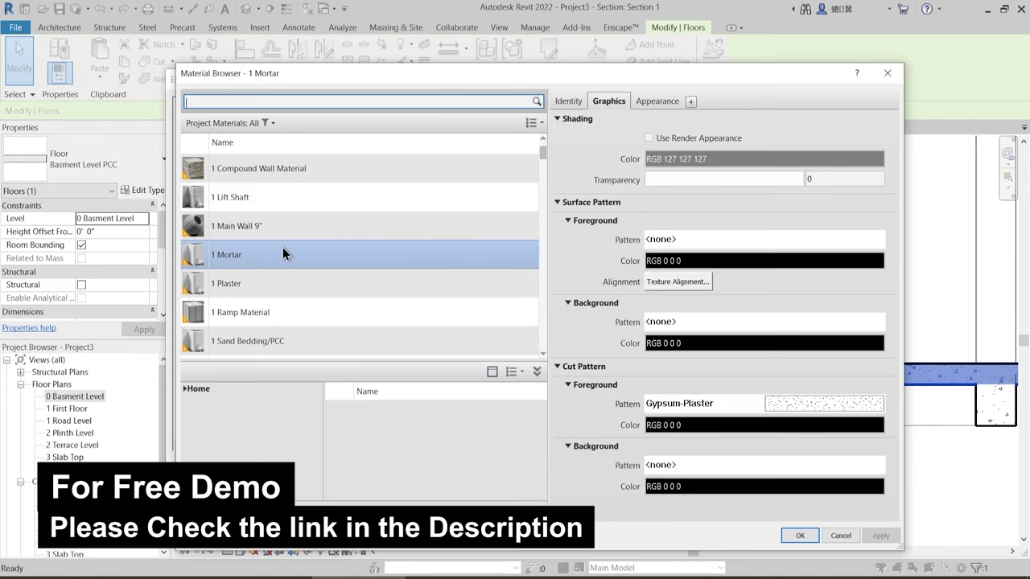
scroll(284, 250, "down", 2)
scroll(263, 266, "up", 3)
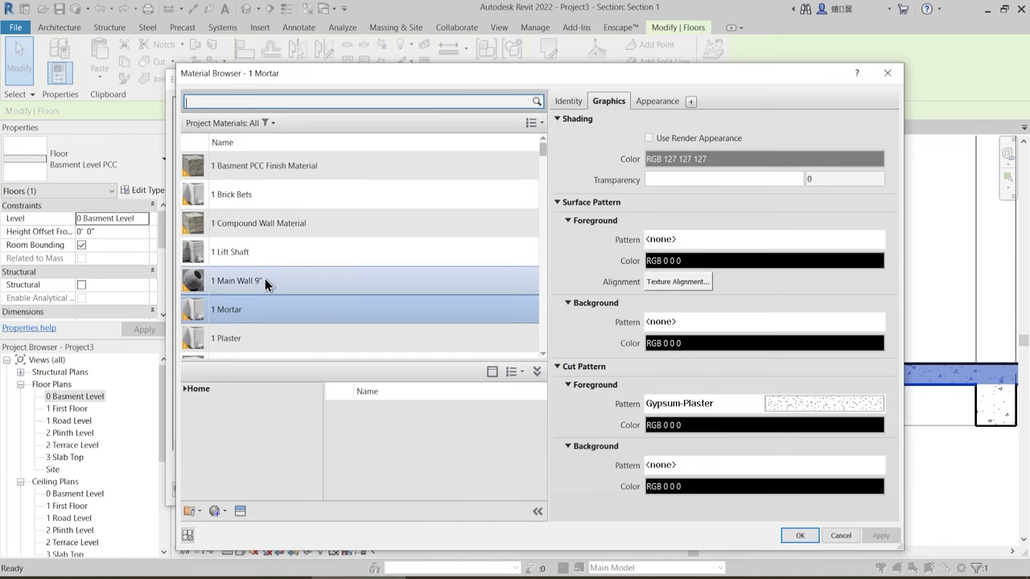
left_click(274, 165)
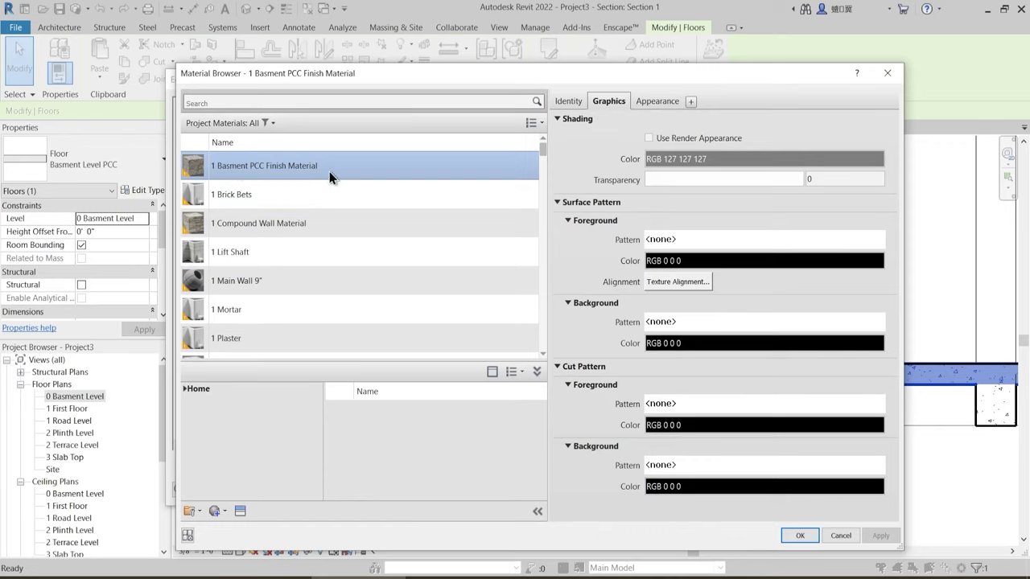
scroll(333, 168, "down", 1)
scroll(333, 169, "up", 1)
left_click(800, 536)
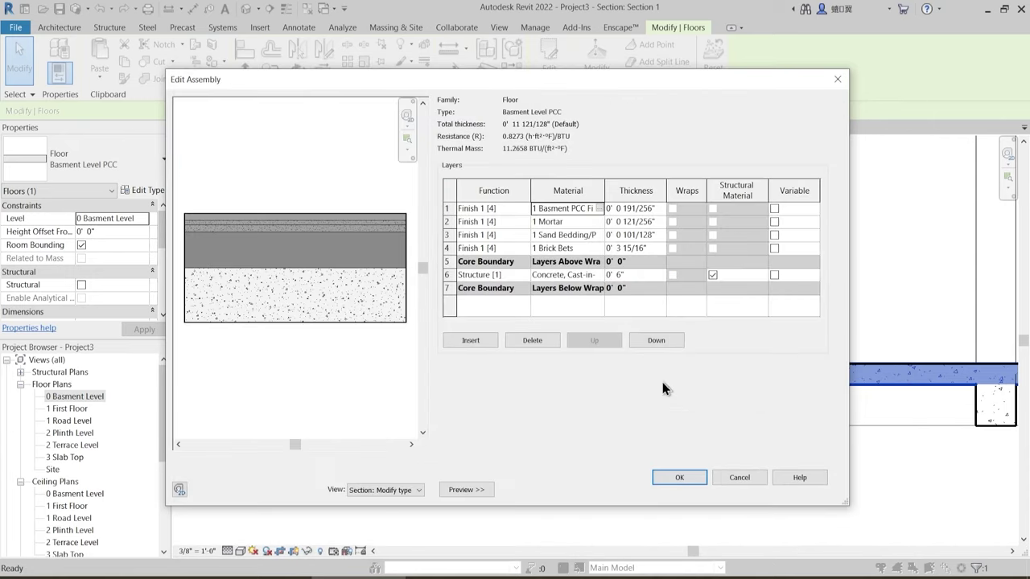
left_click(679, 478)
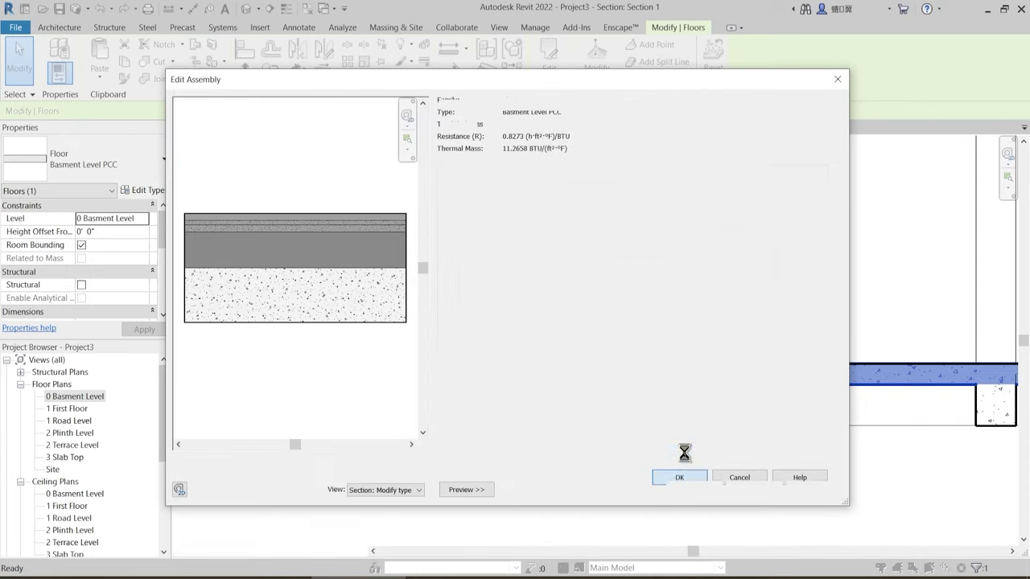
left_click(817, 490)
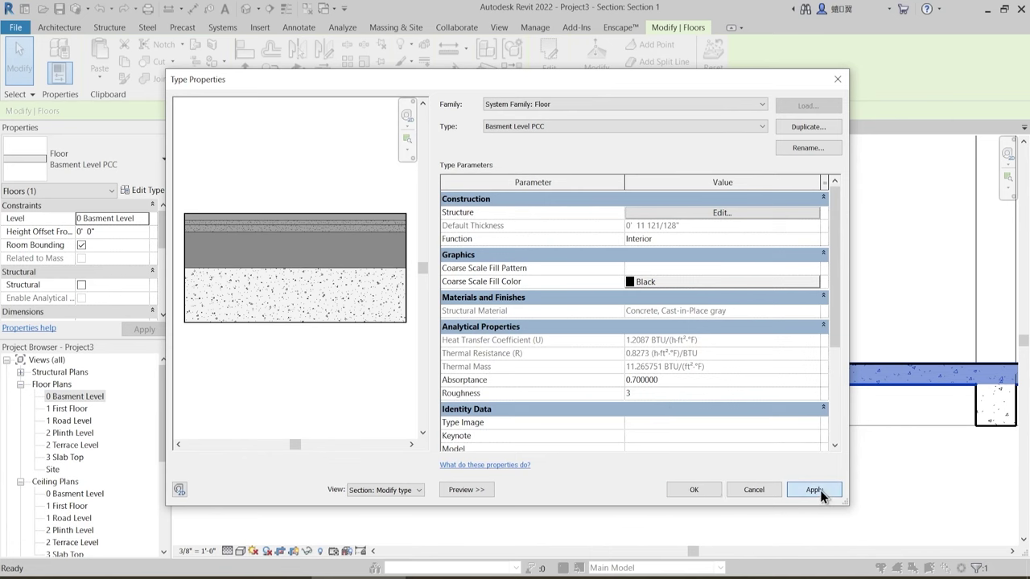
- Close Type Properties and zoom in on the floor beside the left wall in Section 1
left_click(680, 494)
left_click(527, 449)
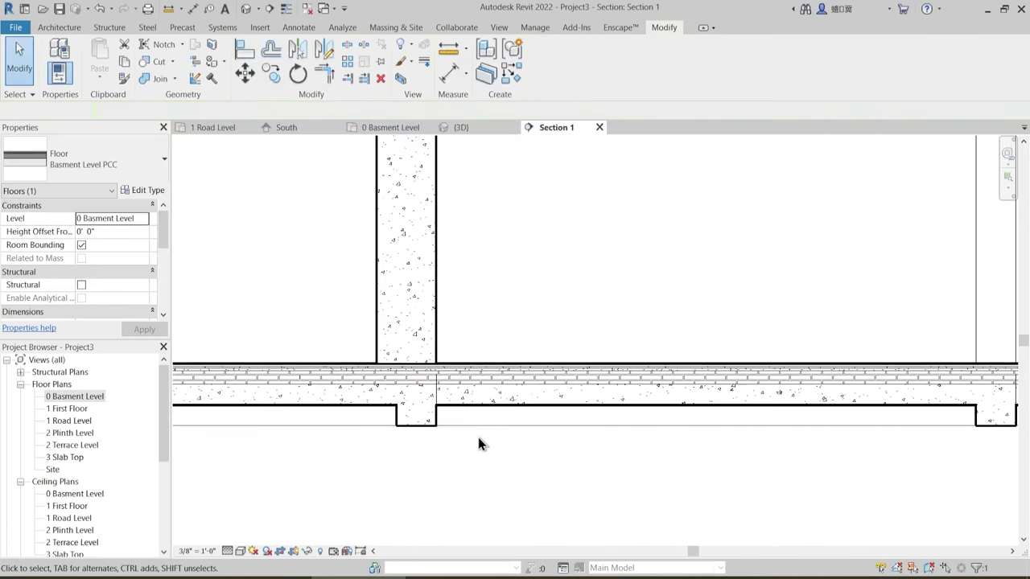
middle_click_drag(407, 437, 544, 407)
scroll(589, 414, "down", 2)
middle_click_drag(395, 386, 777, 387)
middle_click_drag(365, 409, 461, 404)
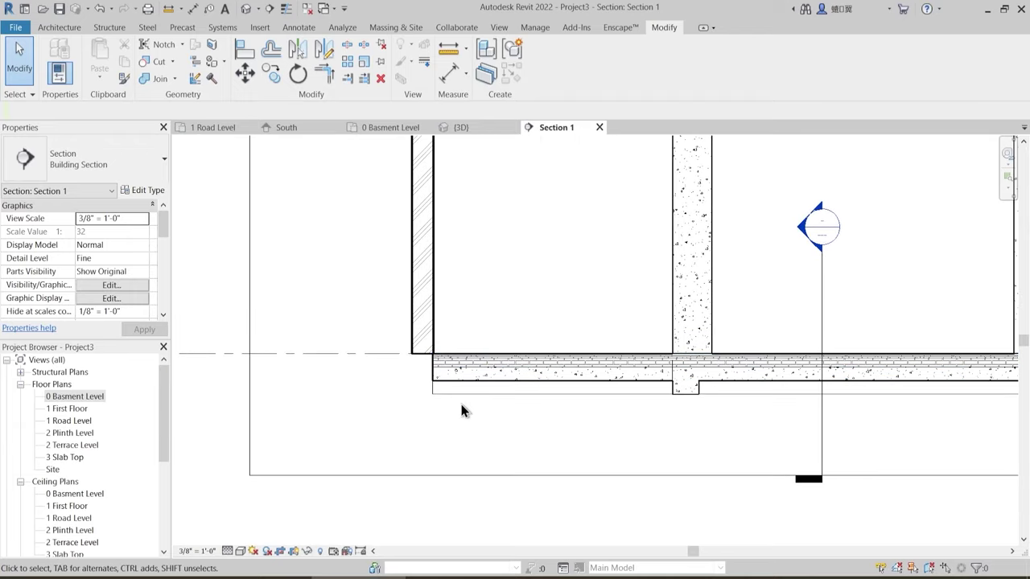
scroll(461, 407, "down", 2)
scroll(465, 409, "up", 1)
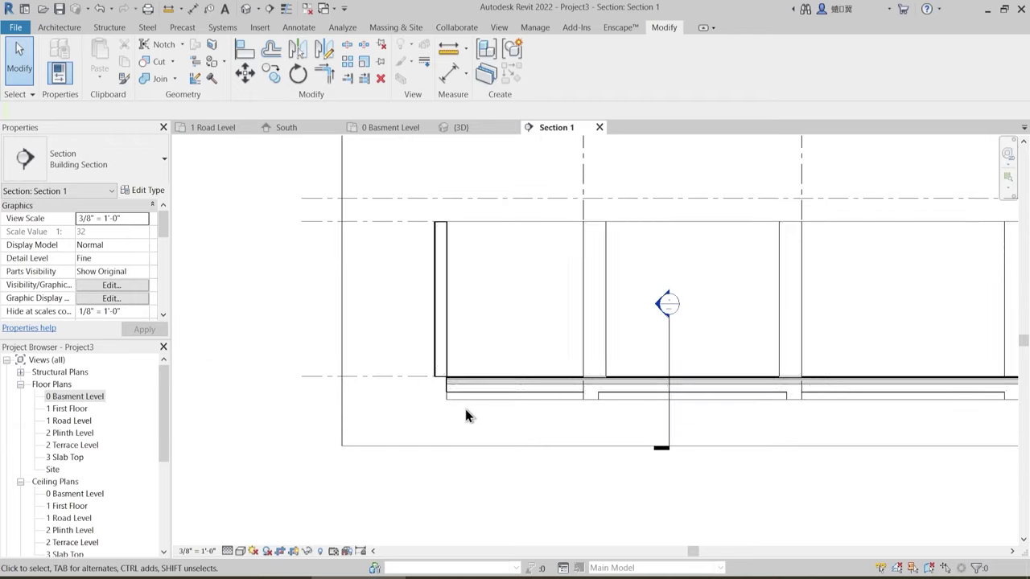
scroll(453, 412, "down", 1)
middle_click_drag(453, 410, 345, 403)
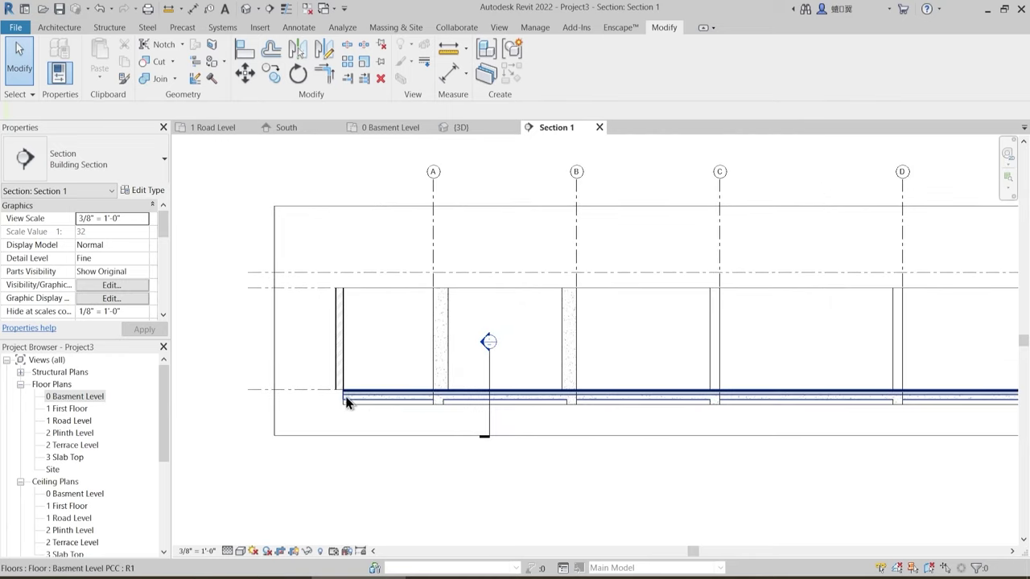
scroll(347, 402, "up", 3)
scroll(366, 413, "up", 2)
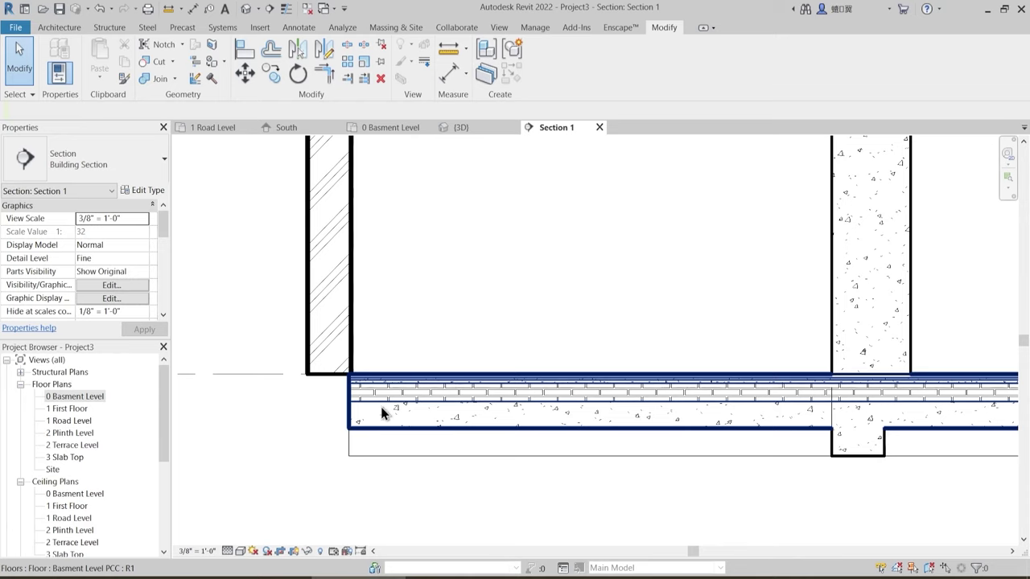
left_click(292, 376)
key("Escape")
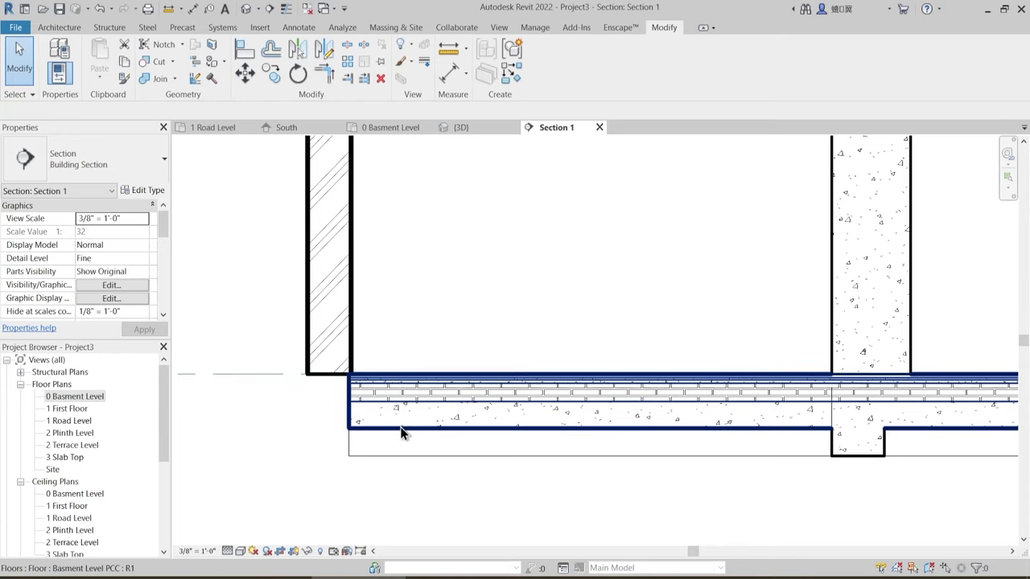
- Start a measurement from the wall face, then cancel it
left_click(449, 49)
left_click(351, 301)
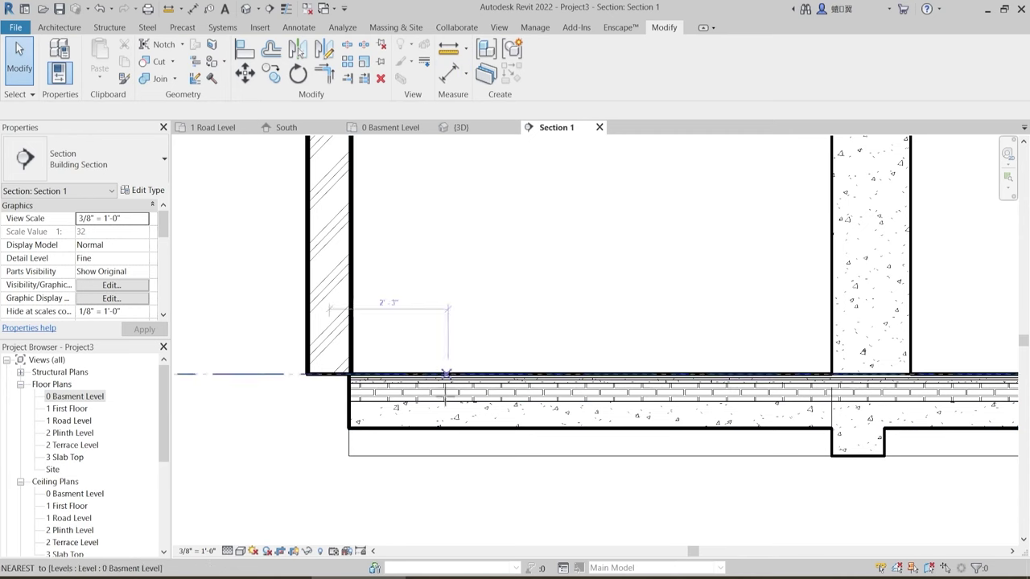
scroll(442, 404, "up", 4)
key("Escape")
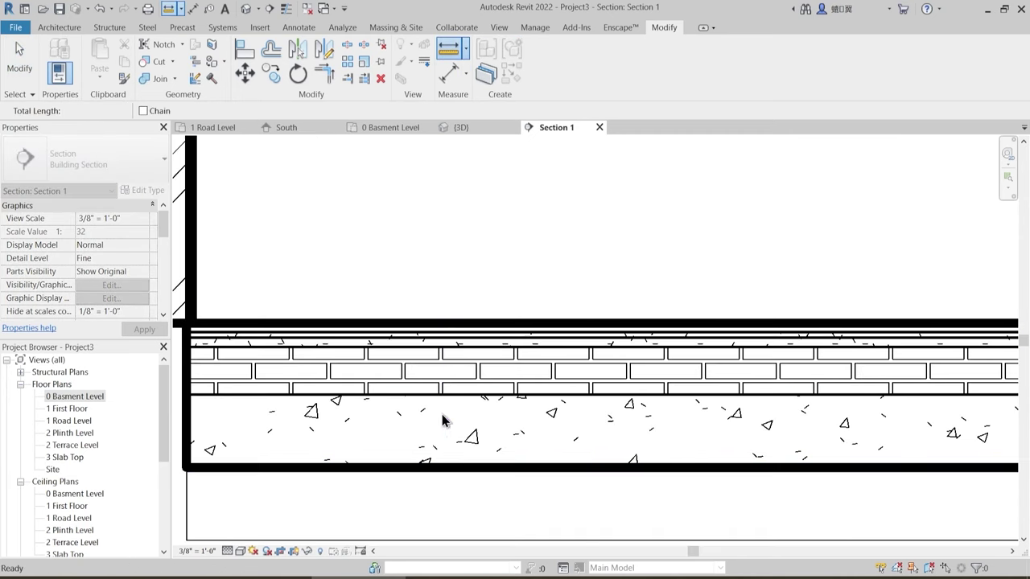
key("Escape")
- Turn on Thin Lines and open Project Units with UN
left_click(287, 9)
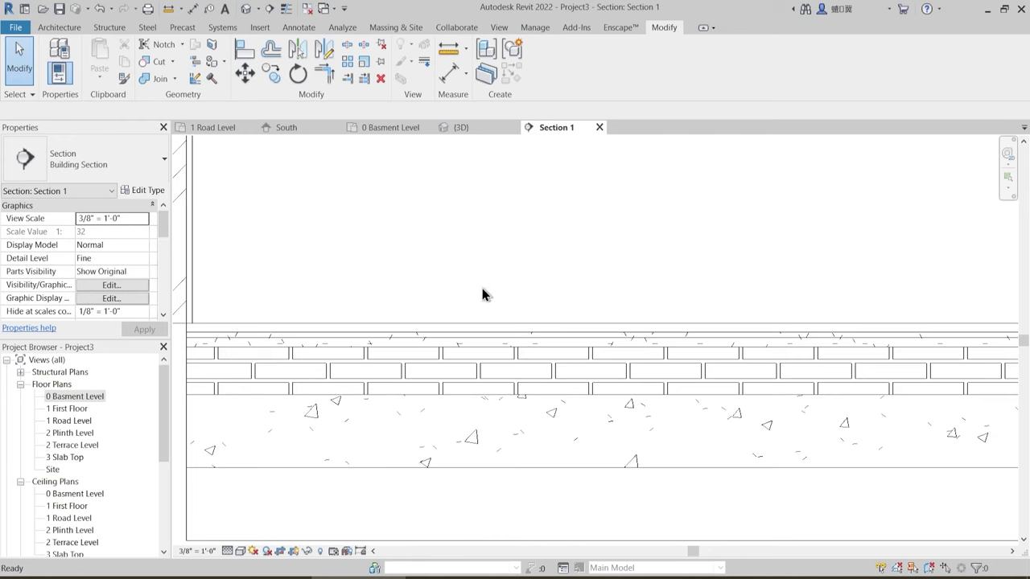
key("u")
key("n")
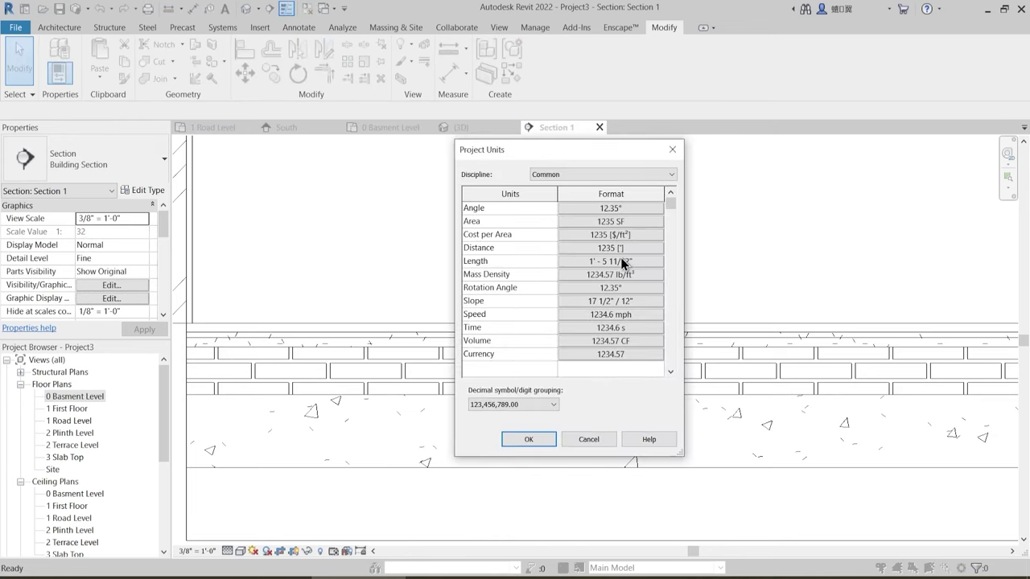
- Change the project's length unit format to Millimeters in Project Units
left_click(627, 262)
left_click(794, 217)
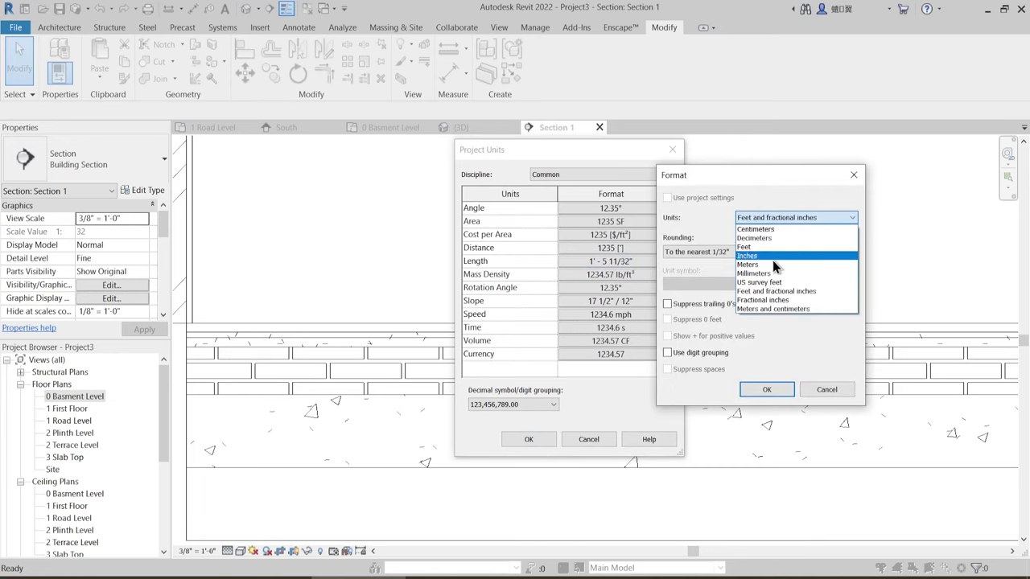
left_click(771, 277)
left_click(766, 390)
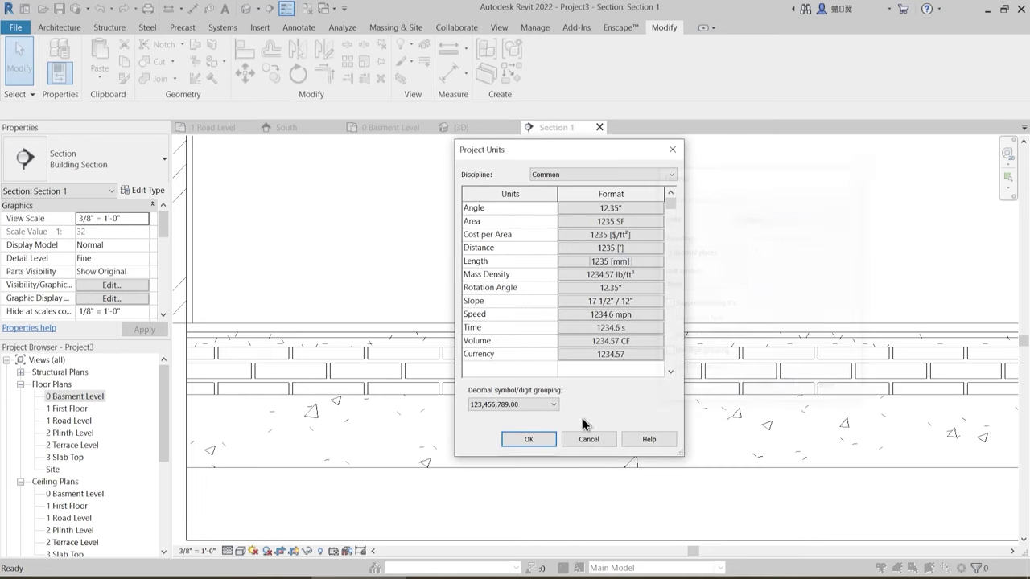
left_click(529, 440)
- Measure the 151 mm gap and set the PCC floor's Height Offset to 151.0
left_click(449, 48)
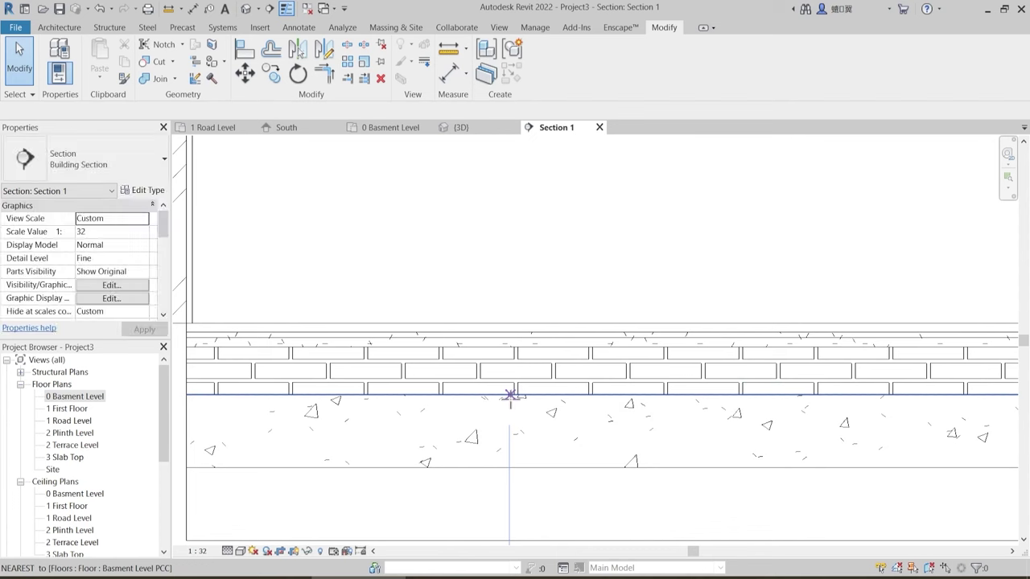
left_click(508, 394)
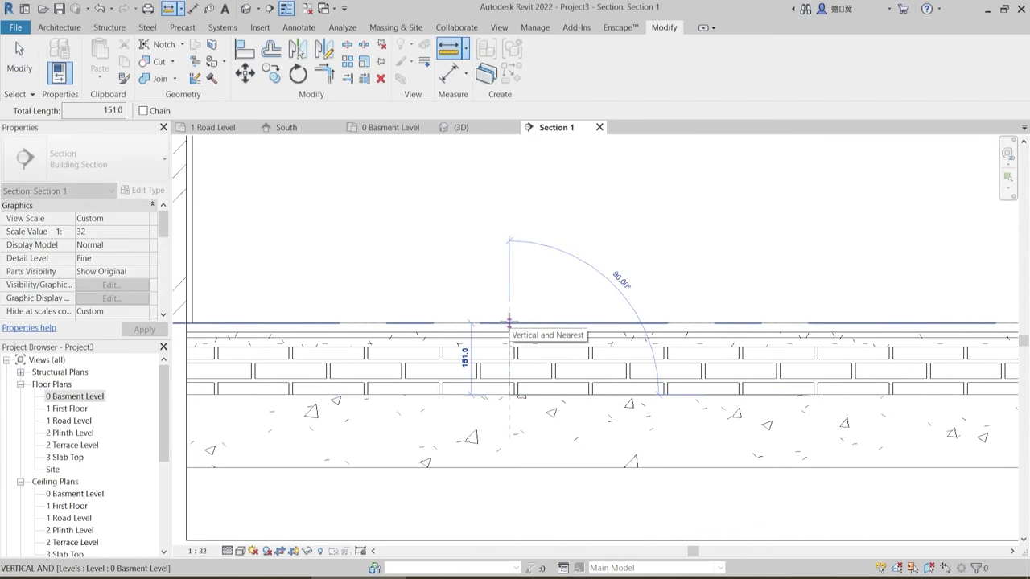
key("Escape")
key("Escape")
left_click(516, 338)
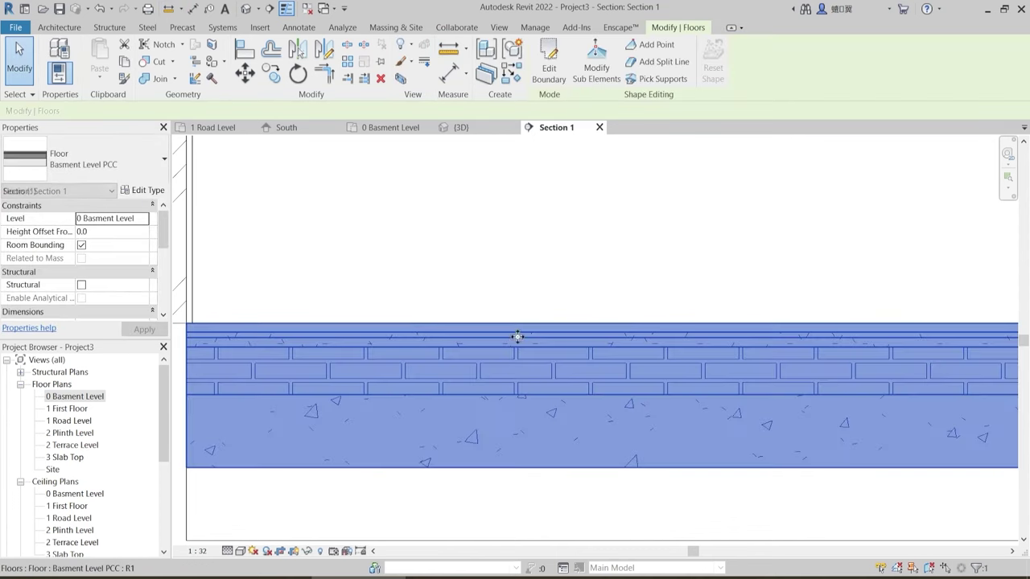
left_click(92, 232)
type("151.0")
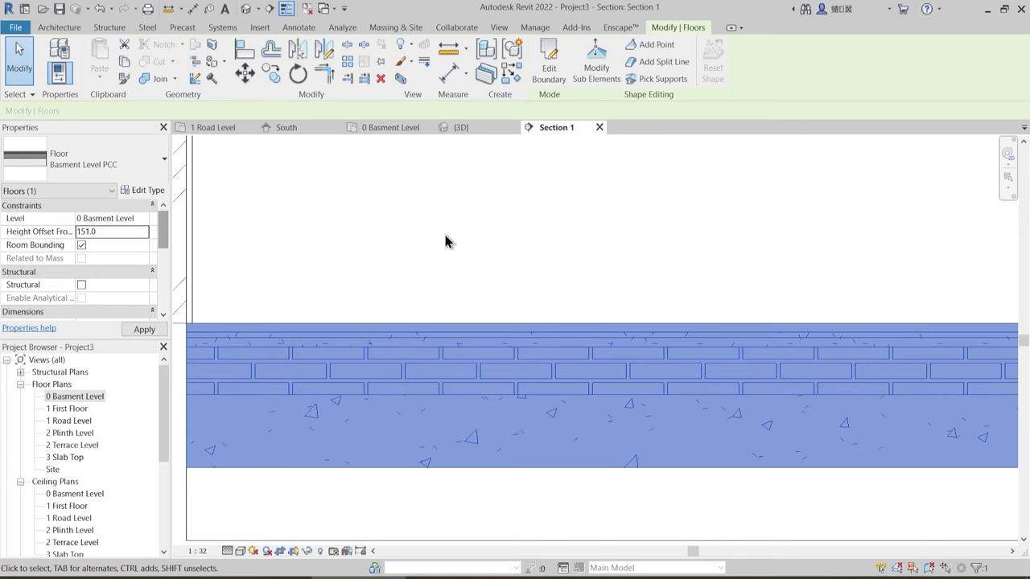
scroll(494, 315, "down", 4)
left_click(763, 459)
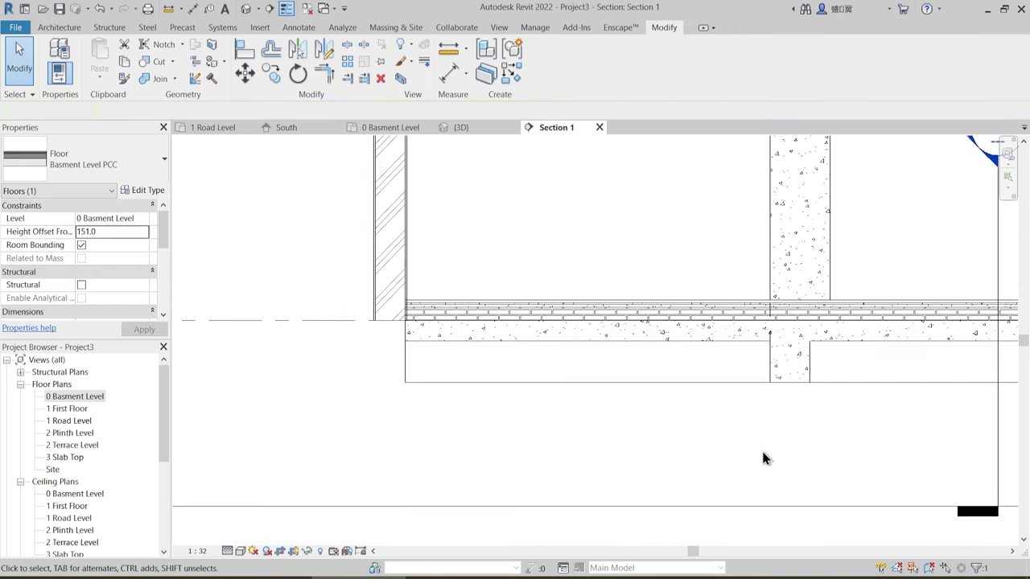
- Turn Thin Lines off and bring the floor and beam junction into view
scroll(763, 458, "down", 2)
middle_click_drag(775, 414, 502, 437)
scroll(497, 431, "up", 1)
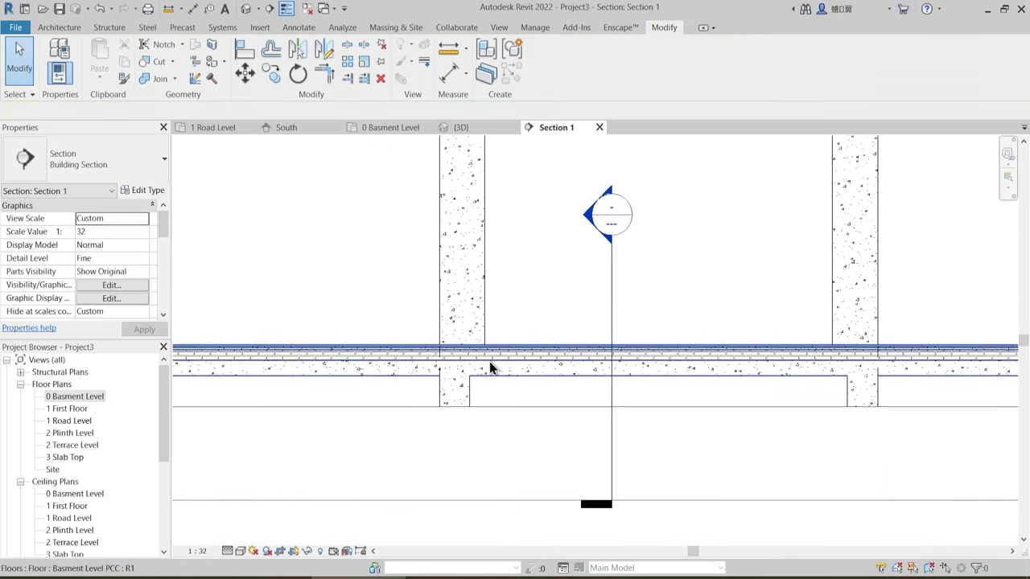
scroll(516, 401, "down", 2)
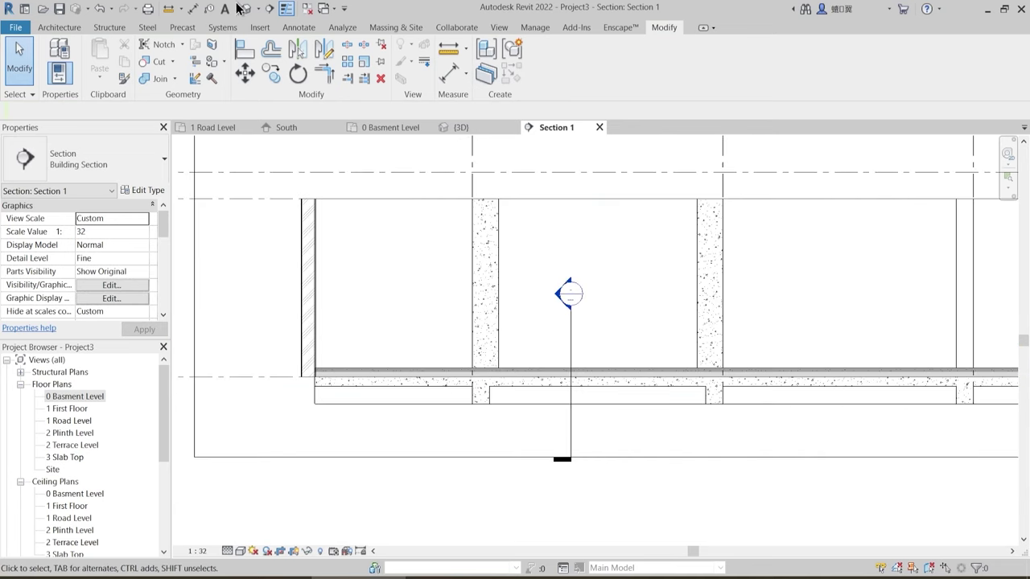
left_click(288, 8)
scroll(473, 392, "up", 3)
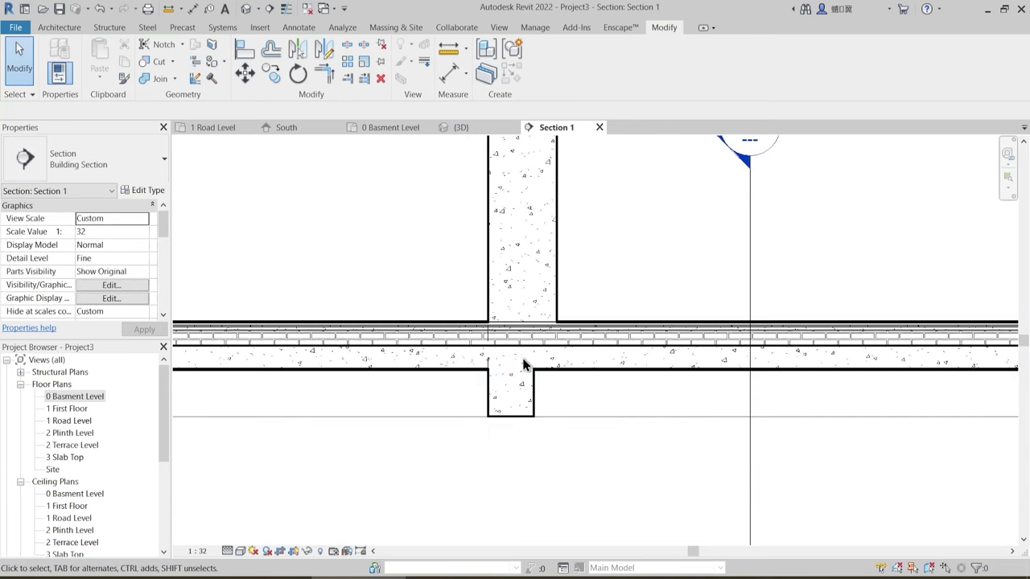
middle_click_drag(523, 364, 469, 435)
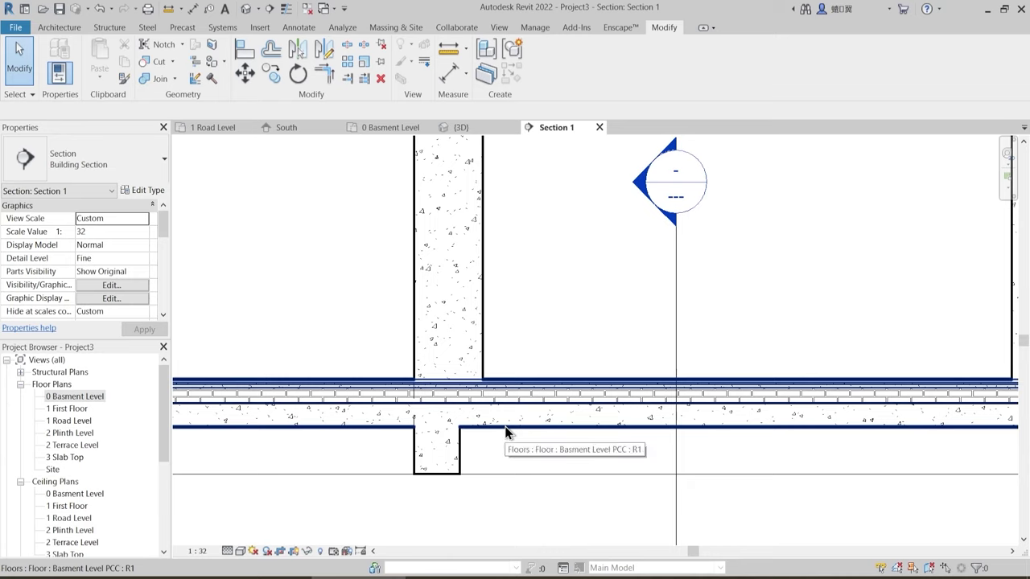
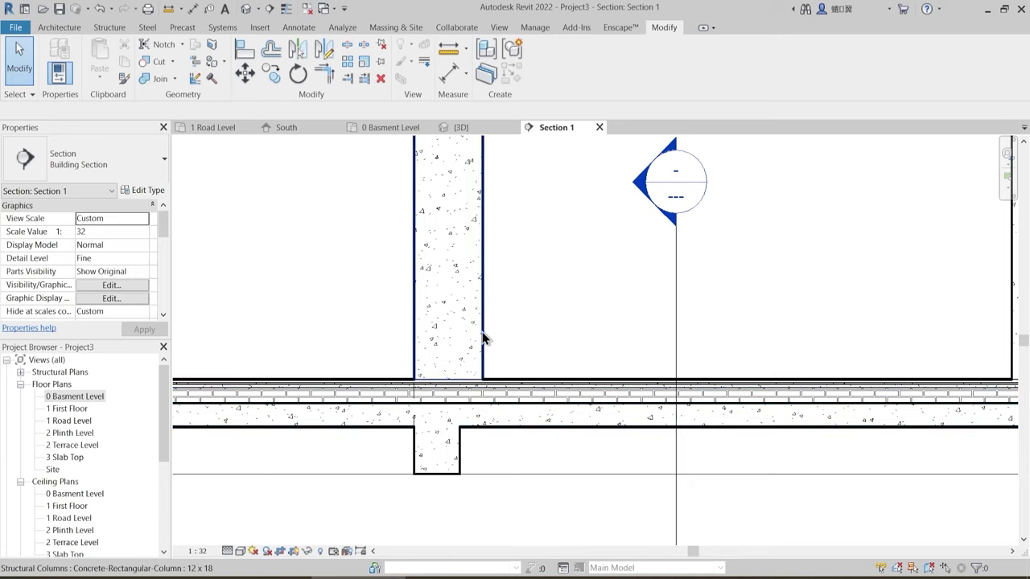
- Use Switch Join Order so the left concrete column cuts through the basement floor slab
scroll(501, 378, "down", 3)
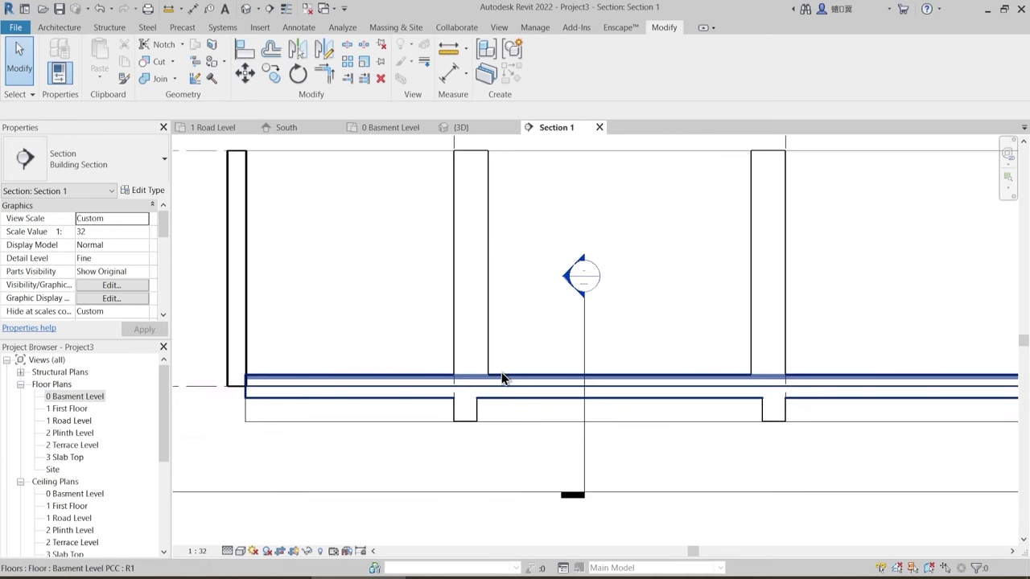
middle_click_drag(676, 397, 556, 418)
scroll(351, 400, "up", 2)
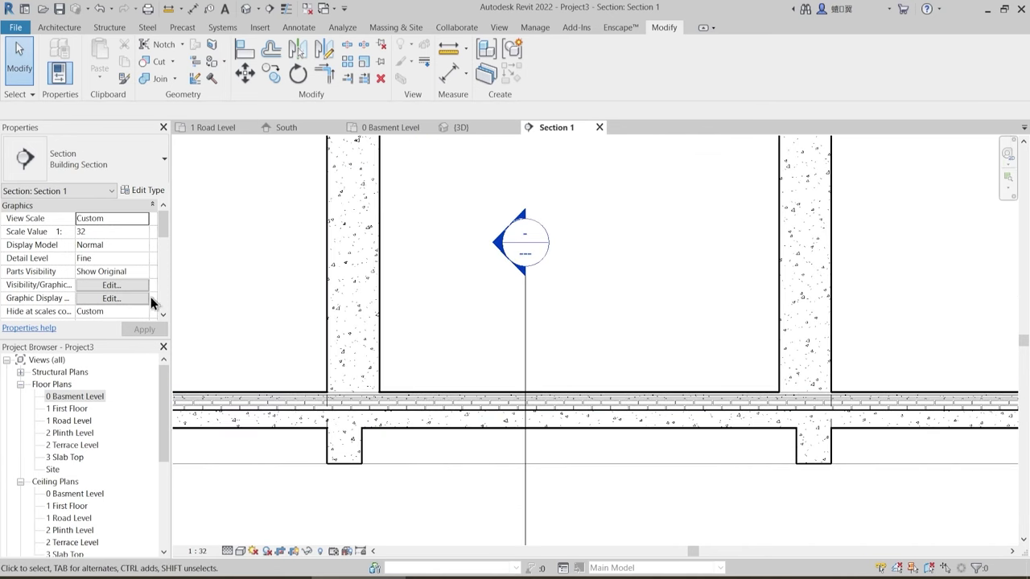
left_click(174, 78)
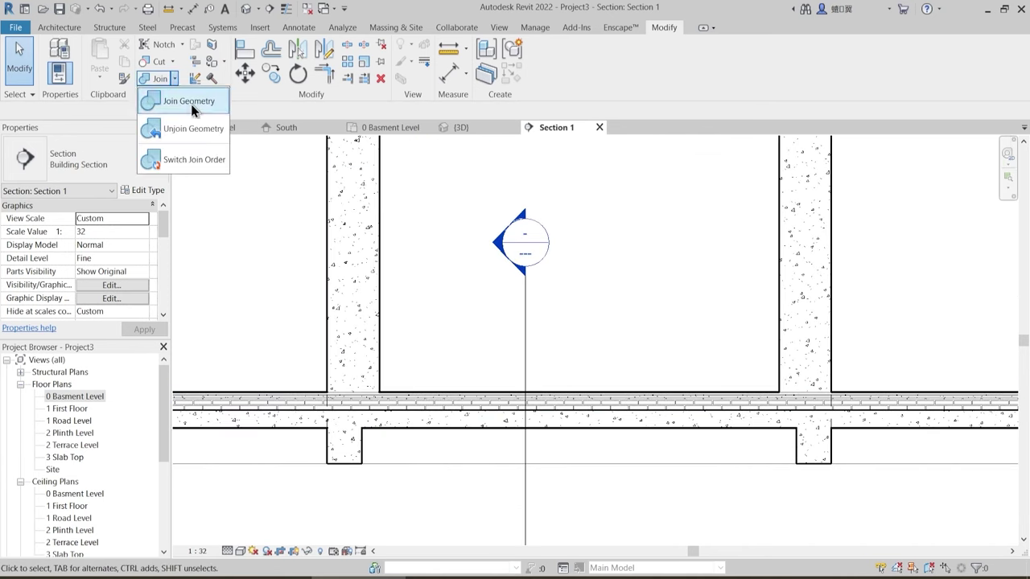
left_click(200, 160)
left_click(377, 362)
left_click(387, 397)
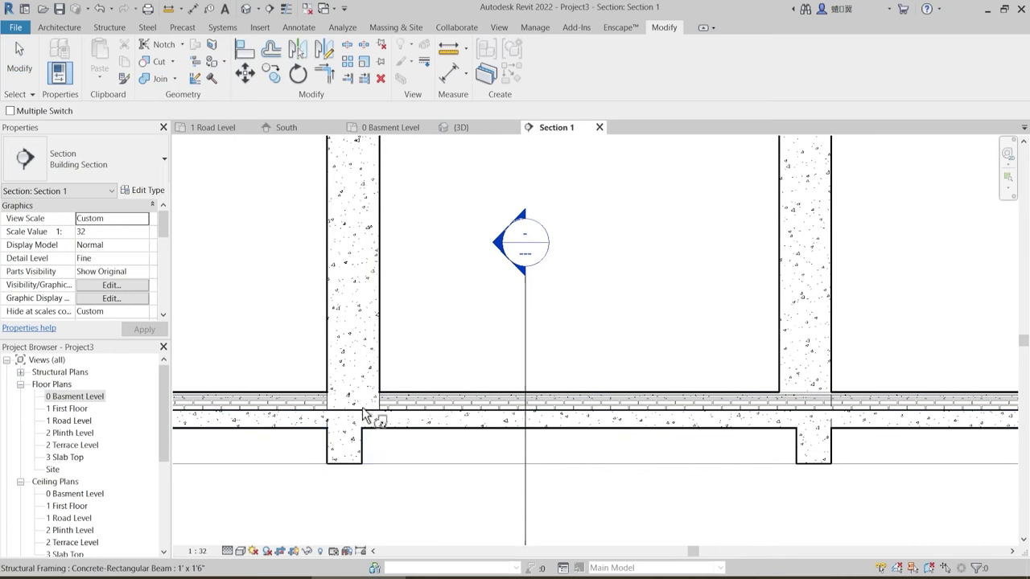
- Make the next column cut through the floor slab as well, then finish the tool
scroll(372, 427, "down", 1)
middle_click_drag(384, 497, 406, 399)
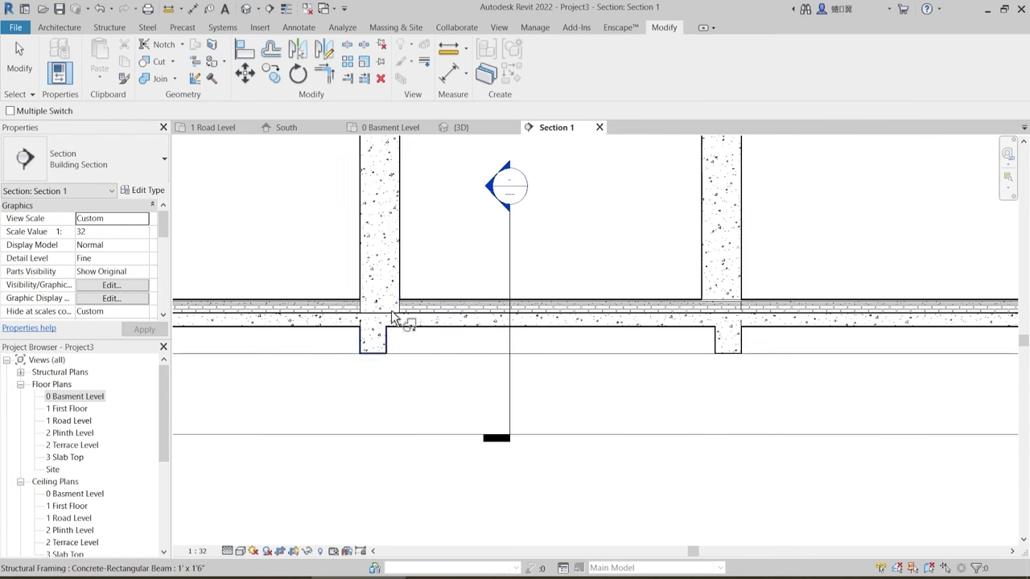
scroll(389, 435, "down", 1)
middle_click_drag(667, 384, 412, 438)
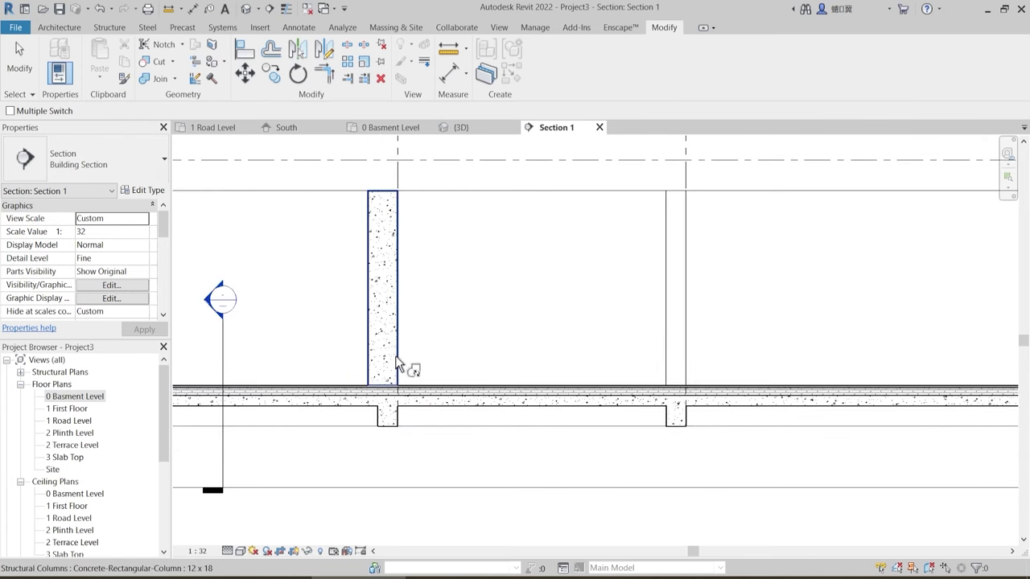
left_click(402, 369)
left_click(414, 396)
middle_click_drag(665, 372, 625, 367)
scroll(650, 379, "down", 1)
key("Escape")
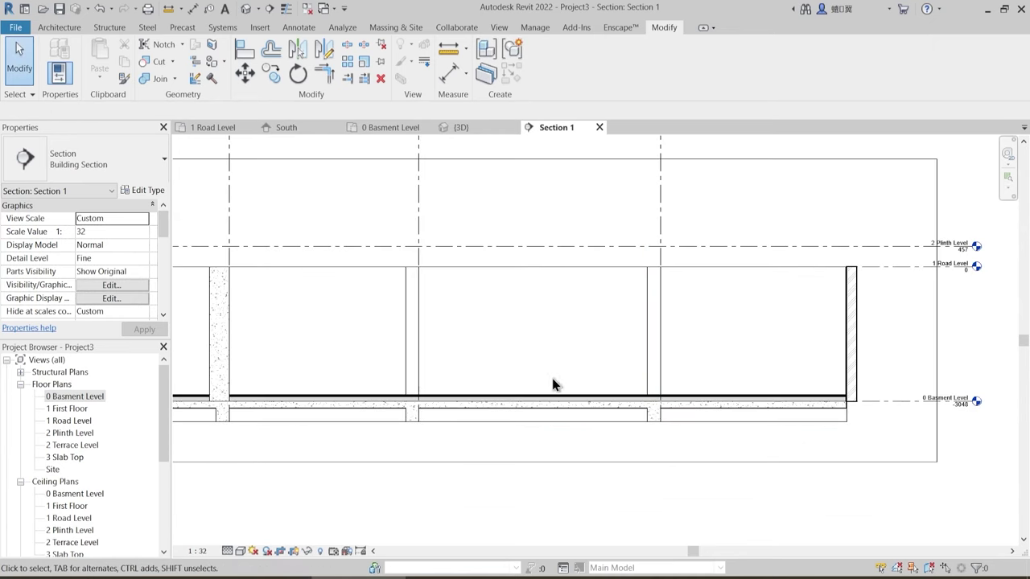
- Switch to the 3D view of the isolated columns on the slab
scroll(563, 384, "down", 1)
scroll(498, 367, "down", 1)
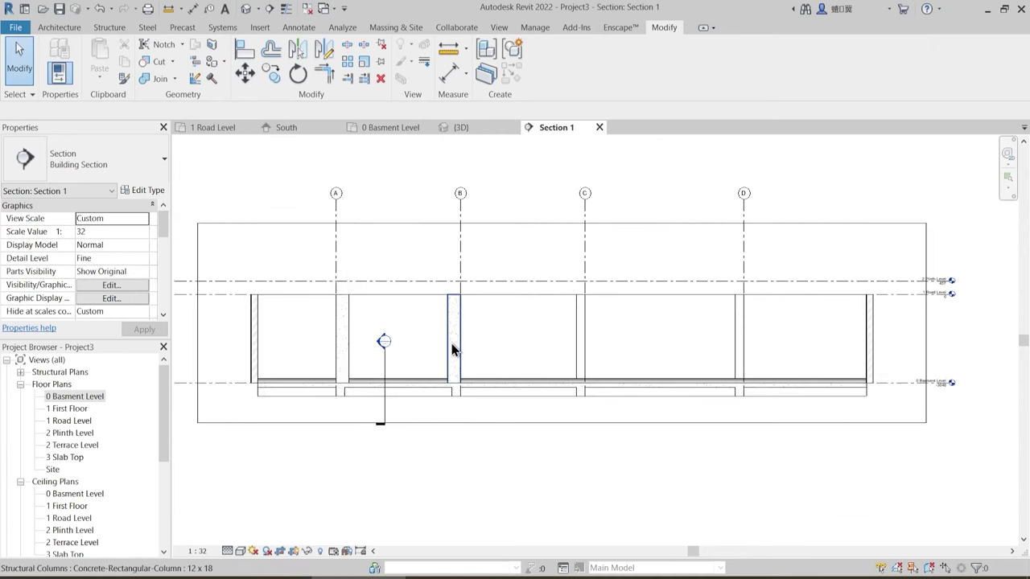
left_click(478, 127)
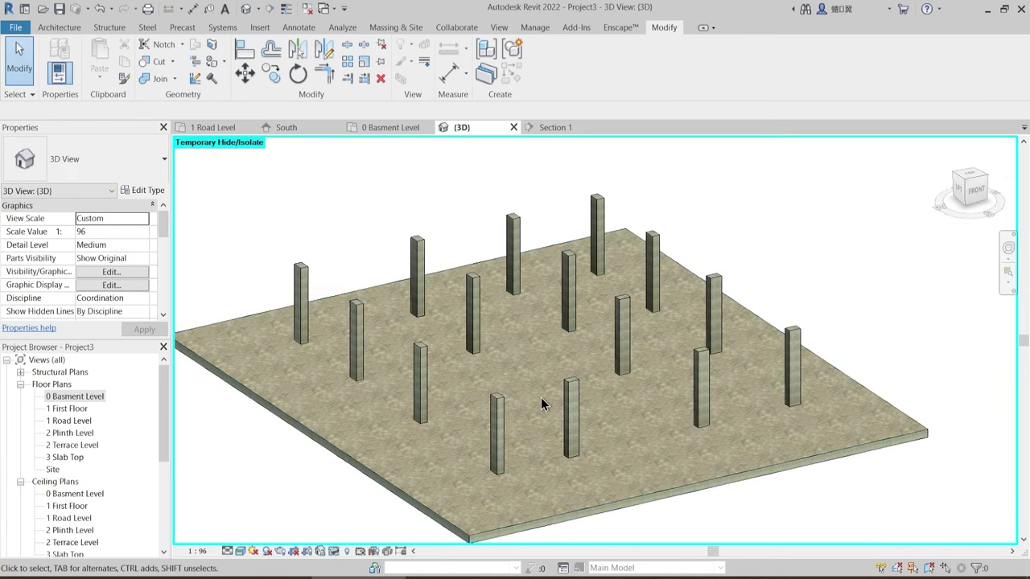
- Go from the 3D view to the 0 Basment Level plan and shift the Section 1 line right
middle_click_drag(545, 400, 580, 405, "shift")
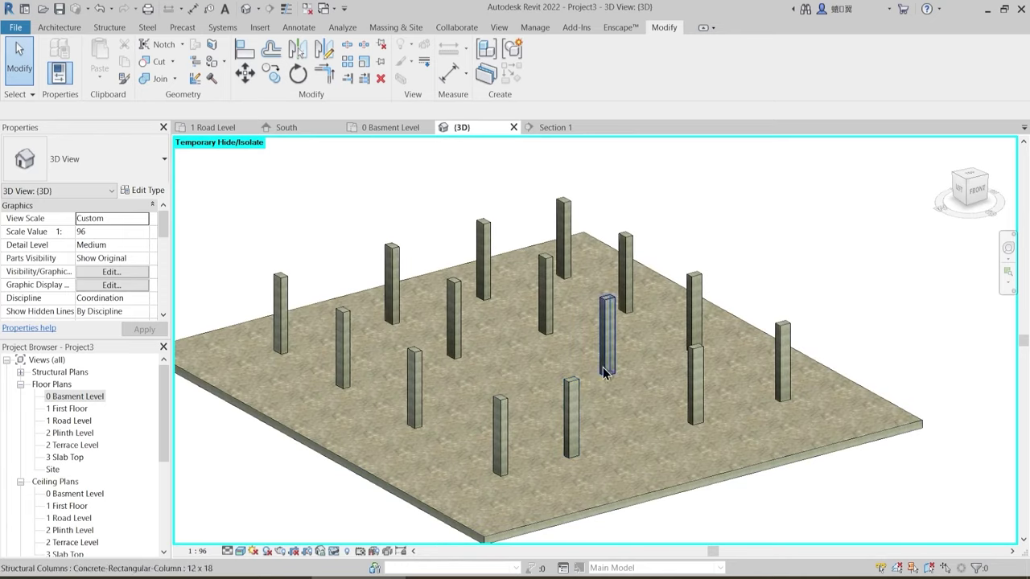
left_click(390, 127)
middle_click_drag(568, 289, 527, 246)
left_click_drag(519, 411, 579, 404)
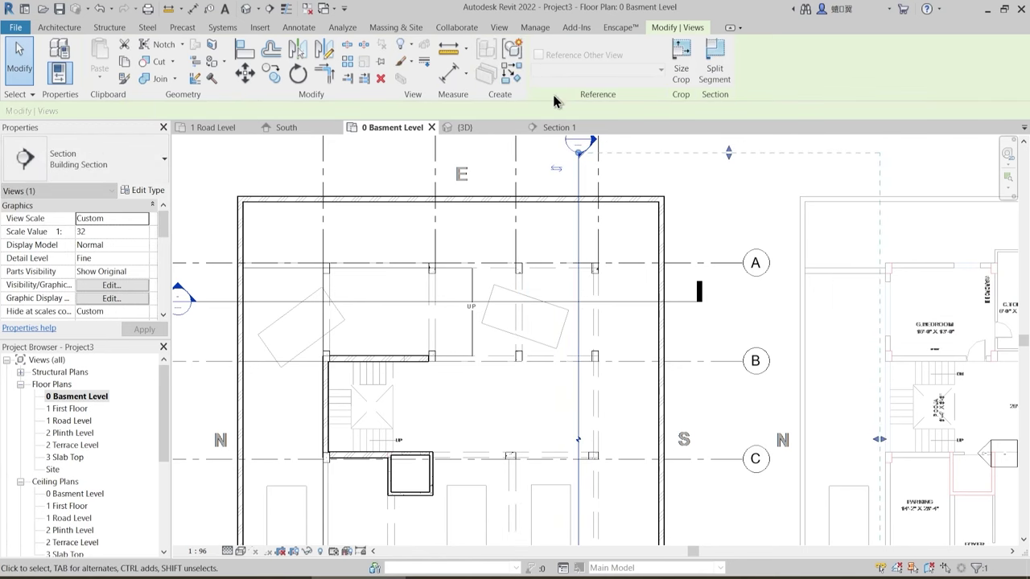
- Move the Section 1 line a bit further right and open the Section 1 view
key("Escape")
left_click(579, 225)
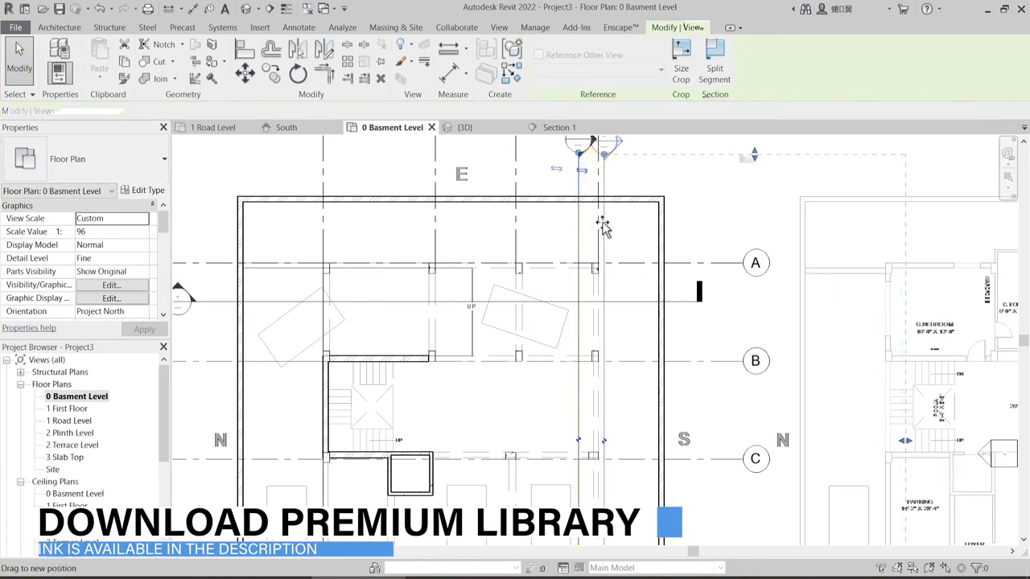
left_click_drag(590, 223, 595, 227)
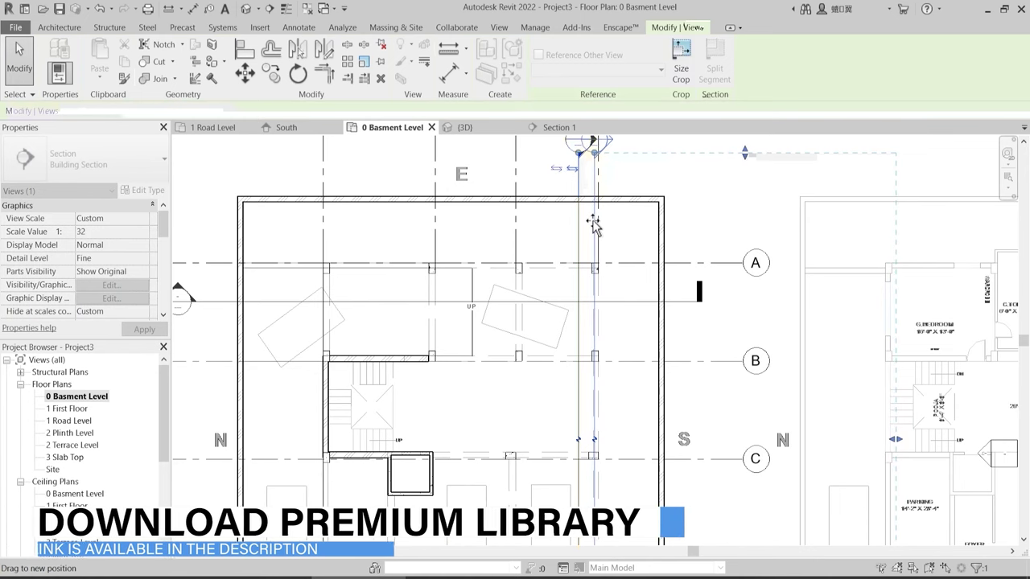
key("Escape")
left_click(573, 131)
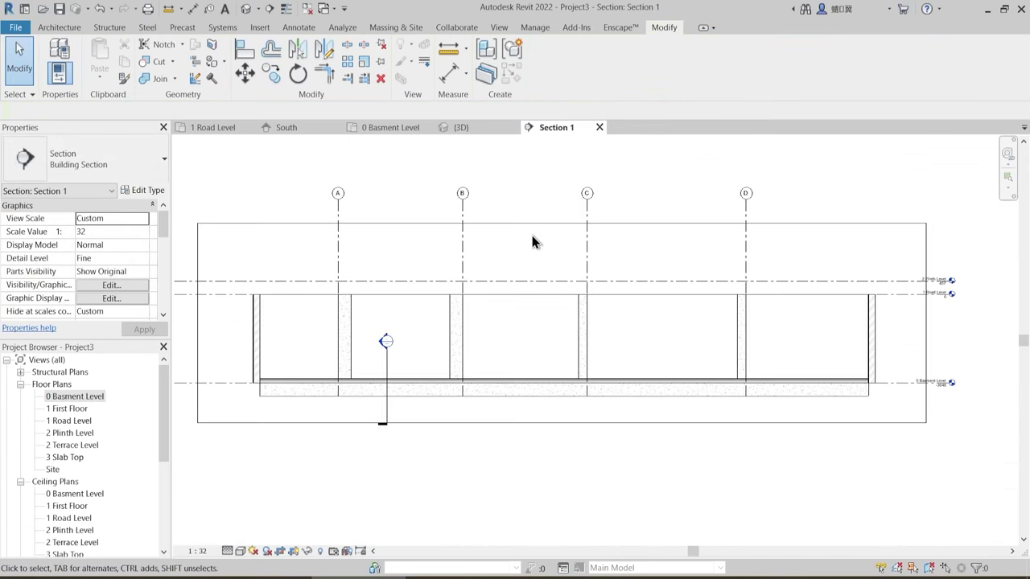
- Use Switch Join Order so the right column cuts through the basement slab
scroll(376, 380, "up", 5)
middle_click_drag(301, 341, 404, 350)
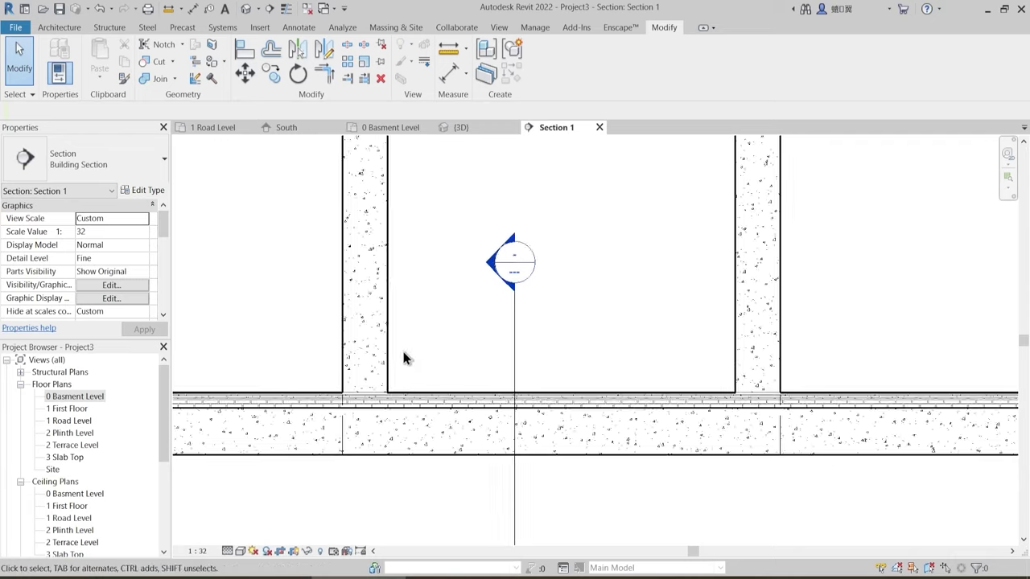
scroll(404, 351, "down", 2)
scroll(648, 394, "down", 1)
middle_click_drag(649, 394, 481, 400)
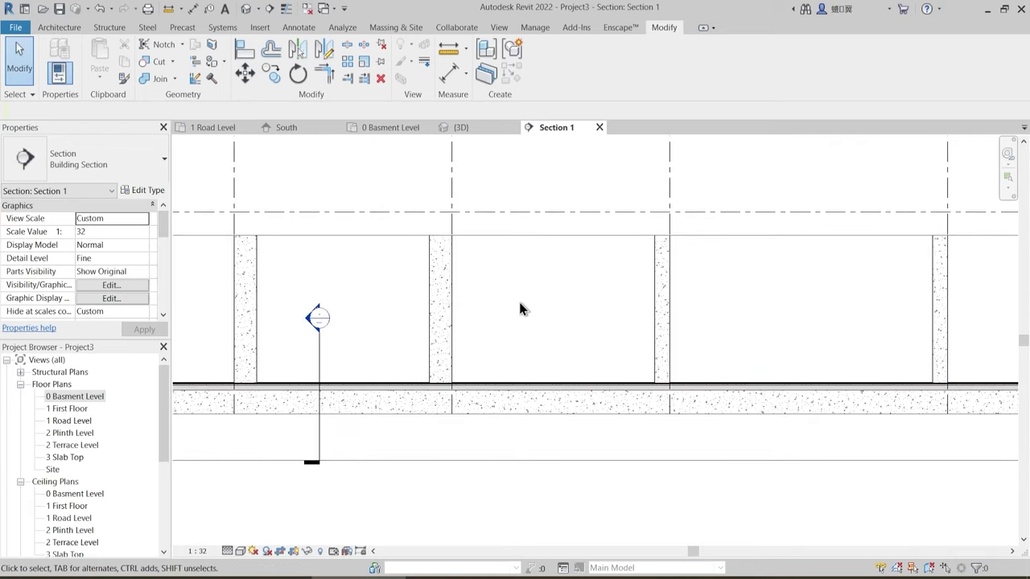
scroll(678, 375, "up", 4)
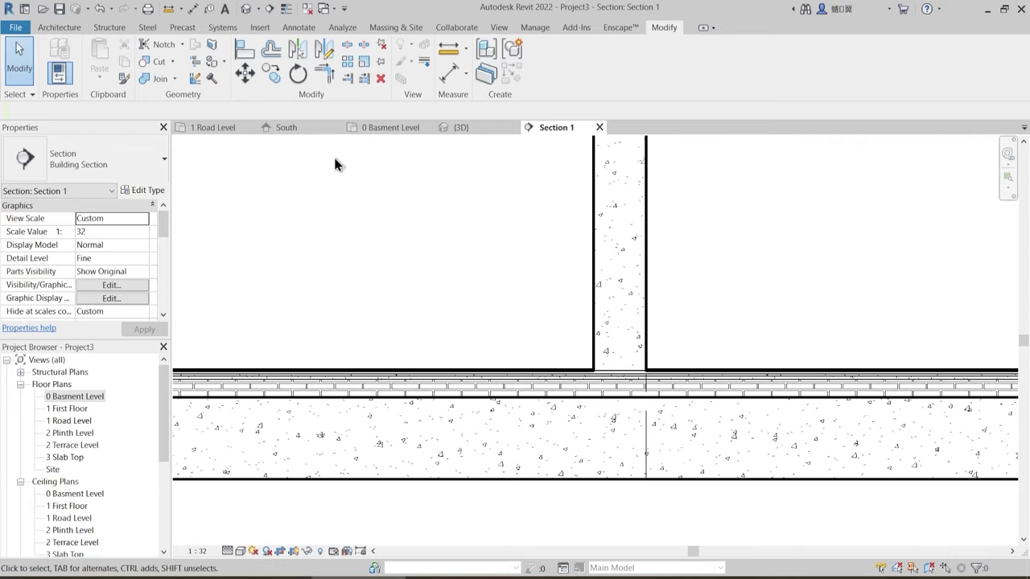
left_click(172, 81)
left_click(180, 158)
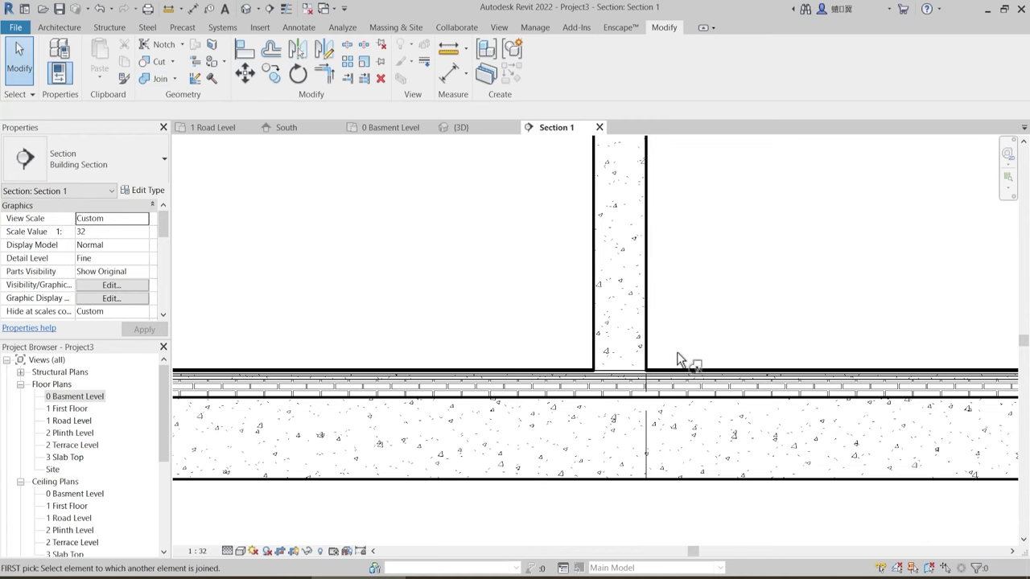
left_click(646, 338)
left_click(651, 388)
- Make three more columns along the section cut through the floor slab
scroll(499, 367, "down", 4)
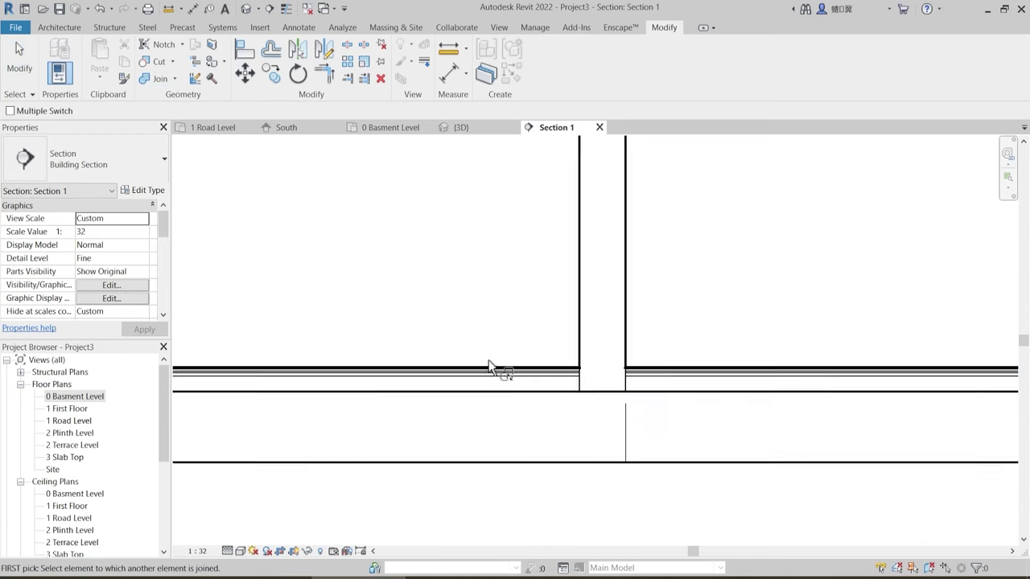
scroll(346, 378, "up", 4)
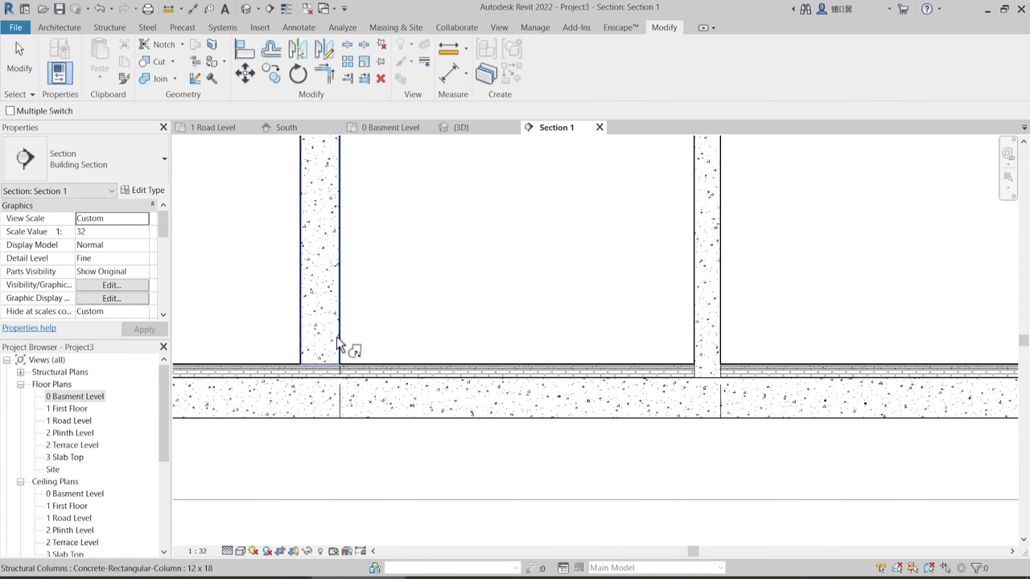
left_click(336, 342)
left_click(325, 367)
middle_click_drag(299, 391, 536, 401)
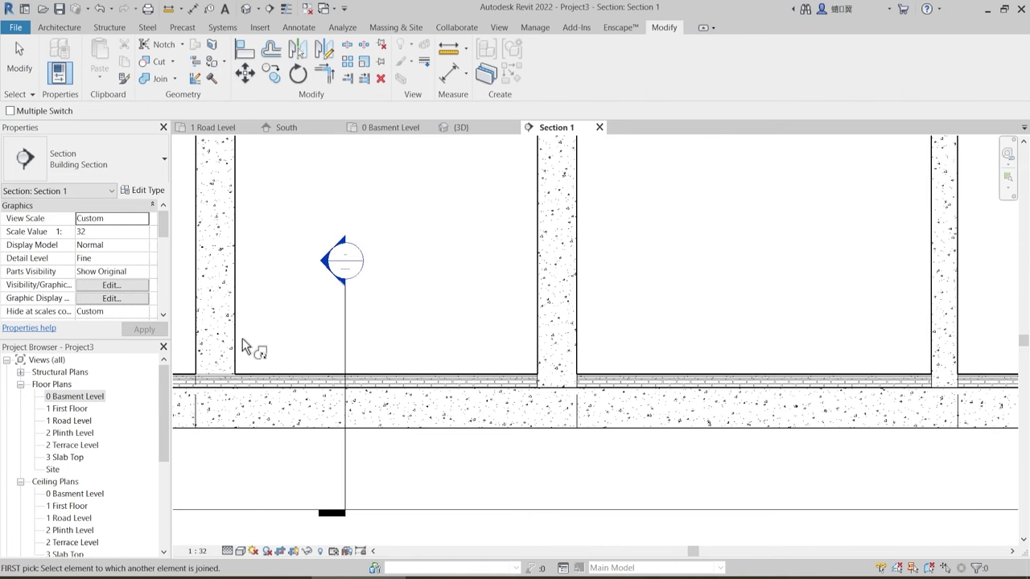
left_click(232, 362)
scroll(299, 357, "down", 1)
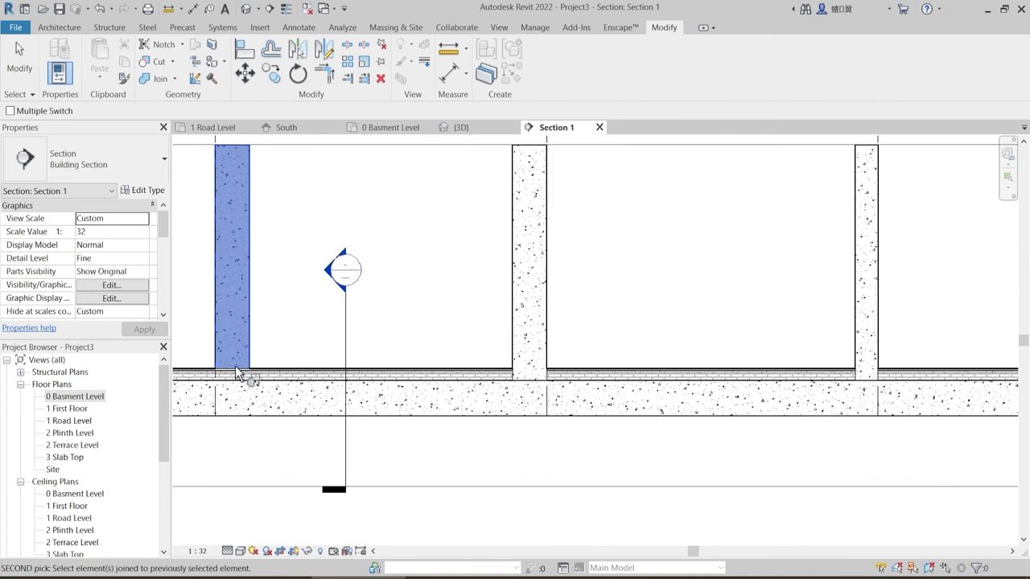
left_click(294, 391)
scroll(332, 375, "down", 1)
scroll(719, 375, "left", 3, "shift")
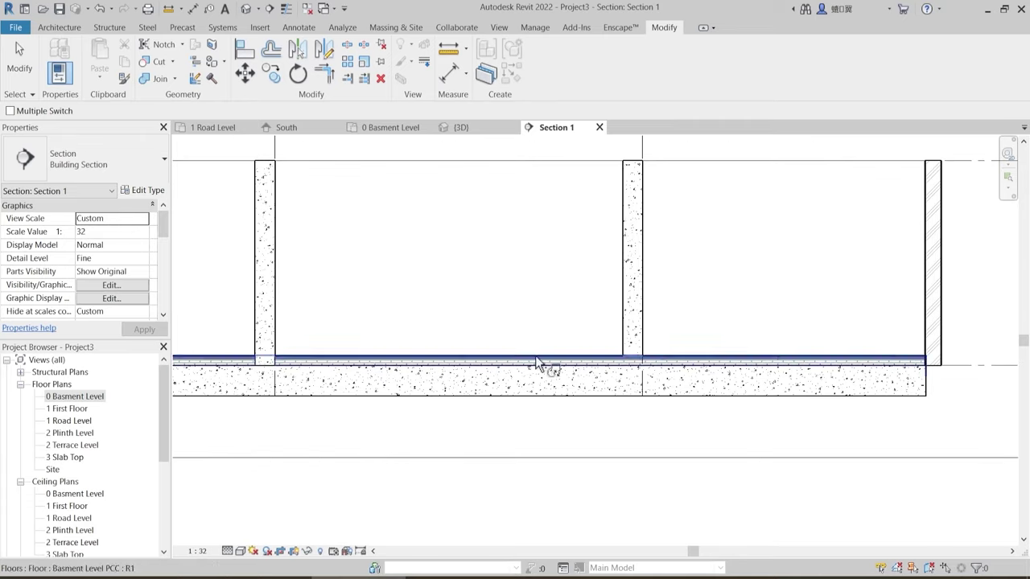
left_click(639, 332)
left_click(638, 362)
- Shift the Section 1 line left in the basement plan and return to Section 1
middle_click_drag(726, 365, 476, 375)
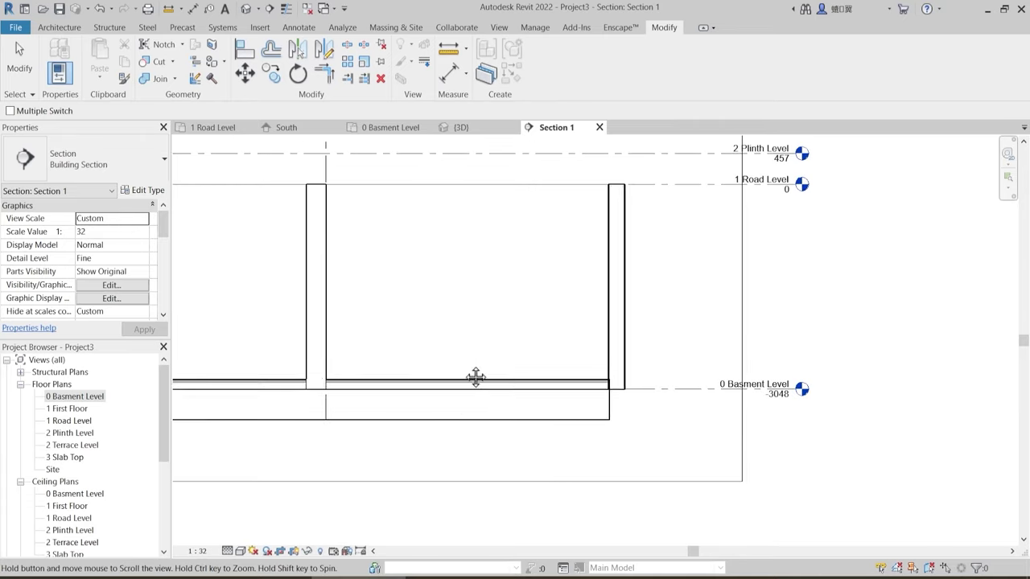
scroll(547, 344, "down", 3)
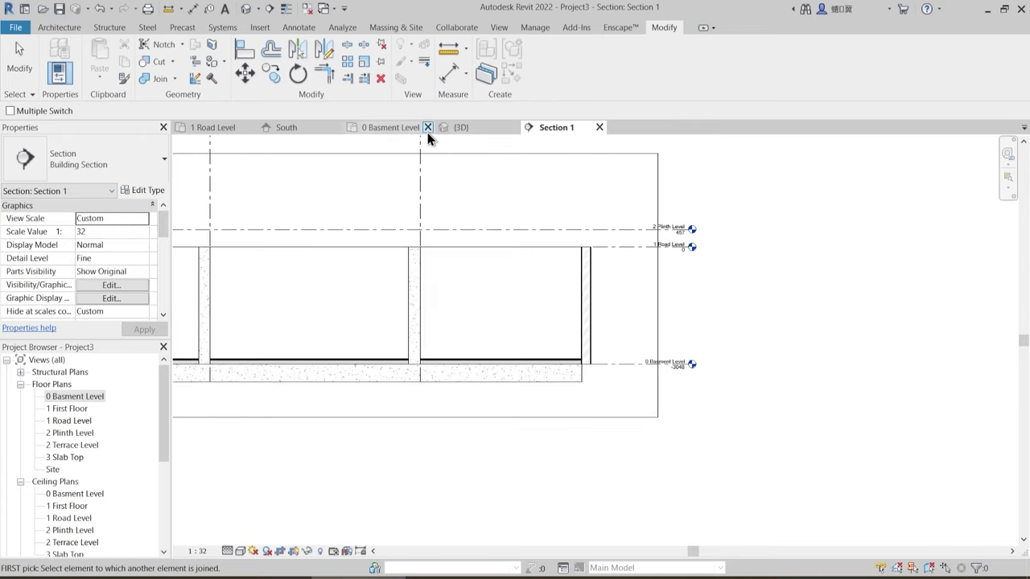
left_click(393, 131)
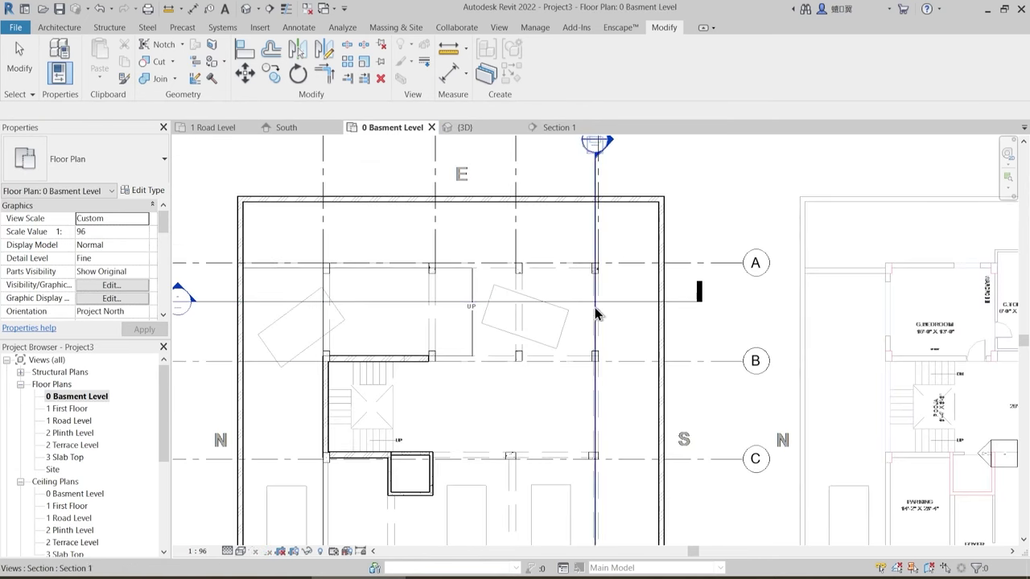
left_click_drag(594, 383, 512, 382)
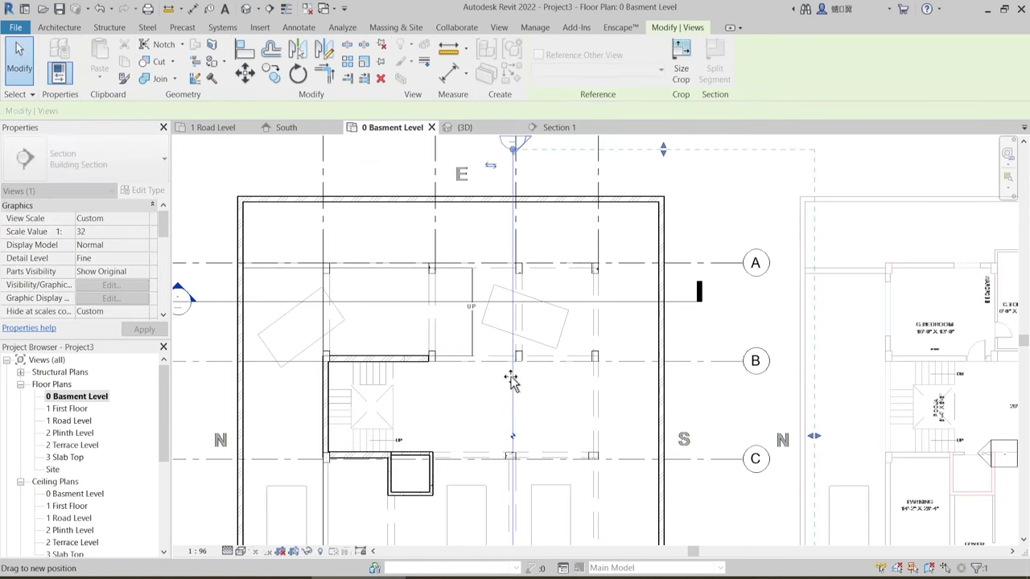
left_click(557, 127)
- Switch join order for two more columns so they cut through the floor
scroll(425, 357, "up", 5)
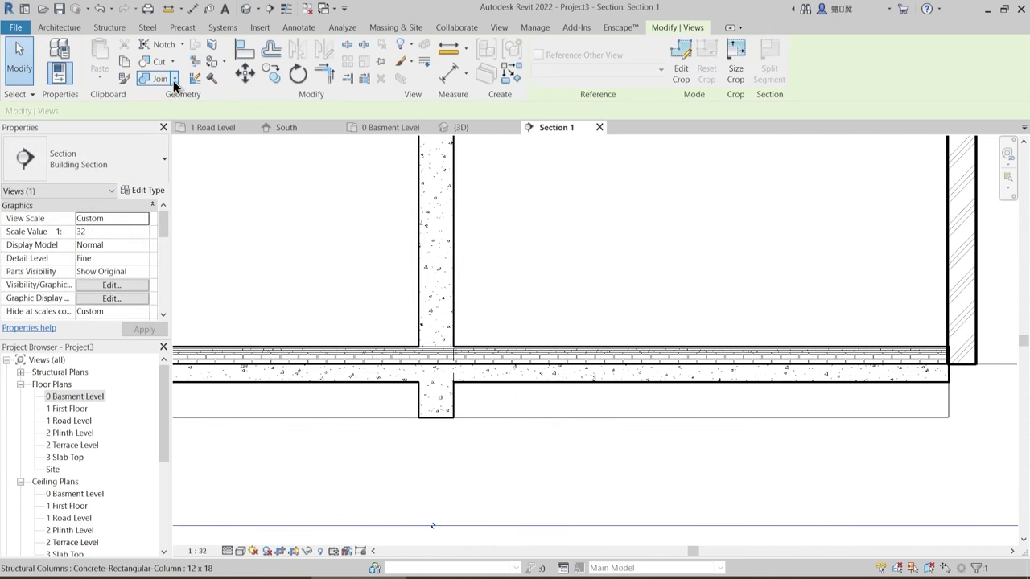
left_click(196, 162)
left_click(453, 334)
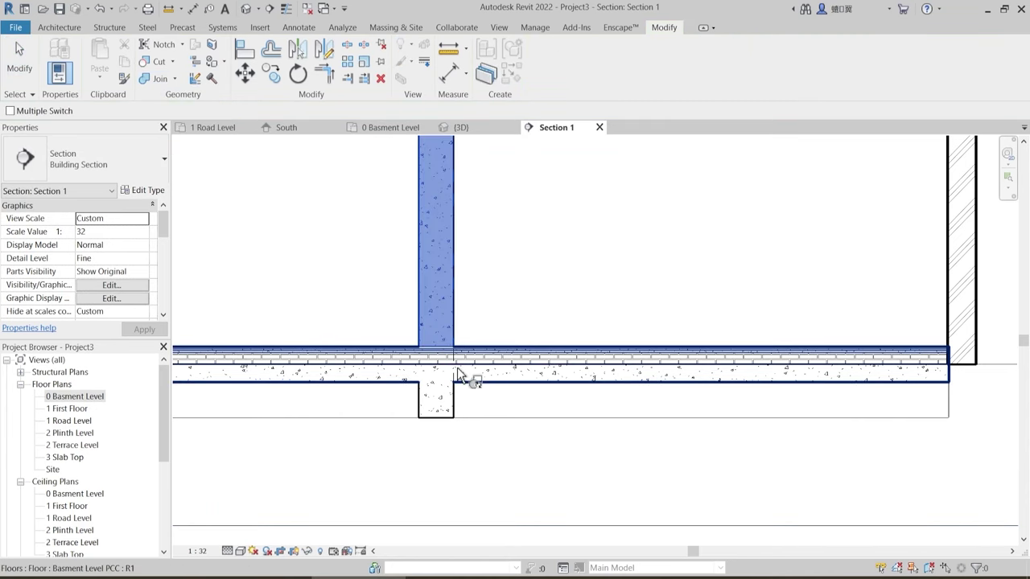
left_click(483, 369)
scroll(563, 371, "down", 3)
middle_click_drag(310, 401, 762, 402)
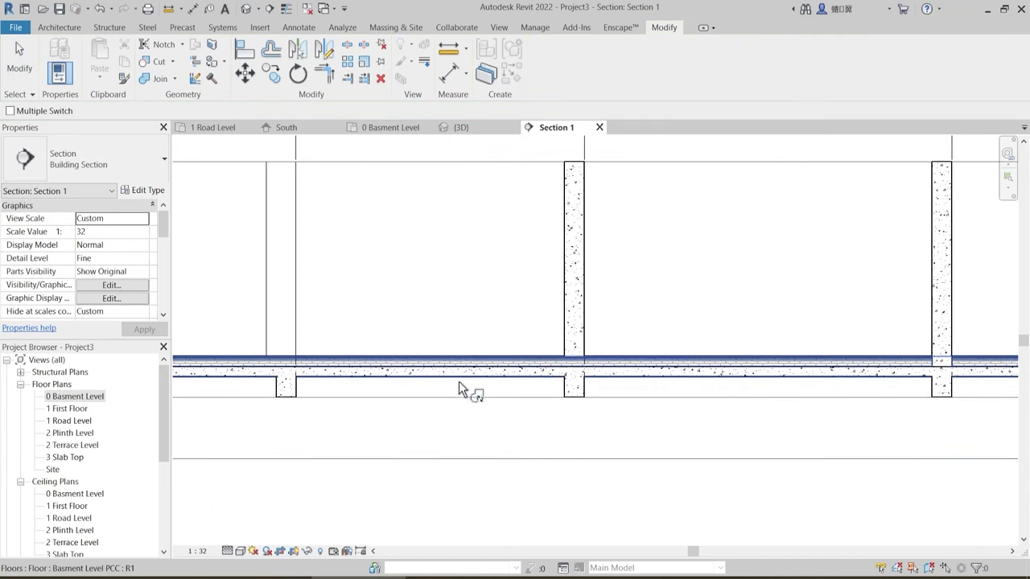
scroll(597, 338, "up", 1)
scroll(596, 346, "down", 1)
left_click(587, 354)
left_click(603, 394)
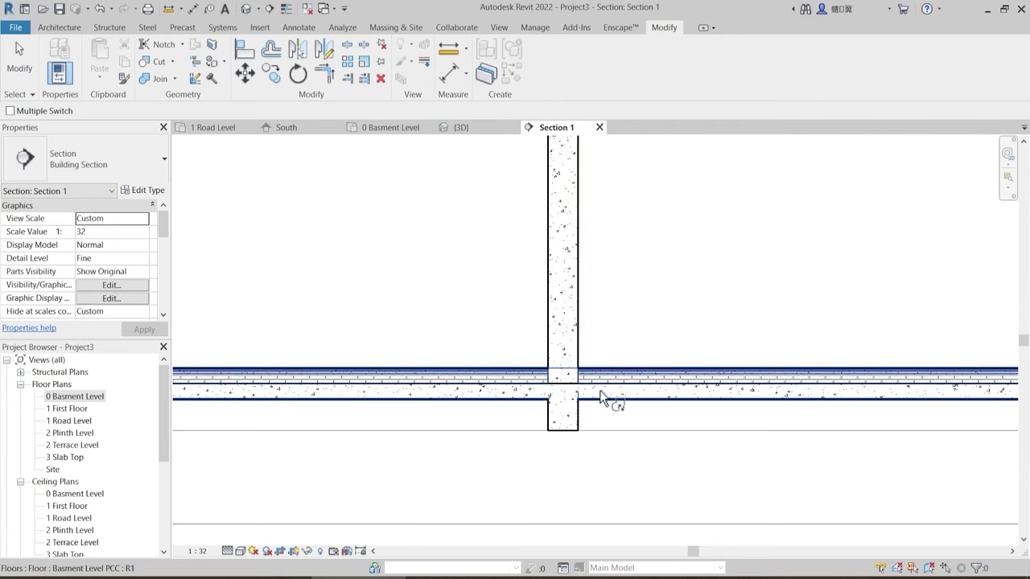
- Pan to the section marker and left wall, then return to the 0 Basment Level plan
middle_click_drag(359, 389, 582, 379)
middle_click_drag(283, 357, 406, 348)
middle_click_drag(308, 330, 331, 336)
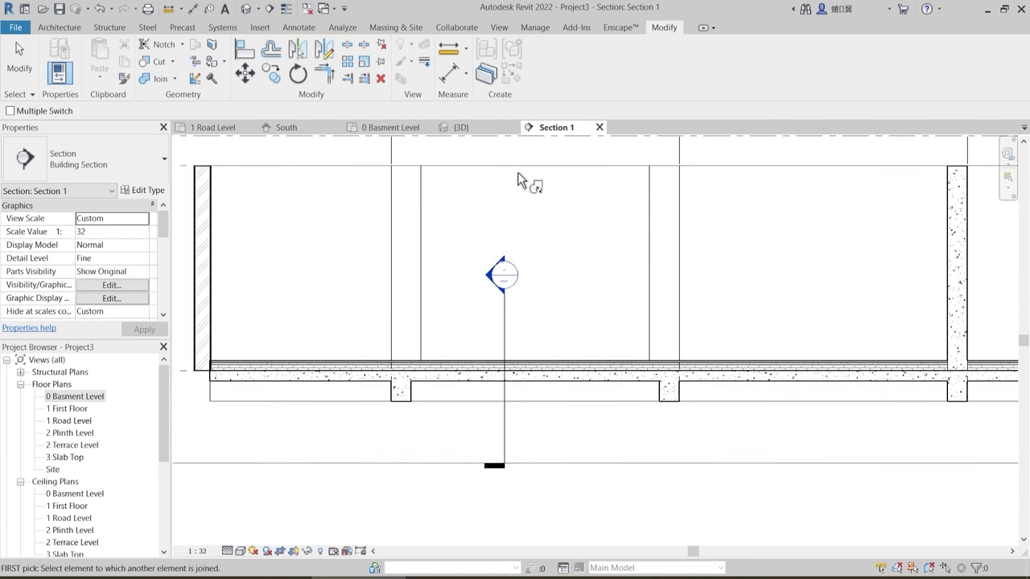
left_click(392, 127)
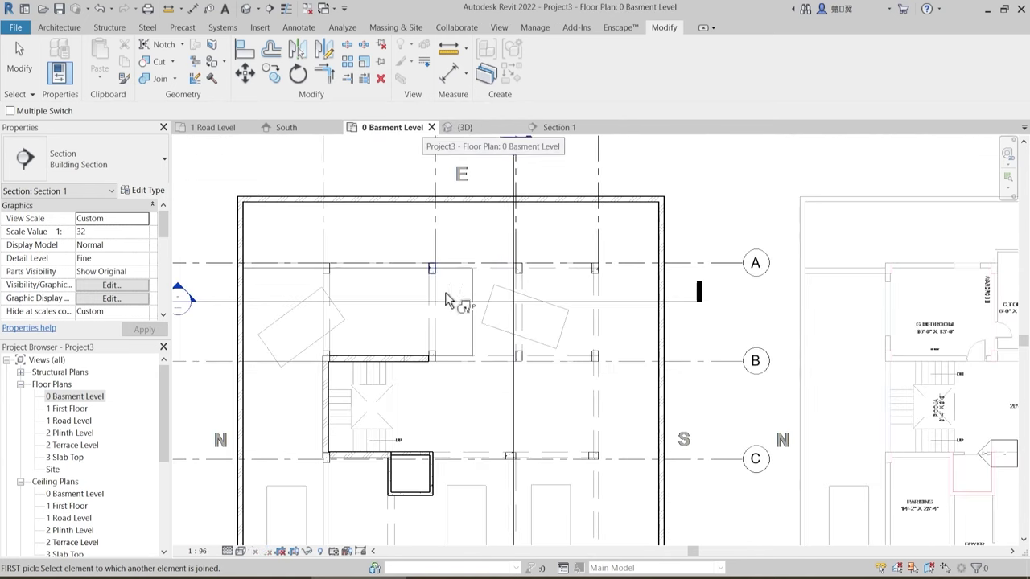
- Nudge the section line slightly left in plan and reopen Section 1
left_click(510, 253)
left_click_drag(438, 256, 430, 257)
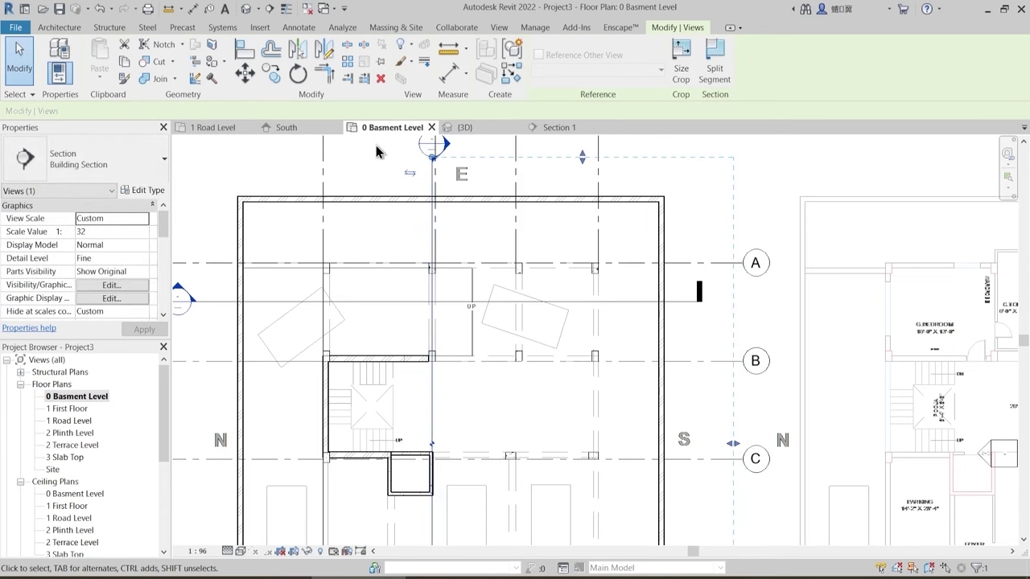
left_click(557, 128)
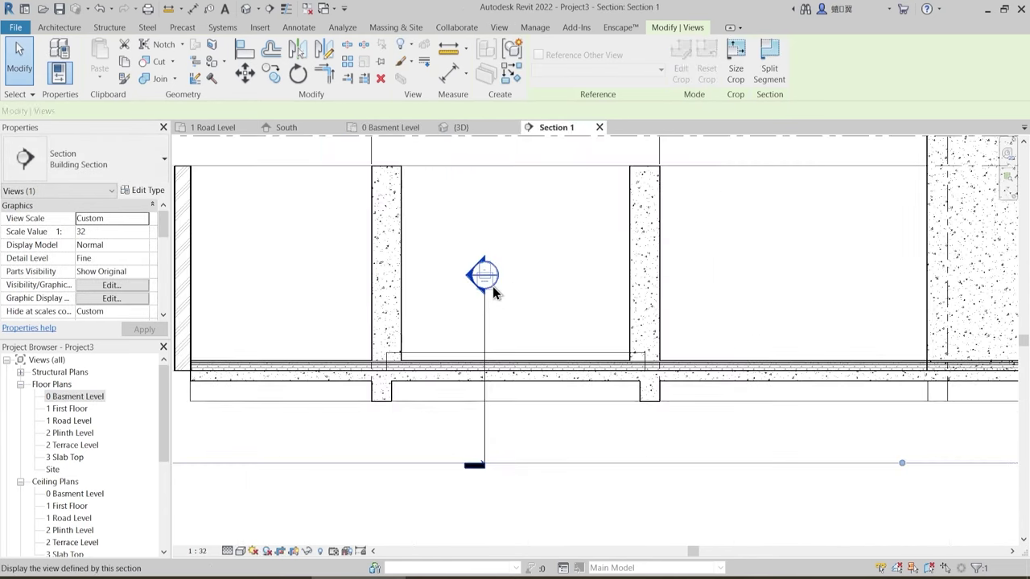
- Make the wall, middle column and next column cut through the floor with Switch Join Order
left_click(175, 79)
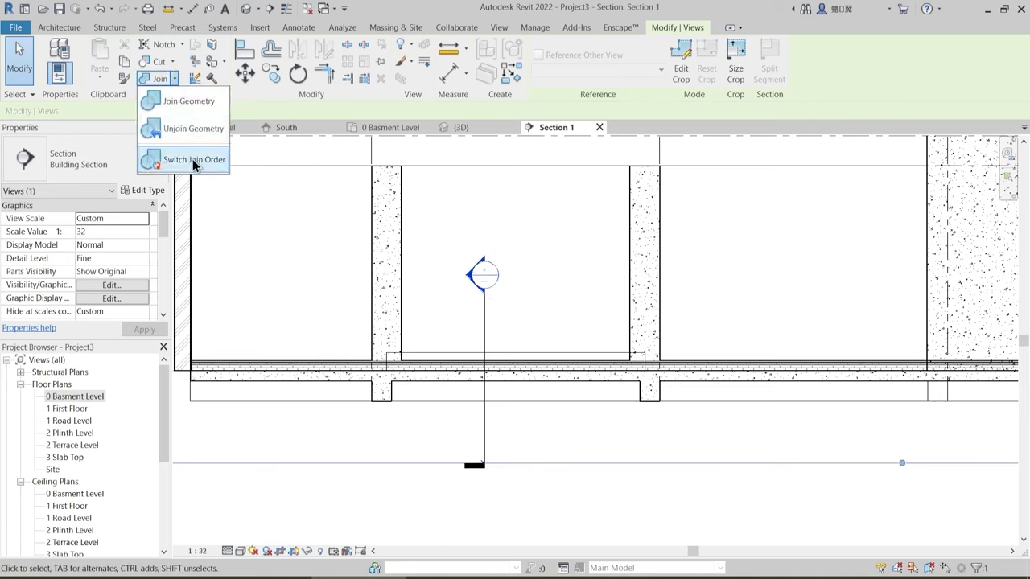
left_click(193, 159)
left_click(402, 337)
left_click(404, 369)
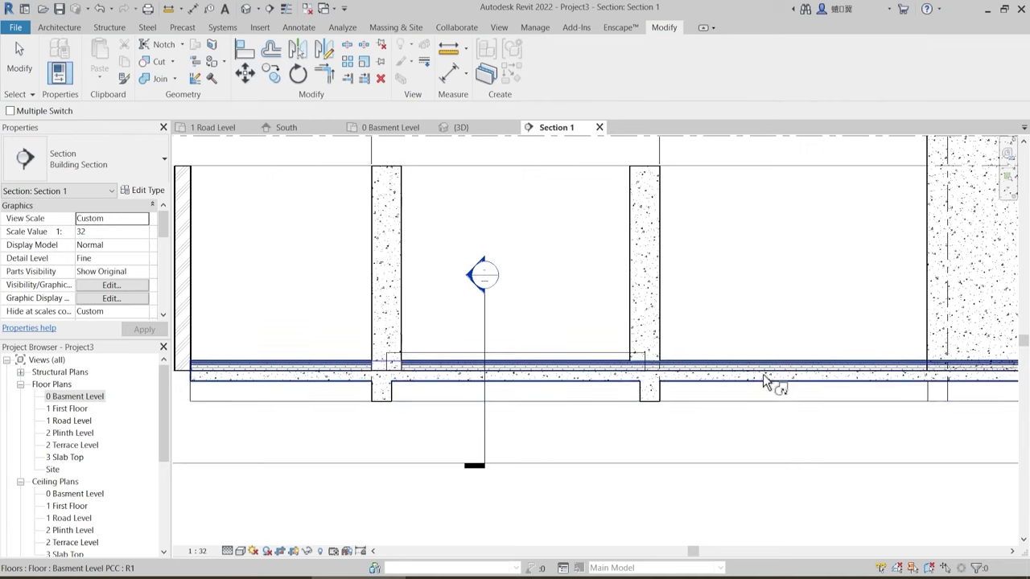
middle_click_drag(763, 381, 628, 381)
left_click(522, 333)
left_click(531, 370)
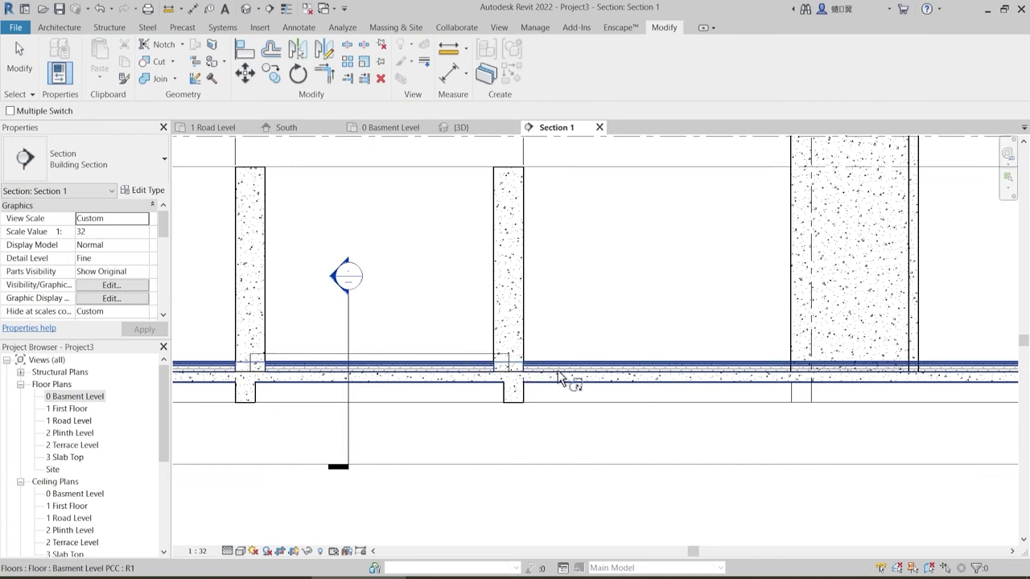
middle_click_drag(561, 378, 548, 338)
left_click(553, 333)
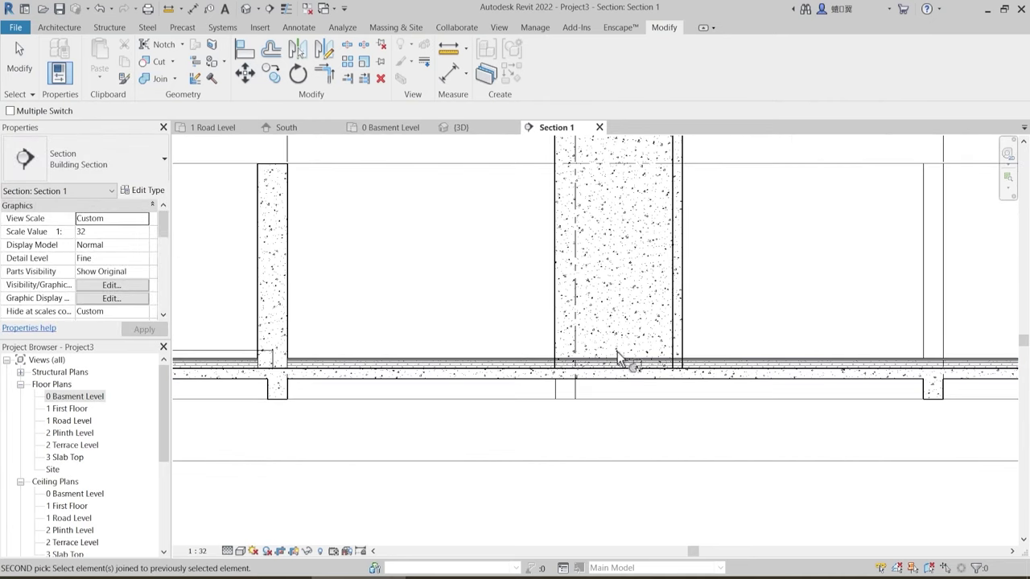
left_click(691, 369)
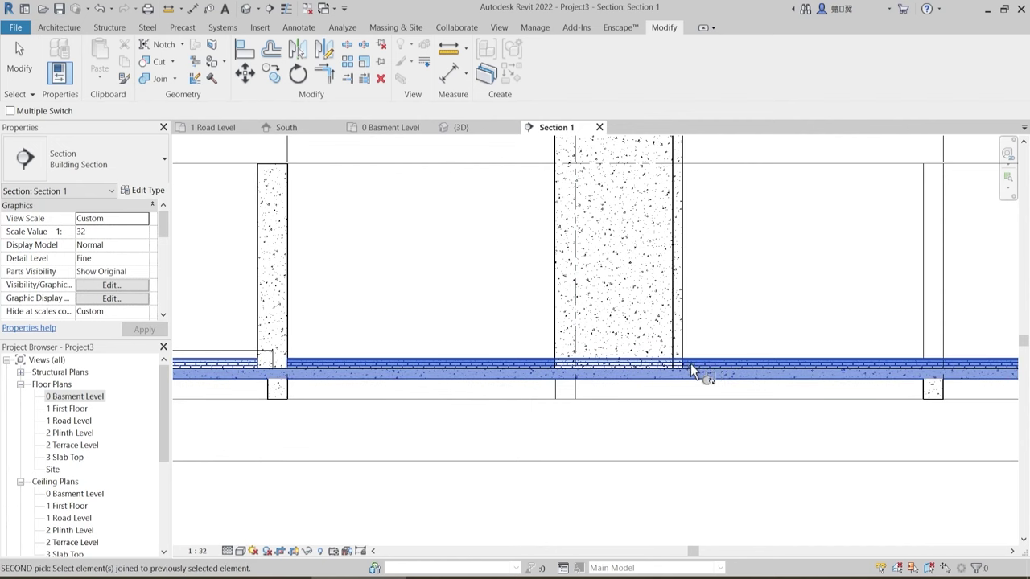
scroll(697, 369, "up", 3)
key("Escape")
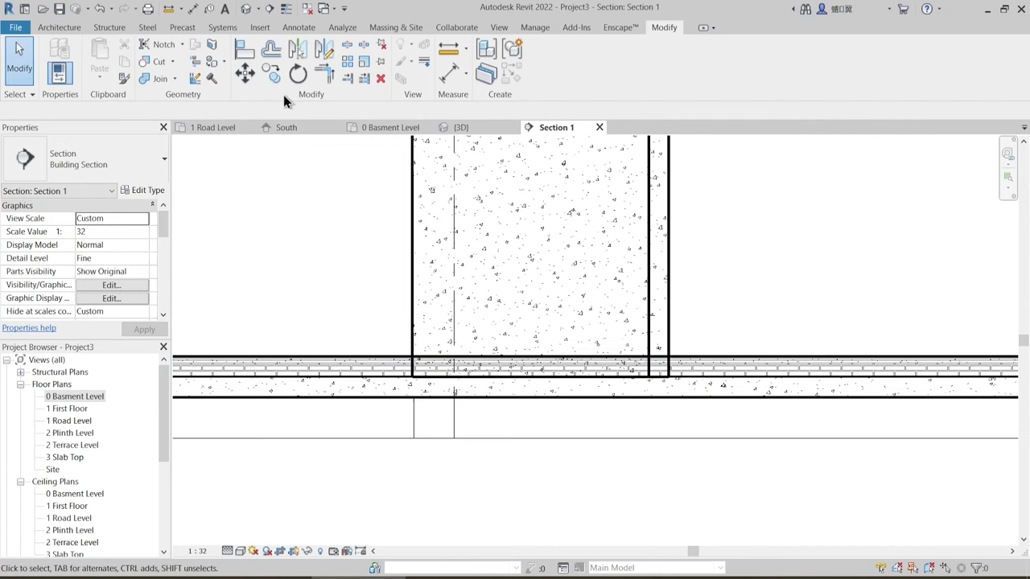
- Join the left and right lift-shaft walls to the basement floor slab with Join Geometry
left_click(160, 77)
left_click(417, 305)
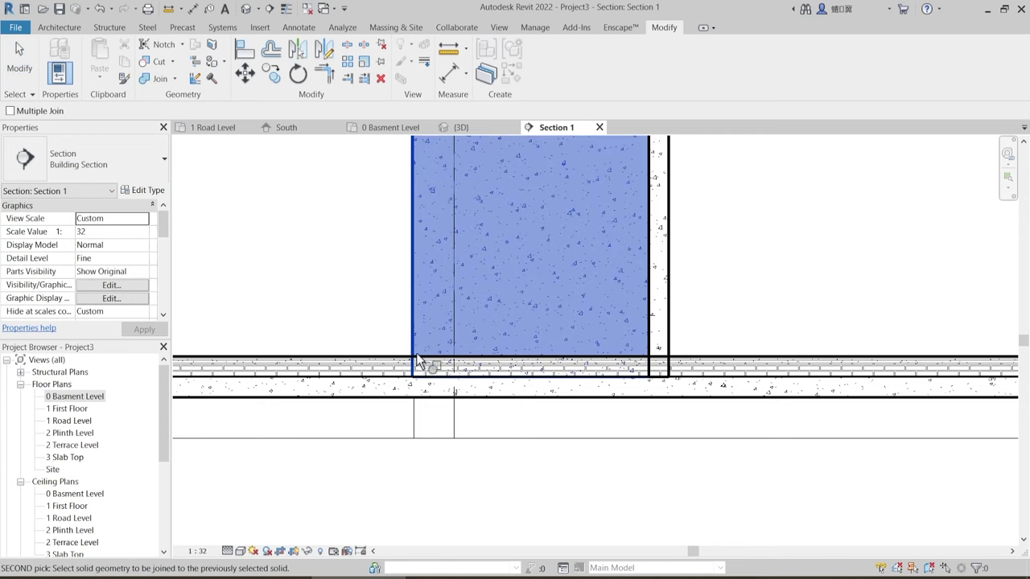
left_click(409, 368)
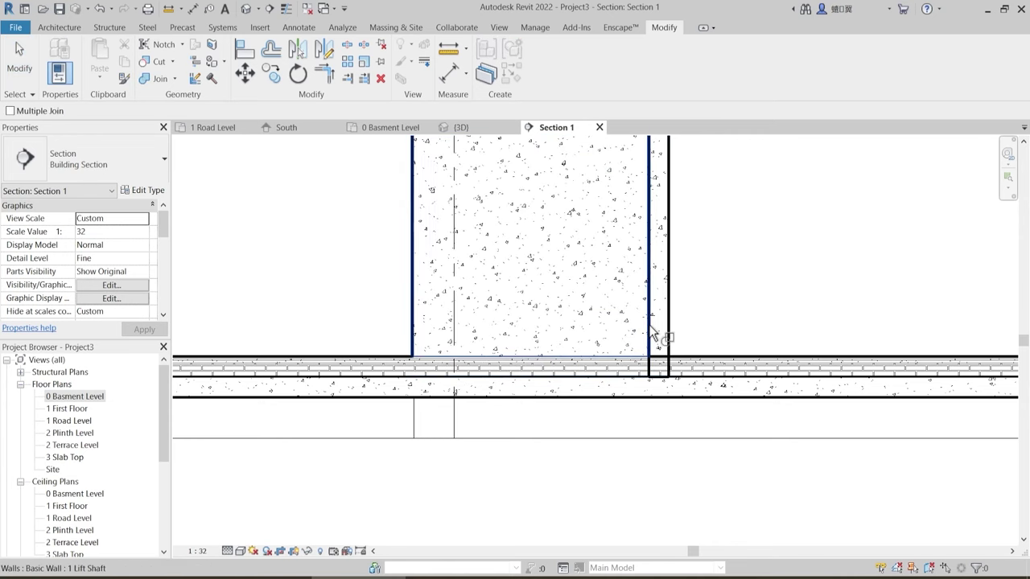
left_click(668, 325)
left_click(672, 363)
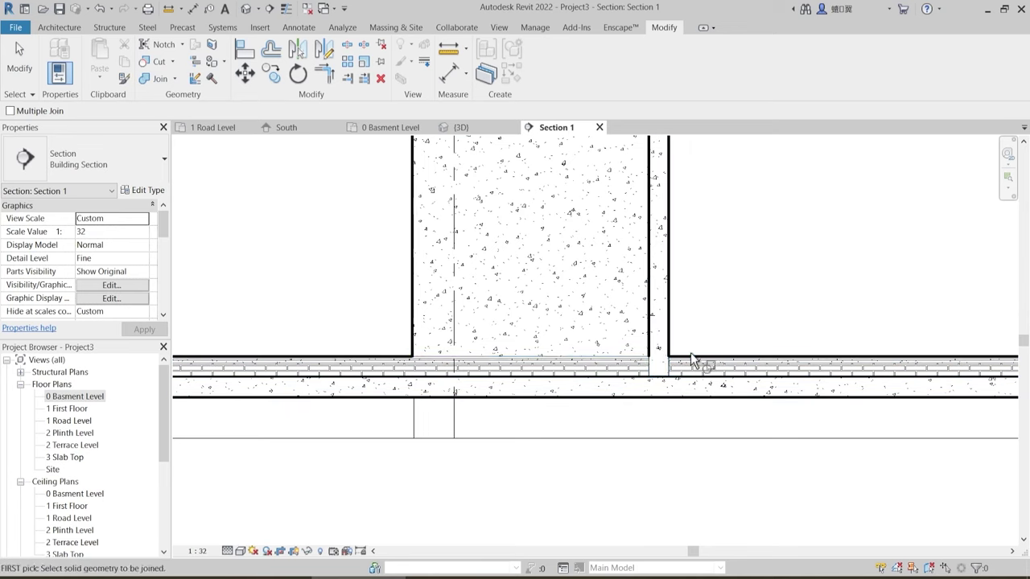
scroll(452, 345, "down", 3)
middle_click_drag(678, 375, 396, 387)
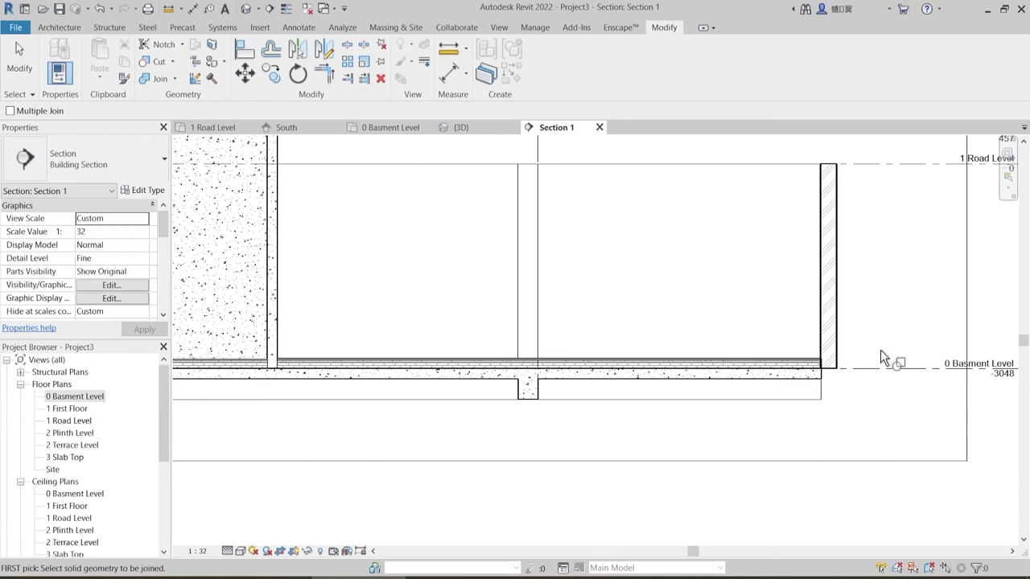
scroll(555, 304, "down", 2)
middle_click_drag(336, 270, 776, 310)
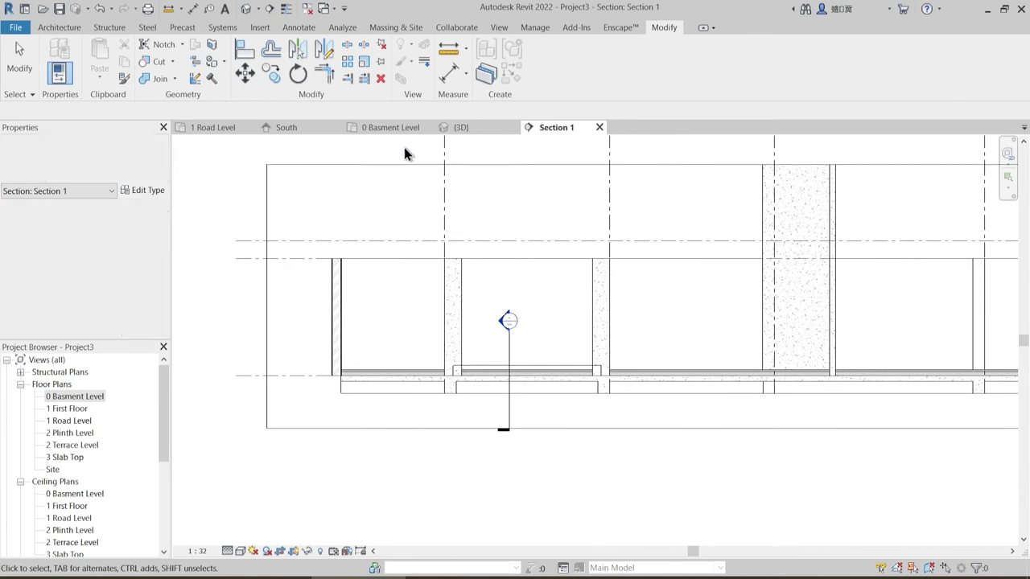
- Move the section line further left near the stair area and reopen Section 1
left_click(392, 128)
key("Escape")
scroll(383, 409, "up", 2)
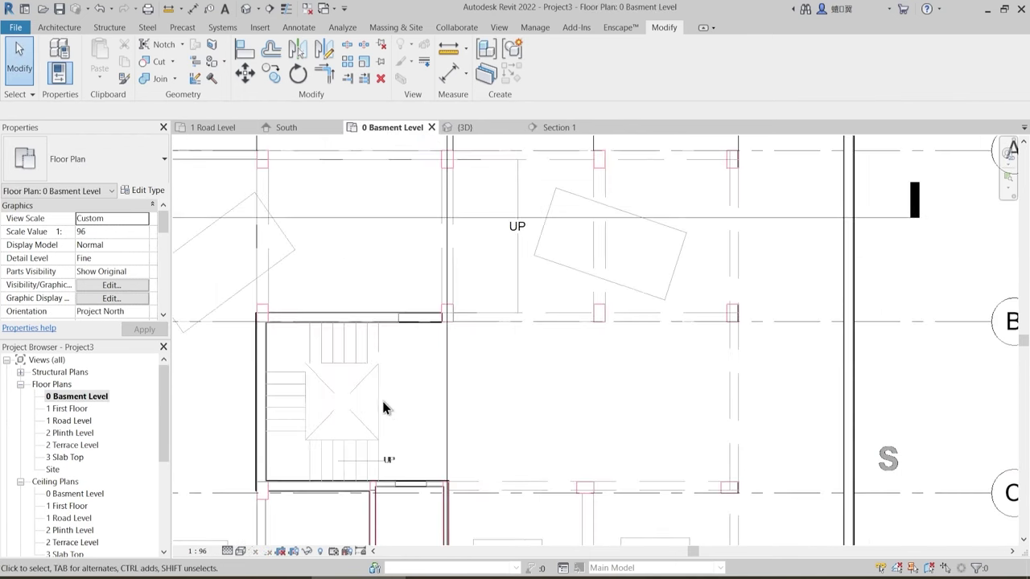
middle_click_drag(383, 409, 433, 329)
scroll(489, 356, "up", 1)
left_click_drag(502, 349, 448, 347)
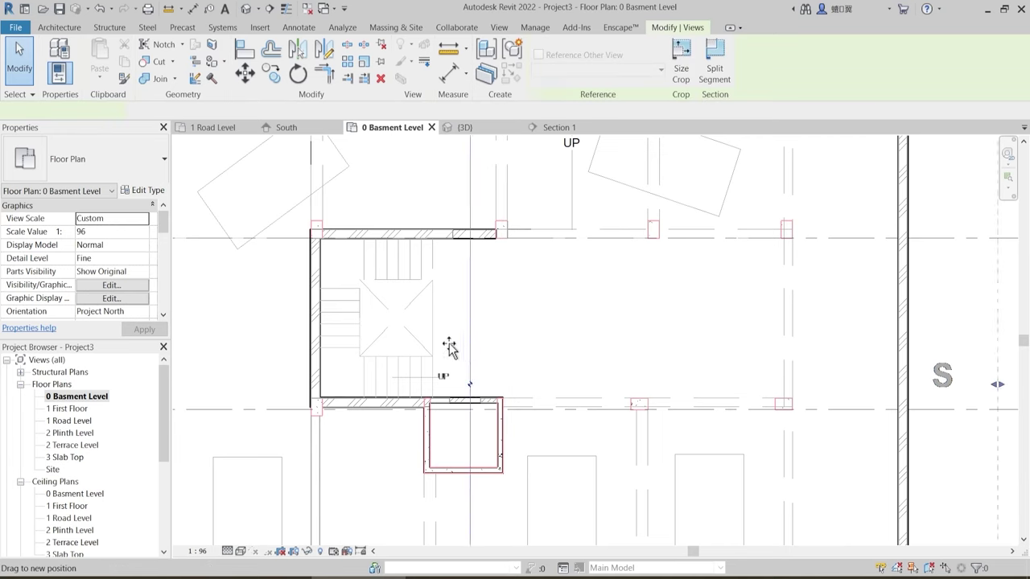
left_click_drag(331, 346, 319, 344)
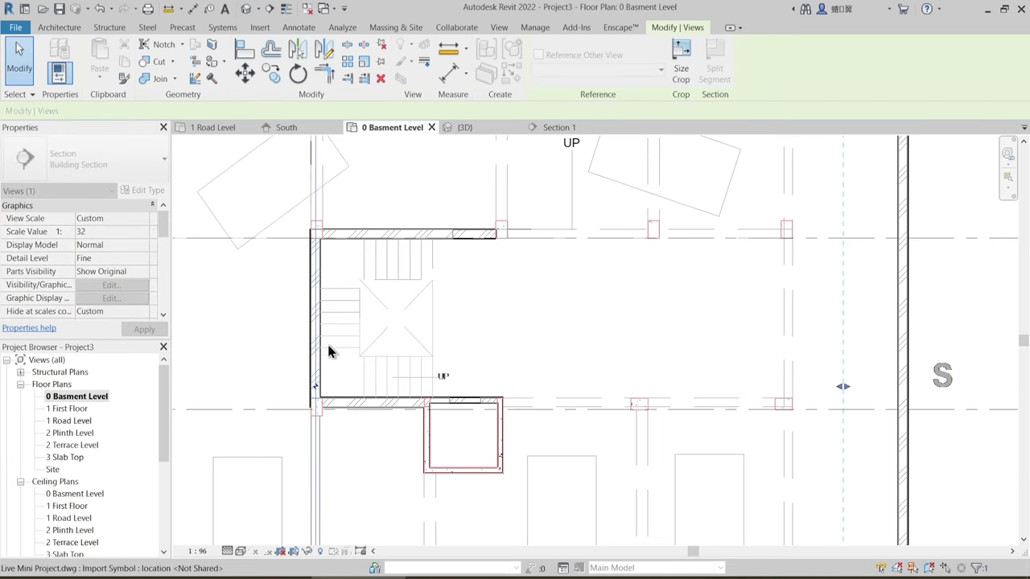
left_click(568, 130)
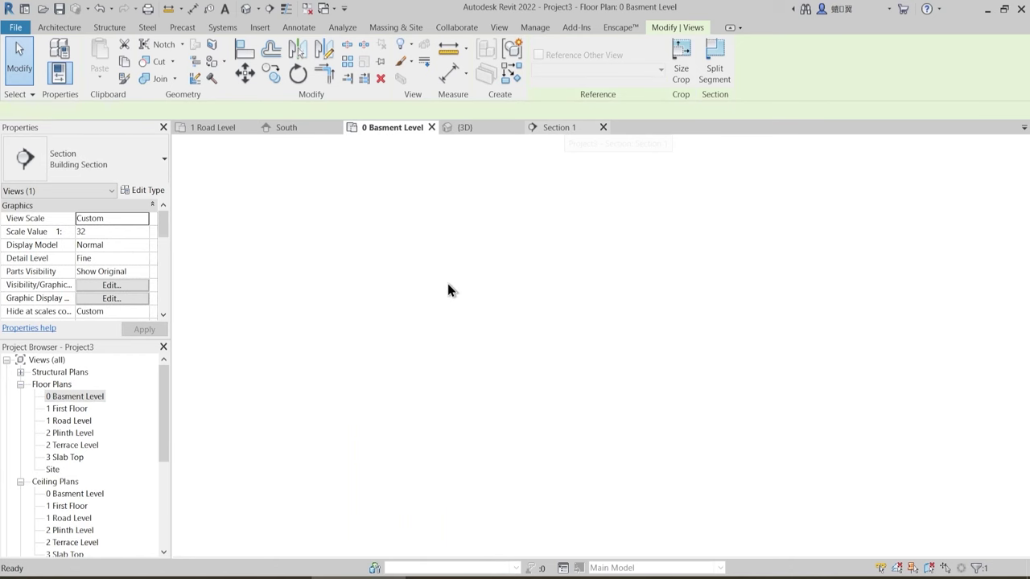
- Use Switch Join Order so the wall beside the ramp cuts through the floor
scroll(408, 388, "up", 4)
middle_click_drag(540, 390, 318, 419)
middle_click_drag(865, 421, 647, 428)
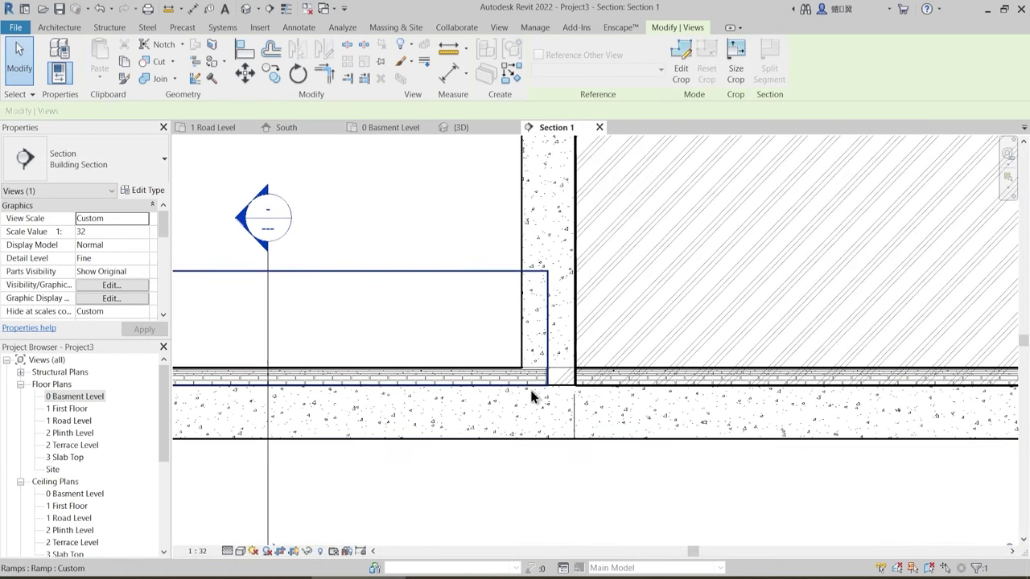
middle_click_drag(352, 372, 706, 361)
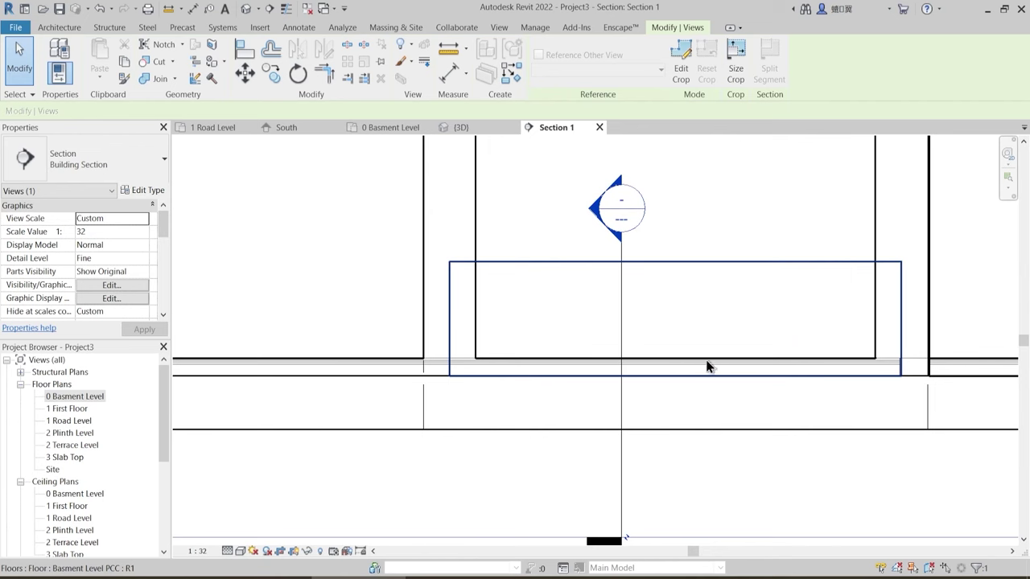
left_click(175, 85)
left_click(193, 164)
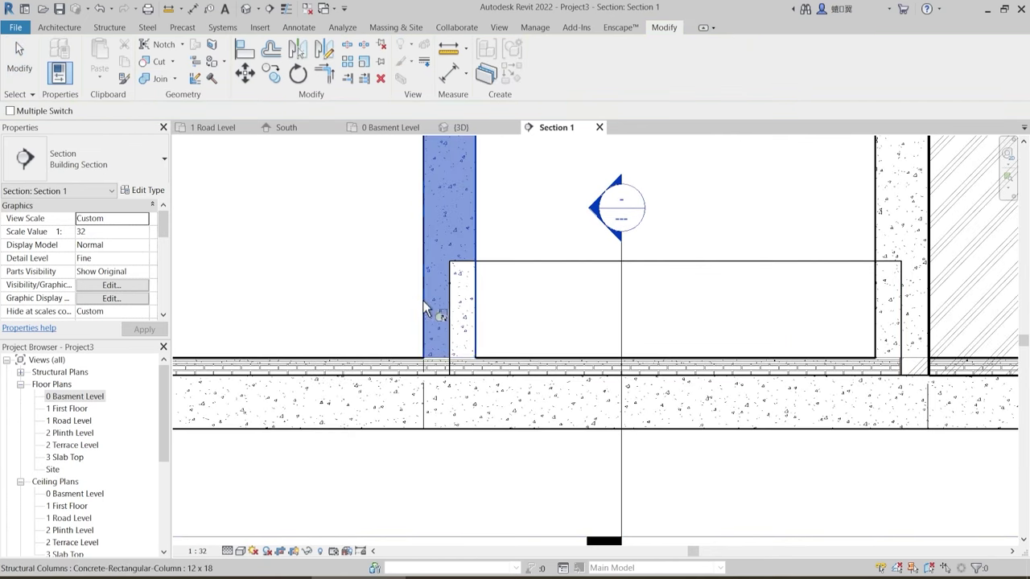
middle_click_drag(833, 393, 421, 402)
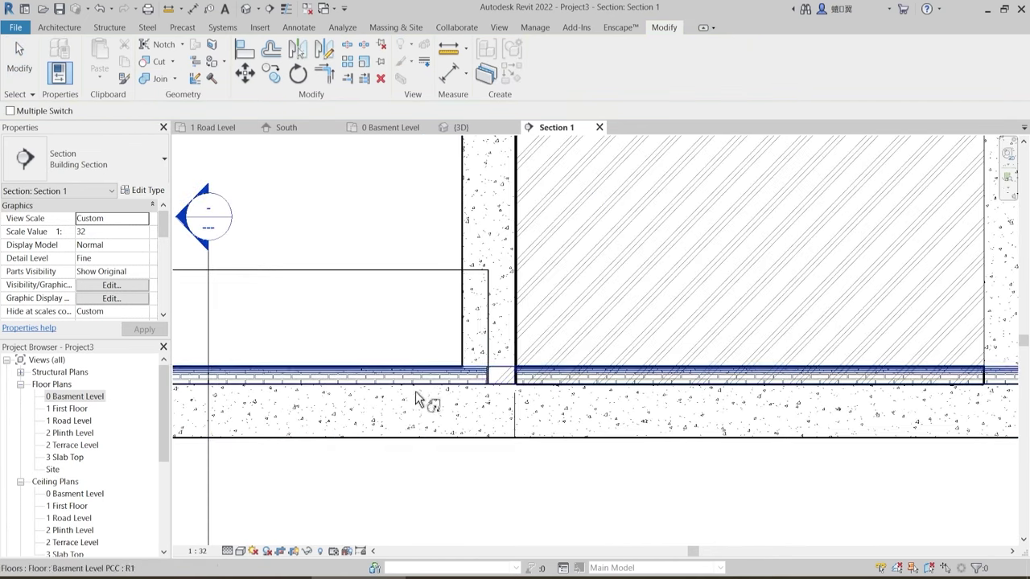
left_click(463, 247)
left_click(483, 379)
- Check the remaining wall and column junctions along the section and exit the tool
middle_click_drag(649, 410, 222, 427)
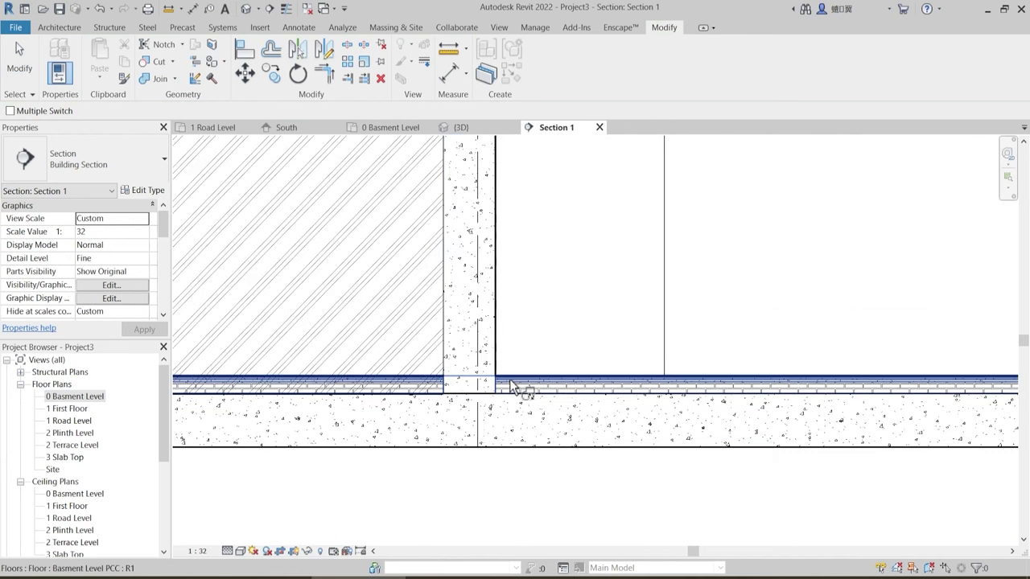
mouse_move(524, 391)
middle_mouse_down()
mouse_move(540, 405)
mouse_move(362, 419)
middle_mouse_up()
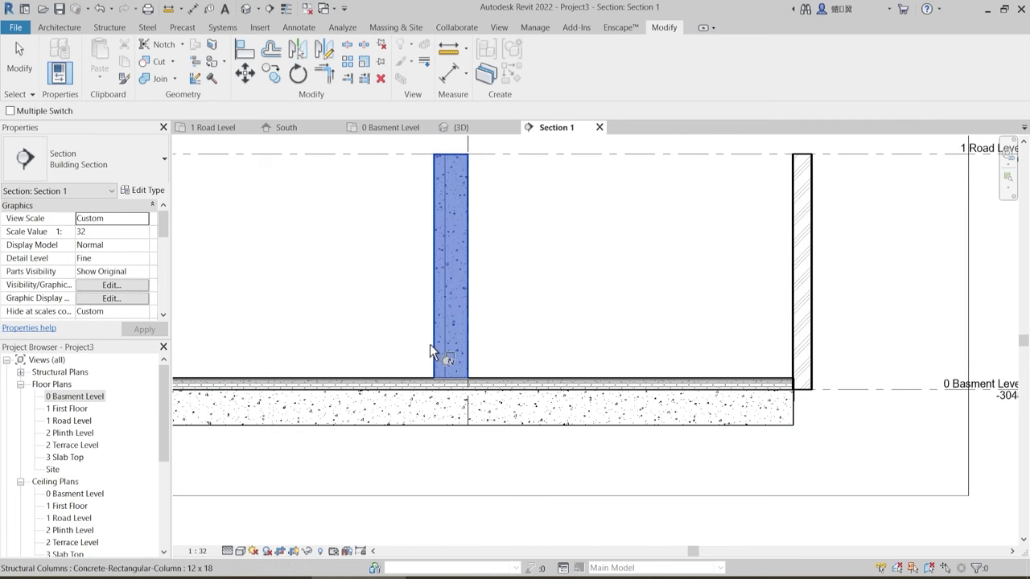
scroll(563, 367, "down", 4)
key("Escape")
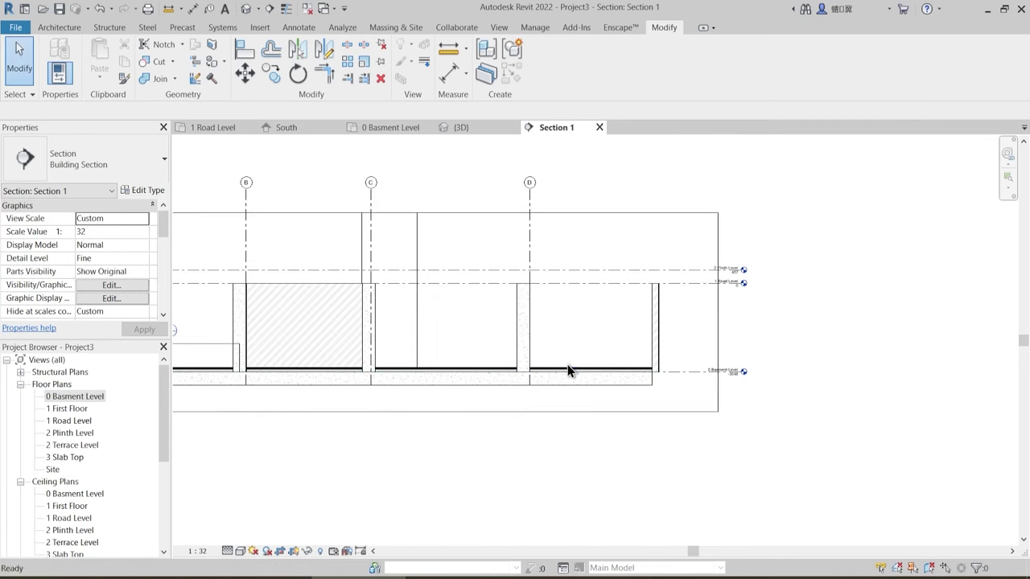
middle_click_drag(407, 362, 507, 348)
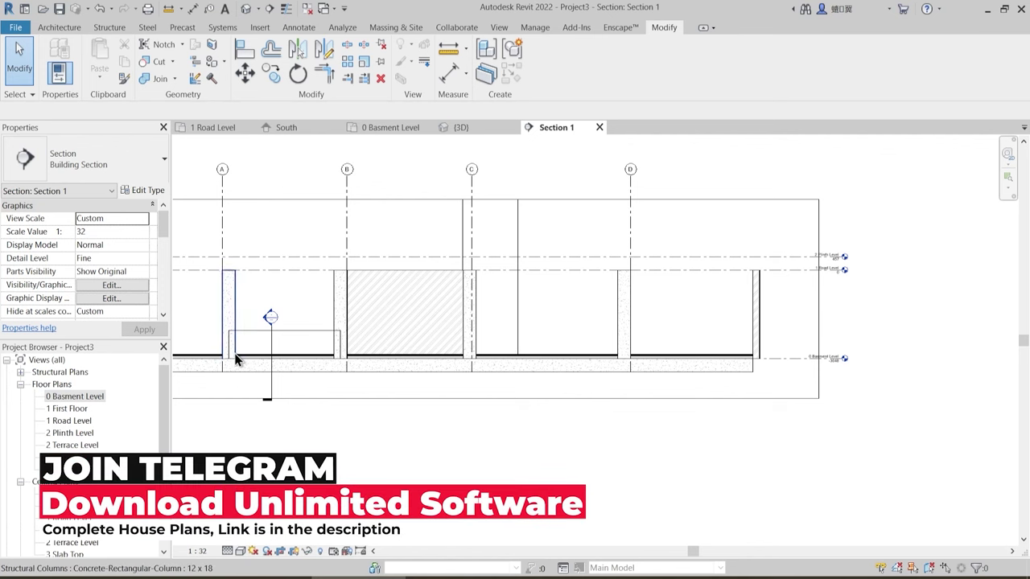
scroll(286, 305, "up", 3)
- In the 3D view, reset Temporary Hide/Isolate (HR) to restore the walls and lift core
left_click(455, 127)
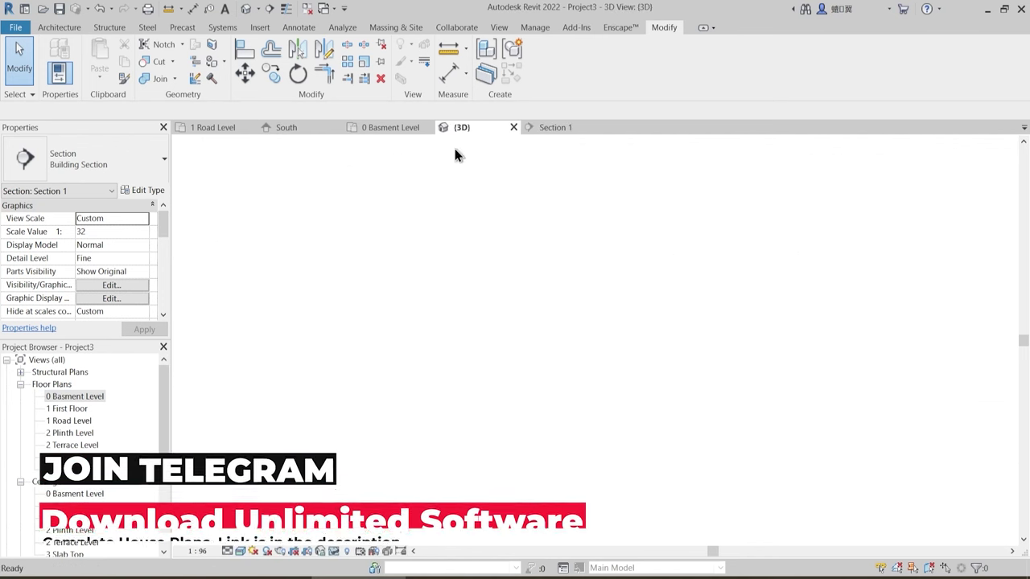
middle_click_drag(435, 396, 445, 361, "shift")
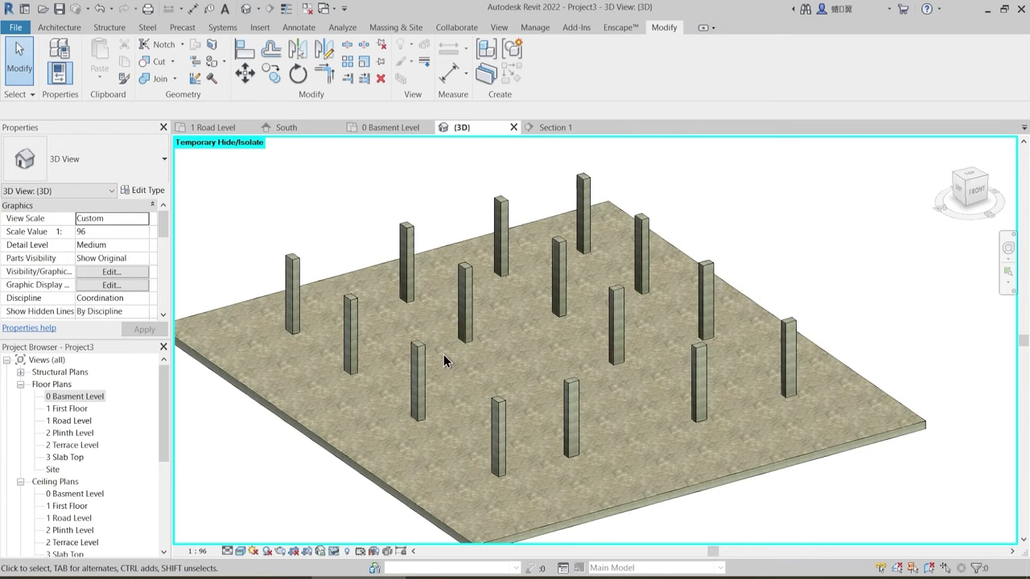
key("h")
key("r")
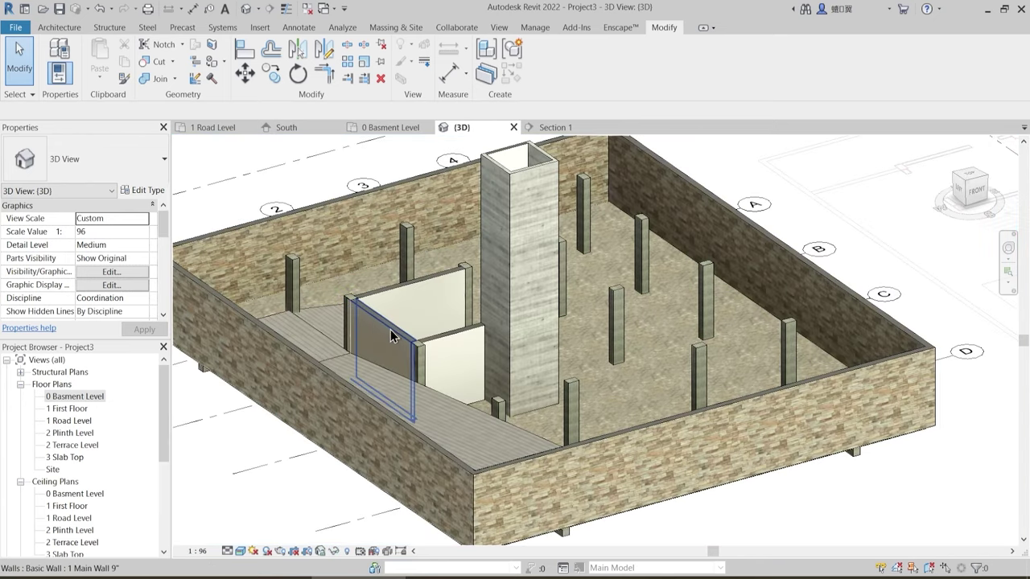
scroll(392, 337, "up", 4)
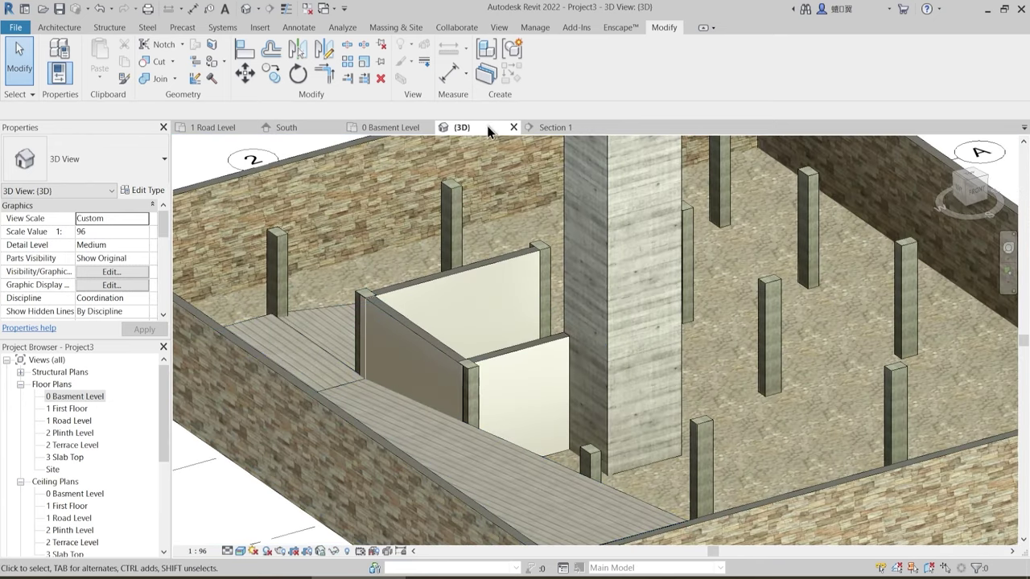
- From the 0 Basment Level plan, open the Section 2 view cutting across the ramp
left_click(388, 125)
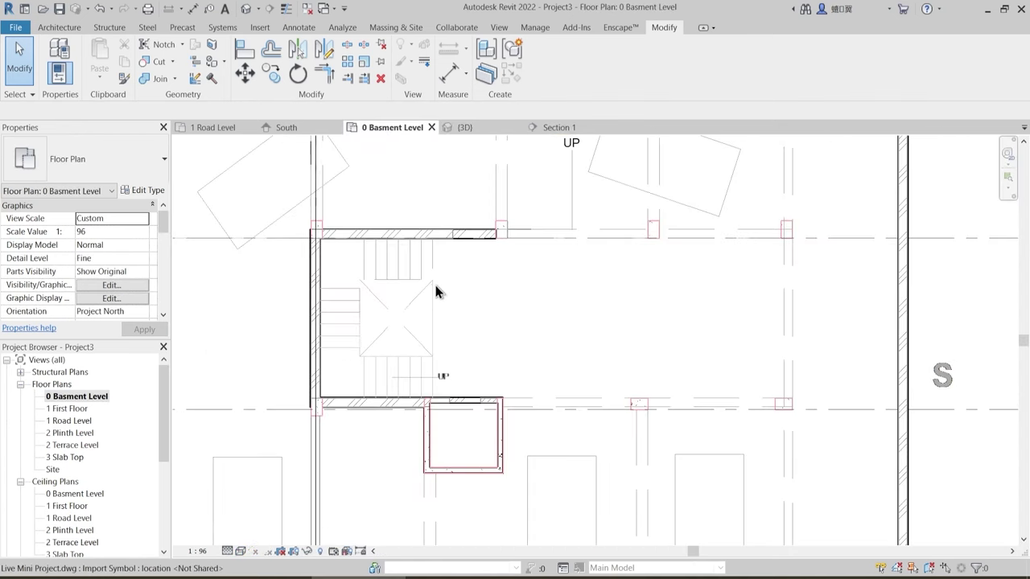
middle_click_drag(437, 287, 472, 437)
scroll(483, 403, "down", 1)
middle_click_drag(253, 344, 413, 329)
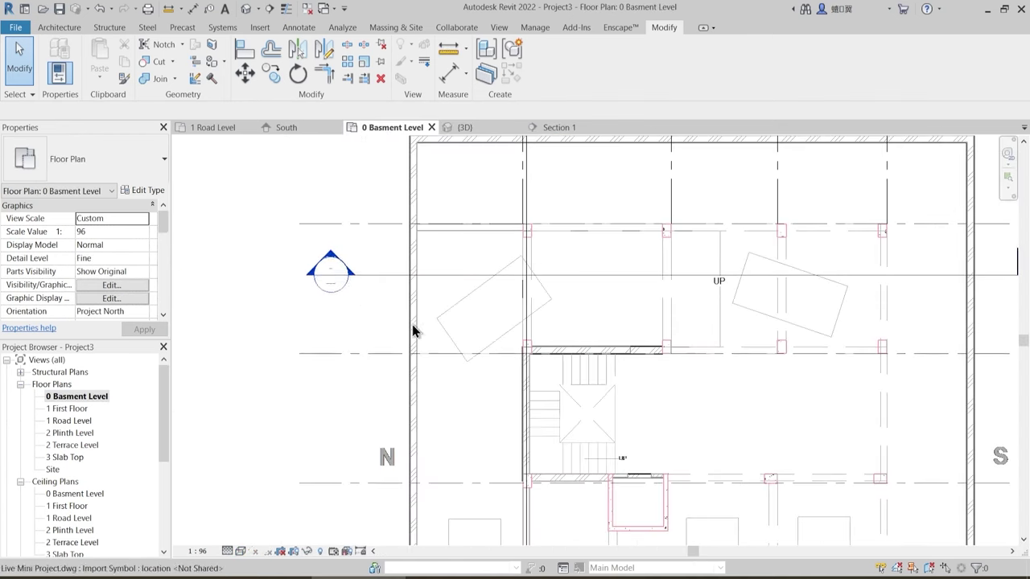
double_click(336, 256)
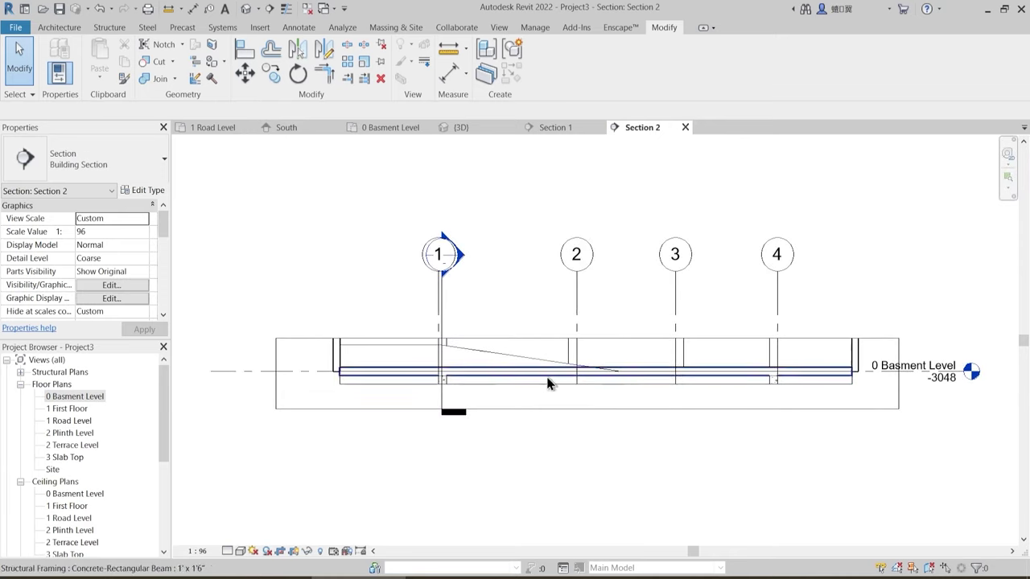
- Turn on Thin Lines and pan Section 2 to centre the ramp
scroll(581, 378, "up", 4)
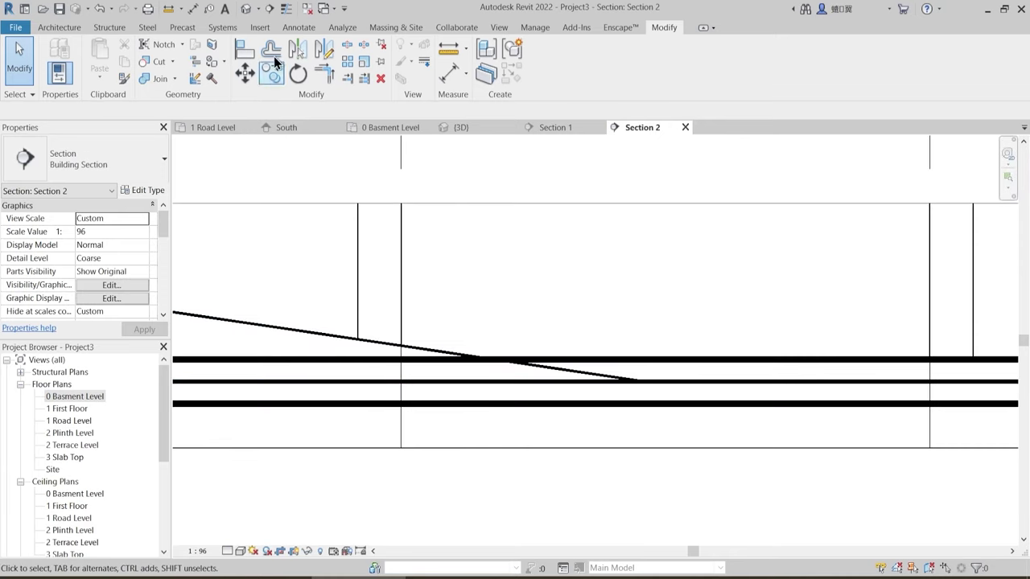
left_click(287, 11)
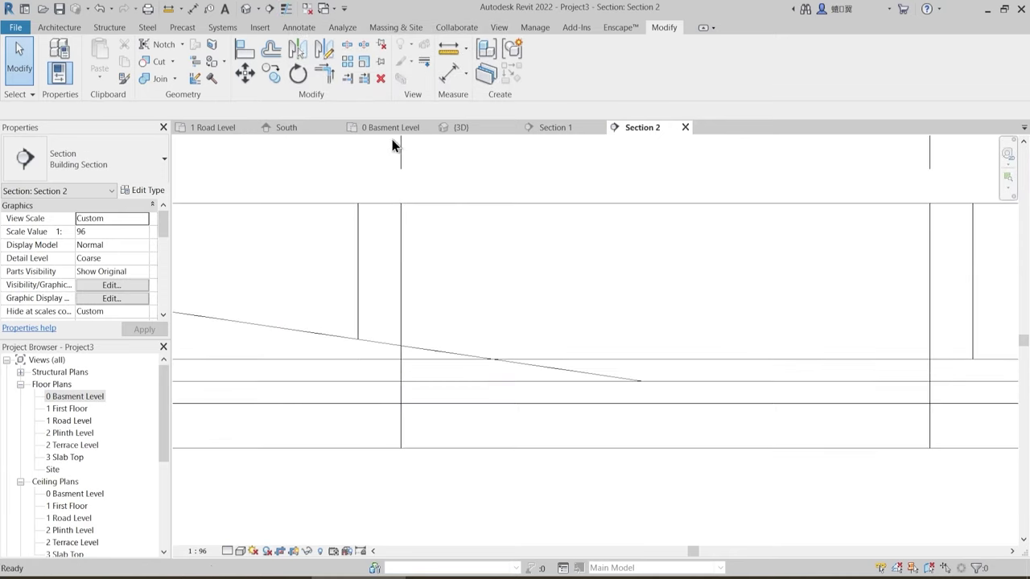
scroll(642, 338, "down", 1)
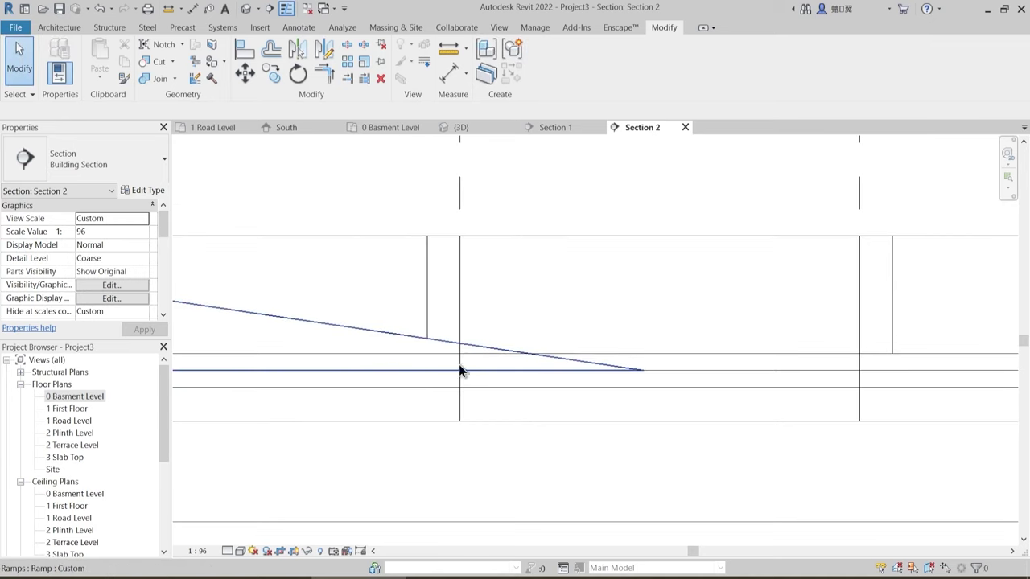
middle_click_drag(433, 362, 602, 347)
scroll(603, 352, "down", 2)
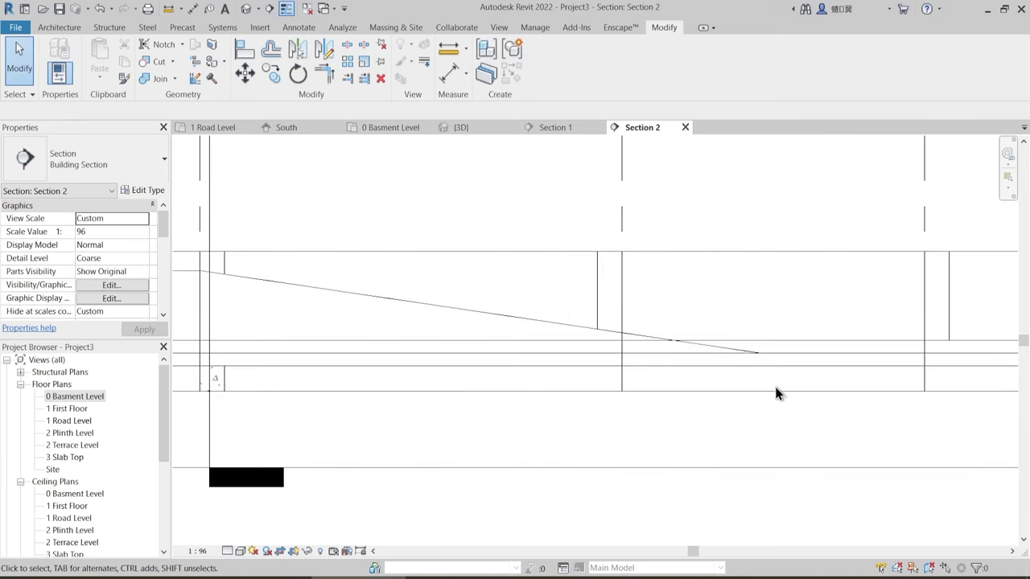
scroll(765, 370, "up", 3)
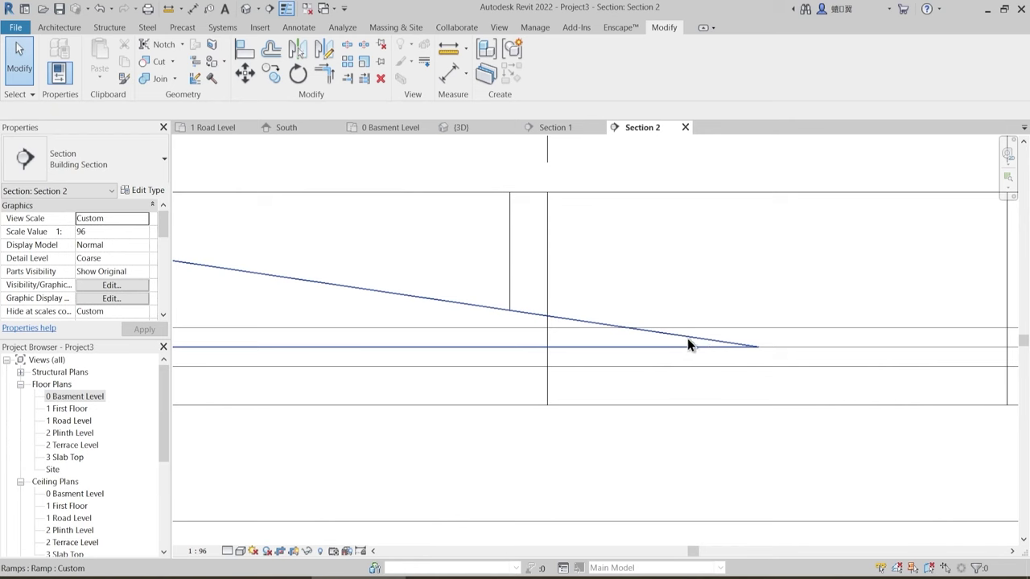
- Select the ramp and check the gap between its low end and the basement floor line
left_click(687, 338)
scroll(690, 345, "down", 2)
scroll(609, 367, "down", 2)
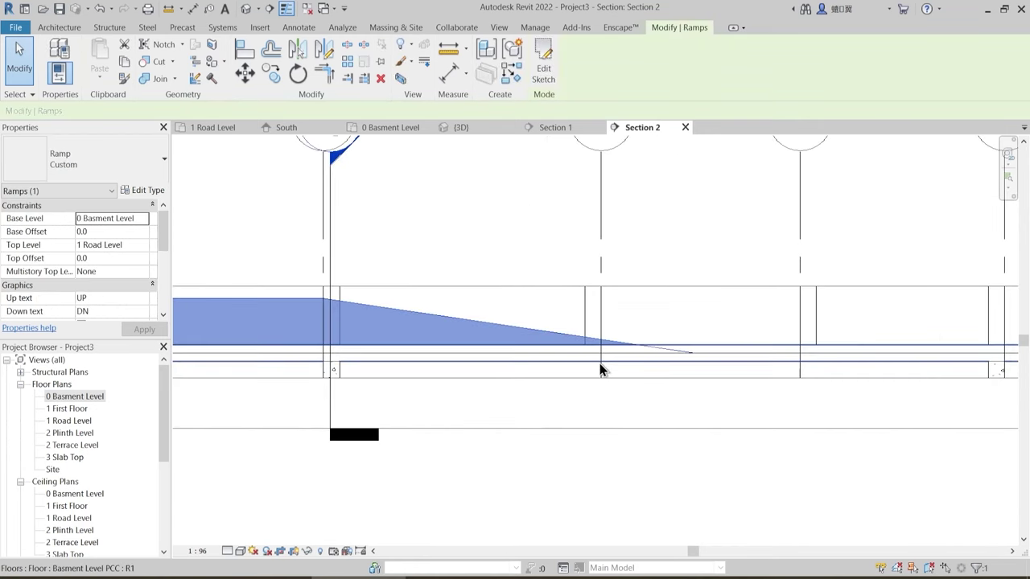
middle_click_drag(295, 382, 521, 364)
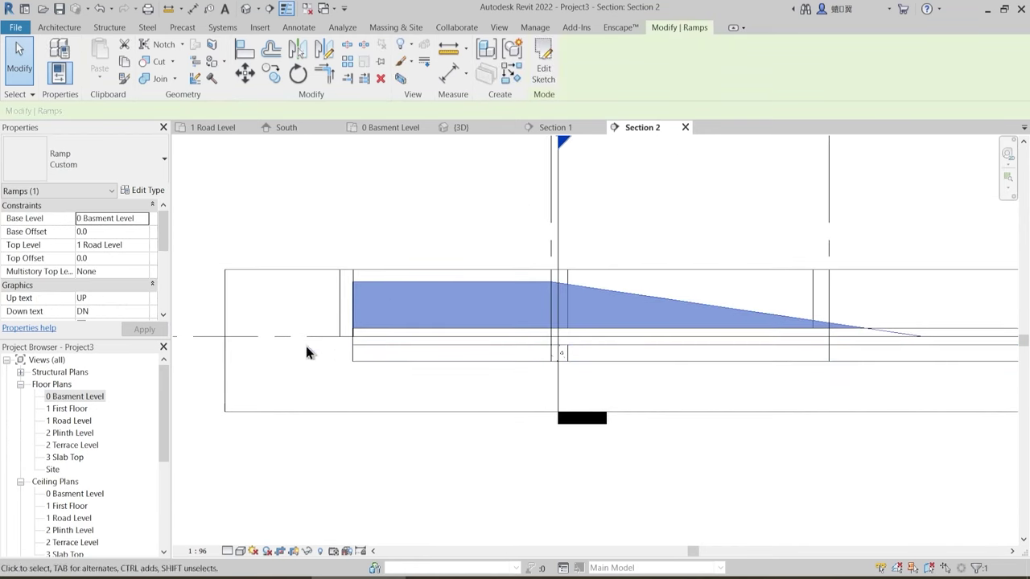
middle_click_drag(885, 330, 520, 347)
scroll(553, 357, "up", 3)
key("Escape")
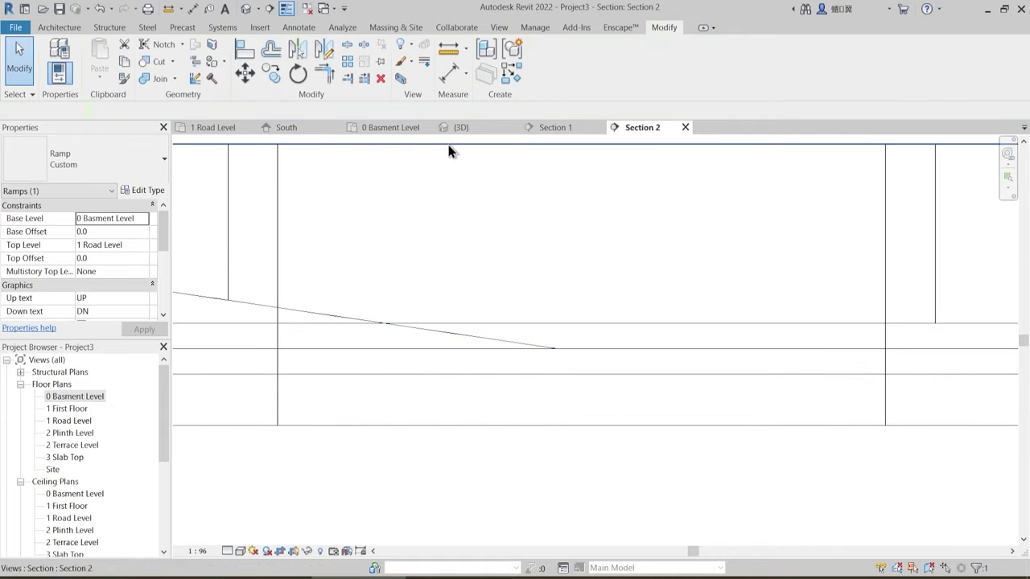
scroll(549, 362, "up", 2)
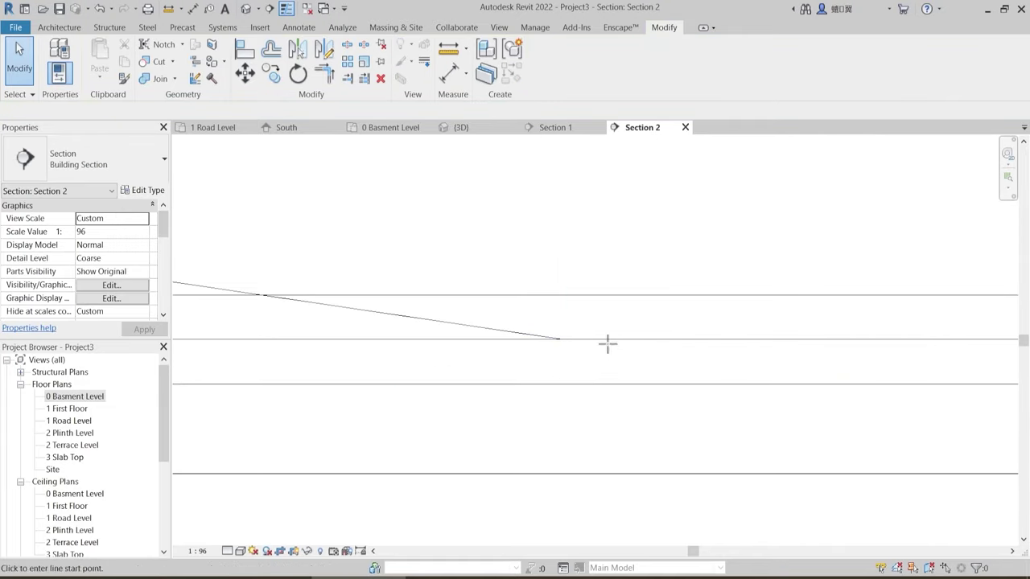
left_click(605, 339)
key("Escape")
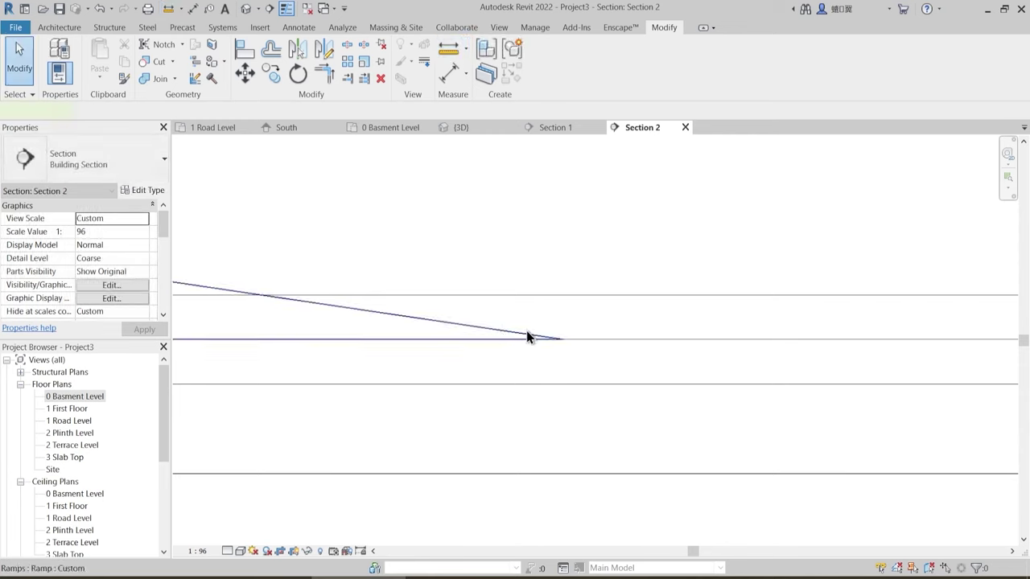
- Set the ramp's Base Offset to 151 in Properties
left_click(528, 334)
scroll(529, 334, "down", 2)
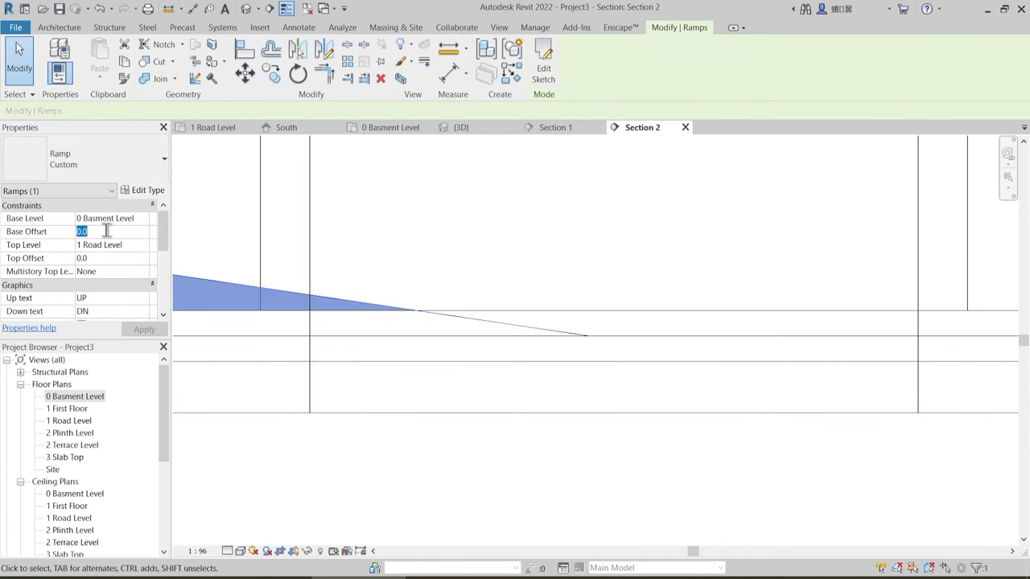
left_click(106, 230)
type("151")
scroll(543, 286, "down", 4)
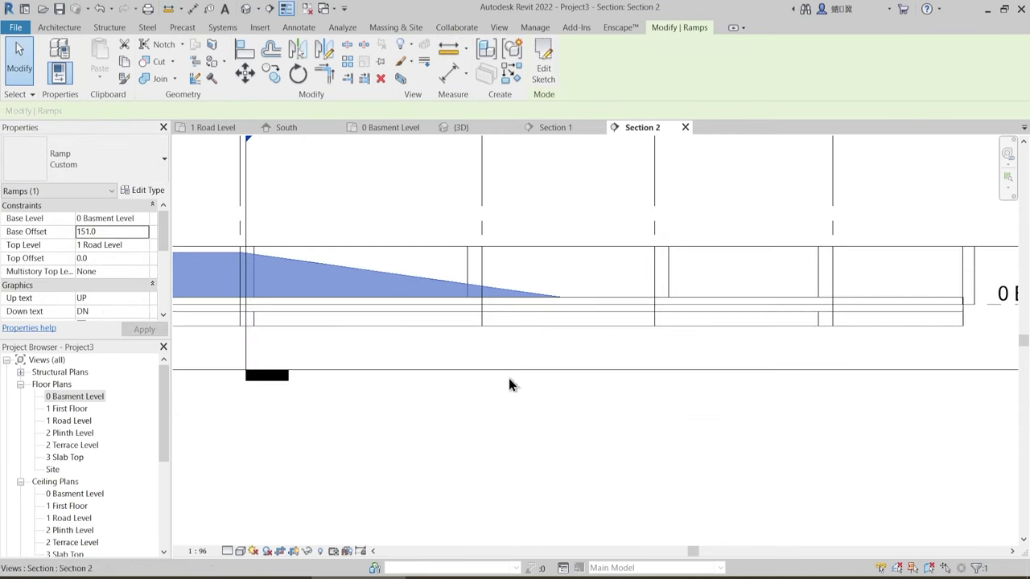
left_click(414, 386)
middle_click_drag(249, 326, 372, 340)
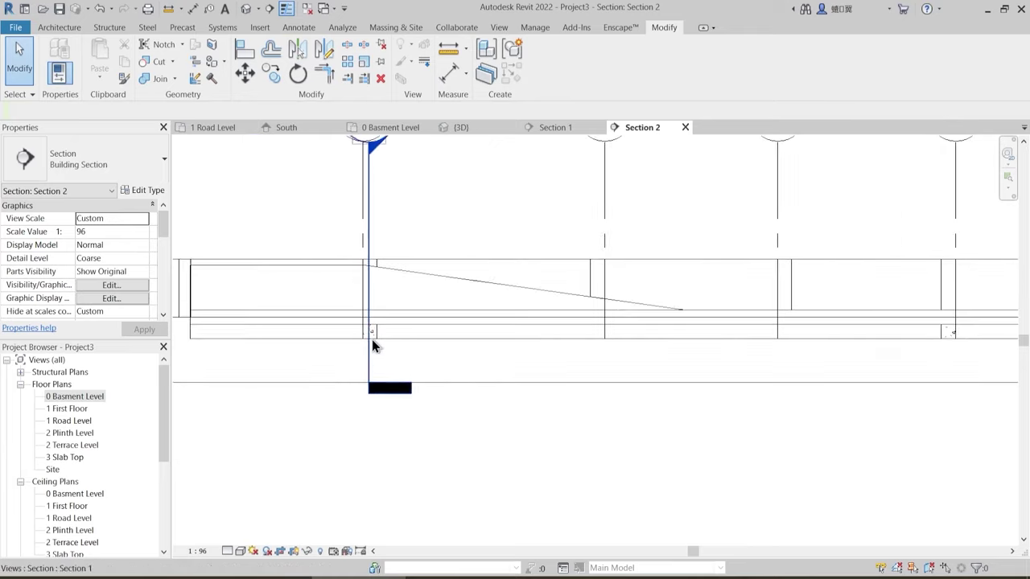
- Return to the {3D} view, orbit around the corner walls, ramp and columns, and select a column
left_click(458, 127)
scroll(361, 389, "up", 5)
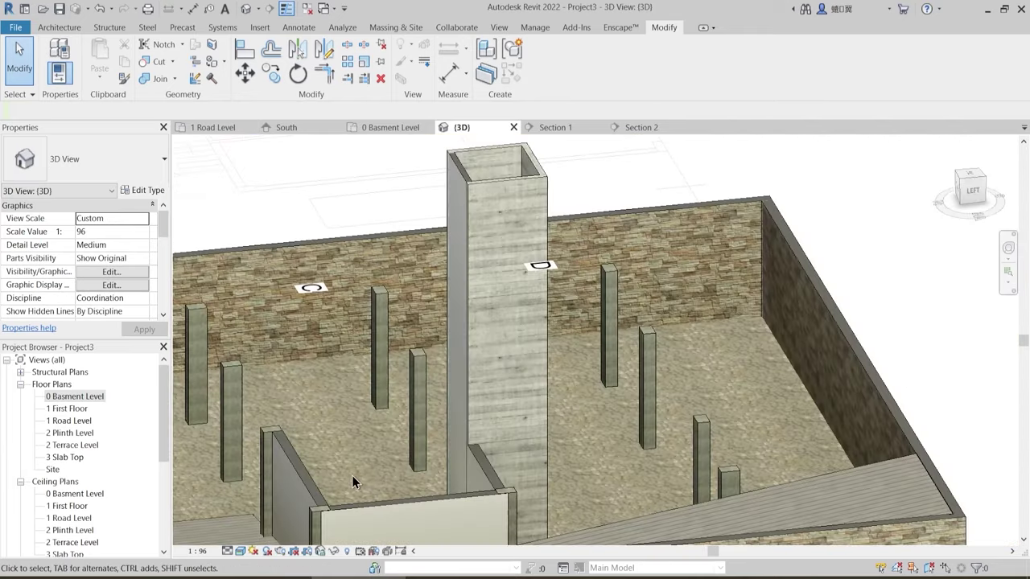
middle_click_drag(351, 476, 377, 387, "shift")
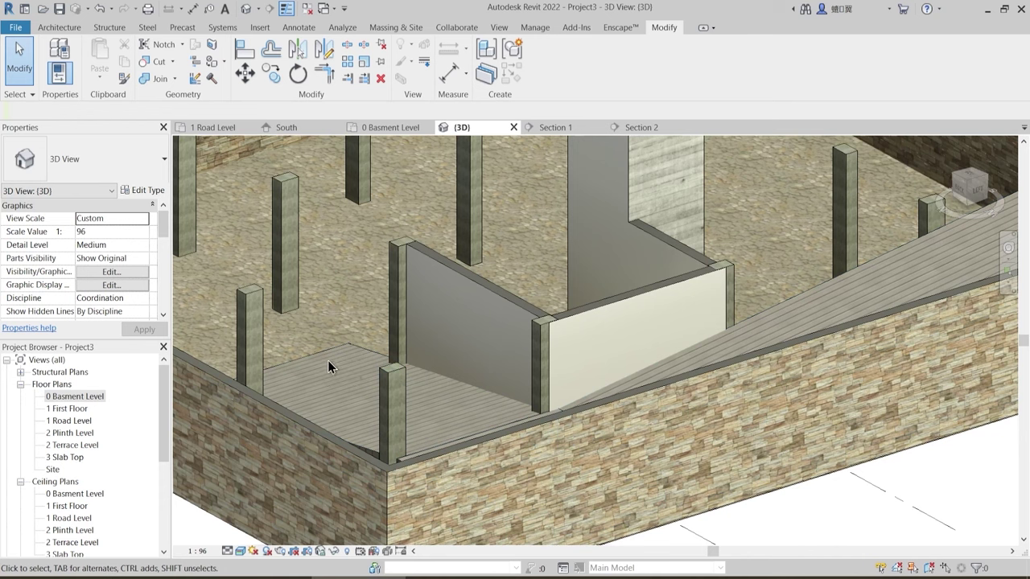
scroll(426, 391, "down", 3)
middle_click_drag(569, 338, 434, 378, "shift")
scroll(466, 358, "down", 2)
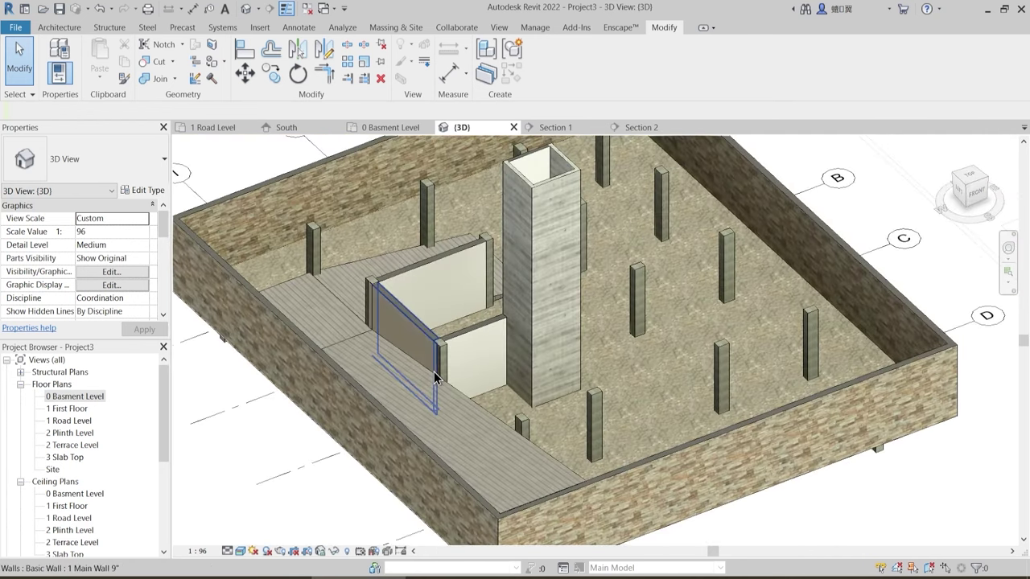
middle_click_drag(673, 373, 744, 378, "shift")
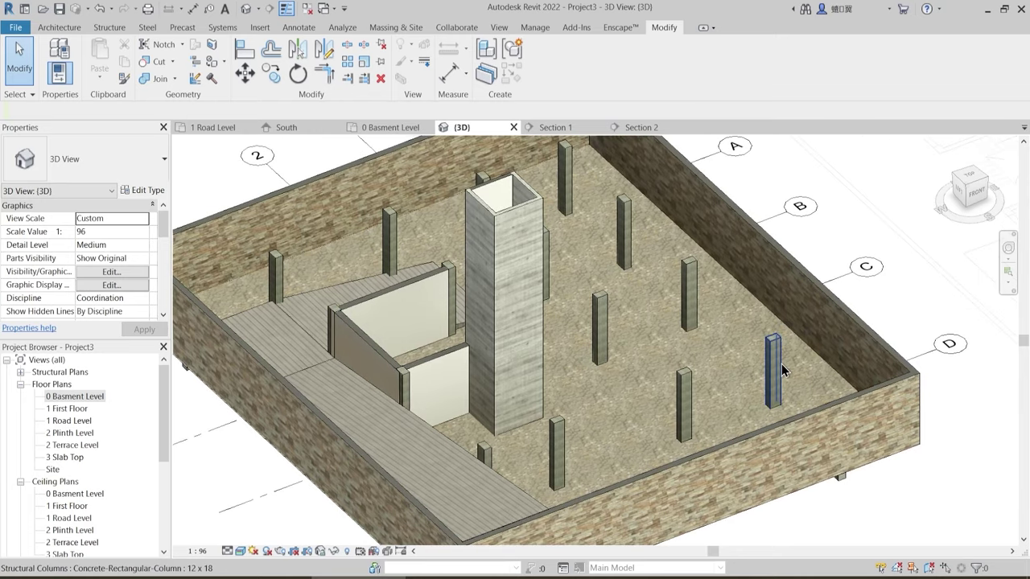
middle_click_drag(614, 407, 520, 420, "shift")
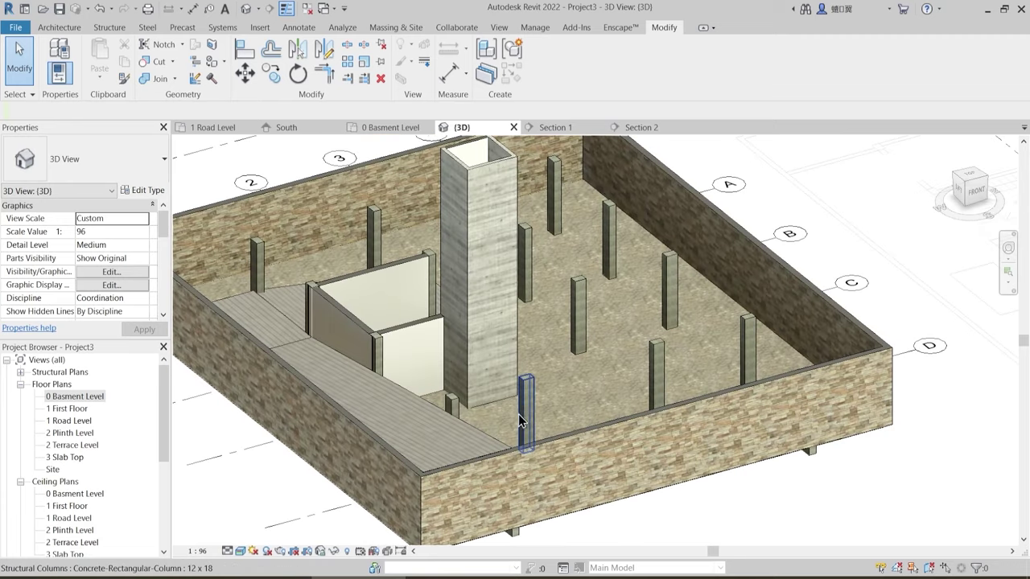
left_click(527, 410)
- Select all 15 structural columns, set their base offset to -2438.4, then orbit to check the piles
key("s")
key("a")
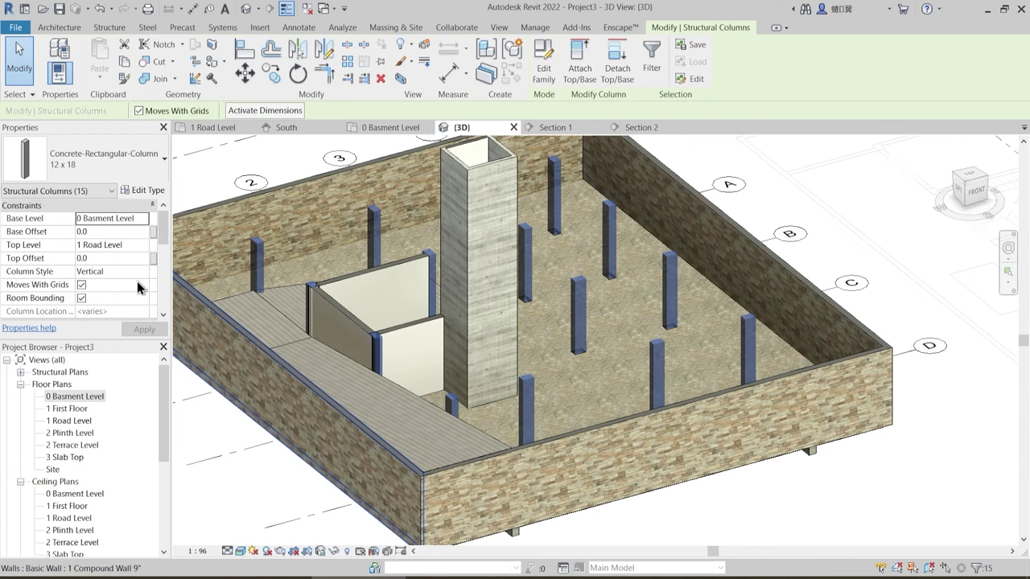
left_click(145, 220)
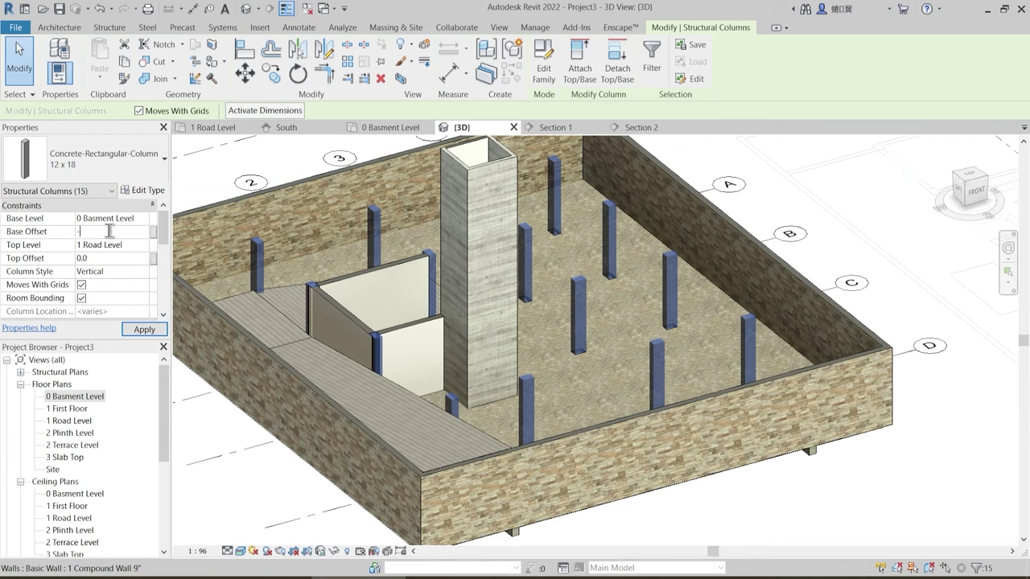
left_click(243, 464)
middle_click_drag(592, 452, 581, 326, "shift")
middle_click_drag(595, 471, 594, 372)
scroll(483, 447, "up", 2)
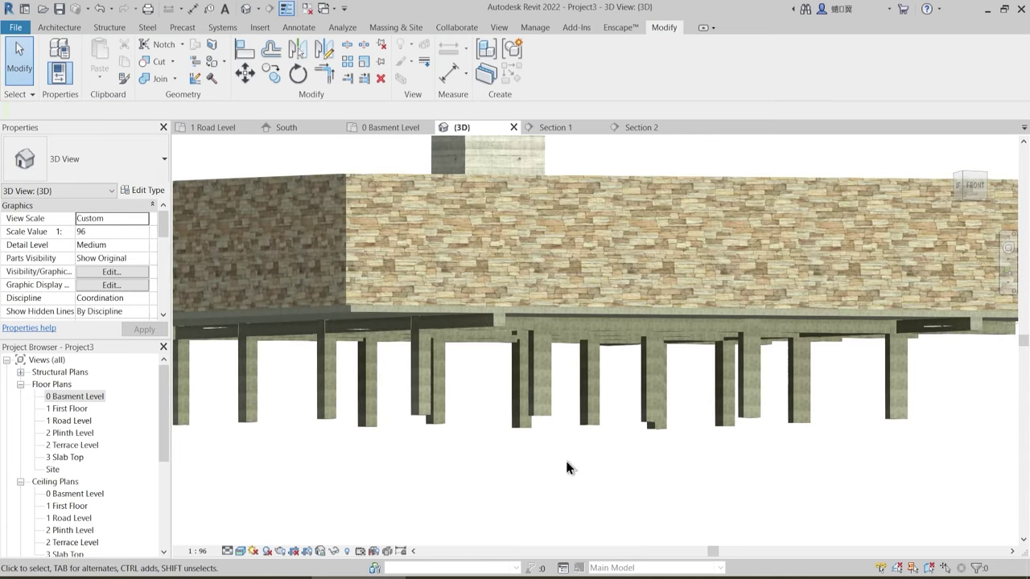
- Orbit the 3D view to look down on the slab, beams and walled basement
middle_click_drag(567, 467, 480, 356, "shift")
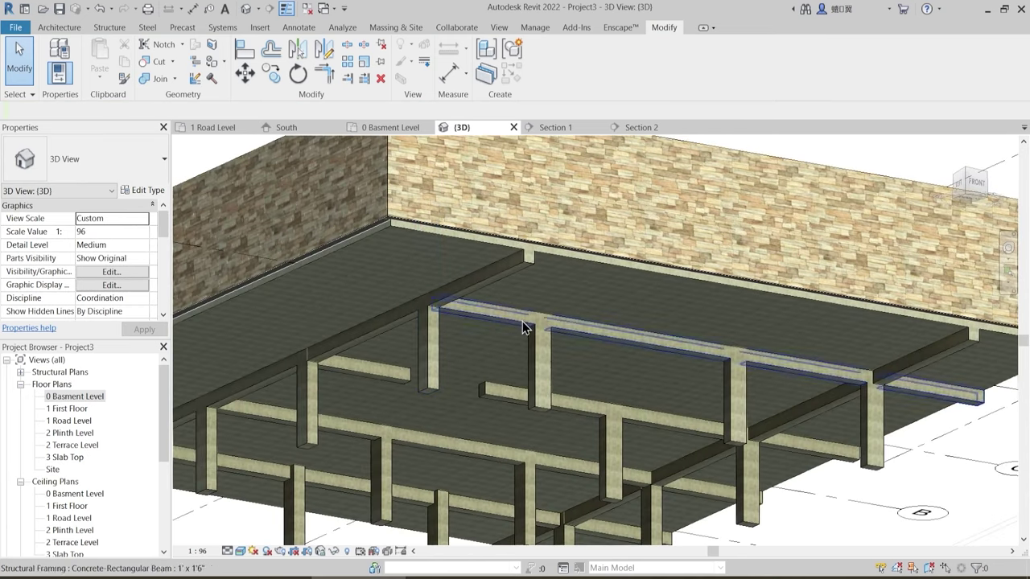
middle_click_drag(548, 426, 476, 444, "shift")
middle_click_drag(457, 452, 501, 432, "shift")
middle_click_drag(545, 322, 499, 329, "shift")
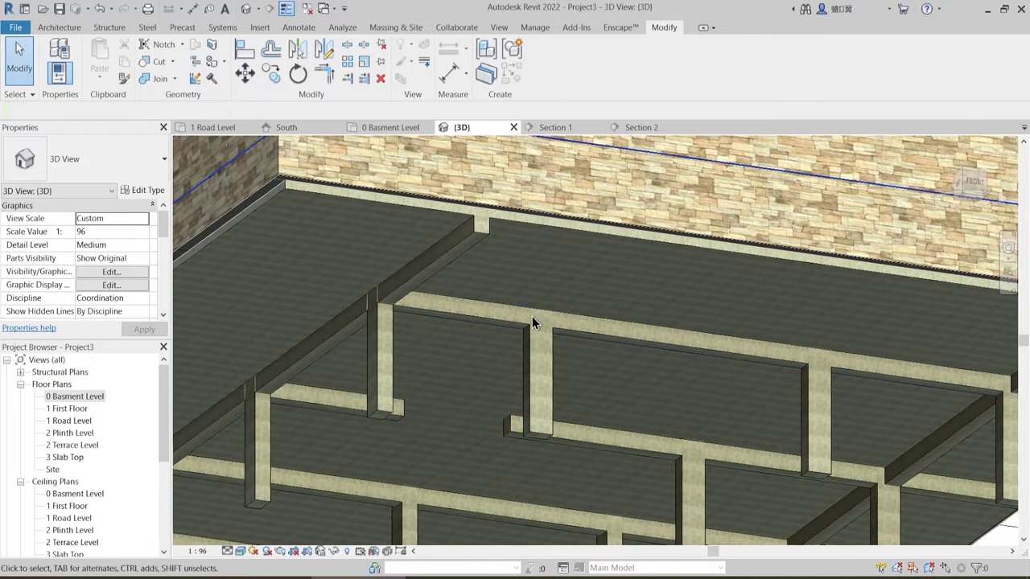
middle_click_drag(614, 368, 634, 409, "shift")
middle_click_drag(512, 382, 583, 498, "shift")
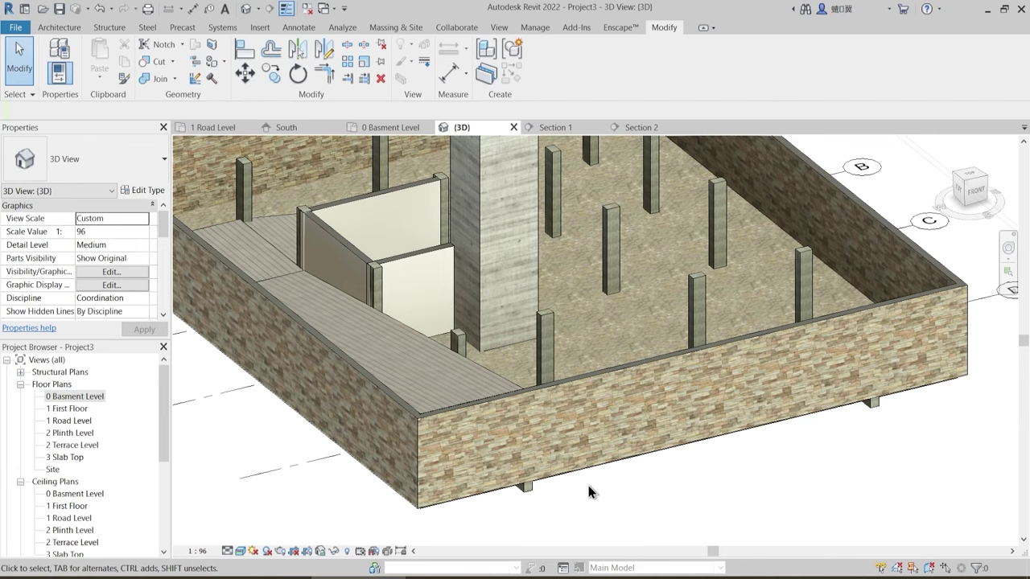
middle_click_drag(591, 483, 604, 372, "shift")
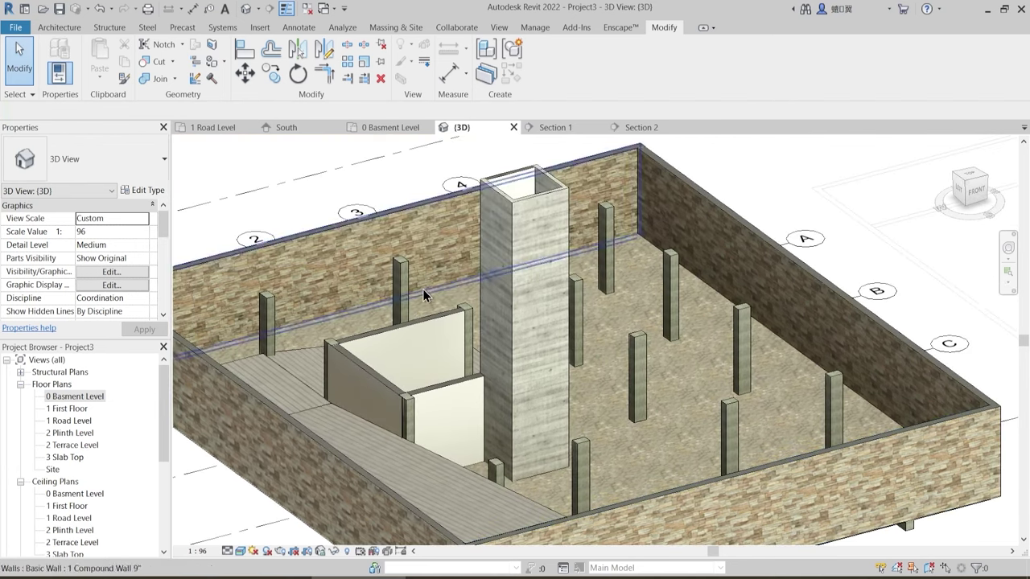
- Switch to the 0 Basment Level floor plan and pan around the stair area
left_click(395, 128)
middle_click_drag(552, 347, 435, 302)
scroll(431, 304, "up", 5)
scroll(433, 294, "down", 1)
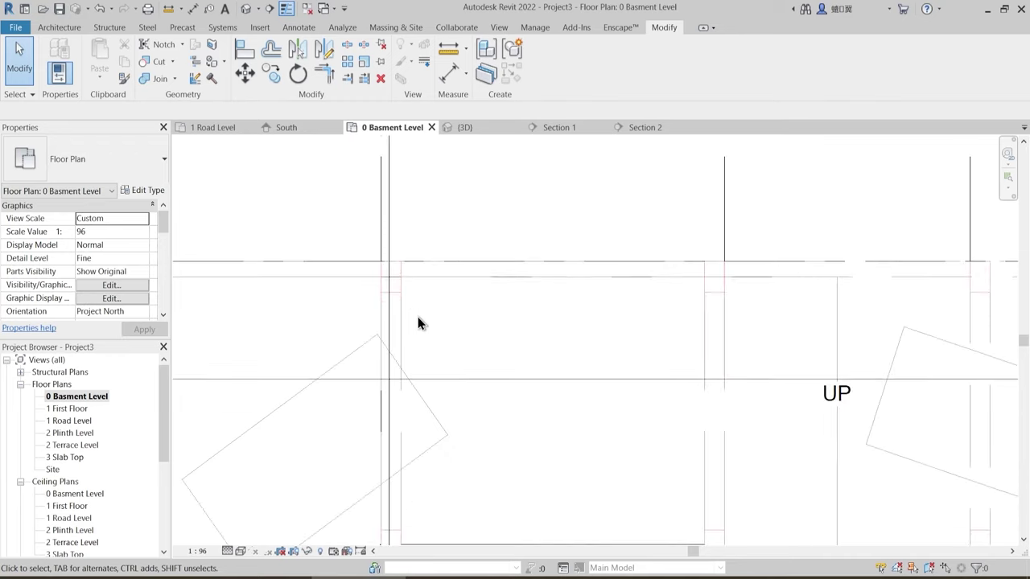
middle_click_drag(505, 451, 490, 252)
middle_click_drag(402, 341, 427, 473)
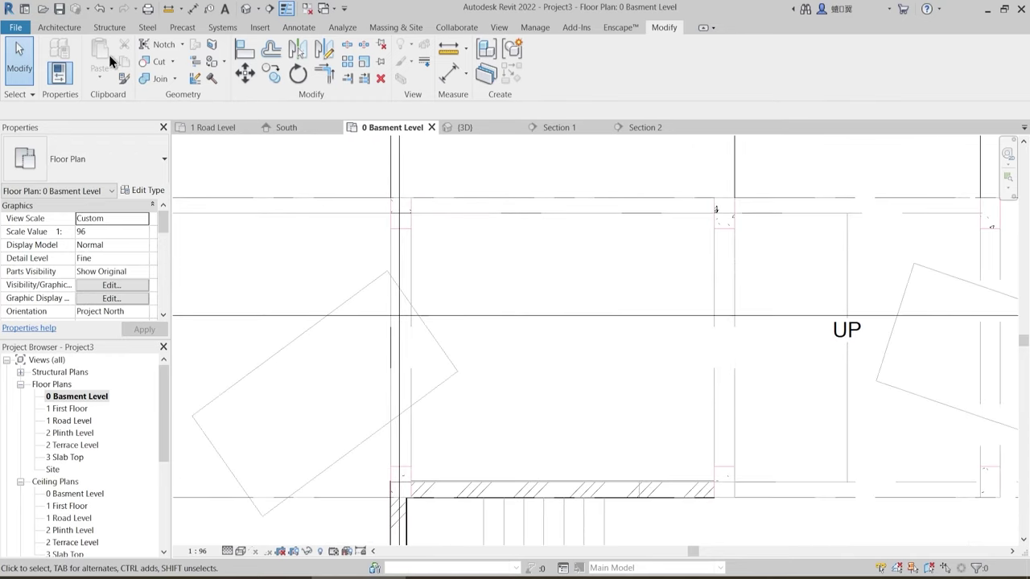
- Start an architectural column, browse the available column sizes, then cancel
left_click(60, 28)
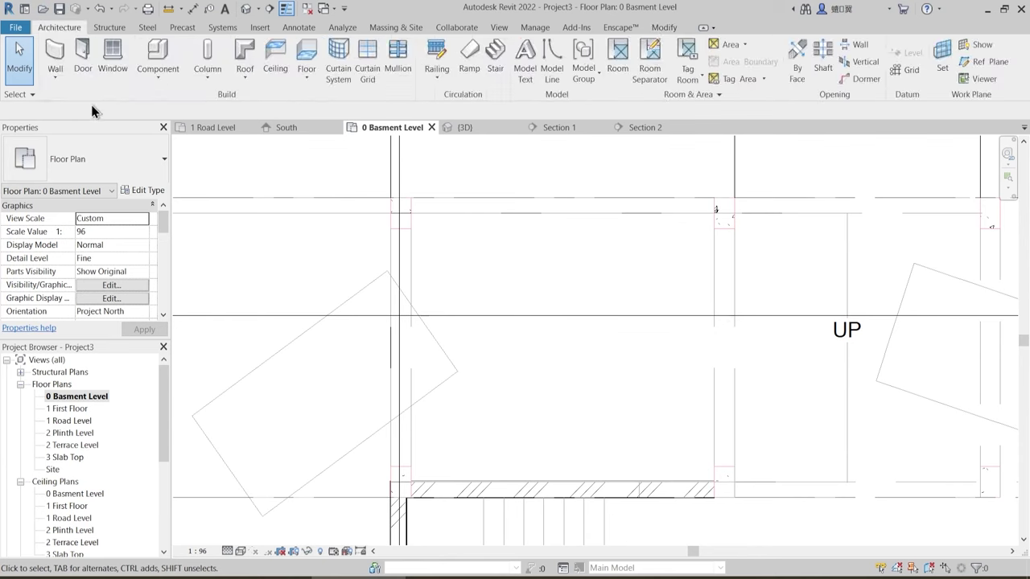
left_click(215, 79)
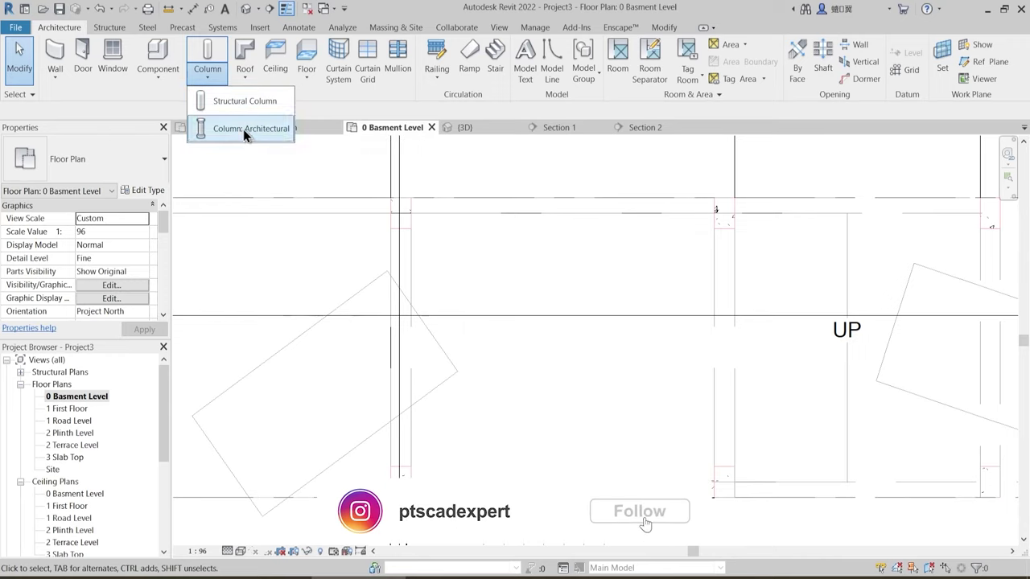
left_click(244, 129)
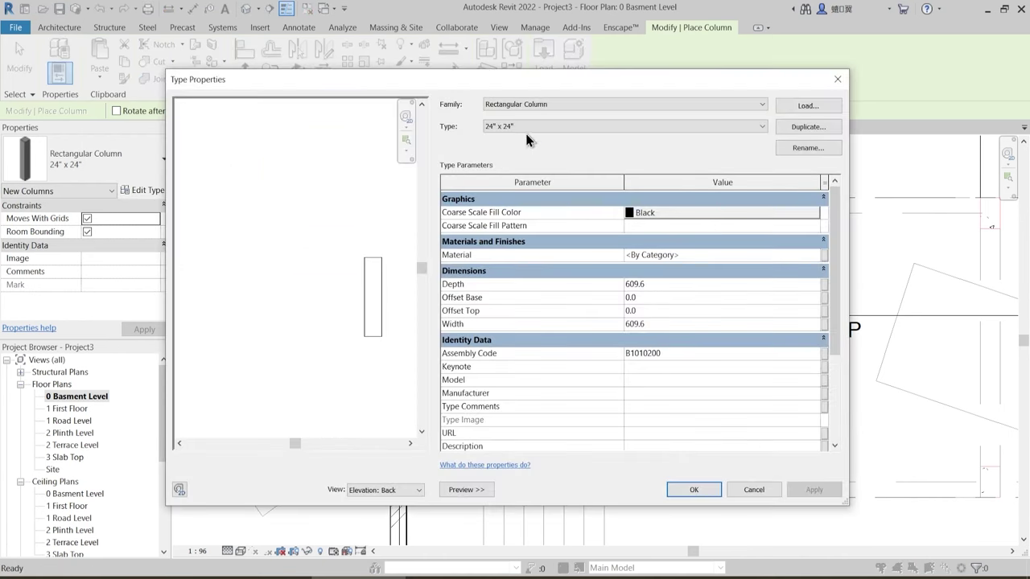
left_click(543, 127)
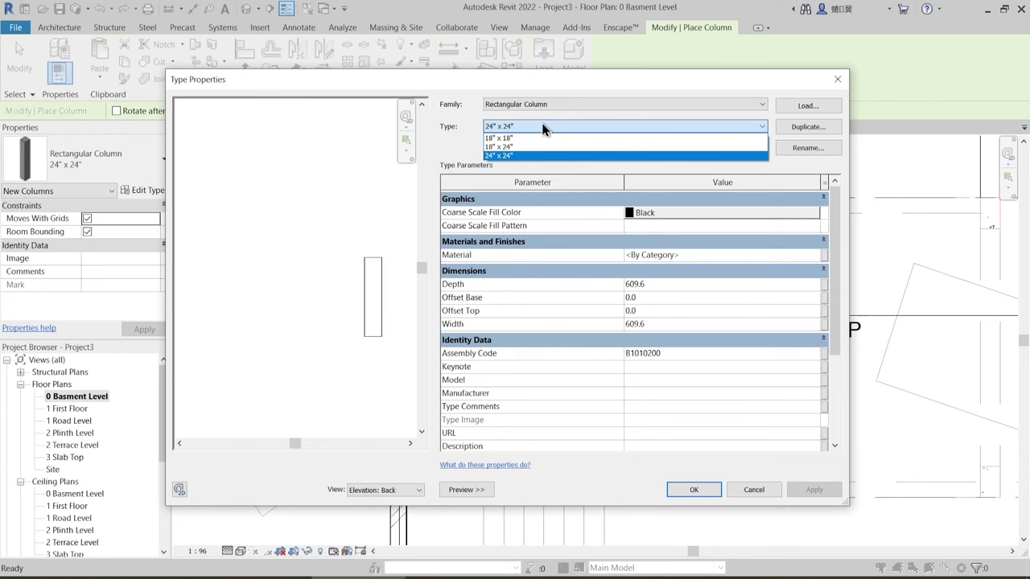
key("Escape")
key("Escape")
key("Escape")
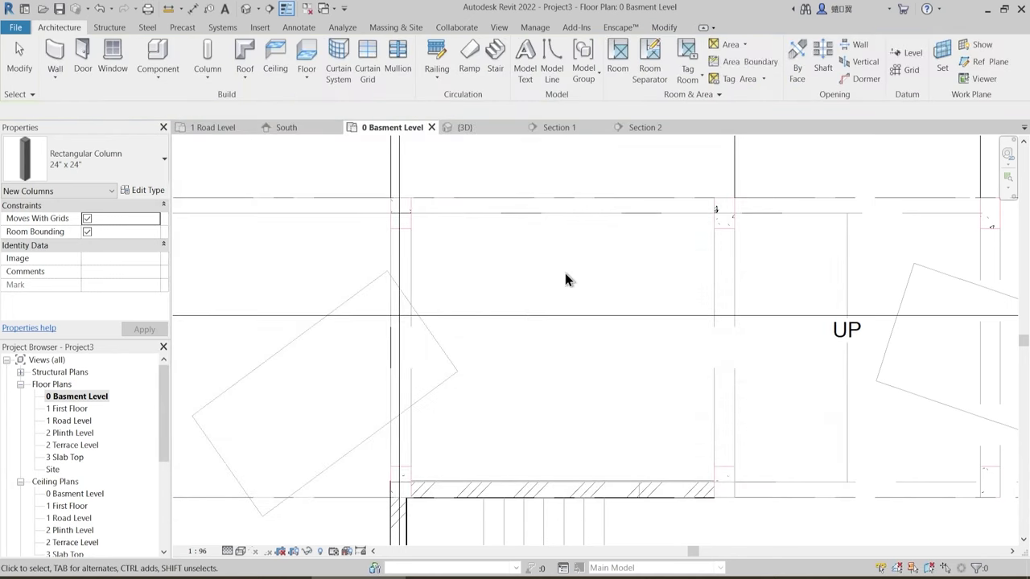
- Set project length units to feet and fractional inches, then restart the architectural column tool
key("u")
key("n")
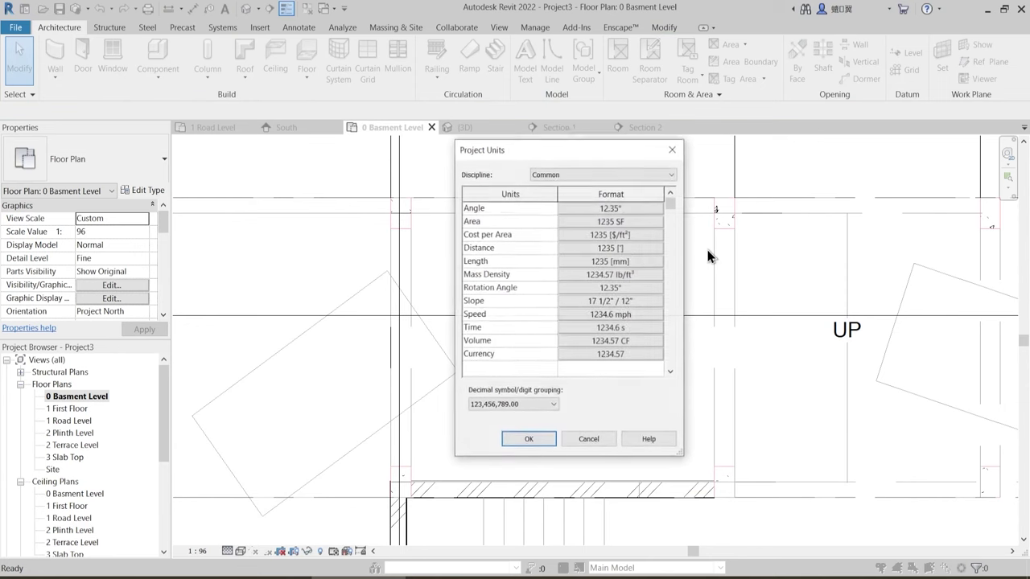
left_click(619, 266)
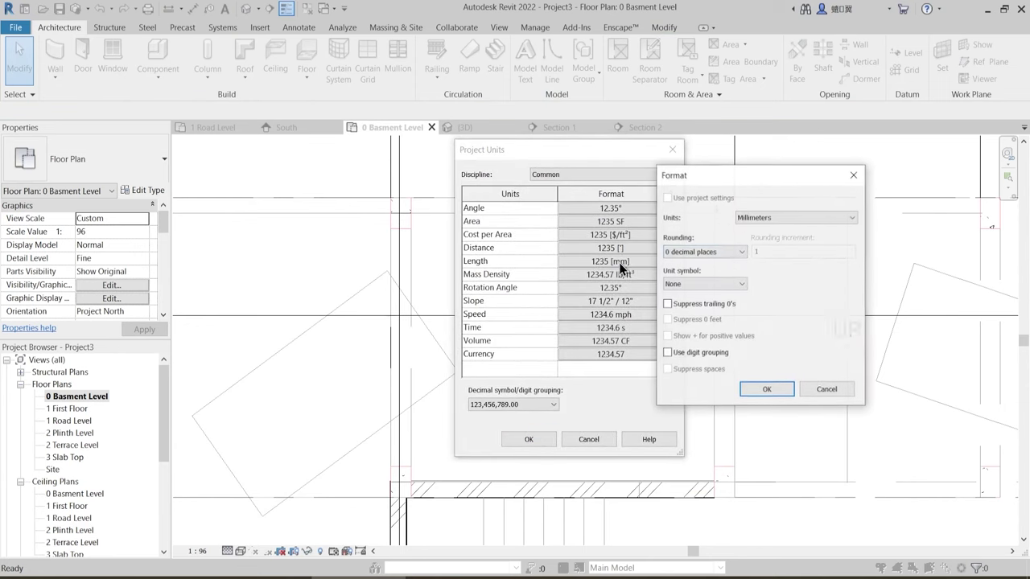
left_click(768, 219)
left_click(761, 291)
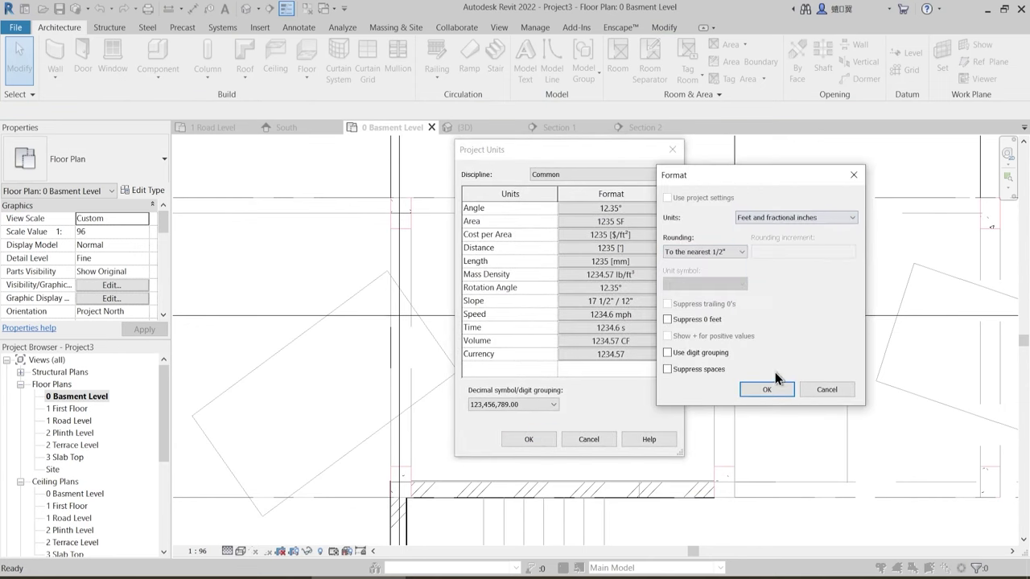
left_click(767, 390)
left_click(527, 439)
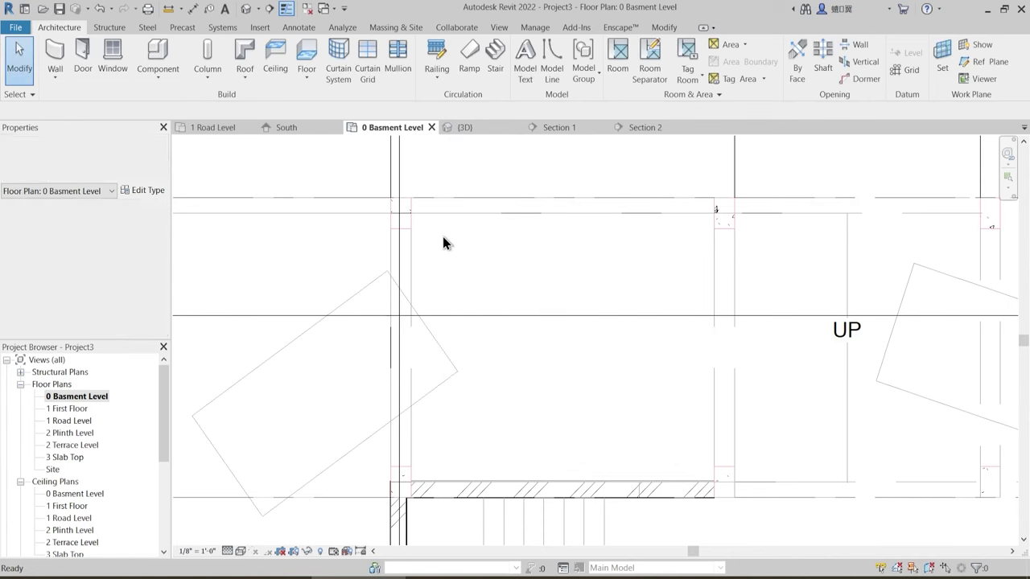
left_click(201, 70)
left_click(242, 129)
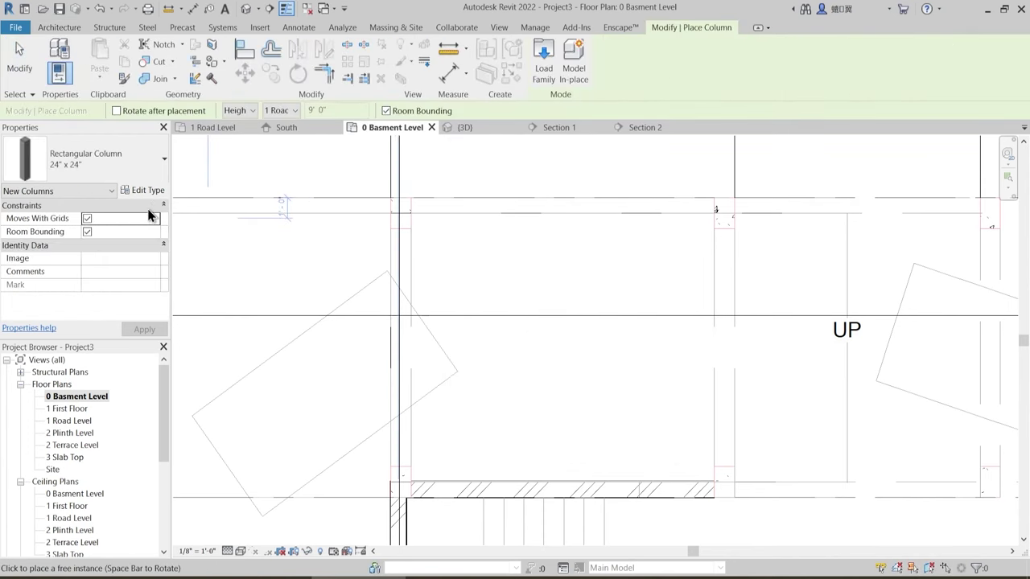
- Duplicate the 24" x 24" column type and set its Depth to 19" (1' 7")
left_click(151, 191)
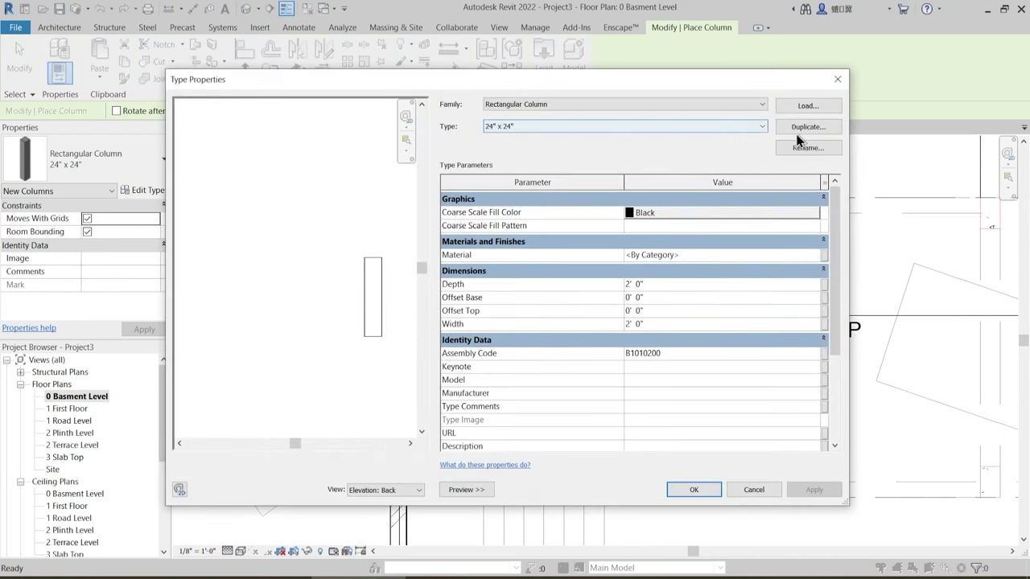
left_click(808, 126)
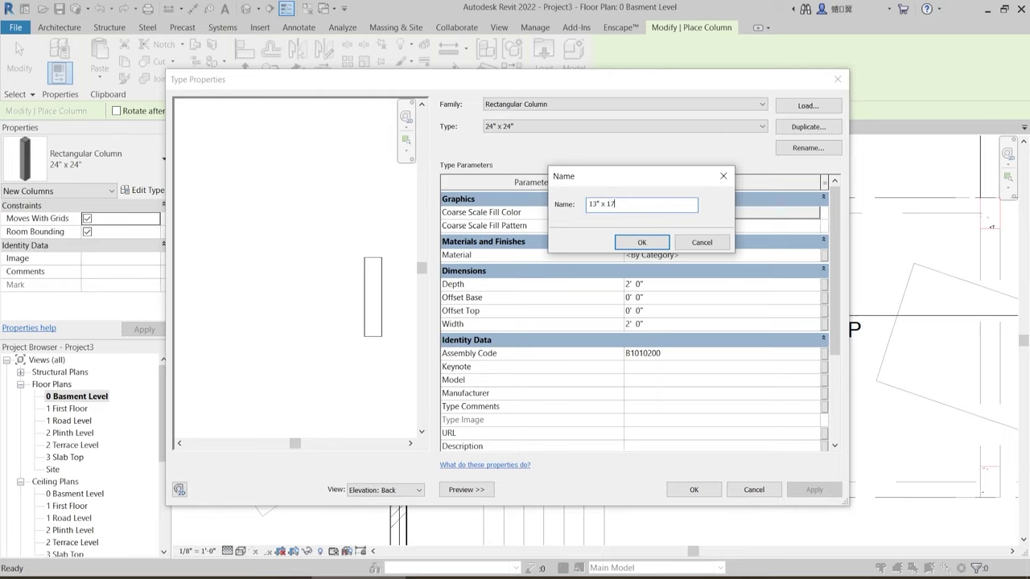
key("Return")
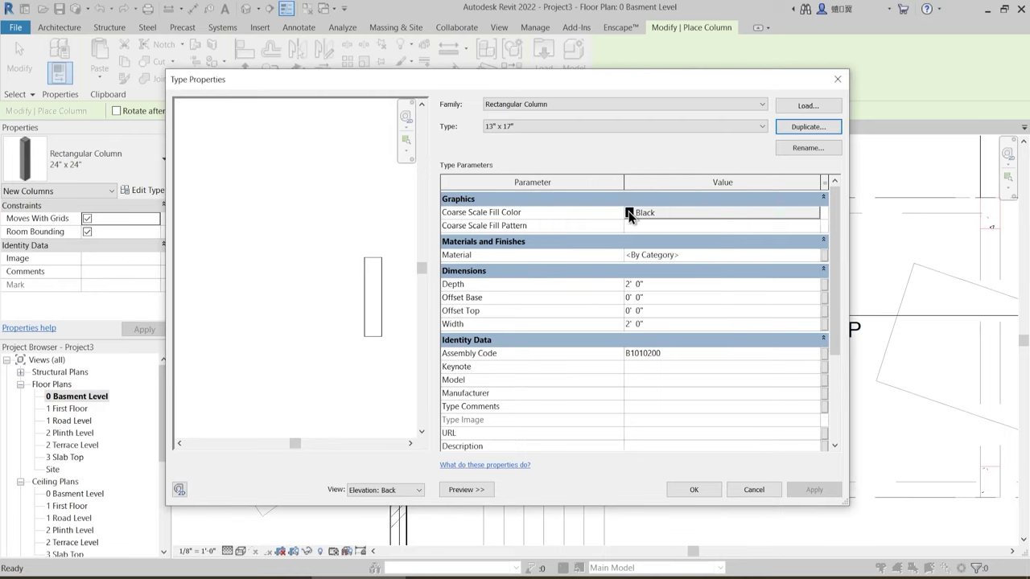
left_click(647, 286)
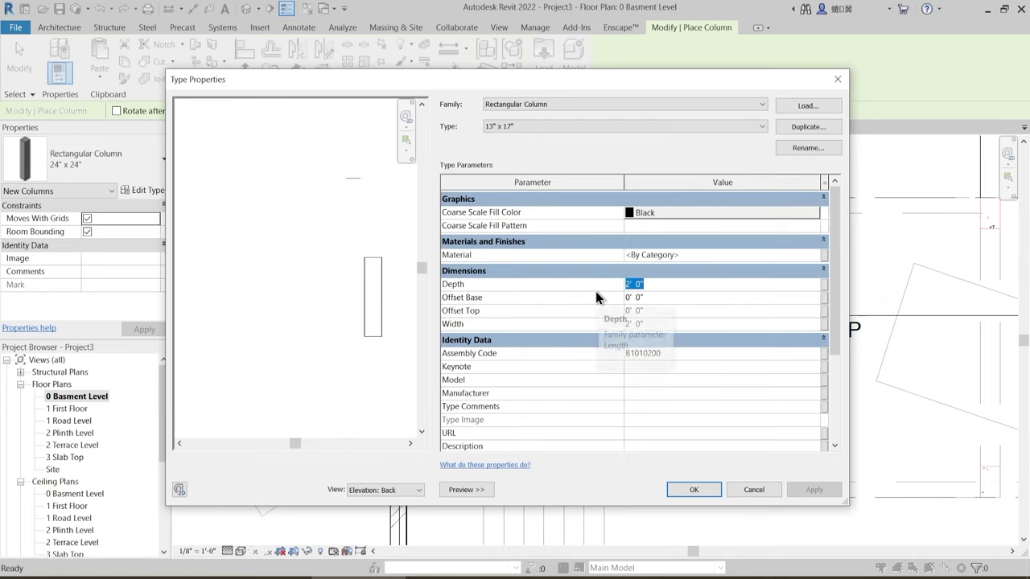
type("1 5")
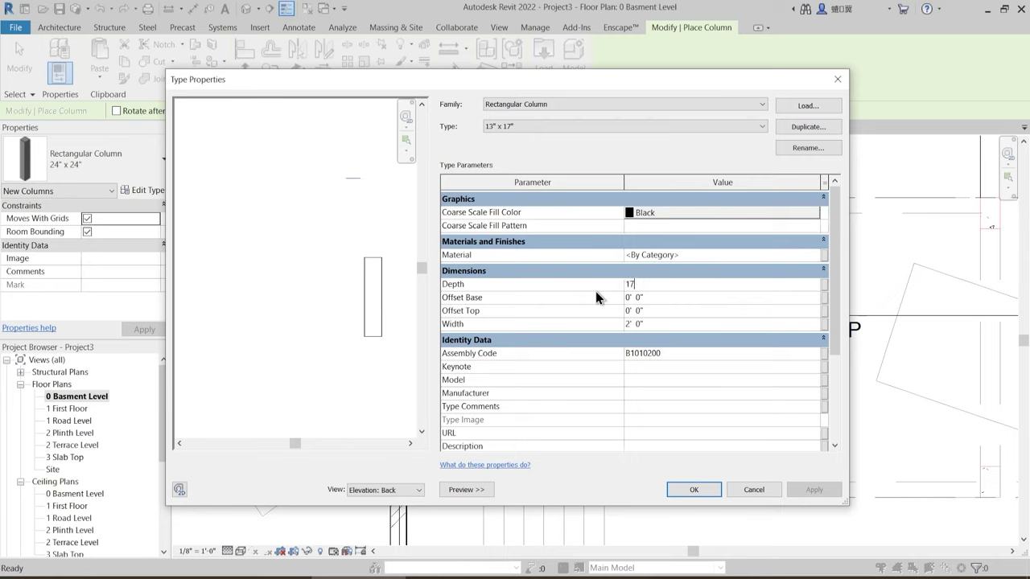
key("Return")
type("19\"")
key("Return")
- Set the Width to 13" (1' 1") and rename the type to 13" x 19"
left_click(654, 322)
type("13\"")
key("Return")
left_click(807, 147)
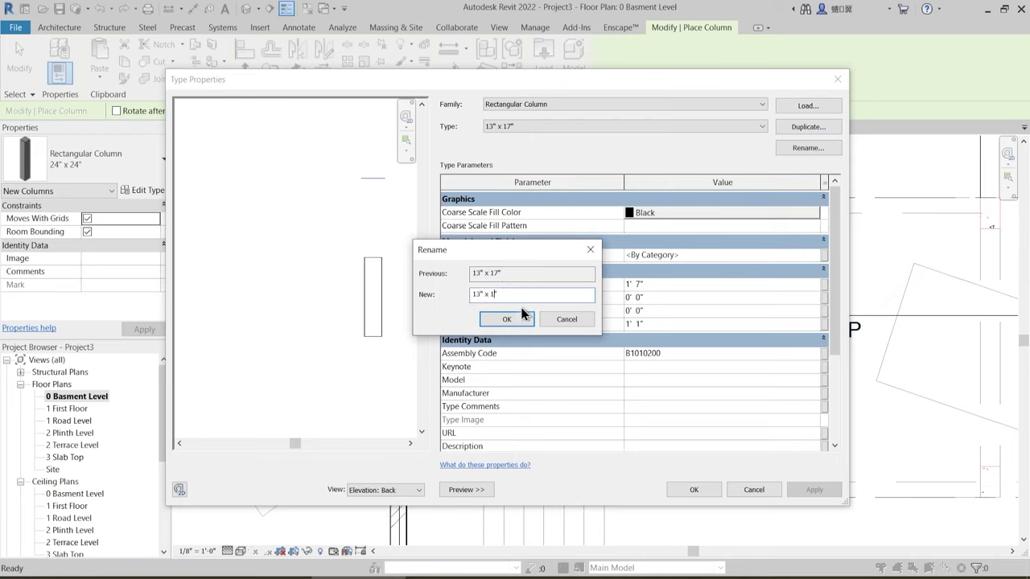
left_click(500, 320)
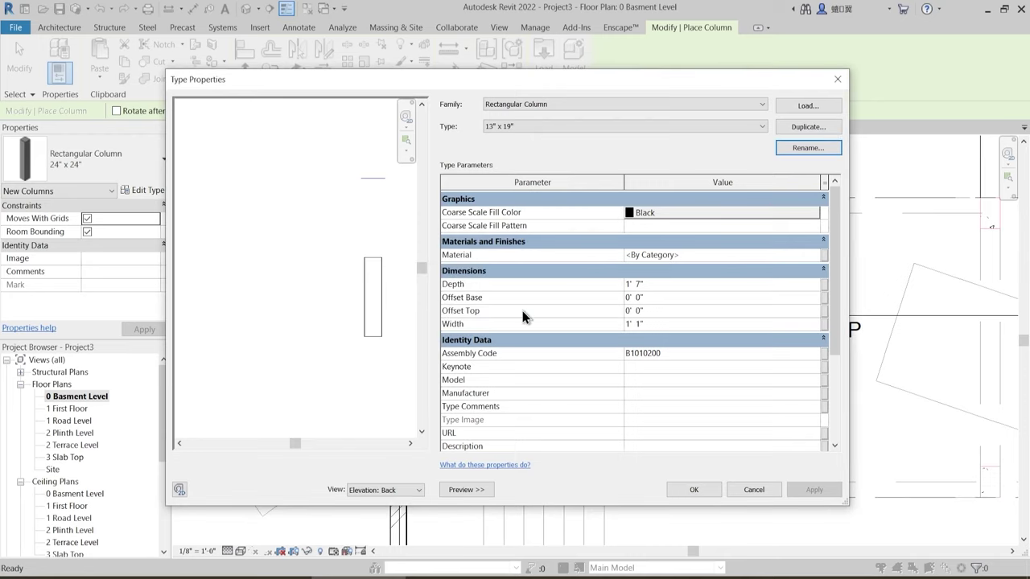
left_click(692, 492)
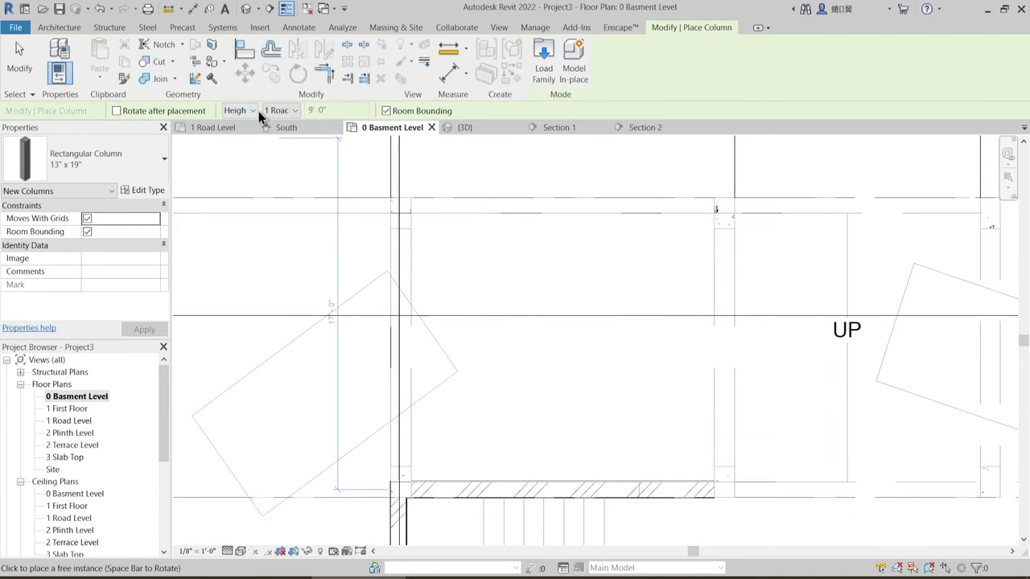
- Place a 13" x 19" column on the basement plan
scroll(378, 220, "up", 3)
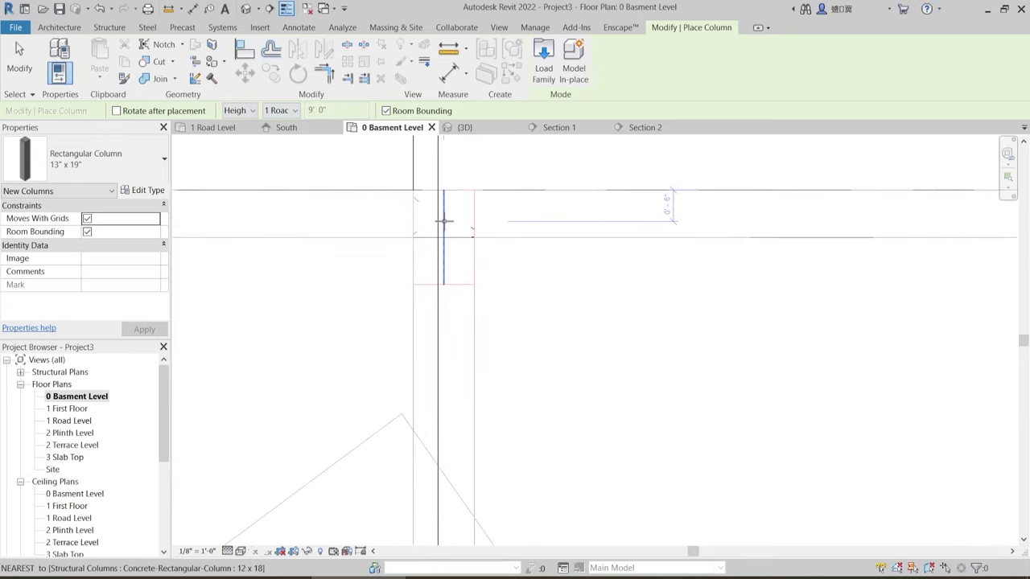
left_click(444, 221)
key("Escape")
middle_click_drag(450, 250, 455, 299)
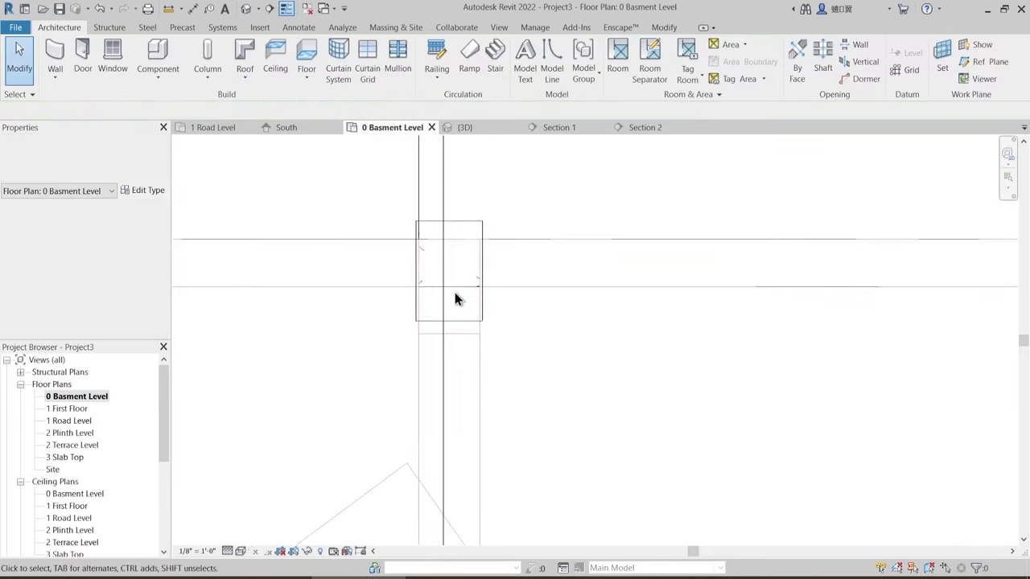
scroll(455, 299, "up", 2)
- Move the column so its corner snaps onto the grid line endpoint
left_click(456, 172)
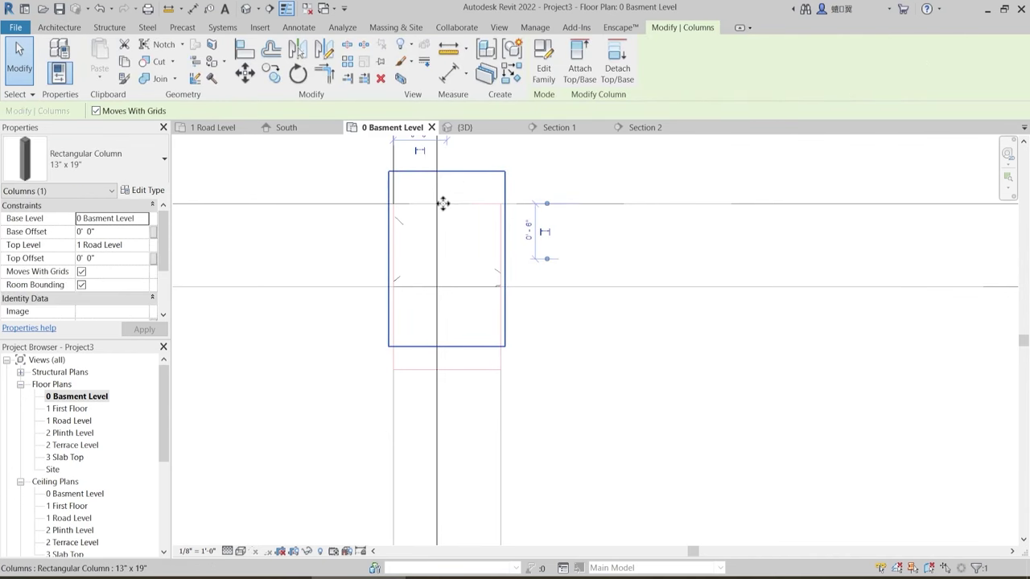
scroll(441, 204, "up", 2)
key("m")
key("v")
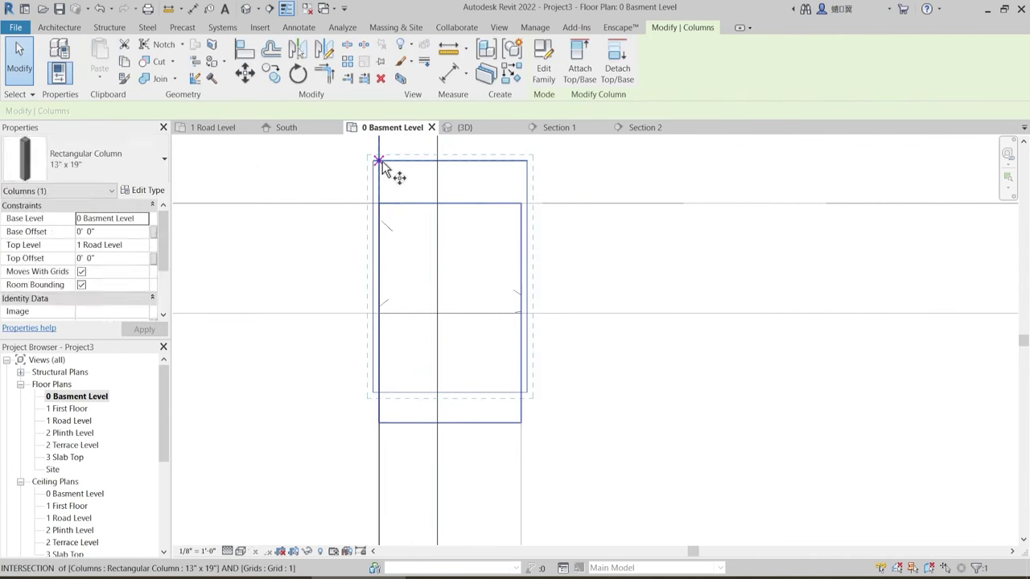
left_click(379, 161)
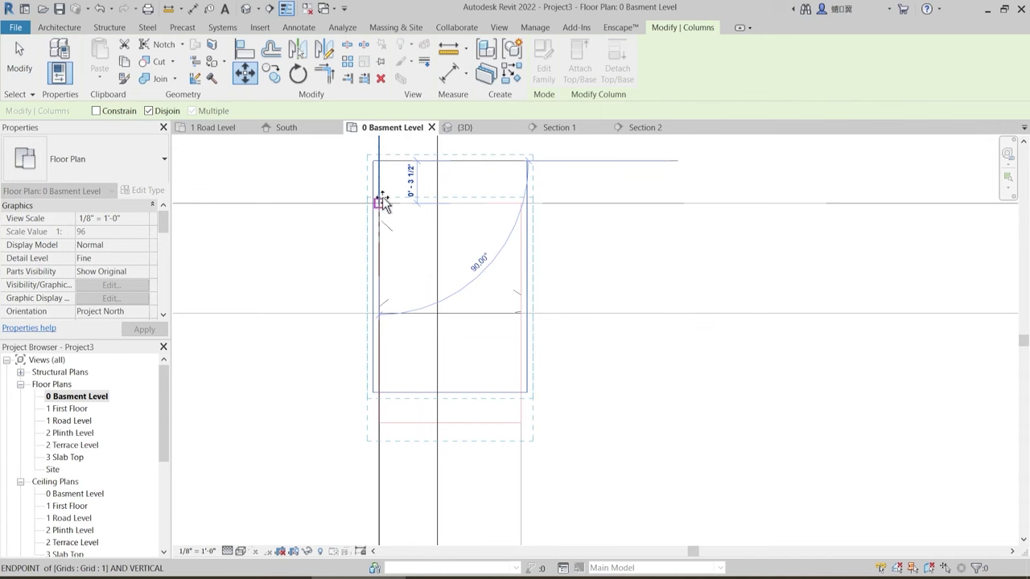
left_click(383, 203)
key("Escape")
- Nudge the column 0.5 ft, leaving it 0'-6" off the grid line, and reselect it
left_click(527, 303)
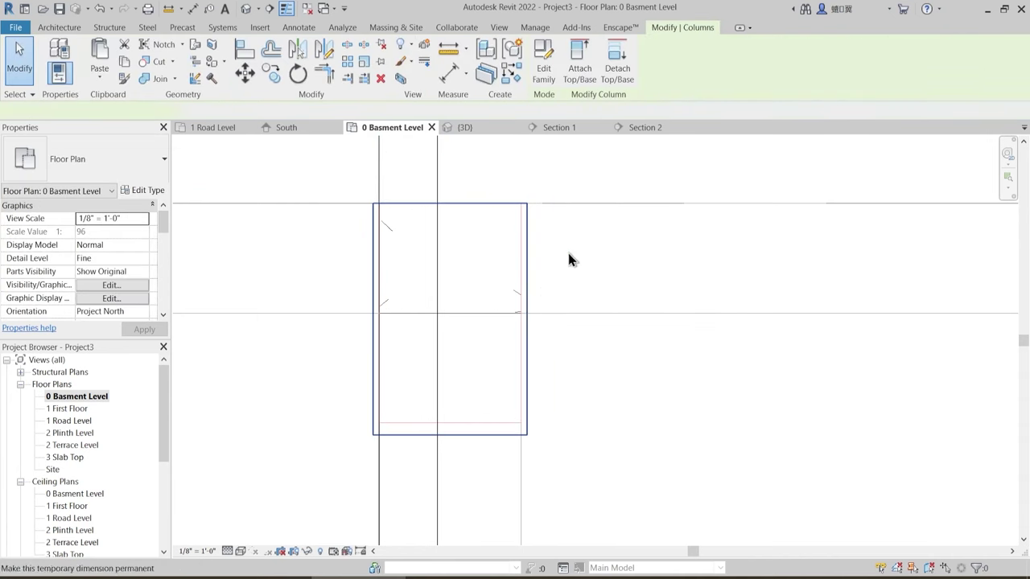
middle_click_drag(579, 262, 560, 308)
key("m")
key("v")
left_click(561, 297)
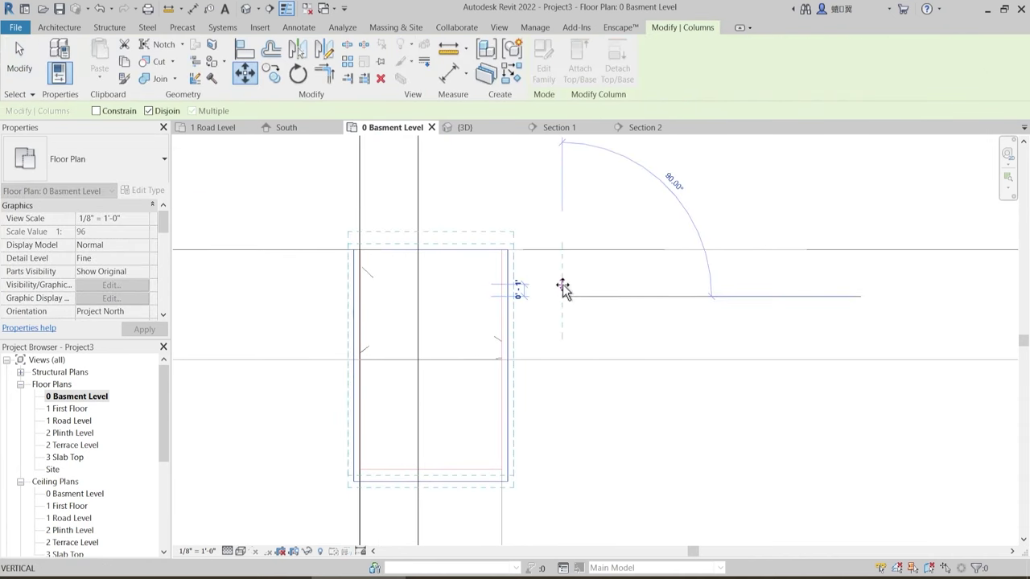
type(".5")
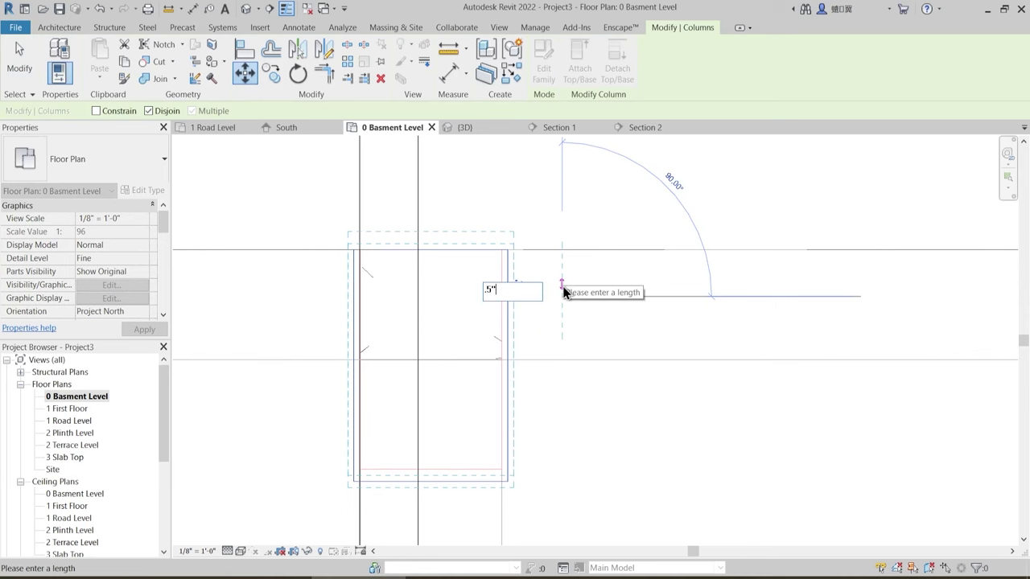
key("Return")
key("Escape")
scroll(535, 278, "down", 2)
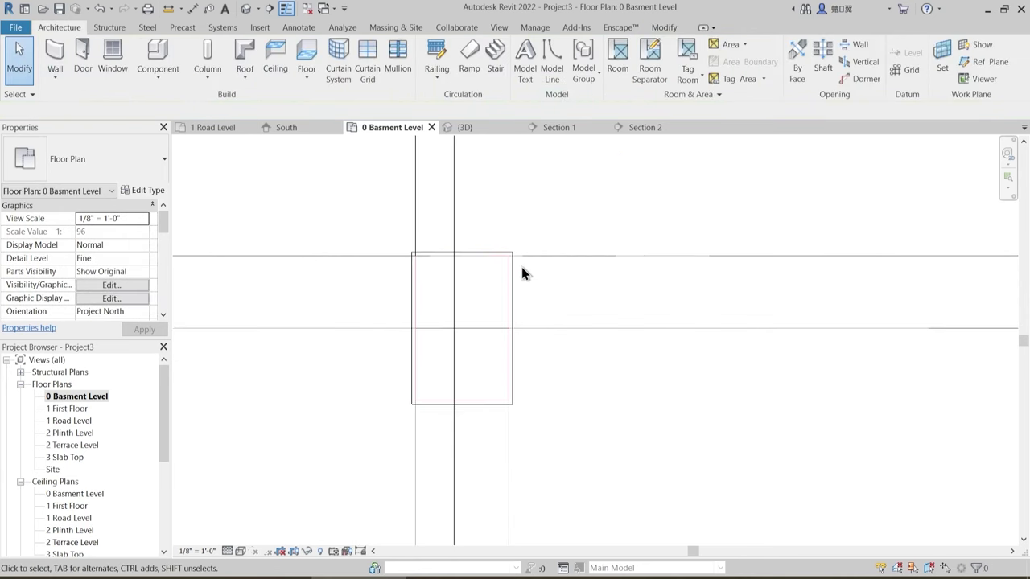
scroll(512, 282, "down", 2)
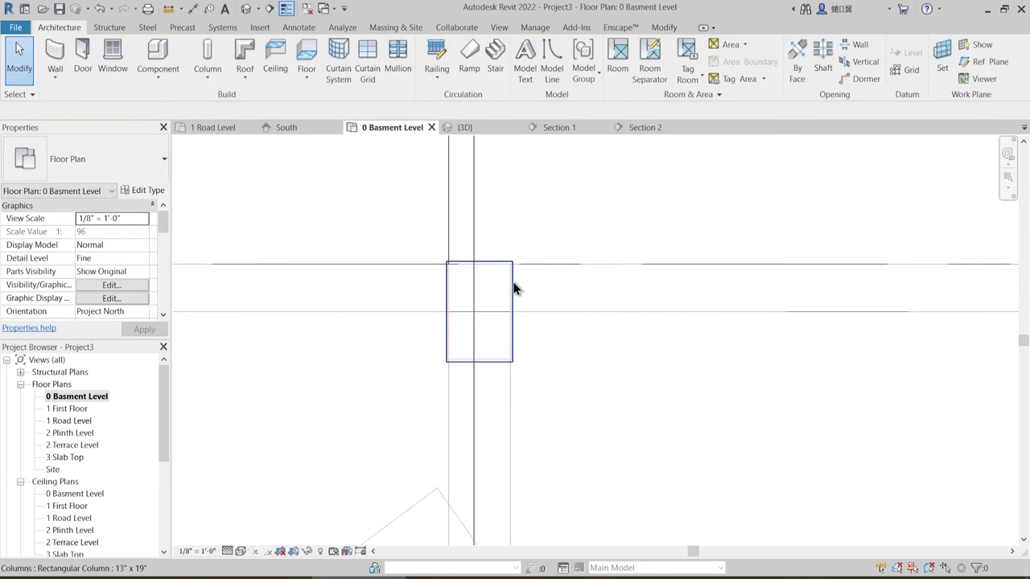
left_click(513, 304)
middle_click_drag(514, 302, 453, 306)
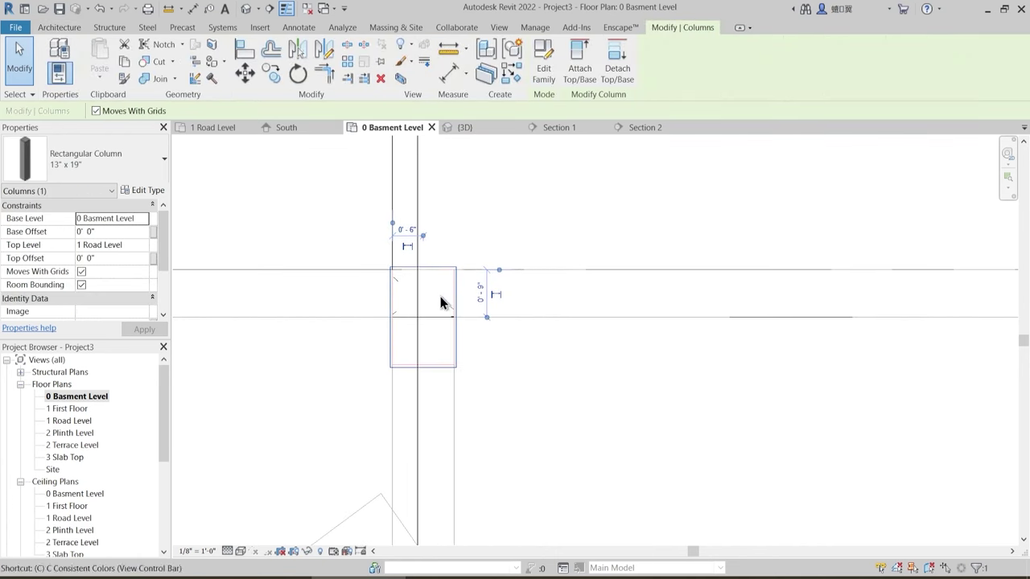
- Copy the 13" x 19" column from its top-left corner to three column positions near the stair
key("o")
scroll(407, 297, "up", 2)
left_click(381, 250)
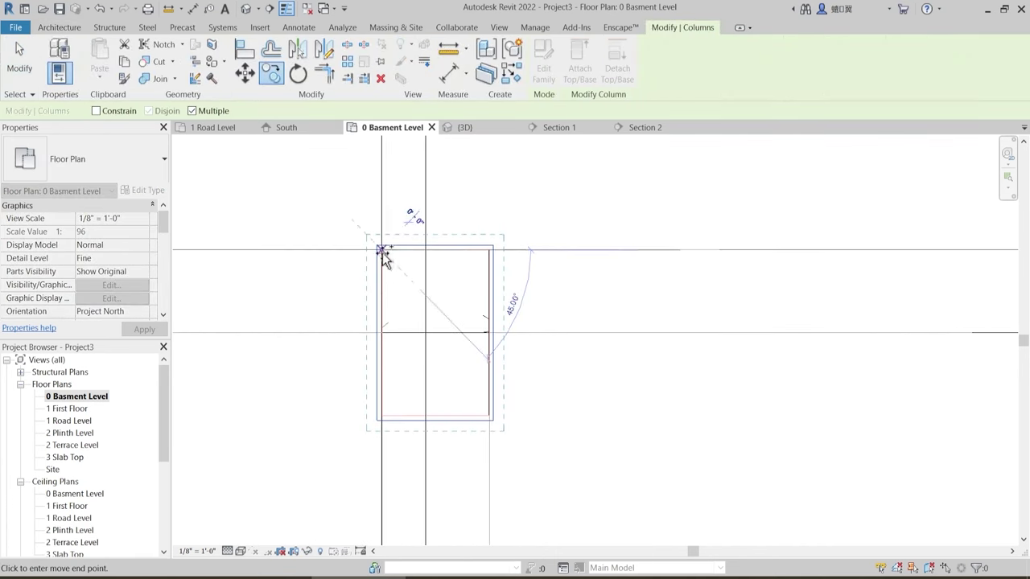
scroll(276, 287, "down", 3)
middle_click_drag(596, 338, 363, 331)
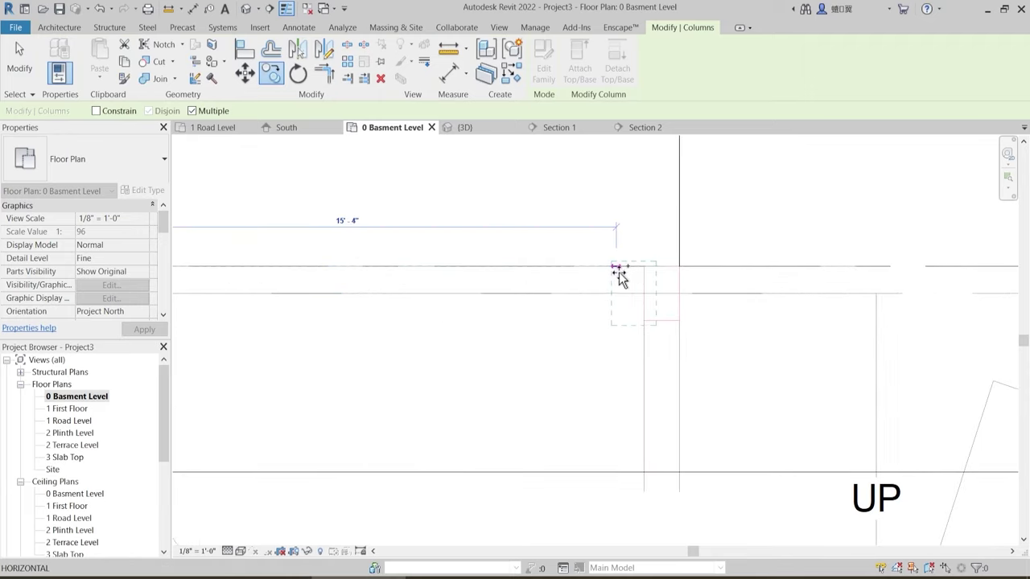
left_click(648, 271)
middle_click_drag(765, 278, 333, 320)
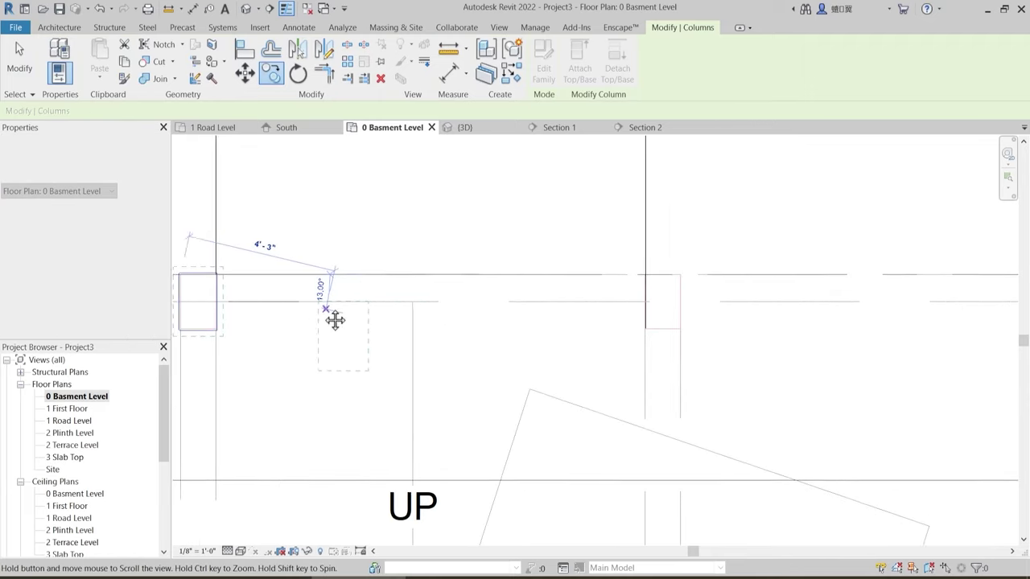
left_click(646, 276)
scroll(515, 276, "down", 3)
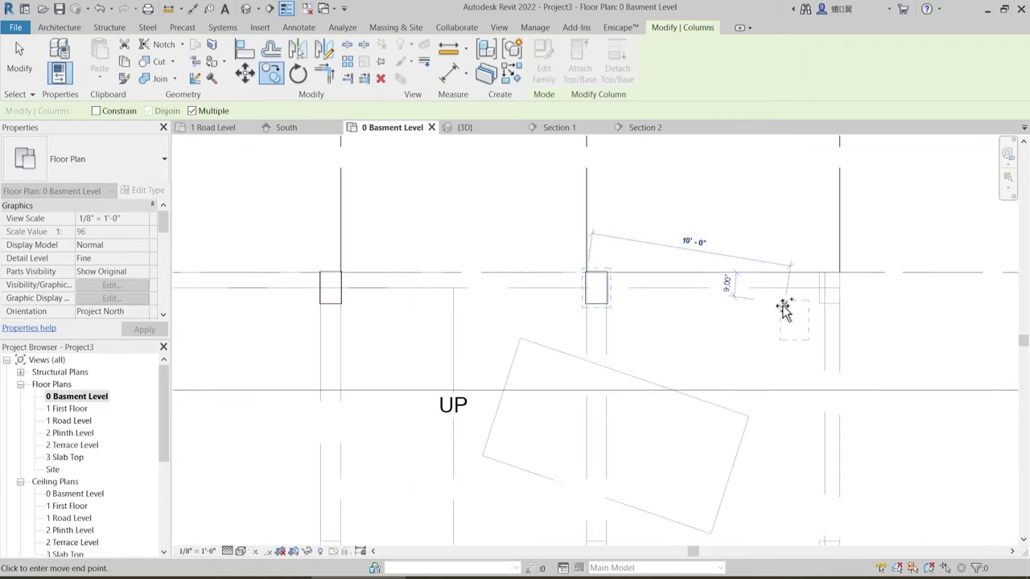
scroll(636, 294, "up", 3)
left_click(665, 272)
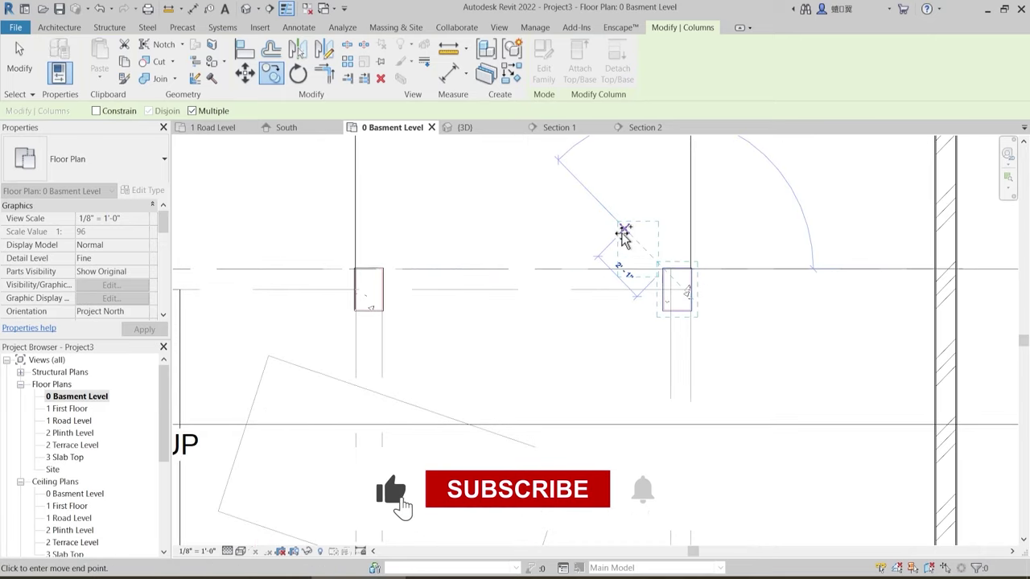
- Place more column copies at the lower-right column, wall corner, floor endpoint and a wall endpoint
scroll(575, 306, "down", 2)
scroll(602, 416, "up", 4)
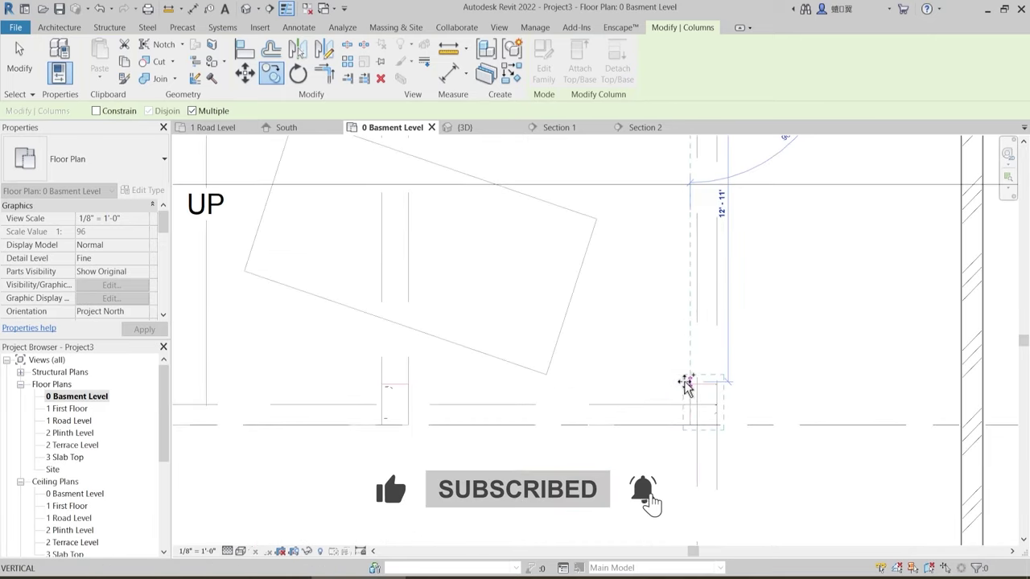
left_click(685, 383)
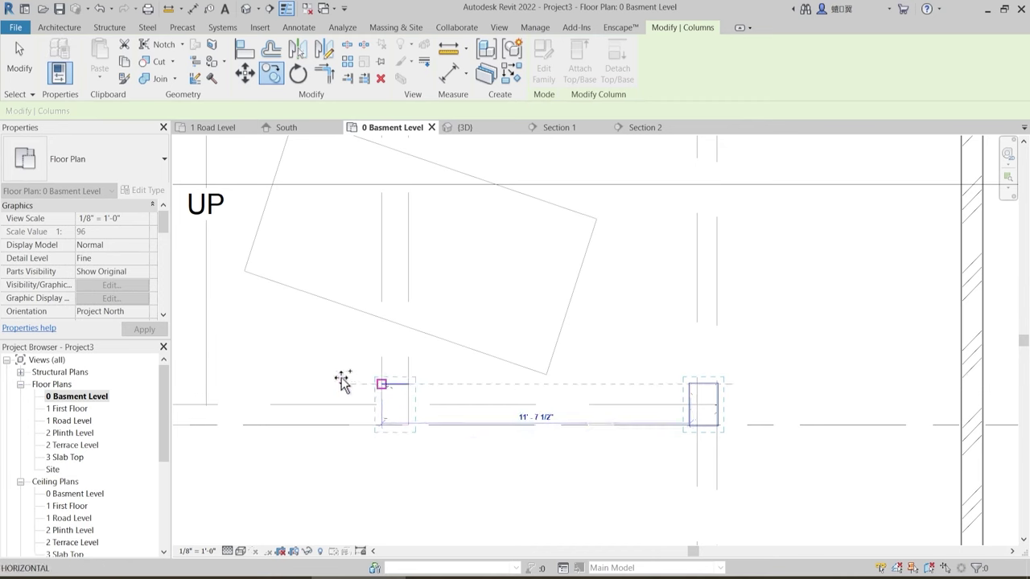
left_click(382, 384)
middle_click_drag(327, 366, 745, 345)
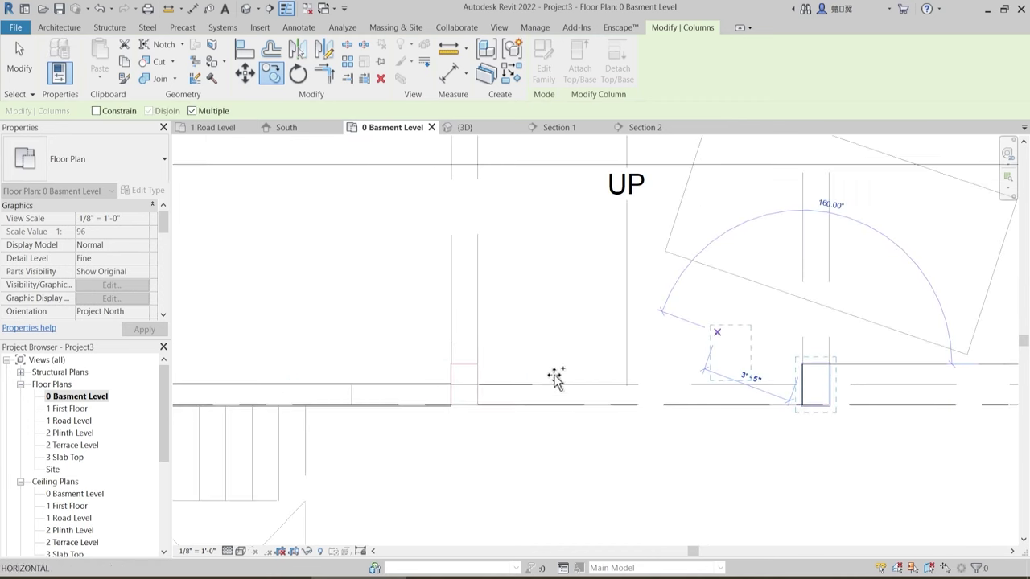
left_click(450, 366)
middle_click_drag(416, 329, 764, 311)
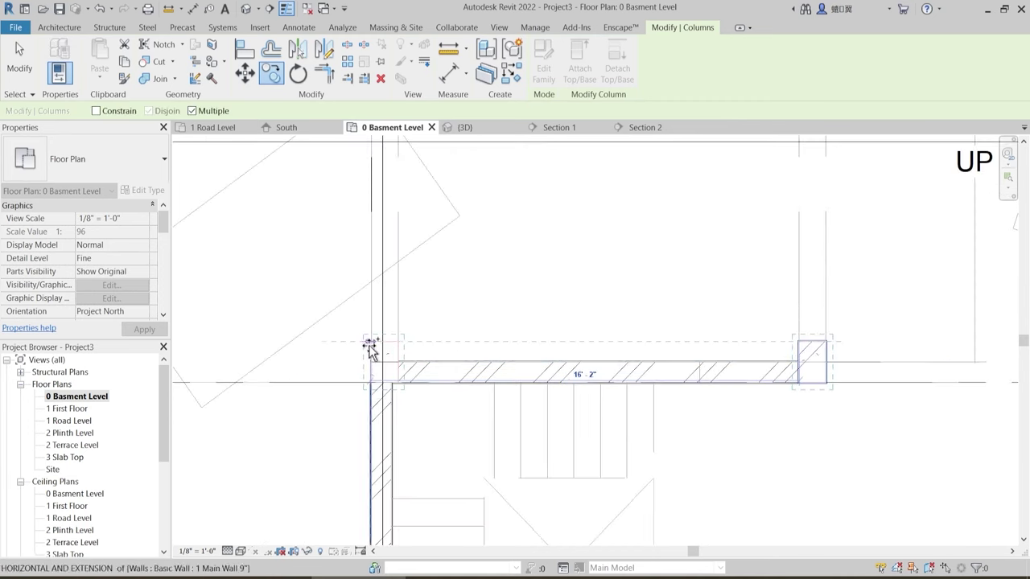
left_click(370, 342)
scroll(467, 294, "down", 2)
middle_click_drag(486, 472, 519, 201)
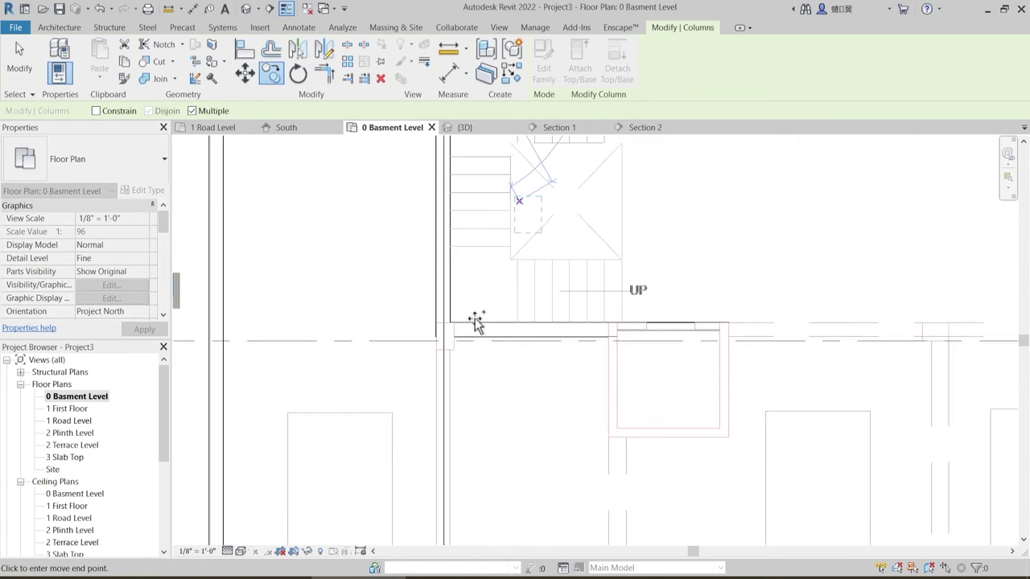
scroll(437, 338, "up", 3)
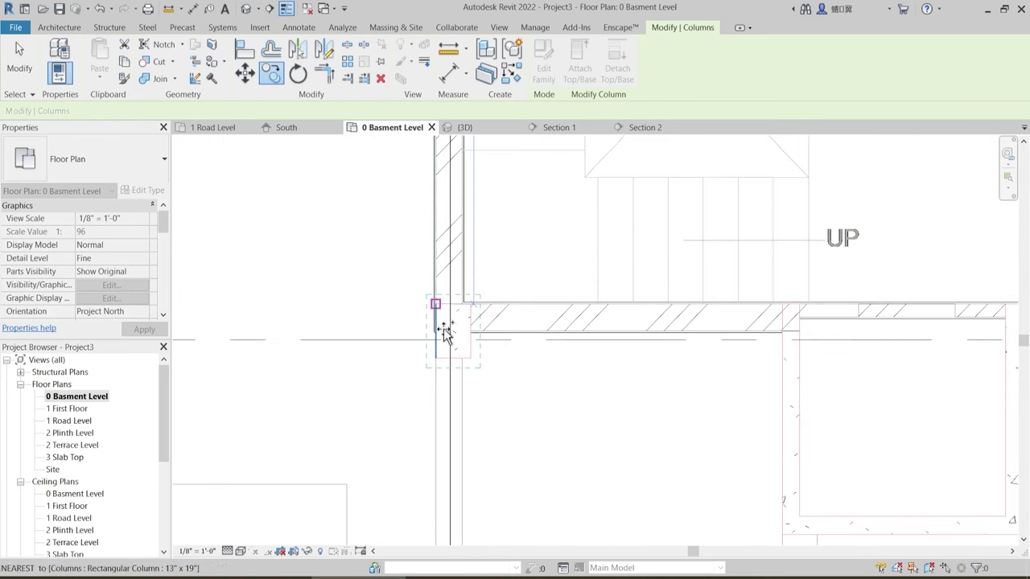
- From a new column-corner base point, add copies at a wall endpoint and above the lift
left_click(435, 304)
scroll(464, 344, "down", 2)
middle_click_drag(653, 469, 542, 308)
scroll(448, 373, "down", 1)
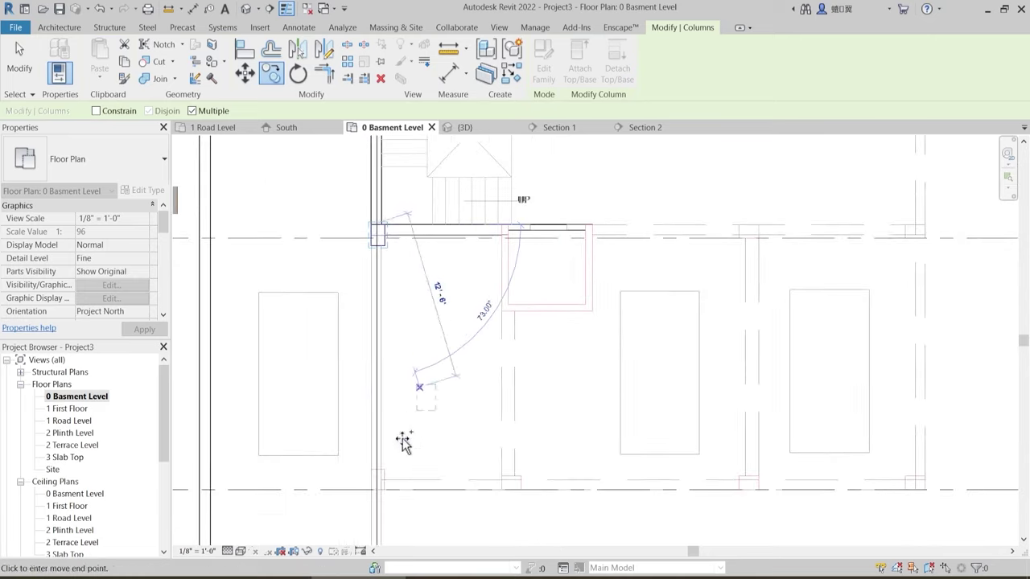
scroll(378, 494, "up", 4)
left_click(366, 410)
scroll(374, 378, "down", 1)
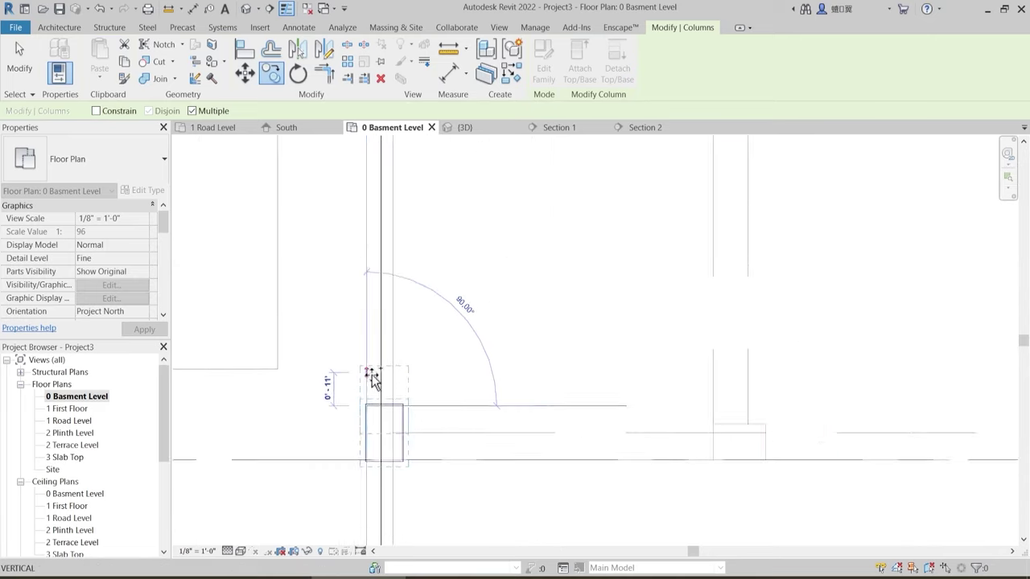
scroll(372, 374, "down", 4)
middle_click_drag(637, 311, 488, 458)
scroll(557, 244, "up", 2)
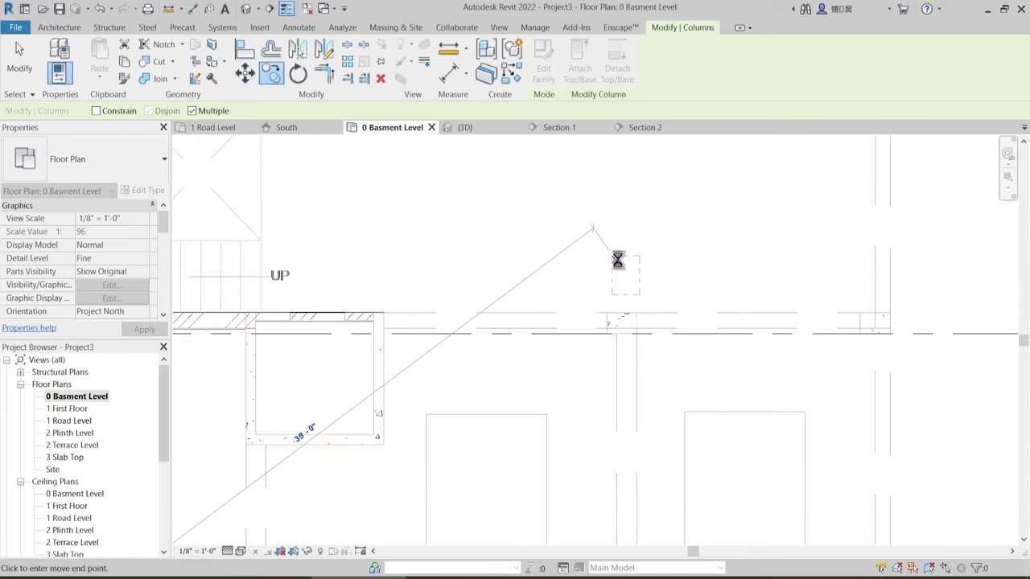
left_click(615, 259)
key("Escape")
key("Escape")
- Rotate the newly placed column 90 degrees
left_click(639, 269)
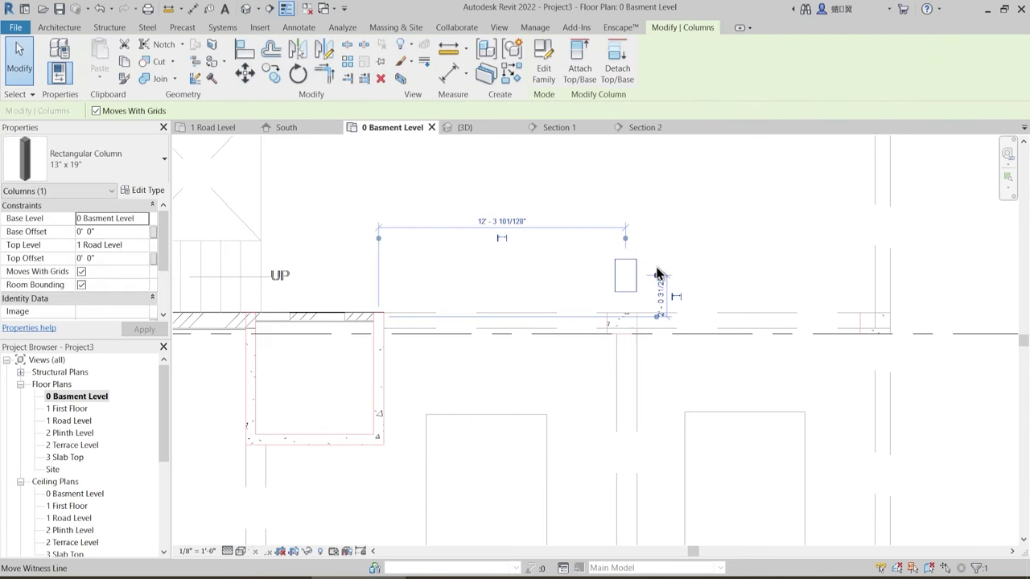
key("o")
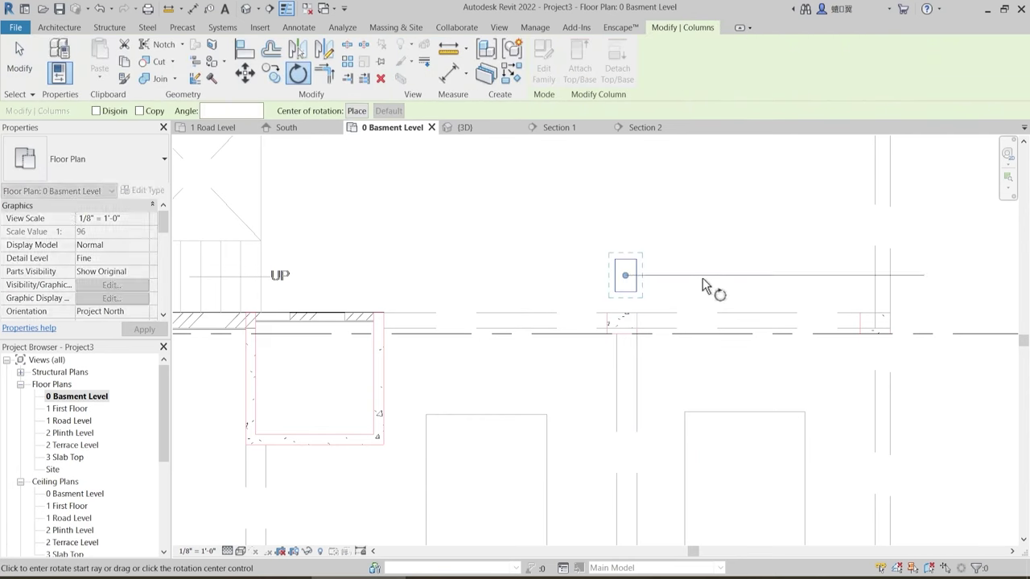
left_click(703, 277)
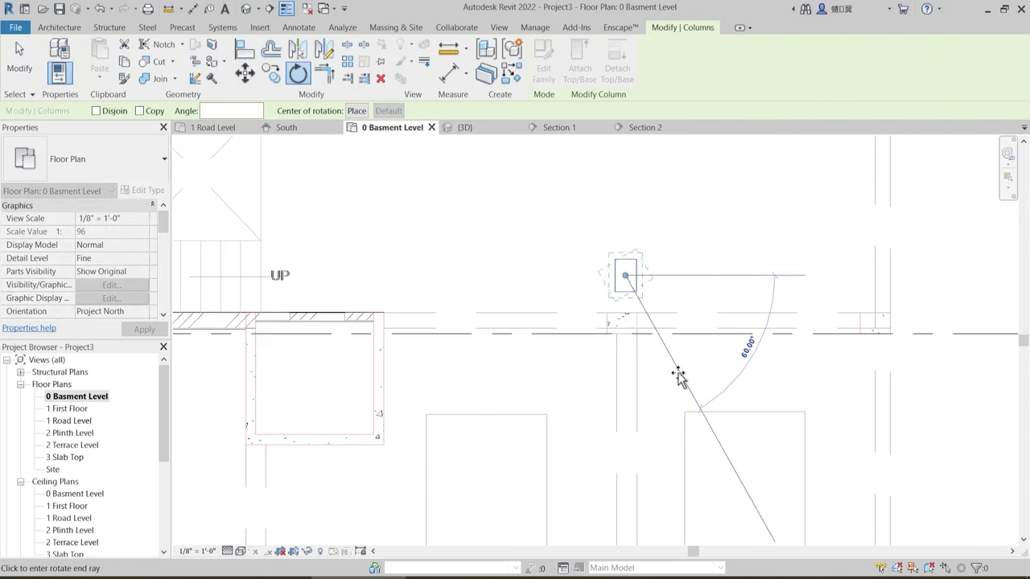
left_click(621, 421)
scroll(652, 283, "up", 2)
- Move the rotated column onto the wall line, offsetting it 0.5' and then another 5'
key("m")
key("v")
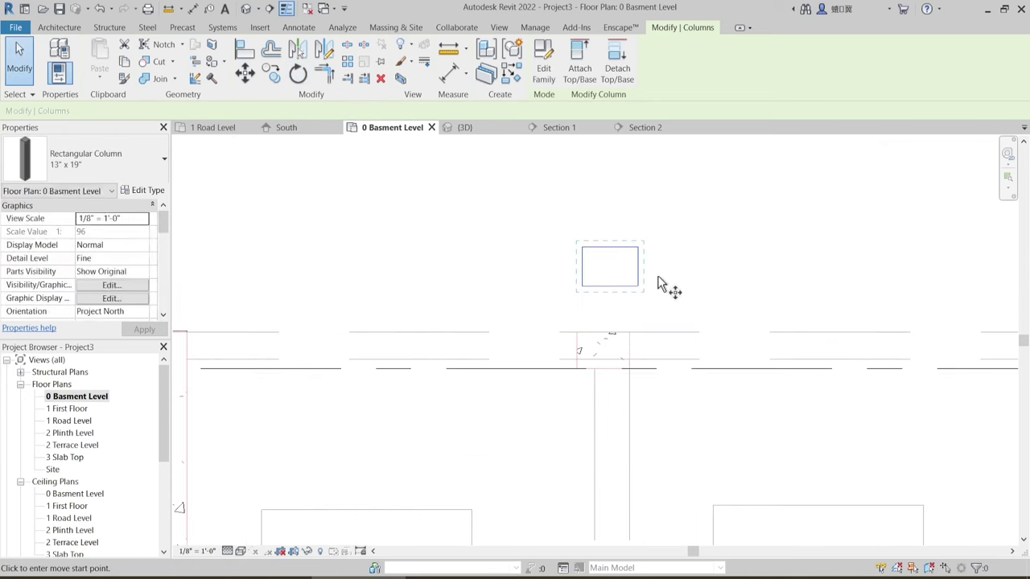
left_click(642, 245)
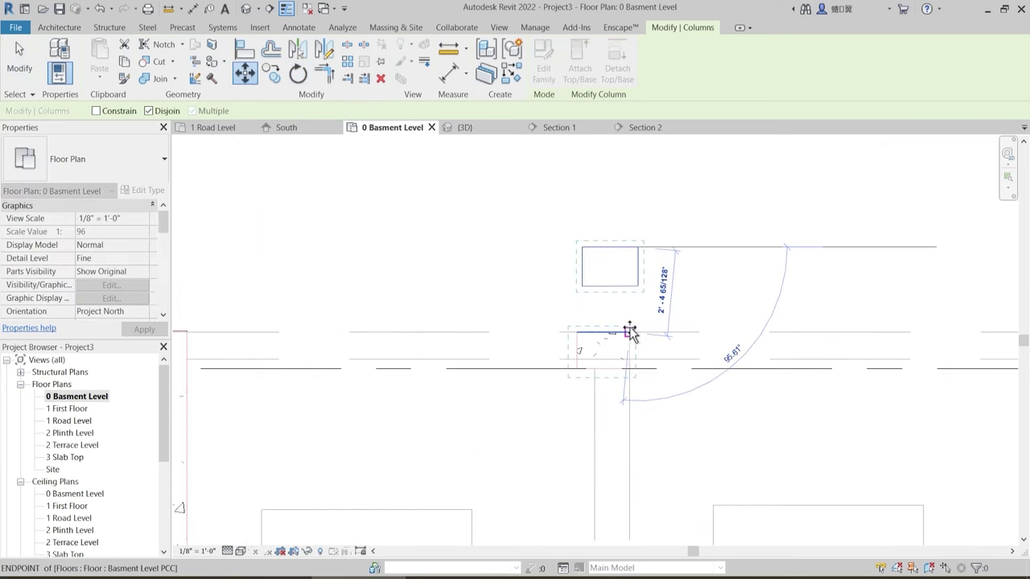
left_click(628, 332)
scroll(644, 313, "up", 2)
type("mv")
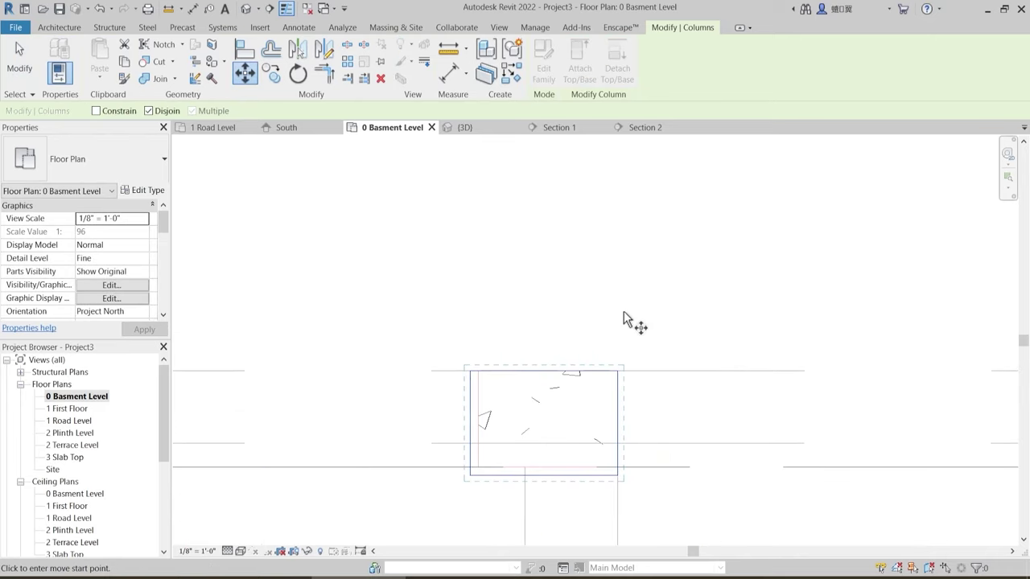
type(".")
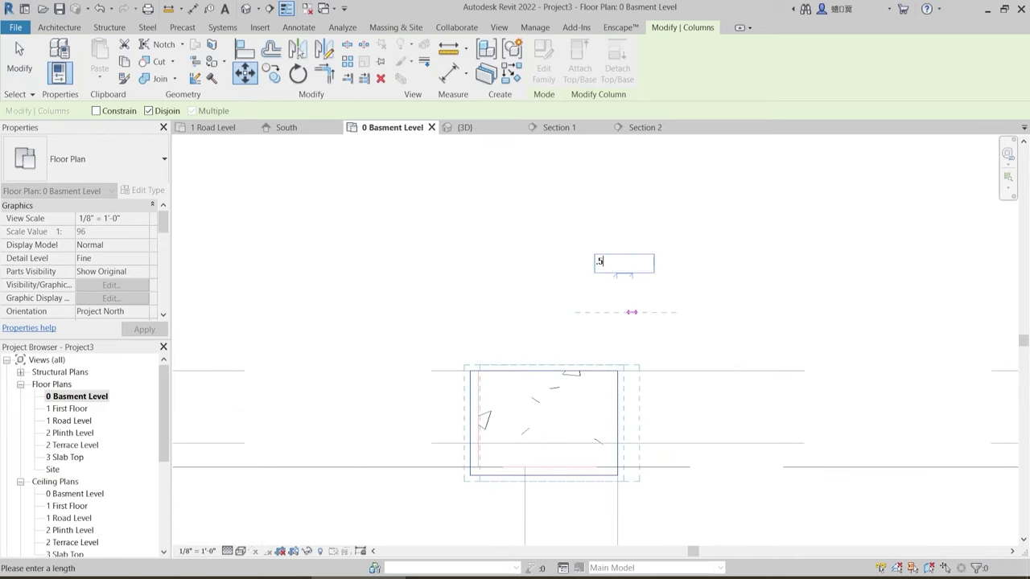
type("5'")
key("Return")
key("m")
key("v")
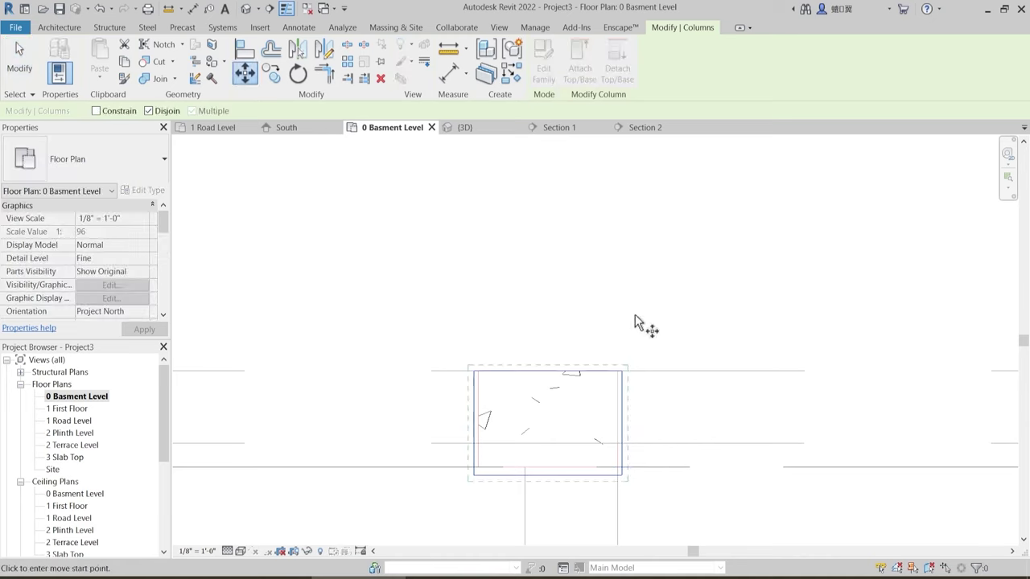
left_click(635, 314)
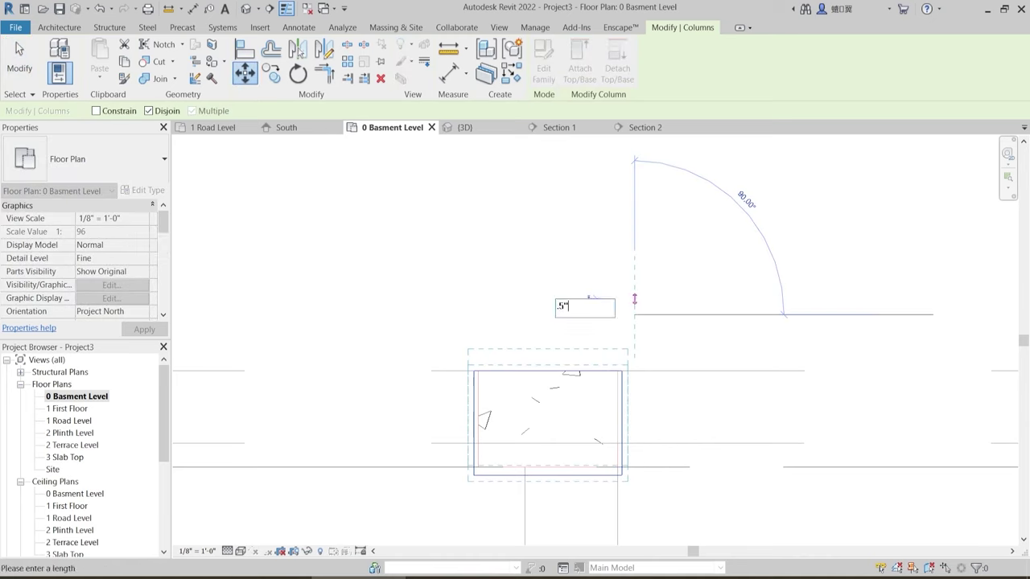
type("5'")
key("Return")
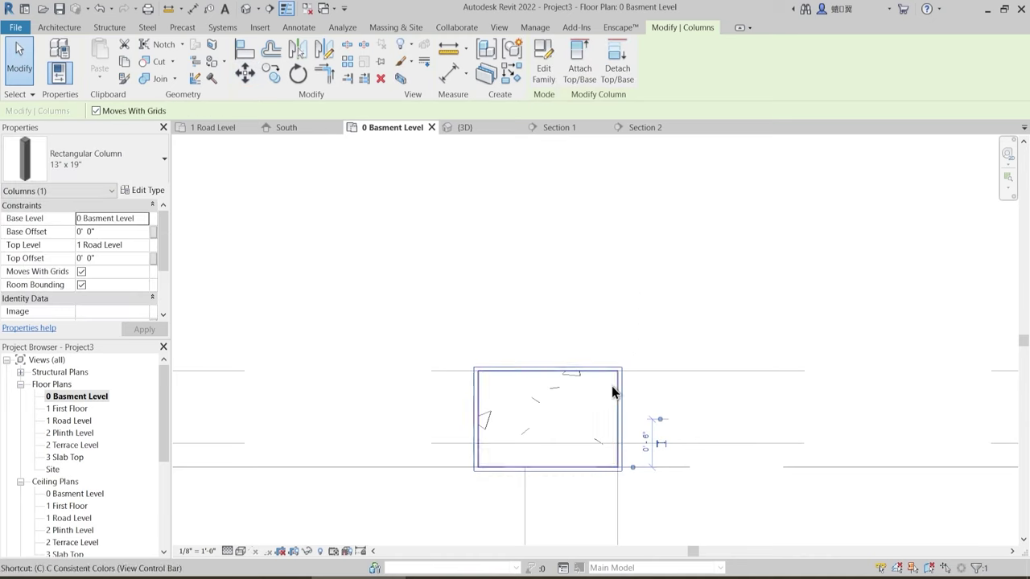
- Copy that column to the right corner, the right column corner and the left footing
key("c")
key("o")
left_click(625, 384)
scroll(399, 298, "down", 3)
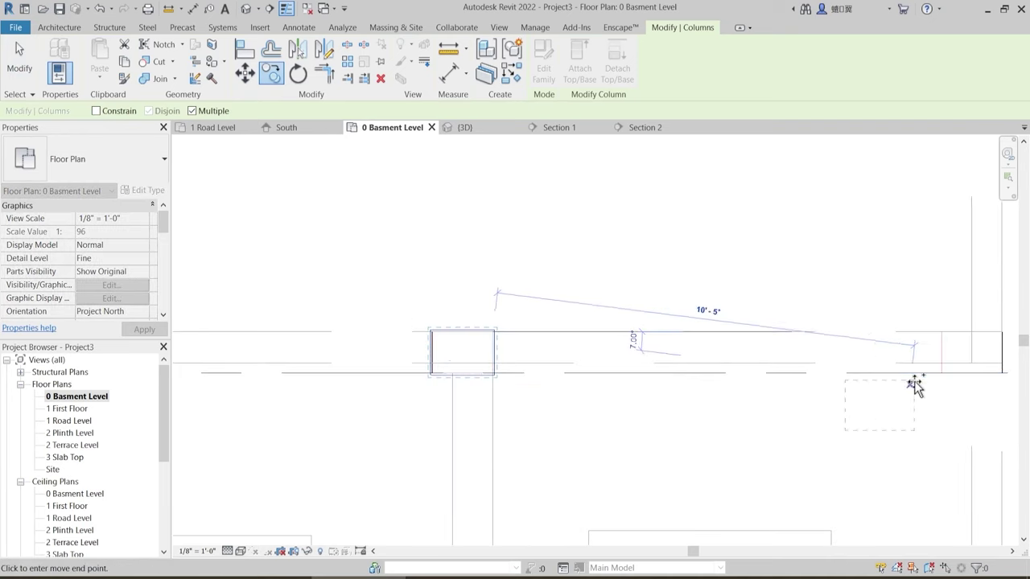
scroll(898, 364, "up", 1)
middle_click_drag(898, 363, 649, 377)
left_click(768, 341)
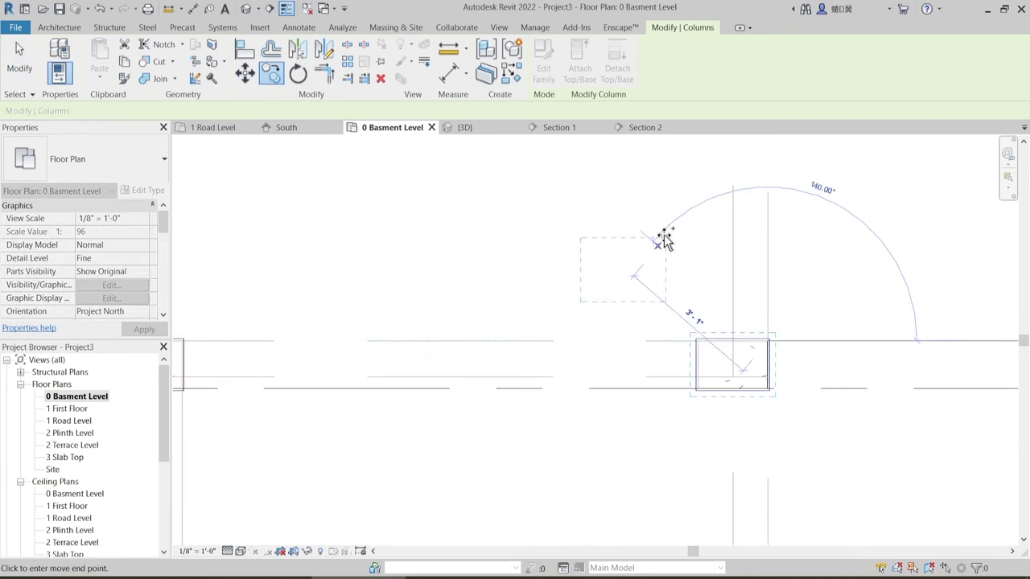
scroll(665, 236, "down", 2)
middle_click_drag(701, 431, 701, 200)
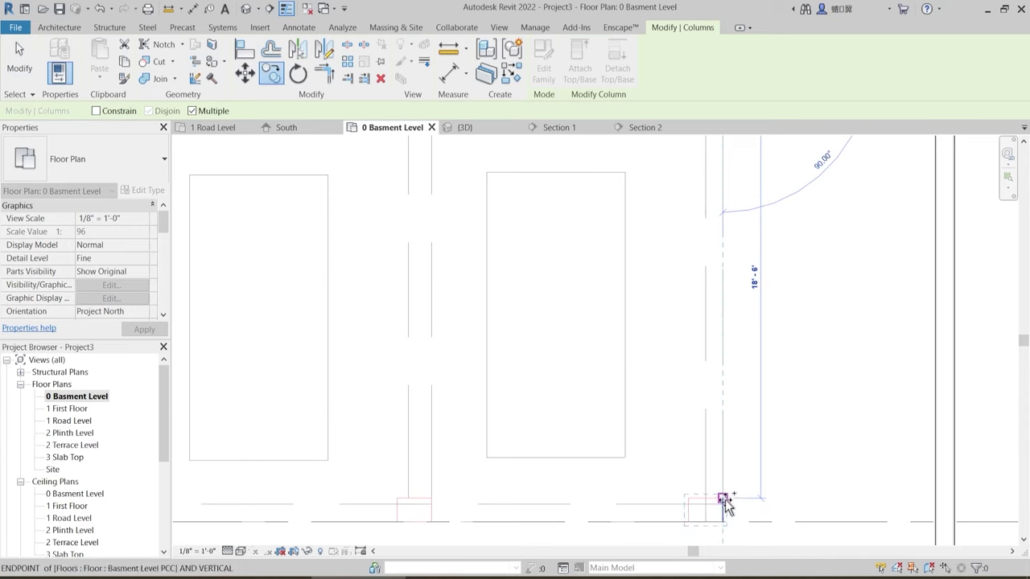
left_click(725, 499)
left_click(432, 499)
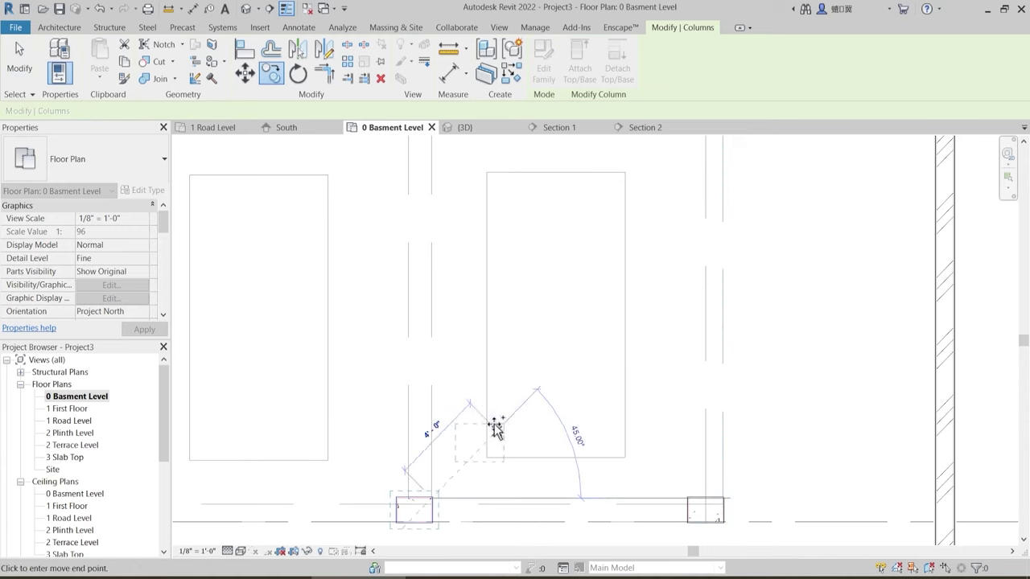
- Place one more column copy at the next footing and finish copying
middle_click_drag(476, 425, 792, 319)
left_click(335, 397)
scroll(496, 334, "down", 2)
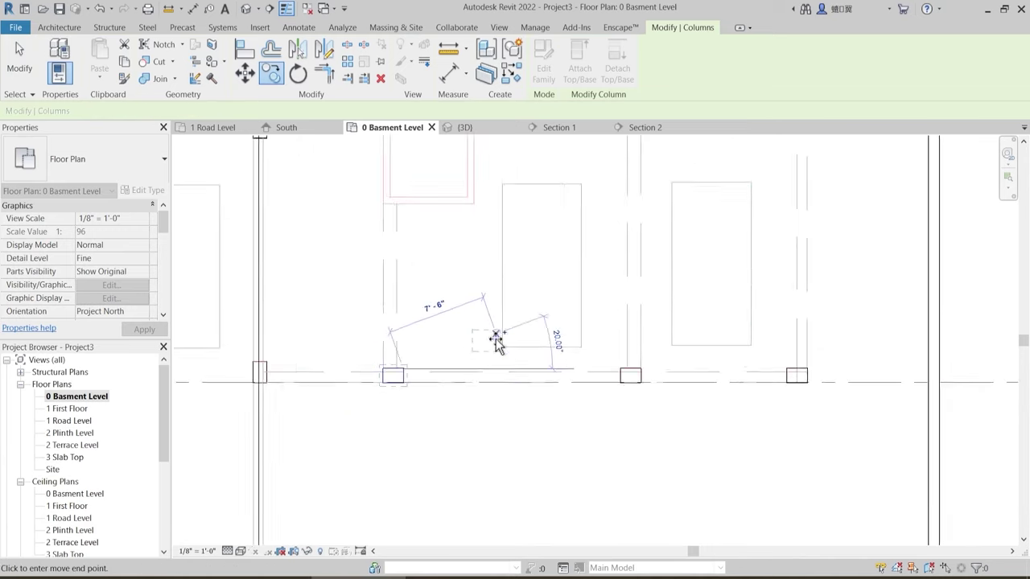
scroll(496, 339, "down", 1)
middle_click_drag(396, 372, 417, 430)
key("Escape")
key("Escape")
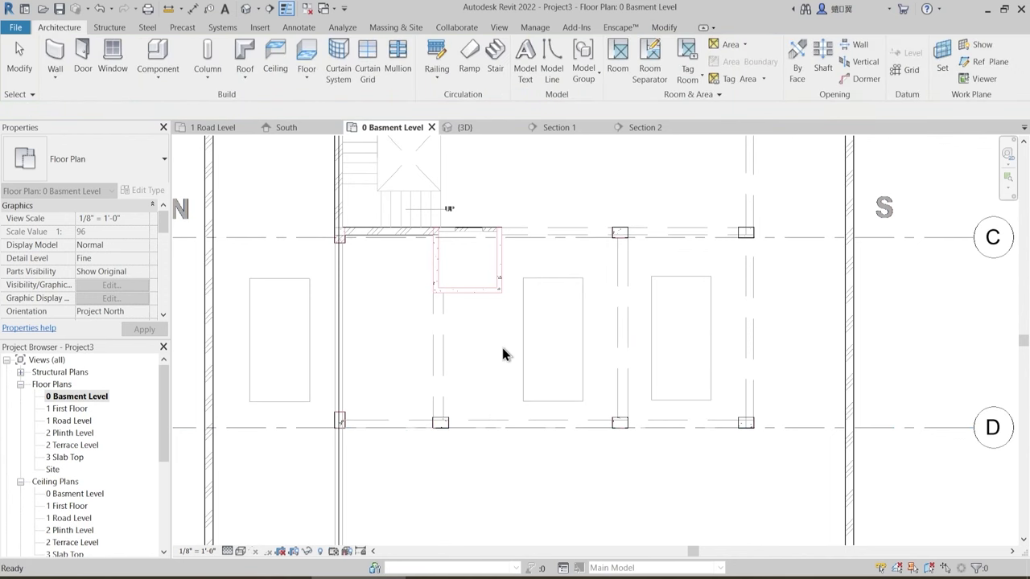
middle_click_drag(472, 315, 510, 490)
scroll(441, 403, "up", 2)
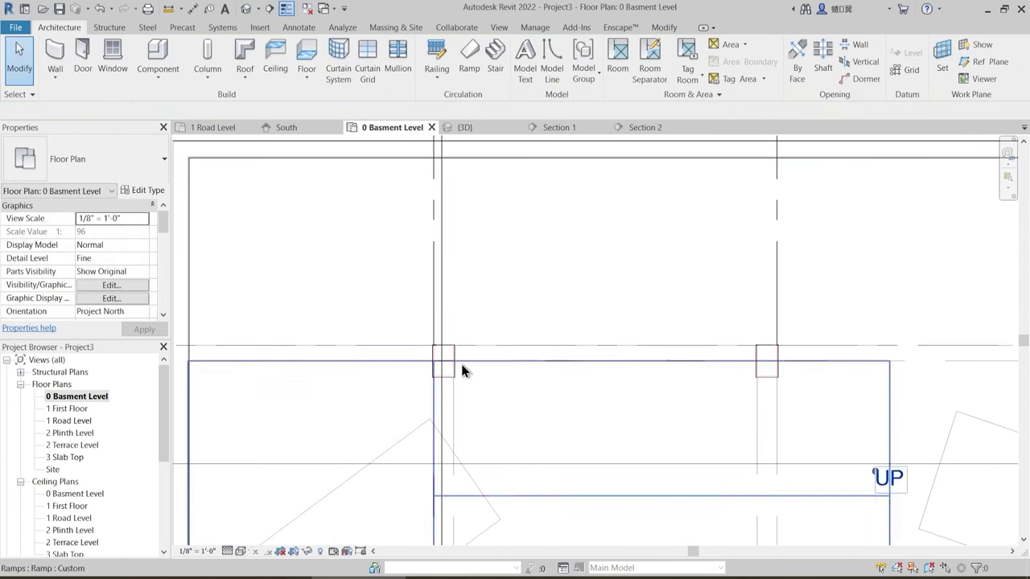
- In the column's type properties, set the Material to 1 Plaster and confirm
left_click(455, 373)
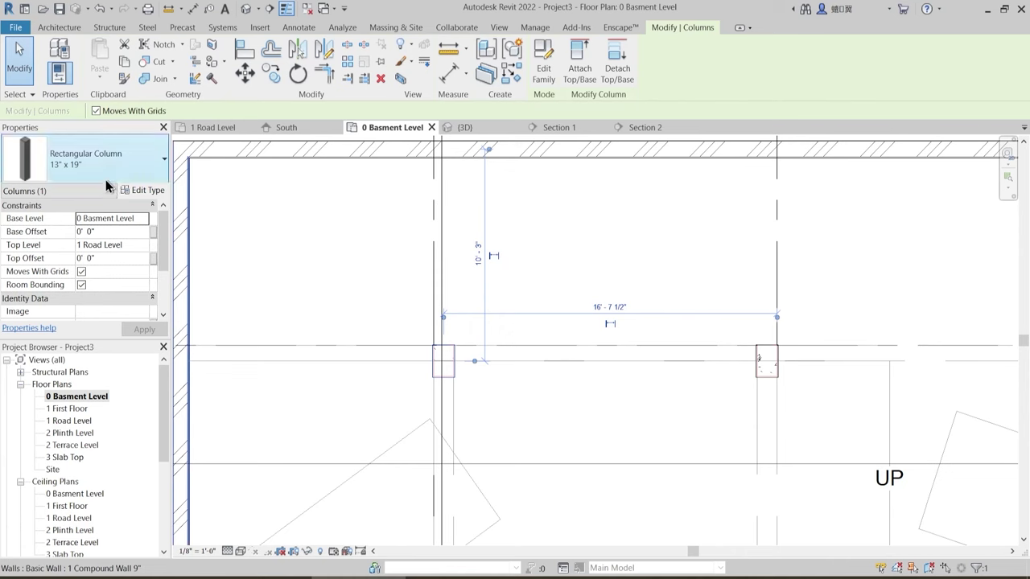
left_click(147, 191)
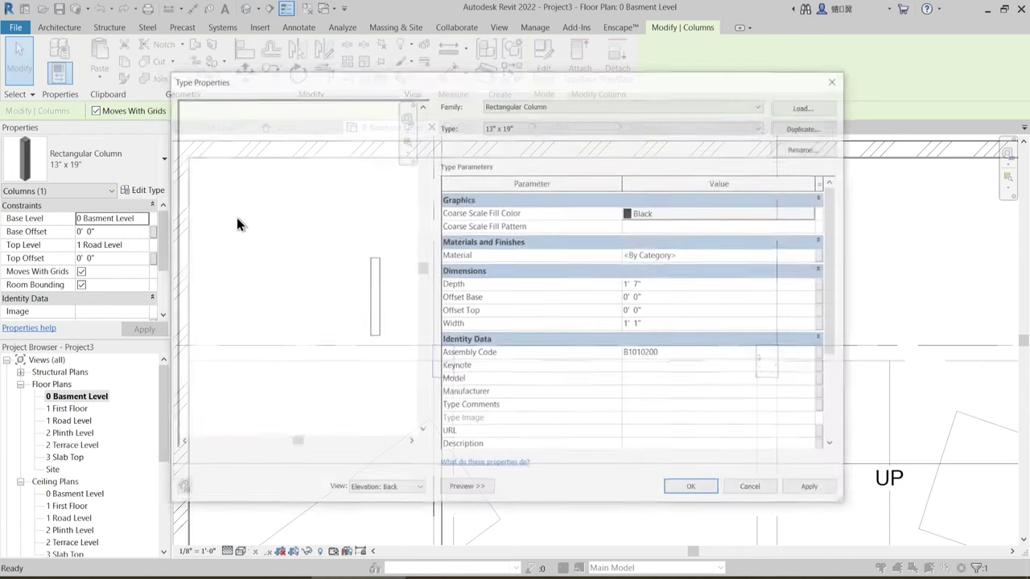
left_click(820, 256)
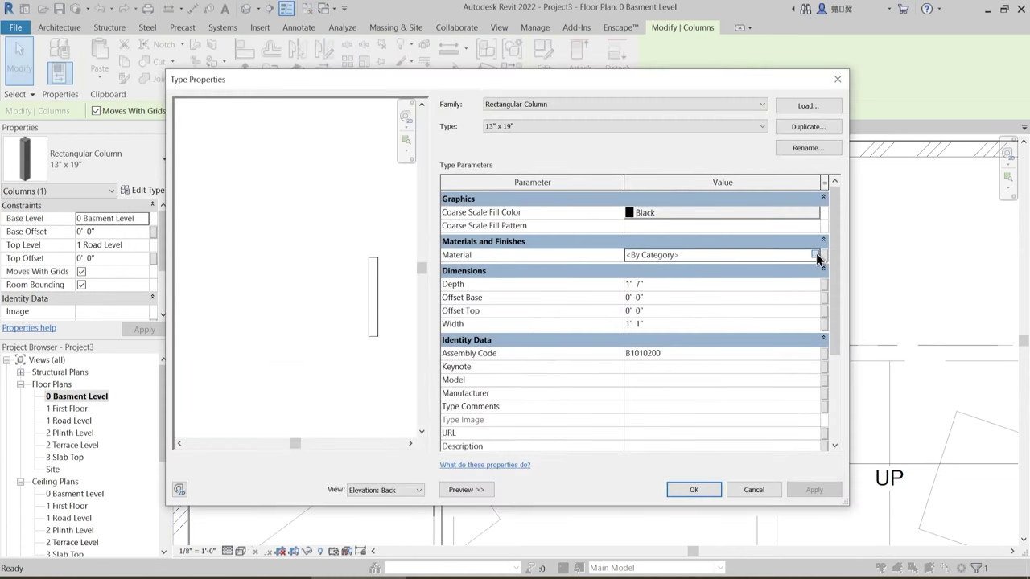
left_click(820, 256)
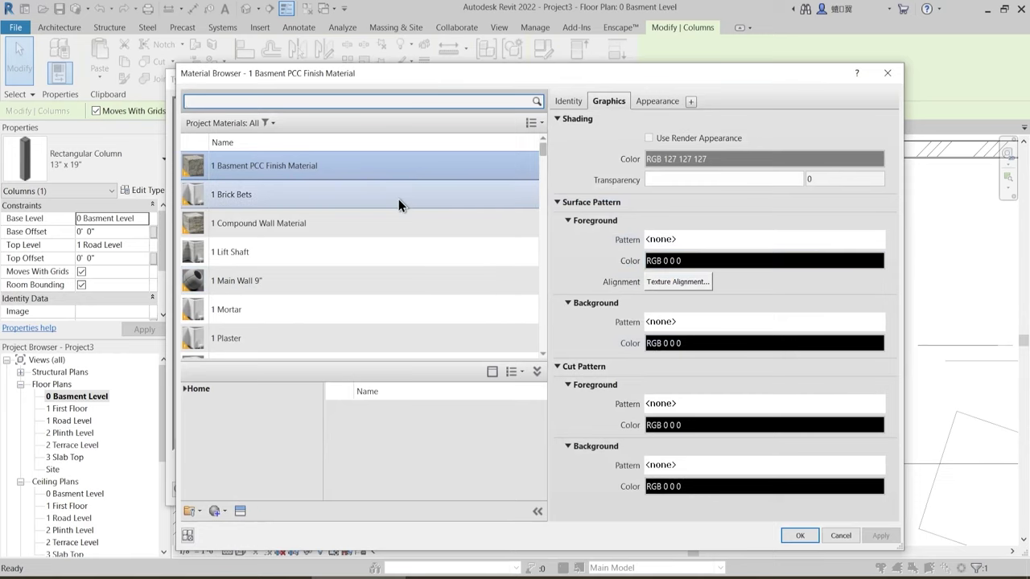
left_click(243, 336)
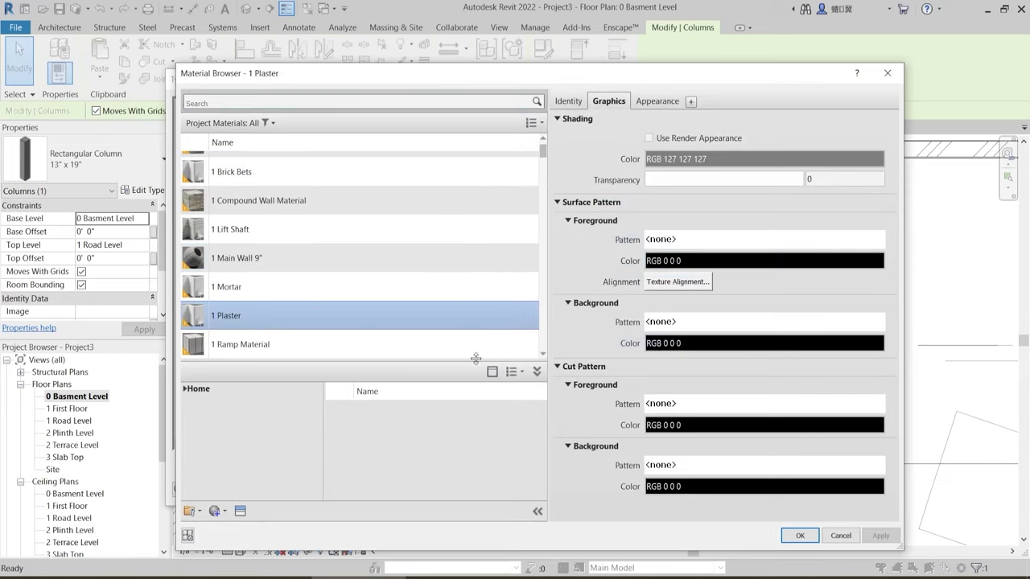
left_click(658, 102)
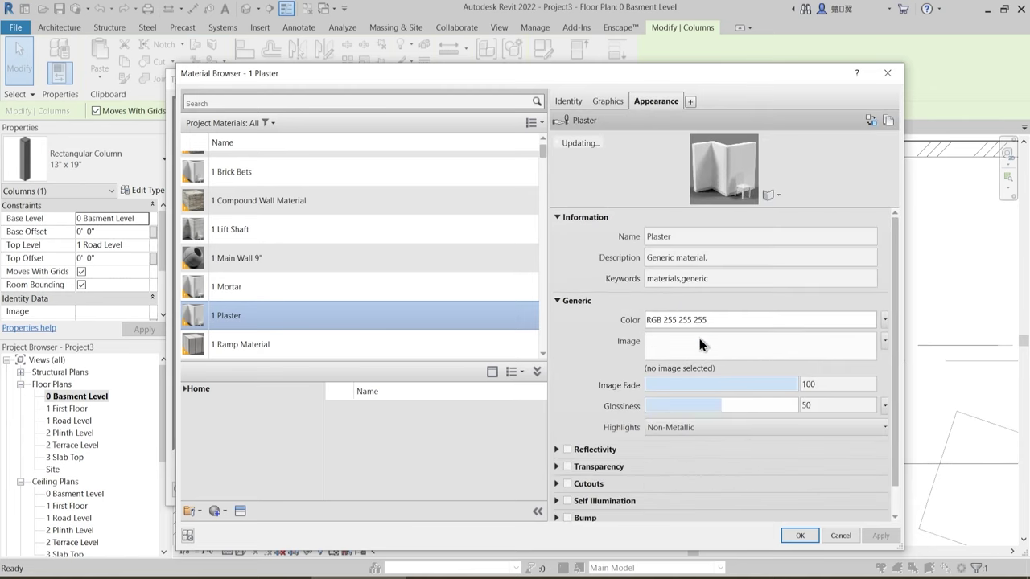
left_click(801, 536)
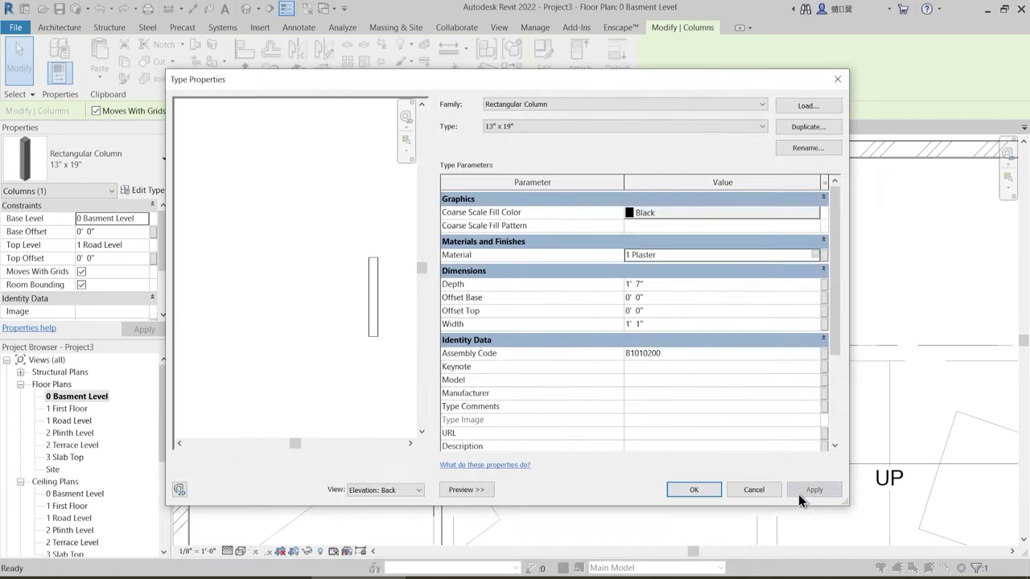
left_click(814, 490)
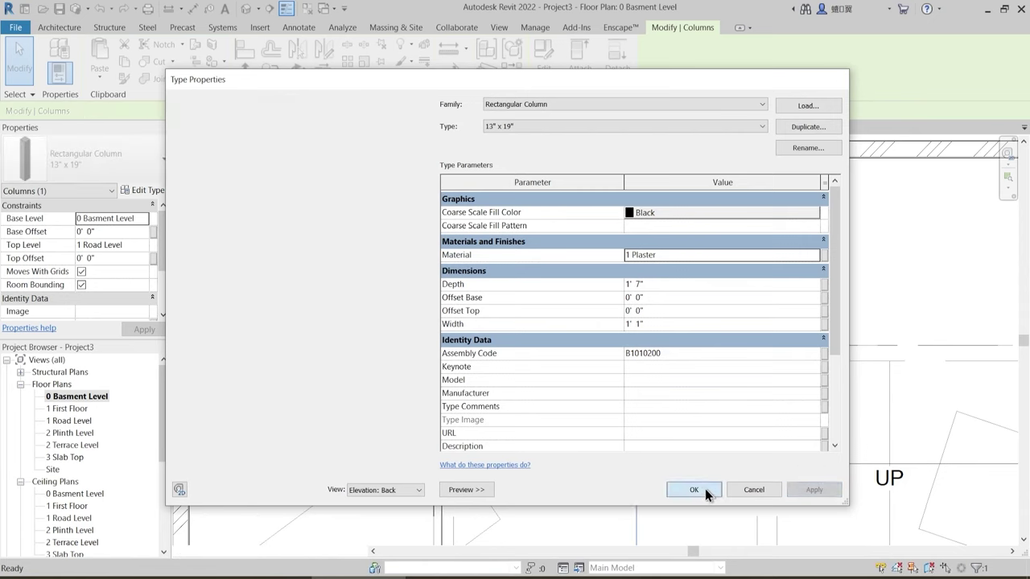
left_click(705, 489)
left_click(550, 251)
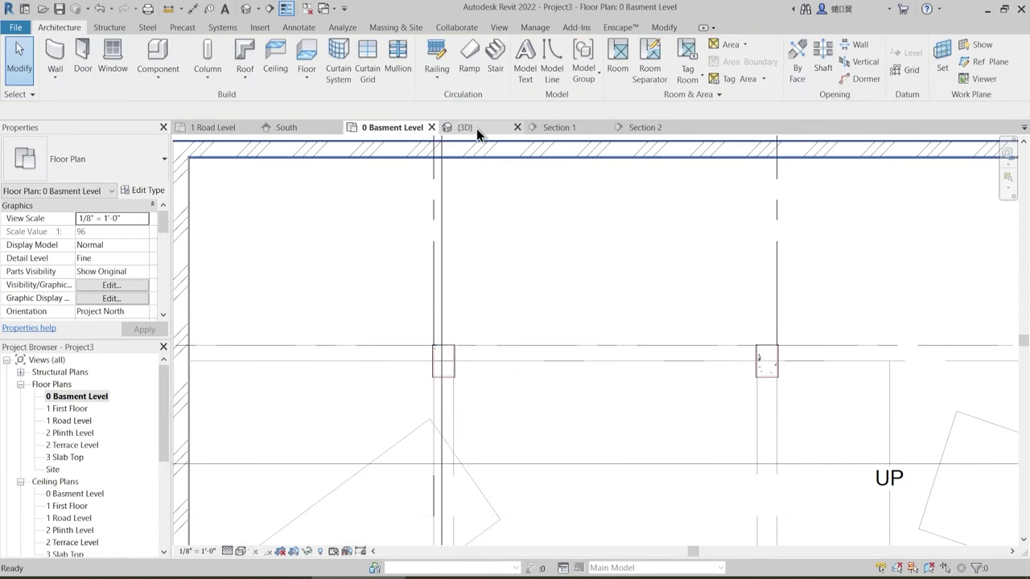
- Inspect the columns in the {3D} view and select one plaster column plus one structural column
left_click(477, 129)
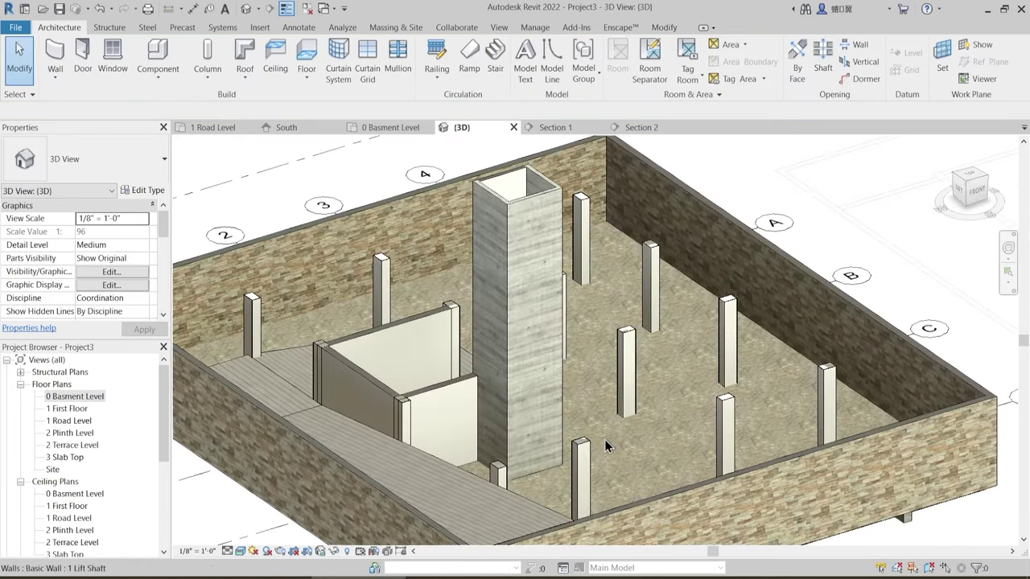
middle_click_drag(608, 447, 616, 379, "shift")
scroll(381, 282, "up", 3)
scroll(515, 358, "up", 3)
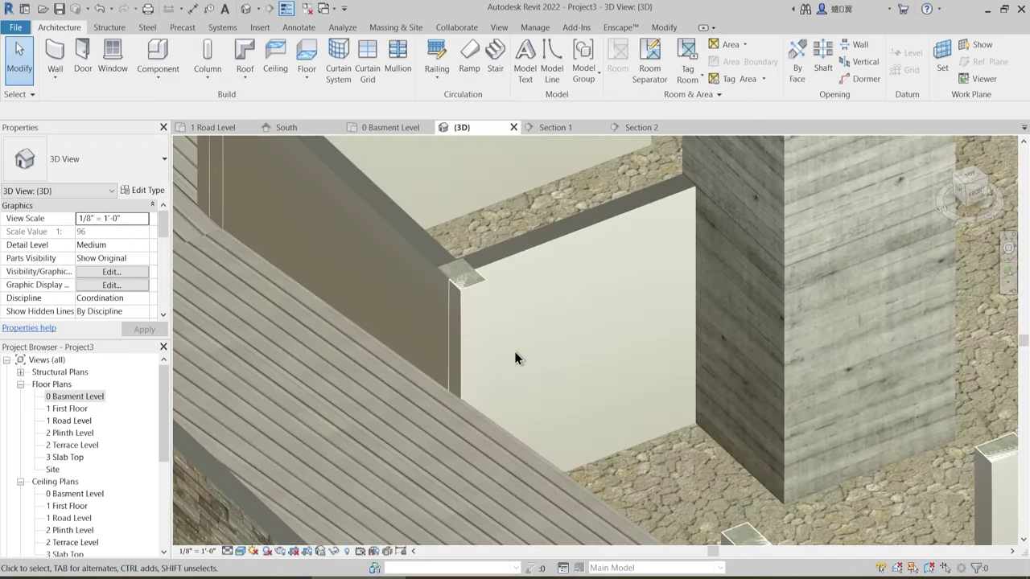
scroll(557, 356, "down", 5)
scroll(403, 277, "up", 5)
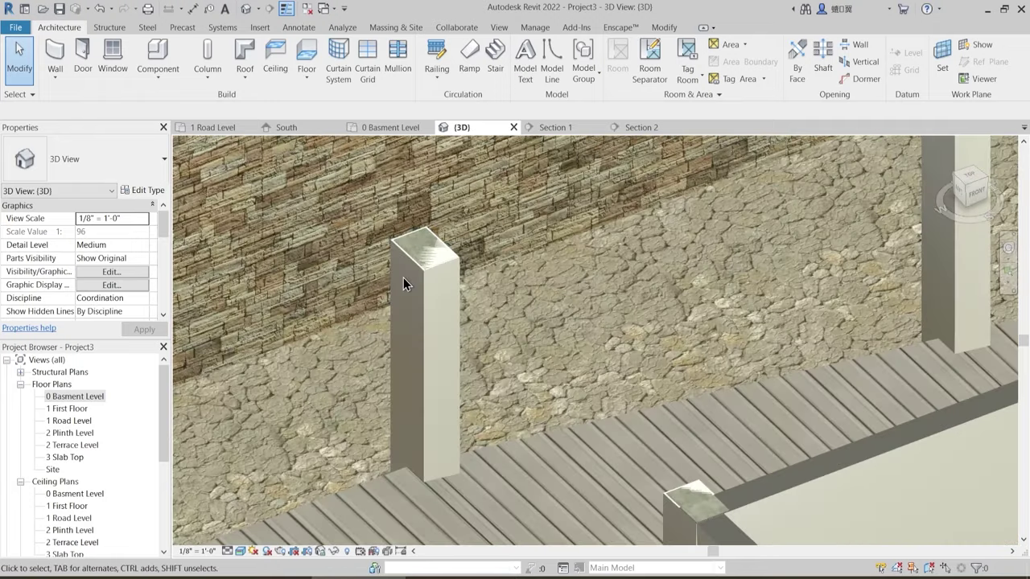
left_click(664, 28)
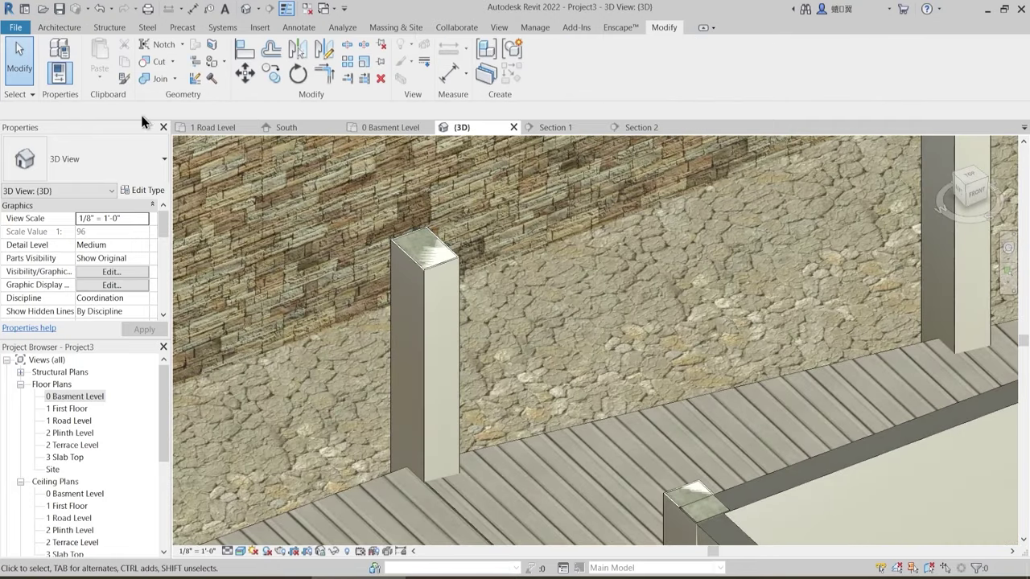
scroll(397, 302, "down", 3)
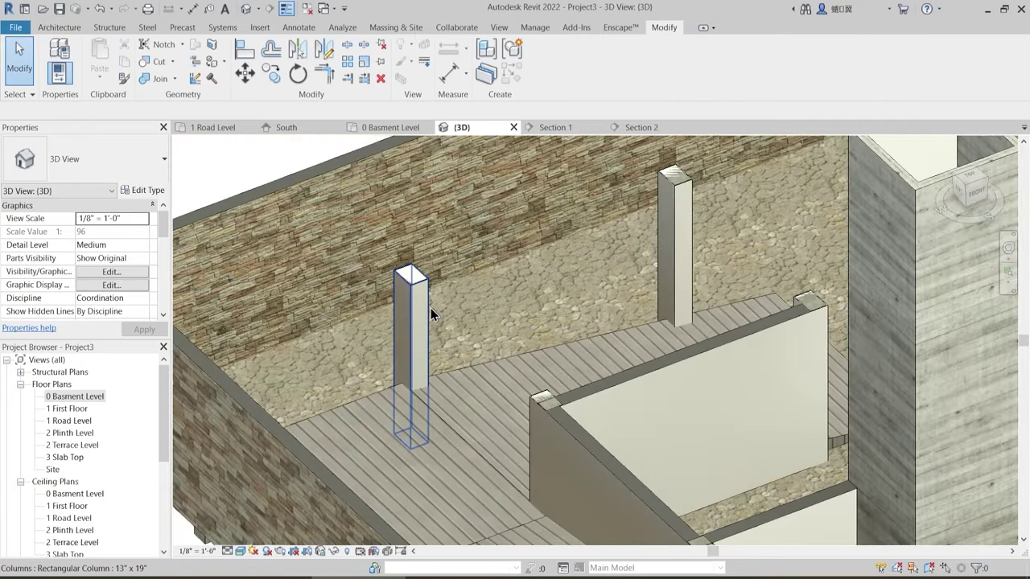
left_click(428, 310)
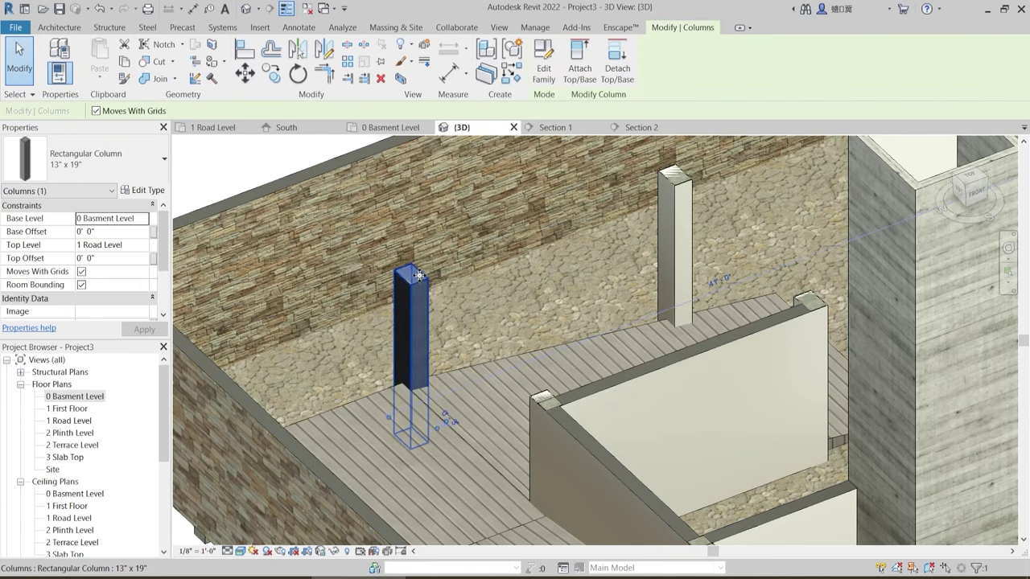
left_click(415, 275, "ctrl")
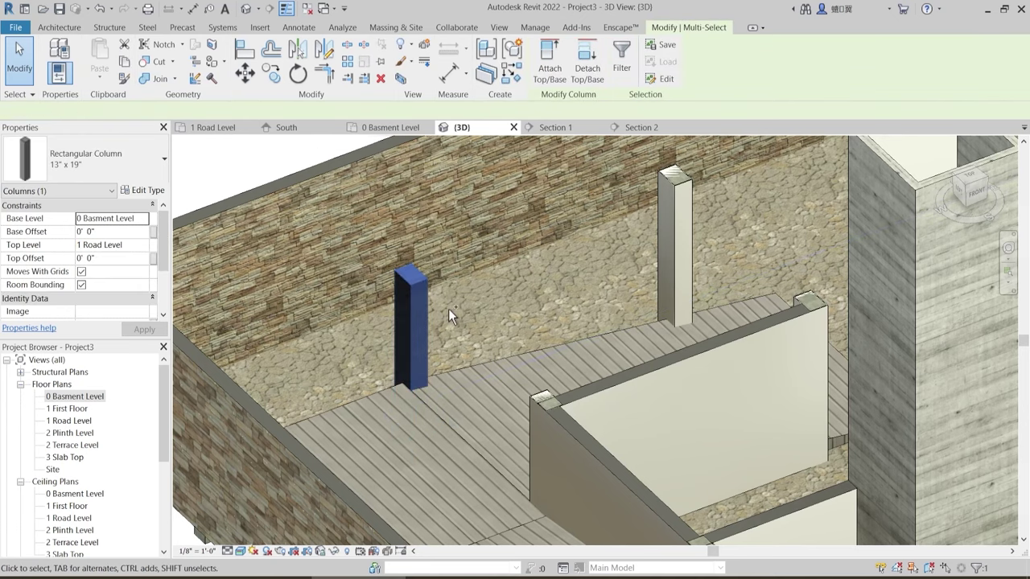
- Isolate the selected columns' categories in the 3D view and clear the selection
left_click(341, 550)
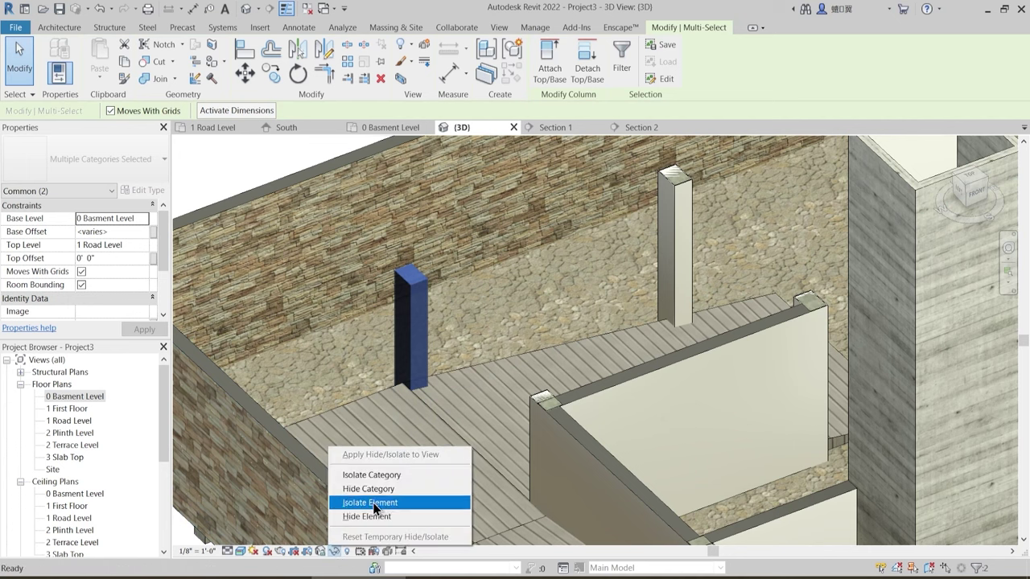
left_click(376, 480)
scroll(459, 338, "down", 2)
left_click(473, 334)
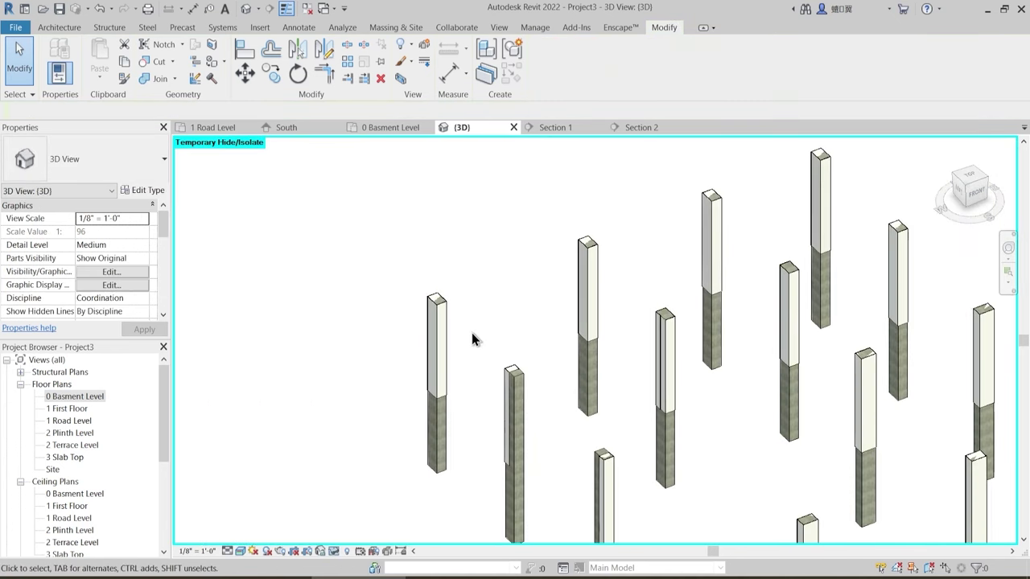
mouse_move(473, 334)
middle_mouse_down()
mouse_move(520, 341)
mouse_move(466, 322)
middle_mouse_up()
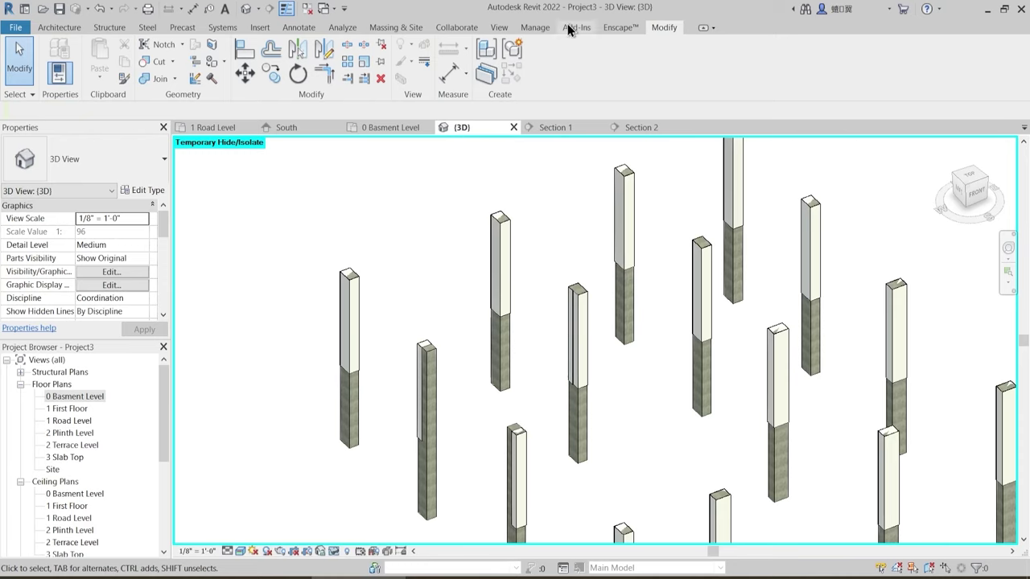
- Use Join Geometry to join the first plaster columns with their structural columns
left_click(163, 80)
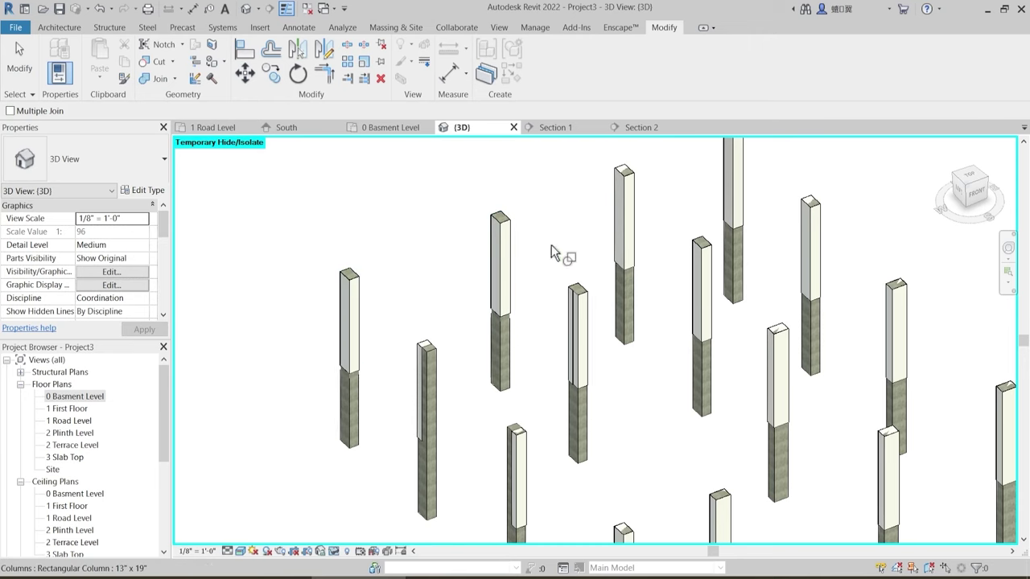
middle_click_drag(551, 245, 510, 295)
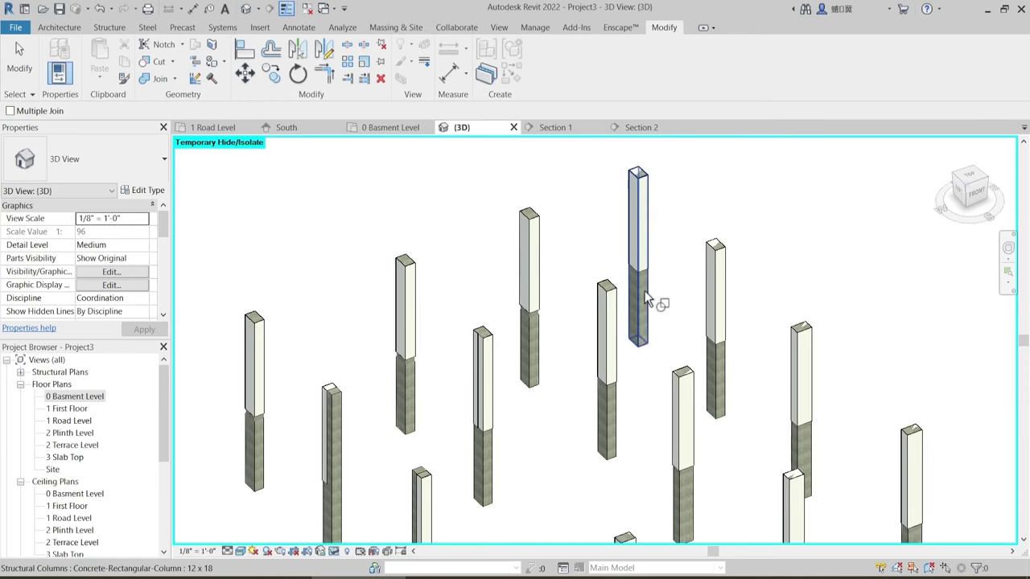
left_click(643, 229)
left_click(720, 363)
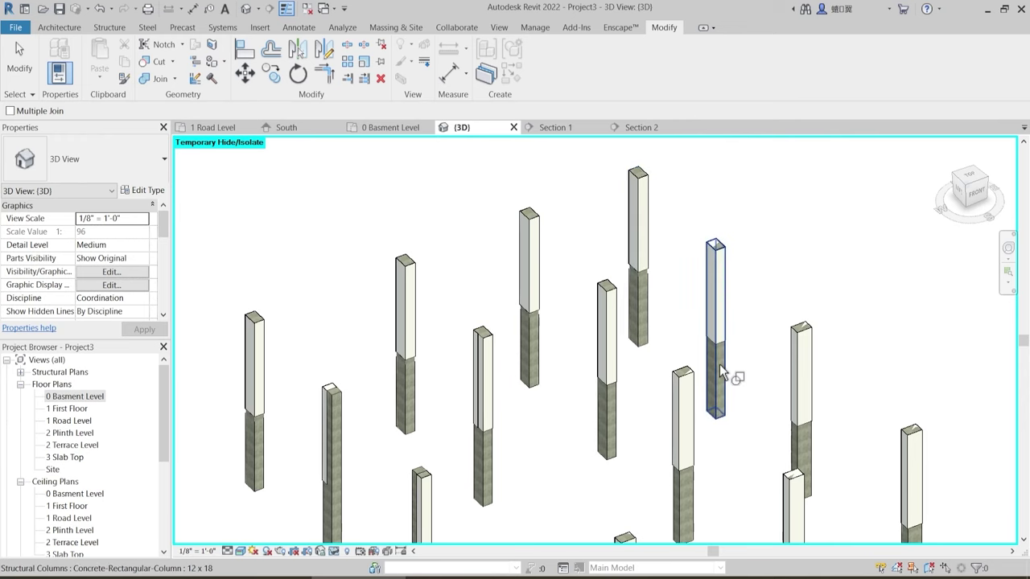
left_click(727, 300)
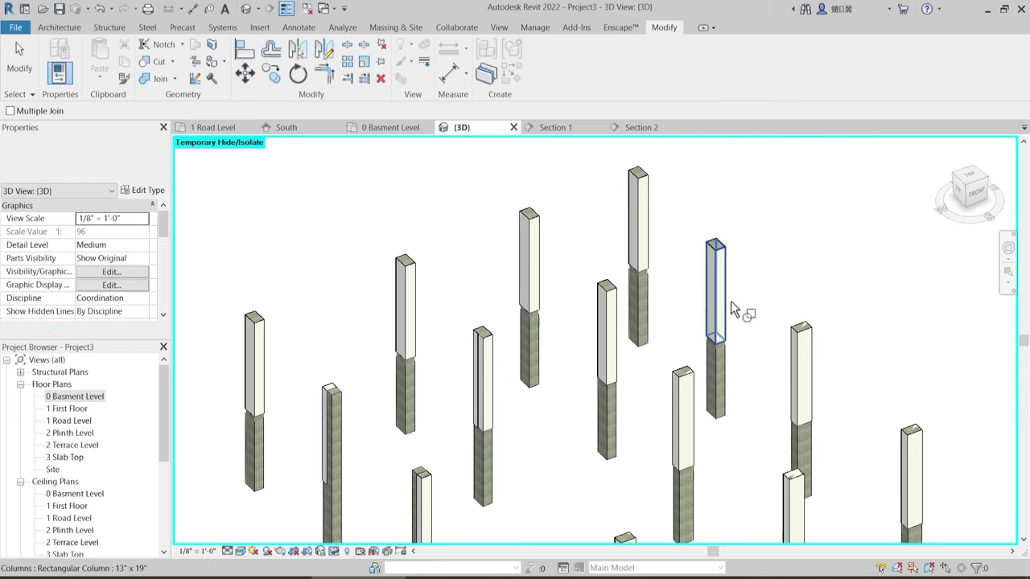
left_click(812, 392)
middle_click_drag(858, 434, 815, 347)
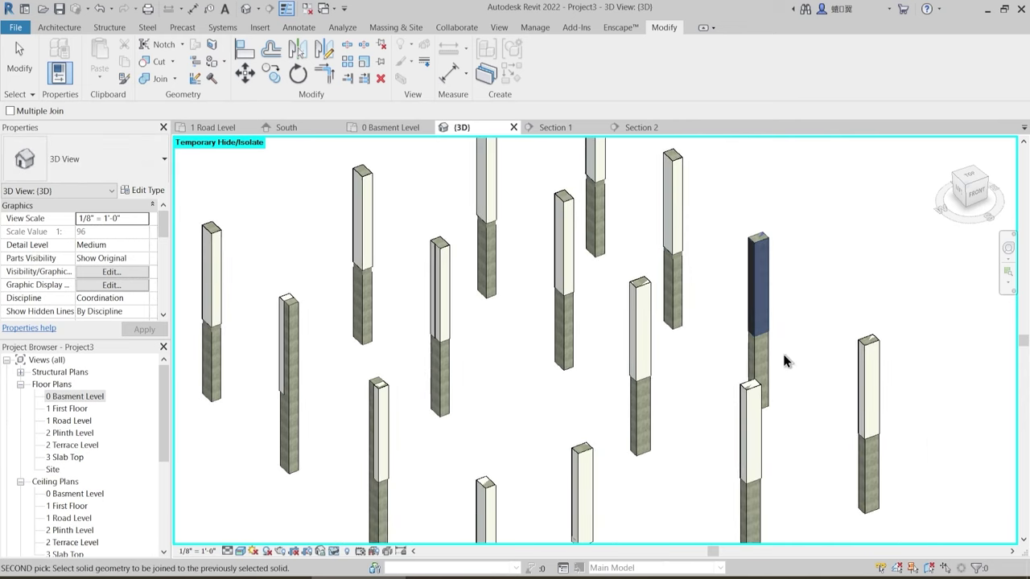
- Join the remaining plaster and structural column pairs across the grid
left_click(160, 78)
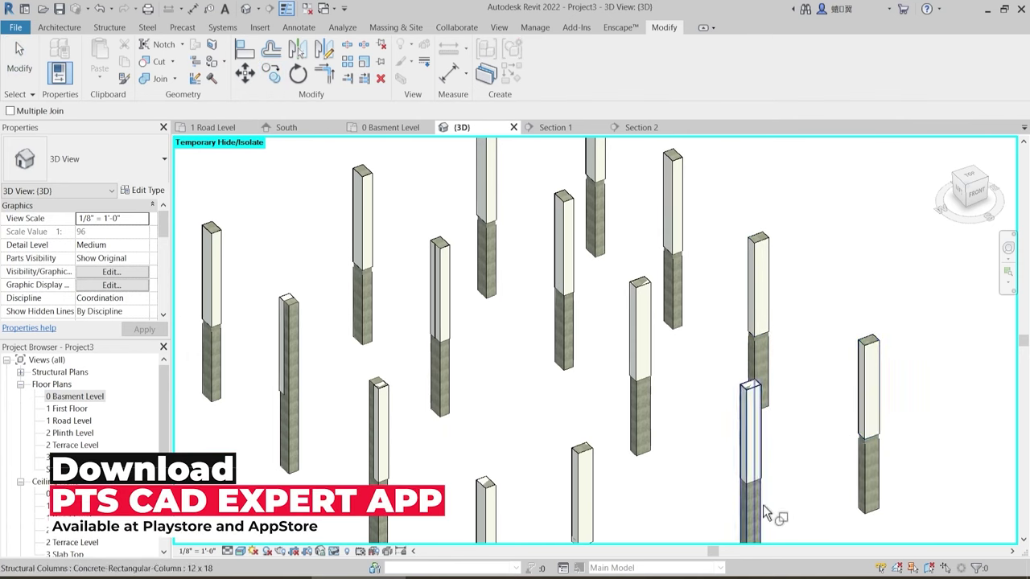
middle_click_drag(655, 460, 678, 375)
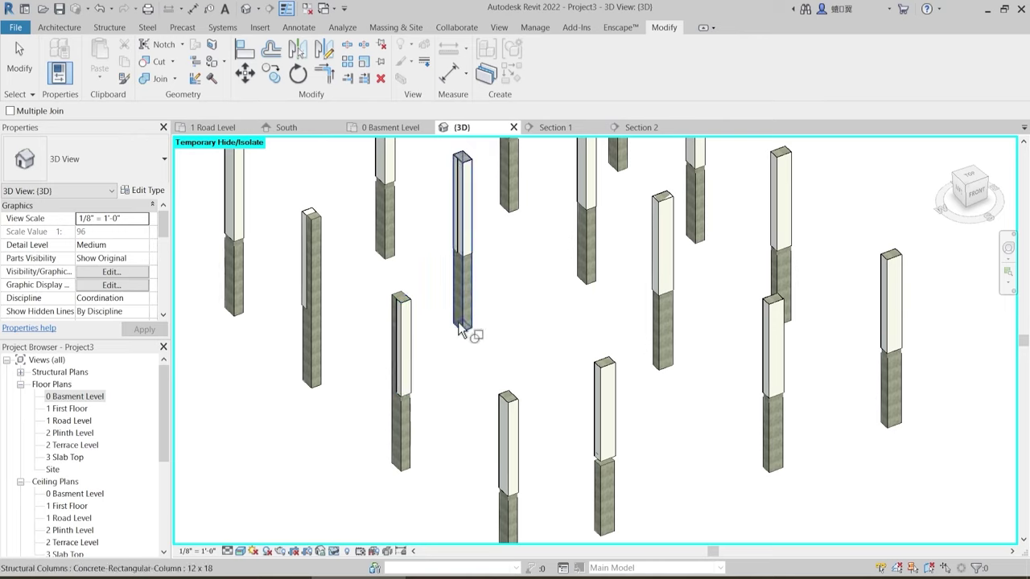
scroll(489, 373, "up", 3)
scroll(515, 274, "up", 4)
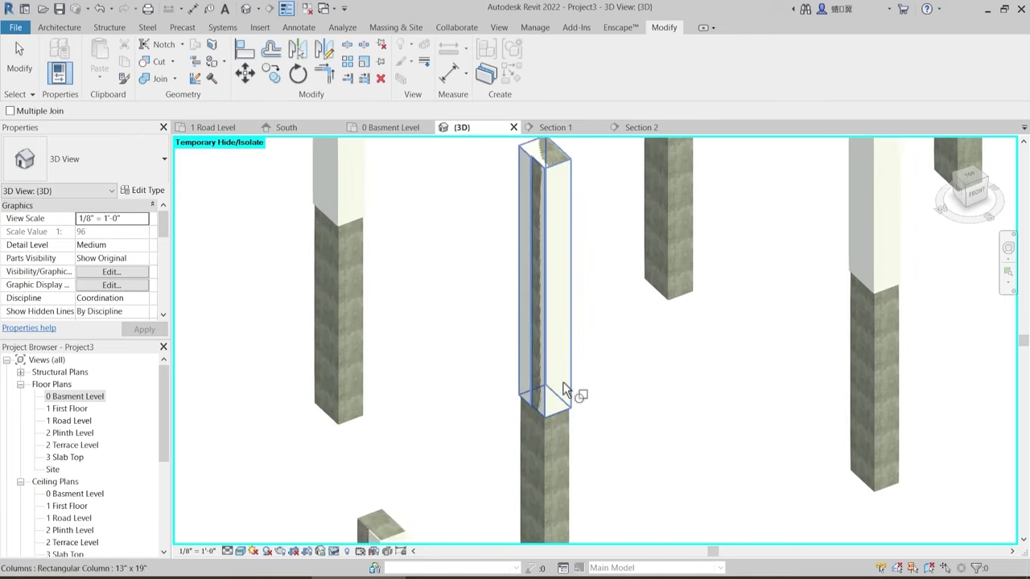
scroll(596, 430, "down", 5)
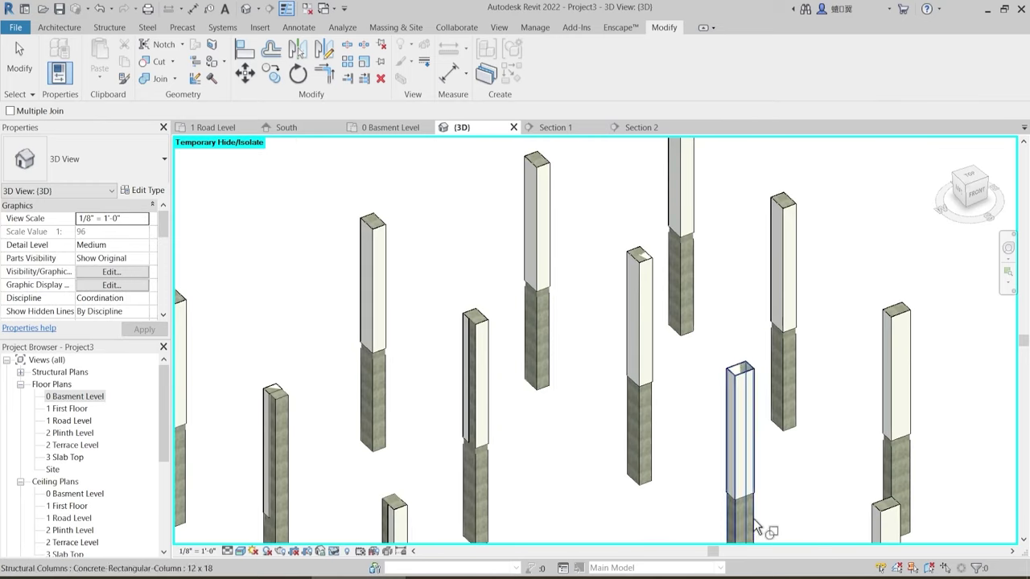
middle_click_drag(739, 411, 665, 345)
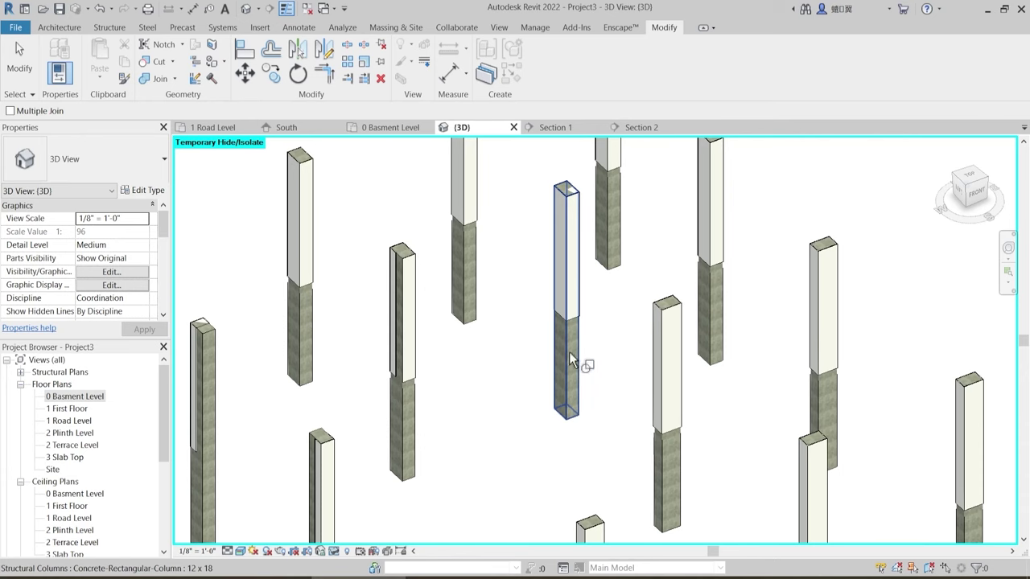
middle_click_drag(780, 416, 653, 351)
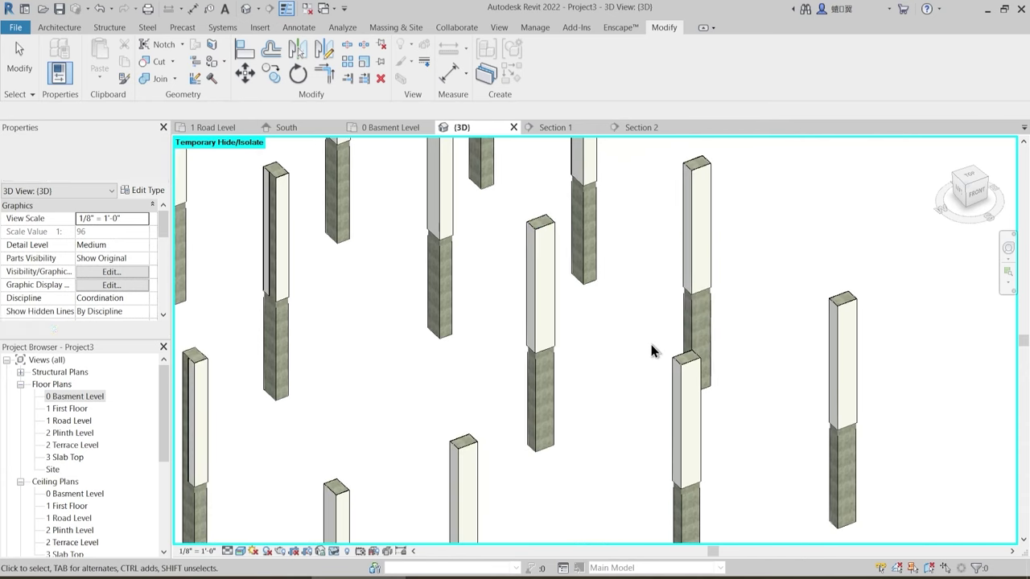
scroll(649, 378, "down", 2)
middle_click_drag(547, 328, 593, 381)
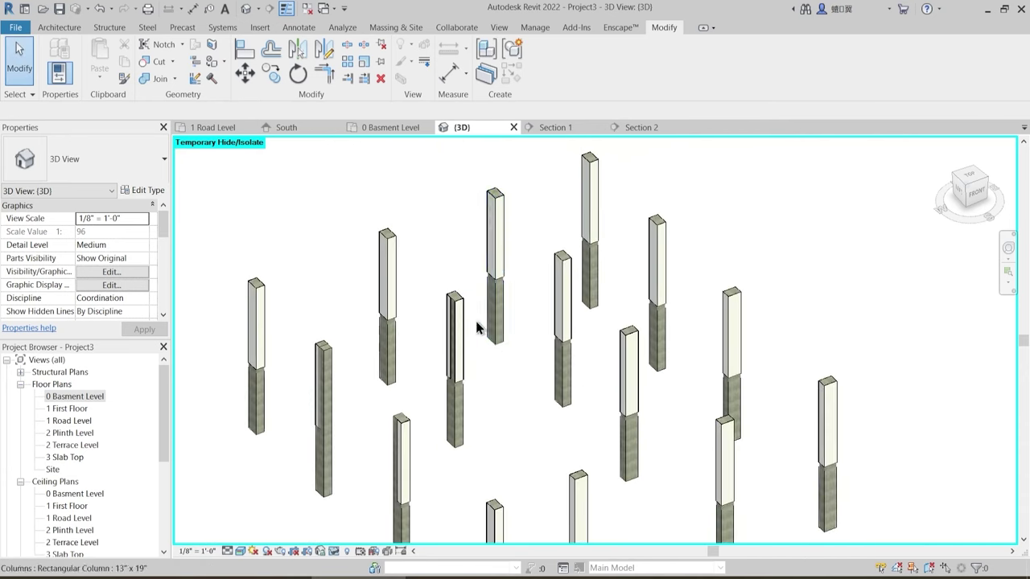
scroll(438, 320, "up", 2)
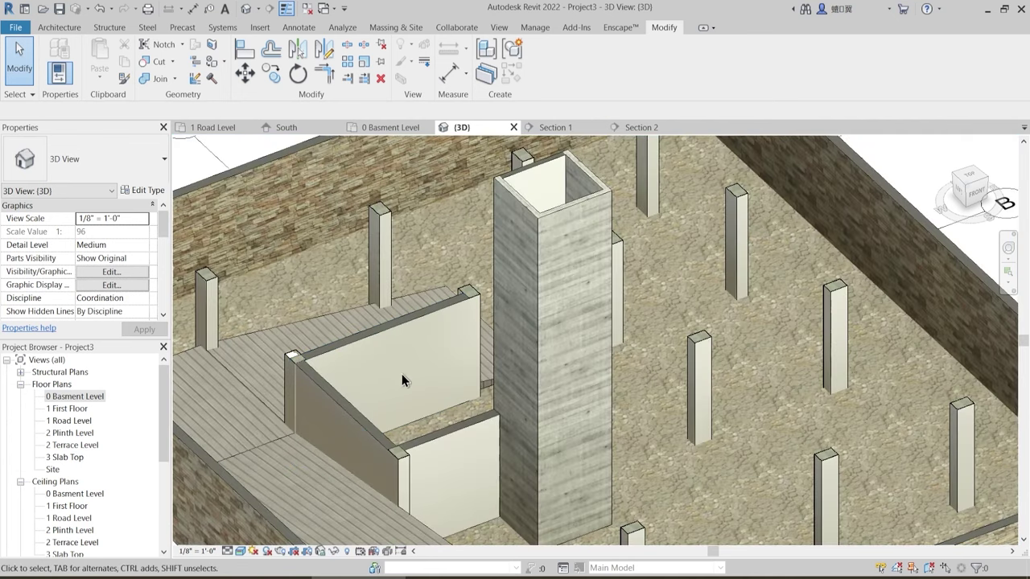
- Try joining the low wall with the corner column, dismissing the resulting warning
middle_click_drag(403, 379, 373, 363, "shift")
scroll(373, 363, "up", 5)
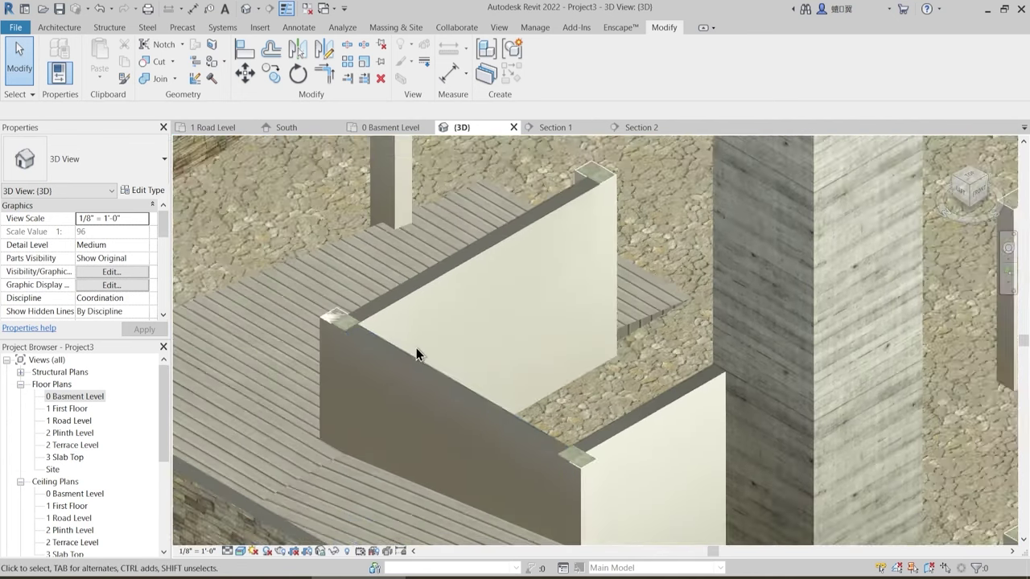
scroll(416, 352, "down", 2)
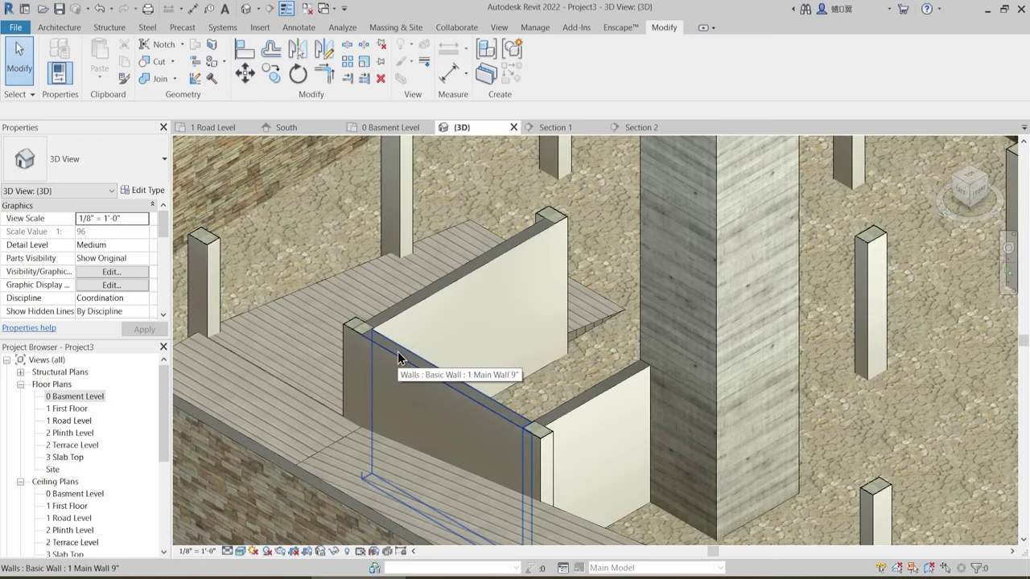
scroll(398, 354, "up", 2)
left_click(159, 80)
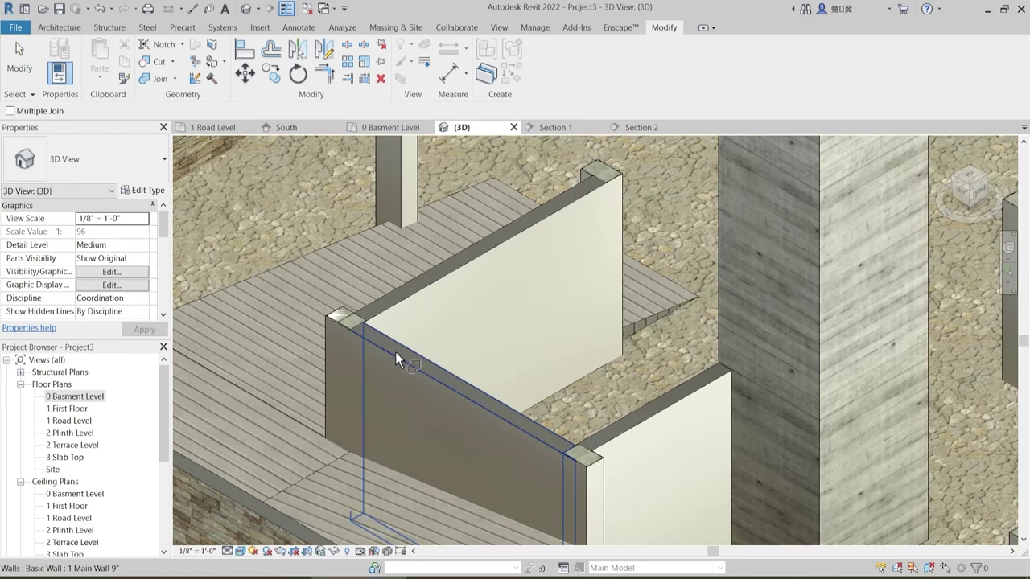
left_click(394, 351)
left_click(346, 318)
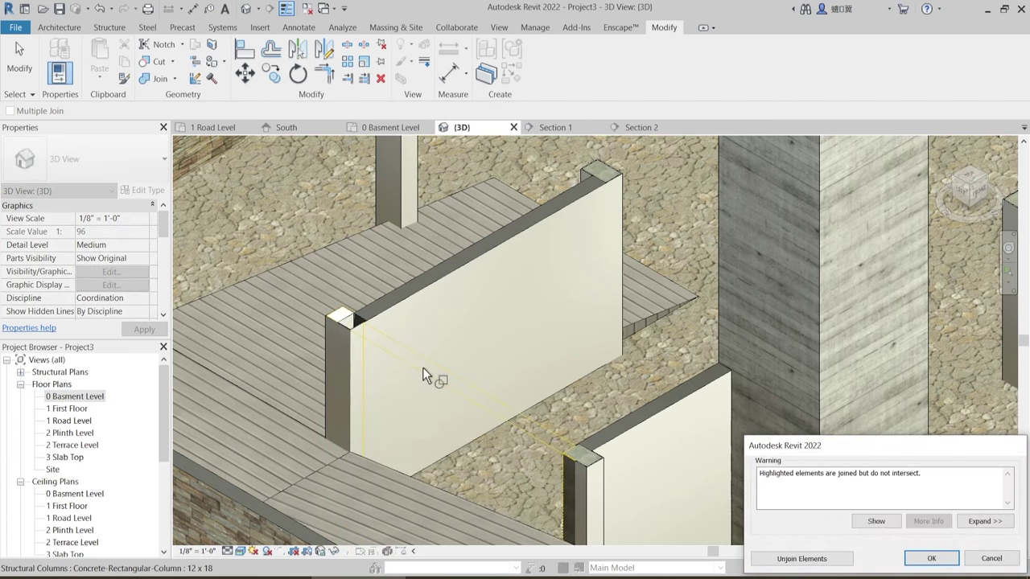
key("Escape")
- Retry the wall join picking the corner column first, then cancel the warning
scroll(351, 330, "up", 4)
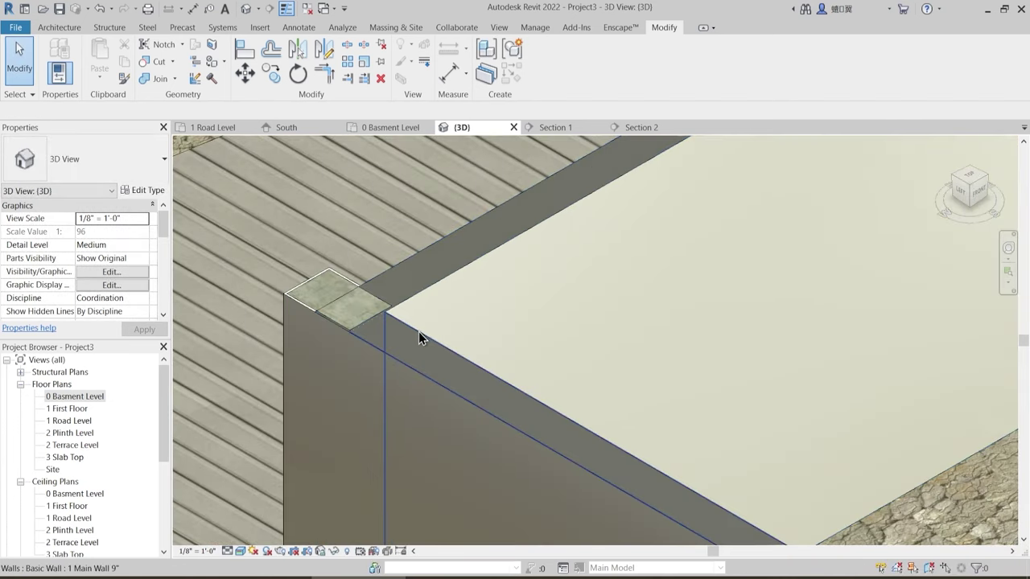
middle_click_drag(395, 354, 416, 340)
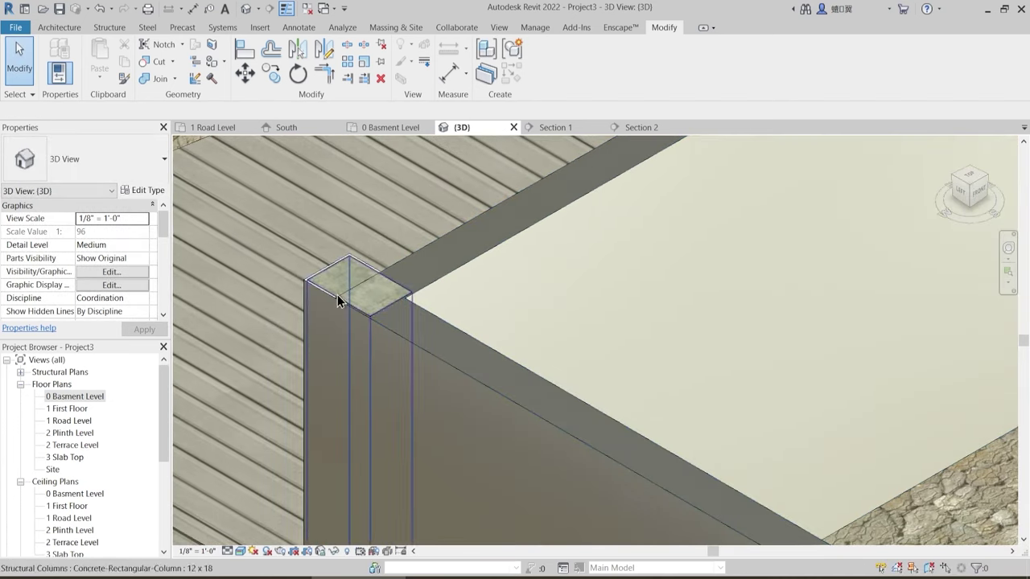
scroll(372, 237, "down", 5)
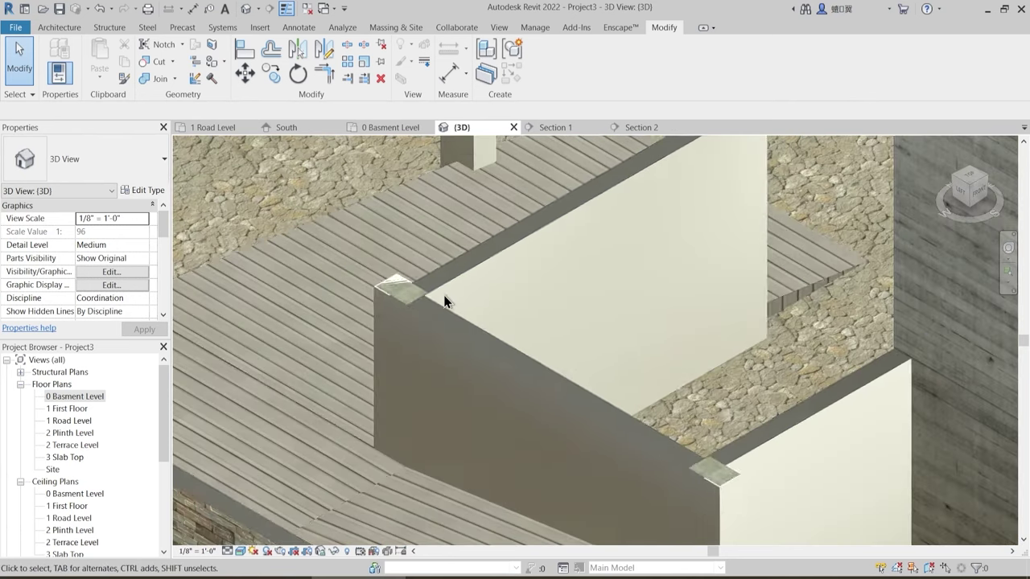
scroll(433, 322, "up", 3)
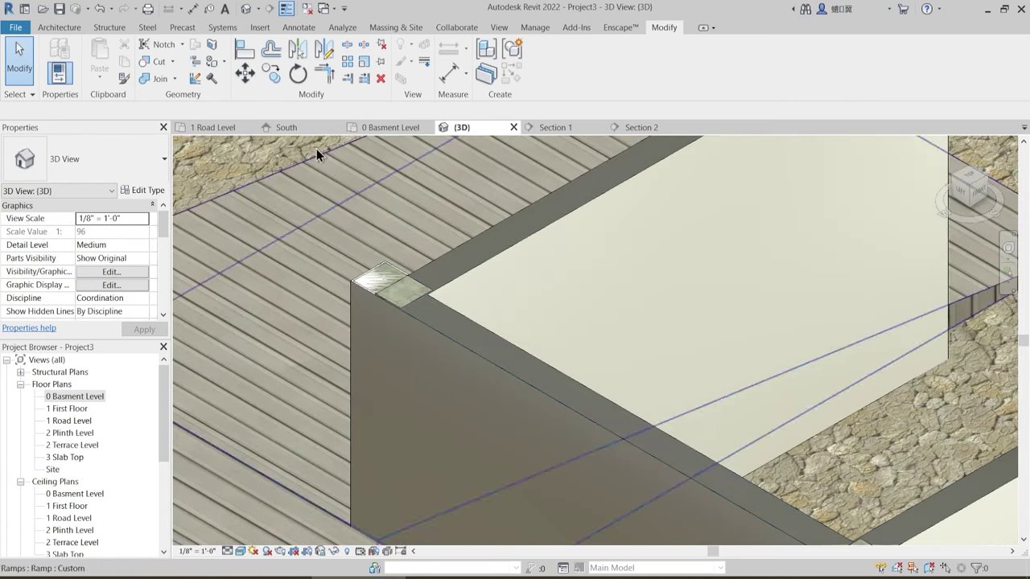
left_click(157, 80)
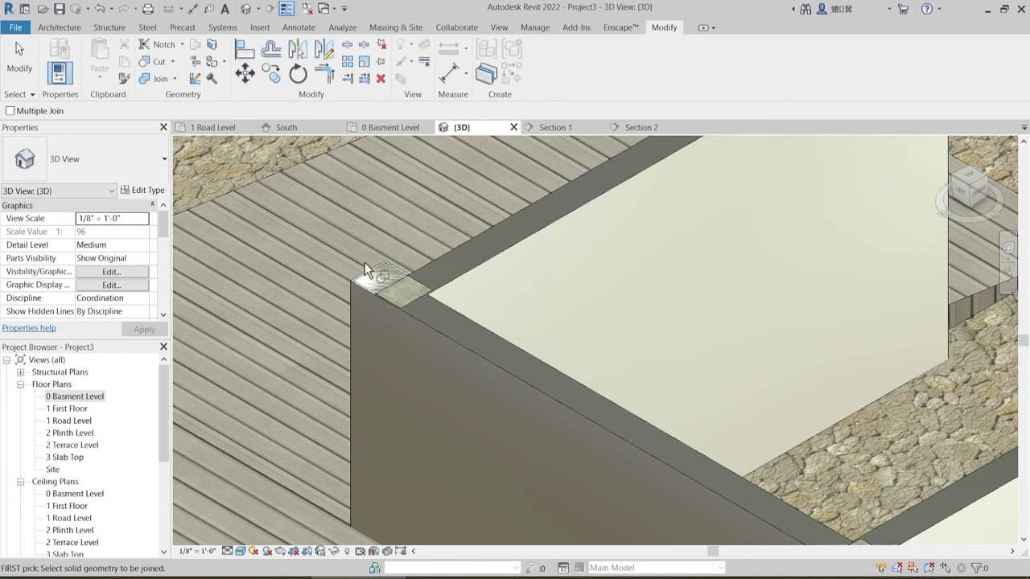
scroll(381, 279, "up", 1)
scroll(387, 279, "up", 2)
left_click(392, 273)
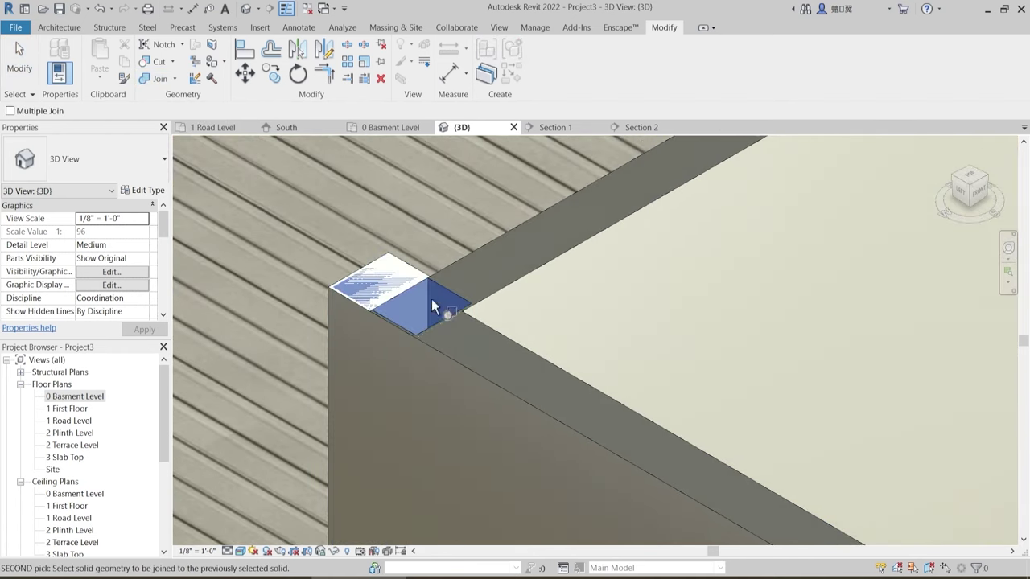
left_click(471, 324)
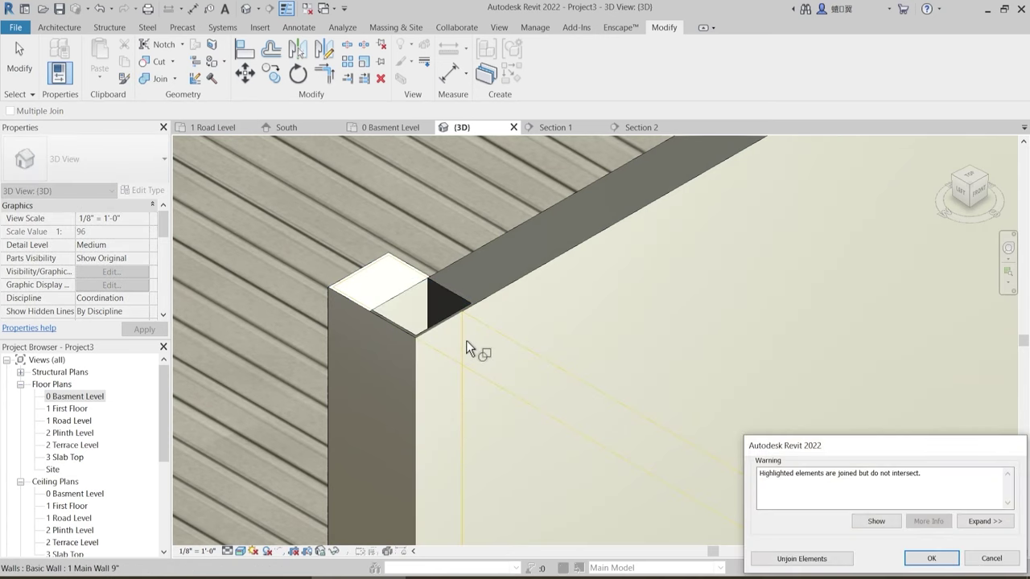
key("Escape")
key("Escape")
- Join the corner plaster column with the structural column inside it
scroll(387, 281, "up", 2)
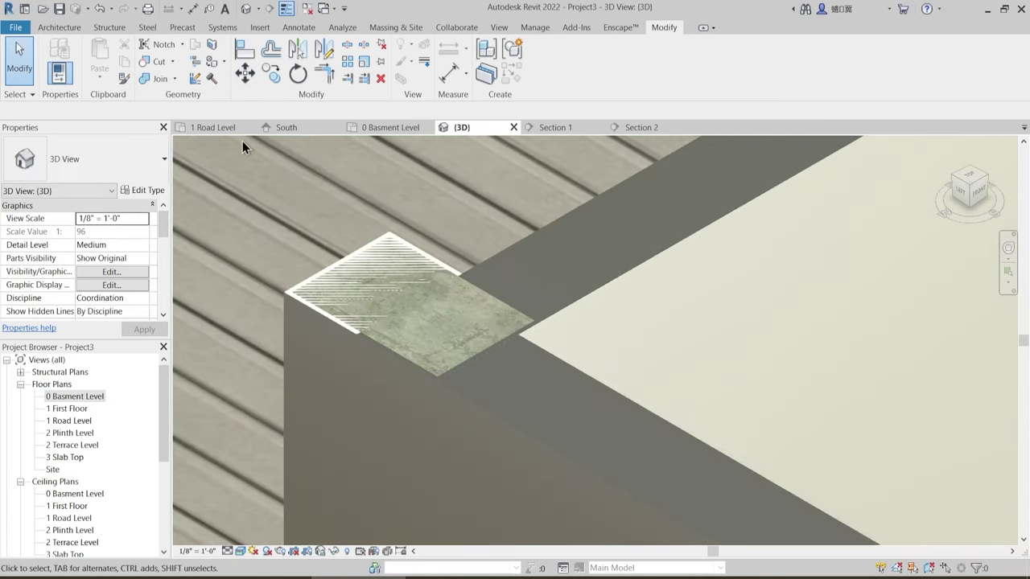
left_click(159, 79)
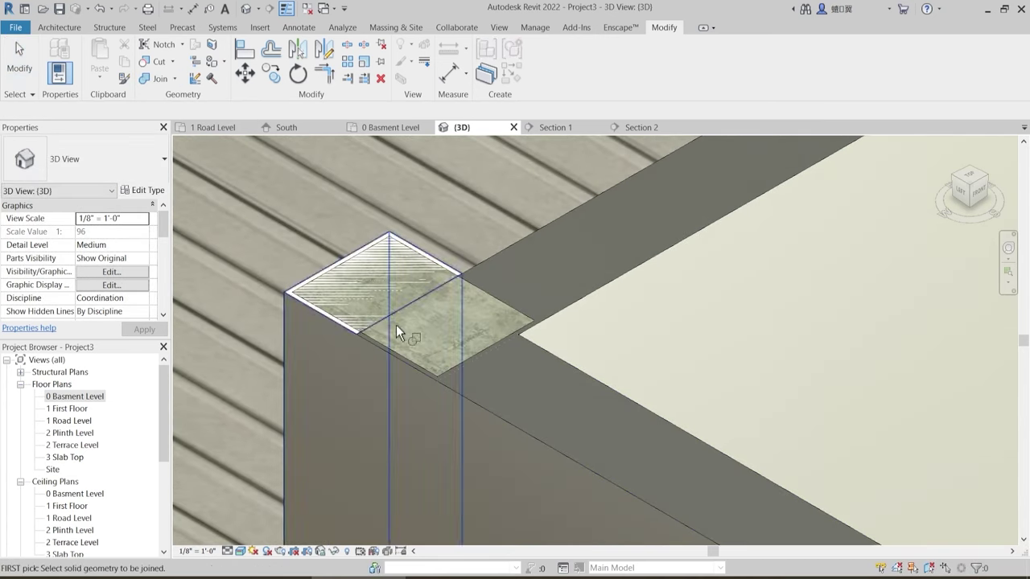
left_click(420, 263)
left_click(361, 255)
scroll(428, 292, "down", 1)
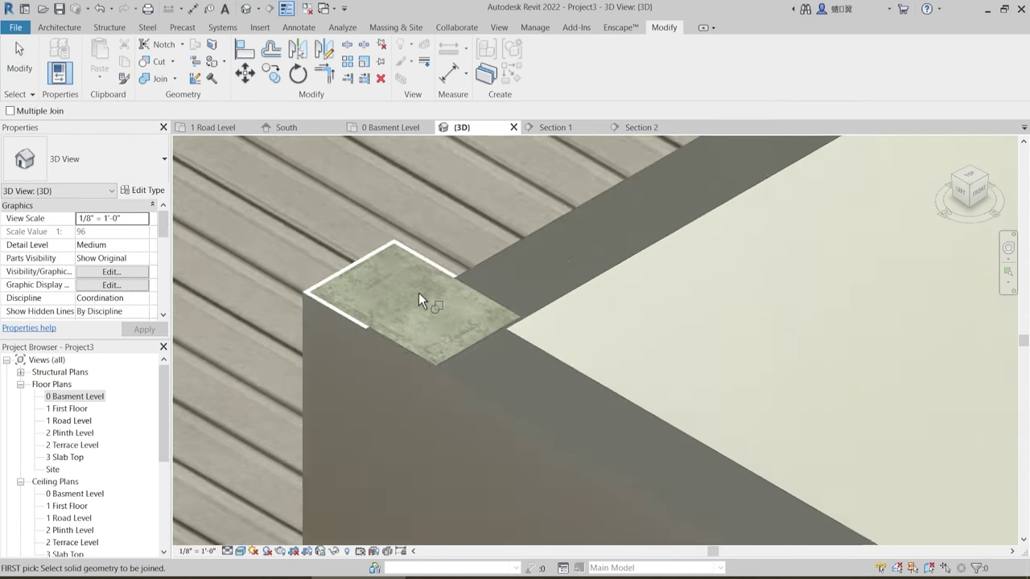
scroll(399, 283, "down", 6)
scroll(596, 397, "up", 6)
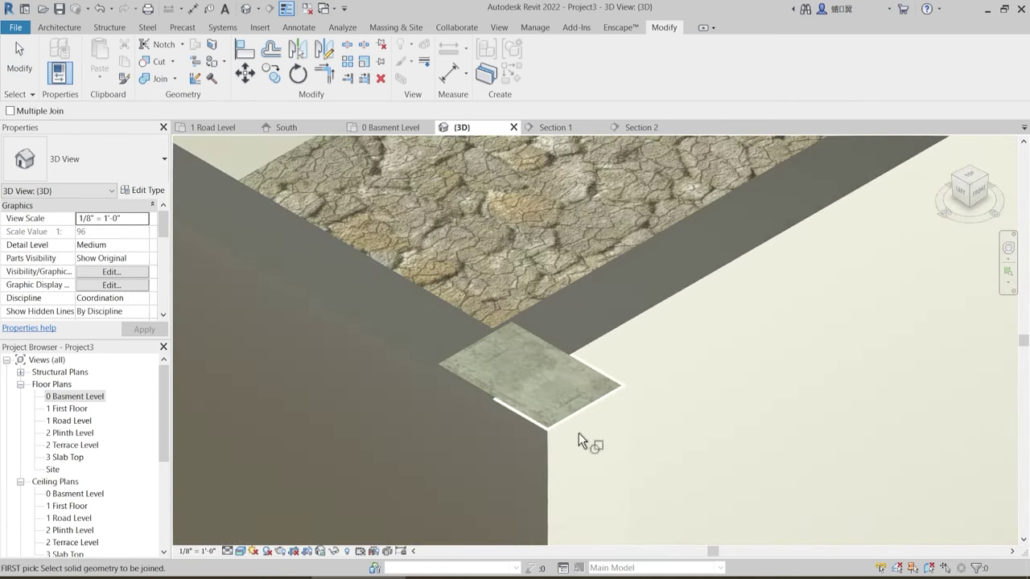
scroll(499, 384, "down", 6)
- Orbit around the basement to check the joined columns and finish Join Geometry
middle_click_drag(563, 314, 554, 452)
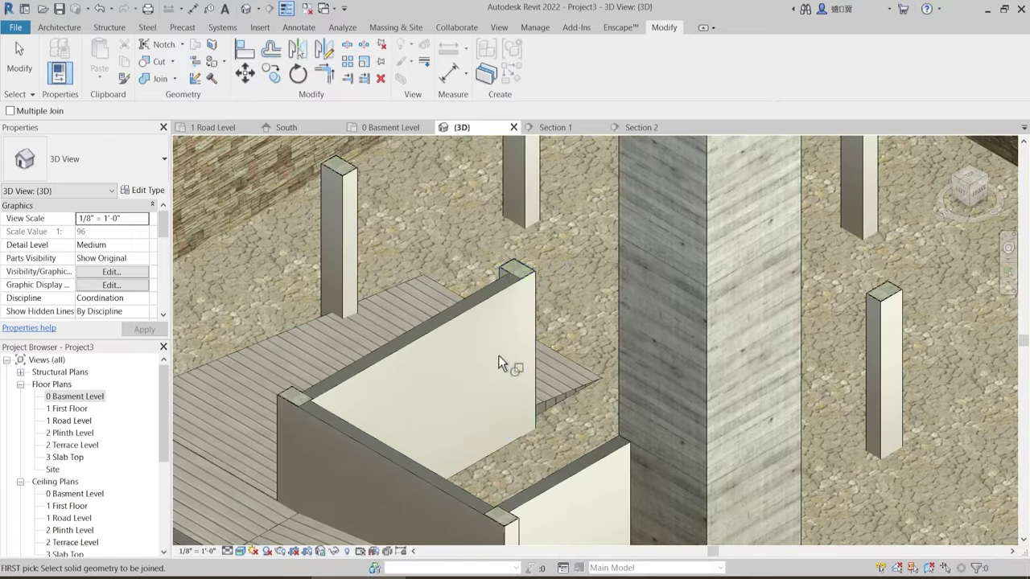
middle_click_drag(499, 357, 525, 249, "shift")
middle_click_drag(515, 300, 452, 374, "shift")
scroll(741, 314, "down", 1)
middle_click_drag(741, 314, 552, 430)
scroll(633, 354, "down", 8)
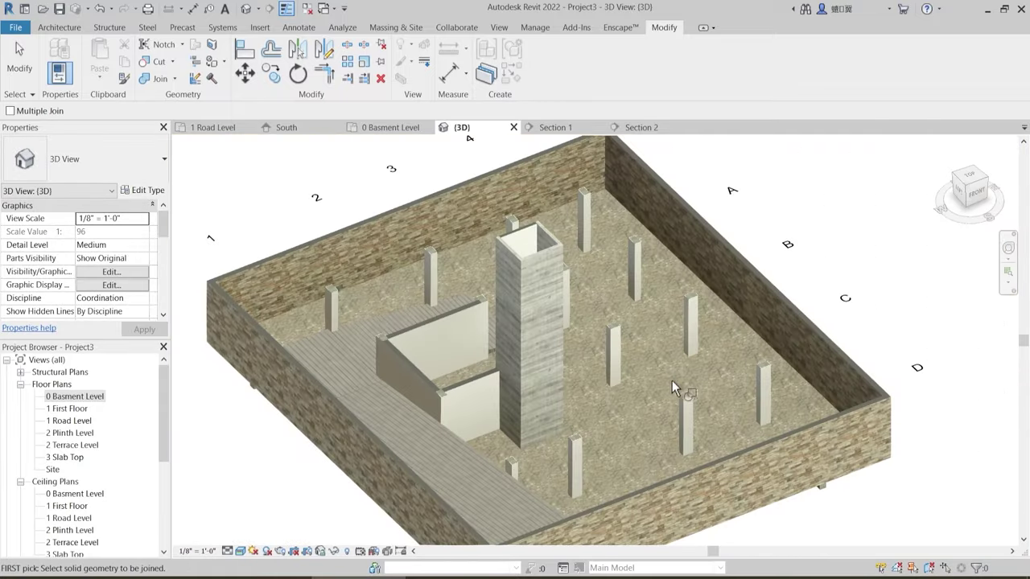
middle_click_drag(672, 381, 645, 357, "shift")
key("Escape")
middle_click_drag(563, 442, 581, 415, "shift")
- In Section 1, toggle Thin Lines off and back on to check wall line weights
left_click(555, 127)
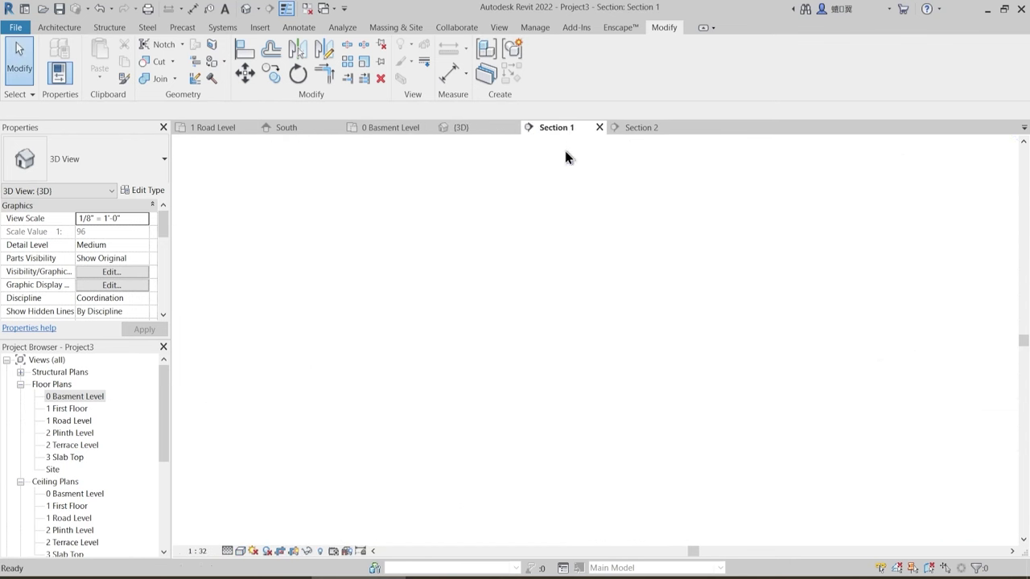
scroll(389, 391, "down", 1)
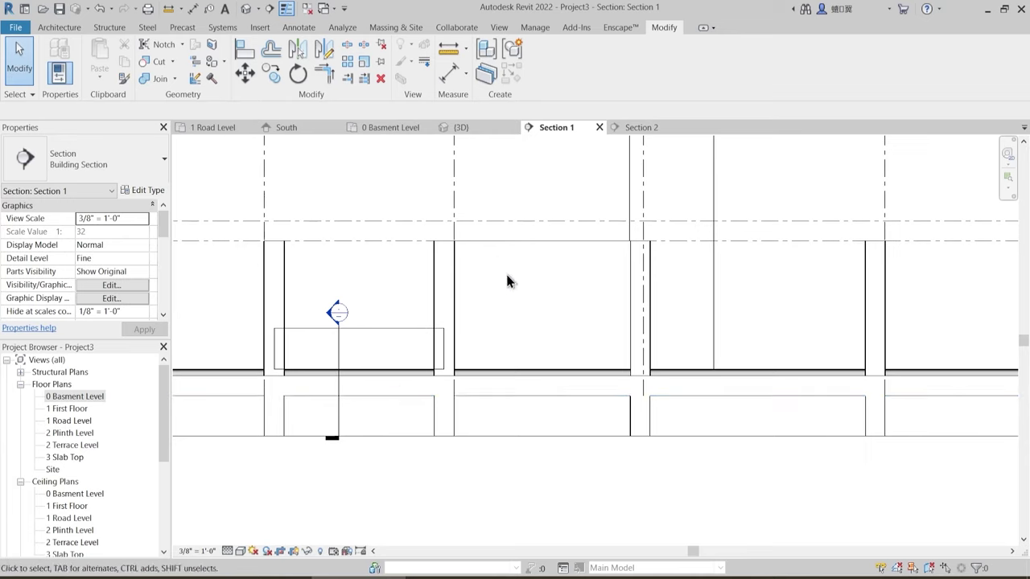
scroll(436, 241, "up", 6)
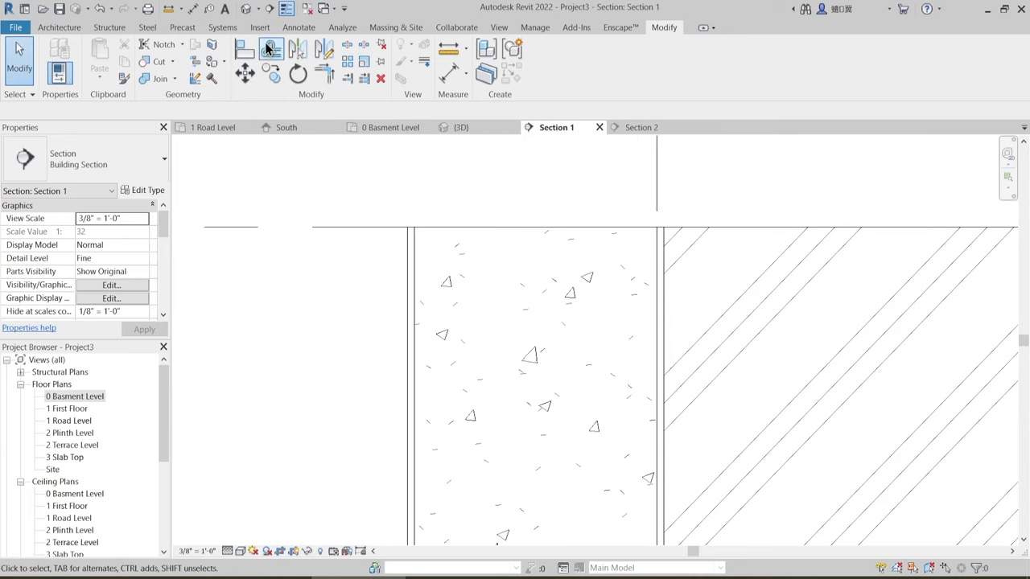
left_click(271, 11)
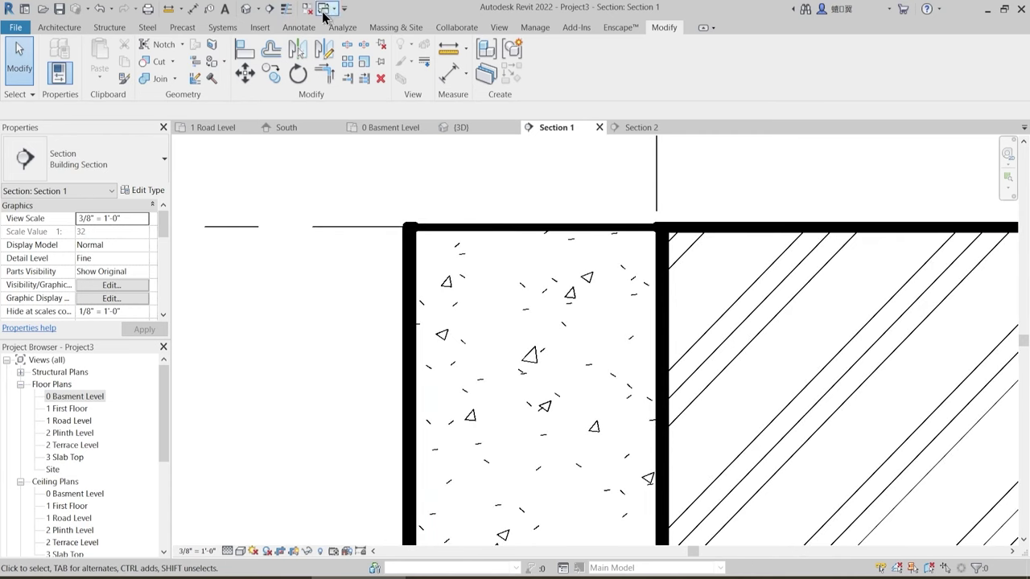
scroll(441, 273, "down", 3)
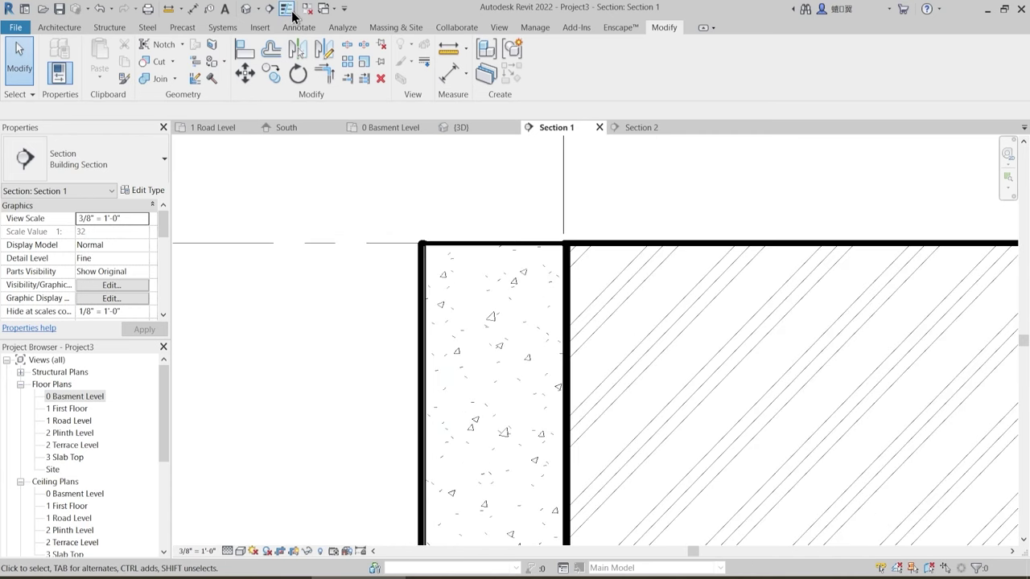
left_click(293, 13)
- Join the basement floor slab with the first column and the wall
scroll(426, 246, "down", 4)
middle_click_drag(464, 306, 400, 345)
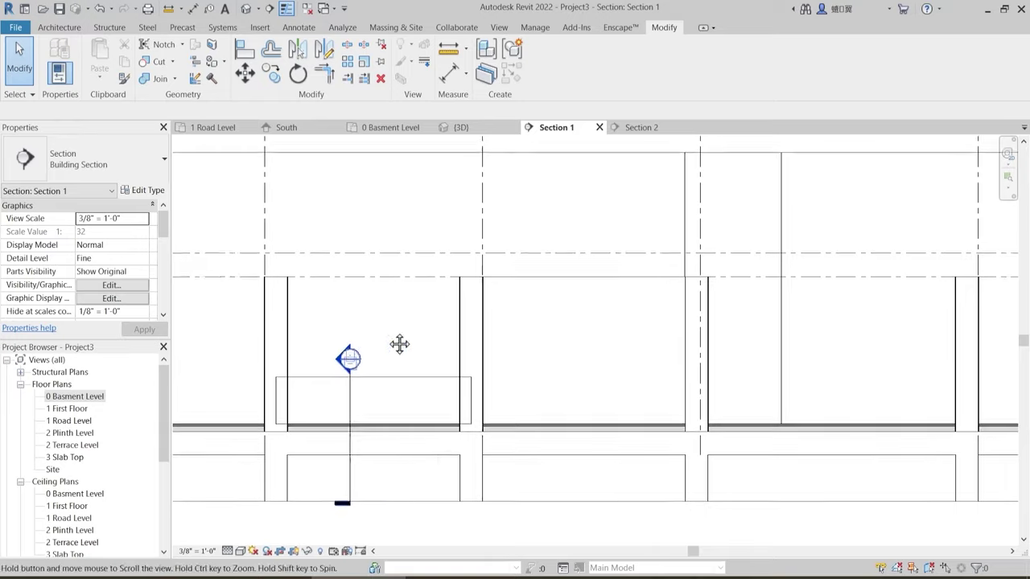
scroll(391, 395, "up", 6)
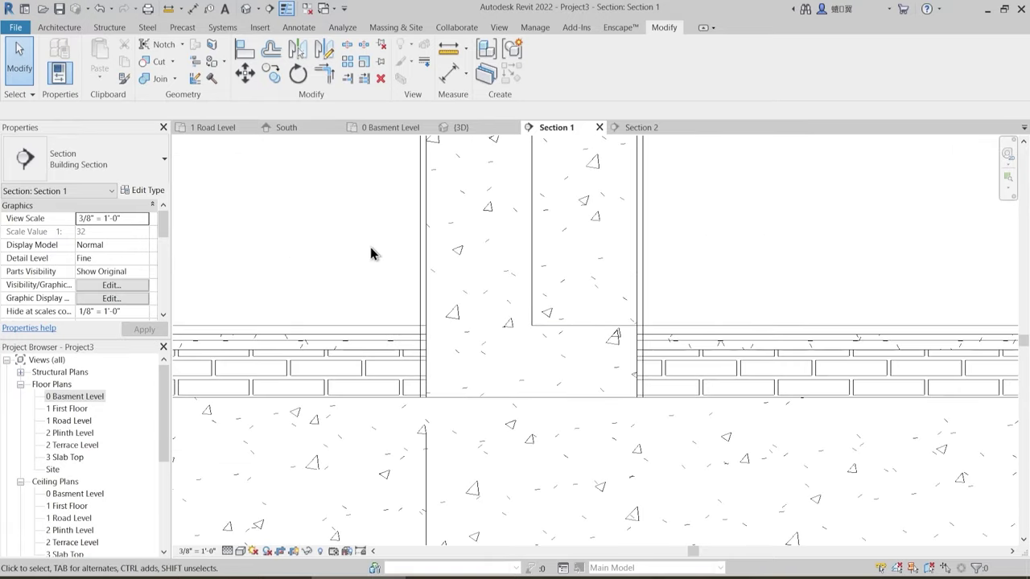
scroll(373, 251, "down", 2)
middle_click_drag(315, 290, 385, 293)
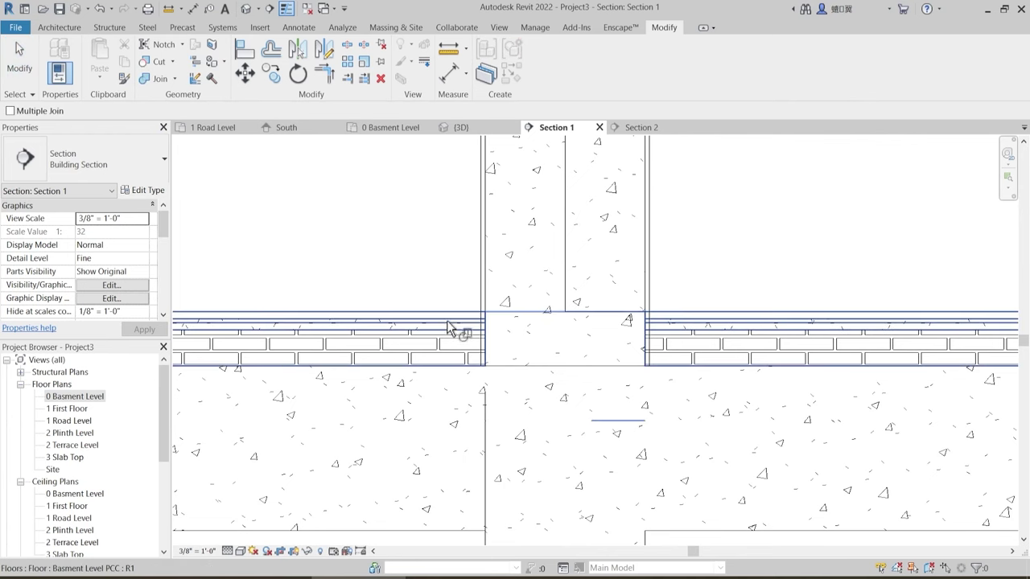
left_click(447, 322)
left_click(483, 279)
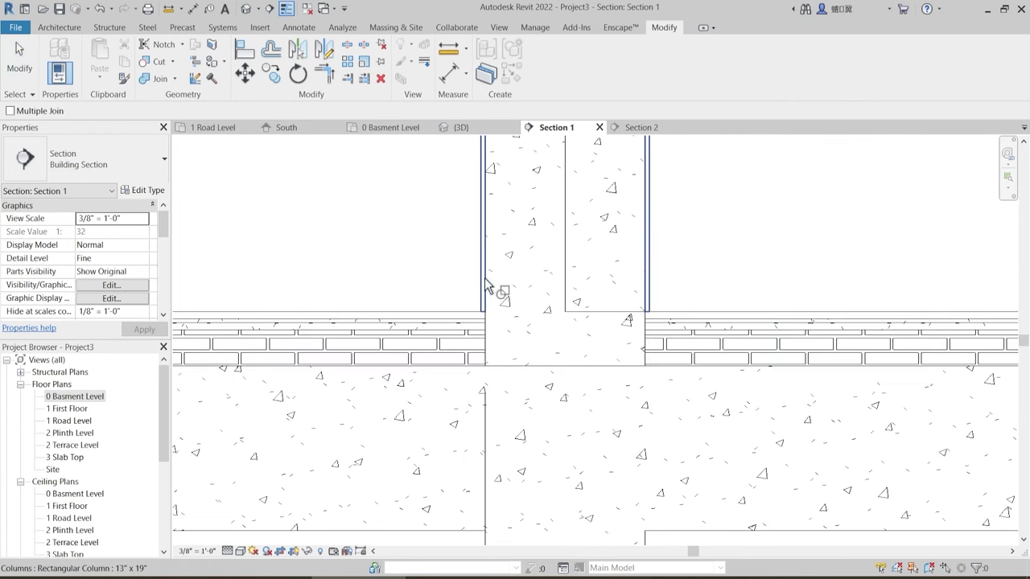
scroll(512, 342, "down", 3)
middle_click_drag(512, 373, 748, 356)
left_click(387, 326)
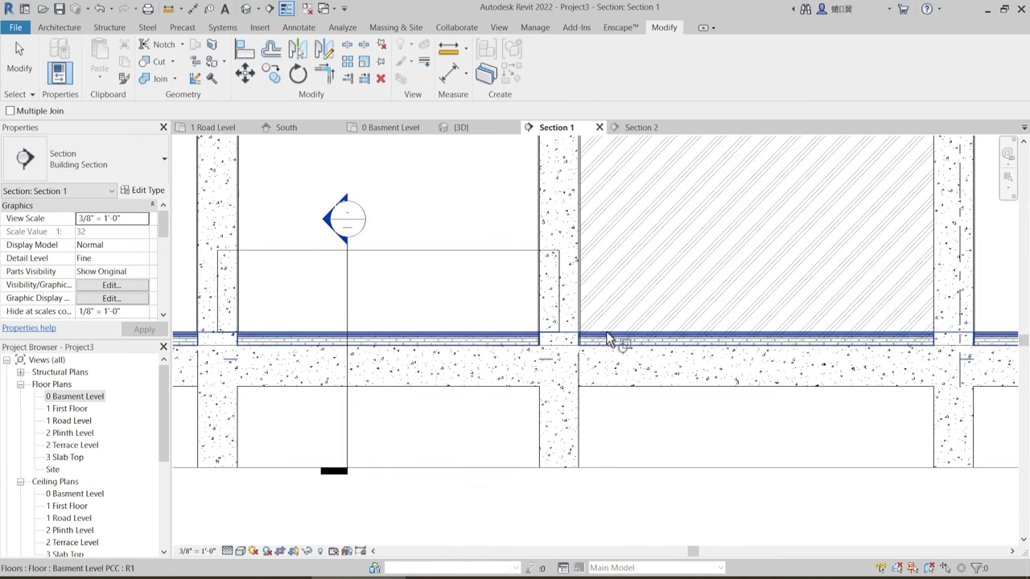
left_click(607, 335)
left_click(575, 301)
- Join the floor slab with the remaining columns along the section
middle_click_drag(738, 316, 242, 348)
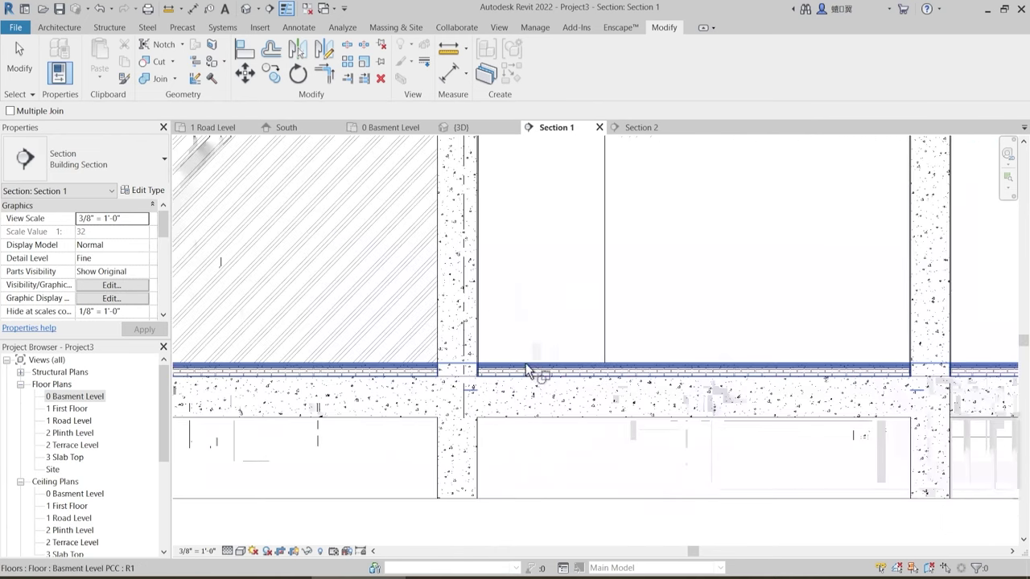
left_click(491, 363)
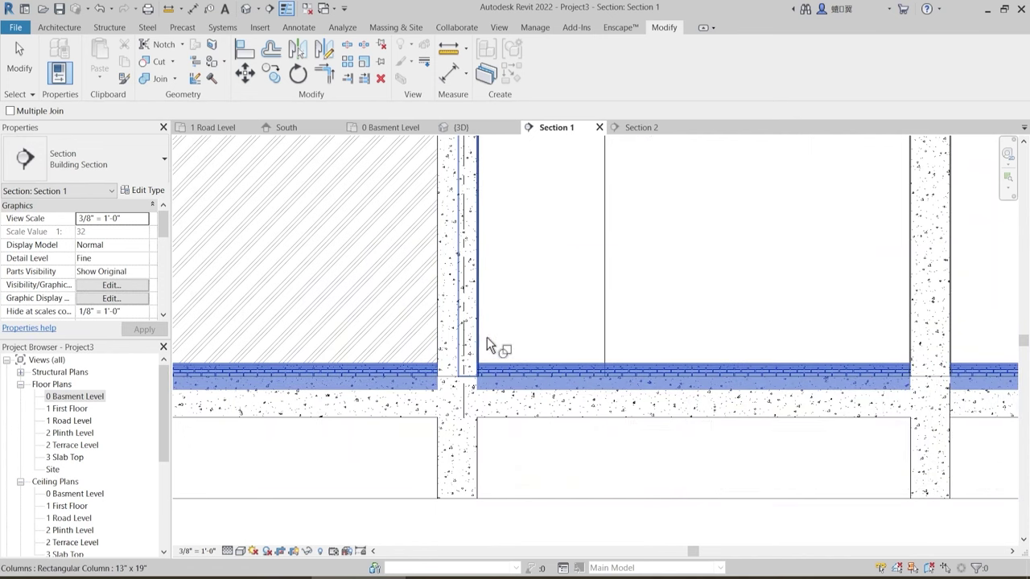
left_click(487, 338)
middle_click_drag(522, 336, 132, 345)
left_click(574, 380)
left_click(562, 349)
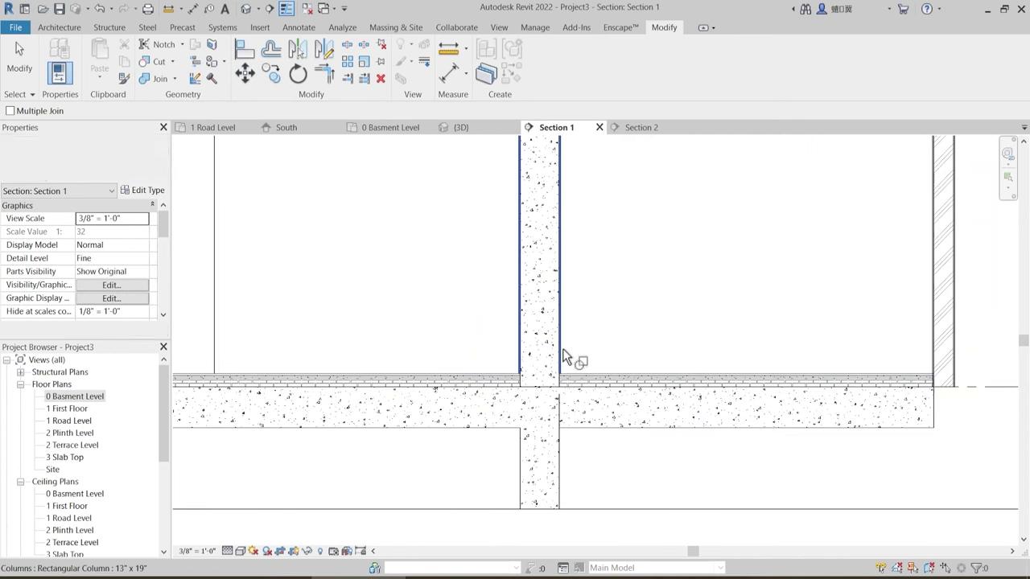
left_click(562, 352)
middle_click_drag(866, 346, 627, 389)
key("Escape")
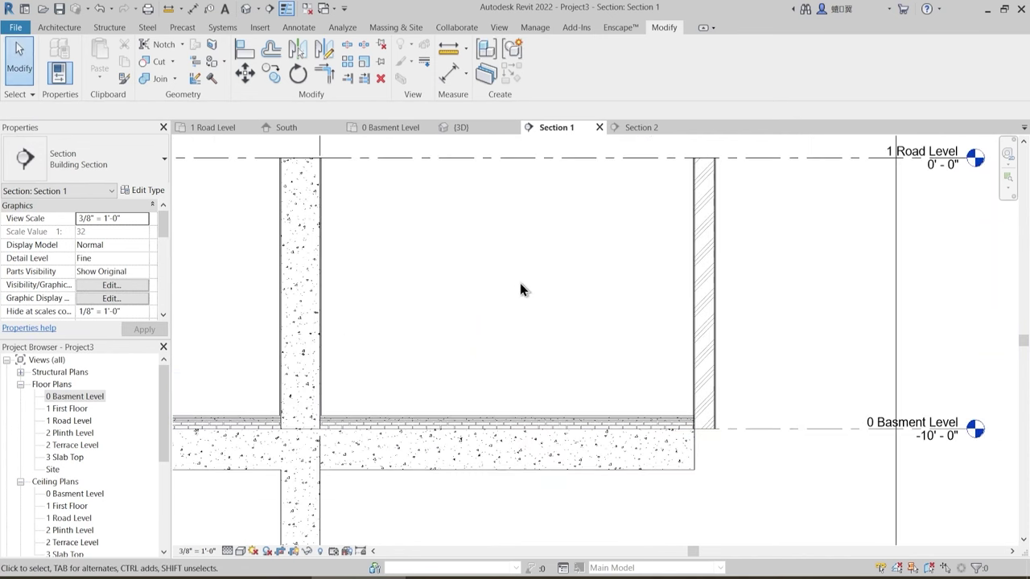
- Return to the {3D} view of the basement
scroll(379, 324, "down", 2)
scroll(460, 317, "up", 3)
scroll(473, 316, "down", 1)
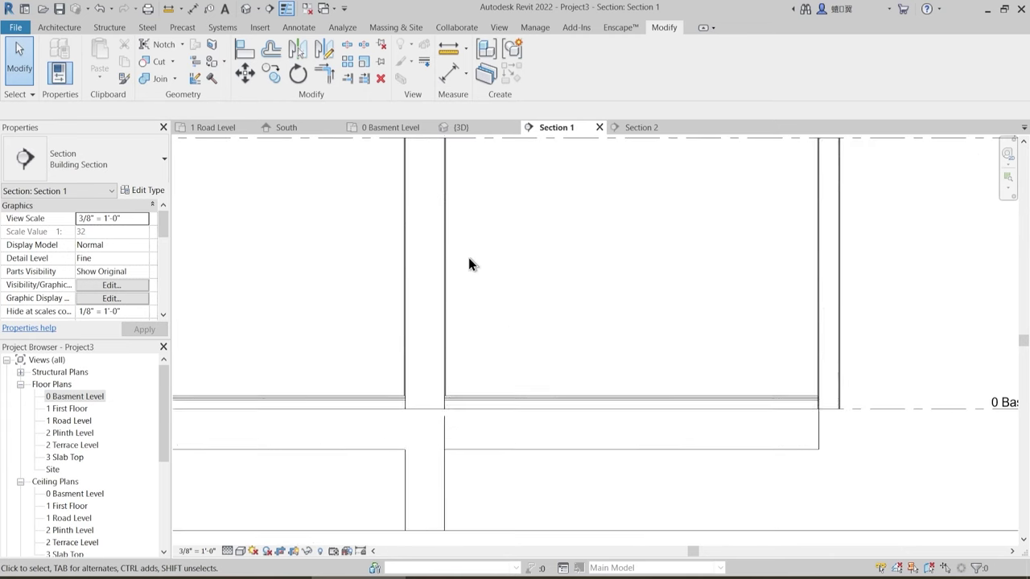
left_click(465, 128)
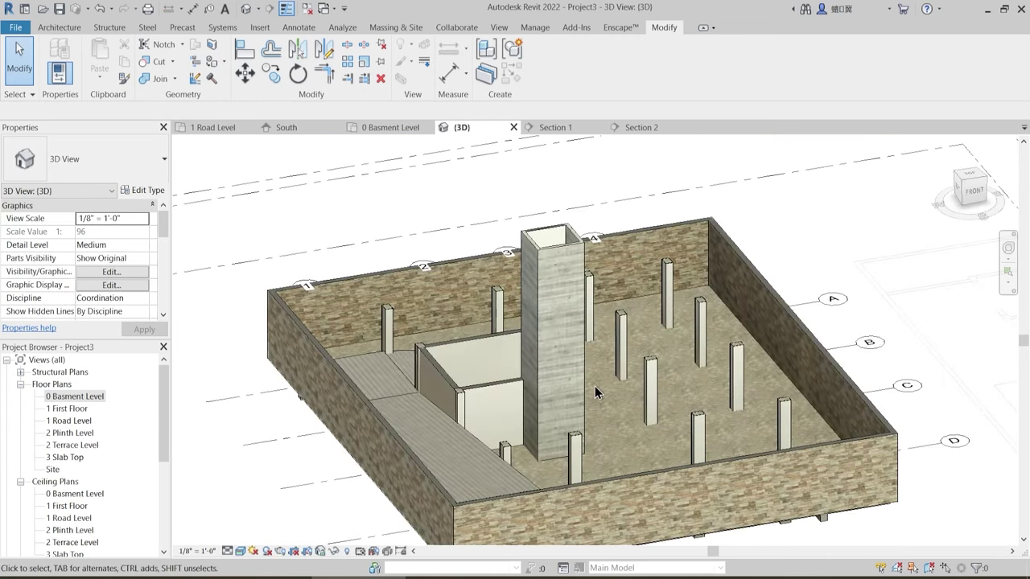
- Orbit the 3D model to inspect the walls, slab, beams and columns
middle_click_drag(614, 419, 592, 415, "shift")
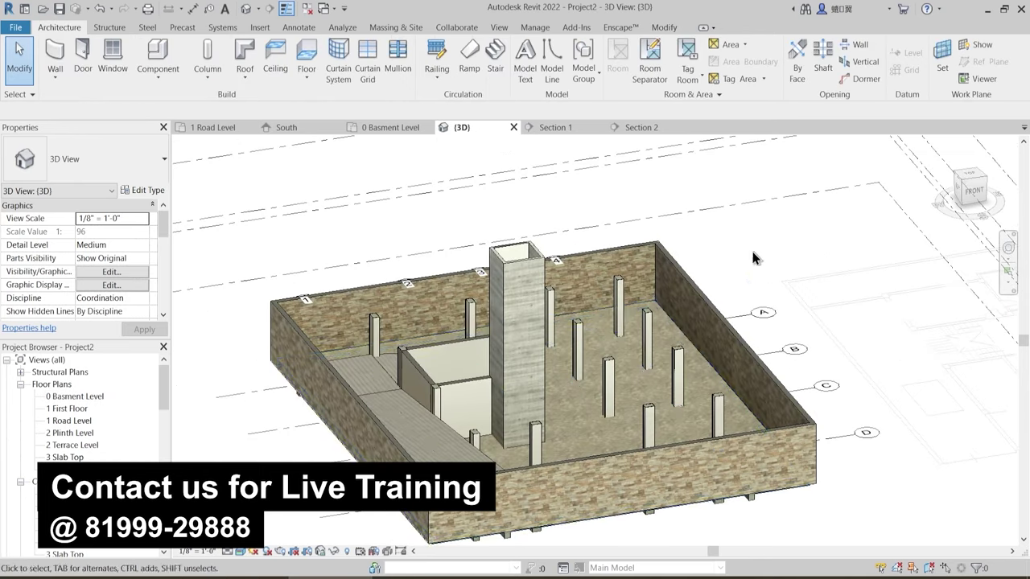
middle_click_drag(796, 231, 789, 204)
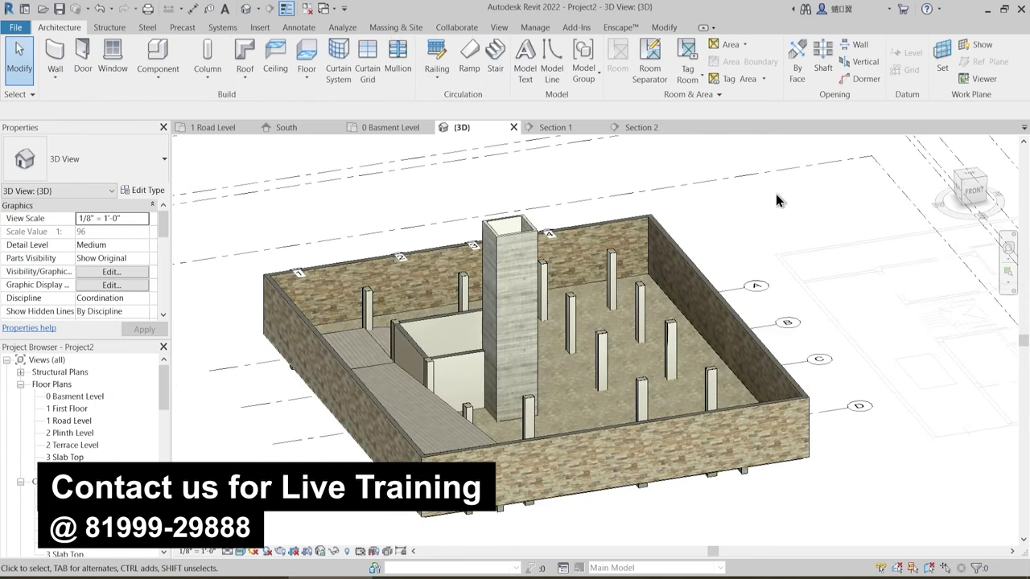
middle_click_drag(766, 315, 632, 364, "shift")
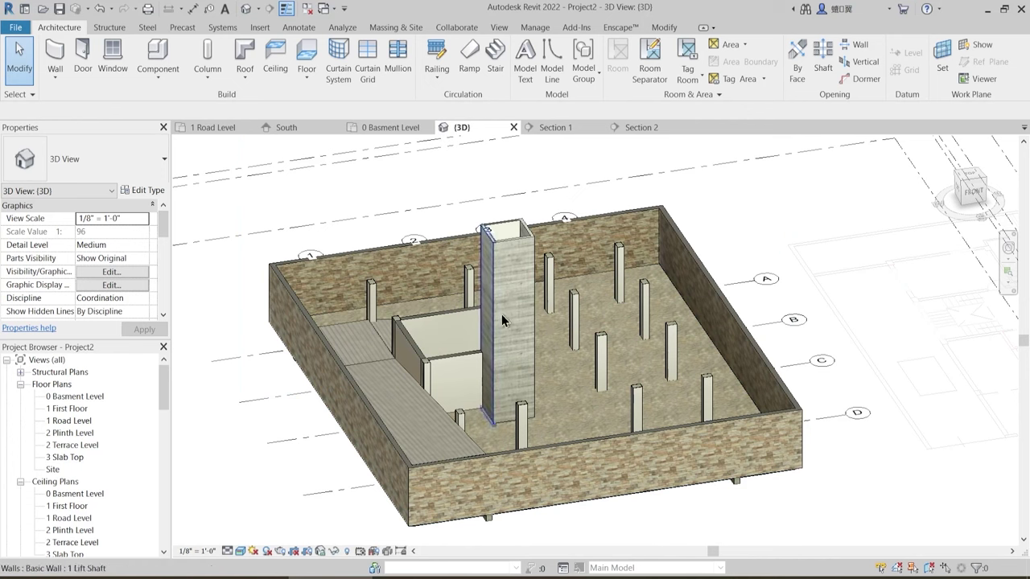
middle_click_drag(556, 406, 555, 335, "shift")
scroll(508, 427, "up", 5)
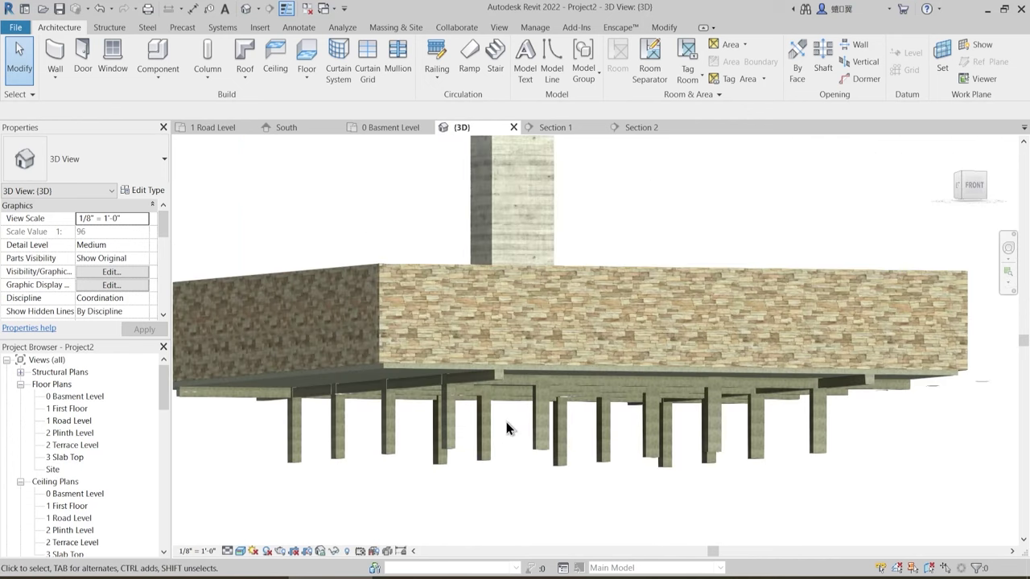
middle_click_drag(502, 394, 510, 360, "shift")
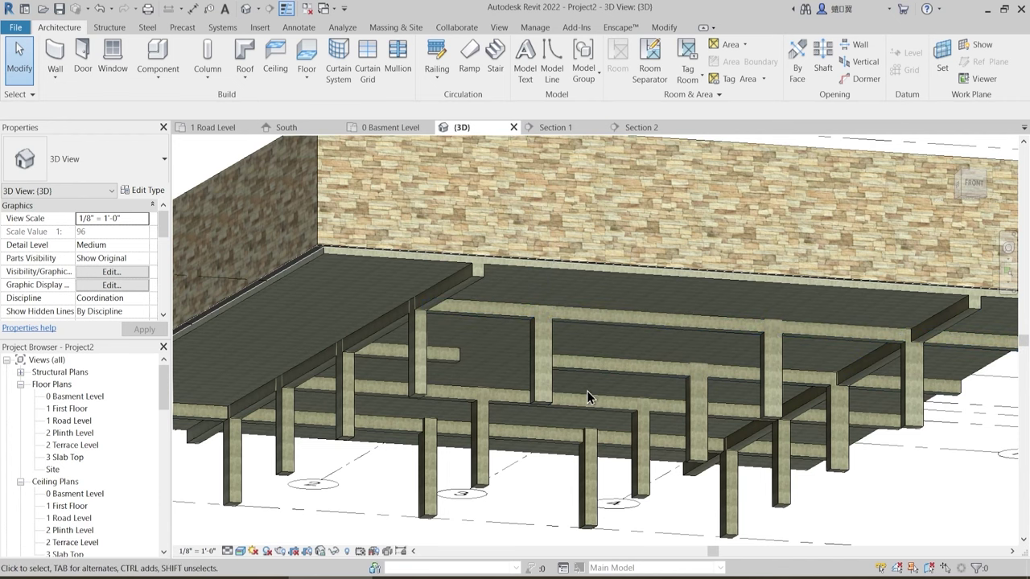
- Review the ramp and front wall from above, then open the 0 Basment Level plan
scroll(587, 397, "down", 1)
middle_click_drag(584, 363, 585, 472, "shift")
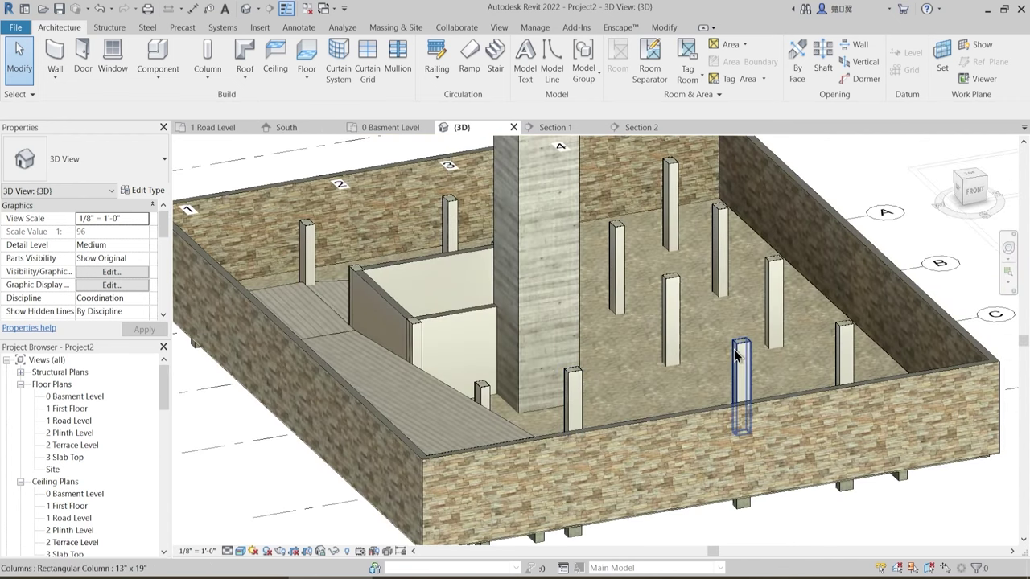
middle_click_drag(673, 279, 619, 330, "shift")
scroll(644, 299, "down", 1)
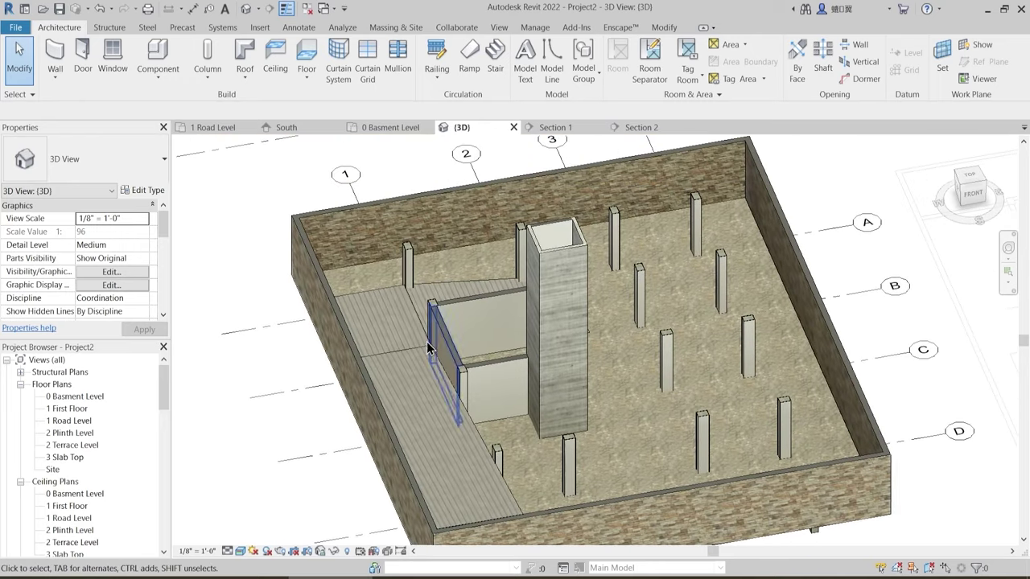
scroll(376, 292, "up", 4)
middle_click_drag(517, 507, 485, 393)
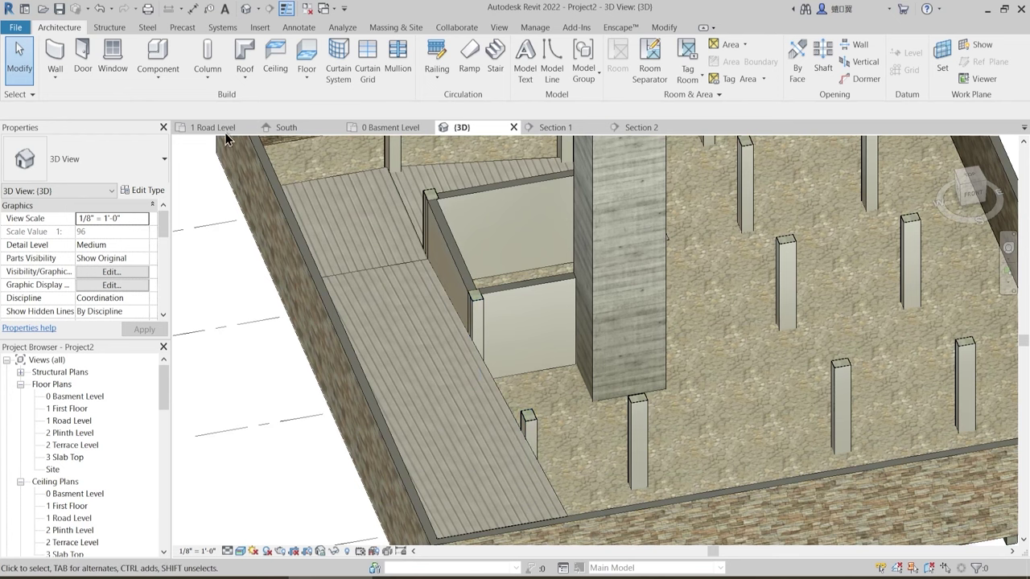
left_click(409, 128)
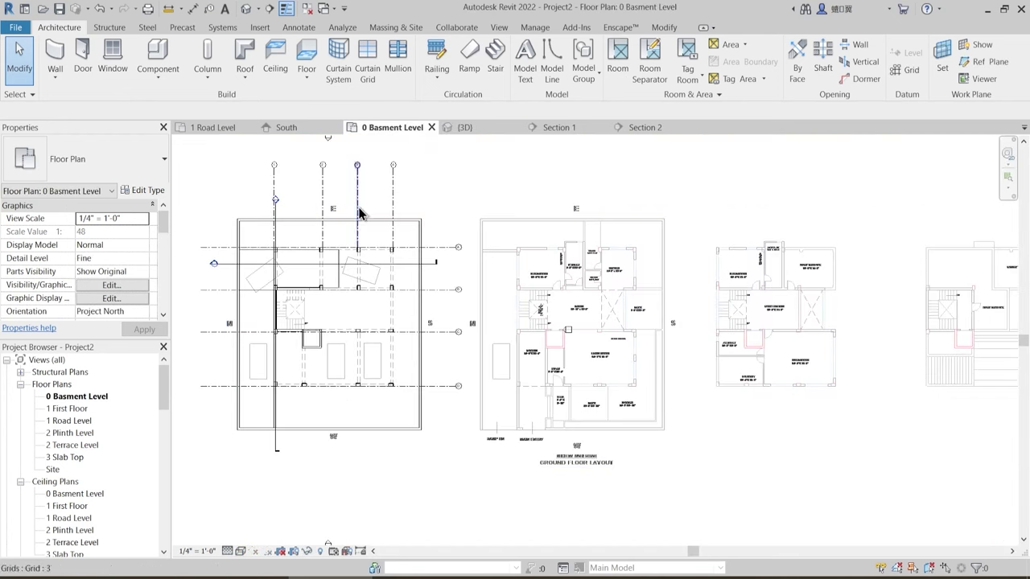
- Zoom into the upper-left of the plan and start a 1 Main Wall 9" wall with WA
middle_click_drag(314, 267, 465, 262)
scroll(427, 269, "up", 2)
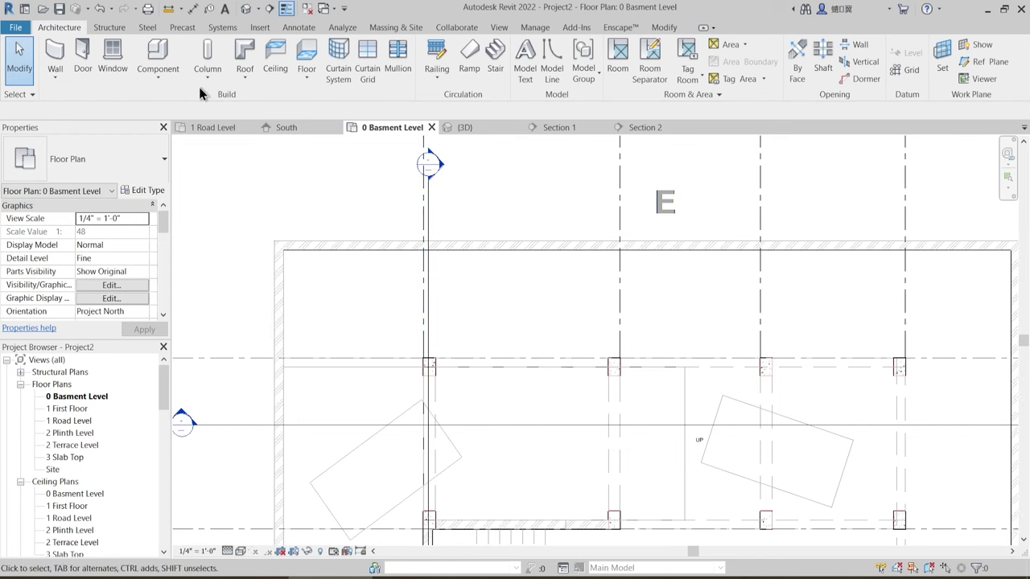
key("w")
key("a")
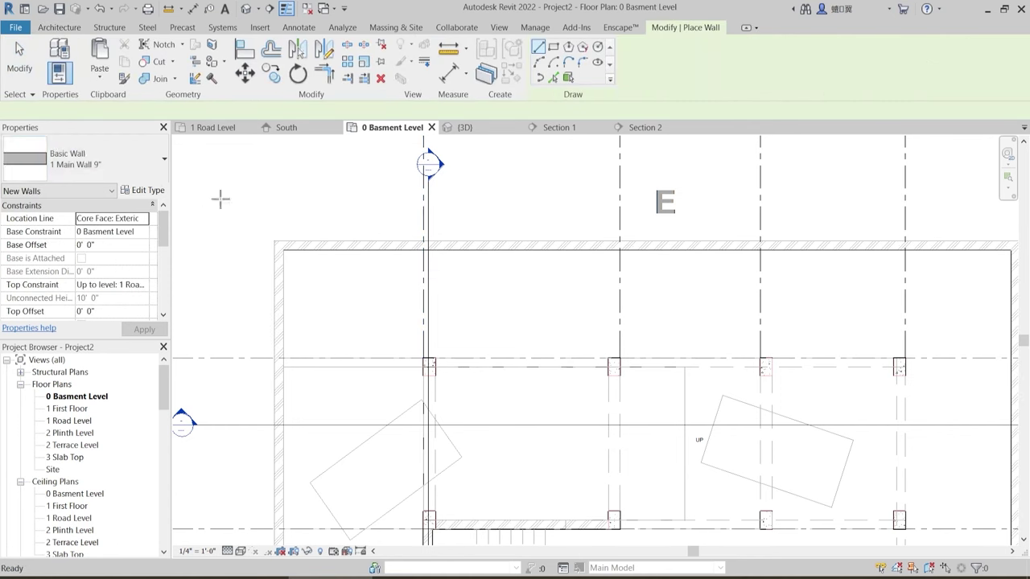
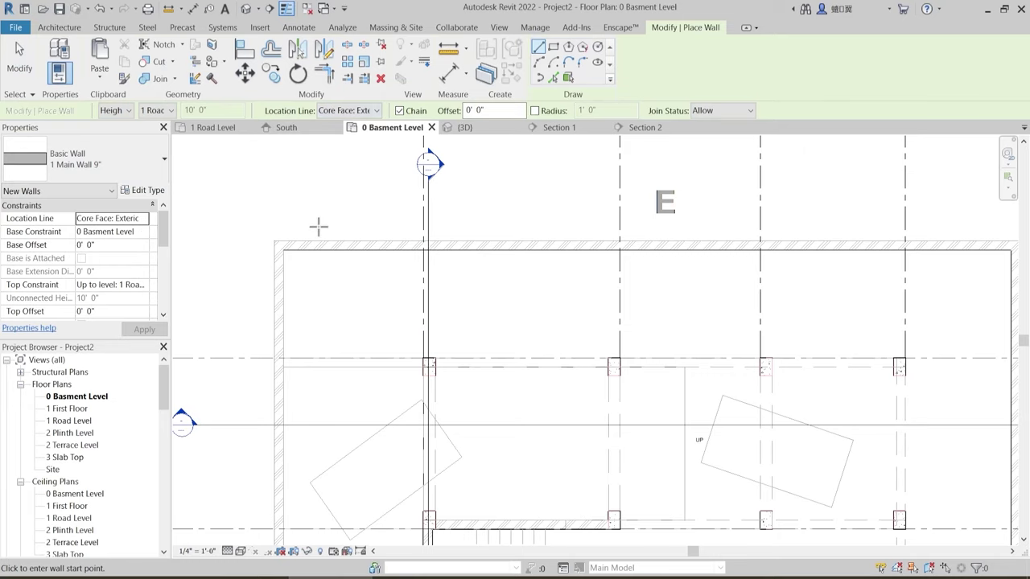
- Draw a short 1 Main Wall 9" wall from the outer wall/grid intersection to the column corner
scroll(318, 226, "up", 6)
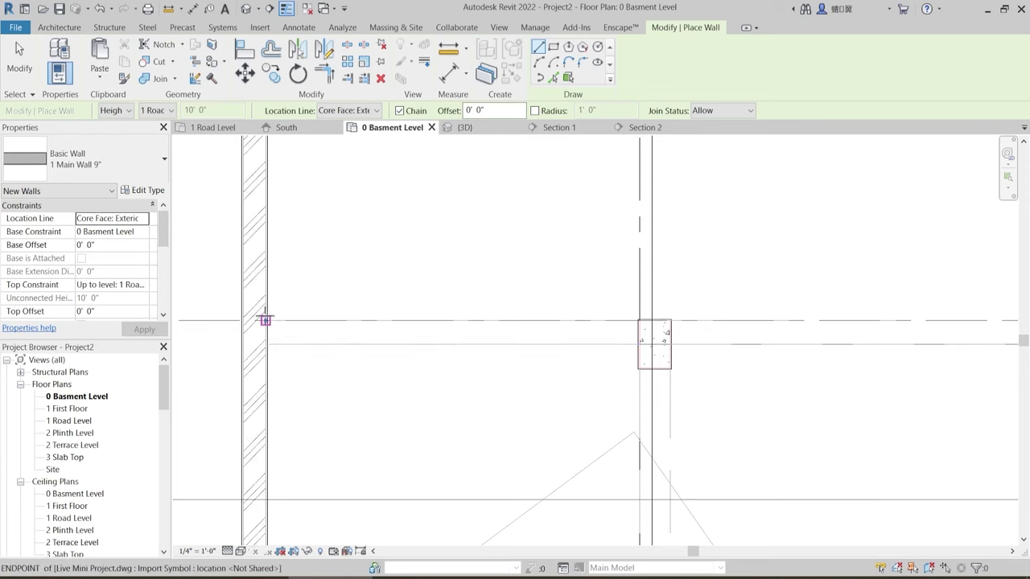
scroll(448, 329, "down", 4)
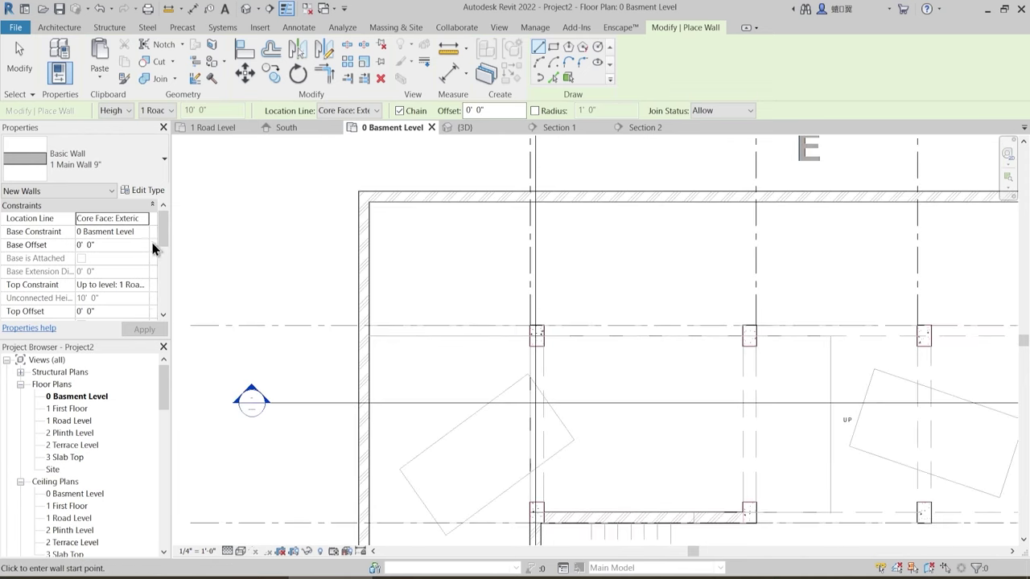
scroll(403, 346, "up", 5)
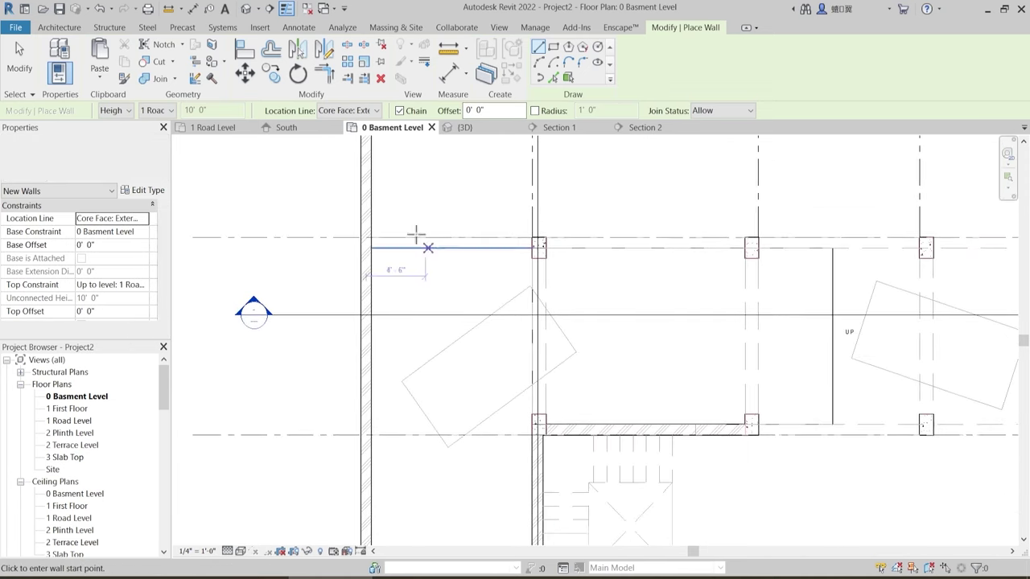
left_click(336, 230)
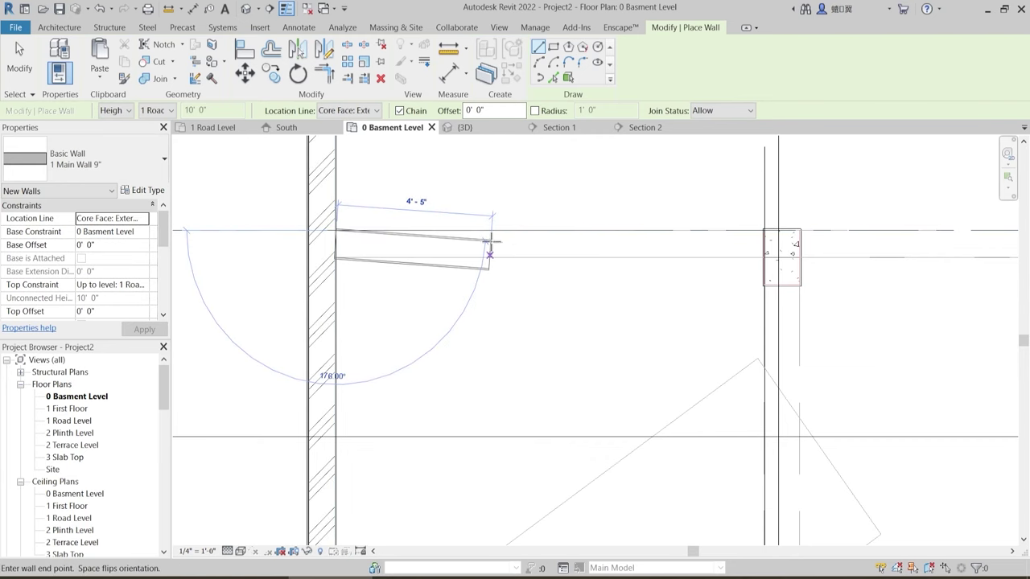
scroll(491, 242, "up", 2)
left_click(888, 224)
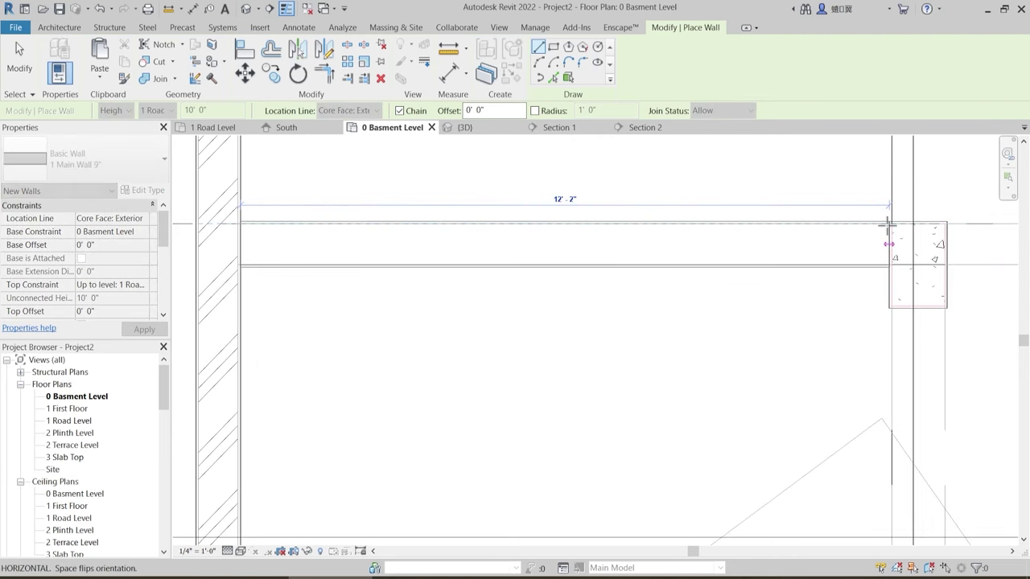
scroll(917, 236, "up", 2)
key("Escape")
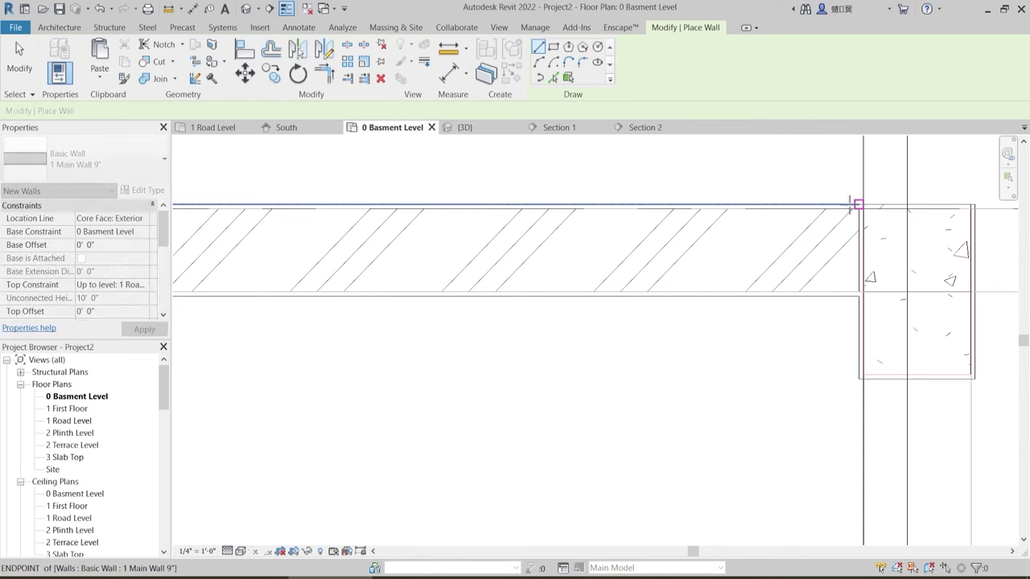
- Draw a vertical wall from the next column corner down to the bottom exterior wall
scroll(680, 241, "down", 2)
middle_click_drag(764, 358, 662, 87)
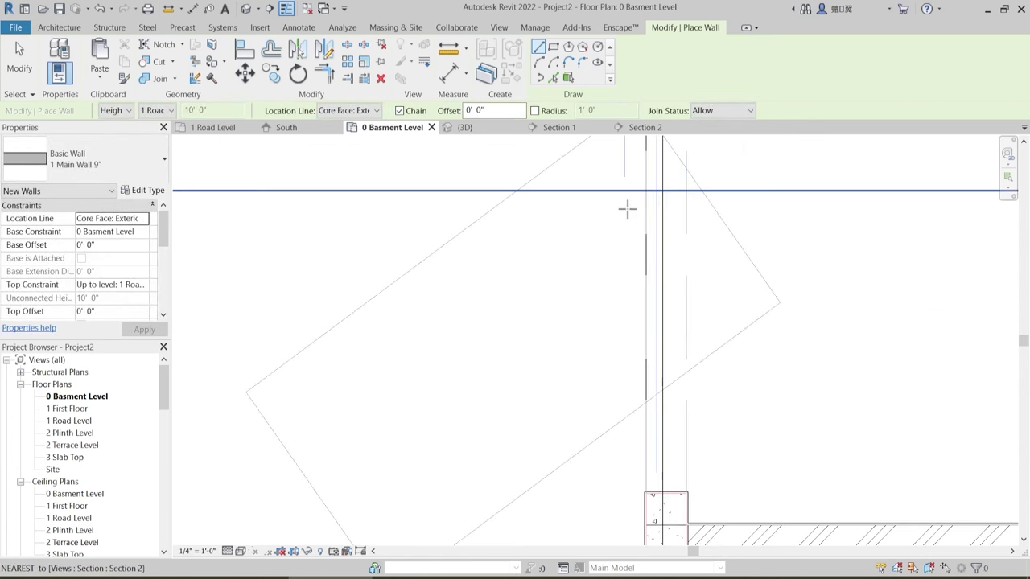
scroll(628, 209, "down", 3)
middle_click_drag(665, 443, 624, 158)
scroll(605, 266, "up", 3)
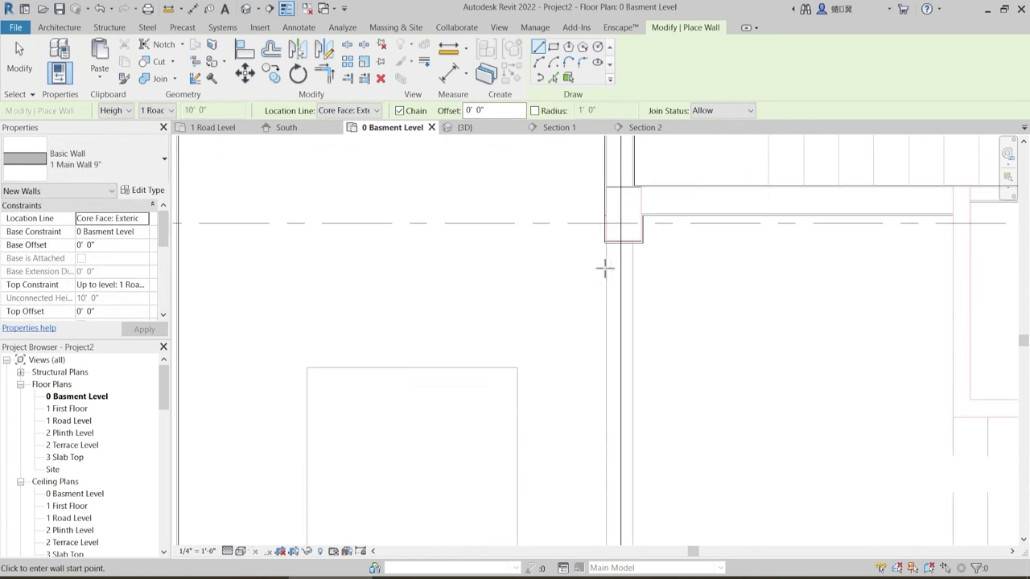
scroll(609, 245, "up", 3)
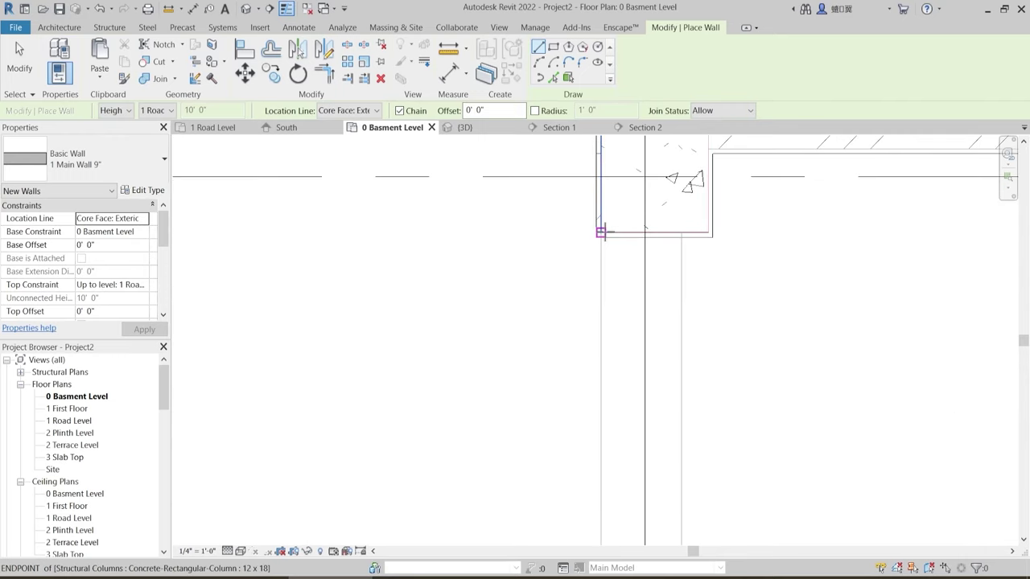
left_click(602, 232)
scroll(595, 373, "down", 1)
scroll(596, 383, "down", 3)
middle_click_drag(600, 499, 616, 113)
scroll(595, 266, "down", 3)
middle_click_drag(607, 490, 609, 169)
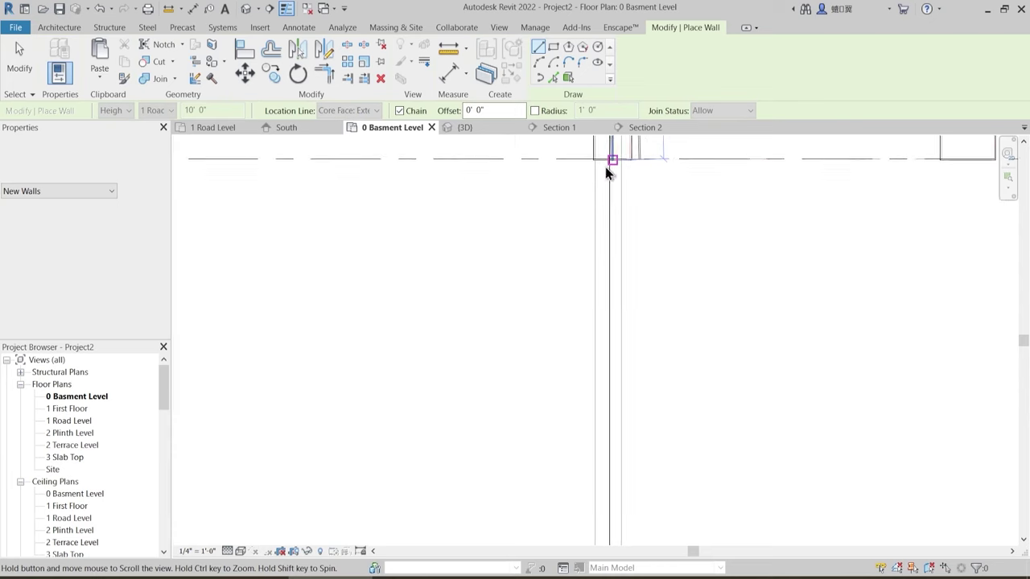
scroll(593, 320, "down", 3)
left_click(595, 410)
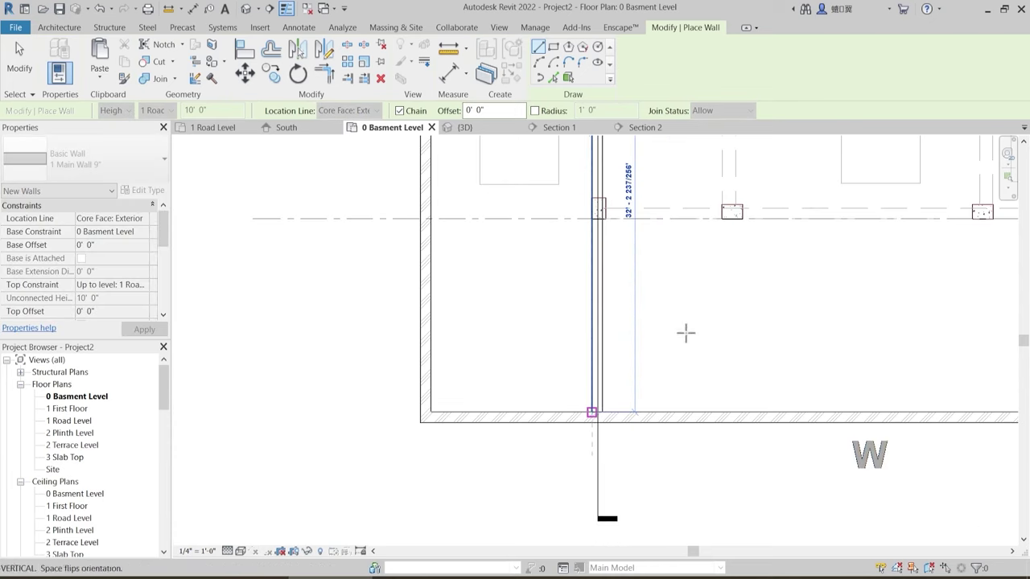
key("Escape")
key("Escape")
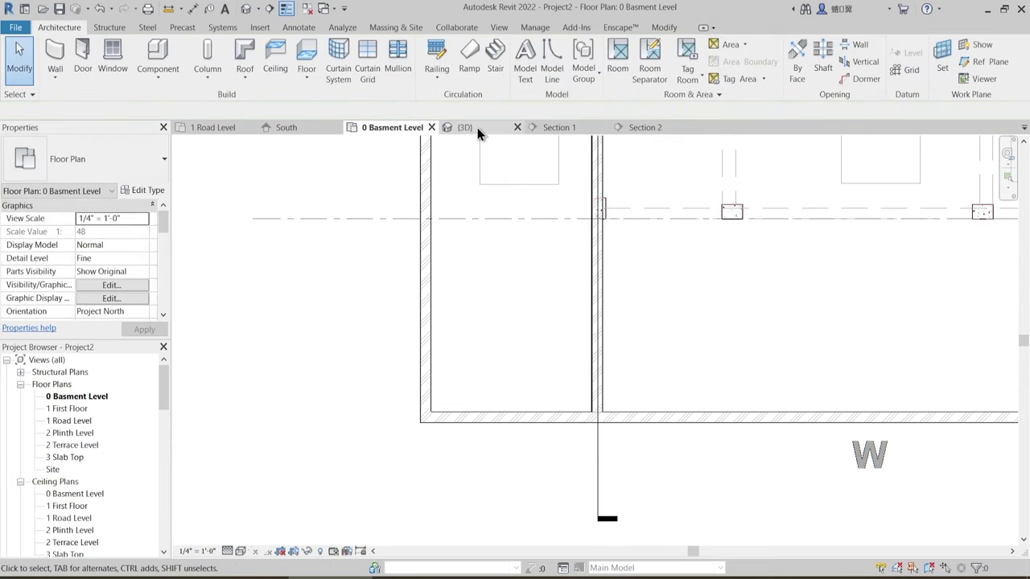
- In the 3D view, join the column with the adjacent beam using Join Geometry
left_click(461, 127)
scroll(525, 260, "down", 3)
scroll(658, 448, "up", 4)
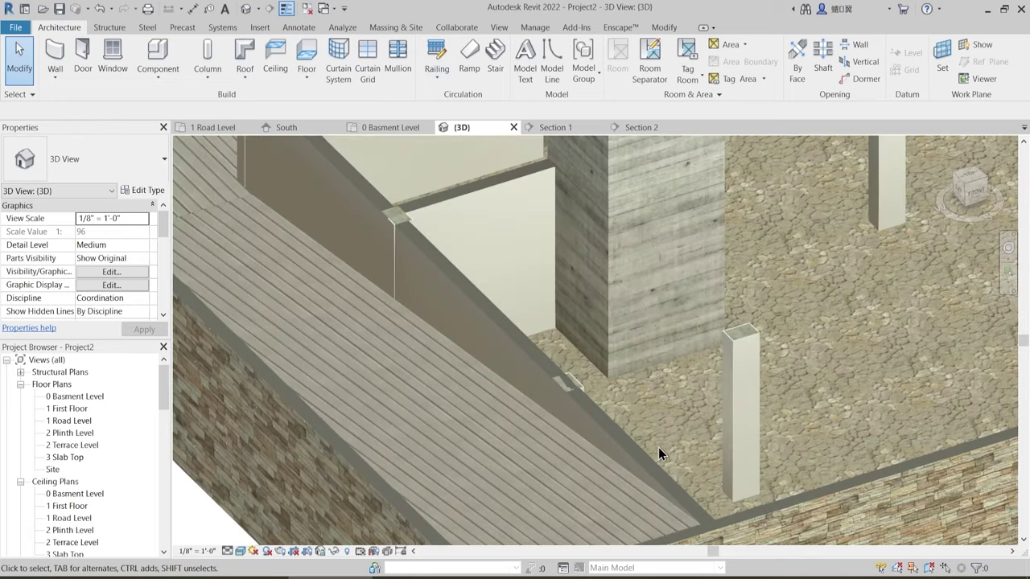
scroll(508, 256, "up", 2)
left_click(662, 29)
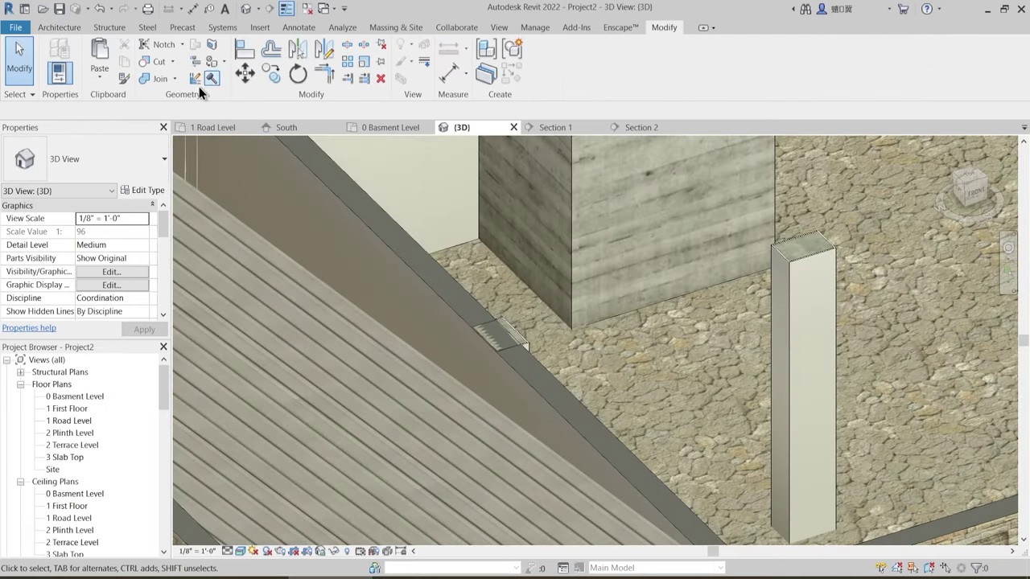
left_click(153, 77)
scroll(510, 335, "up", 4)
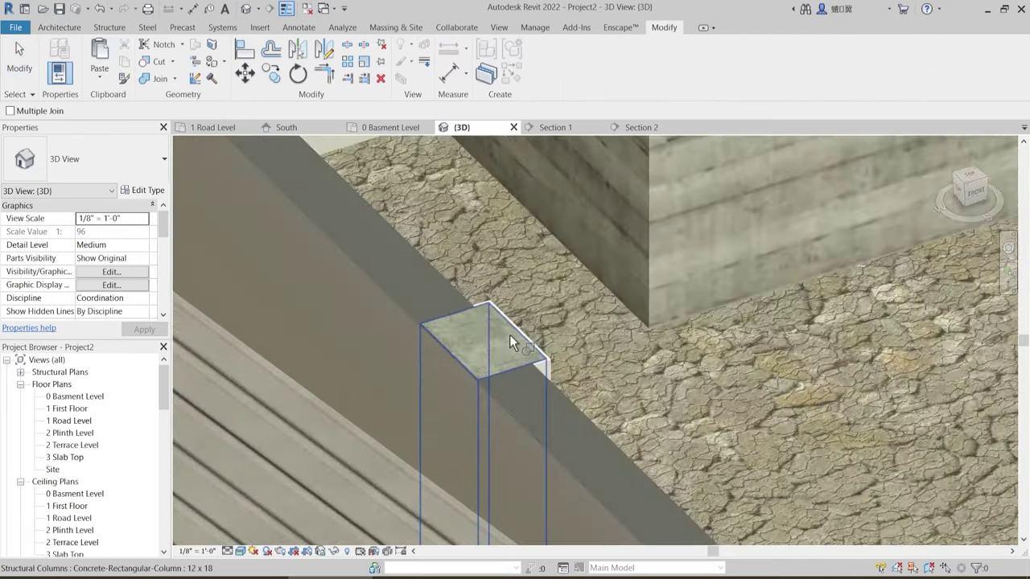
left_click(511, 337)
left_click(494, 358)
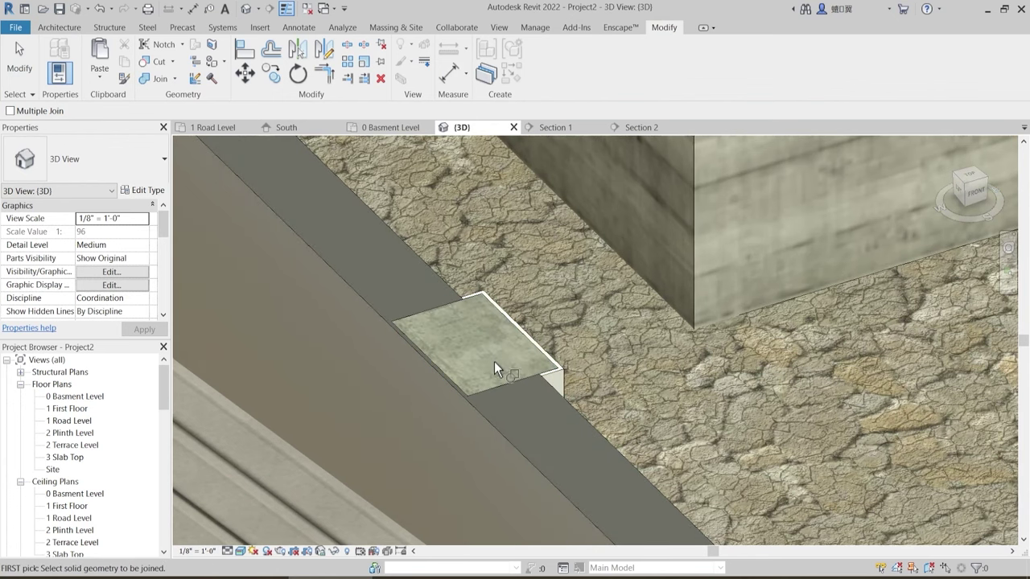
- Join the sloped wall with the column, then orbit out to see the whole basement
scroll(537, 309, "down", 6)
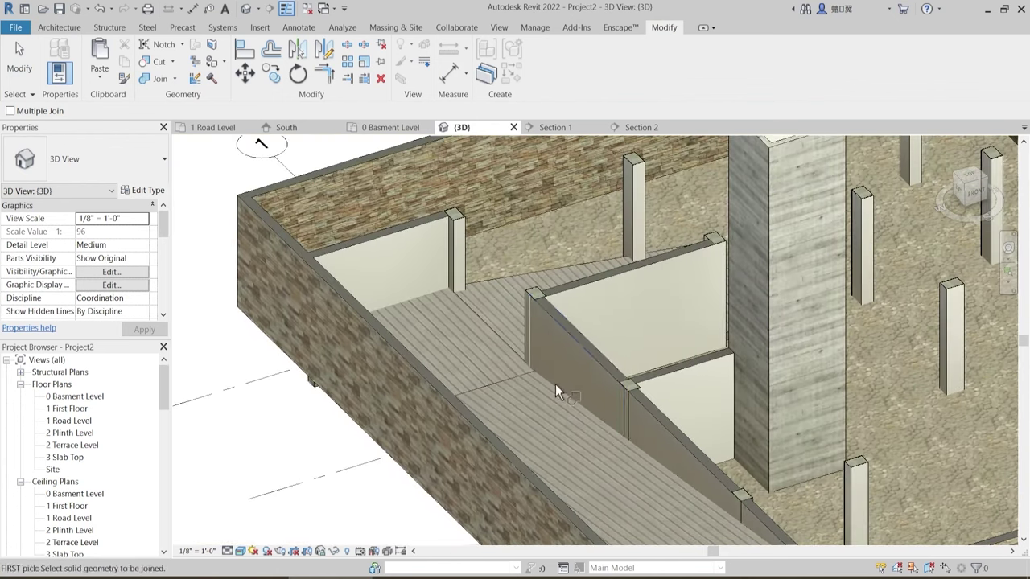
scroll(612, 367, "up", 2)
left_click(629, 404)
left_click(628, 435)
scroll(394, 354, "down", 3)
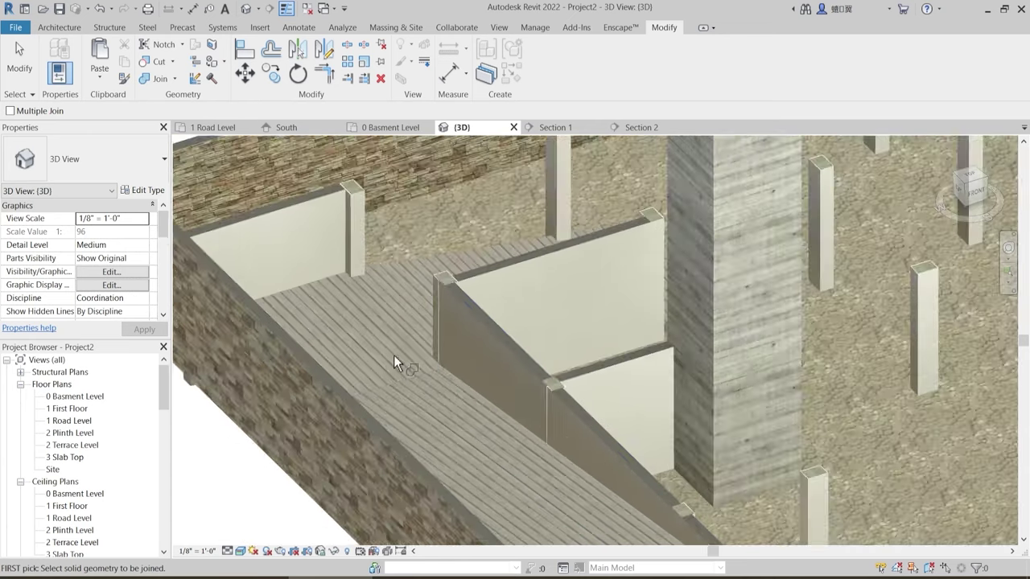
key("Escape")
middle_click_drag(594, 308, 690, 389, "shift")
scroll(641, 394, "down", 4)
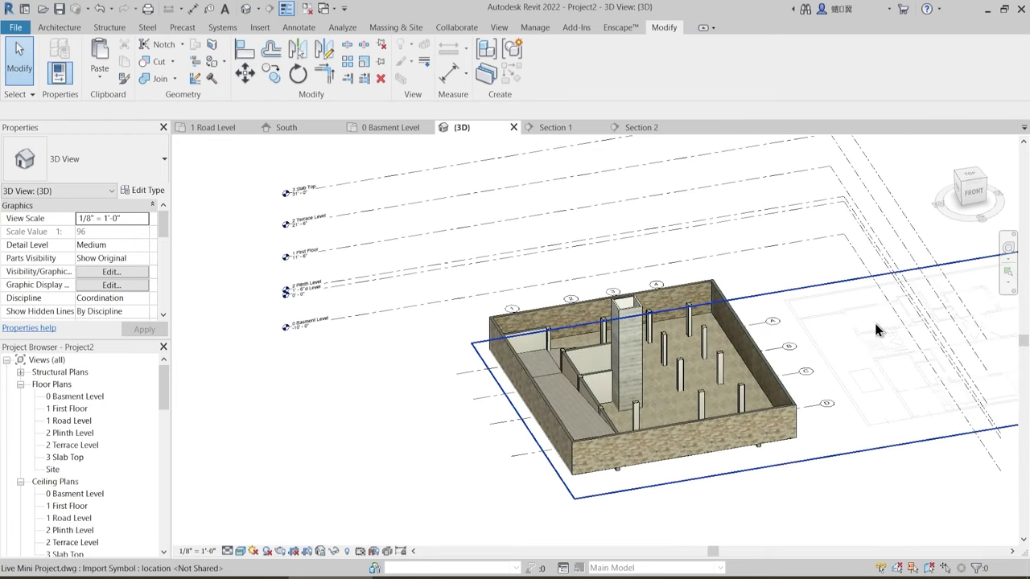
- Change the imported Live Mini Project.dwg base level to 1 Road Level
left_click(875, 322)
left_click(153, 219)
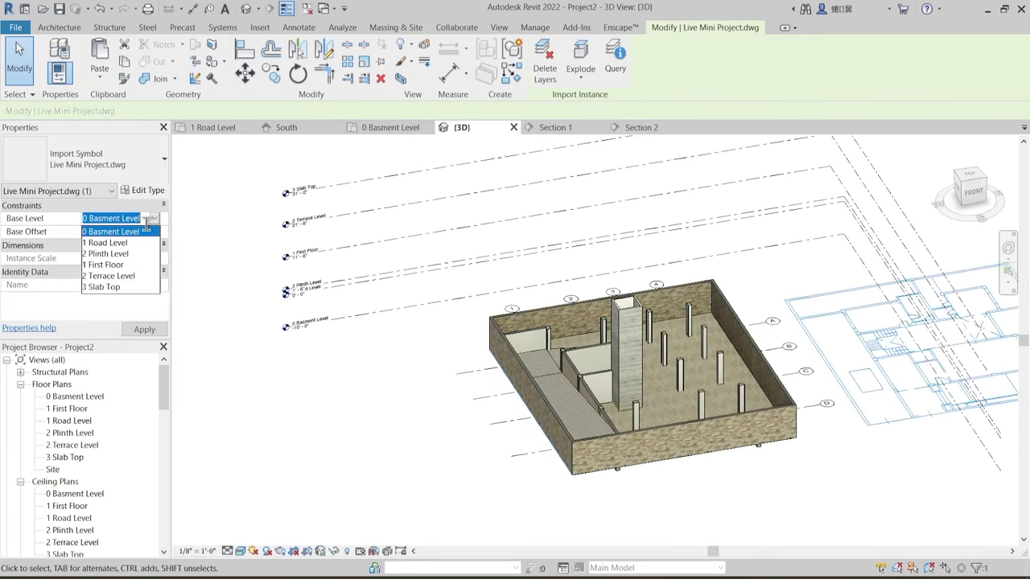
left_click(116, 243)
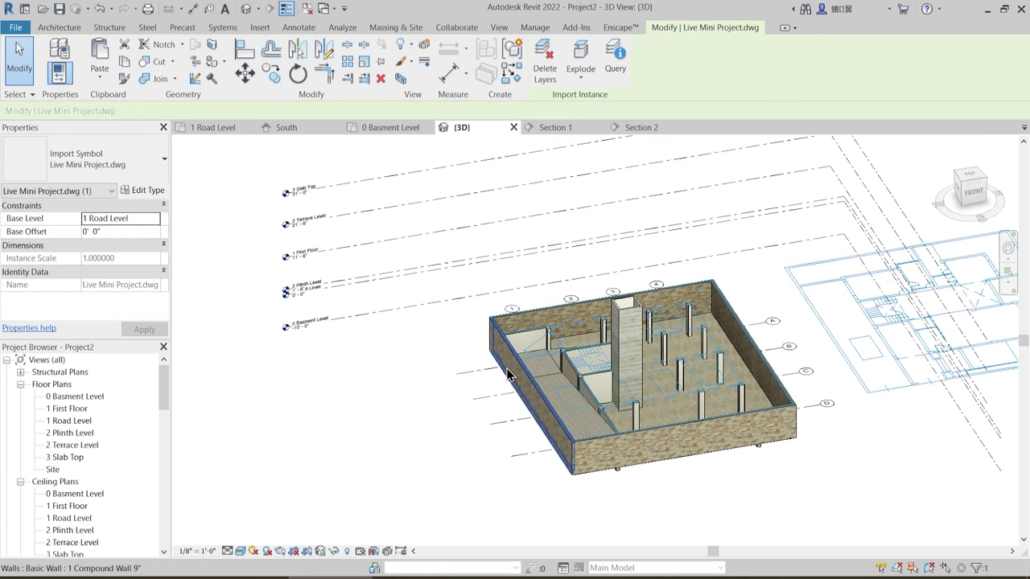
key("Escape")
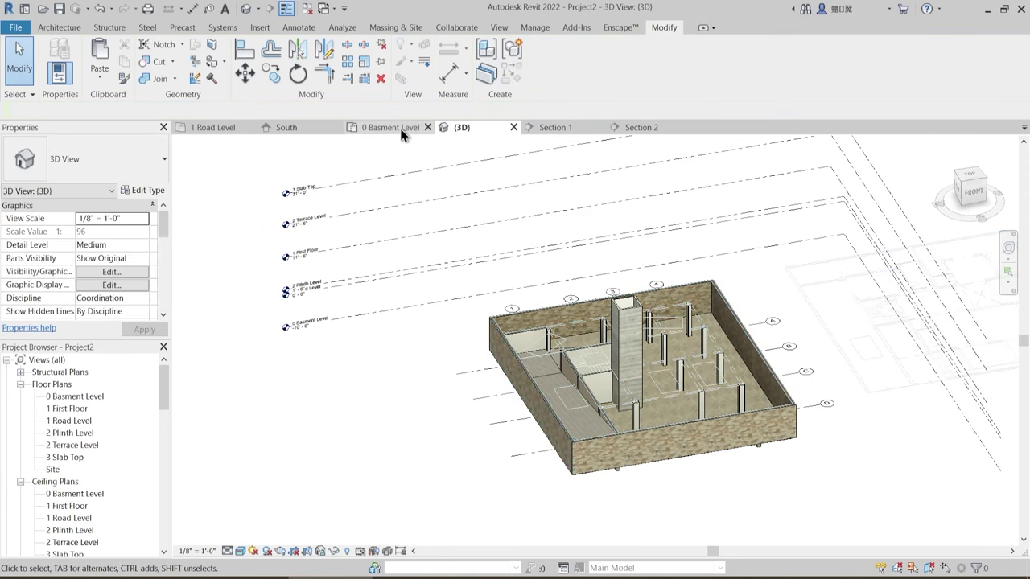
- Switch from the 0 Basment Level plan to the 1 Road Level floor plan
left_click(371, 122)
scroll(555, 351, "down", 5)
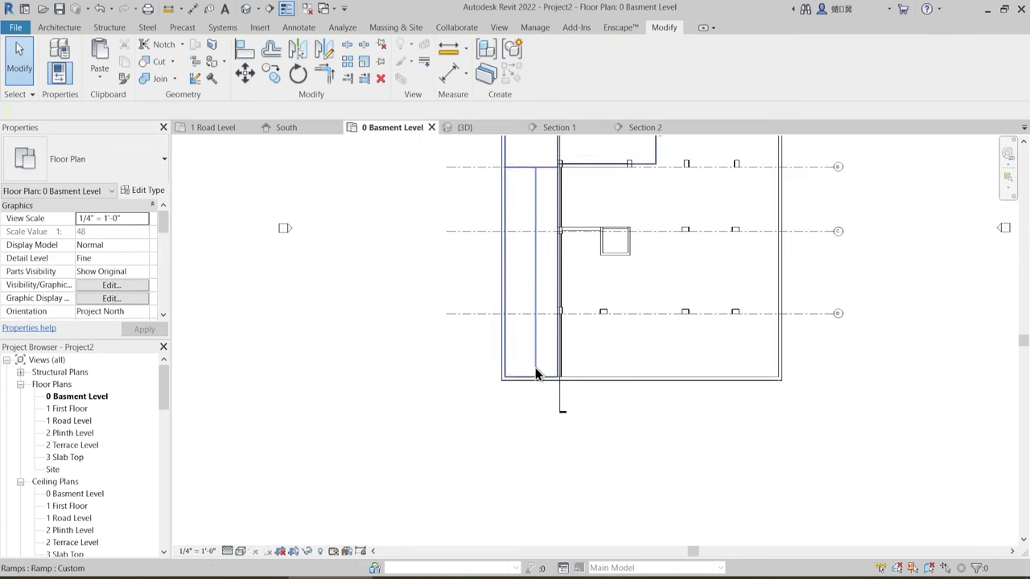
left_click(213, 127)
scroll(488, 298, "down", 4)
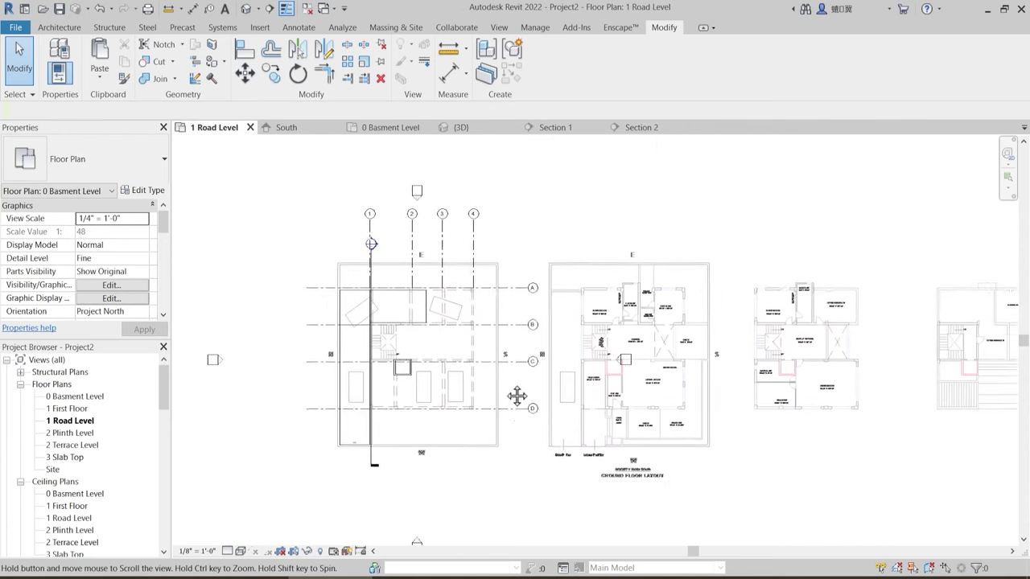
scroll(511, 305, "up", 4)
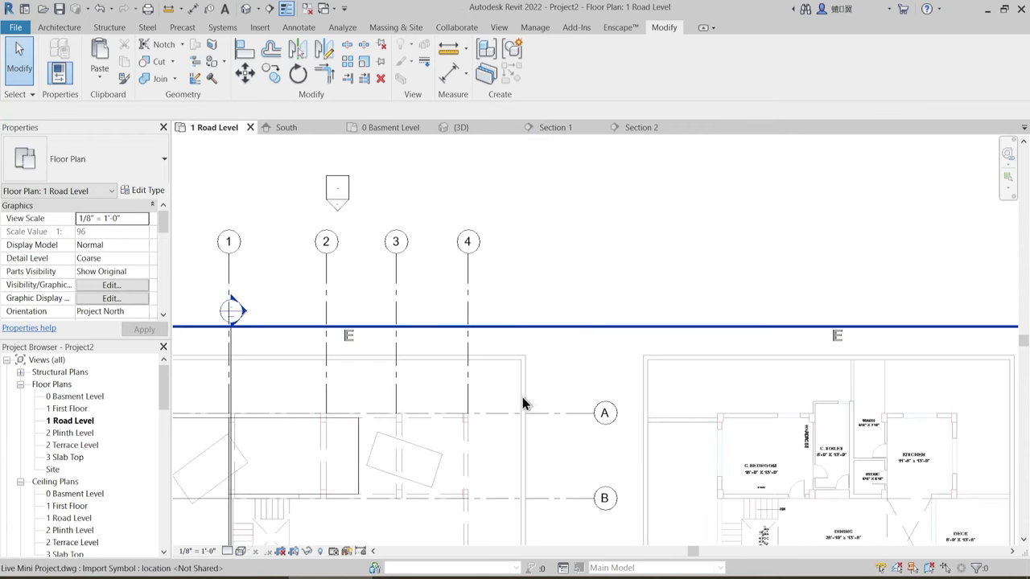
- Draw a short vertical reference line at the plan corner and try aligning to it
key("l")
key("i")
left_click(525, 355)
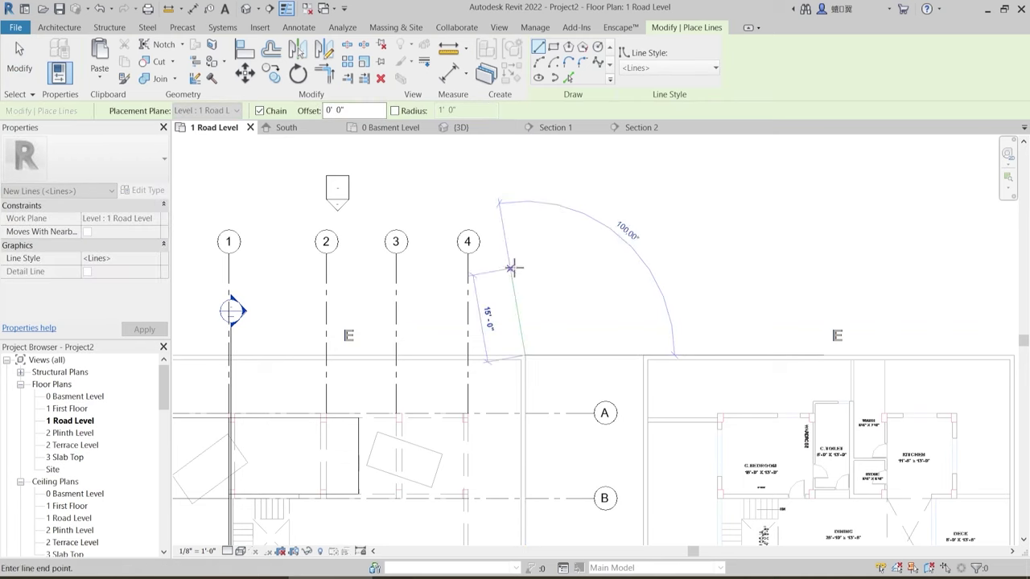
left_click(526, 266)
key("Escape")
key("Escape")
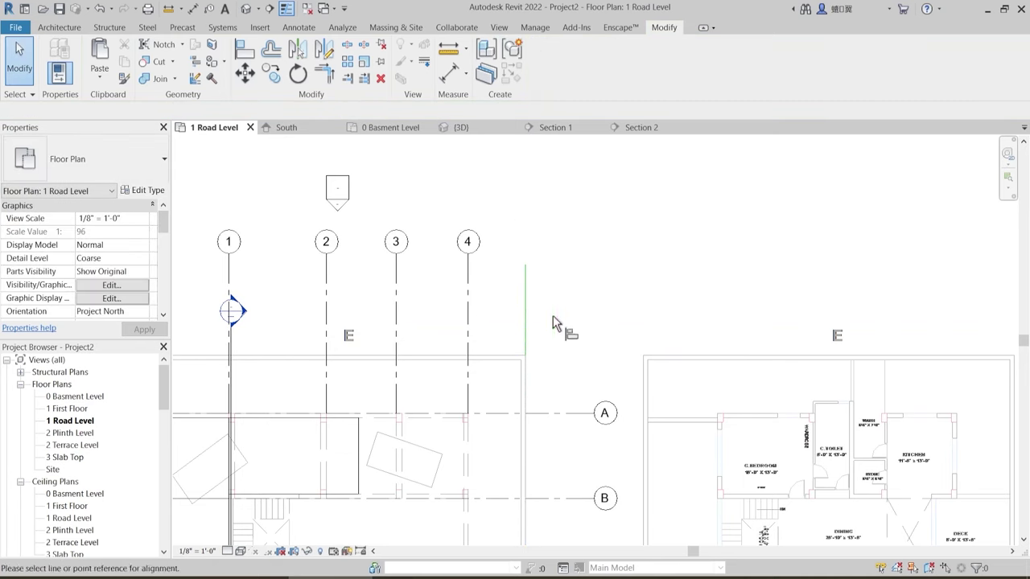
left_click(524, 310)
middle_click_drag(956, 379, 629, 343)
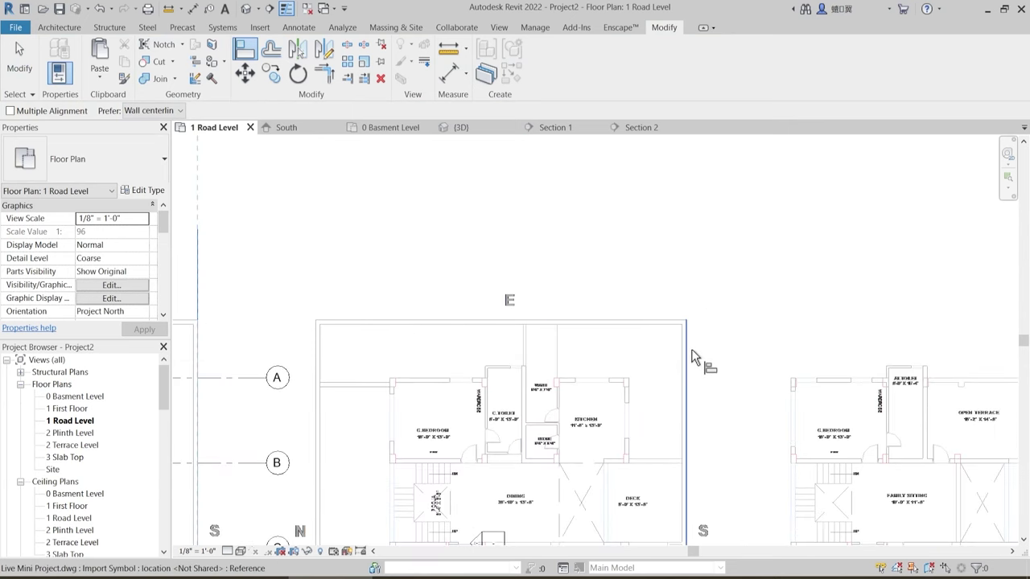
scroll(607, 343, "down", 2)
key("Escape")
scroll(483, 297, "down", 1)
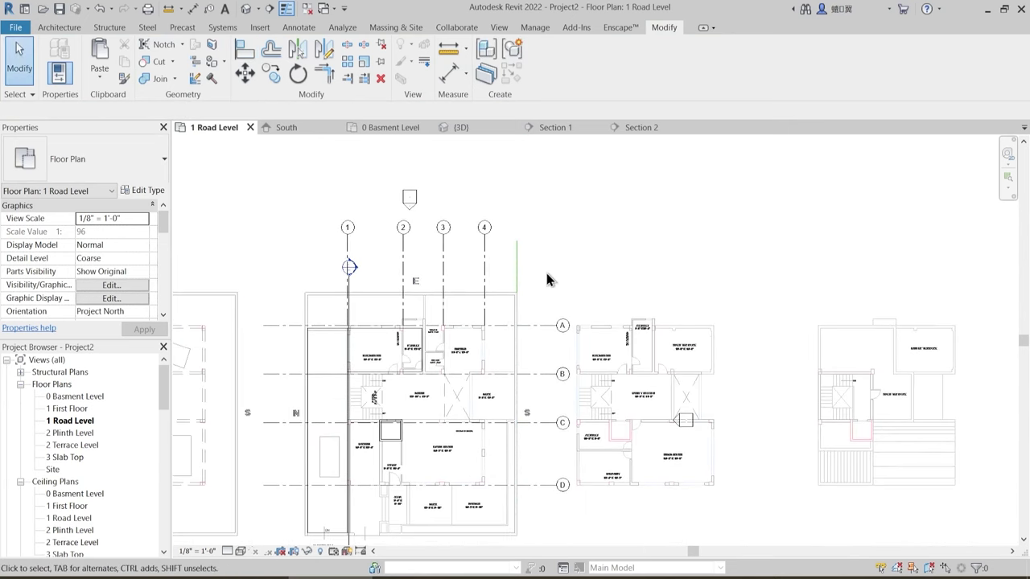
- Delete the stray short vertical line and centre the view on the upper rooms
left_click(517, 274)
key("Delete")
scroll(452, 315, "up", 3)
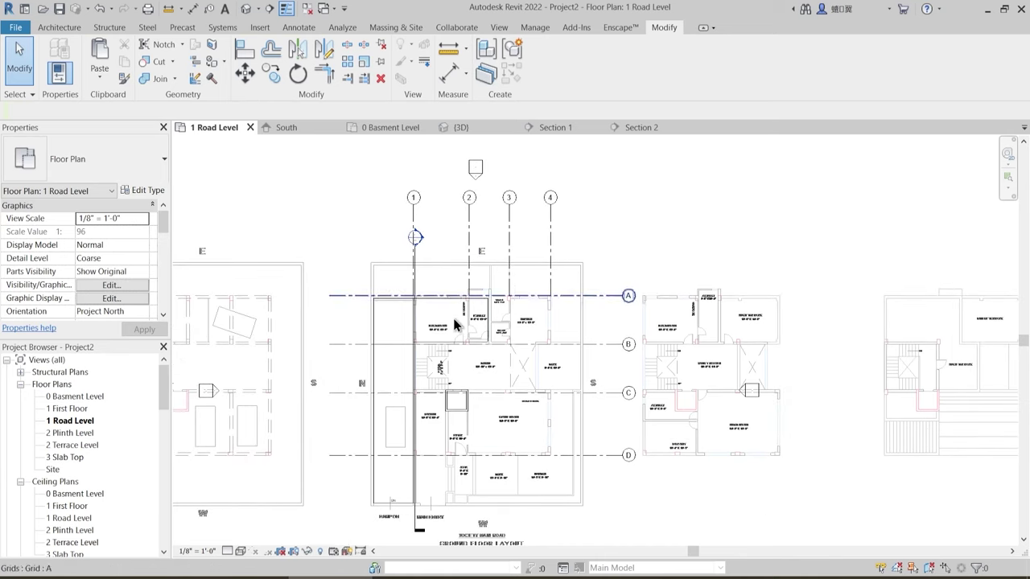
middle_click_drag(465, 343, 462, 287)
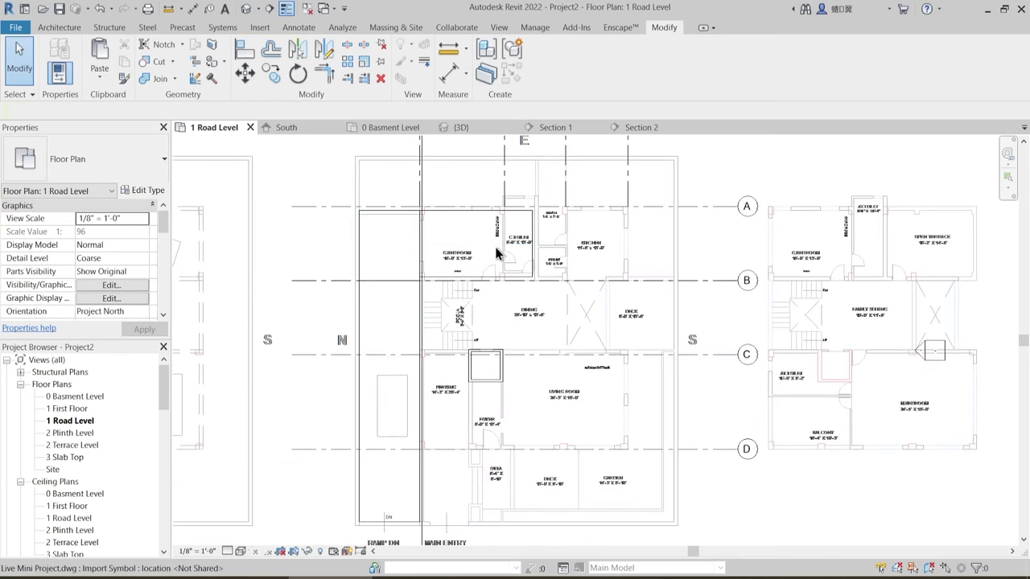
scroll(483, 241, "up", 2)
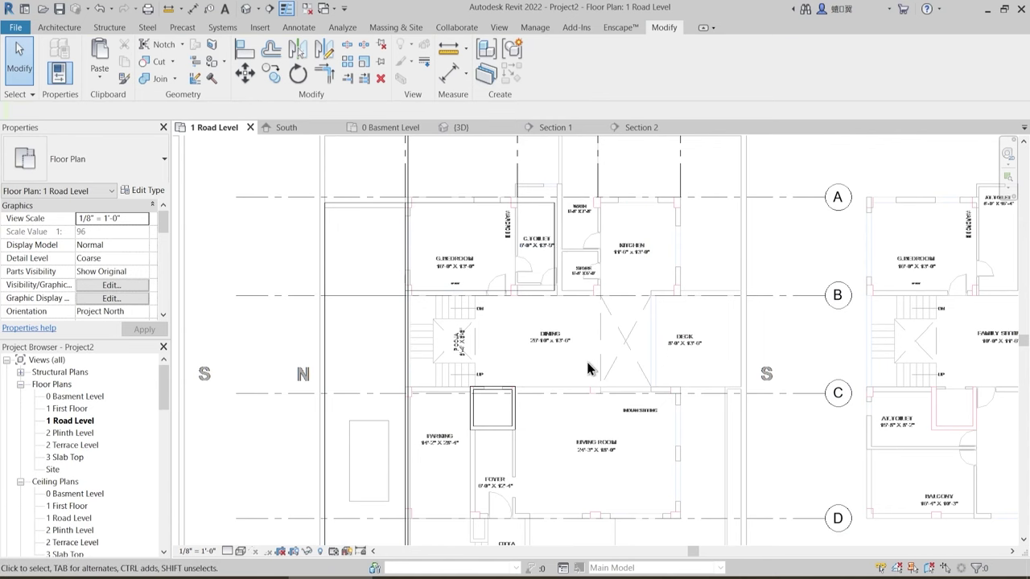
middle_click_drag(553, 363, 591, 350)
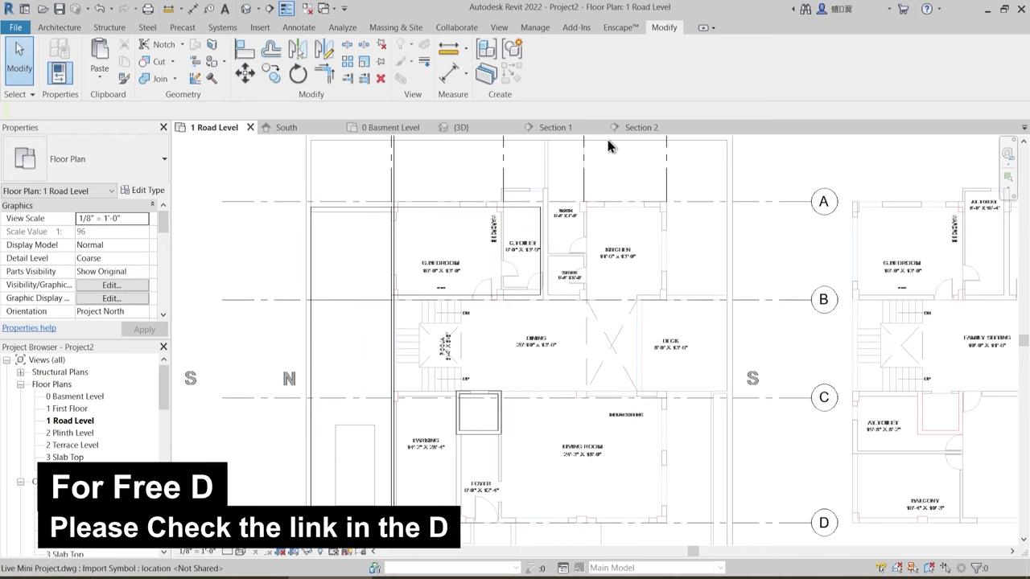
left_click(287, 127)
scroll(536, 299, "down", 2)
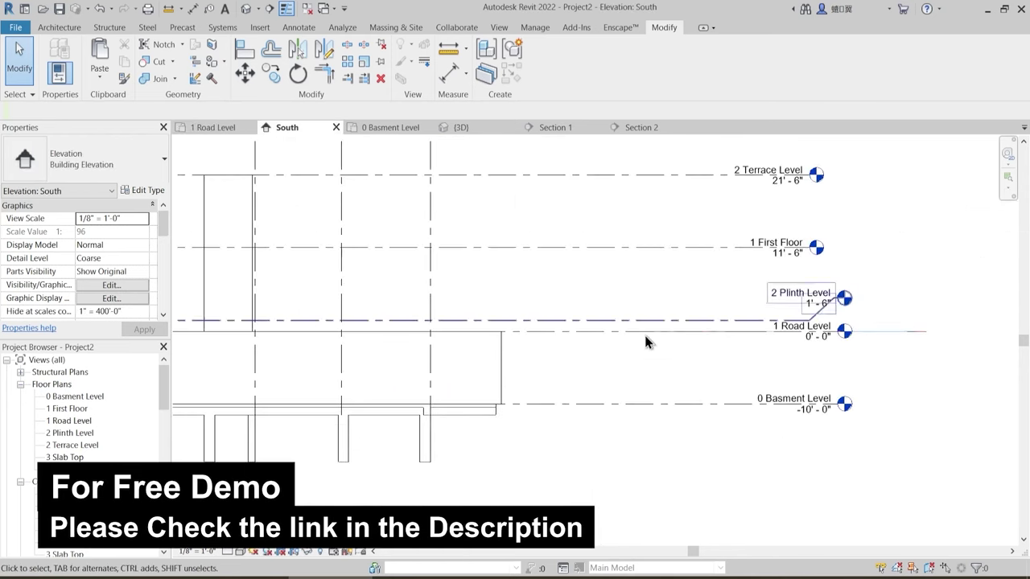
scroll(830, 352, "up", 4)
left_click(820, 316)
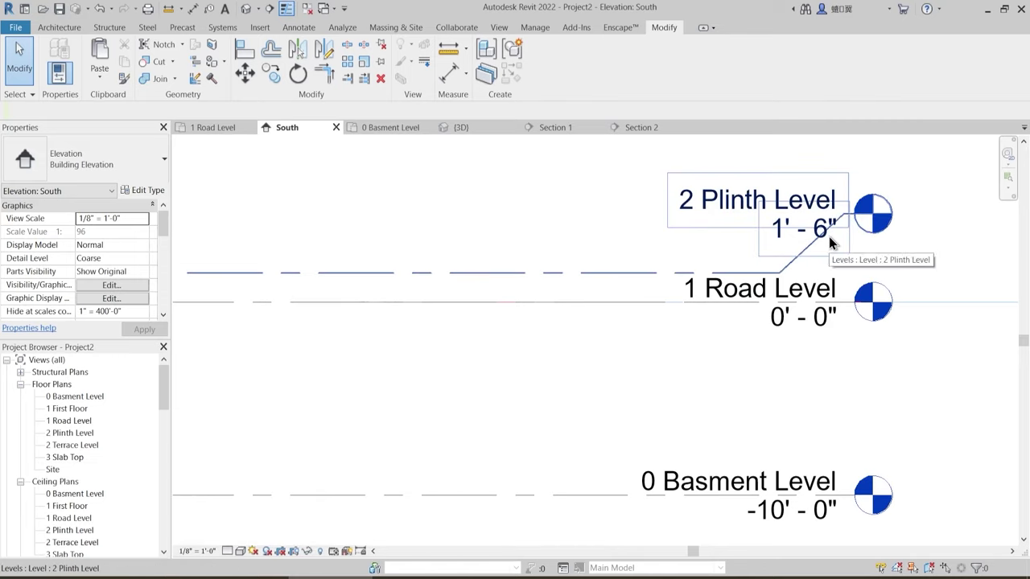
scroll(634, 338, "down", 1)
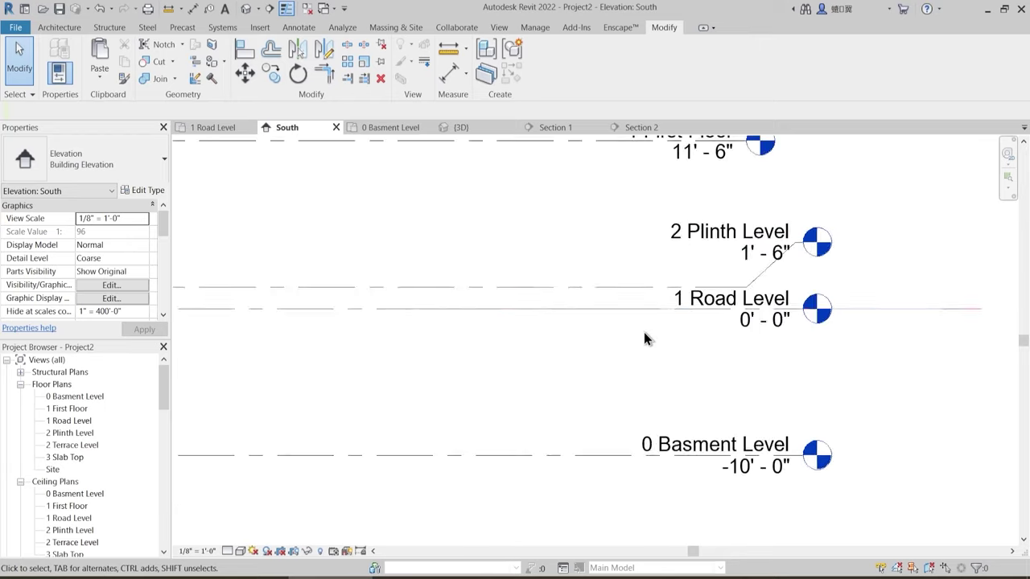
middle_click_drag(563, 332, 700, 341)
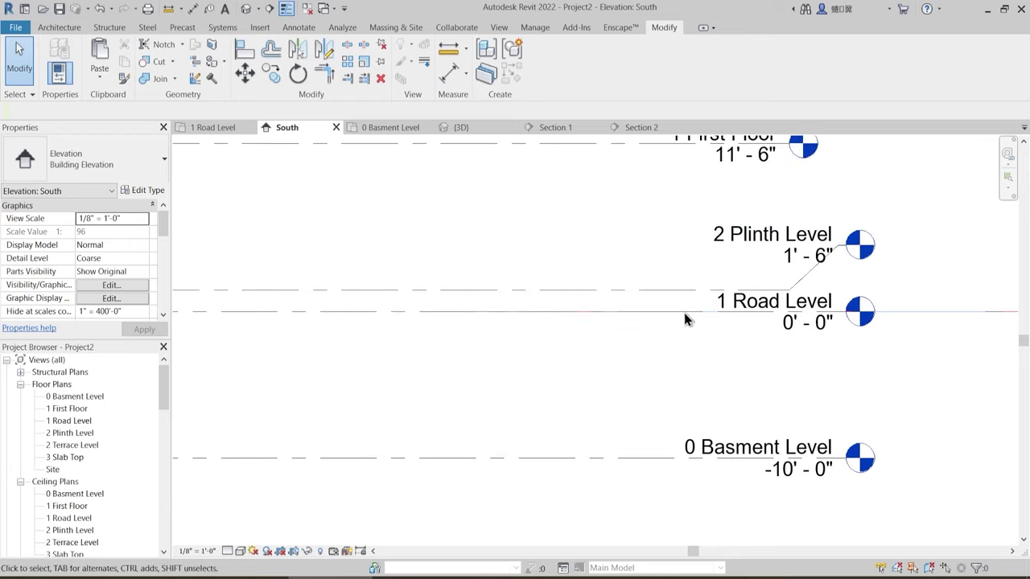
scroll(723, 358, "down", 2)
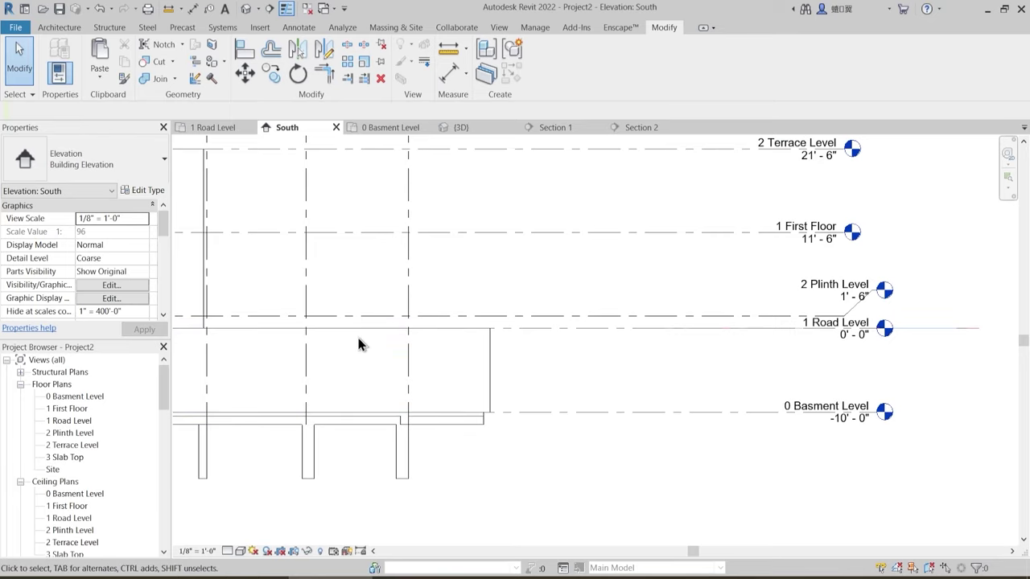
middle_click_drag(573, 362, 631, 387)
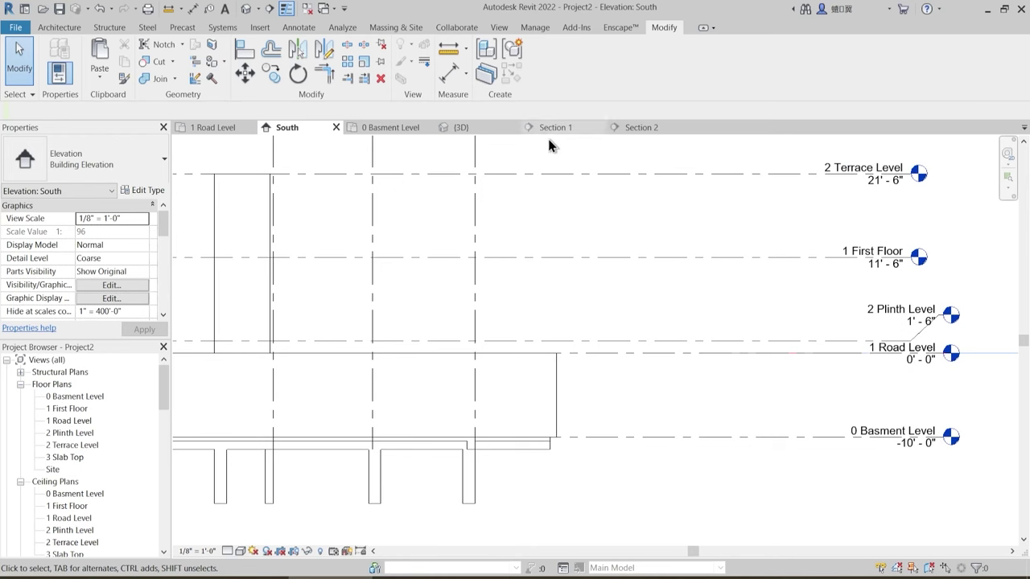
left_click(473, 129)
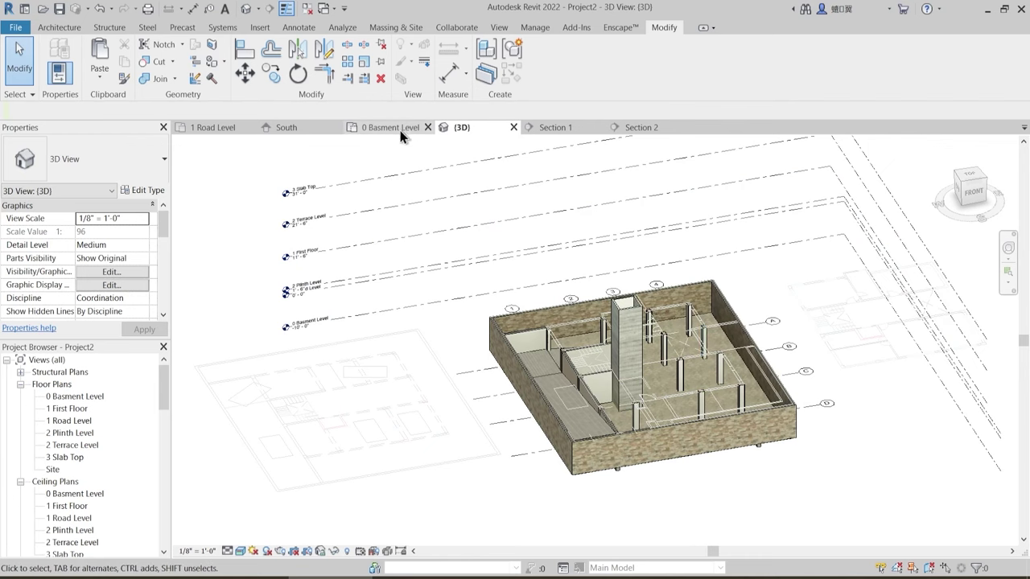
left_click(207, 130)
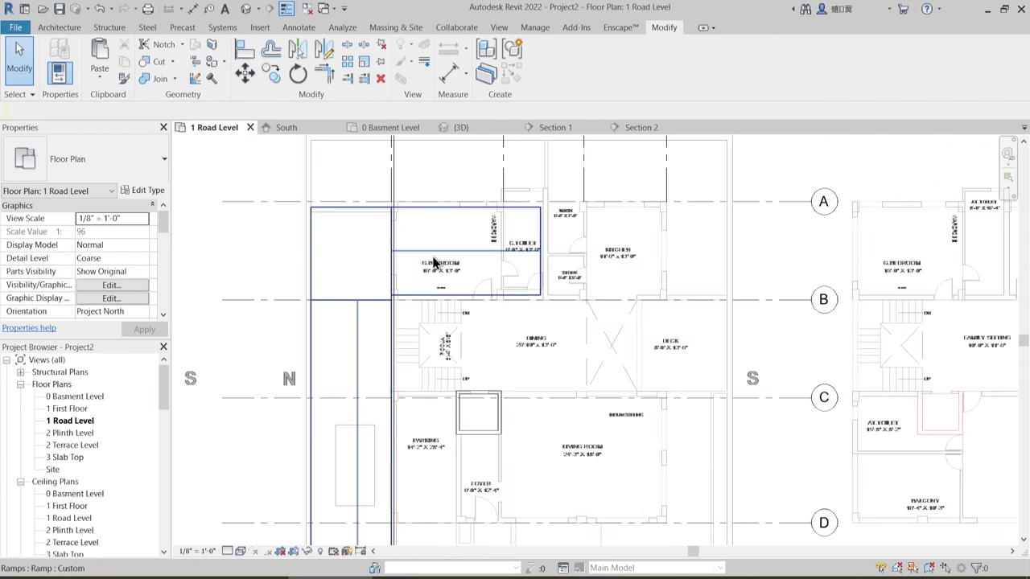
- Start an architectural floor and duplicate its type as Road Level PCC
left_click(72, 29)
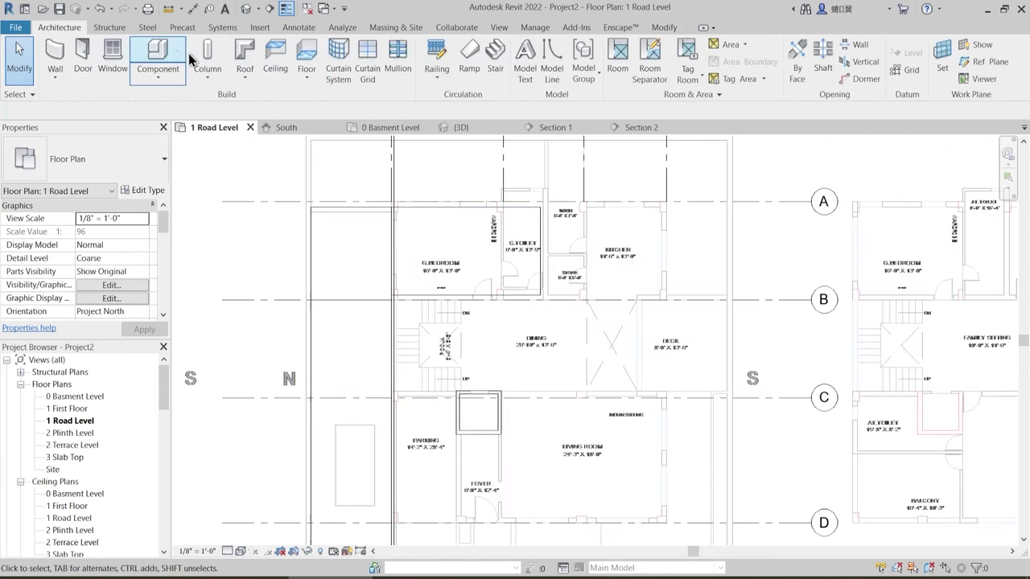
left_click(306, 76)
left_click(322, 101)
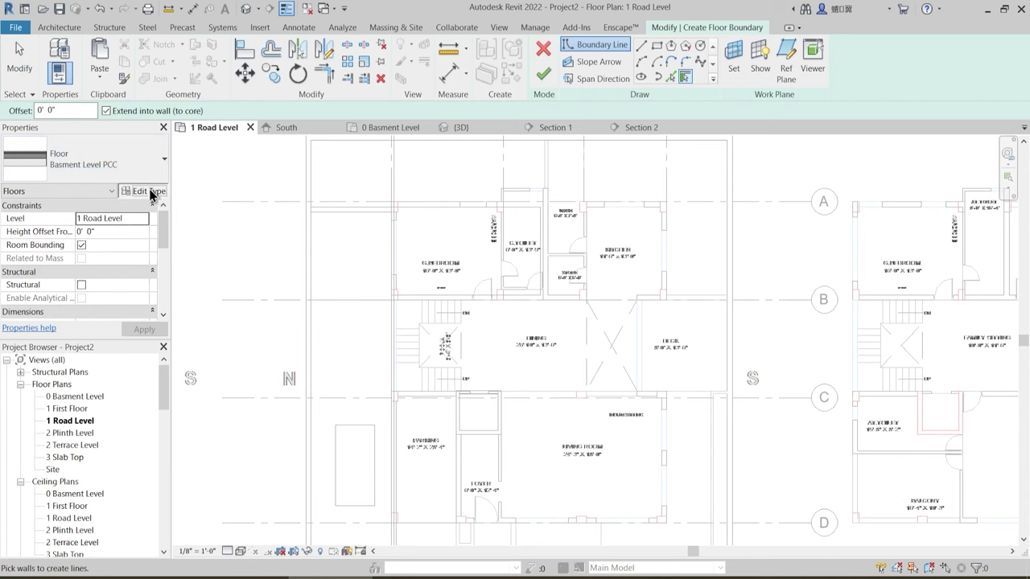
left_click(150, 193)
left_click(667, 129)
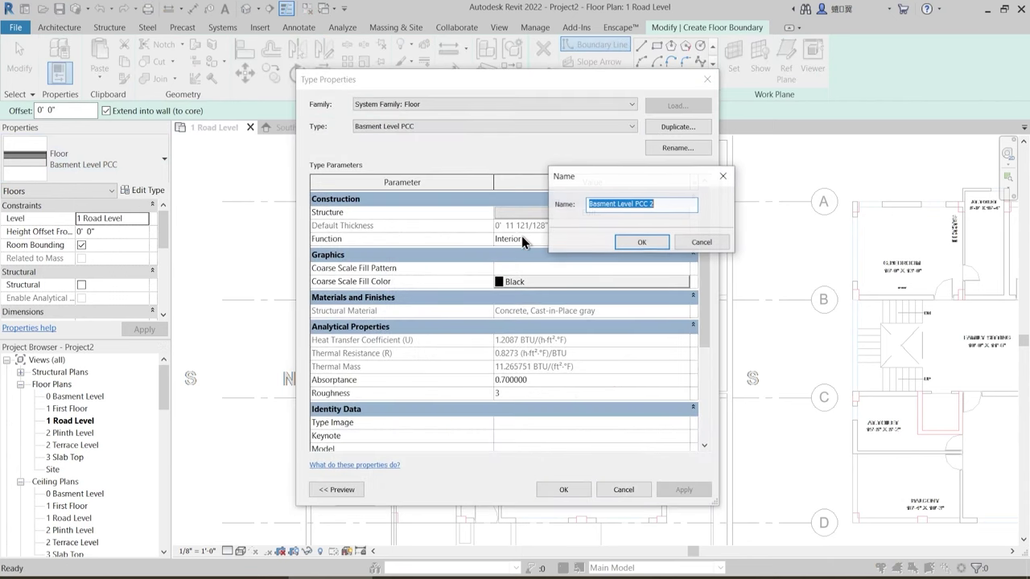
type("Road L")
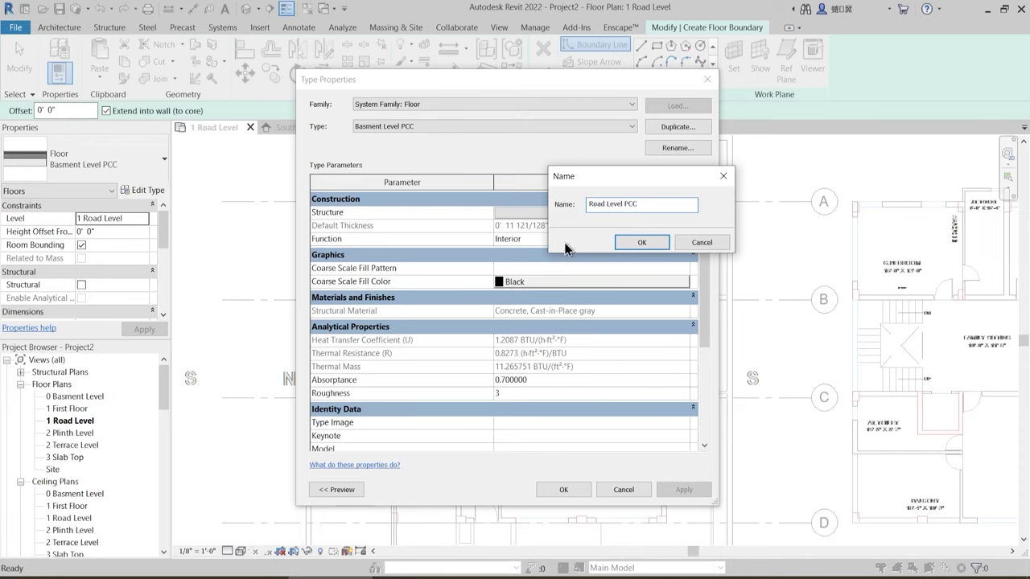
left_click(642, 242)
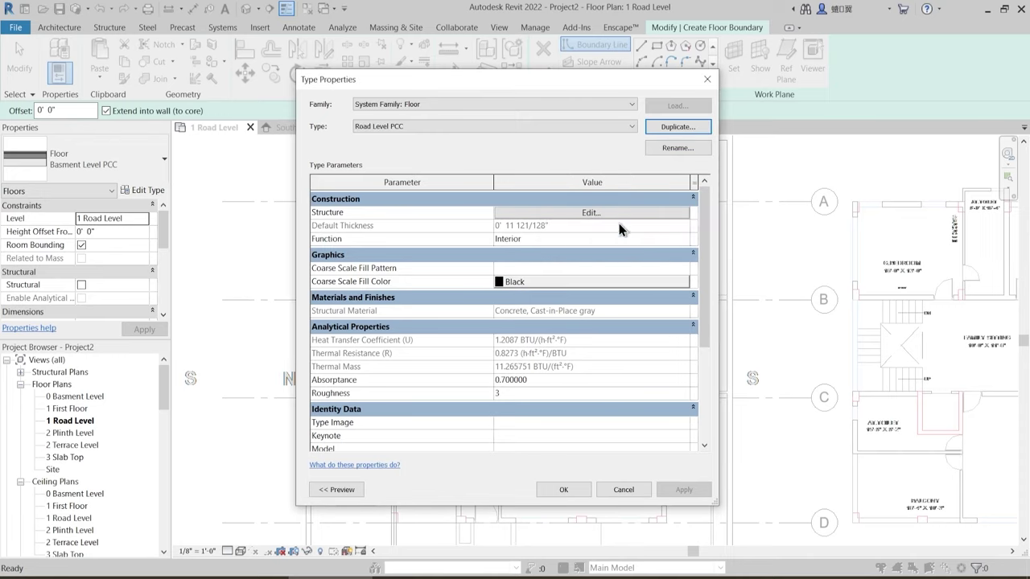
- Delete the finish layers so only the 6" concrete structure layer remains
left_click(604, 212)
left_click(319, 198)
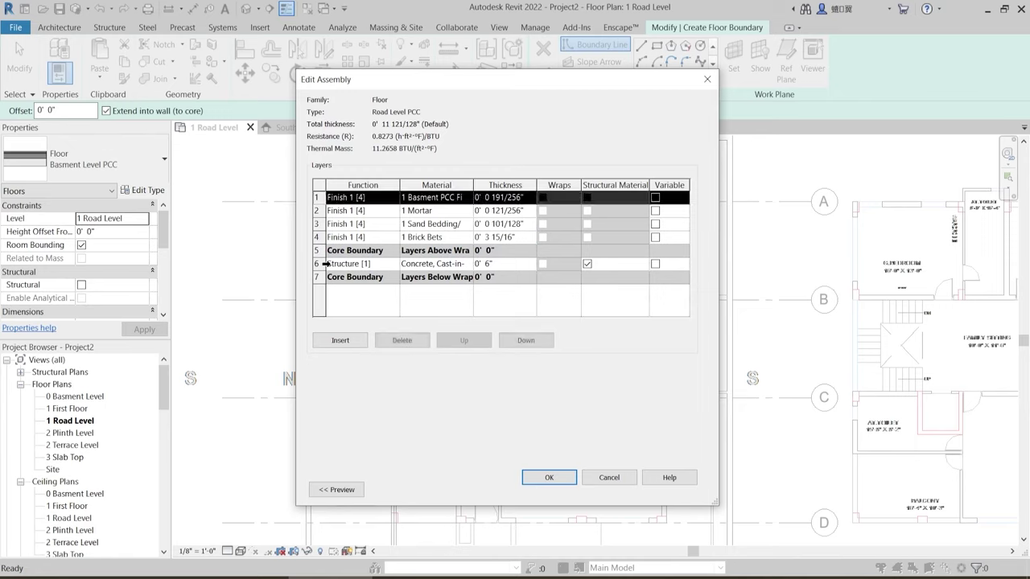
left_click(416, 345)
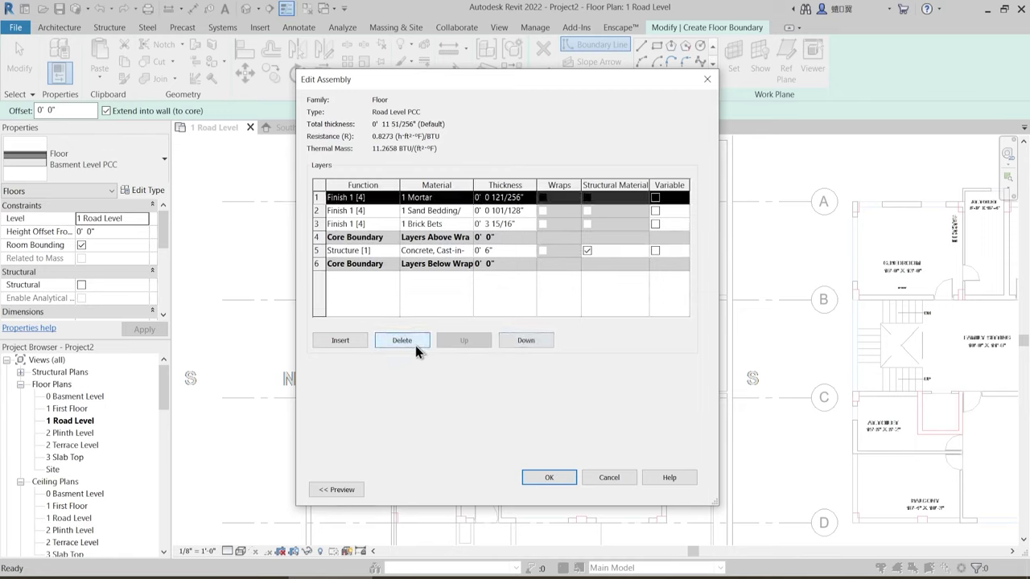
left_click(416, 345)
left_click(415, 345)
left_click(415, 345)
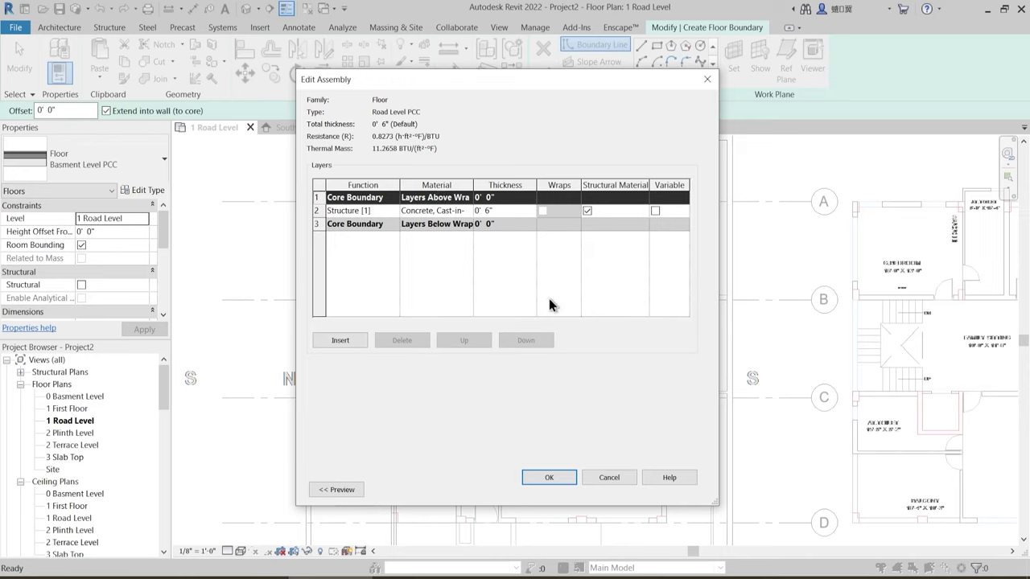
left_click(551, 479)
- Confirm the Road Level PCC floor type and bring the house plan into view
left_click(566, 489)
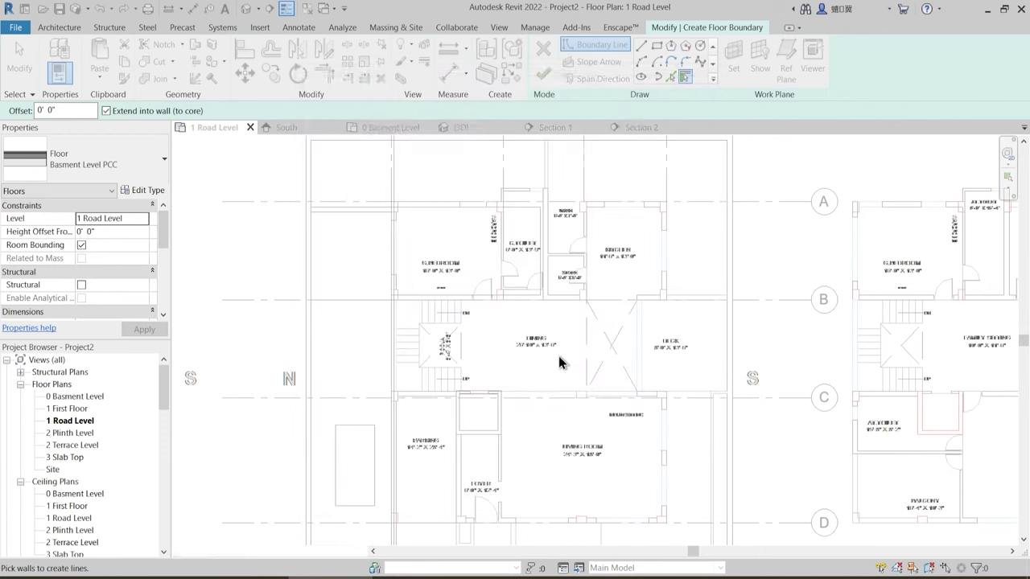
middle_click_drag(520, 265, 529, 340)
scroll(478, 245, "up", 2)
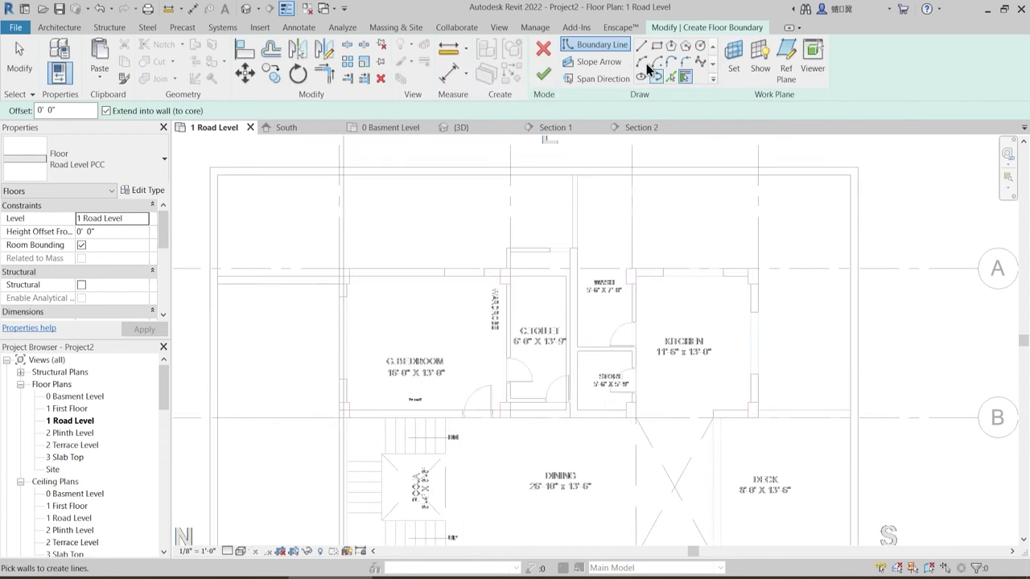
- Sketch a rectangular floor boundary from the grid corner down to grid D
left_click(657, 45)
scroll(340, 277, "up", 5)
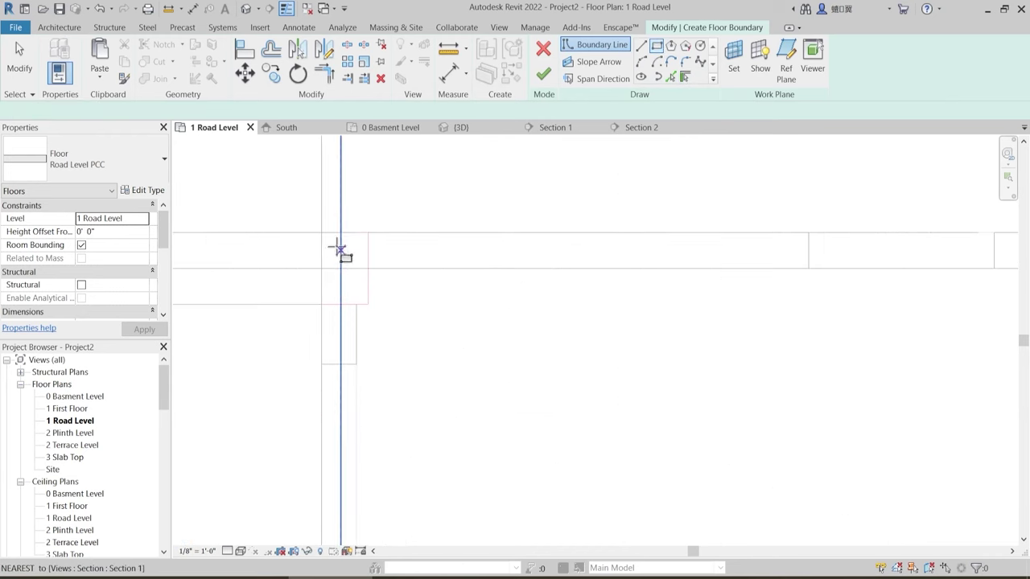
left_click(321, 231)
scroll(580, 320, "down", 5)
middle_click_drag(724, 409, 593, 252)
scroll(595, 256, "down", 1)
scroll(647, 307, "down", 3)
middle_click_drag(737, 425, 676, 355)
scroll(717, 470, "up", 1)
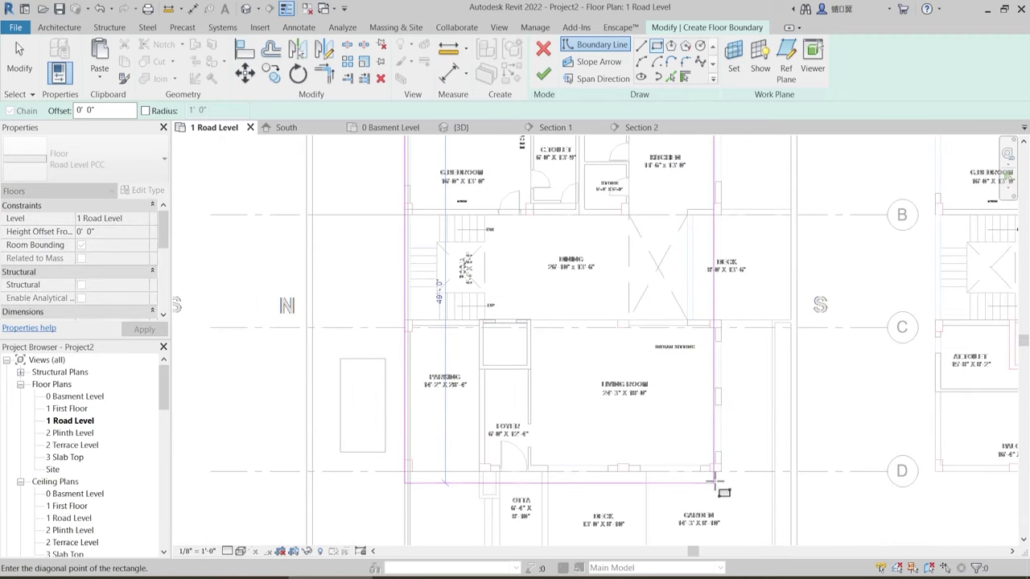
left_click(720, 471)
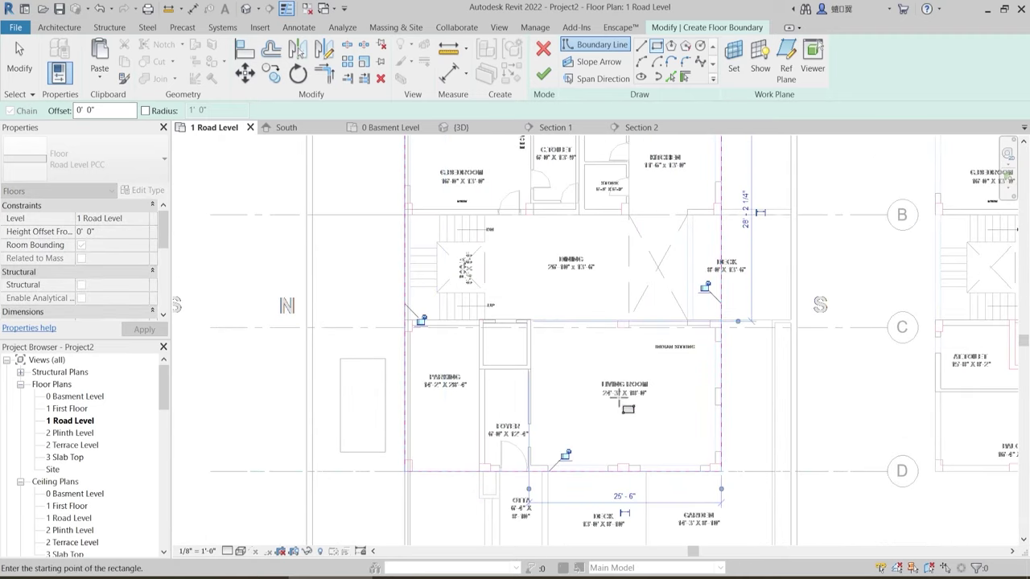
scroll(563, 370, "up", 3)
mouse_move(561, 403)
middle_mouse_down()
mouse_move(561, 268)
mouse_move(547, 411)
middle_mouse_up()
key("Escape")
key("Escape")
key("Escape")
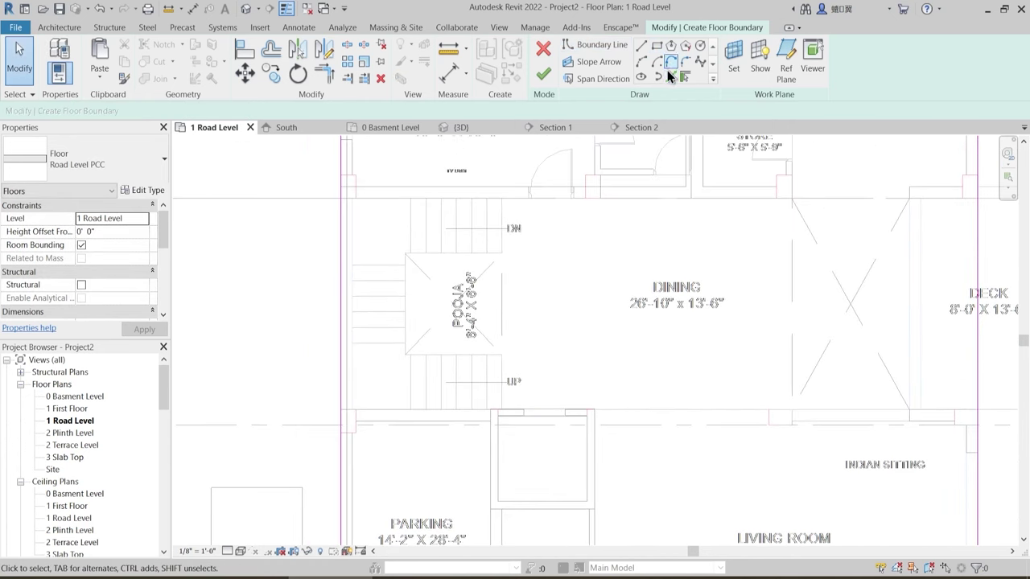
- Add boundary lines along the wall edge and the lift shaft's bottom and side walls
scroll(448, 206, "up", 2)
left_click(447, 193)
middle_click_drag(623, 376, 601, 280)
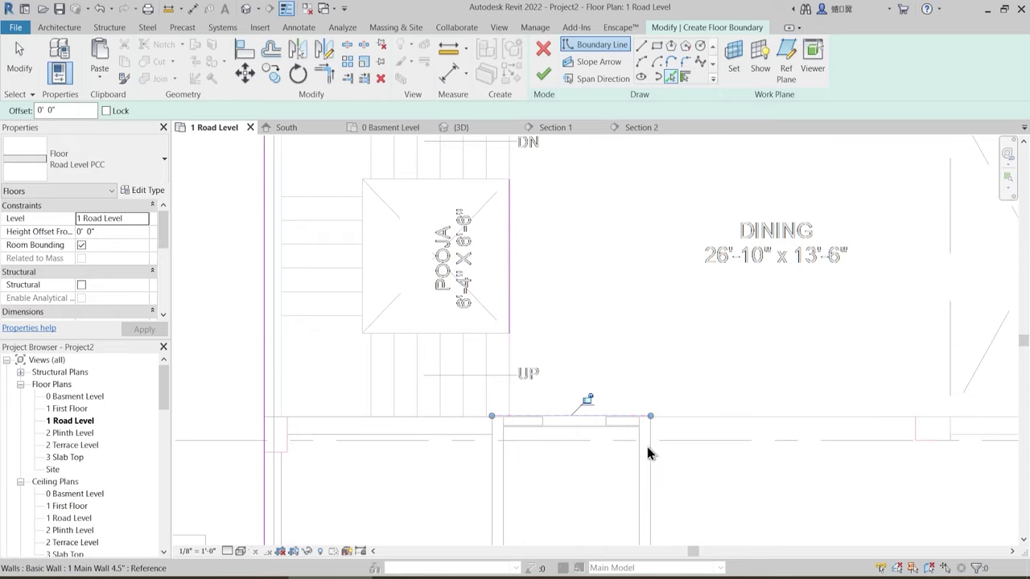
middle_click_drag(648, 453, 630, 321)
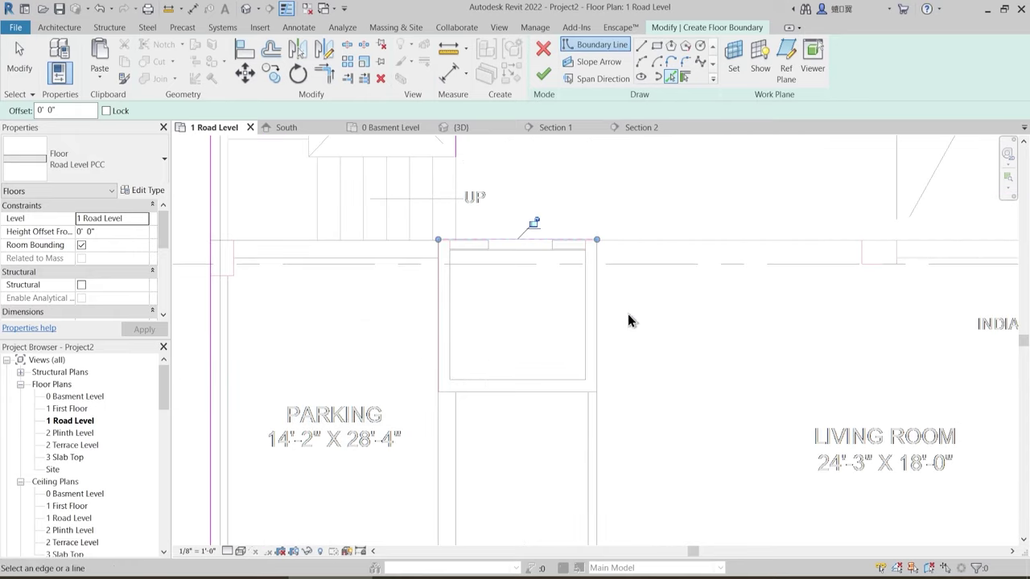
left_click(546, 394)
left_click(438, 452)
scroll(512, 444, "down", 2)
- Trim the shaft boundary lines to a corner with TR
key("t")
key("r")
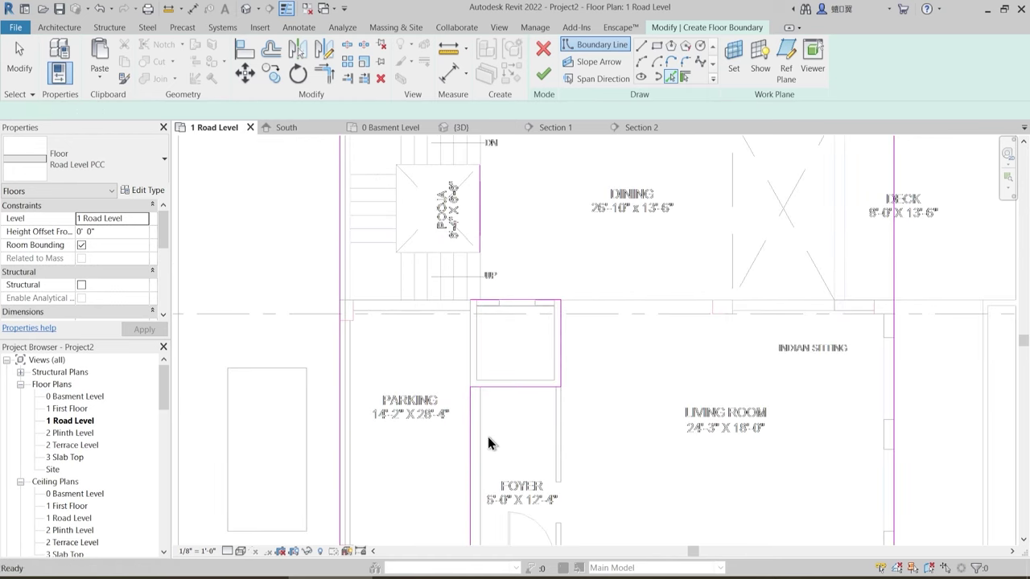
left_click(473, 403)
middle_click_drag(517, 282, 526, 348)
- Trim/extend the stair-side, vertical and top sketch lines into clean corners
key("Escape")
key("Escape")
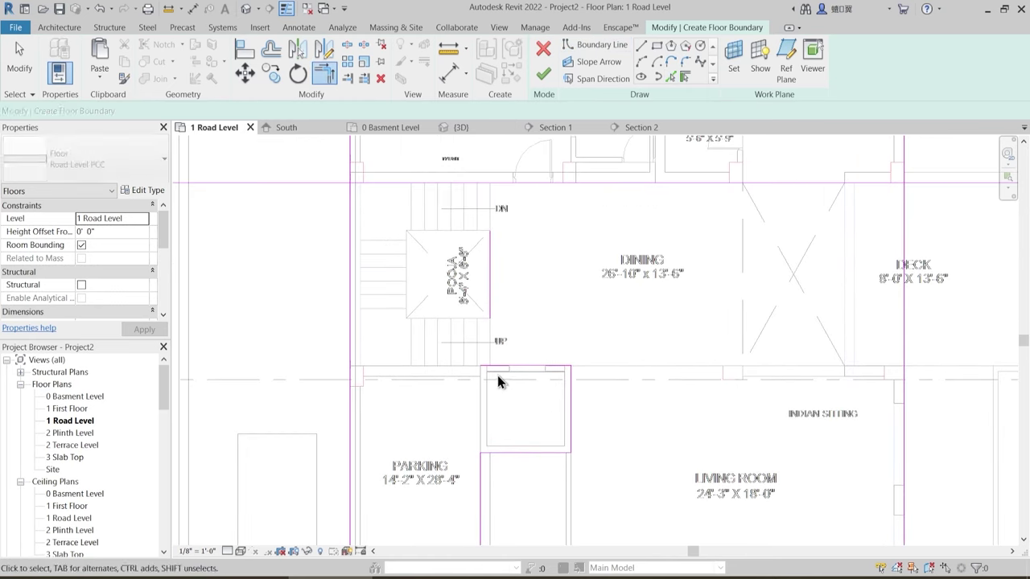
key("t")
key("r")
left_click(520, 366)
left_click(490, 295)
middle_click_drag(467, 317, 501, 418)
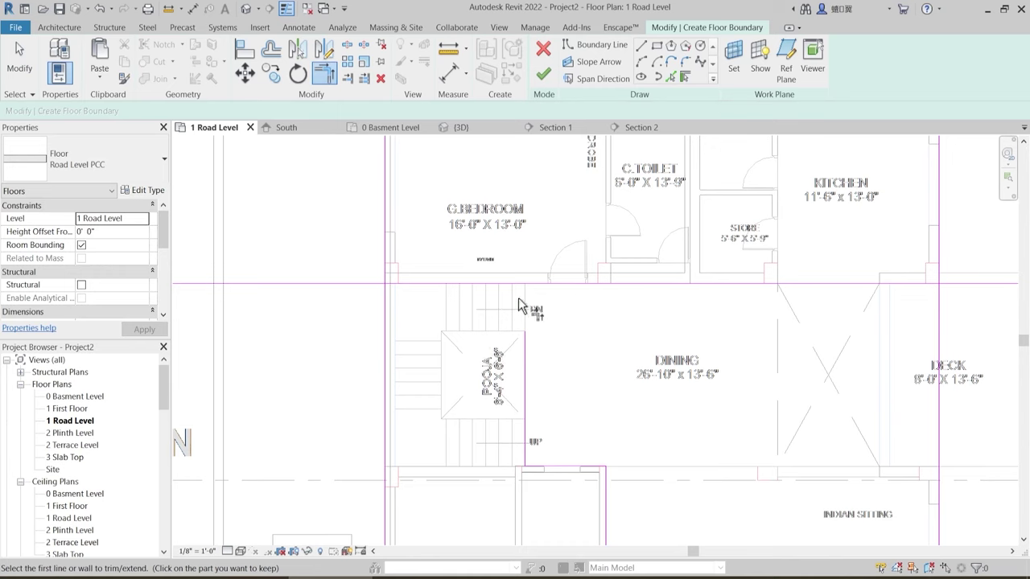
left_click(524, 347)
left_click(463, 284)
left_click(464, 282)
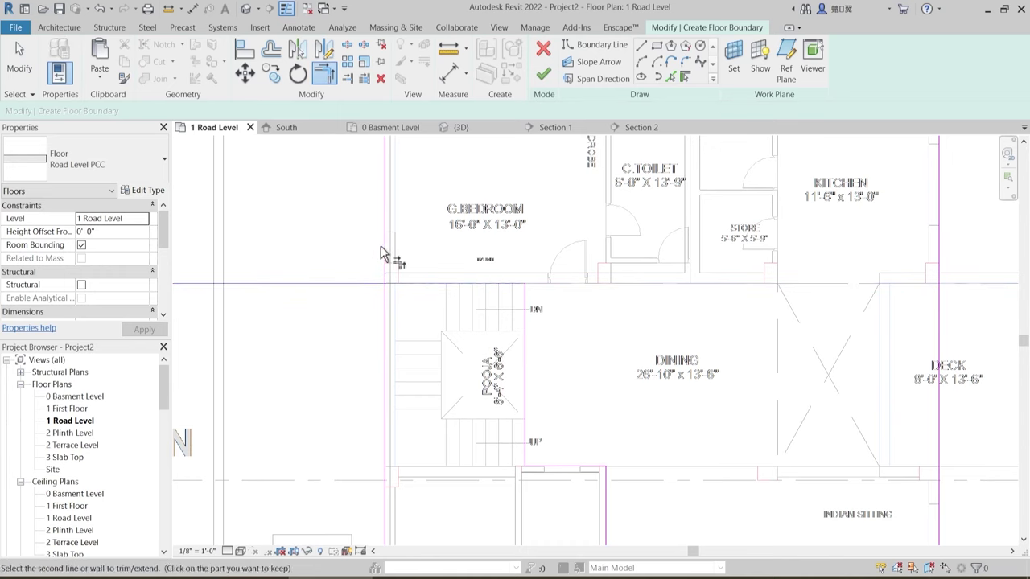
left_click(385, 249)
- Pick the wall edges above the wardrobe and a grid line near the wash area as boundary lines
scroll(482, 256, "down", 3)
middle_click_drag(543, 378, 522, 296)
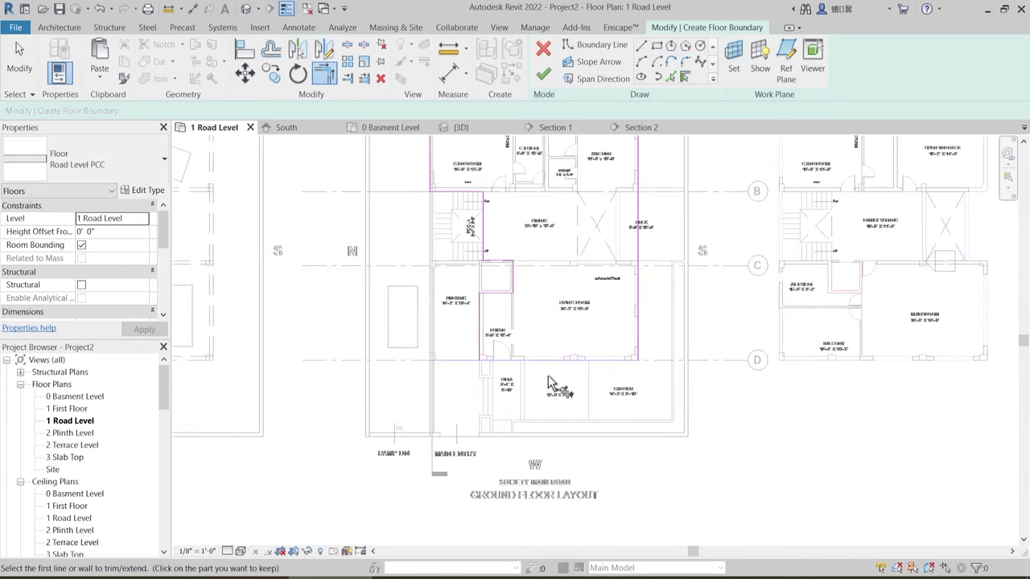
scroll(556, 421, "up", 1)
middle_click_drag(555, 421, 522, 576)
middle_click_drag(595, 371, 602, 474)
scroll(530, 290, "up", 3)
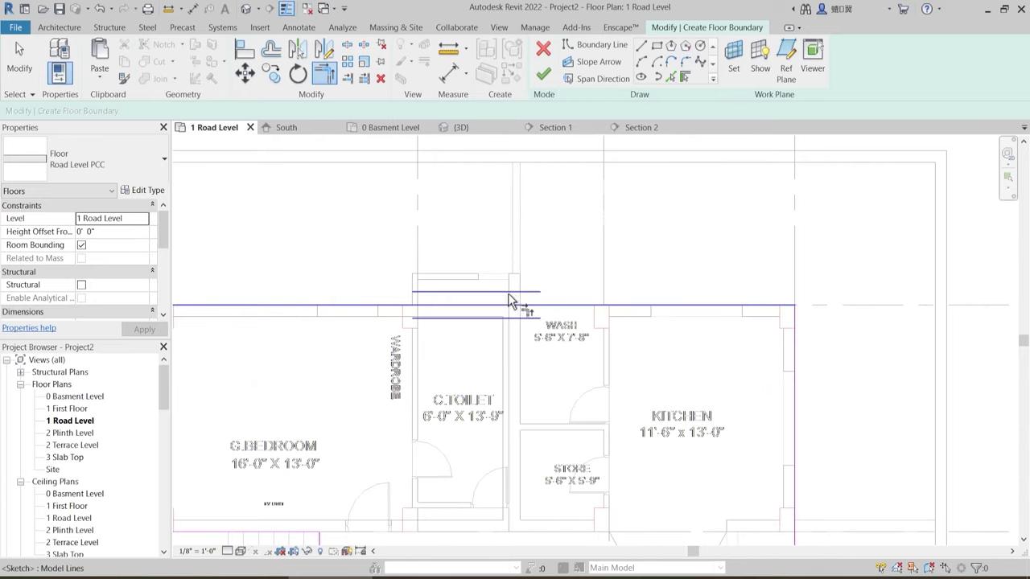
middle_click_drag(470, 248, 484, 364)
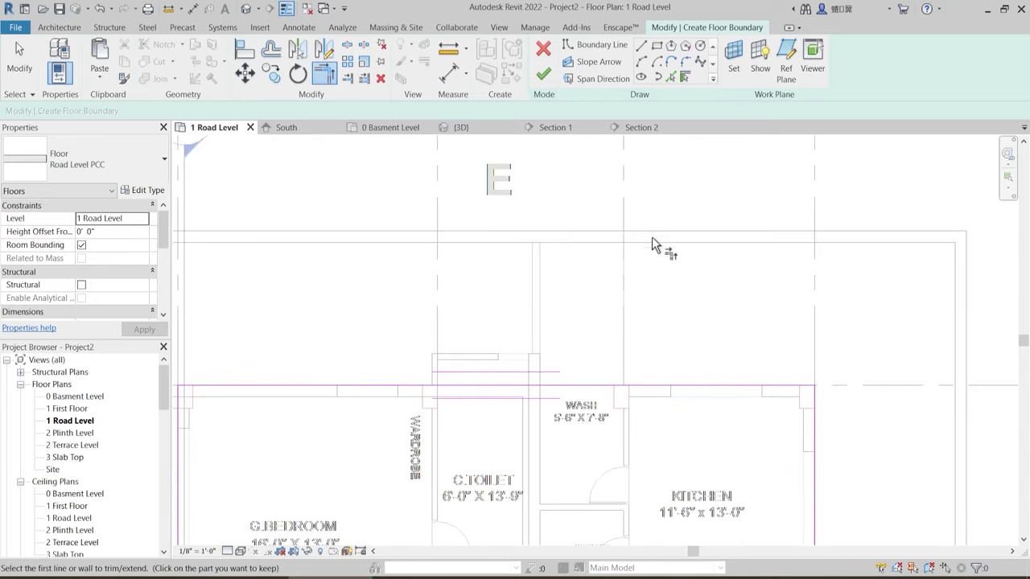
left_click(672, 79)
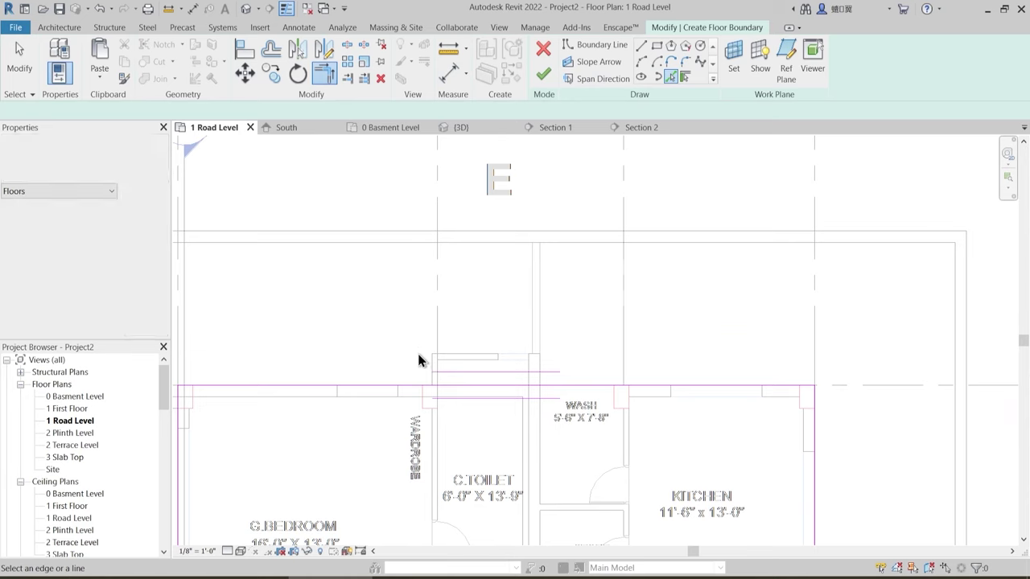
scroll(419, 356, "up", 2)
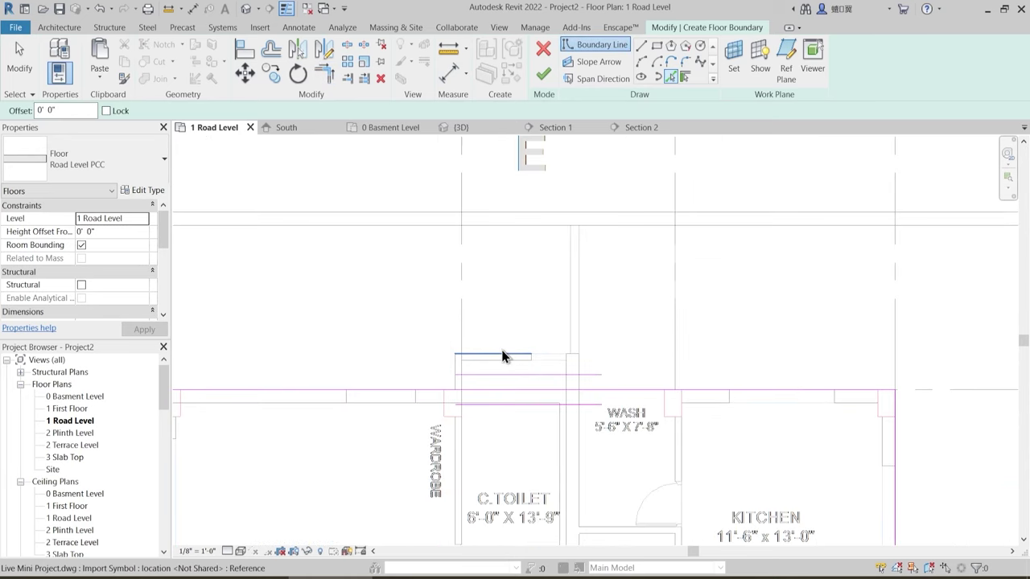
scroll(562, 335, "down", 1)
middle_click_drag(436, 315, 499, 310)
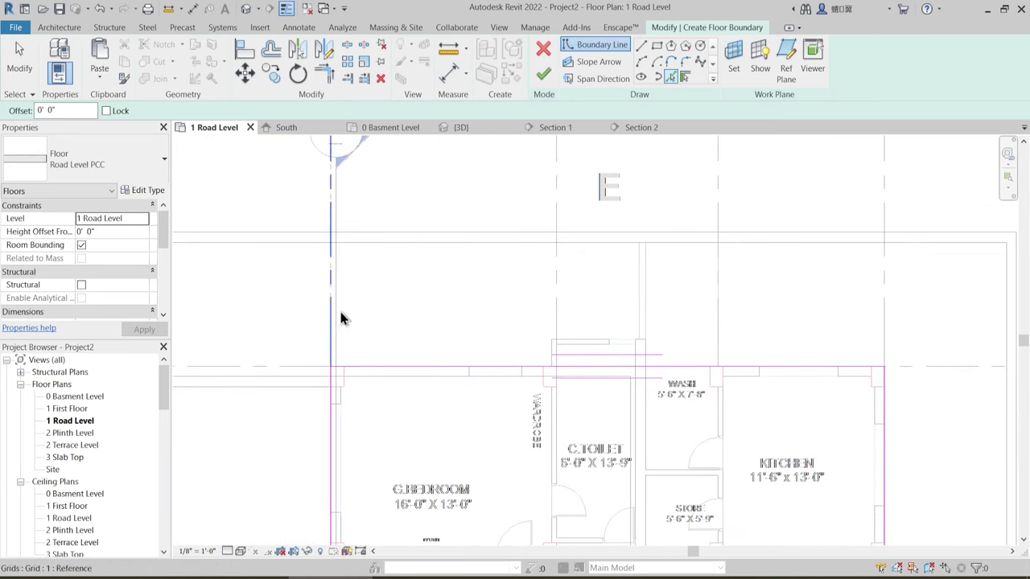
scroll(472, 292, "down", 1)
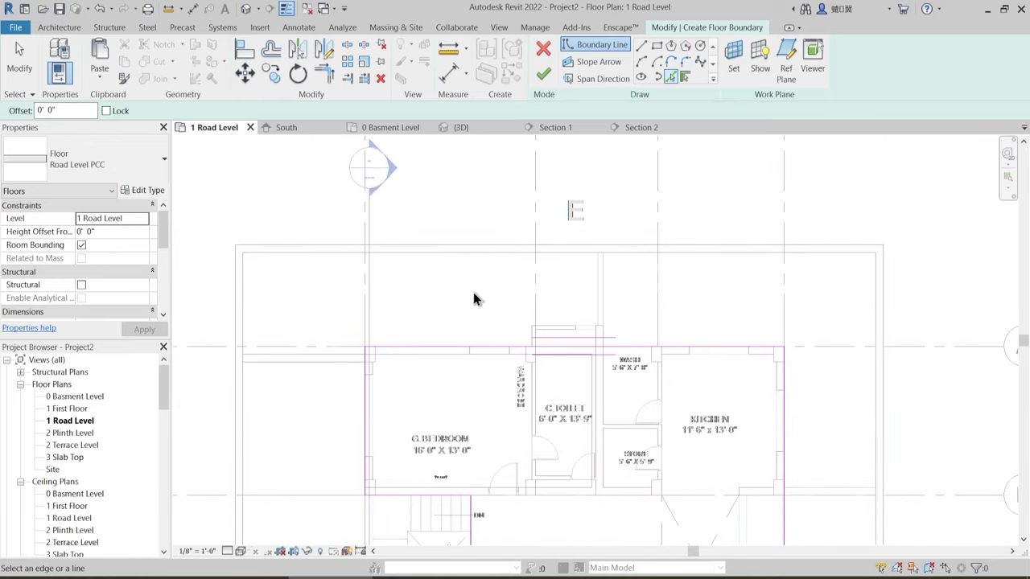
scroll(536, 310, "up", 3)
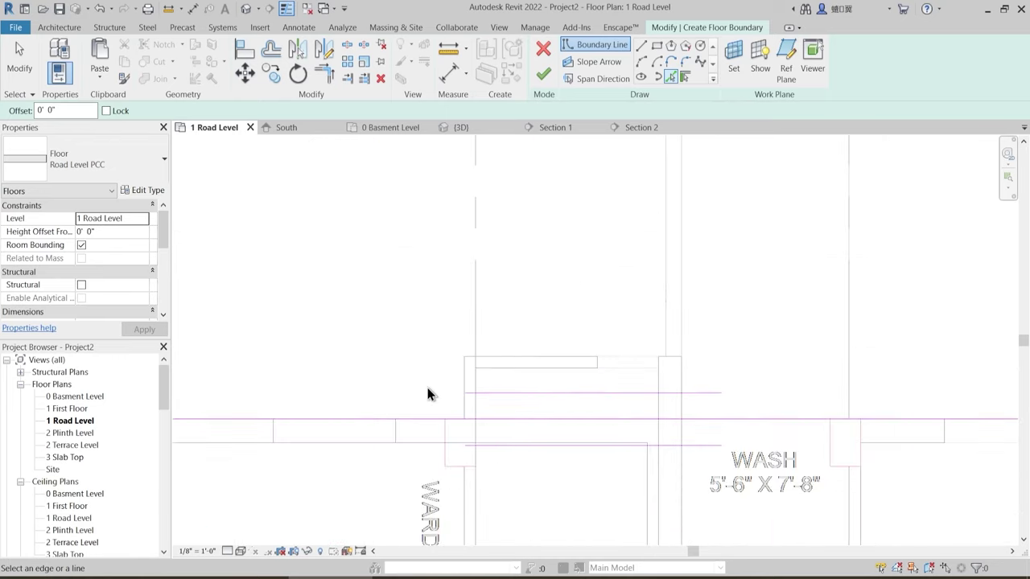
left_click(481, 359)
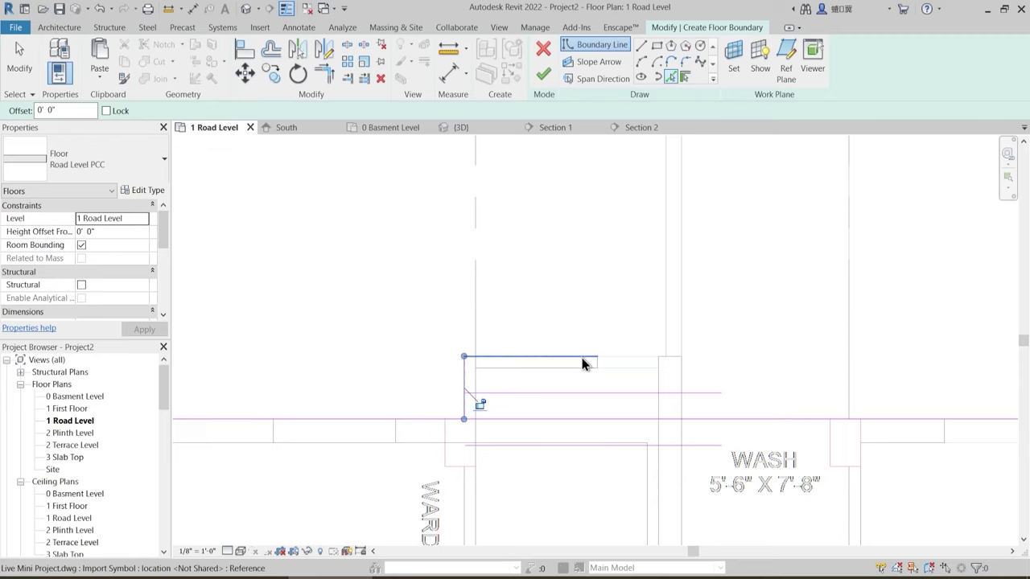
left_click(667, 298)
middle_click_drag(667, 299, 615, 322)
left_click(641, 310)
scroll(556, 287, "down", 2)
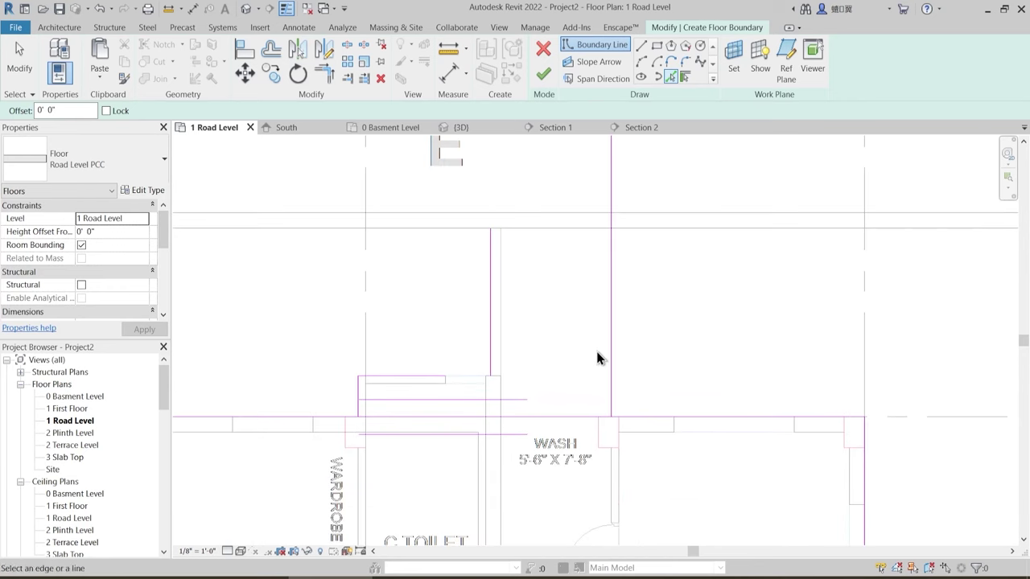
key("Escape")
- Trim the long and horizontal boundary lines into corners with the short and wash-side verticals
key("t")
key("r")
left_click(343, 416)
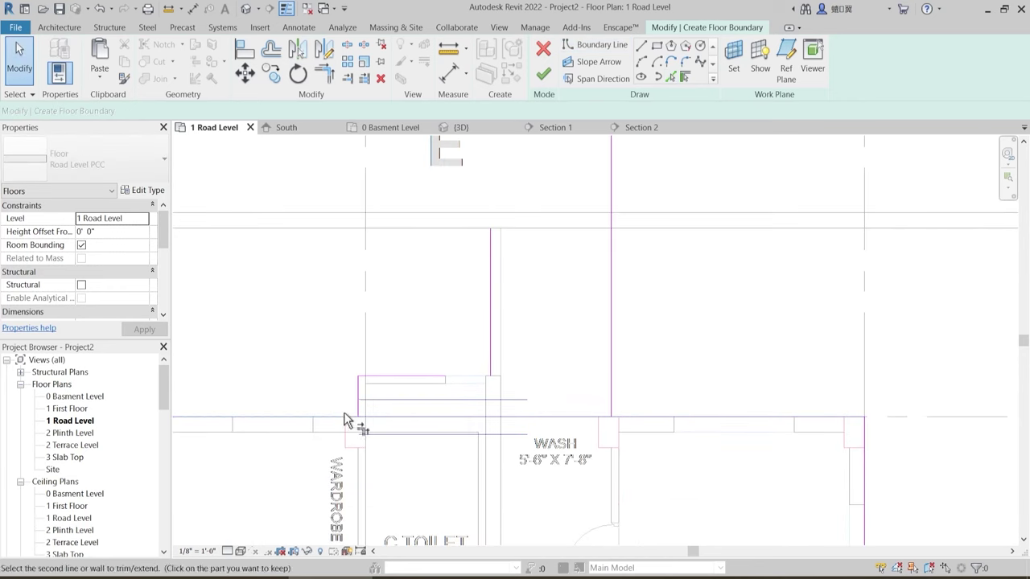
left_click(358, 402)
left_click(799, 559)
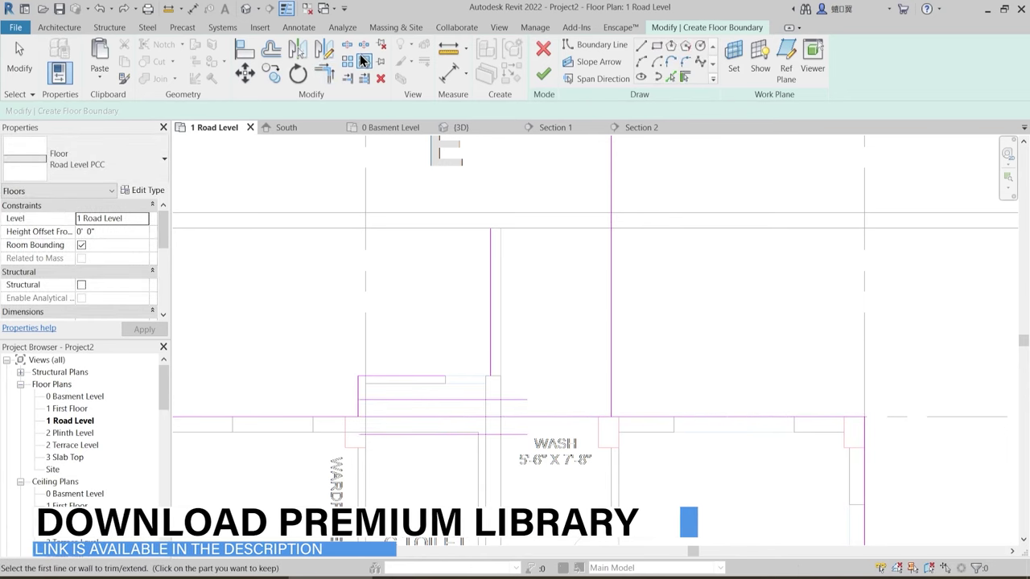
left_click(348, 43)
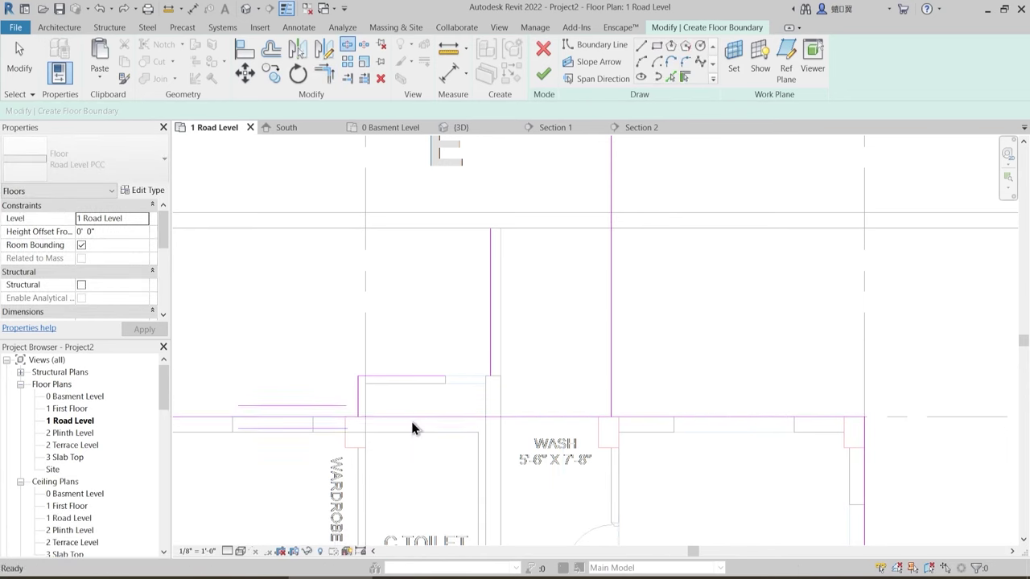
key("t")
key("r")
left_click(424, 385)
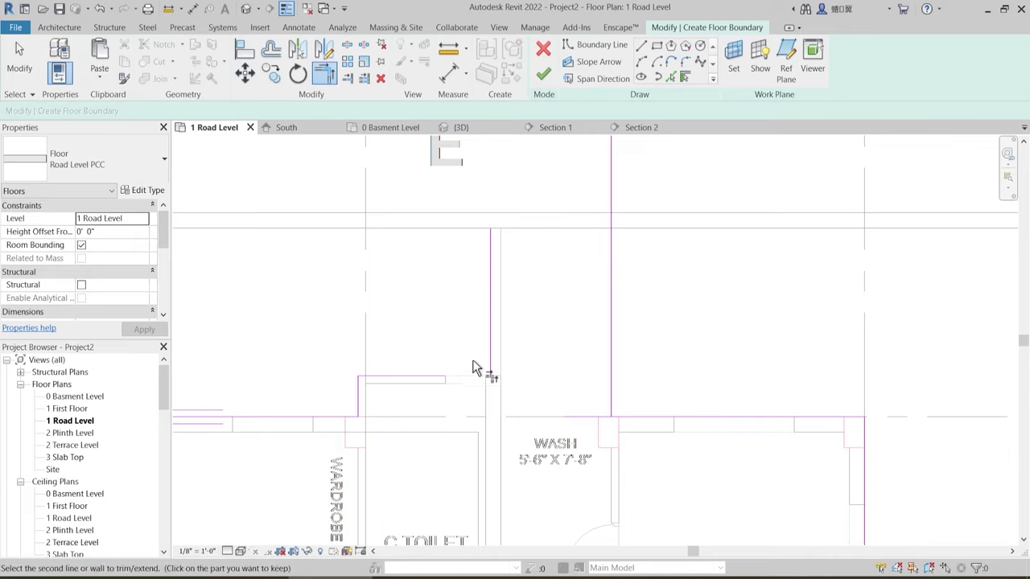
left_click(492, 346)
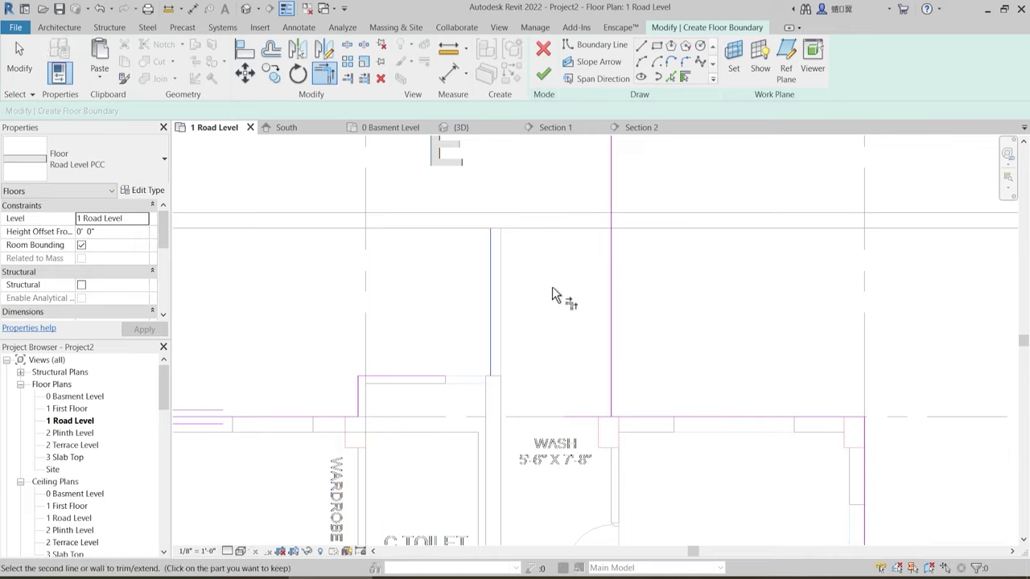
left_click(624, 416)
left_click(611, 383)
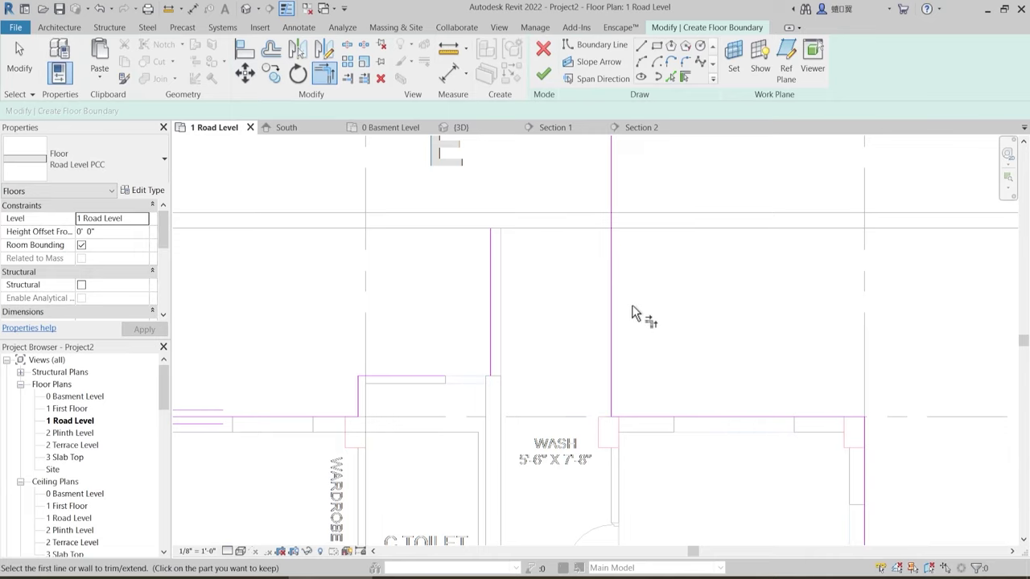
- Draw a new top boundary line from the top wall across to the wash wall
left_click(641, 47)
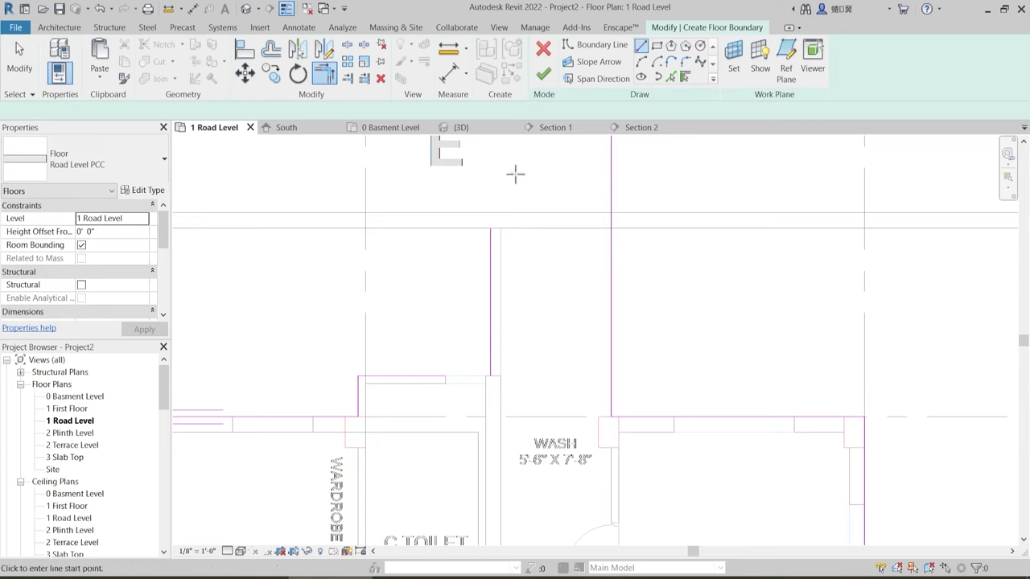
left_click(491, 228)
left_click(611, 228)
key("Escape")
key("Escape")
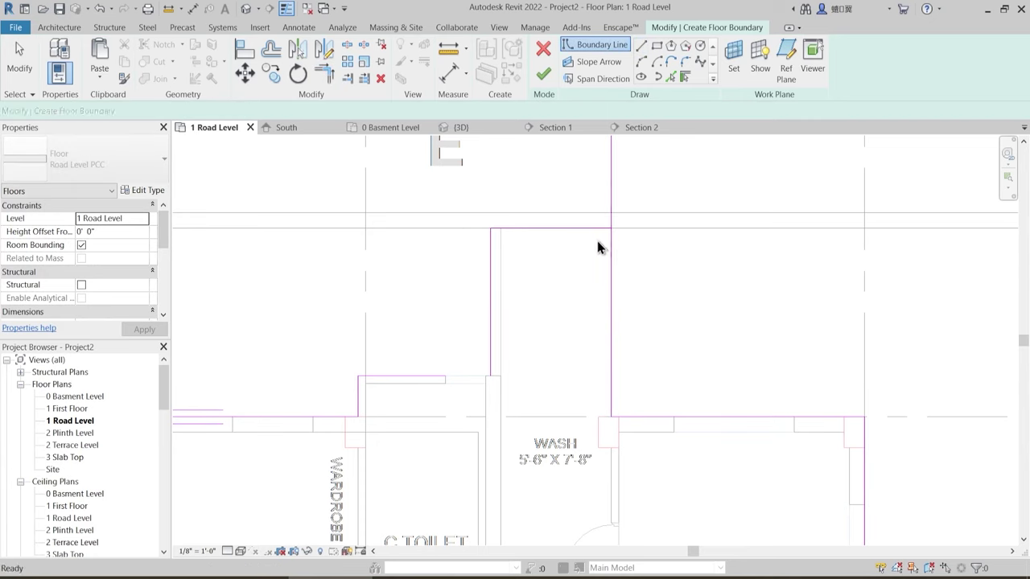
key("t")
key("r")
scroll(571, 291, "down", 3)
middle_click_drag(516, 403, 512, 306)
scroll(513, 301, "down", 2)
middle_click_drag(546, 374, 539, 355)
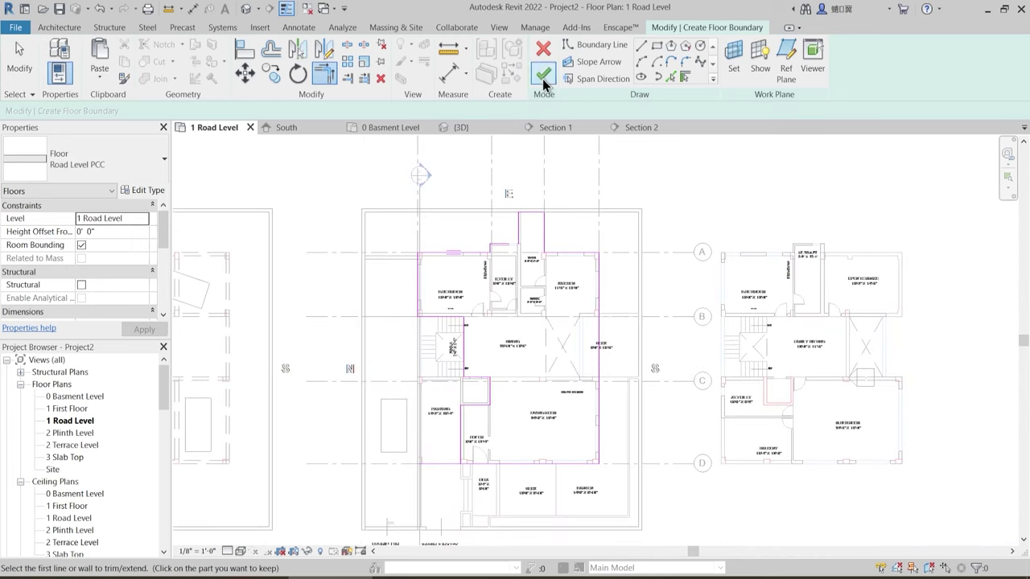
- Clear the intersecting and open-line errors, finish the PCC floor sketch, and choose Don't attach for walls
left_click(543, 74)
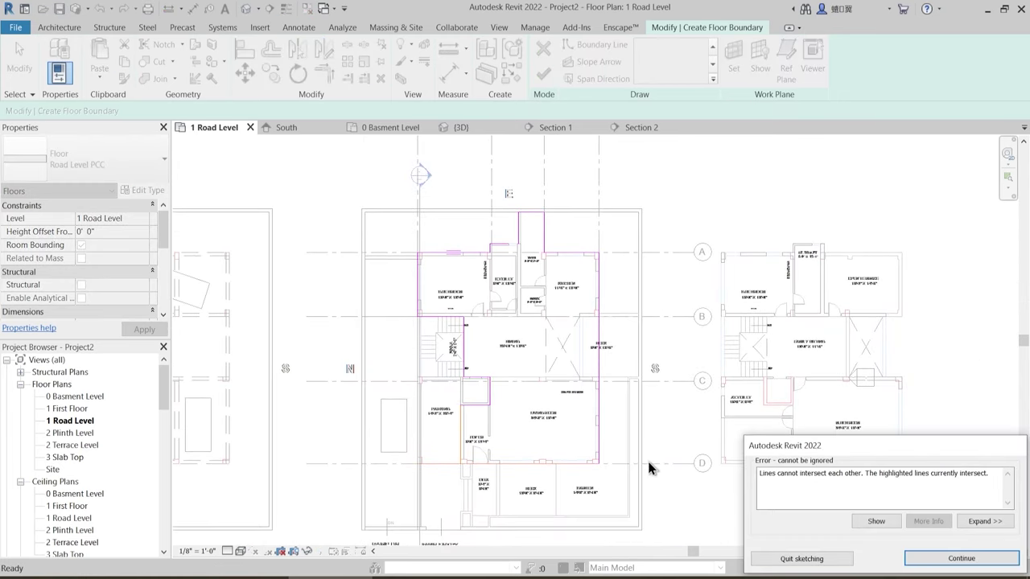
key("Return")
scroll(501, 489, "up", 2)
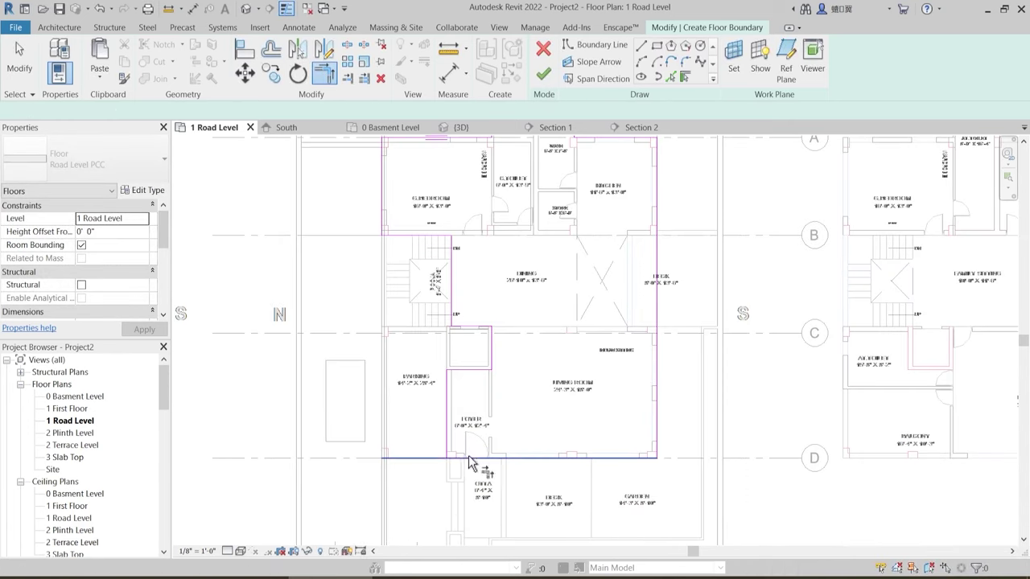
key("t")
key("r")
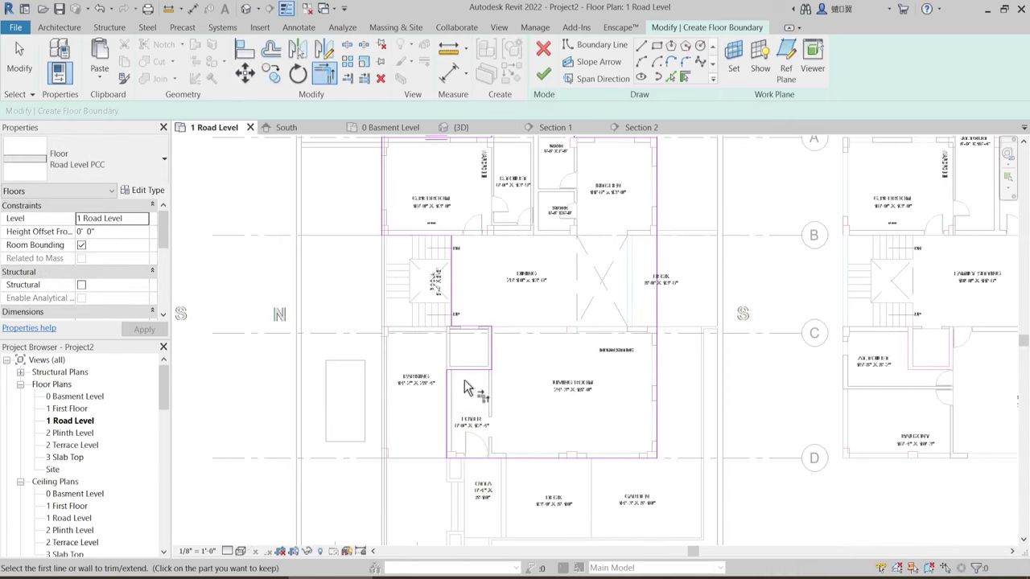
left_click(541, 76)
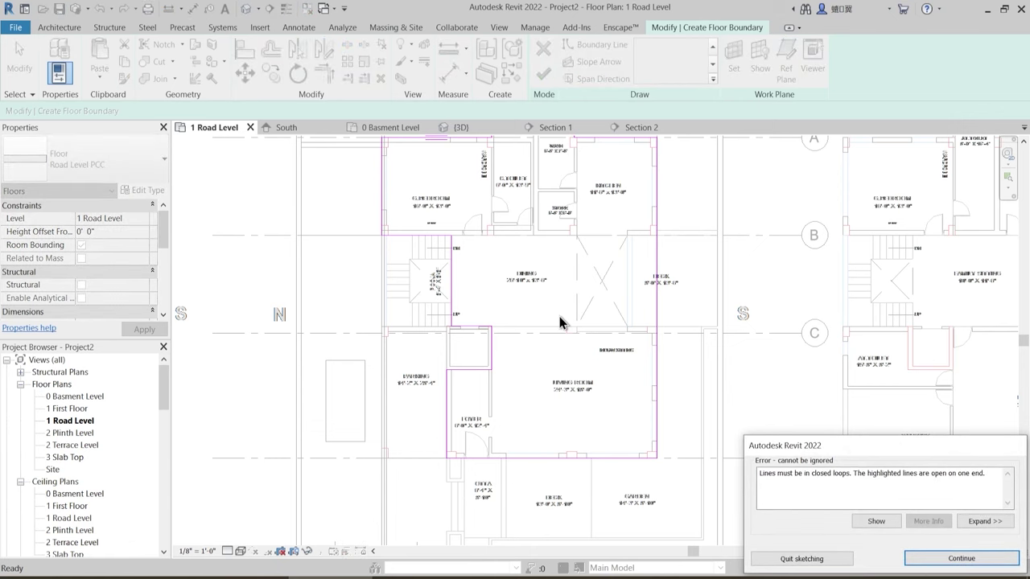
middle_click_drag(596, 357, 588, 411)
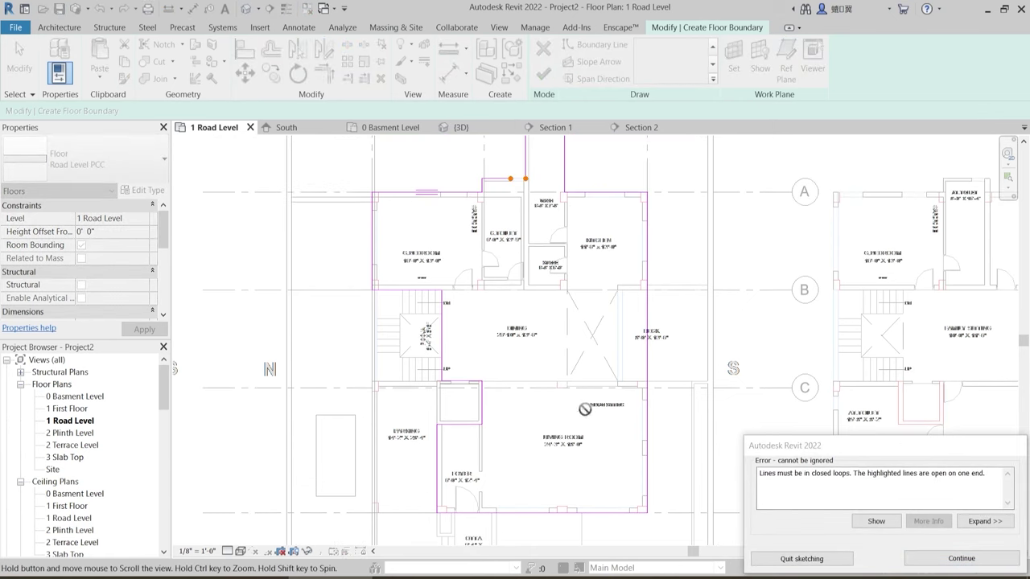
scroll(538, 202, "up", 2)
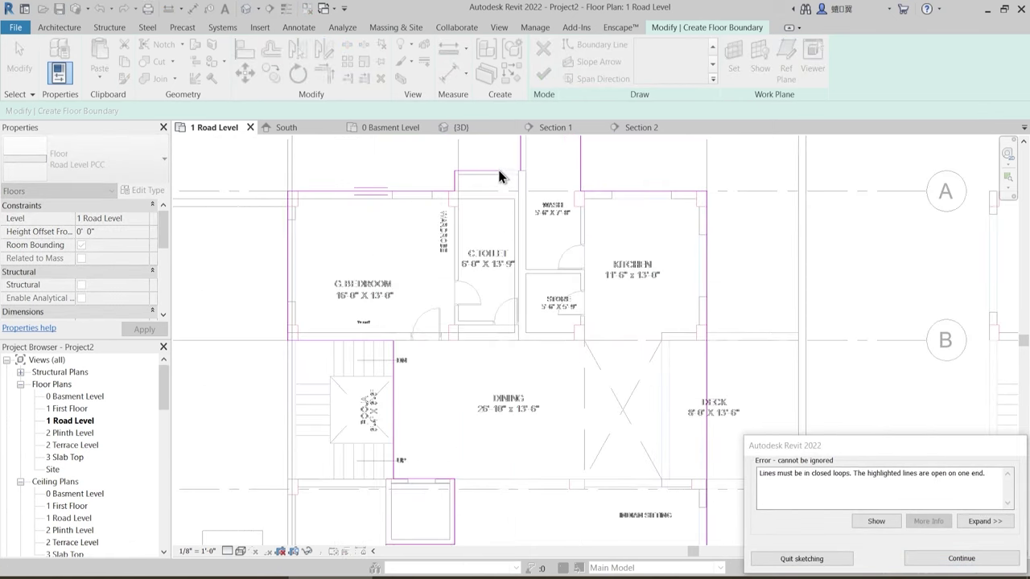
middle_click_drag(561, 244, 558, 283)
left_click(959, 557)
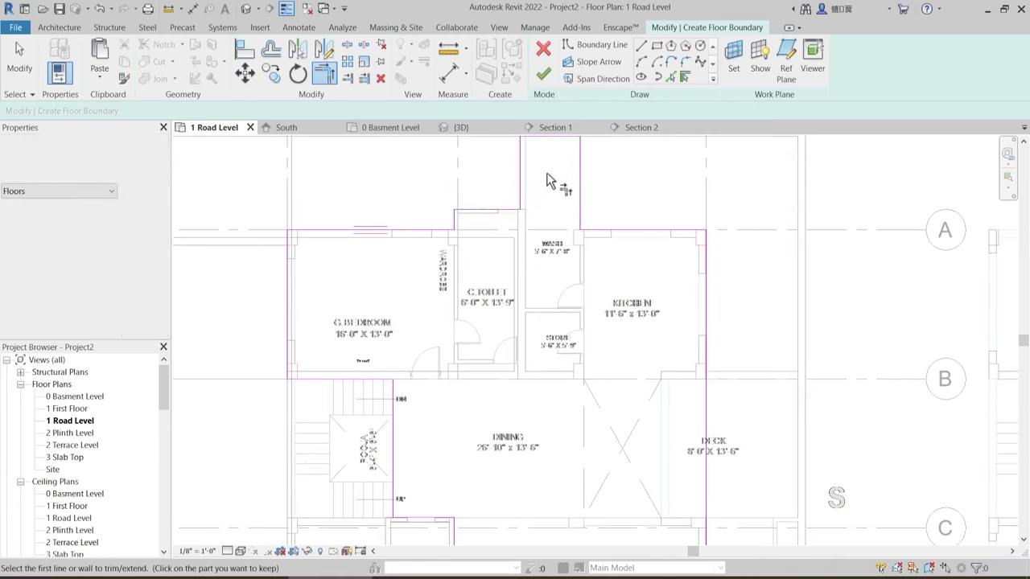
scroll(549, 180, "down", 3)
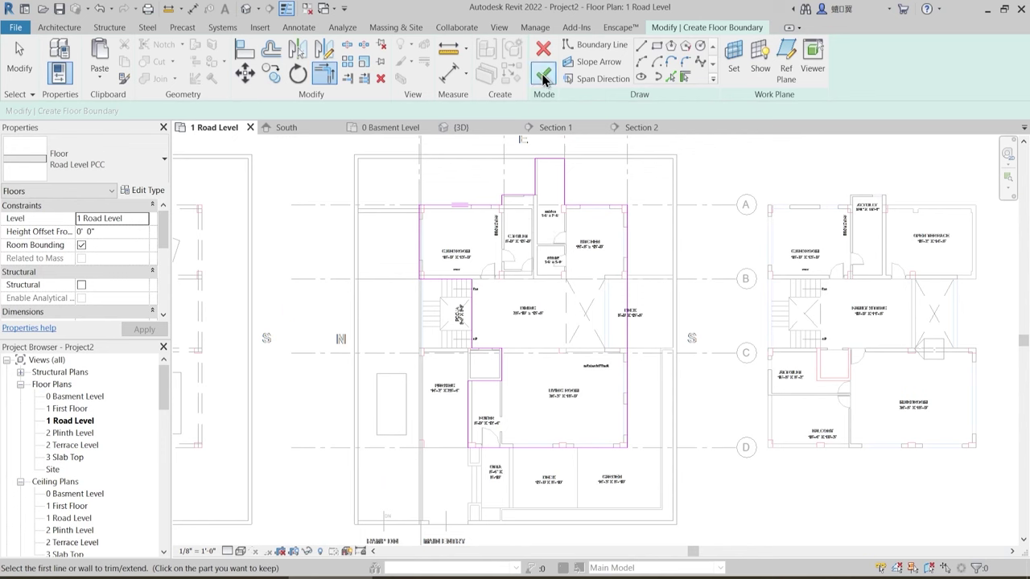
left_click(544, 76)
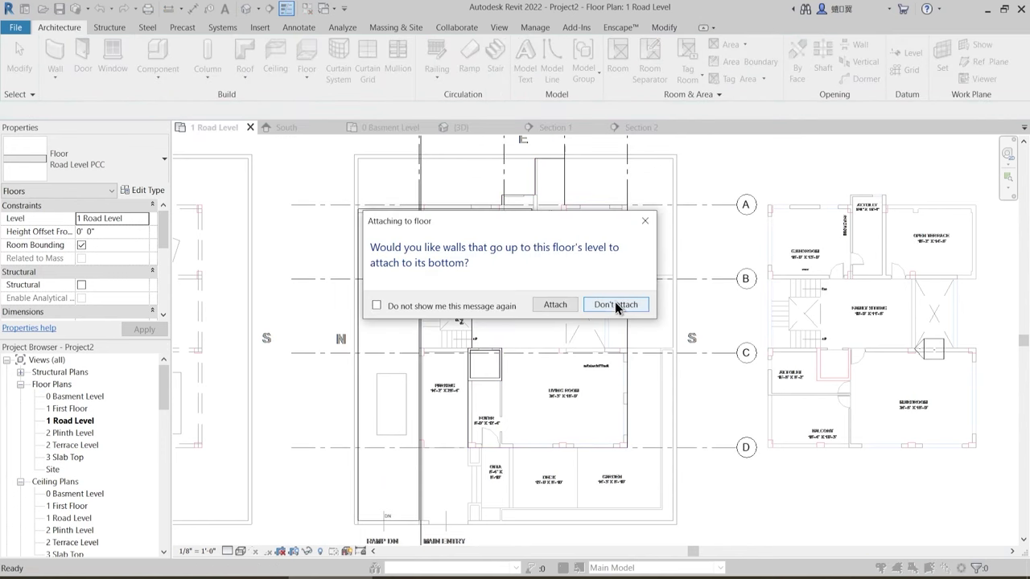
left_click(615, 304)
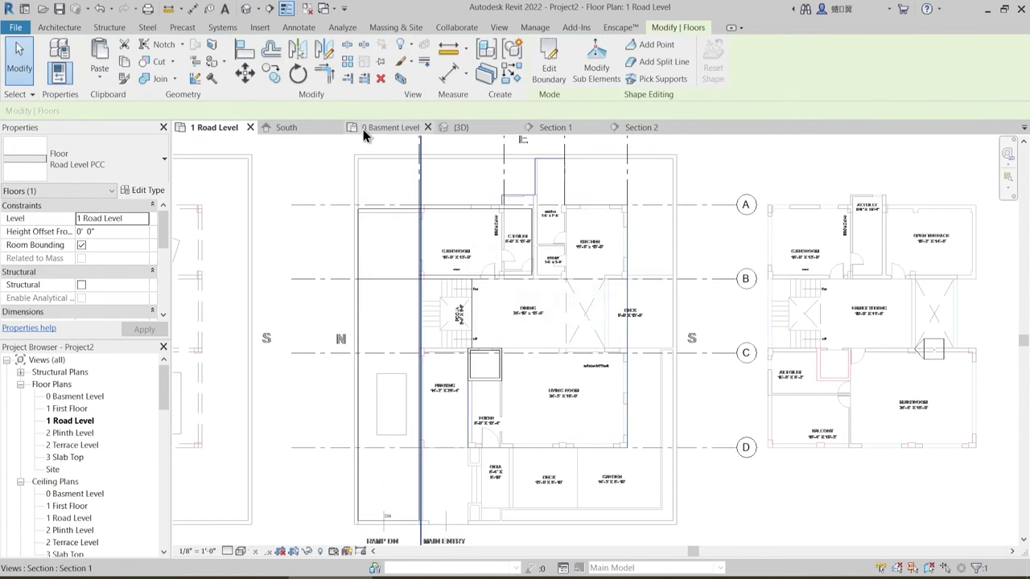
- In the {3D} view, orbit the model and temporarily hide the linked Live Mini Project.dwg plans
left_click(456, 128)
middle_click_drag(560, 411, 580, 410, "shift")
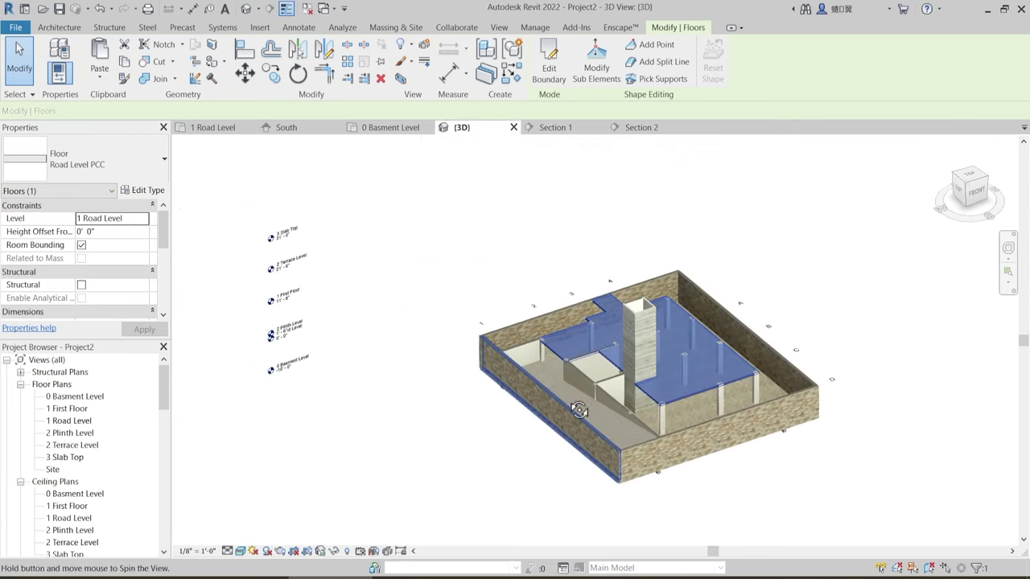
scroll(722, 359, "up", 2)
key("Escape")
middle_click_drag(629, 372, 647, 395, "shift")
scroll(681, 393, "down", 1)
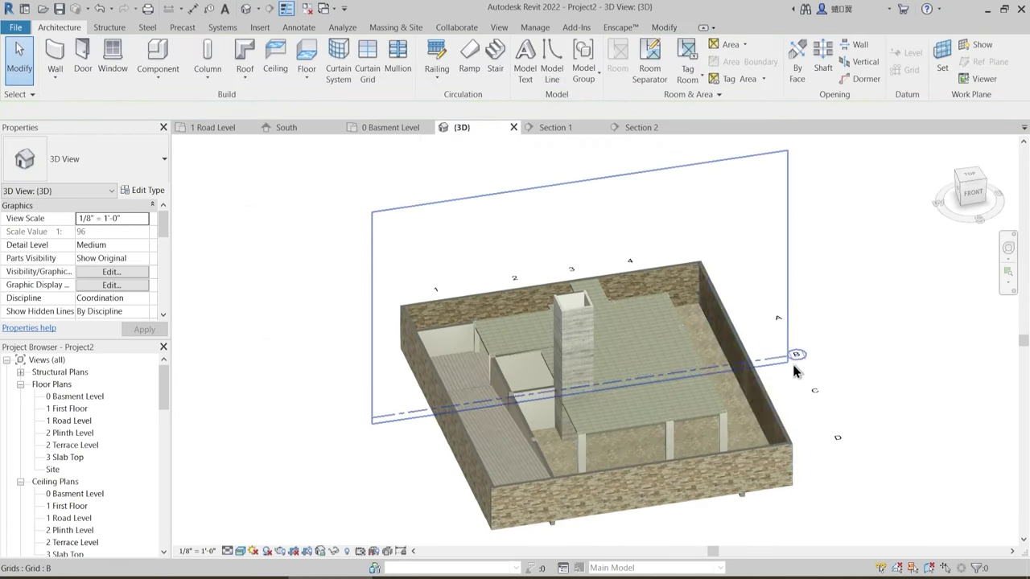
left_click(841, 356)
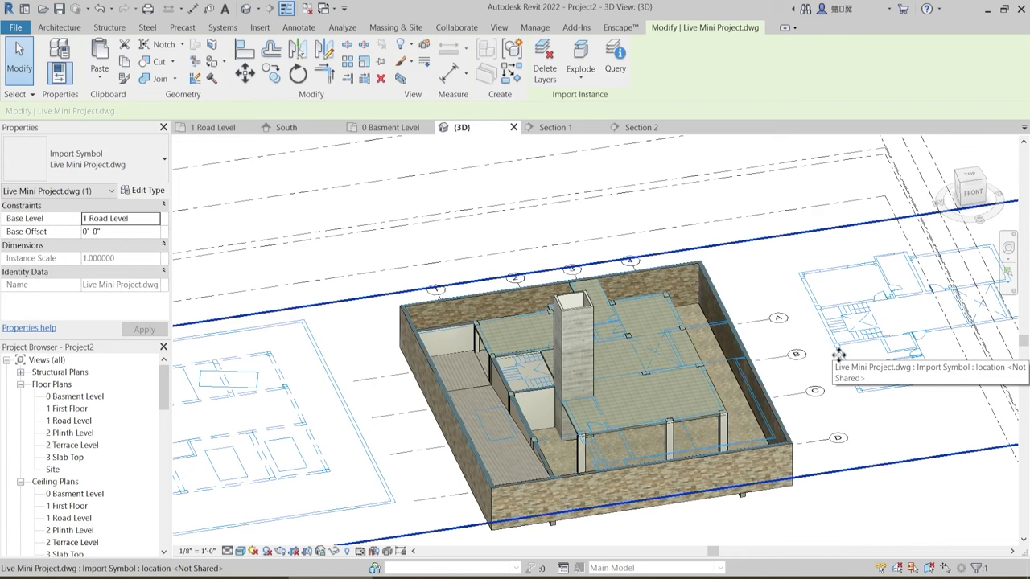
key("h")
key("h")
scroll(691, 438, "up", 8)
middle_click_drag(692, 438, 735, 395, "shift")
middle_click_drag(731, 287, 651, 369, "shift")
scroll(664, 360, "down", 3)
- Use Geometry Join to join the floor with the corner, middle and structural columns
left_click(662, 29)
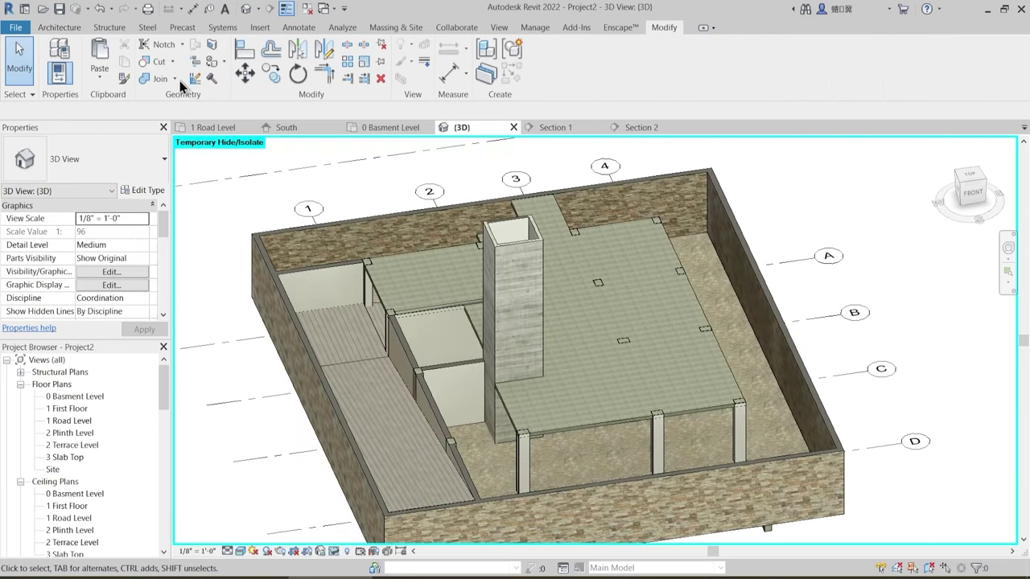
scroll(731, 440, "up", 2)
left_click(705, 391)
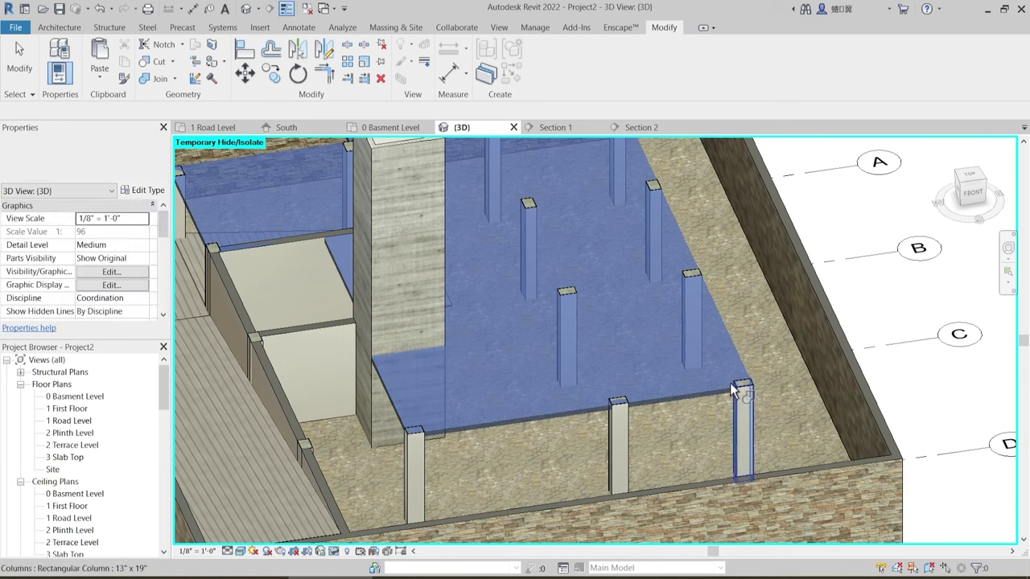
left_click(743, 384)
left_click(716, 392)
left_click(733, 384)
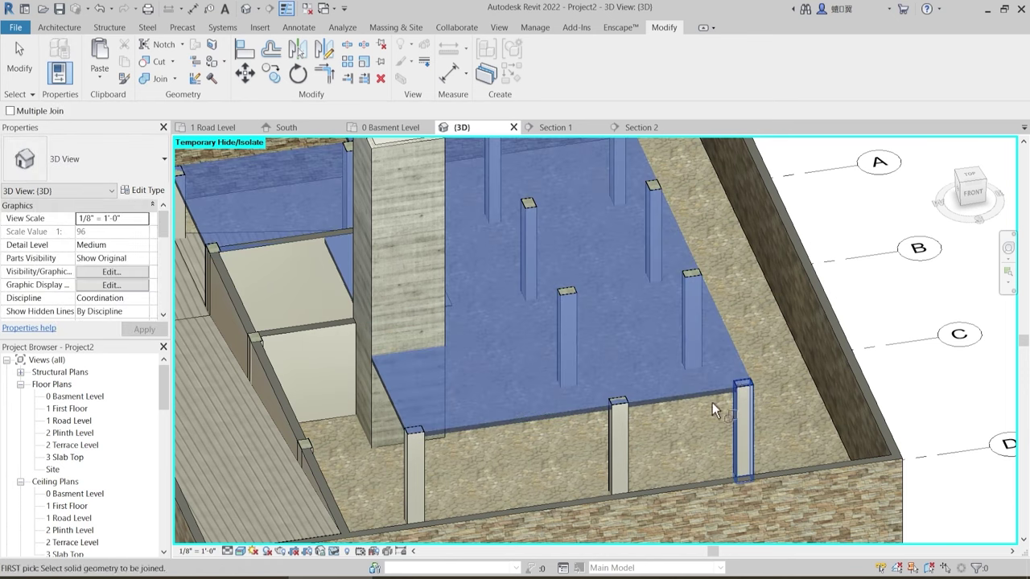
left_click(688, 394)
left_click(627, 395)
left_click(650, 399)
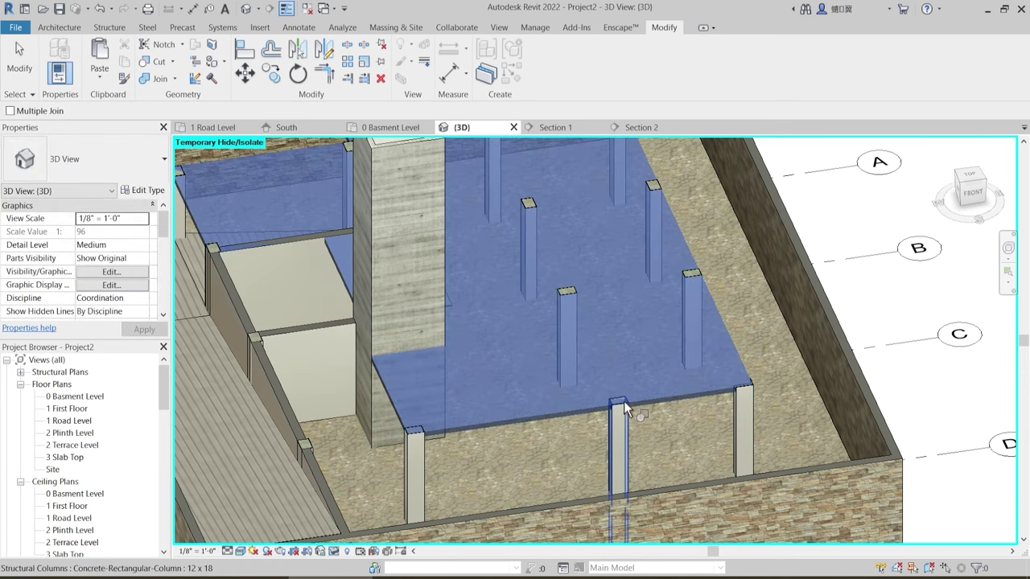
left_click(624, 401)
- Join the front left column with the floor, restarting the Join command after a misfire
left_click(410, 435)
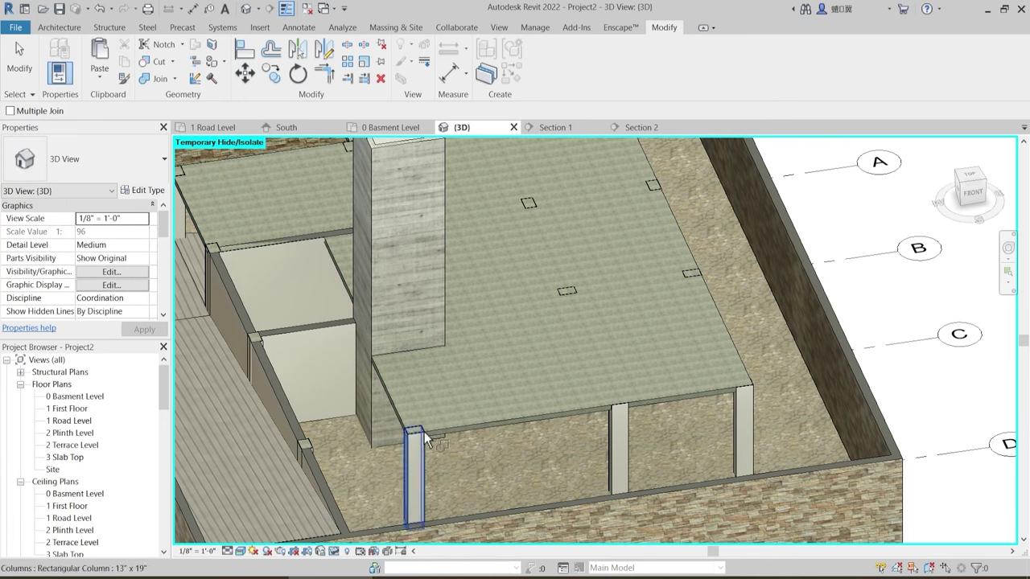
left_click(442, 426)
left_click(443, 426)
left_click(441, 428)
scroll(437, 422, "up", 3)
left_click(407, 416)
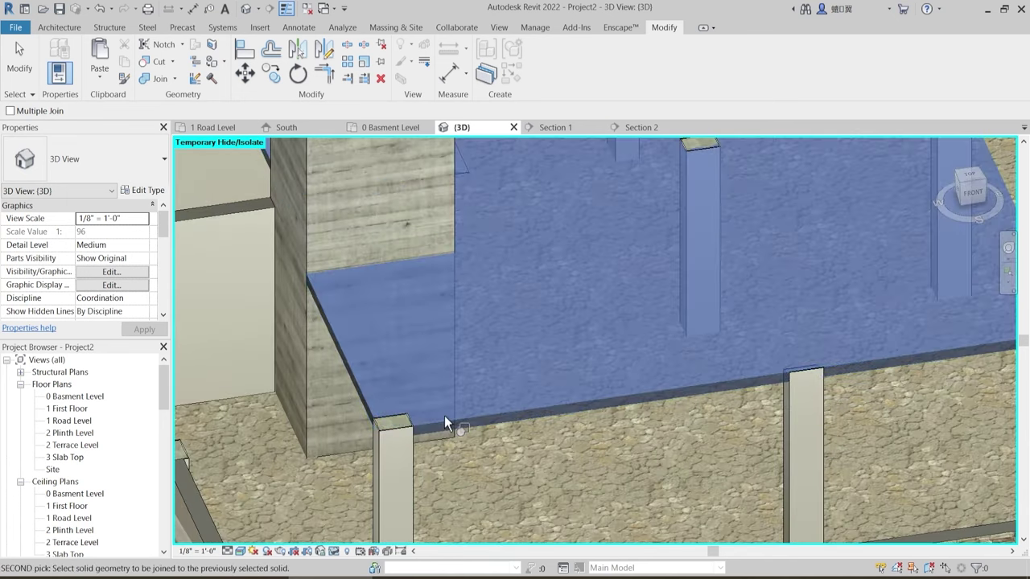
key("Escape")
key("Escape")
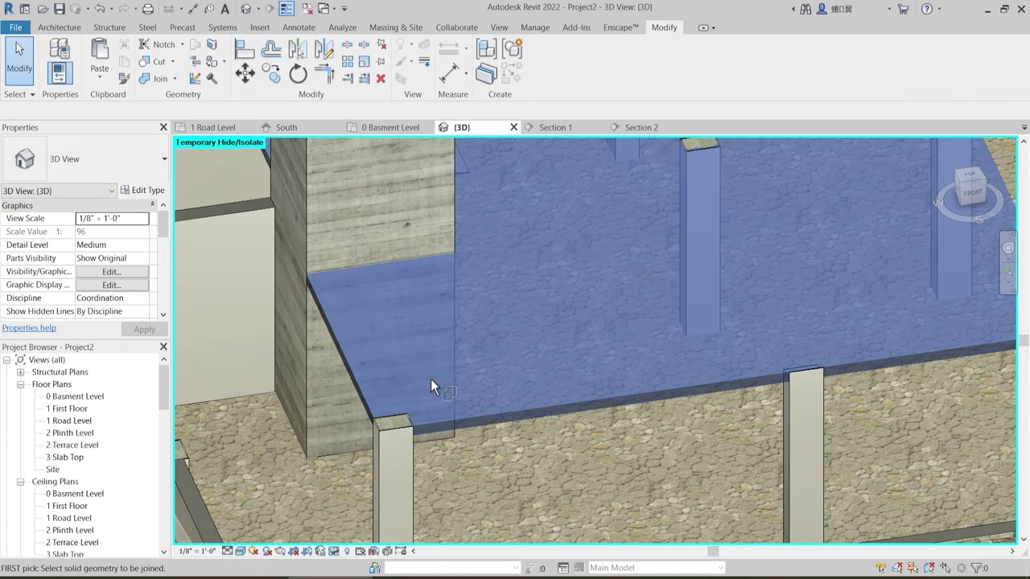
key("Return")
scroll(484, 396, "down", 3)
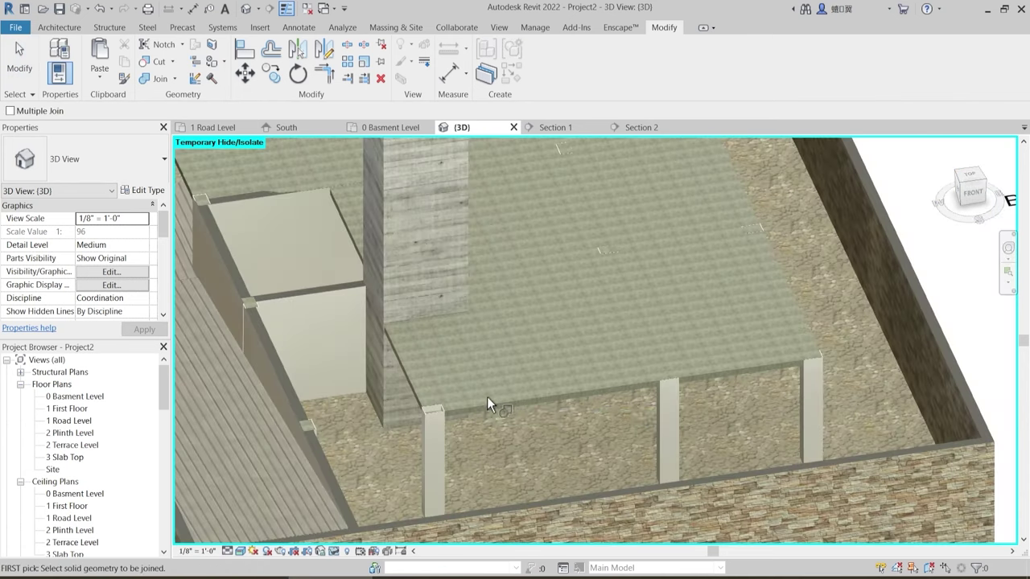
key("Escape")
scroll(487, 397, "up", 3)
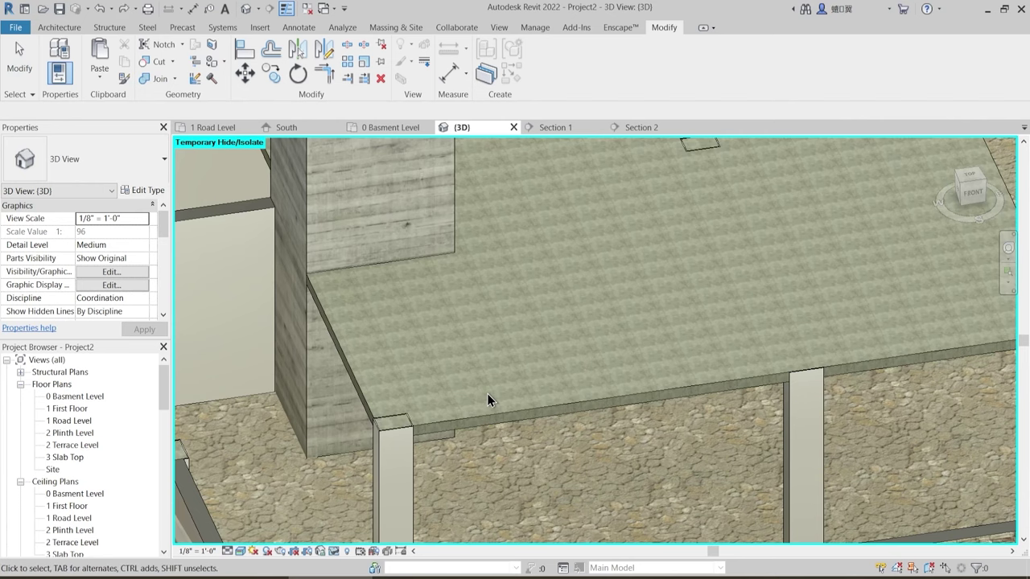
left_click(146, 78)
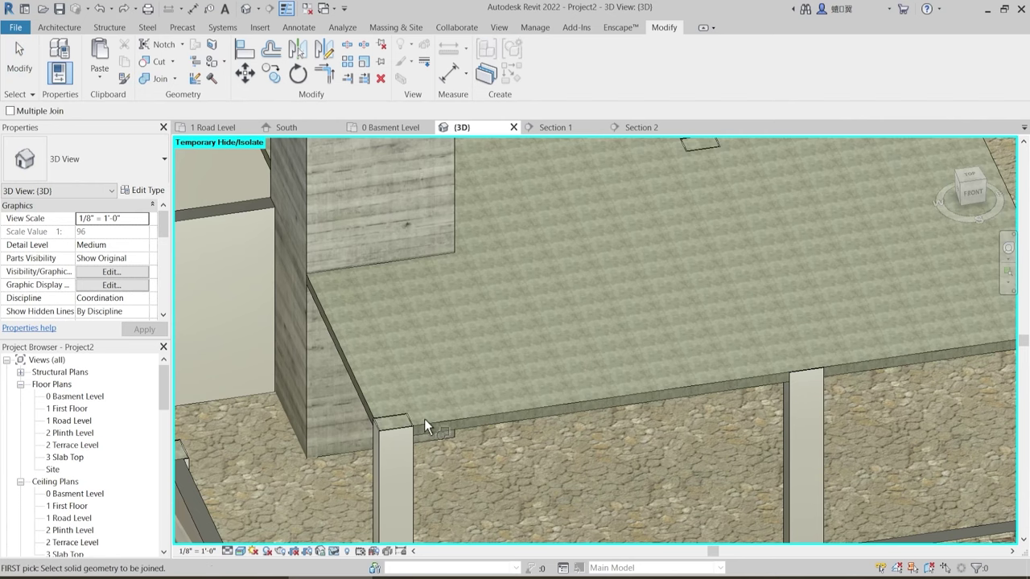
left_click(424, 423)
left_click(409, 420)
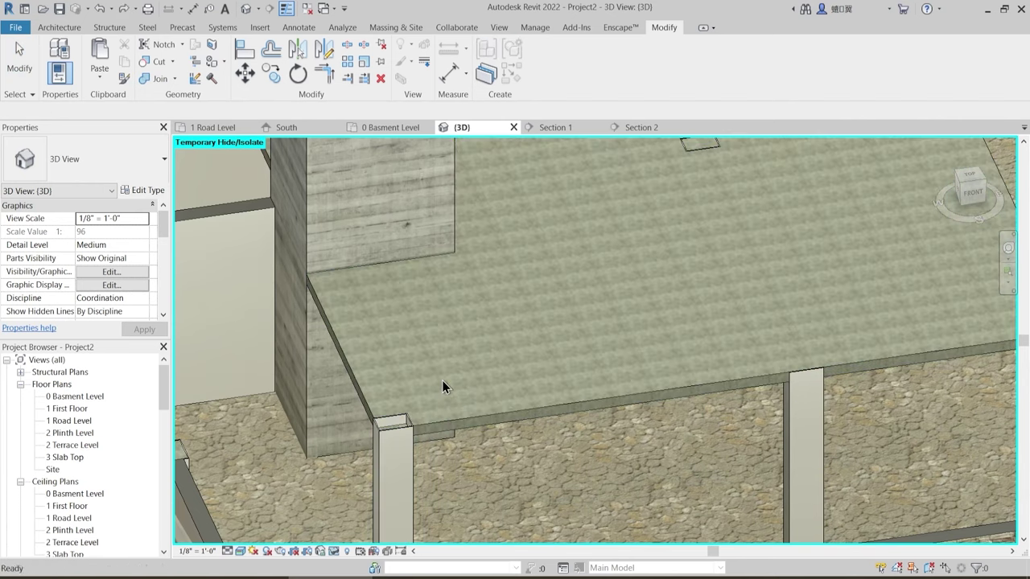
key("Escape")
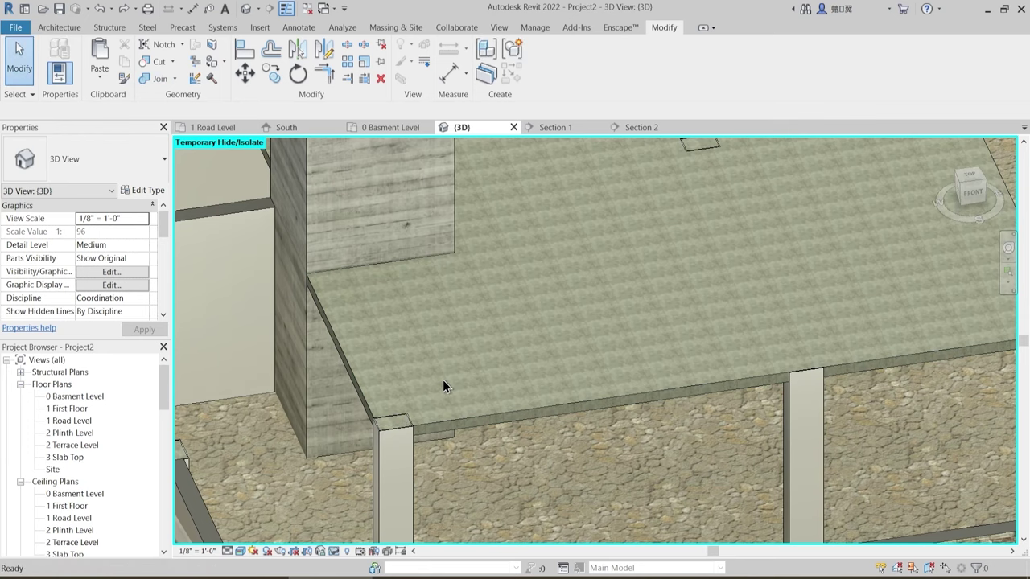
- Join the front middle and front left columns with the floor
scroll(443, 380, "down", 3)
scroll(452, 379, "up", 2)
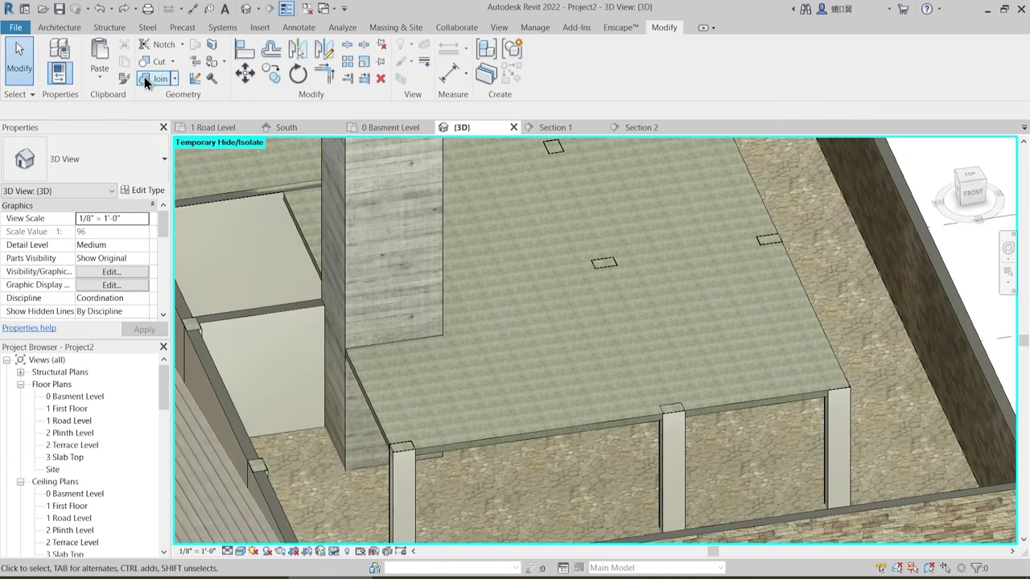
left_click(701, 409)
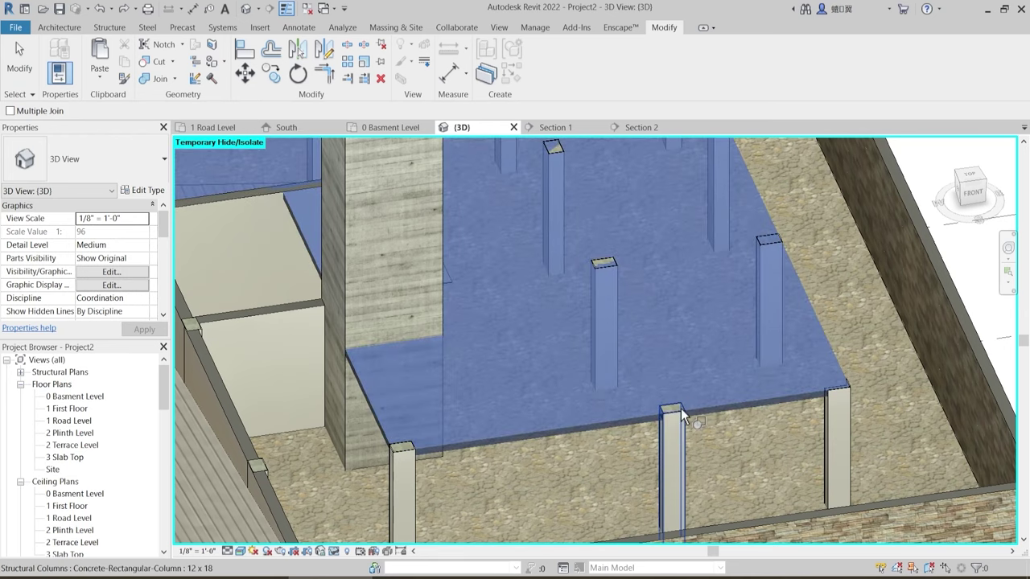
left_click(681, 408)
left_click(444, 446)
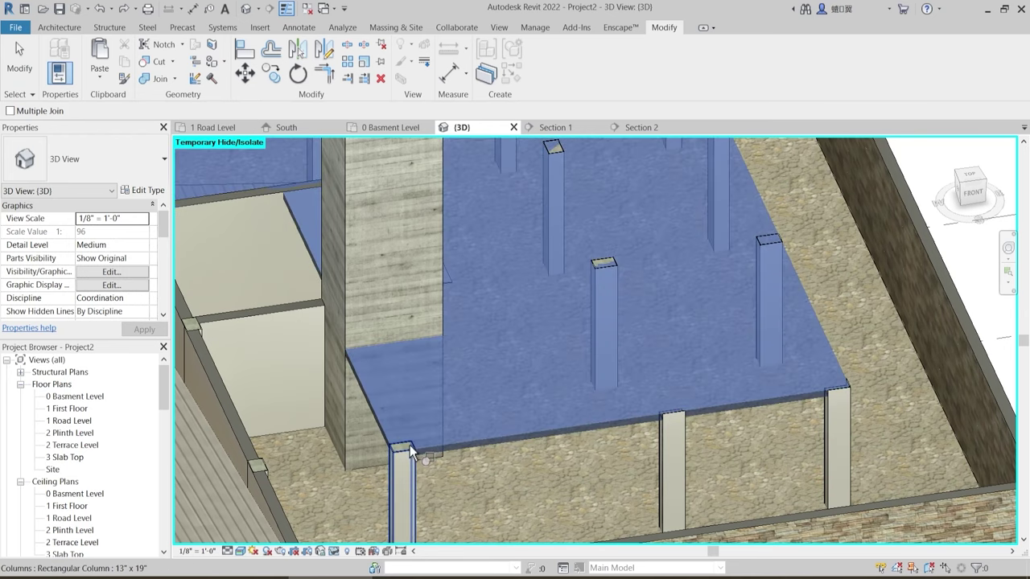
left_click(442, 447)
left_click(438, 448)
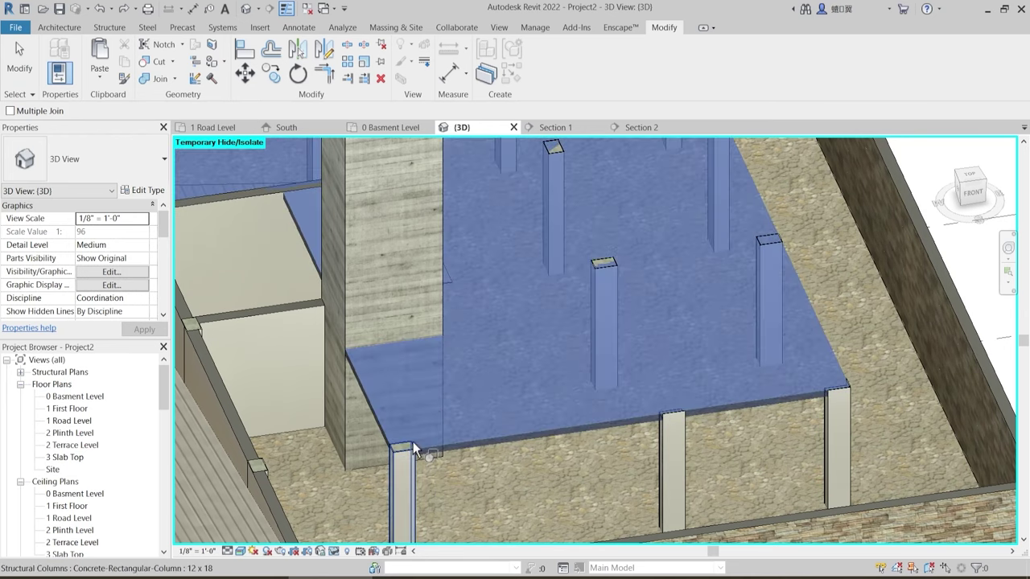
left_click(413, 442)
- Join the right and middle interior columns with the floor
middle_click_drag(610, 371, 613, 422)
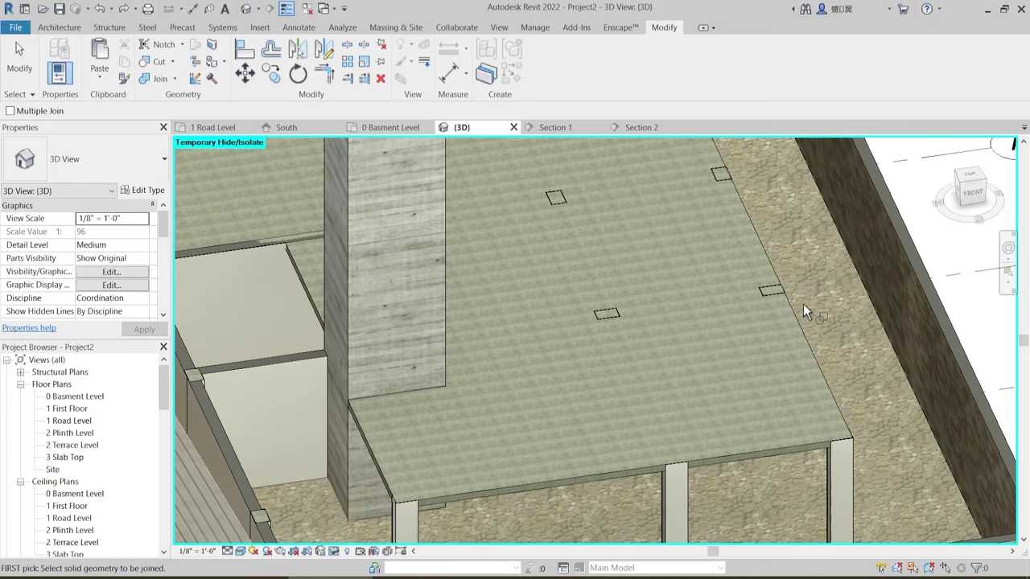
left_click(783, 299)
left_click(774, 291)
left_click(783, 303)
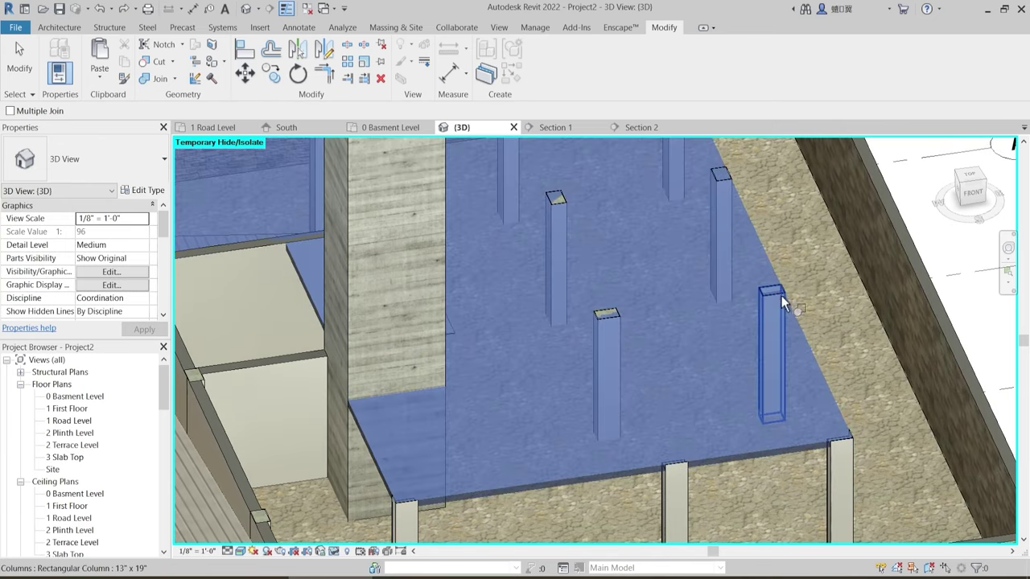
left_click(779, 308)
left_click(637, 315)
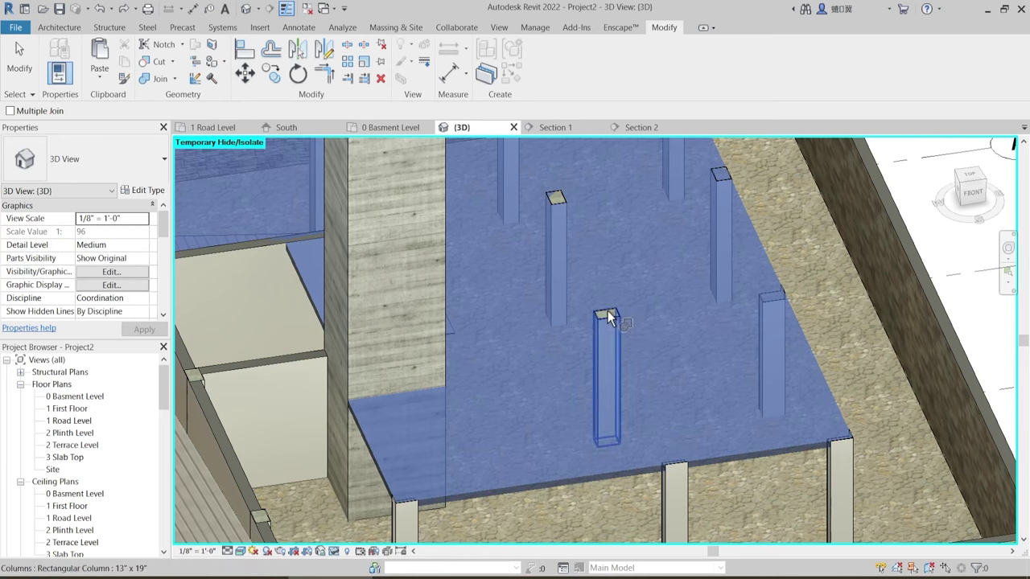
left_click(609, 318)
left_click(781, 308)
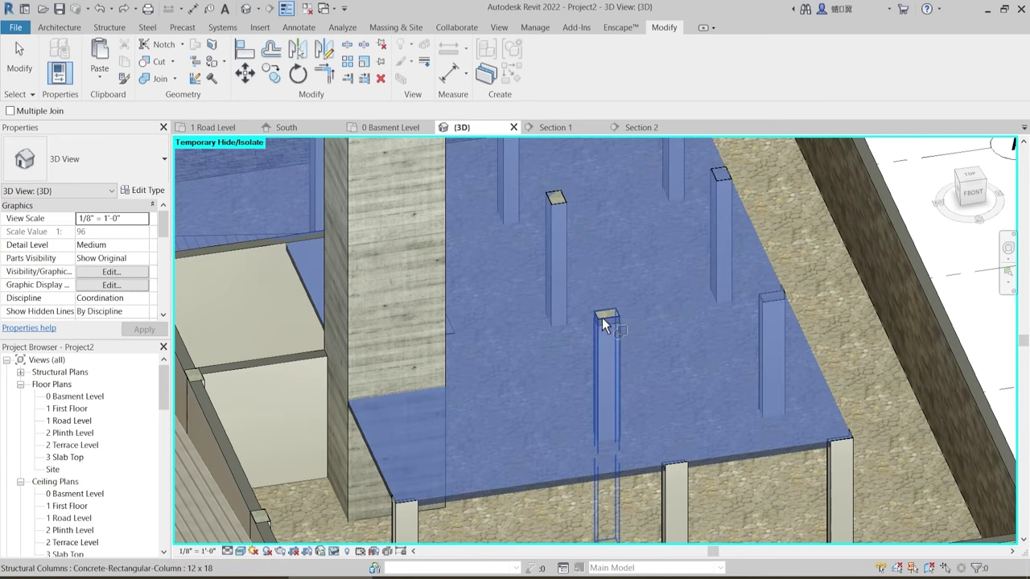
left_click(602, 318)
middle_click_drag(668, 348, 620, 513)
- Join the backyard floor to the column near grid A and two interior columns
left_click(690, 368)
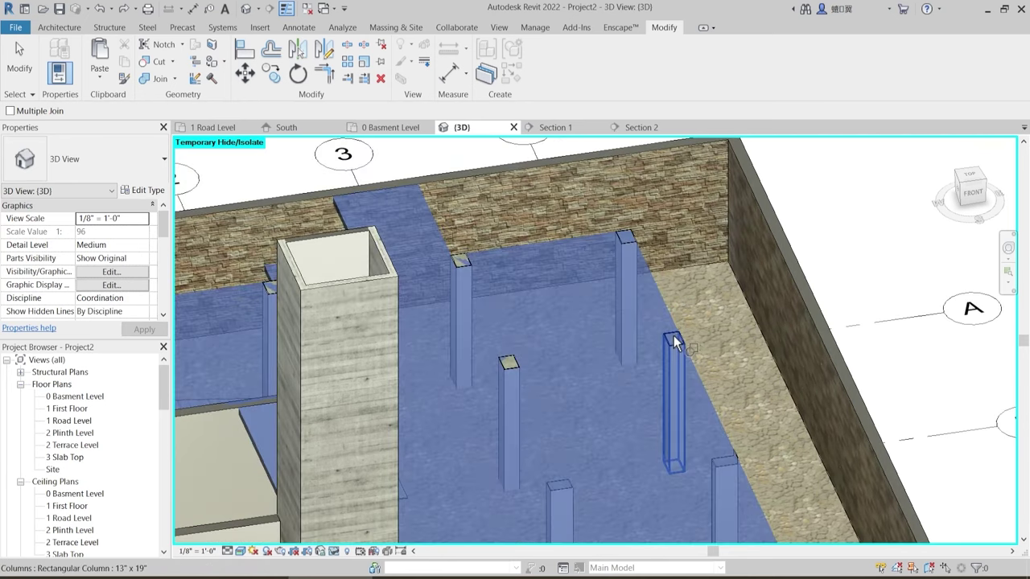
left_click(674, 336)
left_click(686, 353)
left_click(674, 343)
left_click(689, 364)
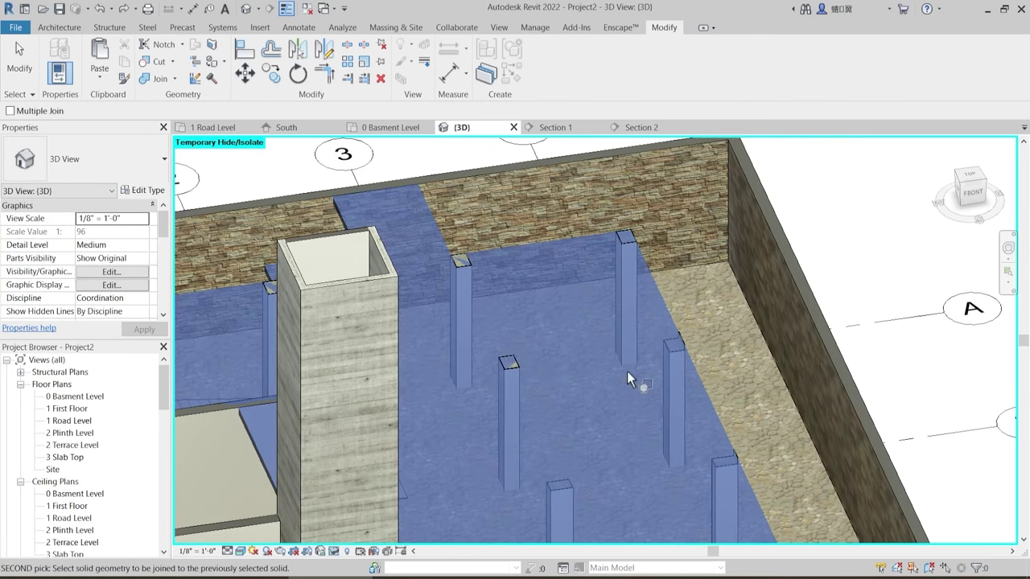
left_click(514, 363)
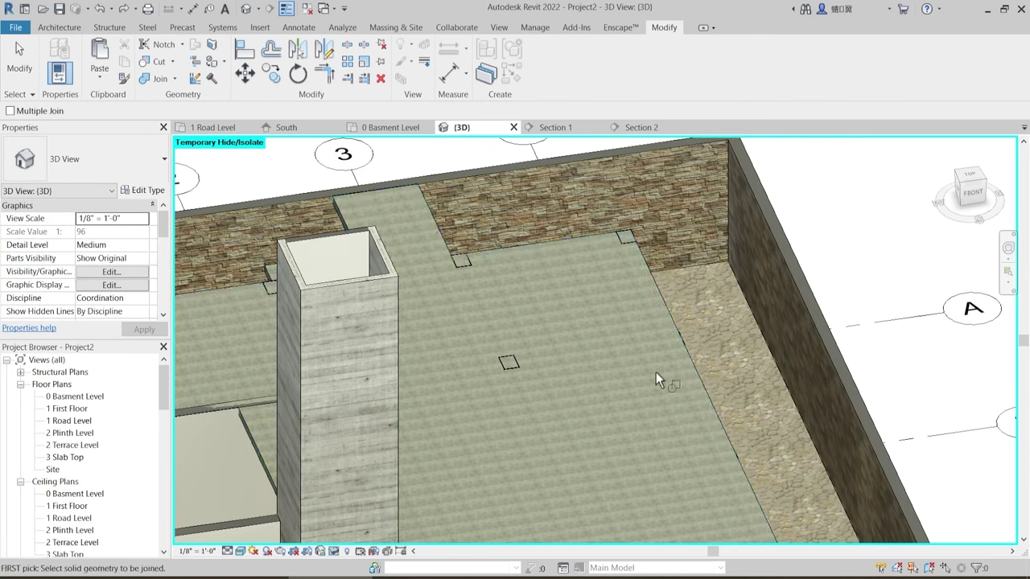
left_click(697, 370)
left_click(515, 365)
- Join the floor to the back column, the column near grid 4 and the small columns
middle_click_drag(593, 302, 593, 378)
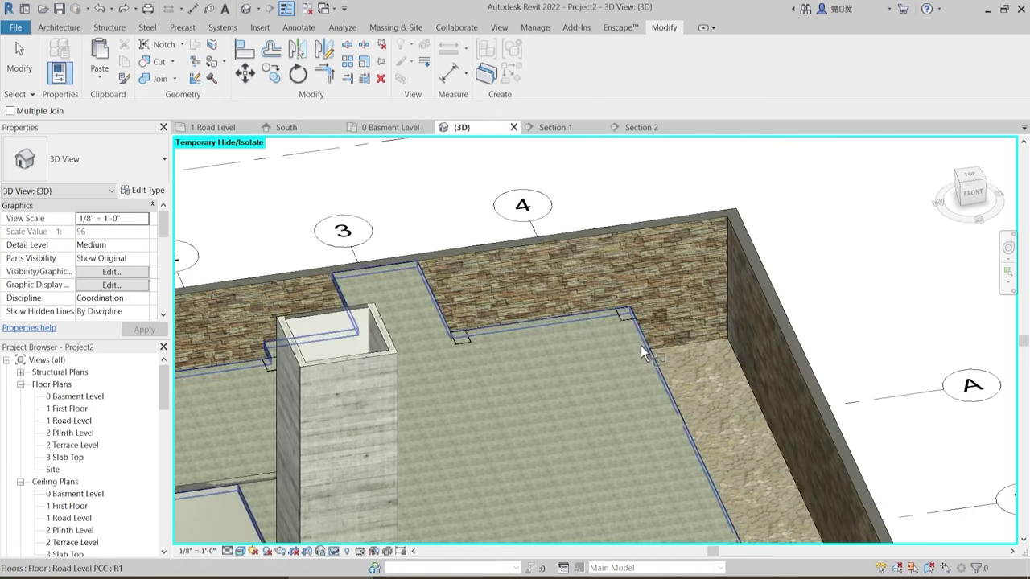
left_click(642, 347)
left_click(630, 320)
left_click(646, 348)
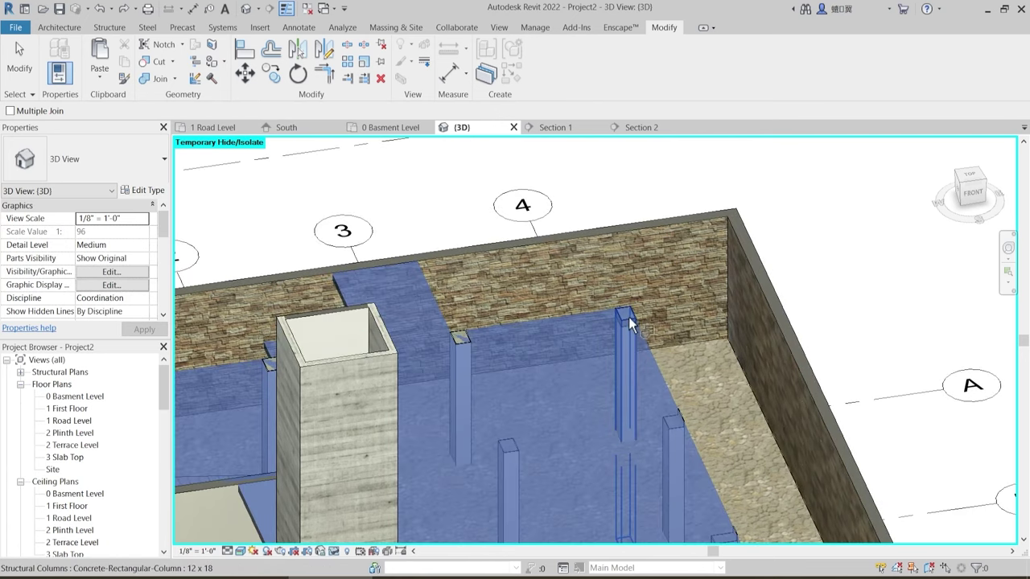
left_click(627, 317)
left_click(635, 340)
left_click(461, 338)
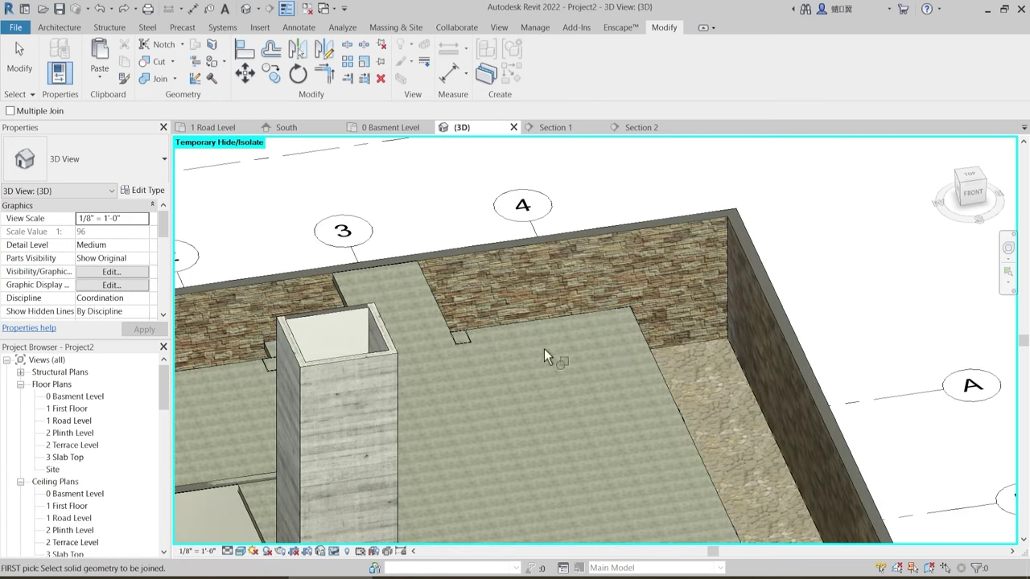
left_click(584, 348)
left_click(467, 339)
- Join the floor to the remaining left and front columns, then end Join Geometry
left_click(634, 331)
middle_click_drag(430, 411, 278, 352, "shift")
left_click(288, 361)
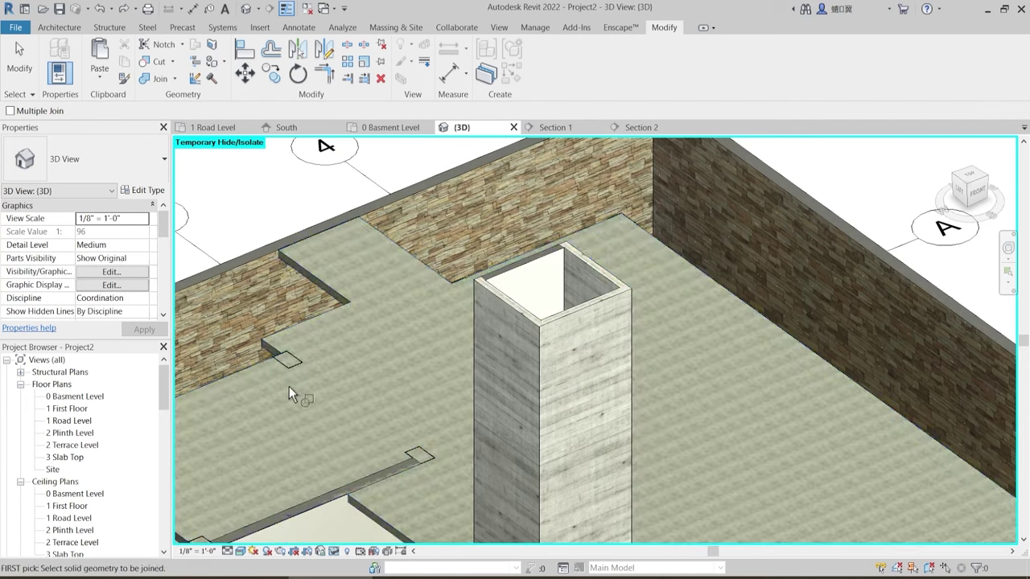
middle_click_drag(298, 367, 348, 324)
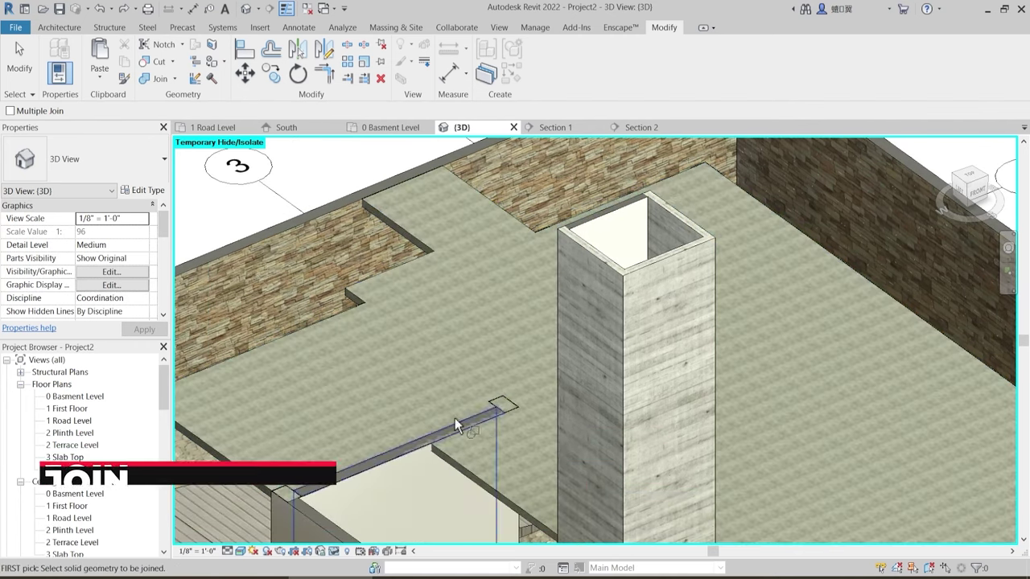
left_click(334, 318)
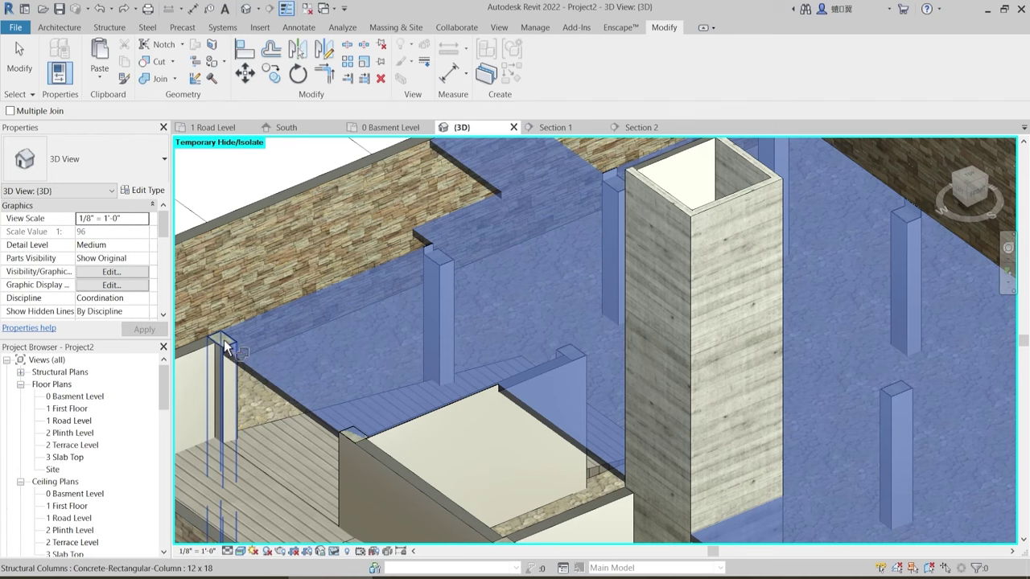
left_click(224, 341)
left_click(252, 320)
left_click(227, 342)
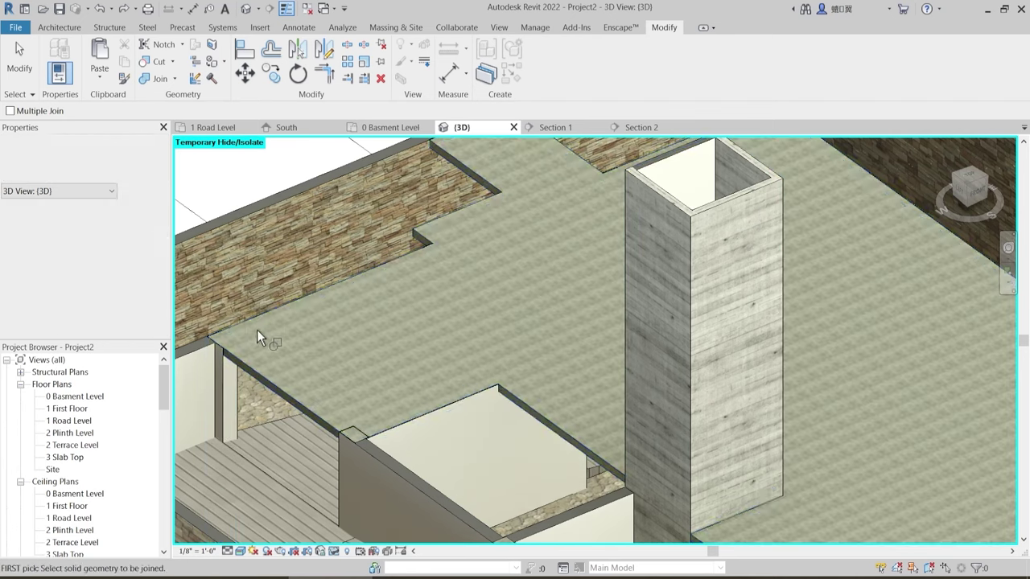
left_click(259, 317)
left_click(352, 430)
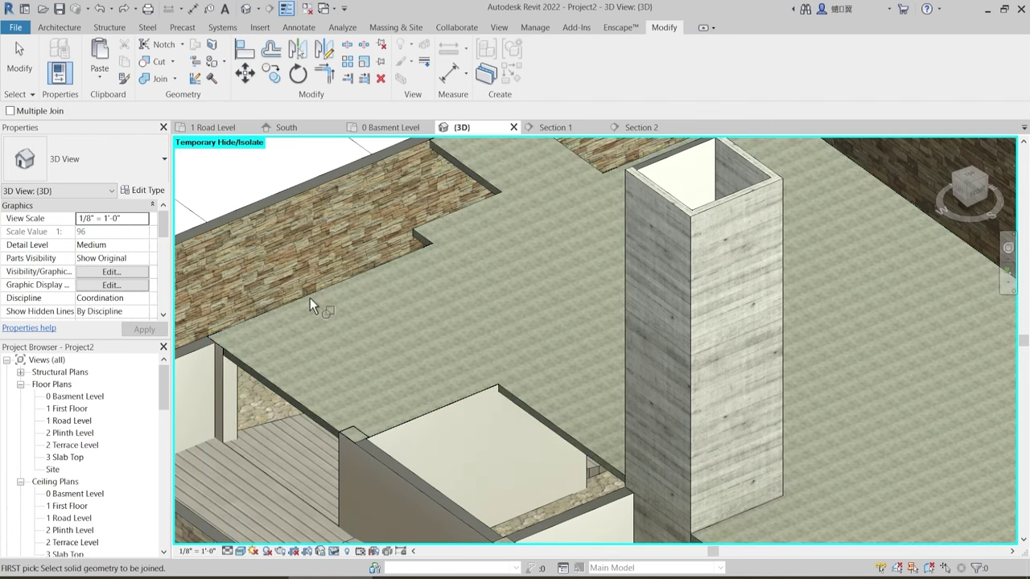
left_click(309, 306)
left_click(357, 429)
key("Escape")
key("Escape")
- Orbit the 3D model to inspect the floor-column joins, then return to 1 Road Level
scroll(544, 348, "down", 3)
middle_click_drag(653, 431, 782, 420, "shift")
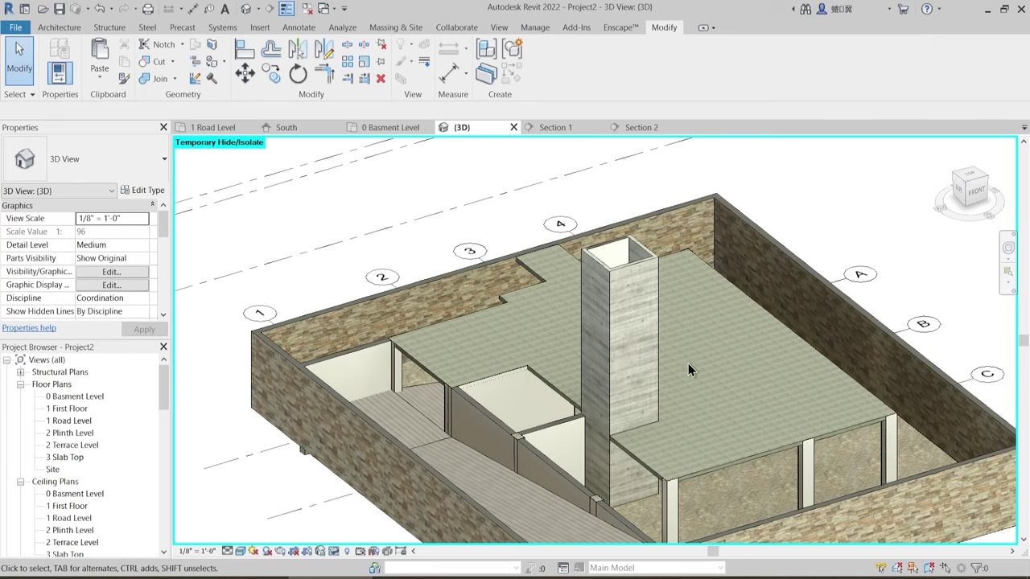
middle_click_drag(689, 370, 572, 233, "shift")
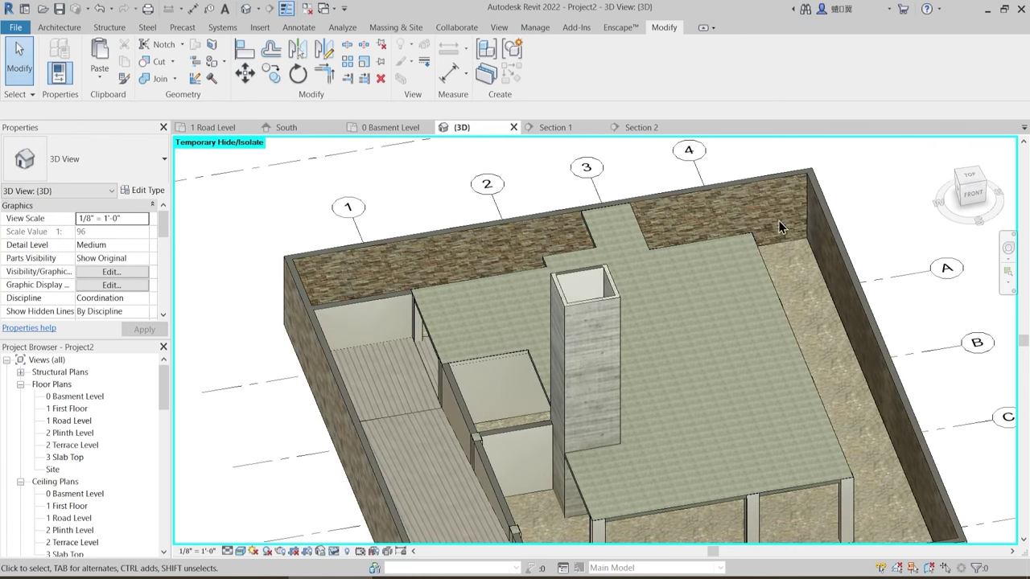
scroll(784, 286, "down", 2)
middle_click_drag(816, 454, 375, 209, "shift")
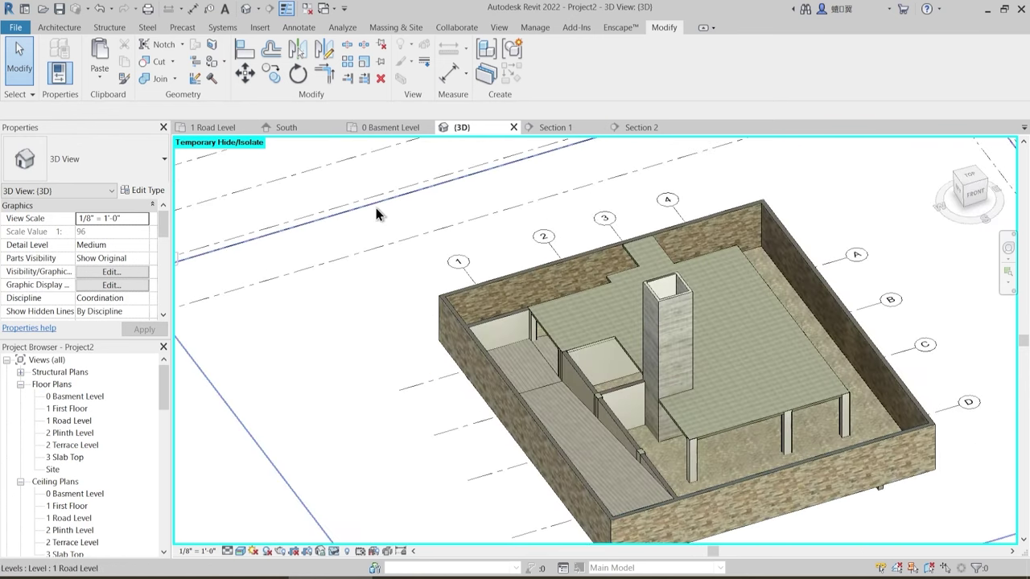
left_click(214, 127)
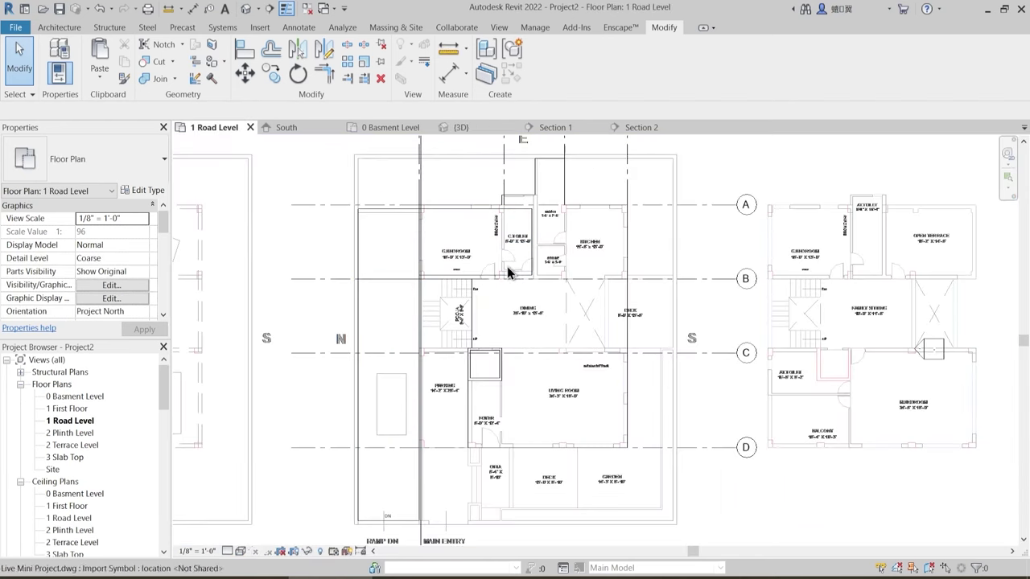
- Start an architectural floor sketch using the Basment Level PCC floor type
scroll(416, 259, "up", 4)
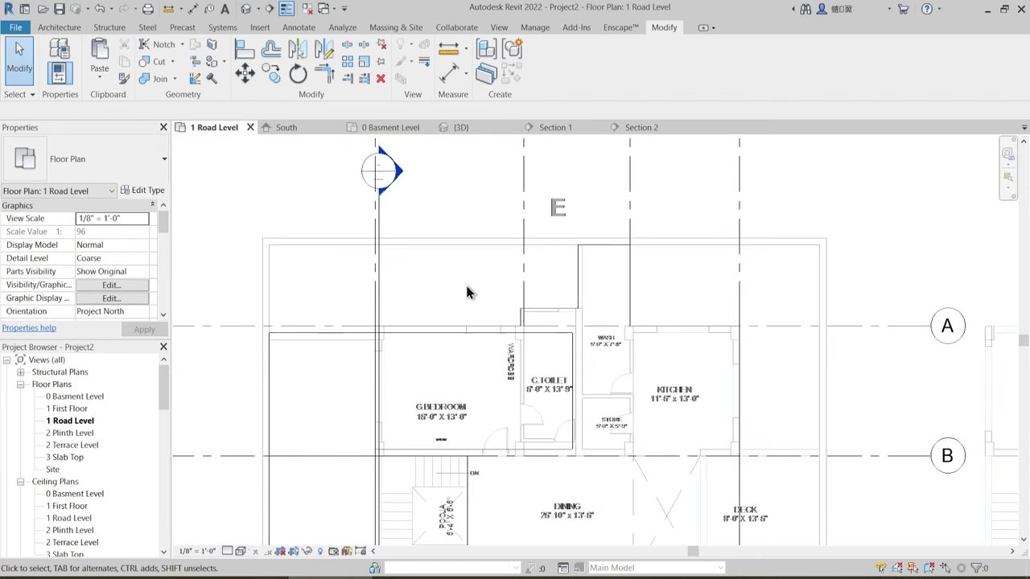
scroll(469, 290, "down", 2)
middle_click_drag(651, 298, 634, 242)
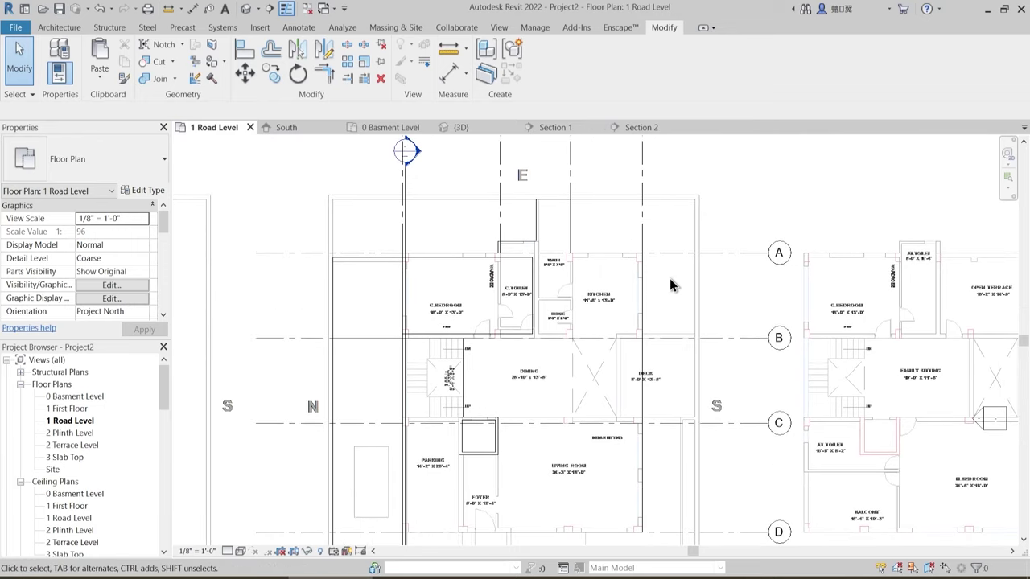
middle_click_drag(668, 546, 675, 466)
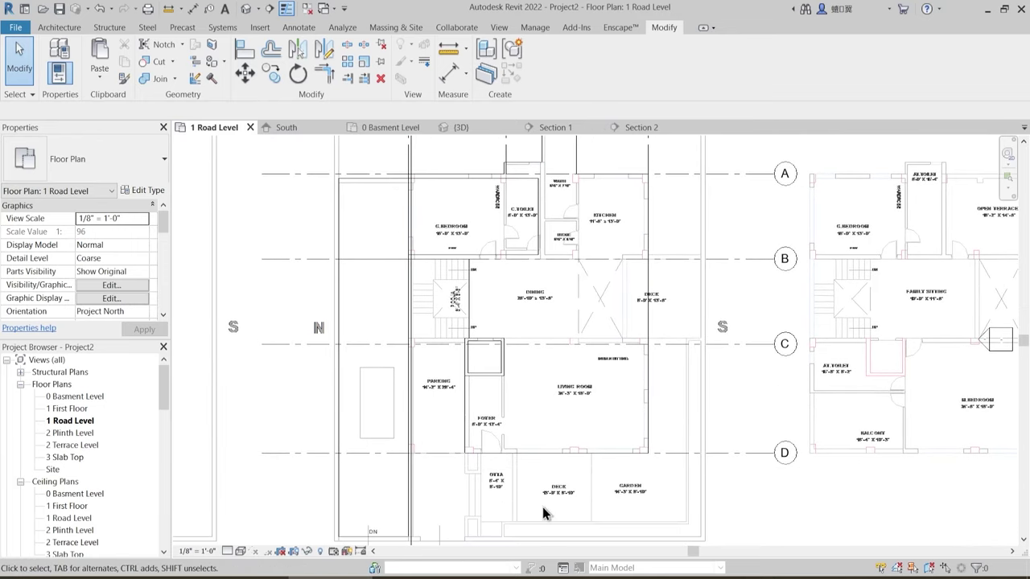
middle_click_drag(521, 502, 532, 459)
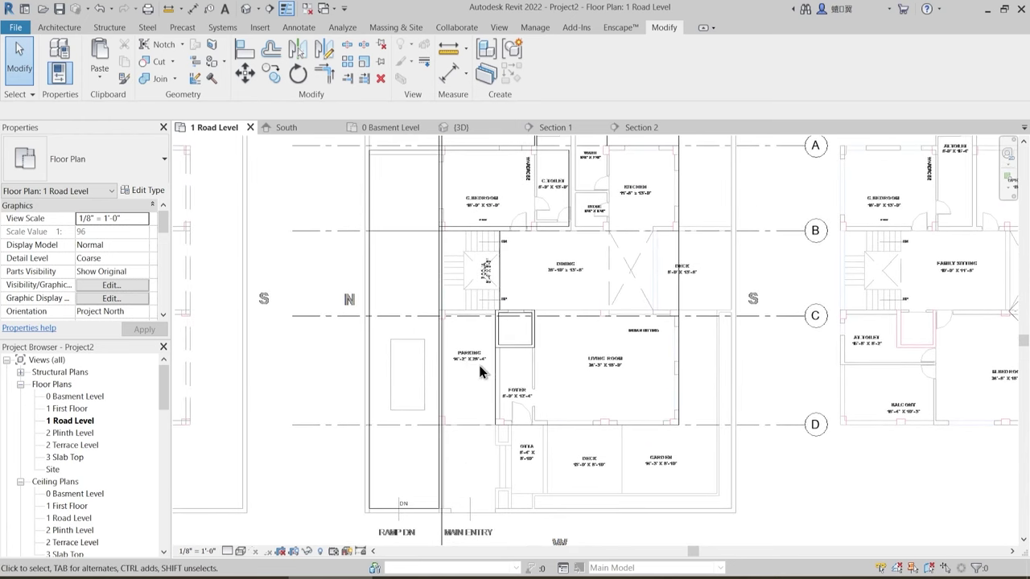
middle_click_drag(469, 354, 472, 433)
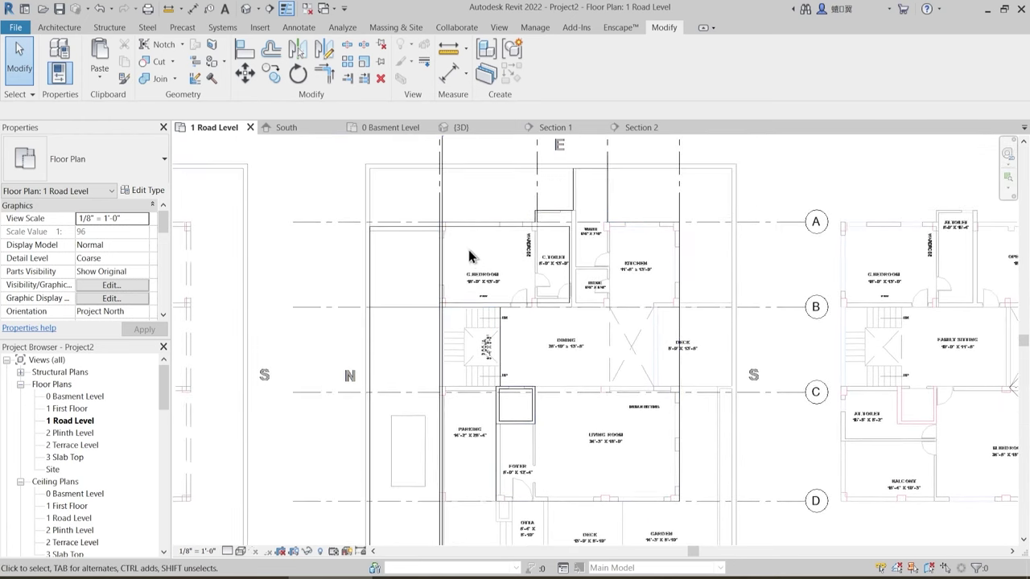
left_click(60, 27)
left_click(316, 89)
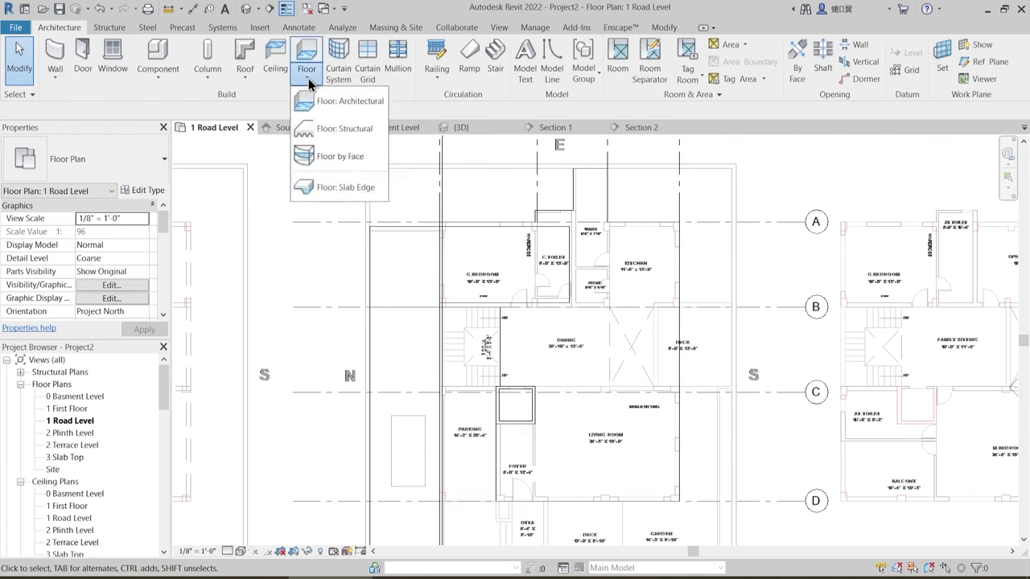
left_click(338, 101)
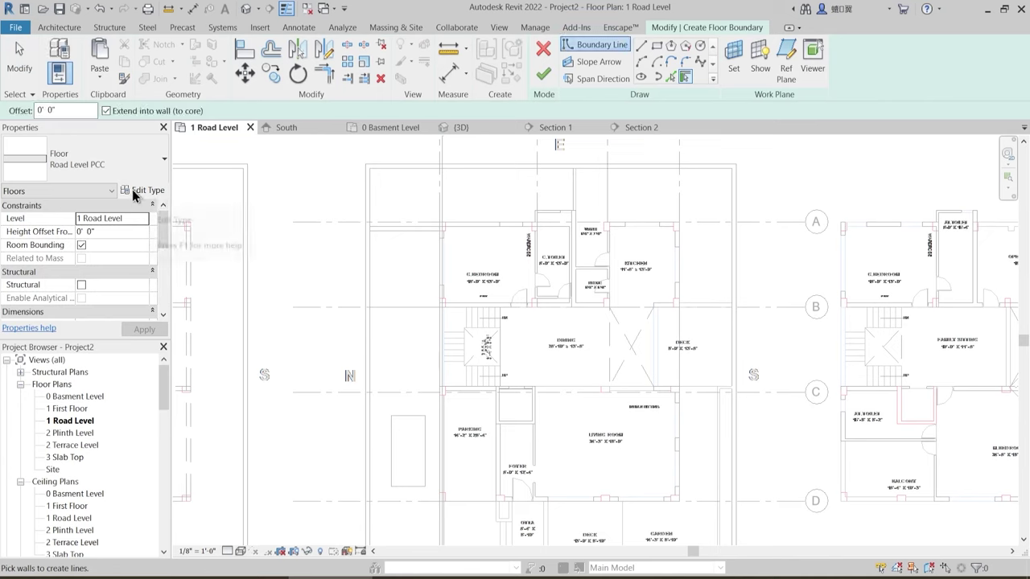
left_click(133, 171)
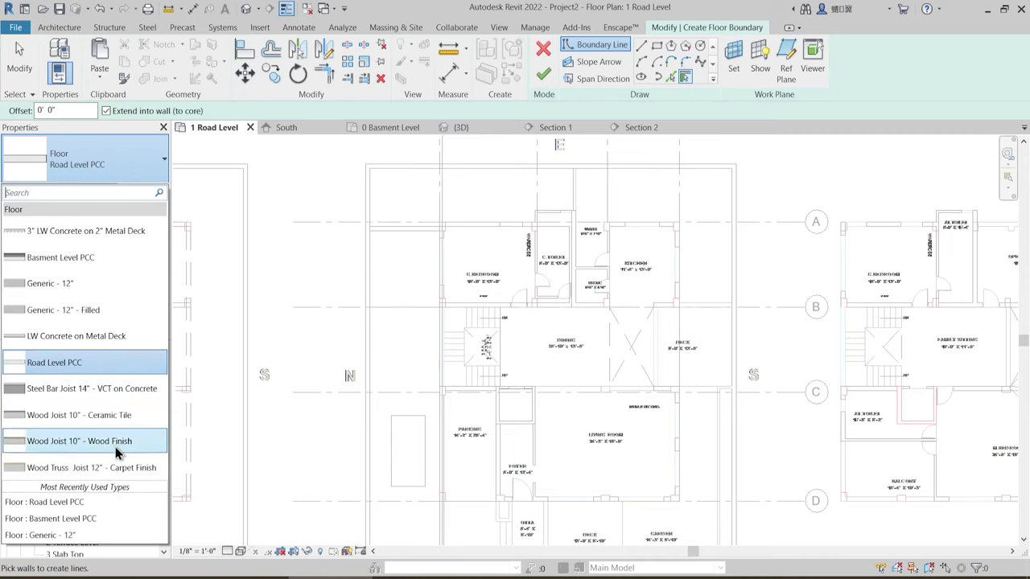
left_click(95, 259)
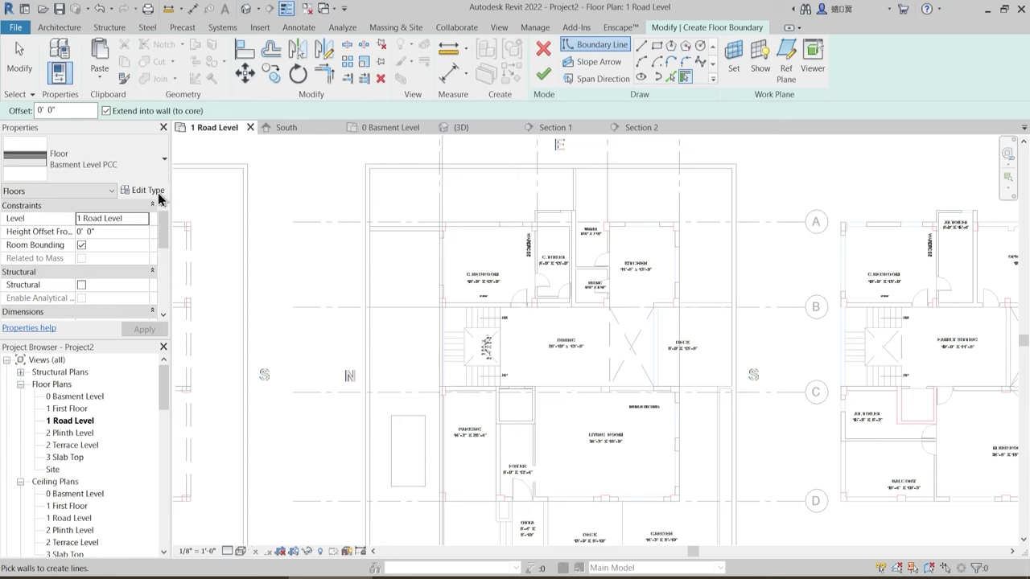
- Check the Project Units length format, trying millimetres, then cancel without changes
middle_click_drag(321, 235, 335, 247)
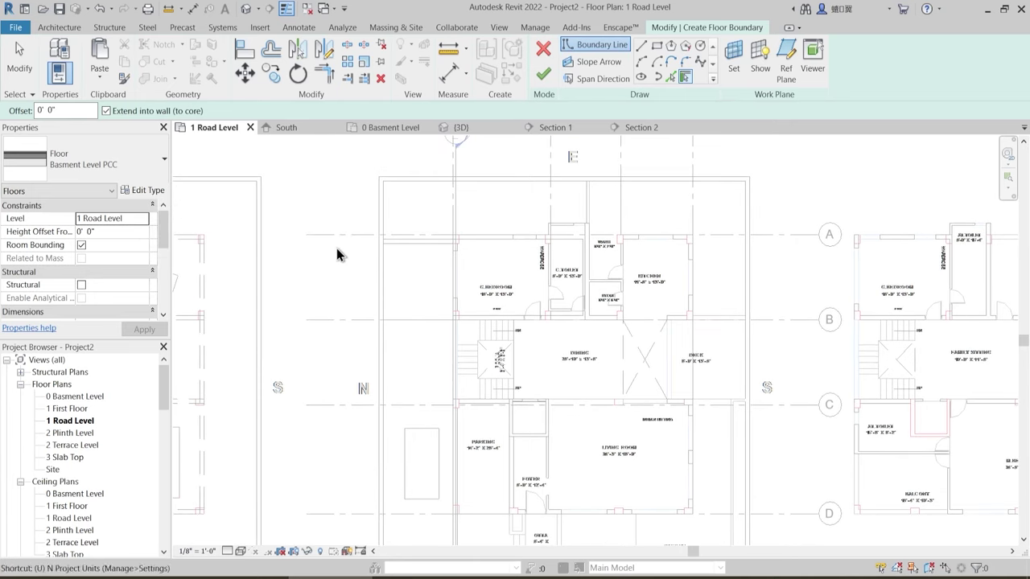
key("n")
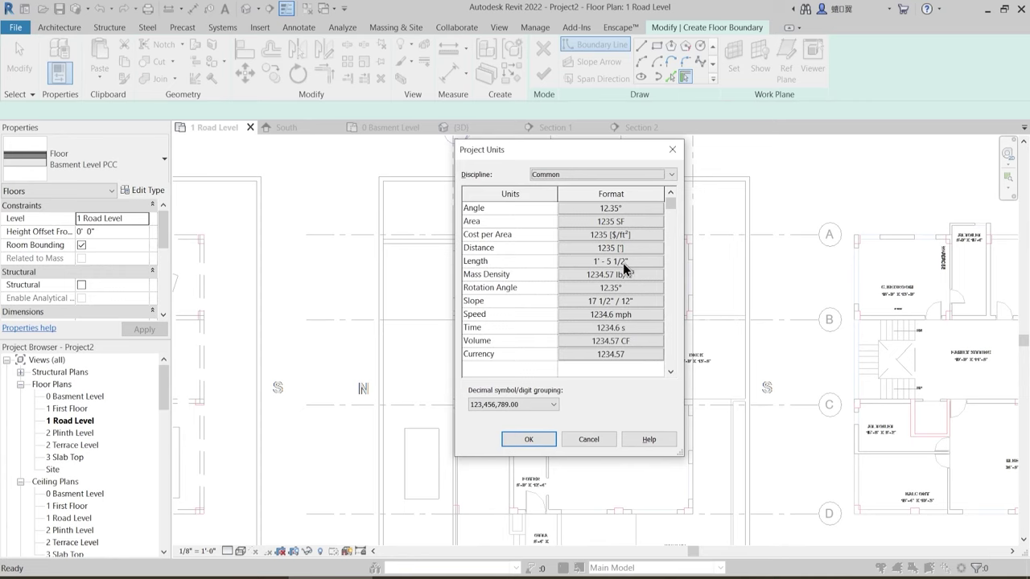
left_click(623, 263)
left_click(749, 219)
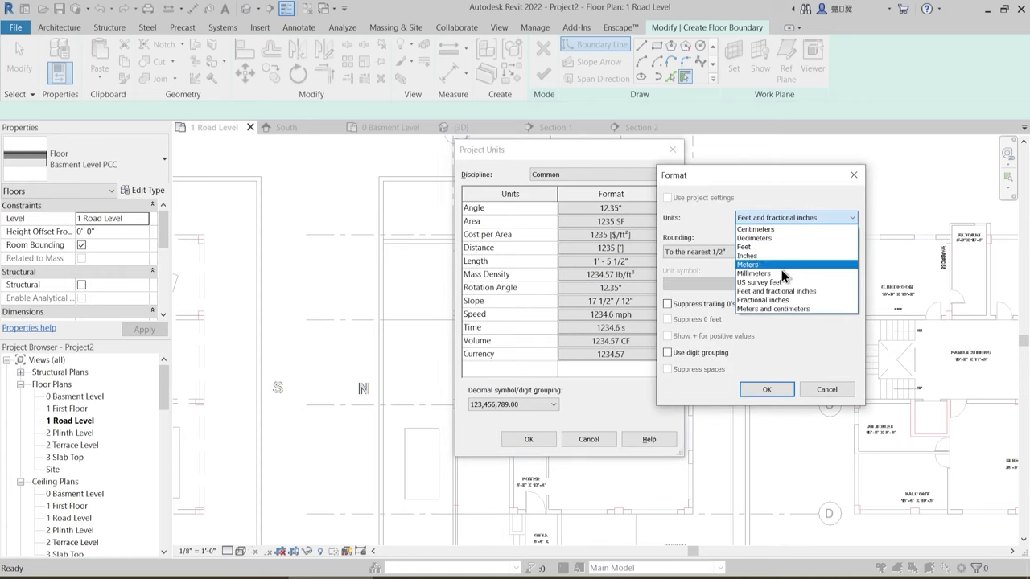
left_click(779, 273)
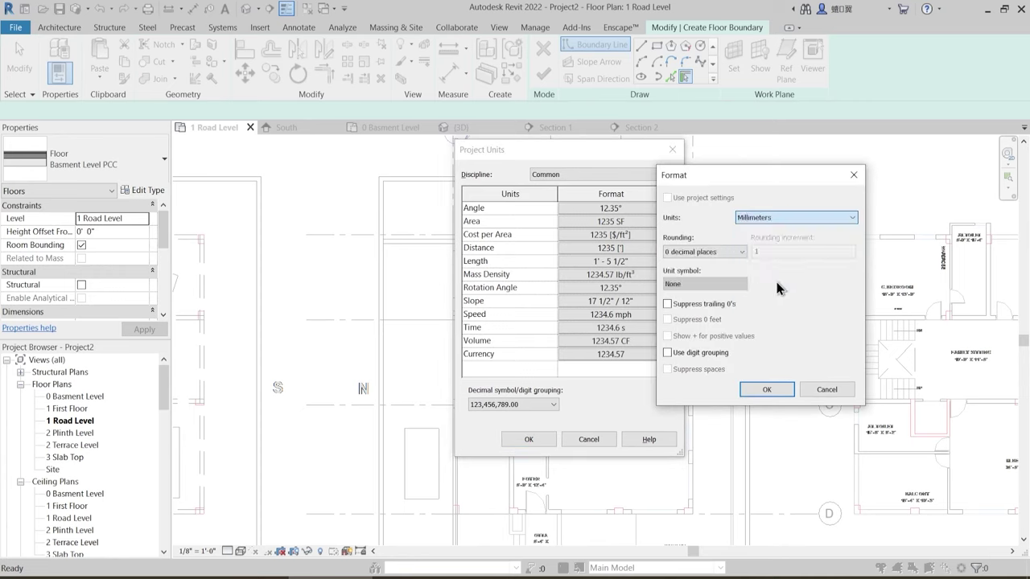
left_click(842, 392)
left_click(596, 442)
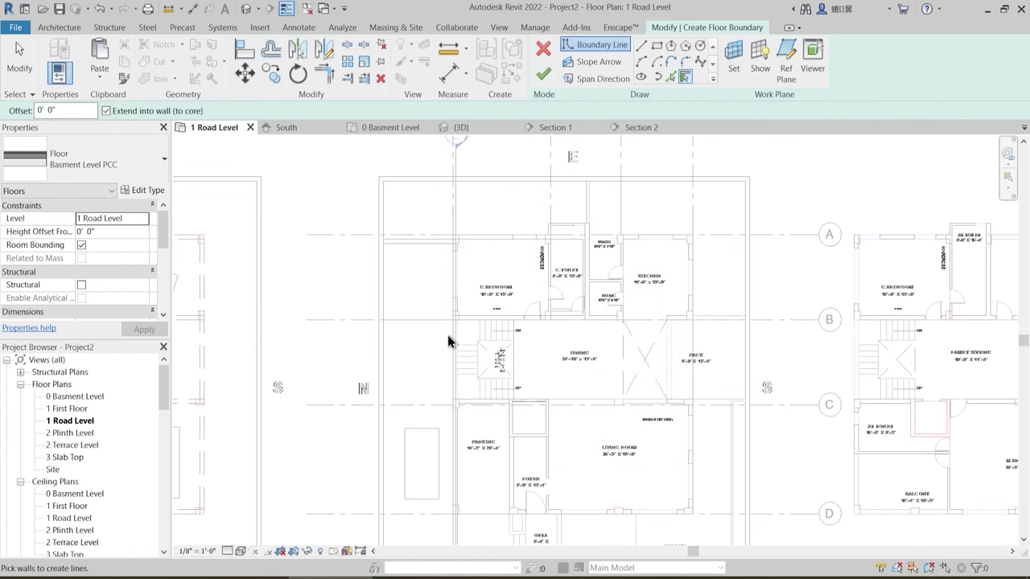
- Duplicate the floor type as Road Level Backyard, set Brick Bets to 50 mm, and browse the top layer's material
left_click(145, 191)
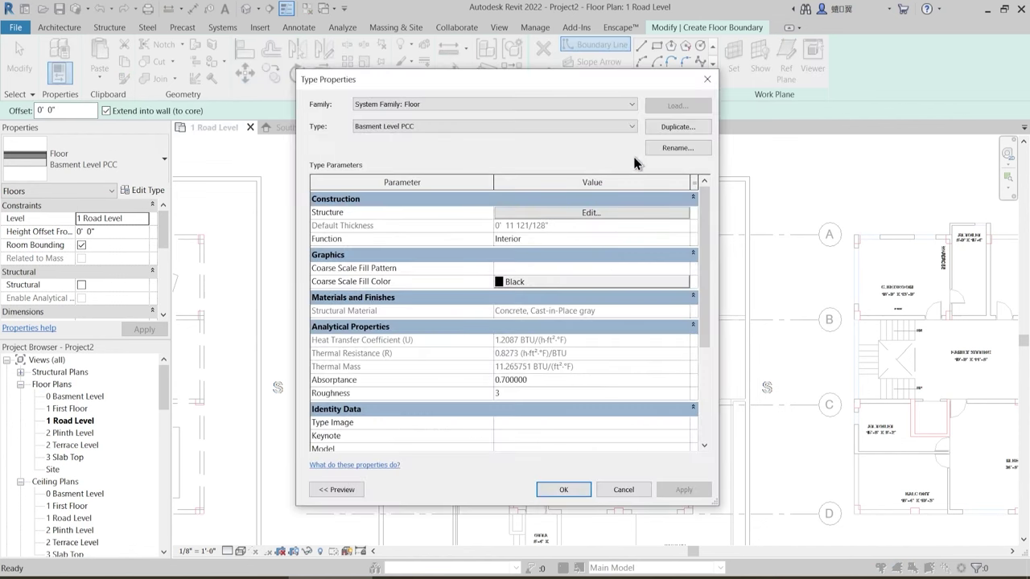
left_click(675, 128)
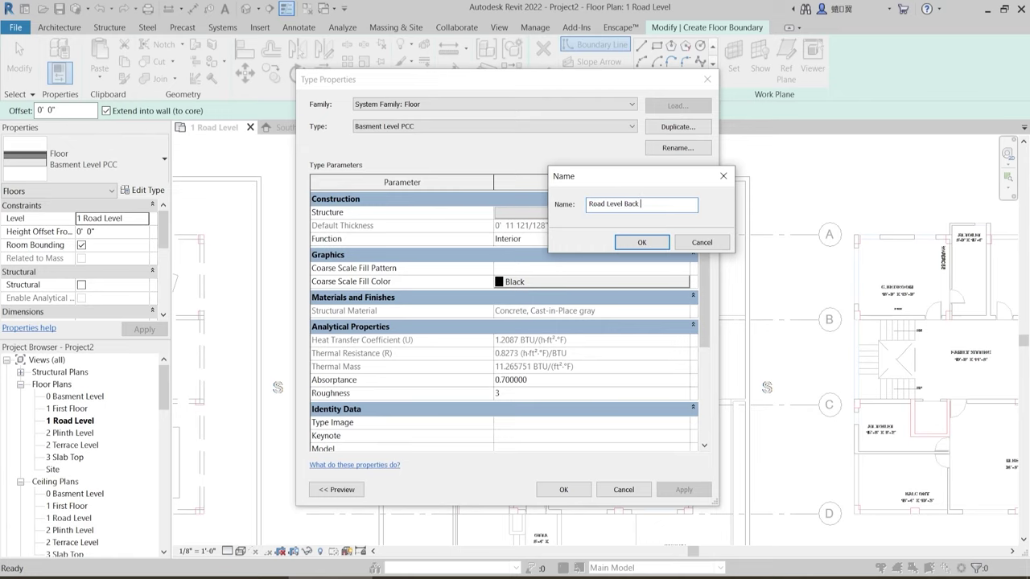
key("Return")
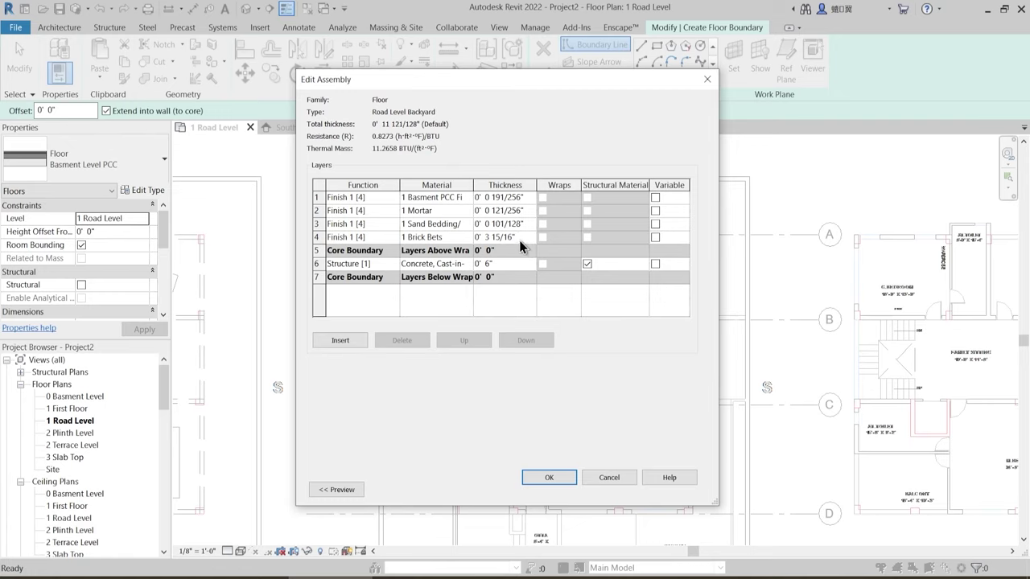
left_click(519, 237)
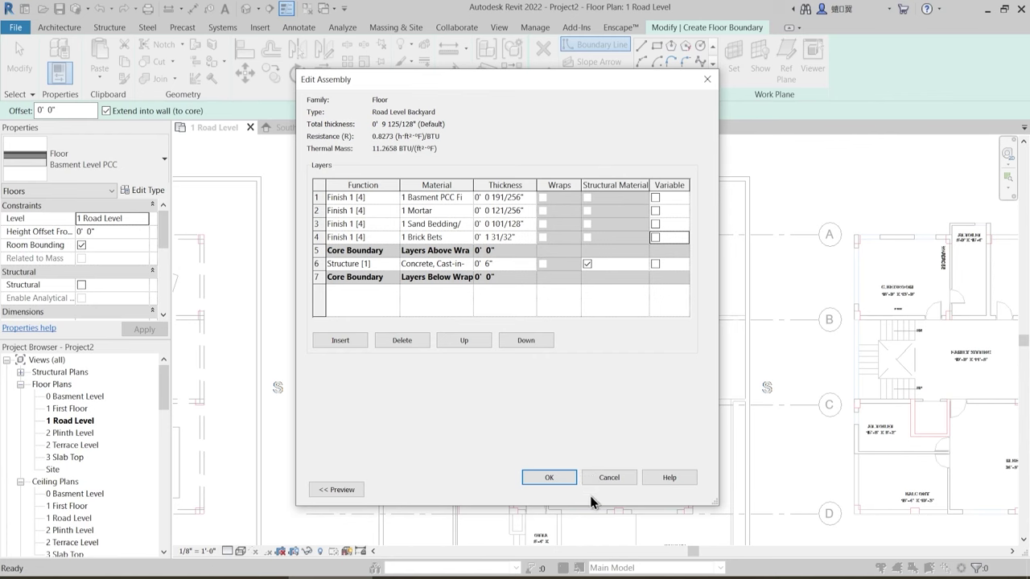
left_click(550, 478)
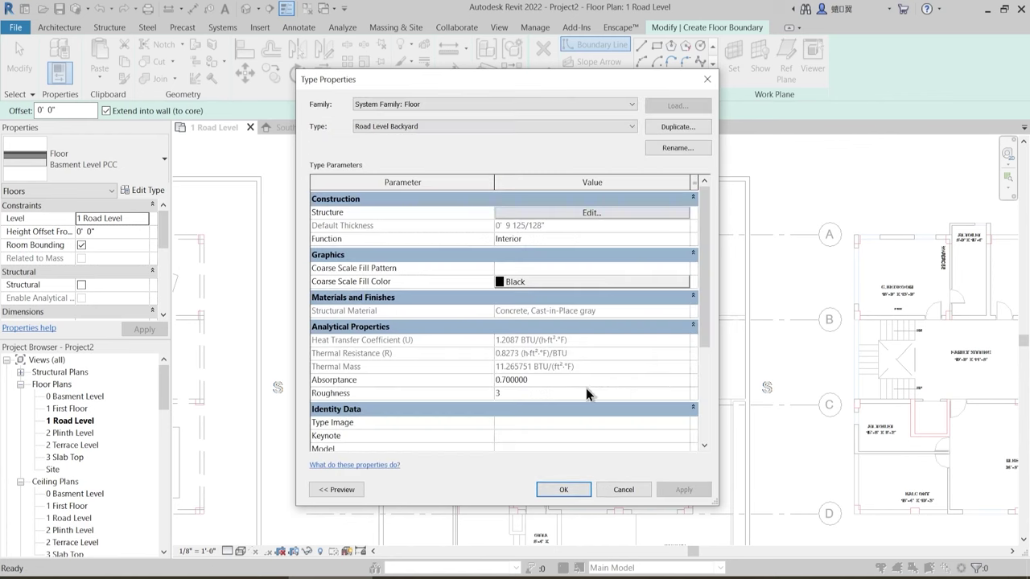
left_click(582, 214)
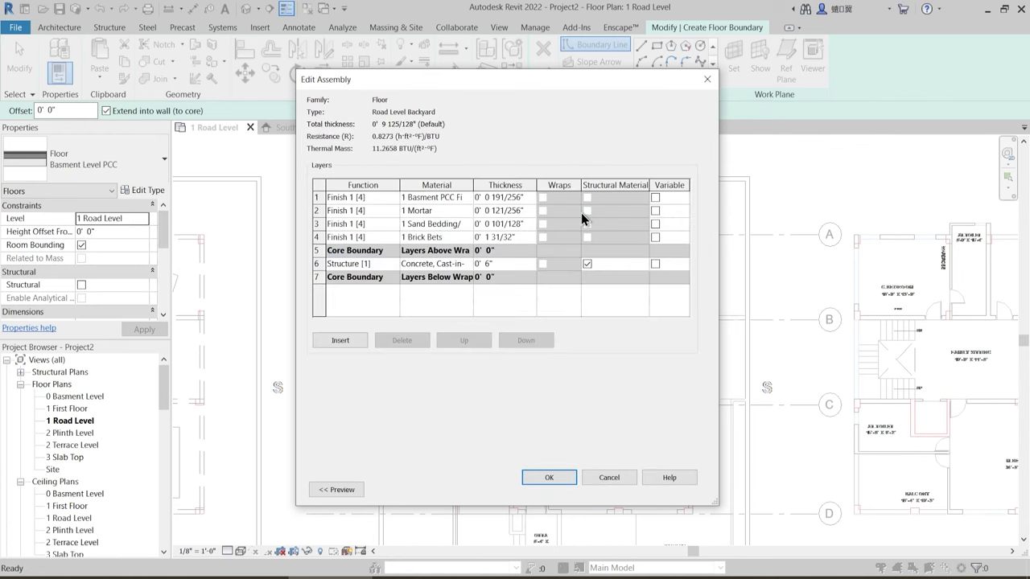
left_click(467, 198)
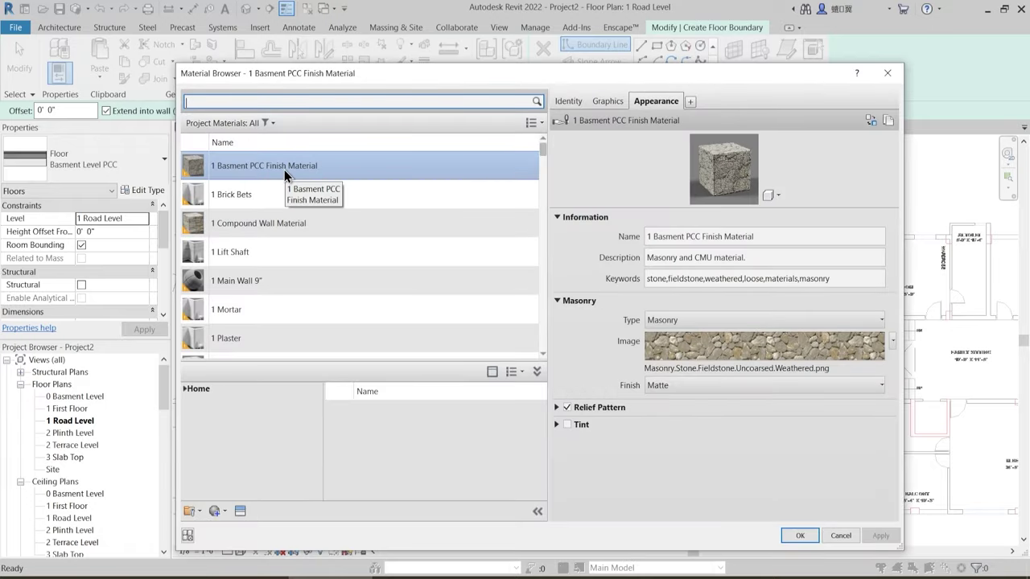
- Duplicate the basement PCC finish material and name it 1 Parking & Backyard
right_click(286, 168)
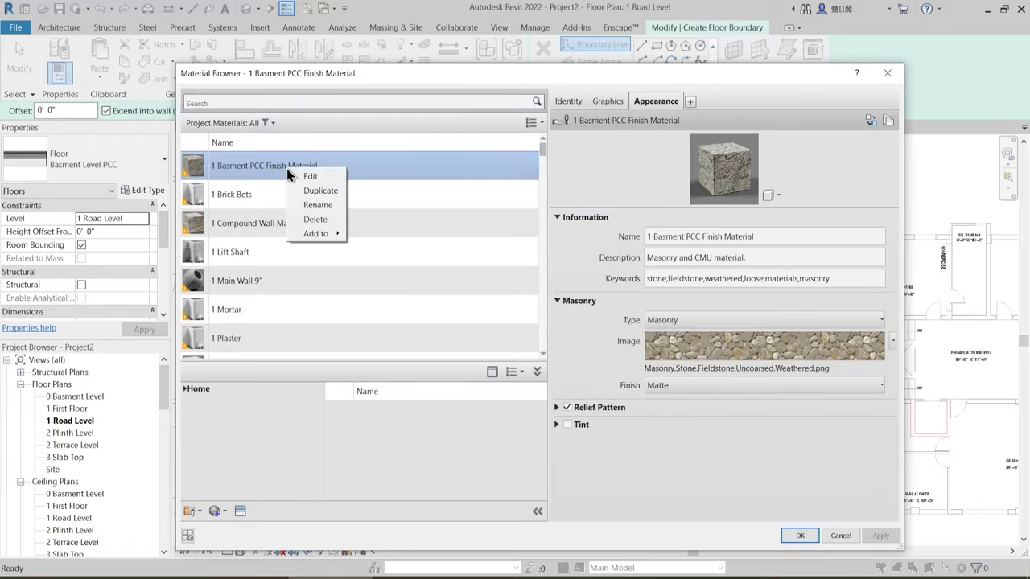
left_click(322, 191)
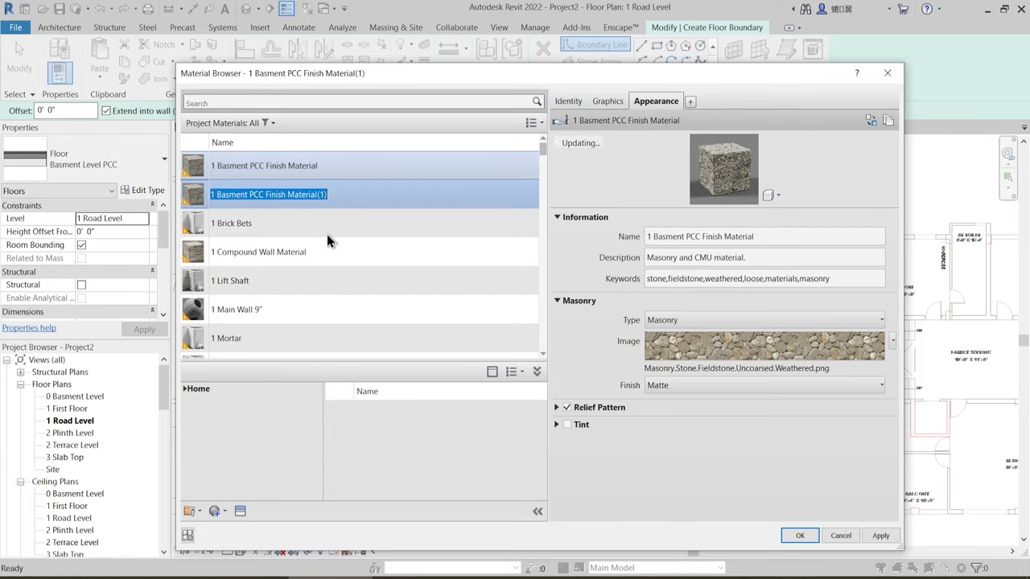
type("1 ")
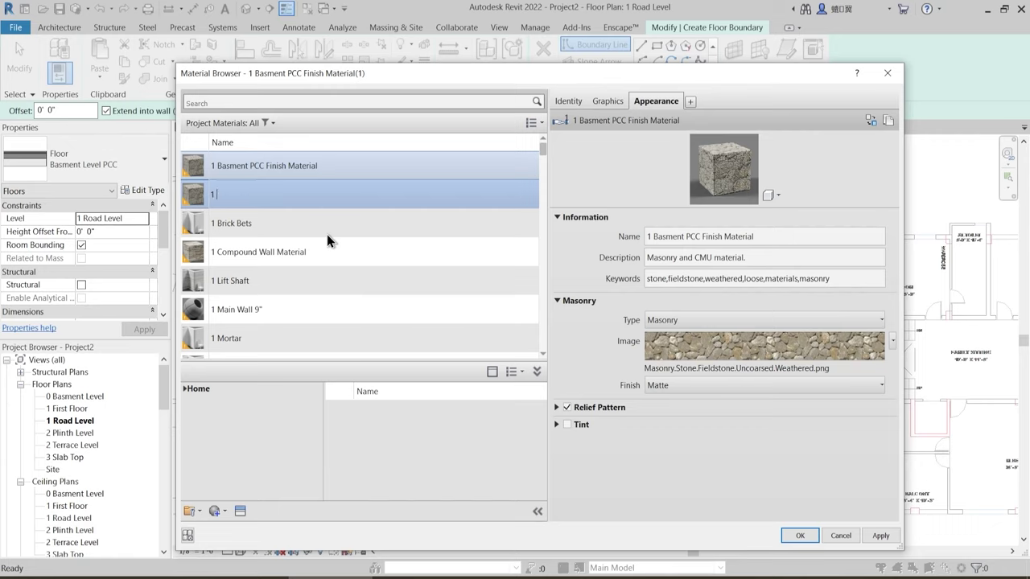
type("Lean")
key("BackSpace")
key("BackSpace")
key("BackSpace")
key("BackSpace")
type("Parking ")
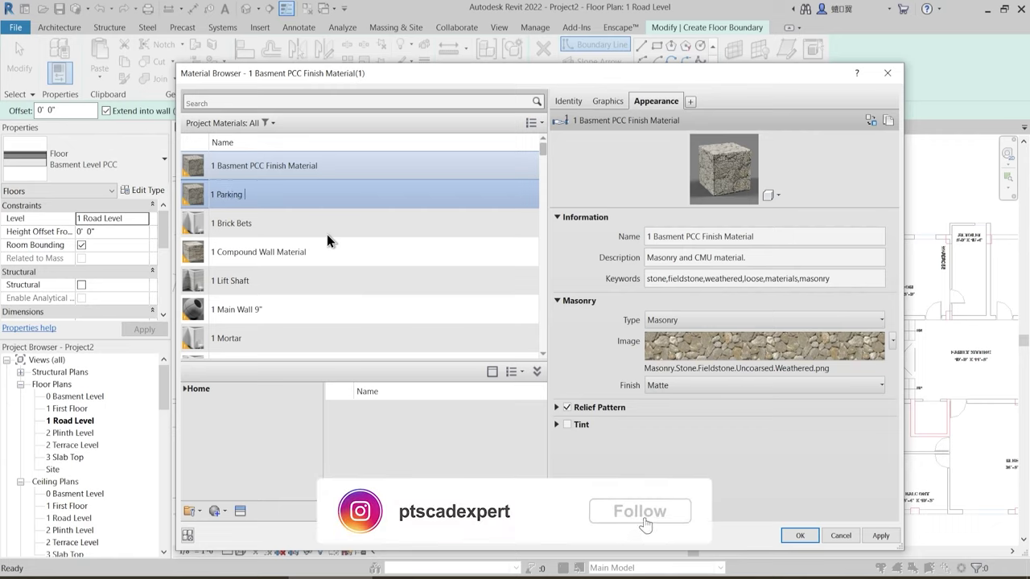
type("Area")
key("BackSpace")
key("BackSpace")
key("BackSpace")
key("BackSpace")
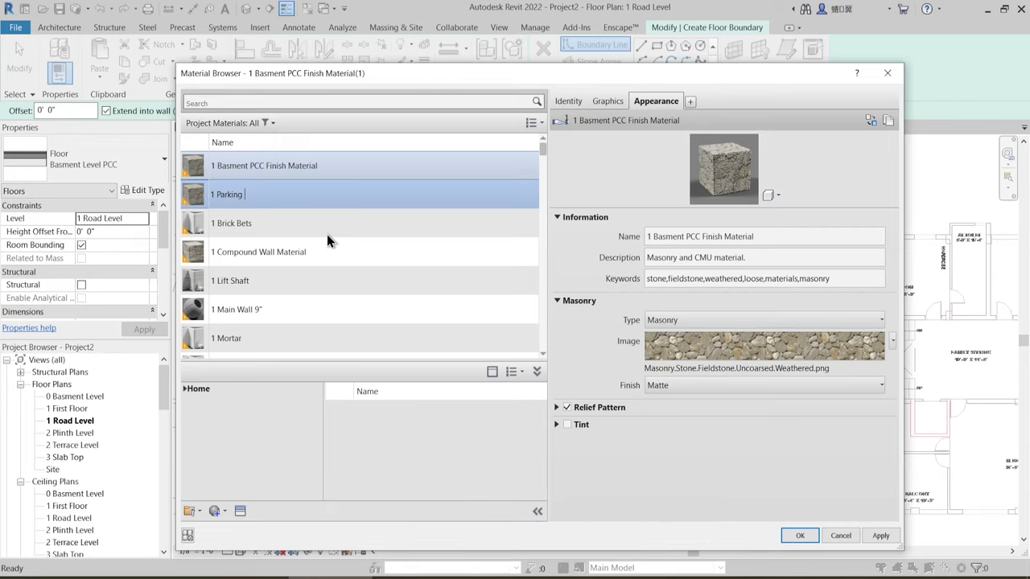
type("& Backyard")
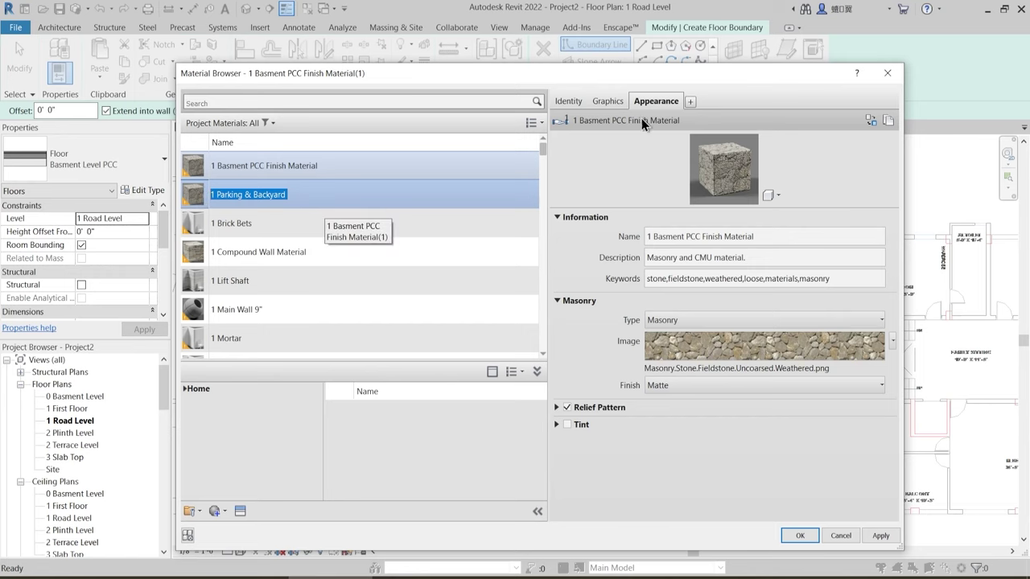
- Duplicate the material's appearance asset and rename it 1 Parking & Backyard
left_click(241, 512)
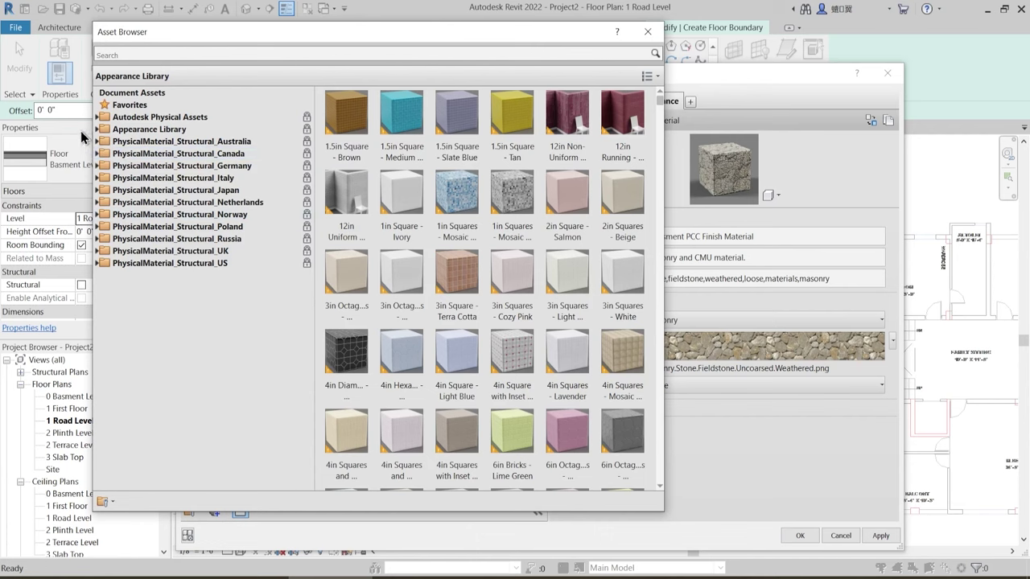
double_click(147, 129)
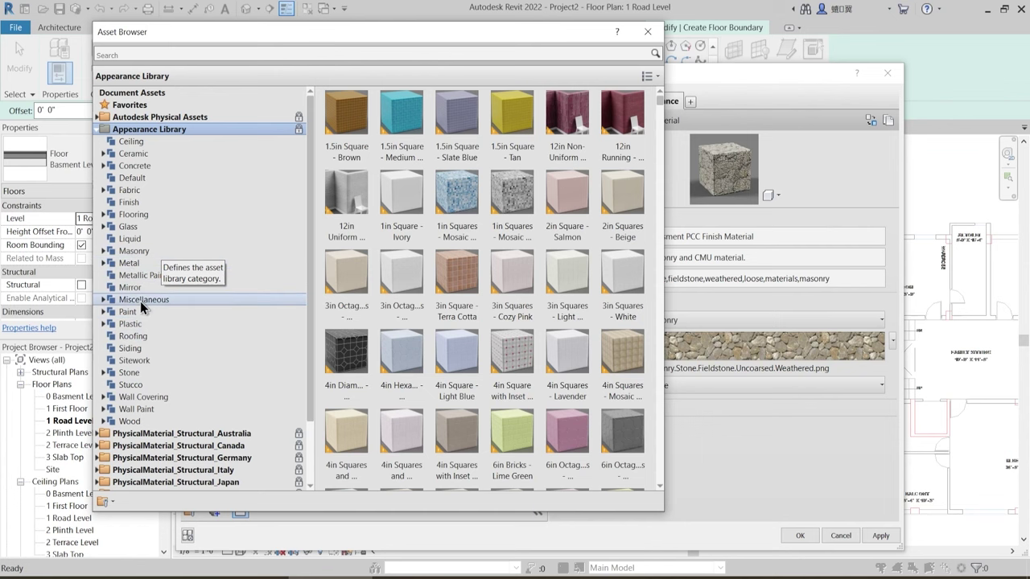
key("Escape")
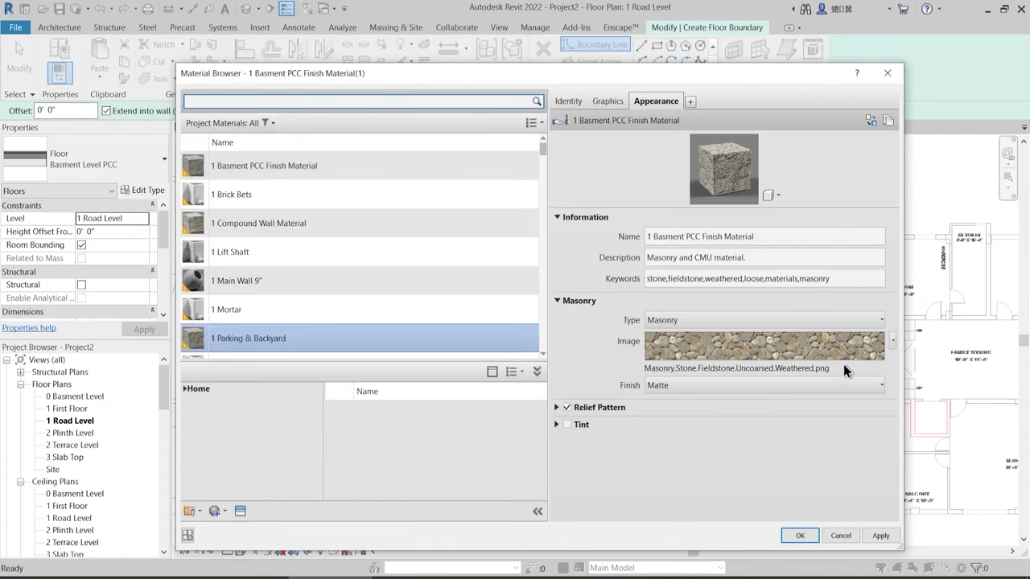
right_click(650, 102)
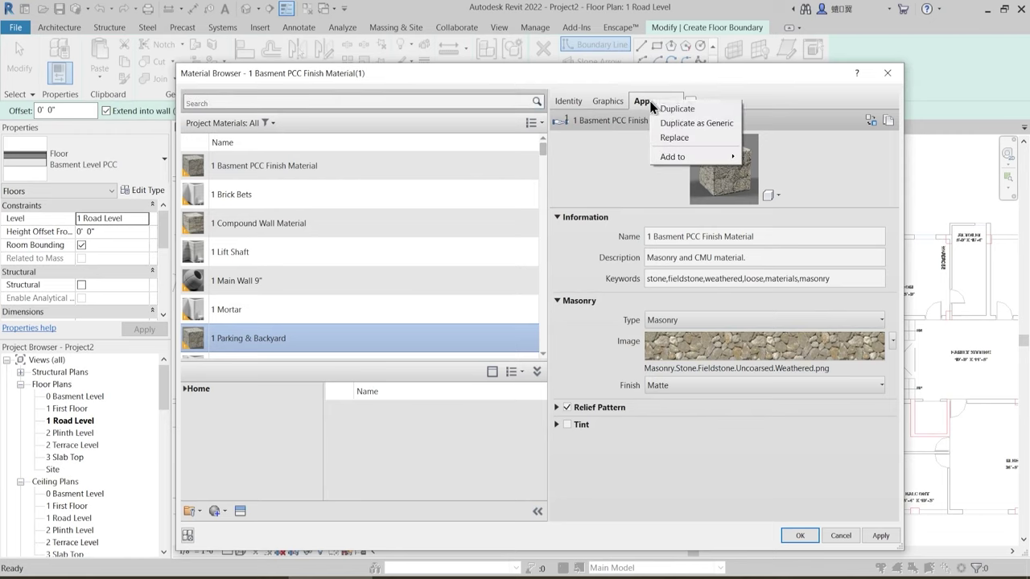
left_click(676, 108)
left_click(710, 237)
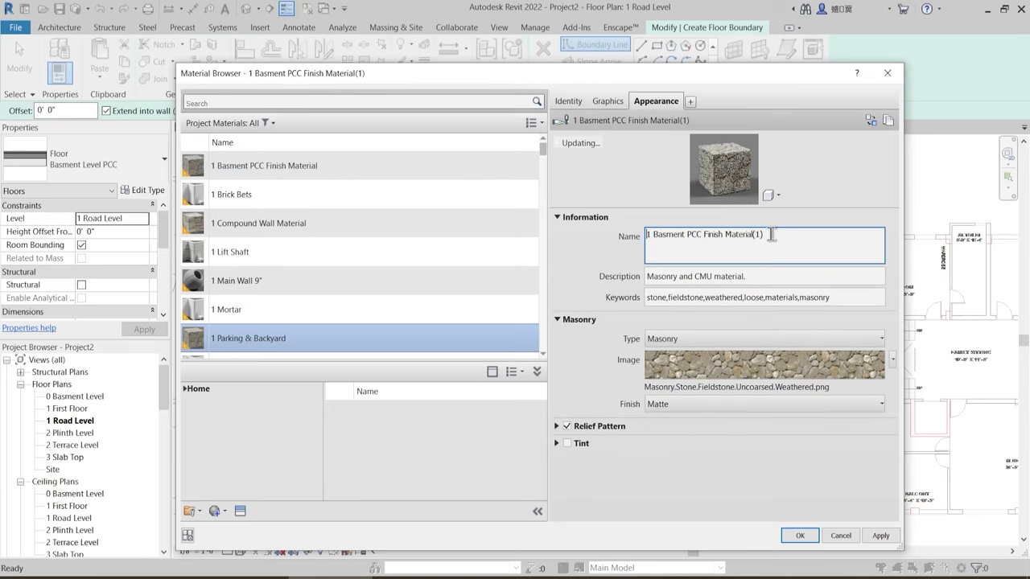
left_click_drag(770, 234, 629, 236)
type("1 Parking & Backyard")
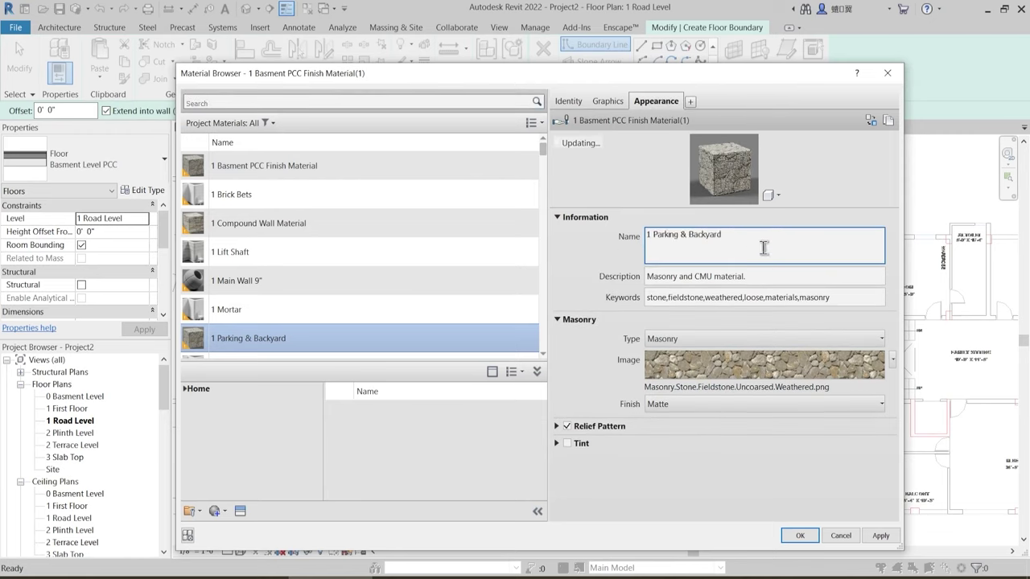
left_click(610, 257)
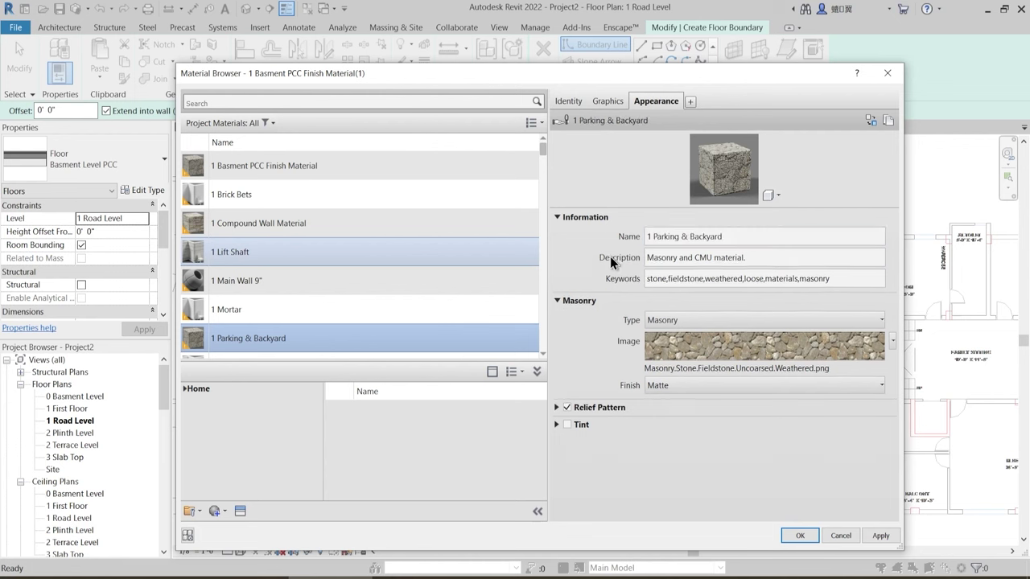
- Load Sitework.Paving - Surfacing.Pavers.4.jpg as the material's texture image
left_click(753, 368)
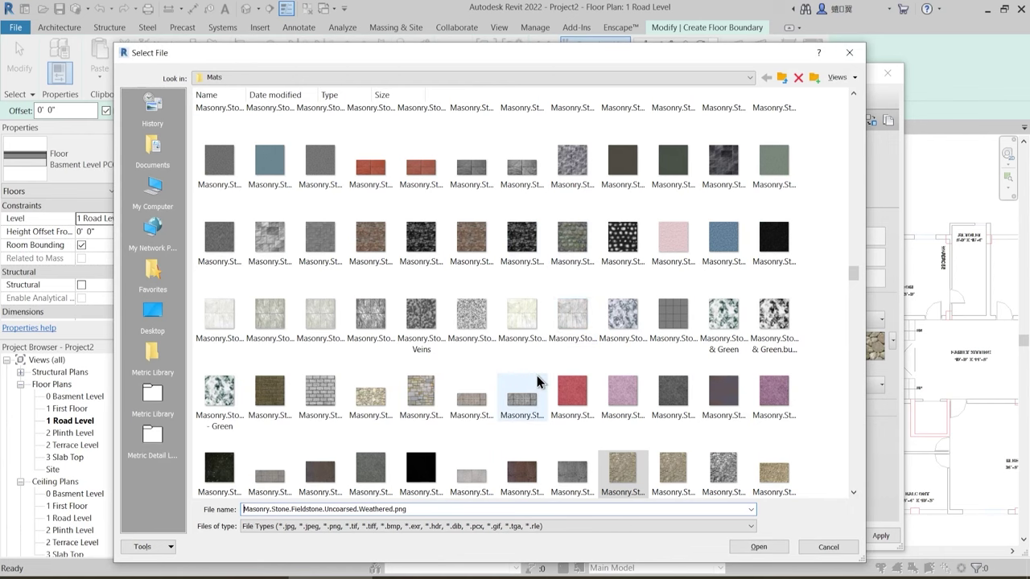
scroll(537, 382, "down", 1)
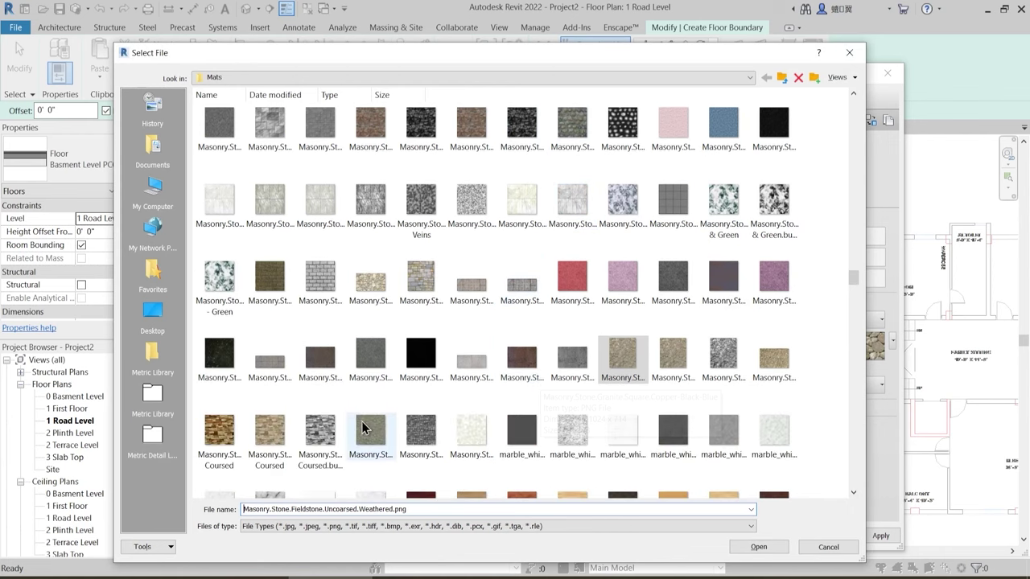
left_click(506, 347)
key("s")
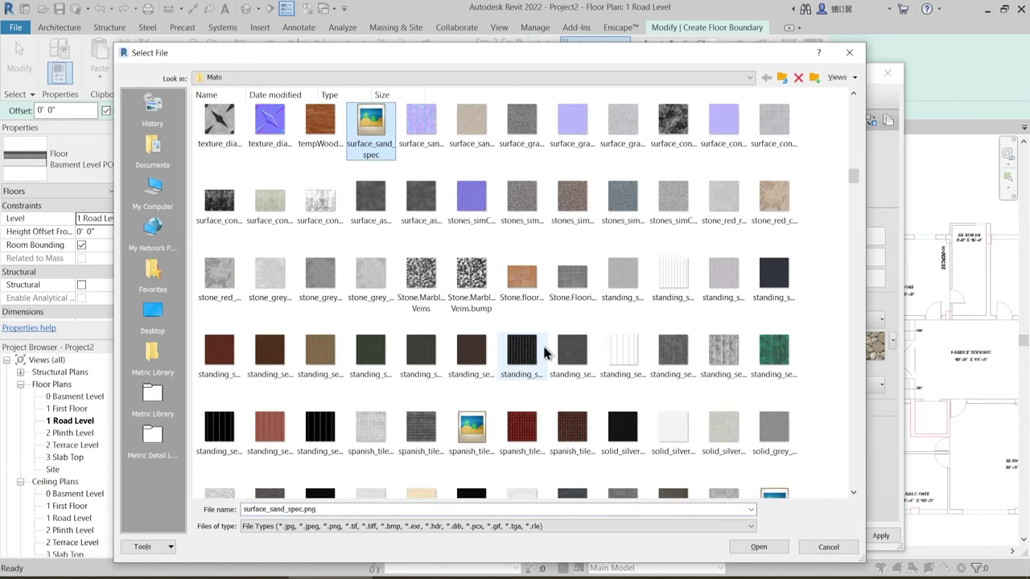
scroll(545, 349, "down", 1)
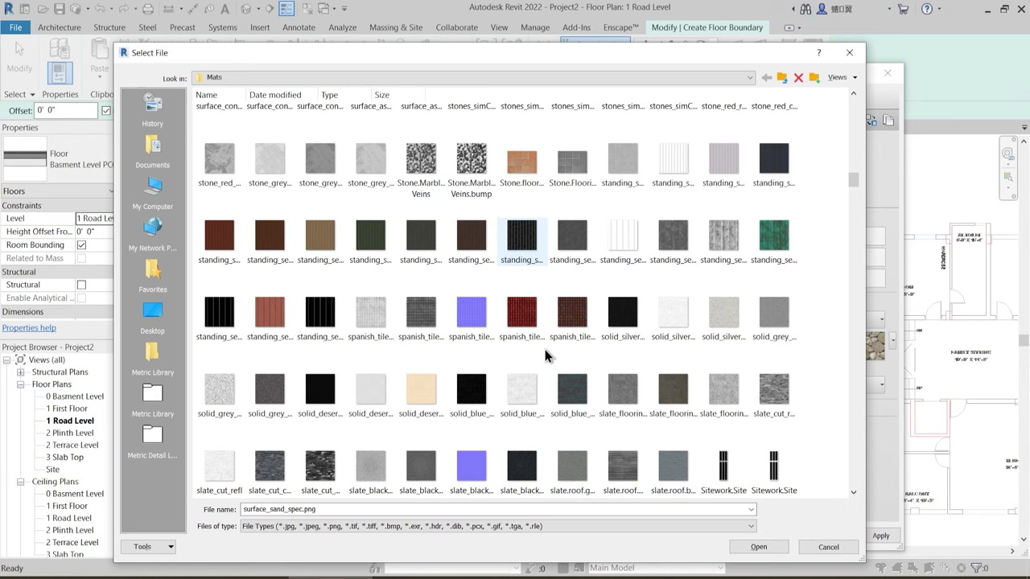
scroll(544, 349, "down", 1)
scroll(545, 350, "down", 2)
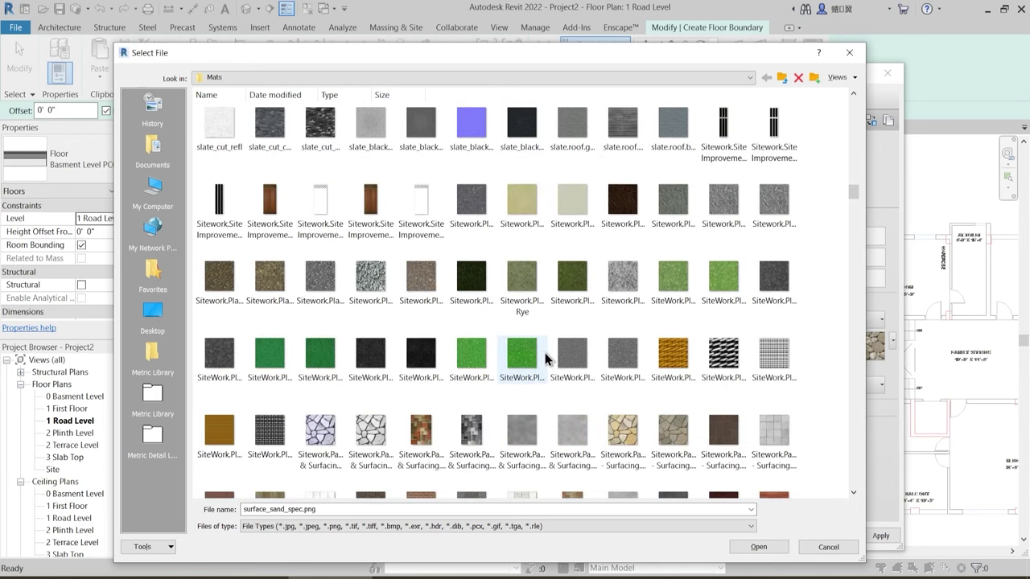
scroll(529, 356, "down", 1)
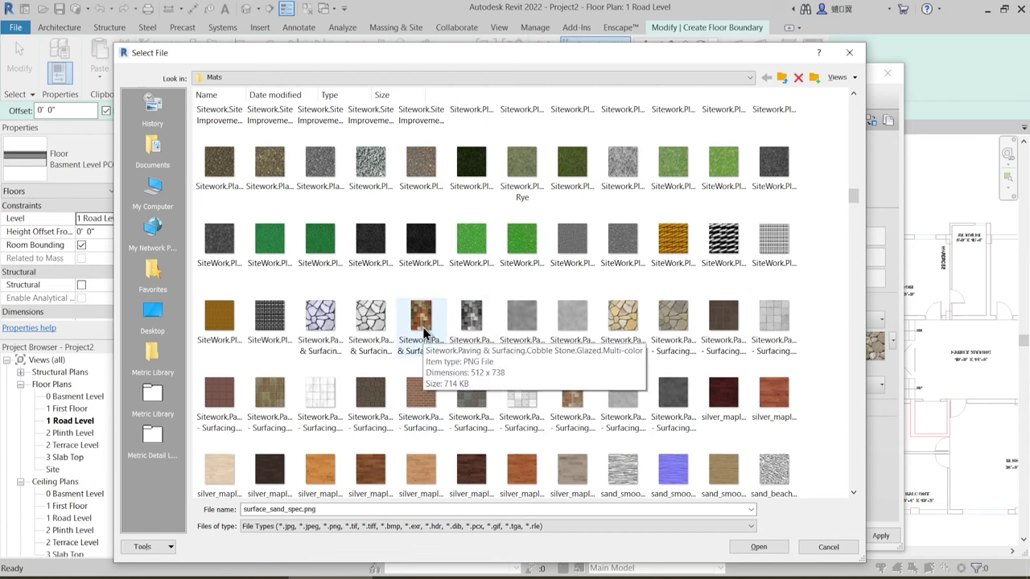
left_click(282, 402)
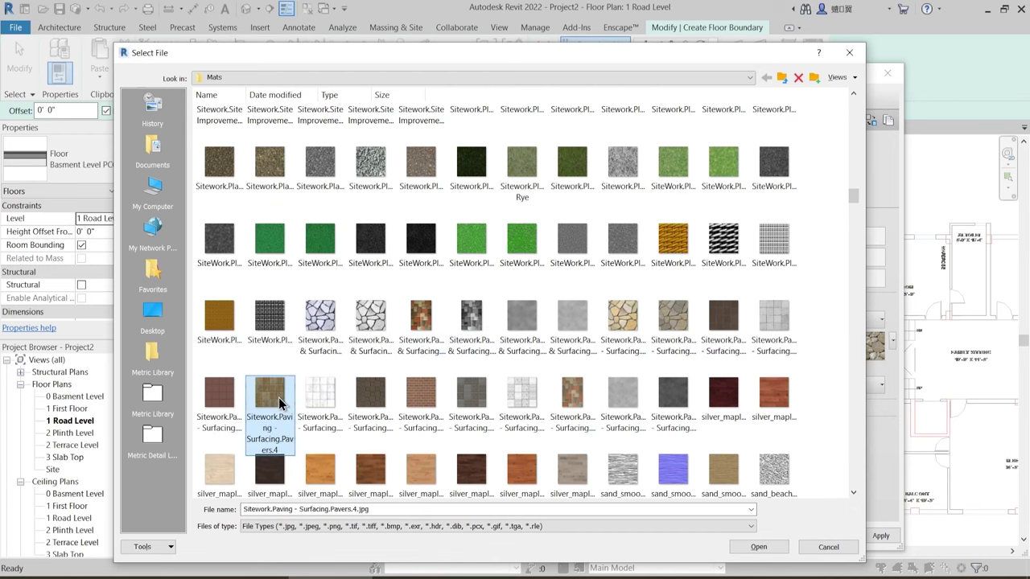
double_click(276, 397)
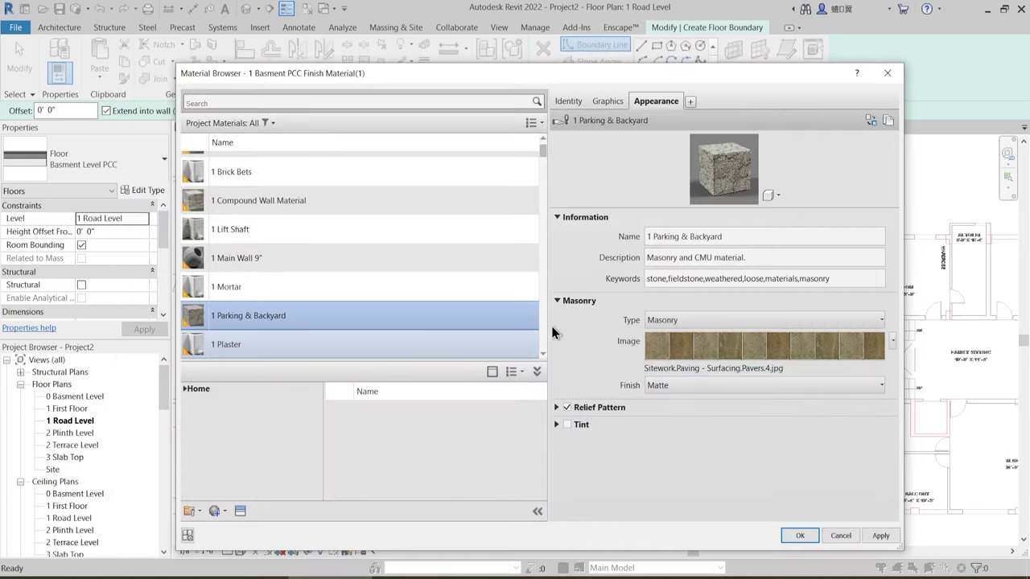
- Accept the textured material and confirm the Road Level Backyard layer structure and type properties
left_click(781, 344)
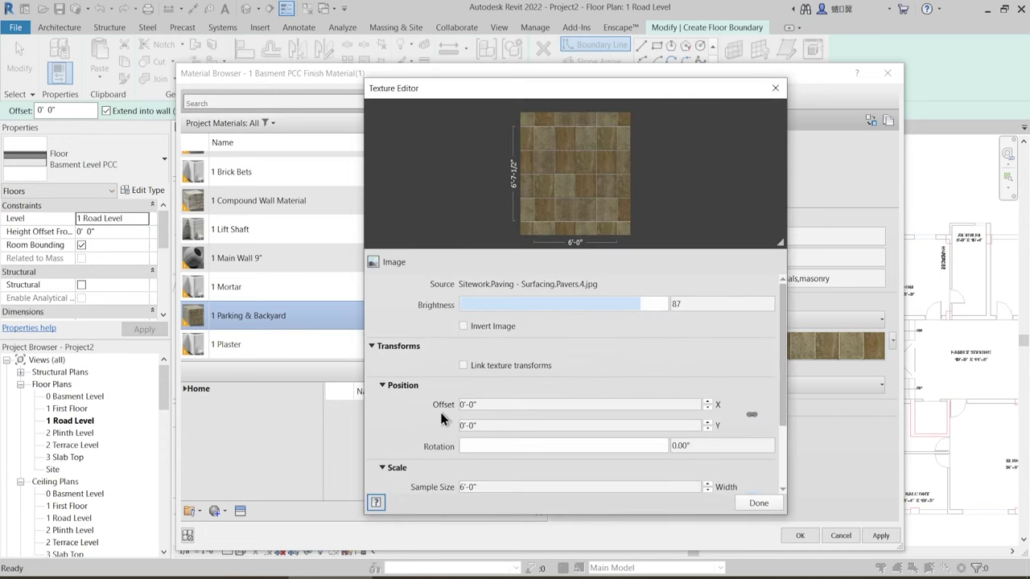
scroll(415, 419, "down", 1)
left_click(760, 504)
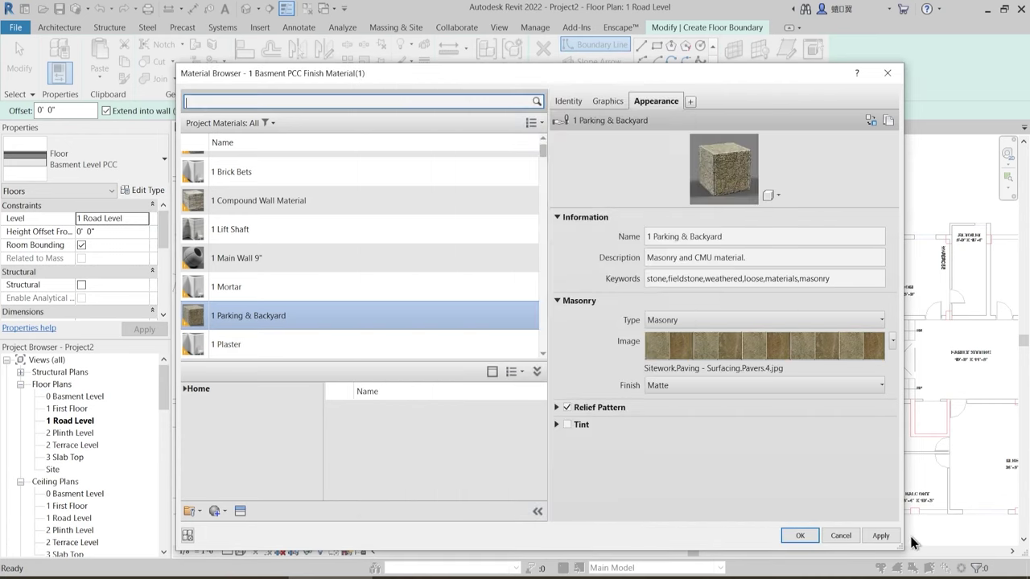
left_click(802, 535)
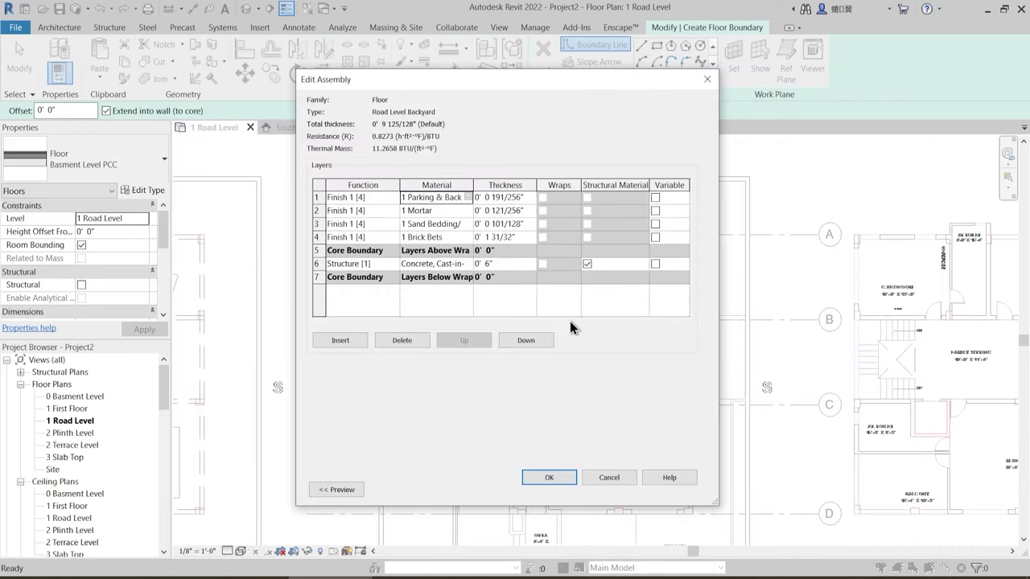
left_click(551, 480)
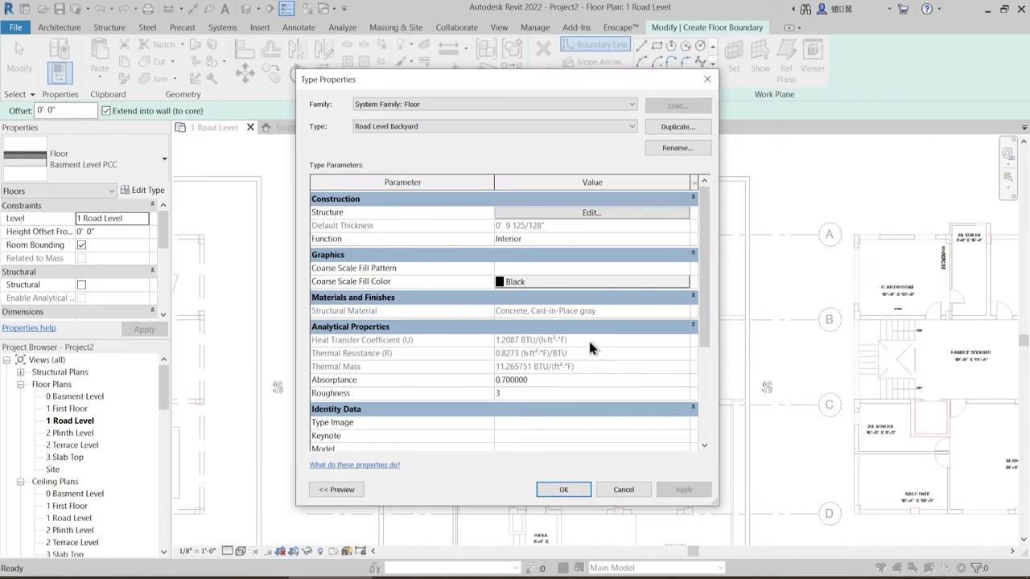
left_click(564, 489)
- Sketch a rectangular boundary from the wall corner above the wardrobe to the building's top-left corner
middle_click_drag(526, 338, 512, 356)
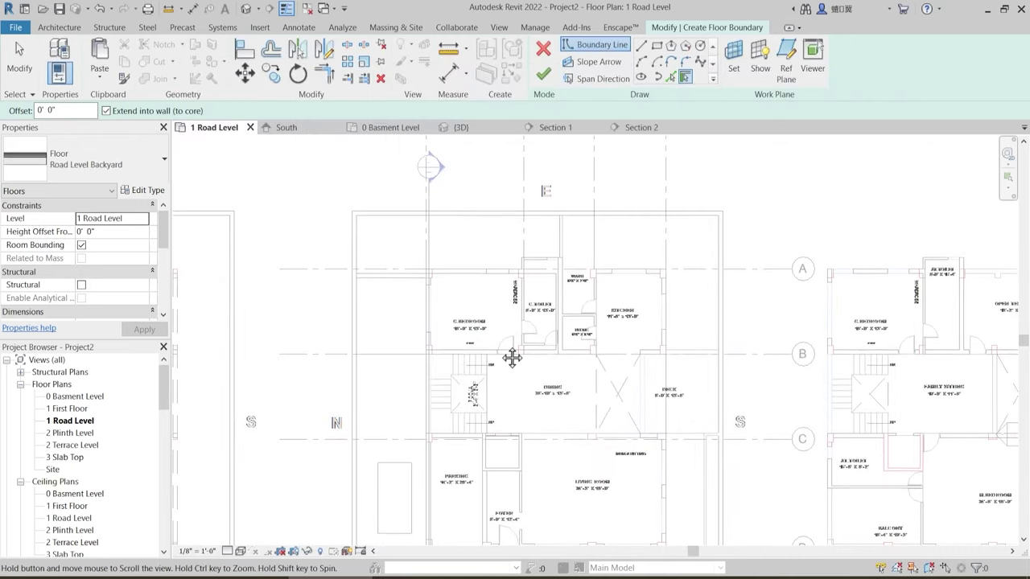
left_click(657, 46)
scroll(378, 217, "up", 4)
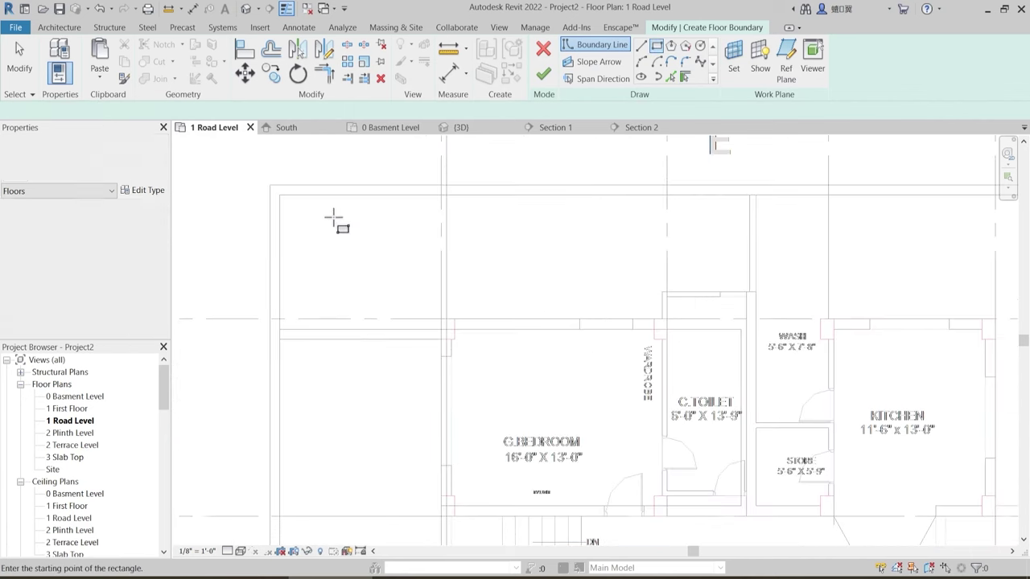
left_click(279, 195)
left_click(747, 319)
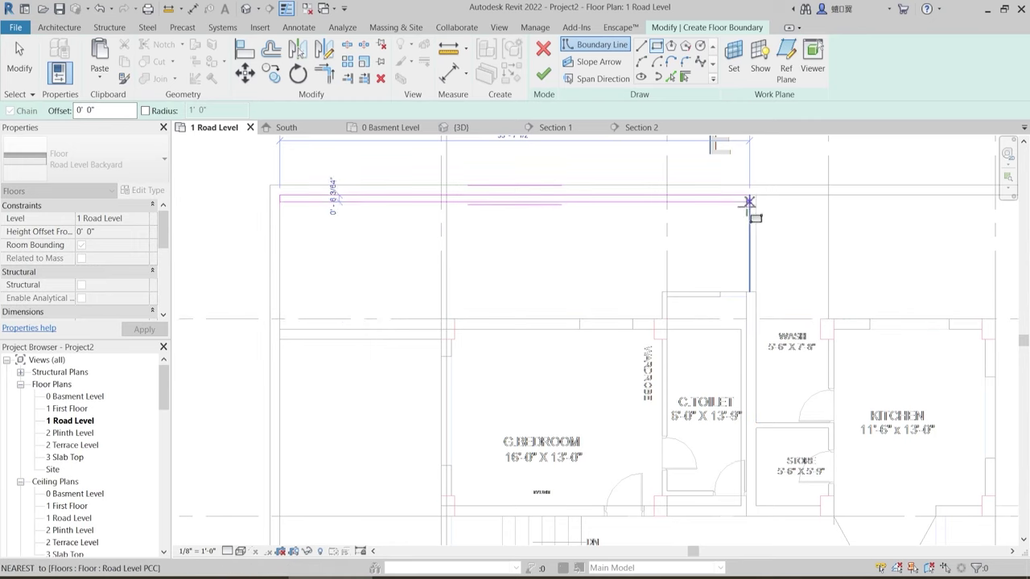
key("Escape")
key("Escape")
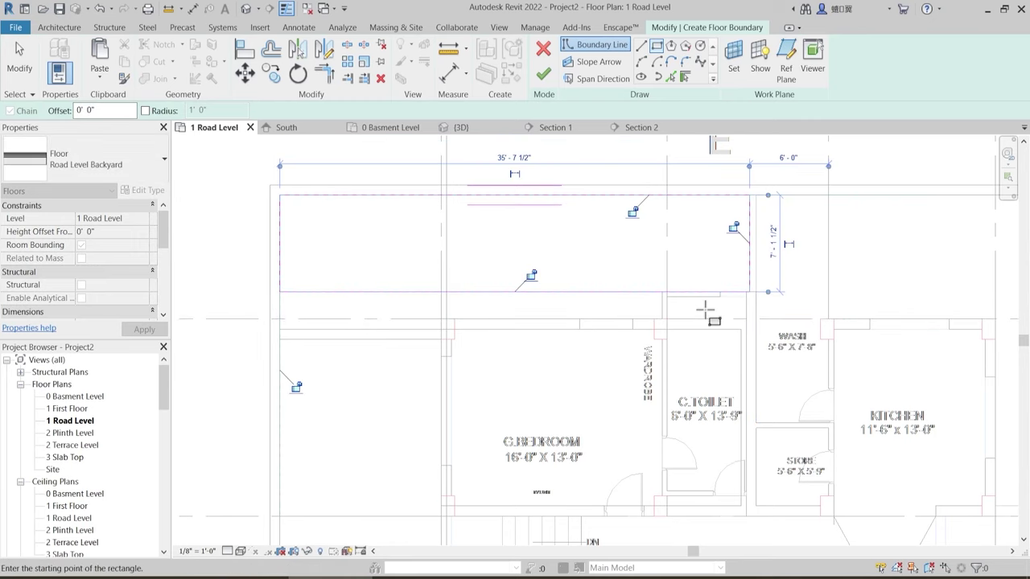
key("Return")
left_click(662, 318)
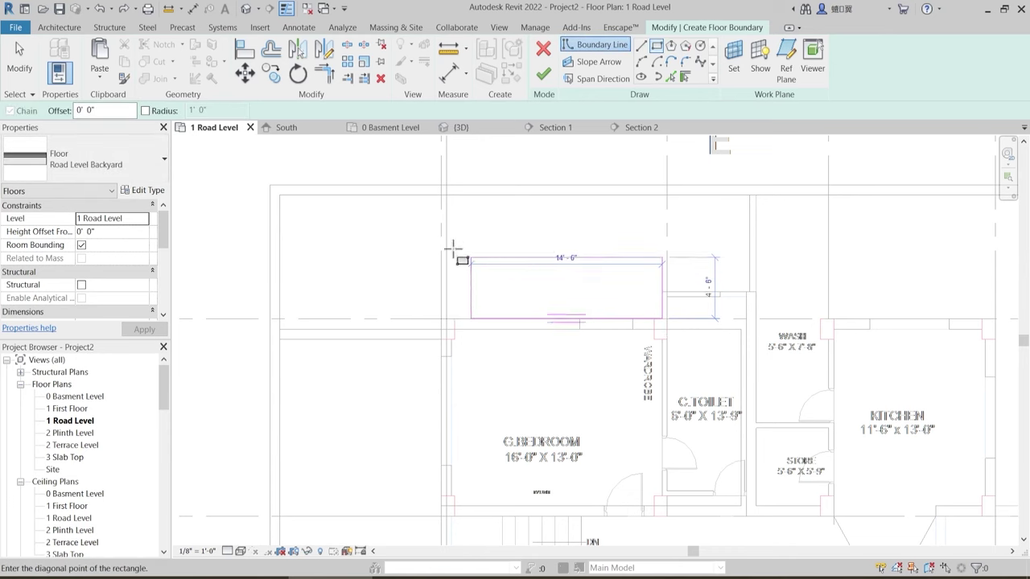
left_click(280, 196)
key("Escape")
key("Escape")
scroll(717, 247, "up", 2)
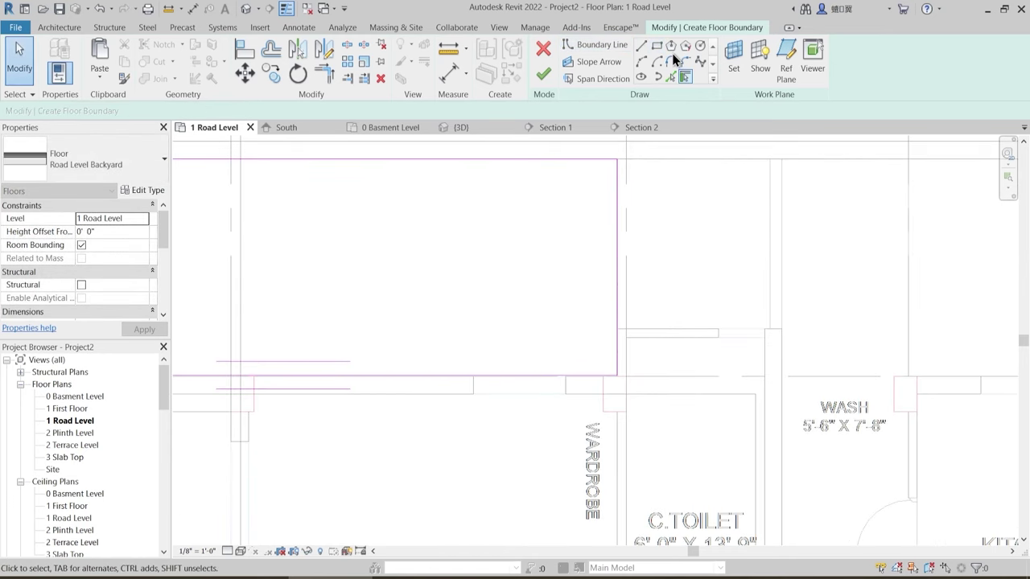
- Add boundary lines along the vertical and horizontal wall edges with Pick Lines
left_click(640, 47)
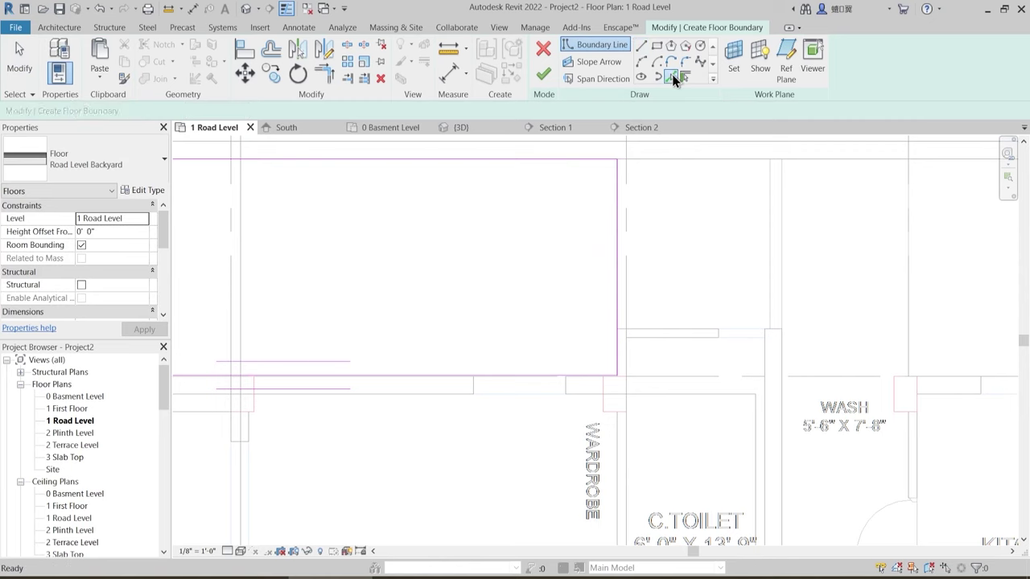
left_click(672, 77)
left_click(775, 236)
left_click(707, 322)
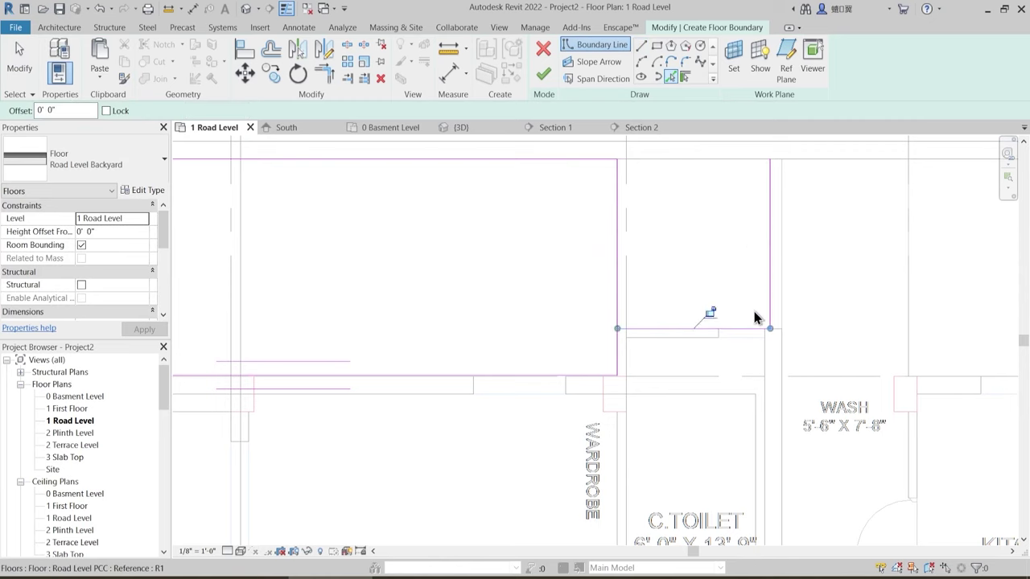
key("Escape")
key("Escape")
middle_click_drag(604, 196, 556, 243)
- Trim the vertical and horizontal boundary lines into a clean corner with TR
key("t")
key("r")
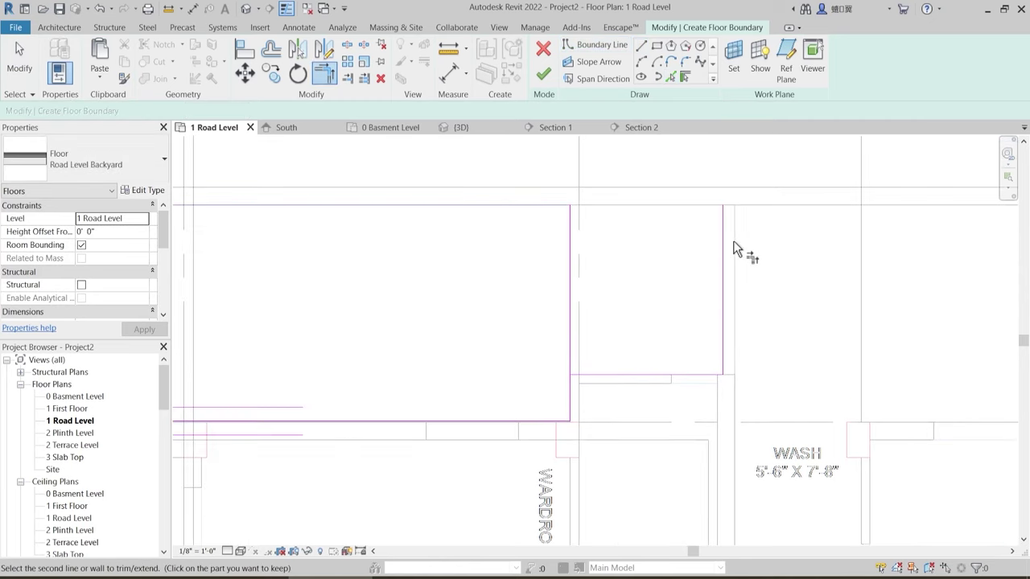
left_click(571, 399)
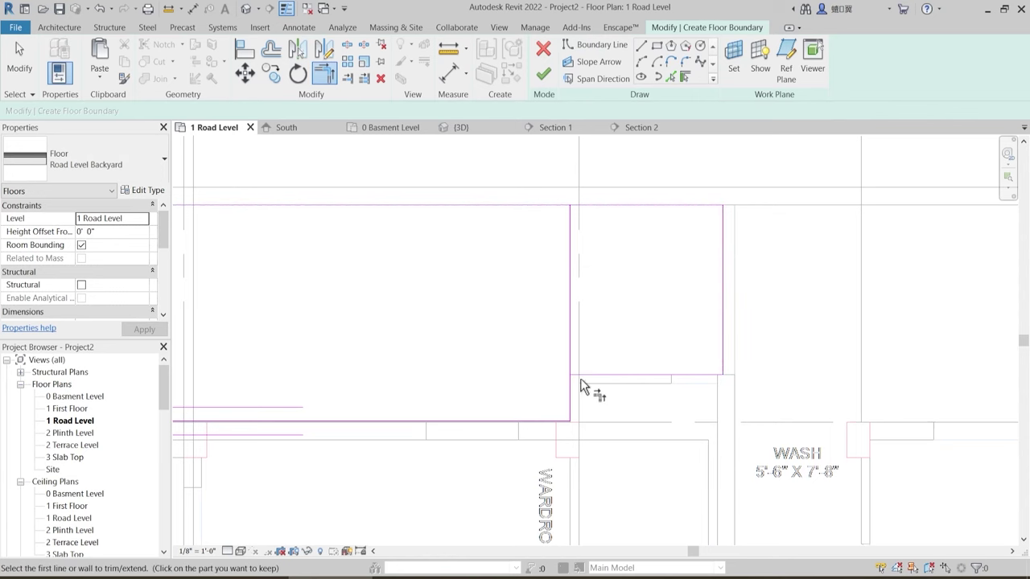
left_click(582, 376)
scroll(558, 279, "down", 2)
key("Escape")
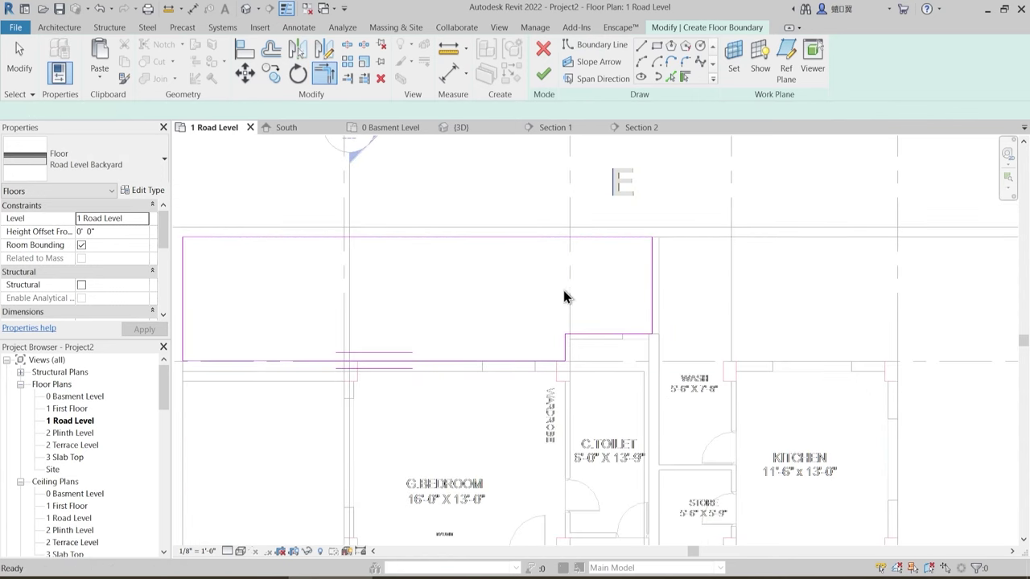
key("Escape")
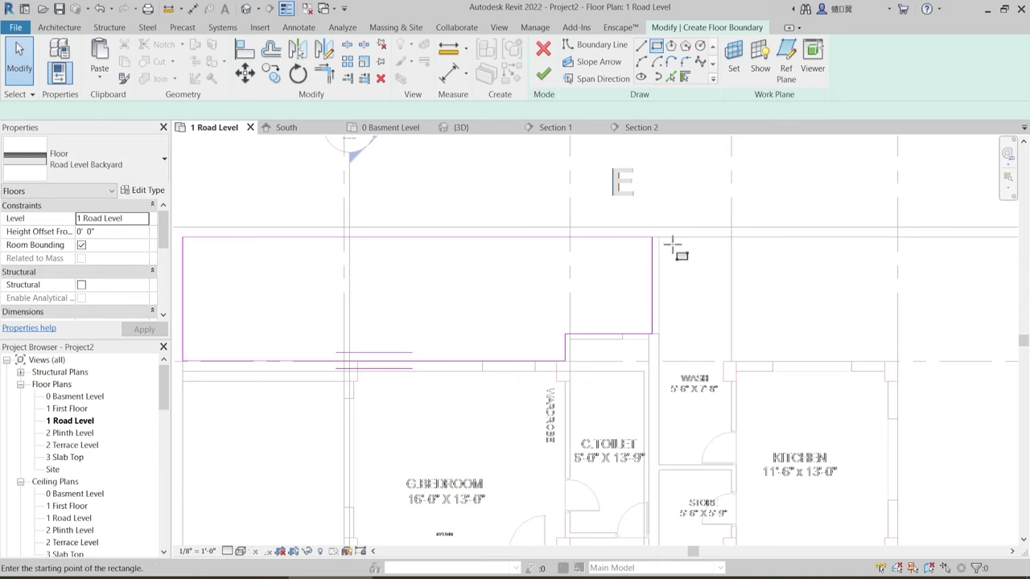
- Draw two rectangle boundaries above the kitchen, one to grid A and one down to grid B
middle_click_drag(687, 324, 463, 314)
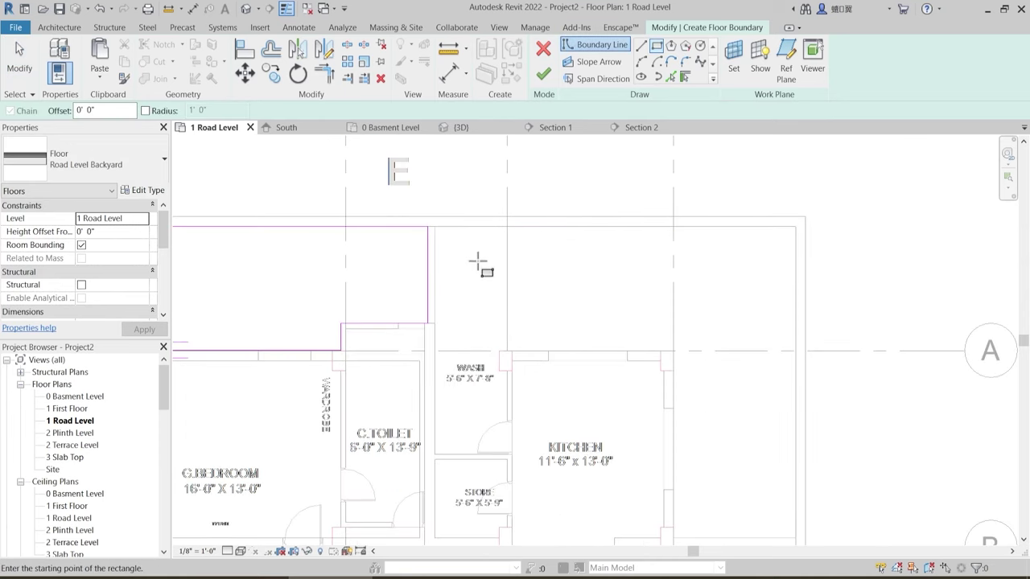
left_click(507, 227)
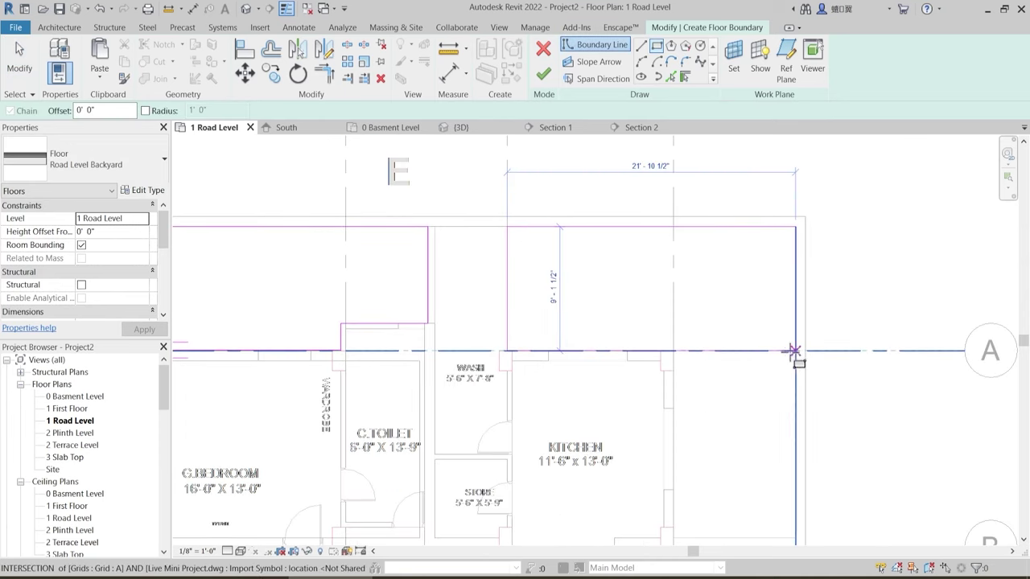
left_click(796, 350)
middle_click_drag(721, 360, 658, 247)
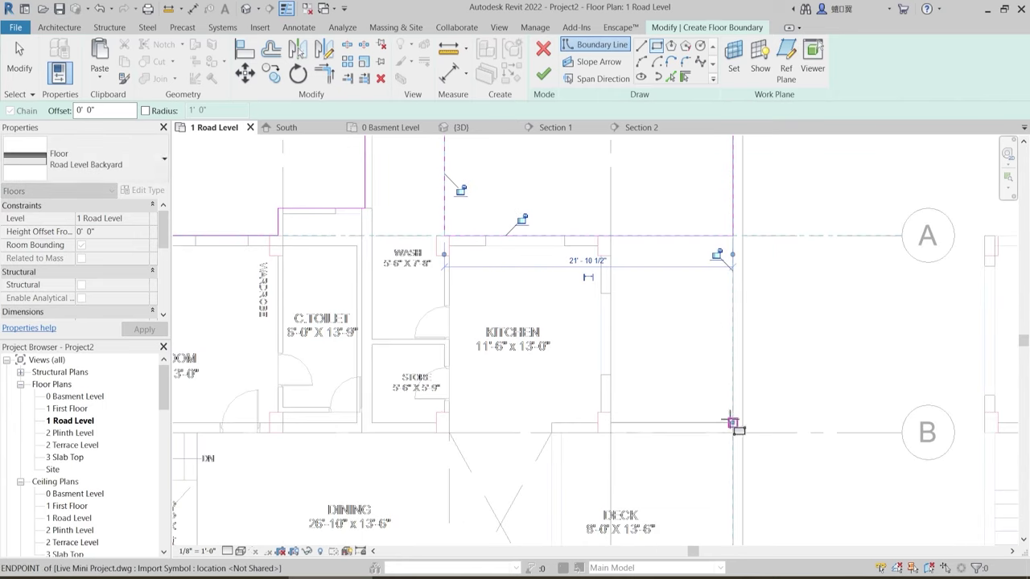
left_click(731, 421)
left_click(611, 236)
key("Escape")
key("Escape")
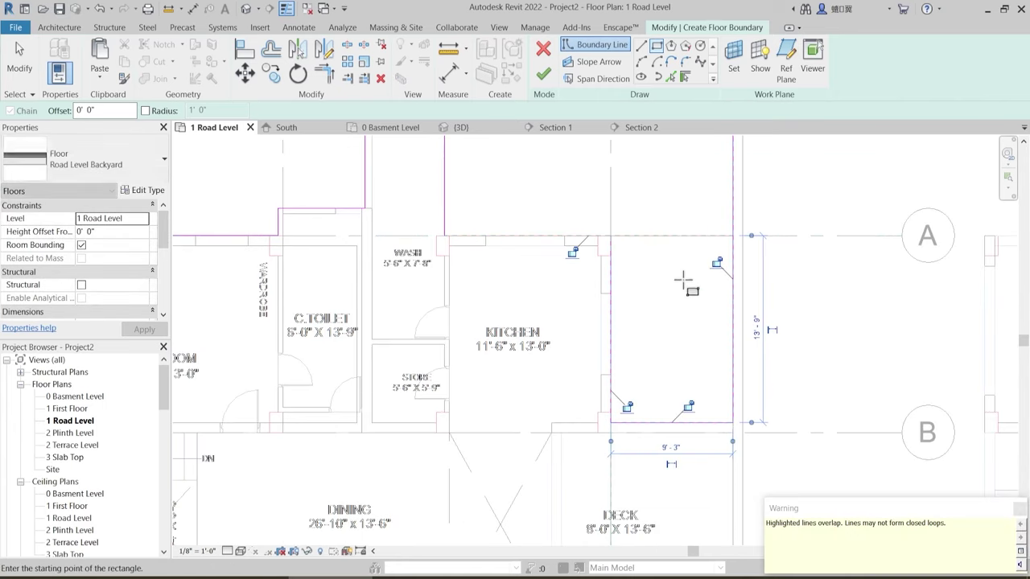
- Delete the overlapping boundary lines and trim the remaining lines into a corner
middle_click_drag(675, 269, 656, 332)
left_click_drag(556, 245, 771, 331)
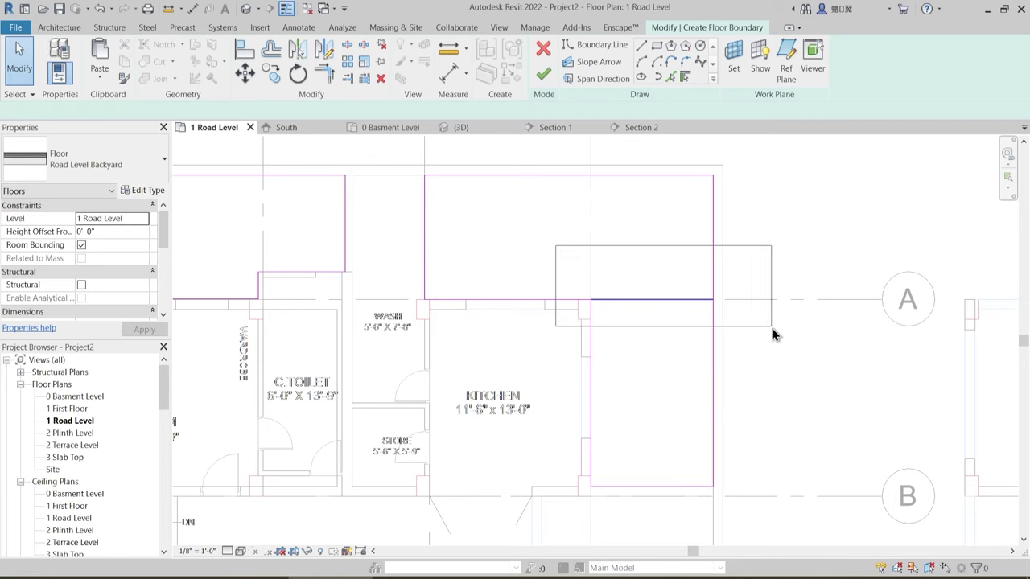
key("Delete")
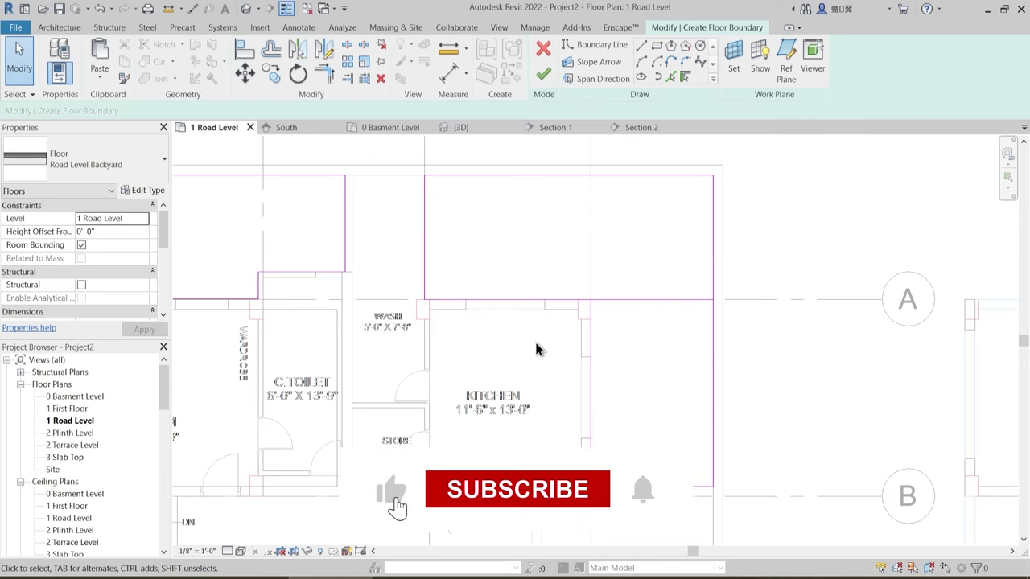
key("t")
key("r")
left_click(575, 299)
left_click(591, 309)
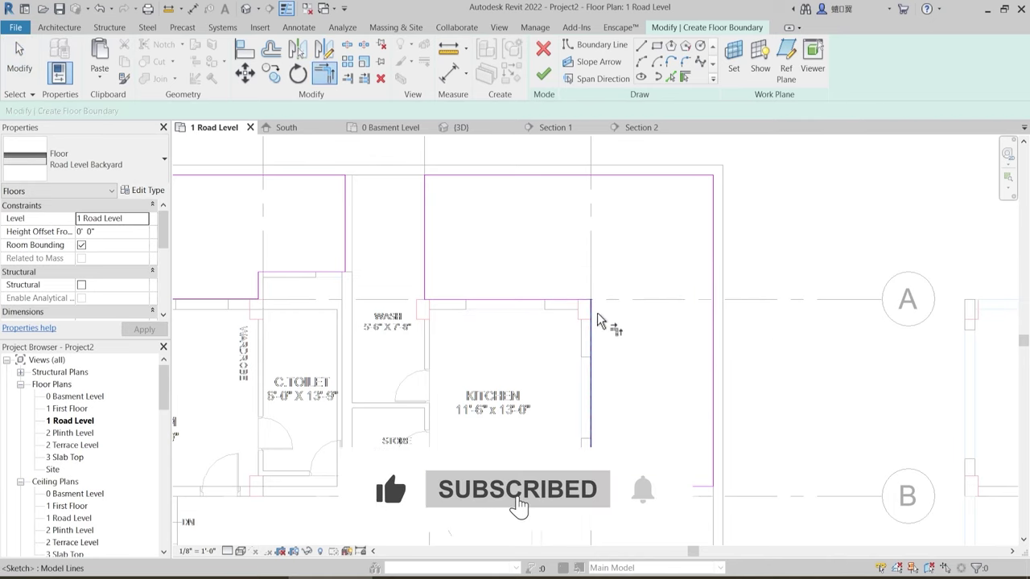
key("Escape")
key("Escape")
- Select the right vertical boundary line and start the Split Element (SL) tool
left_click(713, 270)
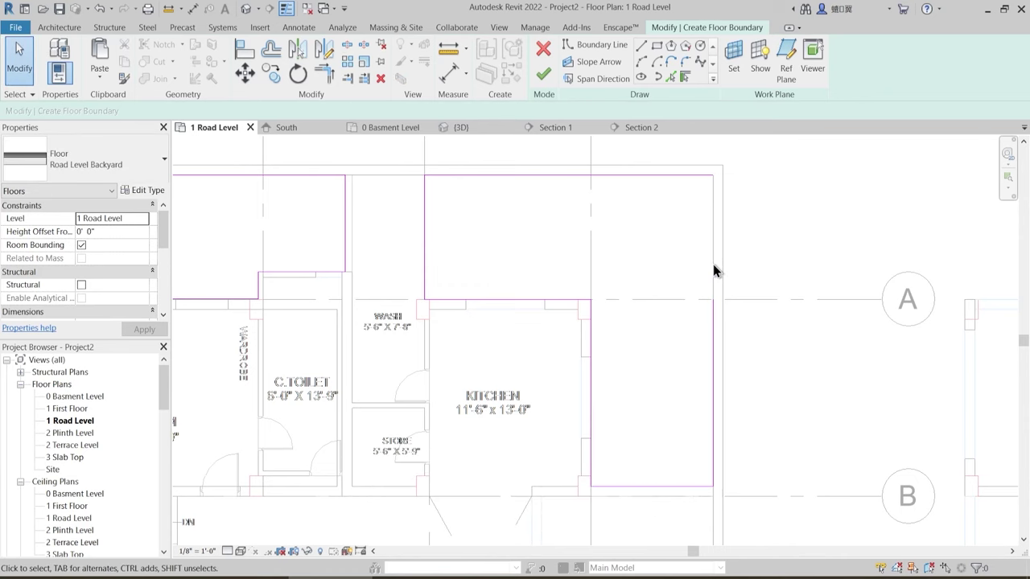
key("s")
key("l")
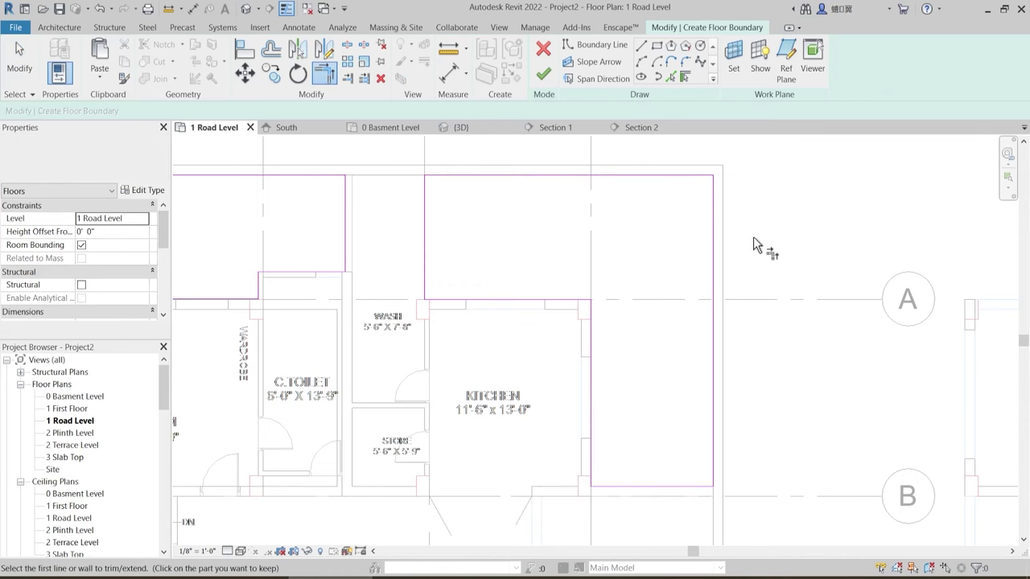
scroll(713, 419, "down", 5)
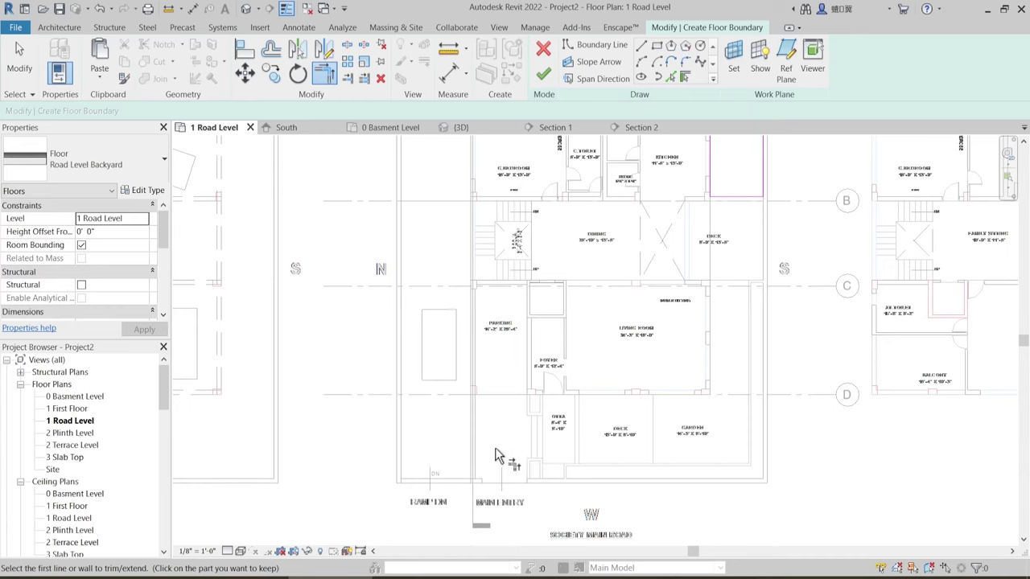
- Draw a boundary rectangle over Parking from the wall at grid C down to the main entry corner
scroll(496, 456, "up", 4)
left_click(658, 46)
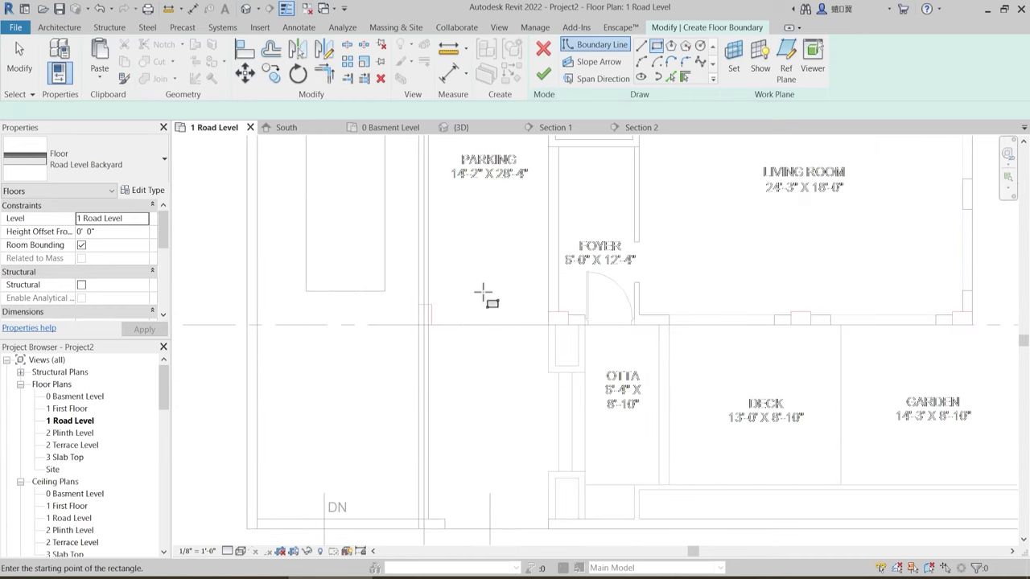
middle_click_drag(483, 293, 482, 402)
scroll(461, 229, "up", 3)
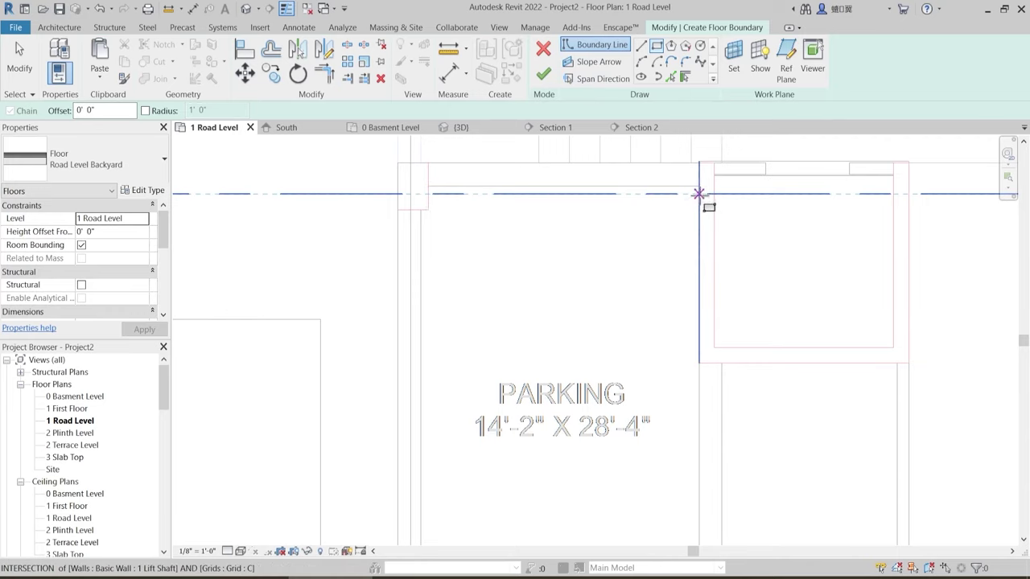
left_click(701, 192)
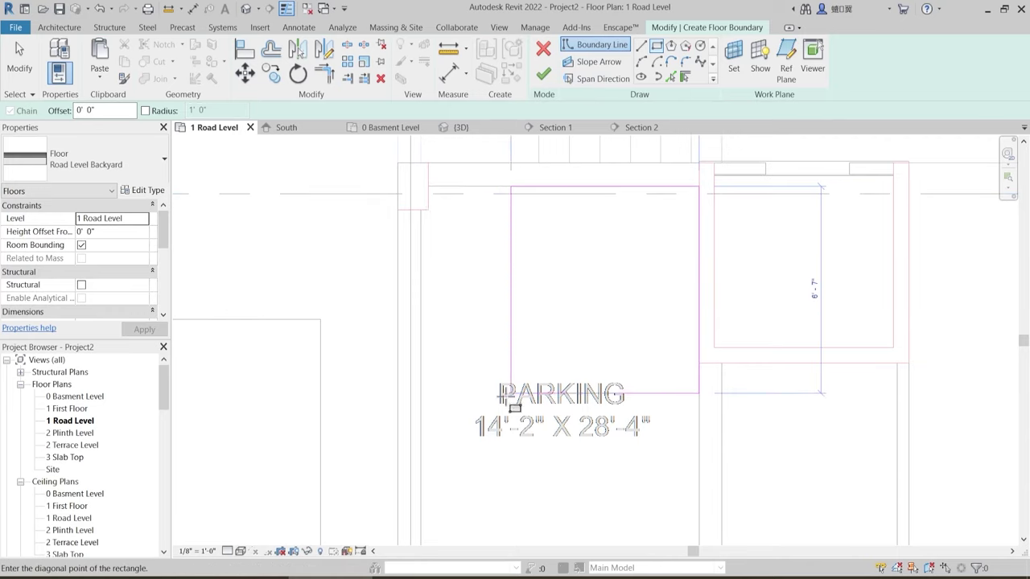
scroll(480, 406, "down", 1)
middle_click_drag(443, 487, 467, 322)
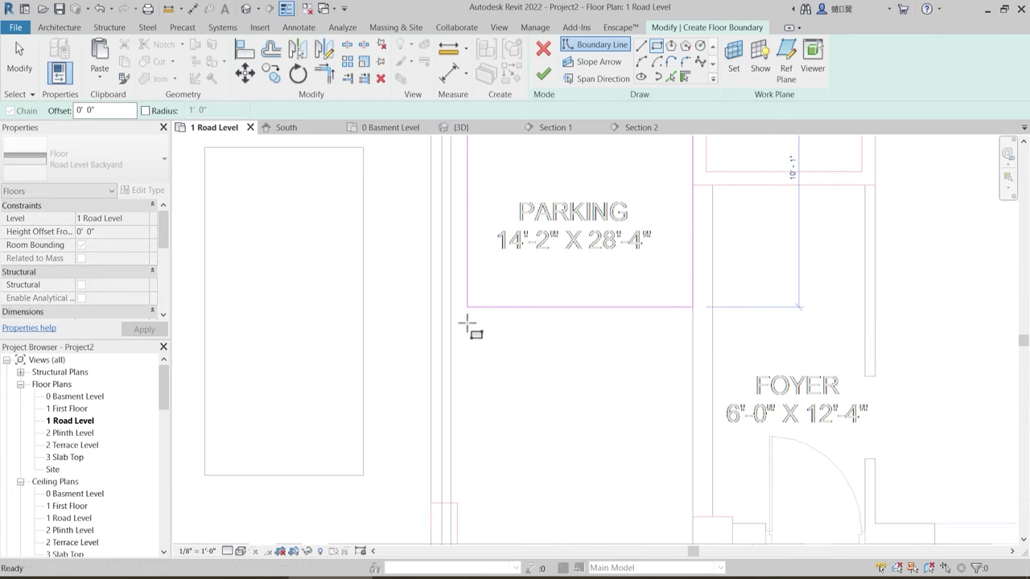
middle_click_drag(483, 516, 491, 260)
scroll(477, 435, "down", 1)
middle_click_drag(488, 412, 474, 367)
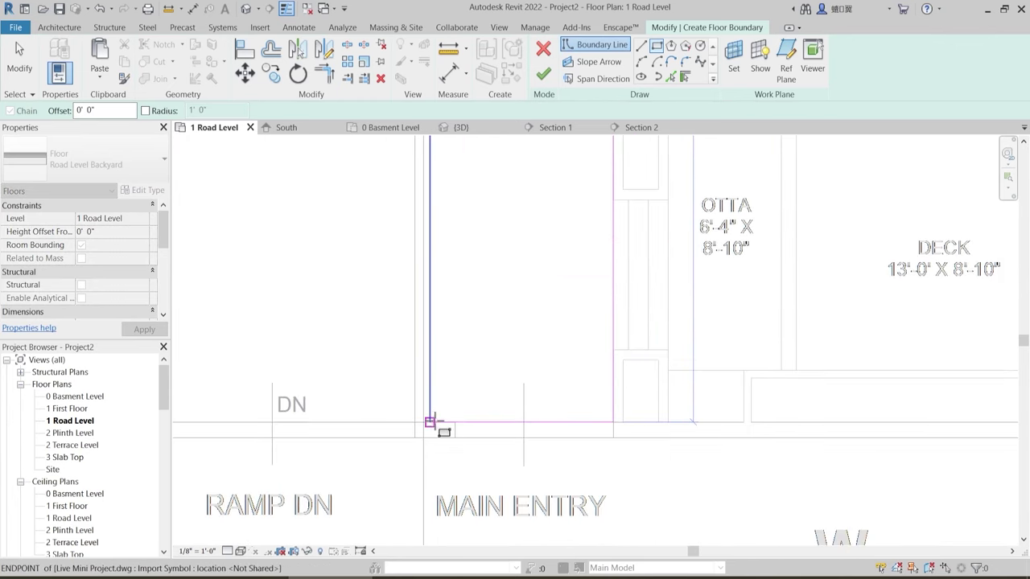
left_click(430, 421)
- Add a narrow rectangular boundary strip beside Otta
middle_click_drag(626, 296, 549, 349)
key("Escape")
key("Escape")
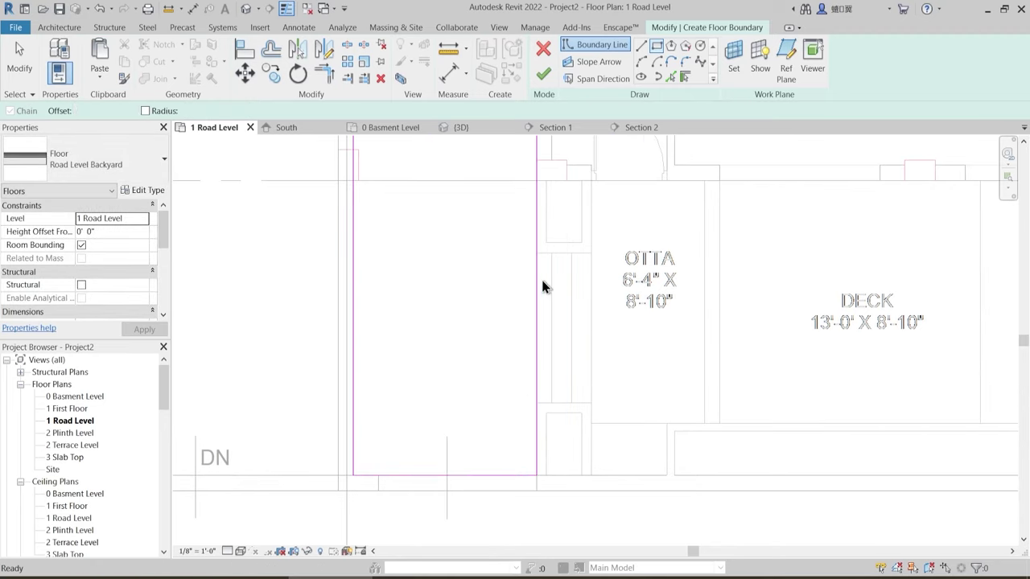
left_click(656, 46)
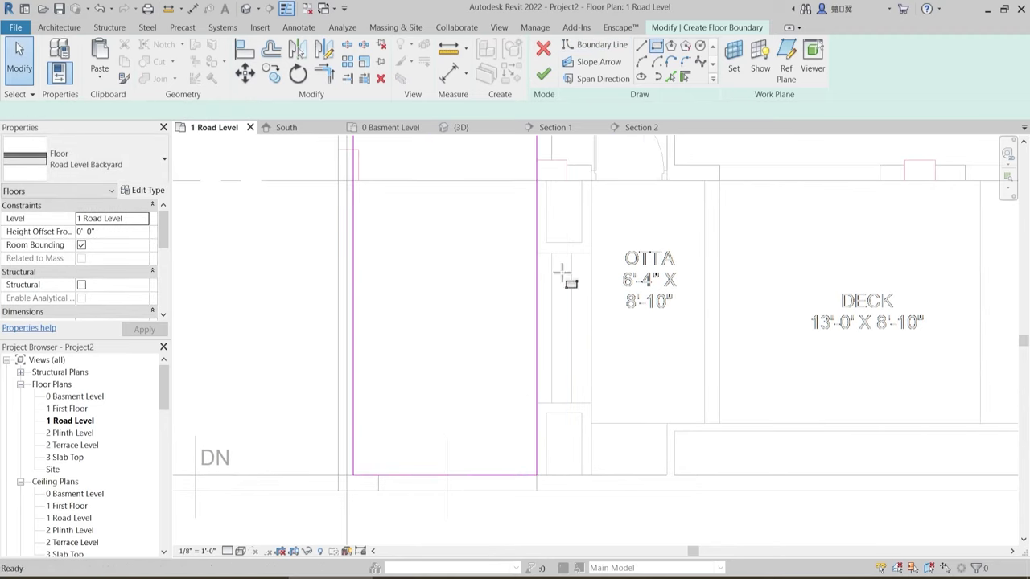
left_click(537, 253)
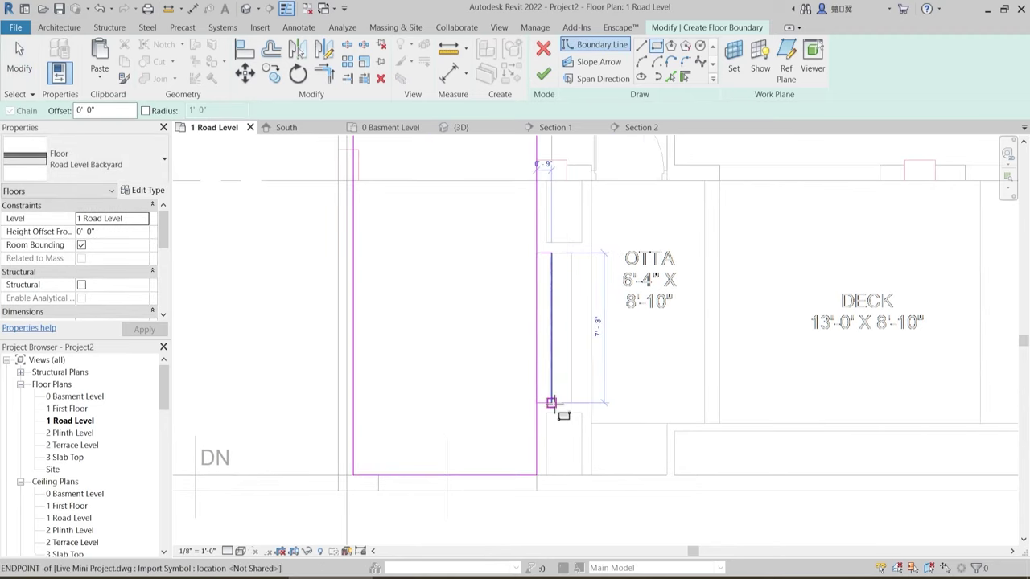
left_click(553, 403)
key("Escape")
key("Escape")
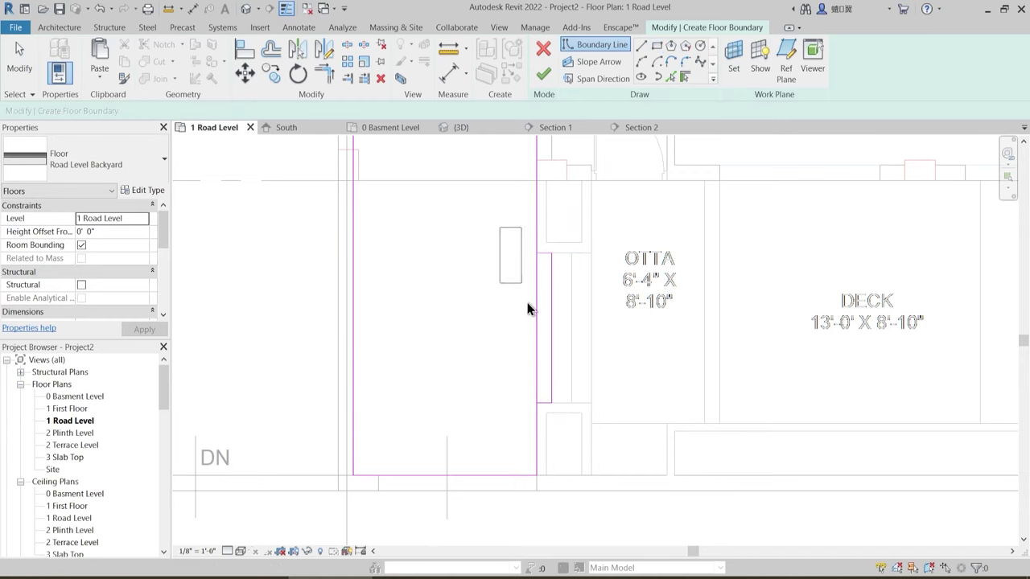
- Add a rectangular boundary strip along the bottom edge
left_click(659, 48)
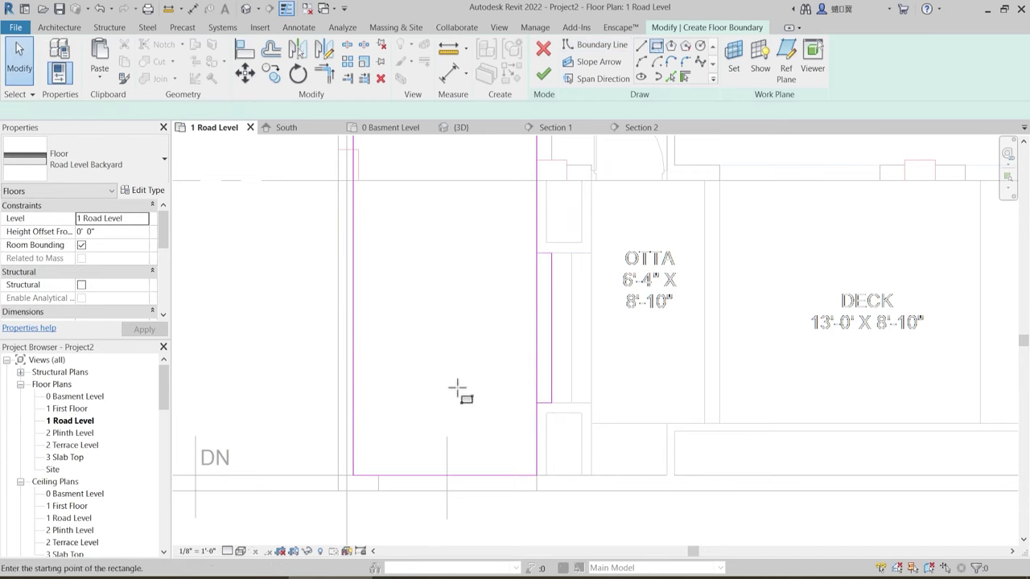
left_click(378, 475)
left_click(534, 489)
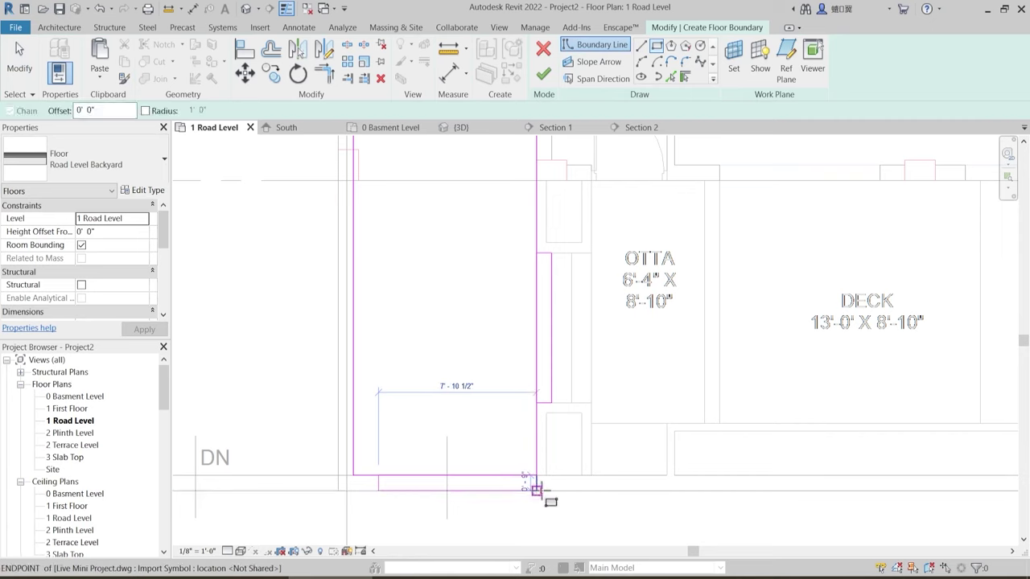
key("Escape")
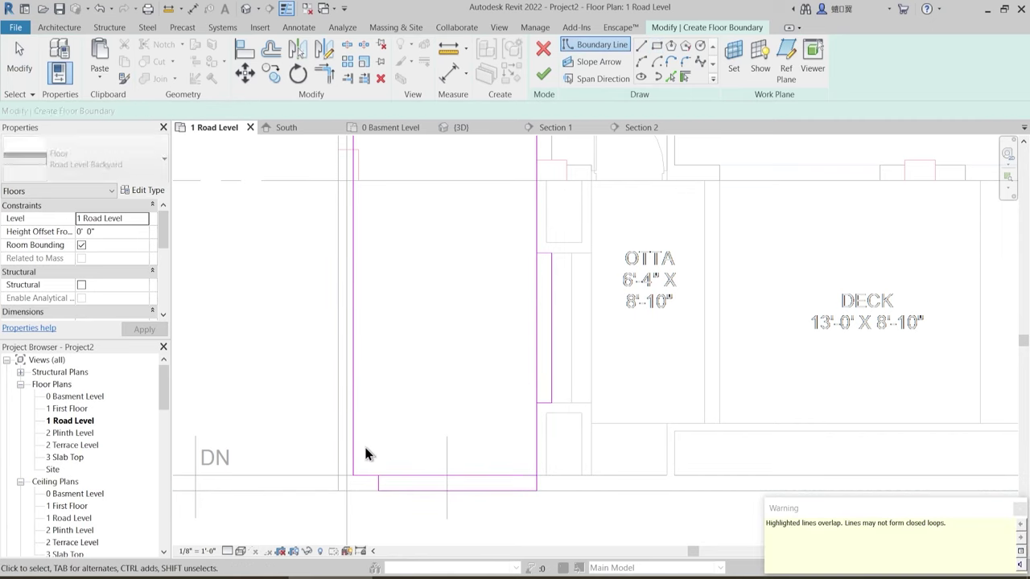
- Delete the strip's overlapping top edge and select the boundary line beside Otta
mouse_move(364, 445)
left_mouse_down()
mouse_move(571, 487)
mouse_move(581, 478)
left_mouse_up()
key("Delete")
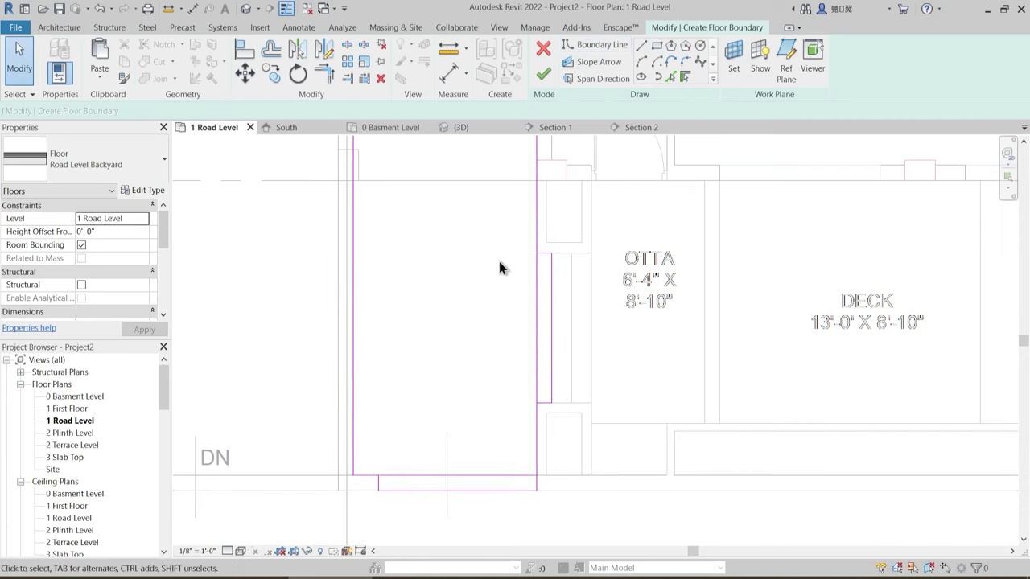
left_click_drag(518, 270, 548, 427)
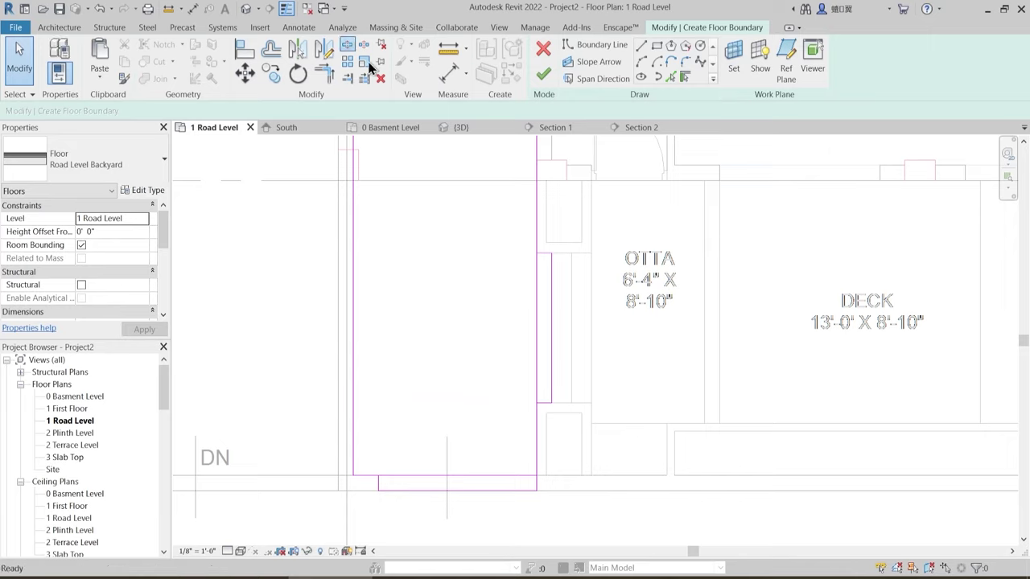
- Split the bottom boundary line and trim the bottom and vertical lines to corners with TR
left_click(347, 45)
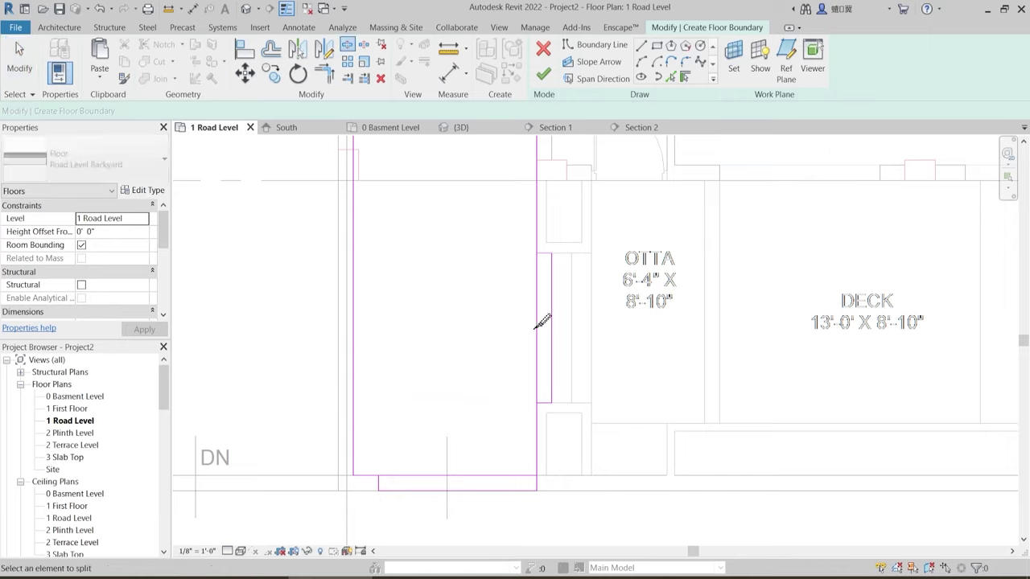
left_click(476, 475)
key("Escape")
key("t")
key("r")
left_click(370, 476)
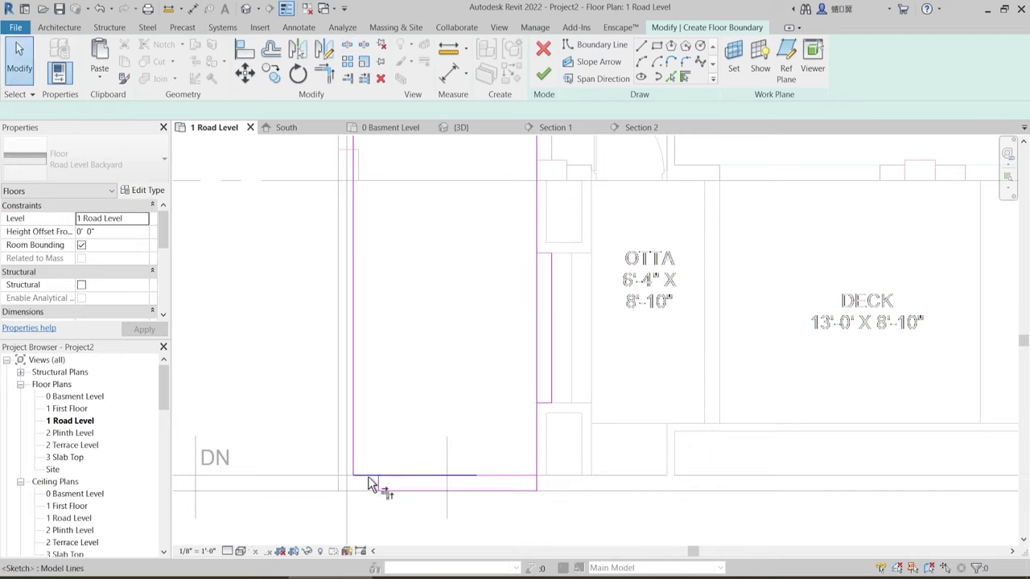
left_click(379, 483)
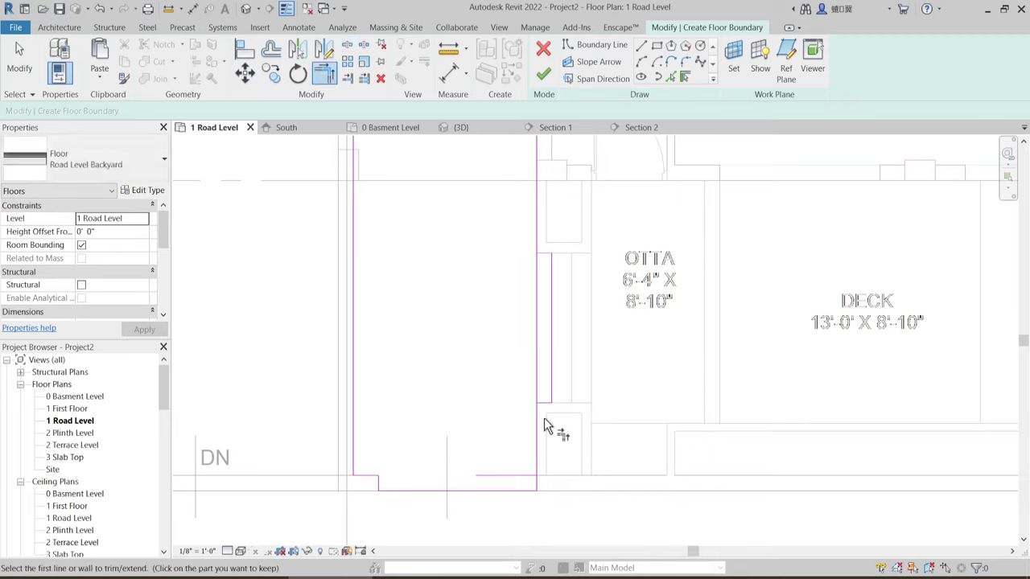
left_click(537, 339)
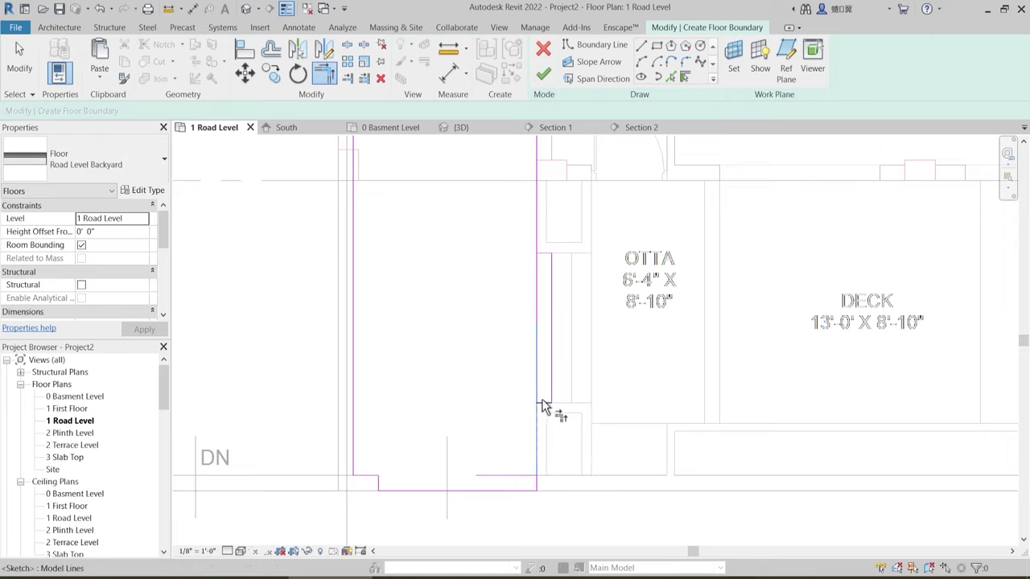
left_click(544, 403)
key("Escape")
key("Escape")
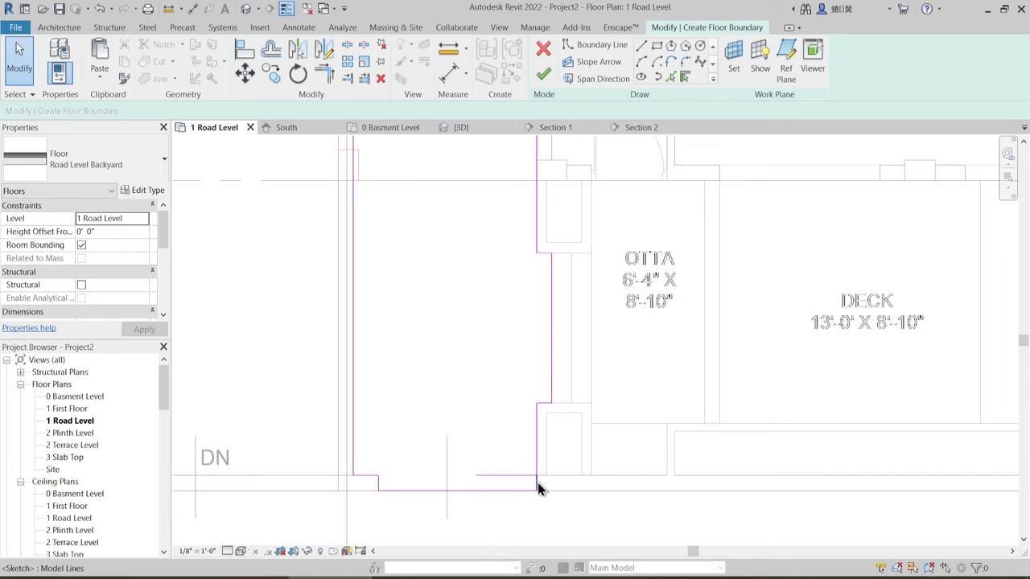
- Delete the short leftover segment at the bottom corner and check the whole outline
left_click(537, 483)
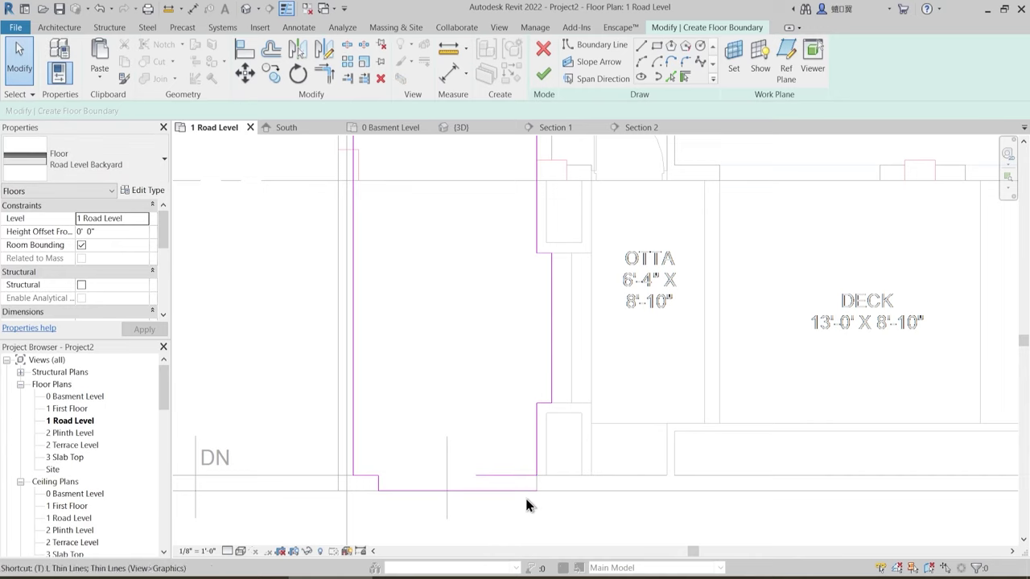
key("t")
key("r")
left_click(515, 476)
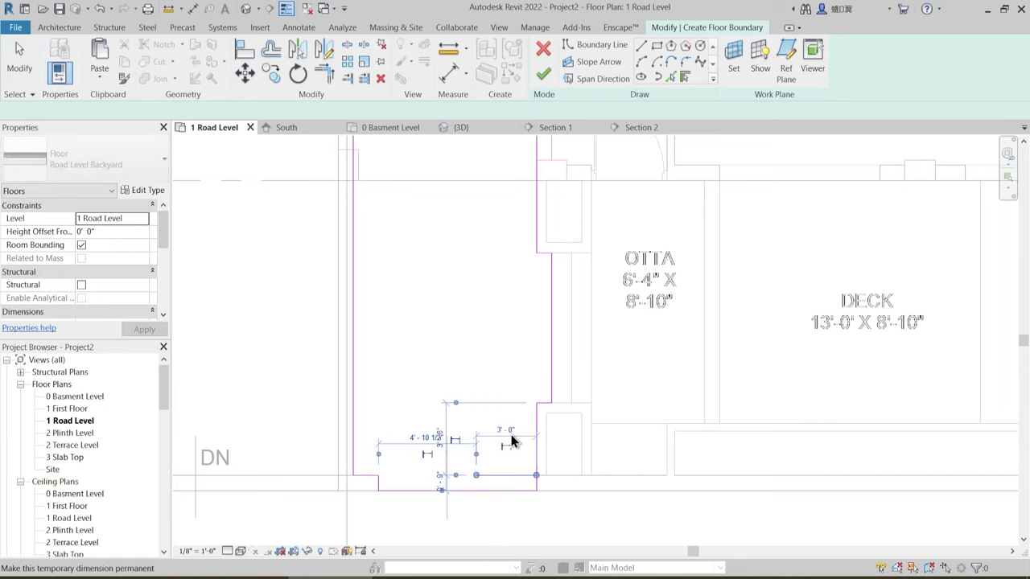
key("Delete")
scroll(467, 367, "down", 5)
middle_click_drag(491, 337, 451, 391)
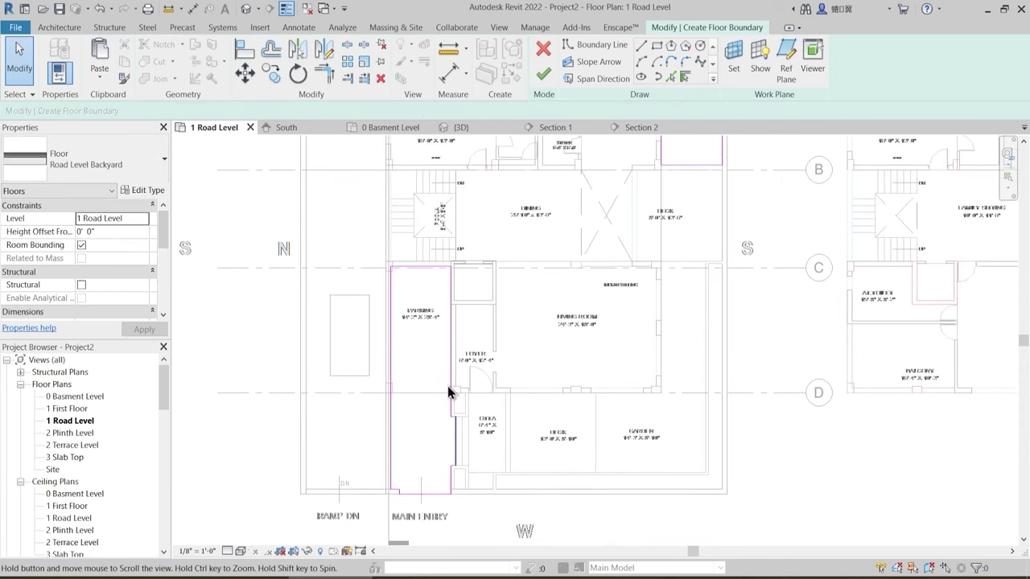
scroll(406, 310, "up", 5)
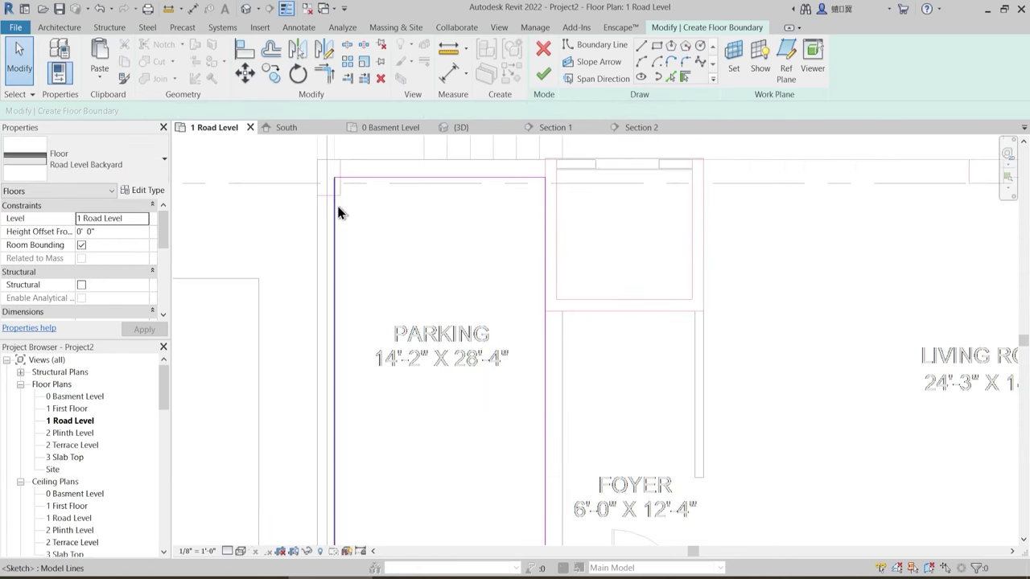
scroll(461, 265, "down", 1)
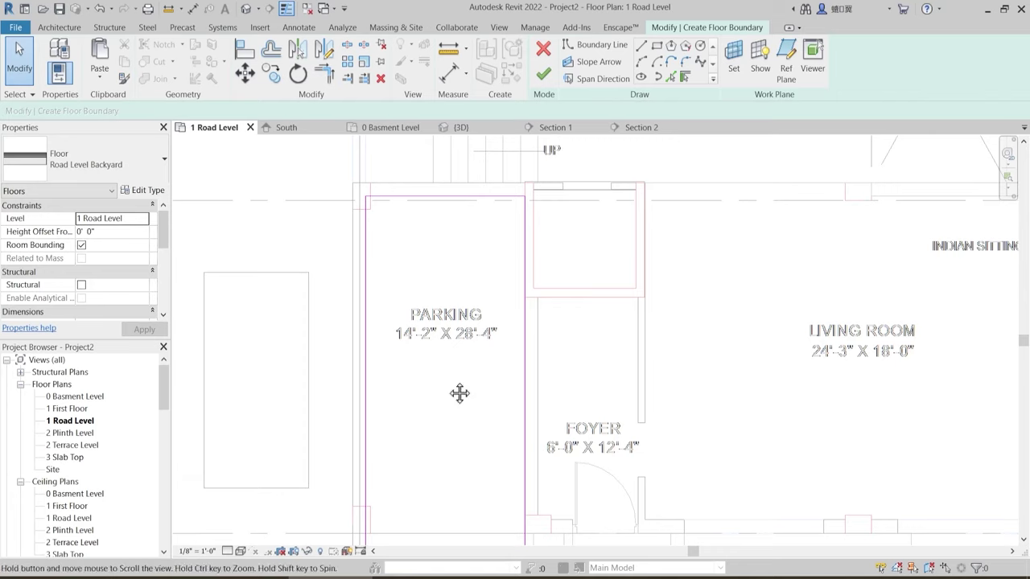
middle_click_drag(460, 393, 460, 326)
scroll(482, 338, "down", 2)
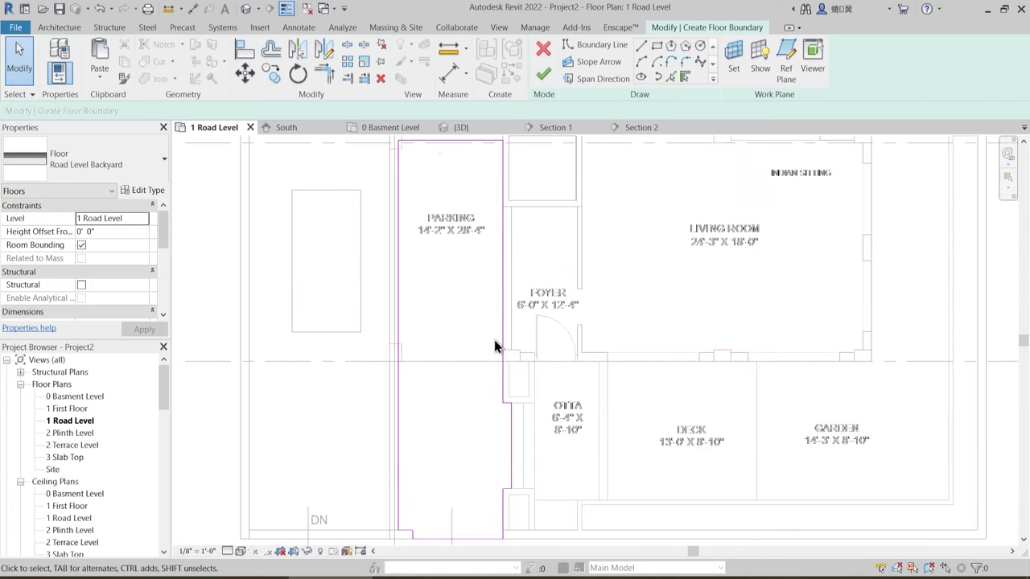
- Finish the floor sketch, save the project, and leave walls unattached
left_click(543, 74)
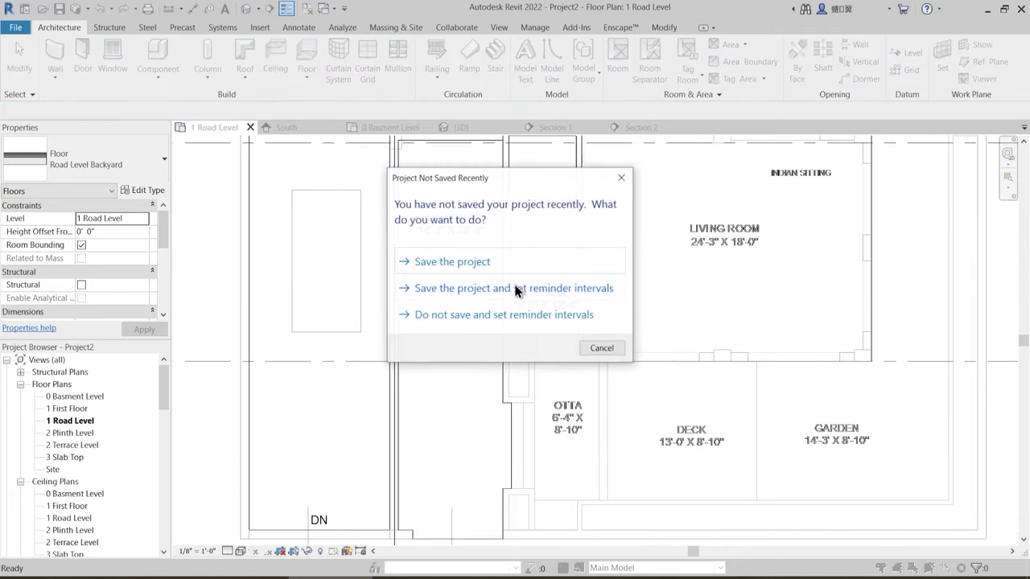
left_click(515, 287)
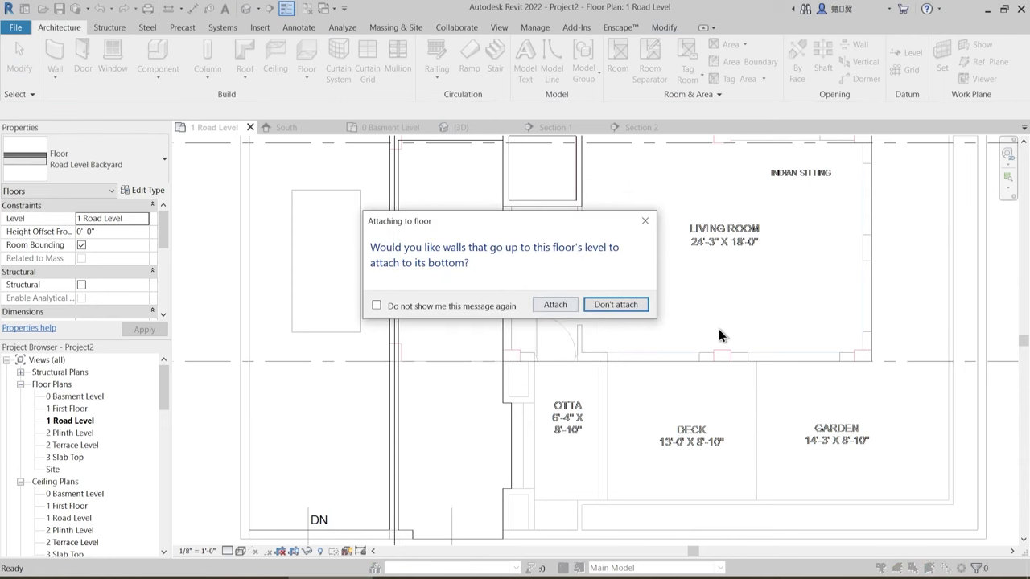
left_click(616, 304)
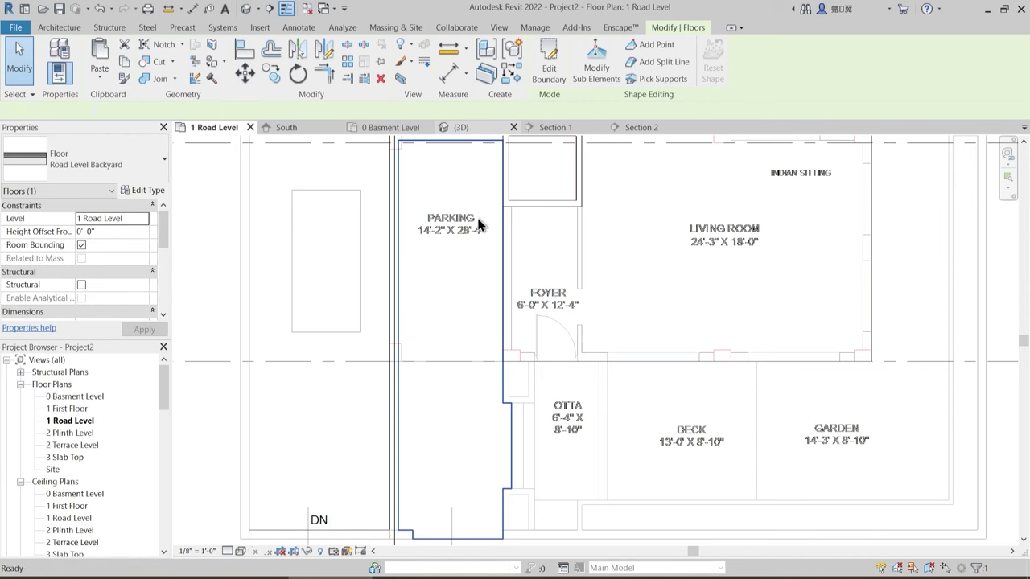
- Orbit the {3D} view to inspect the new paver floor, roof and columns
middle_click_drag(665, 440, 552, 296, "shift")
scroll(557, 310, "up", 5)
key("Escape")
scroll(569, 316, "down", 1)
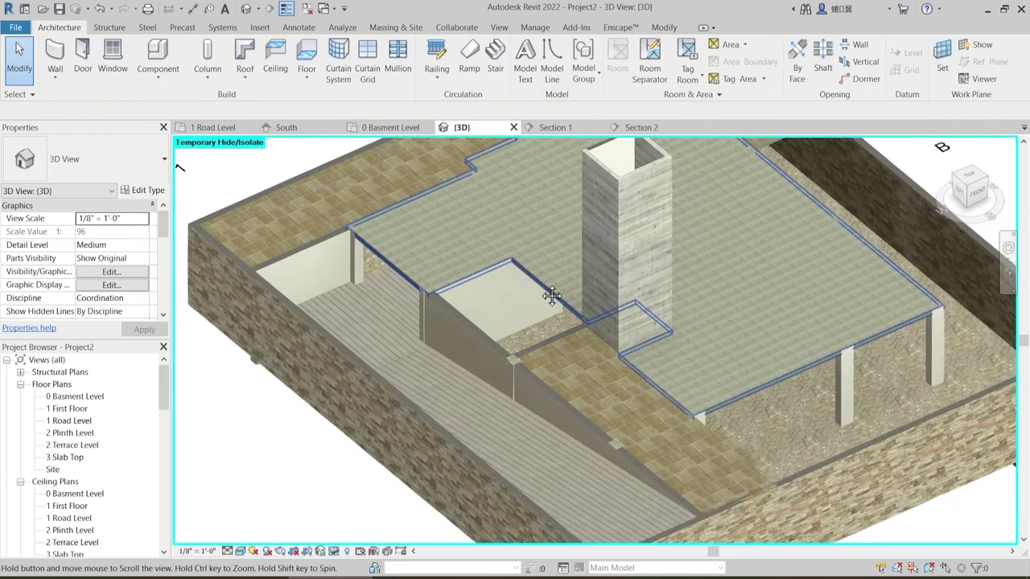
mouse_move(738, 427)
middle_mouse_down("shift")
mouse_move(648, 427)
mouse_move(737, 417)
middle_mouse_up("shift")
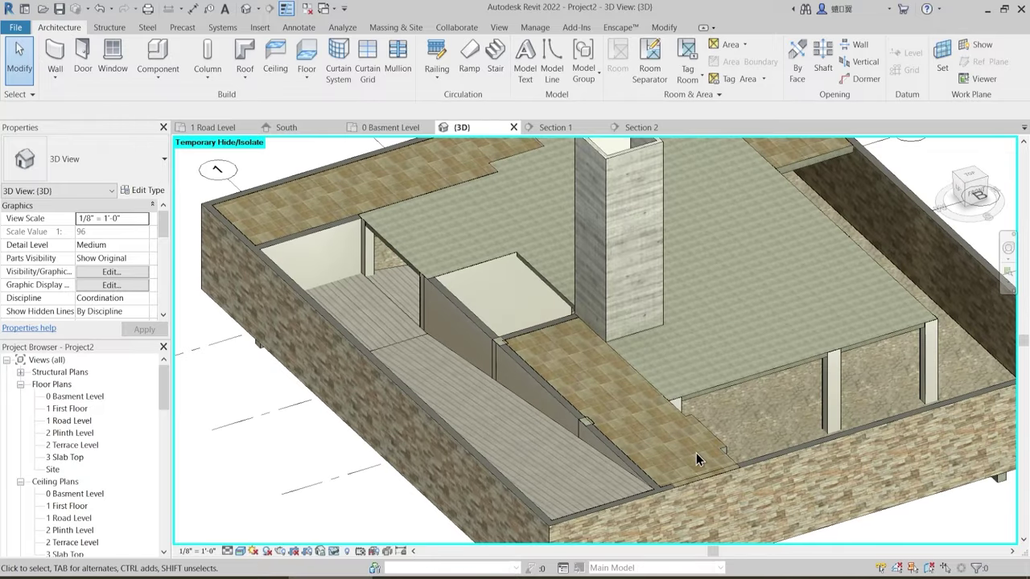
scroll(696, 453, "up", 3)
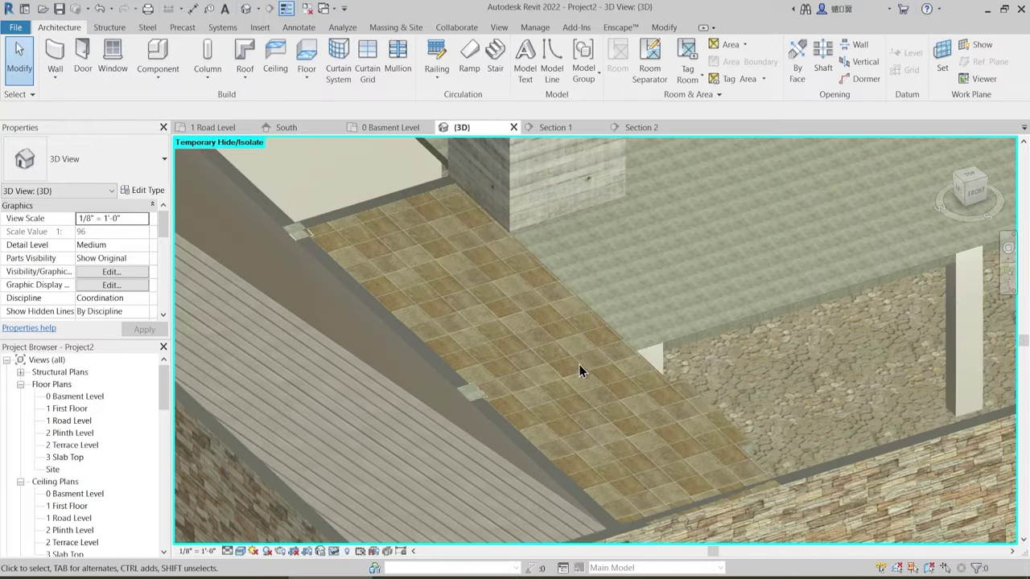
scroll(581, 365, "down", 2)
middle_click_drag(588, 362, 612, 442)
scroll(582, 416, "down", 3)
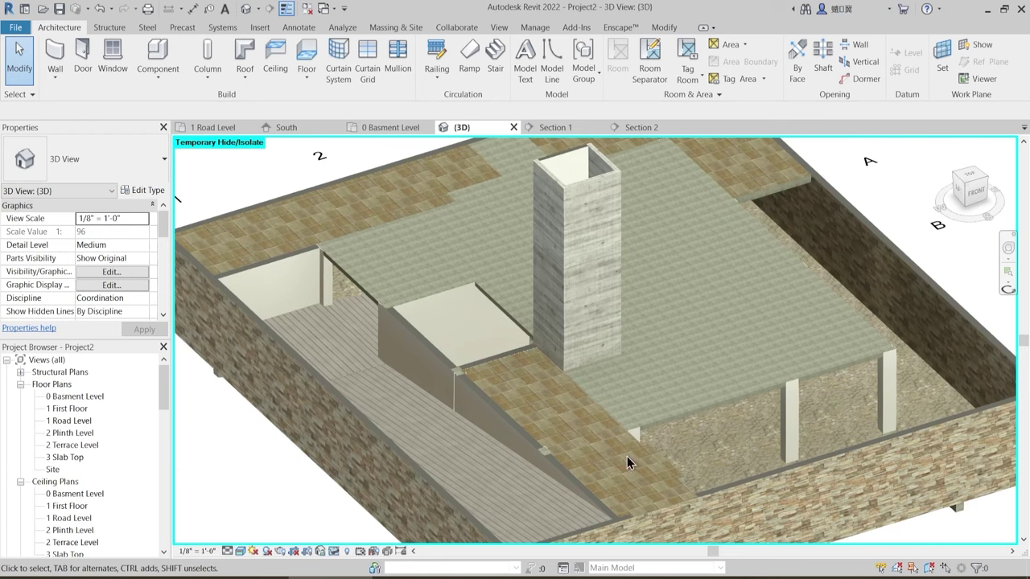
scroll(524, 448, "up", 5)
scroll(506, 409, "up", 3)
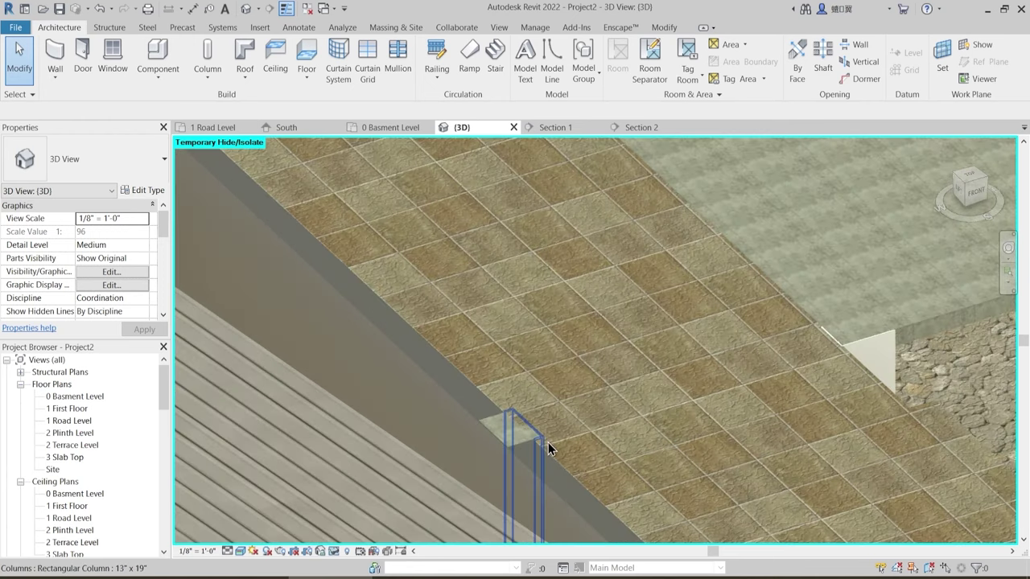
- Join the paver floor to two adjacent columns with Join Geometry
left_click(664, 27)
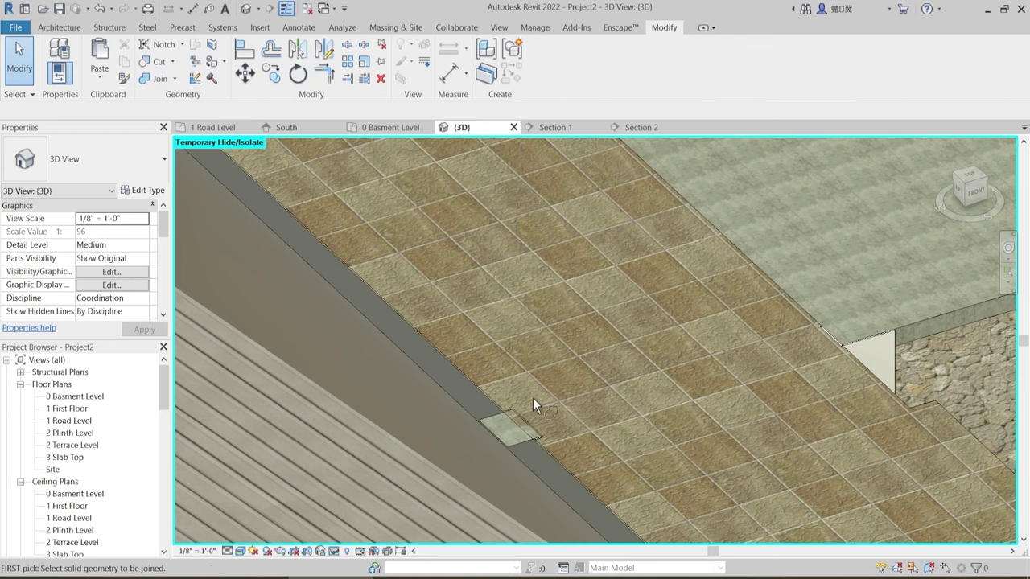
scroll(530, 415, "up", 2)
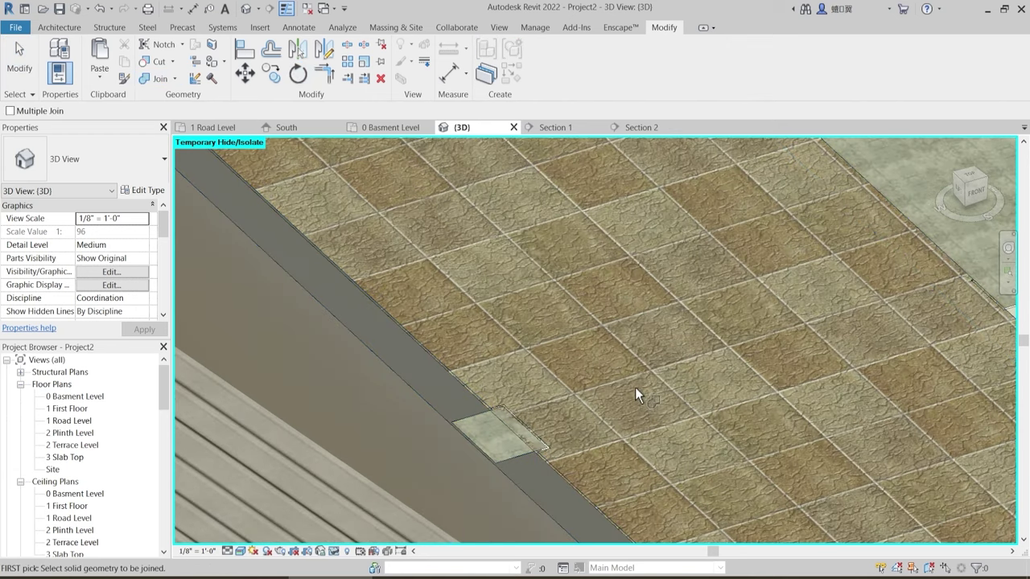
scroll(640, 385, "down", 2)
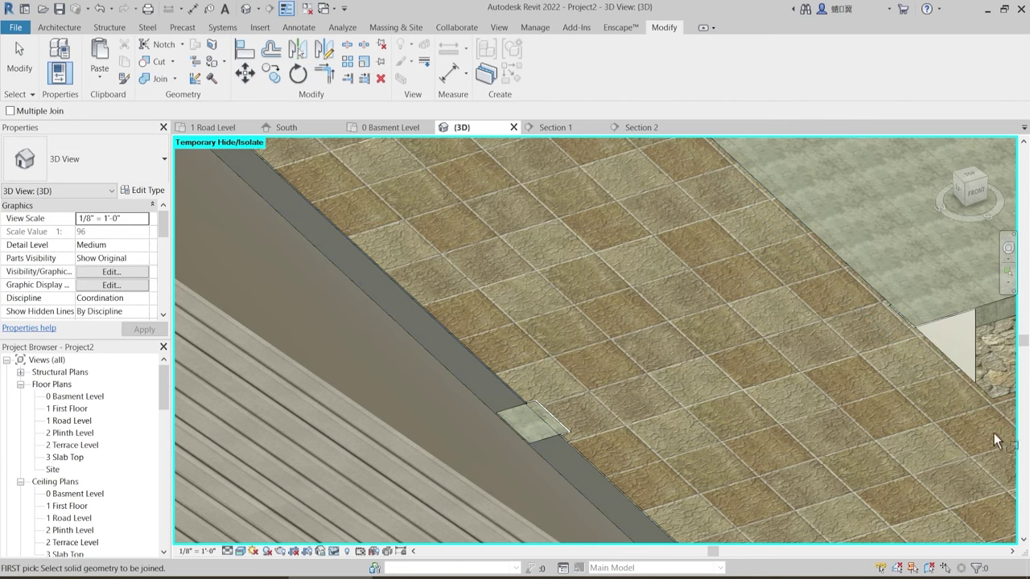
middle_click_drag(995, 440, 719, 314)
left_click(690, 327)
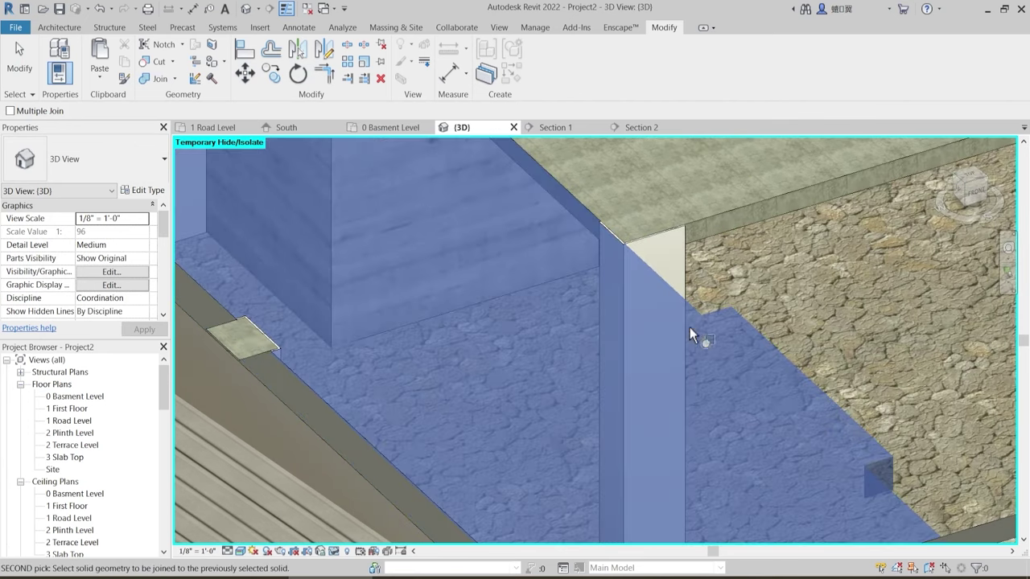
left_click(258, 327)
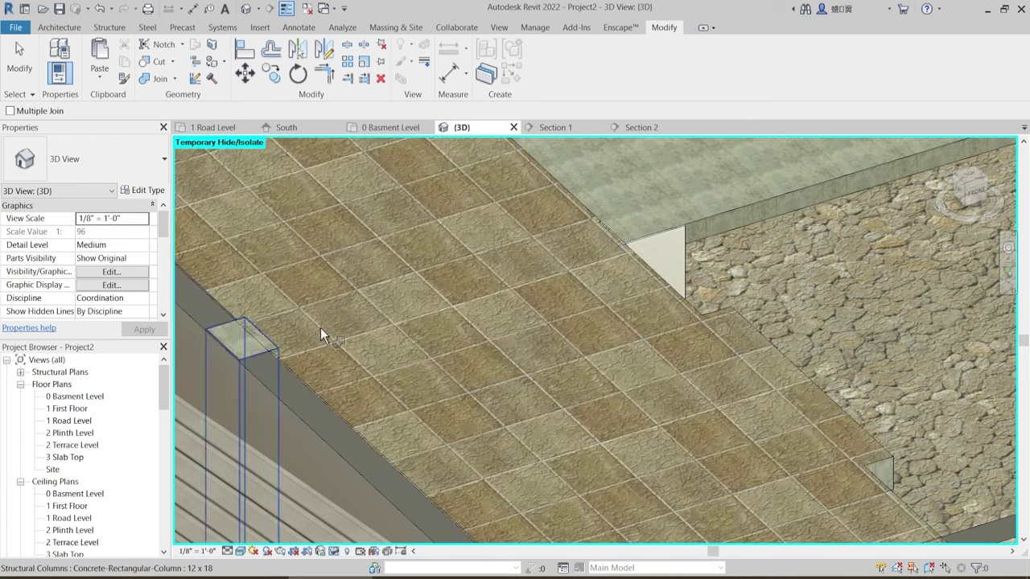
left_click(736, 321)
left_click(254, 338)
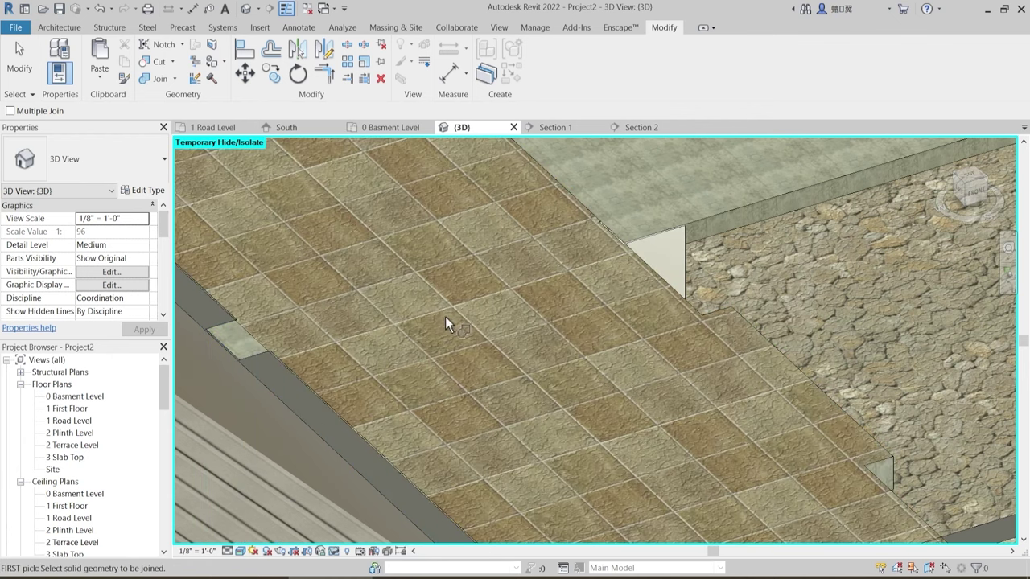
- Join the backyard floor to the 12 x 18 concrete corner column, then select the floor
scroll(445, 317, "down", 1)
middle_click_drag(382, 341, 540, 461)
scroll(462, 360, "down", 2)
middle_click_drag(367, 316, 367, 317)
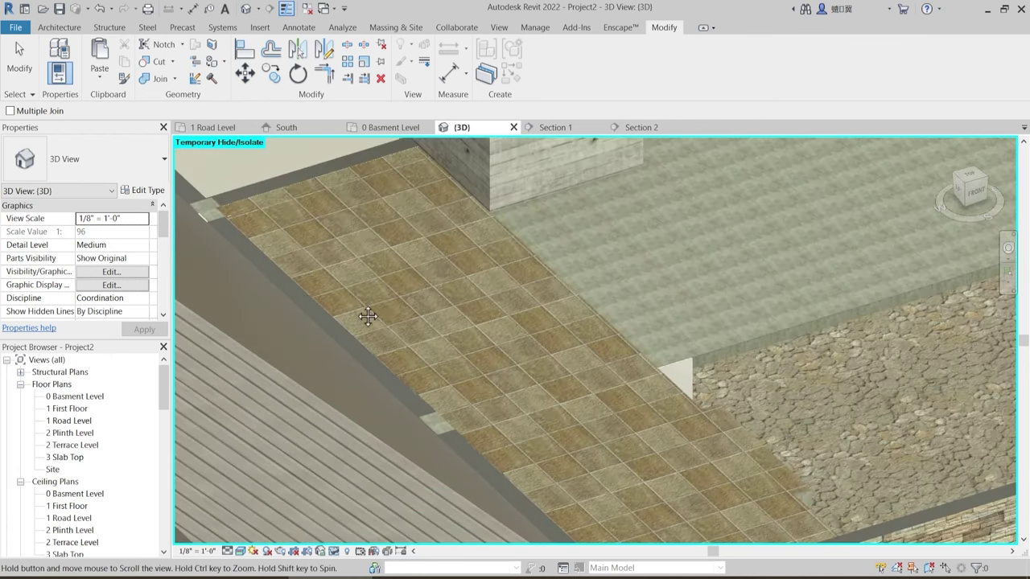
scroll(368, 316, "up", 2)
scroll(285, 249, "up", 2)
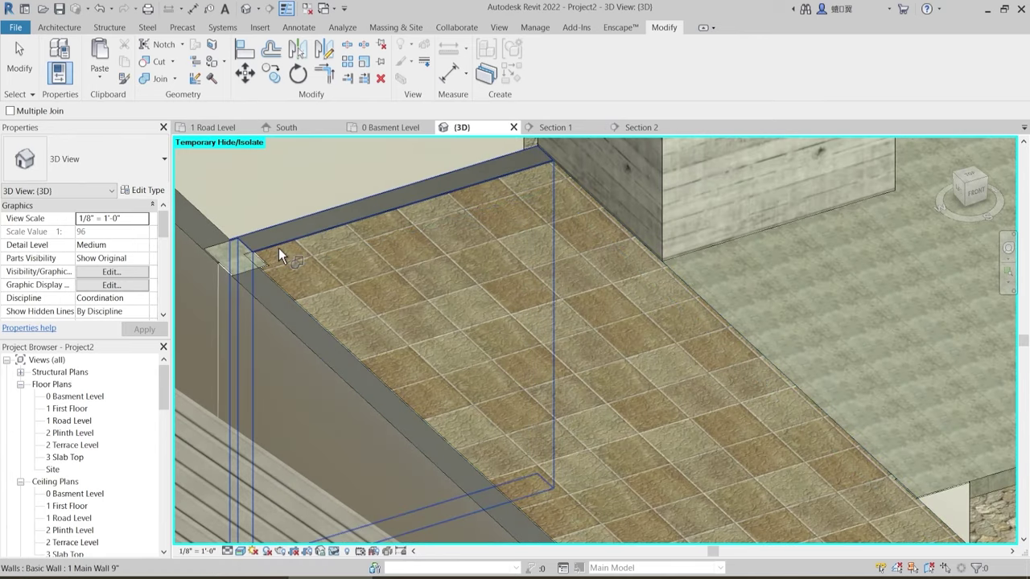
scroll(256, 260, "up", 3)
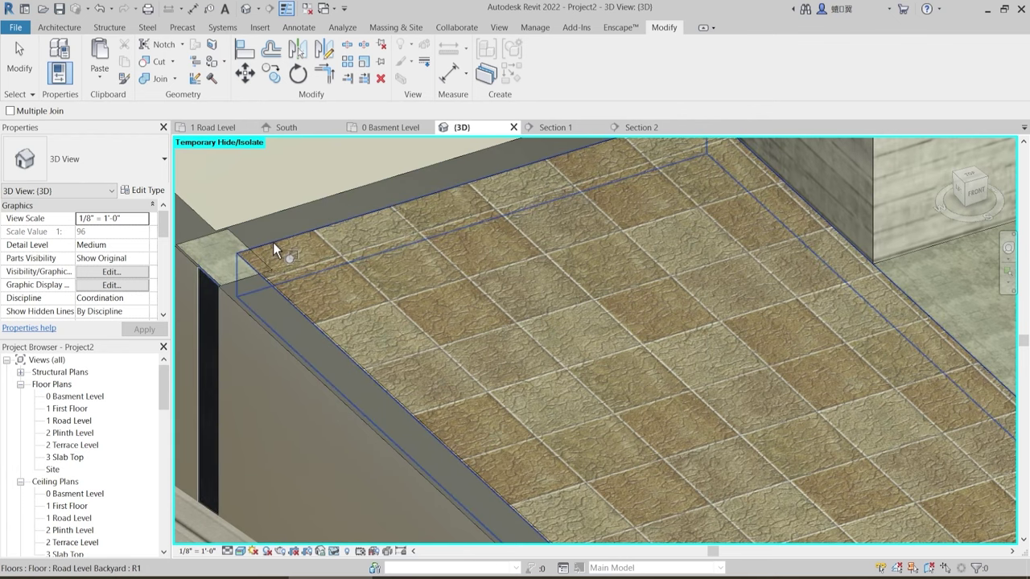
left_click(267, 264)
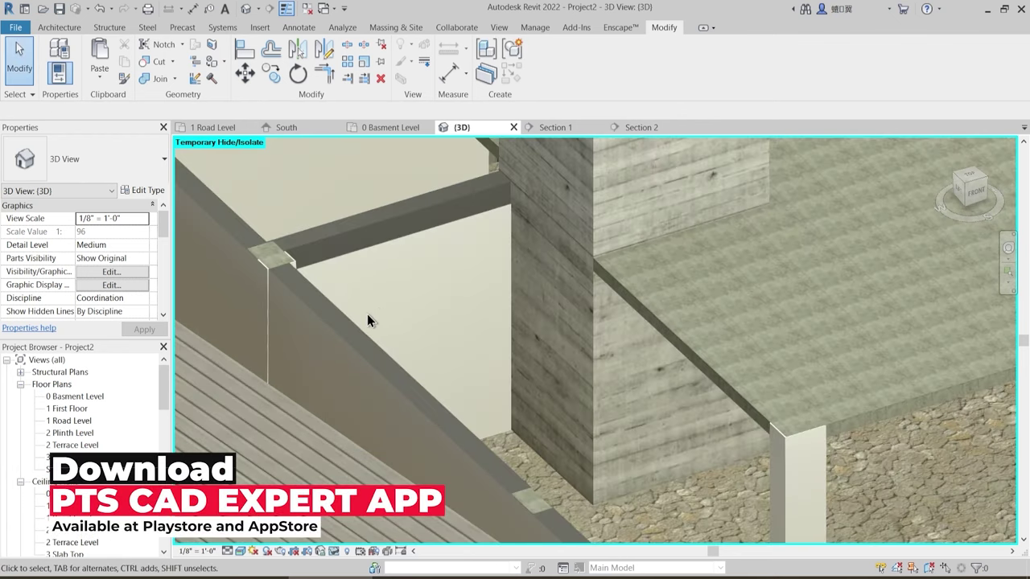
scroll(370, 322, "down", 1)
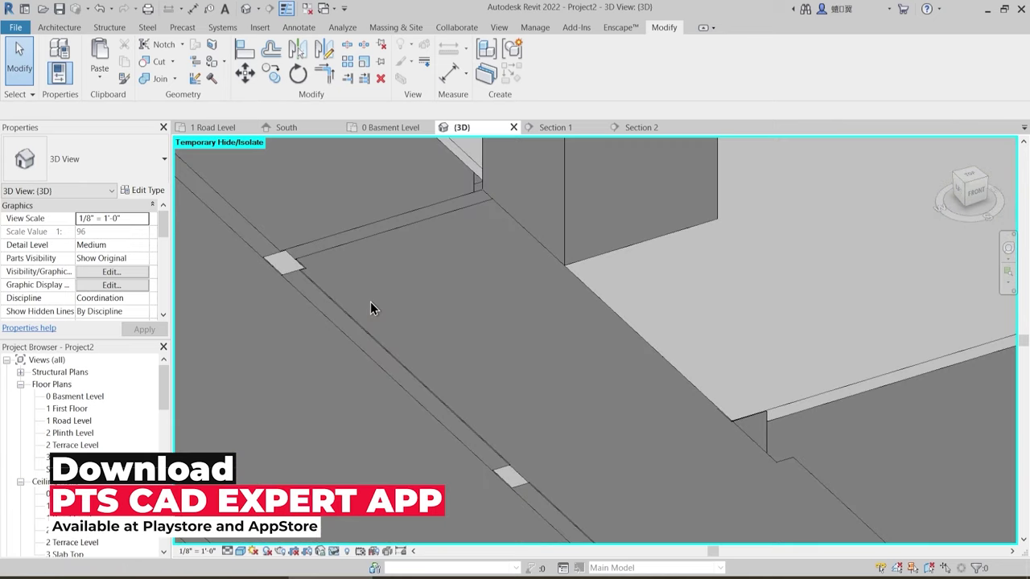
scroll(304, 280, "up", 3)
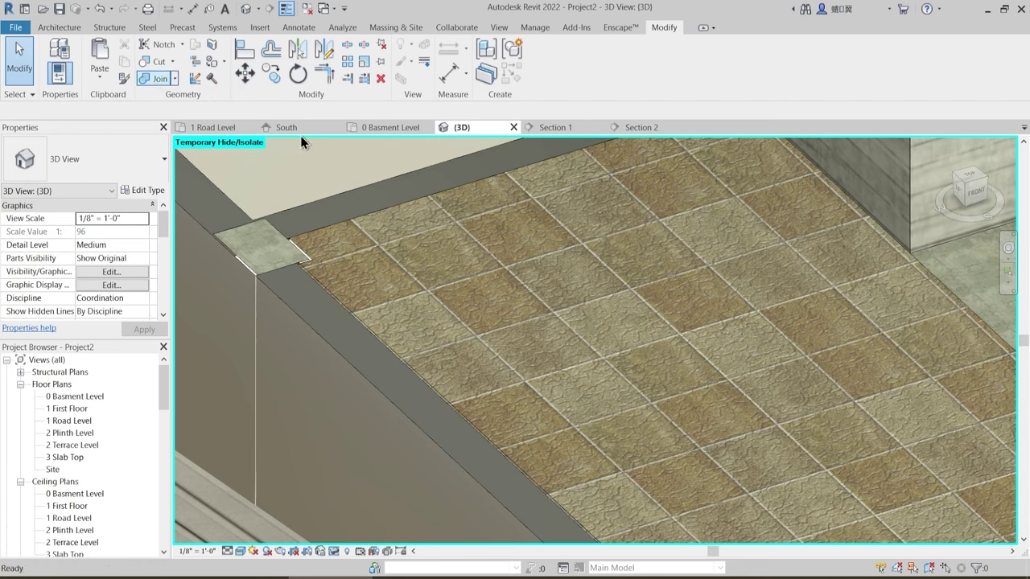
left_click(782, 194)
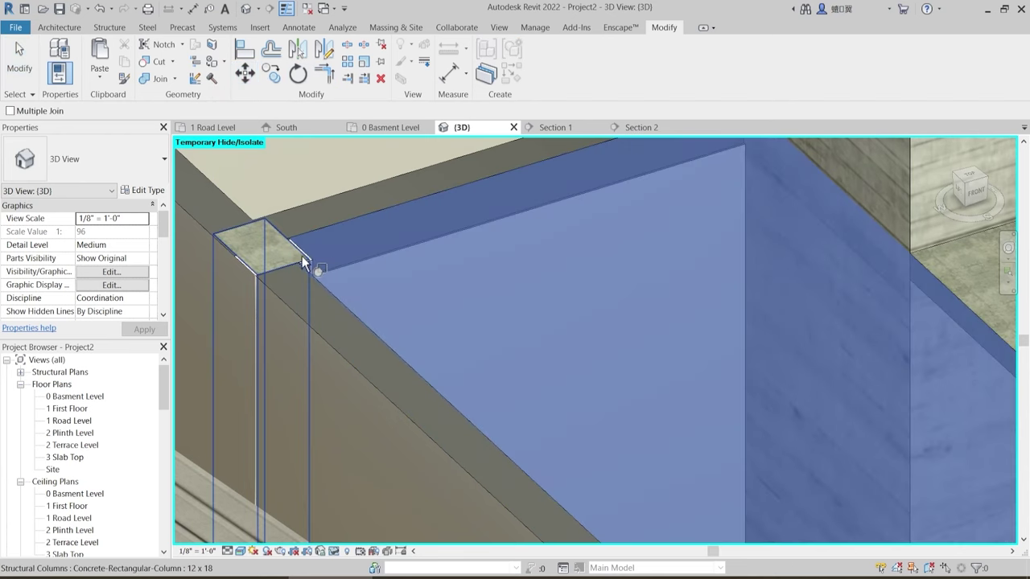
scroll(311, 262, "up", 2)
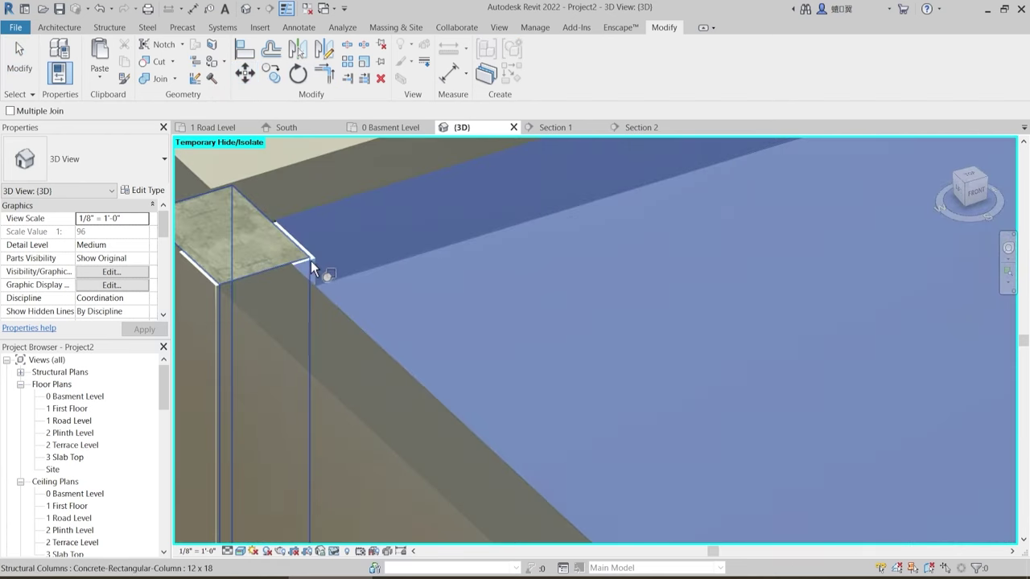
left_click(313, 259)
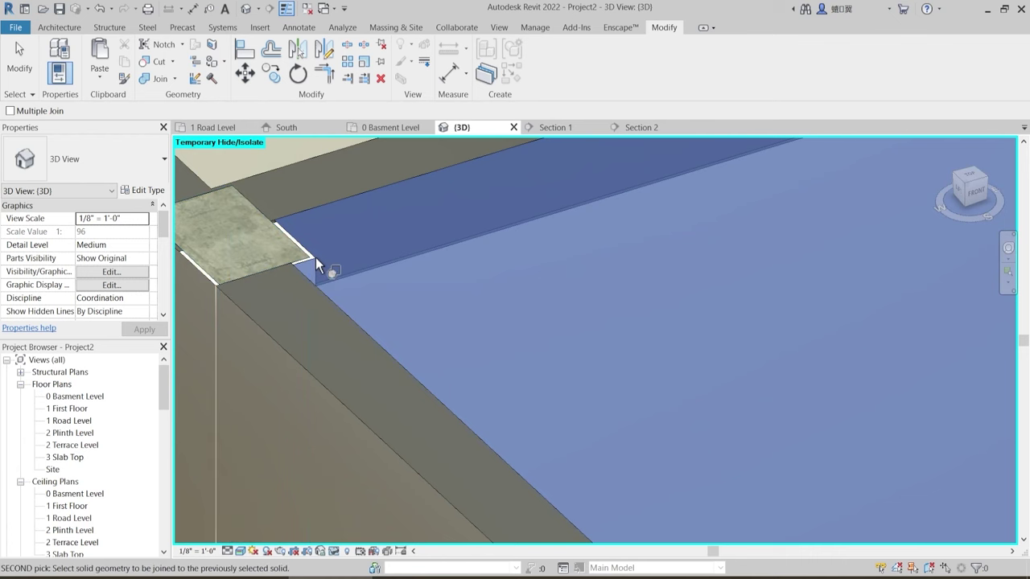
key("Escape")
scroll(260, 221, "up", 2)
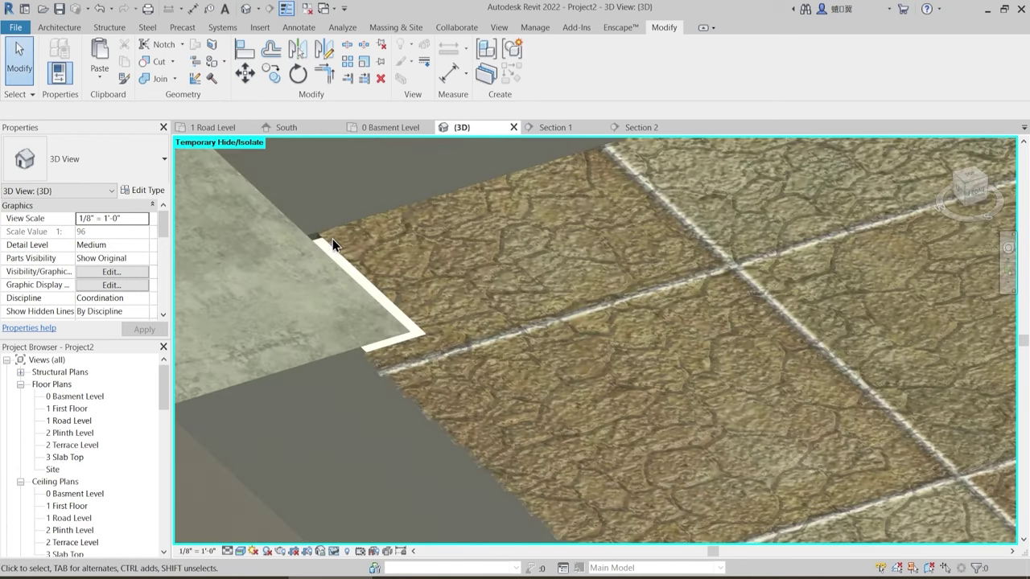
left_click(376, 235)
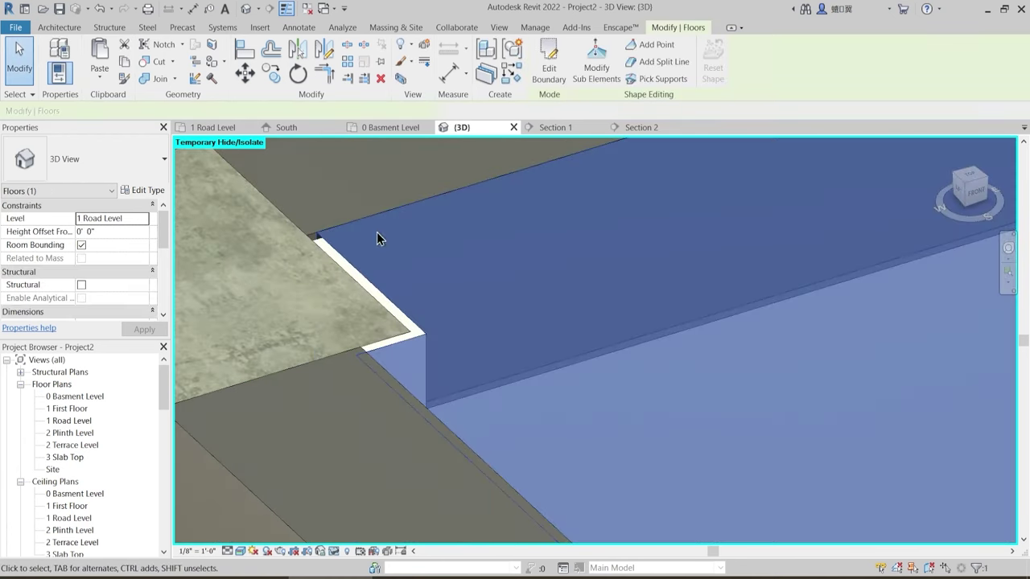
- Re-open the floor's boundary, finish the edit, and choose Don't attach for the walls
double_click(483, 233)
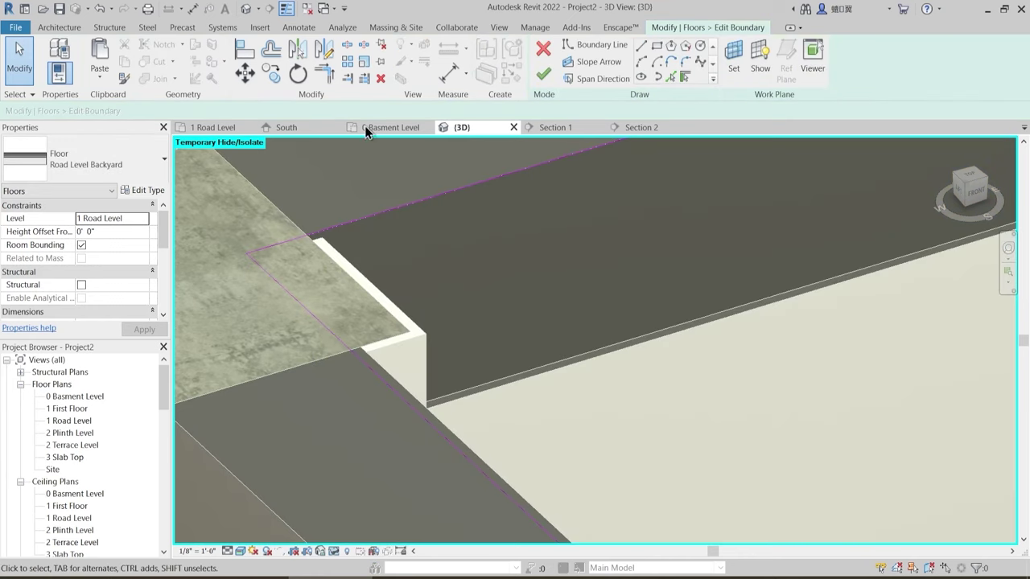
left_click(543, 74)
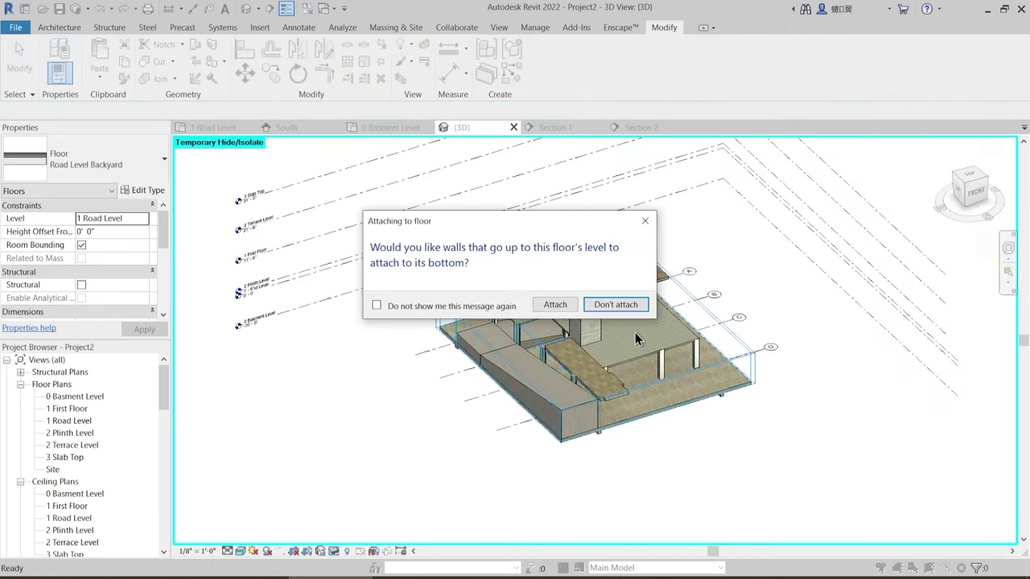
left_click(615, 305)
scroll(606, 378, "up", 10)
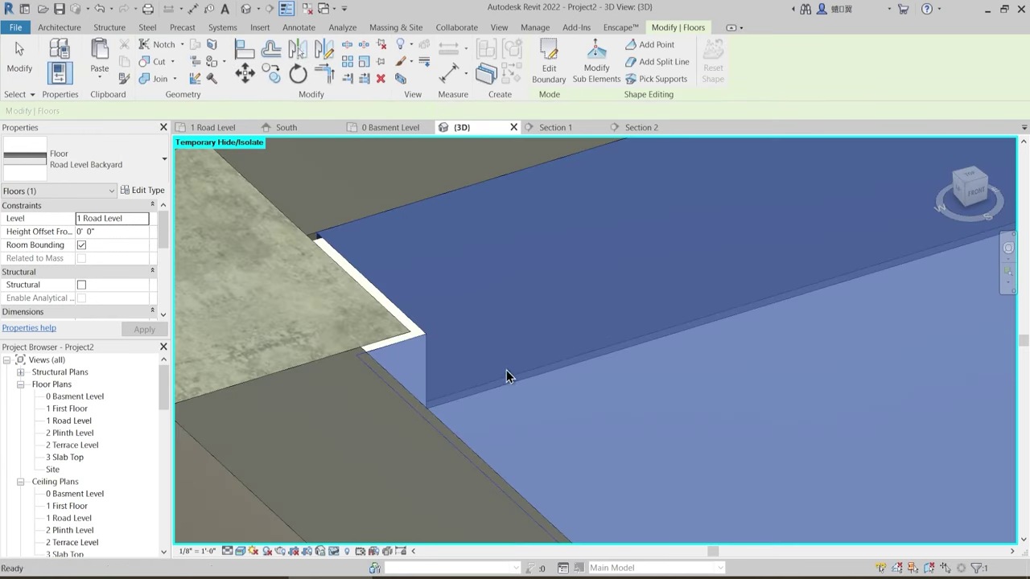
key("Escape")
- Orbit the 3D model to inspect the slab, brick walls, and the stone wall from below
scroll(368, 278, "down", 6)
scroll(373, 276, "up", 3)
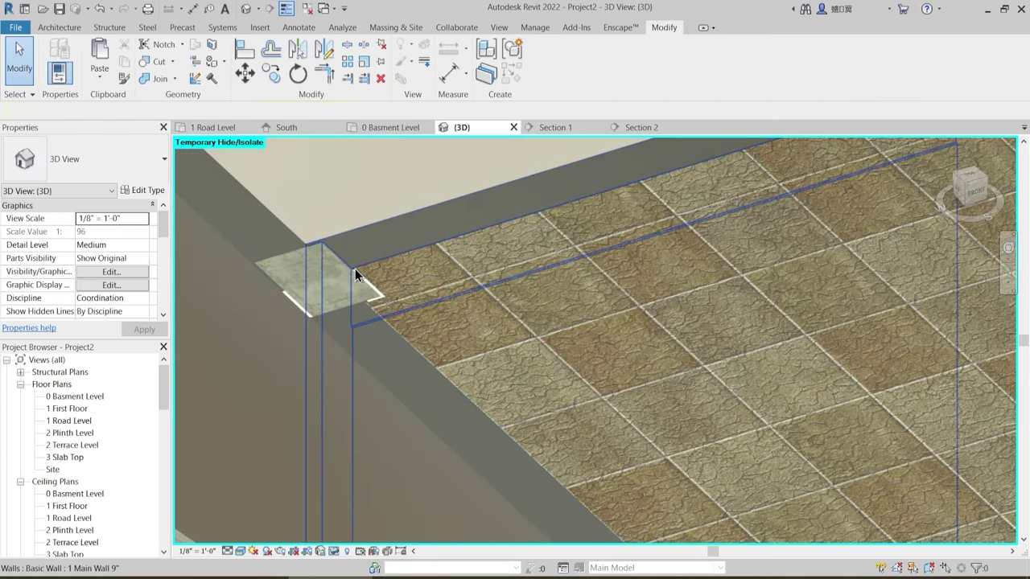
scroll(355, 269, "down", 8)
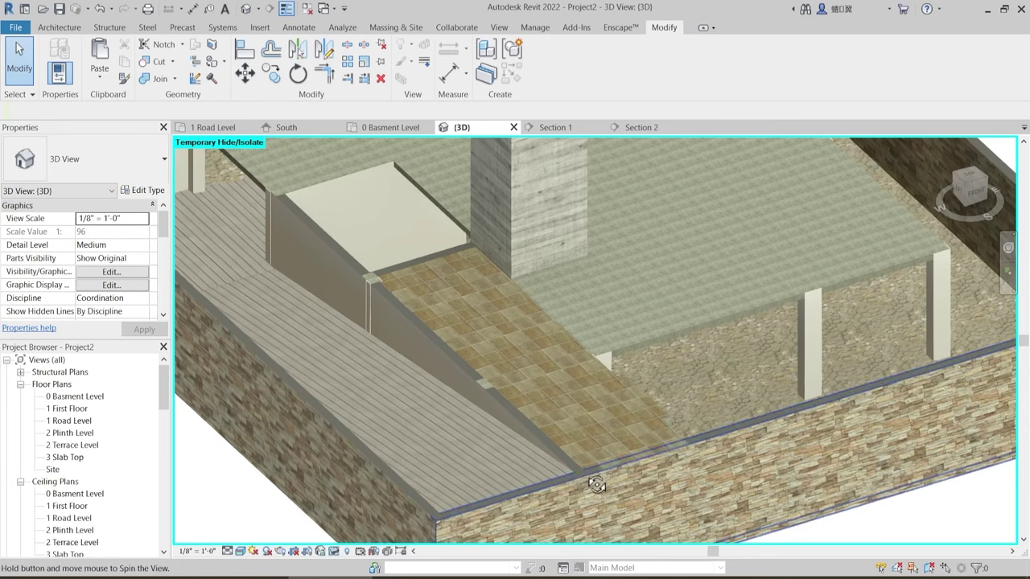
middle_click_drag(596, 485, 464, 375, "shift")
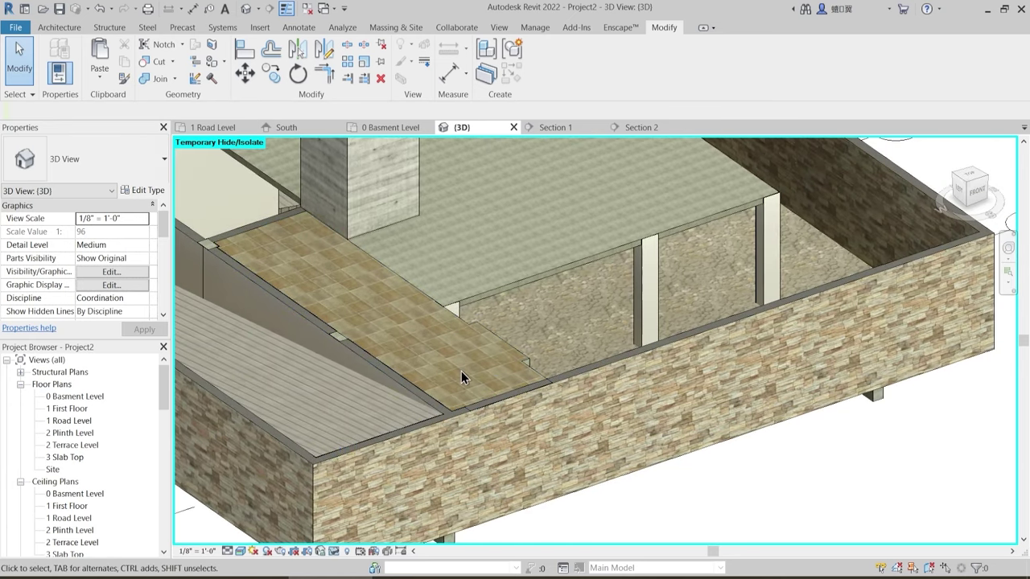
scroll(559, 338, "down", 2)
middle_click_drag(558, 337, 567, 429)
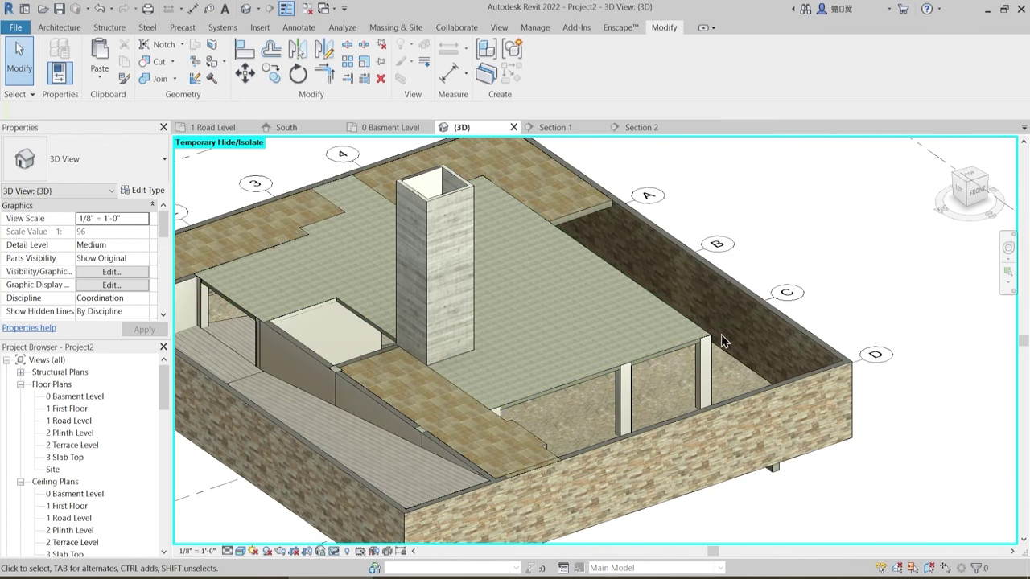
middle_click_drag(533, 390, 533, 437, "shift")
middle_click_drag(494, 386, 563, 415, "shift")
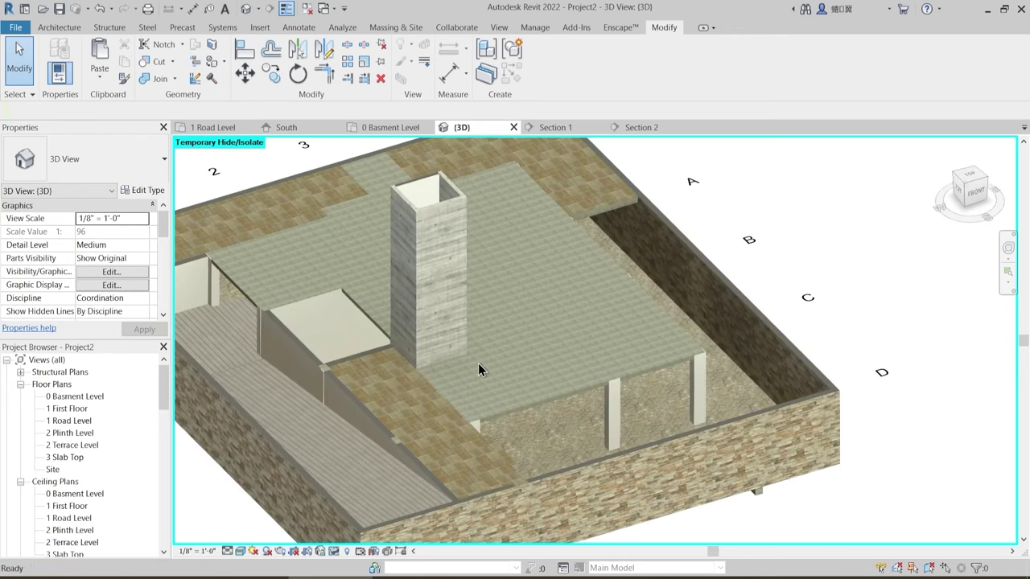
middle_click_drag(612, 476, 523, 309, "shift")
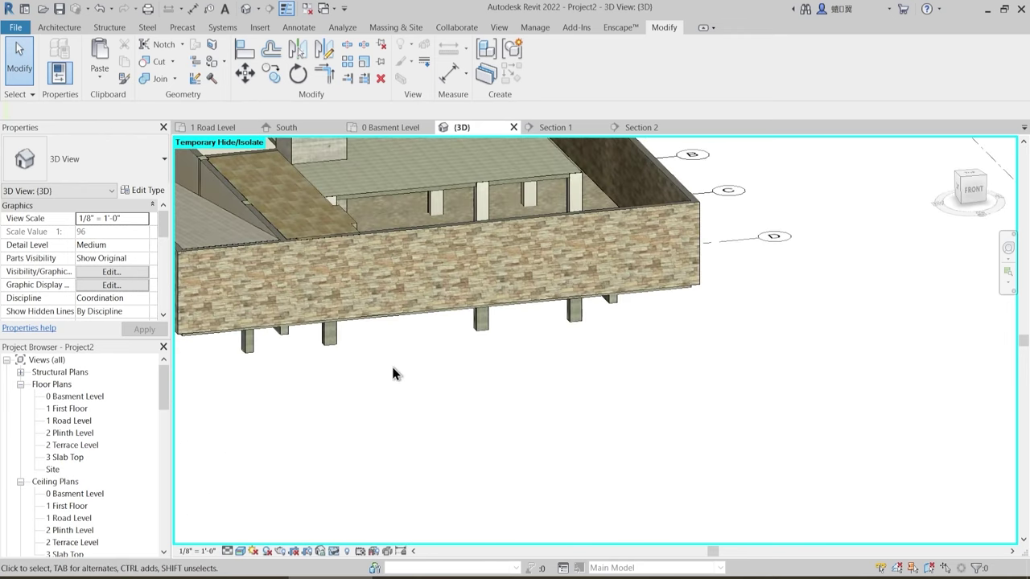
- Select all concrete rectangular beams with SA
scroll(609, 288, "up", 2)
left_click(622, 317)
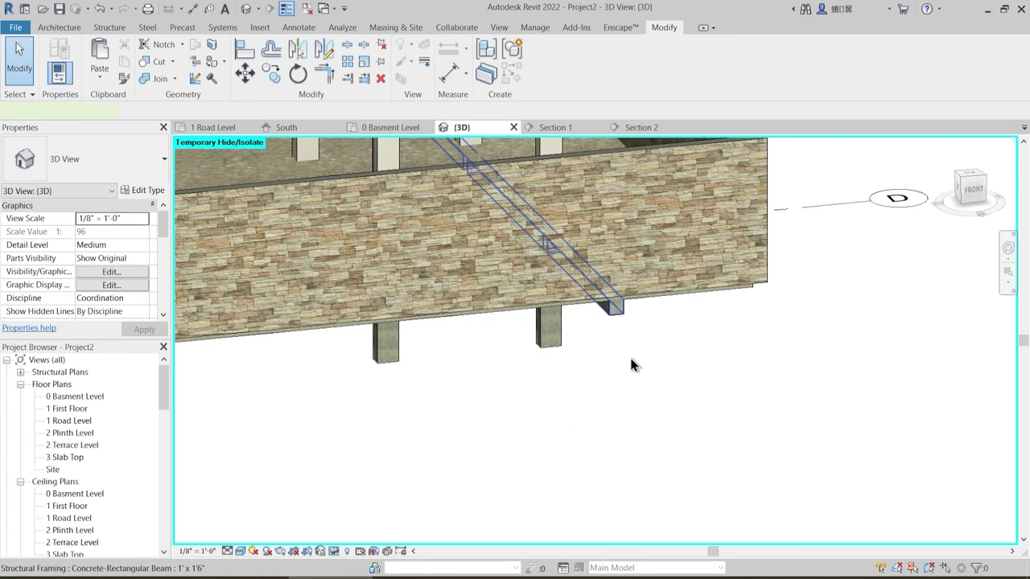
middle_click_drag(593, 434, 569, 379, "shift")
key("s")
key("a")
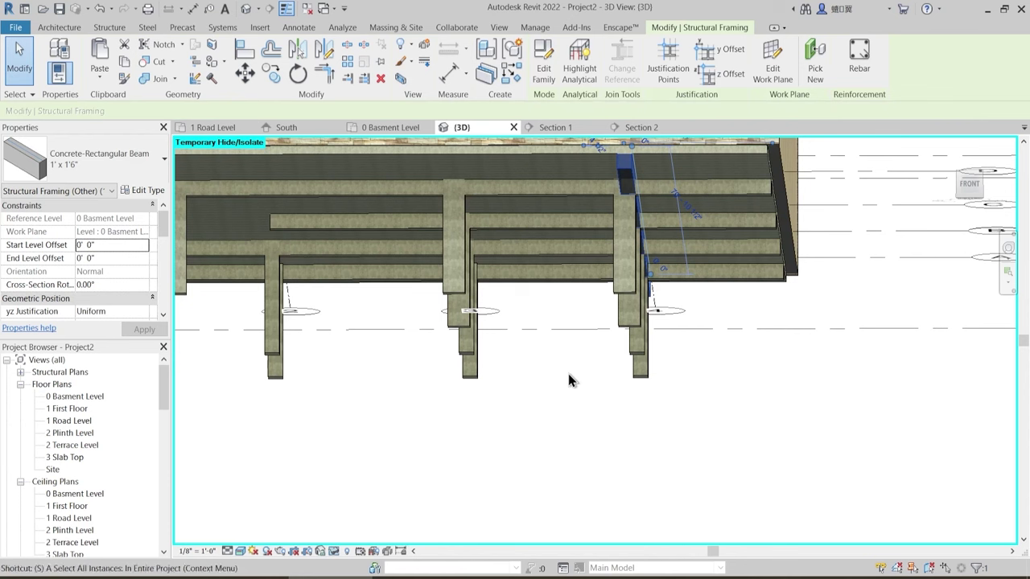
scroll(598, 395, "down", 3)
middle_click_drag(474, 408, 332, 284, "shift")
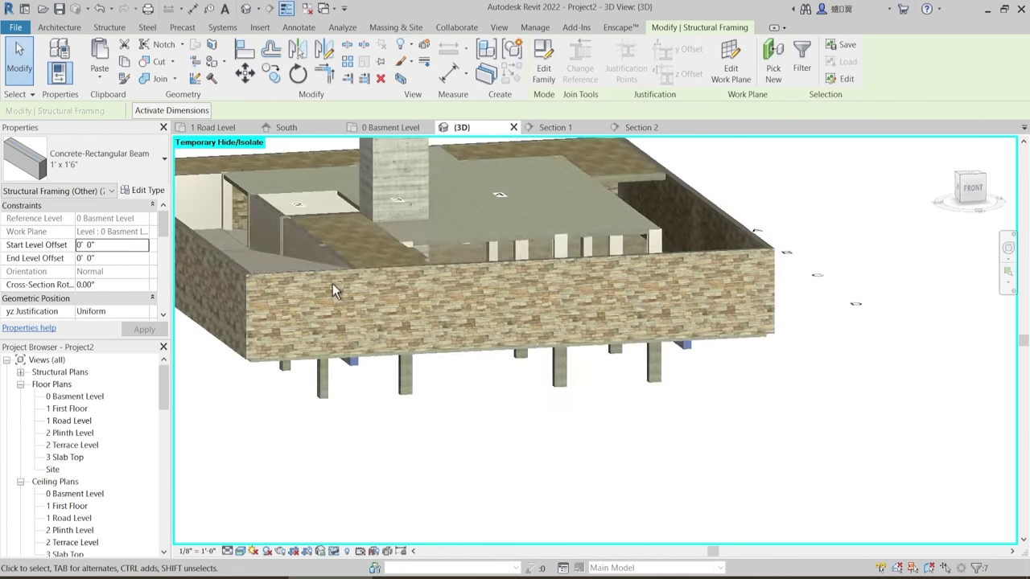
- Paste the beams Aligned to Selected Levels on 1 Road Level
left_click(104, 74)
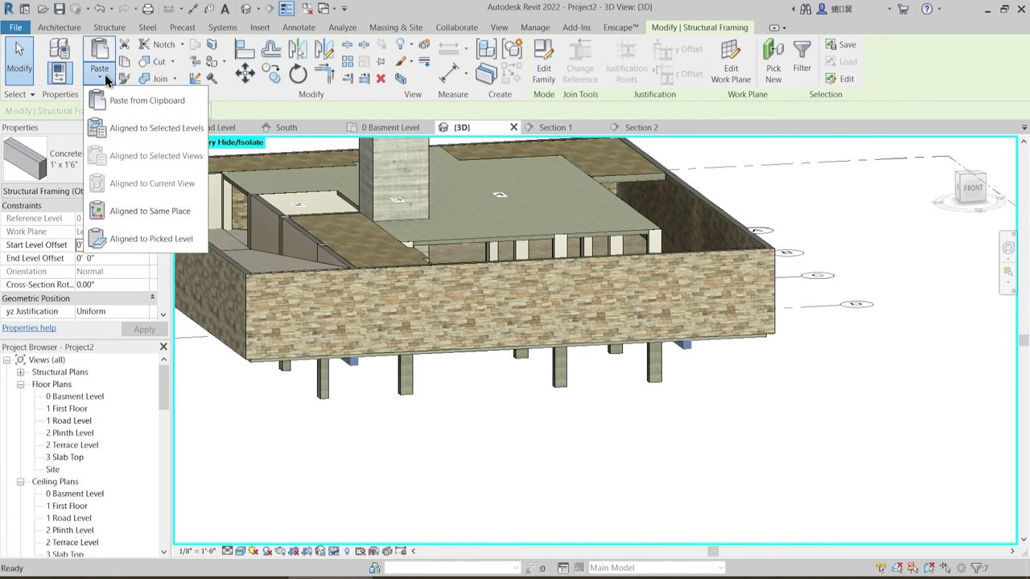
left_click(143, 128)
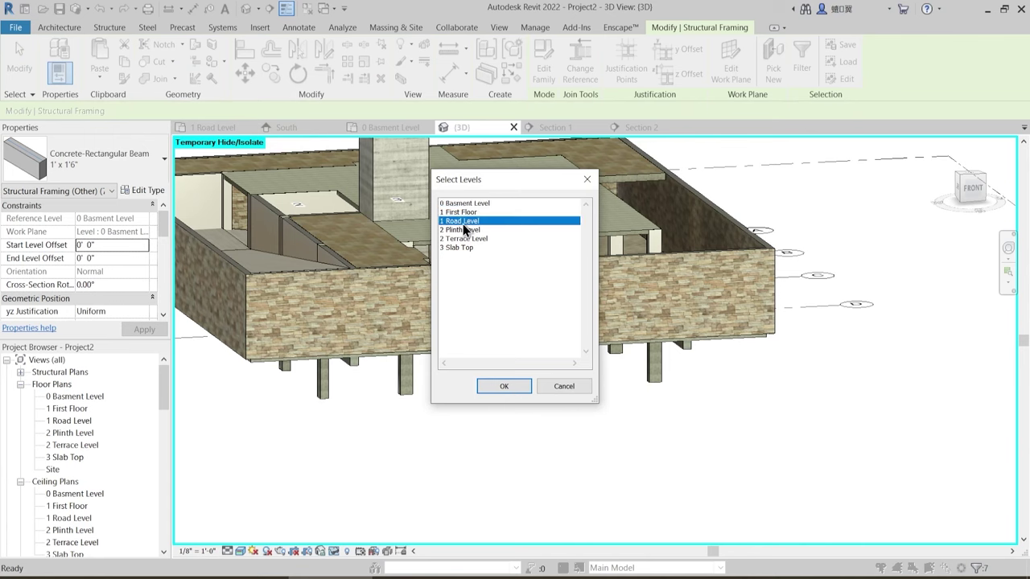
left_click(504, 386)
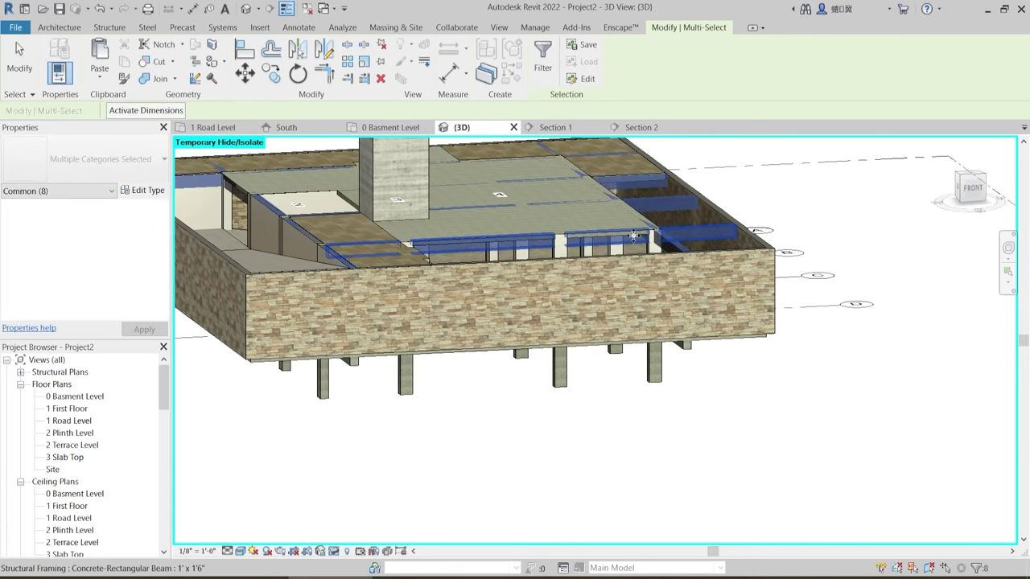
middle_click_drag(634, 253, 651, 329, "shift")
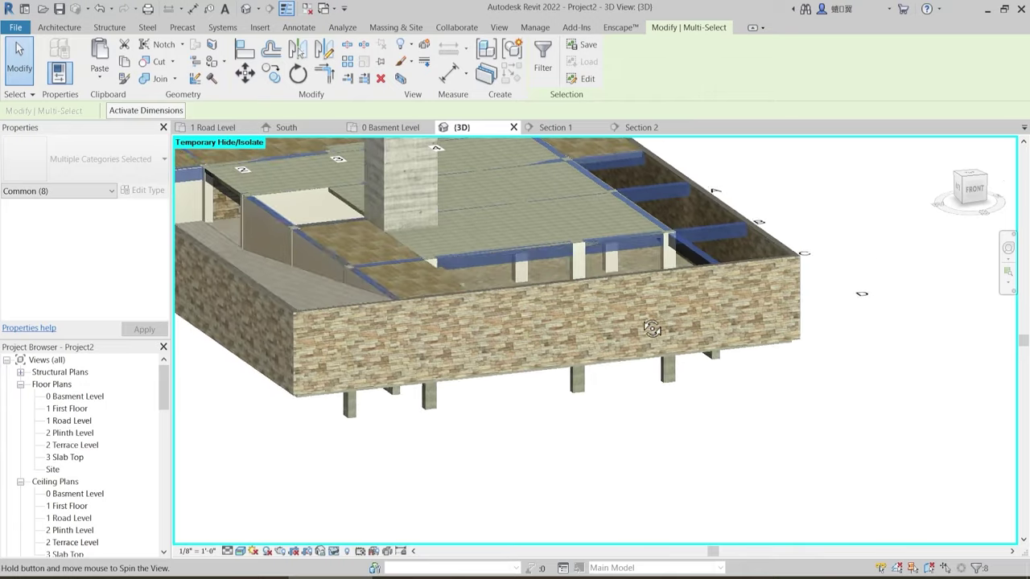
middle_click_drag(667, 453, 626, 426, "shift")
left_click(626, 428)
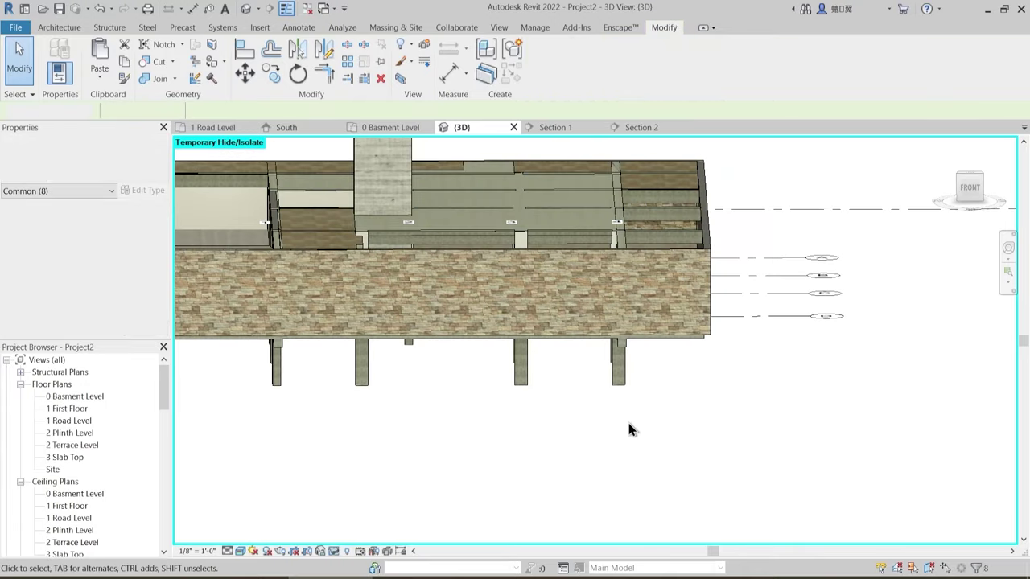
scroll(628, 425, "down", 1)
- Select the new road-level beams under the building, excluding the lower original beams
left_click(658, 287)
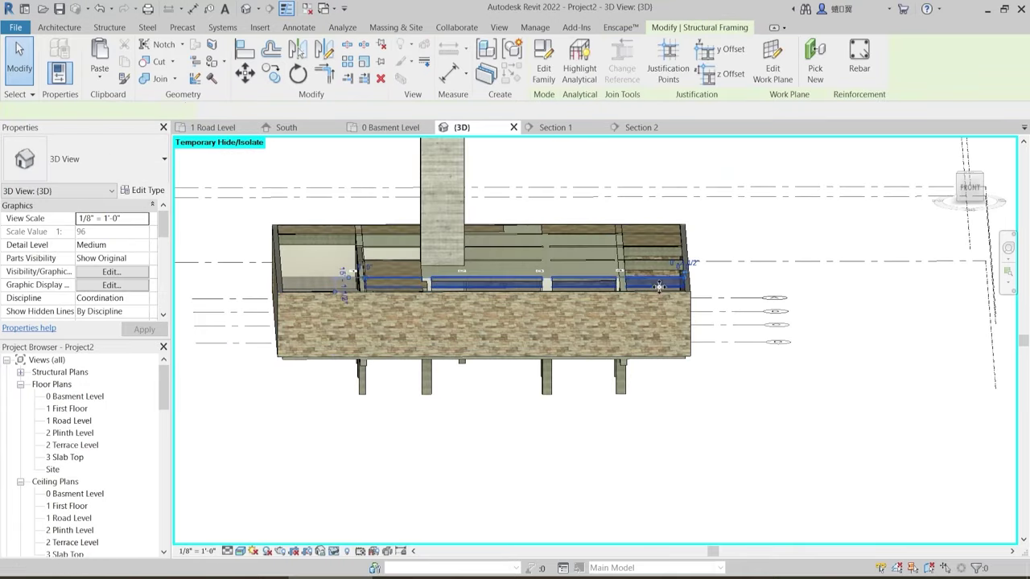
middle_click_drag(671, 418, 648, 391, "shift")
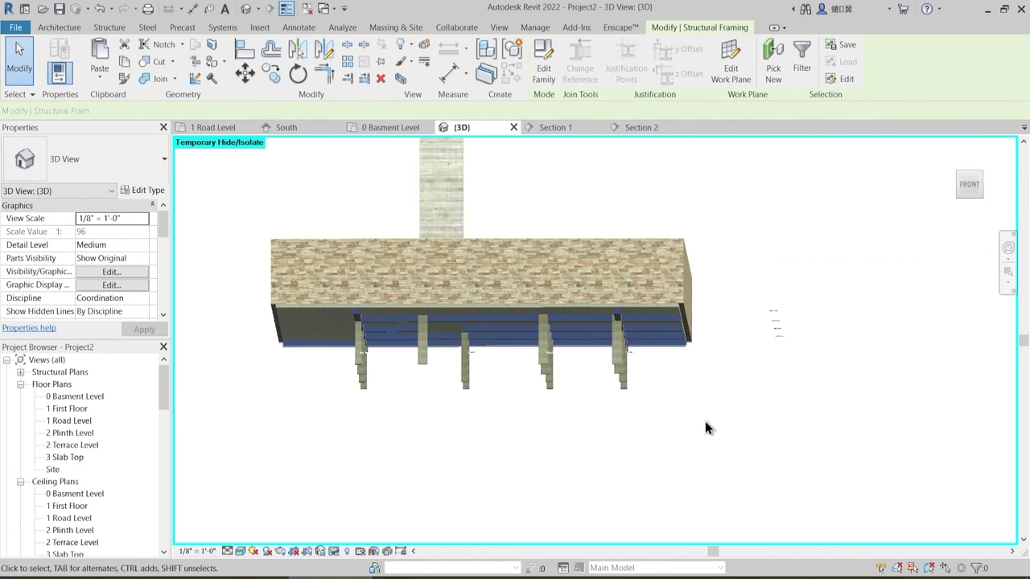
left_click_drag(737, 455, 250, 298)
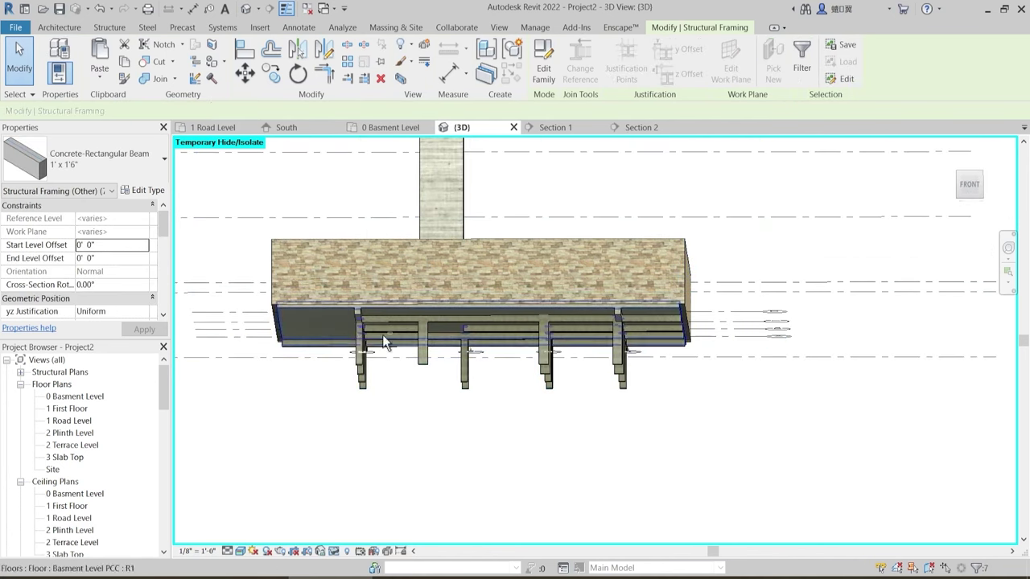
middle_click_drag(508, 385, 539, 458, "shift")
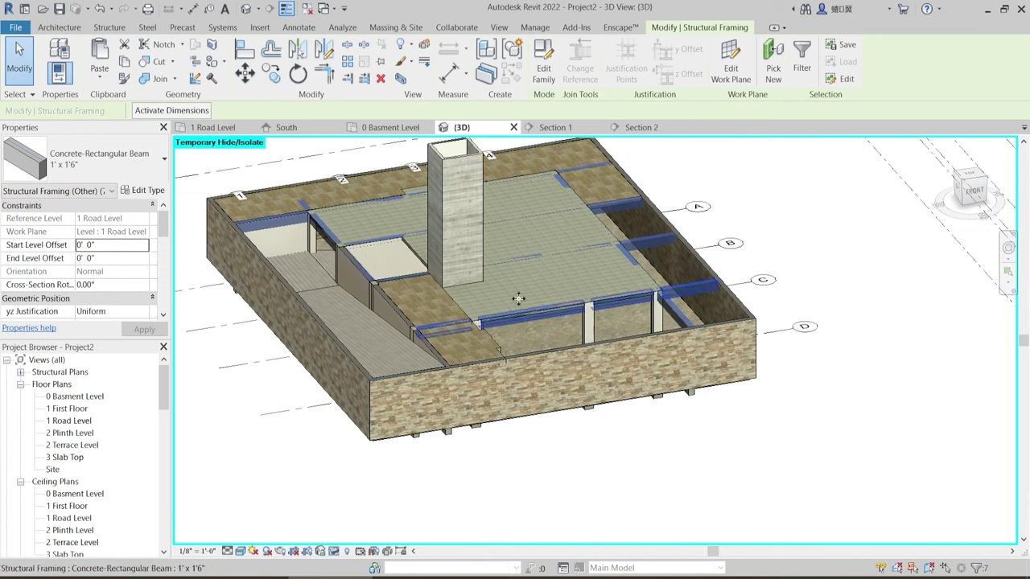
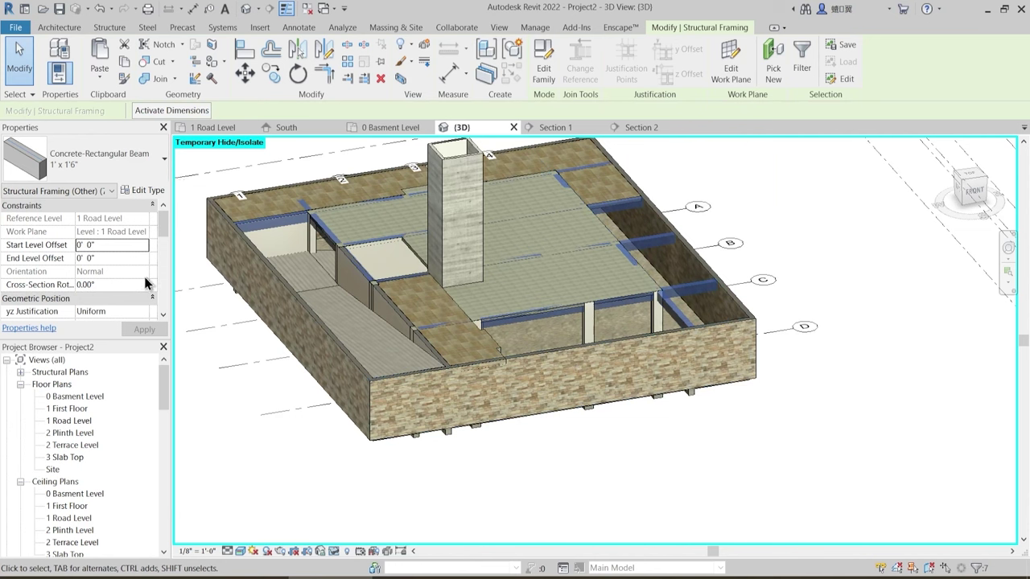
- Set the selected Road Level beams' z Justification to Bottom
scroll(139, 277, "down", 3)
scroll(140, 277, "up", 3)
scroll(139, 277, "down", 2)
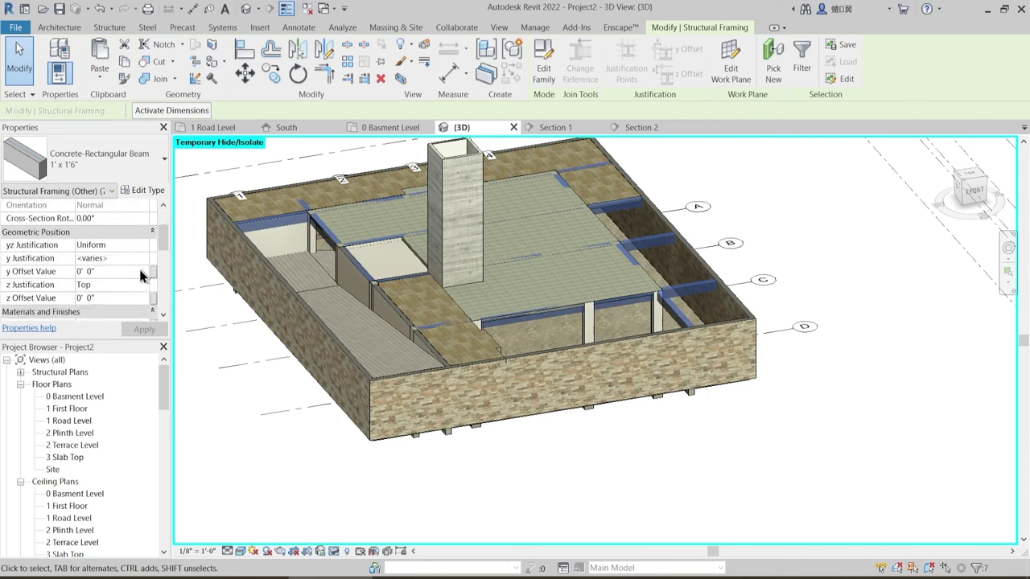
left_click(143, 285)
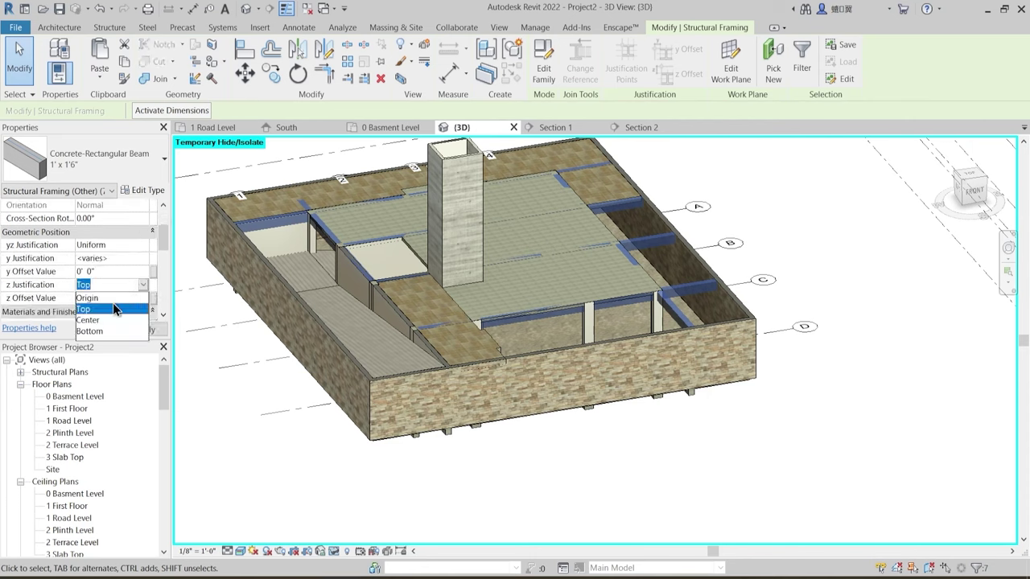
left_click(97, 332)
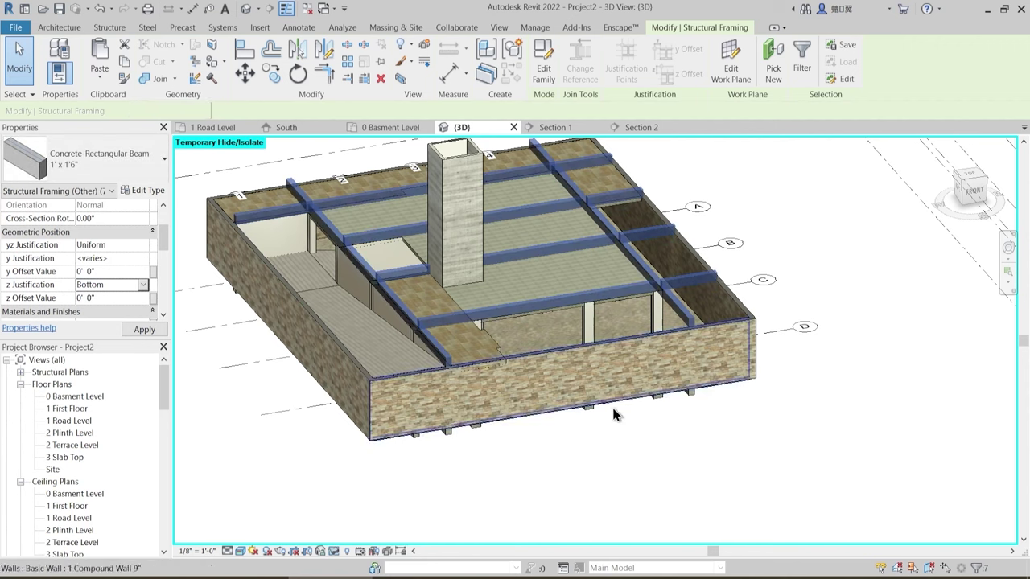
- Orbit the 3D view to check the beams now sit on top of the slabs
middle_click_drag(675, 439, 586, 405, "shift")
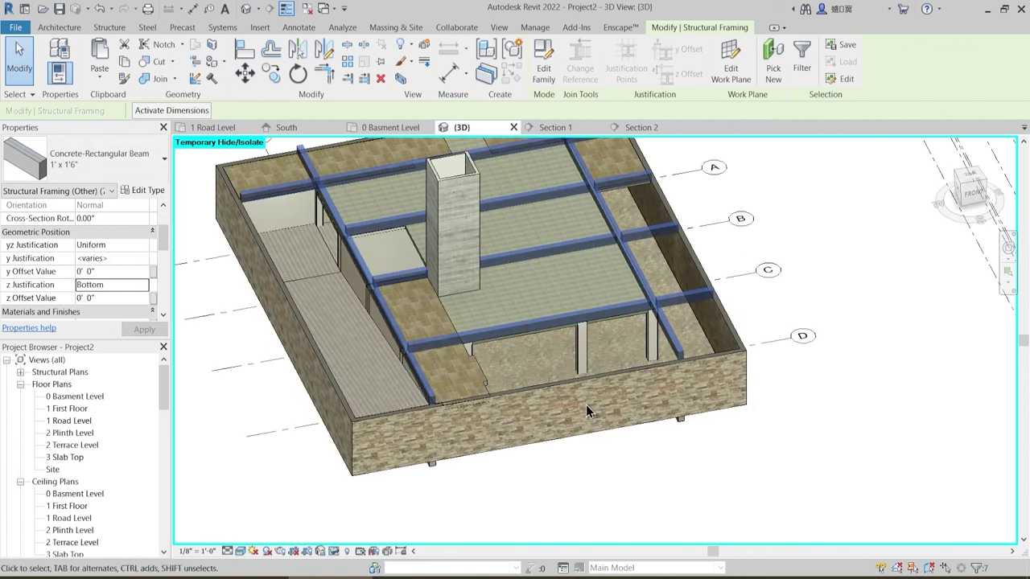
key("Escape")
middle_click_drag(551, 373, 562, 323, "shift")
middle_click_drag(386, 278, 519, 327, "shift")
middle_click_drag(535, 363, 552, 292, "shift")
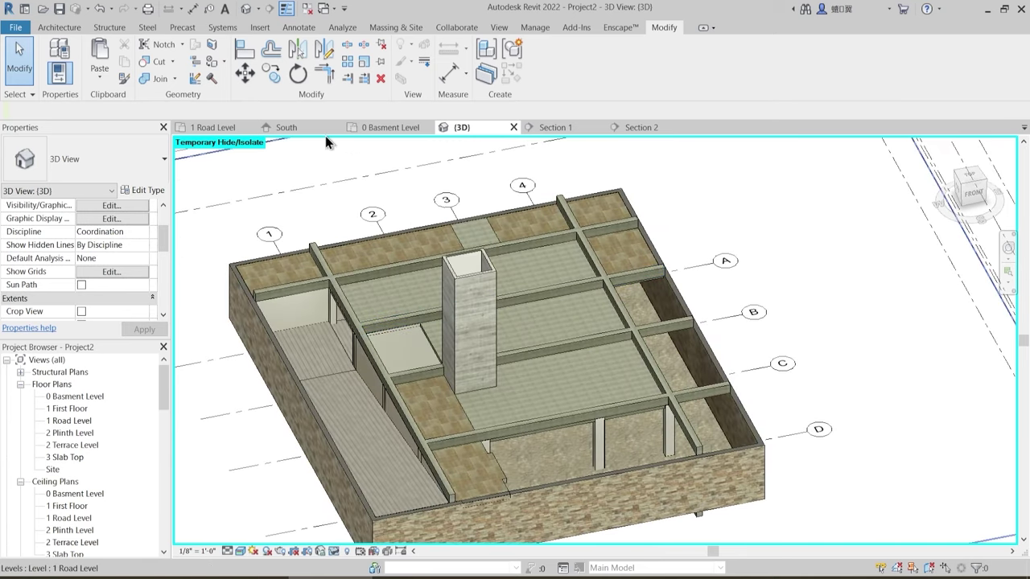
- Open the 1 Road Level plan and switch it to Shaded visual style with SD
left_click(218, 128)
scroll(459, 294, "down", 3)
middle_click_drag(536, 336, 470, 497)
middle_click_drag(453, 295, 453, 336)
key("s")
key("d")
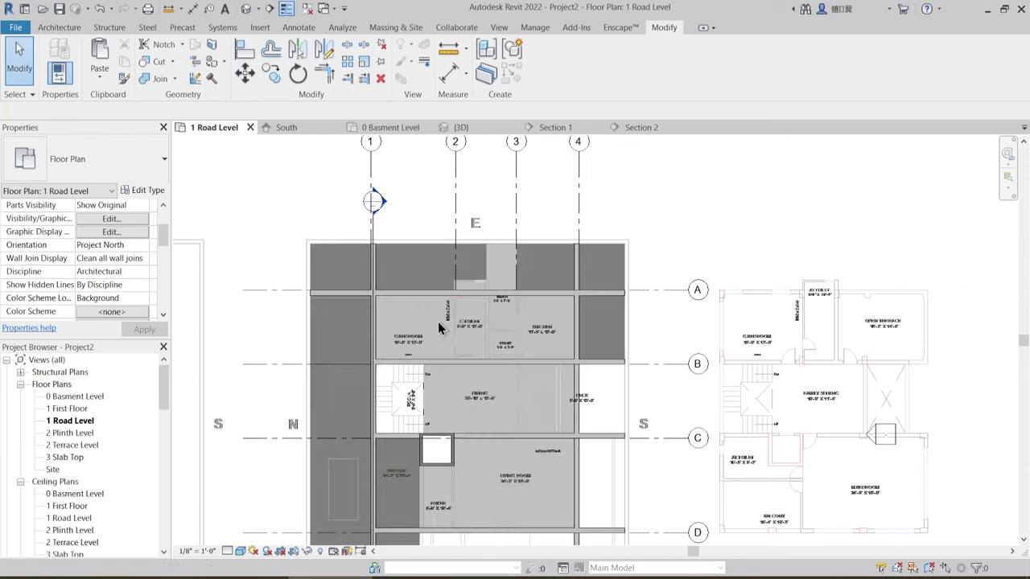
scroll(414, 272, "up", 3)
- Temporarily hide the section and grid categories in the 1 Road Level view
left_click(339, 254)
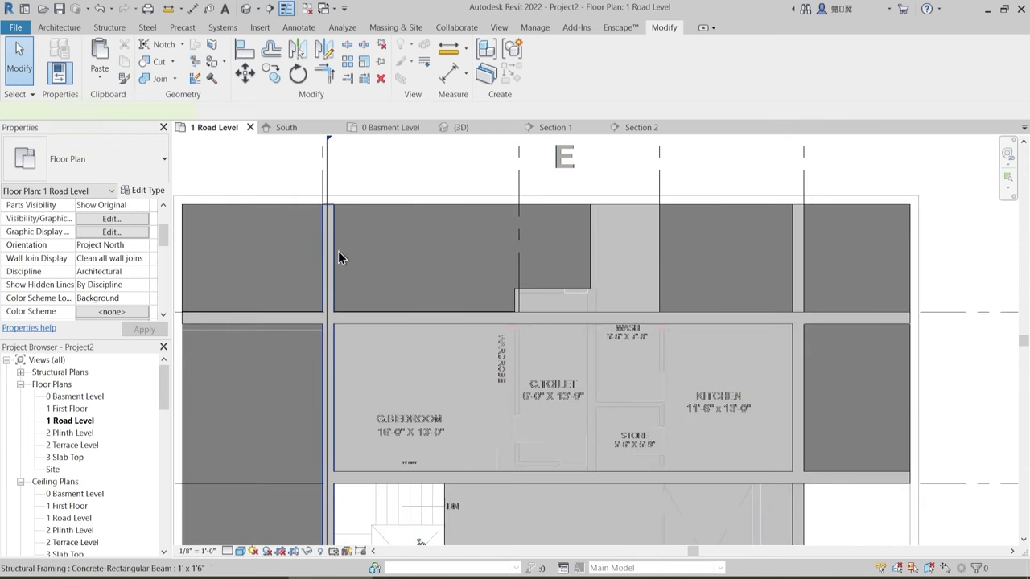
middle_click_drag(374, 253, 414, 315)
left_click(377, 223)
left_click(368, 215)
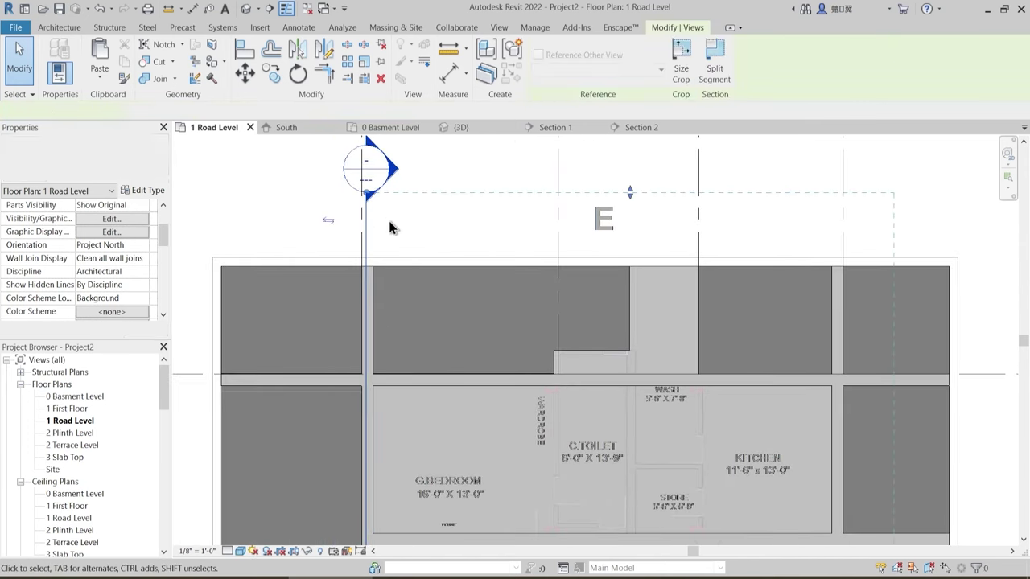
left_click(309, 552)
left_click(343, 491)
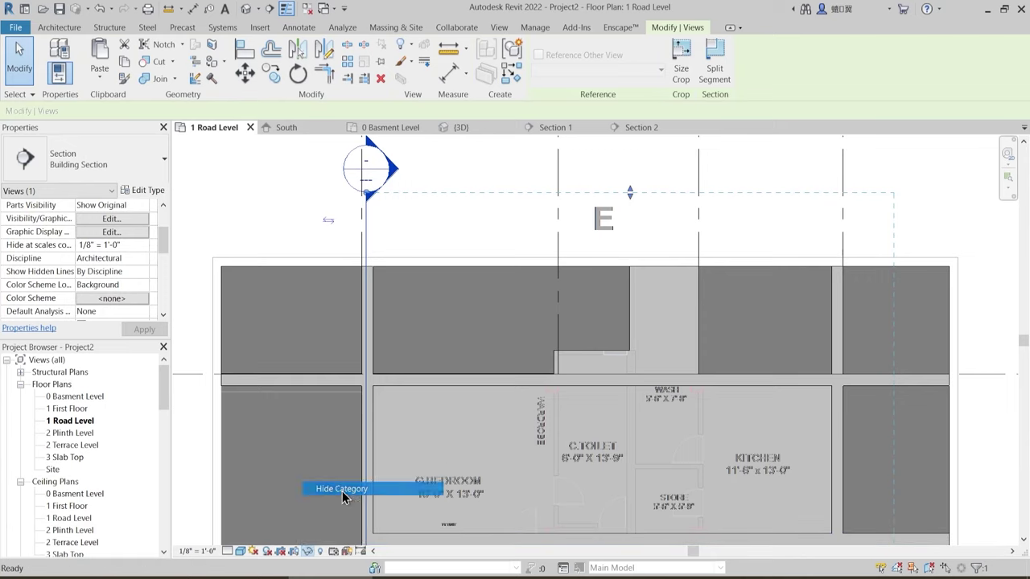
left_click(362, 229)
key("c")
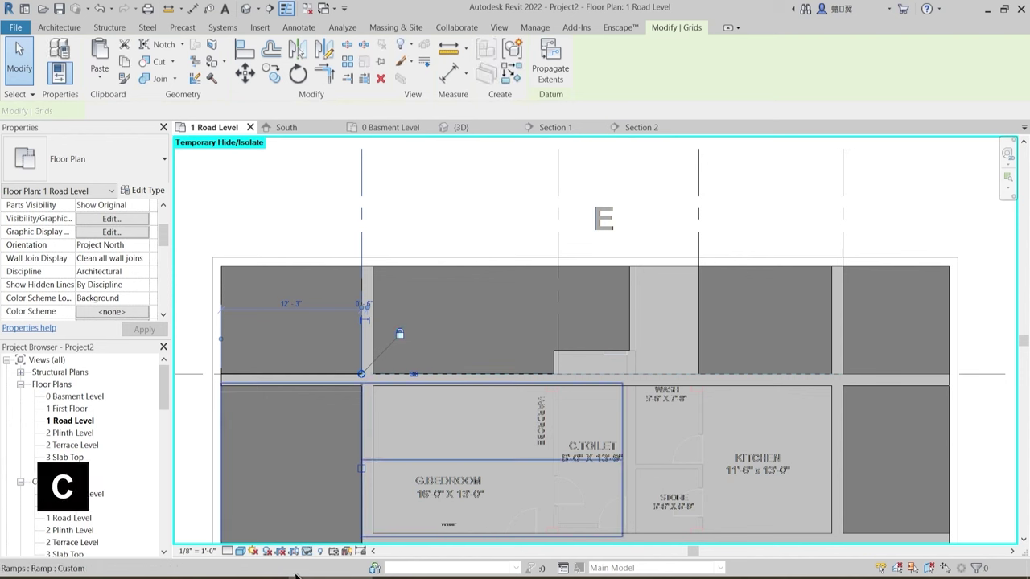
left_click(308, 552)
left_click(342, 489)
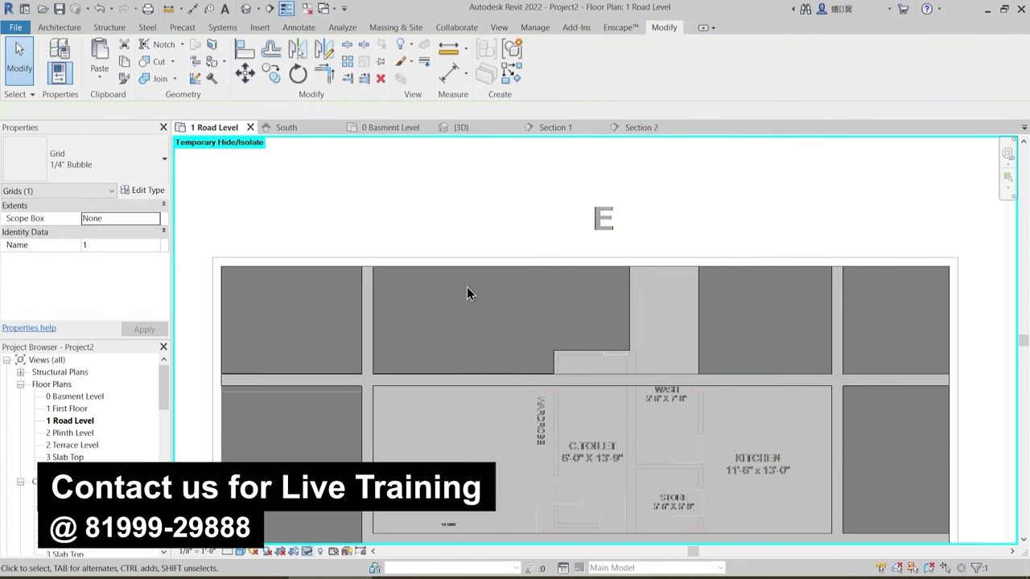
- Pull the top end of the vertical beam beside the bedroom down to the horizontal beam
scroll(472, 296, "down", 5)
middle_click_drag(515, 404, 513, 317)
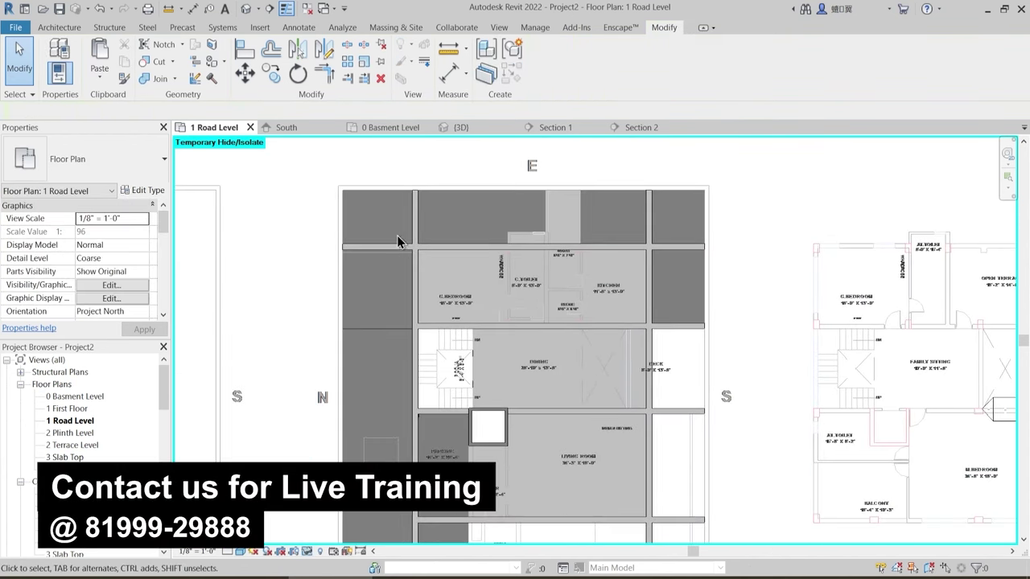
scroll(402, 229, "up", 3)
left_click(427, 186)
scroll(432, 188, "up", 2)
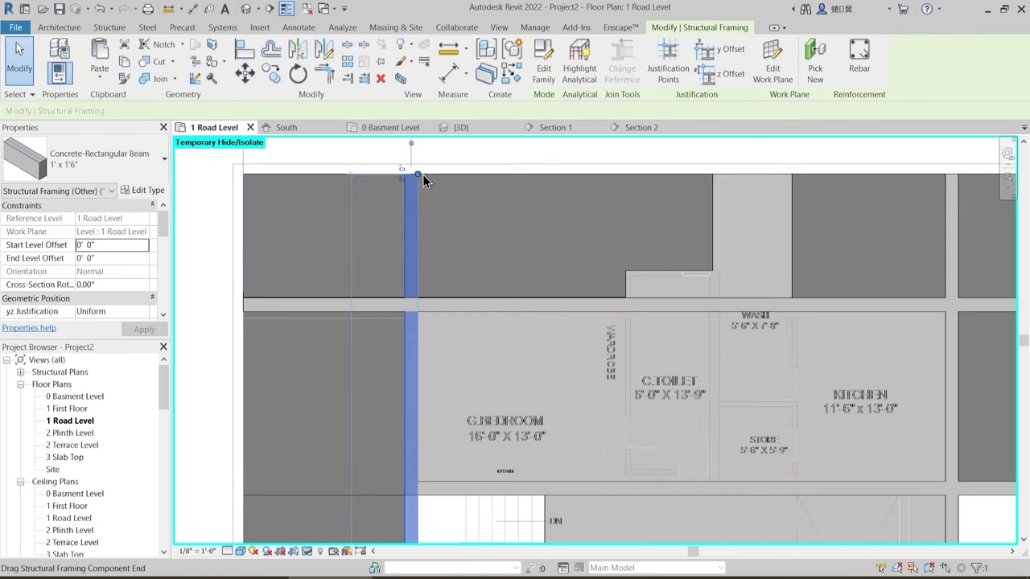
left_click_drag(417, 174, 424, 300)
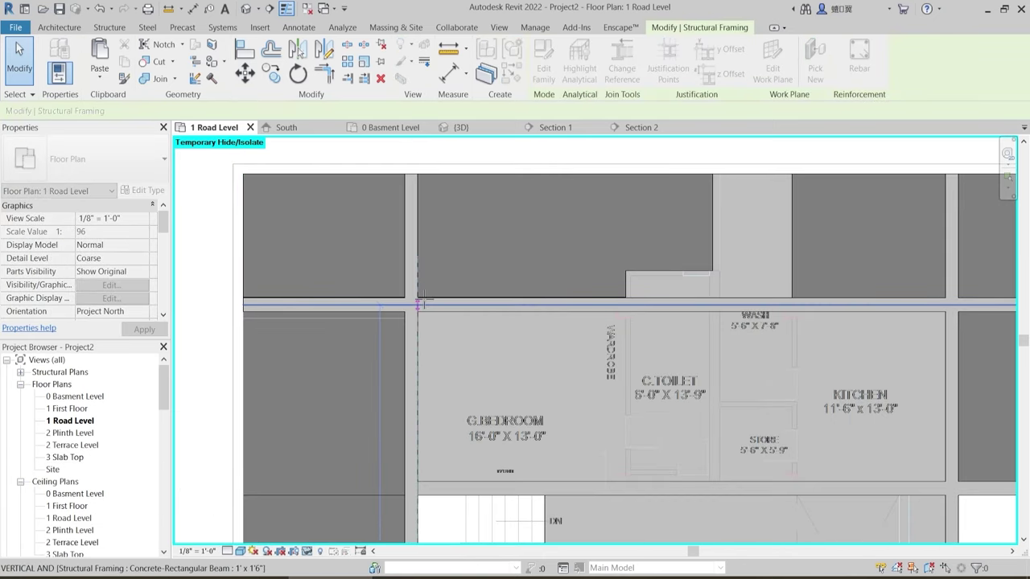
left_click(464, 266)
scroll(464, 265, "down", 1)
- Trim the kitchen-side vertical beam at the intersection and shorten the horizontal beam to 54'-3"
middle_click_drag(794, 370, 598, 374)
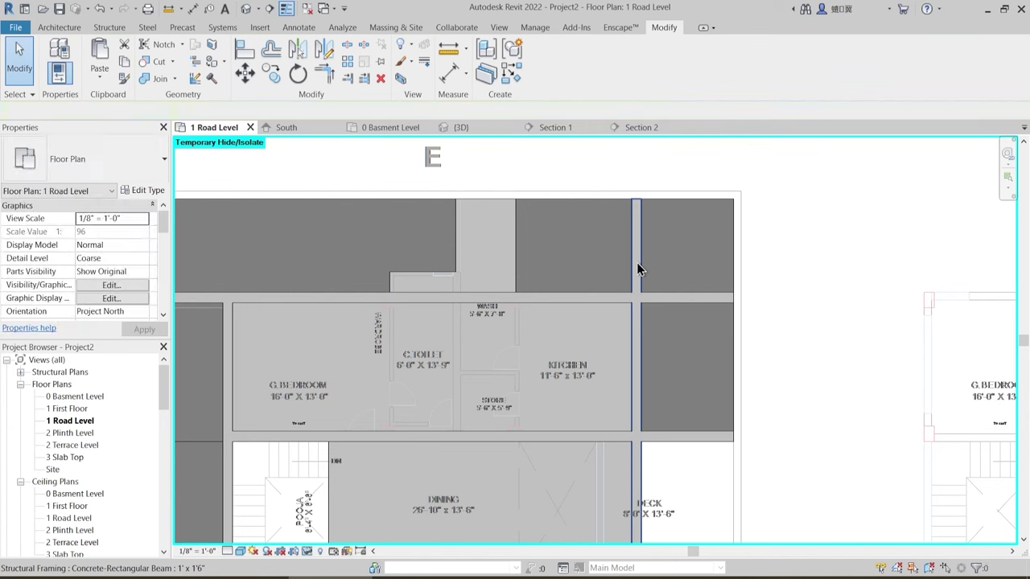
left_click(638, 264)
left_click_drag(642, 200, 641, 298)
left_click(731, 305)
left_click_drag(733, 298, 641, 295)
- Shorten the lower horizontal beam to the column and the dining-area beam to 24'-9"
middle_click_drag(684, 355, 664, 252)
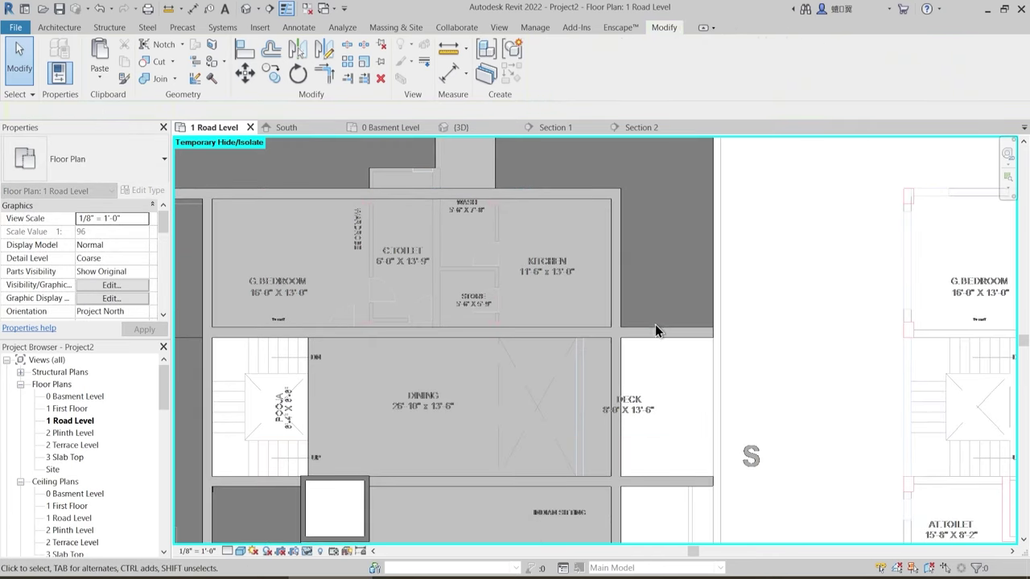
left_click(703, 336)
left_click_drag(711, 337, 621, 338)
middle_click_drag(664, 430, 647, 356)
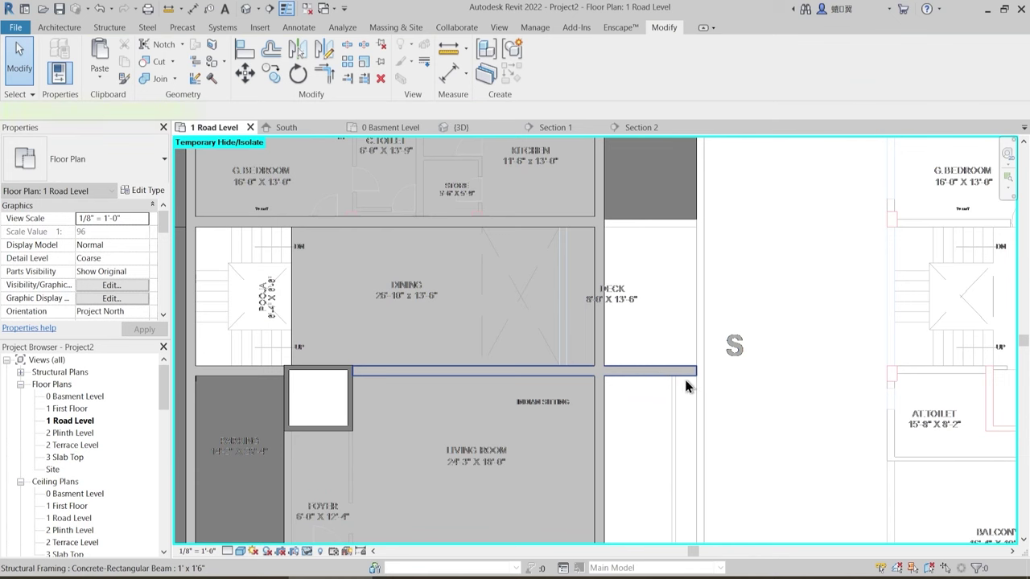
left_click(668, 370)
left_click_drag(698, 370, 606, 367)
key("Escape")
- Shorten the beam above the deck to 45'-6" and trim the garden-side vertical beam to it
scroll(609, 358, "down", 3)
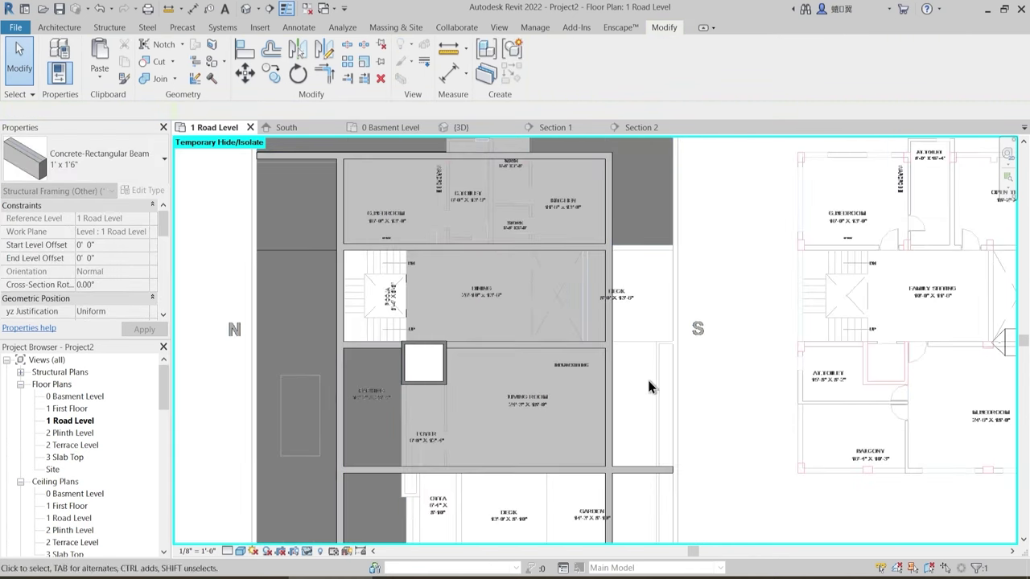
scroll(609, 354, "up", 2)
left_click(676, 362)
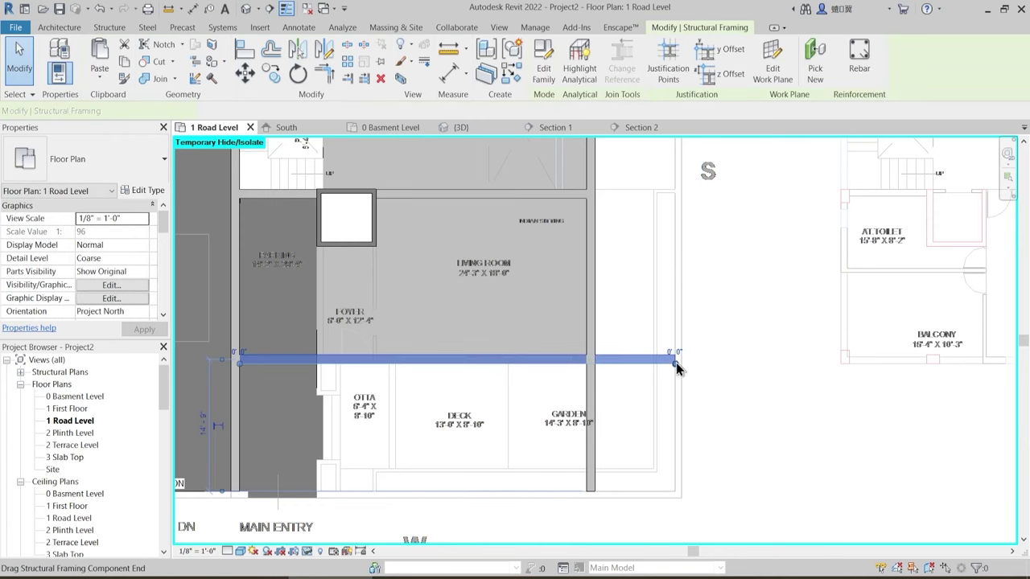
left_click_drag(676, 362, 591, 364)
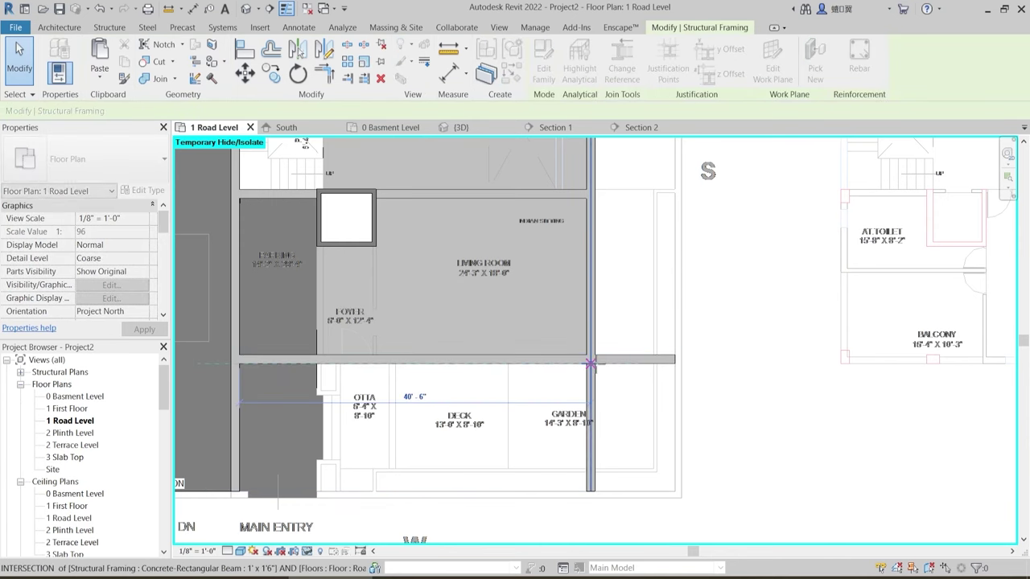
left_click(592, 407)
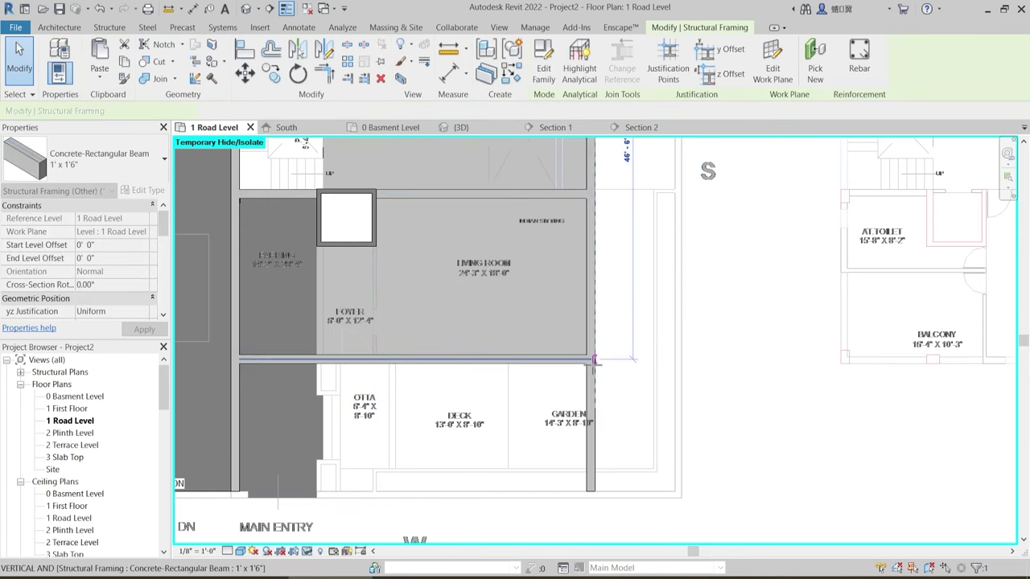
left_click_drag(594, 362, 594, 363)
scroll(604, 394, "down", 1)
middle_click_drag(547, 422, 617, 431)
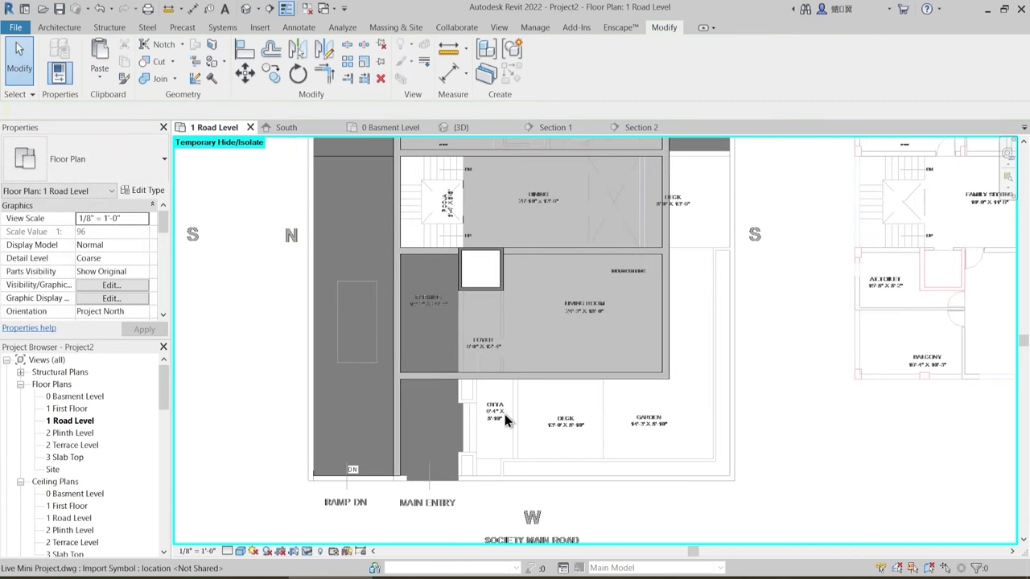
scroll(510, 420, "down", 1)
middle_click_drag(482, 443, 489, 492)
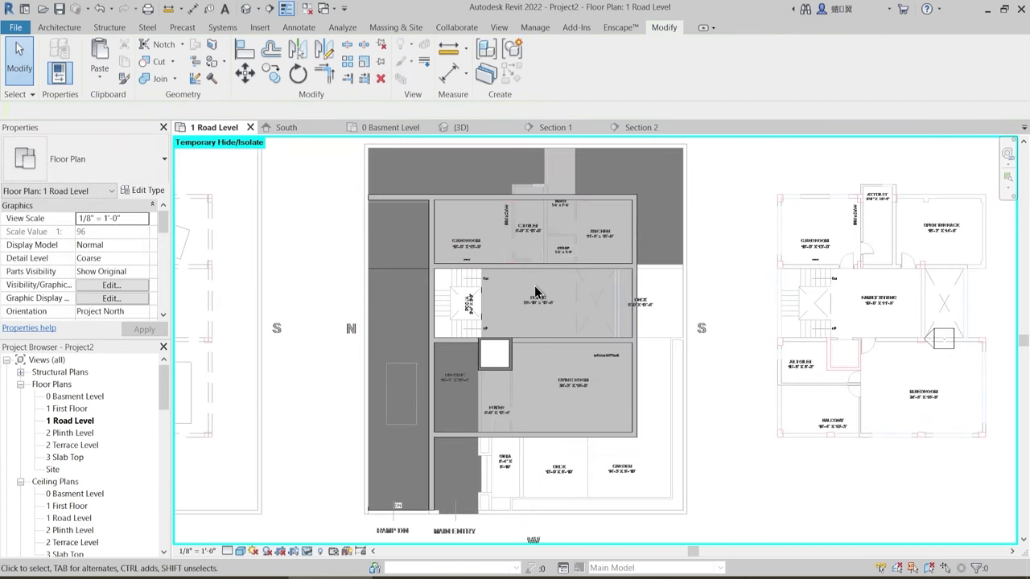
scroll(536, 286, "up", 1)
middle_click_drag(565, 258, 562, 328)
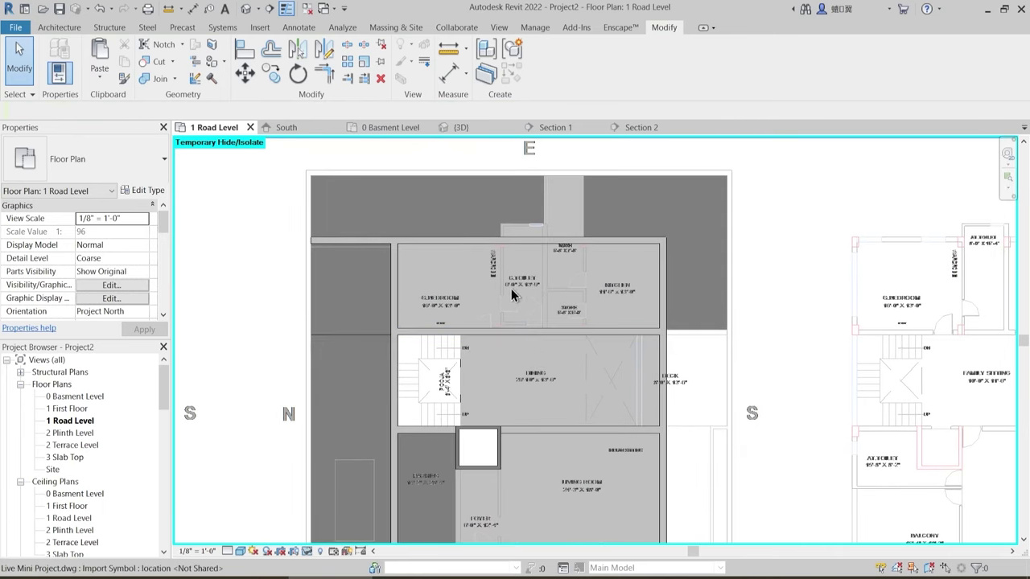
middle_click_drag(507, 288, 520, 282)
scroll(530, 268, "up", 2)
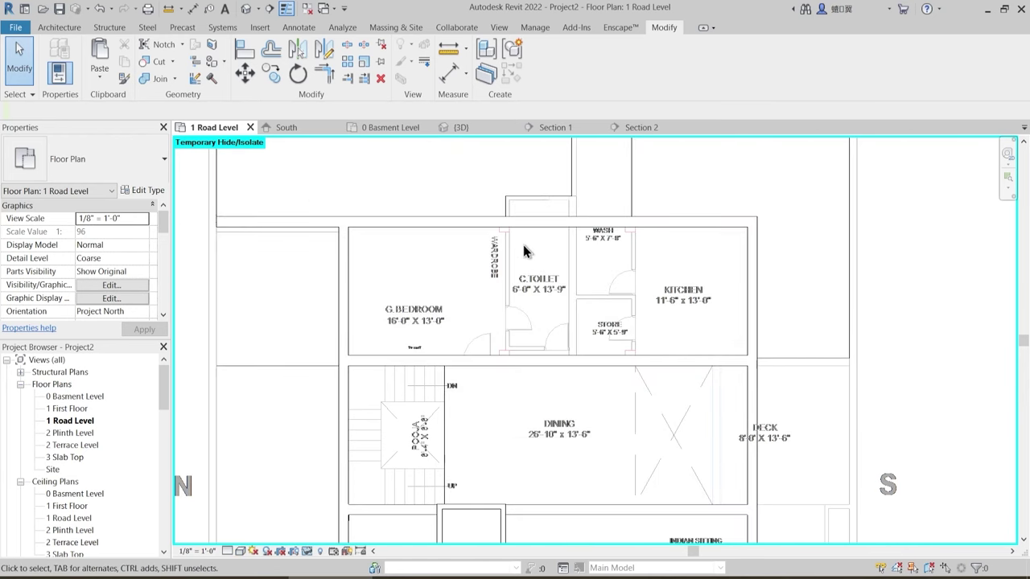
scroll(523, 245, "up", 2)
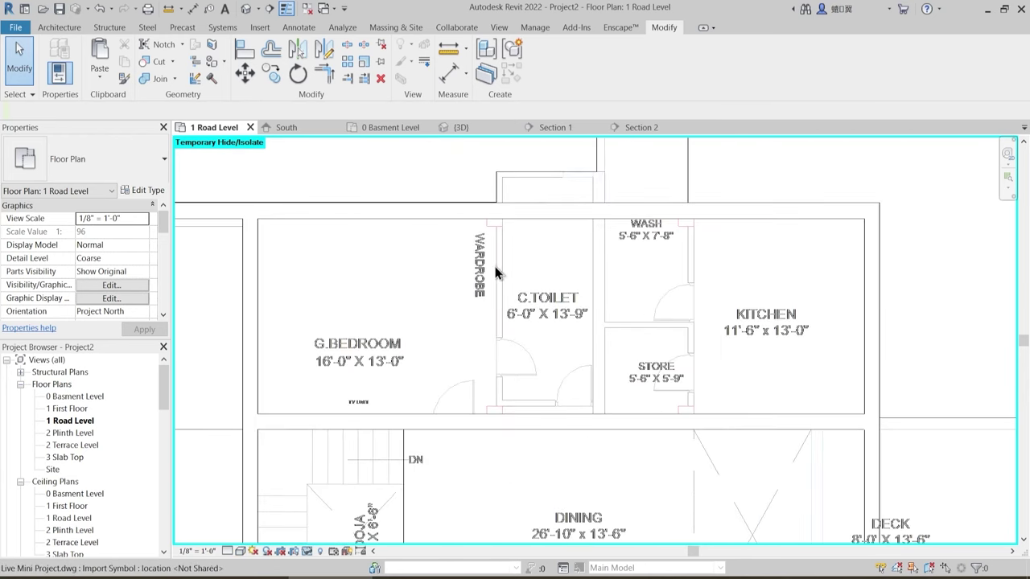
middle_click_drag(691, 378, 649, 177)
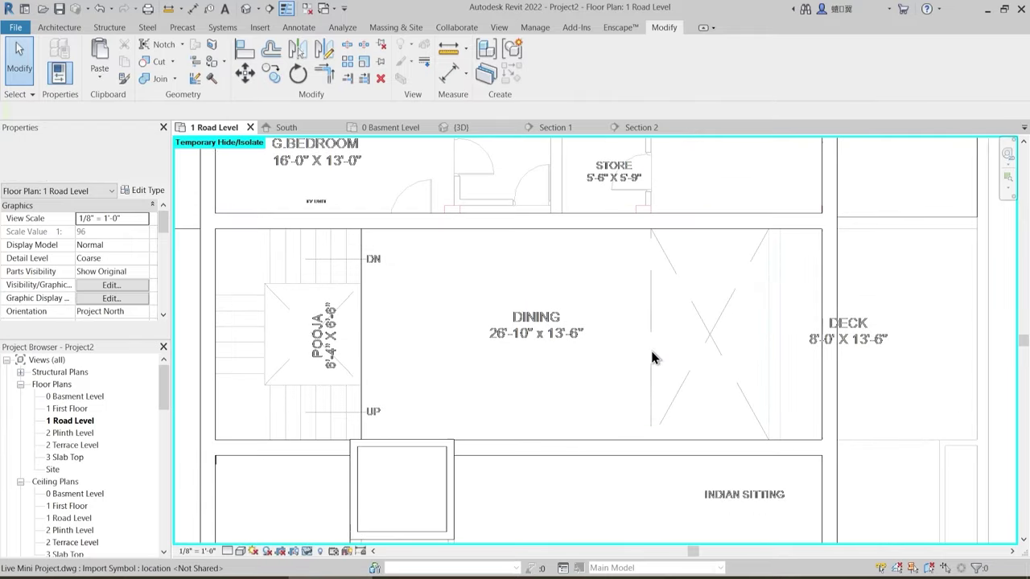
scroll(649, 384, "down", 2)
middle_click_drag(660, 473, 654, 355)
middle_click_drag(599, 234, 601, 386)
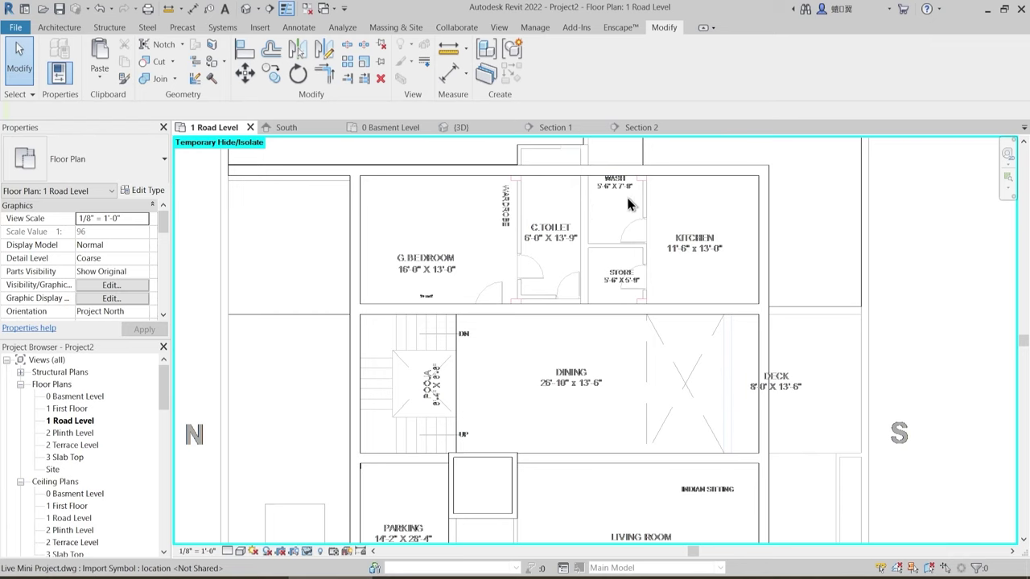
middle_click_drag(653, 404, 650, 352)
scroll(621, 250, "down", 1)
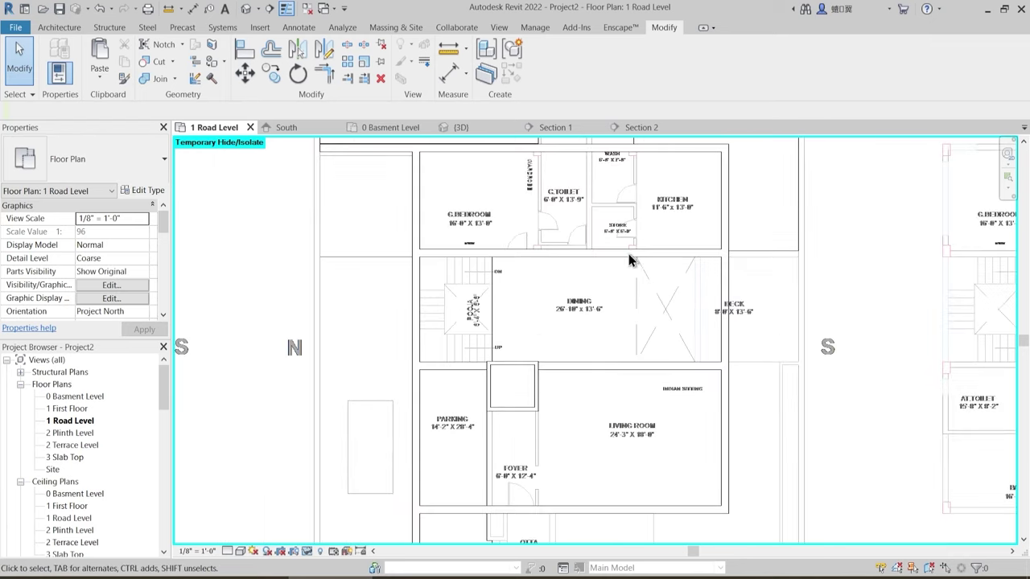
middle_click_drag(494, 452, 524, 428)
scroll(548, 298, "down", 1)
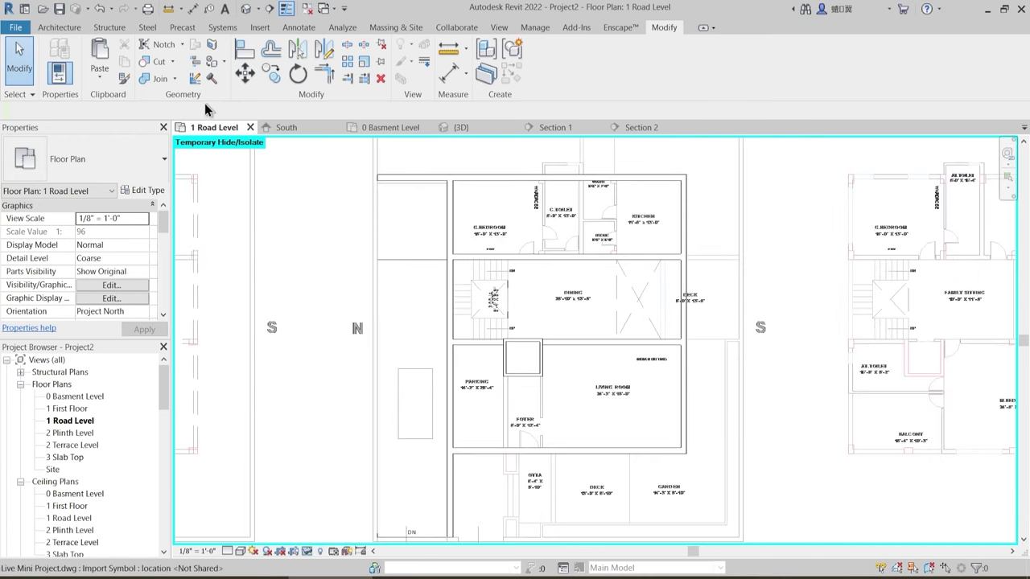
left_click(68, 32)
- Place a Bottom-justified beam along the wardrobe wall by picking its line
left_click(109, 27)
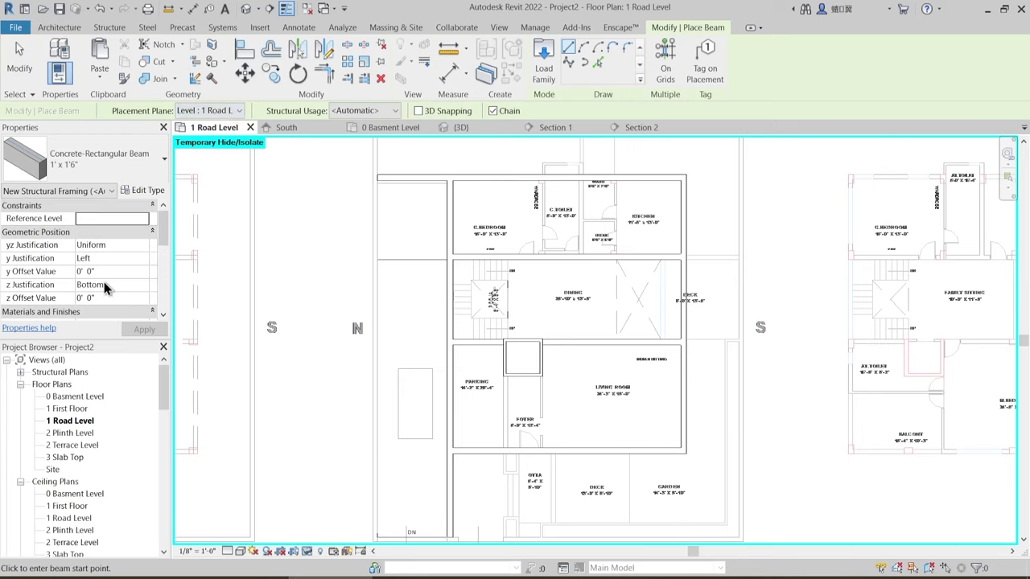
left_click(142, 285)
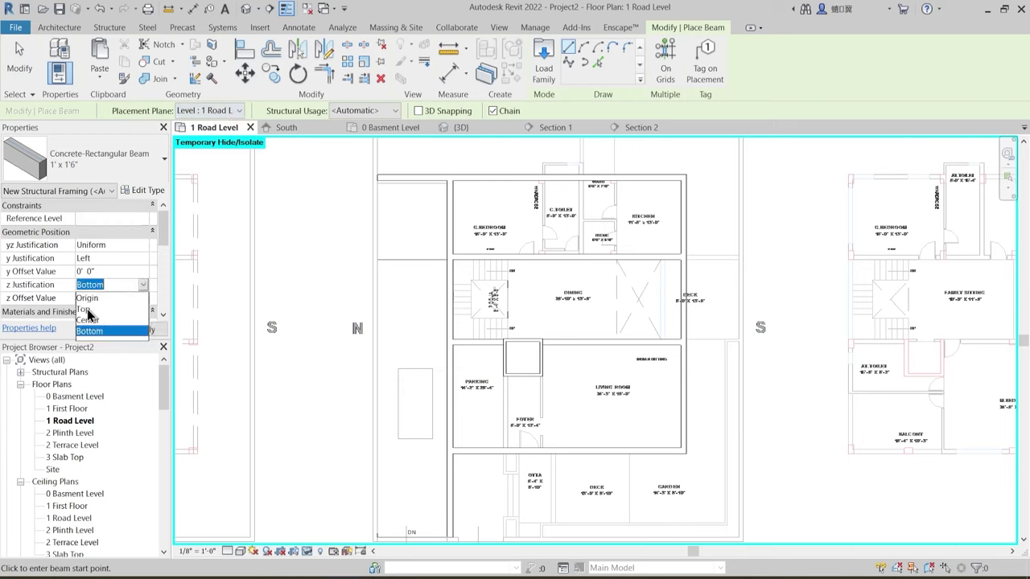
left_click(100, 332)
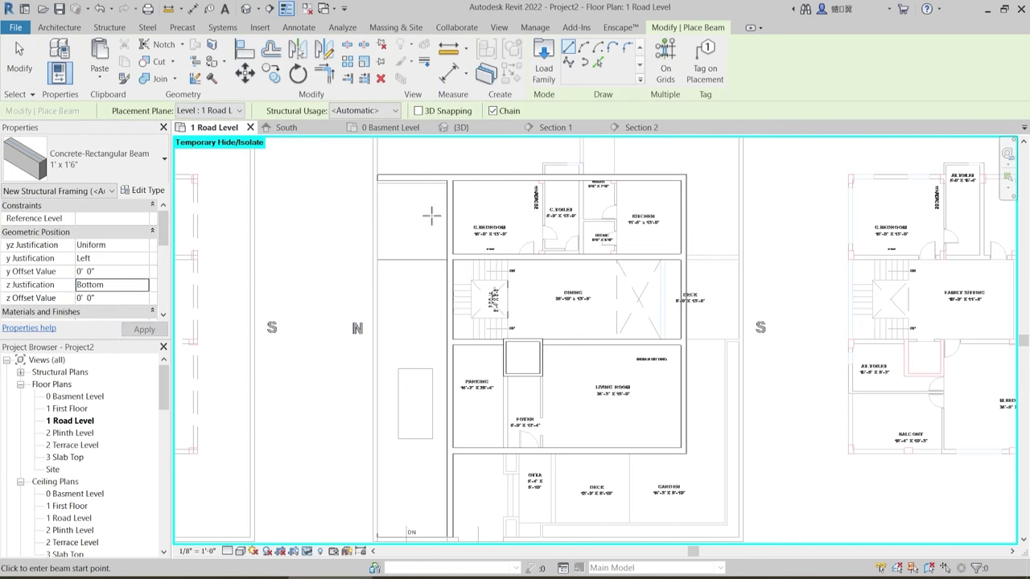
left_click(598, 63)
scroll(532, 209, "up", 5)
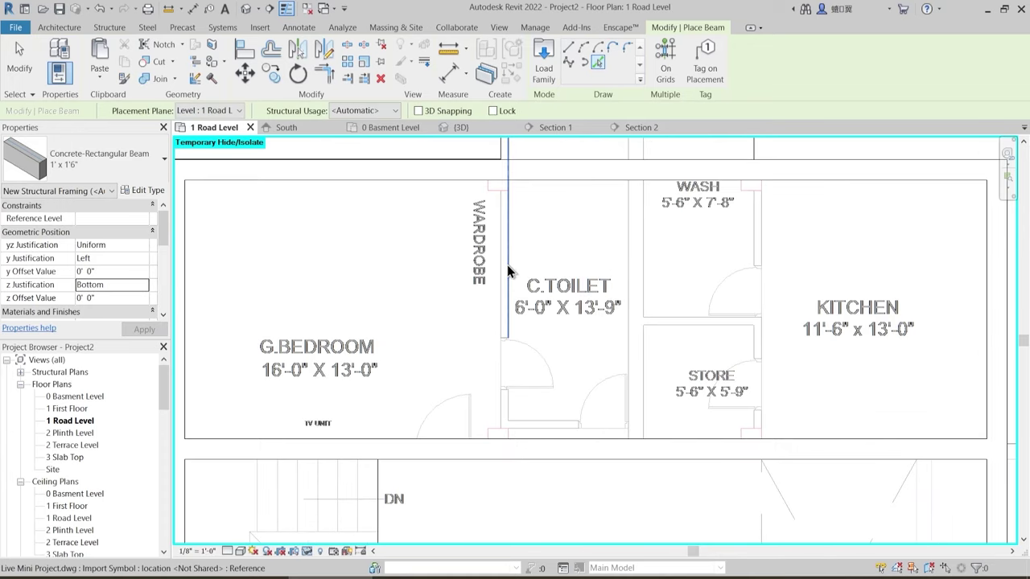
left_click(507, 272)
scroll(527, 263, "down", 3)
key("Escape")
key("Escape")
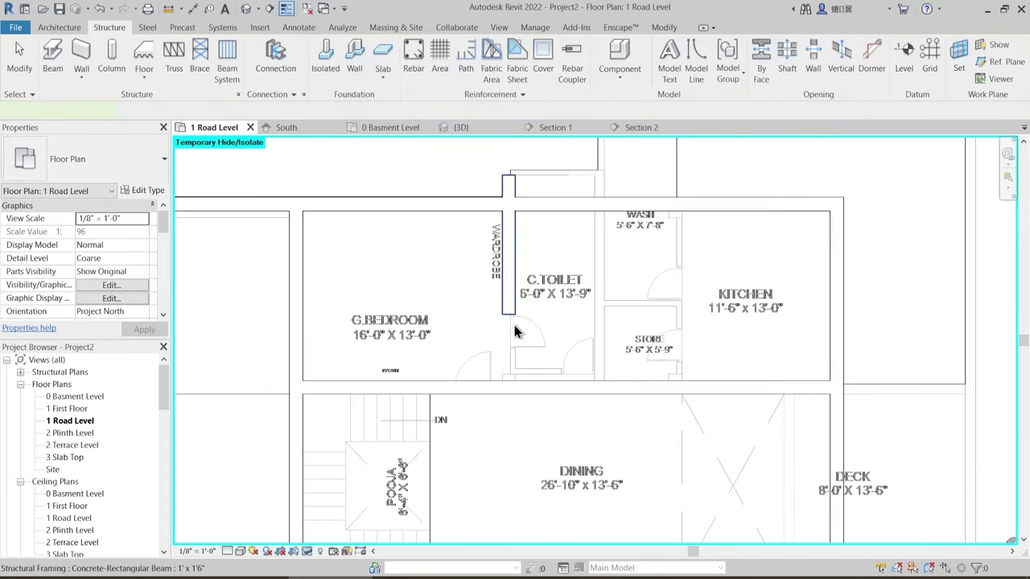
- Stretch both ends of the wardrobe beam onto the adjoining horizontal beams
left_click(513, 316)
left_click_drag(513, 315, 515, 379)
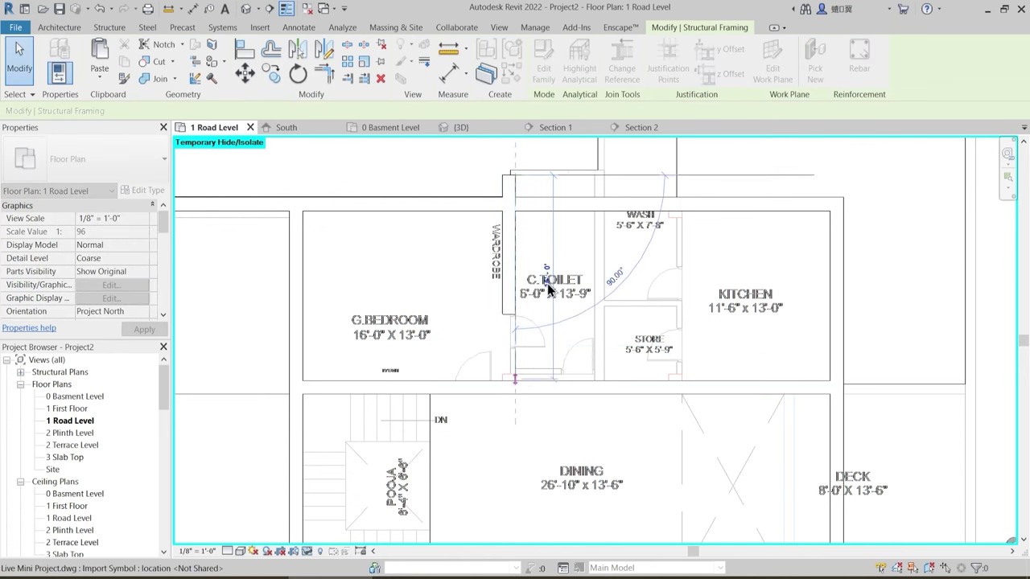
key("Escape")
key("Escape")
left_click(516, 184)
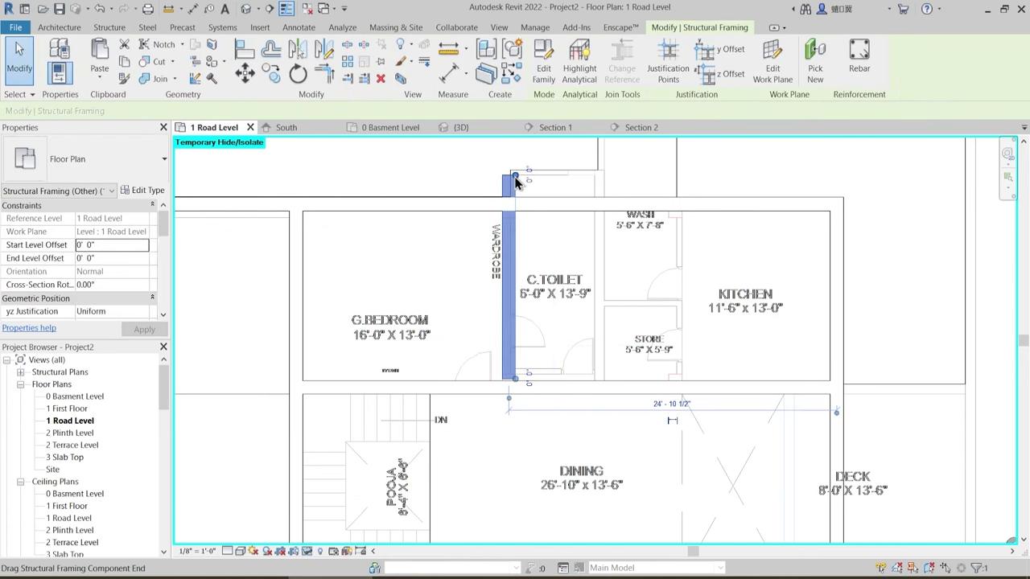
left_click_drag(516, 176, 512, 194)
key("Escape")
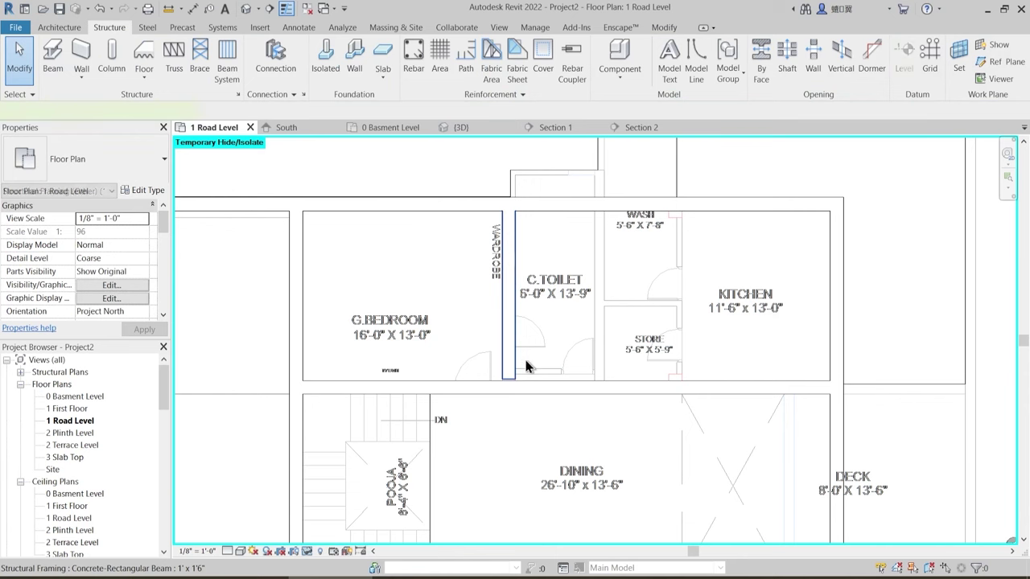
left_click(517, 366)
left_click_drag(512, 380, 515, 381)
key("Escape")
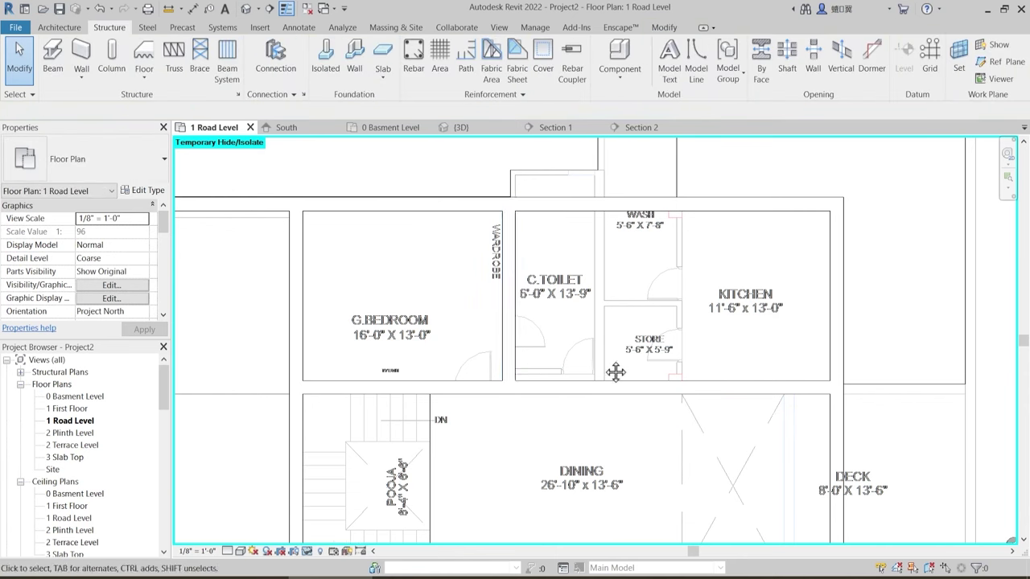
middle_click_drag(615, 371, 515, 378)
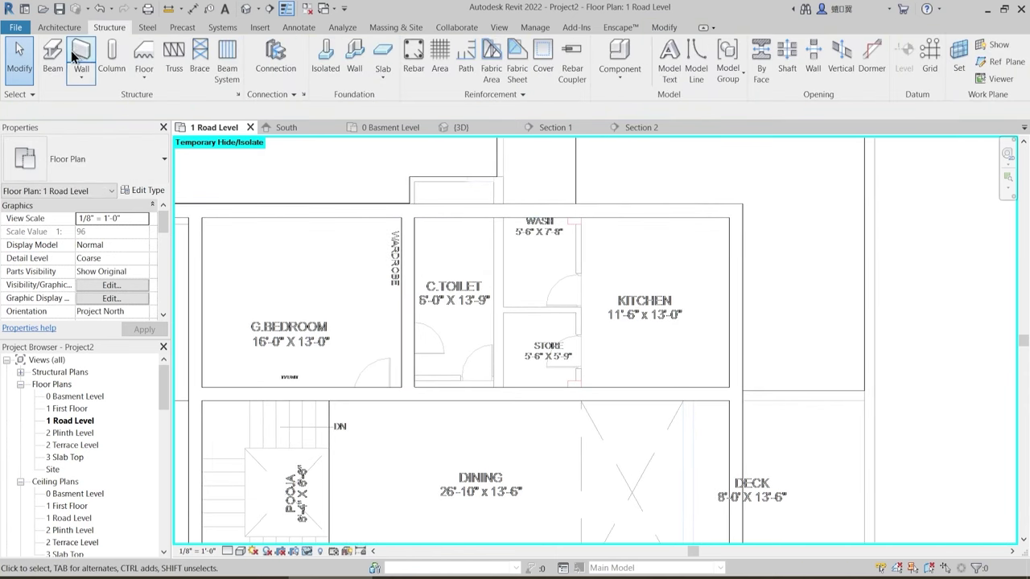
- Add a beam along the WASH room wall with BM and stretch its ends to the walls
key("b")
key("m")
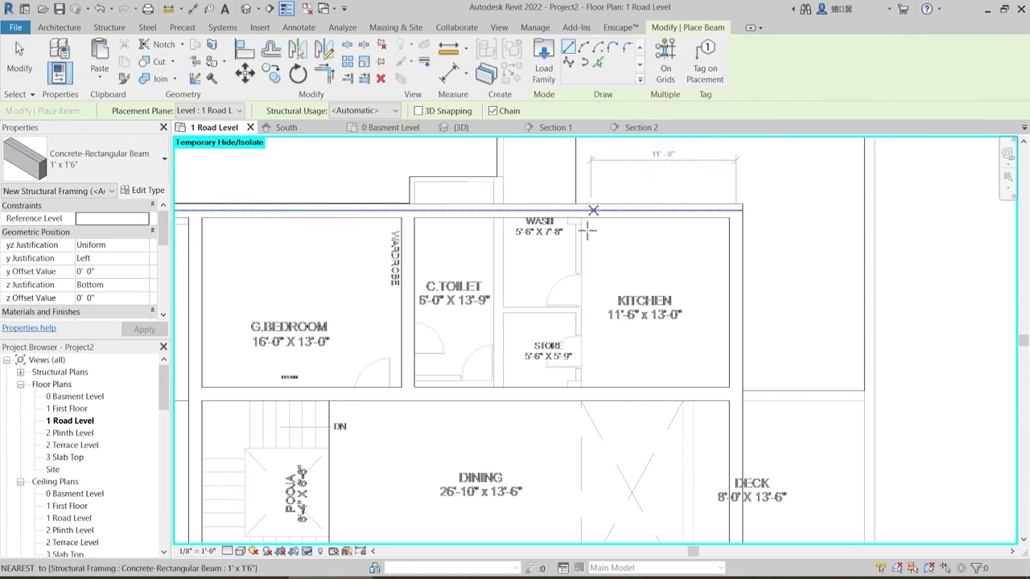
left_click(599, 65)
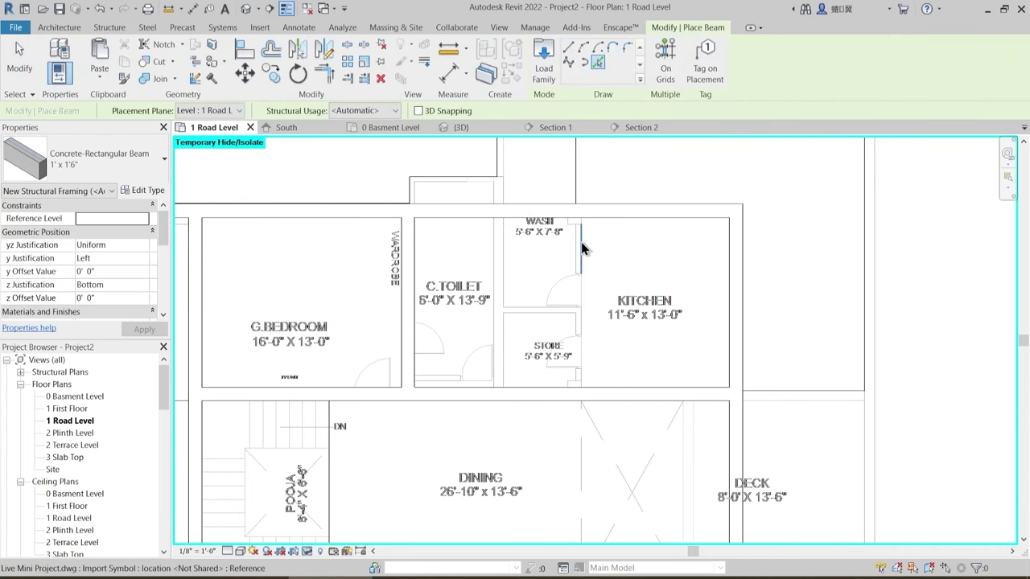
key("Escape")
left_click(582, 233)
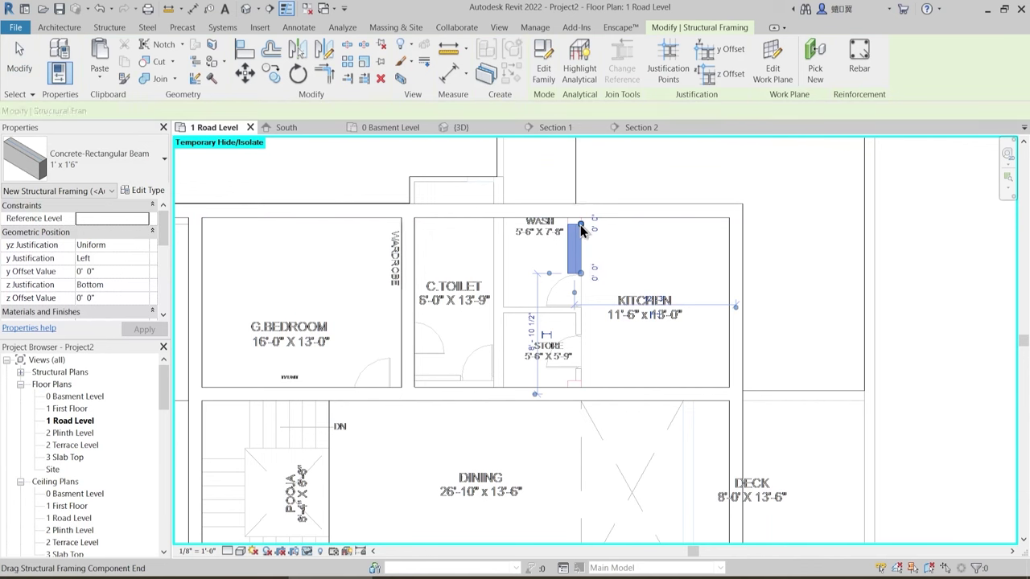
left_click_drag(581, 226, 581, 210)
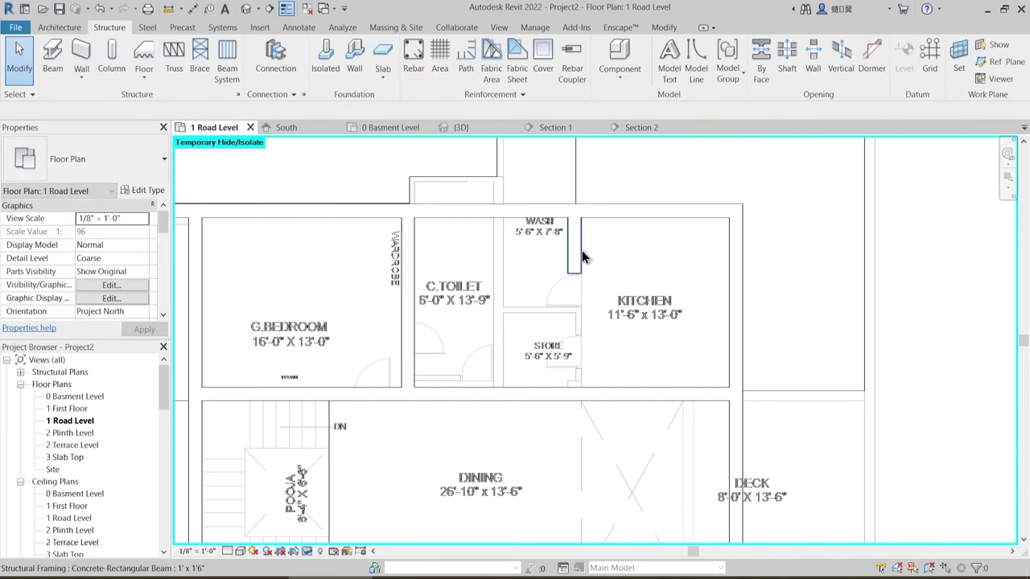
left_click(576, 256)
left_click_drag(581, 337, 581, 386)
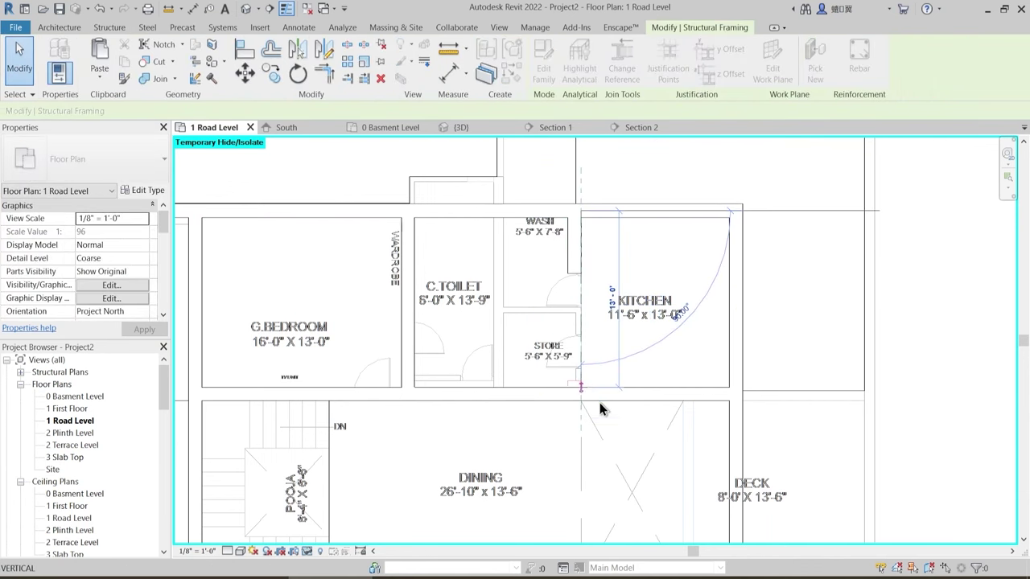
left_click(634, 461)
middle_click_drag(635, 462, 586, 251)
key("Escape")
- Extend the vertical beam beside the KITCHEN down to the lower wall
scroll(555, 302, "down", 2)
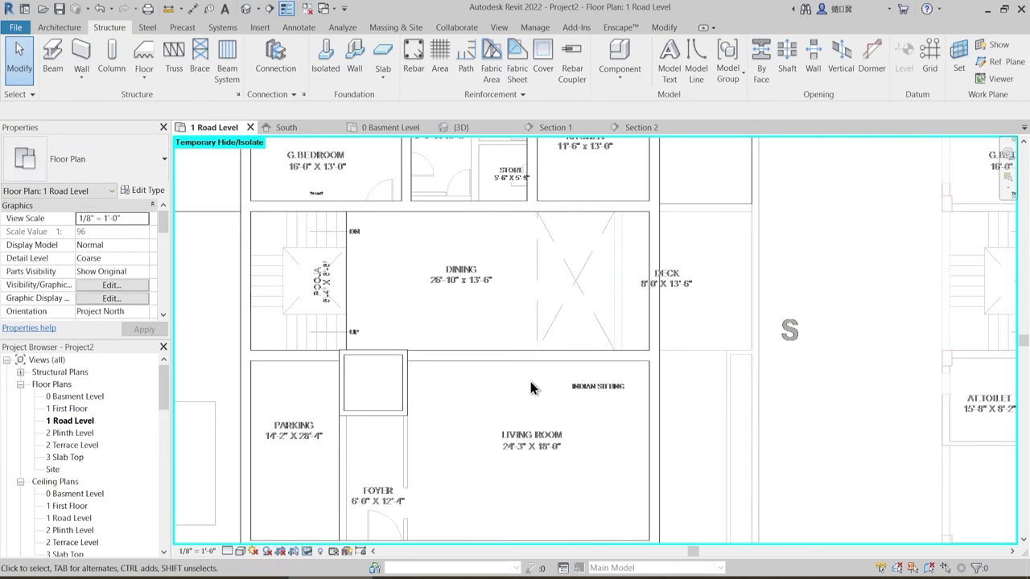
middle_click_drag(530, 389, 544, 409)
scroll(552, 410, "down", 2)
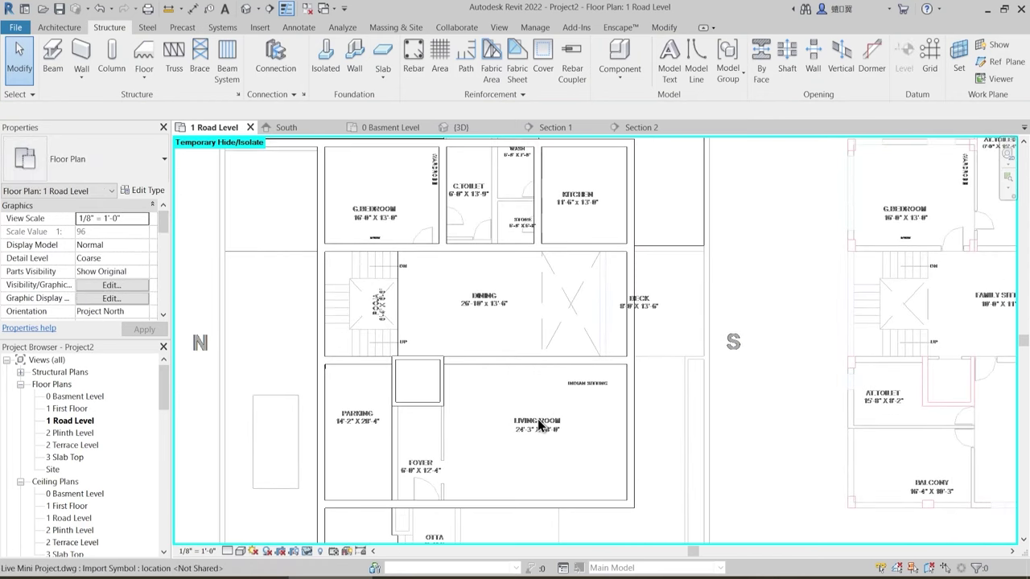
scroll(516, 357, "down", 1)
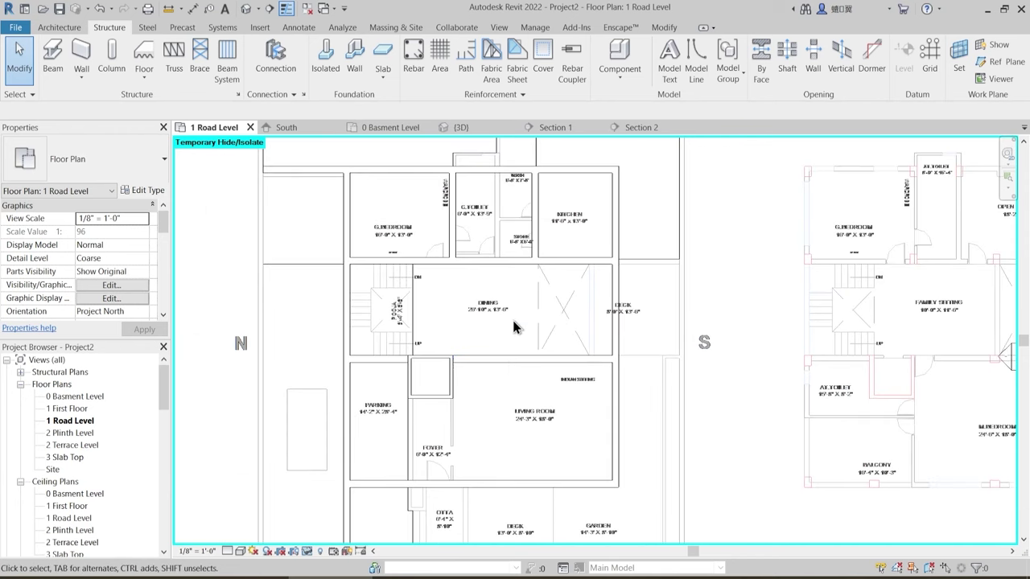
left_click(539, 233)
left_click_drag(541, 266, 602, 425)
left_click(602, 425)
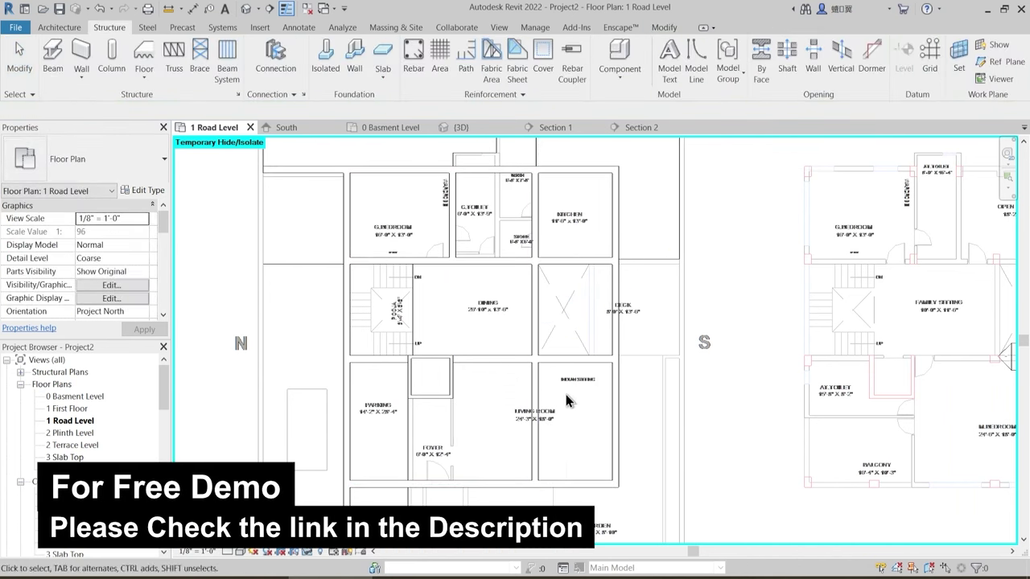
middle_click_drag(561, 400, 564, 389)
middle_click_drag(586, 436, 570, 449)
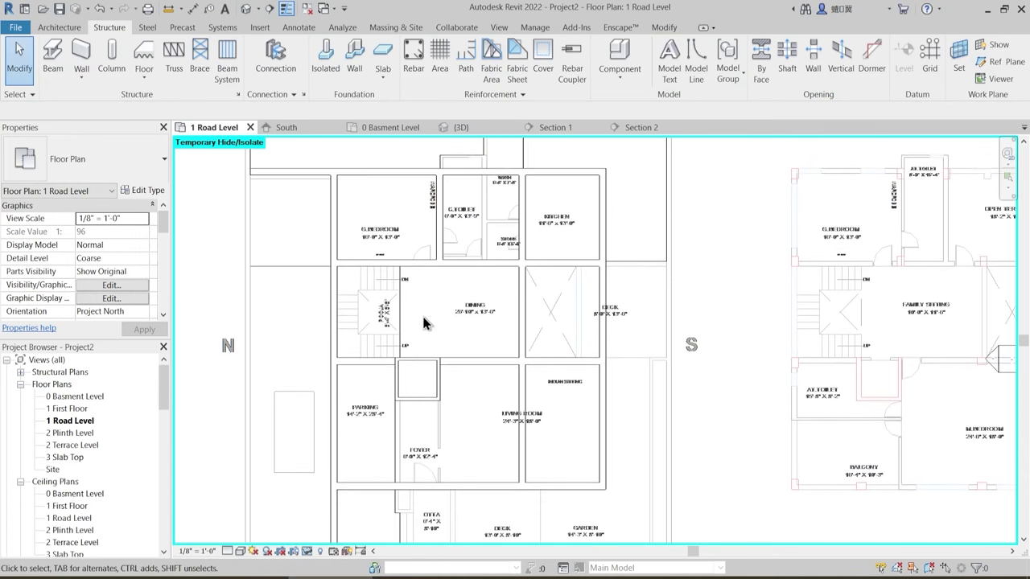
scroll(400, 316, "up", 4)
middle_click_drag(433, 301, 460, 299)
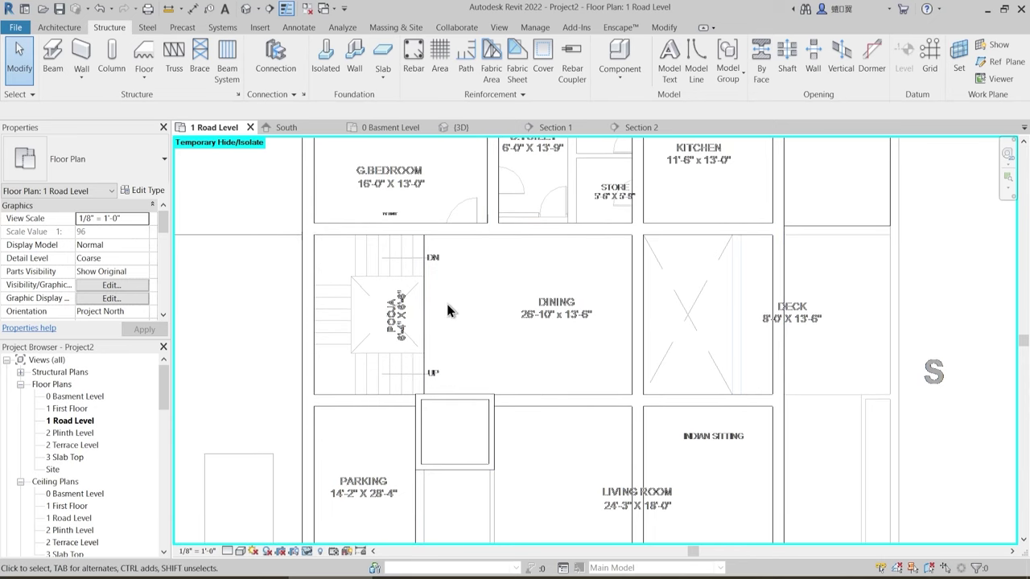
- Place a beam along the wall between the Pooja stairs and Dining, justified Right
left_click(52, 55)
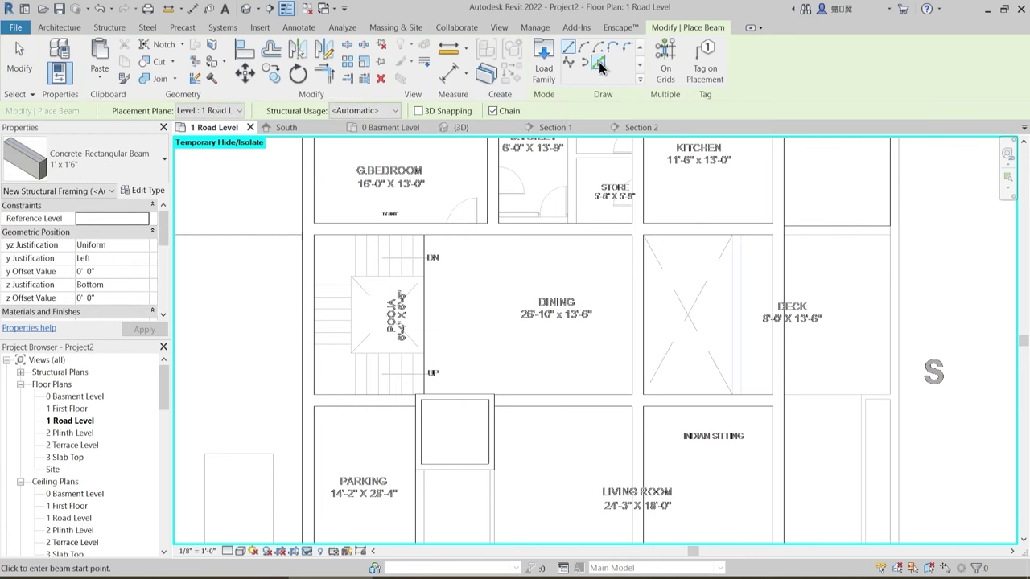
left_click(425, 323)
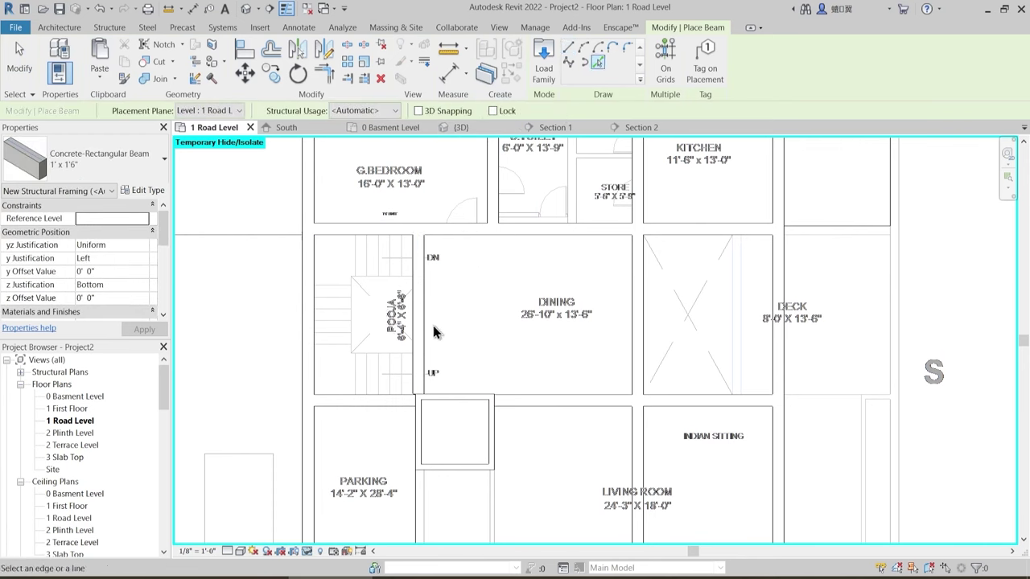
key("Escape")
key("Escape")
left_click(418, 326)
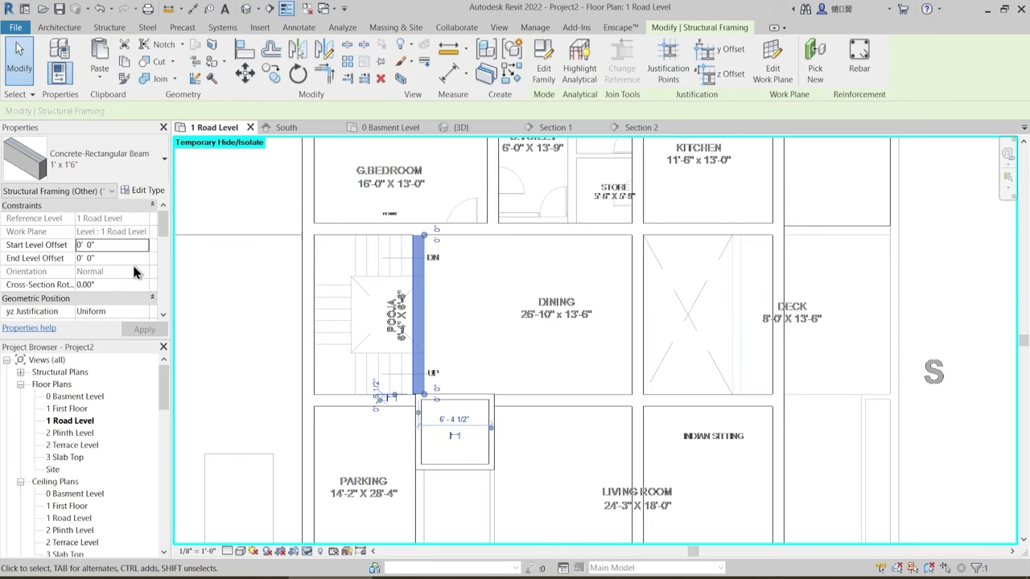
scroll(158, 245, "down", 3)
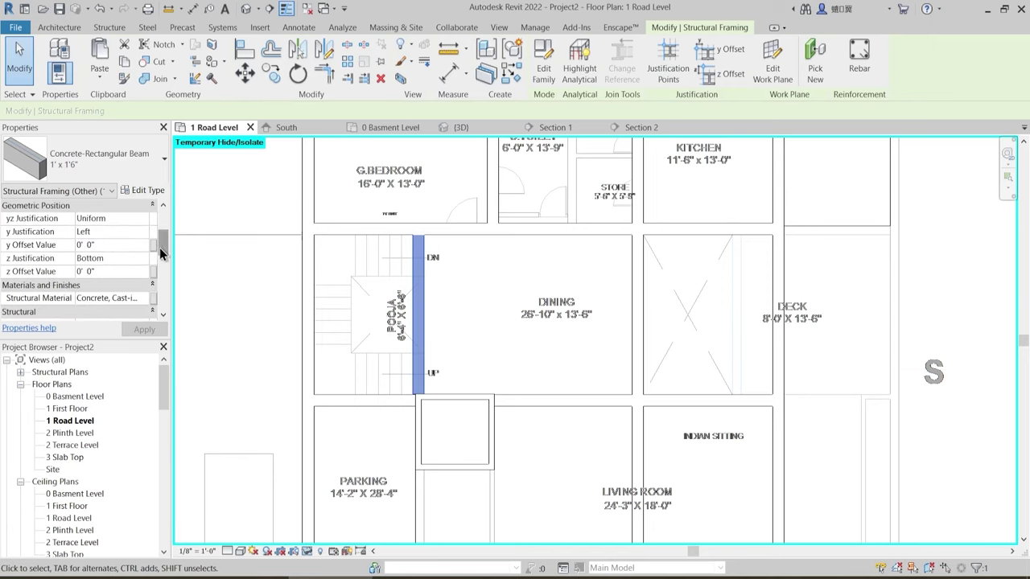
left_click(145, 233)
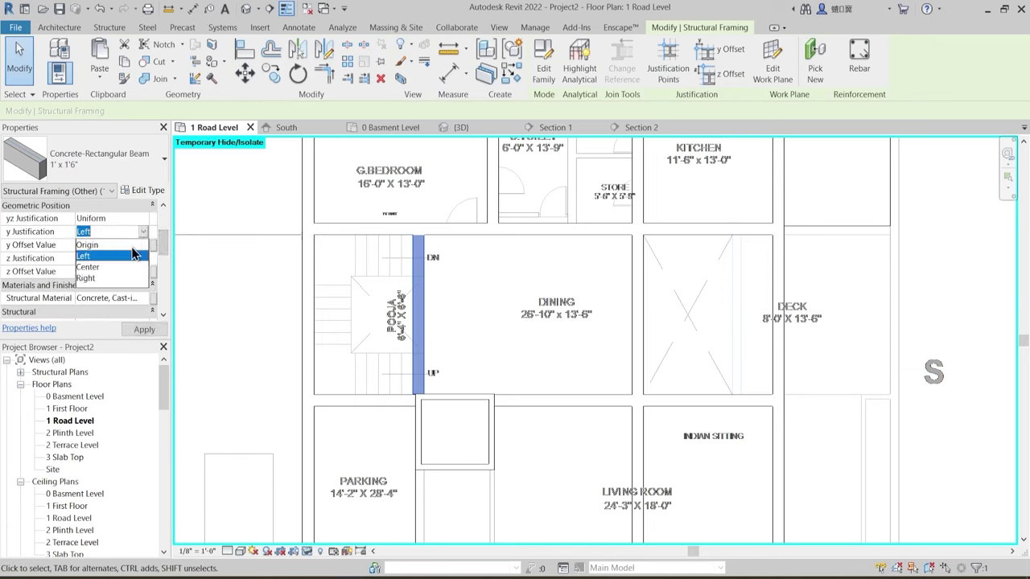
left_click(85, 279)
left_click(493, 346)
middle_click_drag(514, 363, 510, 351)
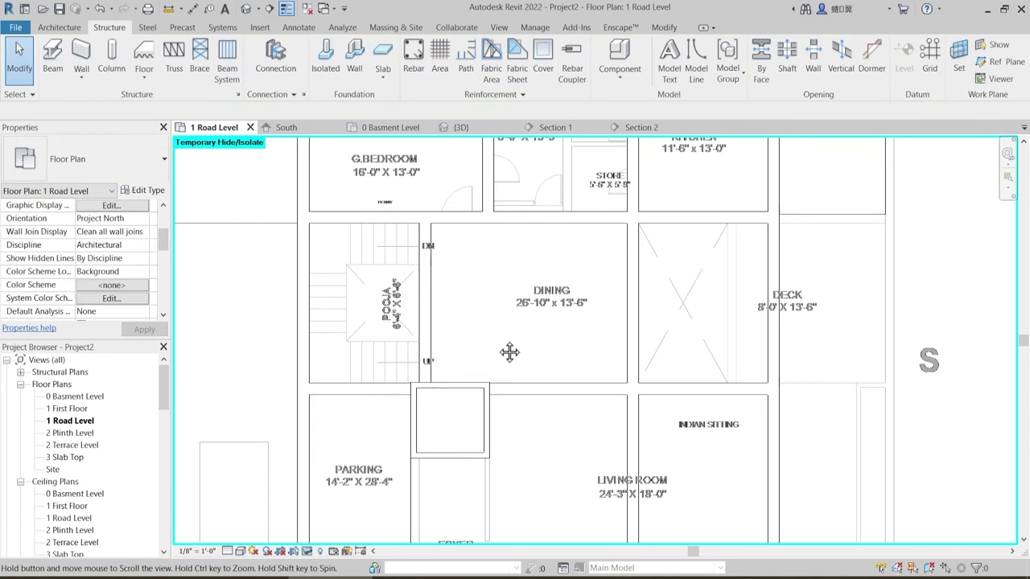
scroll(510, 351, "down", 3)
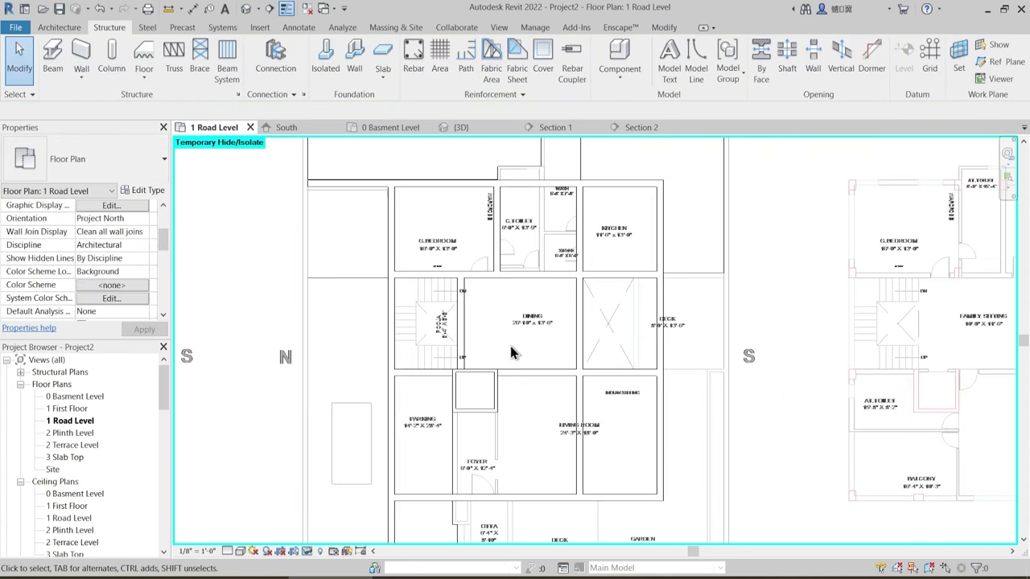
scroll(527, 354, "down", 1)
middle_click_drag(536, 420, 514, 411)
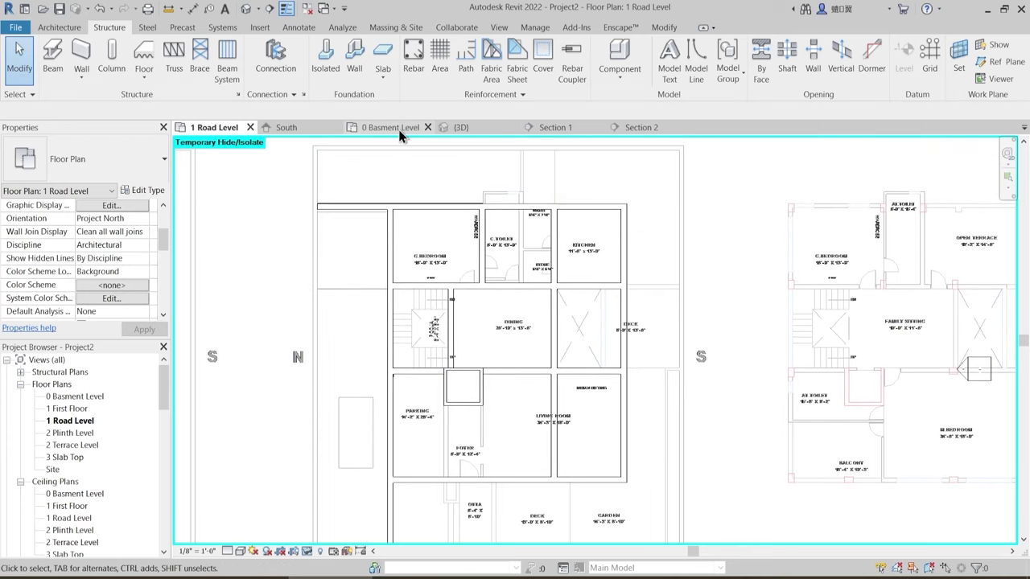
- In the {3D} view, orbit around and select the front concrete beam along the foyer's lower wall
left_click(456, 127)
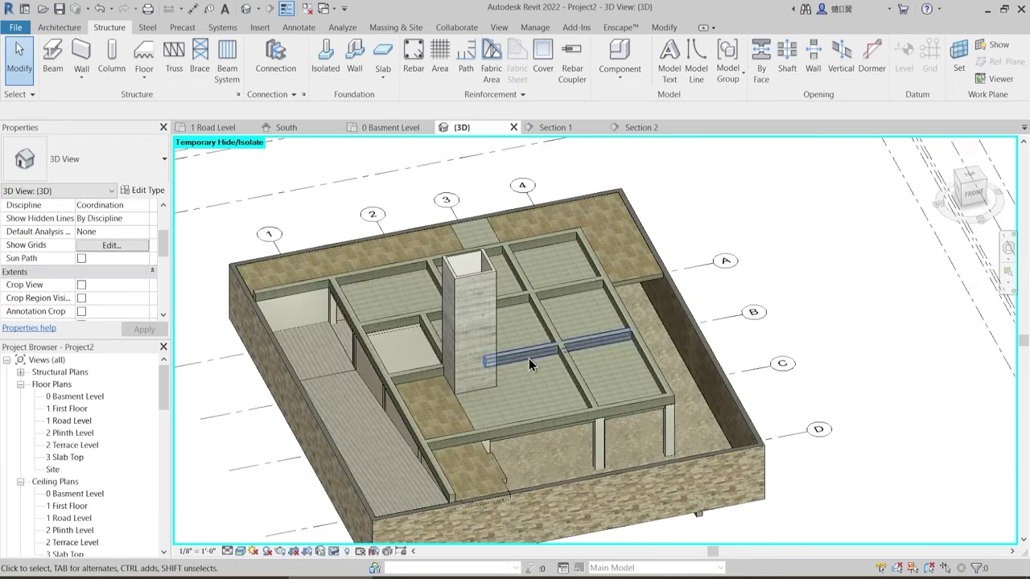
scroll(530, 386, "up", 5)
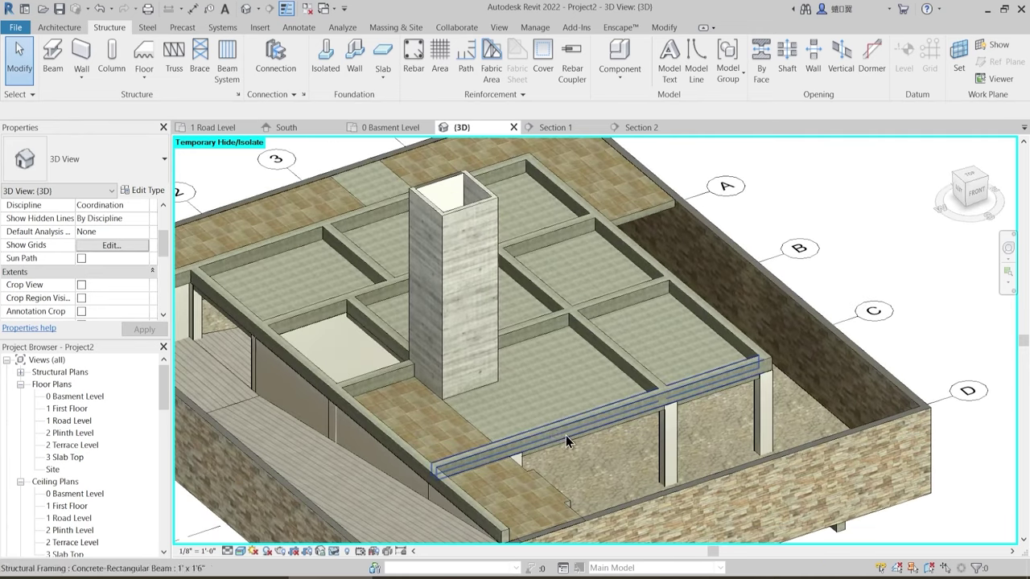
middle_click_drag(568, 438, 553, 435, "shift")
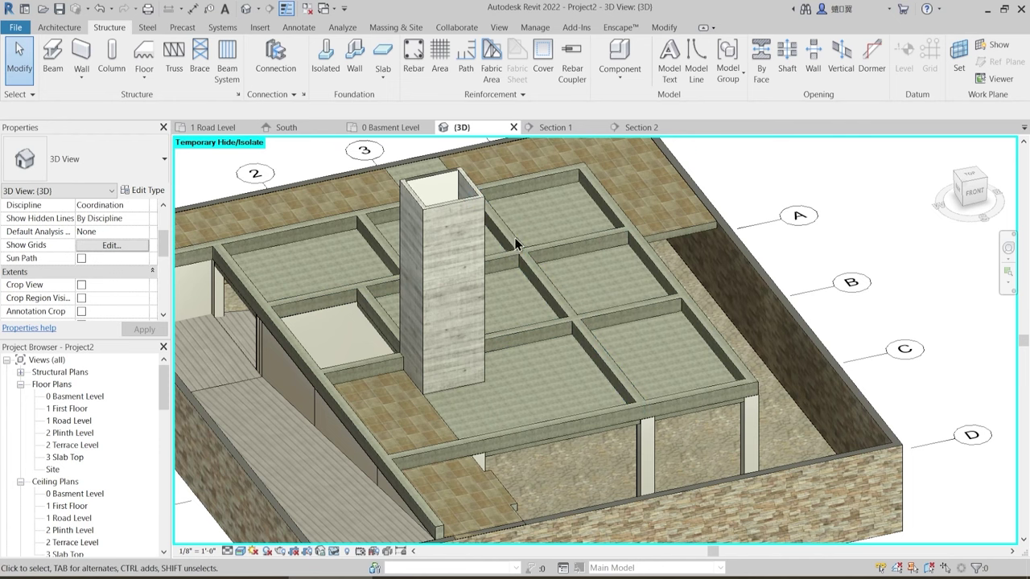
middle_click_drag(613, 294, 615, 320)
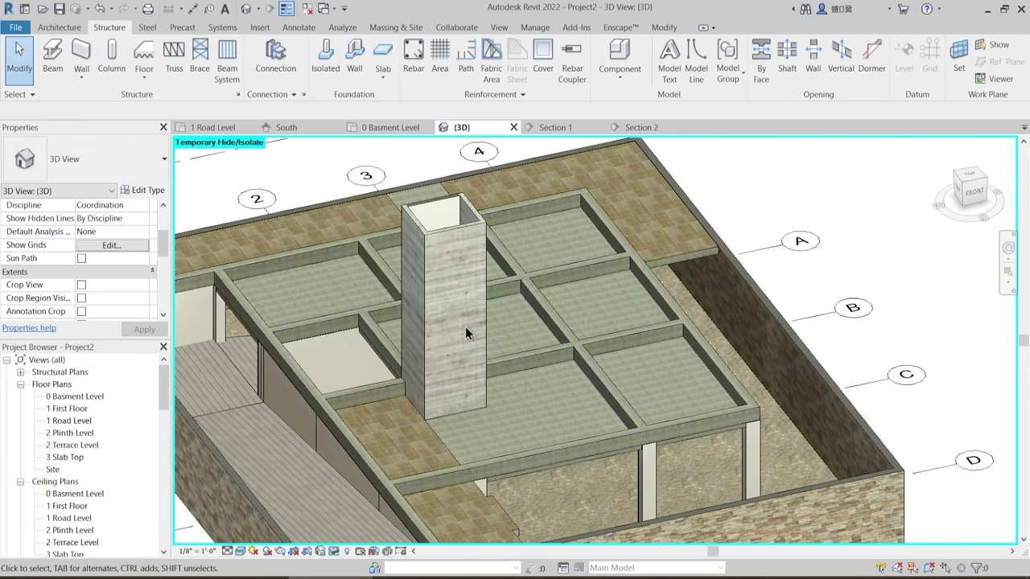
middle_click_drag(572, 293, 609, 341, "shift")
middle_click_drag(537, 297, 563, 299, "shift")
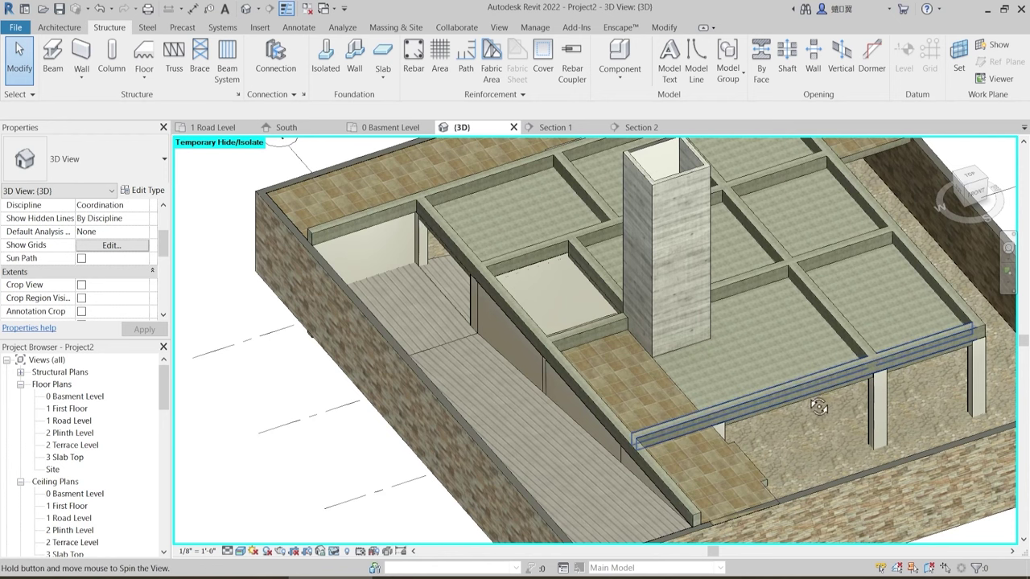
middle_click_drag(876, 389, 483, 394, "shift")
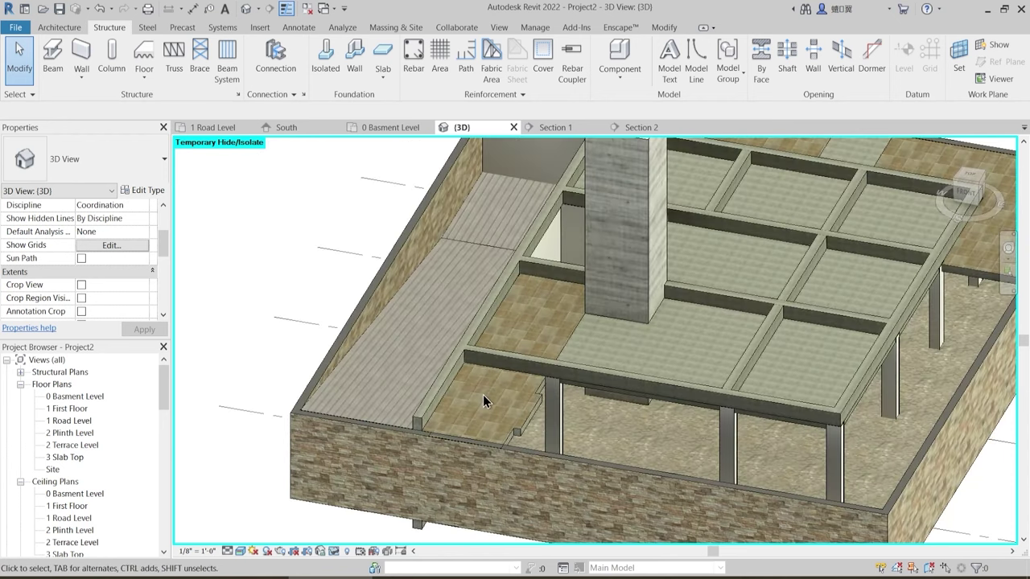
left_click(573, 404)
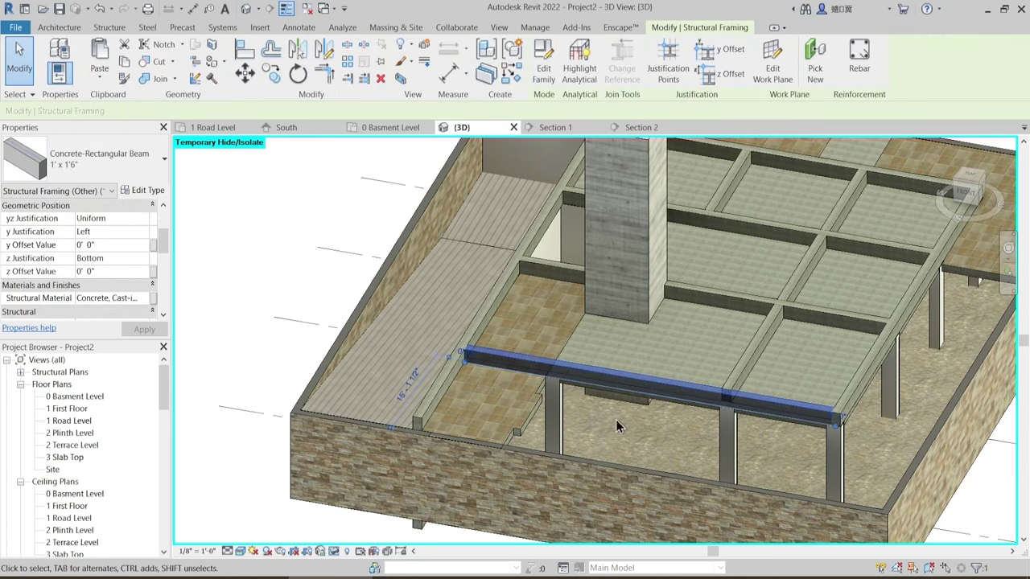
middle_click_drag(615, 419, 681, 455, "shift")
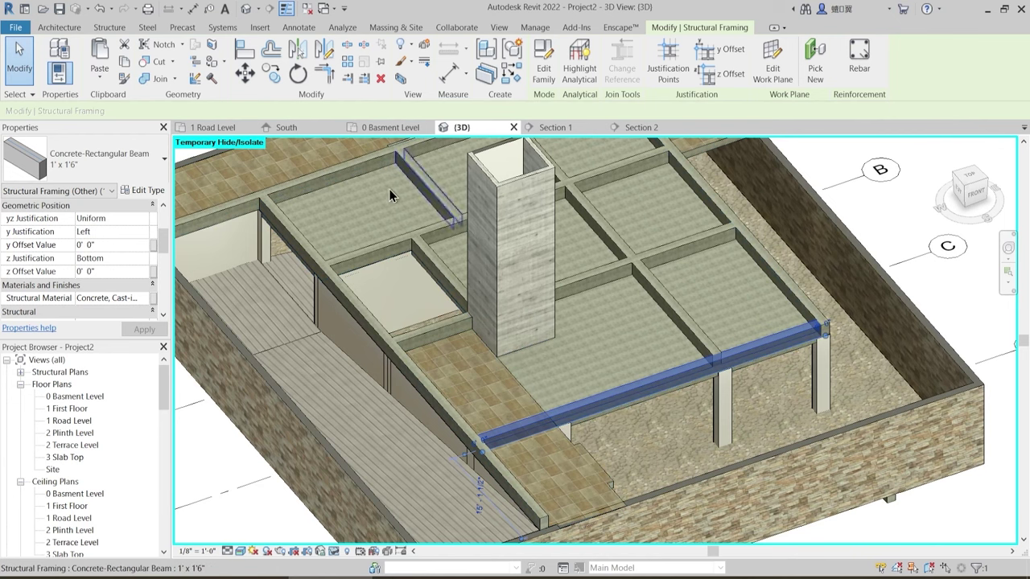
- In the 1 Road Level plan, pull the front beam's left end back to the foyer wall corner
key("ctrl+Tab")
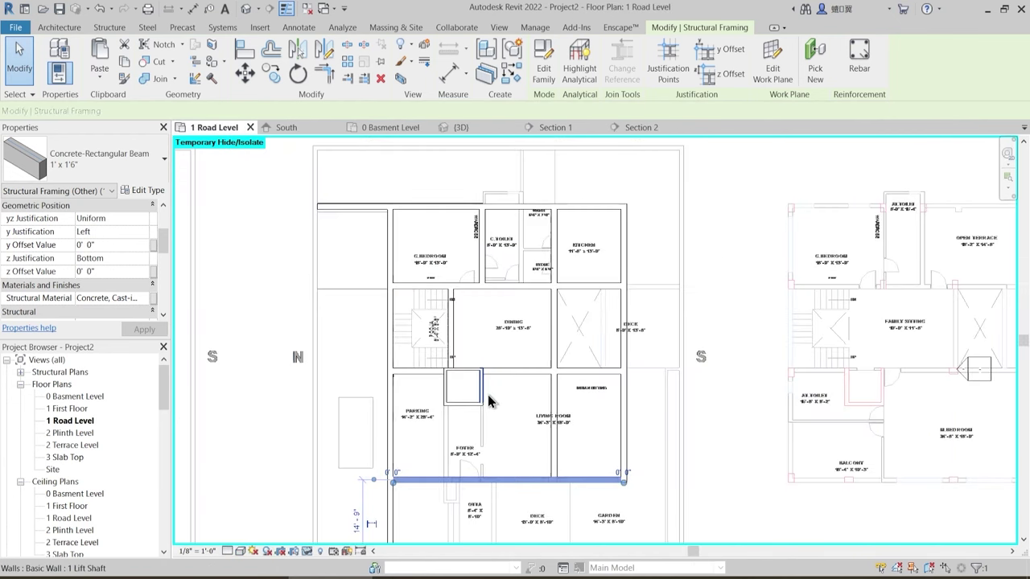
scroll(392, 477, "up", 4)
scroll(447, 412, "down", 1)
scroll(432, 454, "up", 1)
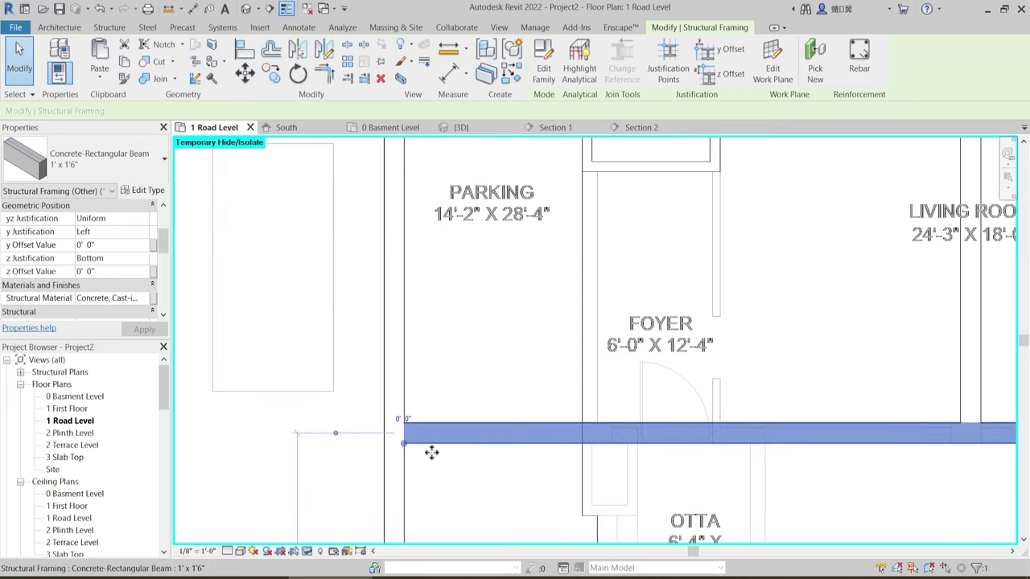
left_click_drag(466, 447, 582, 442)
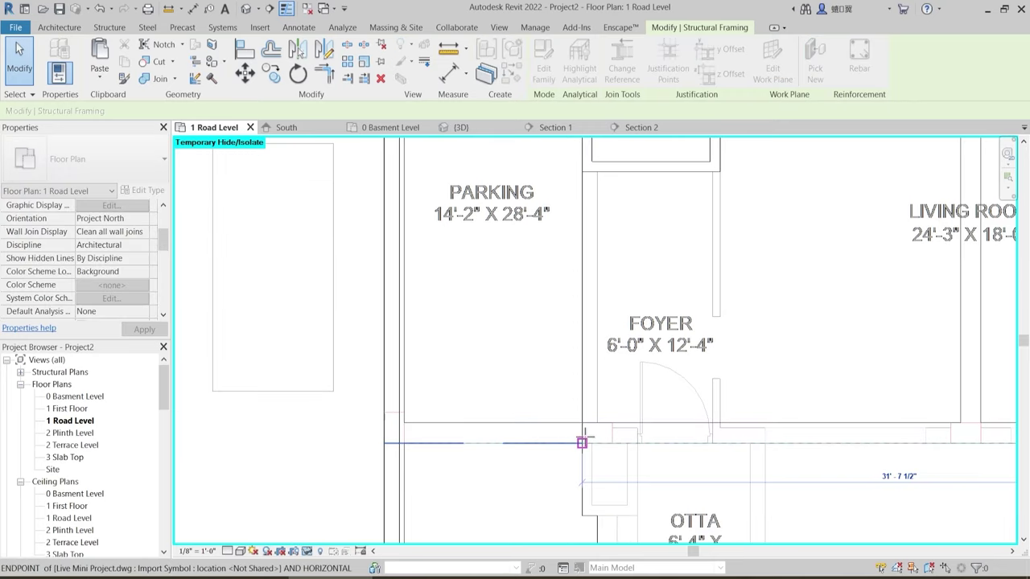
key("Escape")
- Place a new beam with Pick Lines along the parking–foyer wall
middle_click_drag(605, 356, 475, 389)
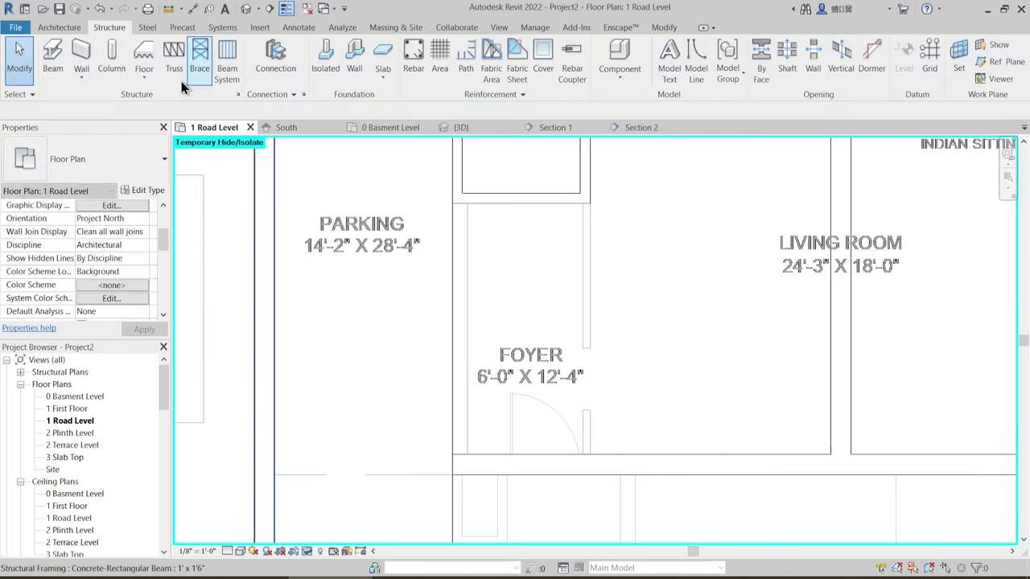
left_click(53, 57)
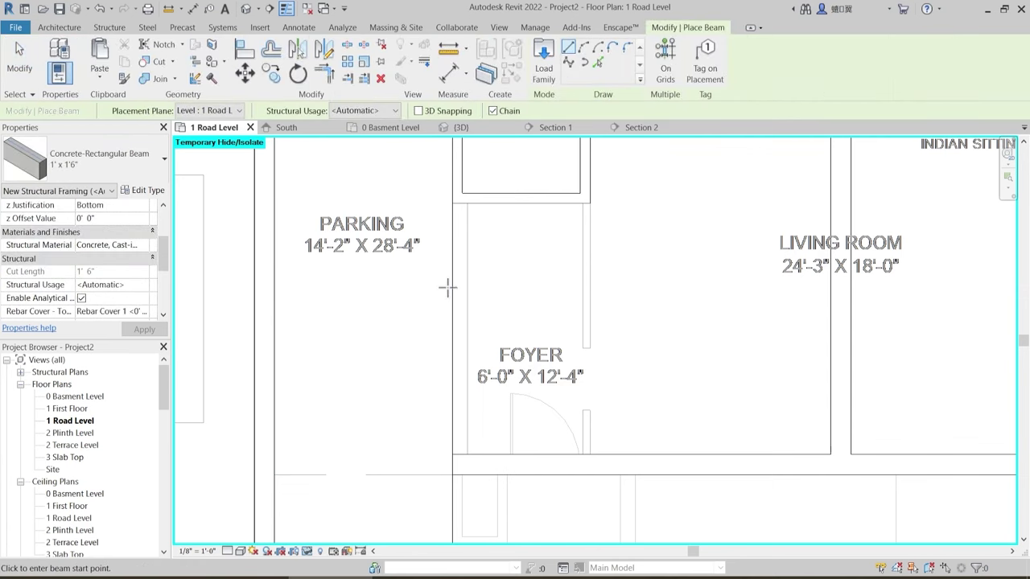
left_click(598, 64)
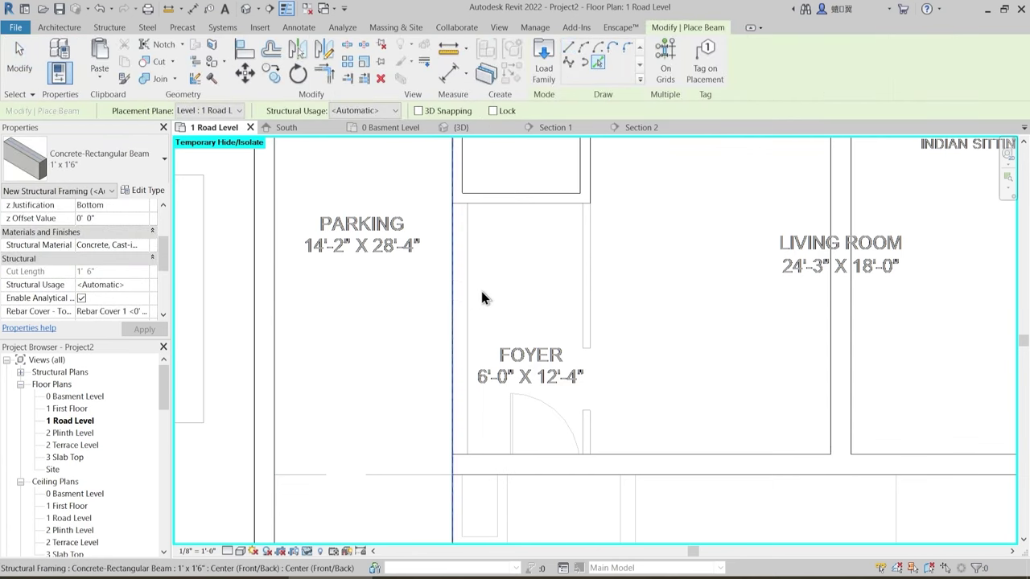
left_click(502, 314)
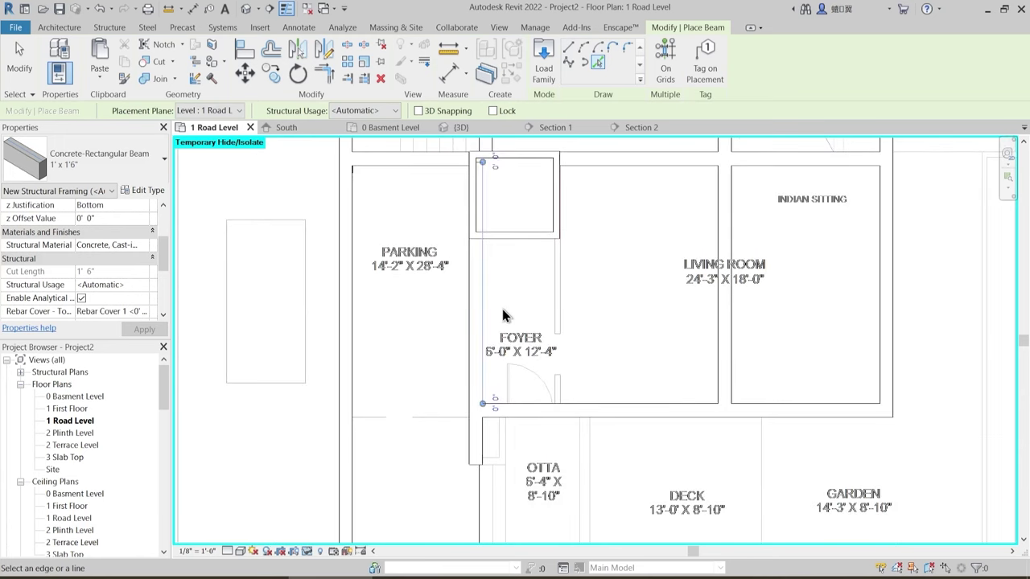
key("Escape")
key("Escape")
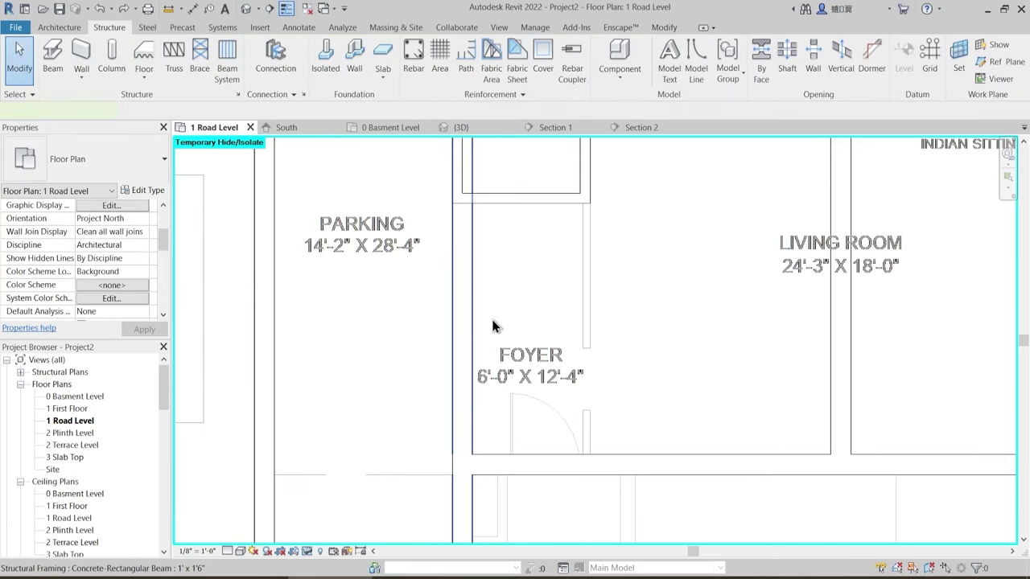
- Extend the new beam's top end up to the lift shaft corner
left_click(475, 330)
scroll(478, 322, "down", 4)
scroll(475, 256, "up", 2)
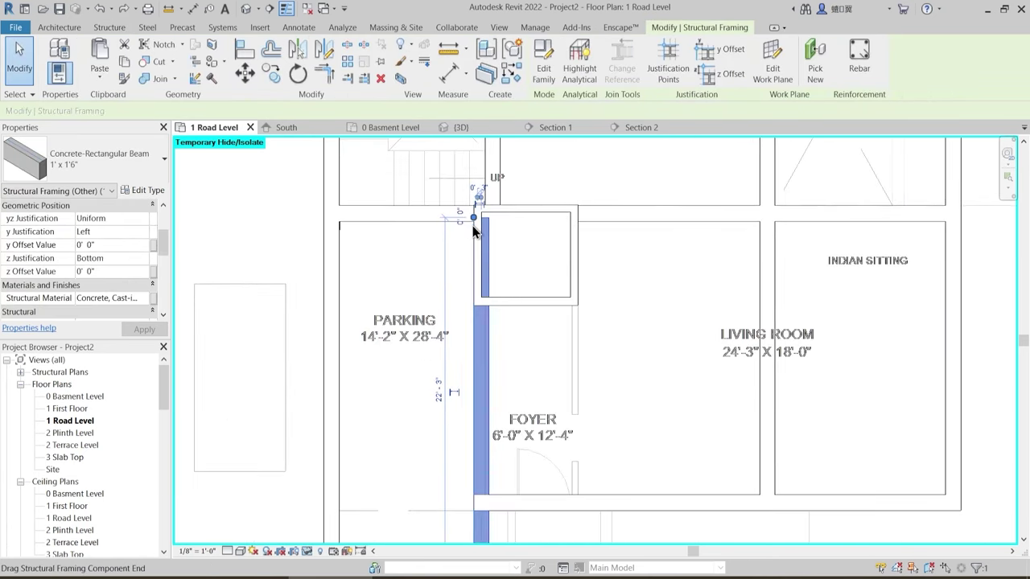
left_click_drag(474, 221, 474, 306)
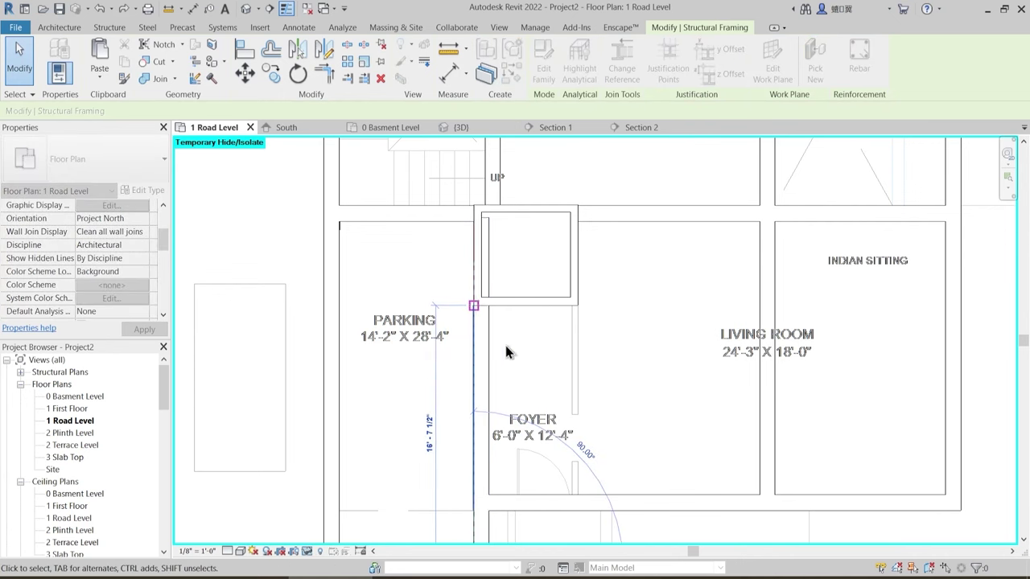
left_click(534, 433)
- Start Trim/Extend (TR) on the foyer's lower beam, then cancel it and pan down
middle_click_drag(534, 433, 519, 316)
key("t")
key("r")
left_click(493, 384)
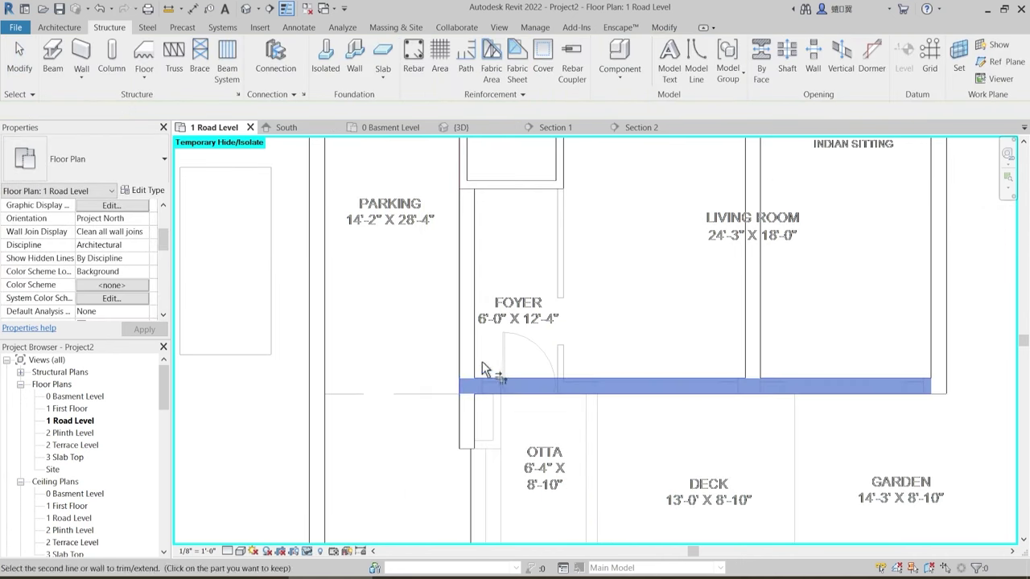
key("Escape")
key("Escape")
scroll(536, 325, "down", 2)
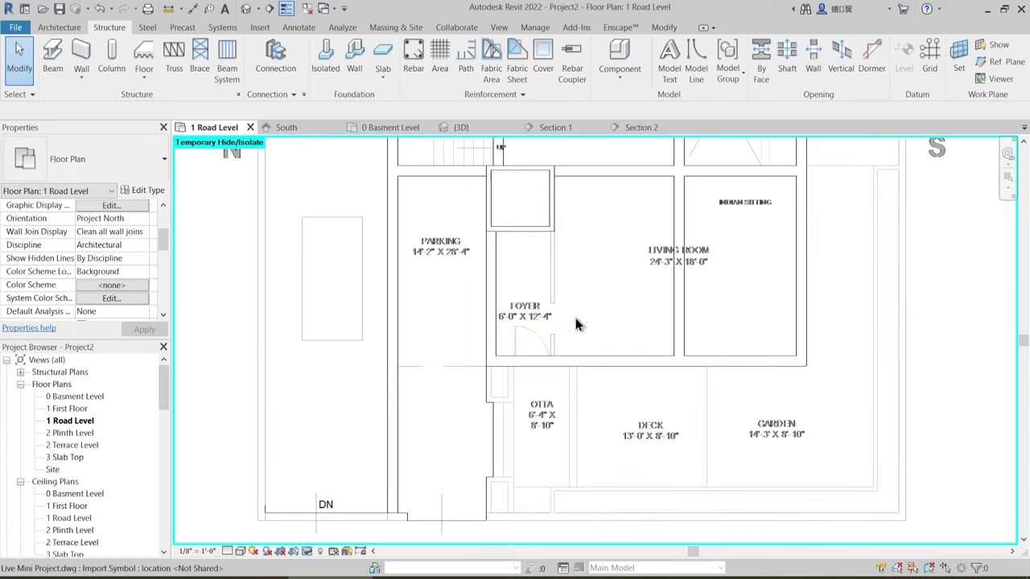
middle_click_drag(575, 318, 557, 478)
scroll(553, 418, "down", 1)
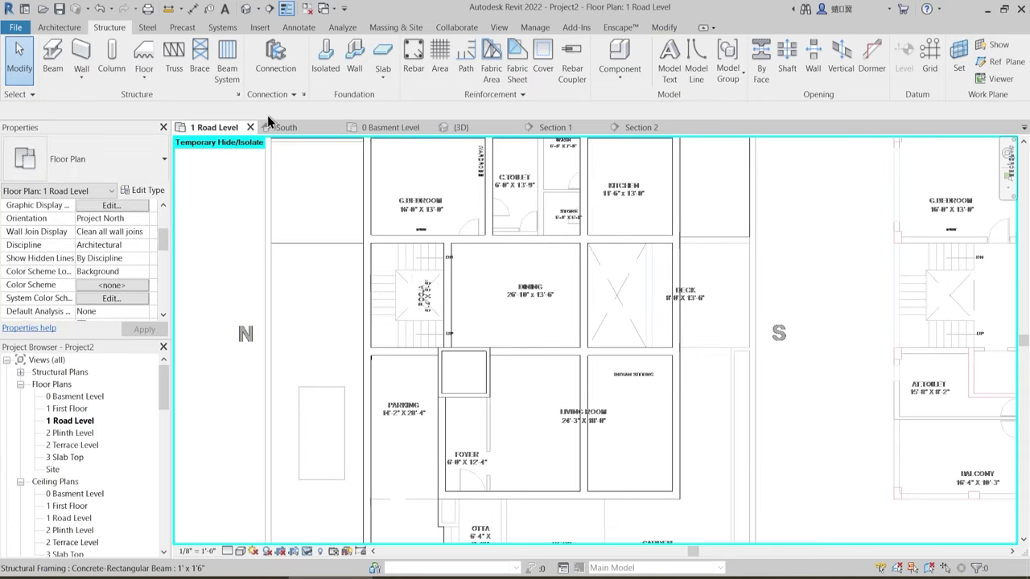
- Switch to the 3D view and orbit to inspect the column near the new beam
left_click(461, 127)
middle_click_drag(532, 355, 609, 404, "shift")
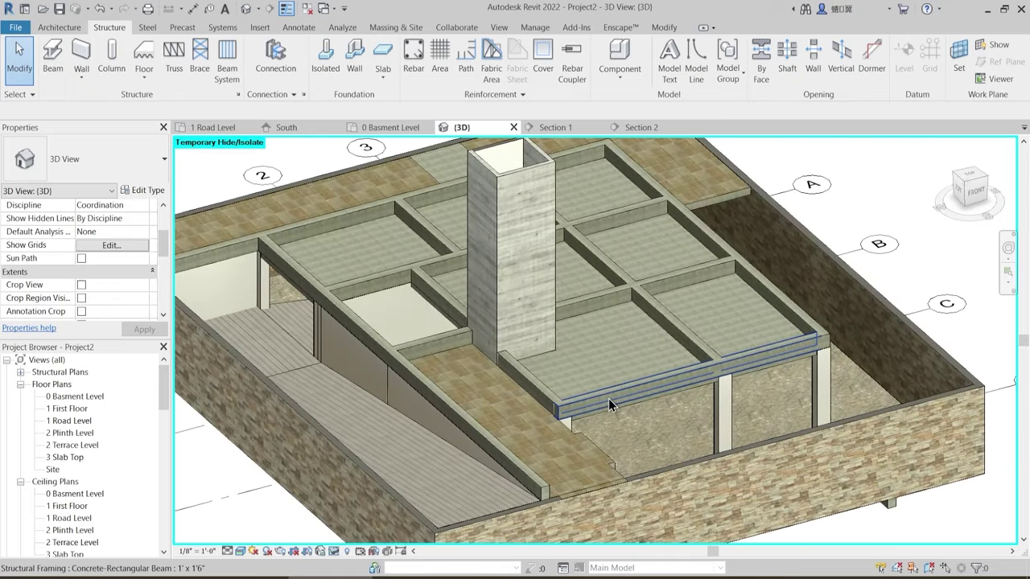
middle_click_drag(362, 317, 560, 428, "shift")
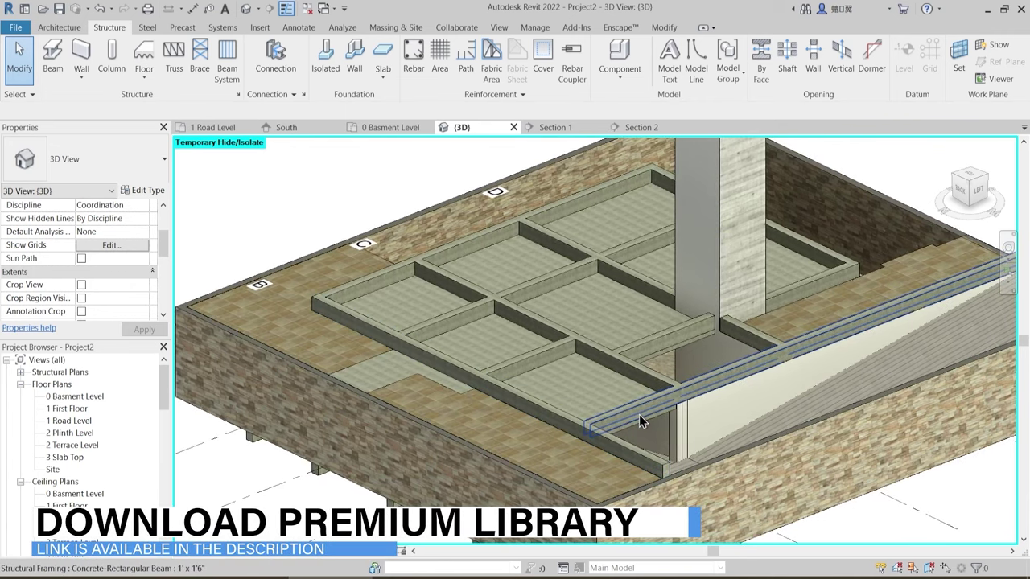
middle_click_drag(617, 437, 635, 457, "shift")
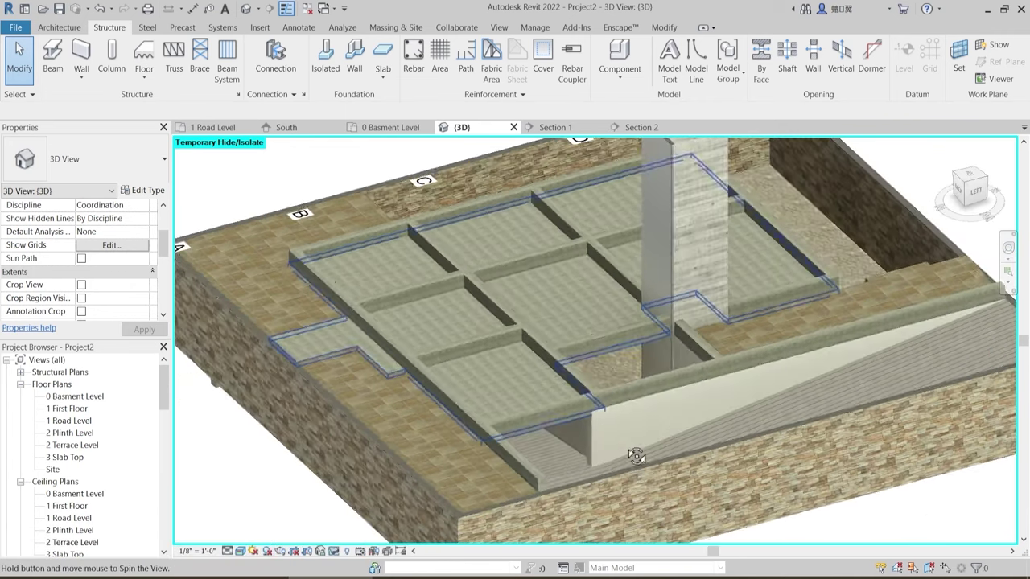
scroll(721, 379, "up", 3)
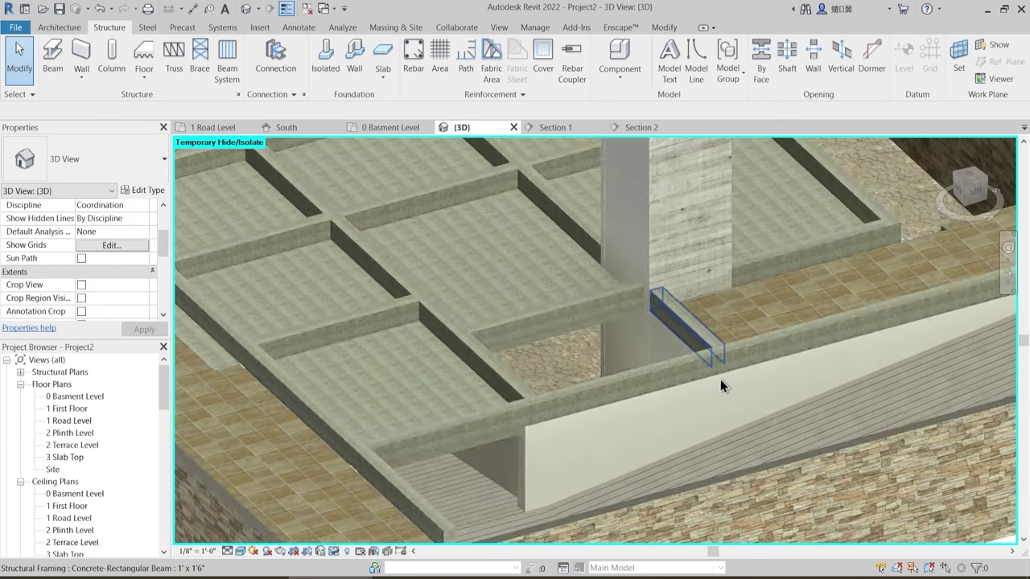
left_click(527, 456)
scroll(574, 440, "up", 2)
key("Escape")
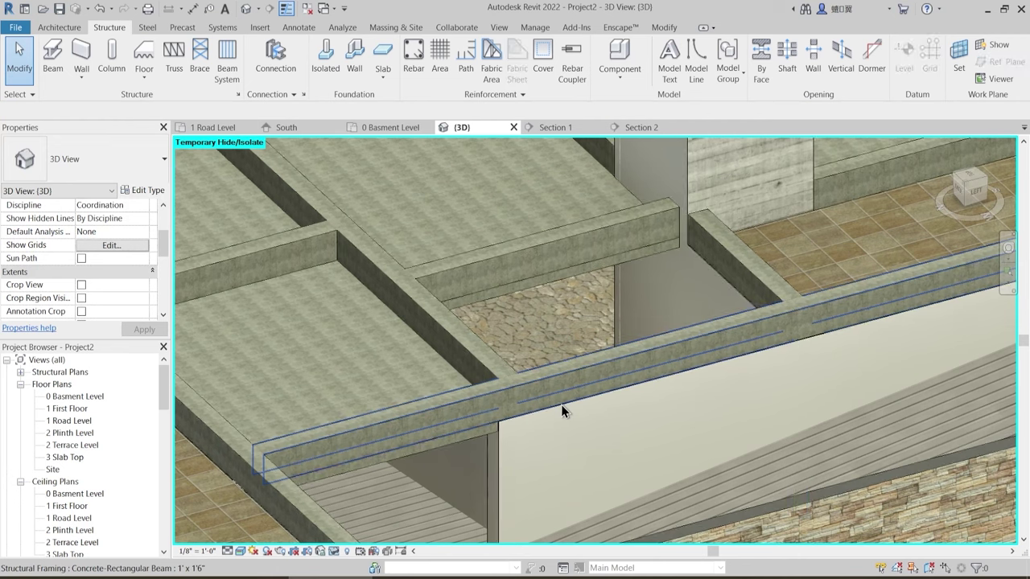
- Raise the top of the wall beneath the beam up toward the beam
left_click(563, 408)
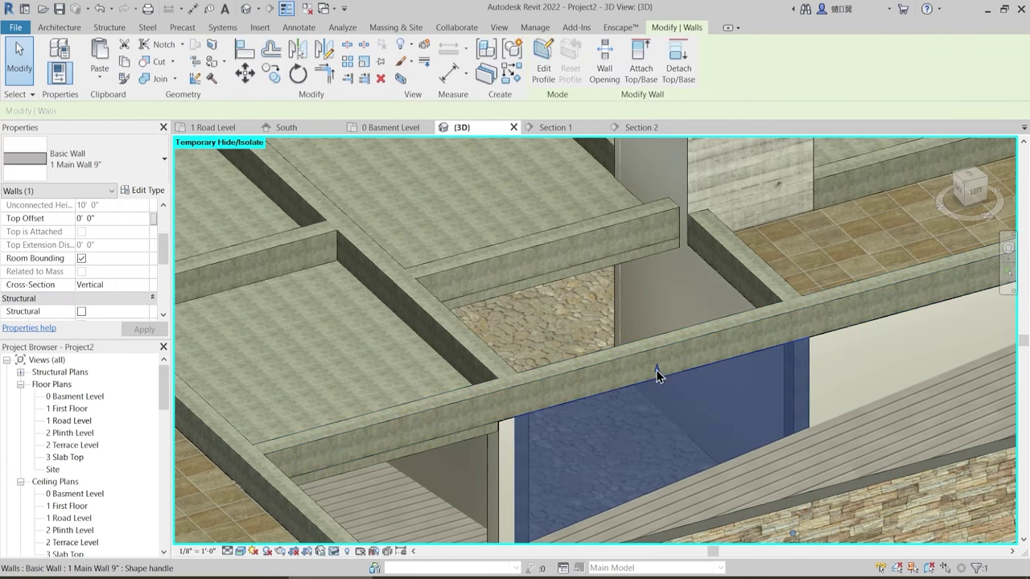
left_click_drag(656, 370, 655, 319)
middle_click_drag(563, 443, 716, 421, "shift")
scroll(651, 410, "up", 2)
key("Escape")
- Orbit around the wall under the beam to see the wall and floor from above
middle_click_drag(596, 419, 660, 407, "shift")
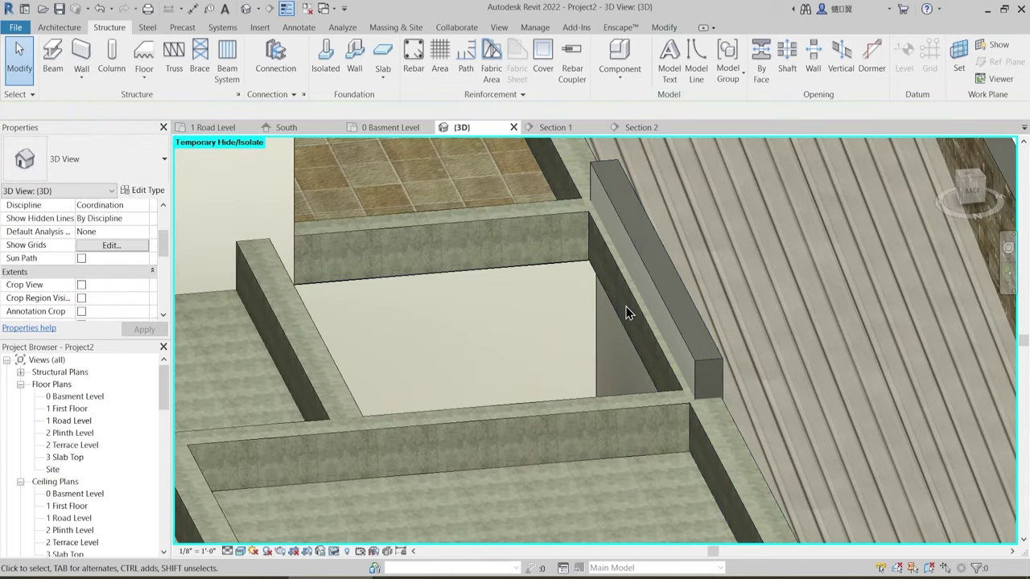
middle_click_drag(663, 298, 586, 313, "shift")
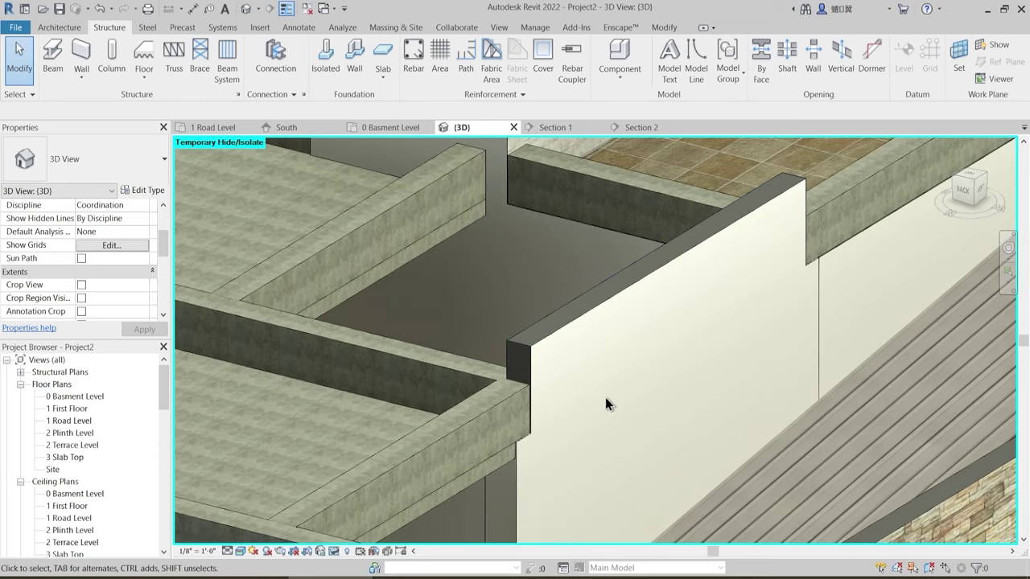
middle_click_drag(600, 400, 313, 417, "shift")
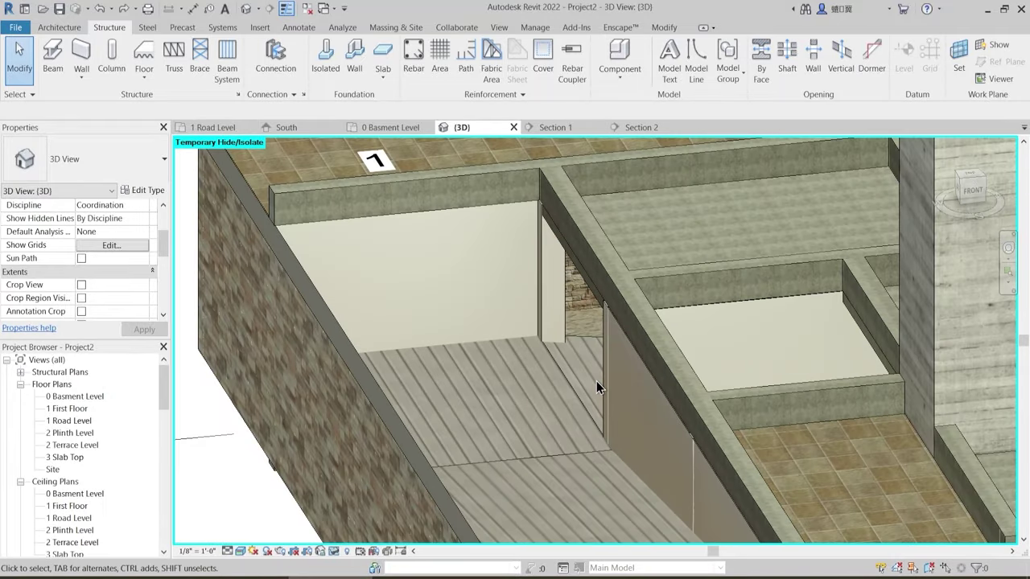
middle_click_drag(596, 381, 635, 377, "shift")
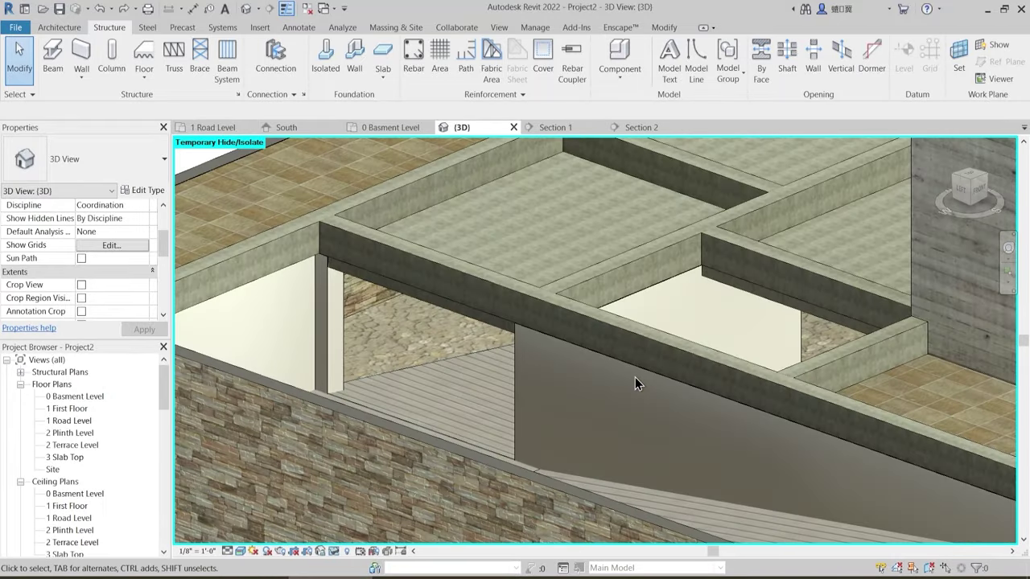
scroll(586, 380, "down", 3)
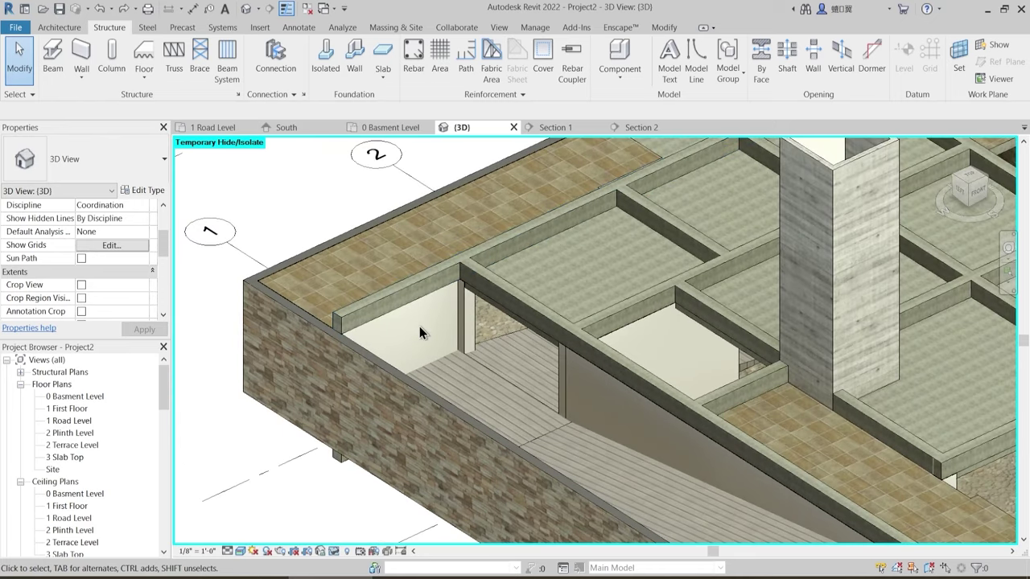
left_click(59, 29)
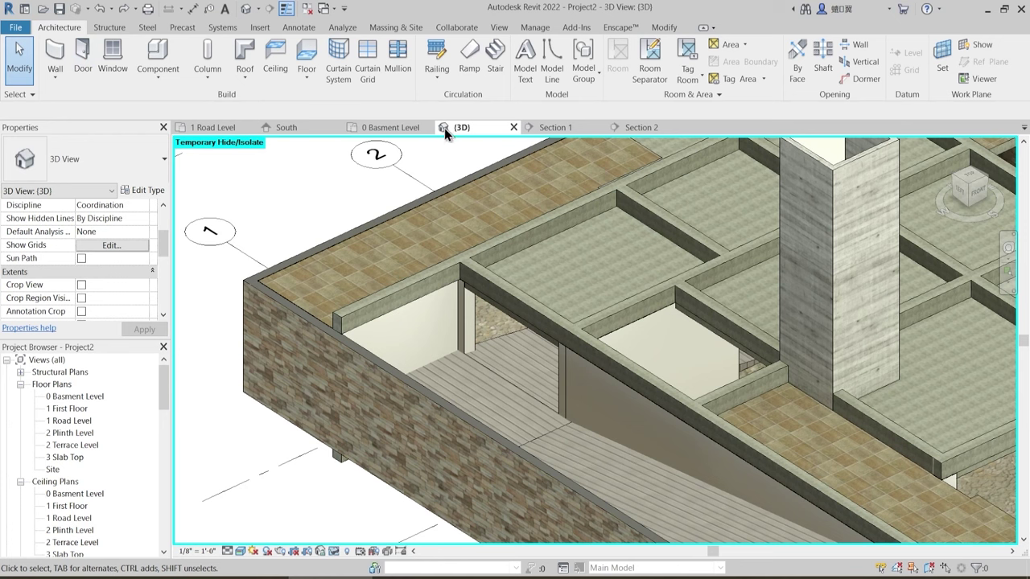
- Frame the Road Level beams in 3D and start placing a Basic Wall 1 Main Wall 9"
scroll(475, 304, "down", 1)
middle_click_drag(510, 355, 431, 338, "shift")
left_click(55, 53)
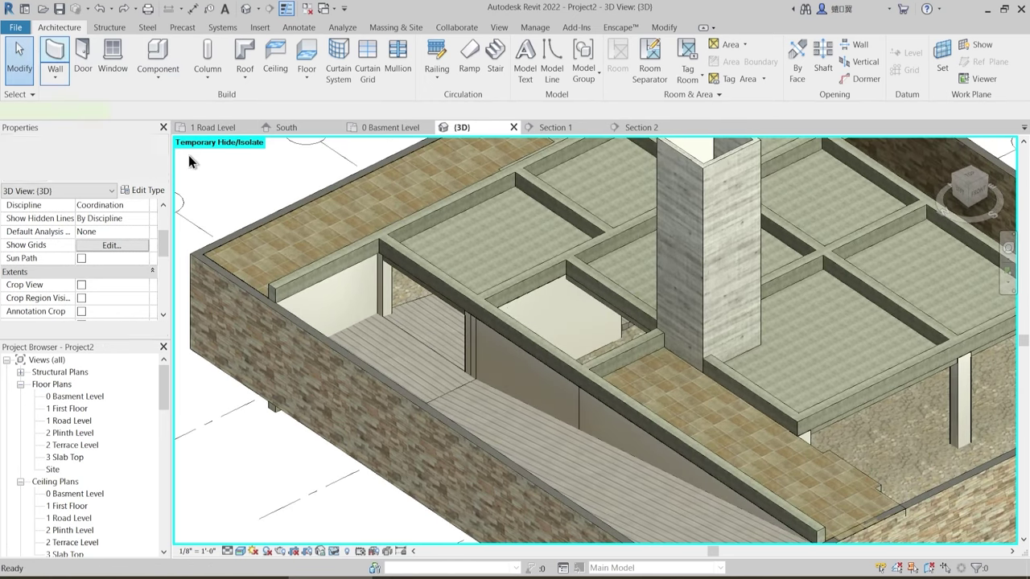
- Duplicate the current wall type as a new type named 1 Beam Wall
left_click(149, 192)
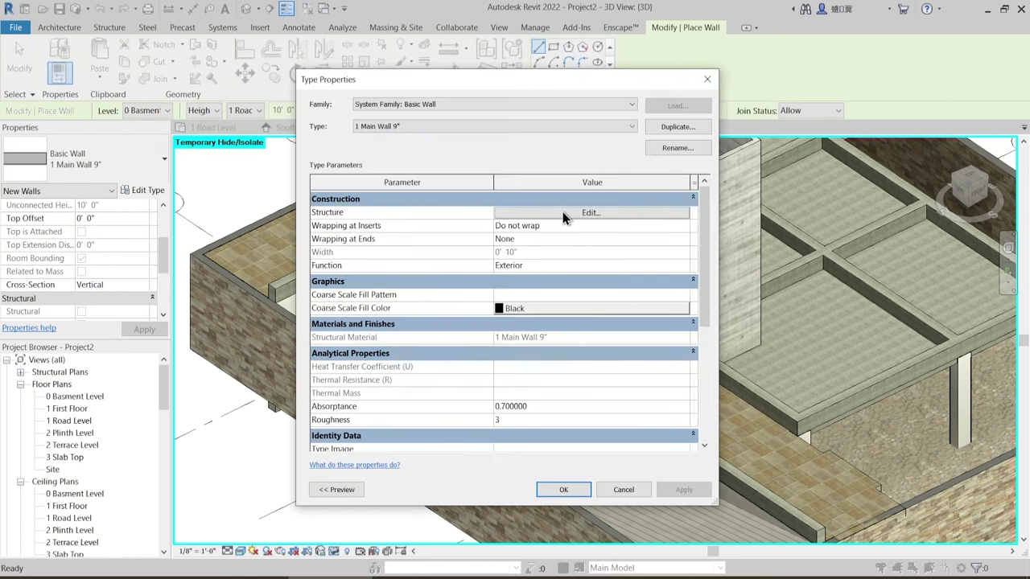
left_click(677, 129)
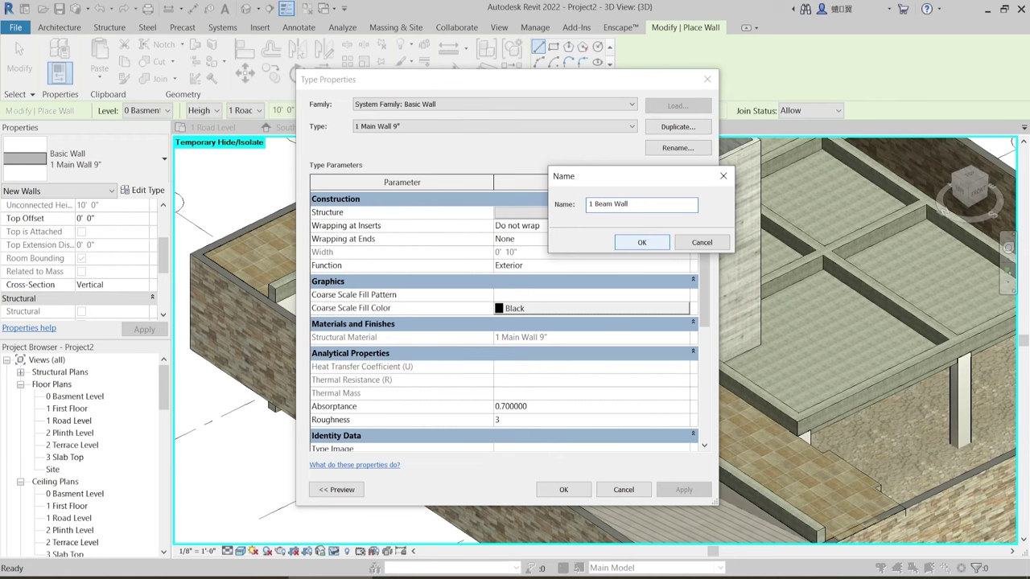
key("Return")
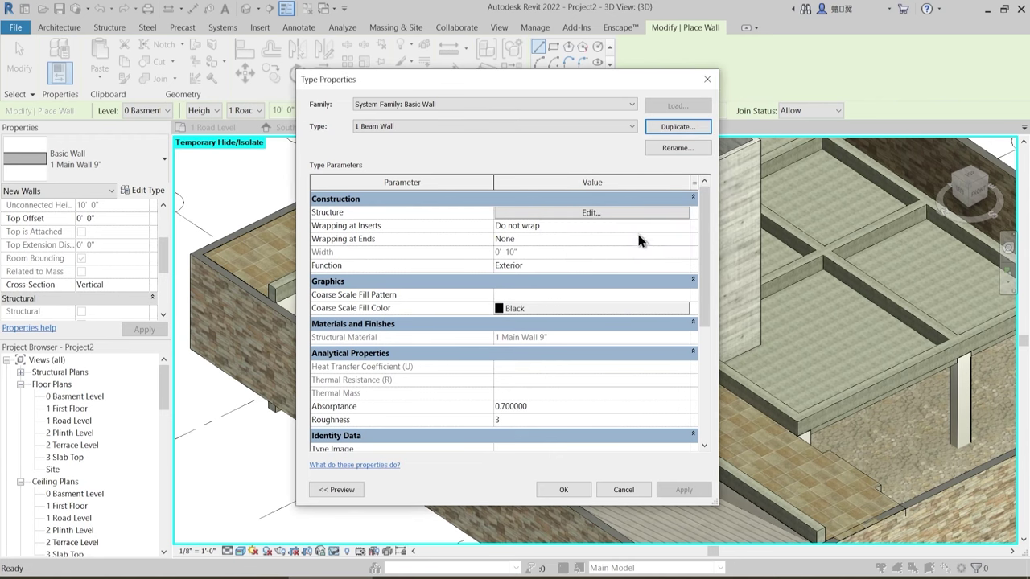
- Set the structure layer to 1' 0" and delete the interior Finish 2 plaster layer
left_click(601, 213)
left_click(491, 235)
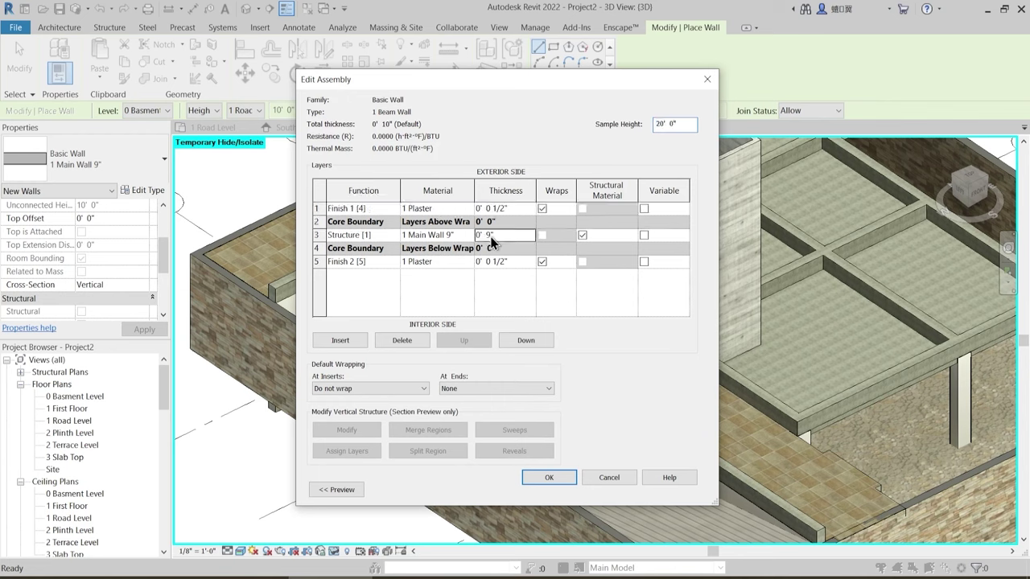
left_click_drag(491, 240, 465, 234)
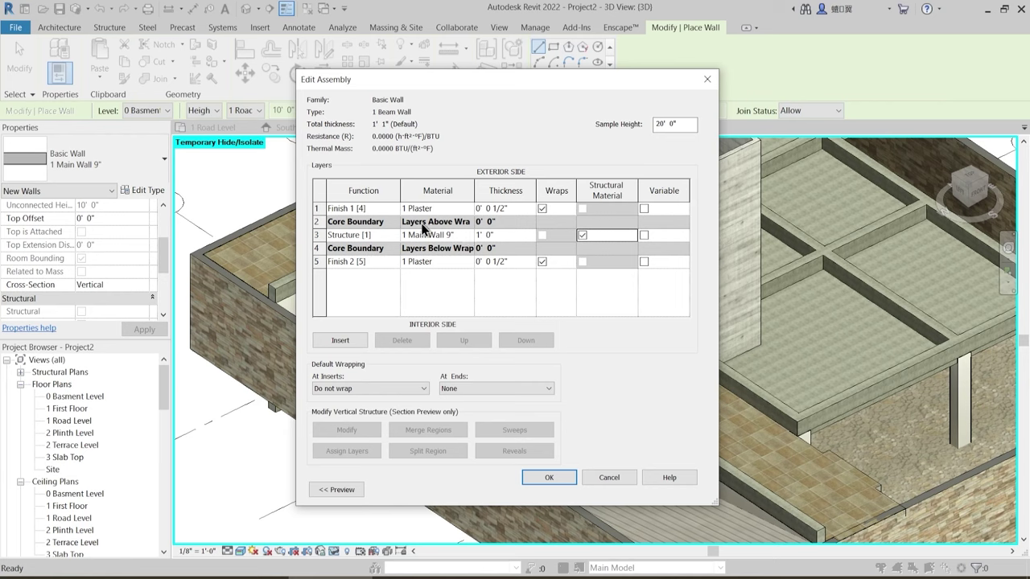
left_click(317, 261)
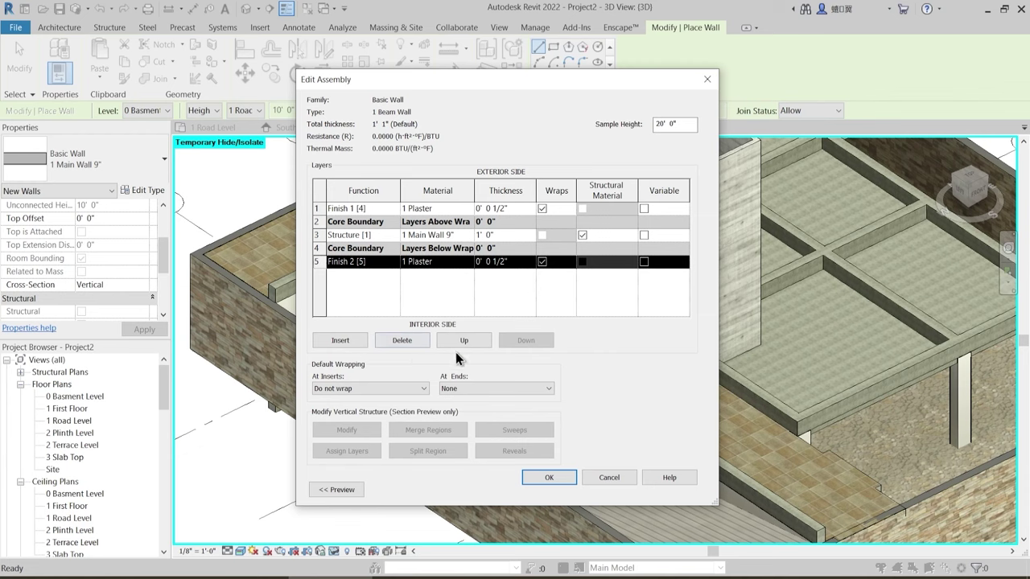
left_click(400, 341)
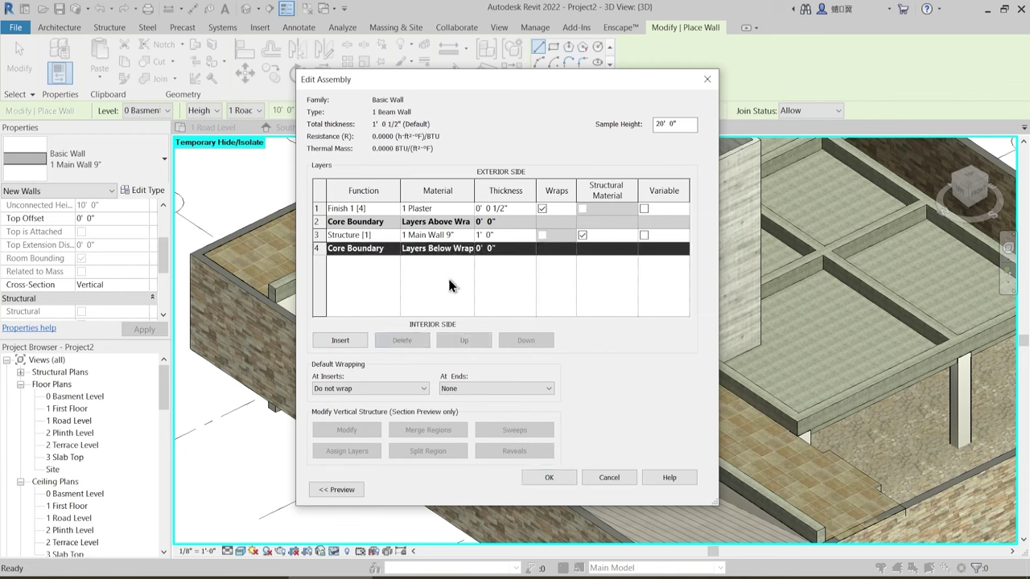
left_click(548, 478)
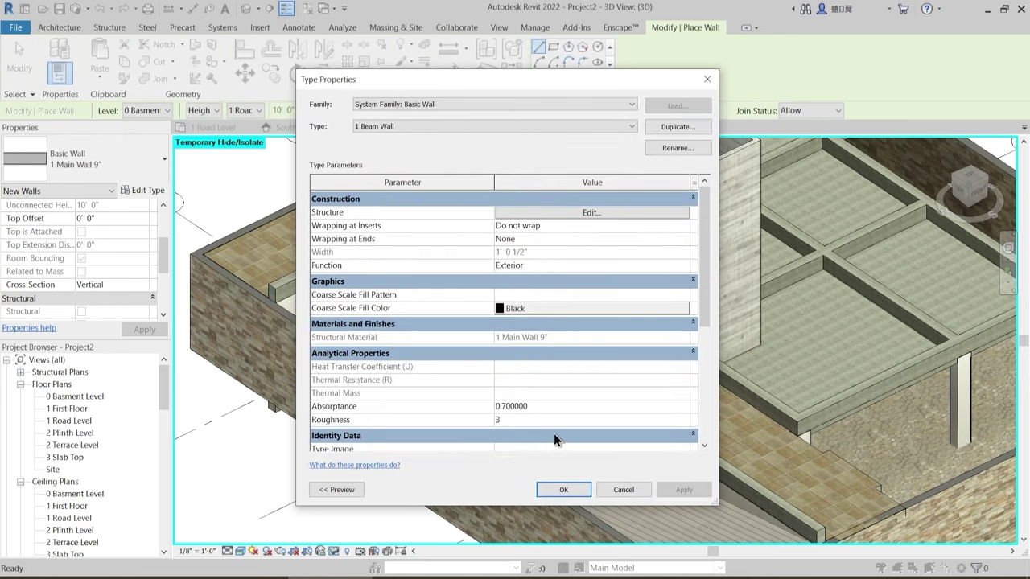
left_click(564, 490)
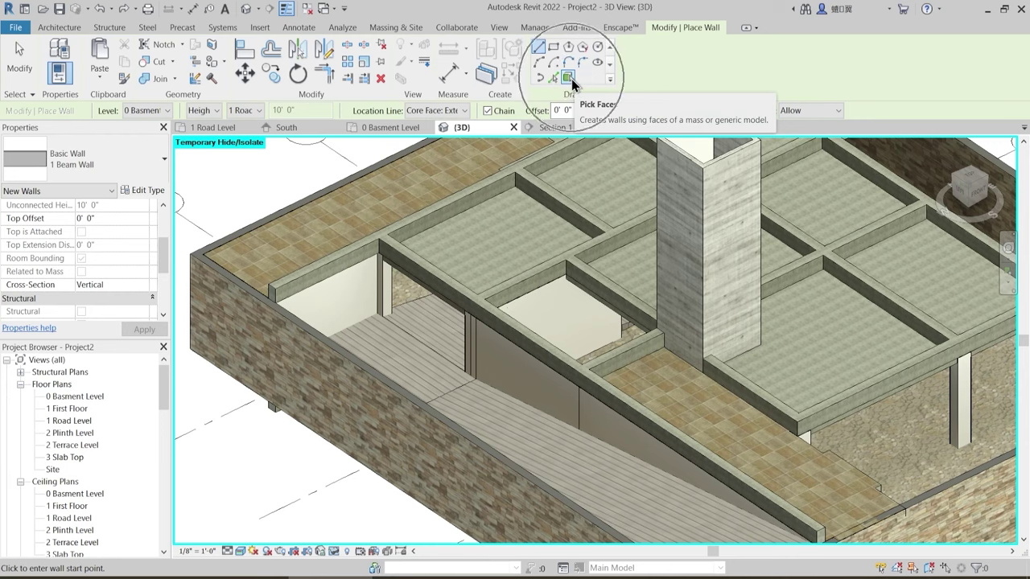
- Switch to Pick Lines and try placing walls under the beam, undoing the misplaced one
left_click(569, 78)
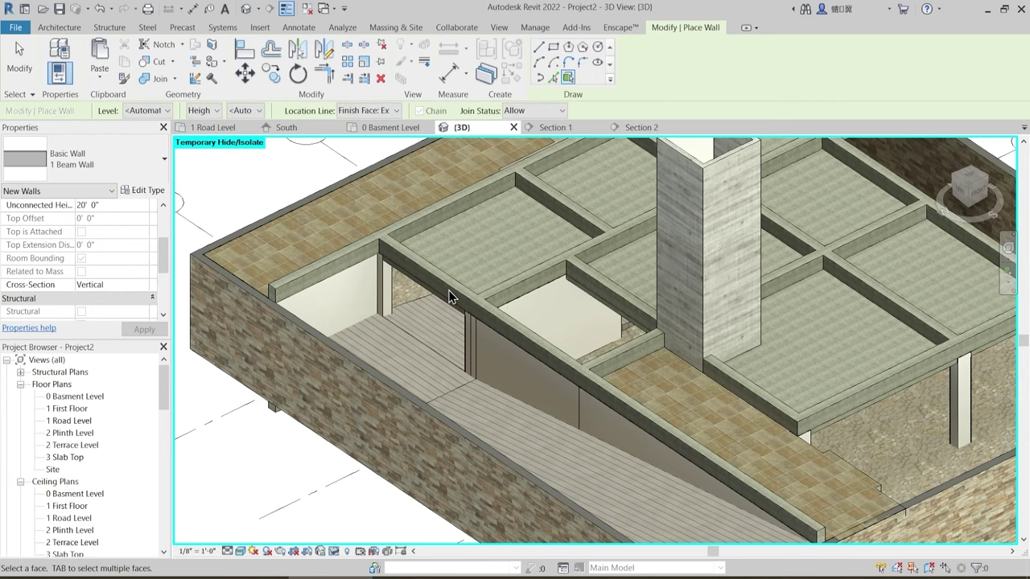
scroll(449, 296, "up", 3)
left_click(555, 77)
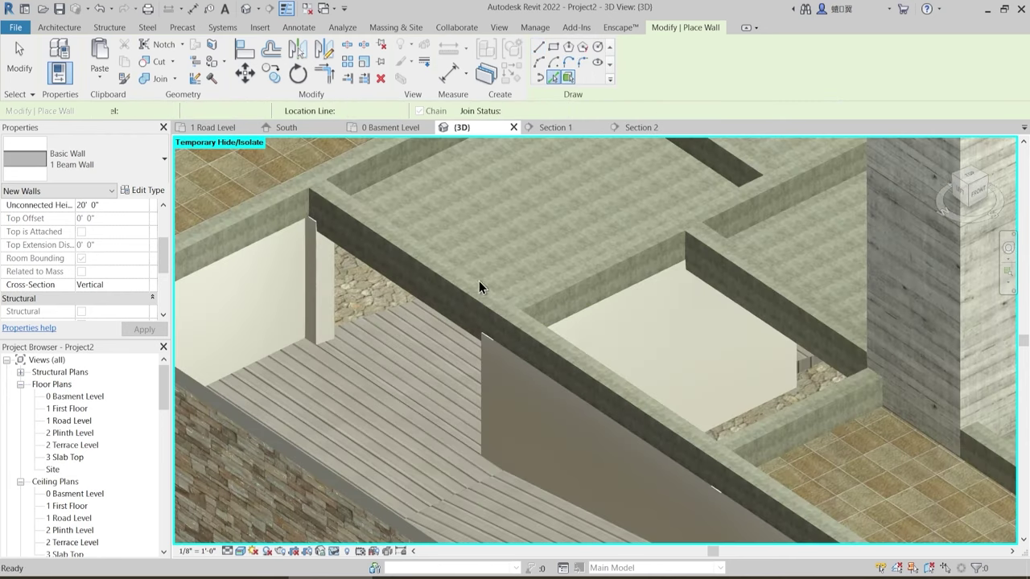
left_click(475, 305)
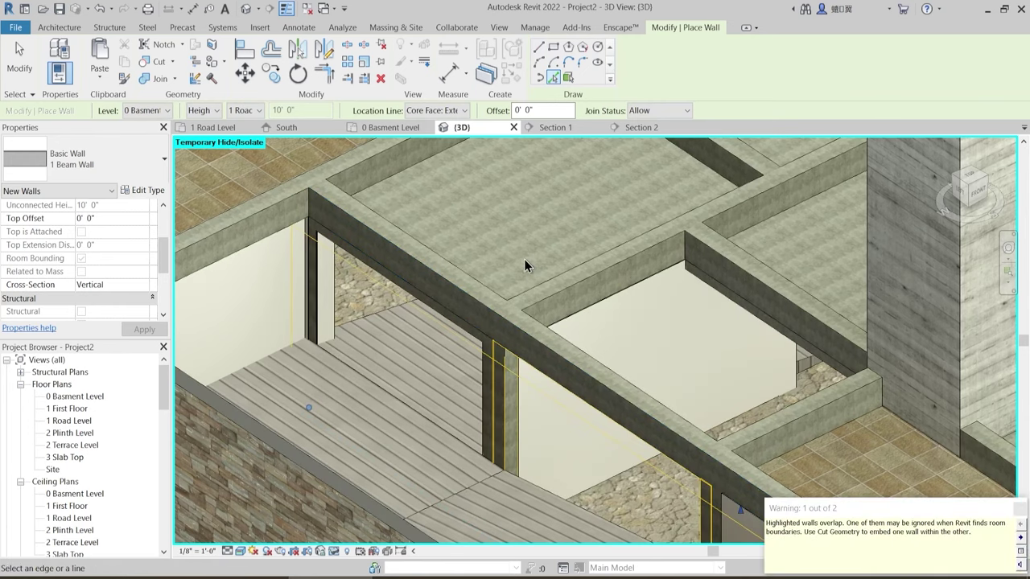
left_click(494, 295)
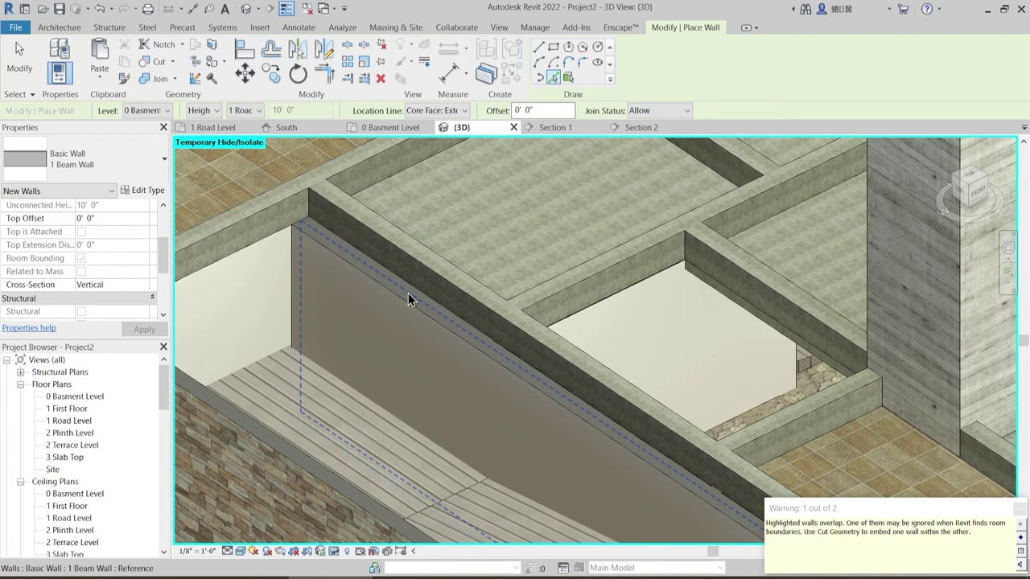
left_click(432, 320)
key("ctrl+z")
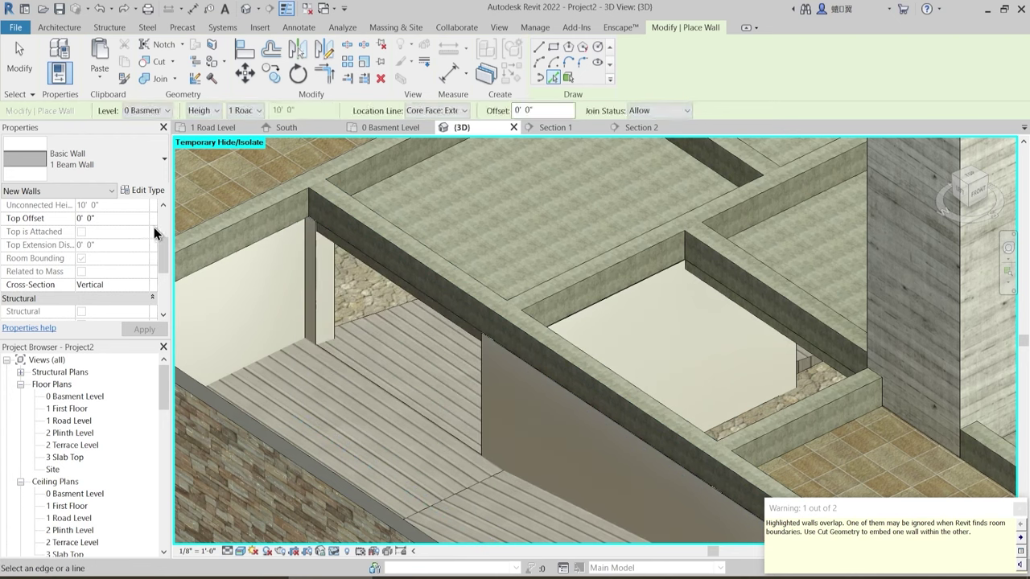
- Set base 1 Road Level, top Up to level 2 Plinth Level, and place the wall along the beam edge
left_click_drag(167, 243, 164, 218)
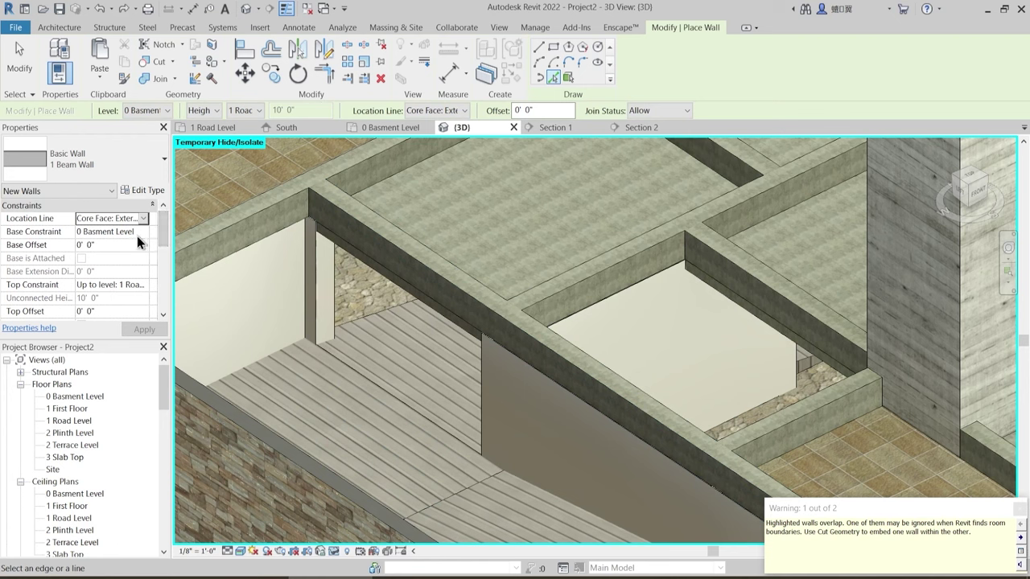
left_click(139, 232)
left_click(144, 233)
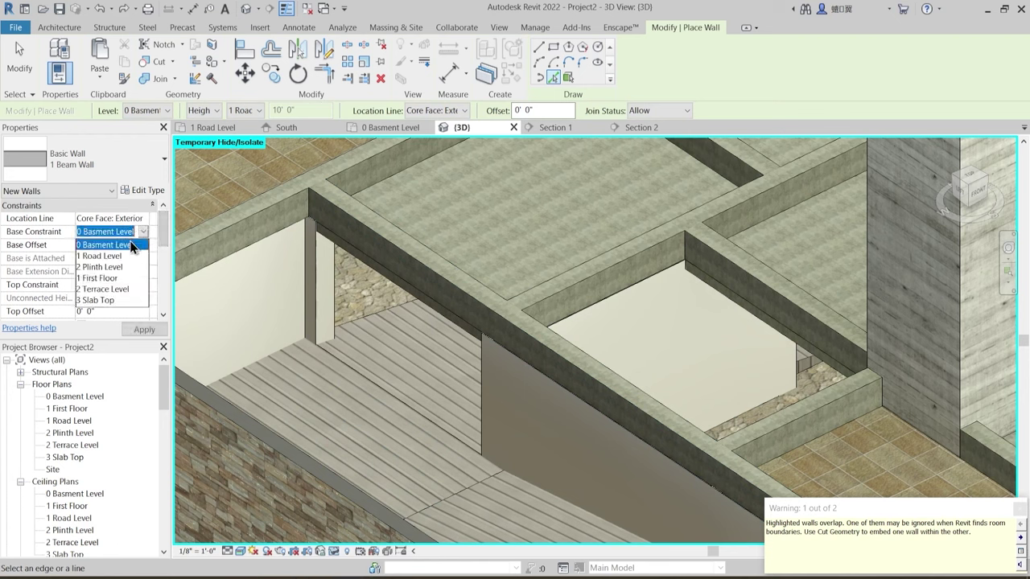
left_click(113, 263)
left_click(139, 287)
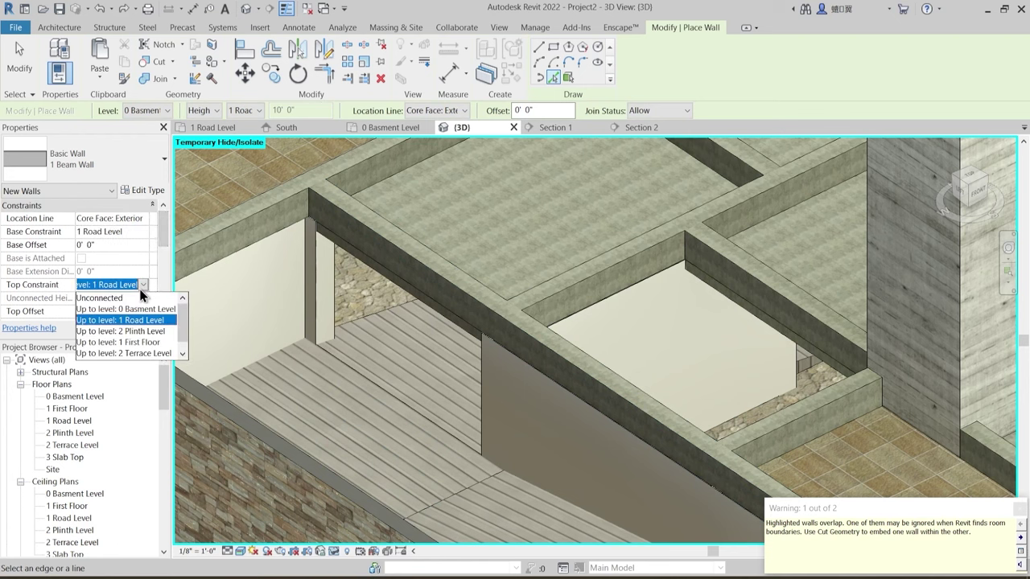
left_click(130, 331)
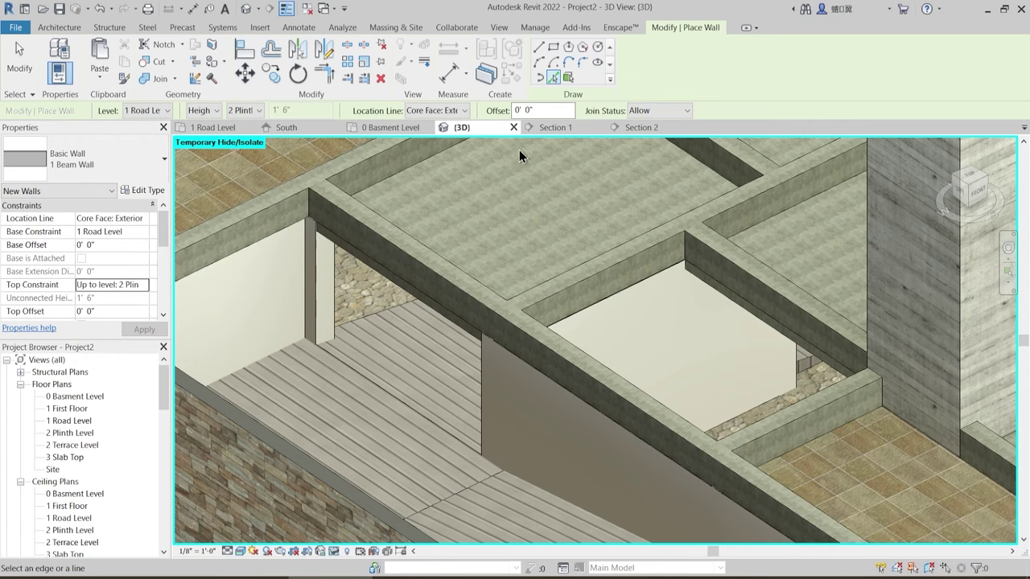
left_click(439, 278)
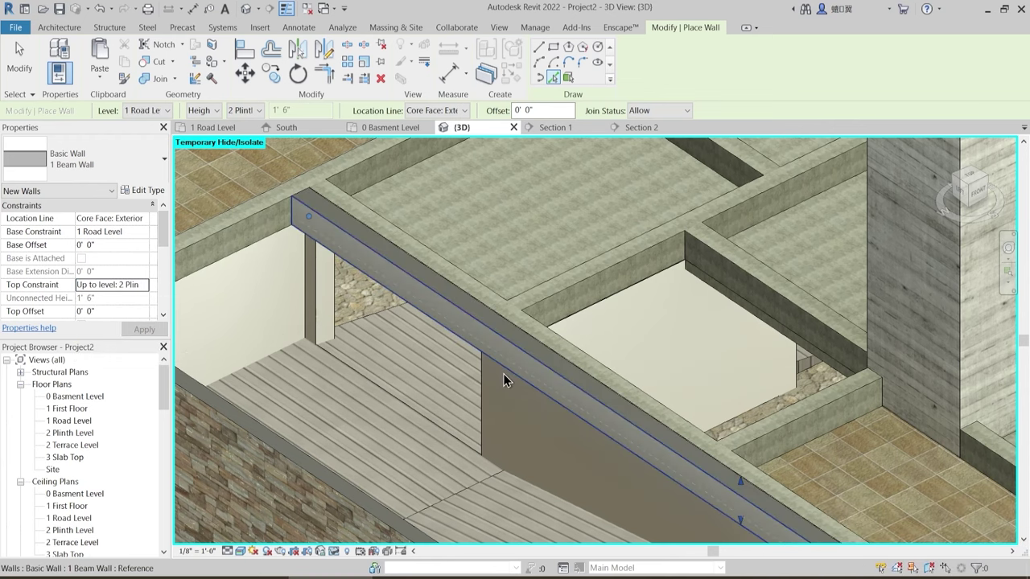
key("Escape")
key("Escape")
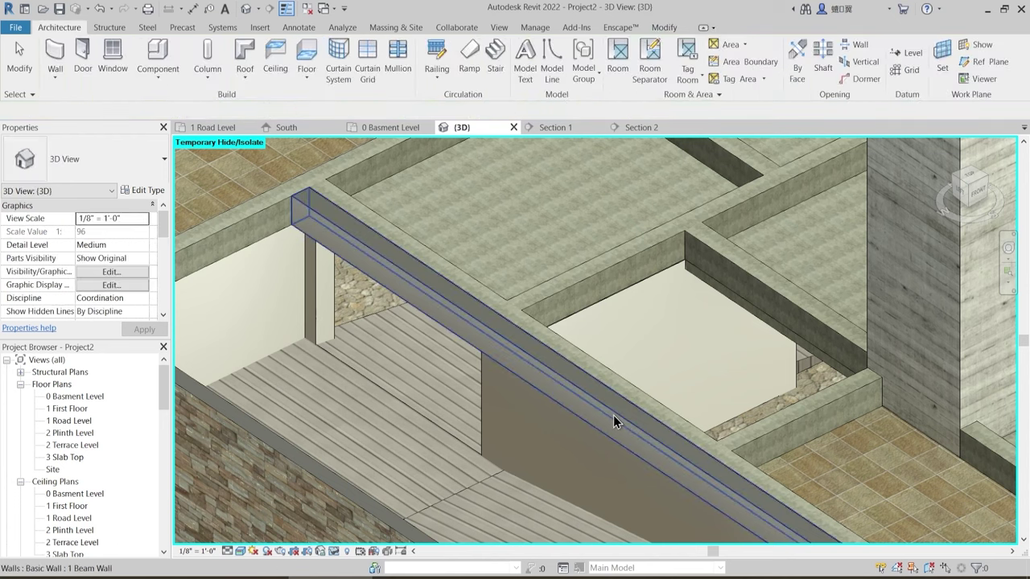
- Orbit the 3D view to inspect the new beam cladding wall
left_click(617, 425)
key("Escape")
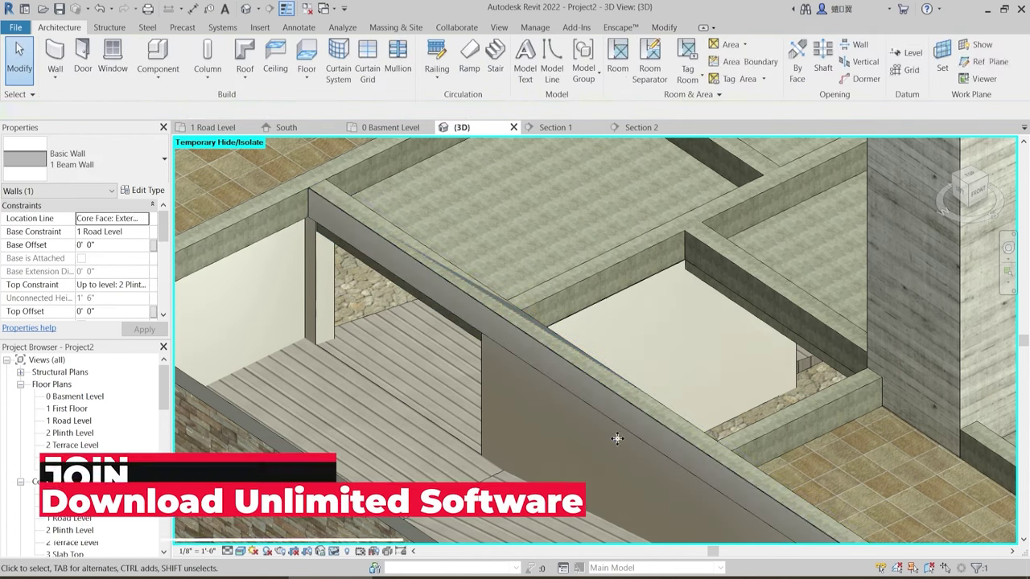
mouse_move(566, 425)
middle_mouse_down("shift")
mouse_move(493, 437)
mouse_move(572, 422)
mouse_move(564, 414)
middle_mouse_up("shift")
middle_click_drag(416, 335, 535, 385, "shift")
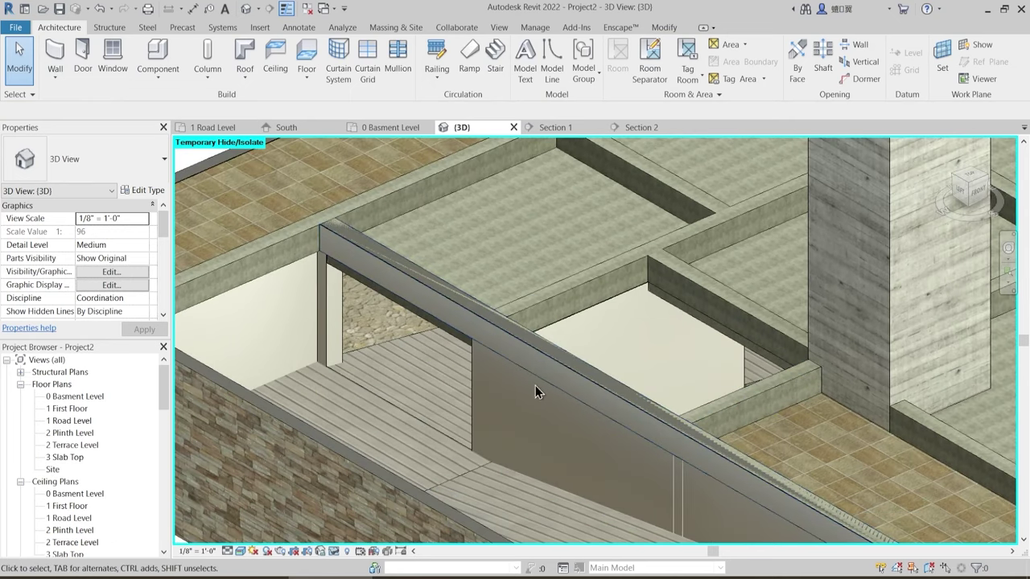
- Join the first beam wall to the concrete beam beneath it with Join Geometry
left_click(664, 27)
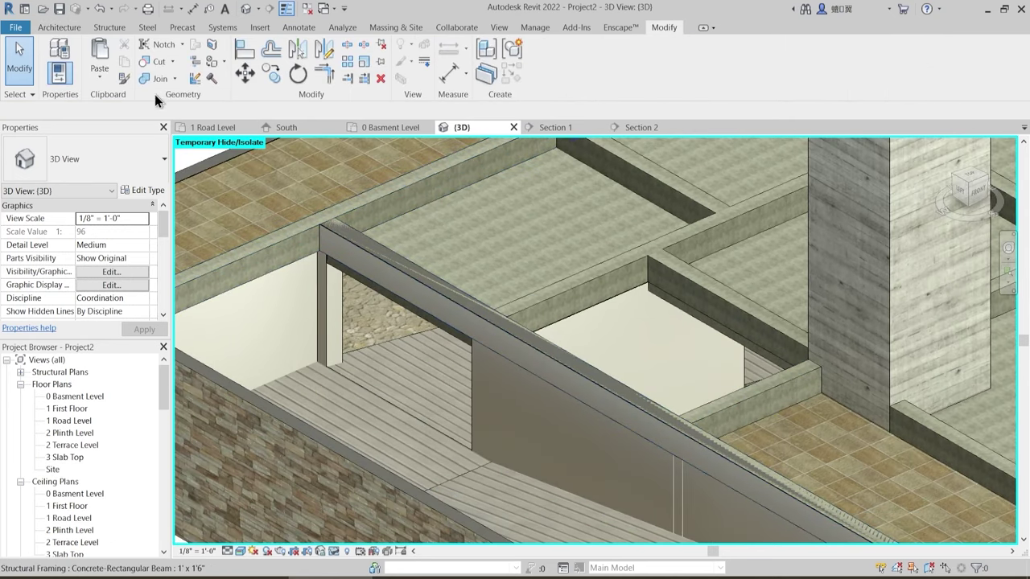
left_click(154, 79)
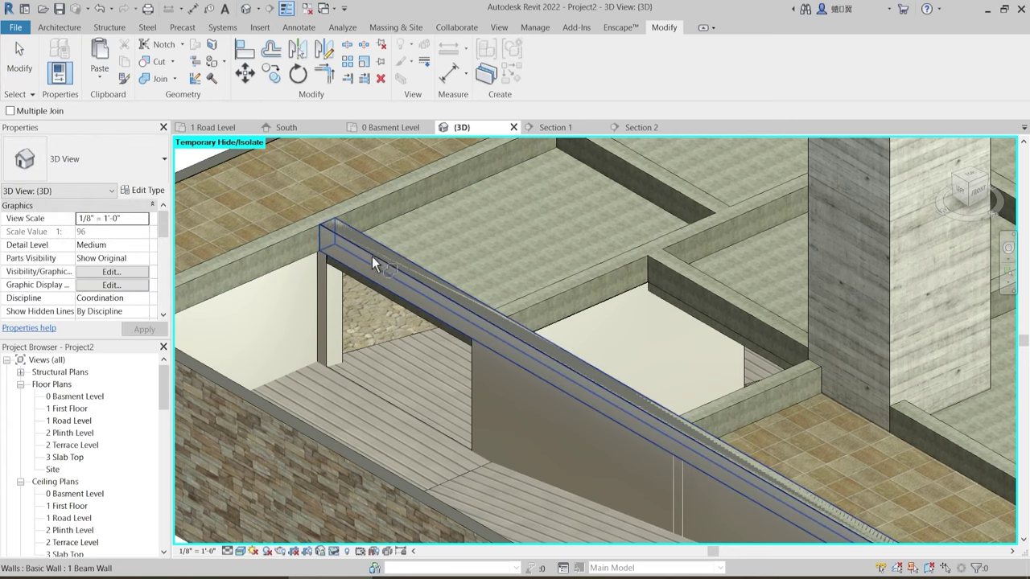
scroll(381, 254, "up", 2)
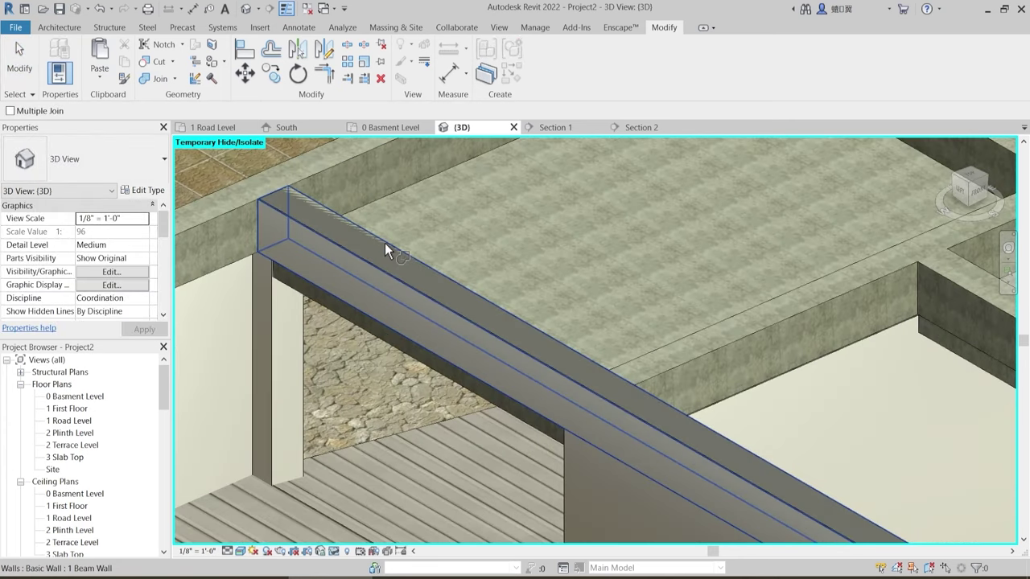
key("Tab")
left_click(384, 244)
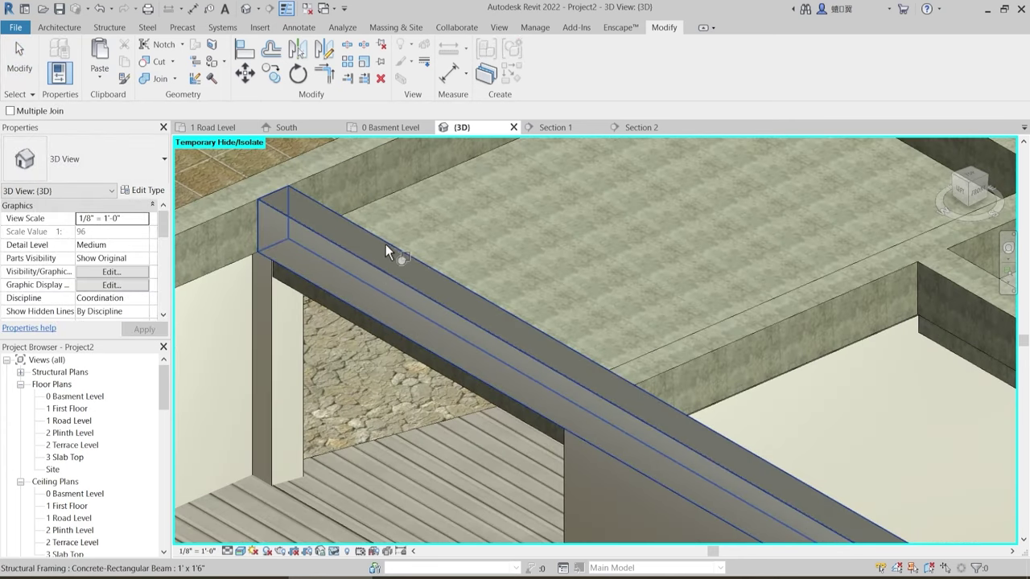
left_click(373, 264)
key("Escape")
- Orbit to the other side of the building to show the stone-clad wall corner
scroll(304, 226, "down", 1)
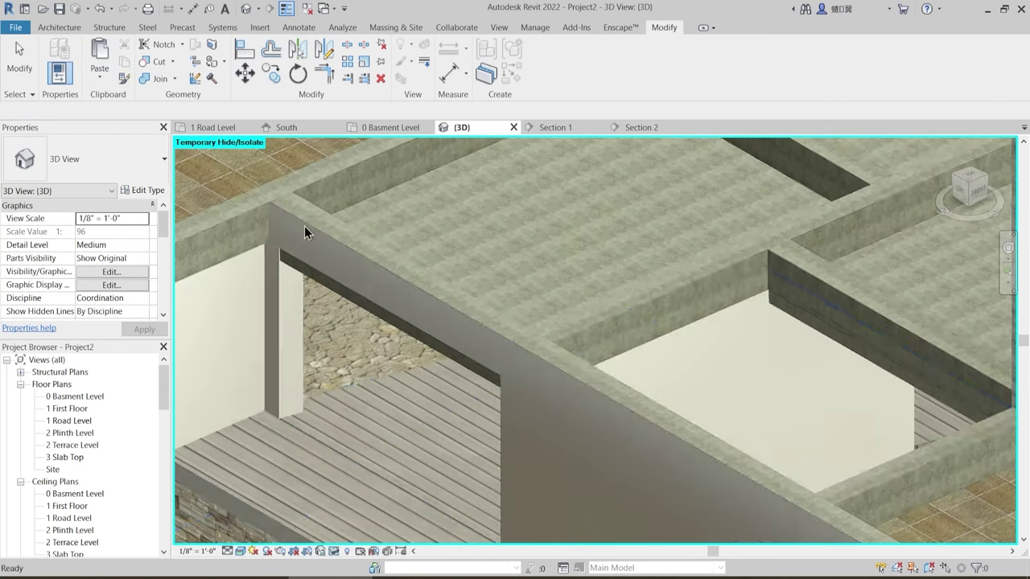
middle_click_drag(402, 378, 611, 378, "shift")
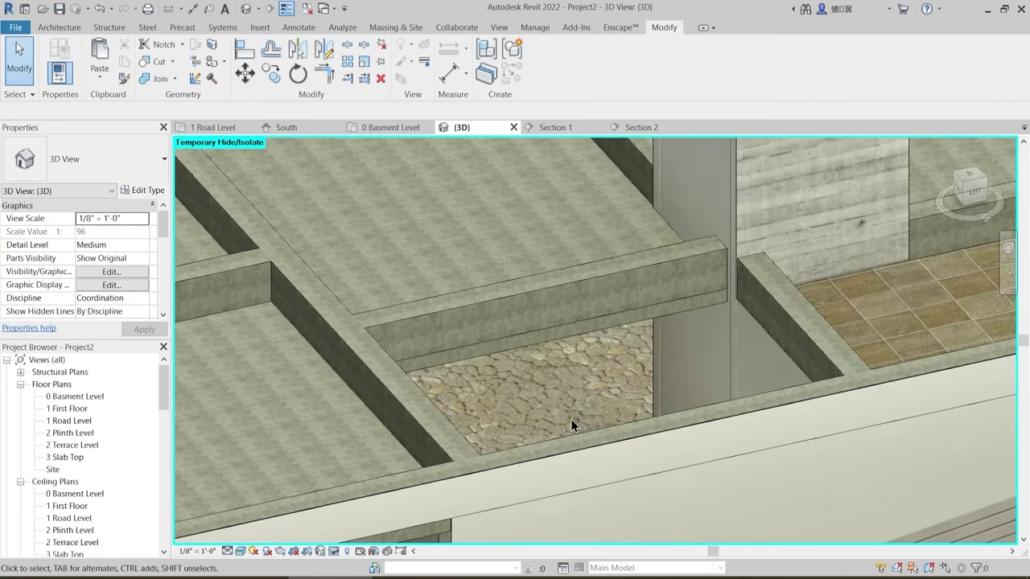
middle_click_drag(683, 491, 551, 367)
scroll(706, 381, "down", 2)
middle_click_drag(706, 381, 799, 308, "shift")
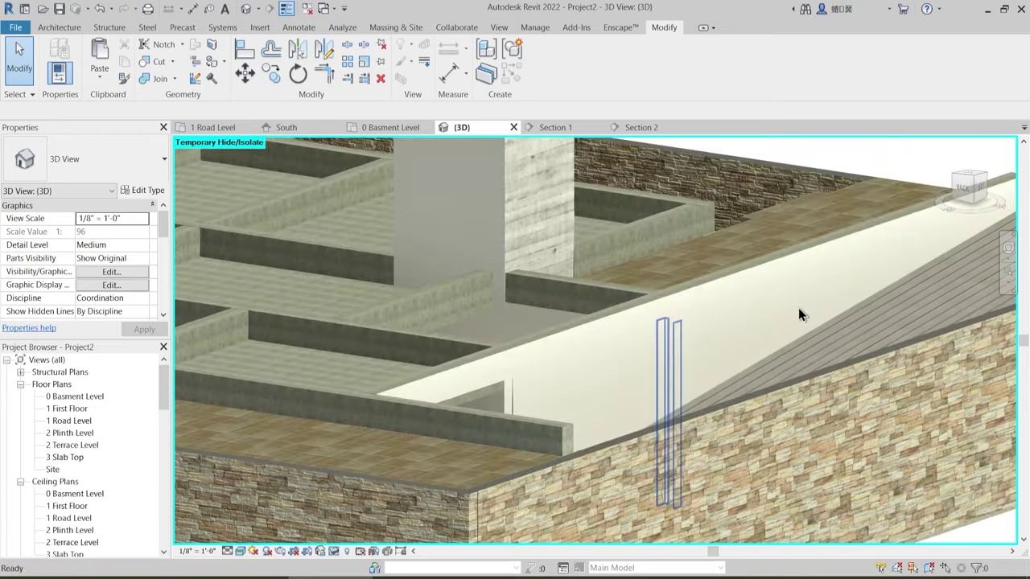
middle_click_drag(715, 343, 505, 339, "shift")
- Join the adjoining wall piece to the beam
left_click(155, 78)
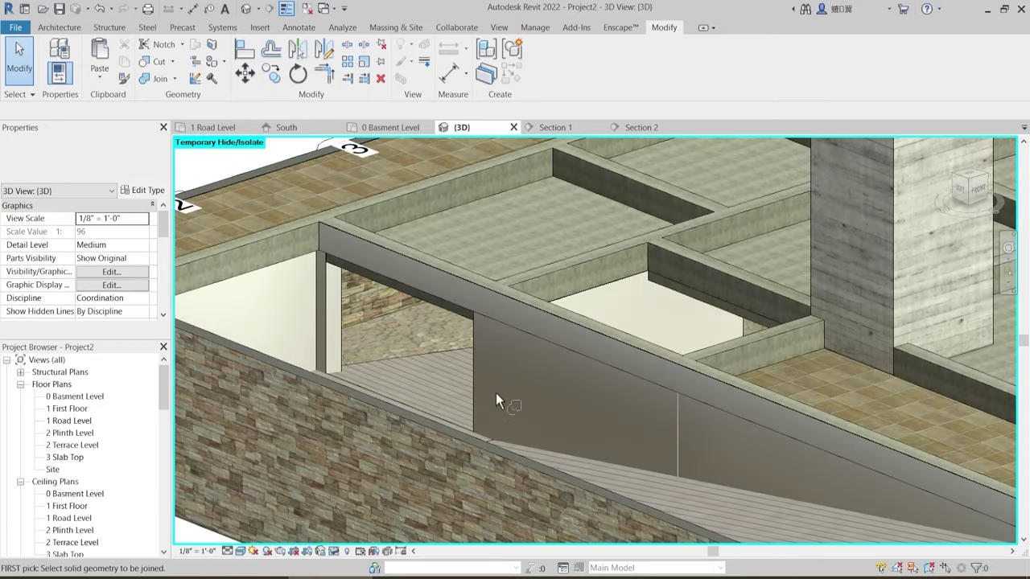
left_click(477, 348)
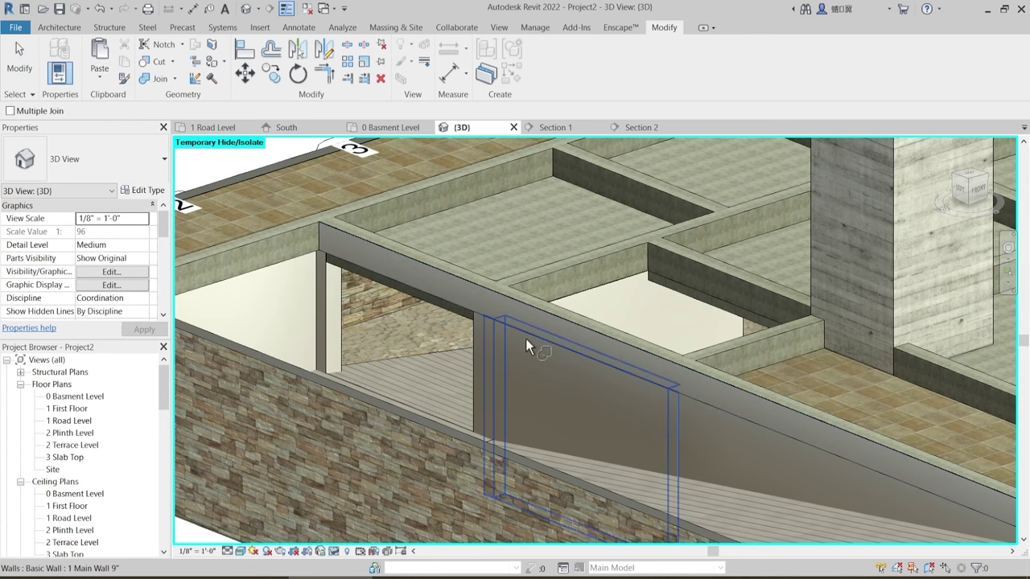
left_click(527, 337)
left_click(535, 332)
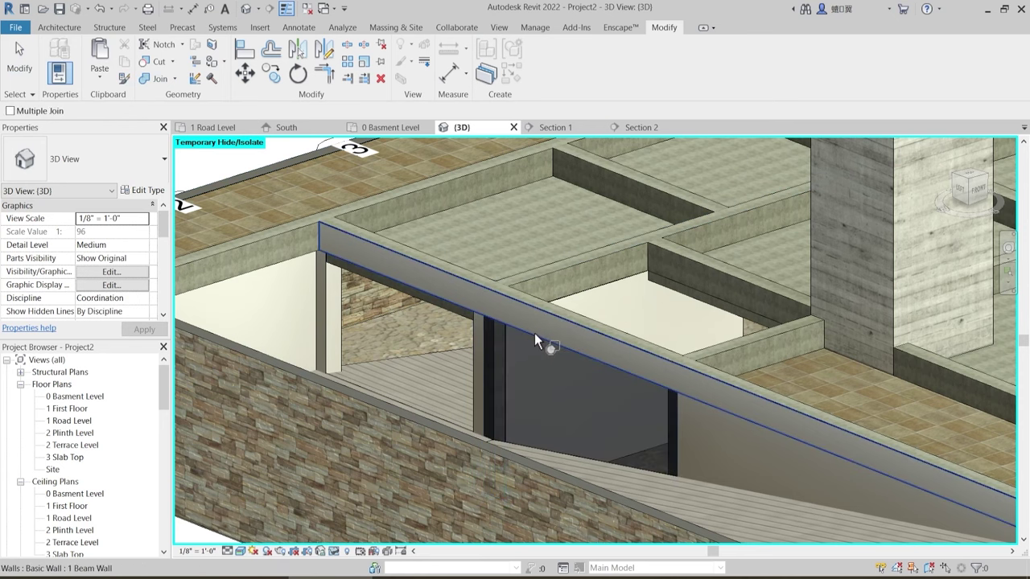
- Join the ramp-side beam wall with its concrete beam
middle_click_drag(588, 364, 489, 345)
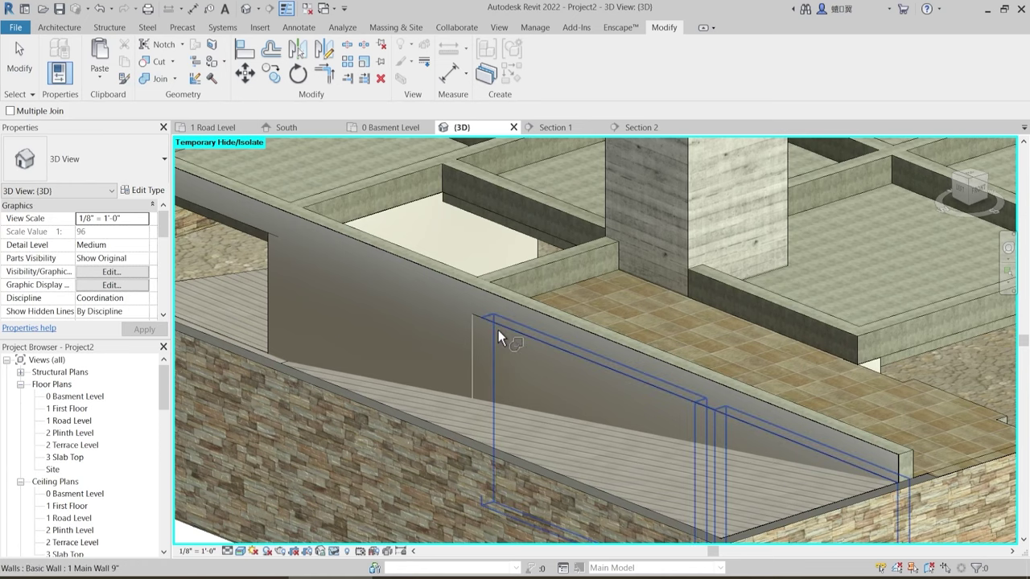
scroll(499, 333, "up", 4)
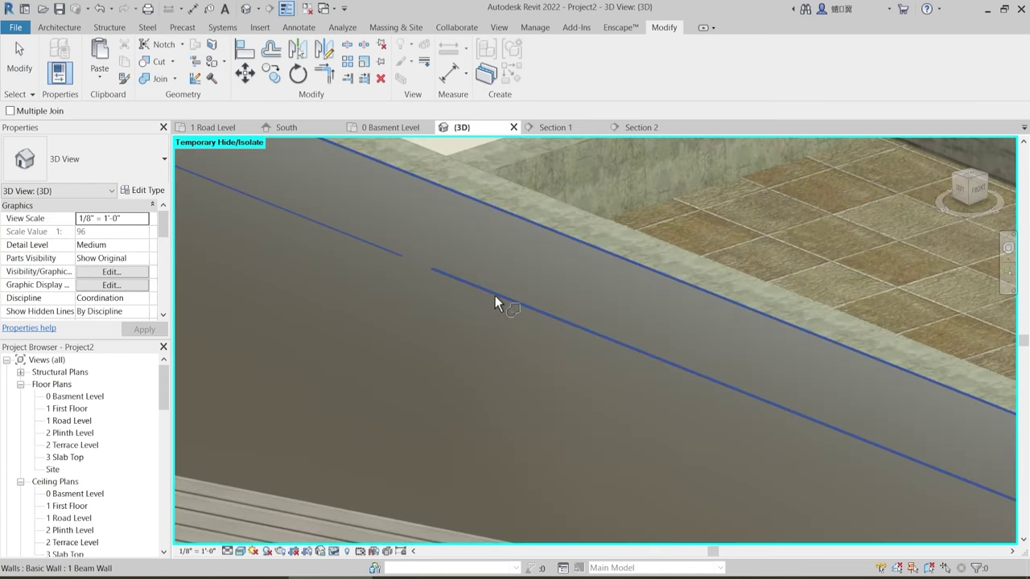
left_click(502, 293)
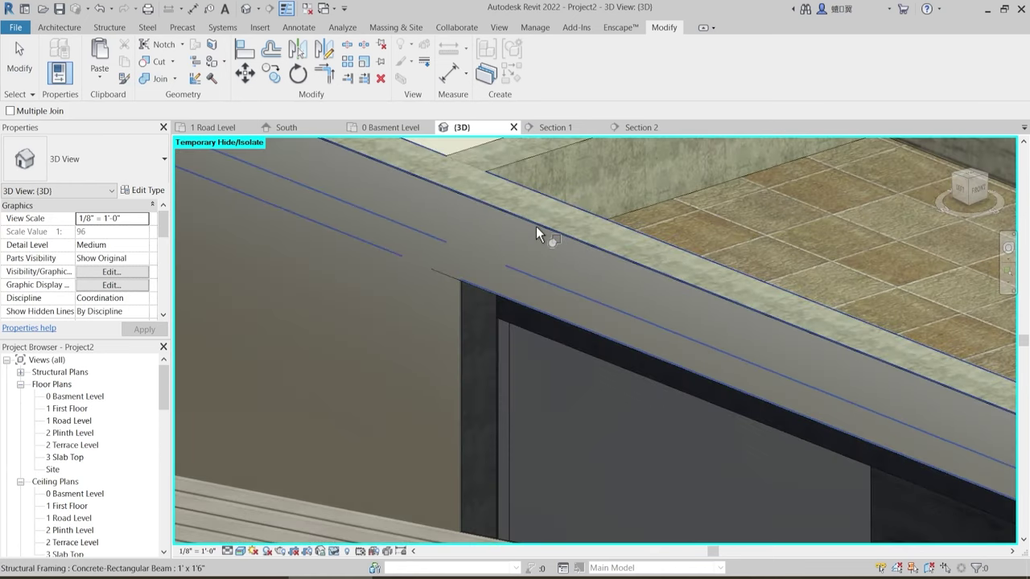
left_click(536, 227)
scroll(402, 299, "down", 2)
middle_click_drag(299, 268, 650, 396)
key("Escape")
- Orbit around the ramp opening to check the joined beams and floor from above
middle_click_drag(439, 313, 547, 340, "shift")
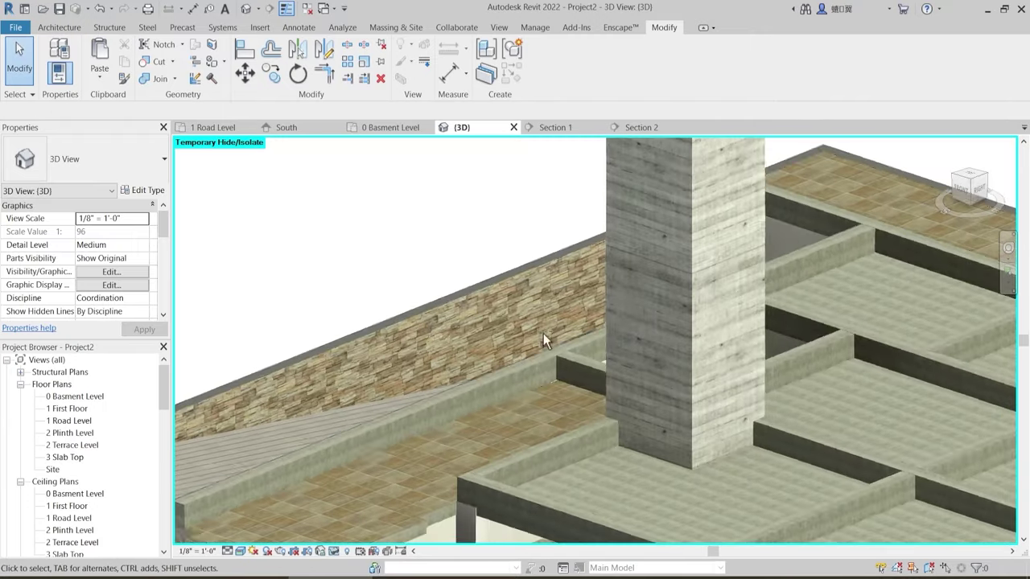
middle_click_drag(458, 393, 515, 330, "shift")
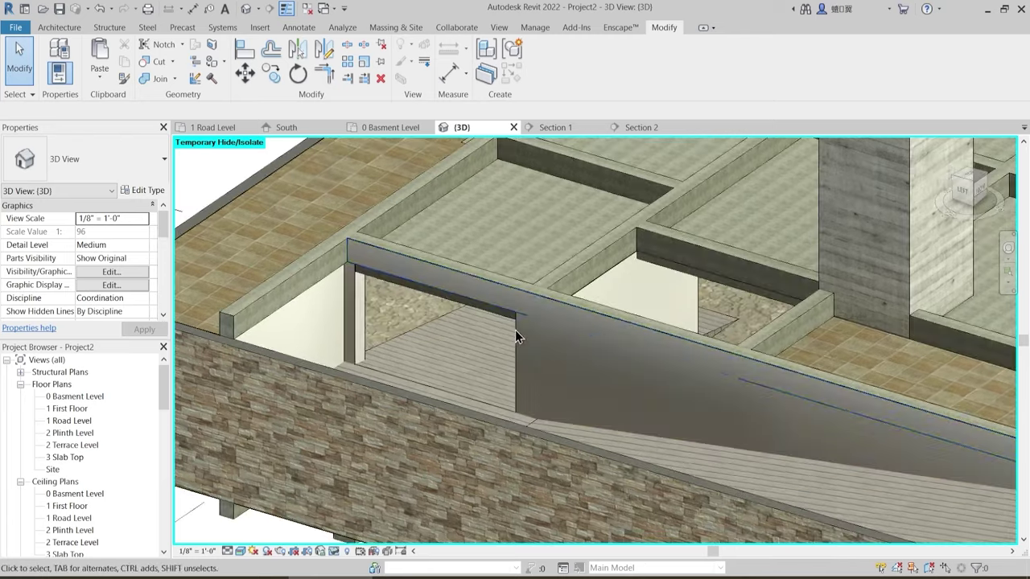
middle_click_drag(380, 314, 260, 258, "shift")
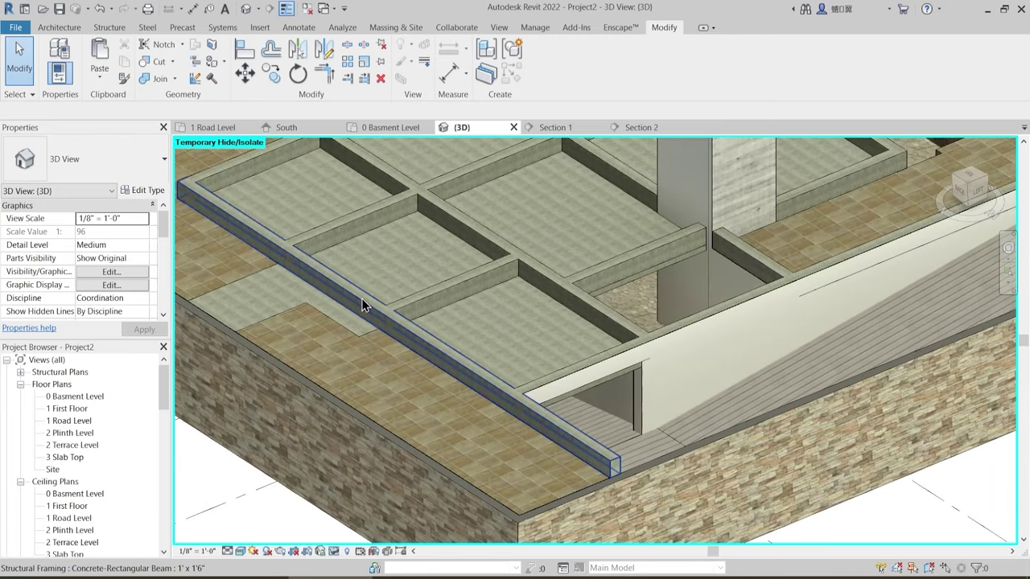
middle_click_drag(362, 302, 437, 413, "shift")
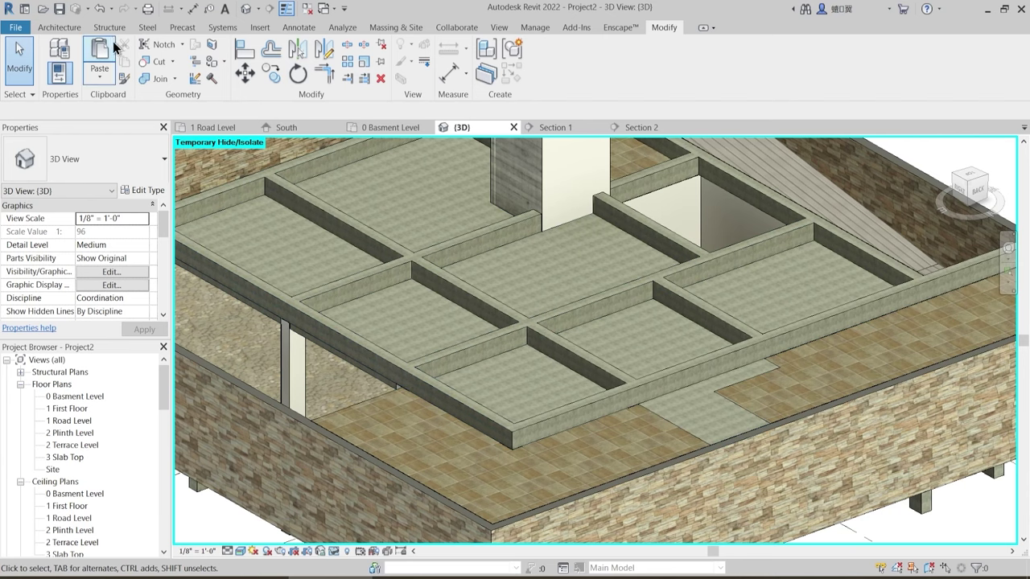
- Place a 1 Beam Wall with Pick Lines along the second beam's edge
left_click(60, 28)
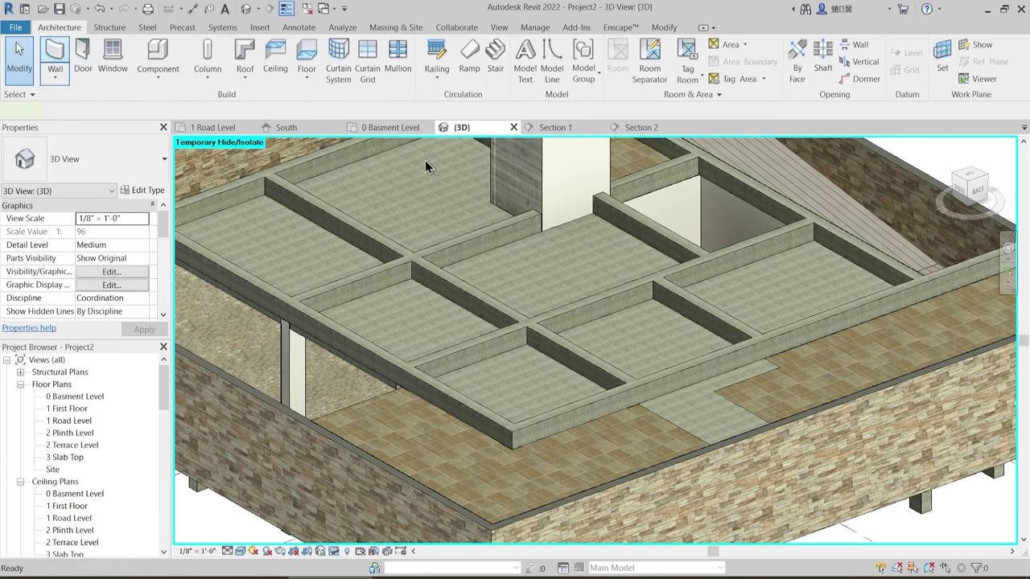
key("w")
key("a")
left_click(553, 75)
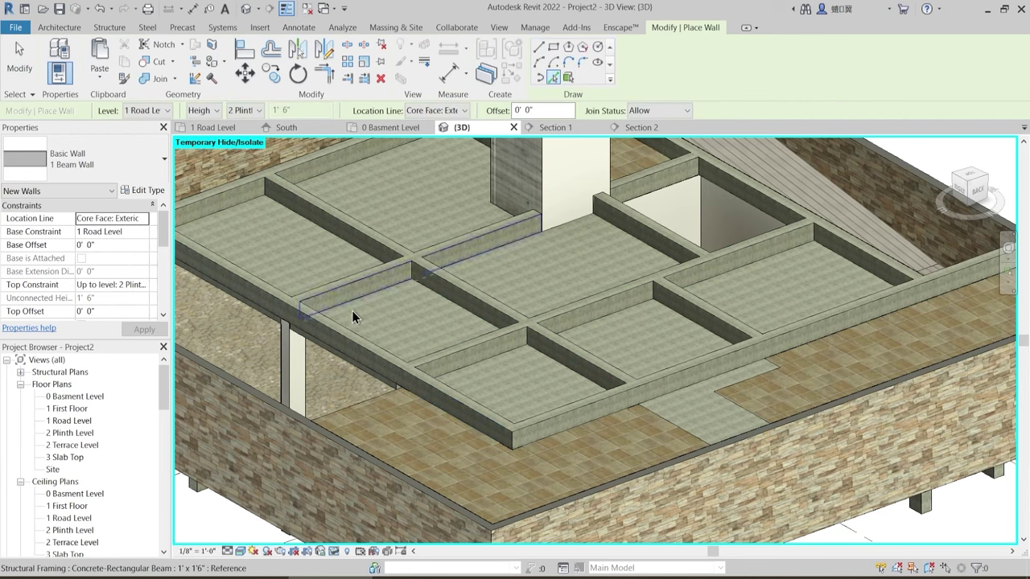
scroll(351, 311, "up", 3)
left_click(495, 407)
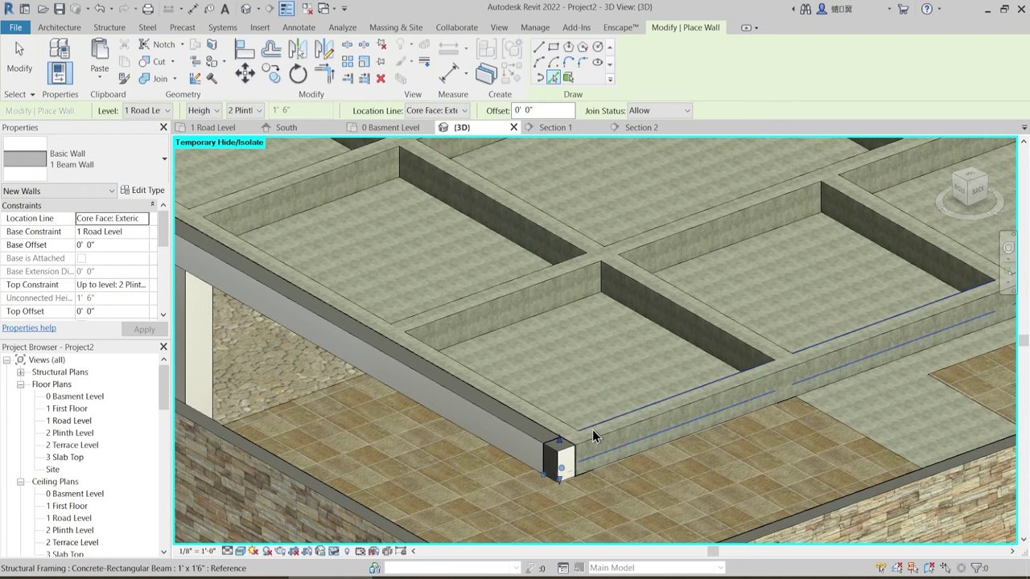
key("Escape")
key("Escape")
- Check the new beam wall and join it to its concrete beam with Join Geometry
left_click(543, 451)
key("Escape")
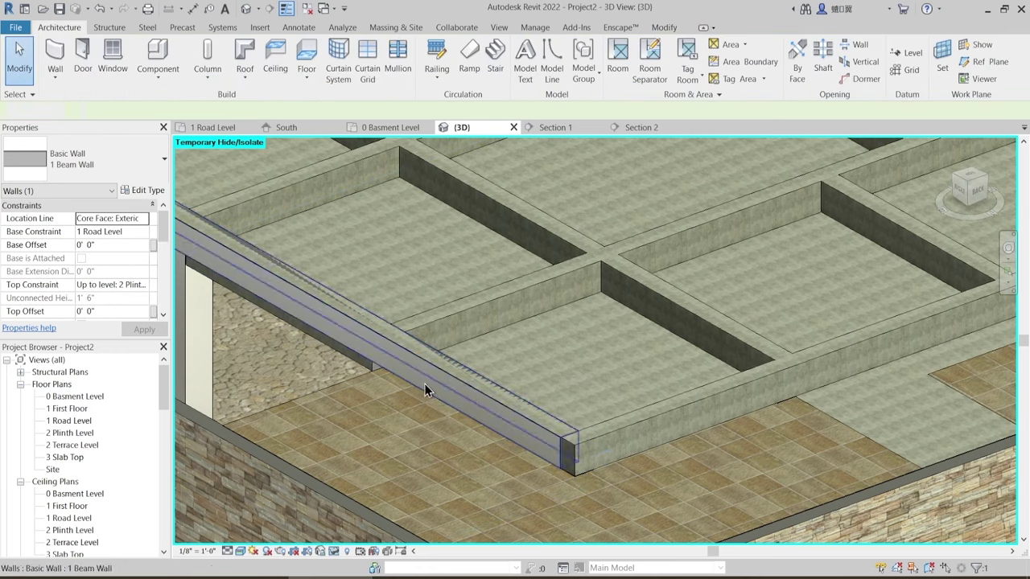
middle_click_drag(425, 384, 449, 393)
left_click(451, 384)
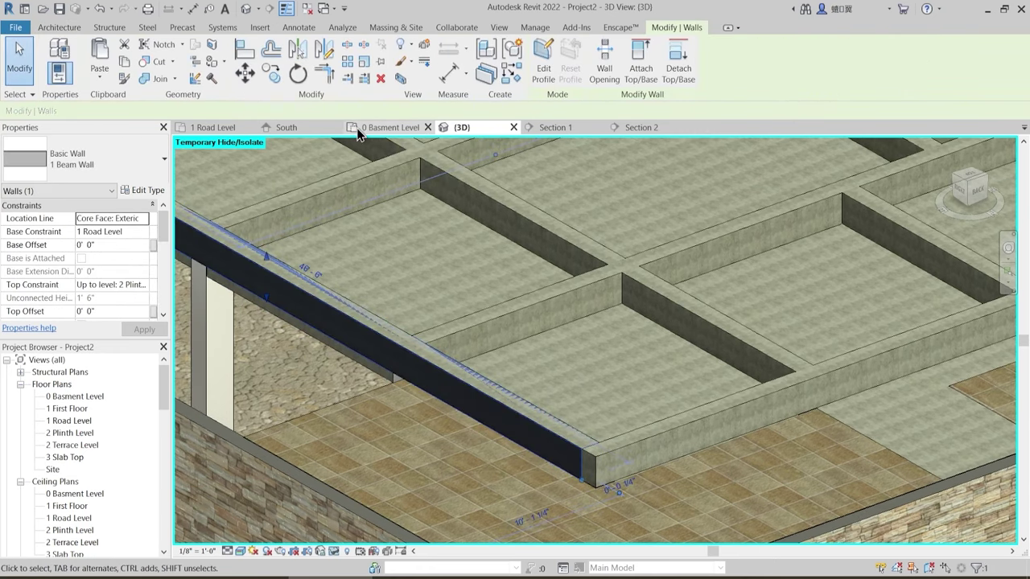
key("Escape")
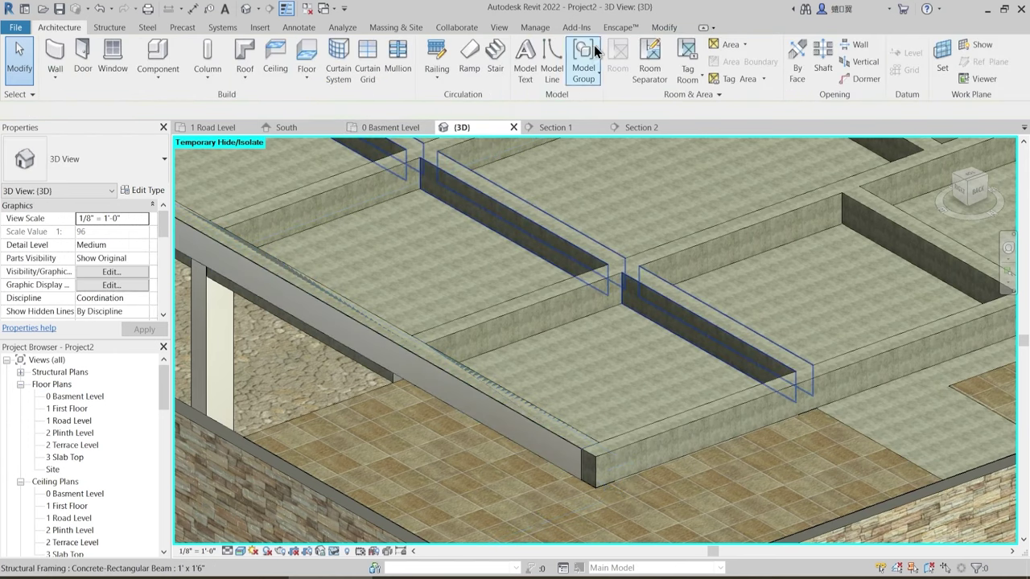
left_click(664, 27)
left_click(155, 79)
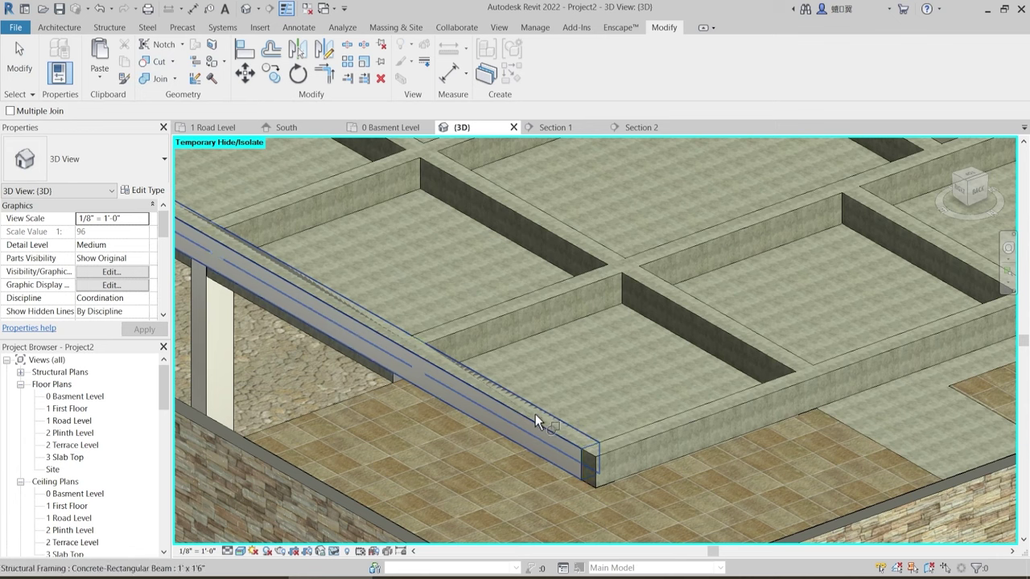
left_click(535, 416)
left_click(552, 432)
key("Escape")
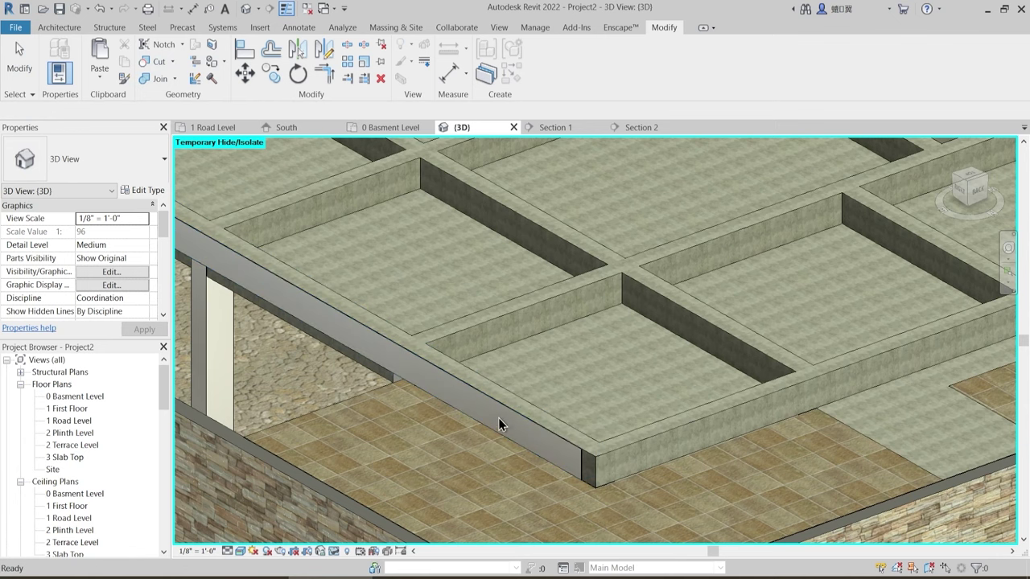
- In the 1 Road Level plan, move the new beam wall's lower end up to the kitchen line
left_click(583, 470)
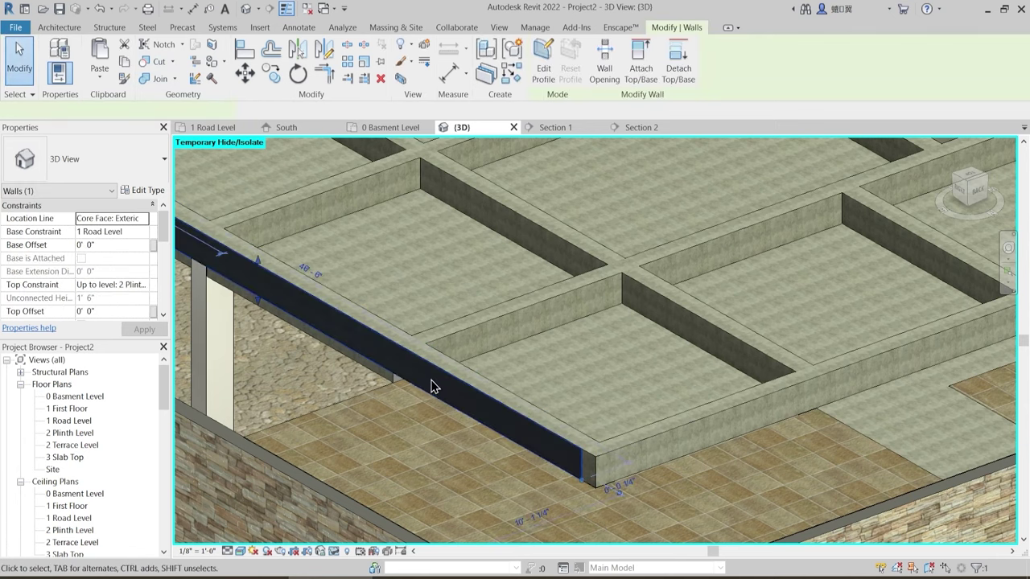
left_click(221, 127)
middle_click_drag(553, 413, 431, 426)
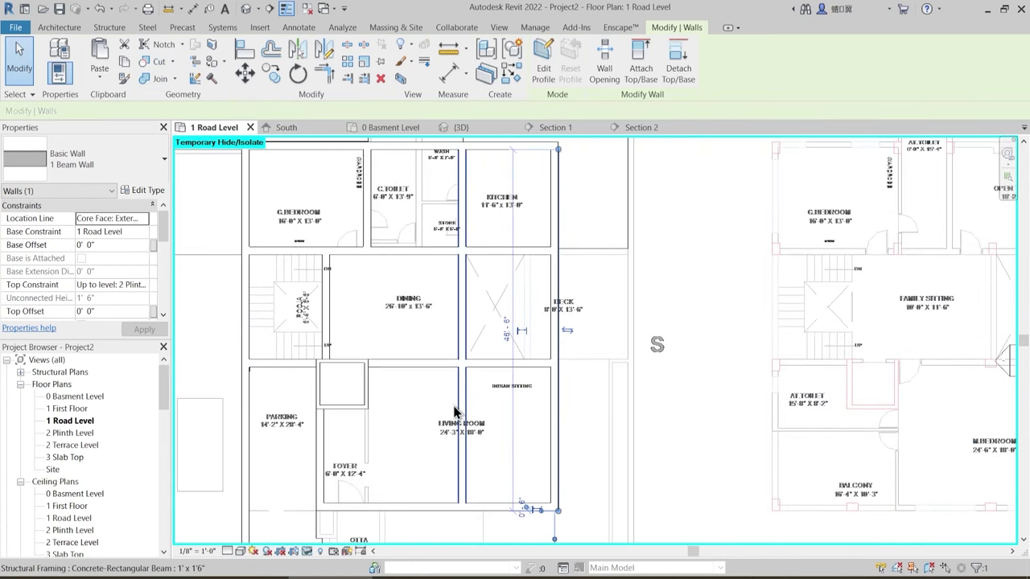
scroll(454, 409, "down", 1)
scroll(538, 500, "up", 1)
left_click_drag(536, 485, 534, 221)
key("Escape")
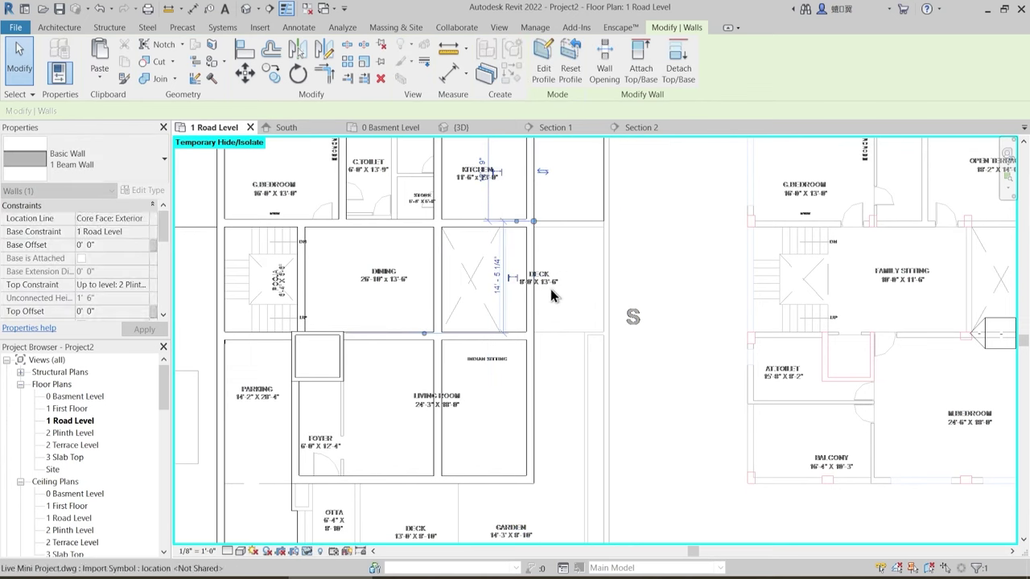
scroll(543, 258, "up", 3)
key("Escape")
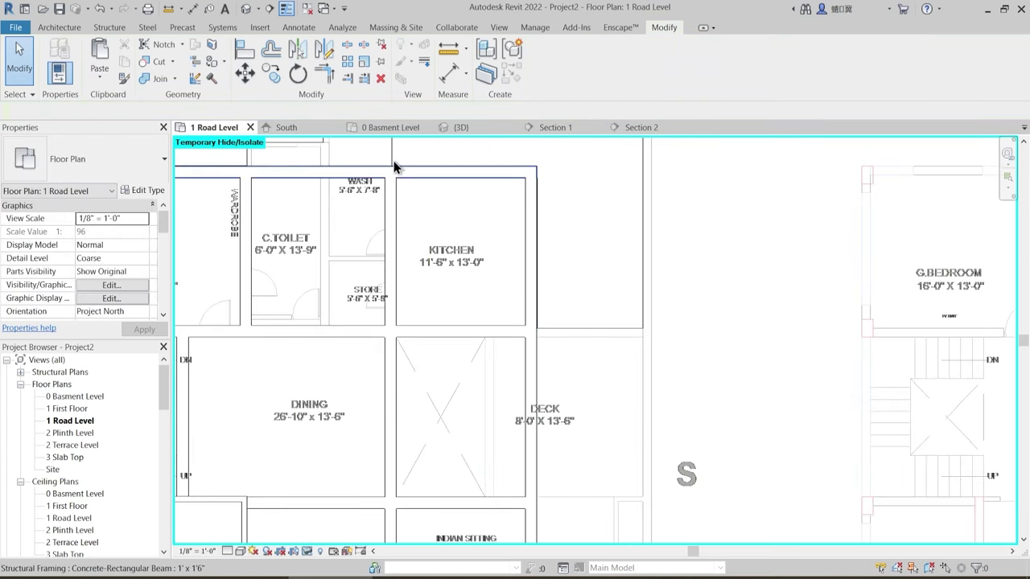
- Return to the 3D view and bring up the Architecture tools
left_click(458, 127)
scroll(410, 340, "up", 4)
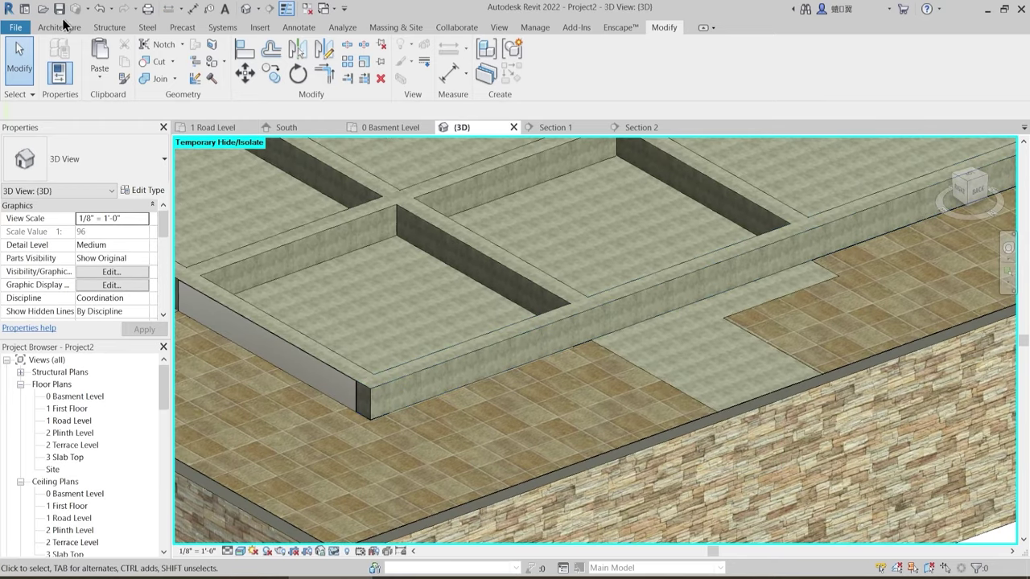
left_click(64, 26)
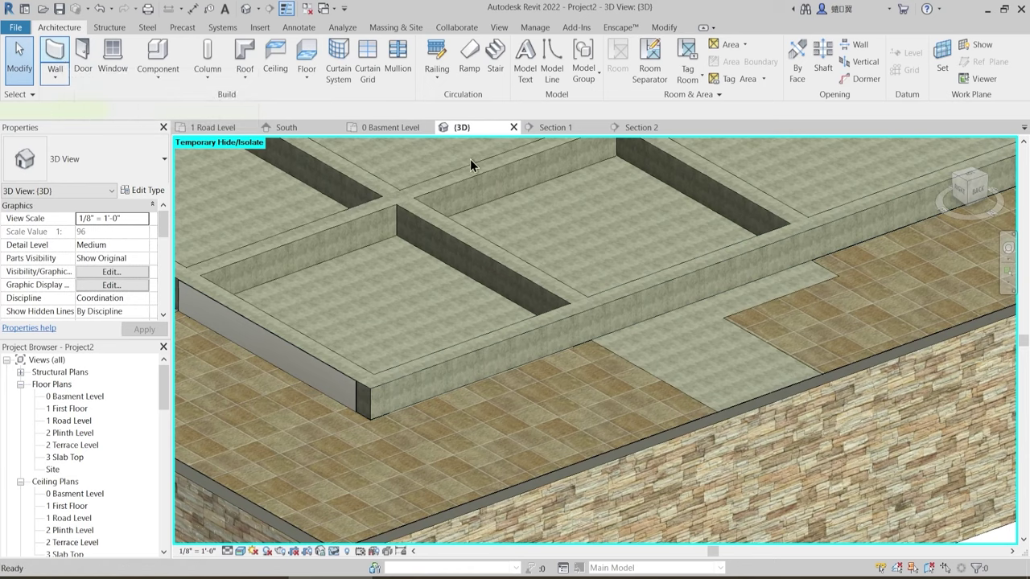
- Place a 1 Beam Wall along the long Road Level beam's outer face
left_click(362, 394)
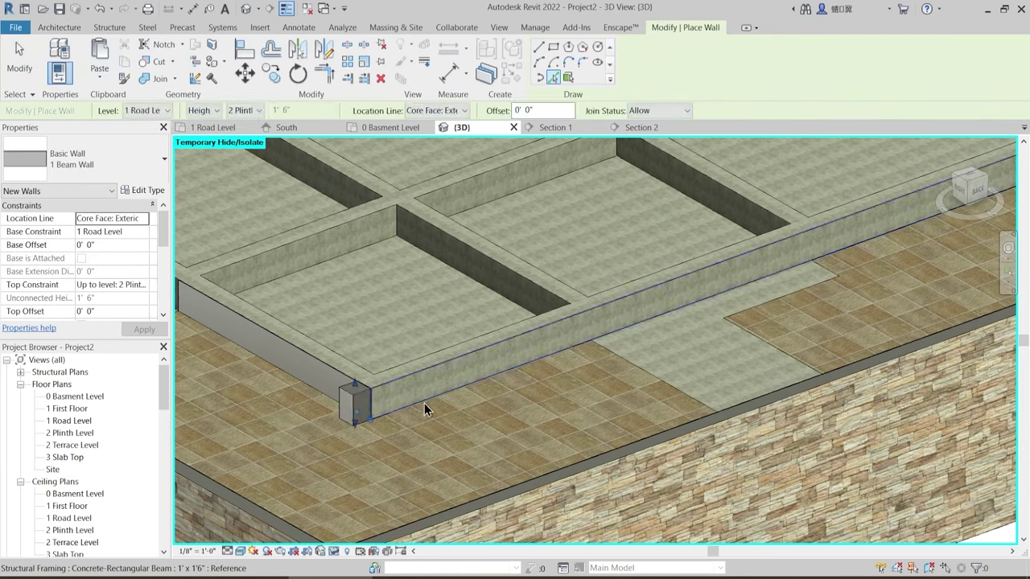
left_click(450, 364)
middle_click_drag(525, 404, 485, 409)
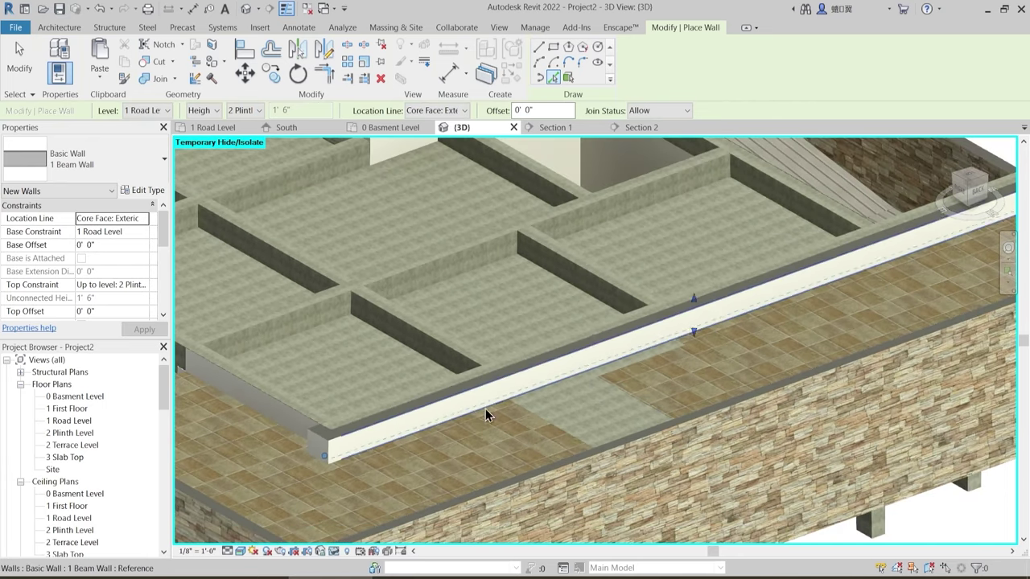
key("Escape")
key("Escape")
- Select and deselect the new beam wall at several points to check it along the beam
left_click(338, 448)
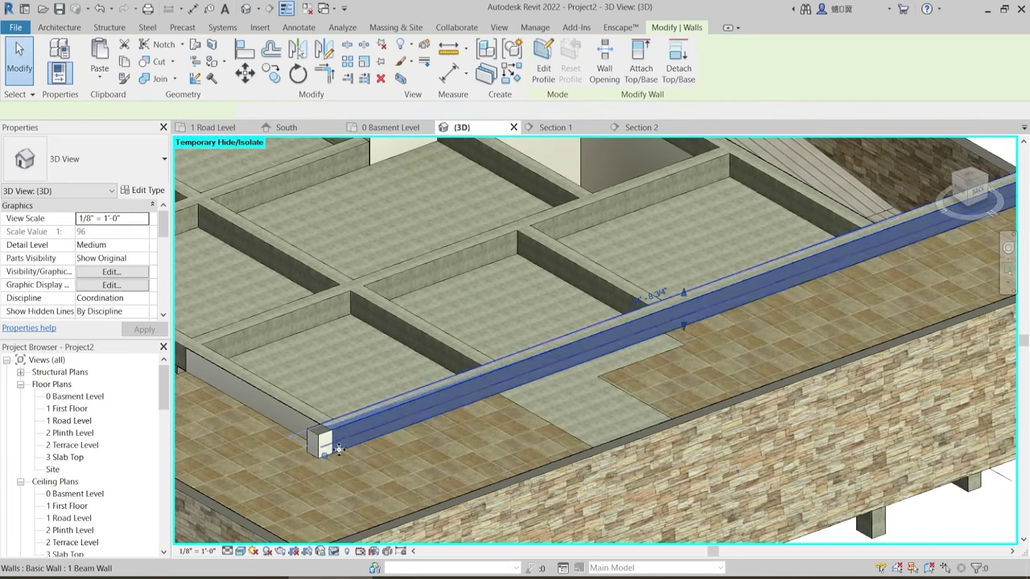
scroll(330, 452, "up", 4)
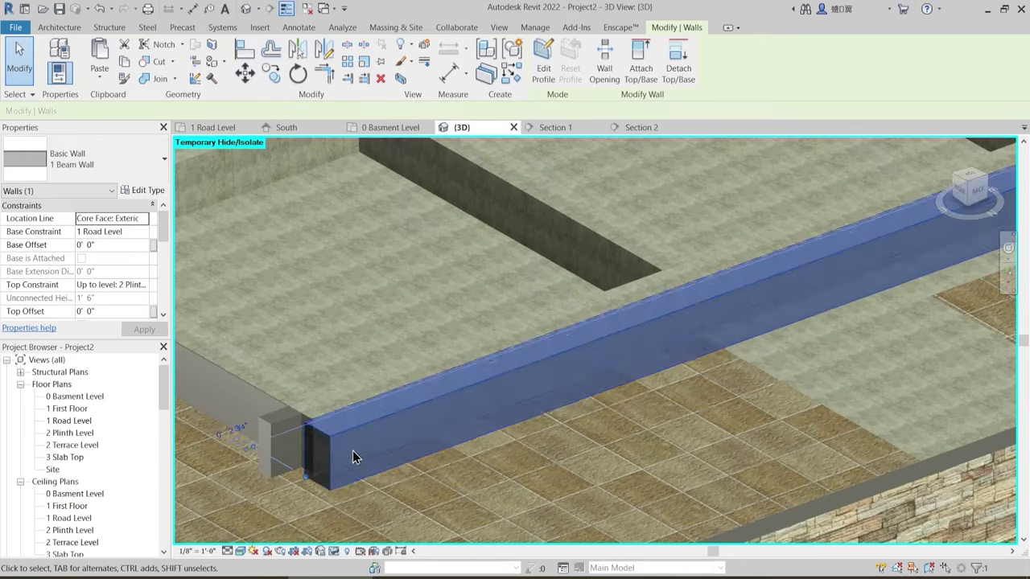
key("Escape")
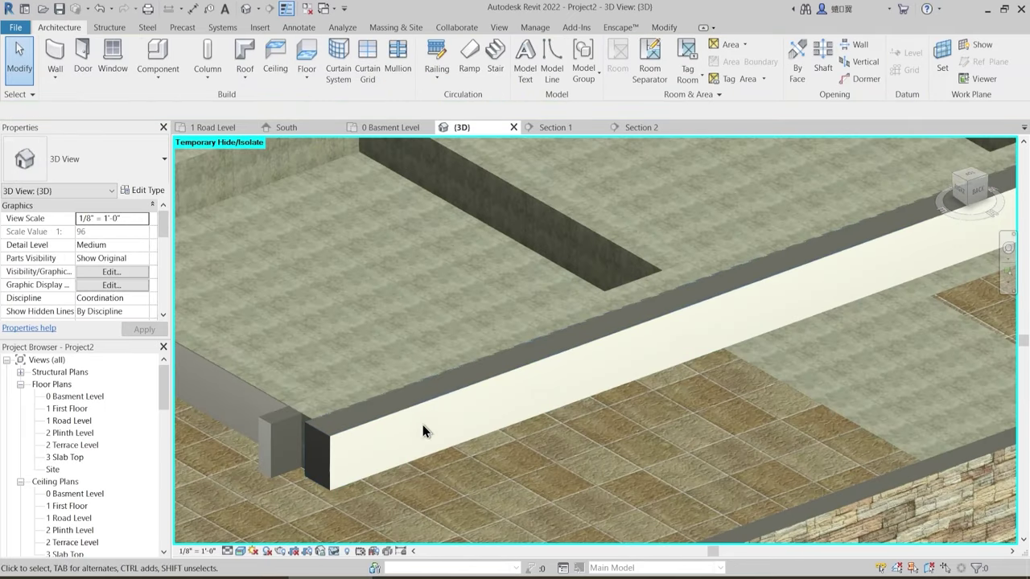
left_click(415, 407)
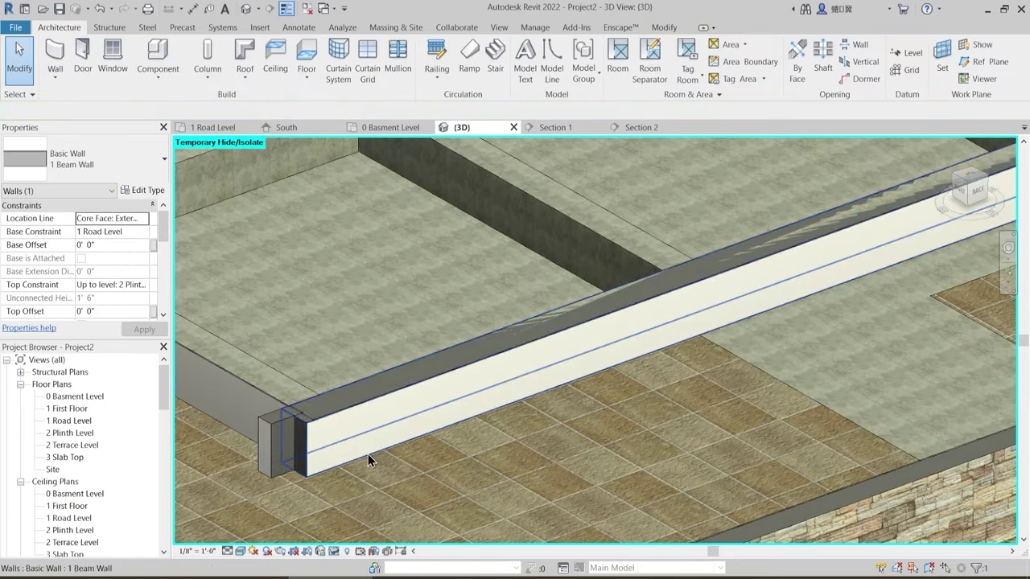
key("Escape")
middle_click_drag(367, 454, 413, 431)
left_click(467, 407)
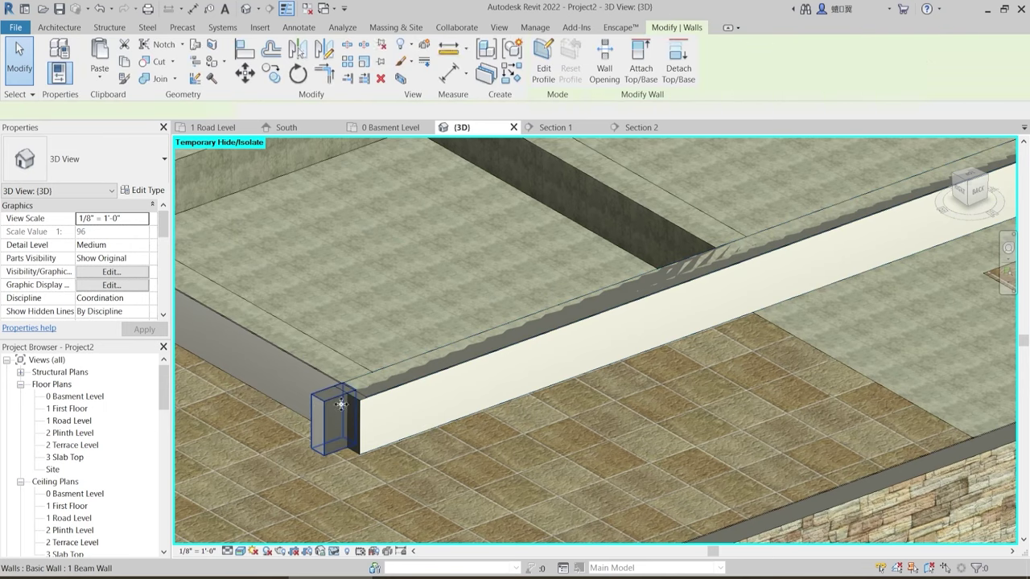
key("Escape")
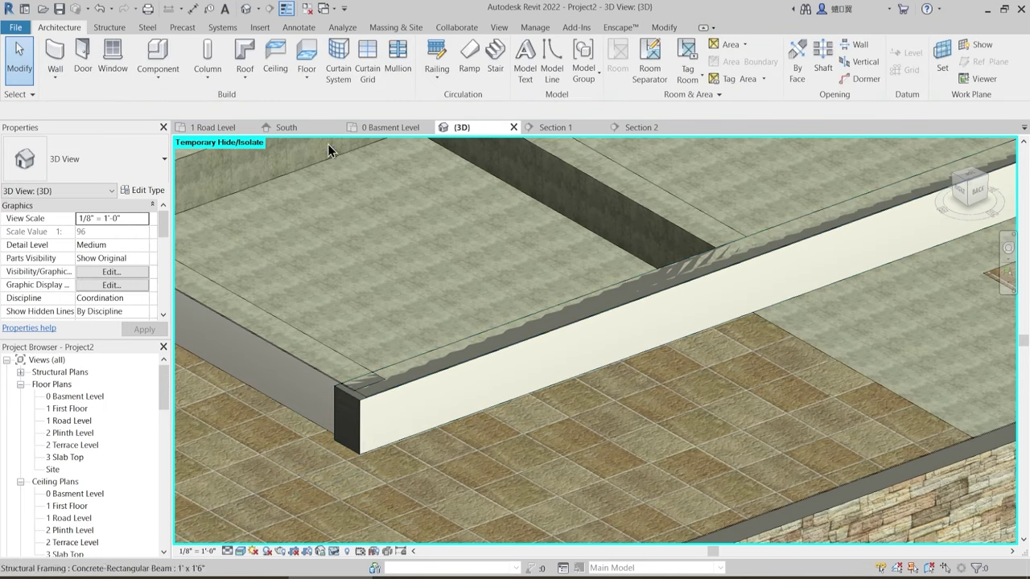
left_click(665, 28)
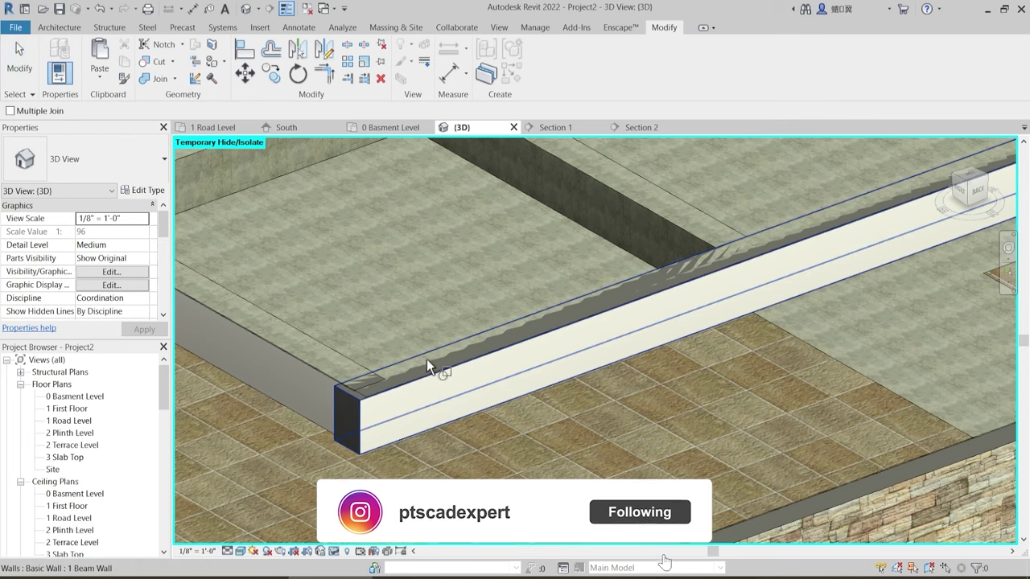
- Join the concrete beam with its cladding beam wall using Join Geometry
key("Tab")
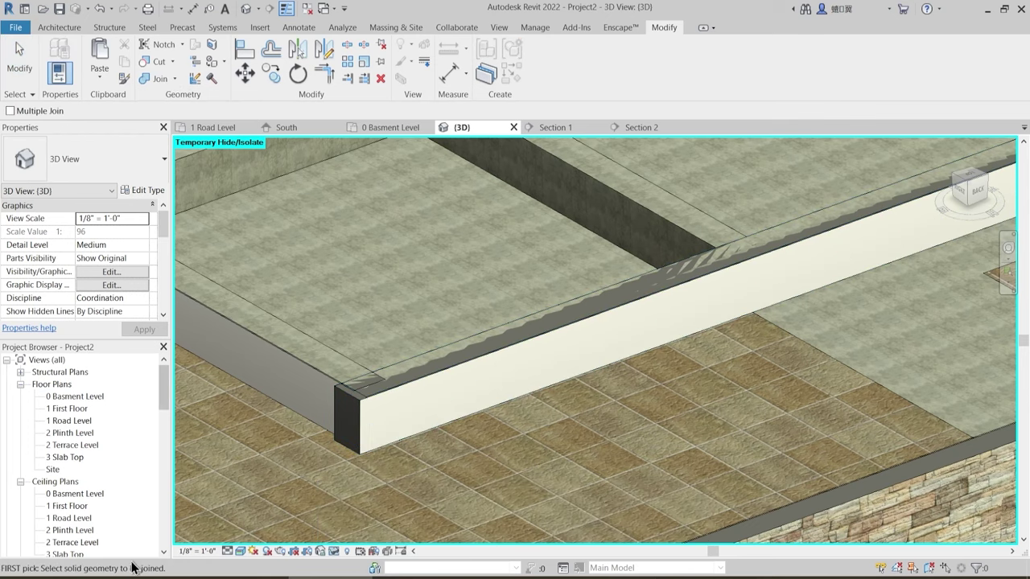
key("Tab")
left_click(397, 368)
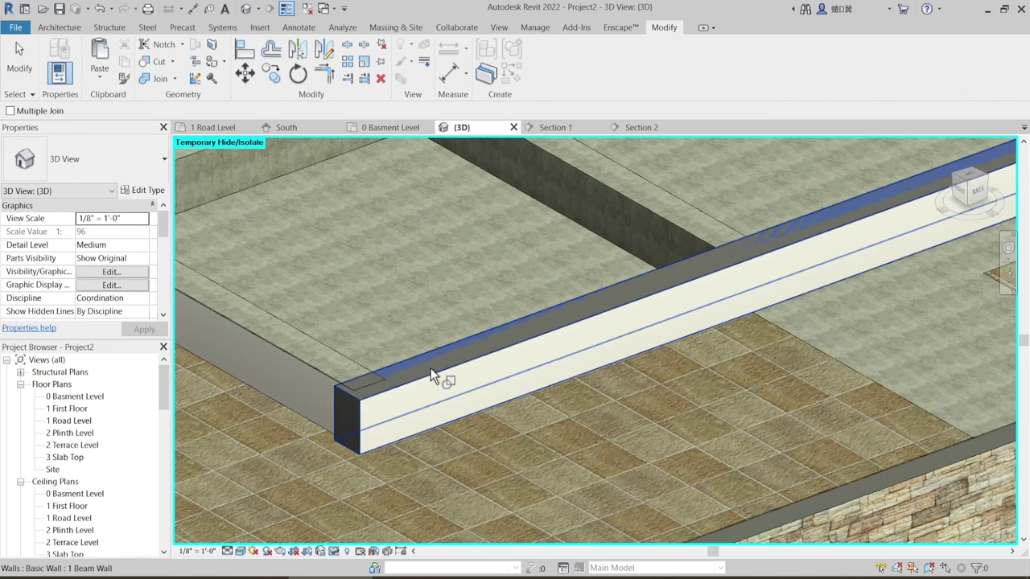
left_click(430, 368)
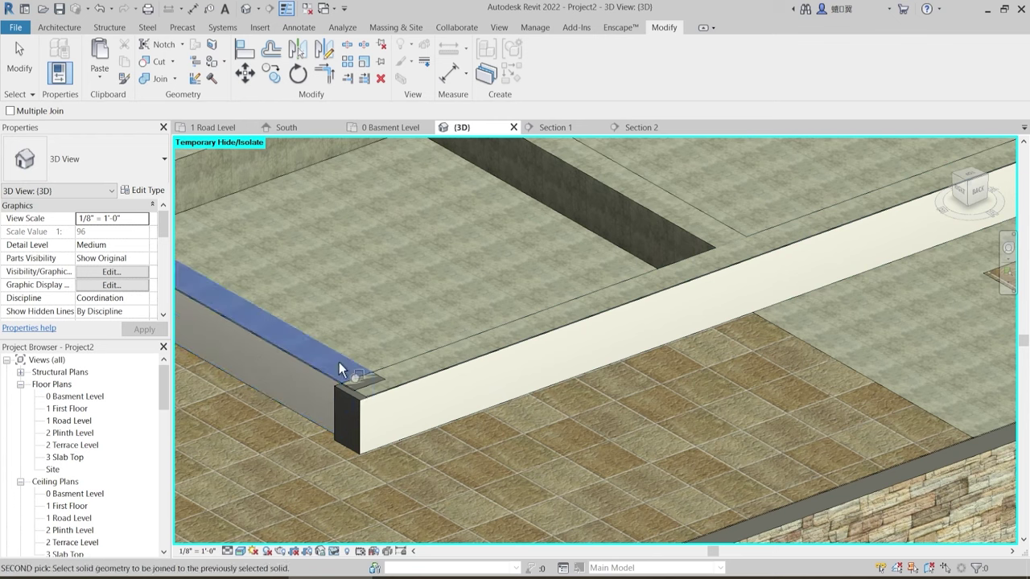
left_click(354, 378)
scroll(348, 407, "up", 1)
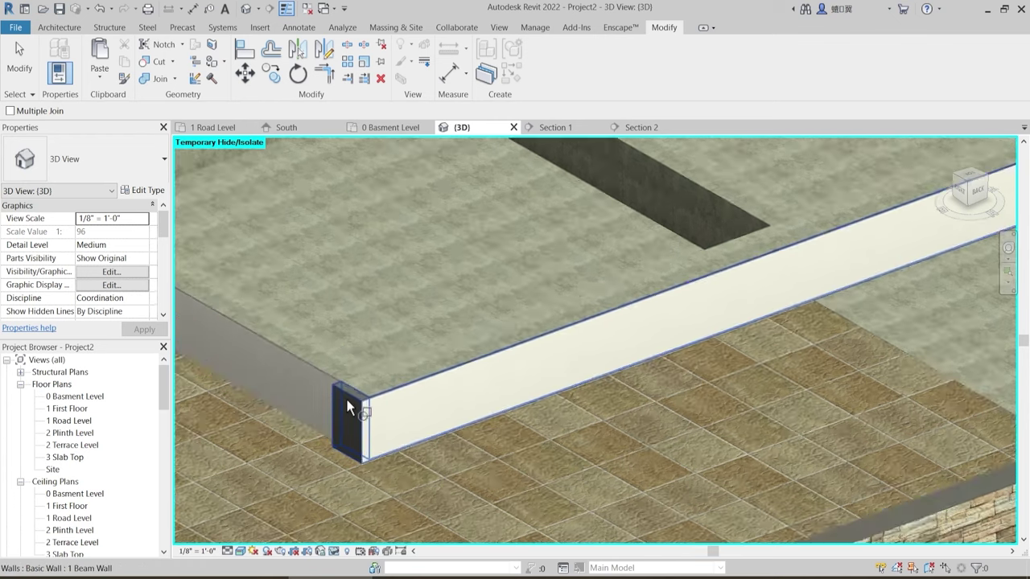
scroll(348, 406, "up", 2)
key("Escape")
- Flip the beam wall to its other side and show the 1 Road Level plan
left_click(423, 429)
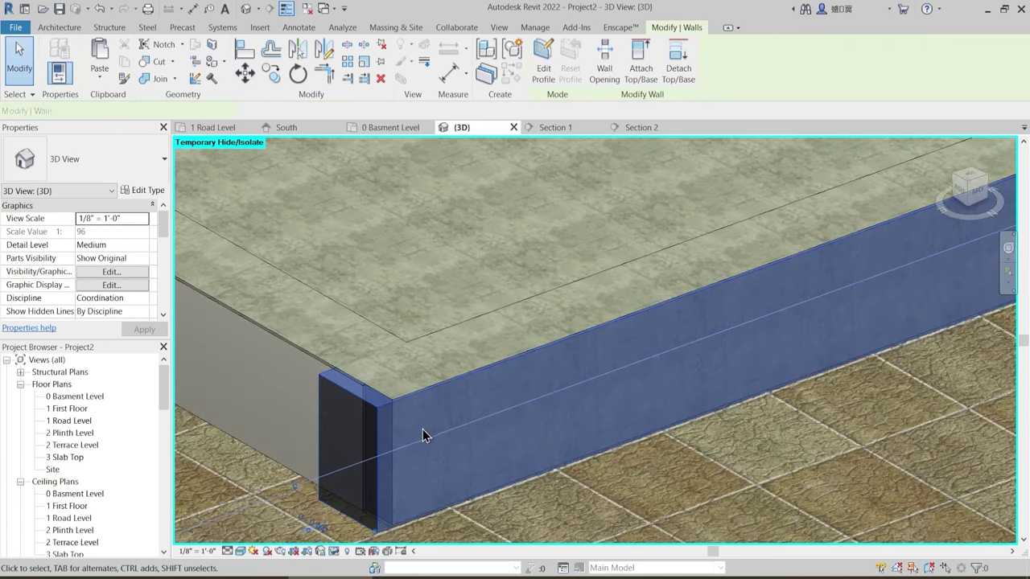
key("space")
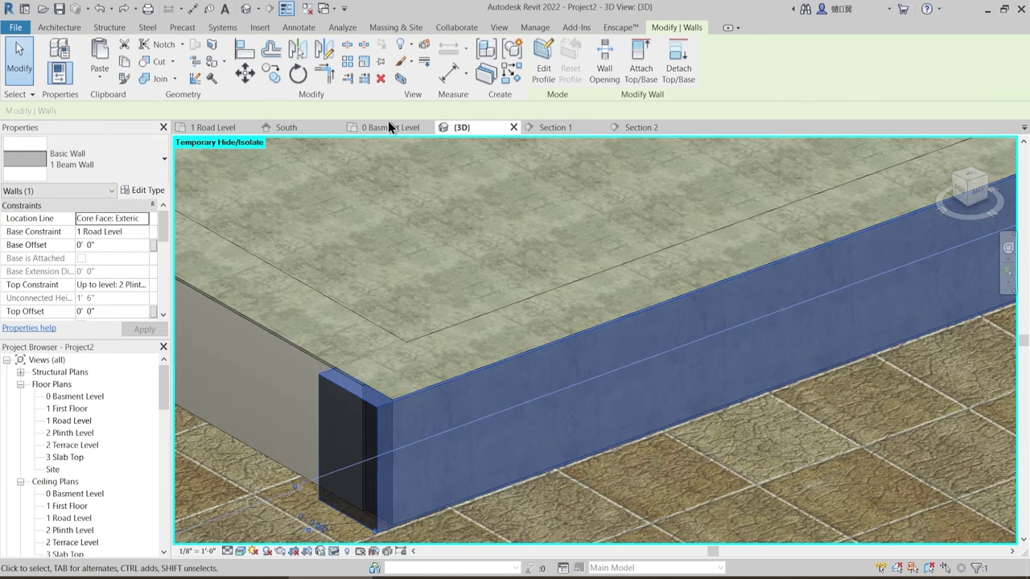
left_click(231, 127)
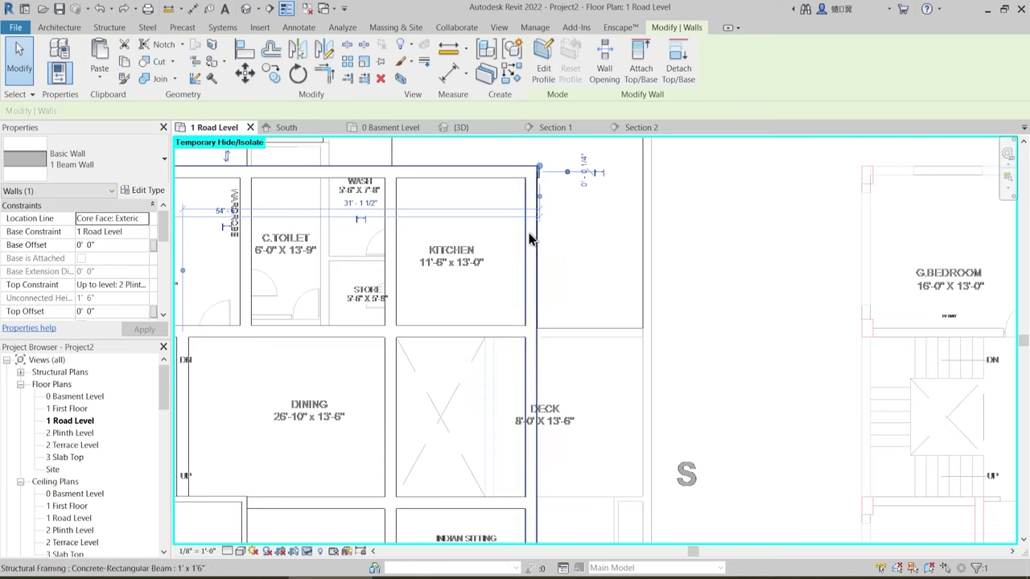
- Try stretching the beam wall's end to the corner, rejecting it at the Can't make Wall error
scroll(533, 233, "up", 5)
mouse_move(524, 184)
left_mouse_down()
mouse_move(506, 179)
mouse_move(534, 179)
left_mouse_up()
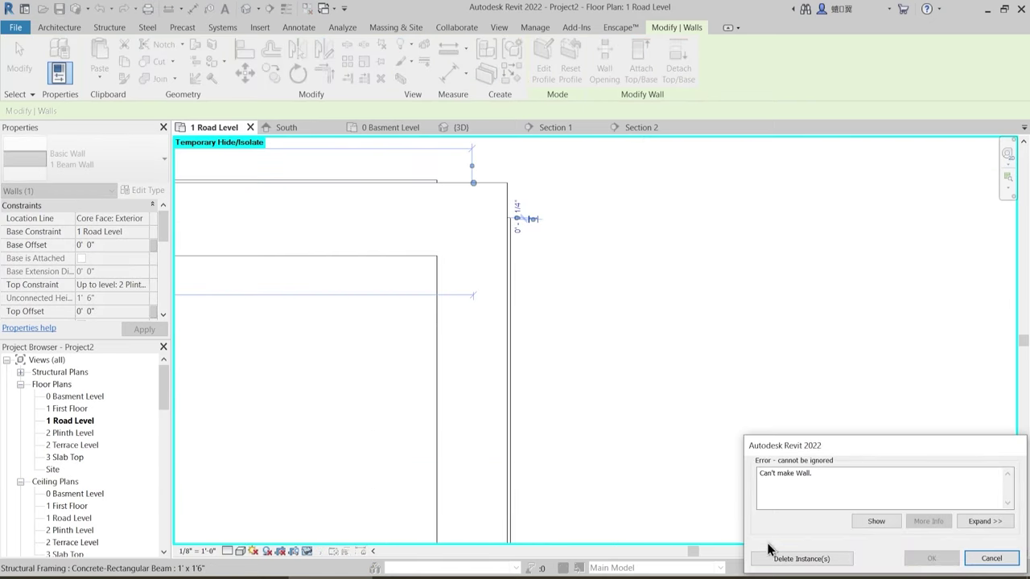
left_click(996, 562)
left_click(617, 278)
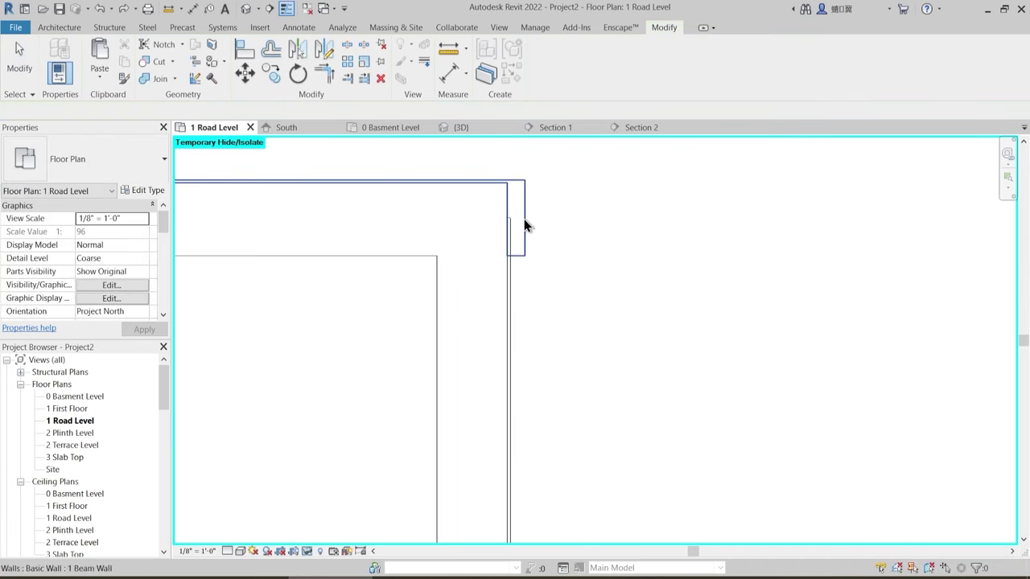
middle_click_drag(565, 258, 572, 374)
left_click_drag(531, 299, 513, 300)
left_click(774, 557)
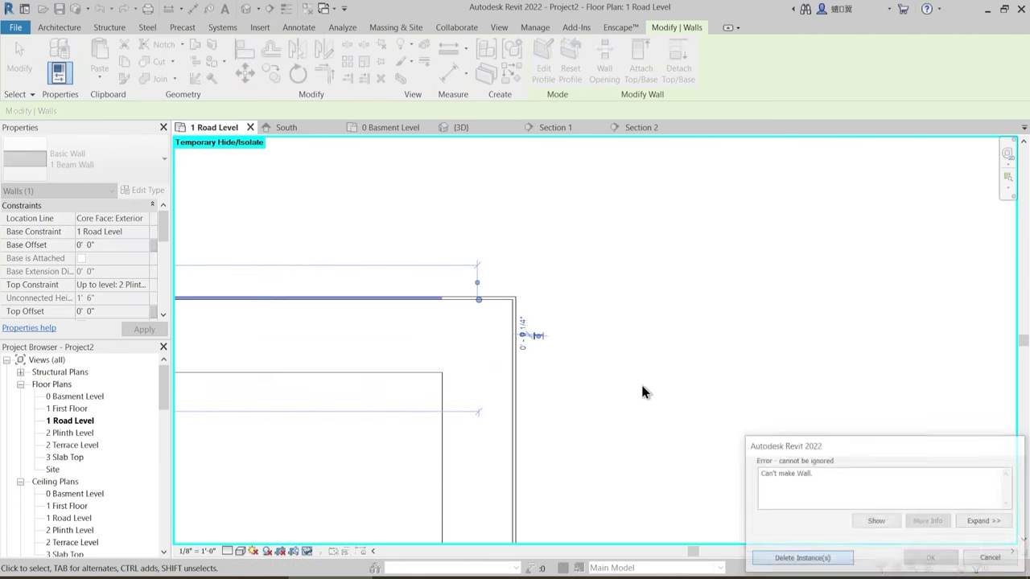
- Return to the 3D view and pan along the Road Level beams
left_click(457, 127)
scroll(483, 322, "up", 2)
middle_click_drag(458, 357, 338, 428)
scroll(338, 429, "down", 1)
- Inspect the beam wall at the building's right corner, then go to the 1 Road Level plan
scroll(391, 402, "down", 1)
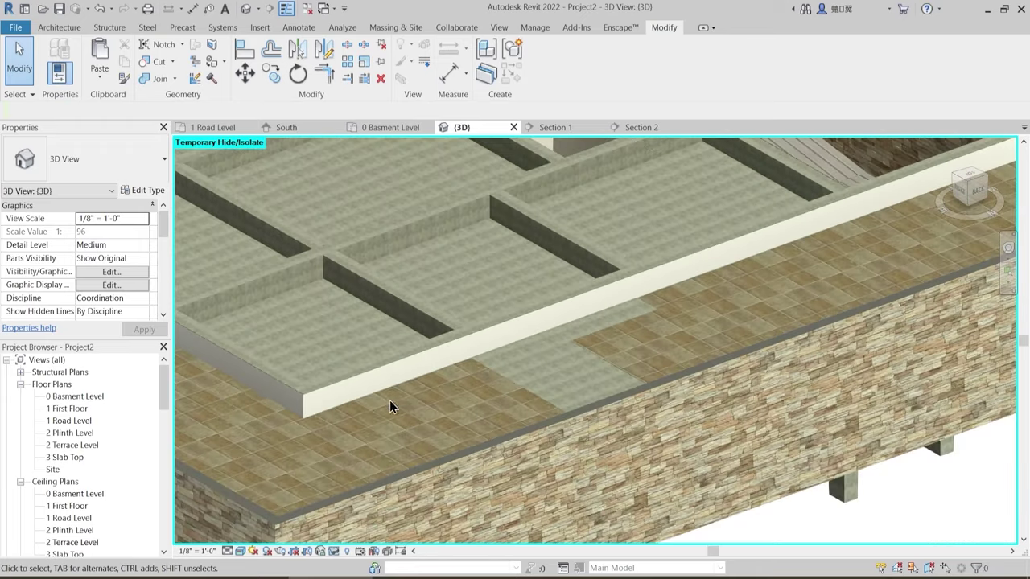
middle_click_drag(553, 359, 393, 405)
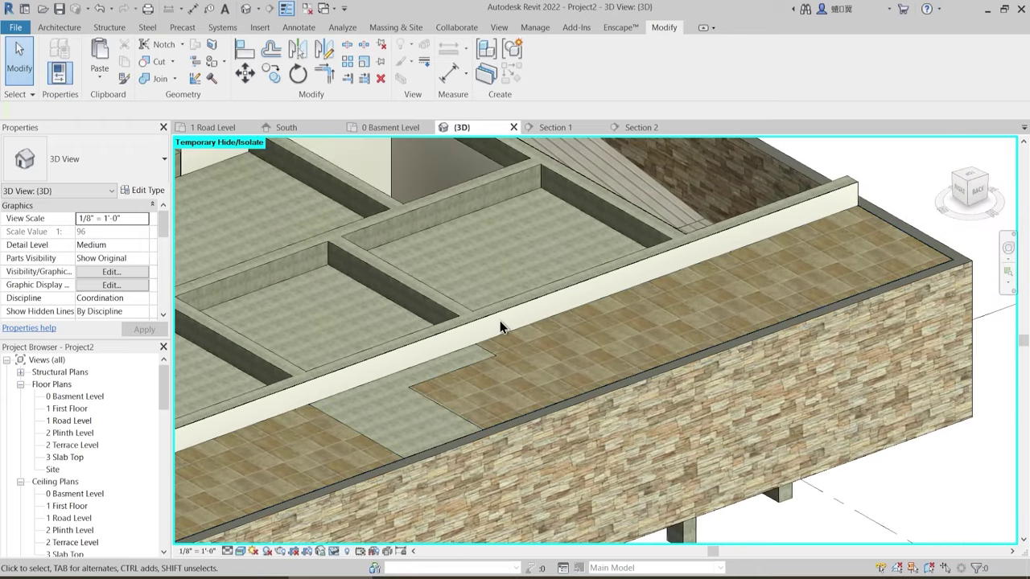
left_click(495, 319)
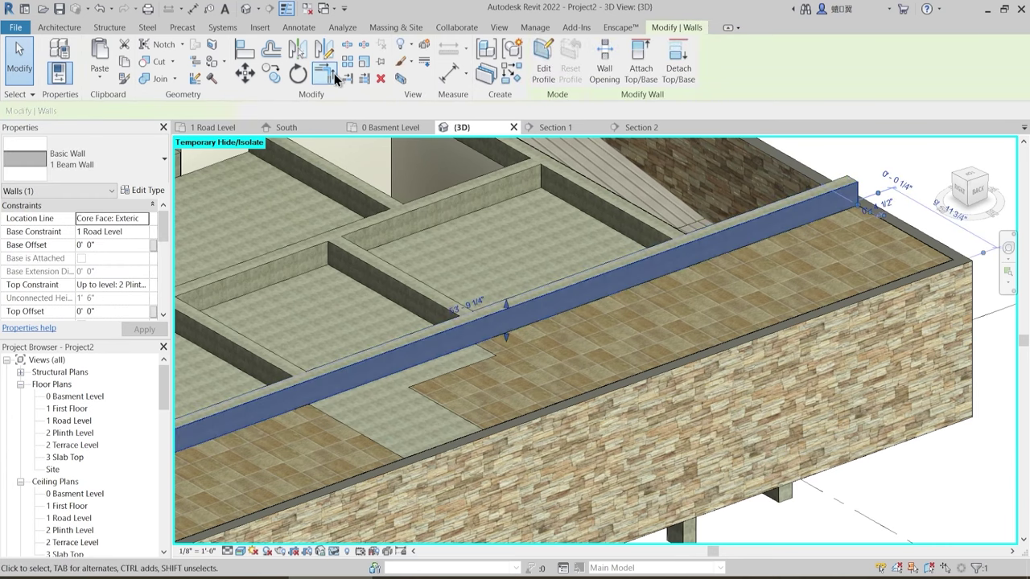
key("Escape")
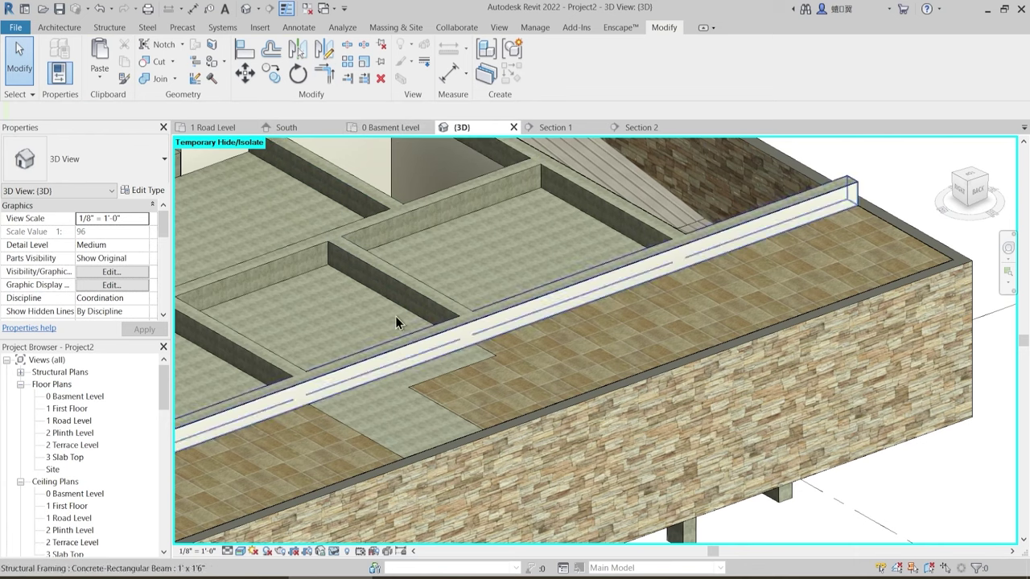
left_click(231, 131)
middle_click_drag(421, 282, 644, 238)
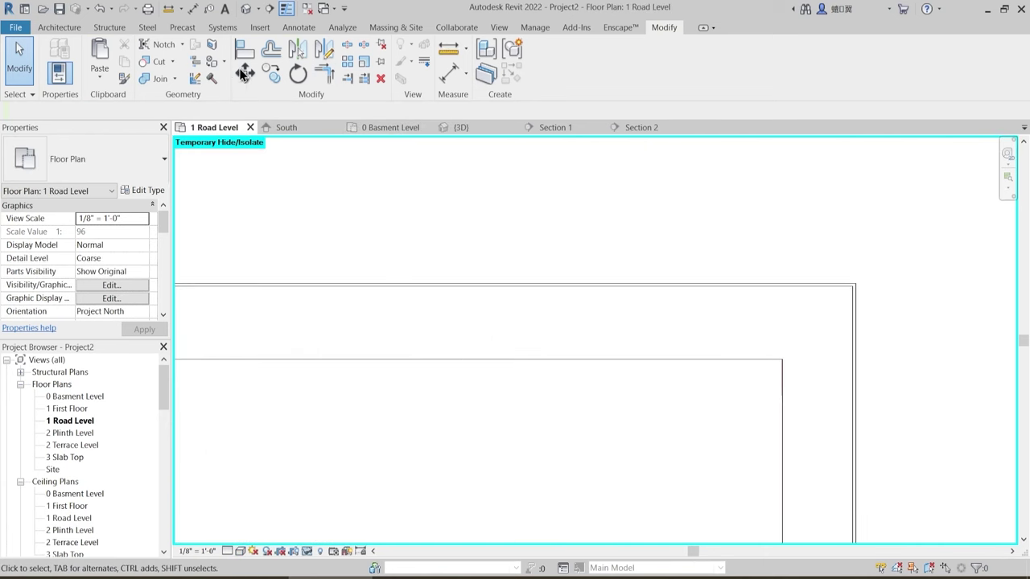
- Split the Road Level beam wall near the WARDROBE
left_click(348, 48)
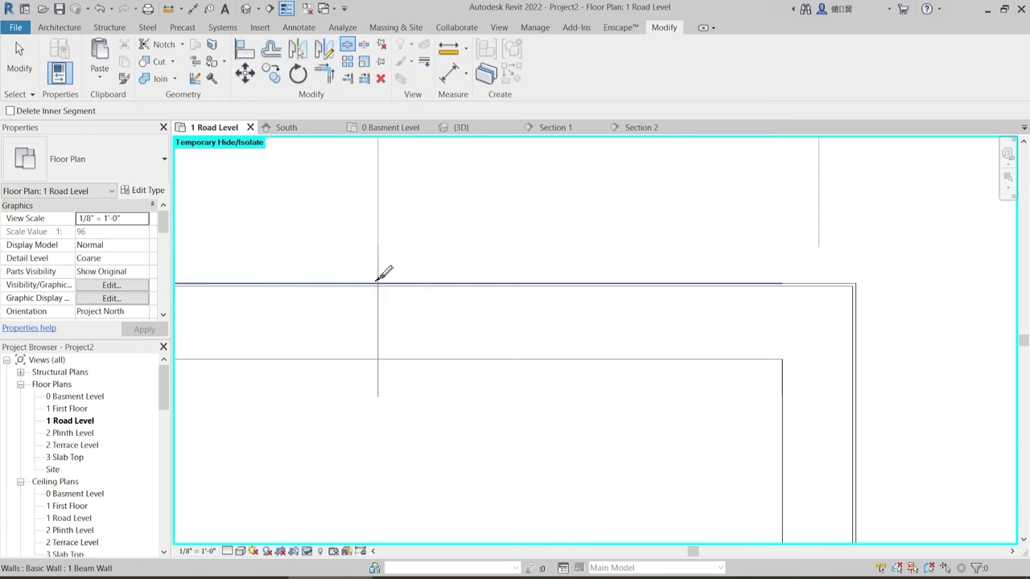
scroll(605, 290, "up", 3)
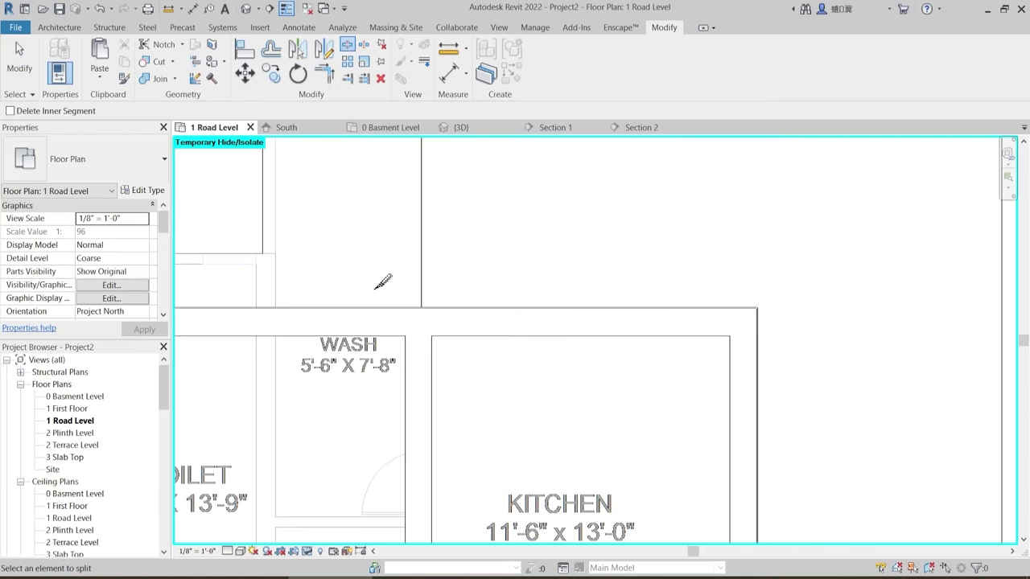
scroll(284, 286, "up", 2)
middle_click_drag(284, 286, 614, 298)
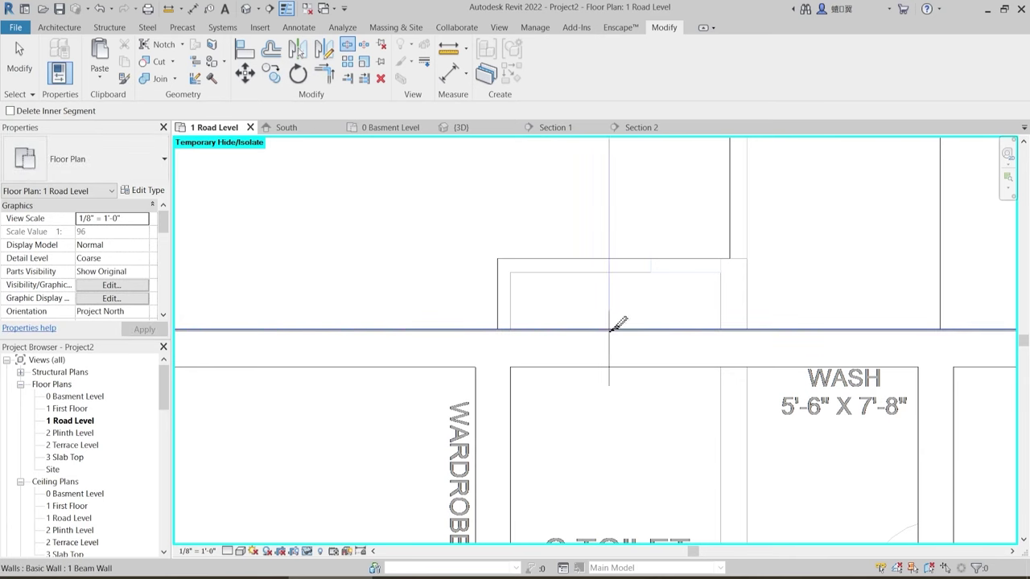
left_click(614, 326)
scroll(611, 321, "up", 2)
key("Escape")
- Drag the split pieces' ends to meet the vertical wall and the cross wall
left_click(593, 338)
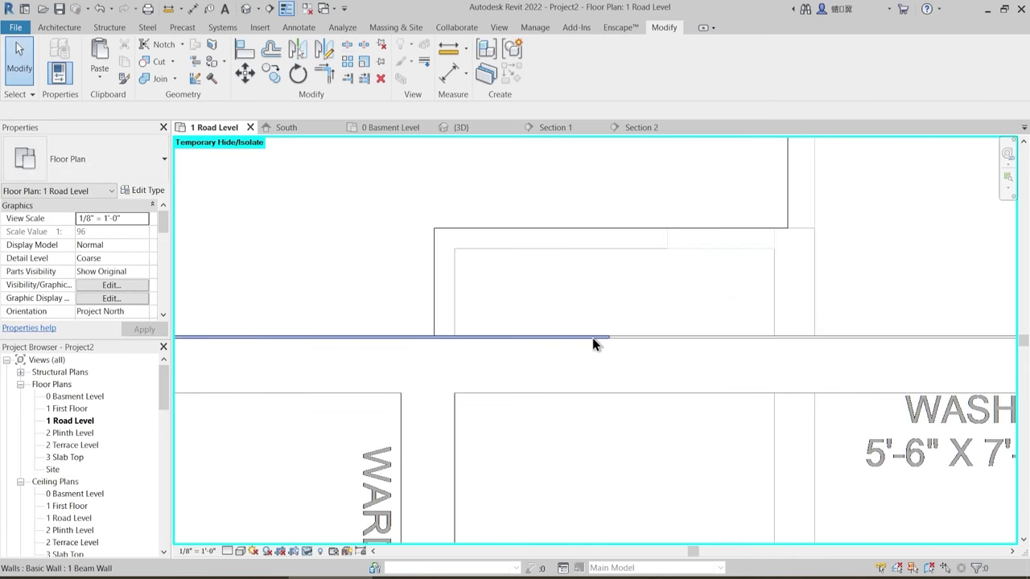
left_click_drag(608, 338, 435, 333)
left_click(651, 326)
middle_click_drag(668, 336, 384, 341)
scroll(376, 340, "up", 1)
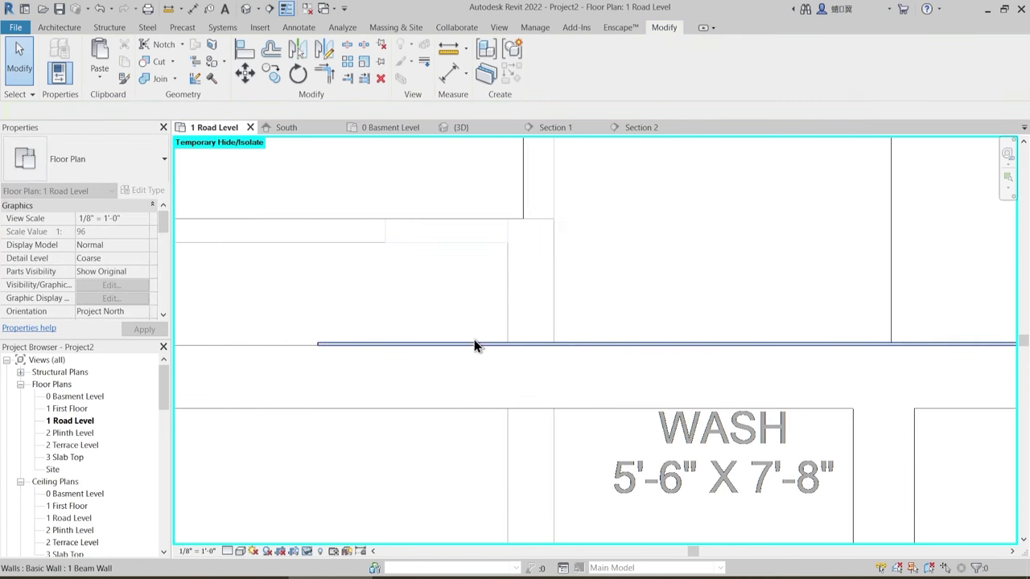
left_click(432, 347)
left_click_drag(319, 344, 554, 344)
key("Escape")
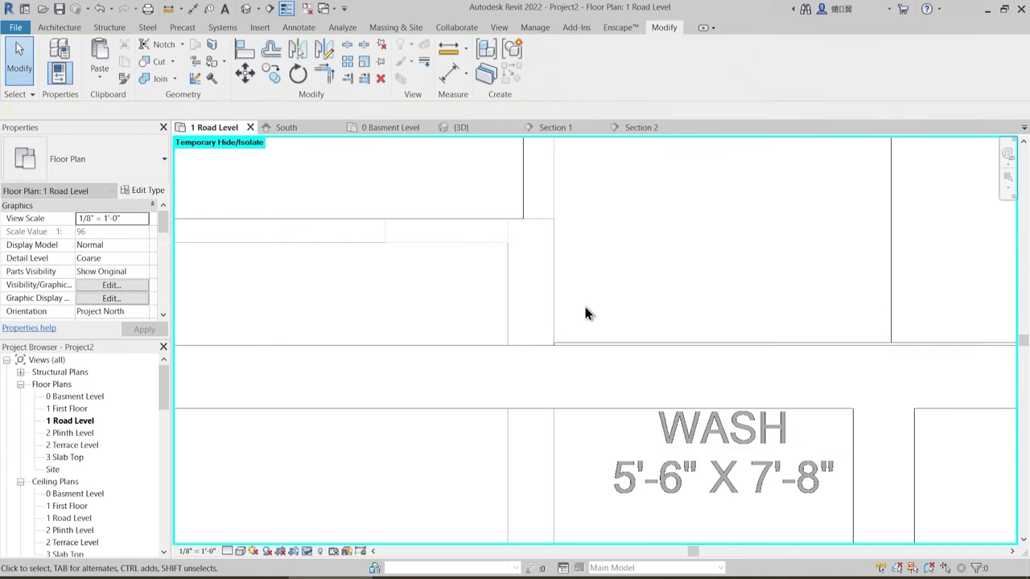
scroll(584, 323, "down", 3)
middle_click_drag(584, 323, 496, 320)
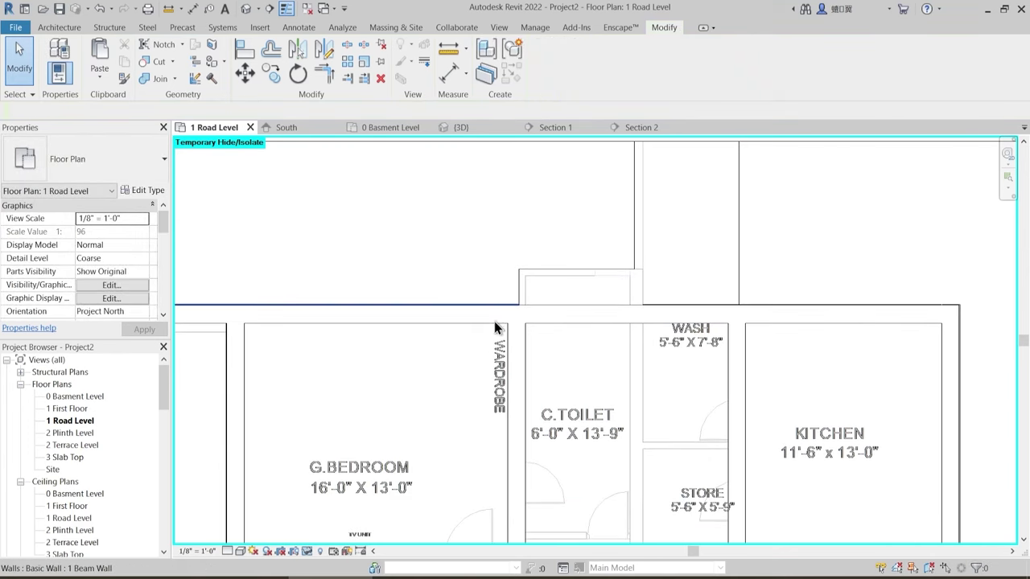
scroll(494, 321, "down", 2)
- Orbit and zoom the 3D view in close on the concrete beam along grid 1
left_click(483, 128)
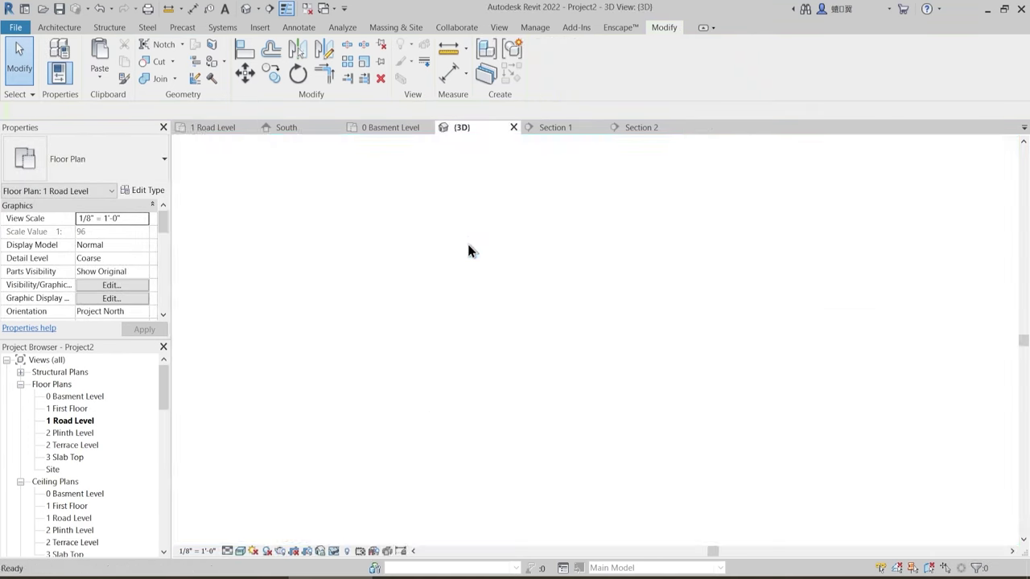
scroll(503, 412, "down", 2)
middle_click_drag(560, 420, 672, 408)
scroll(646, 400, "up", 1)
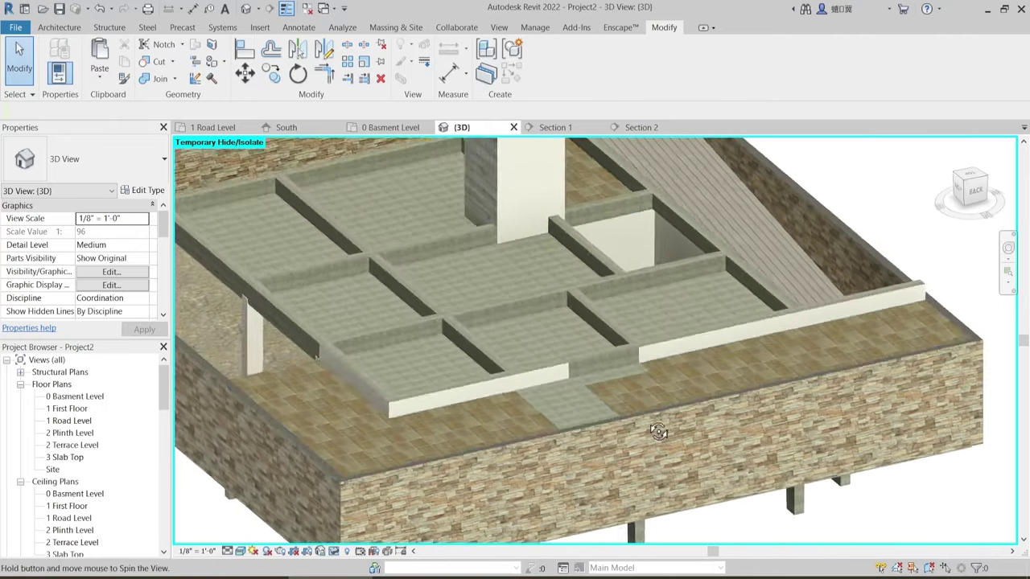
scroll(641, 423, "down", 2)
middle_click_drag(671, 387, 338, 378, "shift")
middle_click_drag(735, 380, 750, 396, "shift")
middle_click_drag(751, 396, 570, 386)
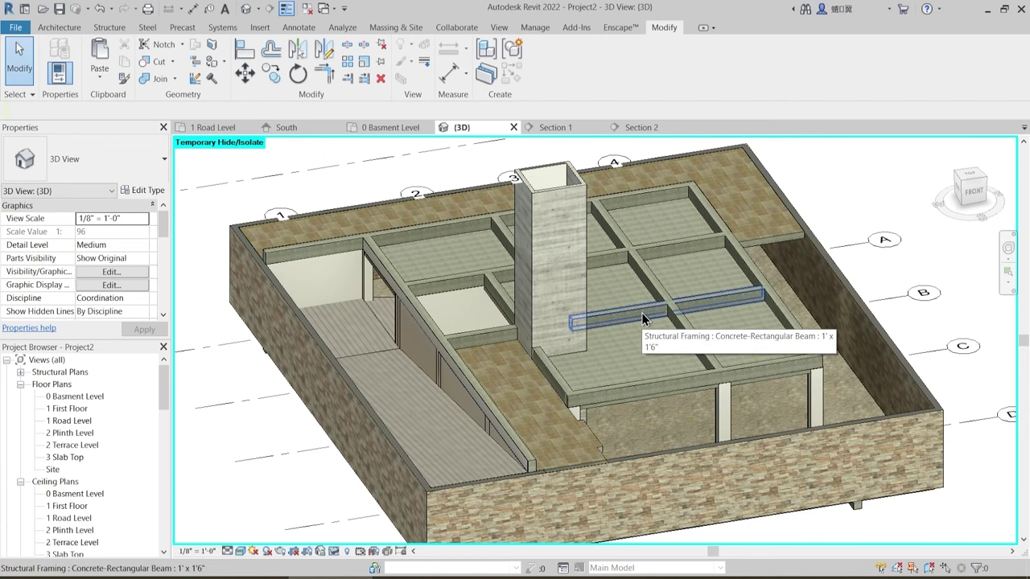
middle_click_drag(642, 315, 598, 341)
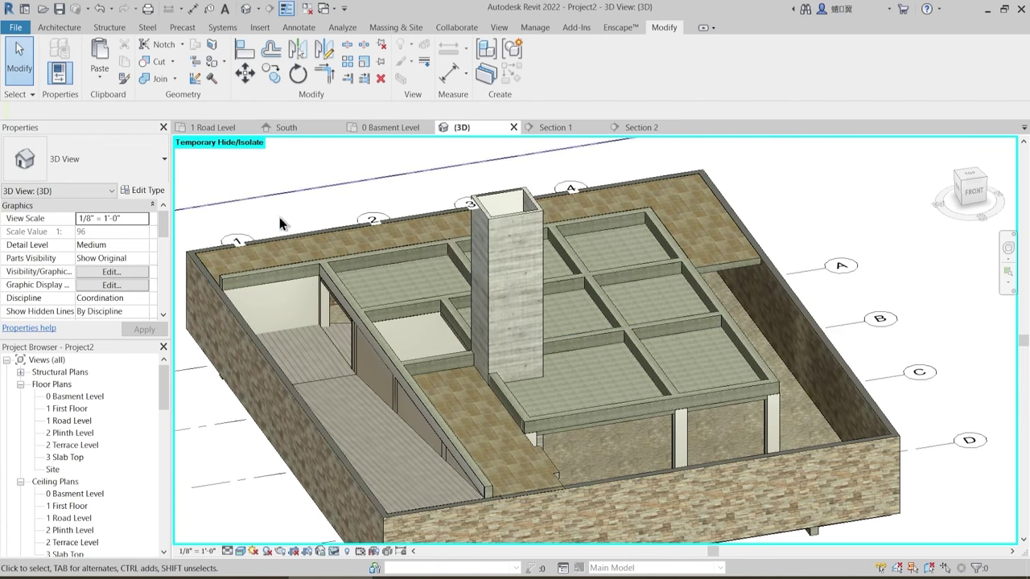
scroll(295, 257, "up", 6)
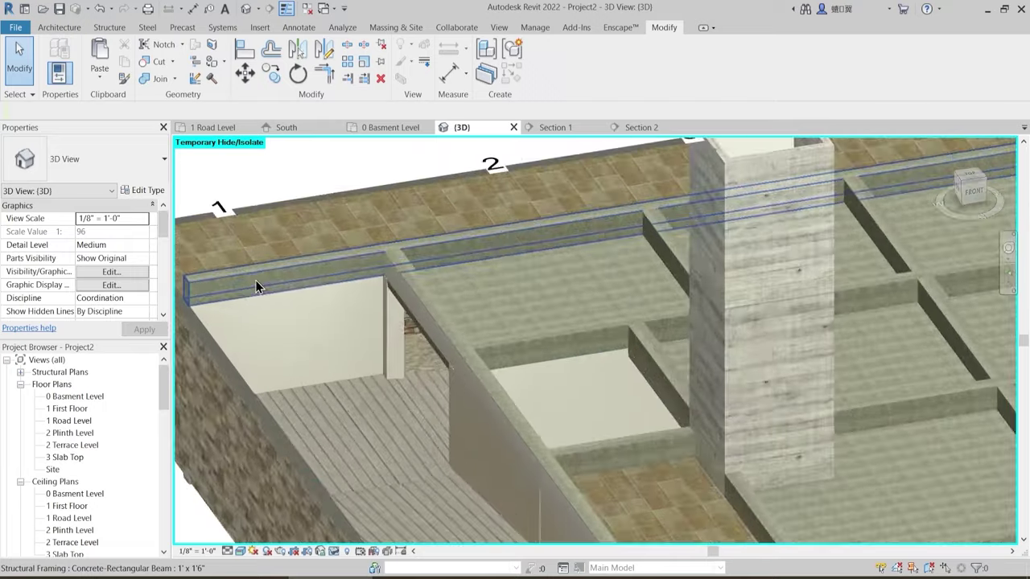
middle_click_drag(368, 272, 596, 281)
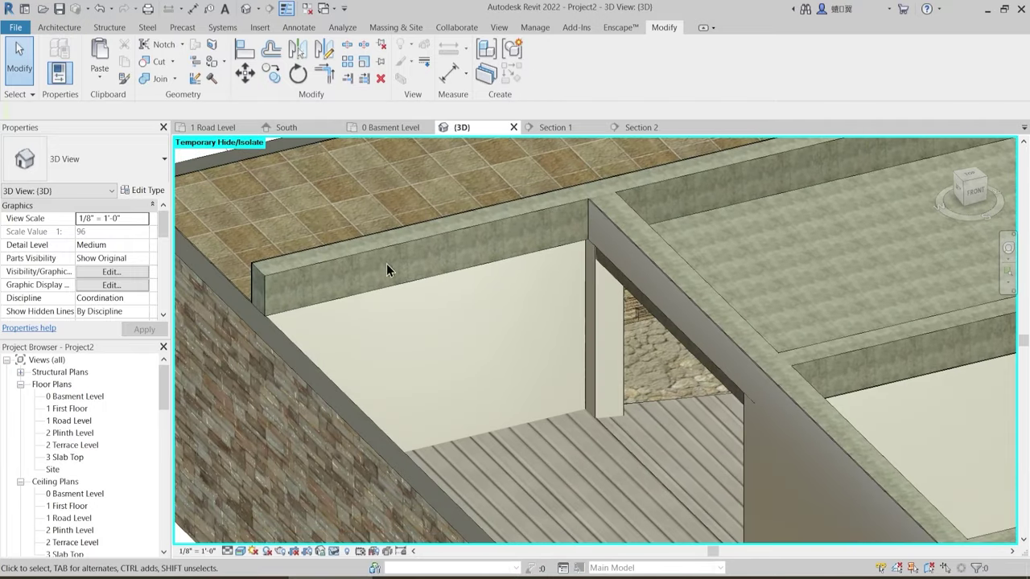
- Place a 1 Beam Wall along the grid 1 beam's face using the WA wall command
left_click(60, 28)
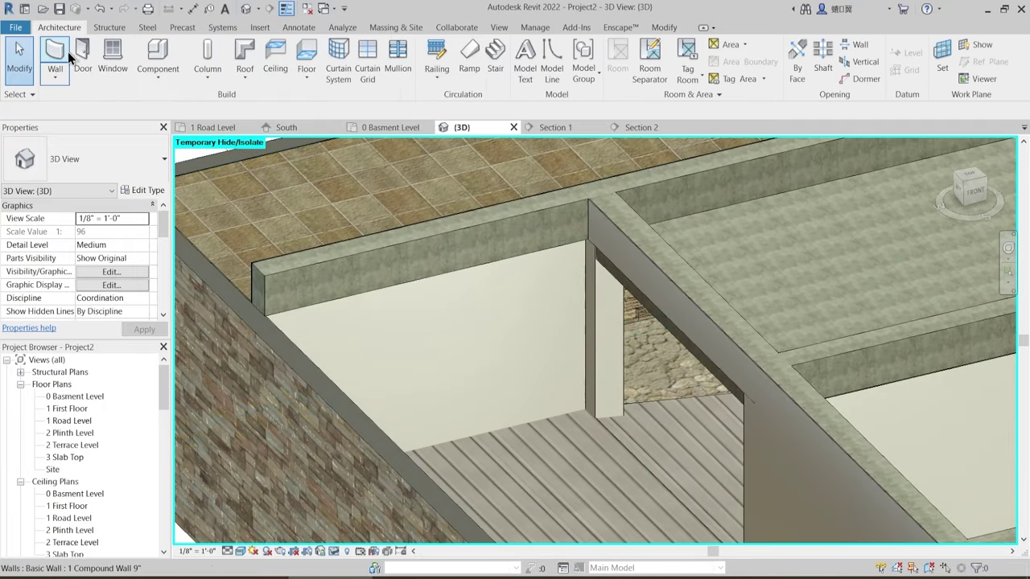
key("w")
key("a")
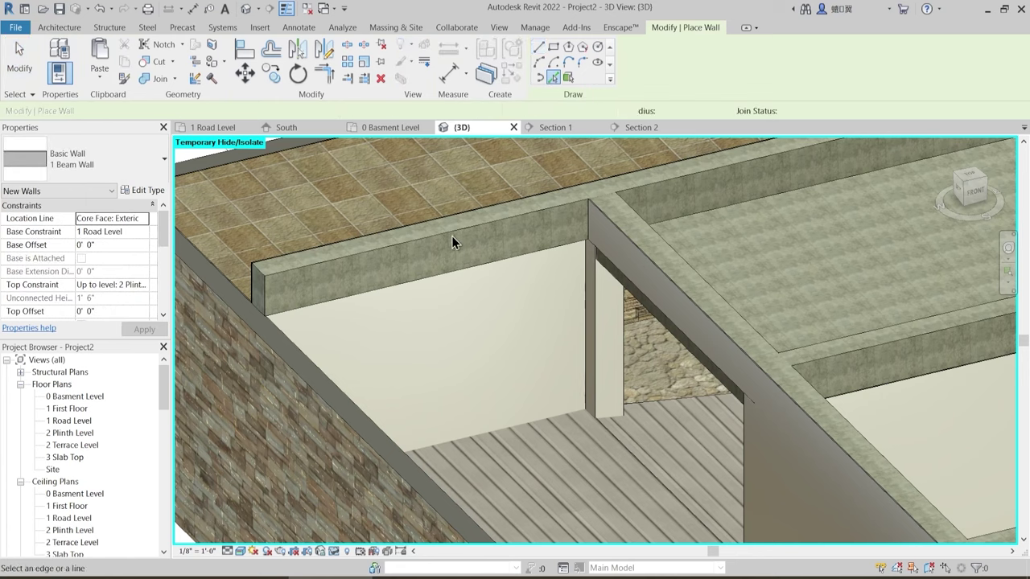
left_click(447, 229)
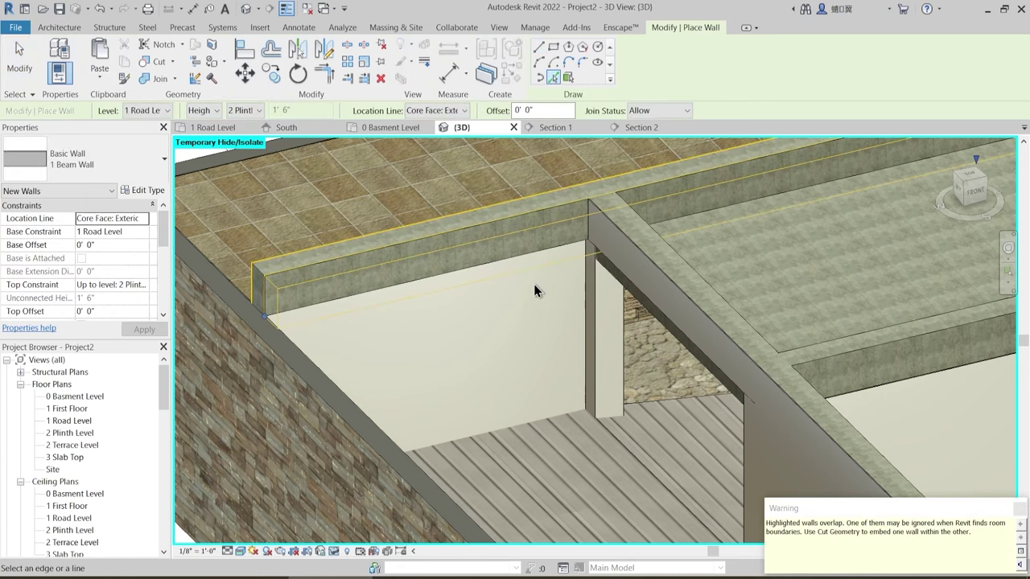
key("Escape")
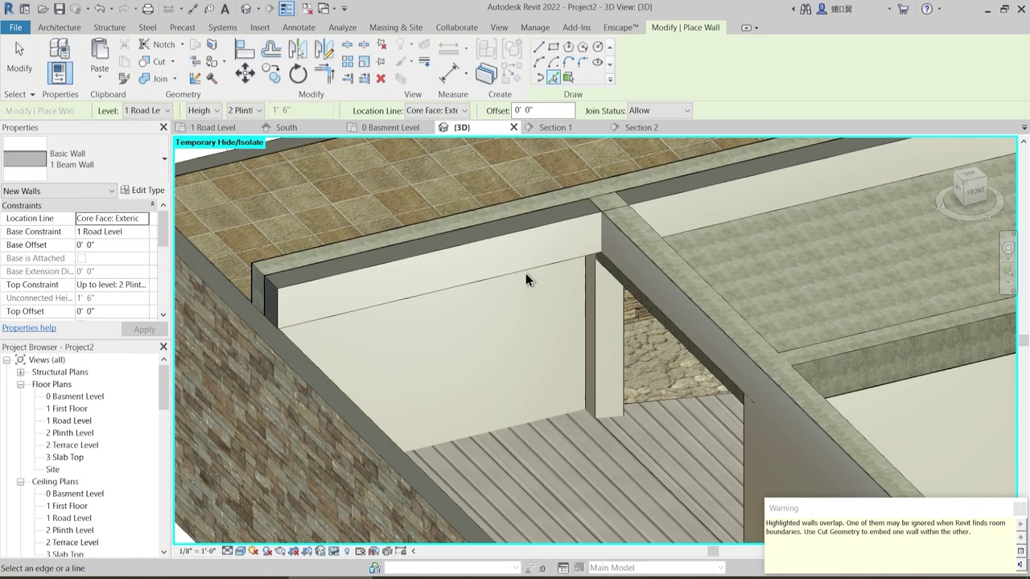
key("Escape")
left_click(516, 238)
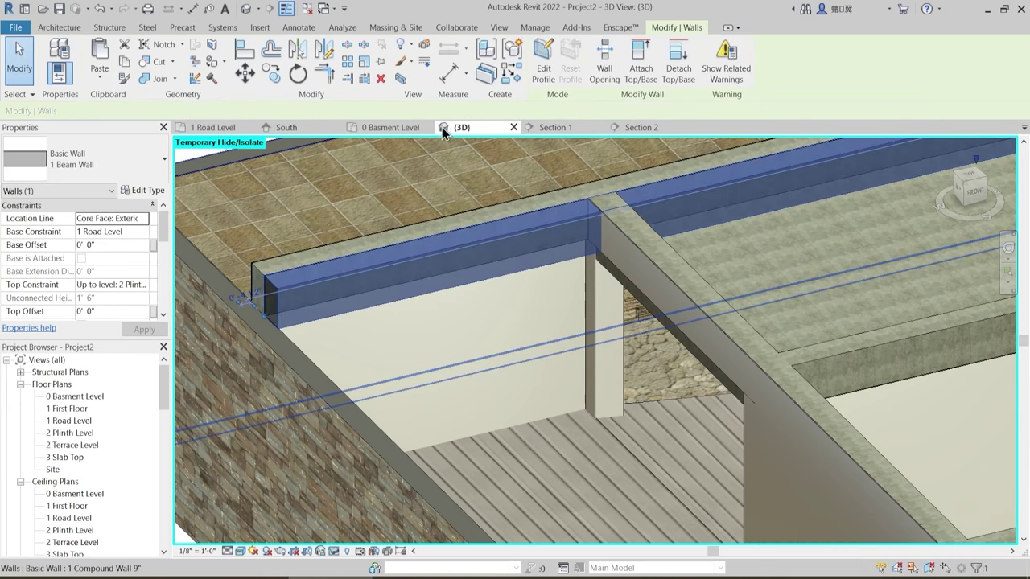
- On the 1 Road Level plan, shorten the new wall to 12'-8 3/4" at the cross wall
left_click(211, 127)
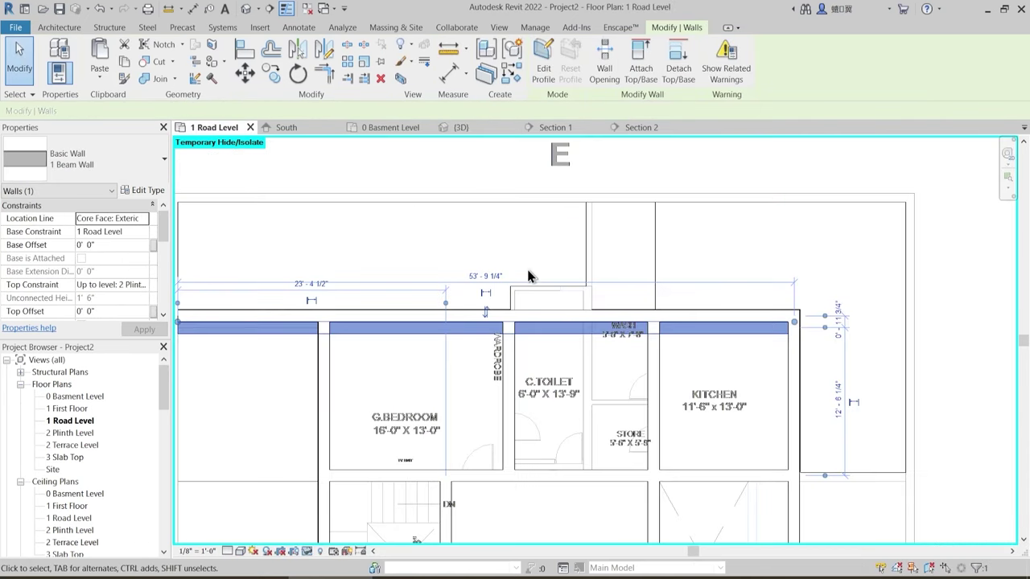
middle_click_drag(810, 352, 898, 348)
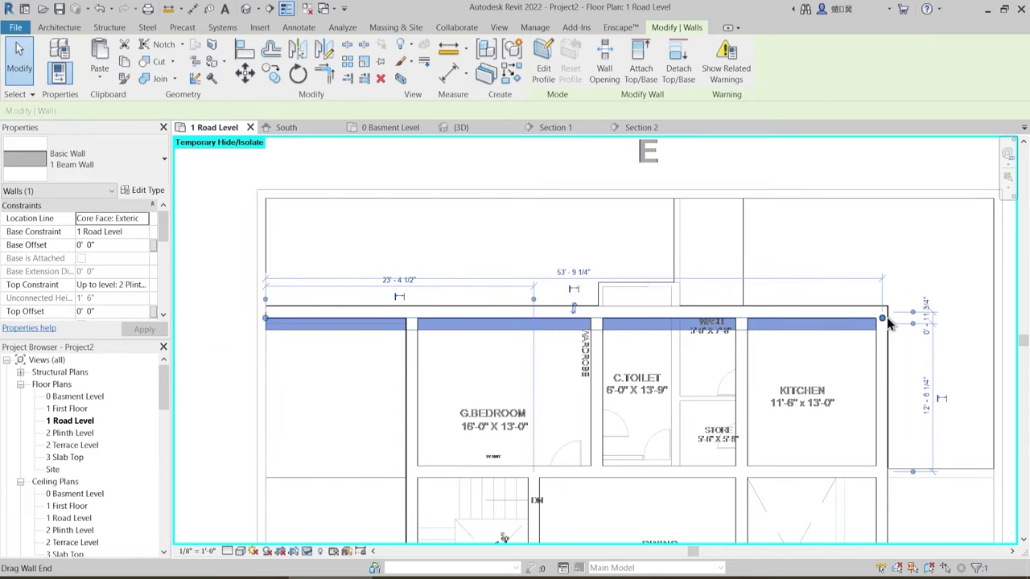
left_click_drag(475, 308, 407, 311)
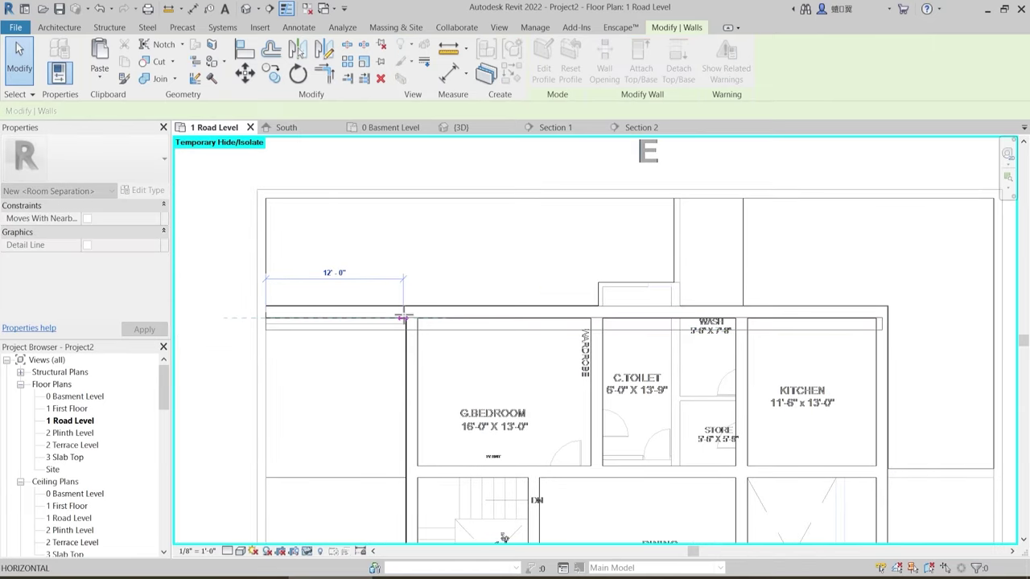
key("Escape")
left_click(406, 319)
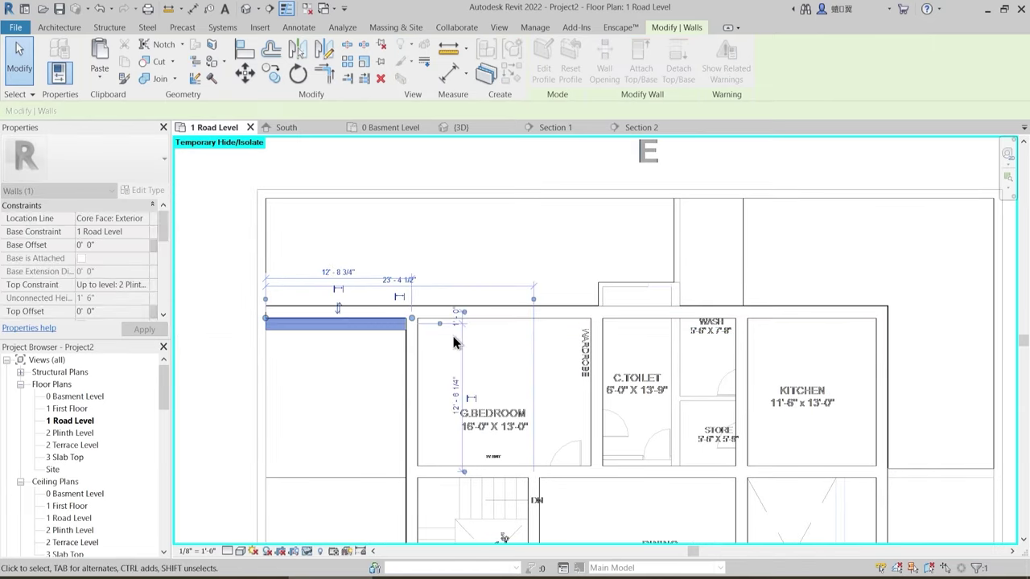
key("Escape")
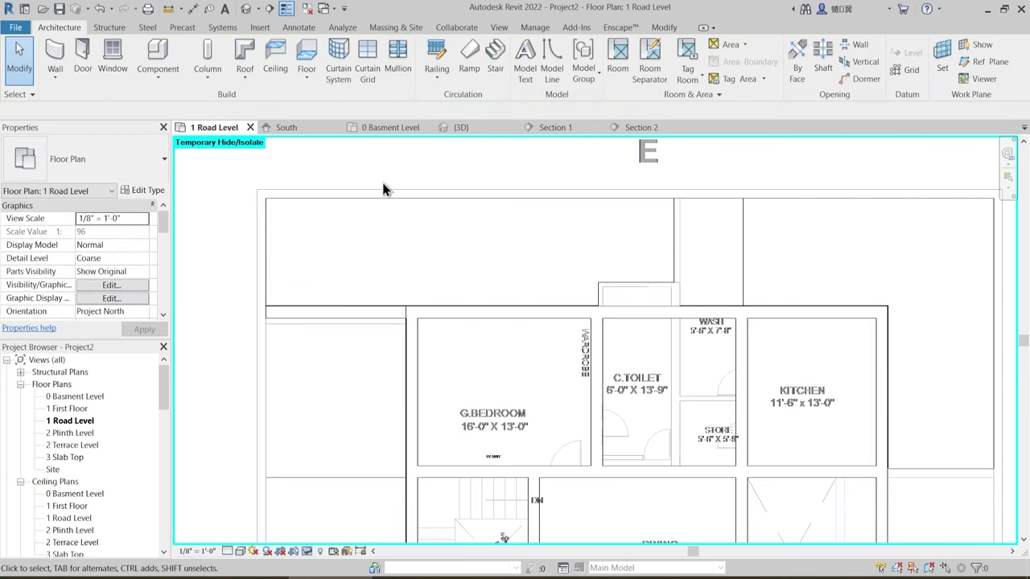
left_click(470, 128)
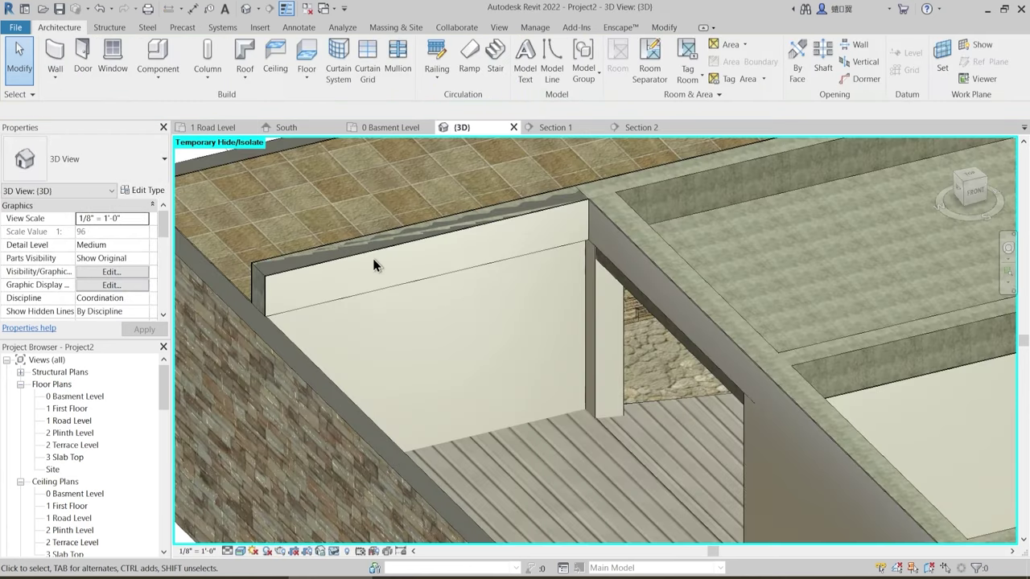
- Join the grid 1 concrete beam with its new cladding wall using Join Geometry
left_click(664, 26)
left_click(140, 78)
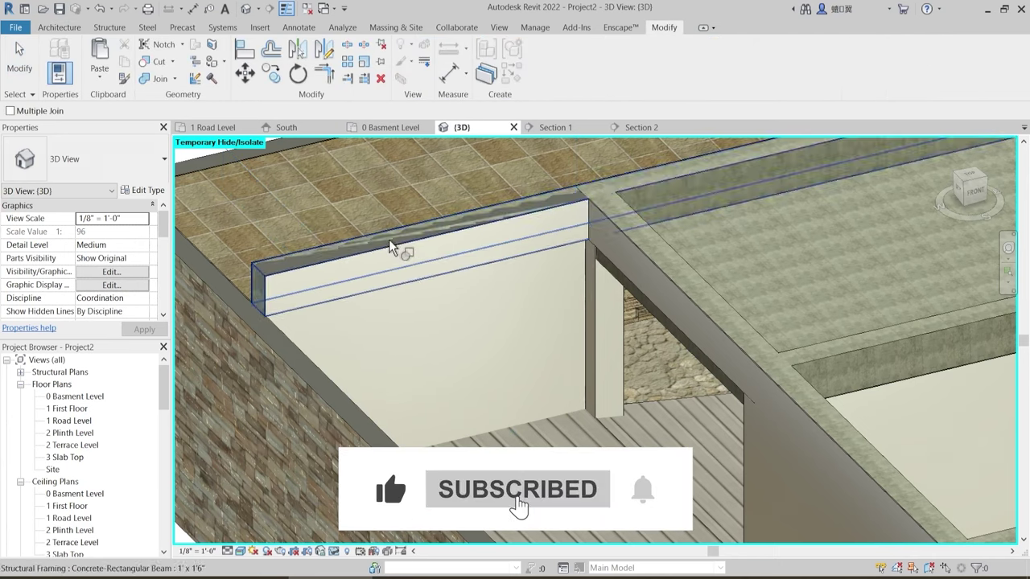
left_click(397, 247)
left_click(470, 283)
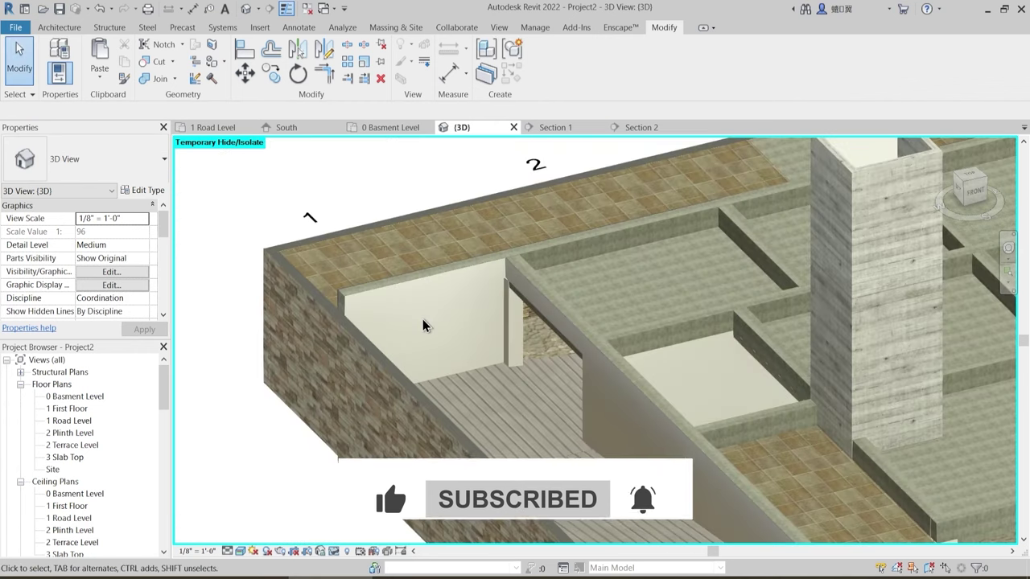
middle_click_drag(422, 319, 502, 319, "shift")
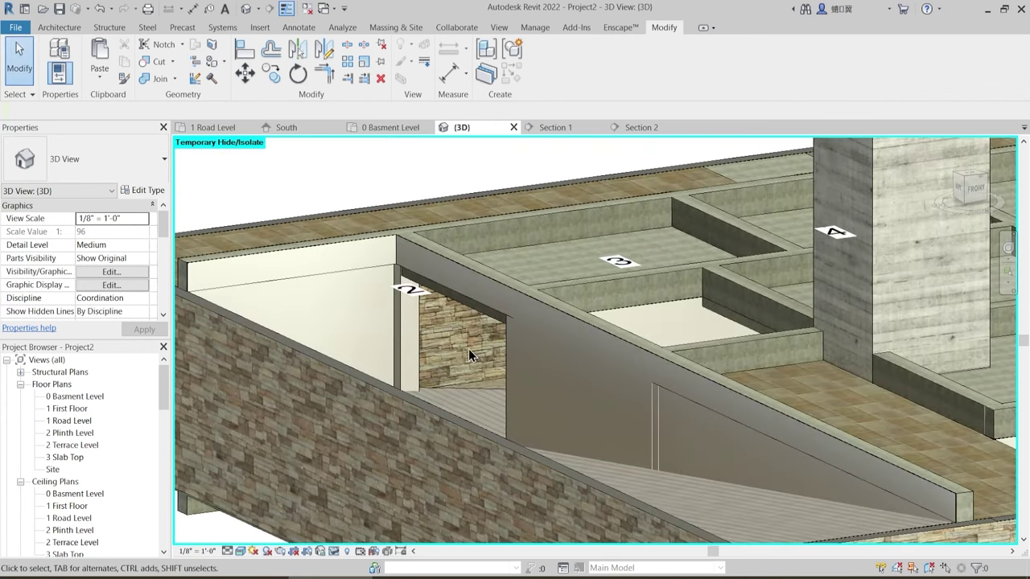
scroll(470, 351, "up", 1)
middle_click_drag(476, 368, 515, 341, "shift")
left_click(388, 304)
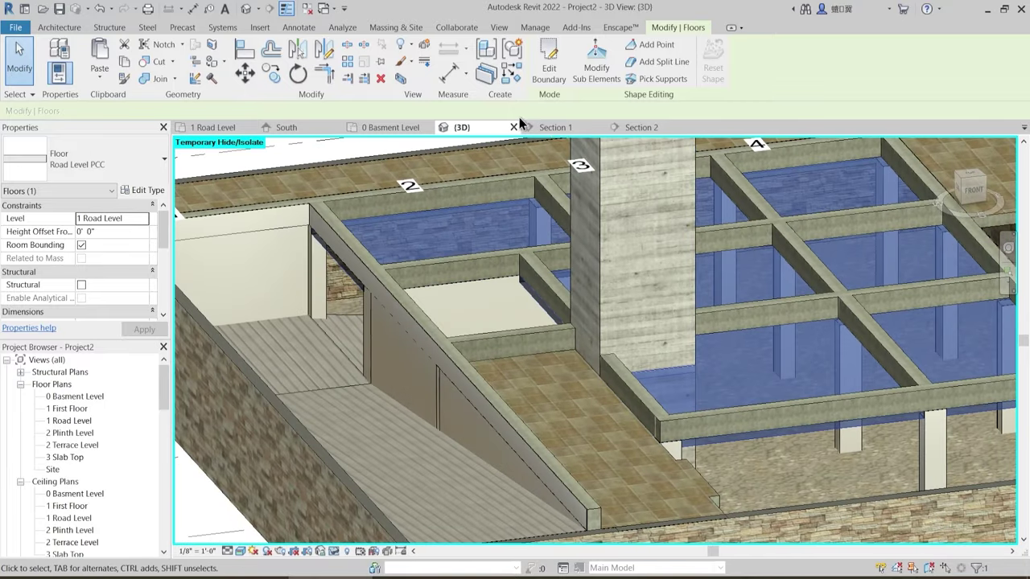
- Check the Road Level PCC floor's edge in the Section 1 view
left_click(562, 128)
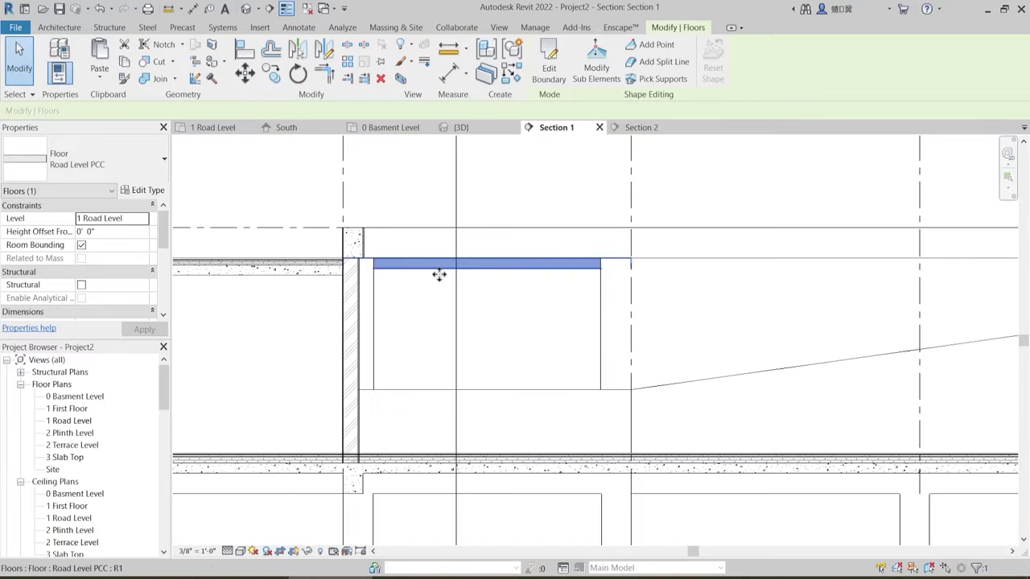
scroll(438, 275, "up", 2)
middle_click_drag(421, 313, 801, 321)
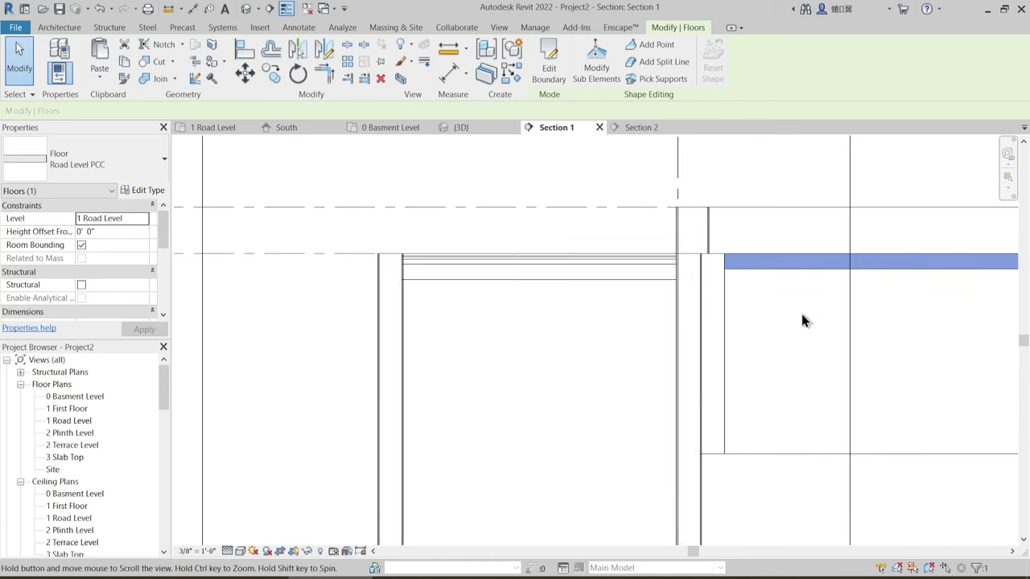
scroll(422, 300, "down", 3)
middle_click_drag(679, 295, 442, 327)
scroll(335, 277, "up", 2)
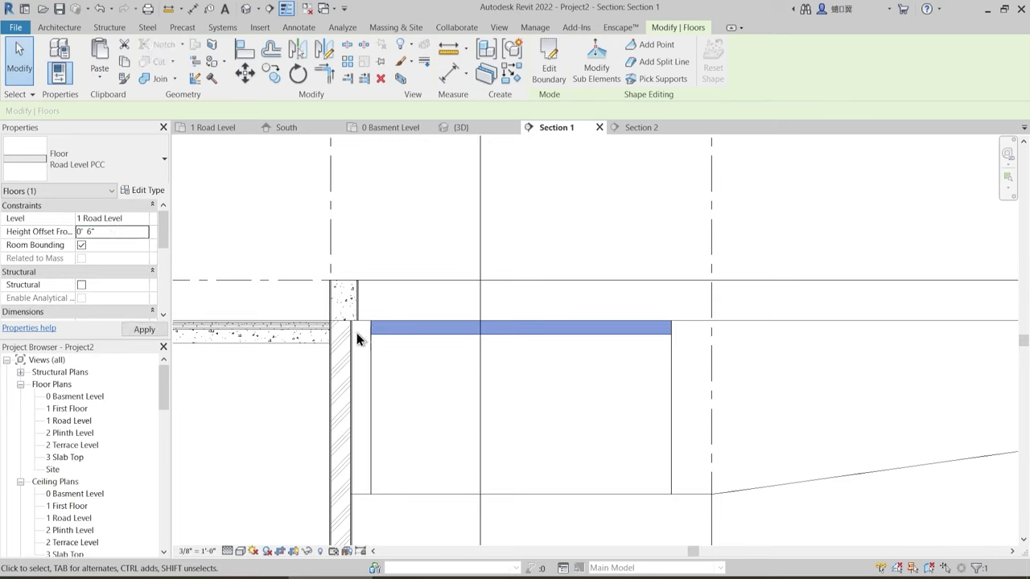
left_click(404, 341)
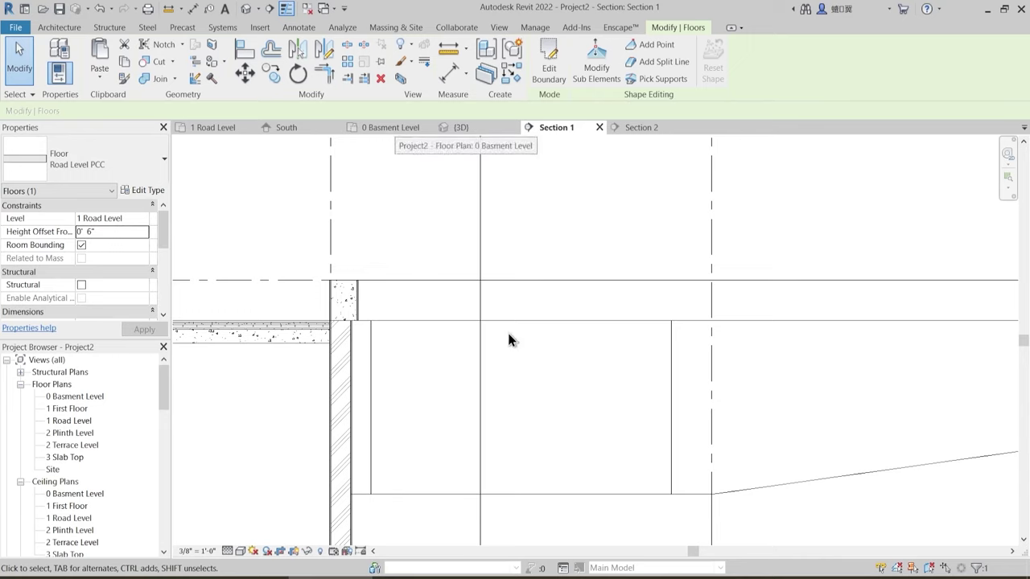
- Return to the 3D view and zoom in on the Road Level slabs
left_click(471, 134)
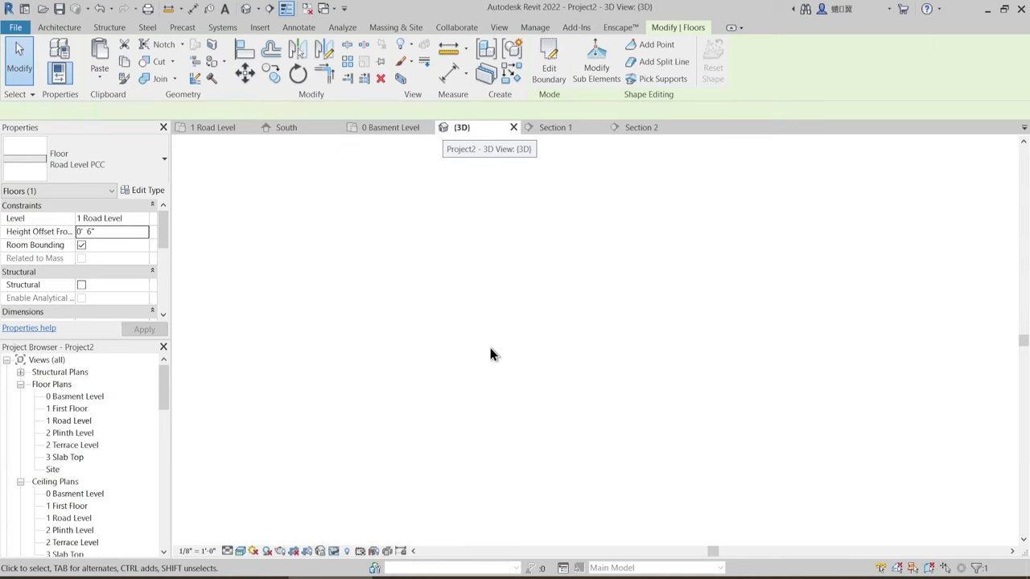
middle_click_drag(490, 352, 621, 460, "shift")
left_click(512, 378)
scroll(718, 452, "up", 2)
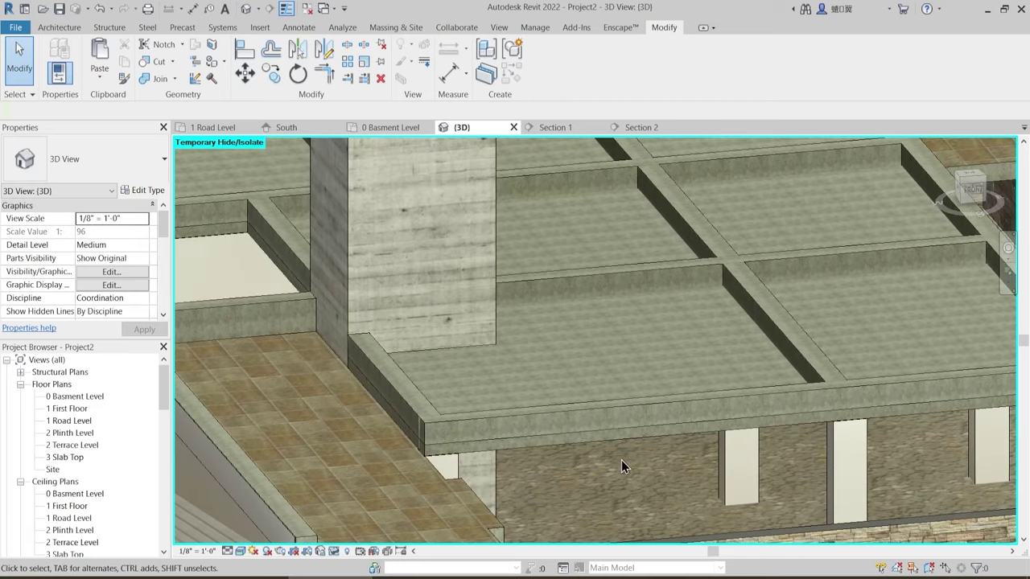
- Join the first two Road Level floor slabs with their supporting beams
left_click(150, 79)
left_click(549, 434)
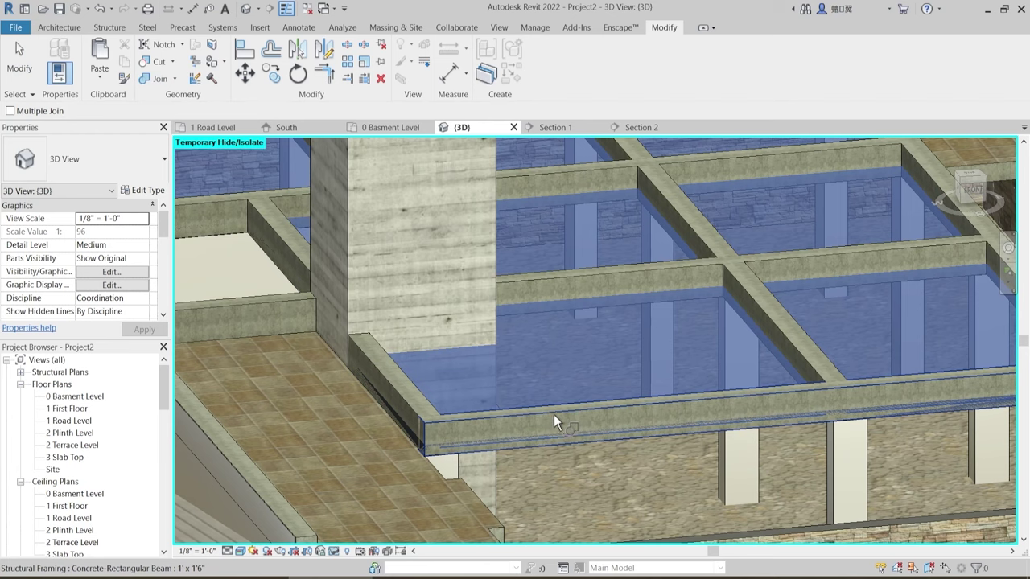
left_click(554, 414)
middle_click_drag(463, 431, 465, 439, "shift")
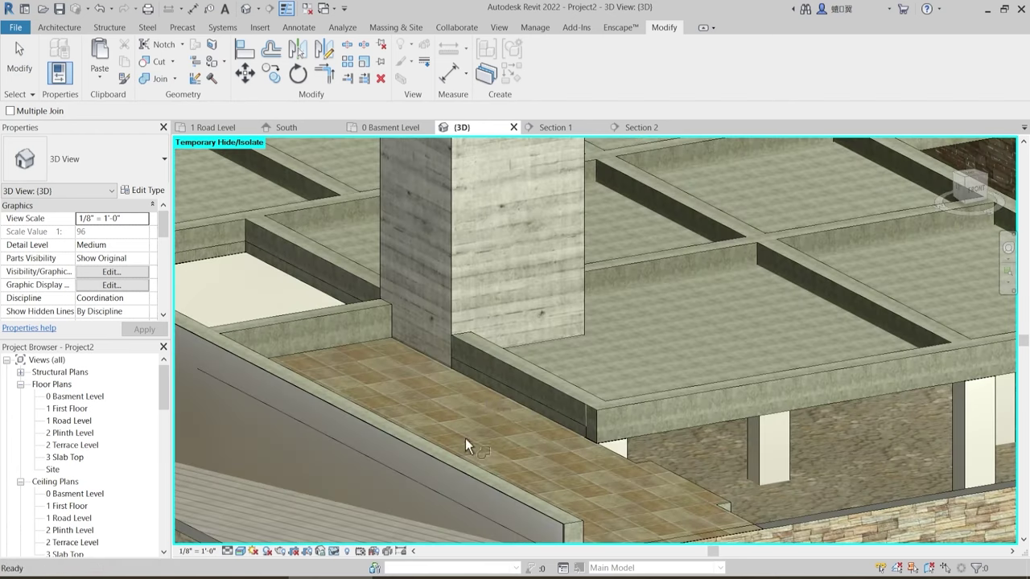
left_click(506, 391)
left_click(517, 369)
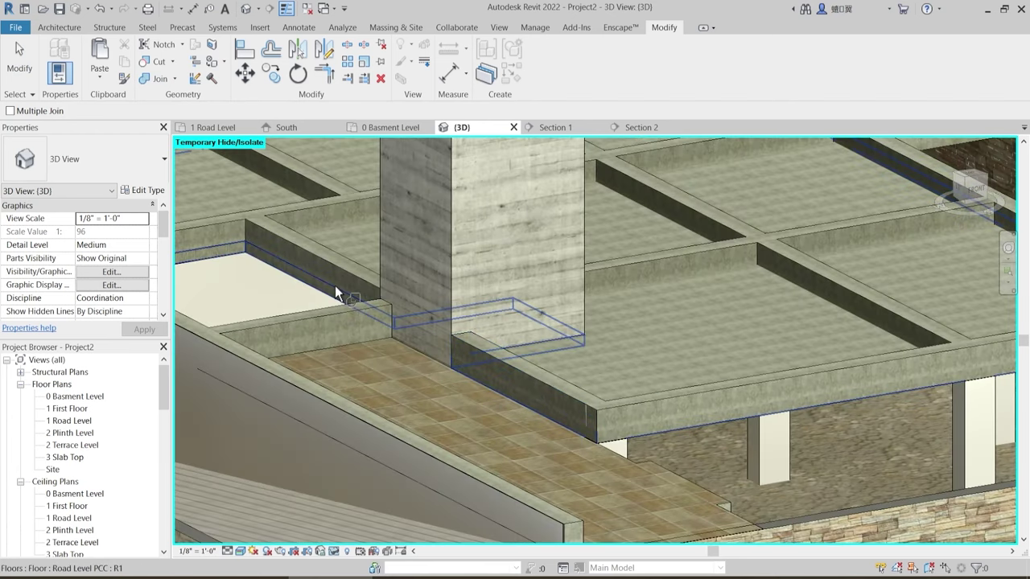
- Join another slab with its edge beam, then orbit around the tower to review the joins
middle_click_drag(366, 270, 563, 376)
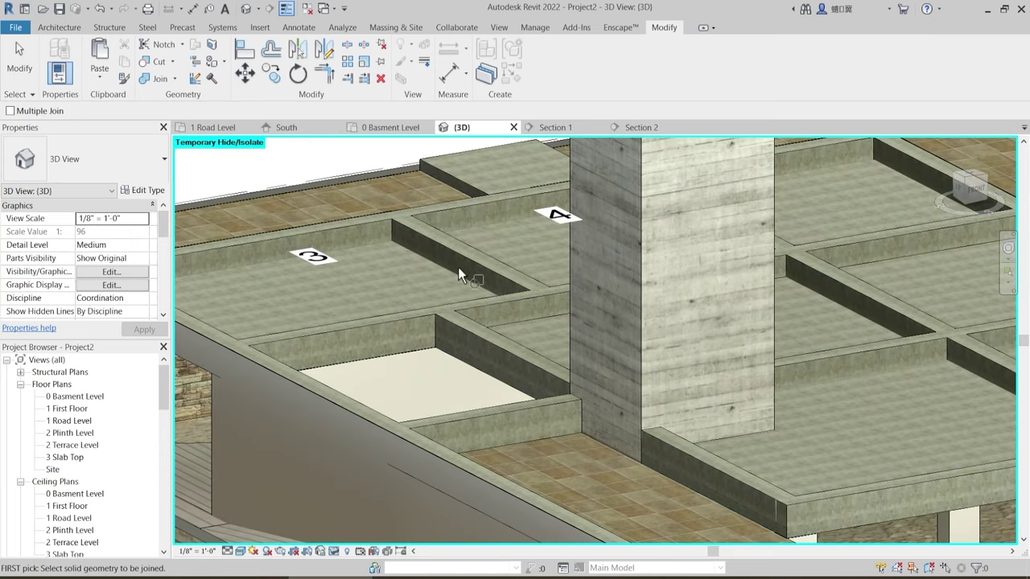
scroll(382, 301, "down", 2)
middle_click_drag(733, 368, 691, 383, "shift")
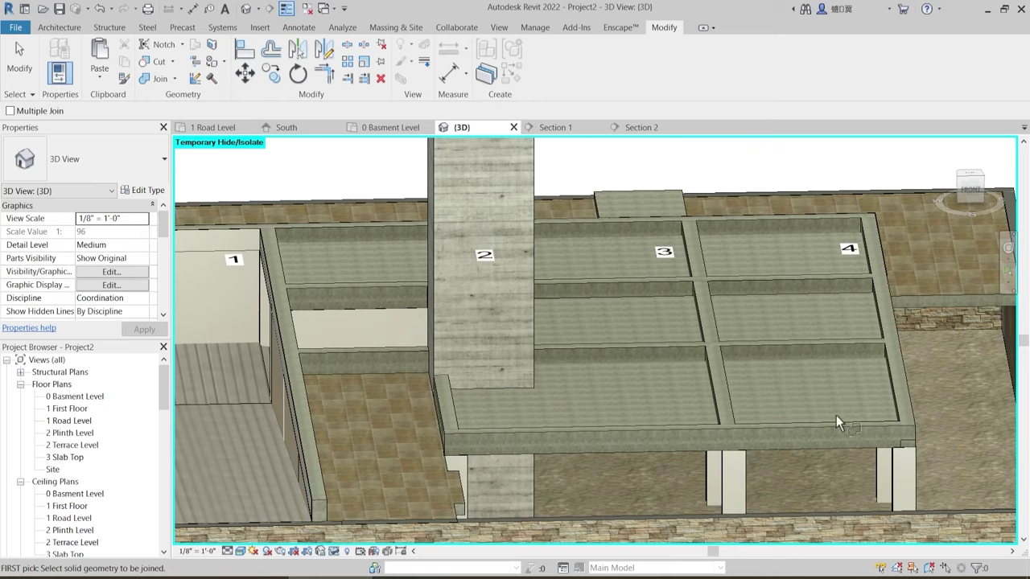
middle_click_drag(836, 424, 583, 459, "shift")
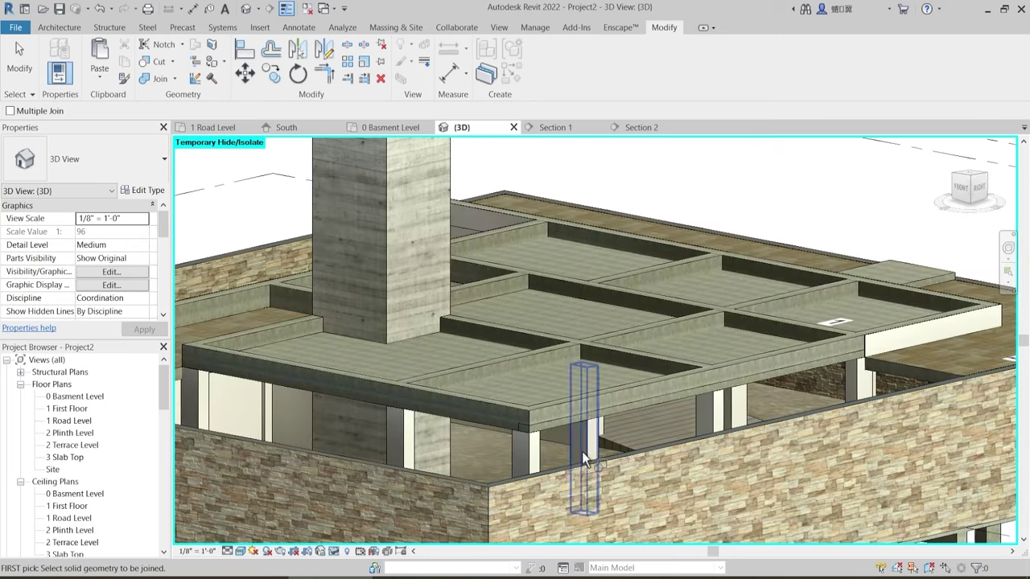
left_click(553, 408)
left_click(554, 382)
middle_click_drag(694, 330, 446, 375)
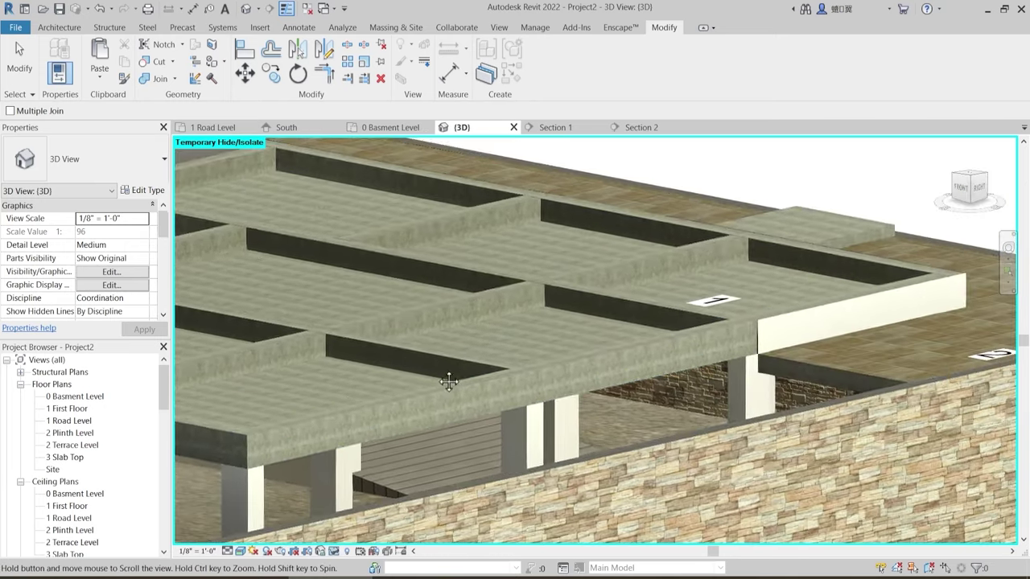
scroll(652, 347, "down", 2)
middle_click_drag(547, 395, 737, 431, "shift")
scroll(673, 394, "down", 1)
middle_click_drag(678, 395, 611, 388, "shift")
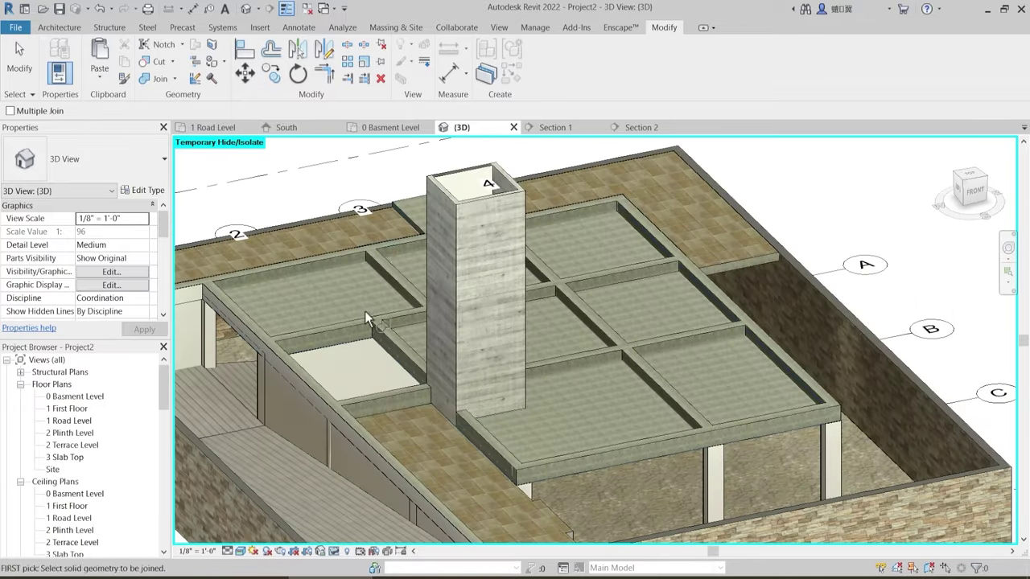
key("Escape")
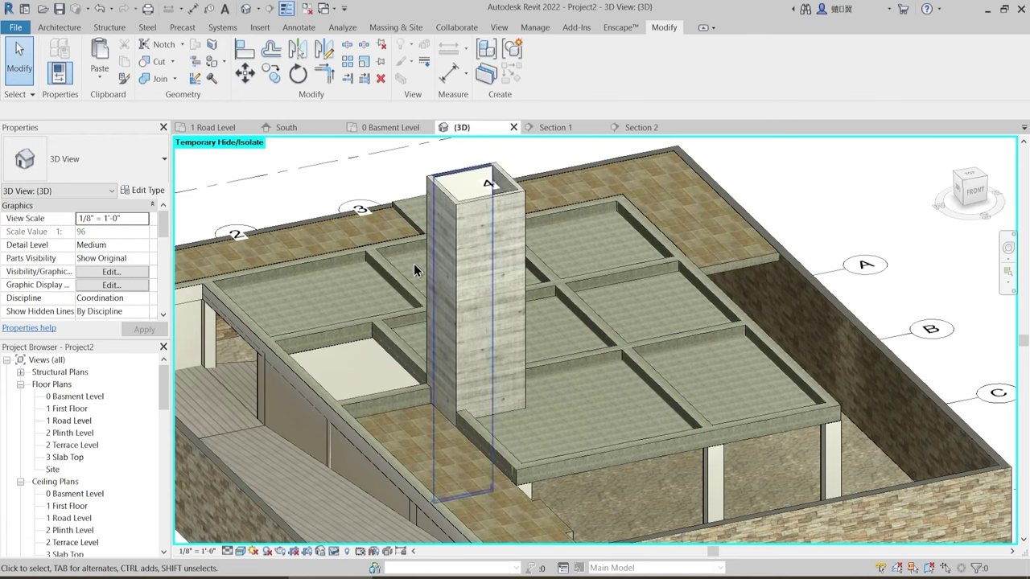
- Start a Floor: Architectural sketch on the zoomed-in 1 Road Level plan
left_click(219, 133)
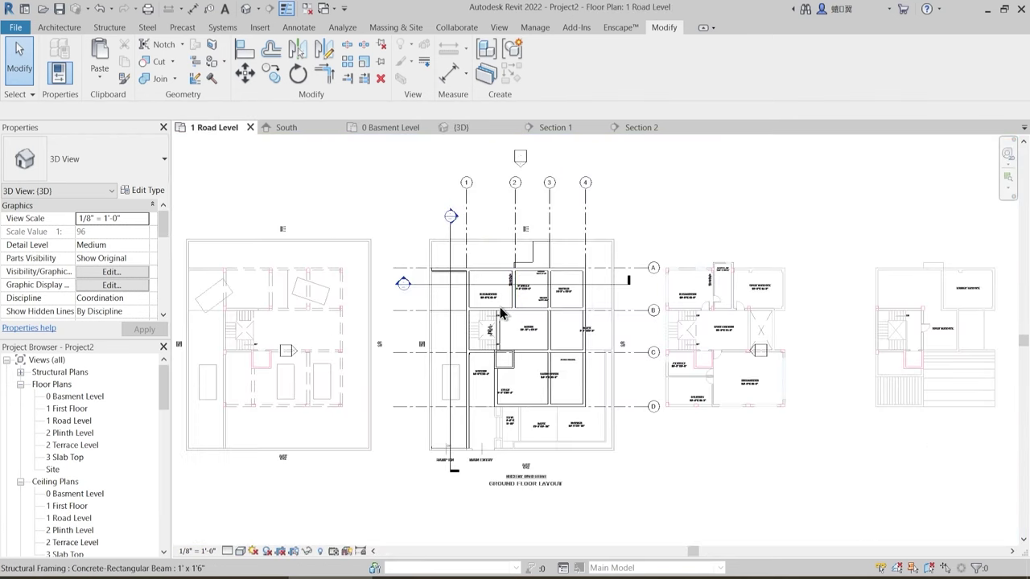
scroll(475, 305, "up", 3)
scroll(475, 304, "up", 2)
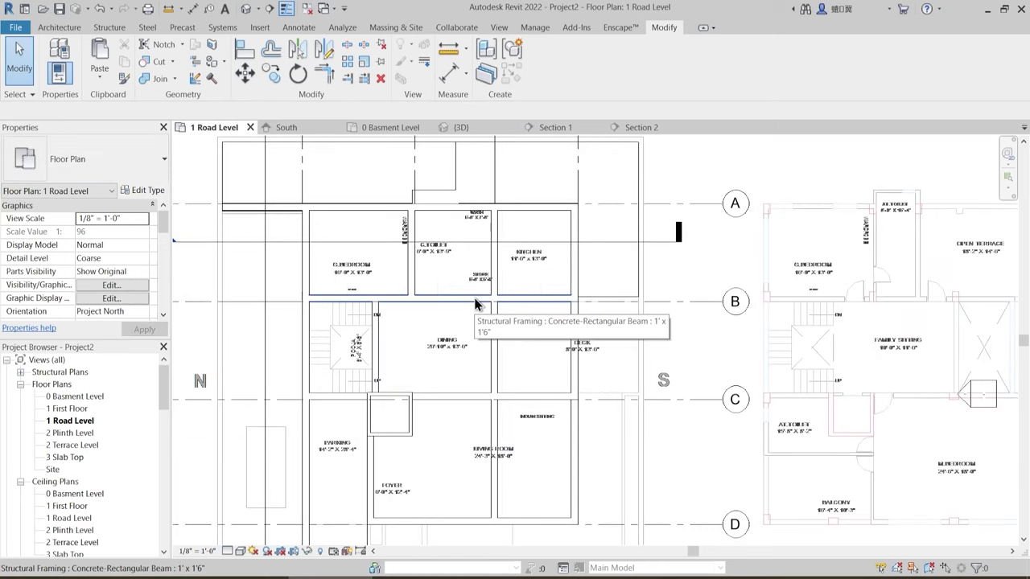
middle_click_drag(461, 306, 491, 309)
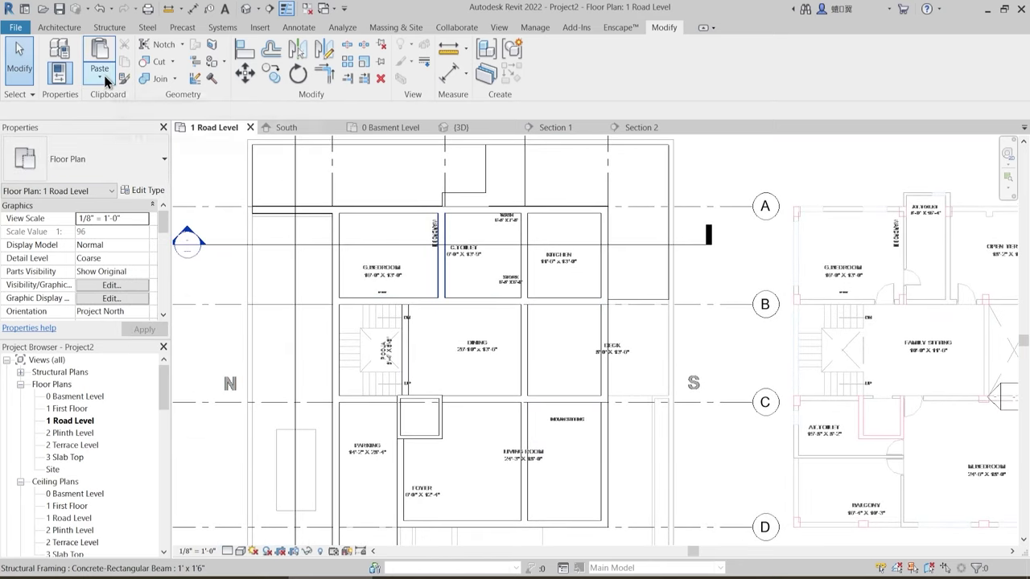
left_click(66, 28)
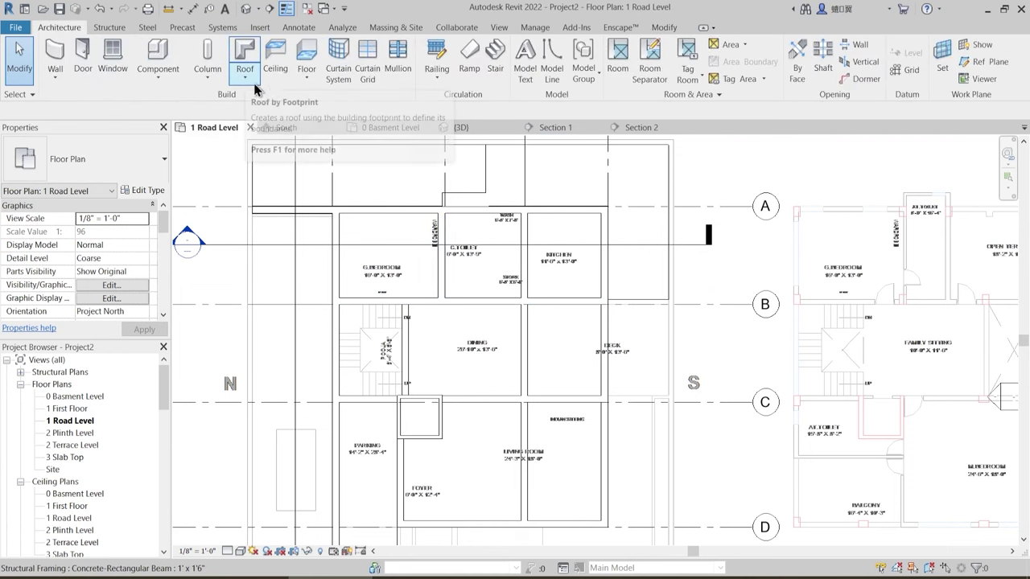
left_click(306, 80)
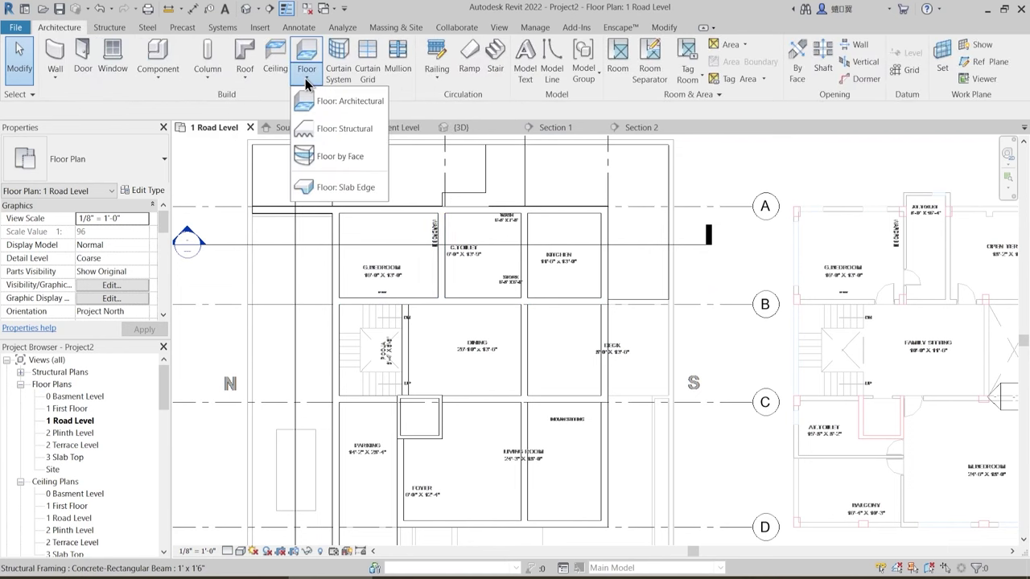
left_click(356, 107)
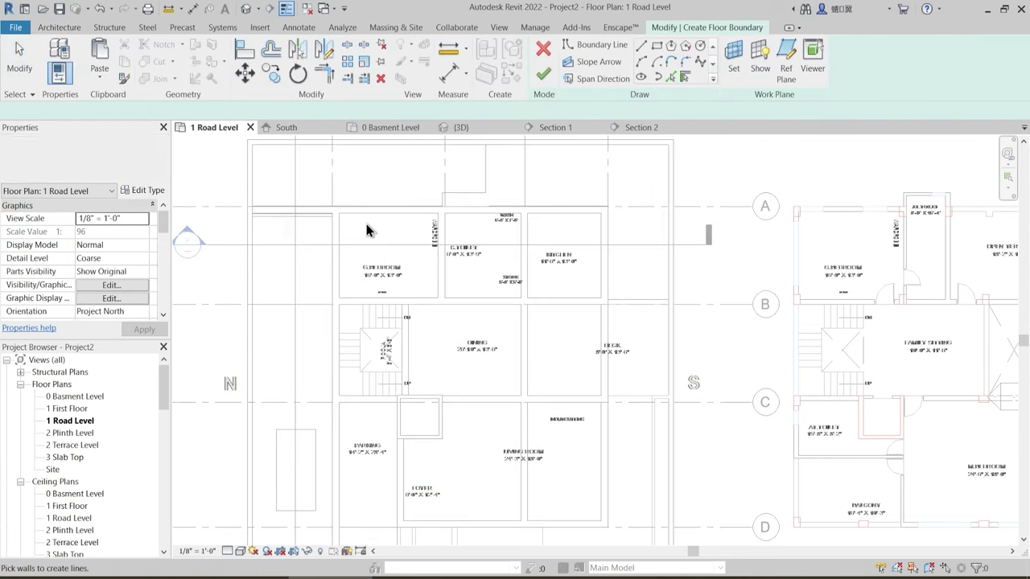
- Switch the floor type to Road Level Backyard and open its type properties
left_click(153, 193)
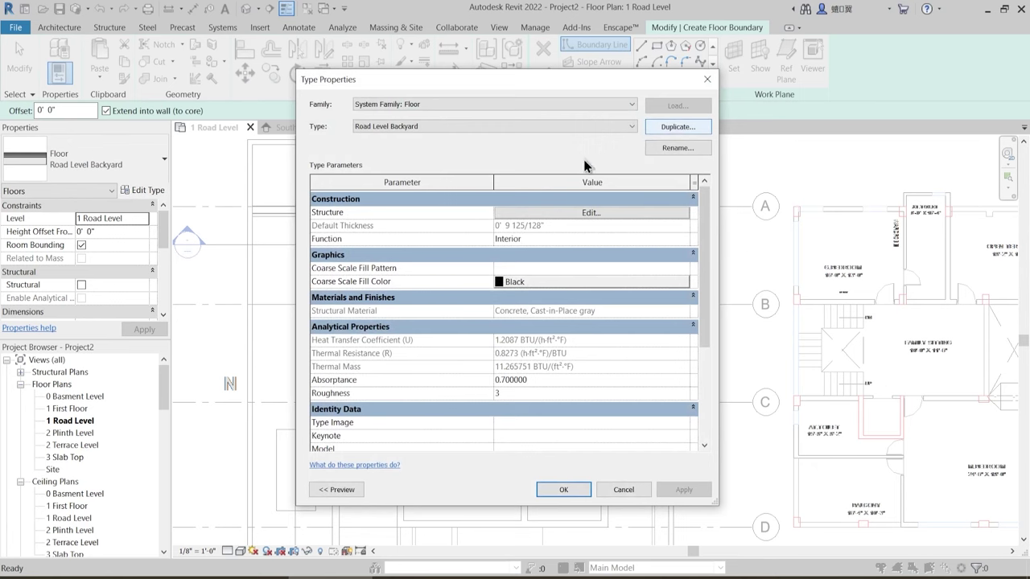
key("Escape")
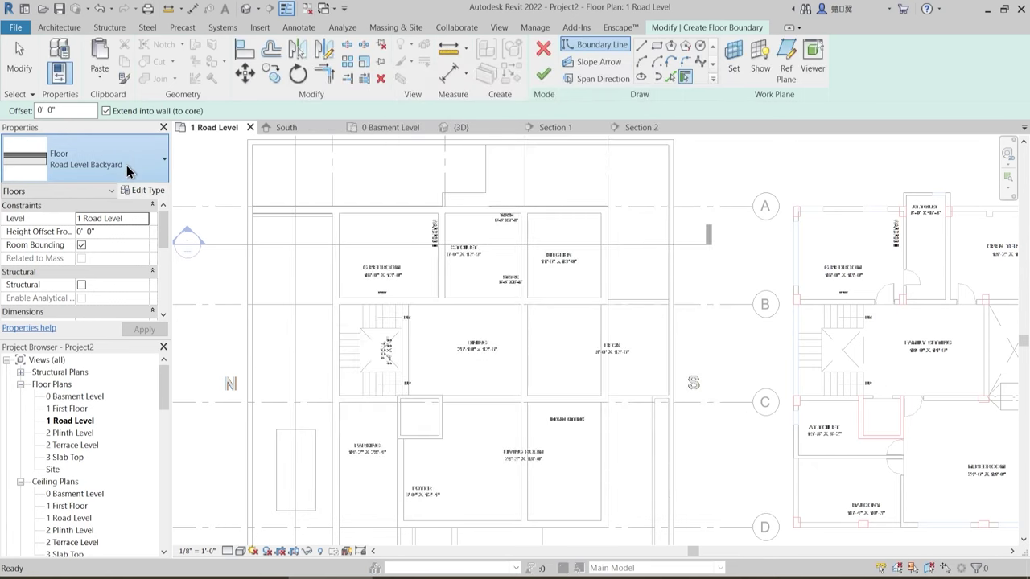
left_click(126, 171)
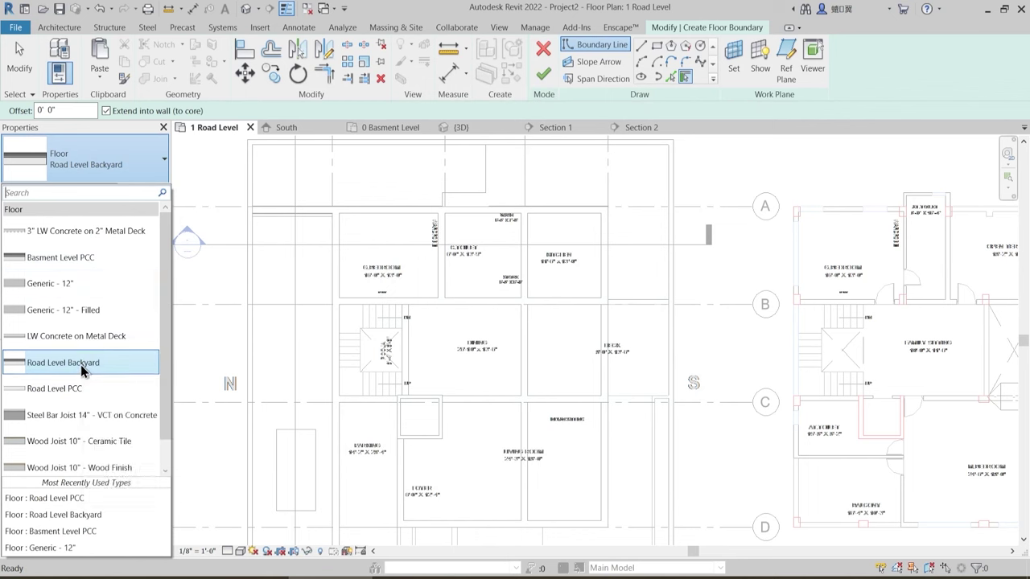
left_click(83, 367)
left_click(146, 192)
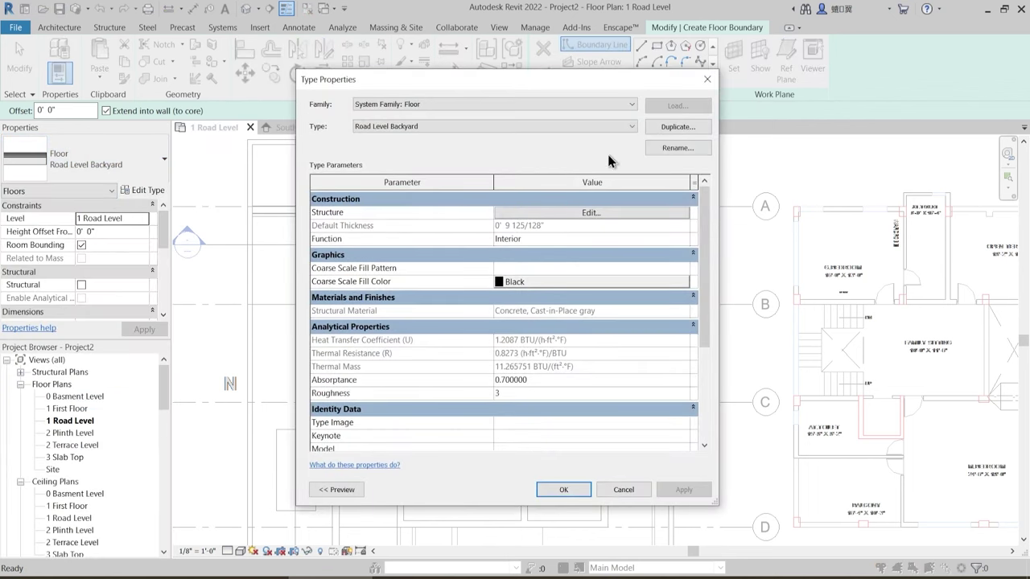
- Duplicate it as a new type 'Plinth Level Floor' and open its layer structure
left_click(678, 127)
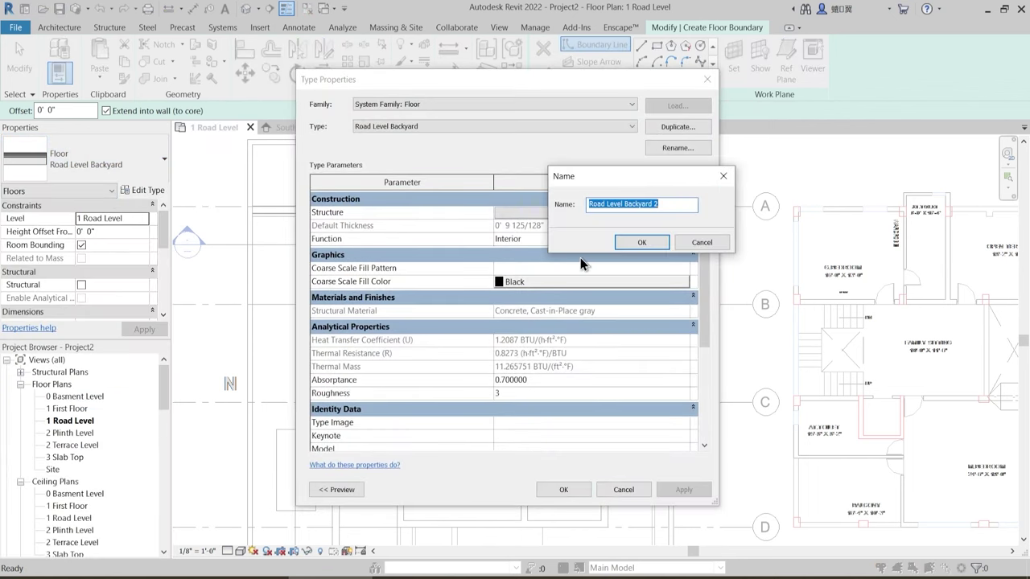
type("Plinth Level Floor")
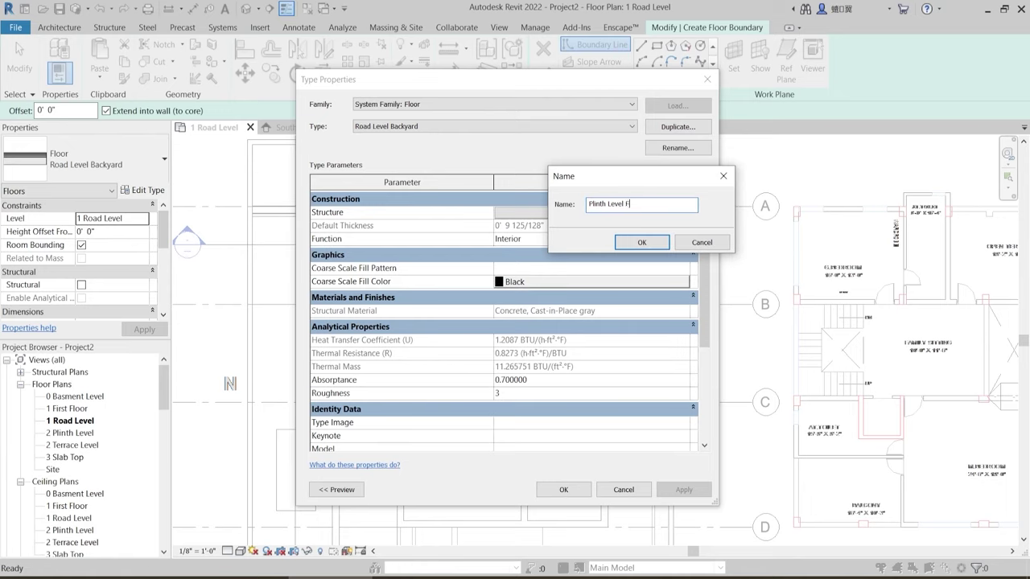
left_click(641, 243)
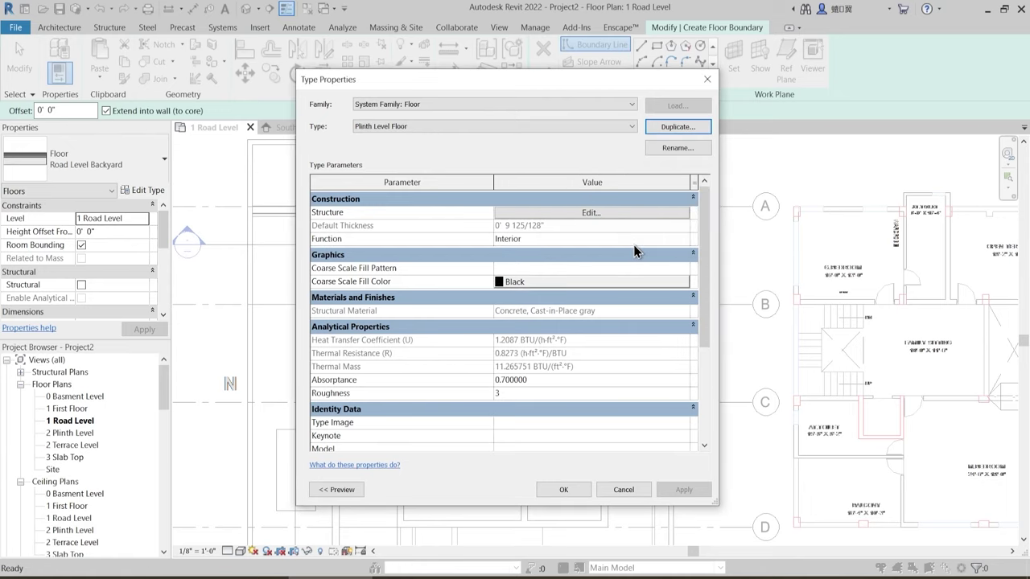
left_click(572, 213)
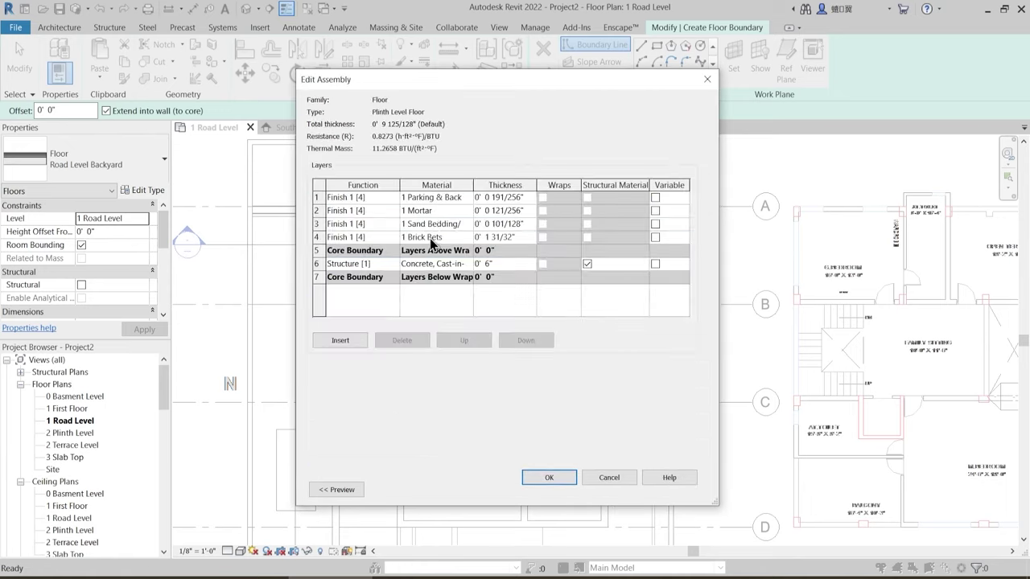
- For layer 1, duplicate the 1 Parking & Backyard material and rename the copy '1 Plinth Floor'
left_click(470, 196)
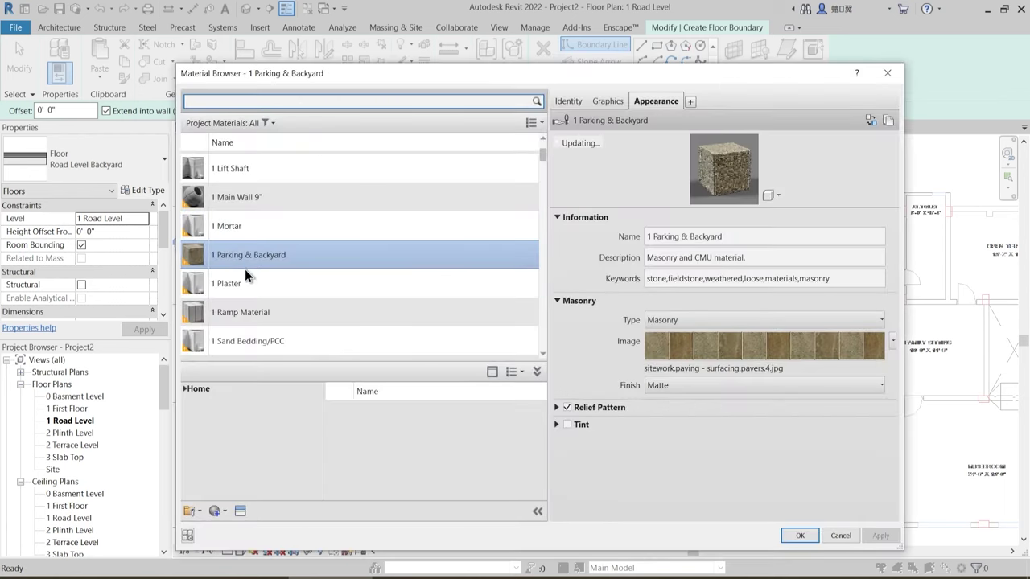
right_click(249, 256)
left_click(286, 279)
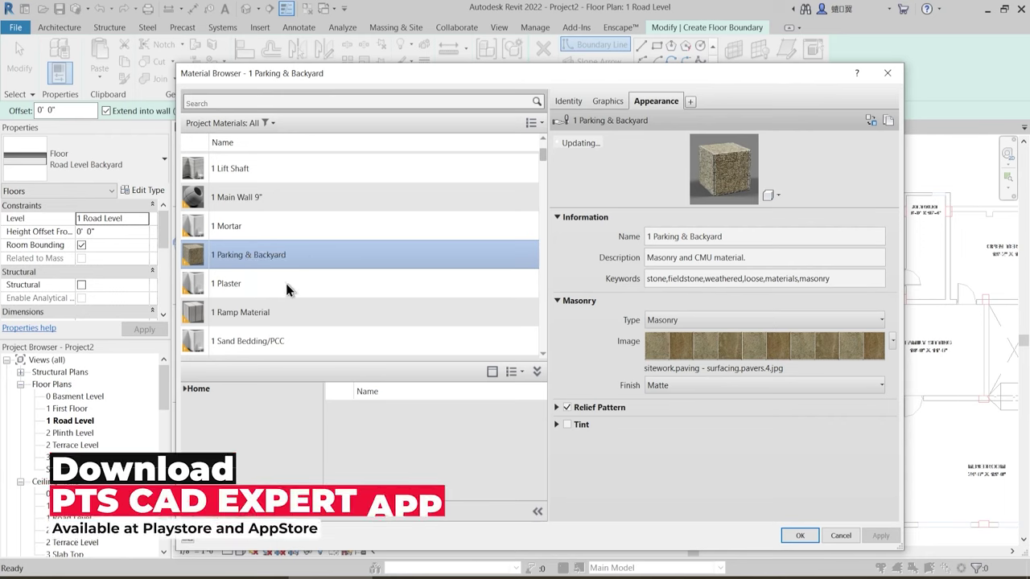
type("1 O")
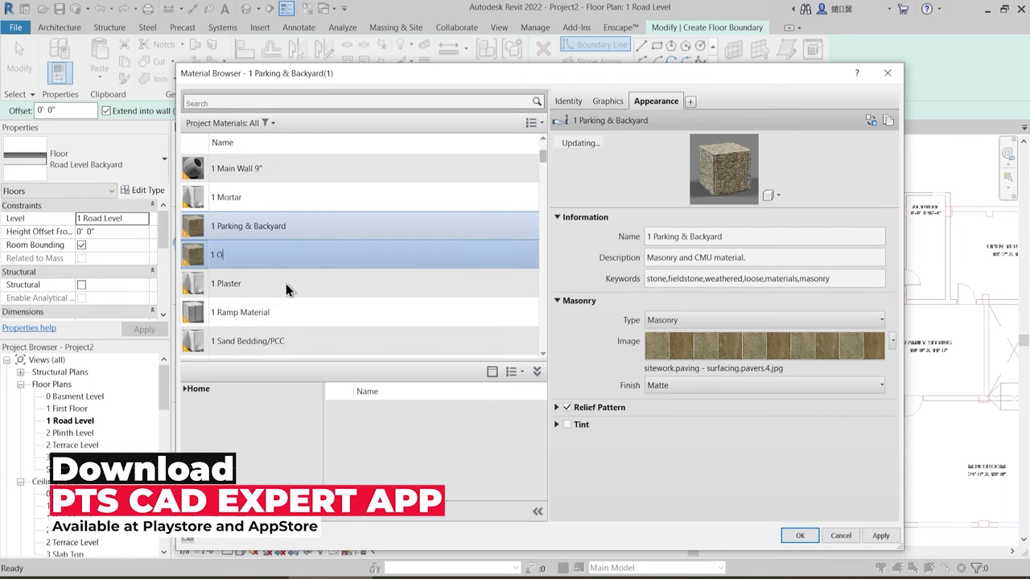
key("BackSpace")
type("Plinth")
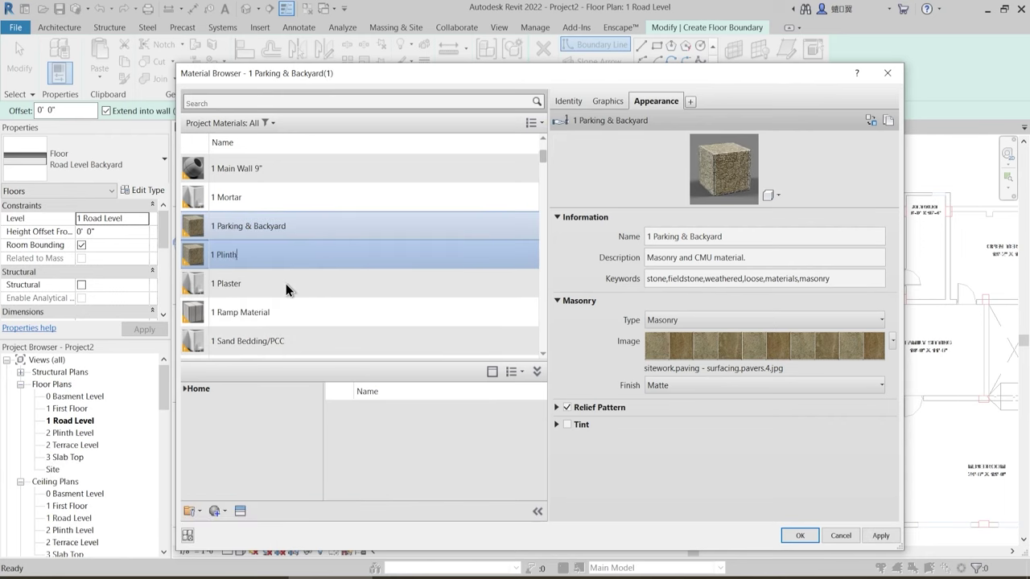
type(" Area")
key("BackSpace")
key("BackSpace")
key("BackSpace")
key("BackSpace")
key("BackSpace")
type("Floor Material - Living")
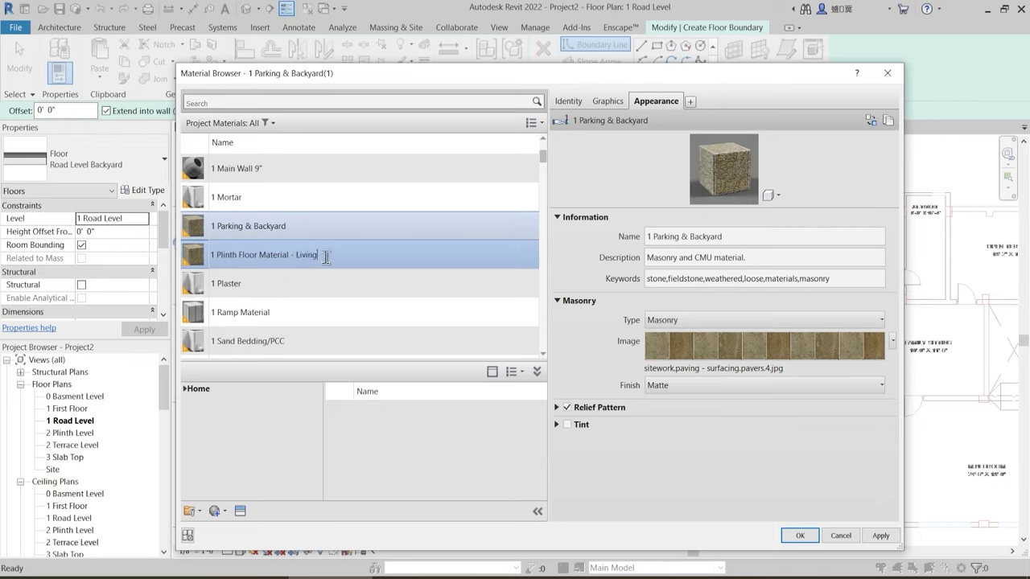
- Copy the material name '1 Plinth Floor Material - Living' and open the appearance asset library
left_click_drag(328, 255, 196, 256)
key("ctrl+c")
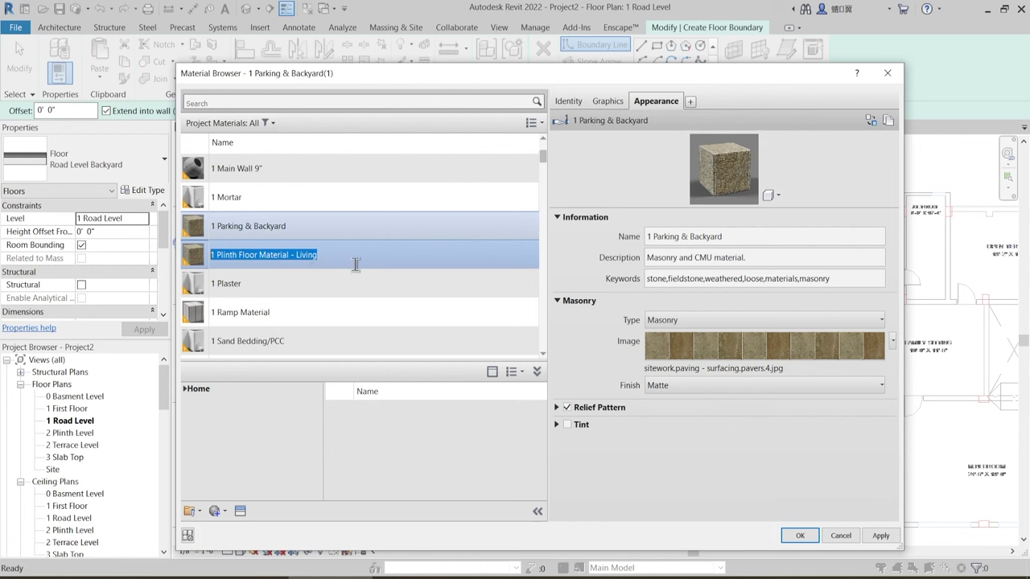
left_click(238, 512)
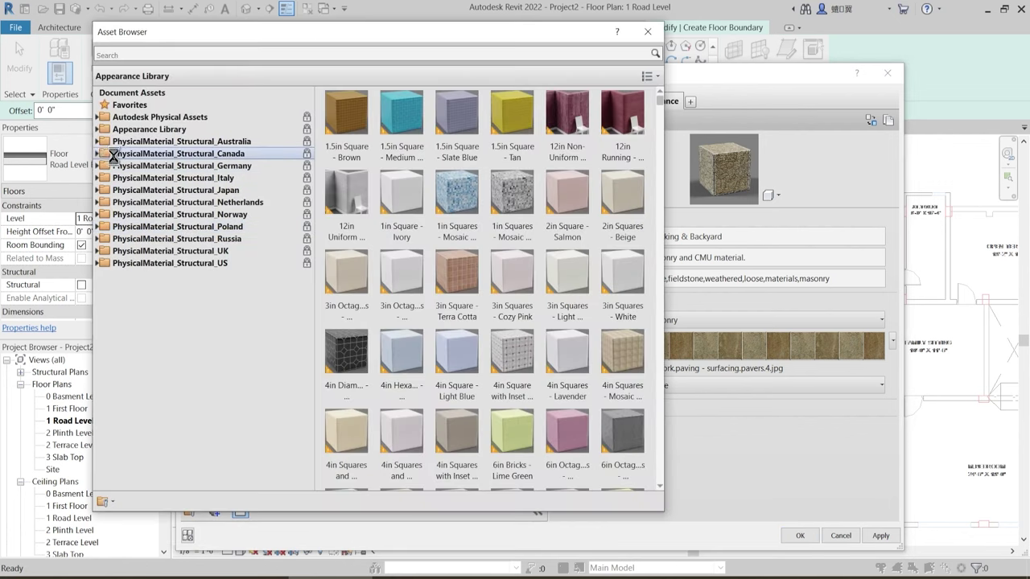
- Assign the Flooring asset Beechwood - Natural as the material's appearance, then close the library
left_click(99, 128)
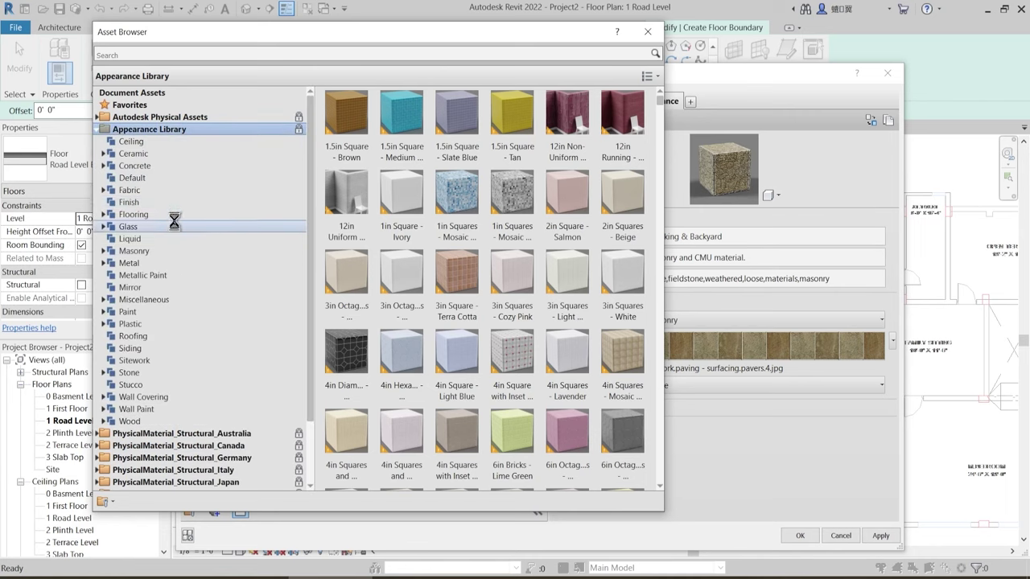
left_click(141, 214)
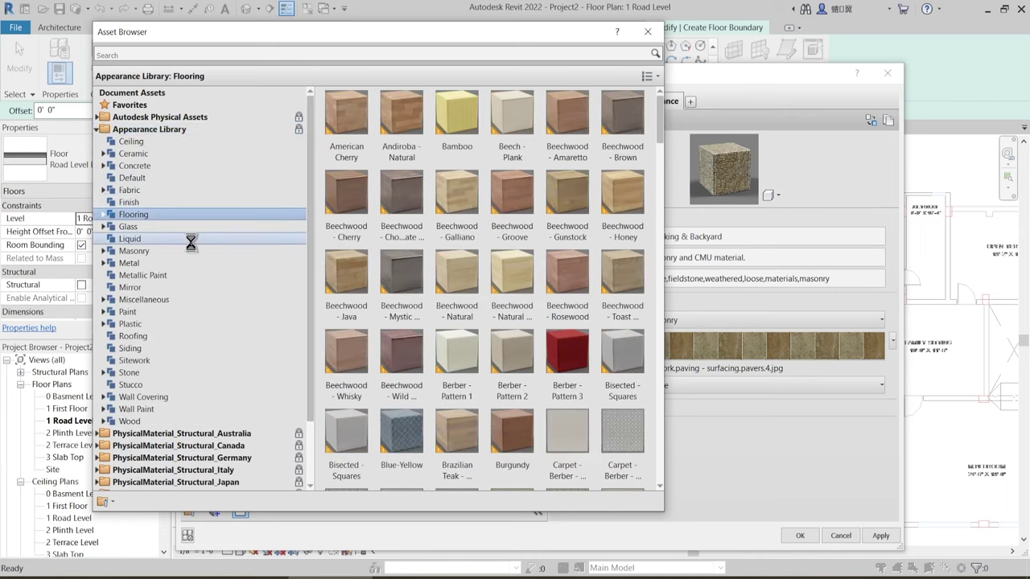
left_click(512, 315)
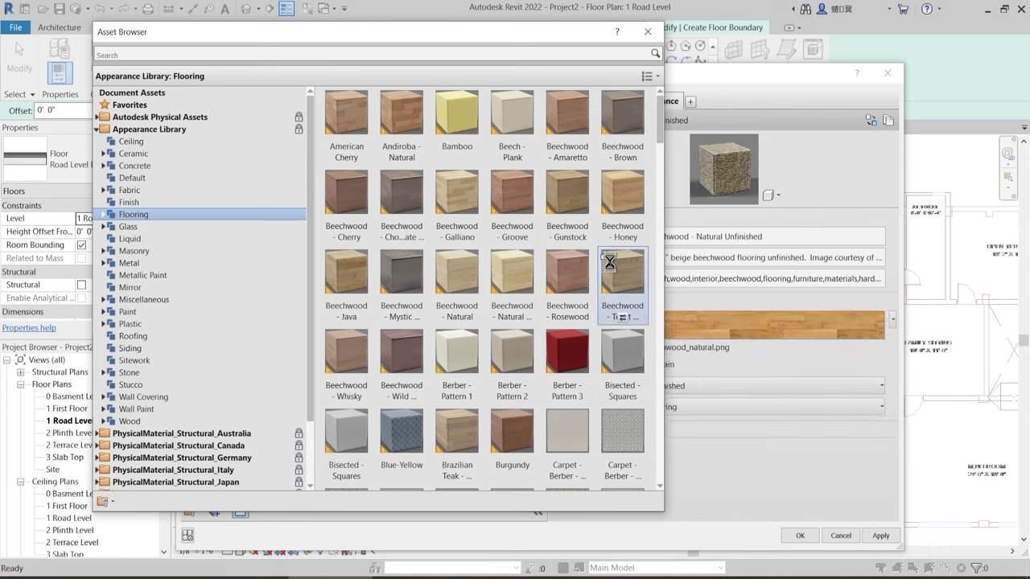
left_click(458, 318)
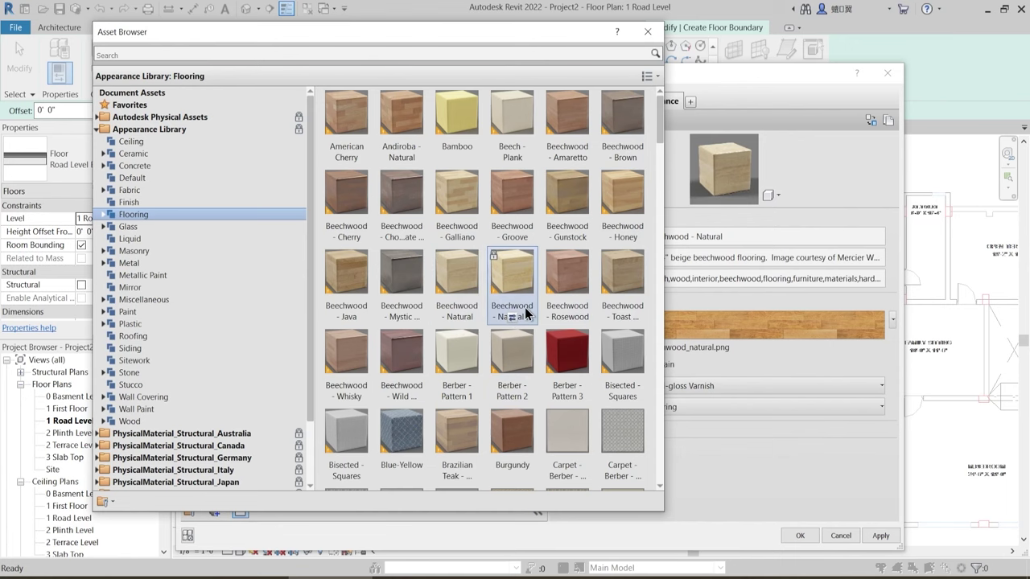
left_click(648, 31)
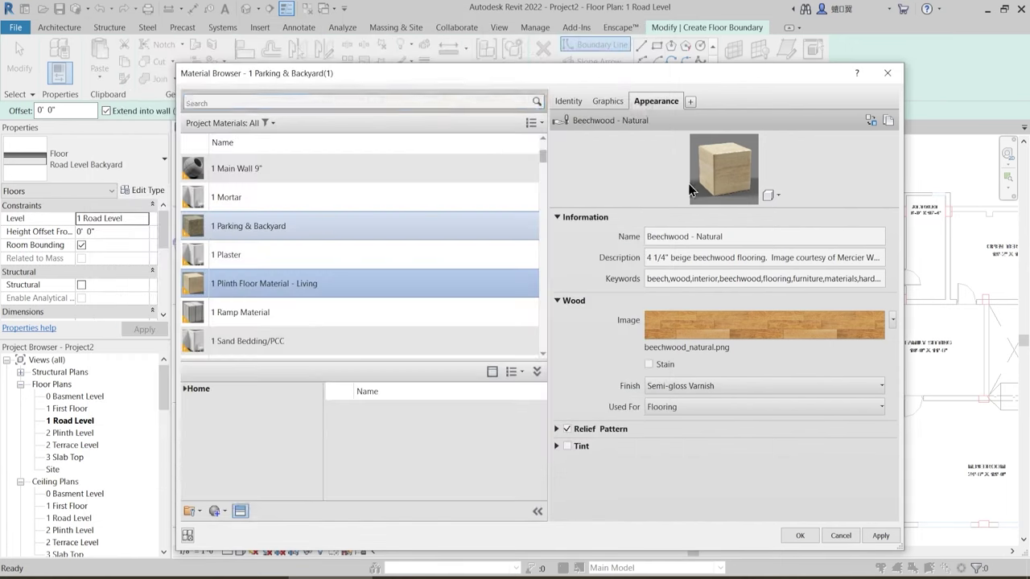
- Duplicate the Beechwood - Natural appearance asset
right_click(652, 102)
left_click(676, 108)
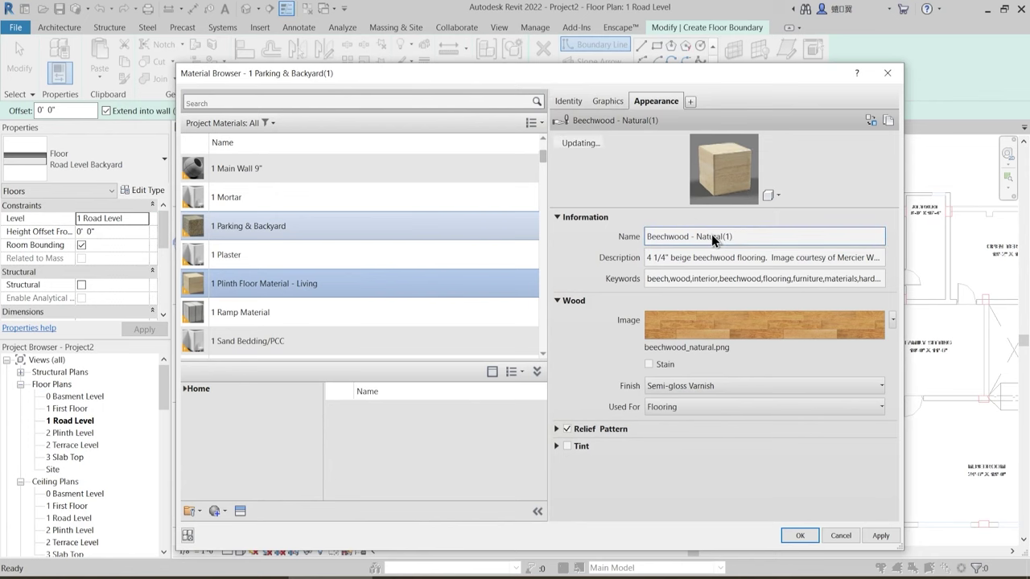
left_click(712, 234)
left_click_drag(730, 236, 632, 232)
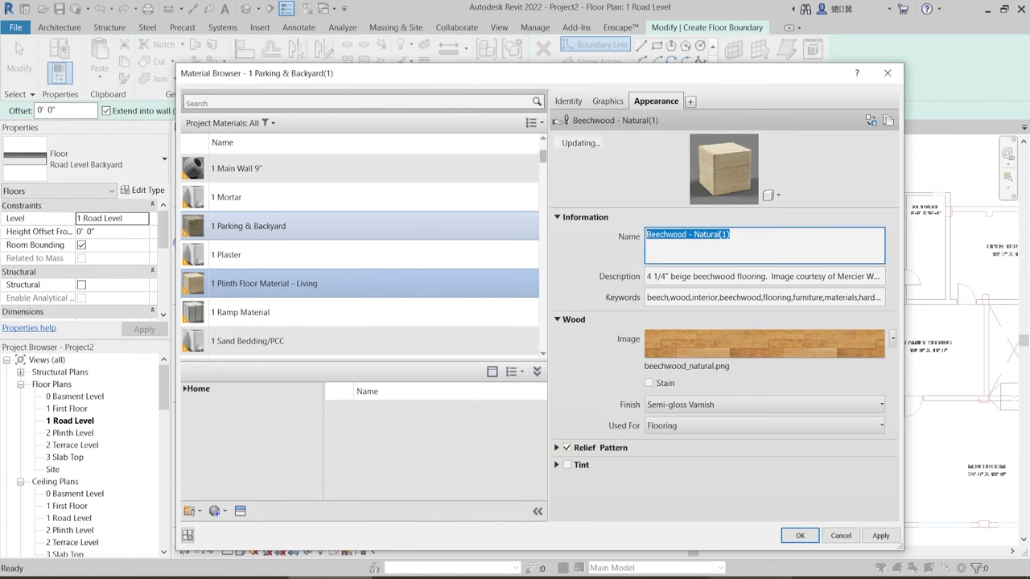
left_click(750, 577)
left_click(1012, 446)
left_click(1014, 448)
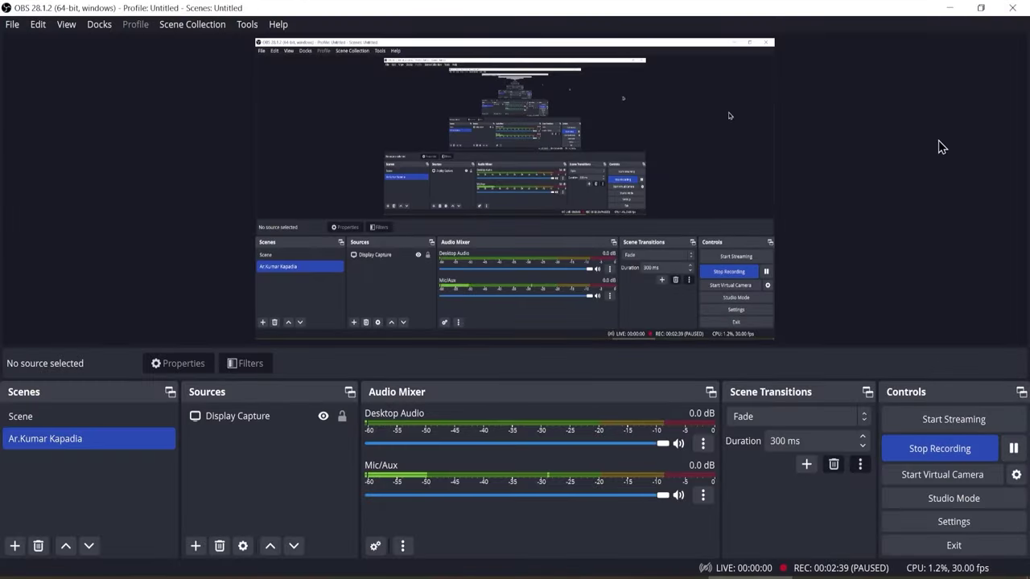
left_click(953, 11)
- Adjust the wood texture sample size and rename the appearance '1 Plinth Floor Material - Living'
left_click(797, 334)
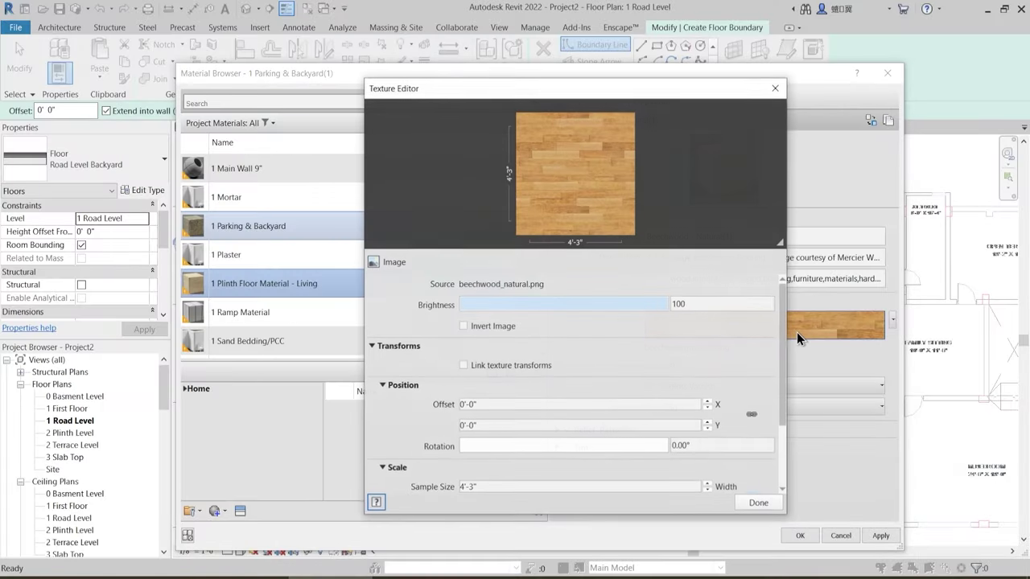
scroll(381, 437, "down", 2)
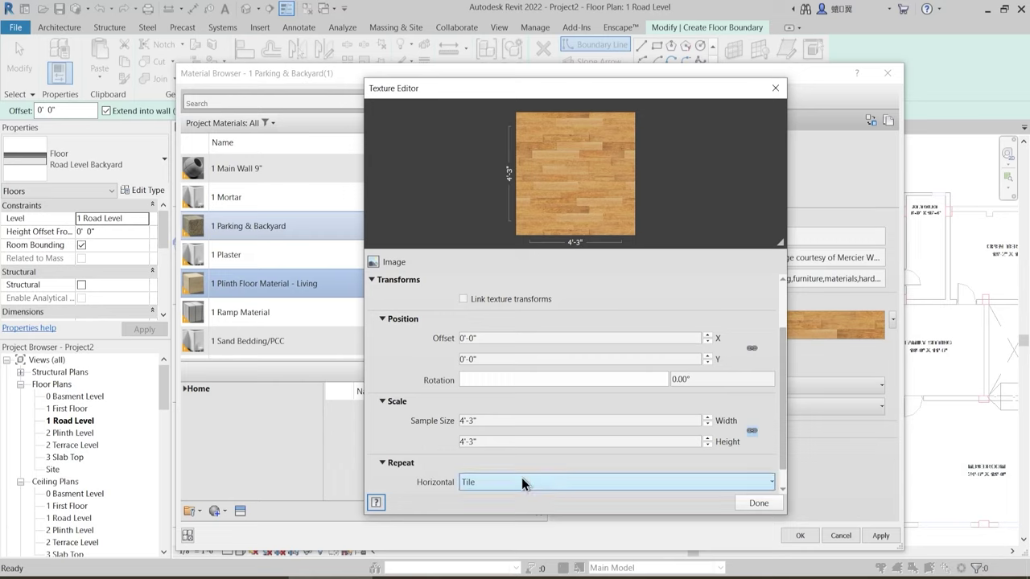
double_click(494, 420)
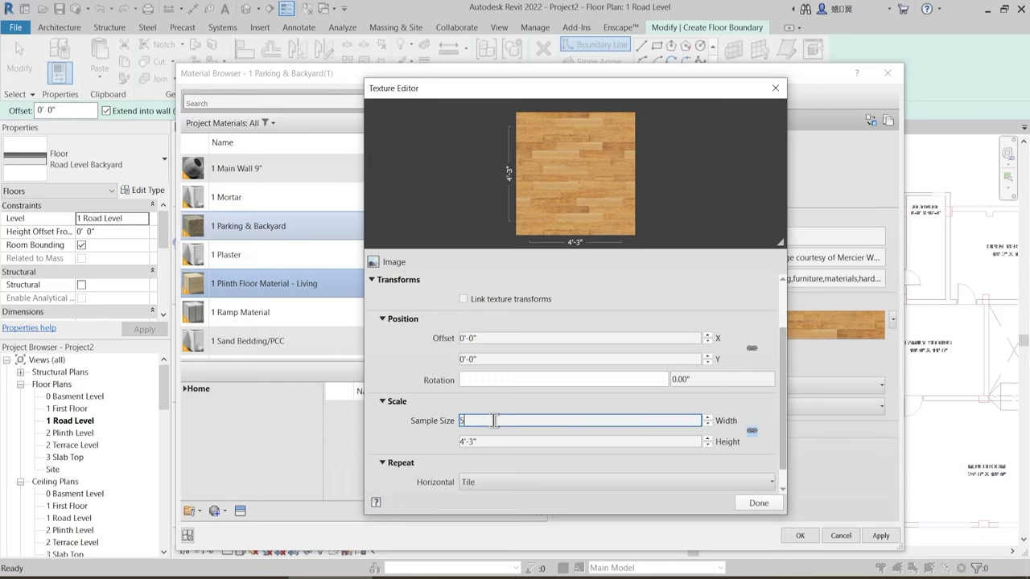
left_click(761, 505)
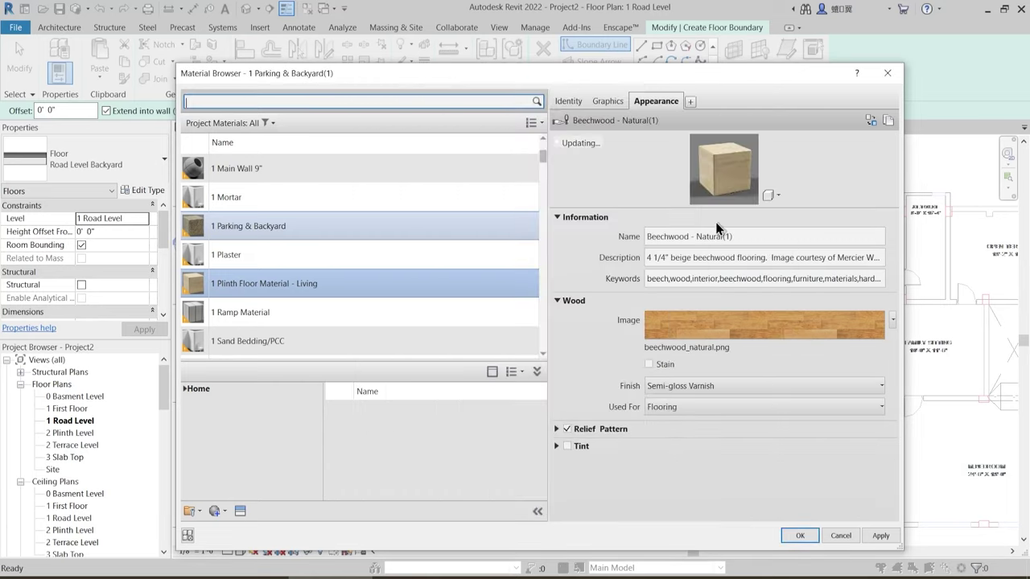
left_click(730, 243)
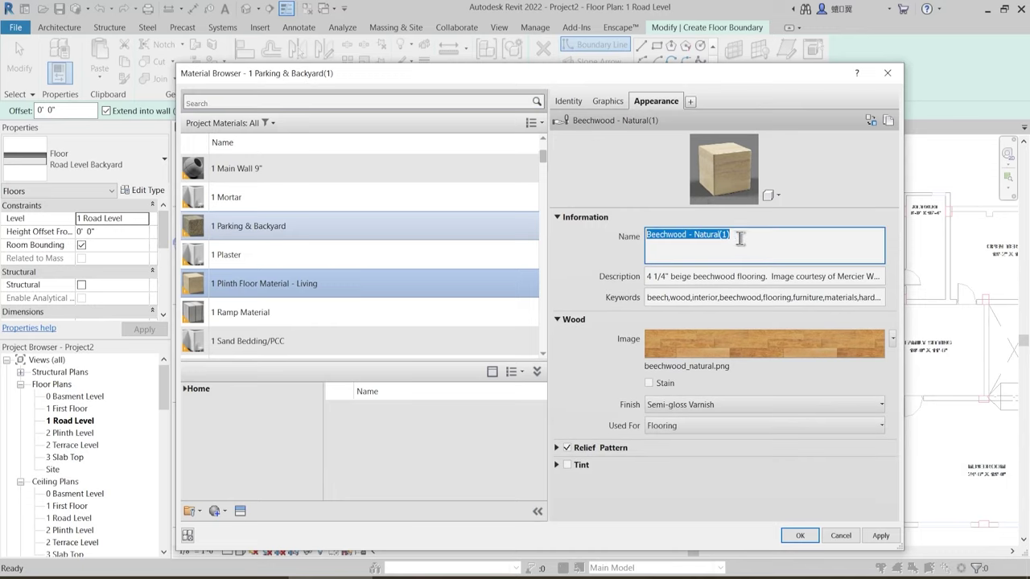
key("ctrl+v")
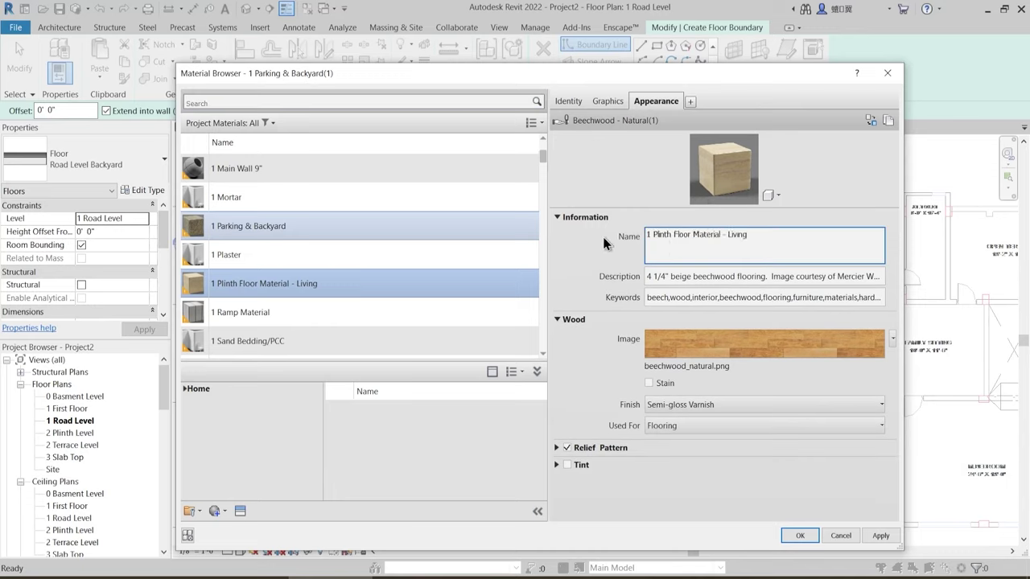
key("Return")
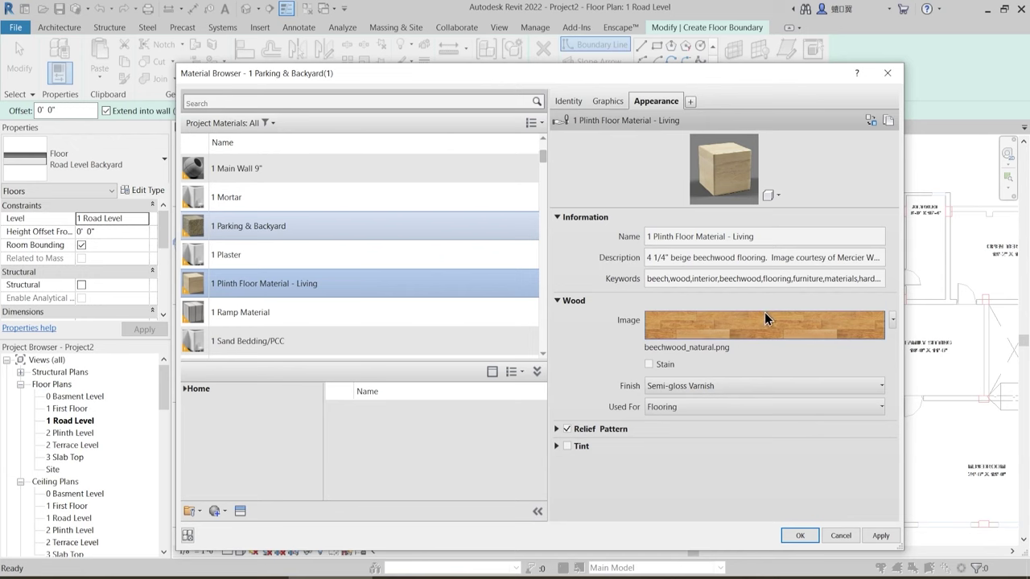
- Apply the material and accept the layer assembly and Plinth Level Floor type properties
left_click(876, 534)
left_click(801, 536)
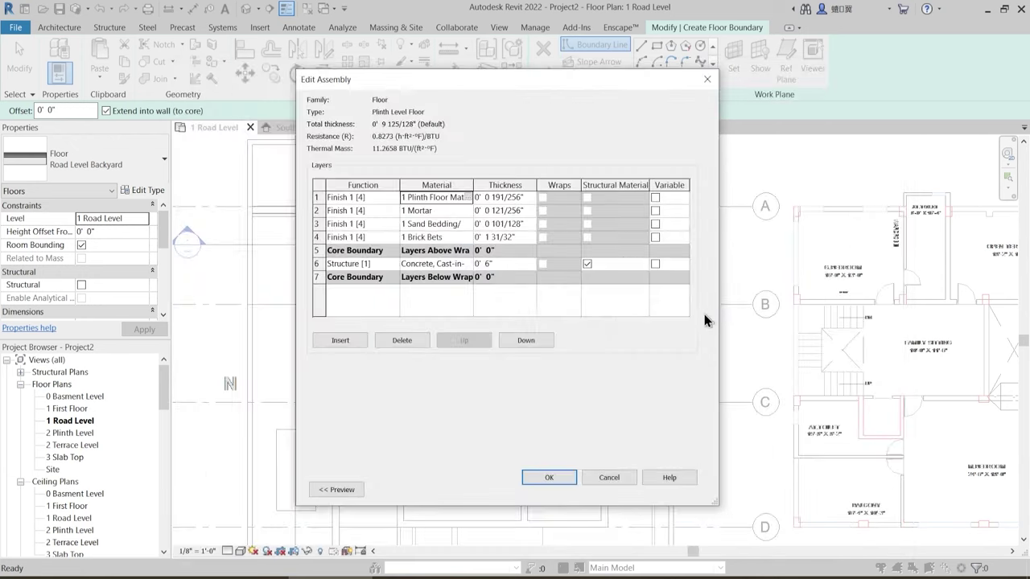
left_click(551, 479)
left_click(563, 489)
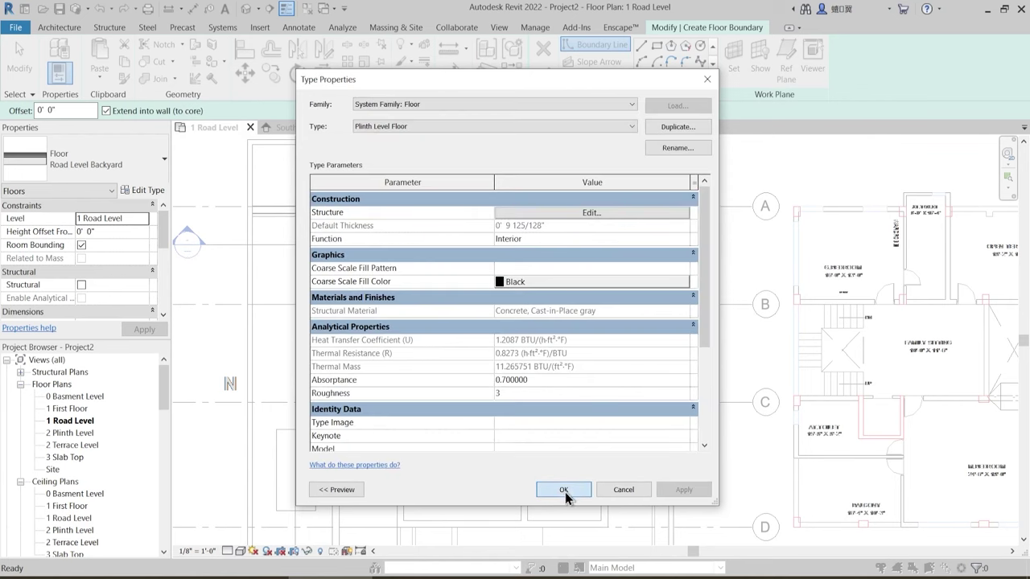
middle_click_drag(358, 260, 409, 306)
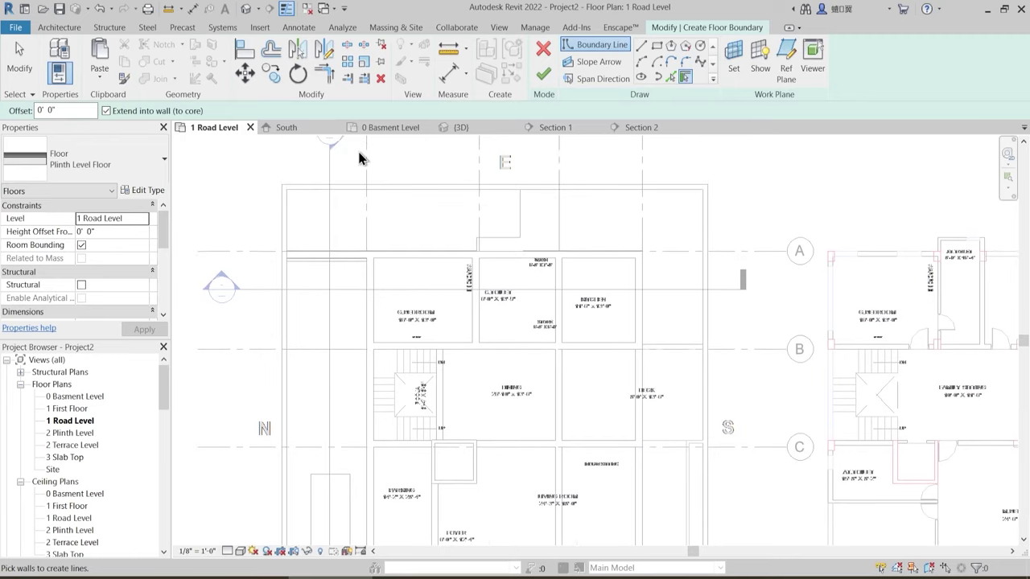
- Sketch a rectangular floor boundary from the bedroom's top-left corner down to grid D
left_click(656, 46)
scroll(391, 259, "up", 3)
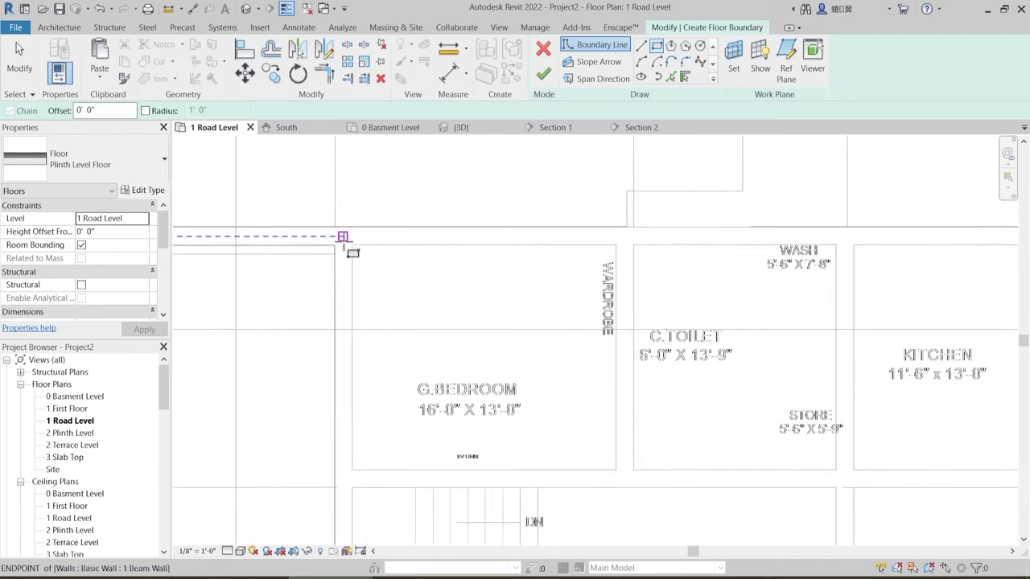
scroll(418, 284, "down", 5)
scroll(420, 284, "down", 2)
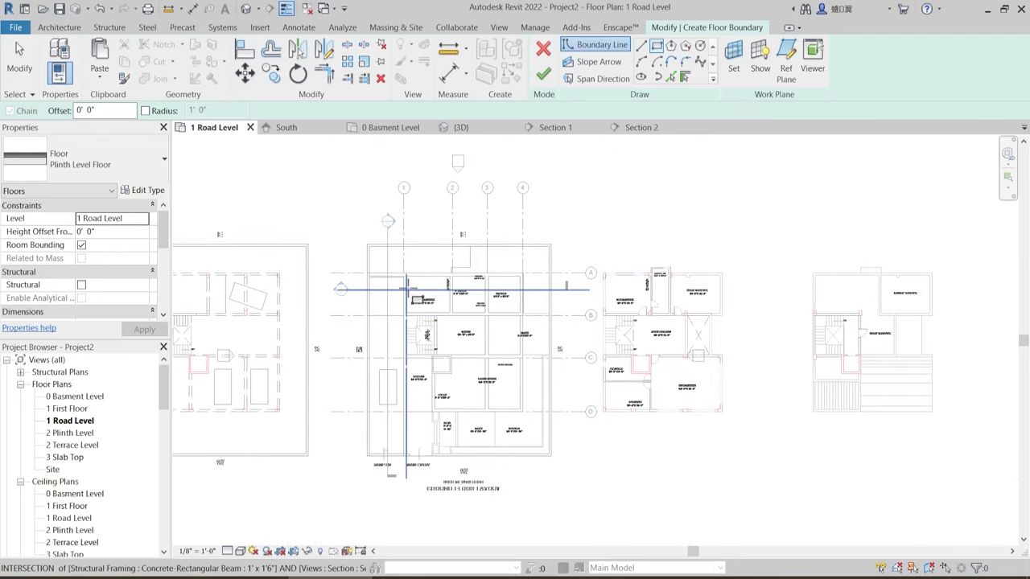
scroll(411, 289, "up", 6)
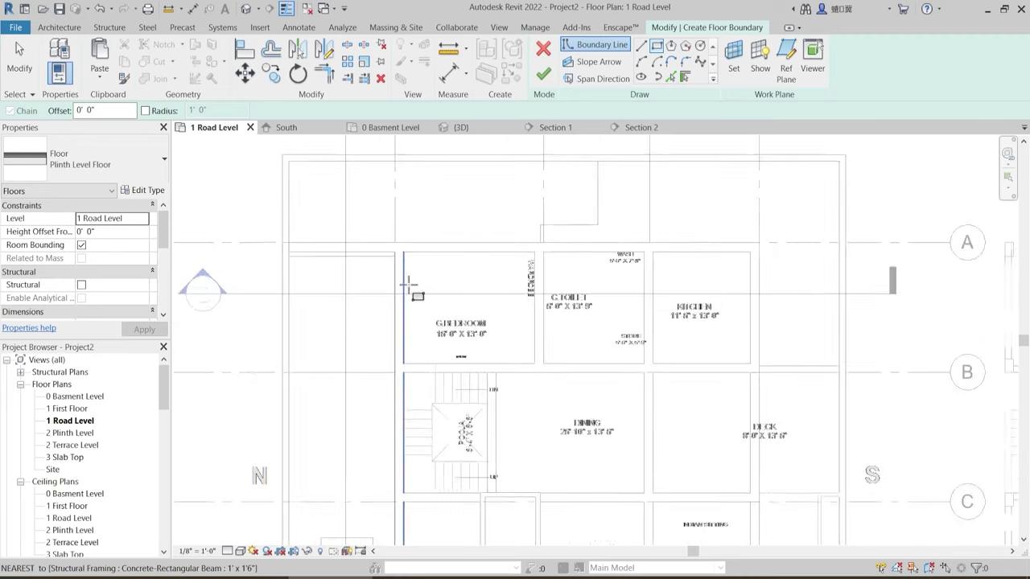
left_click(392, 201)
scroll(471, 271, "down", 4)
middle_click_drag(693, 421, 600, 301)
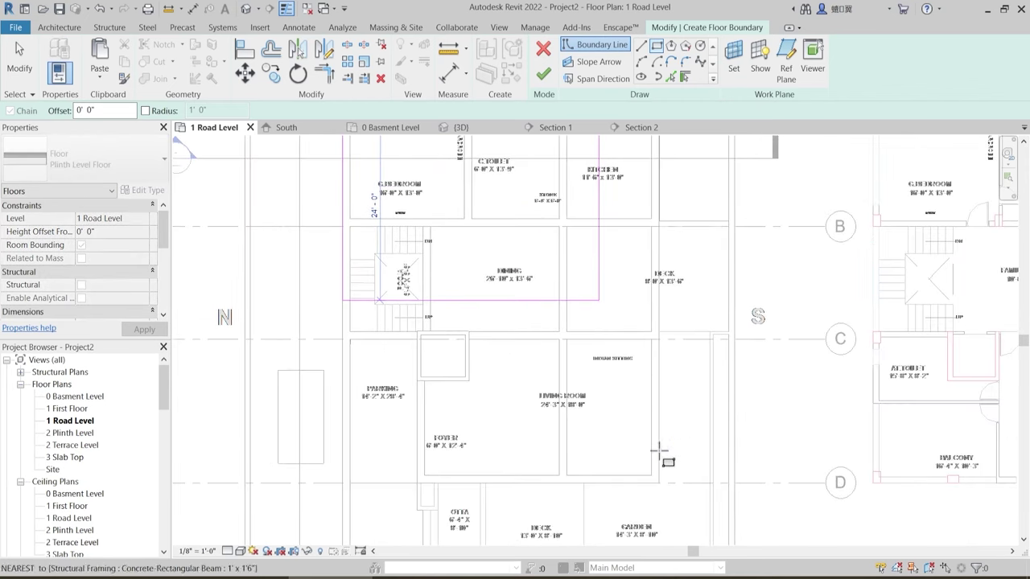
scroll(659, 495, "up", 3)
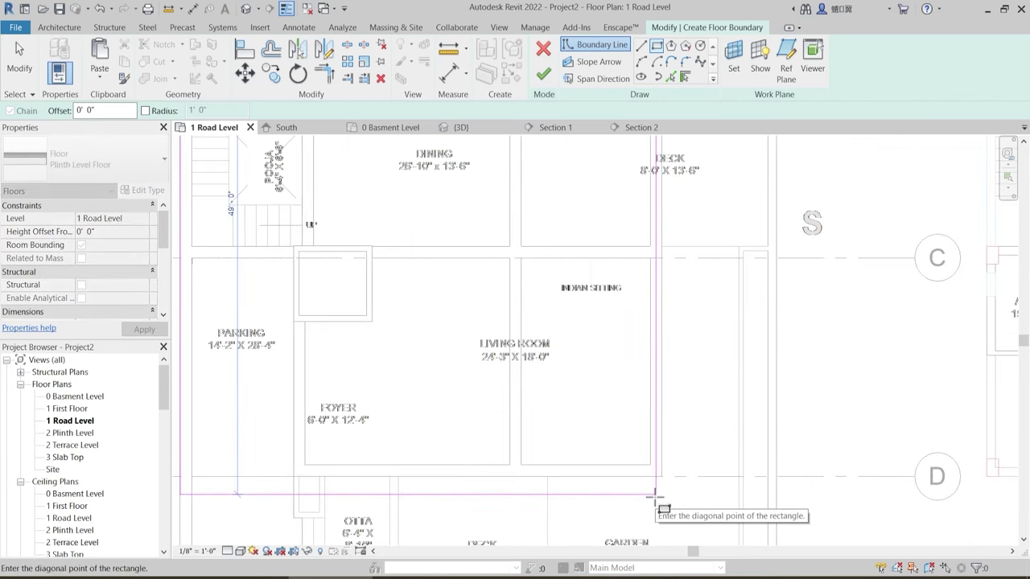
scroll(630, 429, "down", 2)
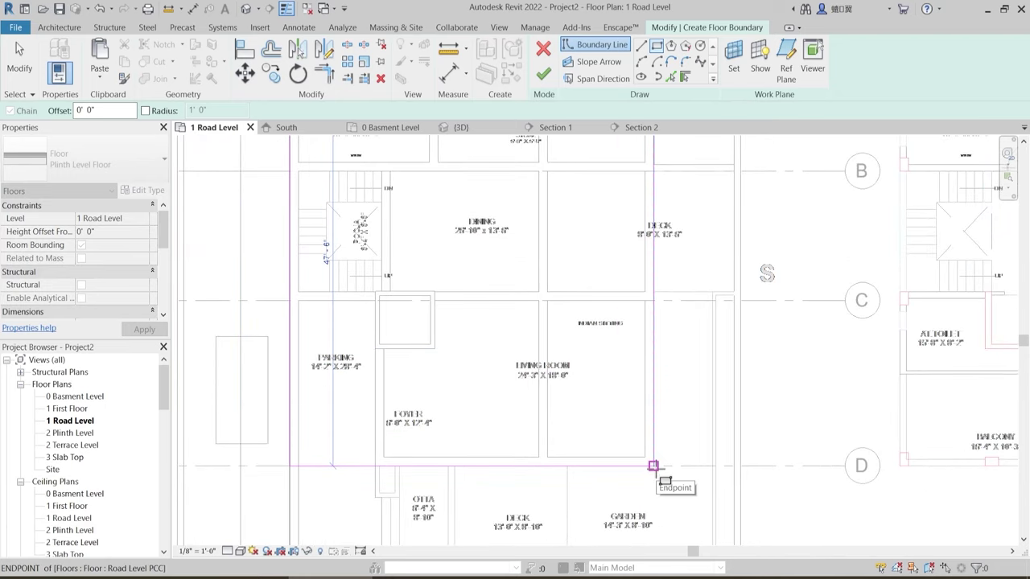
left_click(653, 466)
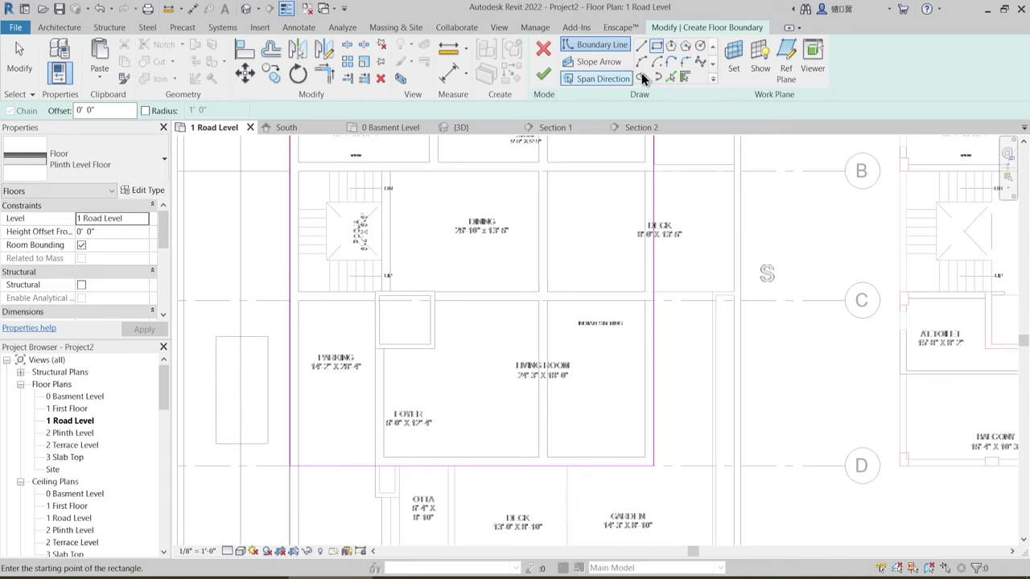
- Pick boundary lines along the shaft square's three walls and the corridor's left wall
left_click(671, 76)
scroll(414, 325, "up", 3)
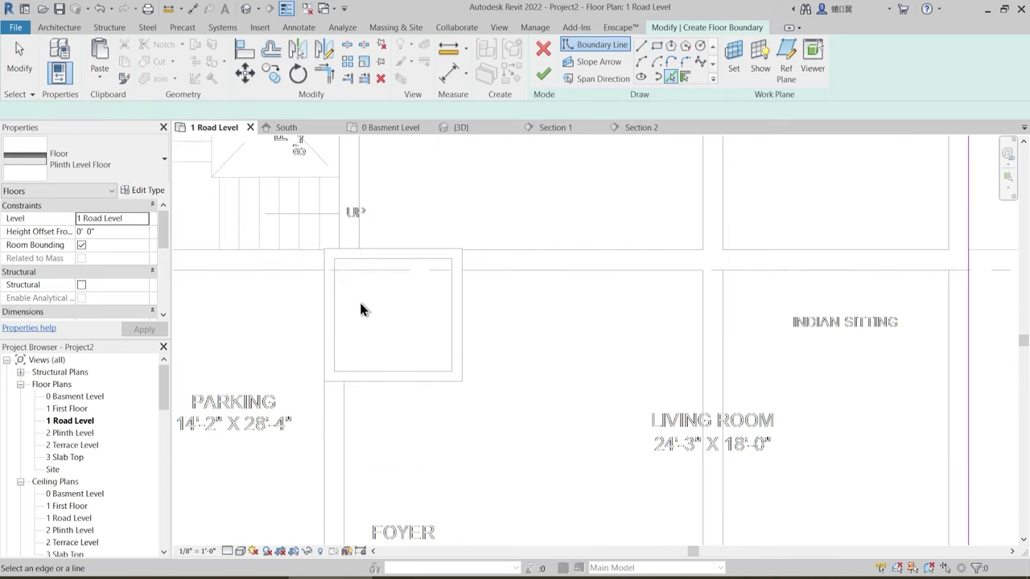
left_click(414, 256)
left_click(467, 322)
left_click(435, 383)
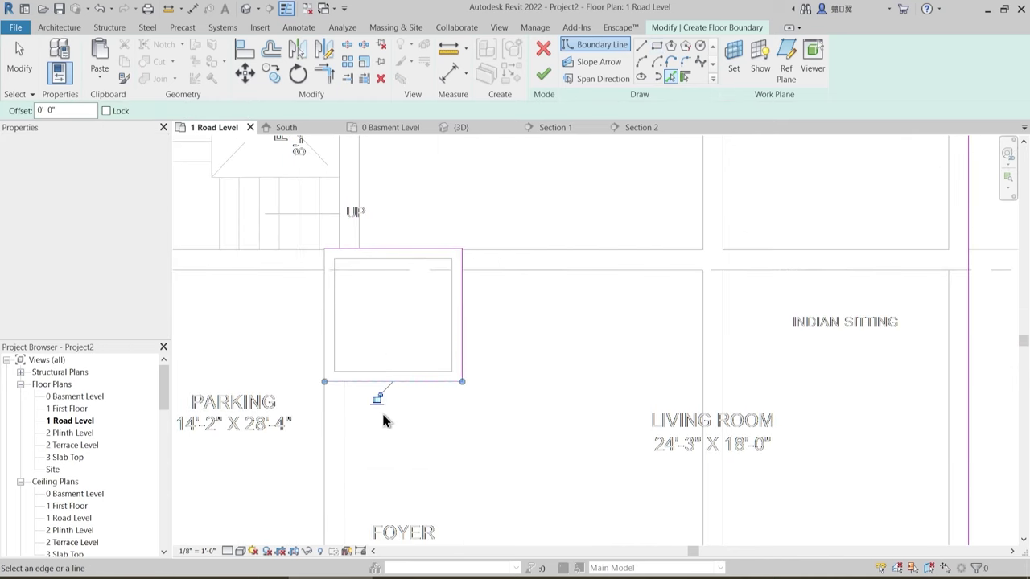
left_click(326, 432)
scroll(411, 340, "down", 3)
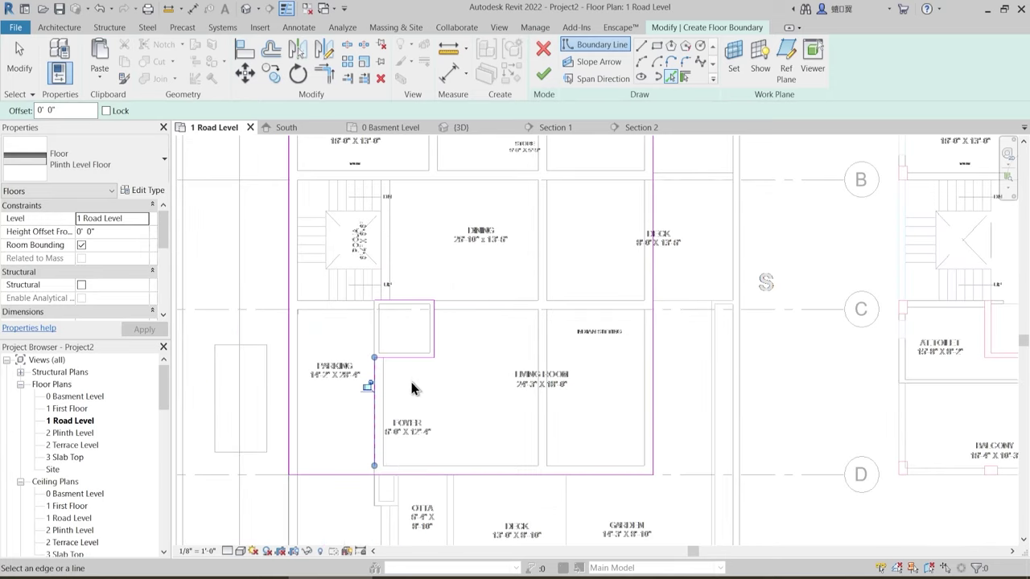
- Trim the bottom and vertical boundary lines into a closed corner with TR
key("t")
key("r")
left_click(376, 451)
left_click(405, 478)
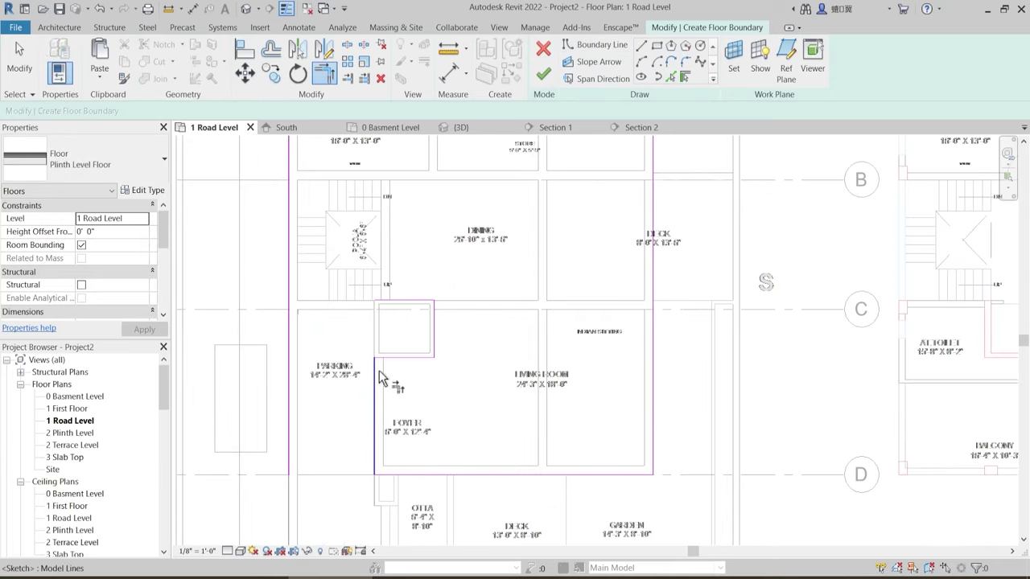
middle_click_drag(415, 308, 428, 420)
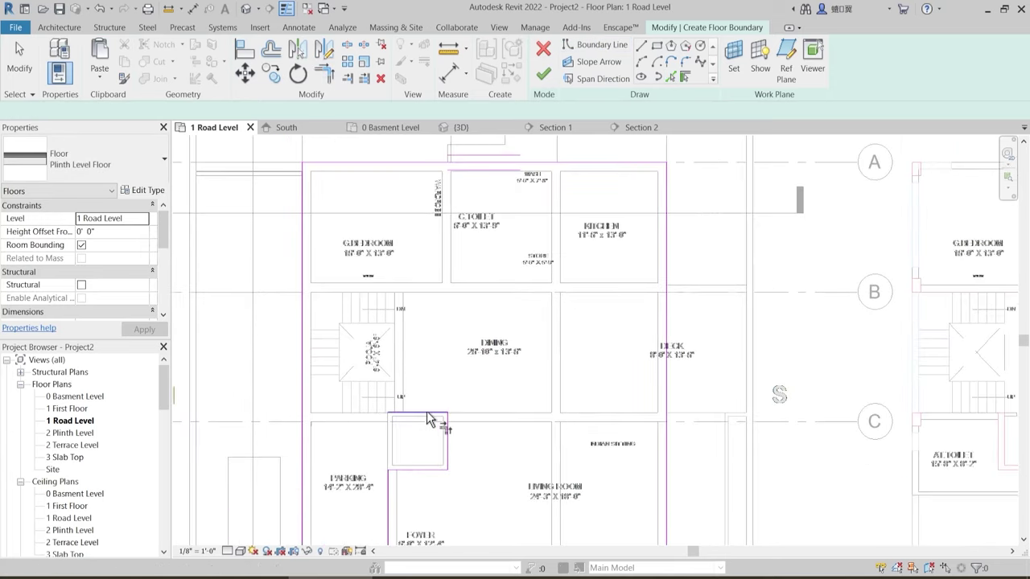
key("Escape")
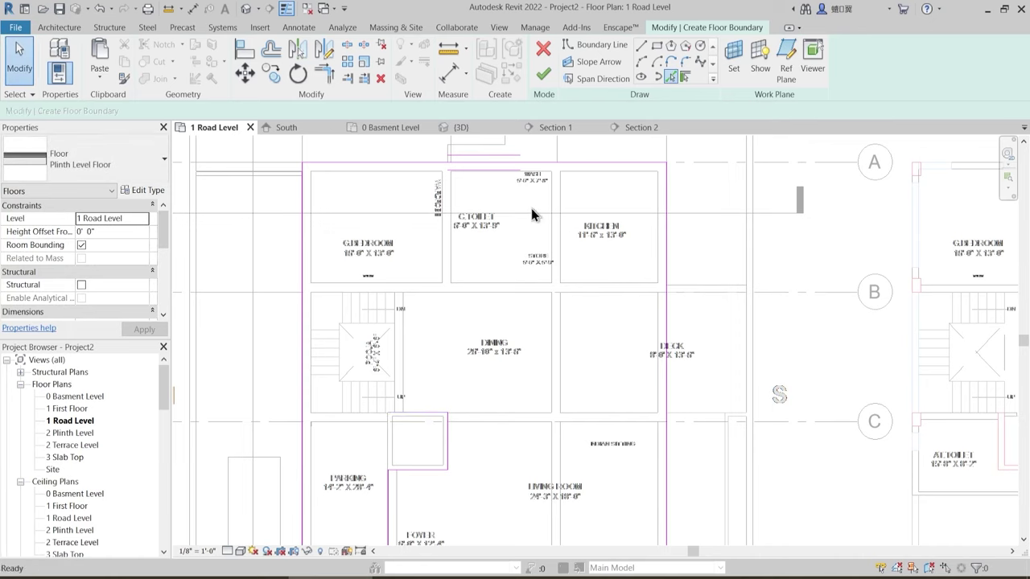
- Add a boundary line along the wall beside the staircase
key("p")
key("l")
left_click(362, 293)
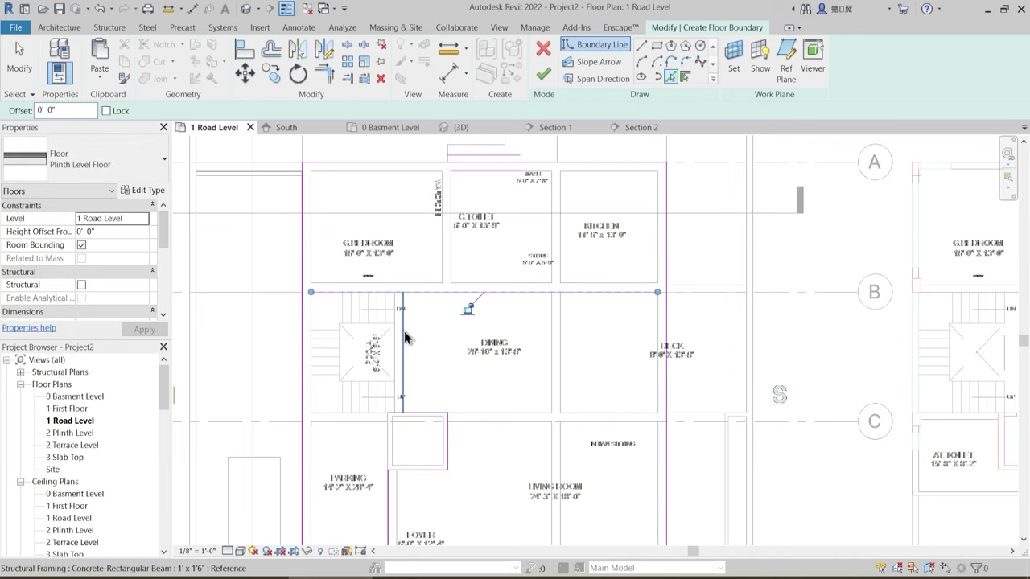
key("Escape")
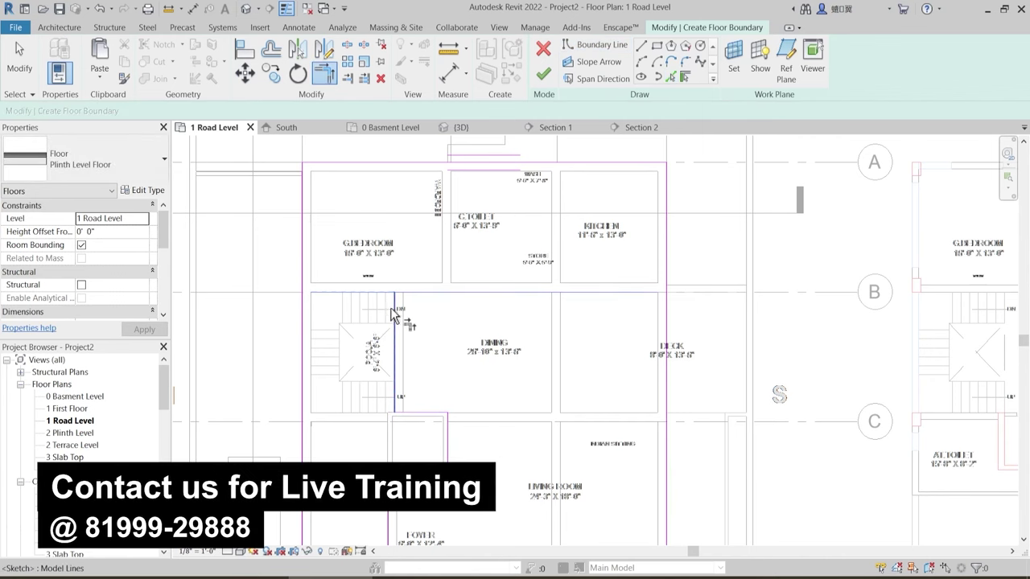
key("t")
key("r")
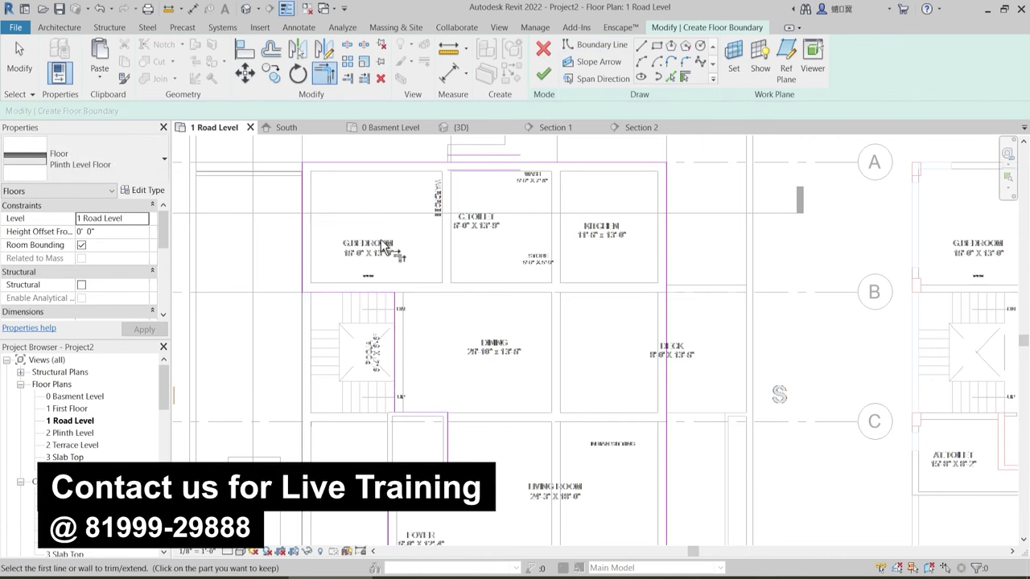
middle_click_drag(381, 240, 346, 351)
middle_click_drag(612, 310, 585, 254)
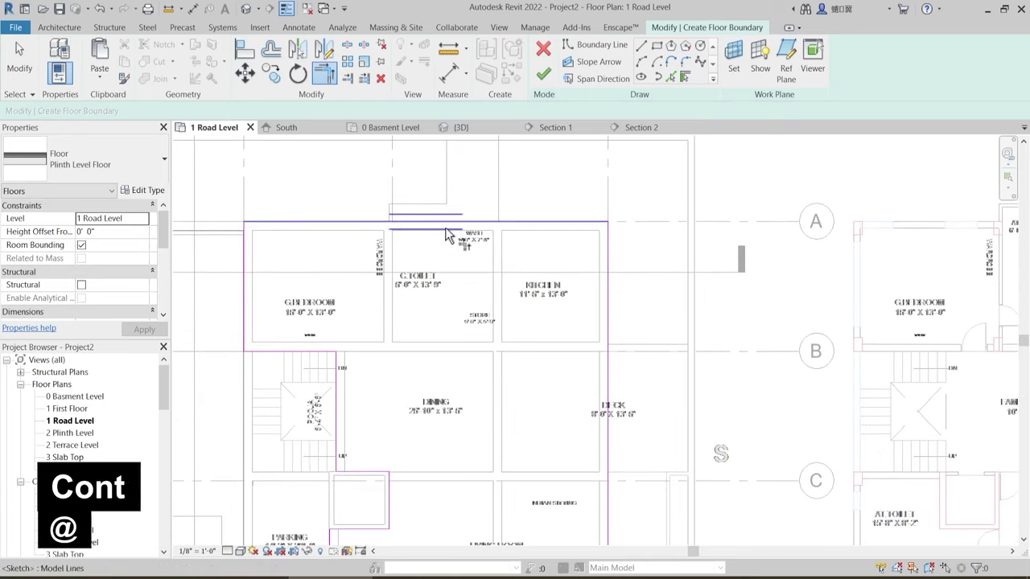
middle_click_drag(445, 234, 464, 365)
scroll(481, 294, "up", 1)
scroll(489, 323, "up", 2)
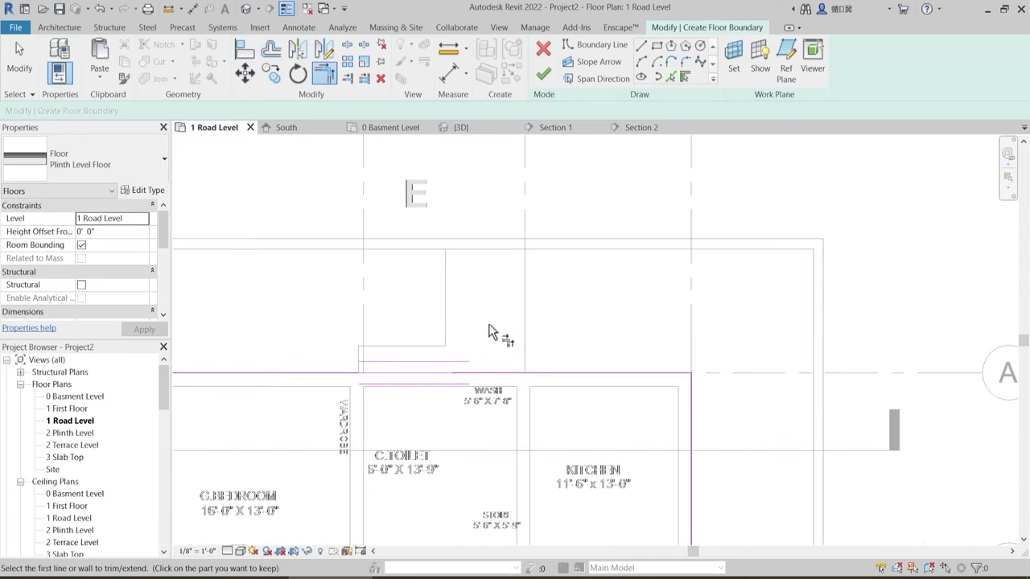
key("Escape")
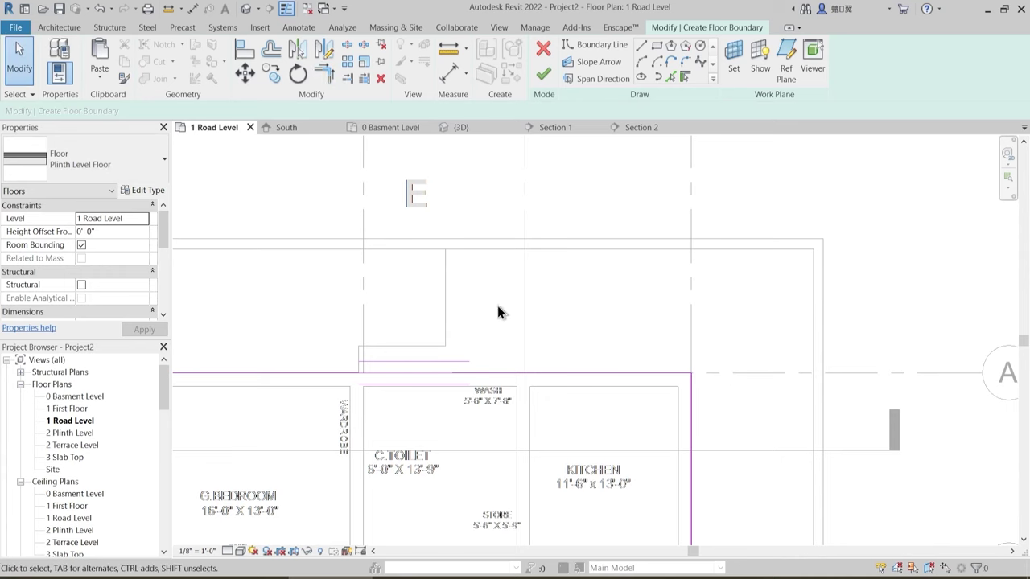
- Pick boundary lines along the bottom of the toilet and bedroom and the C.Toilet's left wall
middle_click_drag(458, 356, 516, 191)
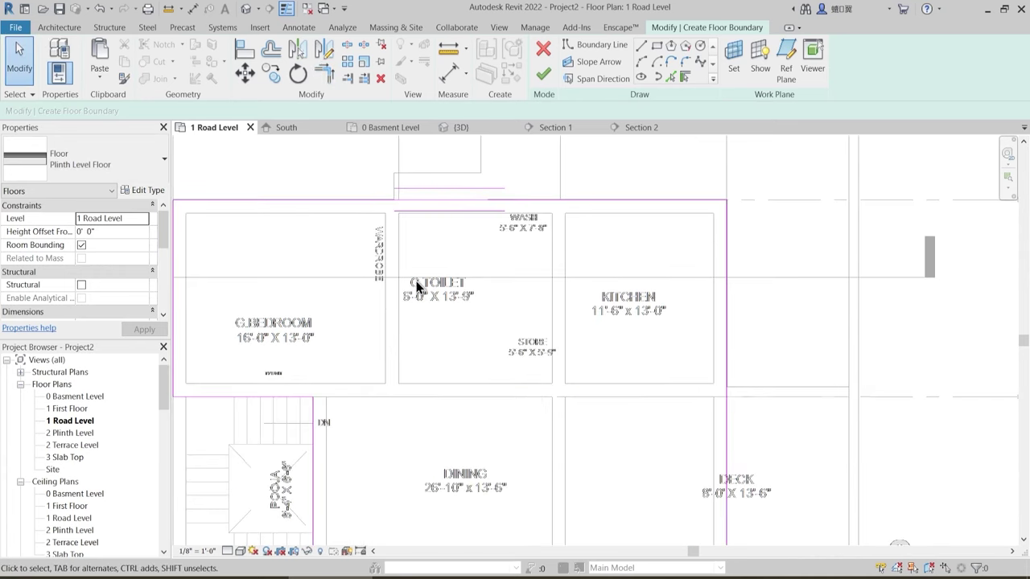
middle_click_drag(486, 307, 490, 352)
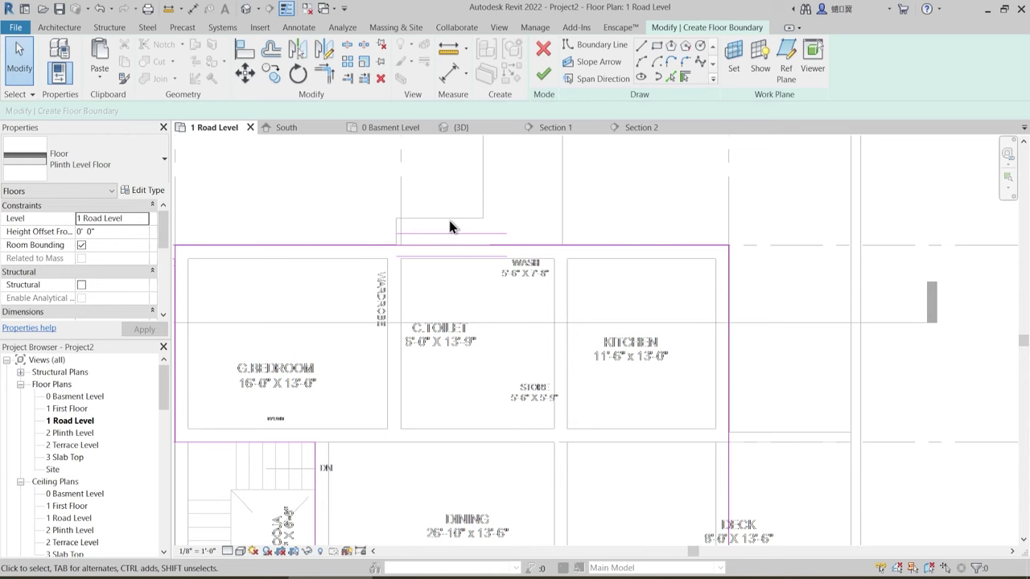
middle_click_drag(465, 306, 477, 351)
scroll(477, 351, "up", 1)
scroll(524, 291, "down", 2)
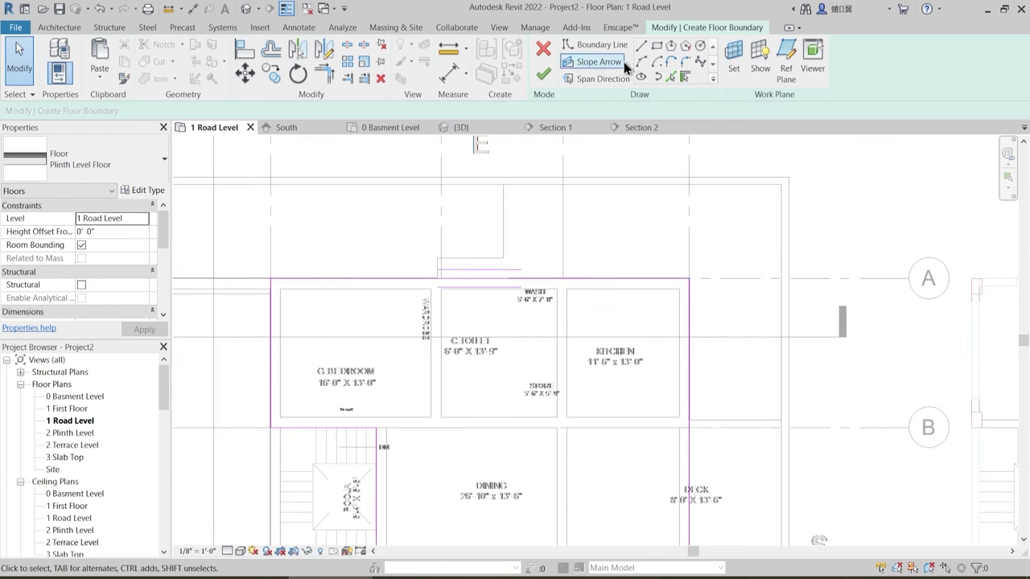
scroll(561, 418, "up", 2)
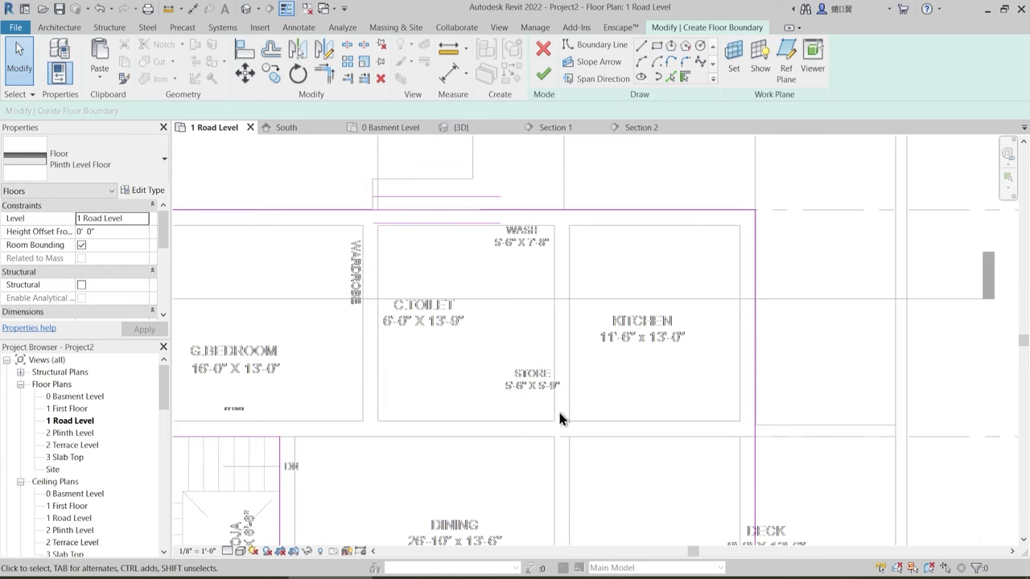
left_click(672, 78)
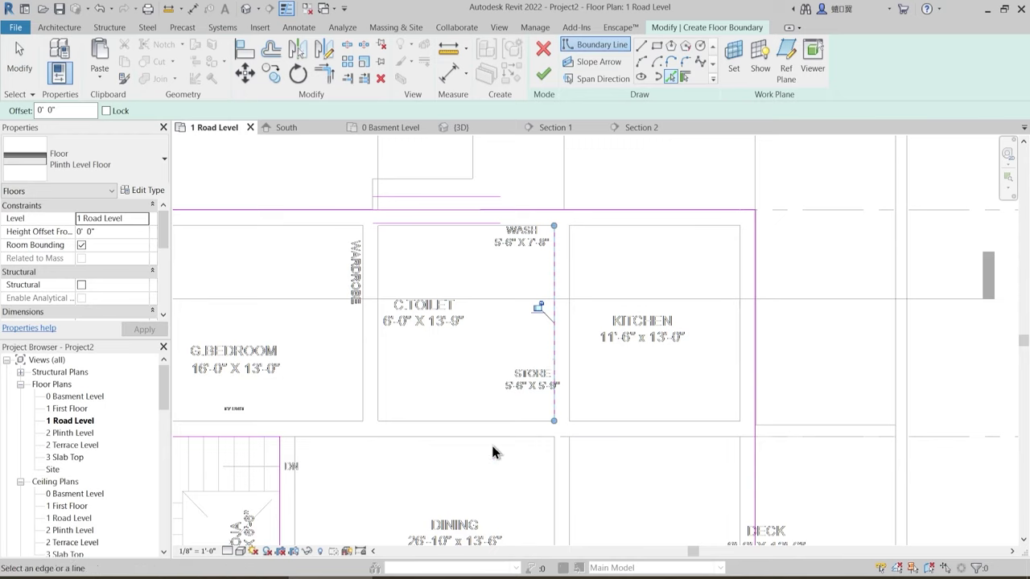
left_click(459, 422)
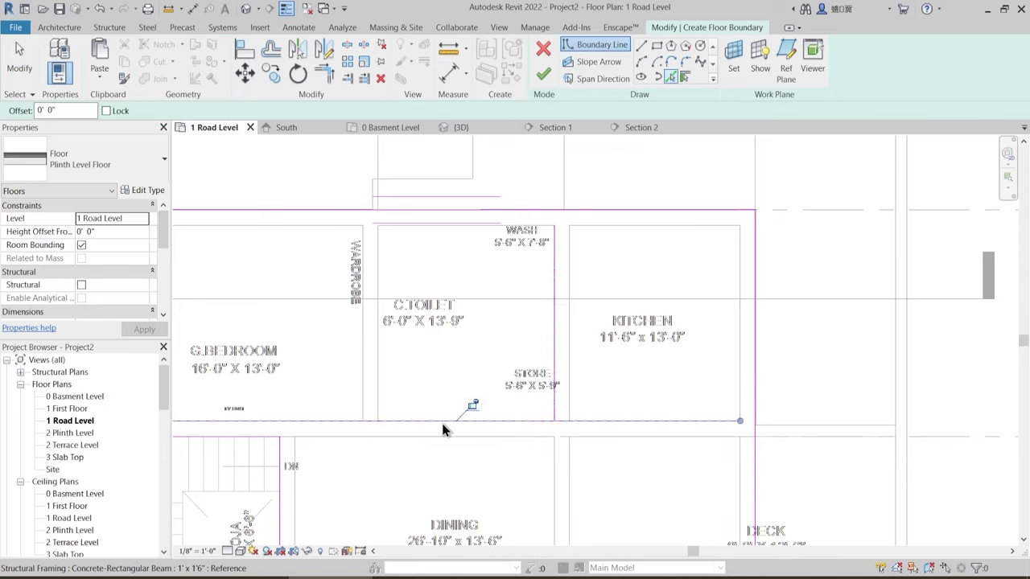
left_click(379, 378)
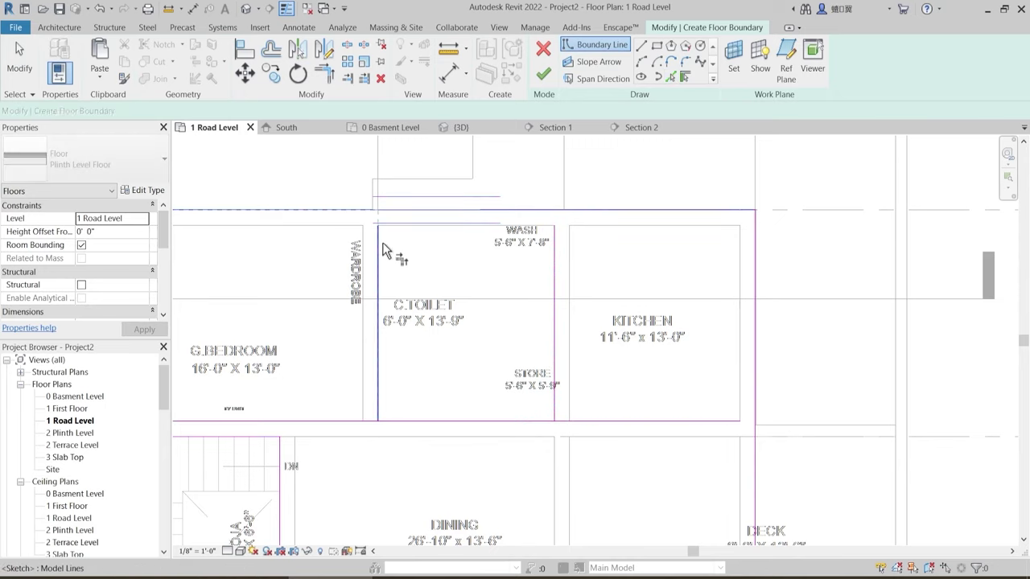
key("Escape")
scroll(429, 271, "down", 1)
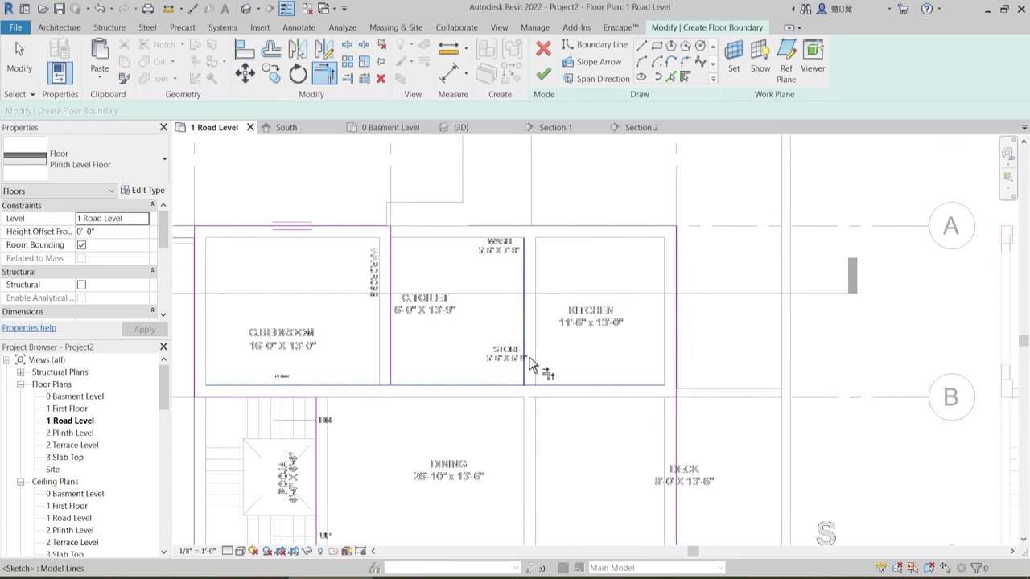
mouse_move(537, 238)
middle_mouse_down()
mouse_move(508, 338)
mouse_move(517, 324)
middle_mouse_up()
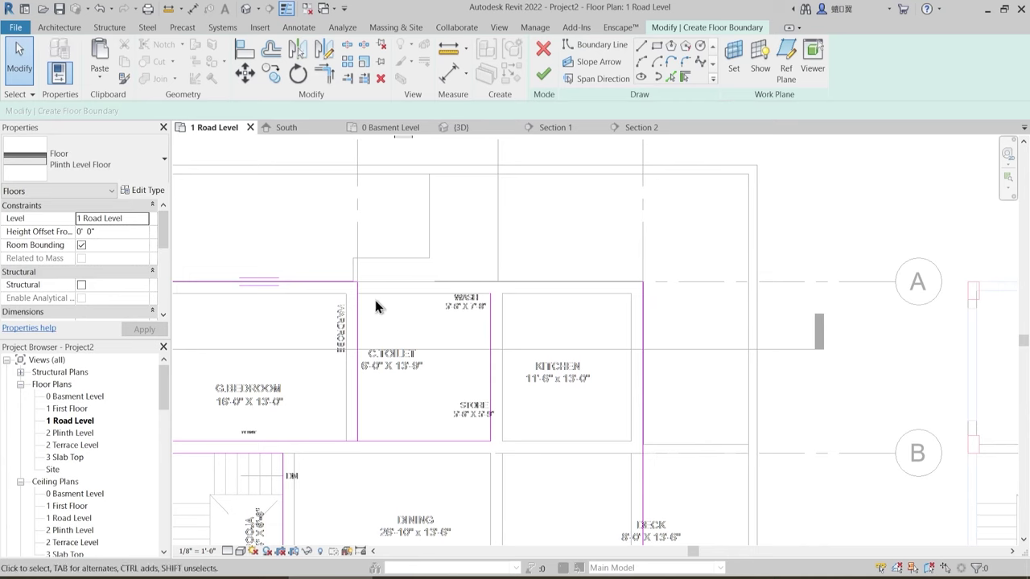
- Trim the top boundary line and its vertical lines into corners
key("t")
key("r")
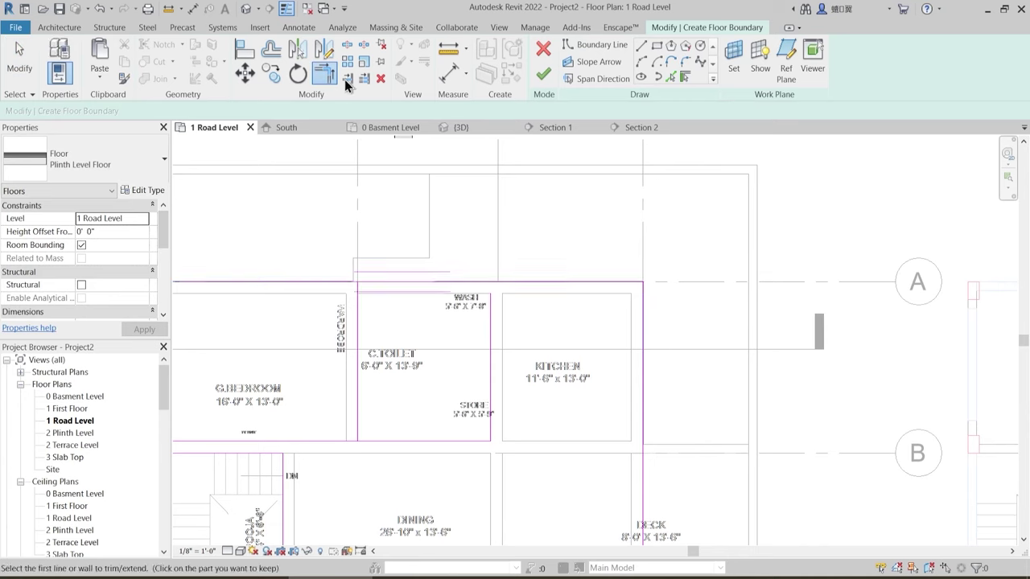
left_click(489, 284)
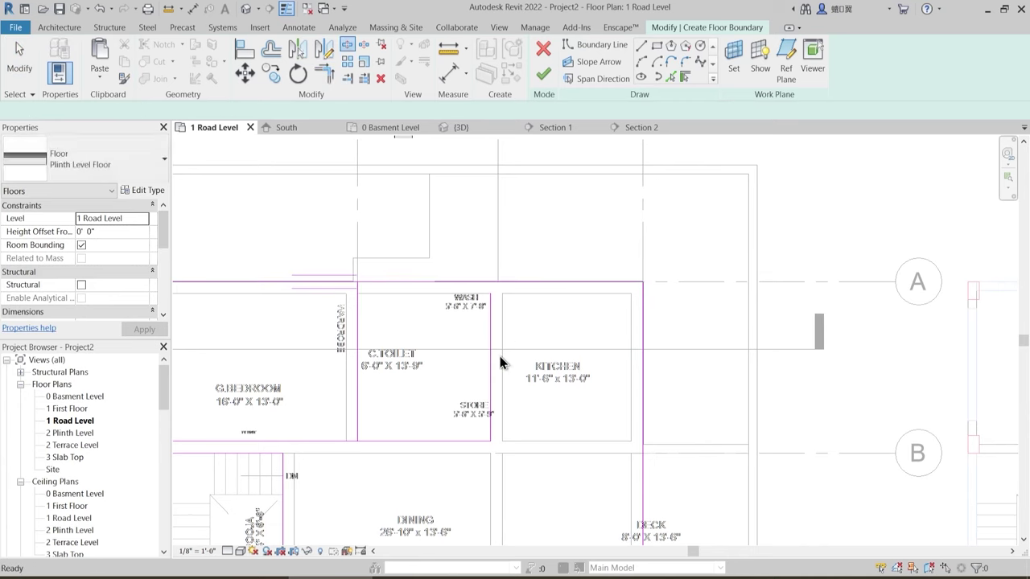
key("t")
key("r")
left_click(491, 330)
left_click(508, 283)
left_click(326, 288)
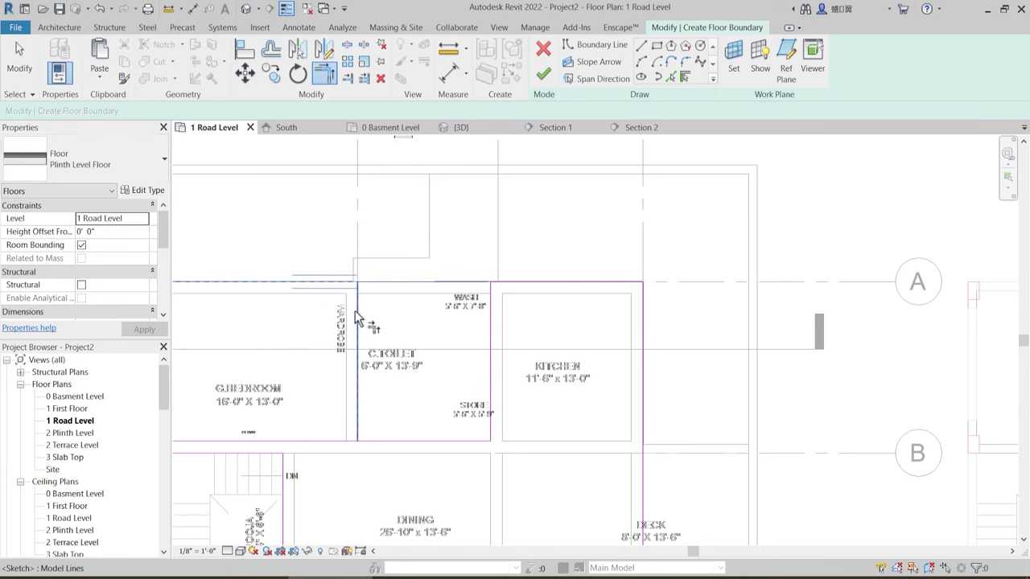
- Trim the bottom and vertical lines beside the C.Toilet into corners
scroll(471, 283, "down", 5)
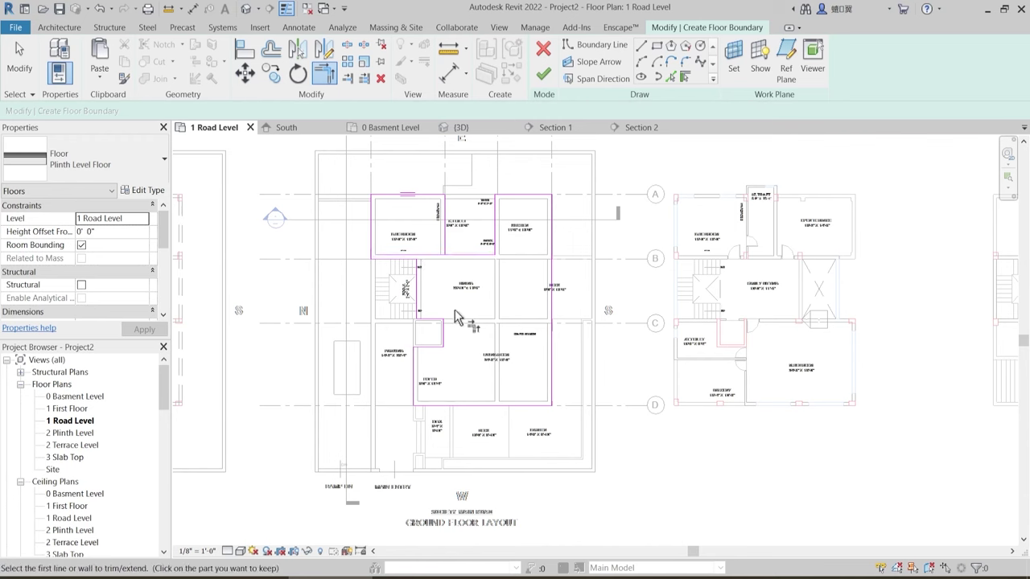
scroll(416, 246, "up", 4)
middle_click_drag(442, 265, 464, 405)
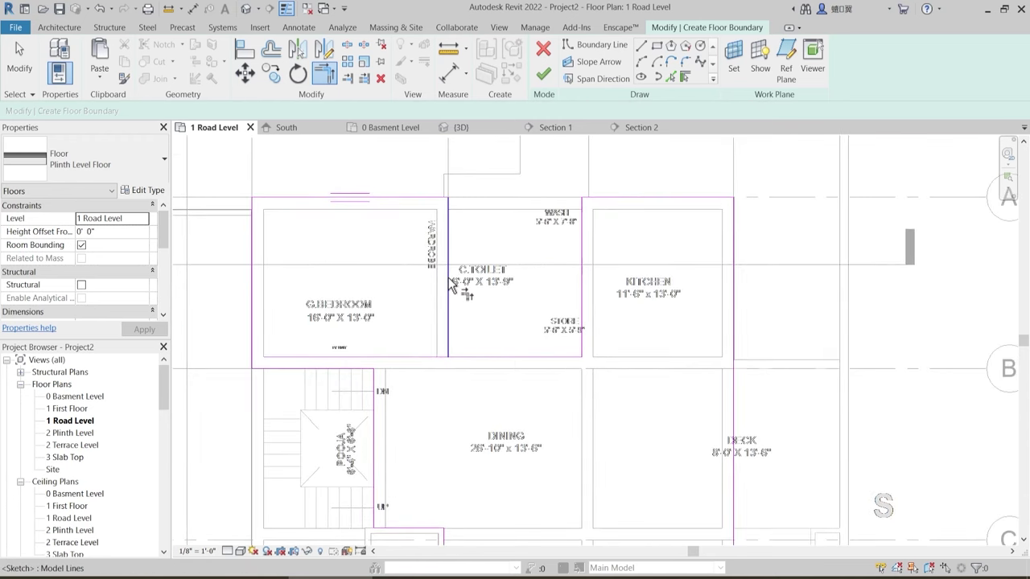
left_click(477, 358)
left_click(451, 325)
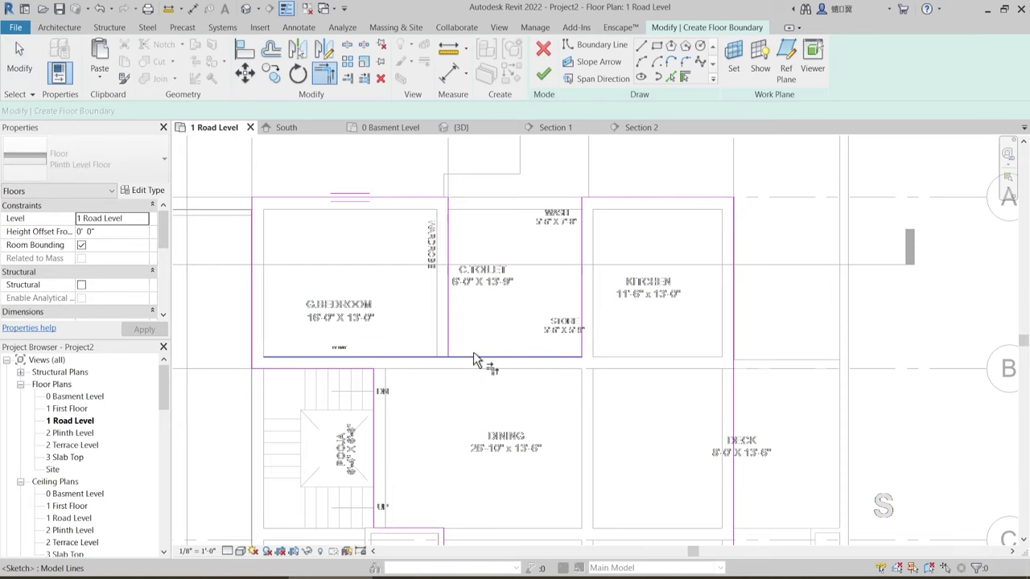
left_click(457, 338)
scroll(496, 298, "down", 5)
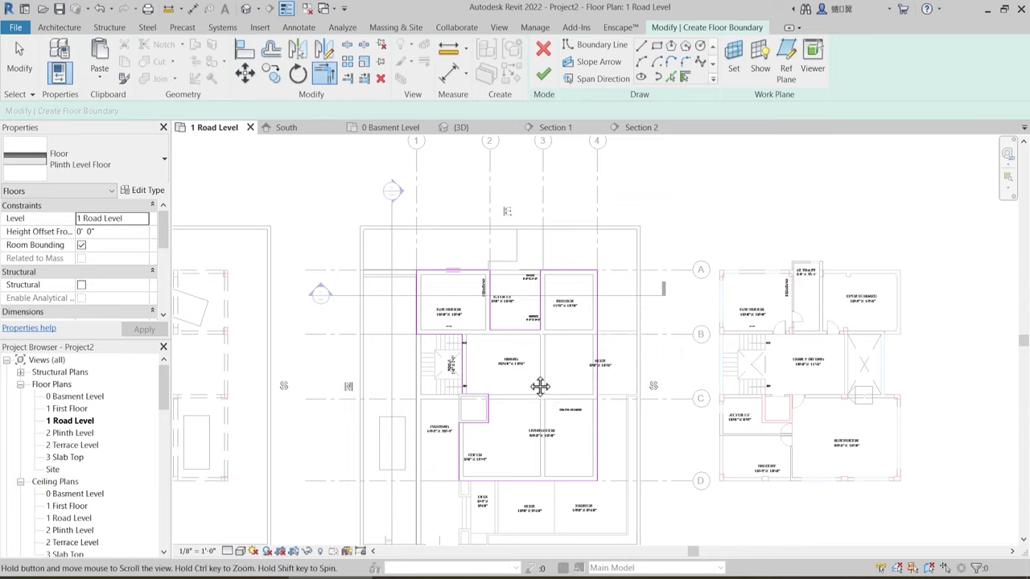
- Finish the floor sketch without attaching walls and view it in 3D
left_click(546, 78)
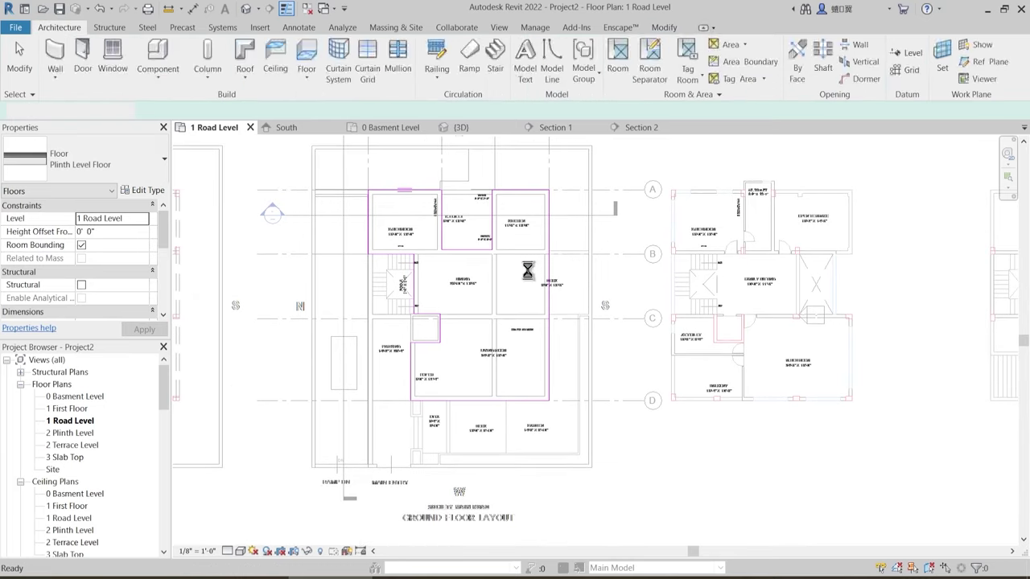
left_click(637, 304)
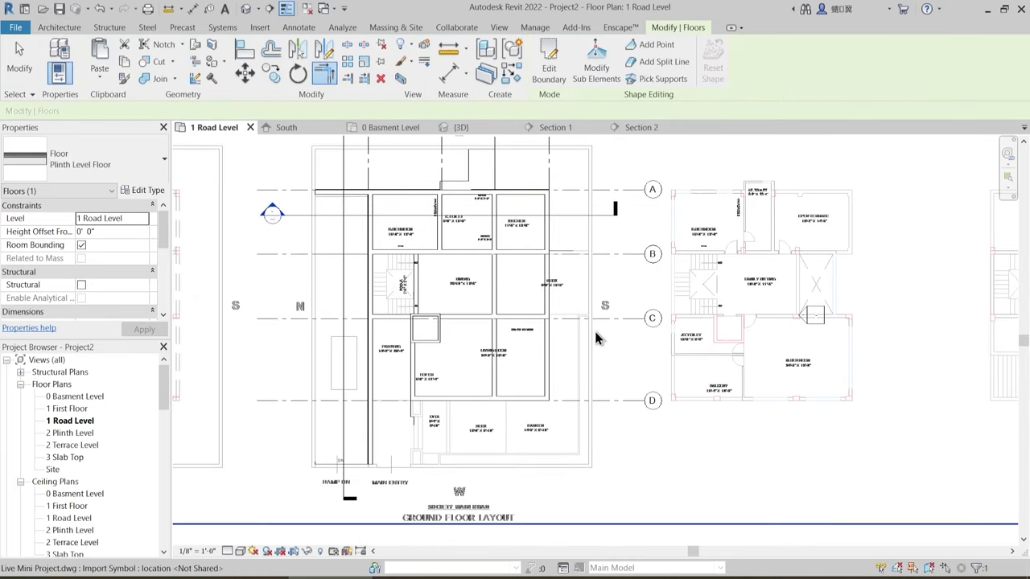
left_click(463, 128)
middle_click_drag(556, 414, 577, 464, "shift")
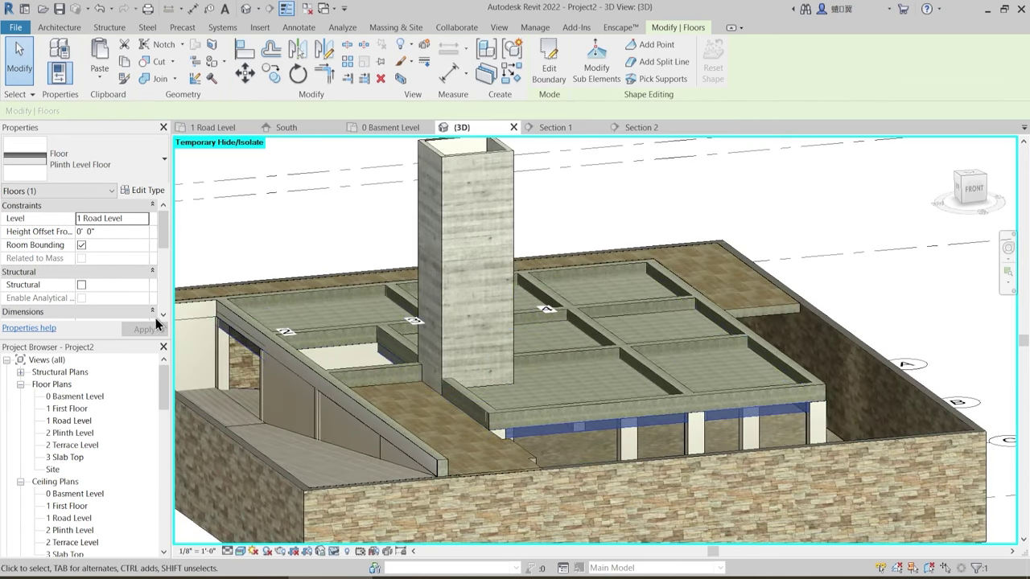
- Move the floor's Level to 2 Plinth Level and orbit to check it
left_click(147, 224)
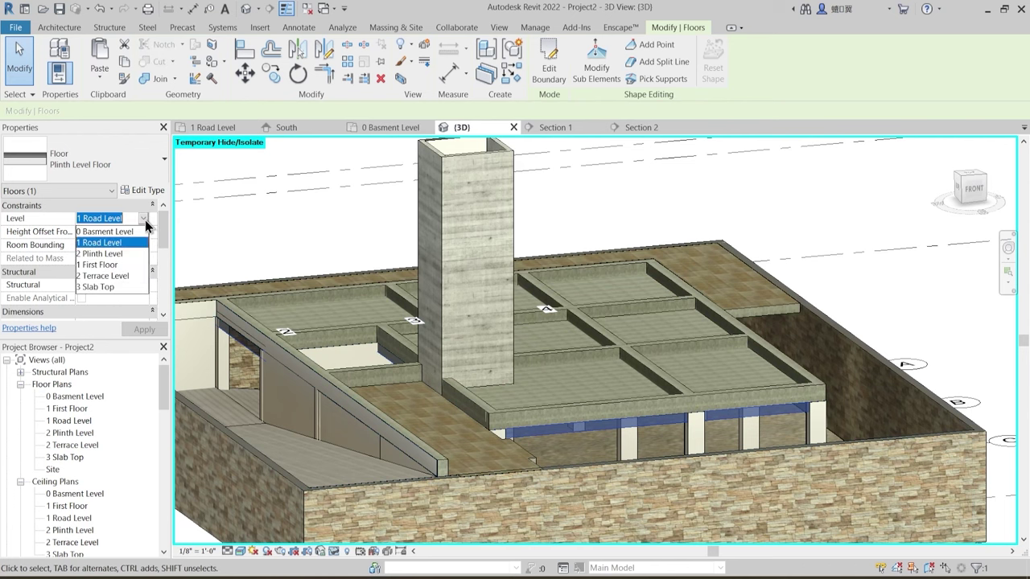
left_click(105, 254)
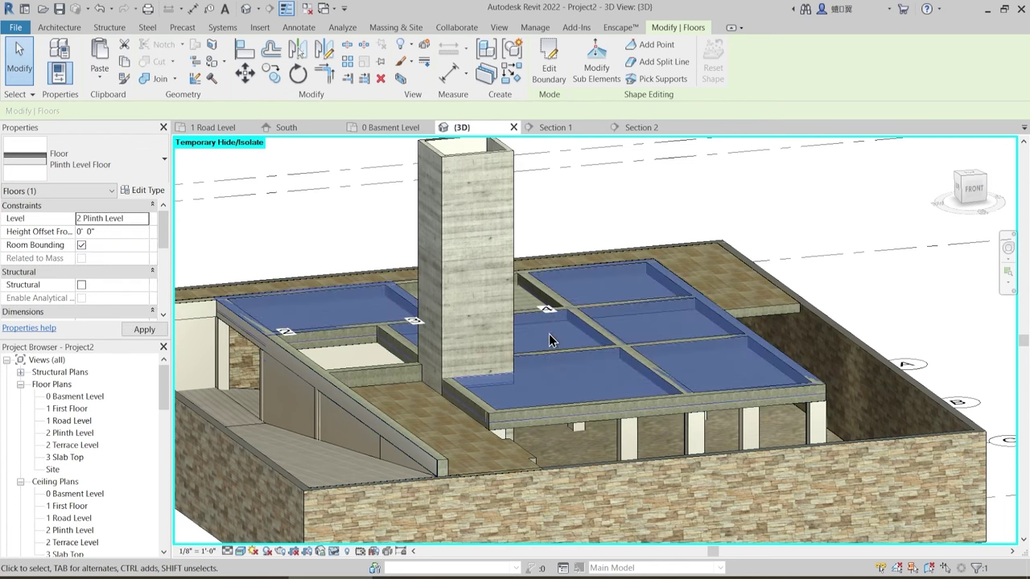
middle_click_drag(621, 357, 563, 416, "shift")
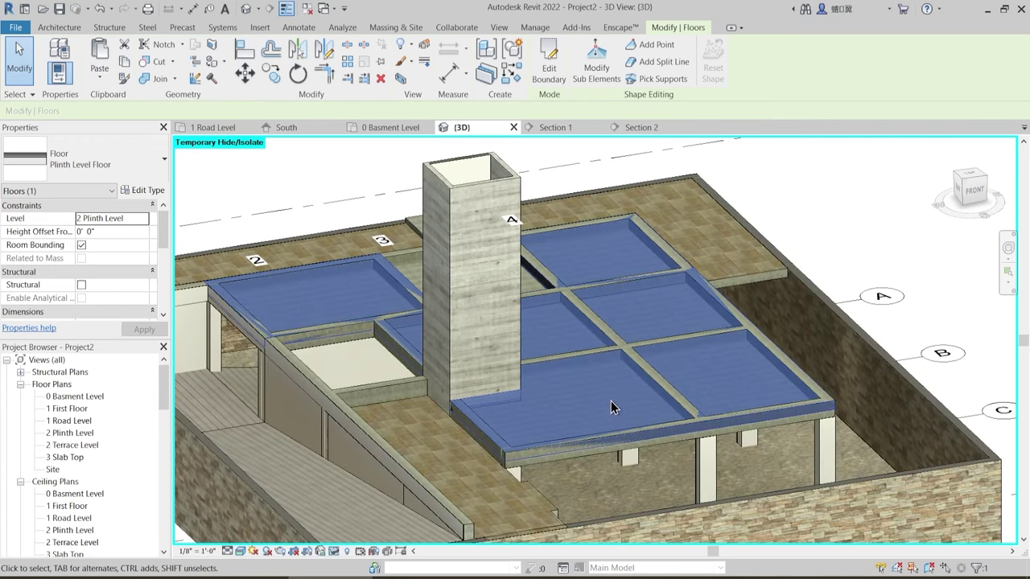
scroll(611, 407, "up", 2)
key("Escape")
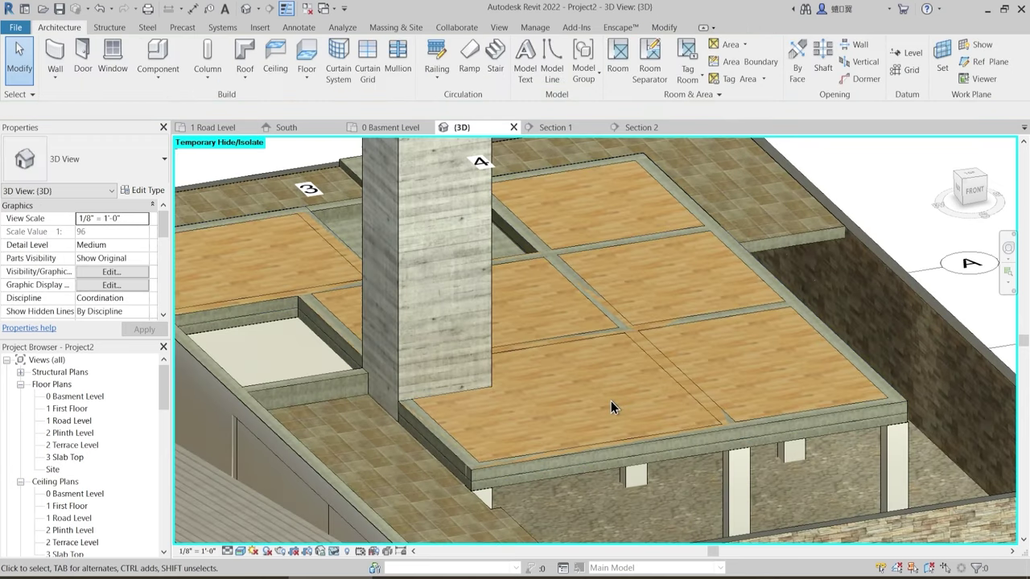
middle_click_drag(757, 328, 617, 432, "shift")
middle_click_drag(636, 245, 594, 342)
middle_click_drag(598, 294, 338, 346, "shift")
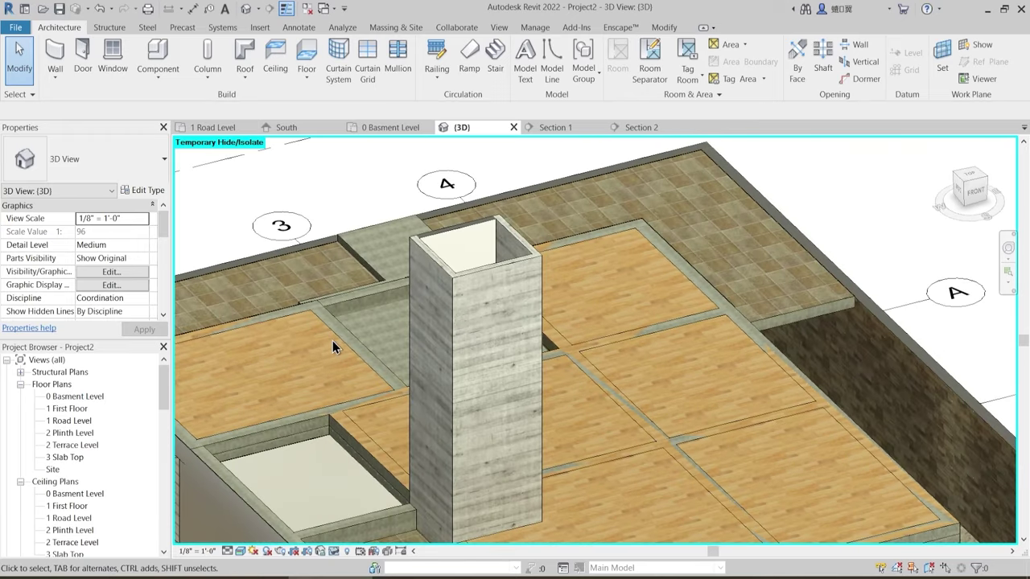
left_click(229, 324)
middle_click_drag(265, 346, 371, 311)
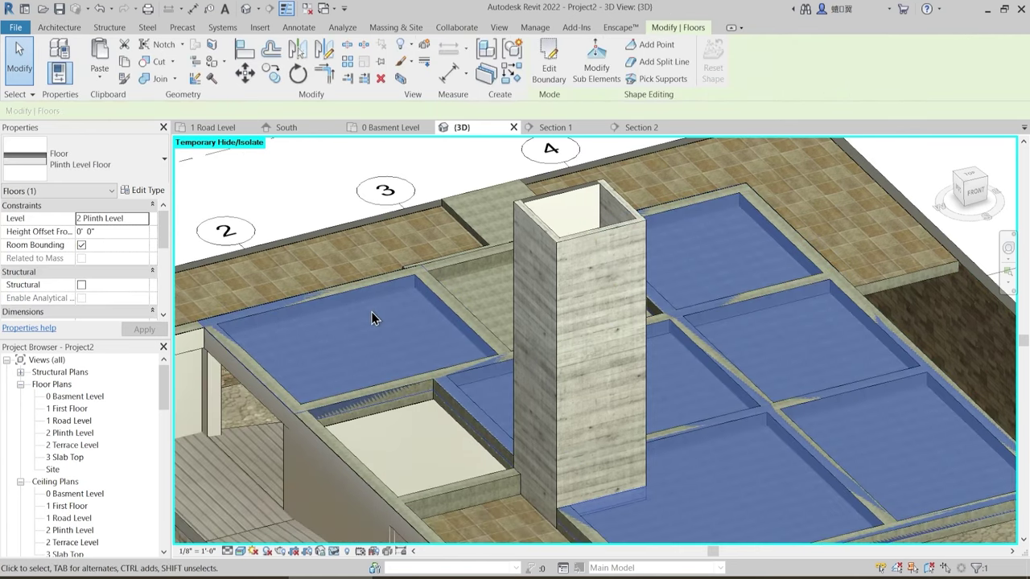
key("Escape")
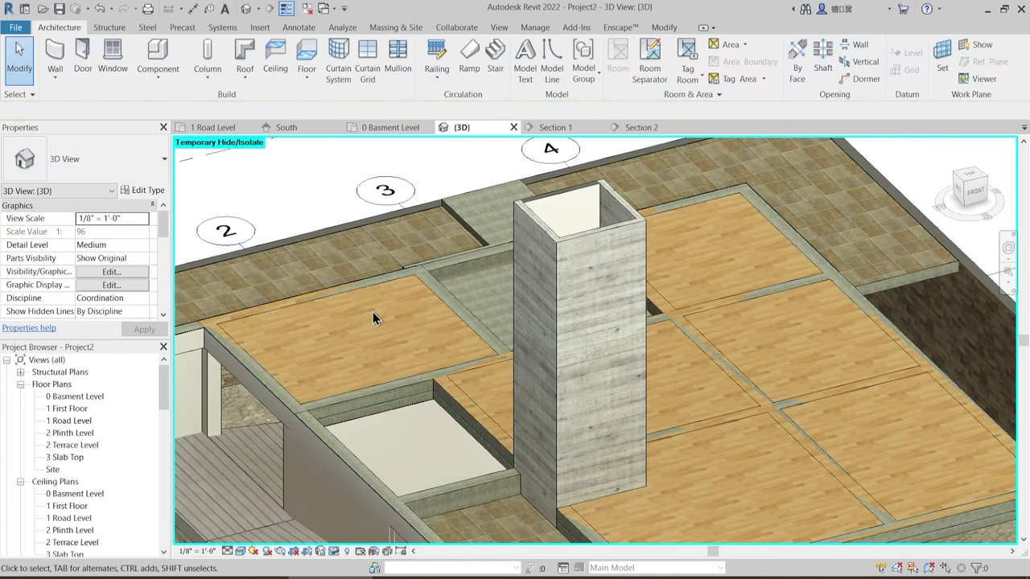
- Start Join Geometry (JG) and join the wood floor with the adjacent wall
left_click(663, 28)
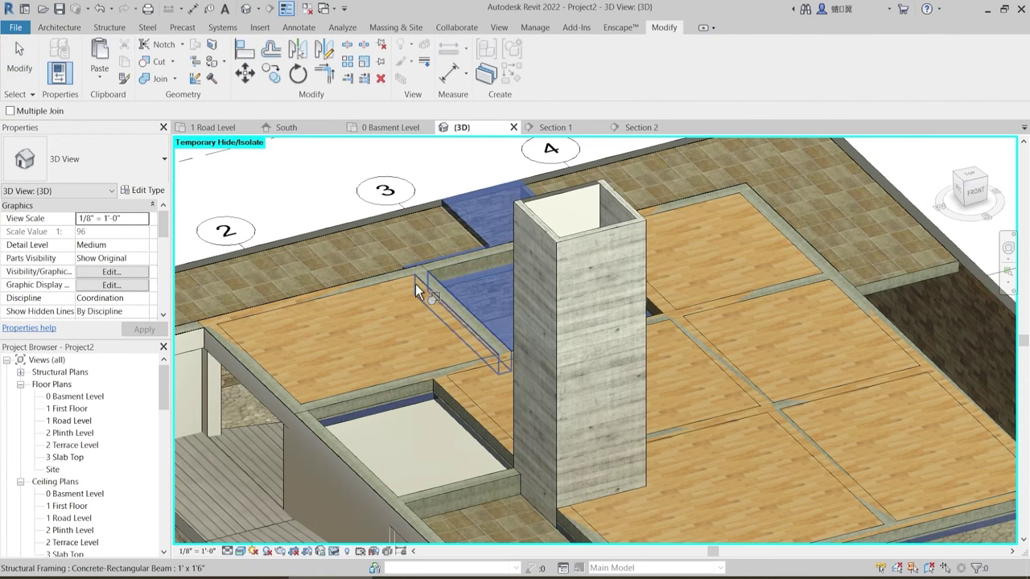
scroll(422, 281, "up", 3)
key("Escape")
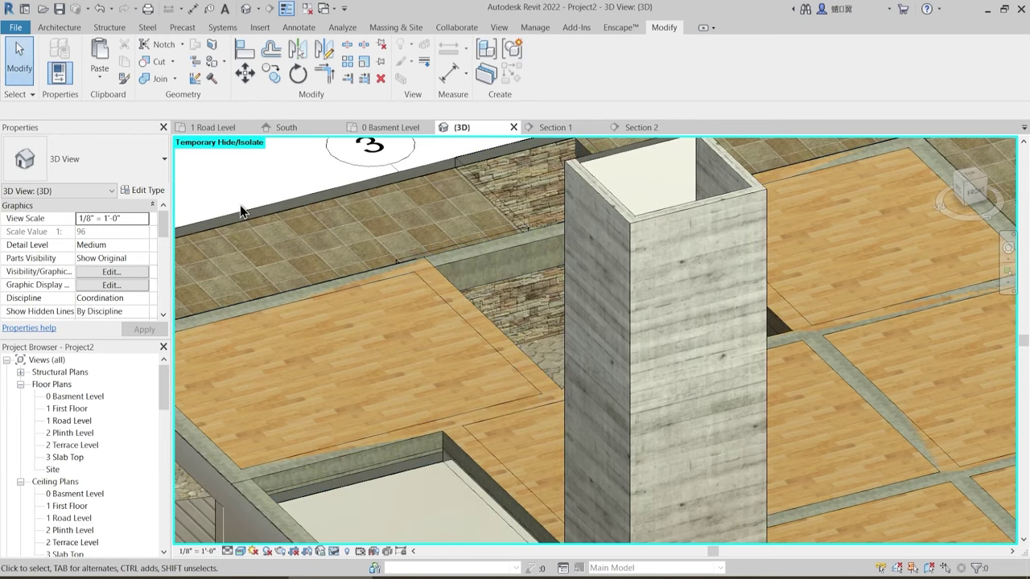
key("j")
key("g")
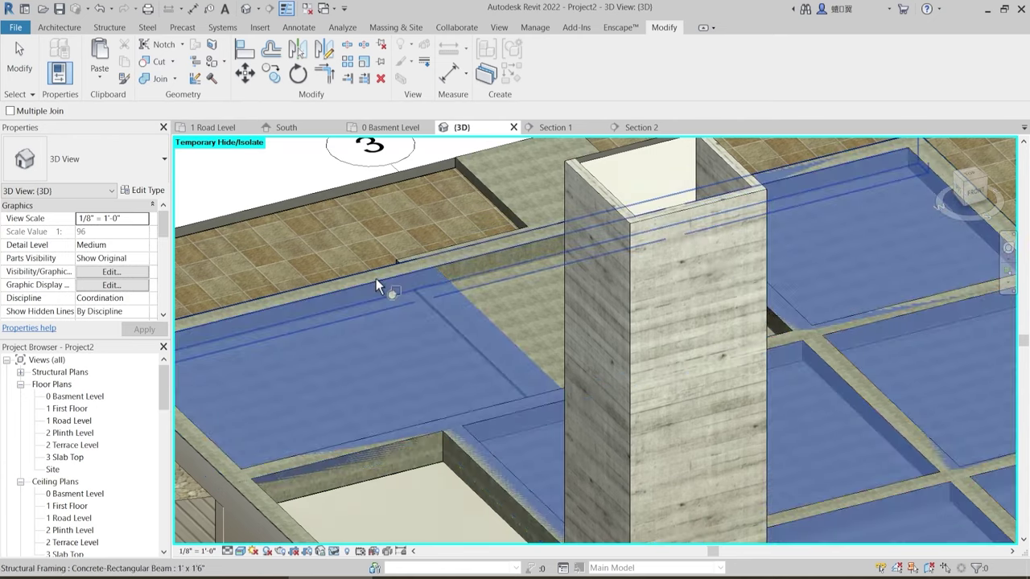
scroll(427, 336, "down", 1)
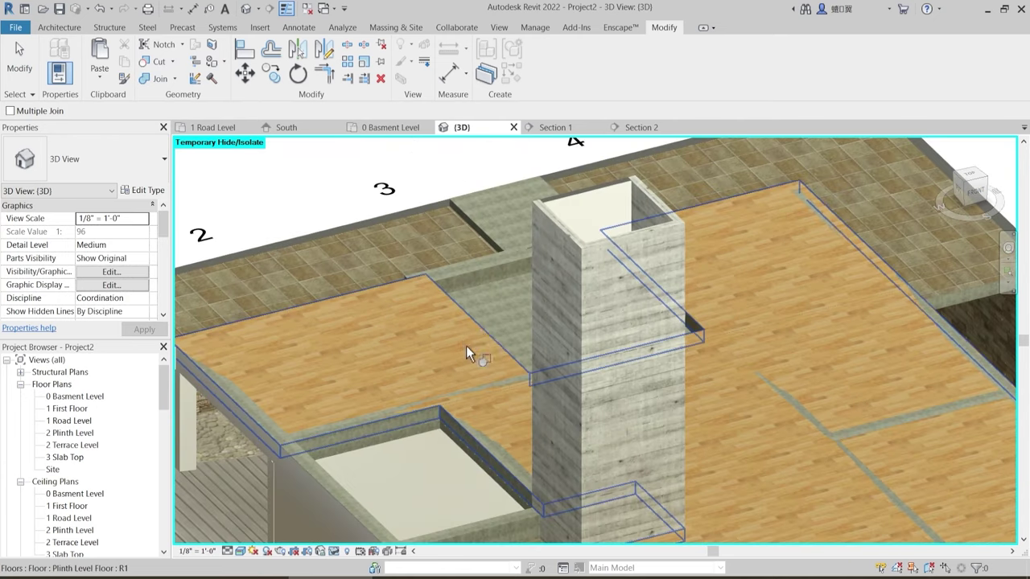
left_click(466, 346)
left_click(421, 411)
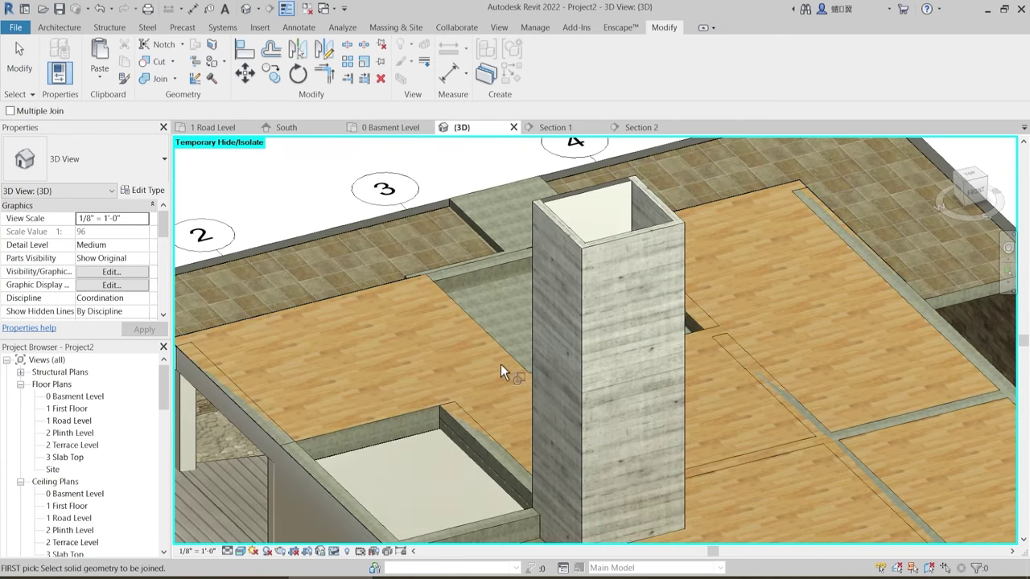
- Join two more floor slabs with their neighbouring beams
middle_click_drag(498, 439, 497, 359)
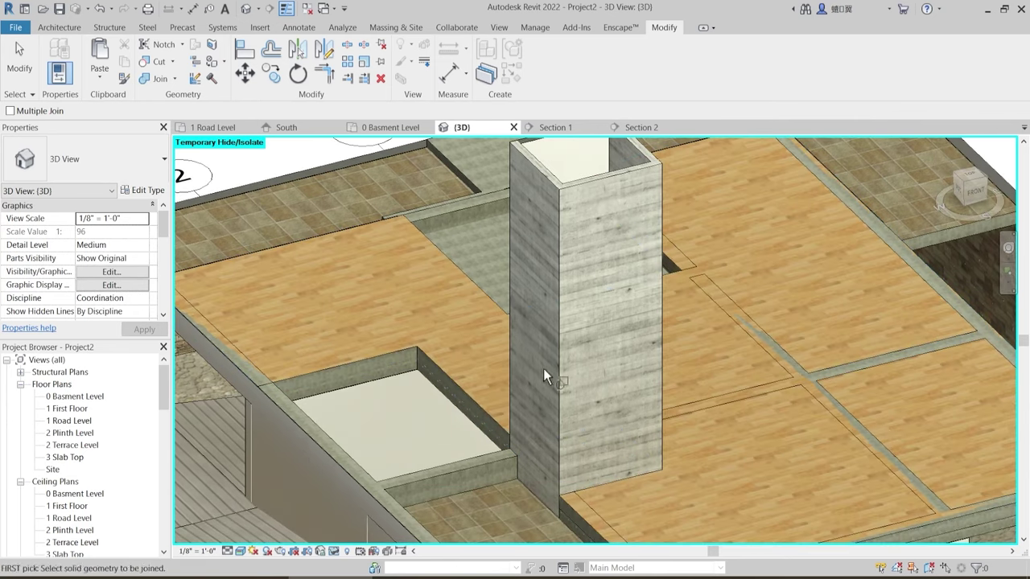
scroll(409, 354, "down", 3)
scroll(450, 332, "up", 5)
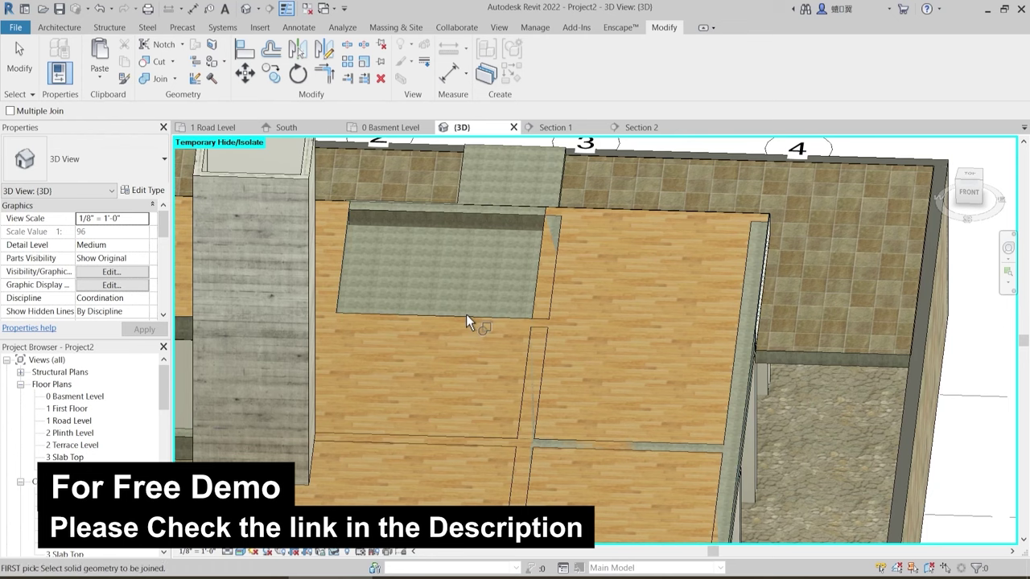
left_click(470, 318)
left_click(543, 288)
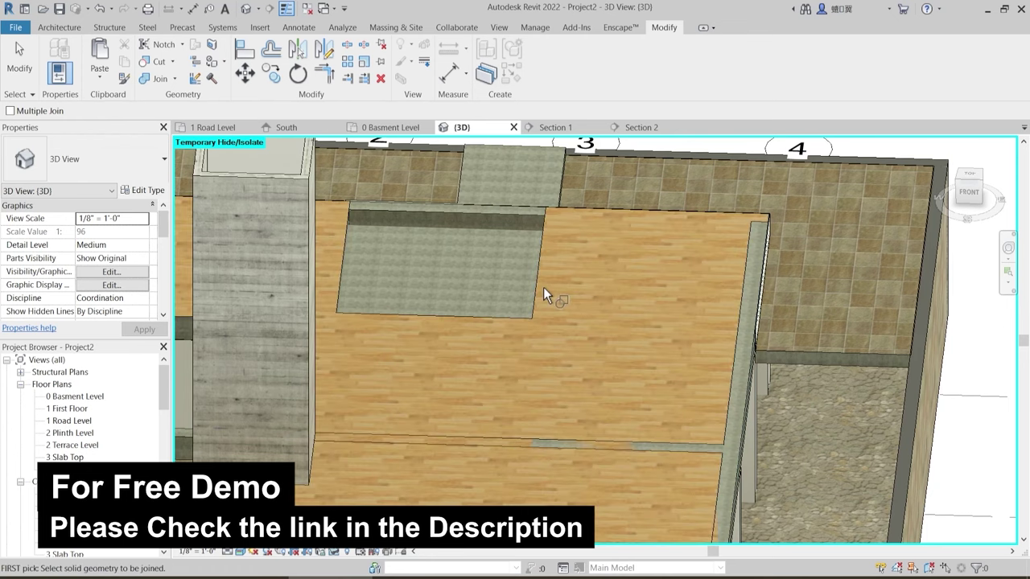
left_click(729, 246)
left_click(752, 243)
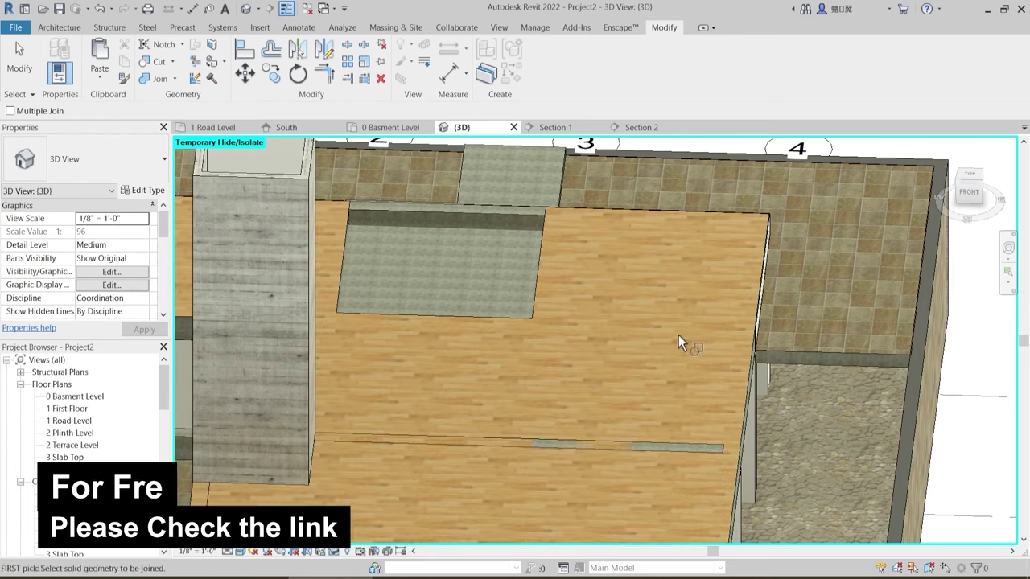
middle_click_drag(678, 335, 764, 326, "shift")
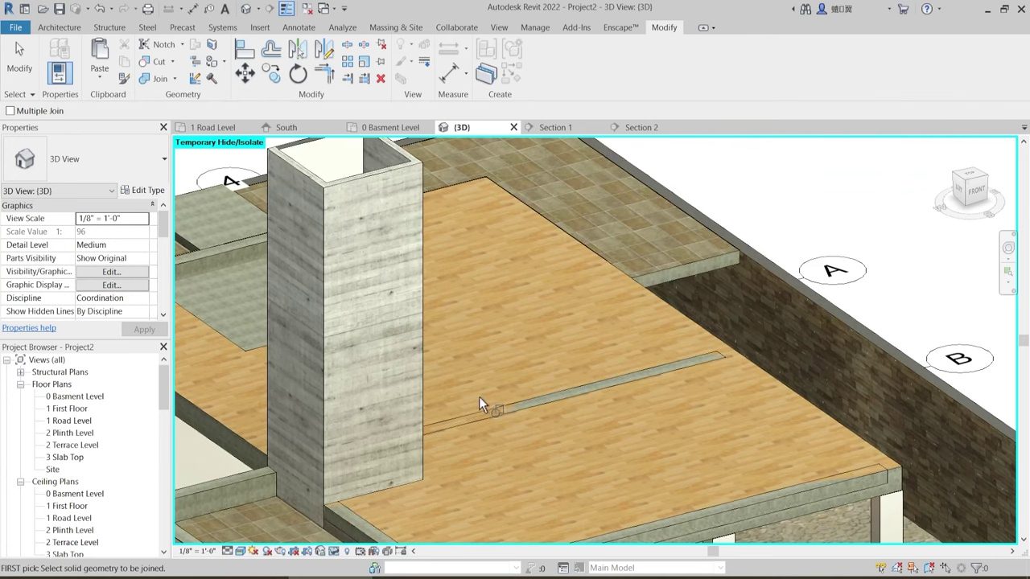
middle_click_drag(479, 396, 383, 346, "shift")
- Join the floor with the remaining side, front and left beams
left_click(382, 347)
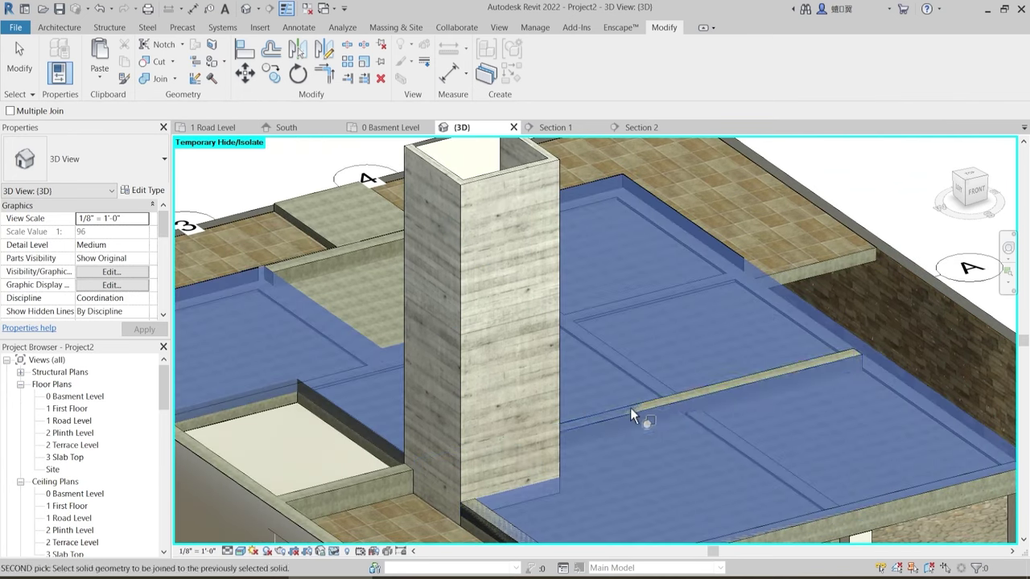
left_click(662, 400)
middle_click_drag(638, 431, 622, 346)
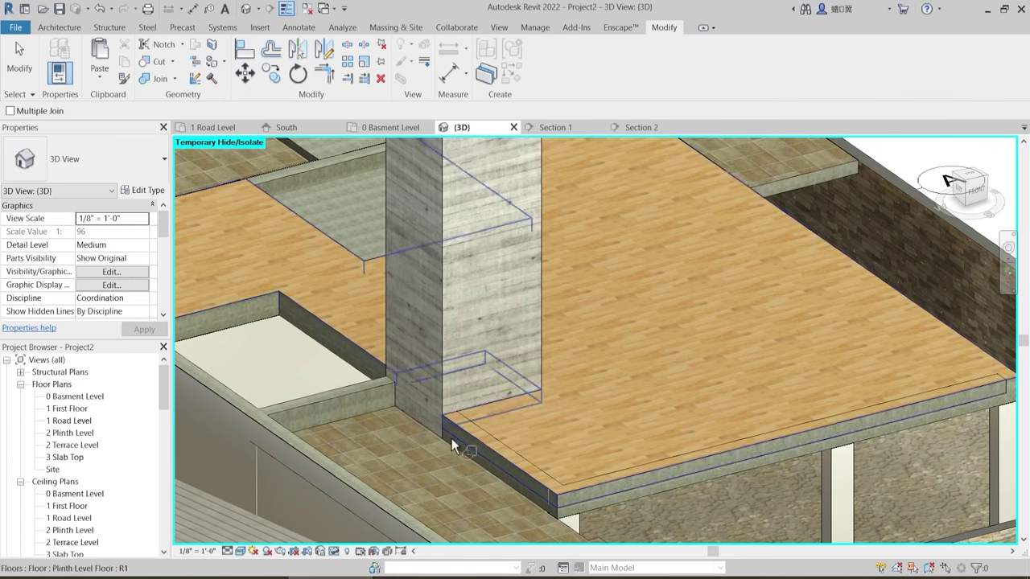
left_click(370, 261)
left_click(518, 454)
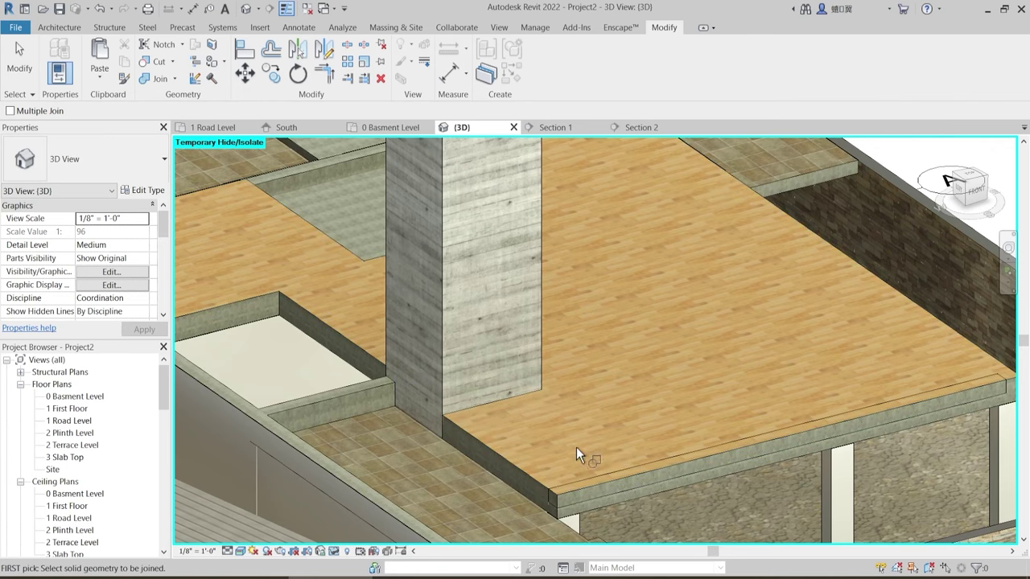
left_click(362, 260)
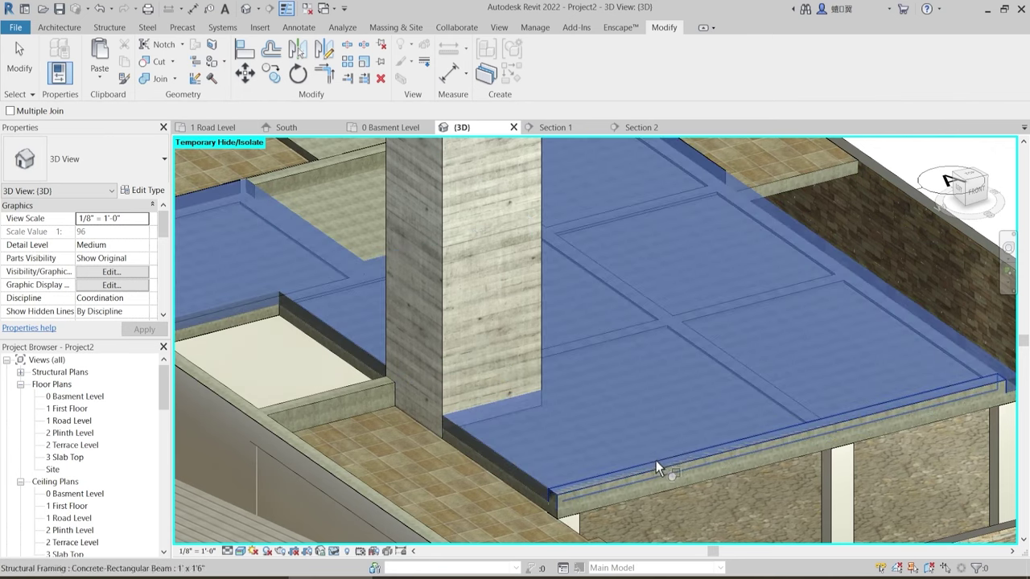
left_click(656, 460)
scroll(687, 384, "down", 1)
middle_click_drag(624, 420, 554, 439, "shift")
left_click(503, 212)
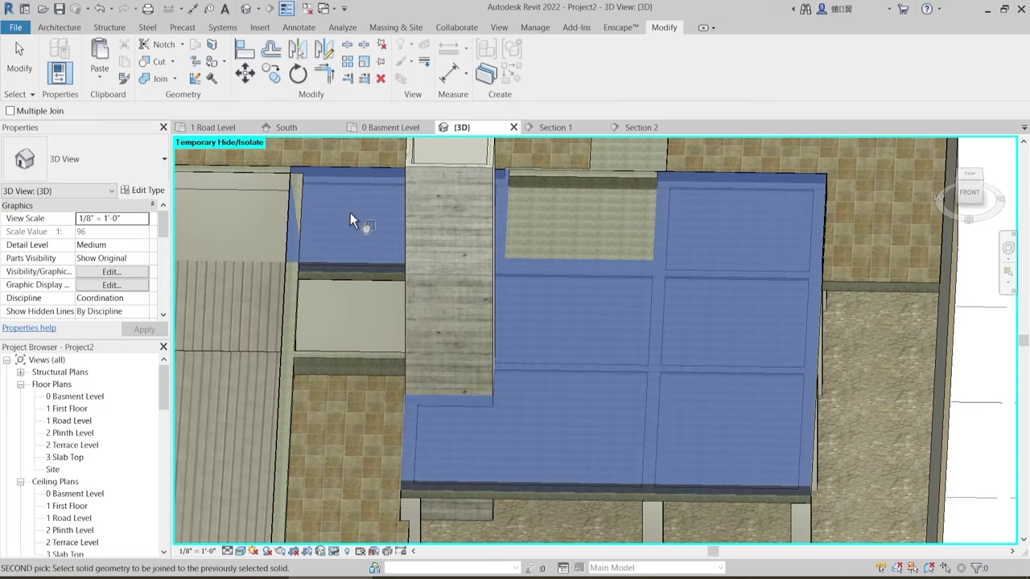
left_click(298, 211)
middle_click_drag(379, 225, 490, 177, "shift")
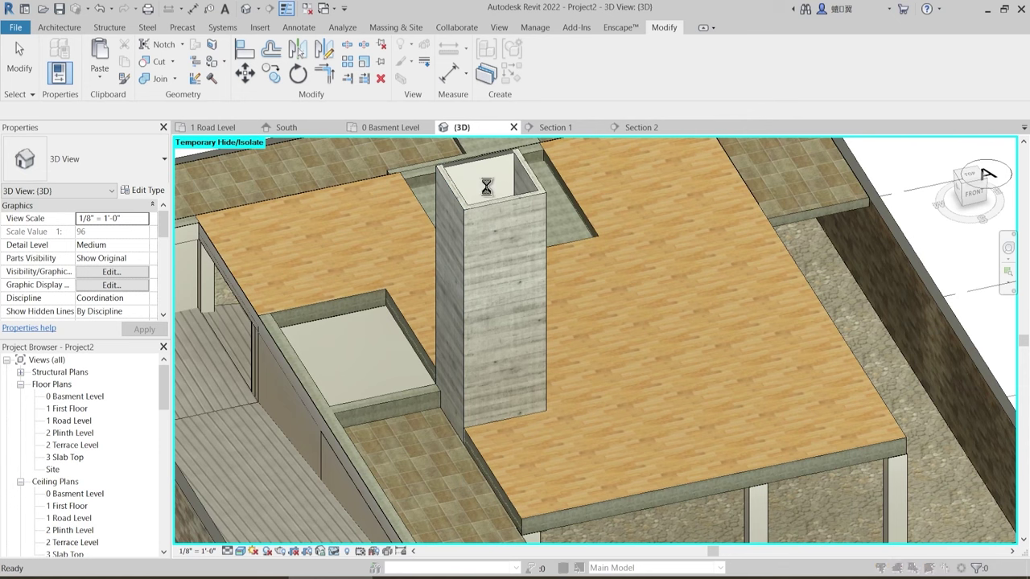
- Open Section 2 and zoom in on the floor slab to start a measurement
left_click(647, 126)
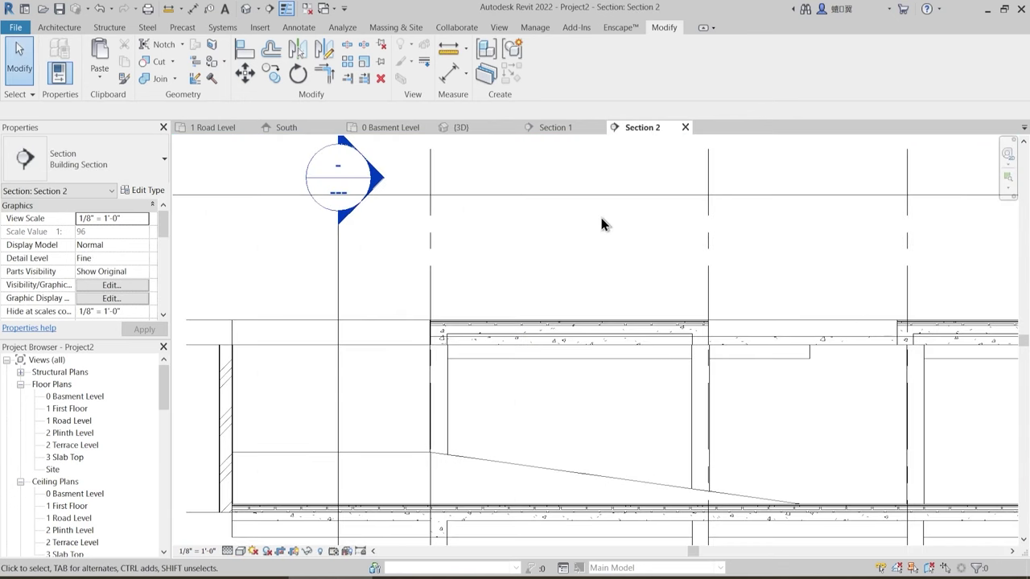
middle_click_drag(607, 225, 490, 411)
scroll(411, 344, "up", 5)
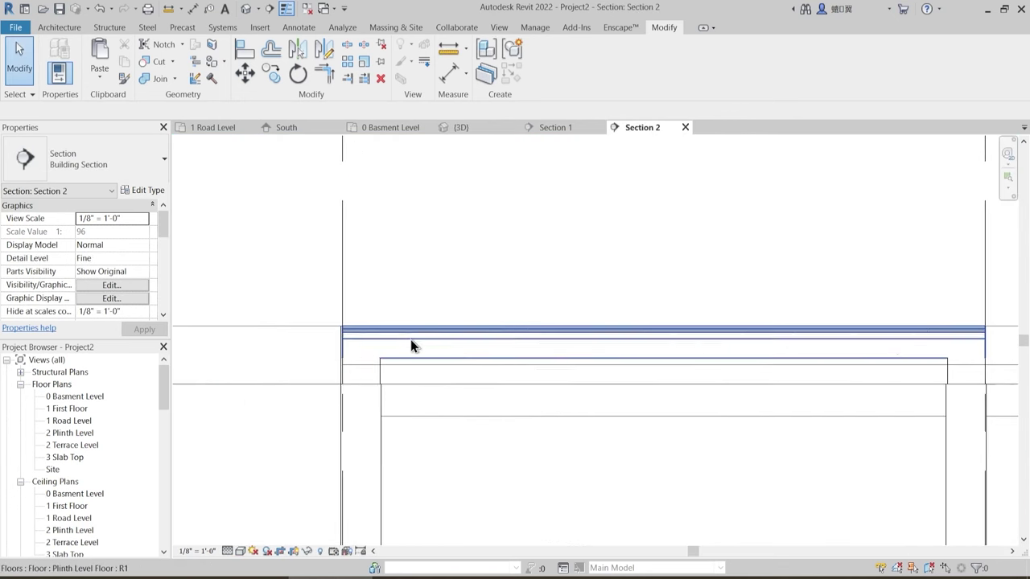
scroll(391, 344, "up", 3)
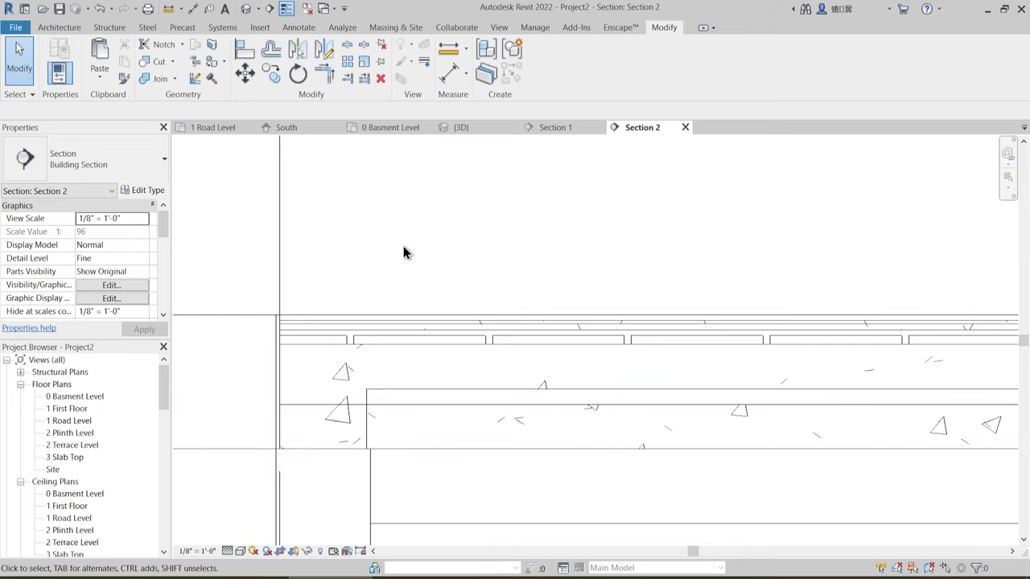
scroll(429, 274, "up", 2)
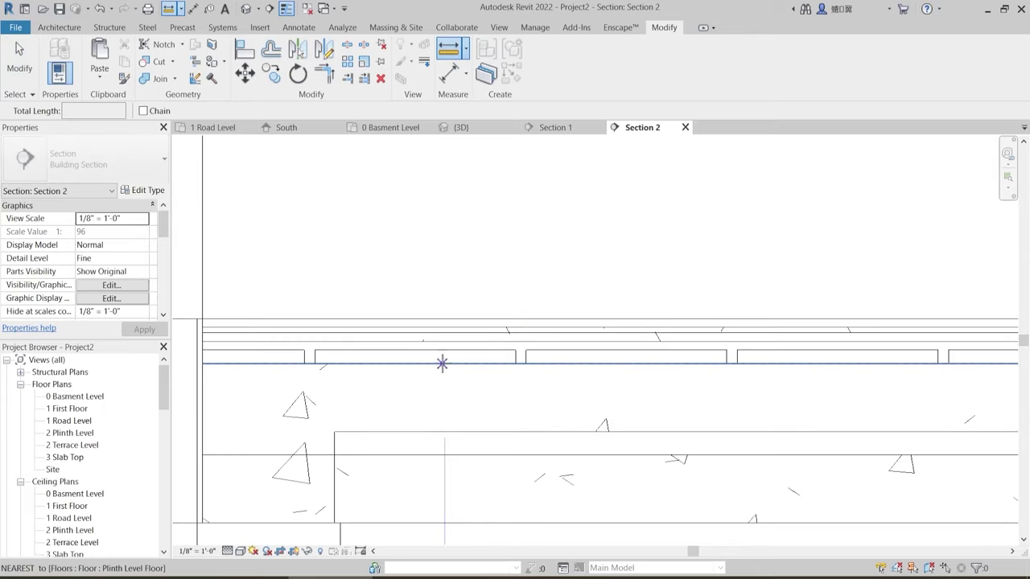
left_click(445, 363)
key("Escape")
key("Escape")
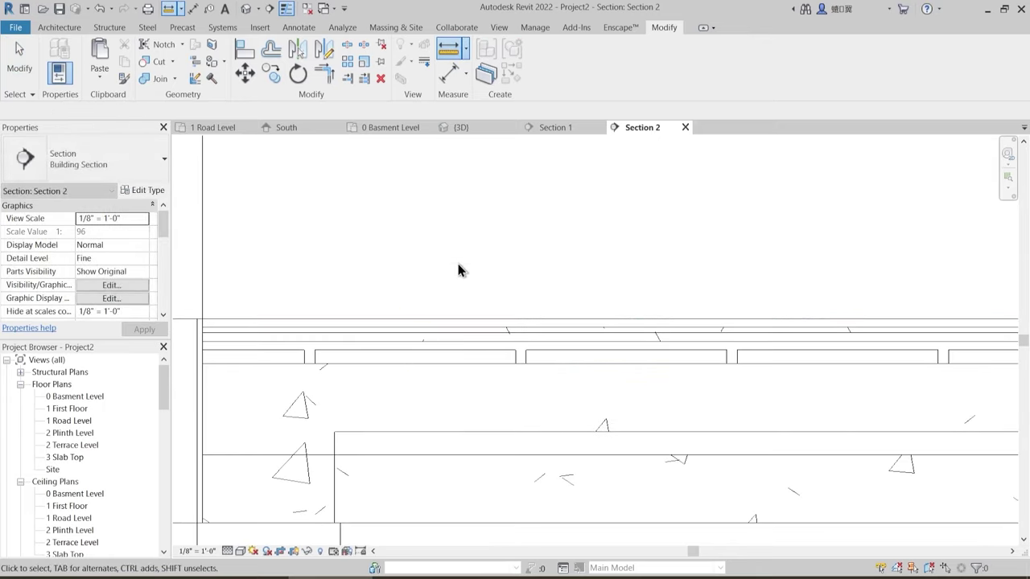
- Set the project length units to millimetres with the UN command
key("u")
key("n")
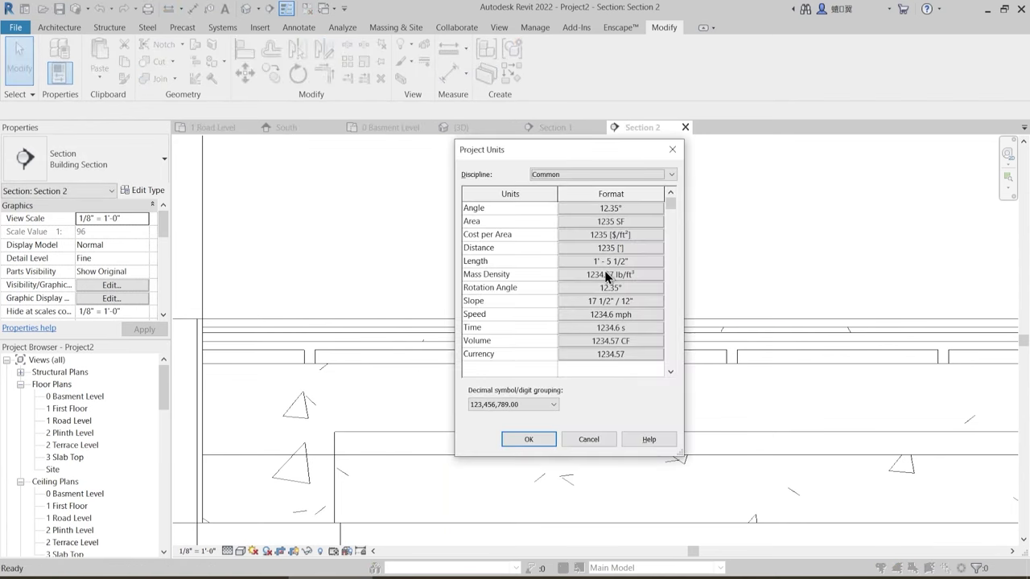
left_click(611, 261)
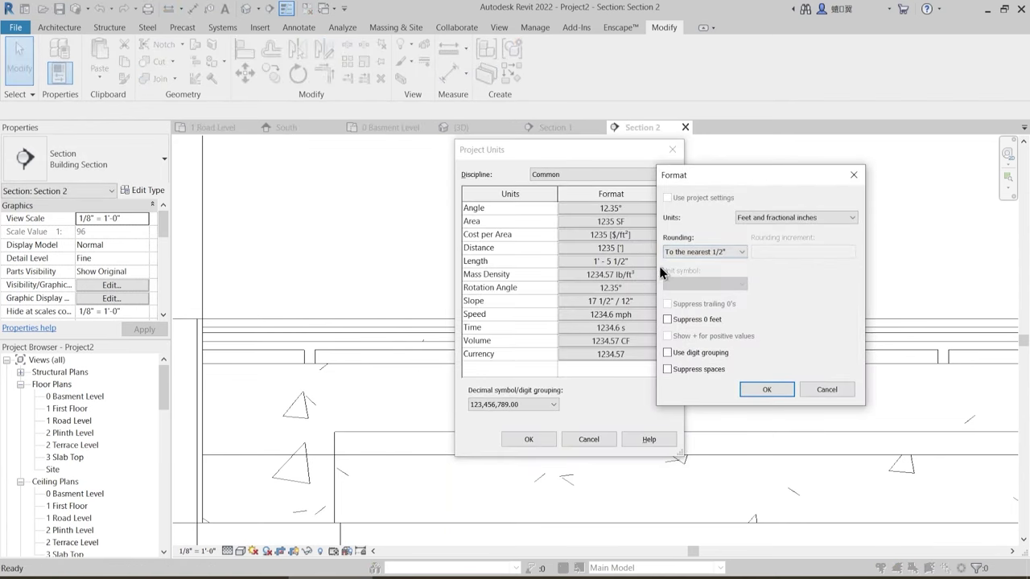
left_click(779, 222)
left_click(777, 276)
left_click(767, 389)
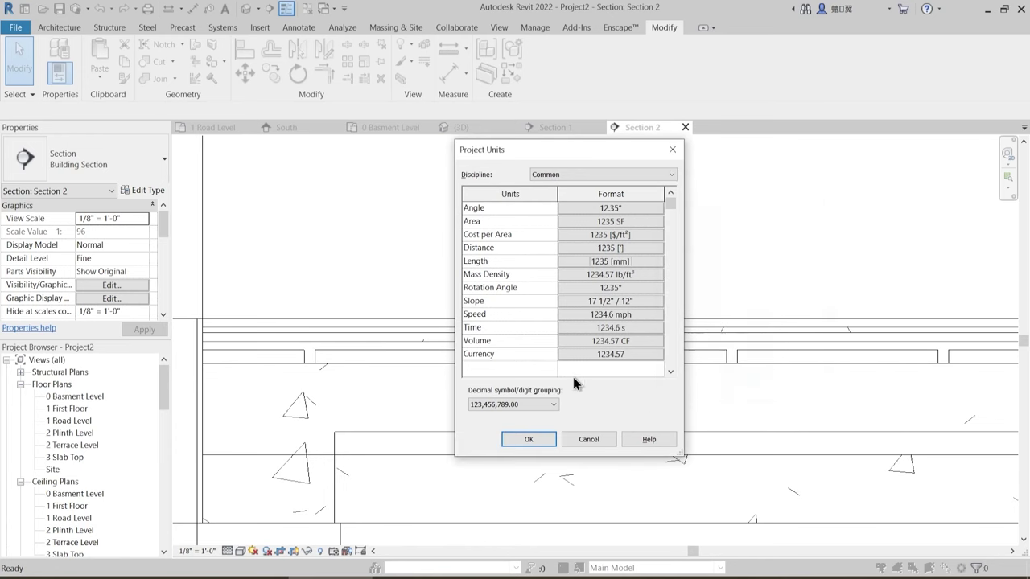
left_click(528, 439)
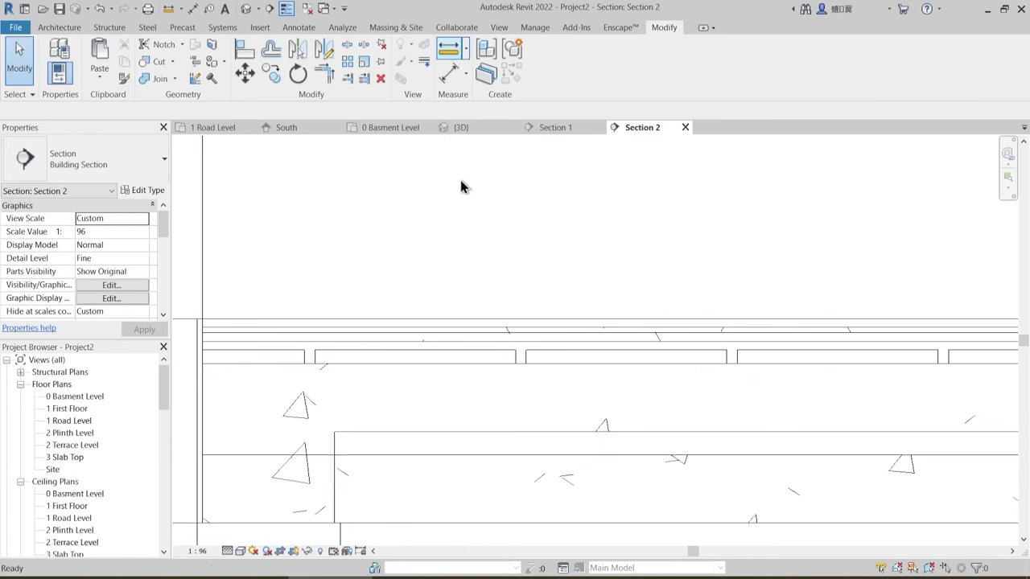
- Measure the 101.0 gap and give the Plinth Level Floor a 101 height offset
left_click(460, 363)
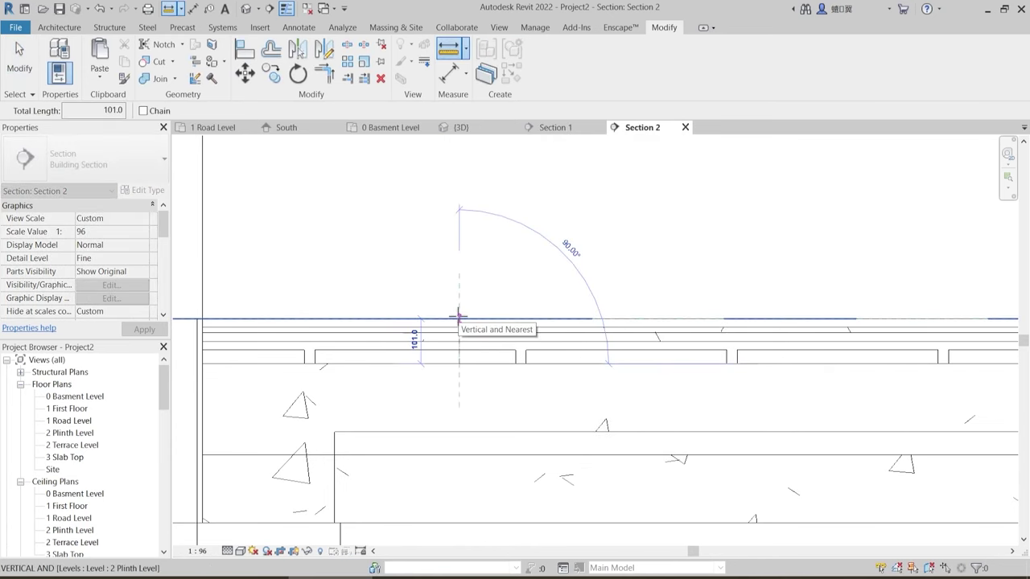
key("Escape")
key("Escape")
left_click(471, 333)
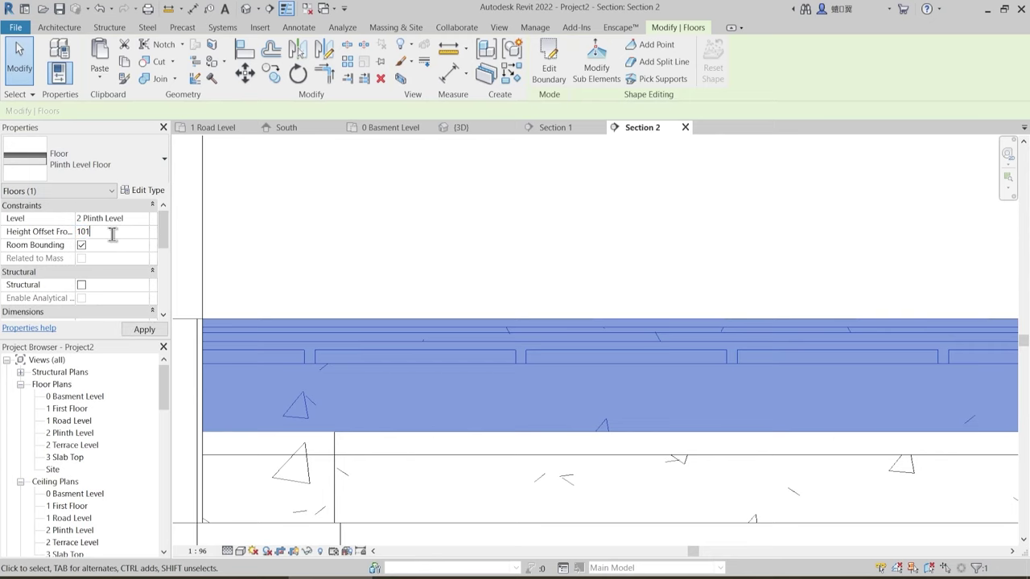
scroll(436, 249, "down", 1)
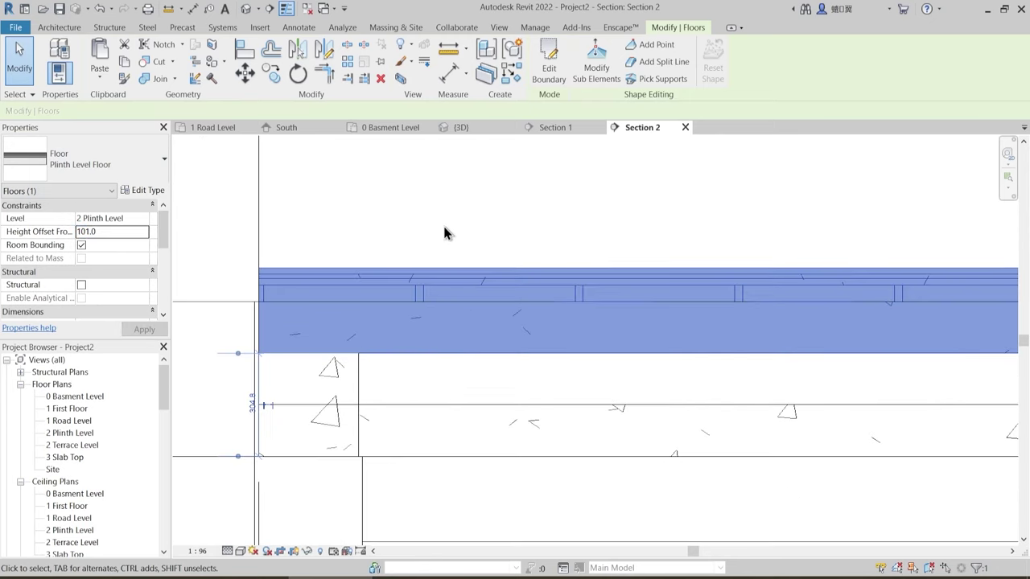
left_click(443, 233)
scroll(421, 306, "down", 2)
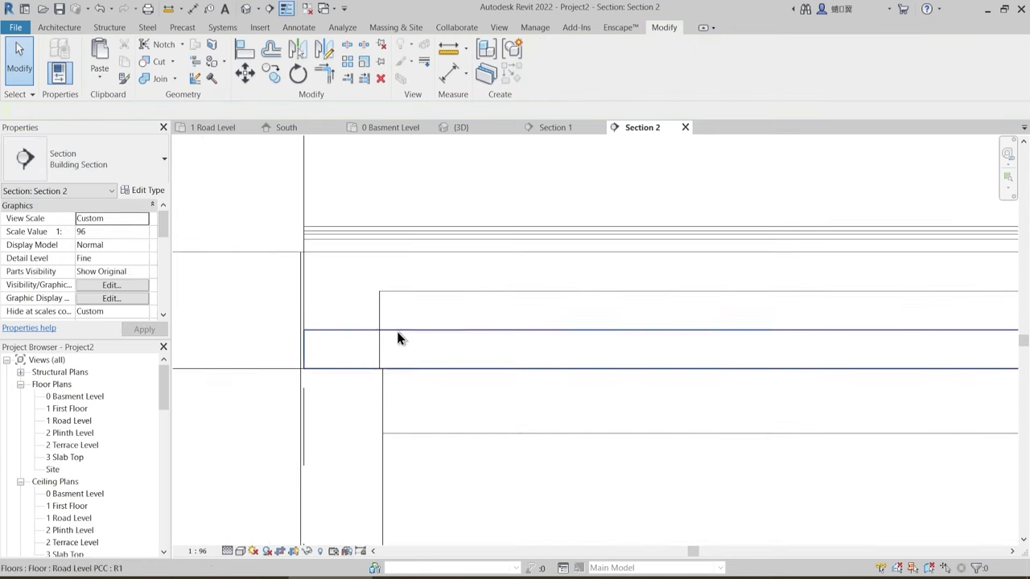
- Join the floor with its beam, then the beam with the column at the slab's right end
scroll(374, 340, "down", 4)
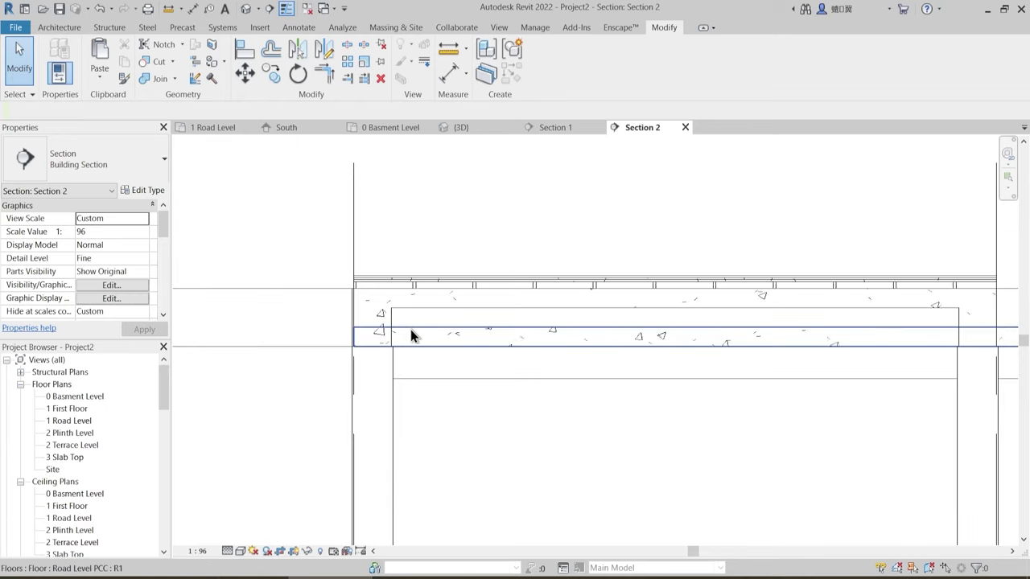
left_click(162, 77)
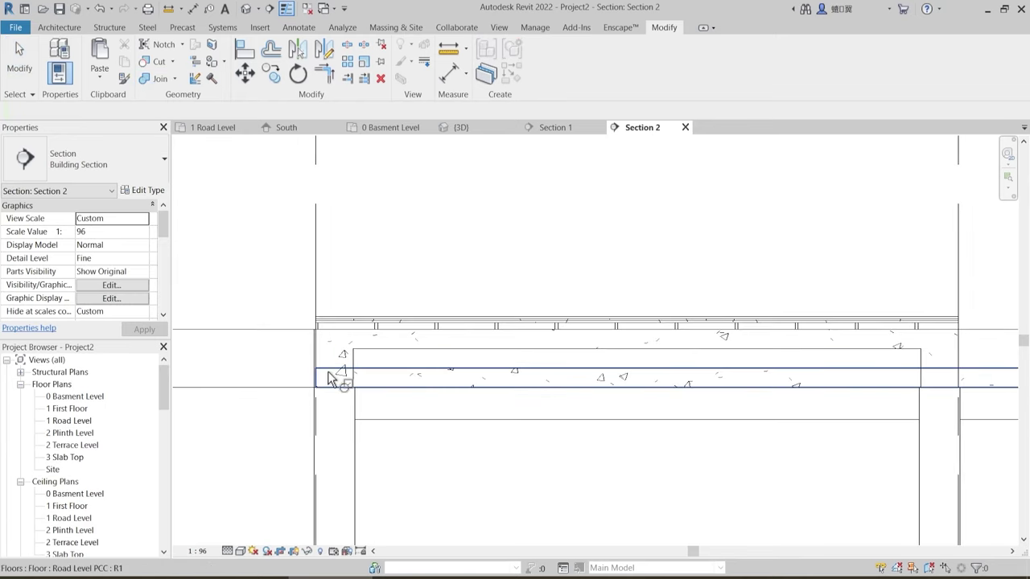
scroll(346, 378, "up", 2)
left_click(366, 356)
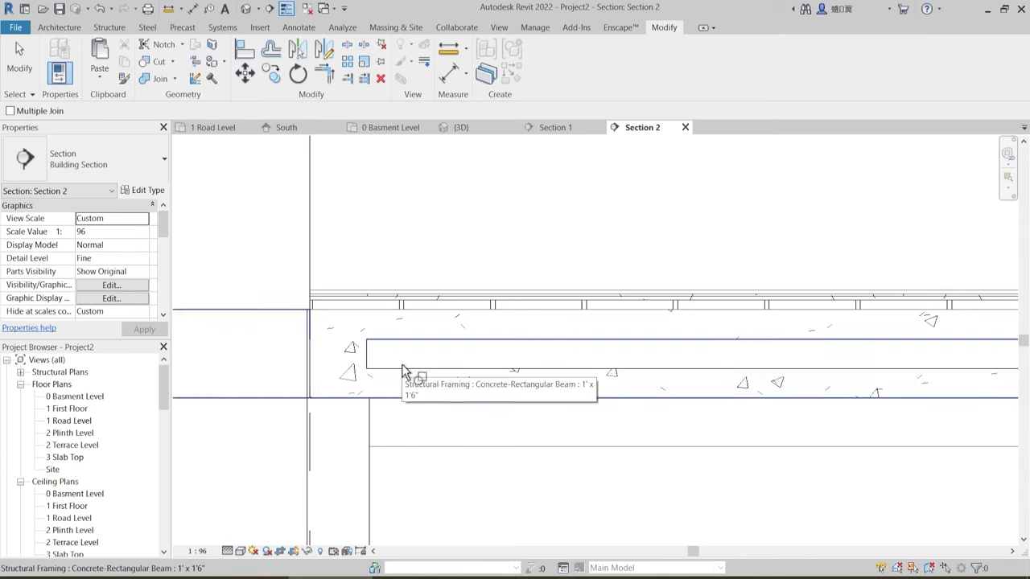
scroll(398, 397, "down", 2)
middle_click_drag(629, 446, 295, 446)
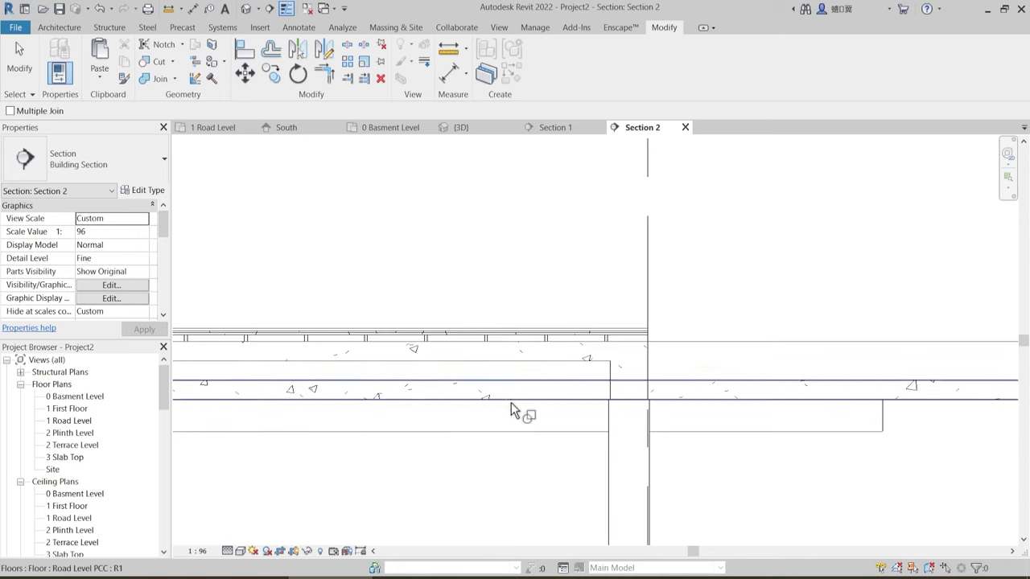
left_click(613, 371)
left_click(598, 385)
- Join the next beam with the floor and finish the join command
middle_click_drag(662, 408, 371, 378)
left_click(366, 373)
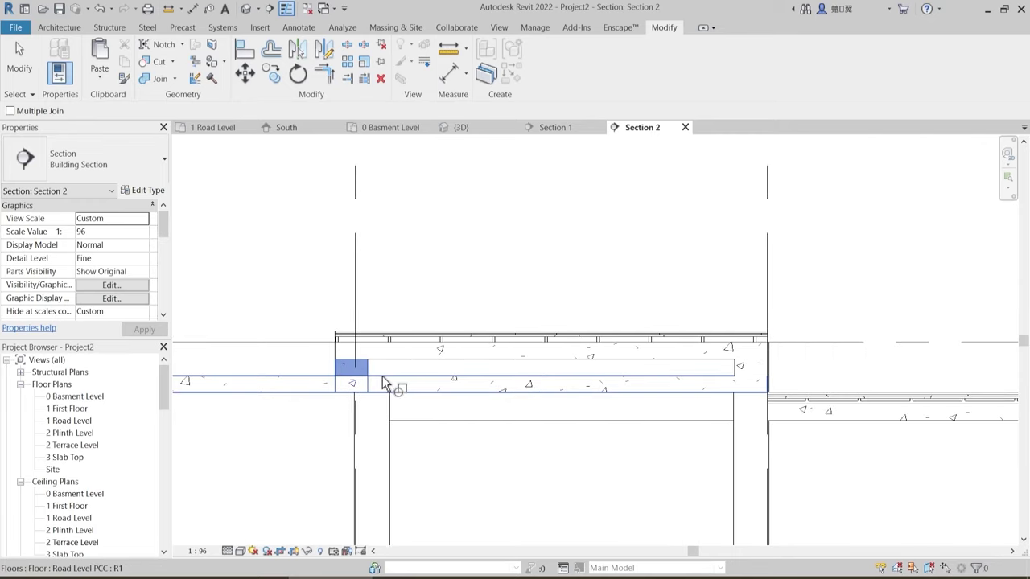
left_click(384, 378)
middle_click_drag(544, 394, 241, 416)
scroll(594, 388, "down", 1)
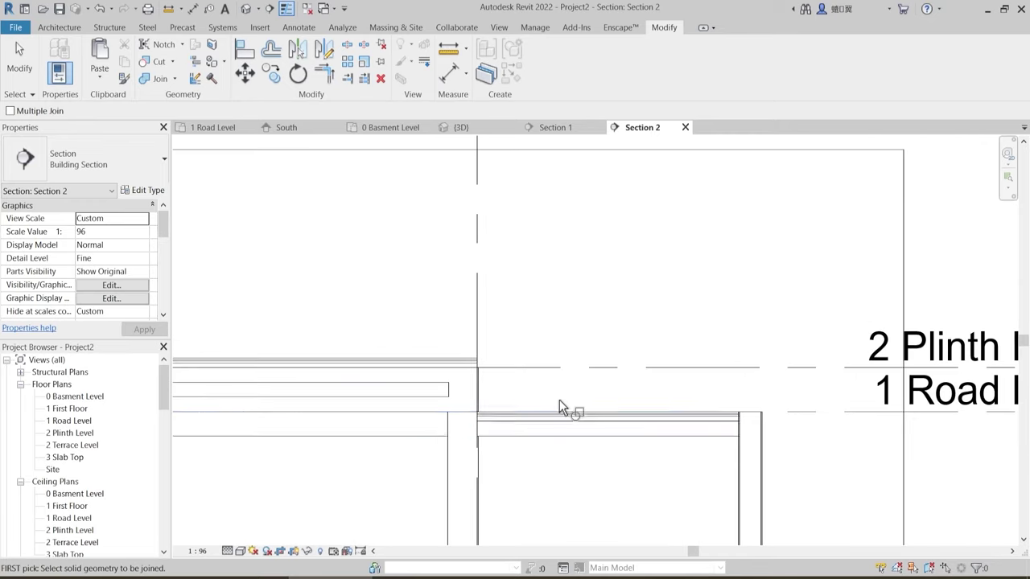
key("Escape")
scroll(543, 405, "down", 1)
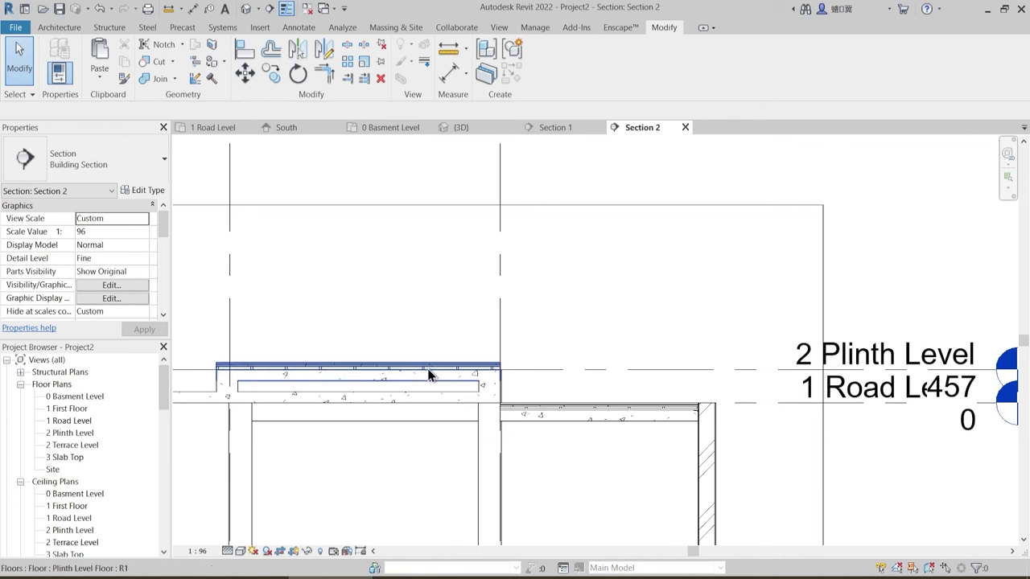
- Switch to the 3D view and orbit to the raised plinth floor beside the concrete column
left_click(483, 125)
middle_click_drag(558, 344, 609, 376, "shift")
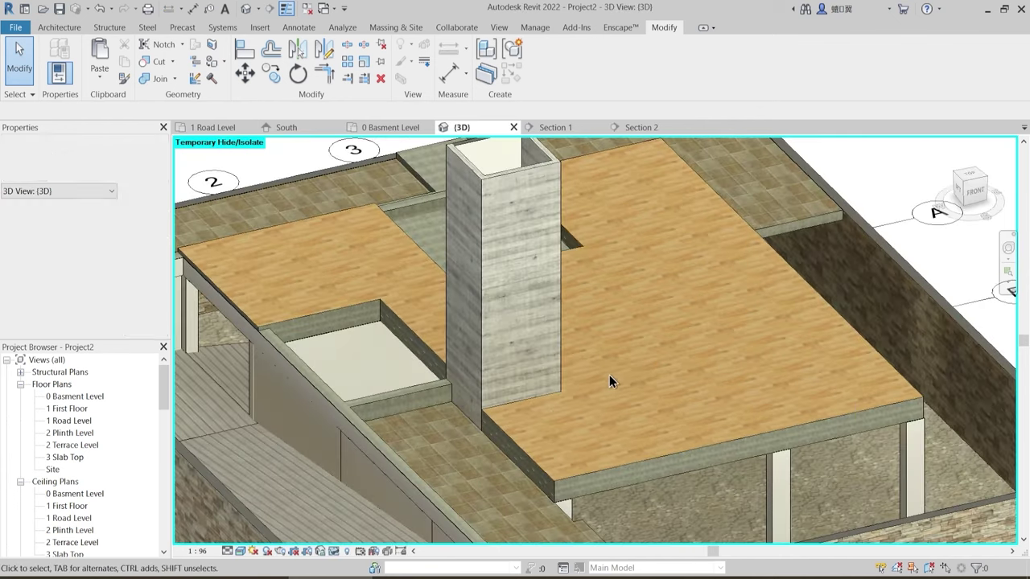
middle_click_drag(551, 410, 567, 396, "shift")
scroll(533, 481, "up", 5)
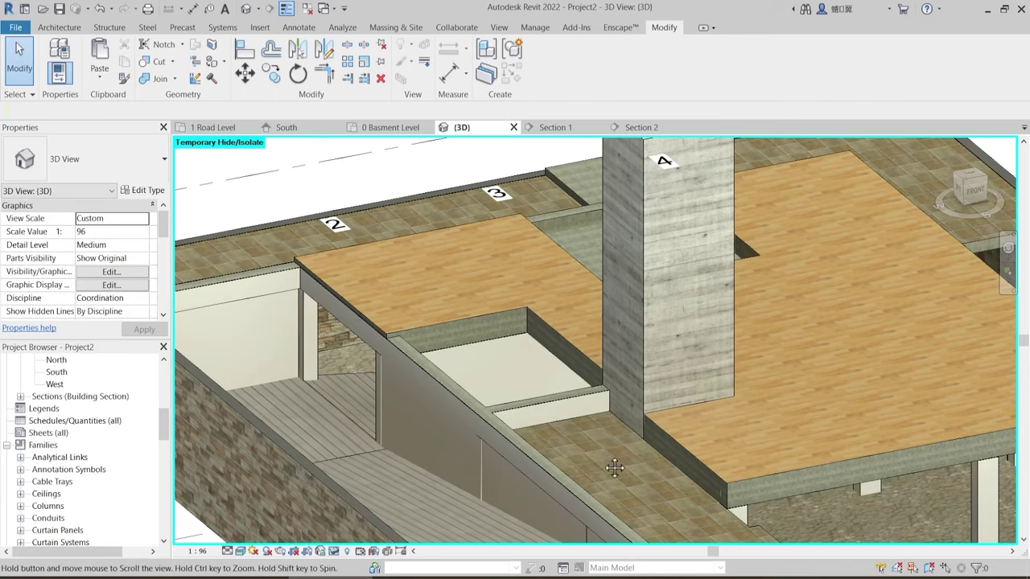
middle_click_drag(616, 467, 572, 461, "shift")
scroll(616, 467, "up", 3)
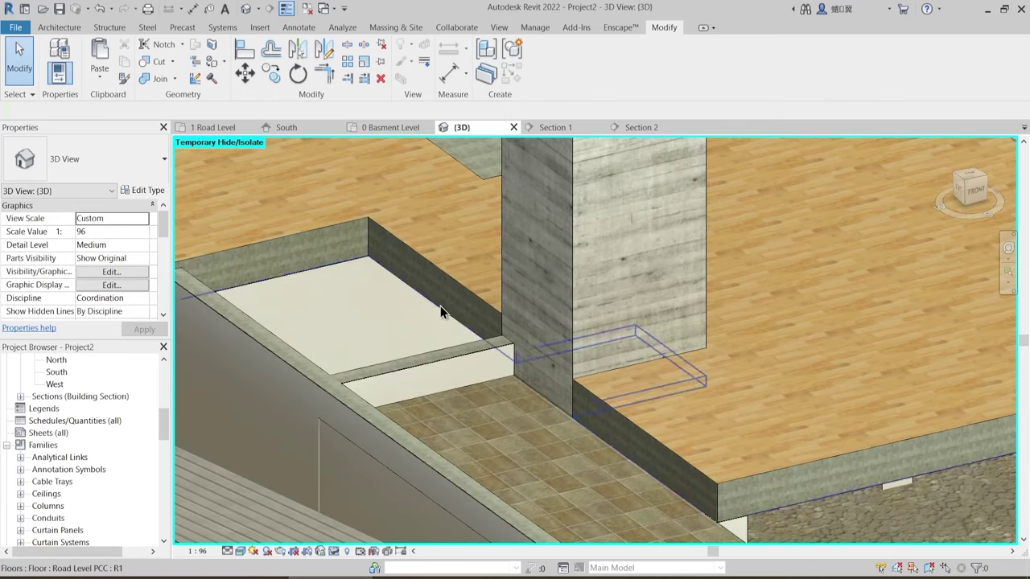
middle_click_drag(413, 307, 492, 412, "shift")
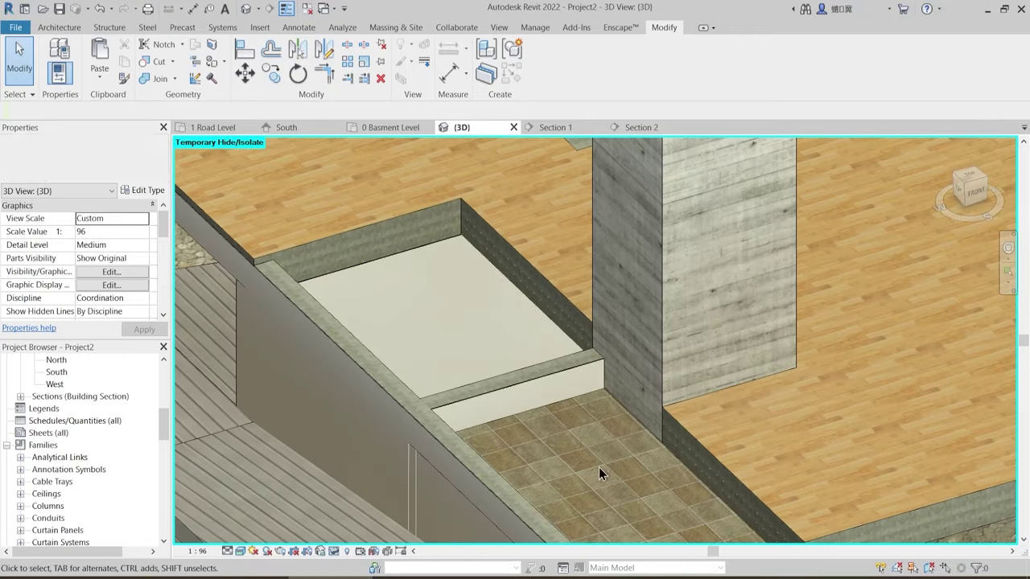
middle_click_drag(580, 442, 448, 311, "shift")
middle_click_drag(401, 413, 432, 322, "shift")
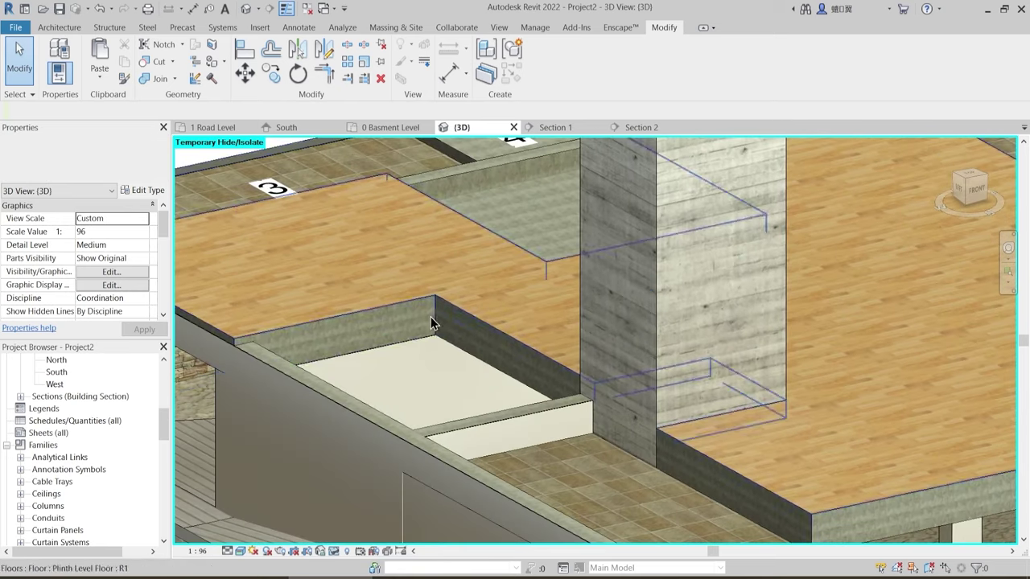
middle_click_drag(455, 416, 458, 393, "shift")
middle_click_drag(400, 294, 500, 434, "shift")
left_click(69, 29)
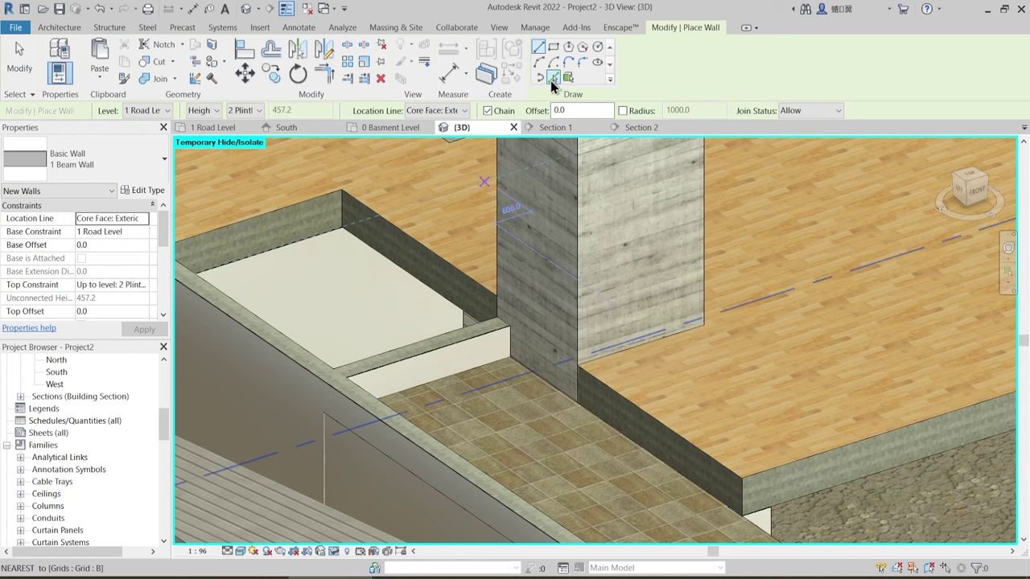
- Place a 1 Beam Wall along the raised floor's edge, undoing the duplicate overlapping wall
left_click(552, 78)
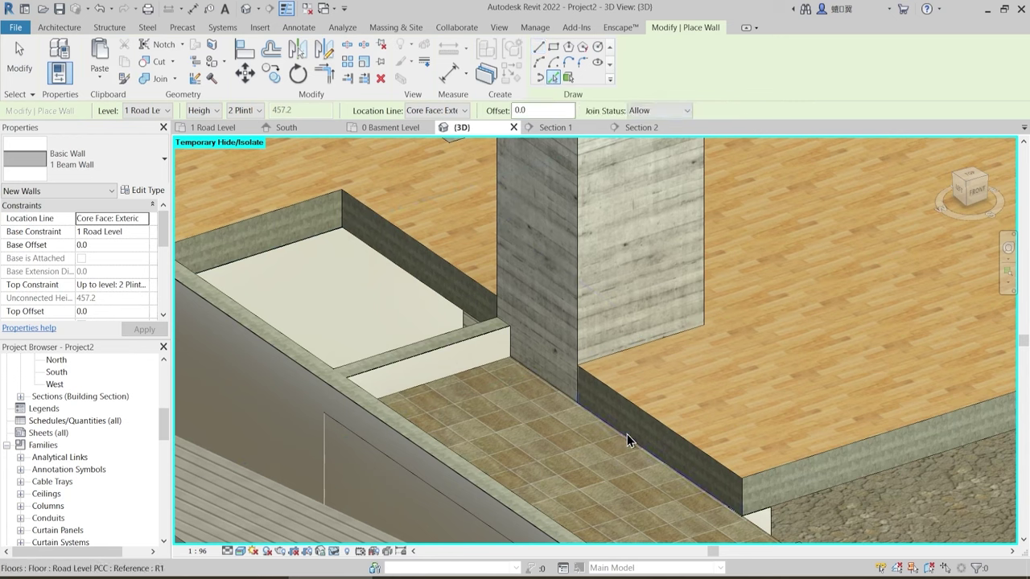
left_click(627, 442)
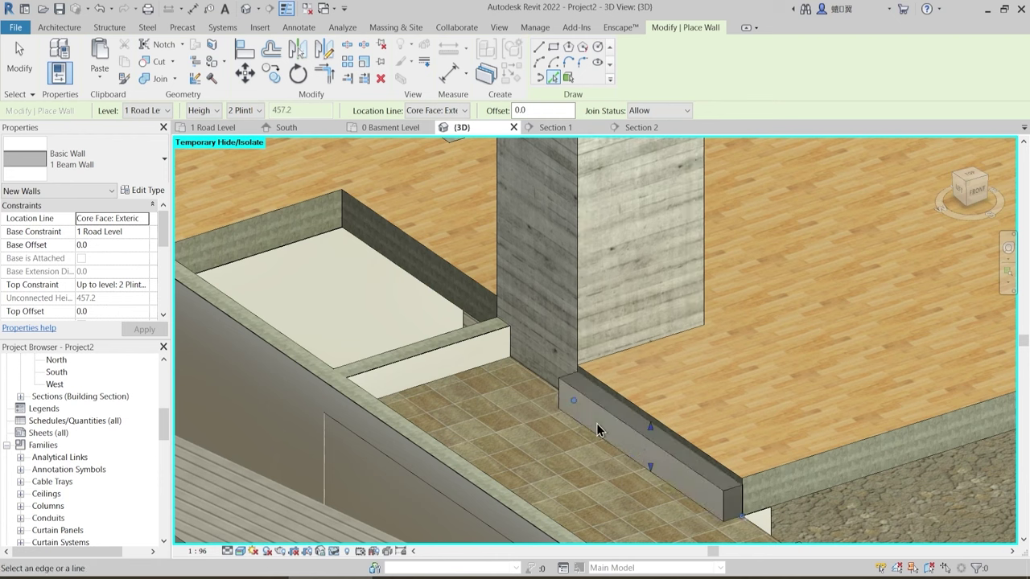
left_click(678, 460)
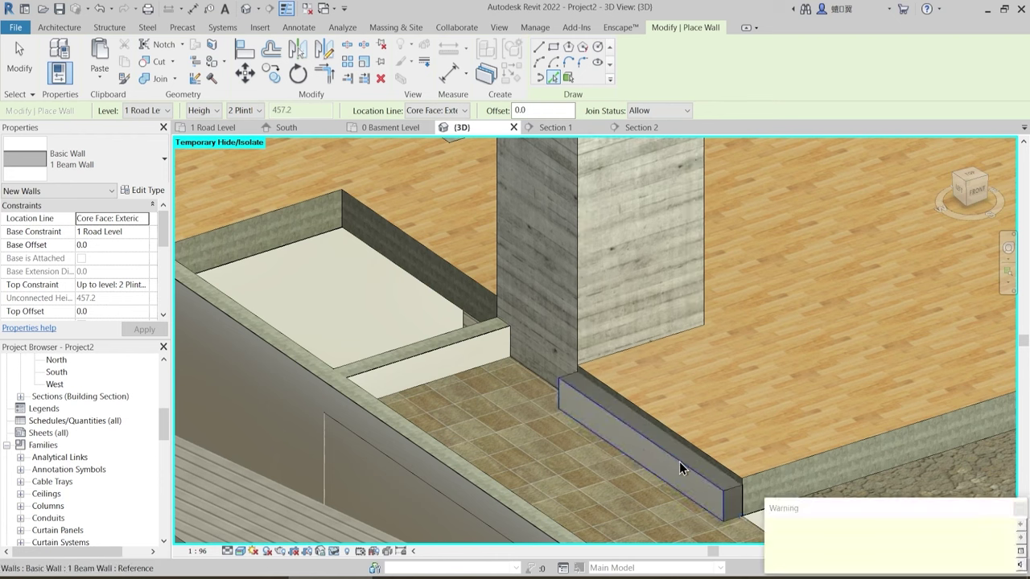
key("Escape")
key("Escape")
key("ctrl+z")
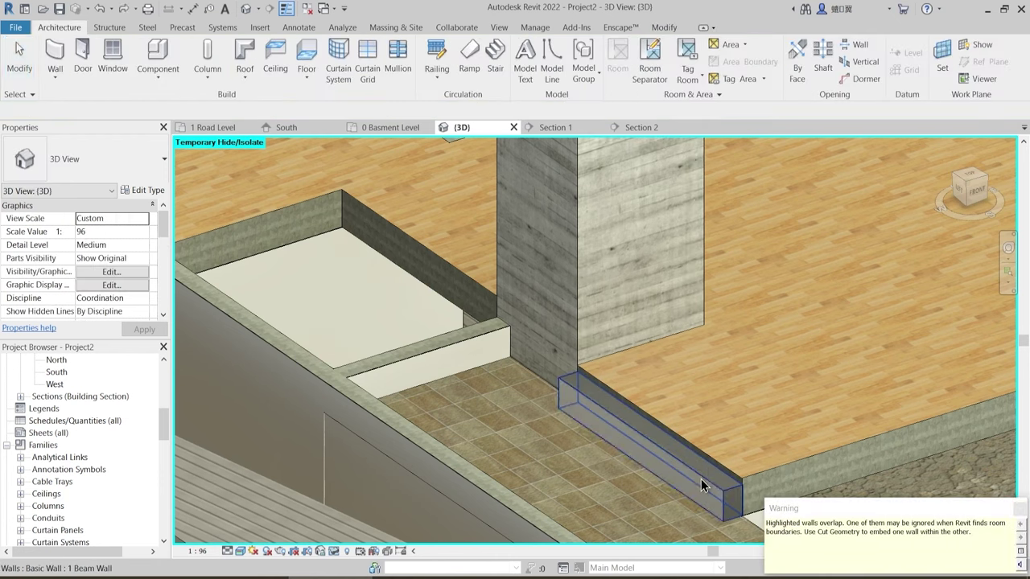
left_click(1019, 511)
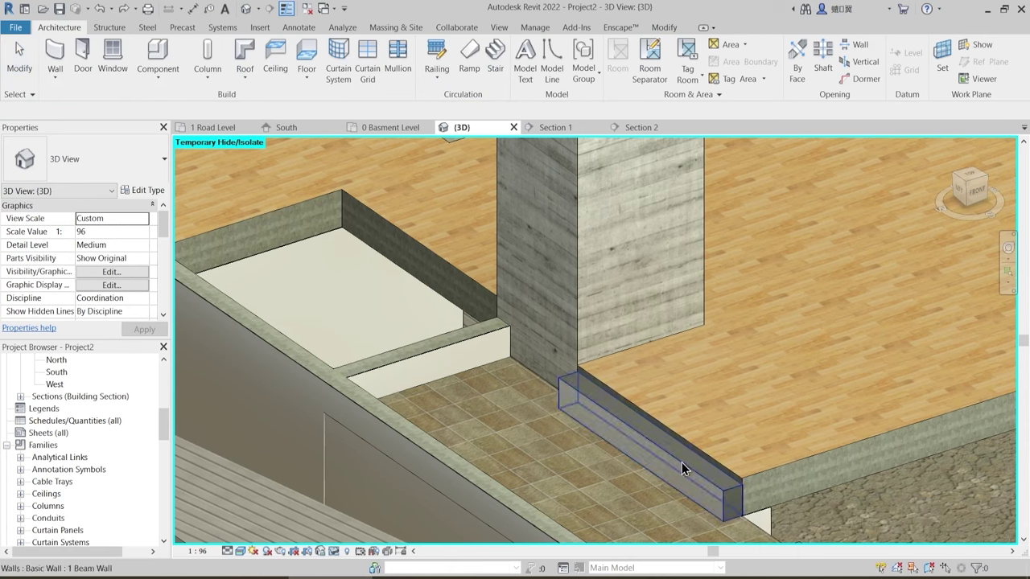
- Check the new beam wall and cancel a second wall placement
left_click(696, 467)
key("Escape")
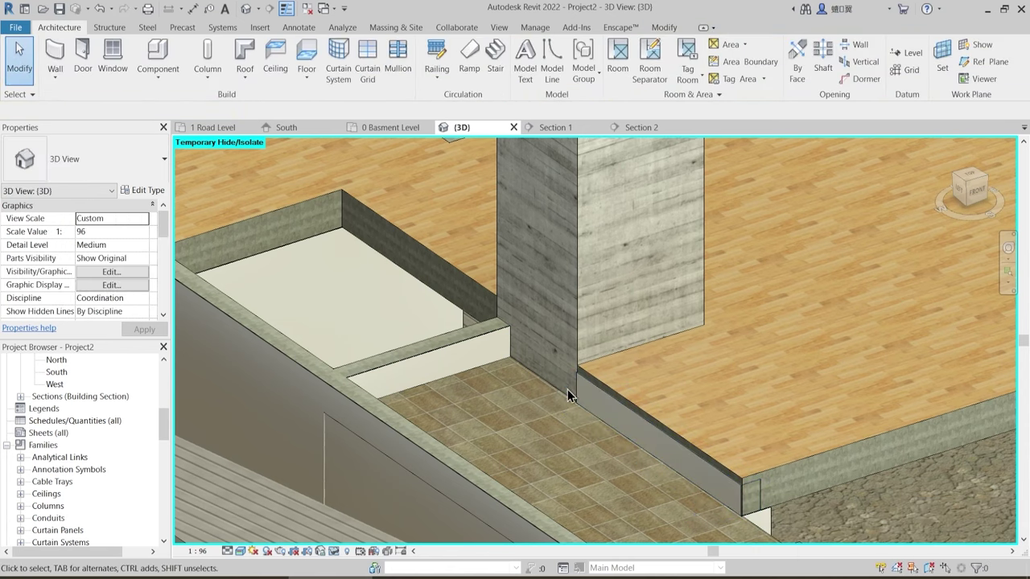
left_click(65, 60)
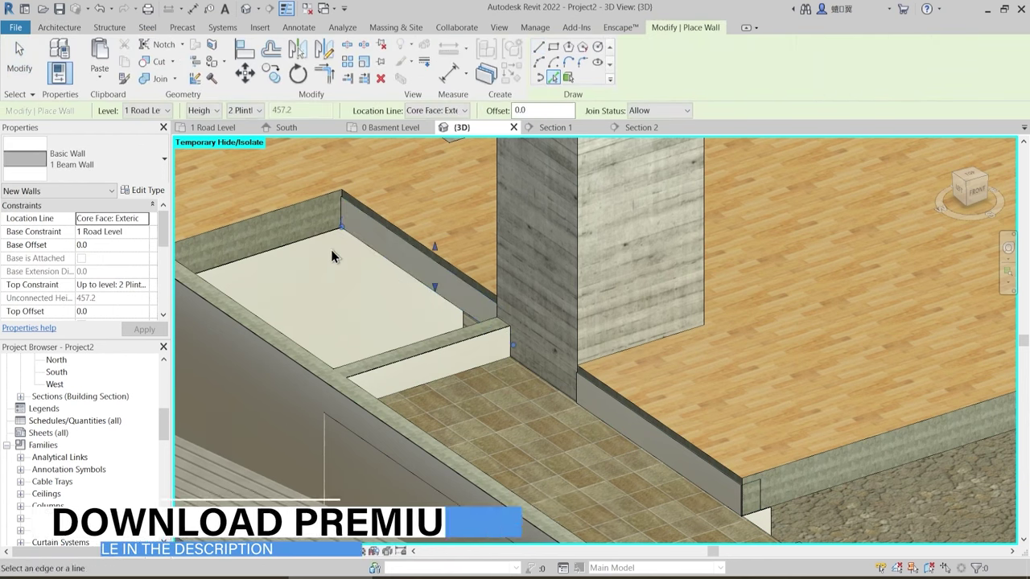
key("Escape")
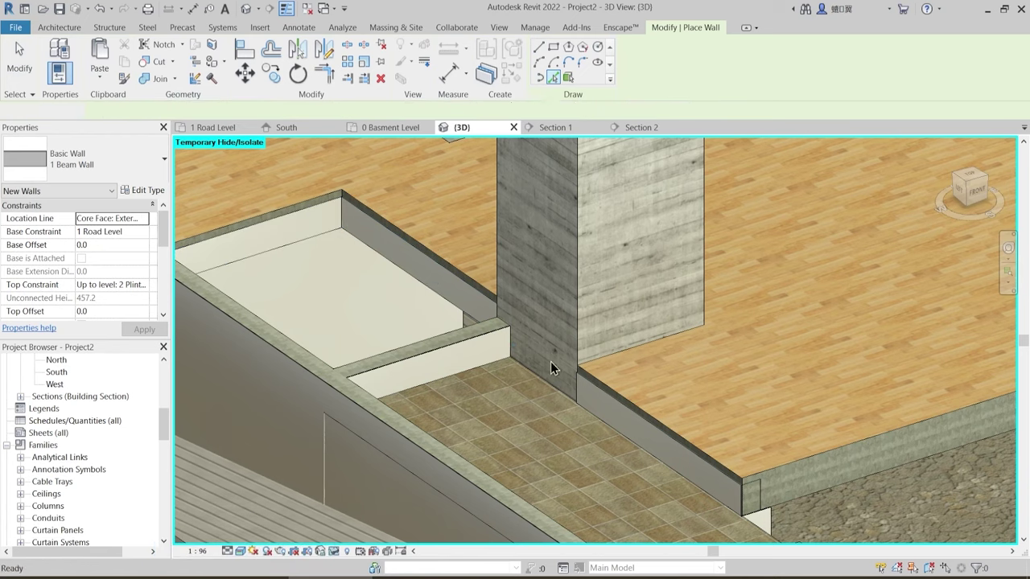
key("Escape")
middle_click_drag(539, 390, 598, 416)
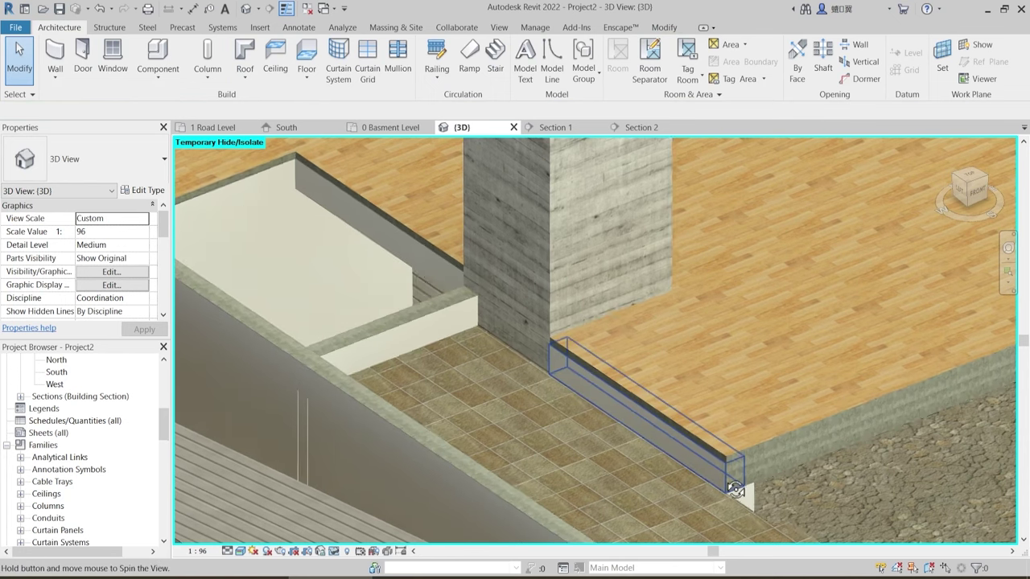
- Temporarily hide the Plinth Level Floor and look along the beam wall
scroll(735, 459, "up", 3)
middle_click_drag(736, 453, 668, 443)
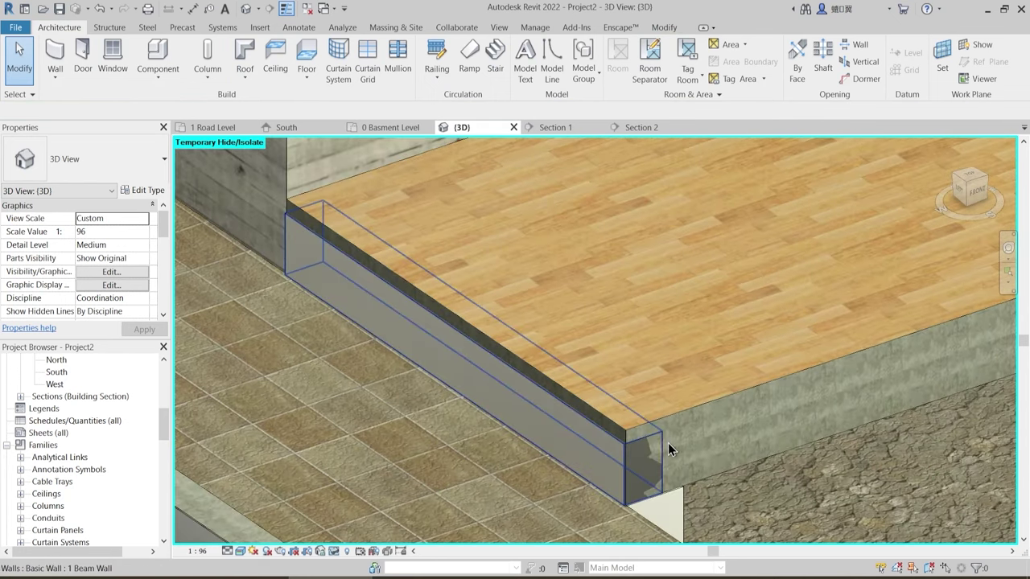
left_click(706, 382)
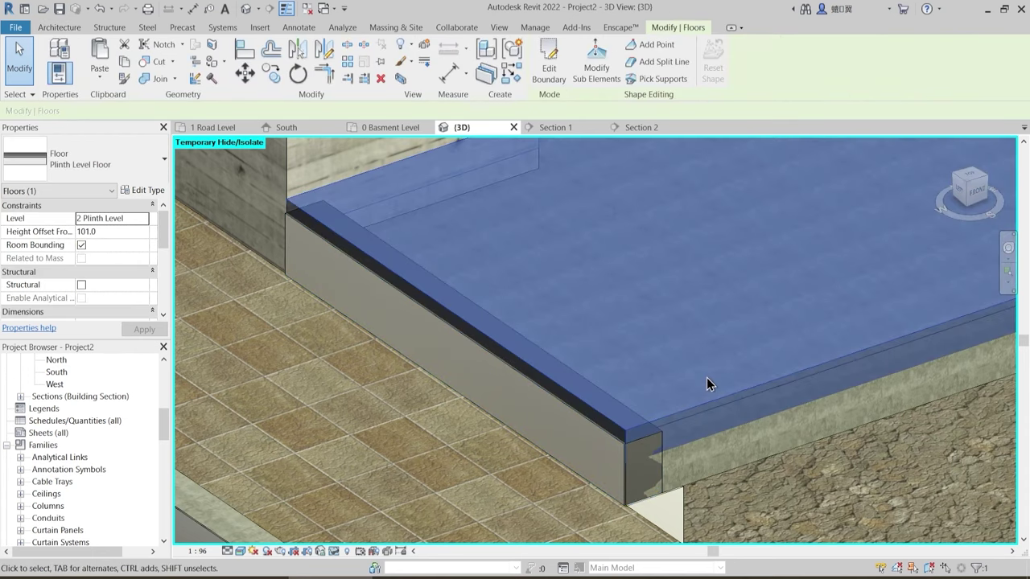
key("h")
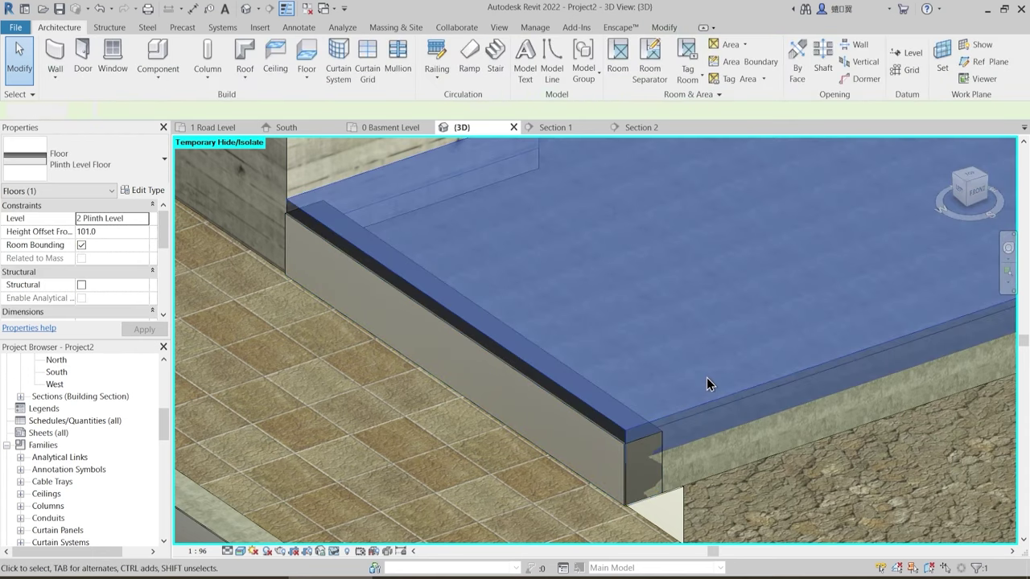
middle_click_drag(706, 378, 462, 313, "shift")
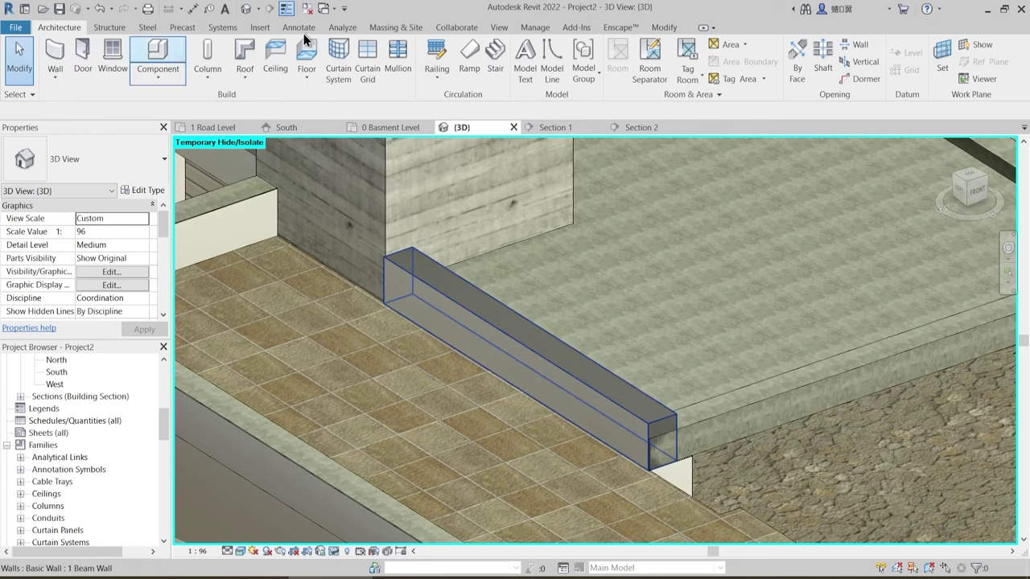
- Join the beam walls with the slab and merge the beam into the slab
left_click(658, 32)
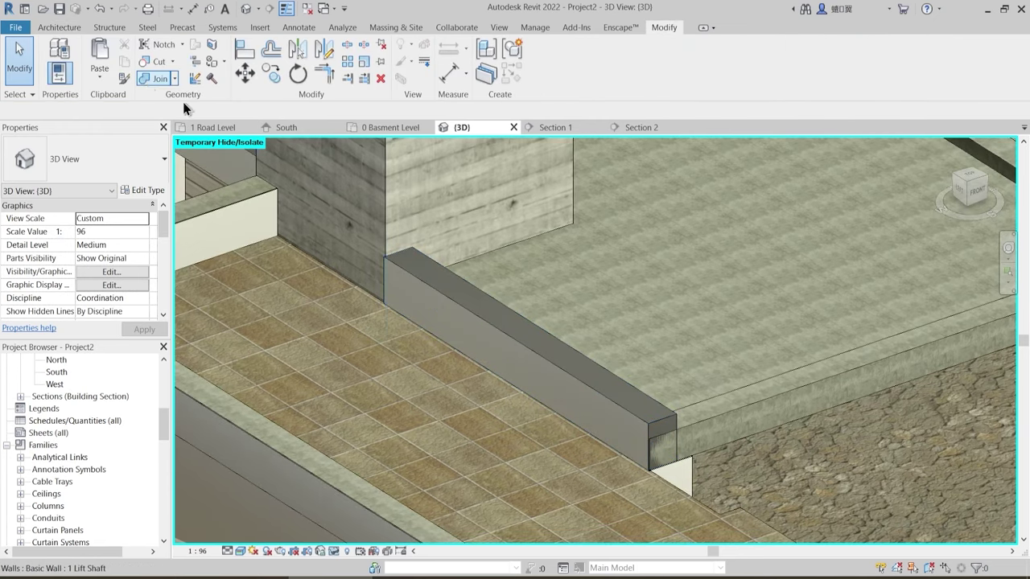
left_click(643, 427)
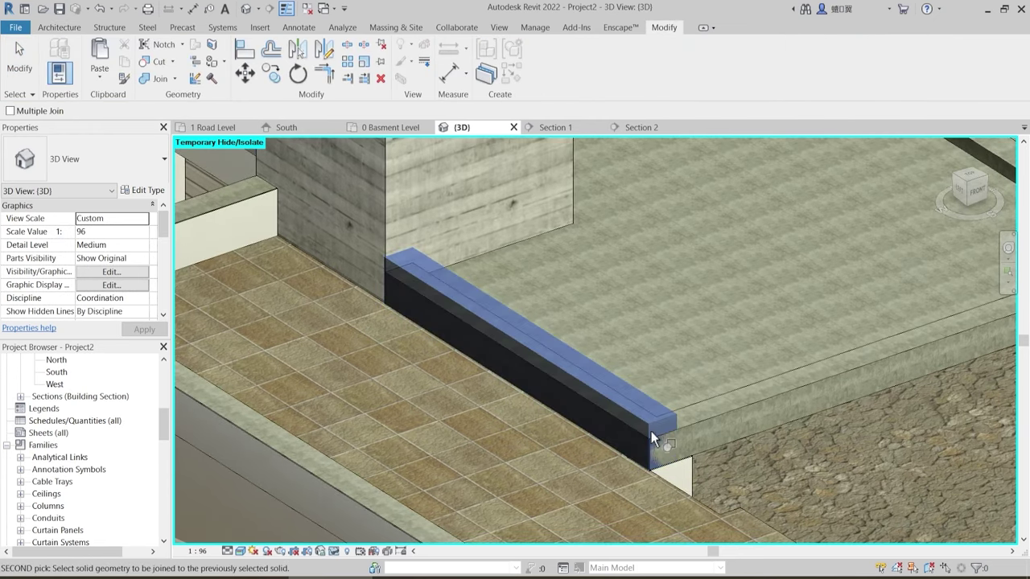
left_click(676, 432)
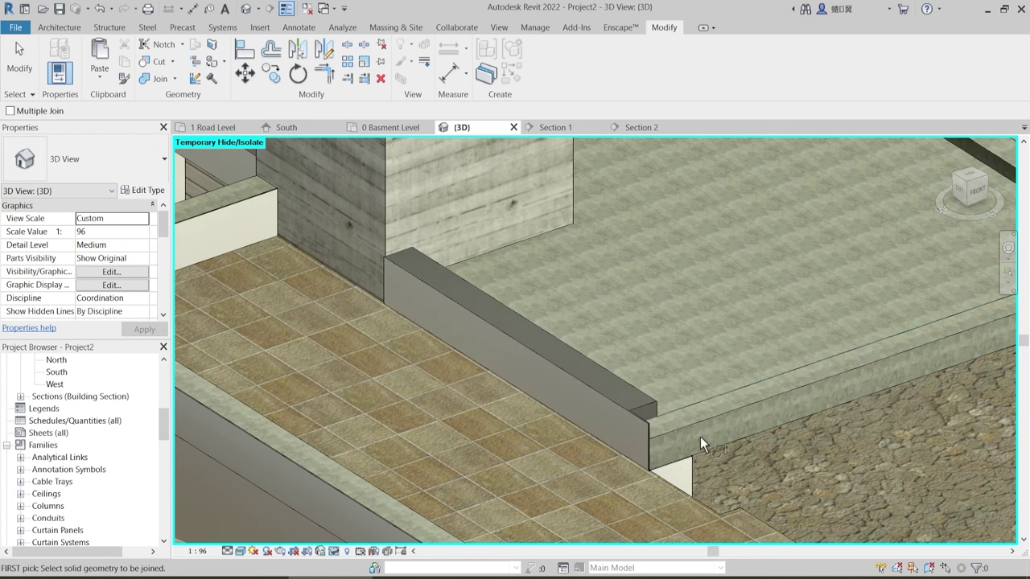
left_click(644, 423)
left_click(652, 397)
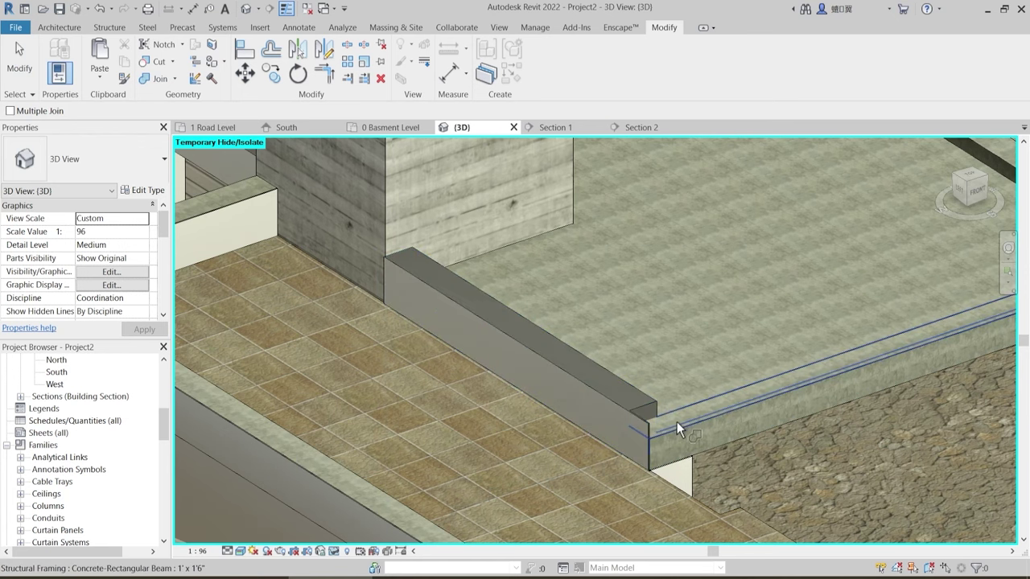
middle_click_drag(677, 422, 515, 409, "shift")
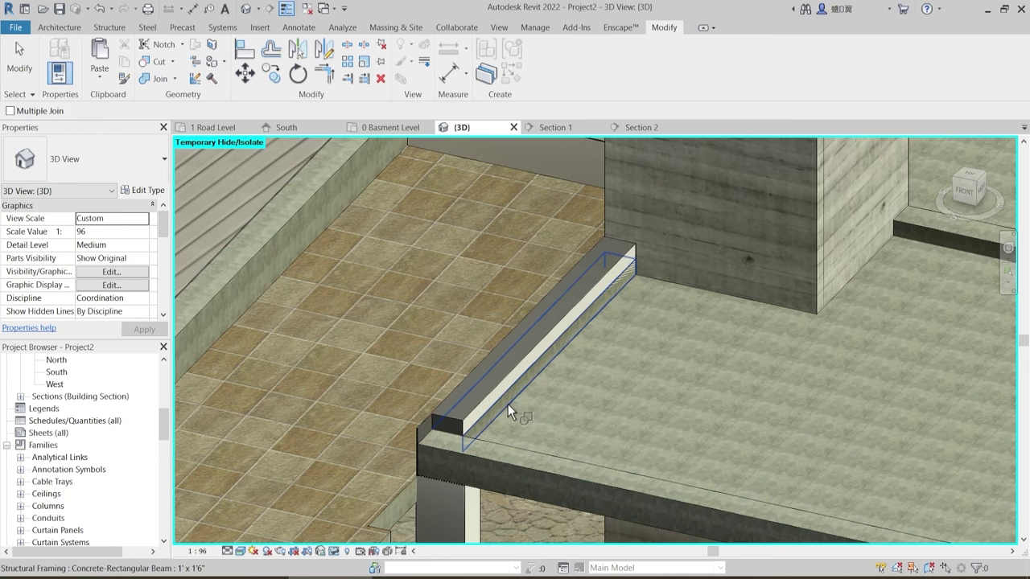
left_click(507, 404)
left_click(499, 380)
- Join the beam wall with the concrete ring beam
middle_click_drag(511, 383, 118, 334, "shift")
scroll(633, 388, "down", 1)
middle_click_drag(837, 391, 427, 415)
scroll(712, 414, "up", 2)
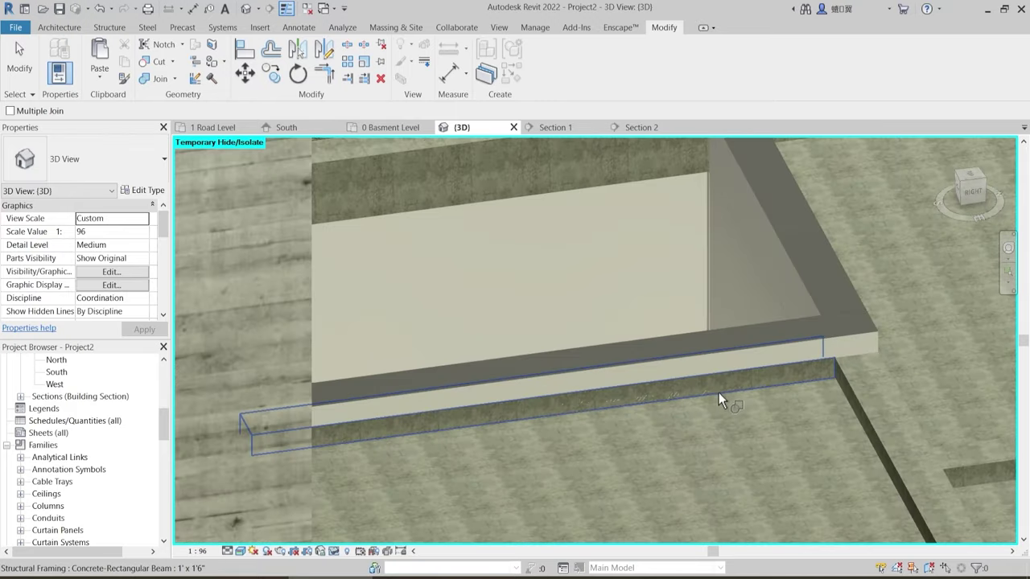
left_click(722, 380)
left_click(732, 355)
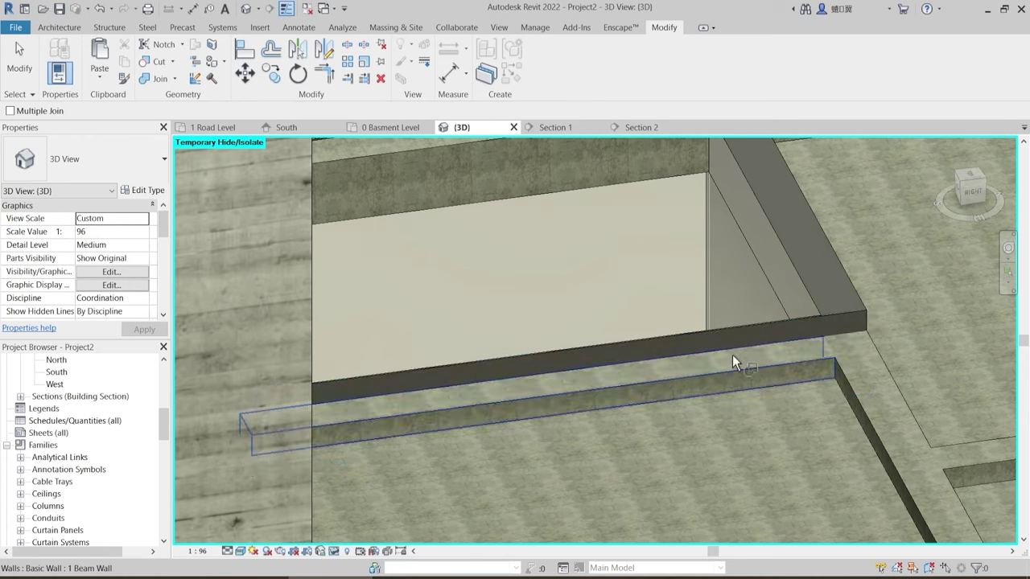
middle_click_drag(705, 394, 574, 492, "shift")
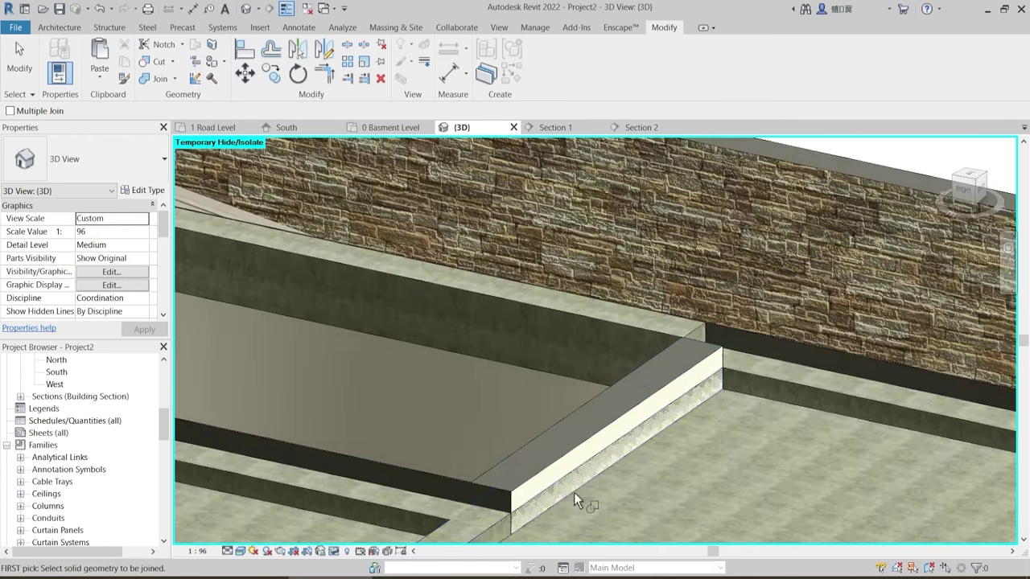
- Join the beam wall with the adjoining beam and bring the slab edge into view
left_click(549, 436)
middle_click_drag(573, 486, 579, 372, "shift")
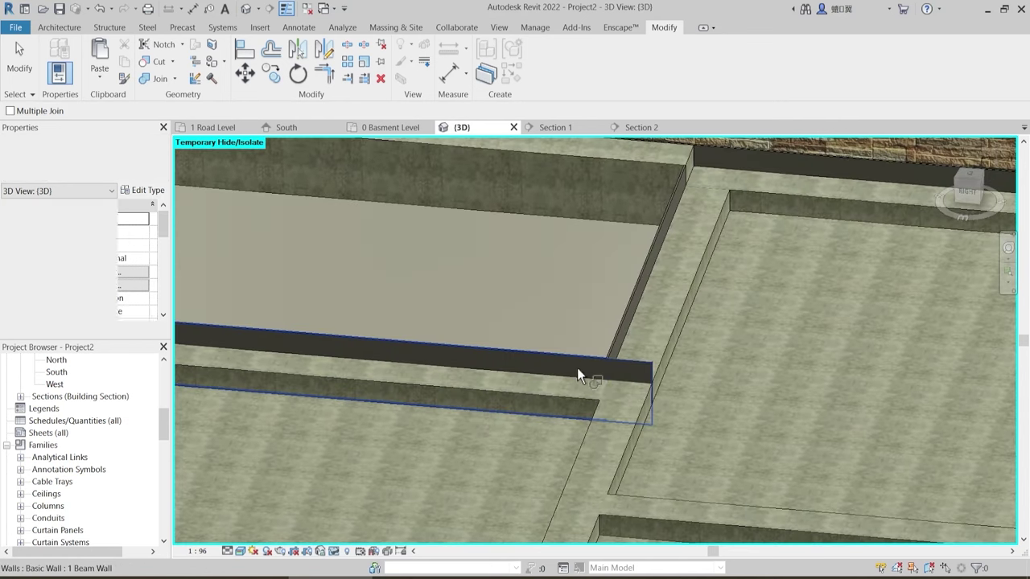
middle_click_drag(673, 416, 462, 416, "shift")
scroll(354, 393, "up", 5)
- Trim the left wall and the beam wall to a clean corner using TR
left_click(340, 390)
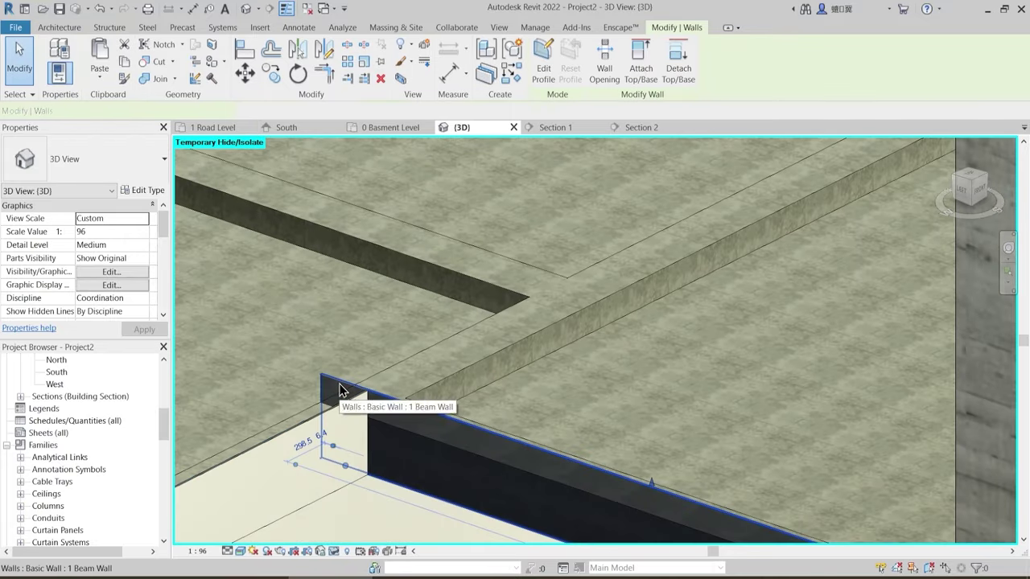
left_click_drag(329, 447, 370, 468)
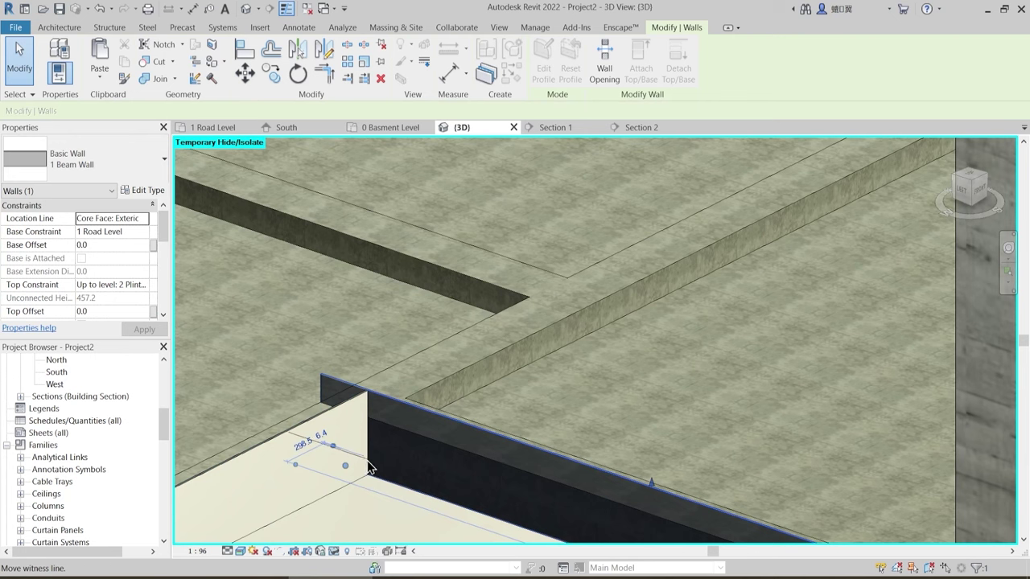
key("Escape")
key("t")
key("r")
left_click(347, 410)
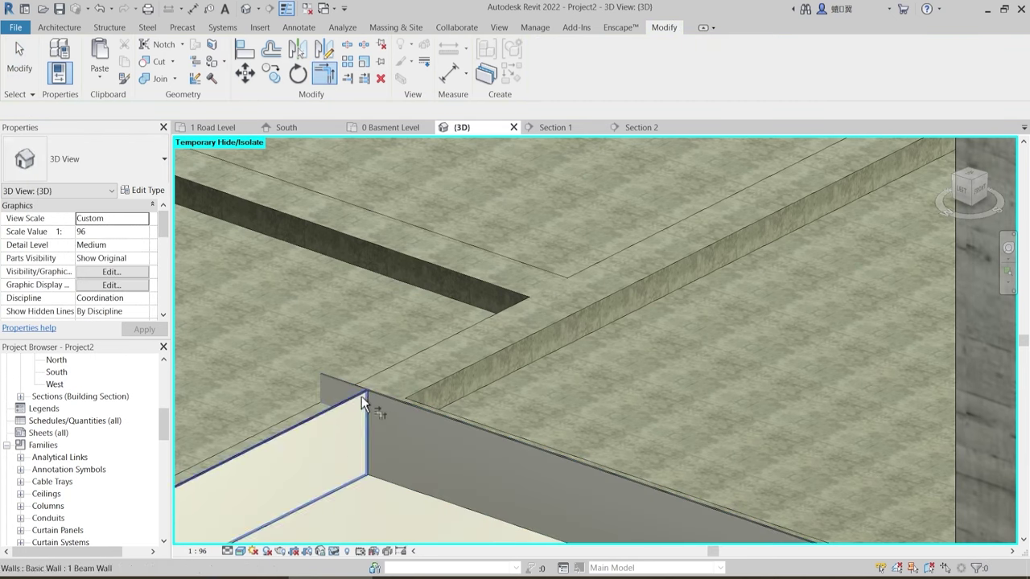
left_click(379, 398)
key("Escape")
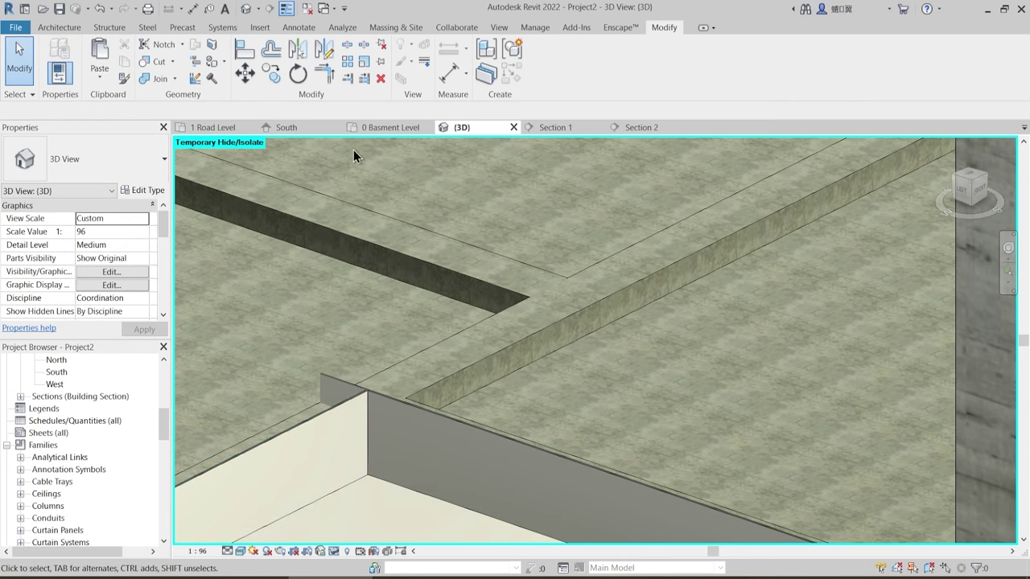
left_click(215, 128)
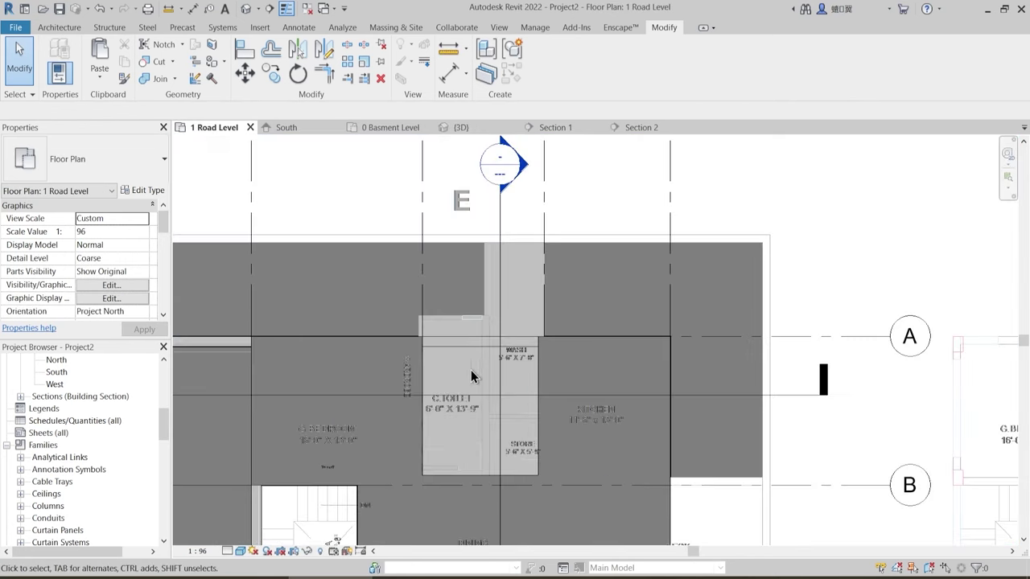
- Zoom the 1 Road Level plan to the wall beside the stairs
middle_click_drag(480, 373, 823, 250)
scroll(593, 407, "up", 2)
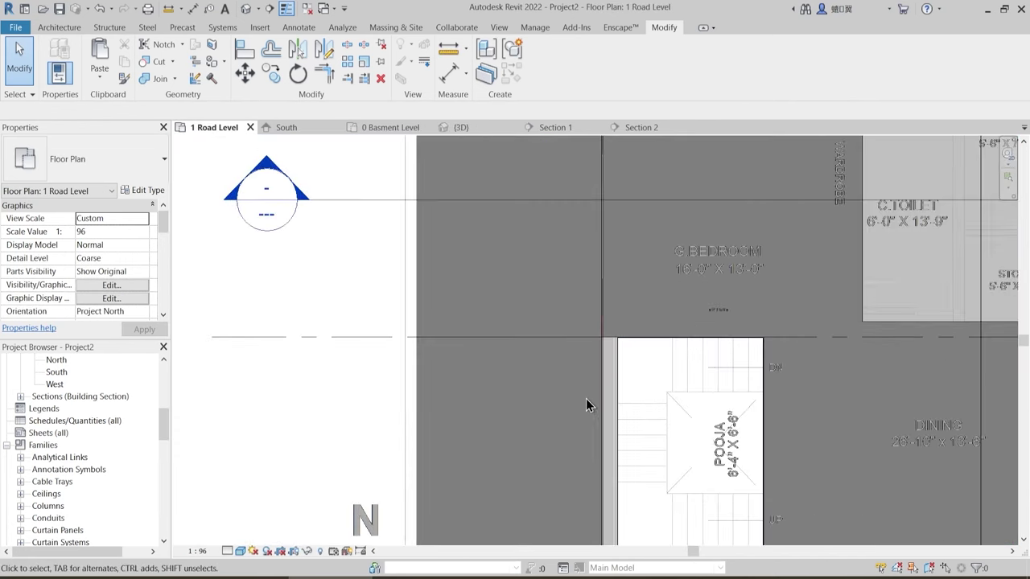
scroll(618, 329, "up", 2)
left_click(608, 335)
middle_click_drag(627, 384, 560, 520)
left_click(554, 352)
left_click(554, 351)
scroll(563, 373, "down", 4)
scroll(594, 431, "up", 3)
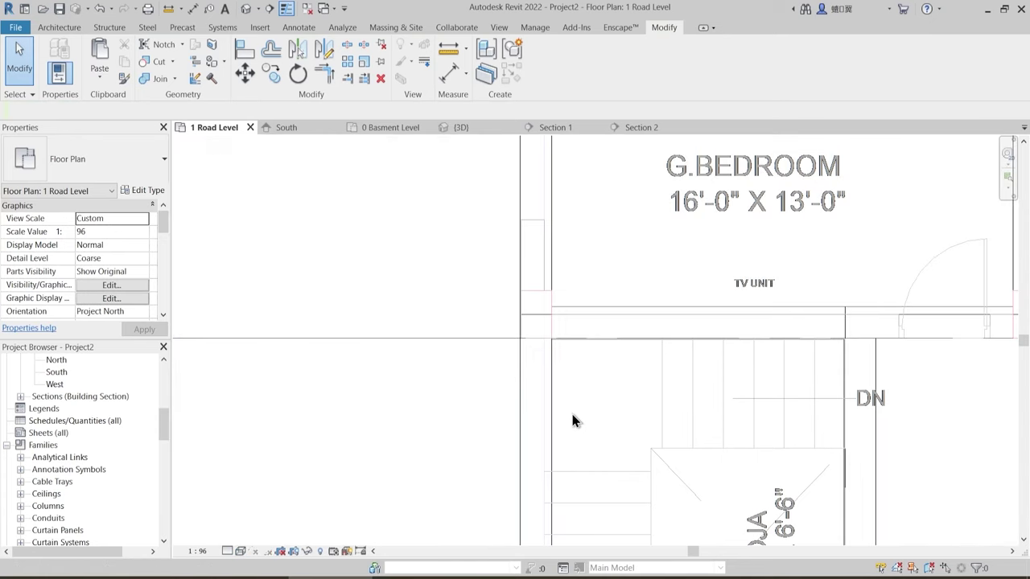
scroll(540, 370, "down", 2)
scroll(541, 370, "down", 2)
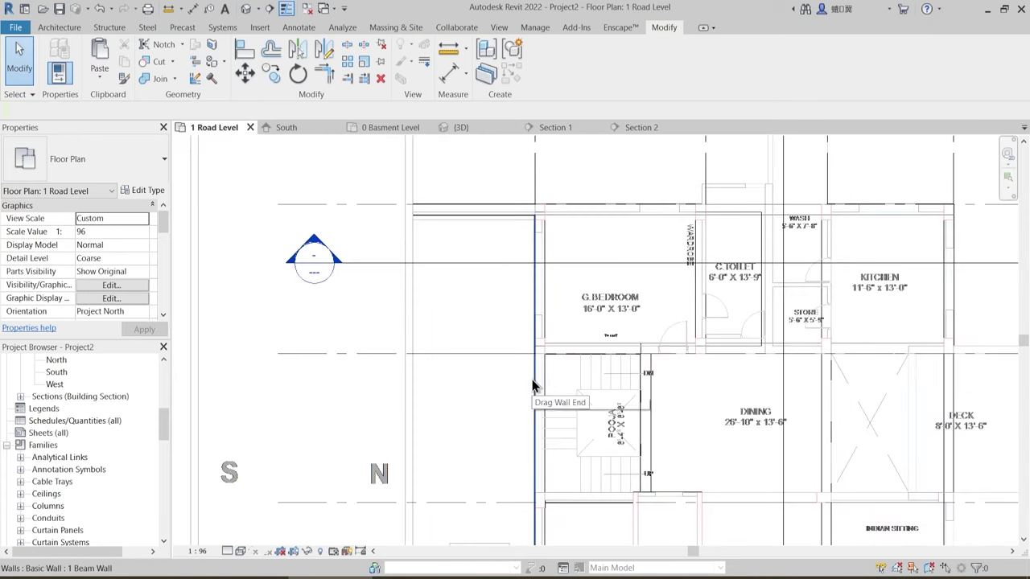
middle_click_drag(542, 371, 547, 340)
middle_click_drag(509, 257, 512, 341)
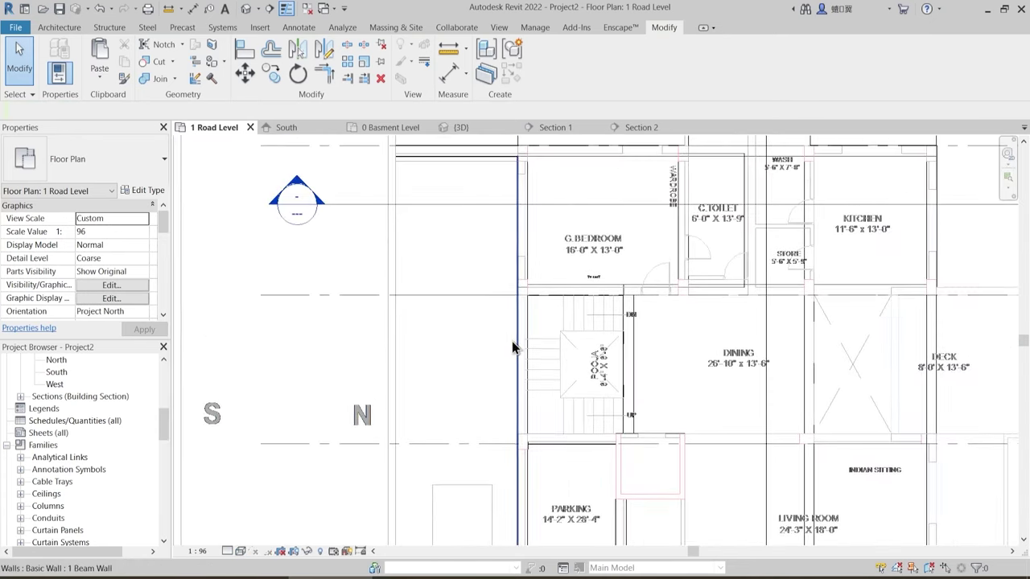
scroll(508, 304, "up", 2)
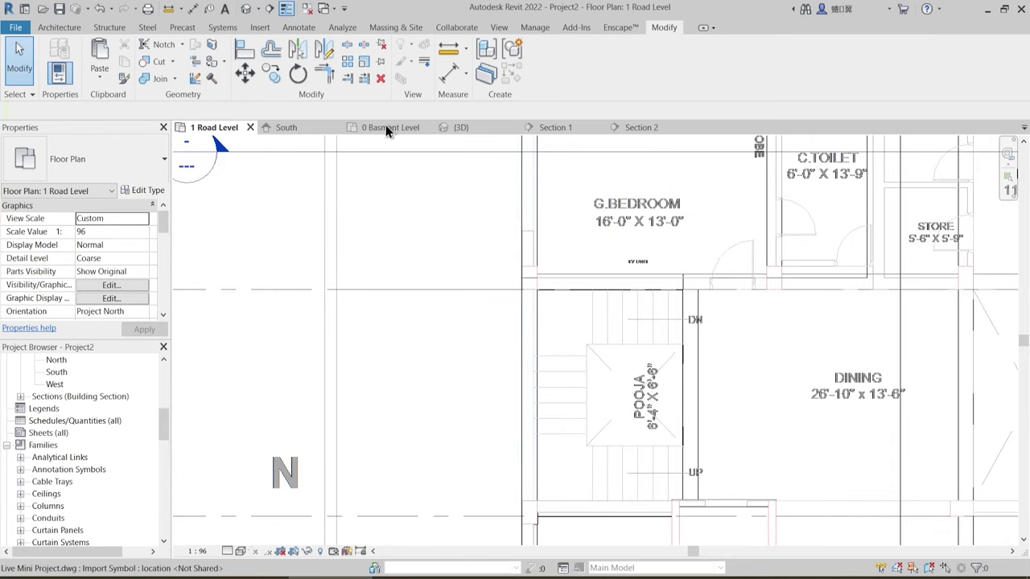
- Locate the beam wall in 3D, then pull the vertical wall's end down to the intersection
left_click(463, 127)
left_click(337, 384)
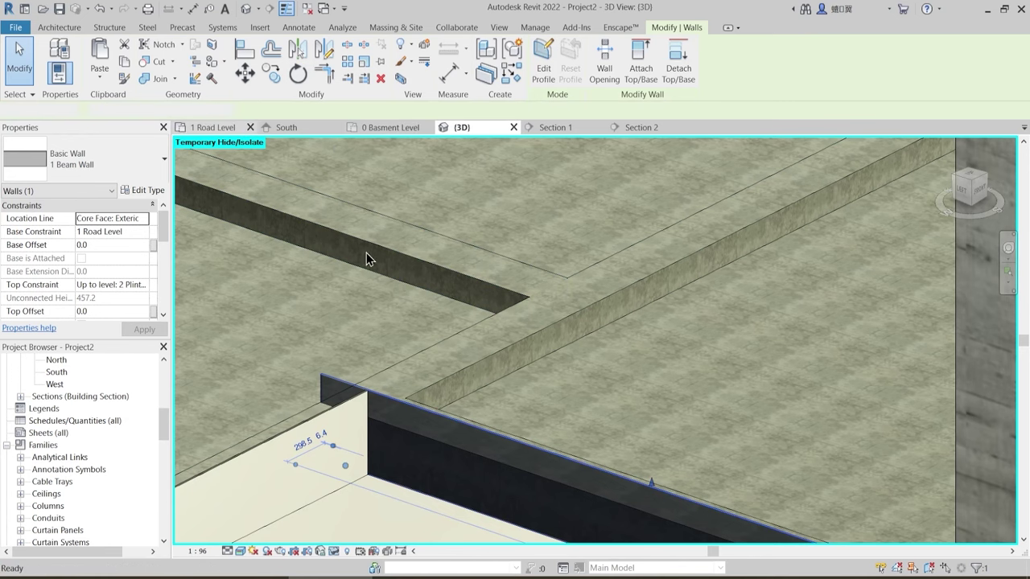
key("ctrl+Tab")
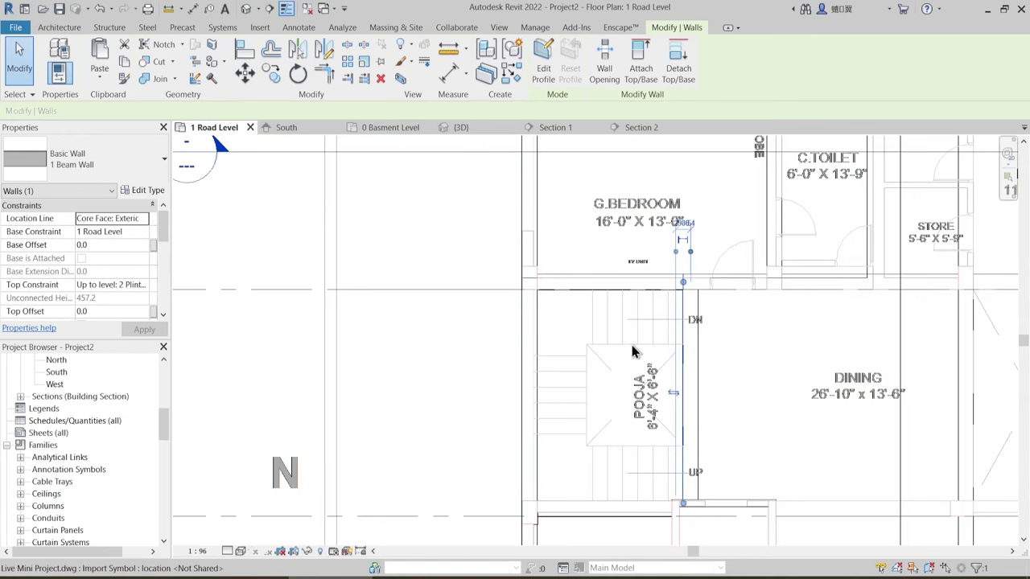
scroll(685, 298, "up", 4)
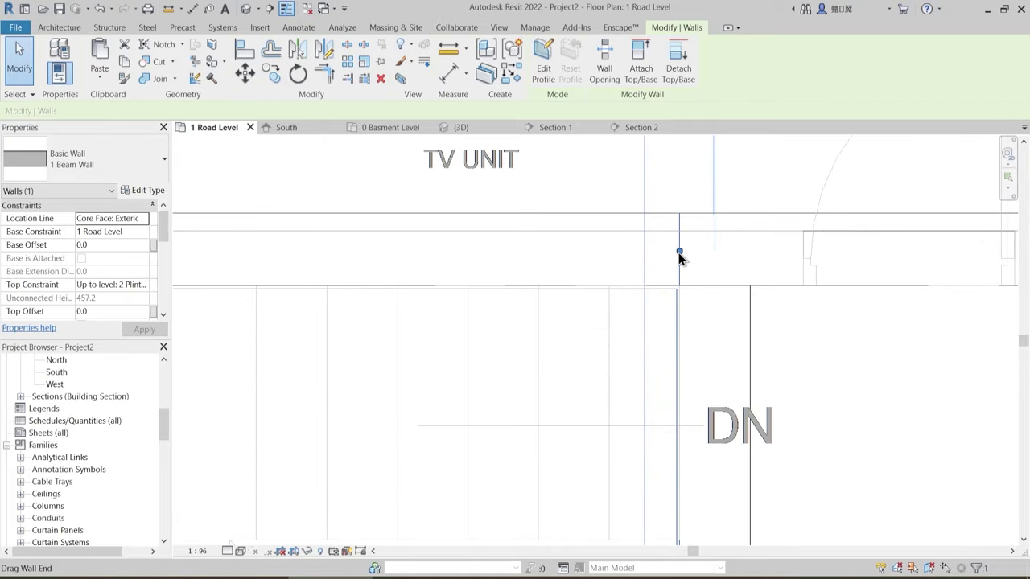
left_click_drag(680, 256, 680, 290)
left_click(296, 189)
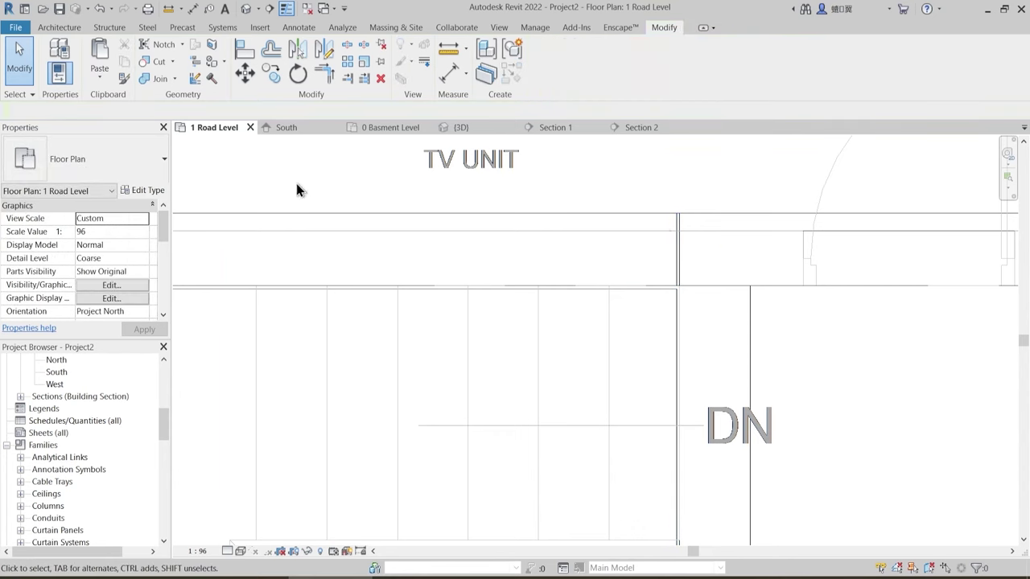
left_click(678, 265)
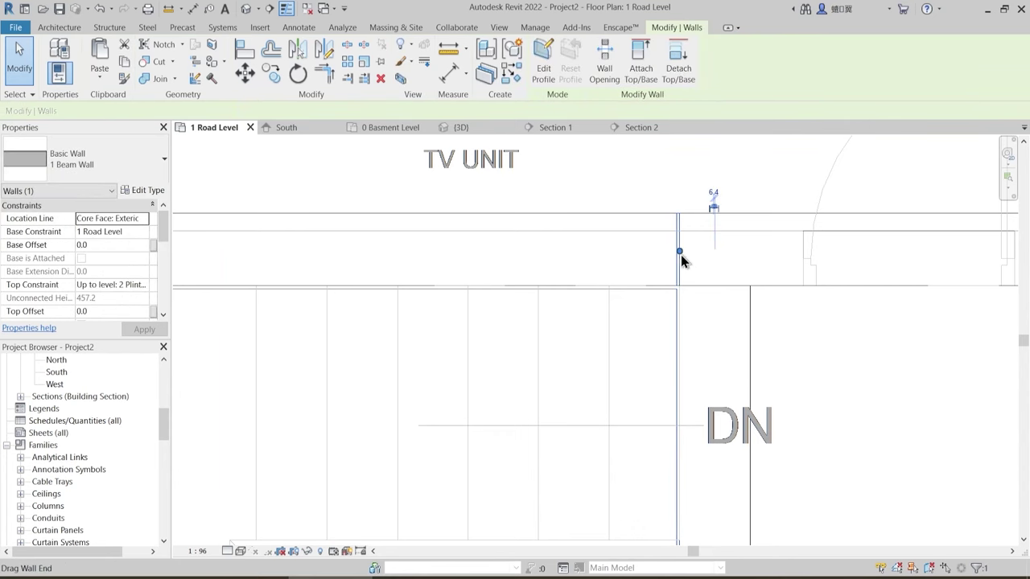
left_click_drag(676, 300, 678, 312)
left_click(696, 331)
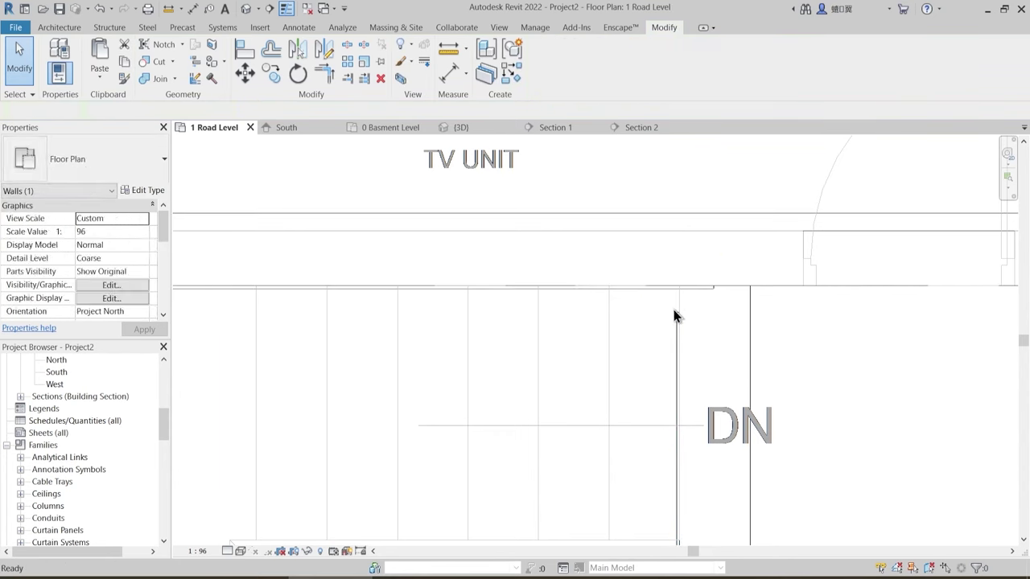
- Pull the horizontal wall's end left to the corner and adjust that corner's wall join
key("Escape")
scroll(661, 295, "up", 1)
key("t")
key("r")
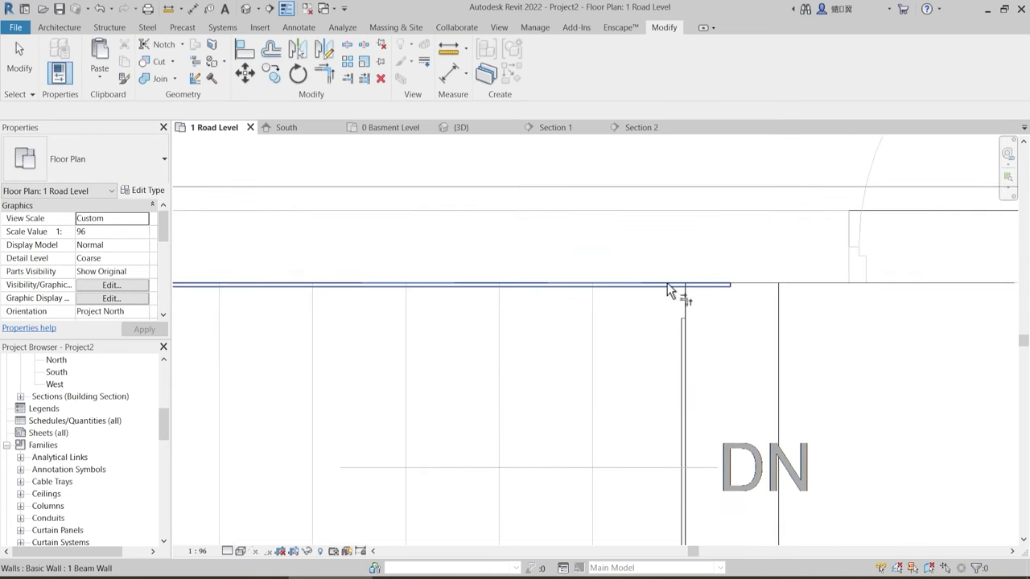
left_click(667, 285)
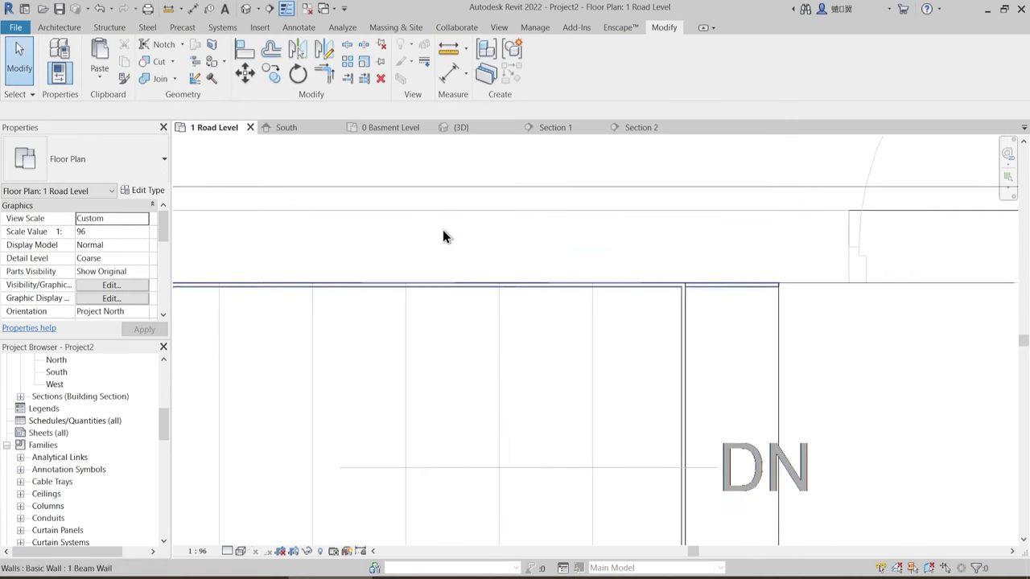
left_click(740, 287)
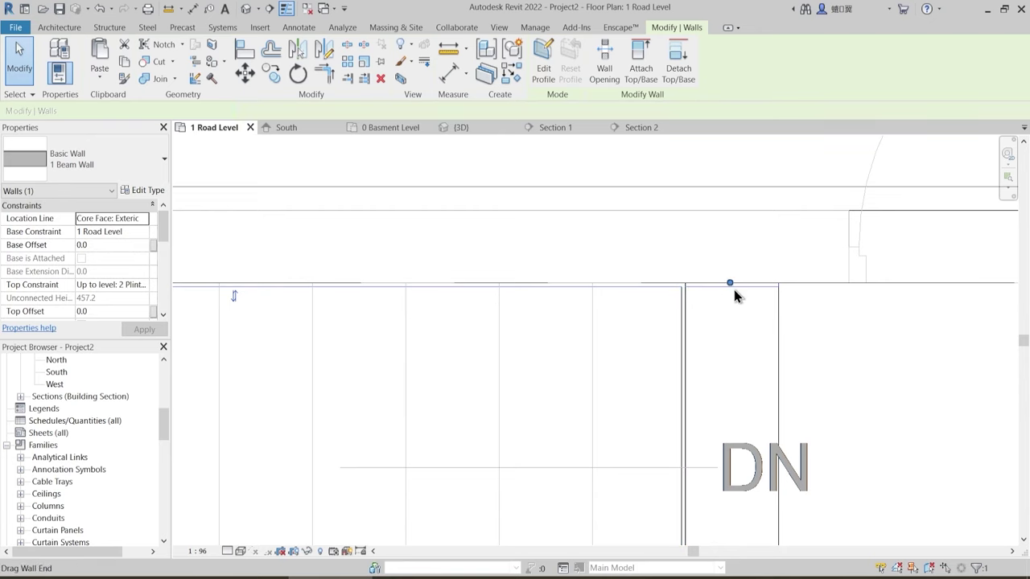
left_click_drag(730, 282, 685, 284)
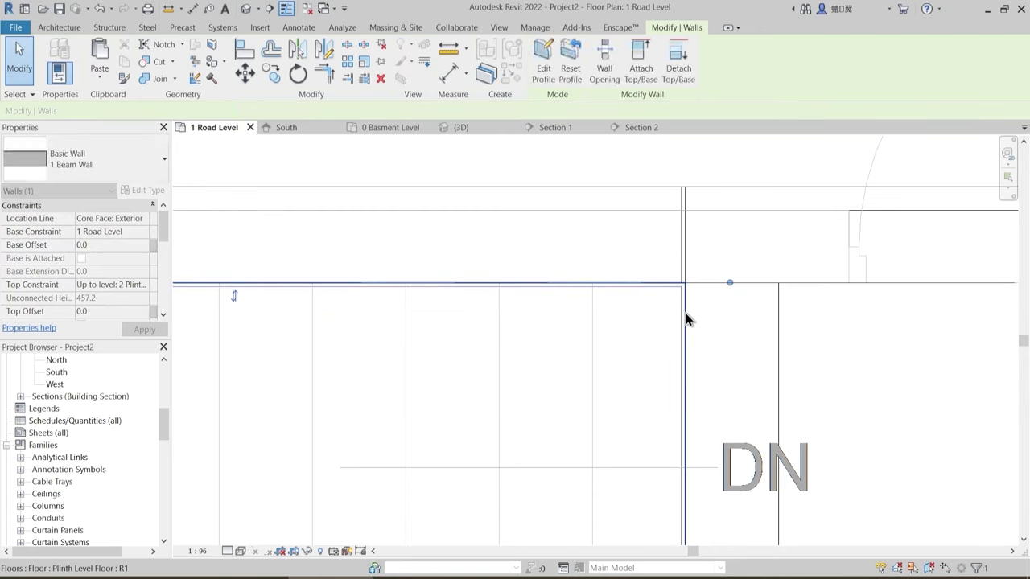
key("Escape")
key("Escape")
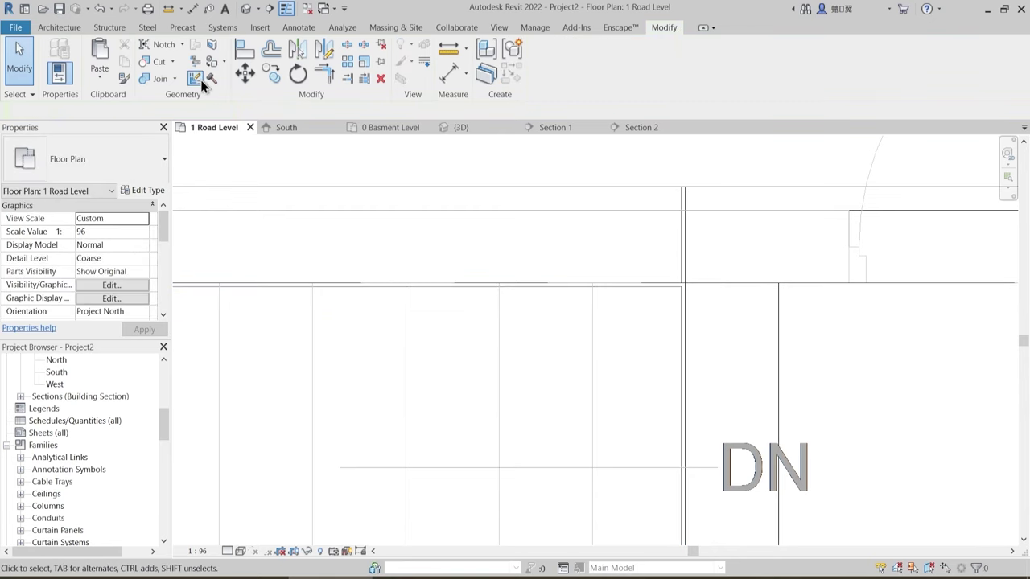
key("w")
key("j")
left_click(684, 293)
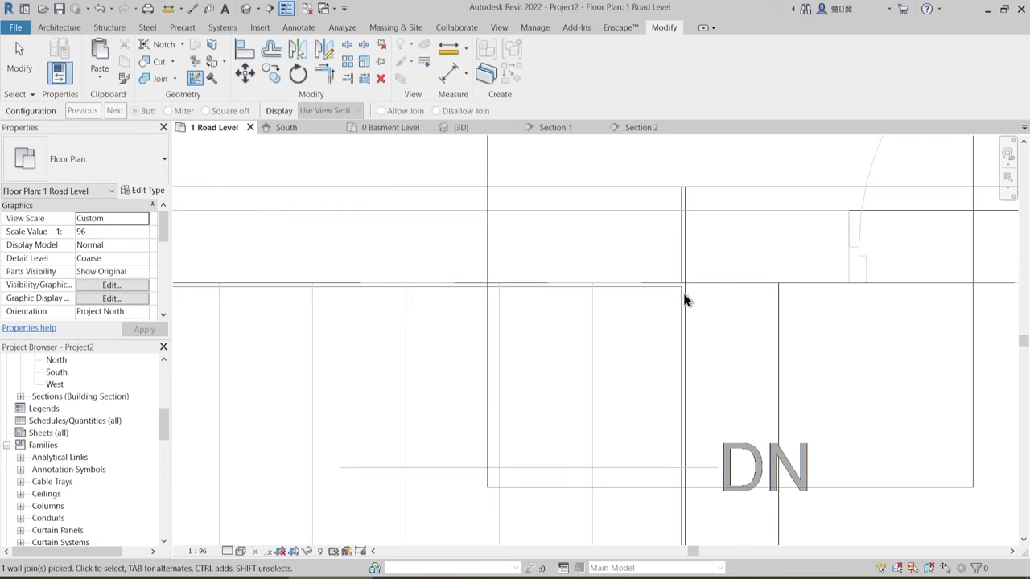
key("Escape")
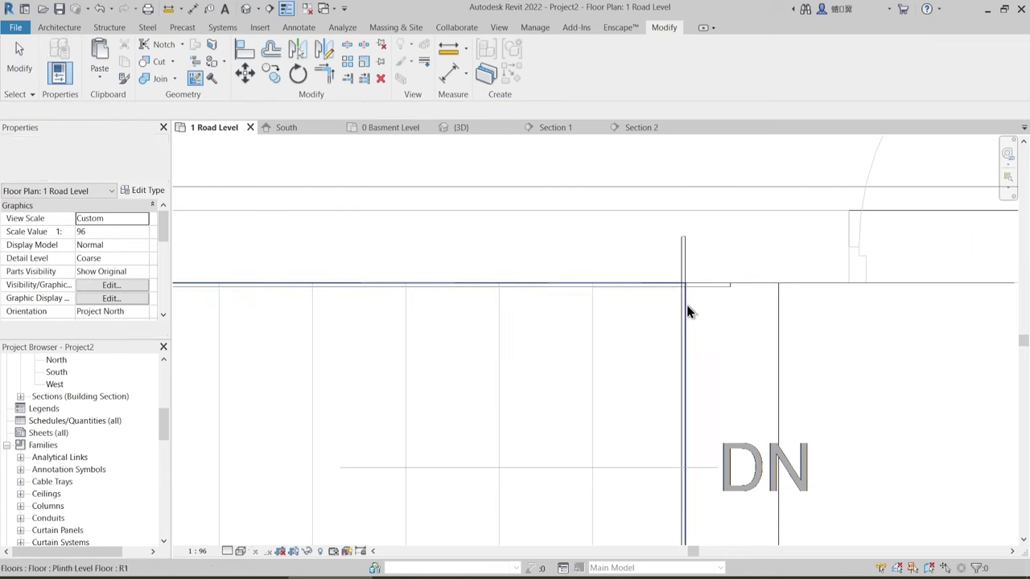
- Shorten the vertical wall so it ends exactly at the floor edge
left_click(673, 286)
scroll(703, 293, "up", 2)
left_click(753, 290)
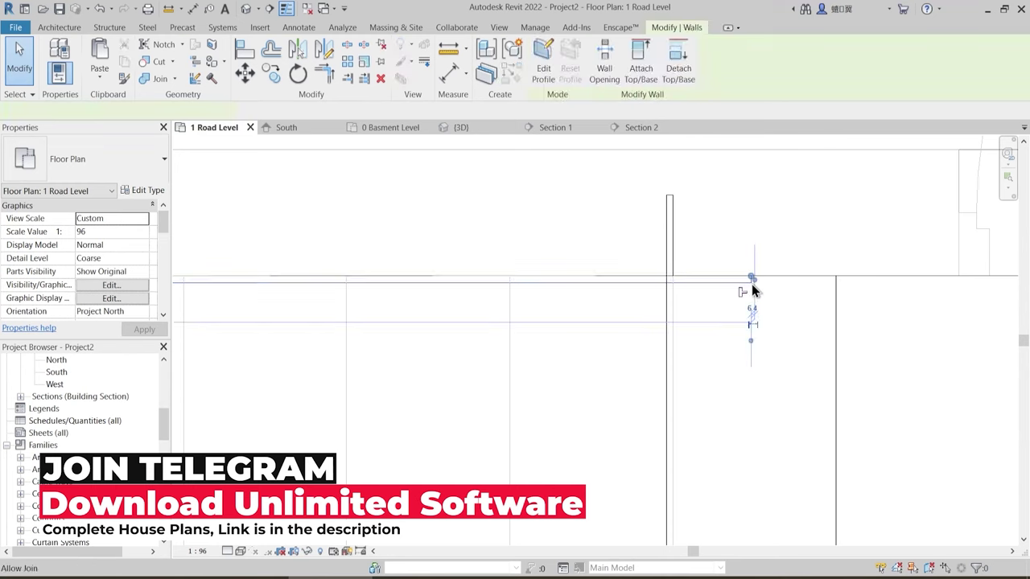
left_click_drag(673, 278, 667, 276)
left_click(680, 314)
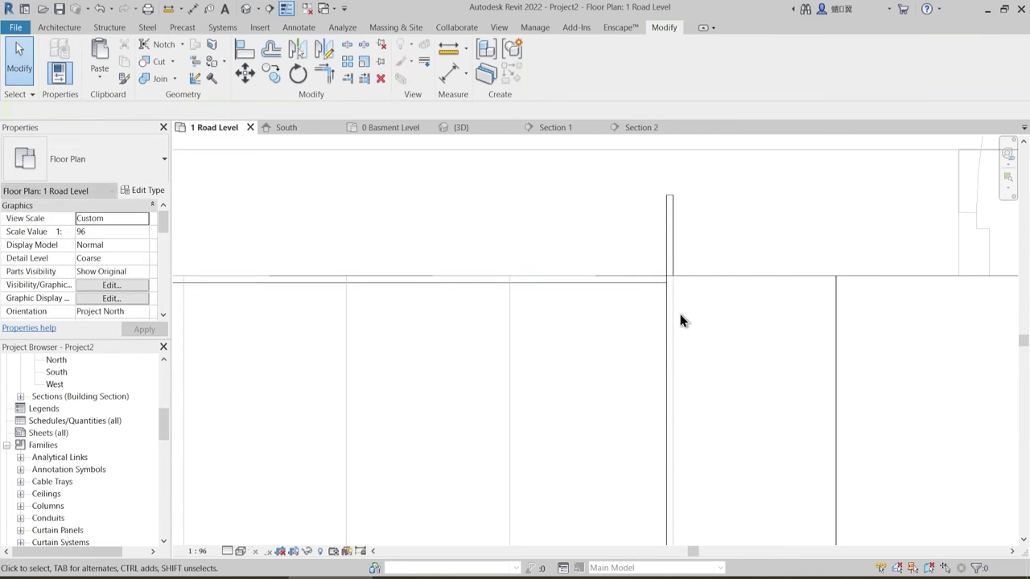
left_click(673, 313)
left_click(672, 207)
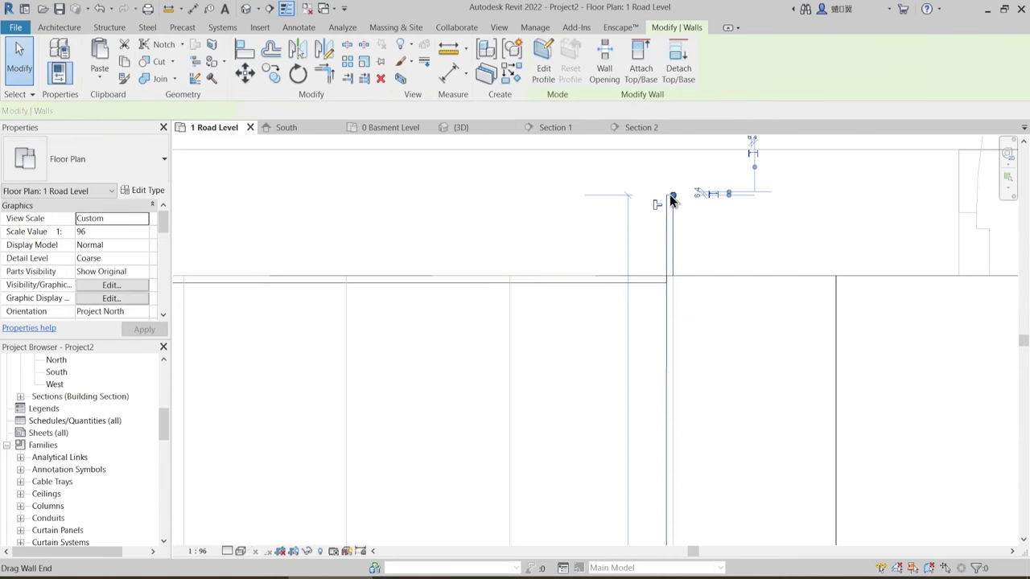
left_click_drag(672, 197, 672, 276)
key("Escape")
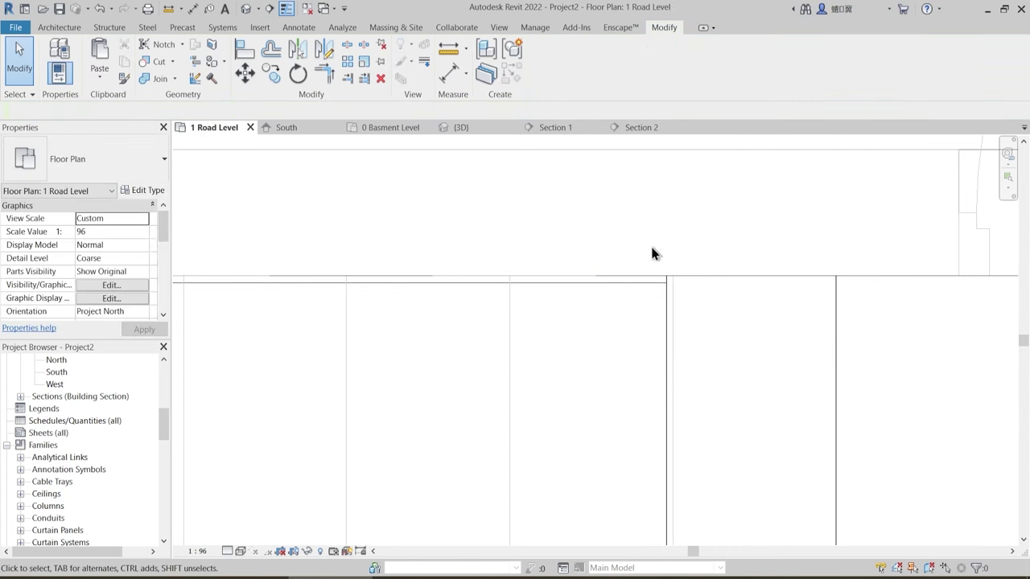
left_click(487, 131)
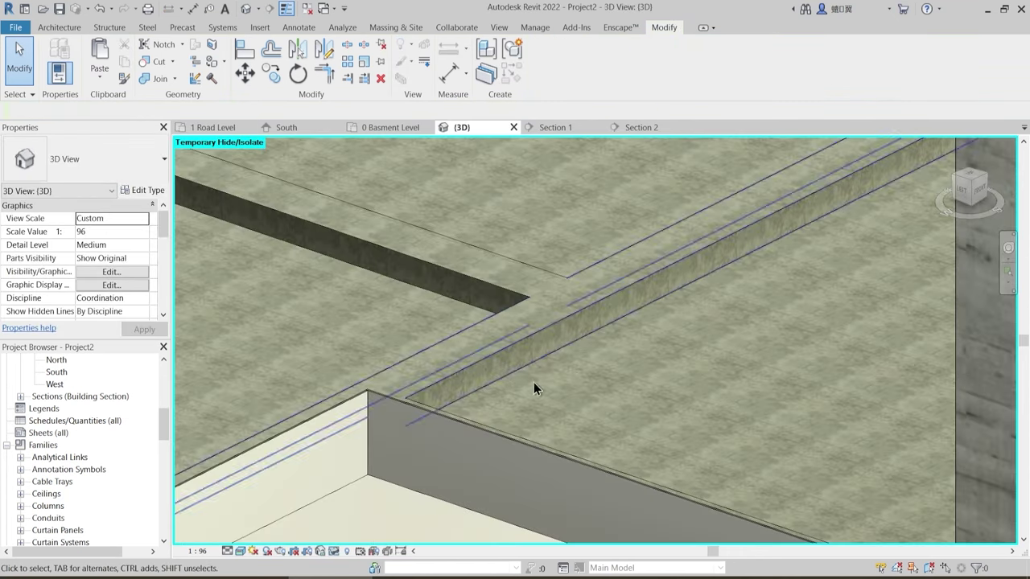
scroll(379, 370, "up", 3)
middle_click_drag(383, 326, 564, 384, "shift")
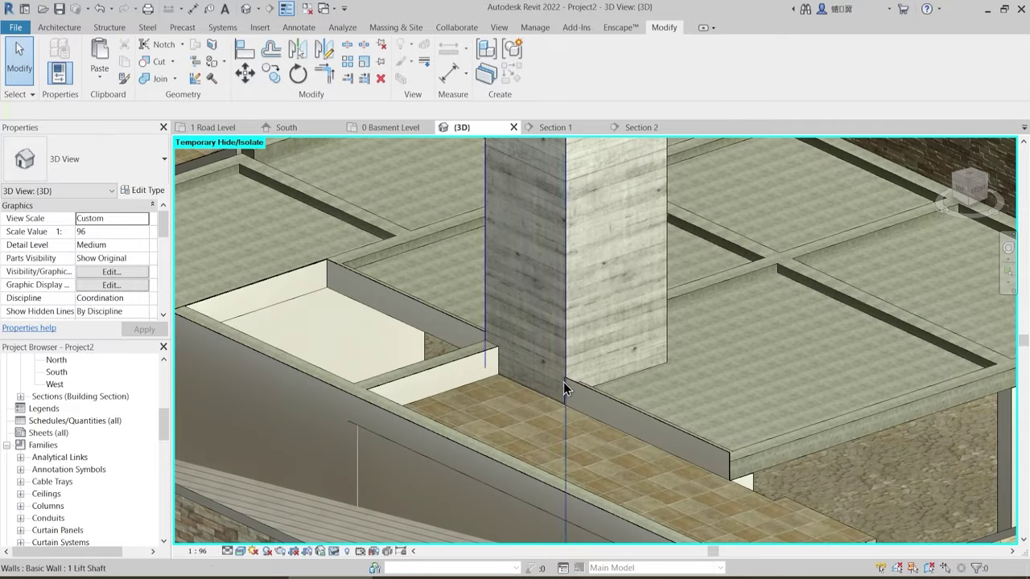
scroll(555, 389, "up", 3)
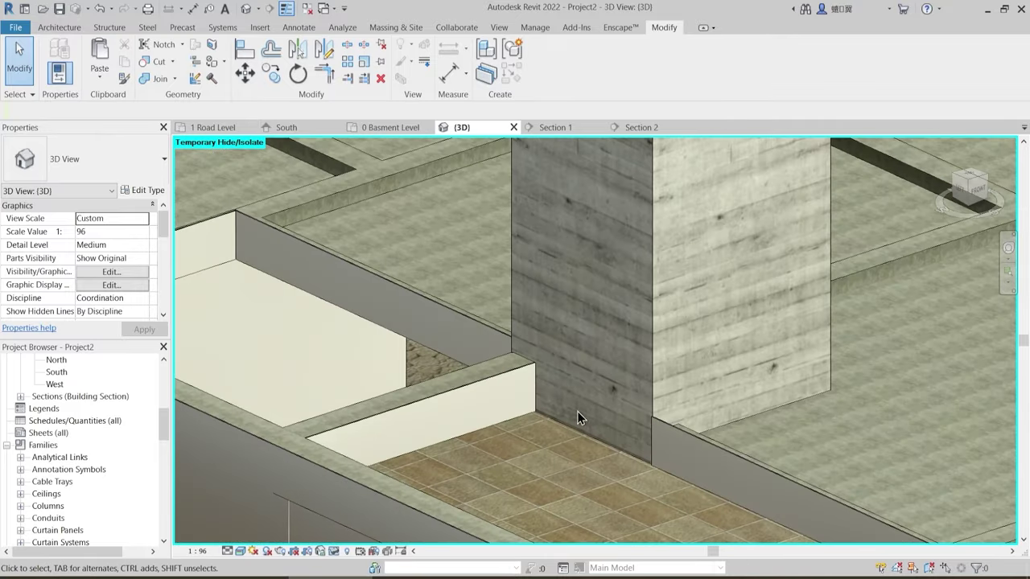
scroll(577, 411, "down", 2)
middle_click_drag(639, 453, 615, 476, "shift")
middle_click_drag(754, 467, 617, 420)
scroll(622, 409, "up", 1)
key("h")
key("r")
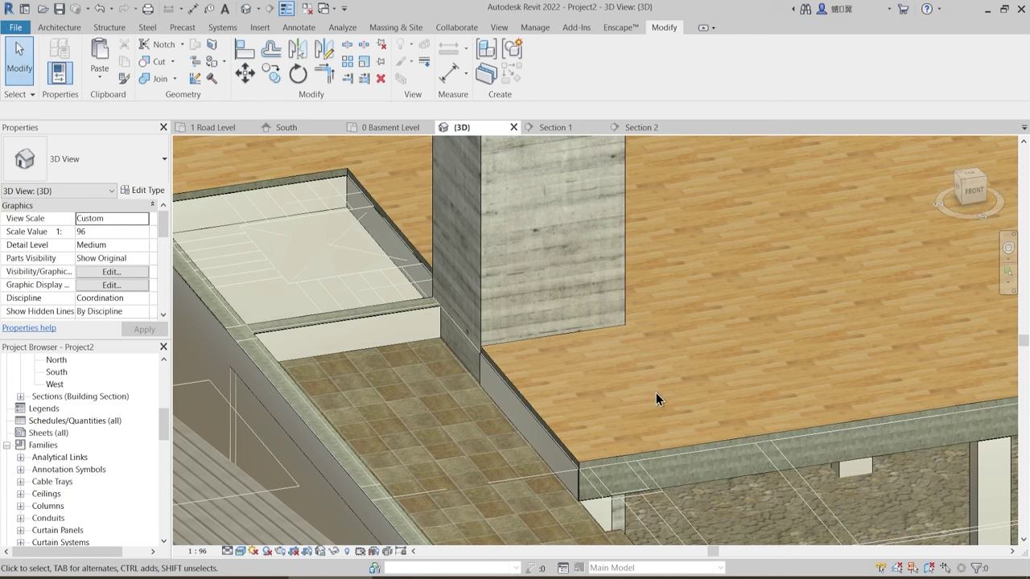
left_click(664, 501)
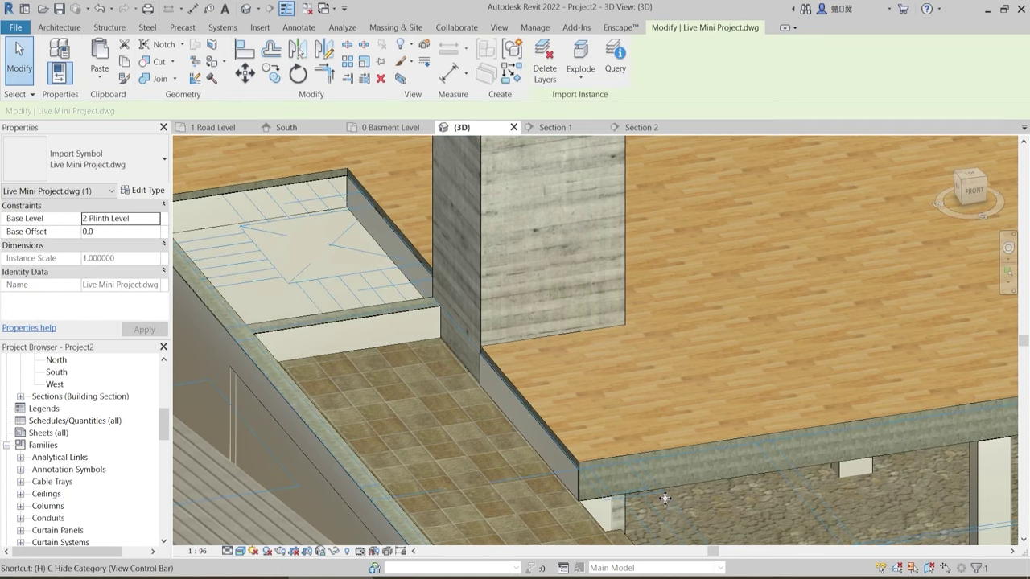
key("h")
key("h")
middle_click_drag(635, 503, 549, 473, "shift")
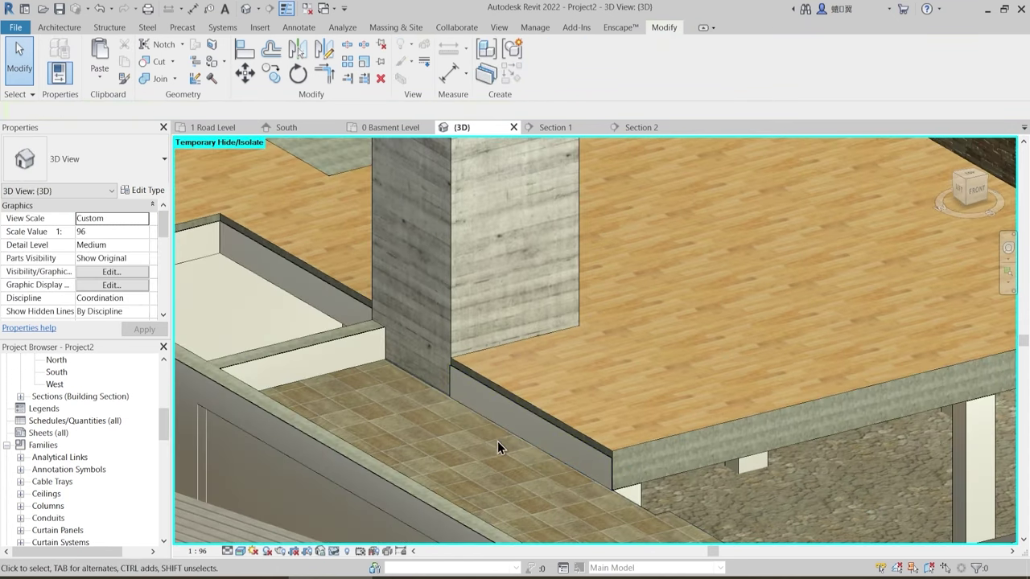
scroll(559, 435, "up", 3)
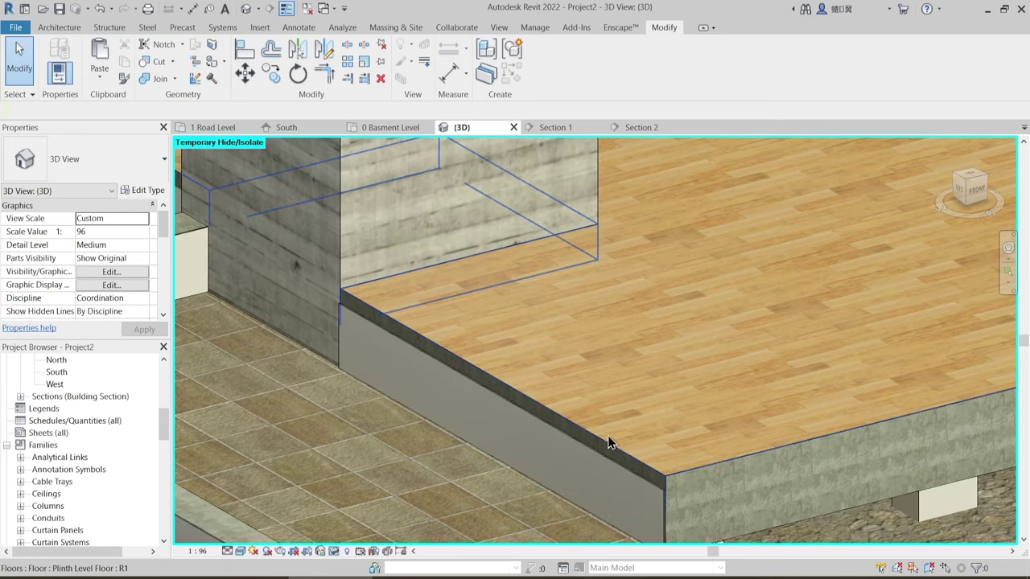
scroll(628, 454, "up", 2)
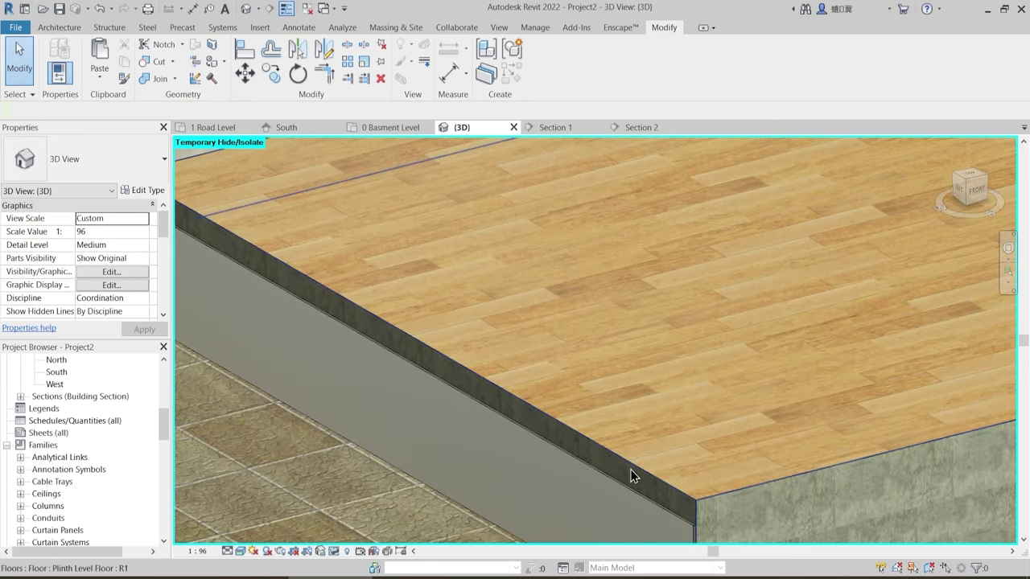
scroll(570, 432, "down", 3)
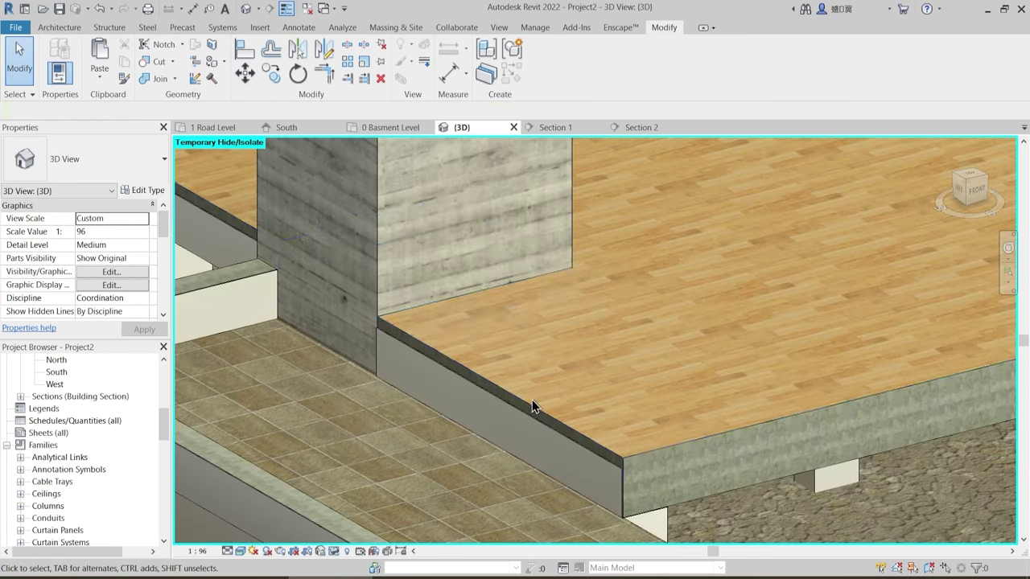
middle_click_drag(568, 430, 524, 451)
scroll(493, 402, "down", 3)
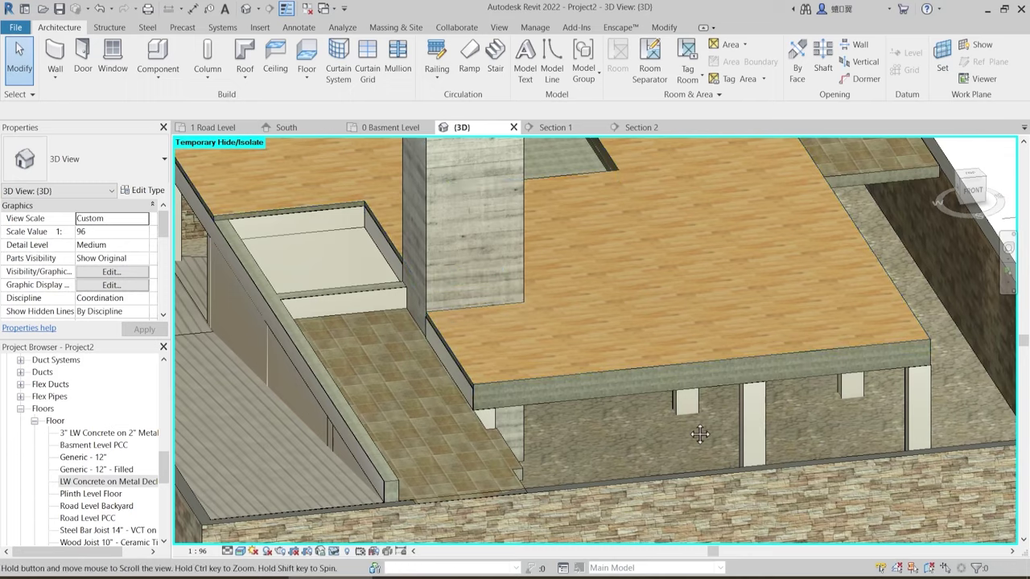
middle_click_drag(680, 424, 668, 499)
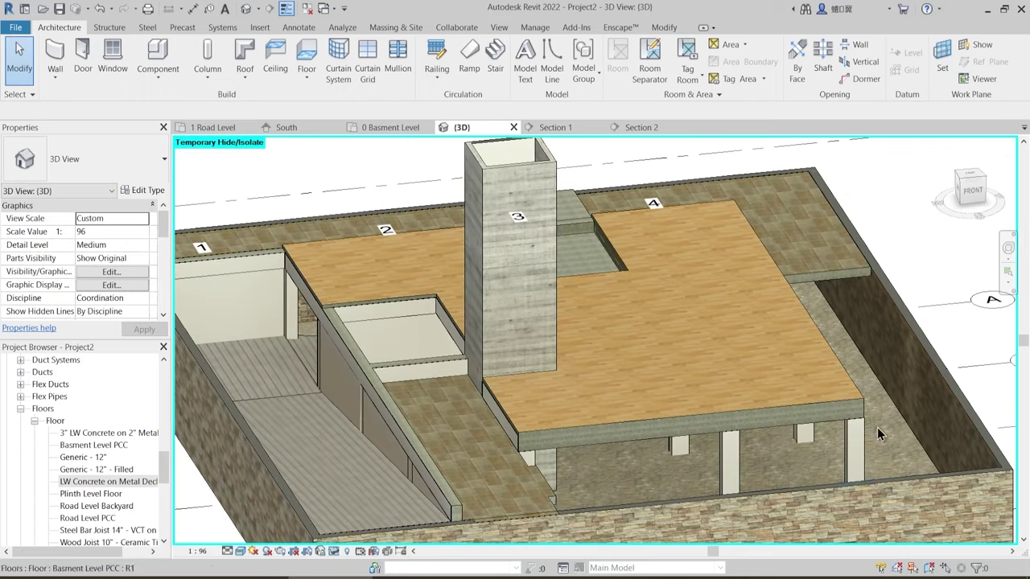
middle_click_drag(877, 427, 915, 322, "shift")
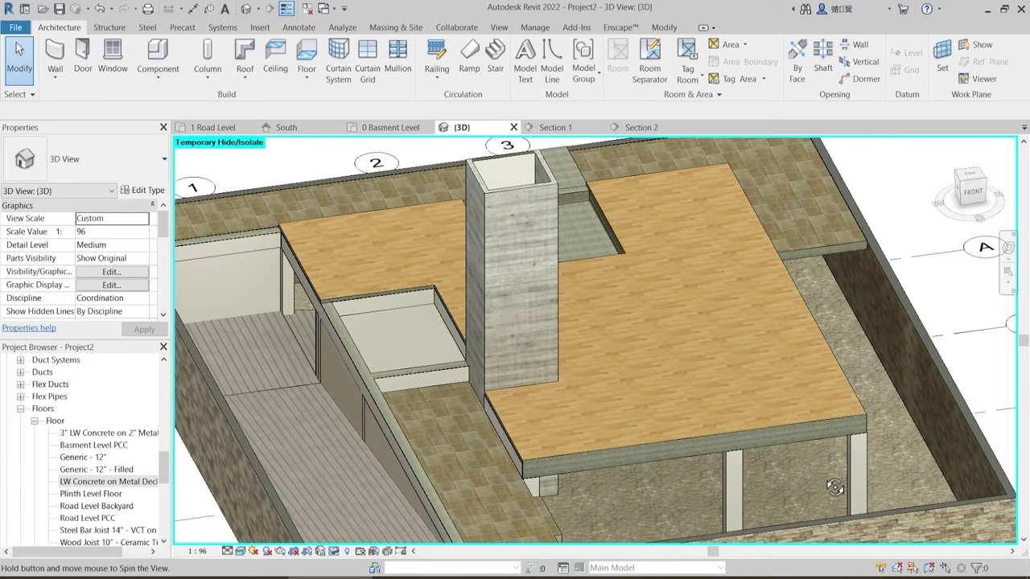
scroll(669, 462, "up", 3)
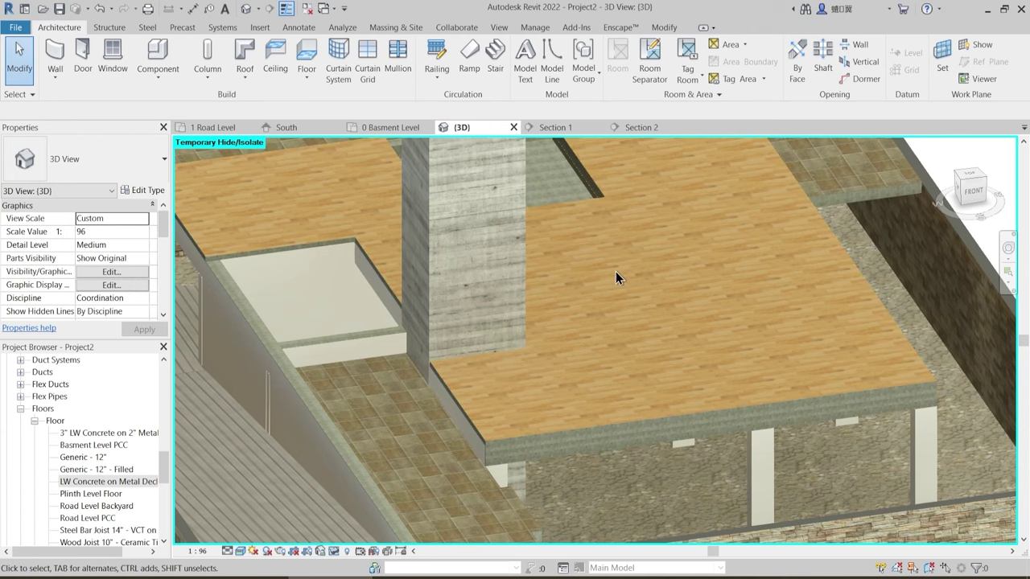
scroll(615, 271, "down", 3)
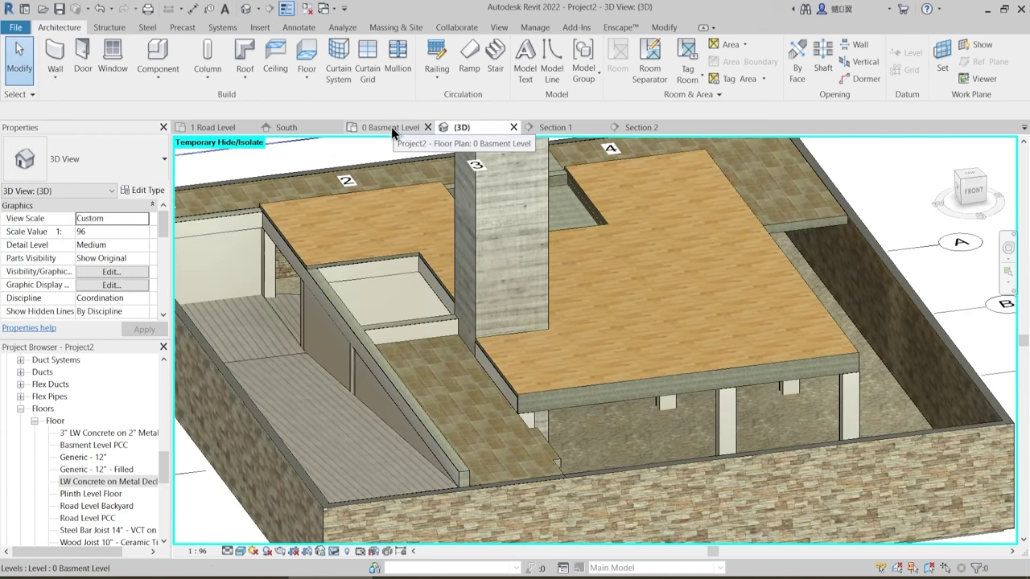
- Pan the 1 Road Level plan to bring the OTTA room and grid B into view
left_click(212, 127)
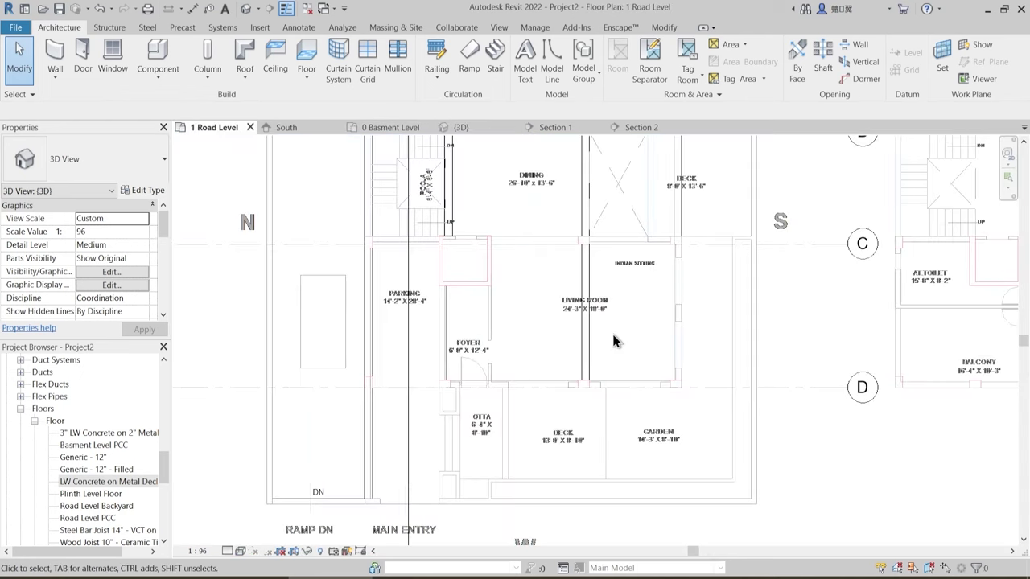
middle_click_drag(527, 427, 473, 382)
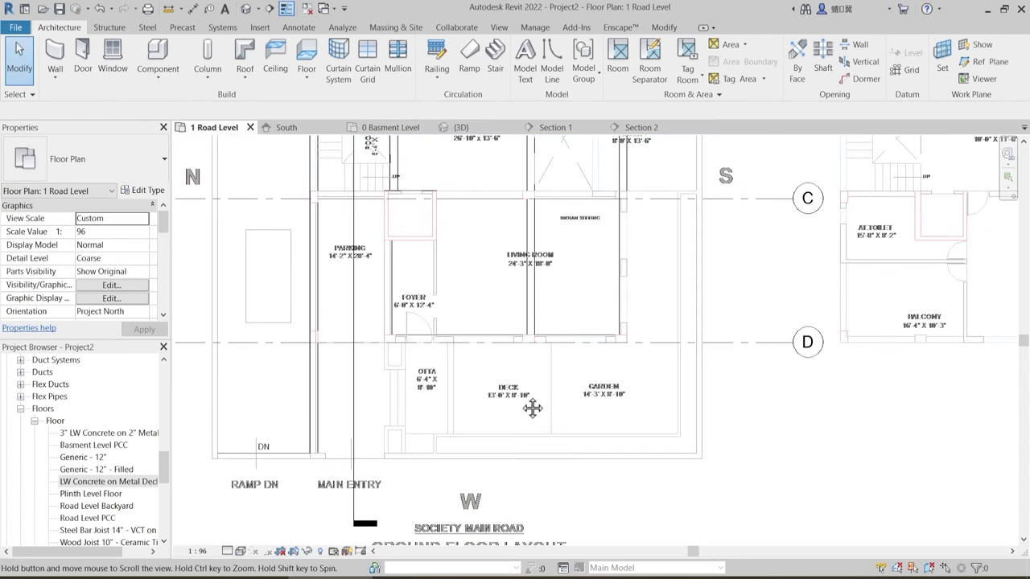
middle_click_drag(532, 408, 515, 437)
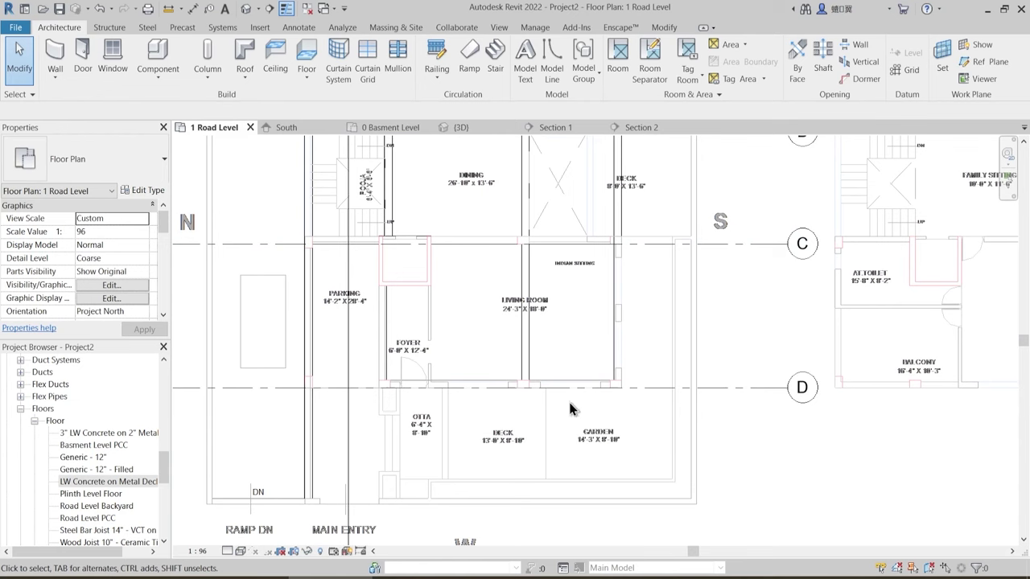
scroll(449, 431, "up", 2)
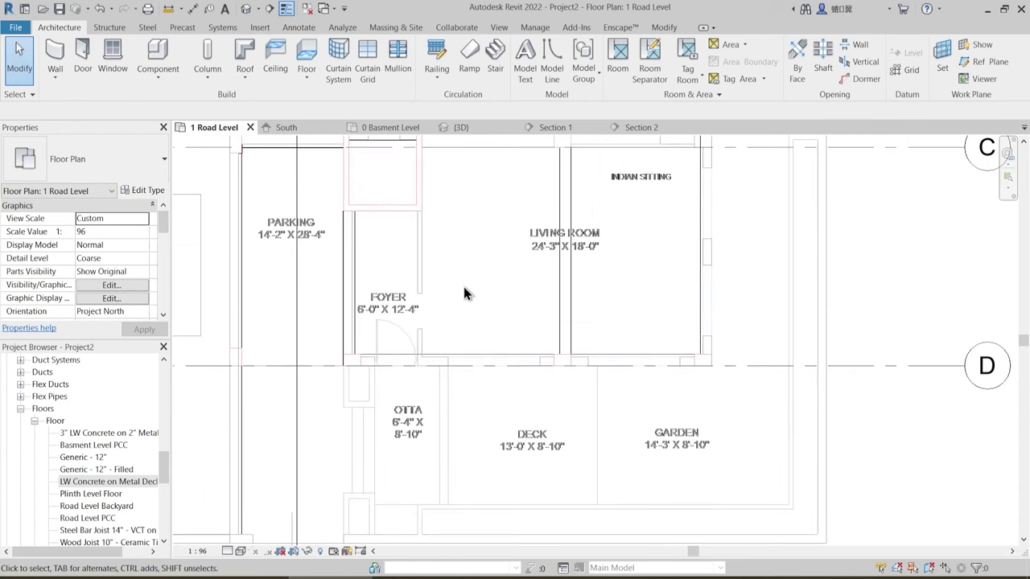
middle_click_drag(444, 384, 453, 410)
scroll(546, 463, "down", 2)
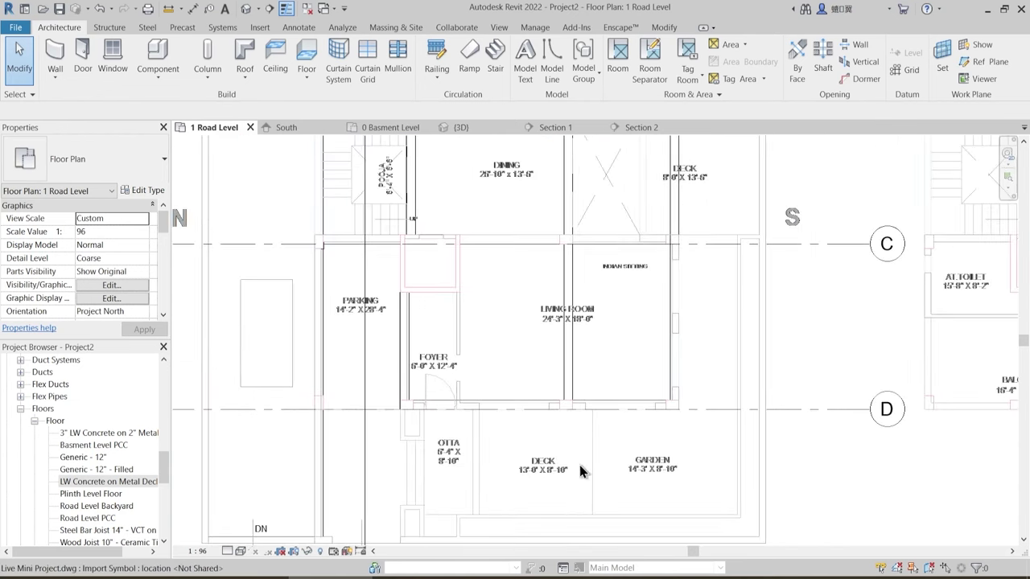
middle_click_drag(684, 272, 683, 361)
scroll(610, 350, "down", 2)
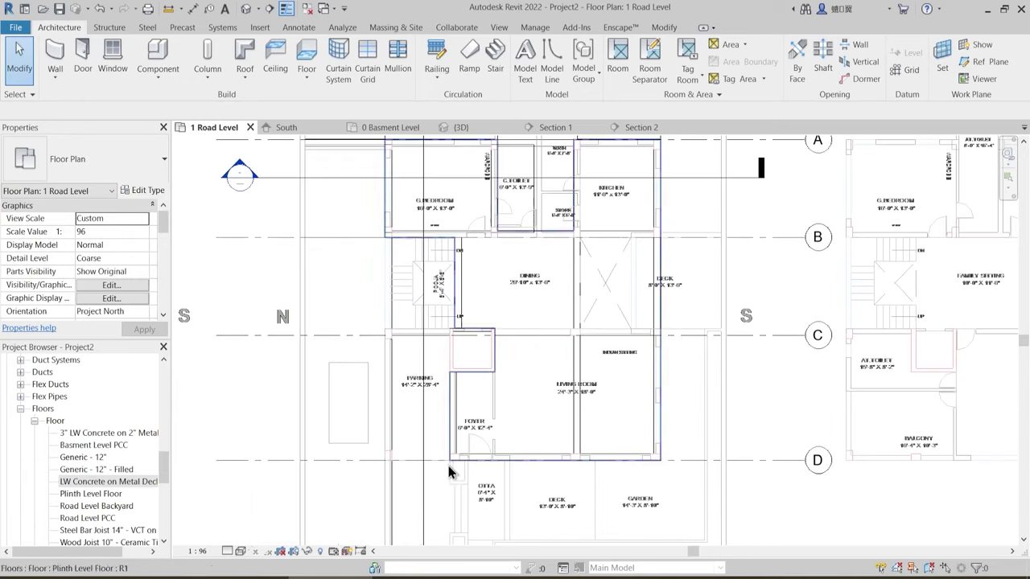
- Check the 3D model, then open Section 1 from the 0 Basment Level plan
left_click(467, 130)
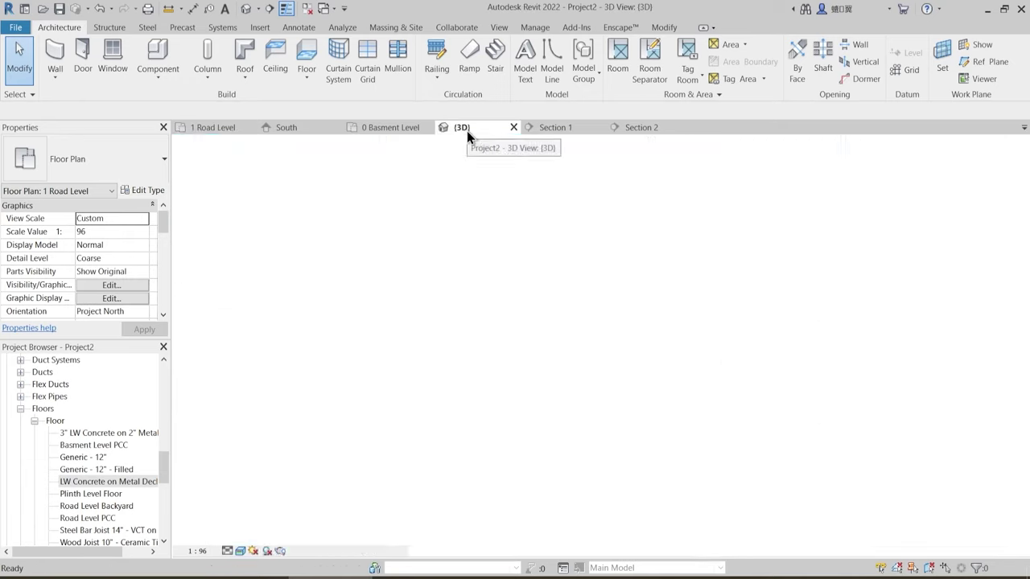
middle_click_drag(425, 312, 432, 349)
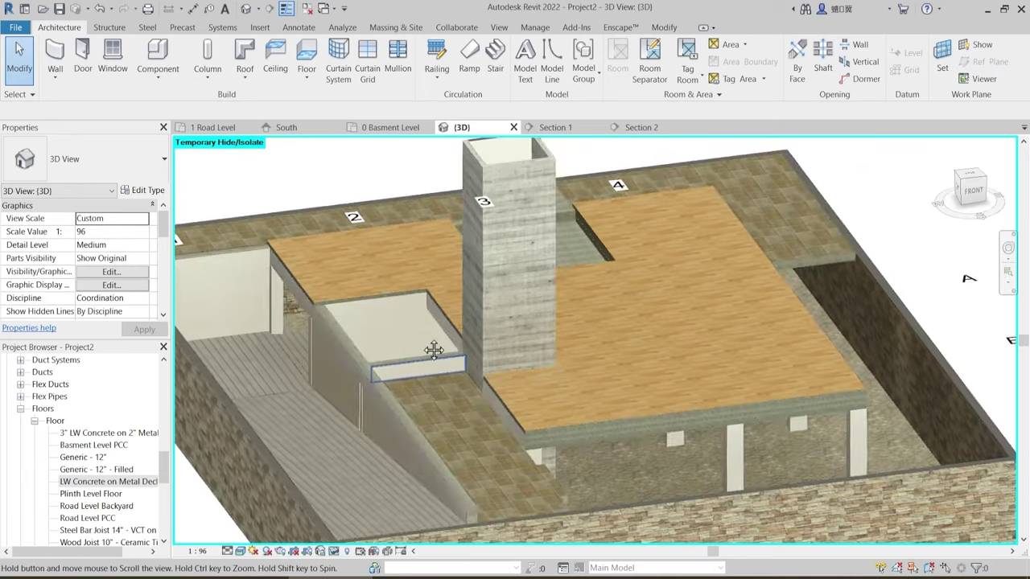
left_click(377, 130)
scroll(403, 278, "down", 2)
scroll(404, 278, "up", 4)
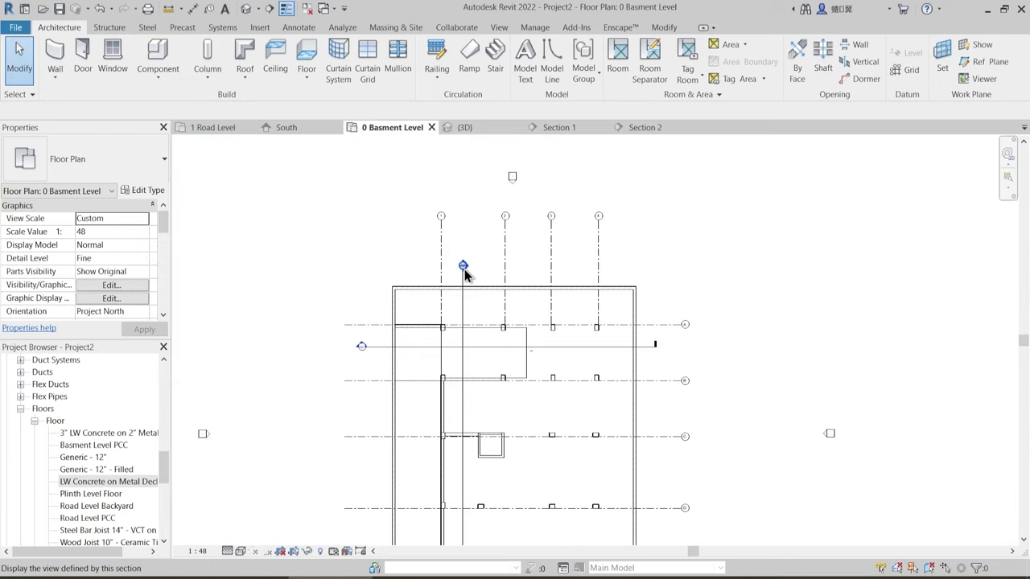
double_click(464, 266)
- Select the left Road Level Backyard floor slab in Section 1
scroll(462, 352, "down", 4)
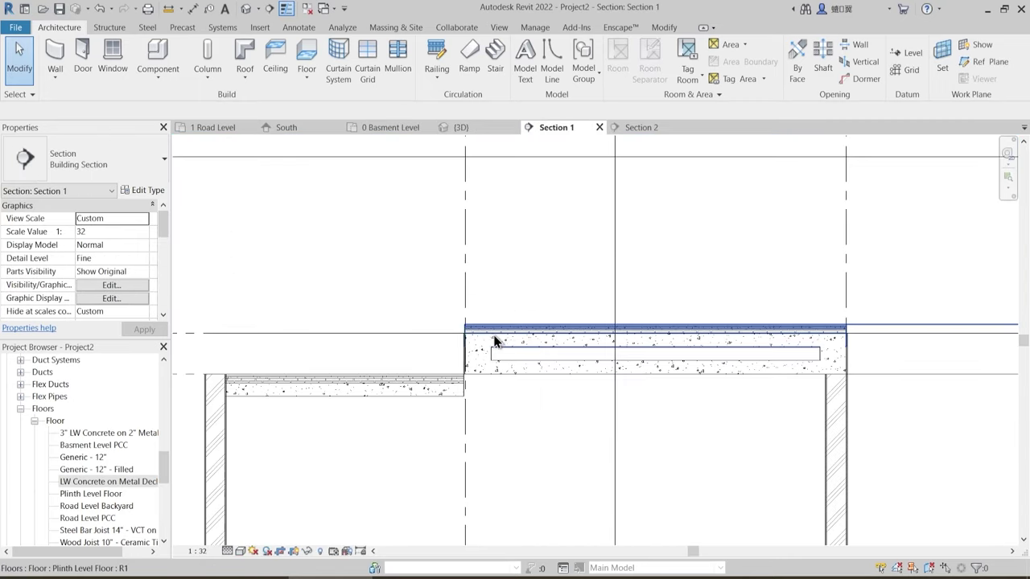
scroll(495, 342, "down", 2)
left_click(448, 372)
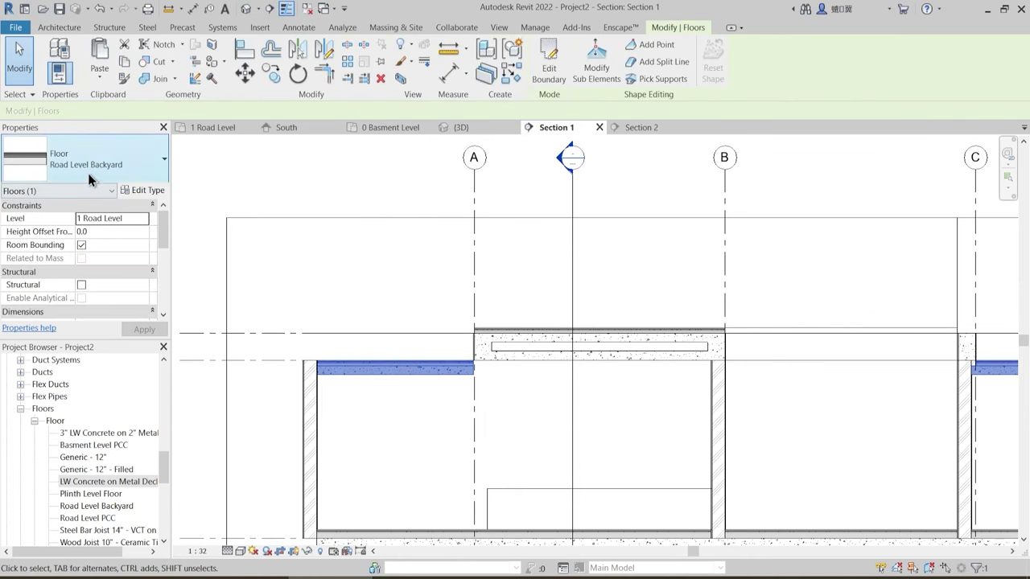
middle_click_drag(520, 378, 198, 363)
scroll(789, 348, "down", 1)
middle_click_drag(361, 378, 597, 368)
scroll(310, 352, "up", 4)
scroll(317, 358, "up", 2)
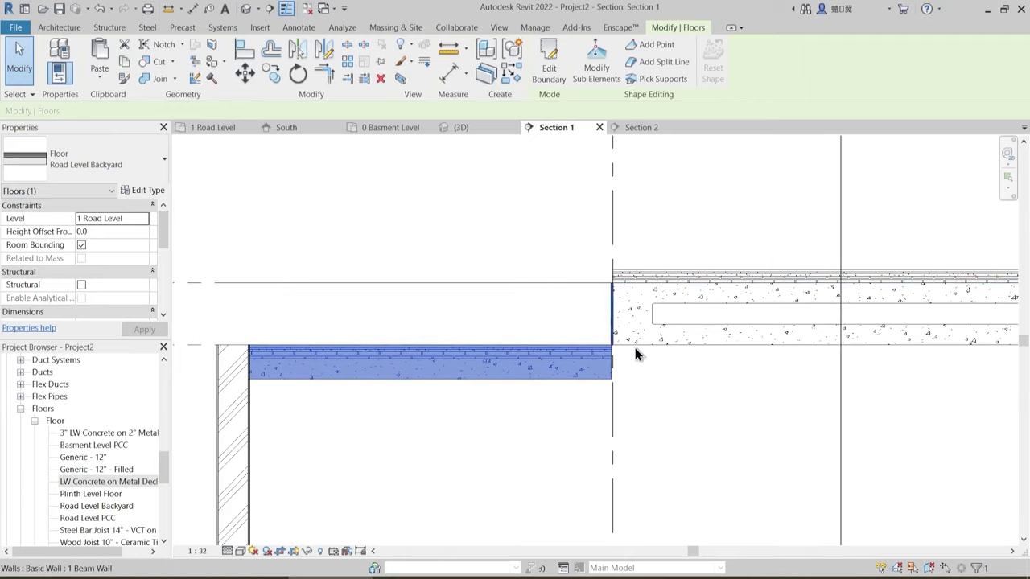
scroll(592, 354, "up", 3)
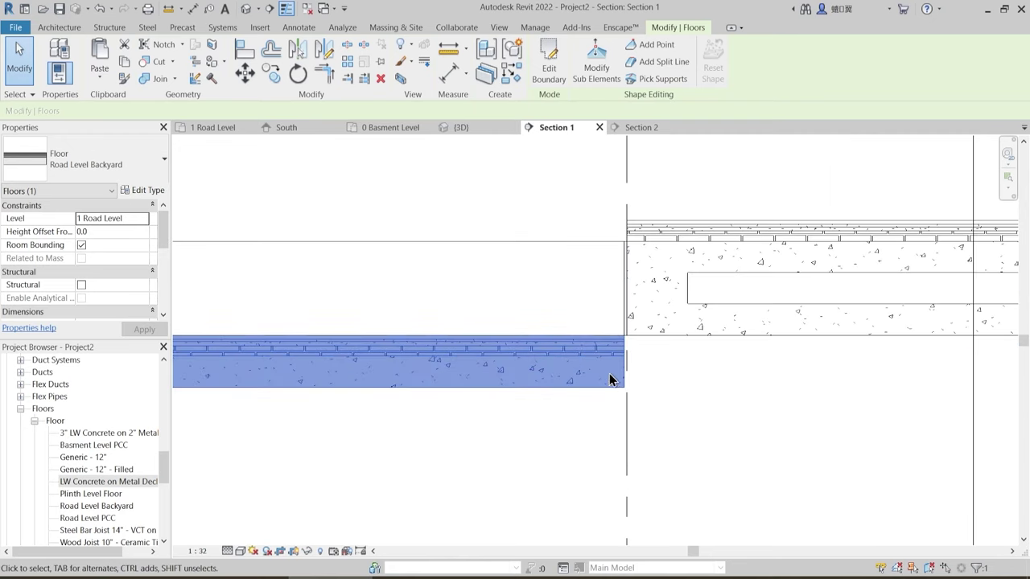
- Raise the Road Level Backyard floor by a 253.4 height offset and inspect the beam at grid C
left_click(151, 191)
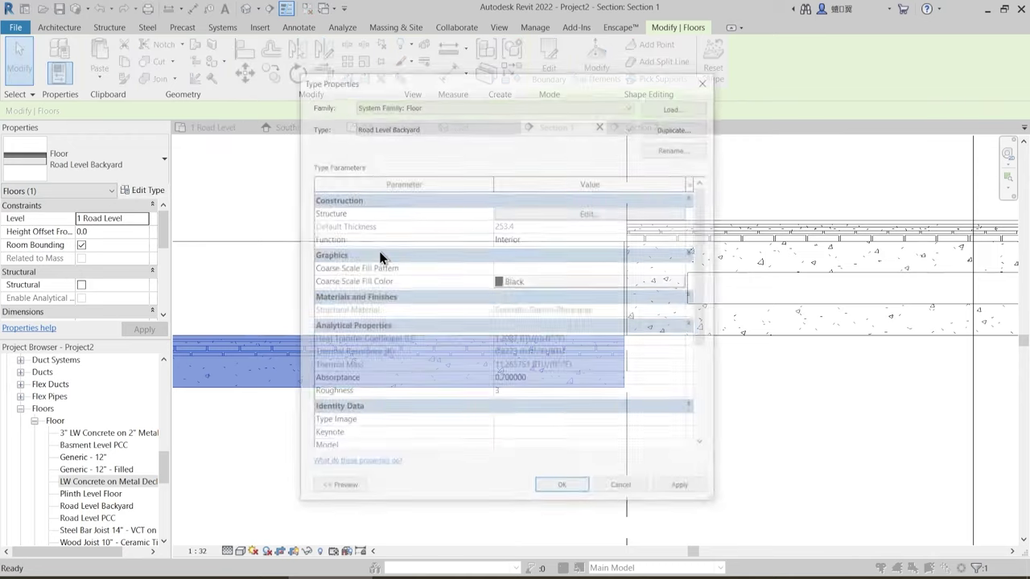
key("Escape")
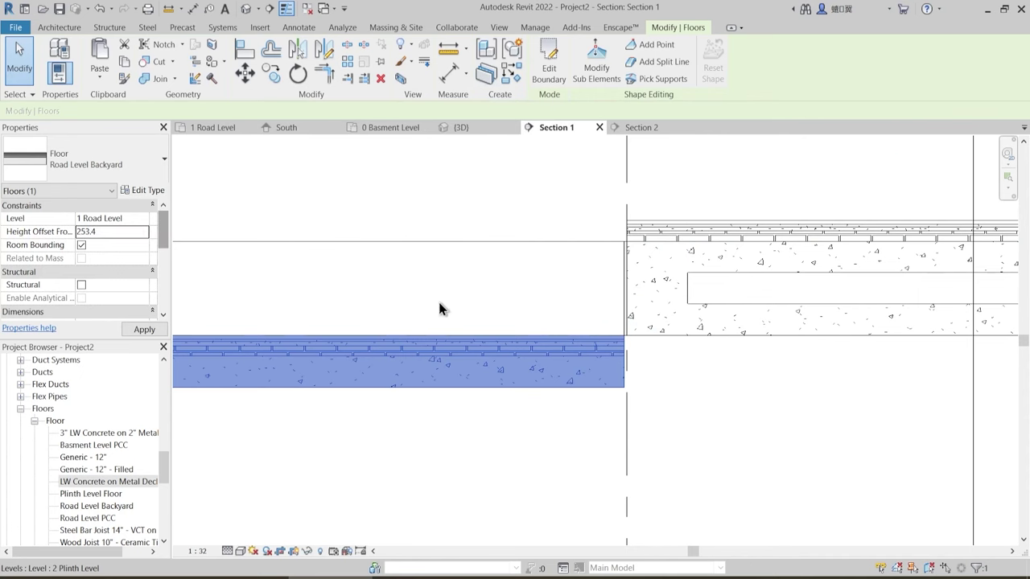
left_click(515, 386)
scroll(514, 385, "down", 3)
middle_click_drag(758, 407, 278, 379)
middle_click_drag(612, 357, 443, 360)
scroll(365, 330, "up", 4)
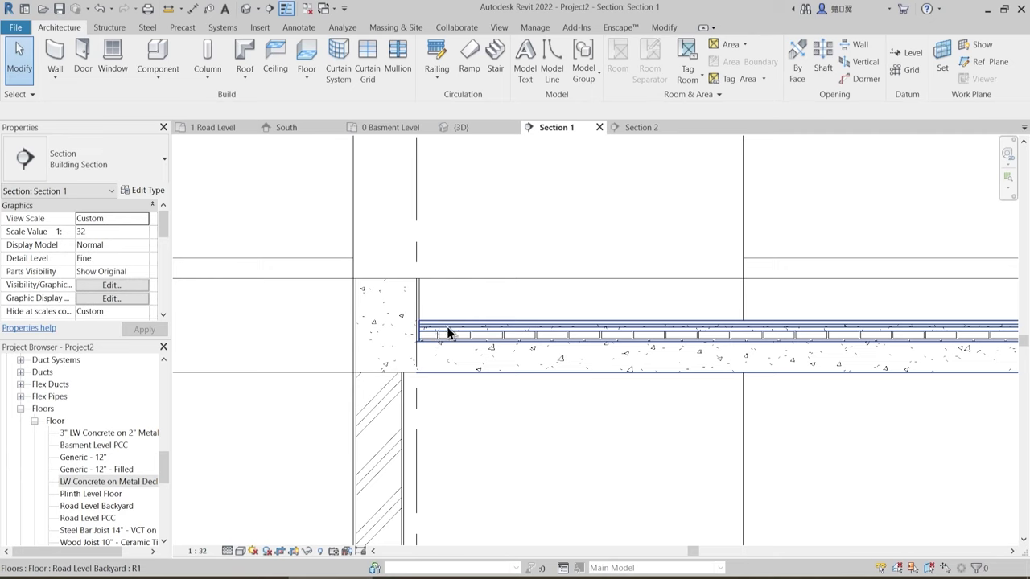
scroll(588, 329, "down", 5)
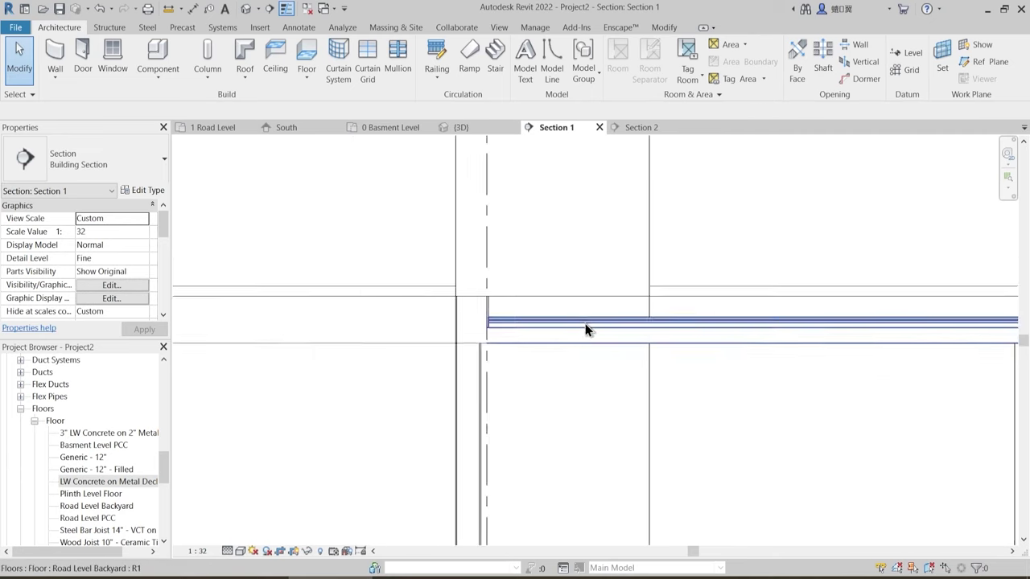
middle_click_drag(593, 361, 636, 395)
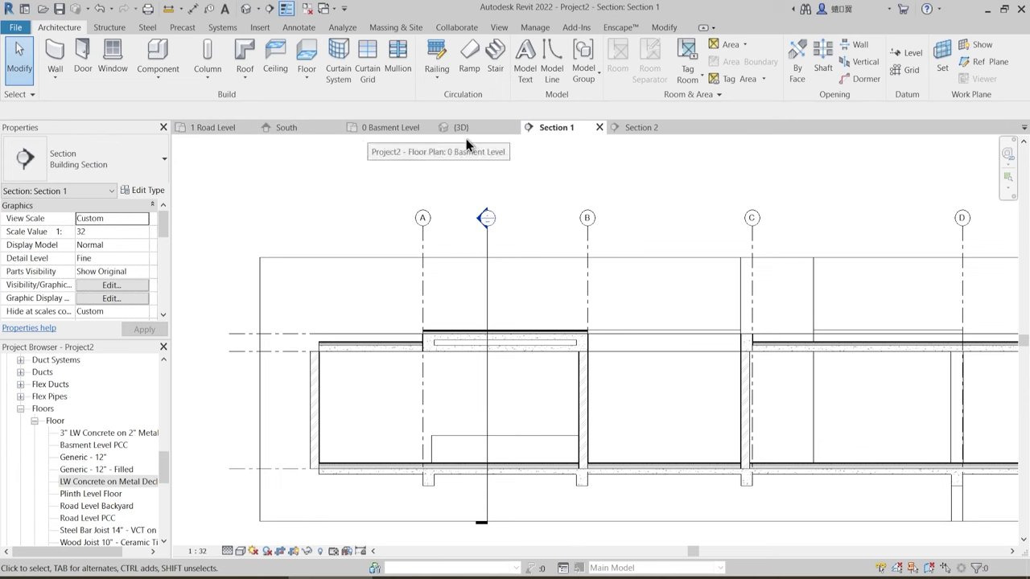
- Return to the 1 Road Level plan and frame the whole ground floor between grids A and D
left_click(210, 127)
middle_click_drag(620, 386, 535, 357)
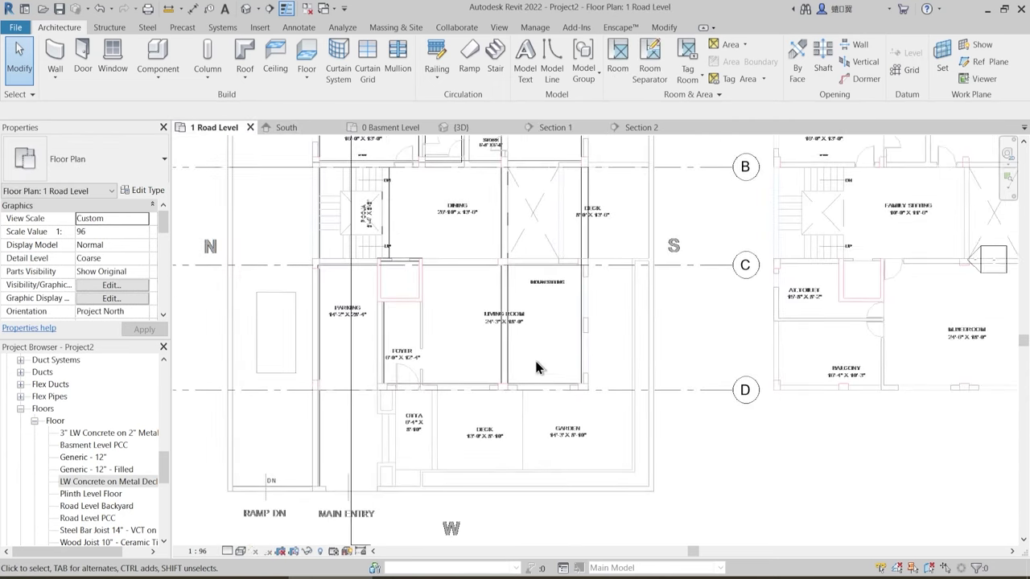
middle_click_drag(417, 413, 413, 443)
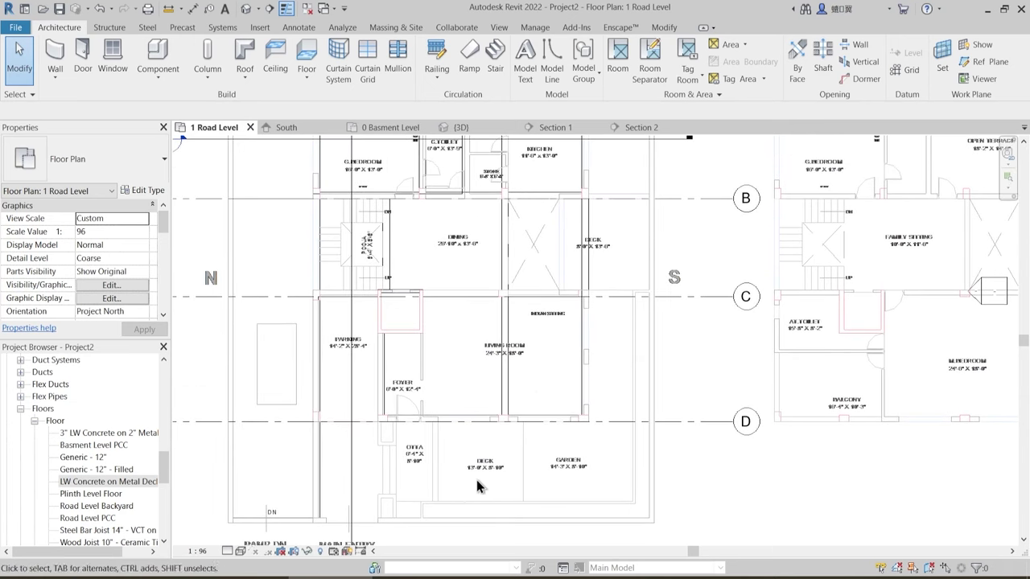
middle_click_drag(620, 256, 612, 321)
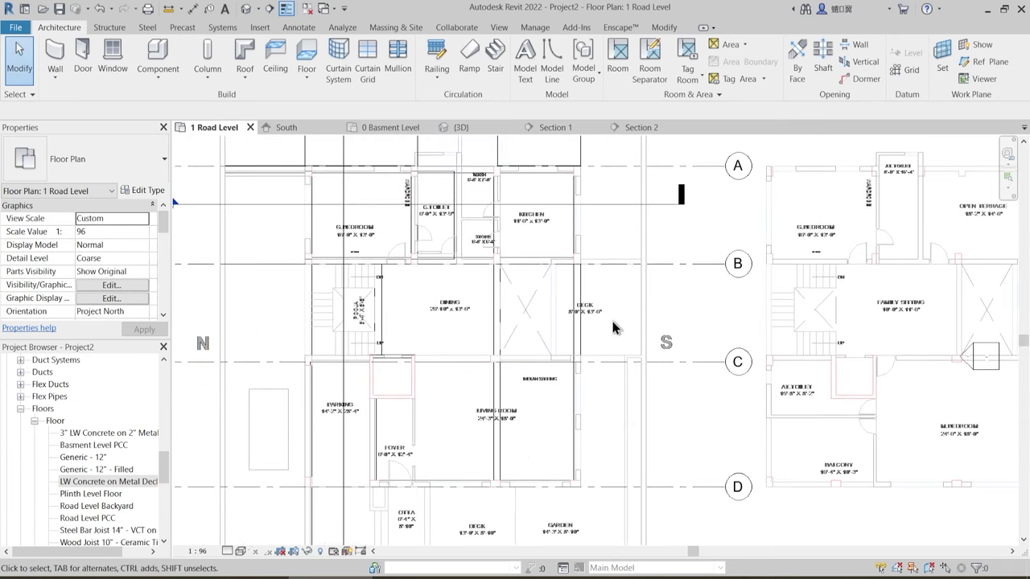
middle_click_drag(471, 420, 494, 343)
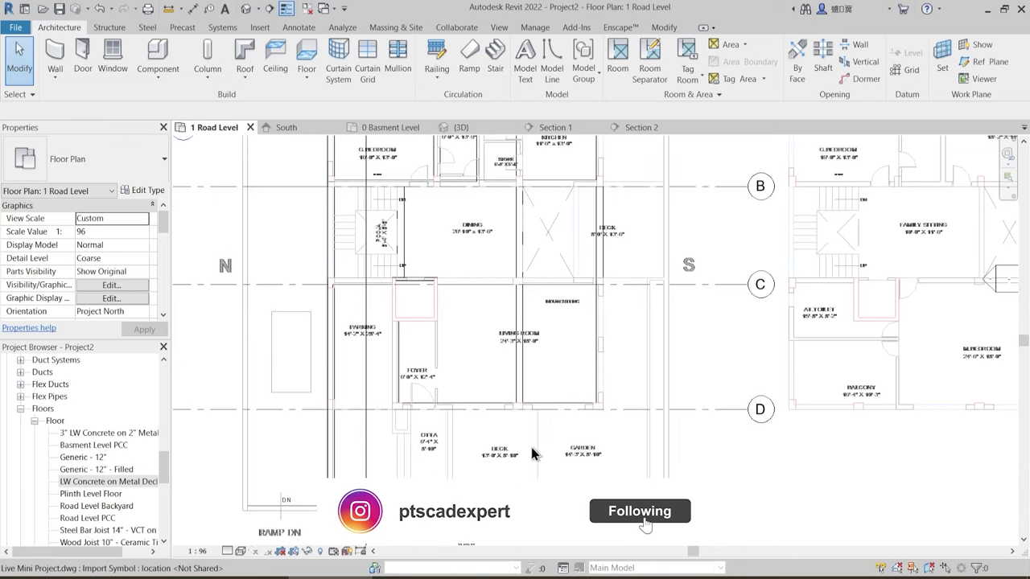
middle_click_drag(600, 358, 632, 346)
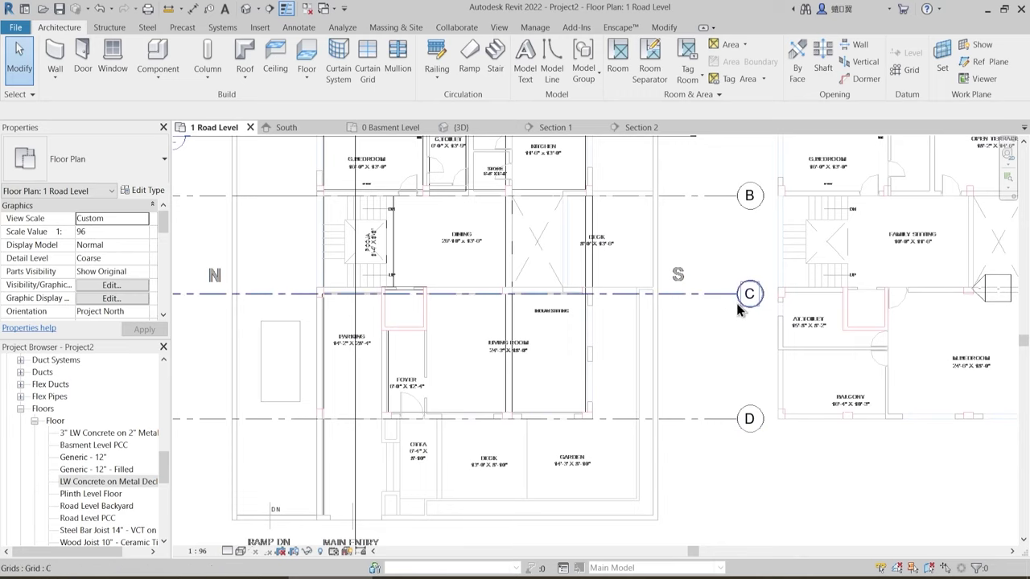
middle_click_drag(684, 293, 670, 334)
scroll(620, 304, "down", 2)
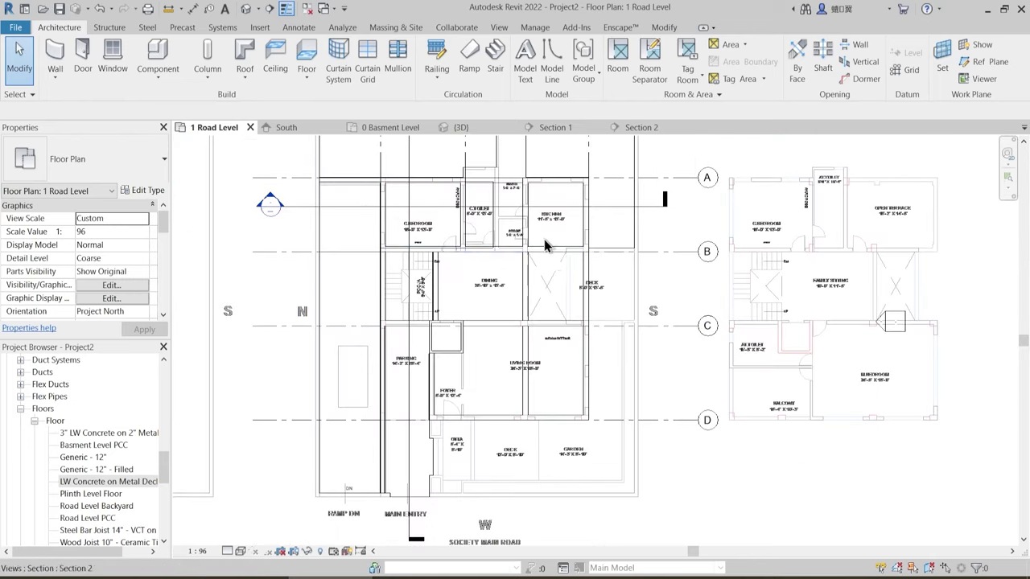
middle_click_drag(476, 292, 472, 323)
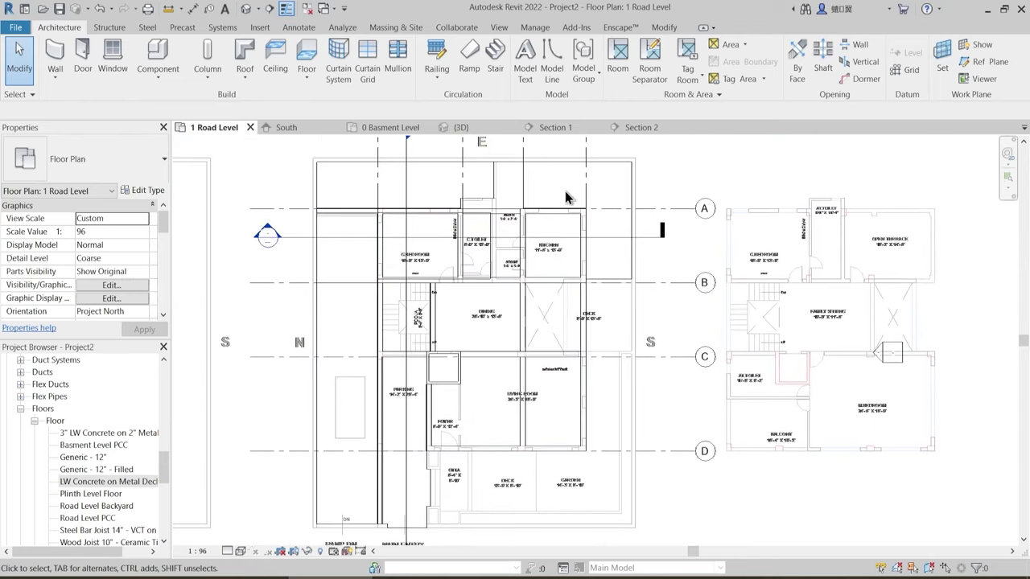
middle_click_drag(491, 463, 468, 408)
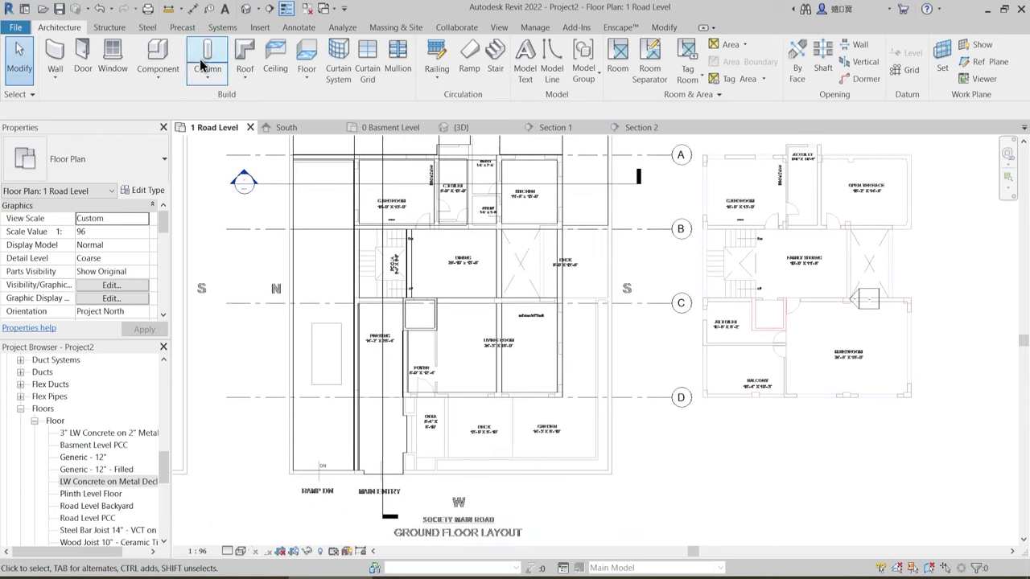
- Start an architectural floor and duplicate its type as a new 'Otta' floor type
left_click(305, 78)
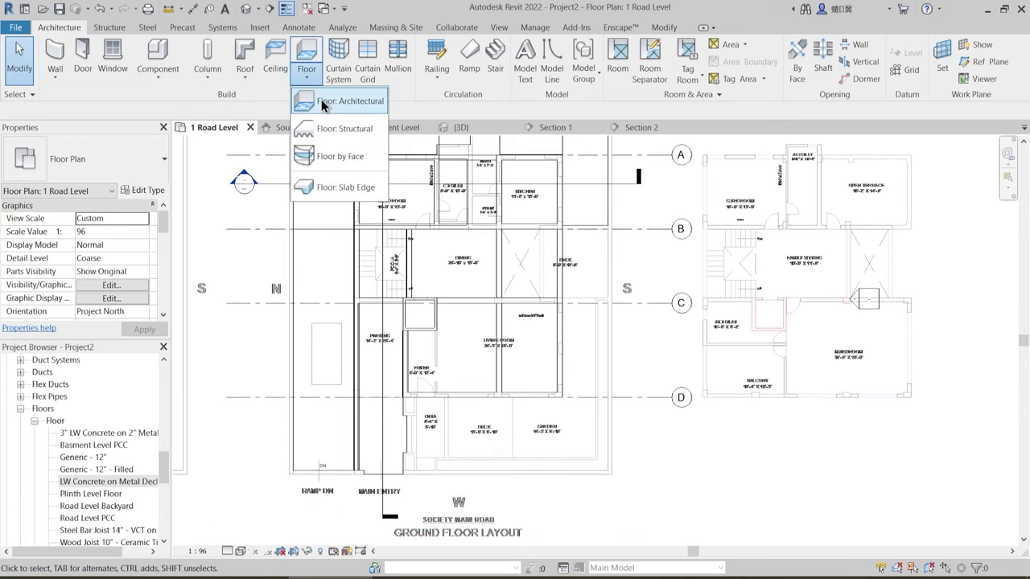
left_click(327, 101)
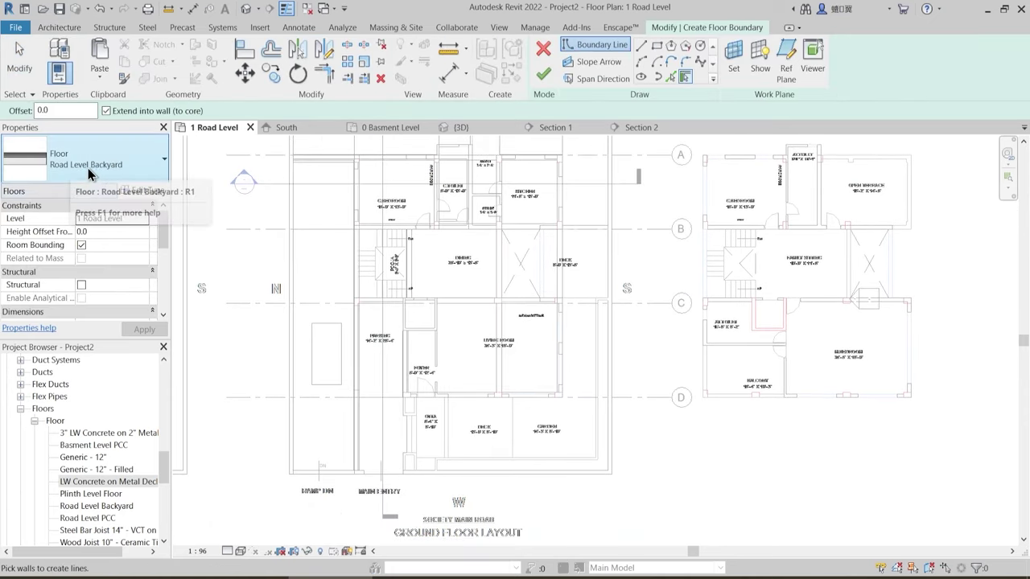
left_click(145, 191)
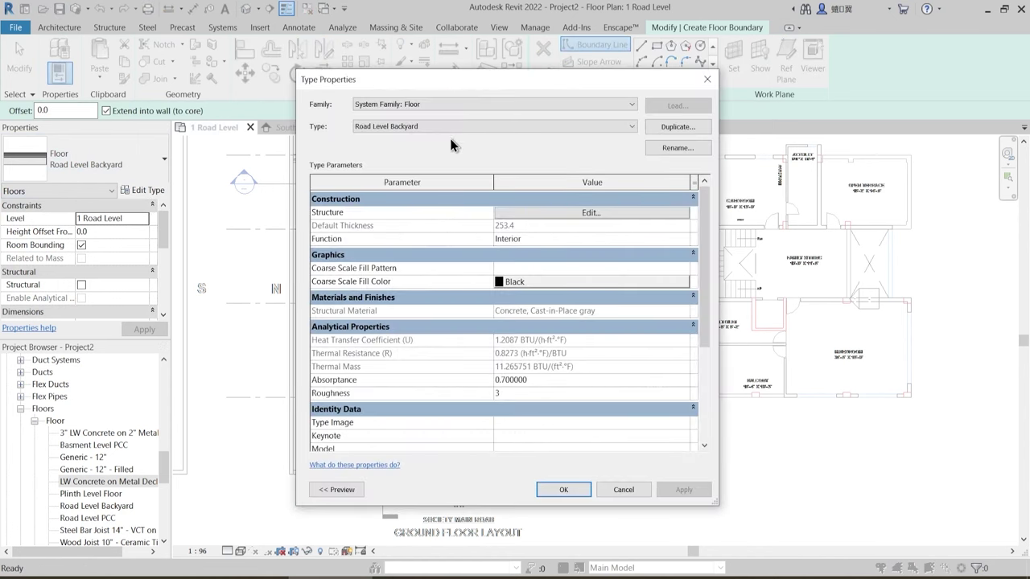
left_click_drag(527, 80, 205, 83)
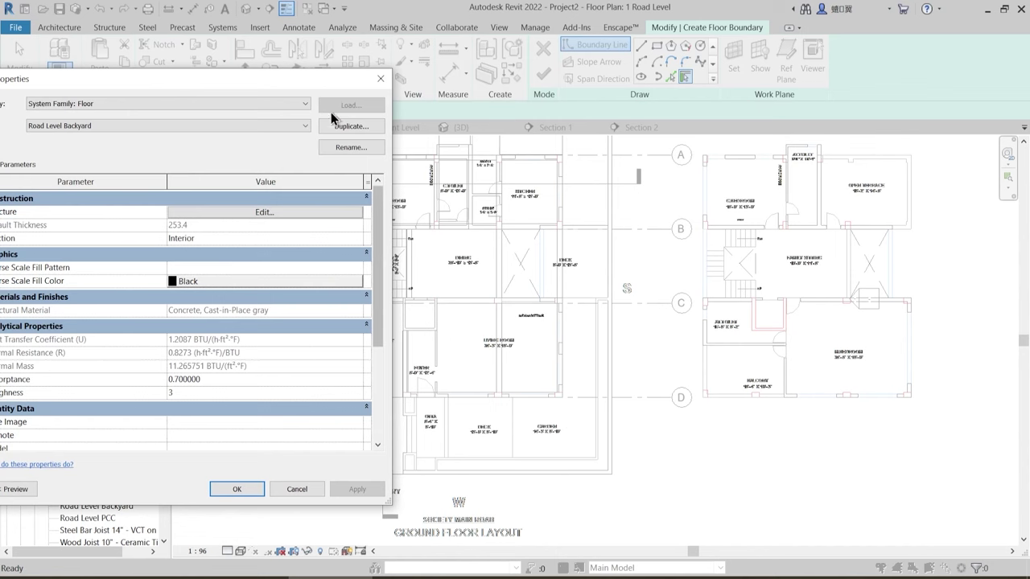
left_click_drag(287, 80, 582, 122)
left_click(644, 169)
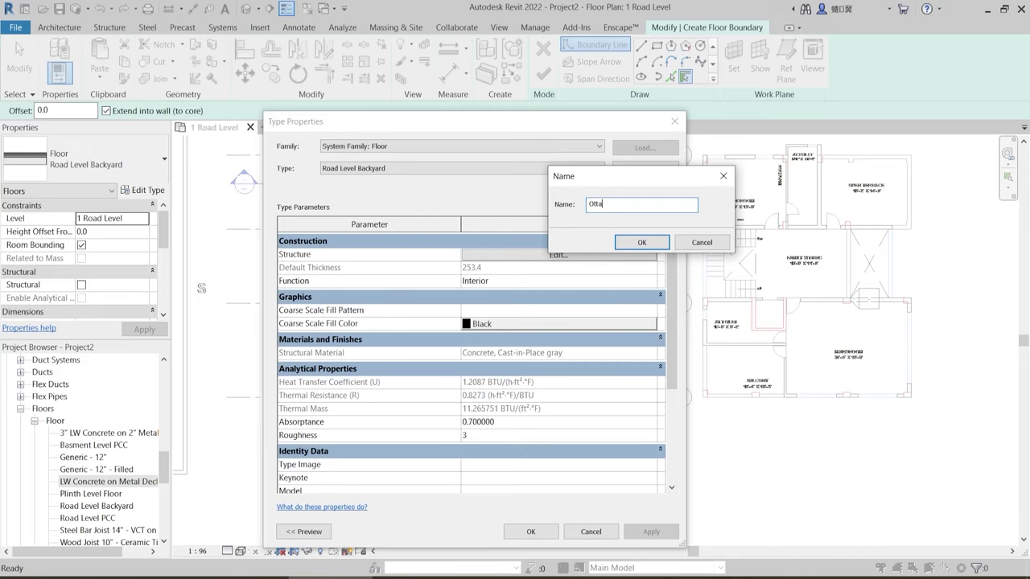
left_click(641, 243)
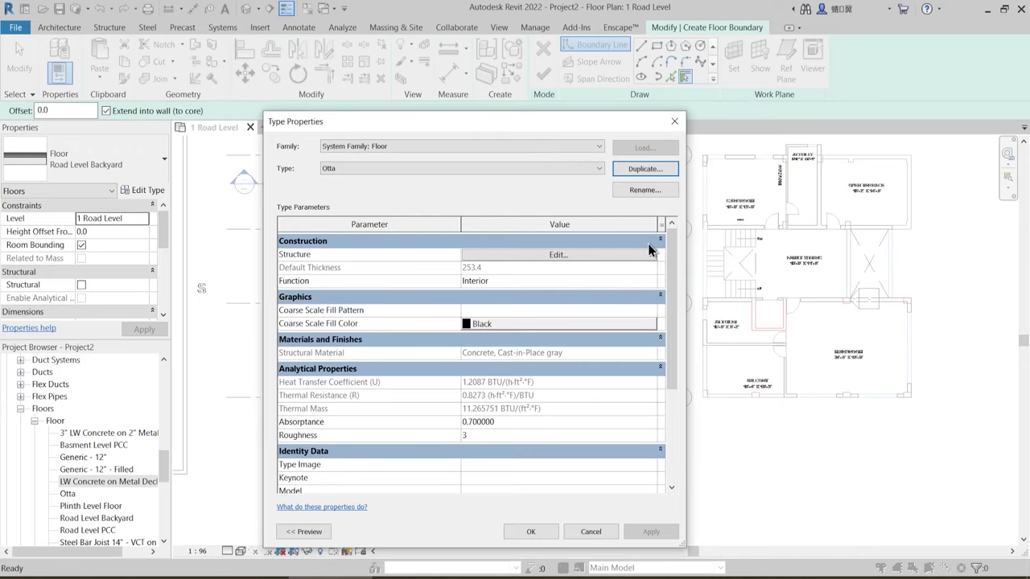
- Make the Otta Brick Bets layer 200 thick for a 403.4 total, keeping 1 Parking & Backyard material
left_click(558, 255)
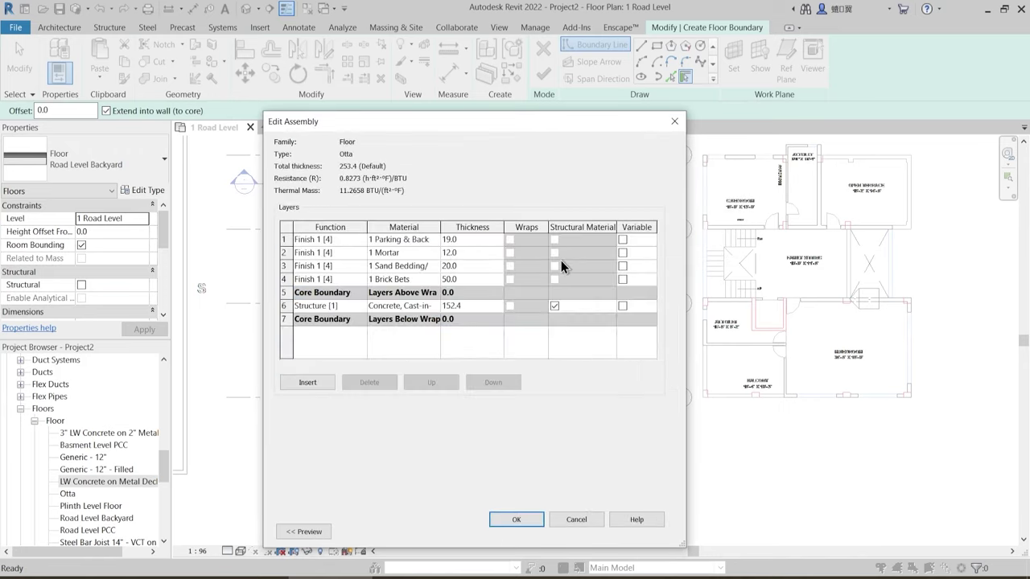
left_click(465, 279)
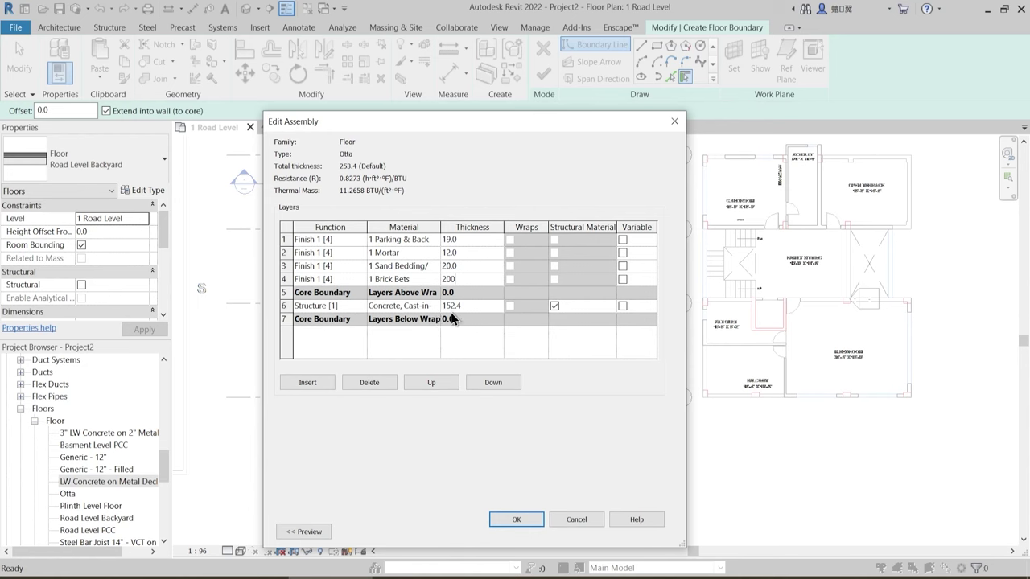
left_click(435, 242)
left_click(437, 239)
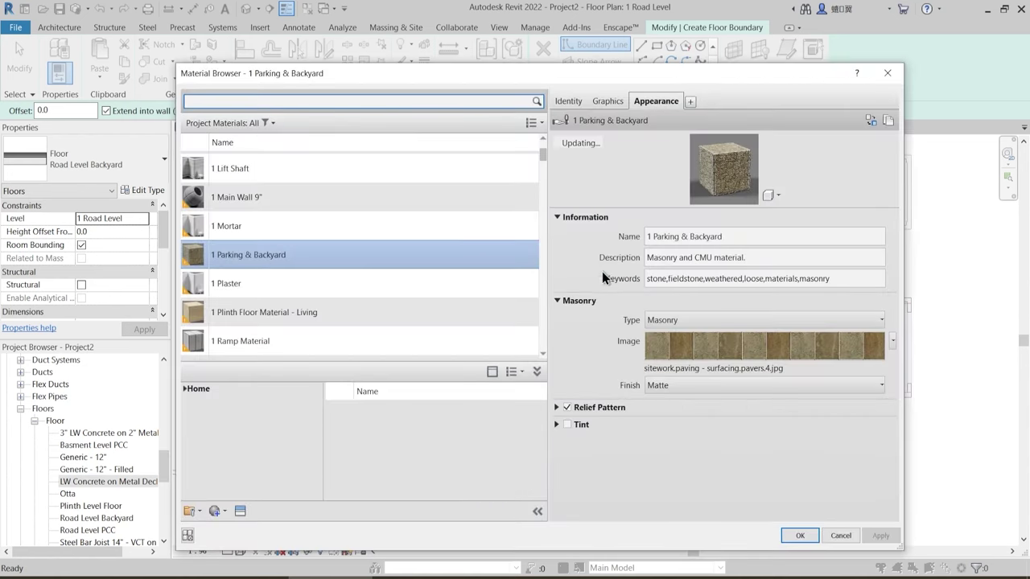
left_click(801, 535)
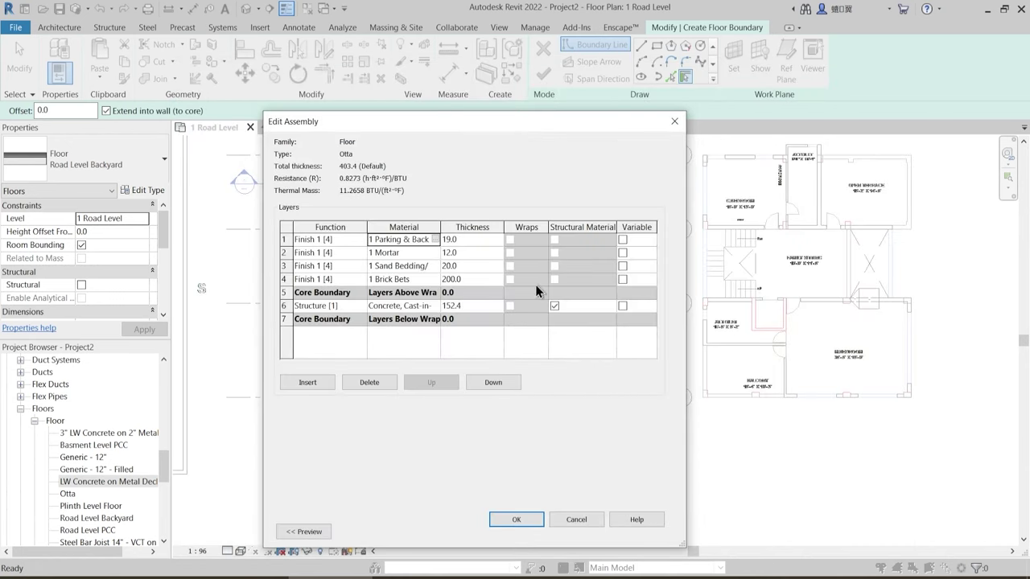
left_click(517, 521)
left_click(555, 535)
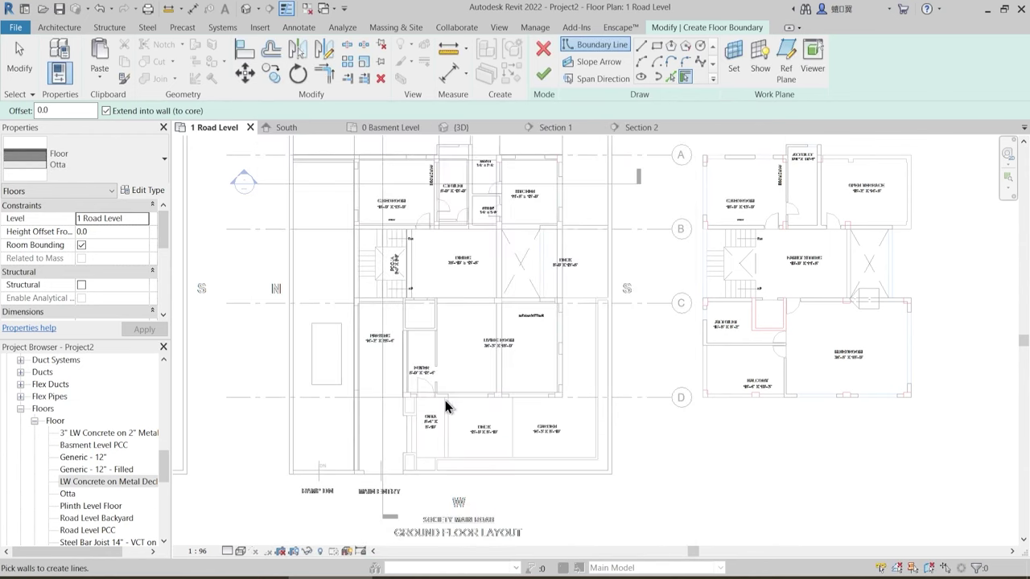
- Sketch a rectangular Otta floor boundary over the OTTA room and finish it without attaching walls
middle_click_drag(444, 407, 453, 357)
scroll(417, 373, "up", 5)
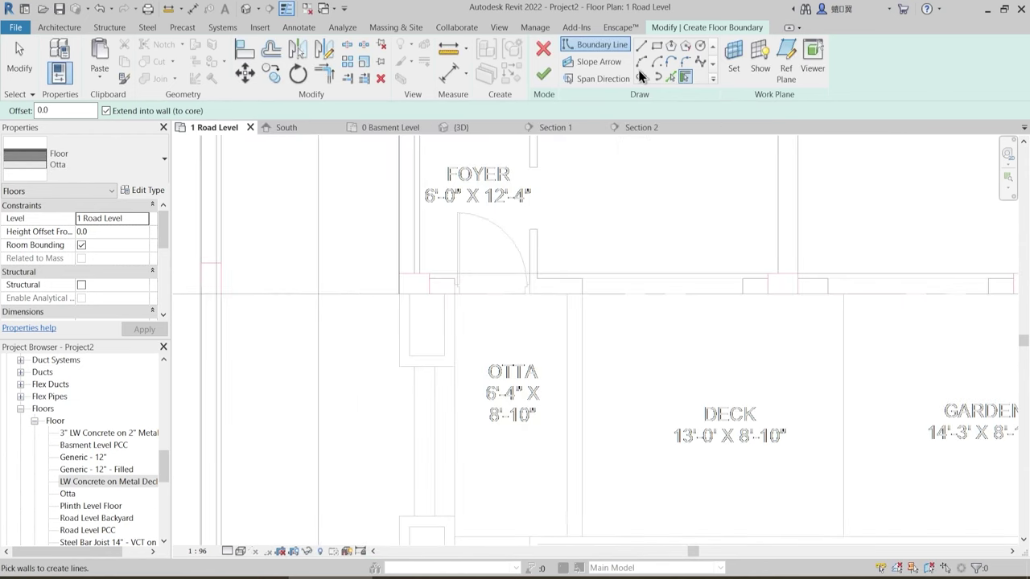
left_click(659, 48)
left_click(453, 294)
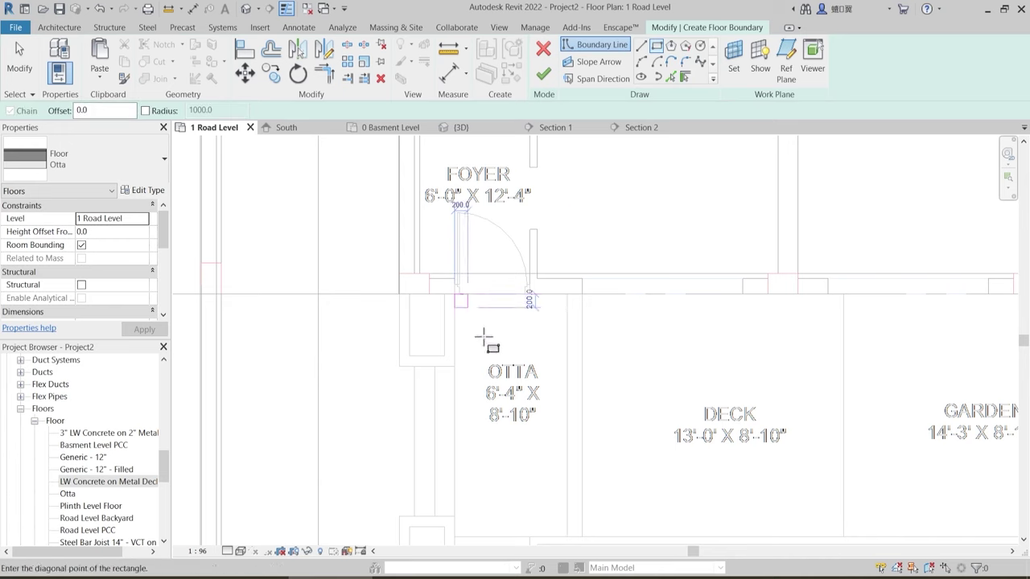
middle_click_drag(580, 444, 561, 328)
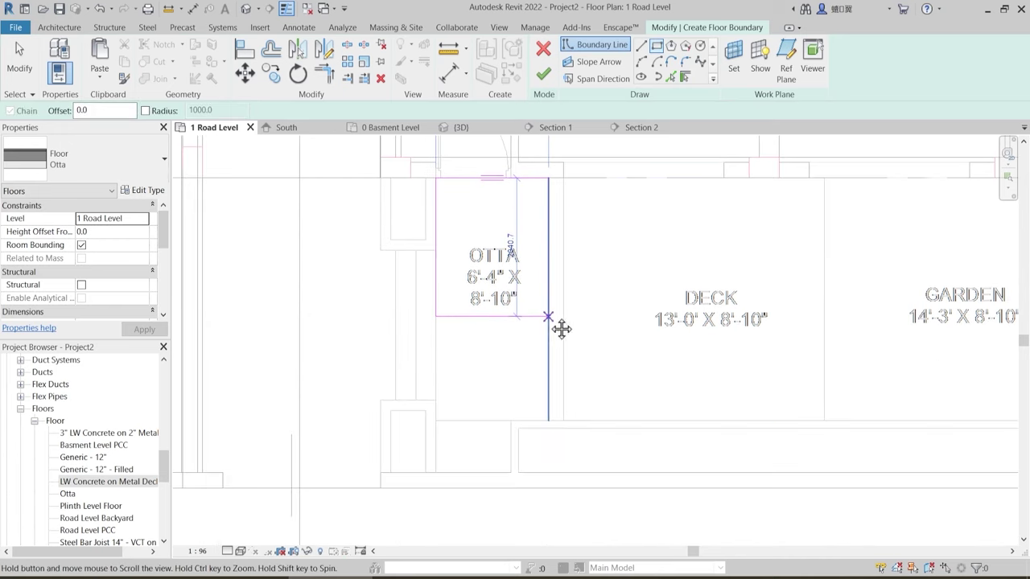
left_click(552, 474)
key("Escape")
key("Escape")
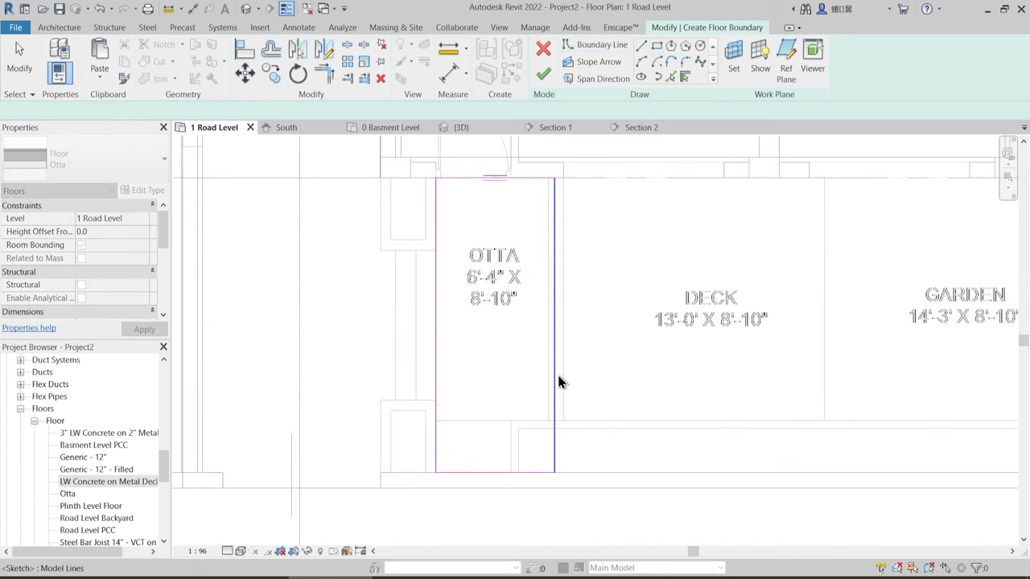
mouse_move(555, 375)
left_mouse_down()
mouse_move(513, 382)
mouse_move(563, 381)
left_mouse_up()
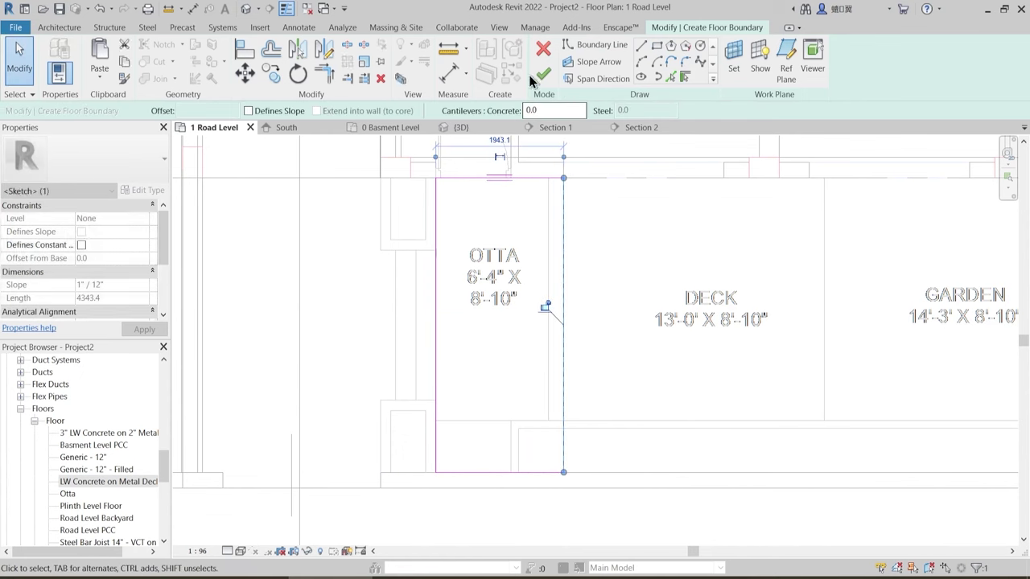
left_click(544, 78)
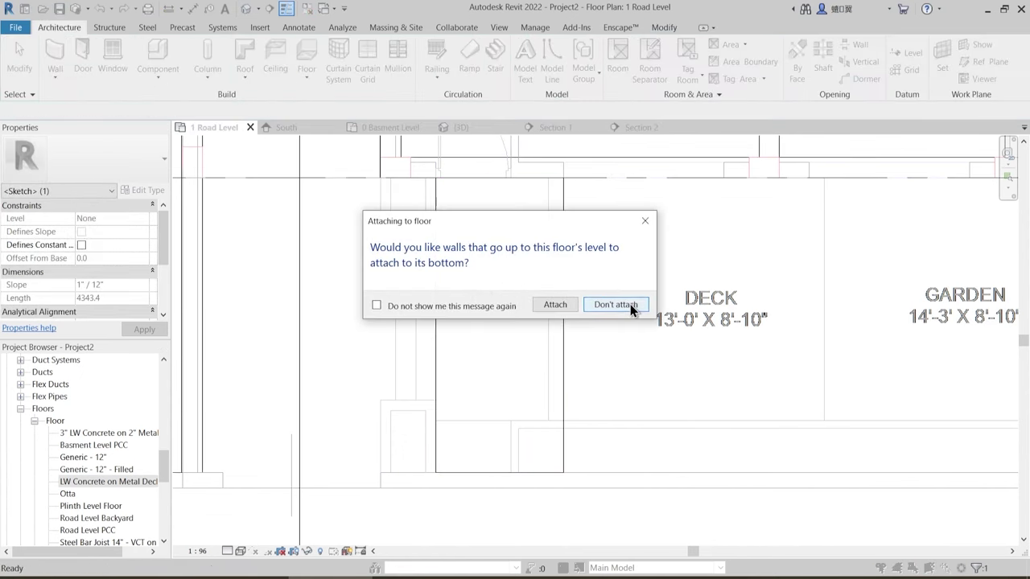
left_click(630, 305)
- Move the section line through the OTTA room and open Section 1
scroll(310, 317, "down", 3)
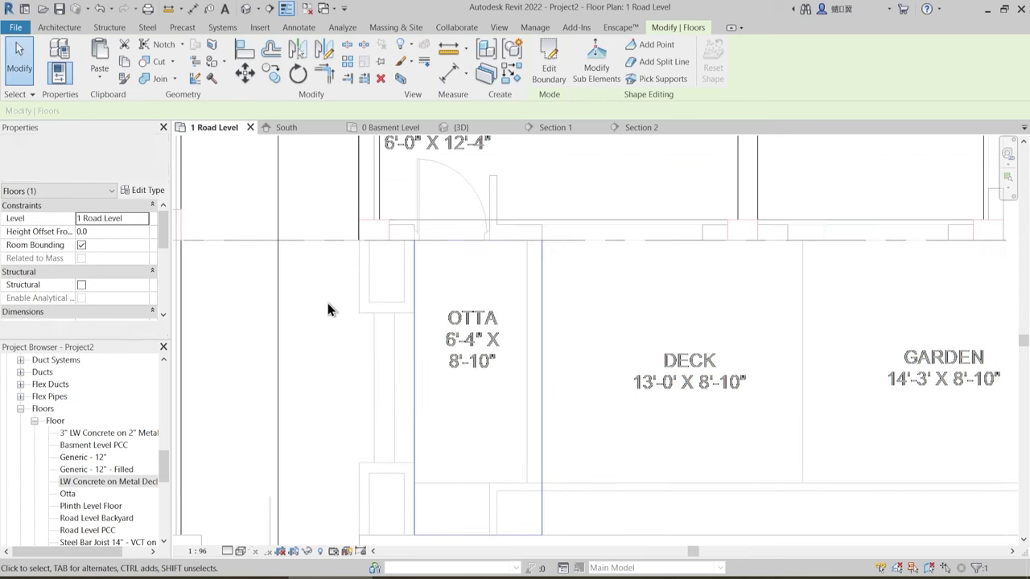
left_click_drag(296, 326, 416, 338)
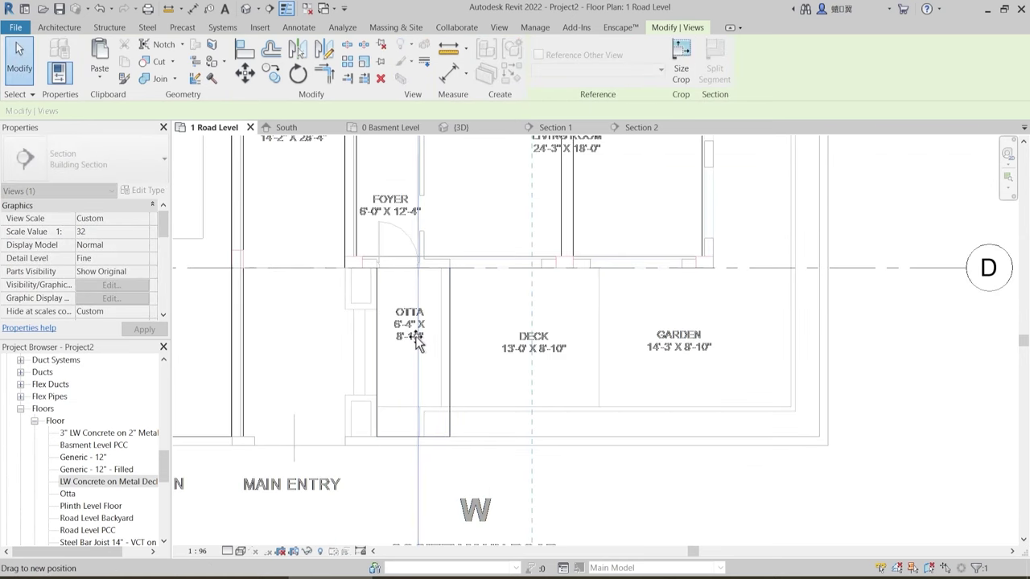
middle_click_drag(417, 338, 444, 457)
scroll(434, 370, "down", 3)
middle_click_drag(429, 167, 397, 367)
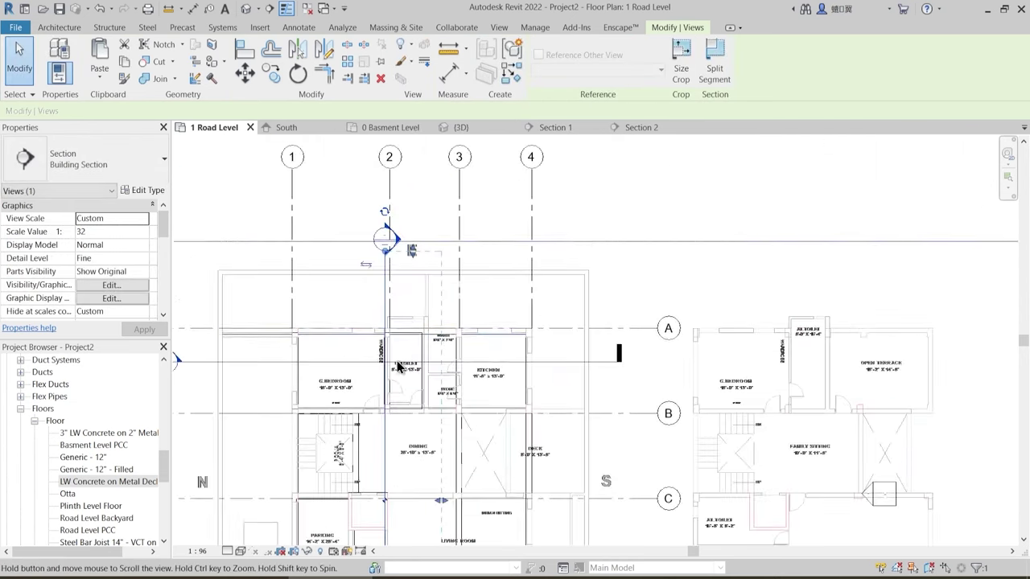
key("Escape")
double_click(393, 235)
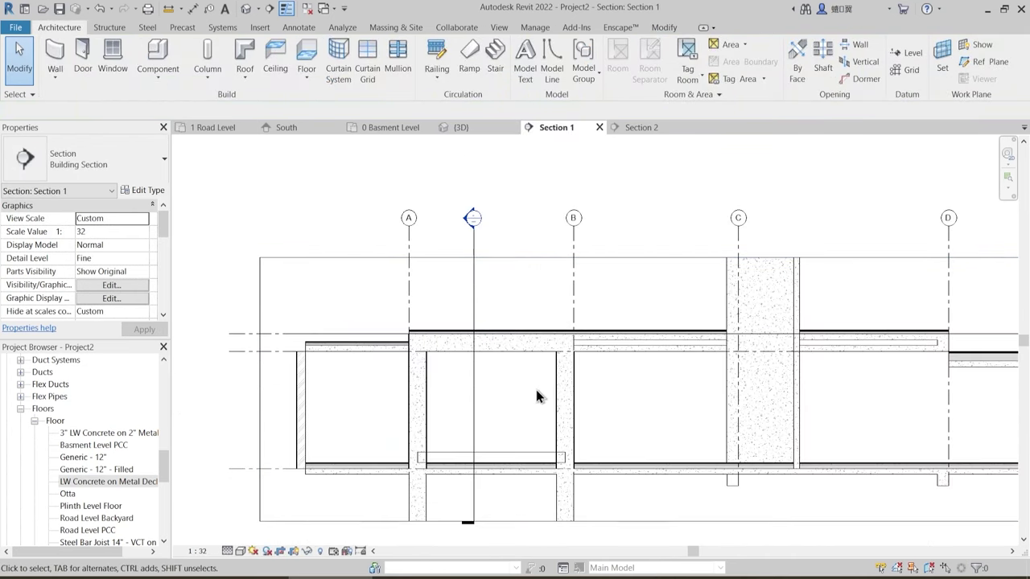
- Select the new Otta floor in the section and check its type properties
middle_click_drag(386, 343, 427, 338)
scroll(632, 338, "up", 5)
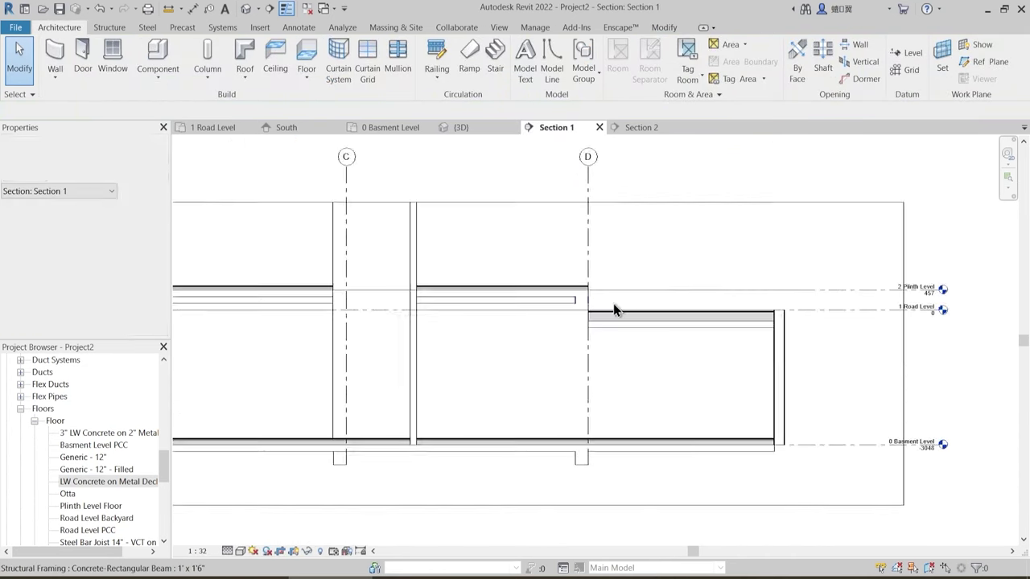
middle_click_drag(632, 317, 533, 312)
left_click(568, 346)
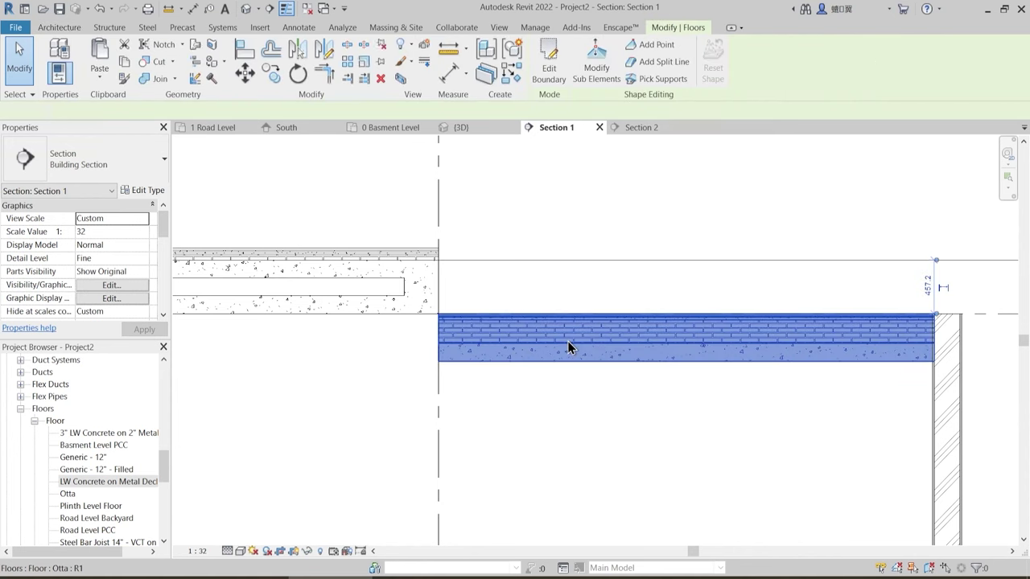
middle_click_drag(580, 392, 518, 397)
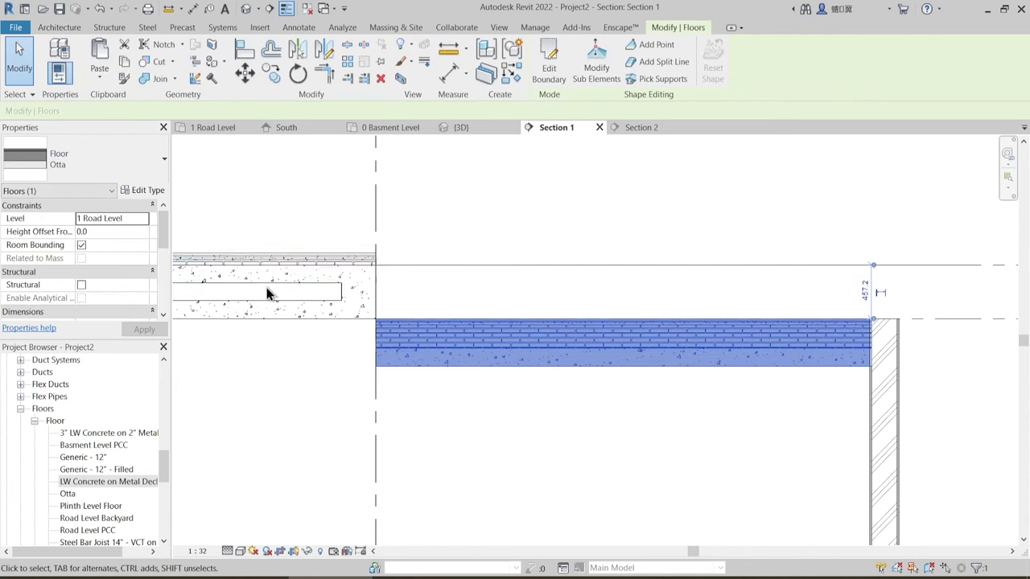
left_click(145, 194)
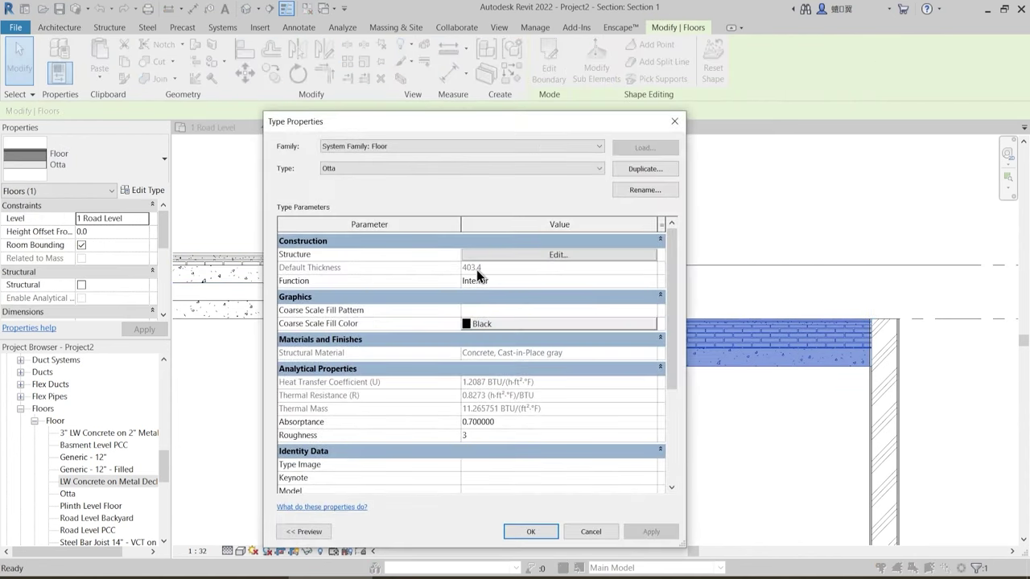
key("Escape")
- Set the Otta floor's Height Offset From Level to 403.4
left_click(121, 230)
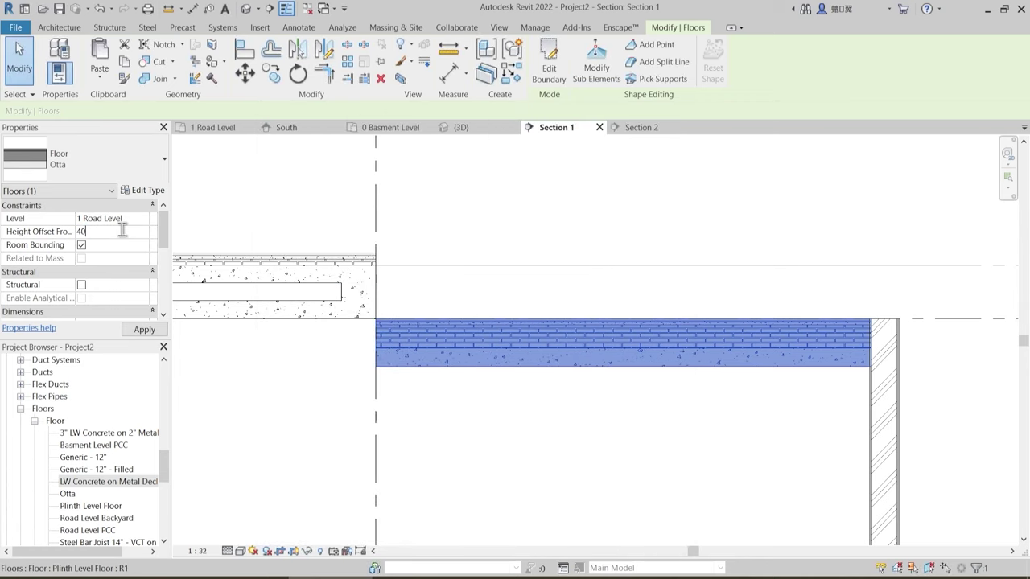
type("403.4")
key("Return")
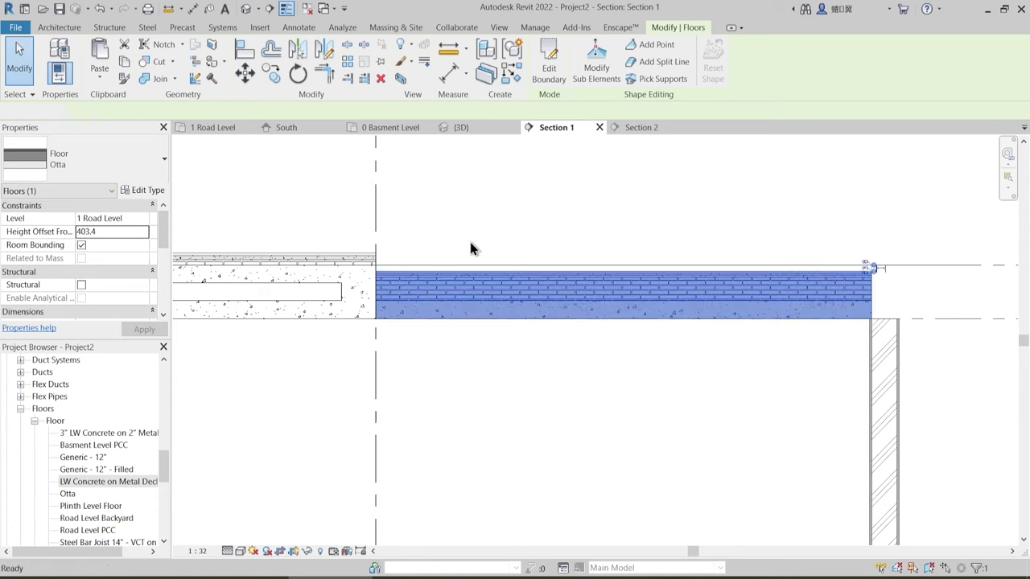
left_click(470, 242)
scroll(372, 265, "up", 5)
middle_click_drag(511, 265, 484, 315)
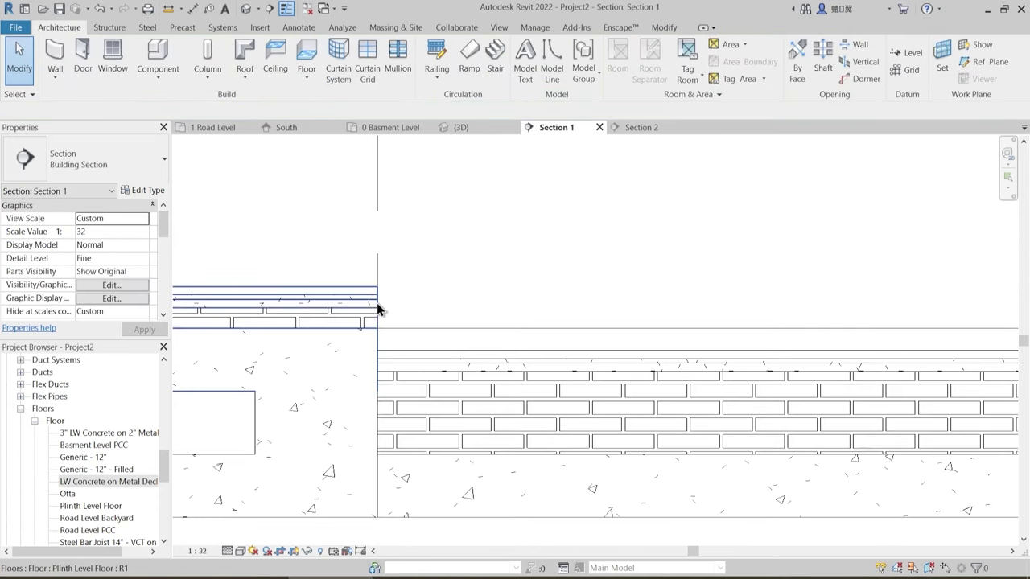
- Measure the height difference between the plinth floor top and the Otta floor
left_click(664, 27)
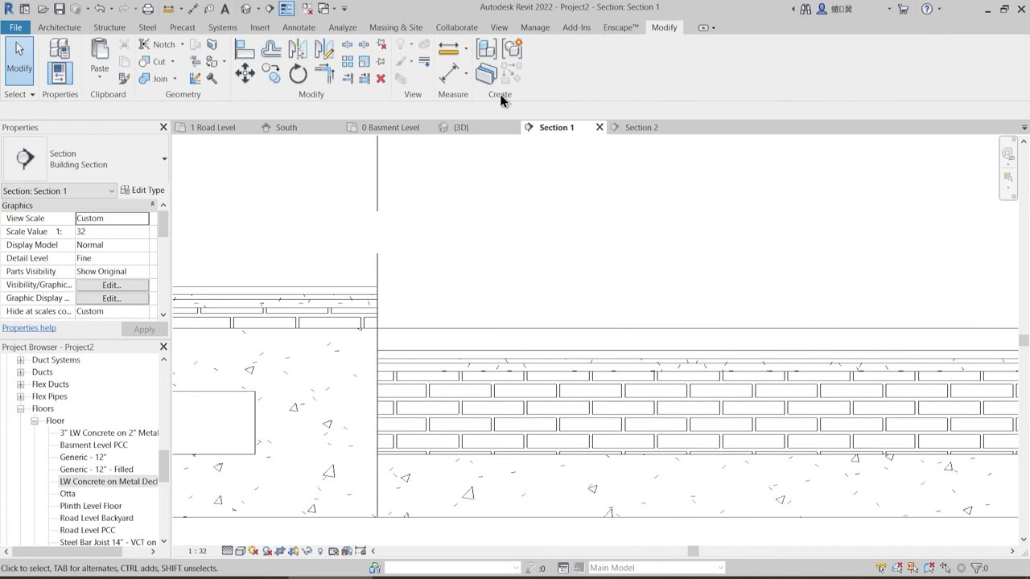
left_click(458, 76)
scroll(403, 319, "up", 3)
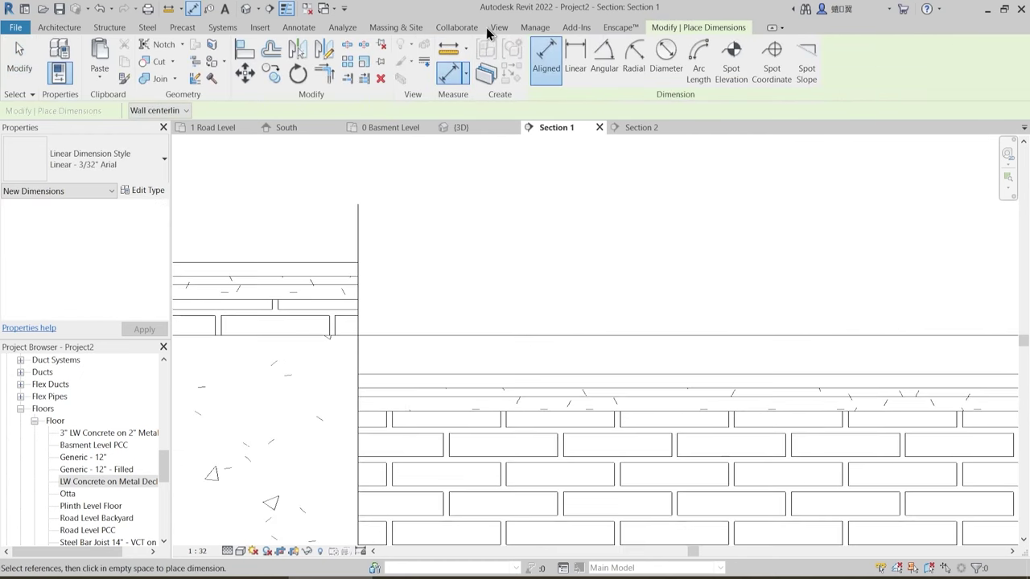
left_click(447, 74)
left_click(358, 276)
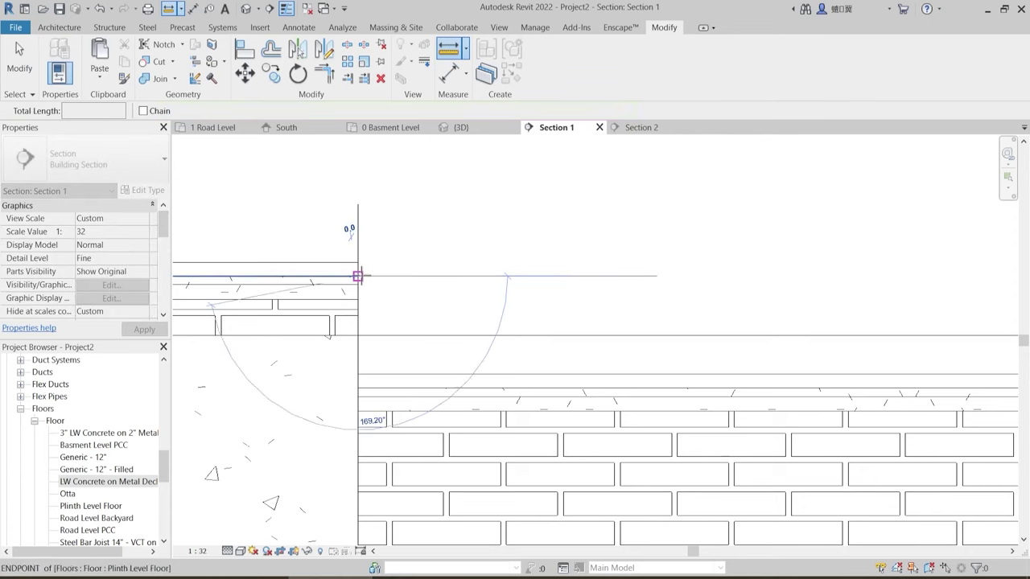
left_click(360, 382)
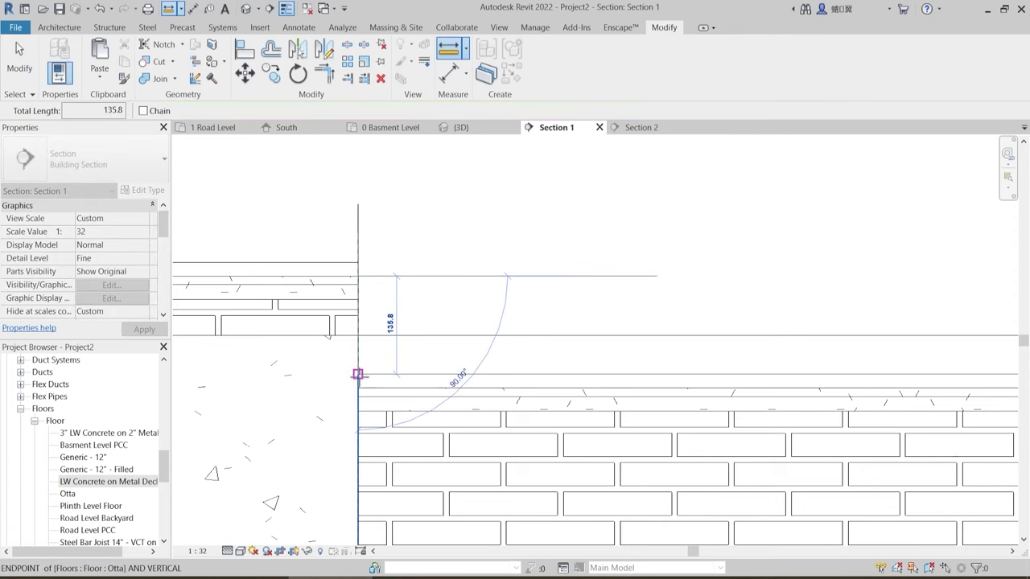
key("Escape")
key("Escape")
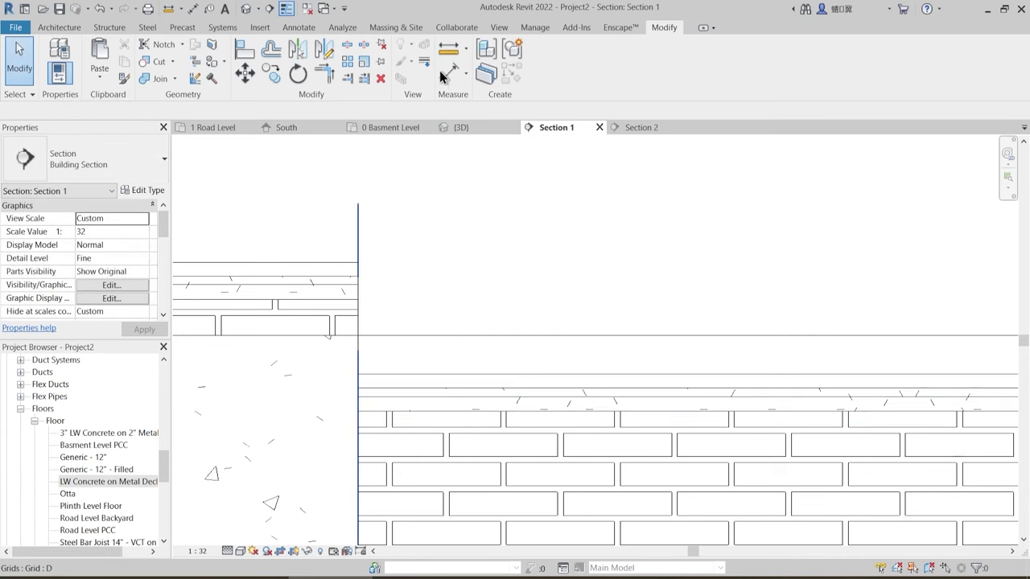
left_click(449, 50)
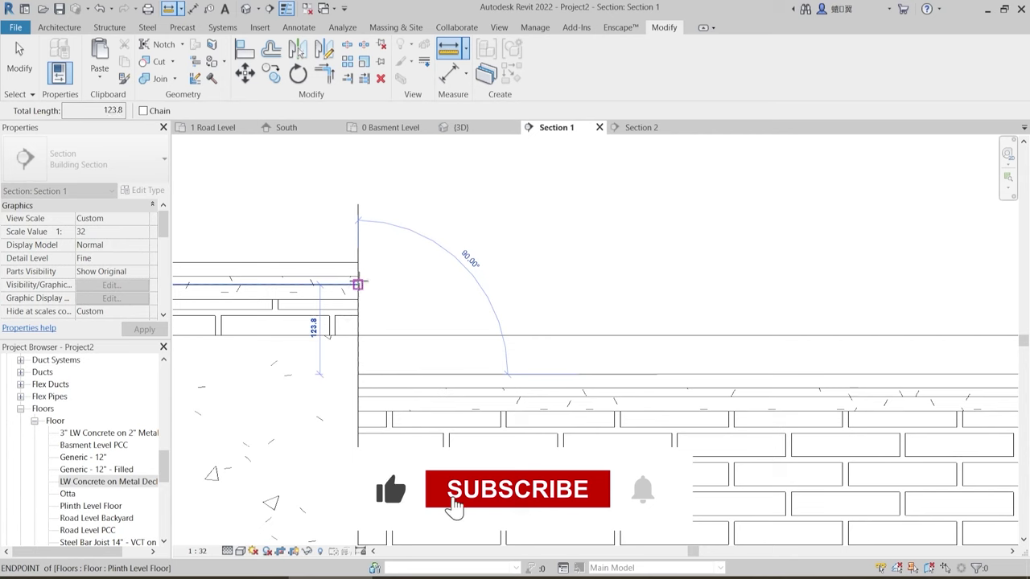
key("Escape")
key("Escape")
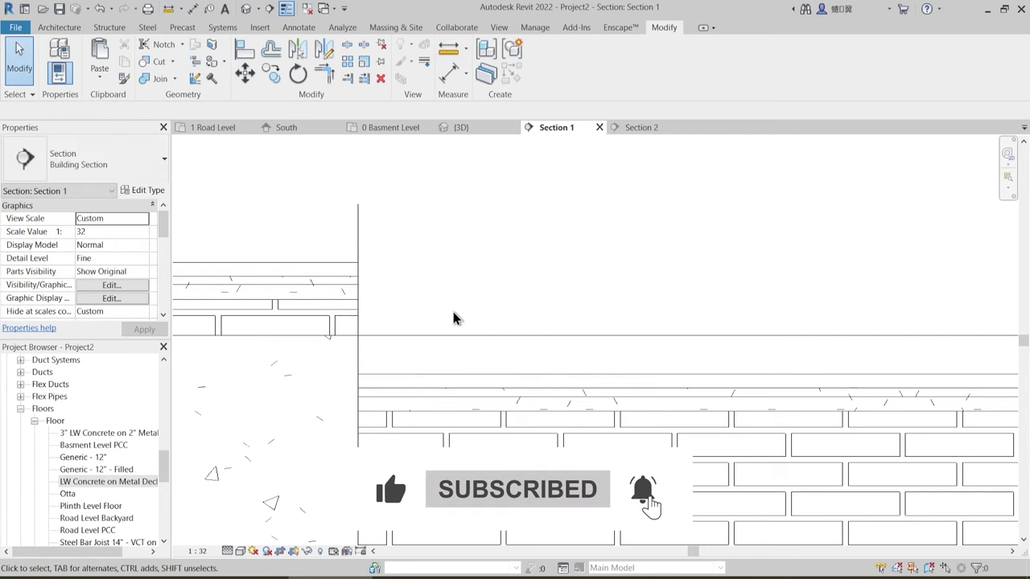
scroll(476, 340, "down", 3)
- Reopen the Otta floor type's layer structure at the 200.0 Brick Bets thickness cell
left_click(484, 351)
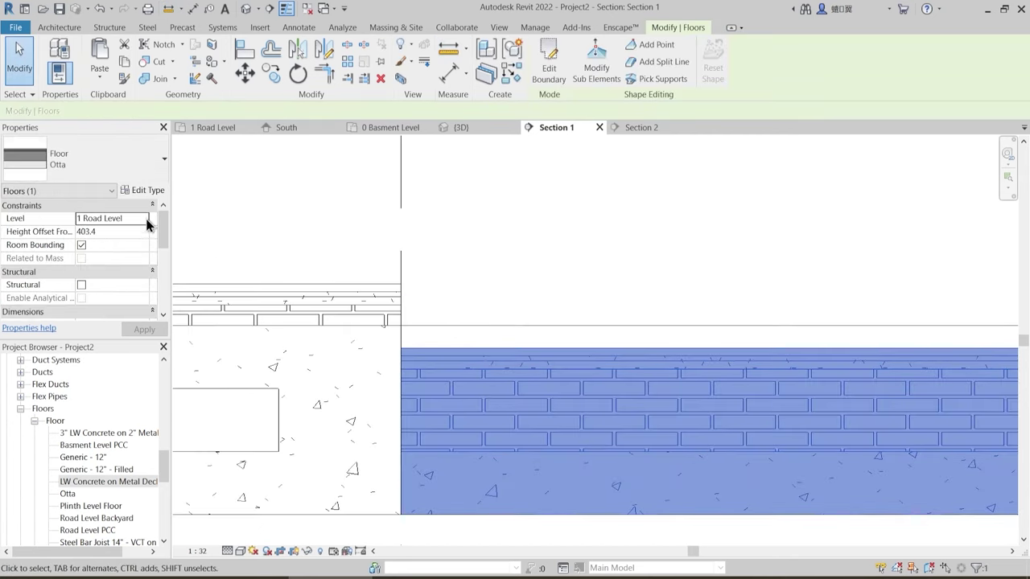
left_click(149, 194)
left_click(553, 269)
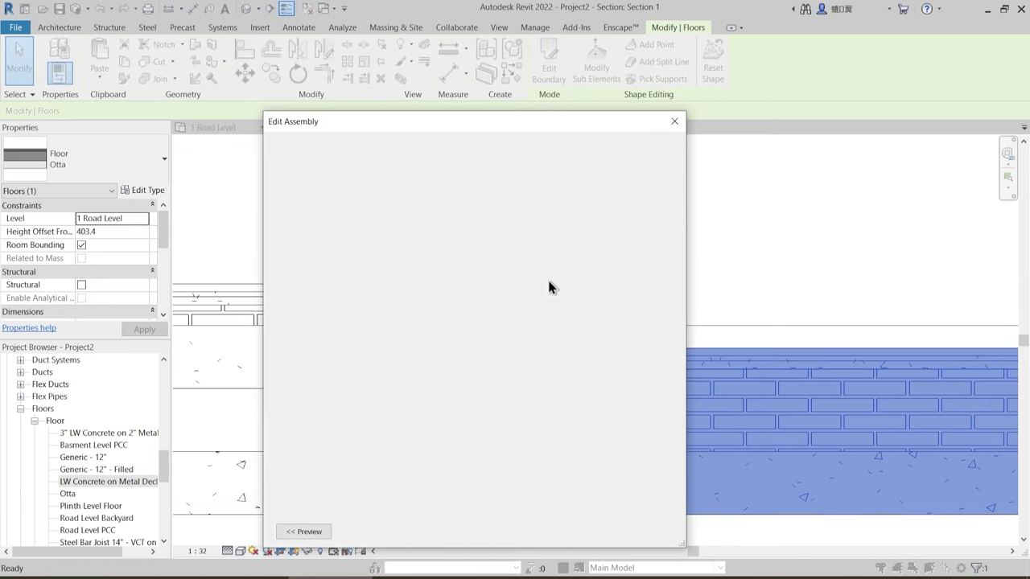
left_click(471, 280)
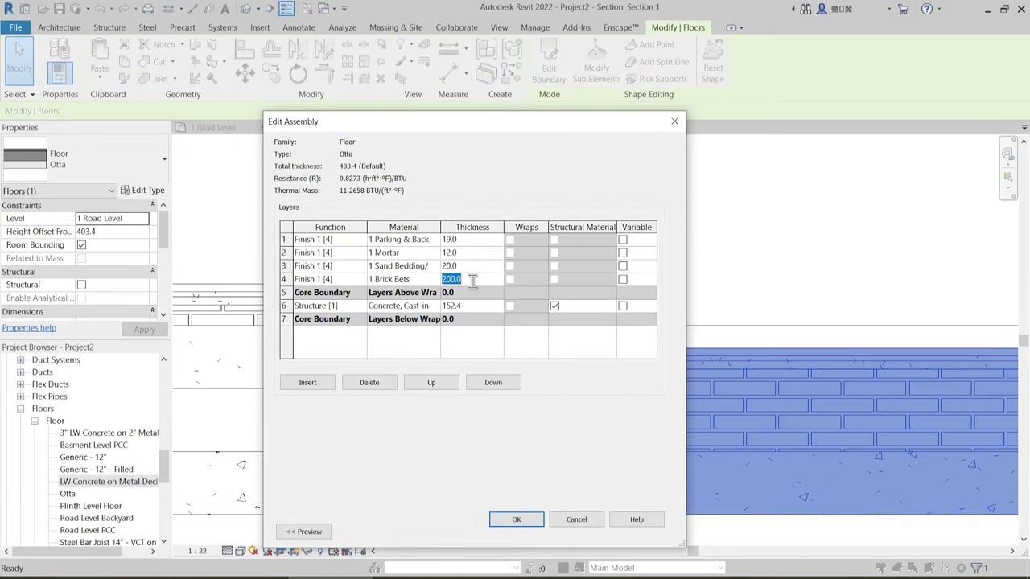
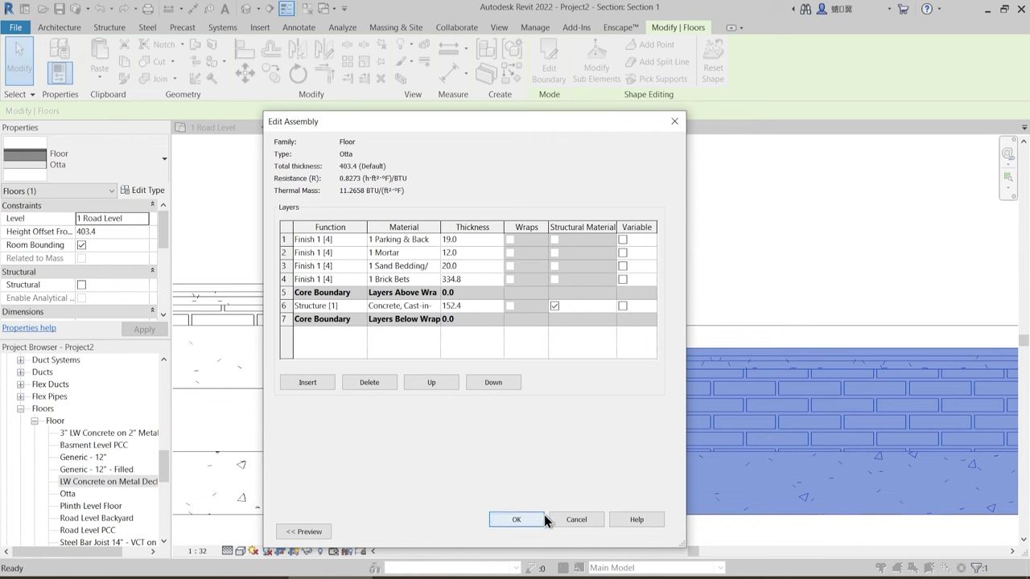
- Apply the Otta floor structure with the 334.8 Brick Bets layer, 538.2 thick in total
left_click(656, 534)
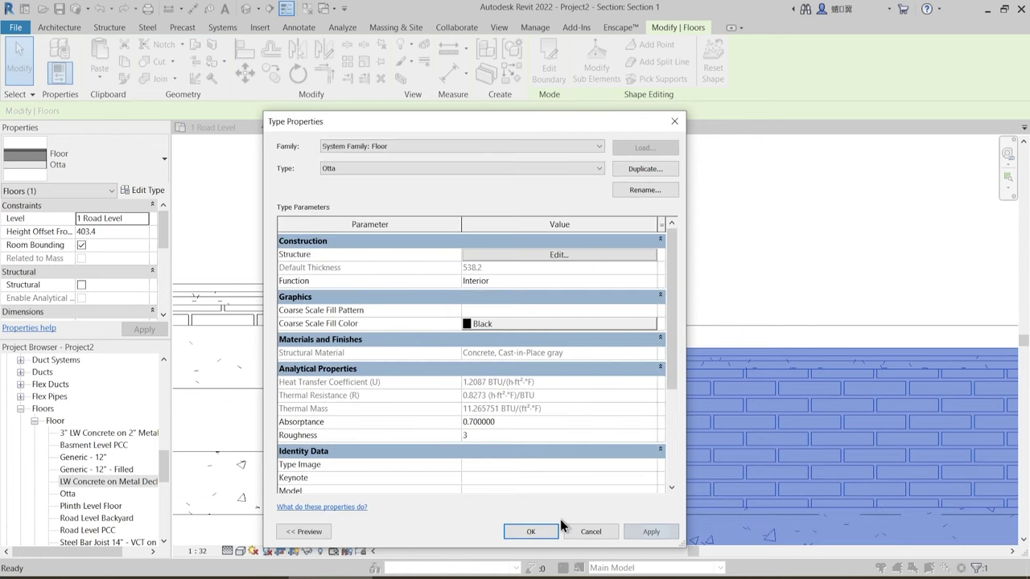
left_click(528, 534)
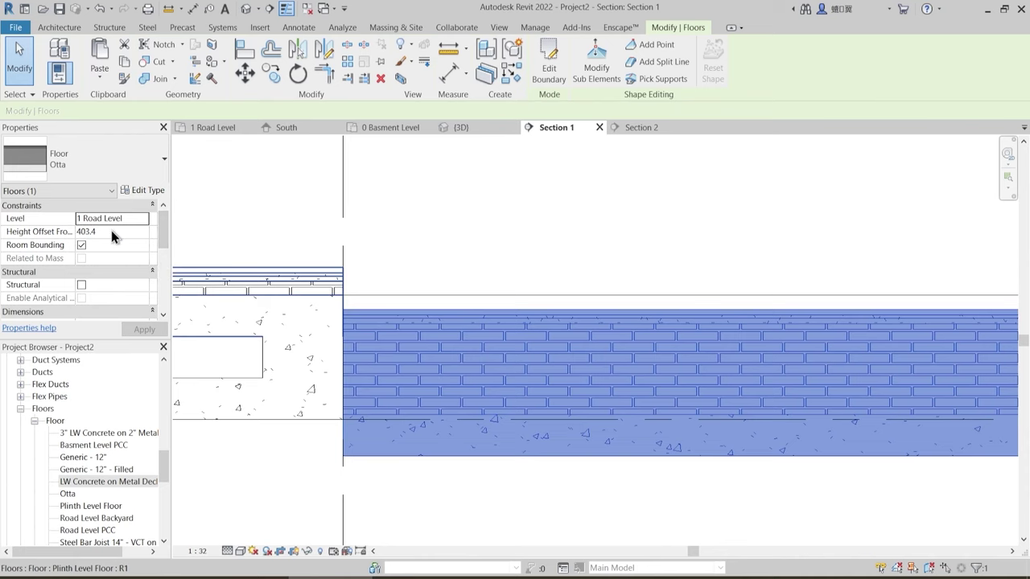
- Move the selected Otta floor upward with MV to a new height
scroll(434, 367, "down", 2)
middle_click_drag(506, 402, 389, 406)
scroll(467, 410, "up", 4)
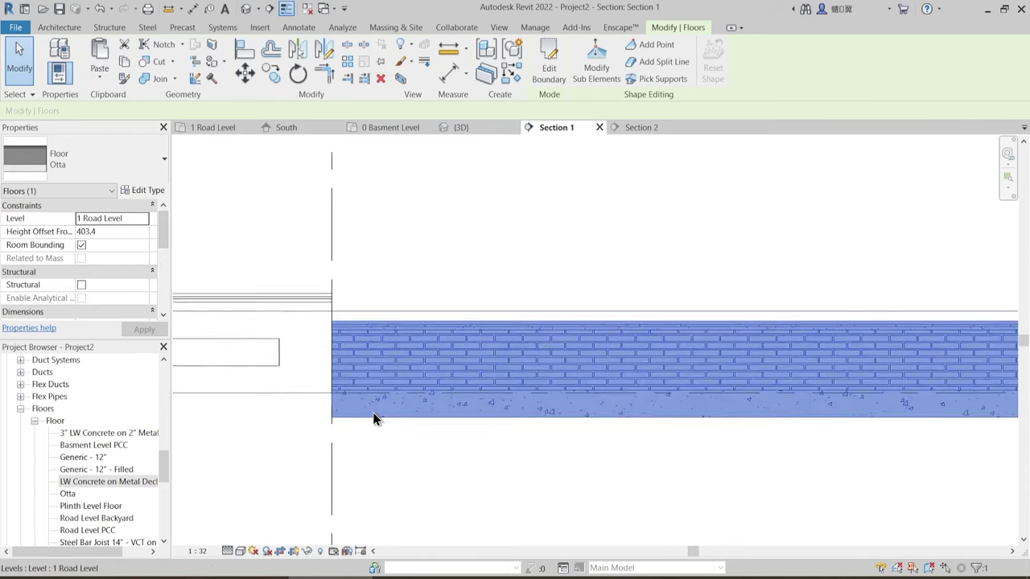
key("m")
key("v")
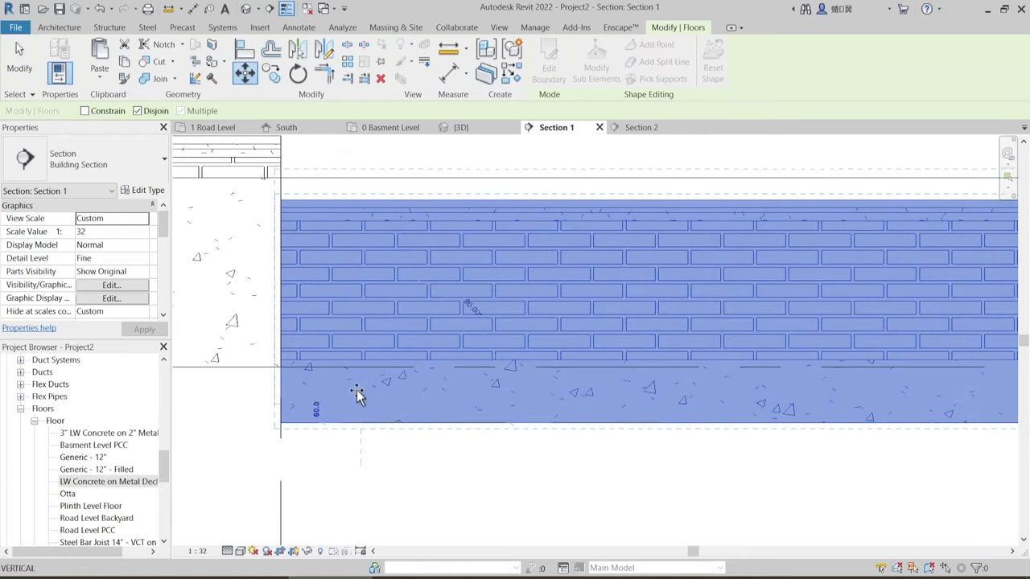
left_click(334, 443)
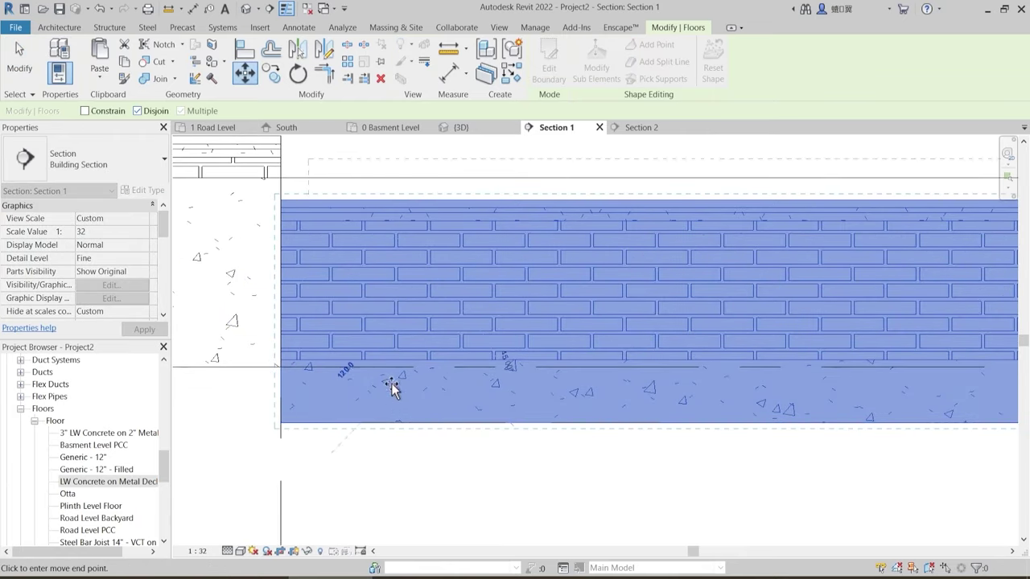
left_click(418, 290)
- Move the Otta floor again from its bottom-left corner up to the line intersection
scroll(406, 298, "down", 5)
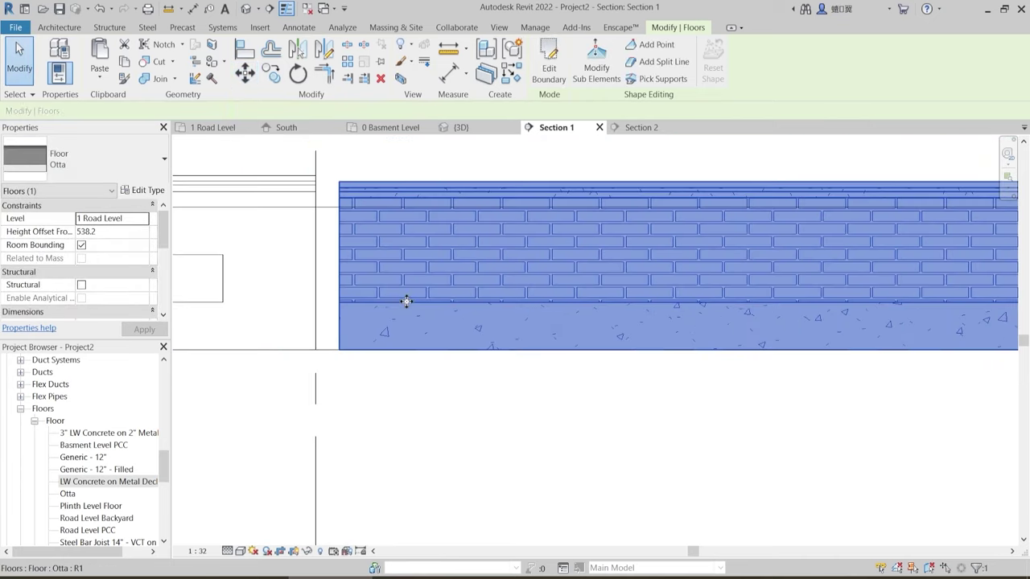
middle_click_drag(692, 322, 670, 337)
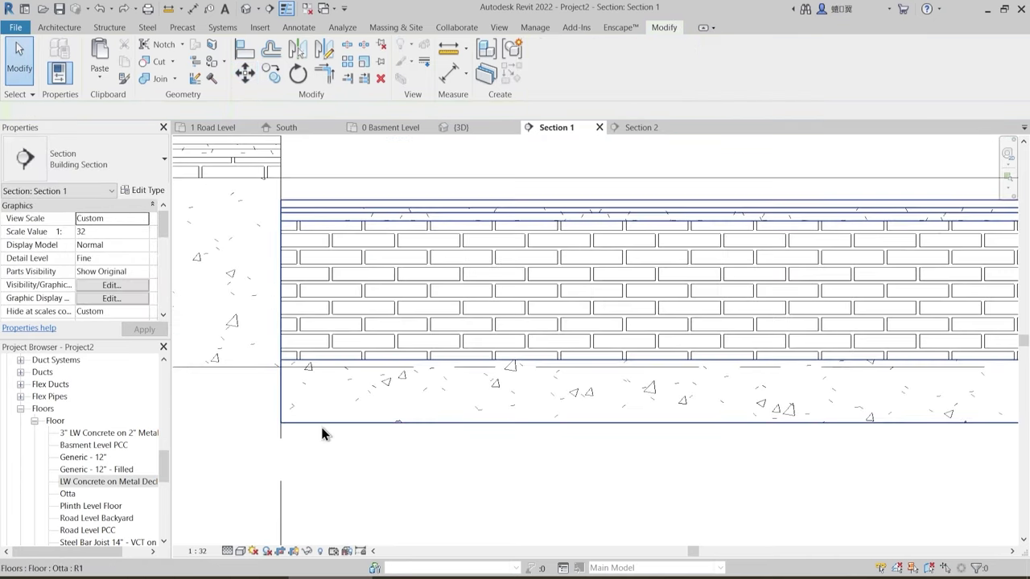
left_click(321, 424)
key("m")
key("v")
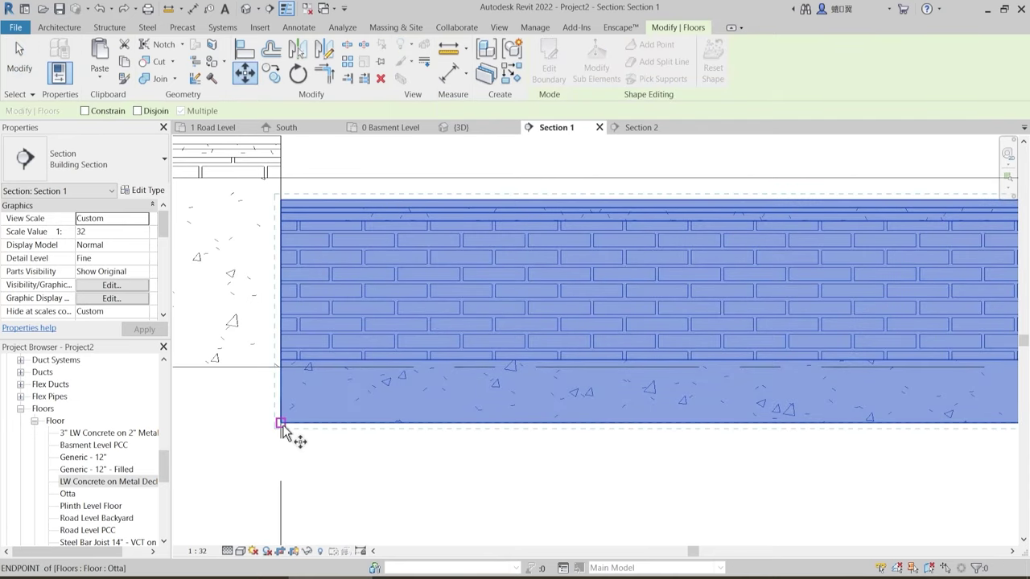
left_click(281, 422)
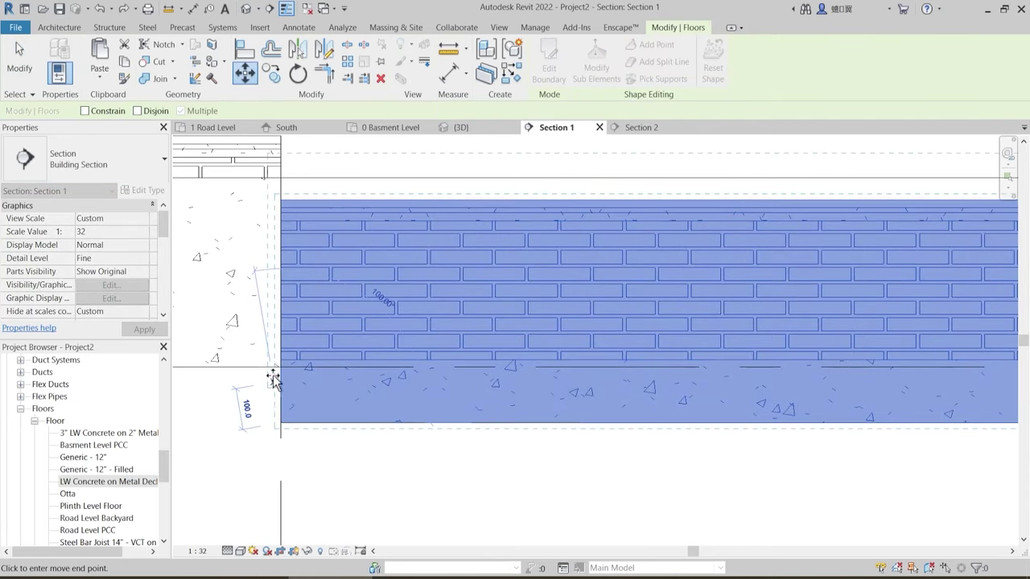
left_click(281, 367)
left_click(329, 400)
- Measure the step height against the plinth floor, reading 20.0
scroll(354, 399, "down", 2)
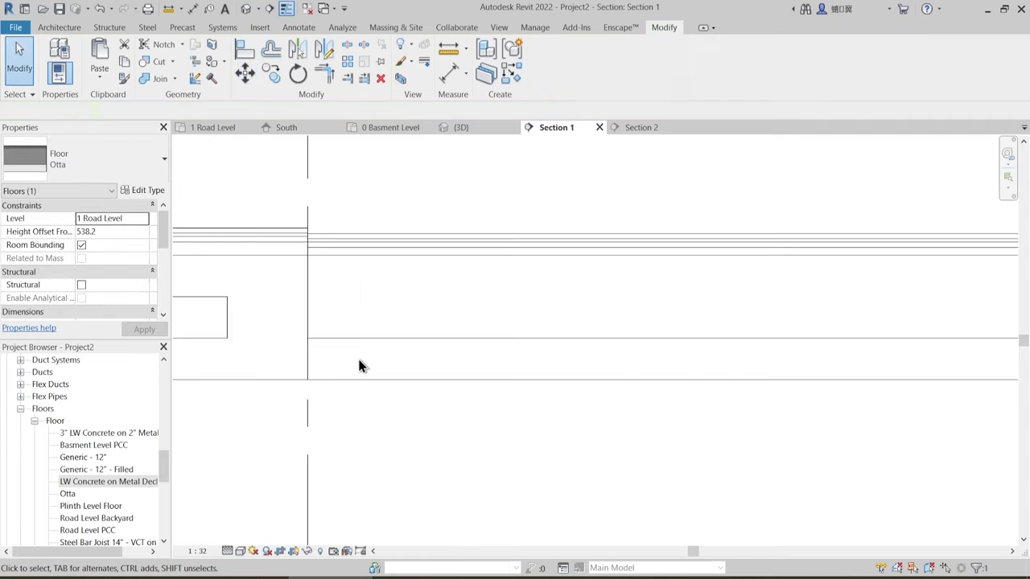
middle_click_drag(298, 237, 317, 295)
scroll(303, 252, "up", 3)
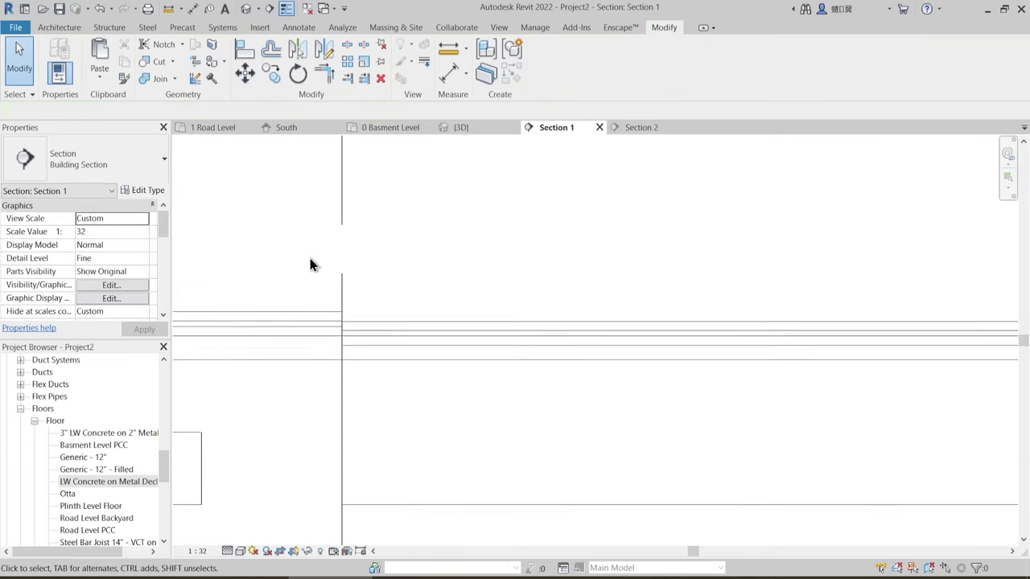
left_click(448, 48)
left_click(328, 348)
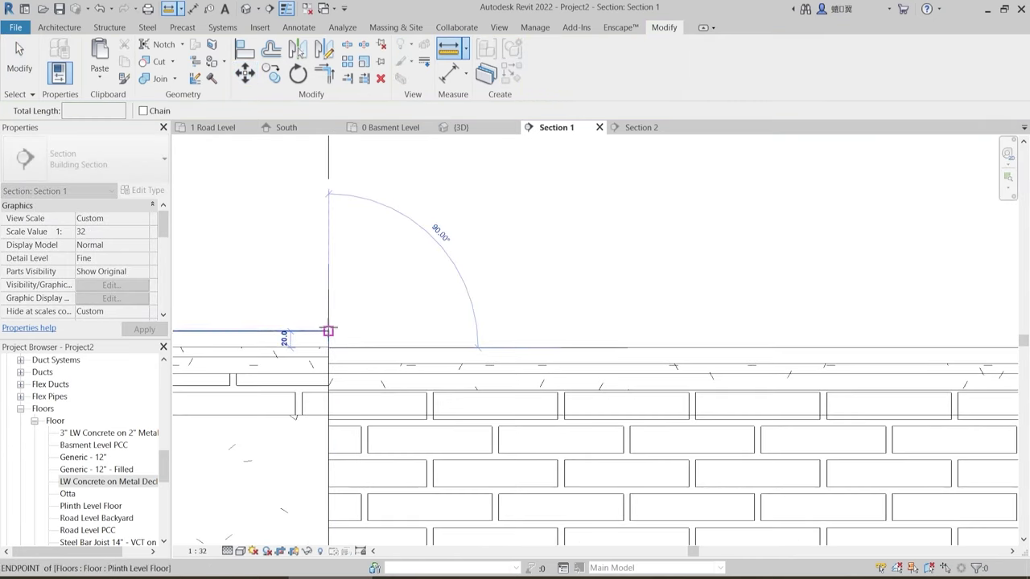
left_click(328, 330)
key("Escape")
key("Escape")
scroll(433, 302, "down", 4)
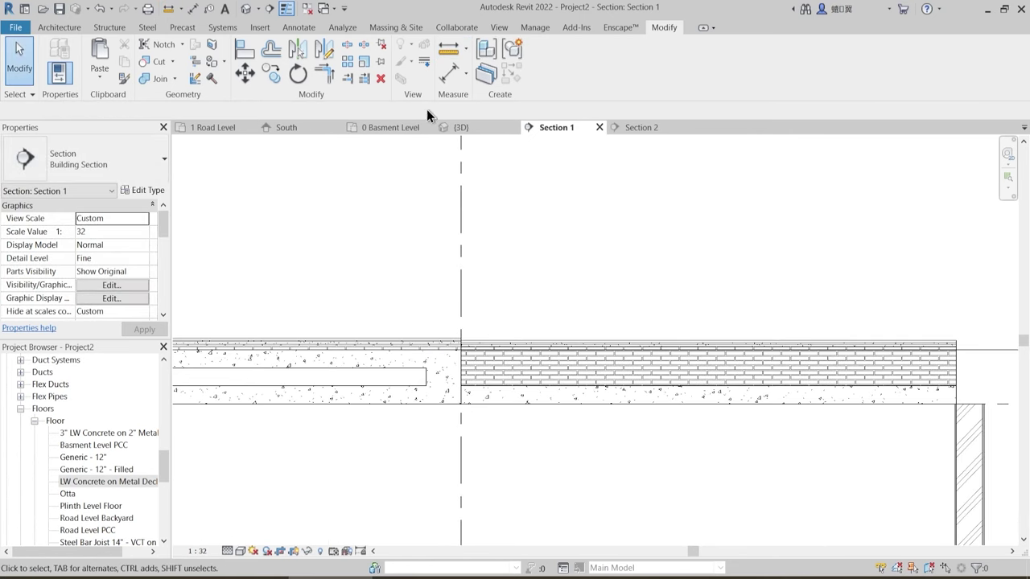
- Orbit the 3D view to inspect the raised tiled Otta step, then return to the 1 Road Level plan
left_click(450, 127)
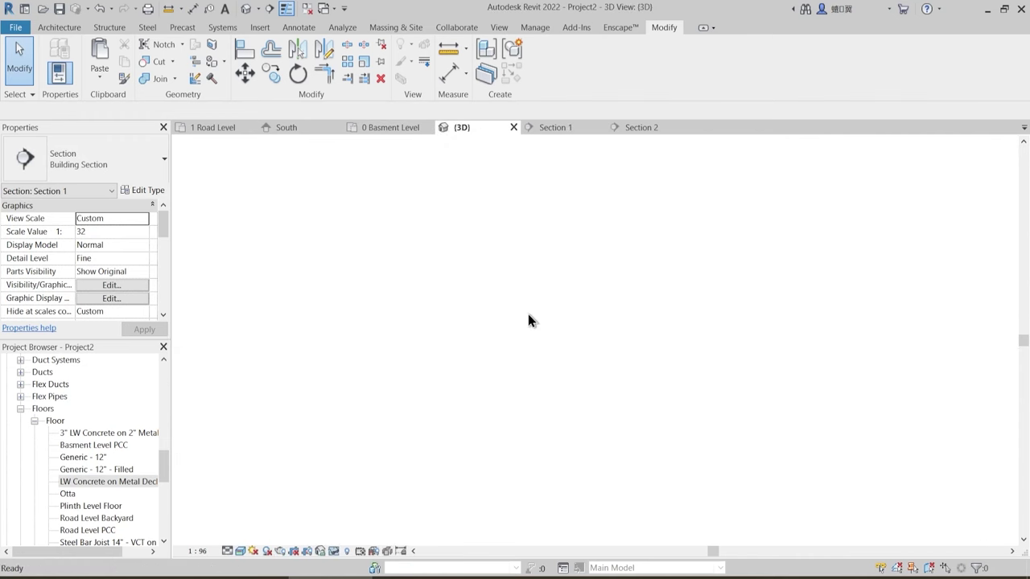
scroll(533, 457, "up", 5)
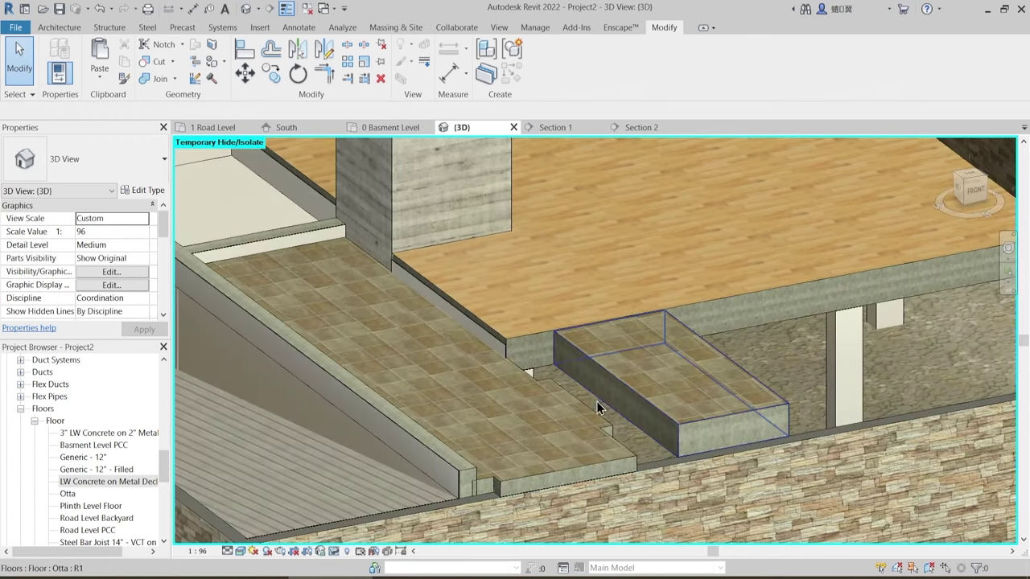
middle_click_drag(598, 407, 494, 405, "shift")
middle_click_drag(502, 439, 563, 397, "shift")
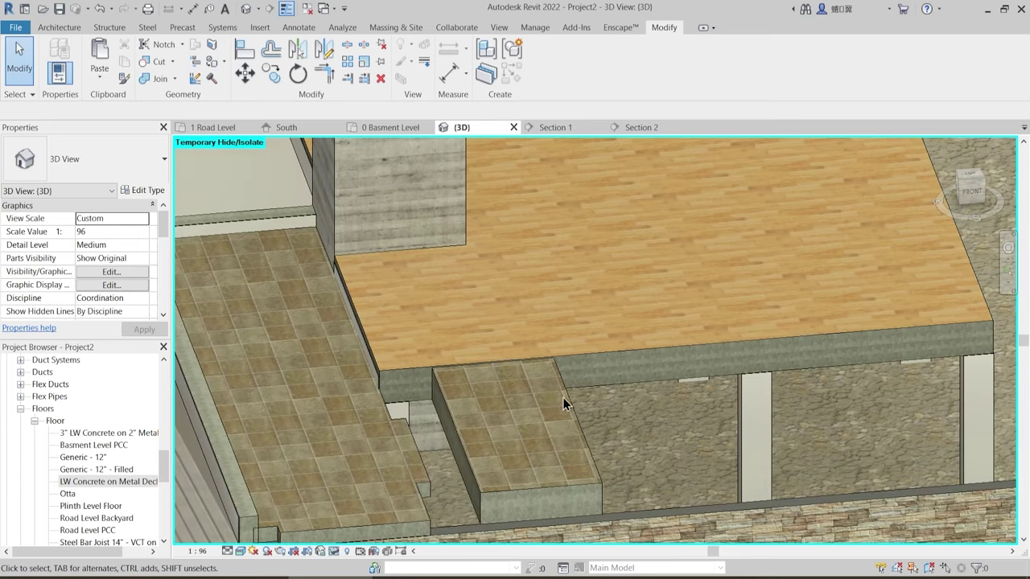
left_click(571, 397)
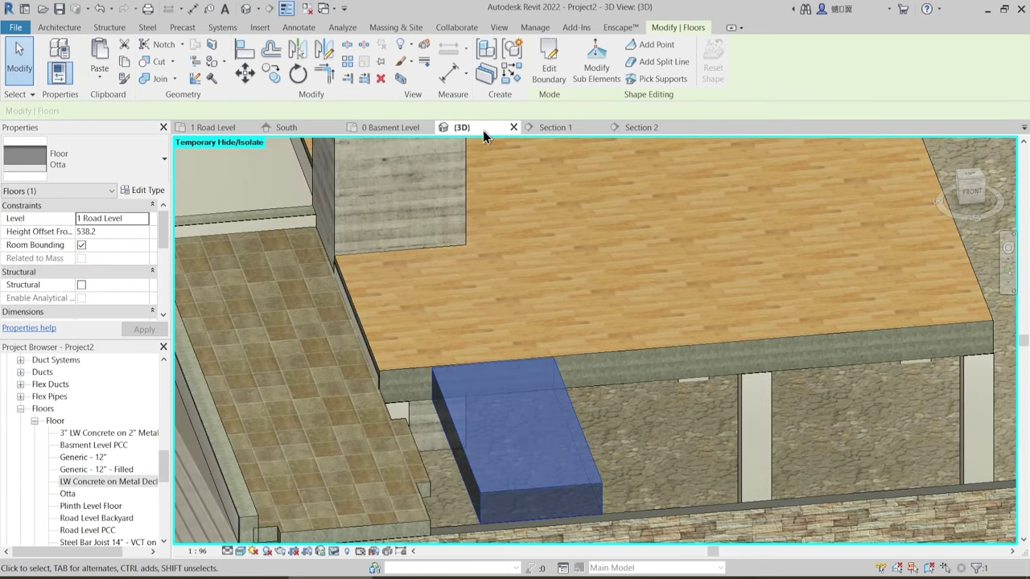
left_click(212, 129)
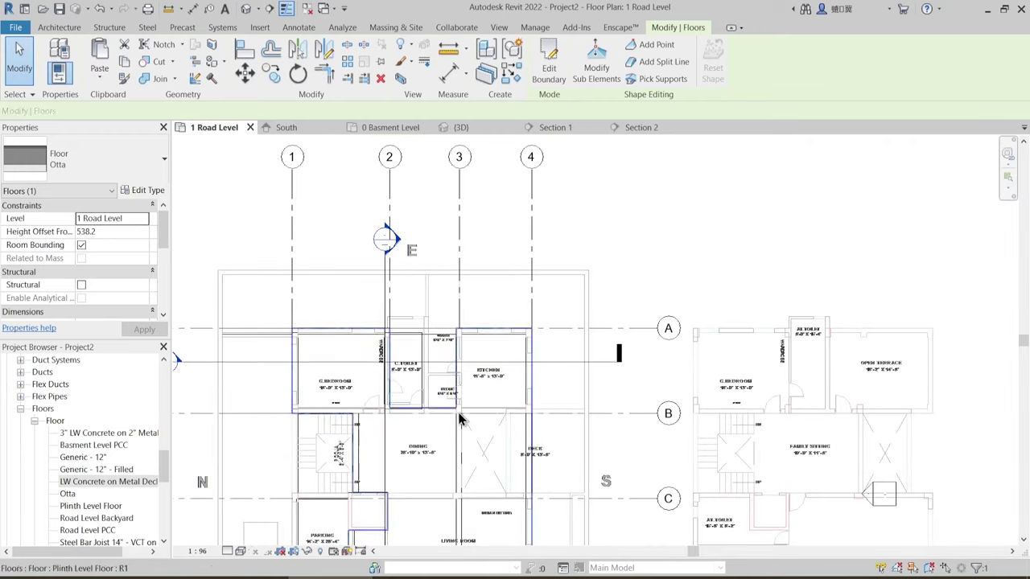
- Start moving the Otta floor with MV from a grid-line point, then cancel the move
scroll(342, 396, "down", 3)
scroll(341, 396, "up", 4)
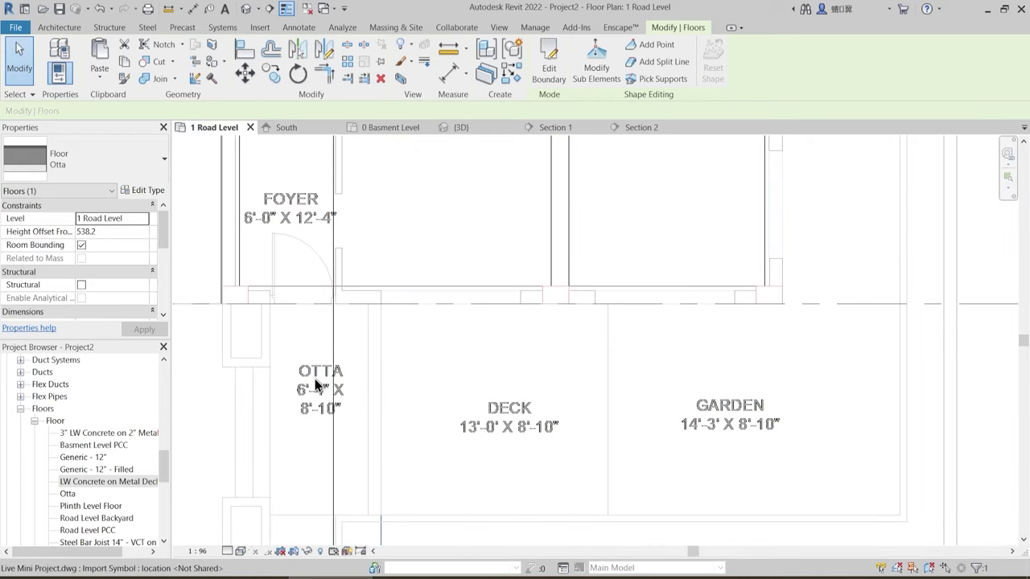
key("m")
key("v")
left_click(270, 304)
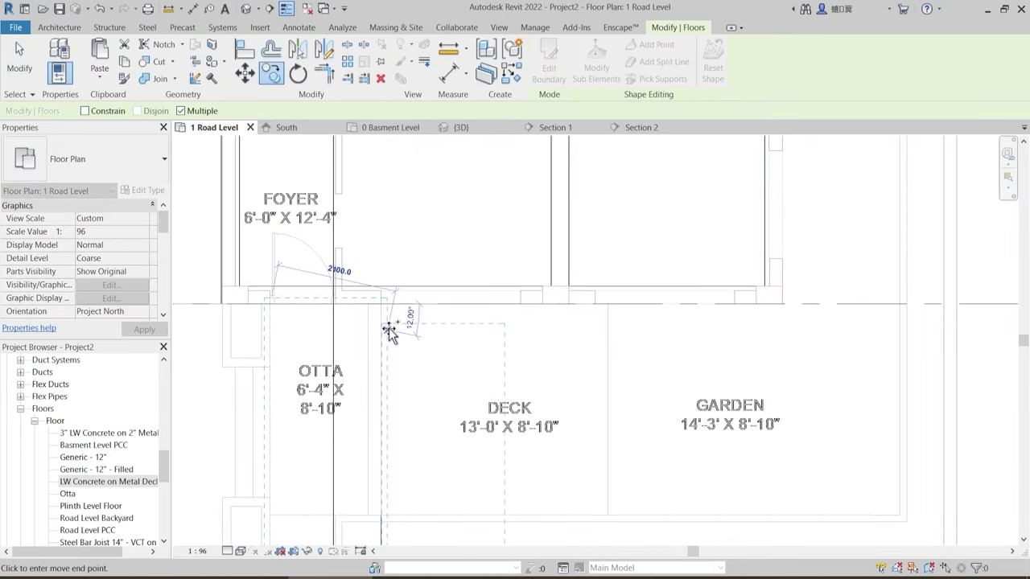
scroll(386, 306, "up", 3)
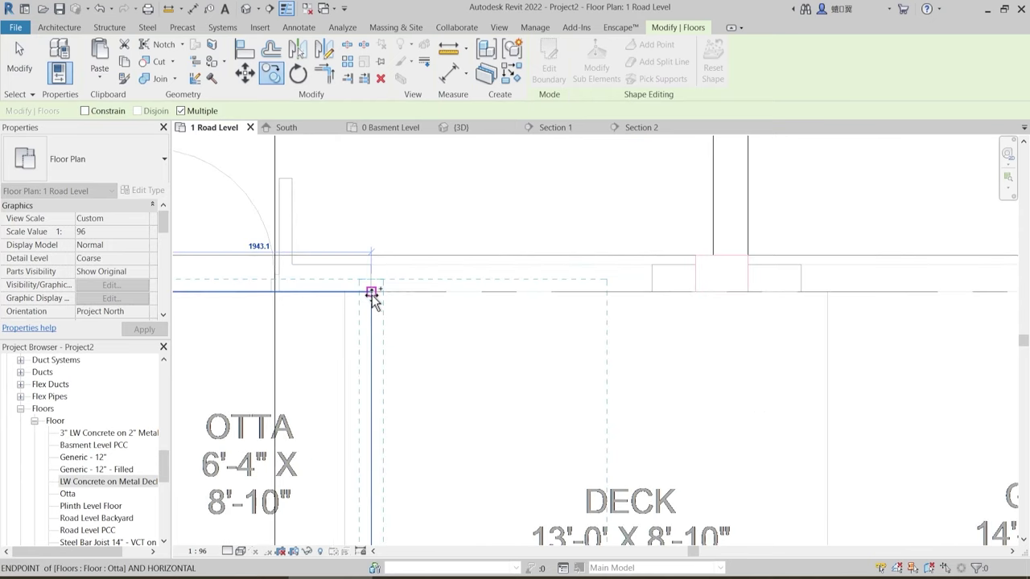
scroll(354, 286, "up", 2)
scroll(338, 280, "down", 3)
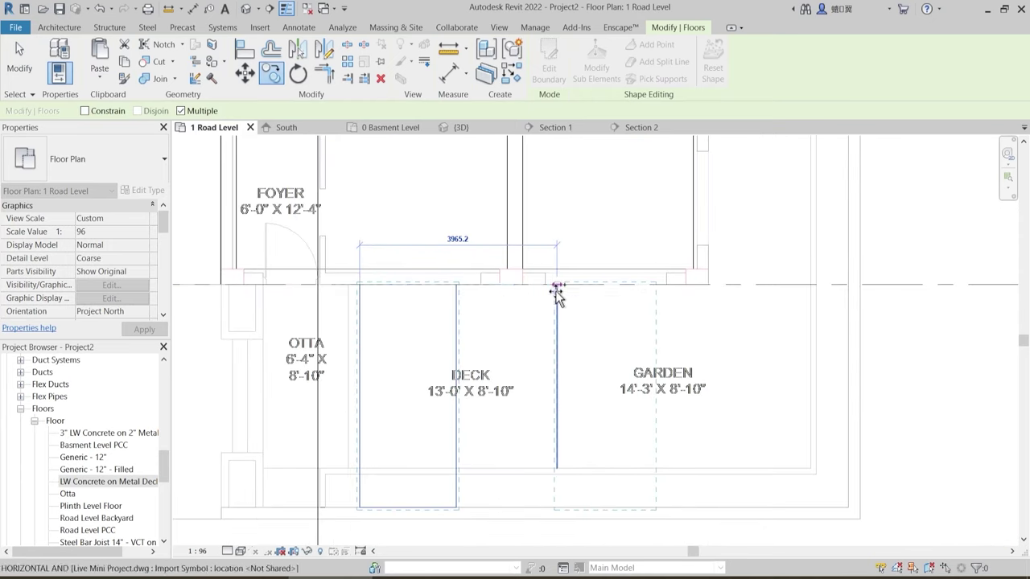
key("Escape")
key("Escape")
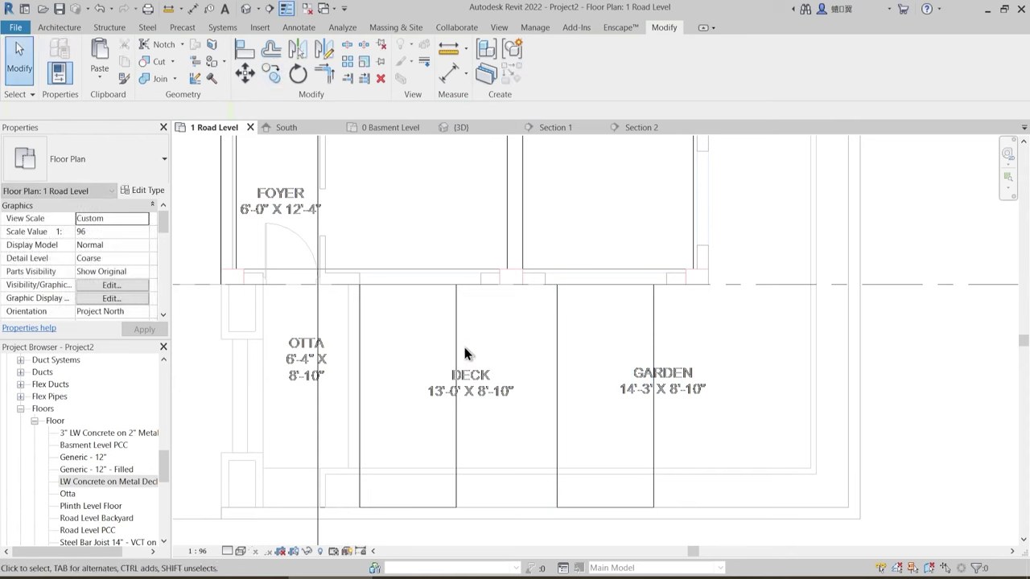
- Undo the stray floor move and open the boundary sketch of the floor over DECK
left_click(515, 288)
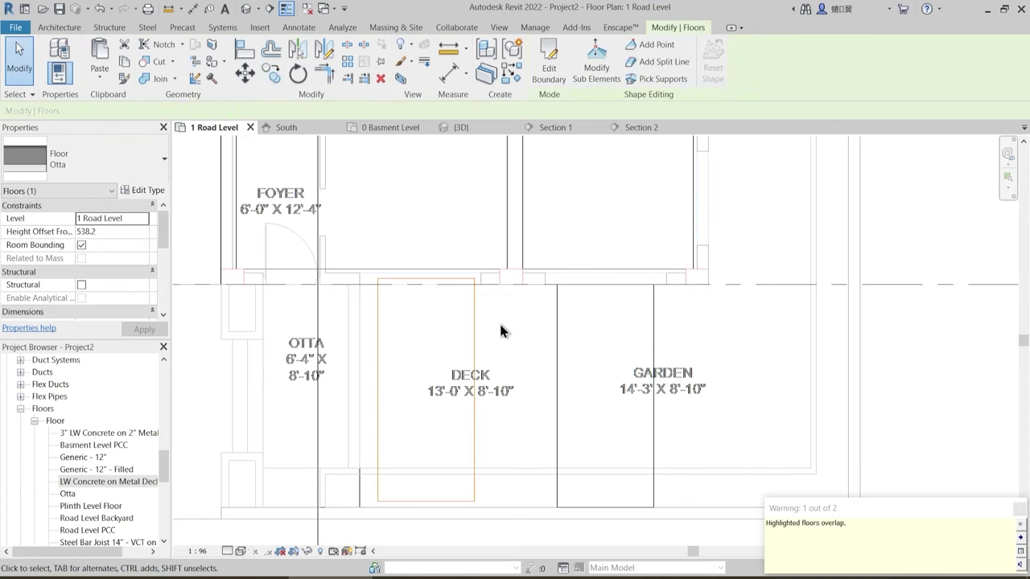
key("ctrl+z")
left_click(462, 336)
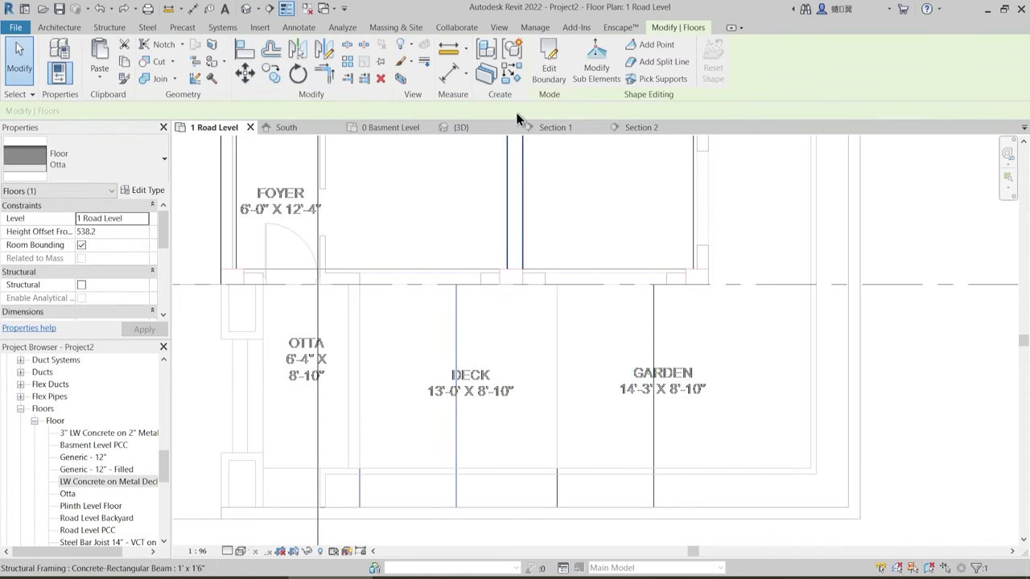
left_click(553, 74)
- Shift the DECK floor sketch's right edge, finish the sketch and answer the wall-attach prompt
left_click_drag(459, 343, 554, 338)
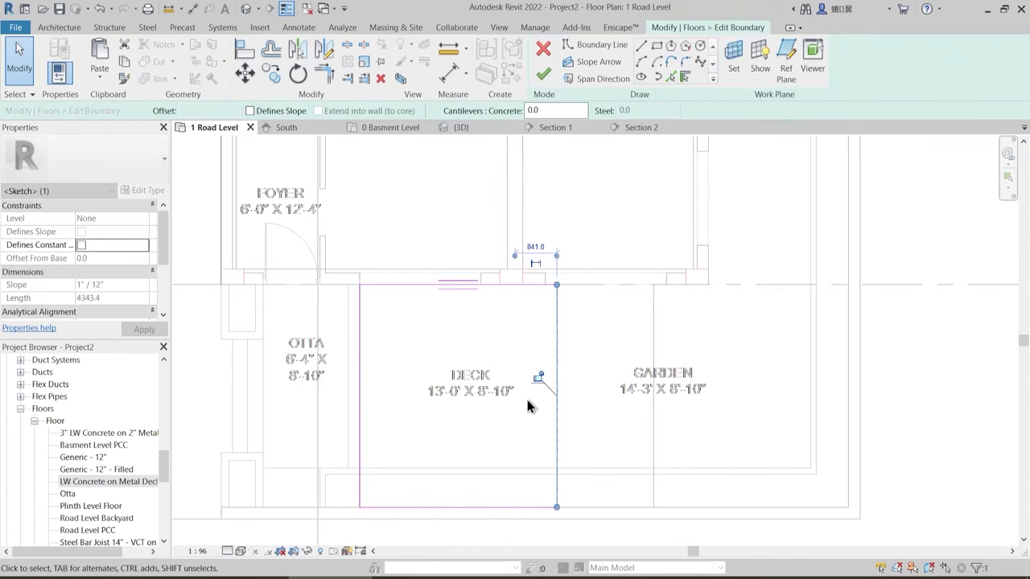
scroll(405, 333, "down", 2)
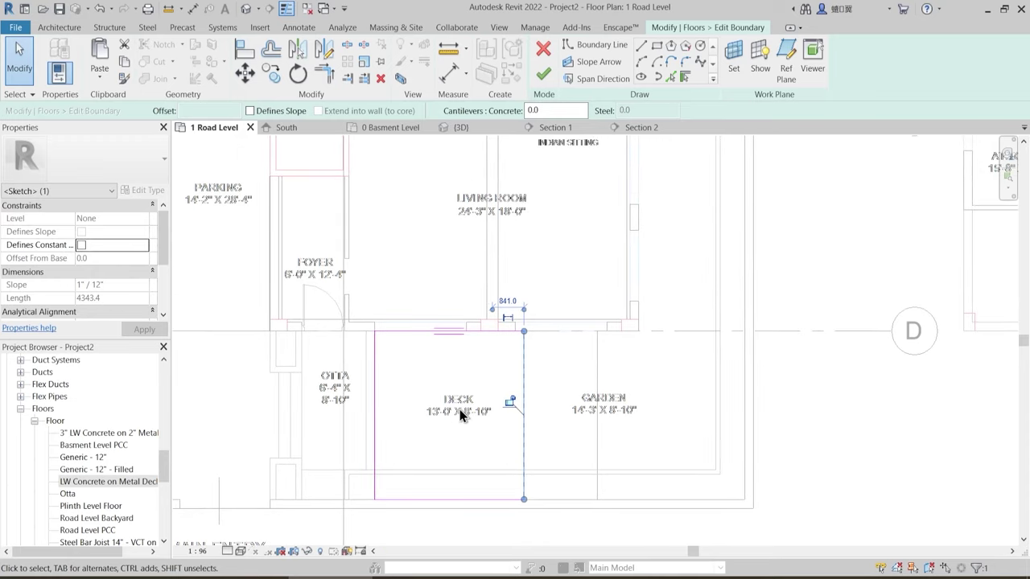
scroll(449, 472, "up", 2)
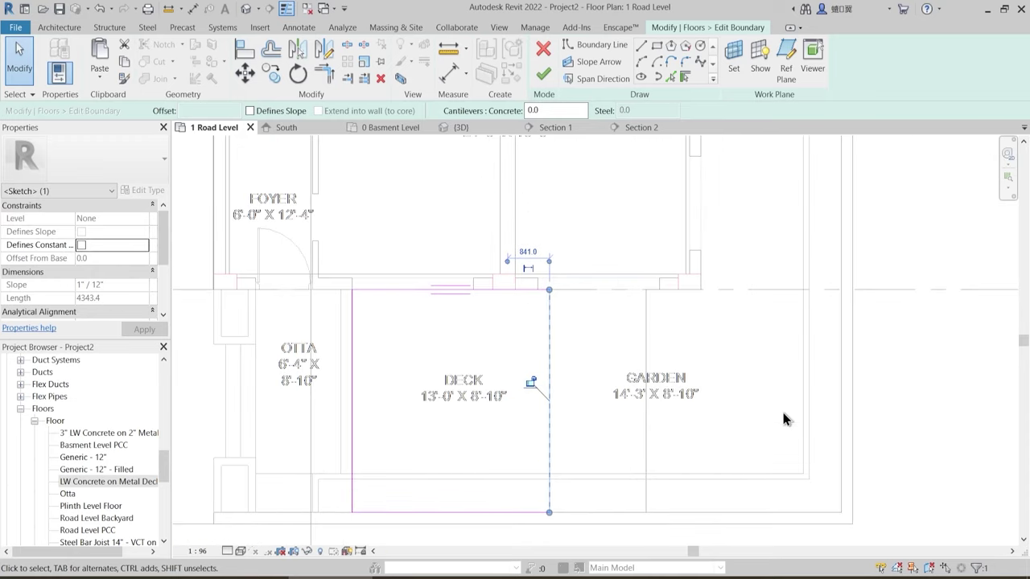
scroll(749, 389, "down", 2)
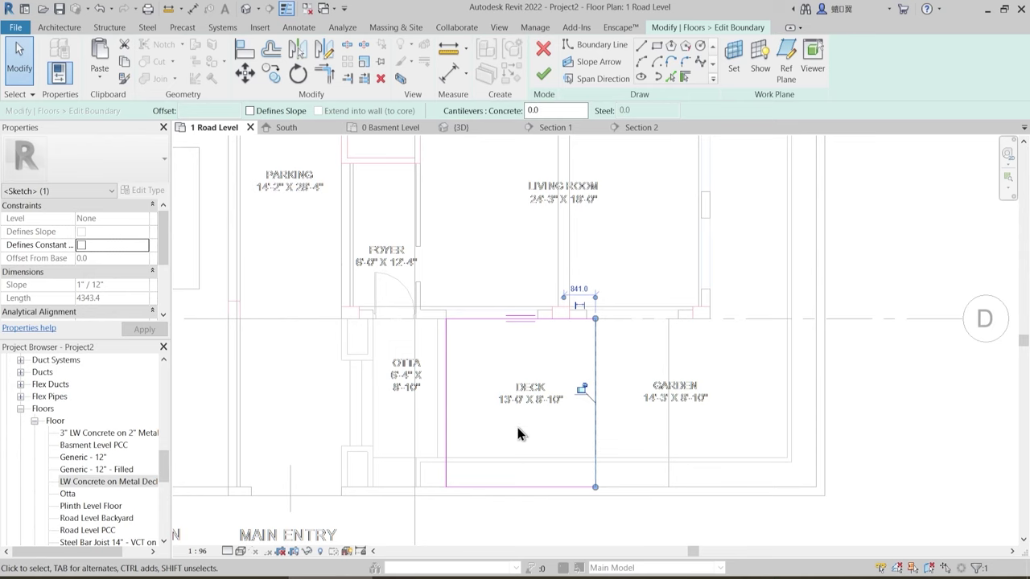
mouse_move(517, 434)
middle_mouse_down()
mouse_move(486, 441)
mouse_move(456, 466)
middle_mouse_up()
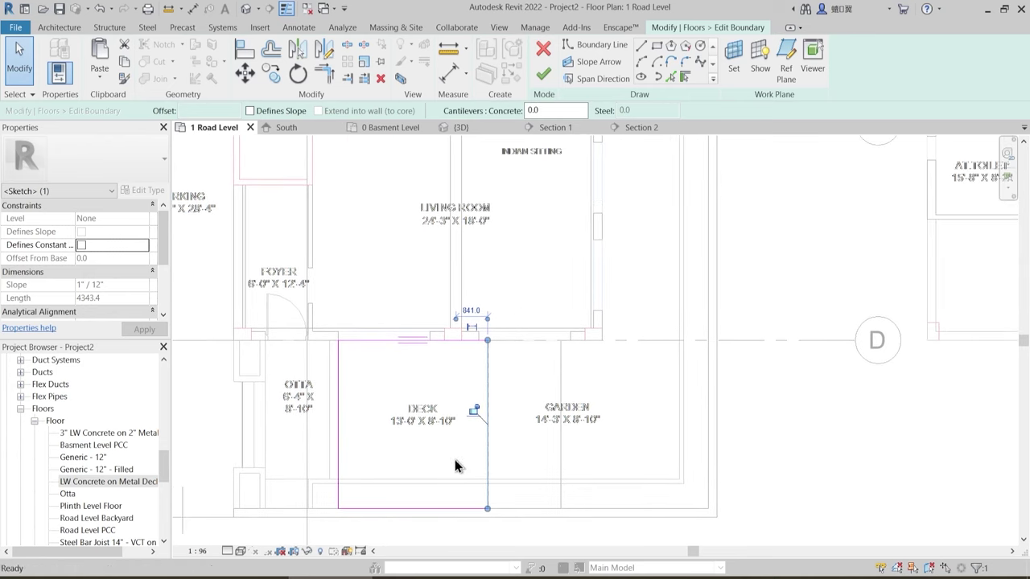
scroll(448, 432, "down", 1)
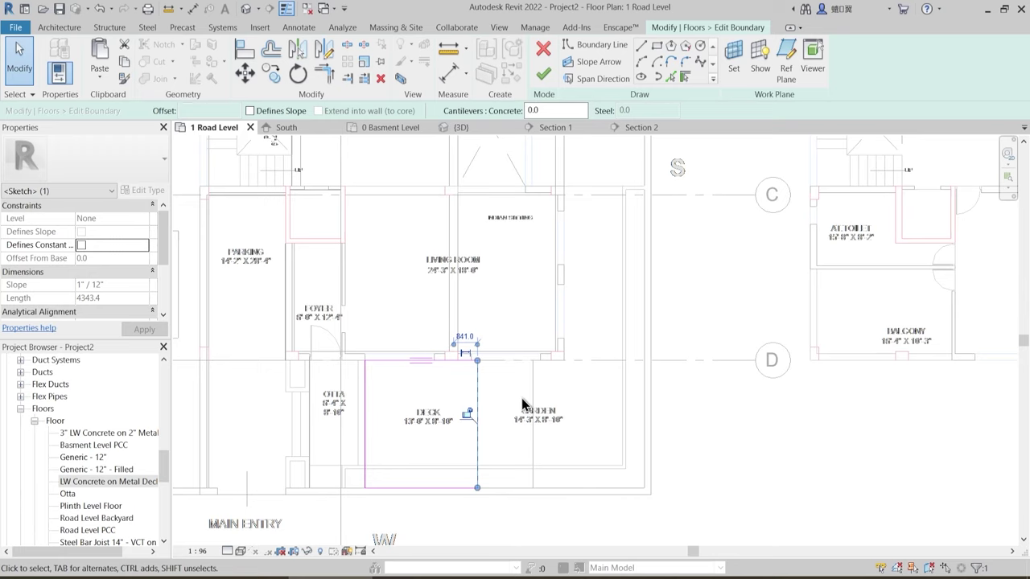
scroll(522, 404, "up", 2)
left_click(544, 78)
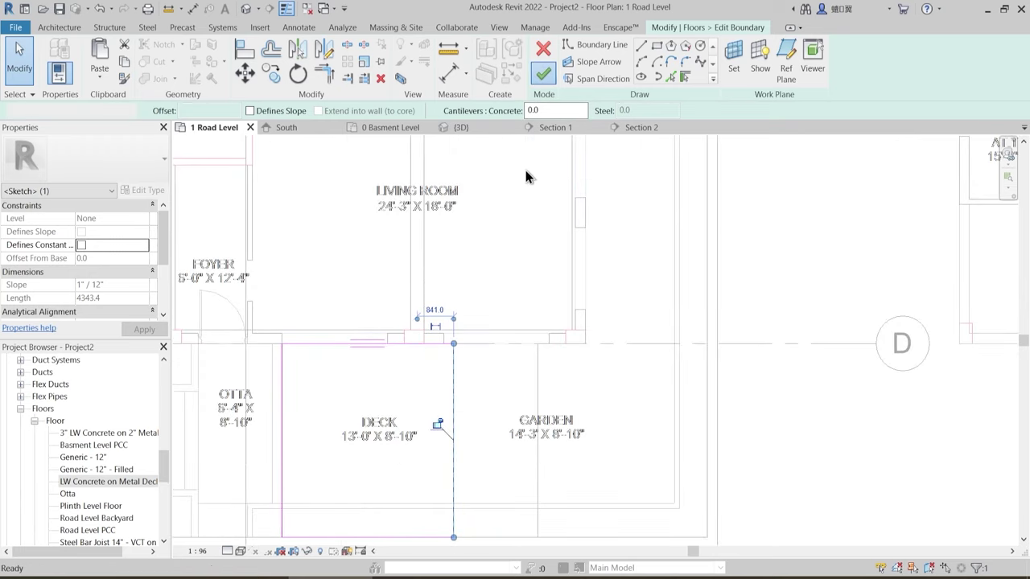
left_click(617, 305)
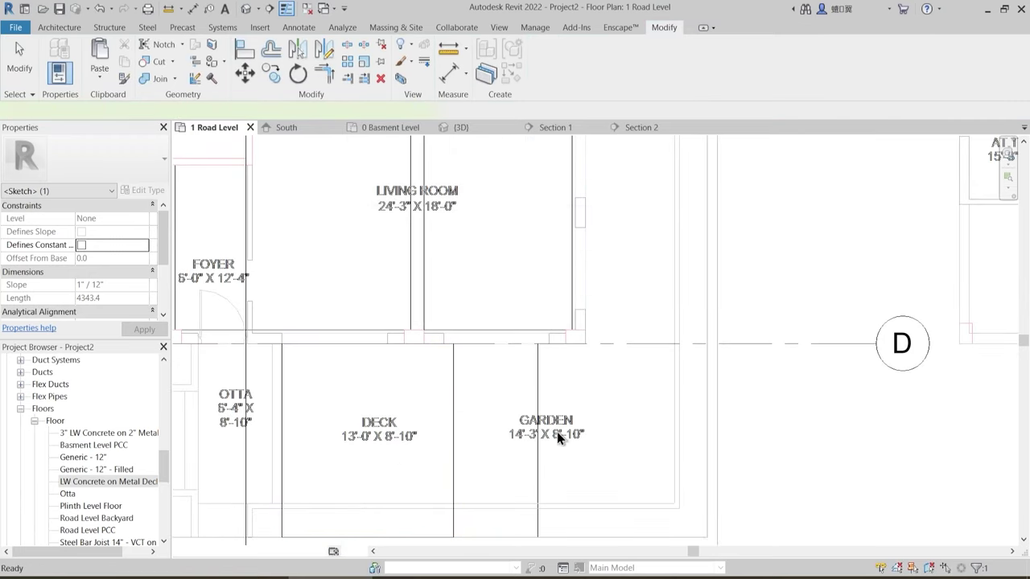
- Open the boundary sketch of the floor in the GARDEN area and check its right edge
left_click(545, 403)
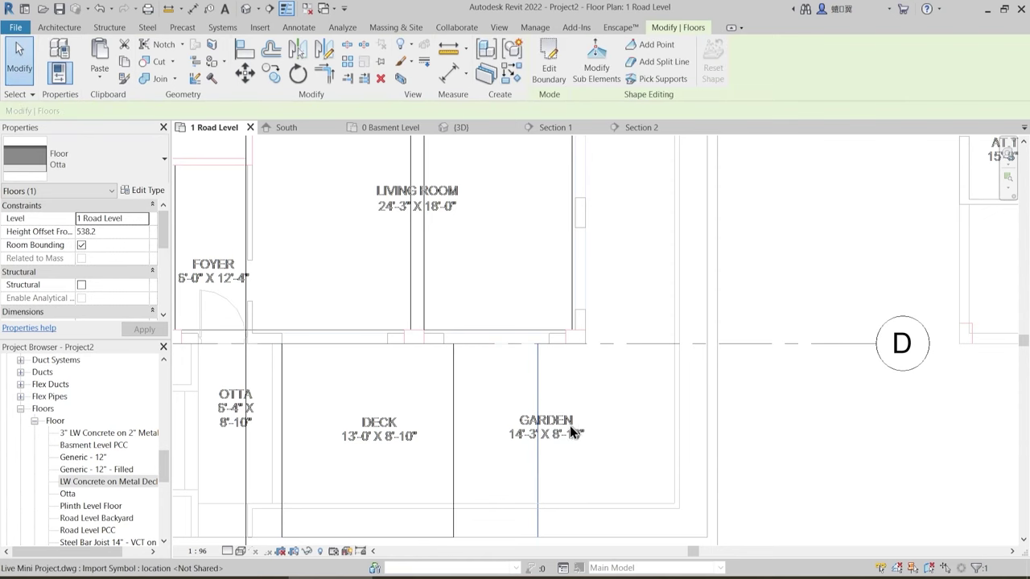
middle_click_drag(632, 212, 552, 176)
double_click(538, 343)
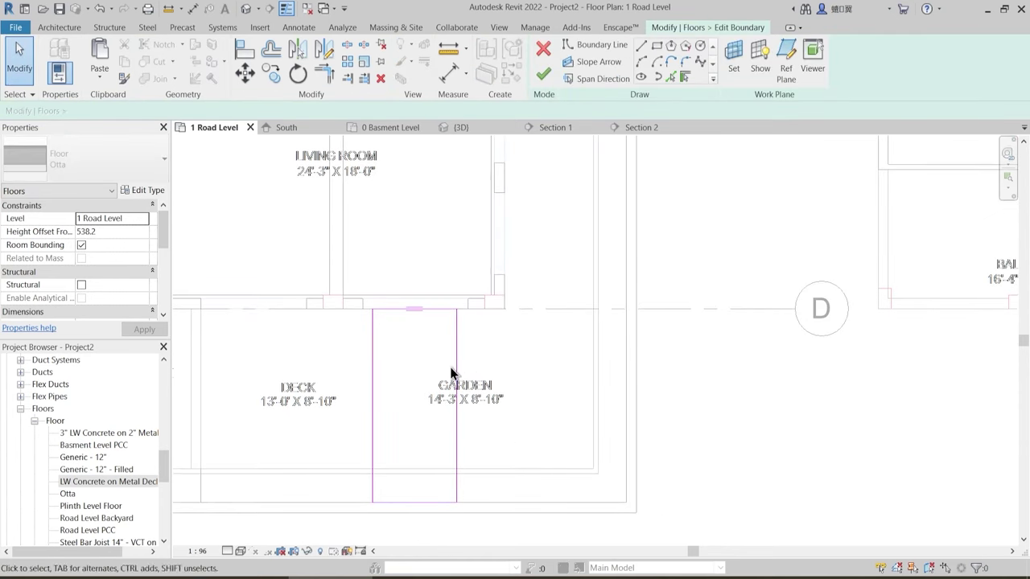
left_click(626, 362)
left_click(556, 349)
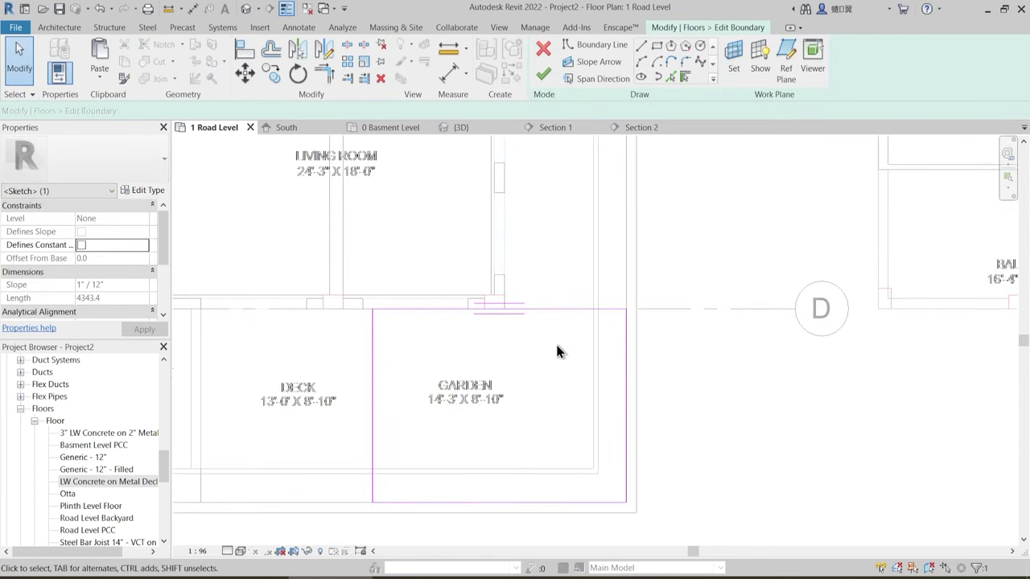
scroll(548, 362, "down", 3)
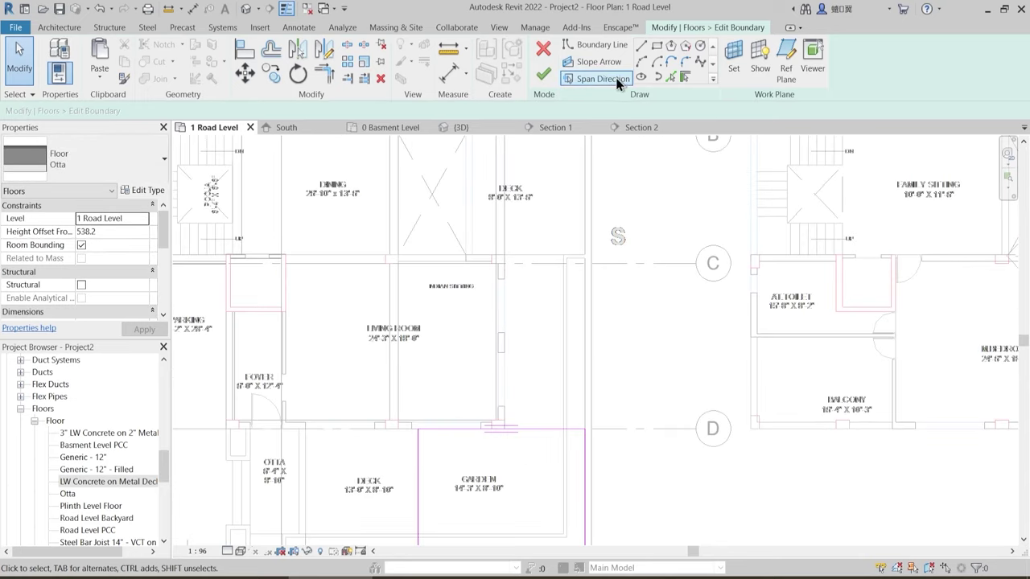
- Add a boundary line by picking the wall edge north of the Garden
left_click(669, 77)
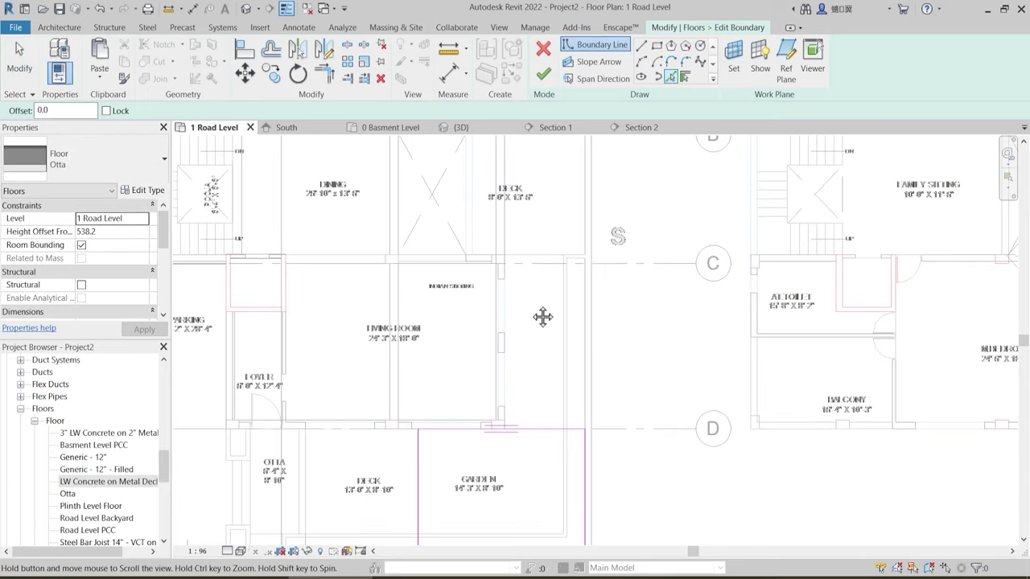
middle_click_drag(519, 269, 512, 307)
scroll(512, 307, "up", 2)
left_click(542, 287)
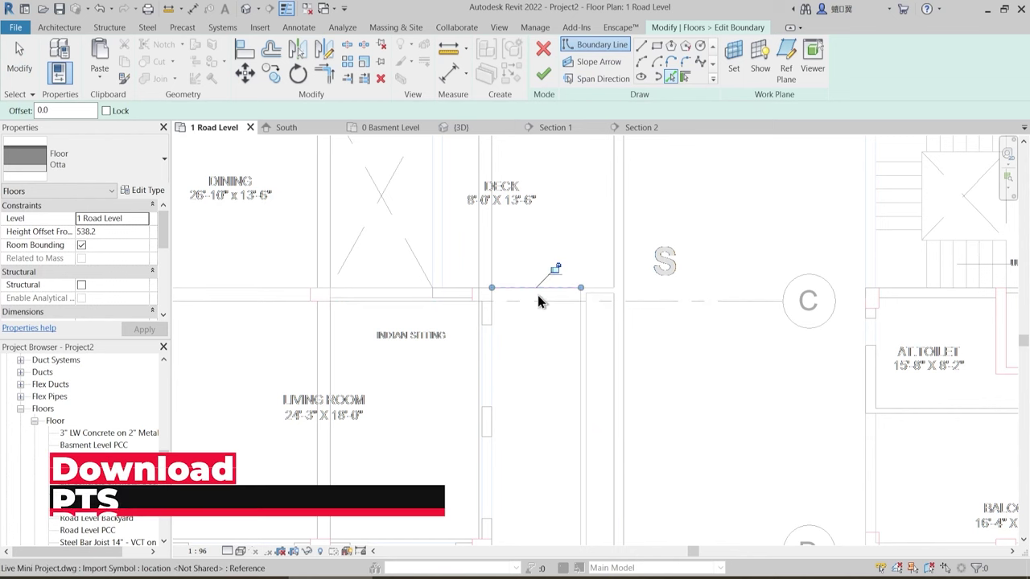
scroll(527, 352, "down", 3)
scroll(521, 367, "up", 4)
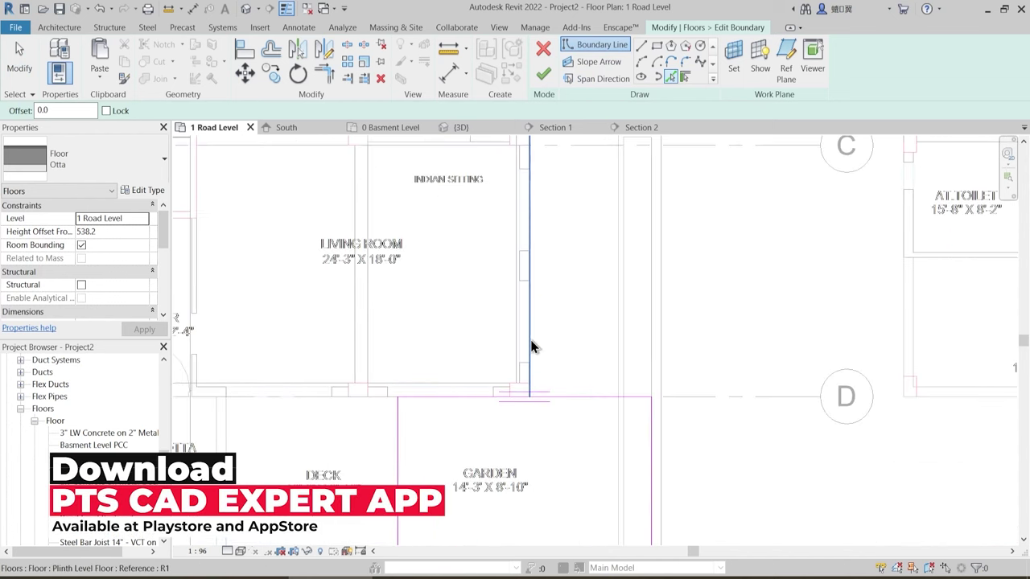
middle_click_drag(574, 338, 520, 437)
- Join the new boundary line to the existing ones with Trim/Extend to Corner (TR)
key("t")
key("r")
left_click(484, 448)
left_click(504, 425)
scroll(535, 256, "down", 2)
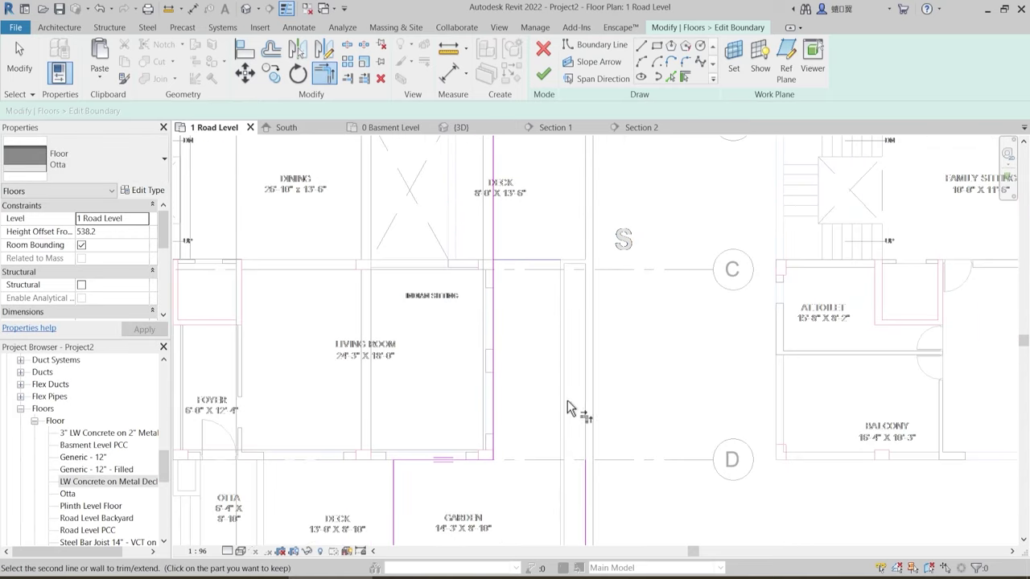
left_click(547, 261)
middle_click_drag(589, 452, 586, 392)
- Continue trimming the remaining Garden boundary lines into corners with TR
scroll(626, 322, "down", 1)
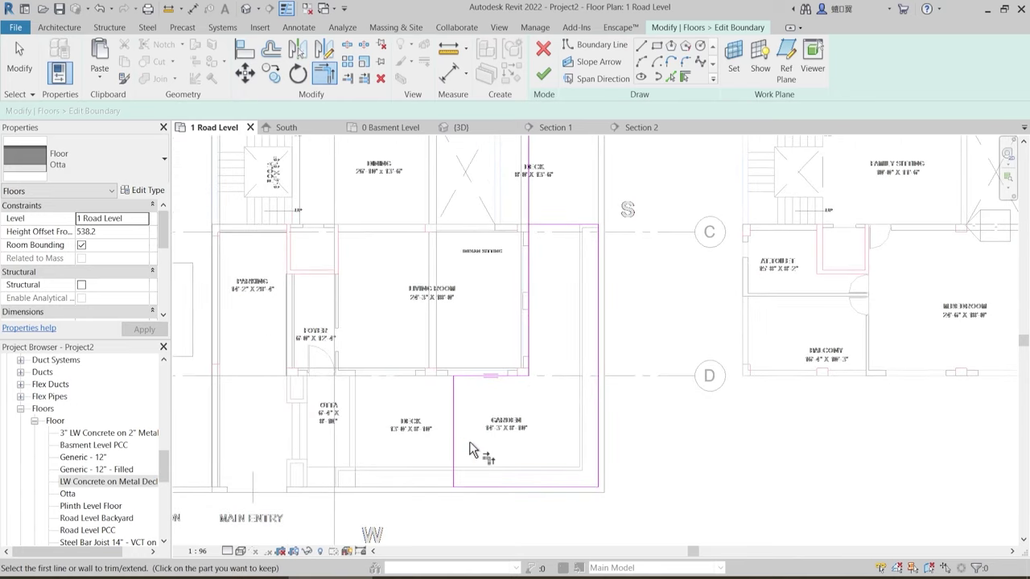
scroll(418, 437, "up", 2)
middle_click_drag(417, 438, 450, 444)
key("t")
key("r")
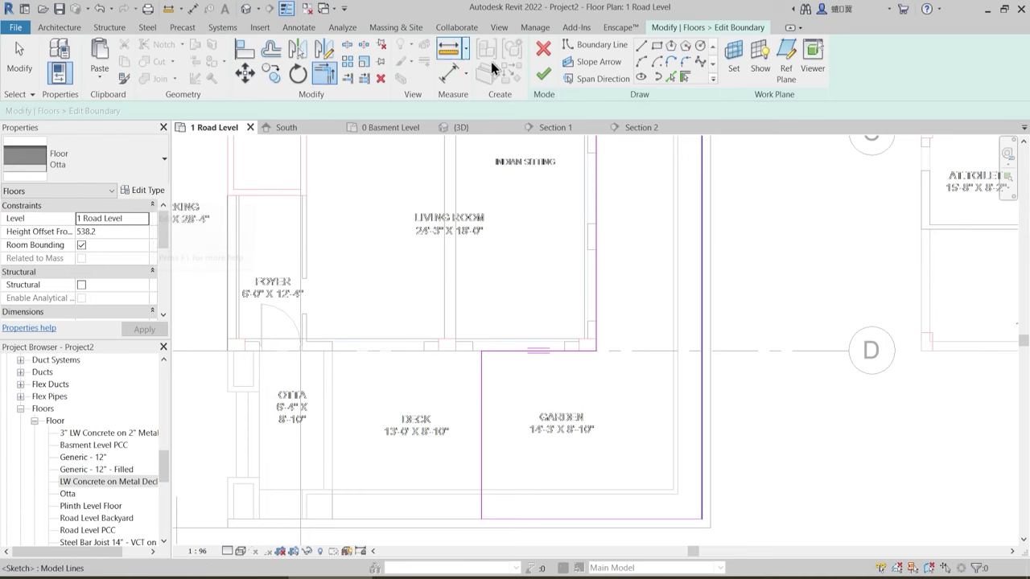
key("t")
key("r")
middle_click_drag(357, 326, 370, 339)
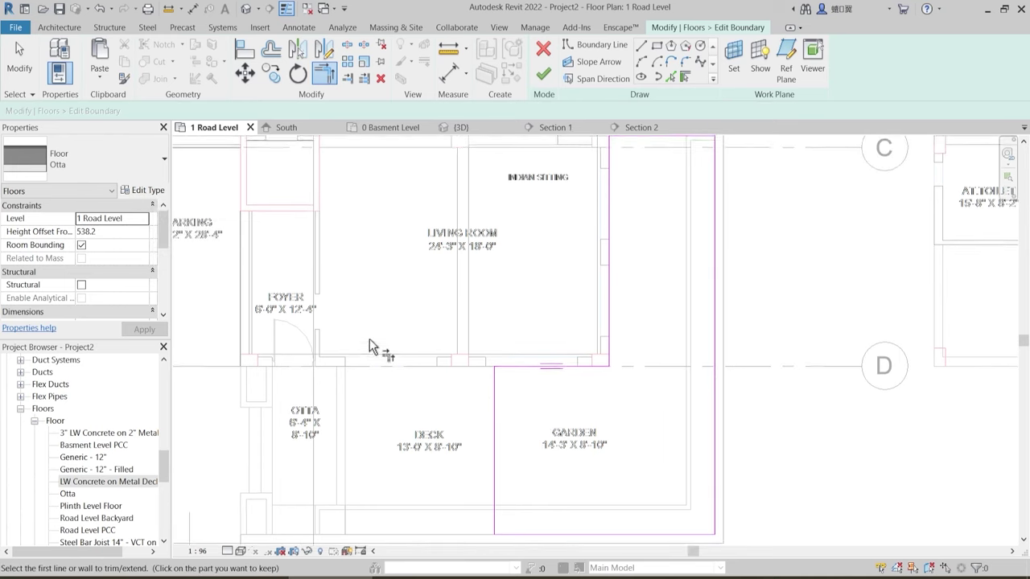
- Duplicate the Otta floor type as a new type named Garden
left_click(143, 190)
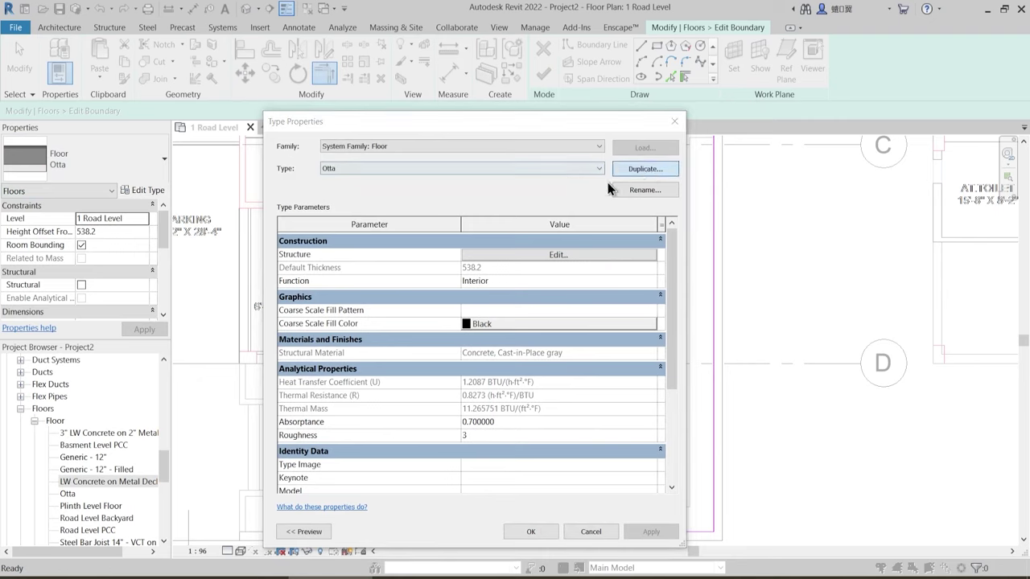
left_click(645, 168)
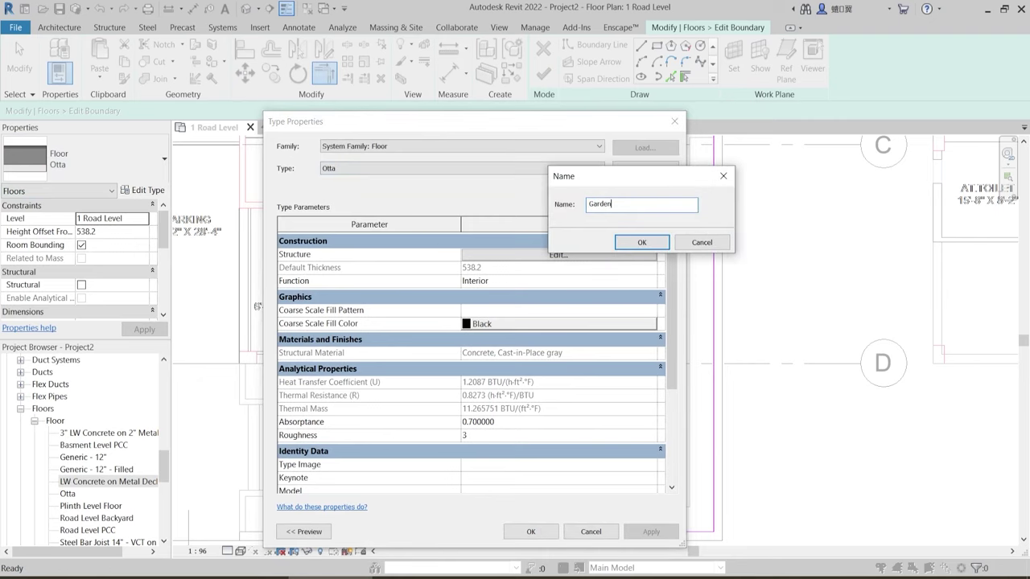
left_click(642, 243)
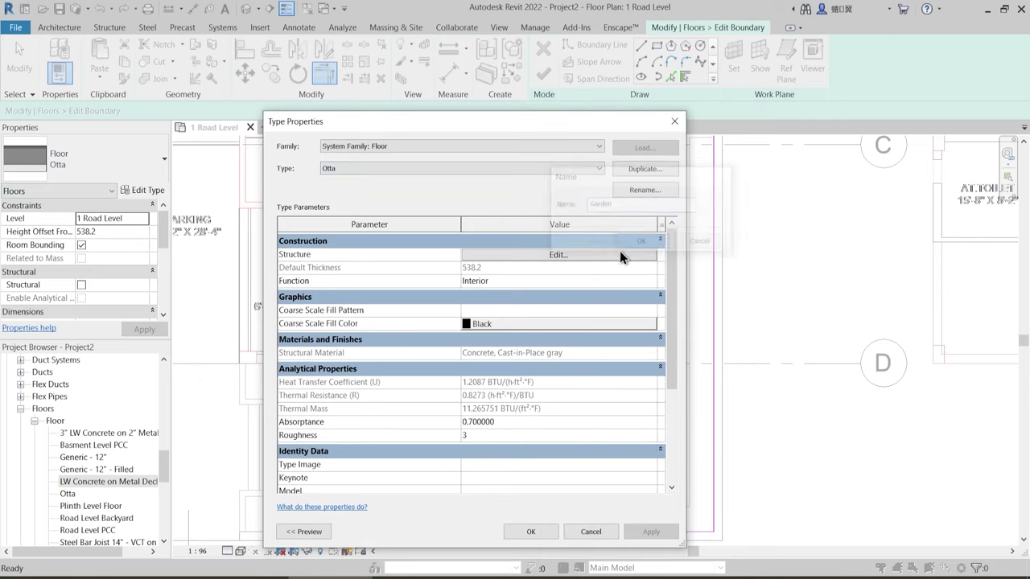
- Set the Garden type's top finish layer material to Grass and confirm the dialogs
left_click(552, 256)
left_click(432, 239)
left_click(433, 239)
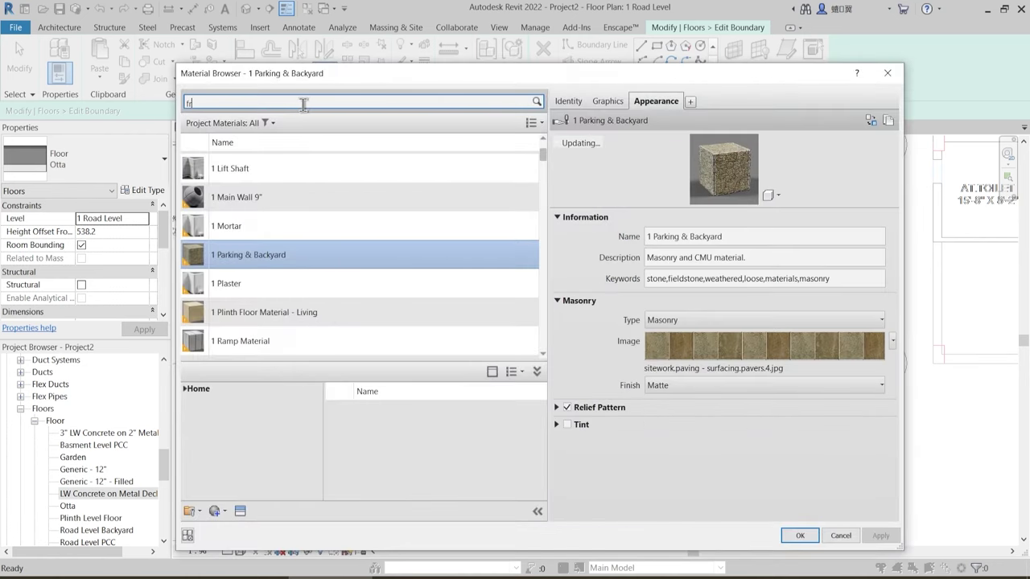
type("grass")
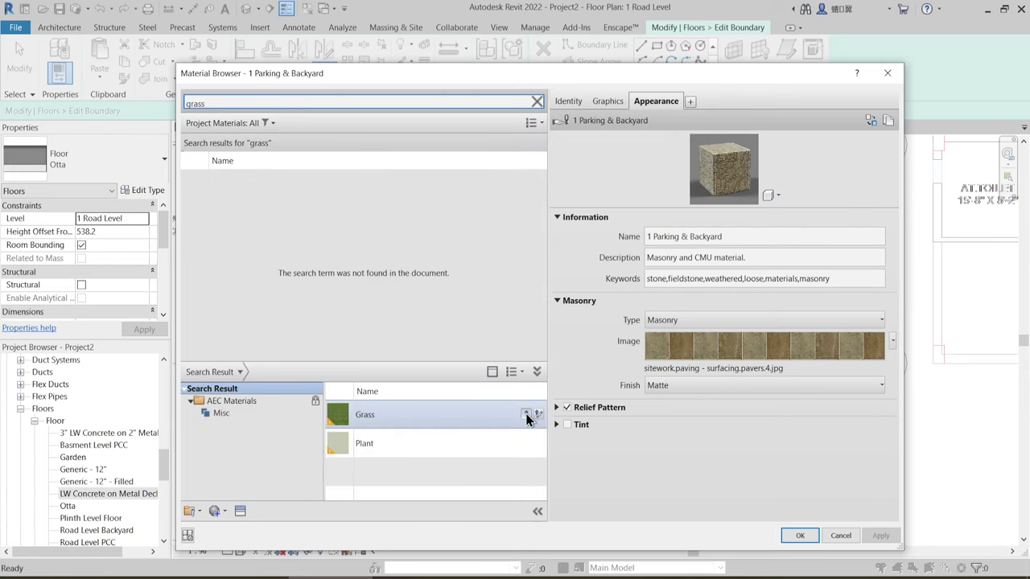
left_click(526, 416)
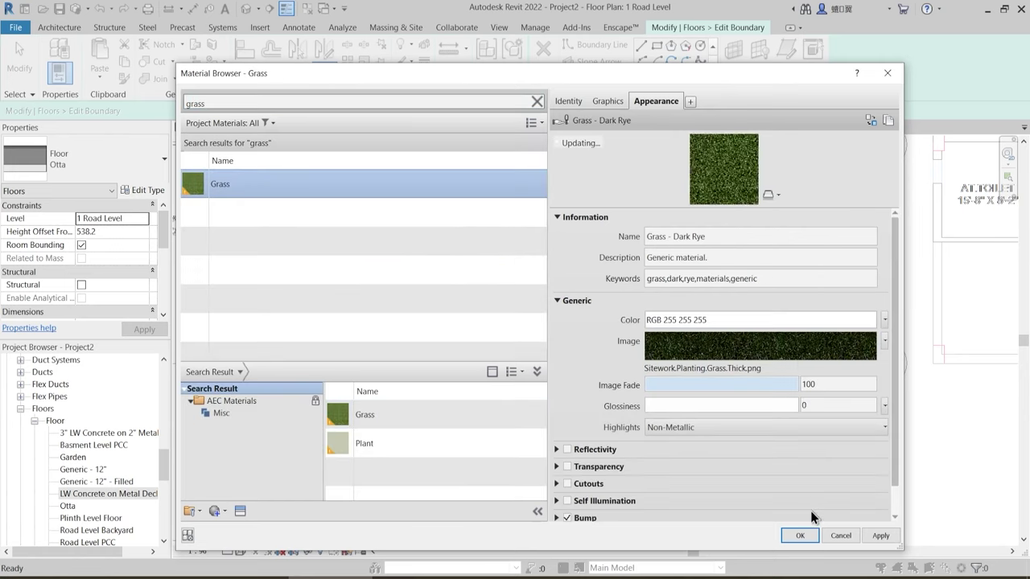
left_click(814, 538)
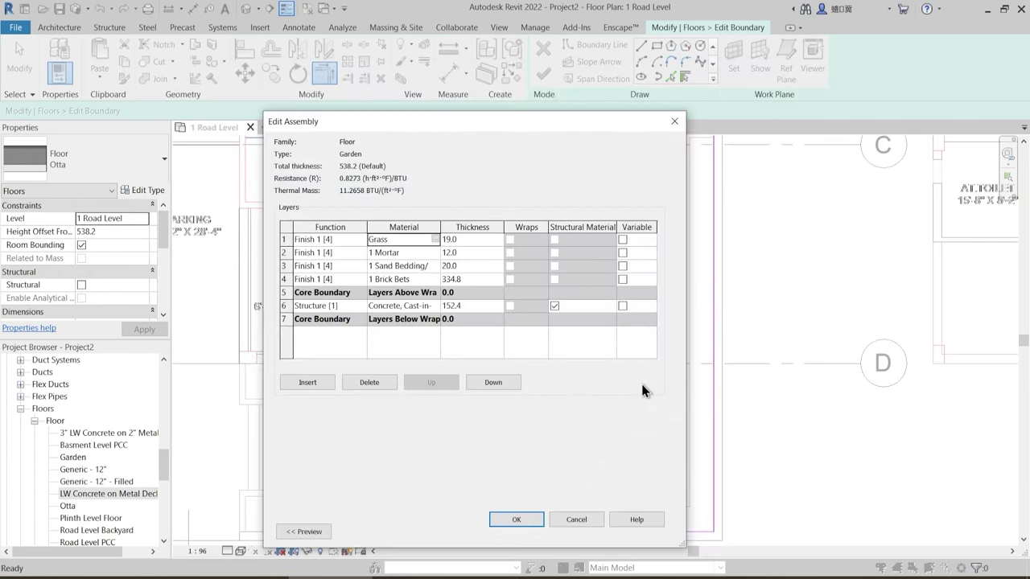
left_click(536, 520)
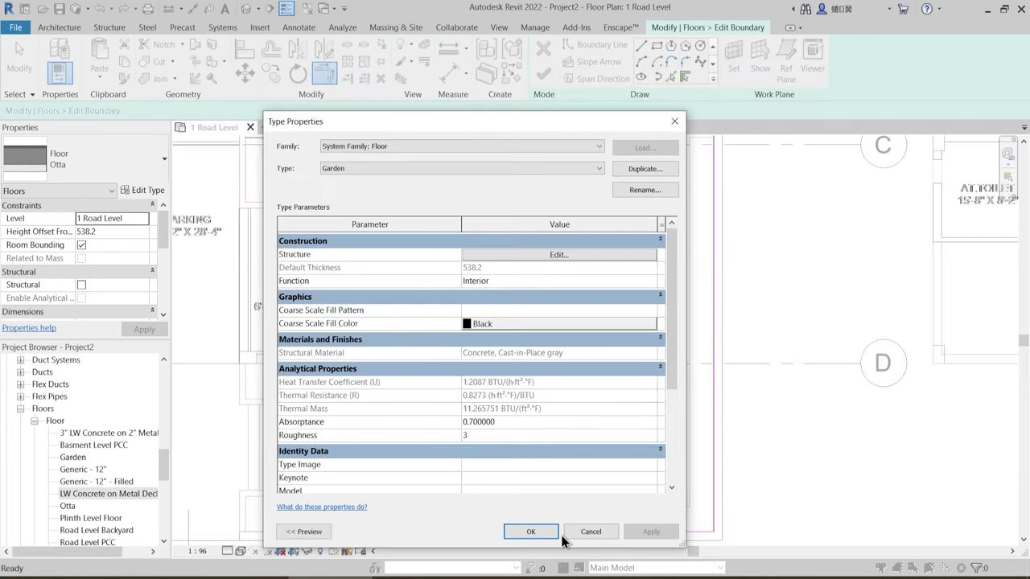
left_click(527, 532)
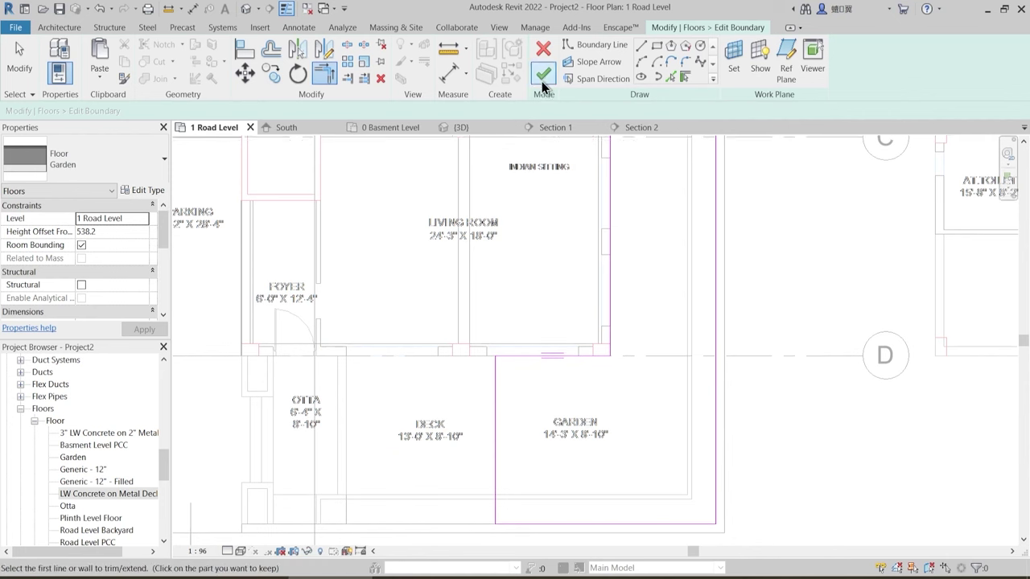
- Try finishing the Garden sketch, dismiss the intersecting-lines error and fix corners with TR
left_click(543, 73)
scroll(539, 402, "down", 2)
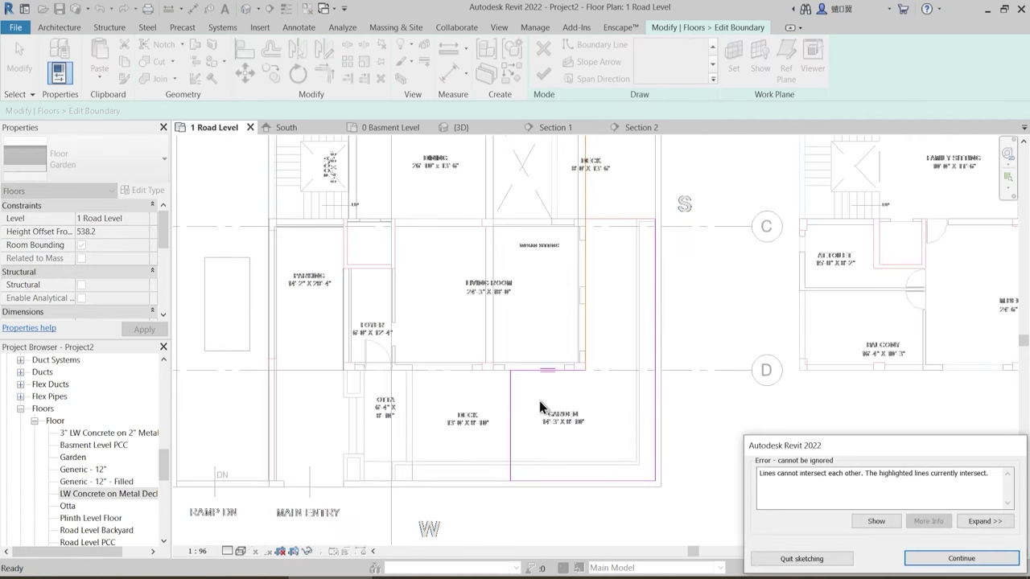
key("Escape")
middle_click_drag(612, 331, 599, 371)
key("Escape")
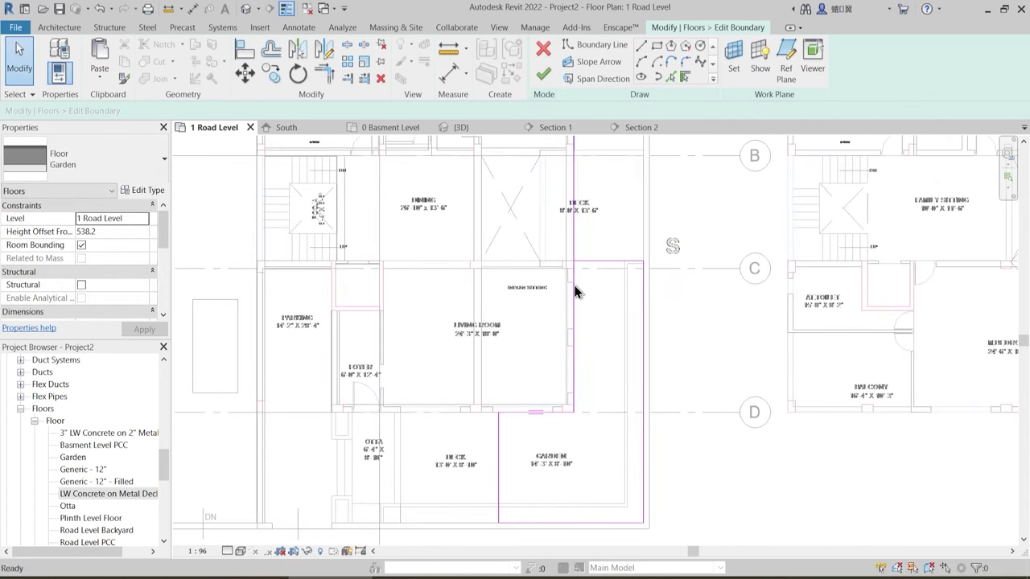
key("r")
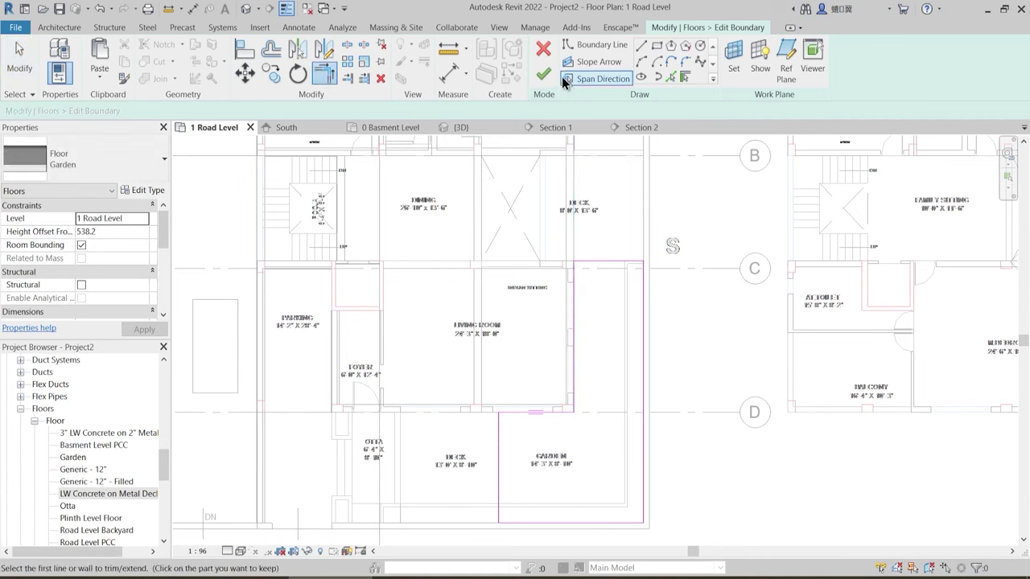
- Commit the Garden floor sketch, answer the wall-attach prompt and select the Deck floor
left_click(545, 74)
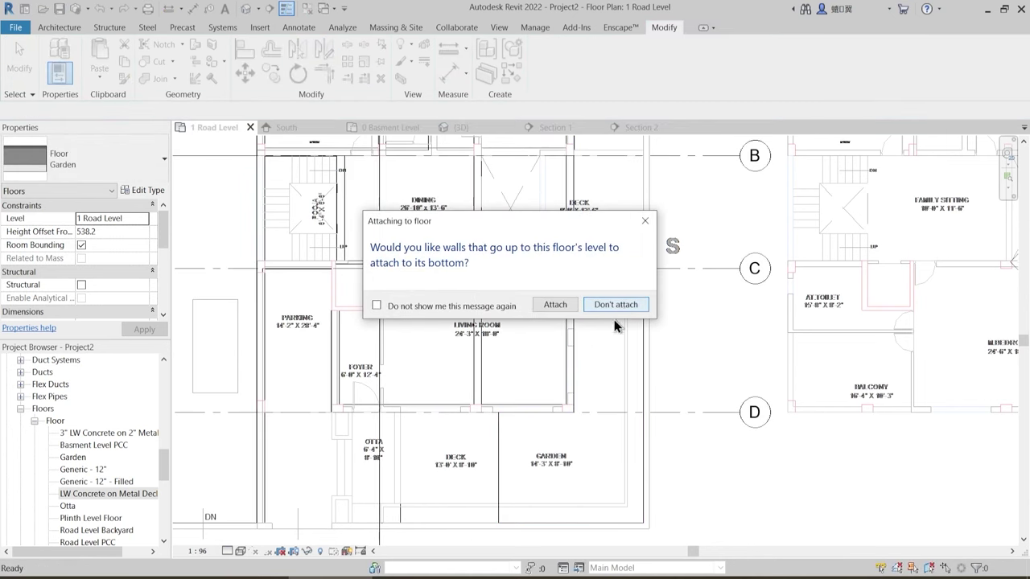
left_click(616, 305)
key("Escape")
left_click(451, 414)
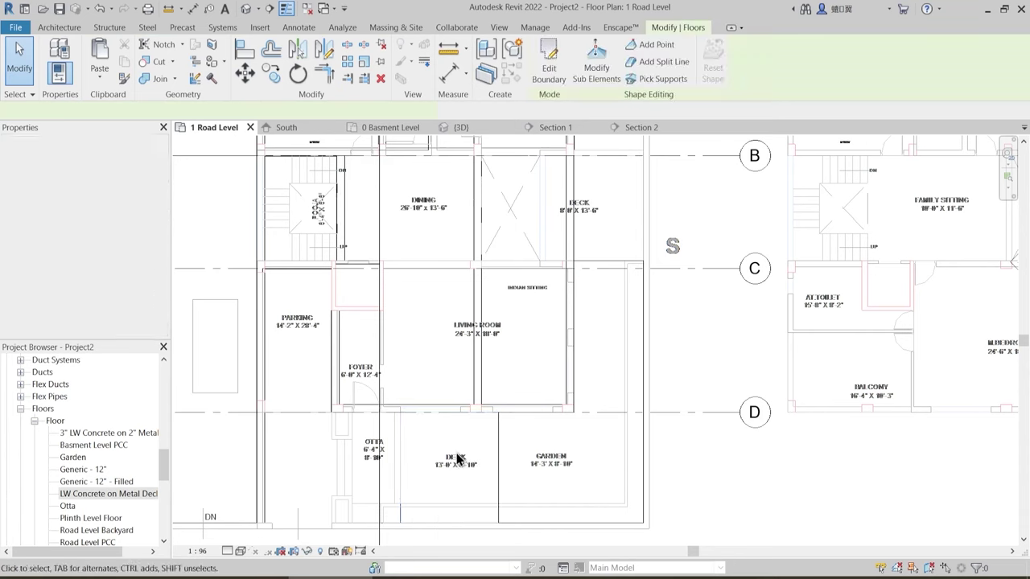
scroll(435, 469, "up", 1)
scroll(426, 437, "down", 1)
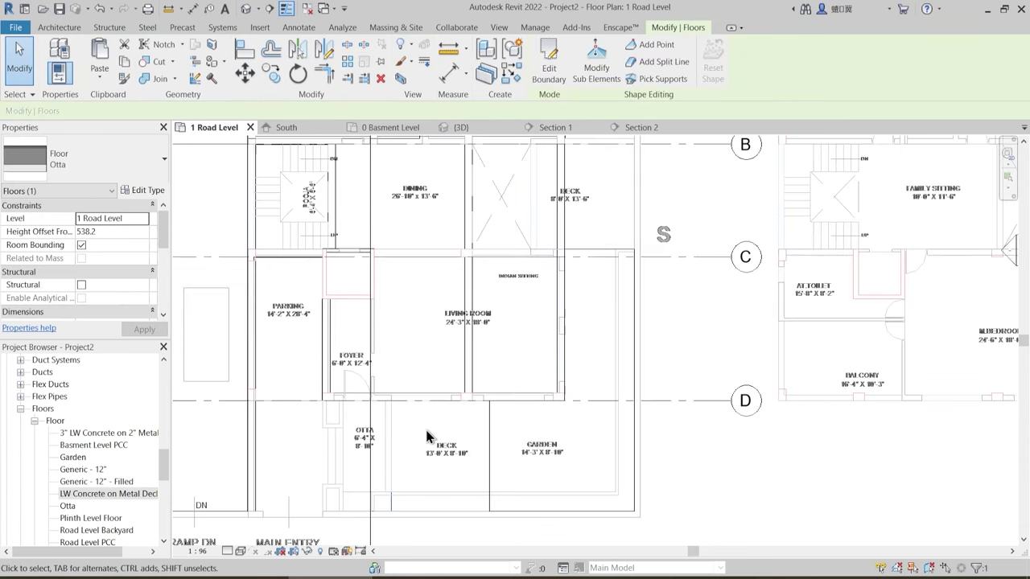
- Draw a rectangular floor boundary around the upper Deck room
left_click(550, 63)
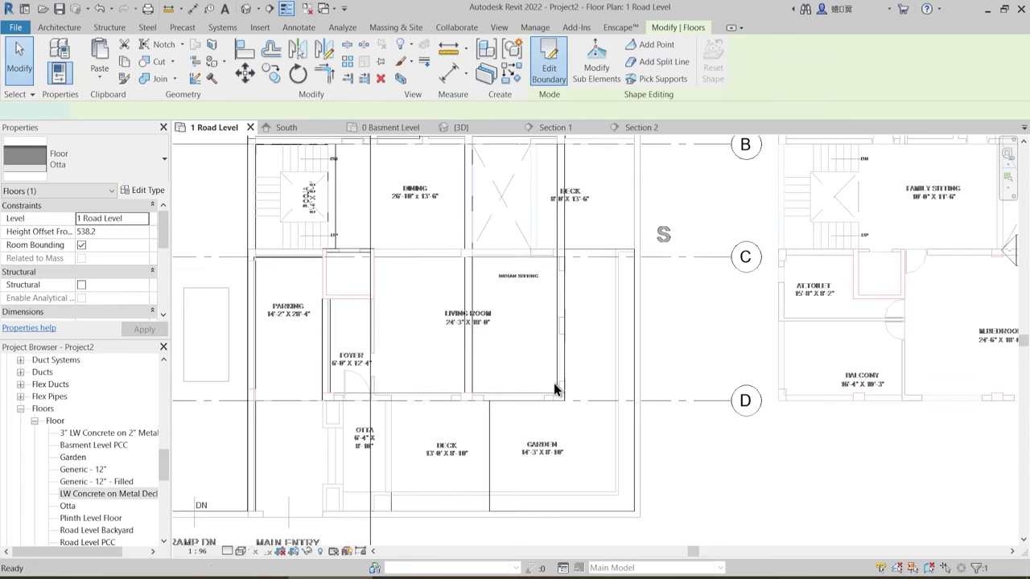
middle_click_drag(585, 324, 558, 381)
scroll(550, 236, "up", 2)
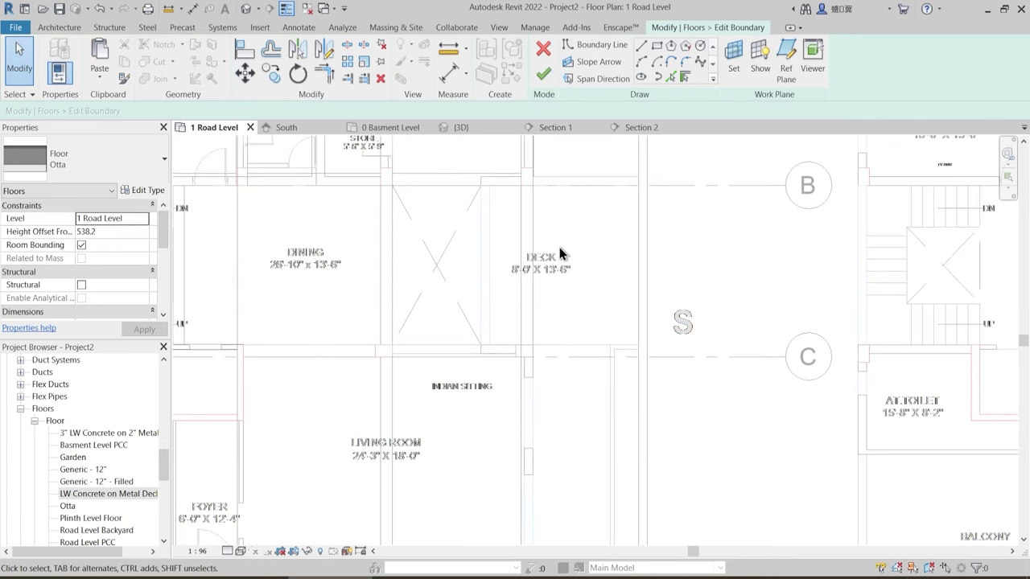
middle_click_drag(561, 253, 545, 299)
left_click(656, 48)
scroll(547, 246, "up", 2)
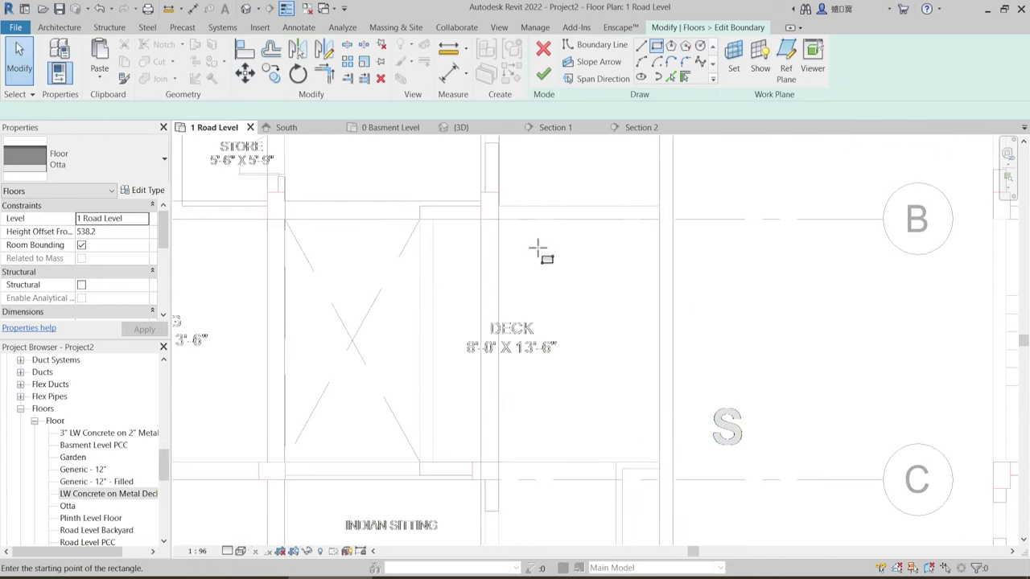
left_click(499, 219)
left_click(659, 463)
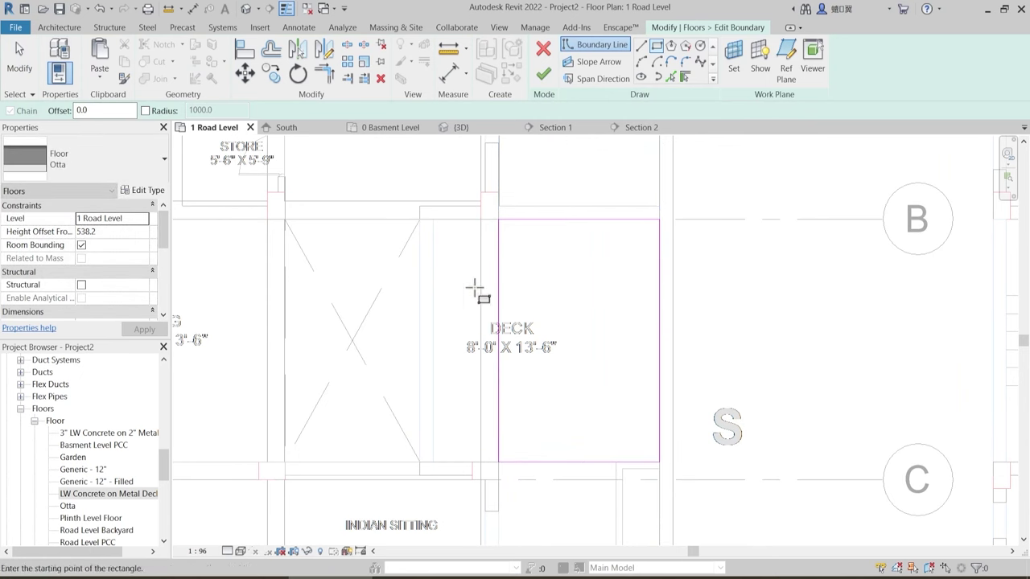
- Review the living room, decks and garden in plan and open the floor's type properties
scroll(473, 290, "down", 1)
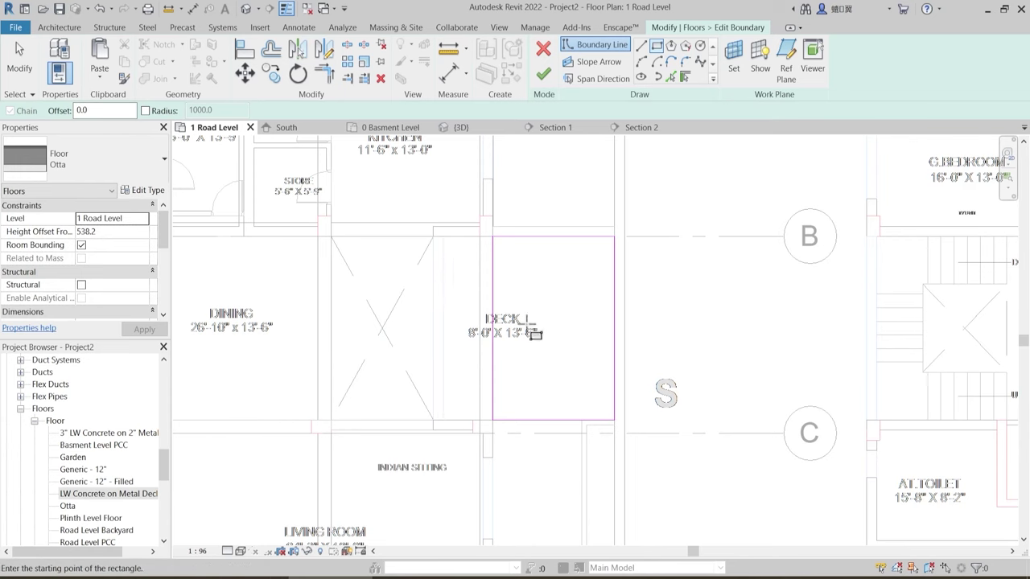
scroll(579, 297, "down", 2)
middle_click_drag(510, 347, 606, 166)
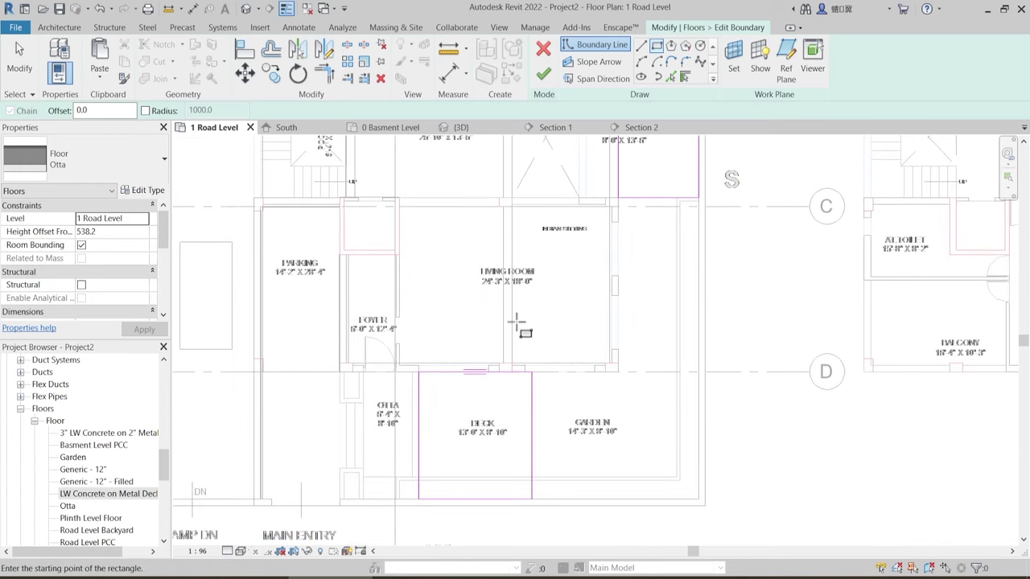
middle_click_drag(501, 281, 488, 346)
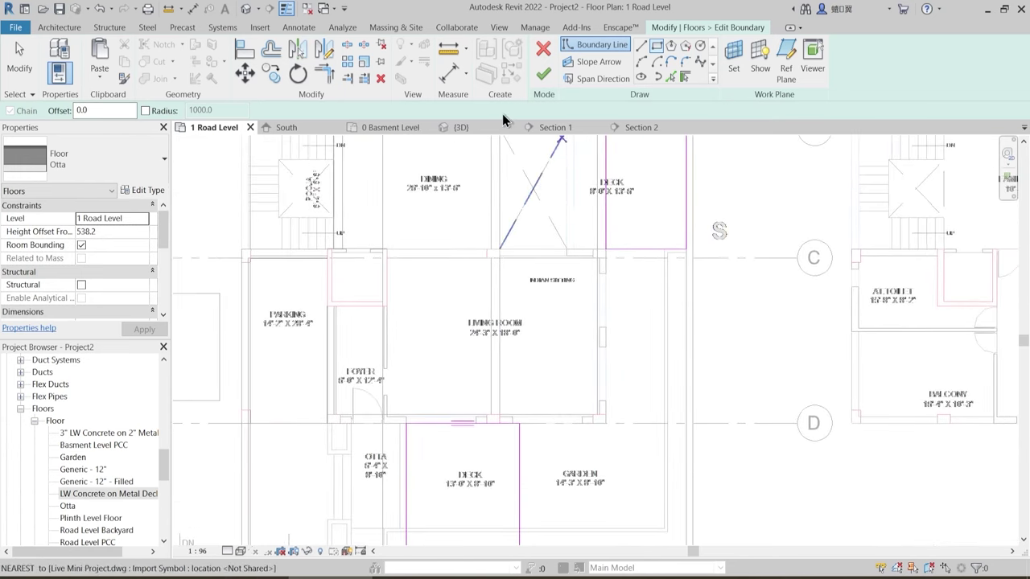
left_click(149, 190)
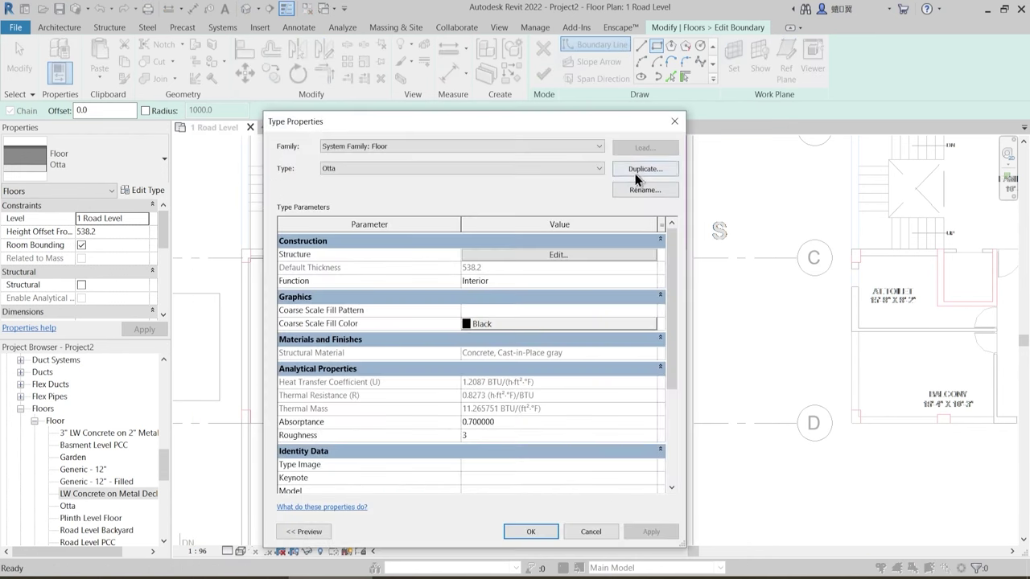
- Duplicate the floor type as Wooden Deck and open its top finish layer's material list
left_click(645, 168)
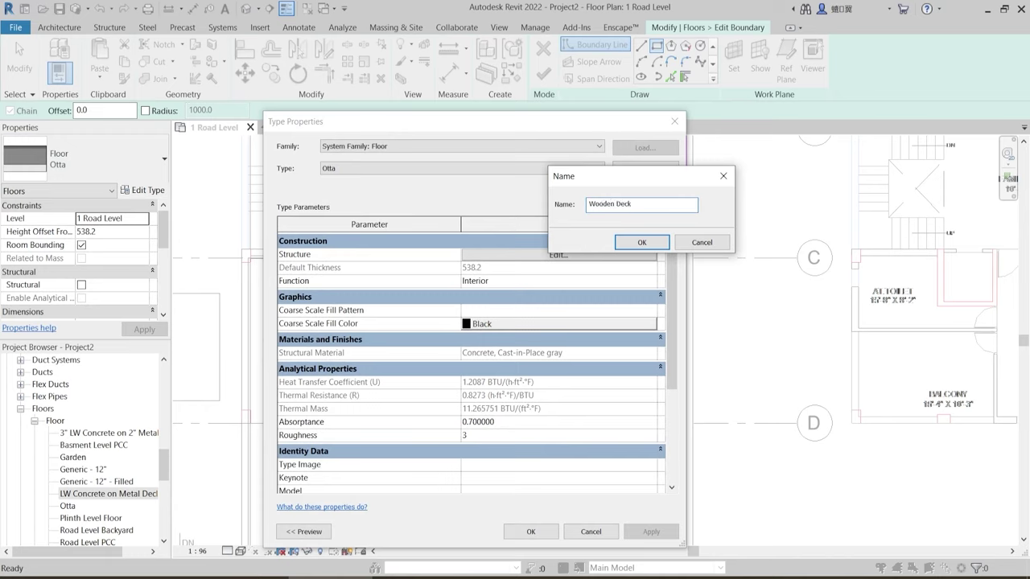
key("Return")
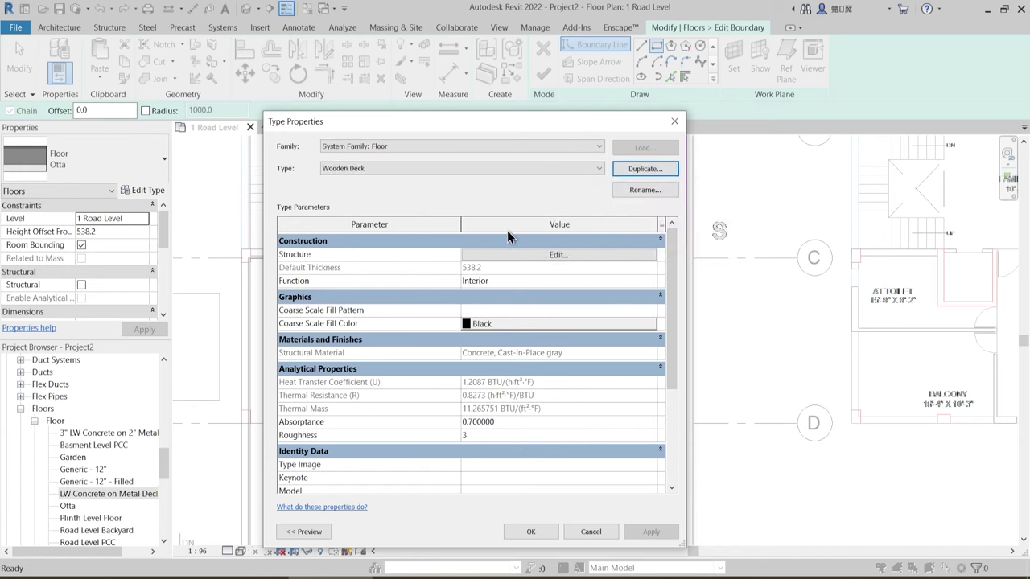
left_click(557, 255)
left_click(438, 244)
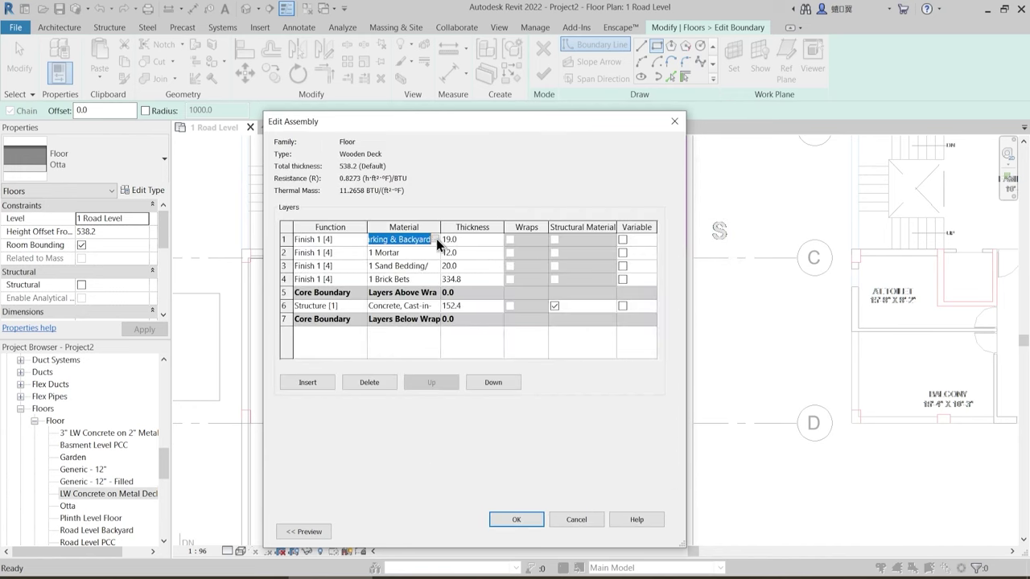
left_click(437, 240)
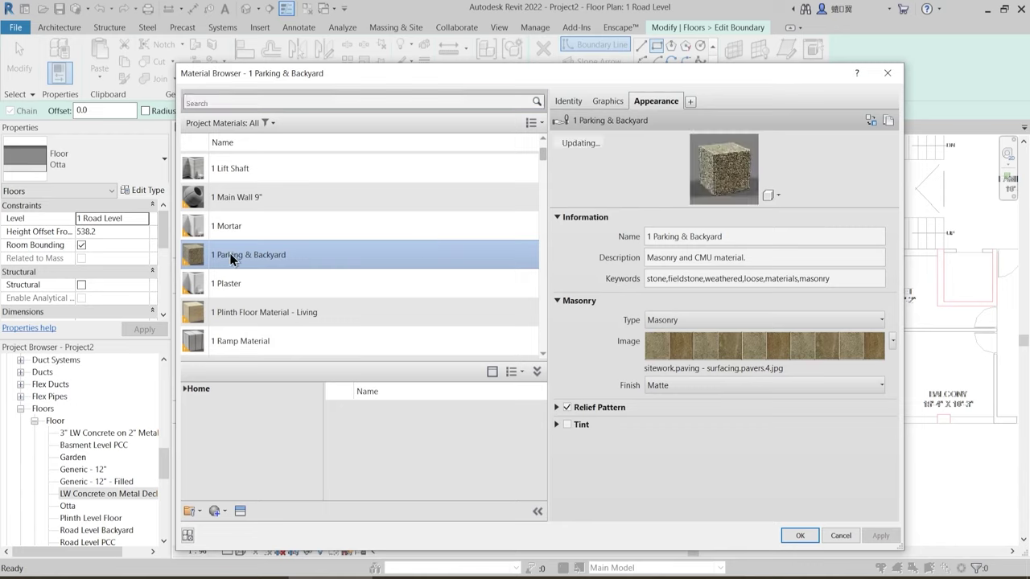
- Duplicate the 1 Parking & Backyard material as a new material named 1 Wooden Deck
right_click(230, 259)
left_click(272, 277)
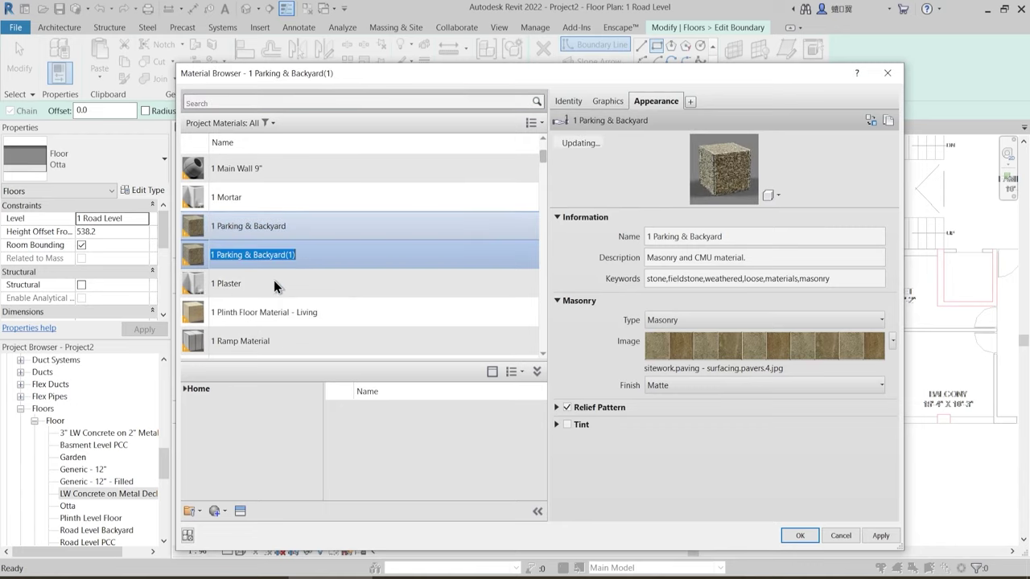
type("1 Woo")
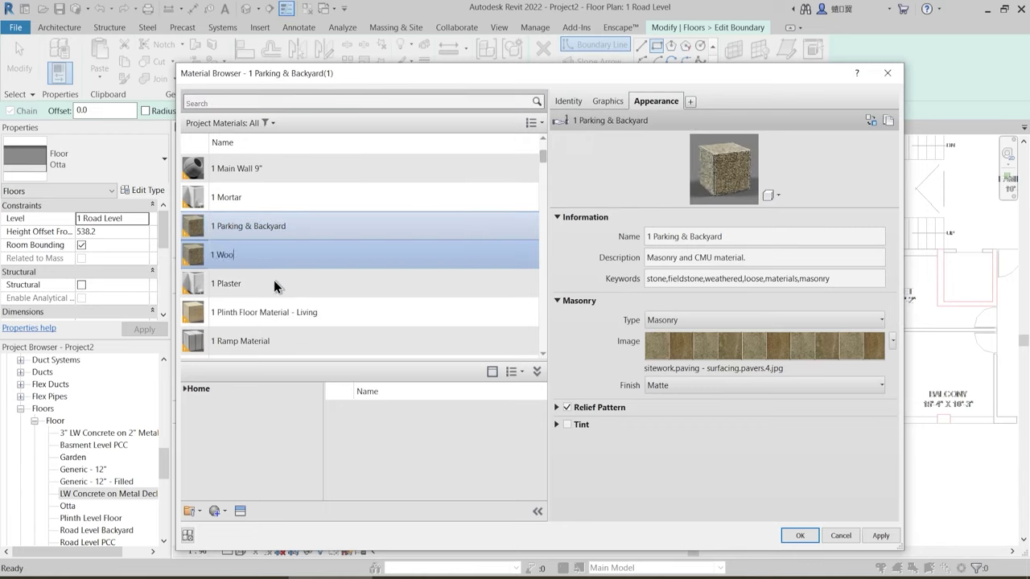
type("den Deck")
key("ctrl+a")
key("ctrl+c")
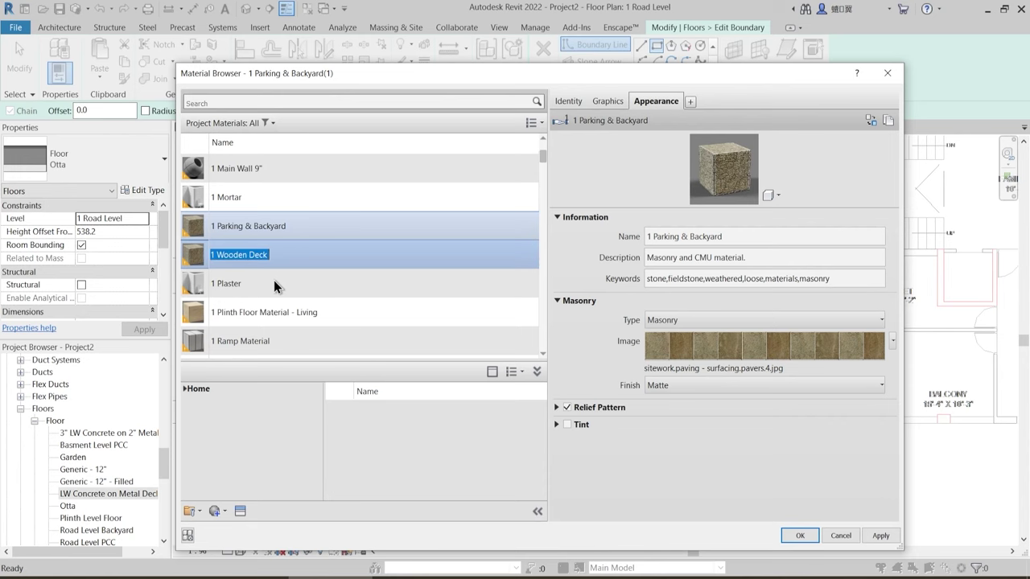
- Replace the material's appearance with Flooring > Wood > Beechwood - Java from the Appearance Library
left_click(240, 511)
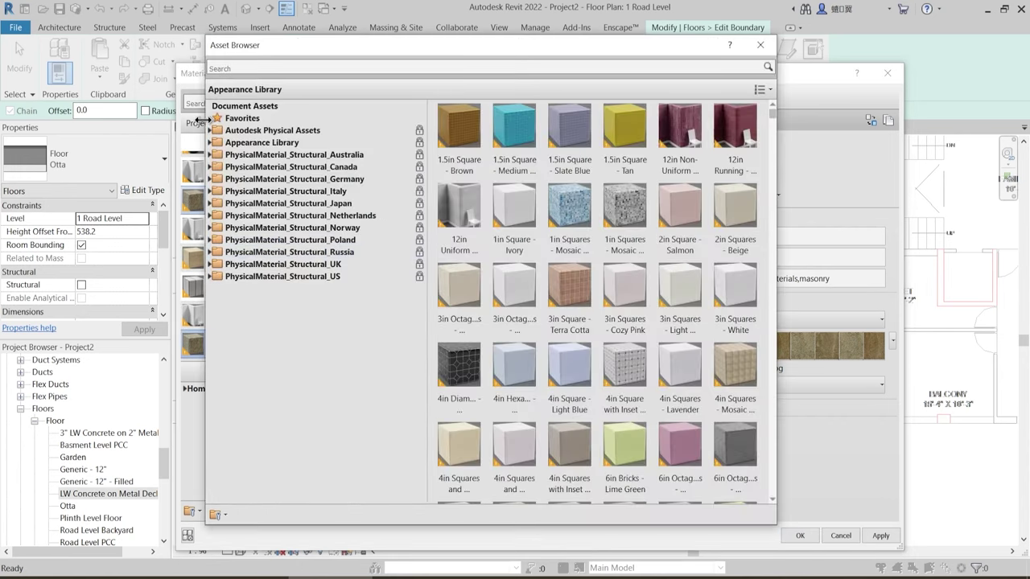
left_click(211, 142)
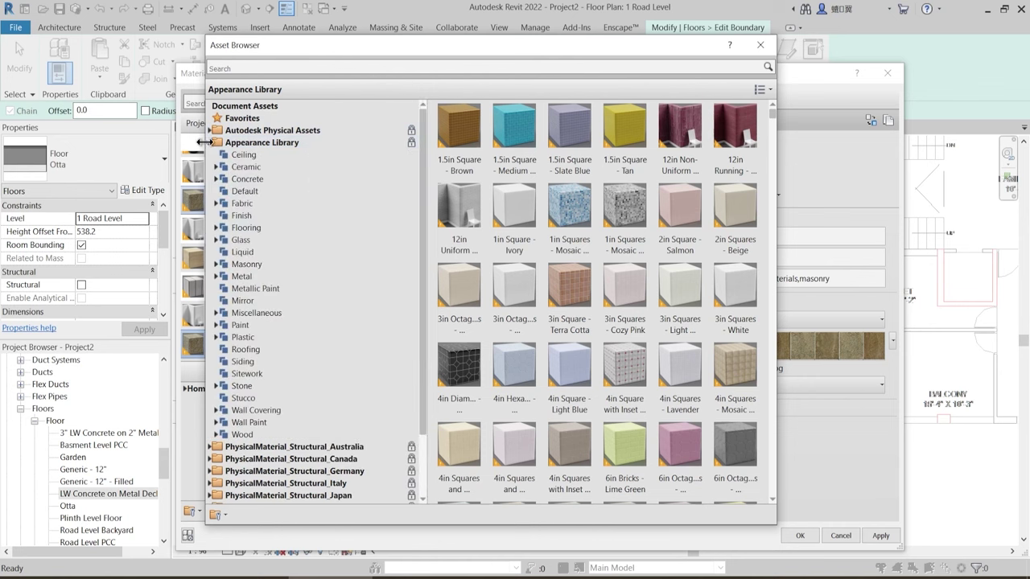
left_click(217, 228)
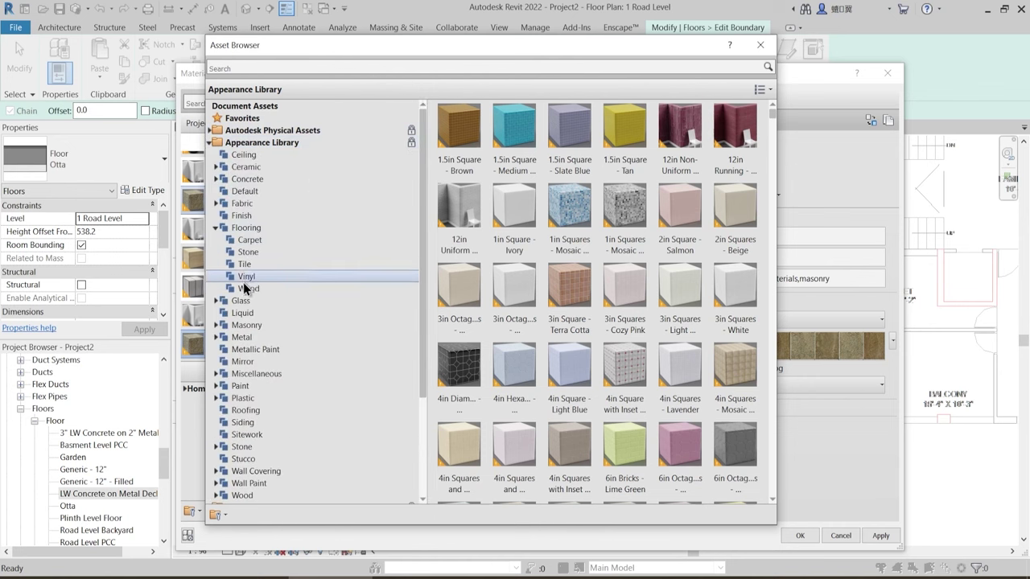
left_click(246, 288)
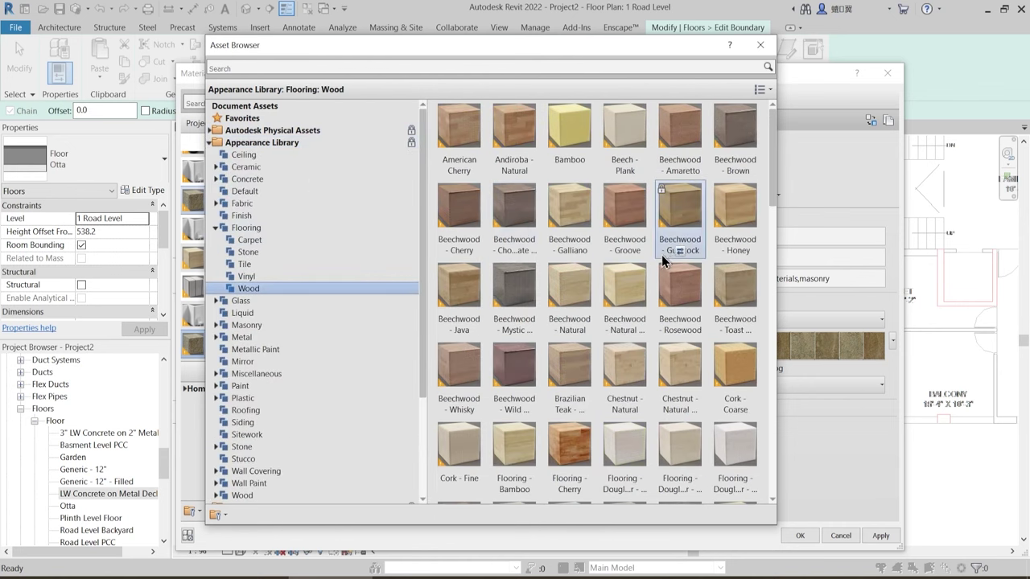
double_click(463, 336)
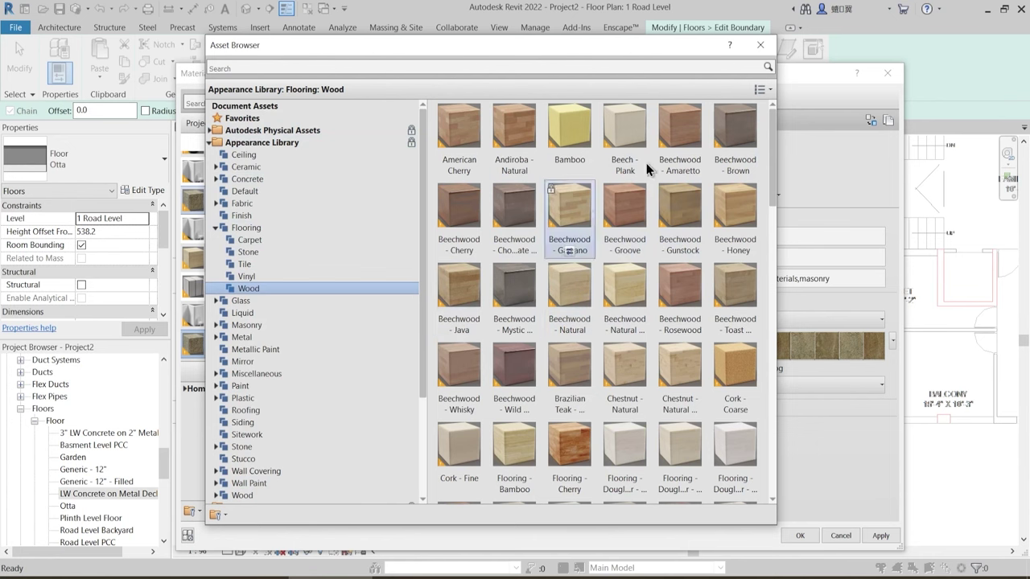
left_click(766, 51)
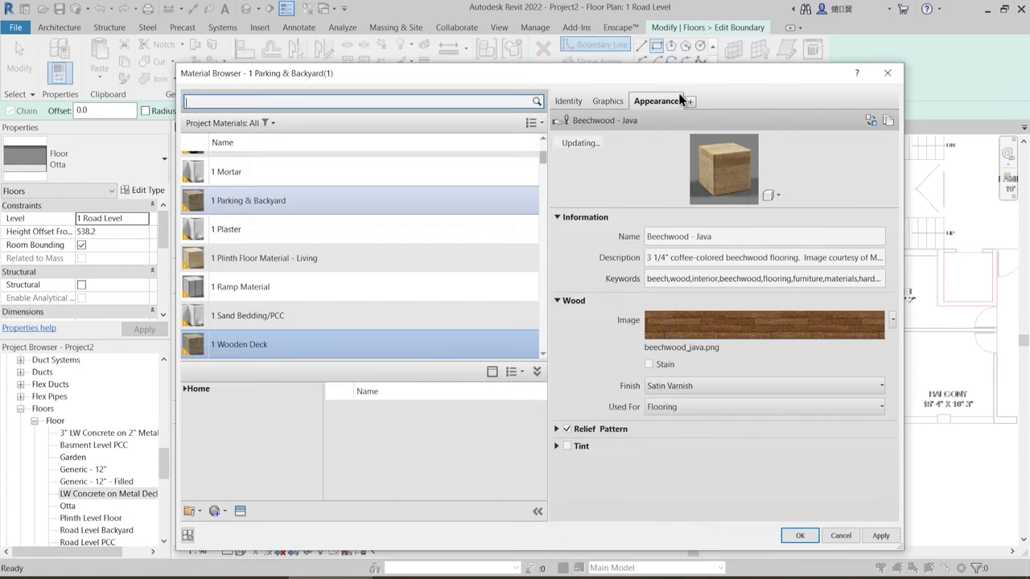
- Make the appearance asset a separate copy renamed 1 Wooden Deck, leaving texture settings unchanged
left_click(690, 102)
left_click(696, 128)
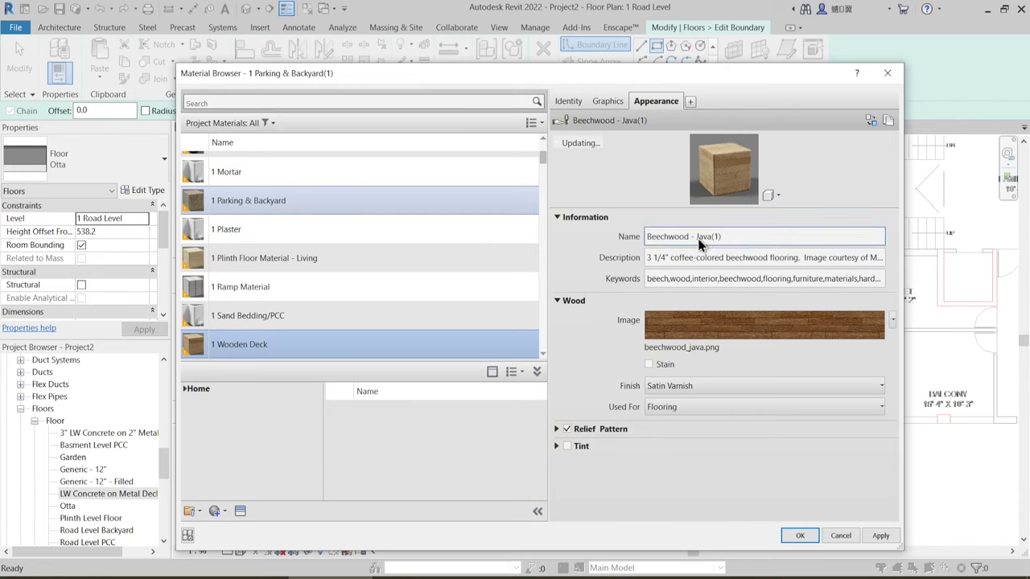
double_click(699, 237)
key("ctrl+v")
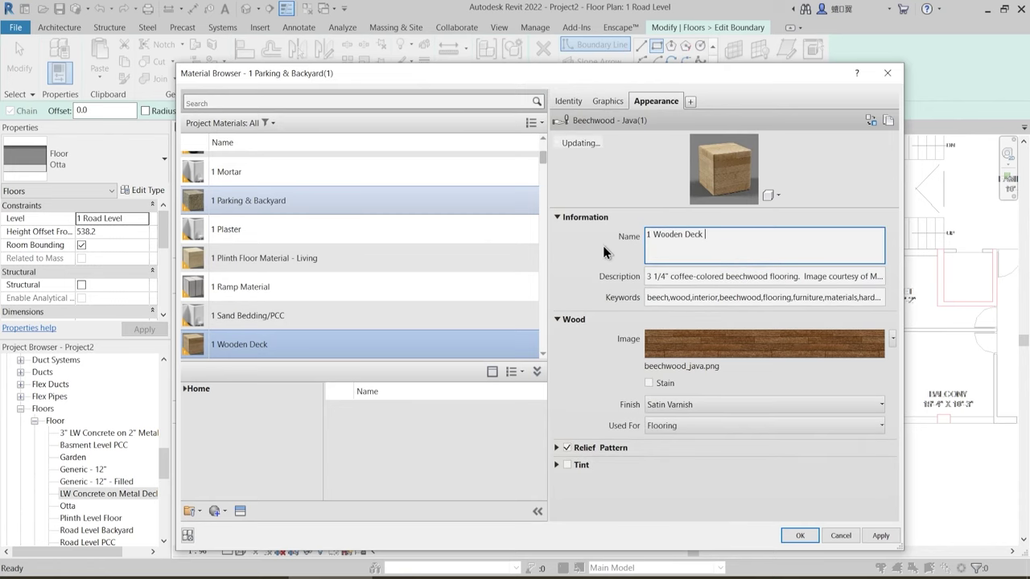
left_click(602, 245)
left_click(707, 315)
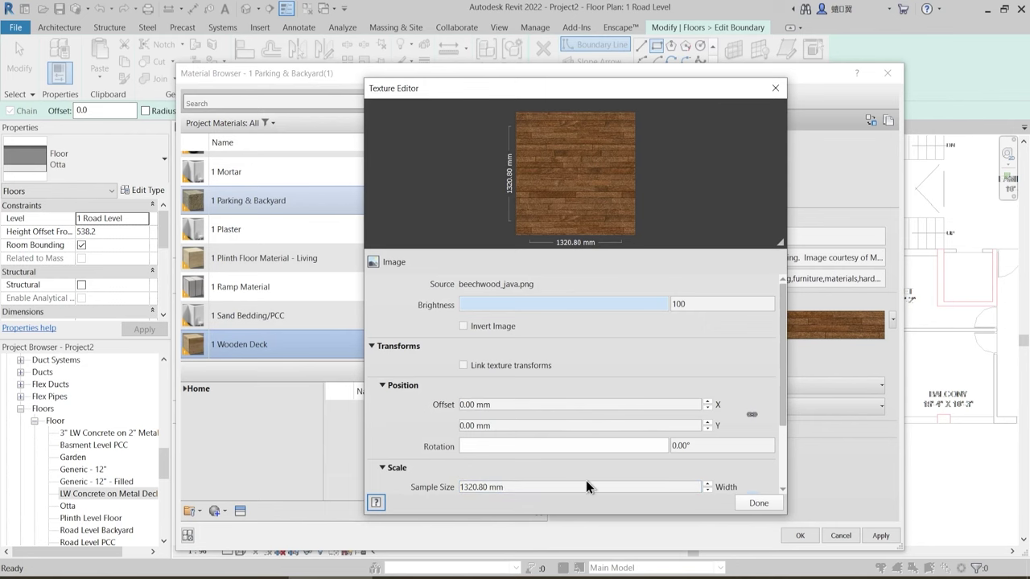
left_click(759, 503)
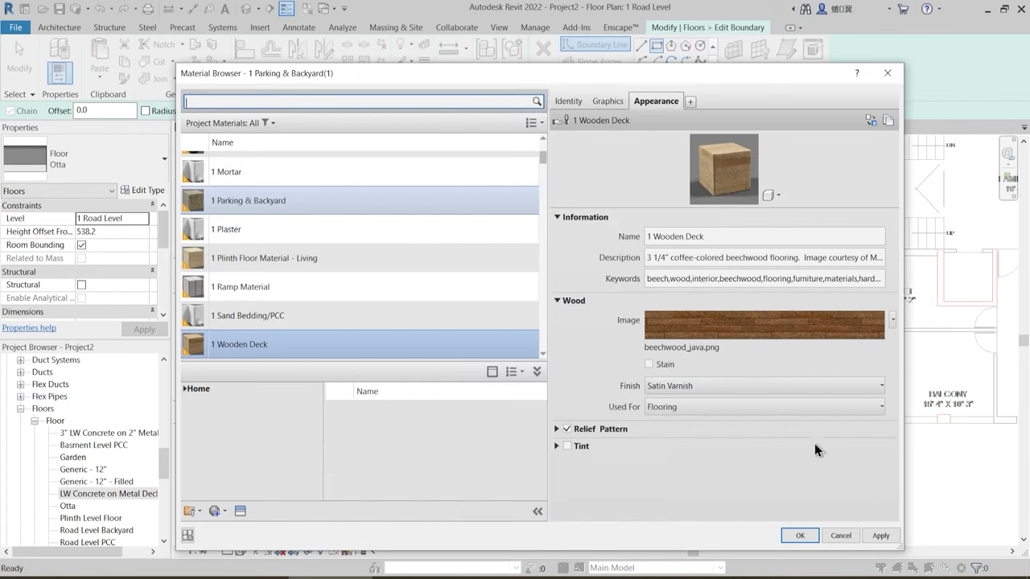
- Apply the new material and confirm the layer structure and Wooden Deck floor type
left_click(882, 536)
left_click(800, 536)
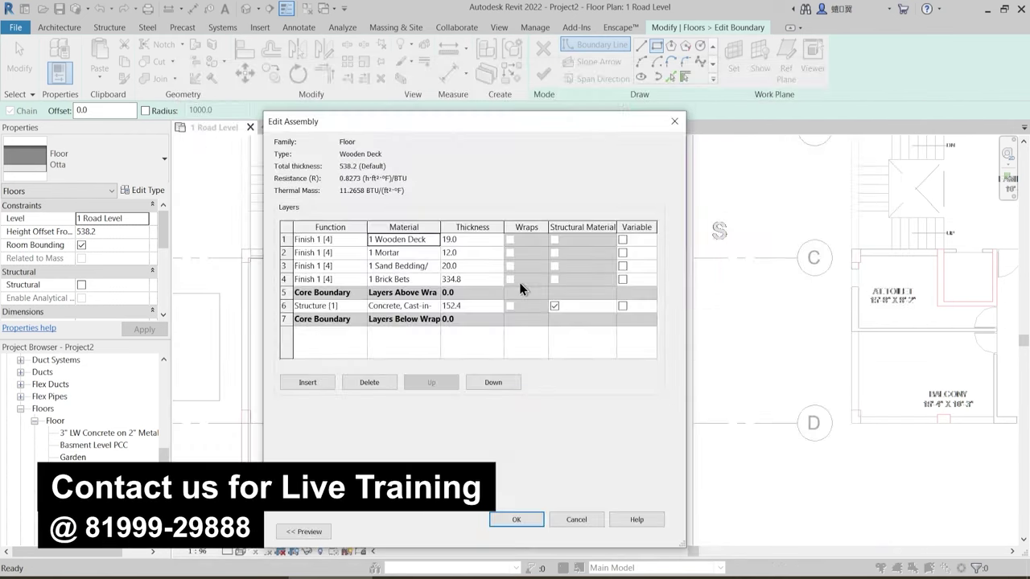
left_click(527, 522)
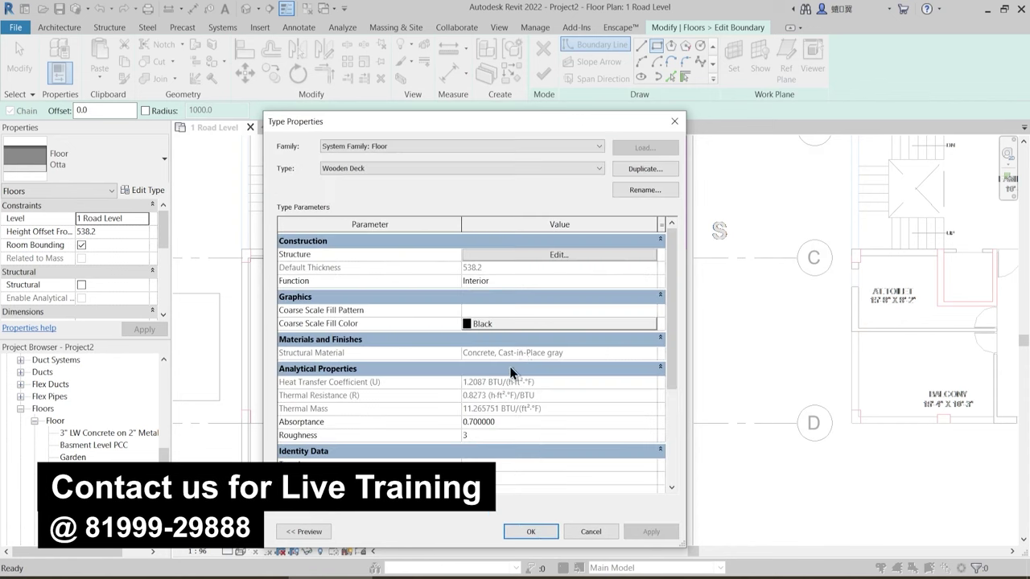
left_click(531, 531)
middle_click_drag(409, 341, 450, 305)
scroll(448, 297, "down", 1)
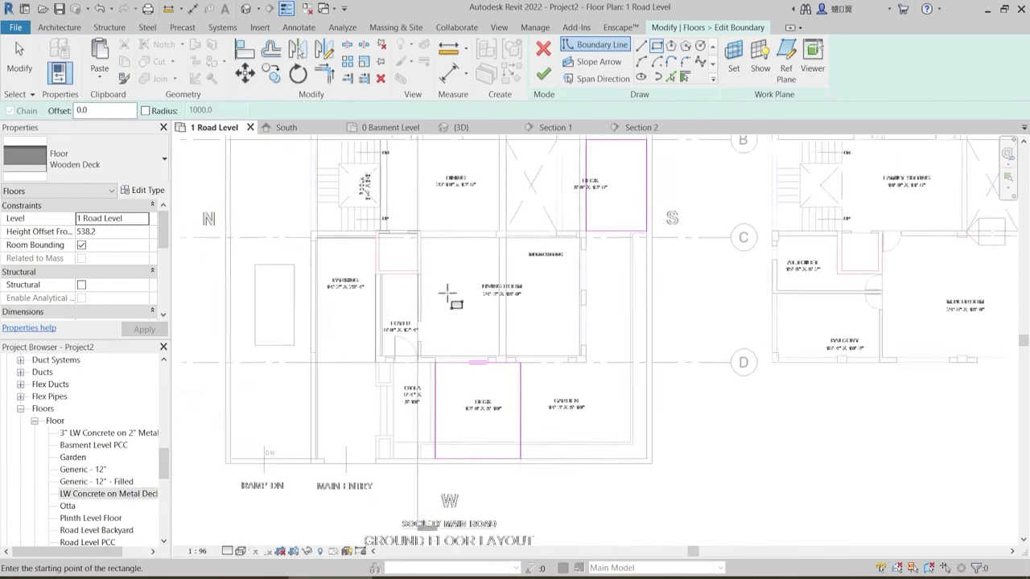
middle_click_drag(471, 230, 449, 275)
left_click(544, 78)
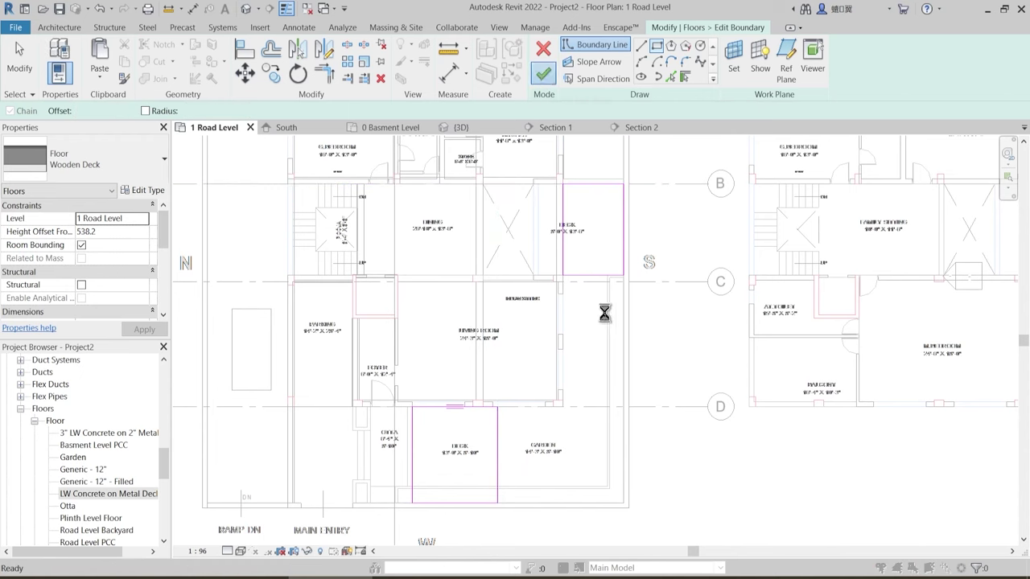
left_click(616, 305)
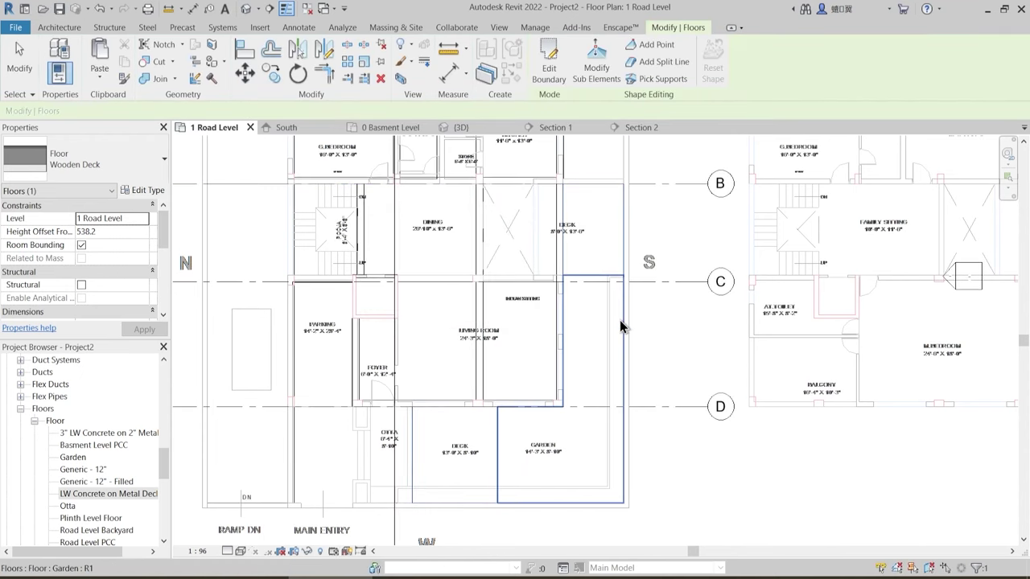
key("Escape")
scroll(523, 282, "up", 5)
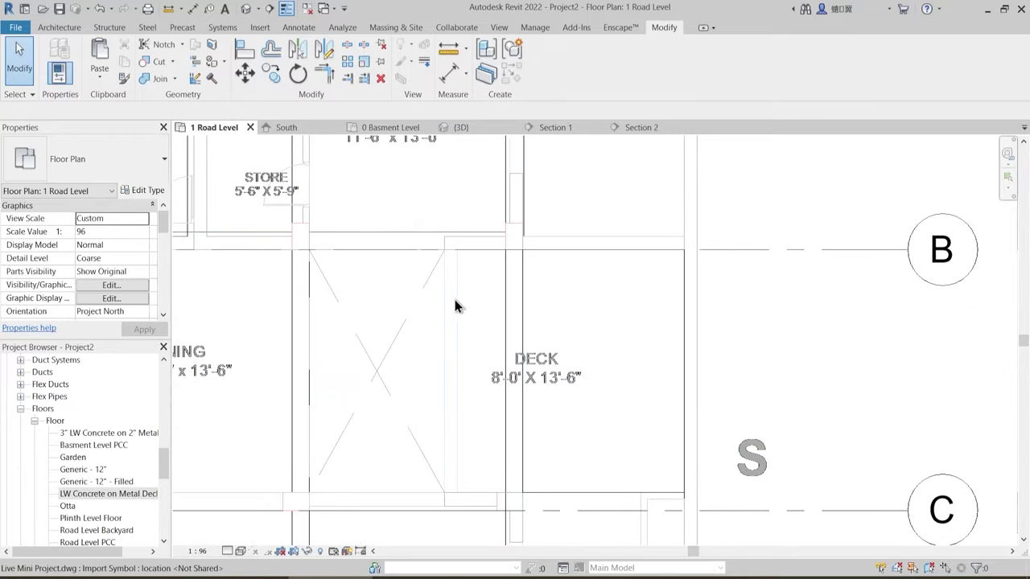
key("s")
key("d")
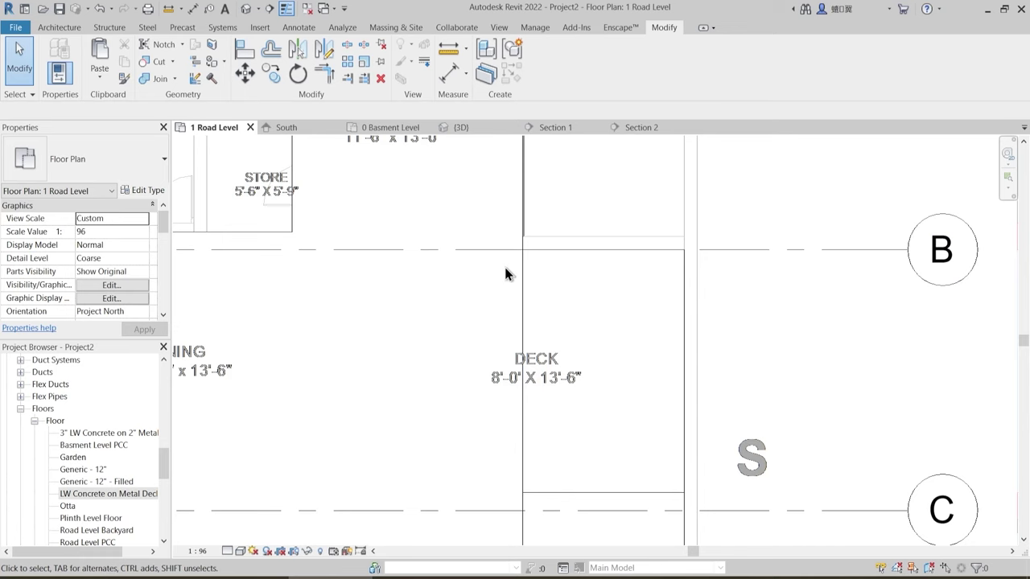
scroll(506, 269, "down", 2)
left_click(520, 214)
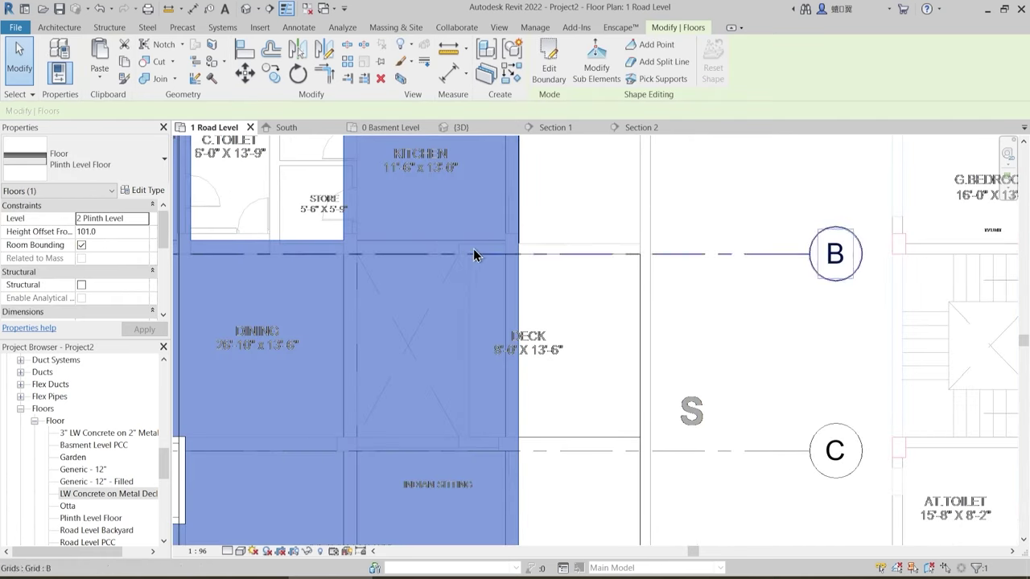
scroll(494, 255, "up", 2)
scroll(448, 319, "down", 2)
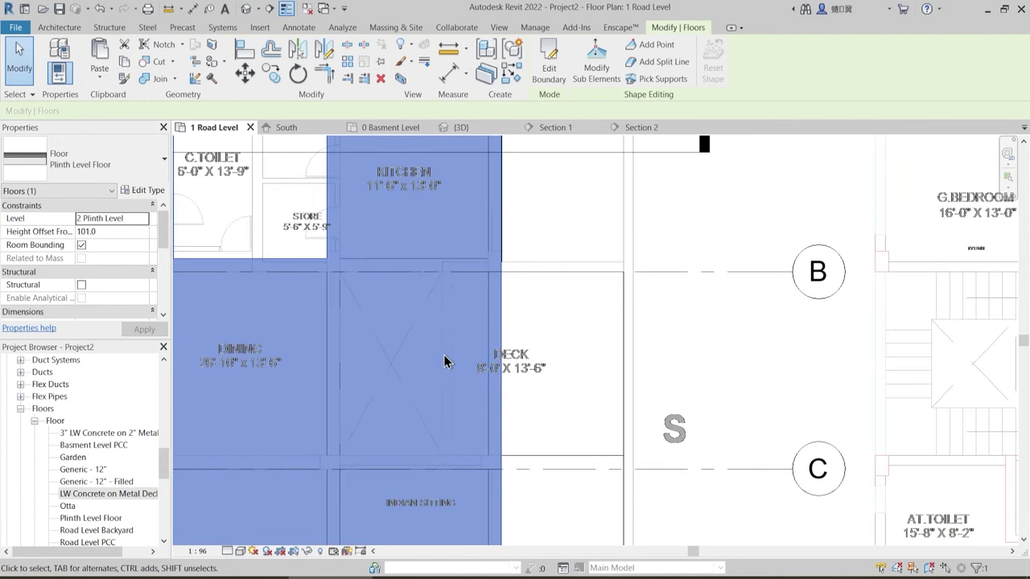
key("Escape")
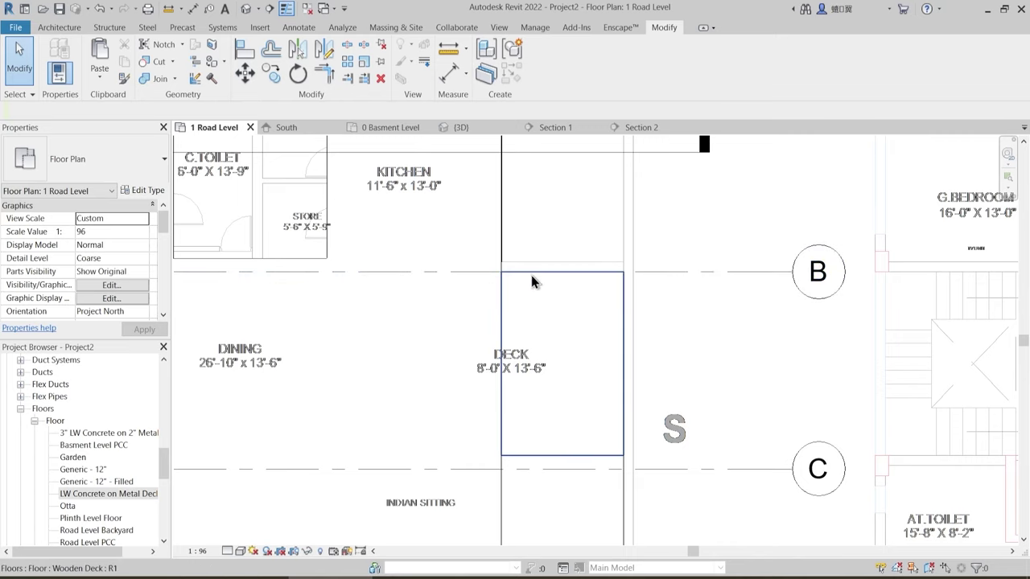
scroll(462, 295, "down", 3)
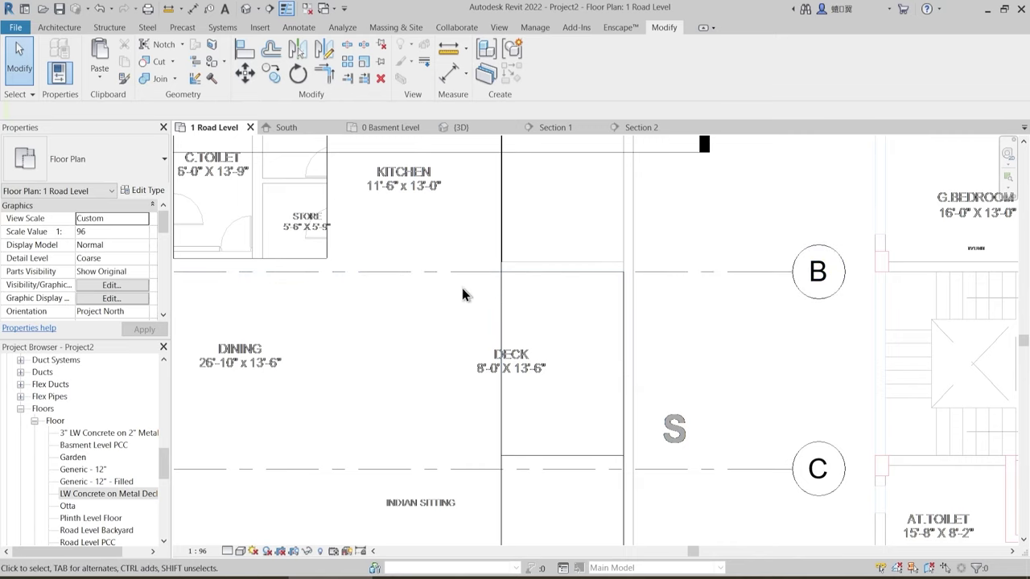
middle_click_drag(437, 347, 471, 282)
scroll(591, 342, "down", 2)
- Drag the Wooden Deck floor's top boundary edge up past grid B, leaving walls unattached
middle_click_drag(590, 342, 568, 401)
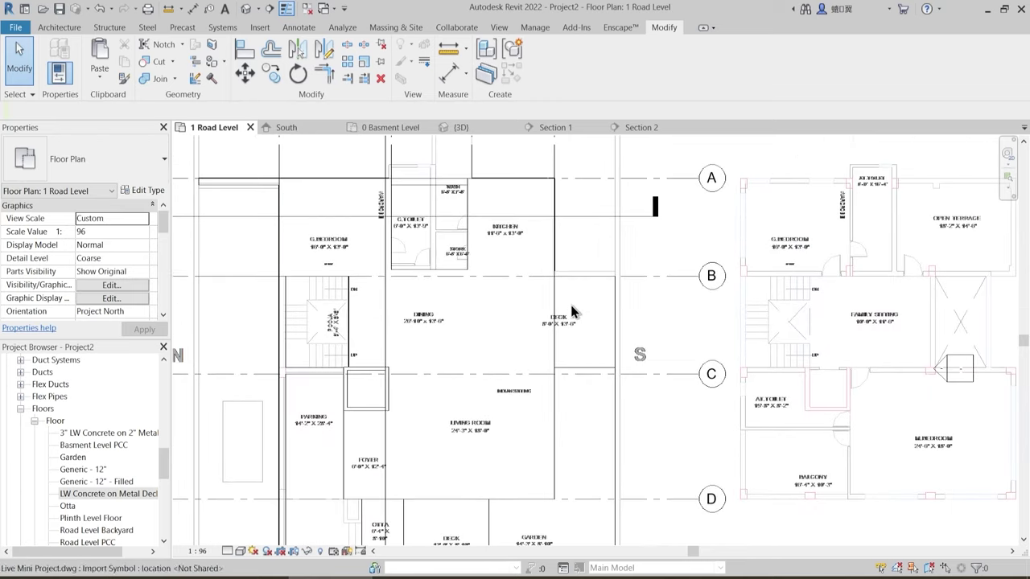
scroll(591, 276, "up", 2)
left_click(597, 331)
scroll(597, 330, "up", 4)
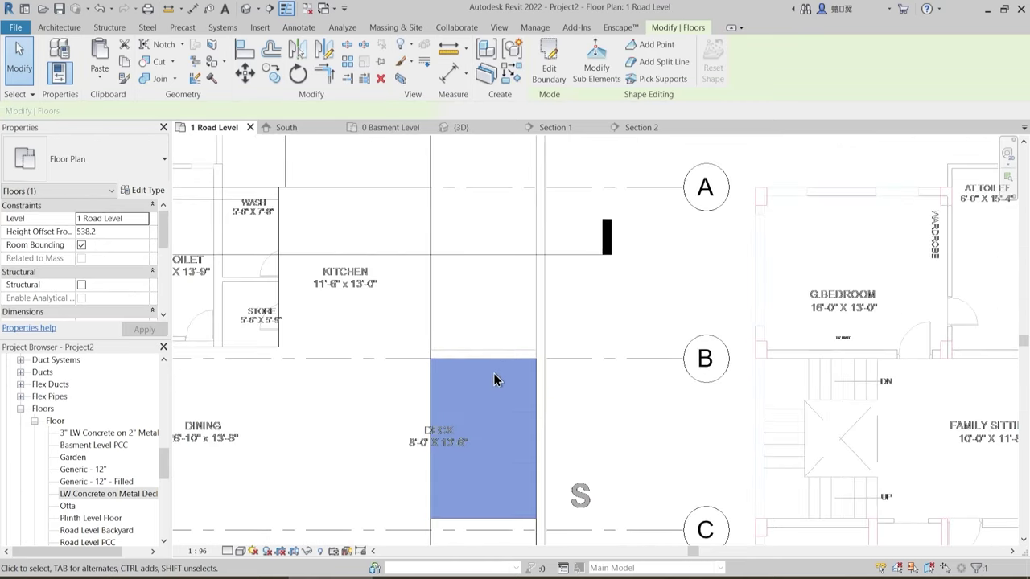
double_click(482, 418)
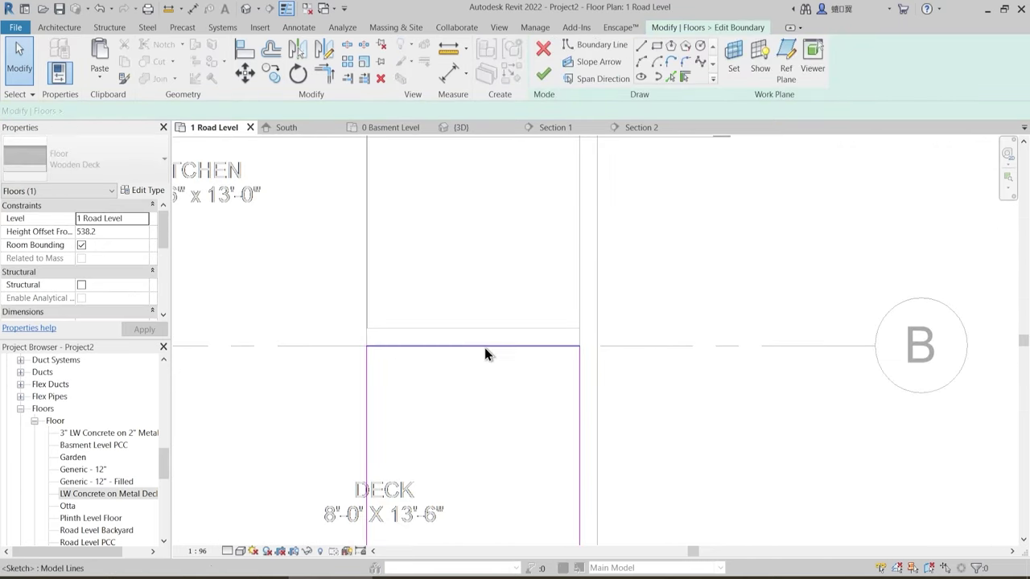
left_click_drag(485, 347, 494, 329)
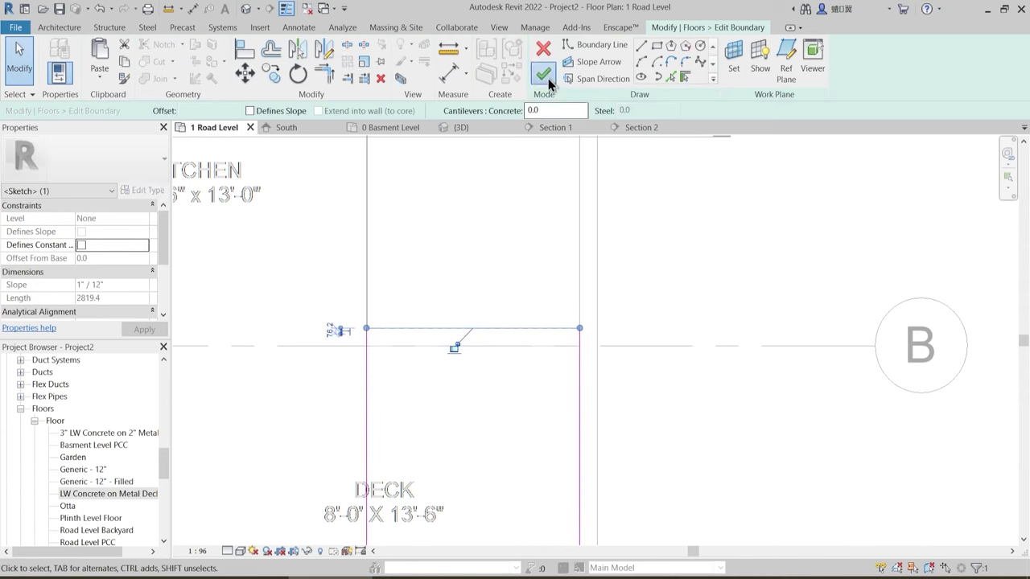
left_click(546, 75)
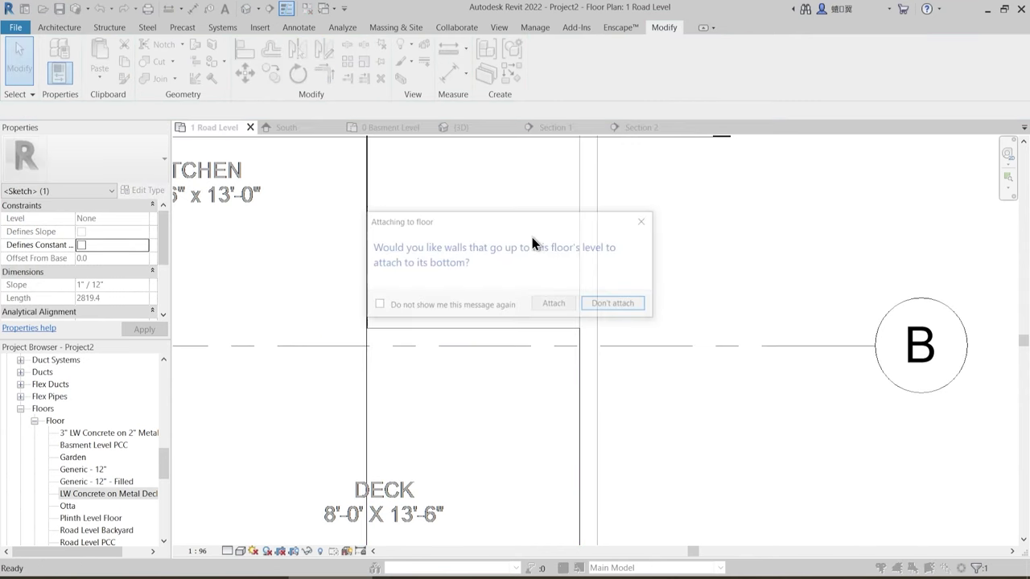
left_click(616, 305)
scroll(528, 278, "down", 4)
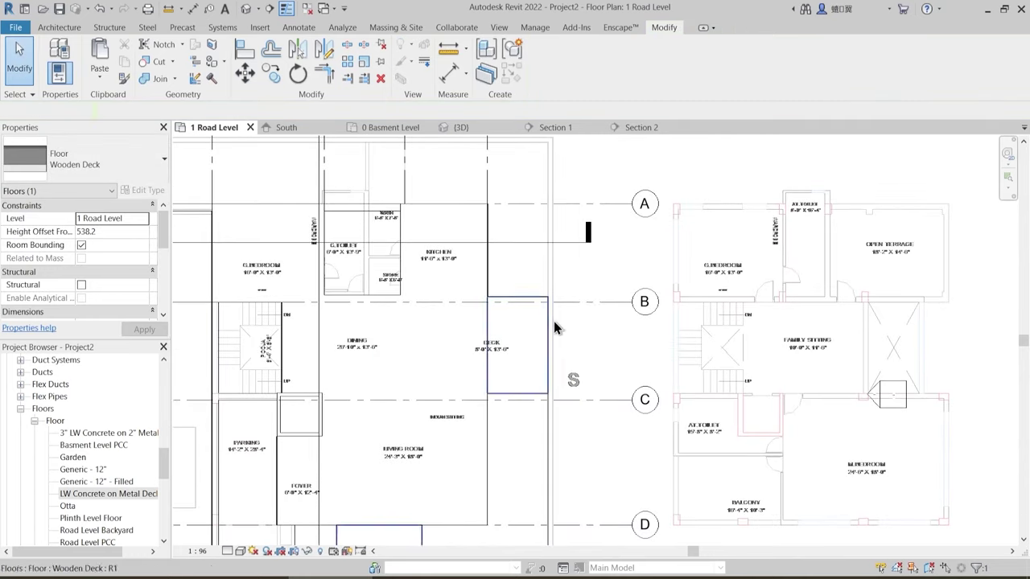
scroll(456, 376, "down", 1)
middle_click_drag(455, 376, 507, 348)
- Review the wood, tile and grass floors around the Otta step in 3D, then open 0 Basment Level
left_click(478, 126)
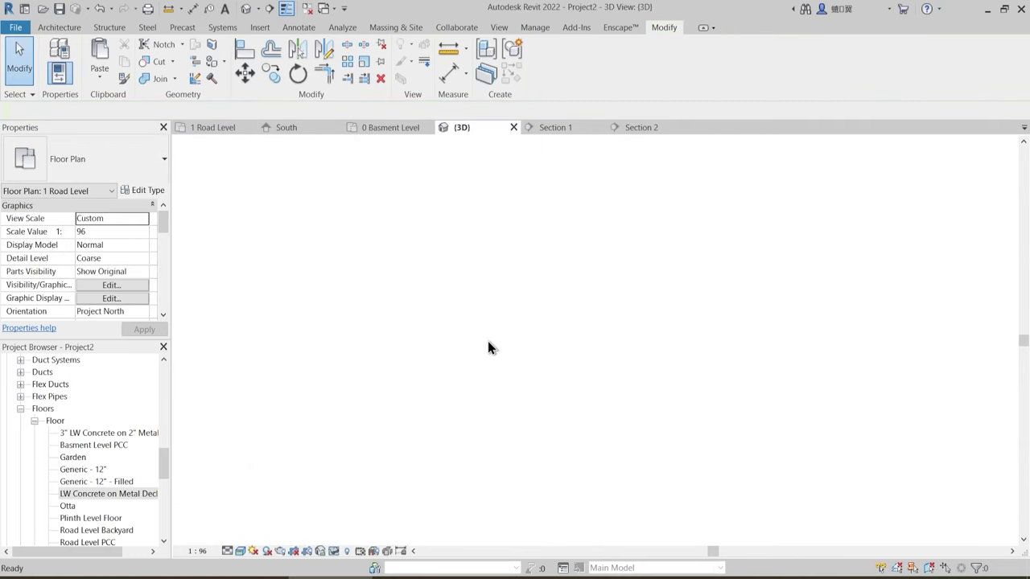
middle_click_drag(487, 422, 503, 413, "shift")
scroll(502, 413, "down", 1)
middle_click_drag(718, 418, 572, 497)
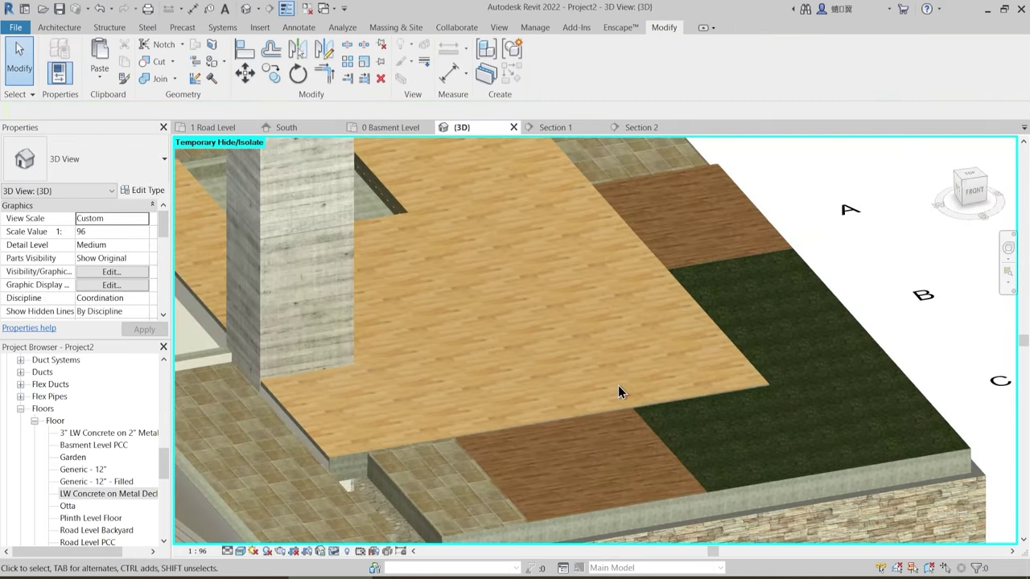
scroll(619, 387, "down", 2)
middle_click_drag(619, 387, 684, 396, "shift")
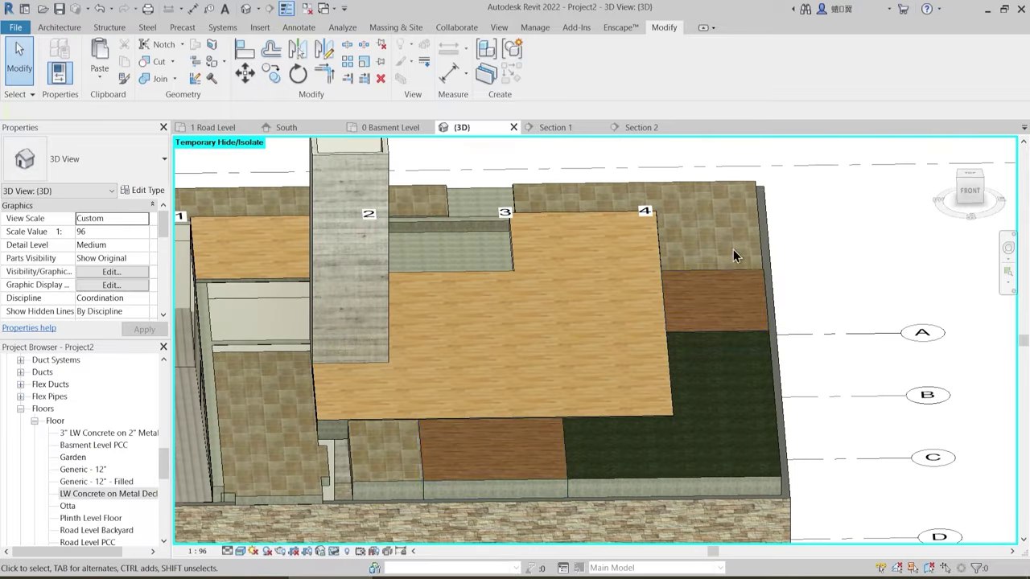
middle_click_drag(733, 256, 595, 352, "shift")
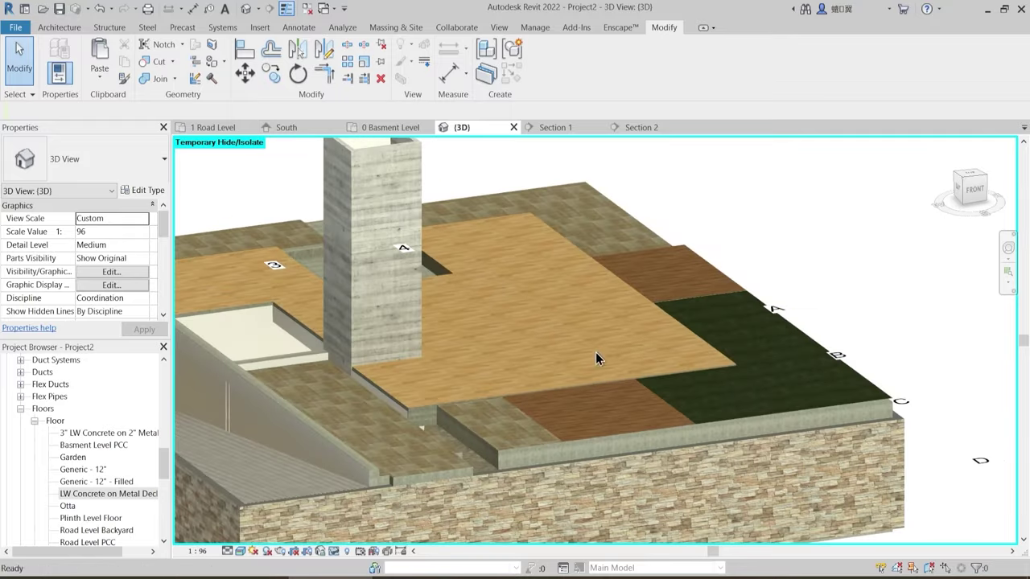
scroll(471, 448, "up", 2)
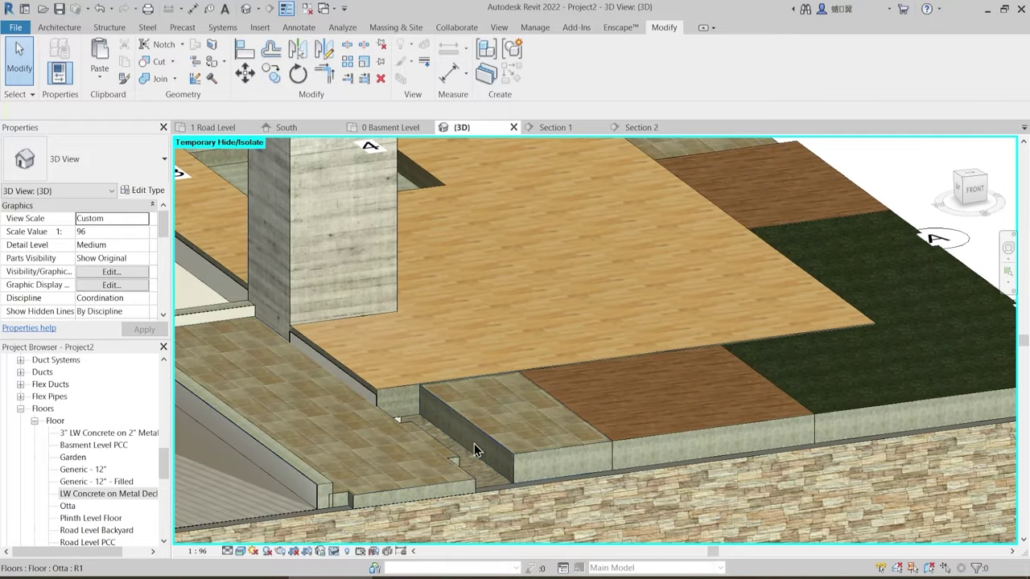
mouse_move(474, 444)
middle_mouse_down("shift")
mouse_move(485, 458)
mouse_move(472, 449)
middle_mouse_up("shift")
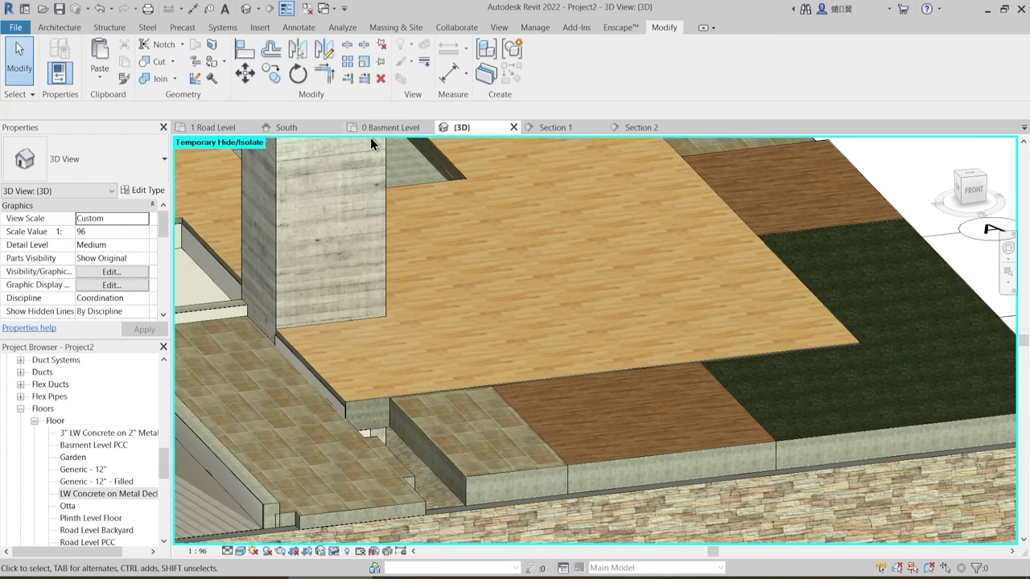
scroll(424, 443, "up", 2)
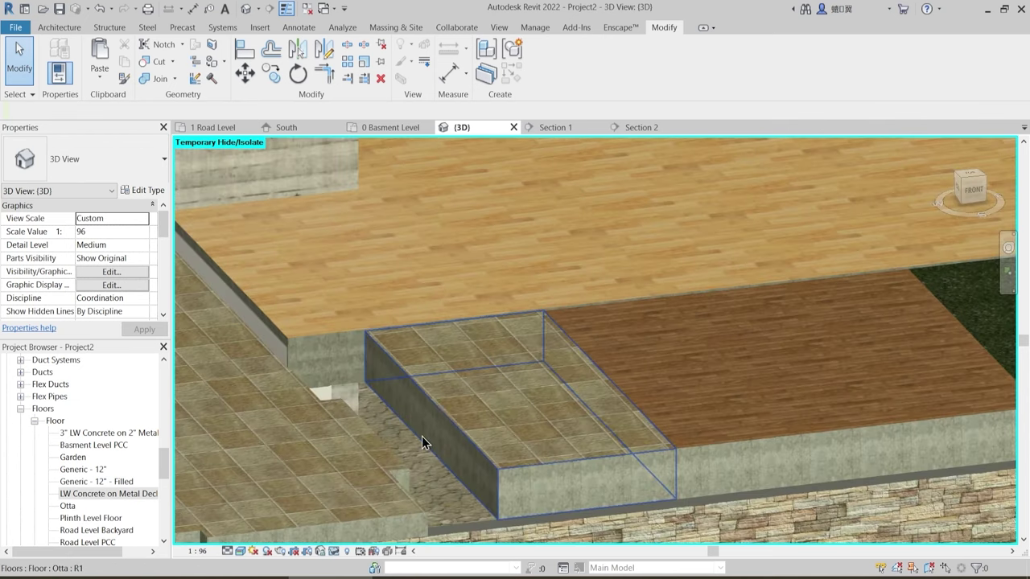
scroll(424, 443, "down", 2)
left_click(373, 127)
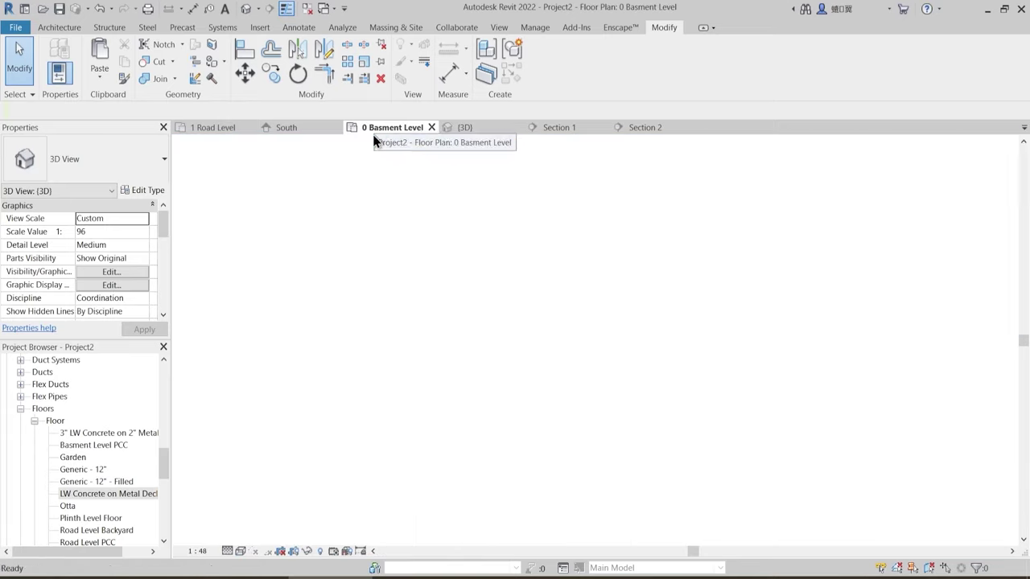
- Move the section line lower on the basement plan and open Section 2
middle_click_drag(449, 310, 453, 219)
left_click_drag(423, 254, 424, 446)
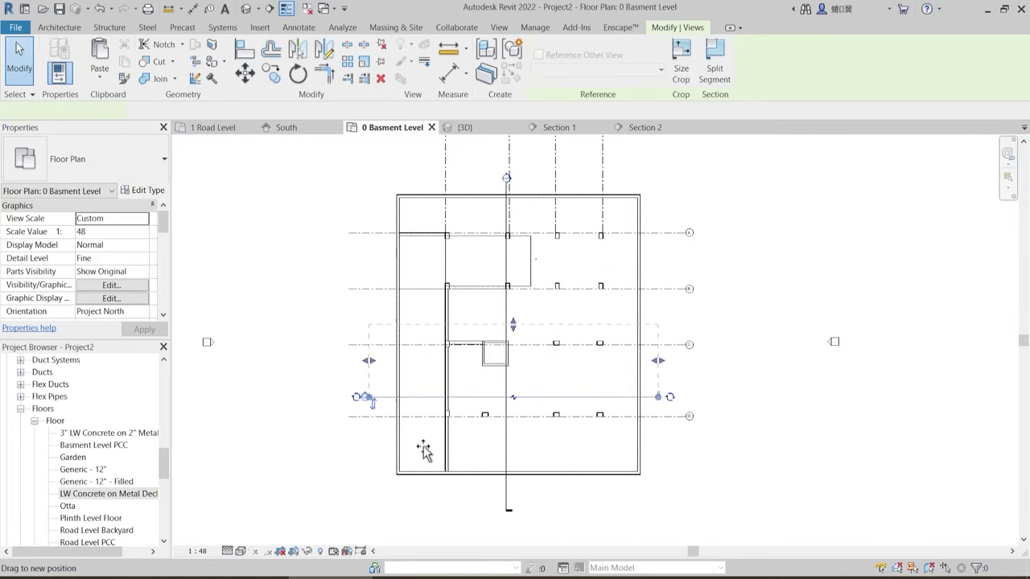
double_click(368, 448)
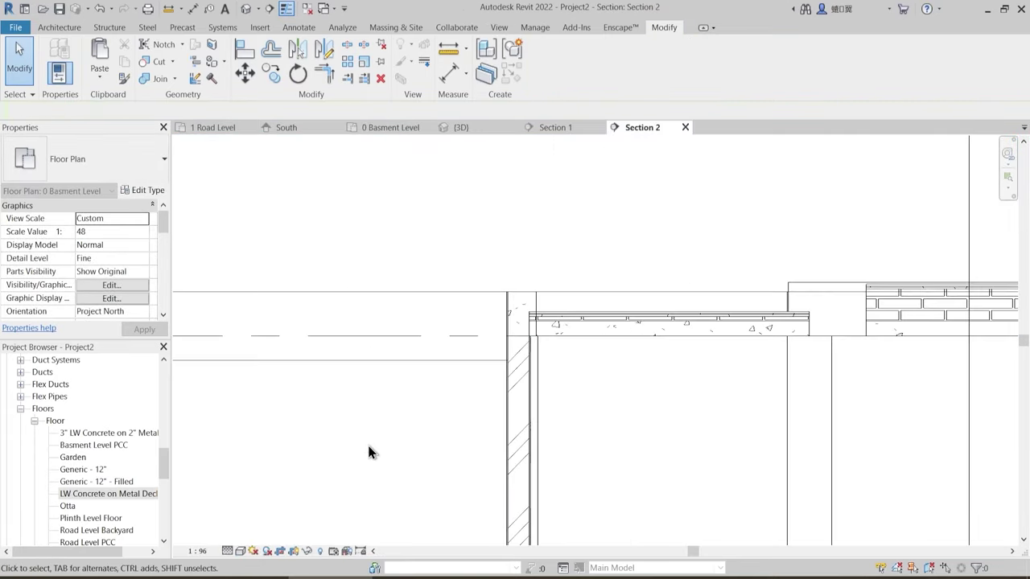
scroll(428, 345, "down", 2)
scroll(673, 326, "up", 4)
middle_click_drag(654, 378, 562, 453)
scroll(549, 413, "up", 2)
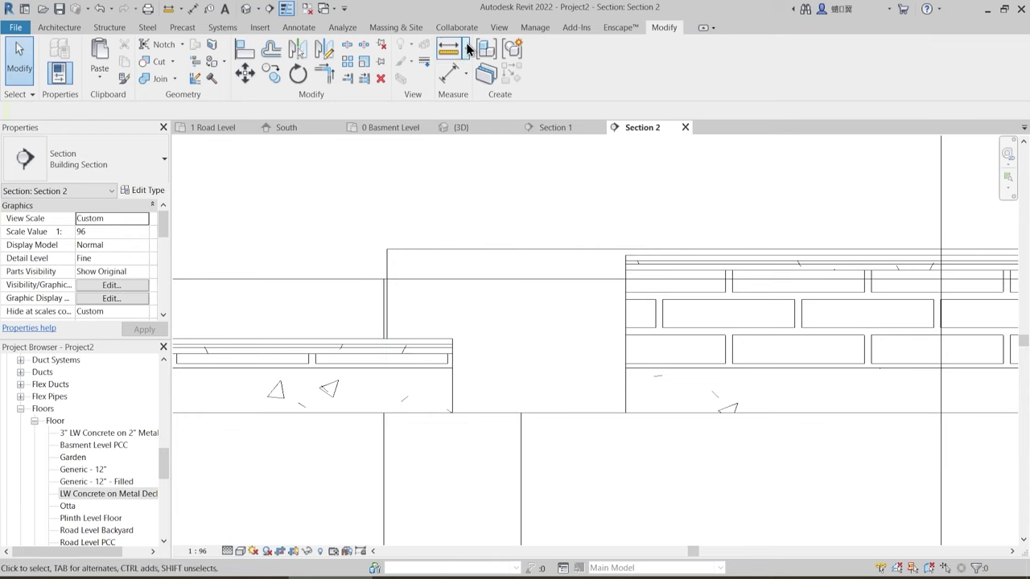
- Measure the two step heights in Section 2: 304.8 and 255.4
left_click(451, 75)
scroll(476, 338, "up", 2)
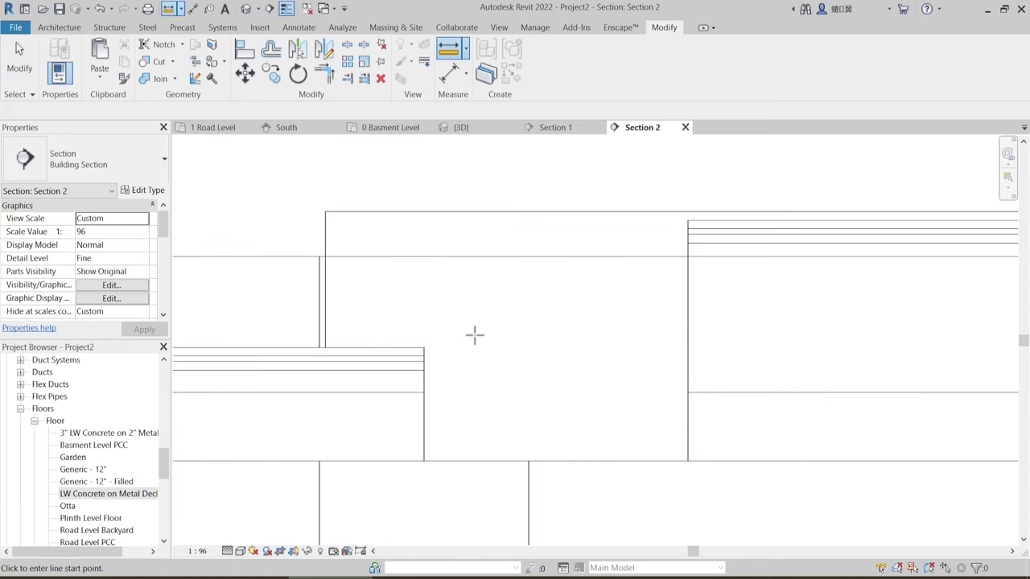
left_click(424, 347)
left_click(425, 212)
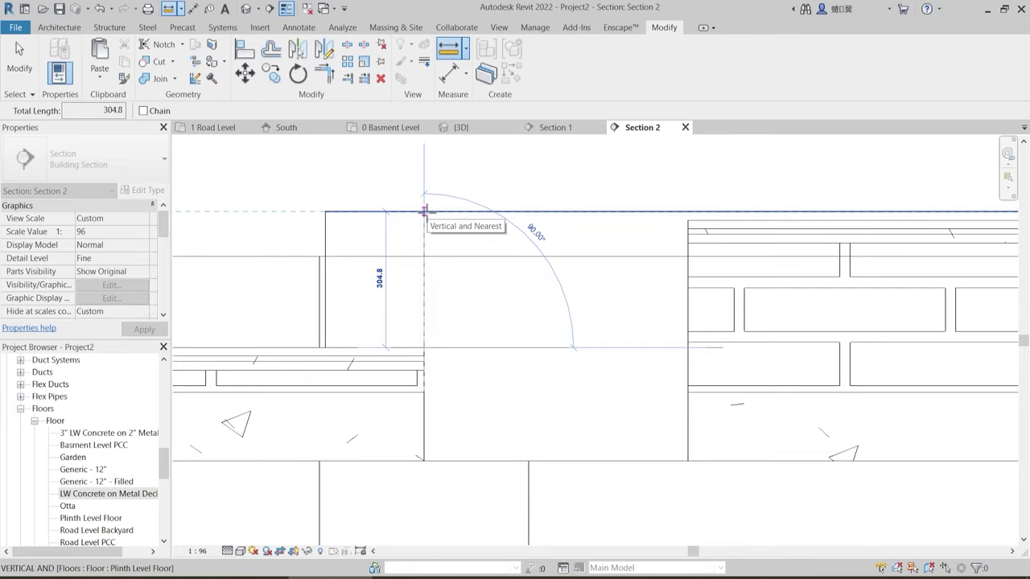
key("Escape")
key("Escape")
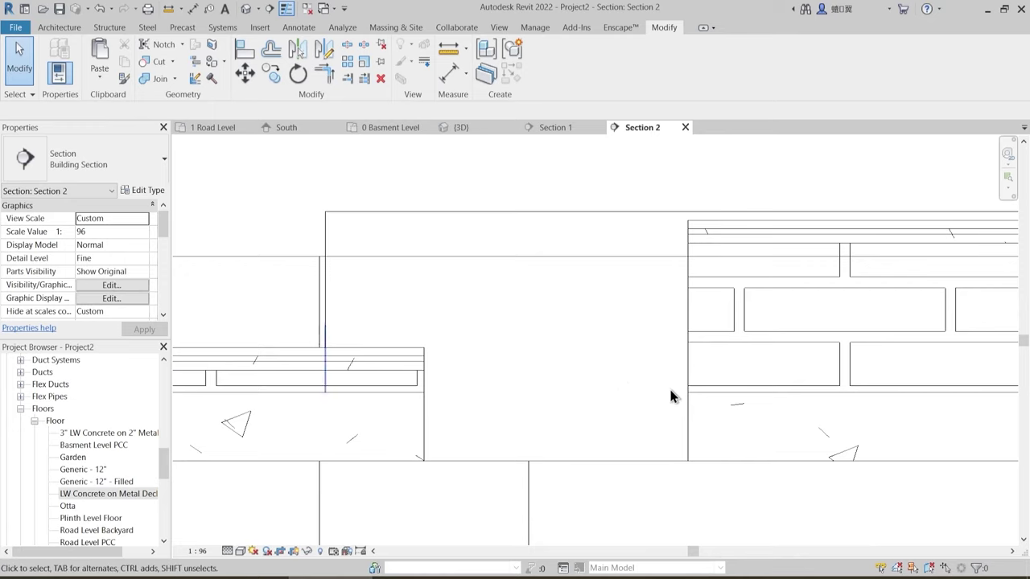
scroll(623, 387, "down", 1)
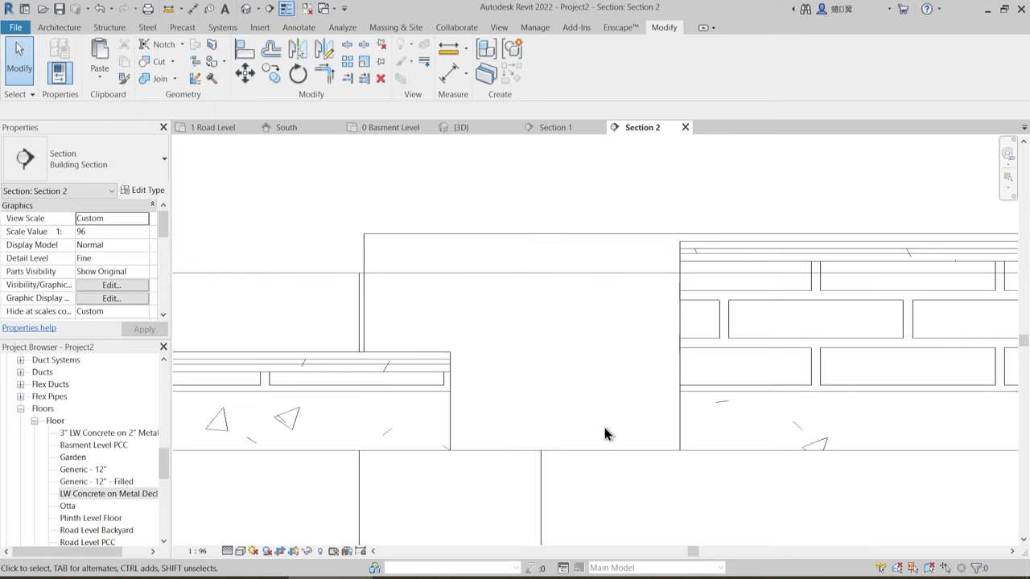
middle_click_drag(477, 404, 468, 367)
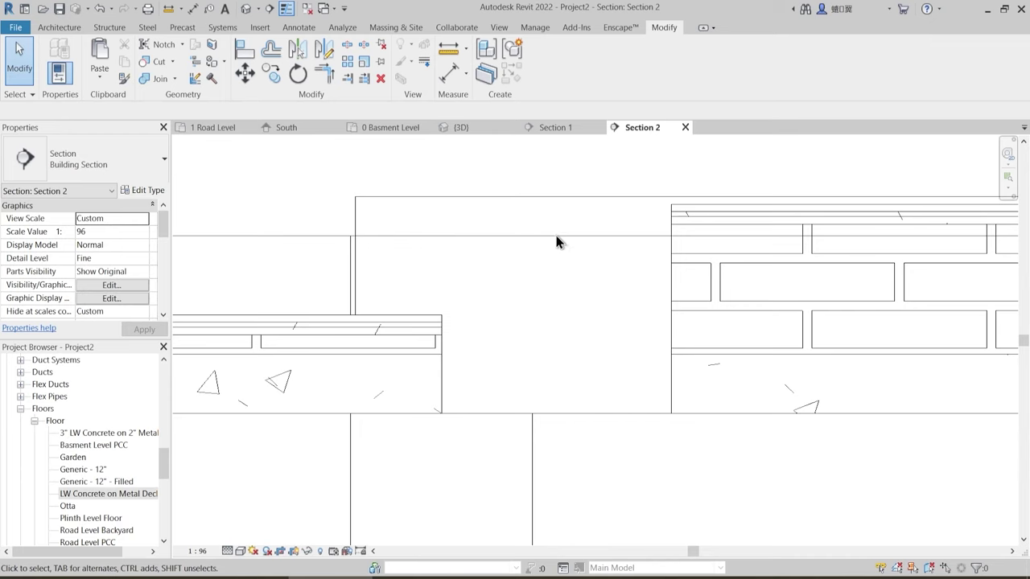
left_click(449, 49)
scroll(475, 394, "up", 2)
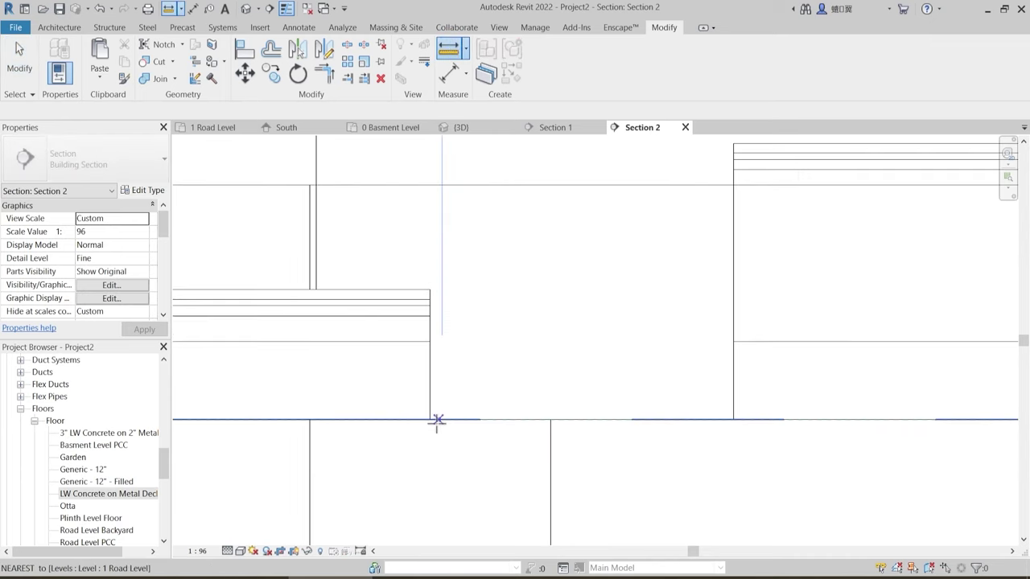
left_click(429, 289)
key("Escape")
key("Escape")
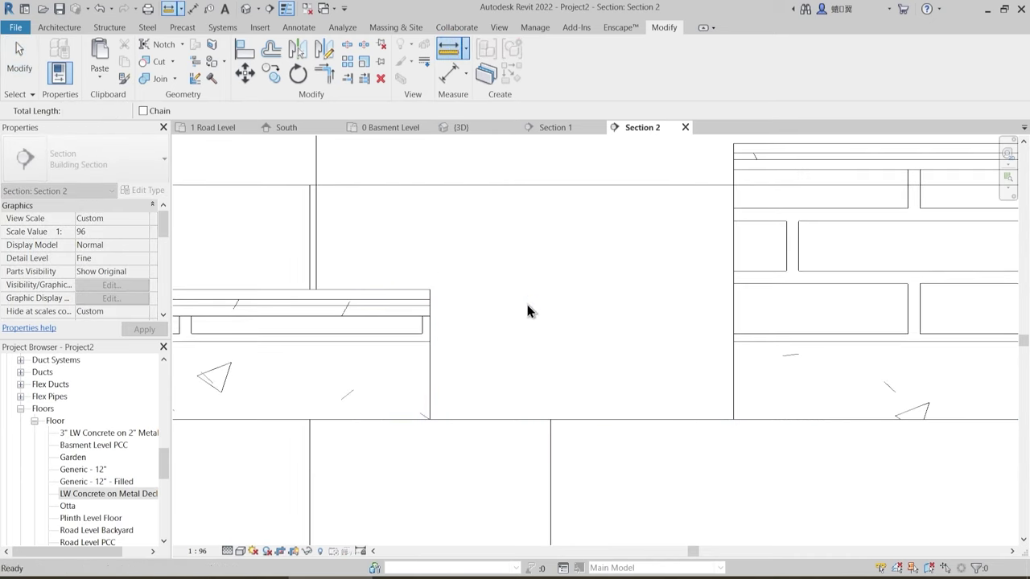
- Switch to the 1 Road Level plan and start, then cancel, an architectural floor sketch
left_click(246, 129)
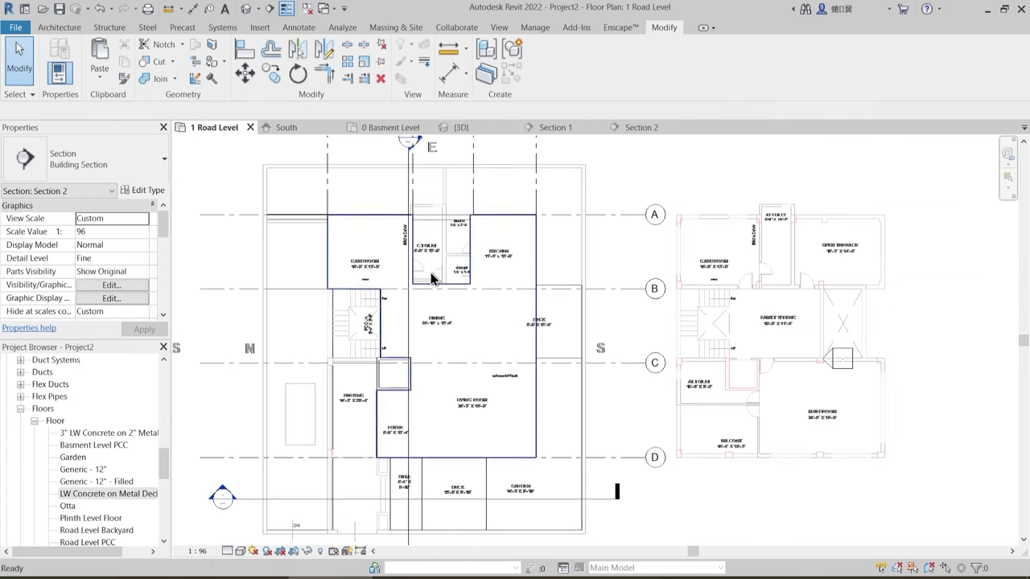
scroll(420, 375, "up", 4)
scroll(421, 371, "up", 3)
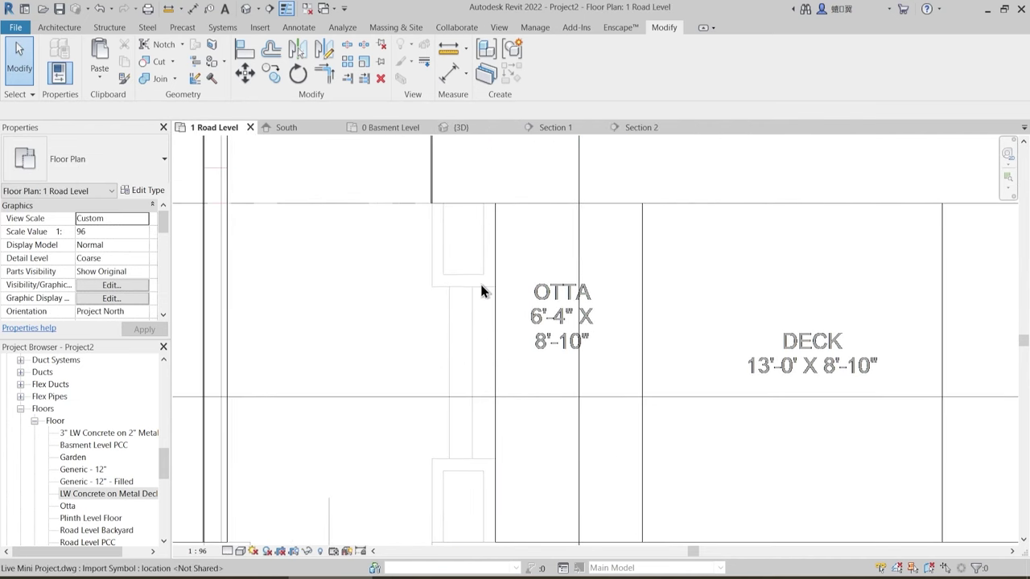
left_click(69, 32)
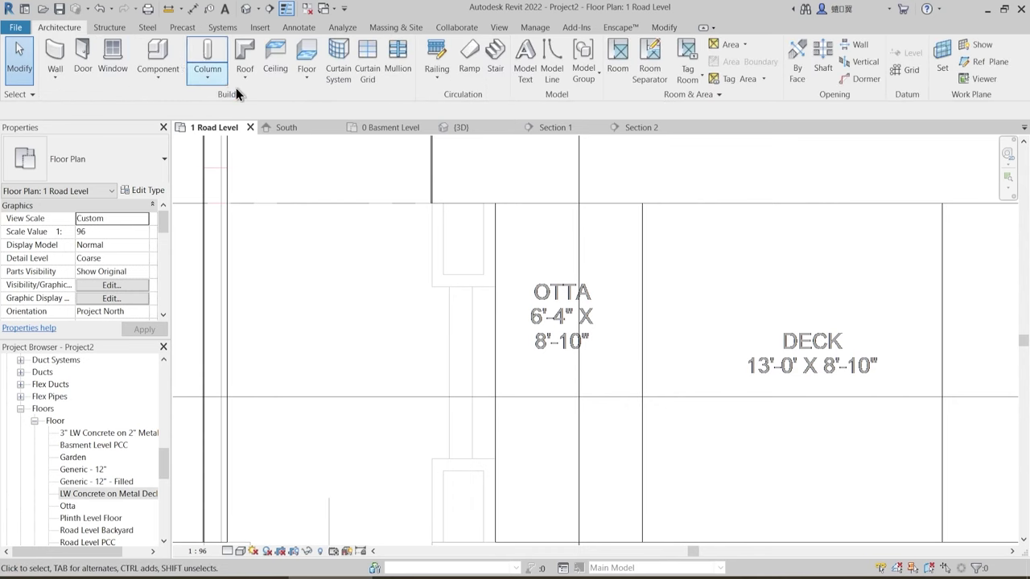
left_click(308, 78)
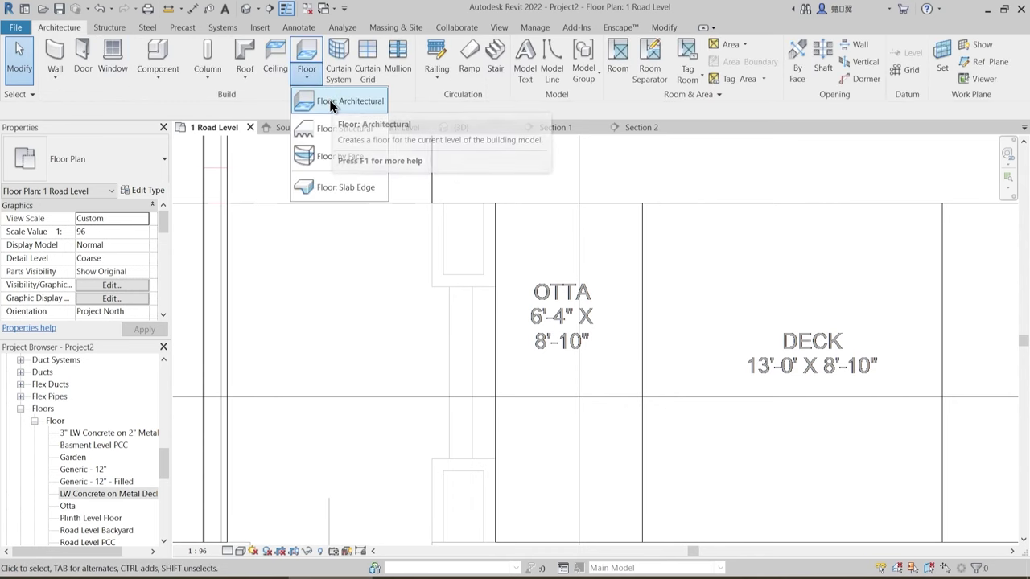
left_click(331, 102)
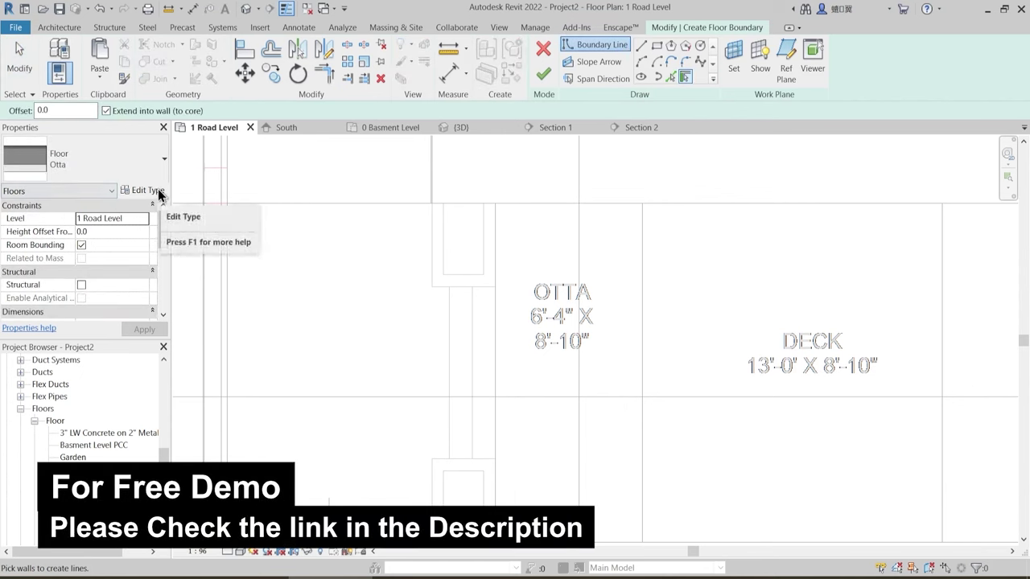
left_click(543, 48)
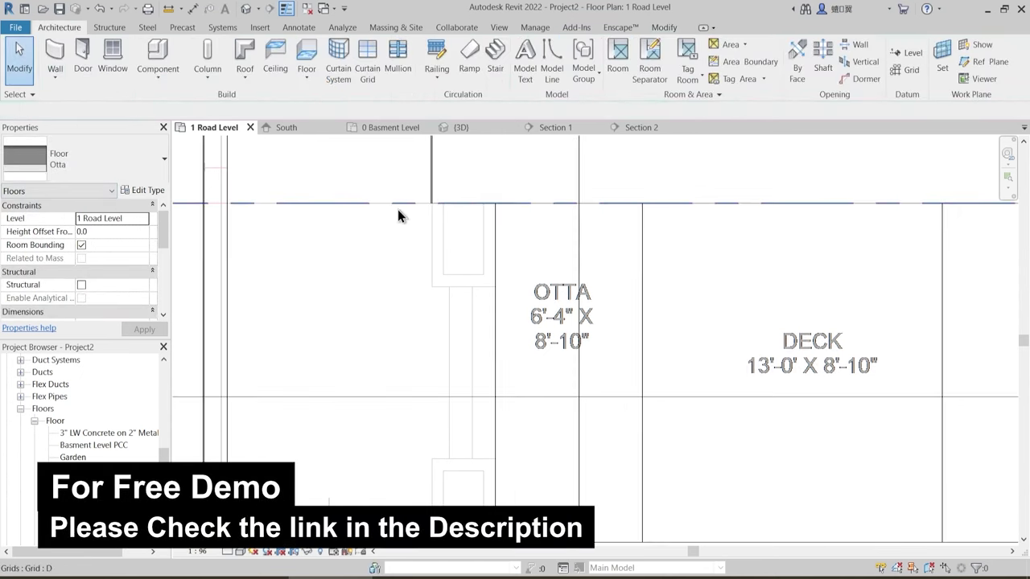
- Start a Model In-Place family in the Generic Models category and confirm its name
left_click(153, 75)
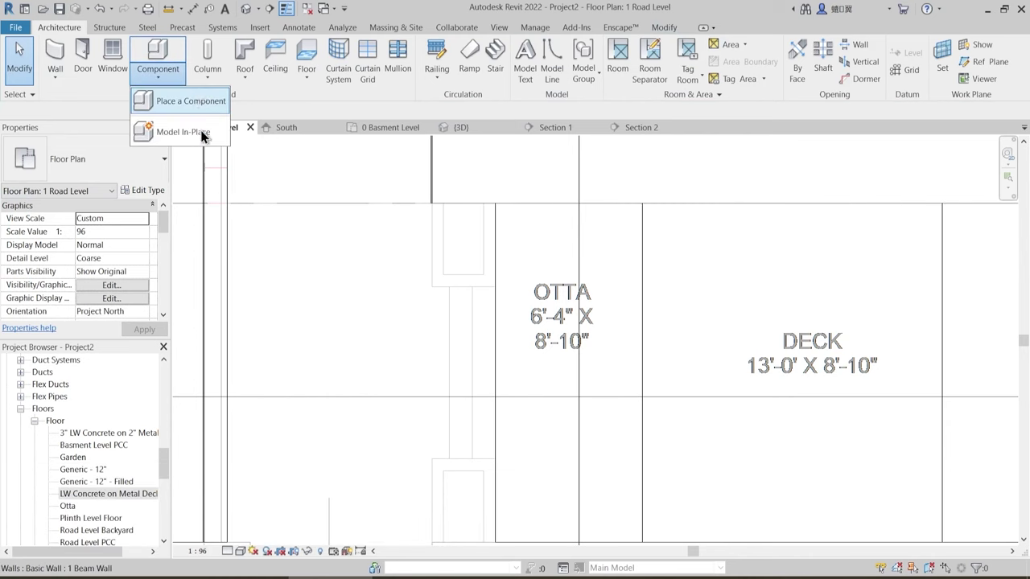
left_click(191, 132)
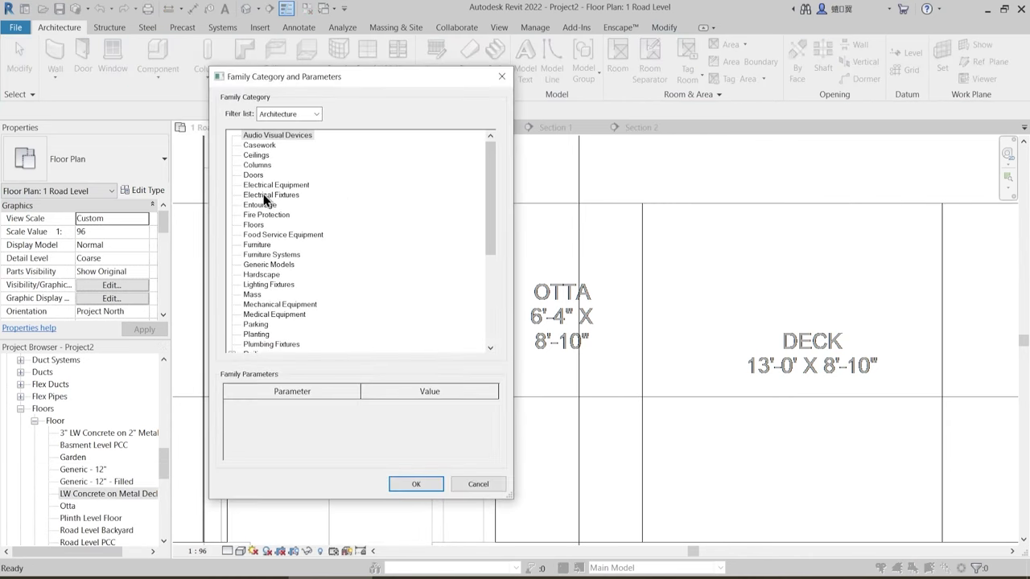
left_click(266, 206)
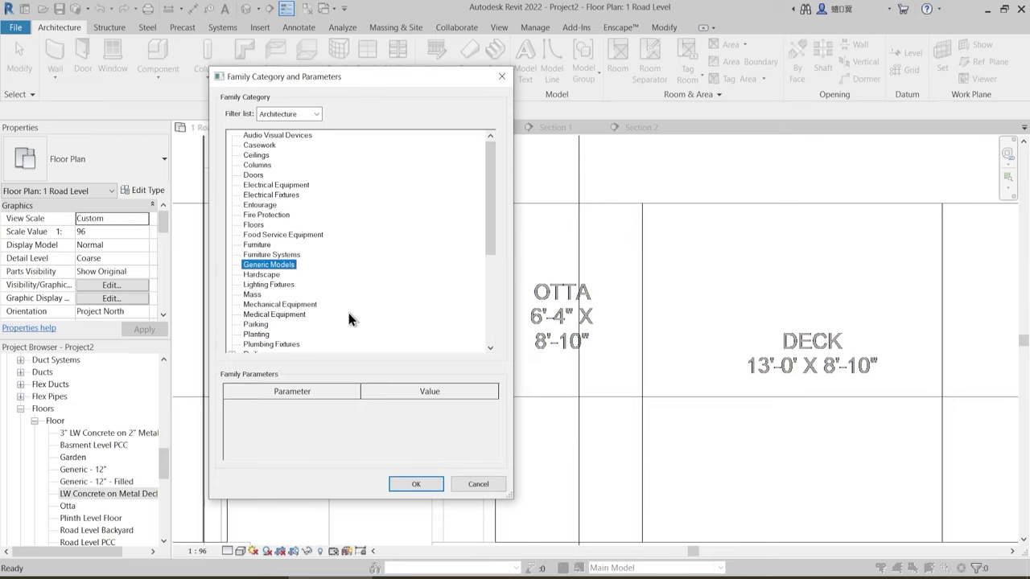
left_click(416, 484)
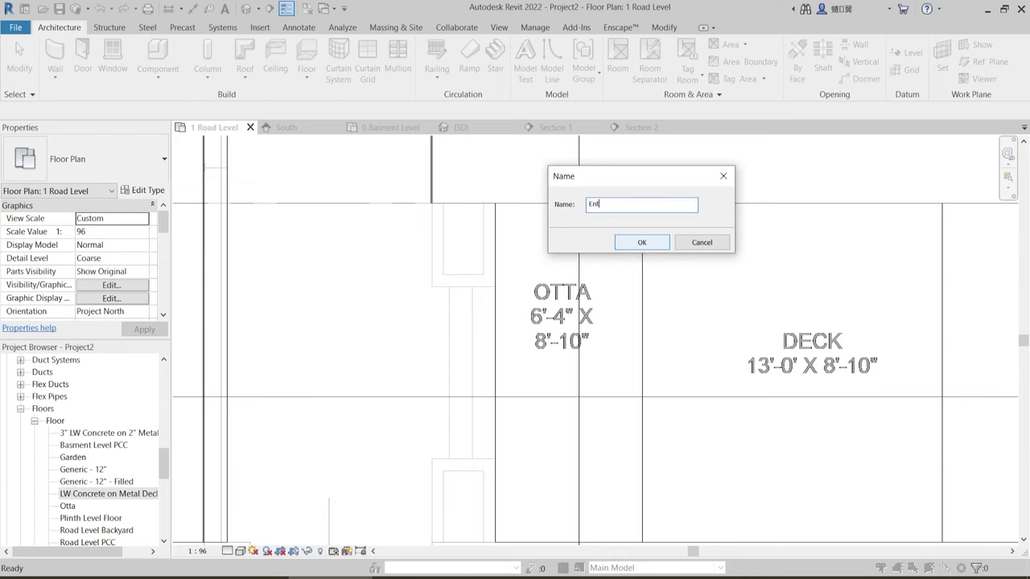
left_click(632, 242)
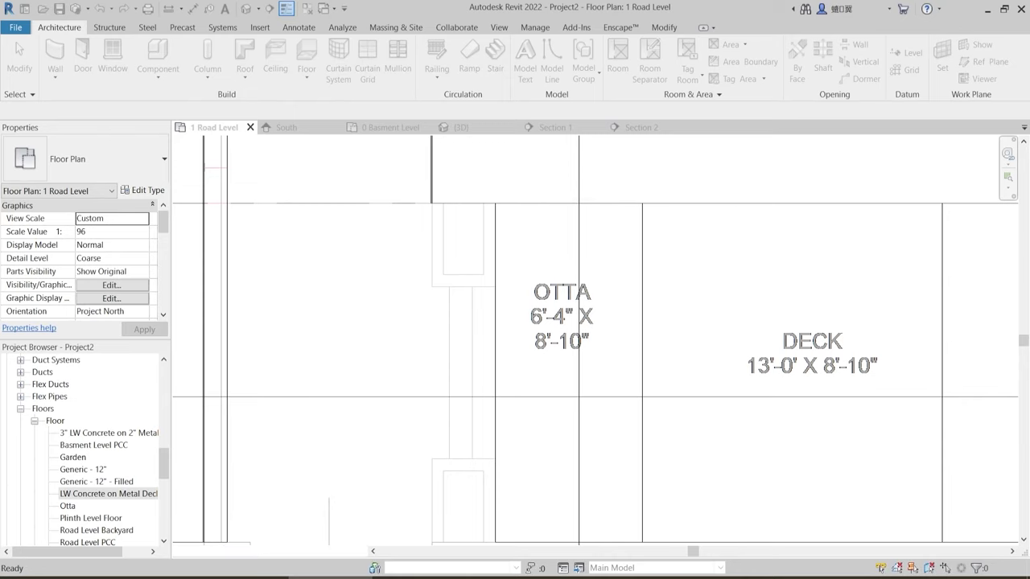
- Sketch a rectangular solid extrusion beside the Otta entry and finish it
left_click(114, 57)
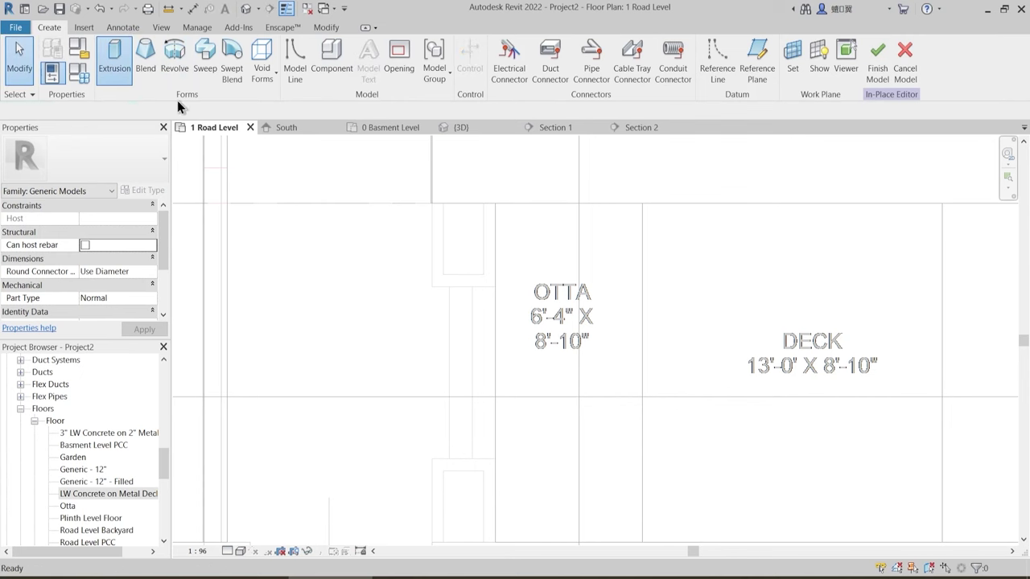
left_click(505, 48)
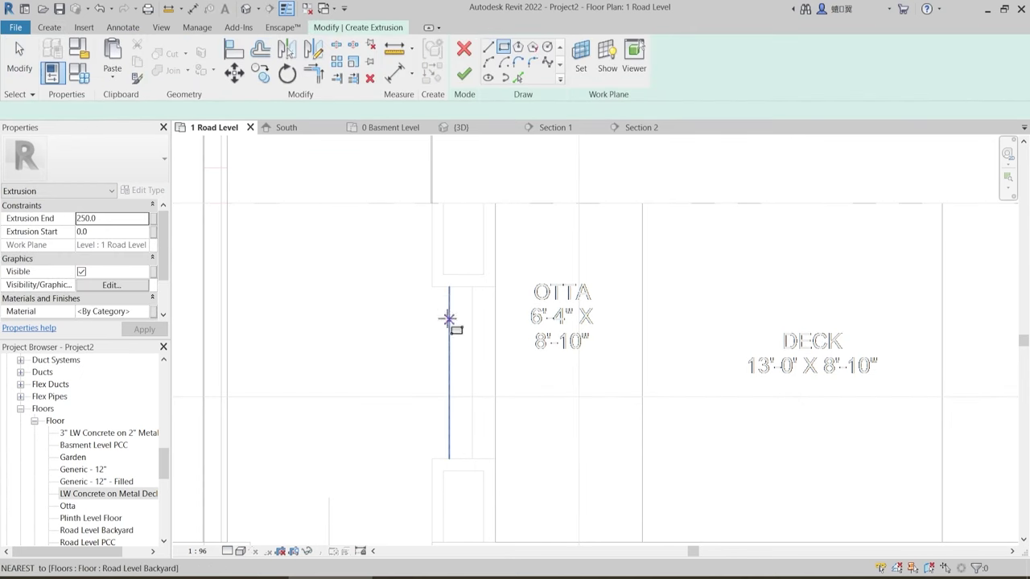
left_click(449, 286)
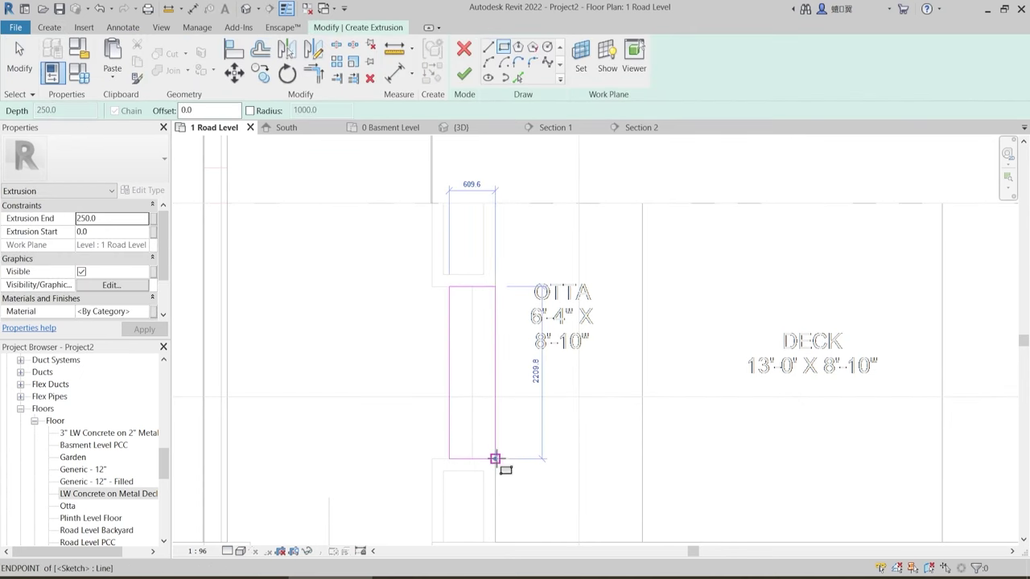
left_click(495, 459)
middle_click_drag(590, 379, 597, 338)
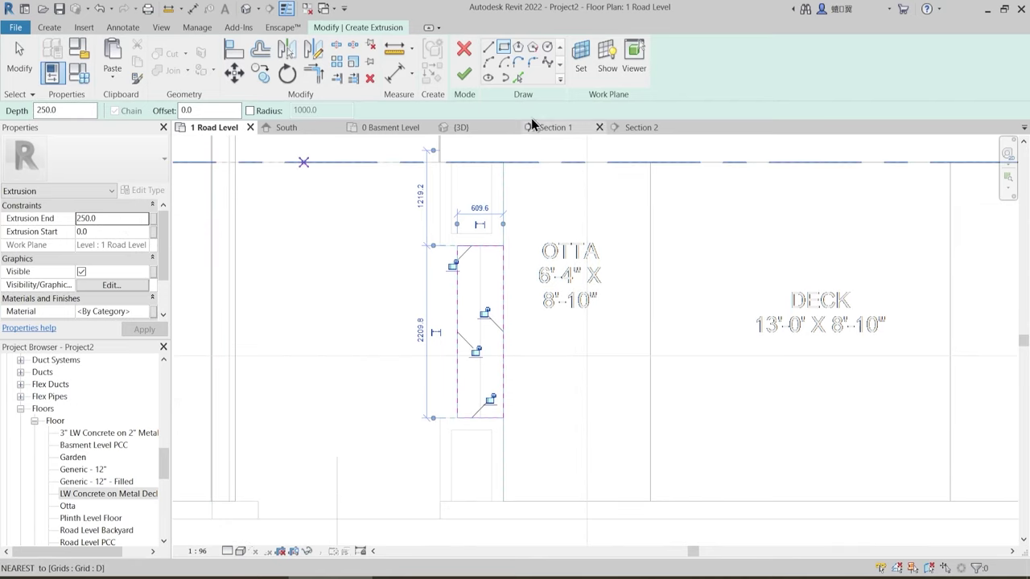
left_click(465, 76)
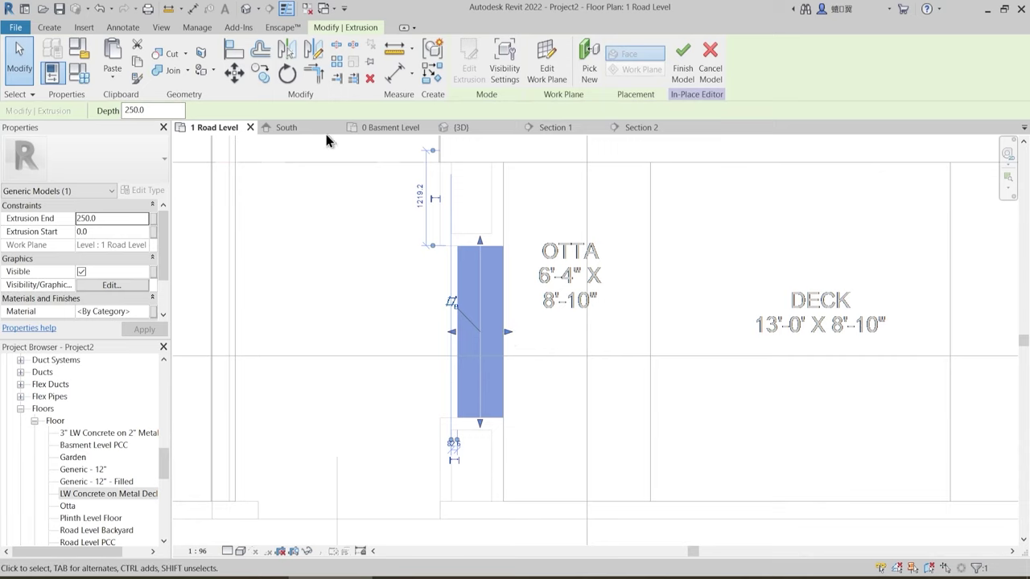
- Check the extrusion in Sections 1 and 2, raising its top to 253.4, then return to 1 Road Level
key("ctrl+Tab")
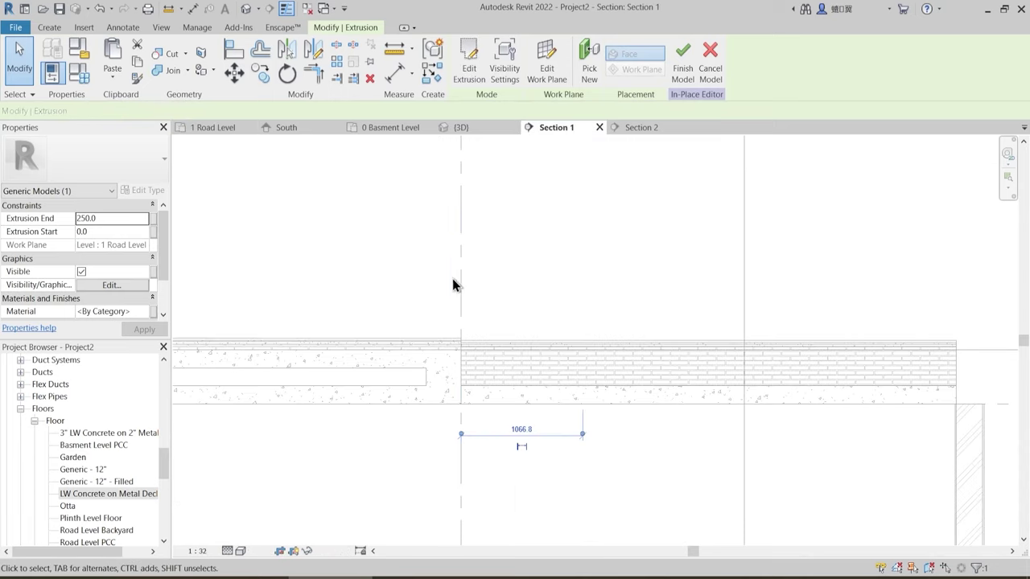
scroll(568, 345, "up", 5)
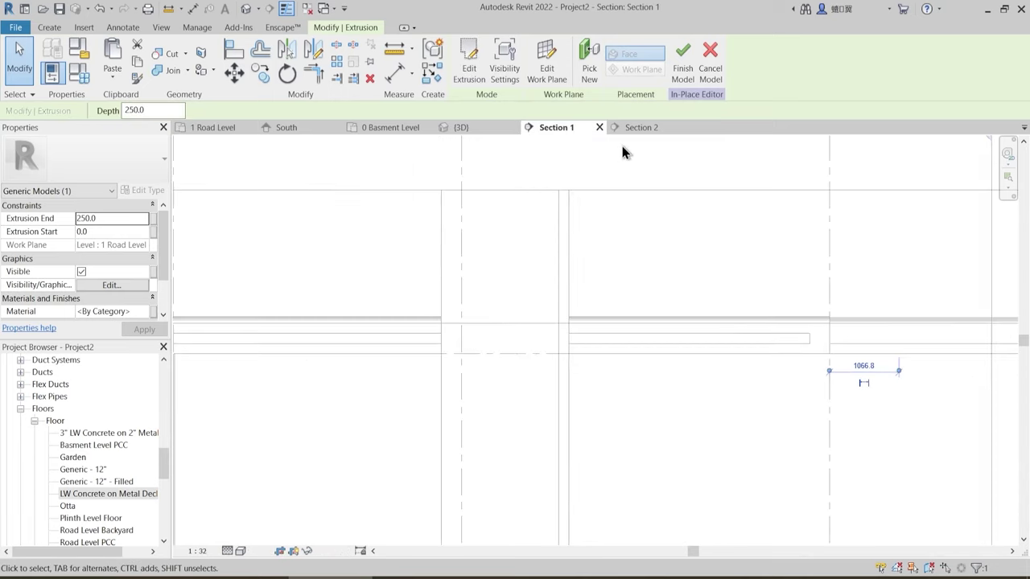
left_click(642, 128)
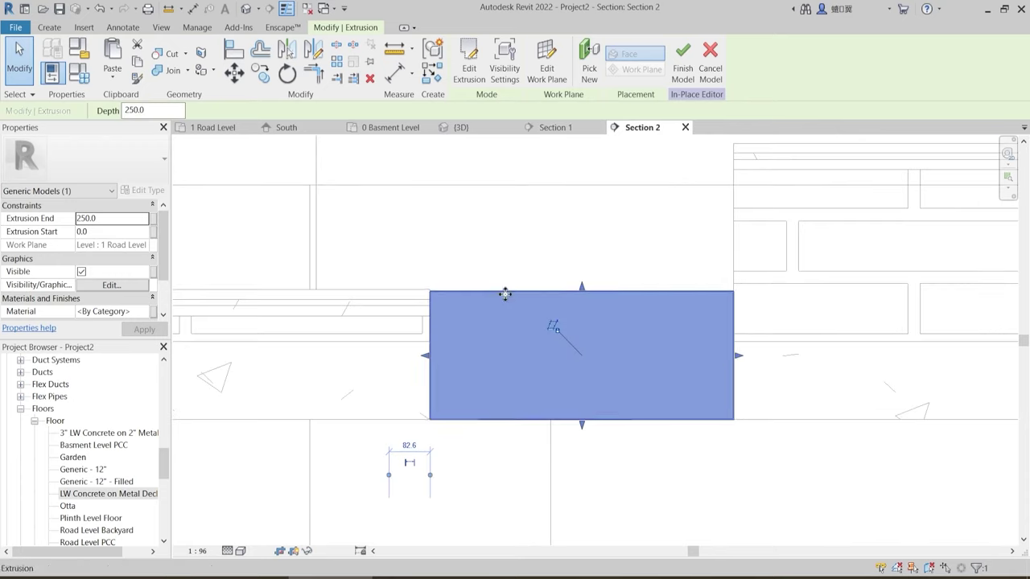
scroll(506, 295, "up", 4)
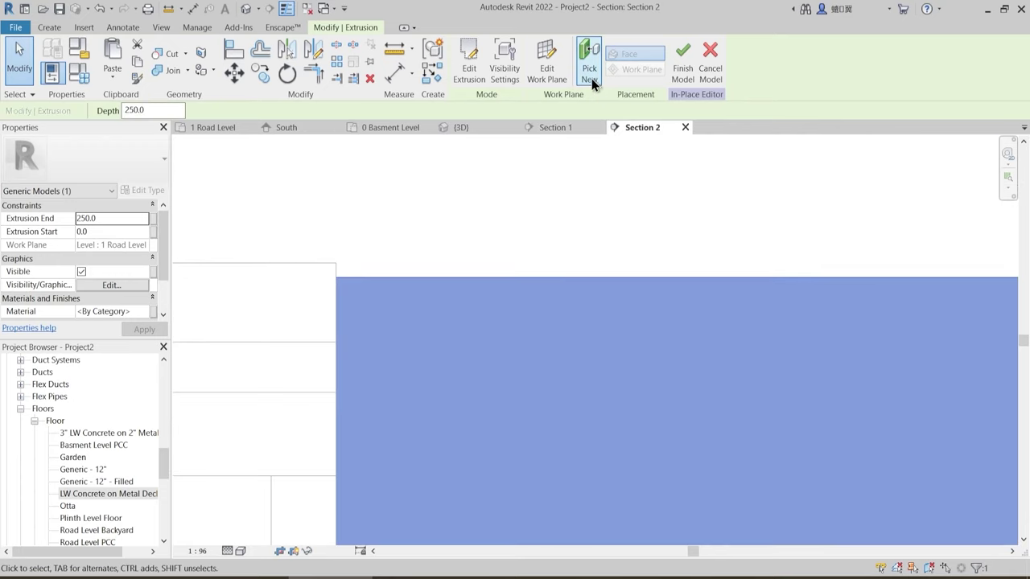
scroll(518, 249, "down", 4)
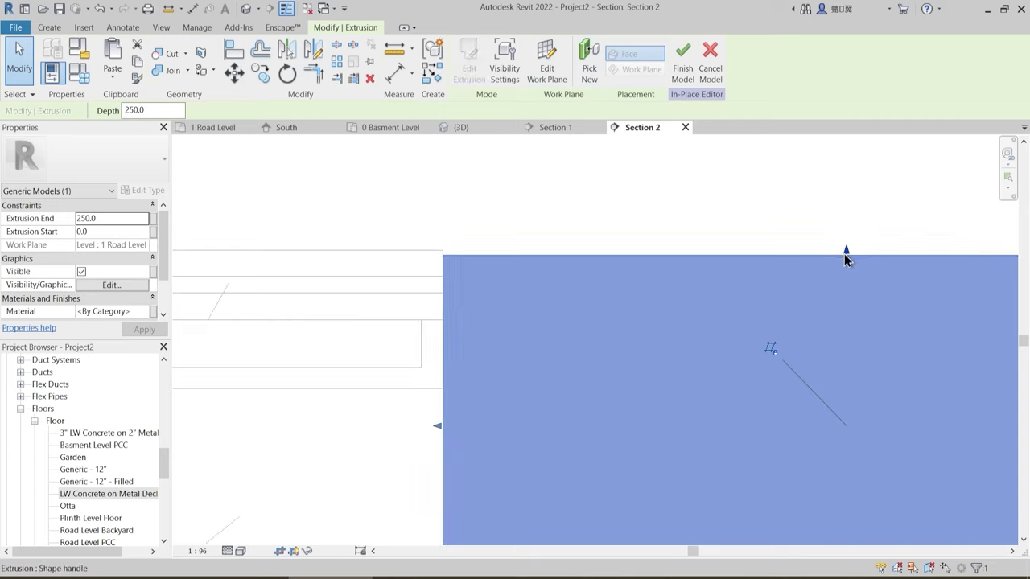
left_click_drag(844, 258, 842, 248)
key("Escape")
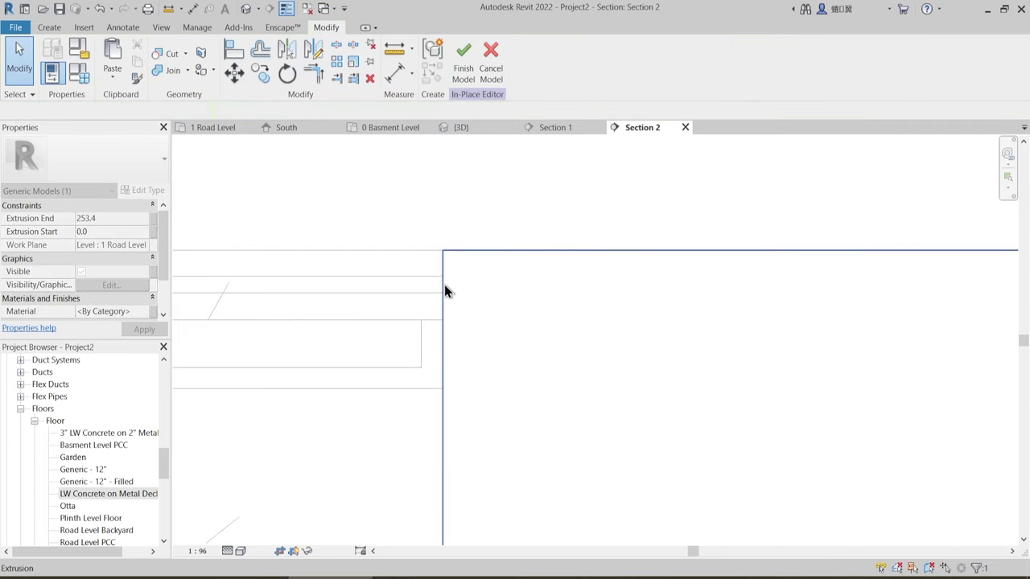
scroll(445, 290, "down", 3)
scroll(452, 293, "down", 3)
middle_click_drag(574, 308, 536, 369)
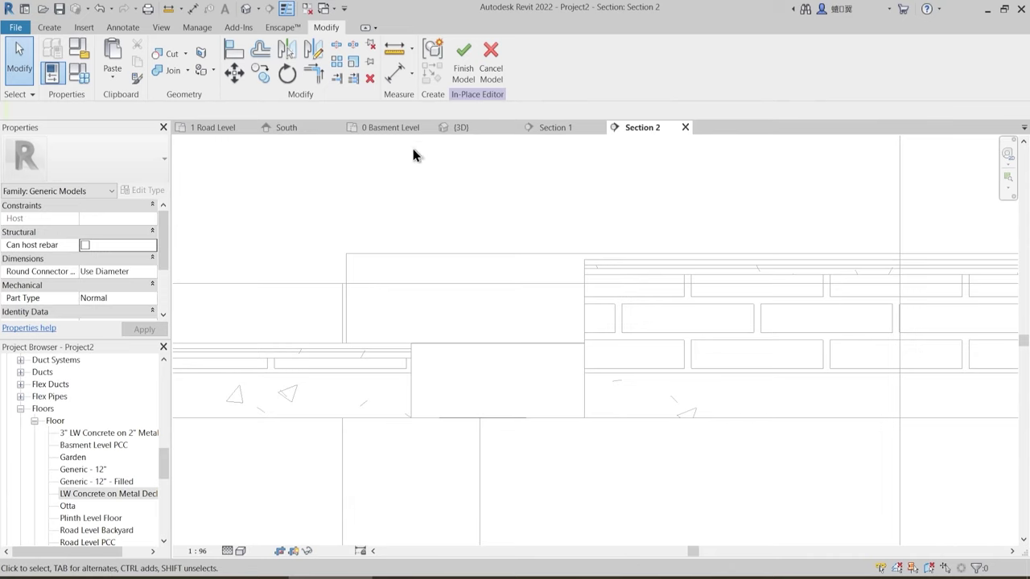
left_click(207, 129)
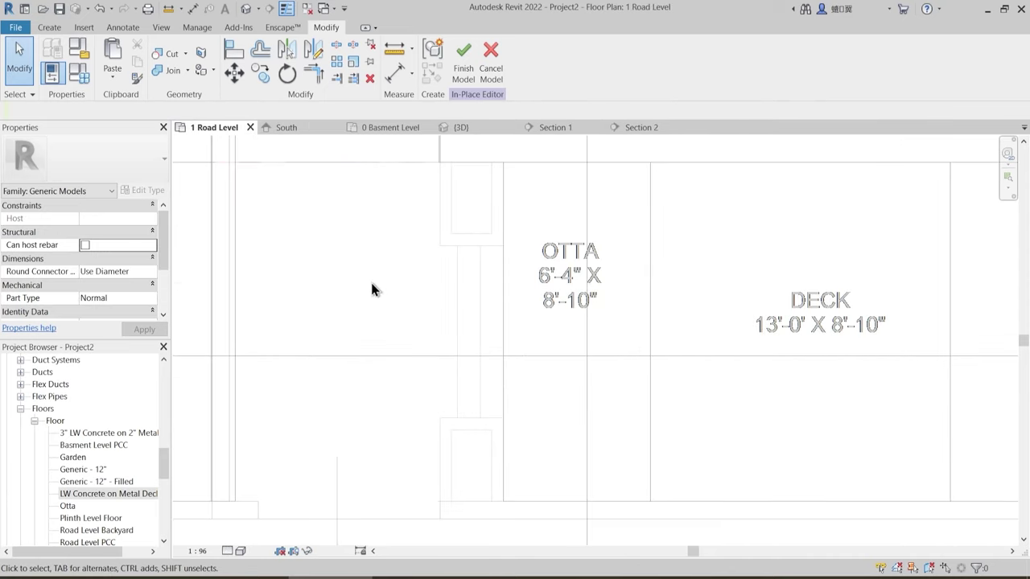
left_click(50, 28)
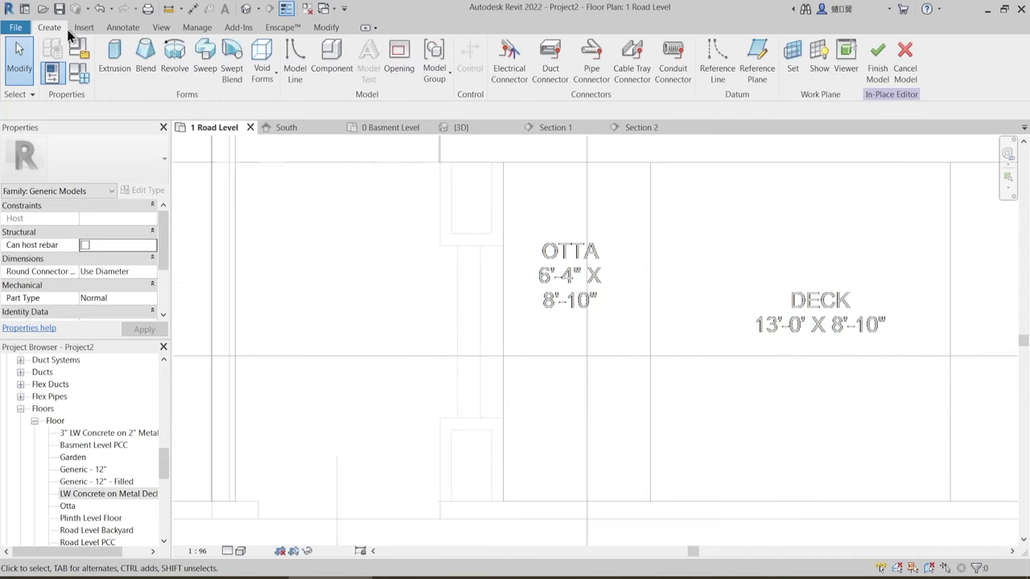
- Create a second rectangular extrusion along the Otta entry running from 0.0 to 150.0
left_click(114, 56)
left_click(502, 47)
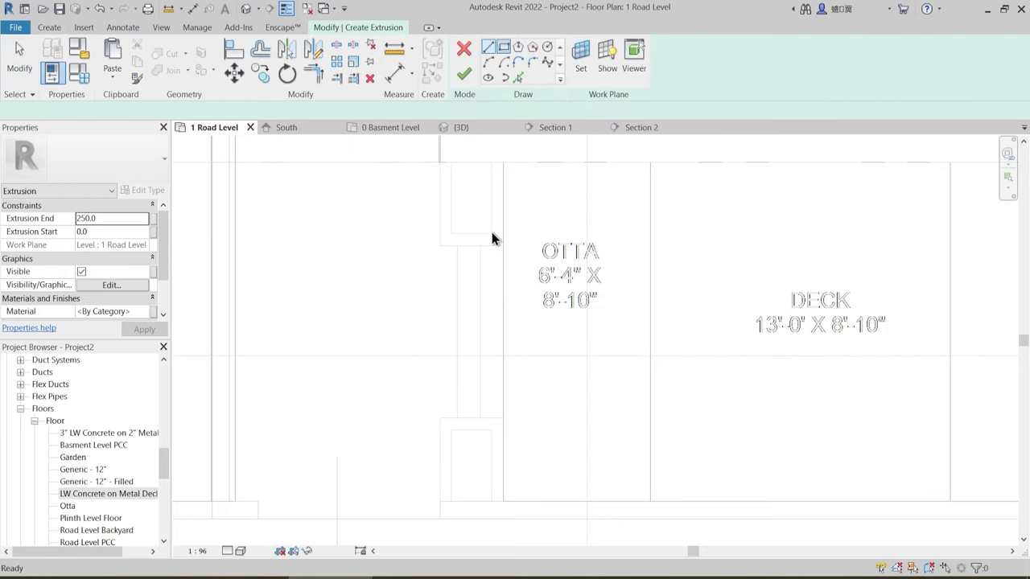
left_click(458, 248)
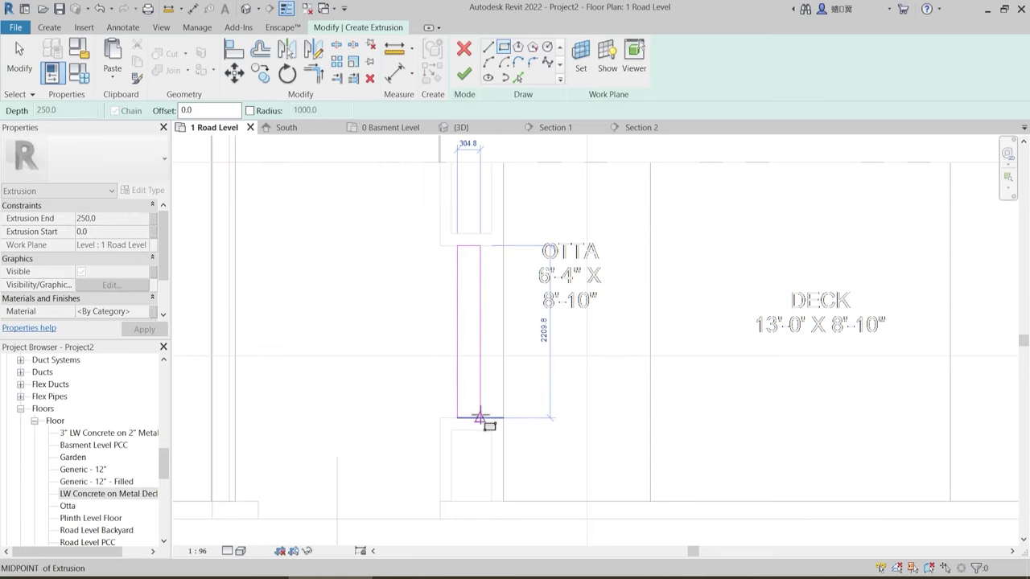
left_click(480, 418)
left_click(138, 218)
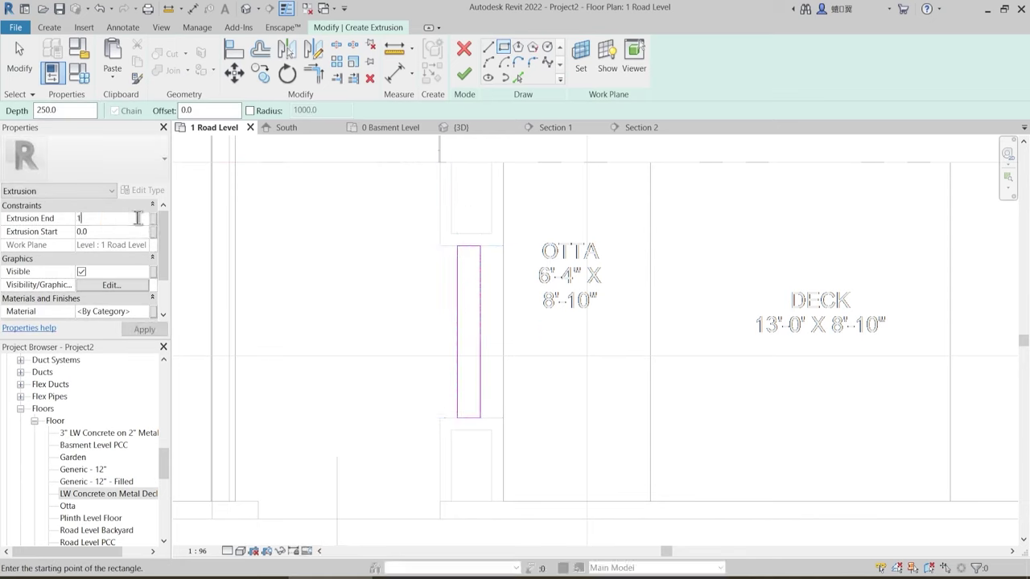
type("150")
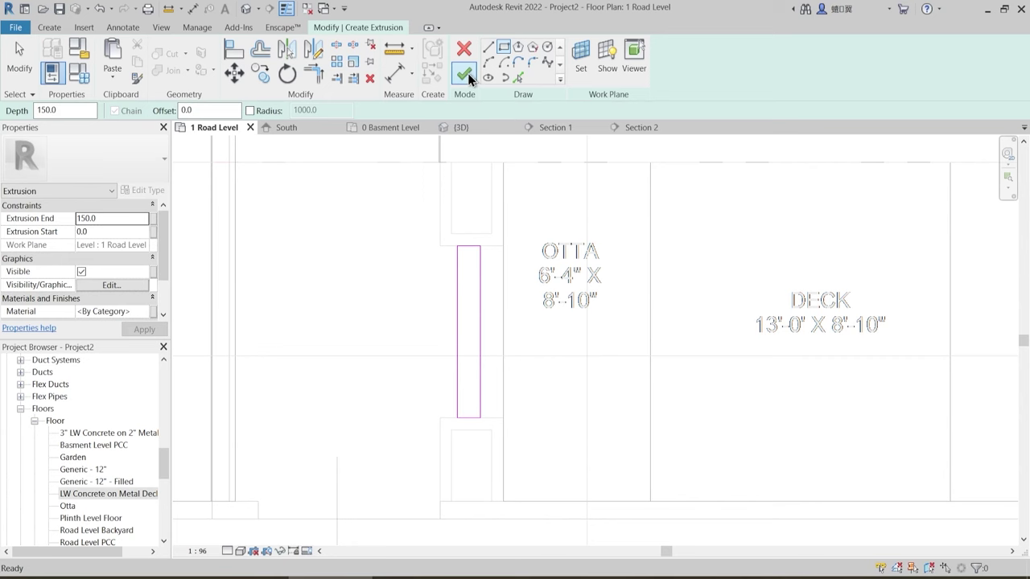
left_click(465, 74)
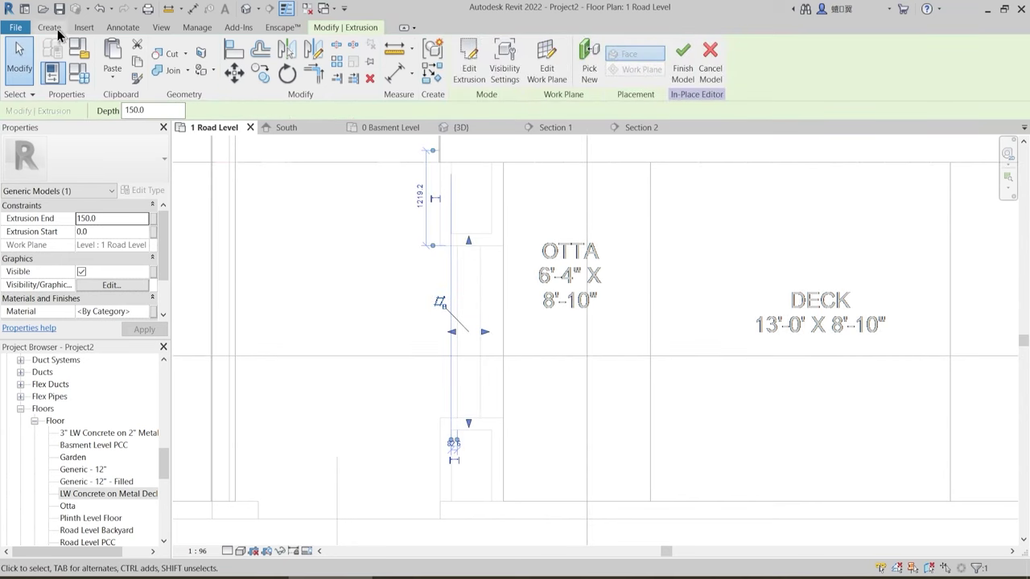
left_click(100, 232)
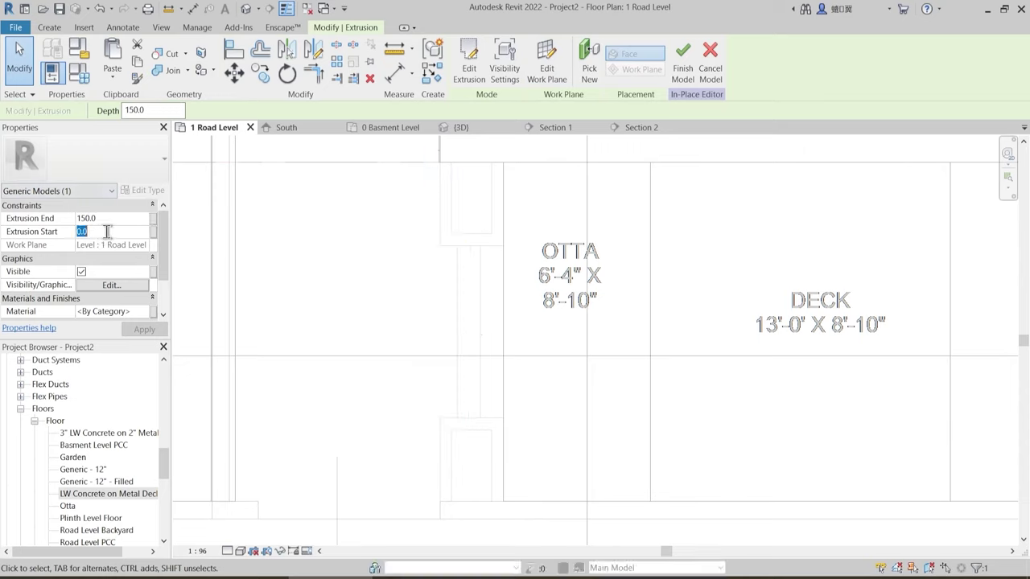
left_click(444, 324)
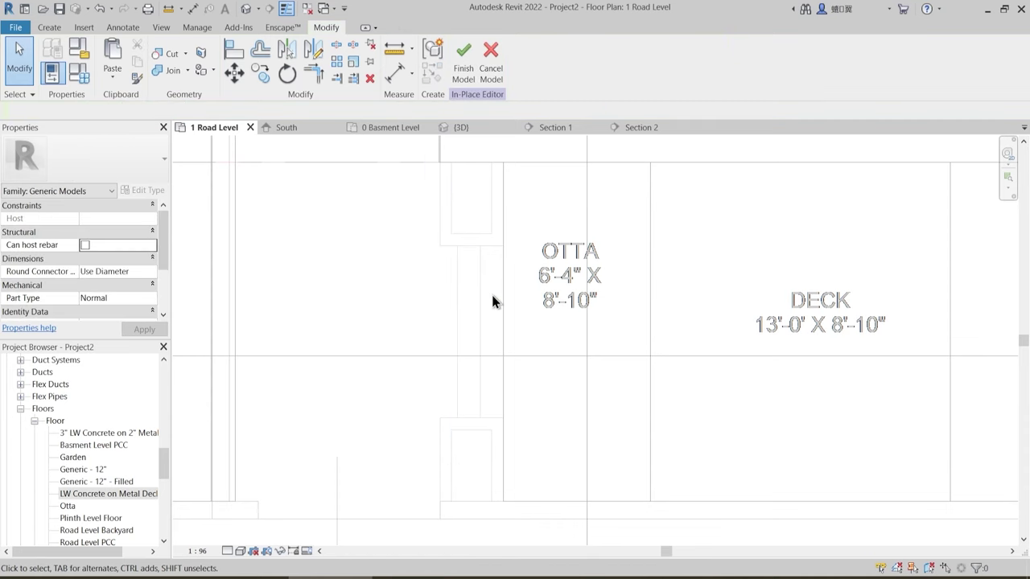
- In Section 2, move the small step extrusion up onto the base block with Disjoin checked
left_click(570, 130)
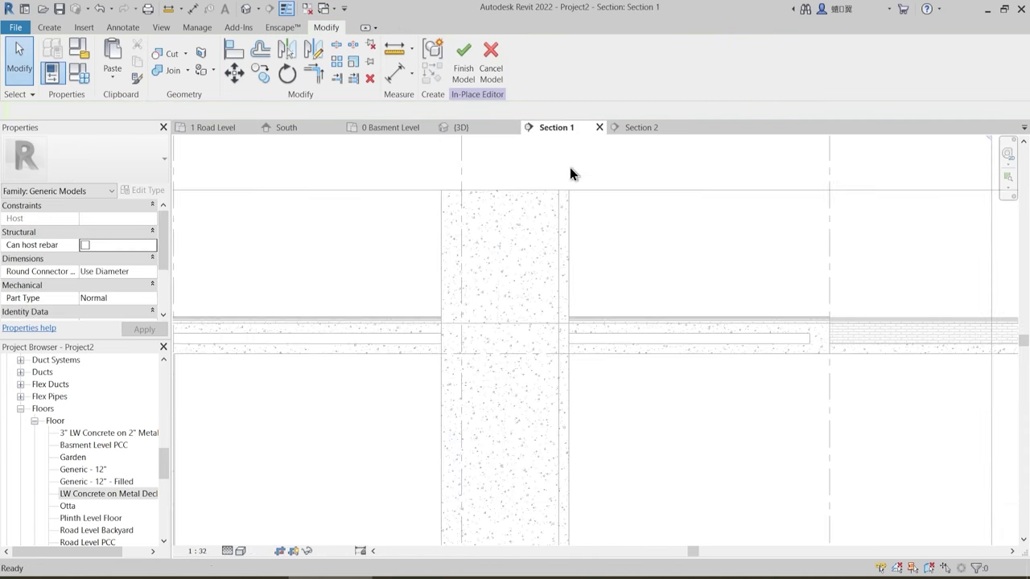
left_click(636, 129)
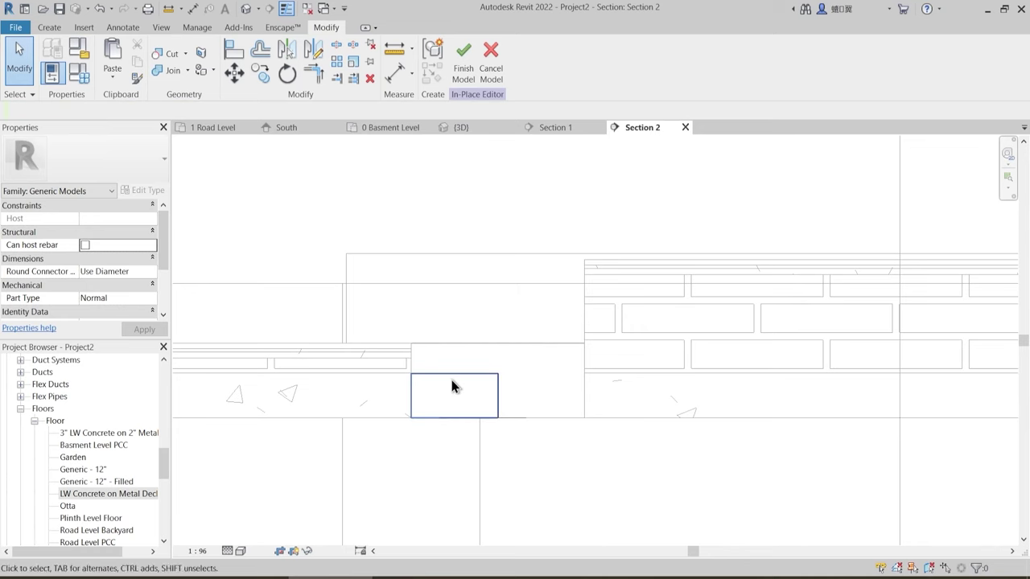
left_click(499, 419)
scroll(498, 413, "up", 2)
key("m")
key("v")
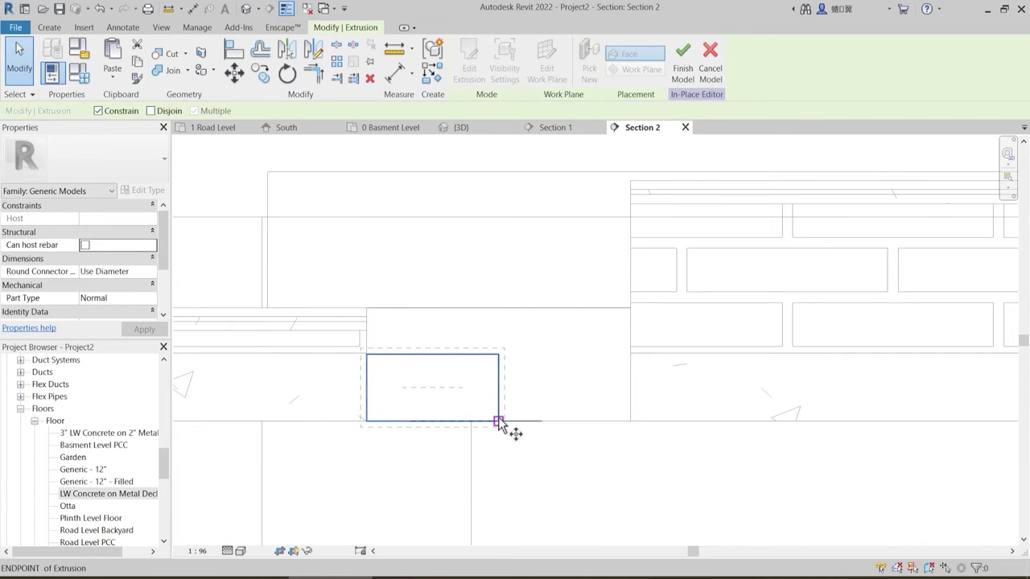
left_click(498, 420)
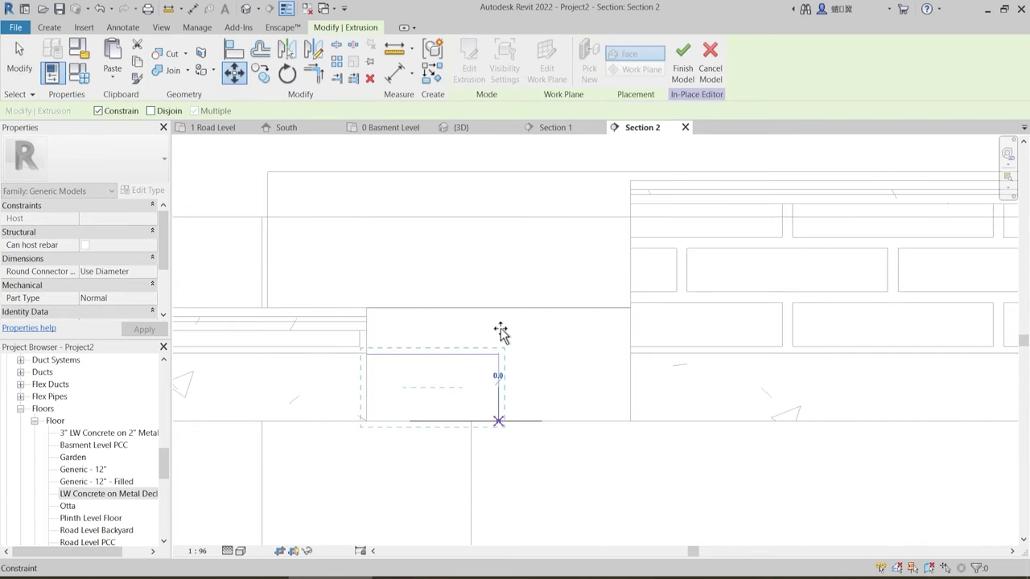
left_click(99, 112)
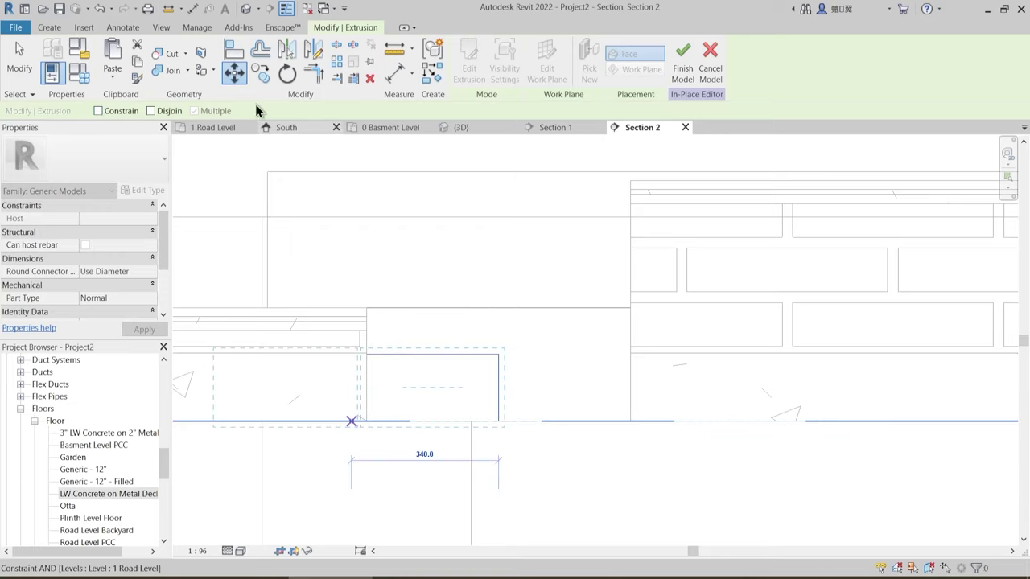
left_click(150, 111)
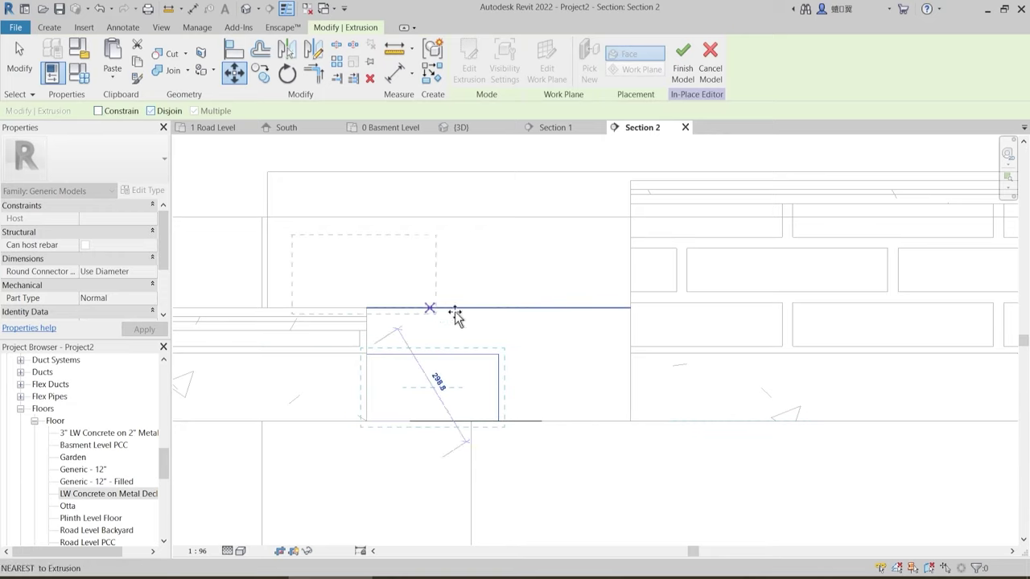
left_click(503, 307)
key("Escape")
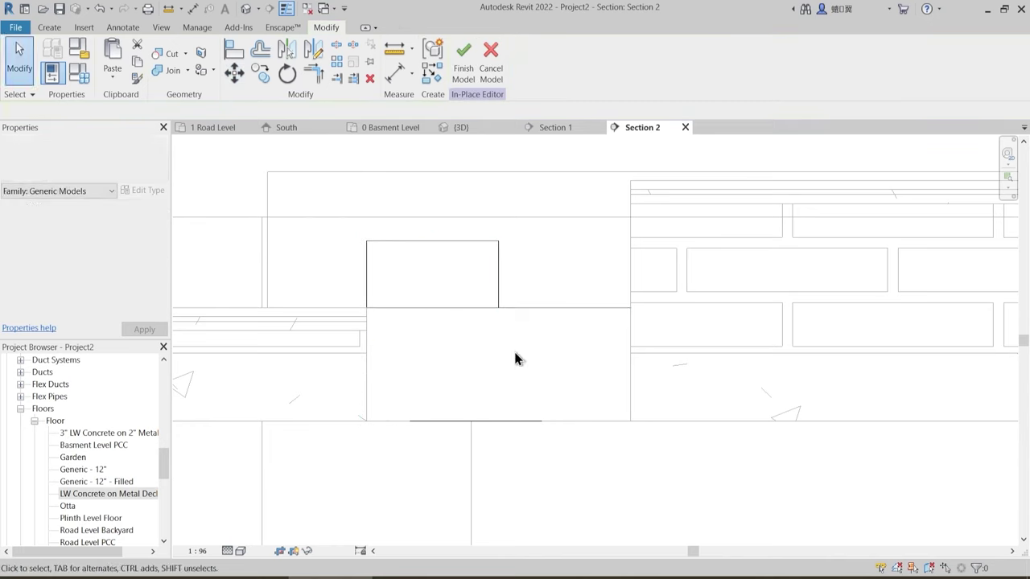
- Start a measurement from the bottom floor line, cancel it, and select the raised step
left_click(393, 76)
left_click(398, 52)
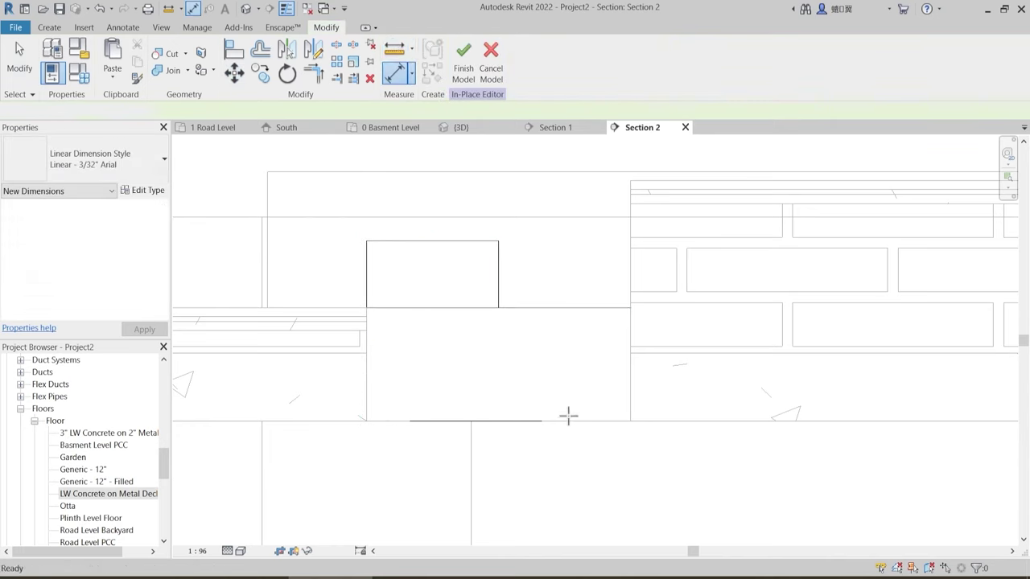
left_click(566, 420)
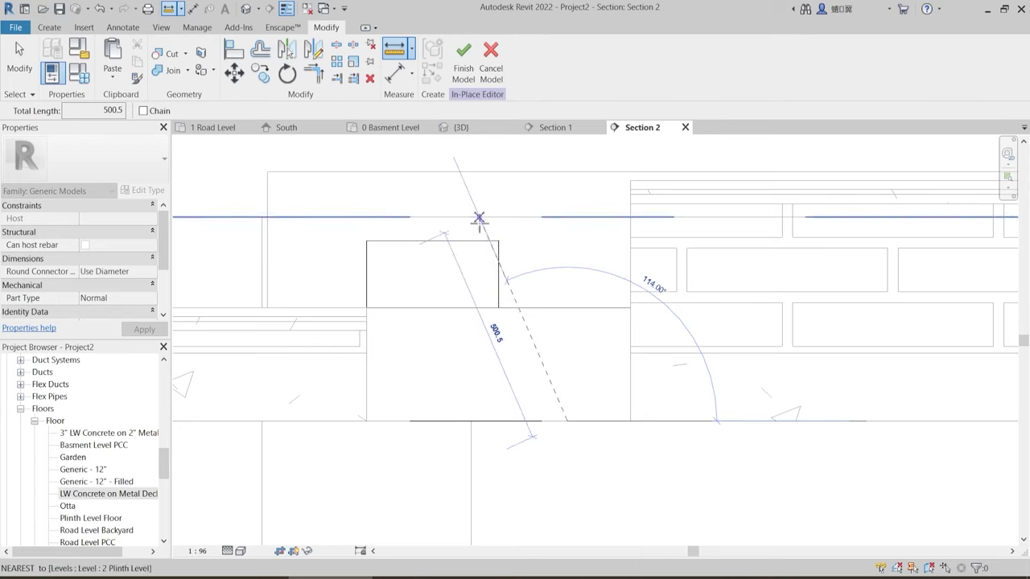
key("Escape")
key("Escape")
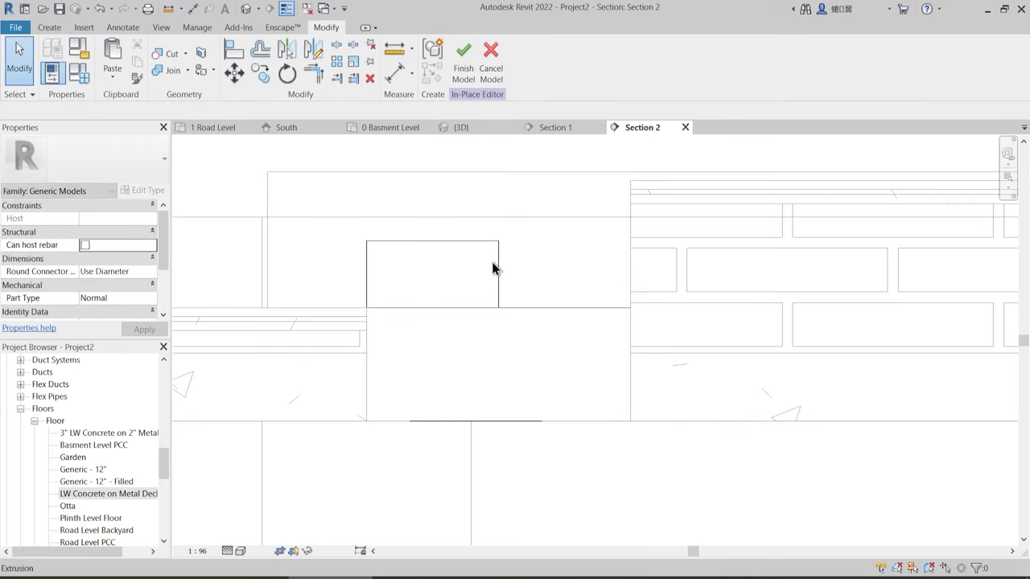
left_click(498, 278)
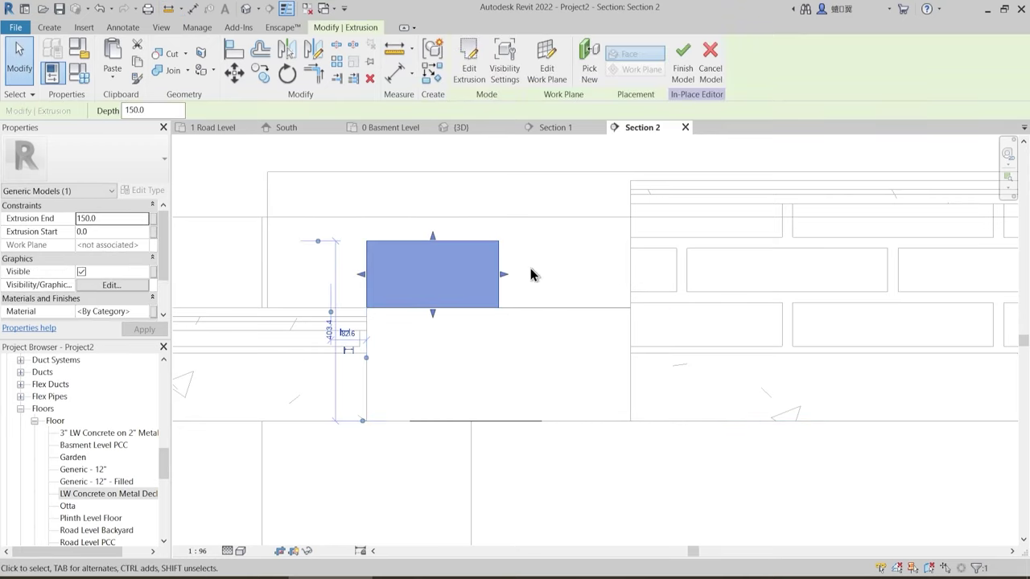
- Copy the step extrusion with CO and place the copy to the right of the original
middle_click_drag(515, 273, 448, 317)
scroll(427, 322, "up", 2)
key("c")
key("o")
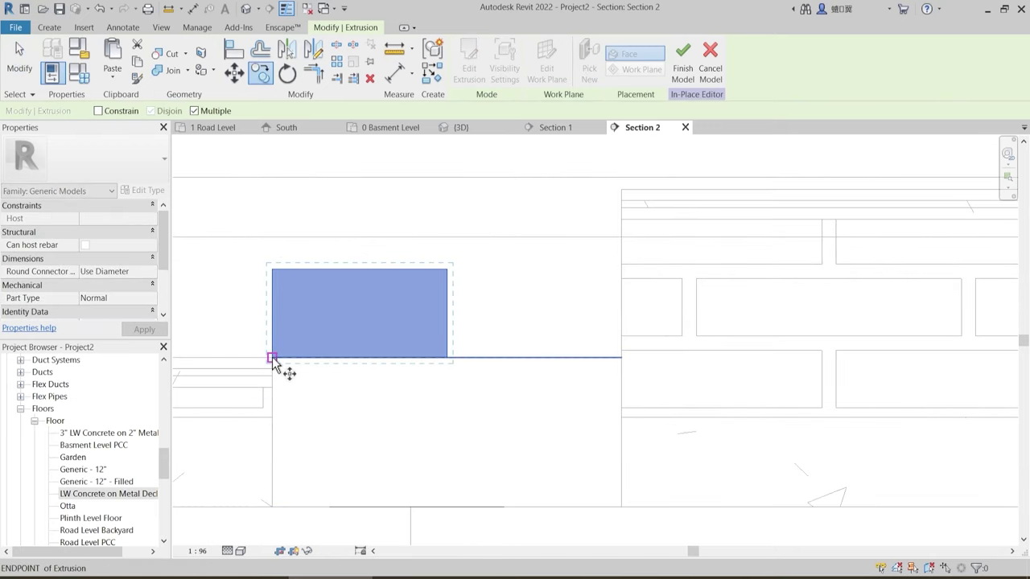
left_click(272, 357)
left_click(449, 357)
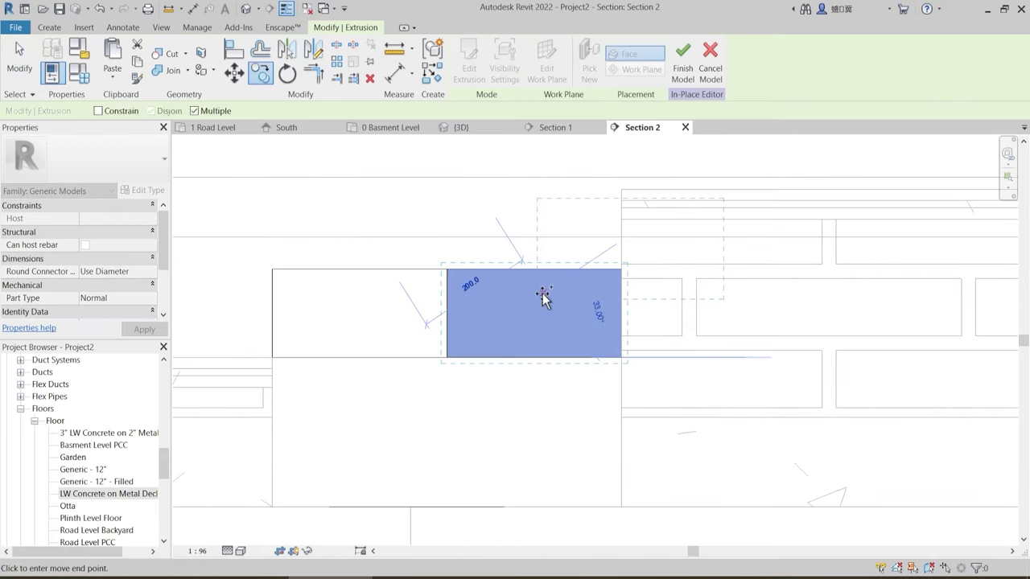
key("Escape")
key("Escape")
- Set the copied step's Extrusion End to 300, correcting an initial 200
left_click(556, 276)
left_click(120, 218)
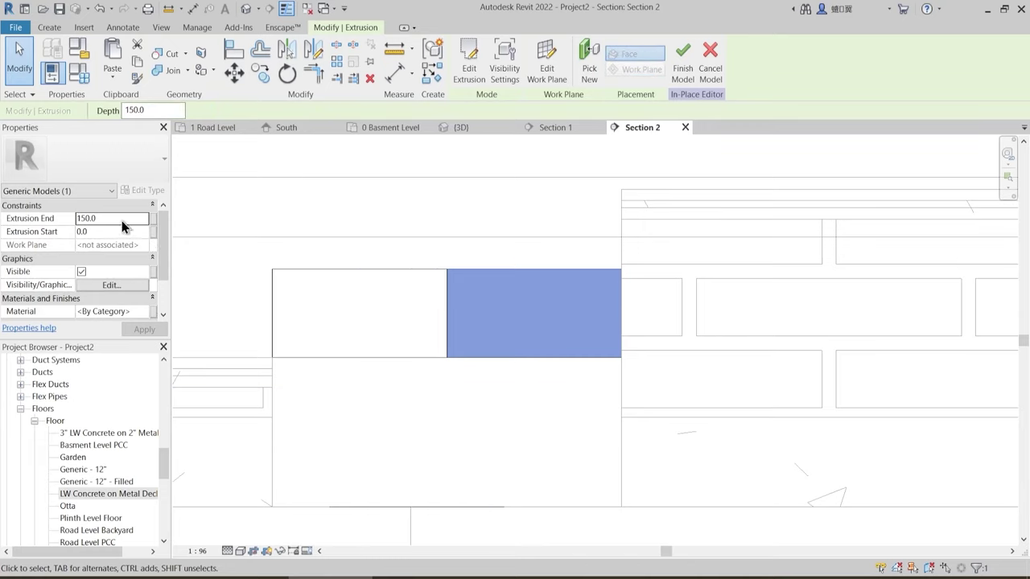
type("200")
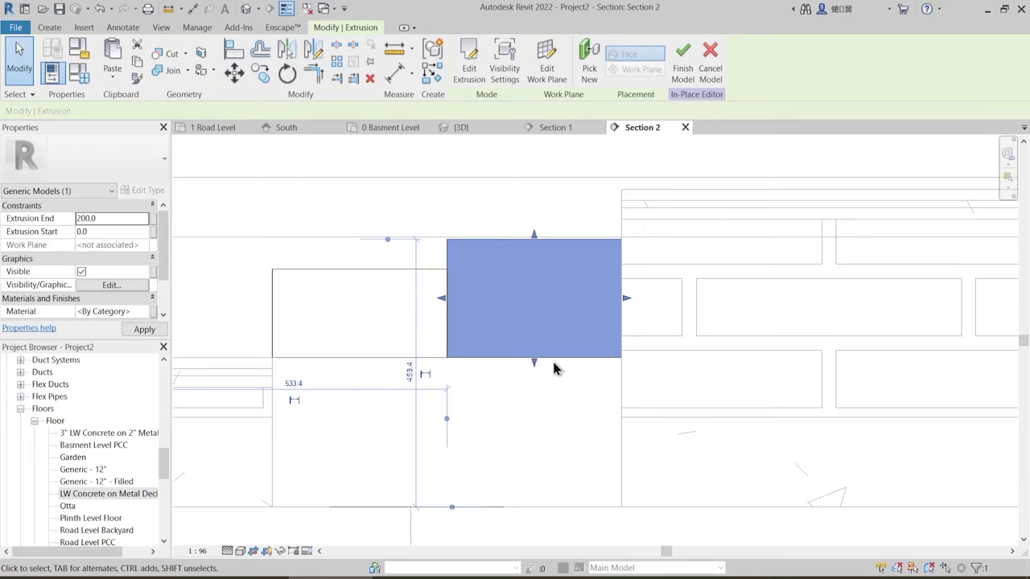
left_click(551, 417)
middle_click_drag(560, 311, 526, 313)
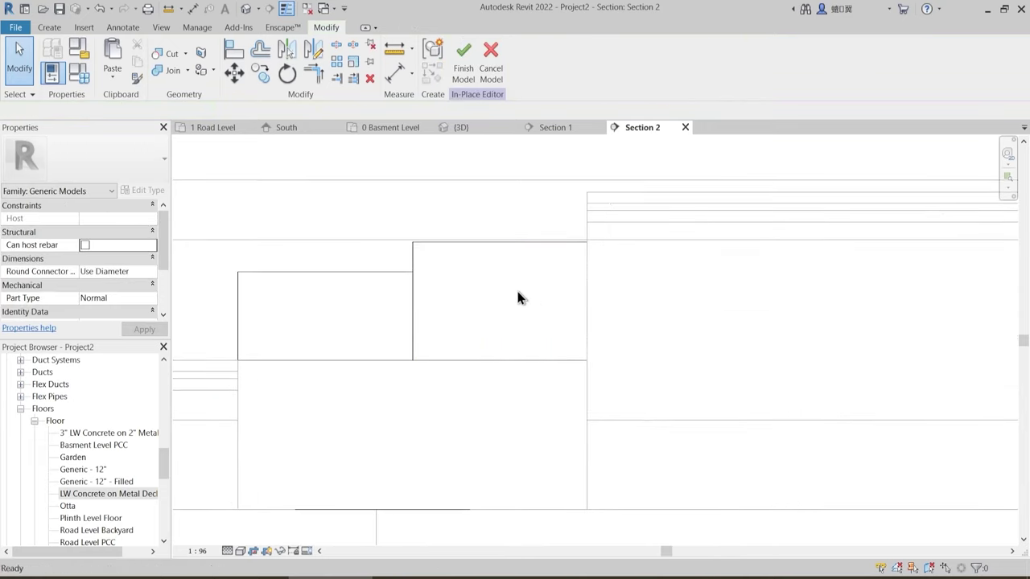
left_click(511, 243)
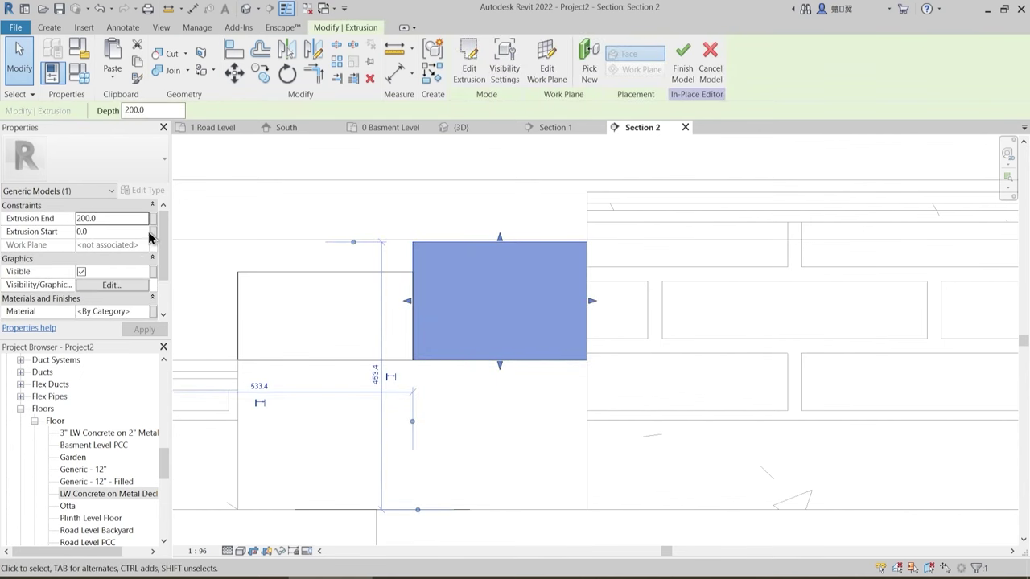
left_click(119, 219)
type("2")
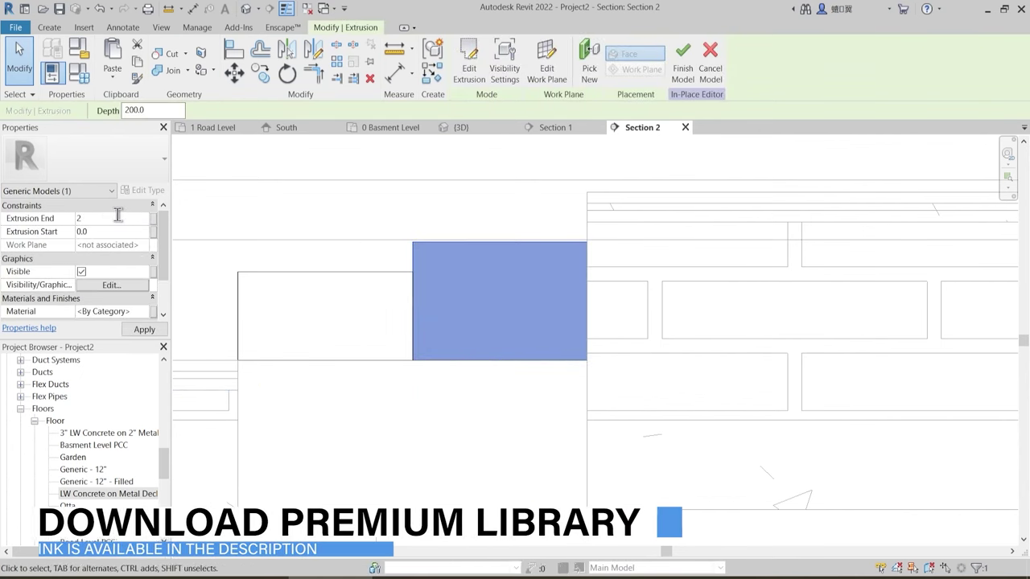
left_click_drag(118, 216, 65, 224)
type("300")
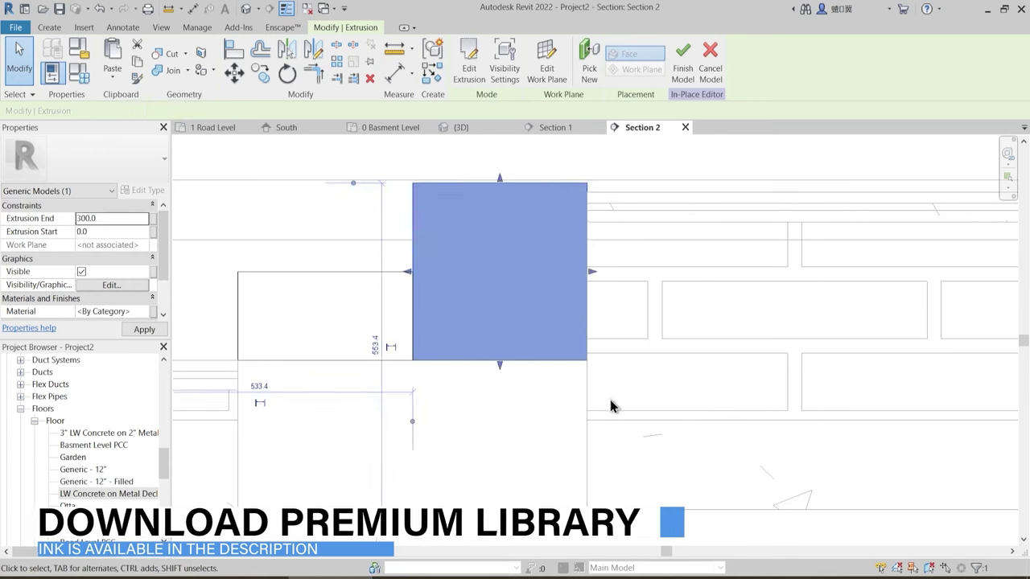
left_click(609, 399)
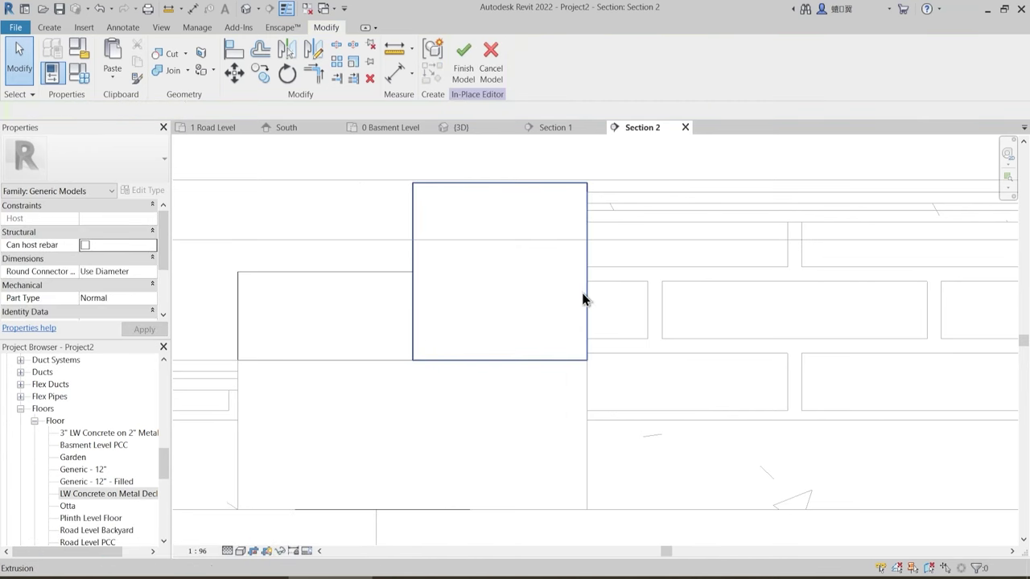
- Drag the copied step's top grip down to lower its top edge
scroll(579, 297, "down", 2)
middle_click_drag(580, 298, 418, 358)
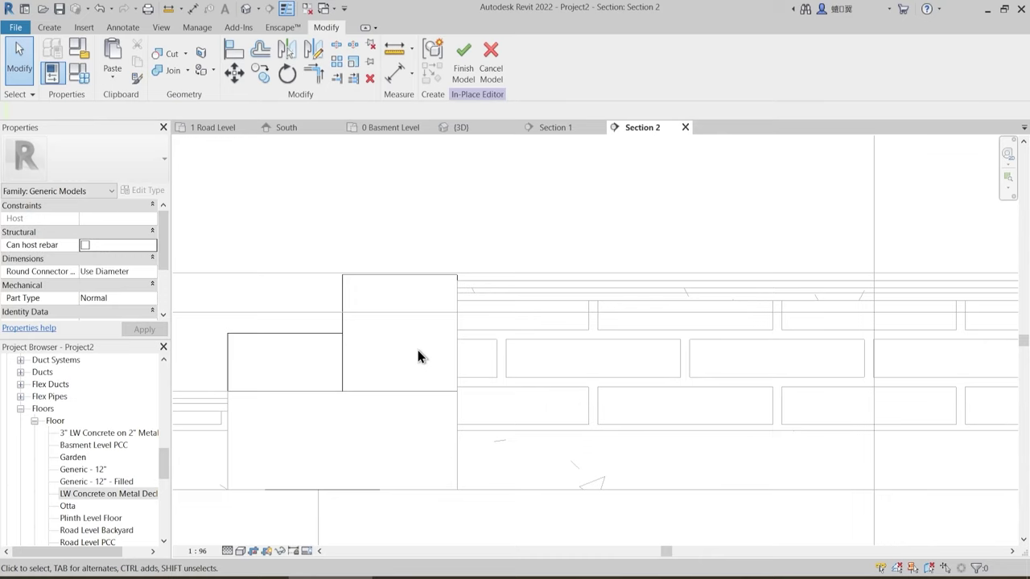
scroll(471, 273, "up", 4)
left_click(431, 276)
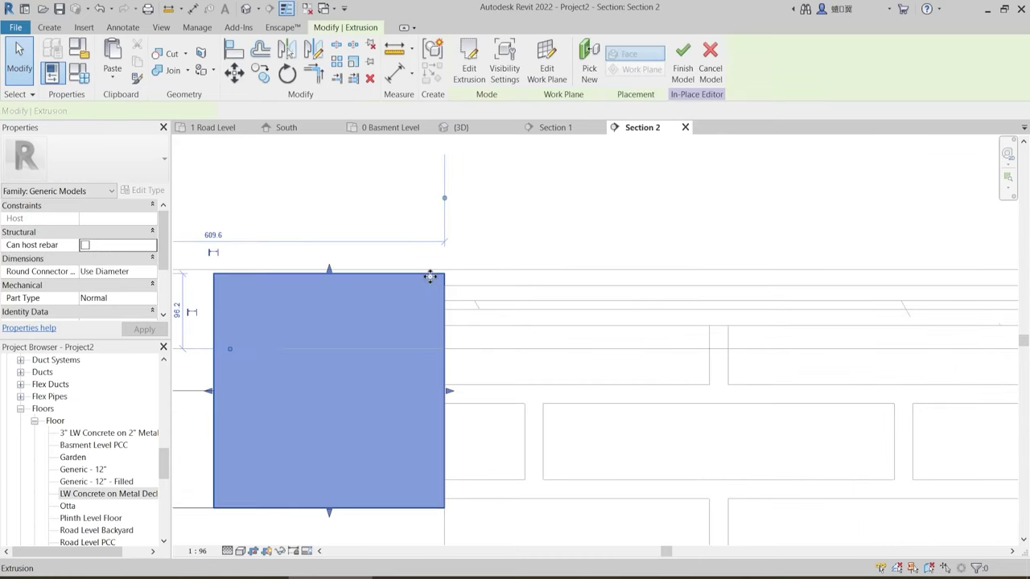
scroll(346, 279, "up", 2)
left_click_drag(320, 264, 320, 285)
left_click(580, 231)
scroll(580, 231, "down", 3)
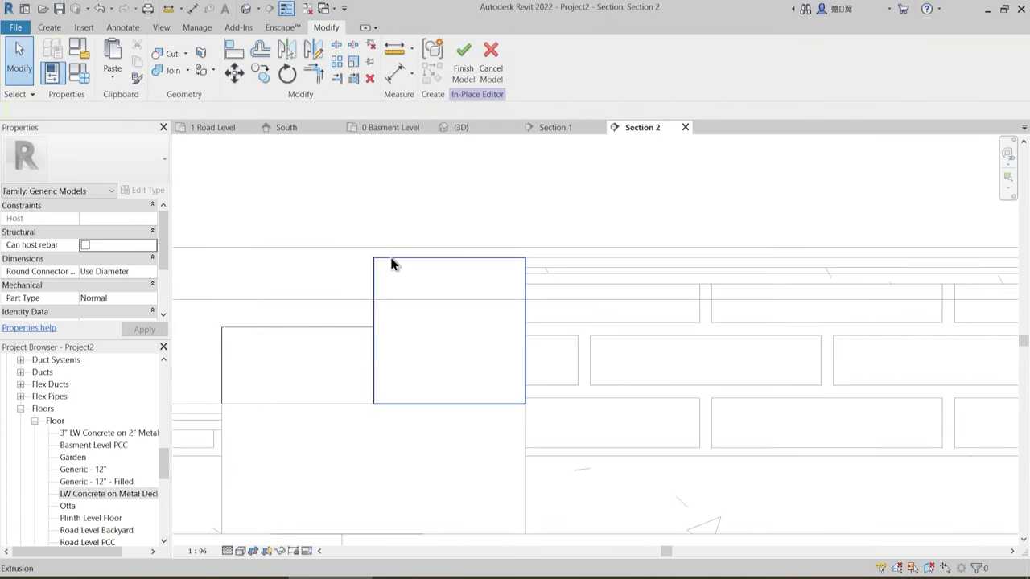
left_click(392, 264)
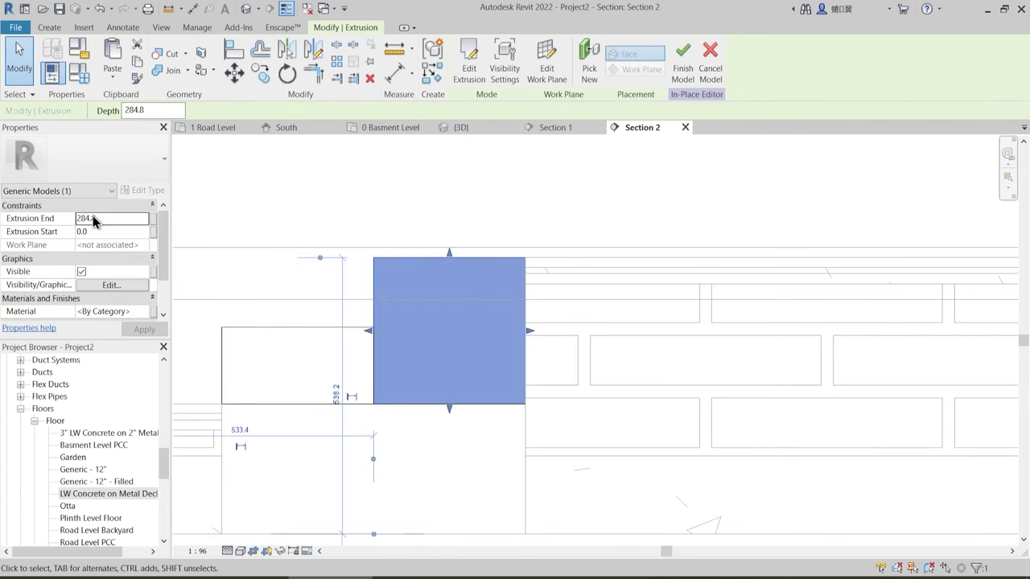
left_click(559, 352)
middle_click_drag(409, 328, 464, 330)
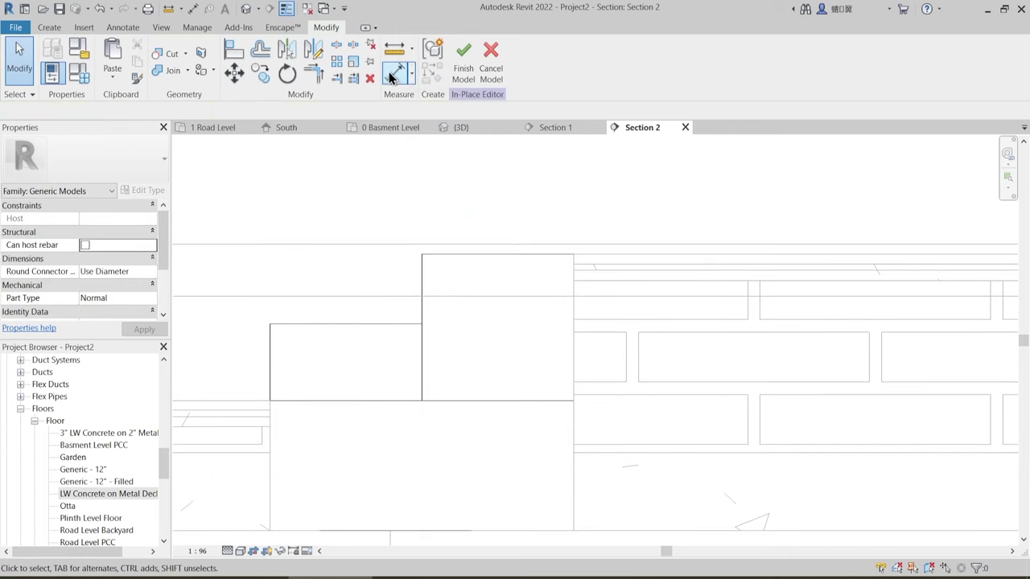
- Measure the rise between the two steps, about 100.9
left_click(397, 58)
scroll(400, 326, "up", 2)
left_click(434, 323)
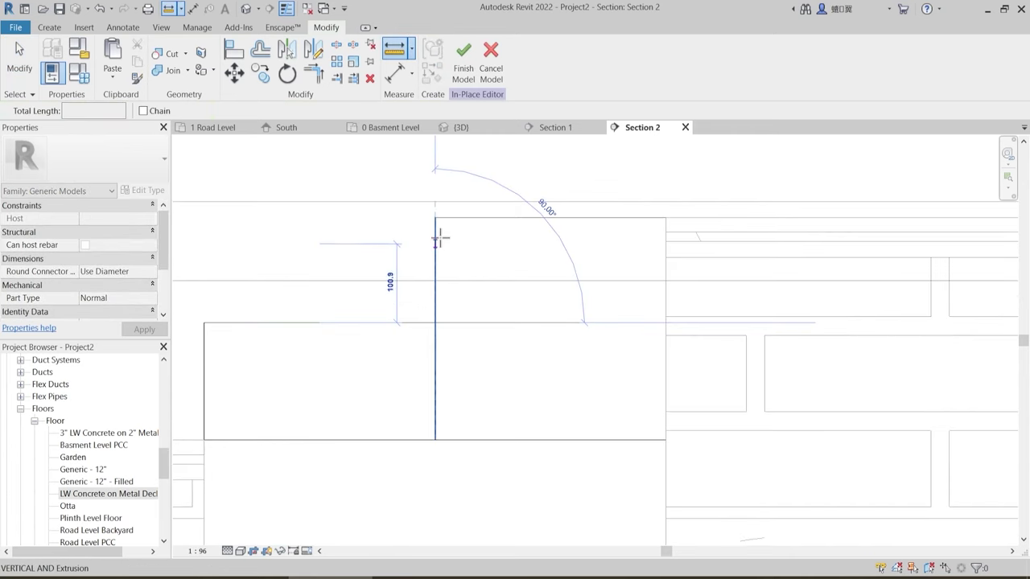
key("Escape")
key("Escape")
middle_click_drag(297, 407, 463, 349)
scroll(468, 314, "down", 4)
middle_click_drag(581, 355, 512, 376)
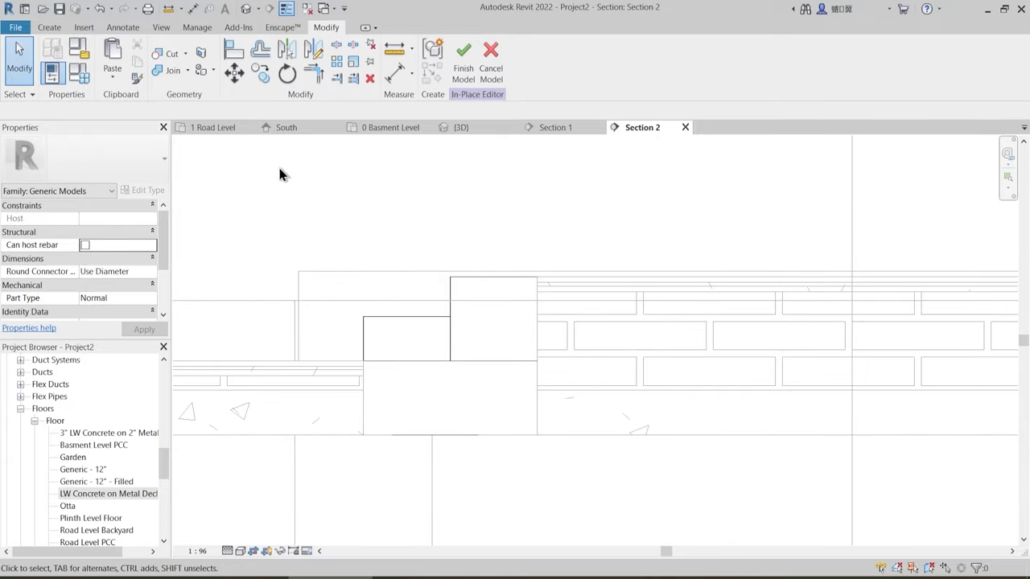
- Join the lower step, the taller step and the base block into one solid
left_click(428, 317)
left_click(460, 298)
left_click(437, 313)
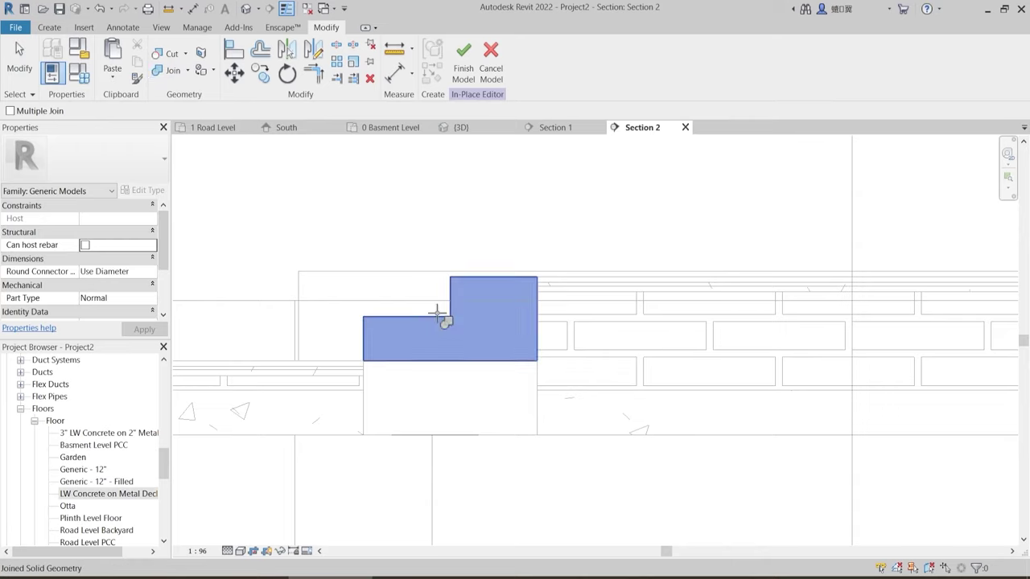
left_click(447, 359)
key("Escape")
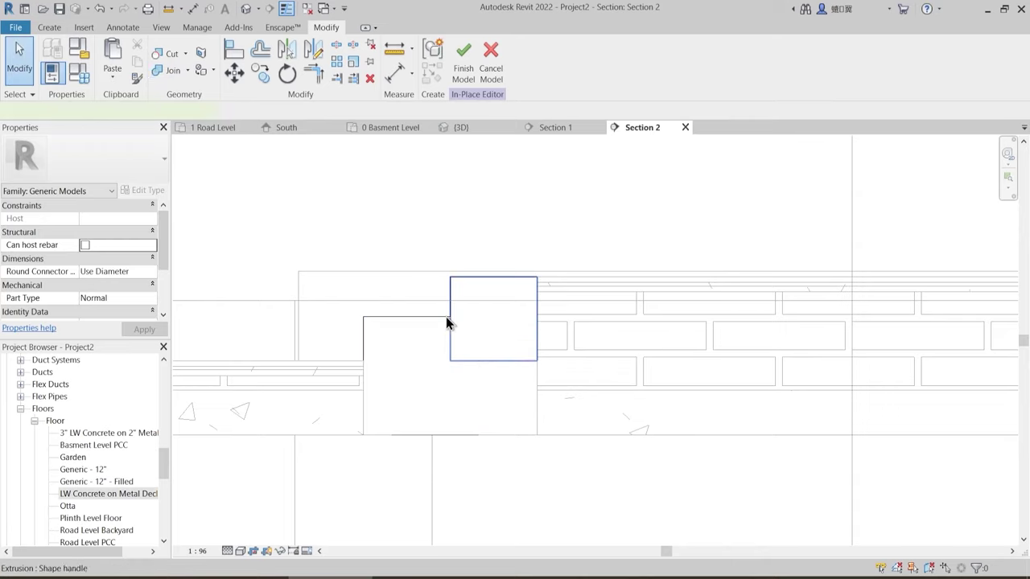
left_click(446, 317)
key("Escape")
- Assign 1 Ramp Material to all three step solids and finish the in-place model
left_click(405, 324)
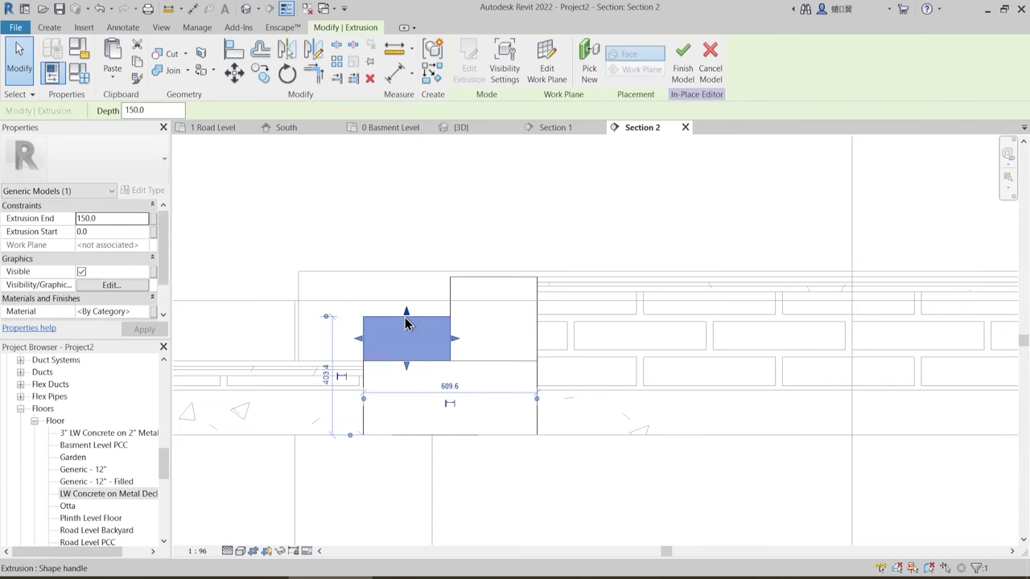
left_click(455, 304, "ctrl")
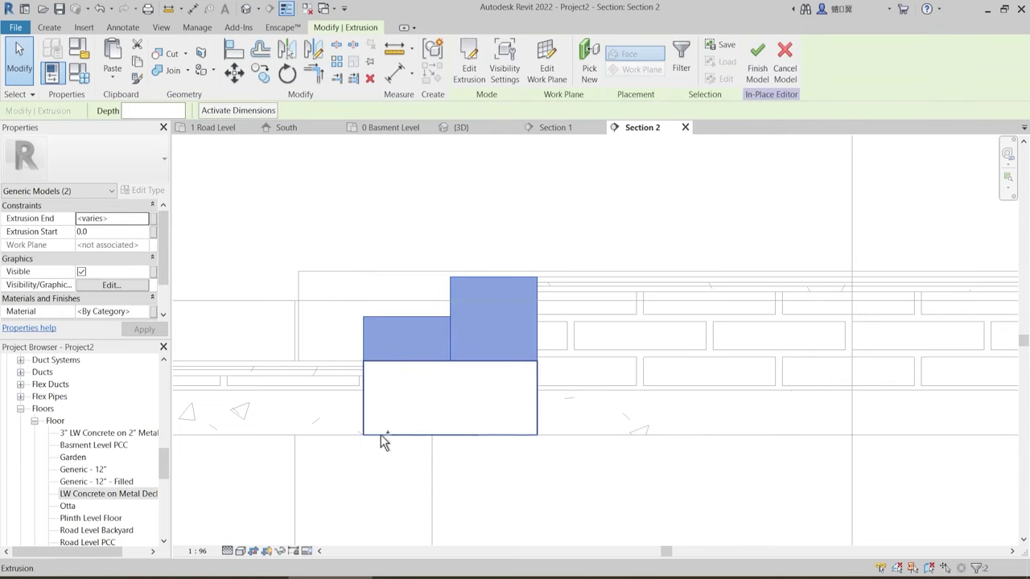
left_click(429, 385, "ctrl")
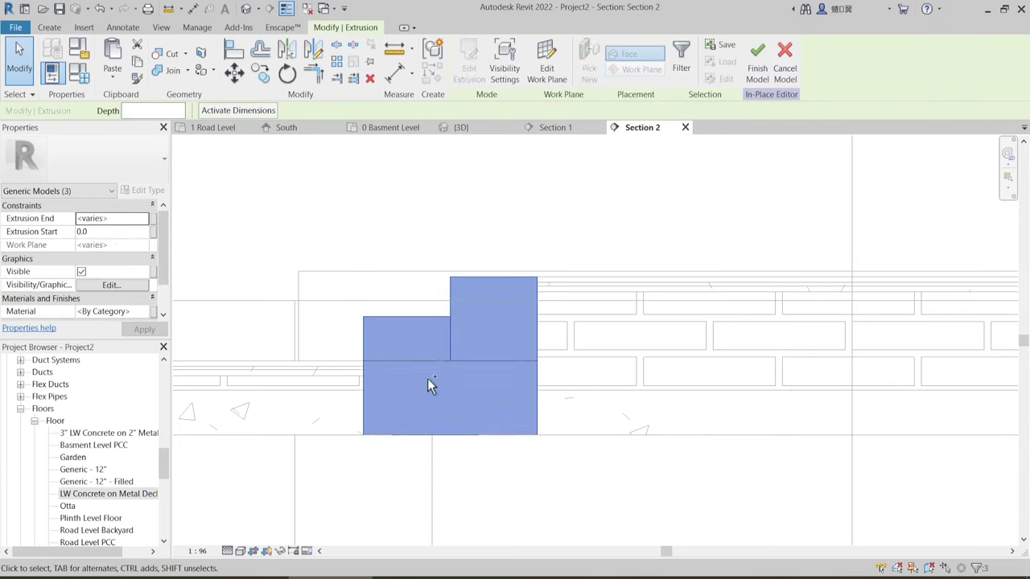
left_click(144, 304)
left_click(153, 300)
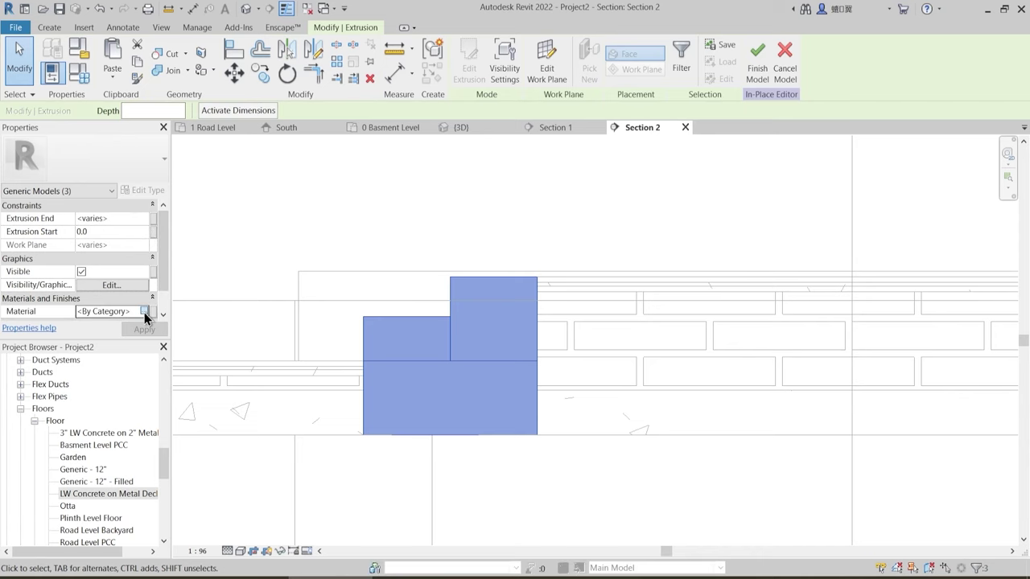
left_click(144, 311)
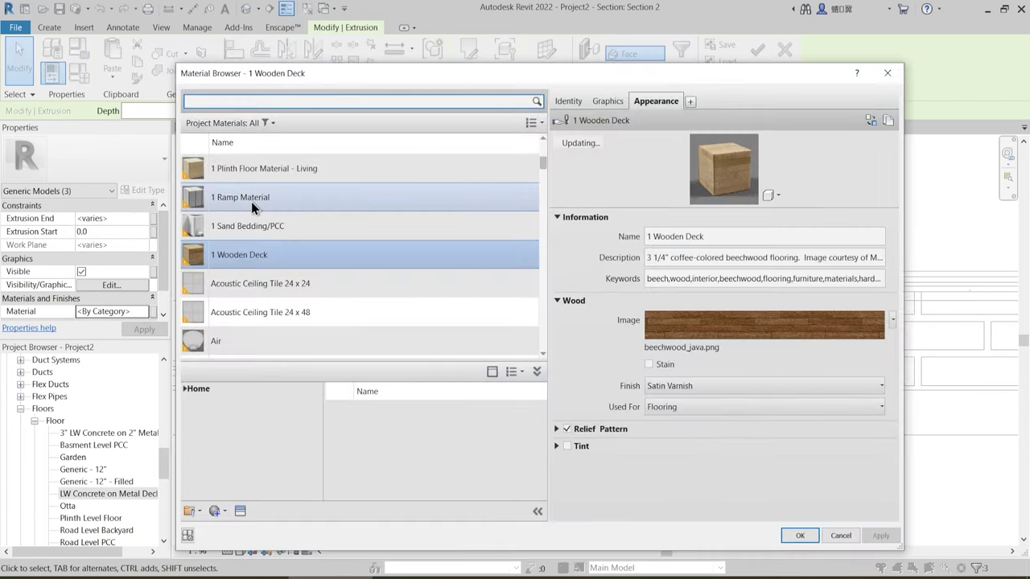
left_click(251, 201)
left_click(799, 536)
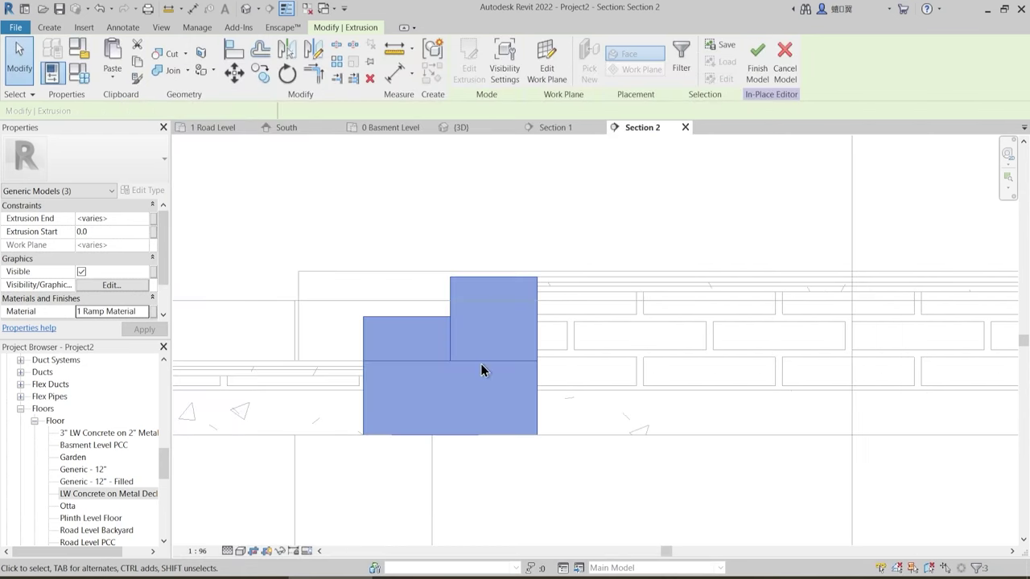
left_click(757, 61)
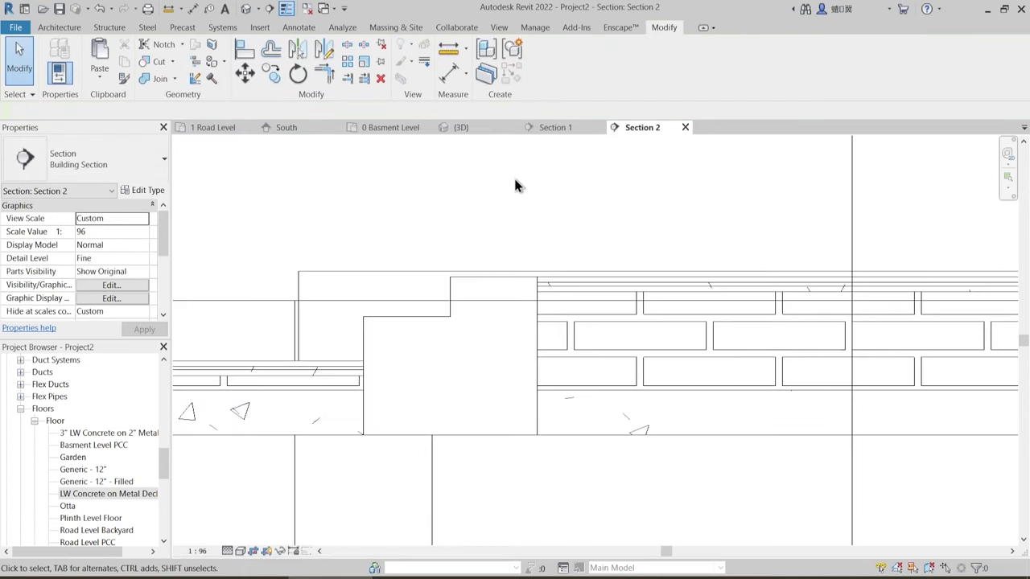
- In the {3D} view, orbit and zoom out over the entry steps, floors and garden around grids A–D
left_click(451, 127)
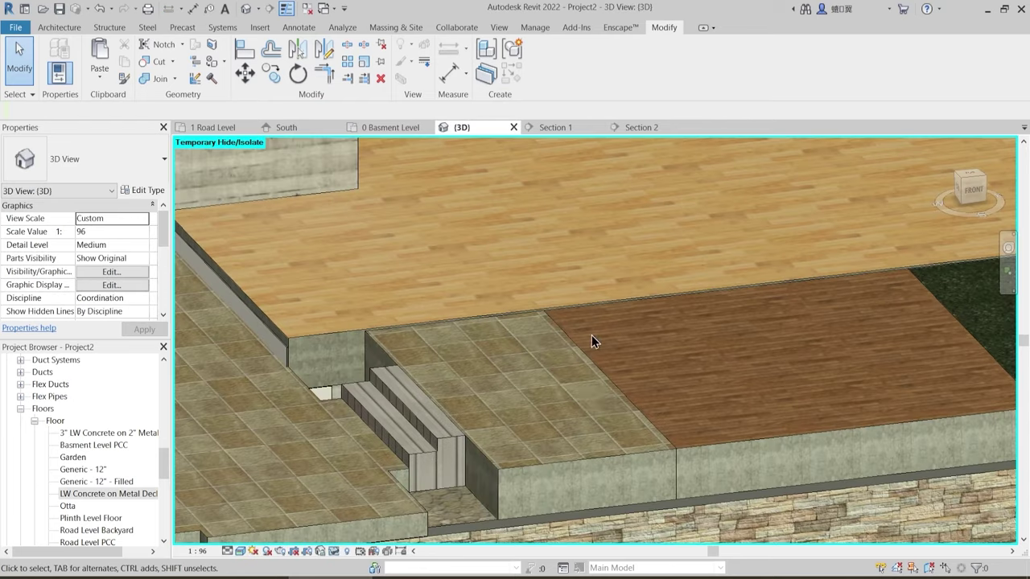
middle_click_drag(567, 431, 589, 421, "shift")
middle_click_drag(661, 421, 426, 479)
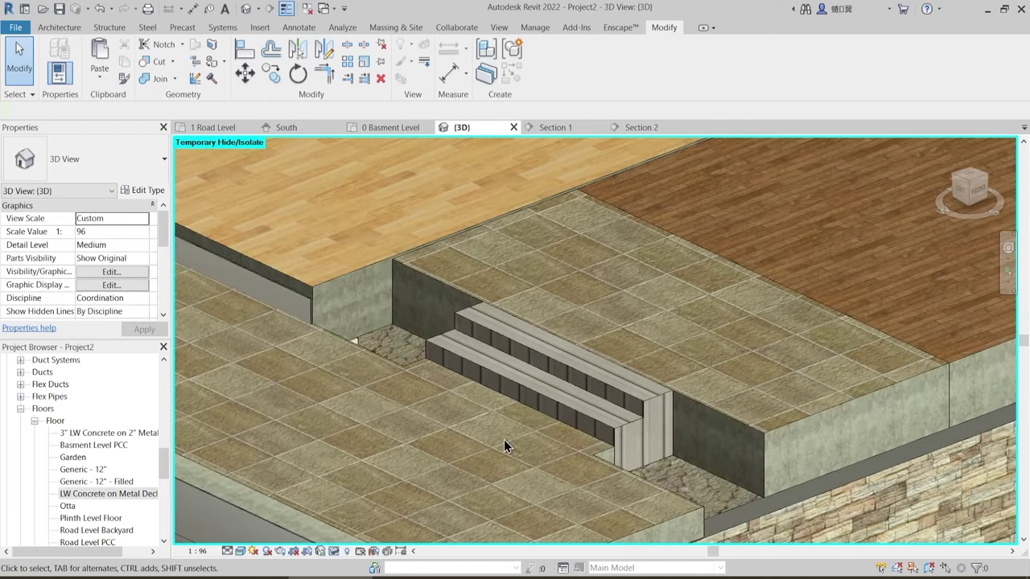
scroll(540, 387, "down", 2)
middle_click_drag(636, 456, 517, 366, "shift")
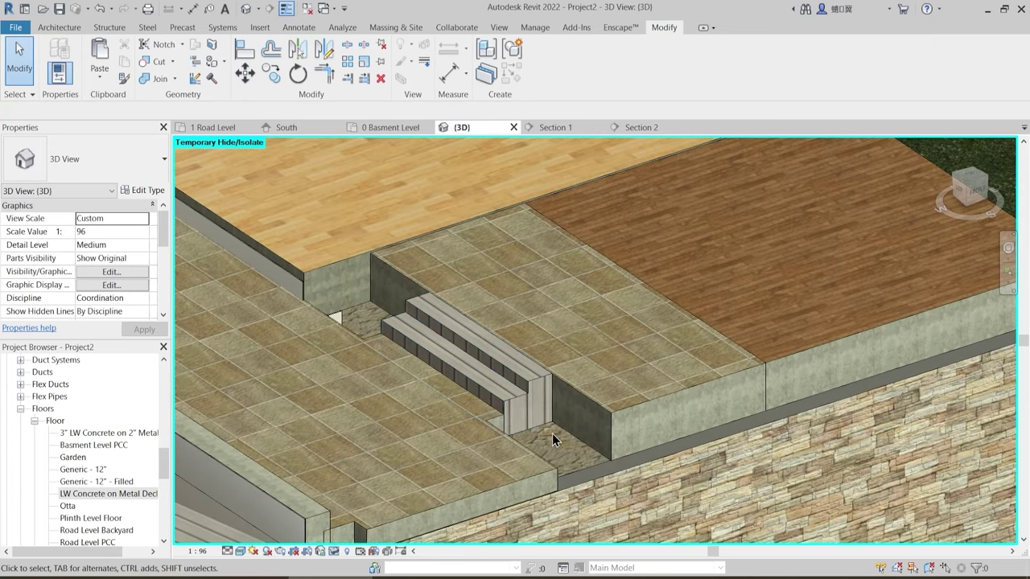
scroll(564, 453, "down", 2)
middle_click_drag(809, 350, 513, 496)
scroll(513, 488, "down", 3)
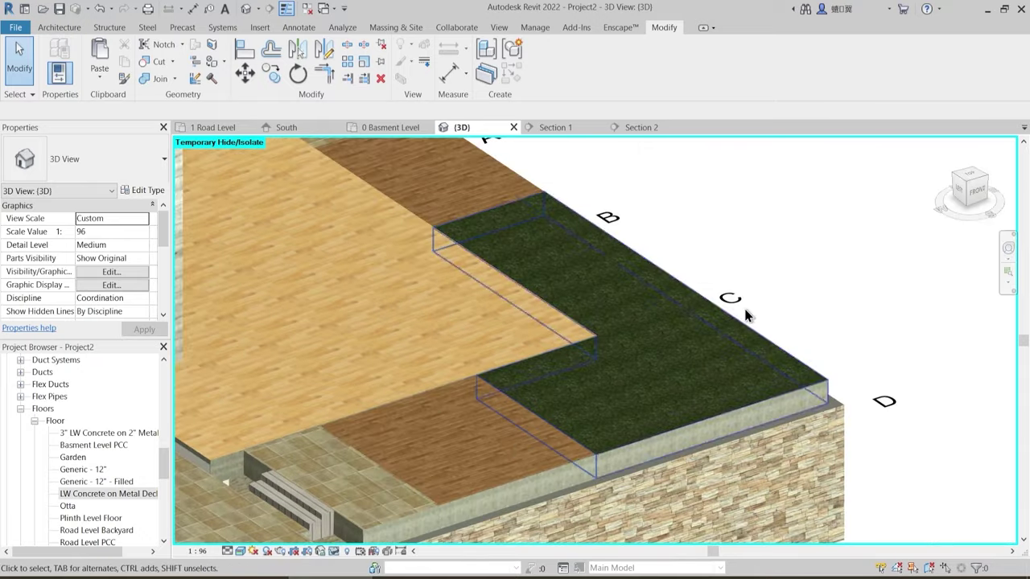
middle_click_drag(599, 283, 640, 326)
scroll(688, 294, "down", 5)
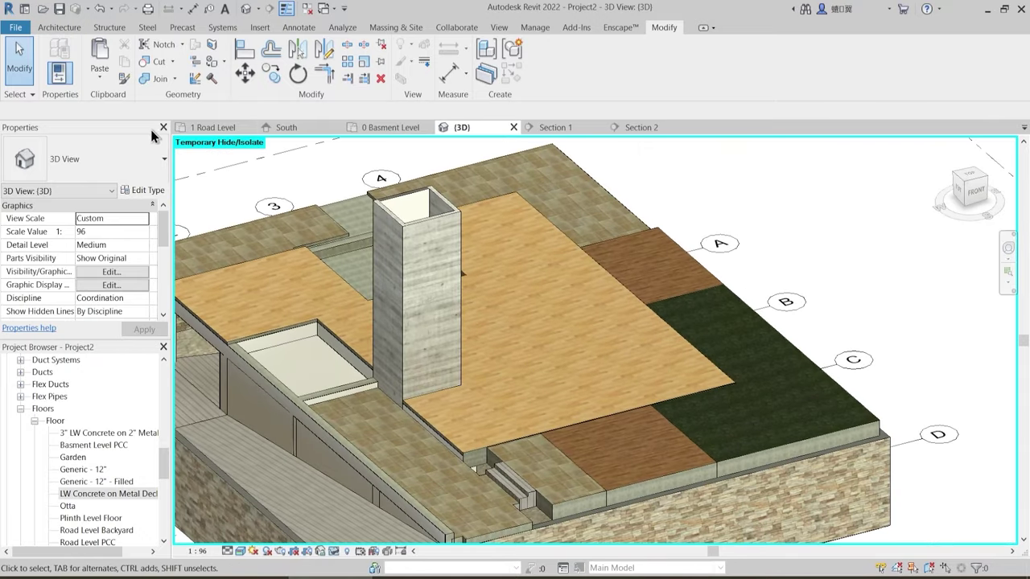
- From 1 Road Level, open Section 2 via the section mark near Main Entry and centre the step profile
left_click(219, 128)
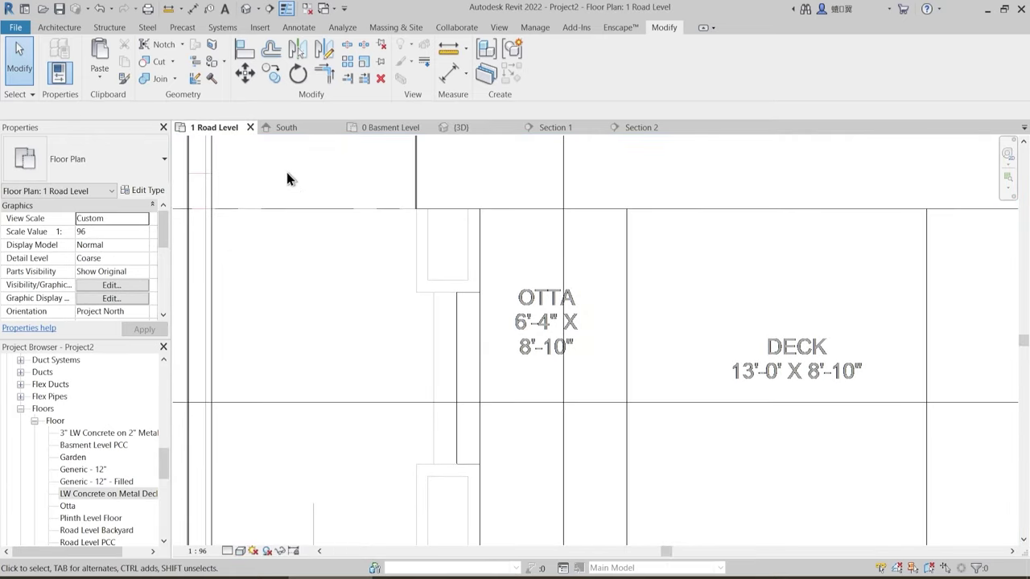
middle_click_drag(286, 172, 268, 198)
scroll(458, 250, "down", 3)
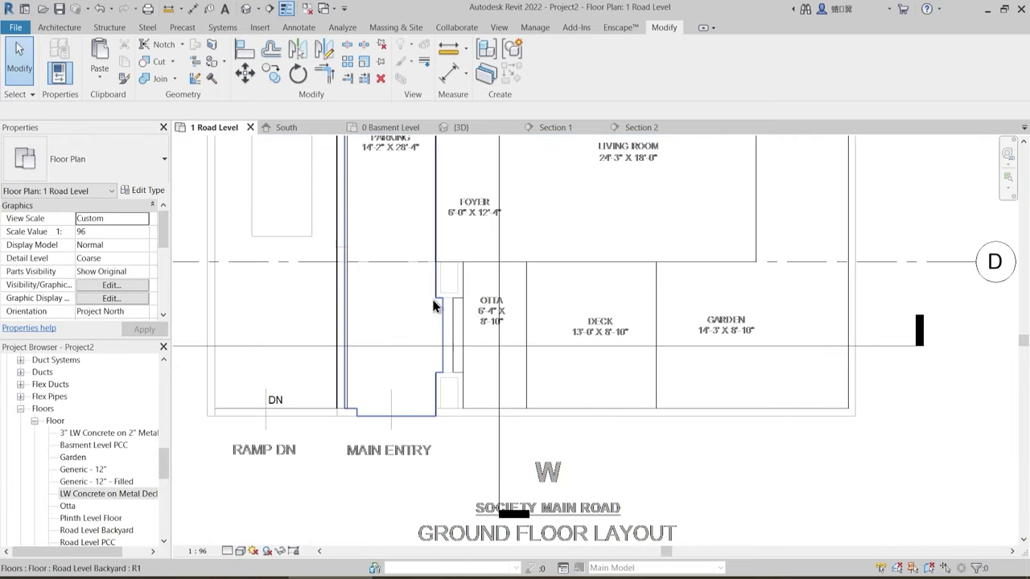
middle_click_drag(415, 352, 522, 354)
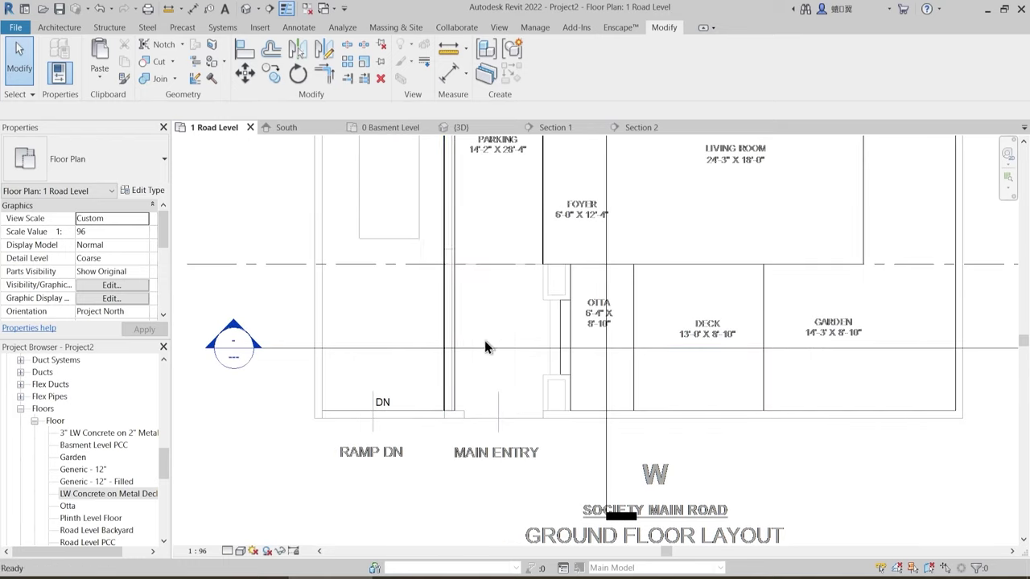
double_click(246, 337)
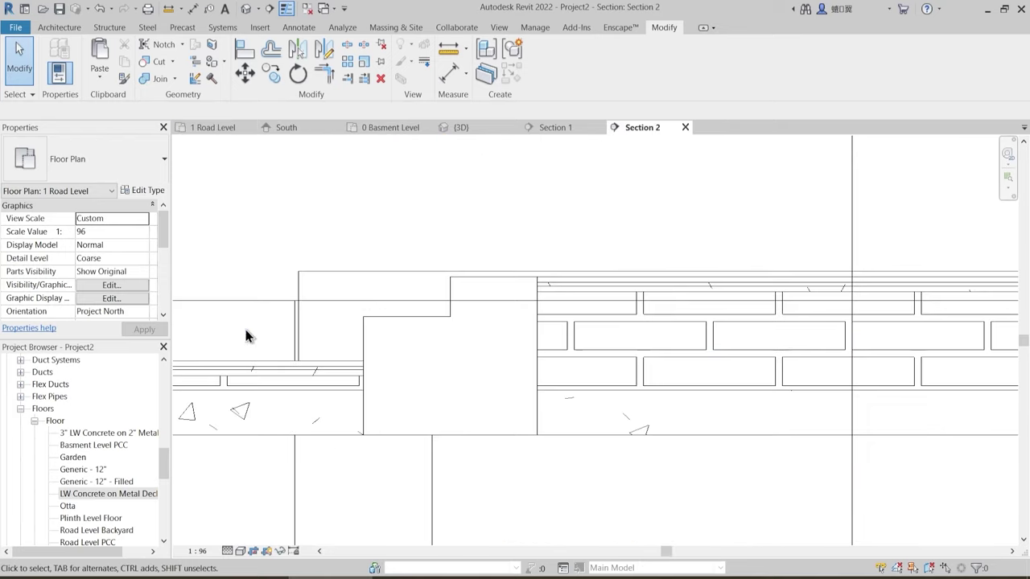
scroll(434, 358, "up", 4)
scroll(394, 347, "down", 2)
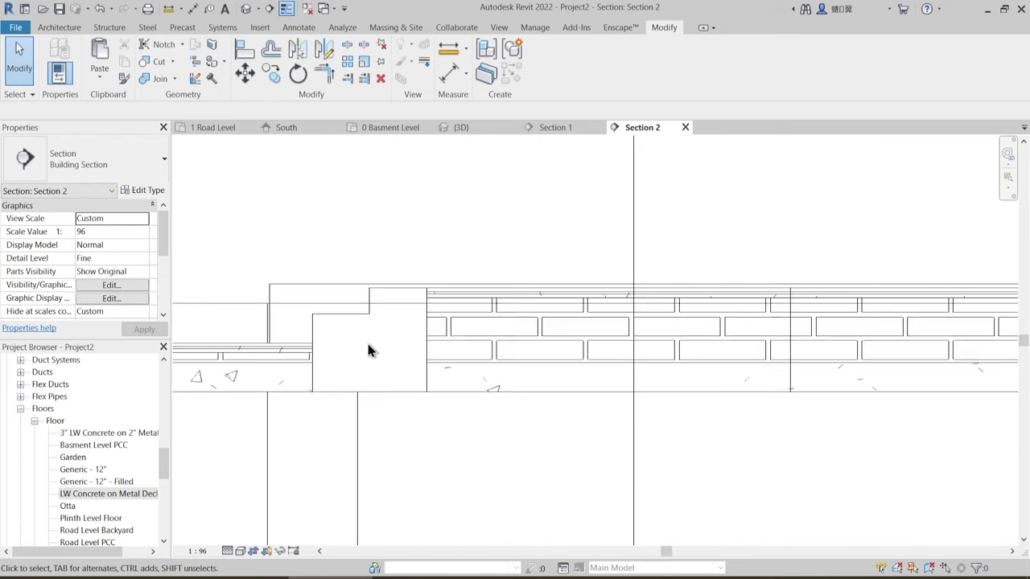
middle_click_drag(395, 347, 442, 409)
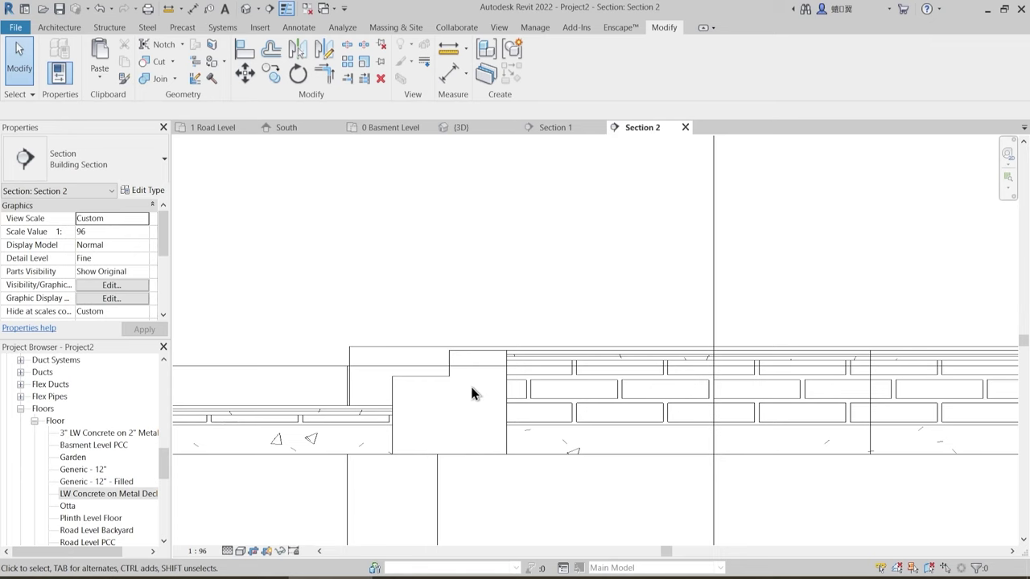
- Set project Length units to Feet and fractional inches through Project Units (UN)
key("u")
key("n")
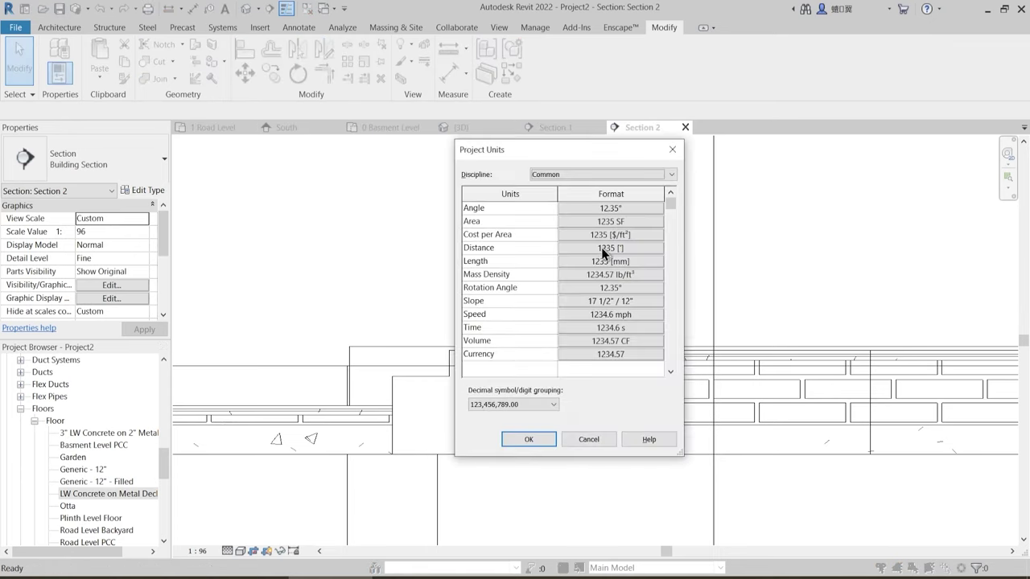
left_click(610, 261)
left_click(777, 217)
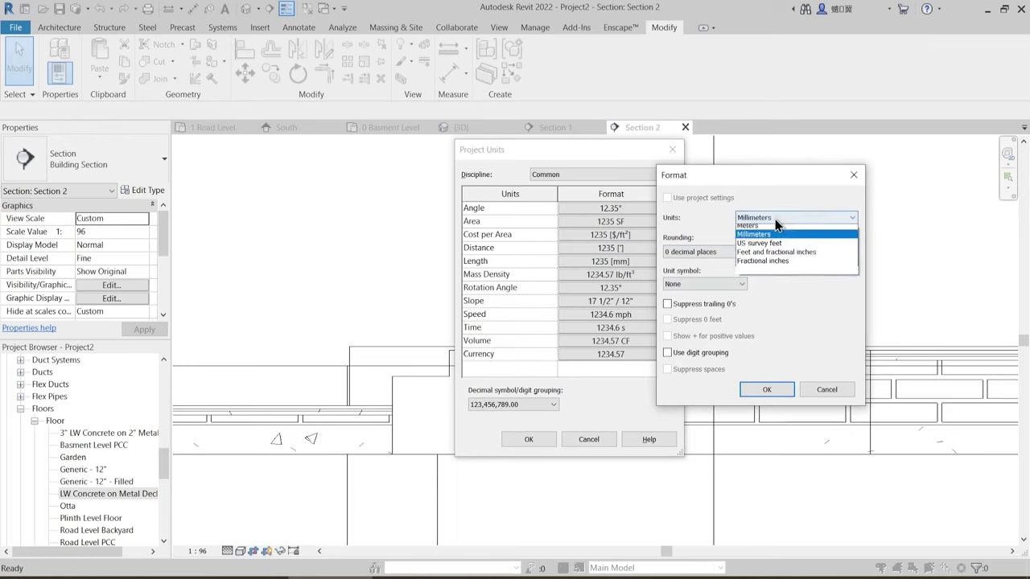
left_click(767, 291)
left_click(766, 390)
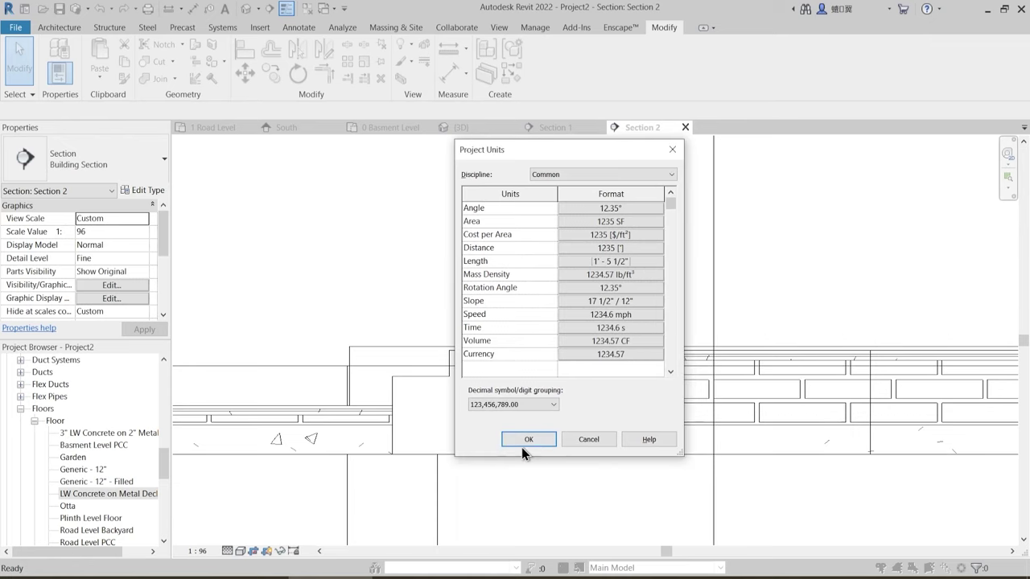
left_click(529, 439)
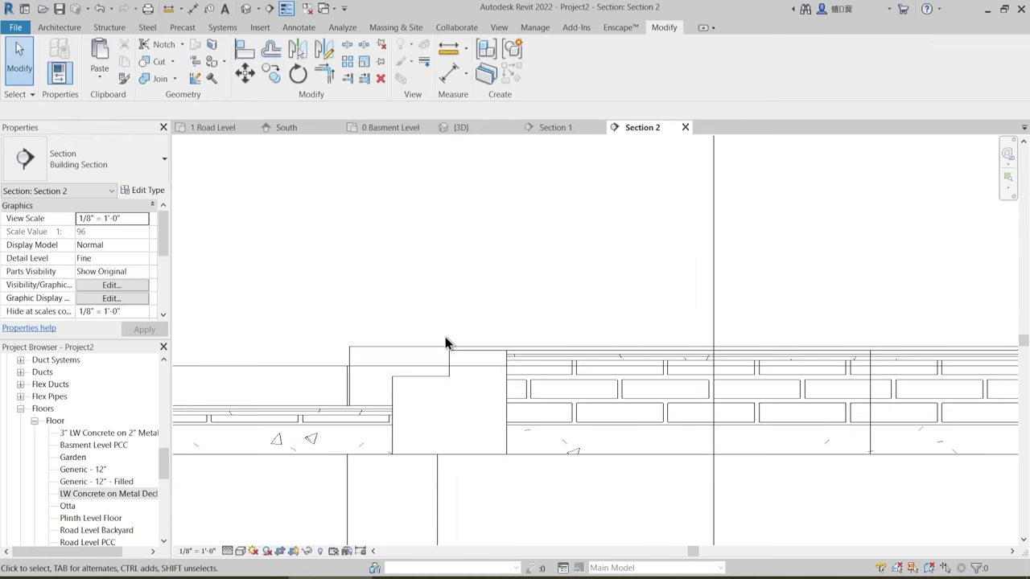
scroll(438, 386, "up", 3)
middle_click_drag(503, 402, 496, 338)
middle_click_drag(437, 365, 454, 395)
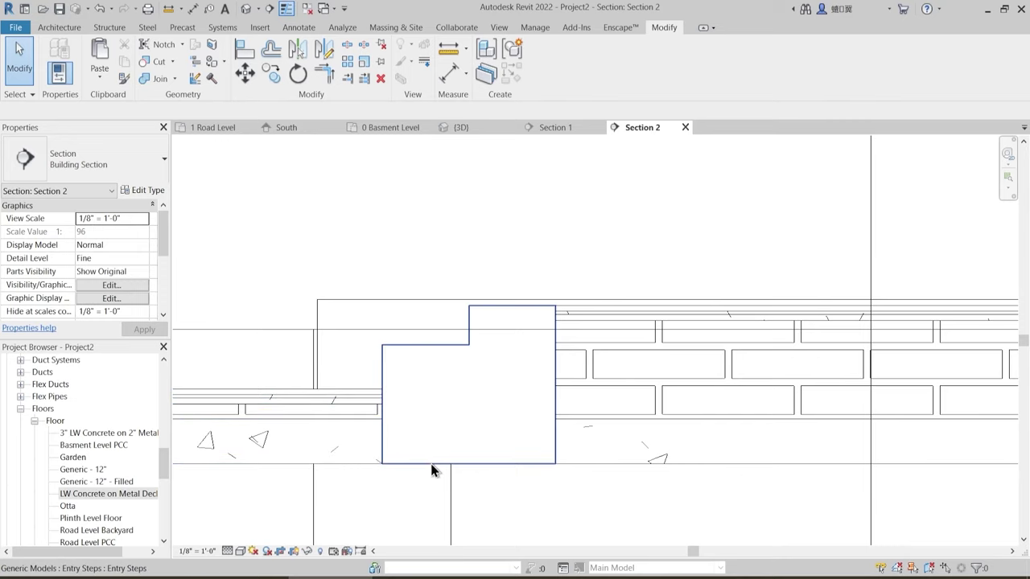
- Move the Section 2 cut line up on 1 Road Level and reopen Section 2 at the floor edge
left_click(214, 128)
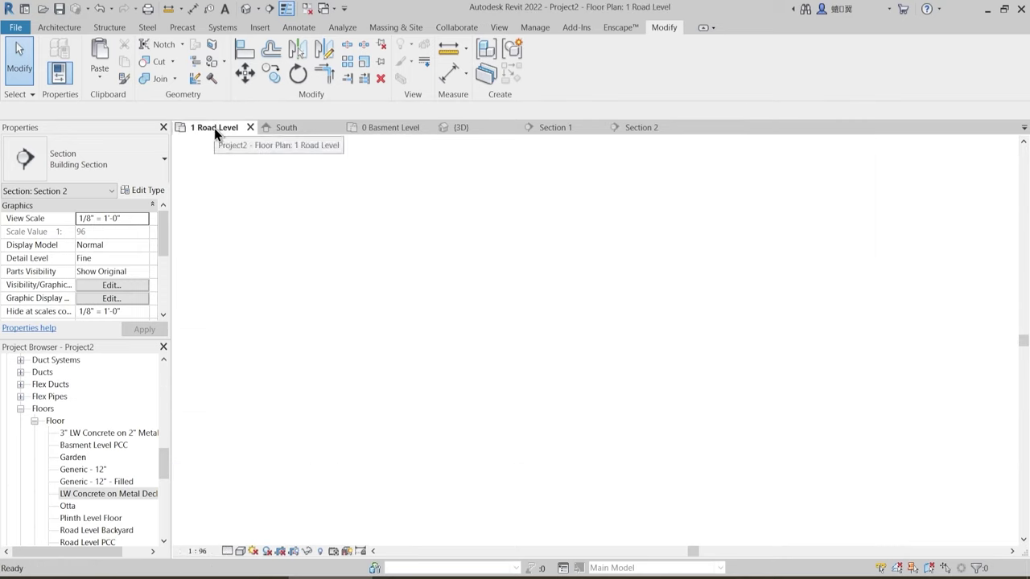
scroll(523, 276, "up", 3)
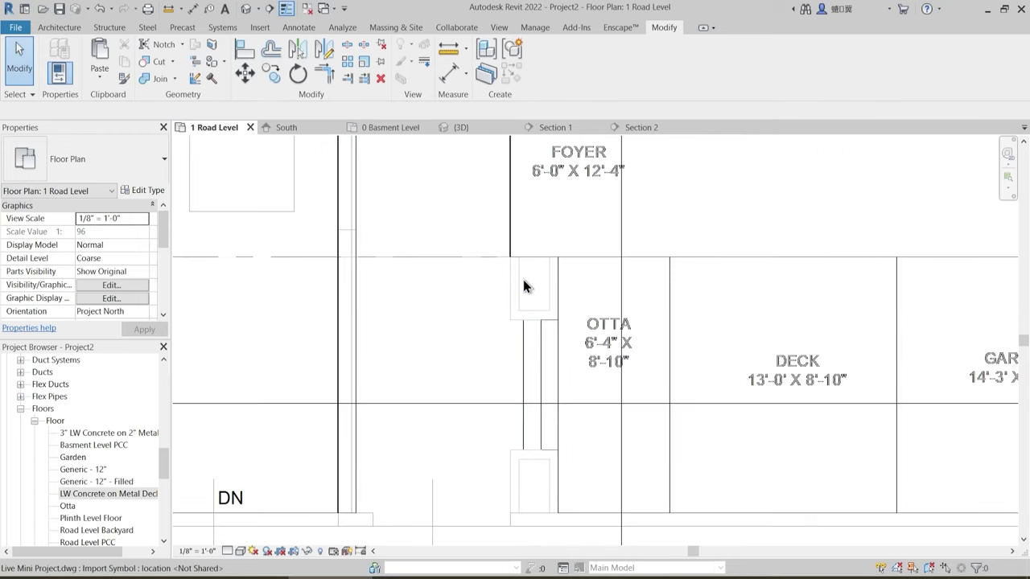
left_click_drag(580, 405, 584, 285)
scroll(451, 310, "down", 3)
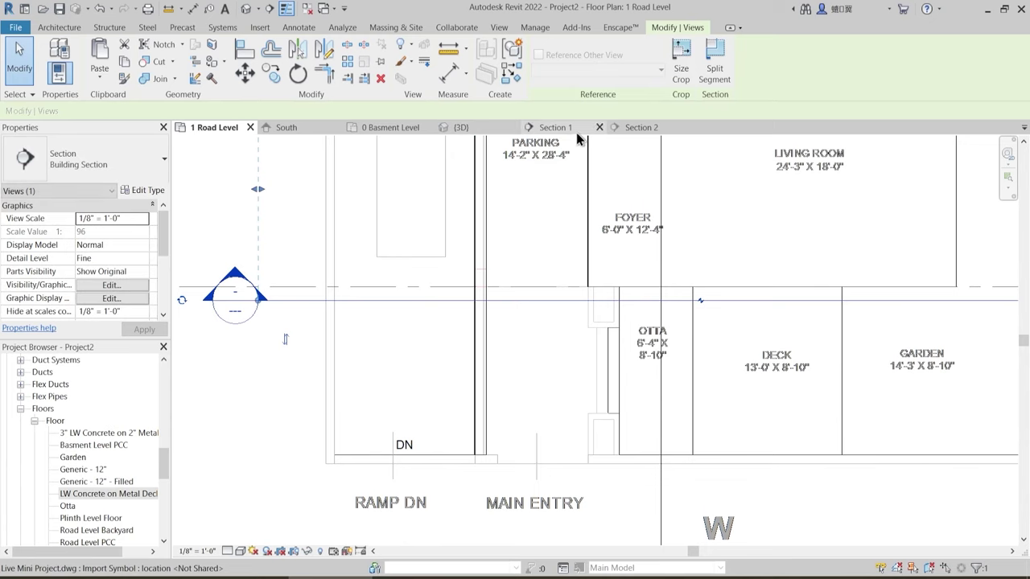
double_click(517, 300)
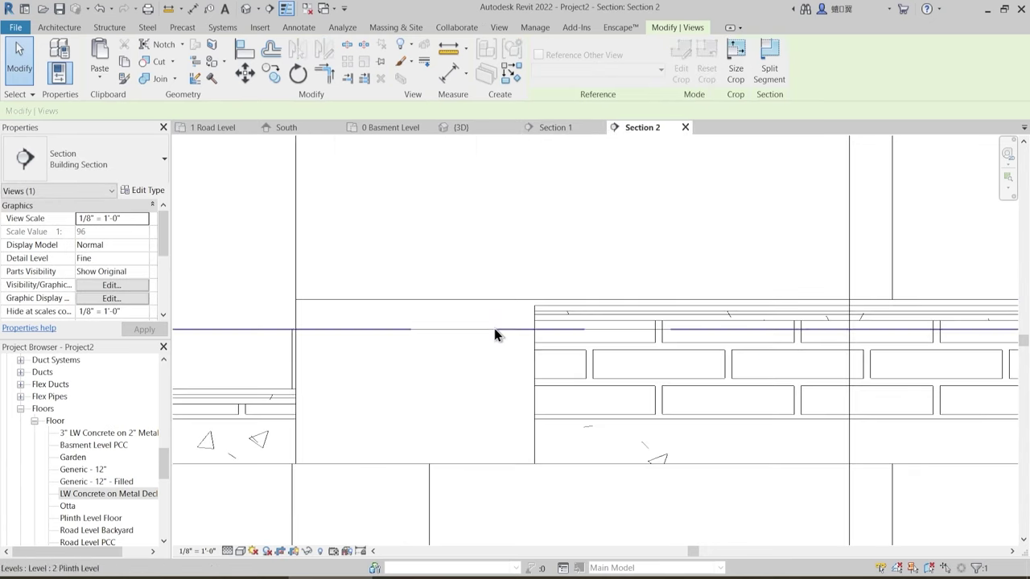
scroll(455, 354, "down", 2)
middle_click_drag(501, 370, 434, 420)
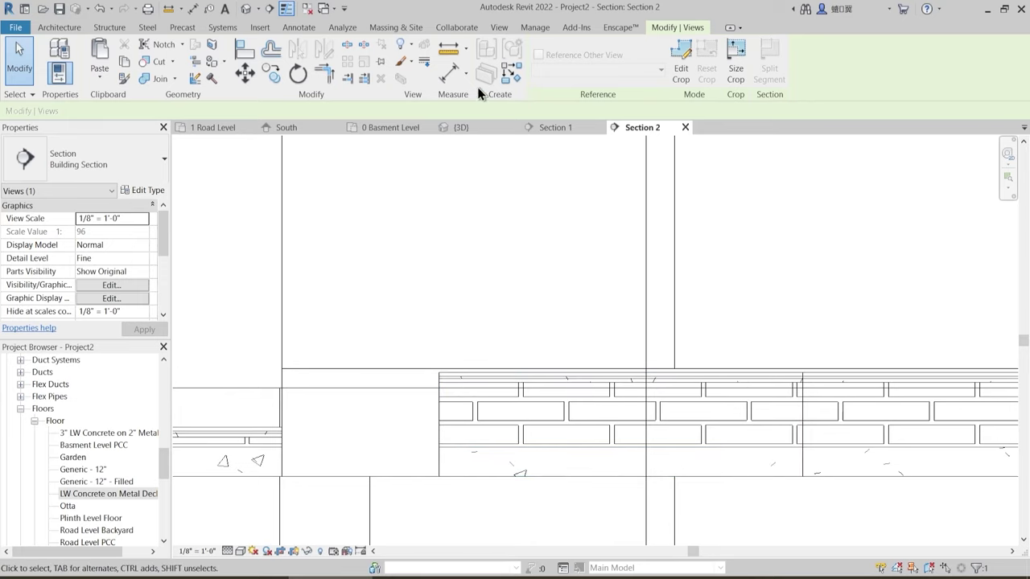
- Try an aligned dimension from the floor's top edge, then cancel the 1'-10" dimension
left_click(453, 73)
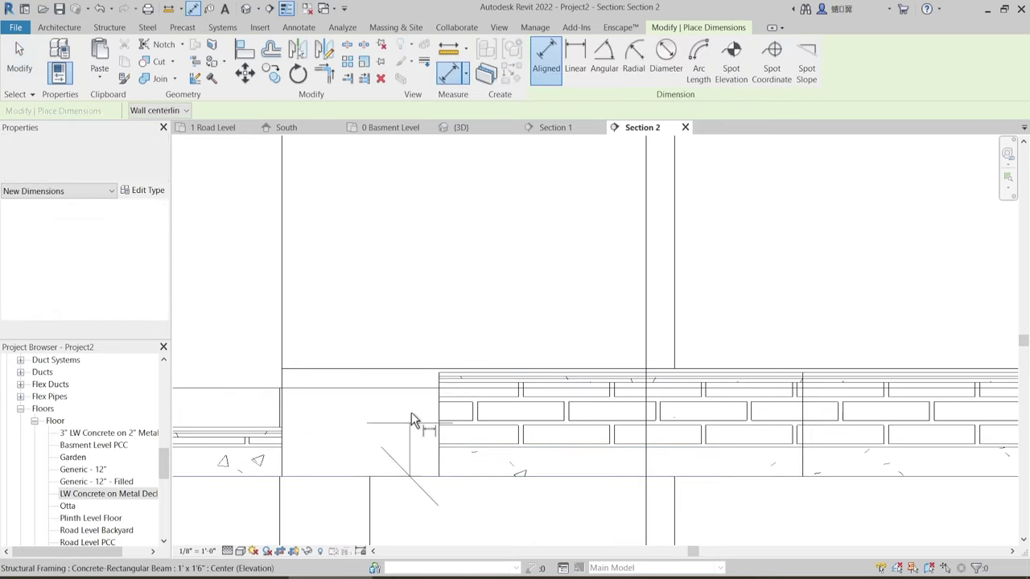
left_click(412, 372)
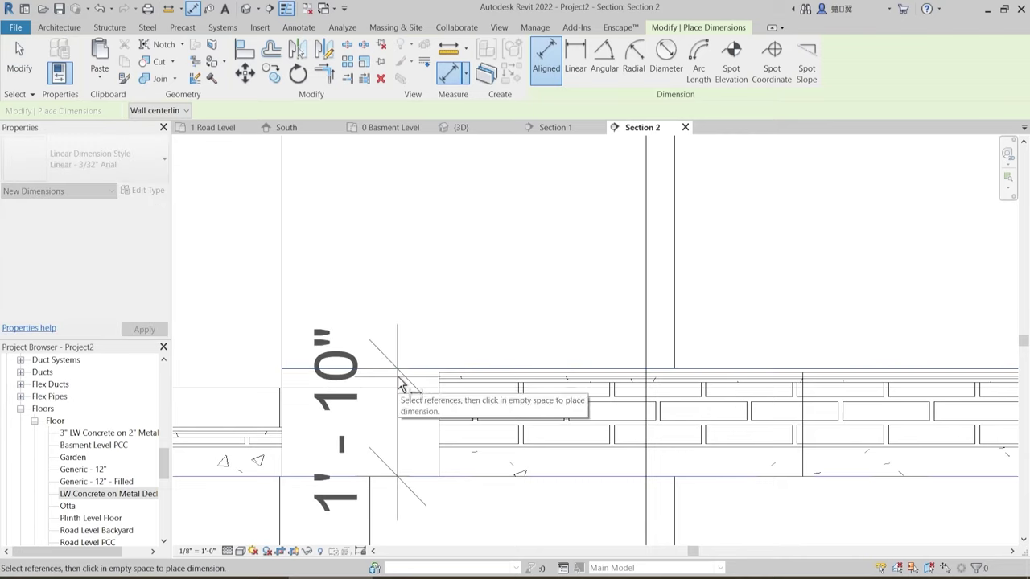
key("Escape")
key("Escape")
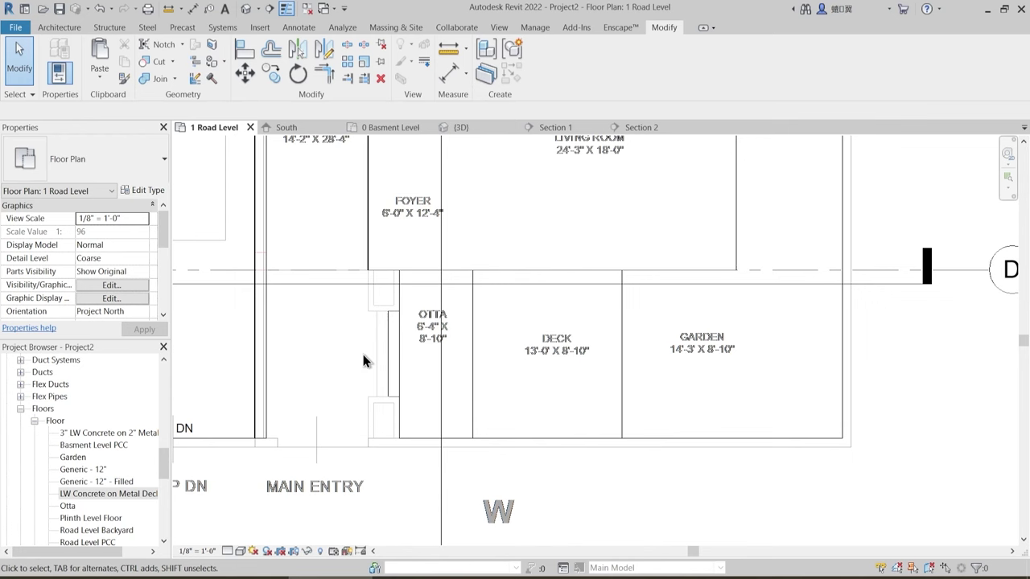
middle_click_drag(441, 368, 439, 383)
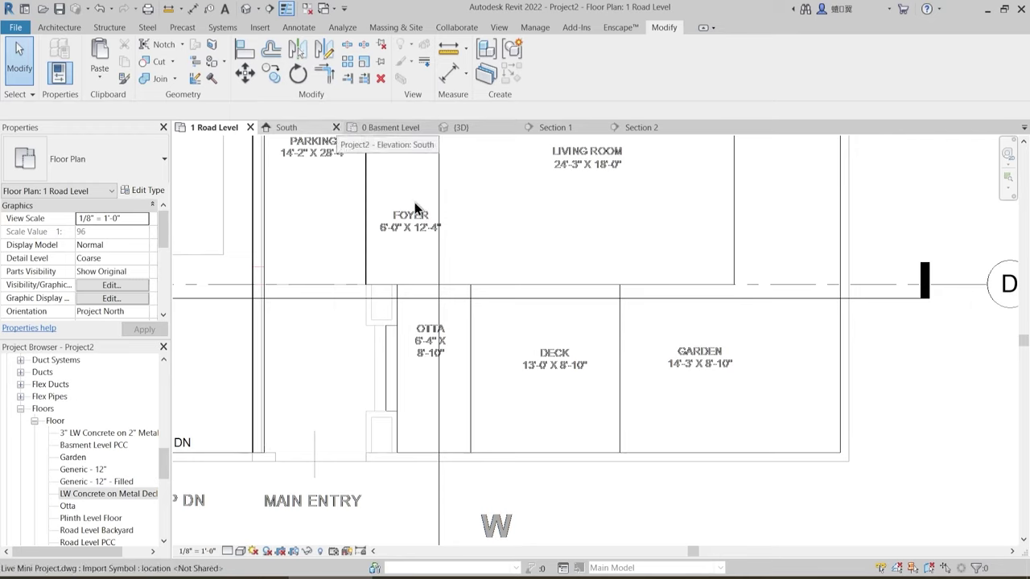
- Switch the view to Wireframe (WF) and zoom in on the Otta entry area
key("w")
key("f")
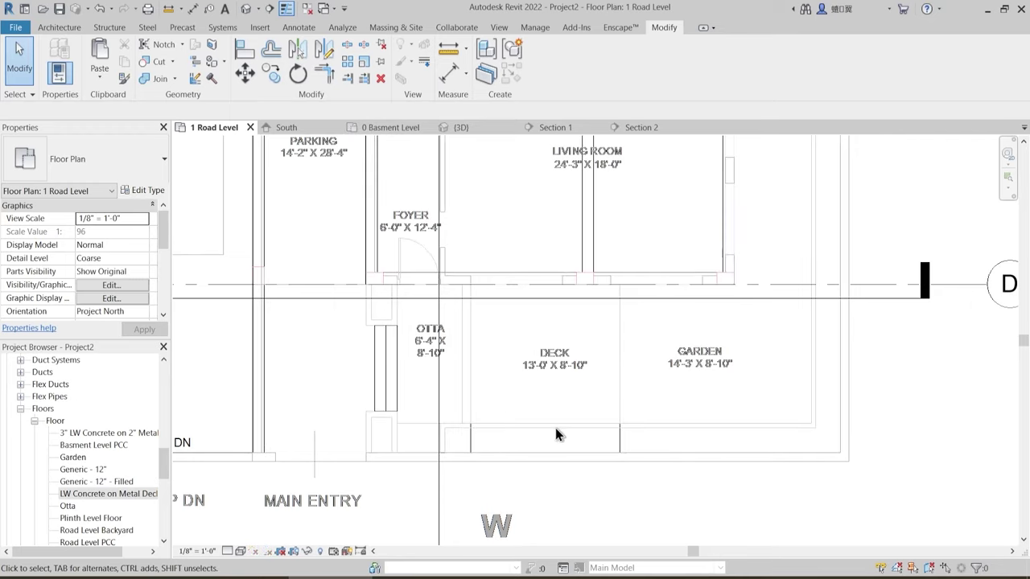
middle_click_drag(440, 368, 457, 359)
scroll(348, 271, "up", 2)
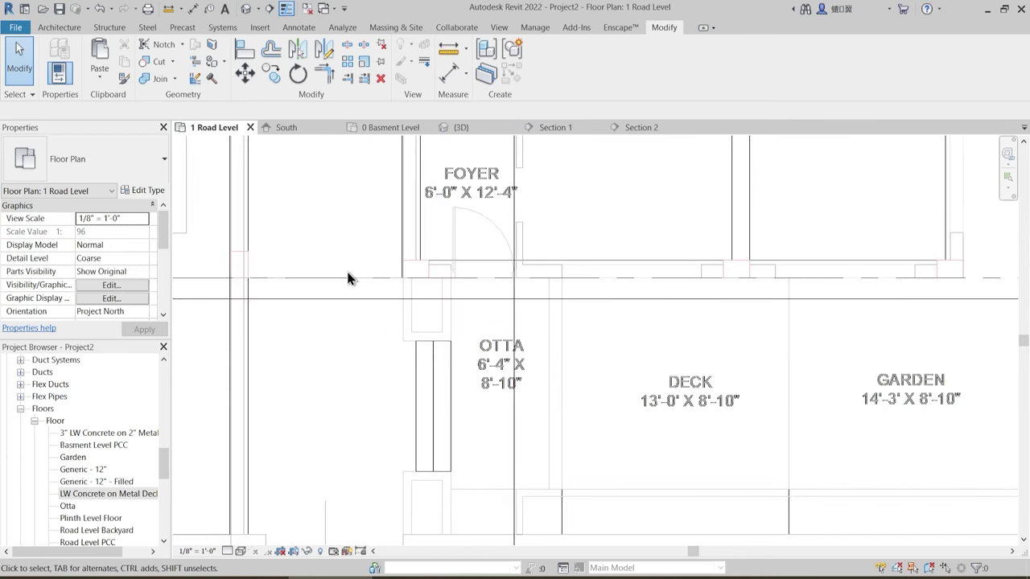
scroll(450, 269, "up", 2)
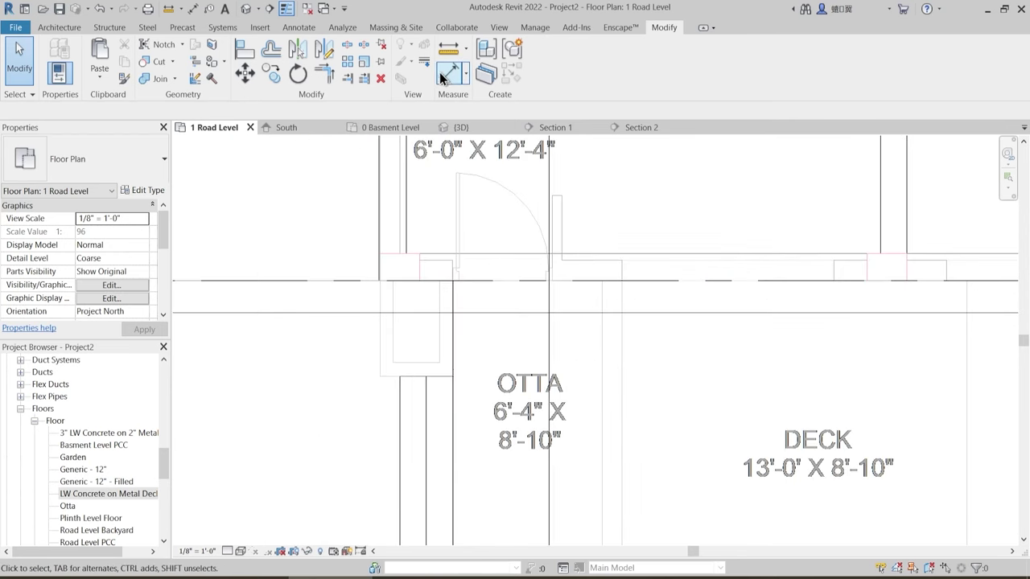
- Try an aligned dimension (DI) on the entry wall, then cancel without placing it
key("d")
key("i")
scroll(409, 336, "up", 3)
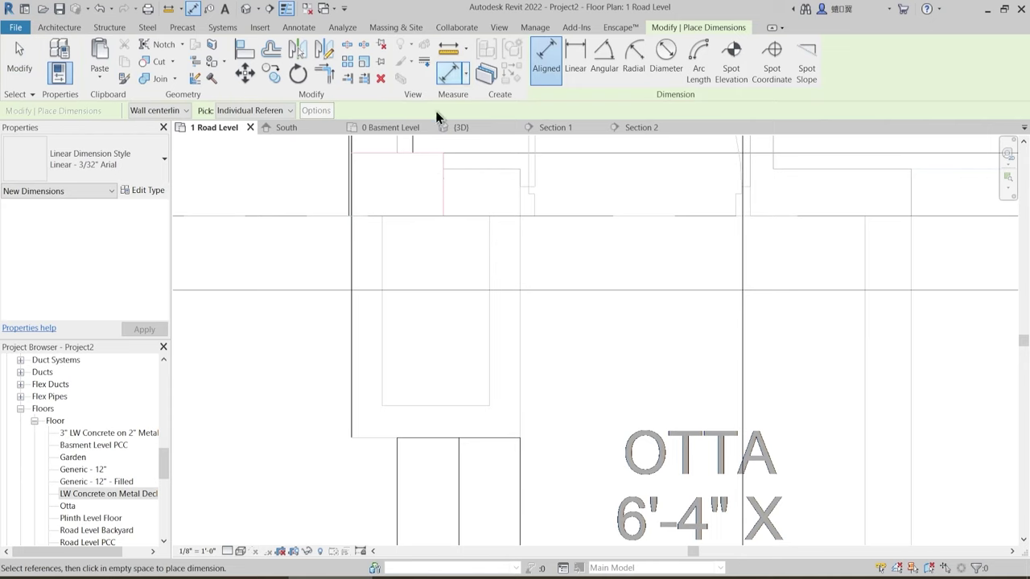
left_click(354, 321)
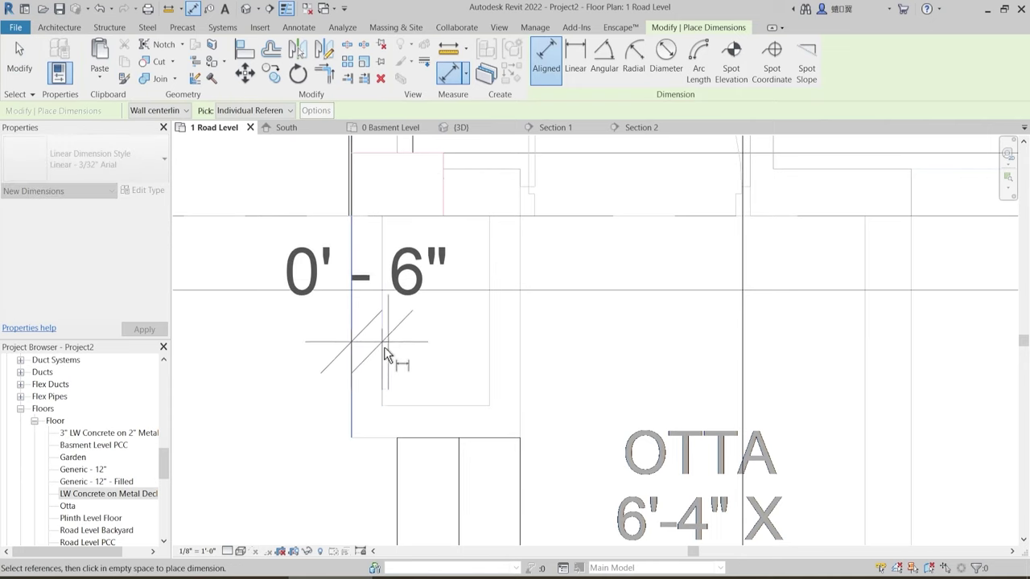
key("Escape")
scroll(412, 341, "down", 3)
key("Escape")
middle_click_drag(404, 368, 428, 410)
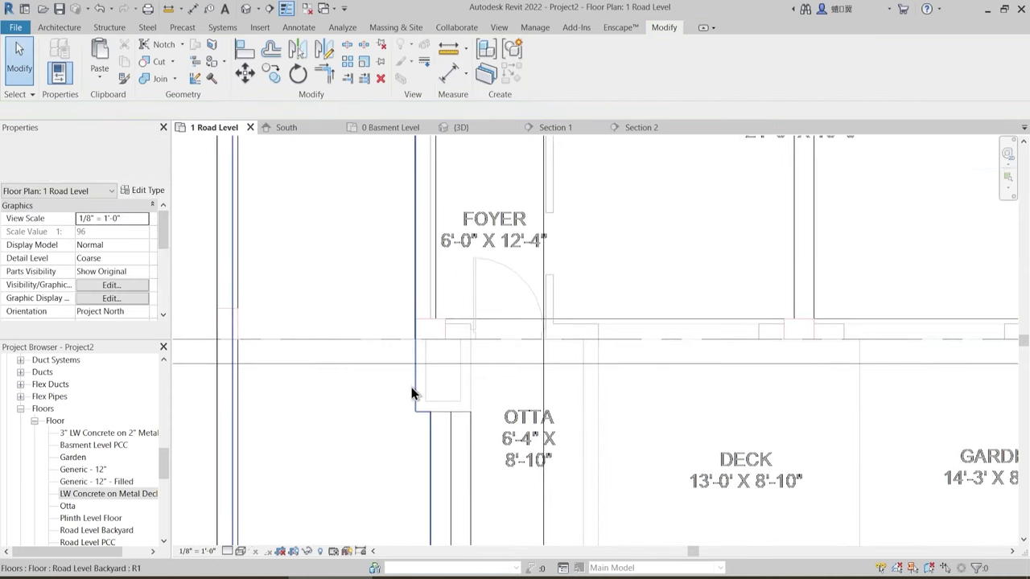
scroll(411, 387, "down", 3)
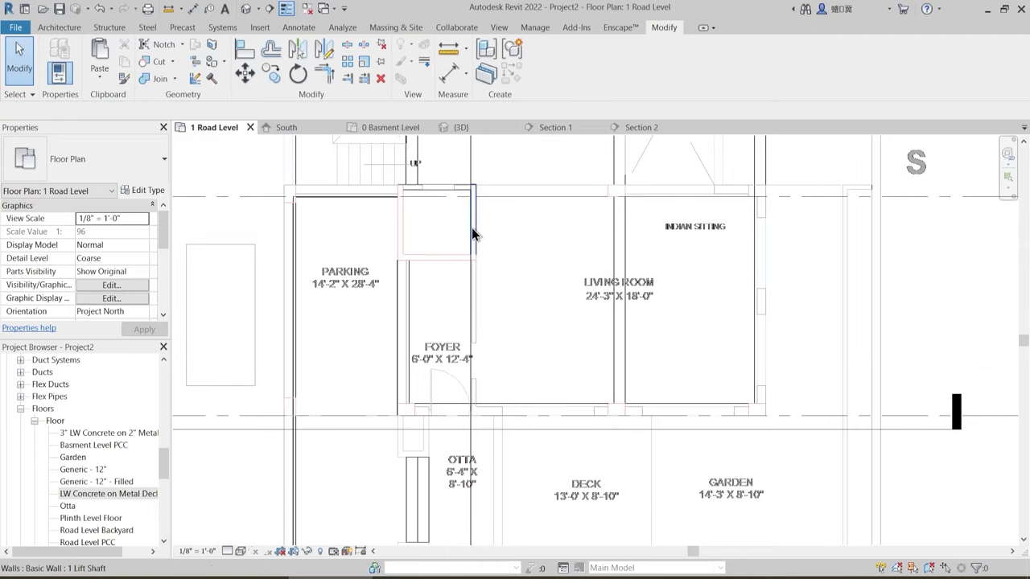
- Start the Wall tool with the 1 Lift Shaft wall type
left_click(434, 263)
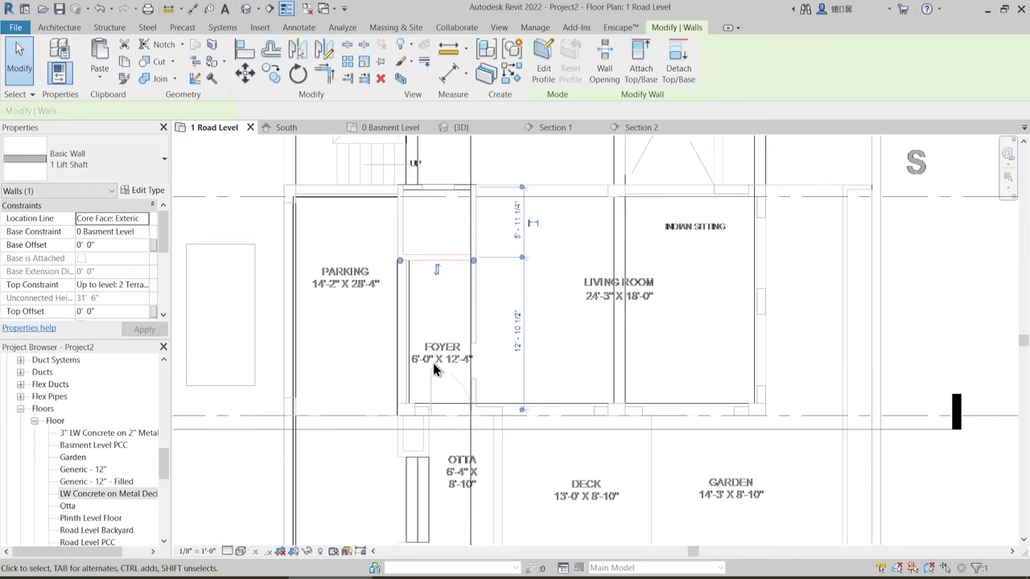
key("Escape")
middle_click_drag(440, 441, 424, 320)
scroll(397, 321, "up", 2)
left_click(59, 27)
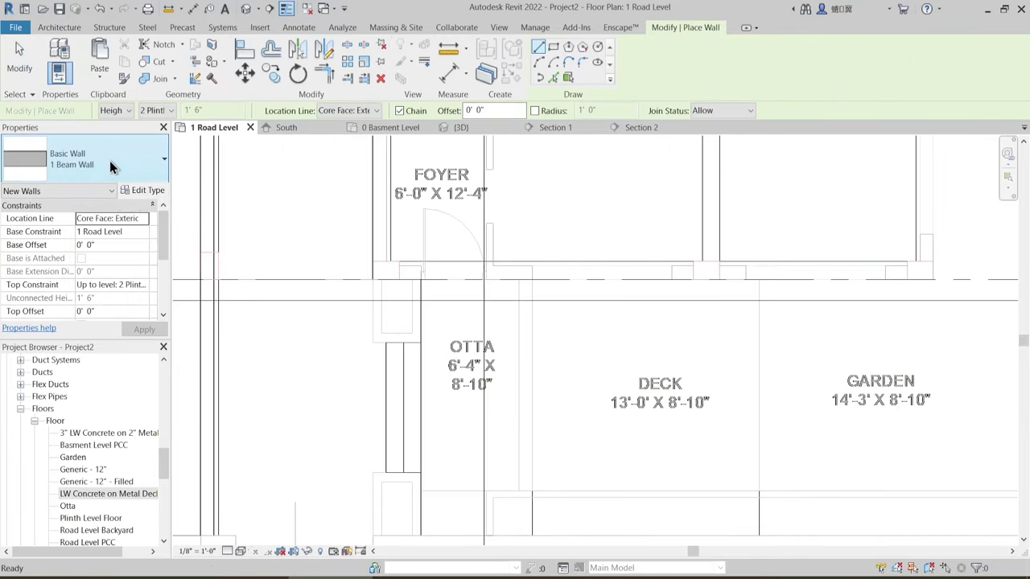
left_click(110, 160)
left_click(87, 285)
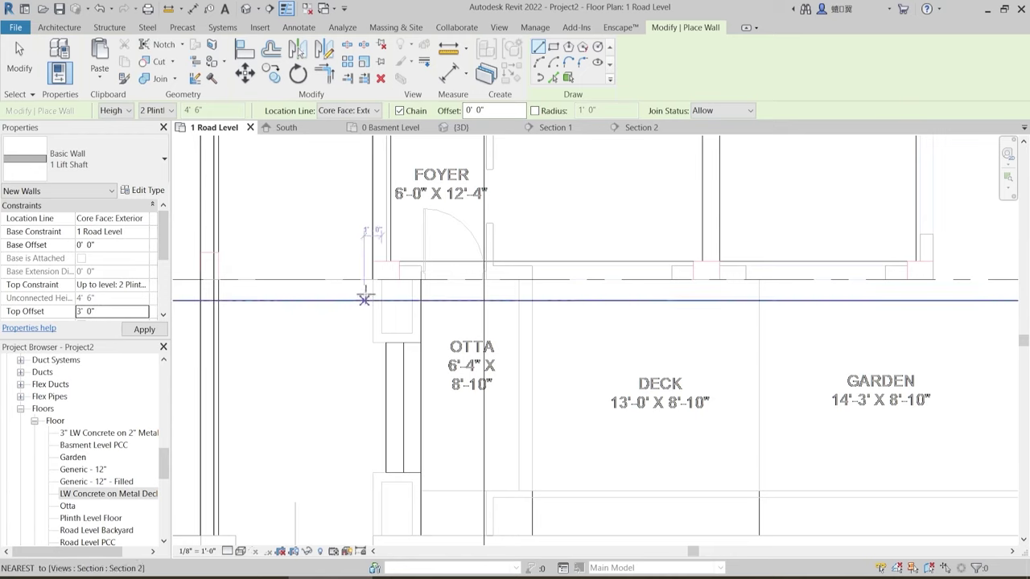
- Place a trial 1 Lift Shaft wall with Pick Lines, shorten it, then delete it
scroll(375, 299, "up", 5)
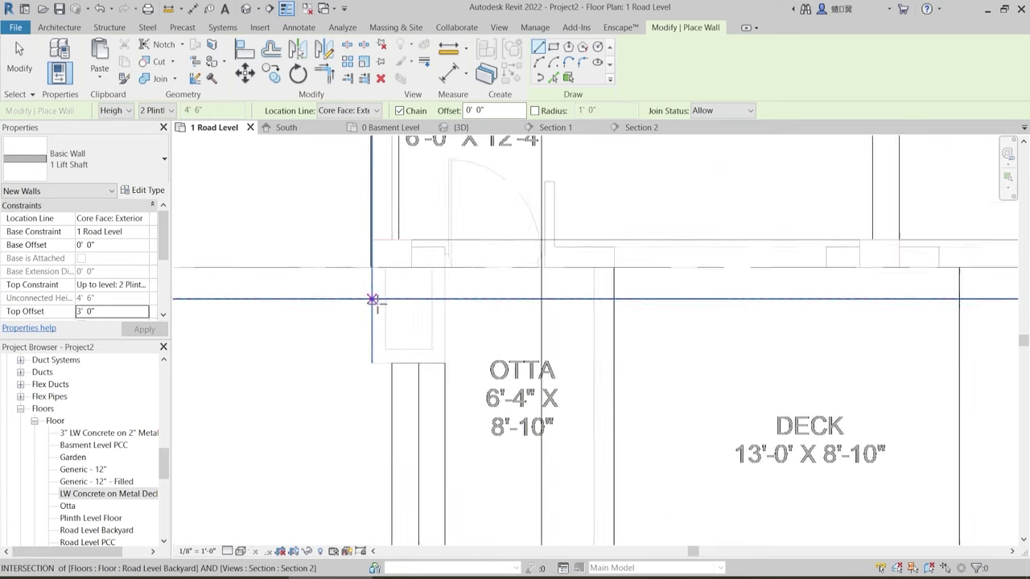
left_click(368, 237)
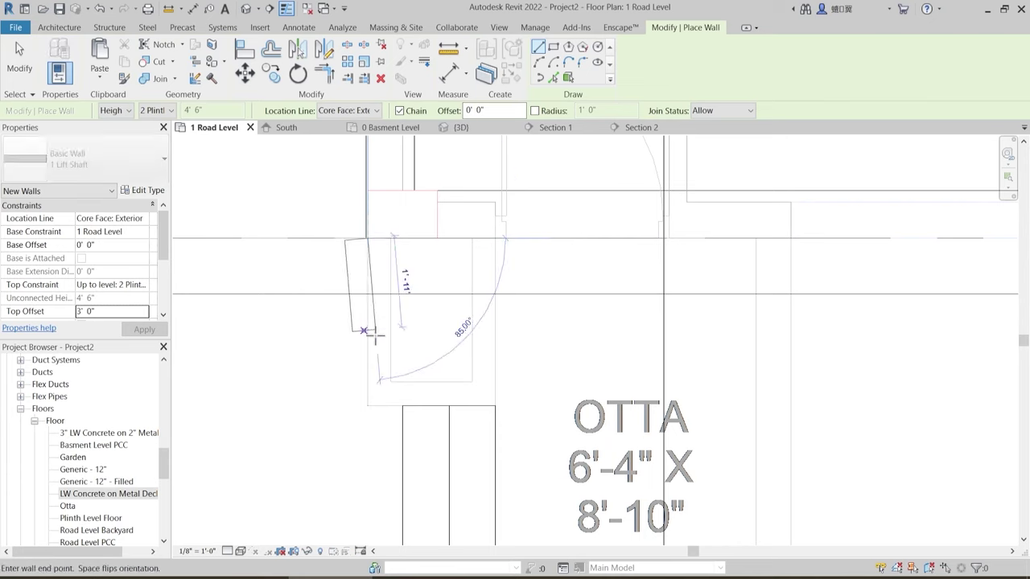
key("Escape")
key("Escape")
left_click(553, 77)
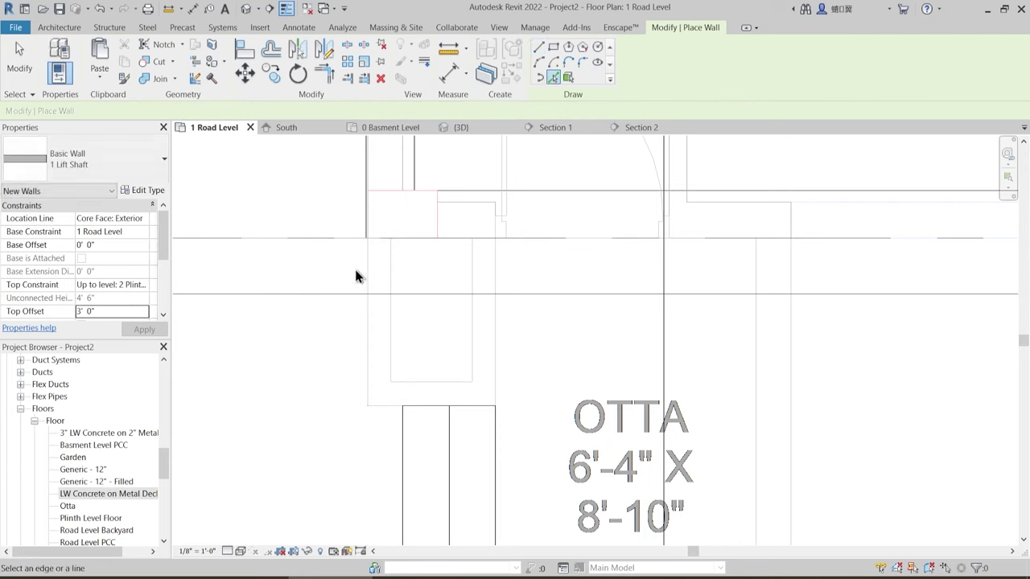
left_click(369, 314)
key("Escape")
key("Escape")
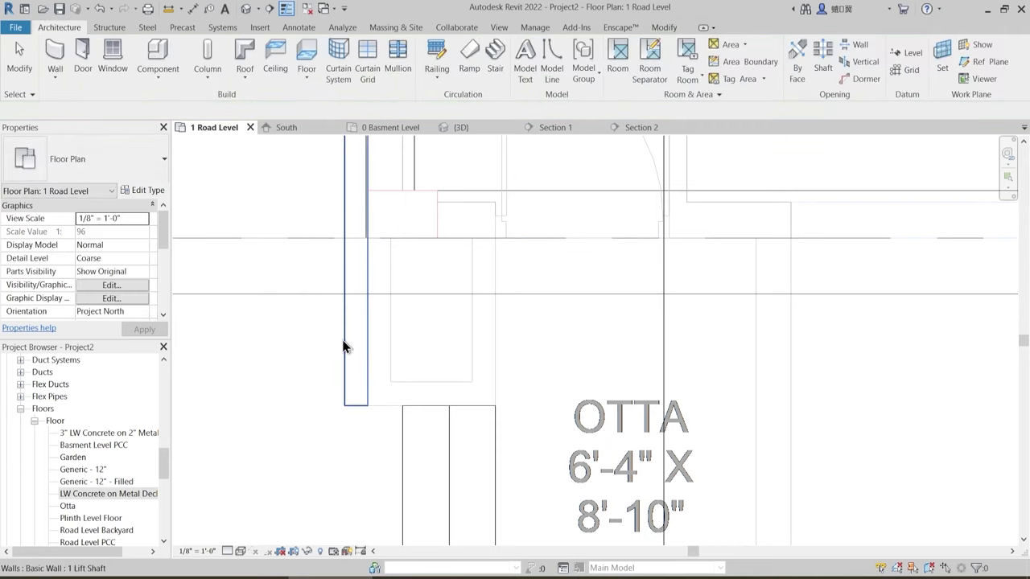
left_click(375, 336)
scroll(396, 296, "down", 5)
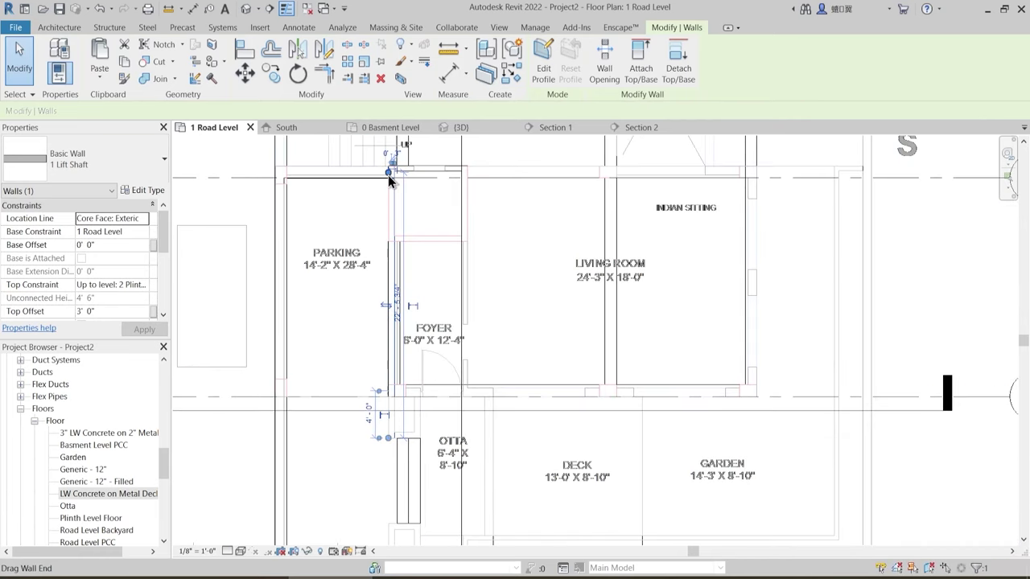
left_click_drag(388, 174, 377, 331)
scroll(393, 418, "up", 5)
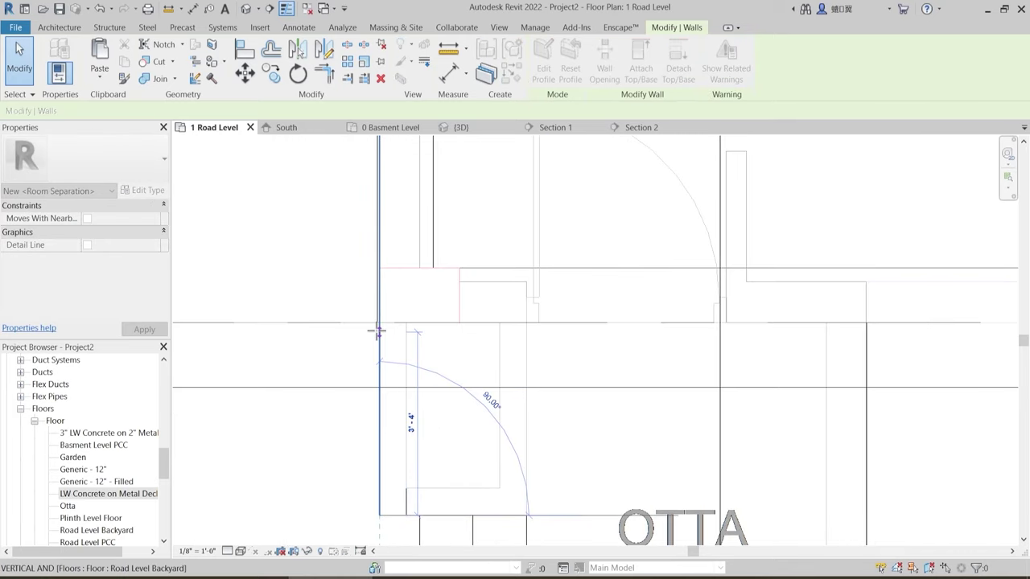
key("Escape")
key("Escape")
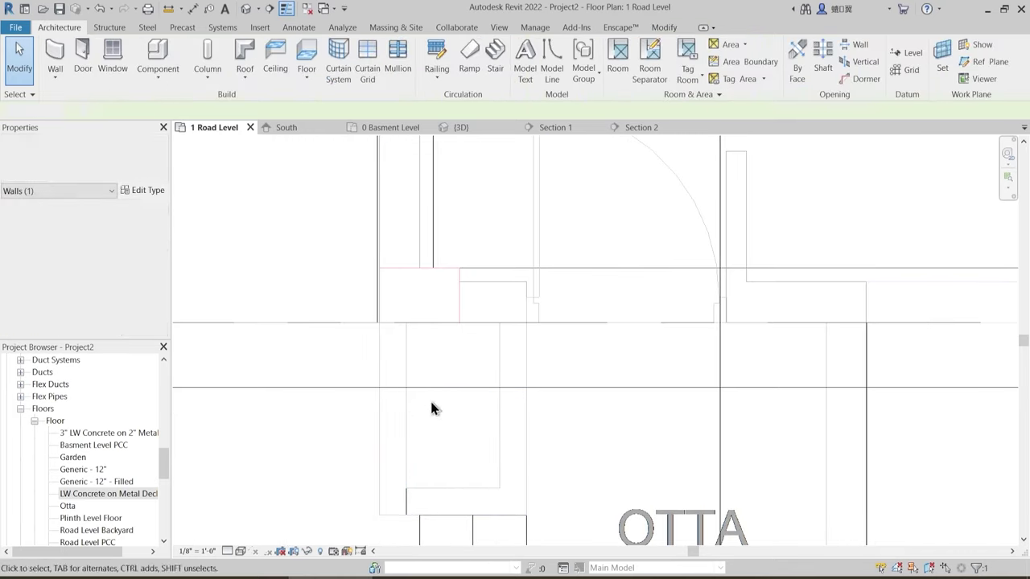
middle_click_drag(430, 399, 382, 341)
left_click(358, 432)
key("Delete")
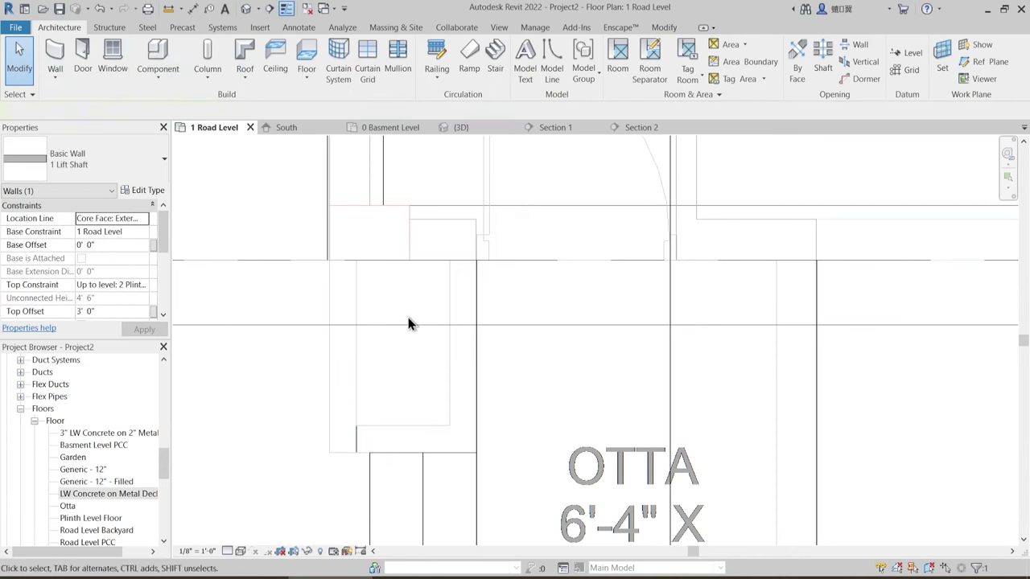
- Redraw a short 1 Lift Shaft wall from the lift shaft's lower-left corner to the shaft corner
key("w")
key("a")
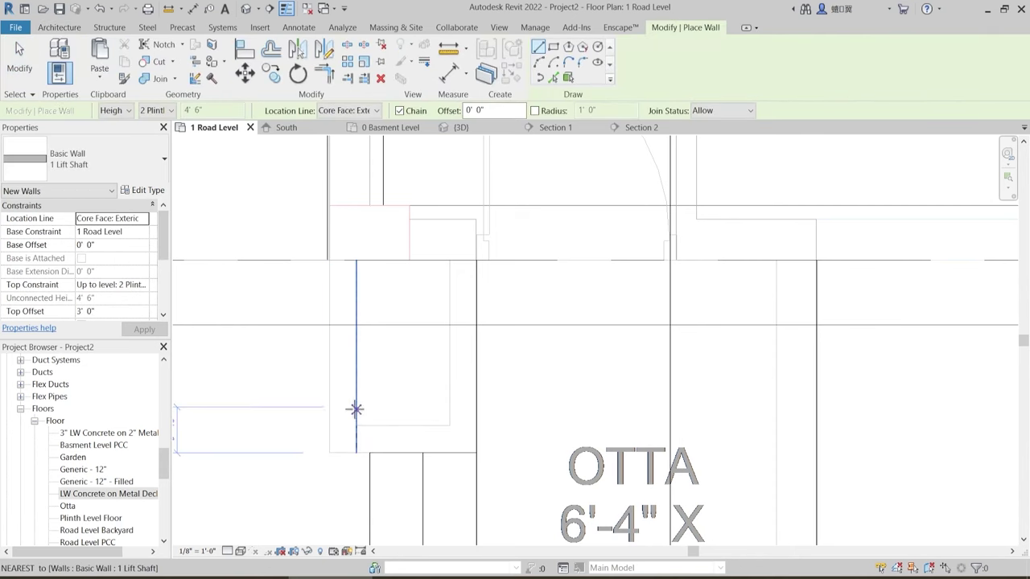
left_click(357, 453)
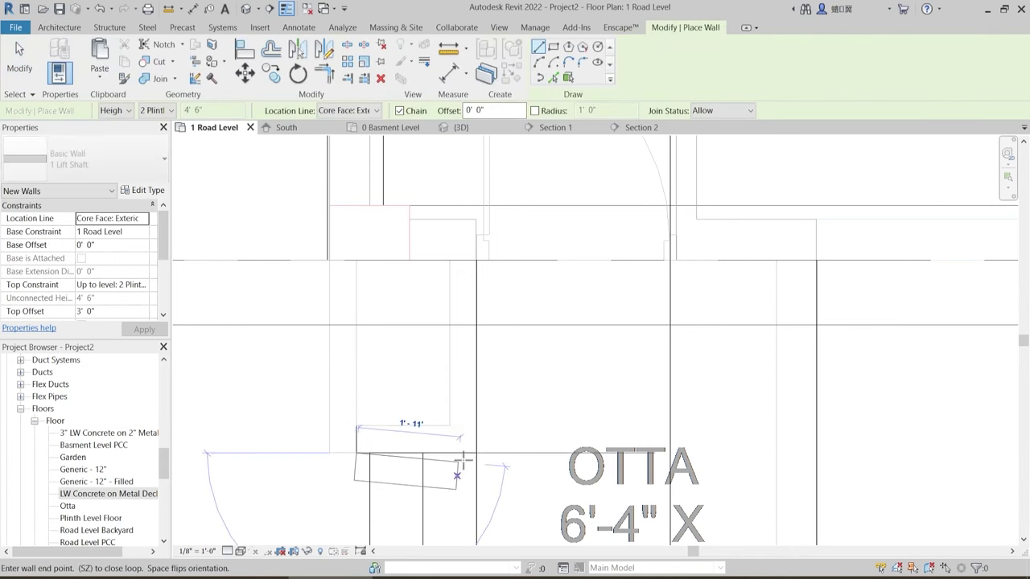
left_click(476, 453)
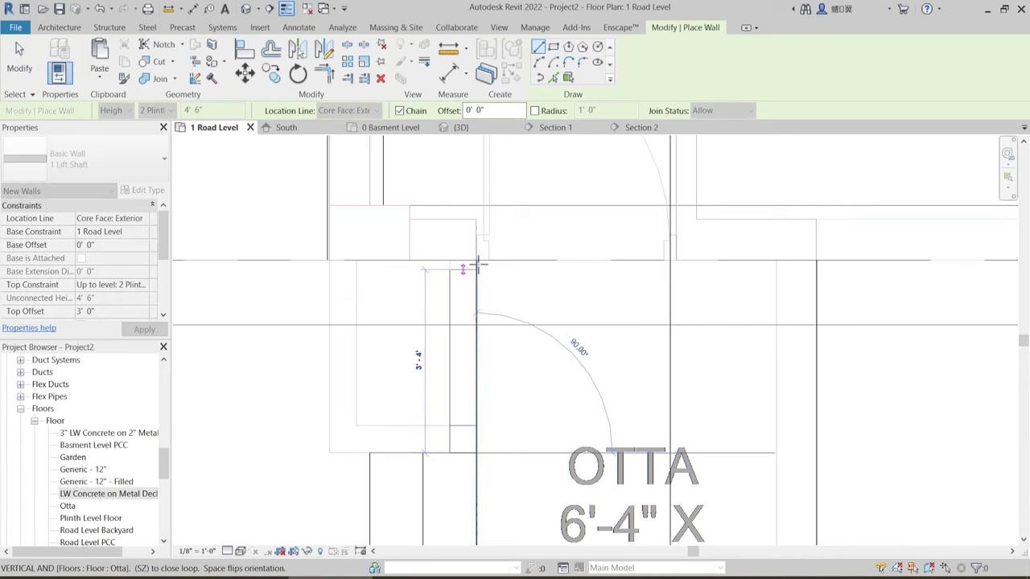
key("Escape")
key("Escape")
scroll(376, 264, "down", 2)
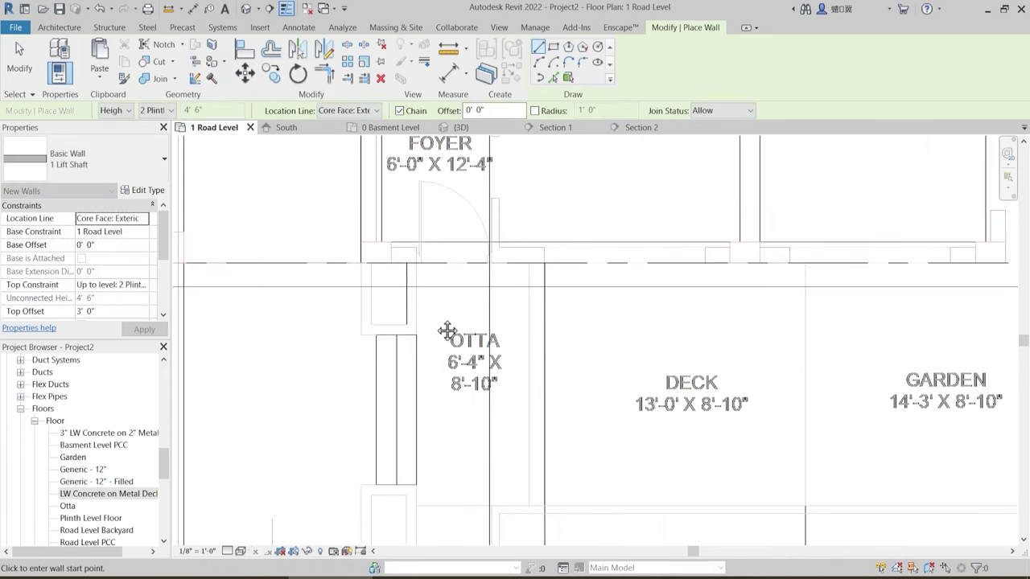
middle_click_drag(446, 331, 408, 92)
scroll(487, 315, "up", 1)
middle_click_drag(446, 262, 467, 414)
scroll(449, 359, "down", 1)
scroll(485, 347, "down", 1)
scroll(449, 405, "up", 1)
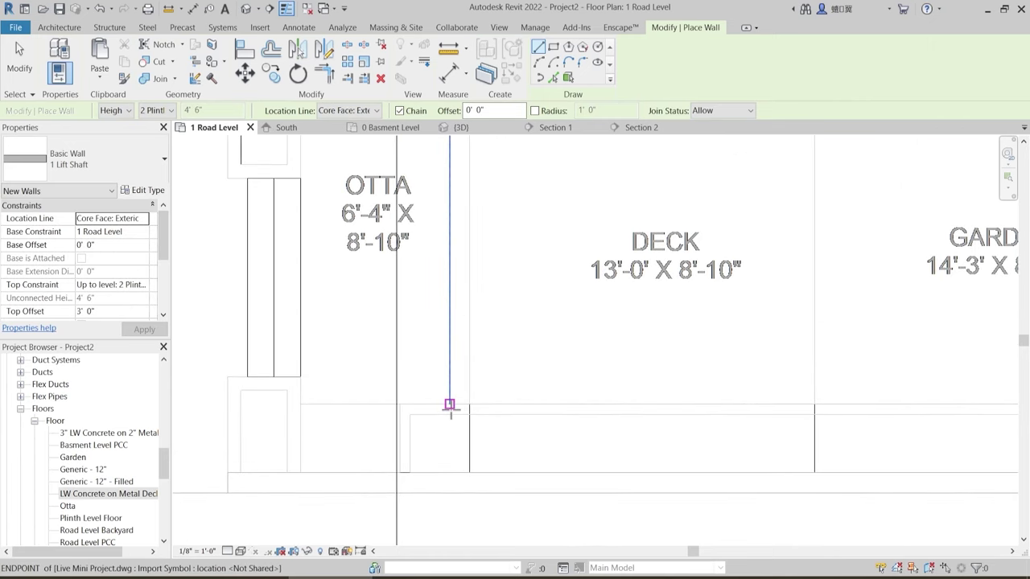
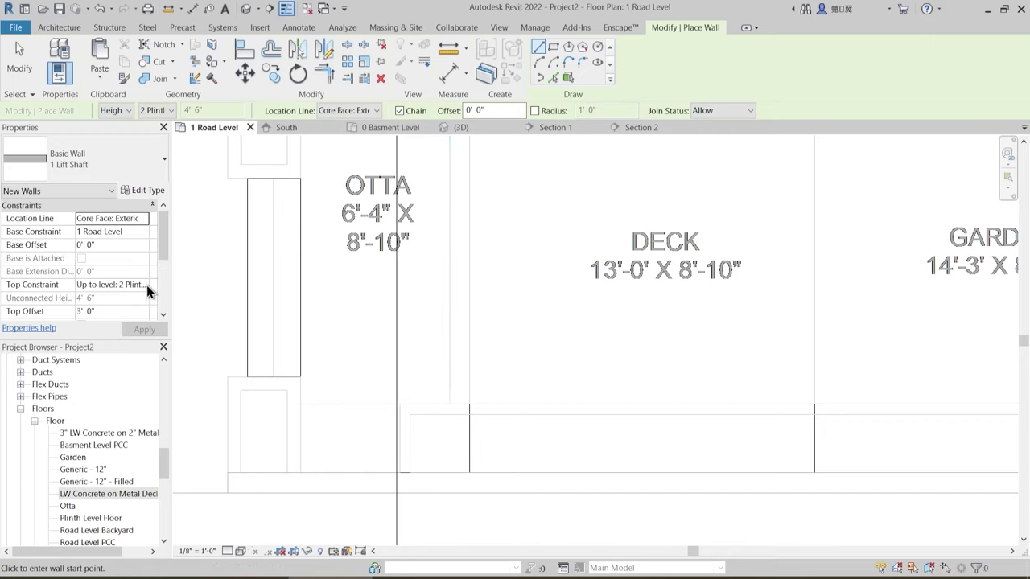
- Set the Lift Shaft wall Base Constraint to 2 Plinth Level and Top Constraint to Unconnected
left_click(141, 233)
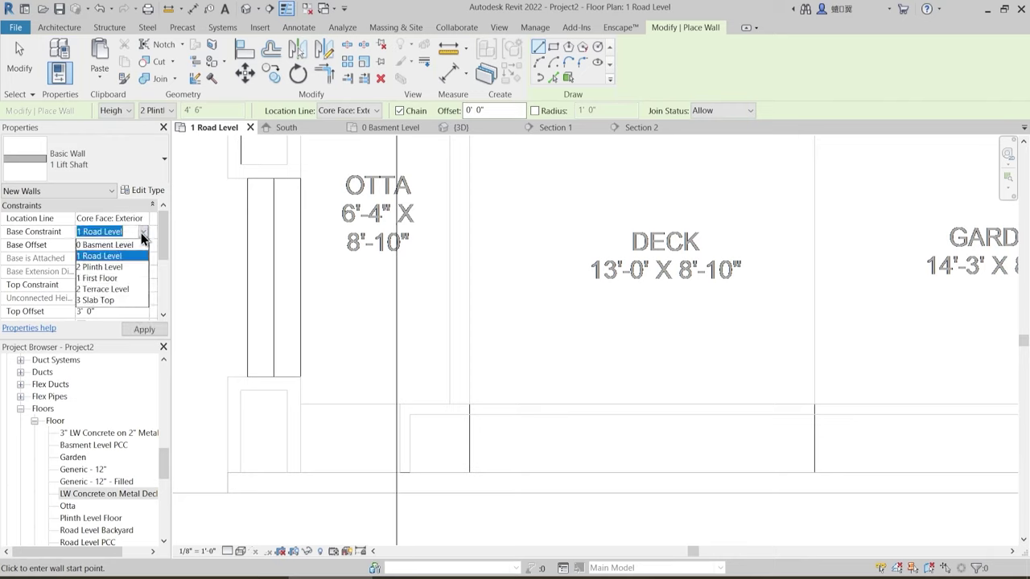
left_click(121, 268)
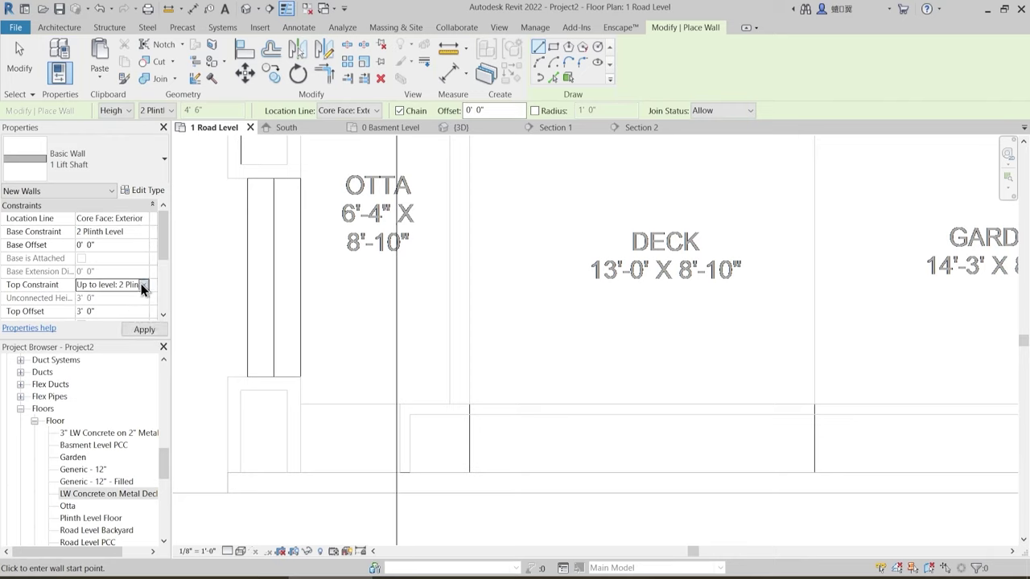
left_click(142, 286)
left_click(121, 300)
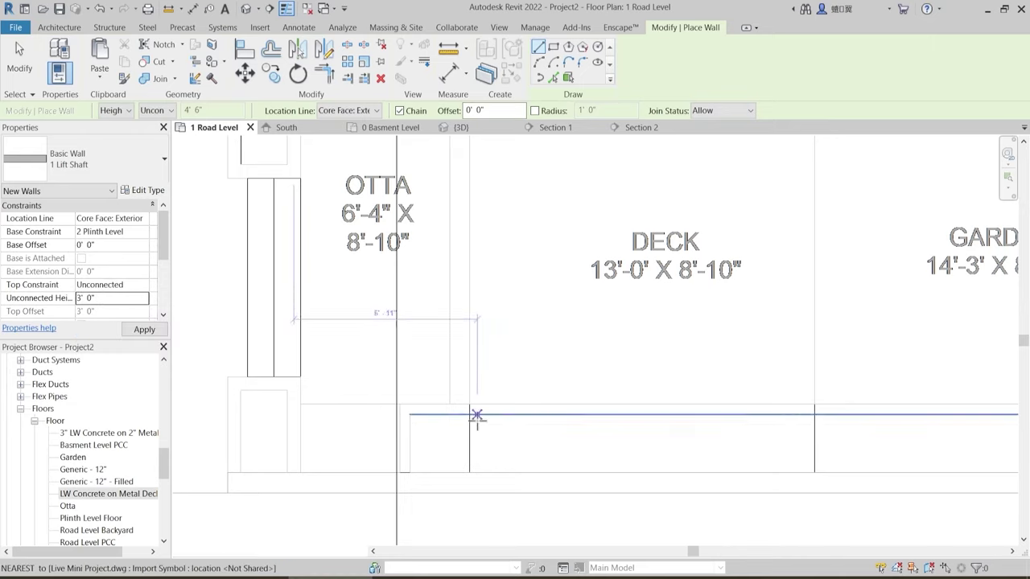
- Draw a chain of 3'-0"-high Lift Shaft walls along the deck edge, then stop placing walls
scroll(395, 474, "up", 3)
left_click(396, 473)
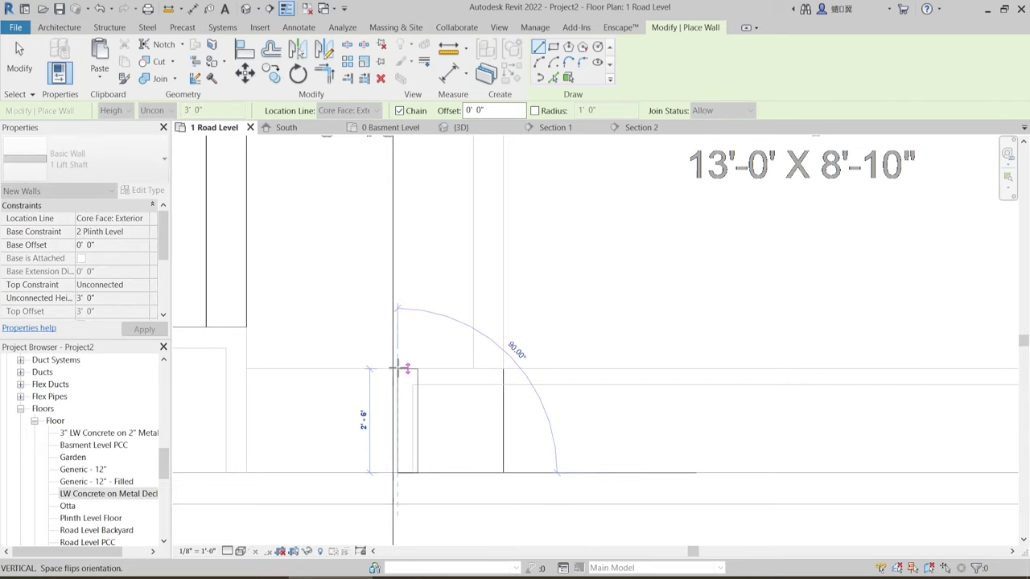
scroll(434, 379, "down", 5)
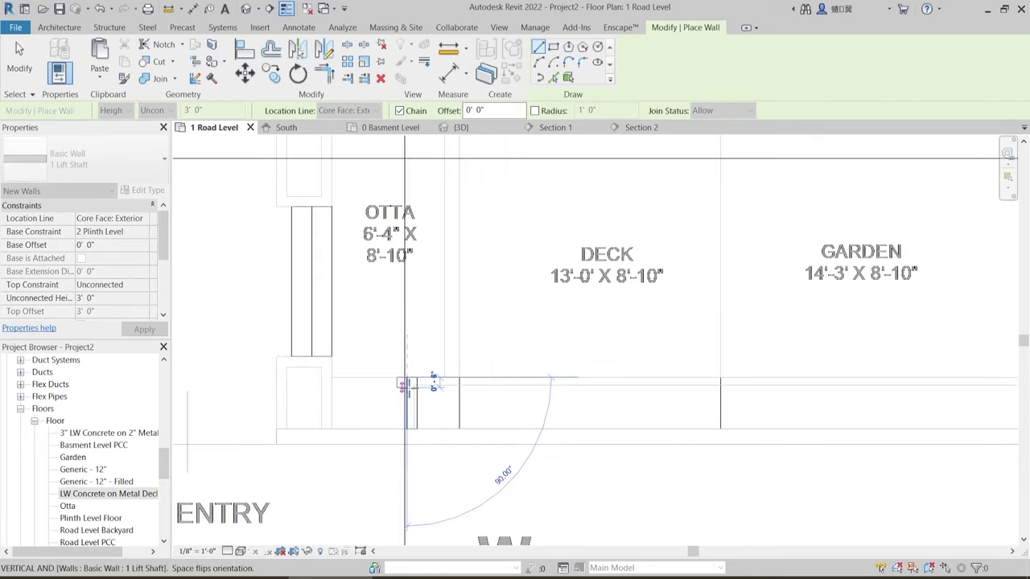
scroll(552, 395, "up", 2)
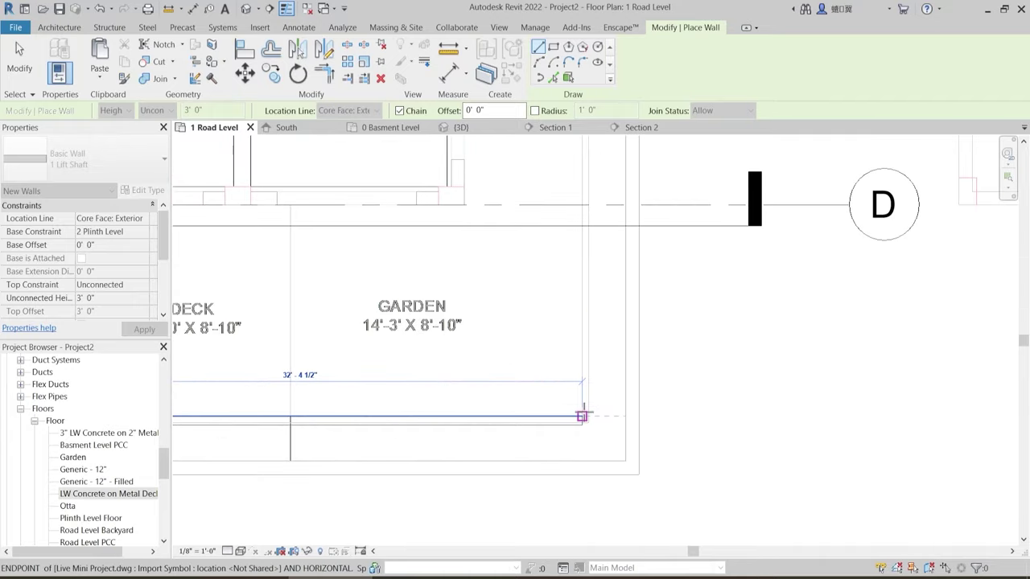
left_click(582, 414)
middle_click_drag(591, 324, 584, 483)
middle_click_drag(570, 210, 579, 386)
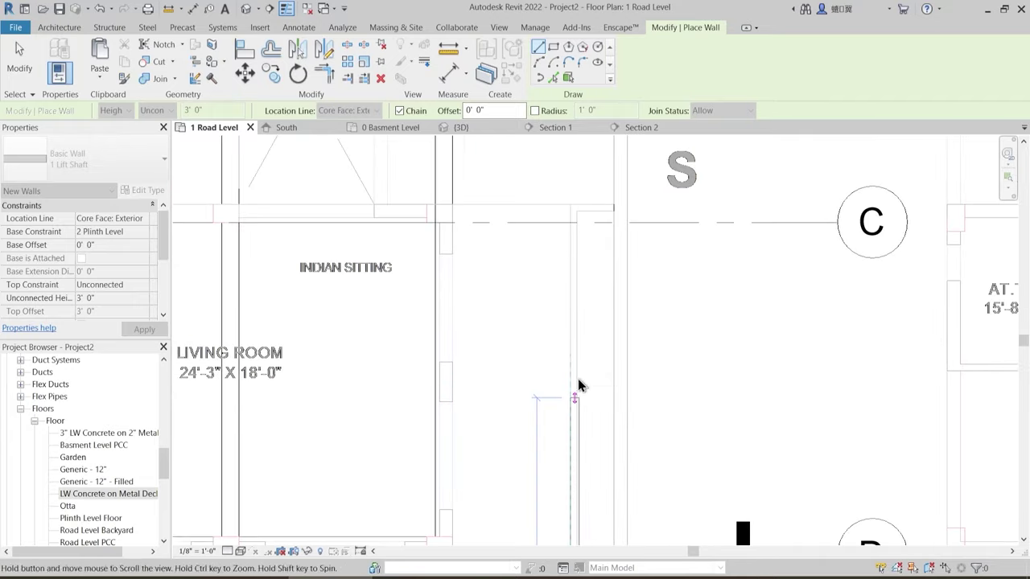
scroll(560, 198, "up", 2)
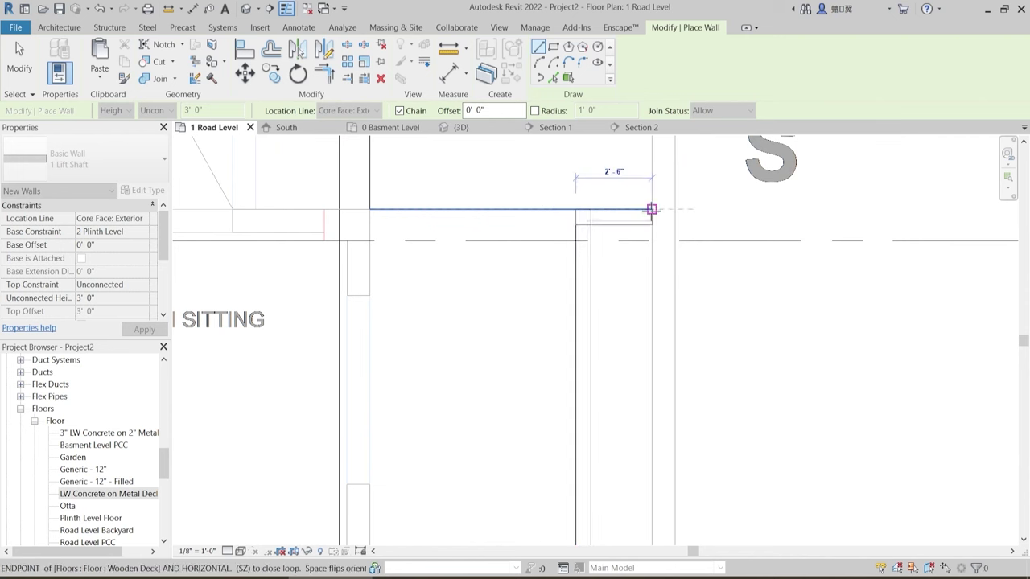
key("Escape")
key("Escape")
scroll(527, 261, "down", 3)
scroll(522, 269, "down", 2)
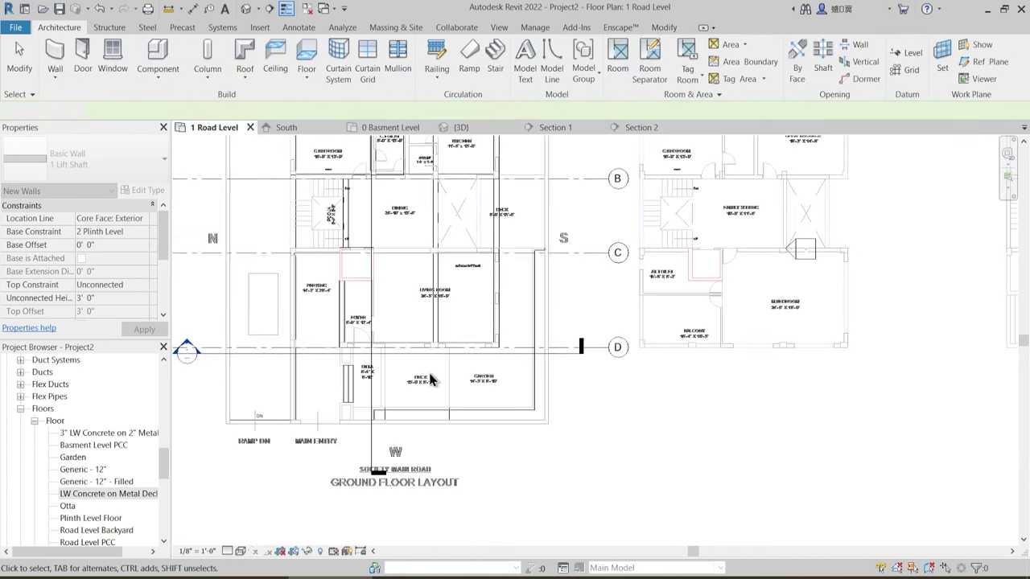
scroll(397, 415, "up", 3)
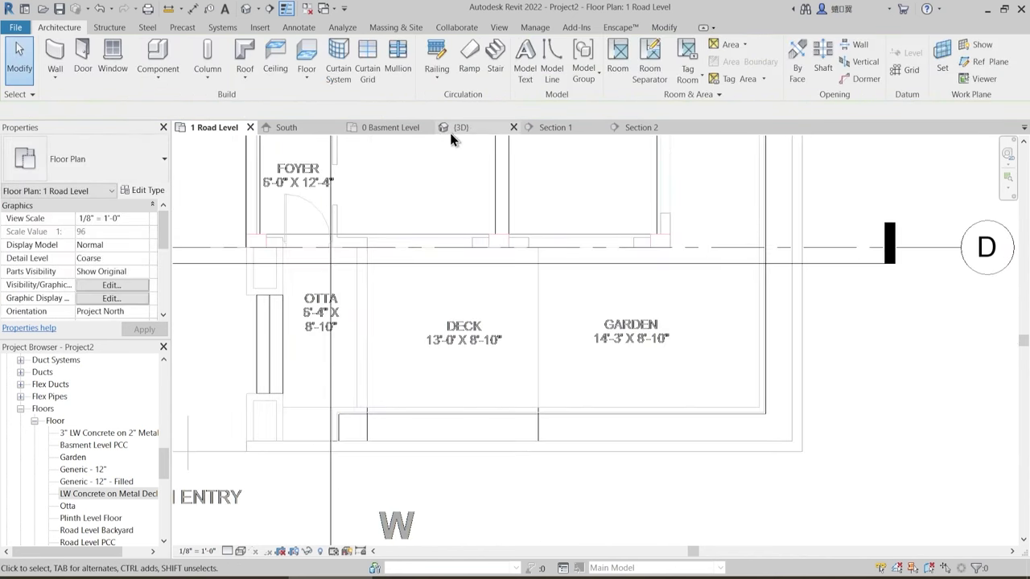
key("ctrl+Tab")
scroll(564, 427, "up", 4)
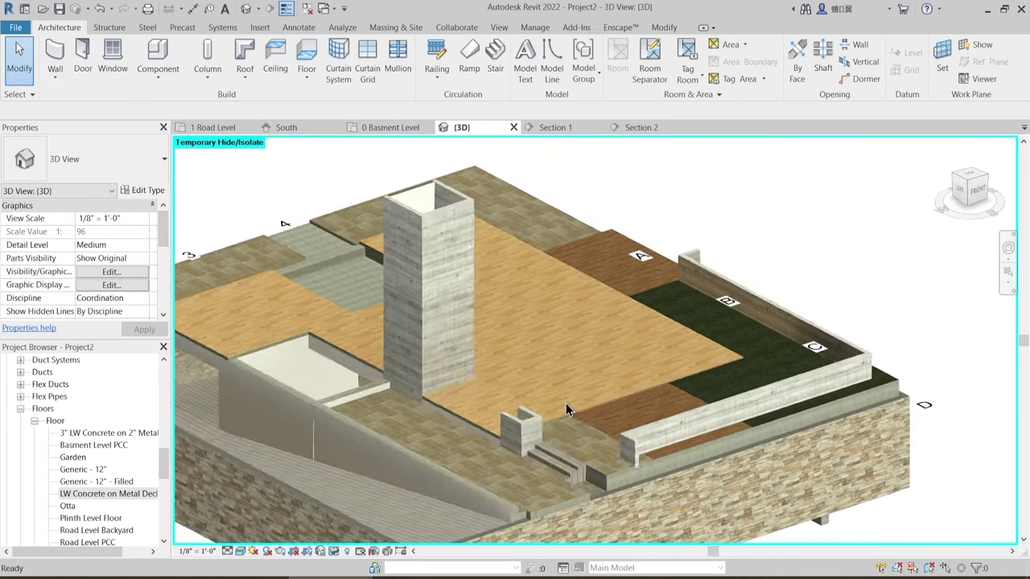
middle_click_drag(587, 442, 550, 431, "shift")
middle_click_drag(550, 430, 527, 391)
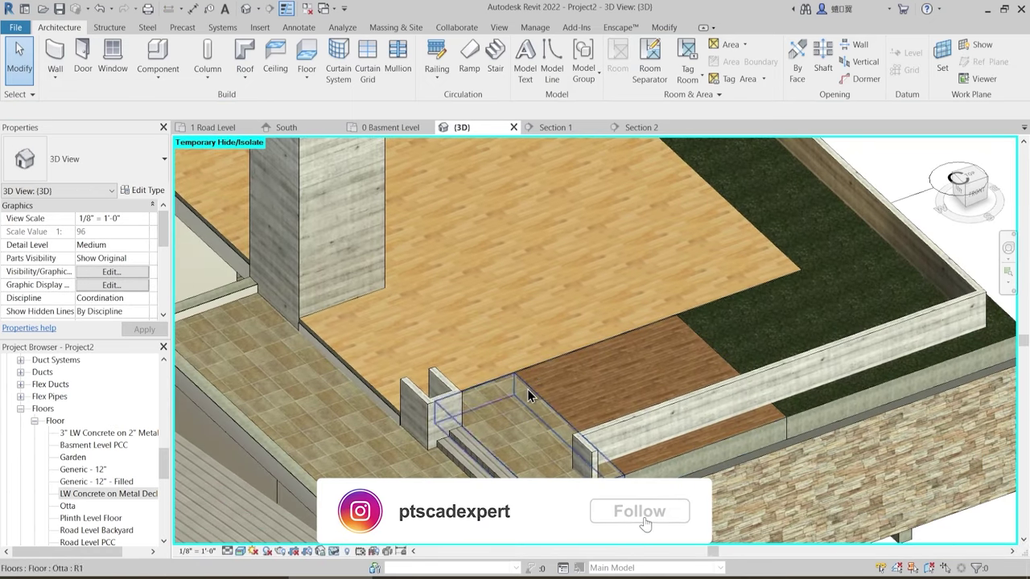
middle_click_drag(809, 284, 315, 290, "shift")
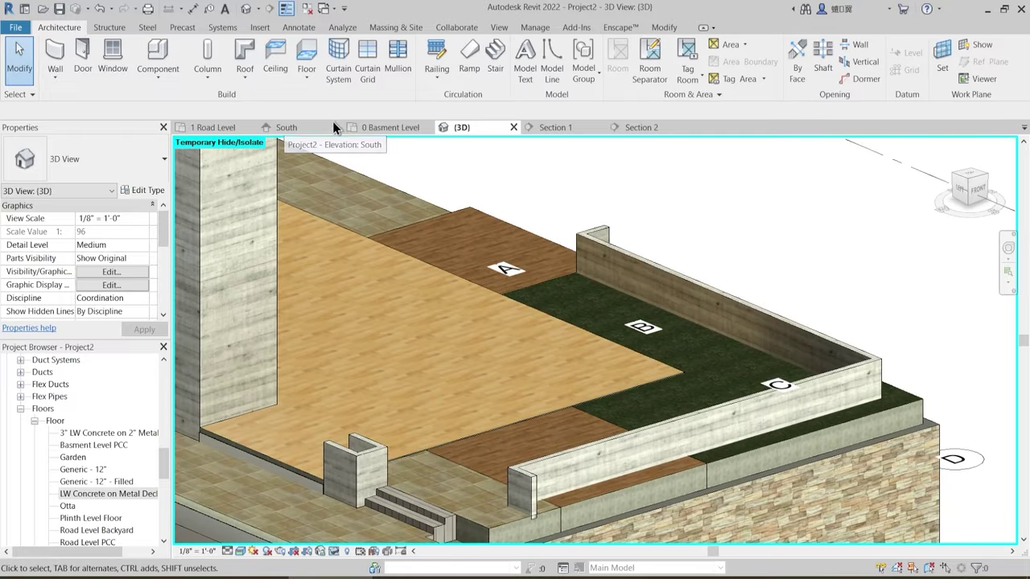
left_click(211, 128)
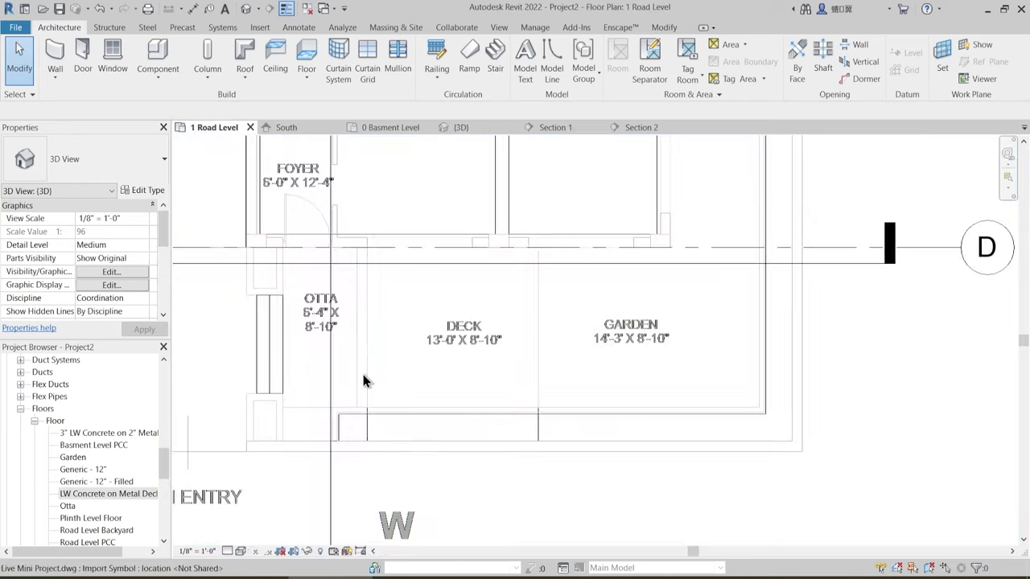
- Mirror a copy of the Lift Shaft walls beside Otta across a drawn horizontal axis
left_click(261, 298)
scroll(317, 345, "up", 2)
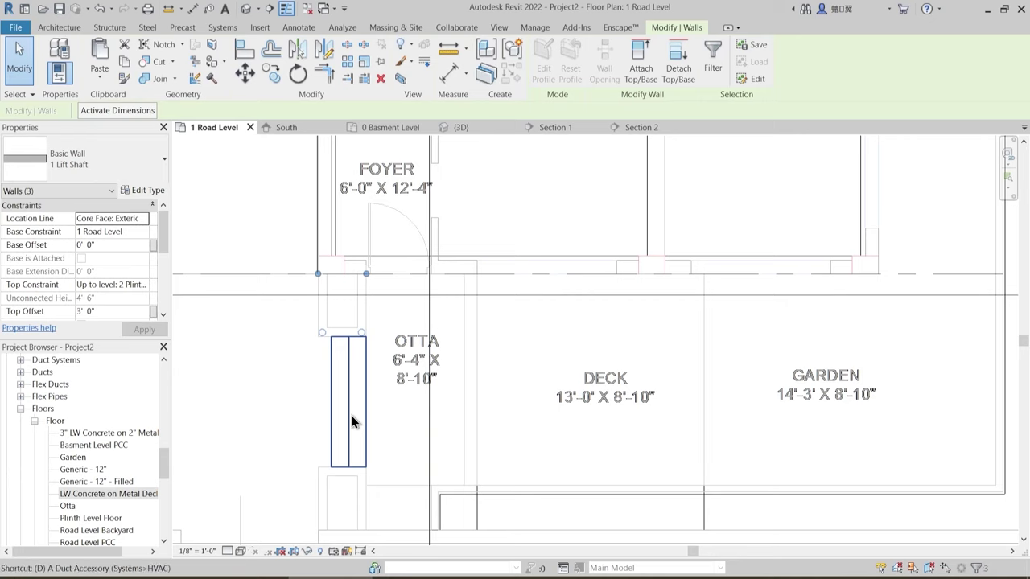
key("d")
key("m")
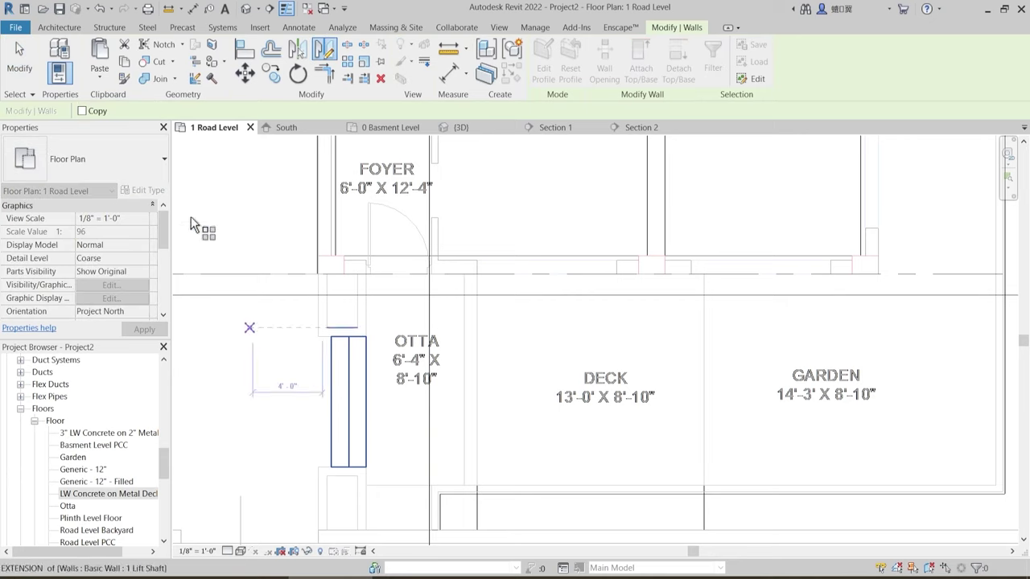
left_click(331, 402)
left_click(265, 400)
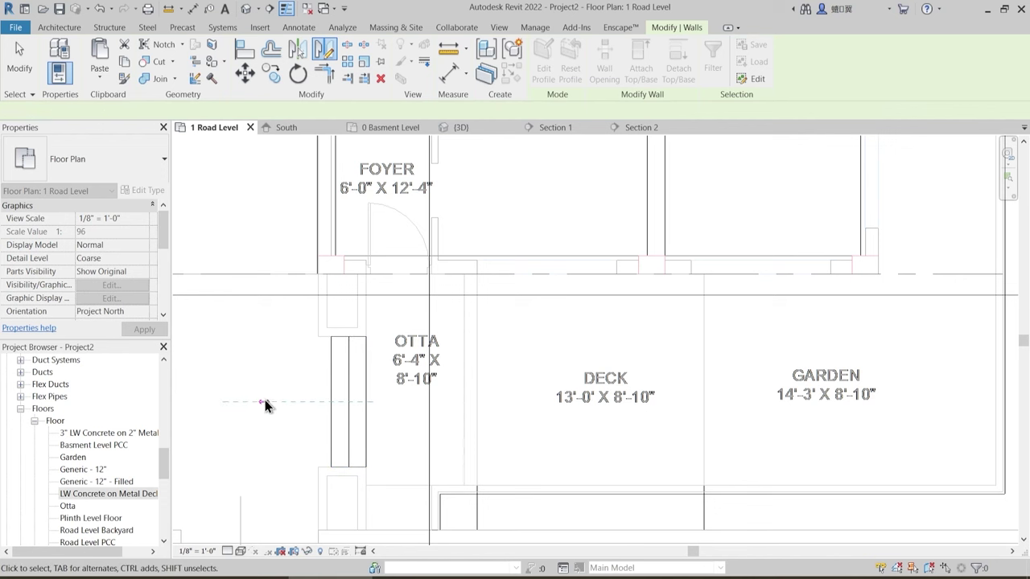
key("Escape")
scroll(397, 378, "down", 3)
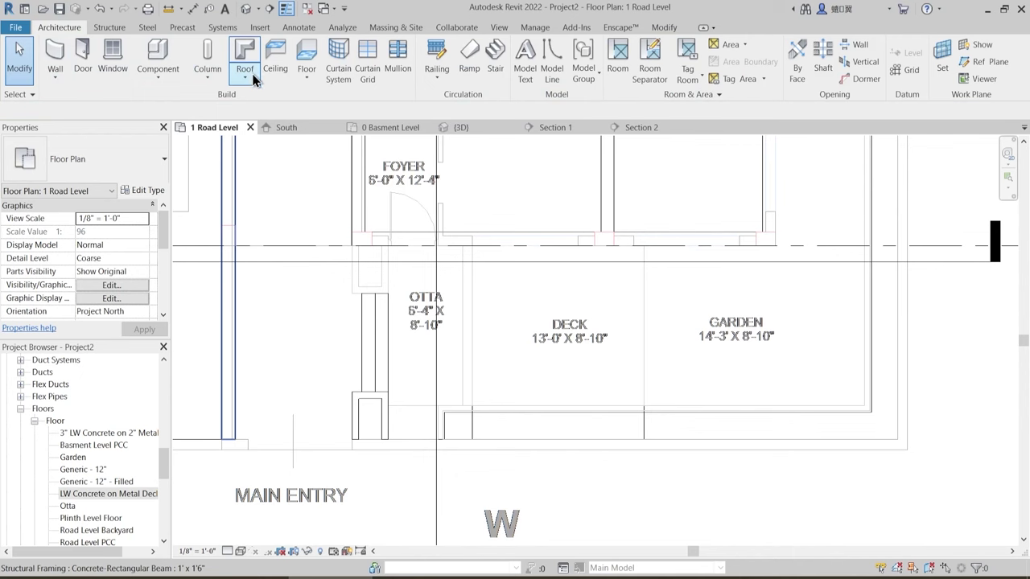
- Start an architectural floor sketch using the Generic - 12" floor type
left_click(307, 74)
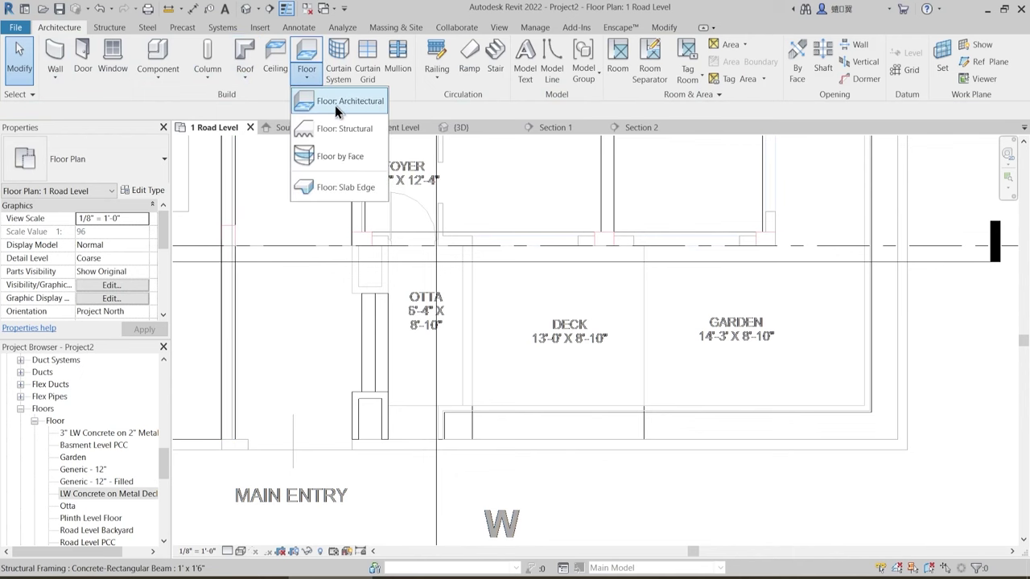
left_click(335, 105)
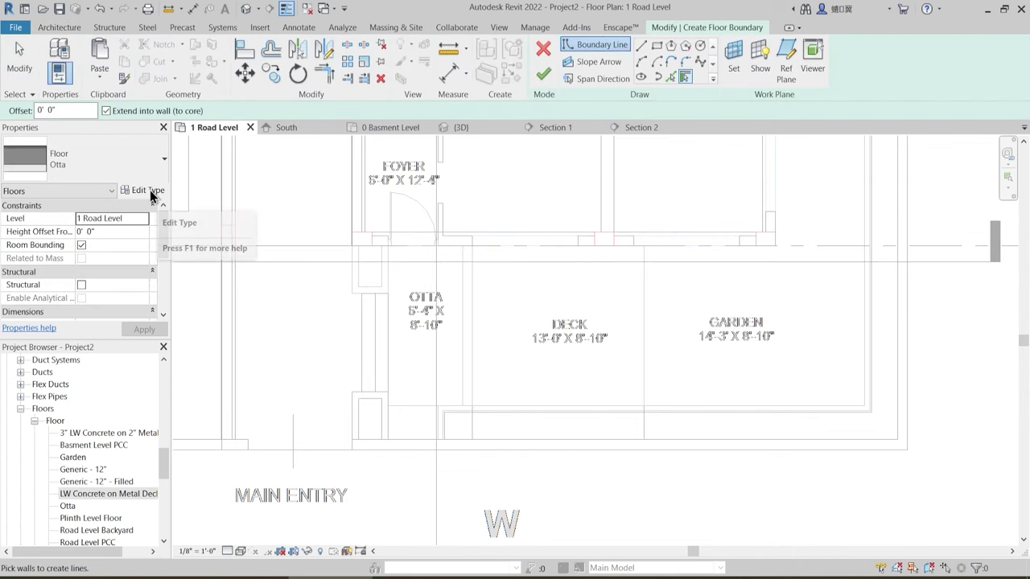
left_click(133, 167)
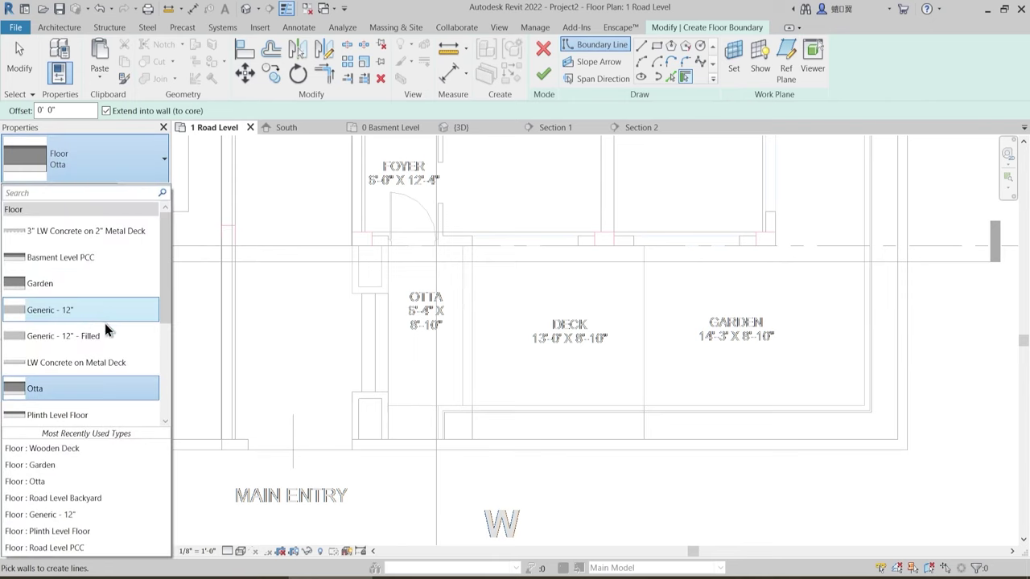
scroll(105, 354, "down", 3)
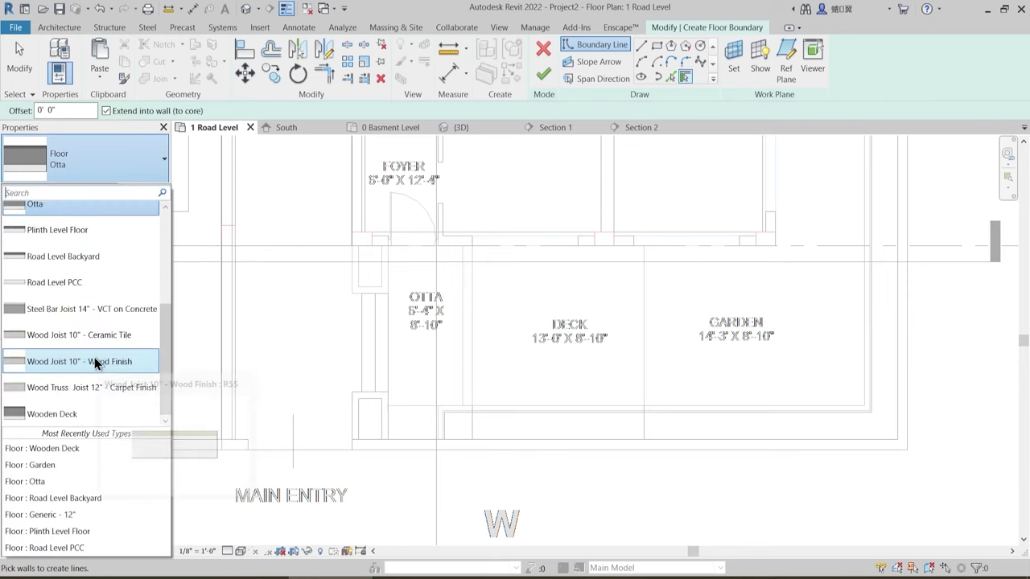
scroll(81, 355, "up", 3)
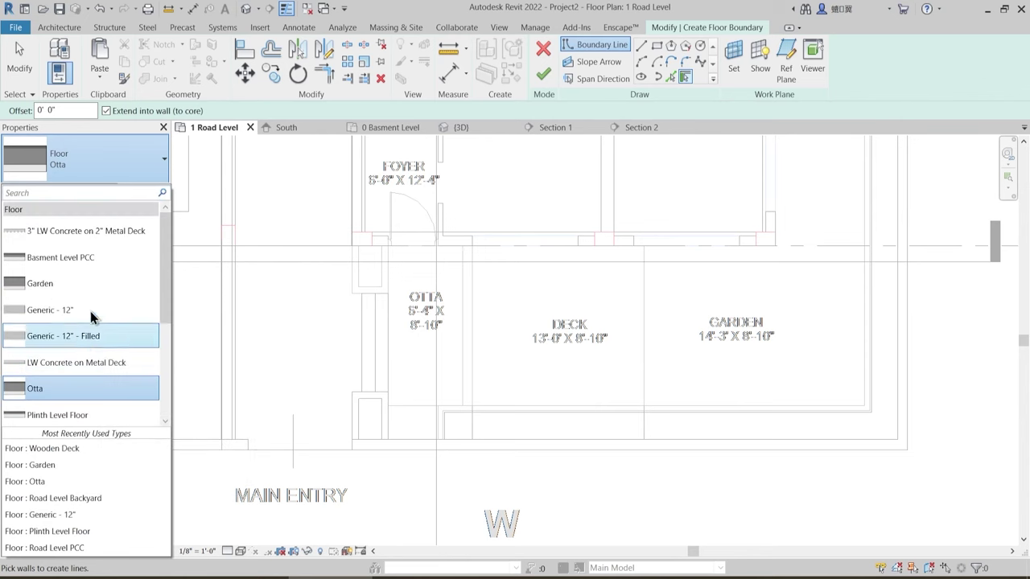
left_click(85, 313)
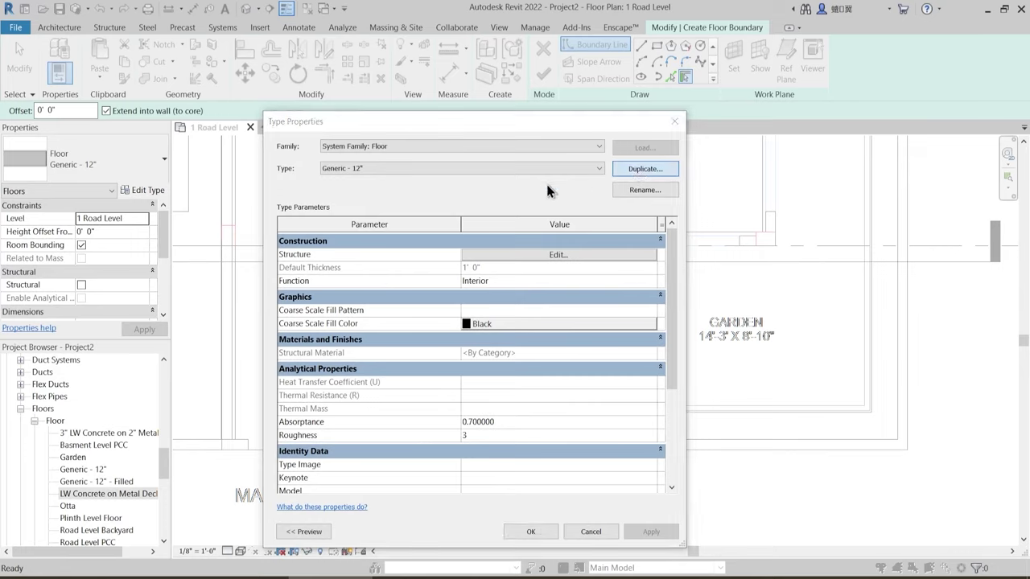
- Duplicate the type as 'Flower Bed' with a single 0' 1" Grass layer
left_click(638, 171)
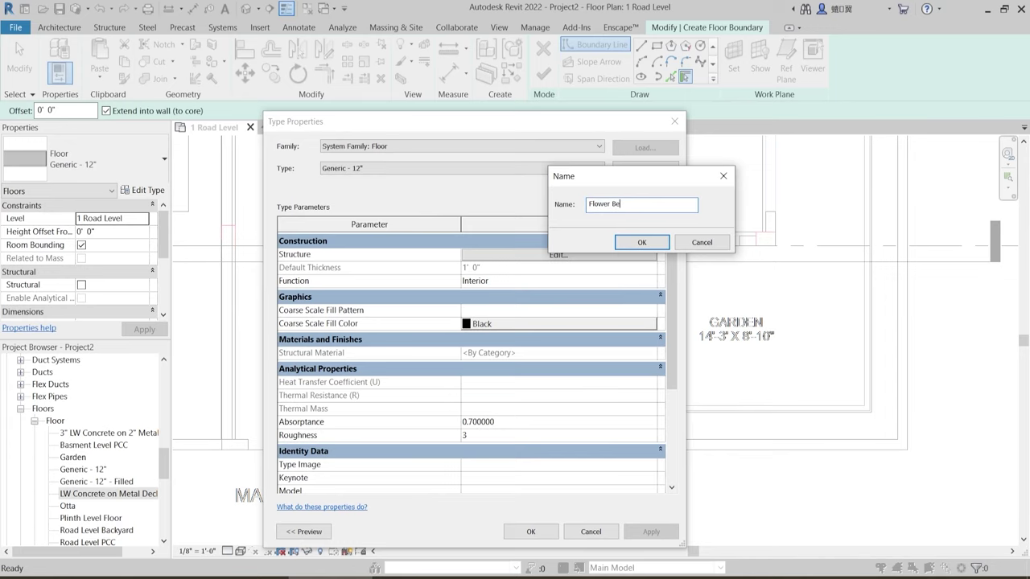
type("Flower Bed")
key("Return")
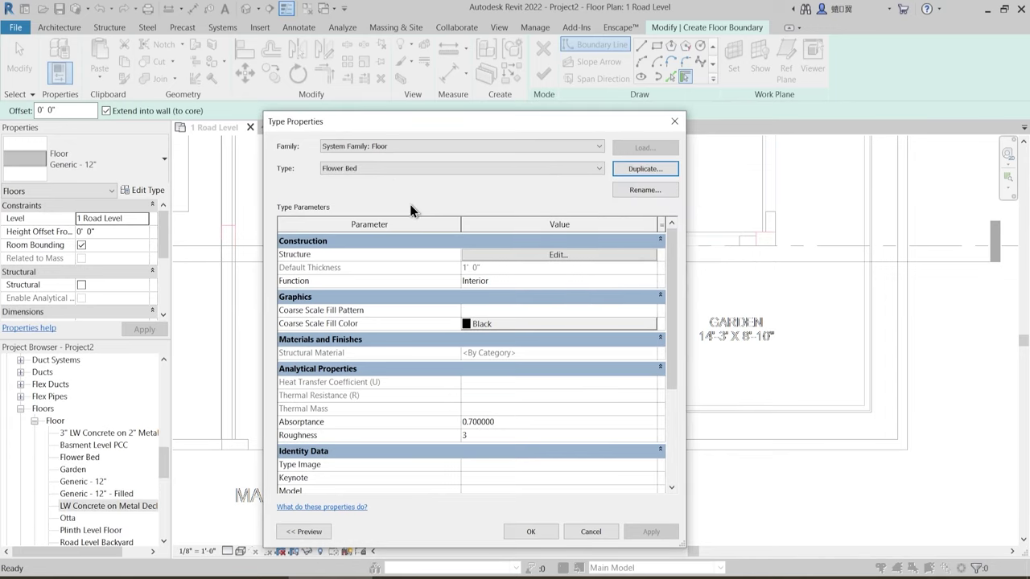
left_click(544, 258)
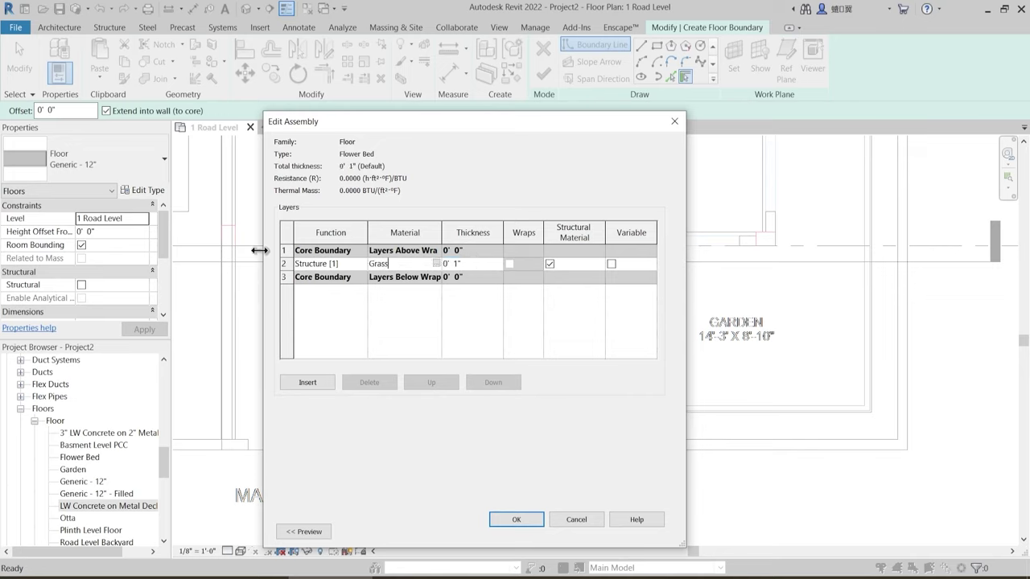
left_click(517, 520)
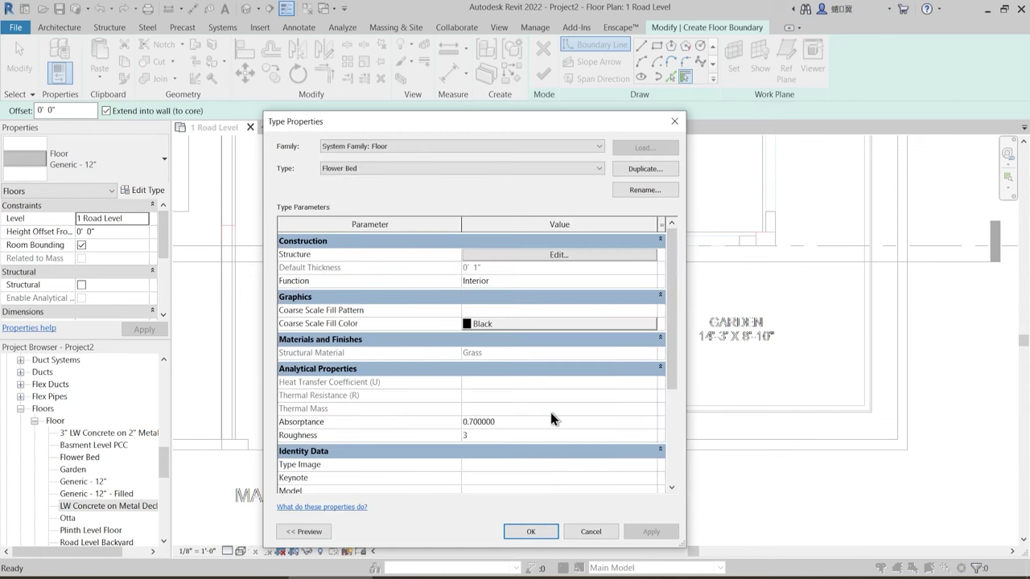
left_click(531, 531)
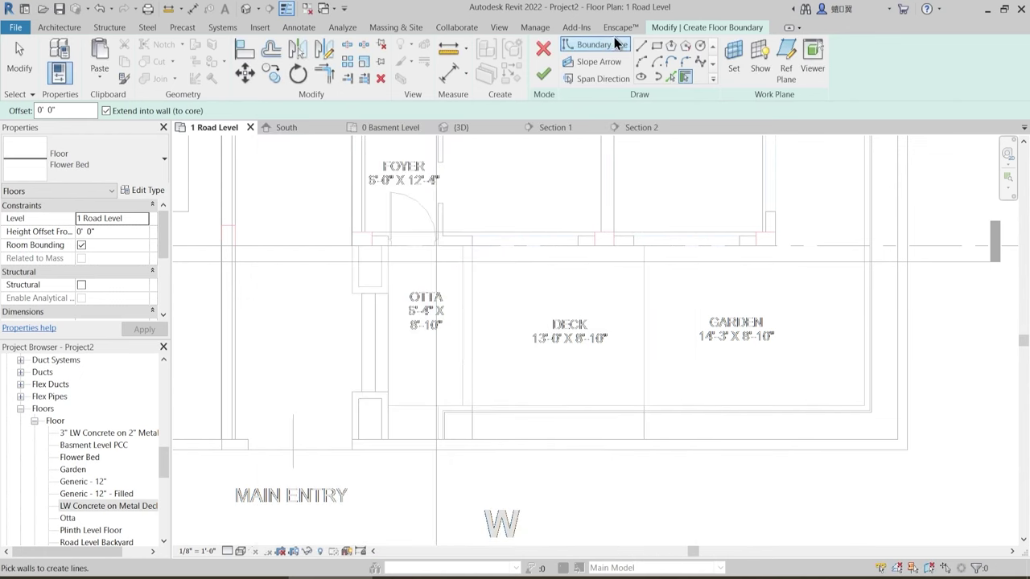
- Use the Rectangle draw tool with the floor on 1 Road Level, Height Offset 4' 3"
left_click(659, 45)
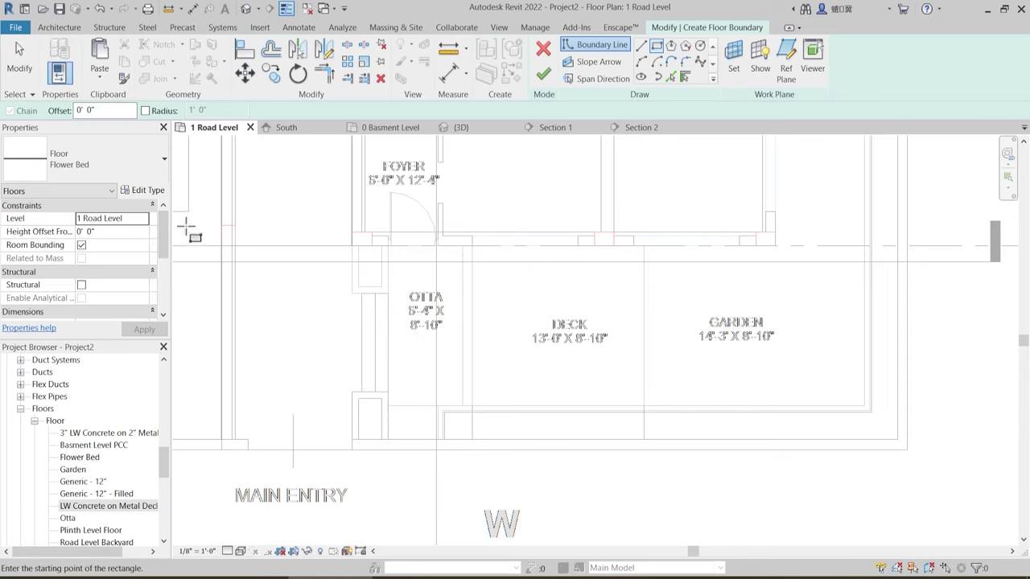
left_click(145, 219)
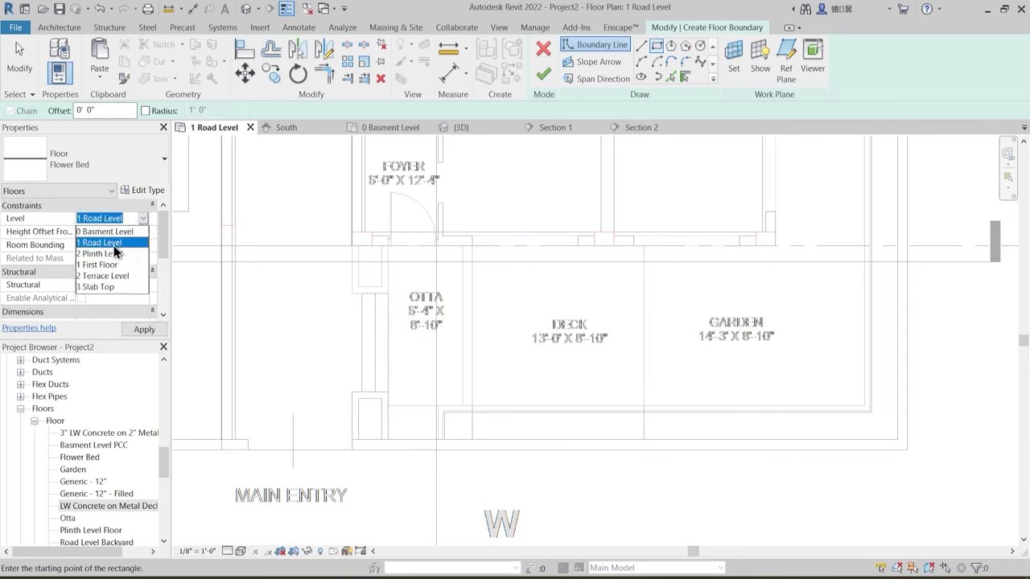
left_click(114, 245)
left_click(112, 231)
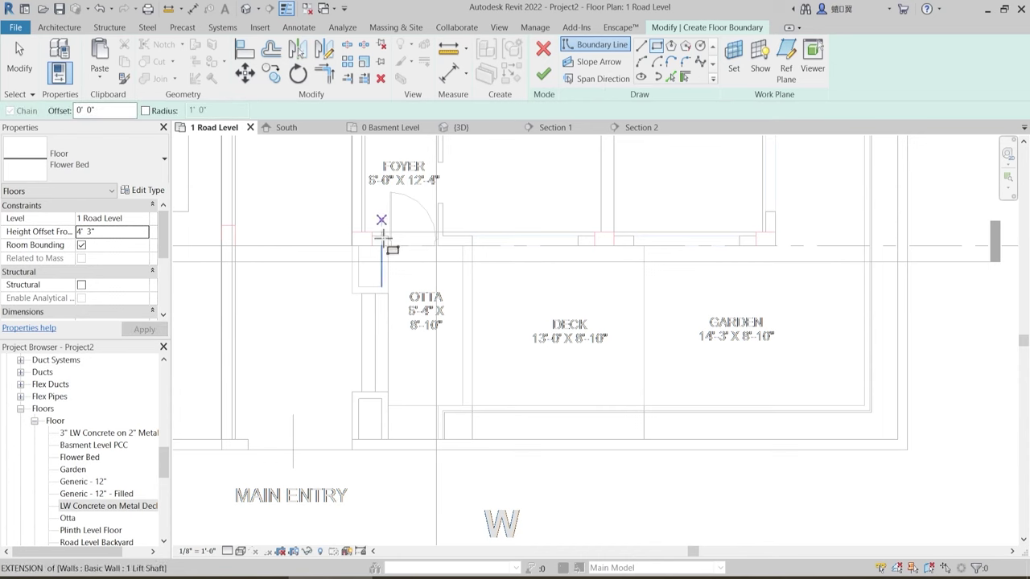
scroll(330, 250, "up", 2)
- Sketch boundary rectangles around the upper and lower planters
left_click(348, 239)
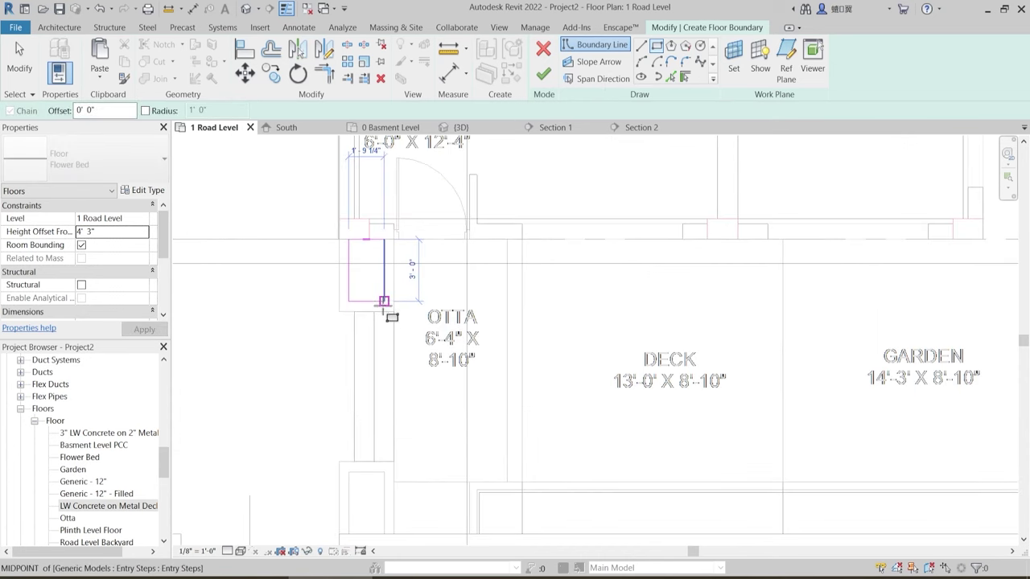
left_click(390, 302)
middle_click_drag(372, 478, 364, 408)
left_click(340, 402)
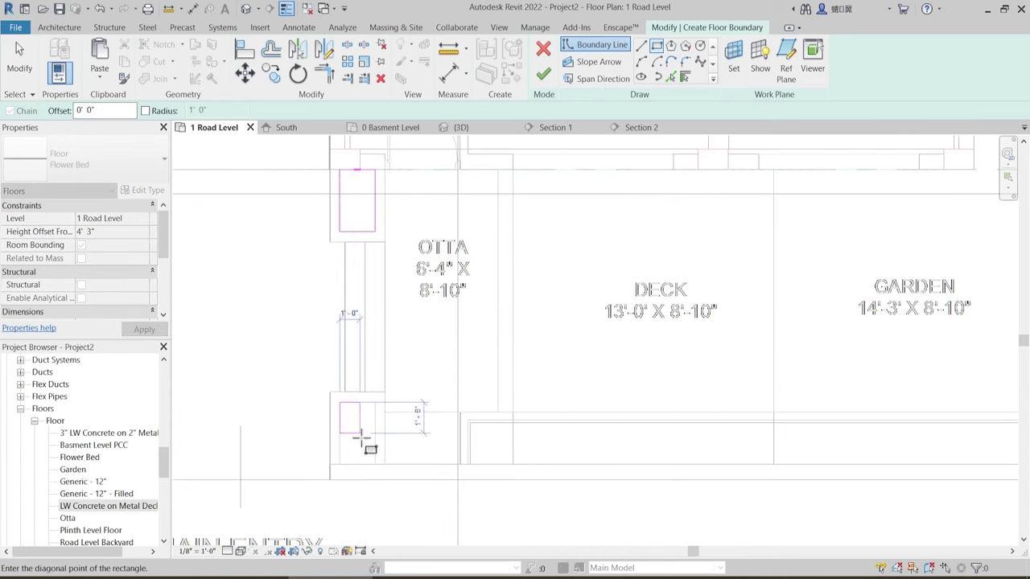
left_click(375, 464)
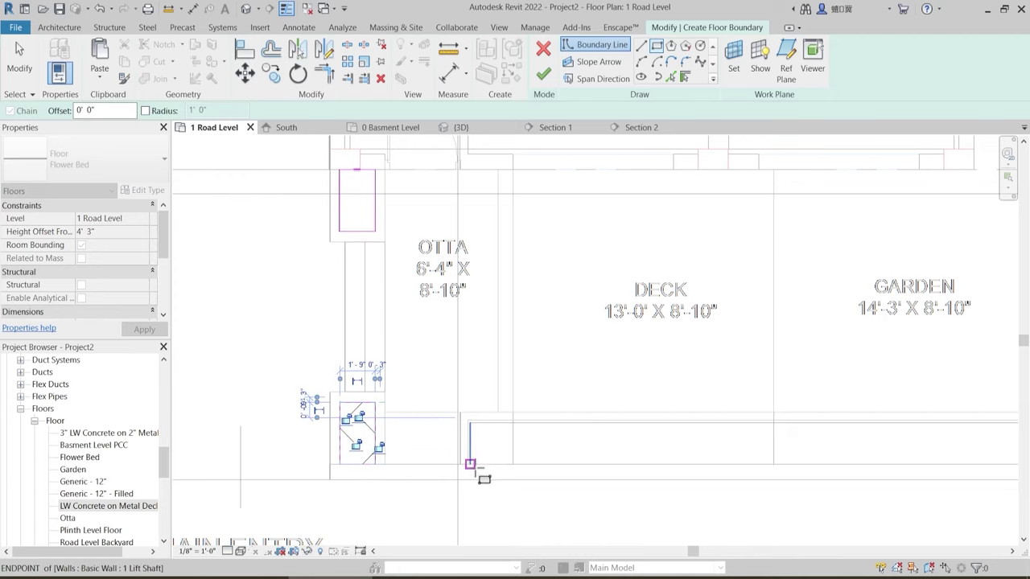
scroll(472, 469, "up", 2)
- Sketch long boundary rectangles along the garden edge up to the grid C corner
left_click(458, 455)
scroll(701, 375, "down", 6)
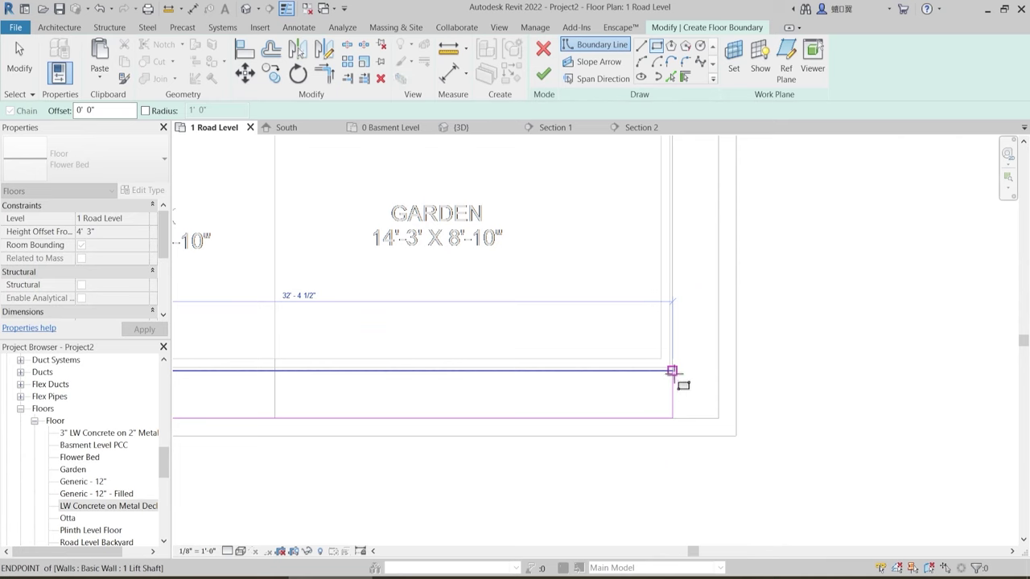
left_click(672, 370)
middle_click_drag(697, 410, 621, 464)
left_click(634, 466)
middle_click_drag(601, 265, 582, 455)
scroll(571, 366, "down", 2)
middle_click_drag(586, 245, 581, 460)
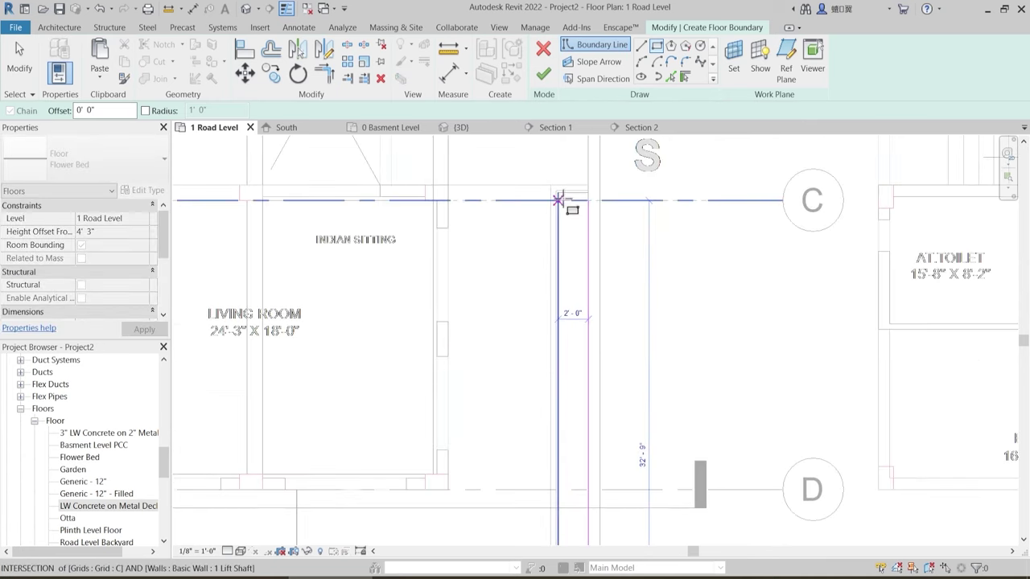
scroll(561, 199, "up", 4)
left_click(537, 184)
- Trim the boundary corner at the garden edge and finish the Flower Bed floor
scroll(575, 202, "down", 4)
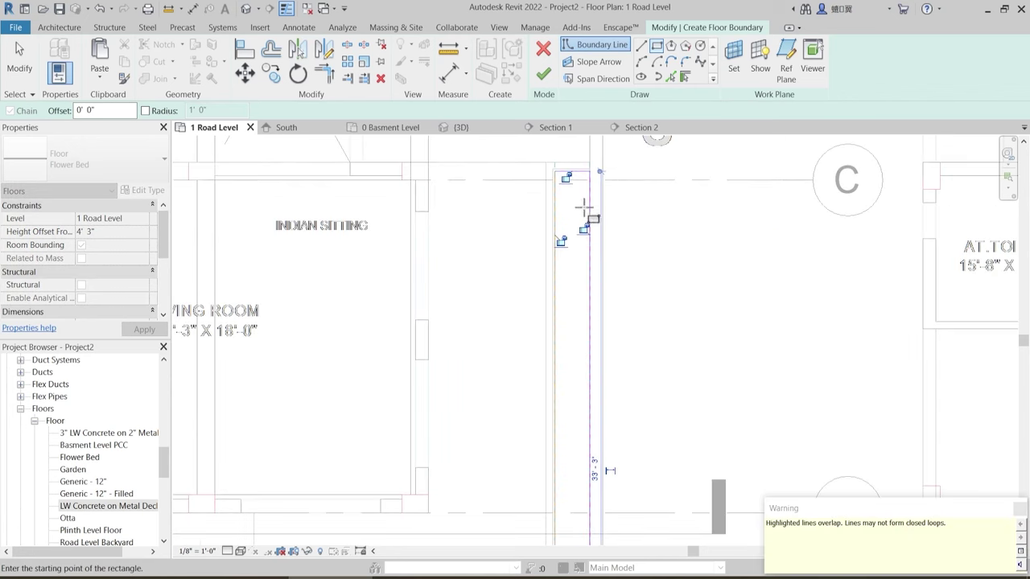
middle_click_drag(572, 421, 527, 225)
scroll(547, 353, "up", 4)
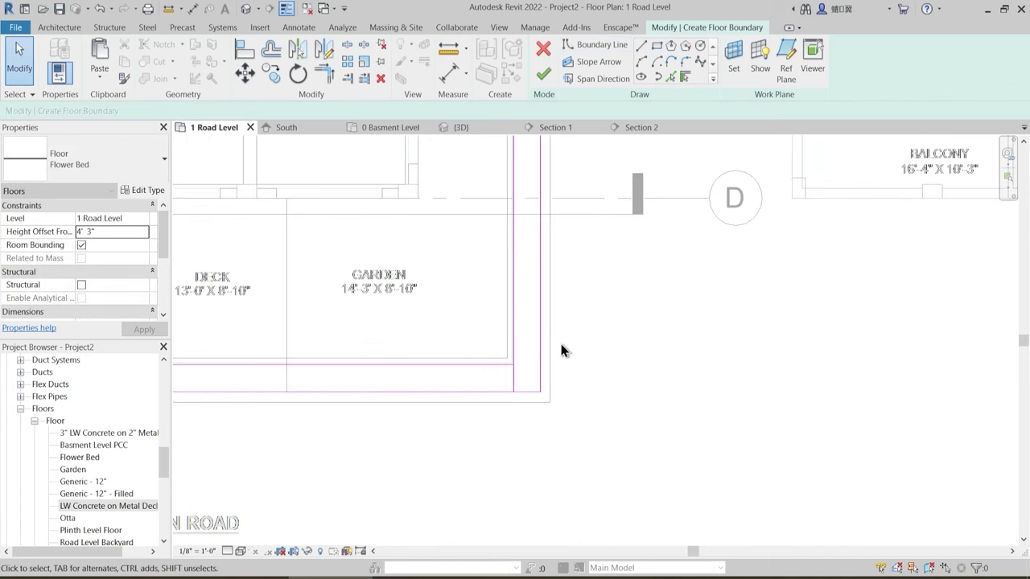
left_click_drag(464, 310, 534, 453)
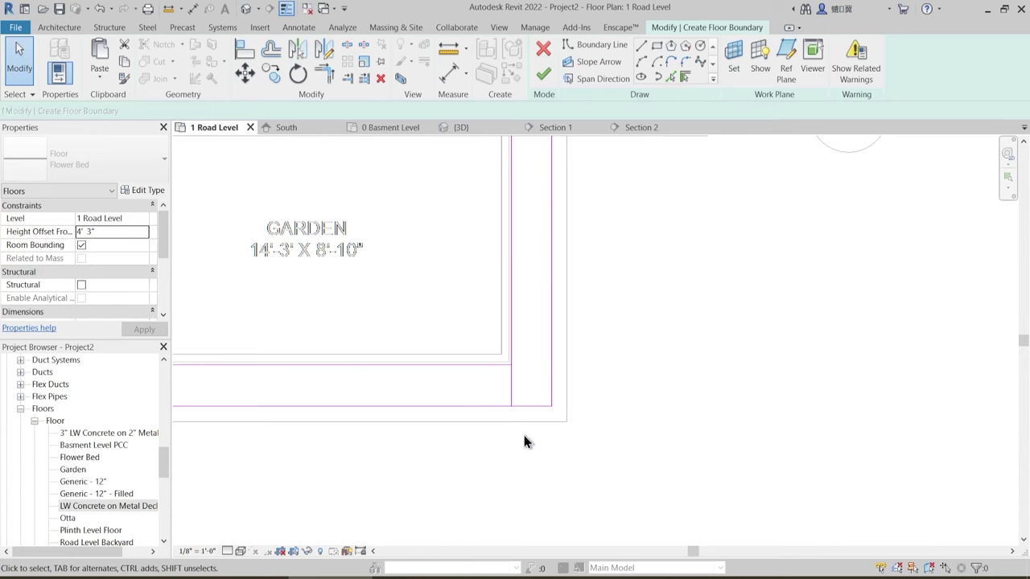
scroll(502, 383, "up", 1)
key("t")
key("r")
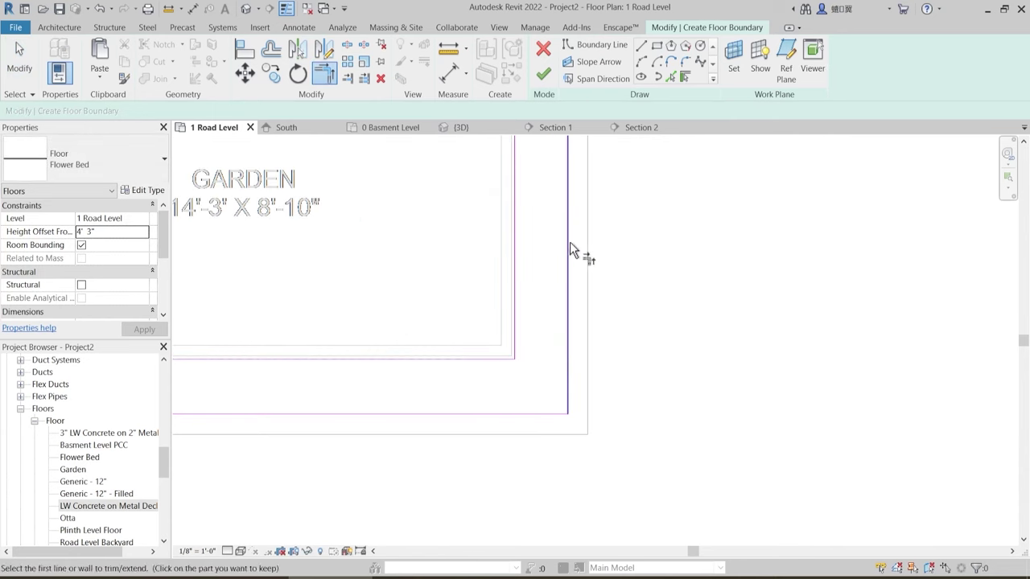
scroll(570, 250, "down", 2)
left_click(543, 50)
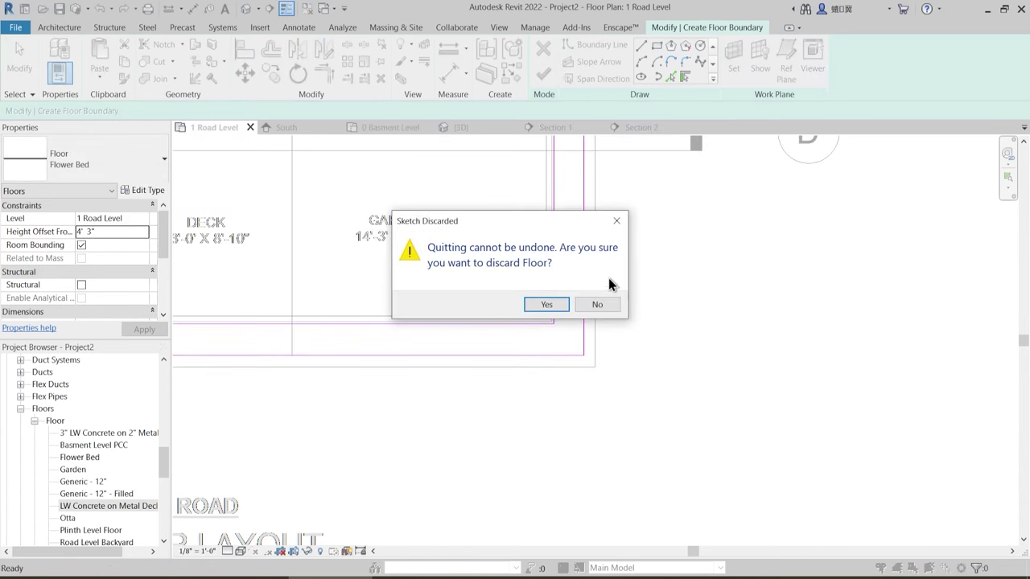
left_click(624, 224)
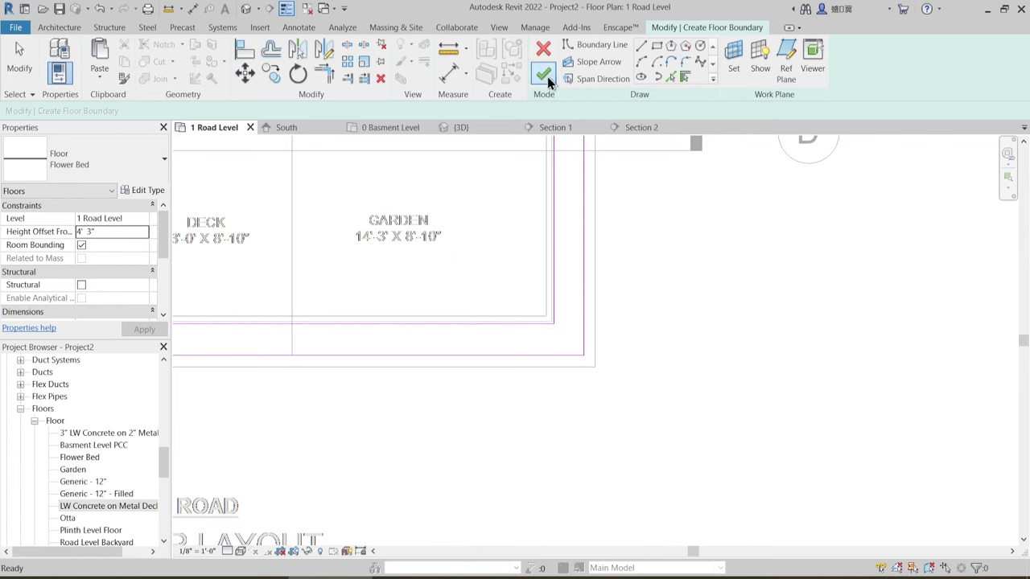
left_click(545, 75)
scroll(674, 442, "down", 5)
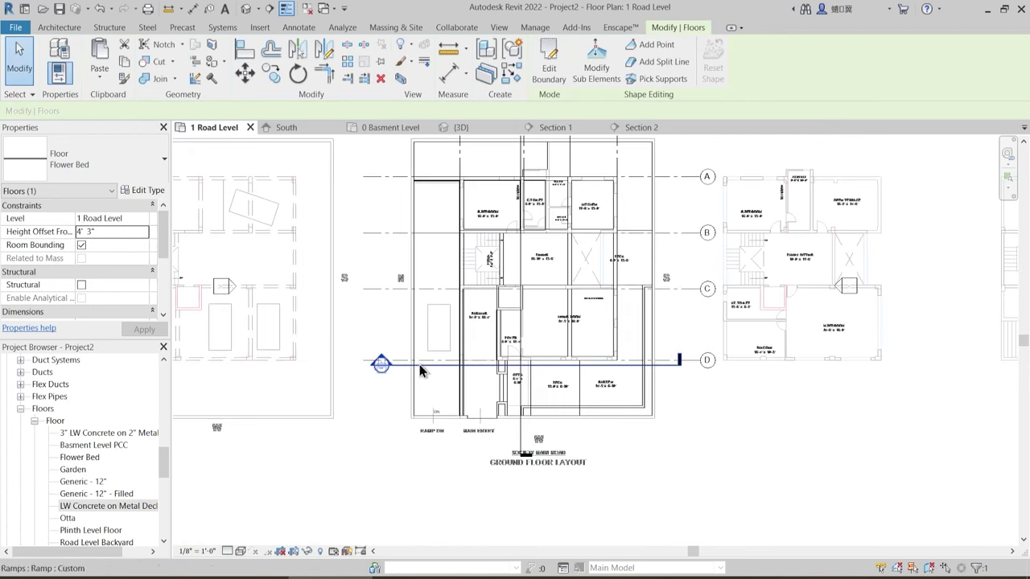
left_click(462, 129)
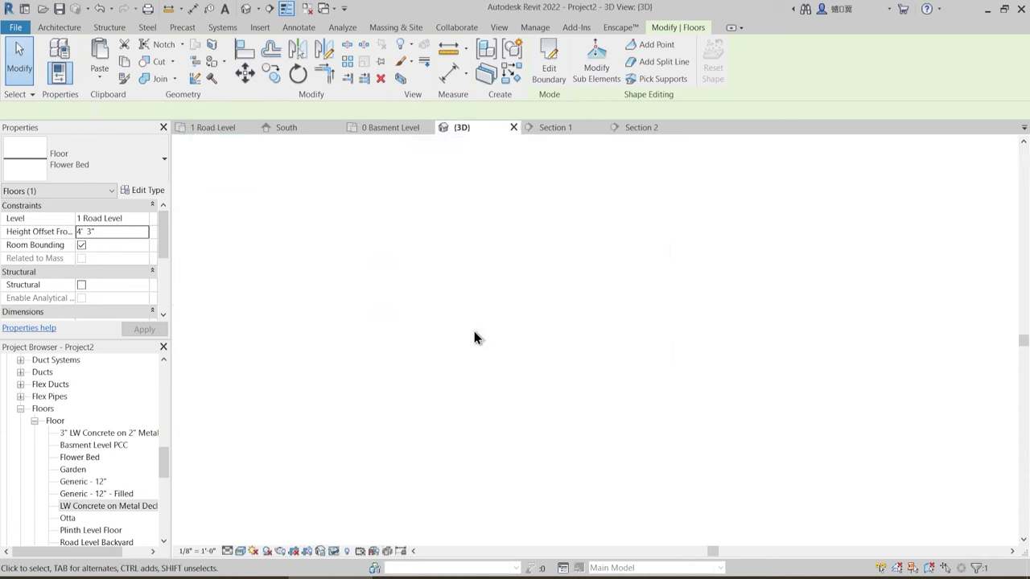
scroll(475, 486, "up", 2)
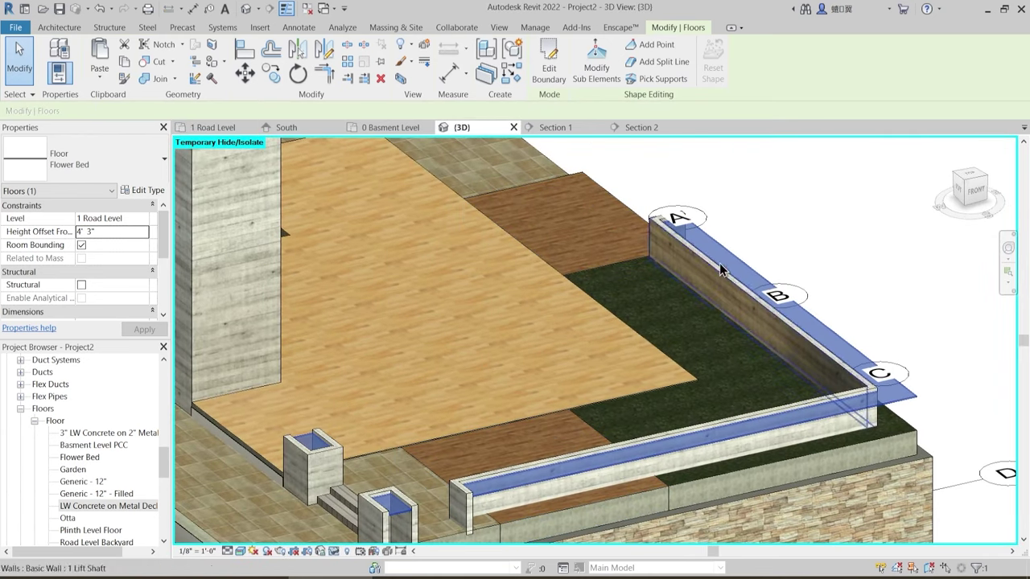
middle_click_drag(609, 363, 712, 395, "shift")
key("Escape")
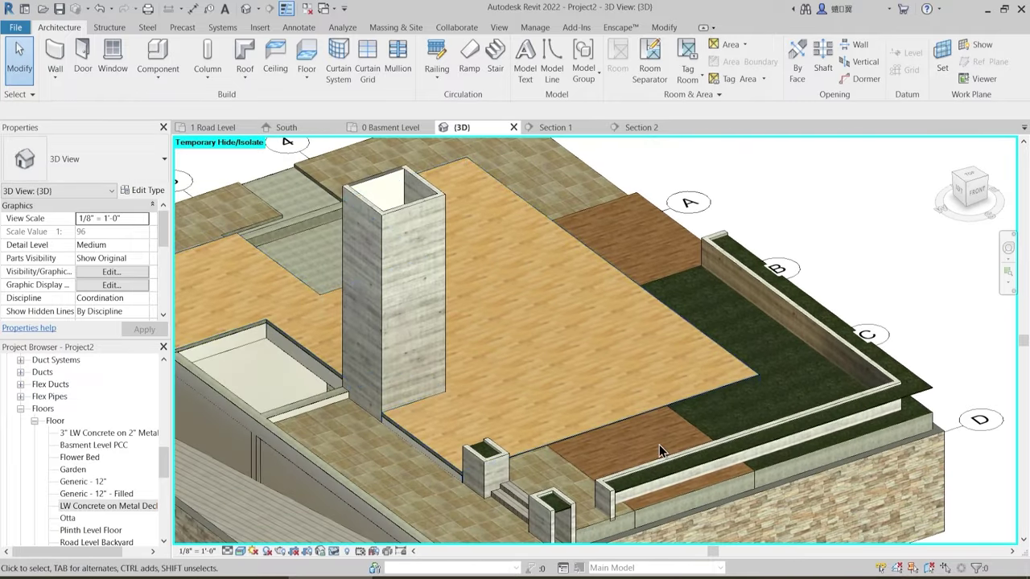
scroll(488, 368, "up", 5)
scroll(486, 362, "down", 1)
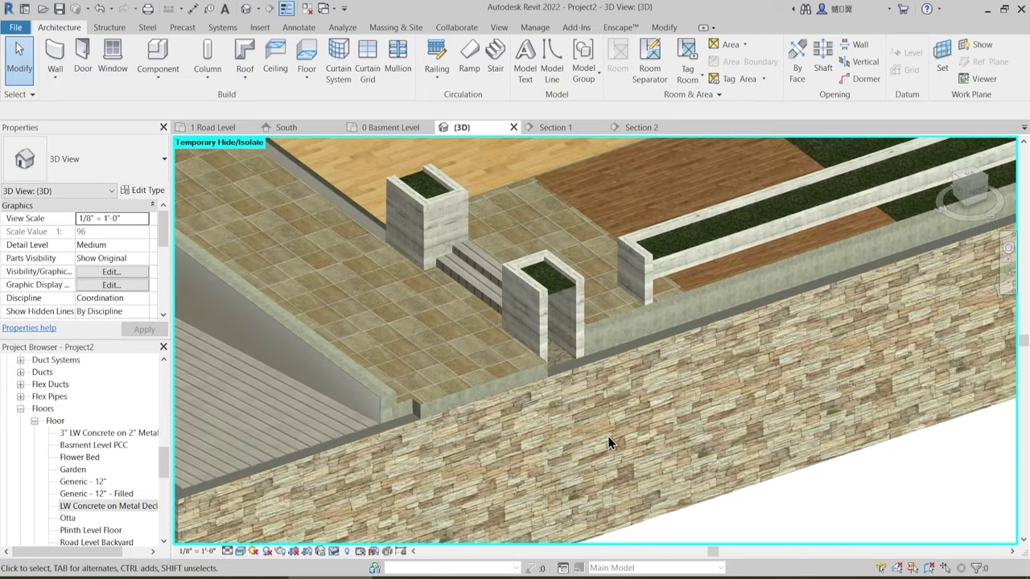
mouse_move(608, 436)
middle_mouse_down("shift")
mouse_move(612, 448)
mouse_move(594, 430)
middle_mouse_up("shift")
scroll(594, 431, "down", 1)
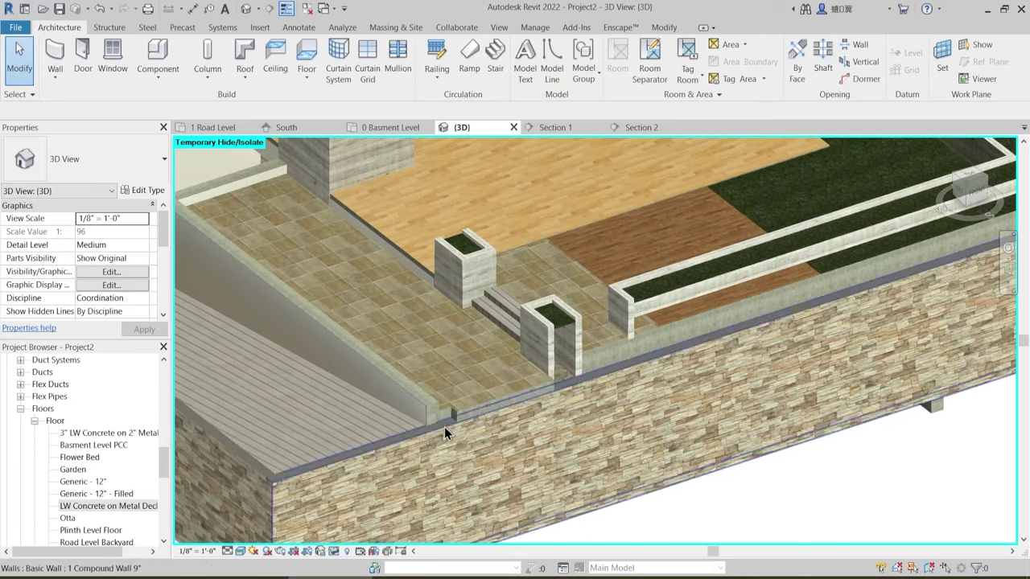
scroll(489, 427, "up", 2)
scroll(497, 426, "down", 2)
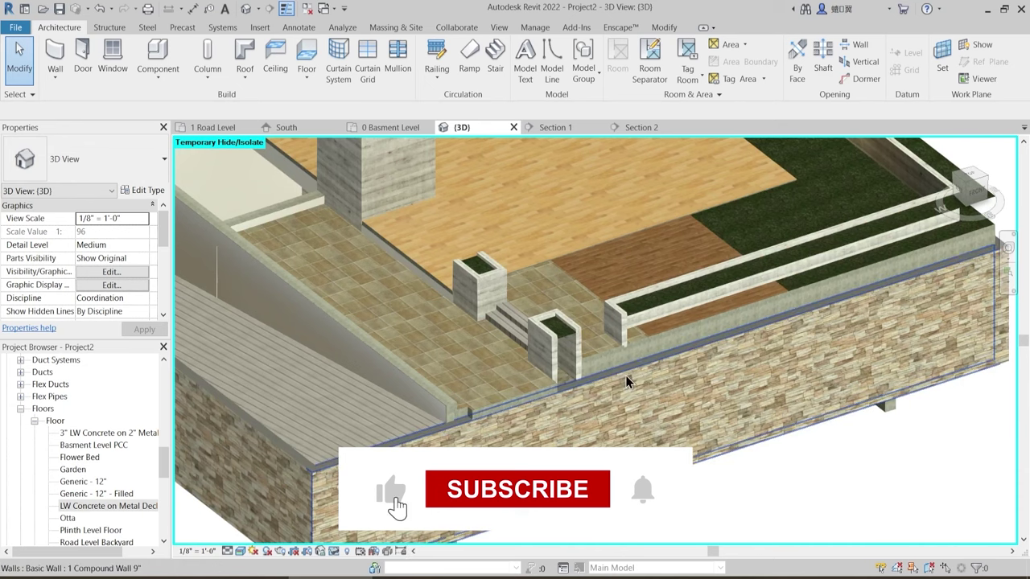
left_click(625, 375)
middle_click_drag(655, 390, 603, 414)
middle_click_drag(475, 483, 495, 438)
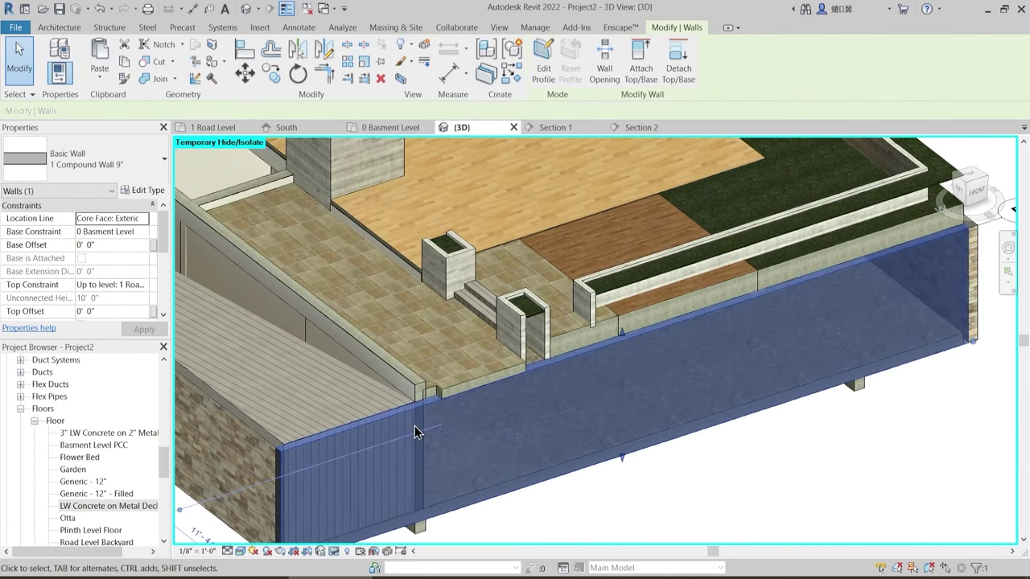
key("Escape")
middle_click_drag(372, 426, 426, 344, "shift")
left_click(427, 344)
middle_click_drag(349, 276, 769, 323, "shift")
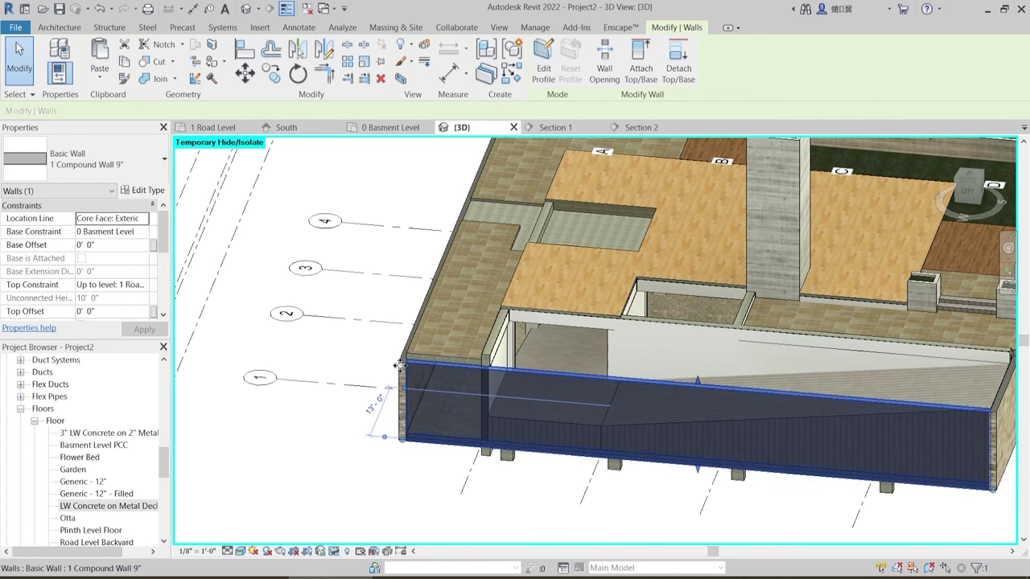
scroll(398, 366, "up", 2)
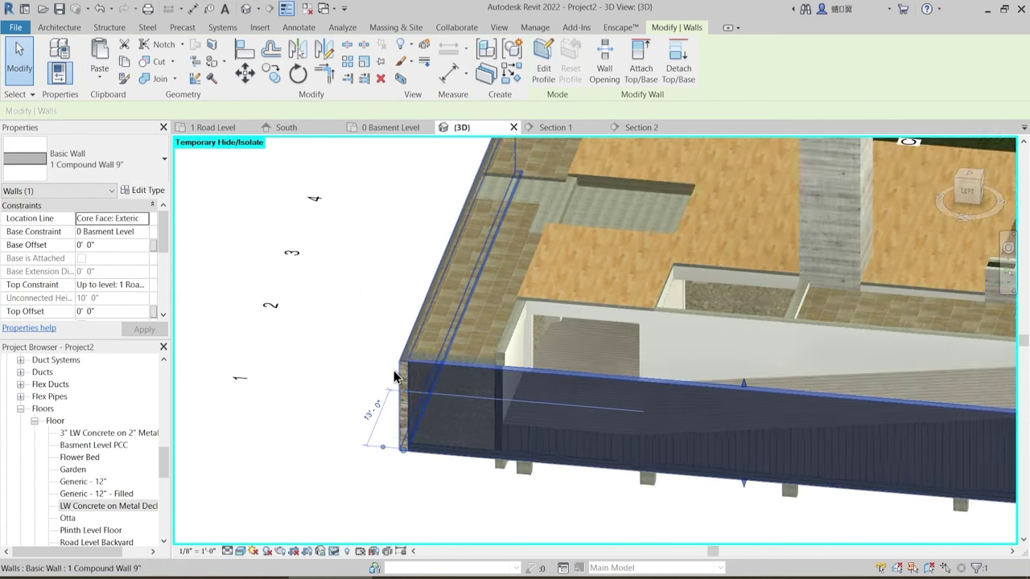
left_click(402, 370, "ctrl")
scroll(313, 377, "down", 4)
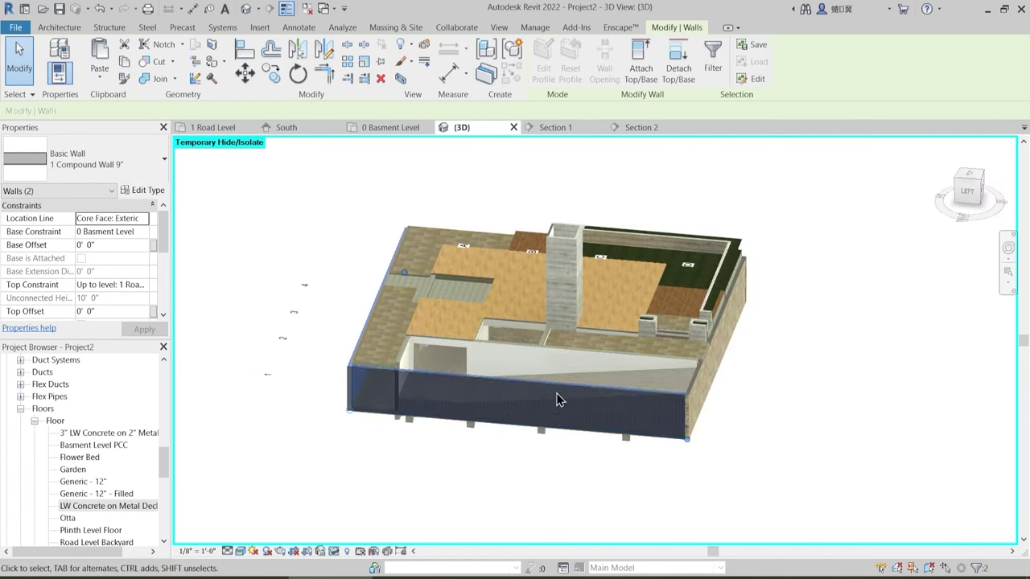
middle_click_drag(556, 397, 499, 409, "shift")
scroll(781, 367, "up", 4)
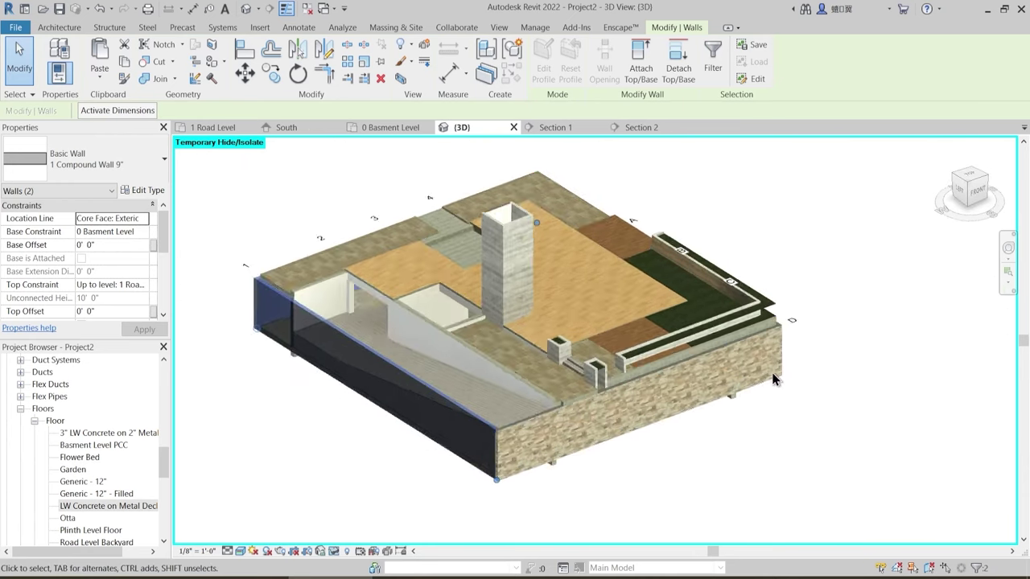
key("Escape")
left_click(793, 350)
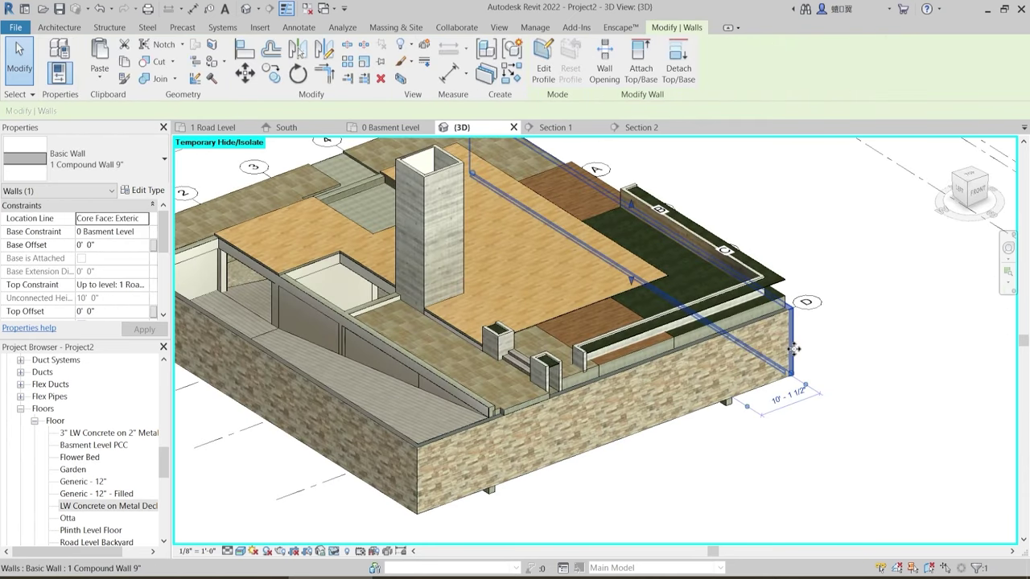
key("Tab")
left_click(796, 353)
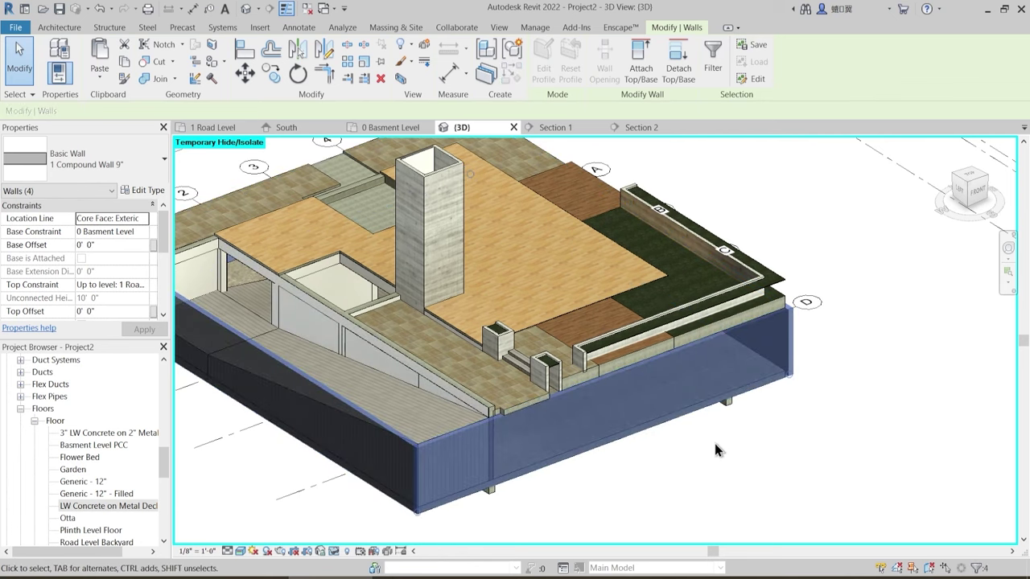
scroll(505, 441, "down", 3)
mouse_move(505, 441)
middle_mouse_down("shift")
mouse_move(414, 453)
mouse_move(516, 434)
middle_mouse_up("shift")
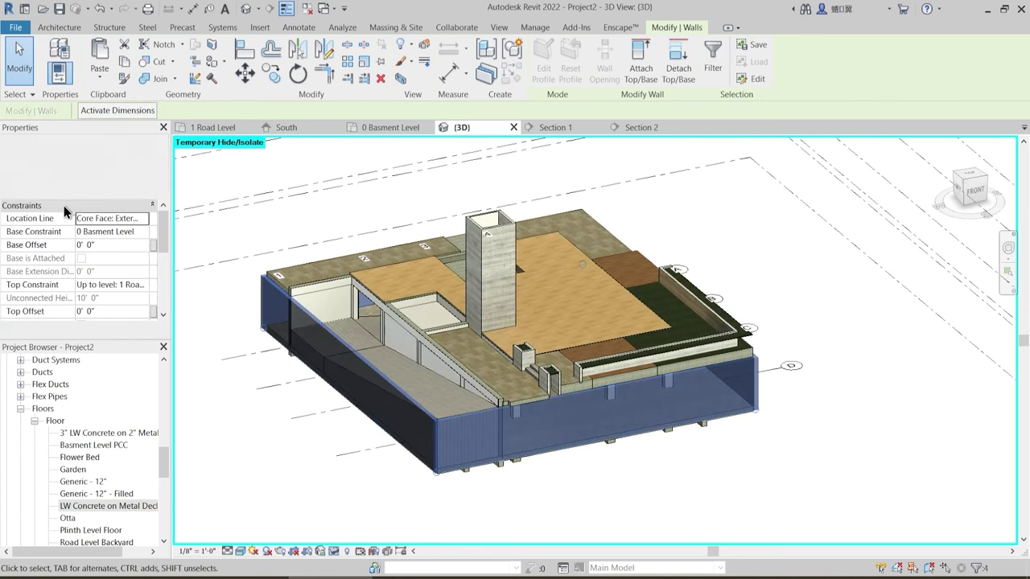
left_click(144, 285)
left_click(124, 324)
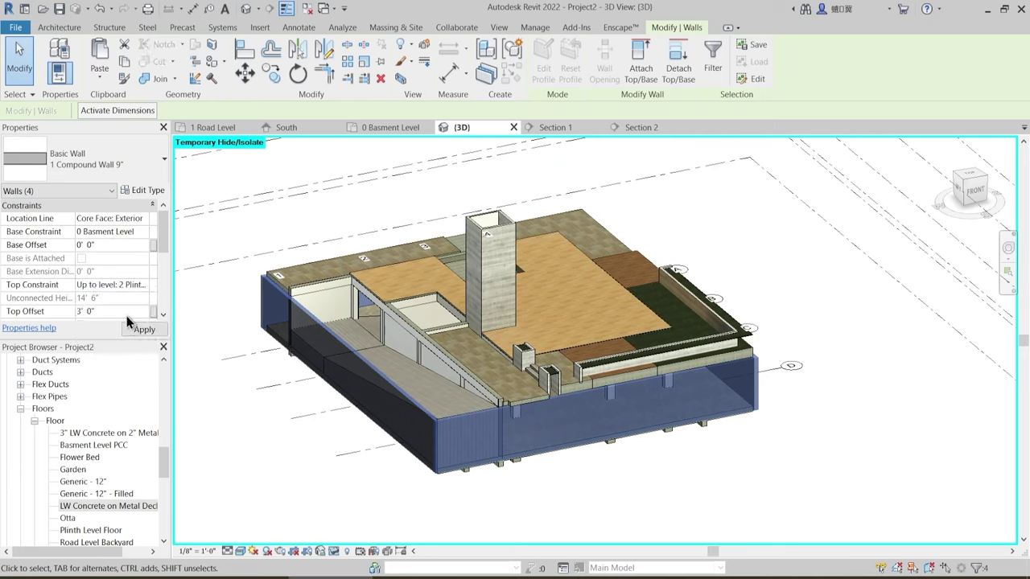
middle_click_drag(613, 476, 616, 504, "shift")
left_click(602, 490)
scroll(576, 473, "up", 3)
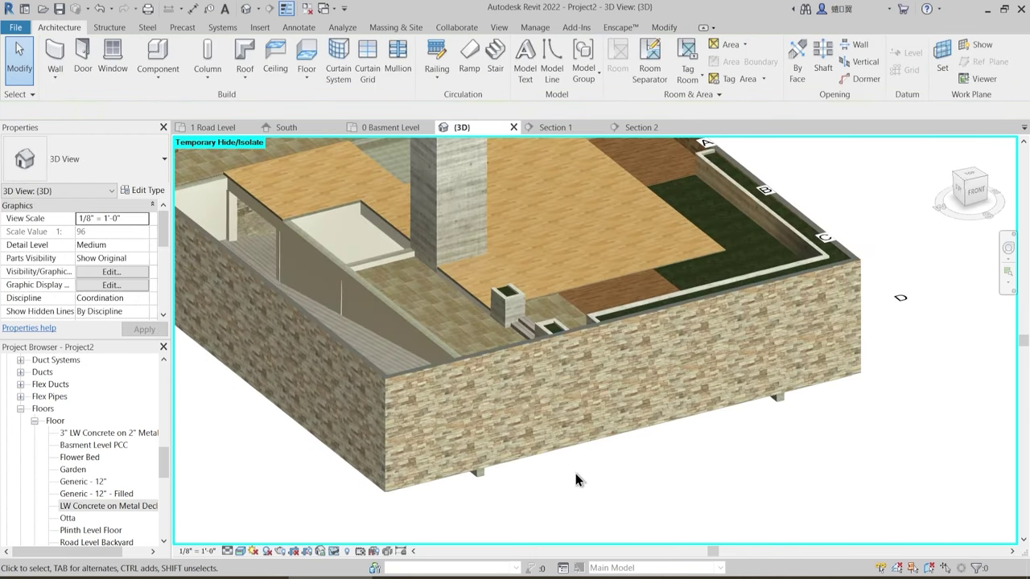
middle_click_drag(527, 385, 453, 392, "shift")
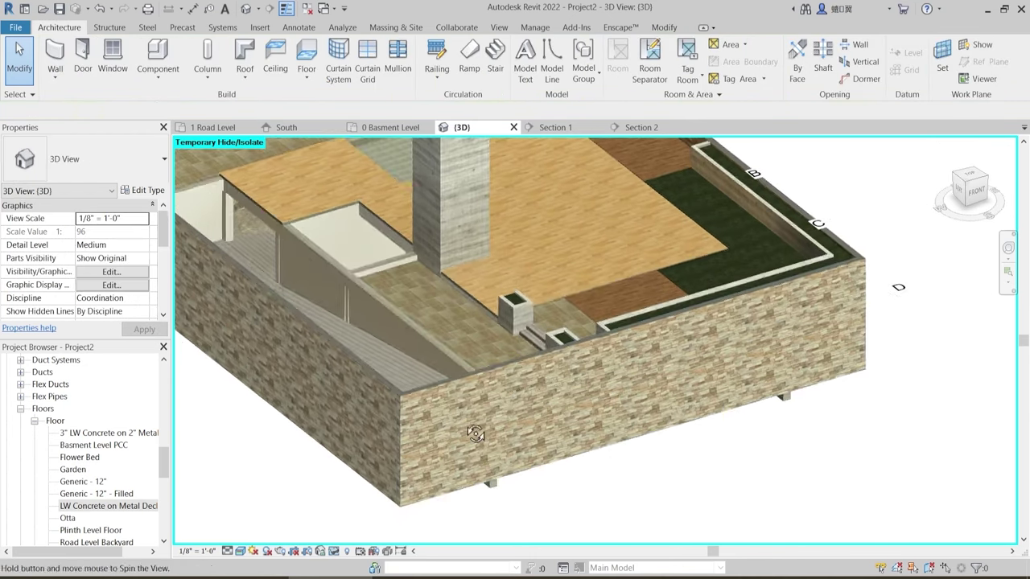
left_click(451, 396)
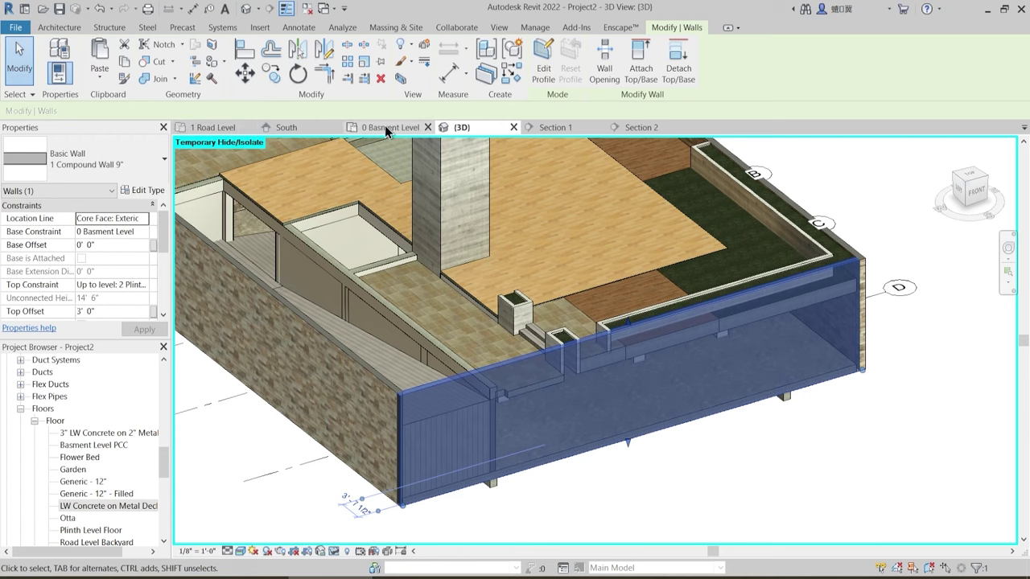
- Open the 1 Road Level plan and draw a short room separation line with RS
left_click(211, 127)
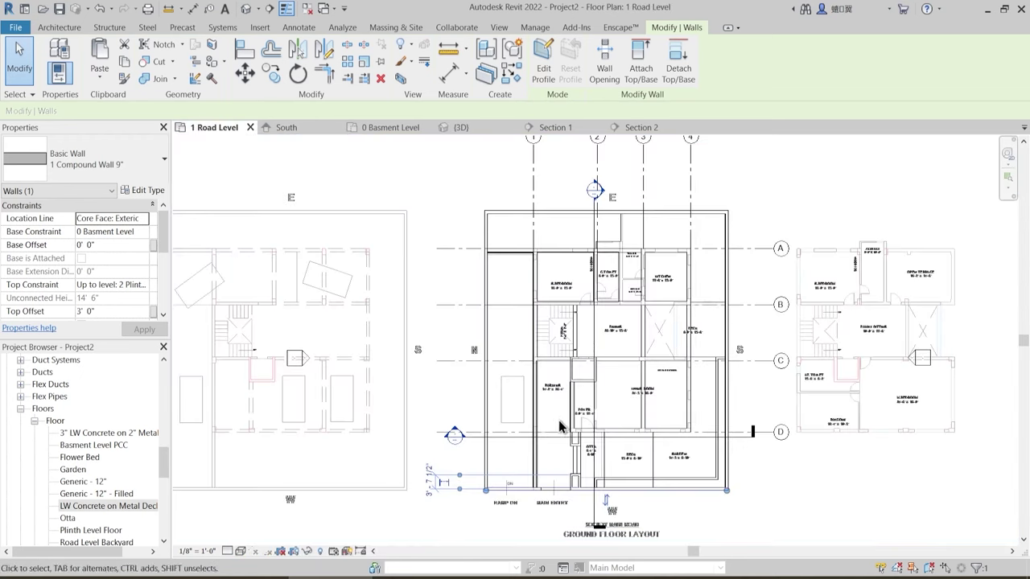
scroll(432, 408, "up", 5)
scroll(432, 408, "up", 5)
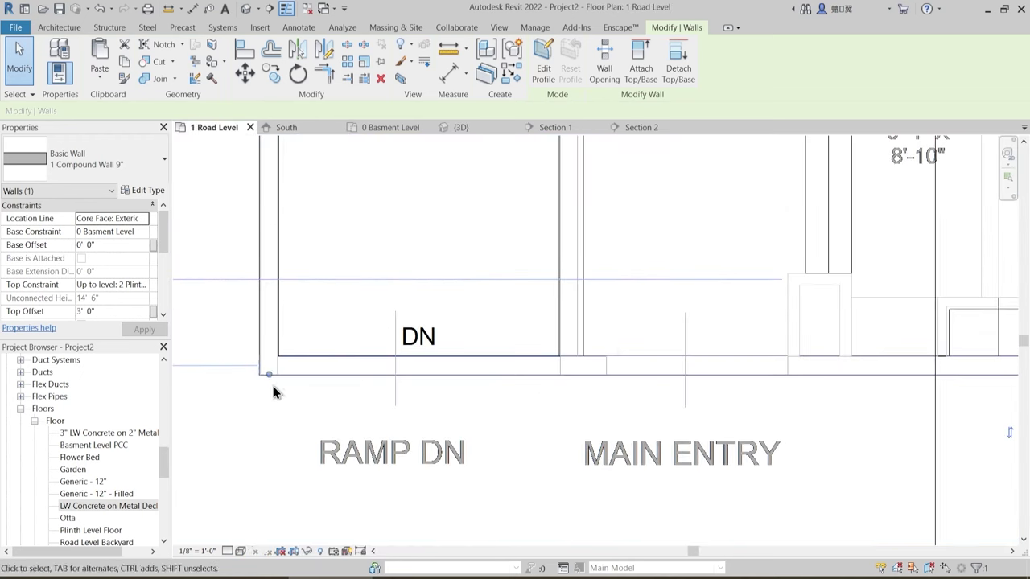
key("r")
key("s")
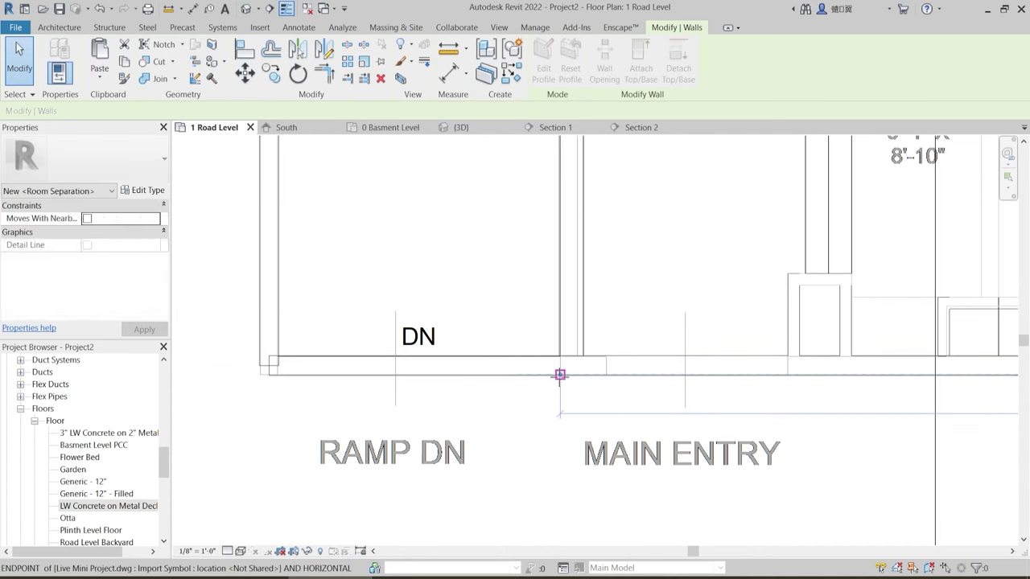
left_click_drag(560, 383, 561, 410)
left_click(561, 411)
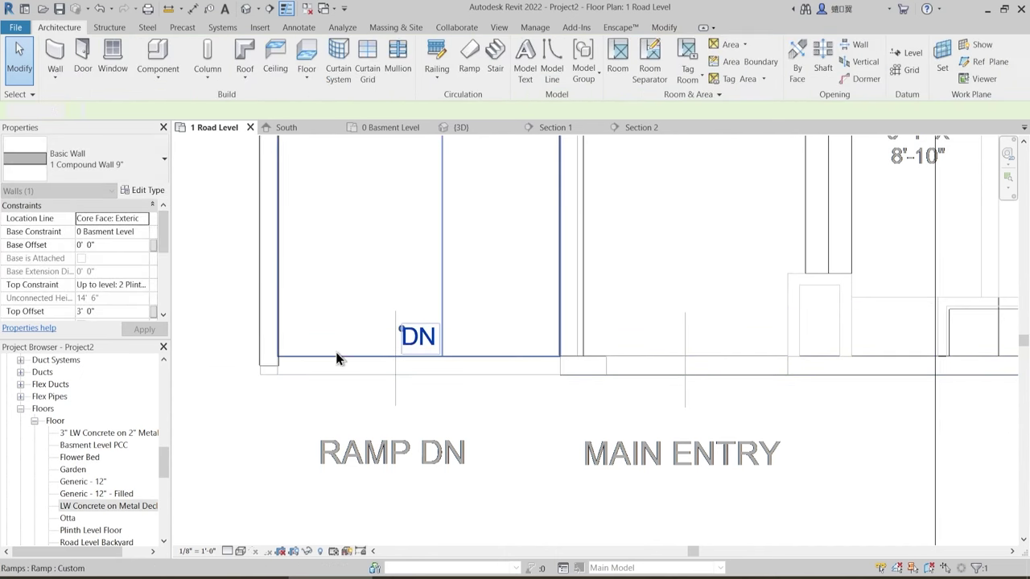
left_click(276, 330)
scroll(247, 397, "up", 2)
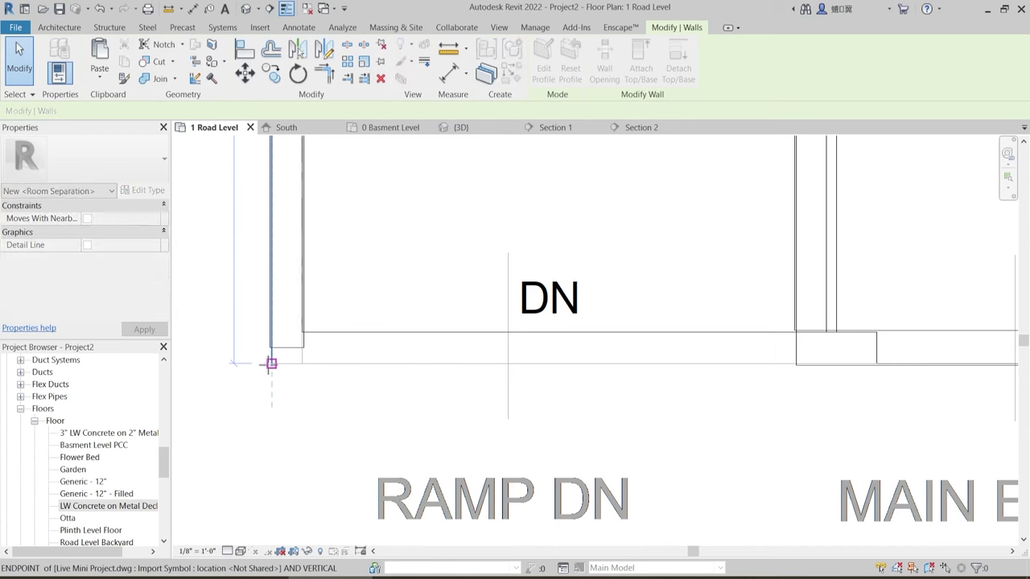
left_click(299, 402)
scroll(301, 403, "down", 3)
- Cut a rectangular Wall Opening in the front wall beside the Main Entry
middle_click_drag(685, 408, 502, 410)
scroll(468, 387, "up", 2)
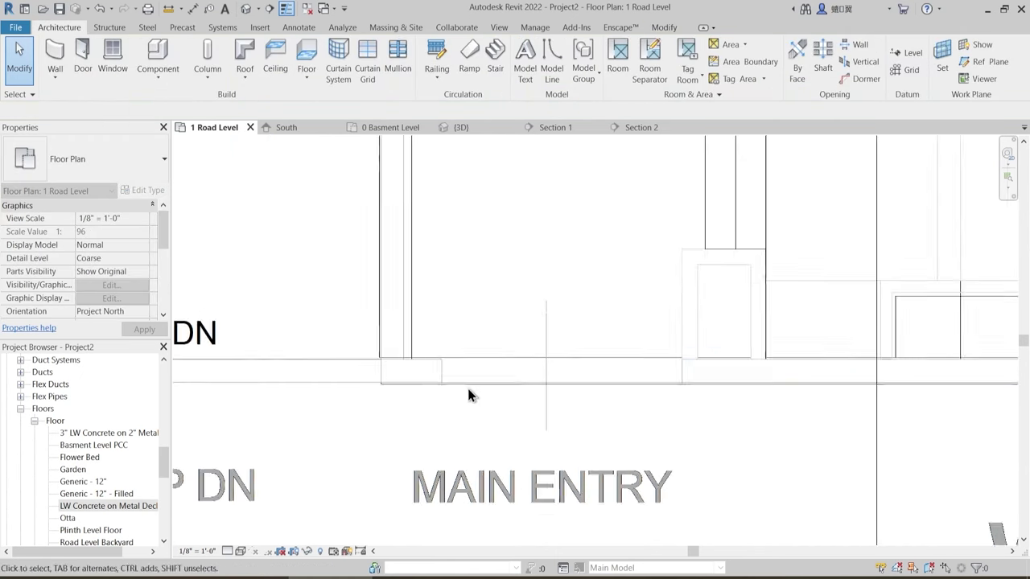
left_click(467, 362)
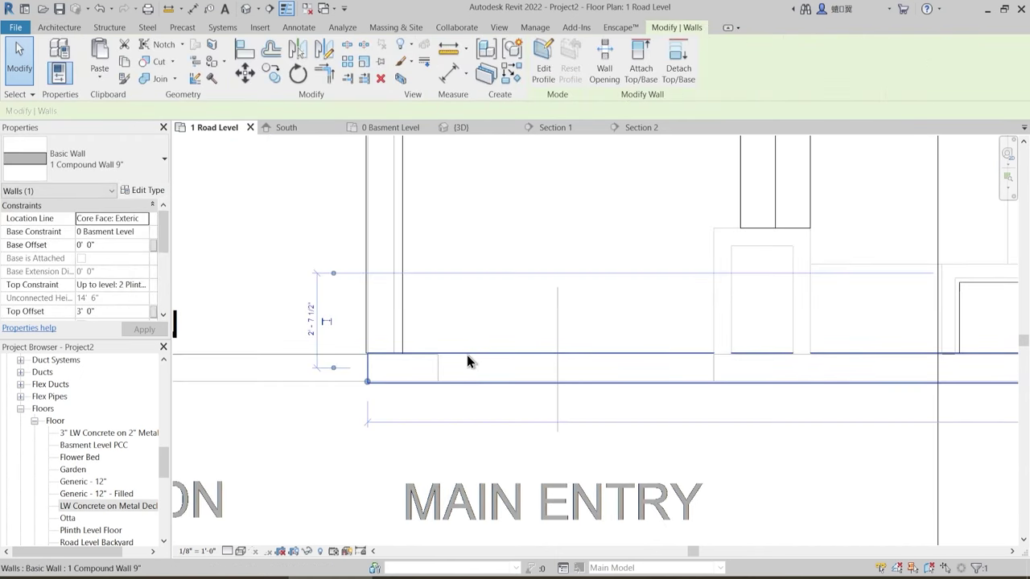
left_click(607, 71)
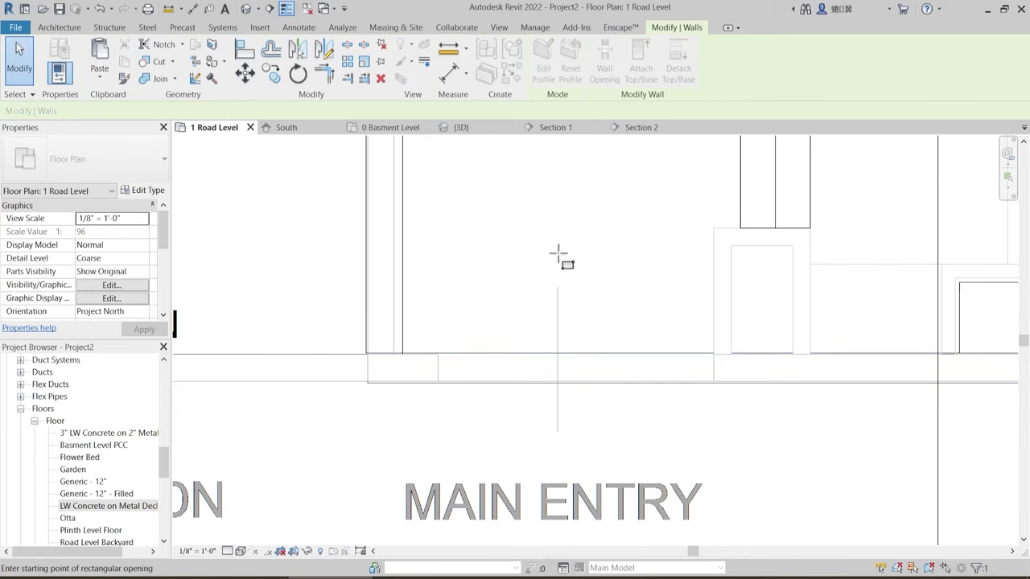
left_click(492, 351)
left_click(501, 365)
scroll(507, 374, "up", 5)
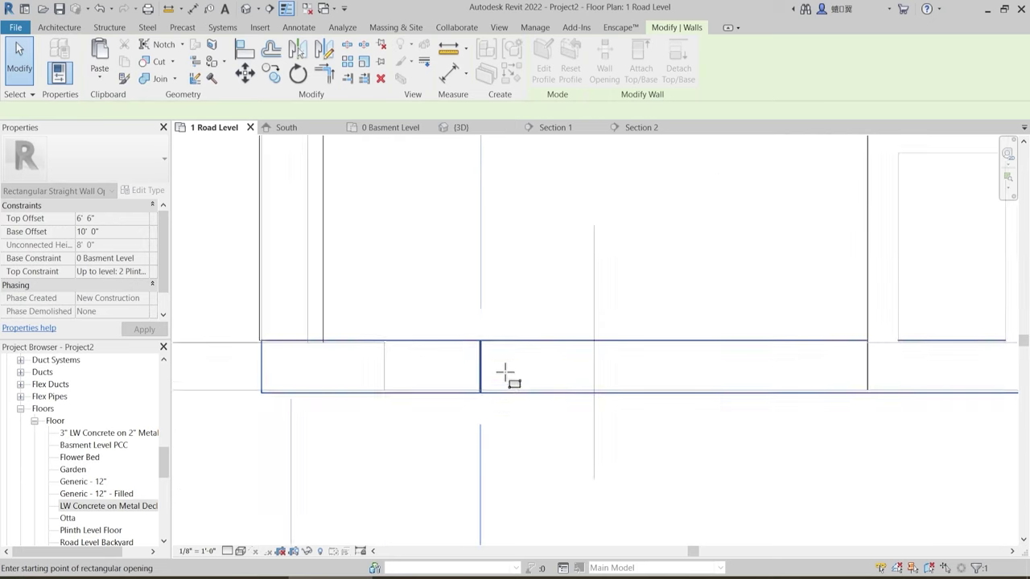
key("Escape")
- Drag the opening's end grips to widen it to about 7'-10"
left_click(464, 354)
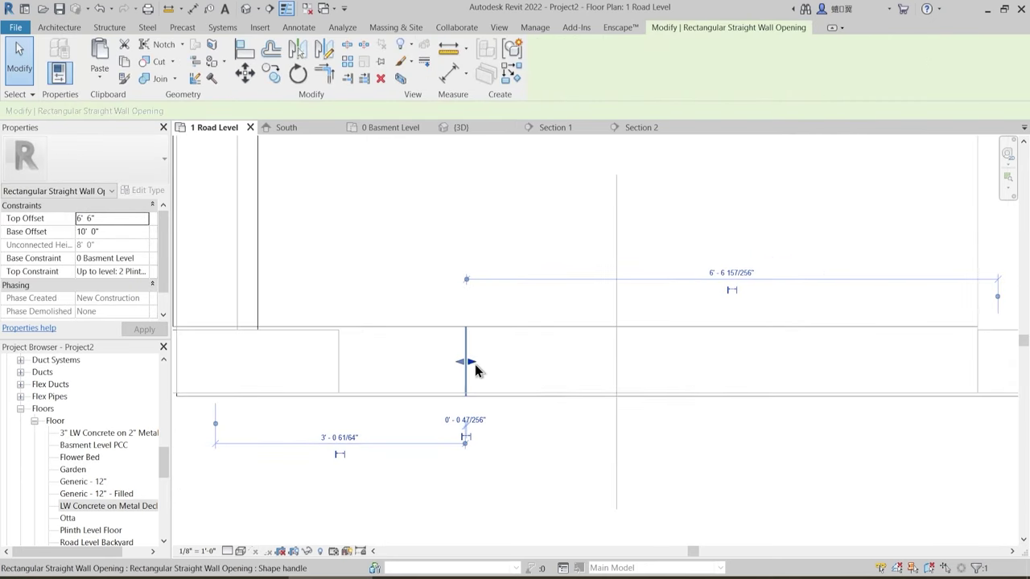
left_click_drag(950, 378, 965, 380)
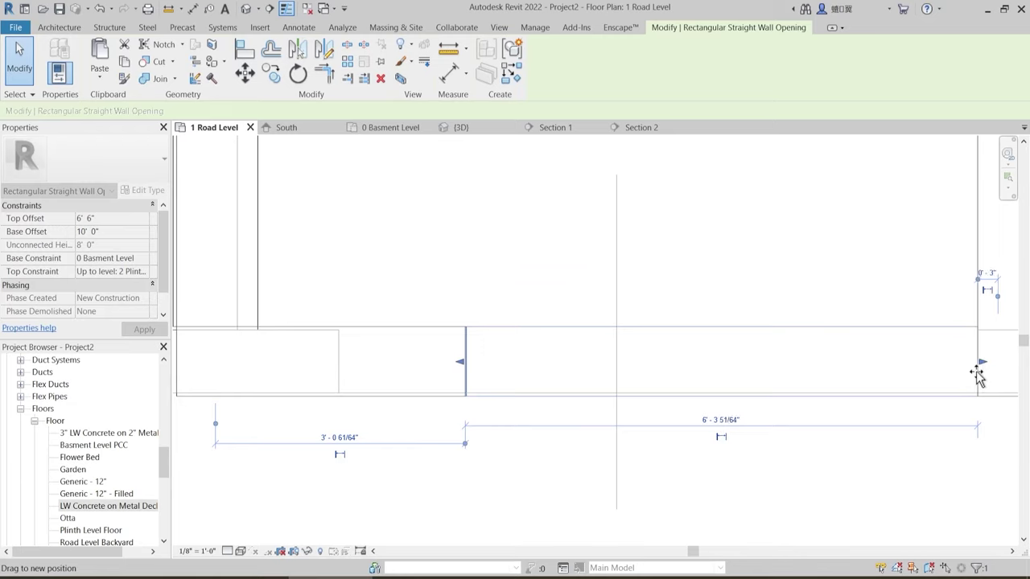
left_click_drag(978, 377, 972, 375)
left_click_drag(459, 360, 343, 366)
key("Escape")
scroll(451, 364, "down", 3)
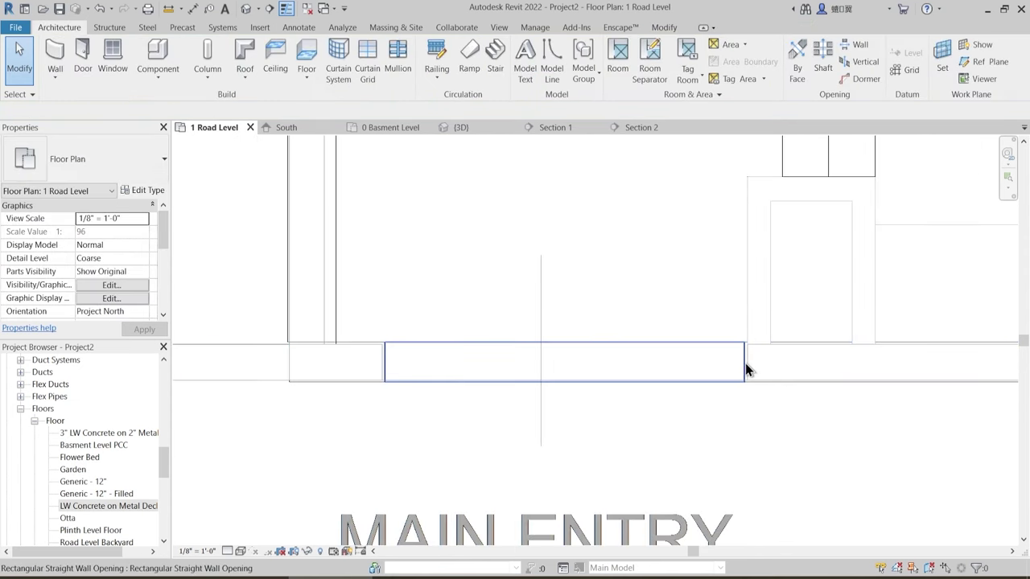
left_click(747, 369)
scroll(749, 367, "up", 3)
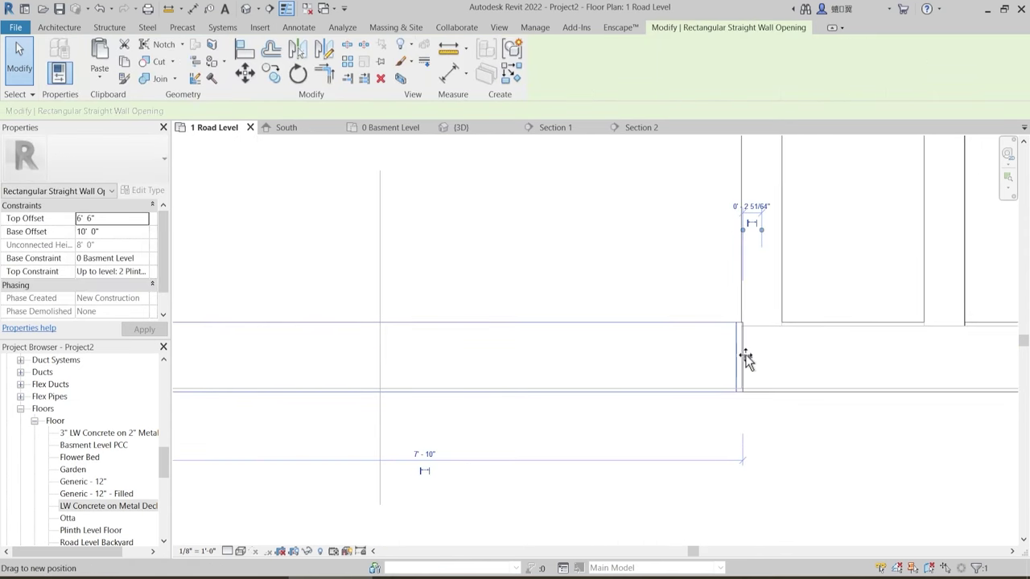
key("Escape")
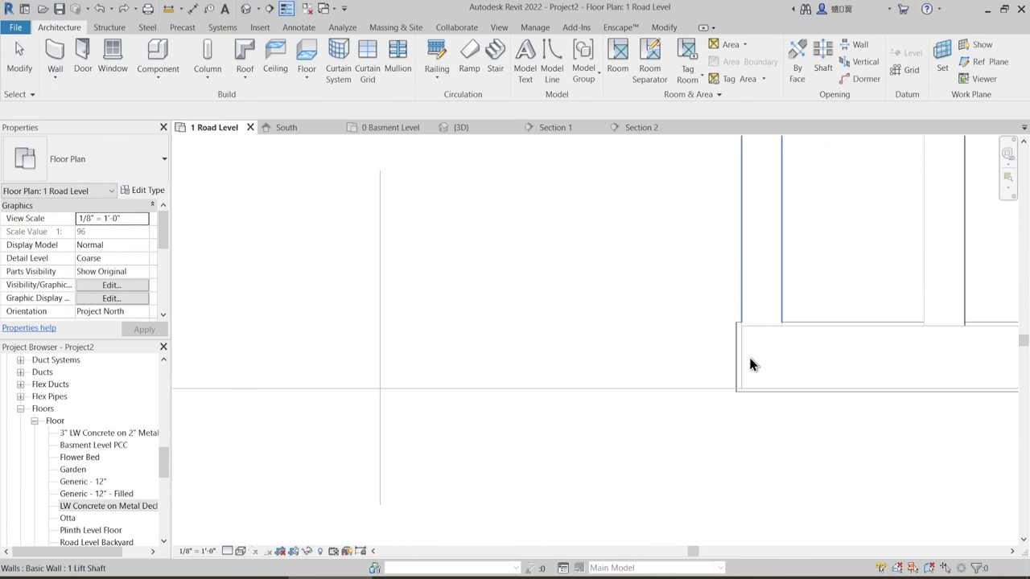
scroll(617, 335, "down", 3)
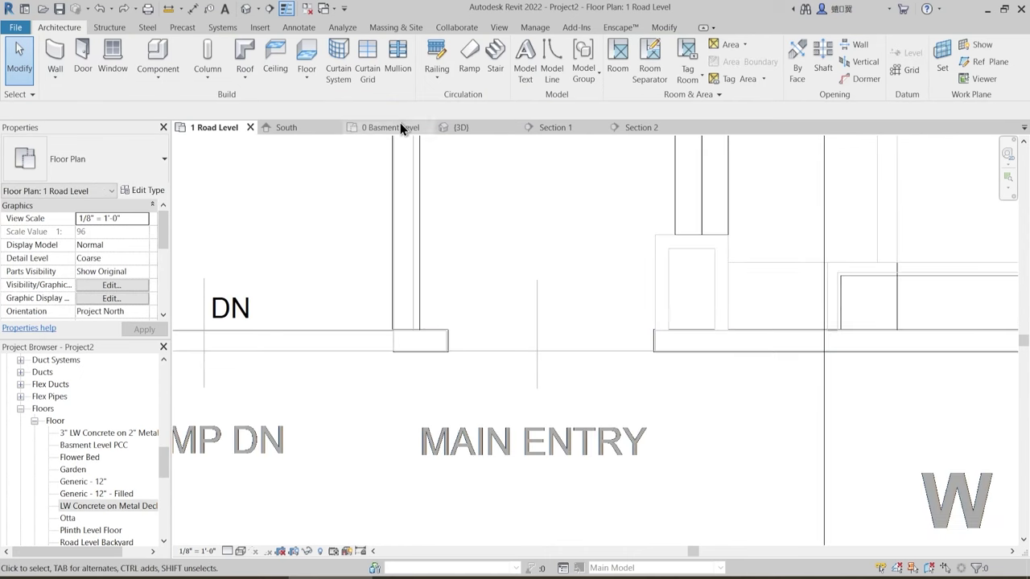
- In the 3D view, orbit to the slab beside the chimney and select the Road Level PCC floor
left_click(461, 127)
scroll(519, 398, "up", 3)
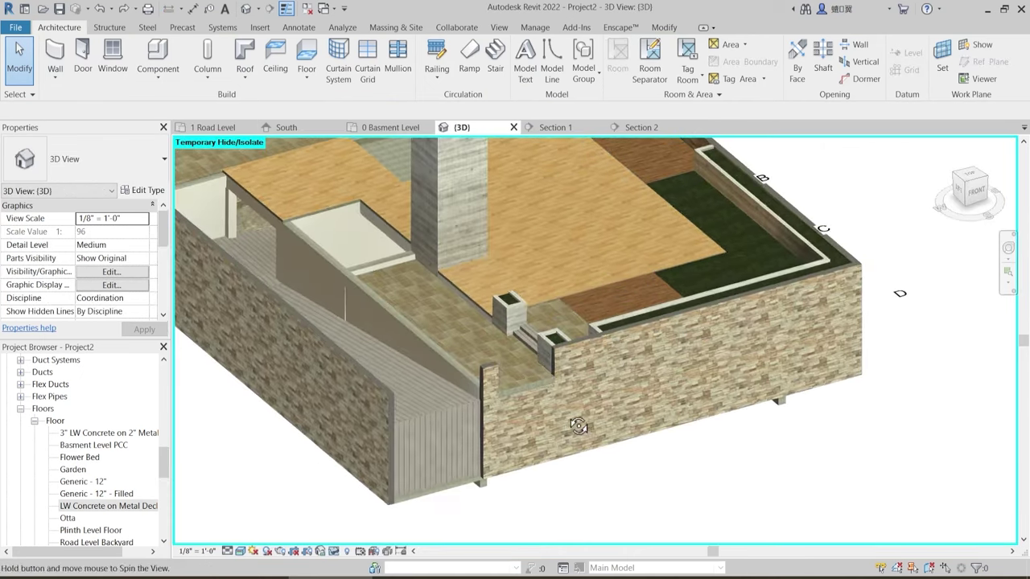
scroll(519, 395, "up", 3)
scroll(594, 403, "down", 1)
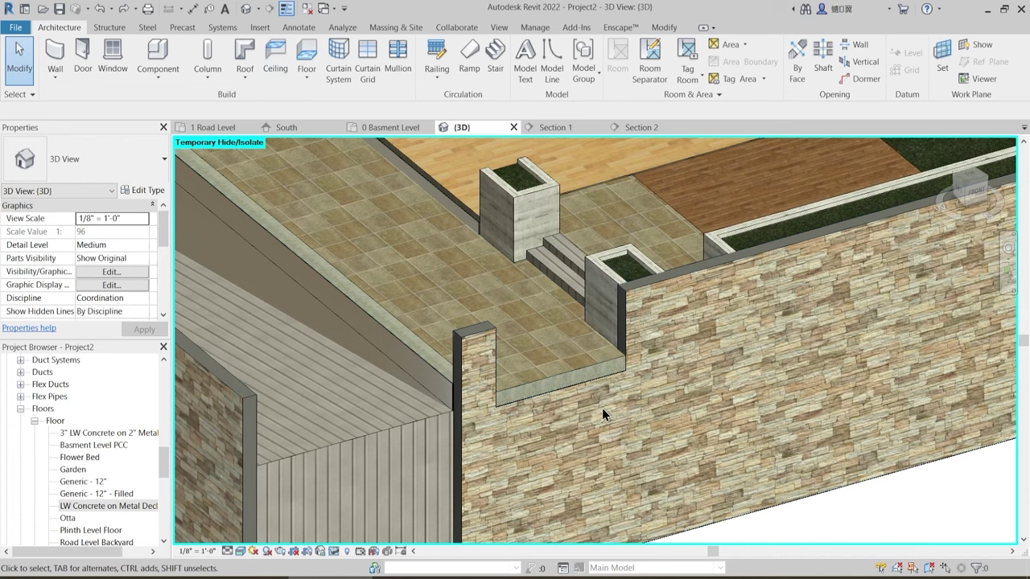
scroll(626, 408, "down", 3)
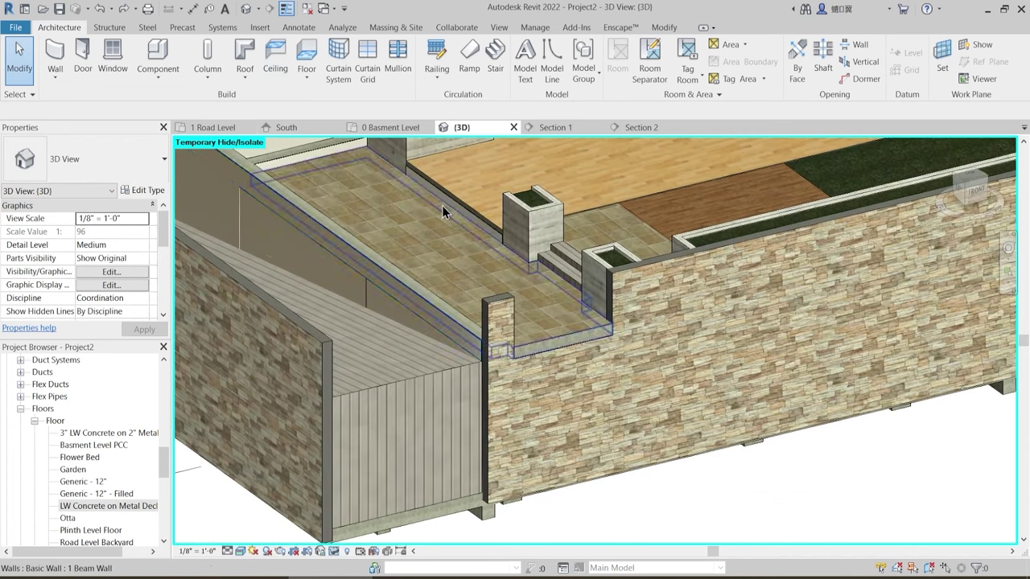
scroll(573, 348, "down", 4)
middle_click_drag(579, 351, 593, 378, "shift")
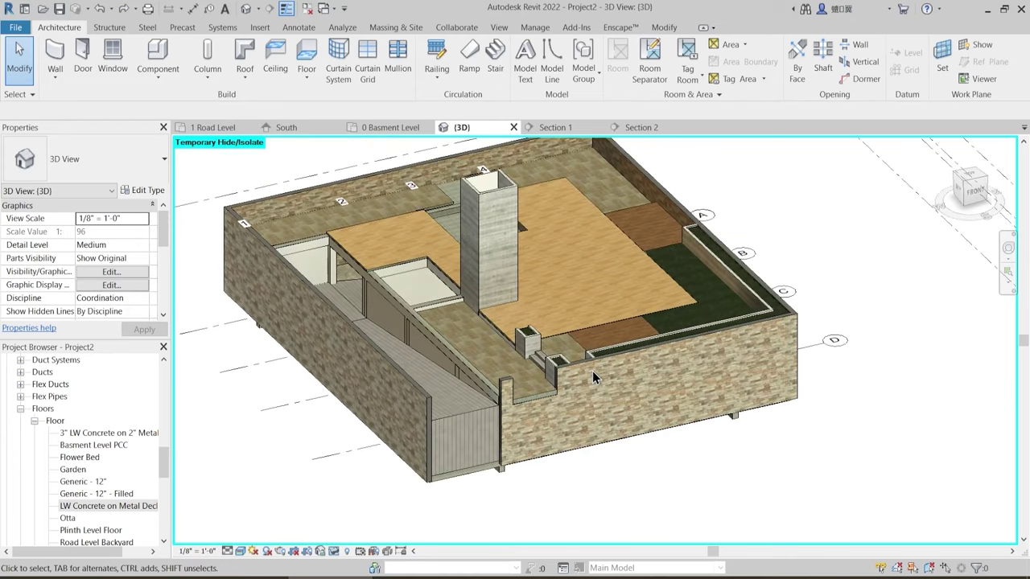
scroll(635, 286, "up", 5)
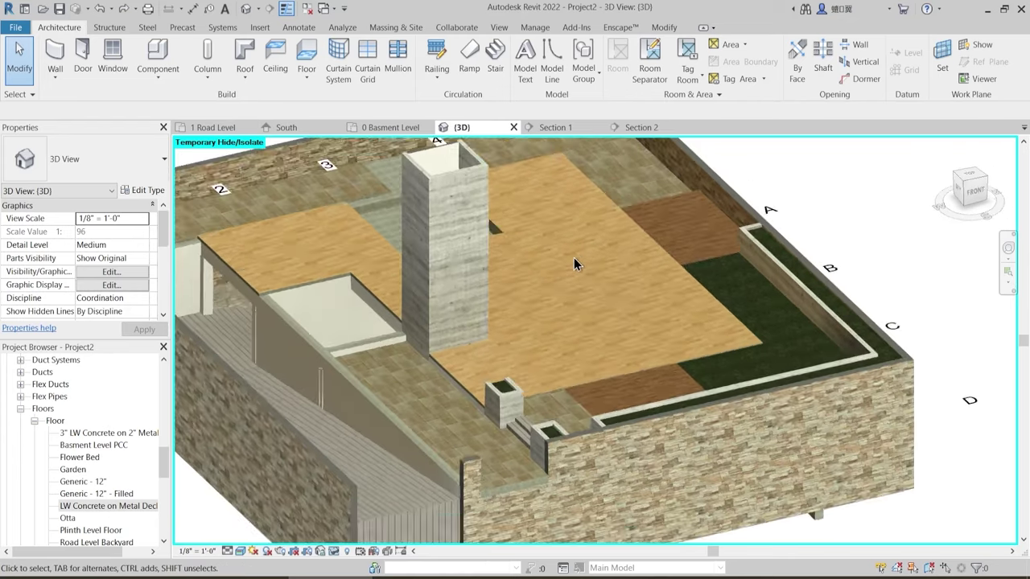
scroll(462, 198, "up", 4)
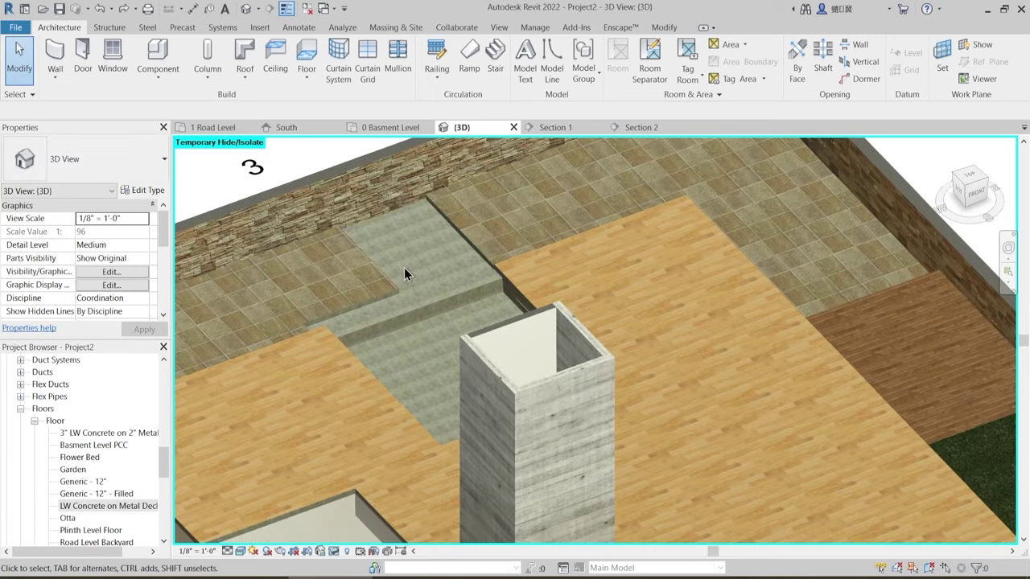
middle_click_drag(425, 265, 386, 356, "shift")
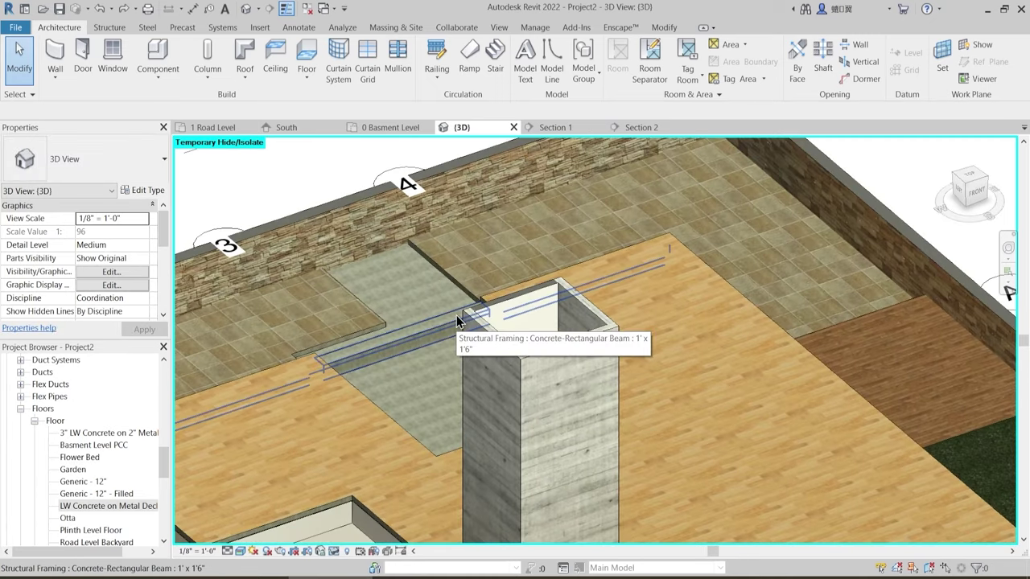
middle_click_drag(463, 320, 436, 269, "shift")
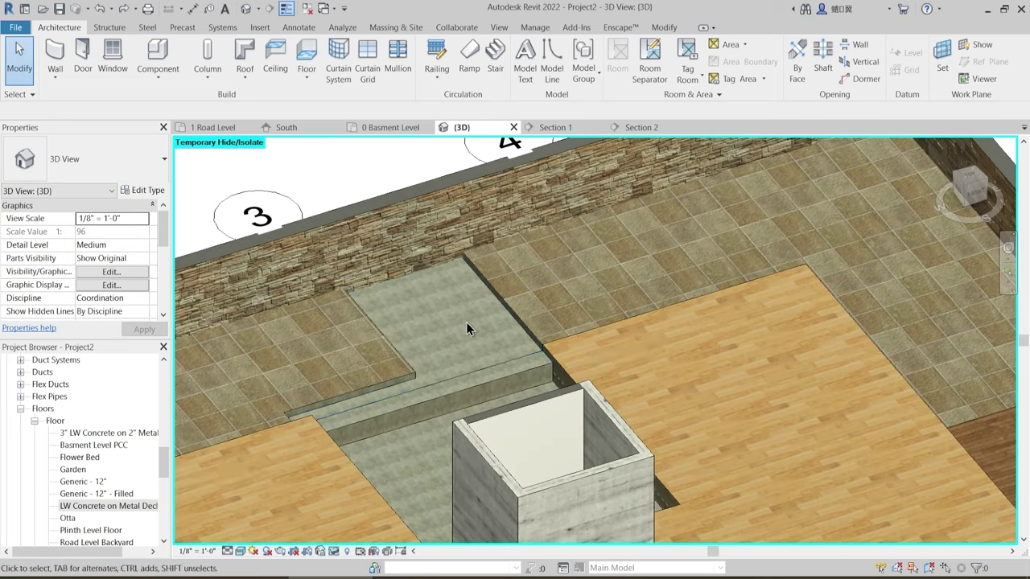
middle_click_drag(467, 324, 346, 334, "shift")
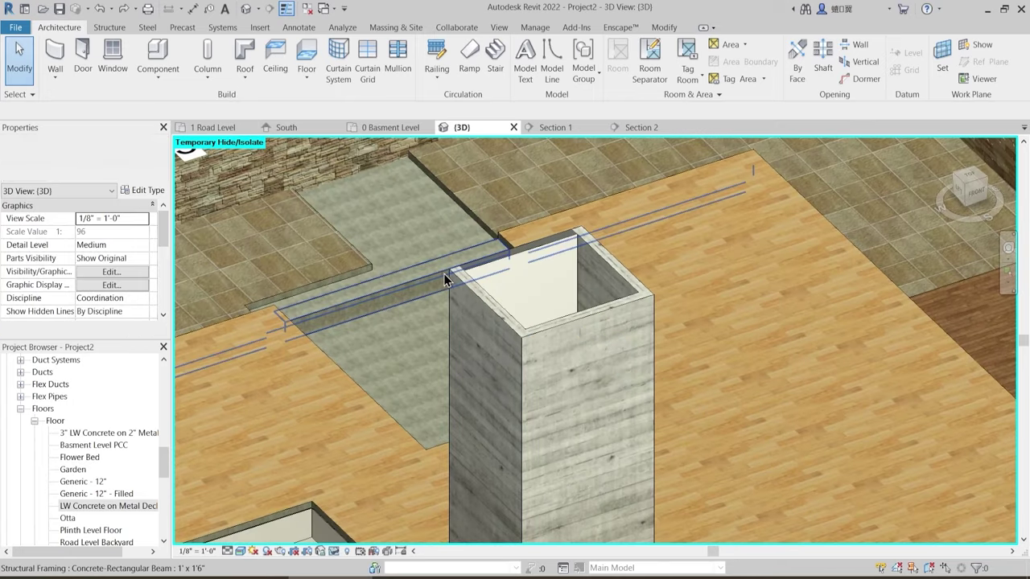
left_click(371, 175)
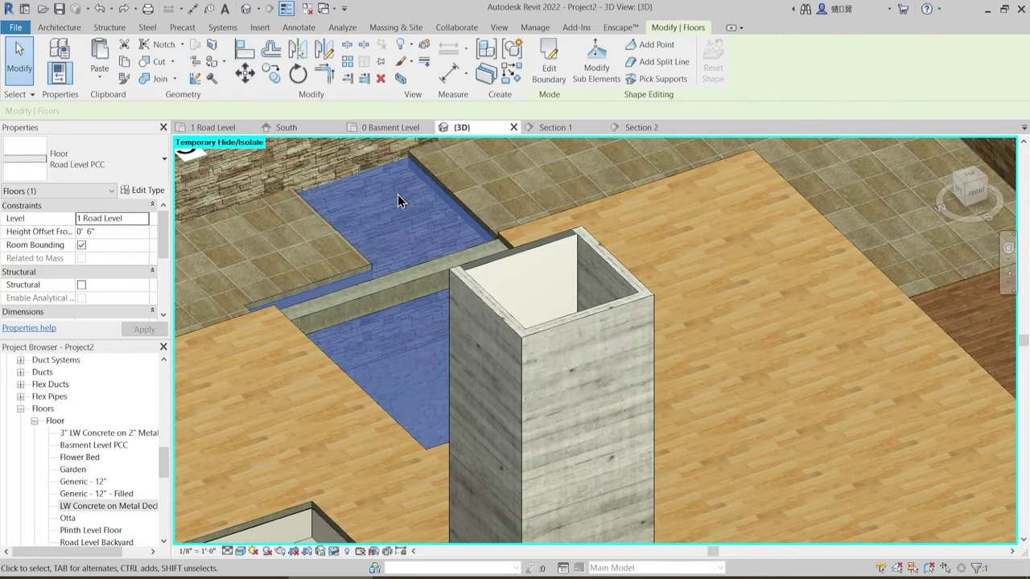
- Edit the Road Level PCC floor's boundary sketch on the 1 Road Level plan
double_click(508, 257)
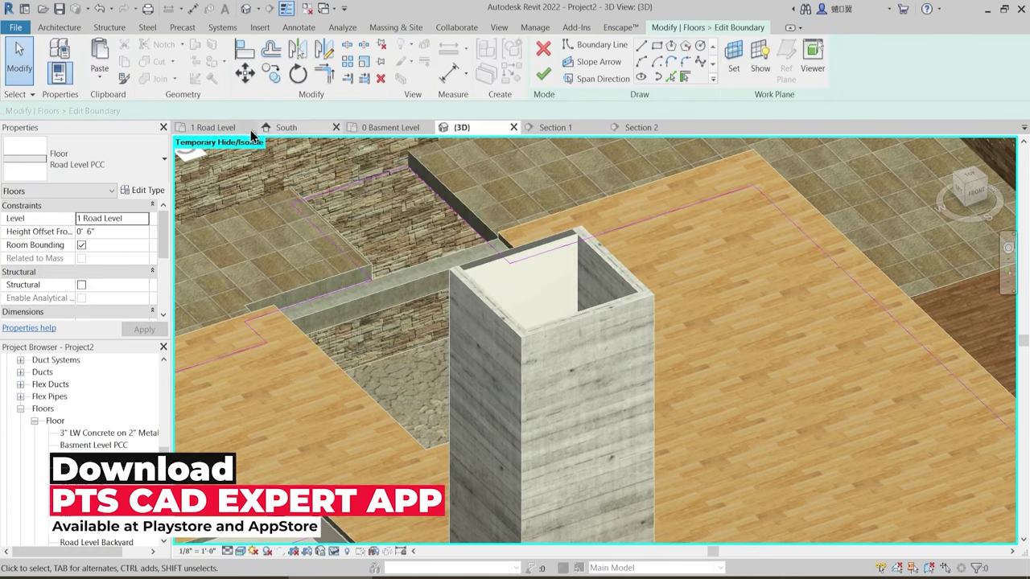
left_click(220, 134)
scroll(474, 281, "down", 4)
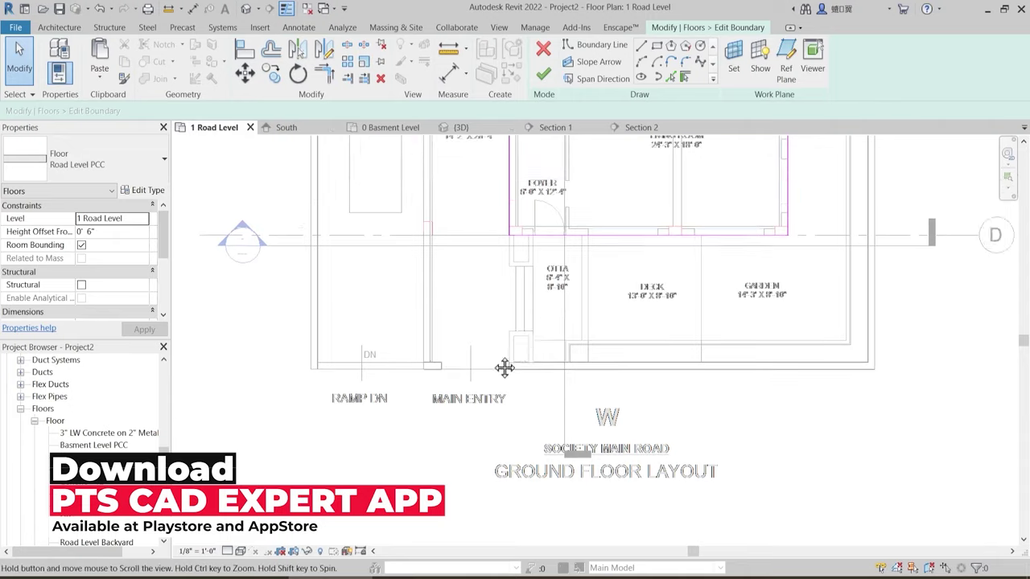
scroll(505, 273, "up", 3)
middle_click_drag(507, 270, 457, 447)
scroll(459, 248, "up", 2)
middle_click_drag(492, 264, 476, 418)
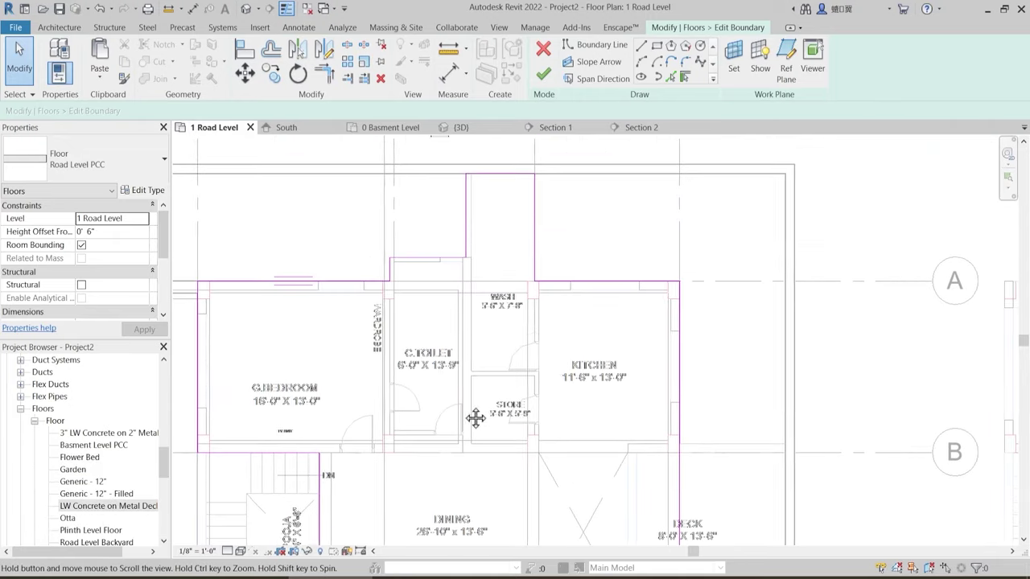
- Bring the toilet and wash area into view in the sketch
left_click(20, 409)
left_click_drag(160, 495, 170, 372)
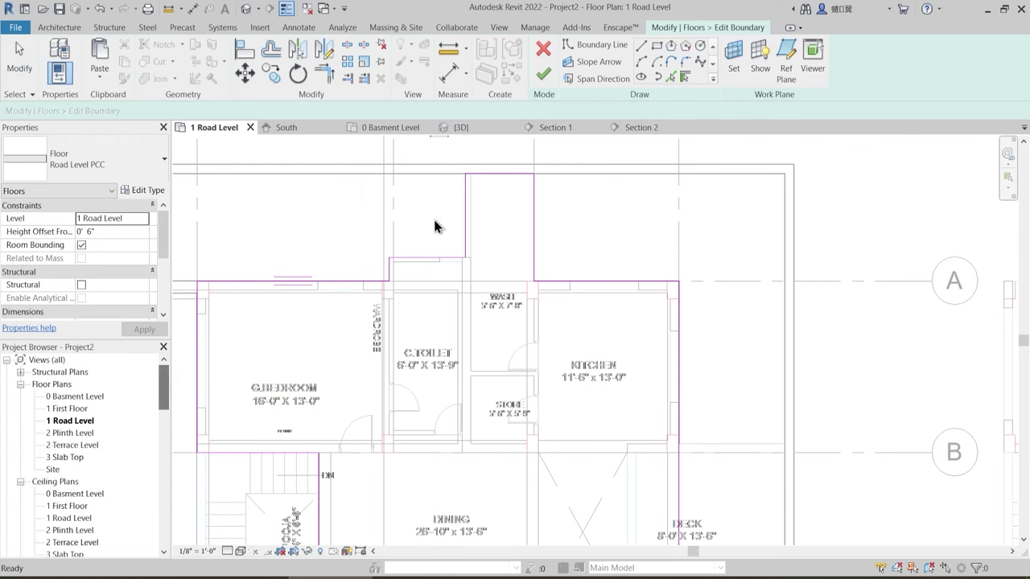
scroll(440, 290, "up", 2)
mouse_move(440, 290)
middle_mouse_down()
mouse_move(419, 297)
mouse_move(443, 324)
mouse_move(449, 273)
middle_mouse_up()
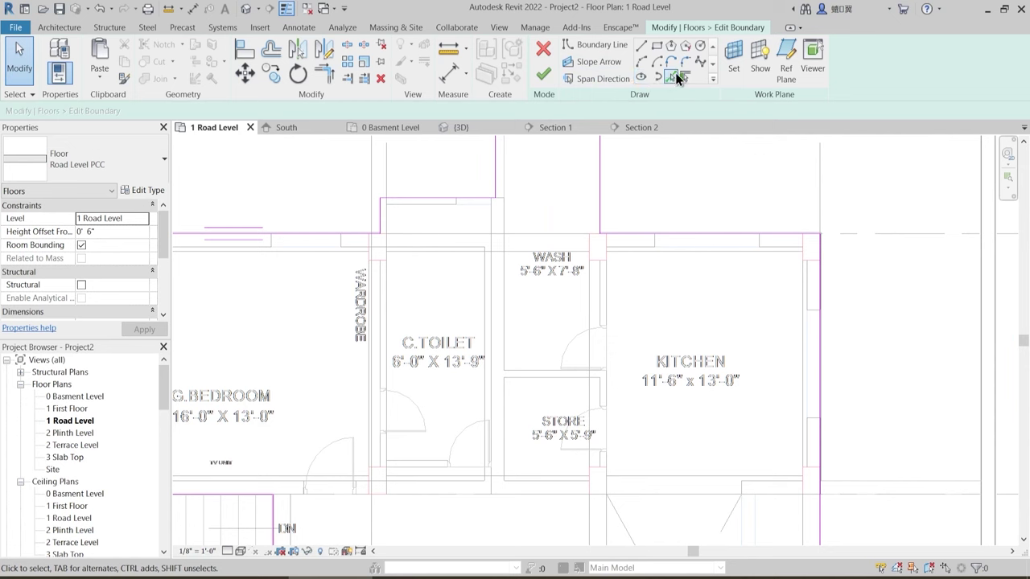
scroll(399, 347, "up", 2)
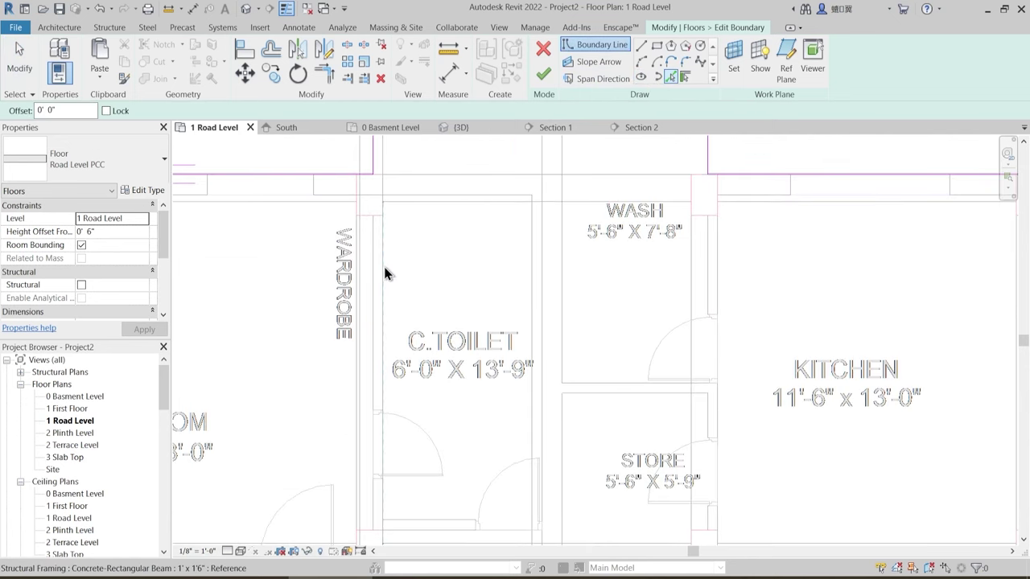
scroll(372, 248, "down", 1)
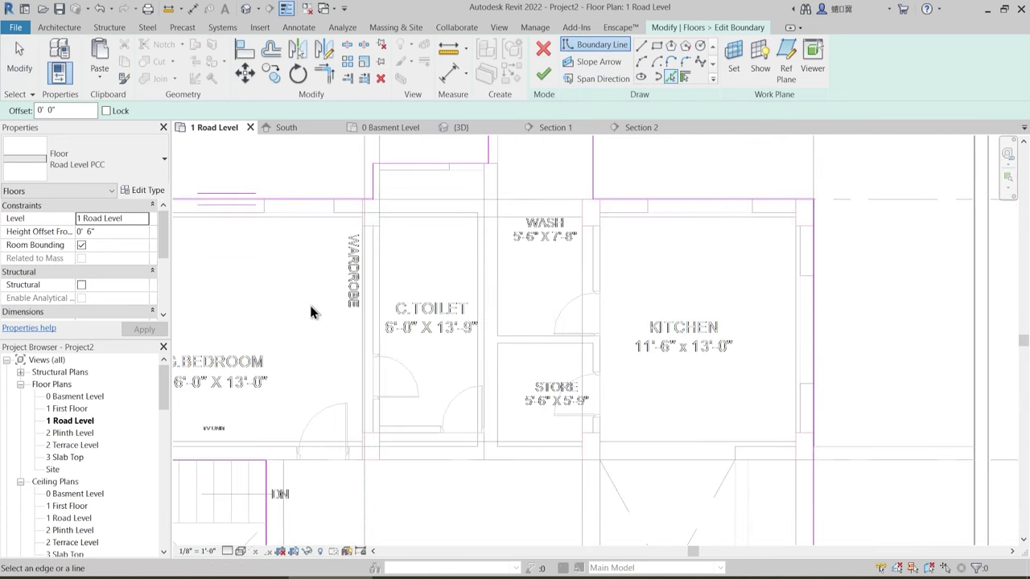
scroll(326, 385, "up", 1)
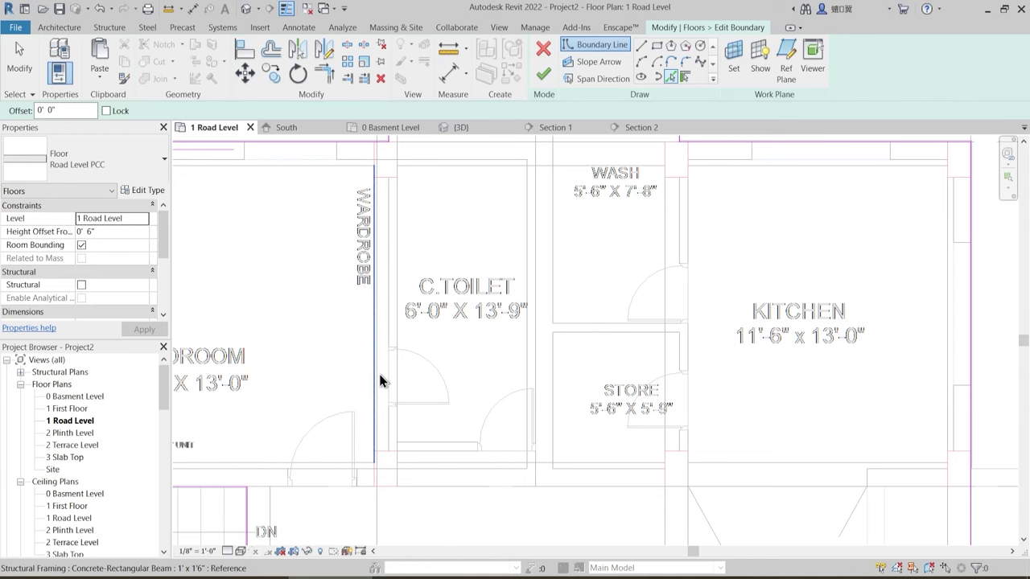
scroll(470, 308, "down", 2)
- Finish the boundary edit, choosing Don't attach for the walls, and clear the selection
left_click(543, 72)
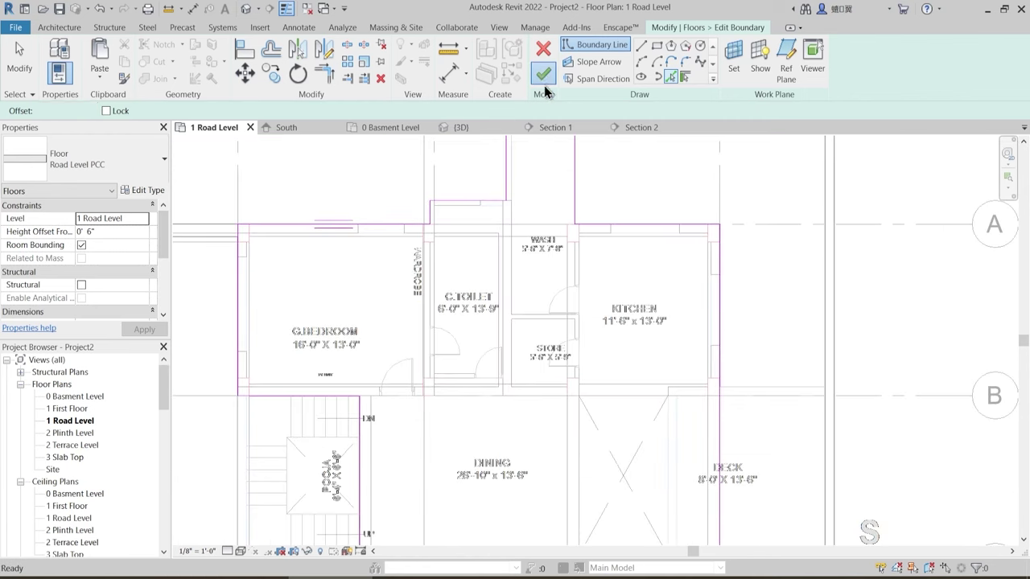
left_click(625, 306)
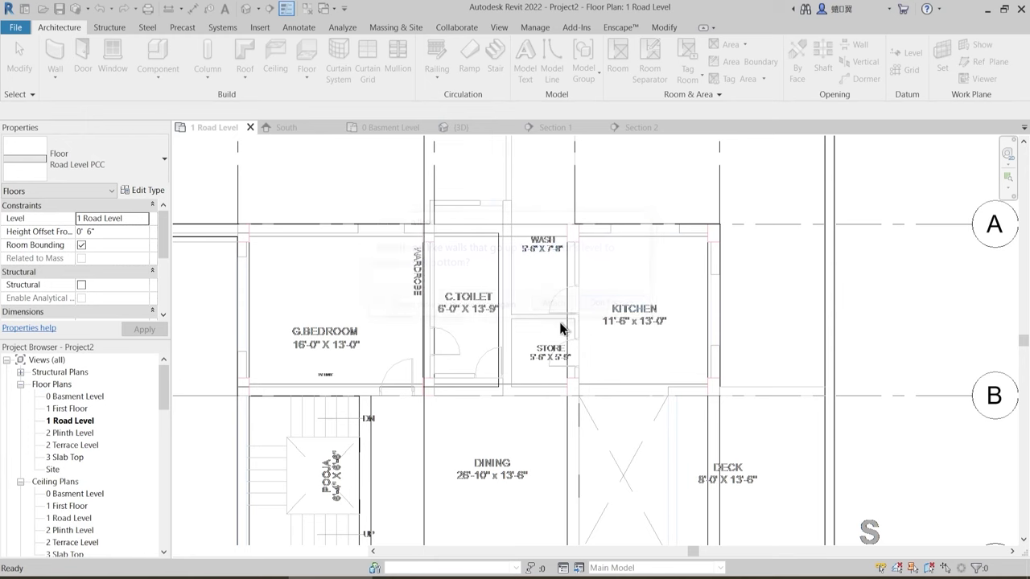
middle_click_drag(484, 303, 465, 365)
key("Escape")
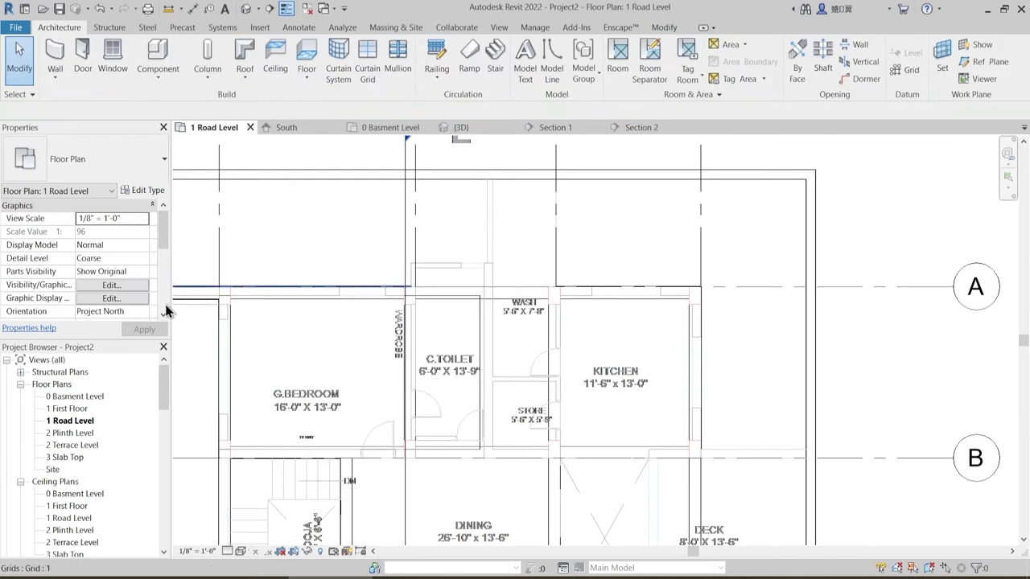
- Open the 2 Plinth Level floor plan and clear any selection
double_click(75, 435)
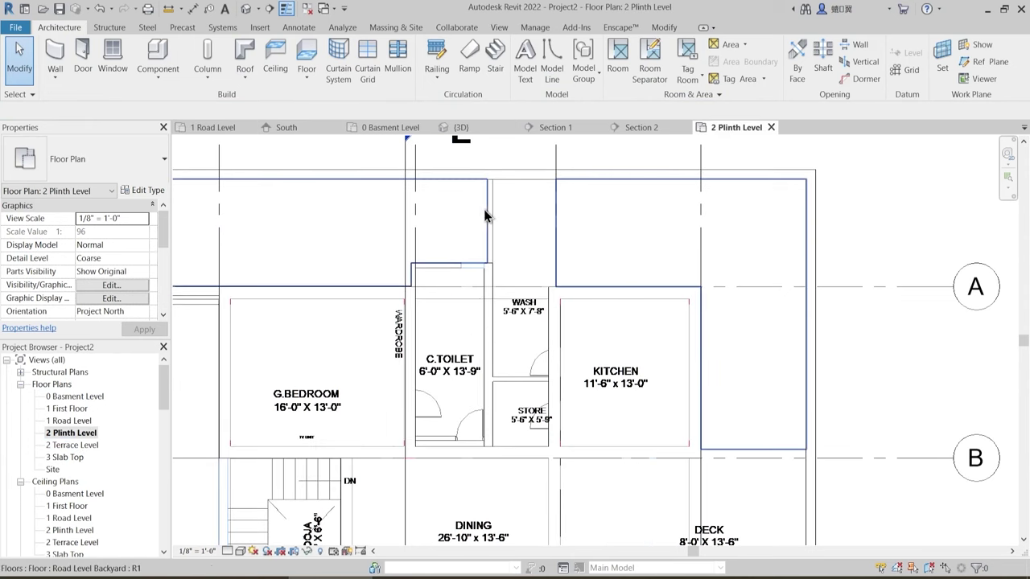
left_click(486, 267)
key("Escape")
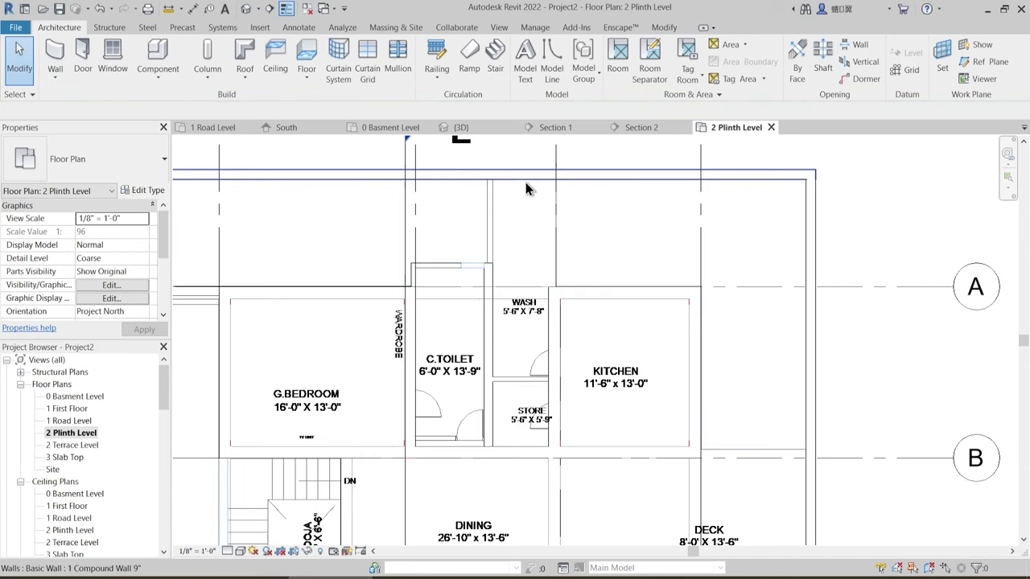
scroll(530, 272, "down", 3)
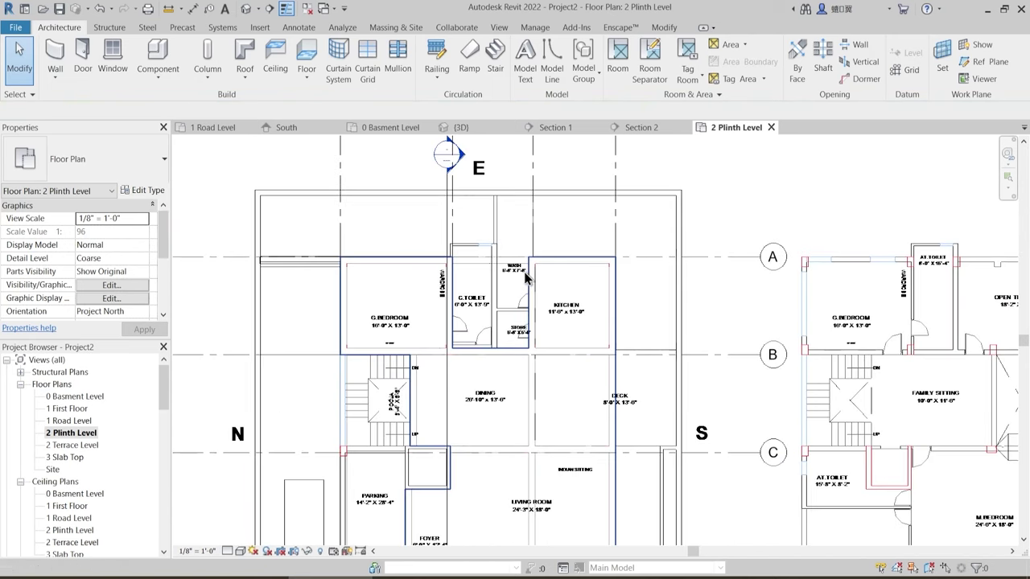
- Set the imported Live Mini Project.dwg to halftone via VG, then frame the toilet and wash area
key("v")
key("v")
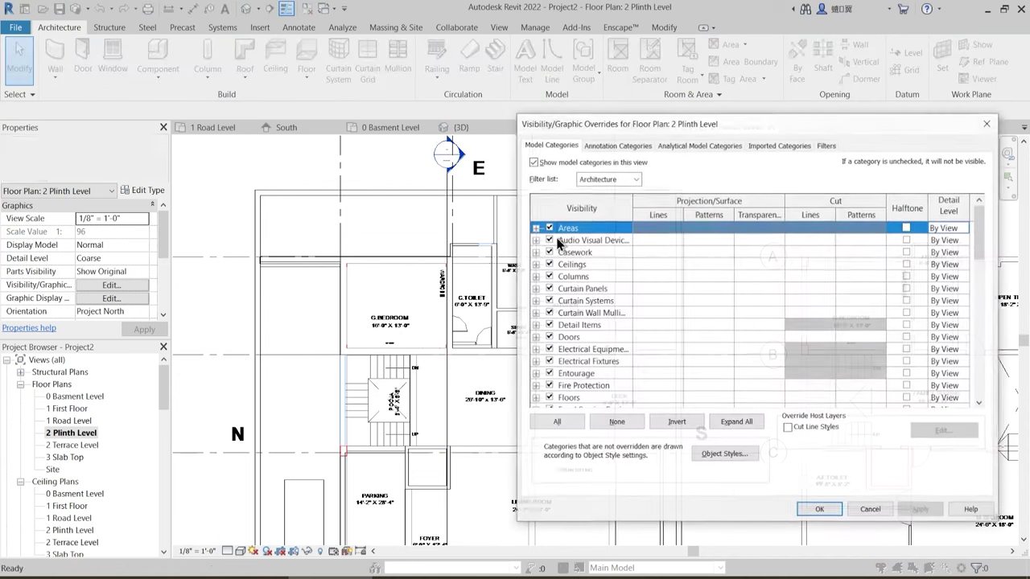
left_click(786, 146)
left_click(789, 207)
left_click(789, 218)
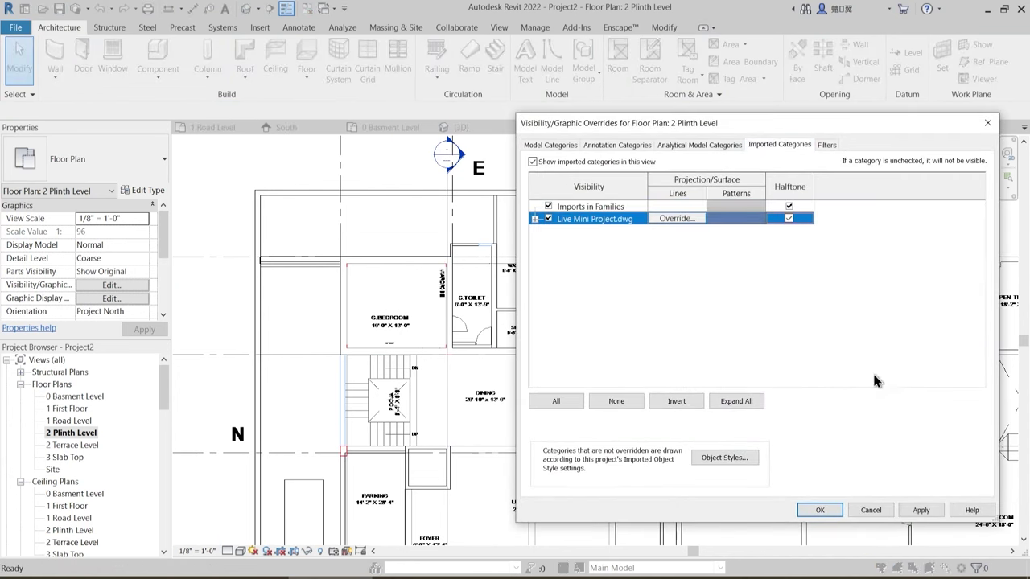
left_click(920, 510)
left_click(820, 510)
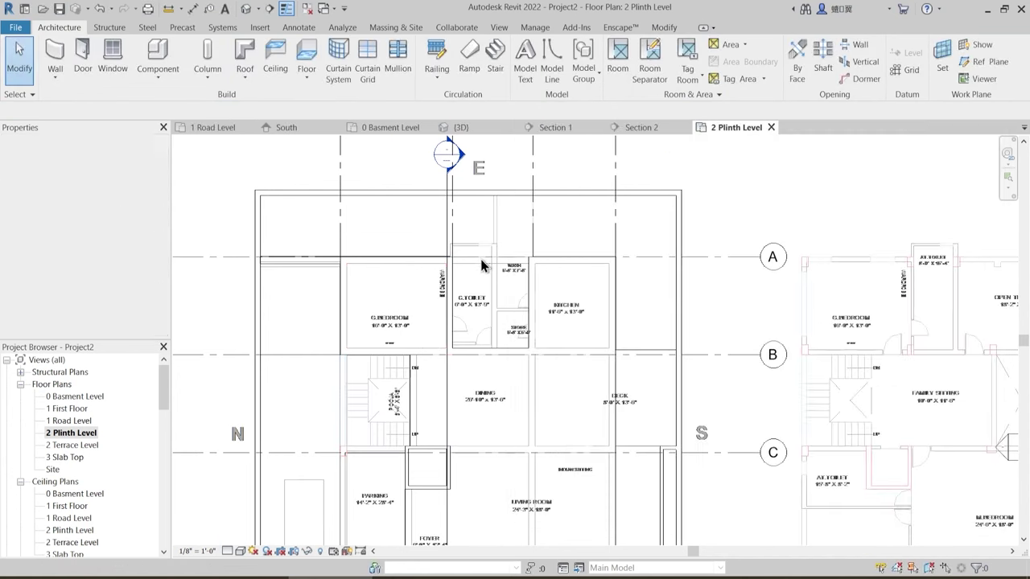
scroll(499, 263, "up", 3)
middle_click_drag(517, 183, 516, 219)
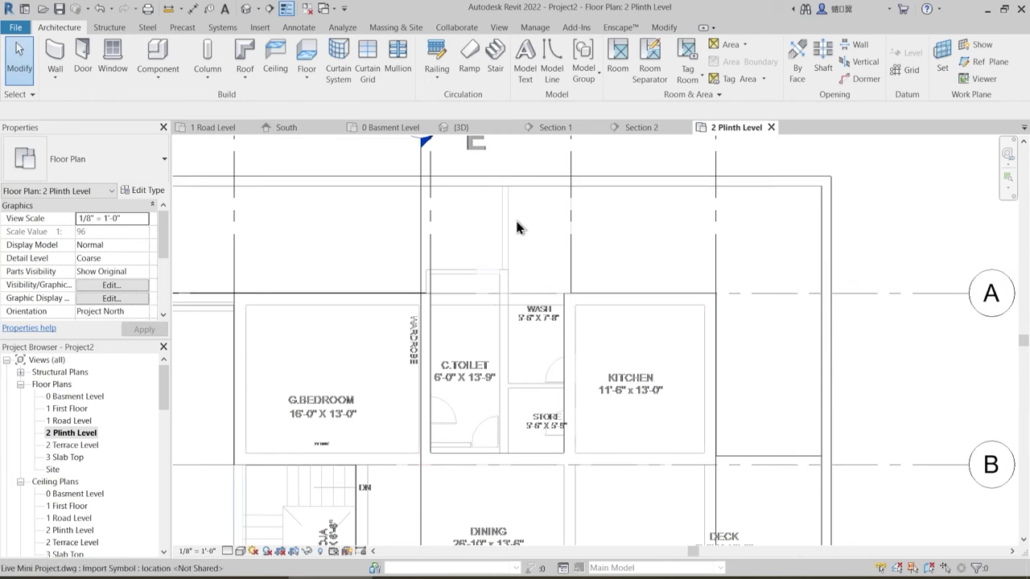
key("Tab")
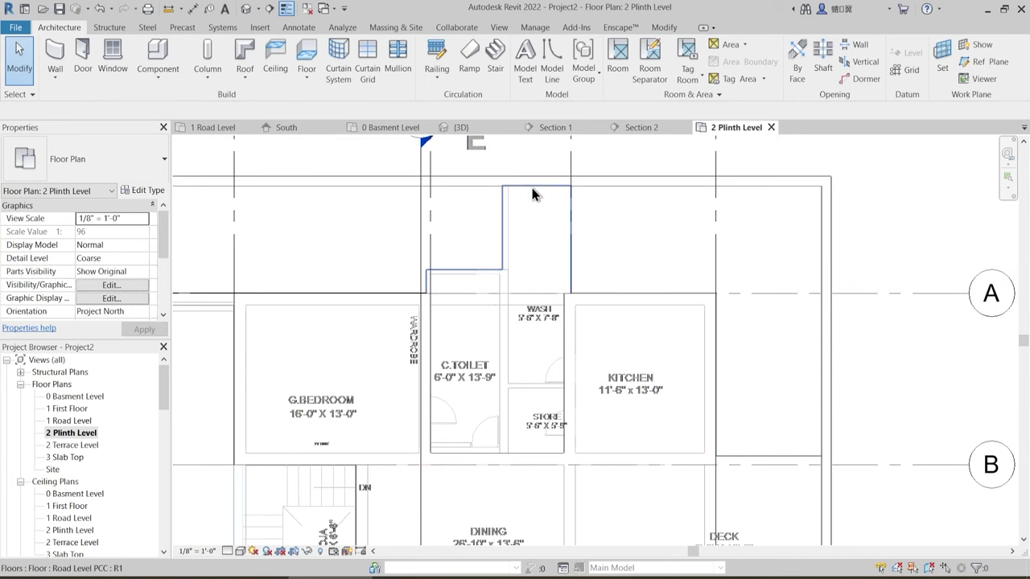
- Edit the Road Level PCC floor boundary, picking the wash room wall and below-toilet lines
left_click(532, 187)
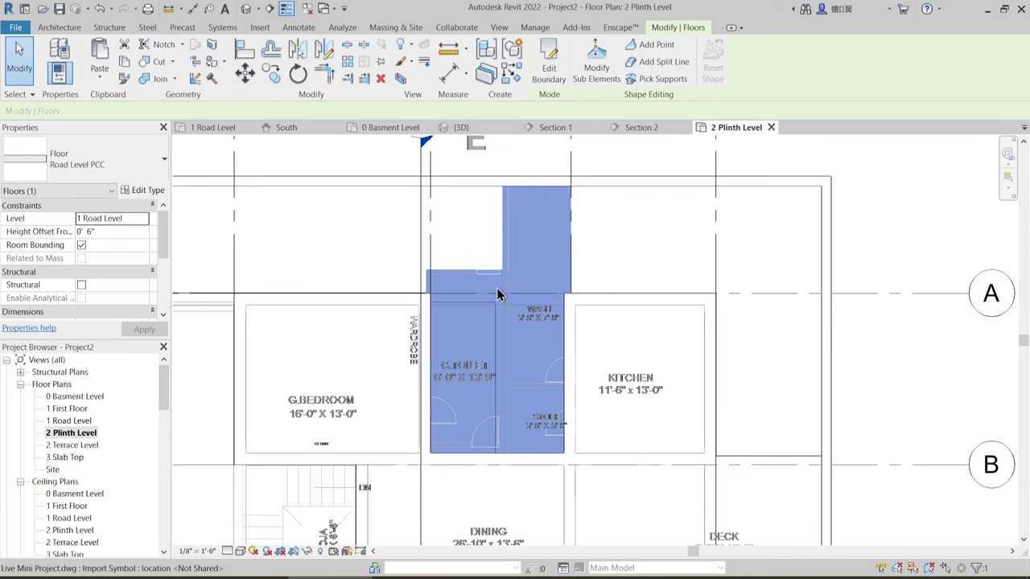
double_click(486, 334)
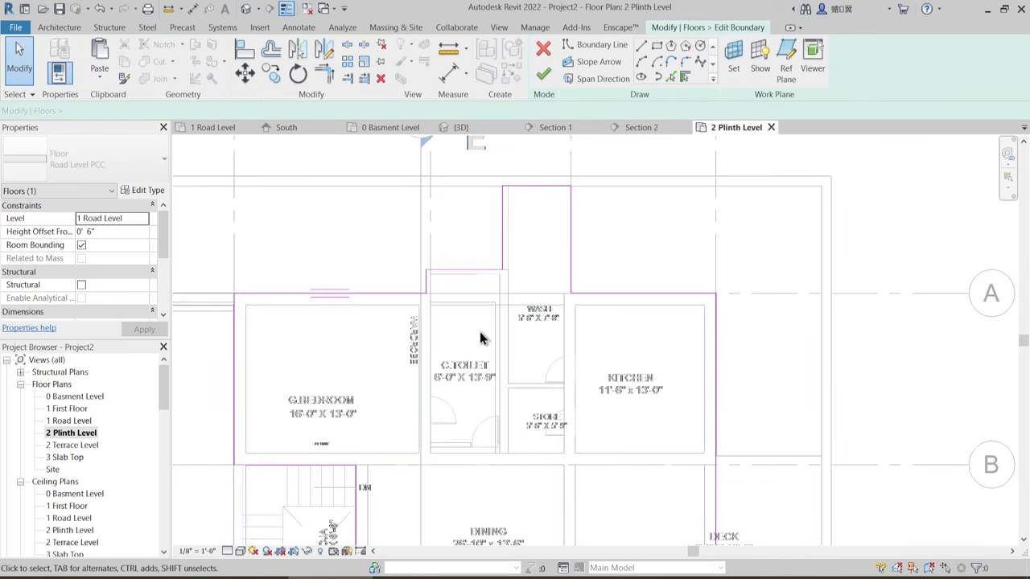
scroll(433, 330, "up", 2)
middle_click_drag(451, 333, 448, 271)
scroll(448, 272, "up", 2)
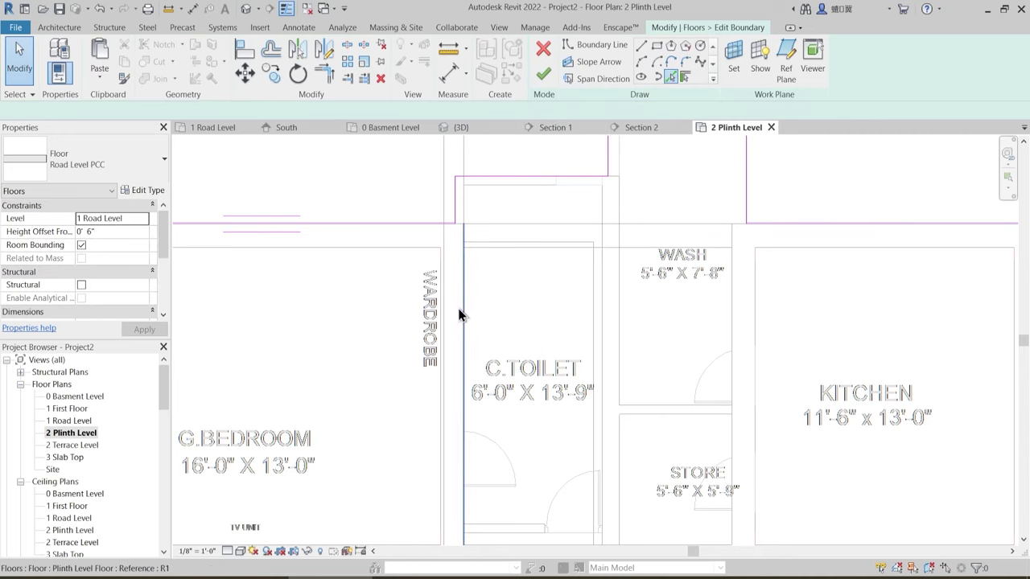
scroll(465, 314, "down", 1)
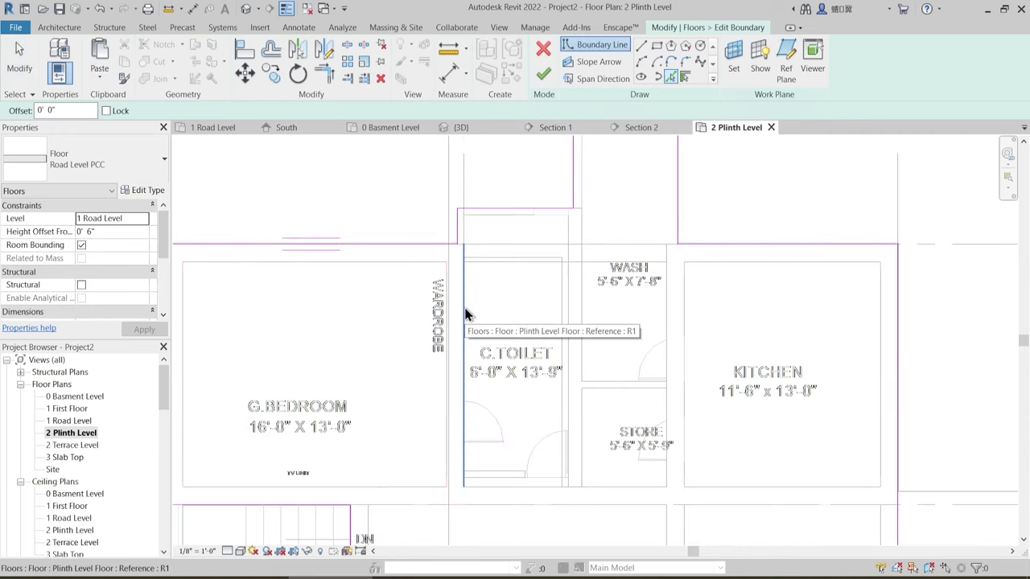
left_click(464, 314)
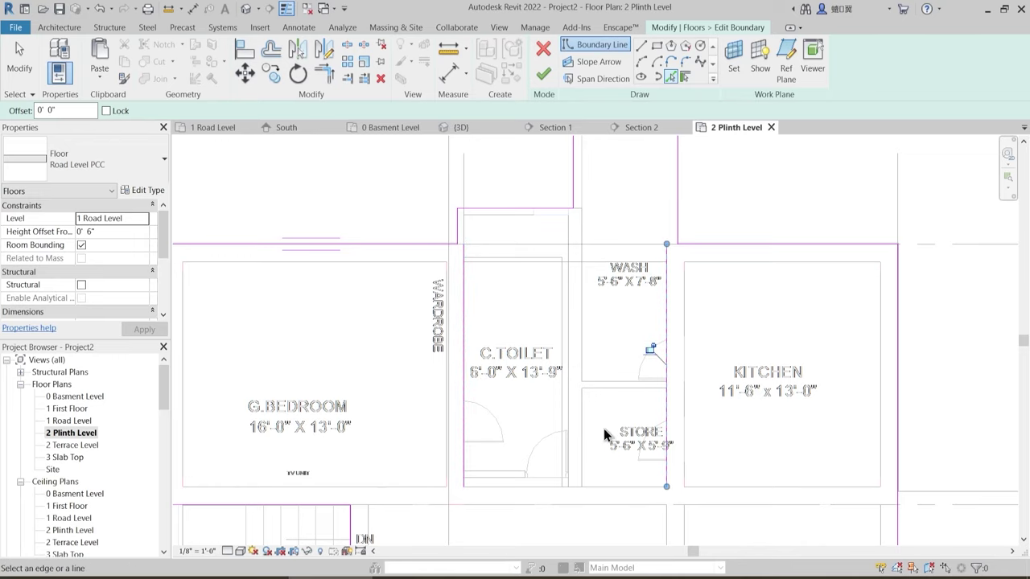
left_click(594, 488)
key("Escape")
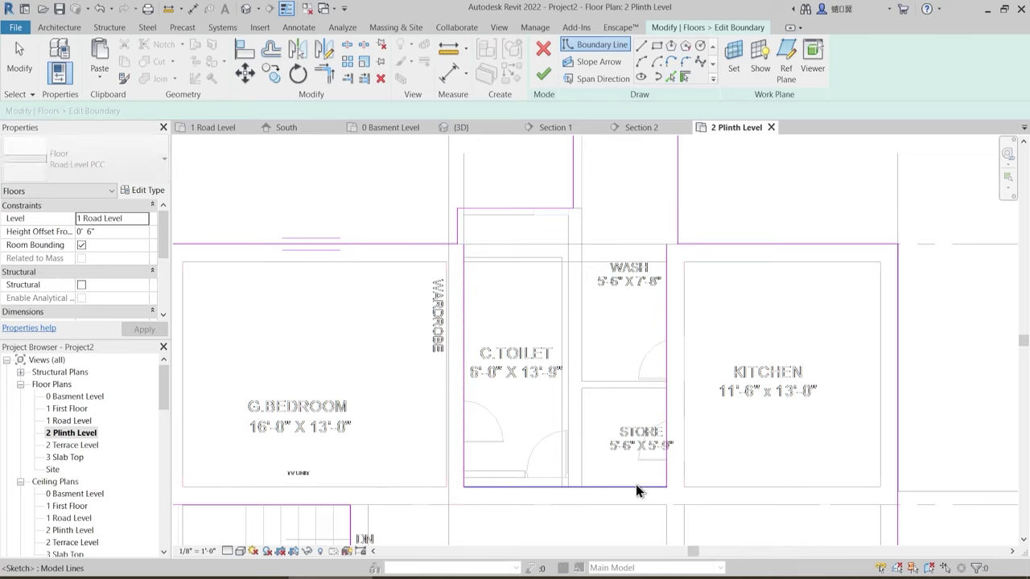
- Trim the wardrobe-side line and the toilet's vertical line into a corner with TR
key("t")
key("r")
left_click(448, 245)
left_click(464, 271)
middle_click_drag(517, 313, 422, 367)
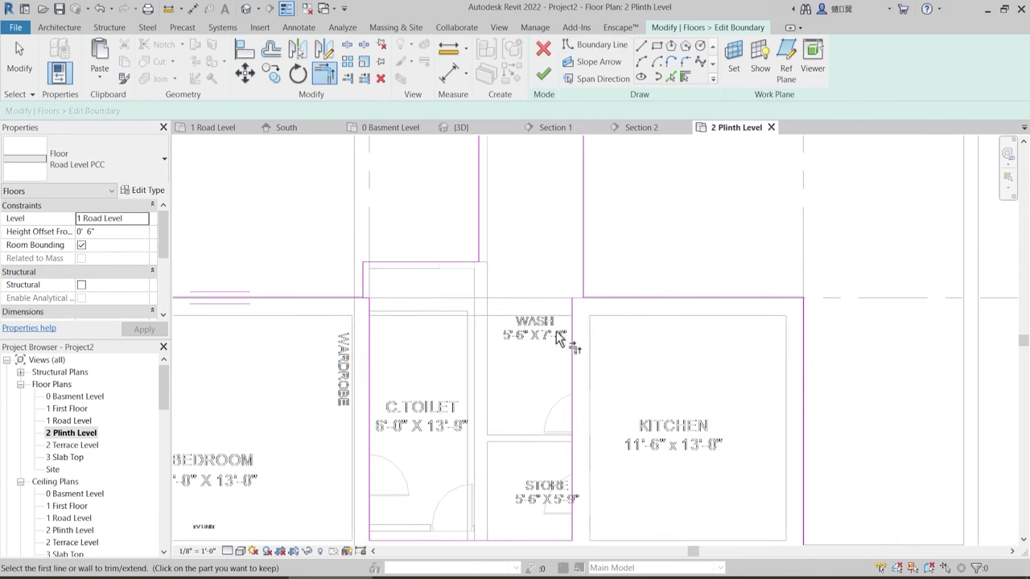
scroll(549, 353, "down", 2)
key("Escape")
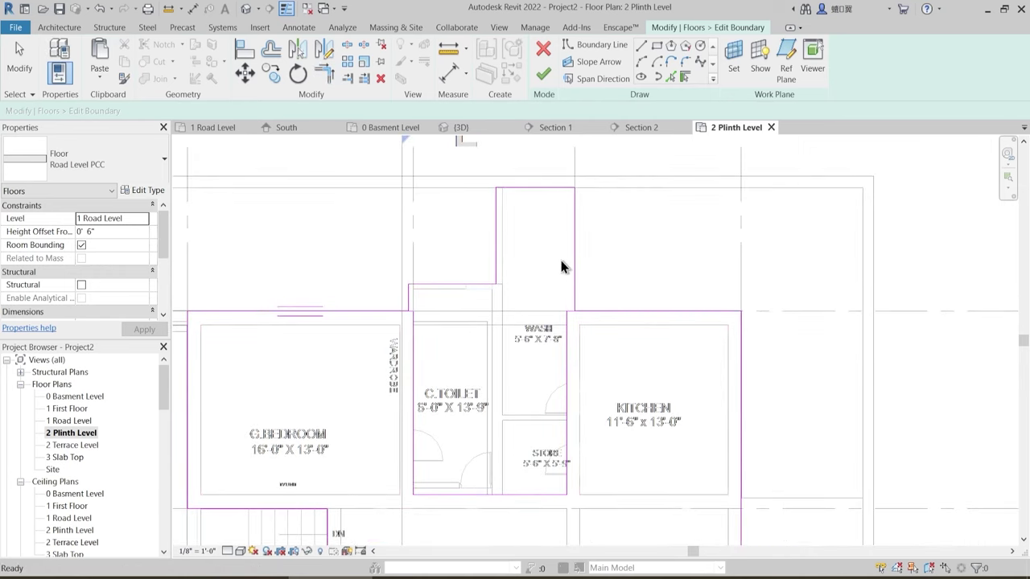
- Delete the old right, top and leftover boundary lines, finish the floor, and dismiss the attach prompt
left_click(574, 235)
key("Delete")
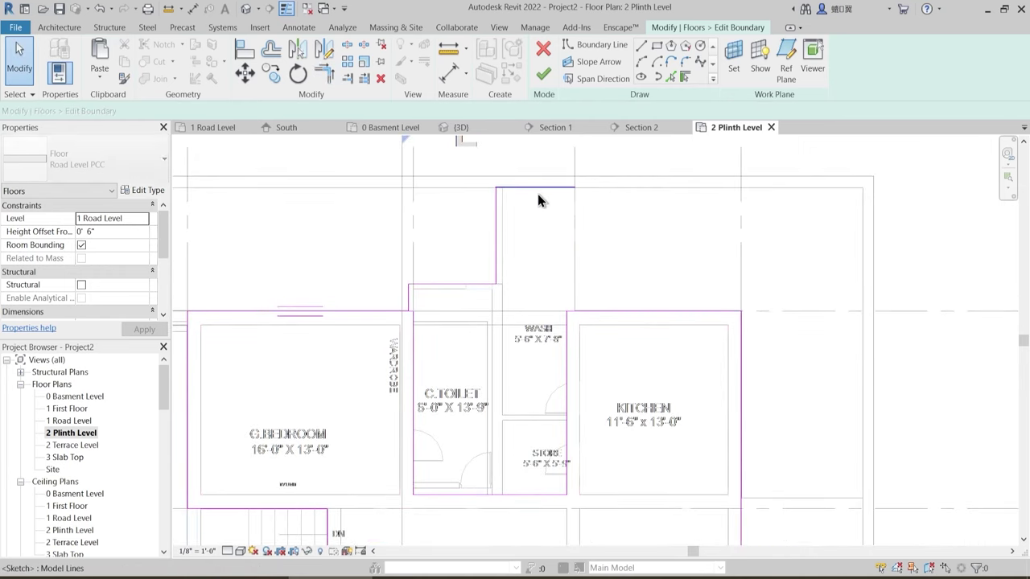
left_click(538, 190)
key("Delete")
left_click(473, 283)
key("Delete")
left_click(409, 296)
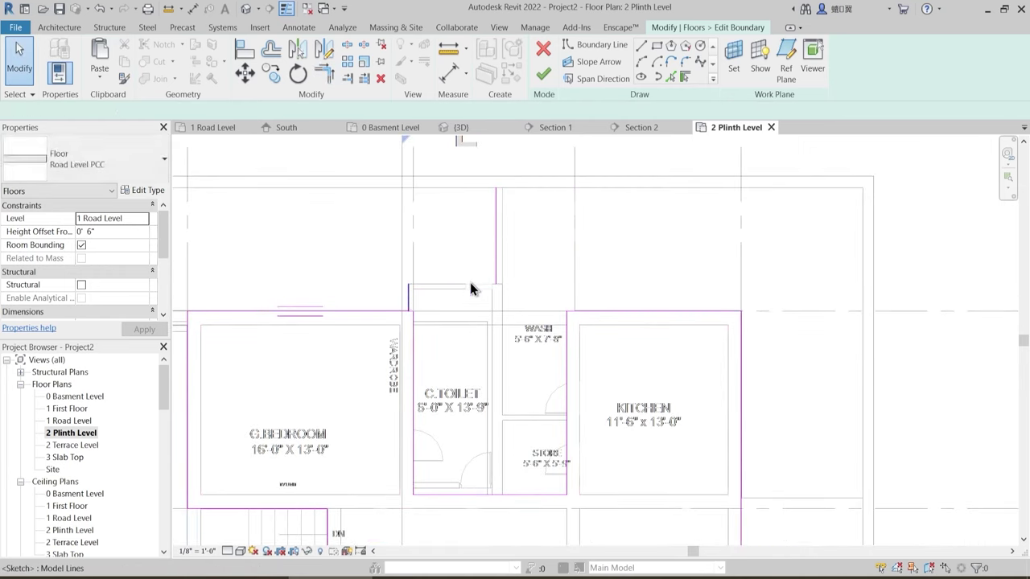
left_click(498, 260)
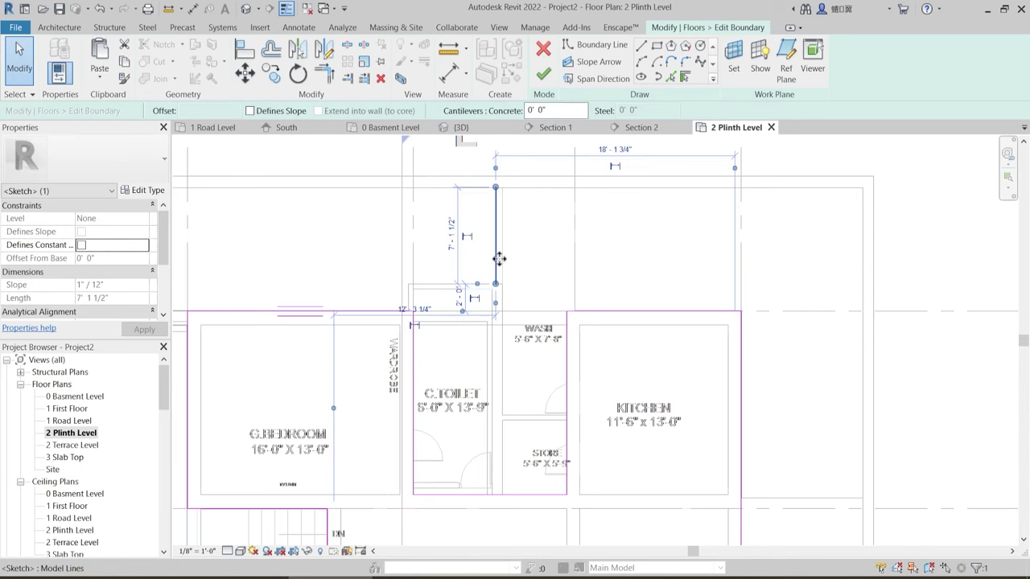
key("Escape")
scroll(521, 253, "down", 2)
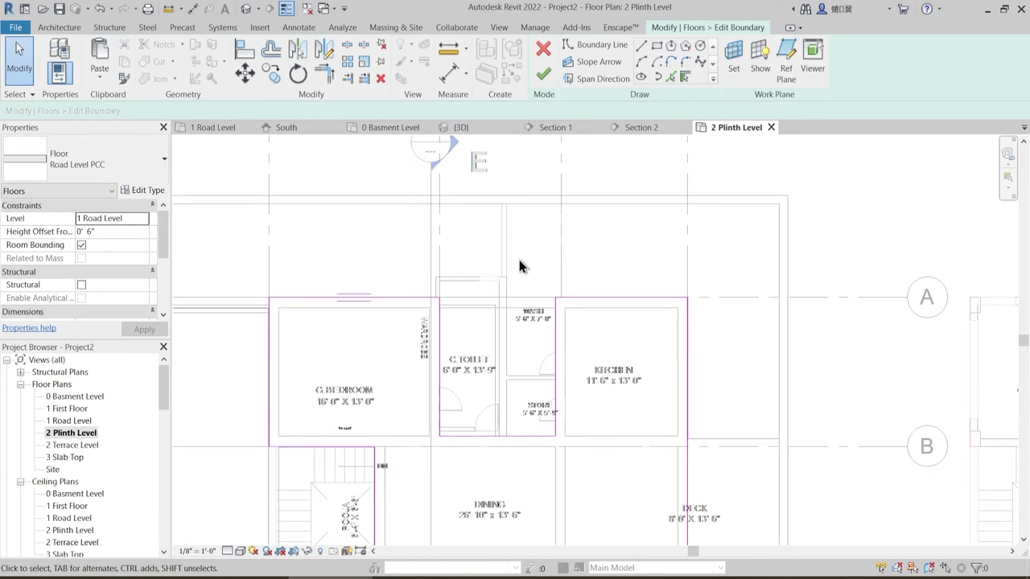
left_click(544, 76)
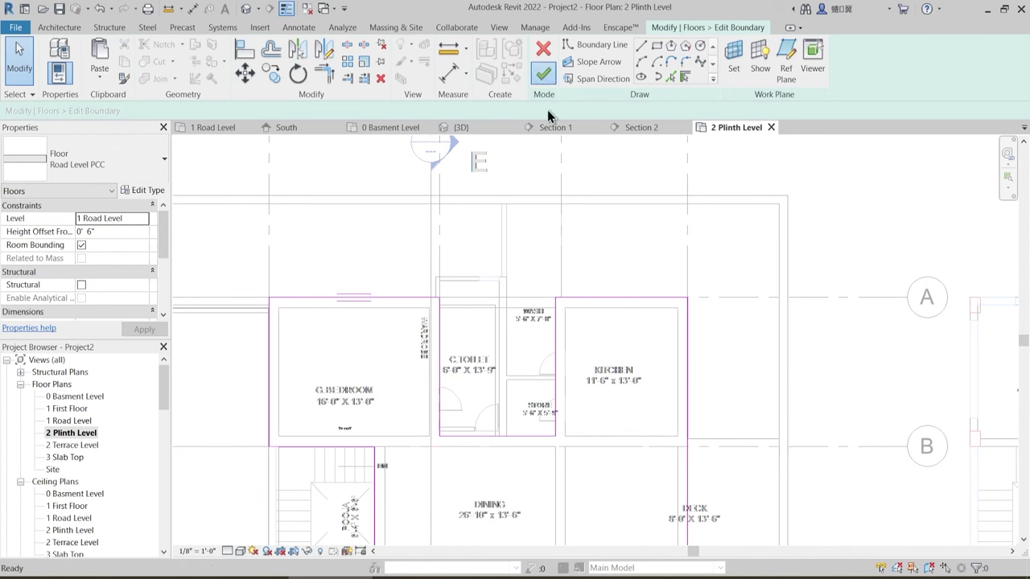
left_click(616, 304)
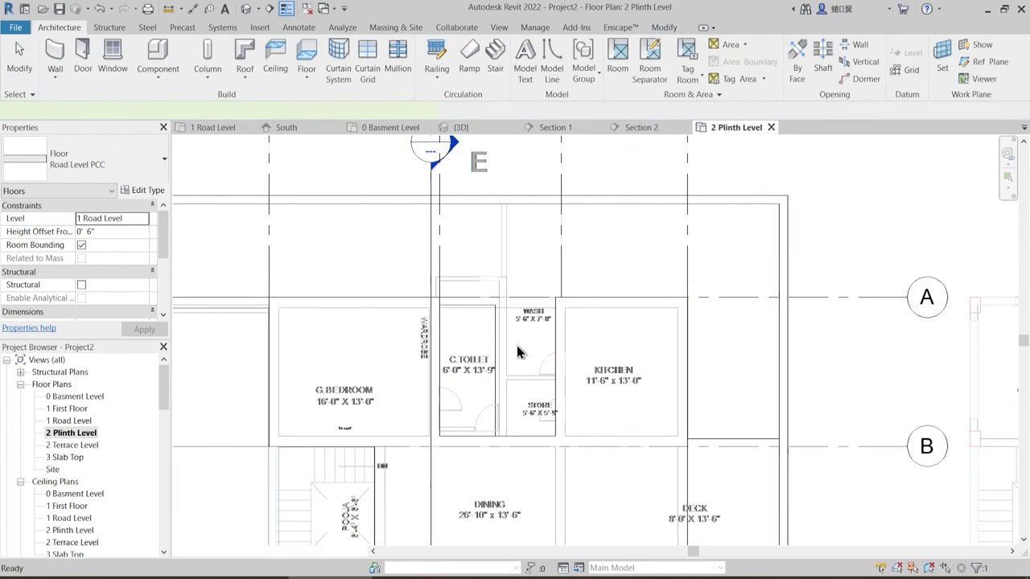
middle_click_drag(512, 366, 509, 332)
- Set the 2 Plinth Level's Underlay Base Level to None and pan to the lower rooms
key("Escape")
left_click(494, 373)
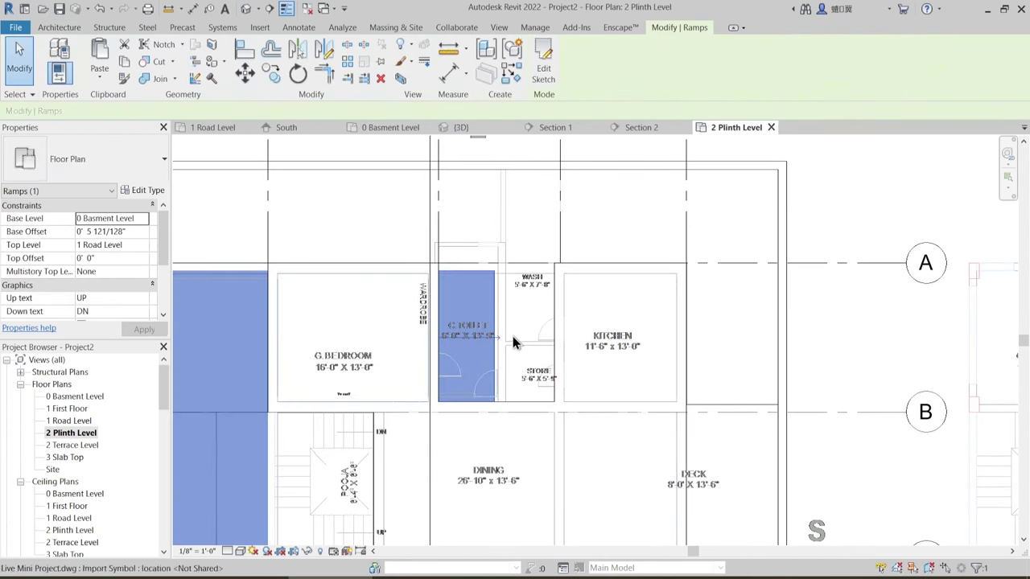
scroll(513, 346, "down", 3)
key("Escape")
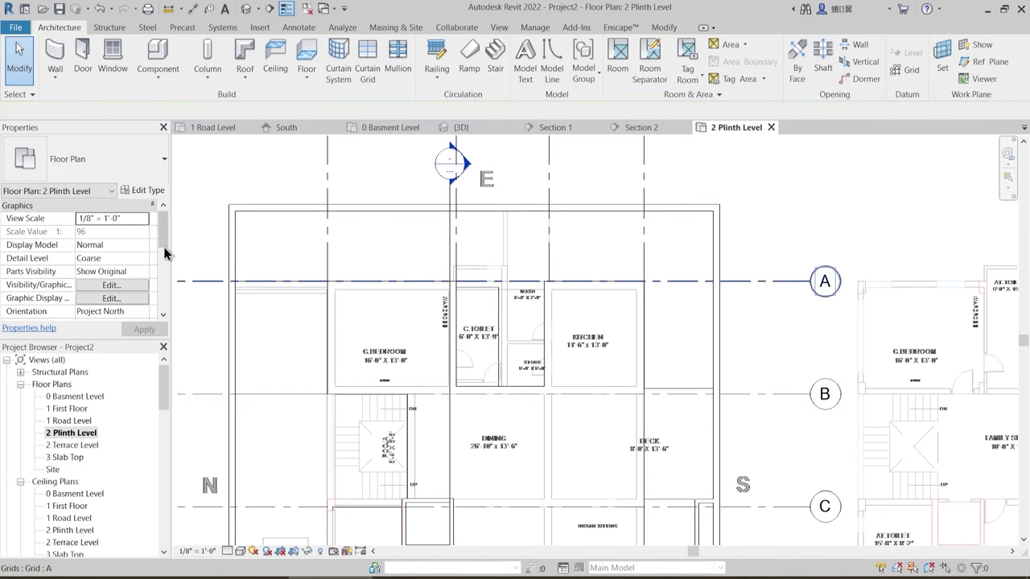
left_click_drag(165, 241, 161, 271)
left_click(141, 232)
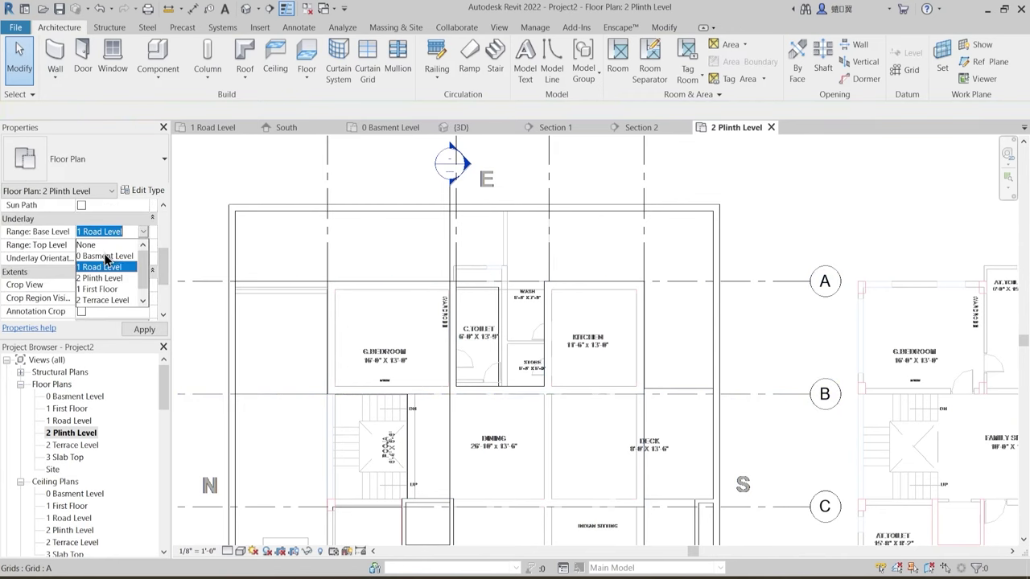
left_click(100, 242)
middle_click_drag(537, 423, 526, 367)
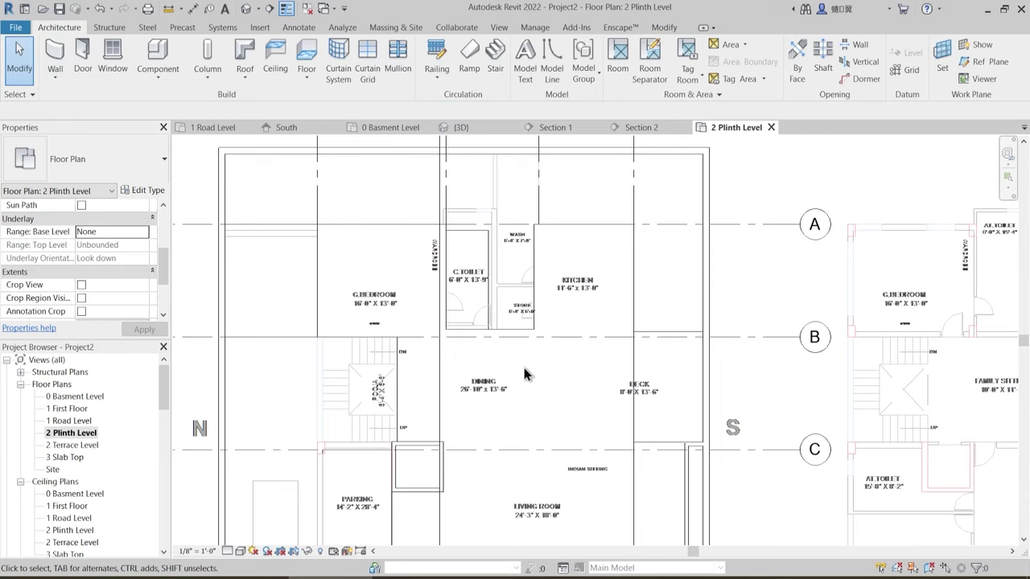
scroll(524, 370, "down", 2)
middle_click_drag(546, 410, 537, 306)
scroll(520, 437, "up", 2)
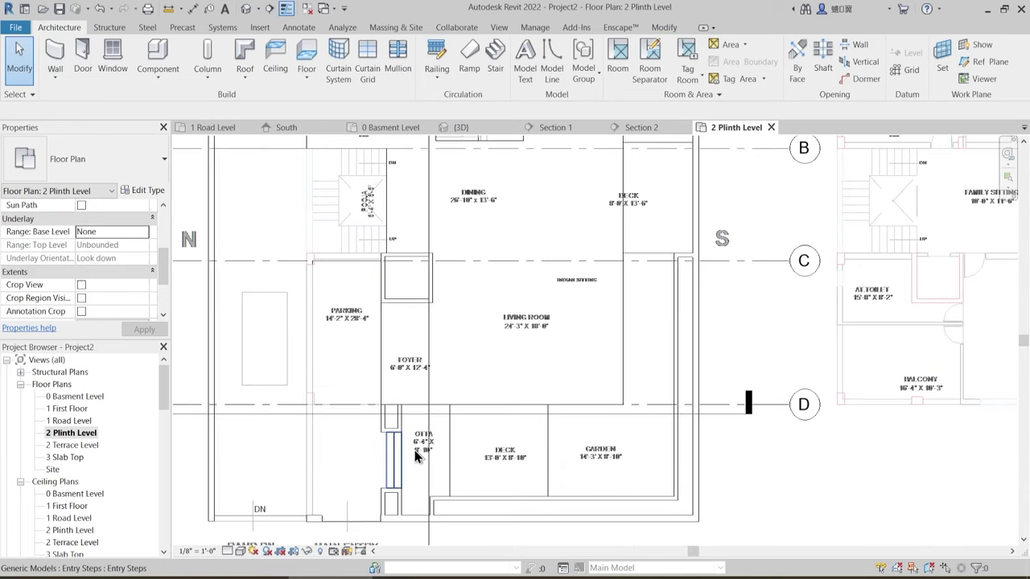
left_click(476, 408)
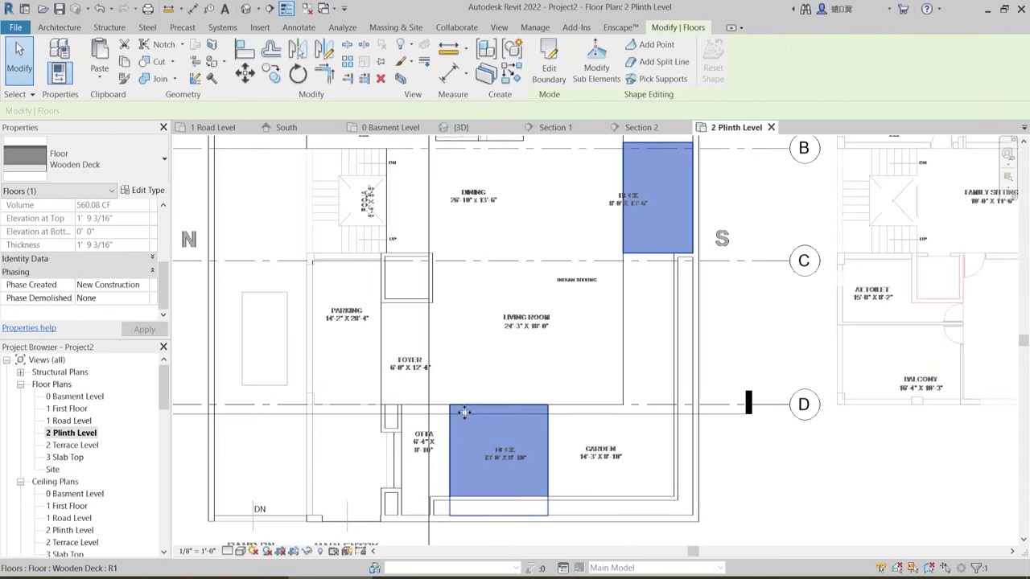
- Review the Wooden Deck floor type's layer structure, then close the dialogs
left_click(142, 191)
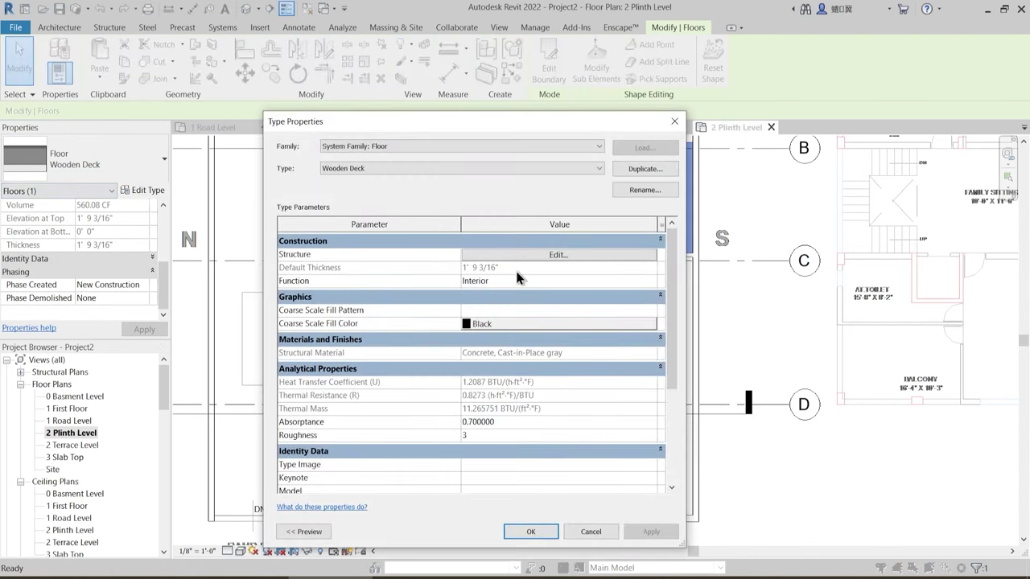
left_click(515, 270)
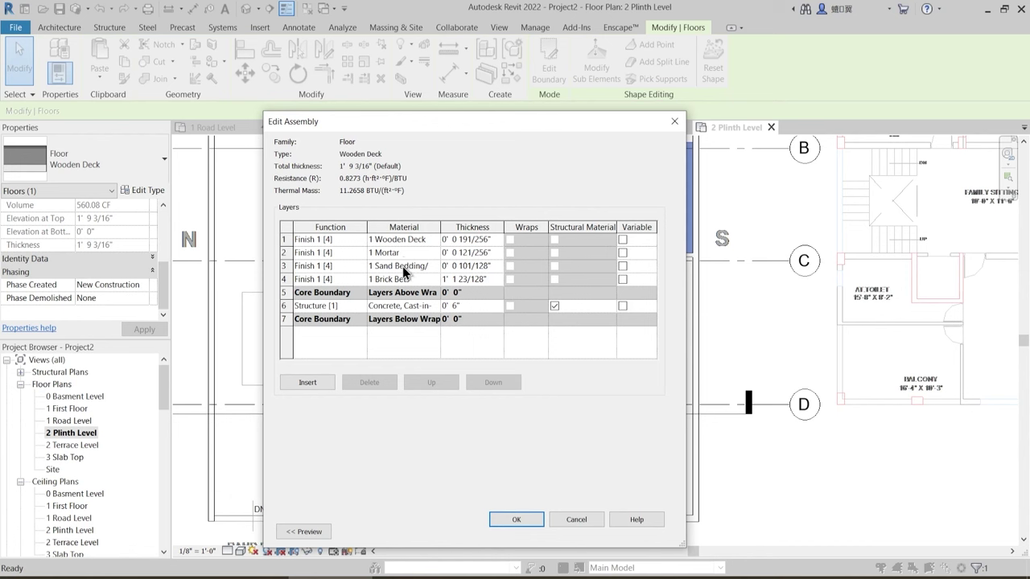
key("Escape")
key("Escape")
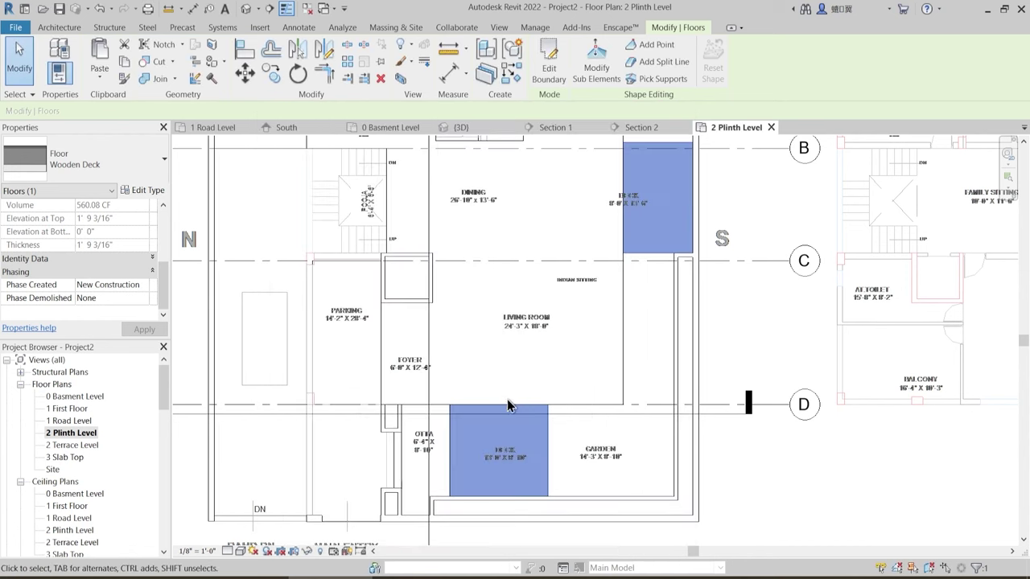
scroll(512, 338, "down", 1)
middle_click_drag(512, 338, 490, 518)
key("Escape")
scroll(450, 303, "up", 4)
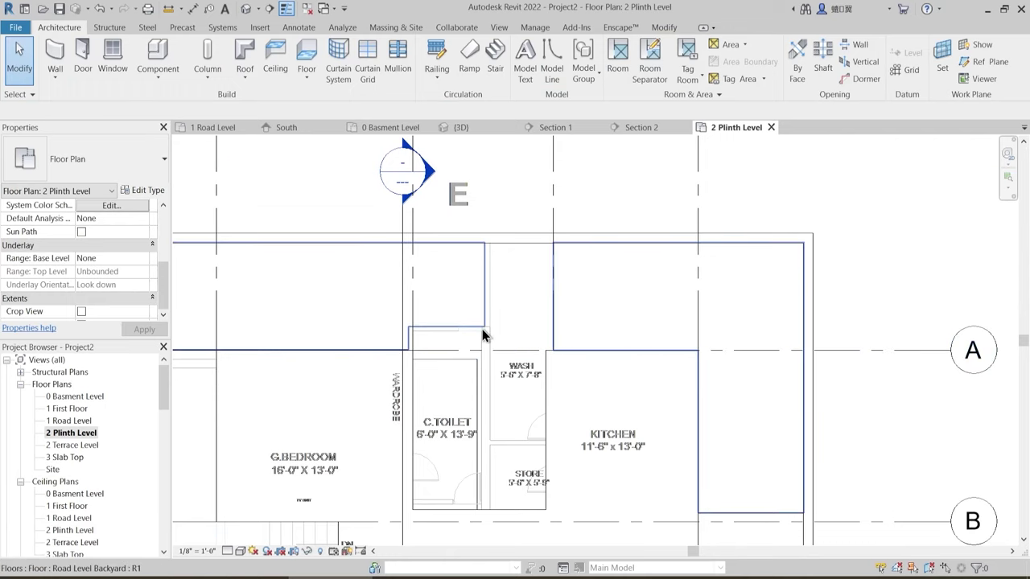
middle_click_drag(461, 284, 464, 316)
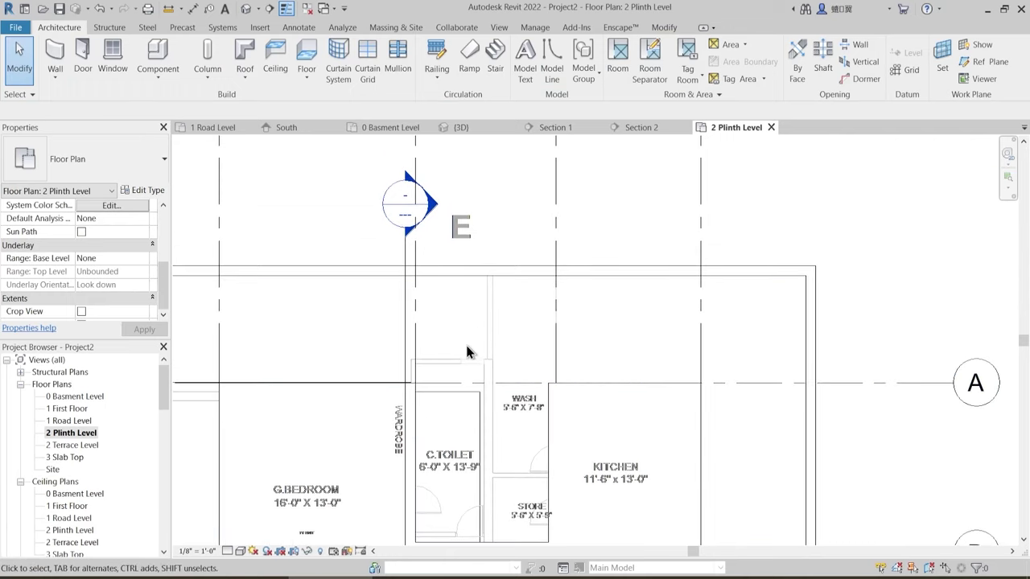
middle_click_drag(483, 341, 496, 302)
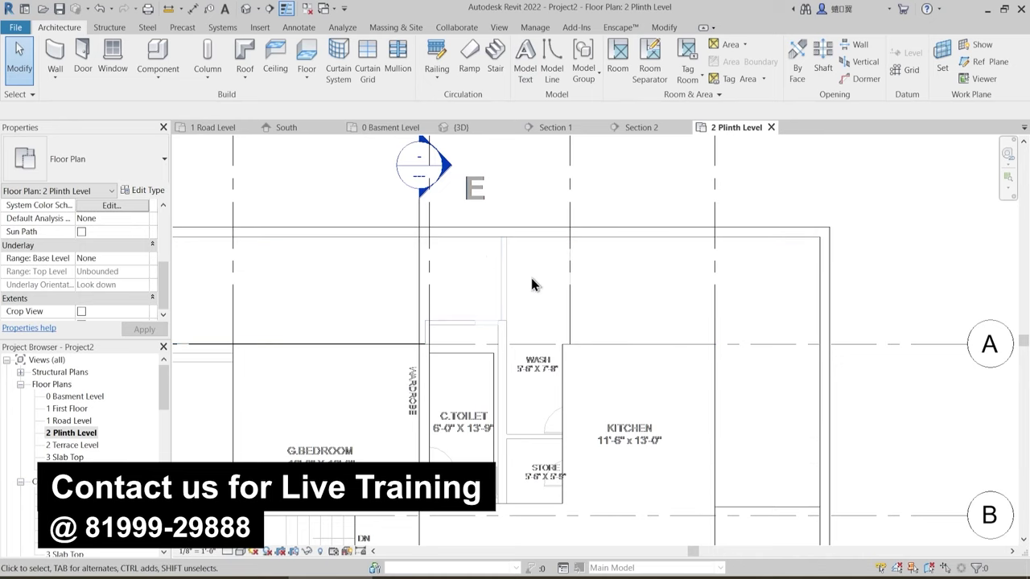
- Switch to the 1 Road Level floor plan and zoom out to the whole house
left_click(207, 127)
middle_click_drag(518, 311, 515, 336)
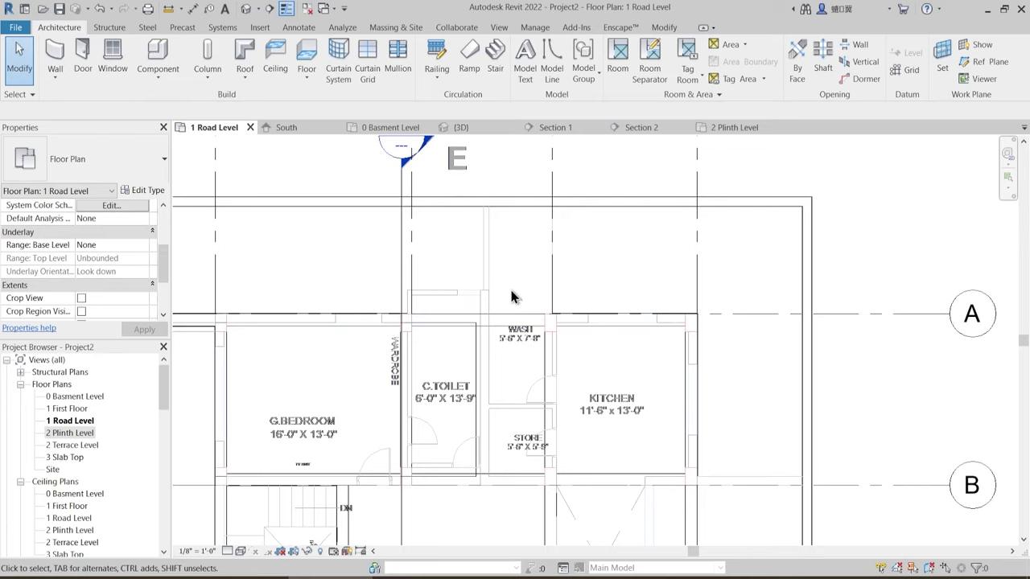
mouse_move(166, 254)
left_mouse_down()
mouse_move(166, 276)
mouse_move(165, 229)
mouse_move(165, 259)
left_mouse_up()
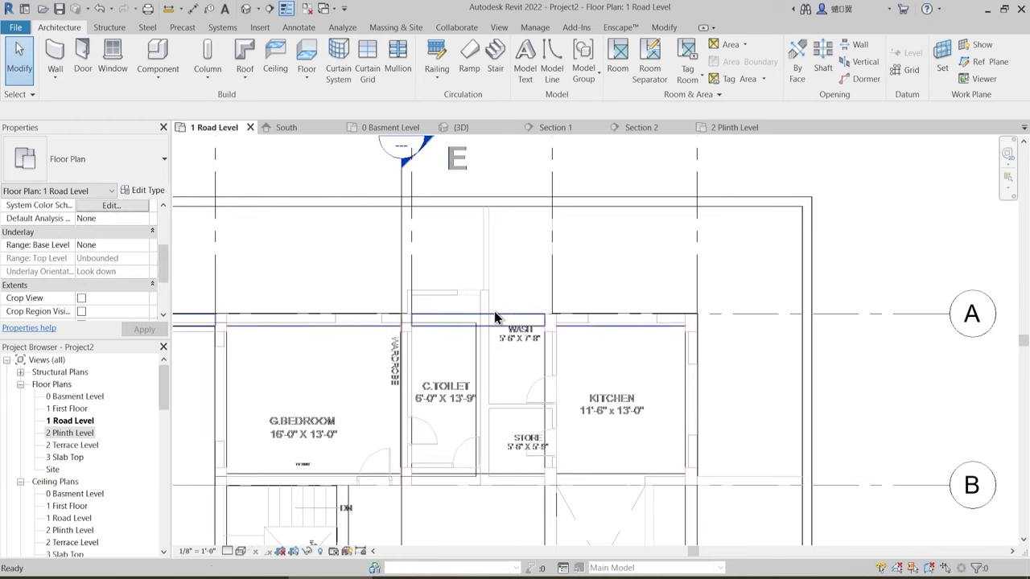
scroll(551, 314, "down", 3)
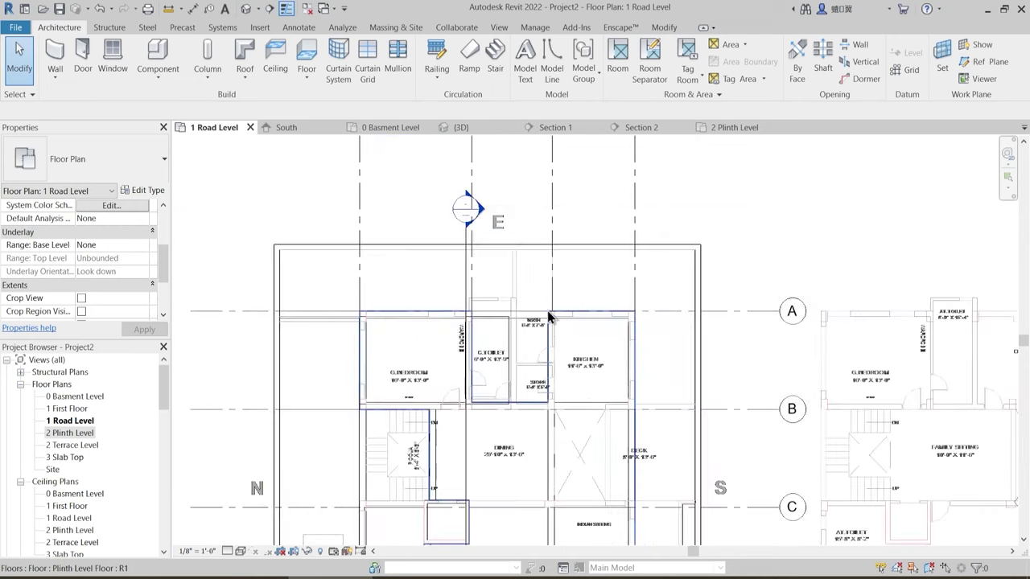
- Temporarily hide the imported CAD drawing on 1 Road Level with HH
left_click(909, 322)
key("h")
key("h")
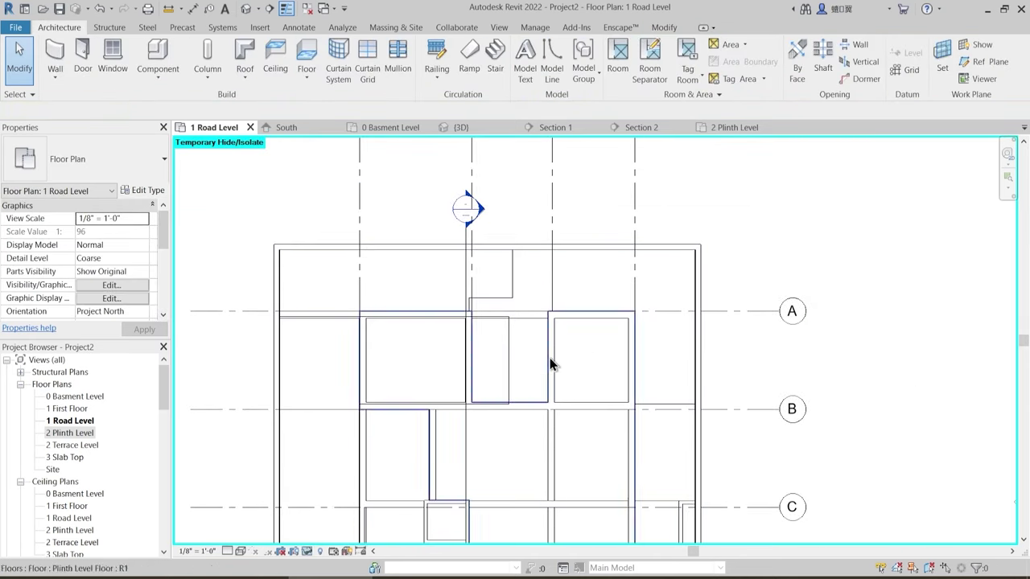
scroll(519, 340, "up", 2)
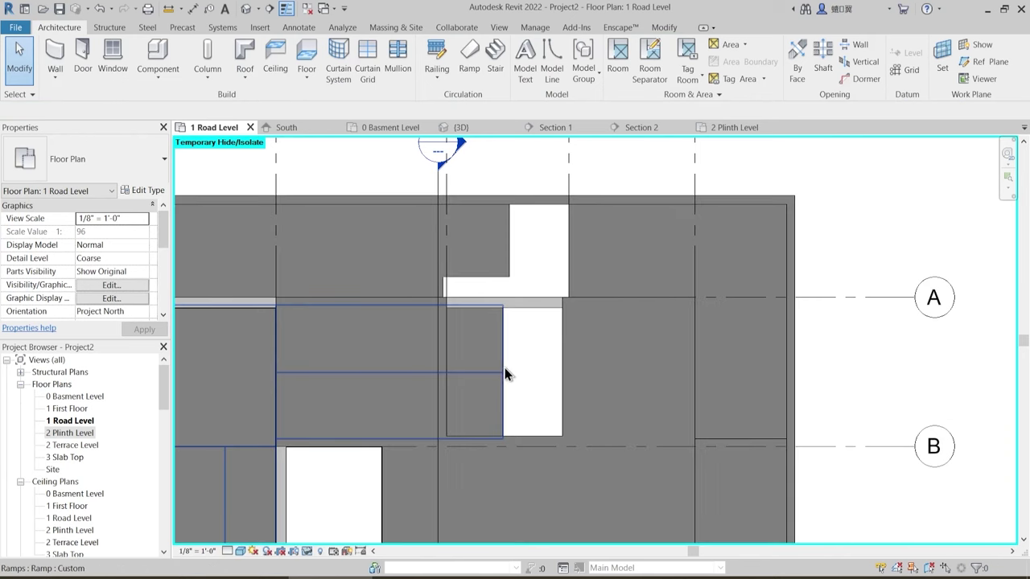
left_click(504, 367)
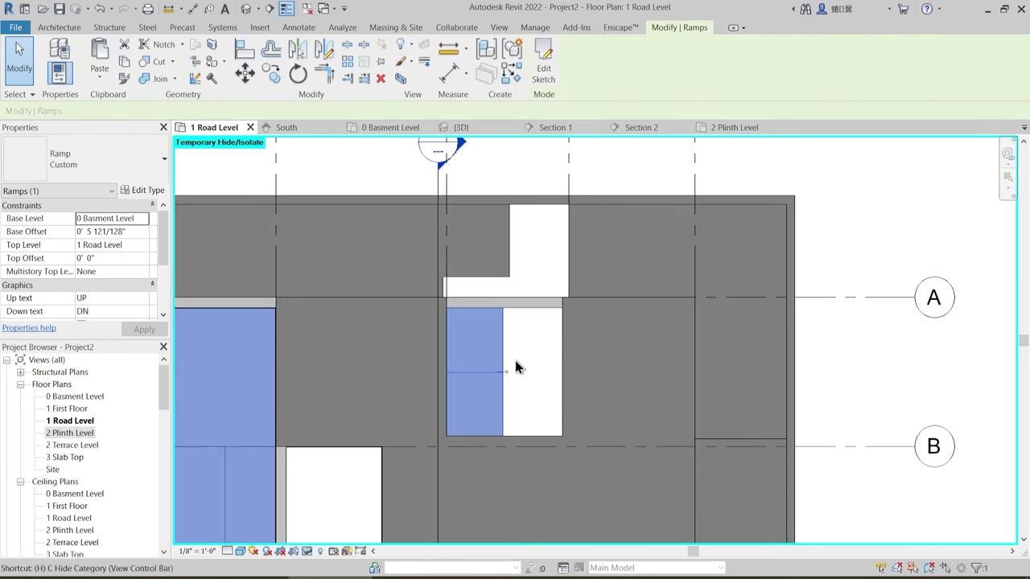
key("Escape")
middle_click_drag(515, 360, 475, 373)
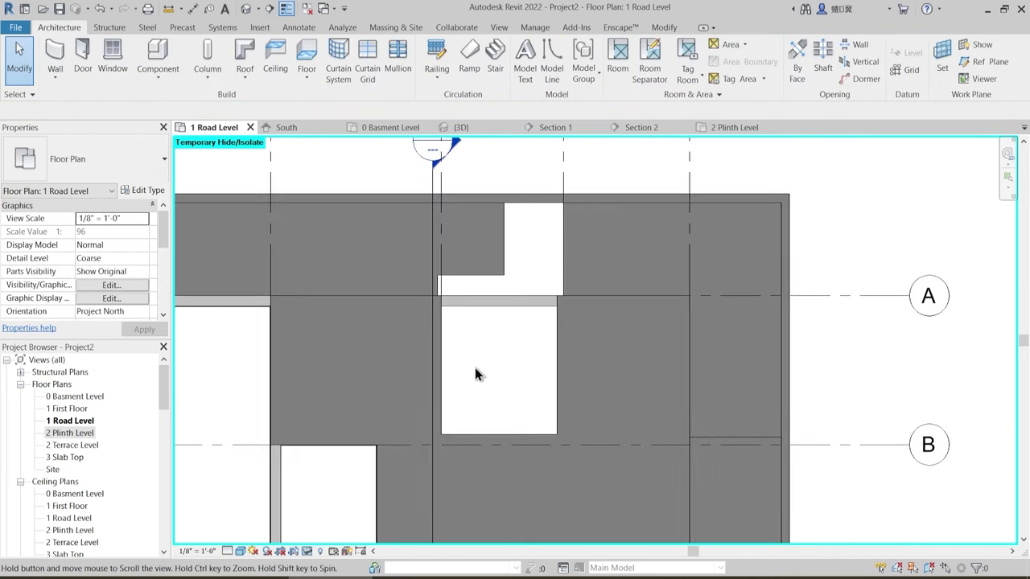
scroll(489, 344, "down", 3)
scroll(490, 345, "up", 2)
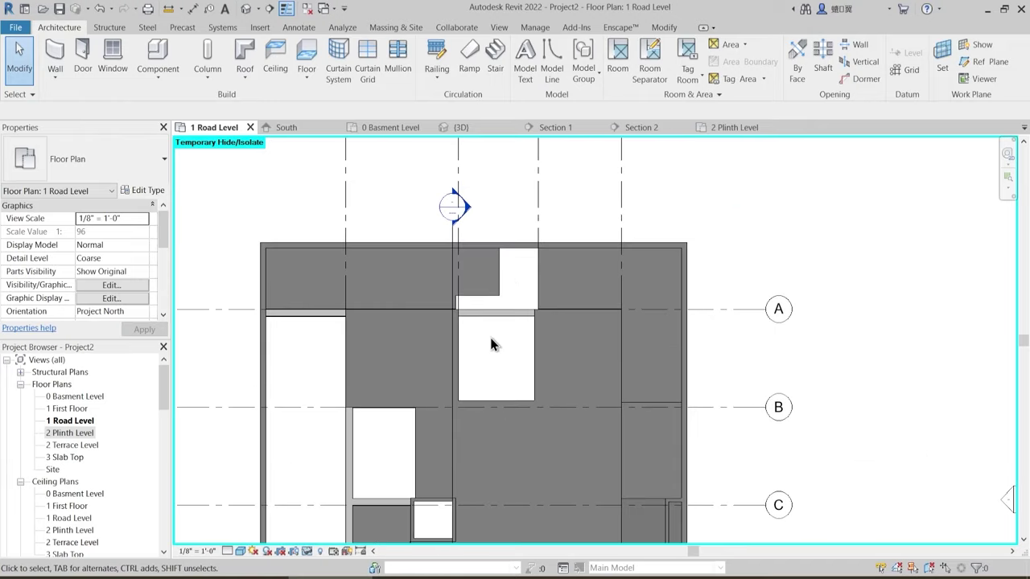
scroll(494, 345, "up", 2)
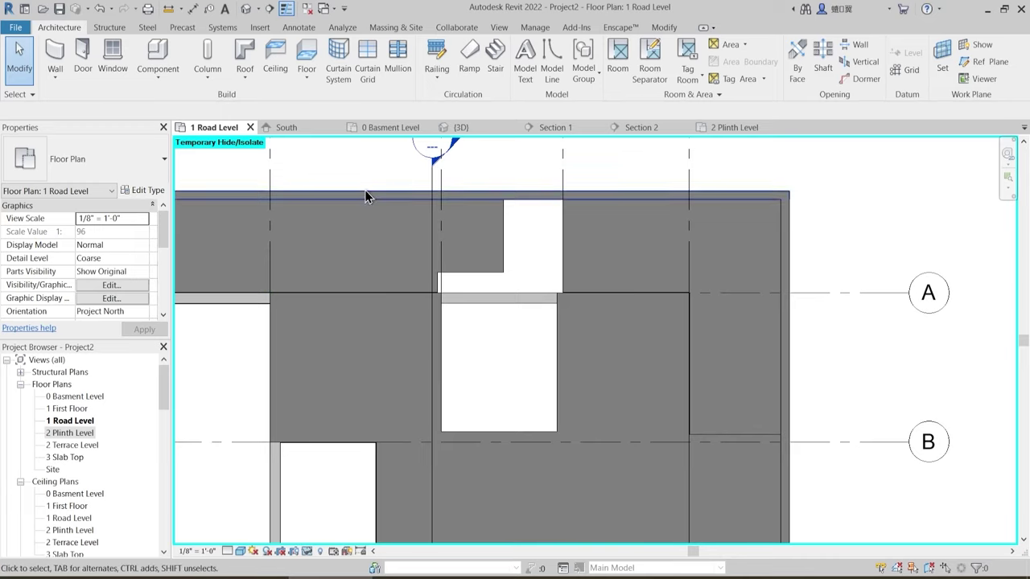
- Move the Section 1 line so it cuts through the wash-area opening above grid A
left_click_drag(433, 201, 518, 188)
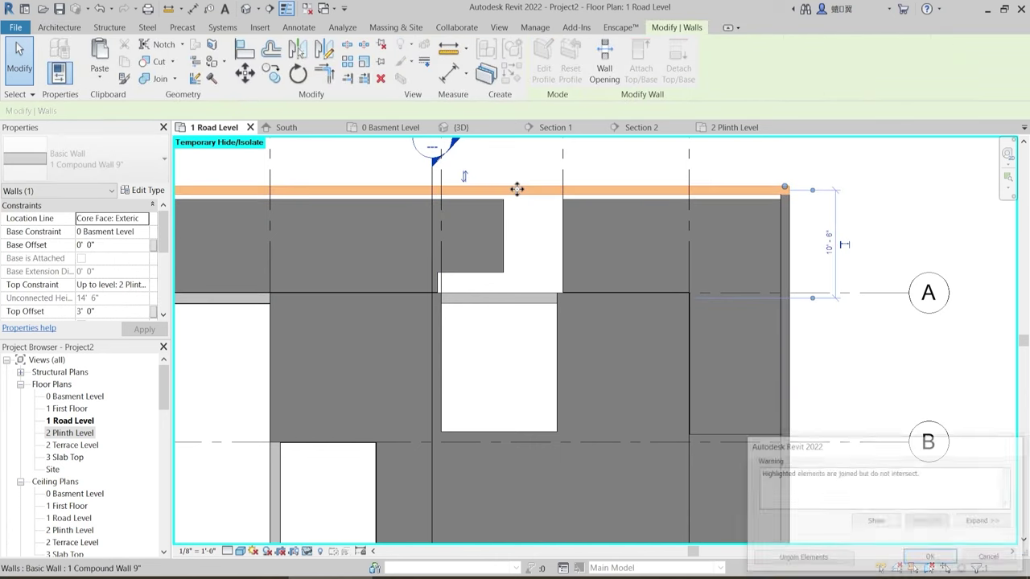
key("Escape")
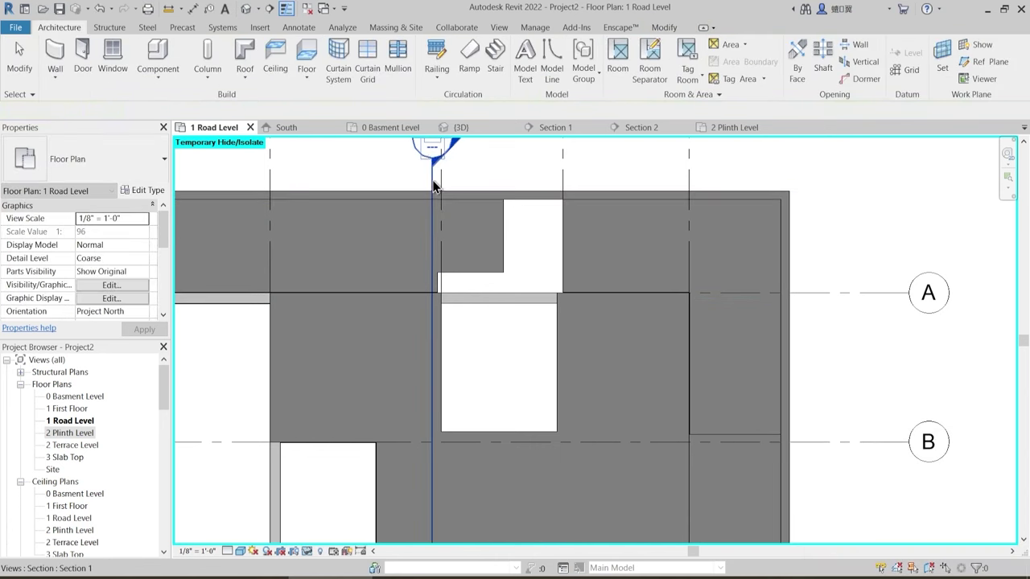
left_click_drag(432, 181, 492, 177)
key("Escape")
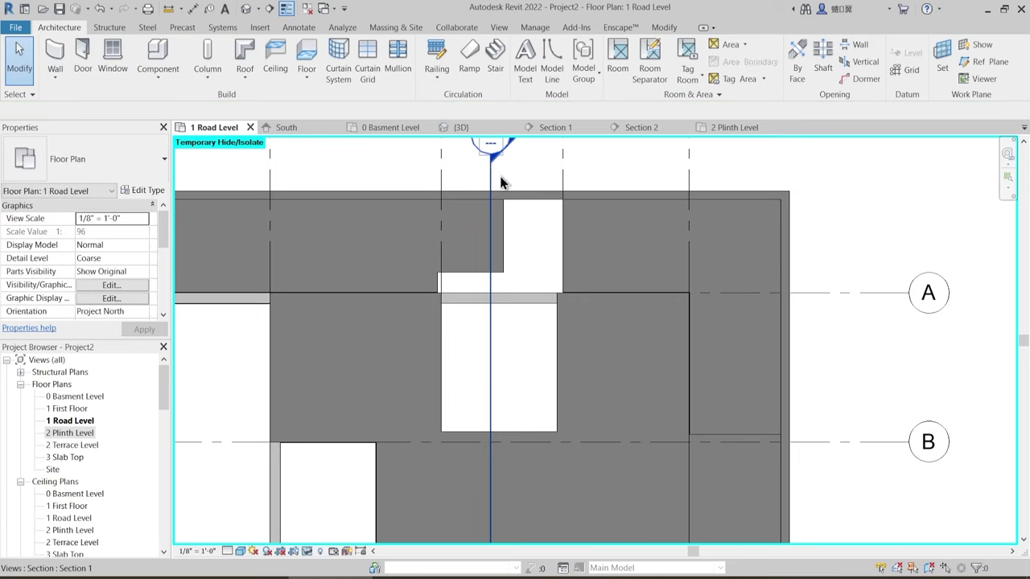
middle_click_drag(500, 177, 489, 209)
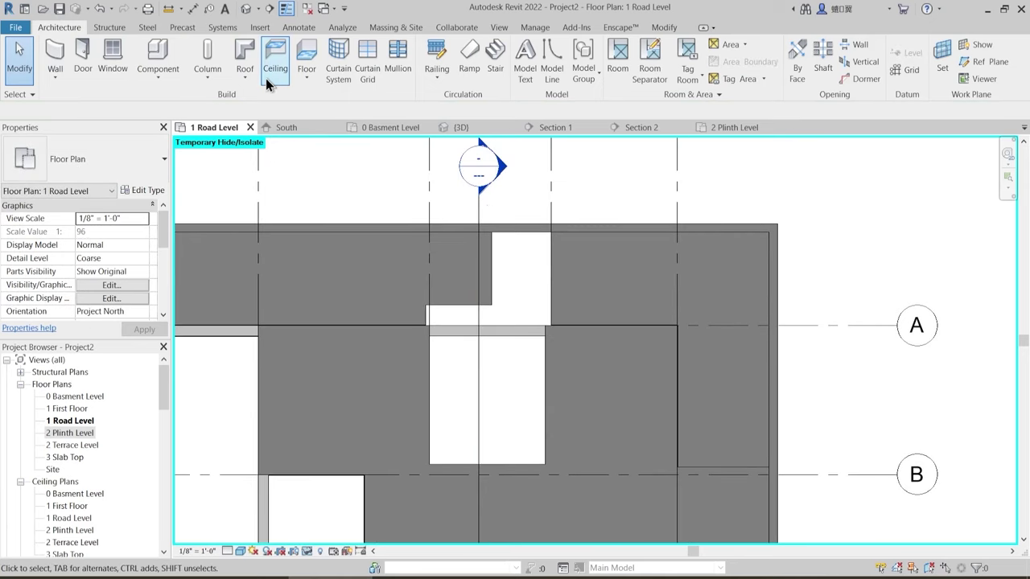
- Start a new architectural floor with its height offset set to 0
left_click(304, 80)
left_click(336, 103)
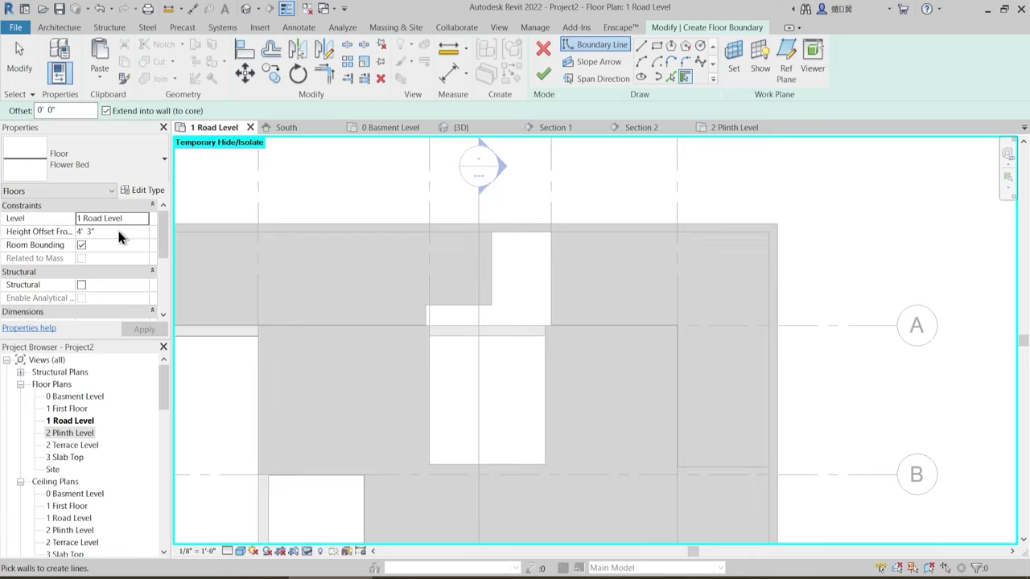
type("0")
key("Return")
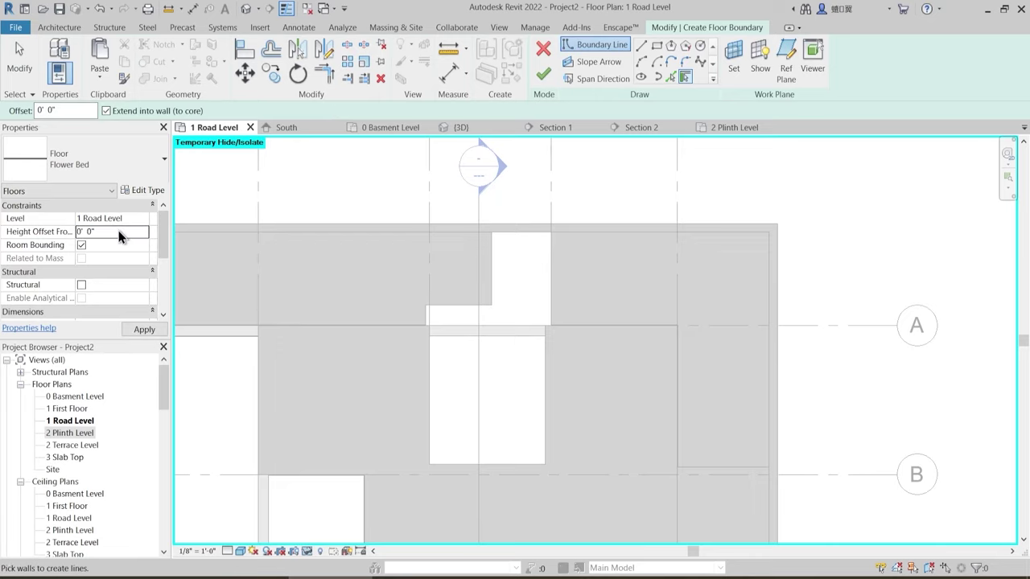
left_click(151, 194)
- Switch the type to Wooden Deck in Type Properties and open its layer structure
left_click(152, 193)
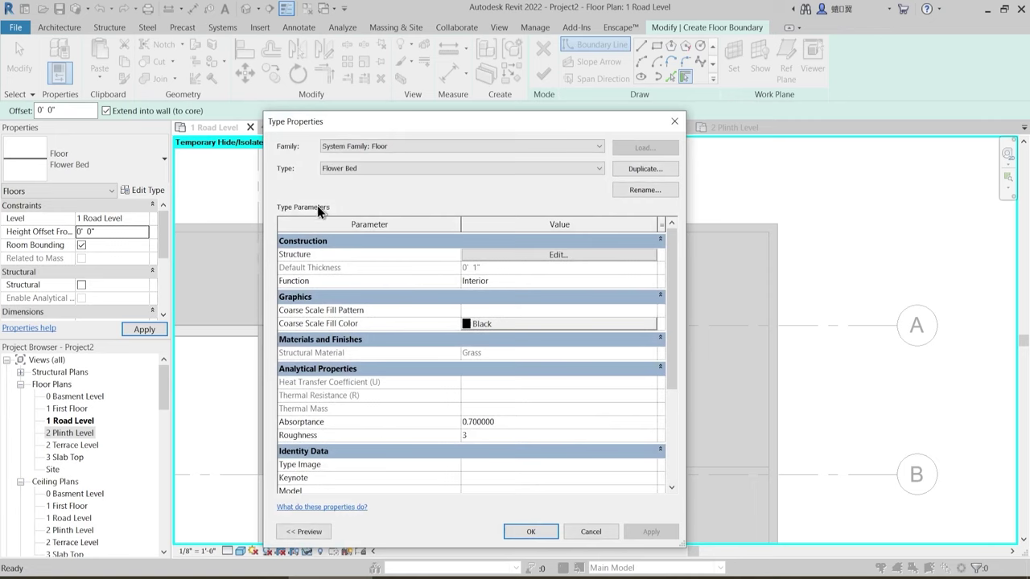
left_click(415, 169)
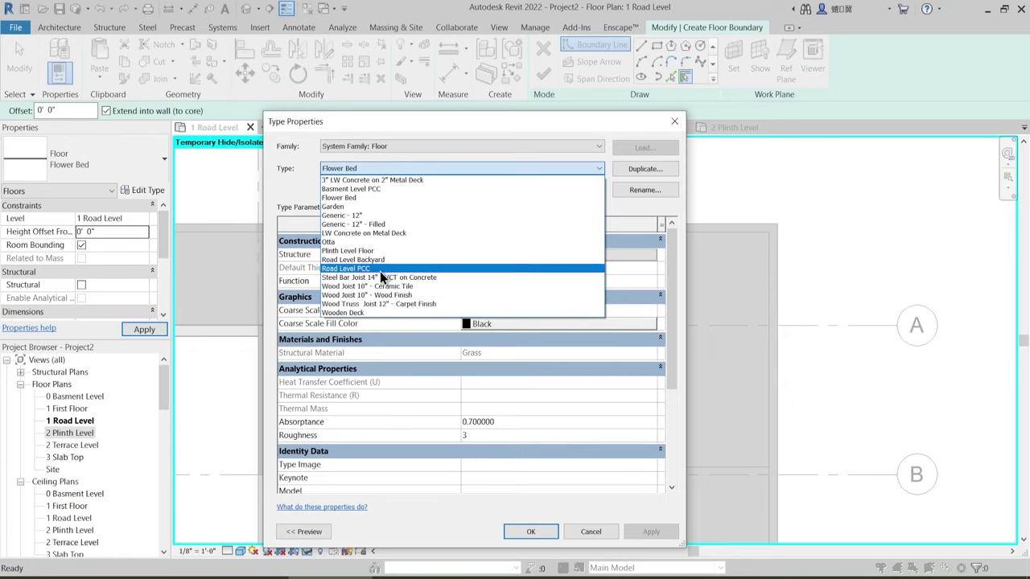
left_click(369, 313)
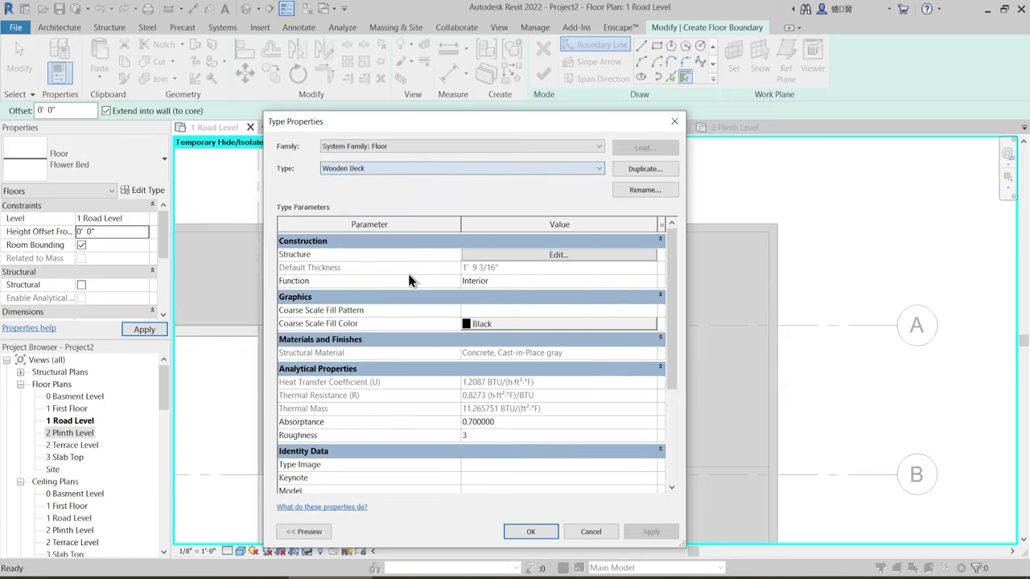
left_click(540, 256)
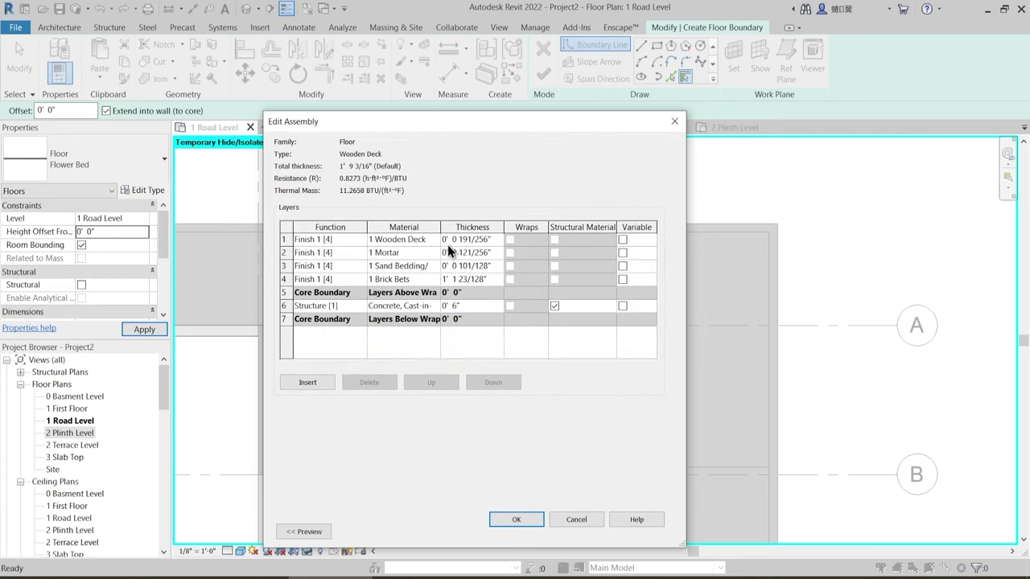
- Duplicate the top layer's 1 Wooden Deck material as a new material '1 Wash Tiles'
left_click(438, 240)
left_click(438, 240)
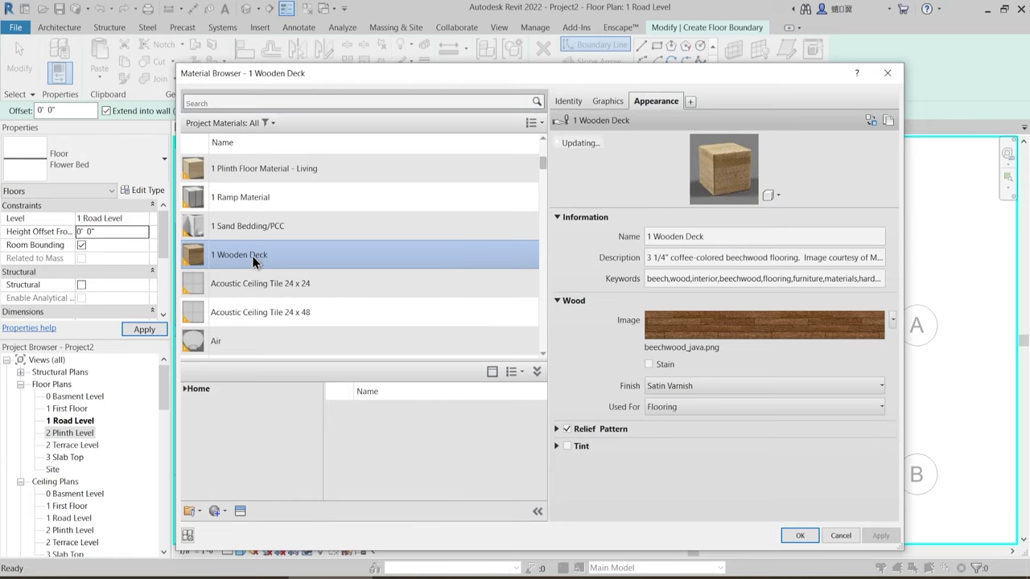
right_click(252, 256)
left_click(293, 280)
type("1")
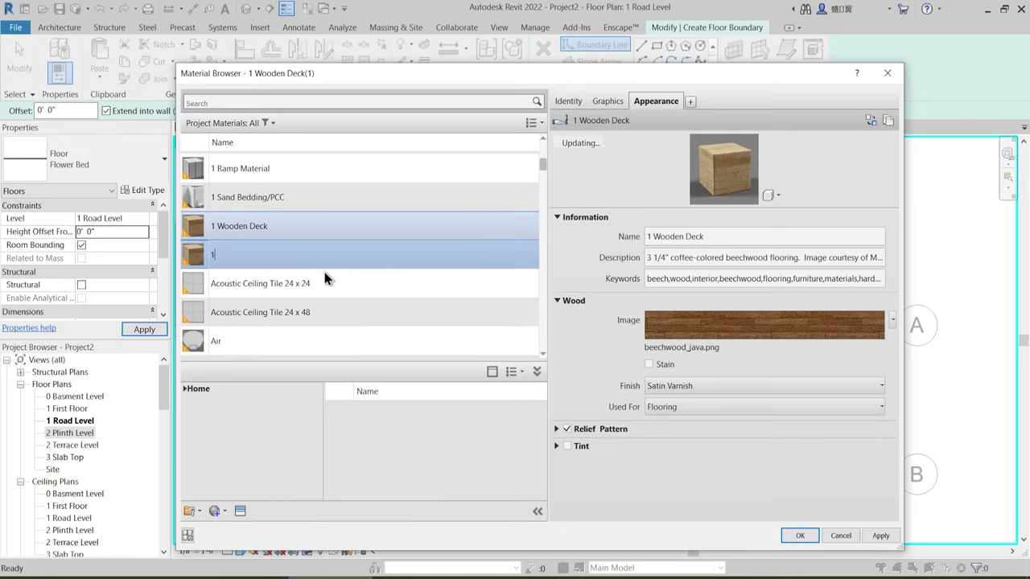
type(" Wash Tiles")
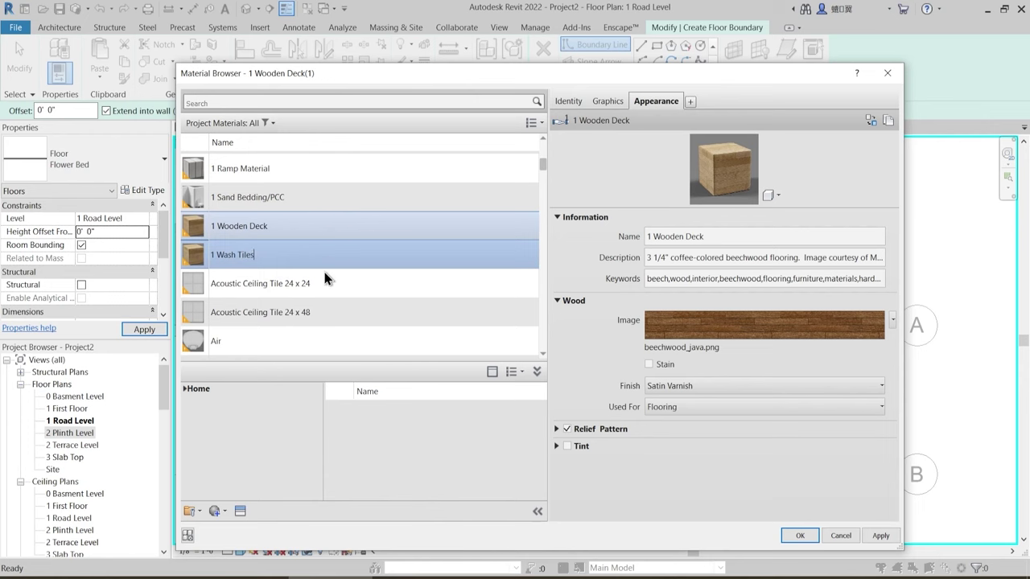
key("Return")
- Give 1 Wash Tiles a blue mosaic appearance, duplicated and renamed '1 Wash Tiles'
left_click(240, 511)
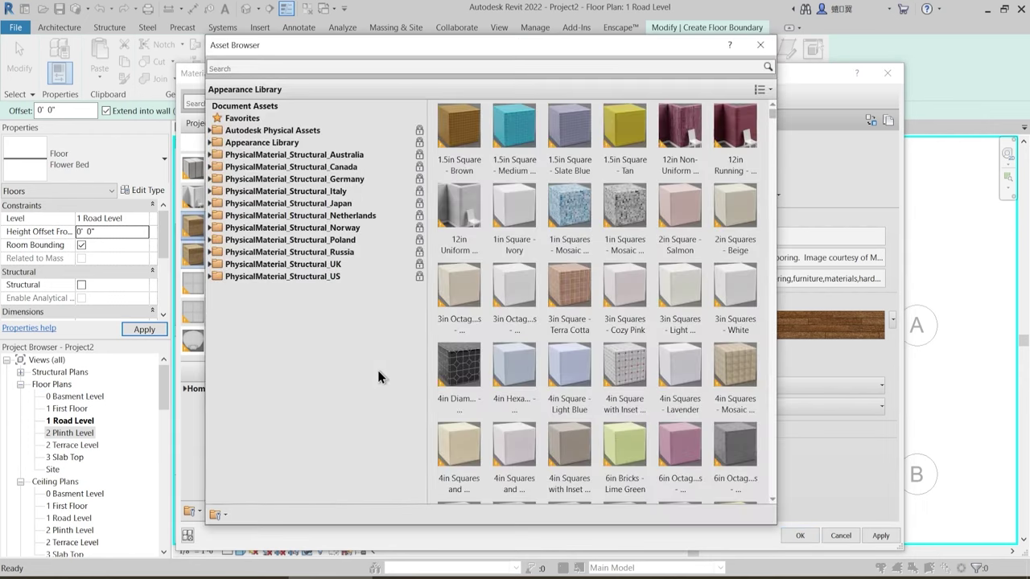
left_click(569, 253)
left_click(762, 46)
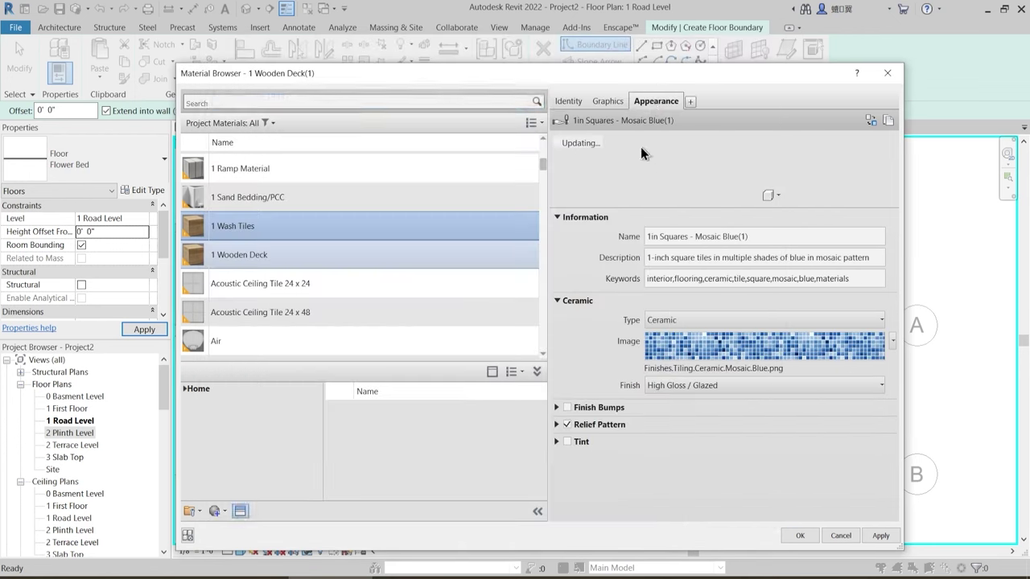
right_click(668, 100)
left_click(697, 108)
left_click(722, 236)
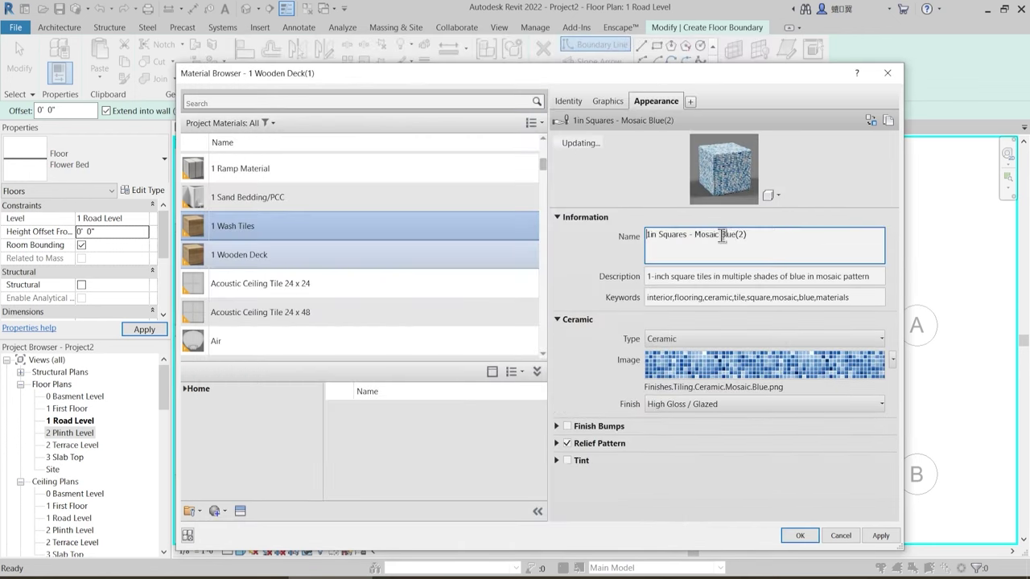
key("ctrl+a")
type("1")
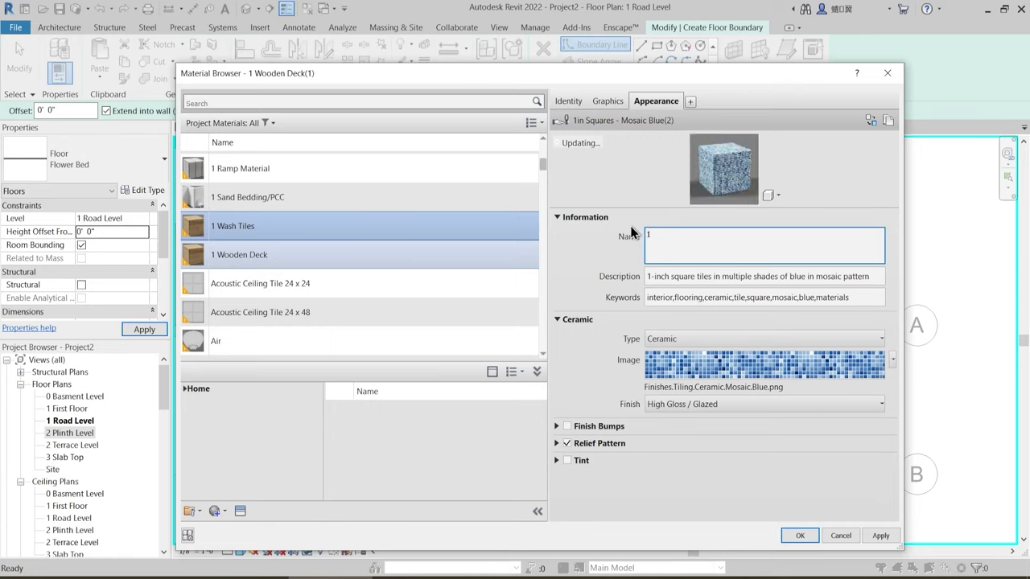
type(" Wash Tiles")
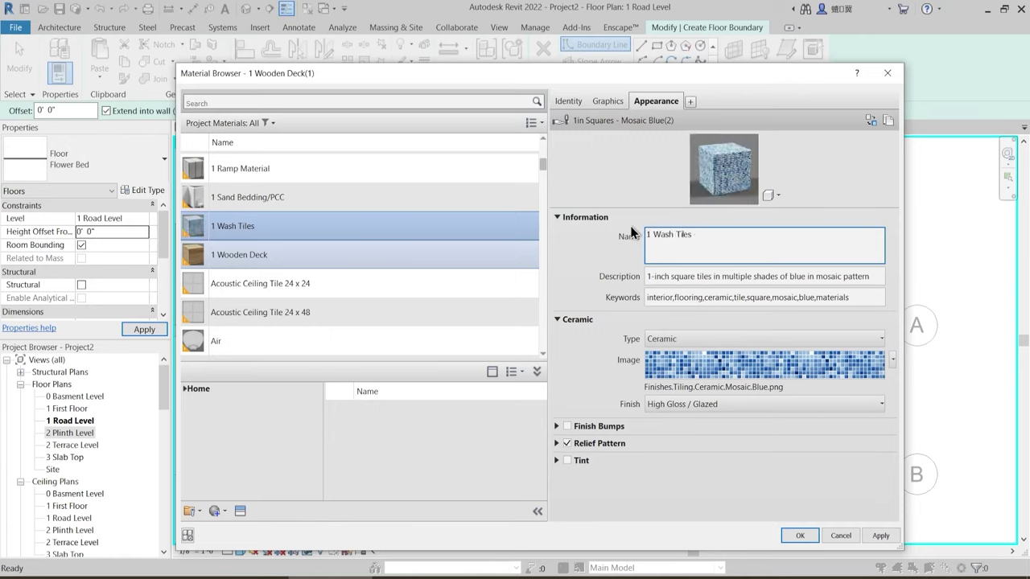
- Set the mosaic texture sample size to 5'-0" and assign 1 Wash Tiles to the top layer
left_click(702, 361)
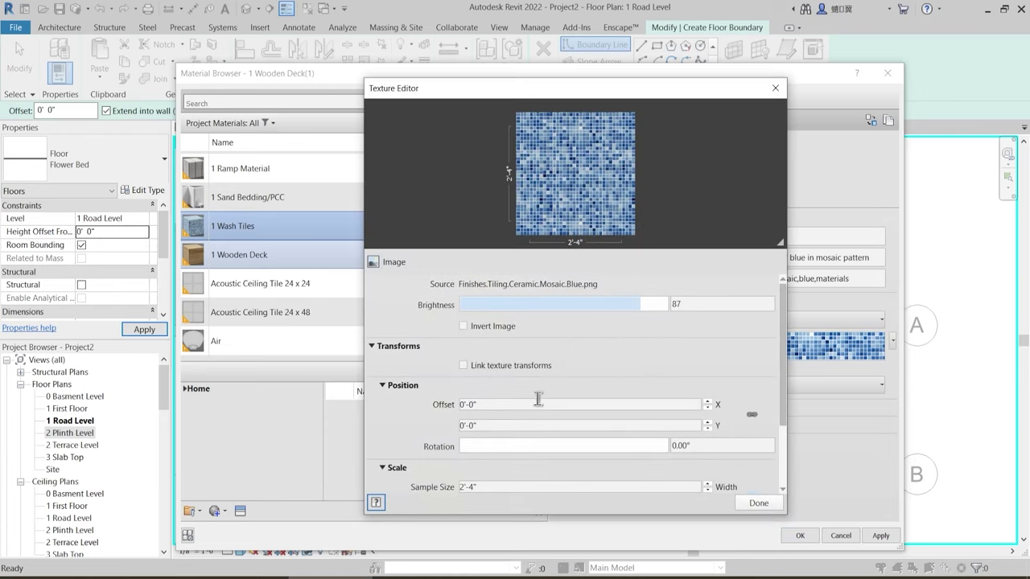
left_click(496, 483)
double_click(498, 484)
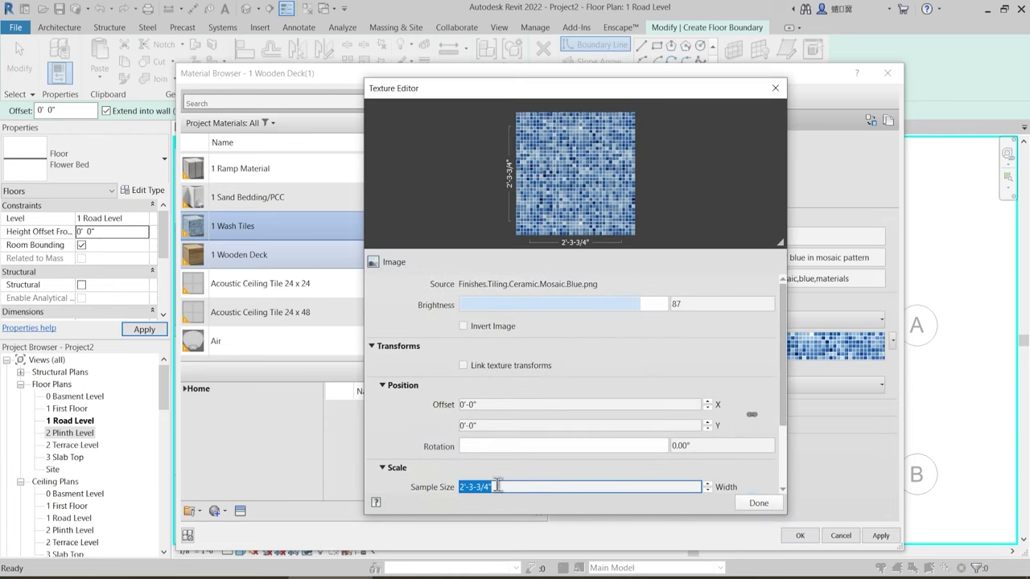
scroll(497, 485, "down", 1)
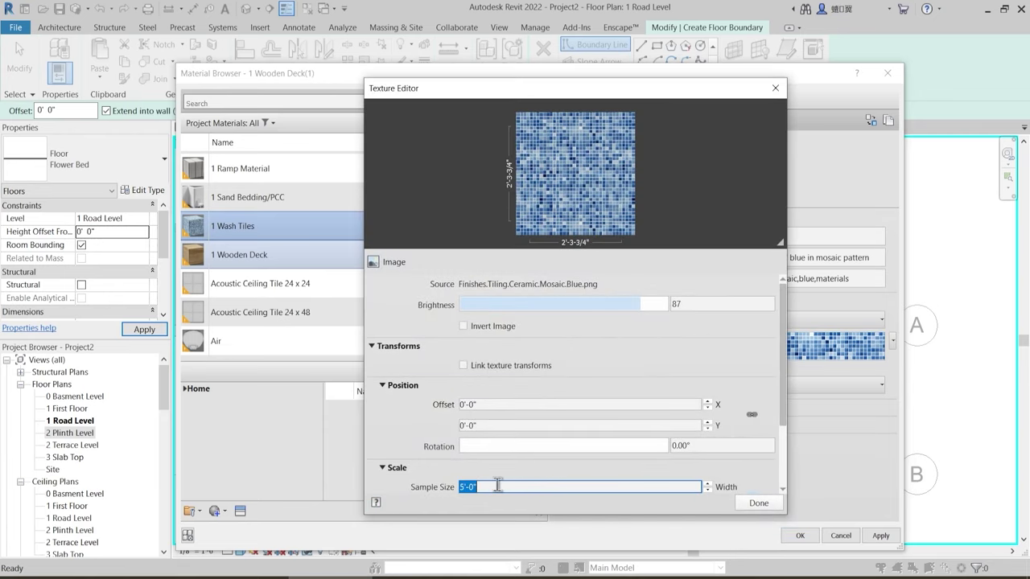
left_click(762, 504)
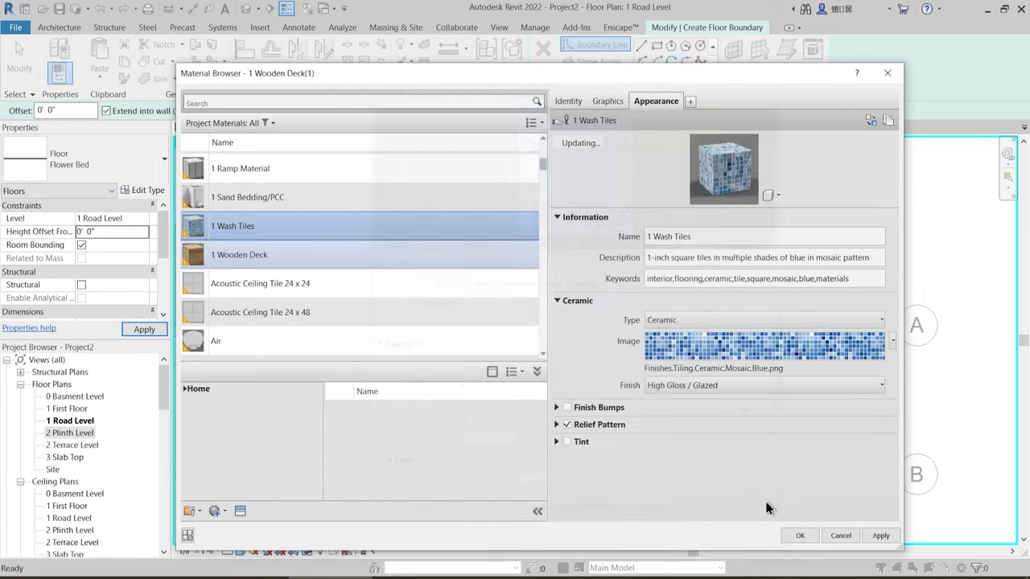
left_click(800, 536)
left_click(518, 519)
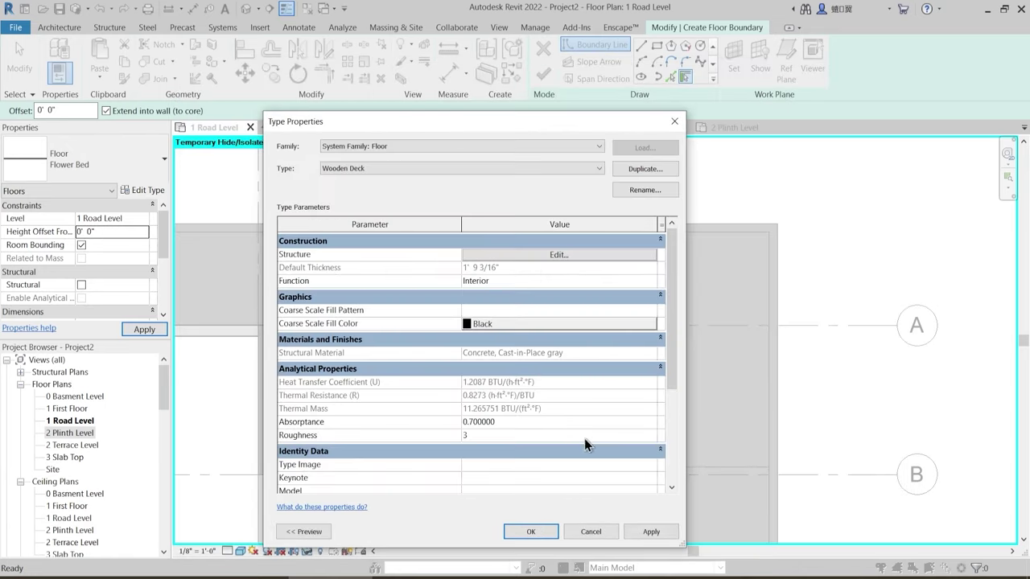
- Apply the Wooden Deck type changes, recheck its layer structure, and keep Wooden Deck as the type
left_click(537, 531)
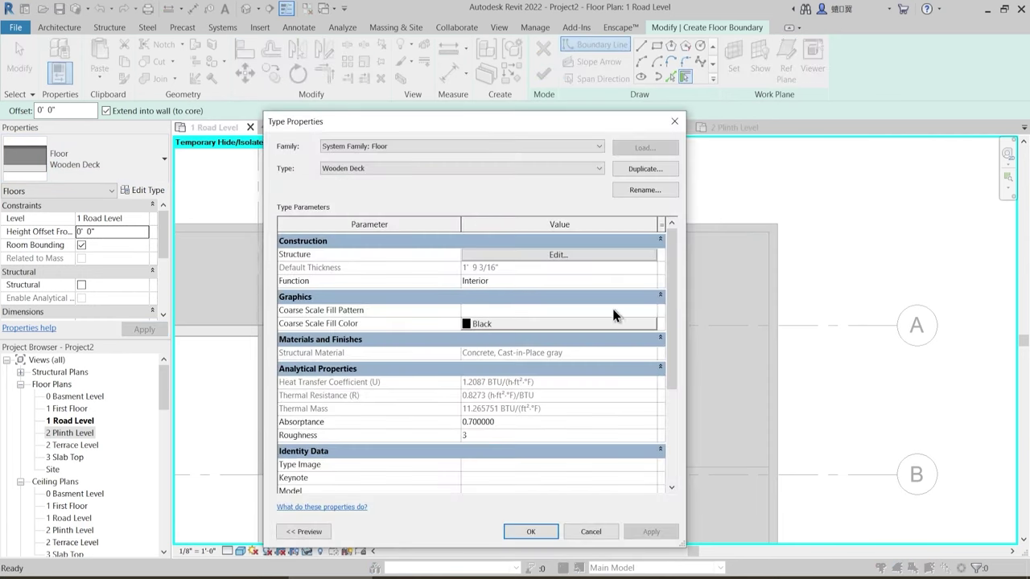
left_click(564, 255)
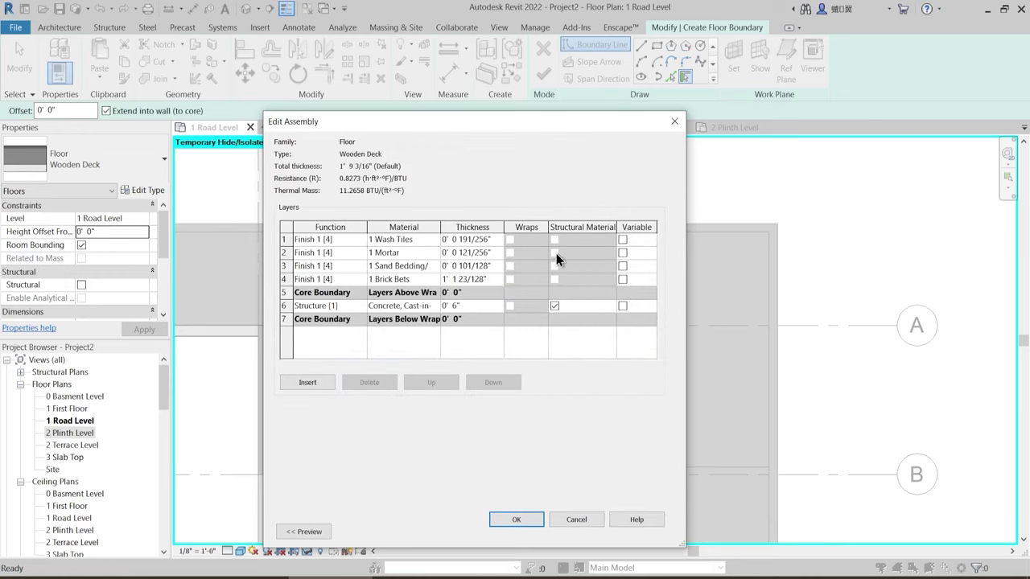
key("Escape")
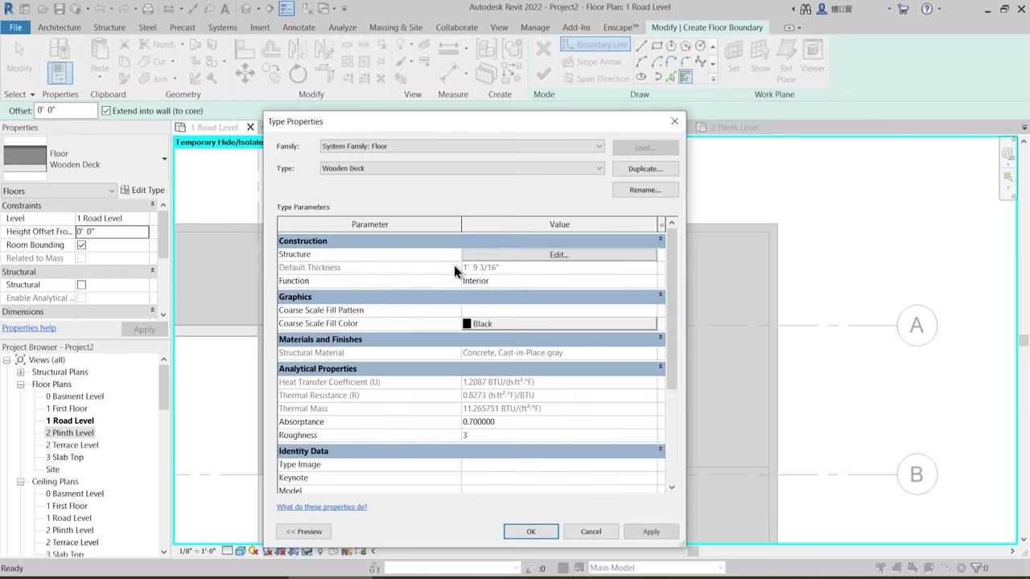
left_click(597, 169)
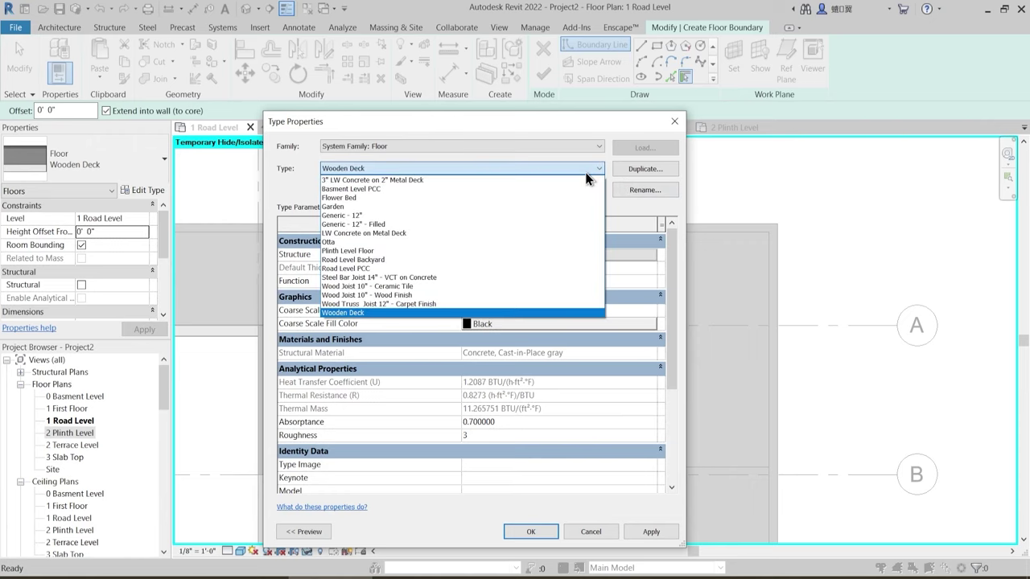
left_click(521, 166)
key("Escape")
key("Escape")
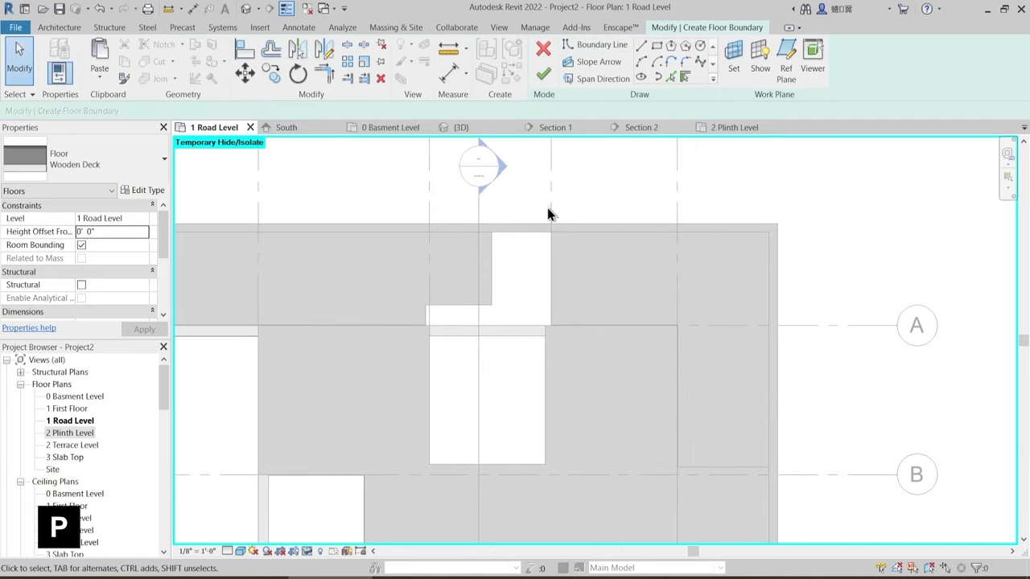
- Cancel the floor sketch and confirm discarding it
left_click(544, 50)
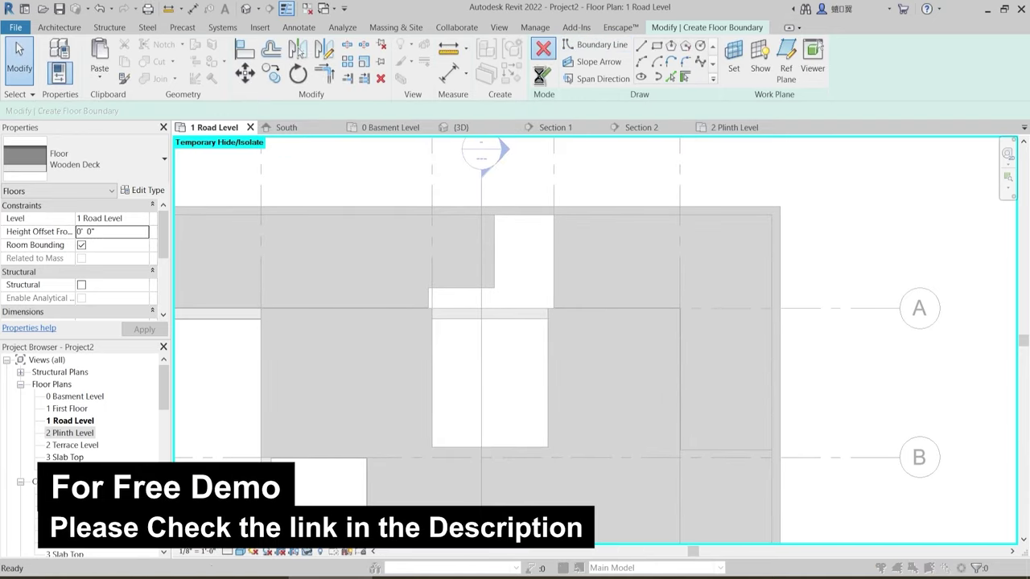
left_click(546, 305)
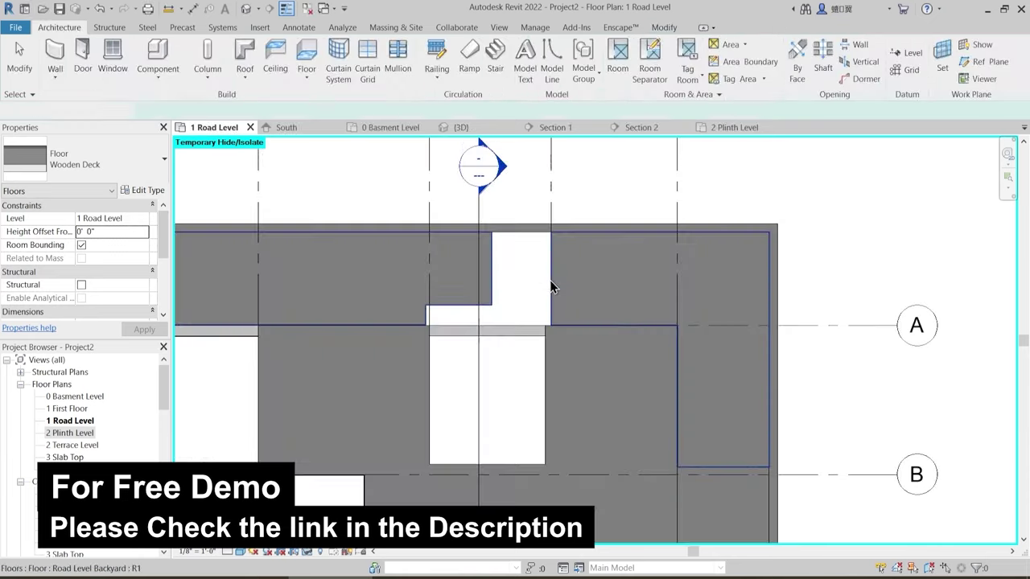
scroll(540, 300, "up", 1)
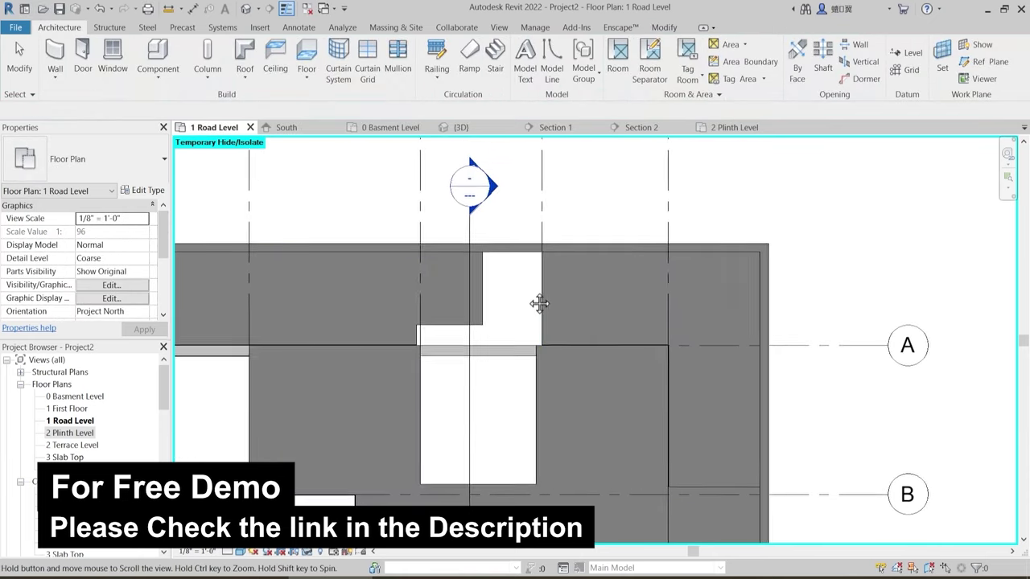
left_click(307, 74)
- Start a new architectural floor using the Otta floor type
left_click(329, 107)
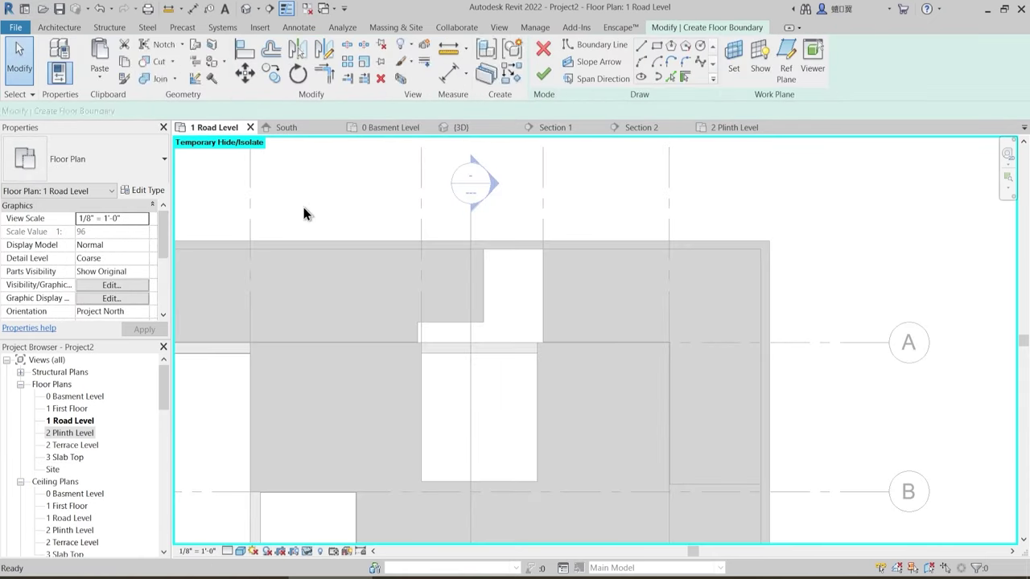
left_click(128, 174)
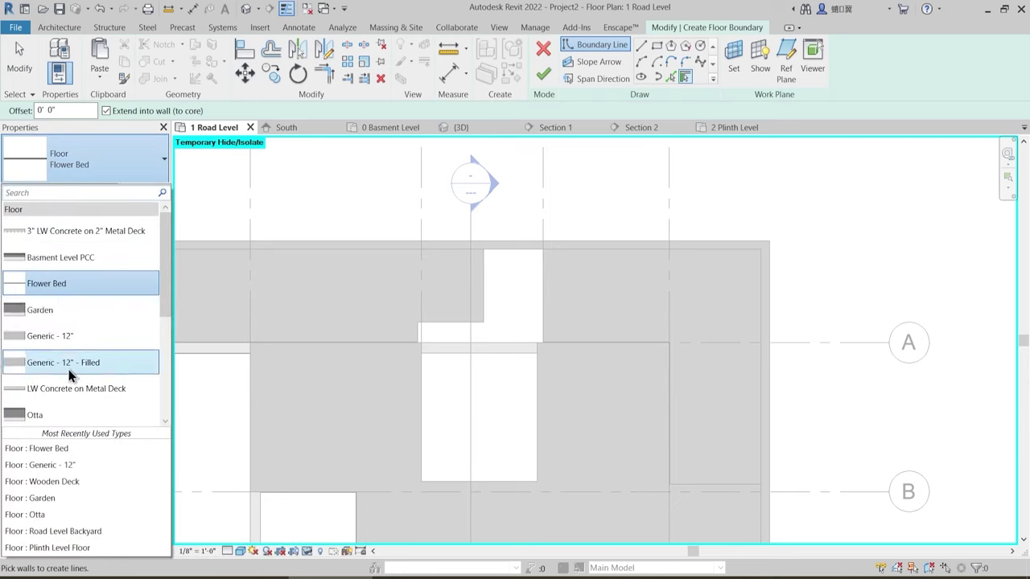
left_click(65, 414)
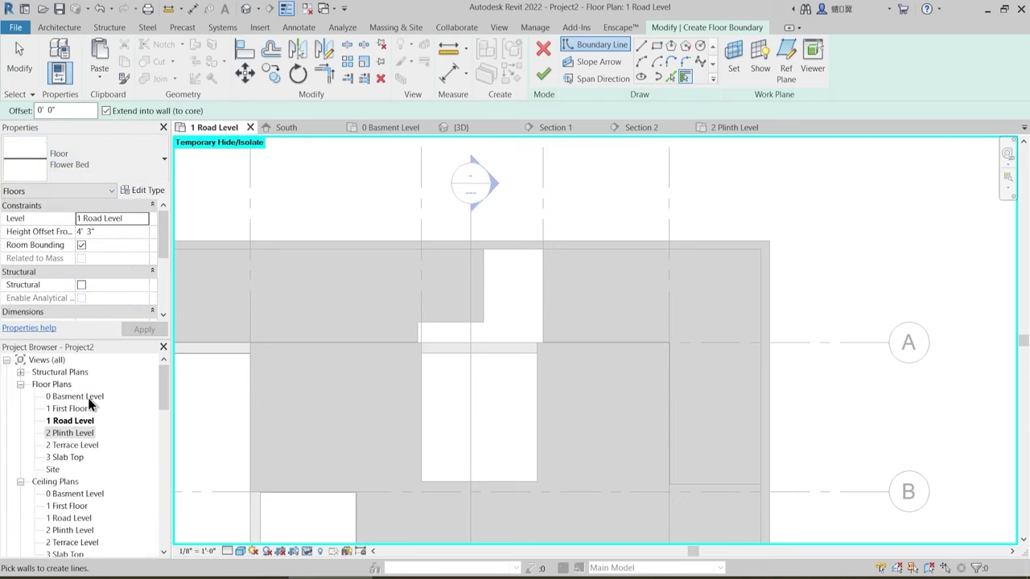
- Duplicate the Otta type as a new floor type named Sunk Slab
left_click(148, 192)
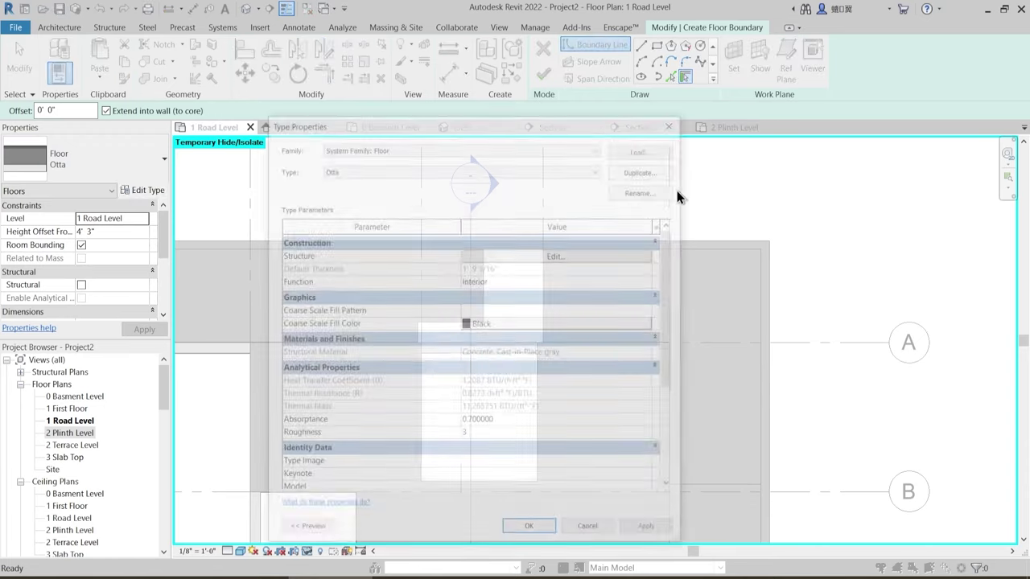
left_click(654, 173)
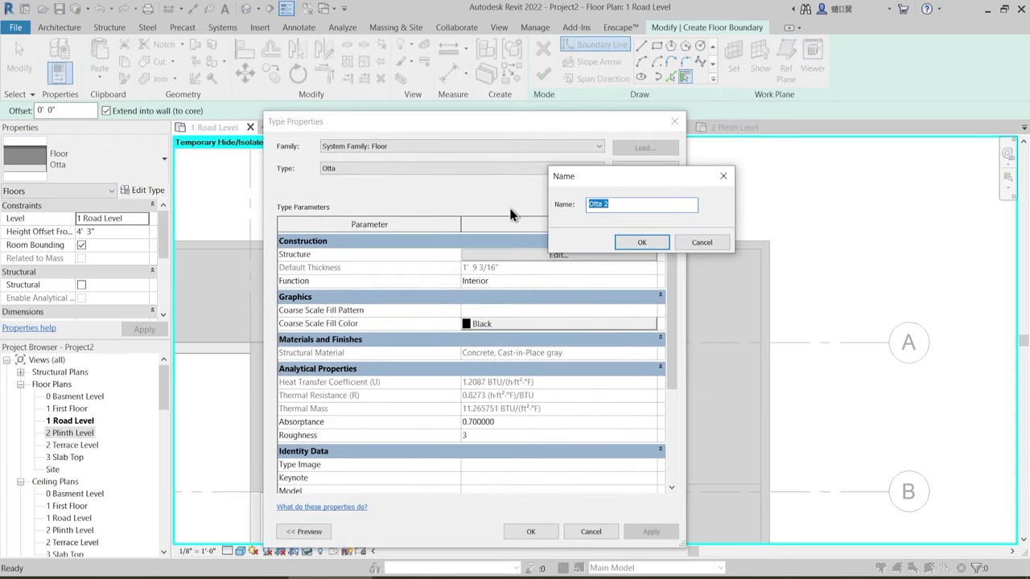
type("1Wash")
key("BackSpace")
type("Sunk Slab")
key("Return")
- Duplicate the 1 Parking & Backyard material as 1 Wash Tiles for the Sunk Slab's top finish layer
left_click(556, 256)
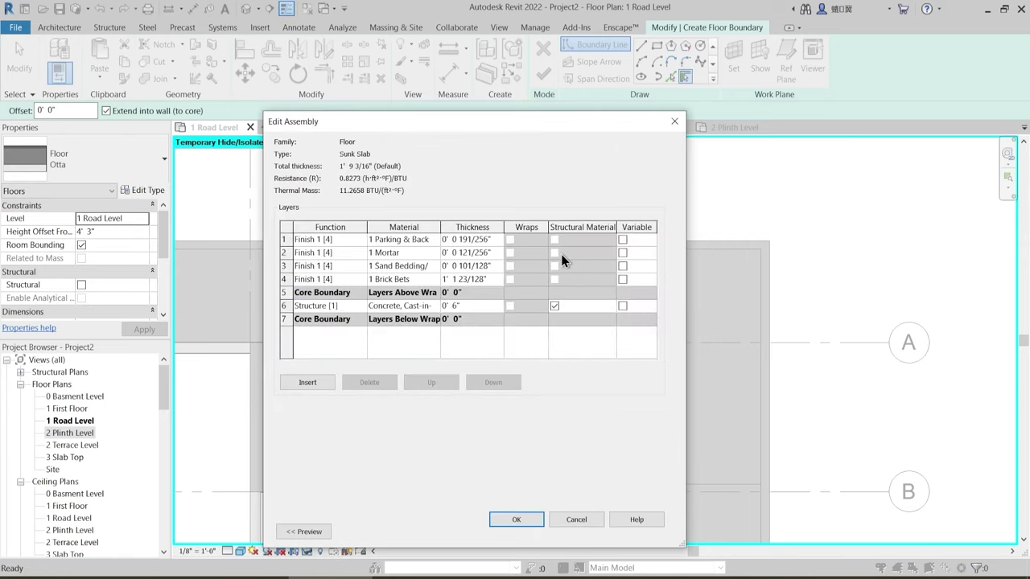
left_click(438, 239)
left_click(437, 239)
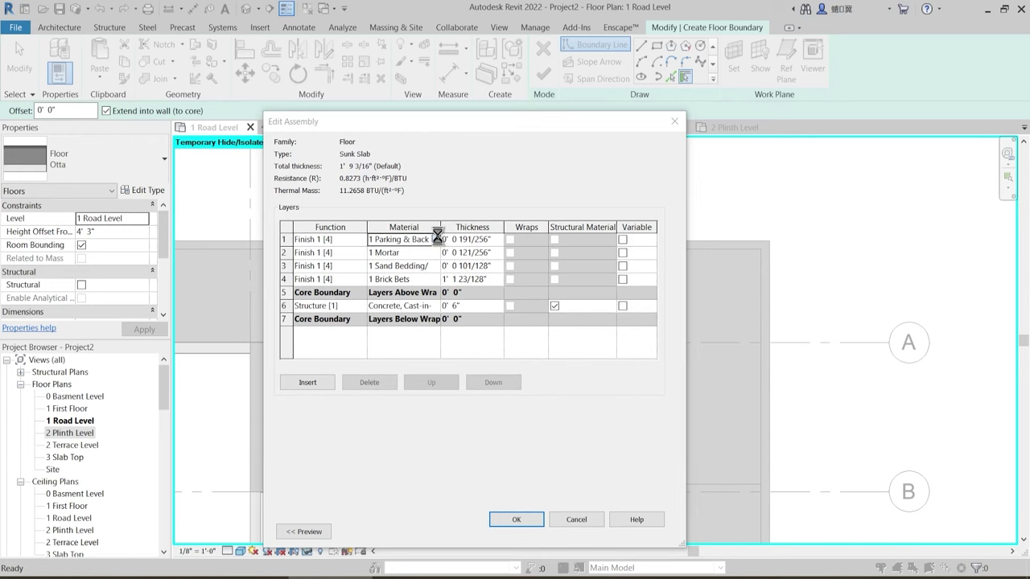
scroll(318, 264, "down", 3)
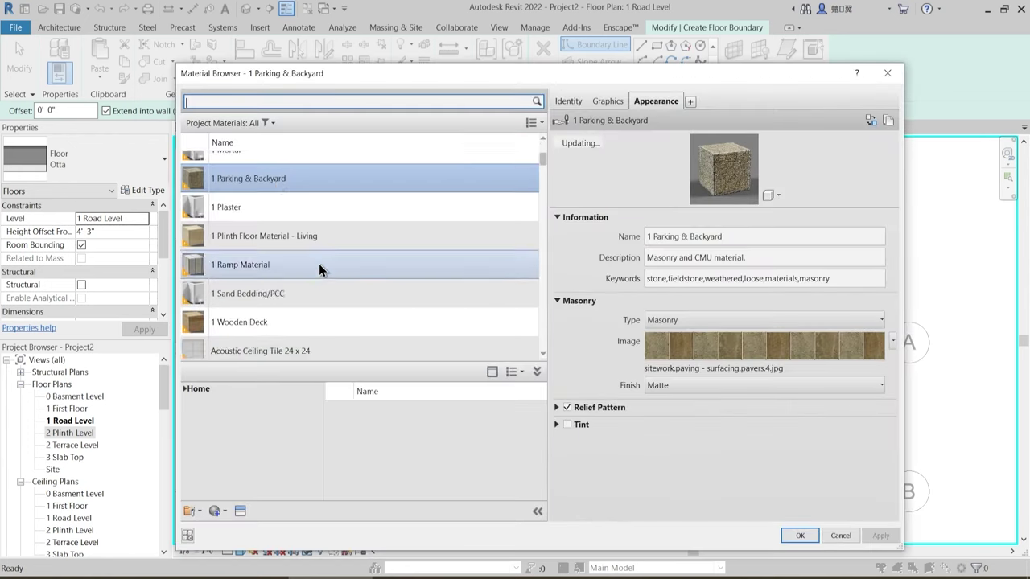
scroll(312, 270, "up", 4)
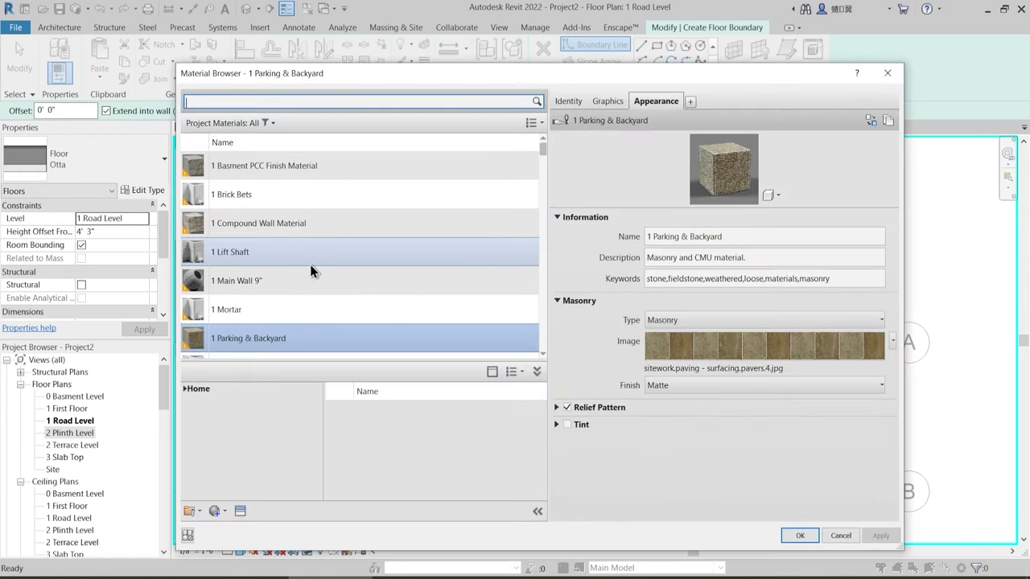
right_click(293, 339)
left_click(306, 359)
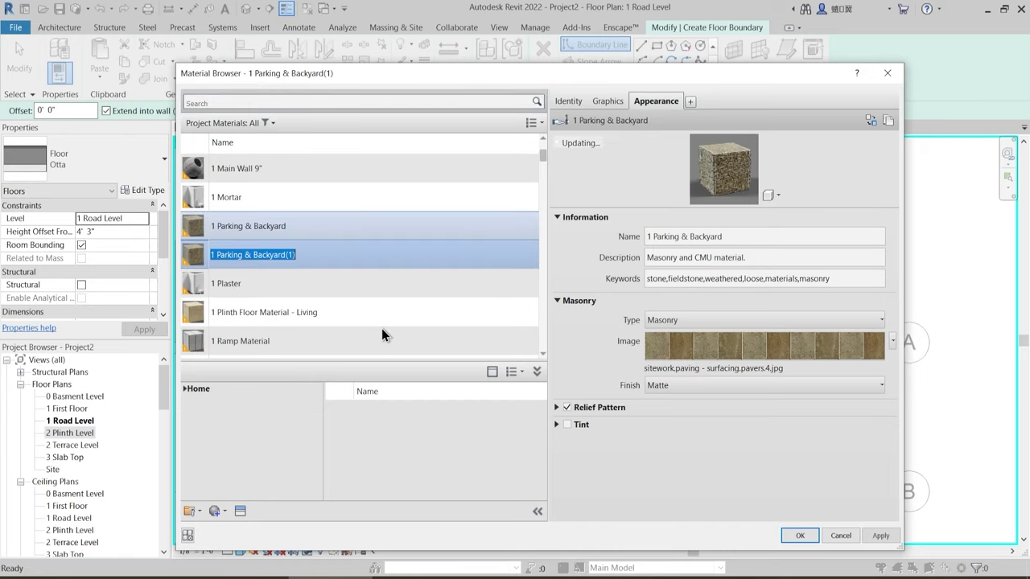
type("1 Wash T")
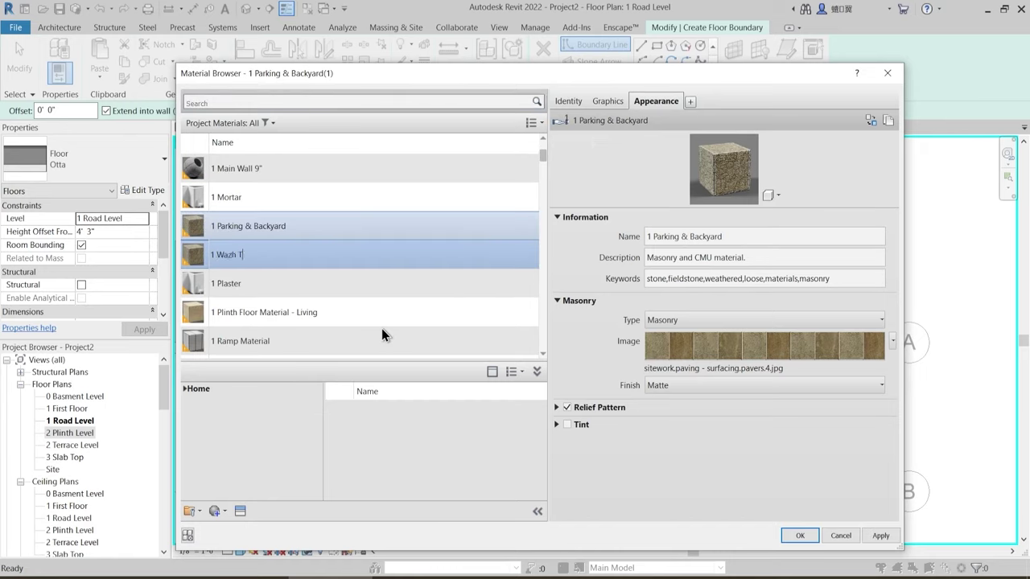
type("iles")
- Give 1 Wash Tiles the 1in Squares - Mosaic Blue appearance and rename that asset 1 Wash Tiles
left_click(241, 511)
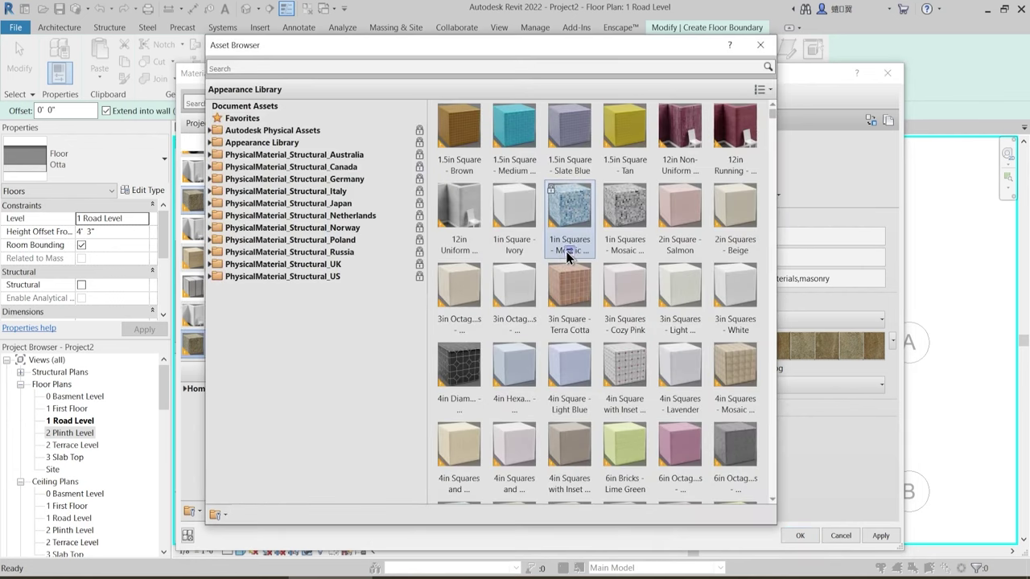
double_click(569, 256)
left_click(759, 45)
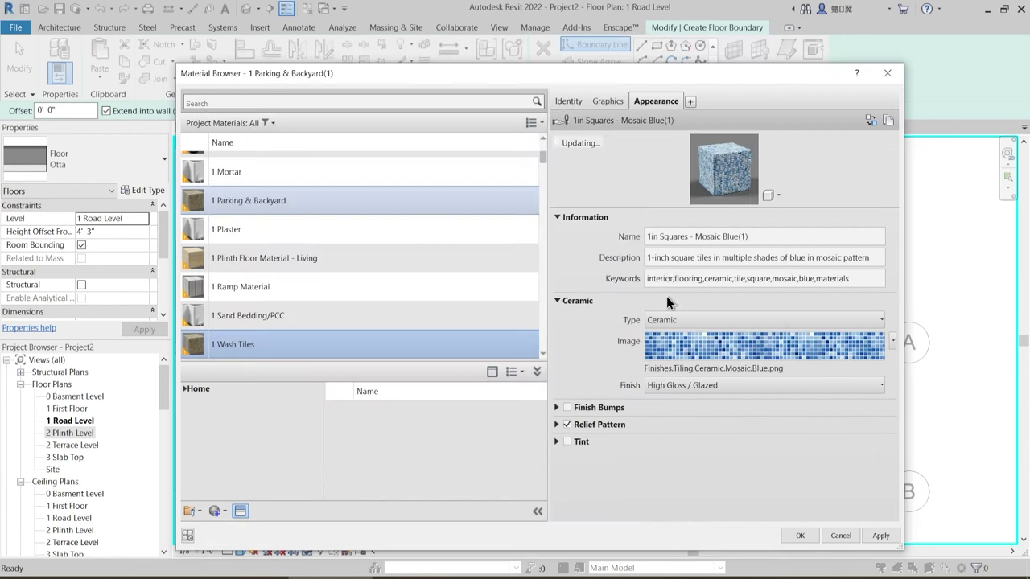
left_click(716, 242)
left_click_drag(765, 232, 638, 233)
type("1 Wash")
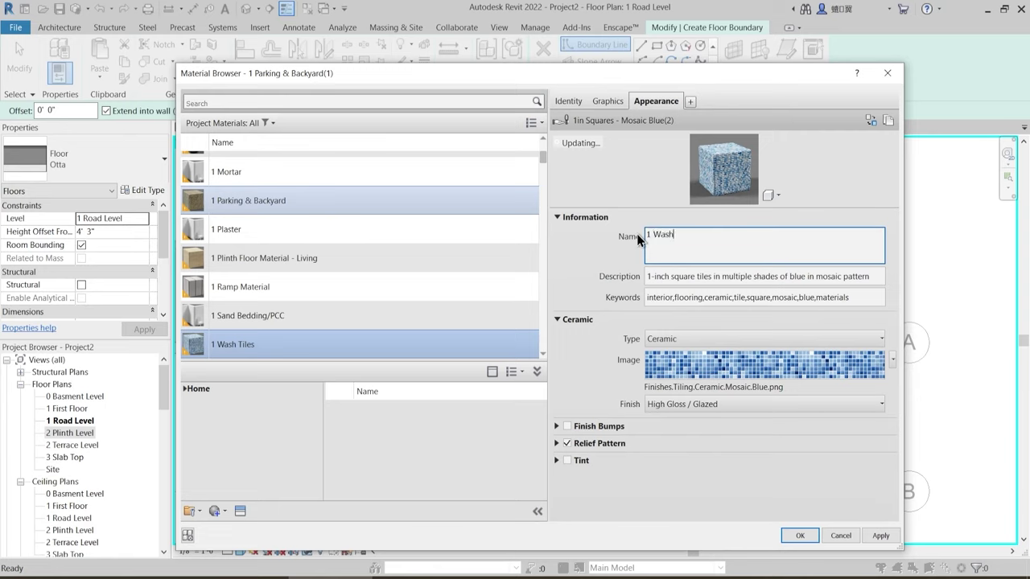
type("tile")
key("BackSpace")
key("BackSpace")
key("BackSpace")
key("BackSpace")
type("Tiles")
- Adjust the mosaic texture's sample size and accept 1 Wash Tiles for the finish layer
left_click(711, 359)
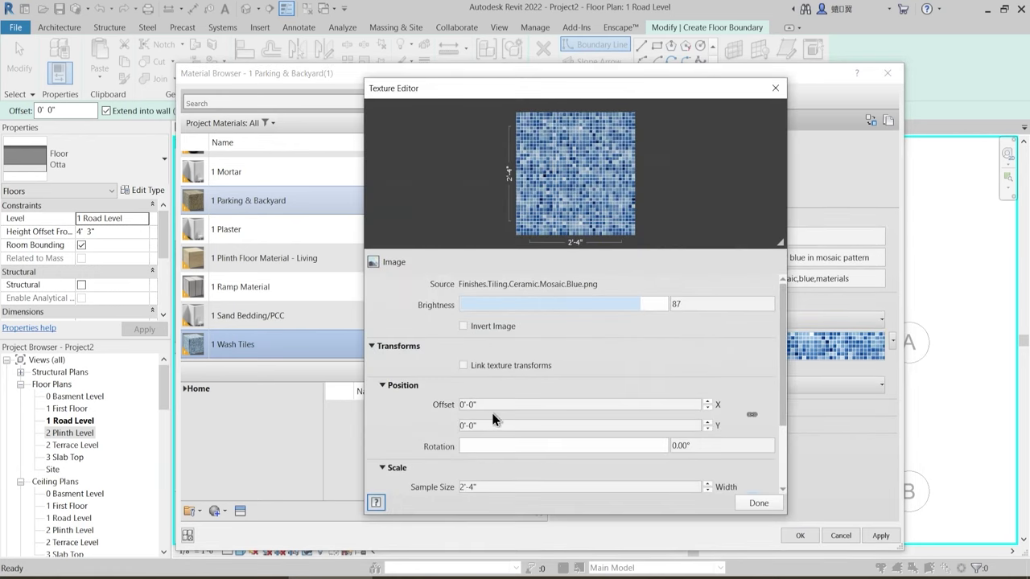
left_click(493, 486)
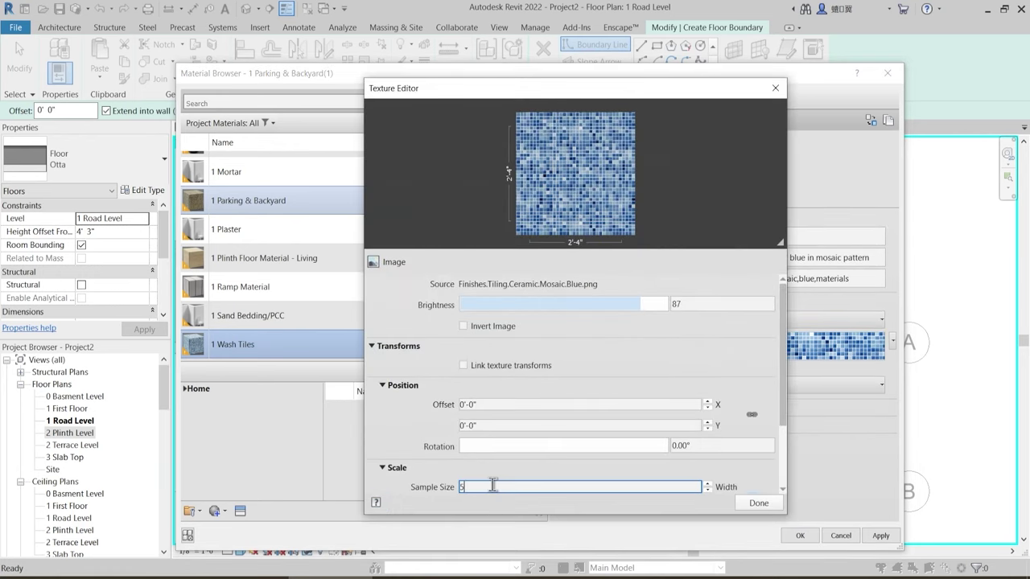
left_click(759, 503)
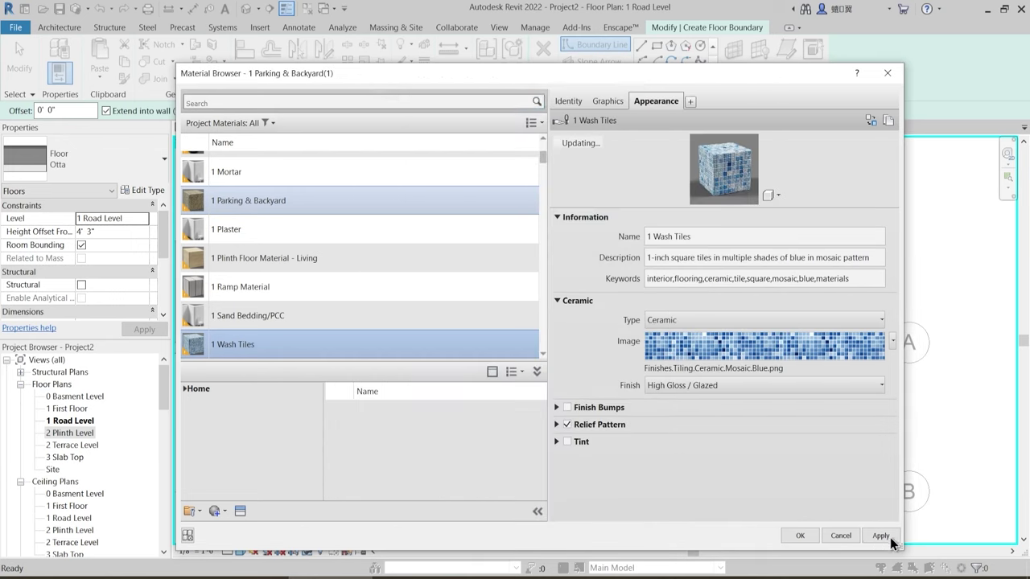
left_click(800, 535)
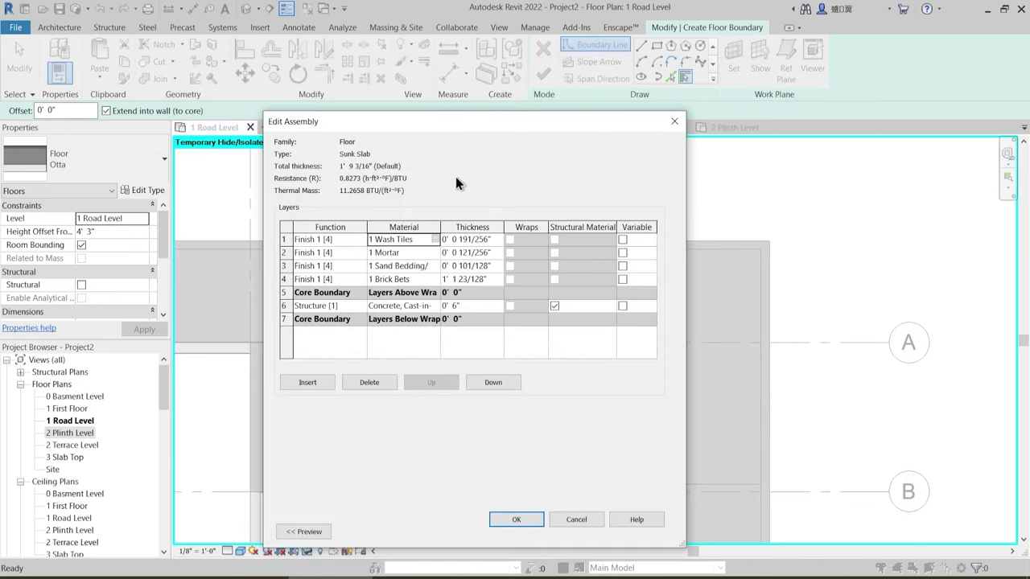
- Confirm the Sunk Slab type and pick the wash area's top, right and lower-room edges as boundary
left_click(515, 520)
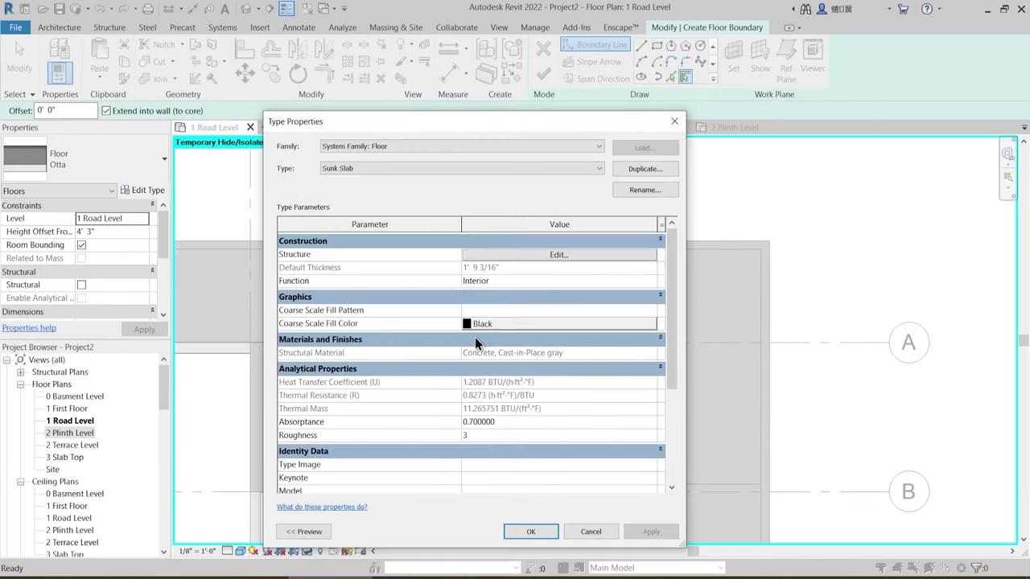
left_click(534, 531)
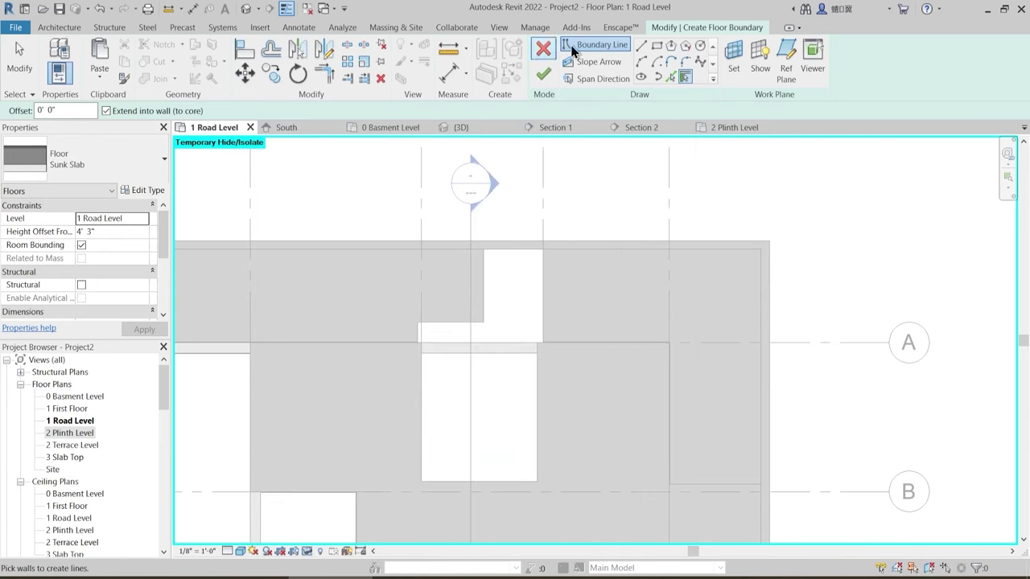
left_click(670, 76)
left_click(482, 321)
left_click(520, 249)
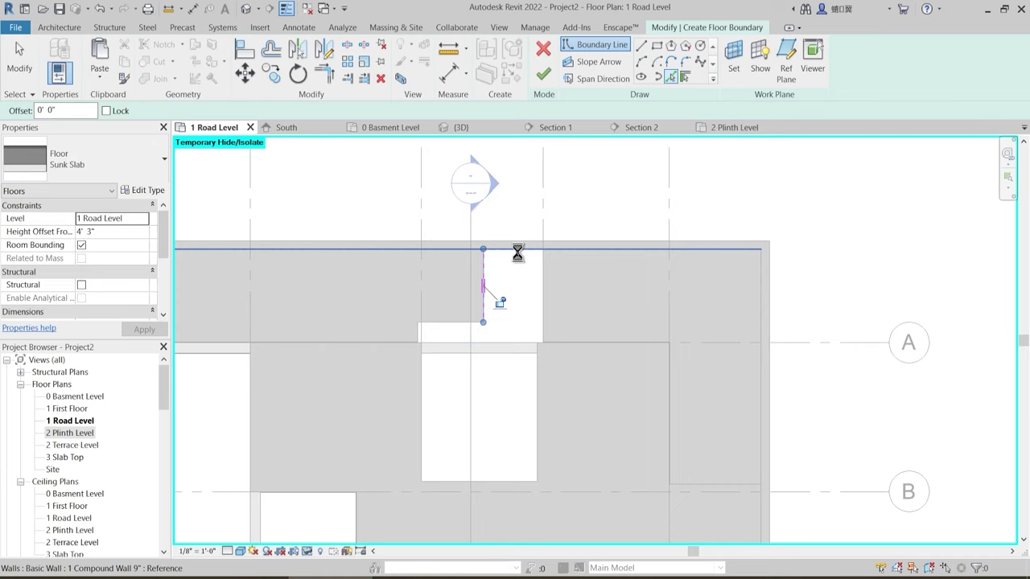
left_click(543, 287)
scroll(512, 367, "up", 2)
left_click(554, 390)
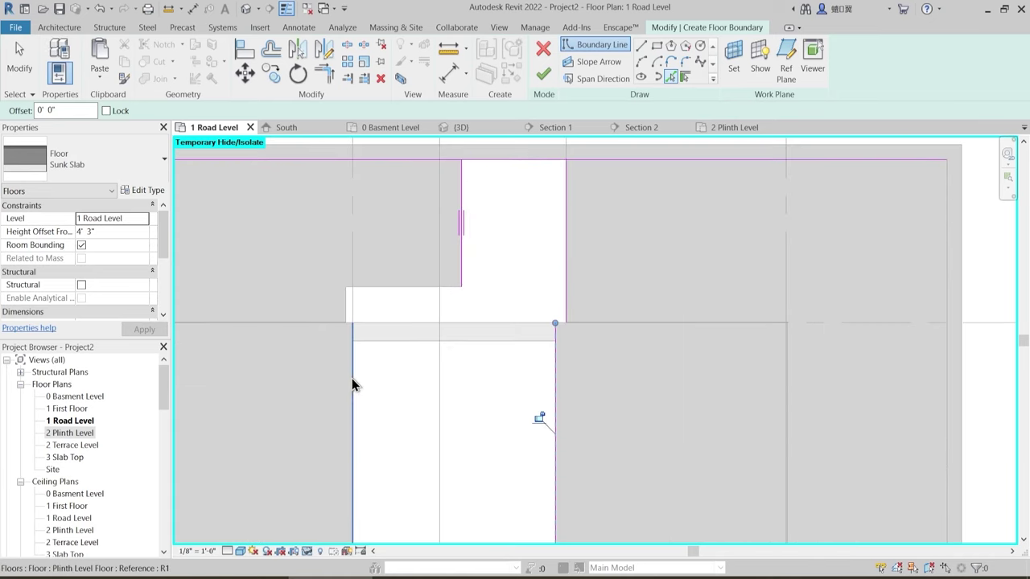
left_click(351, 379)
- Pick the notch edges, the long beam edge and the slab's bottom edge as boundary lines
scroll(343, 306, "up", 1)
left_click(348, 305)
left_click(387, 276)
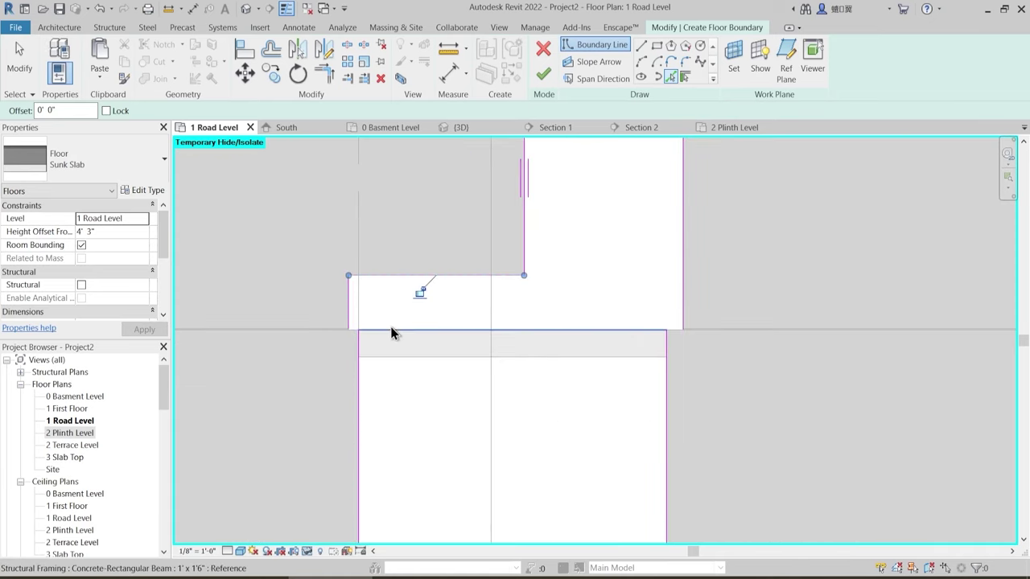
left_click(392, 333)
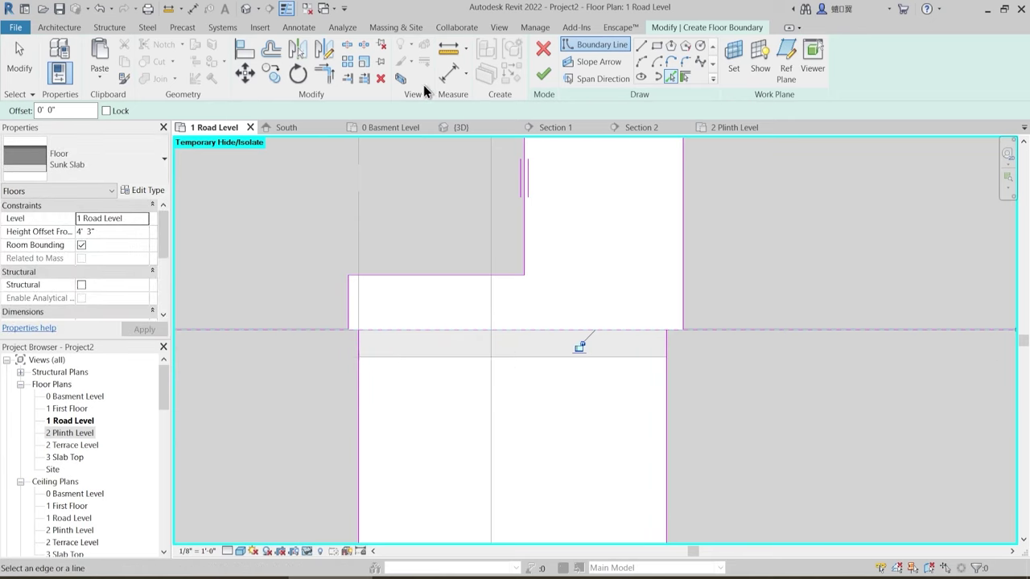
middle_click_drag(417, 400, 407, 89)
left_click(438, 410)
middle_click_drag(448, 269, 423, 453)
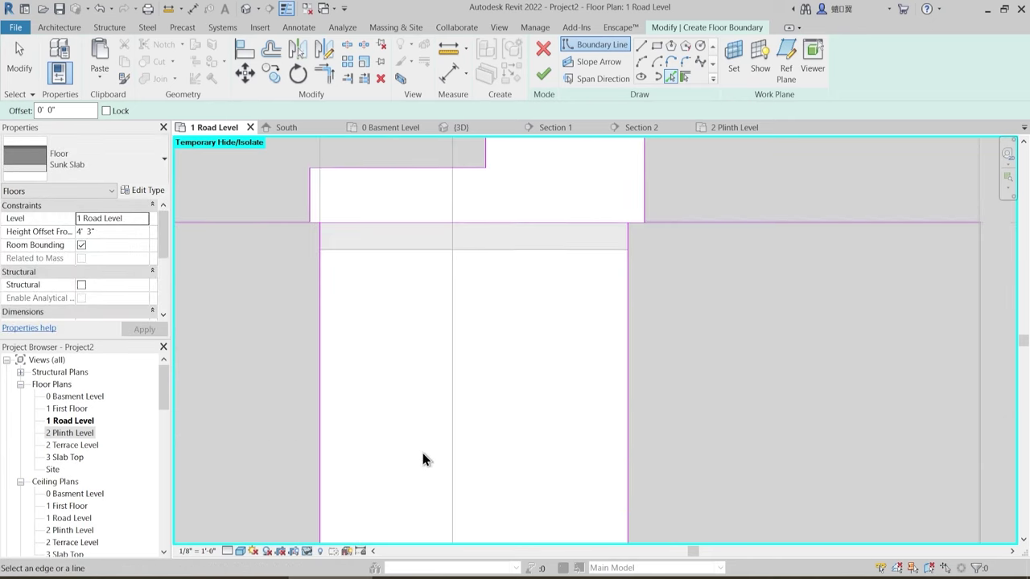
scroll(421, 434, "down", 1)
scroll(378, 335, "up", 1)
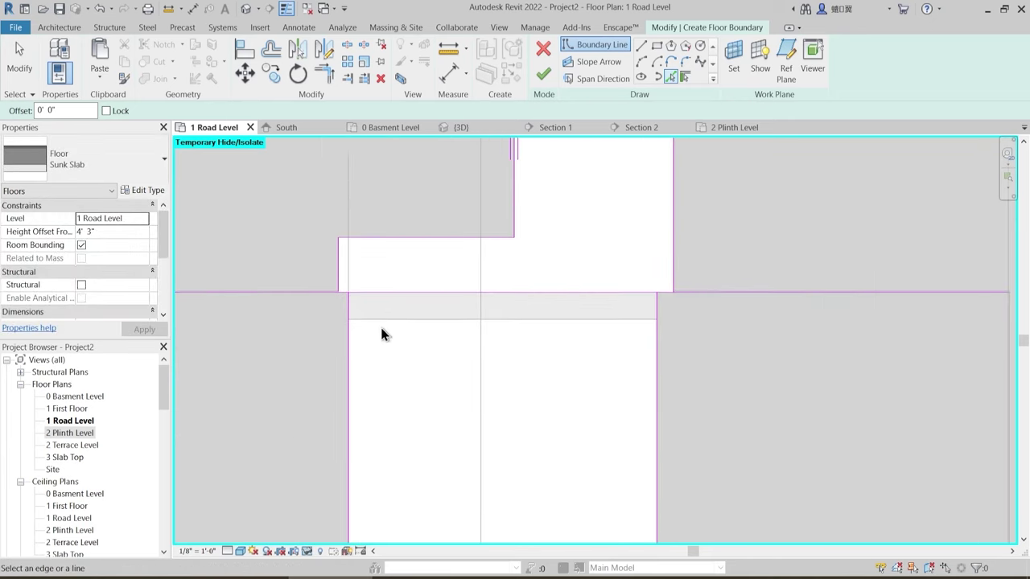
- Trim/Extend to Corner the top boundary line against the left and right verticals
left_click(347, 45)
scroll(344, 303, "up", 2)
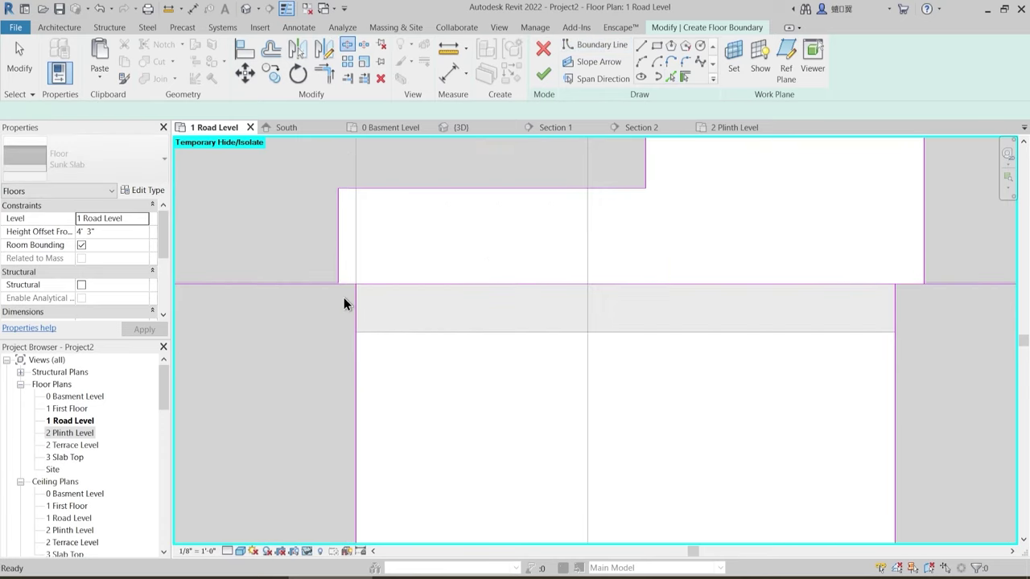
key("t")
key("r")
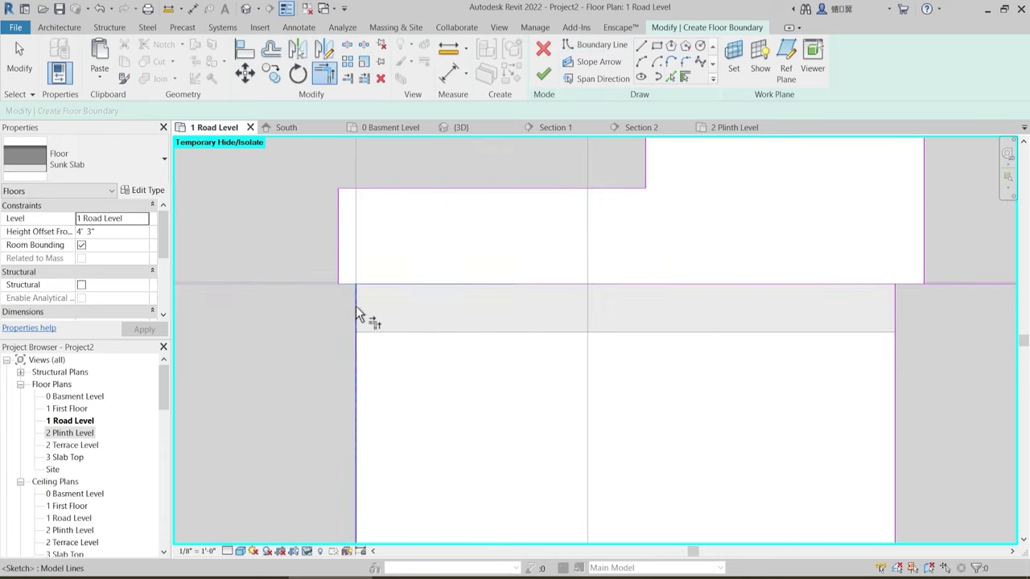
left_click(356, 307)
scroll(408, 310, "down", 2)
middle_click_drag(566, 267, 474, 394)
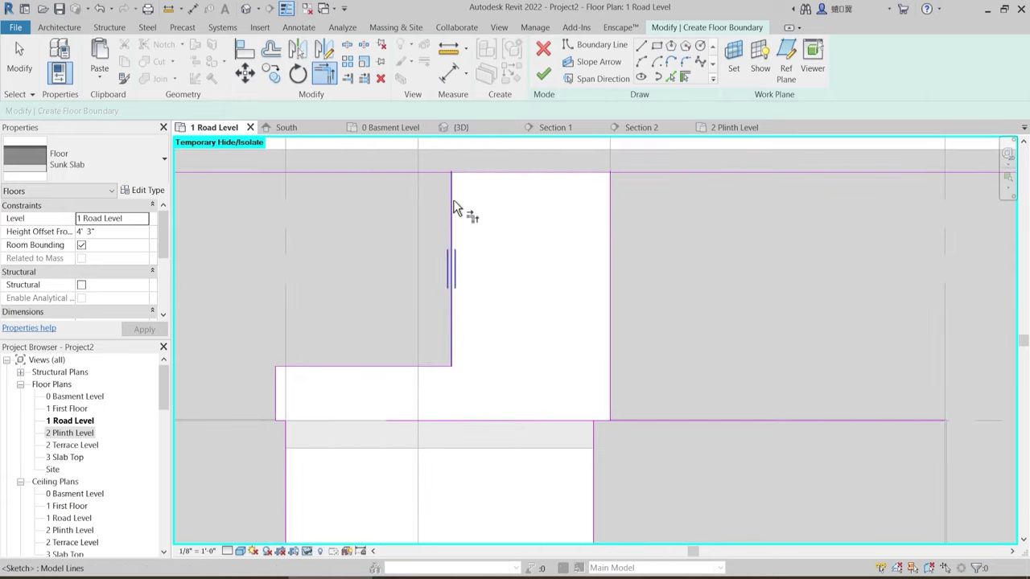
left_click(453, 201)
left_click(470, 174)
left_click(576, 175)
left_click(616, 298)
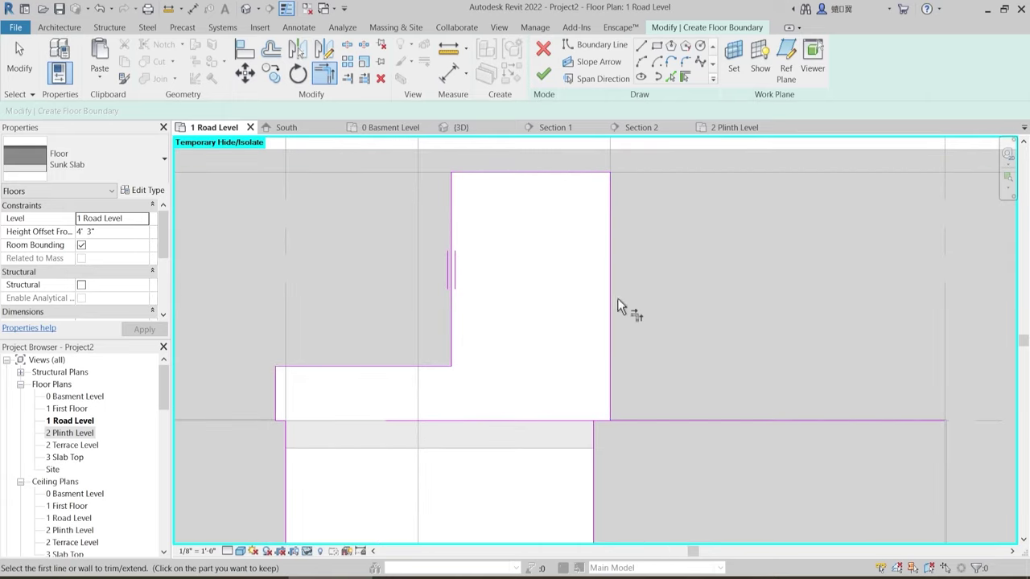
- Finish the Sunk Slab floor sketch
scroll(603, 431, "up", 2)
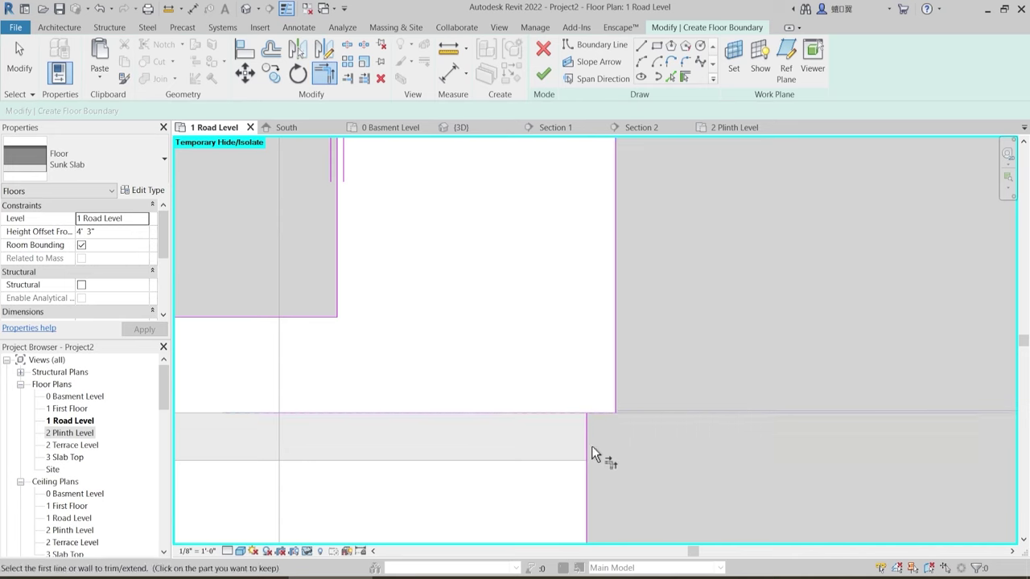
scroll(499, 310, "down", 3)
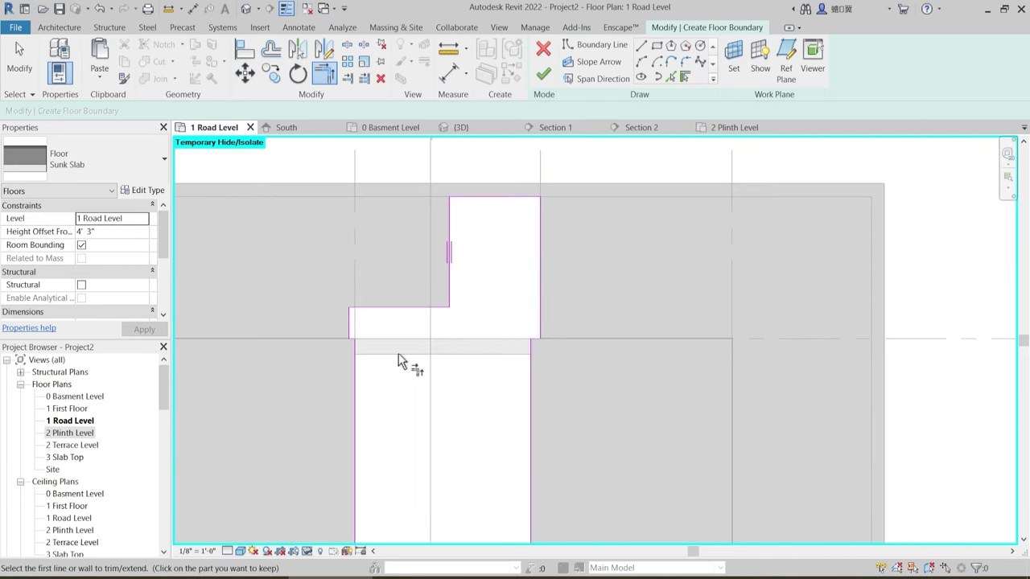
left_click(547, 76)
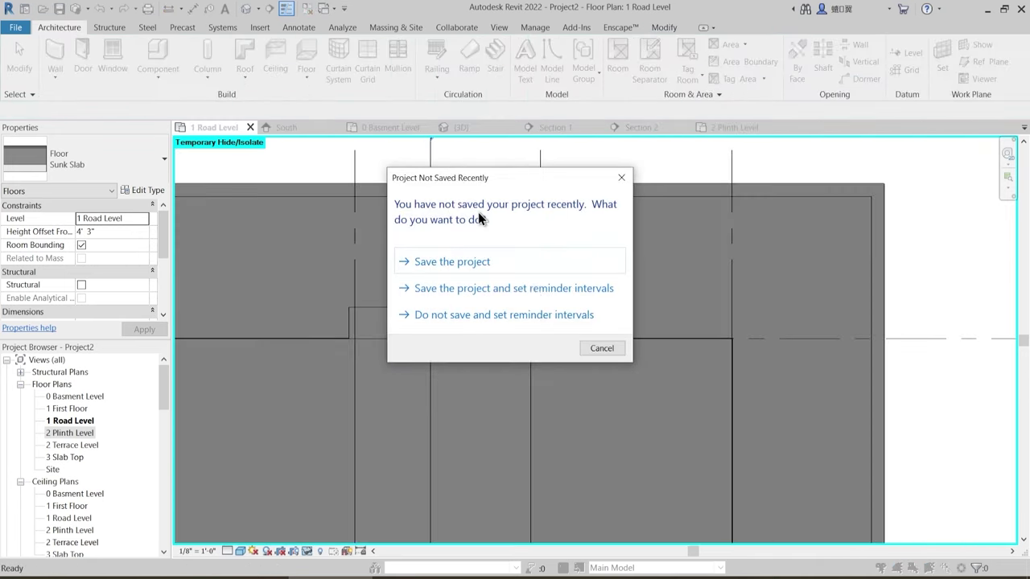
- Select the Sunk Slab floor and bring it into view in the Section 1 view
left_click(513, 297)
left_click(512, 296)
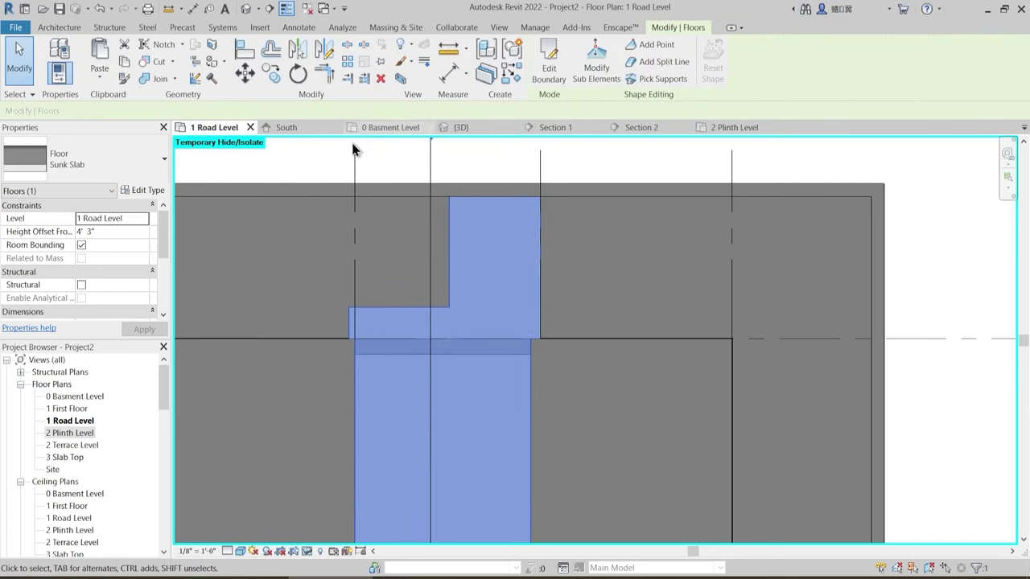
scroll(458, 238, "down", 2)
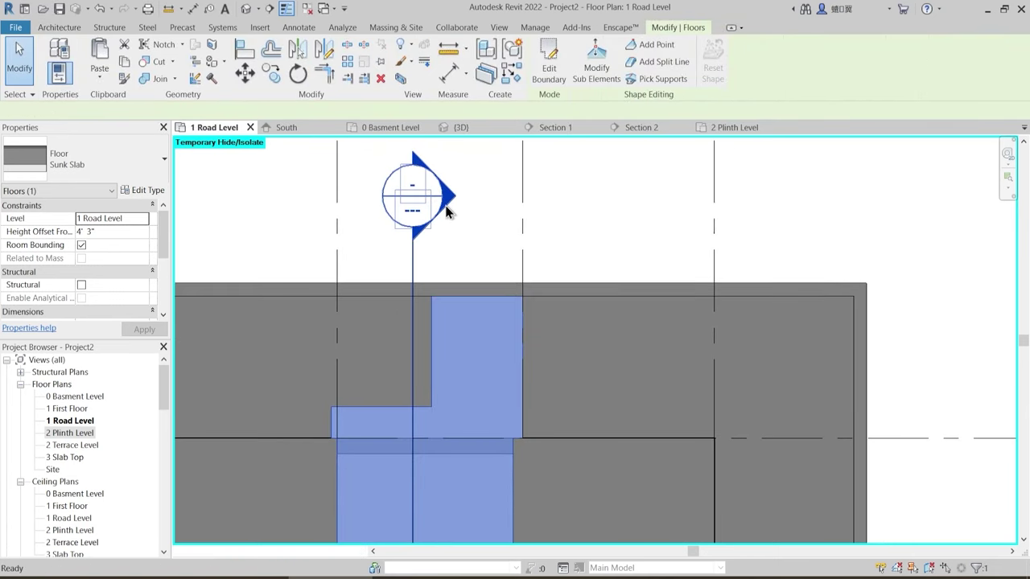
double_click(445, 209)
scroll(655, 382, "down", 5)
middle_click_drag(430, 396, 523, 384)
scroll(437, 359, "up", 5)
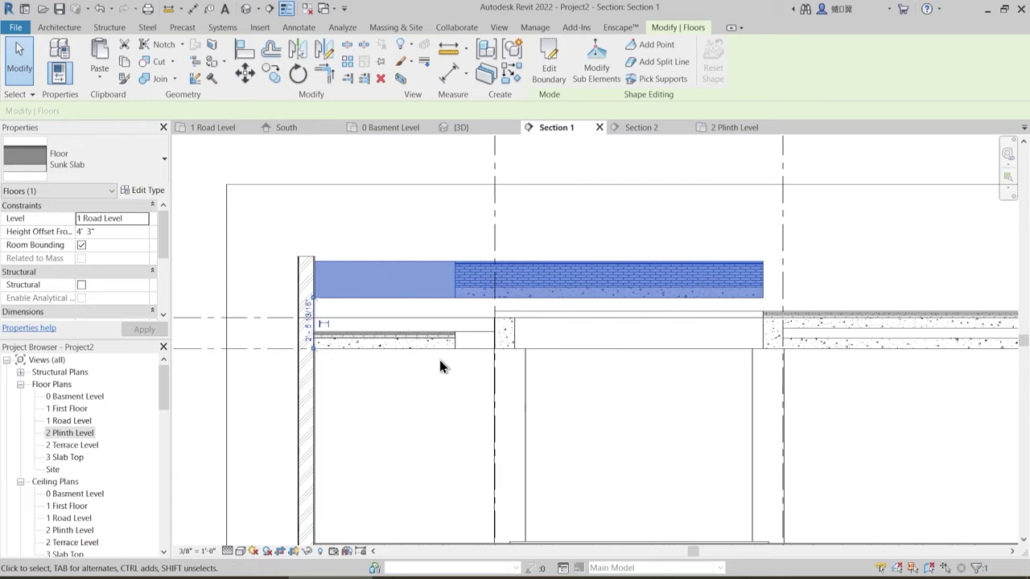
- Set the slab's Height Offset From Level to 0 and recentre the section on it
left_click(125, 229)
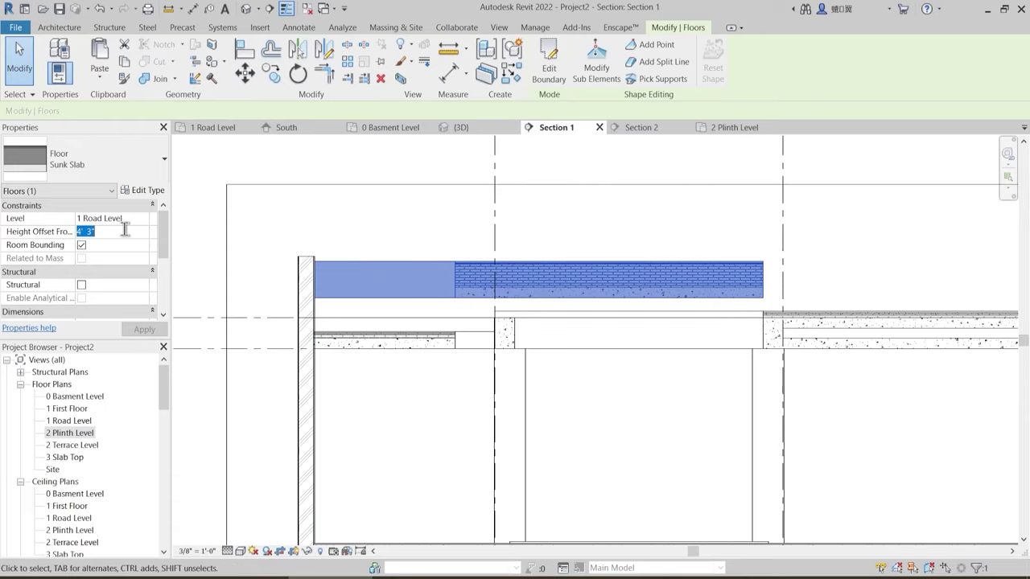
type("0")
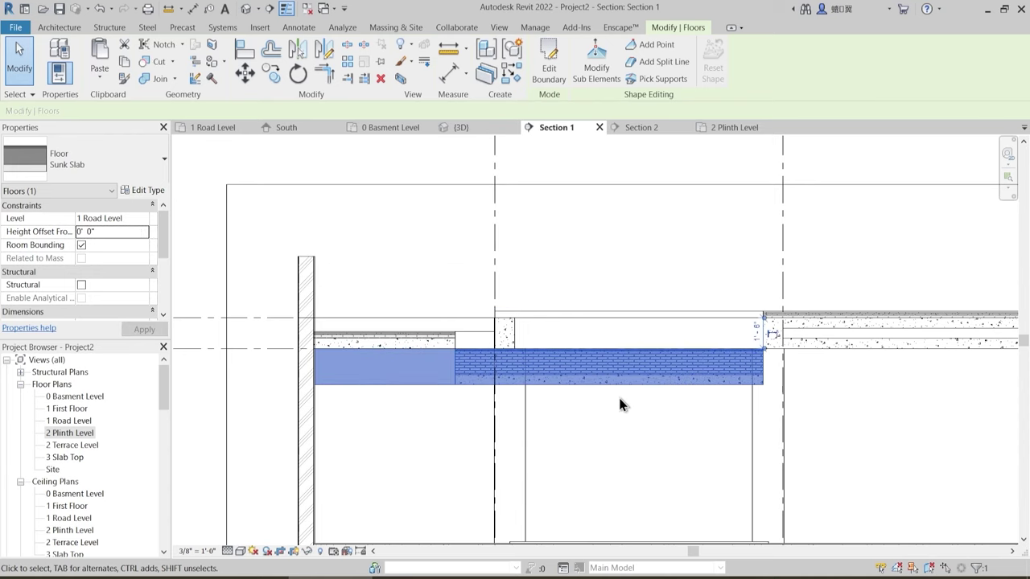
scroll(448, 371, "up", 2)
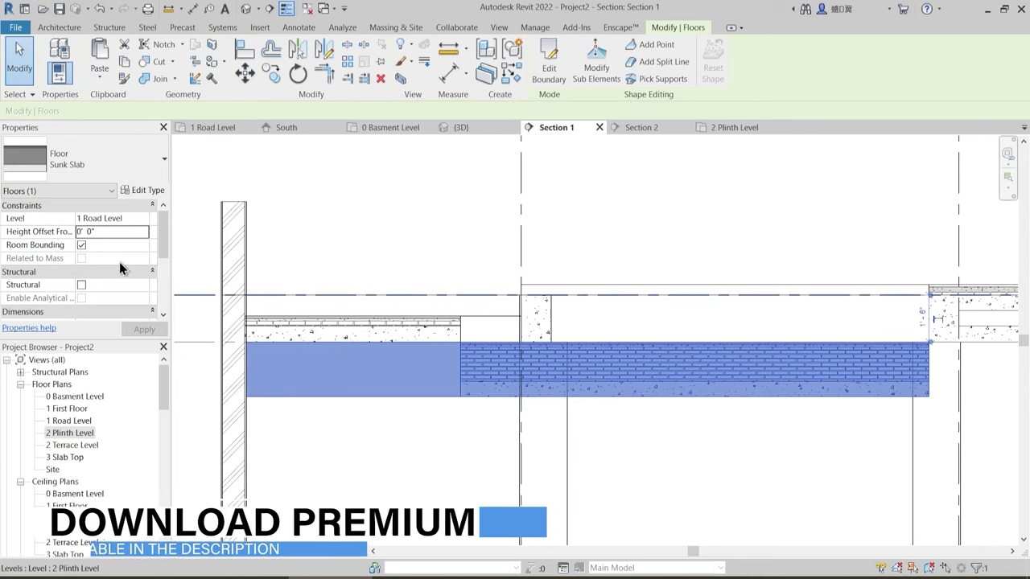
middle_click_drag(689, 333, 575, 310)
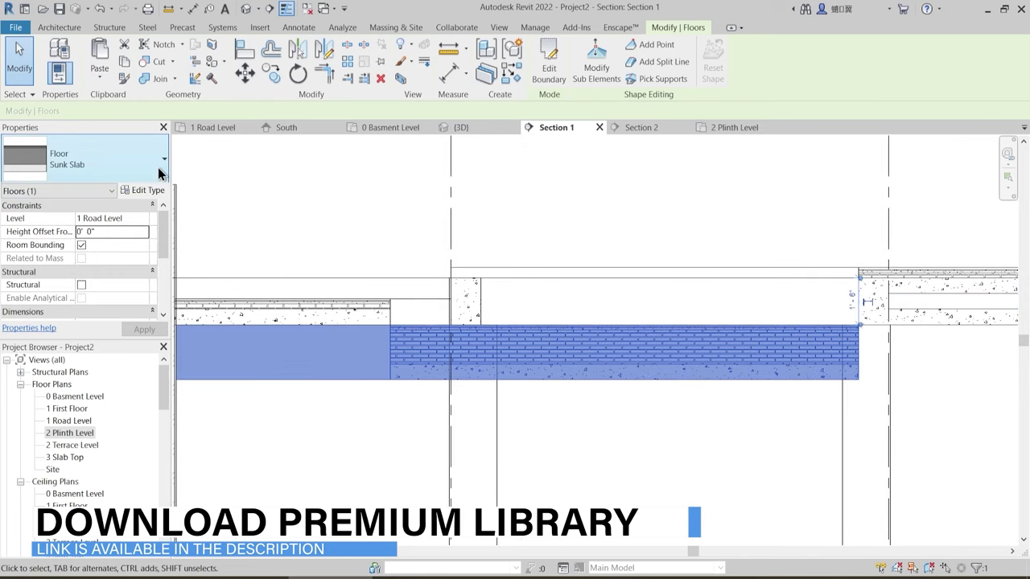
- Set the project's Length units to Millimeters via the UN units dialog
left_click(155, 191)
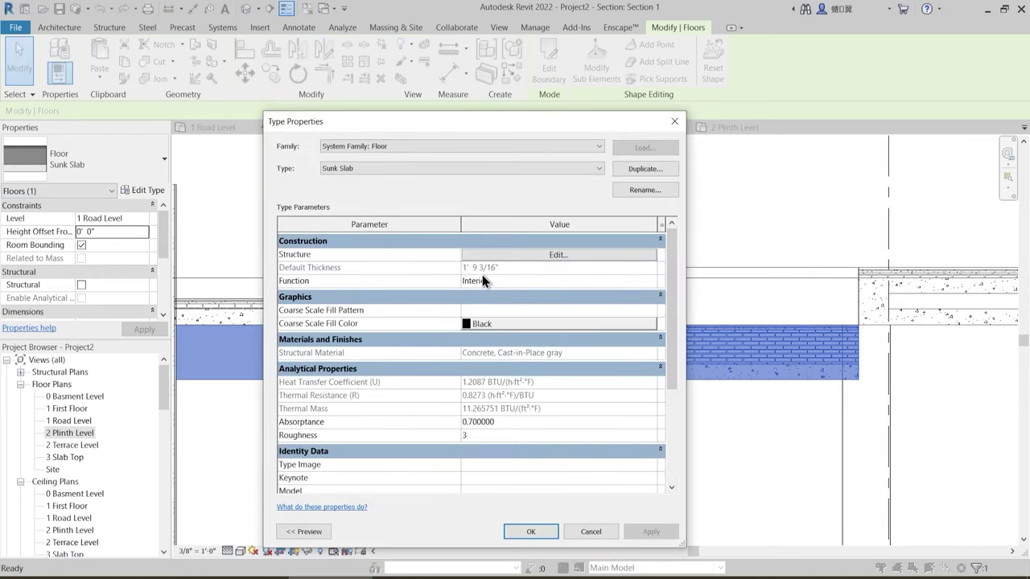
key("Escape")
key("Escape")
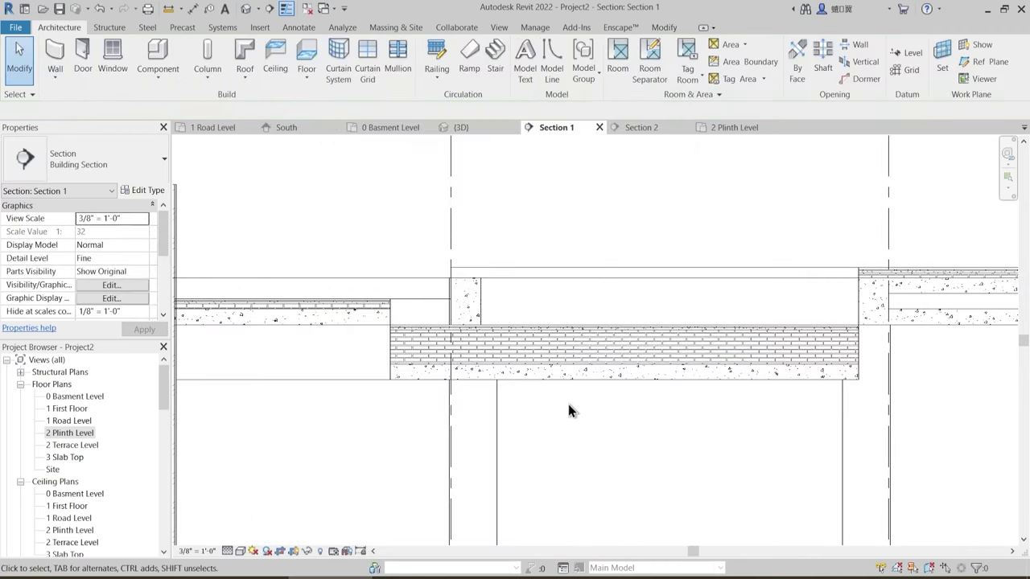
key("u")
key("n")
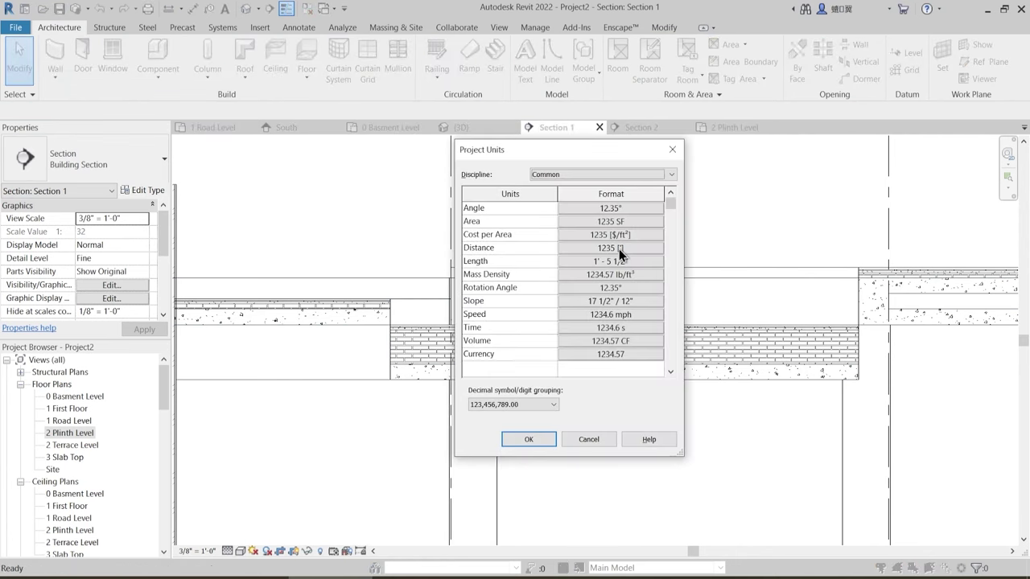
left_click(624, 261)
left_click(746, 223)
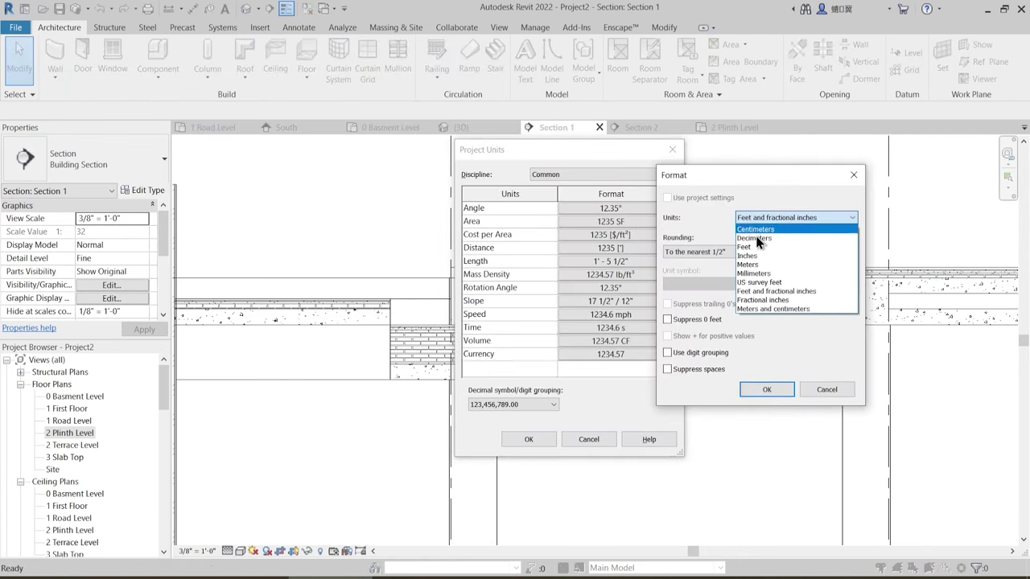
left_click(768, 390)
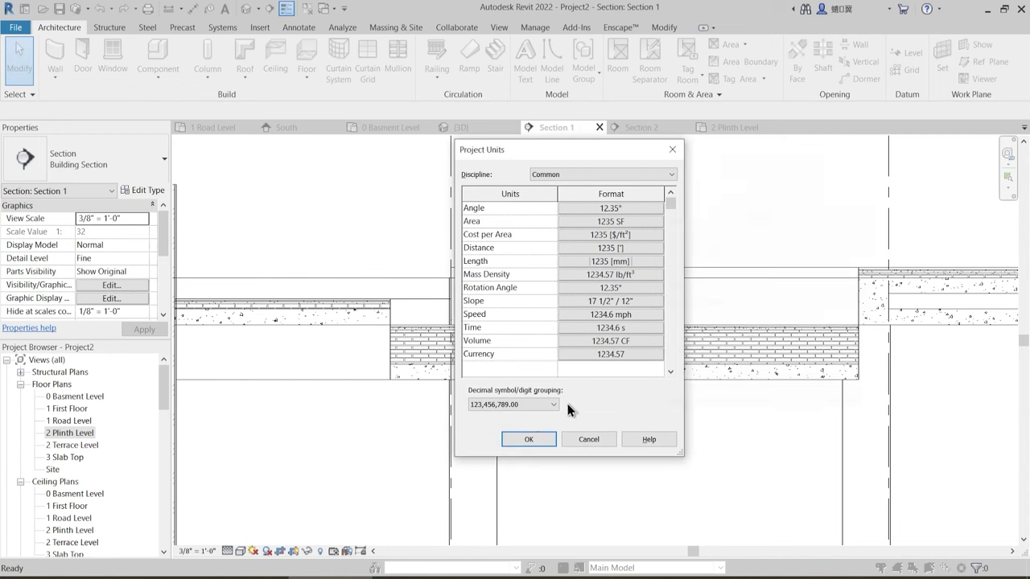
left_click(528, 439)
- Check the Sunk Slab type's thickness, then reselect the slab to edit its height offset
left_click(564, 334)
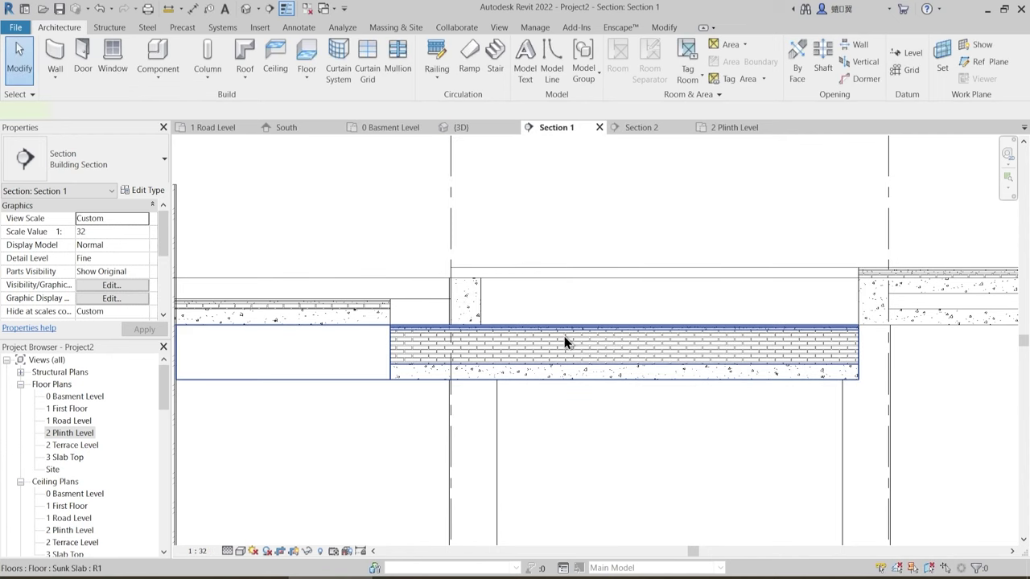
left_click(147, 189)
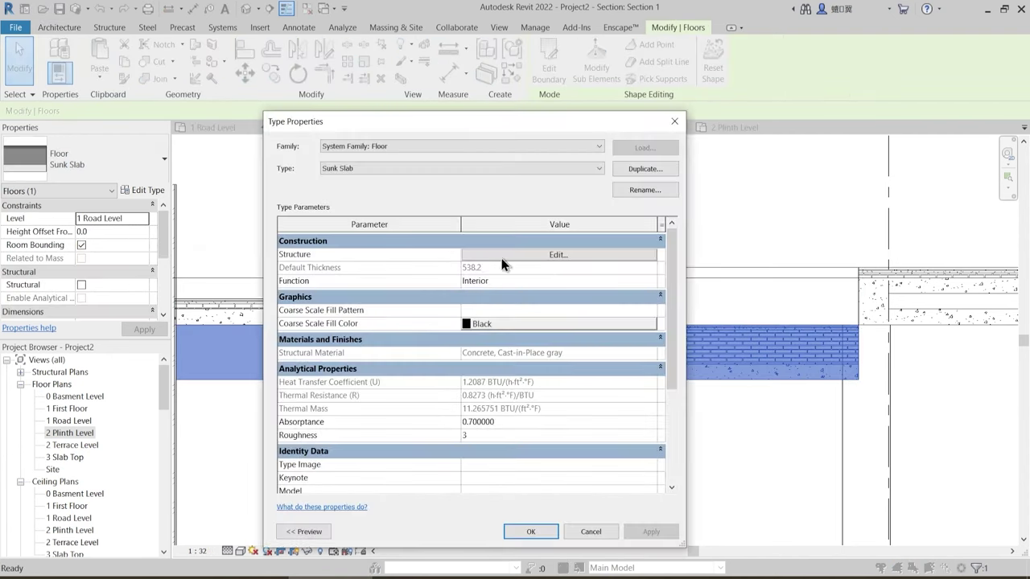
key("Escape")
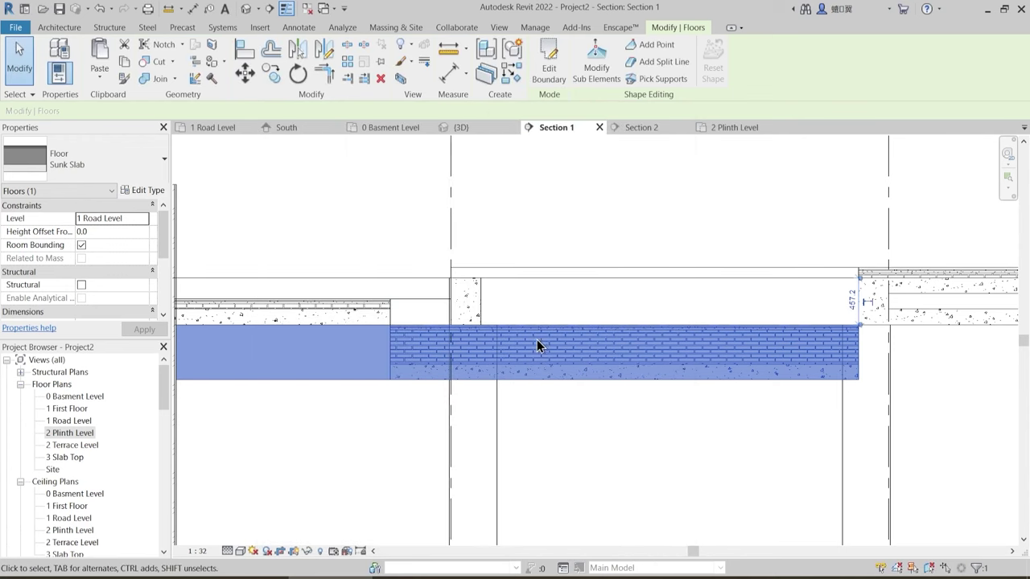
key("Escape")
middle_click_drag(755, 374, 718, 371)
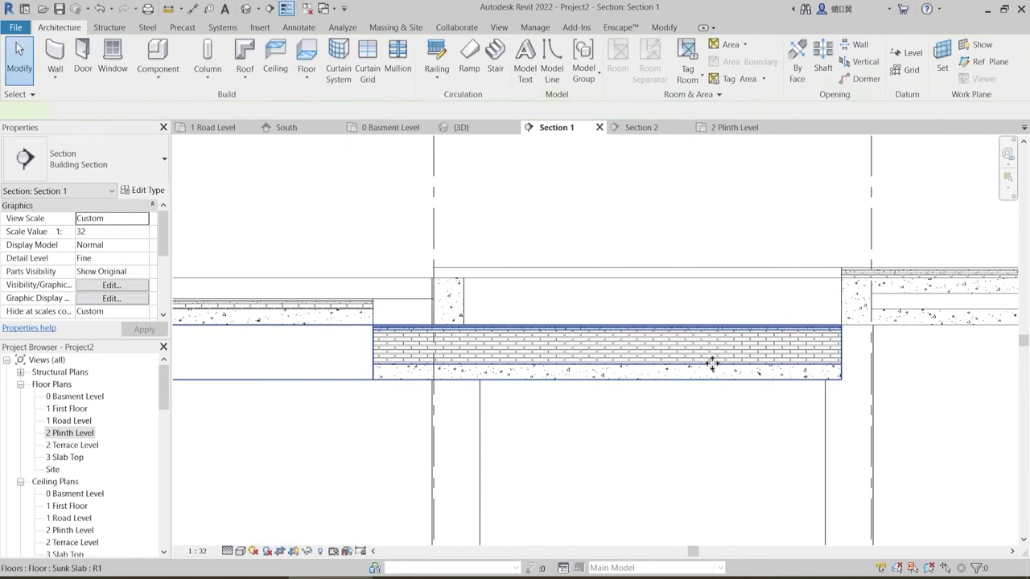
left_click(713, 364)
left_click(113, 231)
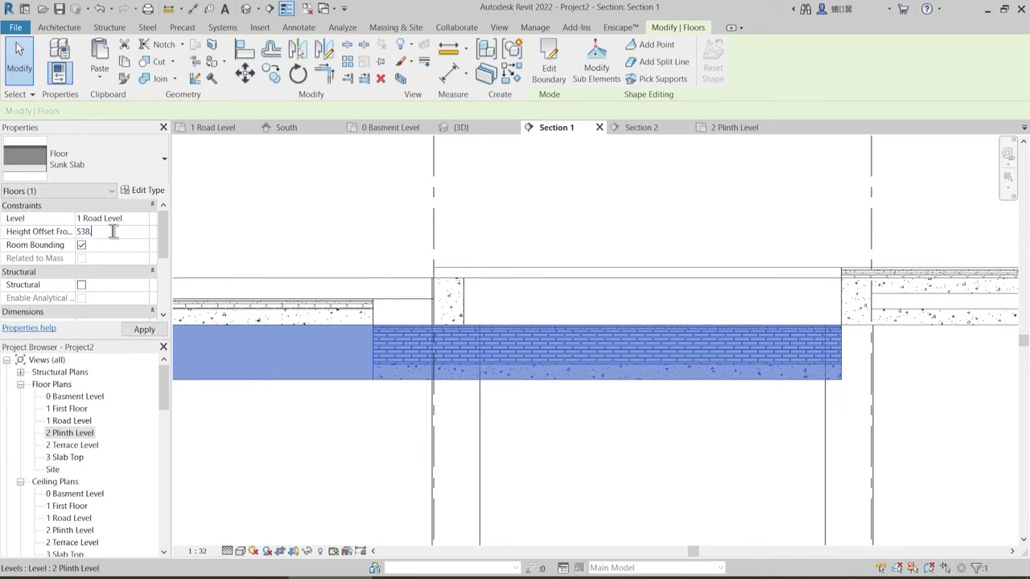
left_click(503, 222)
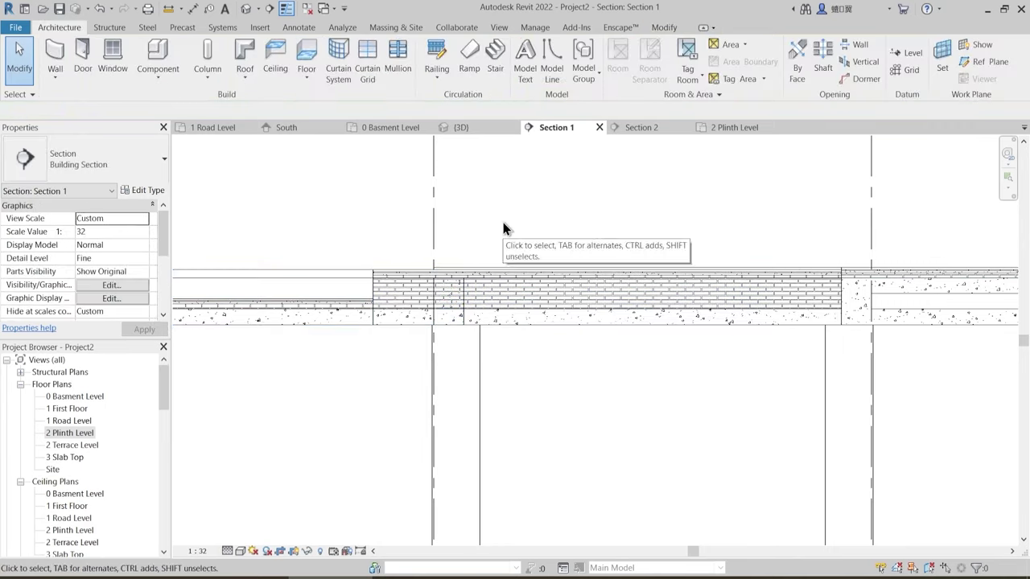
scroll(489, 313, "up", 2)
middle_click_drag(402, 331, 466, 380)
scroll(464, 376, "down", 3)
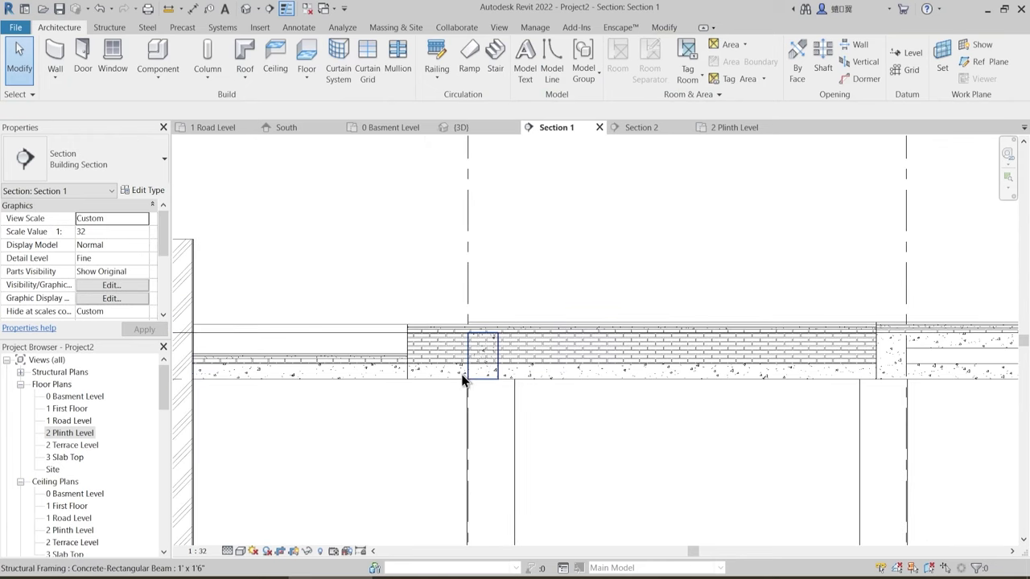
left_click(471, 130)
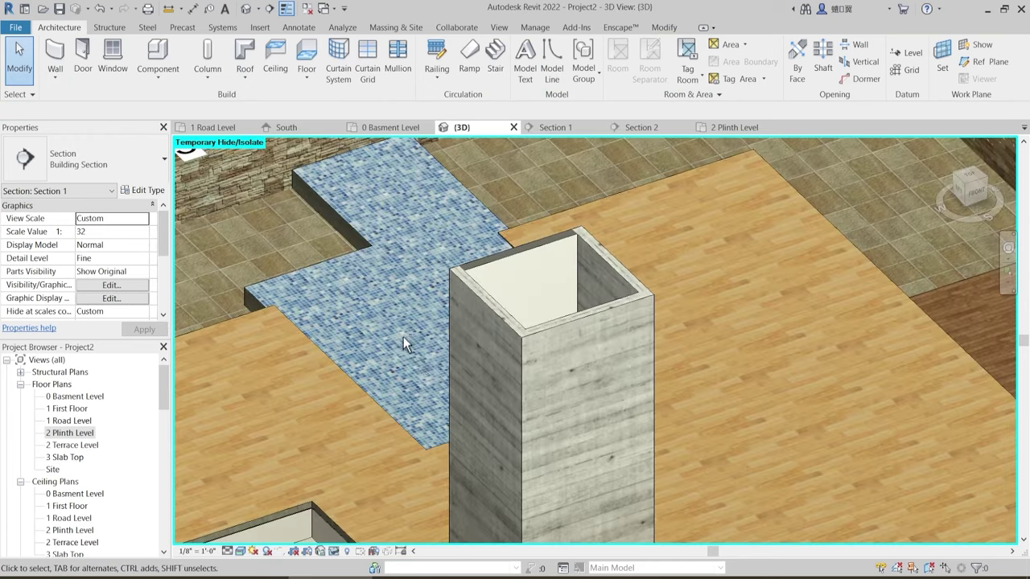
scroll(403, 336, "up", 1)
middle_click_drag(403, 337, 392, 415, "shift")
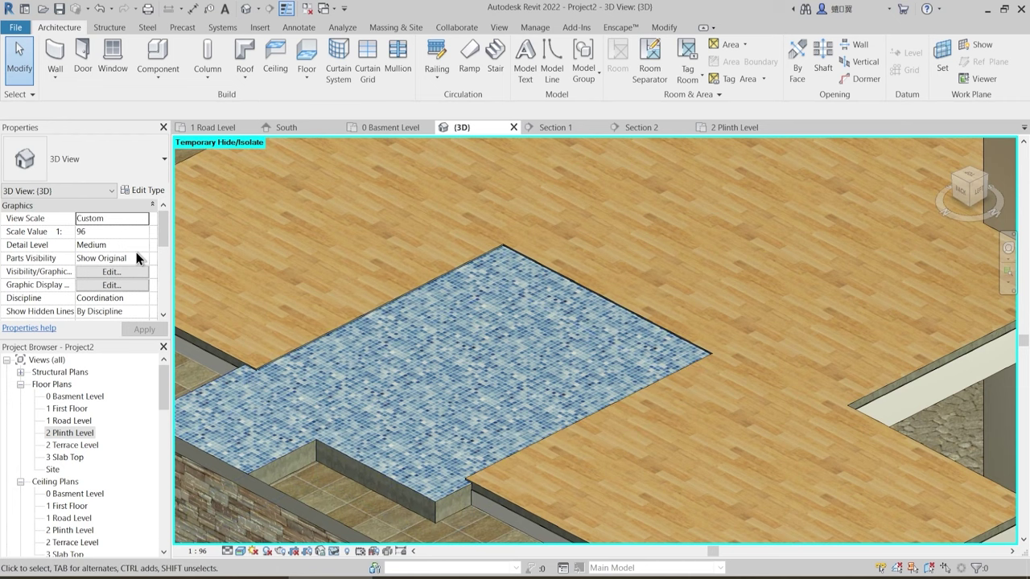
left_click(420, 390)
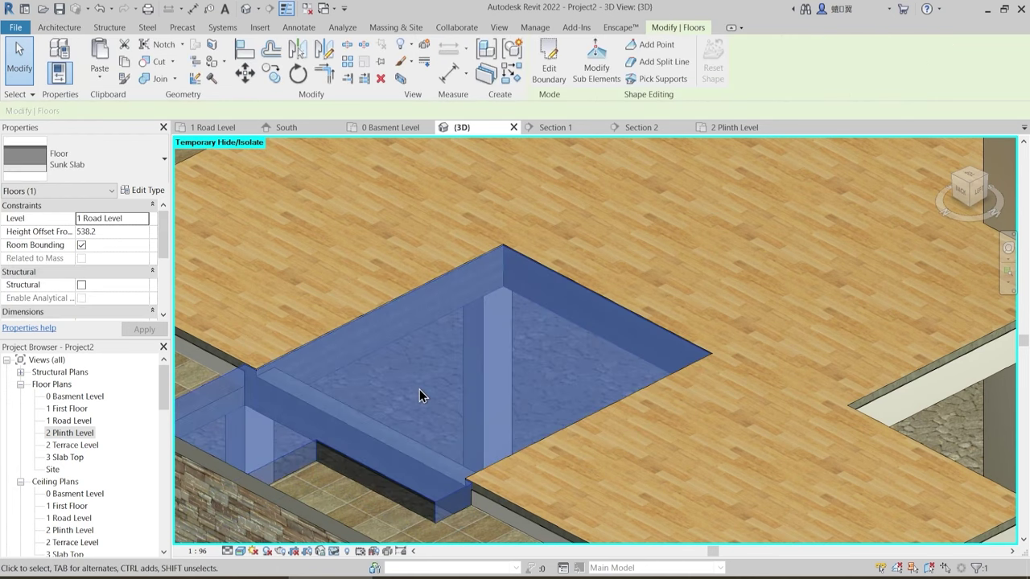
mouse_move(415, 406)
middle_mouse_down("shift")
mouse_move(421, 368)
mouse_move(421, 416)
mouse_move(404, 396)
middle_mouse_up("shift")
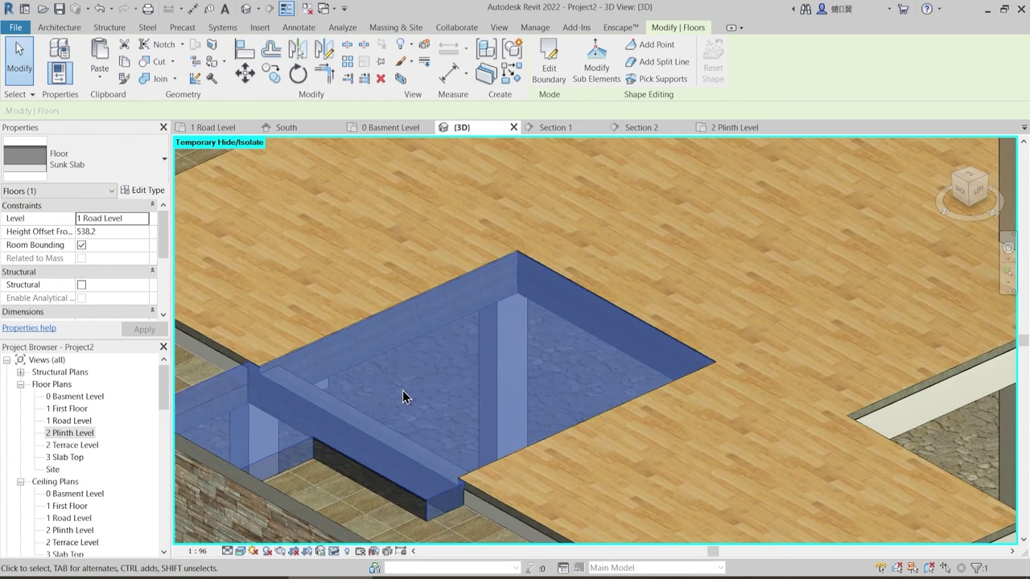
scroll(367, 436, "up", 3)
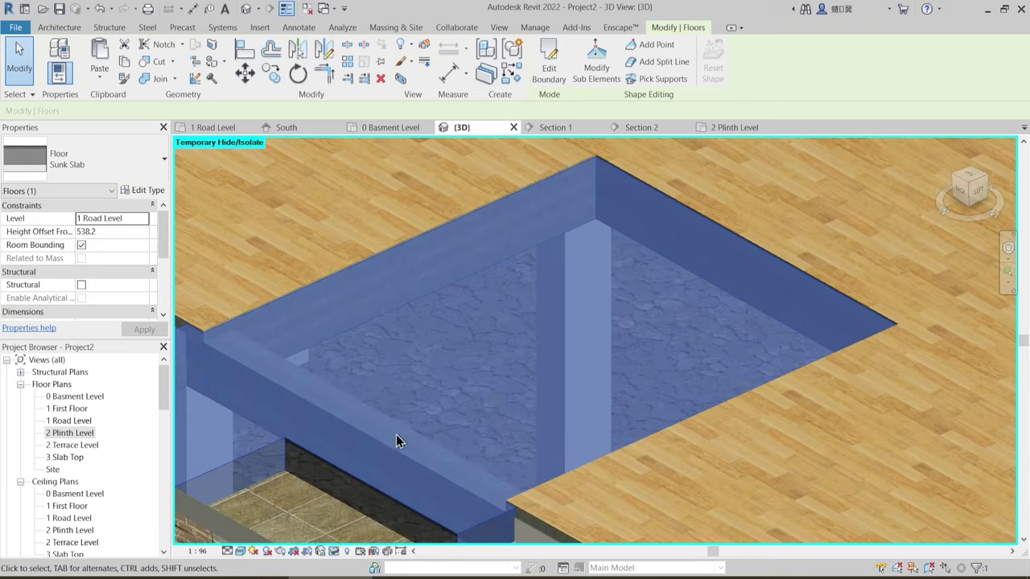
middle_click_drag(416, 452, 497, 397, "shift")
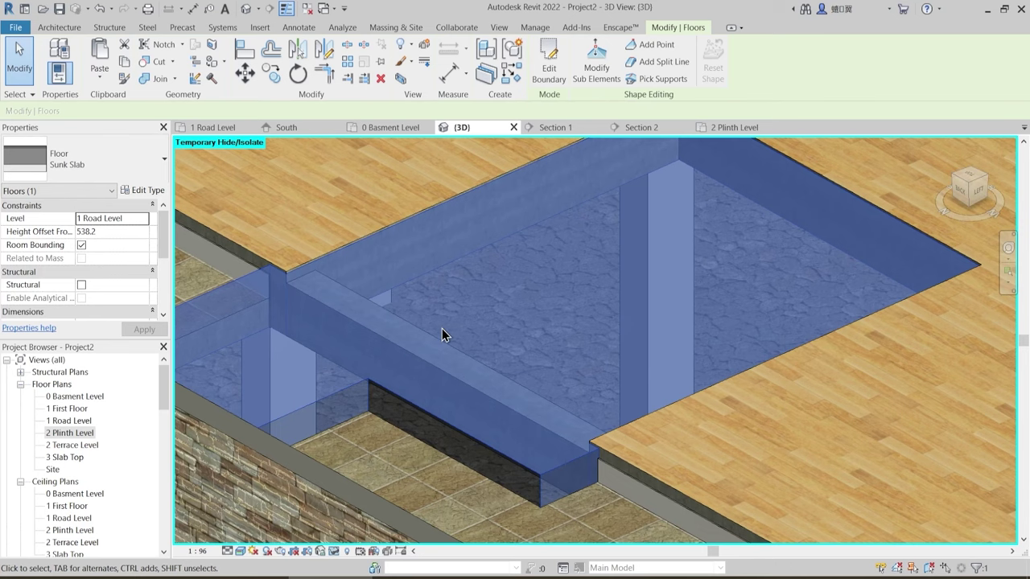
- In Section 1, join the concrete beam with the sunk slab using Join Geometry
left_click(563, 127)
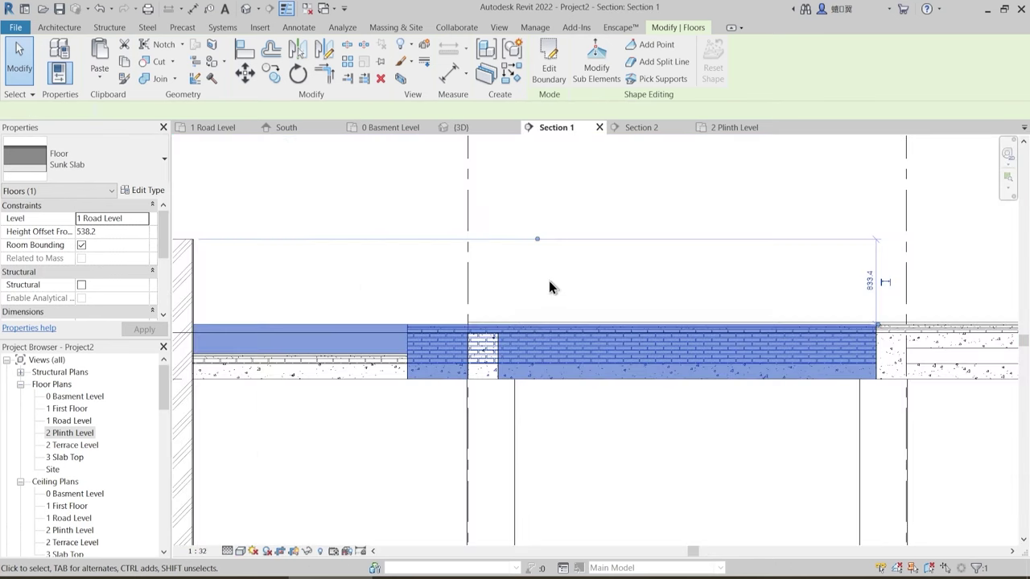
key("Escape")
scroll(523, 378, "up", 3)
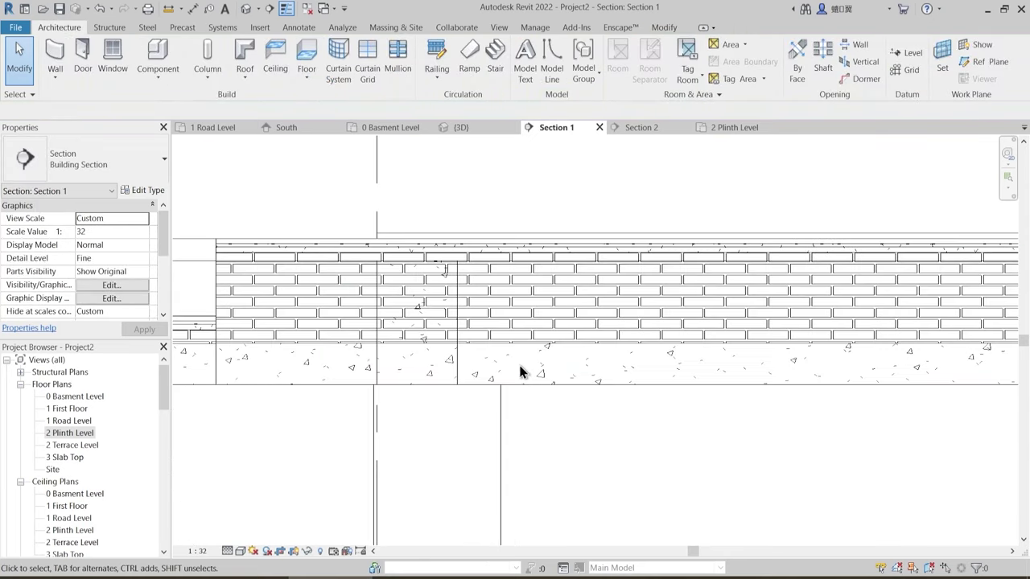
middle_click_drag(514, 346, 486, 356)
left_click(664, 29)
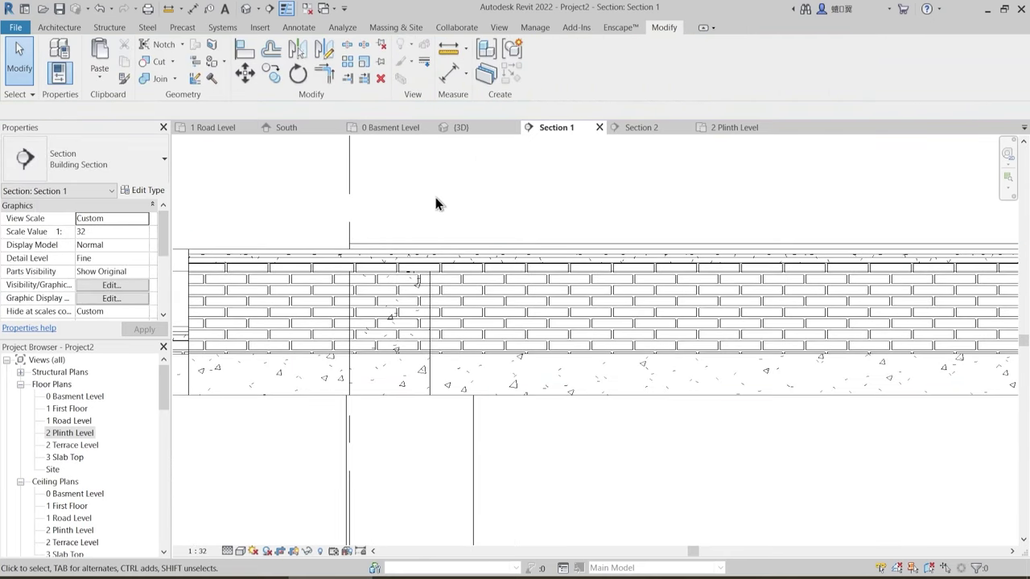
left_click(172, 81)
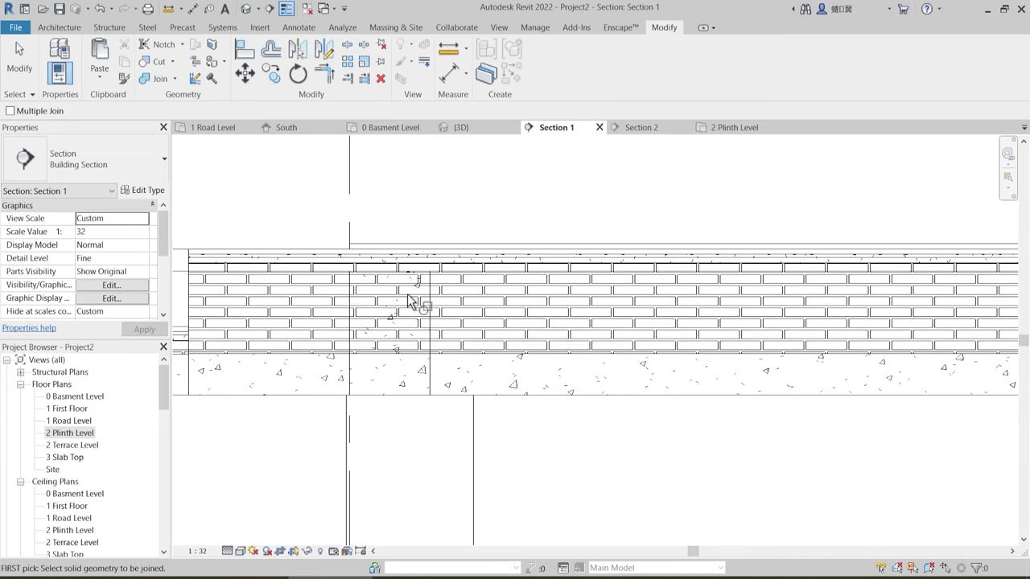
left_click(444, 312)
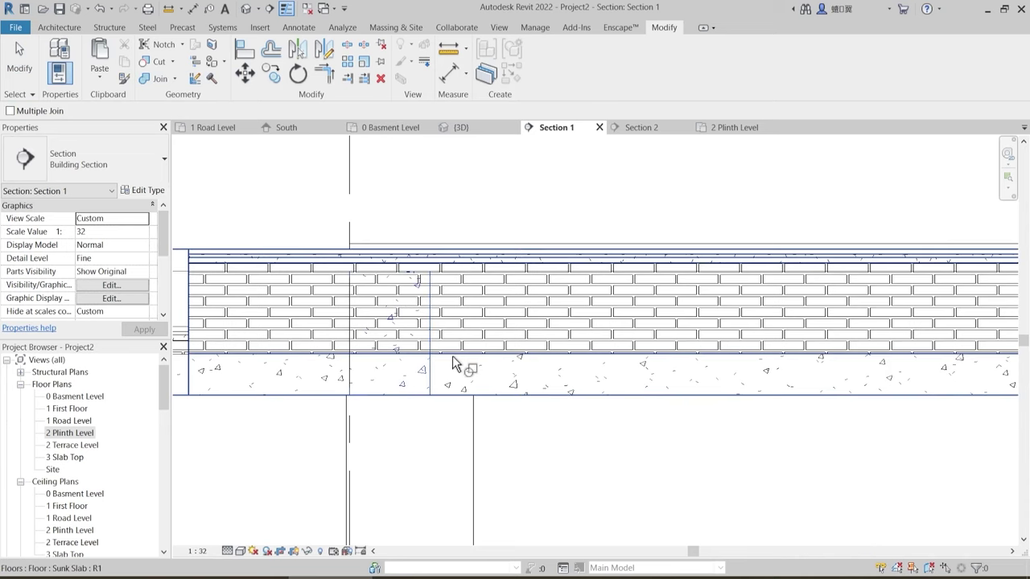
left_click(461, 362)
- Switch the join order between slab and beam, then exit the tool and clear the selection
left_click(174, 78)
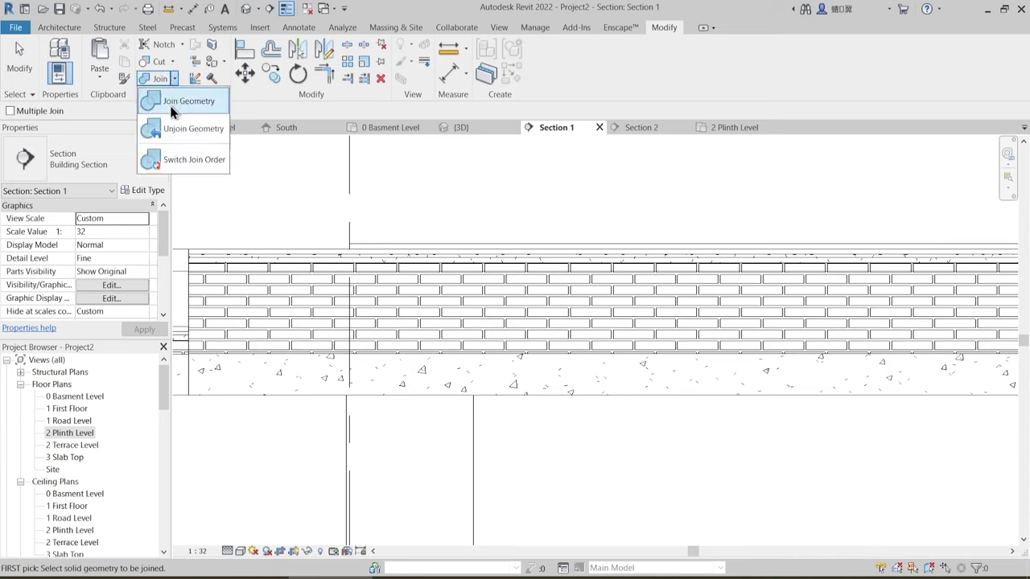
left_click(191, 159)
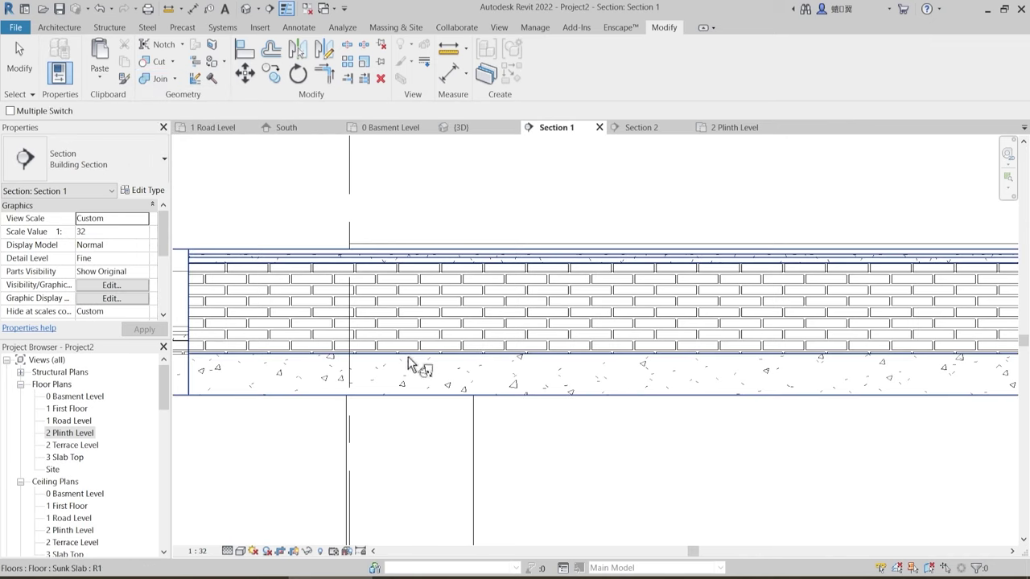
left_click(454, 363)
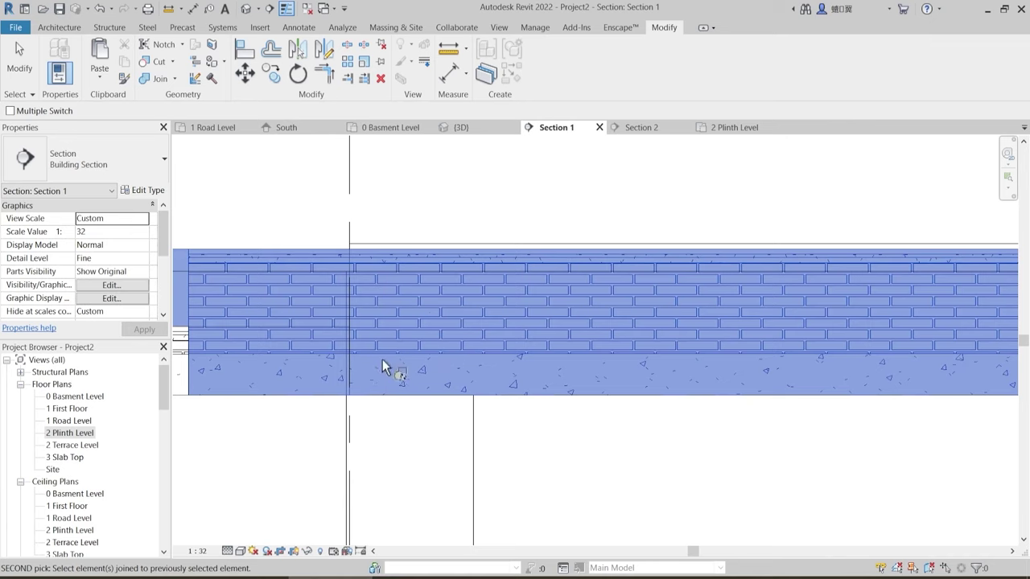
scroll(396, 318, "down", 2)
scroll(396, 307, "up", 2)
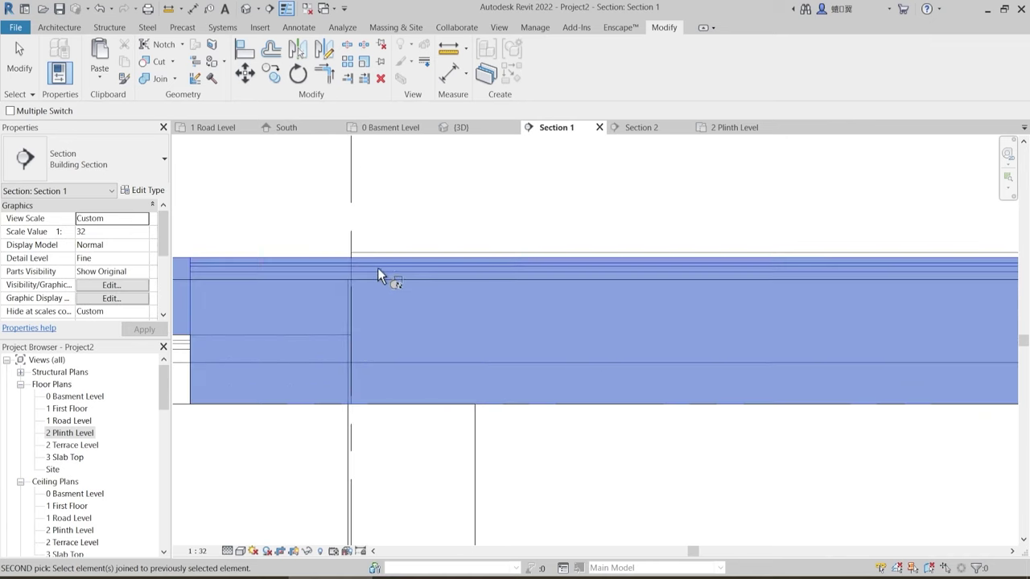
key("Escape")
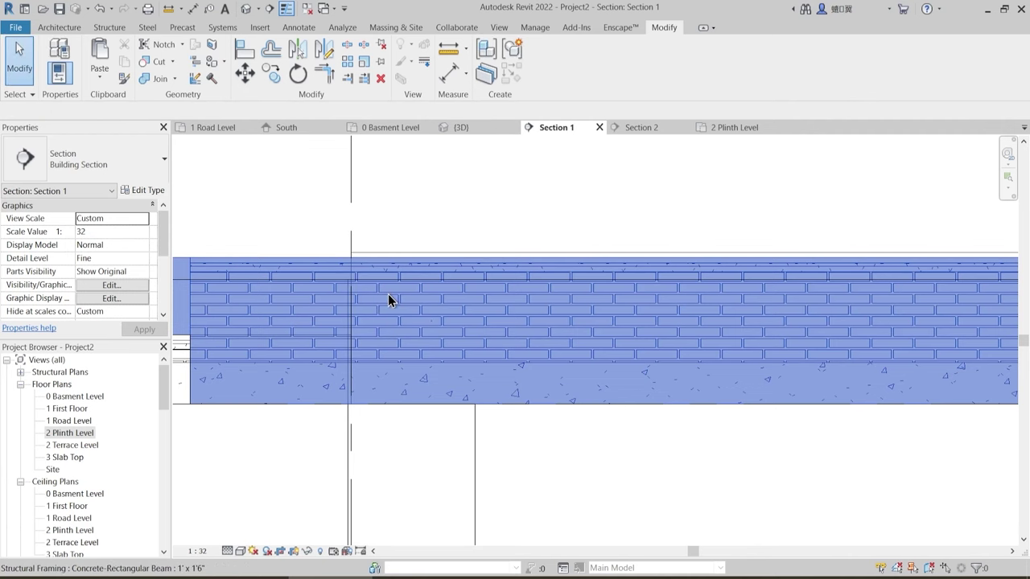
key("Escape")
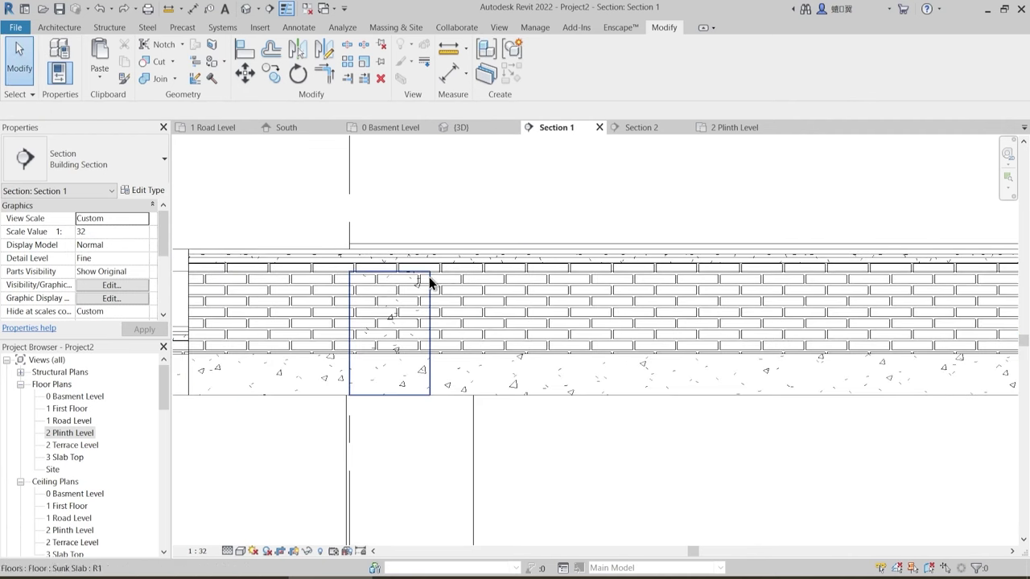
- Turn off Thin Lines, join the sunk slab and beam, and switch their join order
left_click(283, 10)
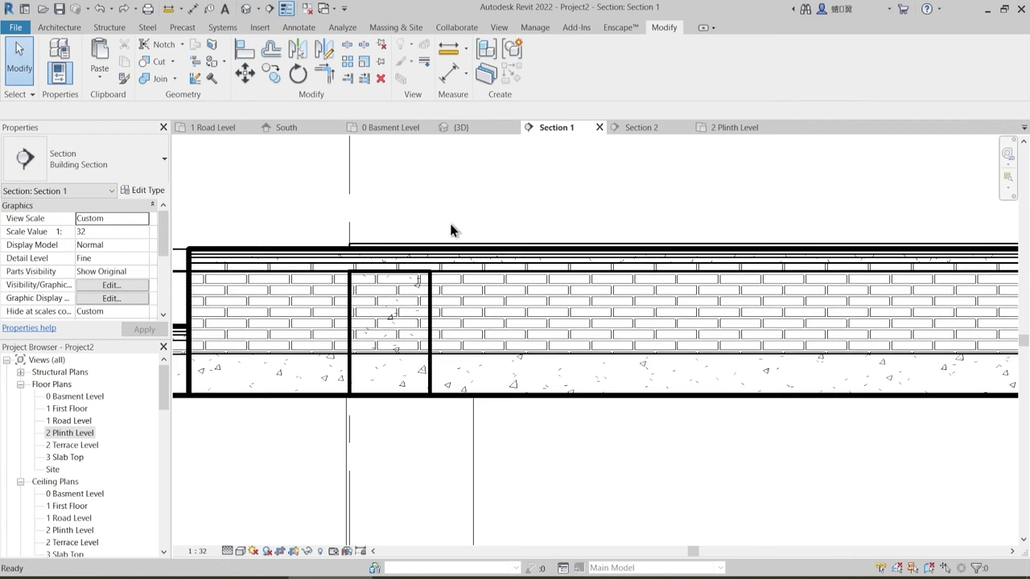
left_click(171, 84)
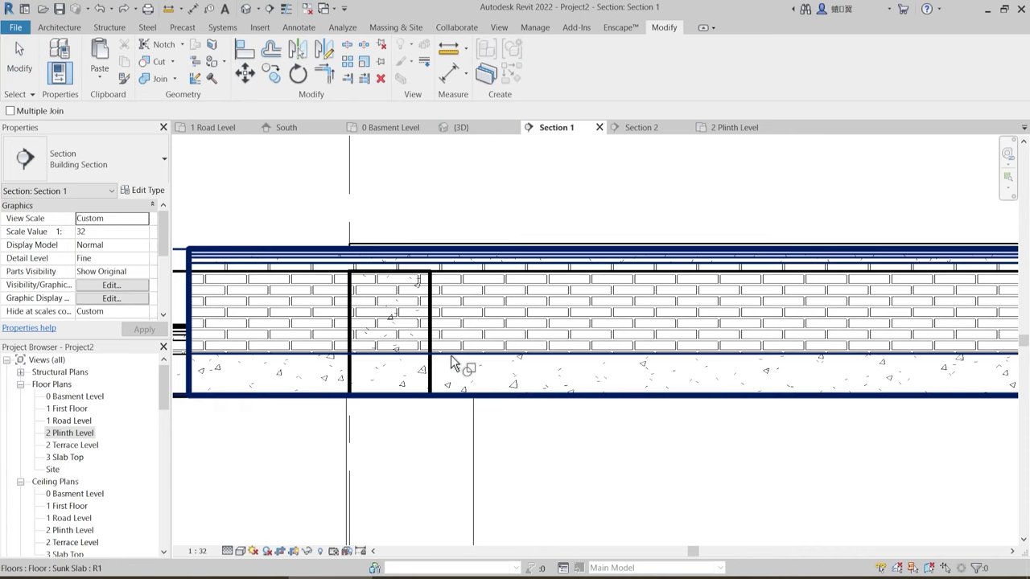
left_click(444, 353)
left_click(433, 329)
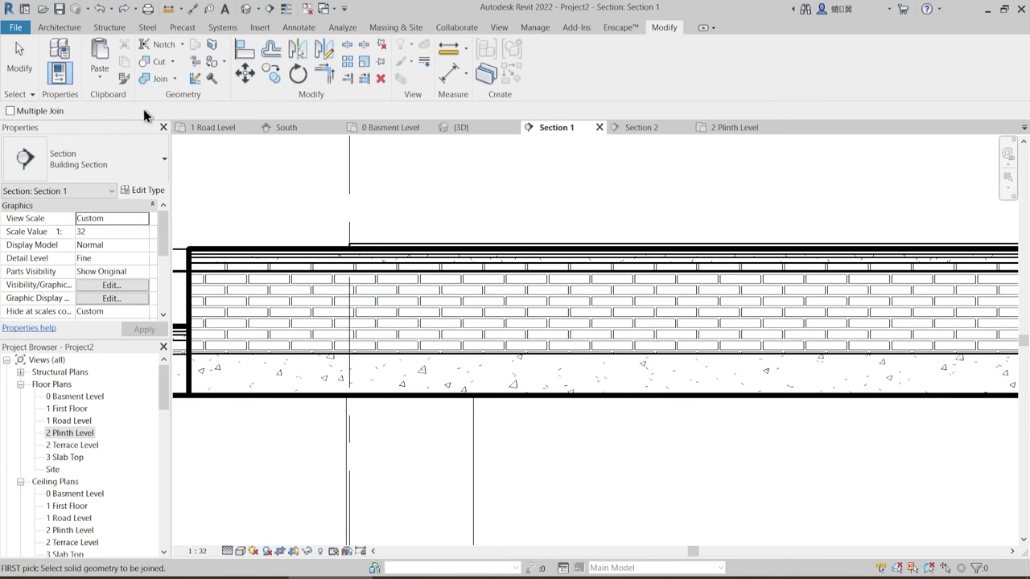
left_click(174, 78)
left_click(193, 165)
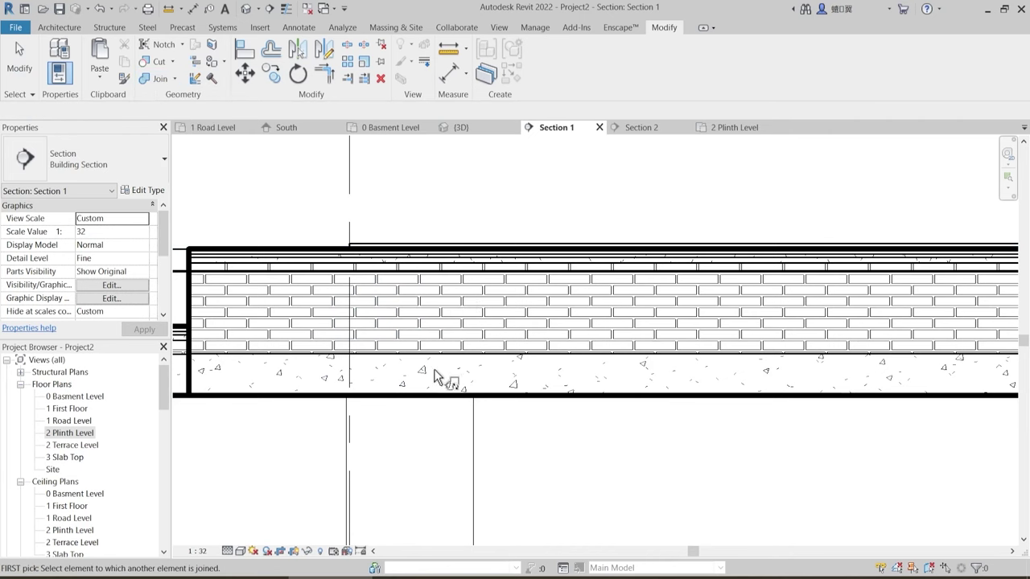
middle_click_drag(398, 314, 396, 334)
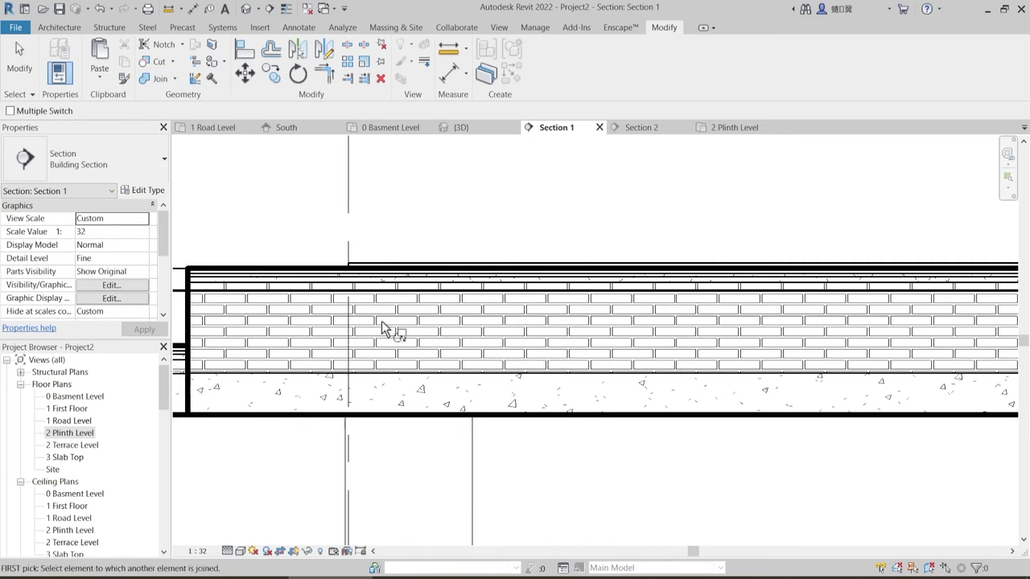
left_click(445, 392)
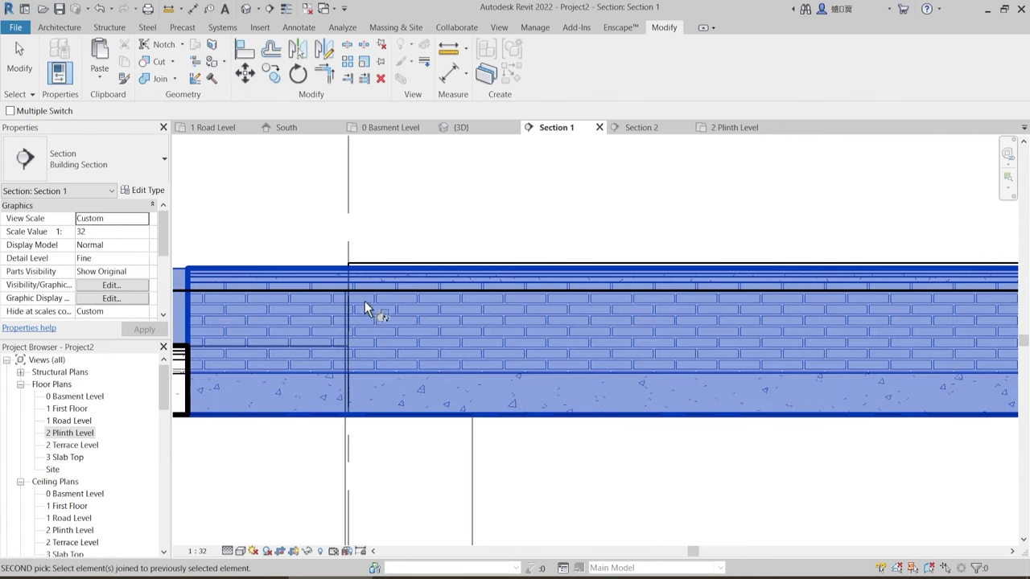
left_click(367, 319)
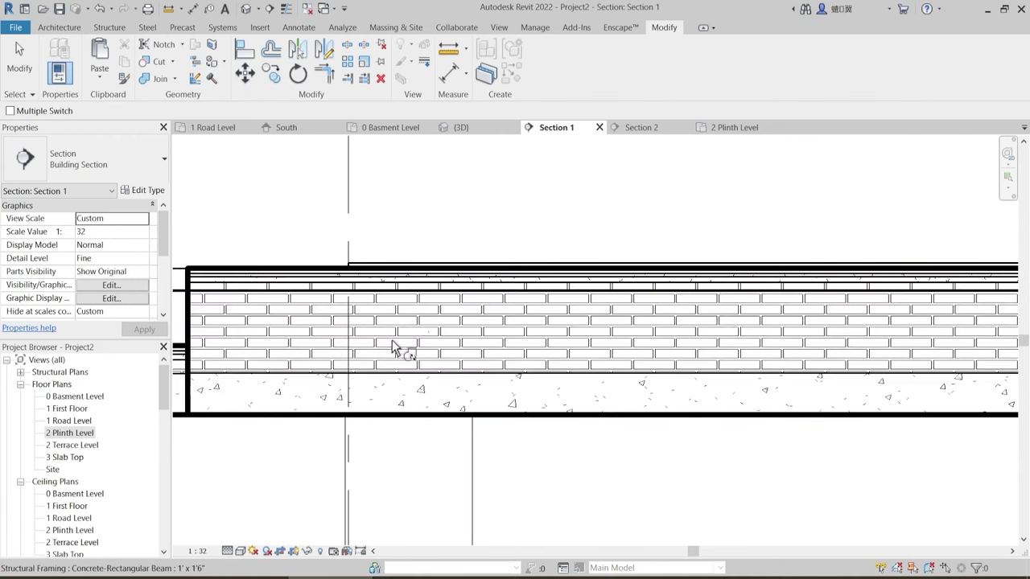
key("Escape")
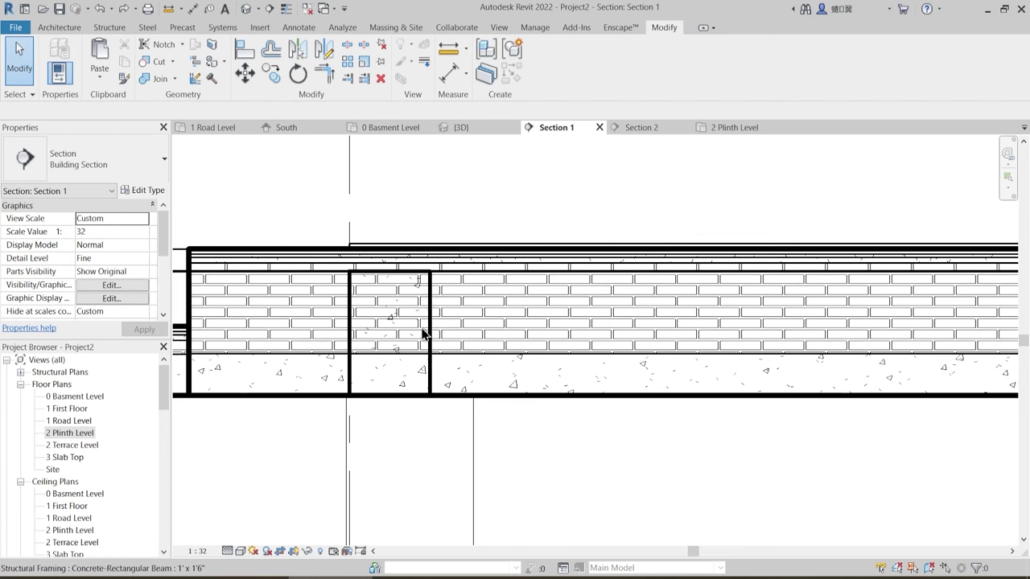
- Rejoin slab and beam, then switch join order between the wall-slab assembly and the beam
middle_click_drag(413, 322, 402, 292)
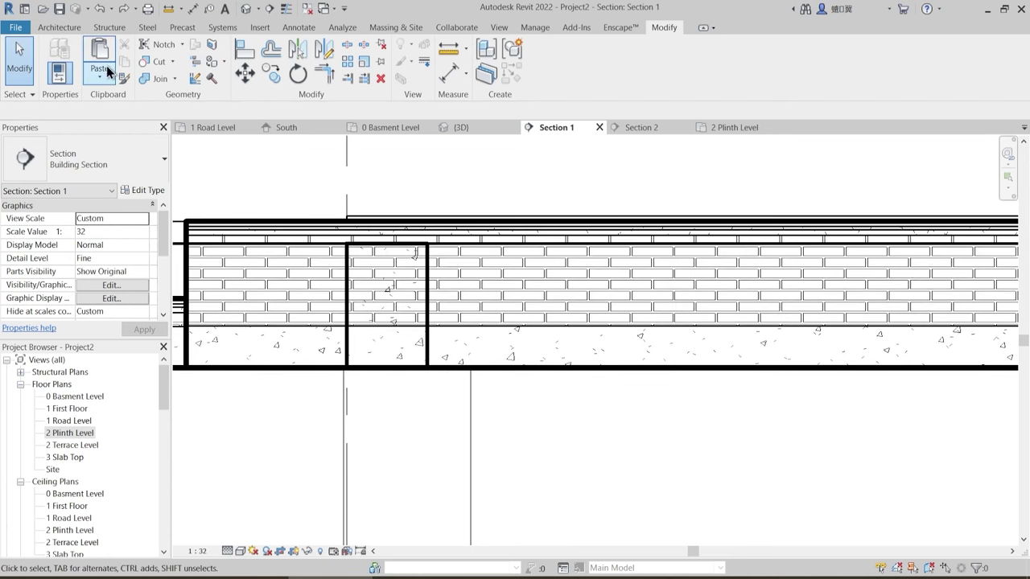
left_click(150, 78)
left_click(452, 345)
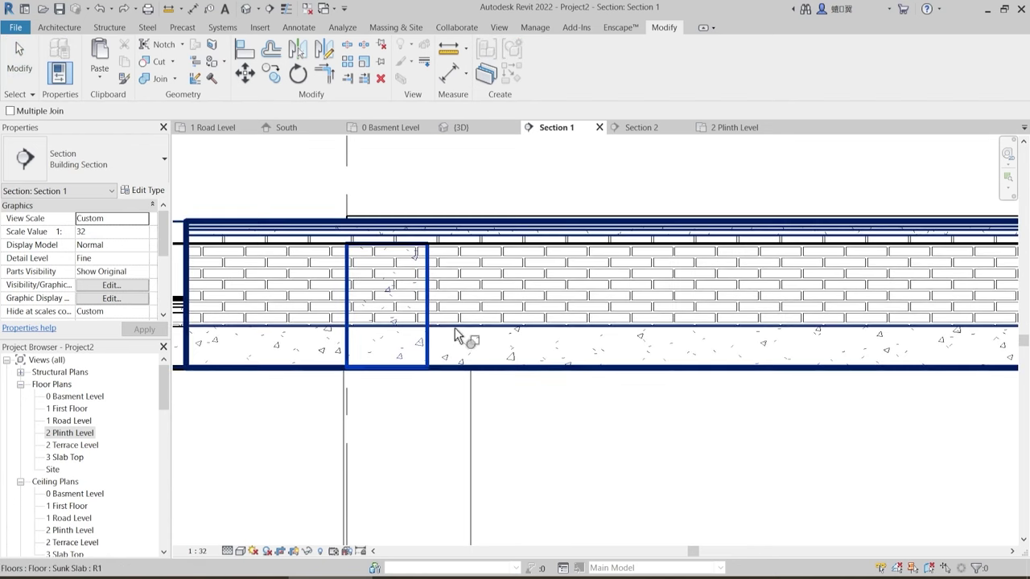
left_click(455, 338)
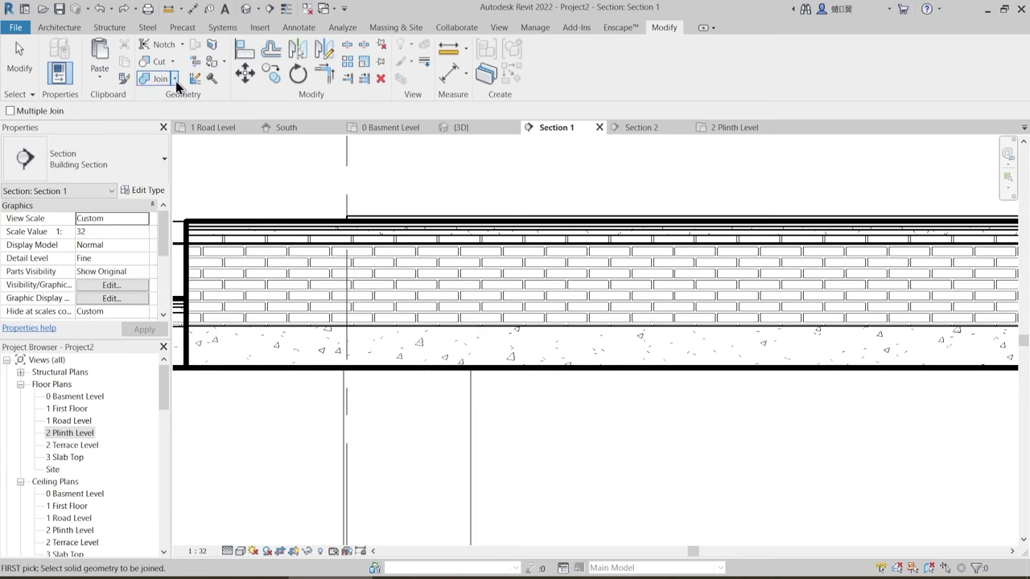
left_click(174, 78)
left_click(185, 130)
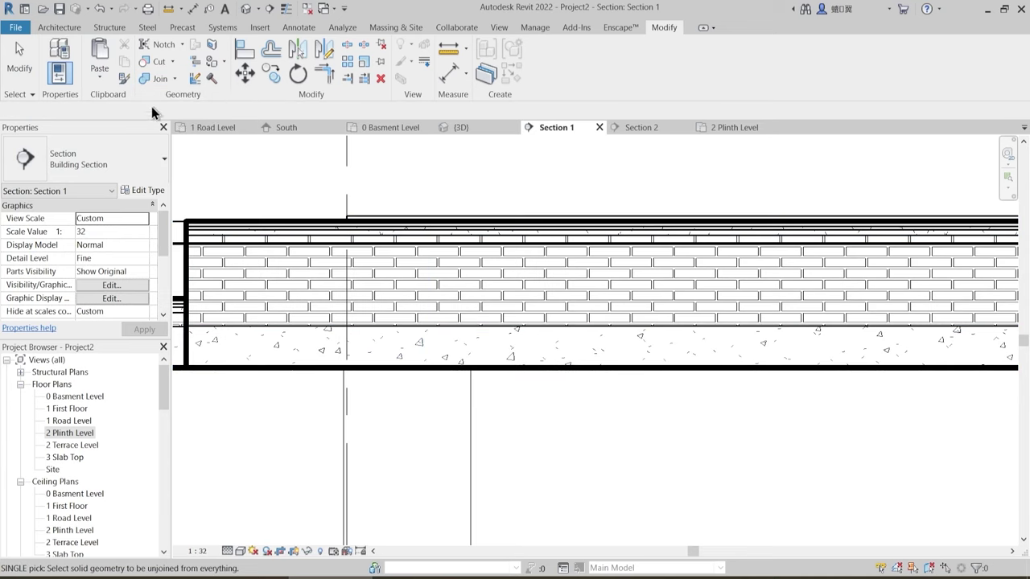
left_click(174, 79)
left_click(185, 158)
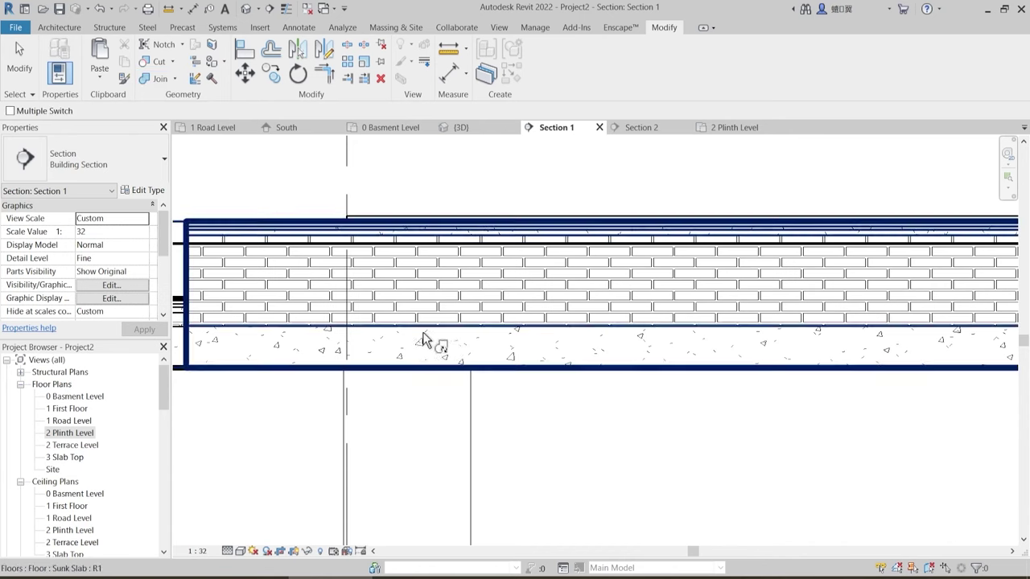
scroll(386, 321, "down", 2)
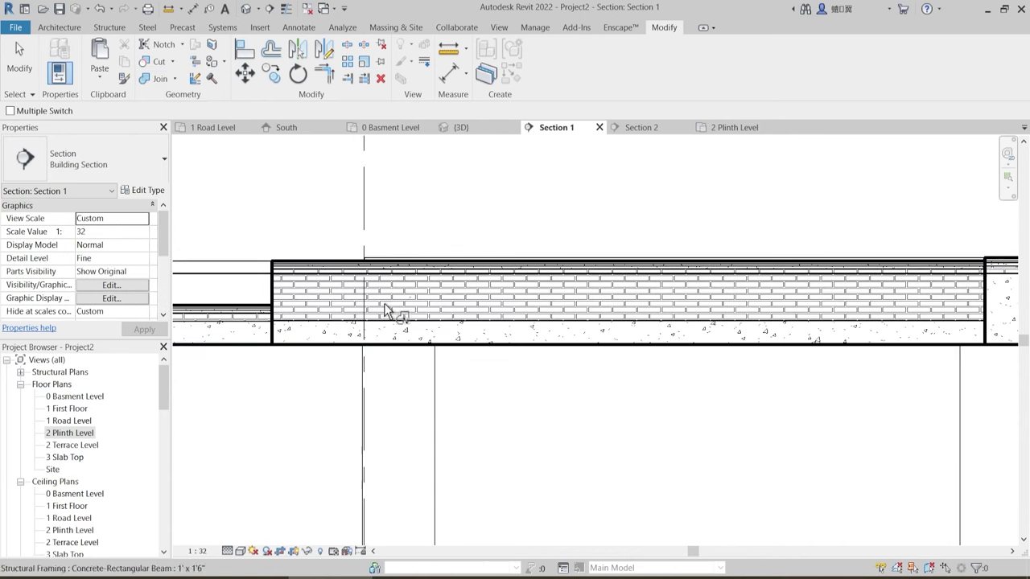
left_click(405, 304)
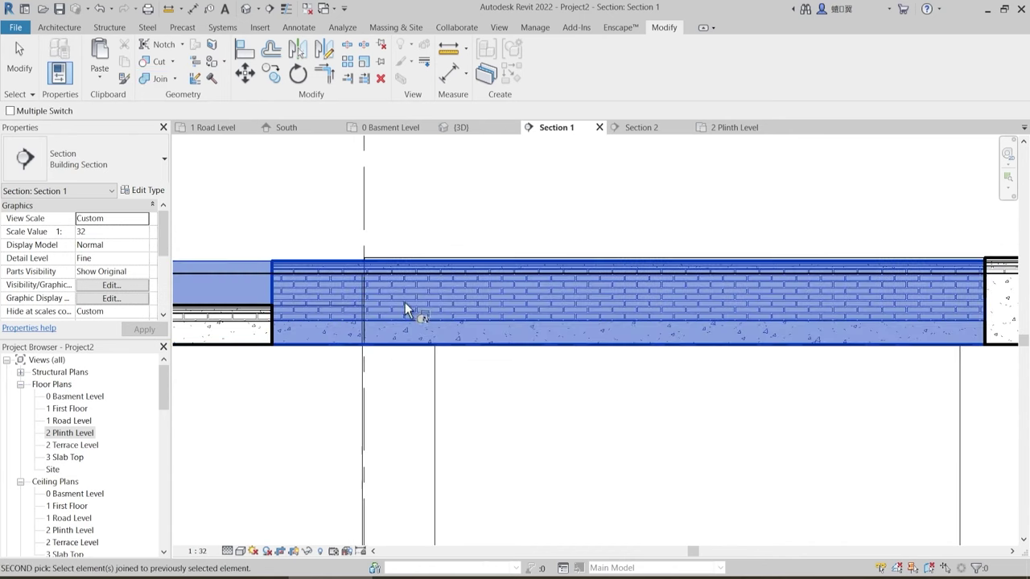
middle_click_drag(392, 316, 424, 318)
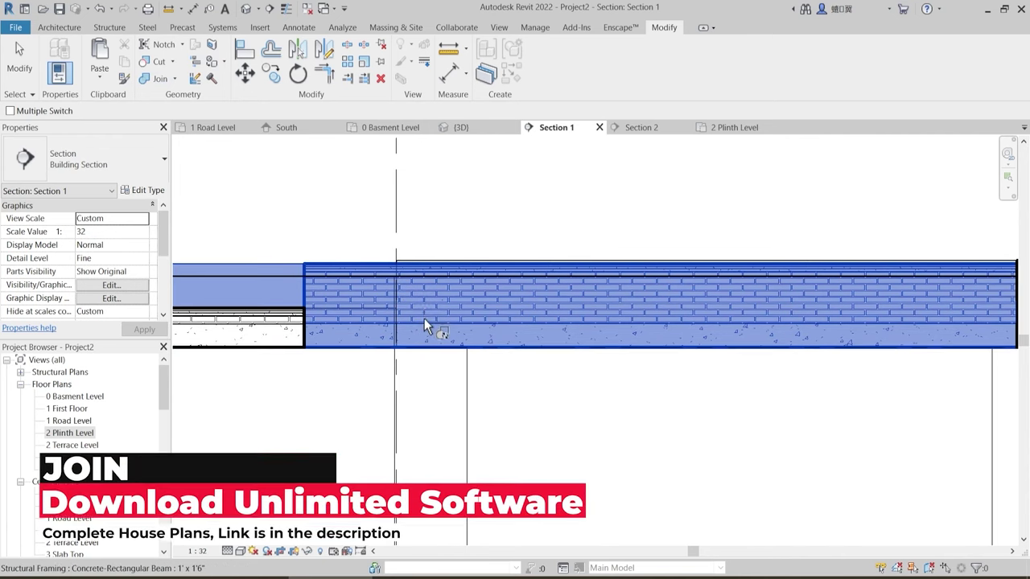
left_click(424, 308)
key("Escape")
- Join the beam and sunk slab again and switch the beam's join order with the wall and slab
scroll(425, 309, "up", 2)
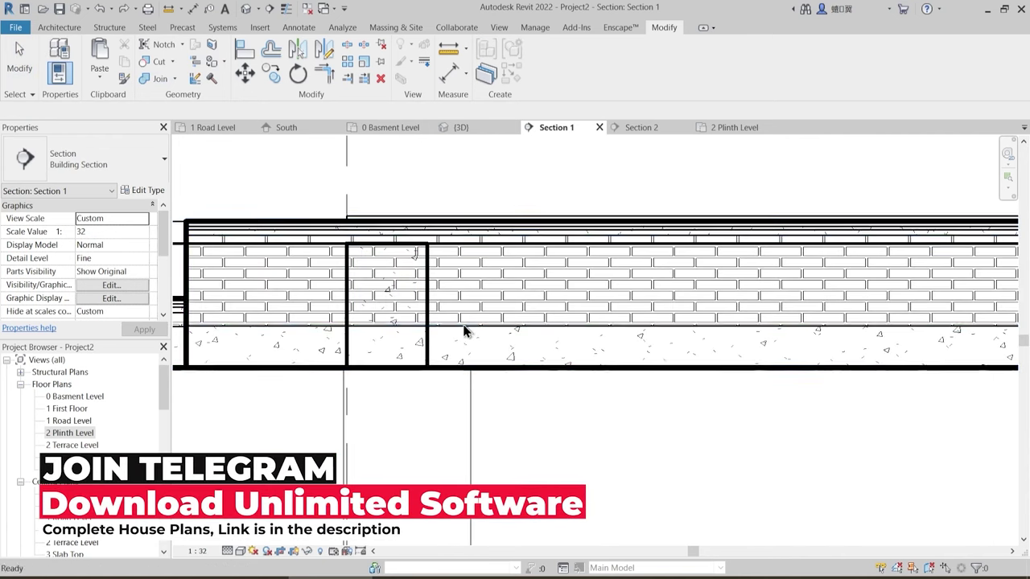
scroll(464, 333, "down", 2)
left_click(751, 577)
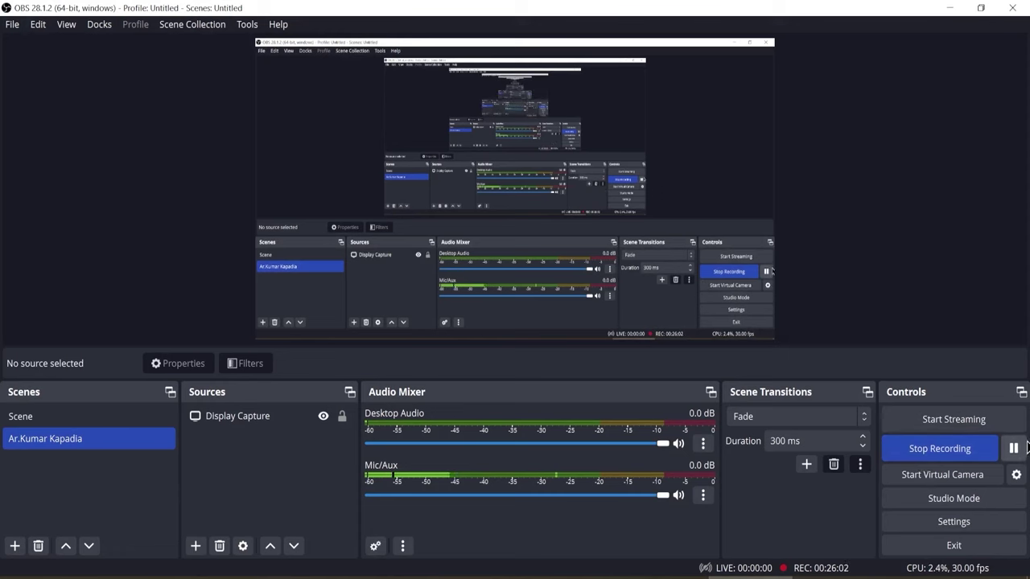
left_click(946, 9)
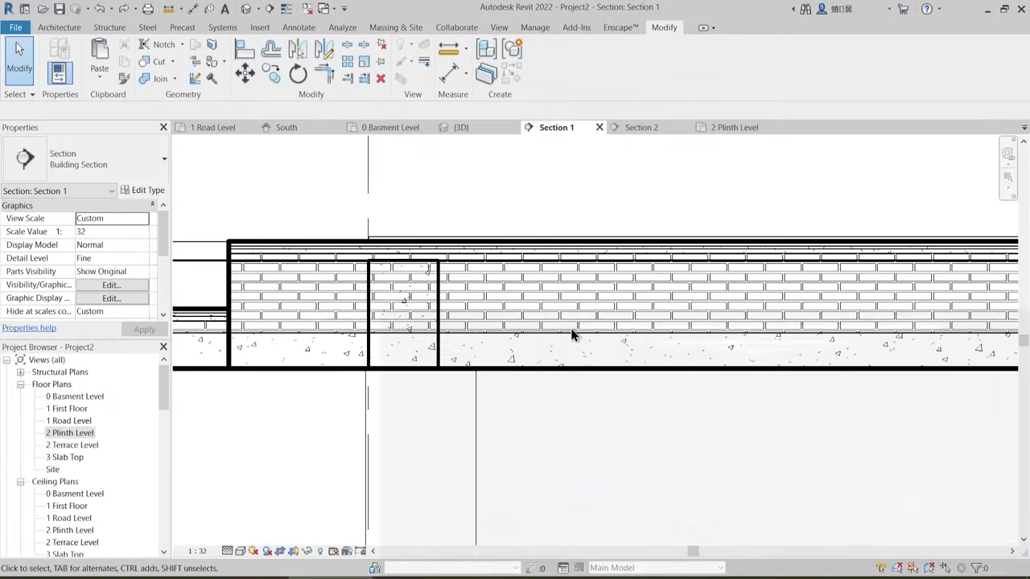
scroll(408, 348, "up", 3)
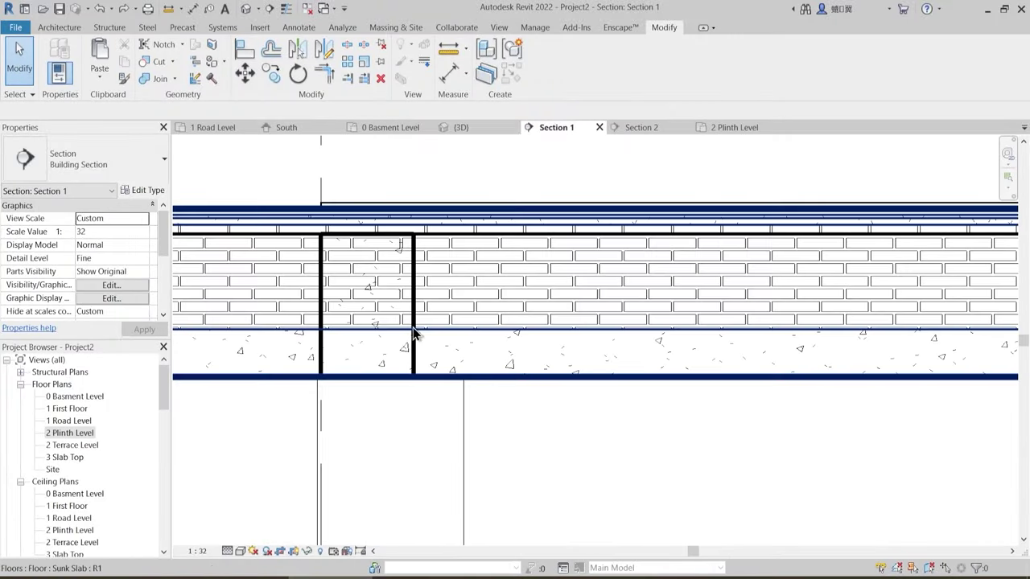
middle_click_drag(401, 338, 422, 336)
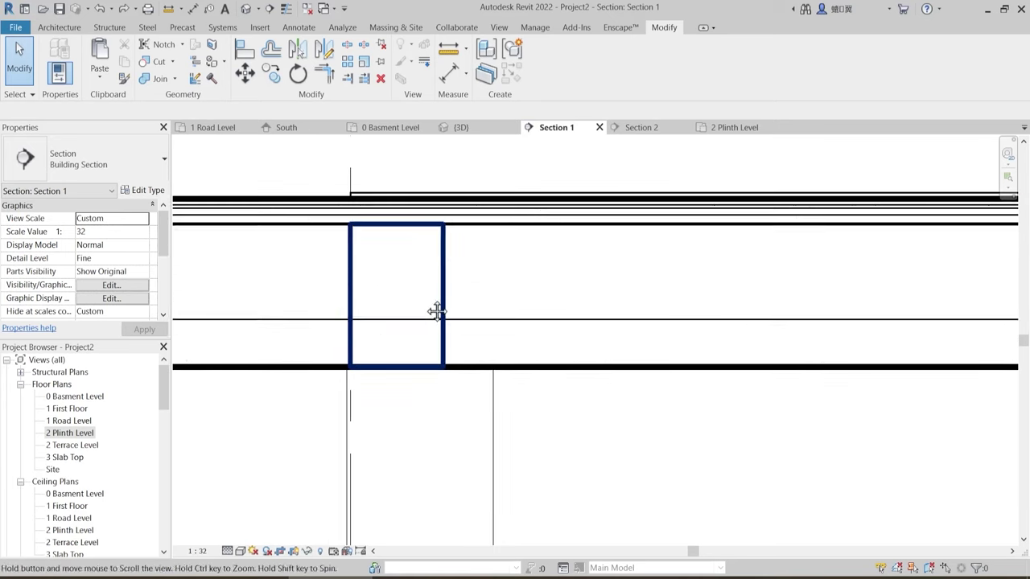
left_click(157, 77)
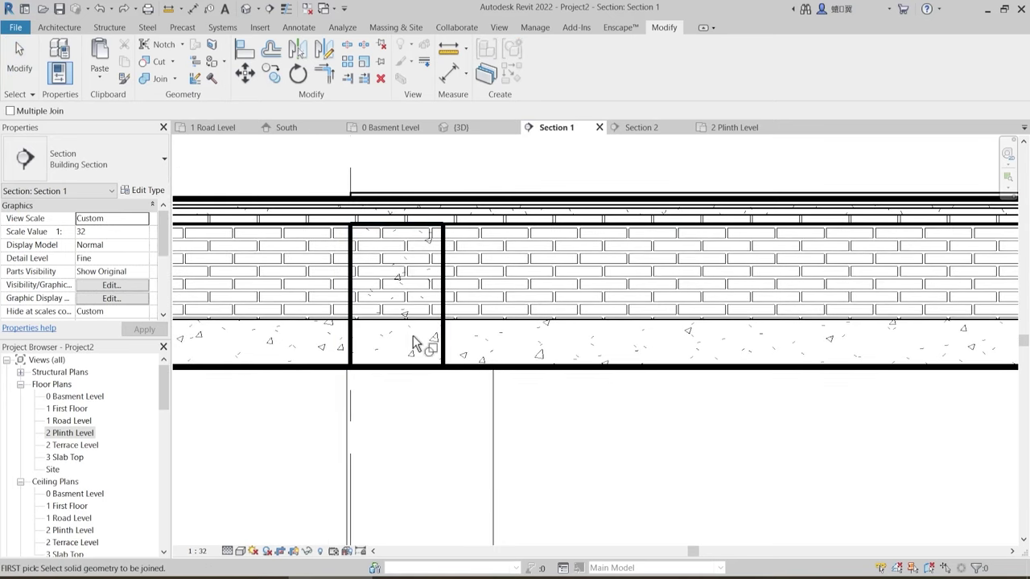
left_click(449, 298)
left_click(471, 330)
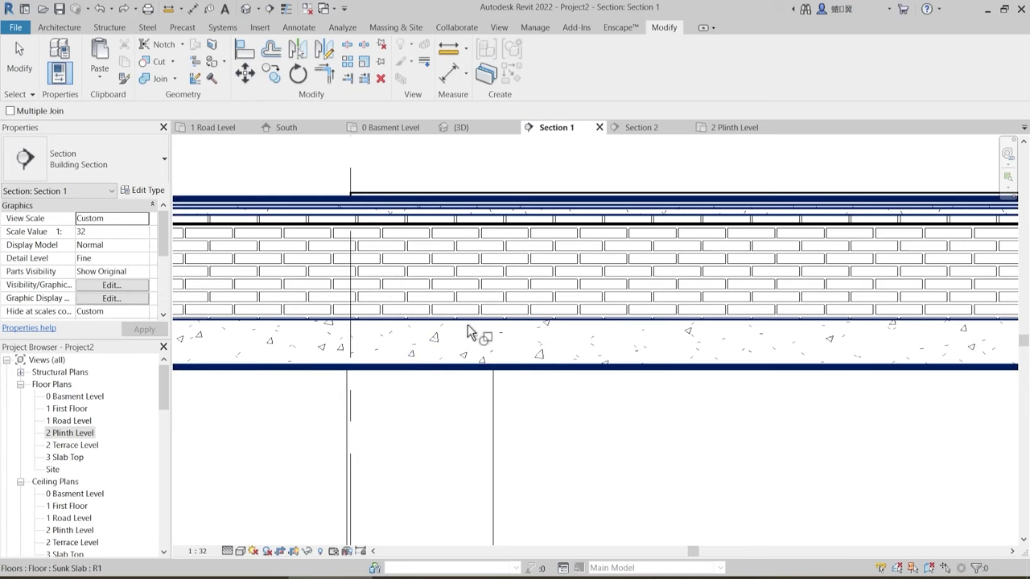
left_click(174, 78)
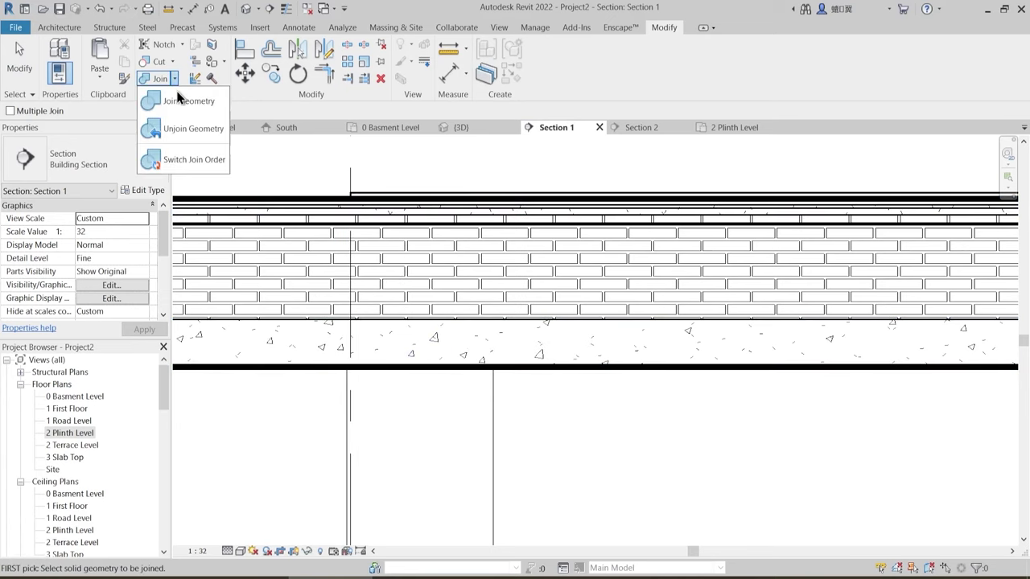
left_click(194, 158)
left_click(455, 328)
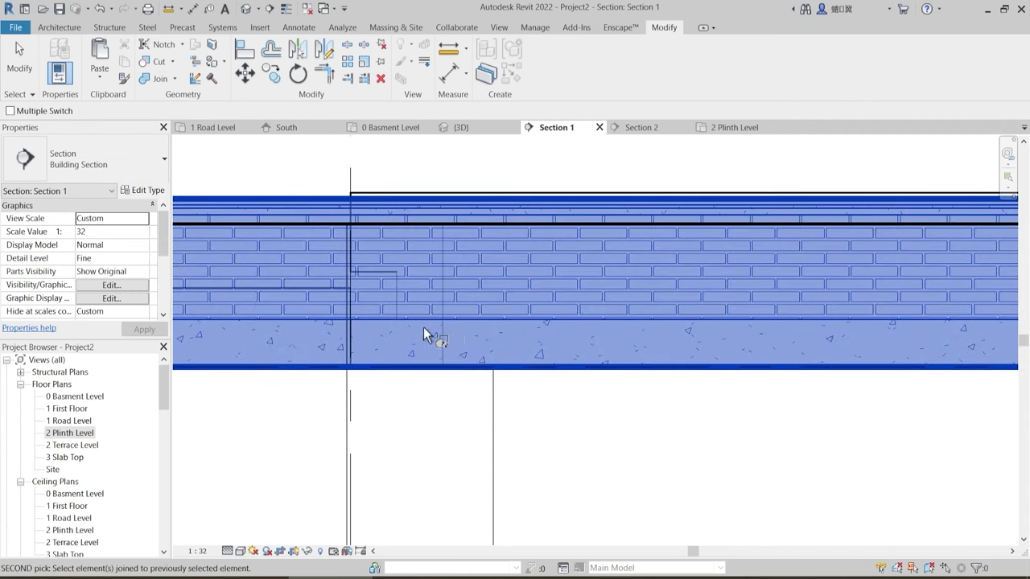
left_click(442, 330)
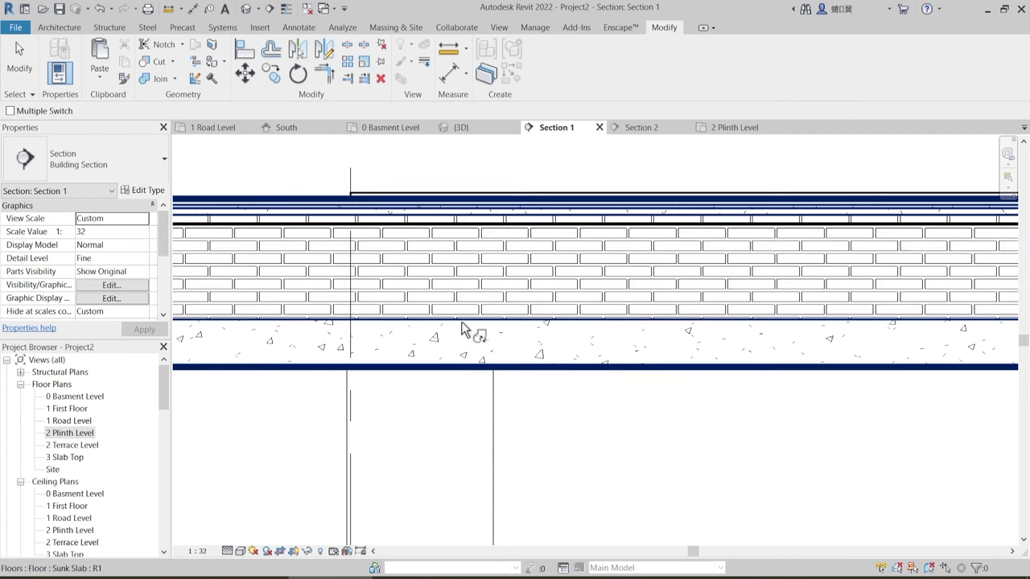
- Make the beam cut through the sunk slab and the wall by switching their join order
left_click(469, 321)
left_click(439, 326)
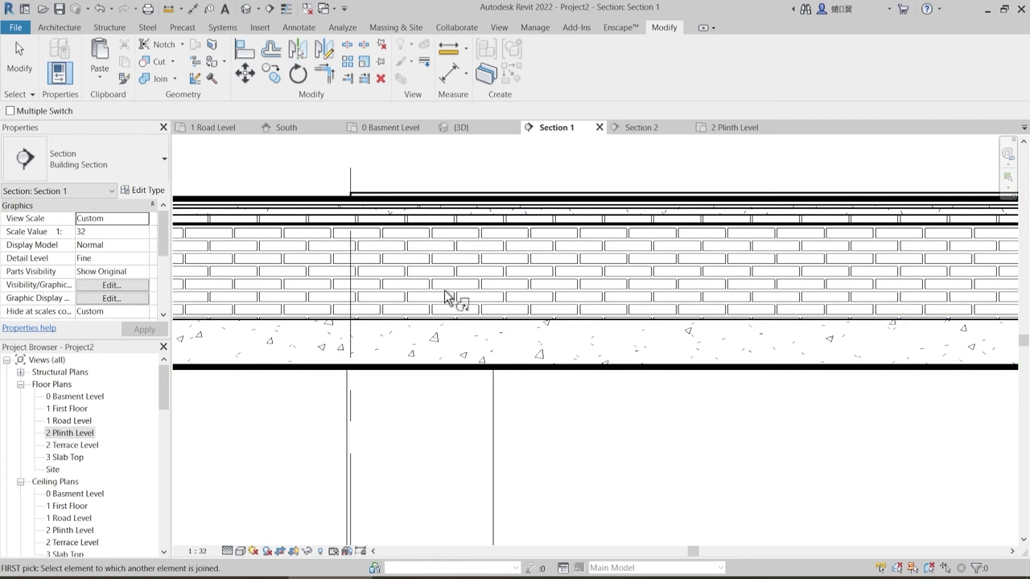
left_click(449, 300)
left_click(447, 329)
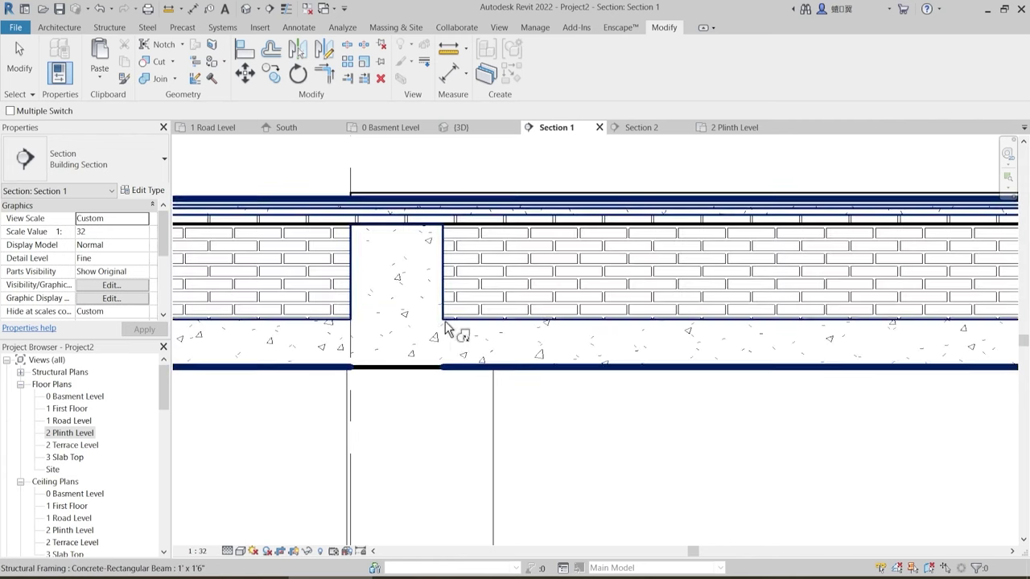
key("Escape")
scroll(398, 277, "down", 2)
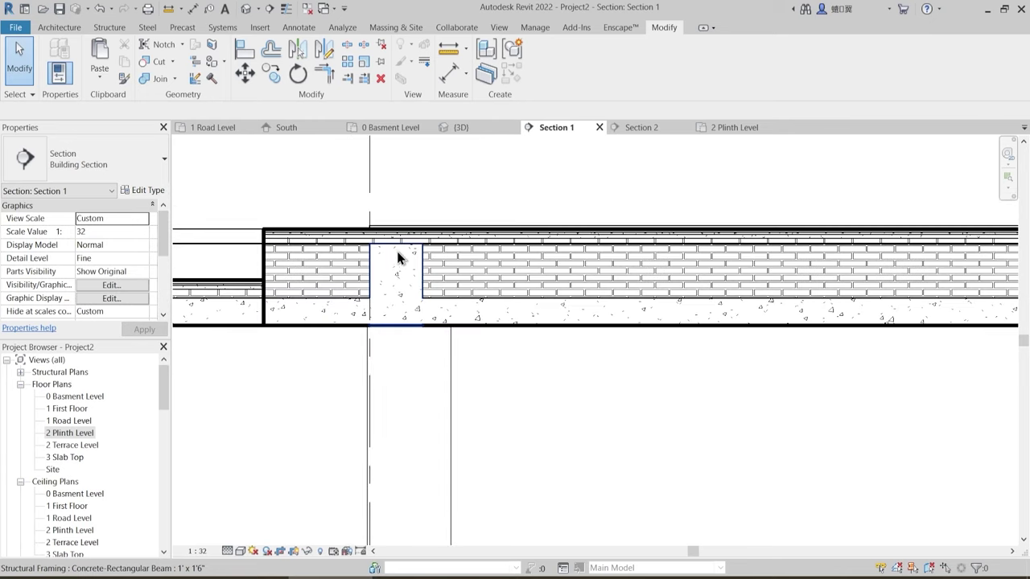
middle_click_drag(395, 268, 400, 305)
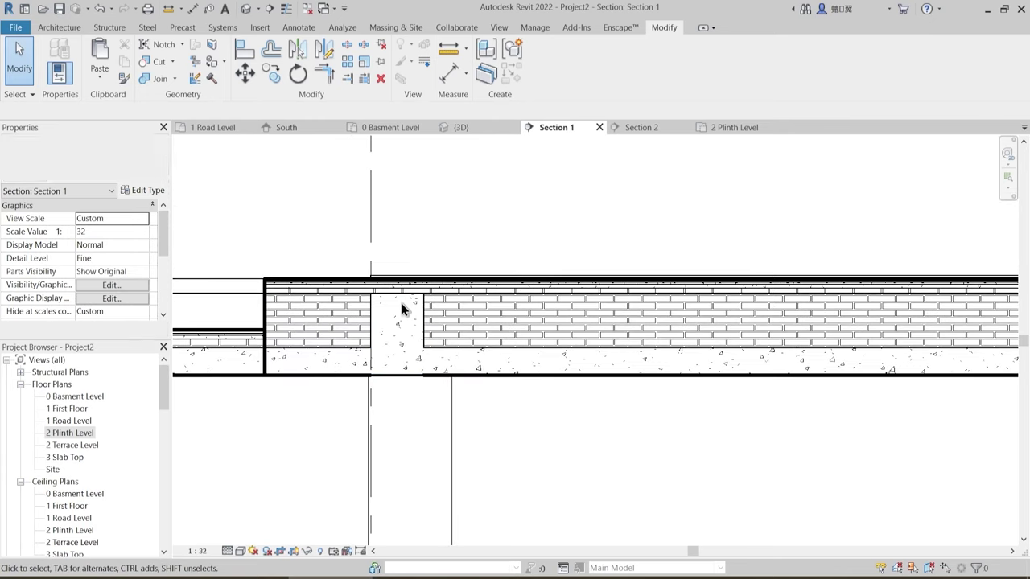
- Set the Section 1 view scale to 1:50 and turn on Thin Lines
left_click(201, 550)
left_click(221, 458)
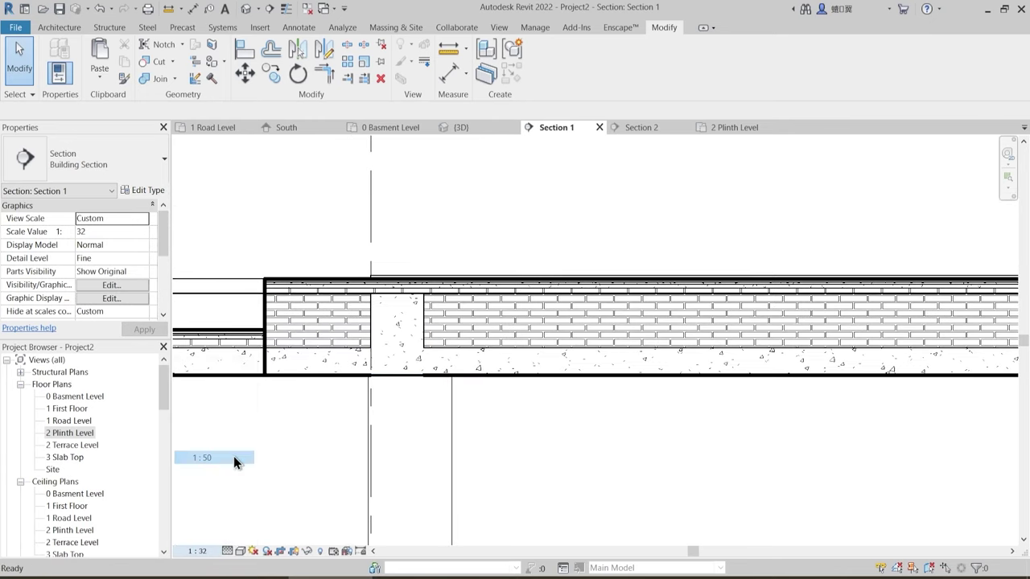
scroll(406, 326, "up", 2)
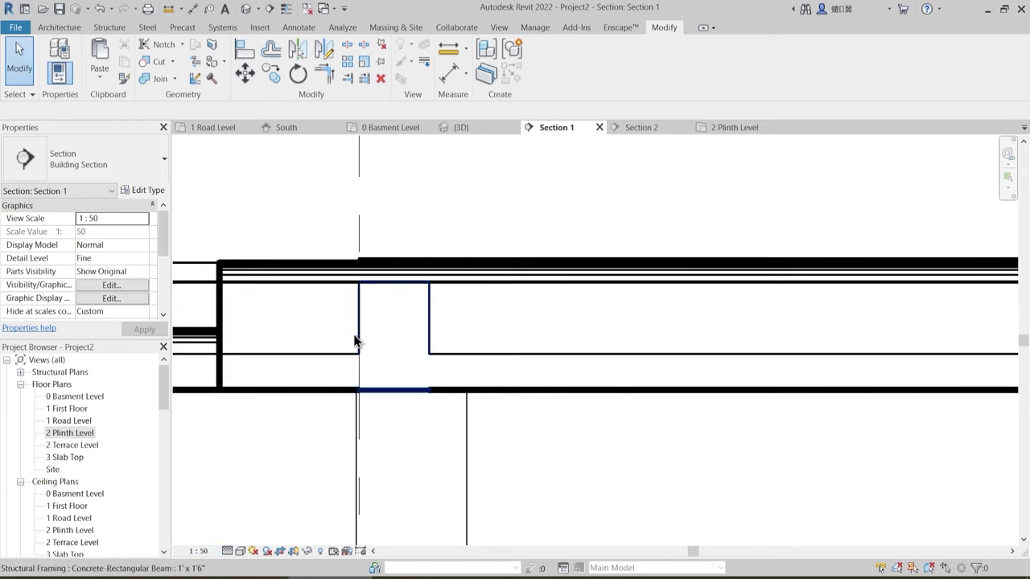
left_click(285, 10)
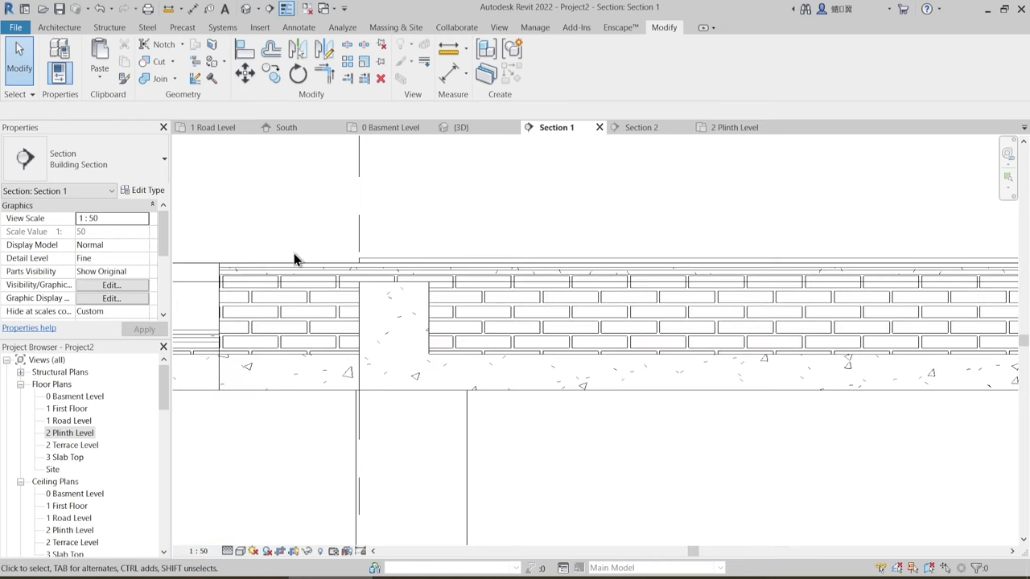
- Zoom out and pan left along the floor slab to show grids B, C and D
scroll(423, 292, "down", 3)
middle_click_drag(370, 345, 542, 309)
scroll(469, 308, "down", 2)
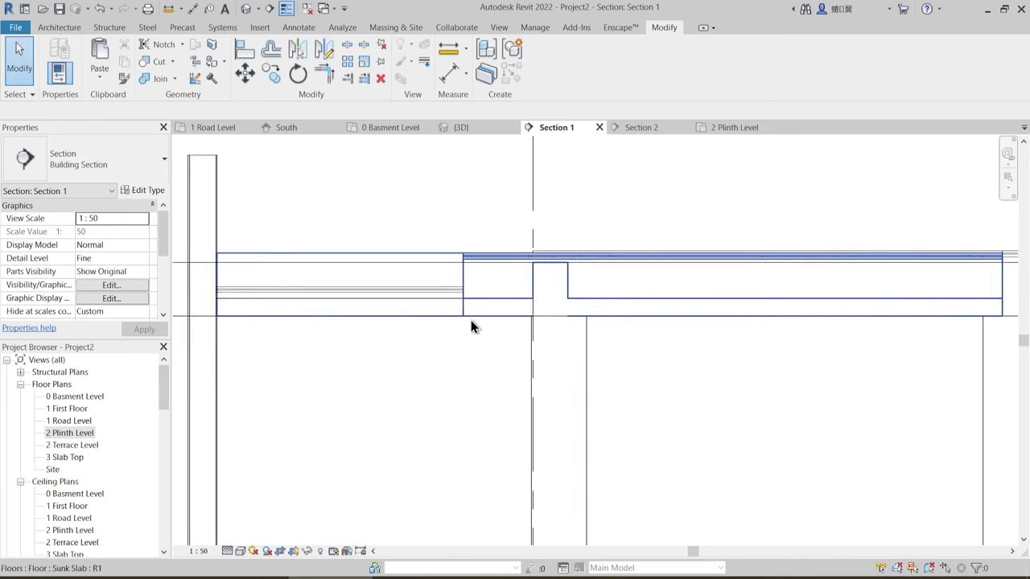
middle_click_drag(577, 349, 453, 358)
scroll(438, 340, "down", 4)
middle_click_drag(679, 370, 476, 379)
scroll(488, 346, "down", 1)
scroll(487, 351, "down", 3)
middle_click_drag(716, 340, 423, 387)
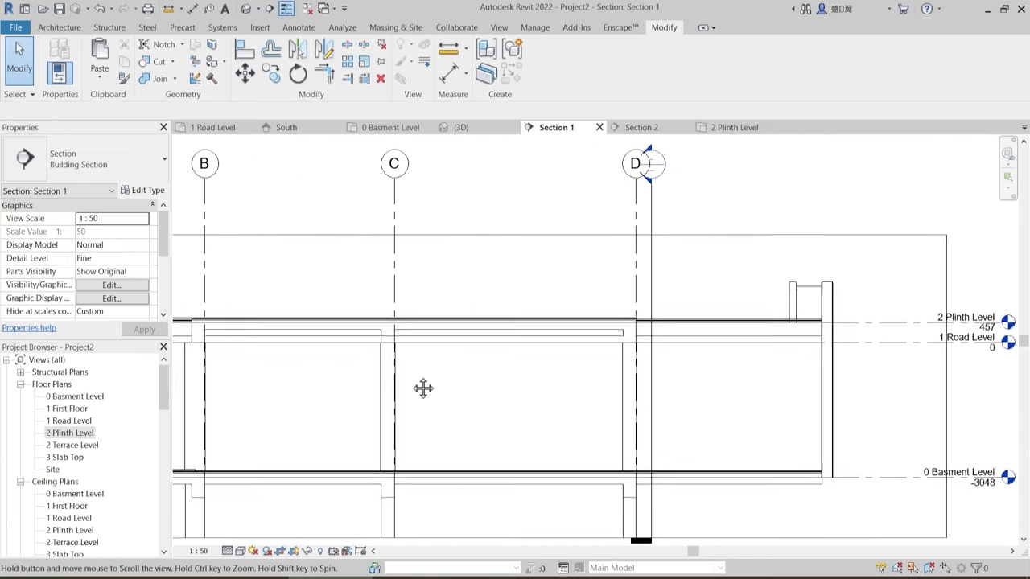
- Return to the {3D} view and orbit around the blue mosaic wash-area floor beside the wooden deck
left_click(466, 127)
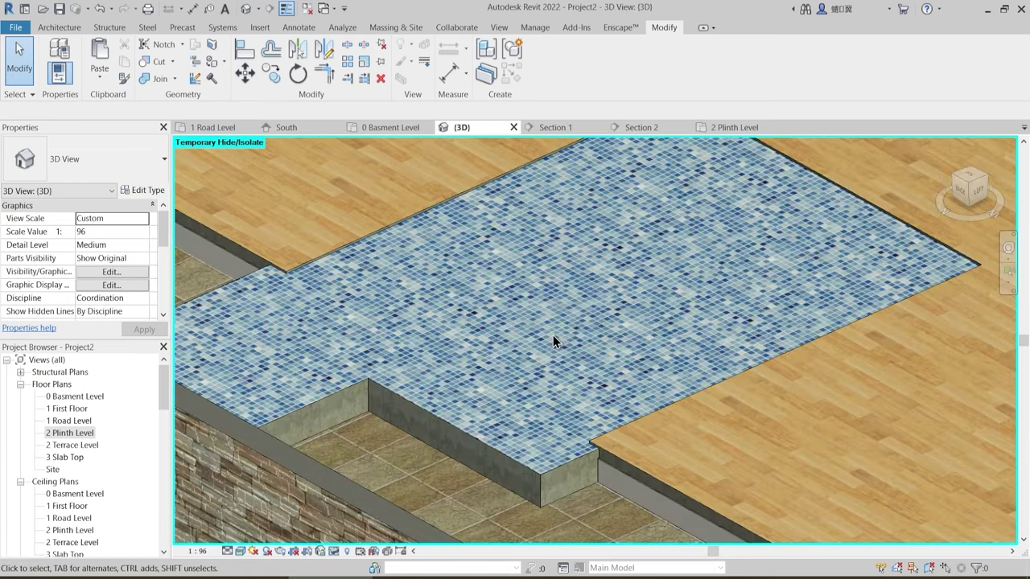
middle_click_drag(557, 336, 603, 389, "shift")
middle_click_drag(693, 408, 497, 324)
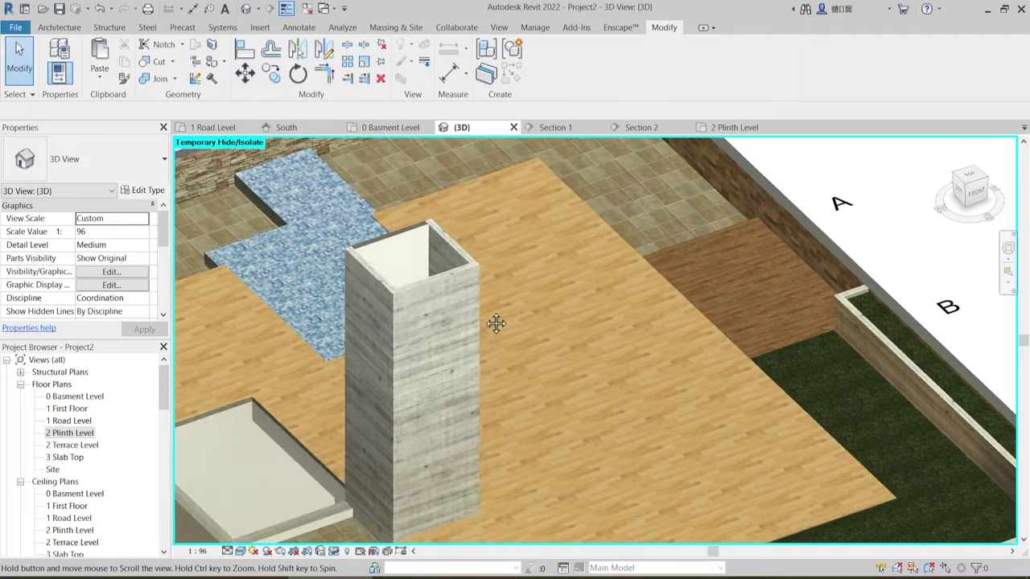
middle_click_drag(630, 380, 583, 325, "shift")
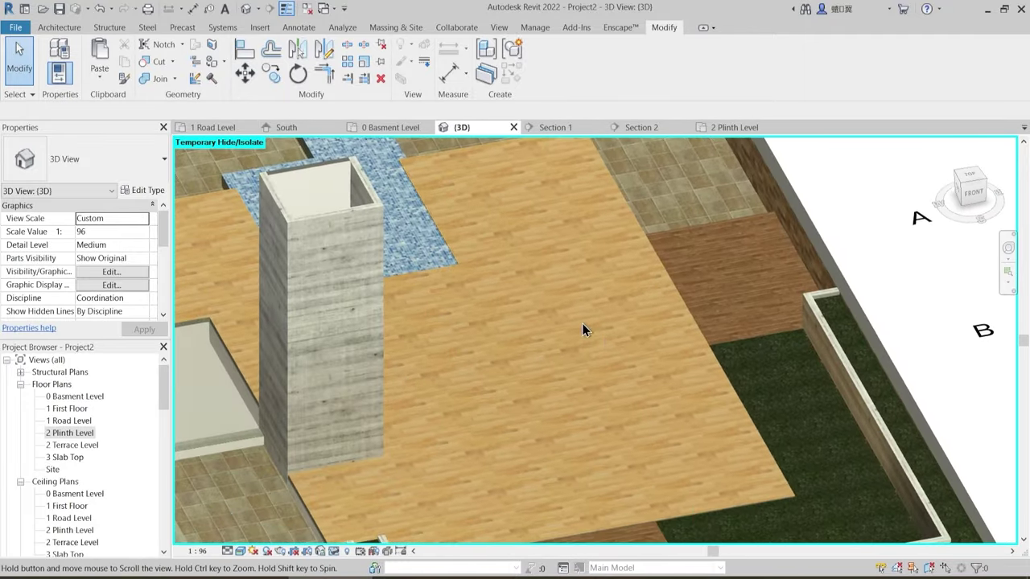
scroll(604, 338, "down", 2)
mouse_move(573, 382)
middle_mouse_down("shift")
mouse_move(561, 356)
mouse_move(574, 368)
mouse_move(564, 358)
mouse_move(576, 359)
mouse_move(584, 392)
middle_mouse_up("shift")
scroll(577, 354, "down", 1)
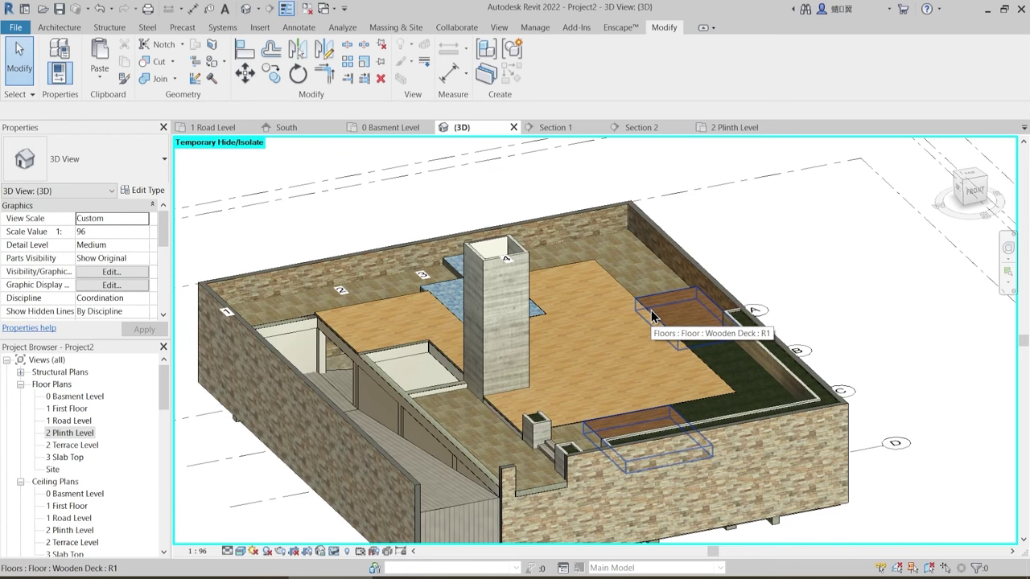
middle_click_drag(630, 437, 635, 441, "shift")
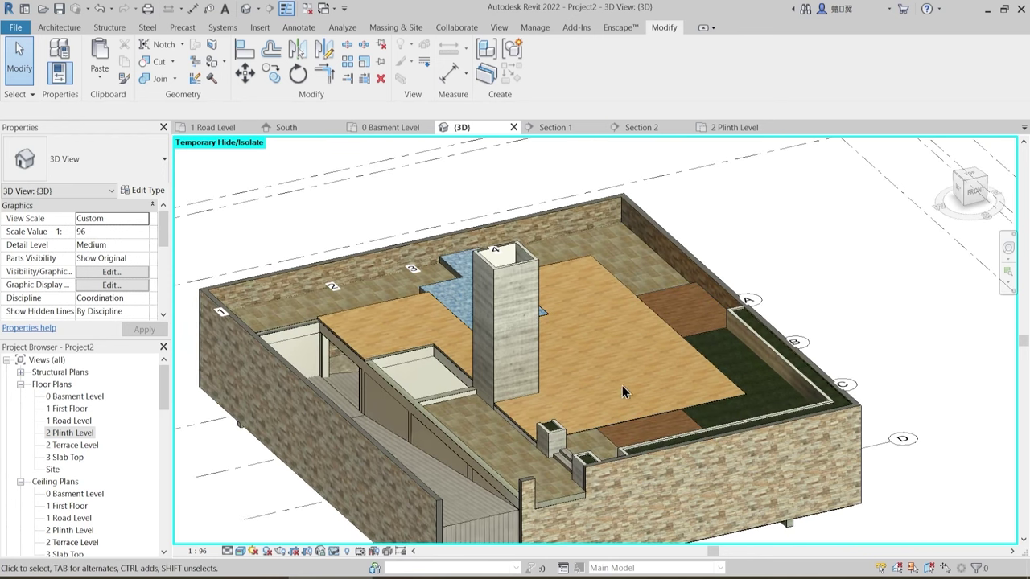
middle_click_drag(644, 375, 637, 385, "shift")
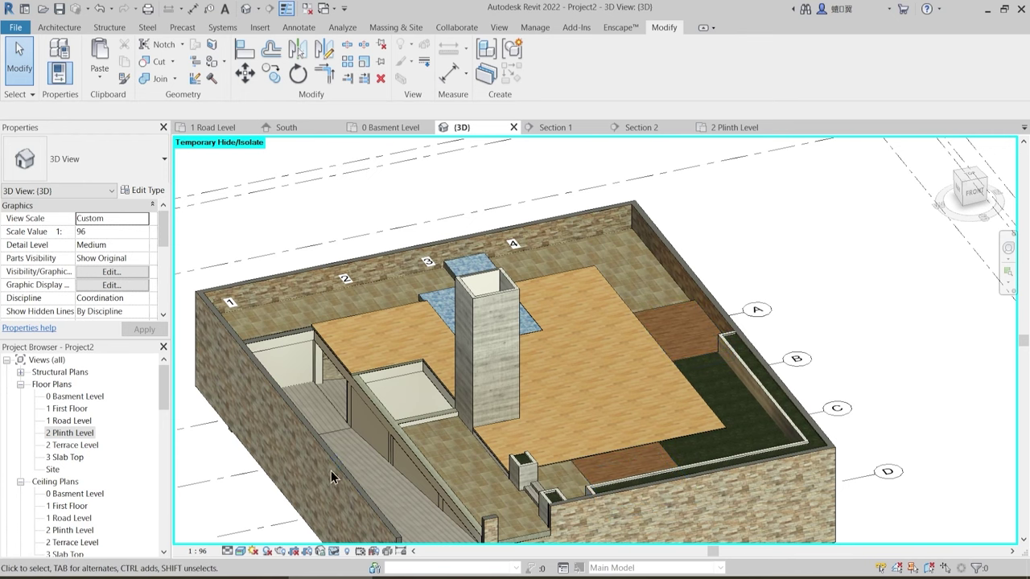
middle_click_drag(193, 392, 235, 318)
middle_click_drag(603, 375, 594, 420)
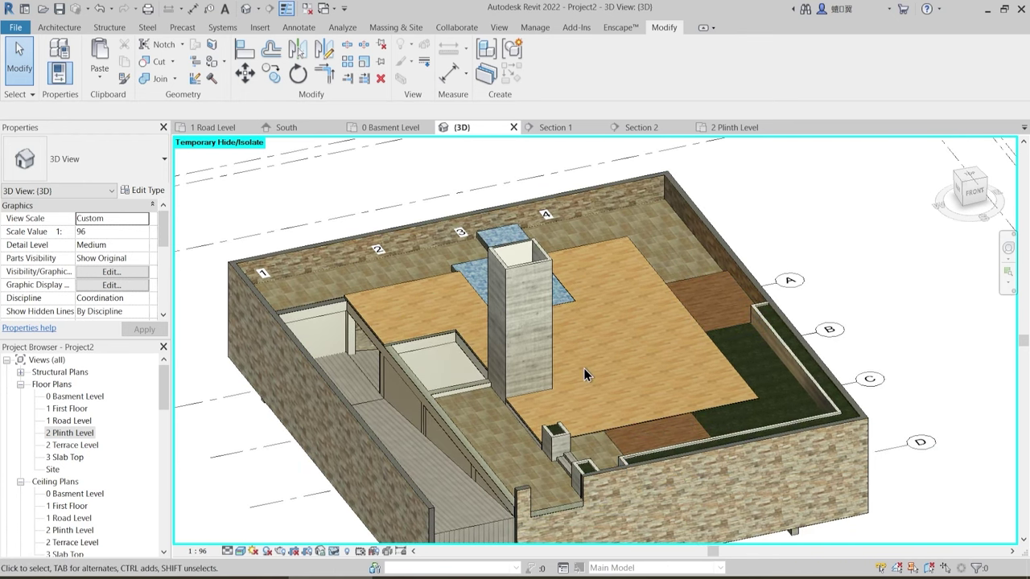
- Switch to the 1 Road Level floor plan and center the building
left_click(216, 129)
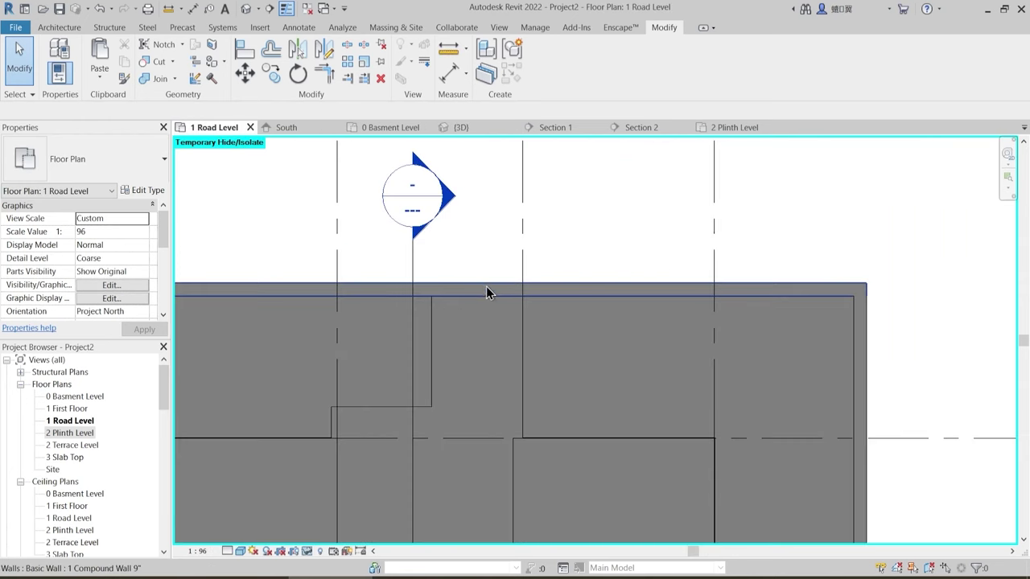
scroll(485, 286, "down", 2)
middle_click_drag(314, 261, 516, 249)
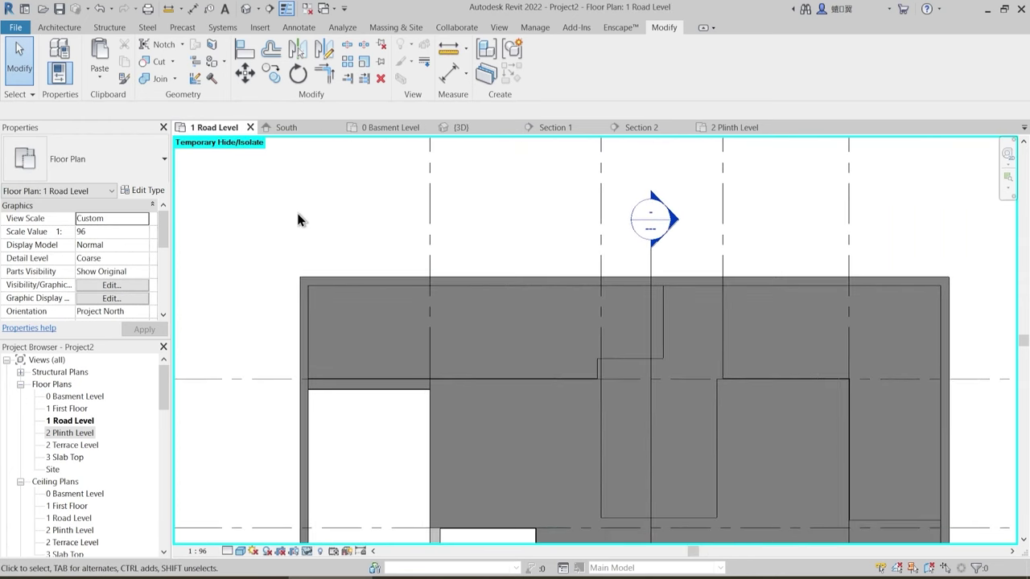
- Start a Sketch Path railing of type Glass Panel - Bottom Fill and bring up its base level list
left_click(63, 28)
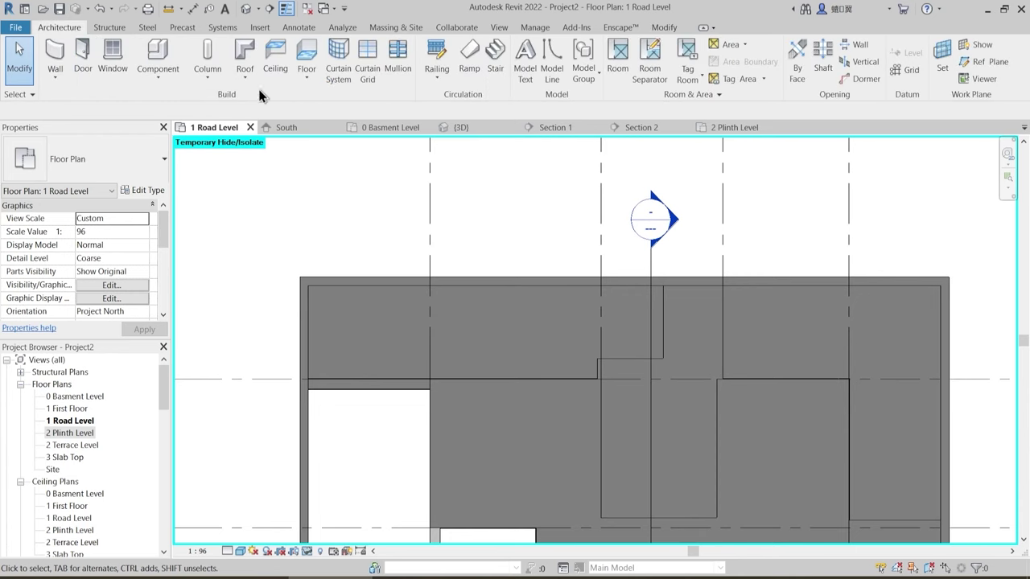
left_click(431, 79)
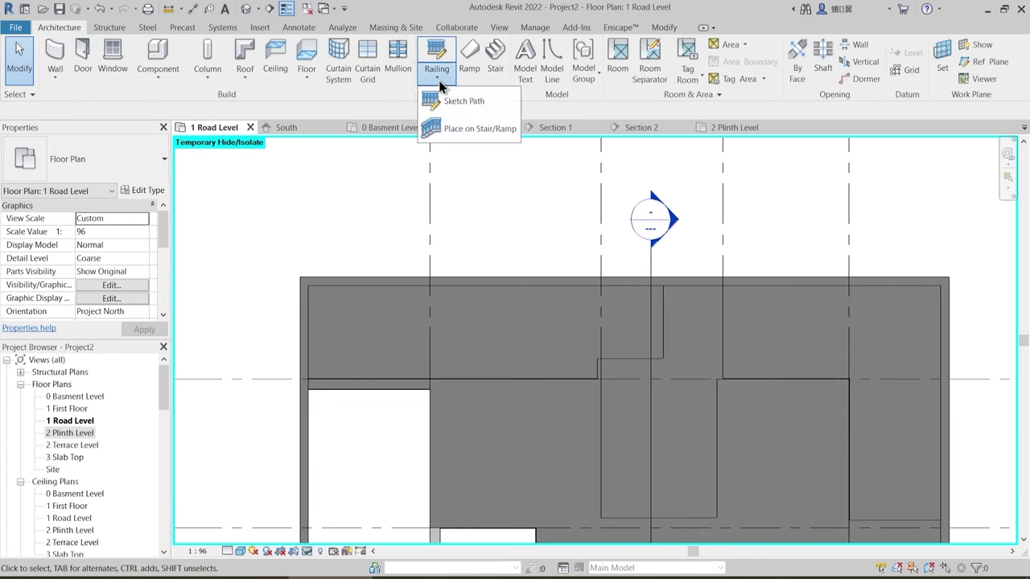
left_click(465, 103)
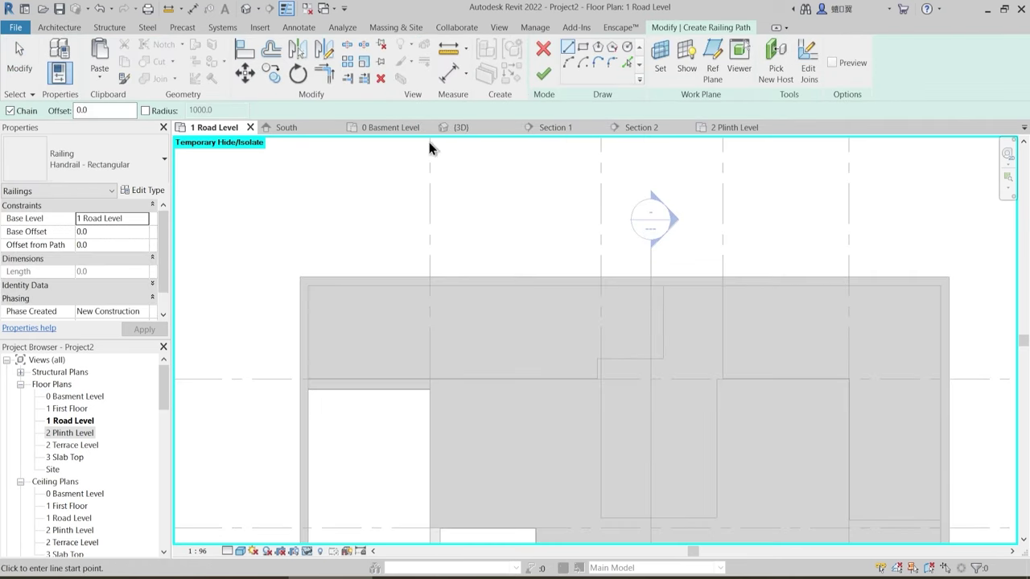
left_click(110, 163)
left_click(98, 228)
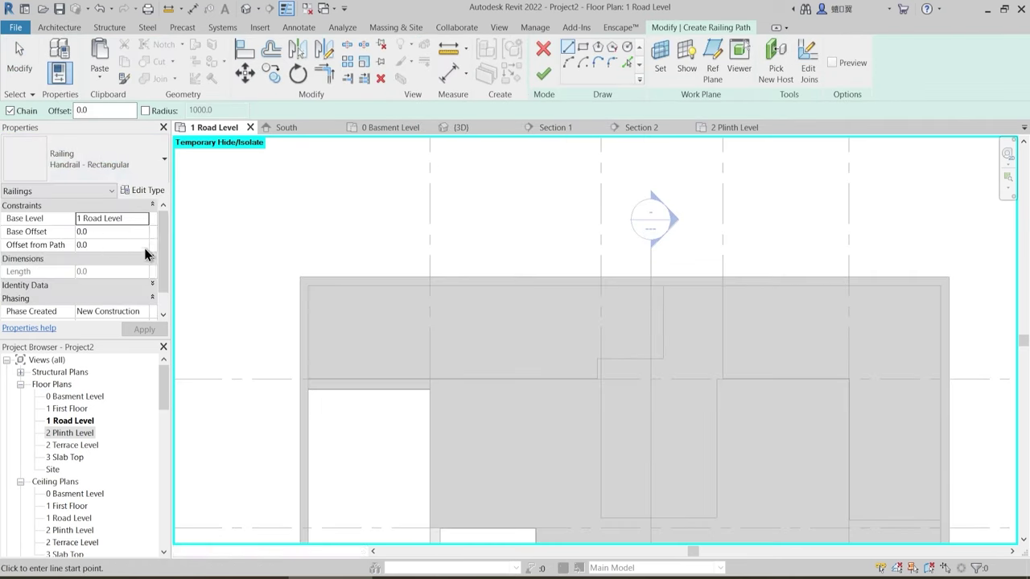
left_click(140, 221)
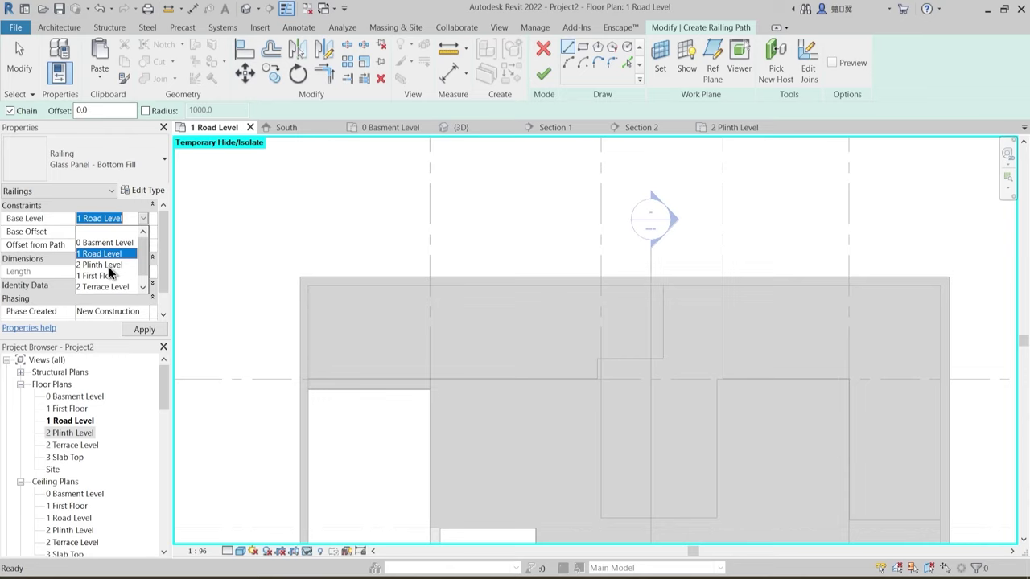
- Set the railing base level to 2 Plinth Level and pick beam edges along grids A and B as path lines
left_click(107, 266)
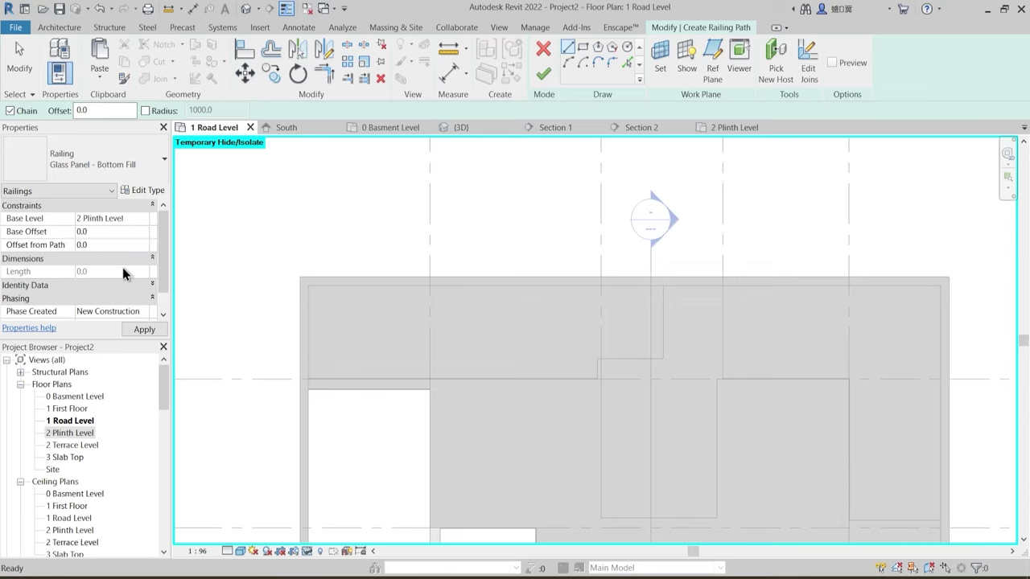
left_click(627, 62)
left_click(372, 383)
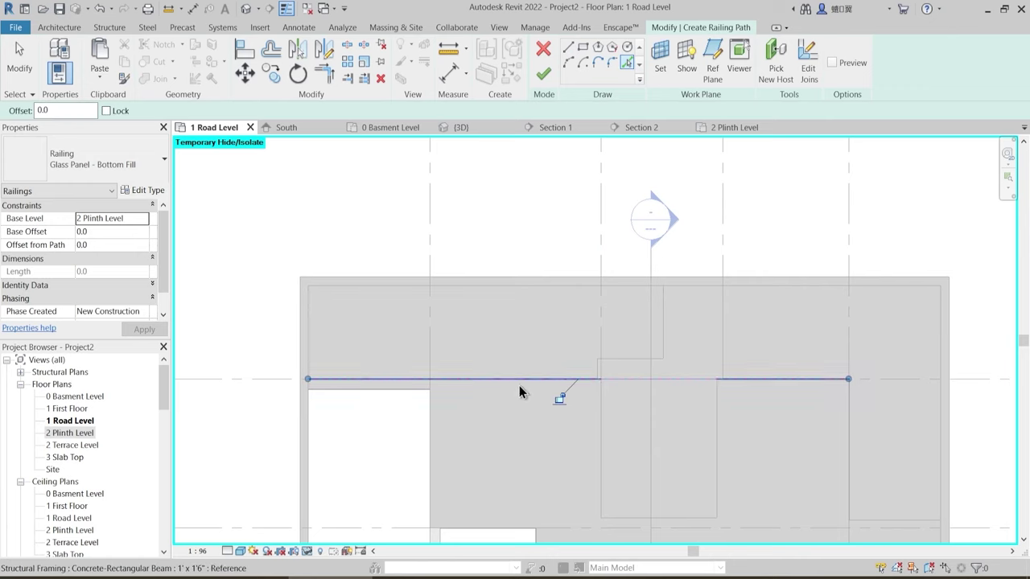
middle_click_drag(636, 420, 374, 351)
left_click(640, 452)
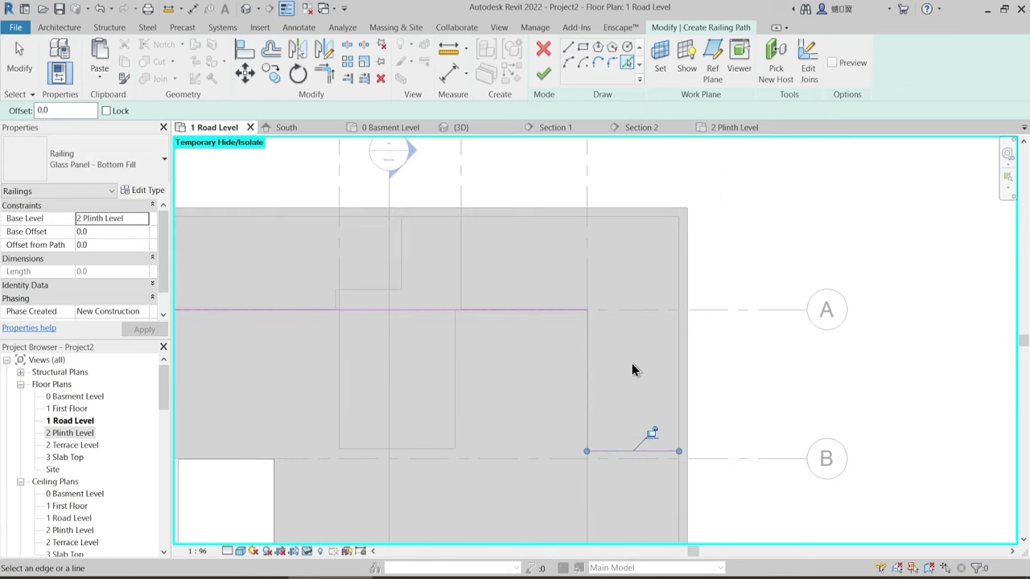
scroll(633, 366, "down", 2)
left_click(556, 322)
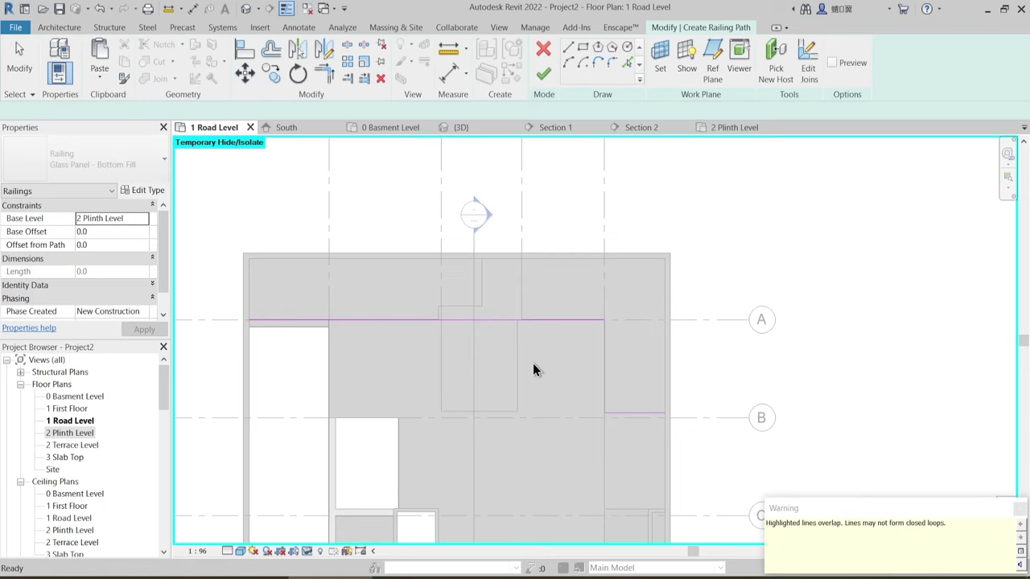
scroll(542, 354, "up", 2)
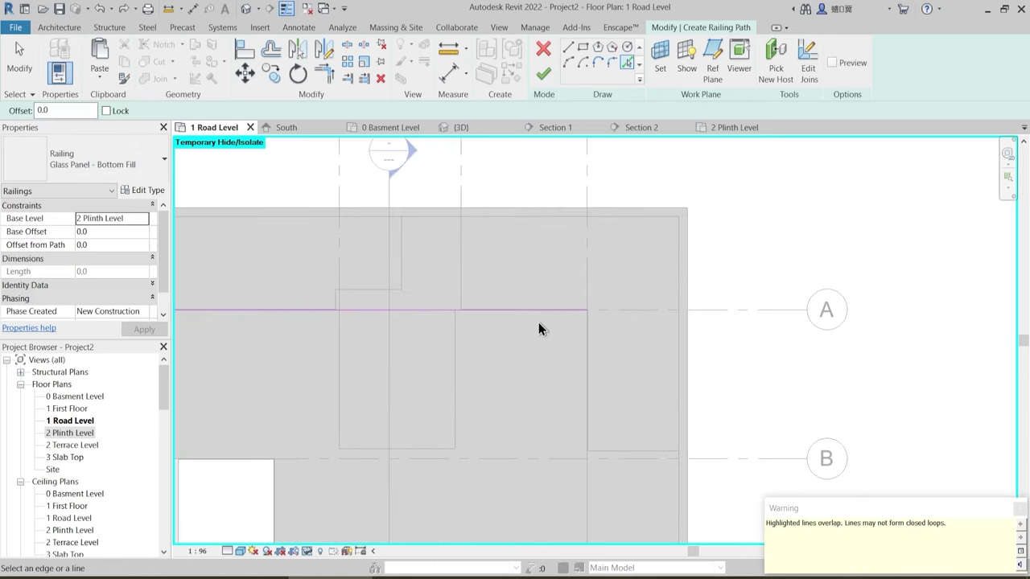
scroll(538, 322, "down", 1)
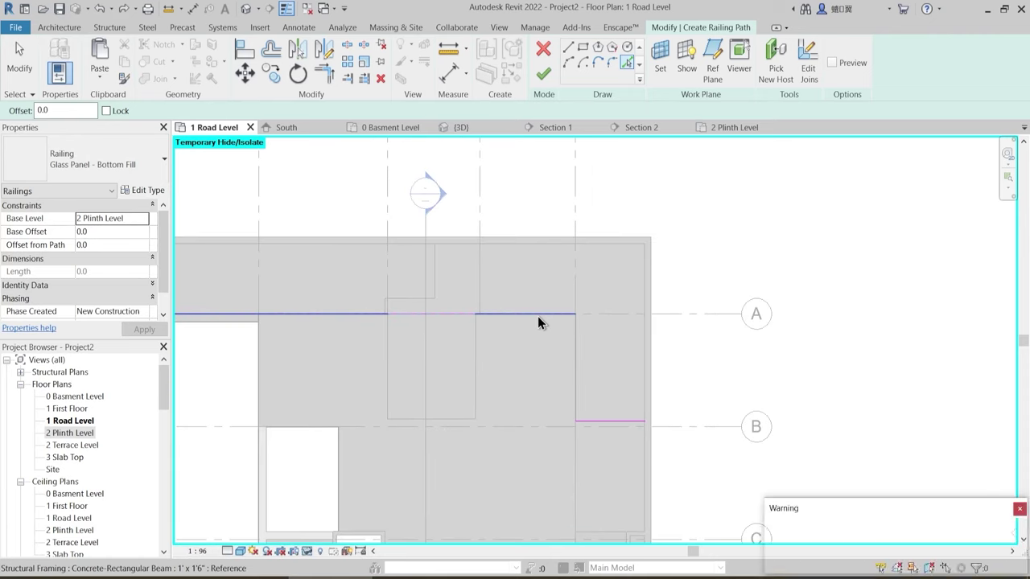
left_click(538, 318)
- Pick an additional existing line along grid B for the railing path
key("Escape")
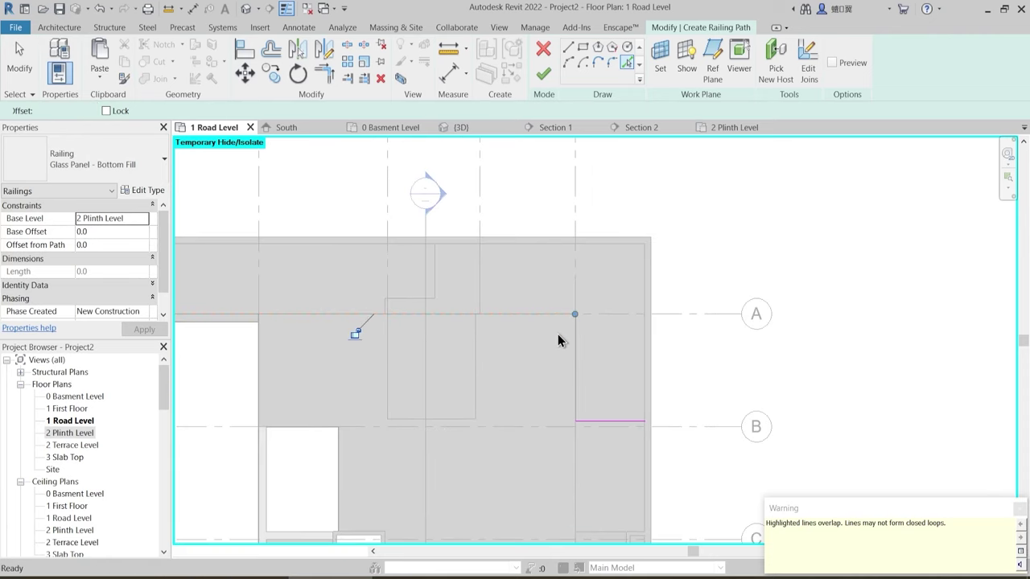
scroll(542, 351, "up", 1)
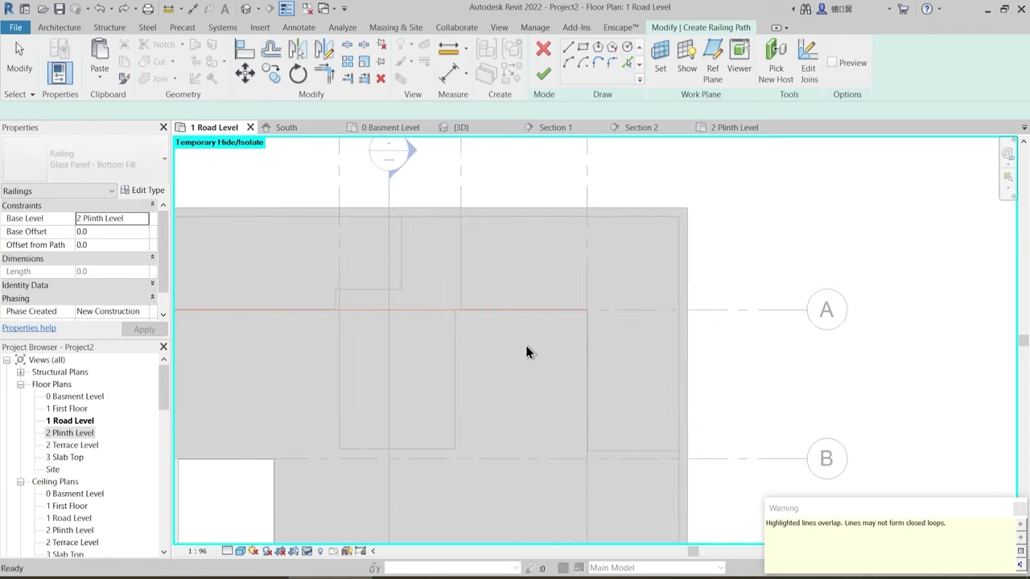
key("Escape")
key("Escape")
scroll(526, 351, "down", 2)
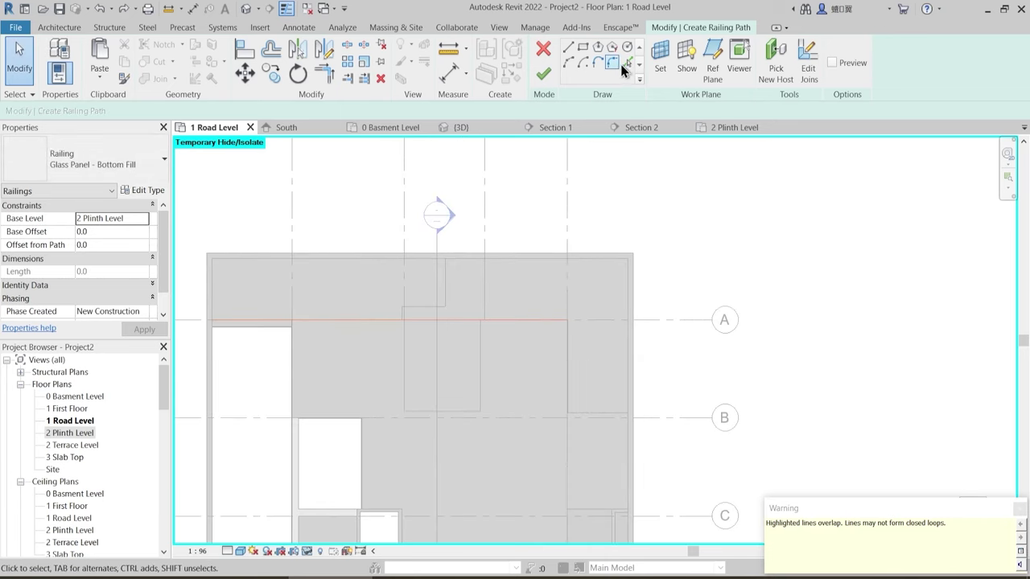
left_click(626, 63)
left_click(608, 415)
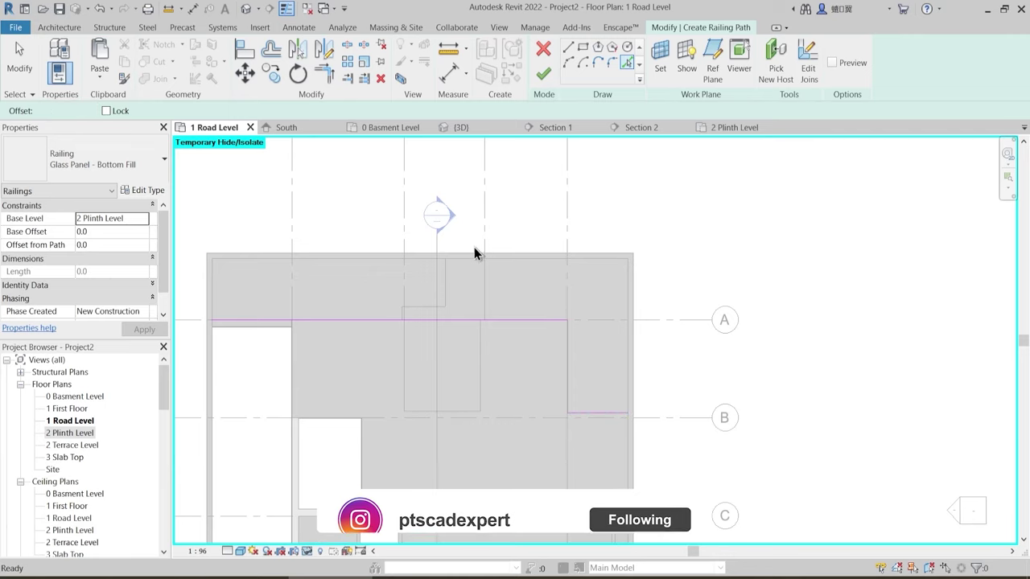
key("Escape")
- Shorten the grid A path line to 3721.1 by dragging its end
left_click(505, 322)
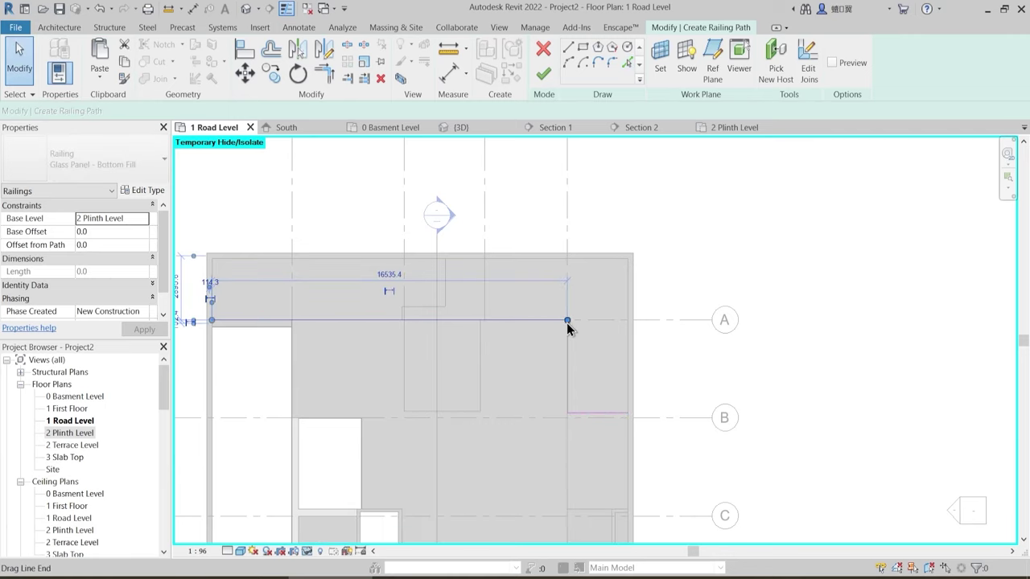
left_click_drag(411, 328, 291, 321)
left_click(392, 359)
left_click(594, 414)
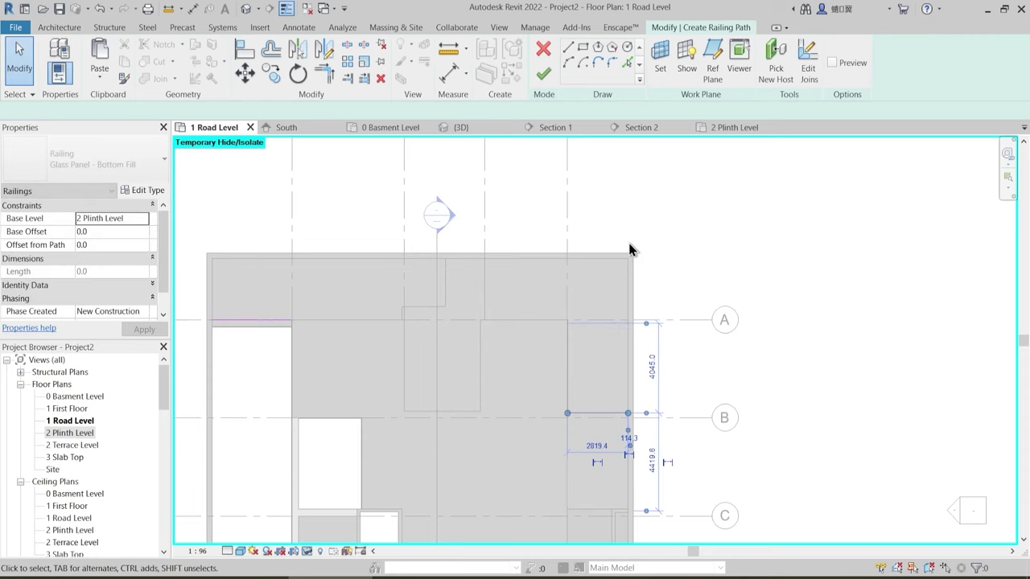
left_click(260, 255)
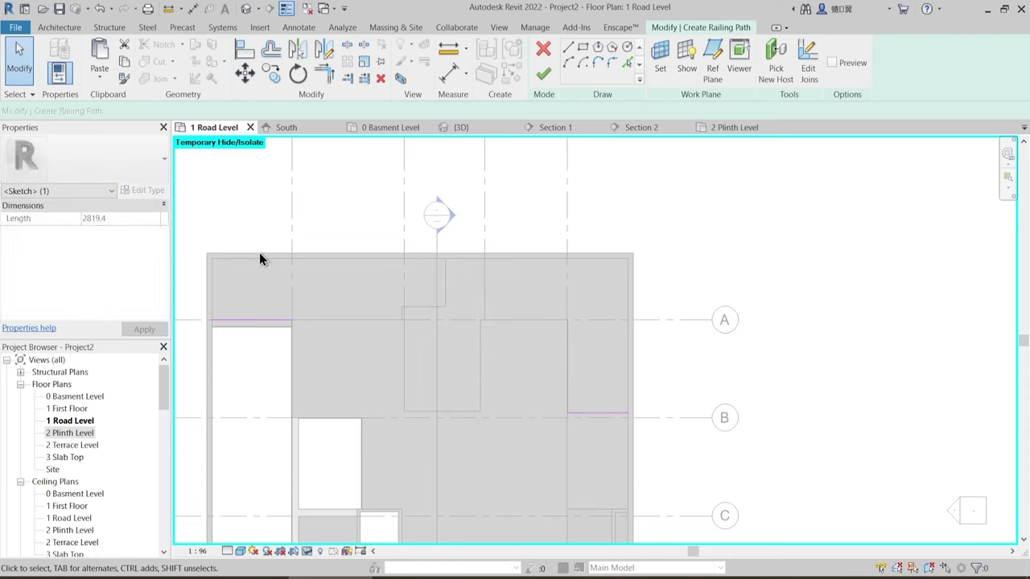
- Delete the stray grid B path line after the sketch-finish error
left_click(543, 74)
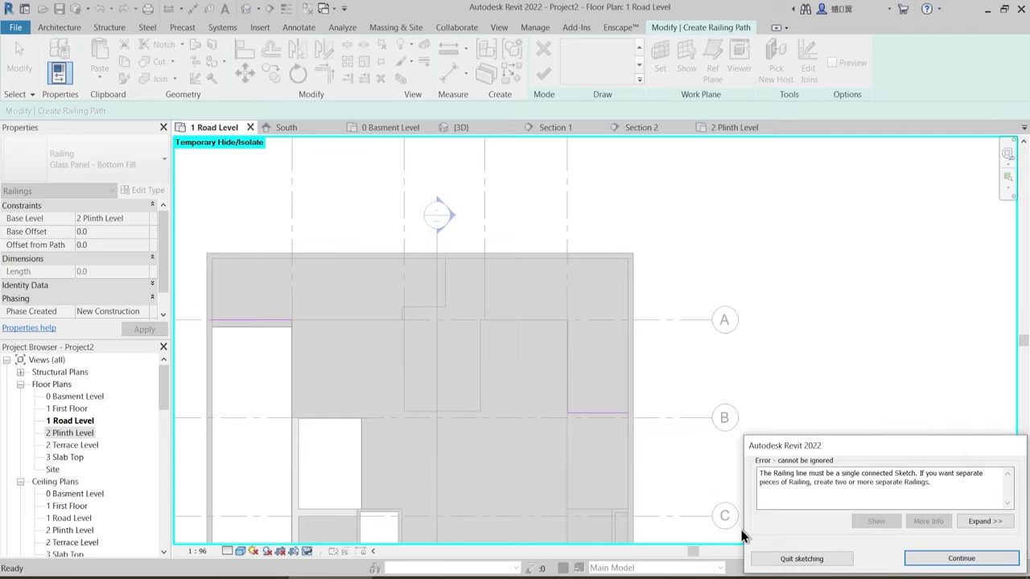
left_click(961, 558)
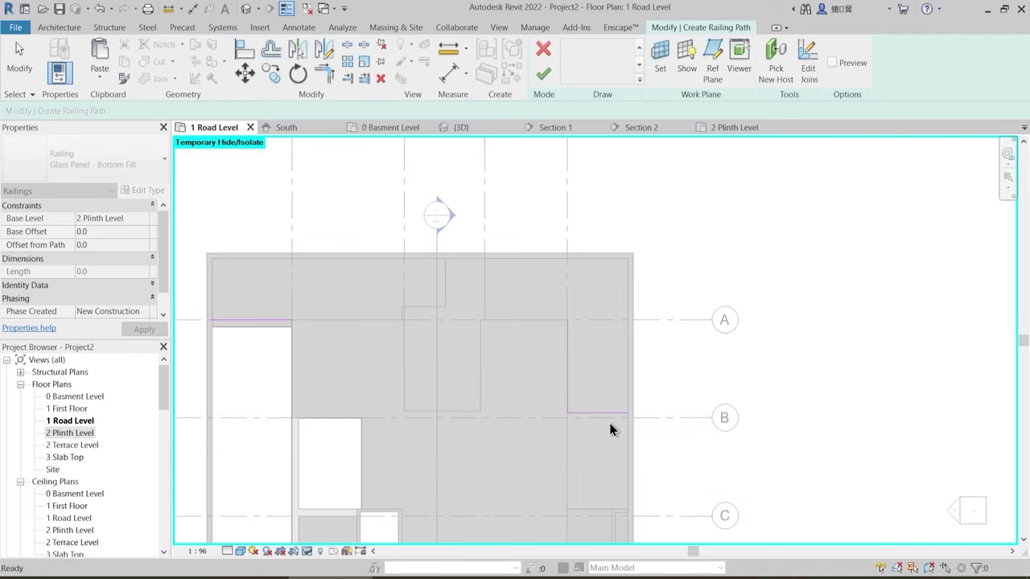
left_click(609, 414)
key("Delete")
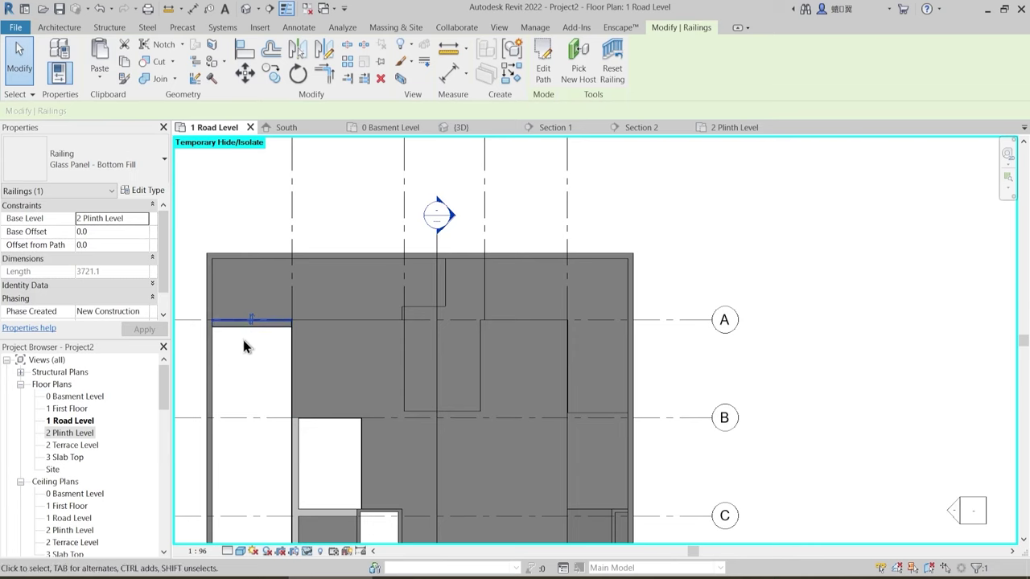
- Move the railing with MV from its left end to the wall end at grid B
key("m")
key("v")
scroll(217, 334, "up", 4)
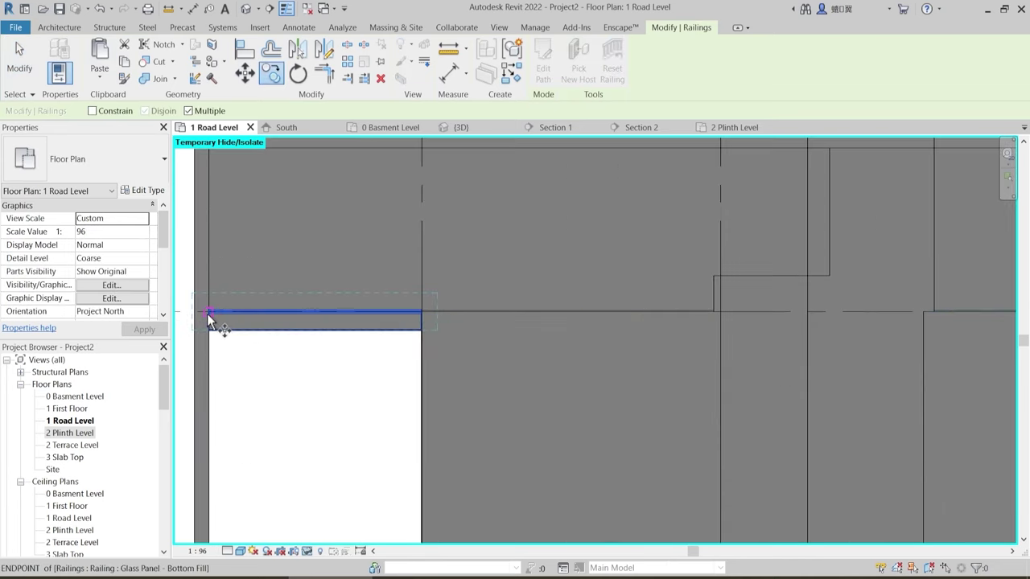
left_click(208, 314)
scroll(209, 318, "up", 3)
scroll(201, 266, "down", 4)
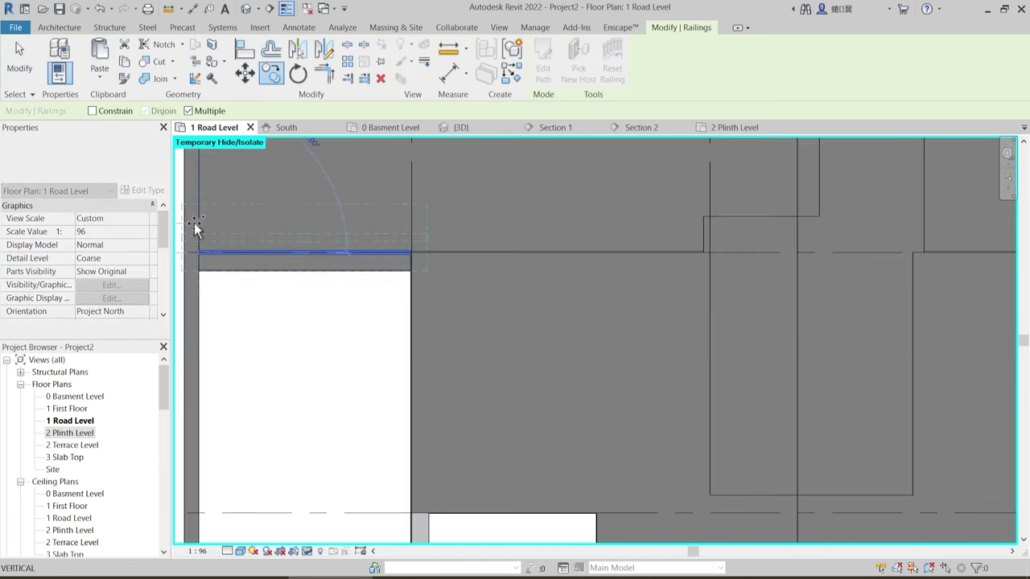
scroll(520, 338, "up", 2)
middle_click_drag(517, 250, 505, 323)
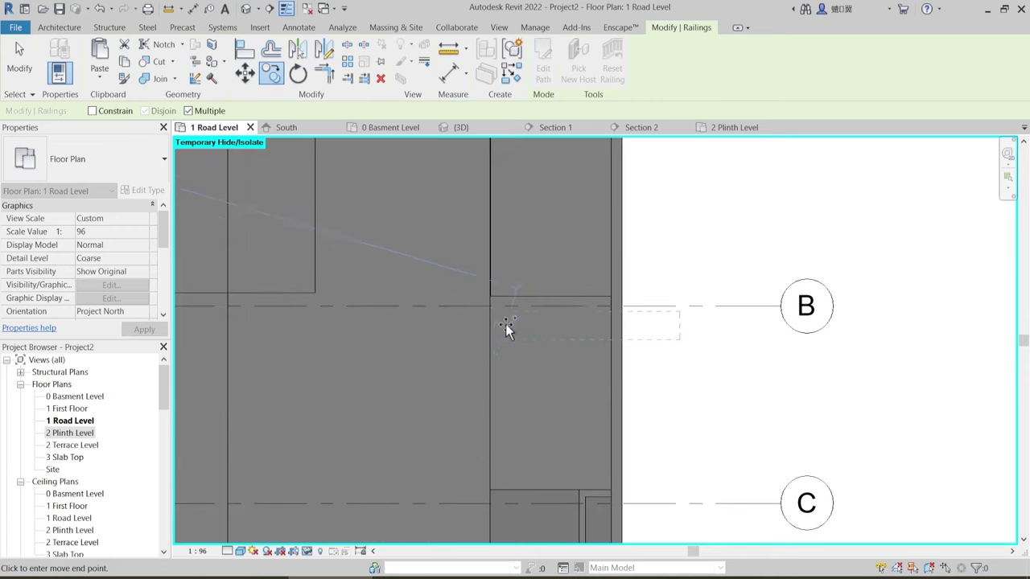
scroll(506, 322, "up", 1)
left_click(486, 290)
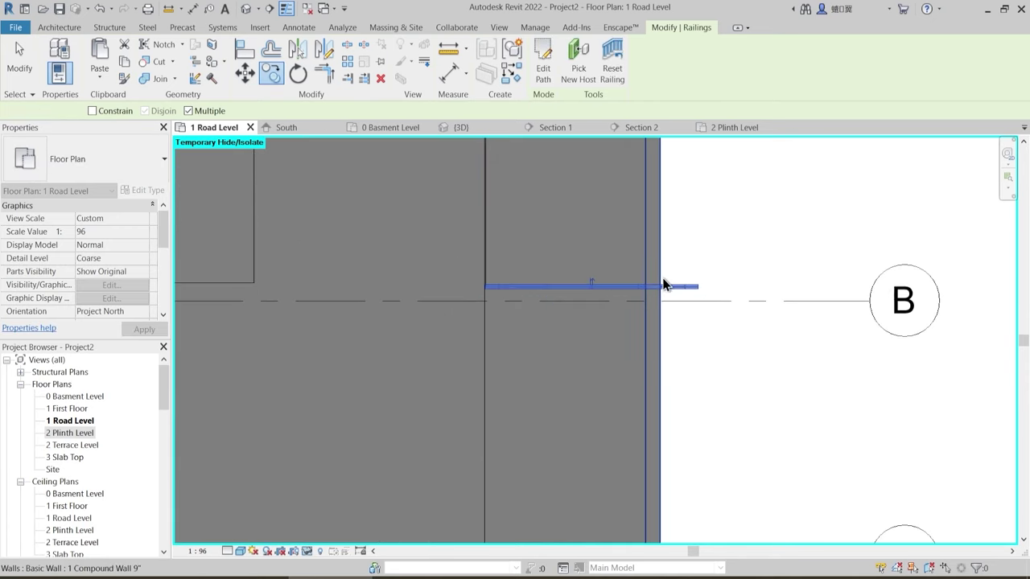
- Edit the railing path, pulling its right end back to the wall for a 2797.2 length
key("Escape")
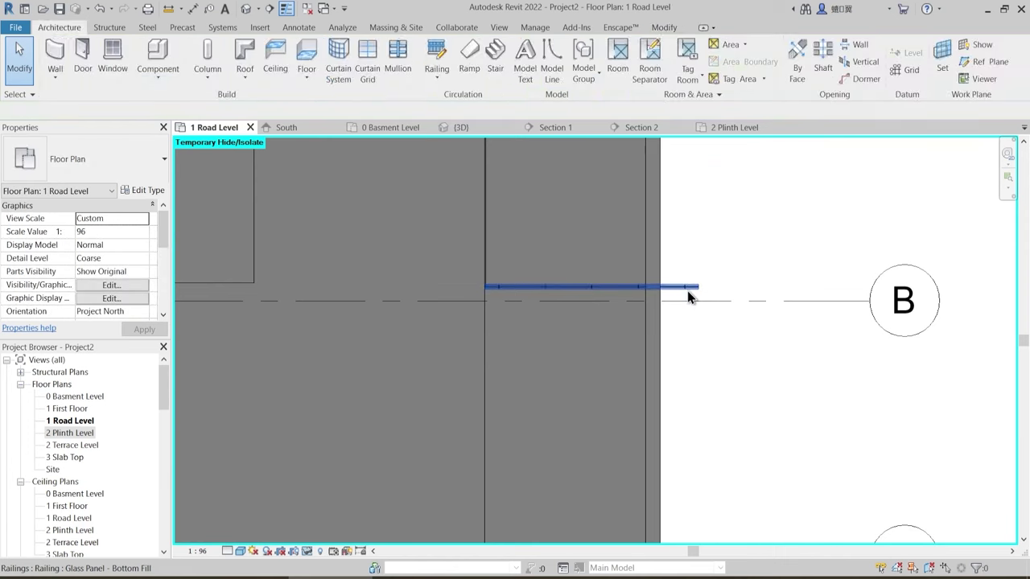
left_click(687, 290)
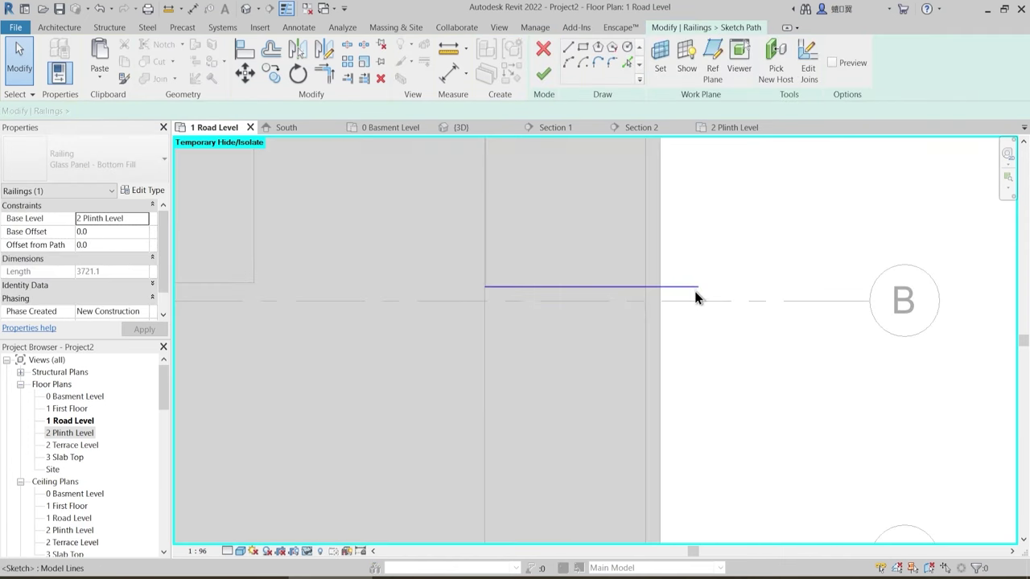
left_click(693, 287)
left_click_drag(697, 287, 645, 287)
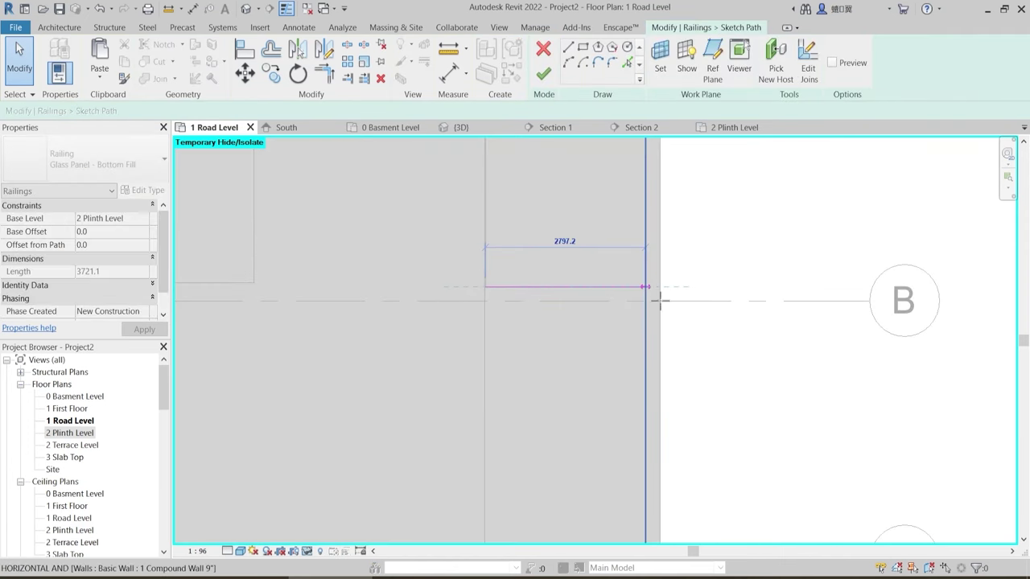
left_click(541, 75)
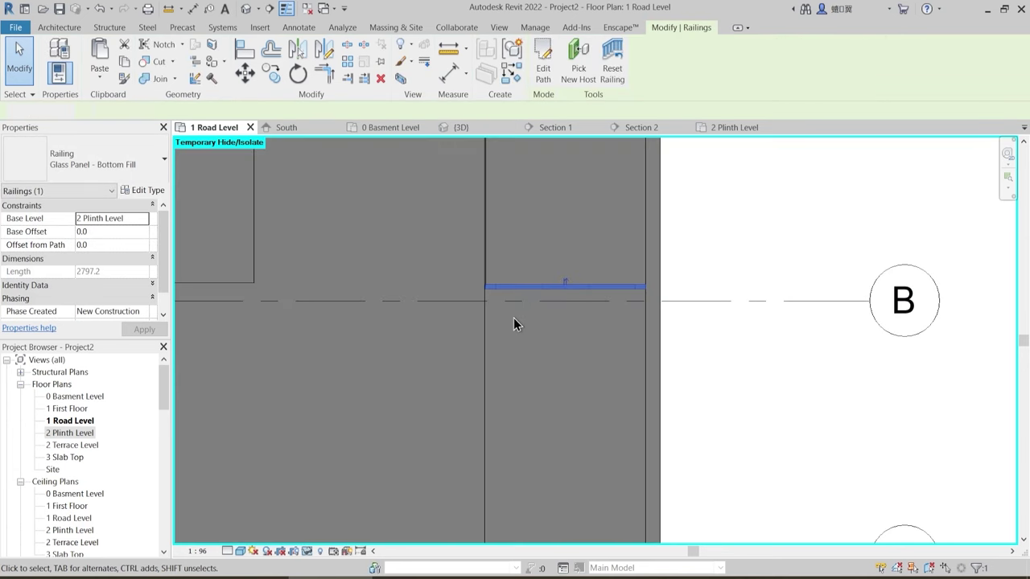
left_click(514, 320)
scroll(511, 360, "down", 5)
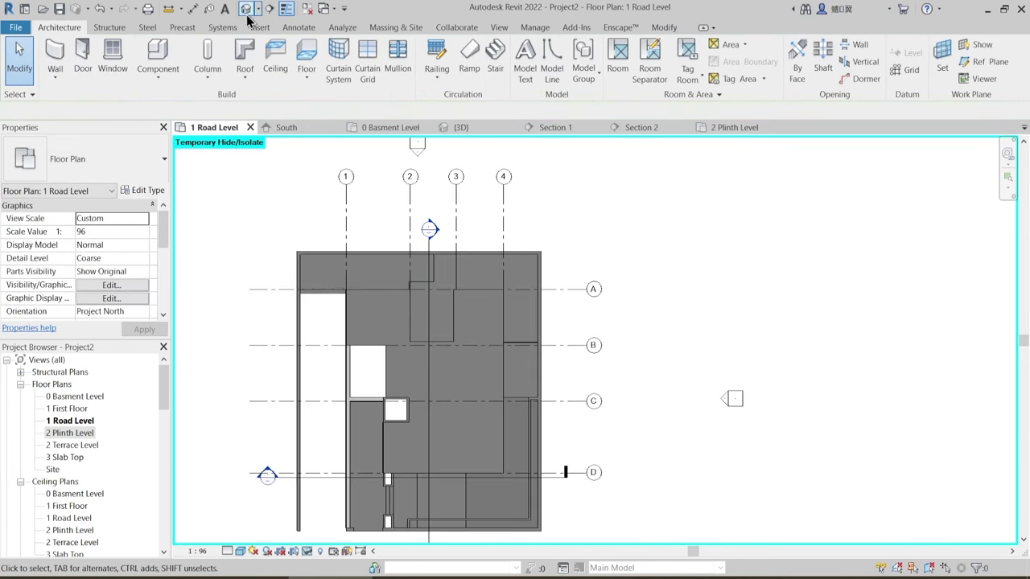
- Select the glass-panel railing in the default 3D view and center it
left_click(246, 9)
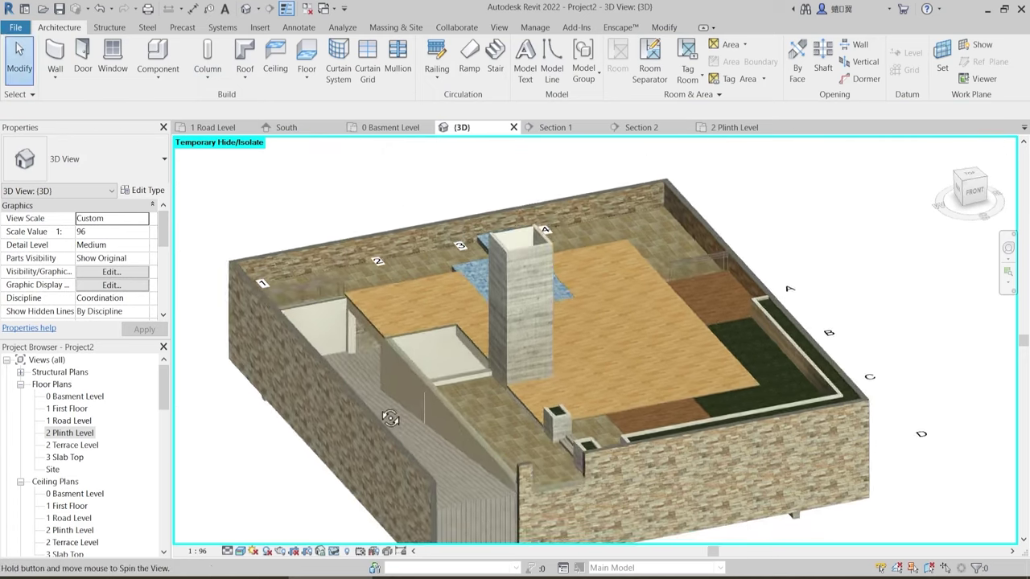
scroll(652, 254, "up", 4)
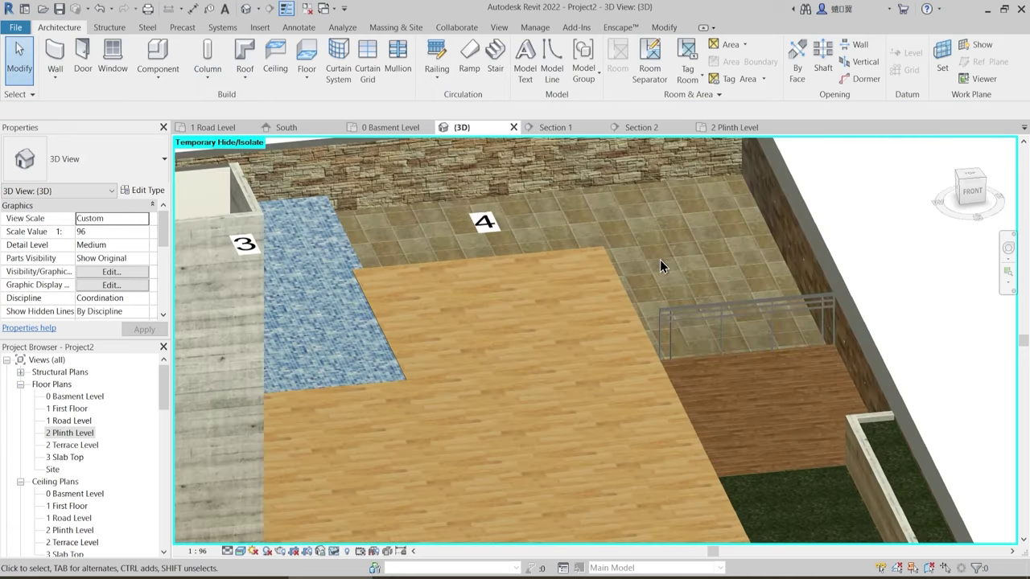
left_click(684, 322)
middle_click_drag(660, 357, 781, 377, "shift")
scroll(781, 377, "up", 3)
scroll(784, 371, "up", 1)
middle_click_drag(722, 404, 543, 474)
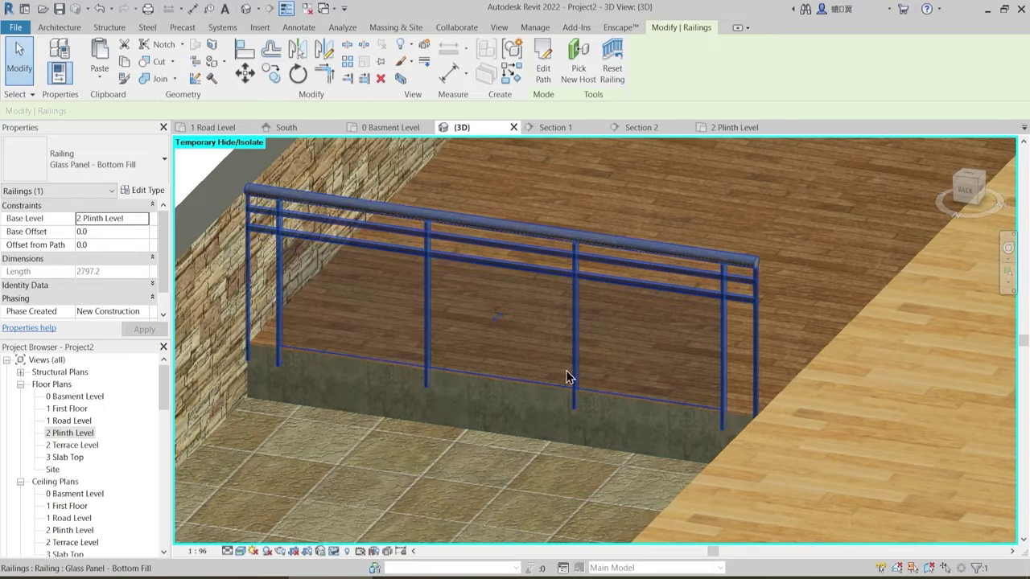
scroll(566, 372, "up", 1)
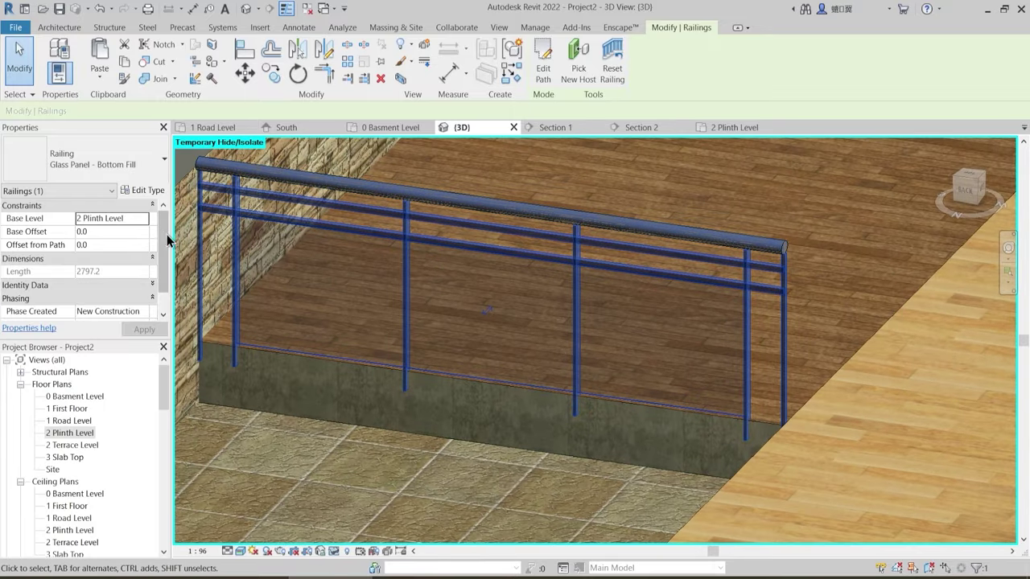
- Set the railing's Base Offset in Properties to 3" (76.2)
left_click(113, 232)
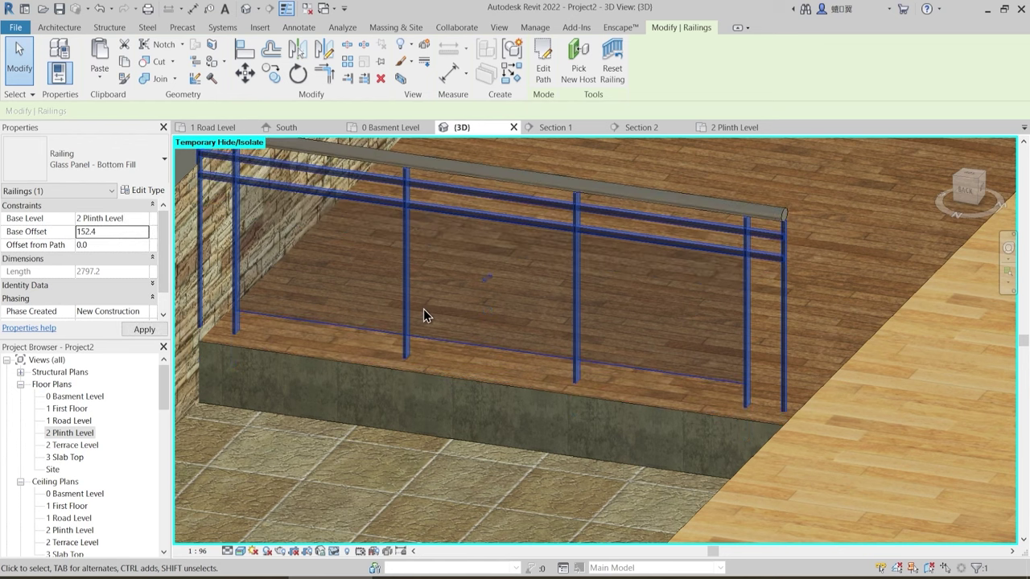
middle_click_drag(573, 395, 573, 354, "shift")
left_click(128, 233)
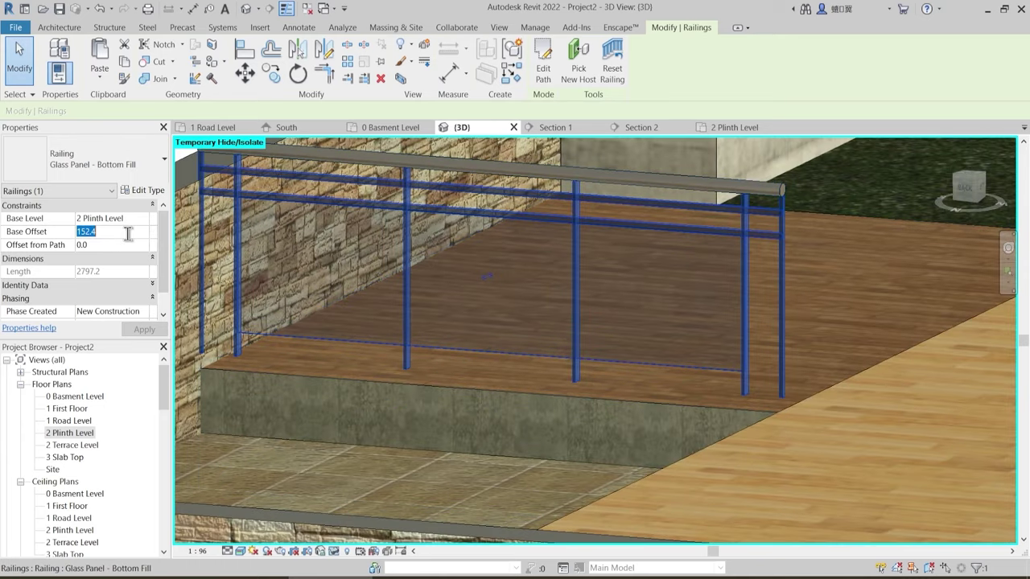
type("3\"")
key("Return")
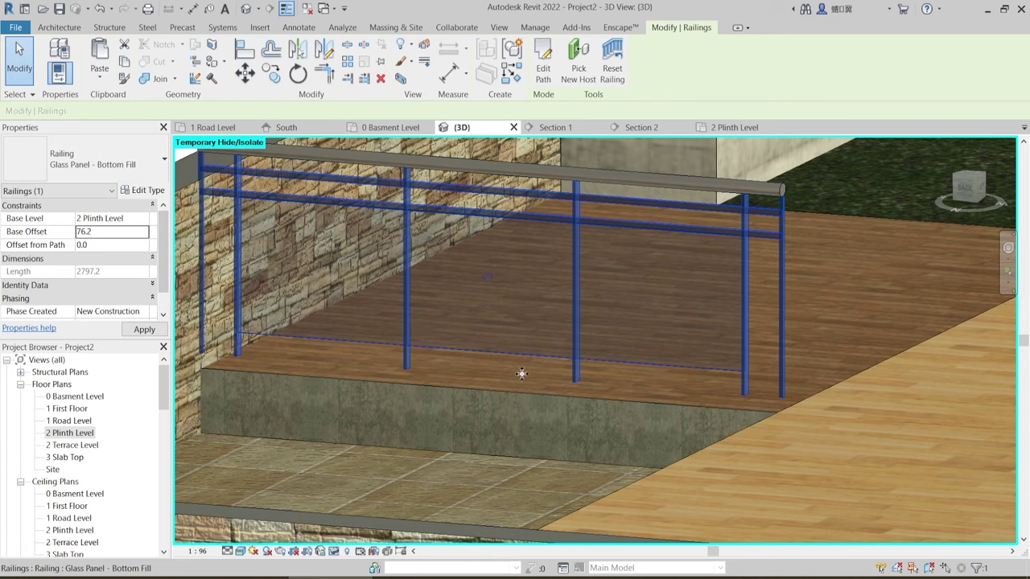
- Deselect the railing and orbit the model to a steeper back view
key("Escape")
scroll(510, 415, "down", 5)
middle_click_drag(510, 416, 286, 344, "shift")
scroll(287, 345, "down", 3)
middle_click_drag(426, 403, 599, 449, "shift")
- Orbit and zoom the 3D model toward the stone wall side near the railing
scroll(627, 496, "up", 5)
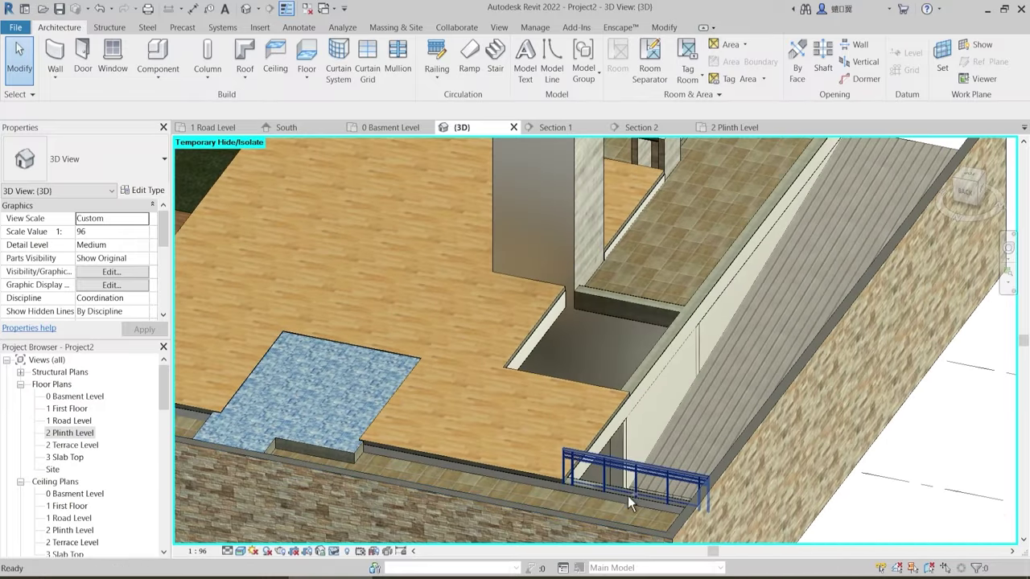
left_click(641, 461)
scroll(637, 482, "up", 3)
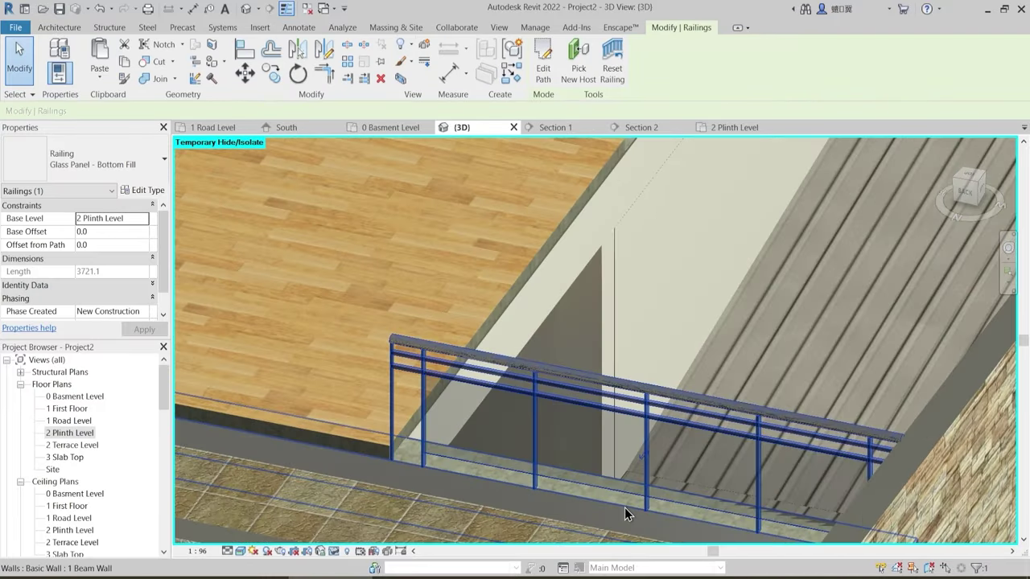
scroll(416, 491, "up", 2)
scroll(416, 491, "up", 2)
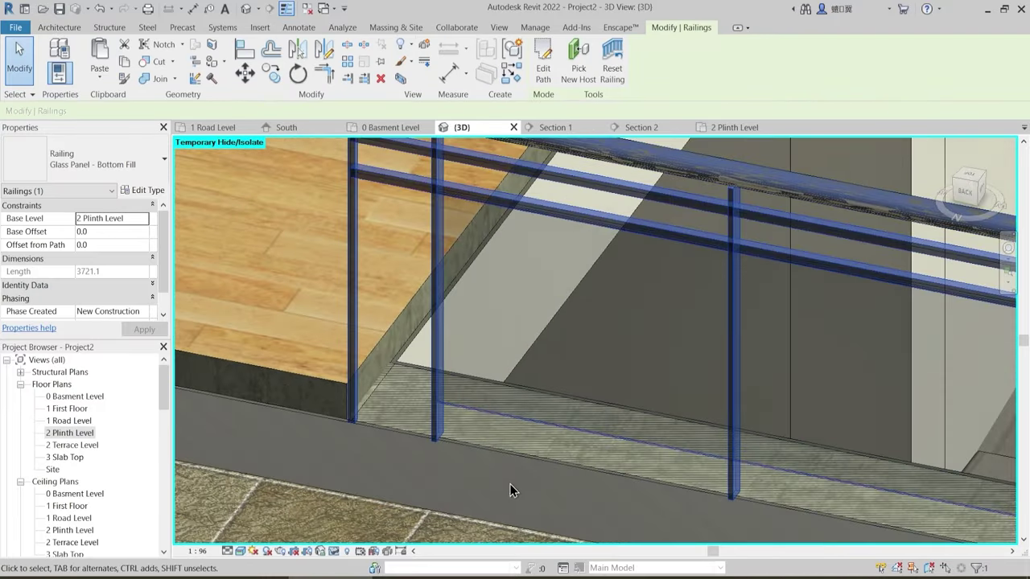
scroll(511, 484, "down", 4)
key("Escape")
scroll(387, 402, "down", 2)
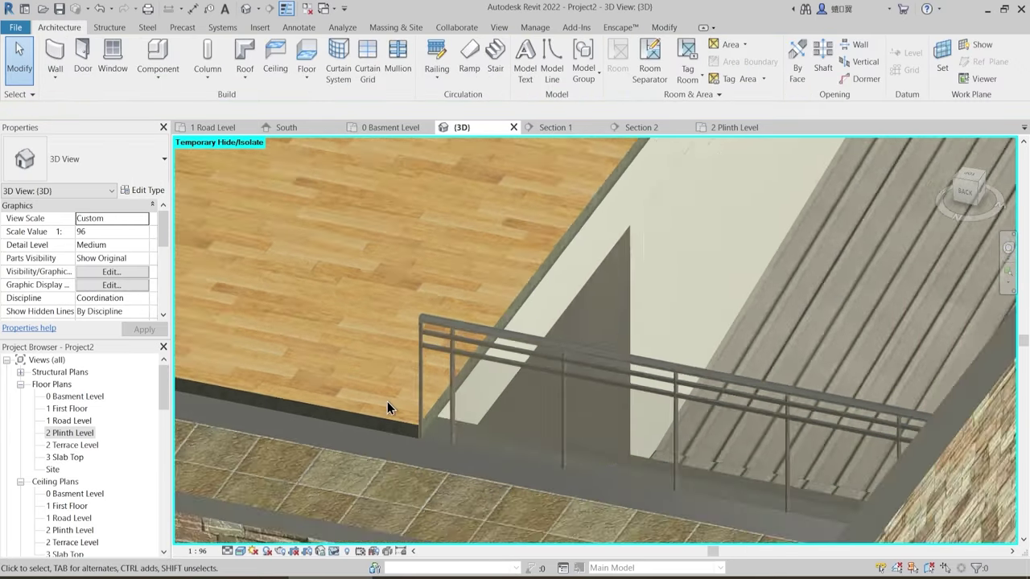
scroll(504, 471, "up", 5)
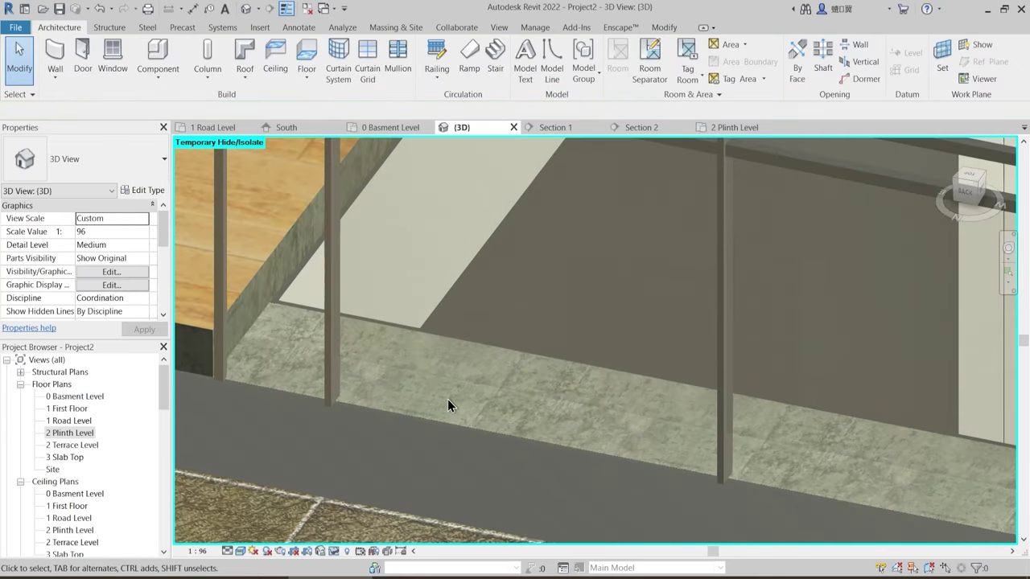
scroll(448, 400, "down", 3)
middle_click_drag(451, 431, 411, 367, "shift")
scroll(397, 369, "down", 5)
scroll(336, 414, "up", 2)
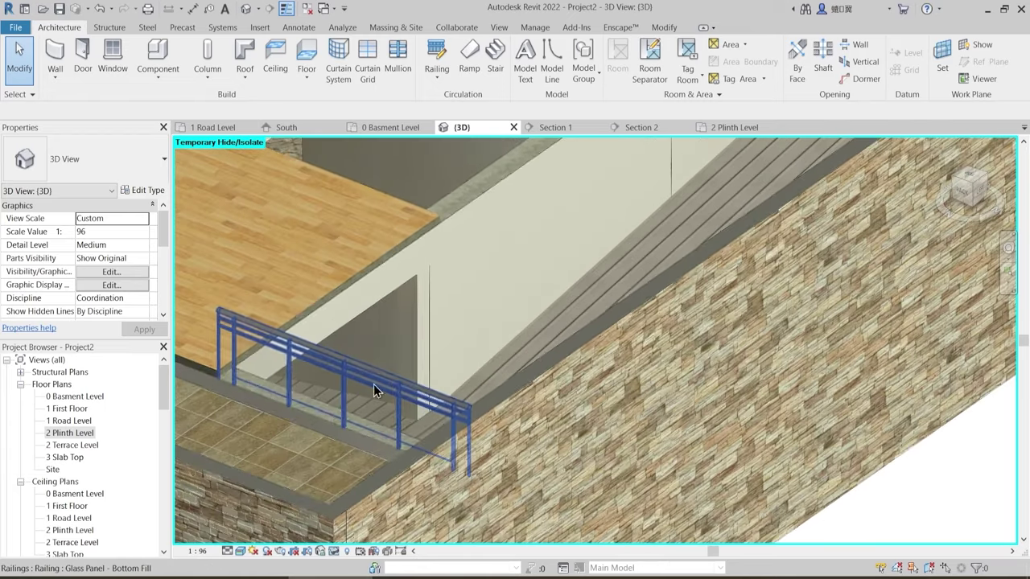
- Temporarily hide the glass railing and the concrete rectangular beam under the wall
left_click(380, 380)
key("h")
key("h")
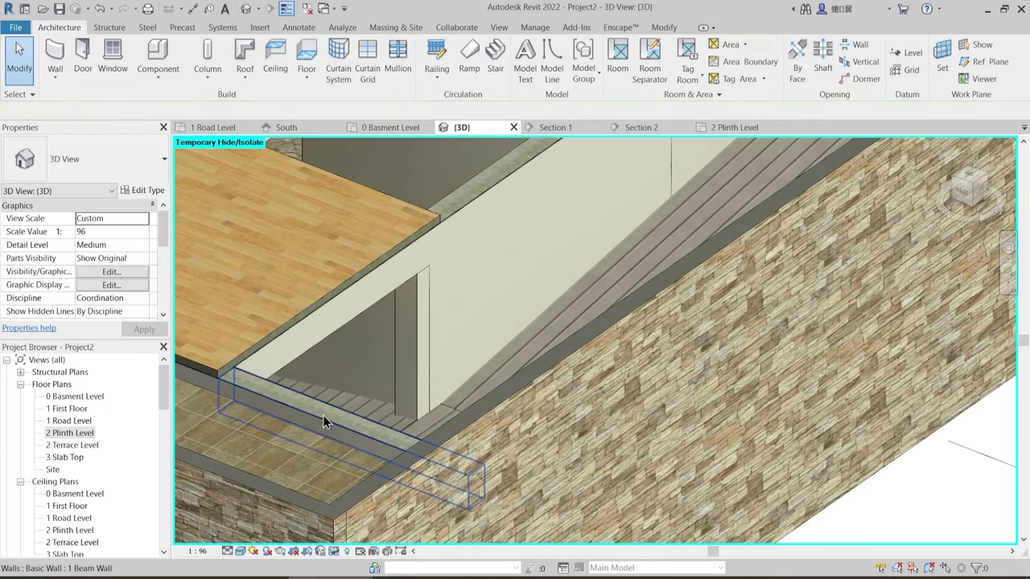
scroll(324, 420, "up", 3)
middle_click_drag(347, 405, 531, 387)
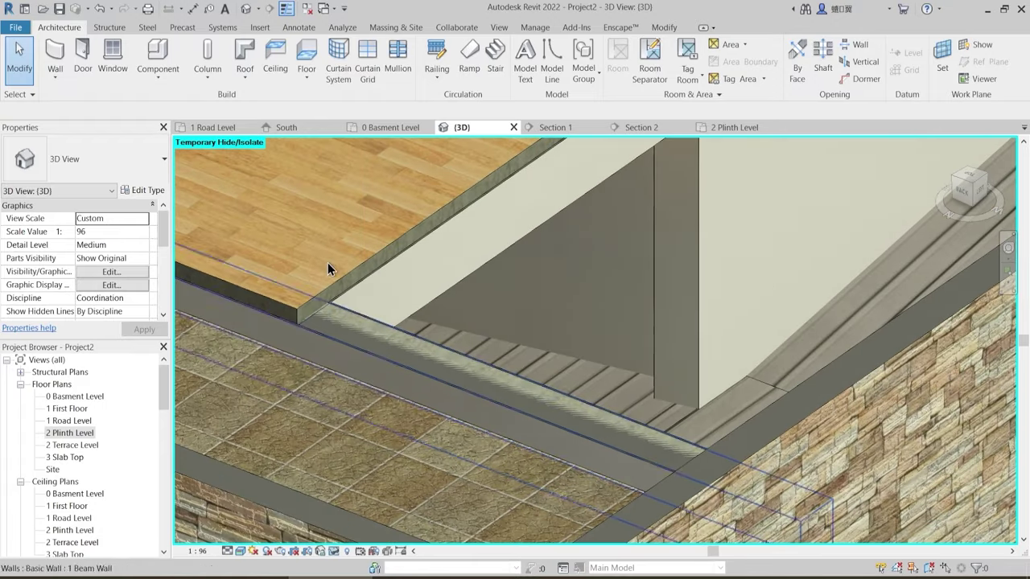
left_click(671, 30)
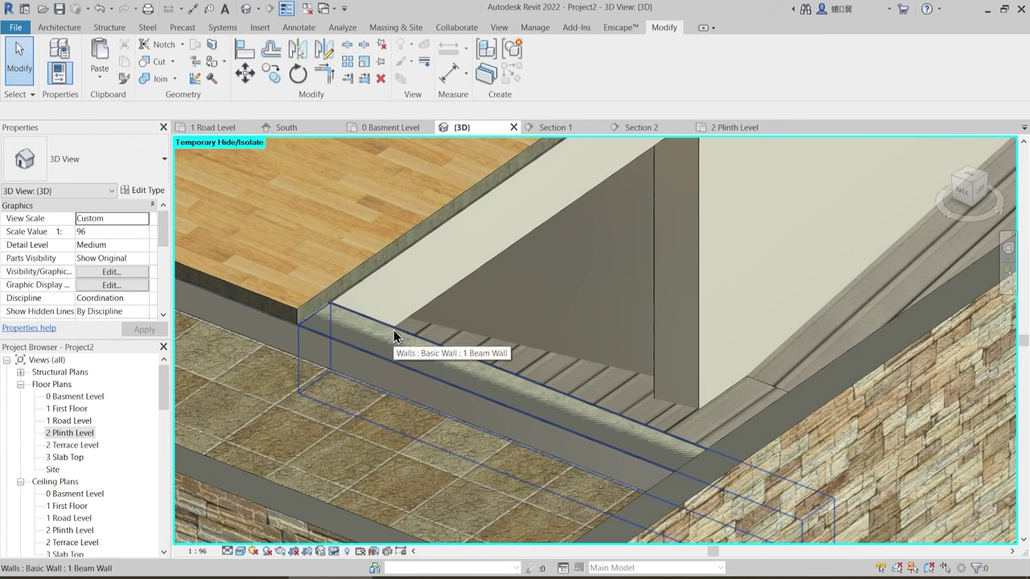
key("Tab")
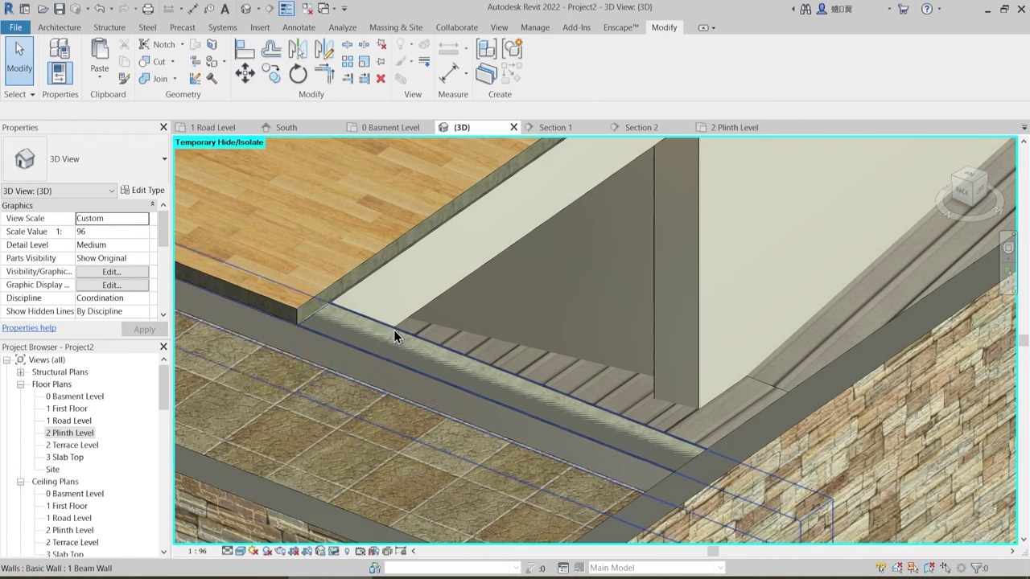
left_click(391, 335)
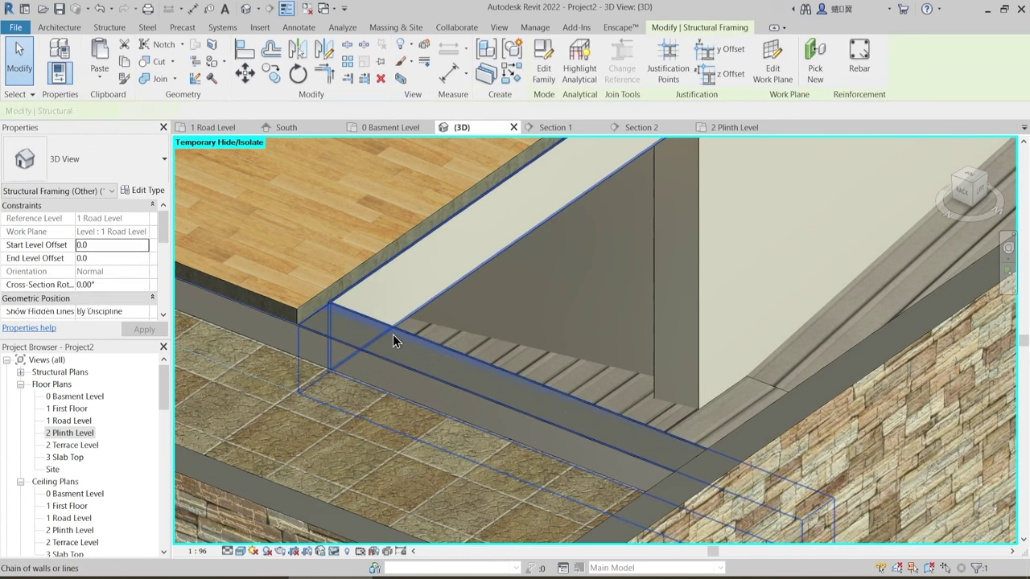
key("Delete")
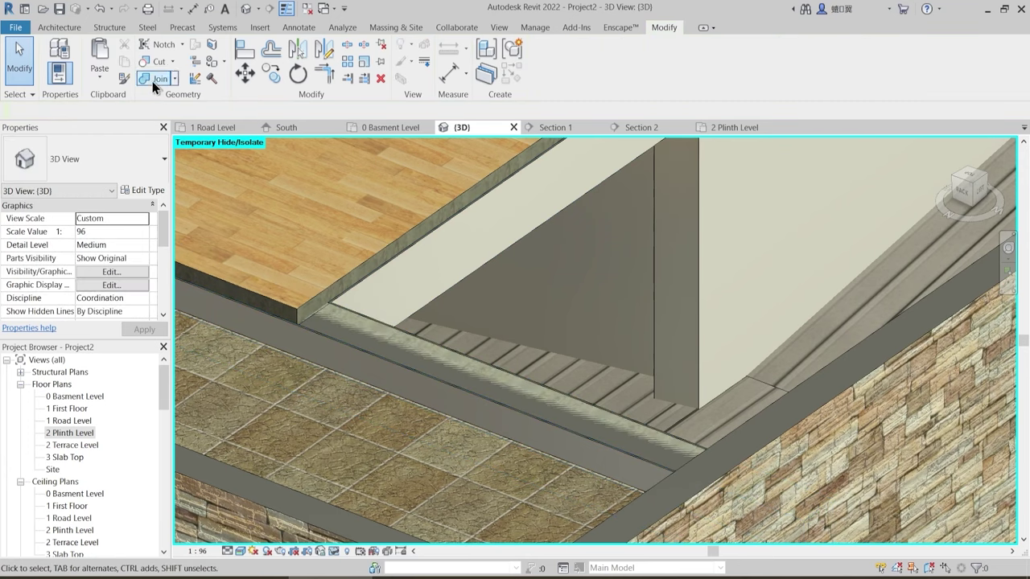
- Join the Beam Wall with the floor slab using Join Geometry
left_click(152, 81)
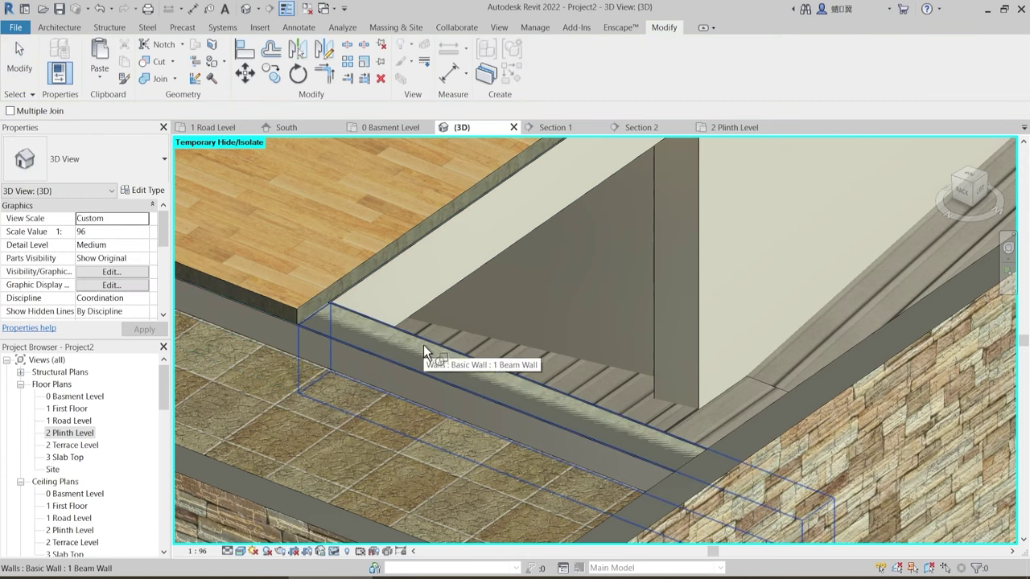
left_click(423, 344)
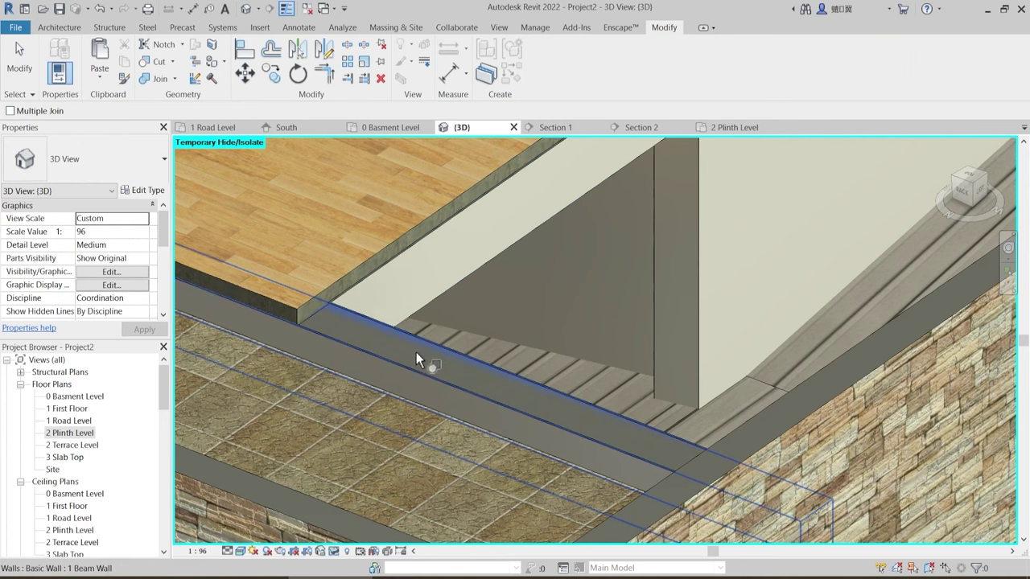
left_click(416, 353)
key("Escape")
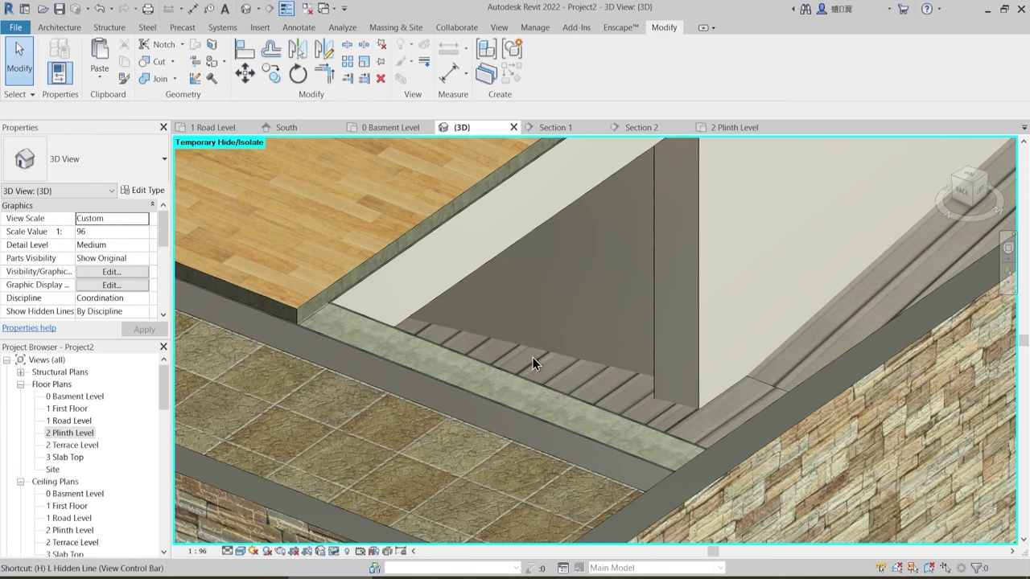
middle_click_drag(533, 358, 515, 325, "shift")
scroll(539, 331, "down", 5)
middle_click_drag(547, 412, 564, 352, "shift")
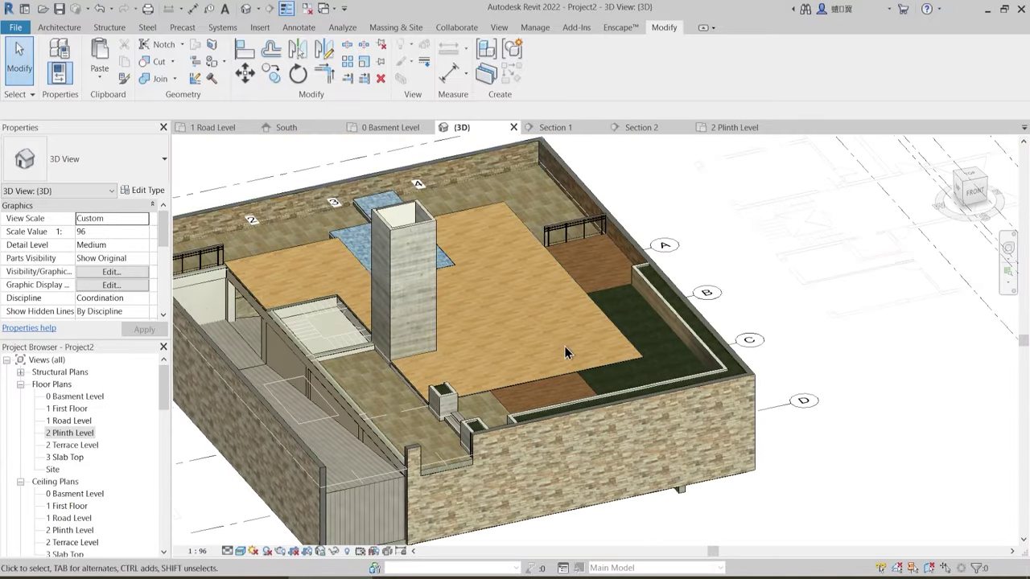
- On the 1 Road Level plan, create a Model In-Place Generic Models family called Road
left_click(211, 127)
scroll(533, 307, "down", 3)
middle_click_drag(390, 336, 541, 311)
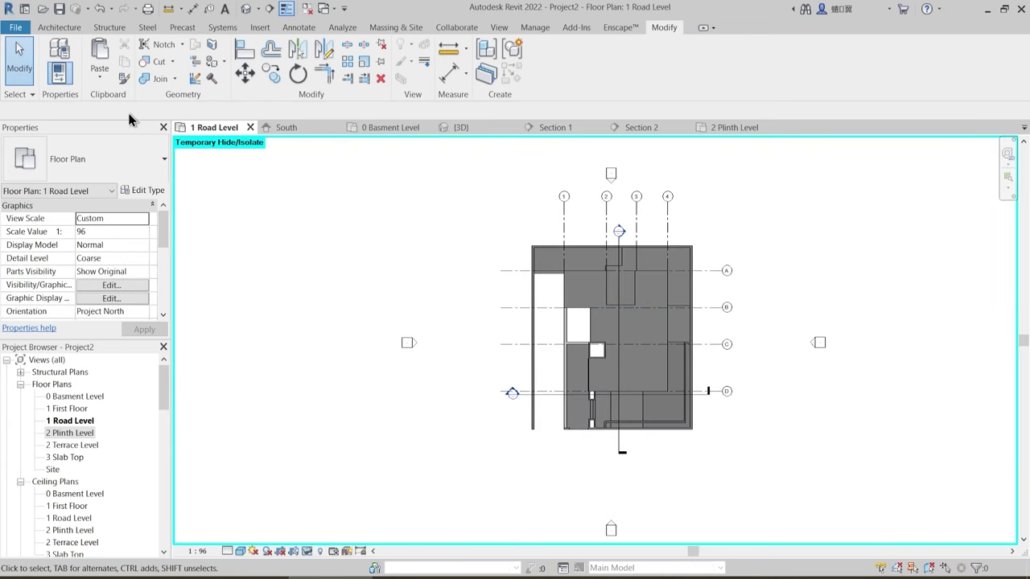
left_click(58, 27)
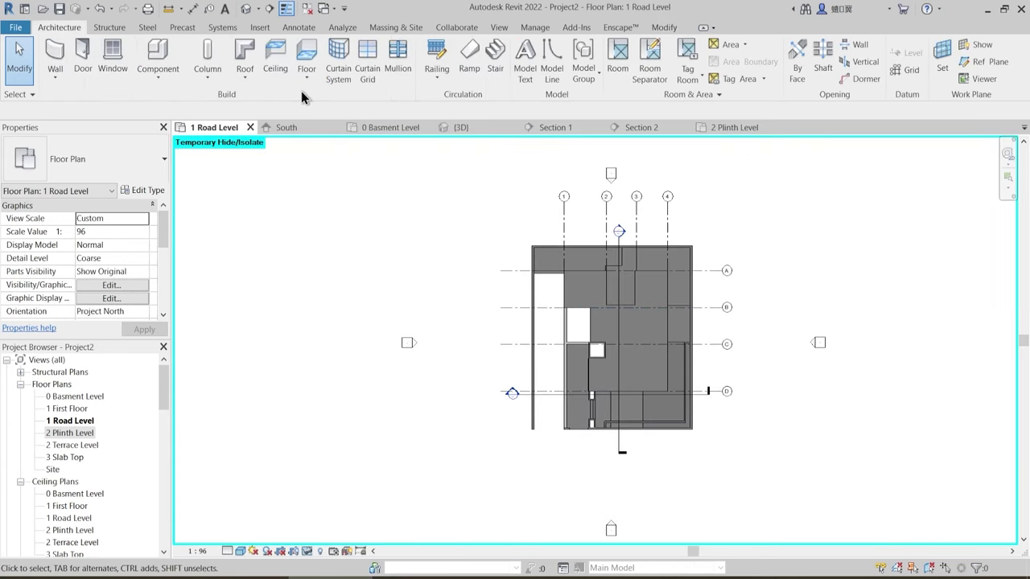
left_click(161, 77)
left_click(196, 138)
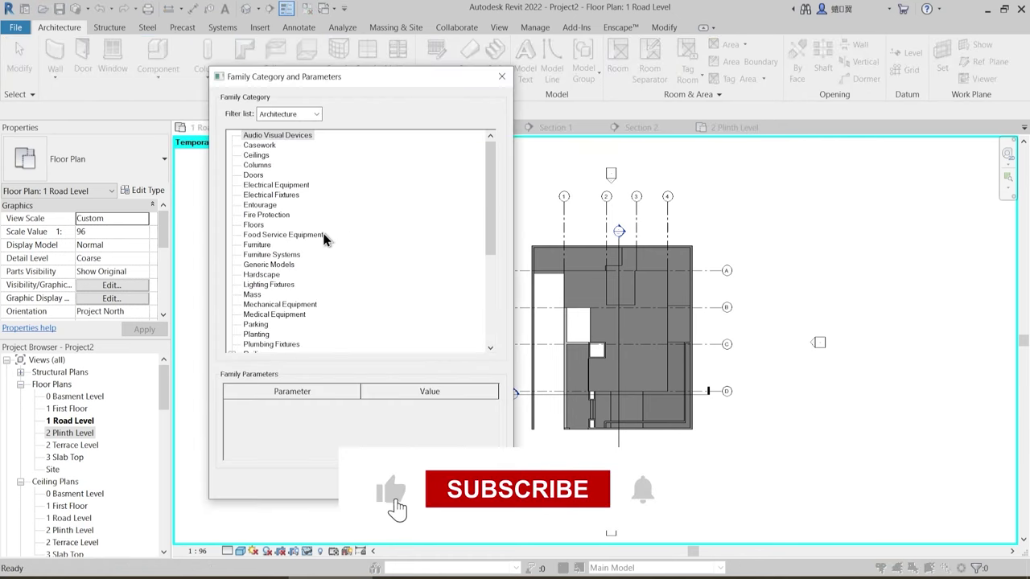
left_click(268, 266)
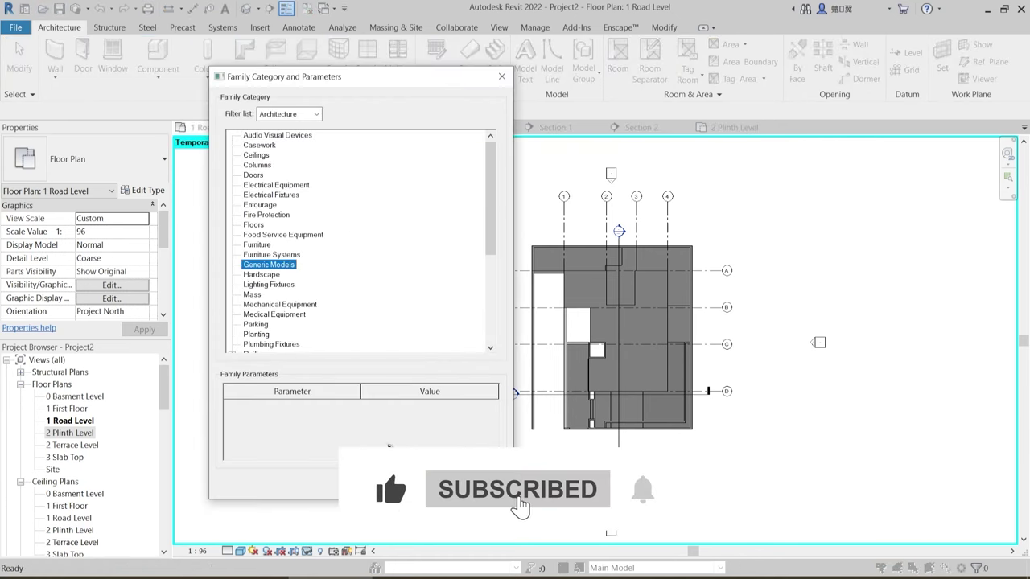
key("Return")
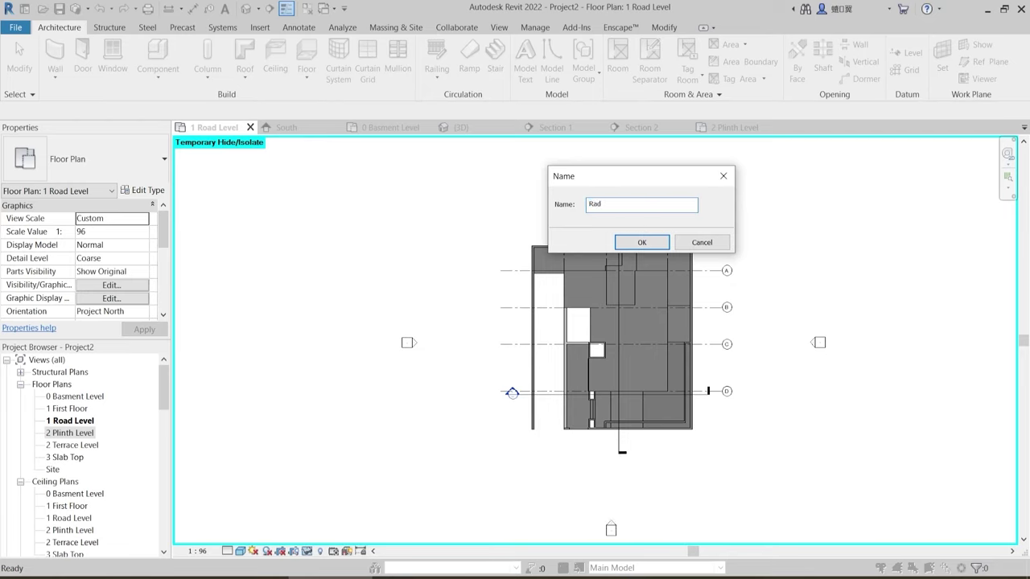
left_click(641, 243)
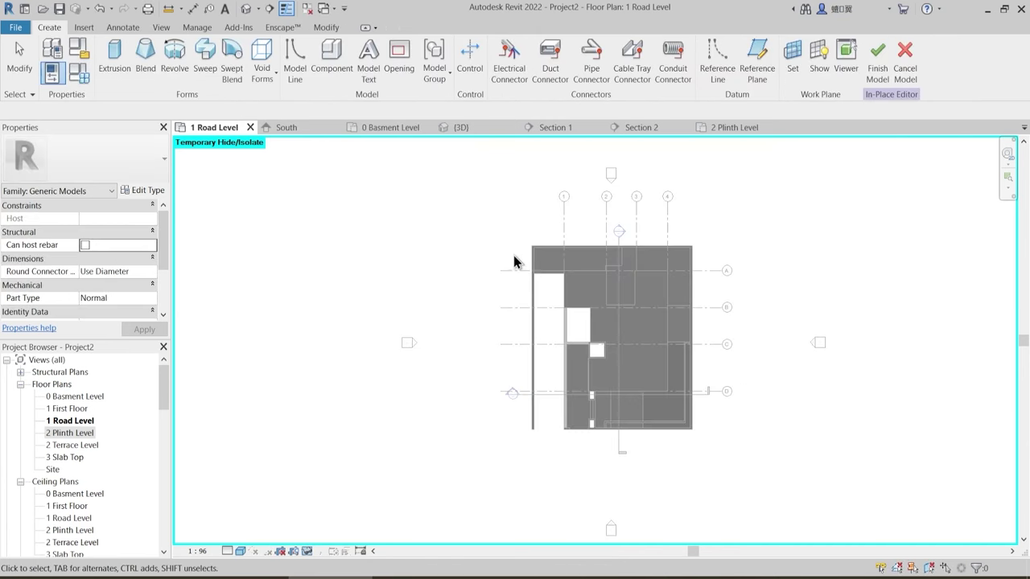
- Start an extrusion and sketch road rectangles from the wall endpoints along the building's left and bottom sides
left_click(109, 56)
scroll(570, 322, "up", 2)
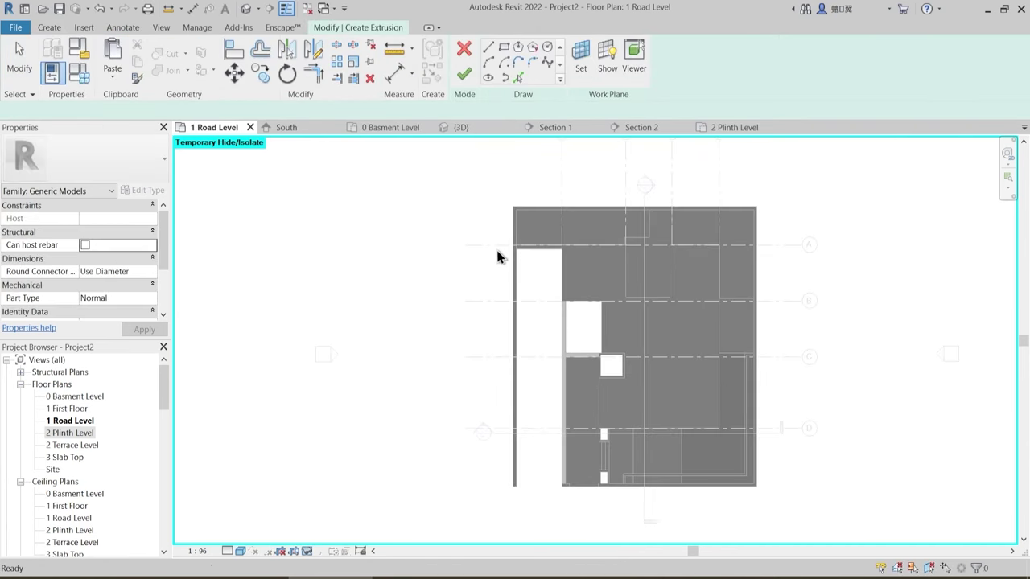
left_click(504, 46)
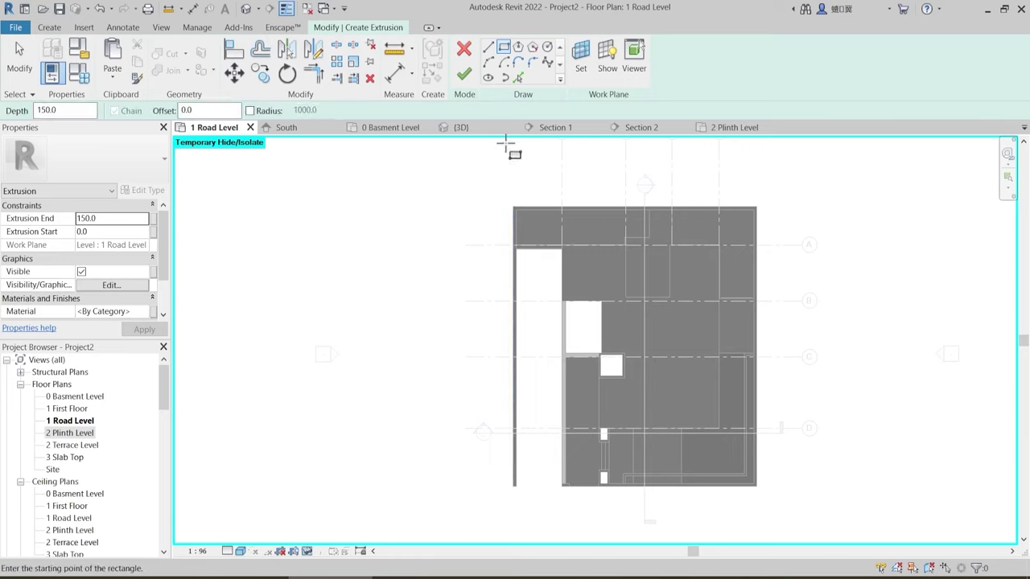
left_click(512, 207)
scroll(440, 194, "down", 2)
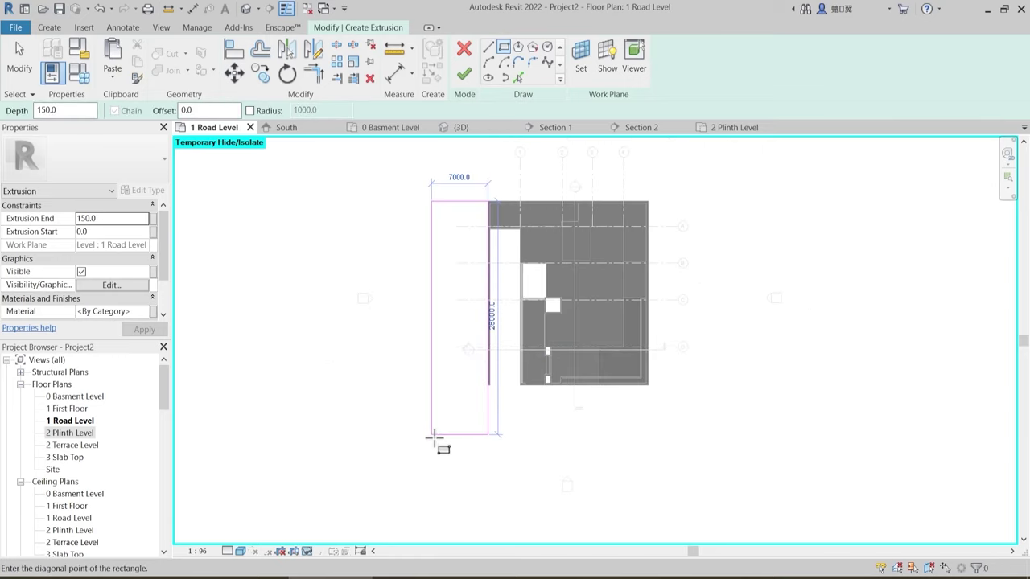
left_click(432, 442)
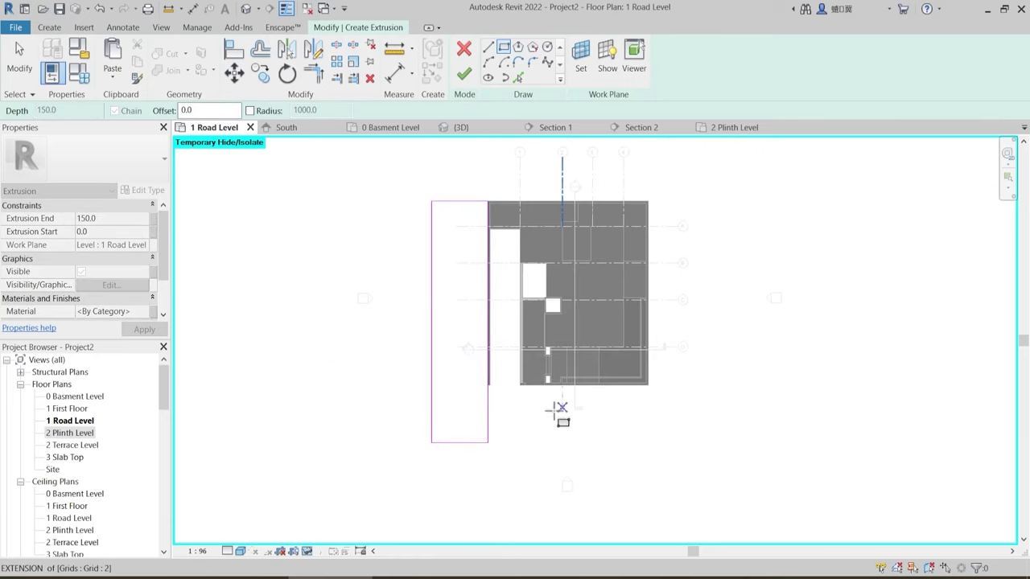
scroll(492, 402, "up", 4)
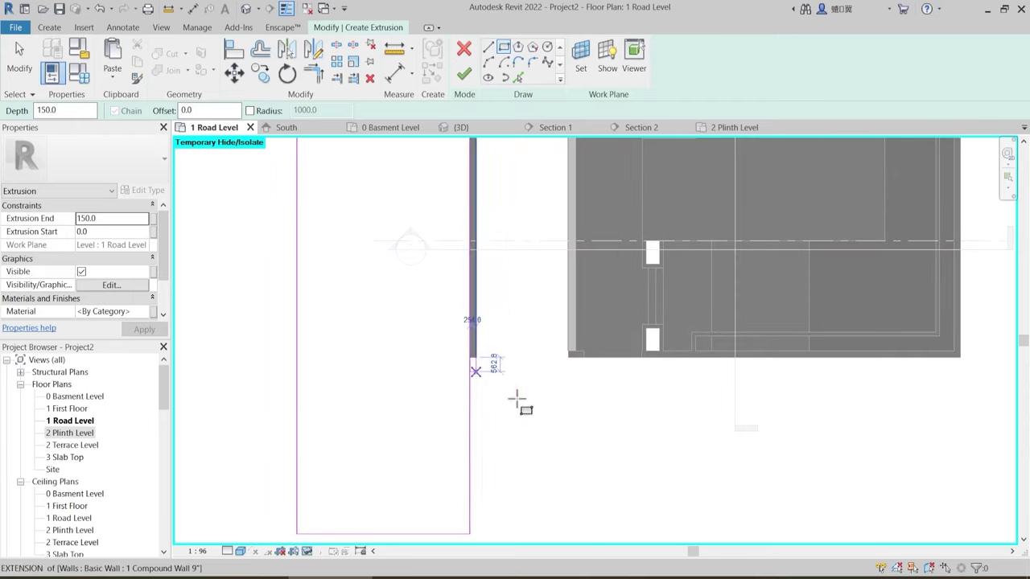
left_click(518, 400)
scroll(517, 400, "down", 3)
left_click(887, 478)
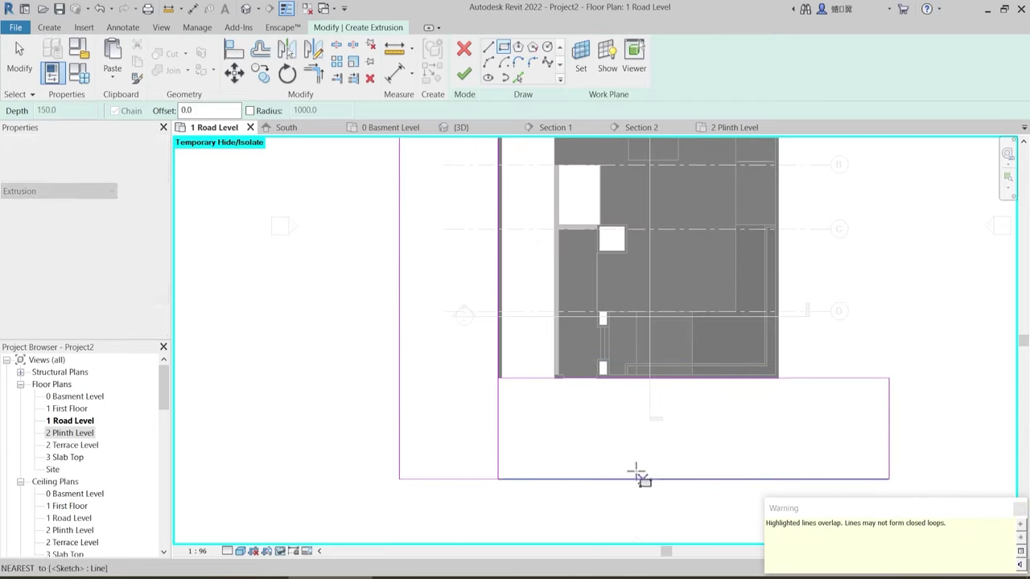
key("Escape")
key("Escape")
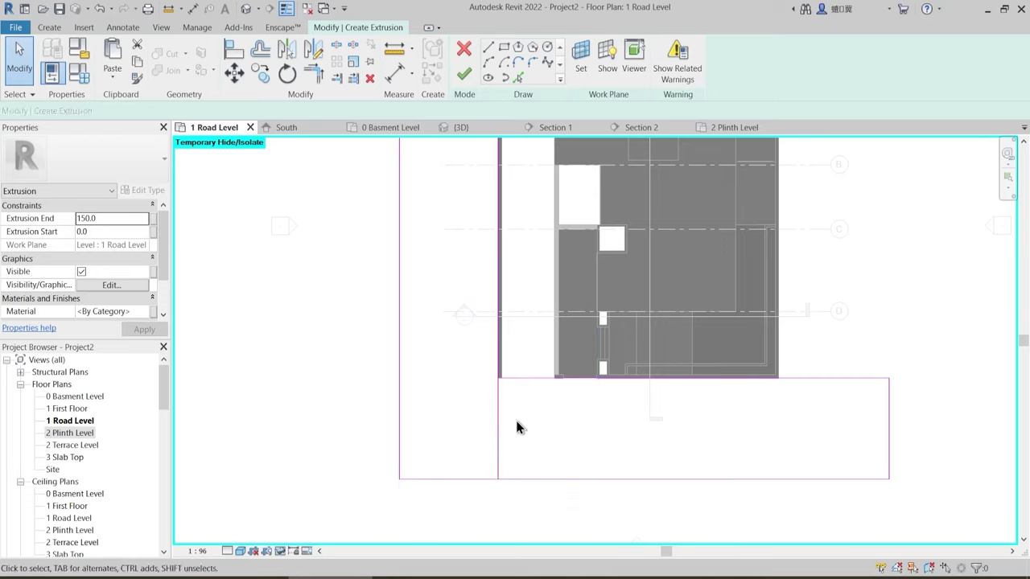
- Clean up the outline with Trim/Extend to Corner, delete the overlap, and stretch the top line up
key("t")
key("r")
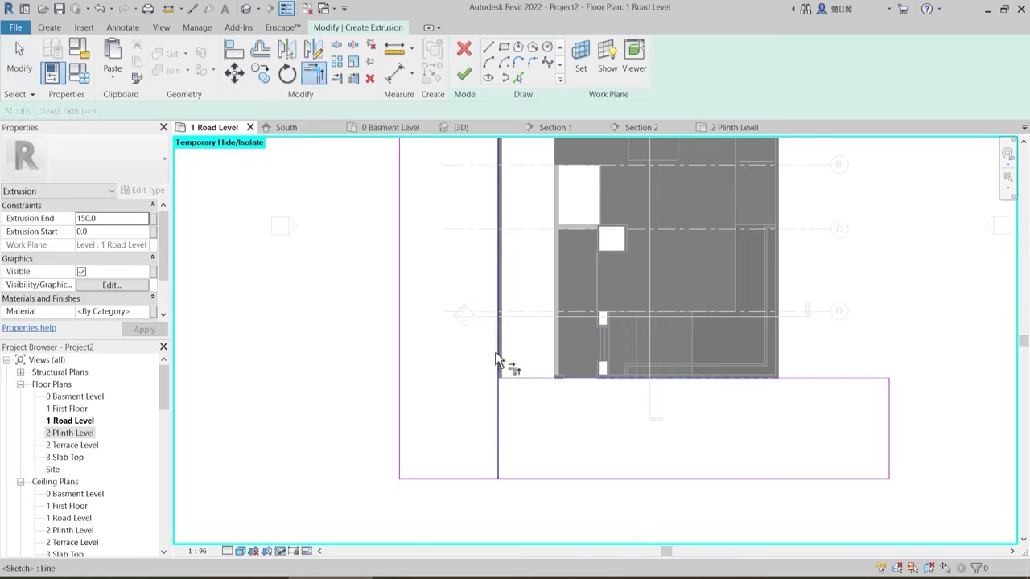
key("Escape")
left_click(481, 480)
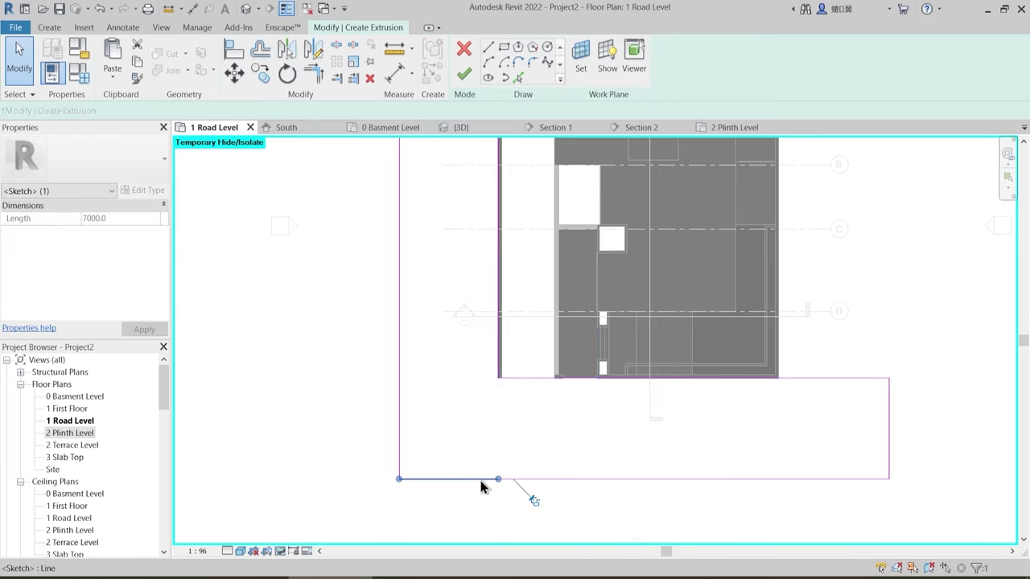
key("Delete")
key("r")
left_click(535, 481)
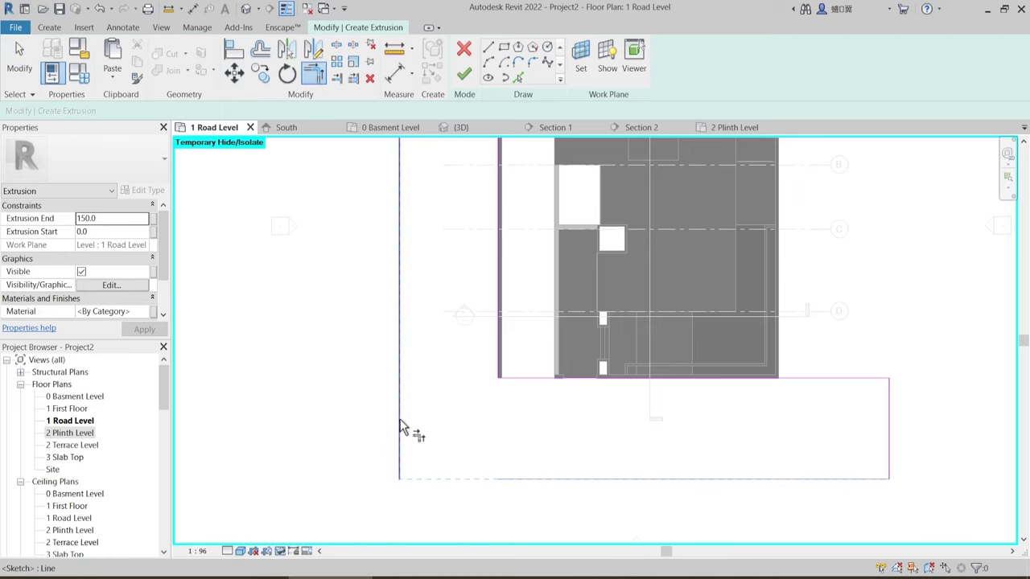
left_click(400, 421)
scroll(478, 409, "down", 2)
middle_click_drag(549, 379, 493, 435)
key("Escape")
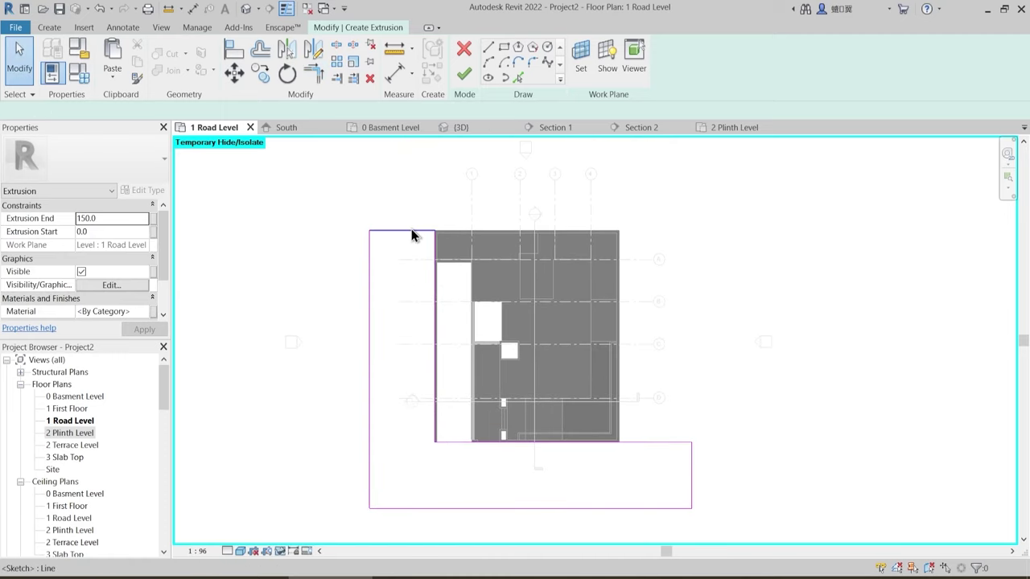
left_click_drag(412, 231, 411, 203)
left_click(378, 255)
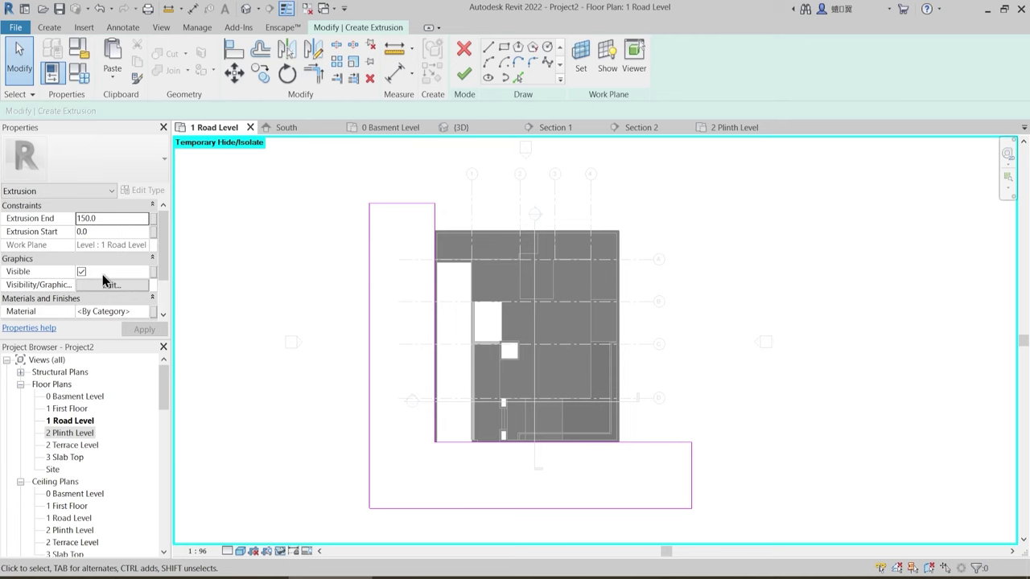
- Duplicate the PCC finish material for the road and name the copy '1 Road'
left_click(148, 314)
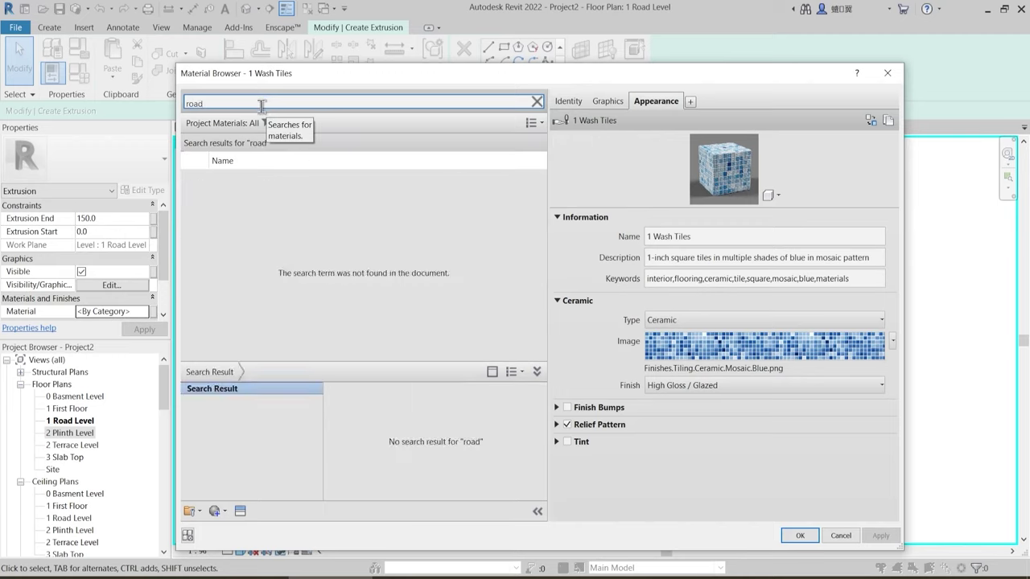
left_click(537, 102)
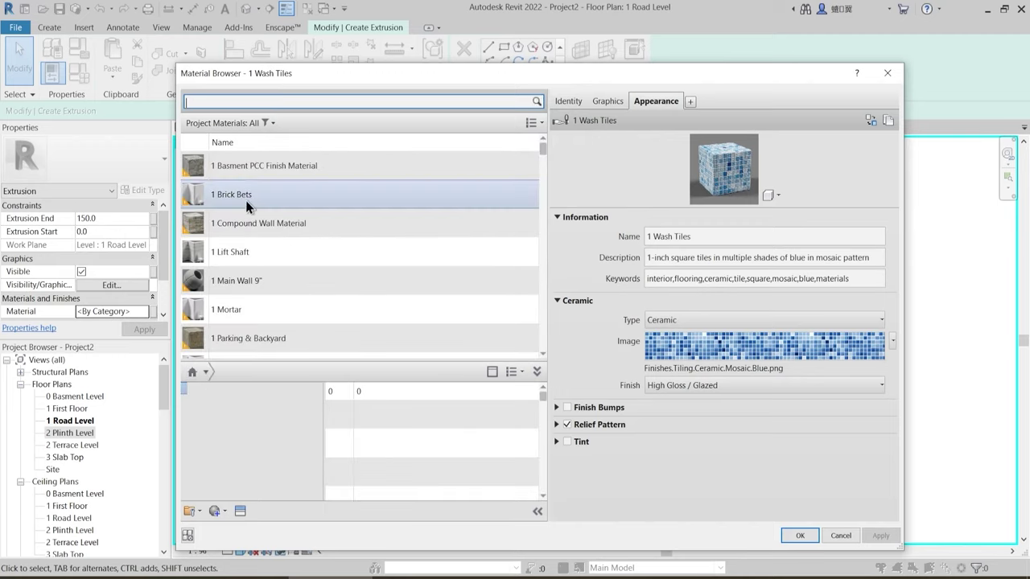
right_click(249, 168)
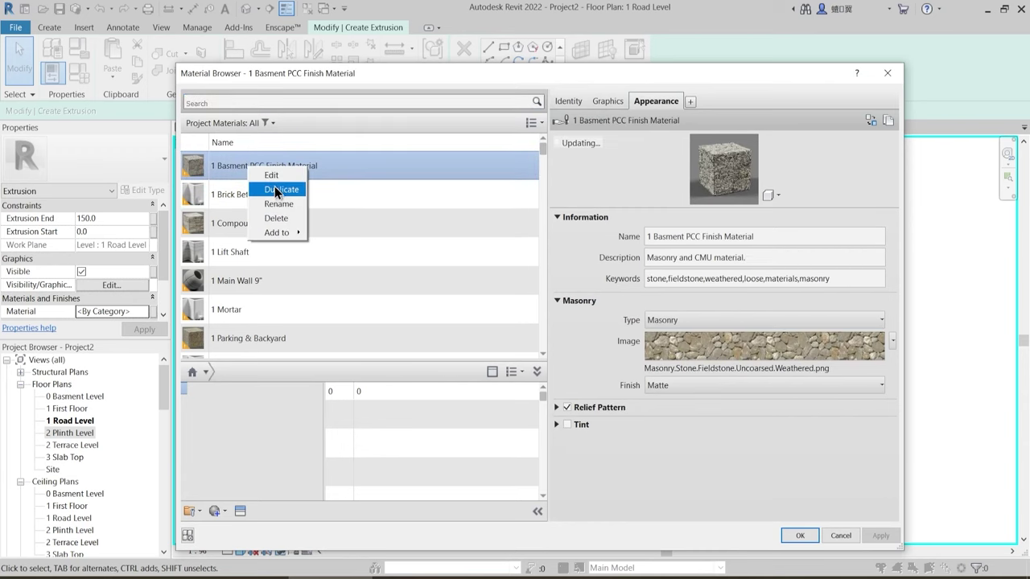
left_click(276, 189)
type("1 Road")
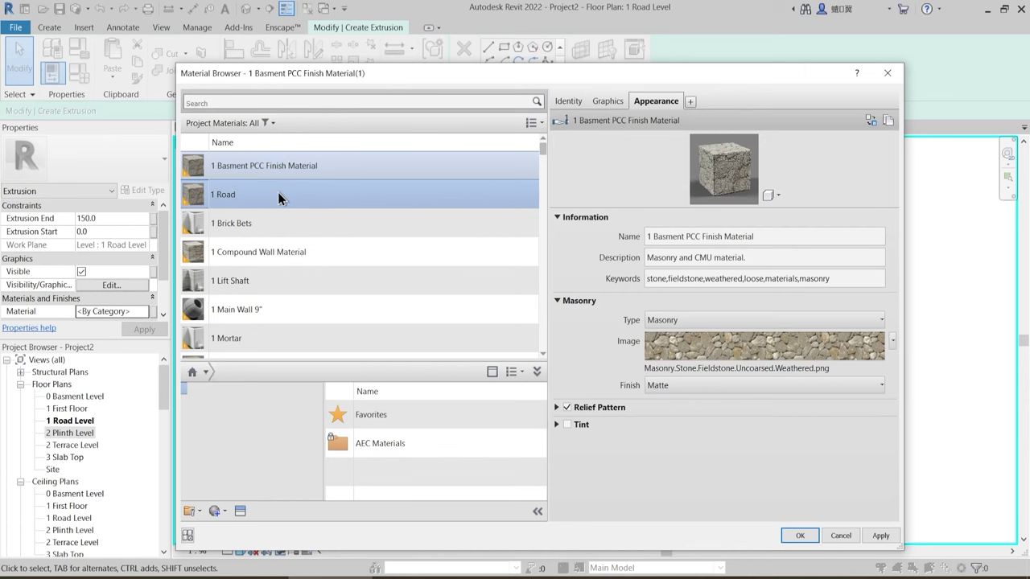
left_click_drag(278, 194, 205, 199)
- Replace the 1 Road material's appearance with Sitework > Asphalt - Dark Grey
left_click(245, 513)
left_click(210, 142)
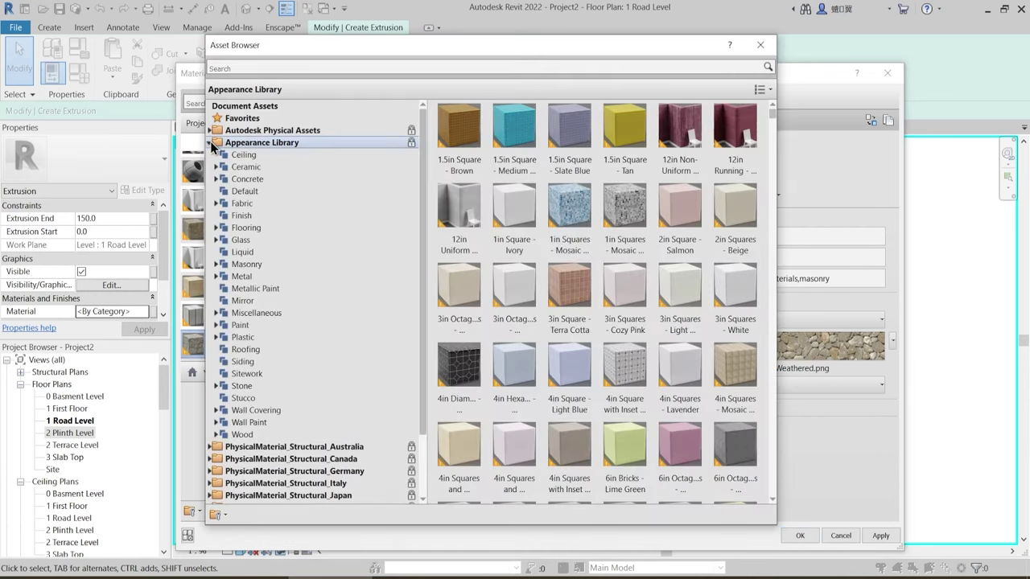
left_click(250, 374)
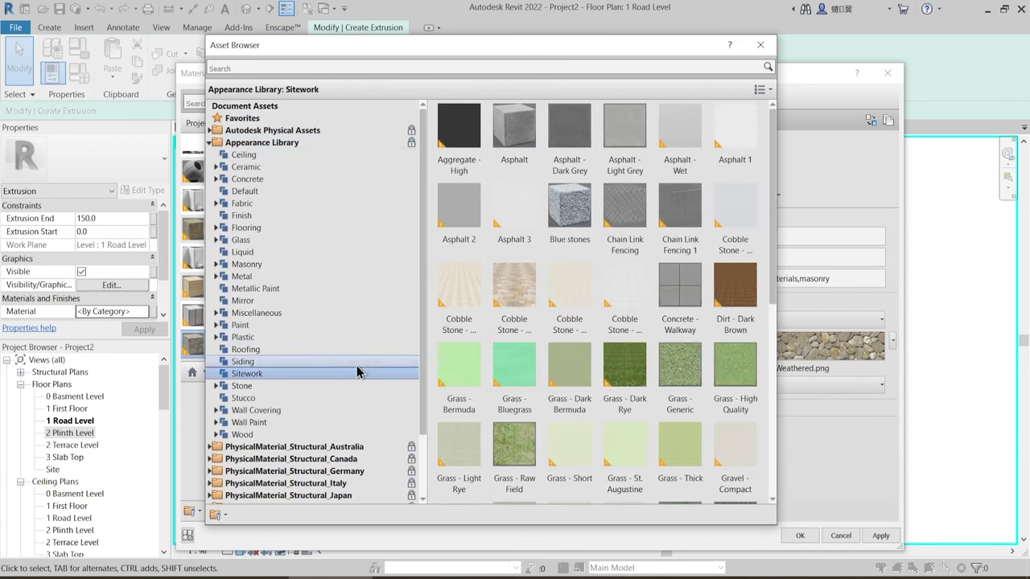
left_click(569, 172)
left_click(760, 45)
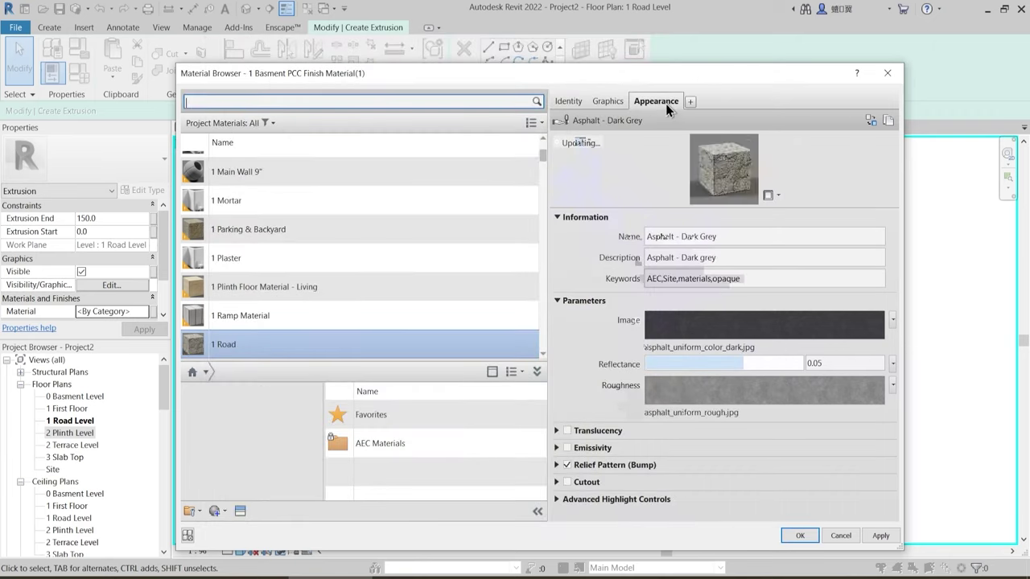
- Duplicate the asphalt appearance asset, rename it '1 Road', and assign the material to the extrusion
right_click(665, 103)
left_click(686, 106)
left_click(719, 239)
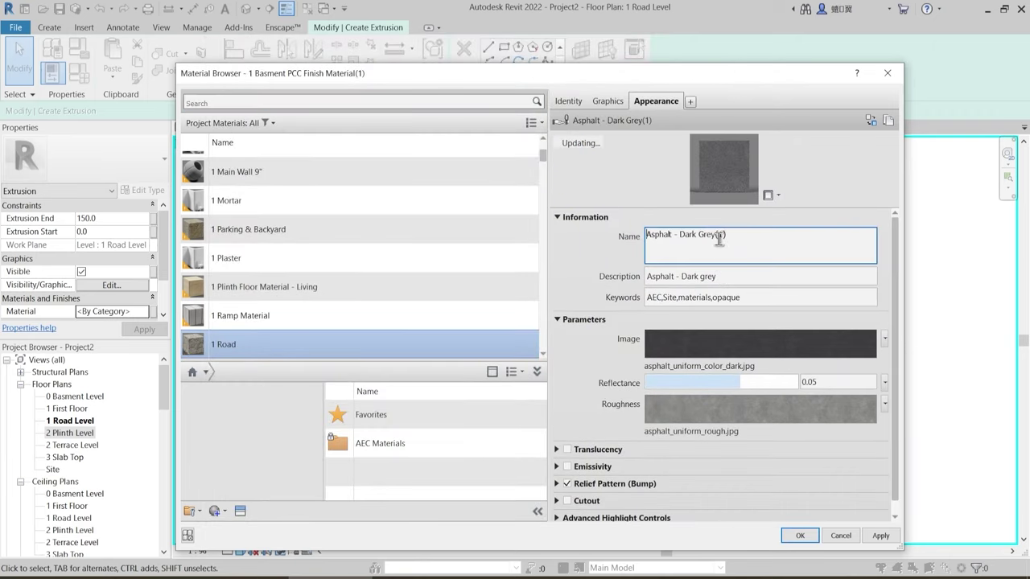
type("1 Road")
key("Return")
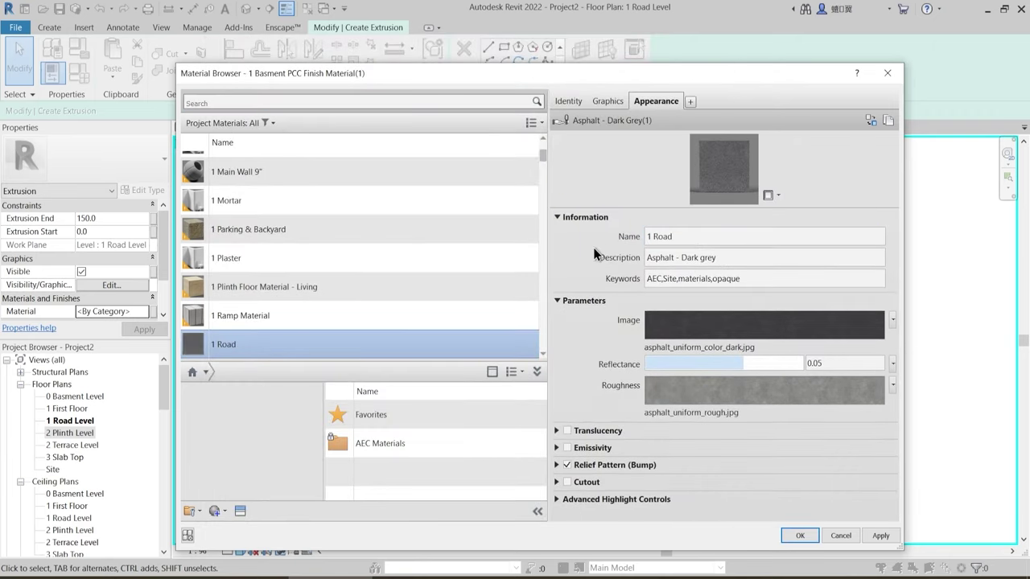
left_click(694, 390)
key("Escape")
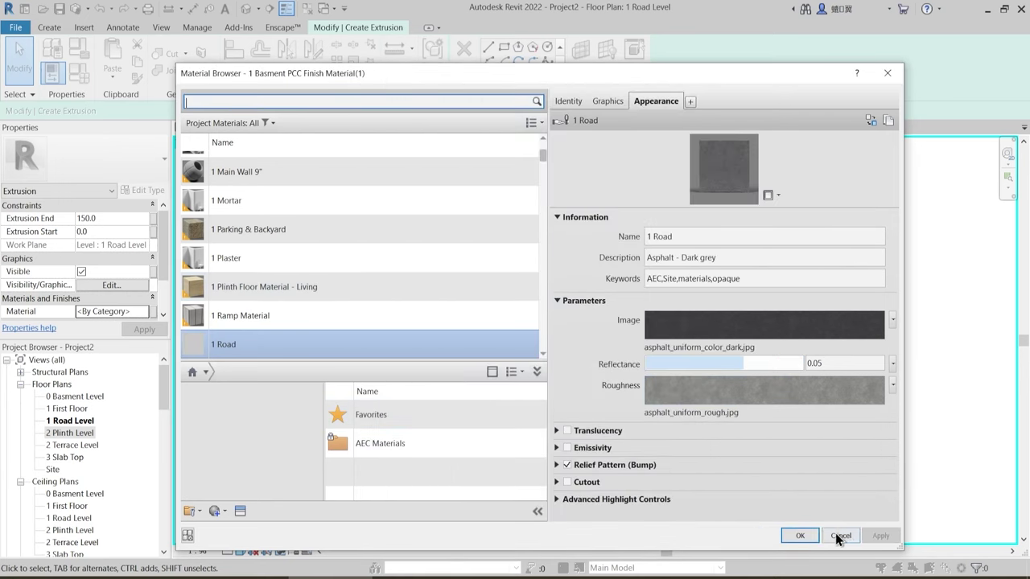
left_click(800, 535)
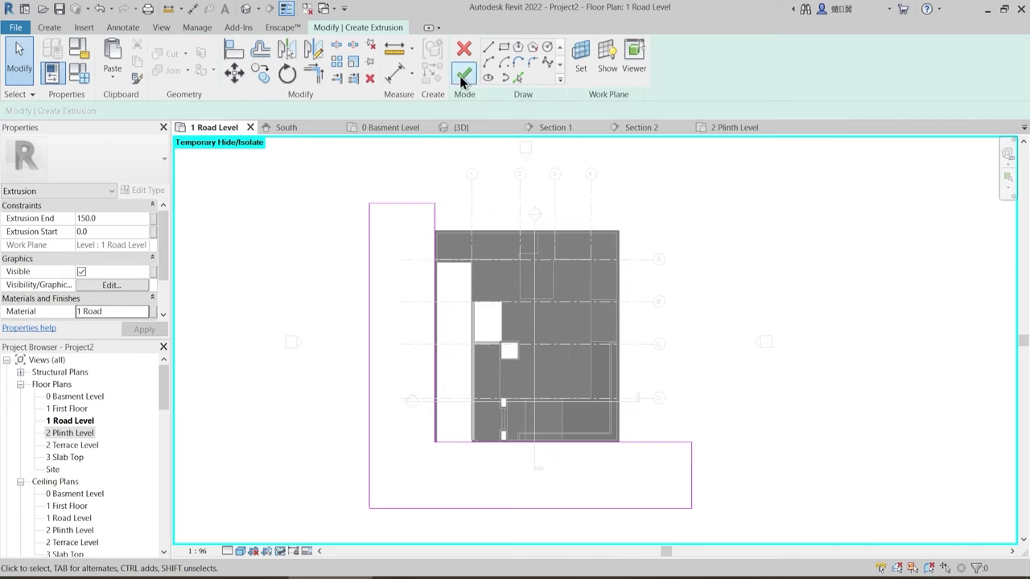
- Set Extrusion End to 100, finish the sketch, and finish the Road model in 3D
left_click(113, 219)
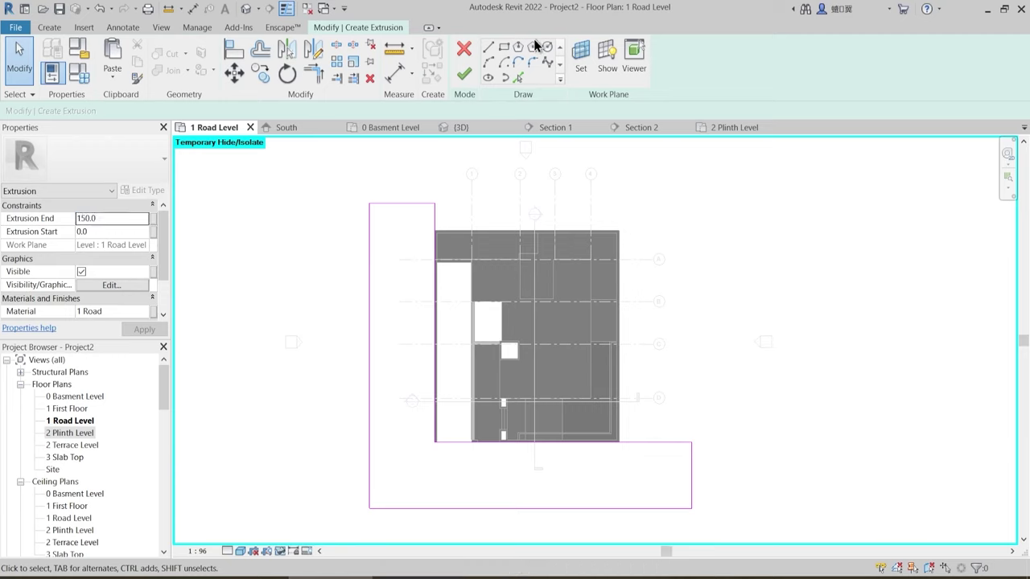
left_click(108, 219)
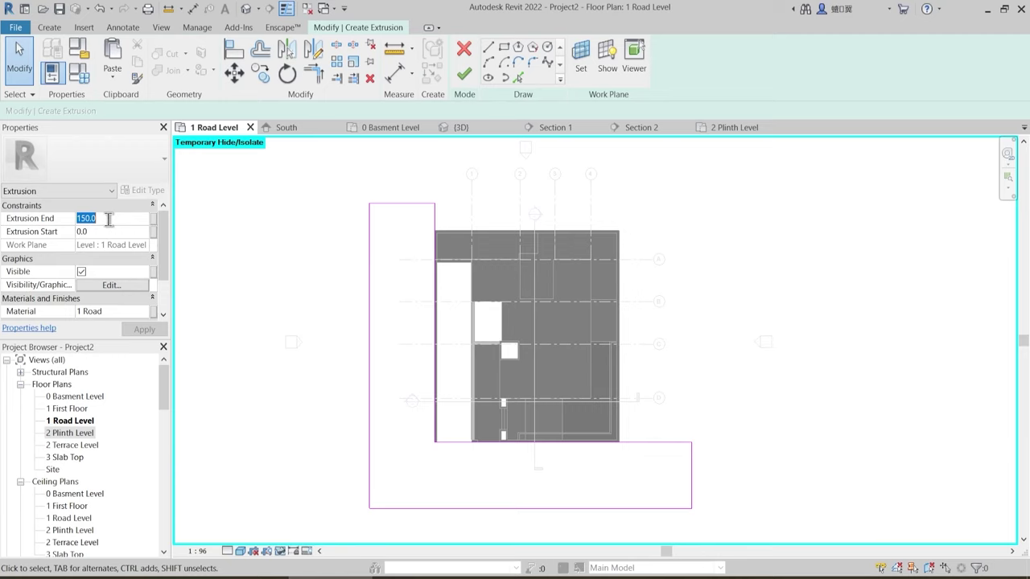
type("100")
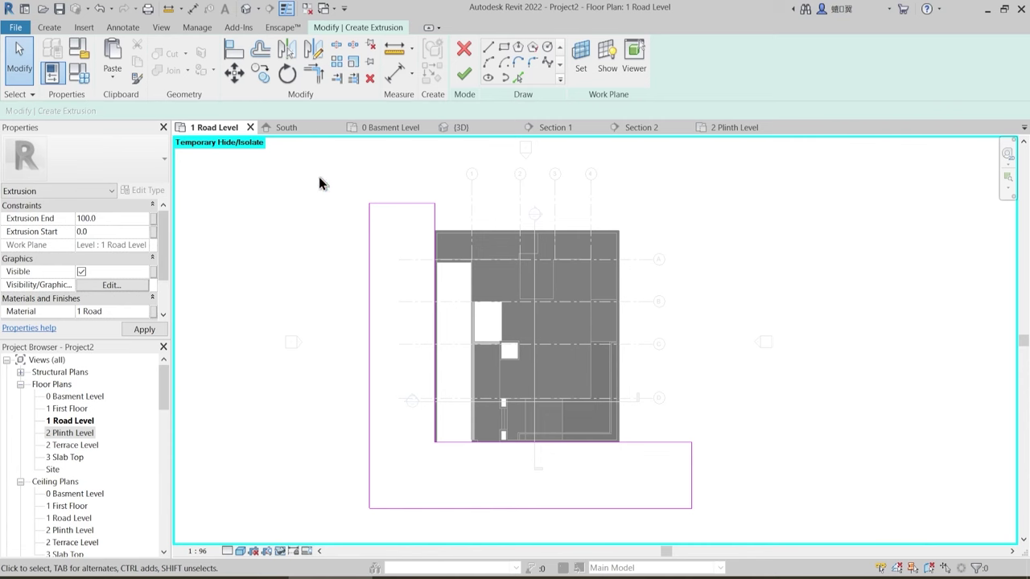
left_click(464, 74)
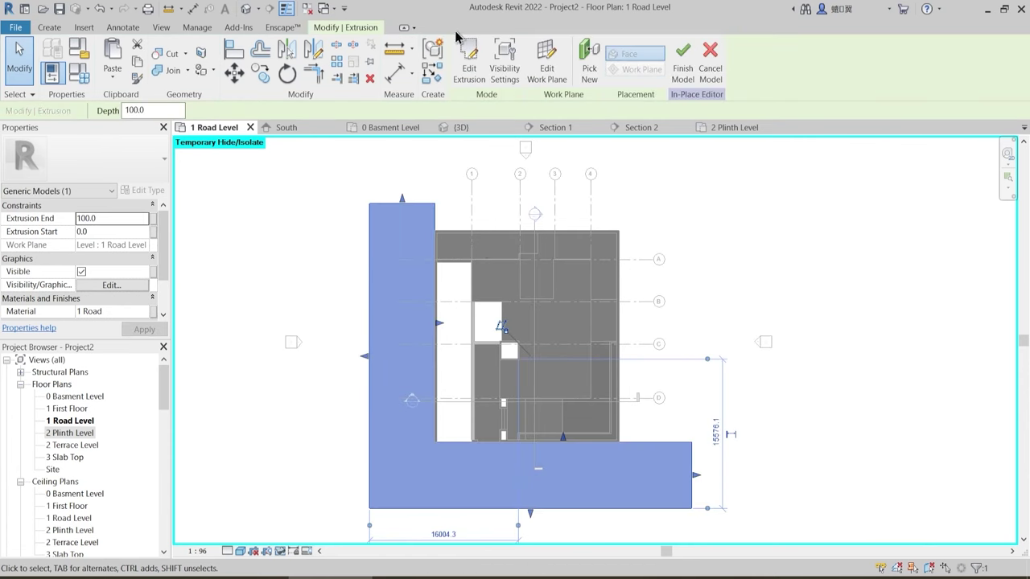
left_click(470, 126)
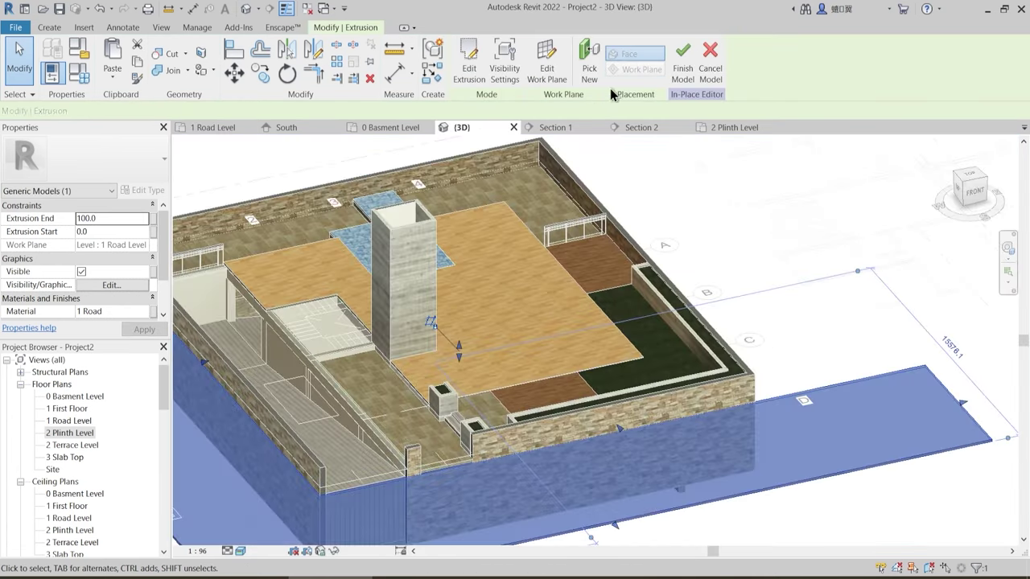
left_click(682, 71)
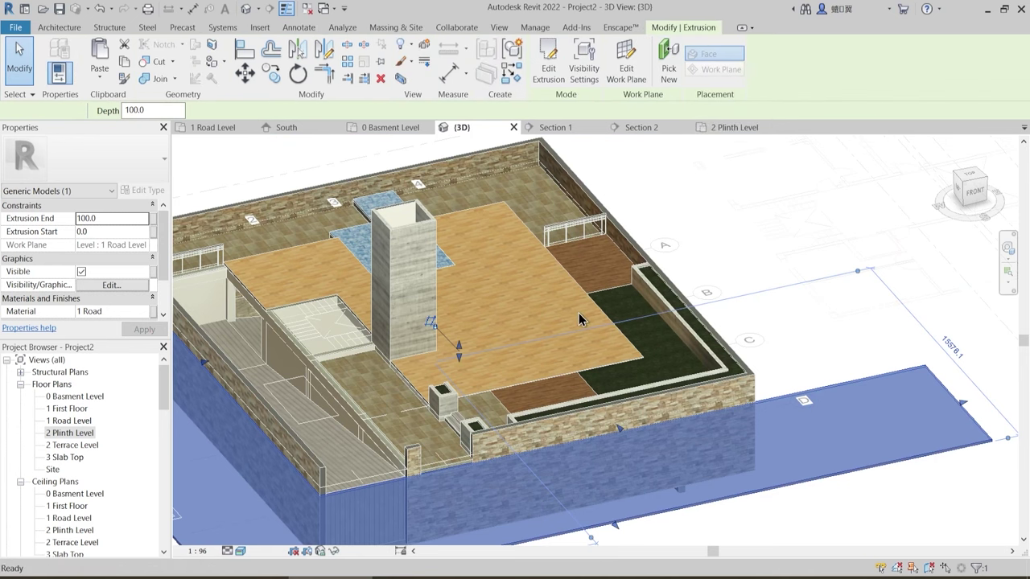
- Orbit and zoom around the gate pier, then select the front stone wall beside the road
key("Escape")
middle_click_drag(516, 346, 510, 325, "shift")
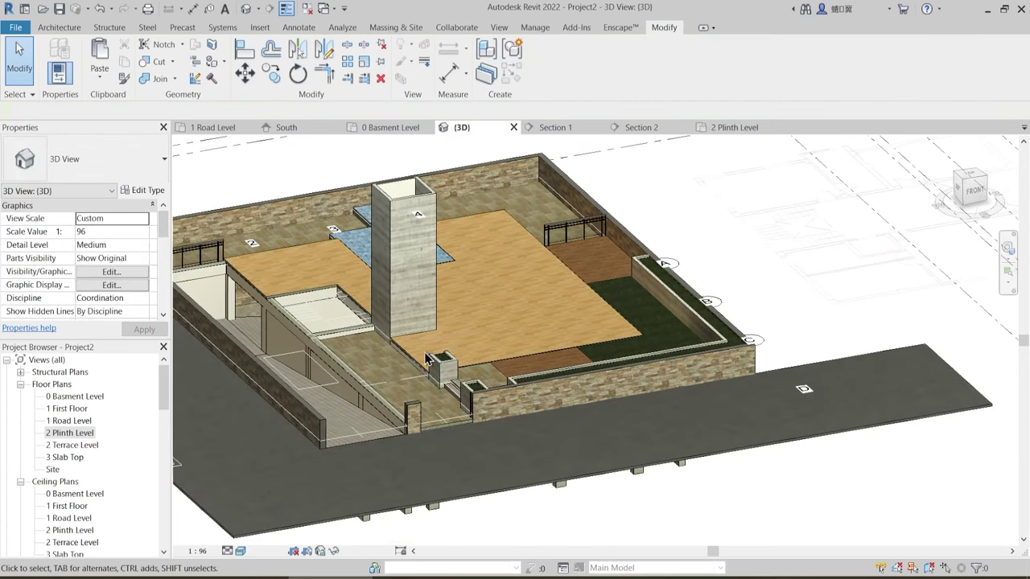
middle_click_drag(427, 360, 558, 468, "shift")
scroll(558, 468, "up", 3)
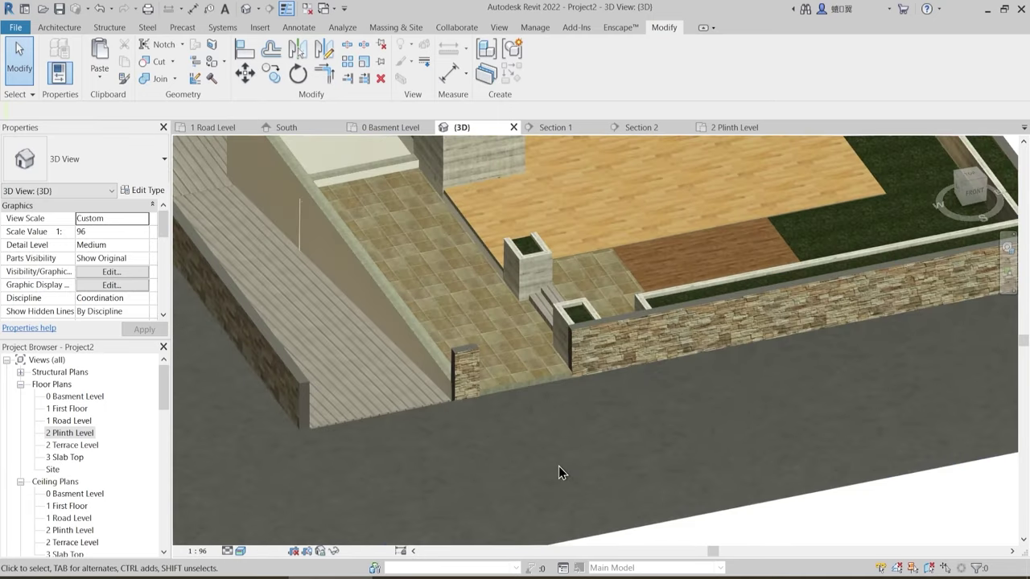
middle_click_drag(468, 469, 548, 539)
scroll(359, 387, "down", 1)
scroll(611, 449, "up", 1)
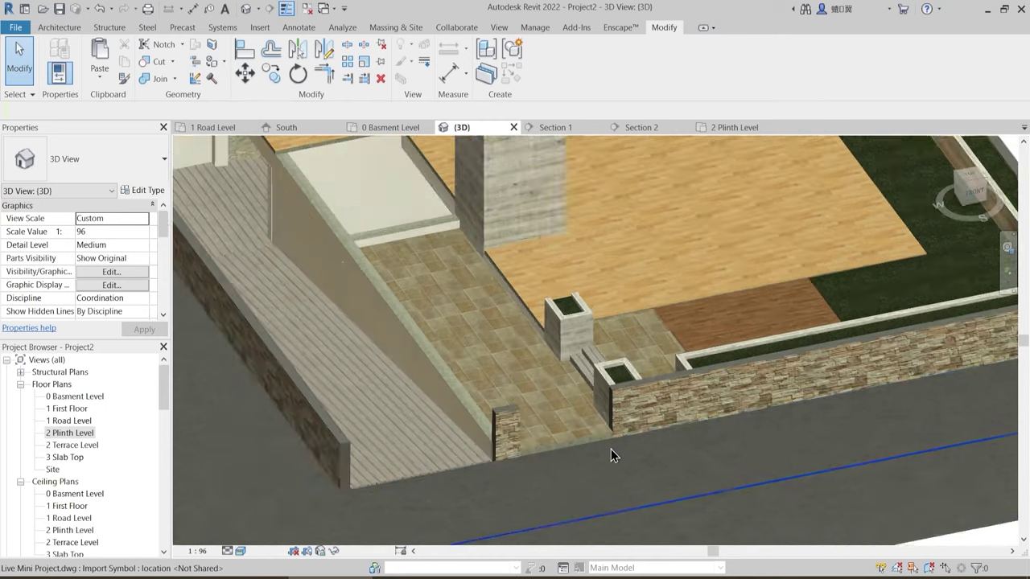
scroll(604, 450, "up", 5)
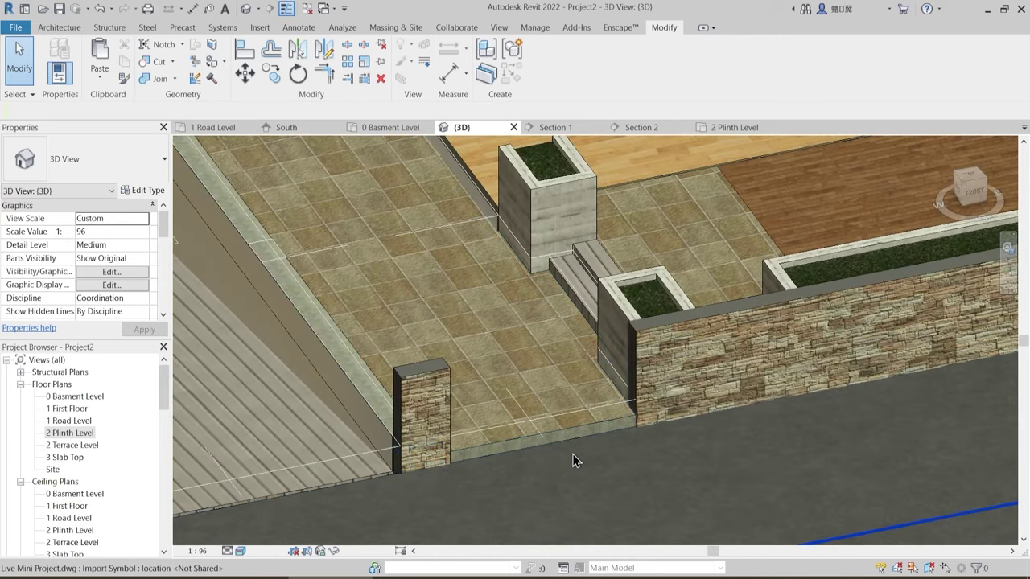
scroll(572, 448, "up", 3)
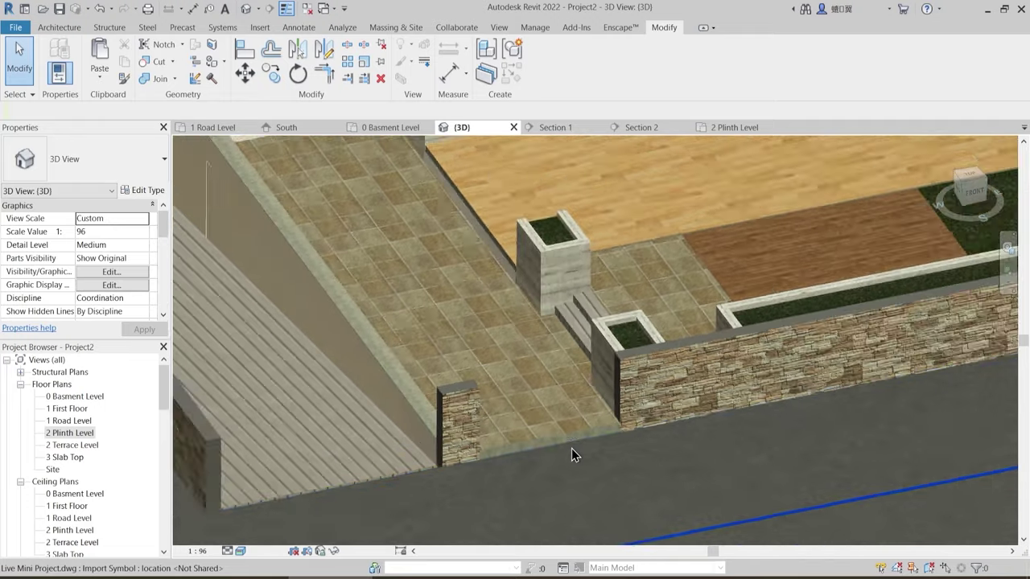
scroll(572, 433, "down", 3)
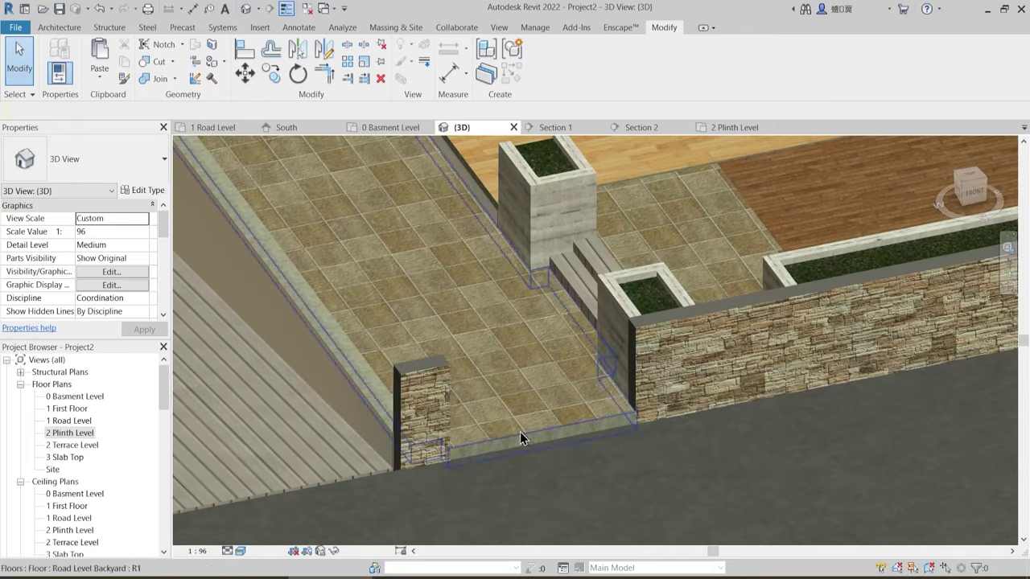
mouse_move(588, 395)
middle_mouse_down("shift")
mouse_move(595, 405)
mouse_move(602, 391)
middle_mouse_up("shift")
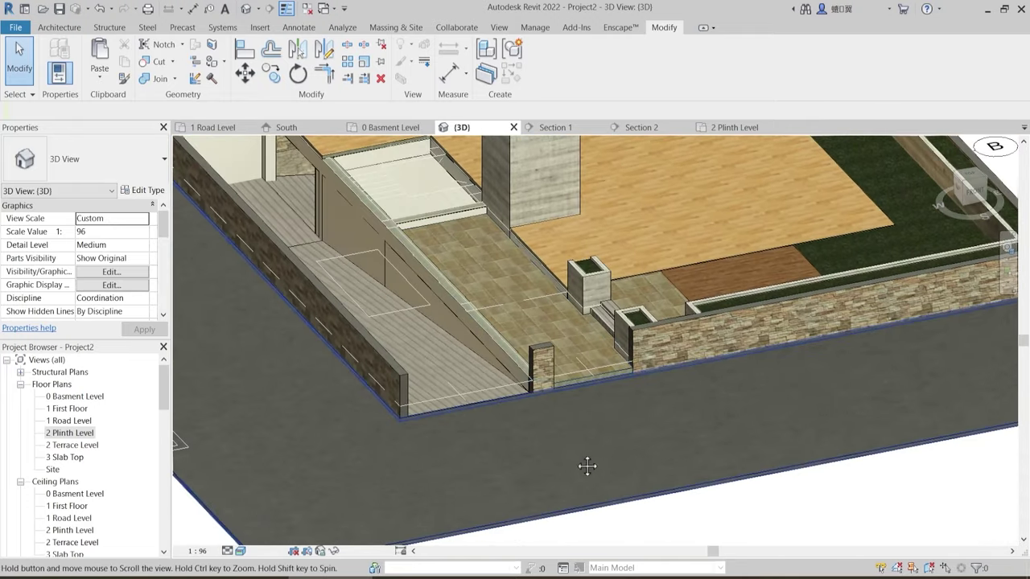
middle_click_drag(588, 466, 567, 541)
scroll(549, 452, "down", 1)
middle_click_drag(524, 450, 533, 393, "shift")
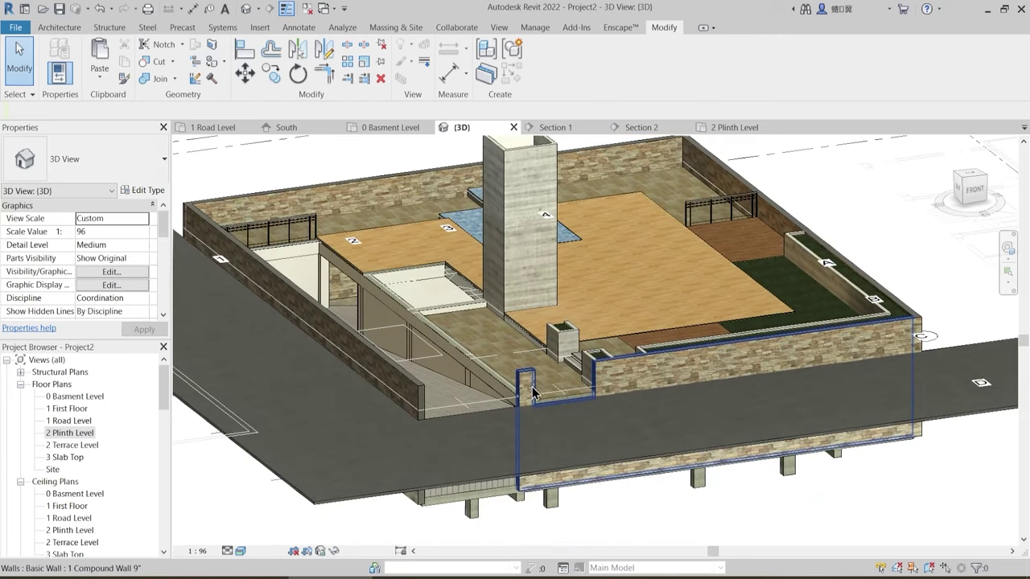
left_click(532, 379)
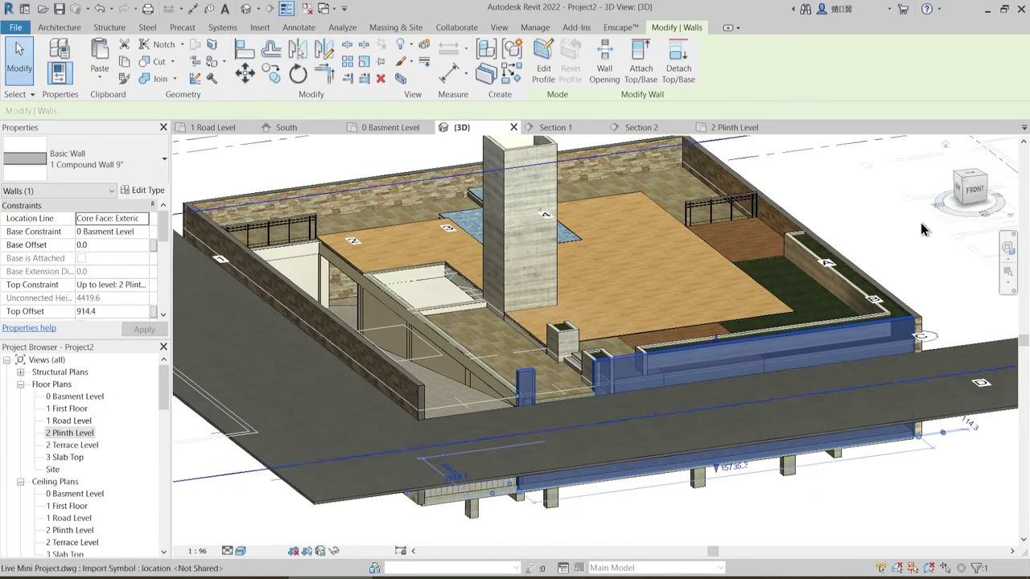
- Set the project Length units to feet and fractional inches
left_click(599, 147, "ctrl")
left_click(179, 283, "ctrl")
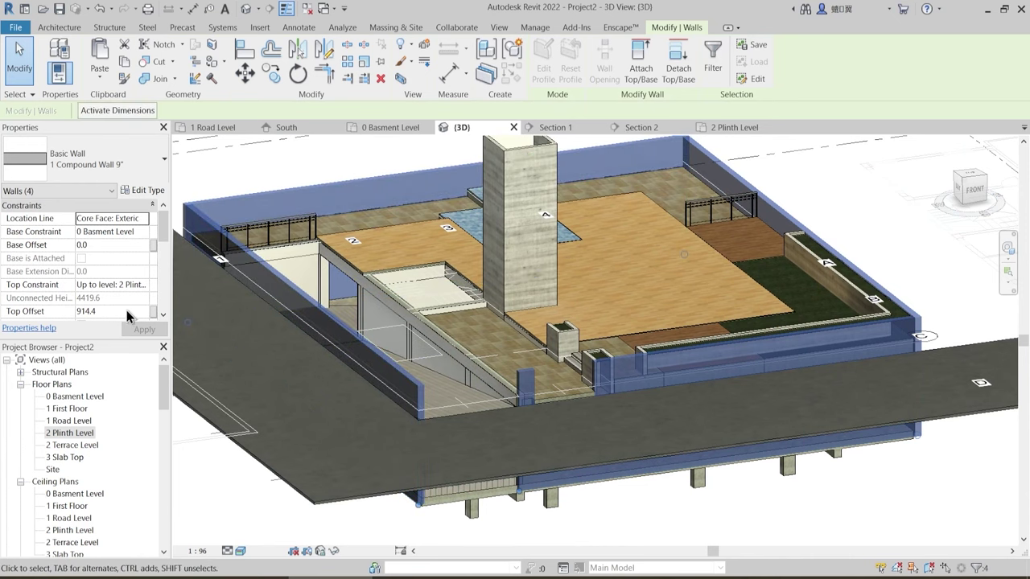
left_click(344, 151)
key("u")
key("n")
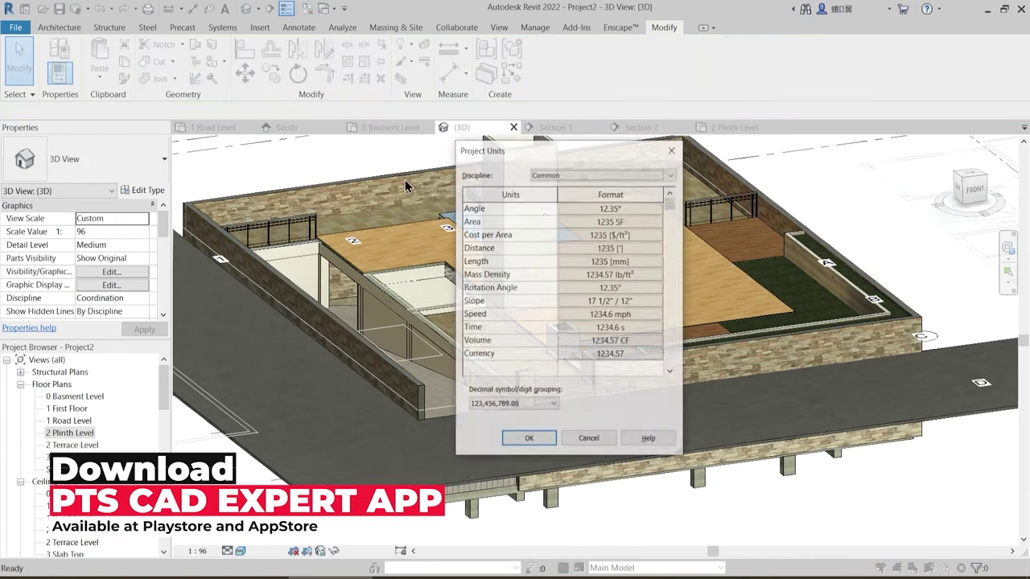
left_click(625, 261)
left_click(758, 219)
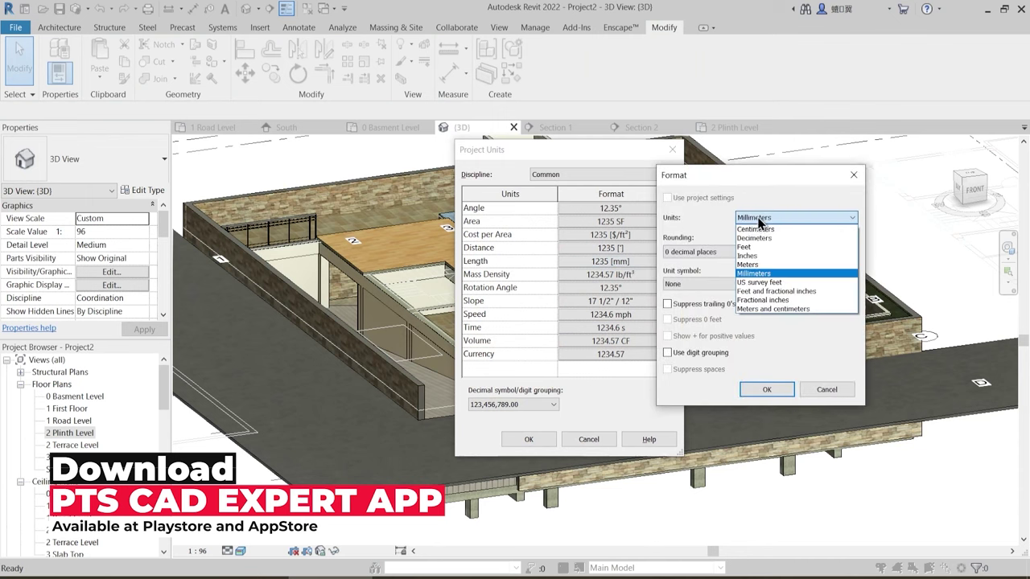
left_click(776, 290)
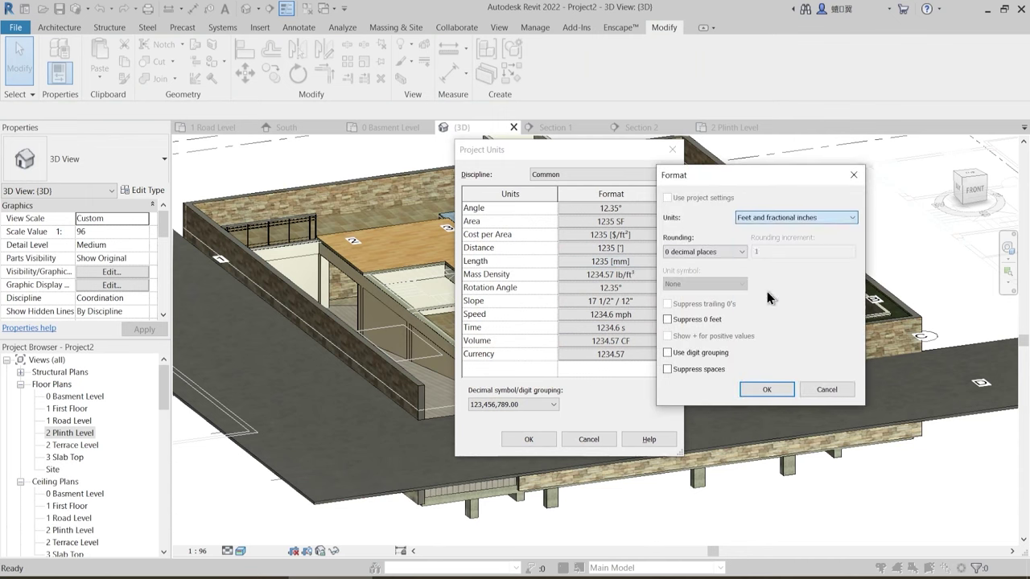
left_click(766, 390)
left_click(529, 440)
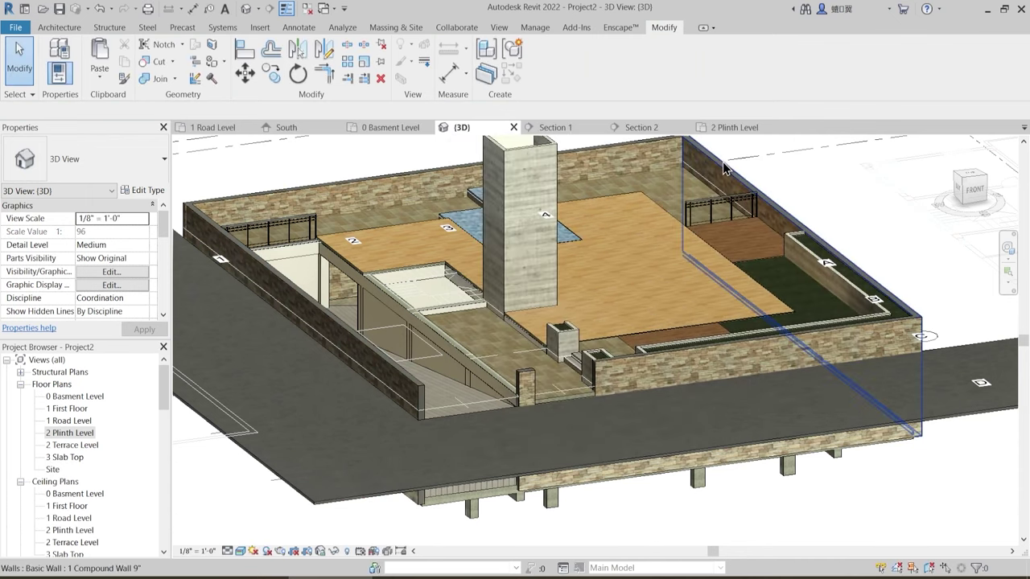
- Give the right, back and left perimeter walls a Top Offset of 5' 0"
left_click(723, 167)
left_click(418, 185, "ctrl")
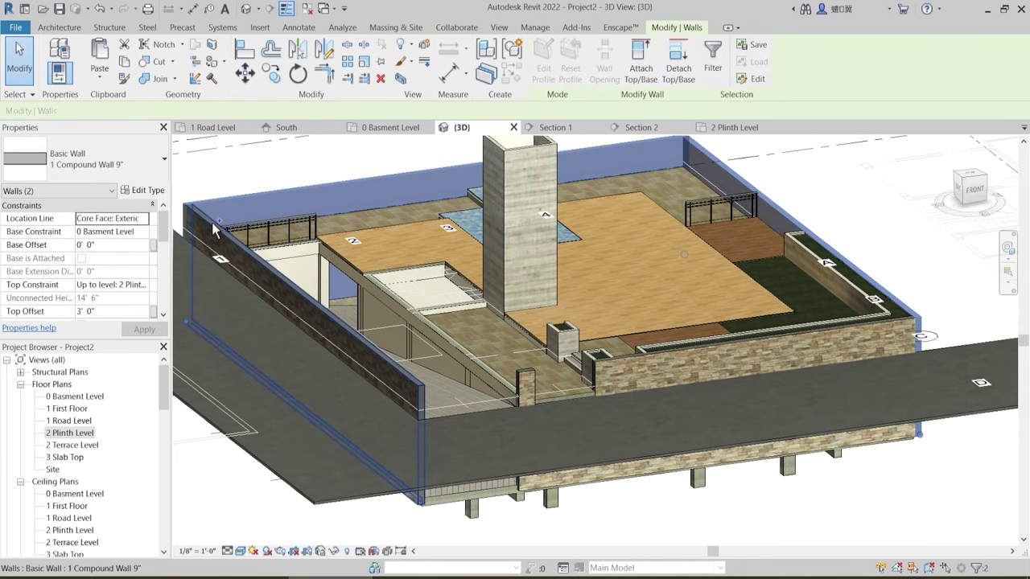
left_click(213, 231, "ctrl")
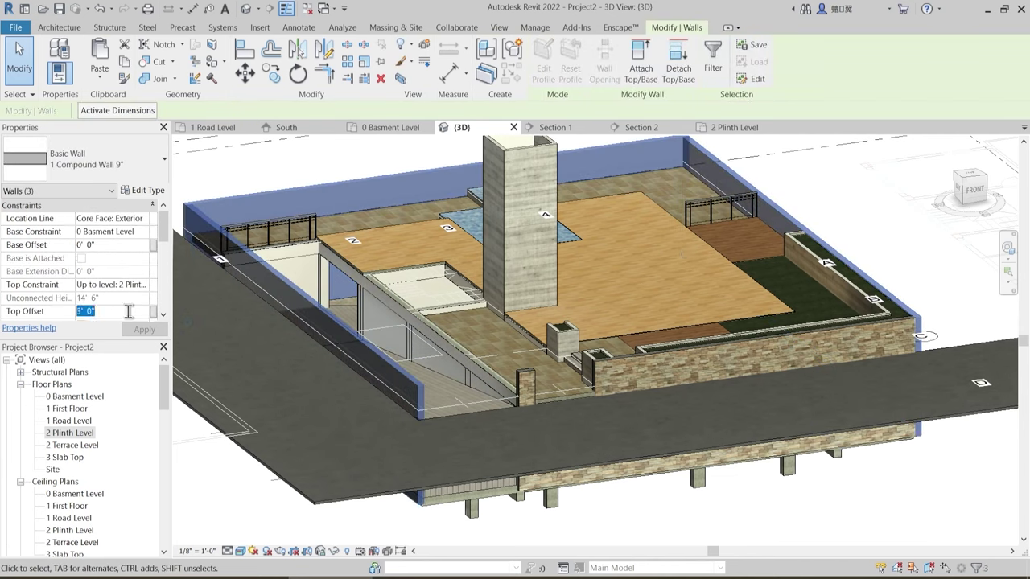
type("5")
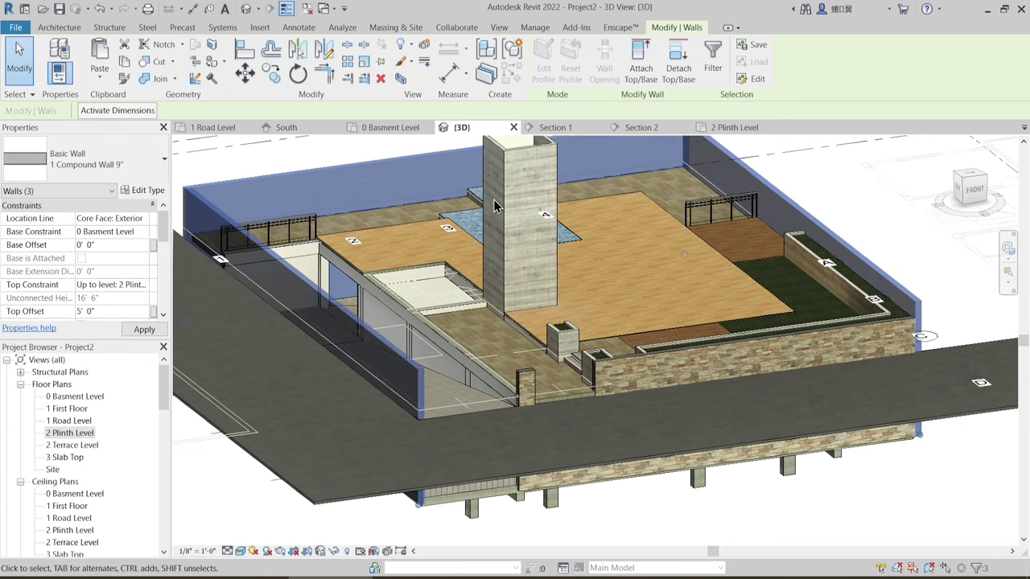
key("Escape")
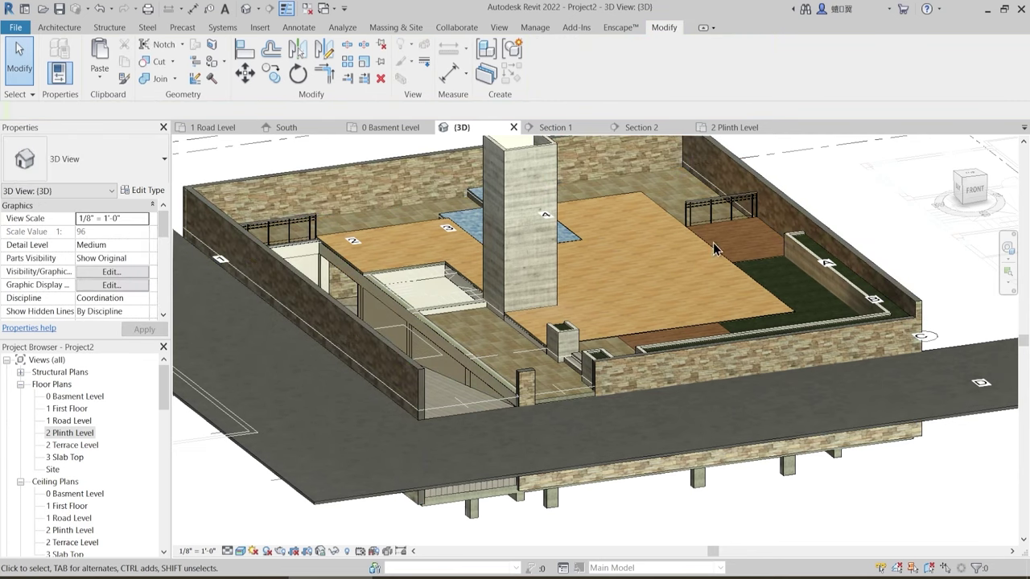
- Use Match Type Properties (MA) to give the front wall the taller perimeter wall type
key("m")
key("a")
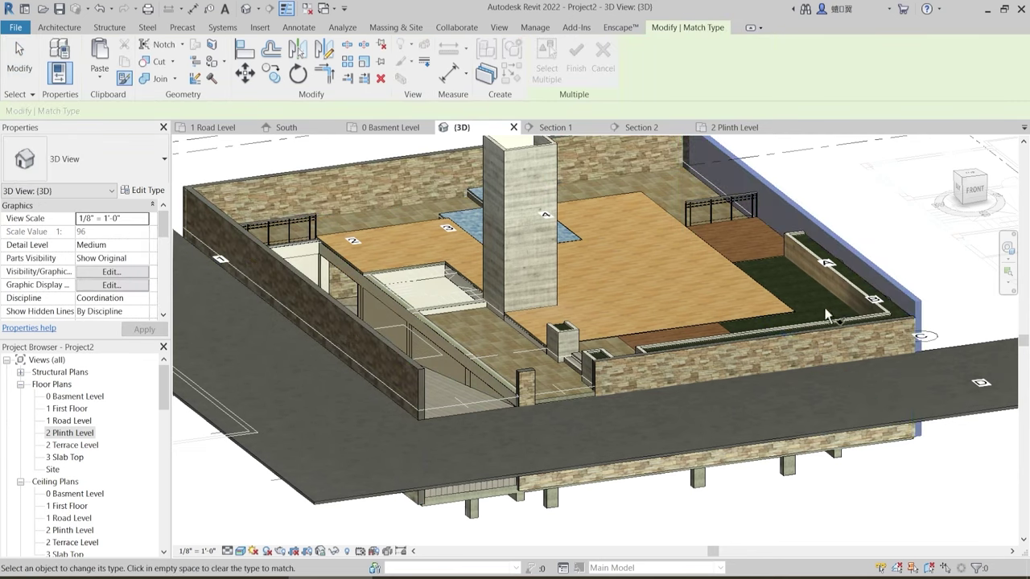
left_click(814, 337)
key("Escape")
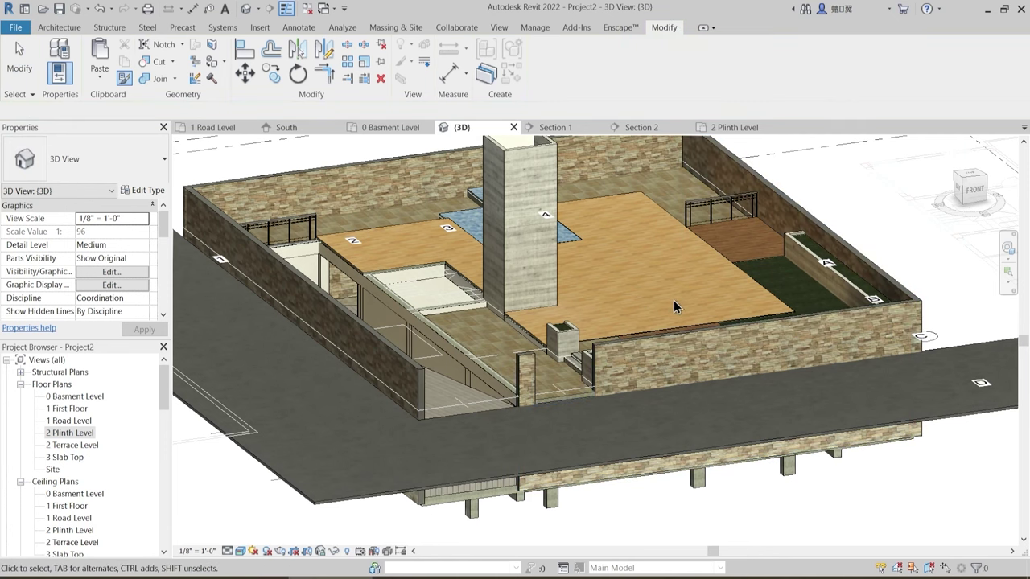
- Orbit, zoom and pan the 3D view to inspect the whole site
middle_click_drag(639, 418, 676, 465, "shift")
scroll(643, 467, "up", 5)
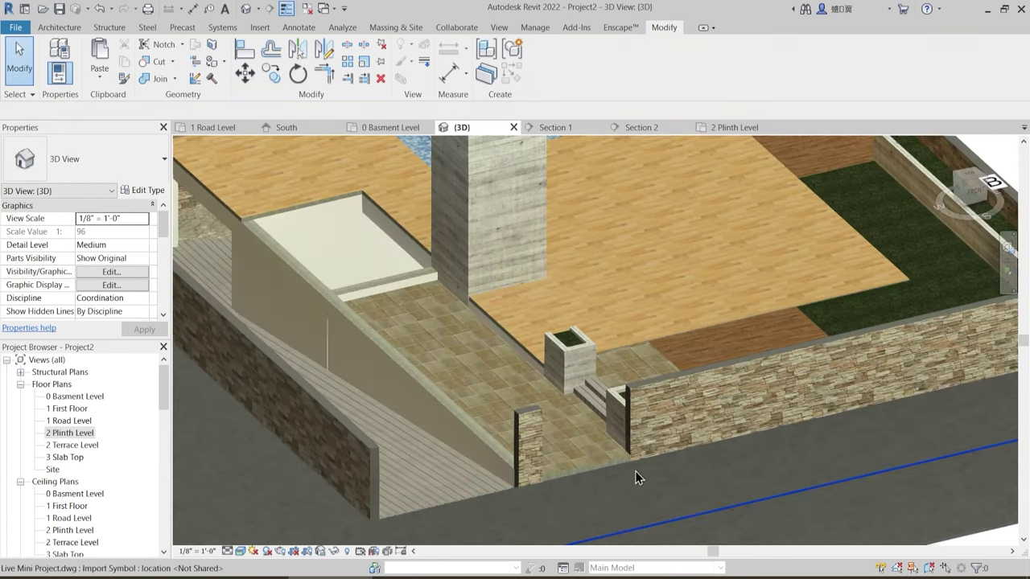
scroll(600, 483, "up", 3)
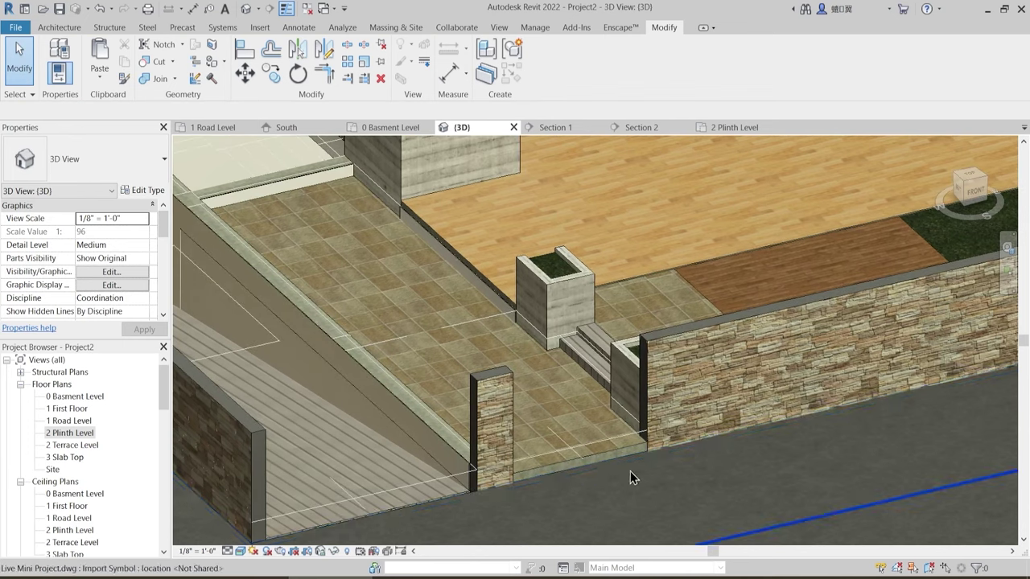
scroll(633, 471, "down", 2)
middle_click_drag(645, 465, 666, 346, "shift")
scroll(619, 470, "down", 4)
scroll(673, 359, "down", 2)
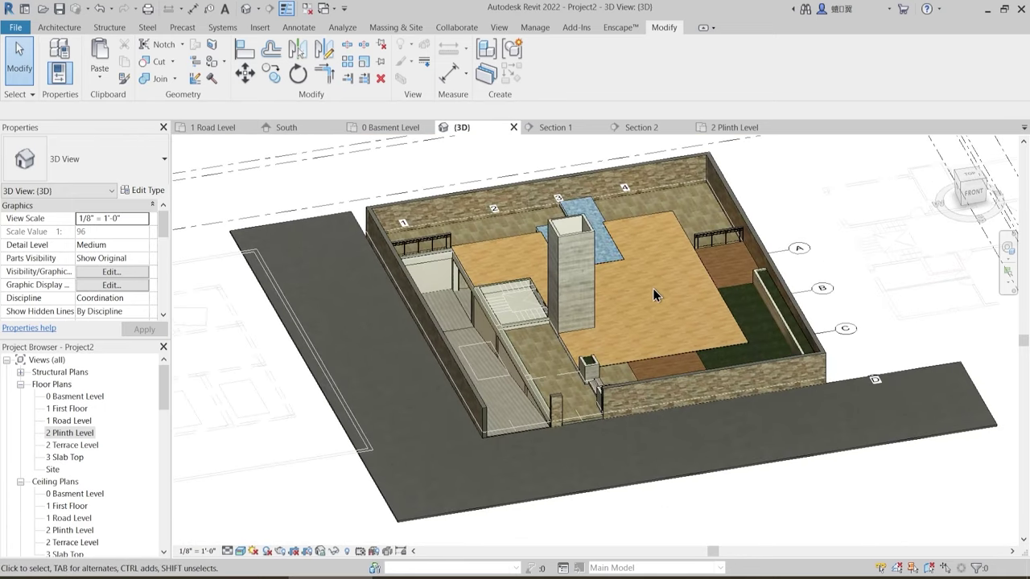
middle_click_drag(666, 306, 654, 355)
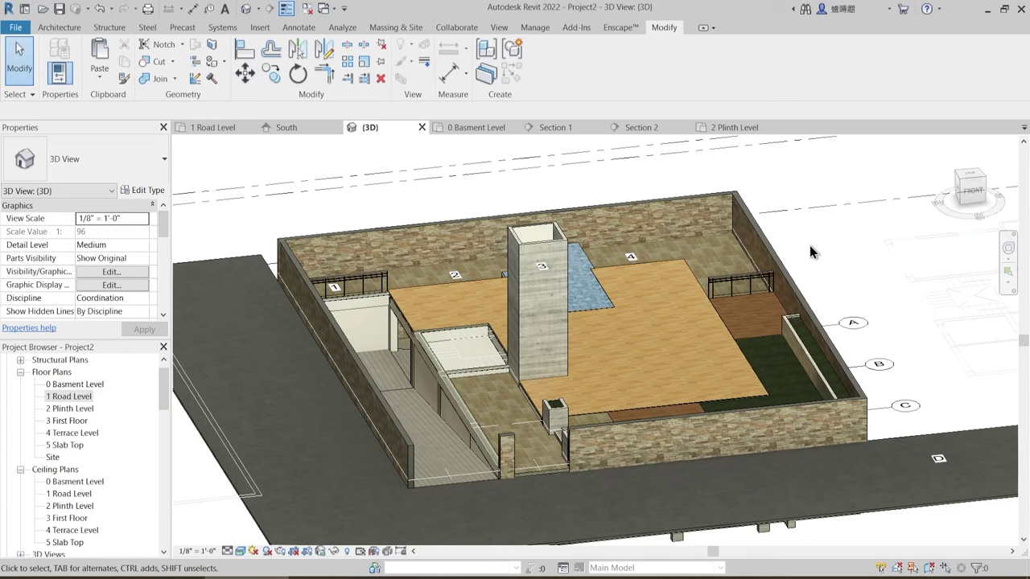
middle_click_drag(823, 289, 836, 254, "shift")
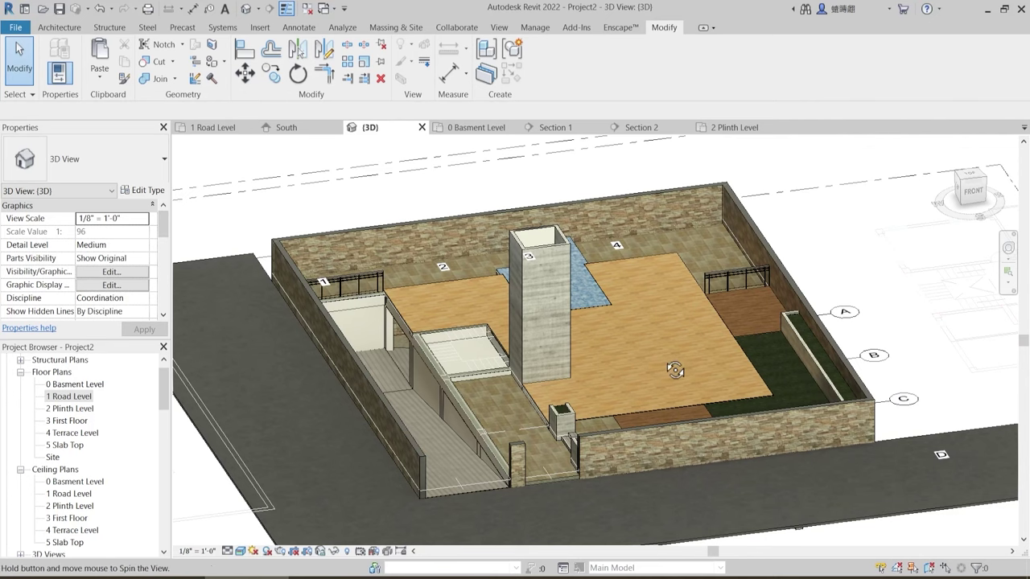
scroll(655, 345, "up", 3)
scroll(650, 346, "down", 3)
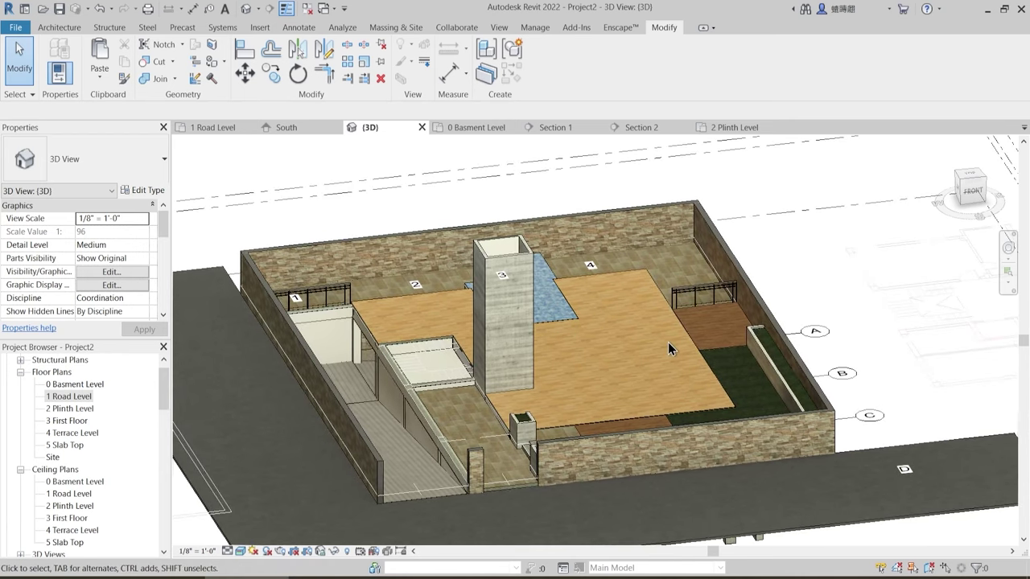
- Check the imported Live Mini Project 1.dwg, then switch to the 0 Basment Level floor plan
left_click(897, 313)
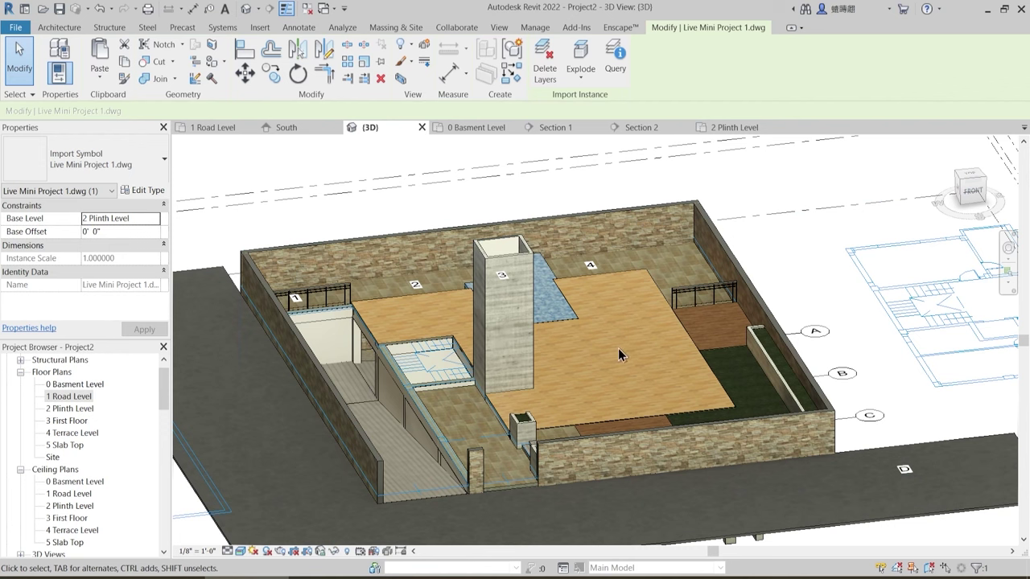
mouse_move(636, 343)
middle_mouse_down("shift")
mouse_move(616, 348)
mouse_move(629, 336)
middle_mouse_up("shift")
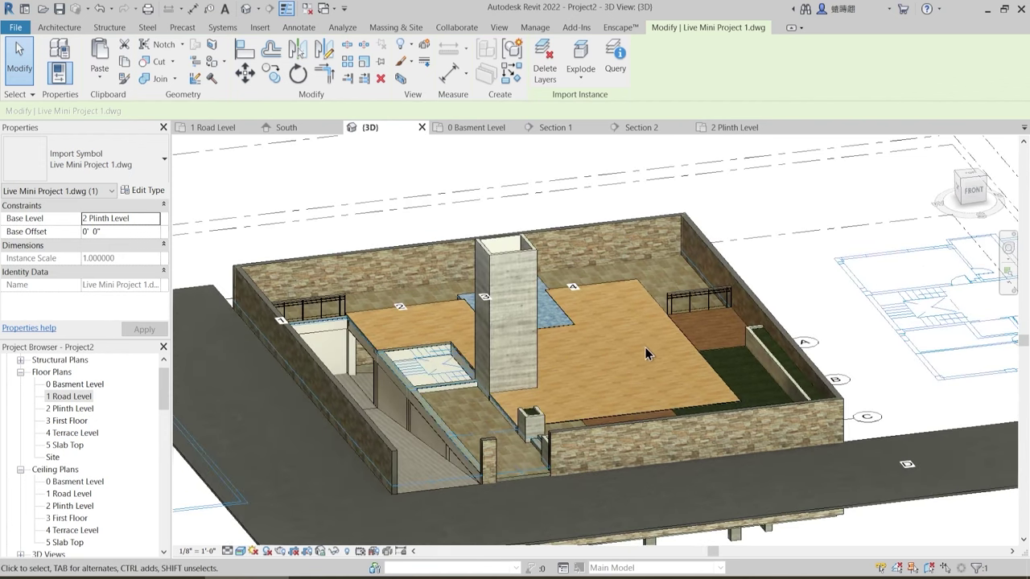
key("Escape")
left_click(477, 127)
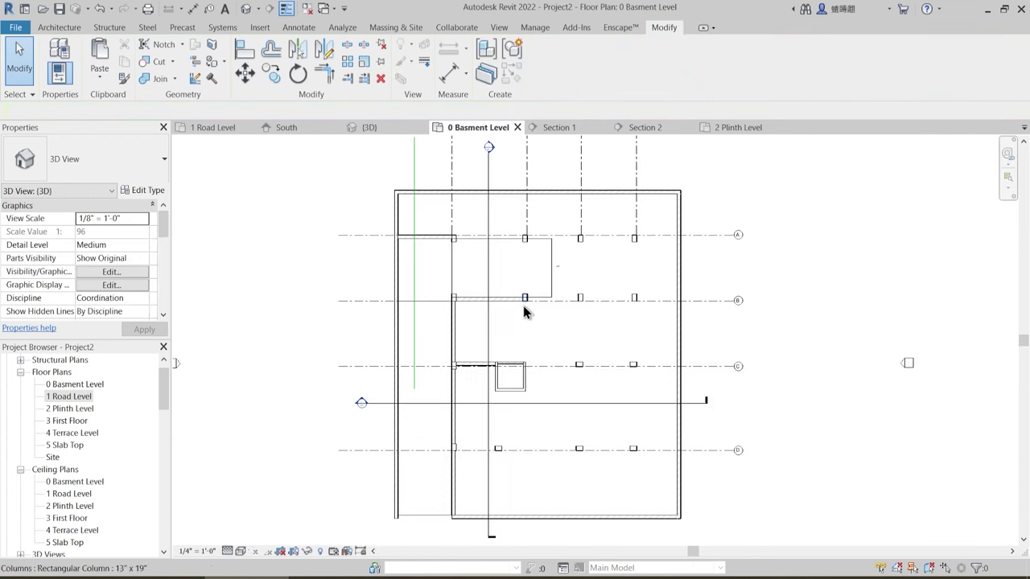
- Open the Section 2 view and try a first measurement
double_click(403, 384)
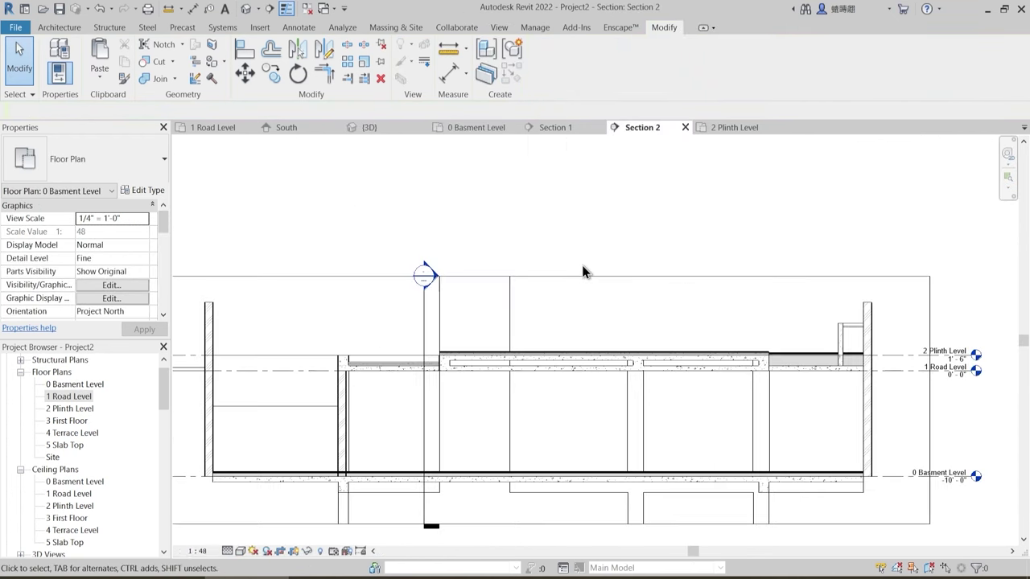
scroll(479, 350, "up", 5)
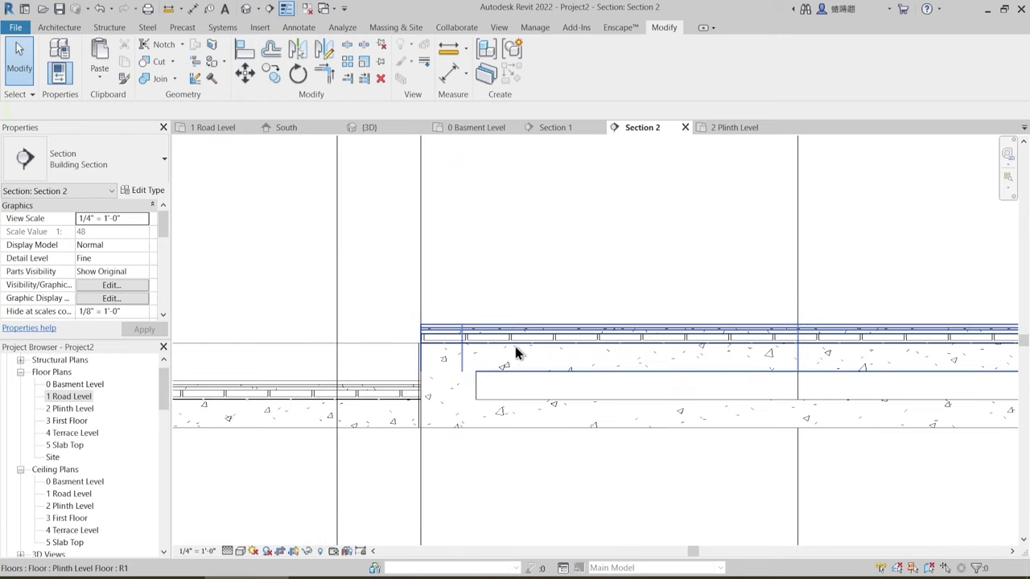
left_click(456, 77)
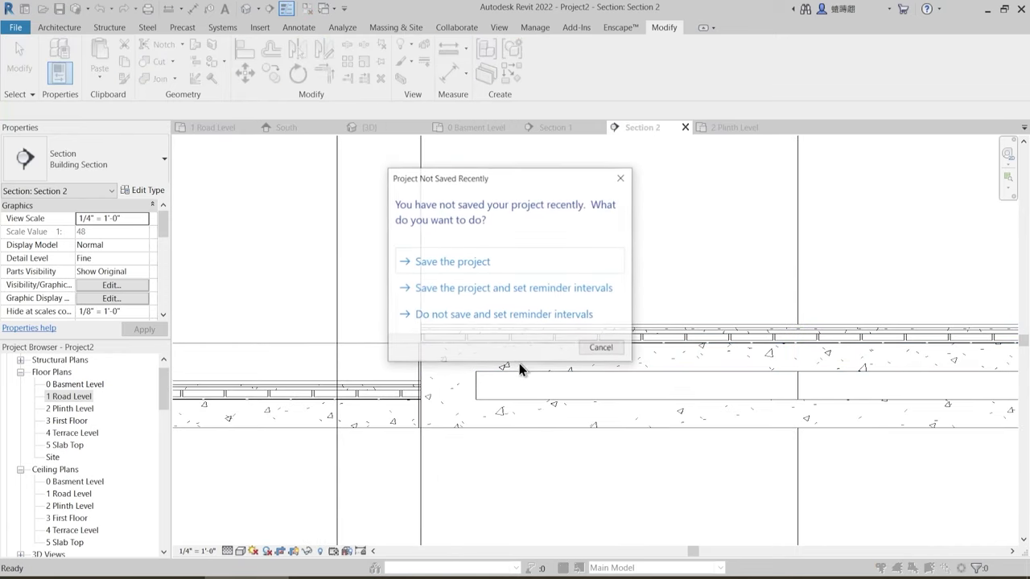
left_click(485, 262)
key("Escape")
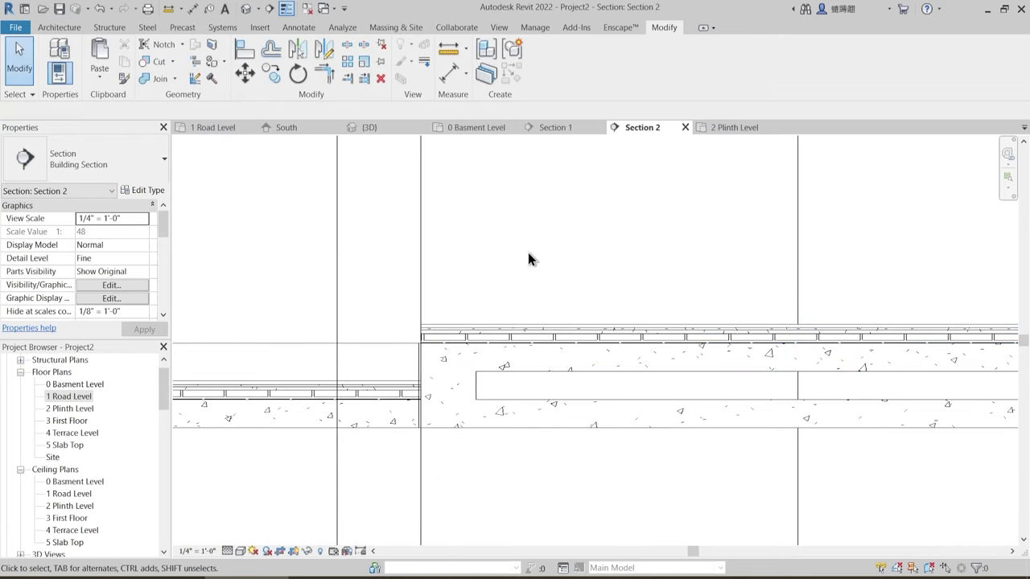
- Set the project Length units back to millimeters with UN
key("u")
key("n")
left_click(616, 262)
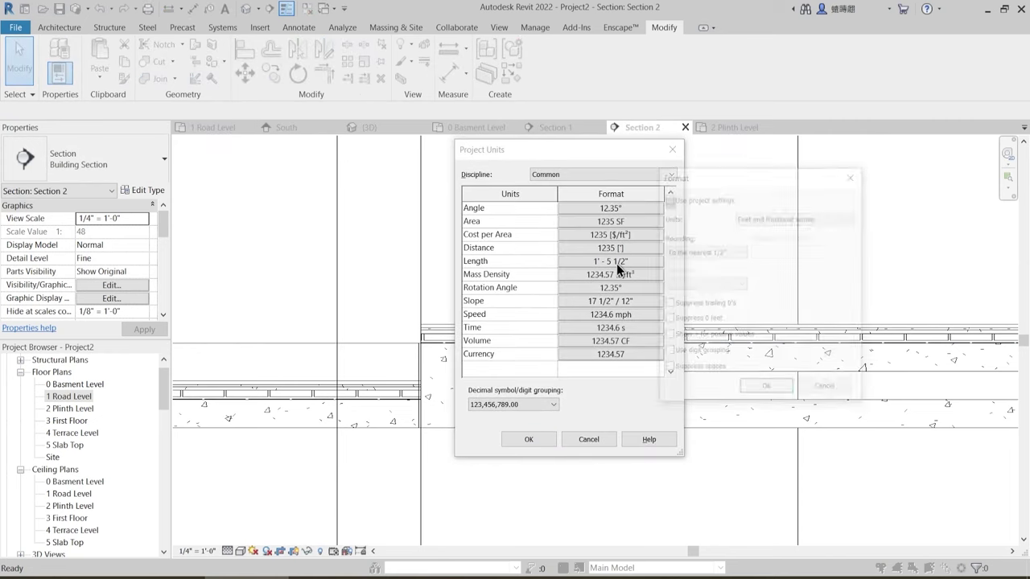
left_click(793, 218)
left_click(753, 273)
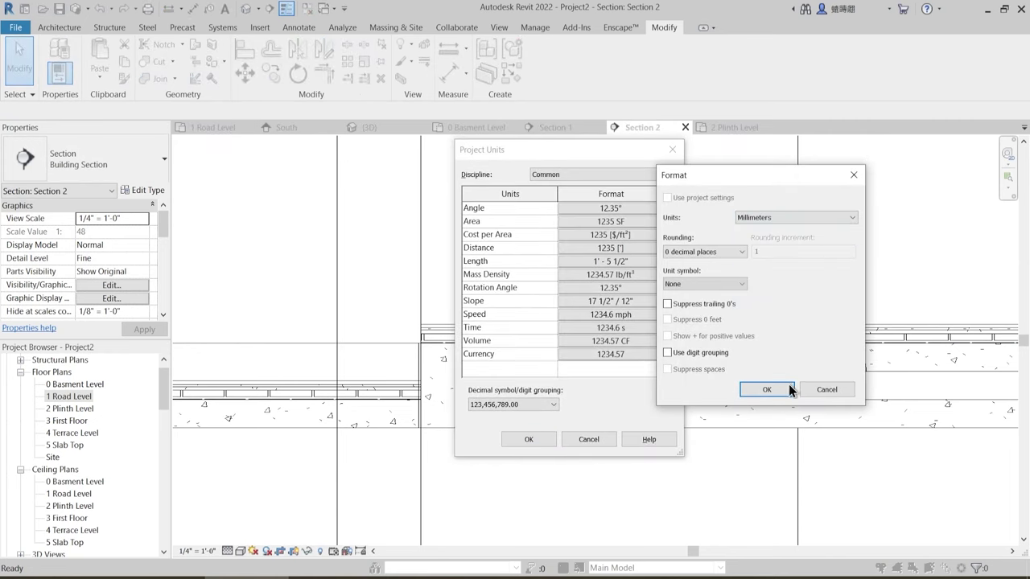
left_click(767, 389)
left_click(527, 441)
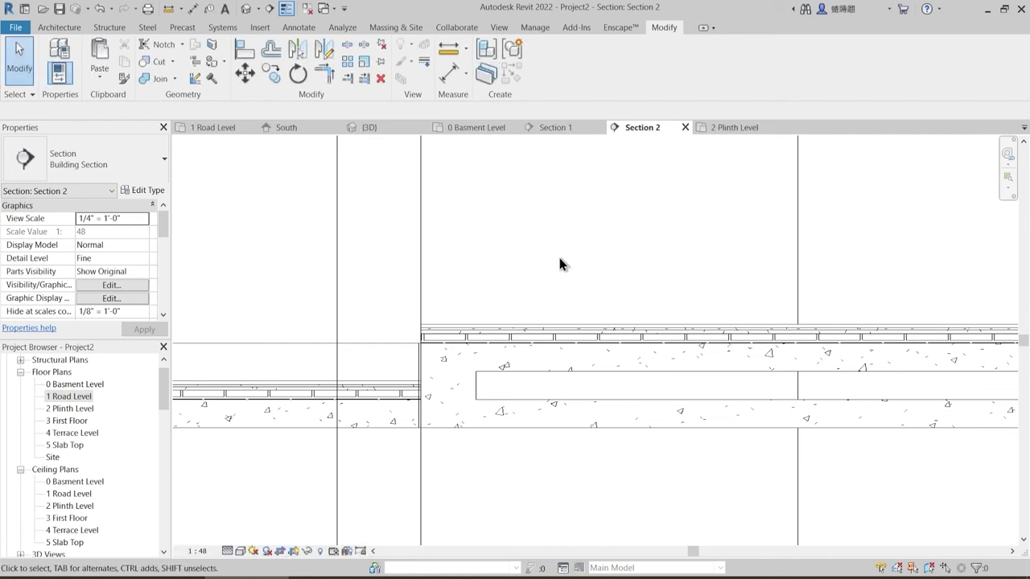
- Measure the slab depth (101) in Section 2, then return to the 3D view
left_click(456, 49)
scroll(581, 359, "up", 4)
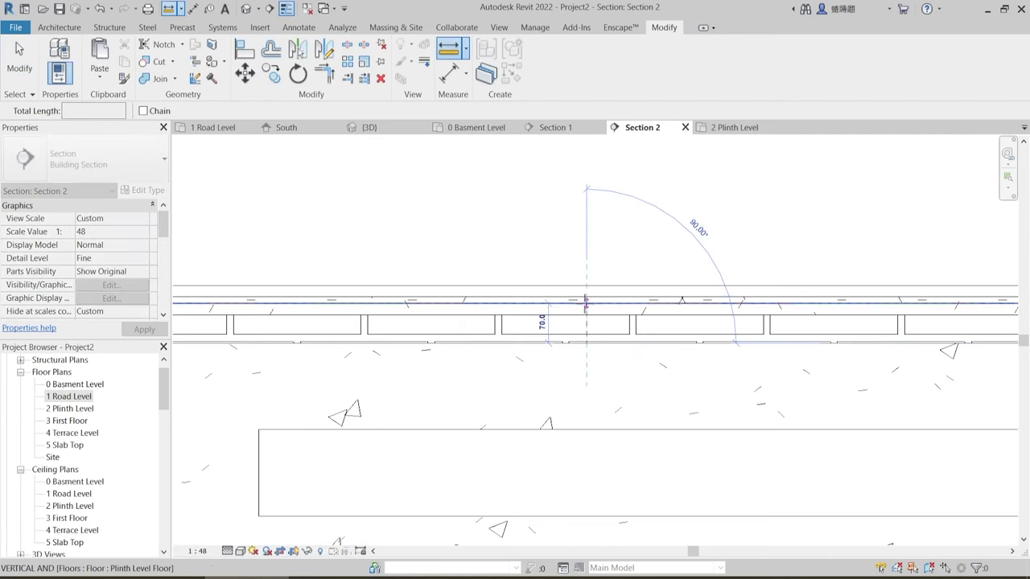
left_click(584, 284)
key("Escape")
key("Escape")
scroll(630, 255, "down", 2)
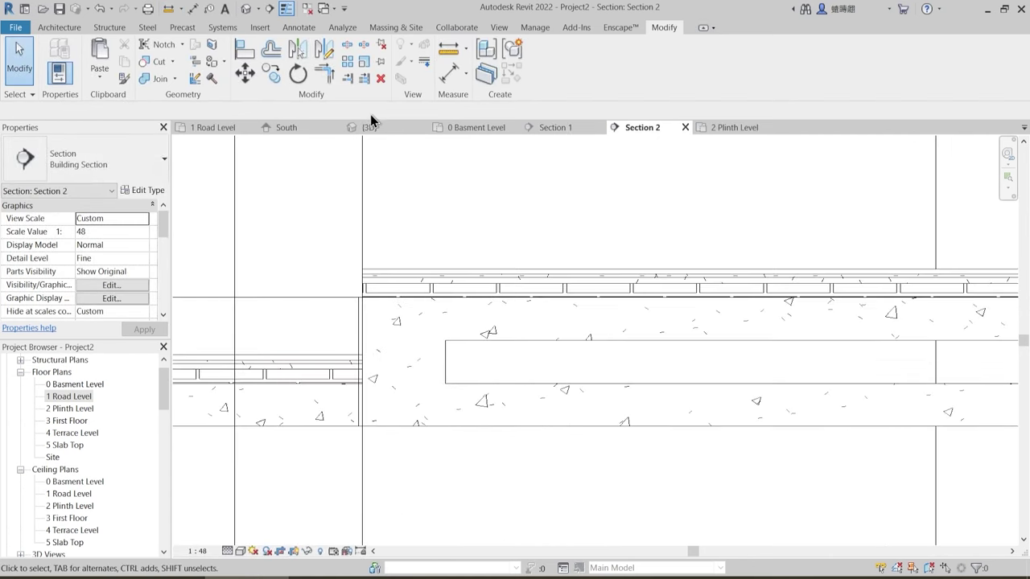
left_click(370, 125)
scroll(626, 333, "down", 3)
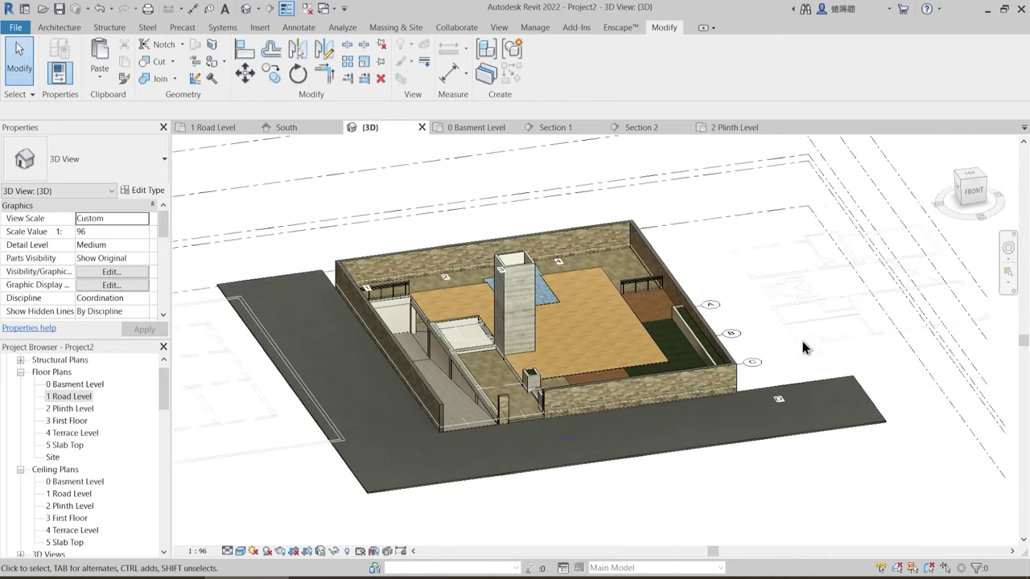
- Set the imported DWG plan's Base Offset to 101 above 2 Plinth Level
left_click(853, 300)
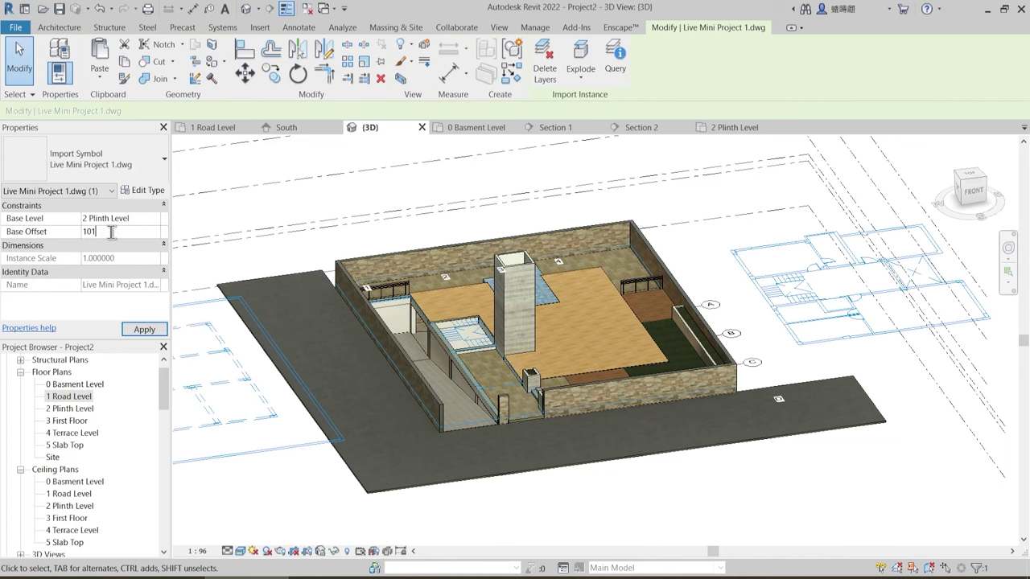
key("Escape")
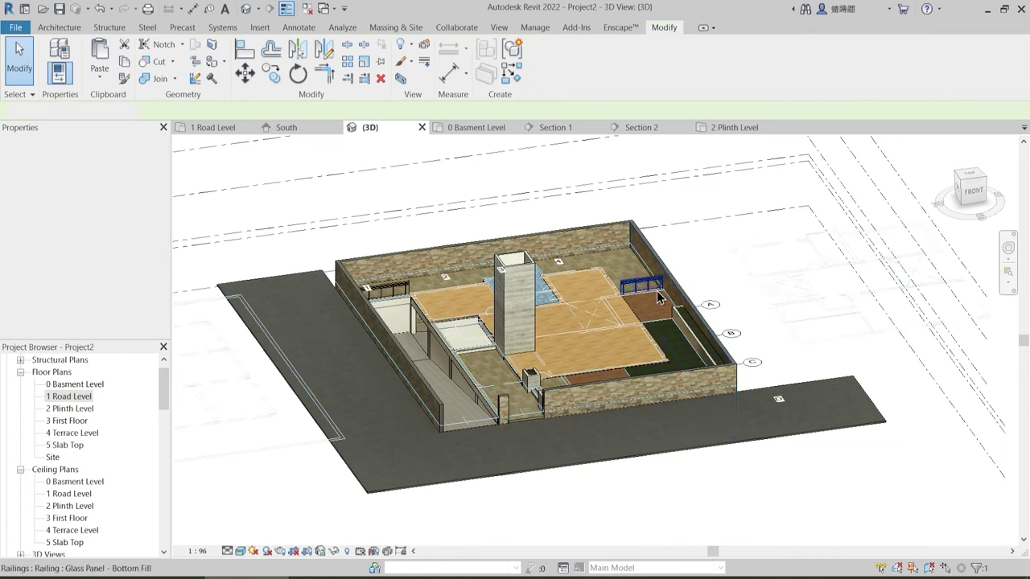
scroll(631, 330, "up", 4)
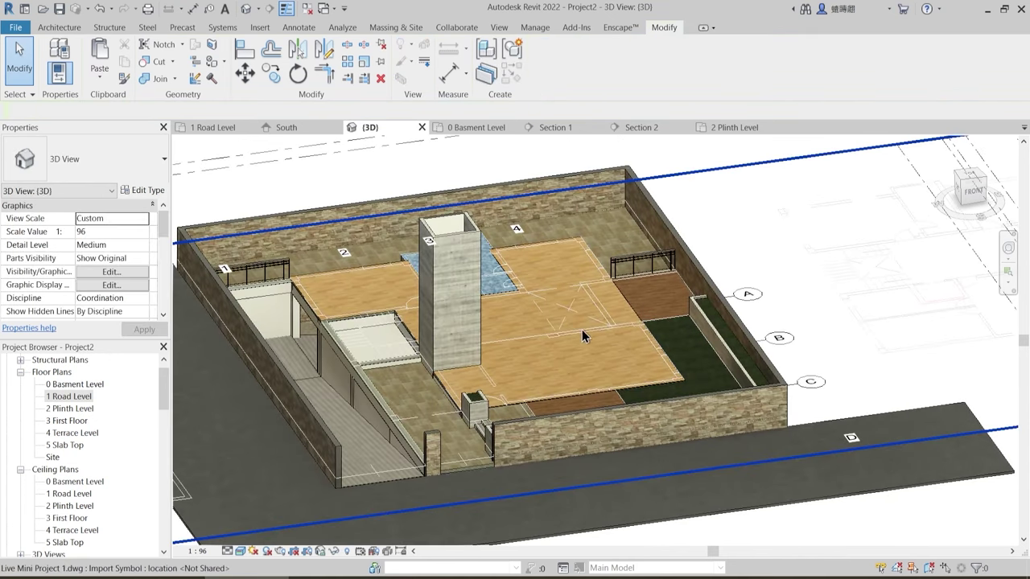
scroll(565, 306, "up", 3)
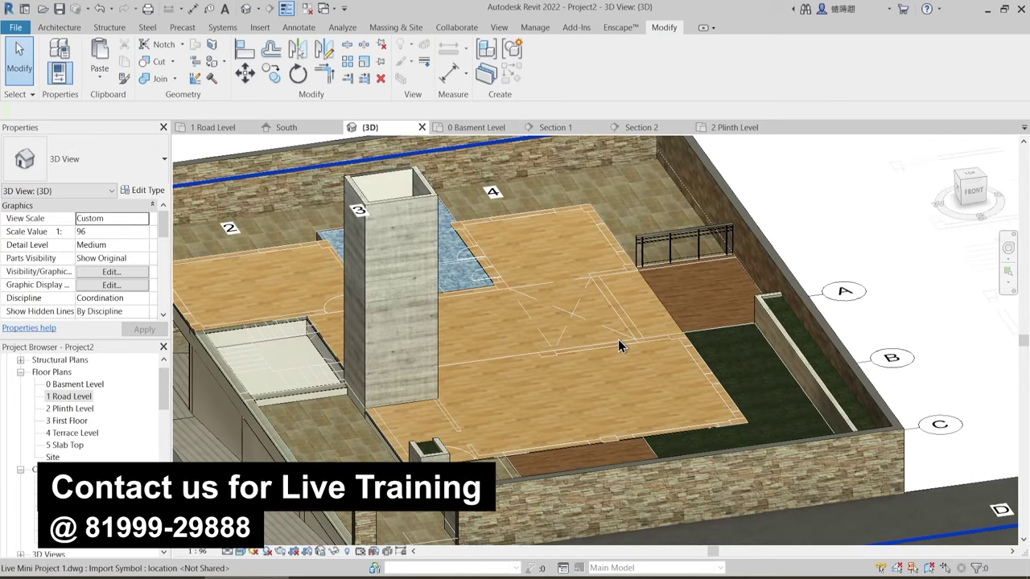
scroll(605, 363, "down", 3)
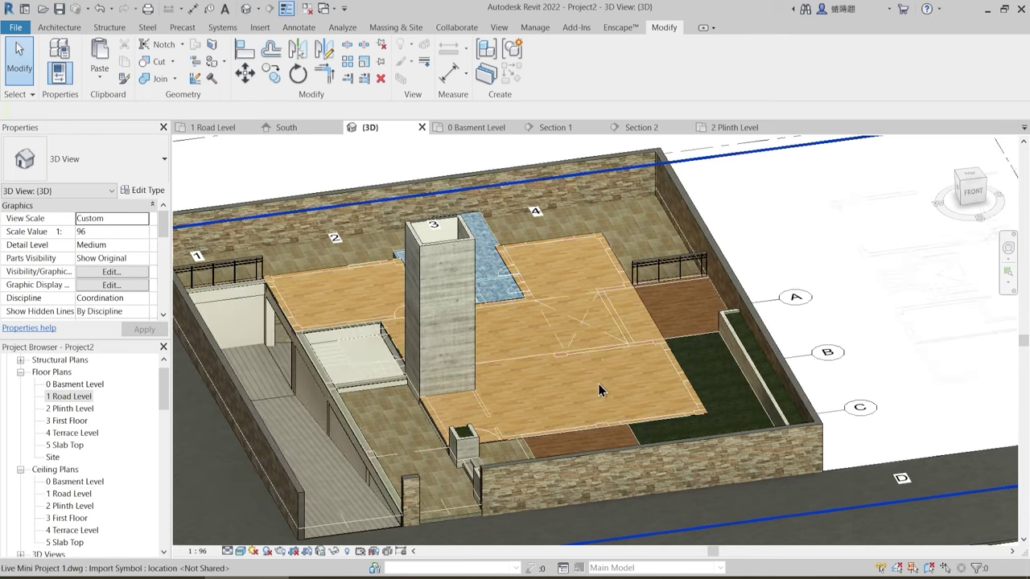
scroll(612, 371, "down", 3)
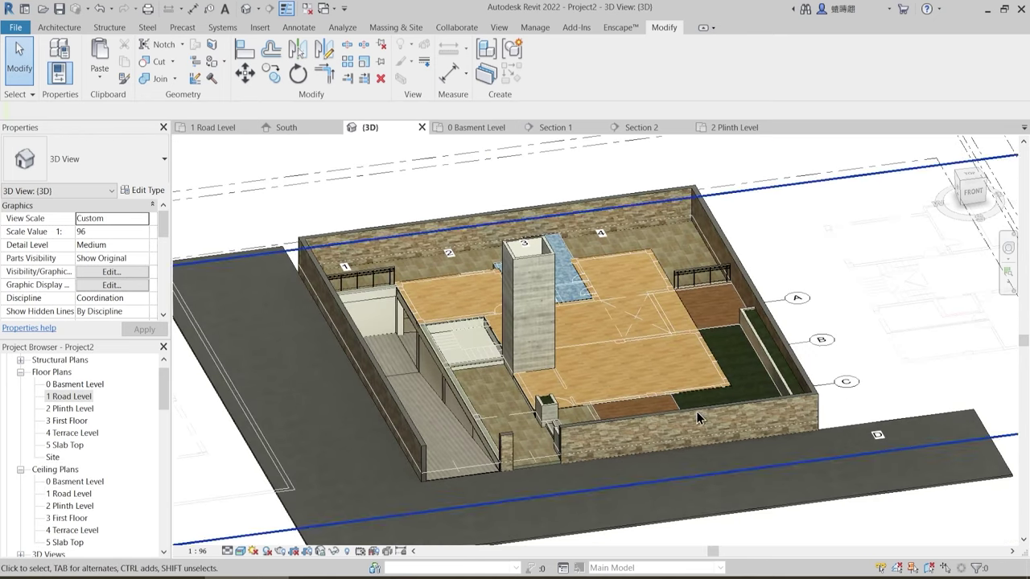
- Window-select all 103 walls, floors and columns of the building
middle_click_drag(696, 407, 697, 387, "shift")
middle_click_drag(632, 387, 637, 379, "shift")
middle_click_drag(361, 245, 380, 265)
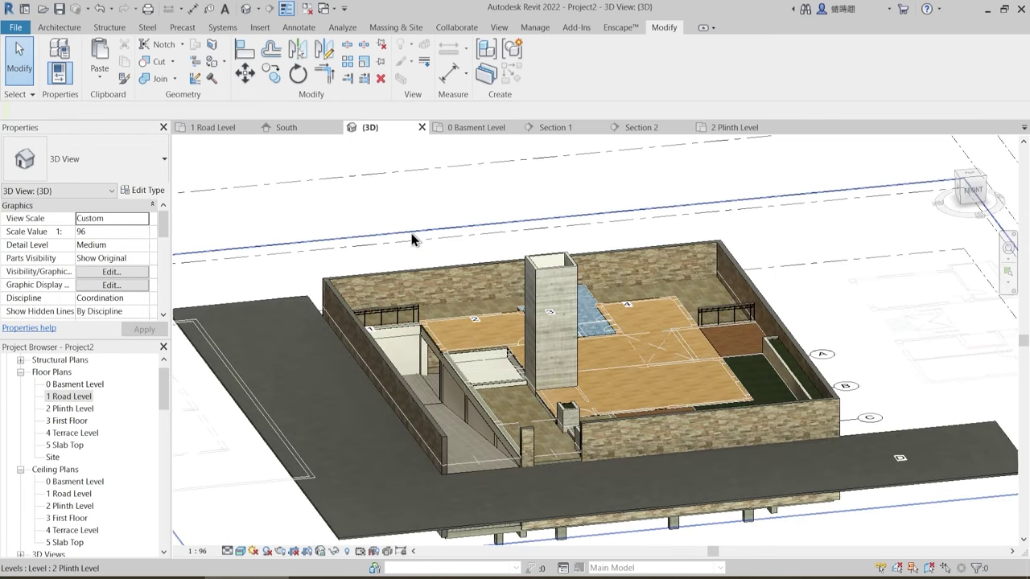
scroll(364, 224, "down", 1)
middle_click_drag(363, 225, 396, 190)
left_click_drag(315, 176, 827, 531)
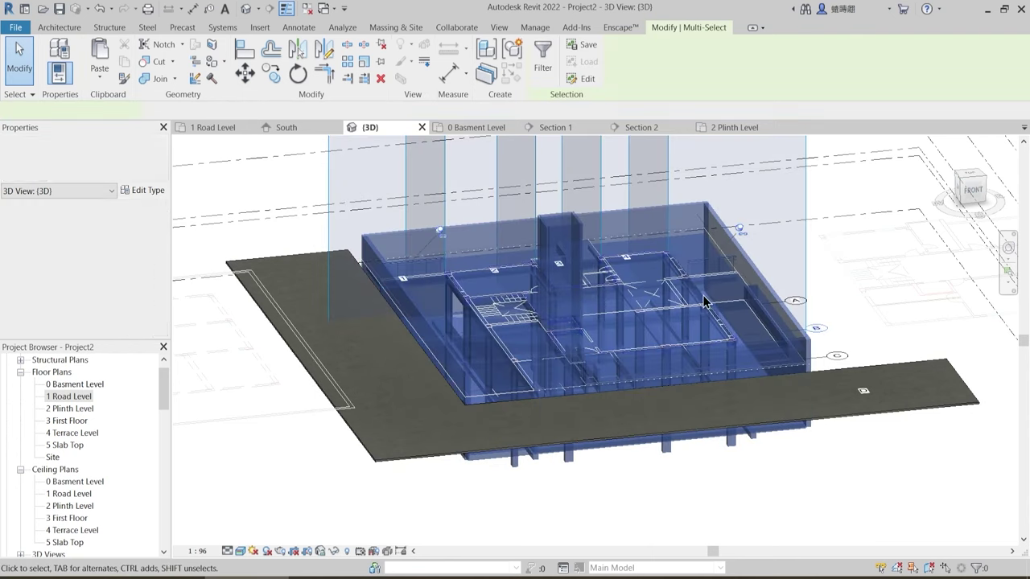
- Filter the selection down to Columns and Structural Columns
left_click(543, 56)
left_click_drag(855, 178, 825, 168)
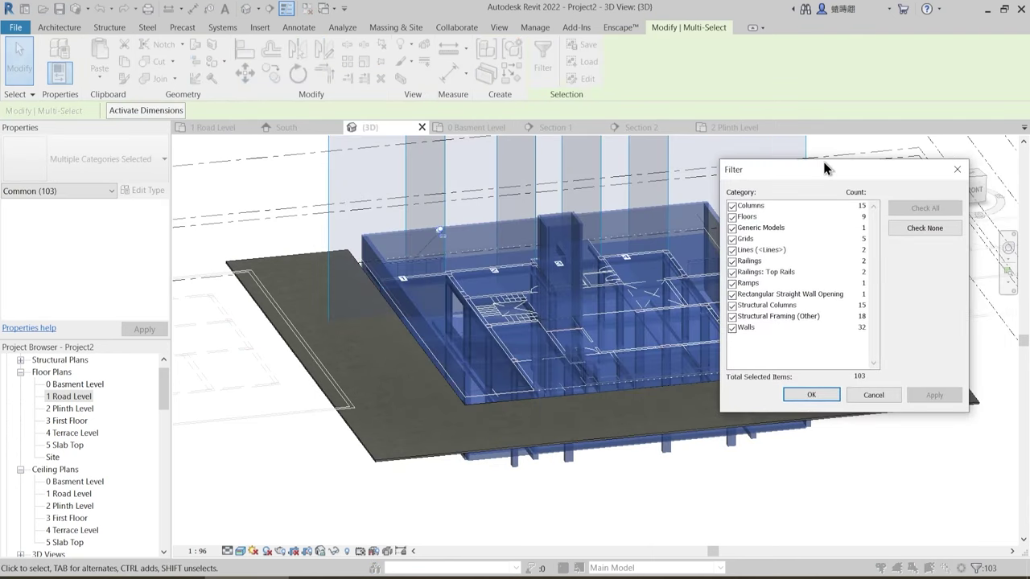
left_click(925, 228)
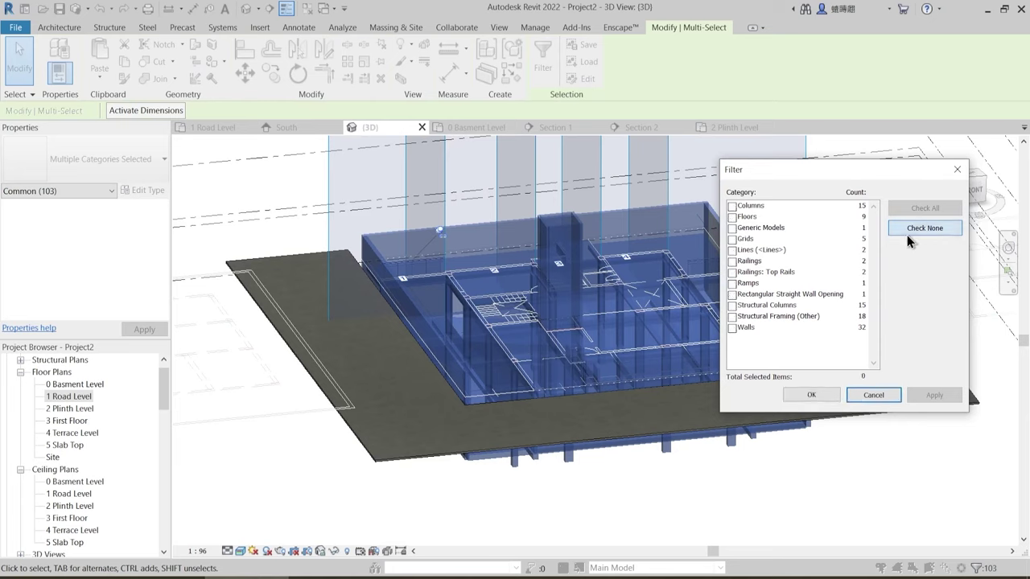
left_click(732, 206)
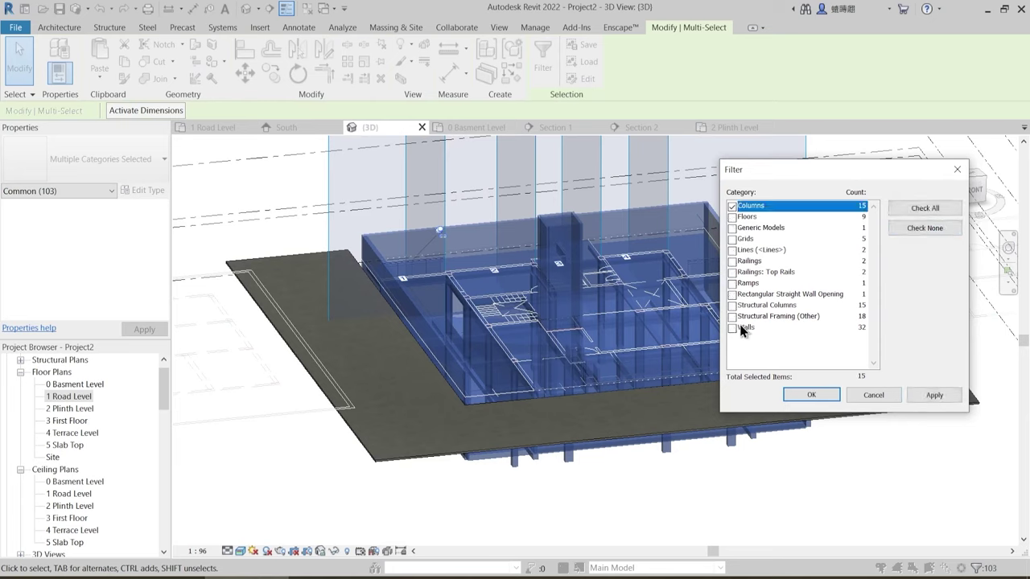
left_click(732, 306)
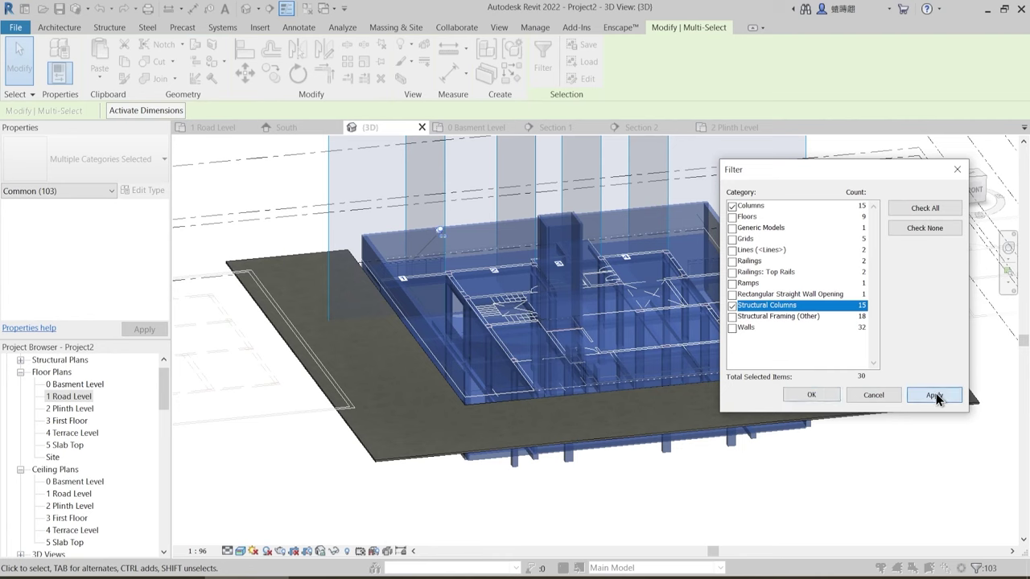
left_click(933, 394)
left_click(811, 395)
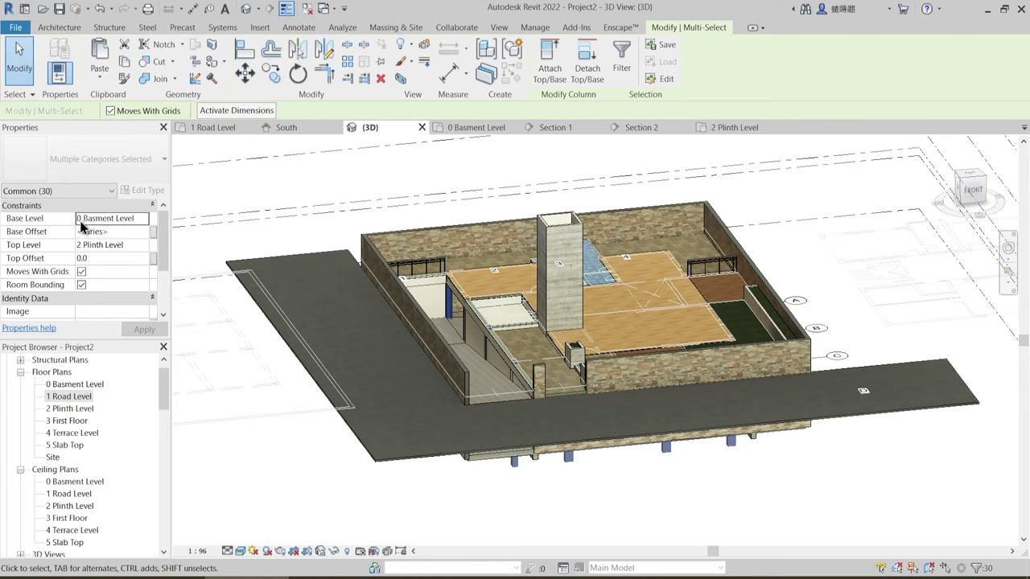
- Set the 30 columns' Top Level to 3 First Floor
left_click(146, 249)
left_click(99, 291)
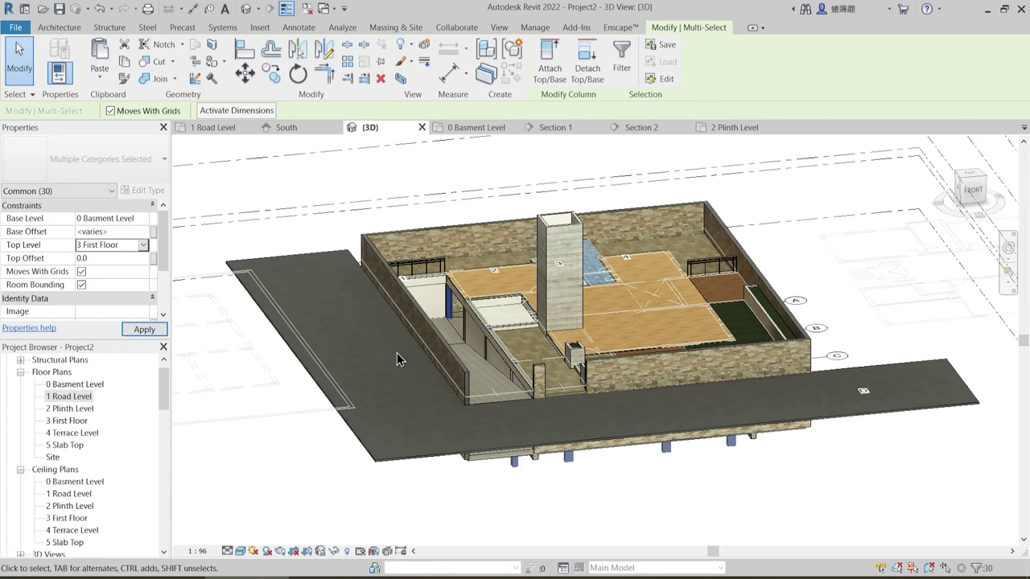
middle_click_drag(534, 421, 619, 442, "shift")
scroll(671, 318, "up", 3)
key("Escape")
- Orbit to a front elevation and window-select elements across the building
middle_click_drag(667, 315, 666, 247, "shift")
middle_click_drag(679, 318, 577, 402, "shift")
middle_click_drag(580, 497, 596, 334)
scroll(581, 323, "down", 3)
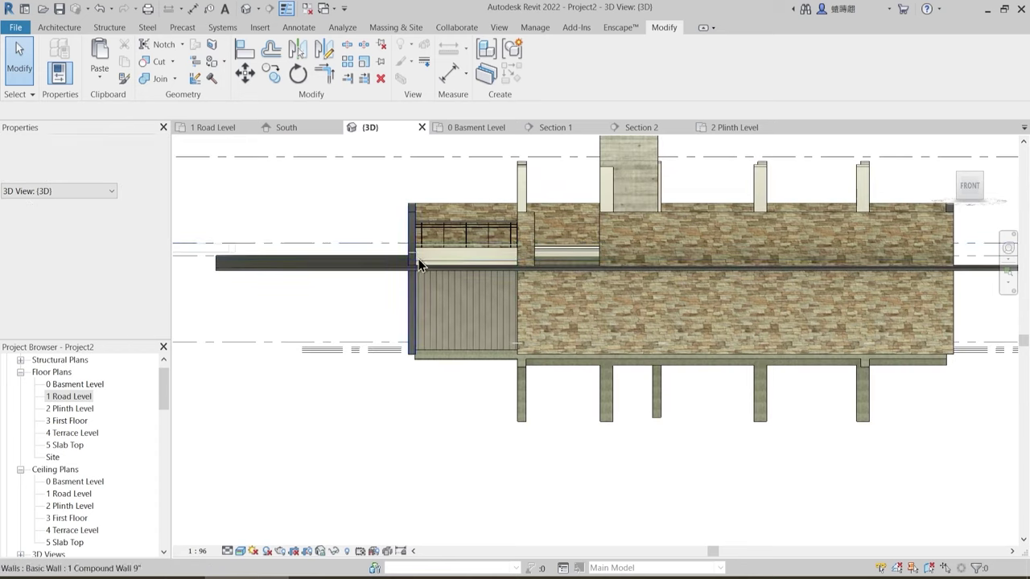
left_click_drag(358, 226, 979, 320)
- Filter the 38 selected elements down to the Structural Framing (Other) beams
middle_click_drag(642, 321, 689, 395, "shift")
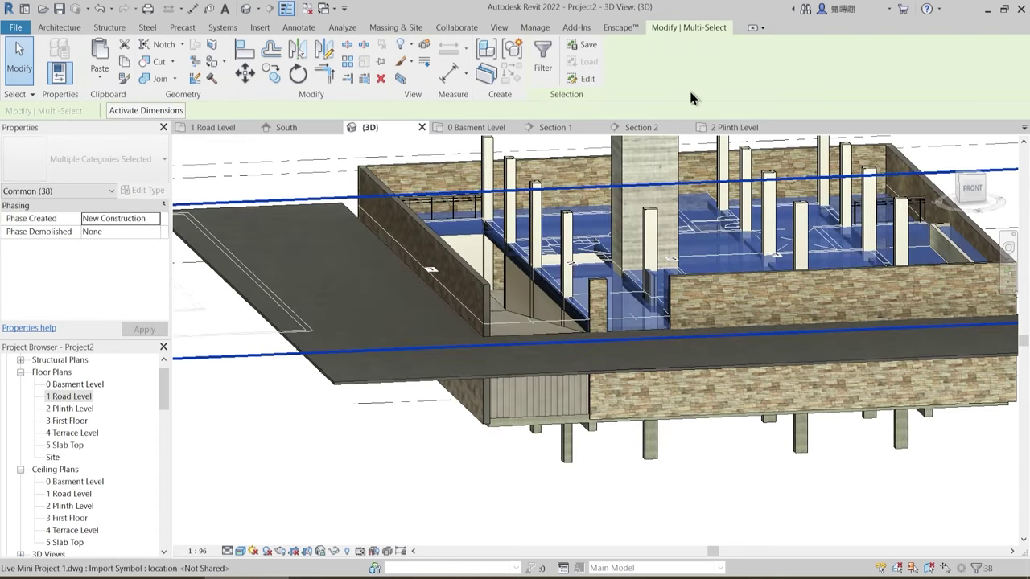
left_click(547, 69)
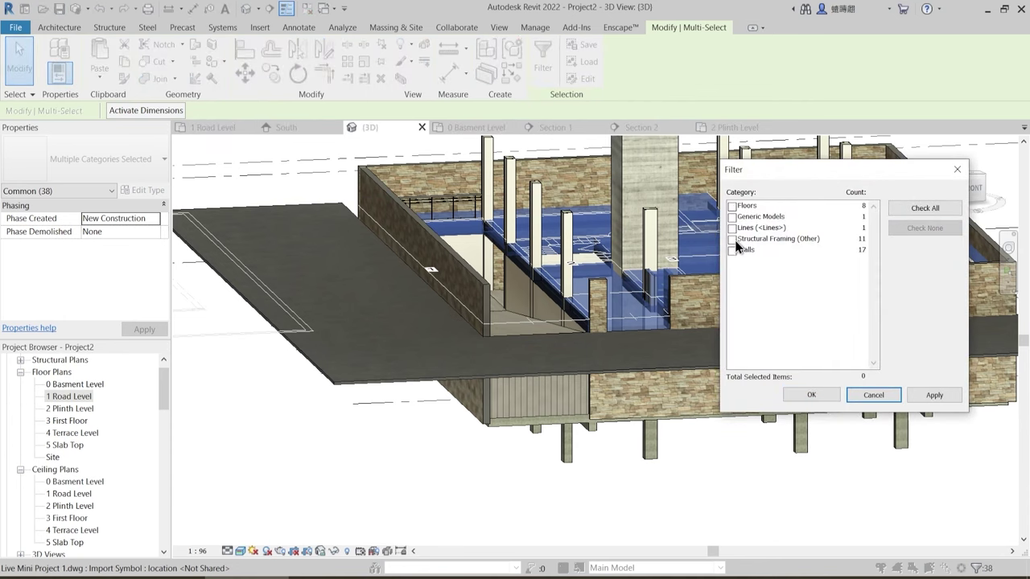
left_click(733, 239)
left_click(810, 395)
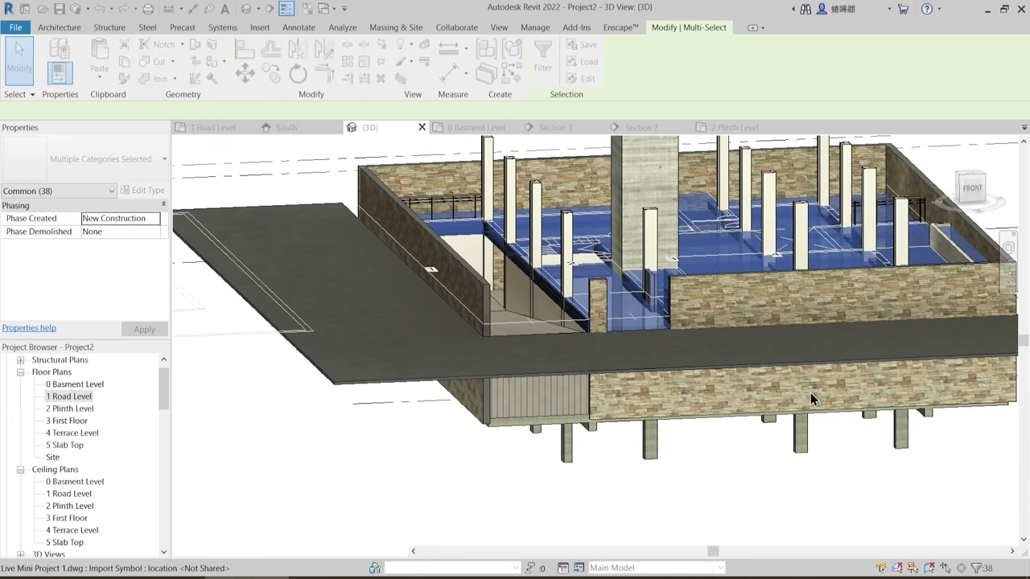
middle_click_drag(715, 309, 668, 391, "shift")
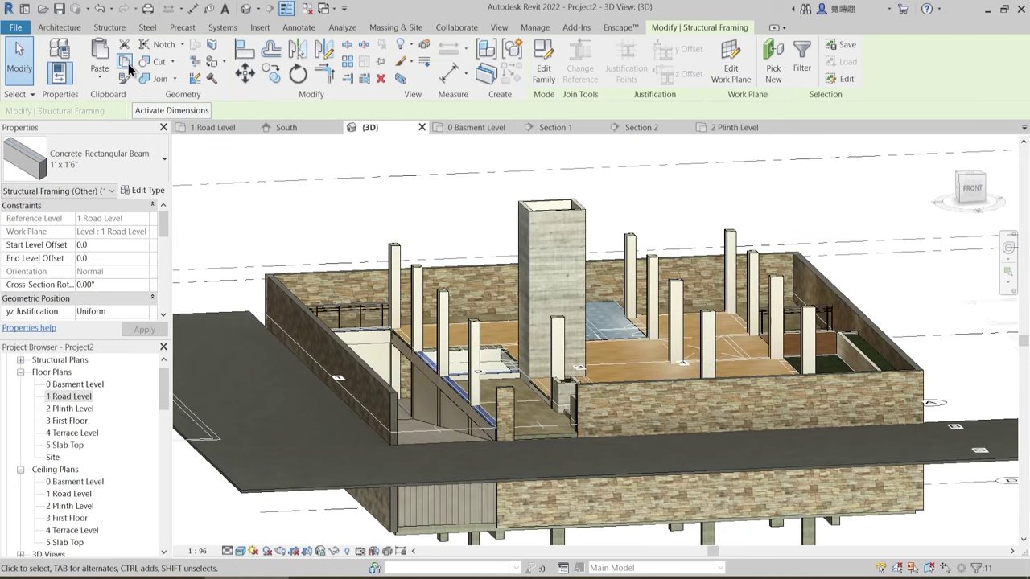
- Paste the beams aligned to the 3 First Floor level
left_click(99, 79)
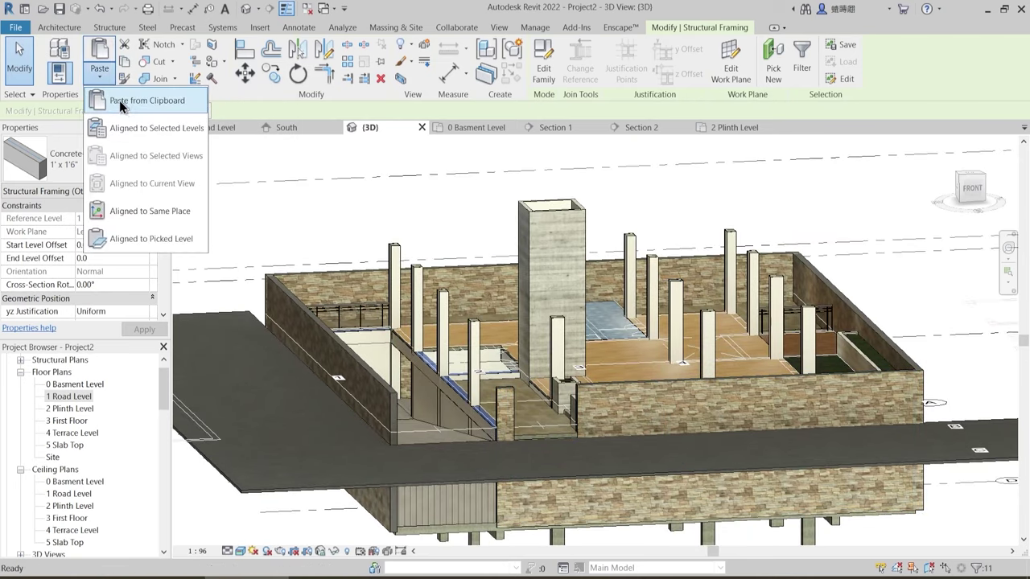
left_click(131, 125)
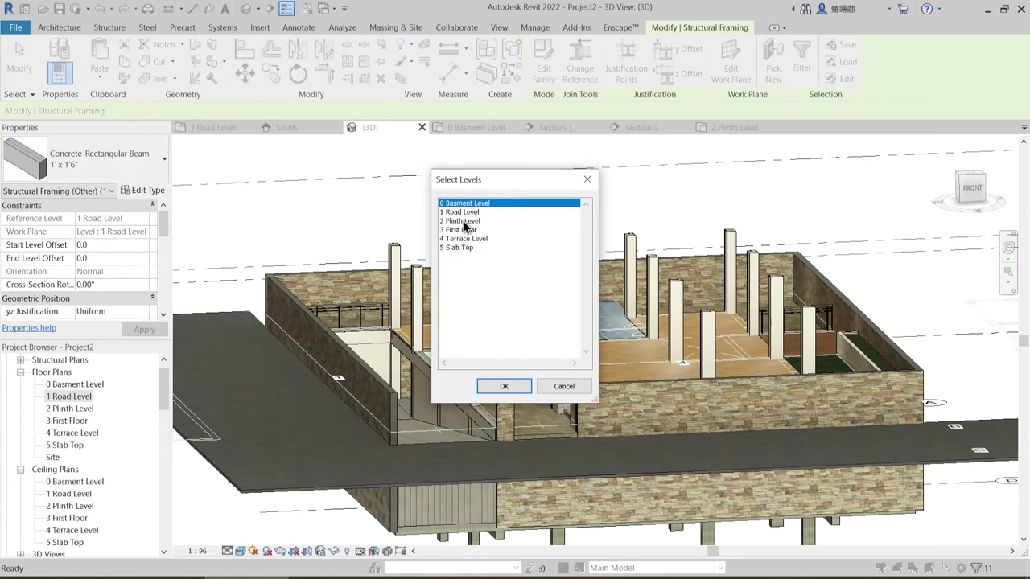
left_click(465, 230)
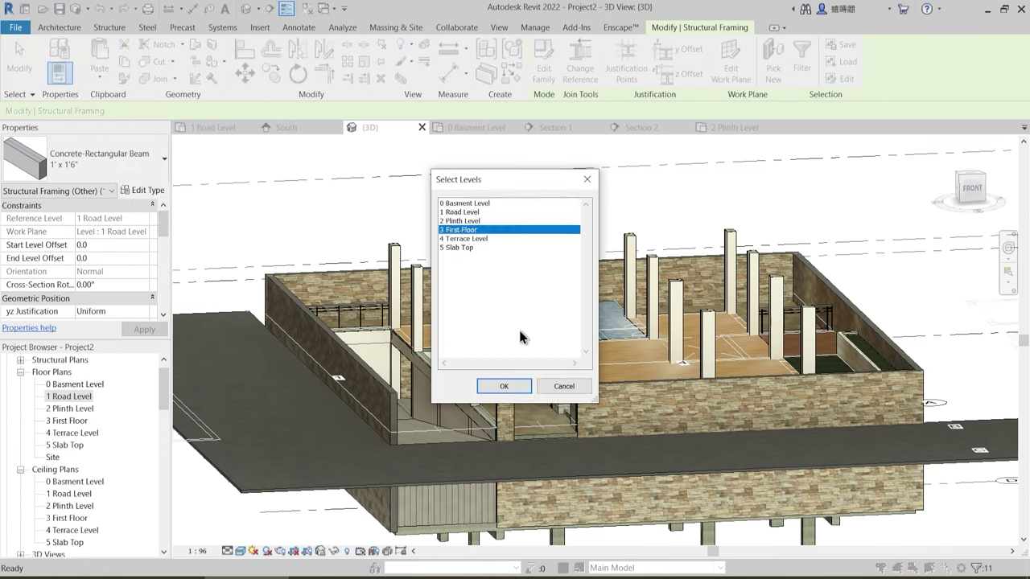
left_click(507, 387)
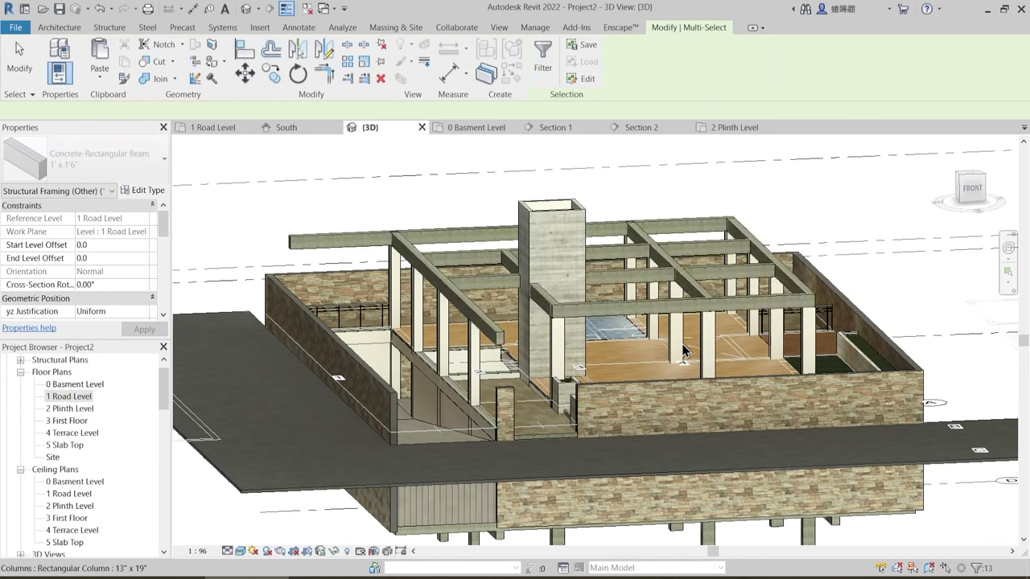
- Orbit the 3D model to a near-front view of the new beams
middle_click_drag(682, 352, 621, 251, "shift")
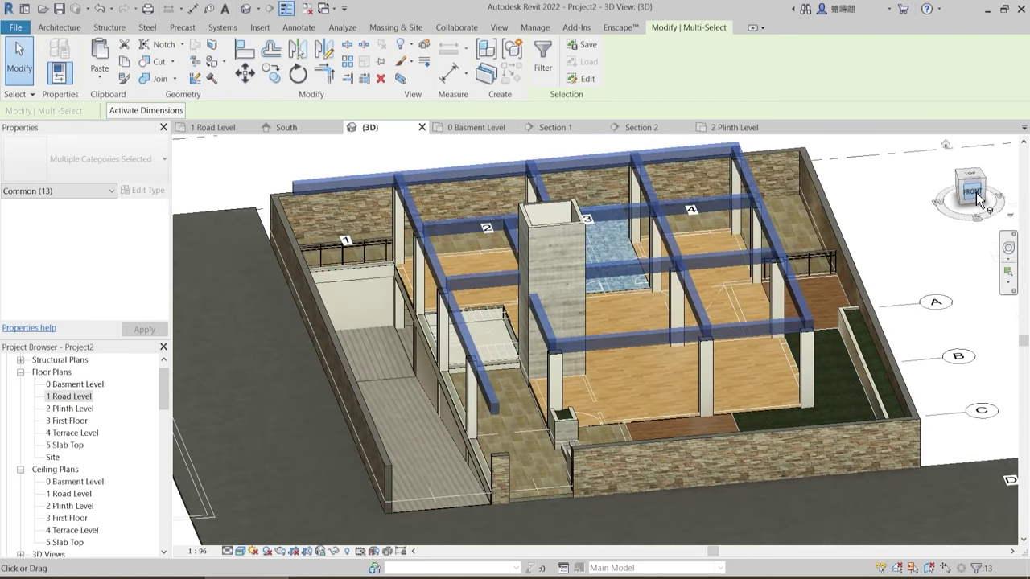
key("Escape")
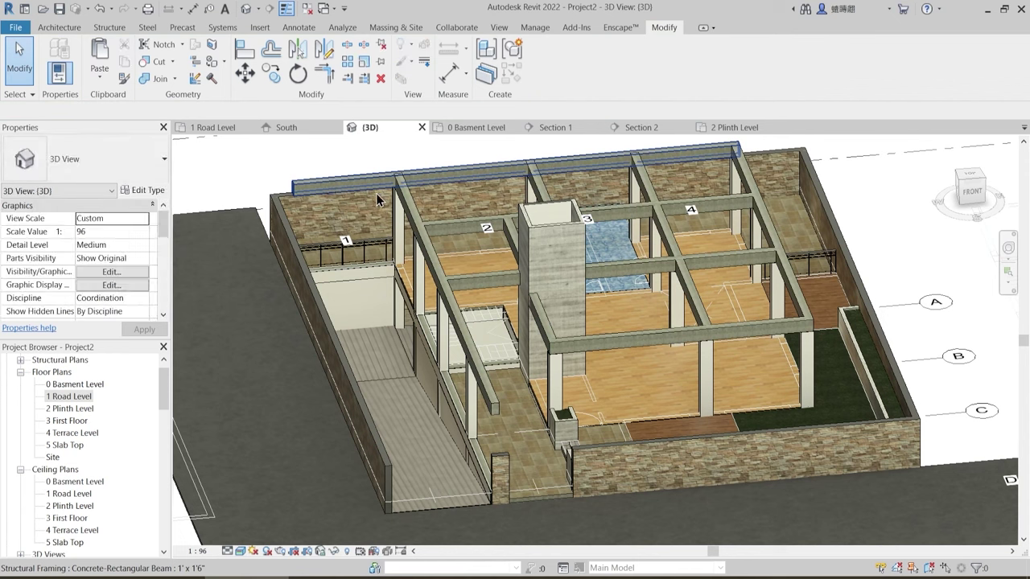
middle_click_drag(495, 401, 700, 241, "shift")
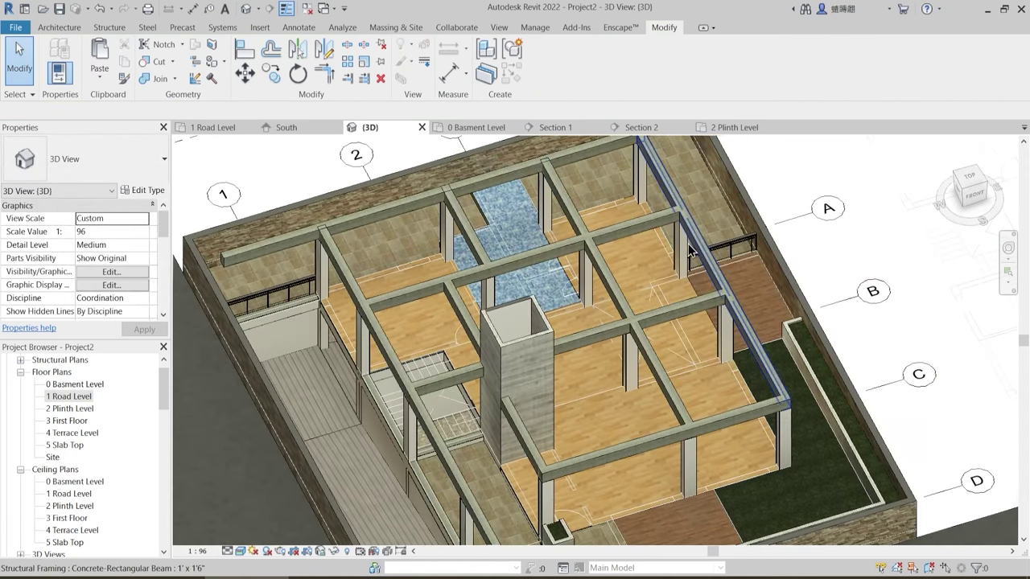
scroll(700, 252, "down", 3)
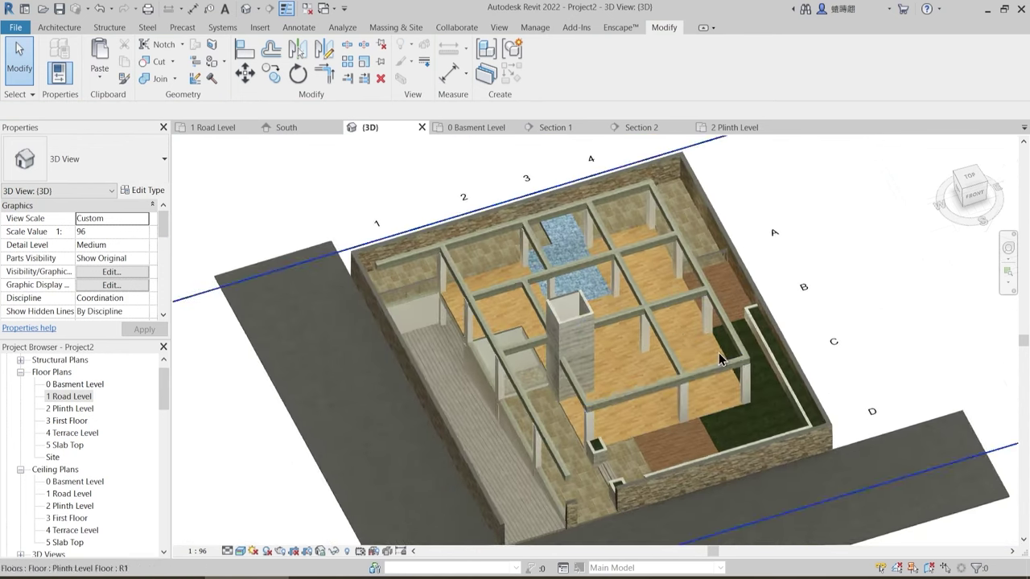
middle_click_drag(720, 359, 673, 310, "shift")
- Change the imported Live Mini Project 1.dwg's base level to 3 First Floor
left_click(672, 298)
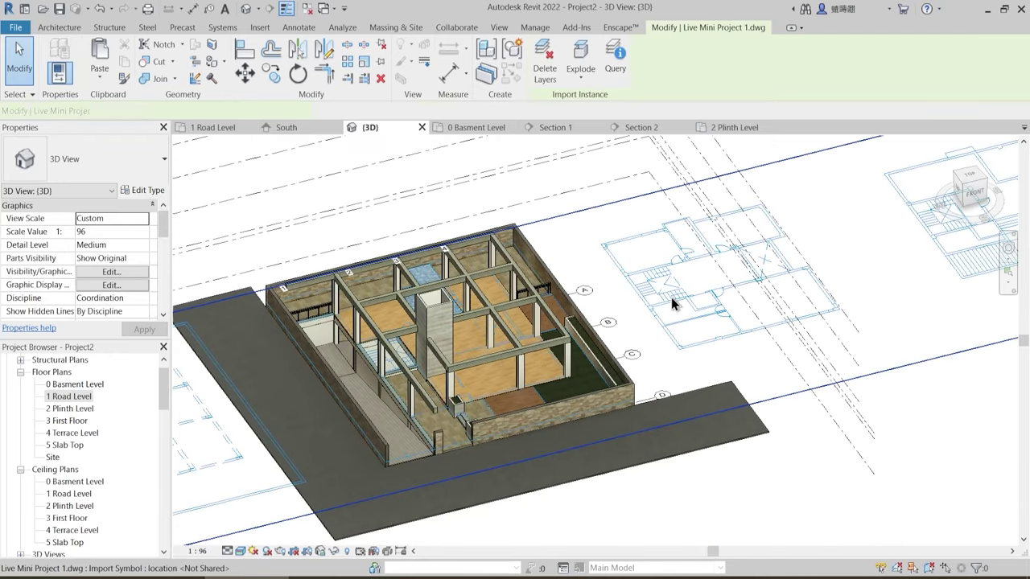
key("Escape")
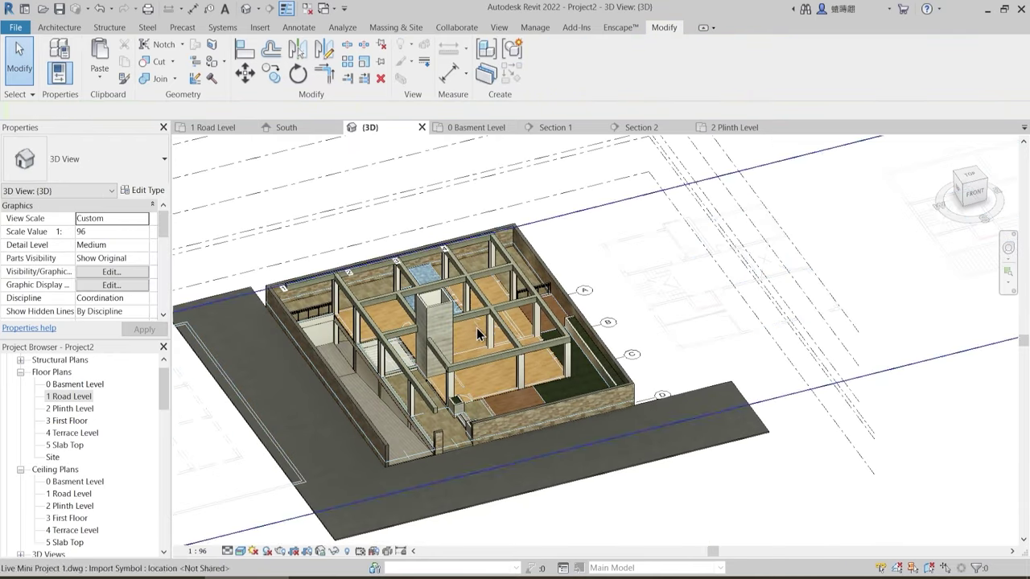
middle_click_drag(483, 338, 625, 370, "shift")
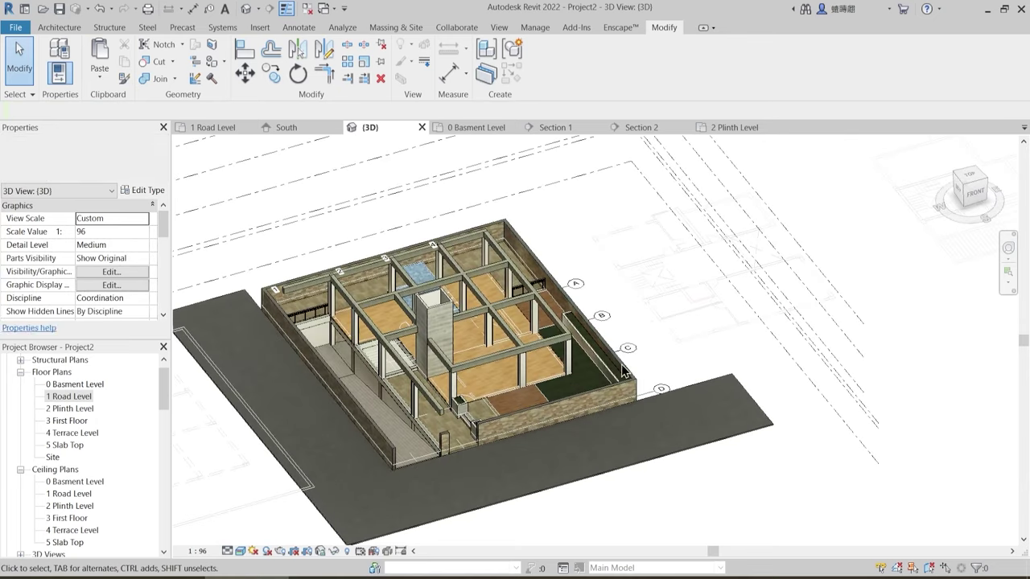
left_click(664, 293)
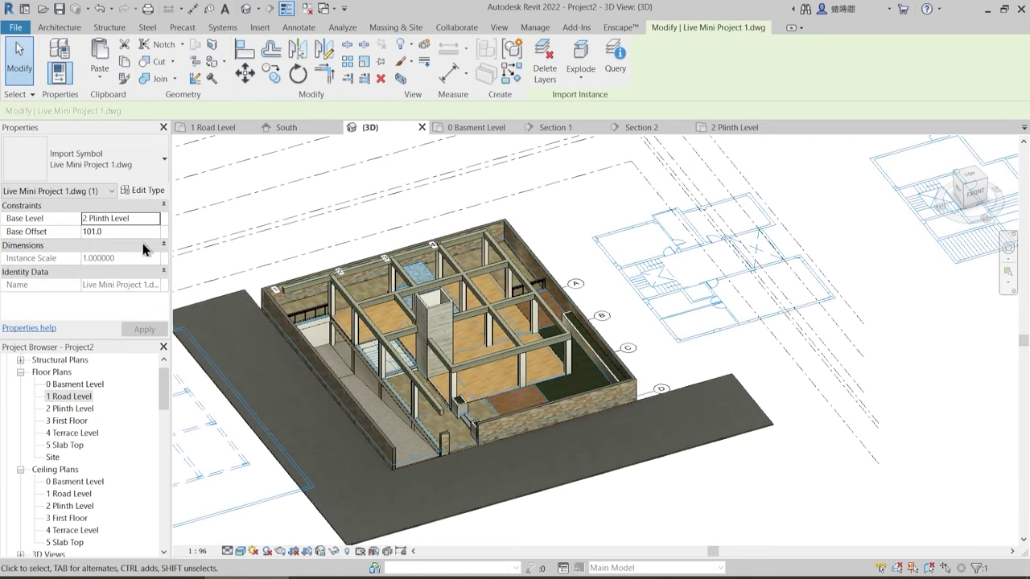
left_click(153, 219)
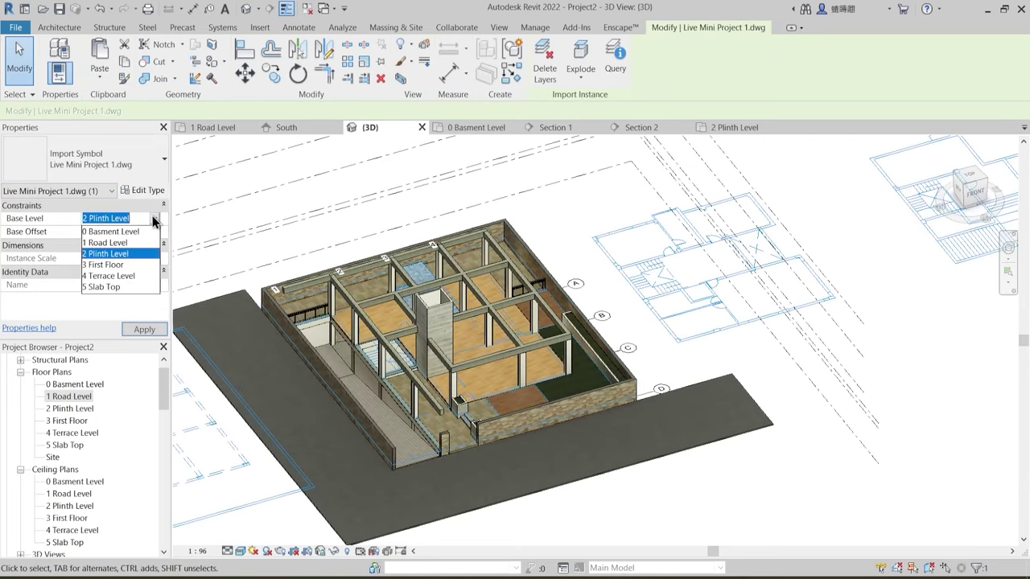
left_click(106, 266)
key("Escape")
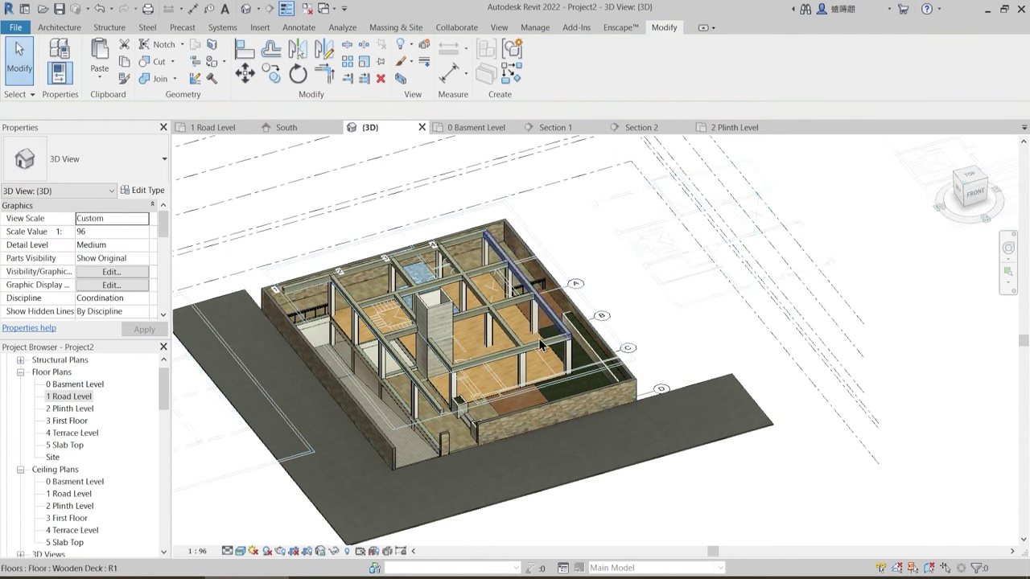
middle_click_drag(540, 345, 502, 336, "shift")
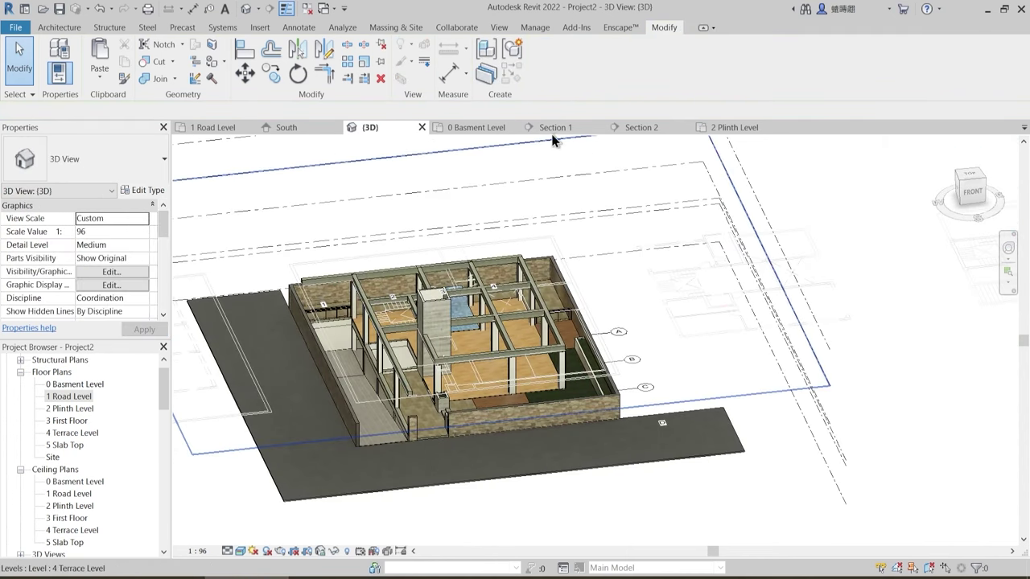
left_click(285, 128)
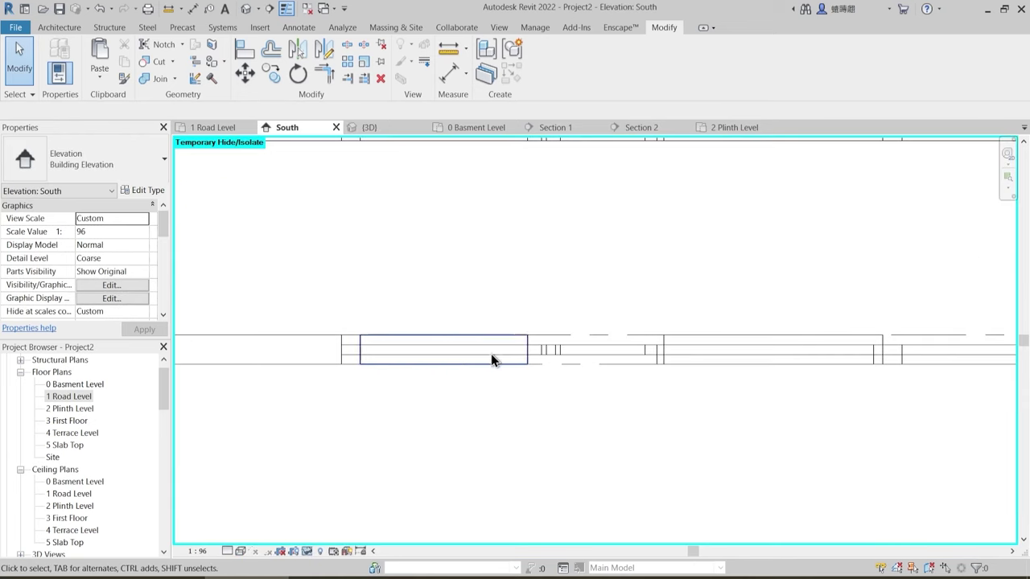
middle_click_drag(419, 300, 446, 341)
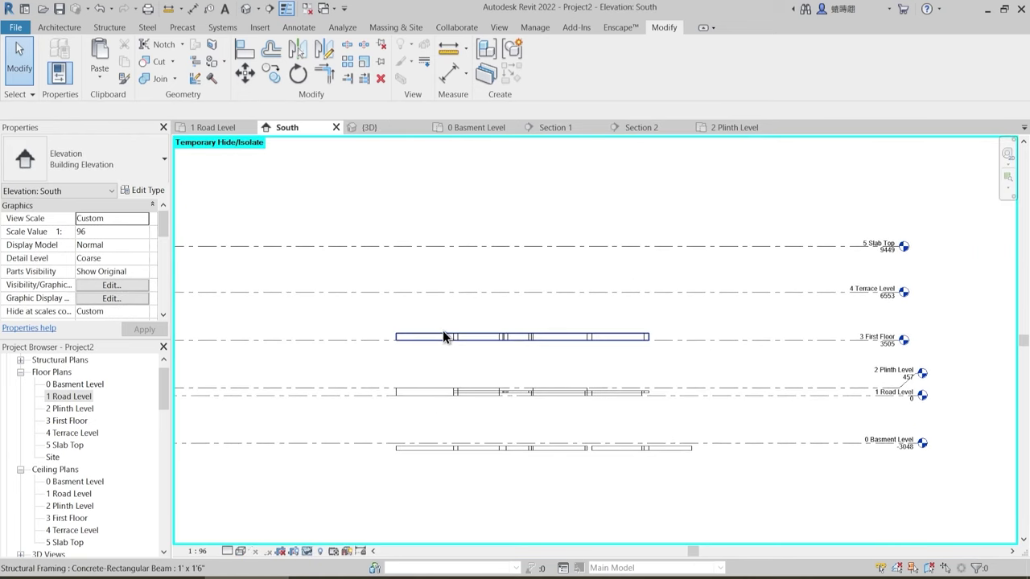
left_click(442, 342)
scroll(701, 361, "up", 3)
scroll(577, 338, "up", 3)
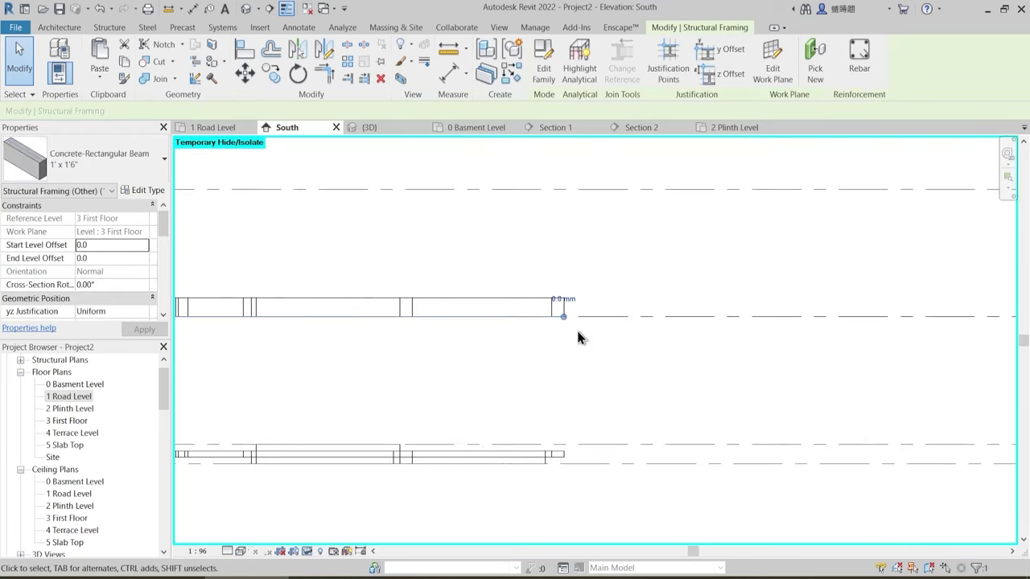
scroll(621, 411, "up", 2)
key("Escape")
left_click(393, 125)
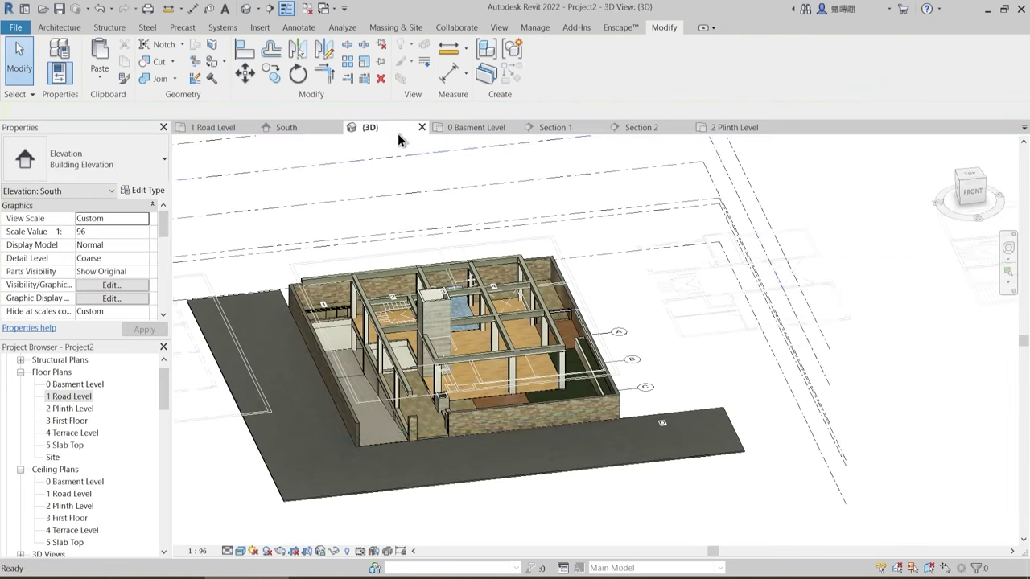
middle_click_drag(500, 369, 531, 350, "shift")
scroll(342, 394, "up", 4)
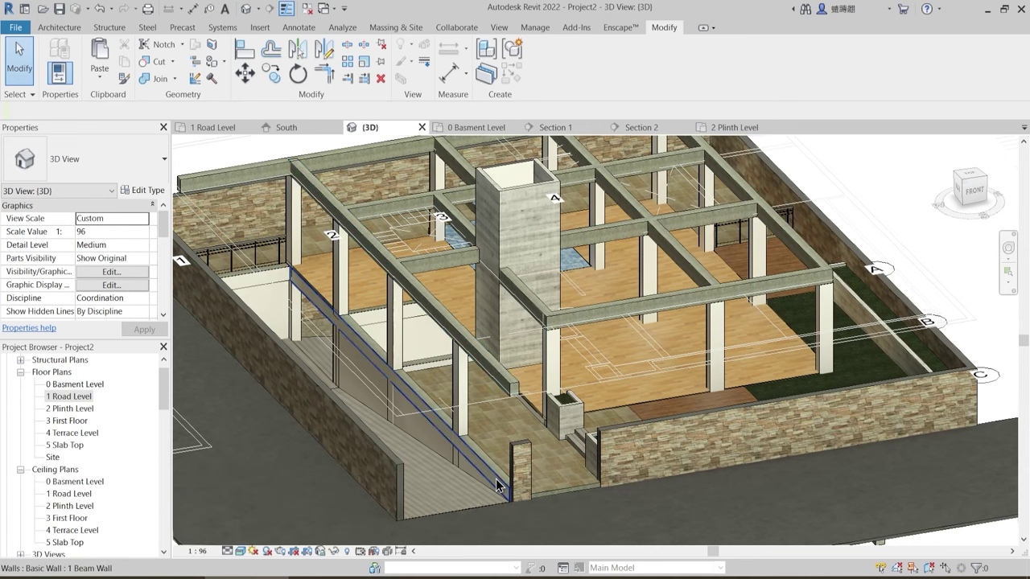
- In Section 1, drag the crop region's top grip upward to include the upper levels
left_click(559, 129)
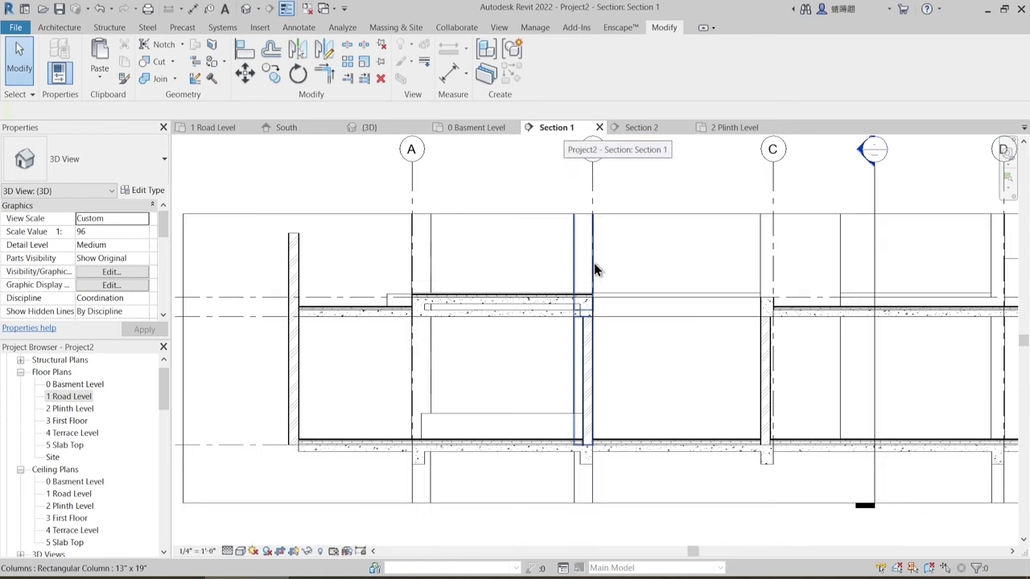
scroll(594, 274, "down", 2)
left_click(548, 238)
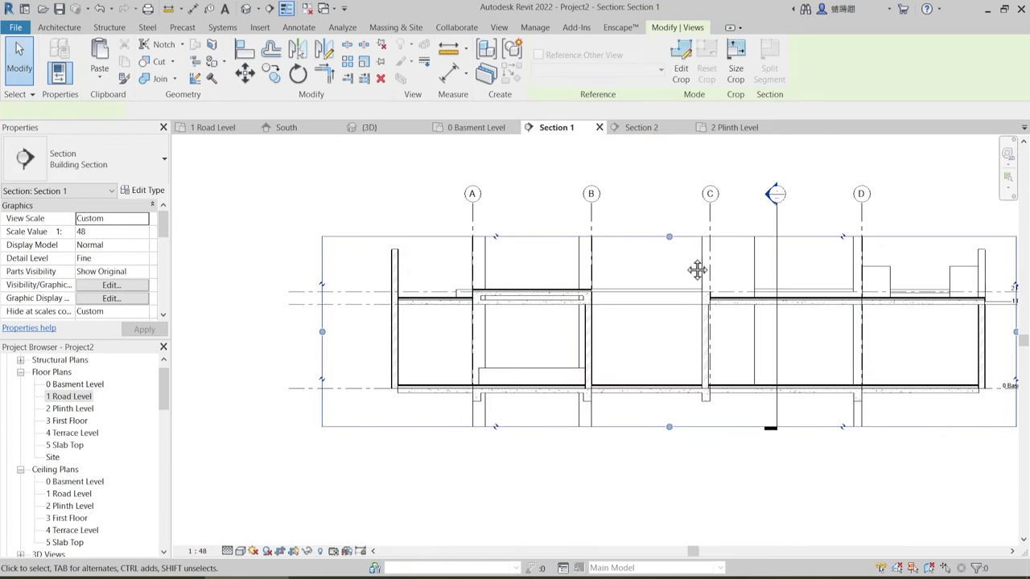
middle_click_drag(697, 269, 564, 352)
left_click_drag(538, 319, 543, 187)
key("Escape")
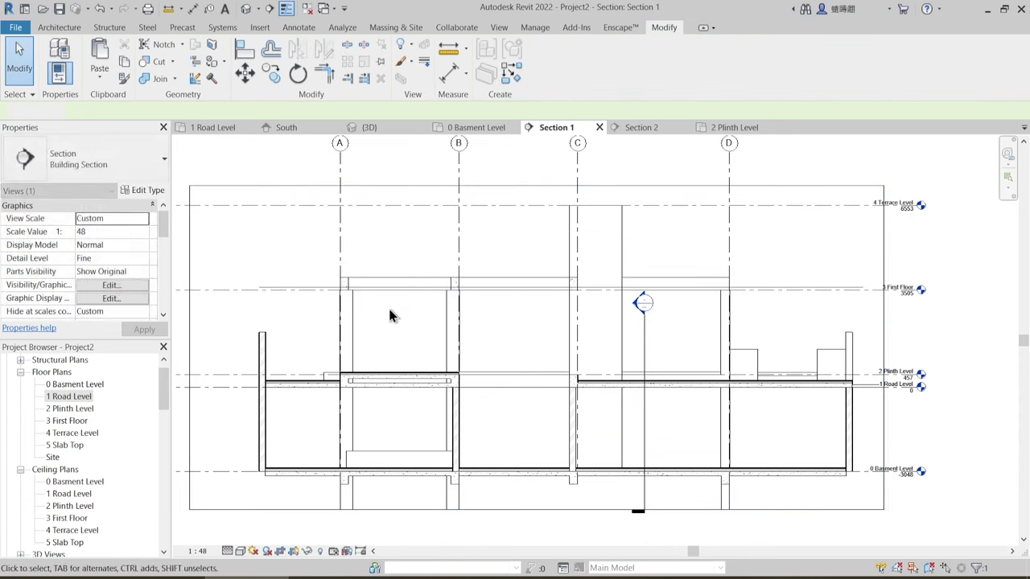
- Zoom and pan Section 1 to inspect the beams on the column tops
scroll(378, 294, "up", 2)
scroll(357, 297, "up", 4)
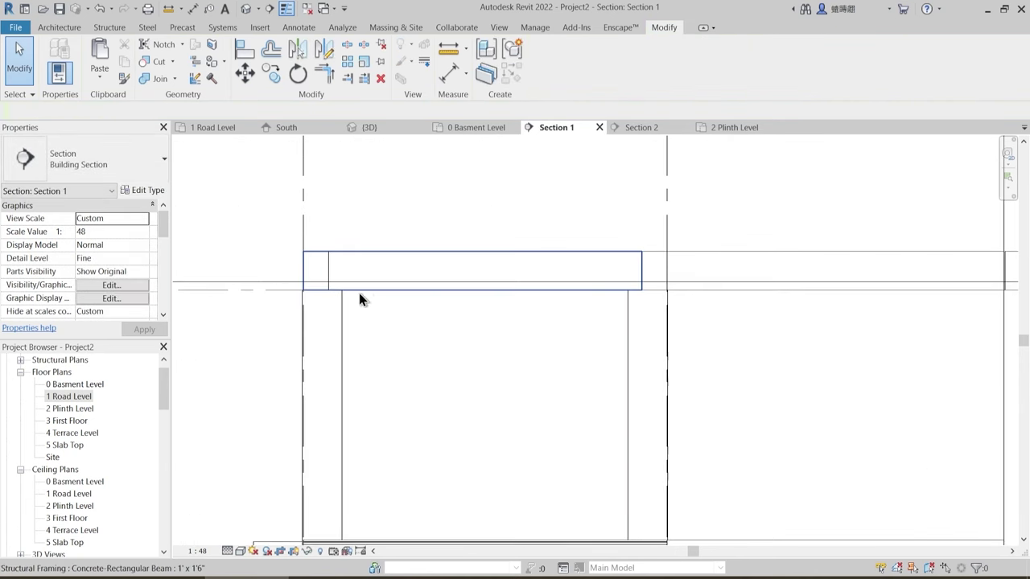
scroll(428, 306, "down", 3)
middle_click_drag(393, 312, 552, 294)
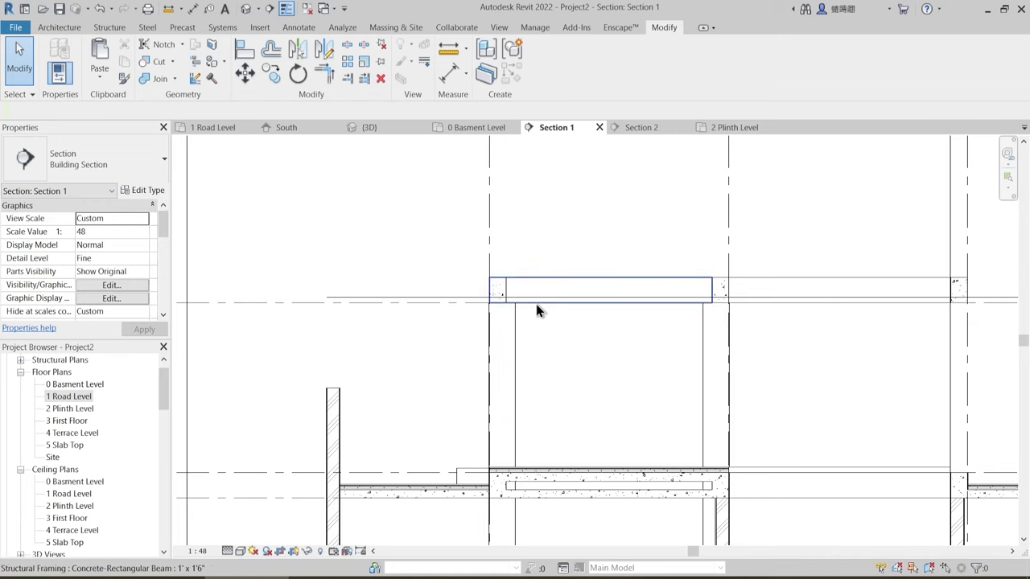
scroll(563, 326, "down", 2)
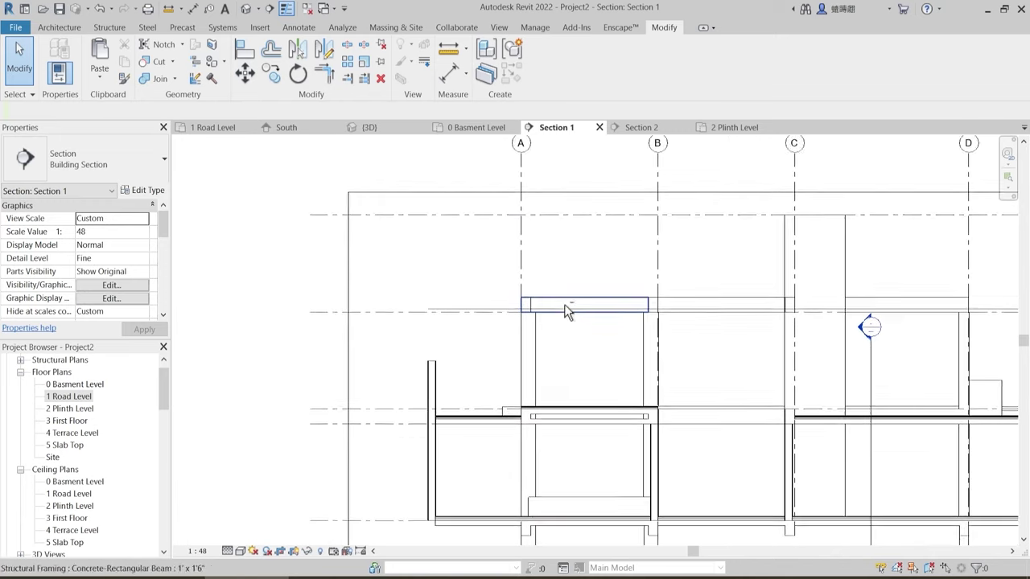
middle_click_drag(565, 310, 597, 361)
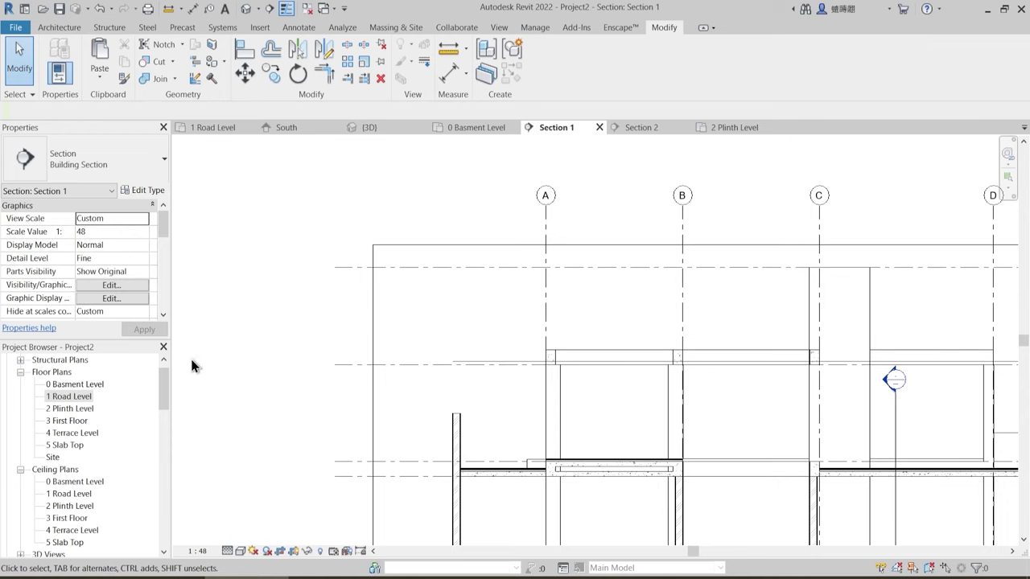
- Open the 3 First Floor plan and make Live Mini Project 1.dwg halftone via VG
double_click(68, 421)
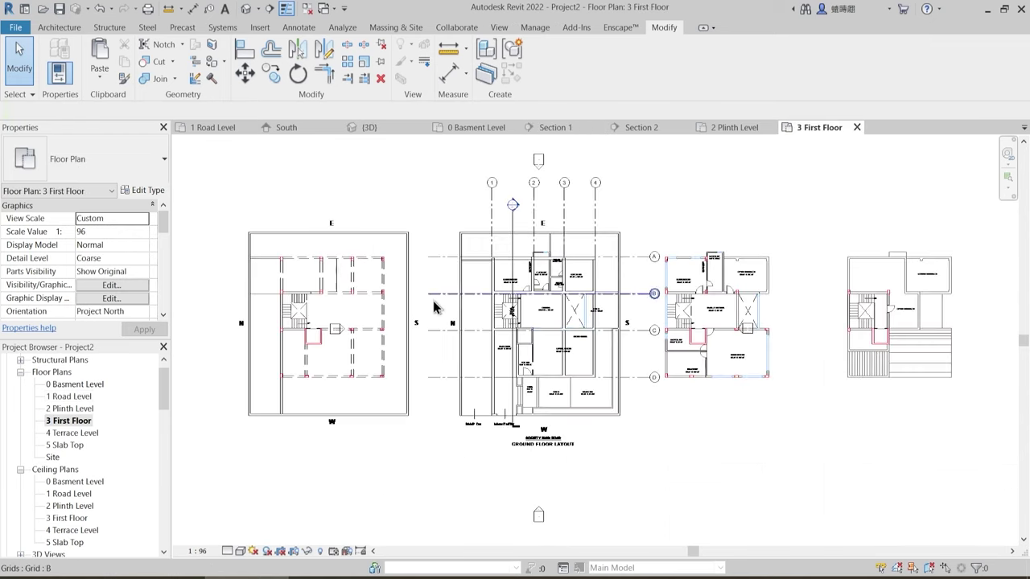
scroll(624, 308, "up", 1)
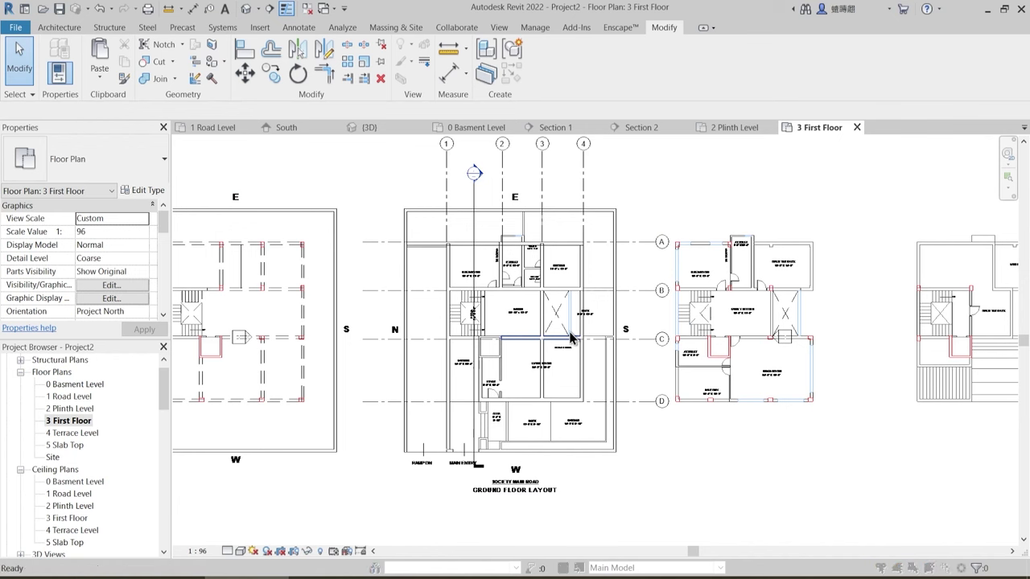
key("v")
key("g")
left_click(781, 145)
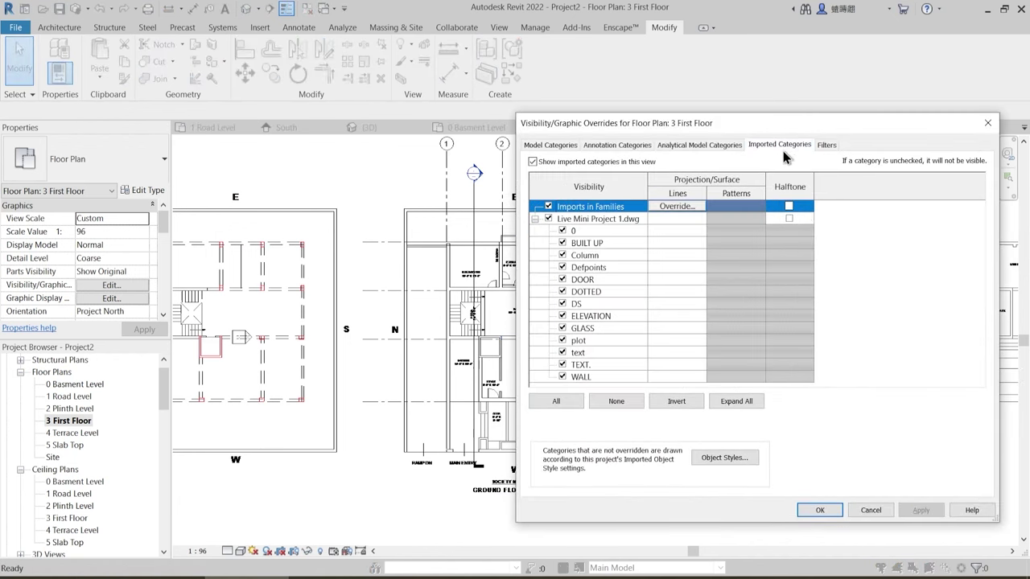
left_click(789, 218)
left_click(921, 510)
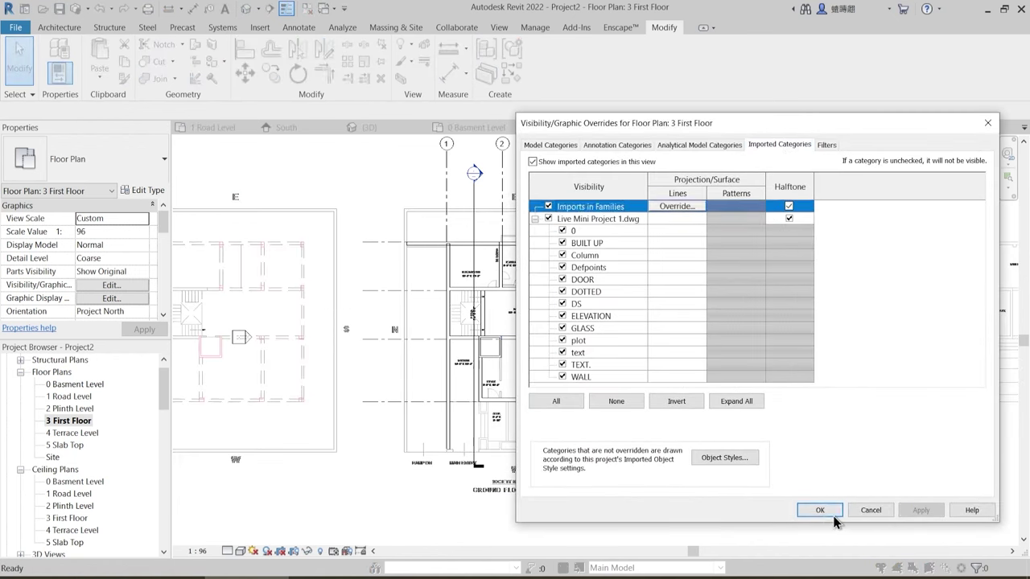
left_click(820, 510)
- Trim two First Floor beams near the kitchen to meet at a corner
scroll(544, 284, "up", 5)
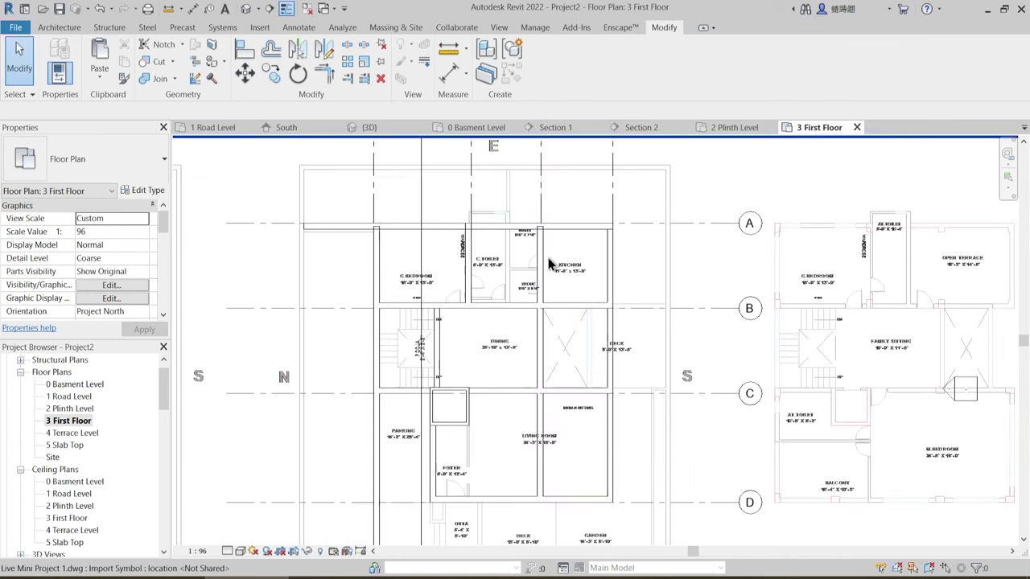
middle_click_drag(541, 266, 559, 218)
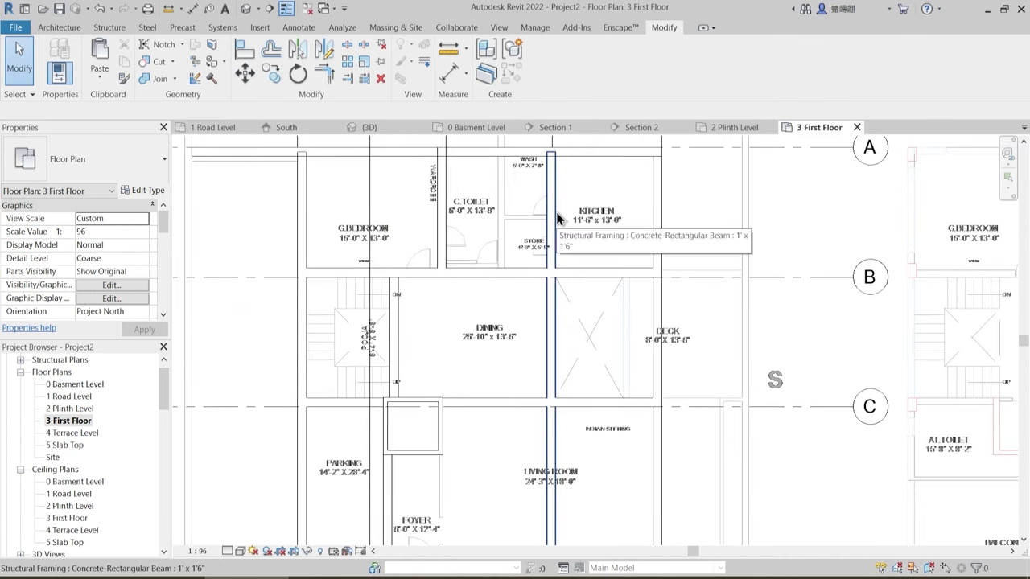
scroll(547, 283, "down", 3)
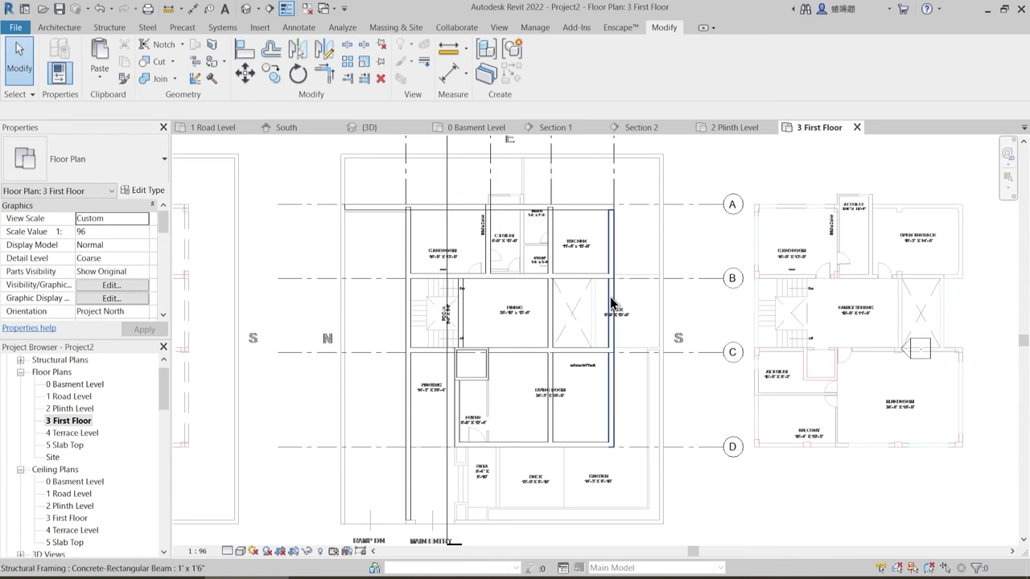
scroll(611, 303, "up", 2)
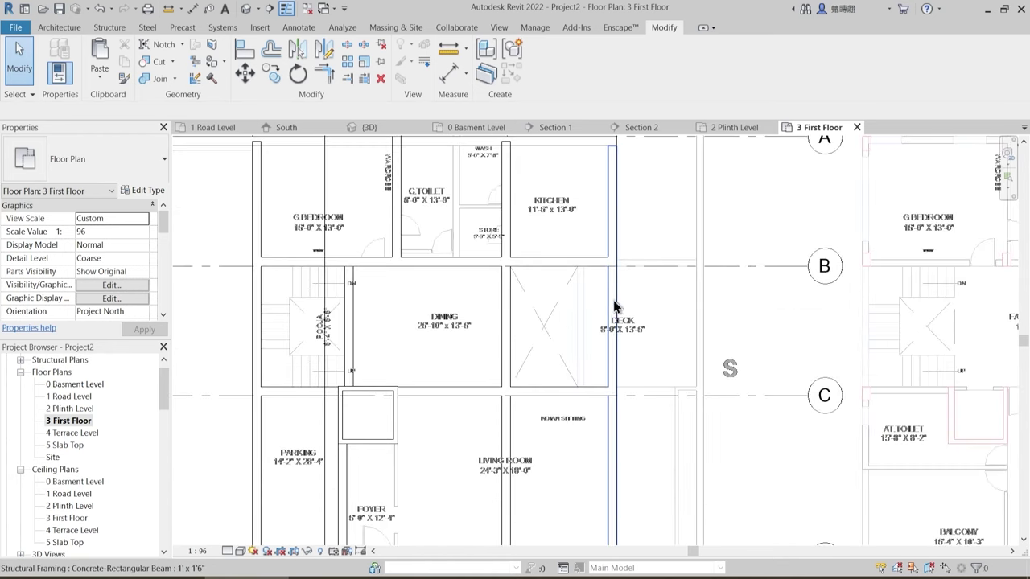
left_click(348, 47)
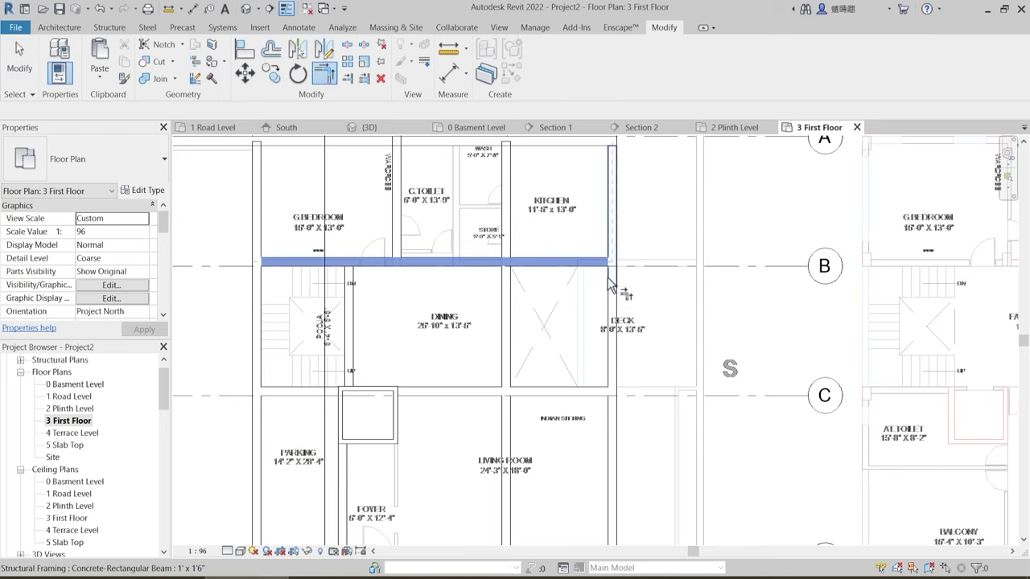
left_click(596, 393)
left_click(614, 426)
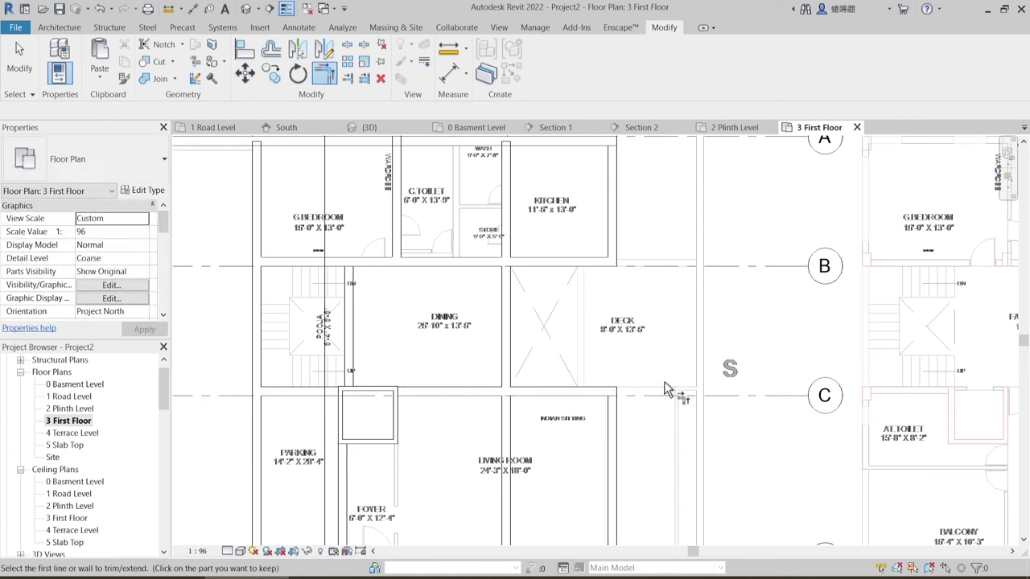
key("Escape")
- Trim the left vertical beam with TR to meet the beam along grid A
scroll(626, 330, "up", 3)
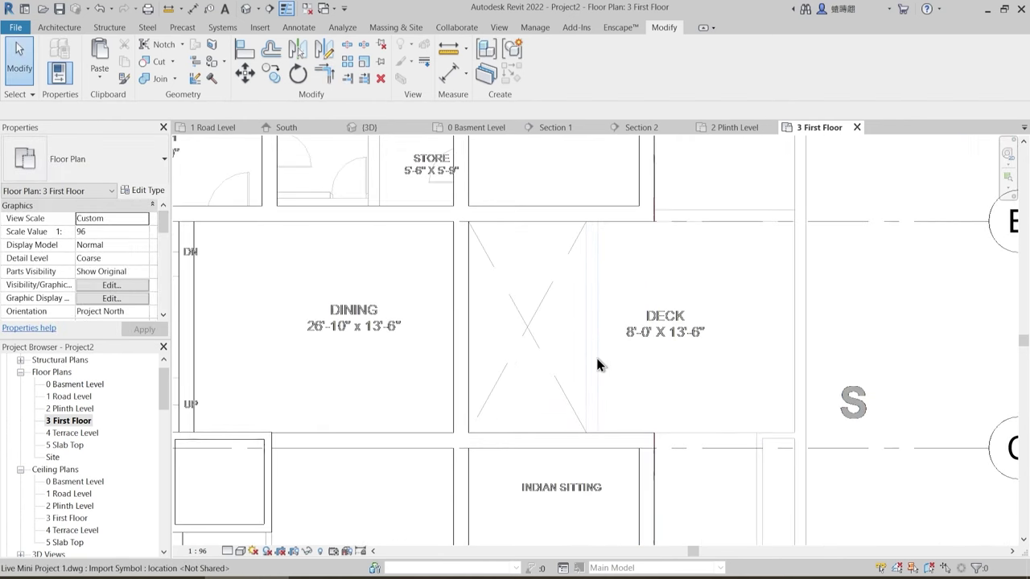
scroll(602, 322, "down", 5)
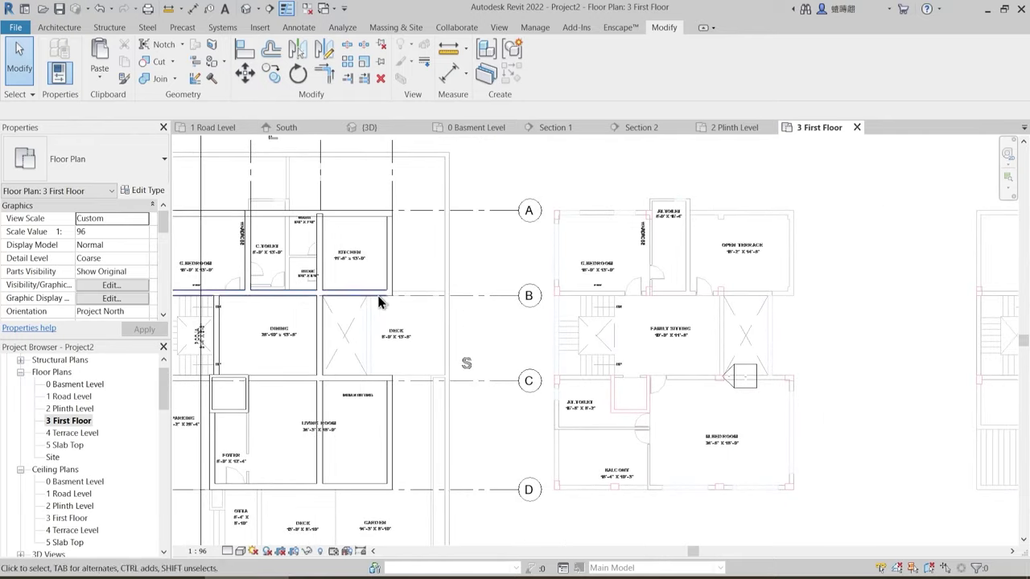
scroll(367, 338, "down", 3)
middle_click_drag(380, 351, 601, 351)
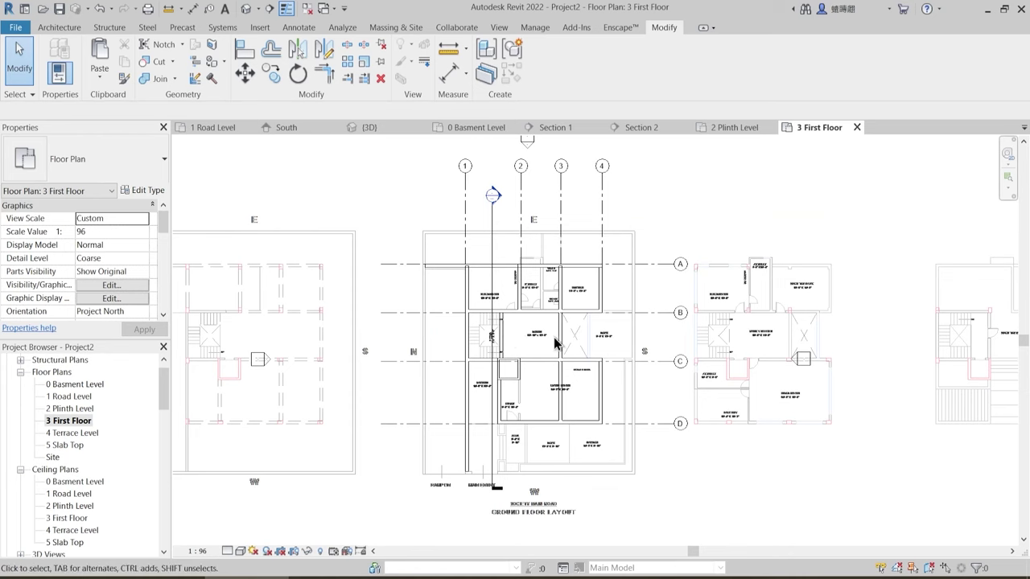
scroll(555, 338, "up", 2)
scroll(587, 330, "up", 1)
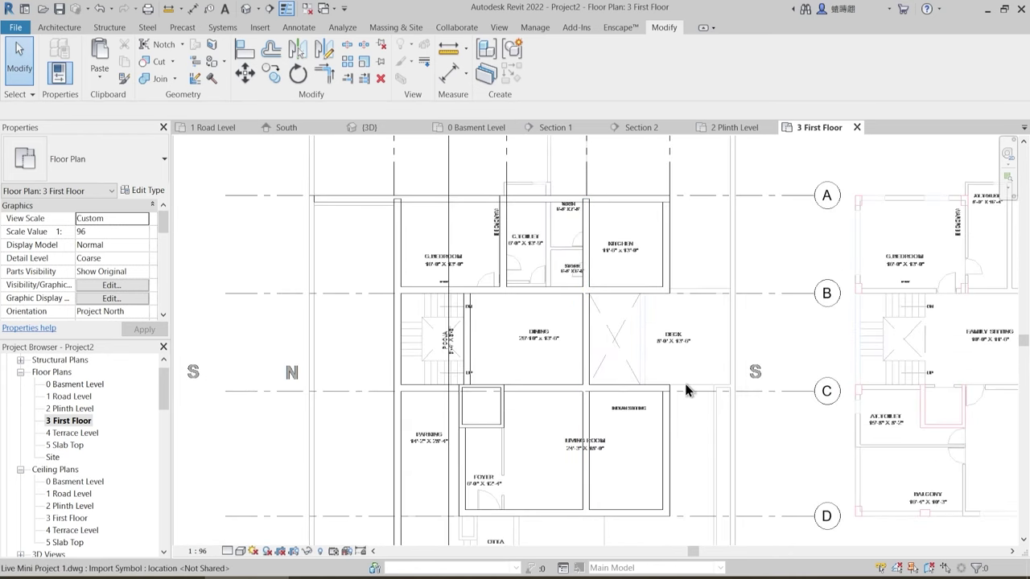
middle_click_drag(525, 443, 545, 428)
scroll(476, 292, "down", 2)
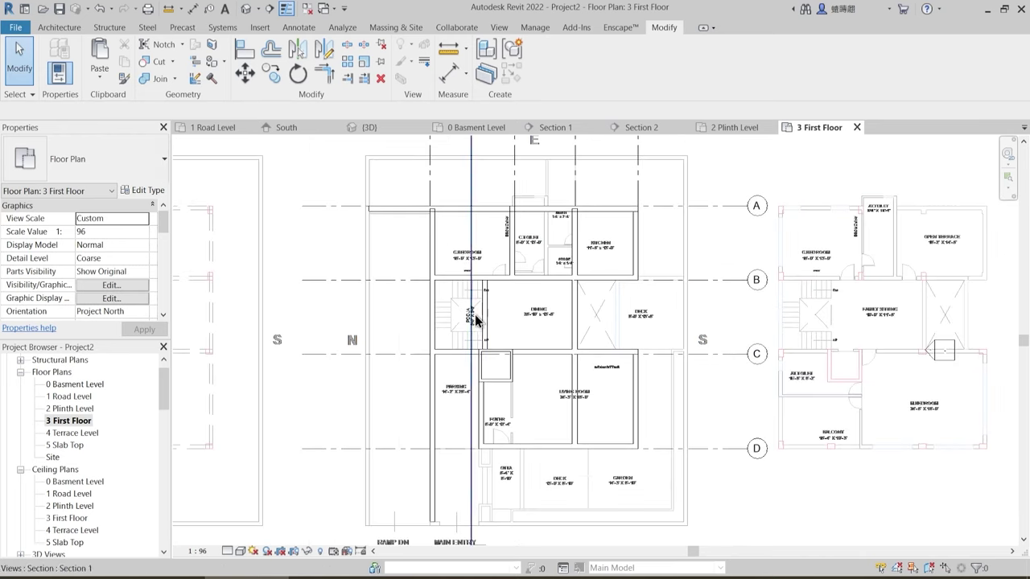
key("t")
key("r")
scroll(456, 240, "up", 3)
left_click(424, 225)
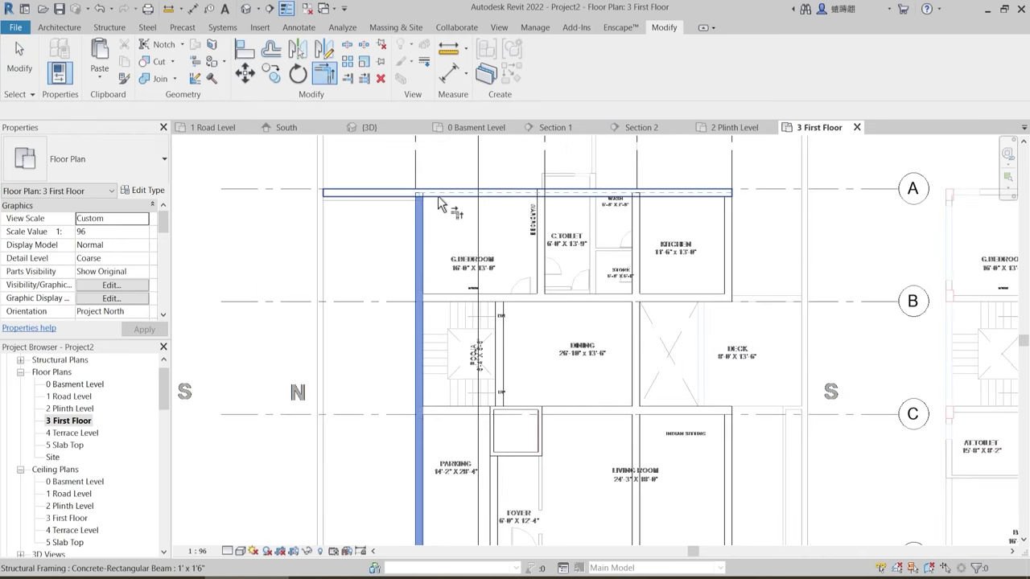
left_click(448, 234)
key("Escape")
- Restart the TR corner trim and pan to the living room beams
scroll(543, 424, "down", 3)
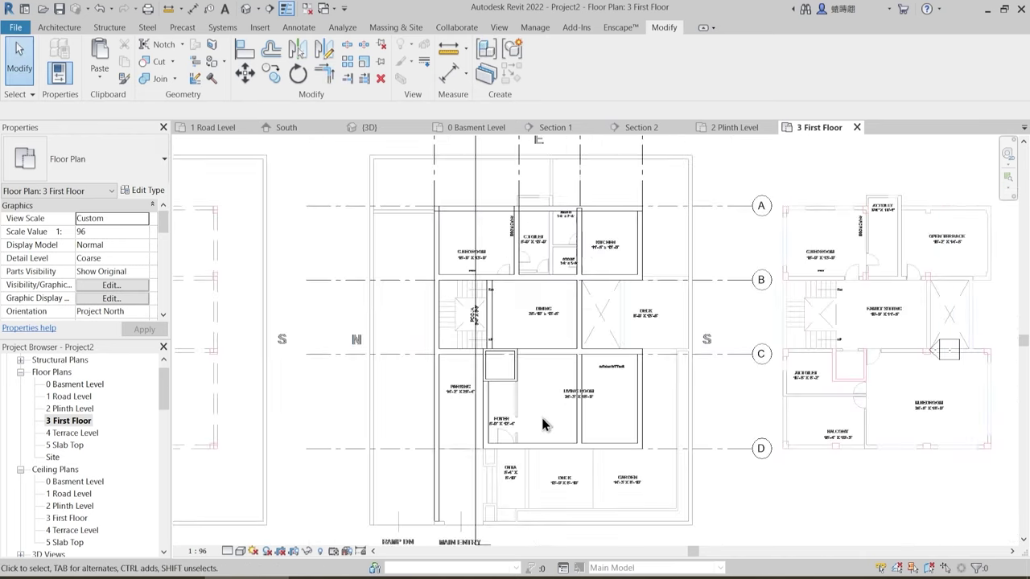
scroll(453, 350, "up", 2)
key("t")
key("r")
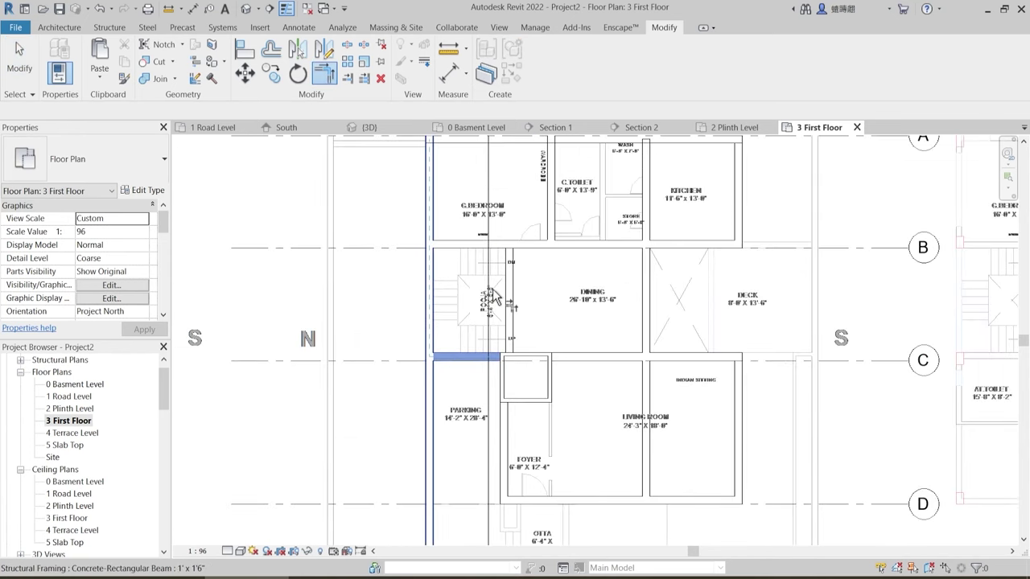
scroll(546, 310, "down", 1)
middle_click_drag(663, 425, 562, 396)
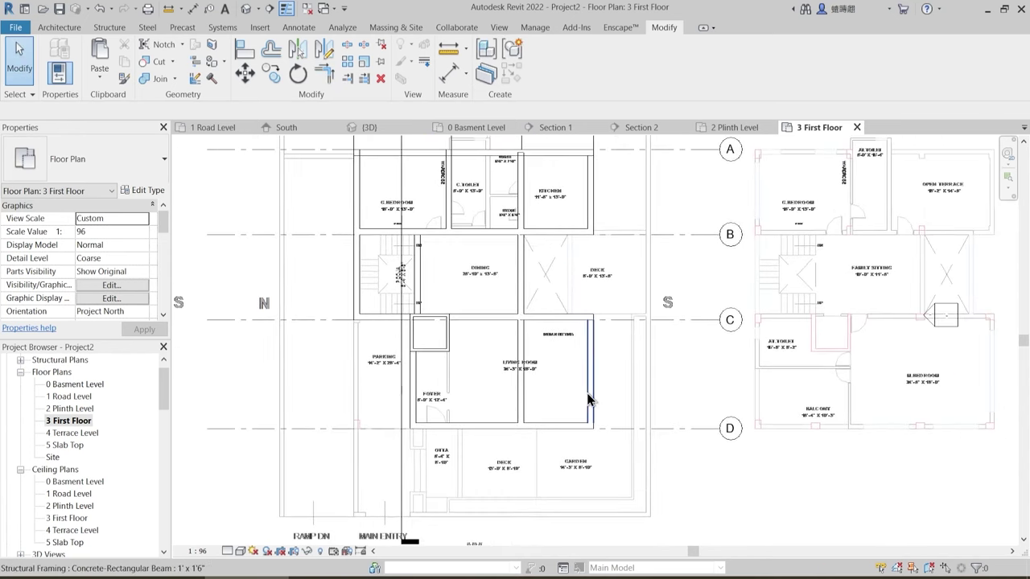
scroll(588, 396, "down", 1)
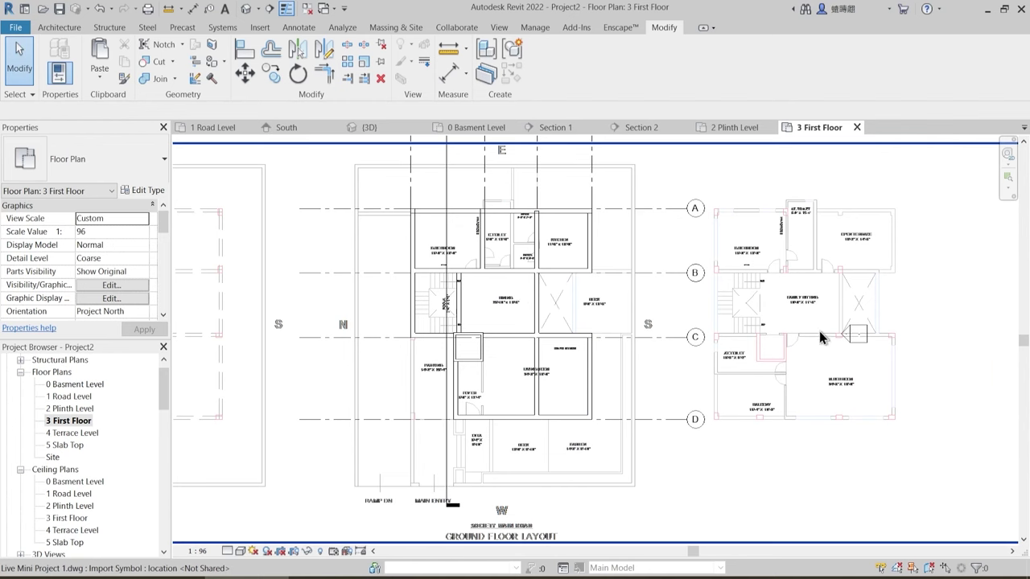
- Set the imported DWG's base level back to 2 Plinth Level
left_click(817, 358)
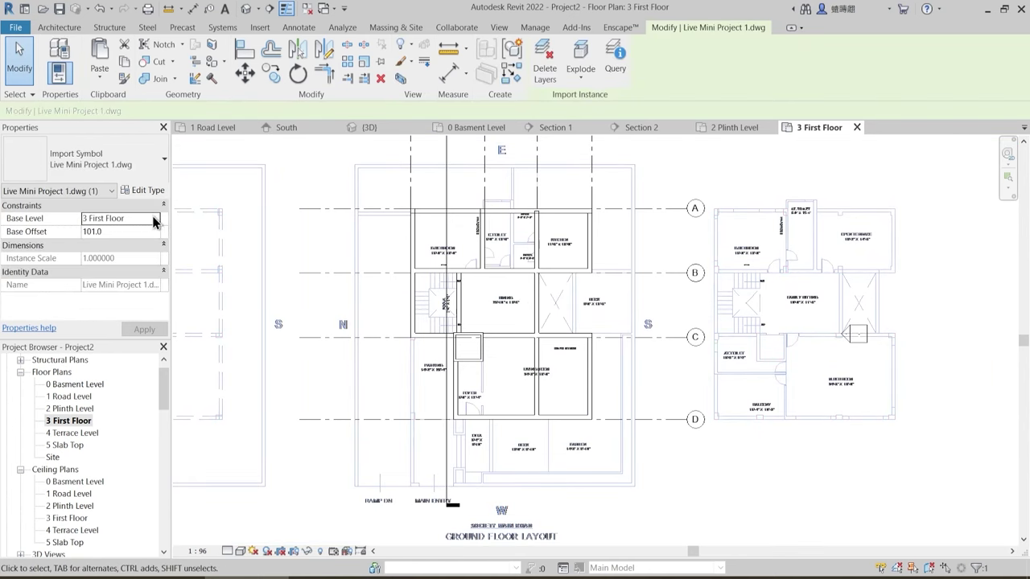
left_click(157, 220)
left_click(108, 253)
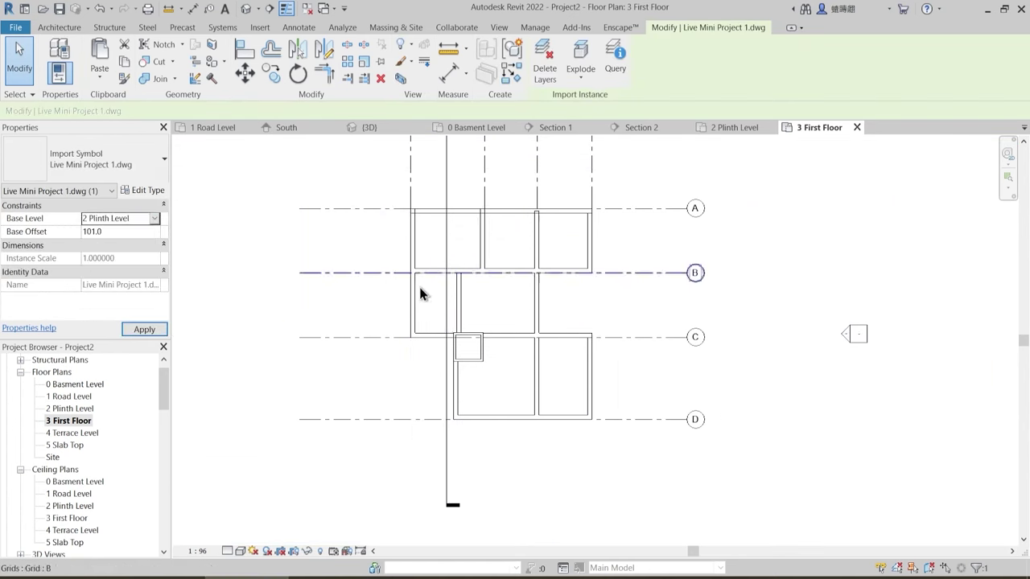
left_click(619, 317)
scroll(522, 252, "up", 5)
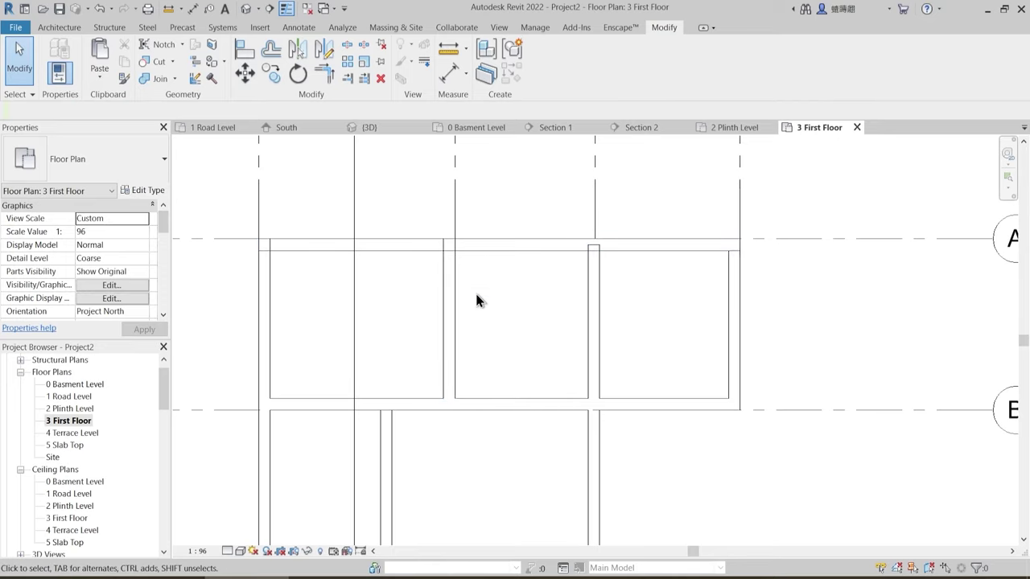
middle_click_drag(283, 303, 359, 281)
- Inspect a column up close and all beams in {3D}, then return to 3 First Floor
left_click(371, 132)
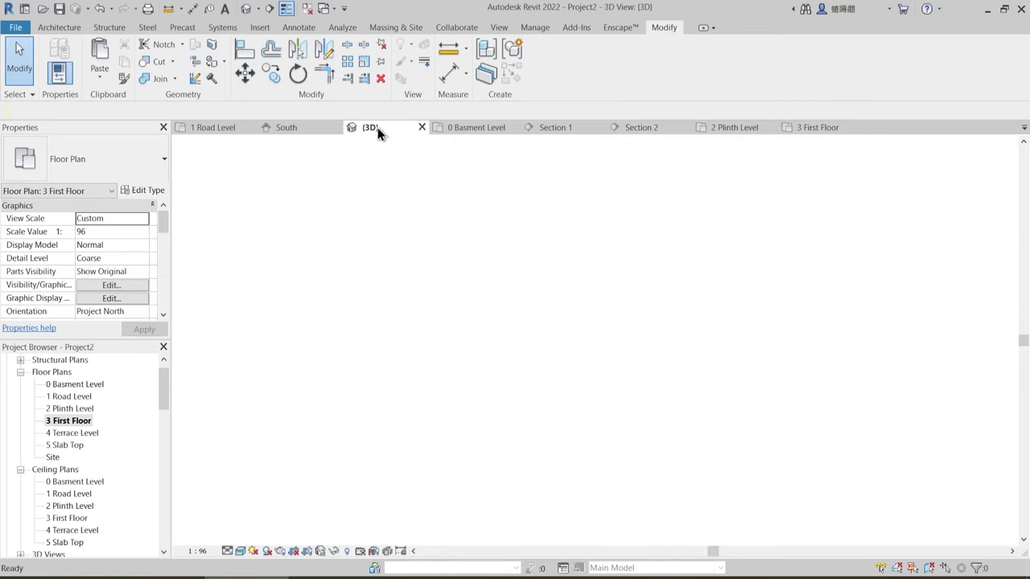
scroll(728, 403, "up", 5)
scroll(728, 403, "up", 5)
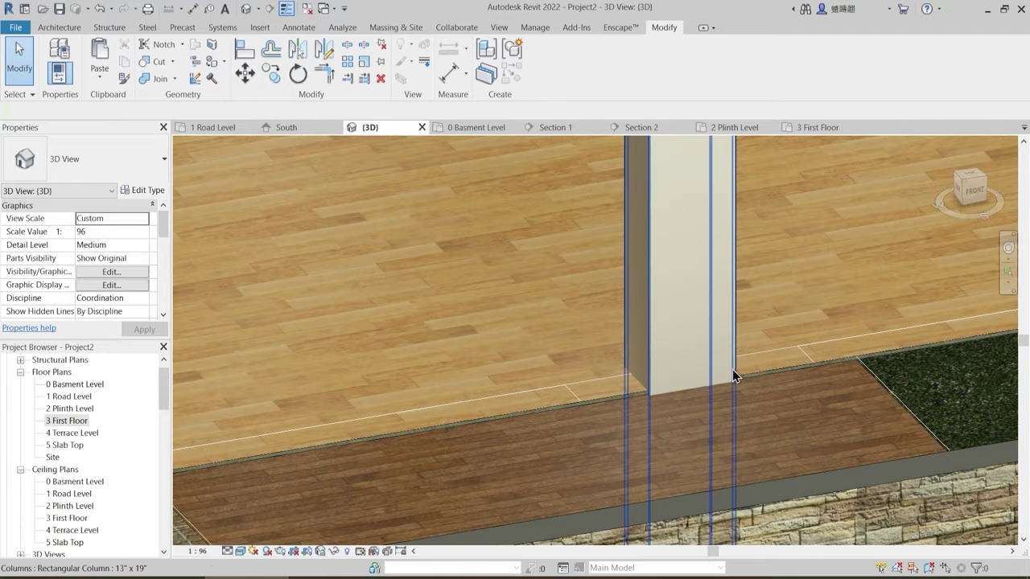
left_click(733, 375)
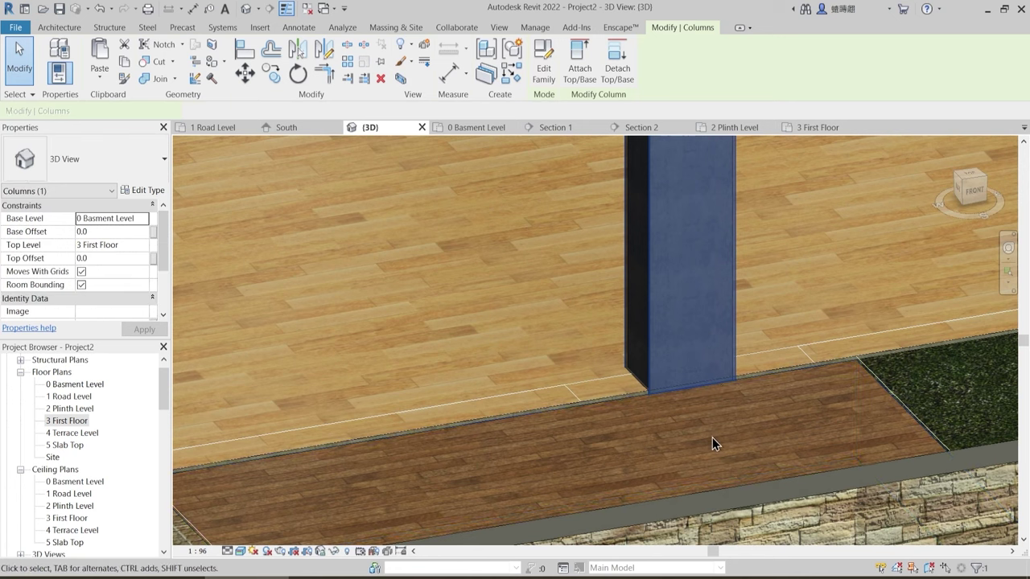
key("Escape")
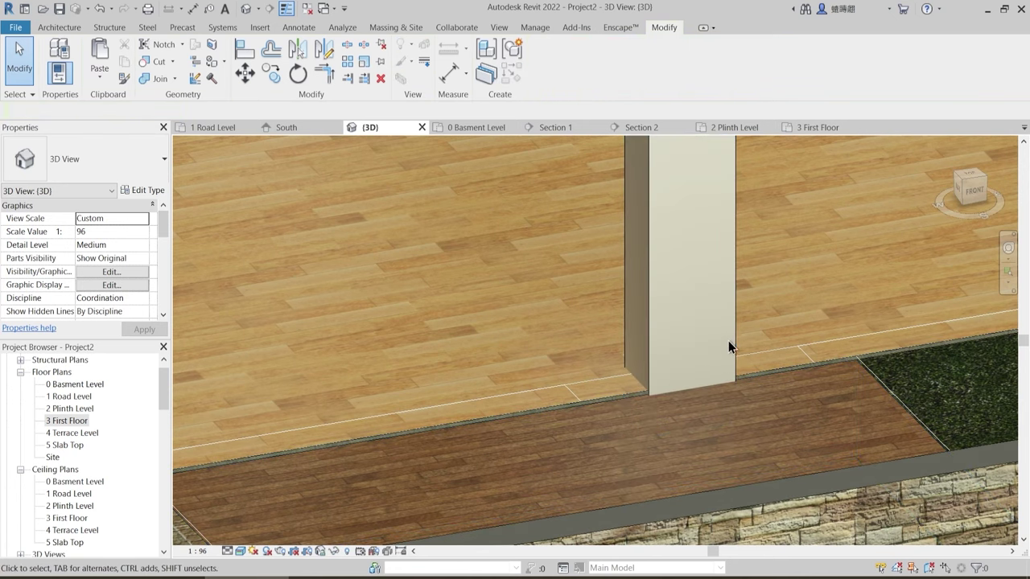
scroll(695, 415, "down", 10)
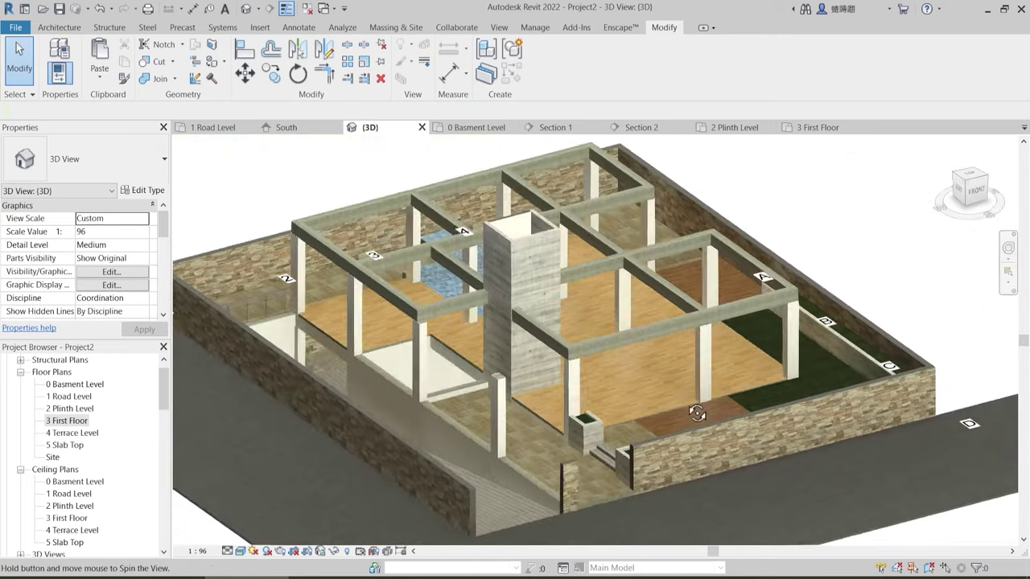
middle_click_drag(696, 422, 646, 406)
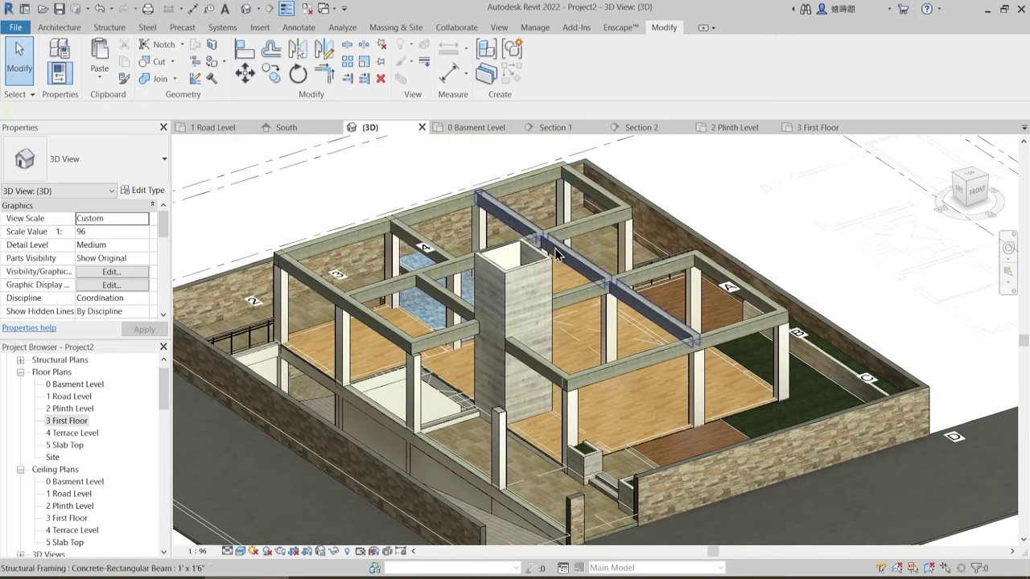
left_click(817, 127)
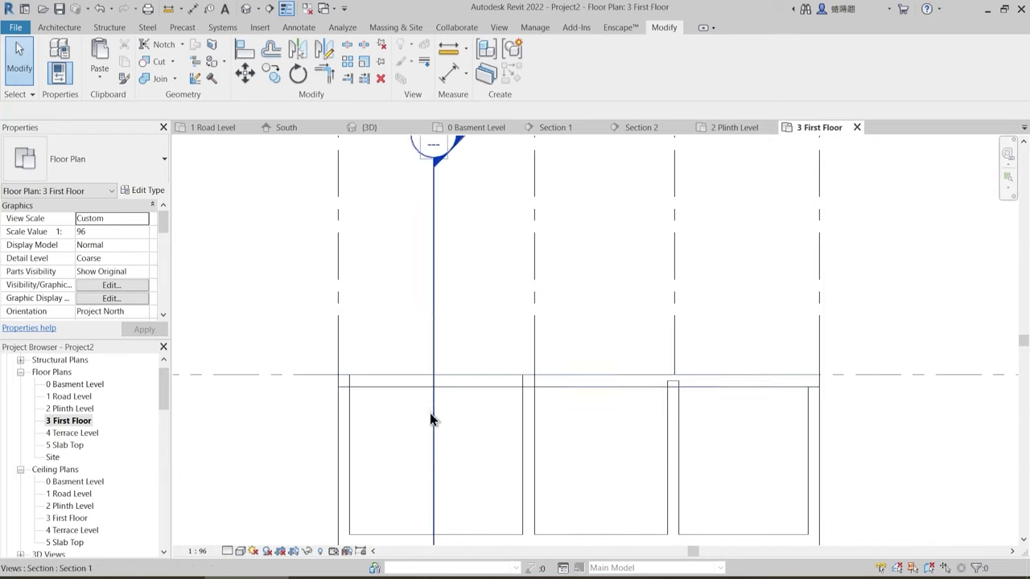
- Join the left, middle and right vertical beams to the top beam along grid A
middle_click_drag(430, 413, 445, 316)
left_click(158, 78)
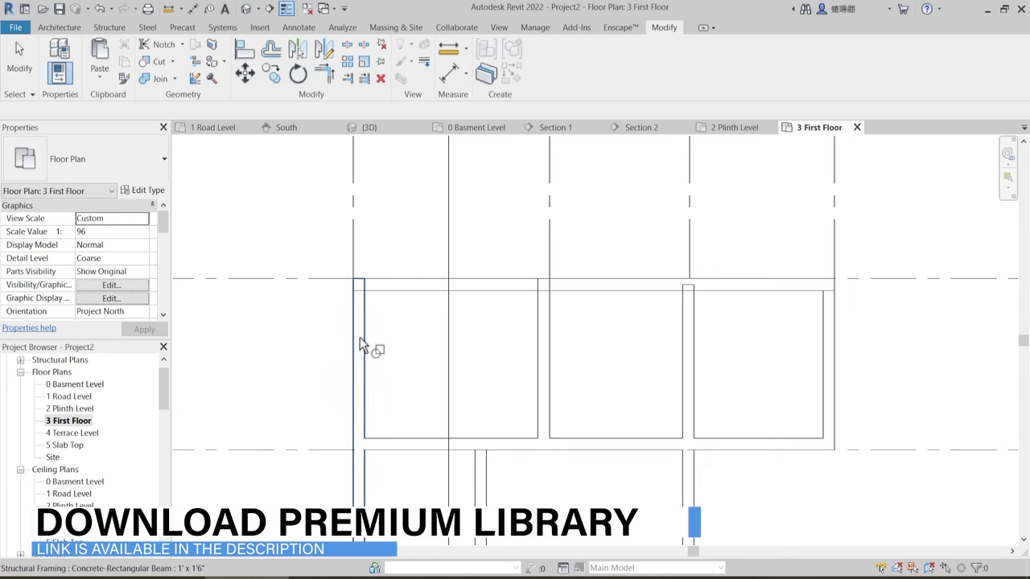
left_click(360, 340)
left_click(395, 288)
left_click(553, 314)
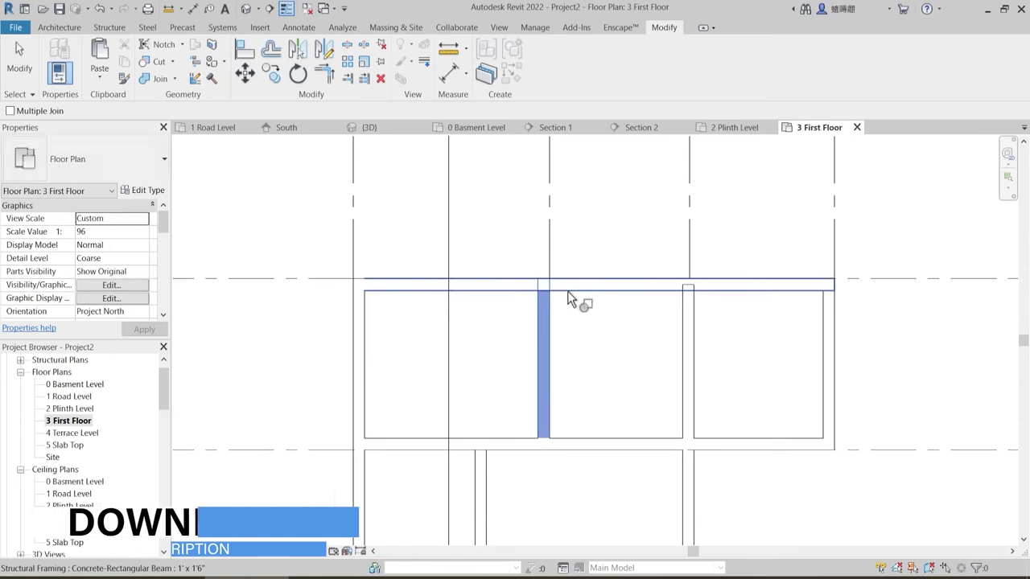
left_click(568, 291)
left_click(702, 288)
left_click(693, 310)
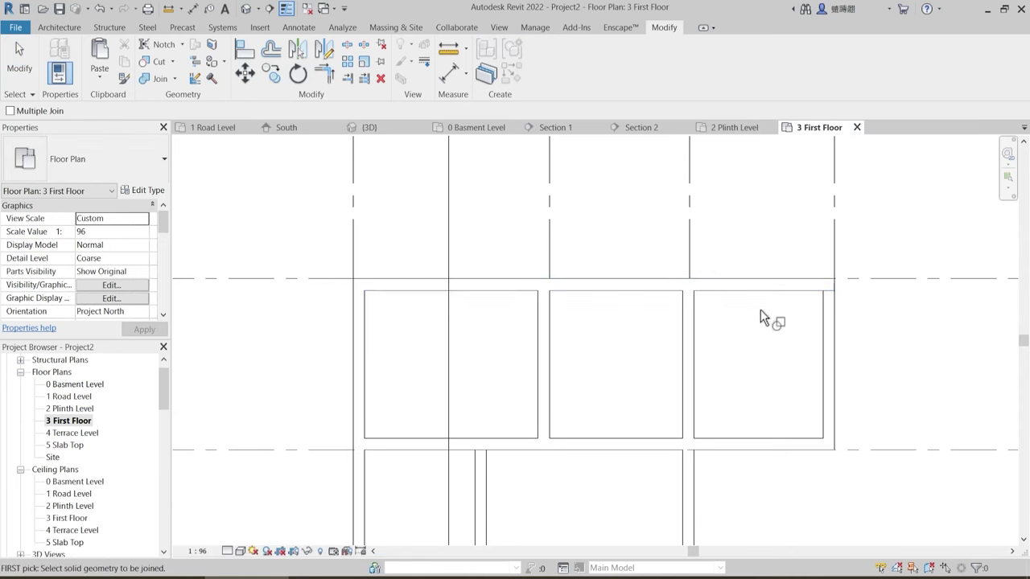
left_click(796, 288)
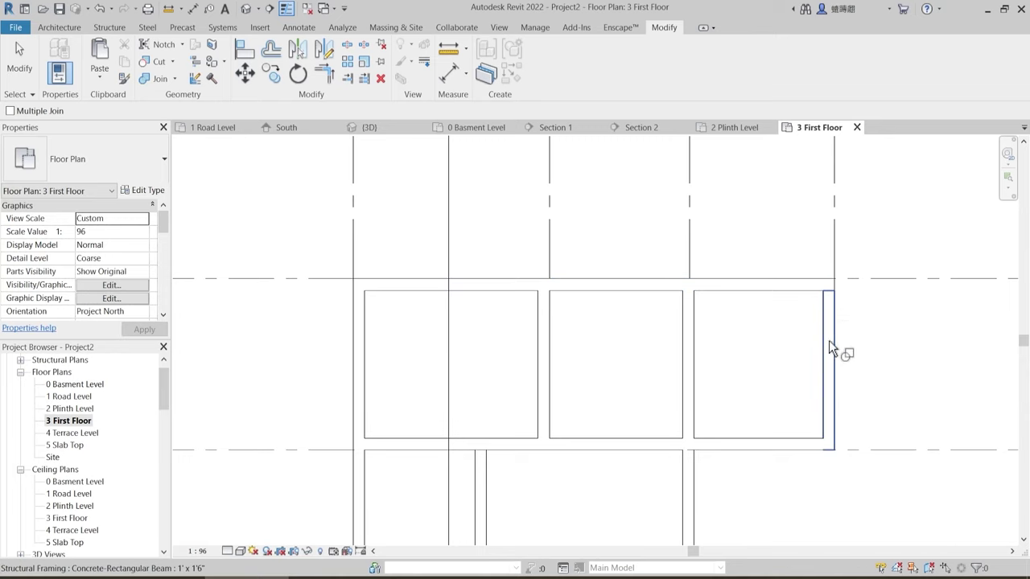
left_click(814, 294)
left_click(826, 316)
left_click(827, 318)
left_click(819, 294)
left_click(825, 309)
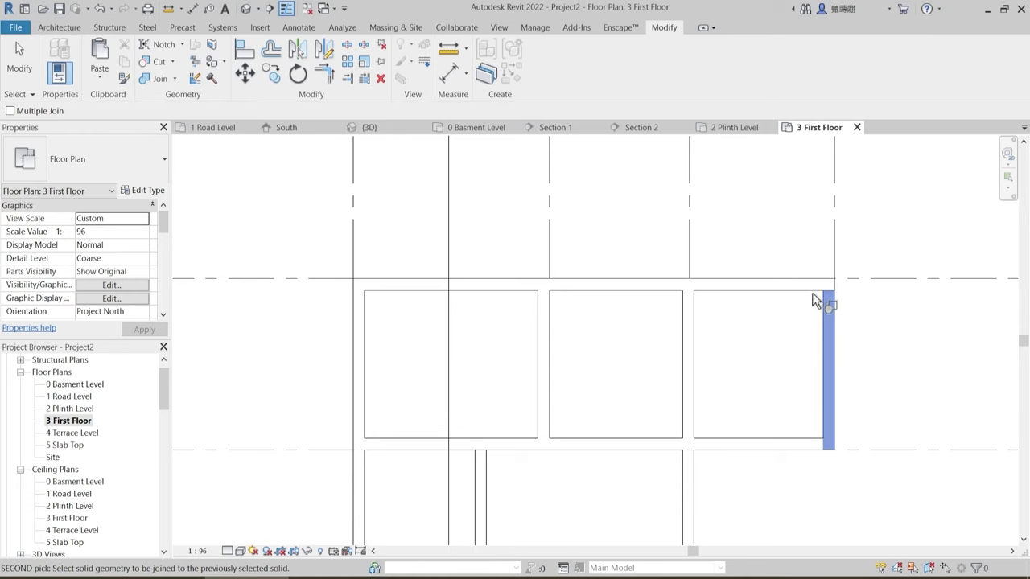
left_click(812, 288)
- Join the top beam to the bottom beam at the lower corner of the plan
middle_click_drag(802, 373, 691, 335)
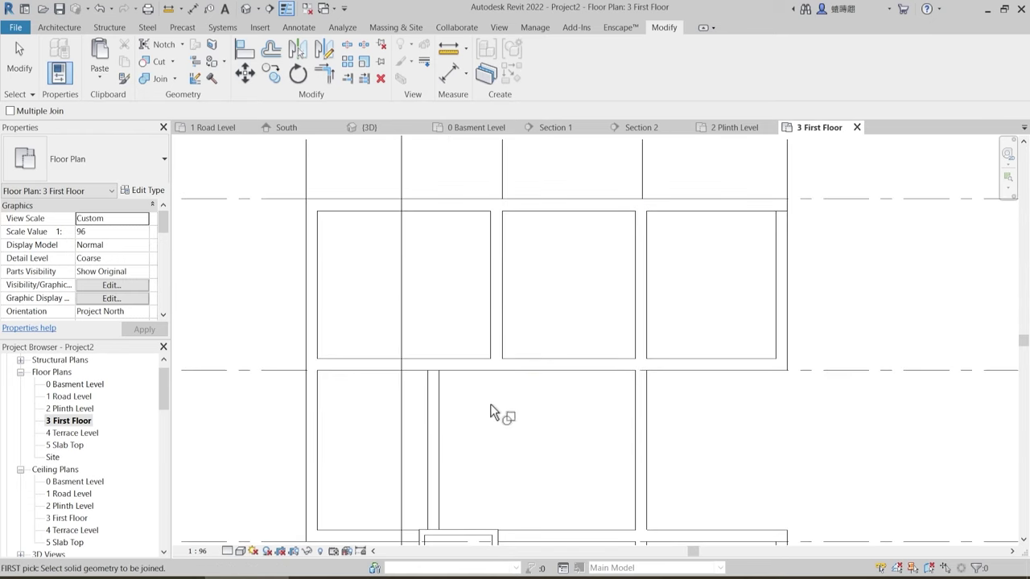
left_click(435, 367)
middle_click_drag(548, 454, 571, 290)
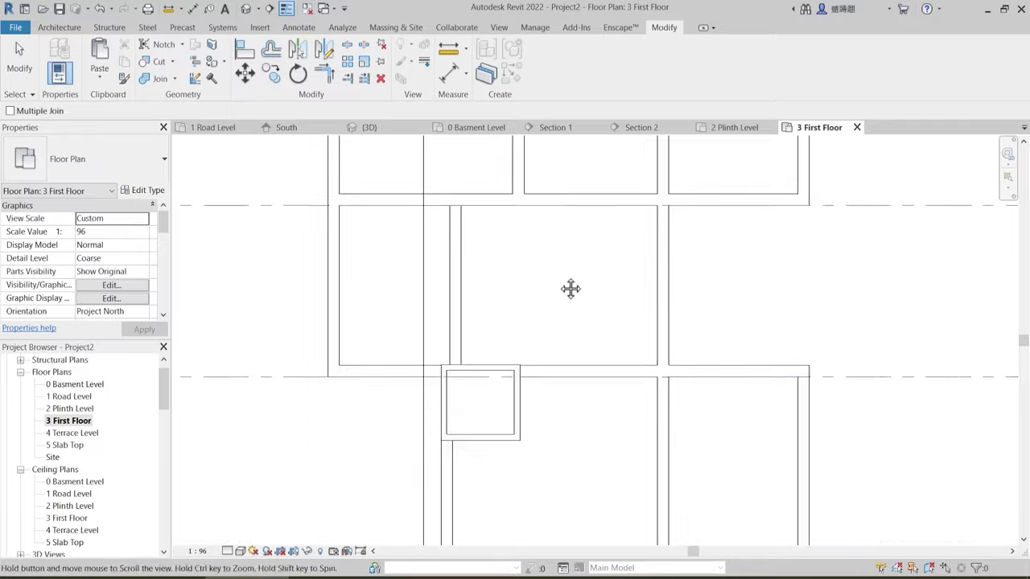
middle_click_drag(640, 415, 589, 265)
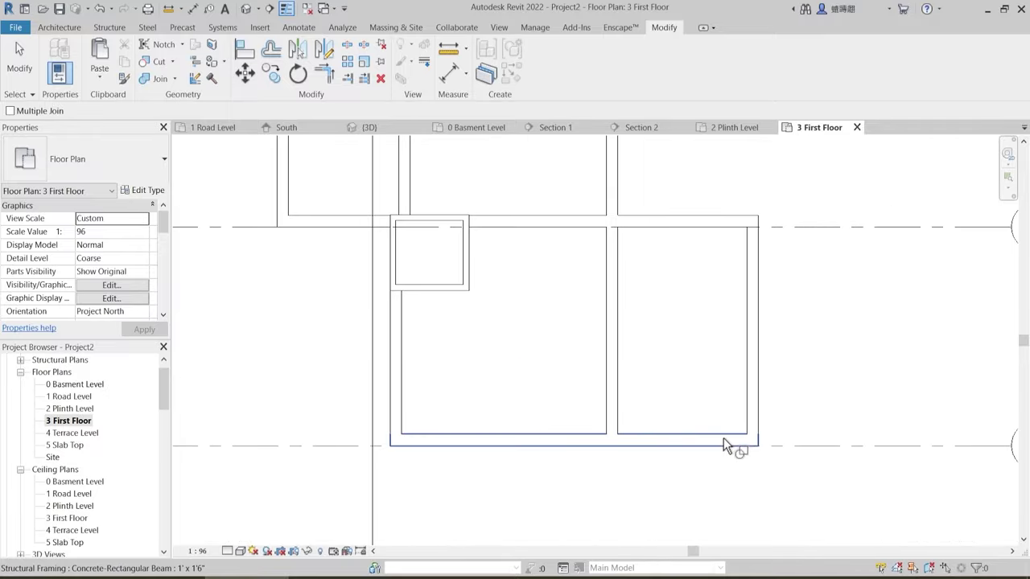
middle_click_drag(738, 229, 743, 255)
left_click(742, 253)
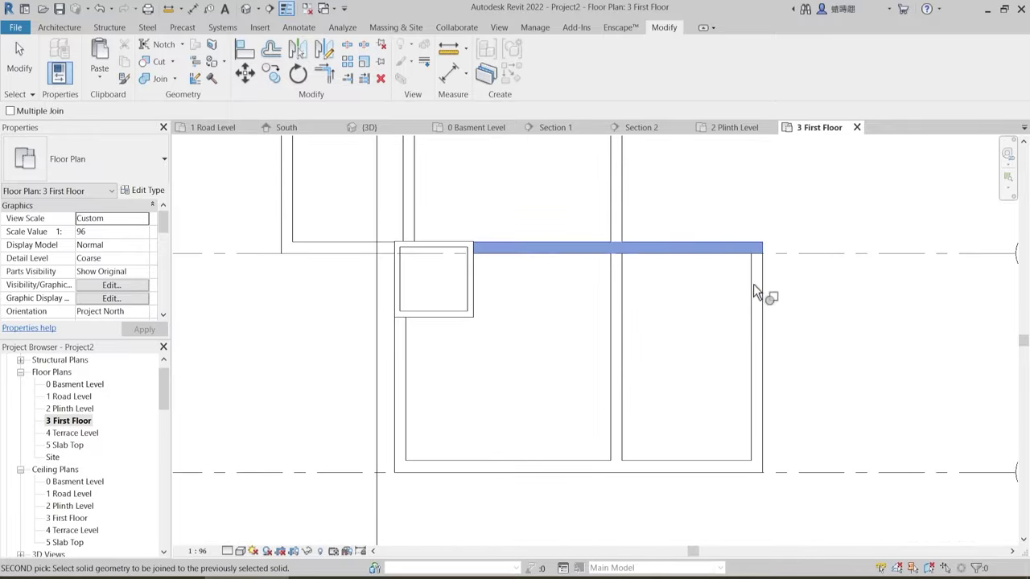
left_click(753, 284)
key("Escape")
scroll(641, 342, "down", 2)
middle_click_drag(657, 285, 607, 452)
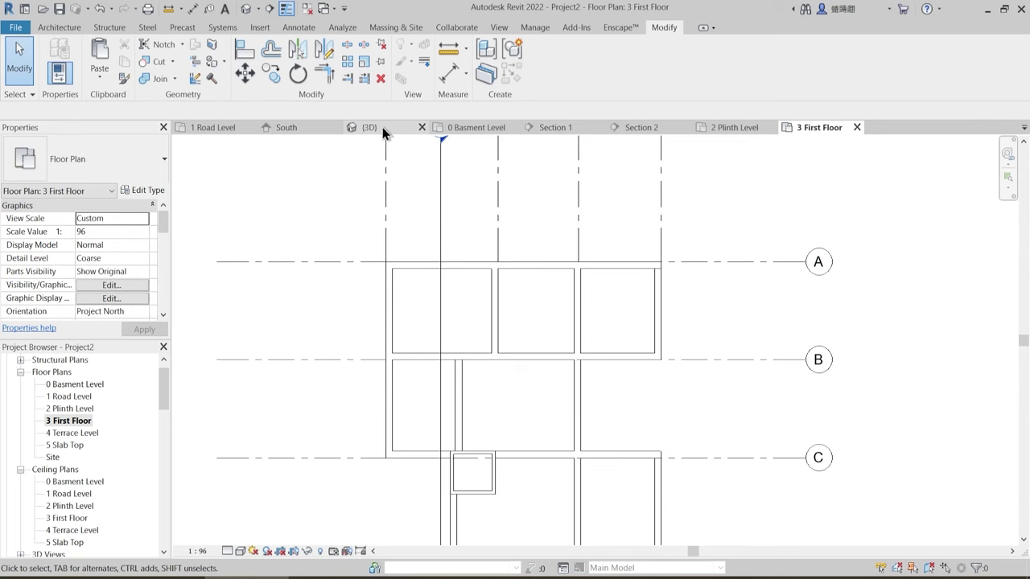
scroll(330, 232, "down", 2)
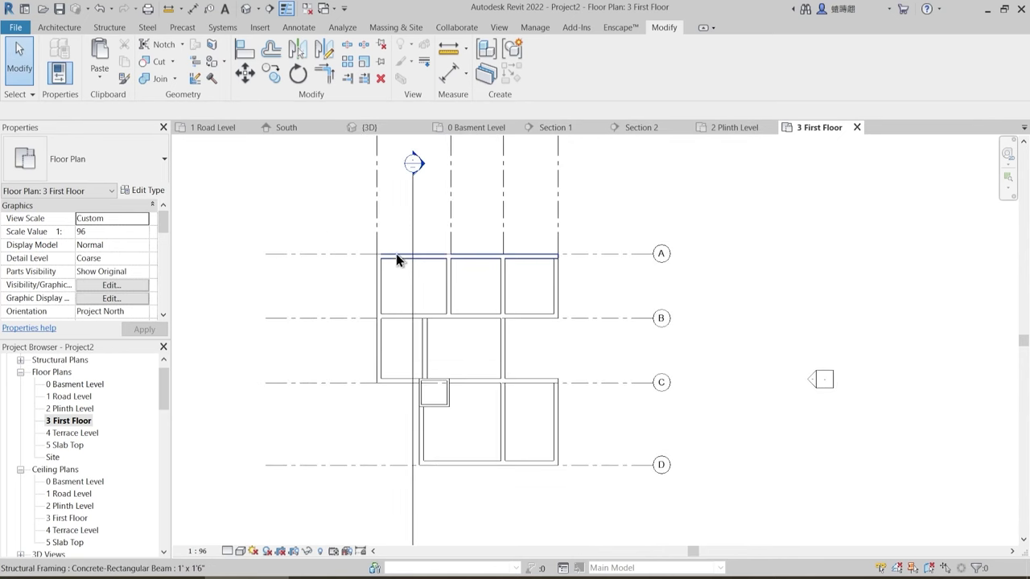
- In the 3D view, window-select the row of First Floor concrete beams
left_click(372, 127)
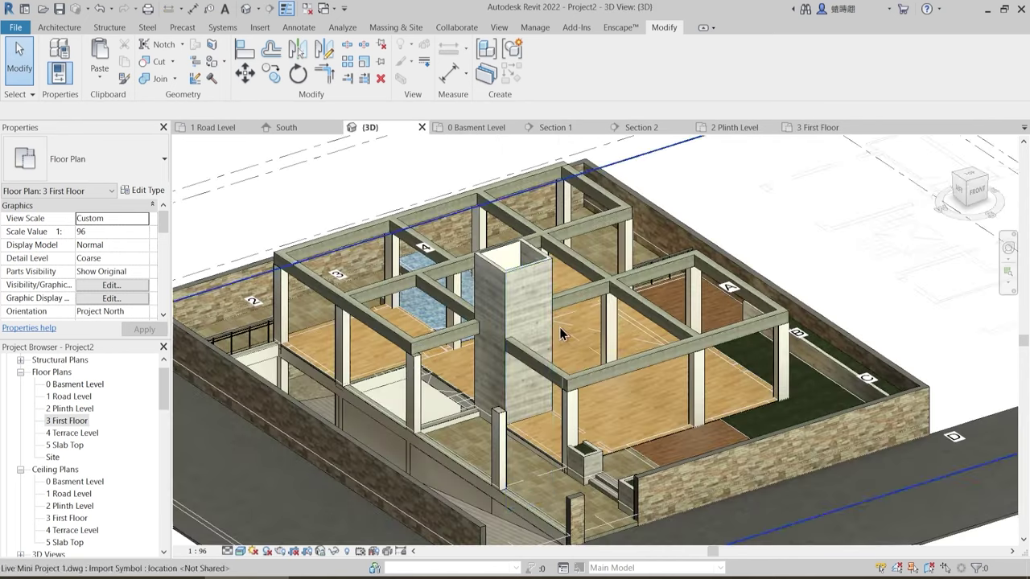
middle_click_drag(561, 329, 475, 261, "shift")
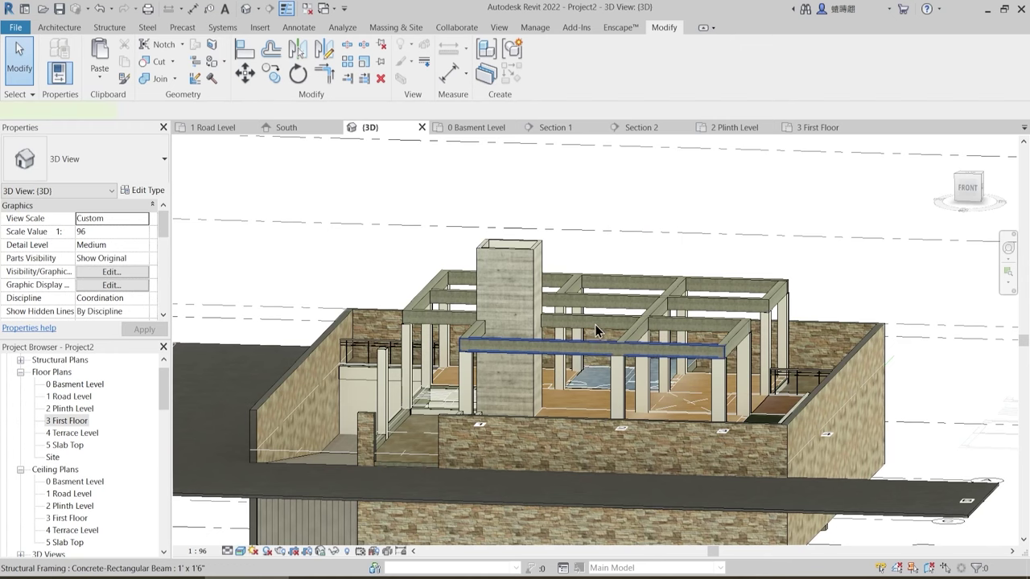
left_click(596, 328)
middle_click_drag(599, 316, 609, 278, "shift")
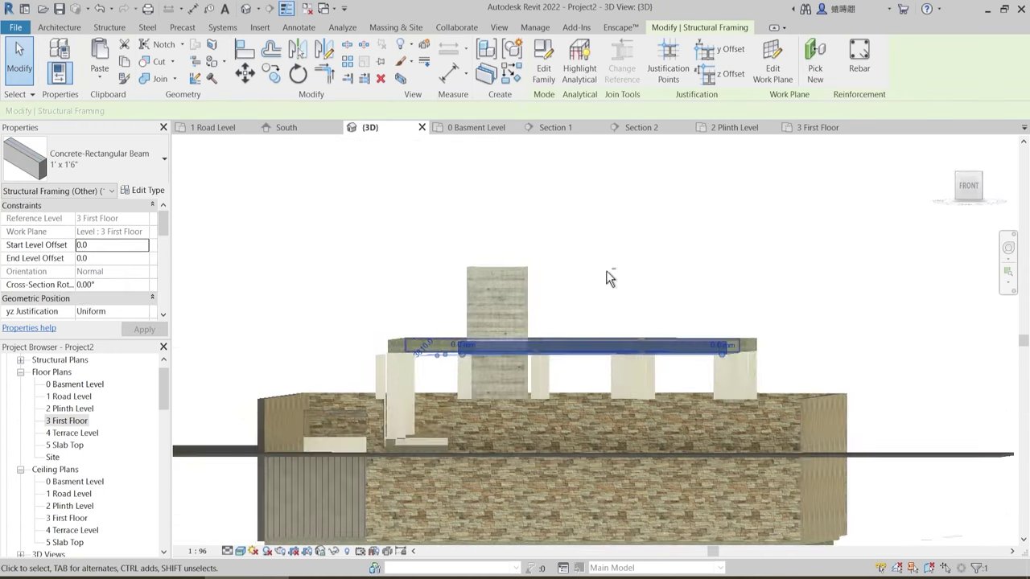
left_click_drag(369, 314, 787, 377)
- Set the beams' z Justification to Top and dismiss the join warning
left_click_drag(168, 228, 168, 243)
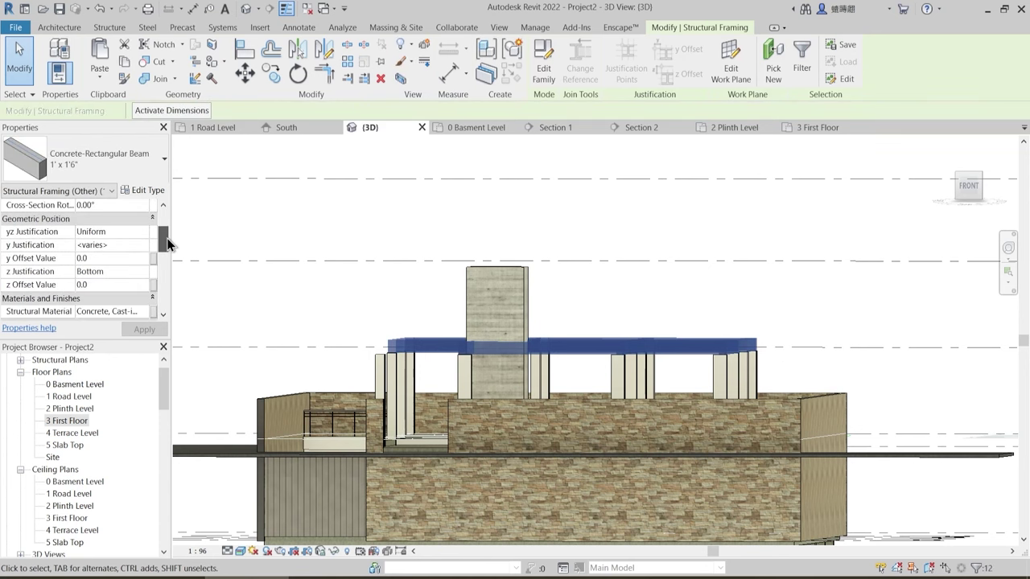
left_click(142, 272)
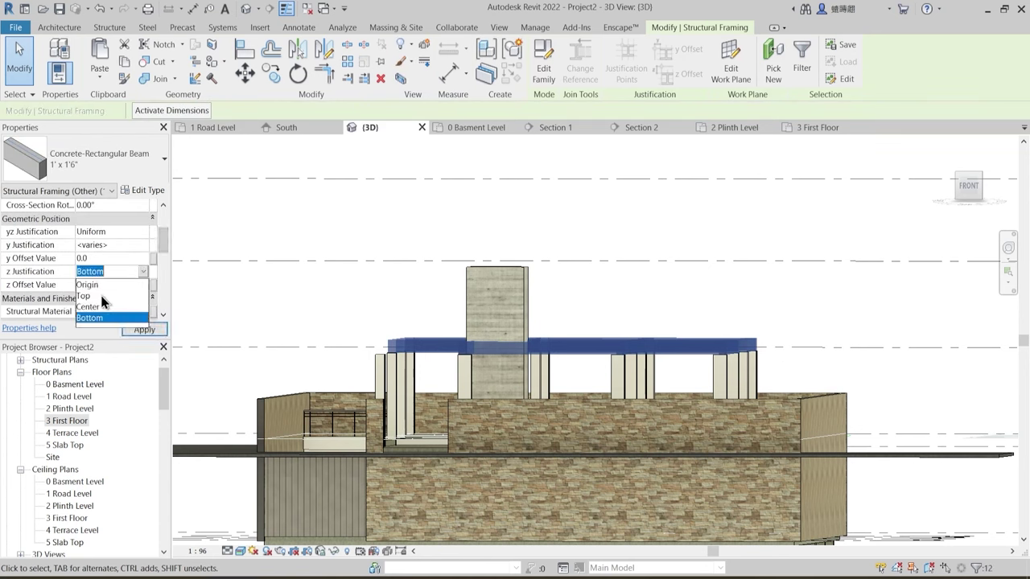
left_click(89, 283)
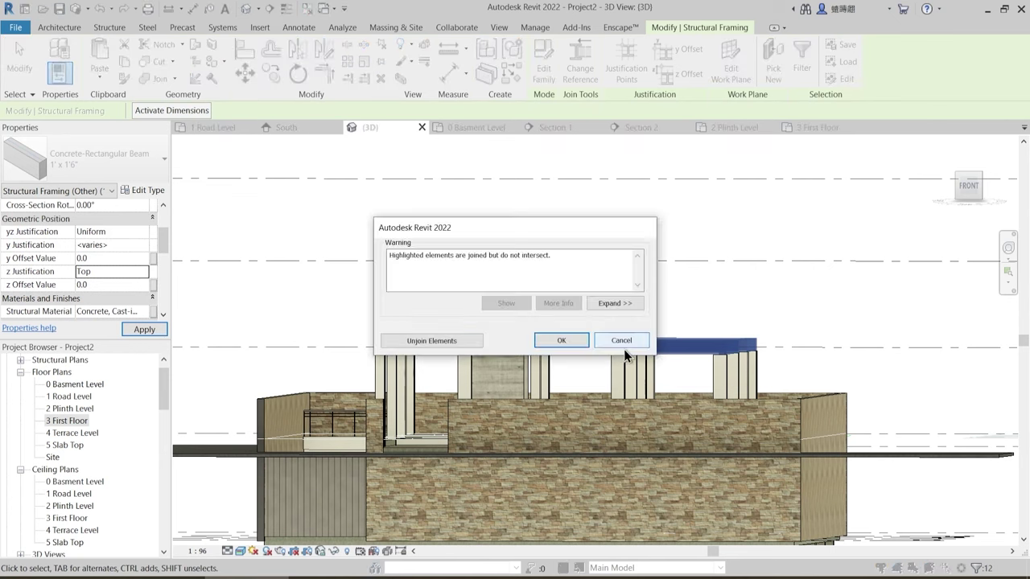
left_click(561, 341)
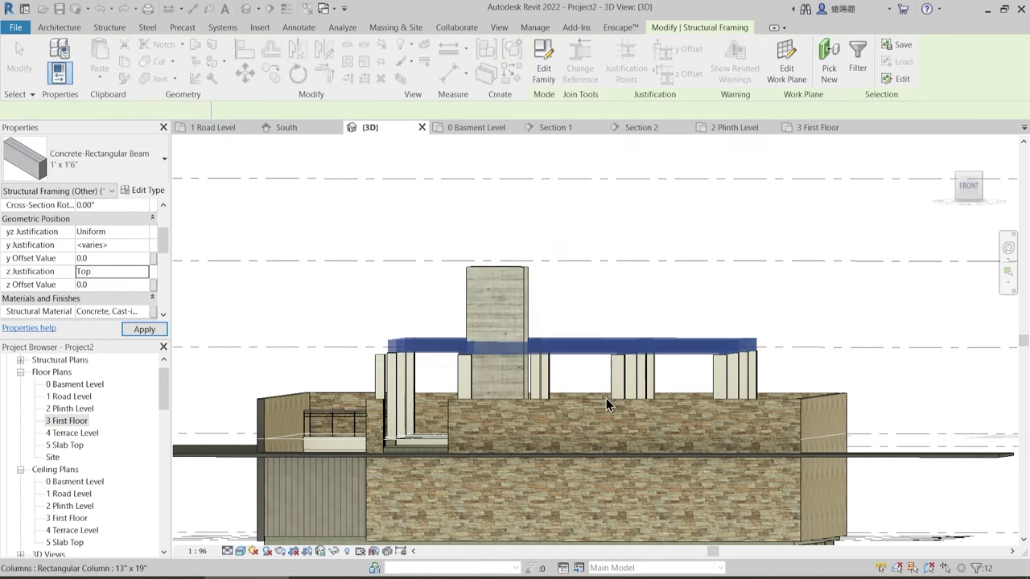
middle_click_drag(587, 400, 604, 226, "shift")
scroll(625, 260, "up", 5)
scroll(627, 278, "down", 4)
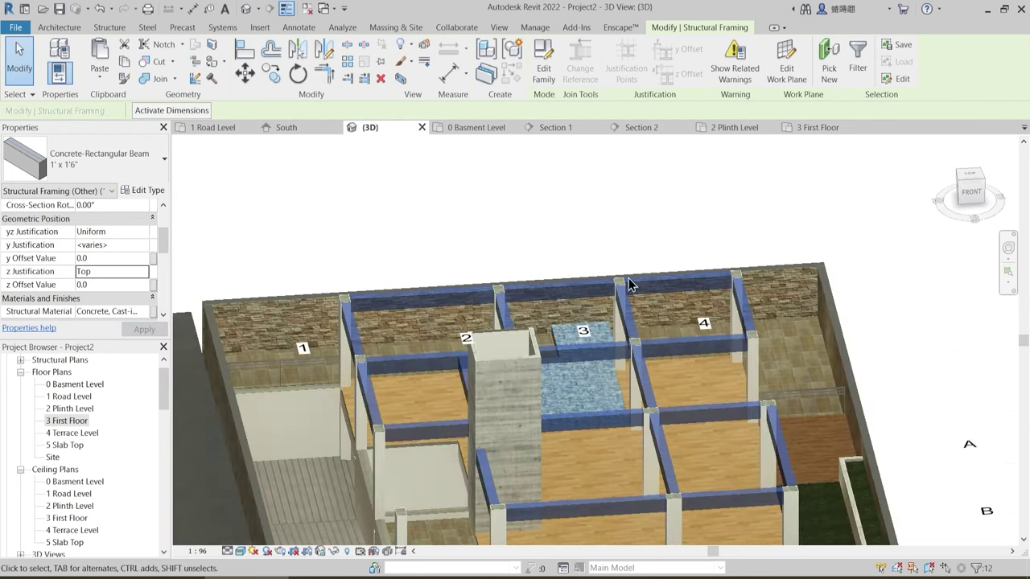
middle_click_drag(630, 285, 612, 316, "shift")
- Select the Plinth Level floor and a corner column in the 3D view
key("Escape")
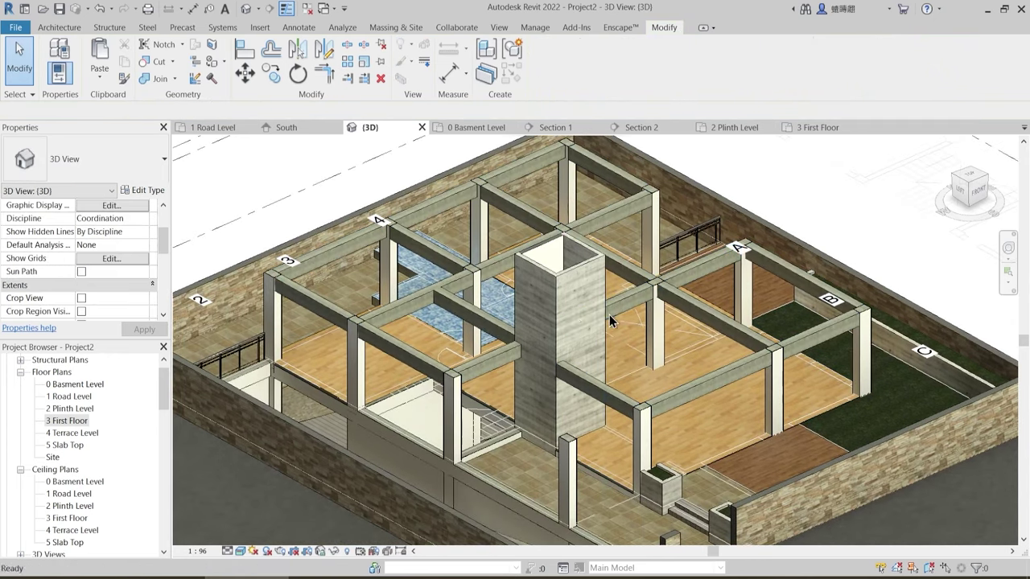
scroll(274, 282, "up", 5)
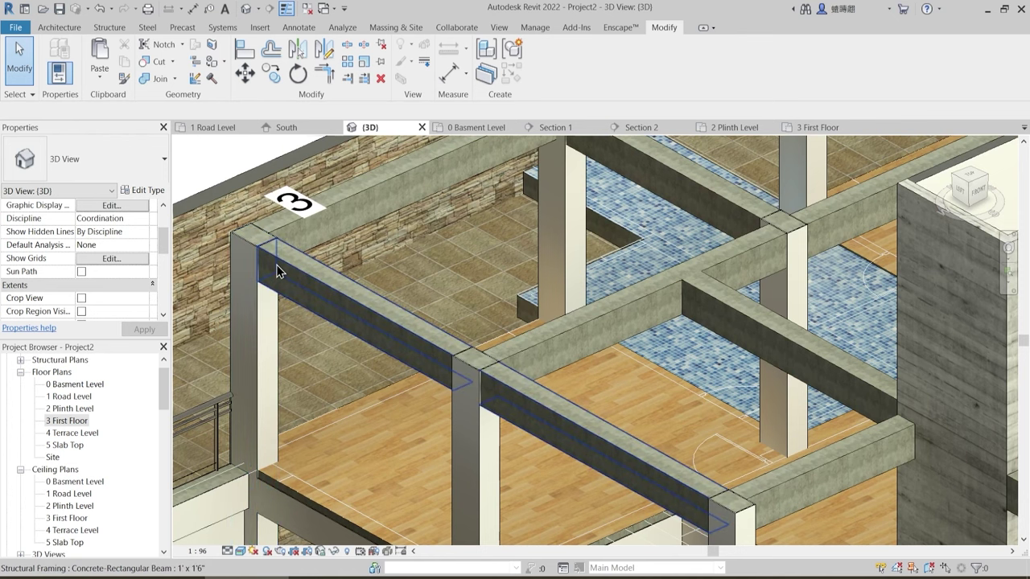
scroll(264, 256, "up", 4)
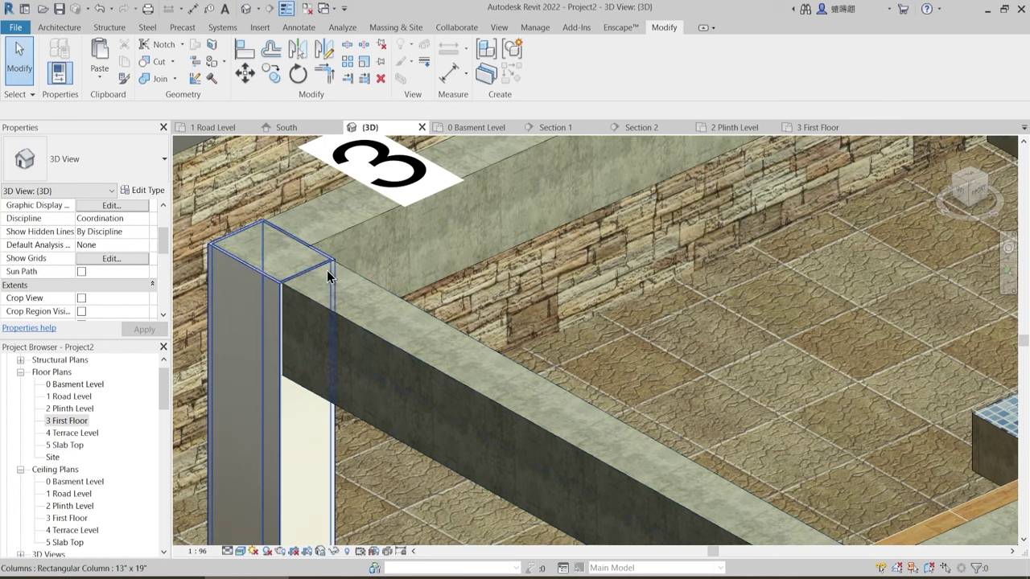
scroll(329, 272, "down", 7)
middle_click_drag(500, 407, 524, 410, "shift")
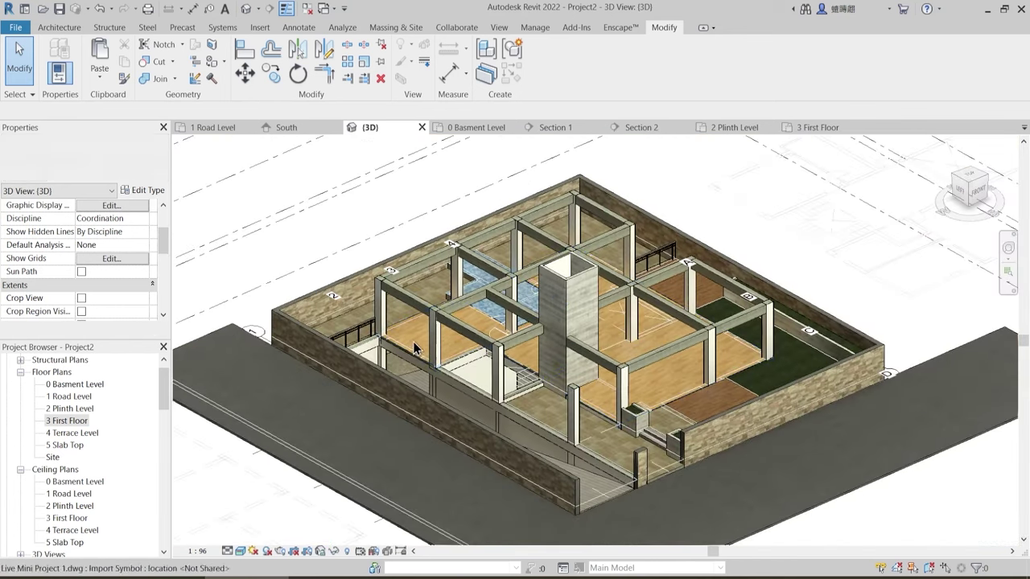
scroll(391, 321, "up", 5)
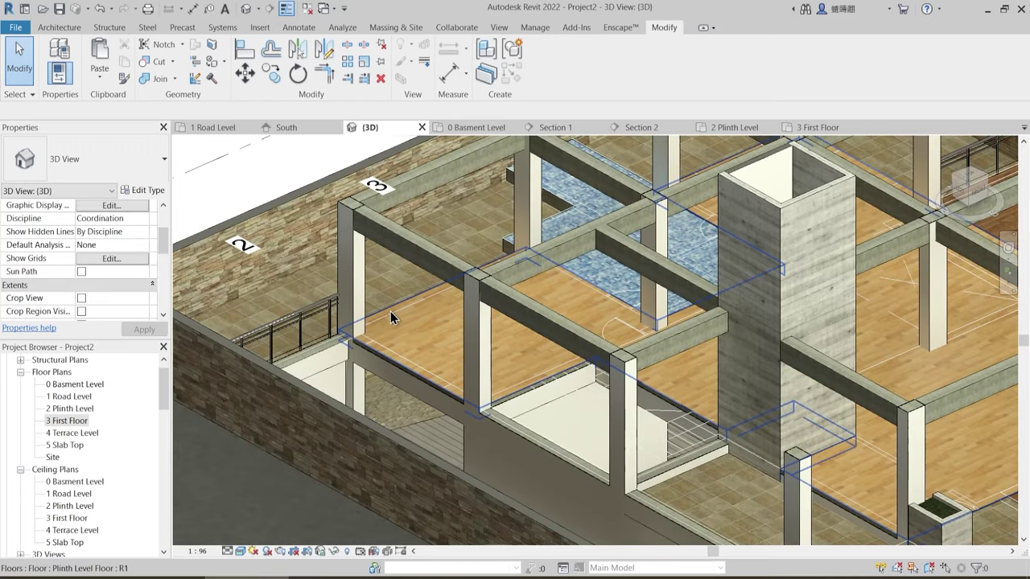
left_click(391, 319)
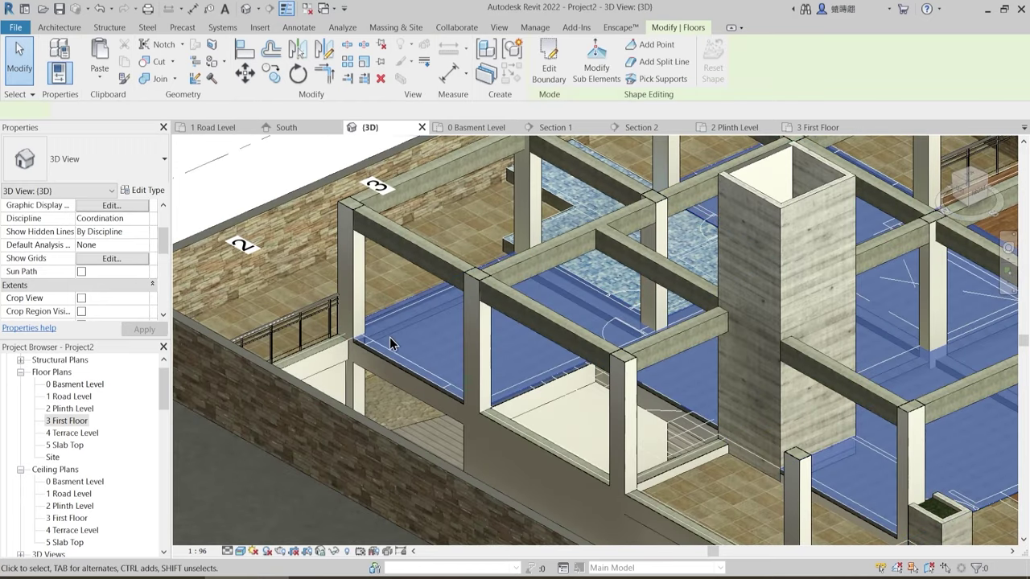
left_click(360, 294, "ctrl")
- Isolate the floor and column categories with Temporary Hide/Isolate
scroll(345, 212, "up", 3)
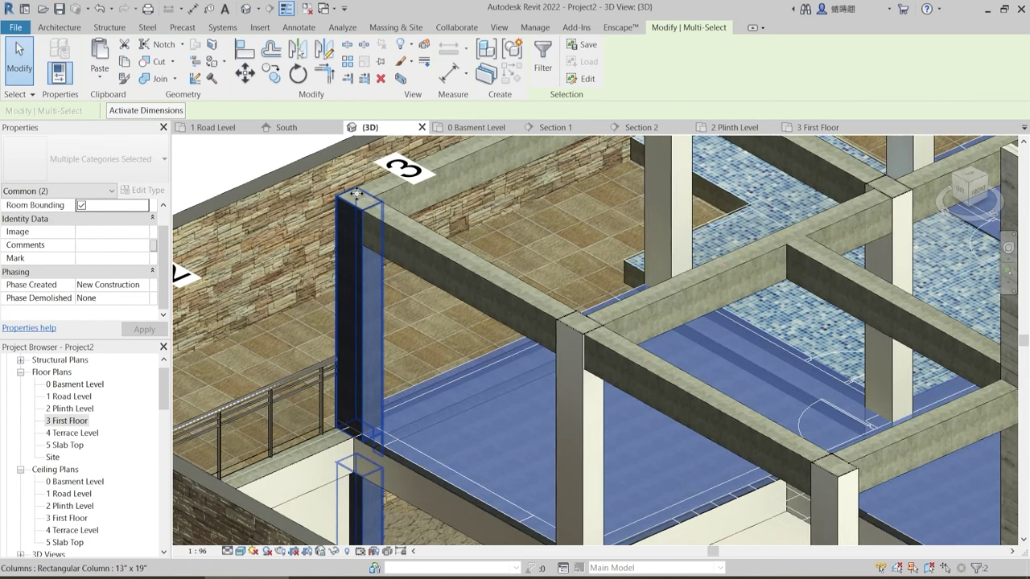
scroll(344, 196, "up", 4)
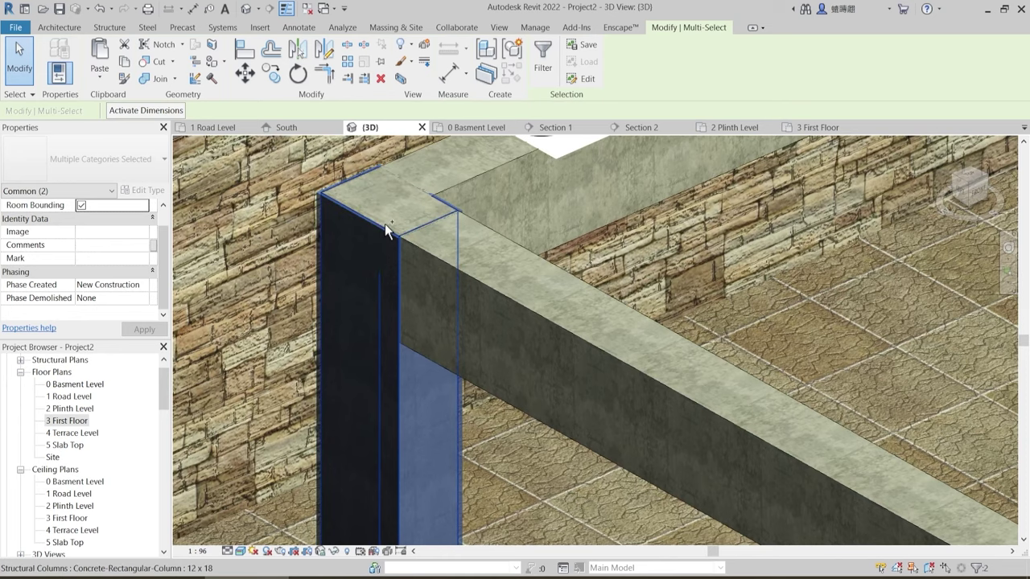
scroll(435, 201, "down", 3)
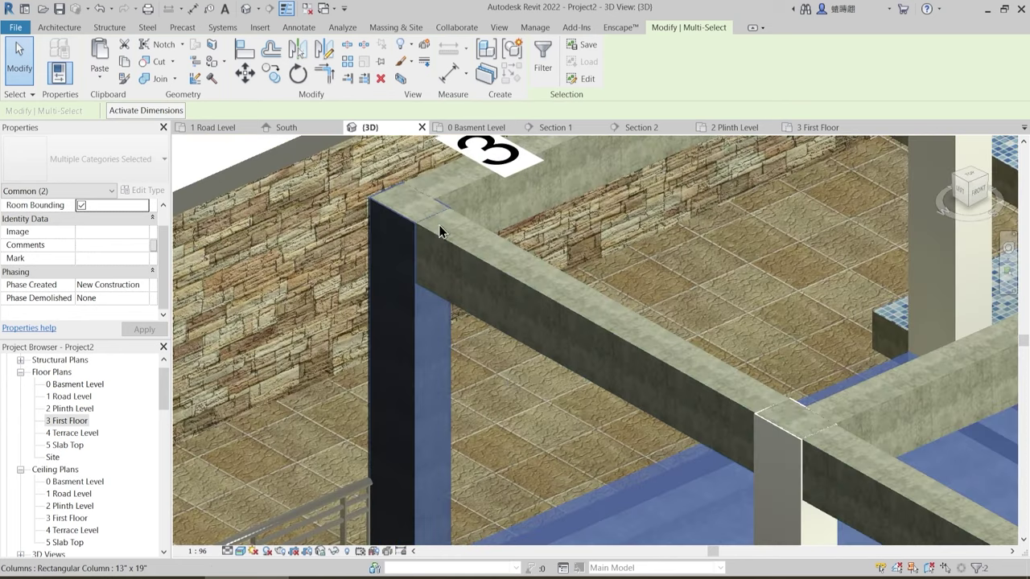
left_click(336, 553)
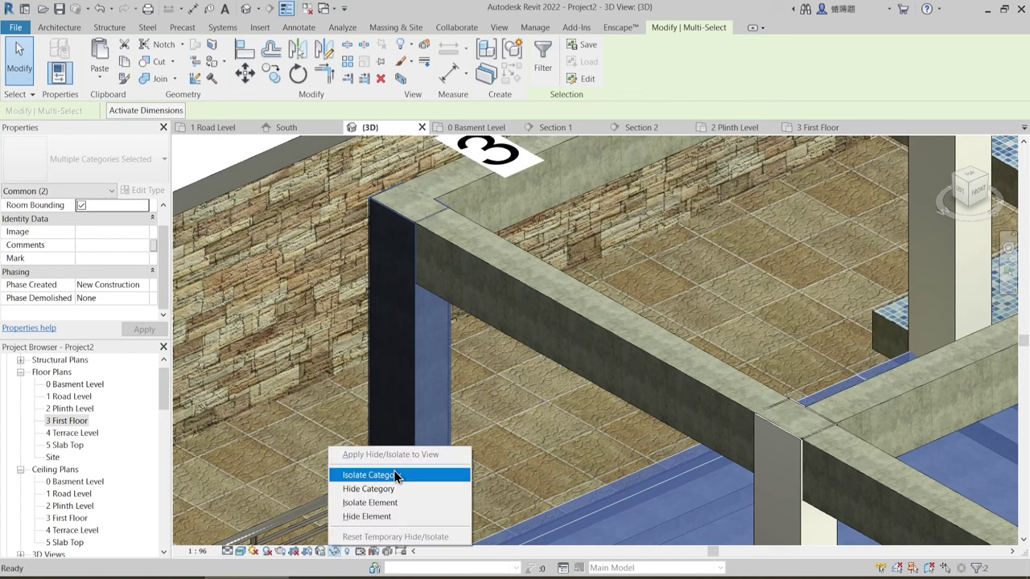
left_click(386, 478)
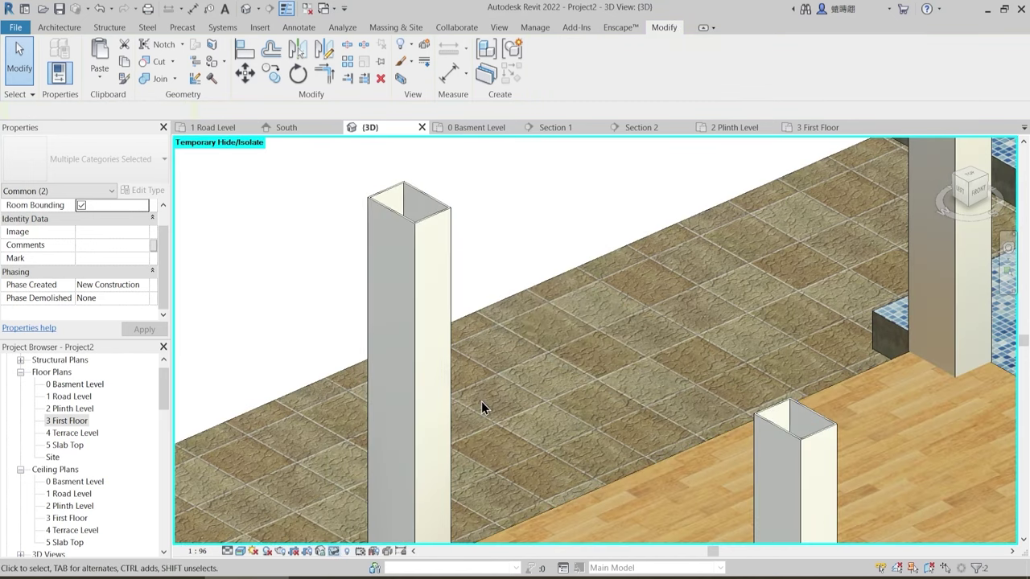
scroll(524, 430, "down", 3)
scroll(520, 435, "up", 2)
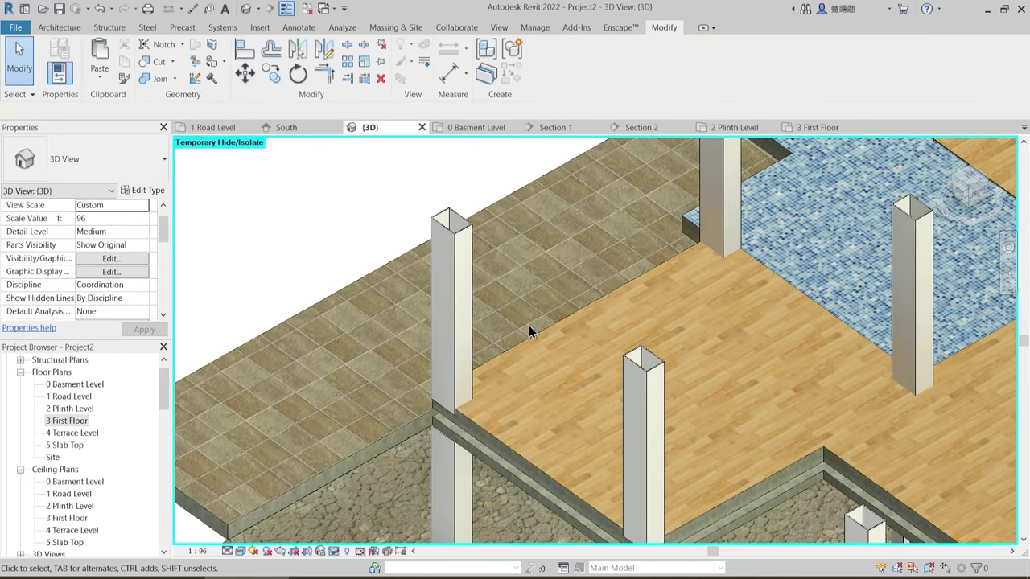
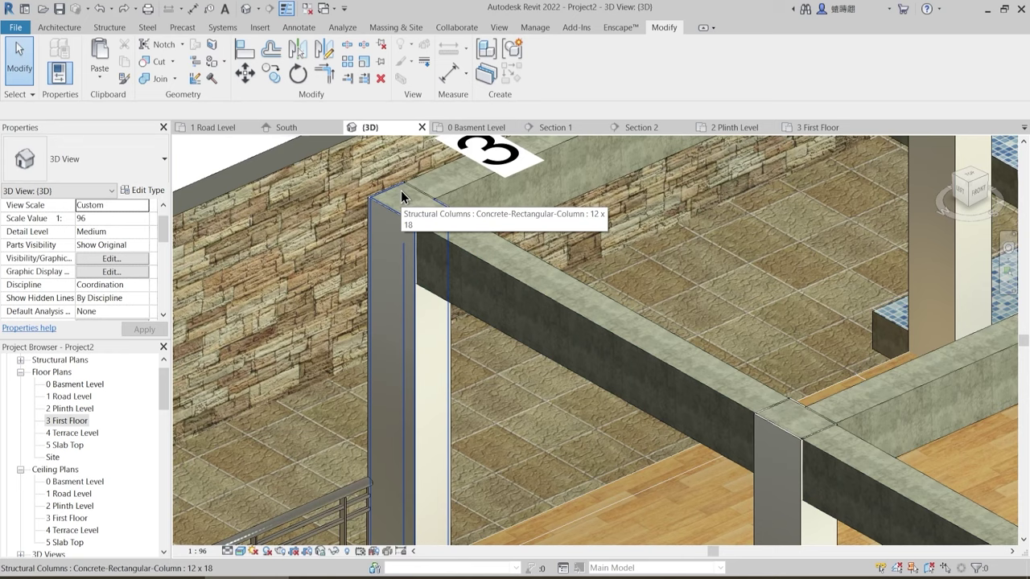
- Select two columns, the wood floor slab and a beam, then isolate their categories in the 3D view
left_click(401, 191)
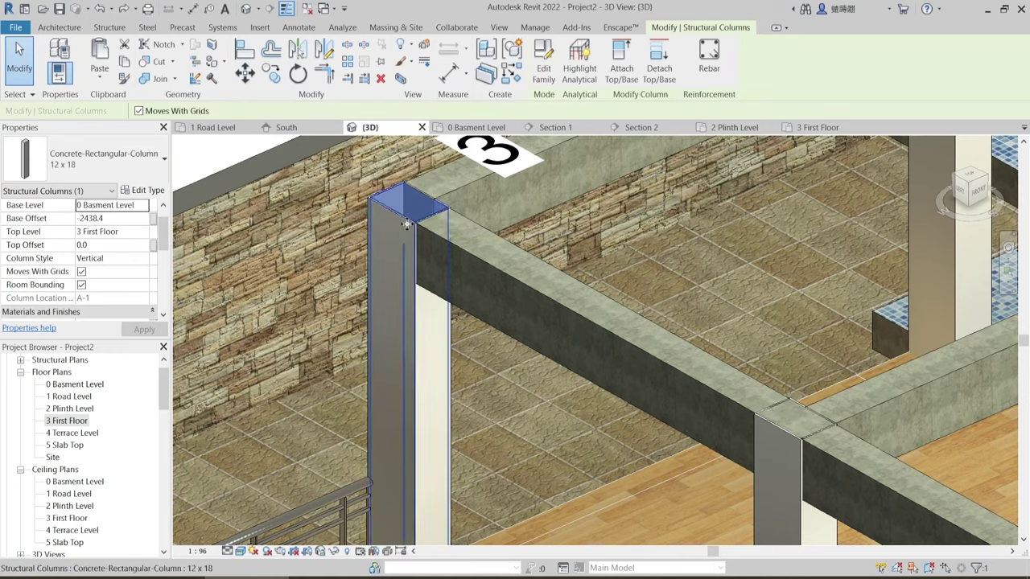
left_click(386, 213, "ctrl")
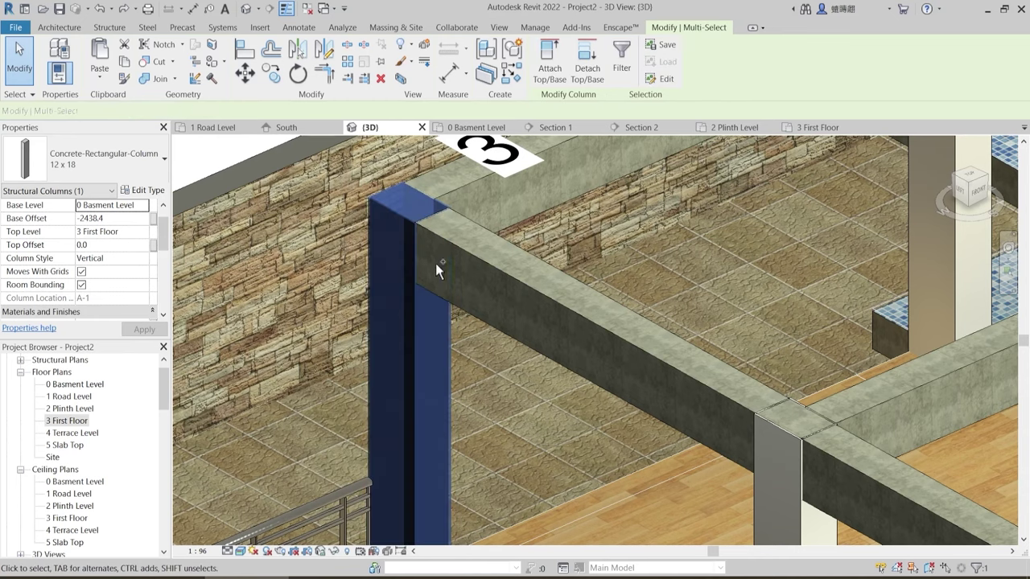
scroll(445, 241, "down", 3)
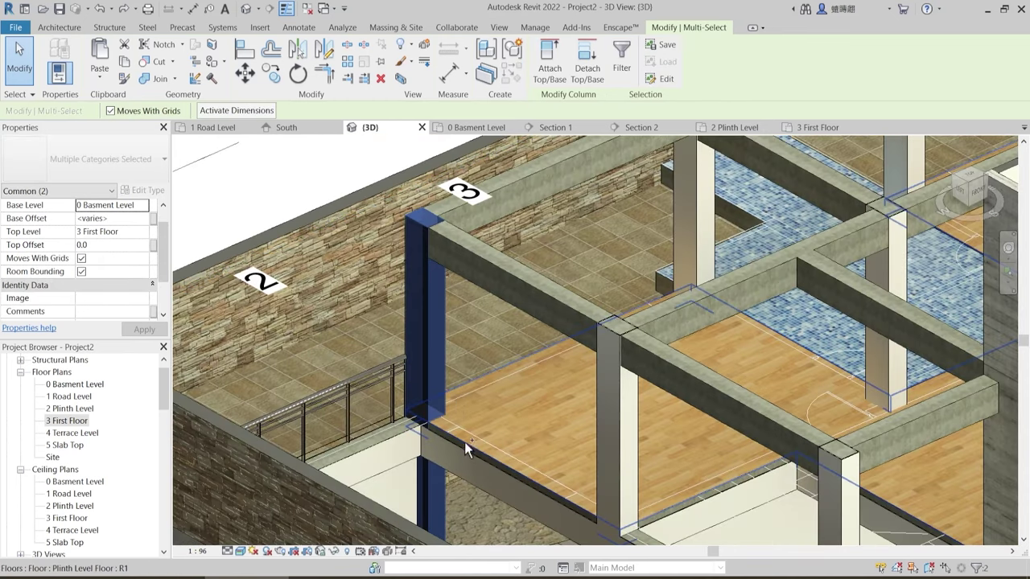
left_click(486, 426, "ctrl")
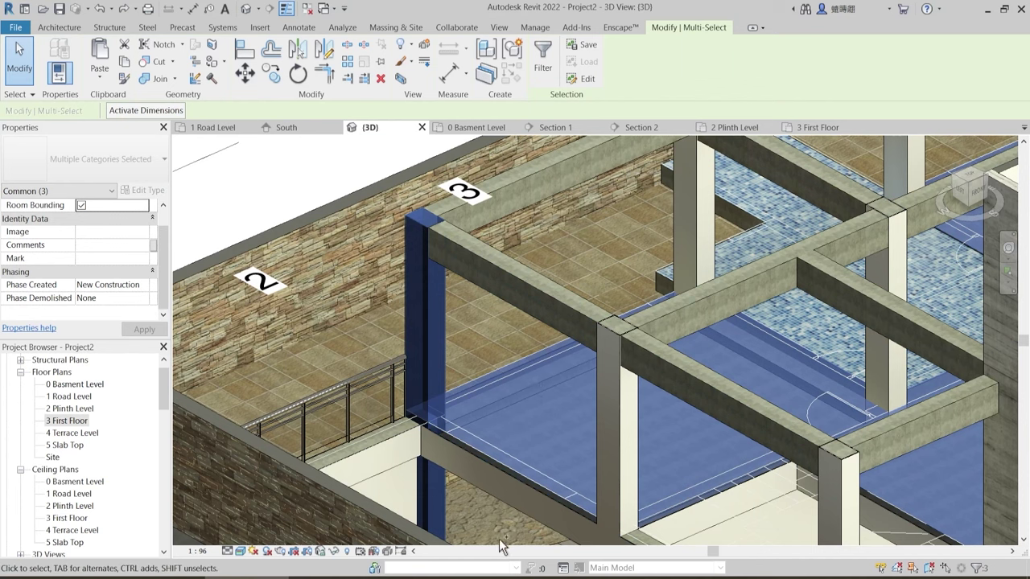
left_click(477, 461, "ctrl")
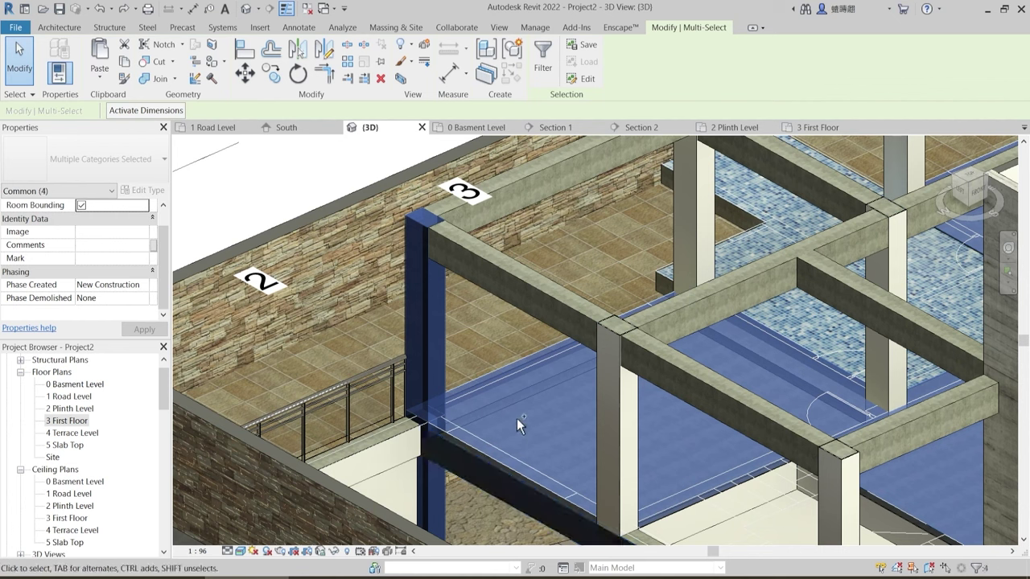
left_click(335, 550)
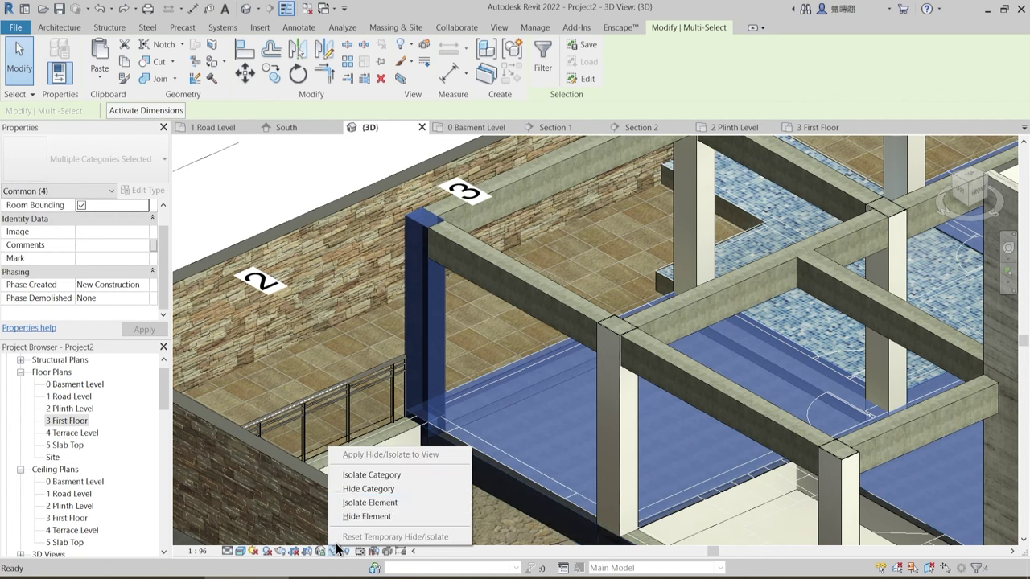
left_click(360, 475)
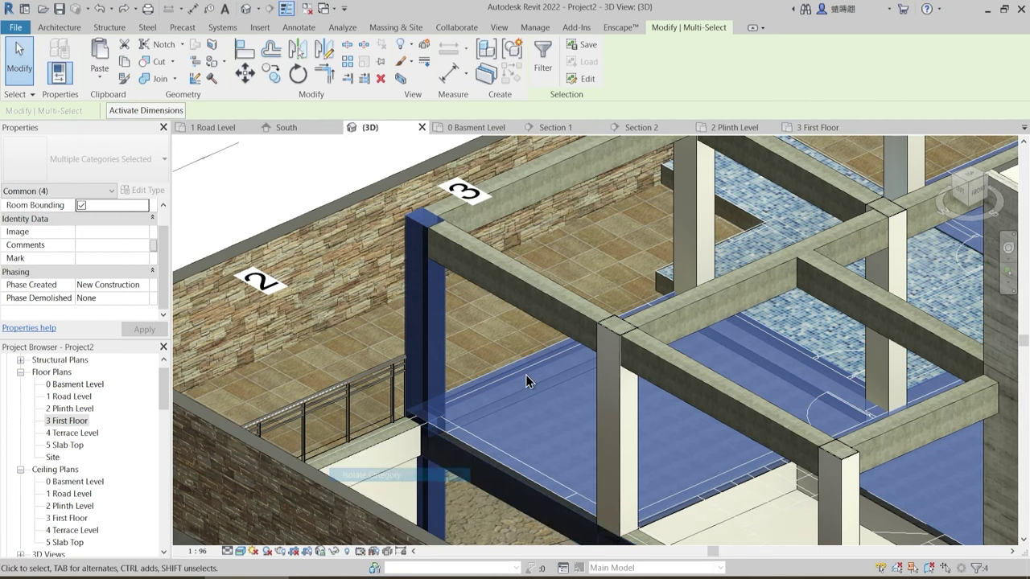
- Clear the selection and join the wood floor with the corner column using Join Geometry
key("Escape")
scroll(413, 304, "up", 2)
scroll(413, 304, "down", 2)
middle_click_drag(462, 400, 443, 340, "shift")
scroll(455, 299, "up", 2)
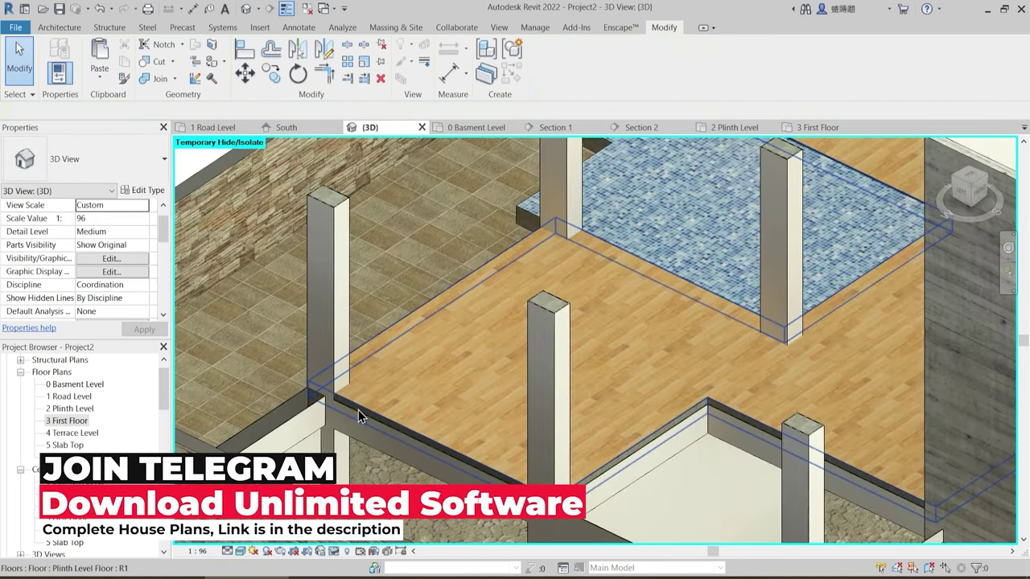
scroll(338, 403, "up", 3)
left_click(153, 78)
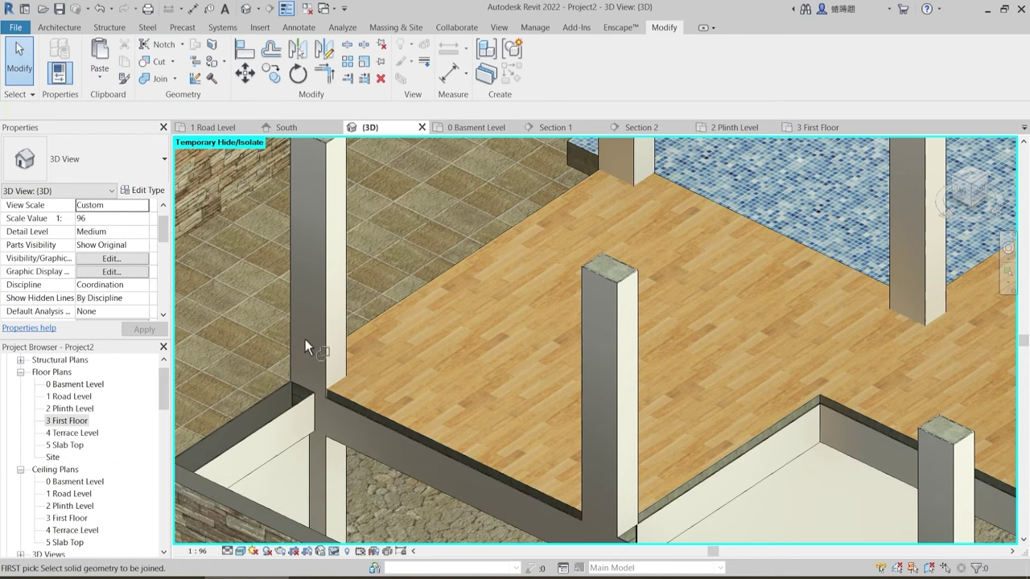
left_click(342, 392)
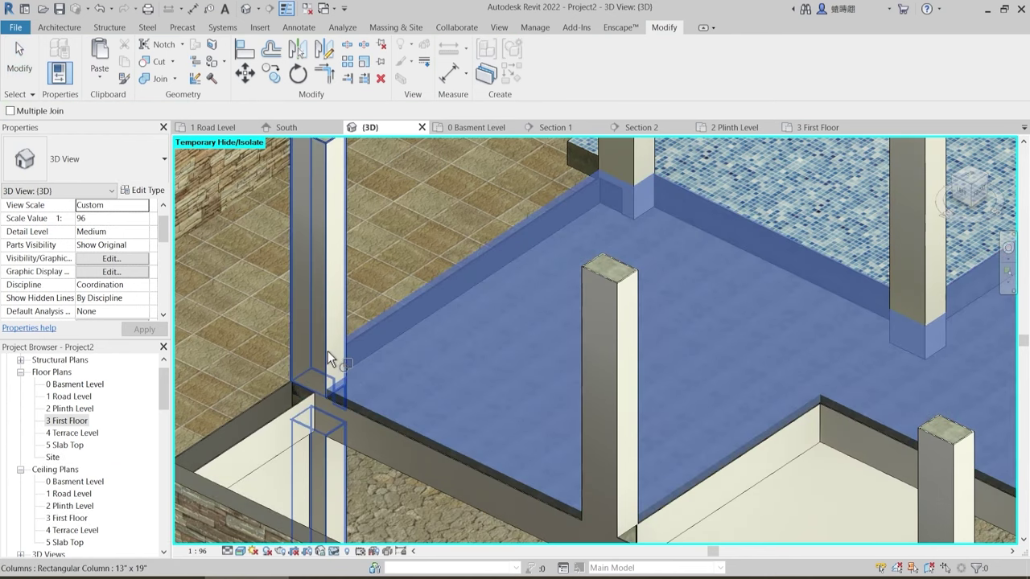
left_click(330, 354)
scroll(350, 394, "up", 4)
scroll(325, 383, "up", 3)
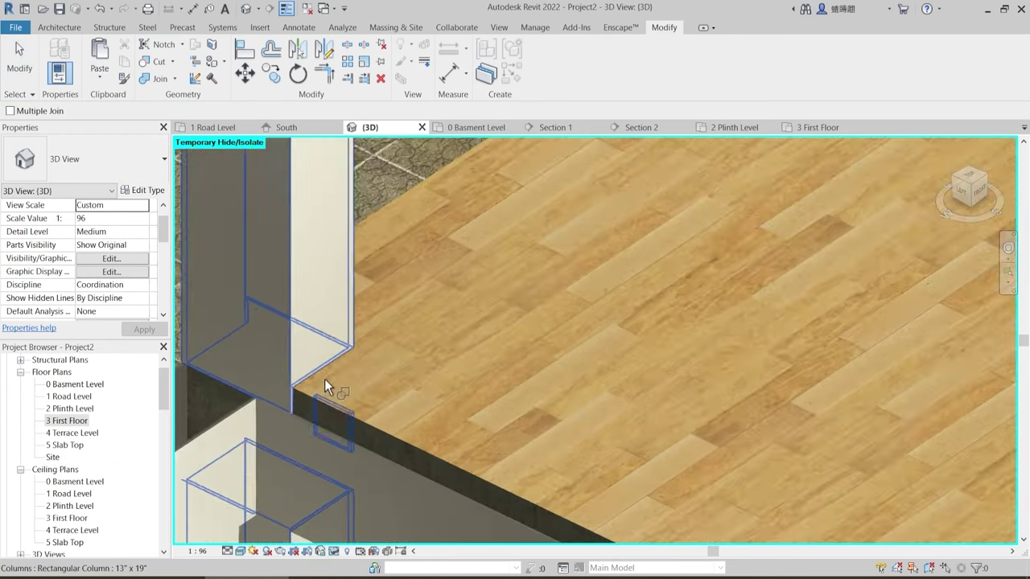
scroll(314, 401, "down", 5)
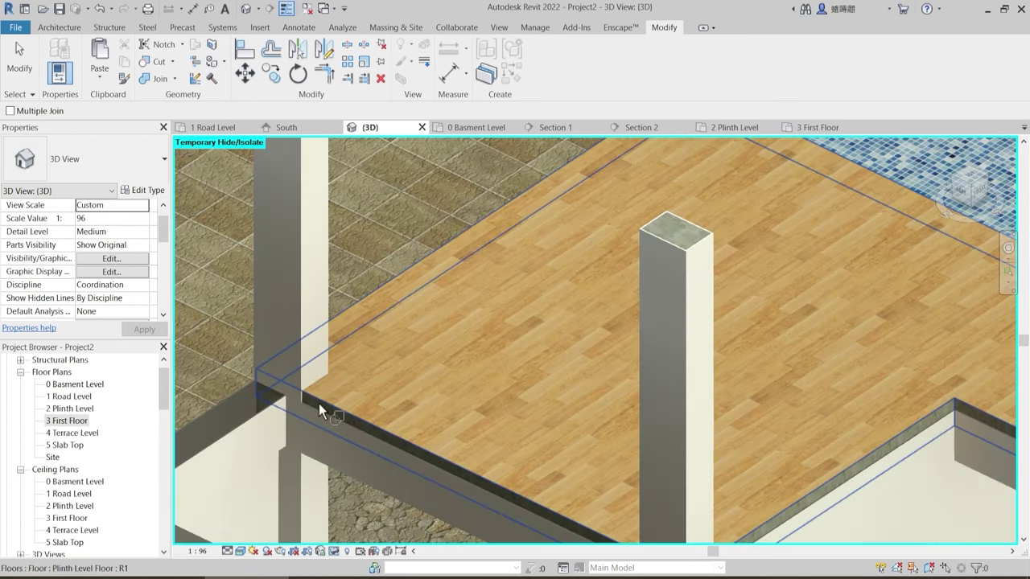
scroll(466, 346, "up", 4)
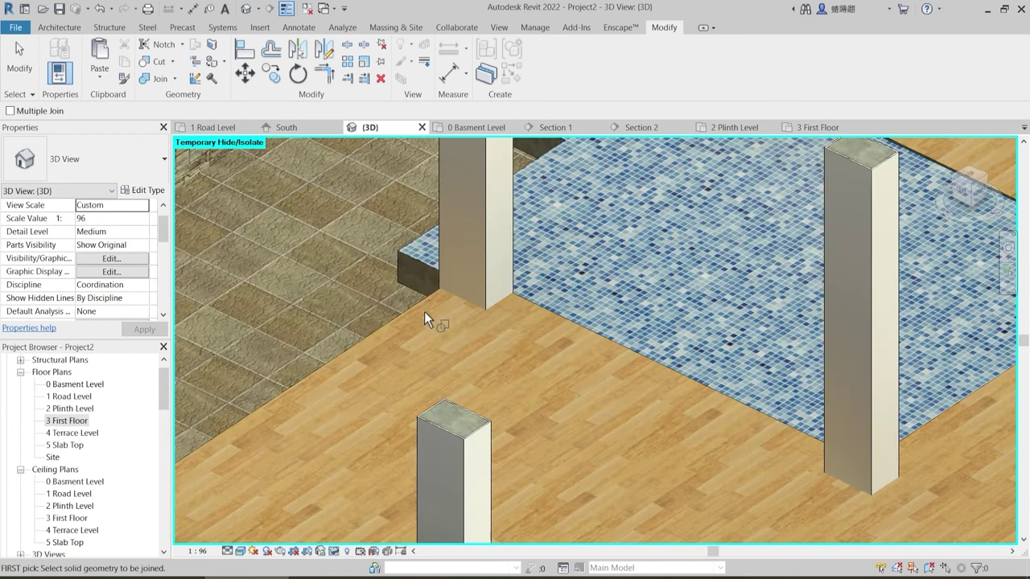
- Join the floor with three more columns standing on it
left_click(425, 308)
left_click(488, 248)
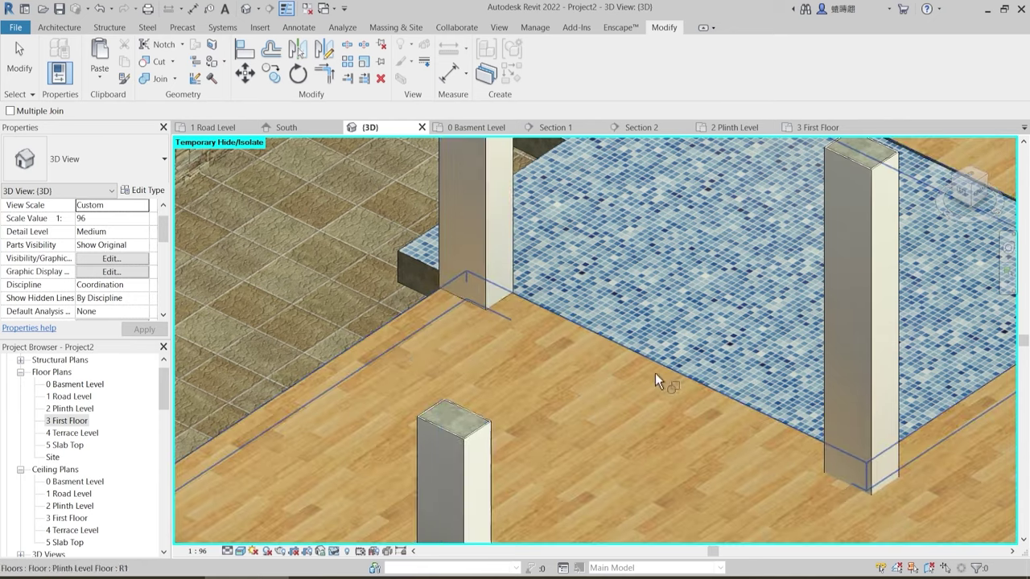
middle_click_drag(655, 374, 471, 411)
left_click(487, 405)
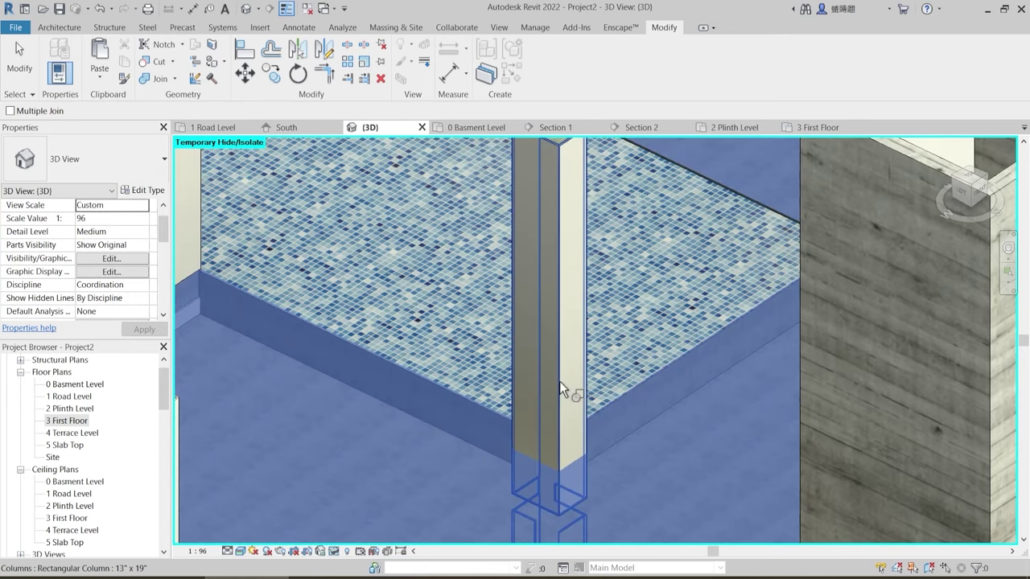
left_click(559, 381)
scroll(555, 298, "down", 3)
scroll(531, 478, "up", 3)
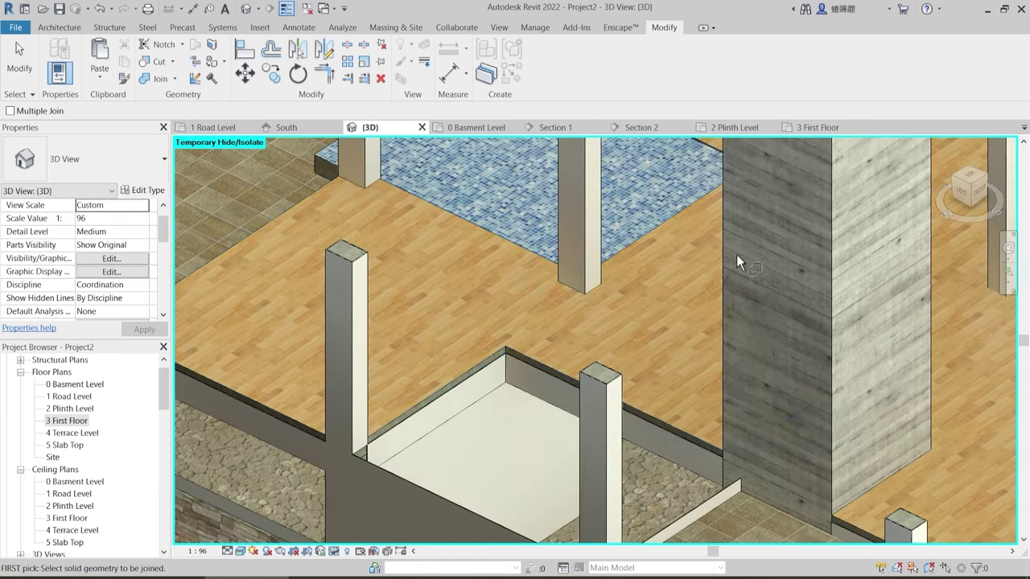
scroll(594, 281, "up", 2)
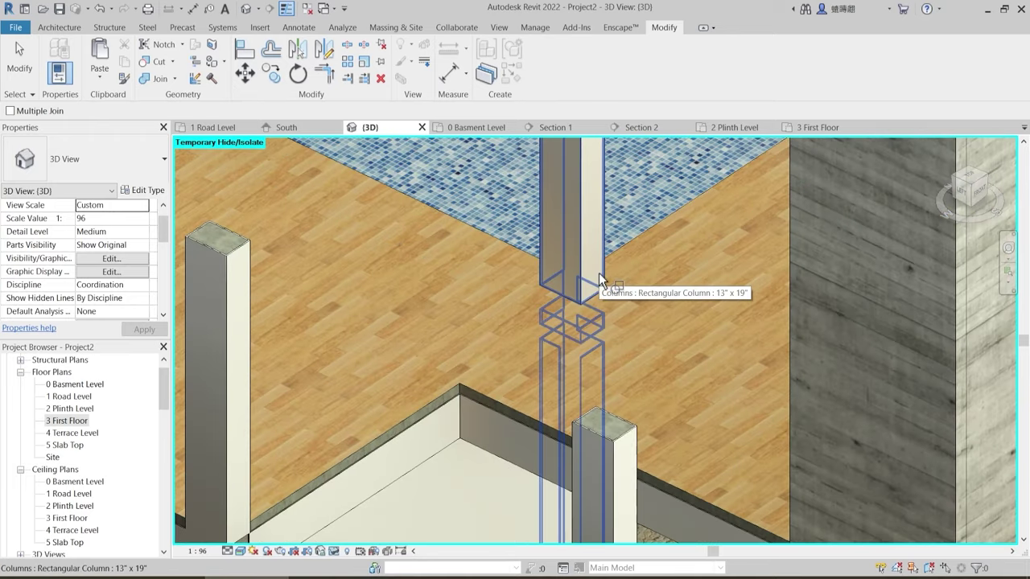
scroll(598, 272, "down", 3)
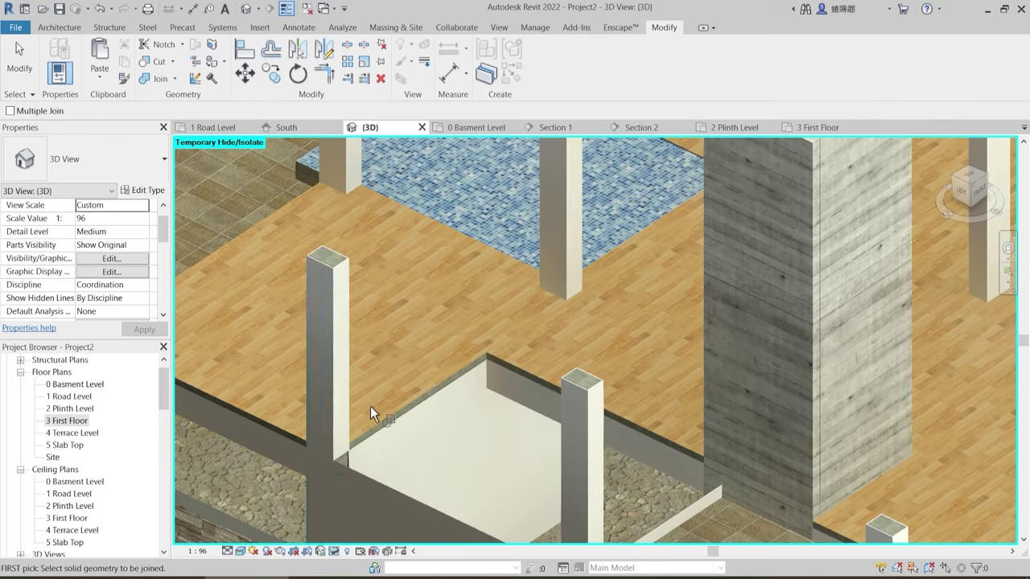
left_click(282, 430)
left_click(337, 439)
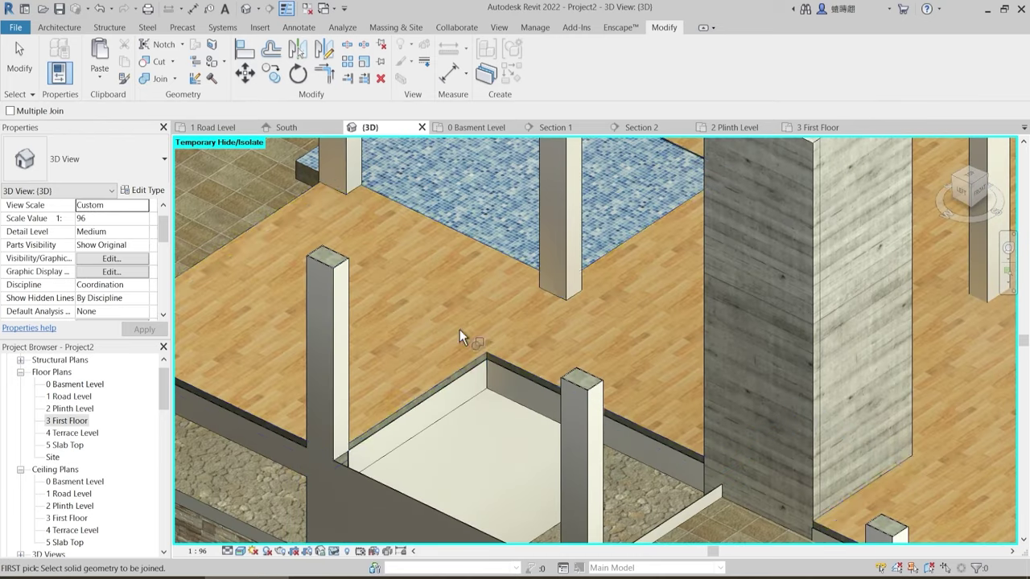
- Join the Plinth Level floor with the front-edge and garden-side columns
middle_click_drag(465, 348, 390, 270)
middle_click_drag(559, 463, 450, 419)
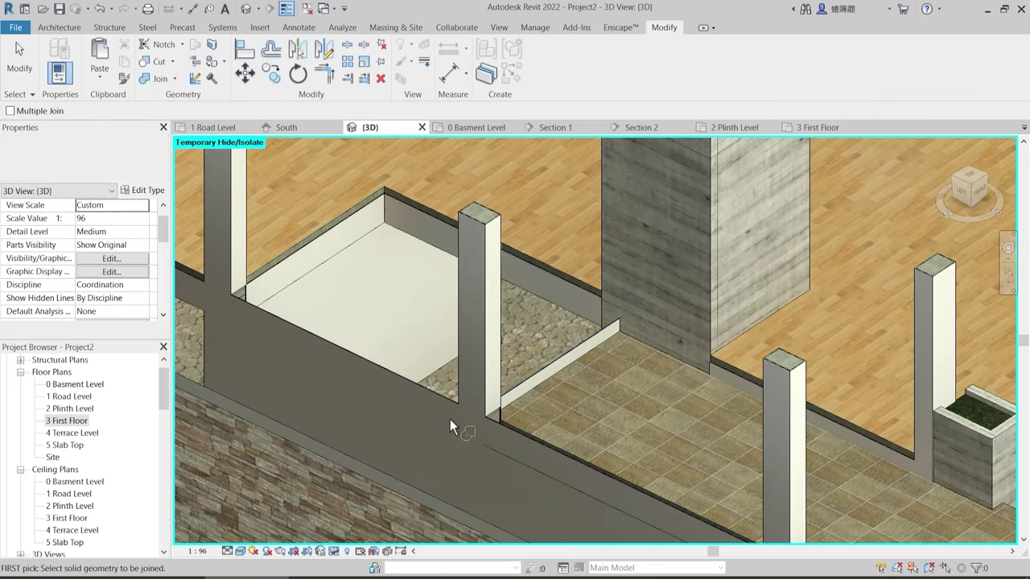
middle_click_drag(581, 328, 317, 326)
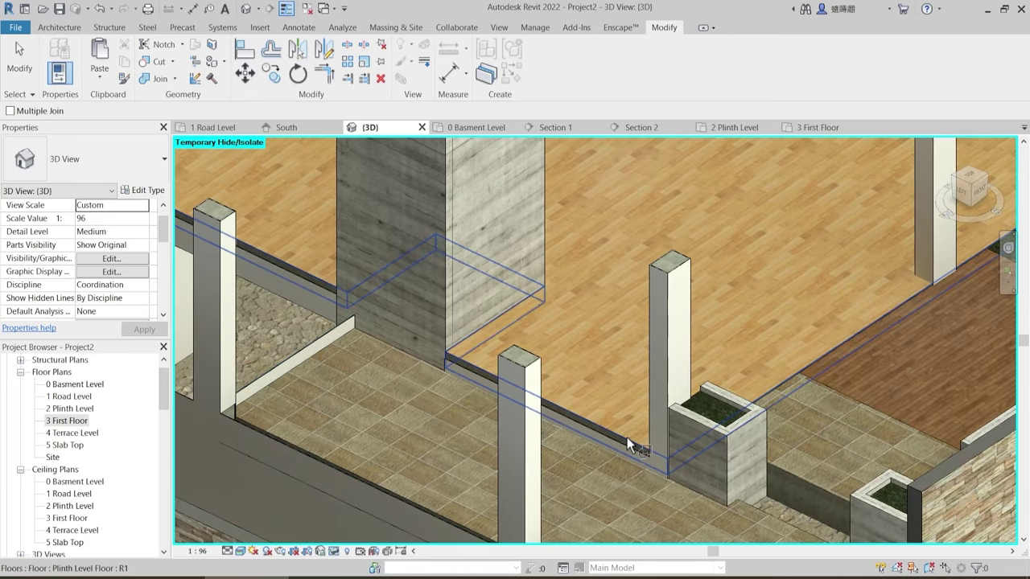
left_click(627, 437)
left_click(667, 373)
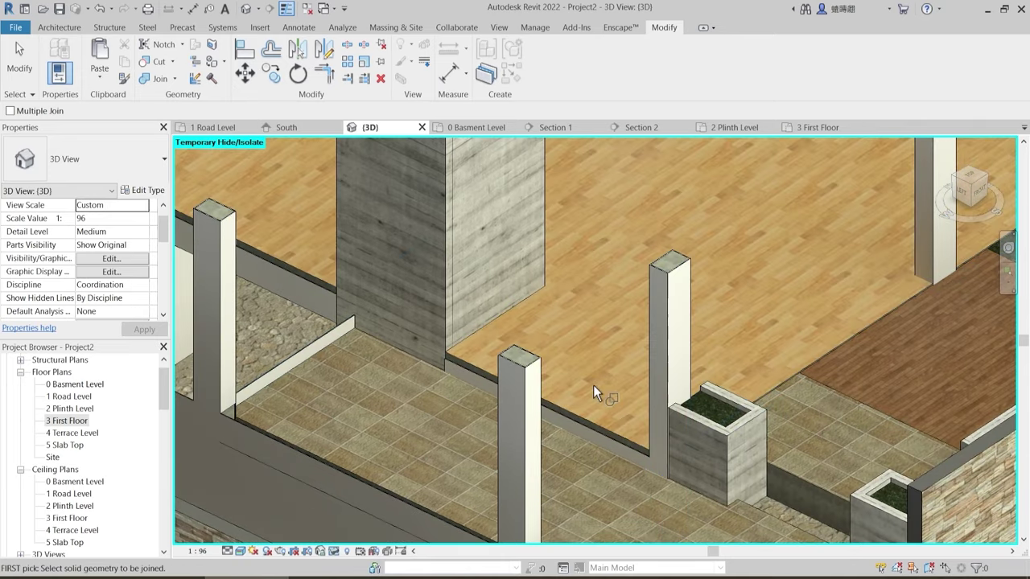
scroll(593, 385, "down", 2)
middle_click_drag(691, 386, 643, 418)
scroll(643, 416, "up", 2)
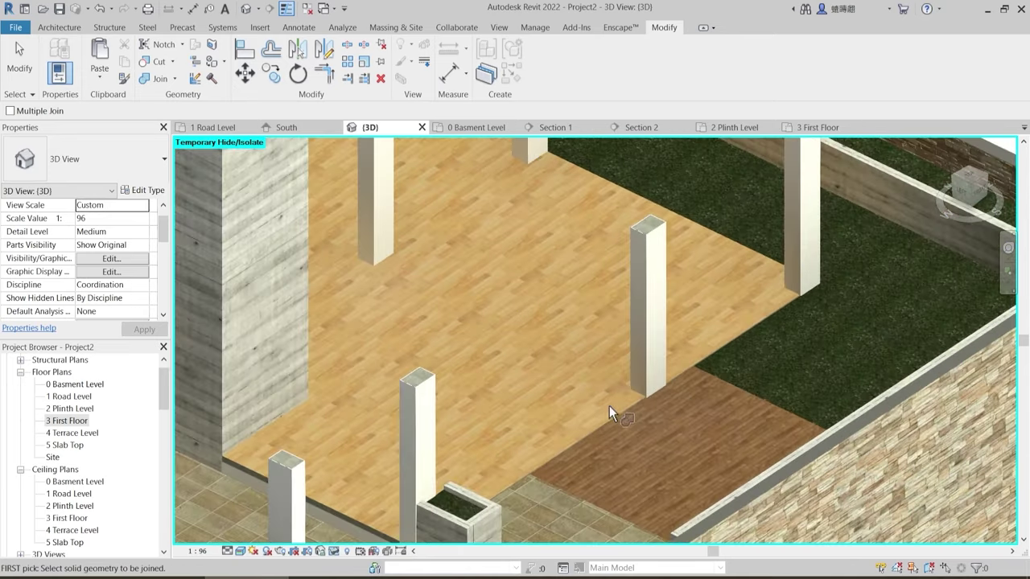
left_click(693, 363)
left_click(663, 354)
middle_click_drag(669, 343, 675, 330)
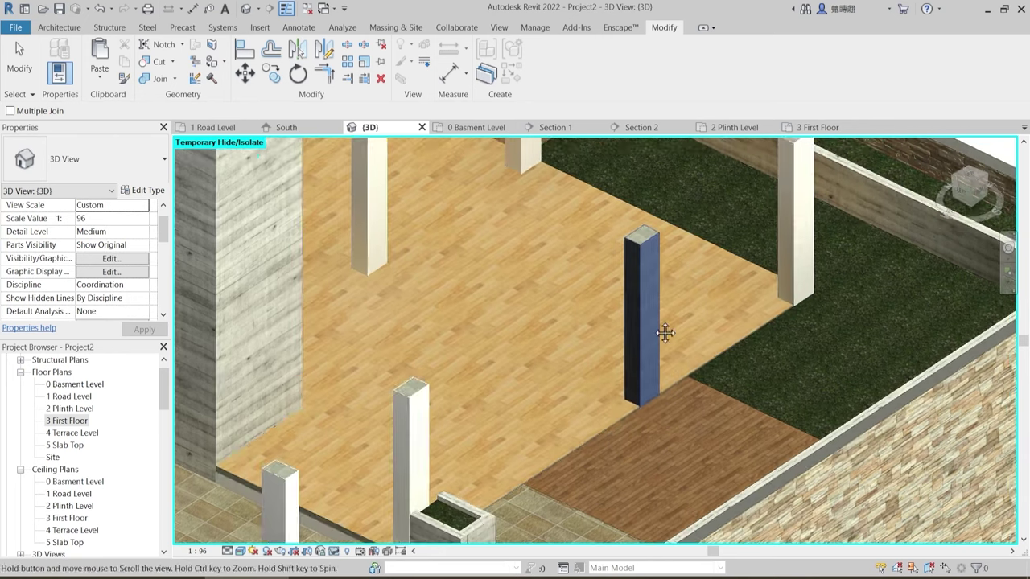
scroll(678, 316, "up", 2)
- Join the floor with the column by the garden, cancelling a mistaken Garden floor pick
key("Escape")
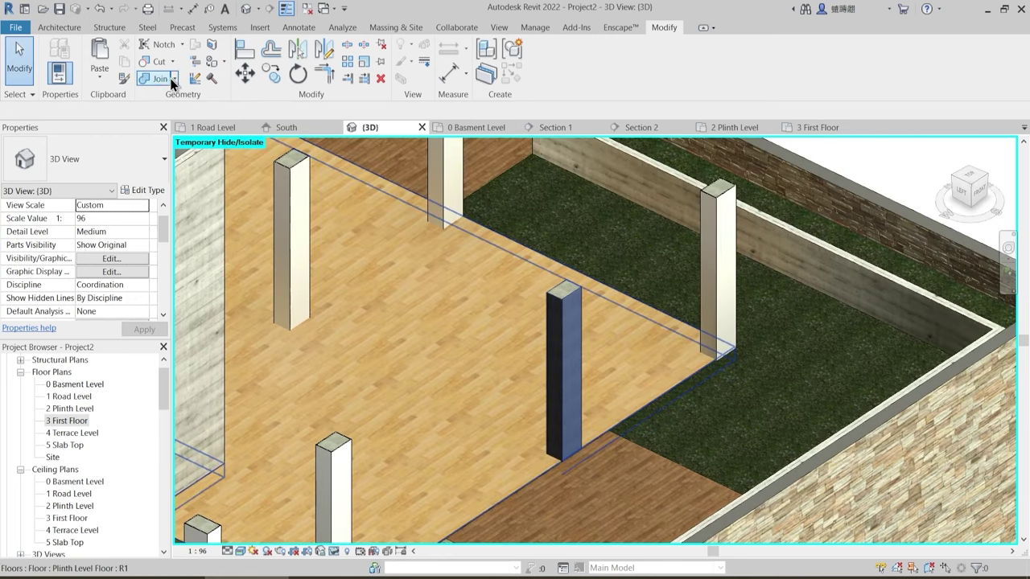
left_click(165, 79)
left_click(676, 325)
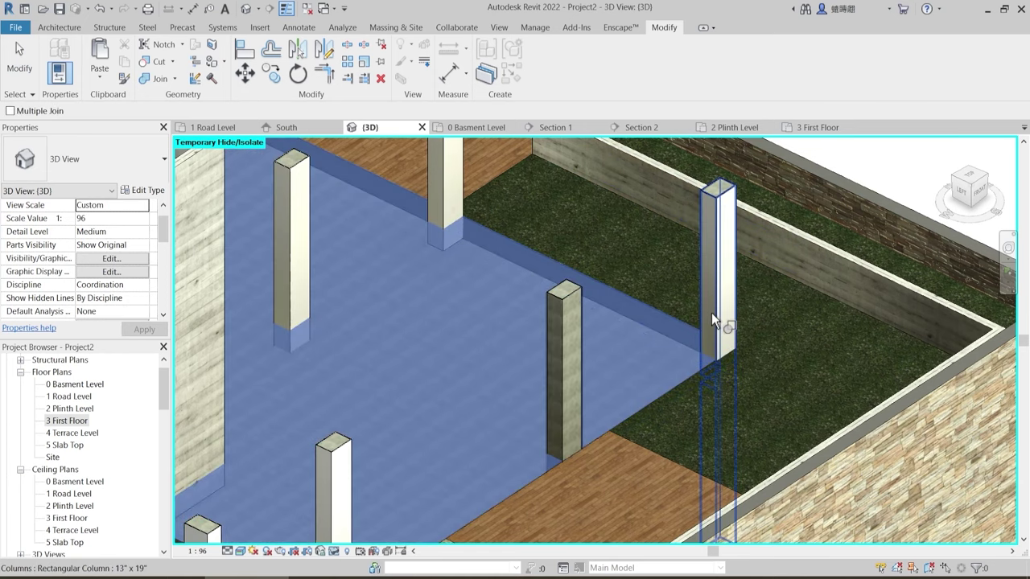
left_click(714, 312)
scroll(614, 311, "up", 2)
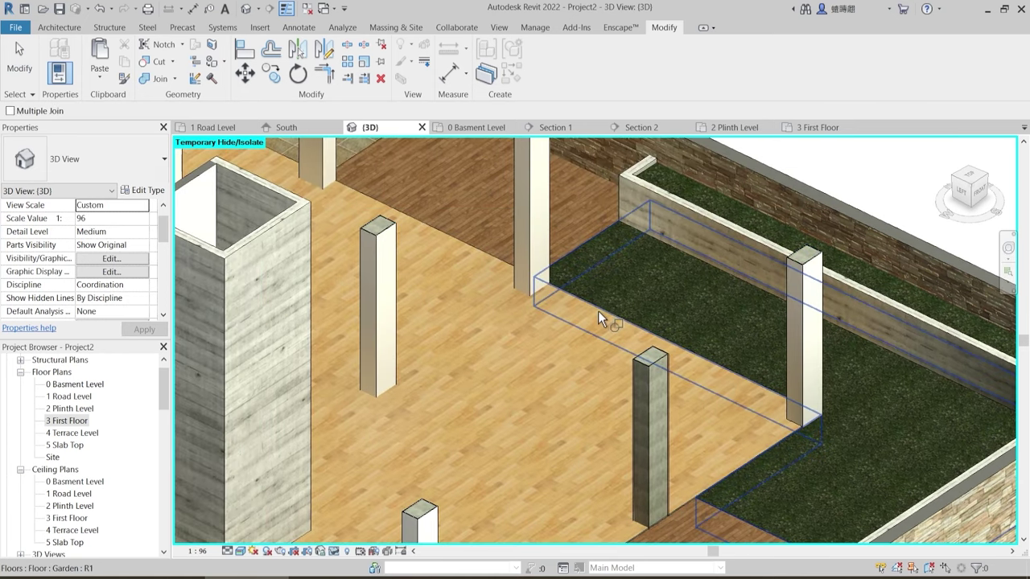
left_click(599, 311)
key("Escape")
- Join the Plinth Level floor with three more columns
left_click(164, 79)
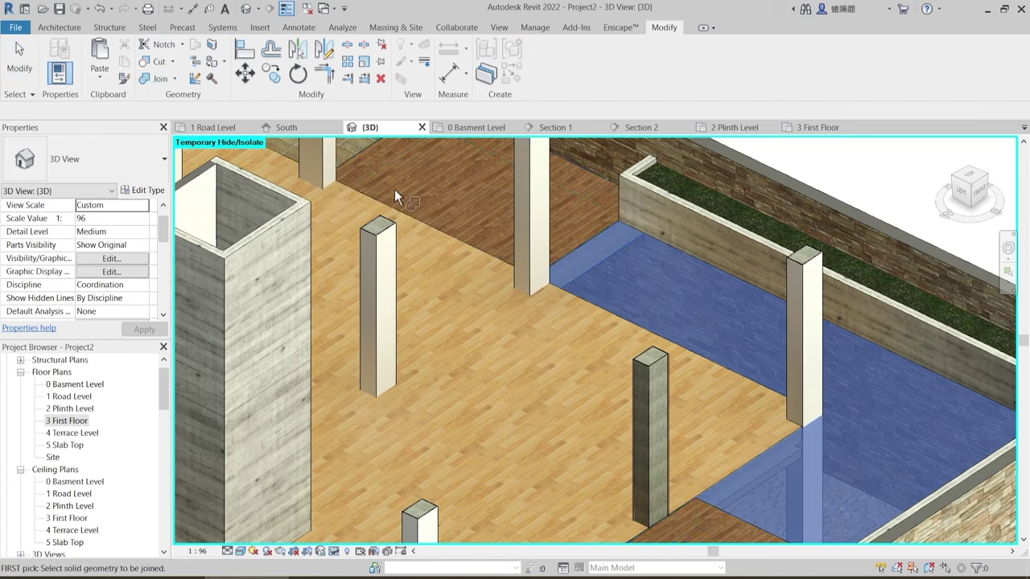
left_click(558, 294)
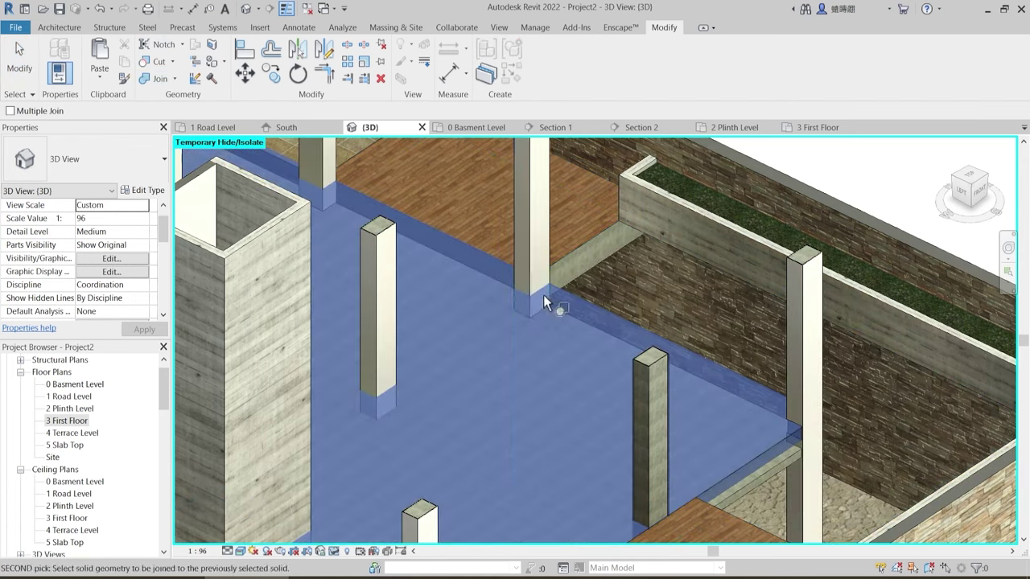
left_click(527, 245)
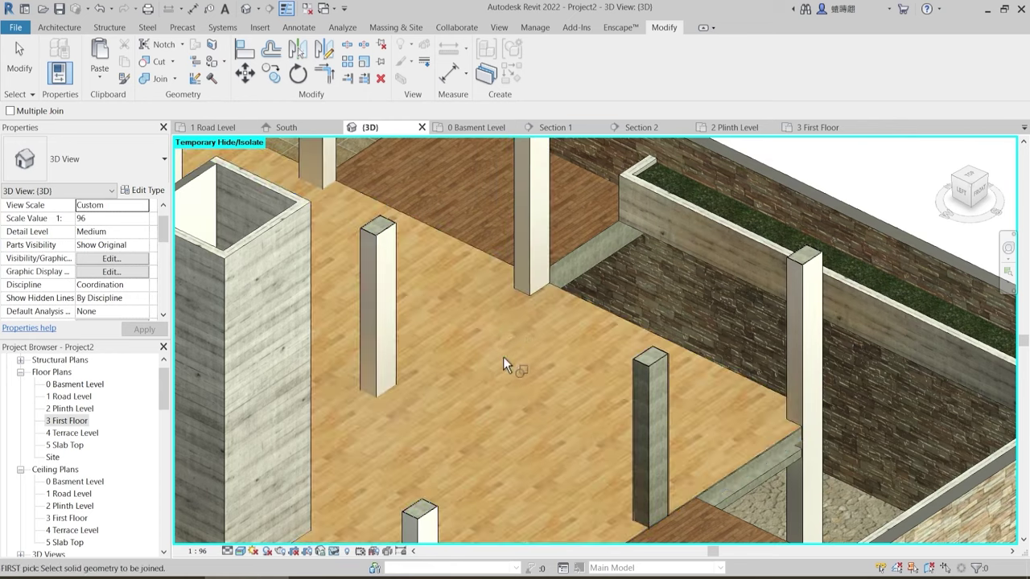
left_click(497, 263)
left_click(387, 339)
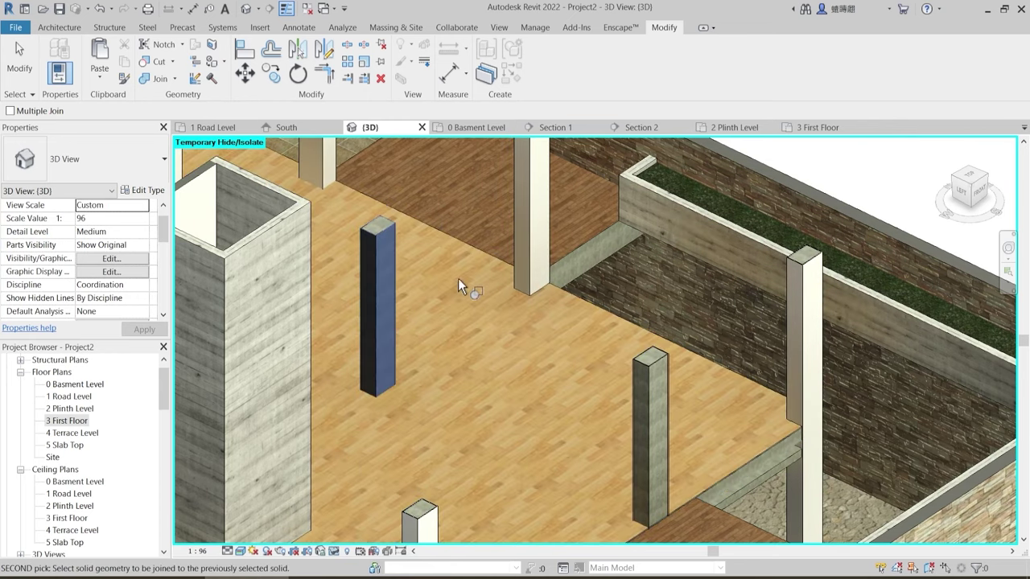
scroll(450, 324, "up", 1)
middle_click_drag(450, 323, 527, 352)
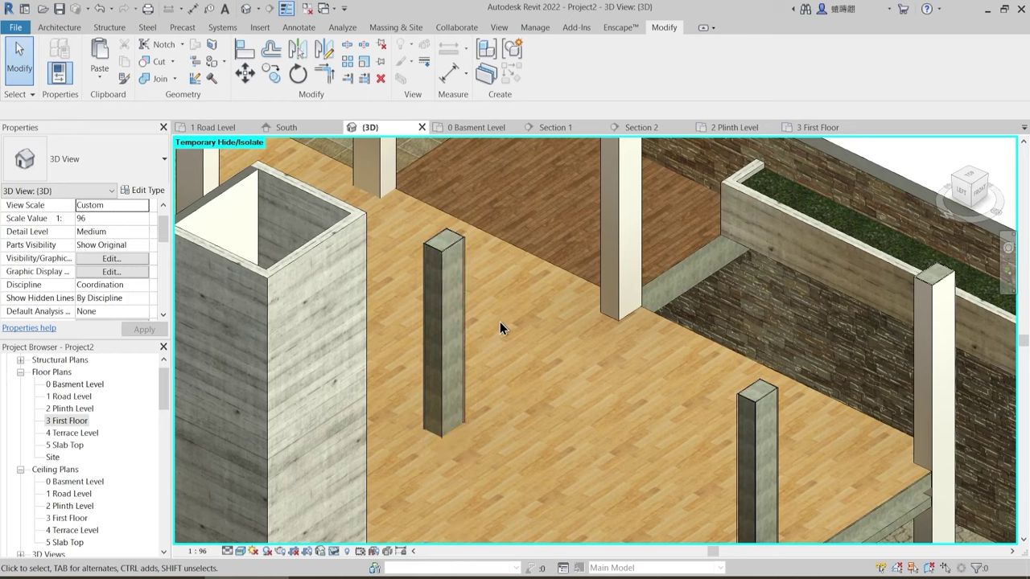
scroll(500, 321, "down", 1)
middle_click_drag(456, 327, 490, 352)
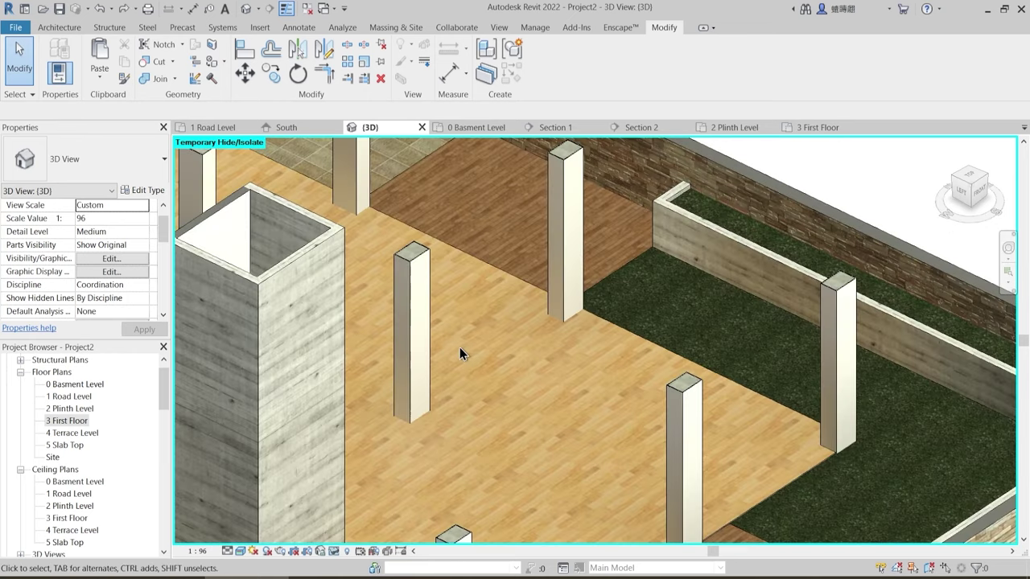
middle_click_drag(456, 388, 468, 395)
scroll(468, 396, "up", 1)
- Join the wooden deck floor with its column, and the wood floor with a column near the pool
left_click(155, 78)
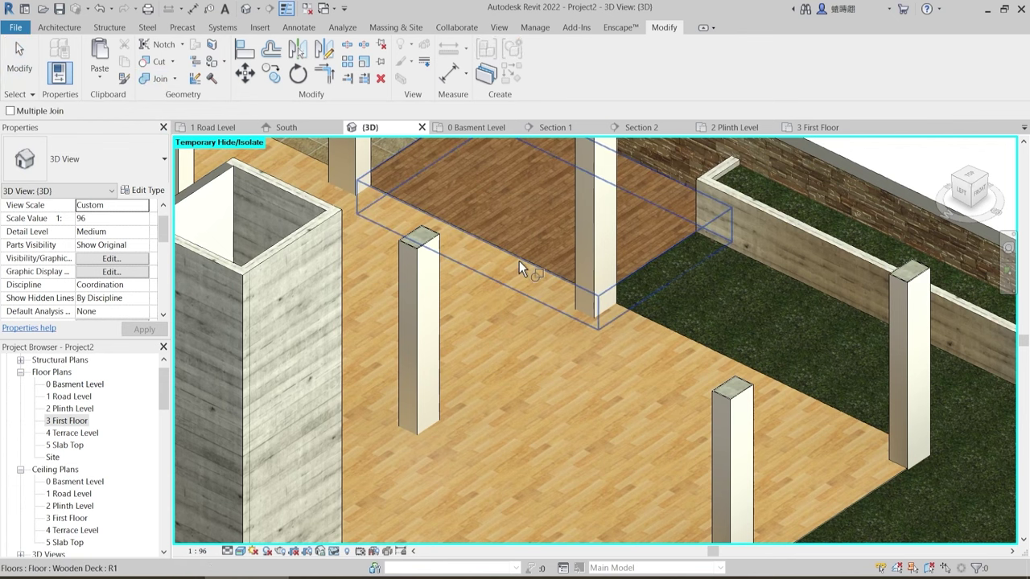
left_click(519, 261)
left_click(436, 333)
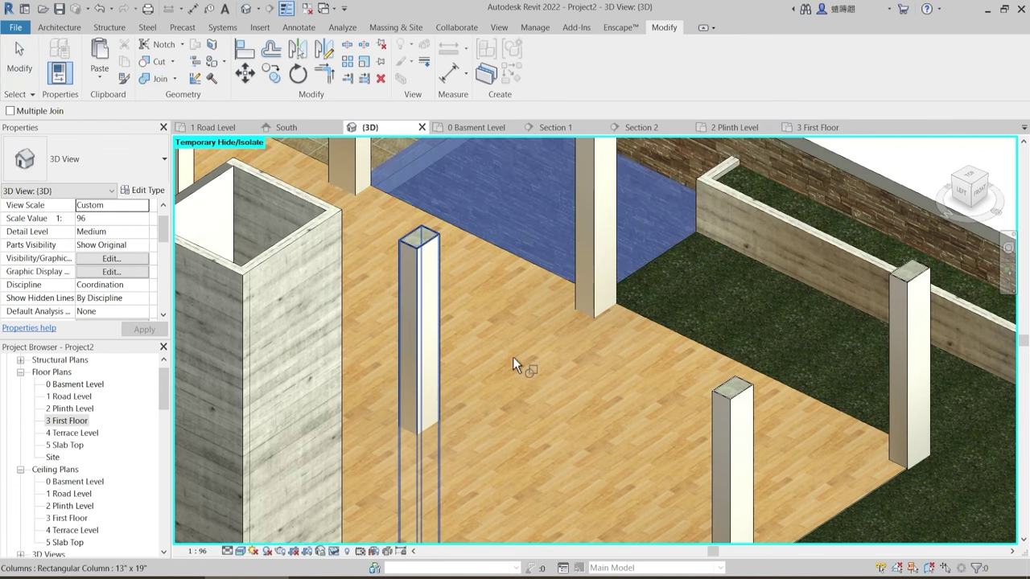
middle_click_drag(434, 309, 465, 445)
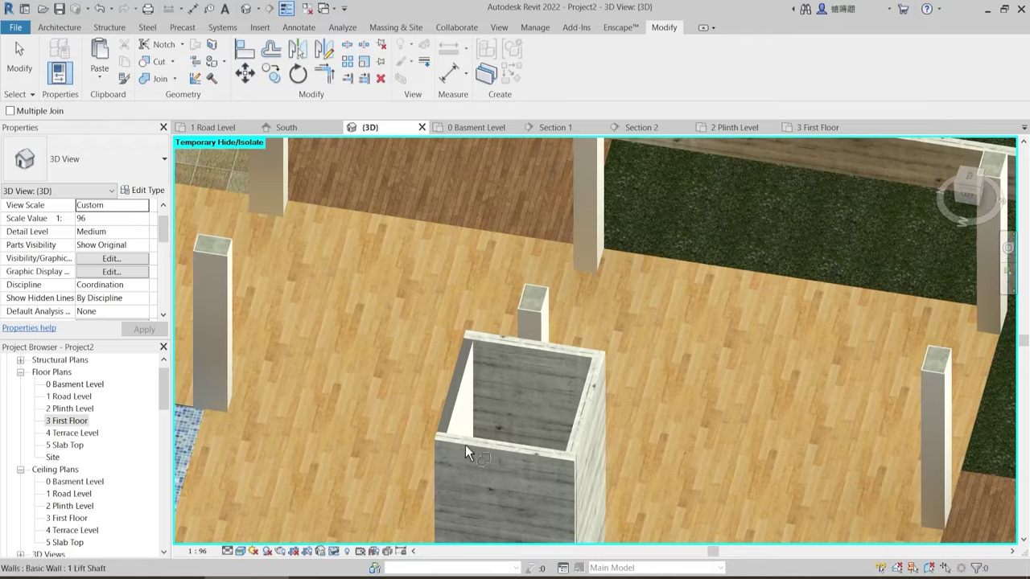
scroll(362, 437, "up", 1)
middle_click_drag(362, 437, 552, 351)
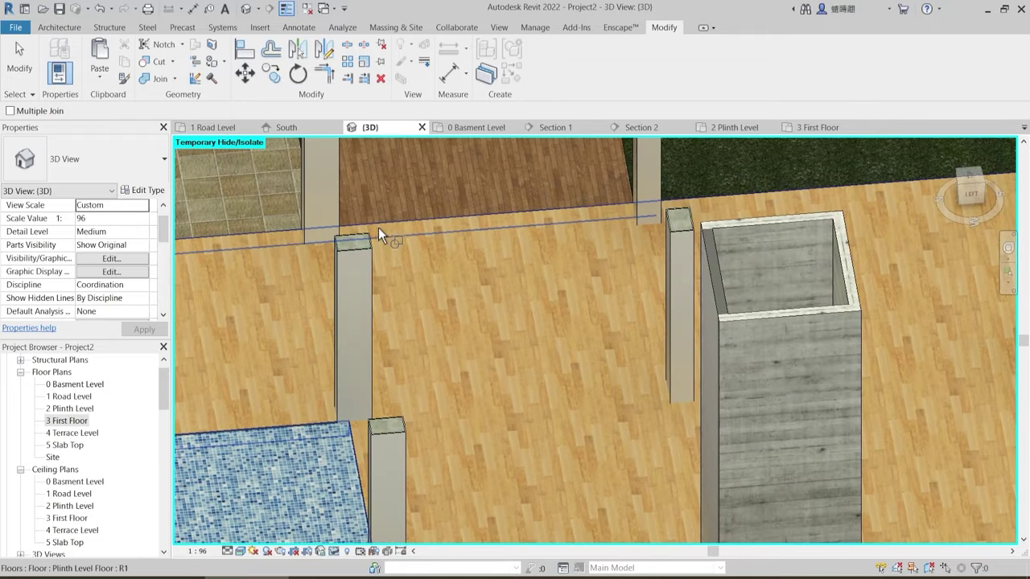
middle_click_drag(276, 306, 337, 254, "shift")
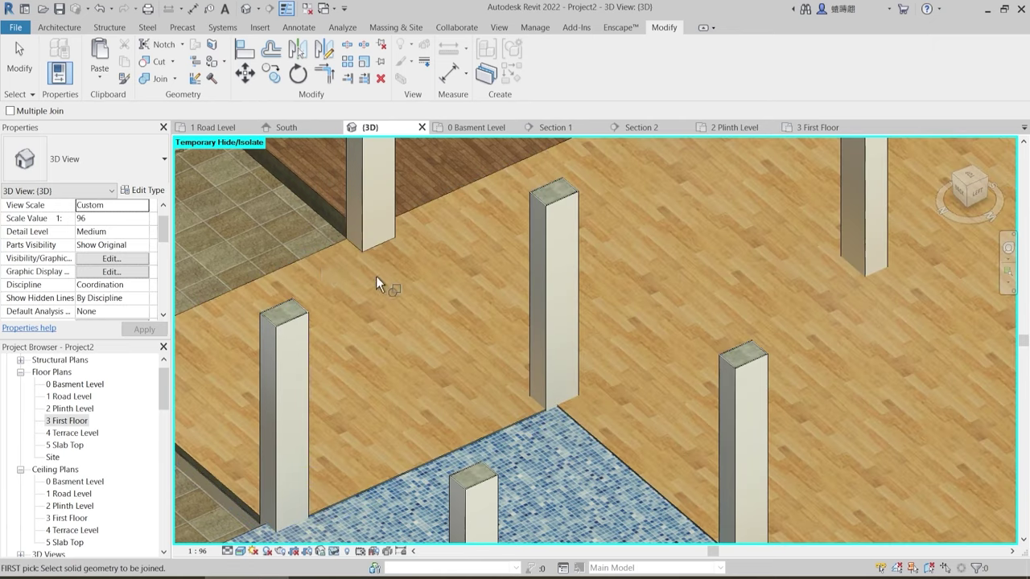
left_click(321, 254)
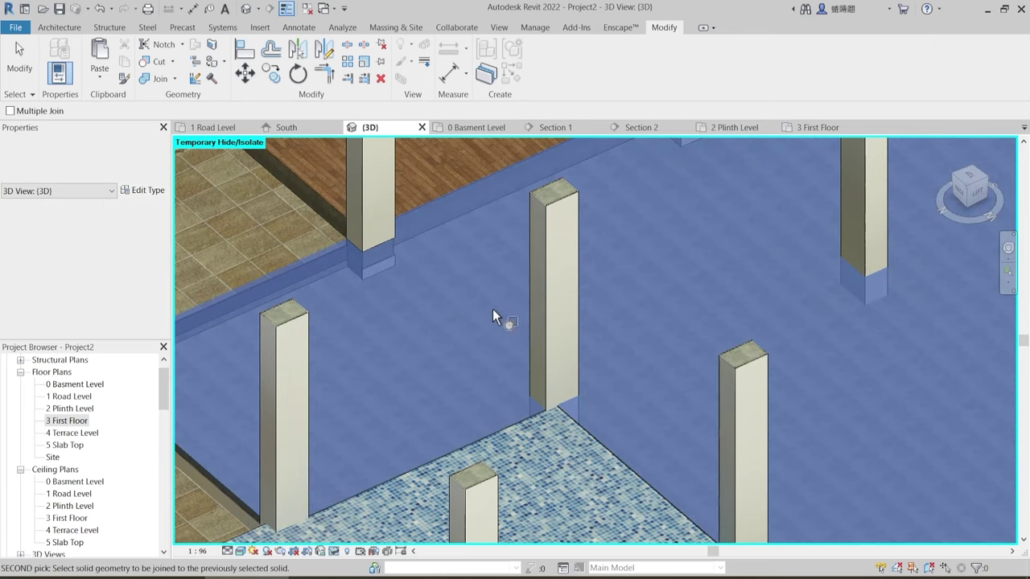
left_click(550, 314)
middle_click_drag(551, 314, 334, 161)
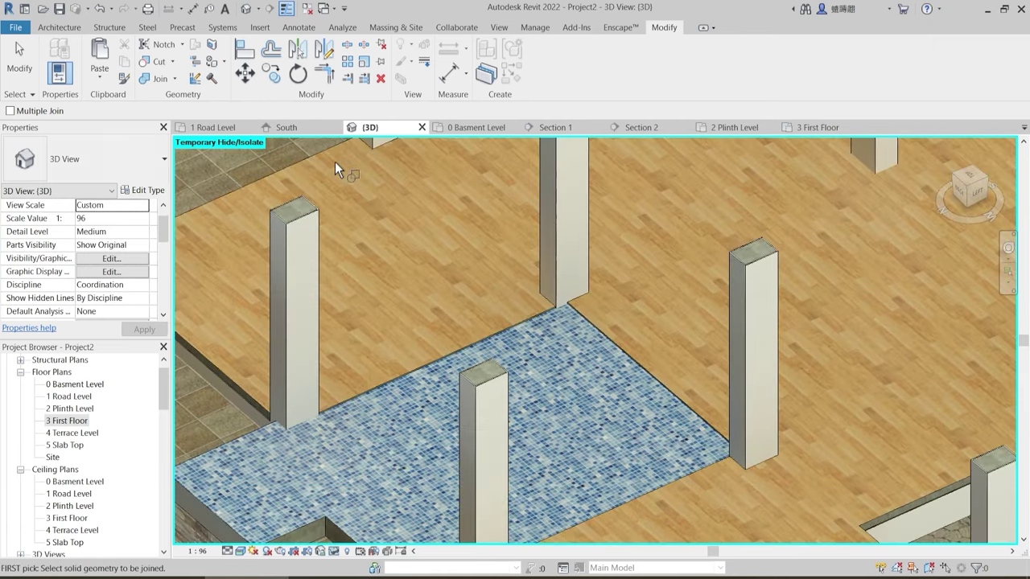
- Join the wood floor with three columns around the tiled deck and stone wall
left_click(334, 154)
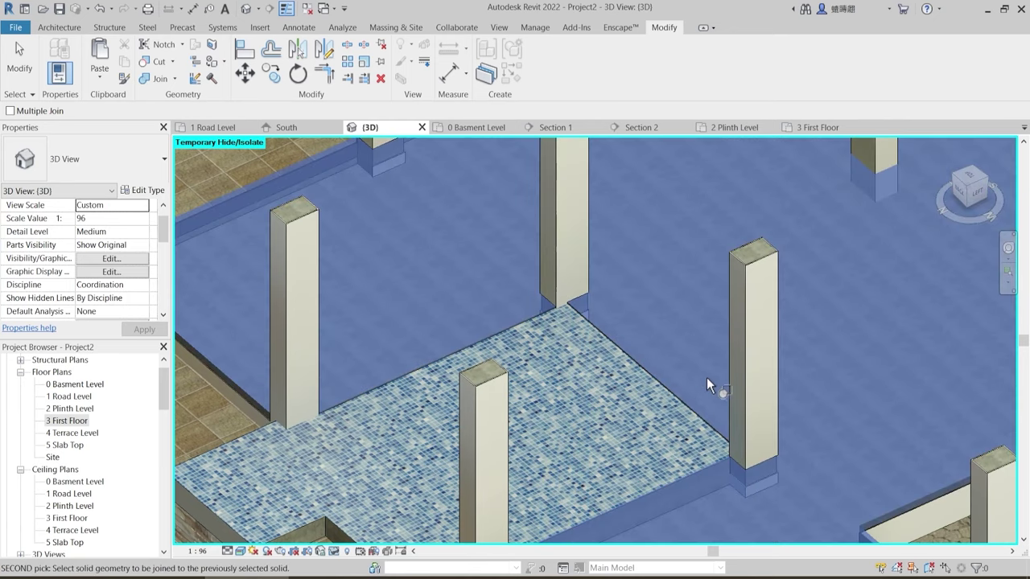
left_click(744, 375)
middle_click_drag(558, 386, 743, 336)
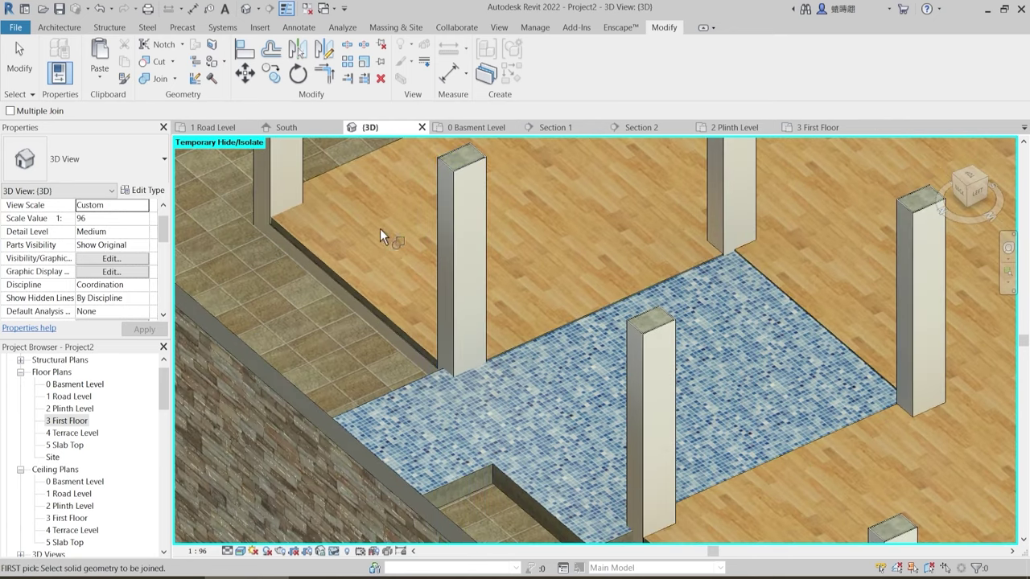
left_click(343, 176)
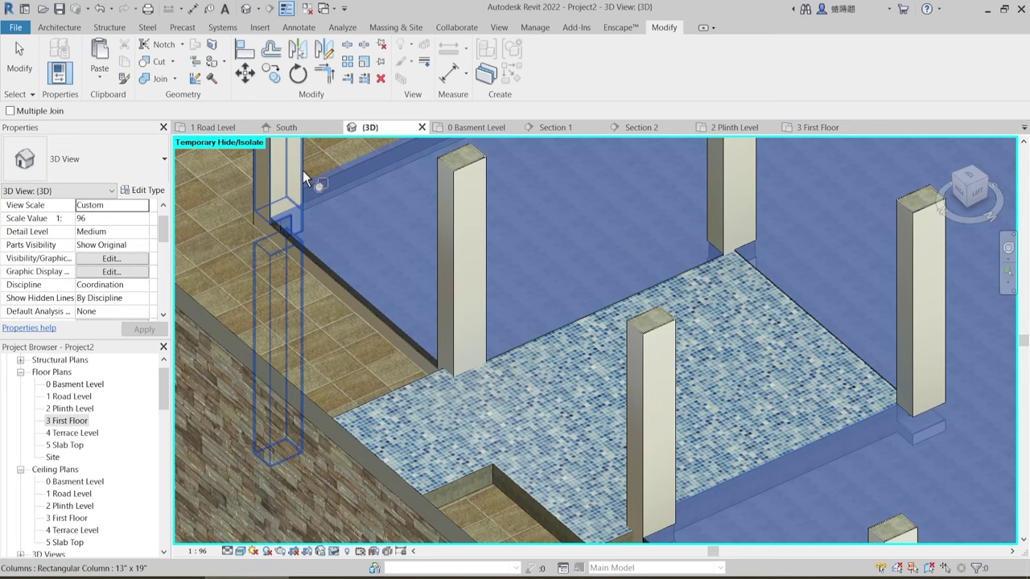
left_click(302, 172)
middle_click_drag(367, 262, 345, 246)
left_click(341, 231)
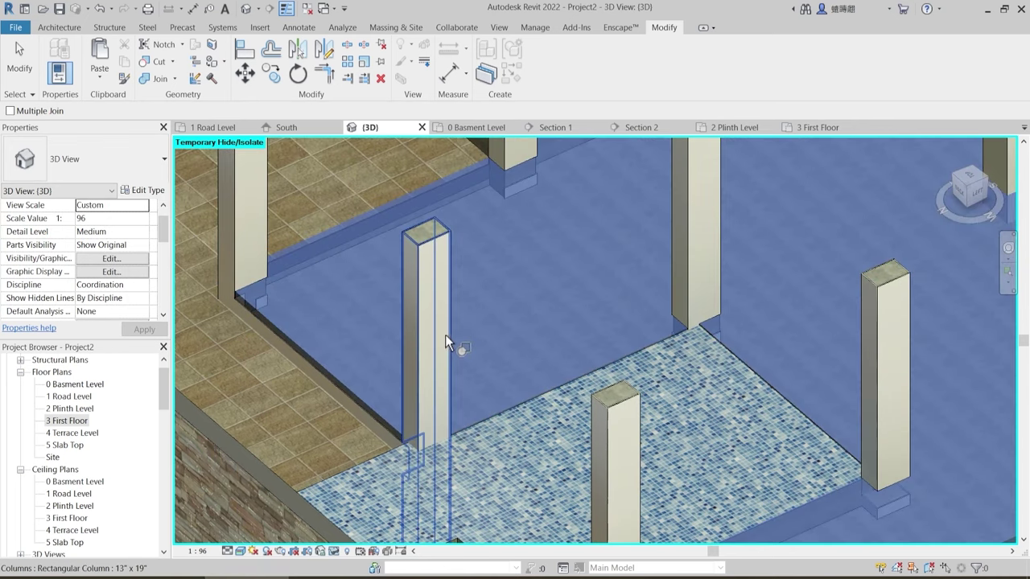
left_click(452, 335)
mouse_move(520, 375)
middle_mouse_down()
mouse_move(398, 223)
mouse_move(453, 313)
mouse_move(523, 354)
mouse_move(628, 314)
mouse_move(667, 397)
mouse_move(754, 389)
mouse_move(508, 383)
middle_mouse_up()
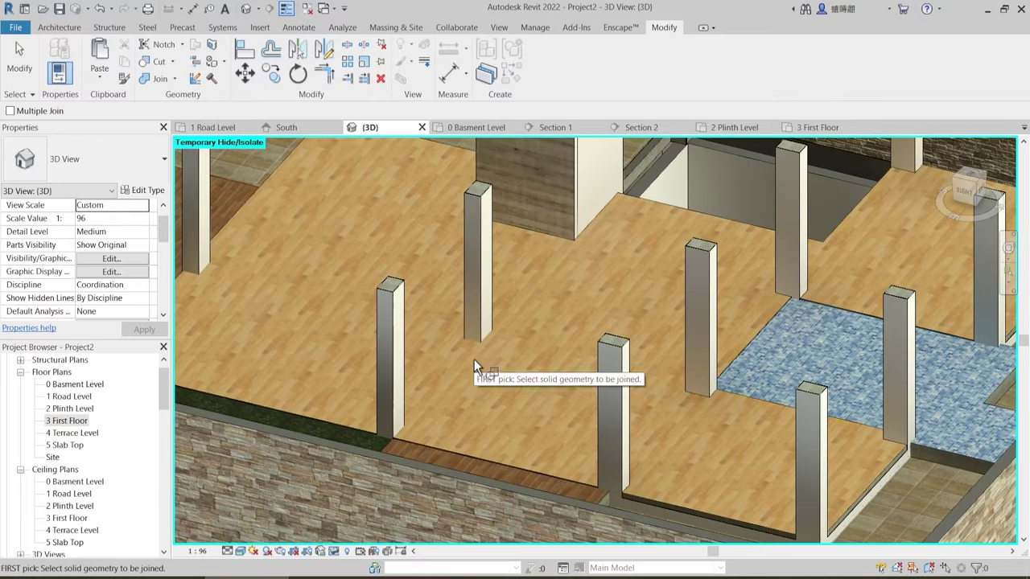
- Join the floor with the last column and end Join Geometry
left_click(467, 453)
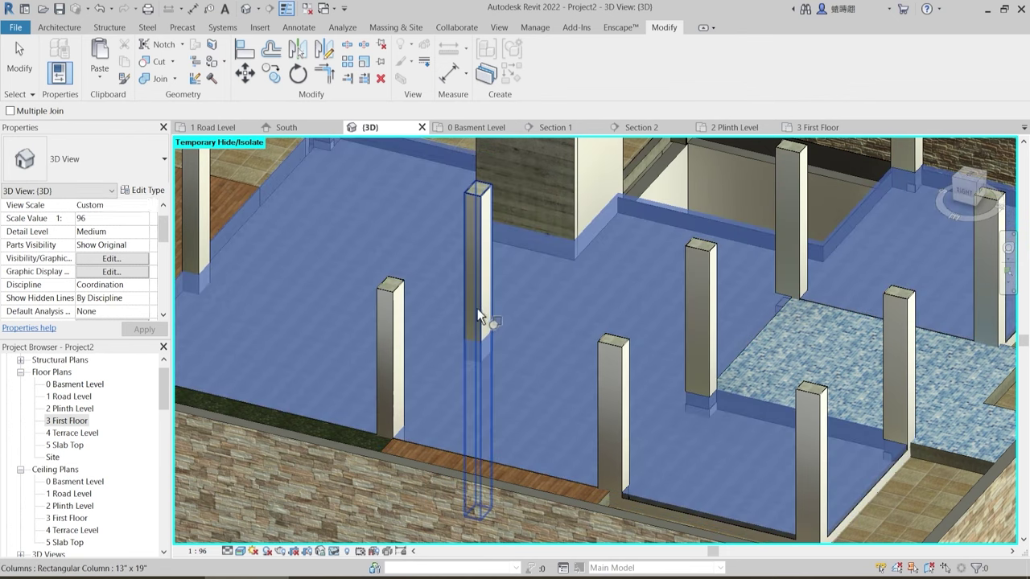
left_click(488, 307)
middle_click_drag(516, 348, 622, 371, "shift")
middle_click_drag(647, 339, 578, 408)
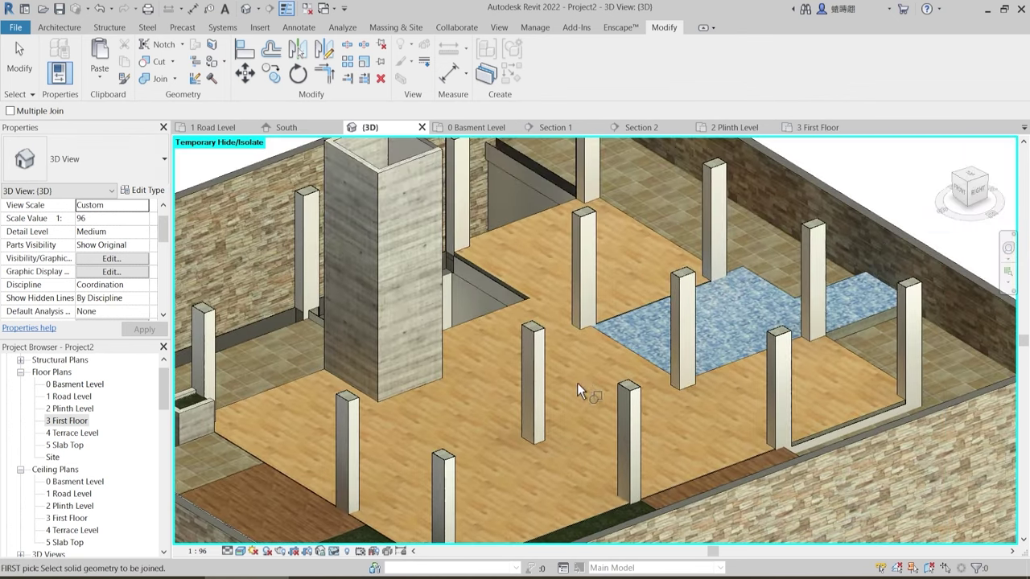
scroll(588, 340, "up", 1)
scroll(589, 339, "up", 2)
scroll(599, 332, "up", 2)
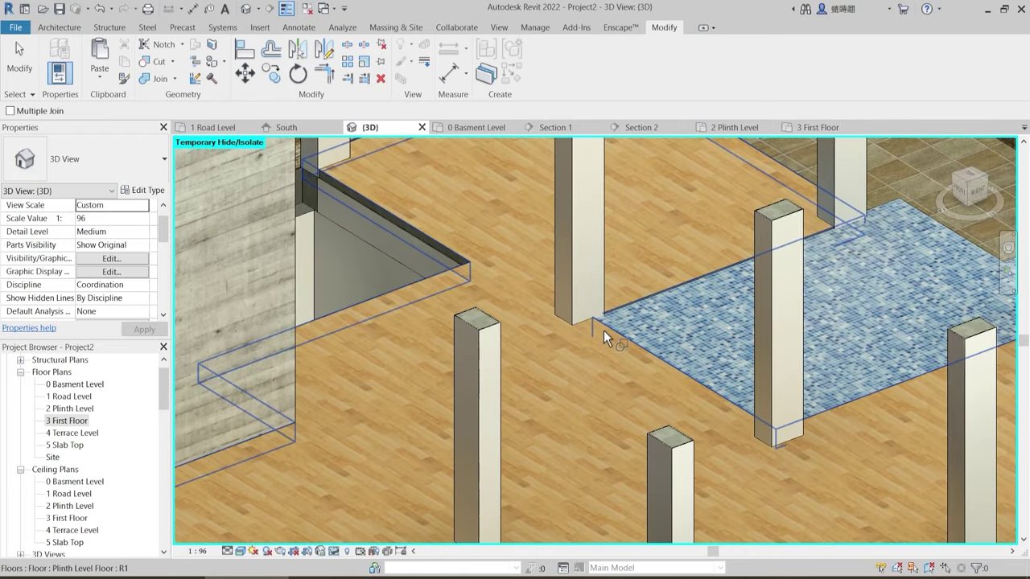
scroll(586, 354, "down", 7)
key("Escape")
middle_click_drag(584, 370, 711, 389, "shift")
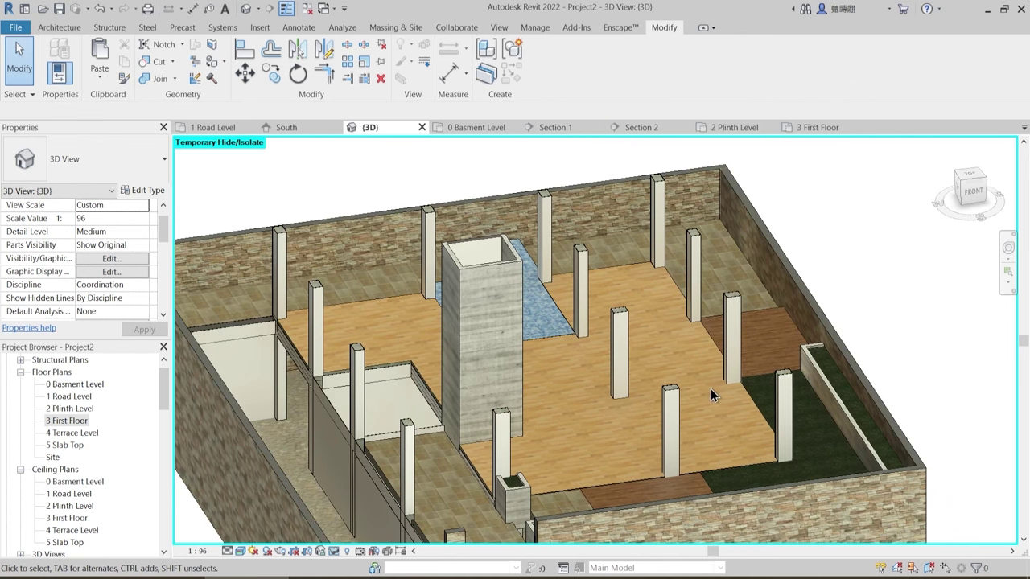
- Reset Temporary Hide/Isolate with HR to show the beams and grids again
key("h")
key("r")
middle_click_drag(620, 441, 645, 433, "shift")
scroll(281, 327, "up", 4)
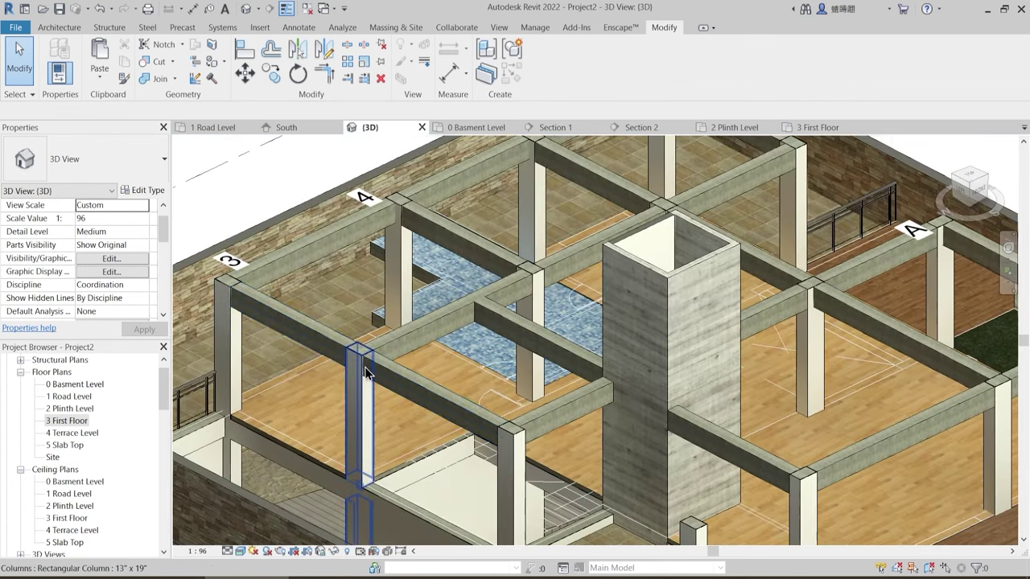
scroll(219, 300, "up", 5)
middle_click_drag(219, 299, 318, 361)
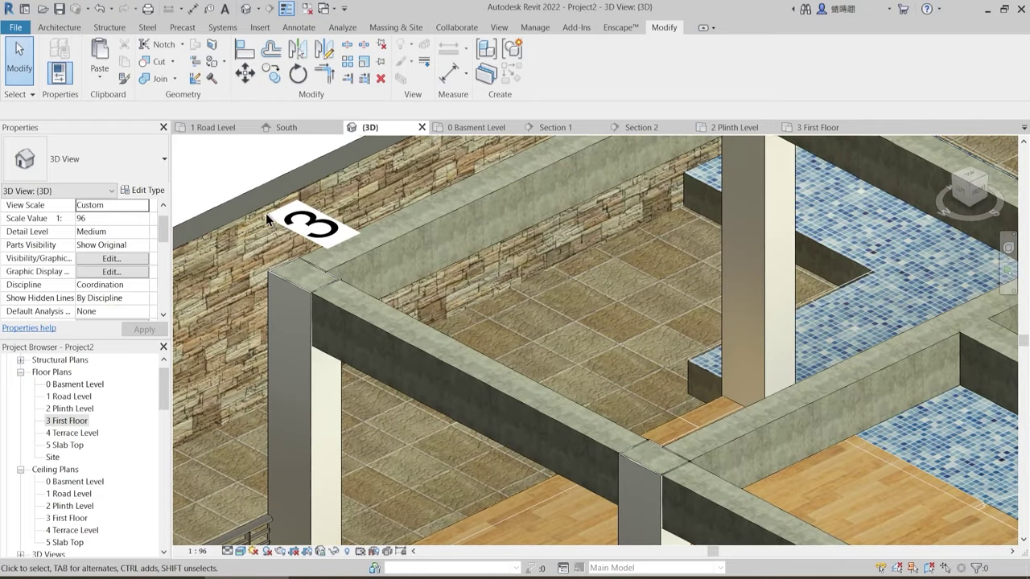
- Join the two beams at grid 3 with their column
left_click(159, 78)
scroll(232, 263, "up", 3)
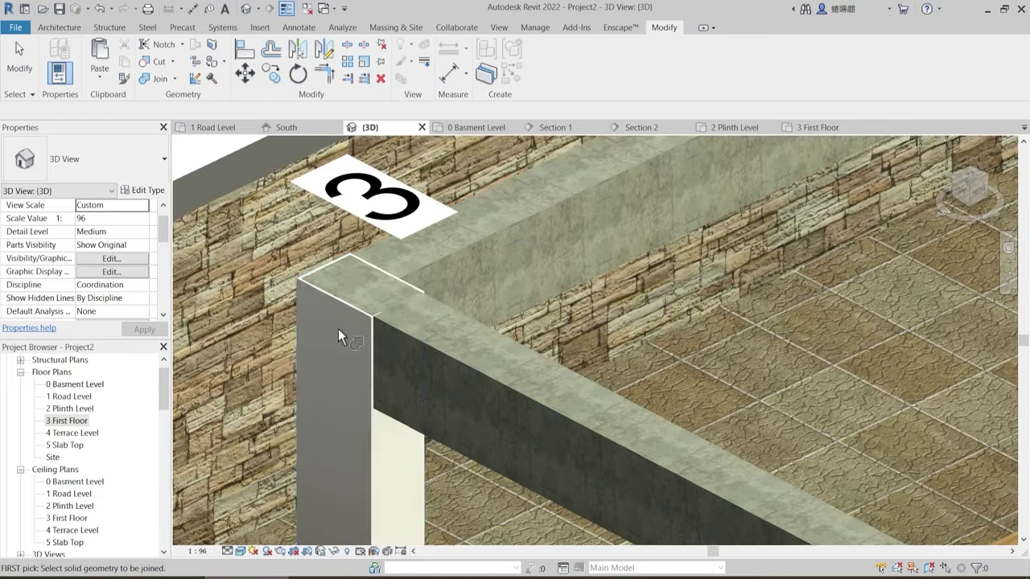
left_click(393, 330)
left_click(385, 310)
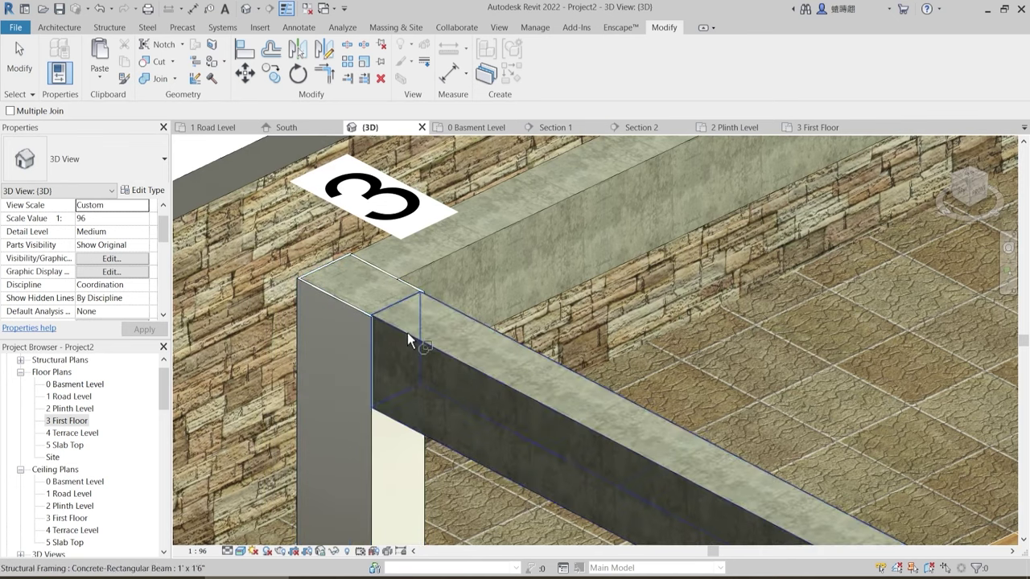
left_click(415, 276)
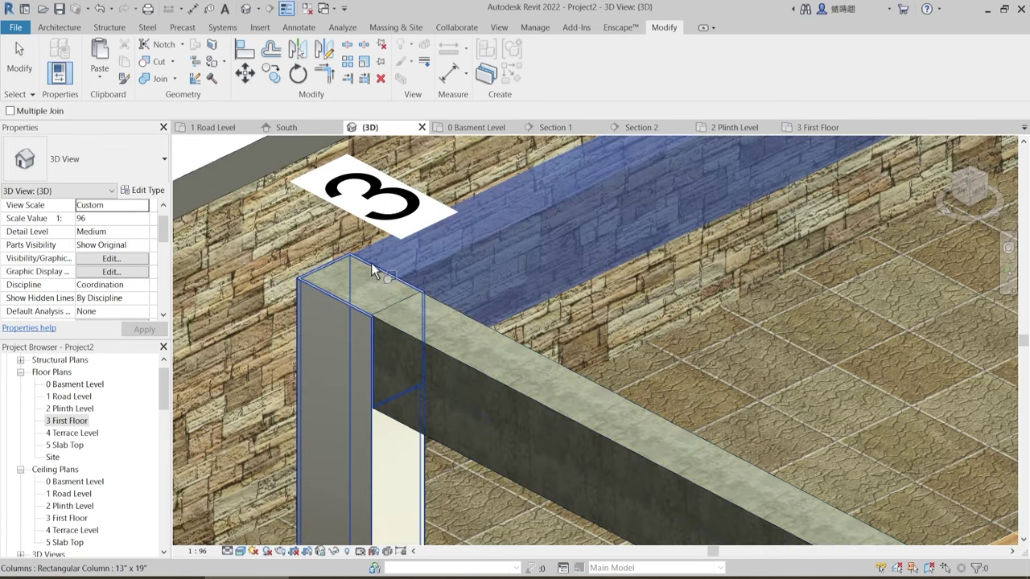
left_click(371, 262)
scroll(369, 306, "down", 2)
scroll(367, 316, "down", 1)
- Join the grid 4 beam and the crossing beam with the grid 4 column
middle_click_drag(741, 201, 504, 325)
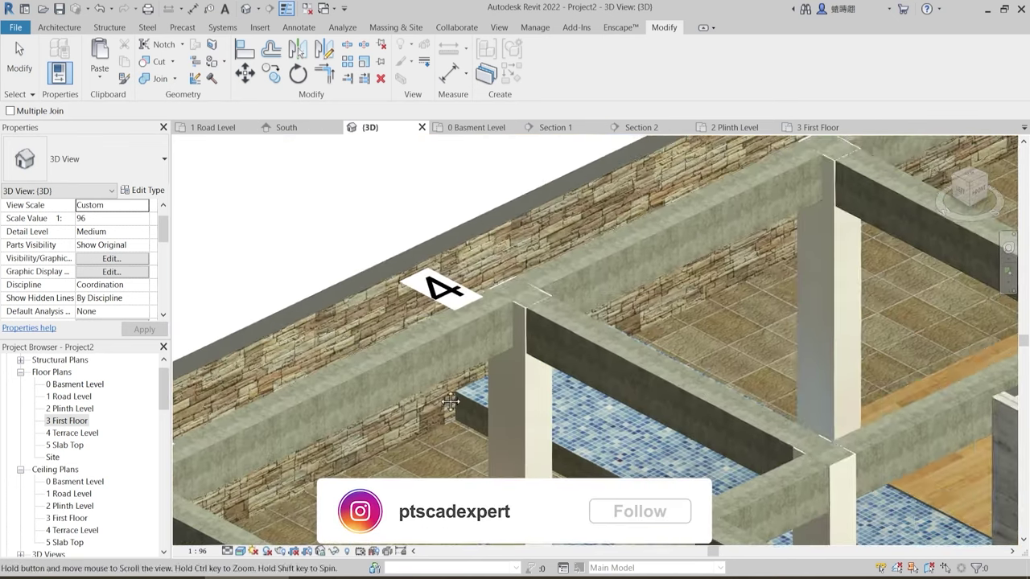
scroll(504, 325, "up", 3)
left_click(494, 289)
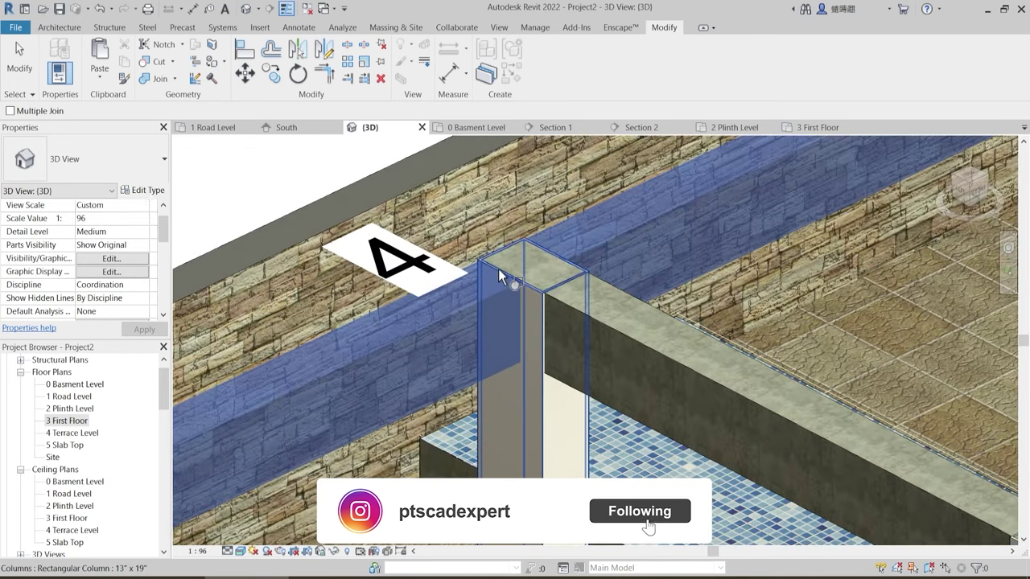
left_click(500, 269)
left_click(501, 292)
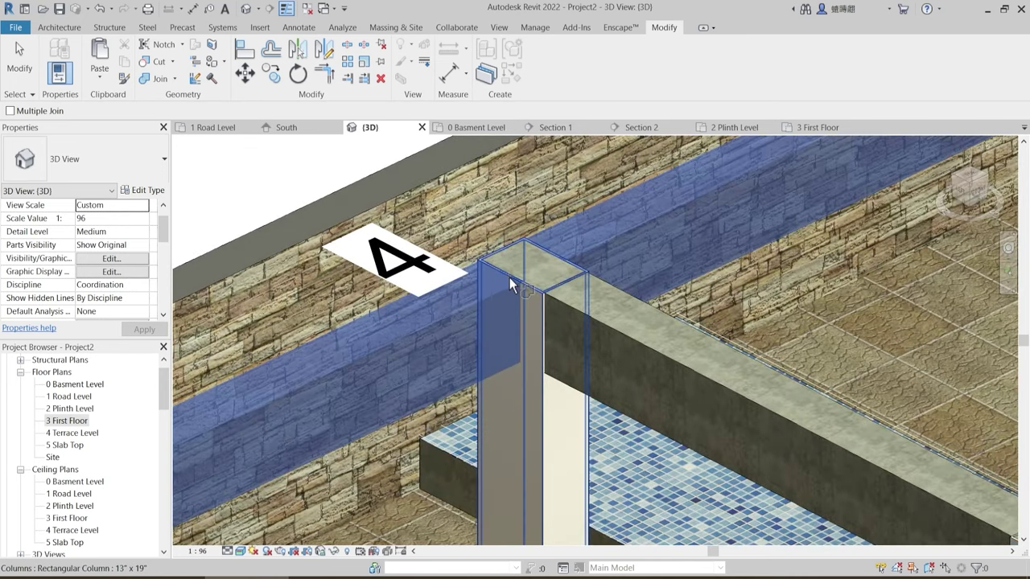
left_click(510, 277)
middle_click_drag(609, 268, 541, 316)
scroll(541, 317, "down", 3)
scroll(599, 288, "up", 3)
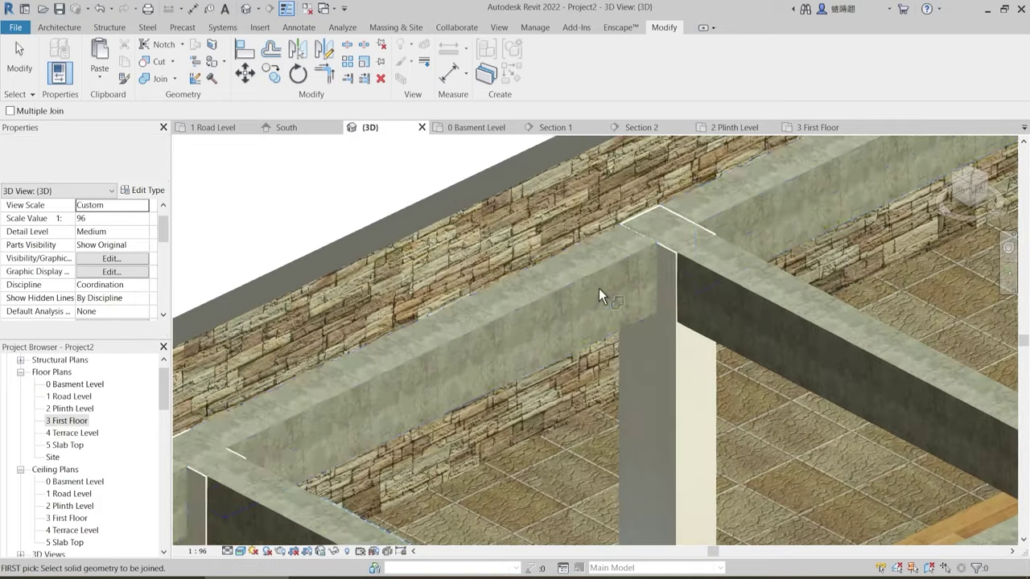
- Join the beams at the next junction and beside the corner column with their columns
left_click(650, 232)
left_click(639, 231)
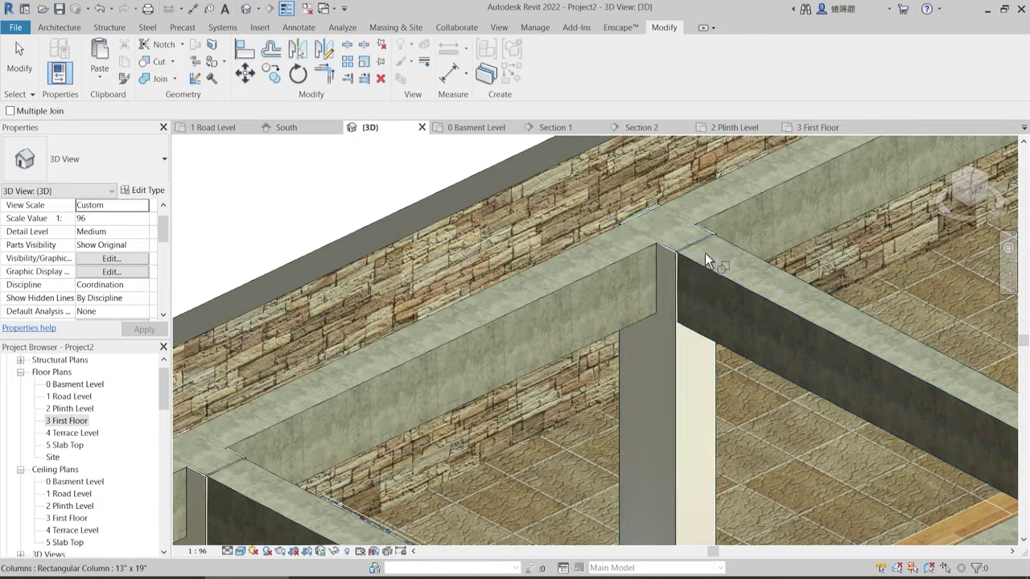
middle_click_drag(639, 231, 575, 335)
left_click(680, 278)
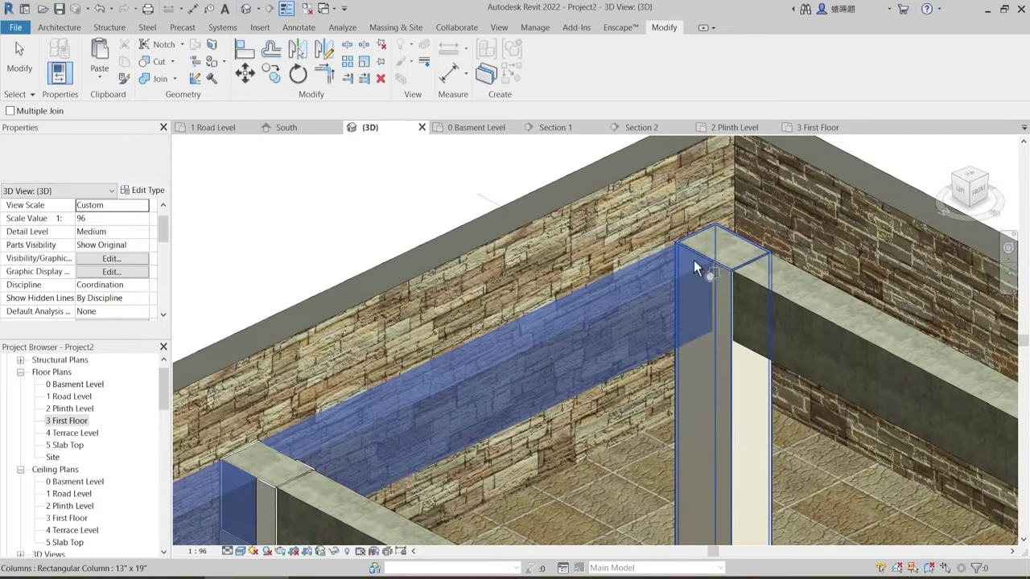
left_click(684, 233)
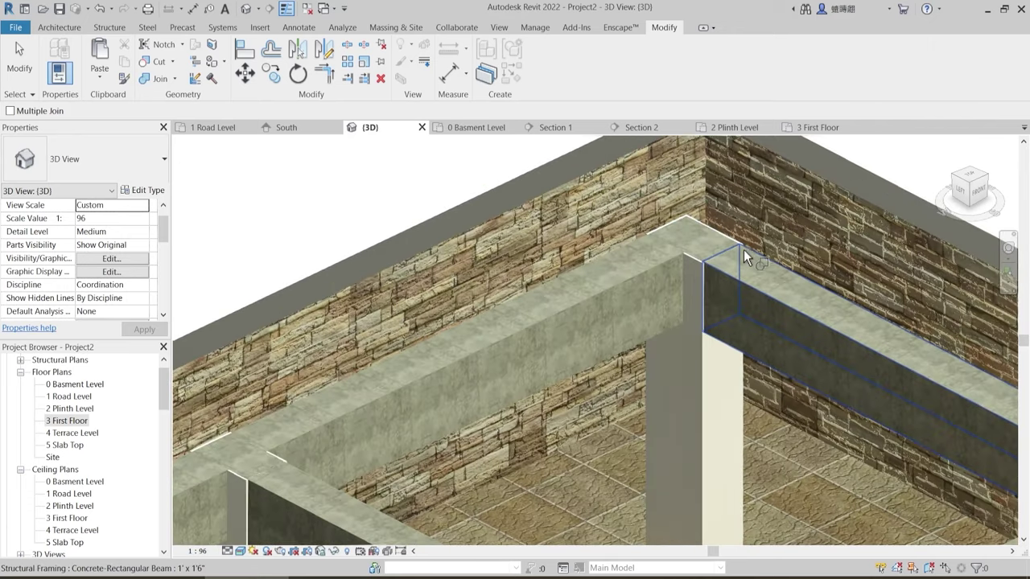
left_click(744, 250)
left_click(721, 257)
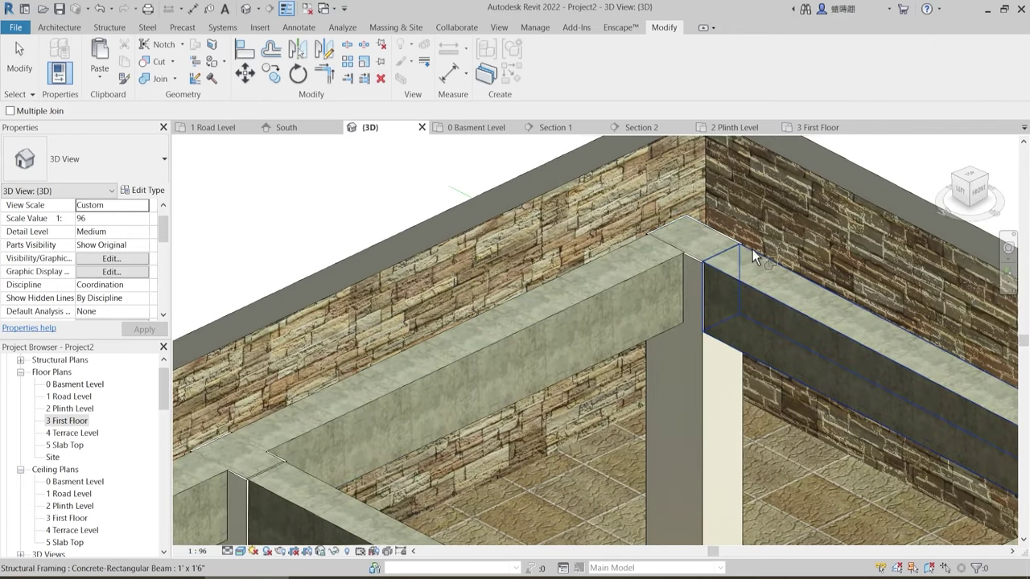
left_click(725, 254)
left_click(692, 265)
- Join the back and front beams at the next junction with their column
scroll(536, 236, "down", 3)
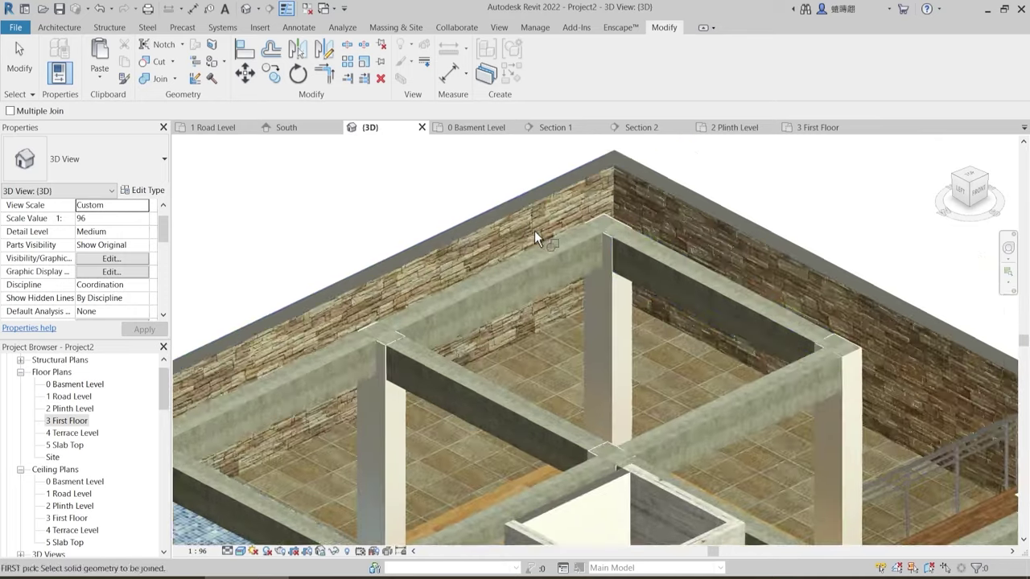
middle_click_drag(605, 296, 392, 248)
scroll(358, 195, "up", 5)
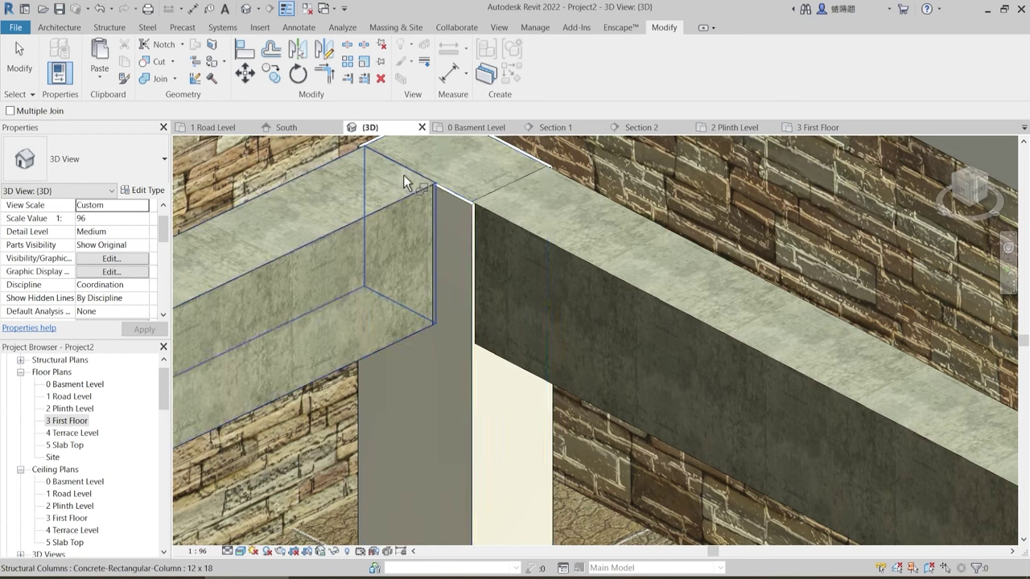
scroll(443, 222, "down", 5)
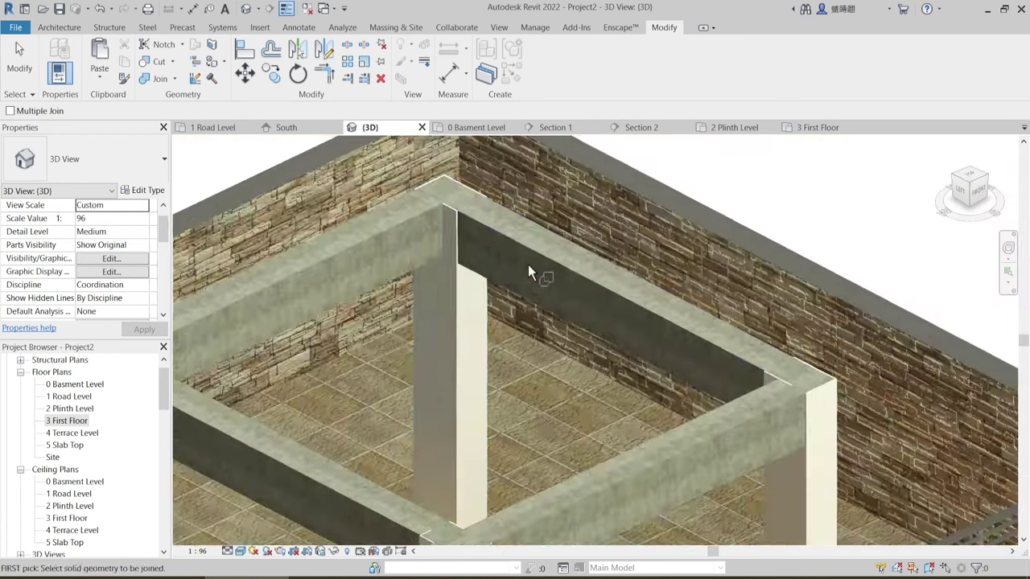
scroll(551, 315, "down", 5)
scroll(614, 308, "up", 5)
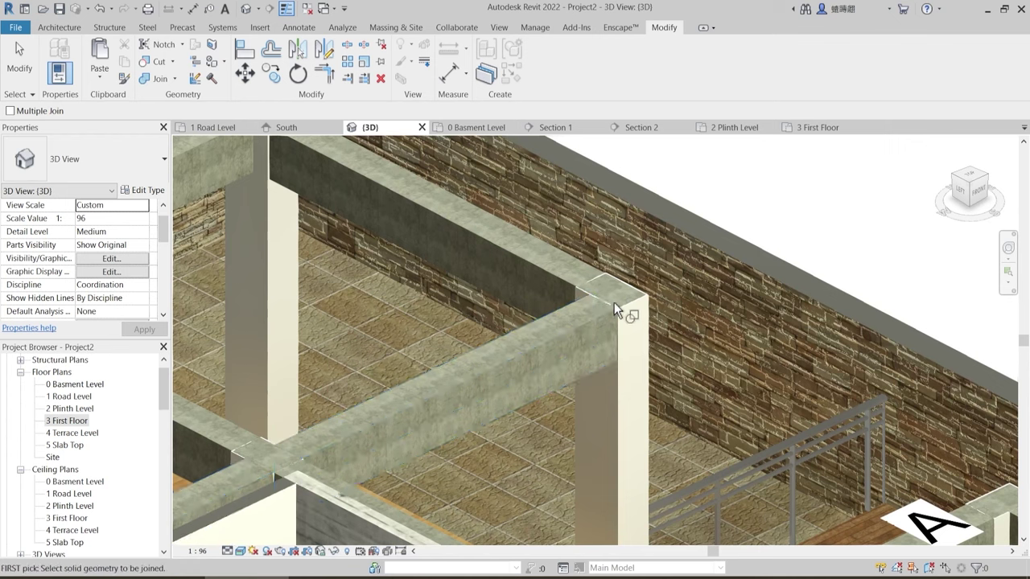
left_click(567, 288)
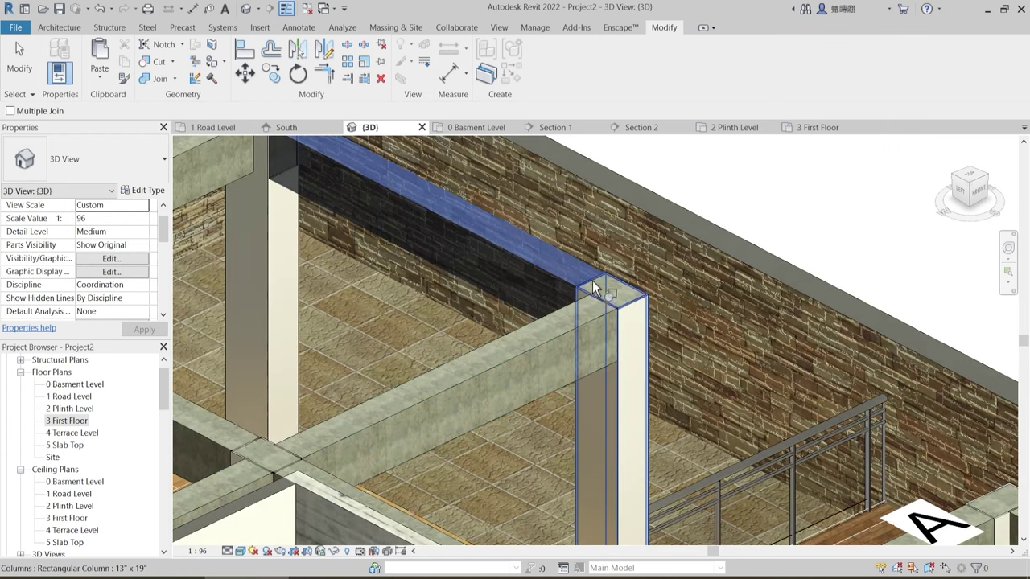
left_click(615, 364)
left_click(569, 313)
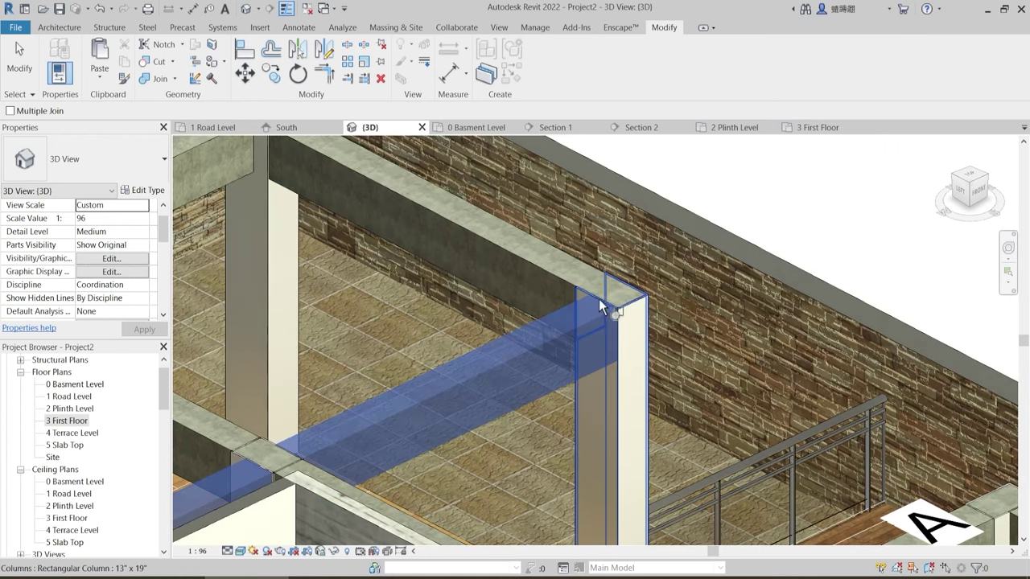
left_click(632, 268)
- Join the beams beside and over the shaft with the shaft column, triggering a non-intersecting warning
scroll(524, 260, "down", 5)
scroll(432, 346, "up", 5)
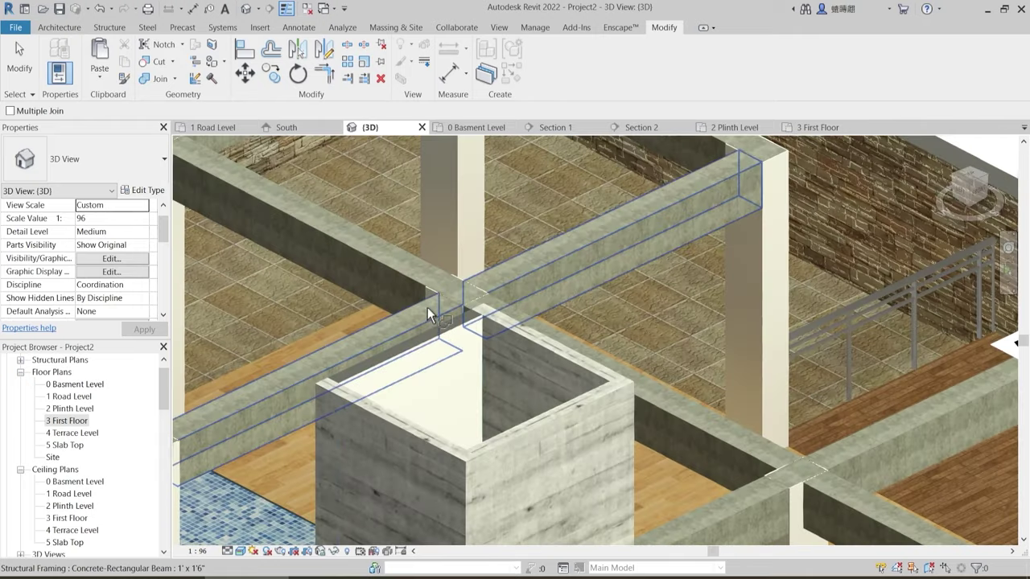
left_click(431, 306)
left_click(472, 301)
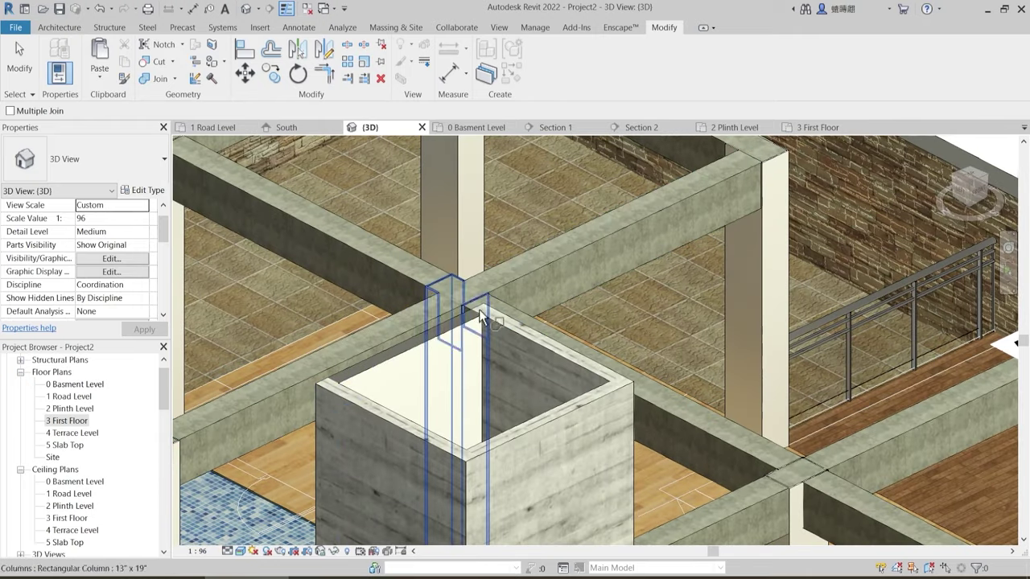
middle_click_drag(479, 309, 499, 395, "shift")
left_click(508, 238)
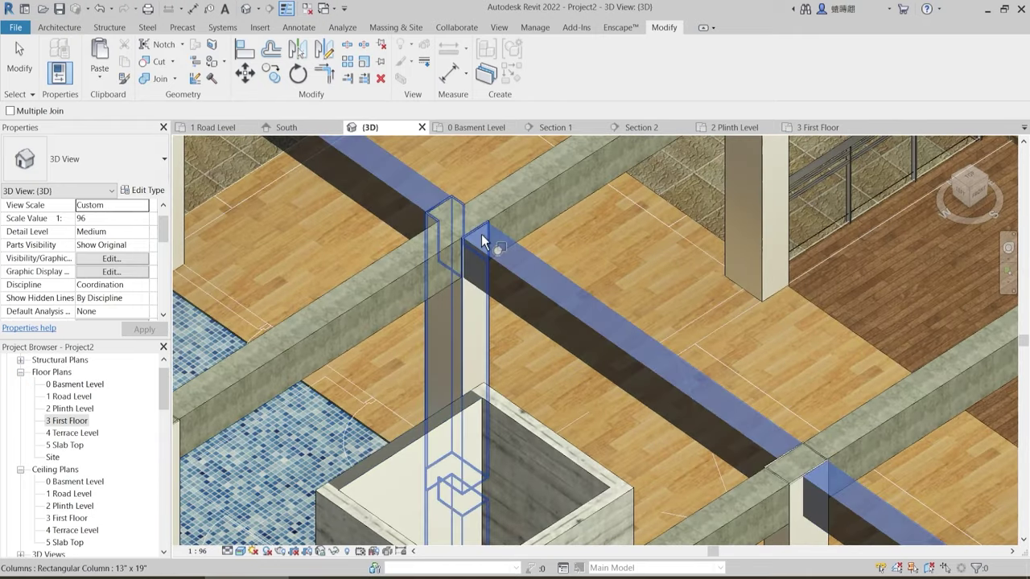
left_click(497, 241)
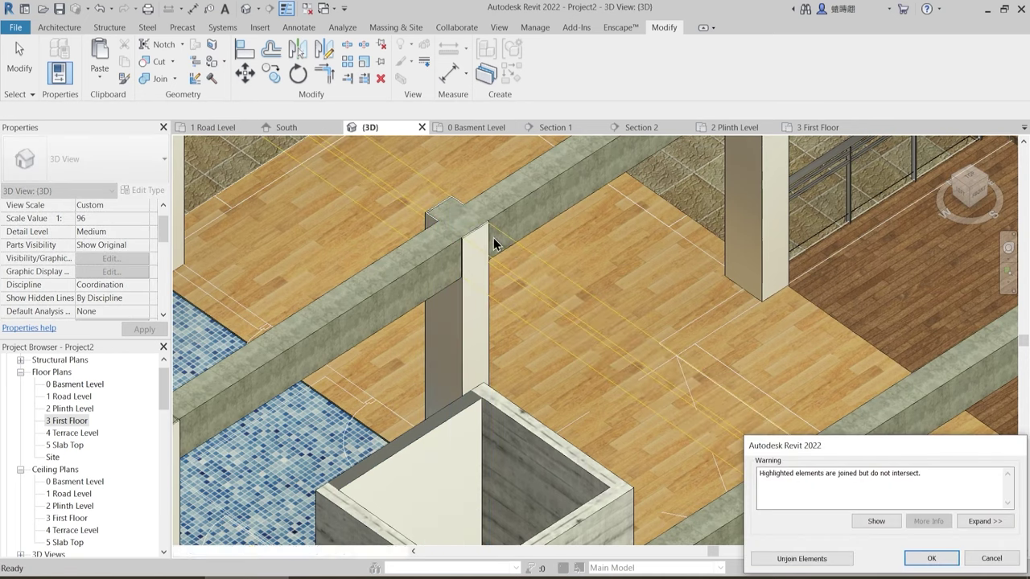
- Restart Join Geometry and join beams to the column and the crossing beams at the first junctions
key("Escape")
key("Escape")
left_click(160, 79)
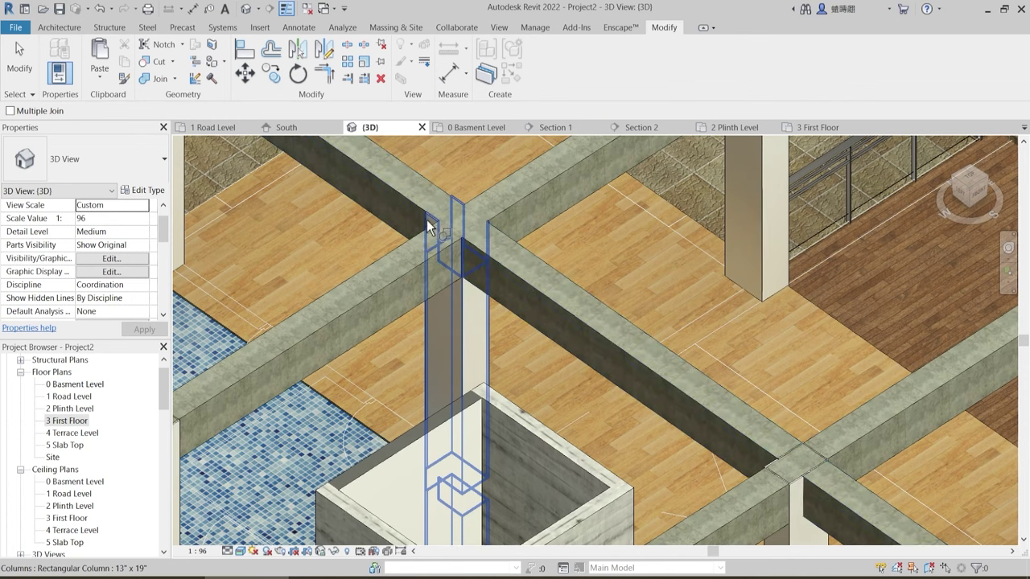
left_click(405, 197)
left_click(434, 217)
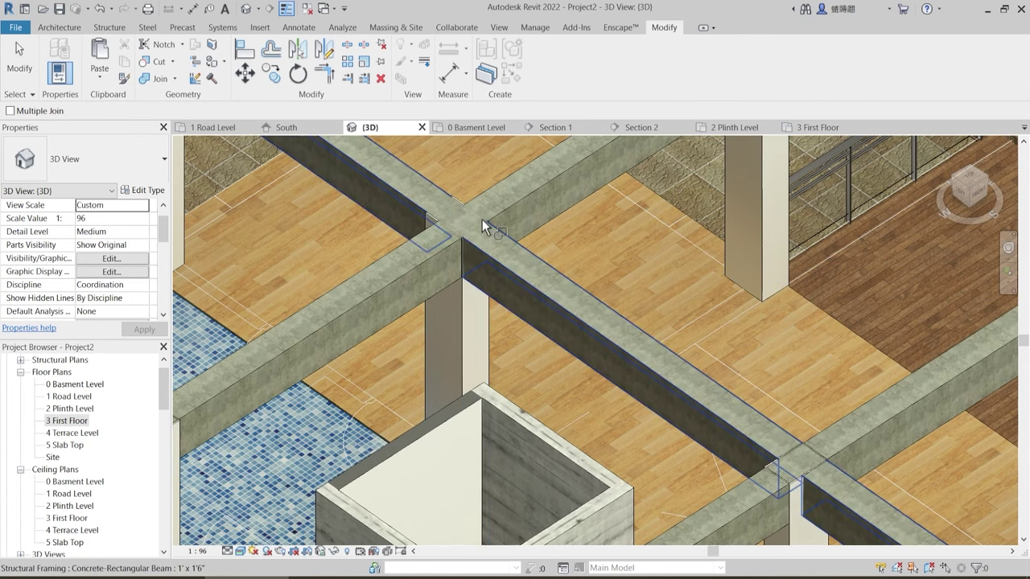
scroll(491, 260, "down", 3)
scroll(311, 319, "up", 3)
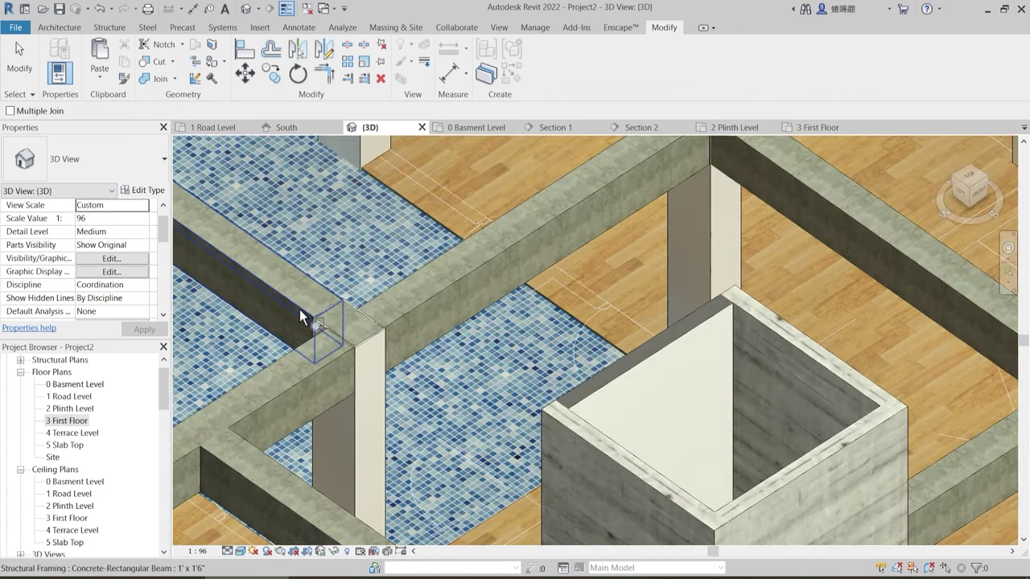
left_click(301, 312)
left_click(358, 308)
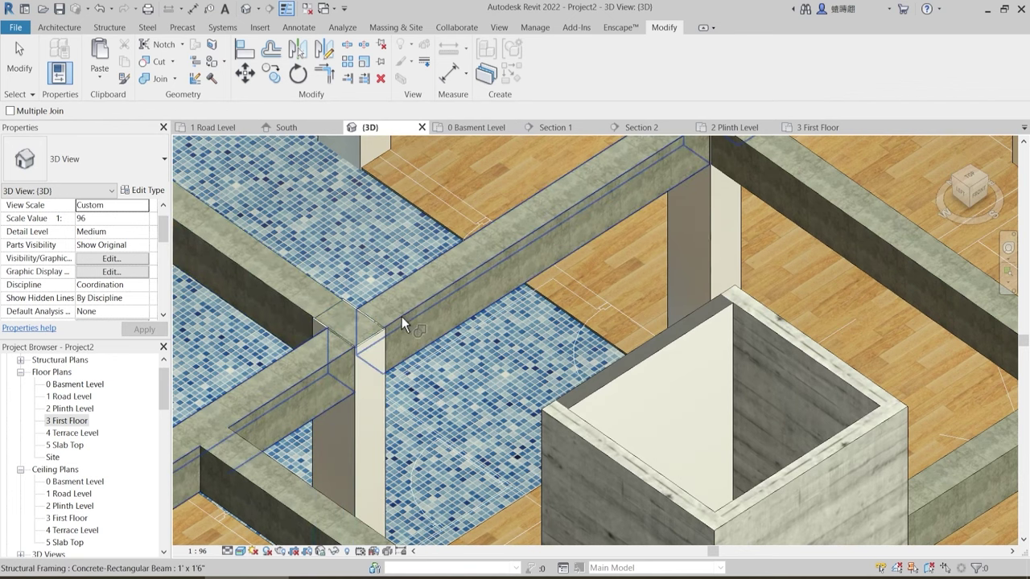
left_click(400, 318)
left_click(394, 321)
- Near the shaft, join the beam beside the column, then the left beam, to that column
scroll(461, 300, "down", 3)
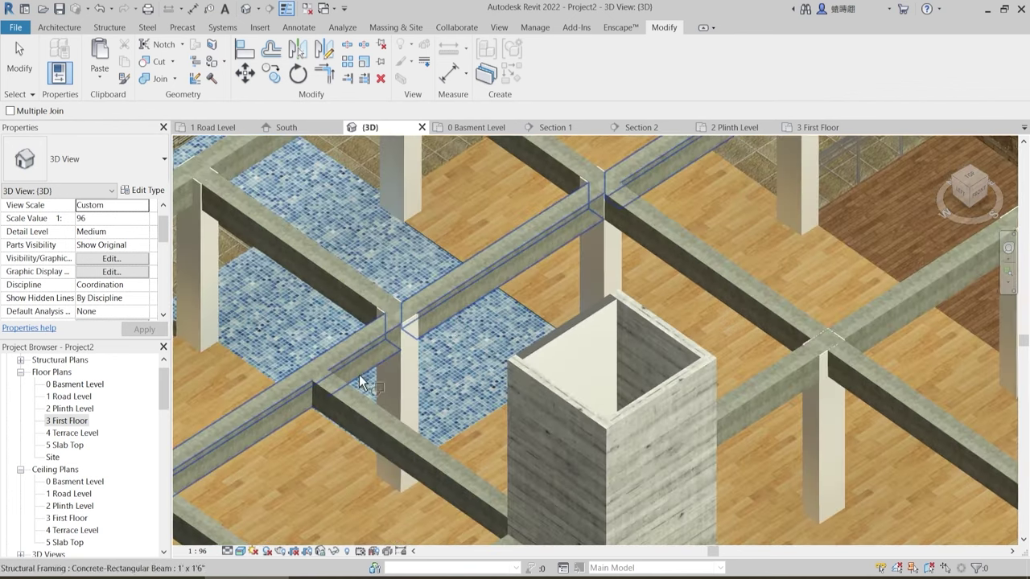
middle_click_drag(298, 458, 439, 369)
middle_click_drag(590, 418, 512, 374)
scroll(517, 466, "up", 5)
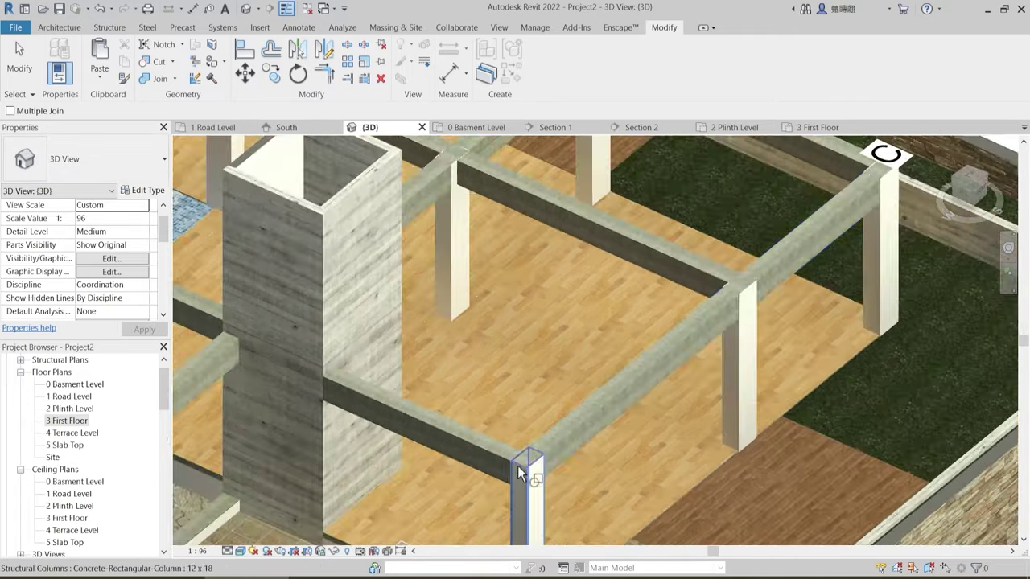
left_click(493, 449)
left_click(533, 441)
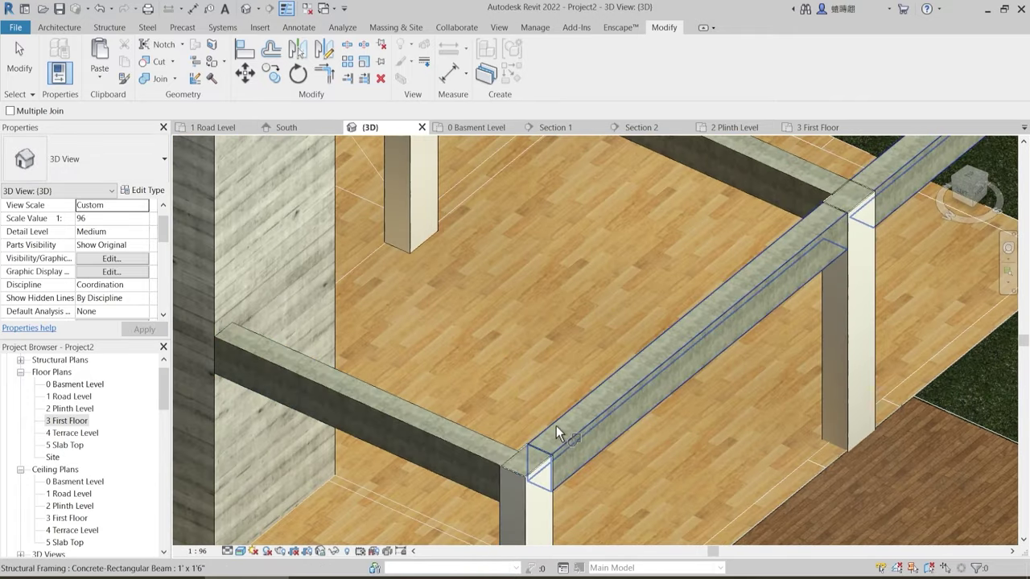
left_click(556, 425)
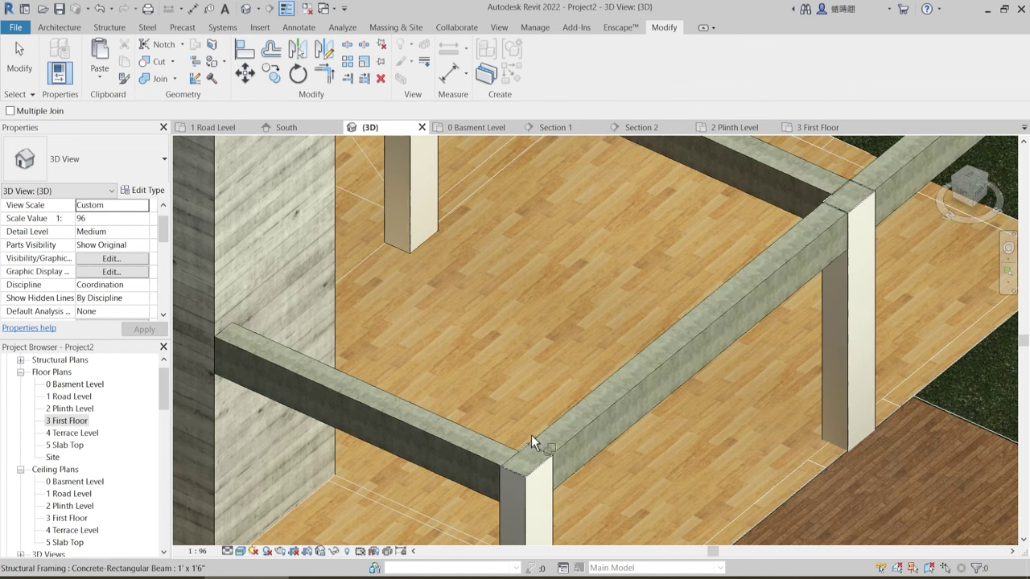
left_click(494, 447)
scroll(495, 446, "up", 3)
left_click(540, 460)
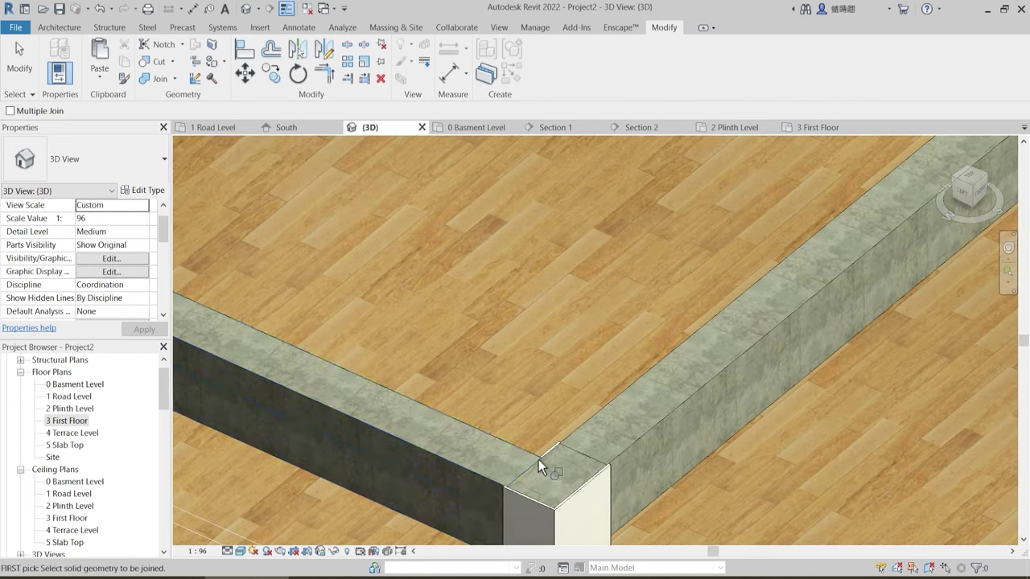
- Join the diagonal beam and the left beam to their column
scroll(539, 460, "down", 5)
scroll(716, 322, "up", 3)
scroll(579, 342, "up", 3)
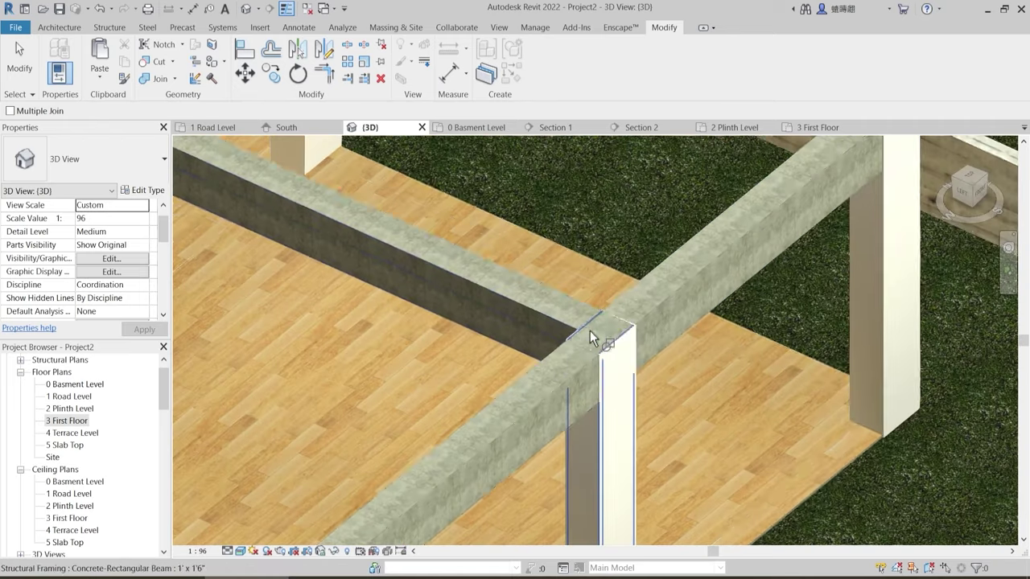
left_click(615, 302)
left_click(613, 326)
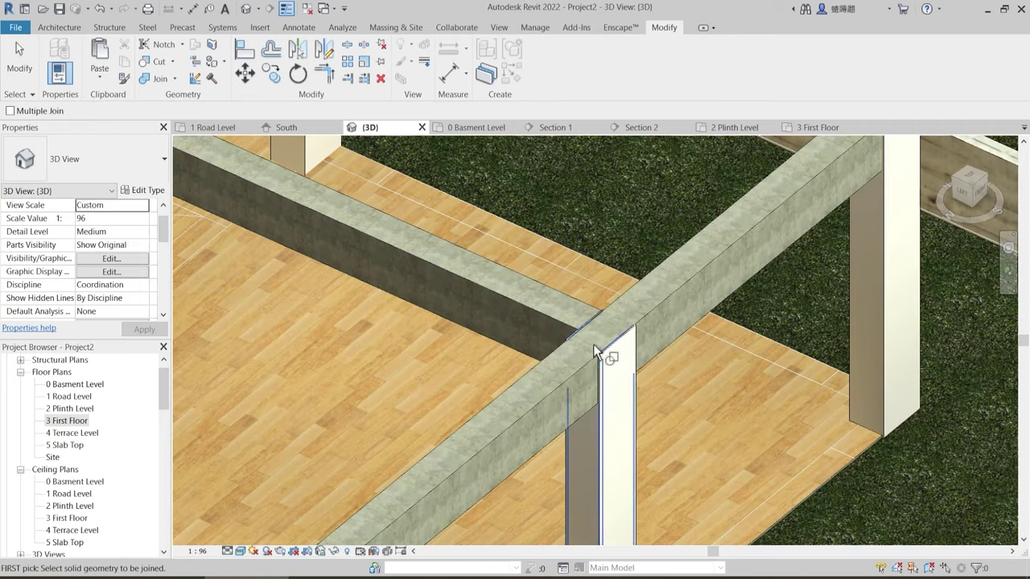
left_click(573, 304)
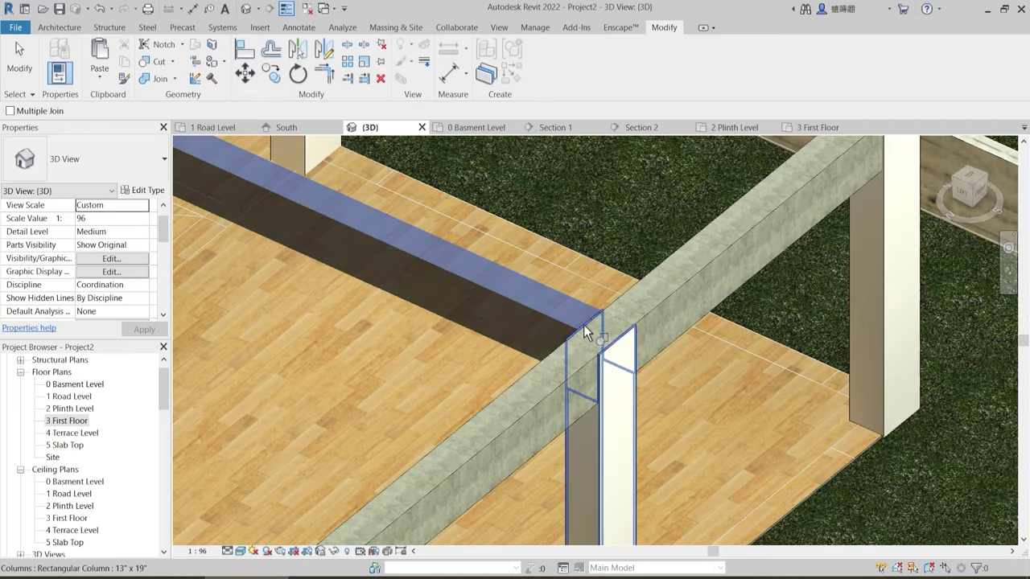
left_click(584, 325)
scroll(643, 338, "down", 5)
scroll(683, 294, "up", 3)
scroll(672, 290, "up", 3)
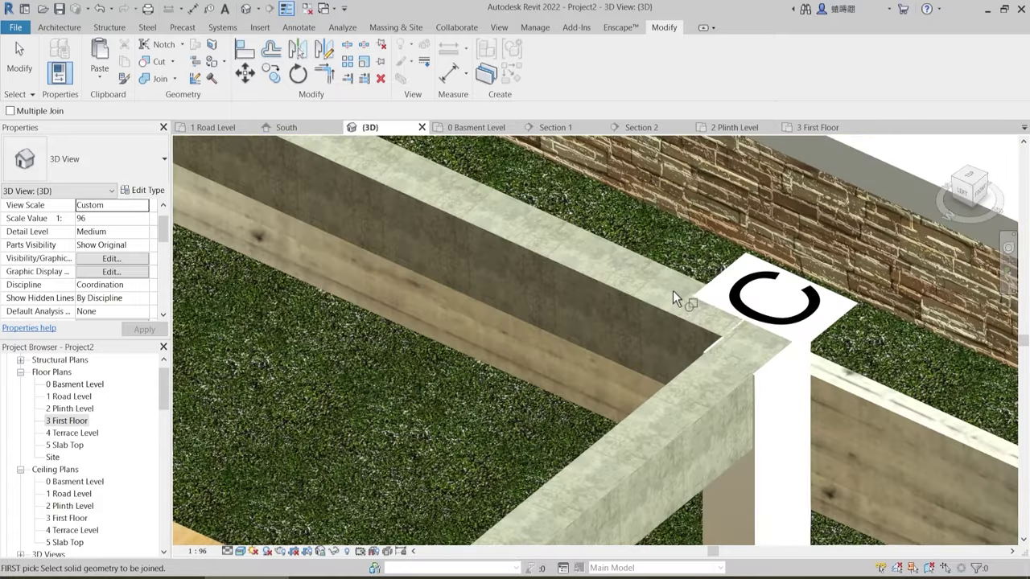
- Along the parapet, join the upper and lower-left beams to the column
middle_click_drag(673, 291, 438, 176)
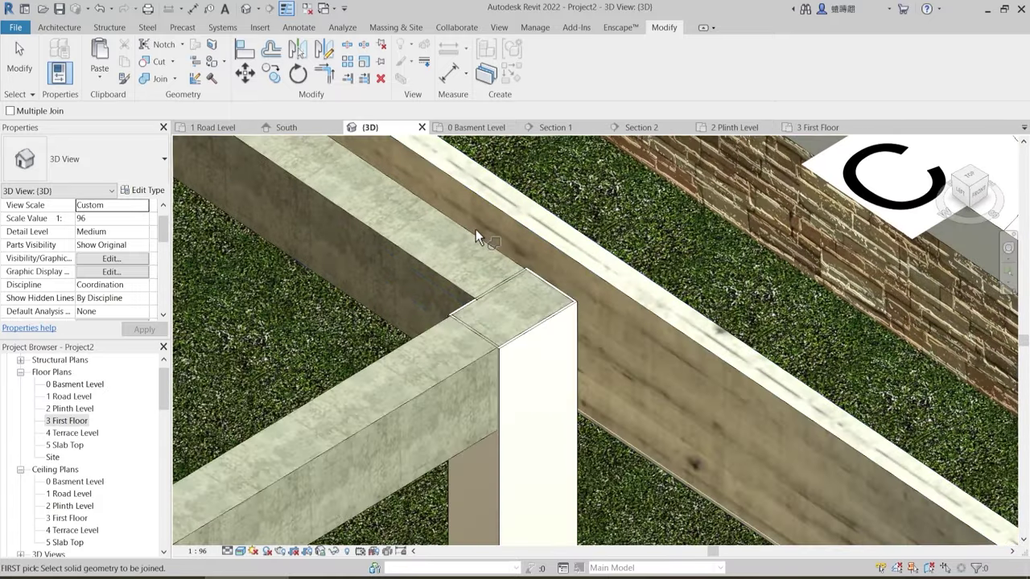
left_click(487, 266)
left_click(493, 288)
left_click(459, 330)
left_click(519, 321)
- At the next junction, join the left and right beams to the column
scroll(562, 325, "down", 4)
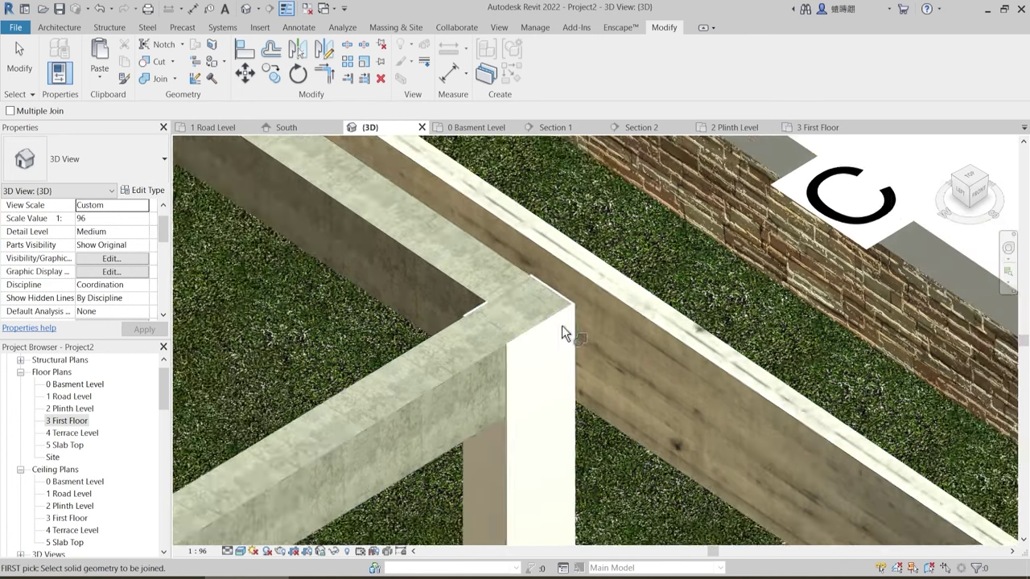
middle_click_drag(313, 299, 582, 448)
scroll(503, 330, "up", 2)
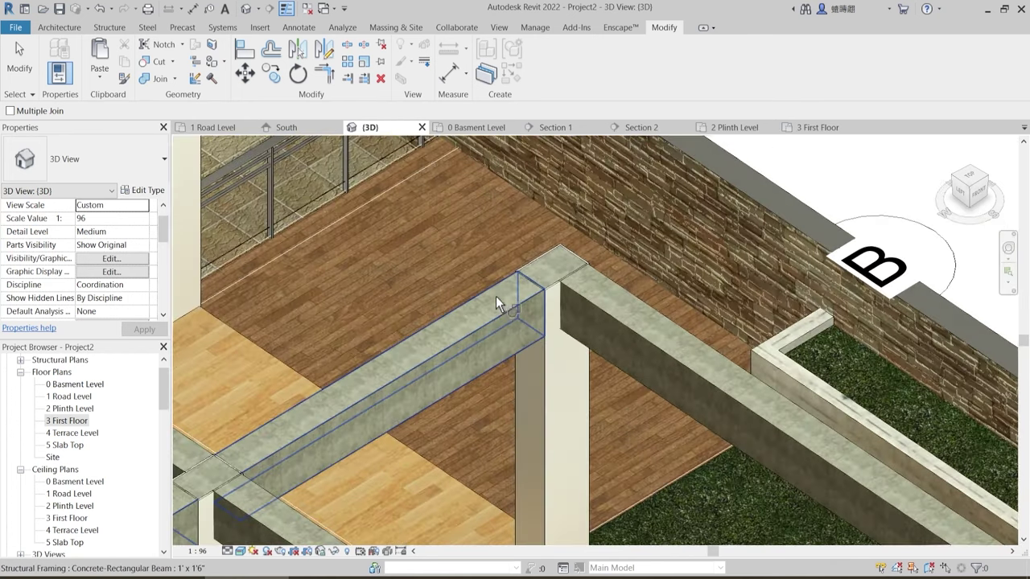
left_click(494, 294)
left_click(526, 274)
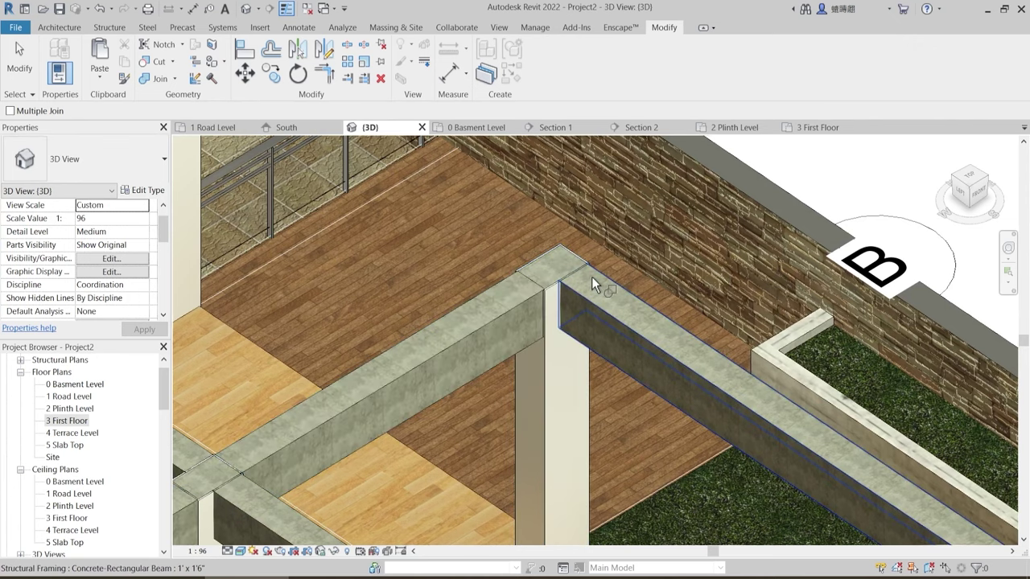
left_click(595, 276)
left_click(563, 301)
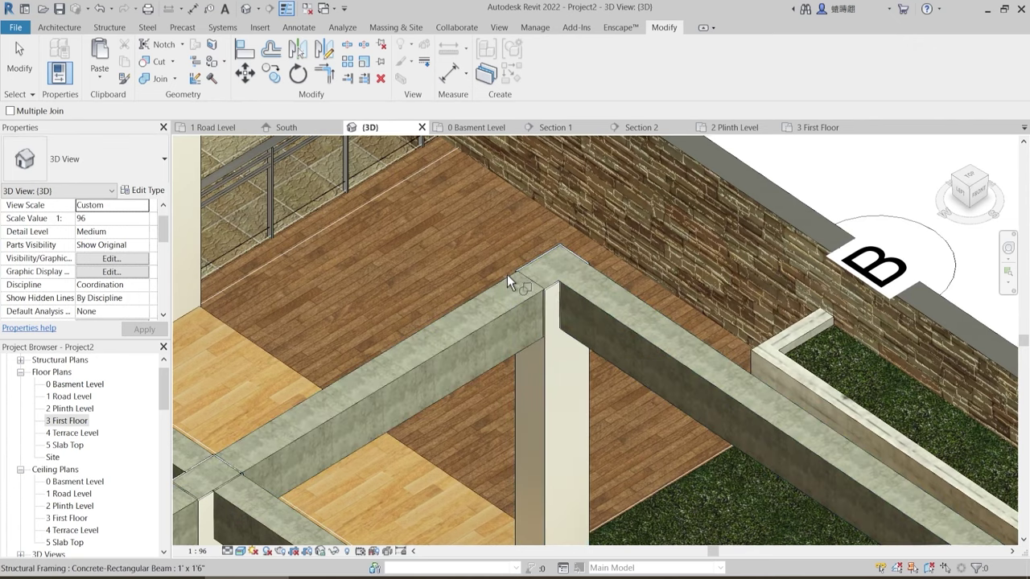
left_click(521, 280)
left_click(531, 283)
- Join the left beam and the diagonal beam with the crossing beam
scroll(581, 300, "down", 2)
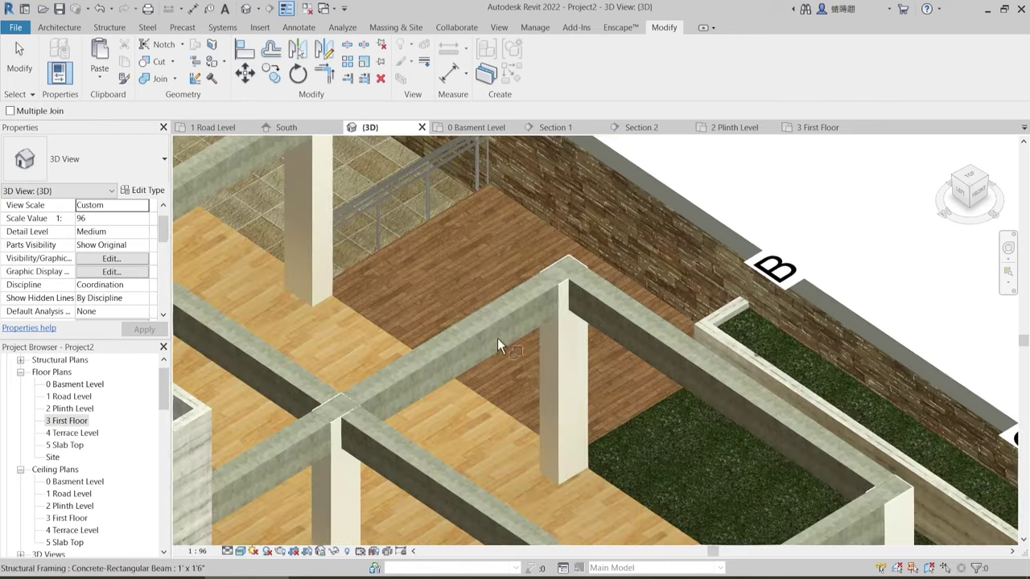
middle_click_drag(369, 402, 481, 350)
scroll(459, 367, "up", 2)
left_click(429, 325)
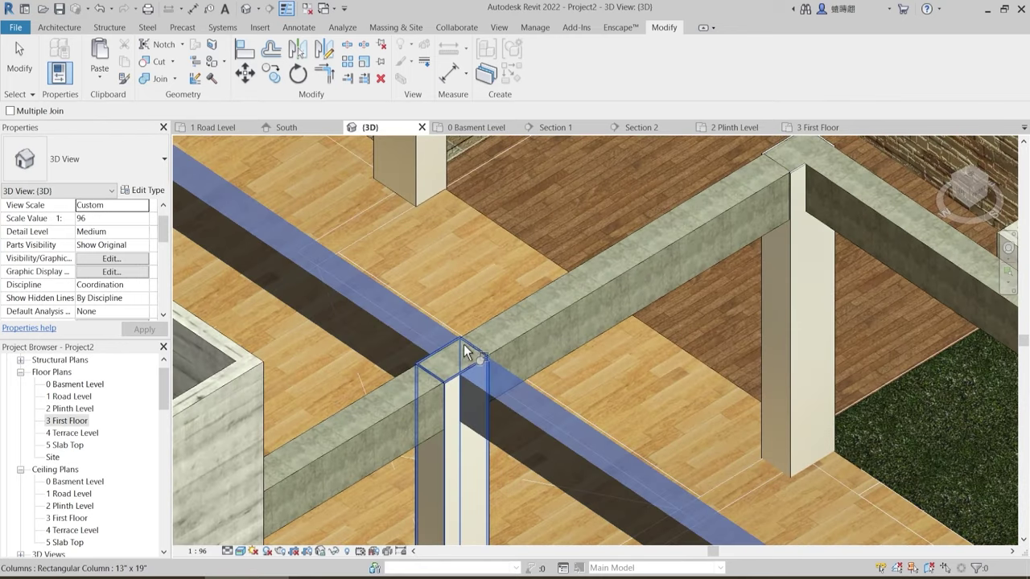
left_click(487, 350)
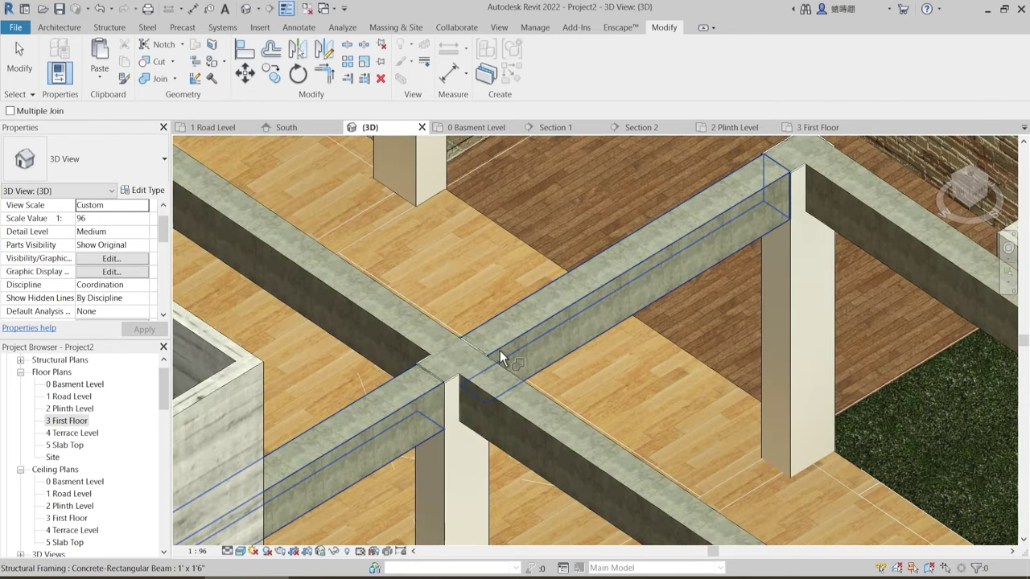
left_click(487, 349)
left_click(484, 375)
- Exit joining and orbit and pan to an isometric view of the whole first-floor frame
scroll(502, 355, "down", 3)
middle_click_drag(484, 416, 506, 431)
scroll(505, 430, "down", 3)
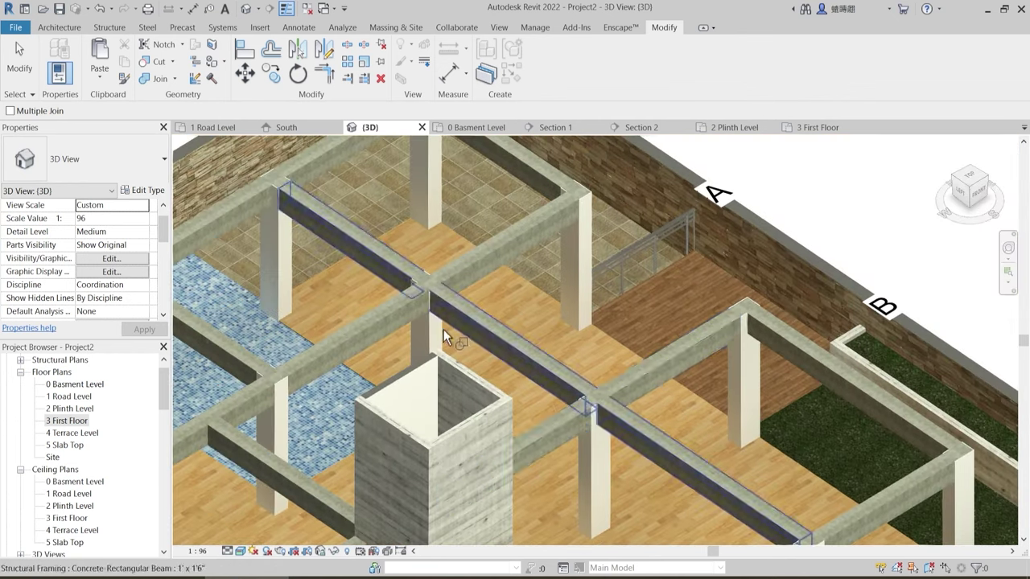
middle_click_drag(450, 344, 559, 394, "shift")
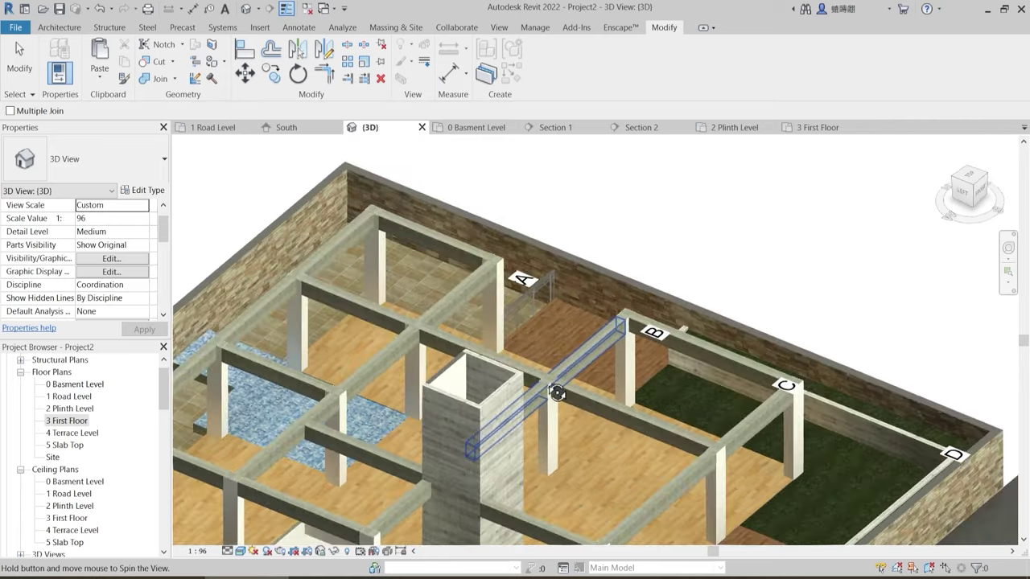
middle_click_drag(489, 426, 494, 368)
key("Escape")
scroll(451, 364, "down", 2)
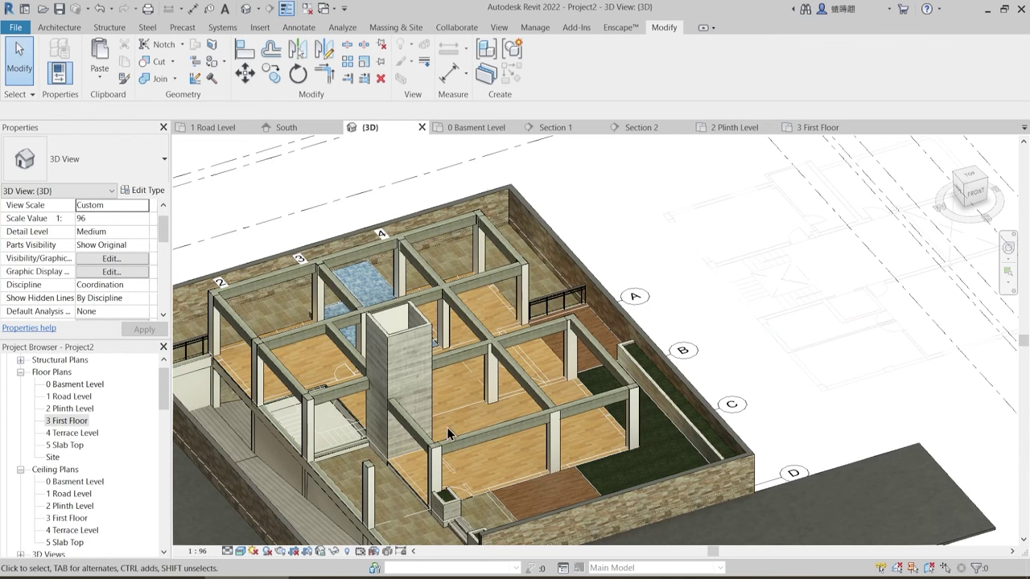
middle_click_drag(460, 434, 531, 391)
scroll(386, 397, "up", 1)
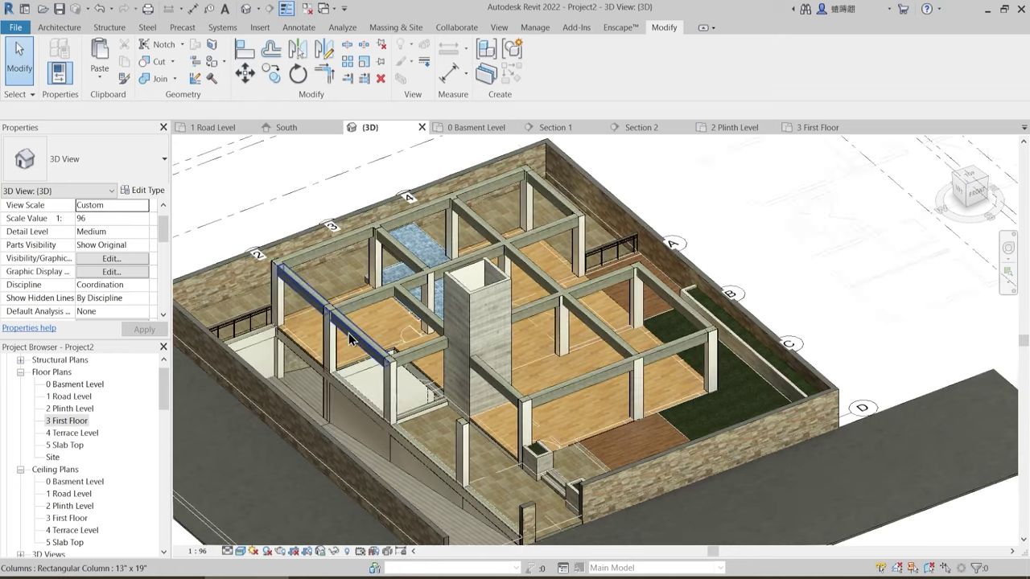
scroll(310, 305, "up", 2)
middle_click_drag(309, 300, 319, 296, "shift")
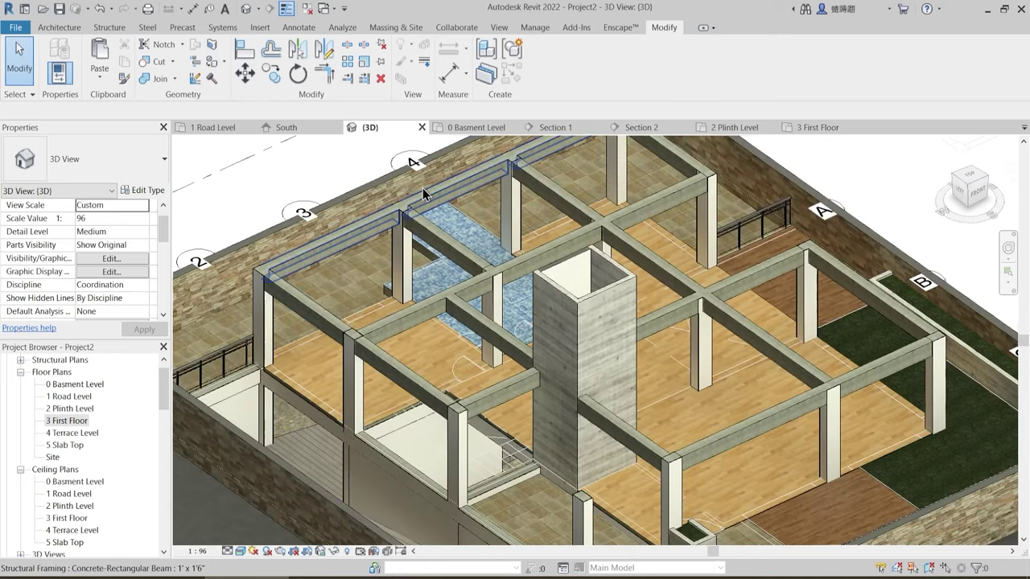
- Start the Wall tool with the 1 Beam Wall type, then cancel placement
left_click(59, 27)
left_click(56, 52)
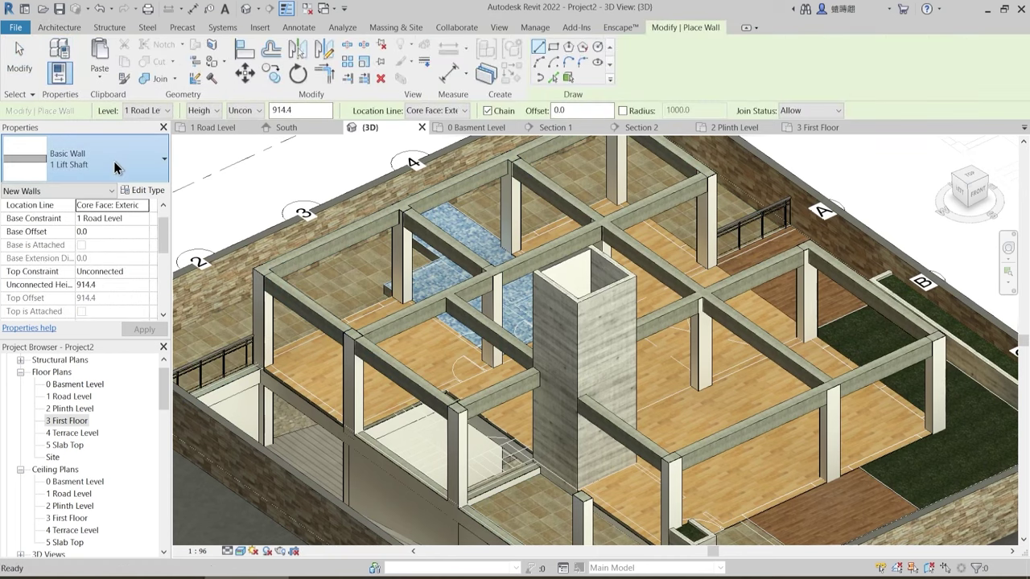
left_click(112, 159)
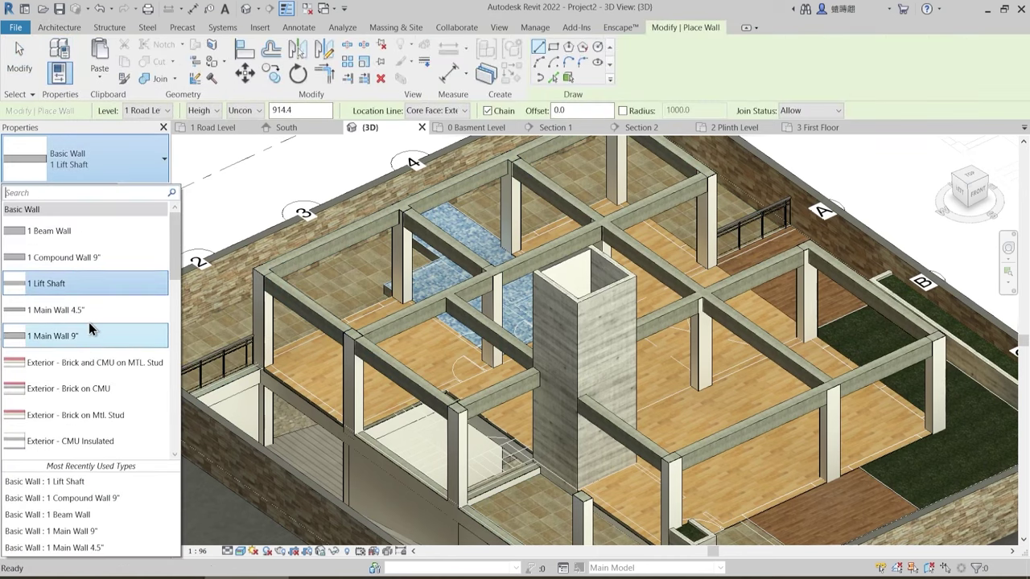
left_click(63, 237)
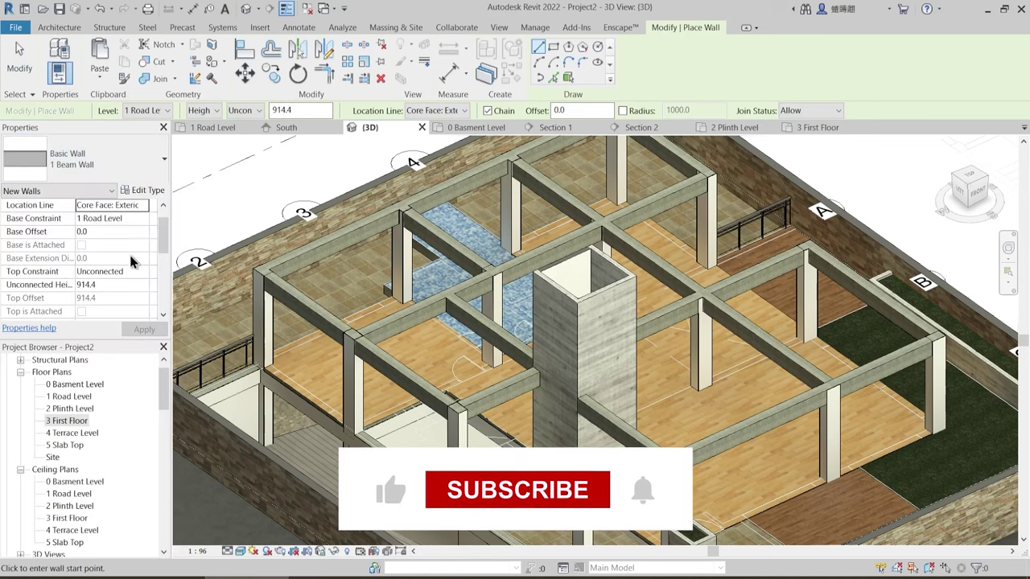
middle_click_drag(221, 228, 292, 260)
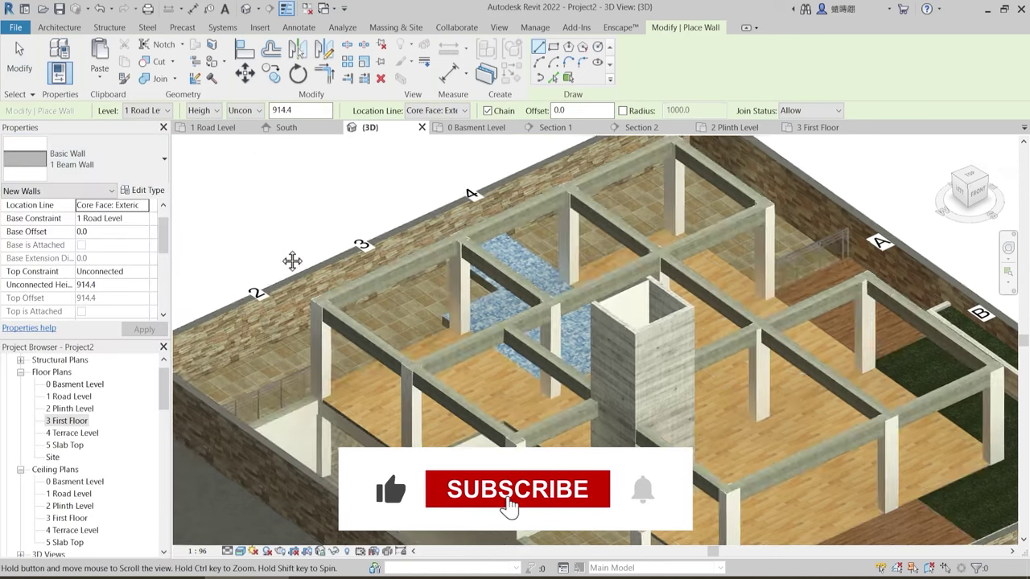
key("Escape")
- Use UN to switch project length units to feet and fractional inches
key("u")
key("n")
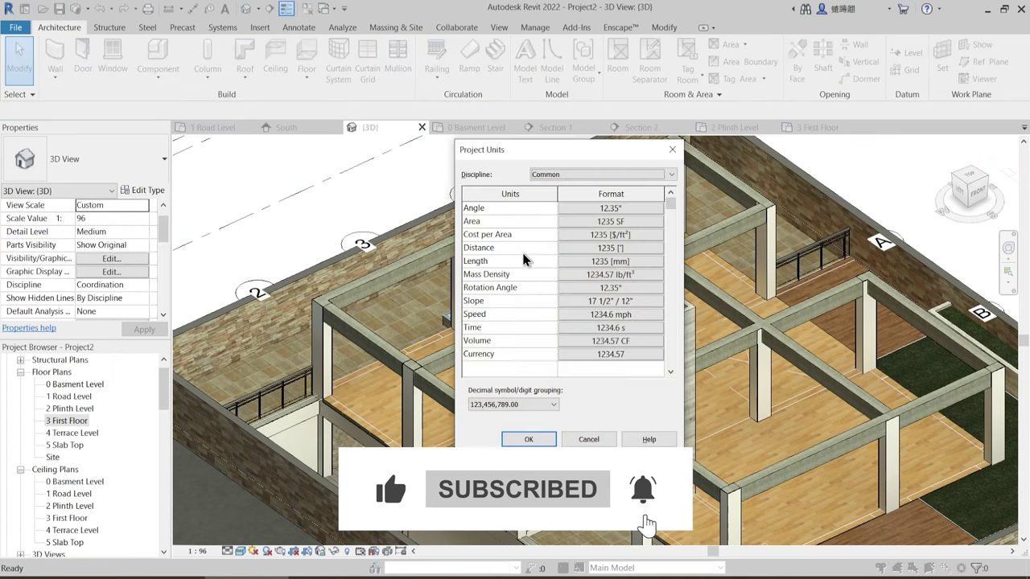
left_click(611, 260)
left_click(764, 217)
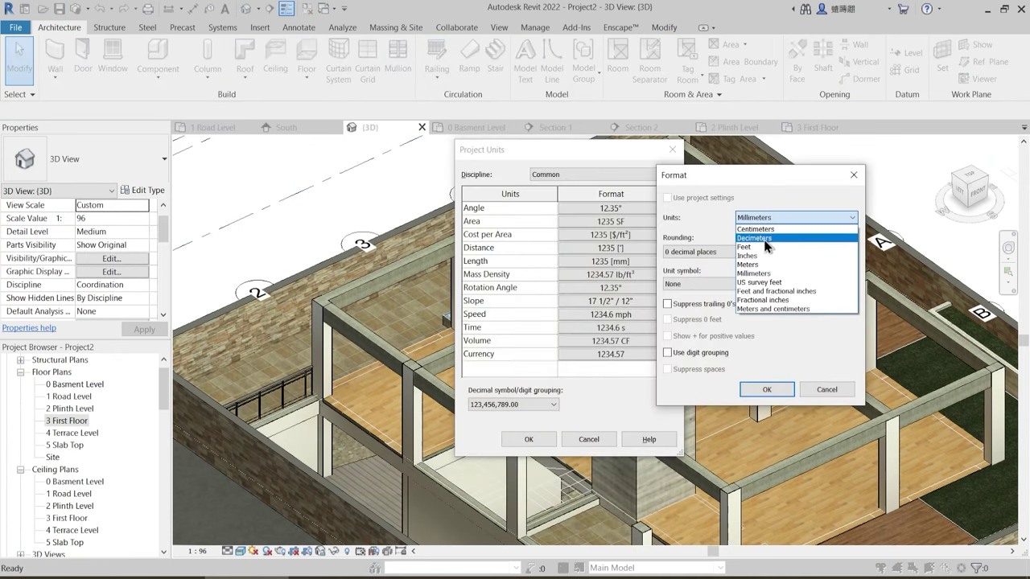
left_click(777, 290)
left_click(767, 391)
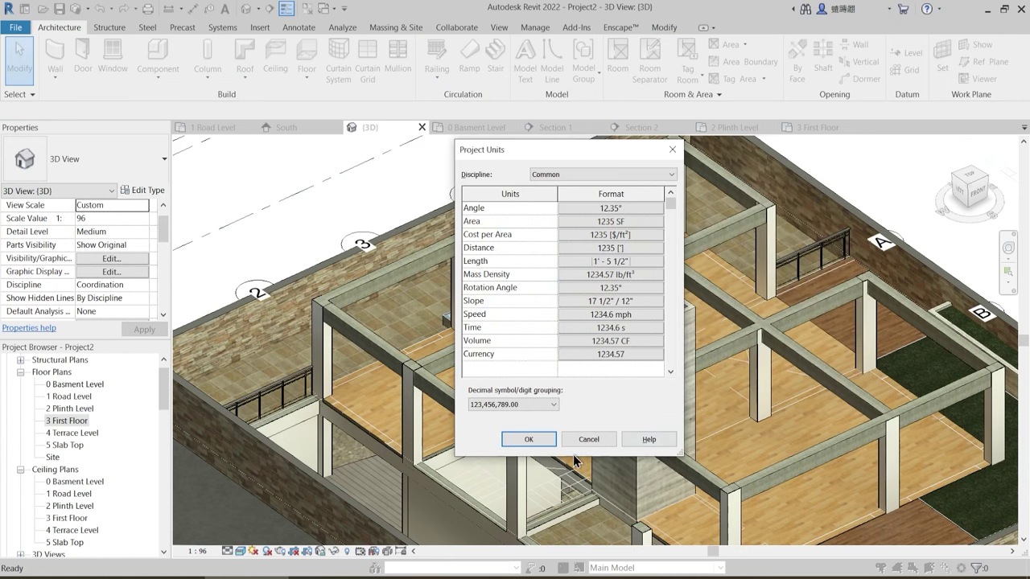
left_click(529, 439)
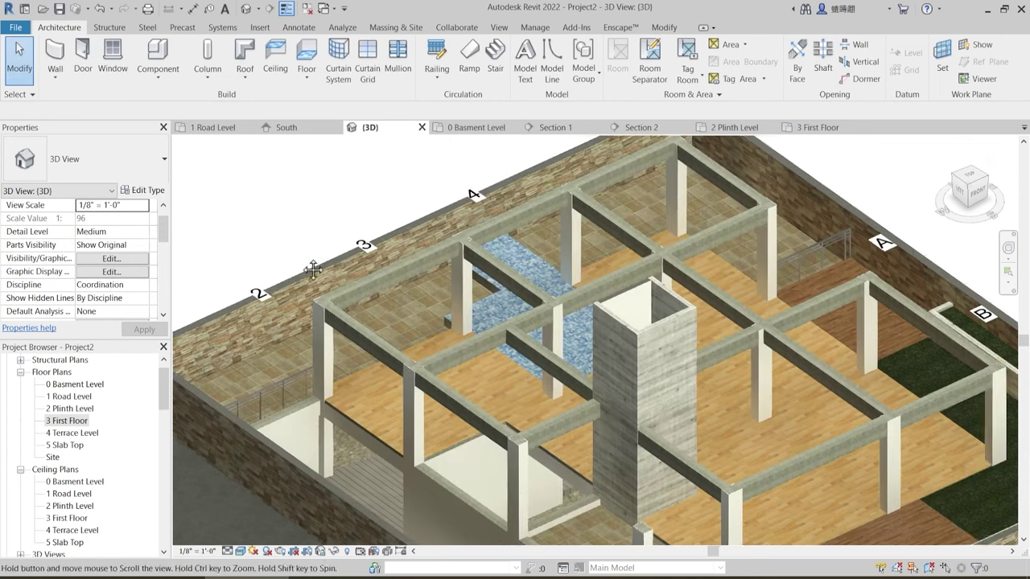
- Start a wall (WA) with base 2 Plinth Level and top up to 3 First Floor
middle_click_drag(313, 269, 350, 255)
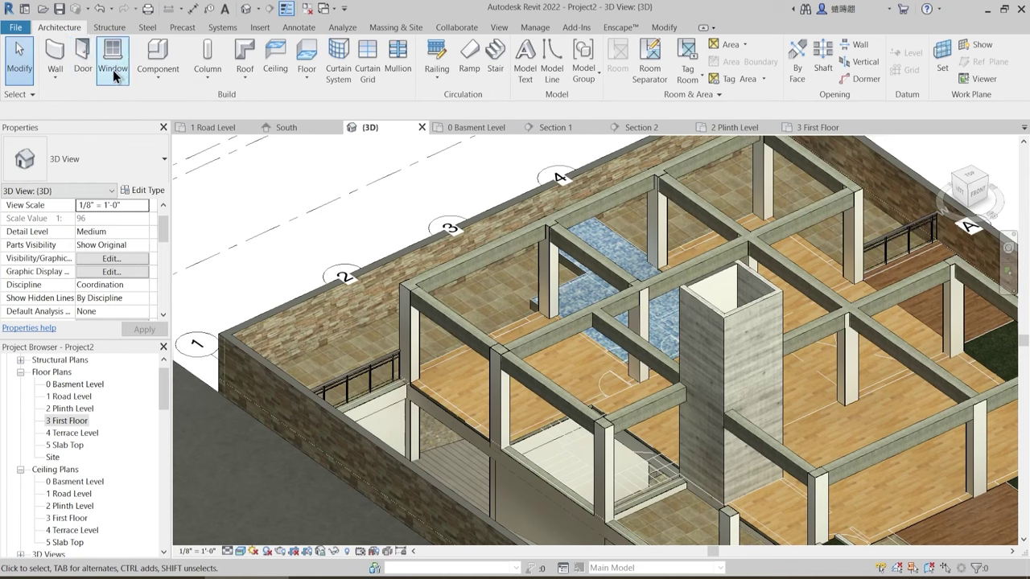
key("w")
key("a")
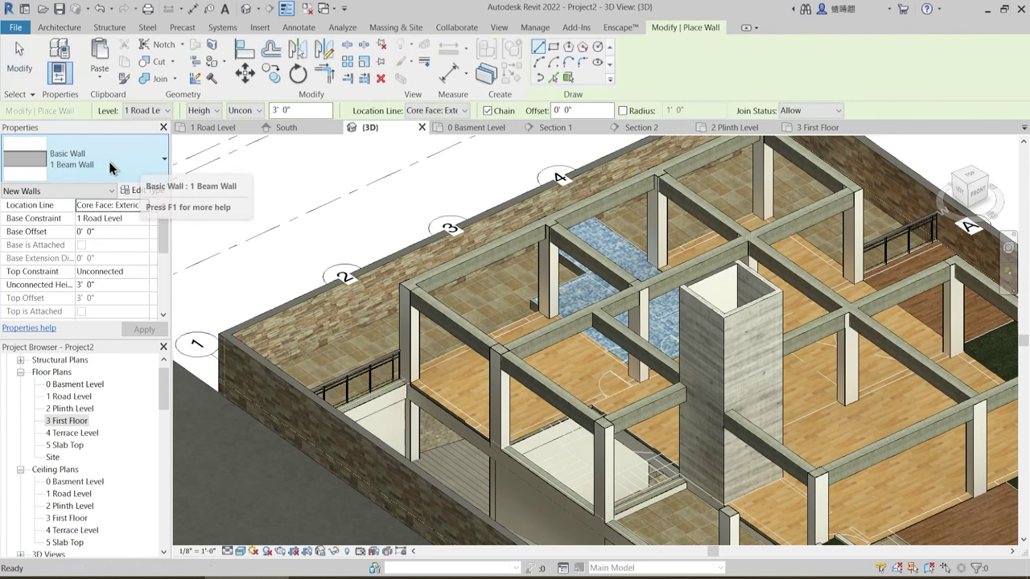
left_click(142, 220)
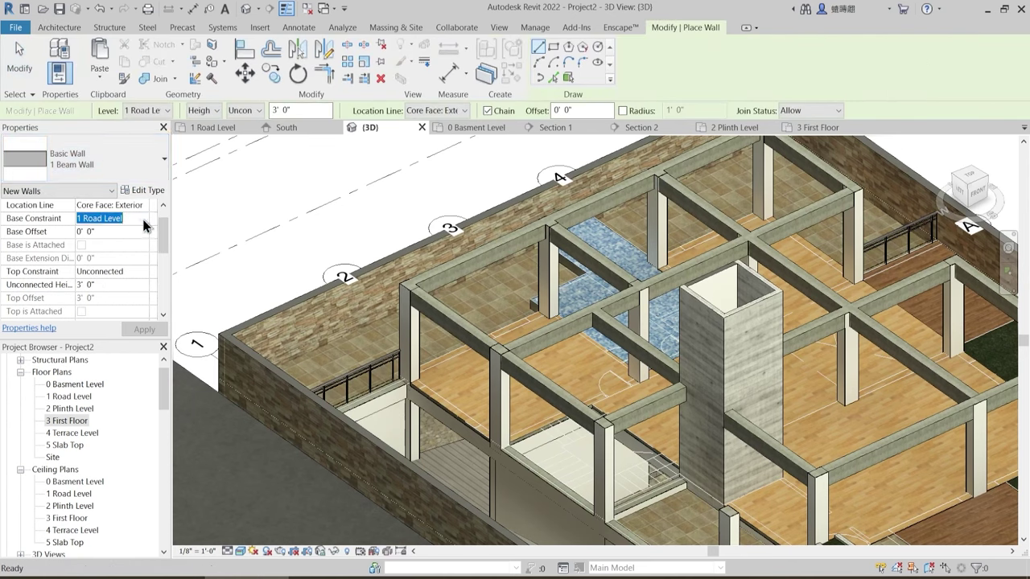
left_click(144, 219)
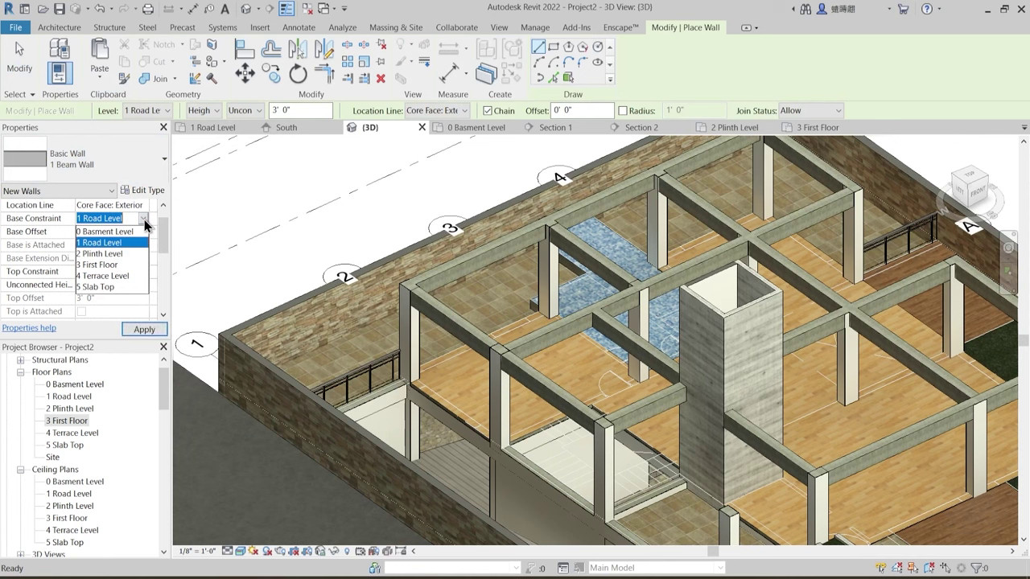
left_click(119, 253)
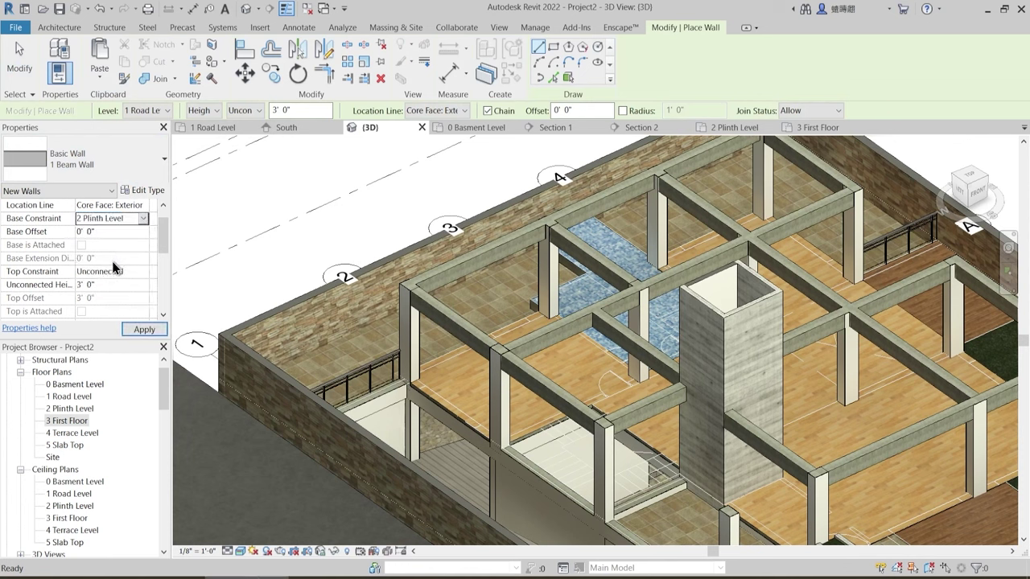
double_click(135, 272)
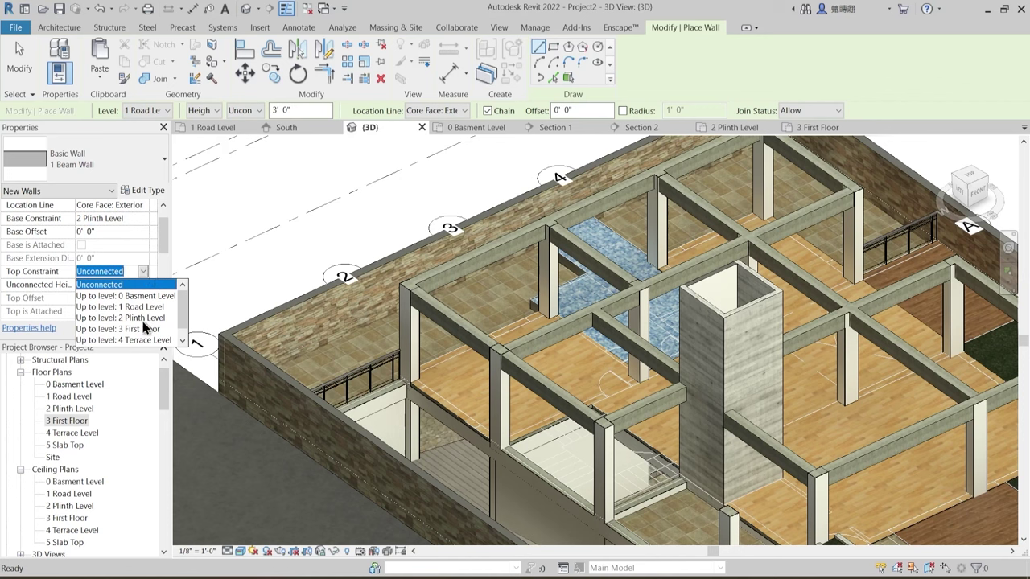
left_click(141, 329)
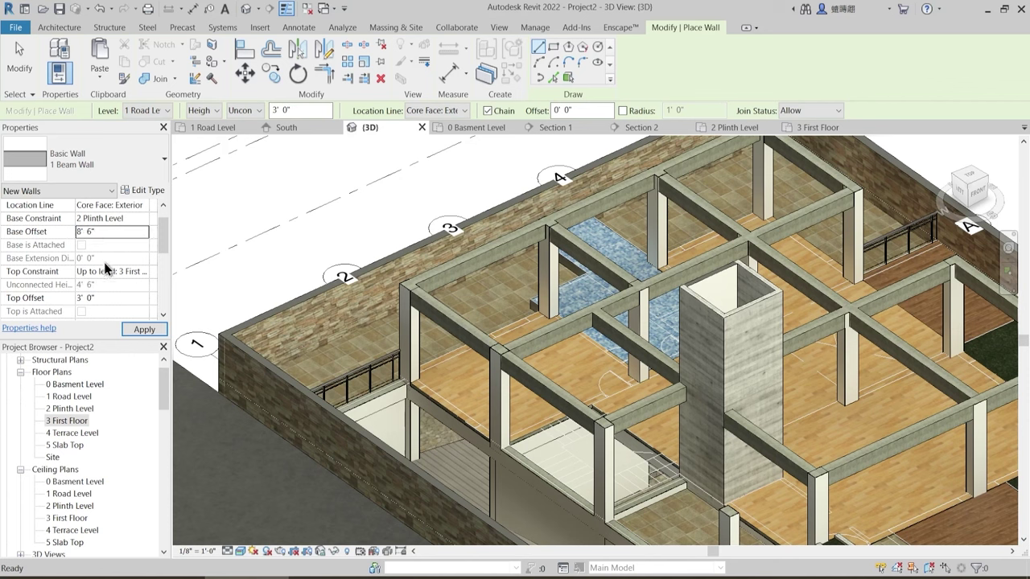
left_click(146, 298)
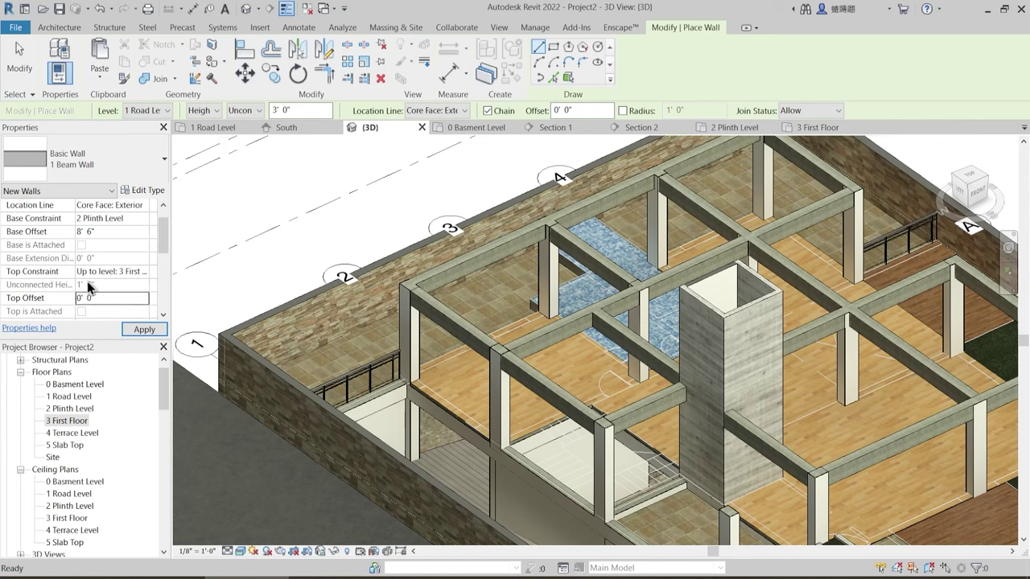
left_click(148, 192)
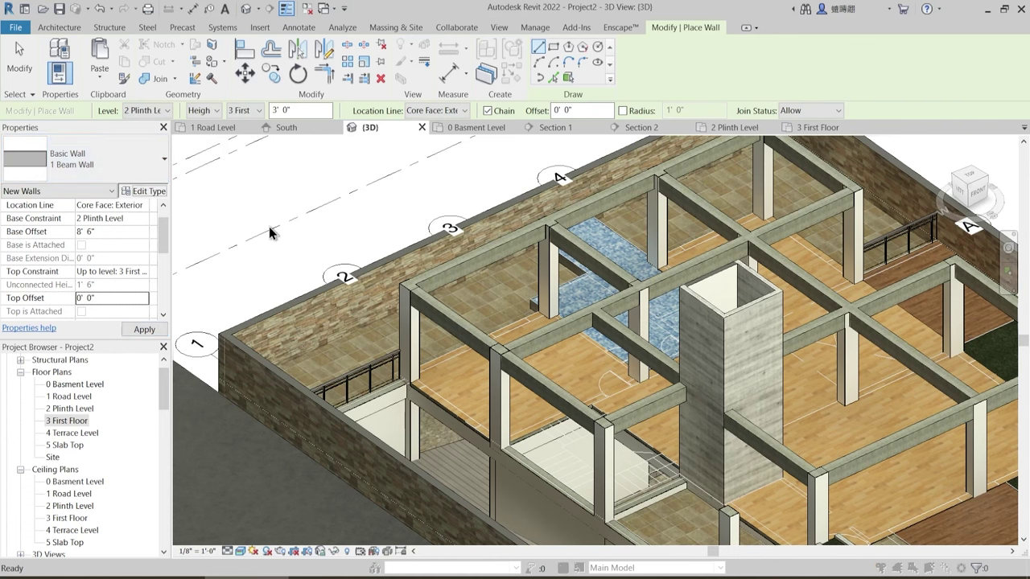
- Review the 1 Beam Wall layer structure without changes and keep 1 Beam Wall as the type
left_click(268, 258)
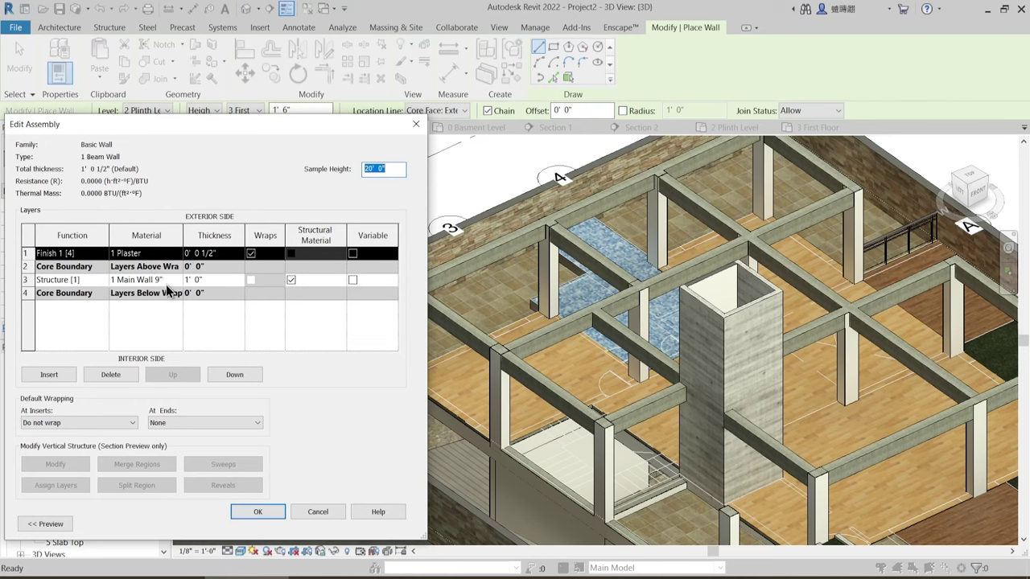
left_click_drag(193, 125, 359, 129)
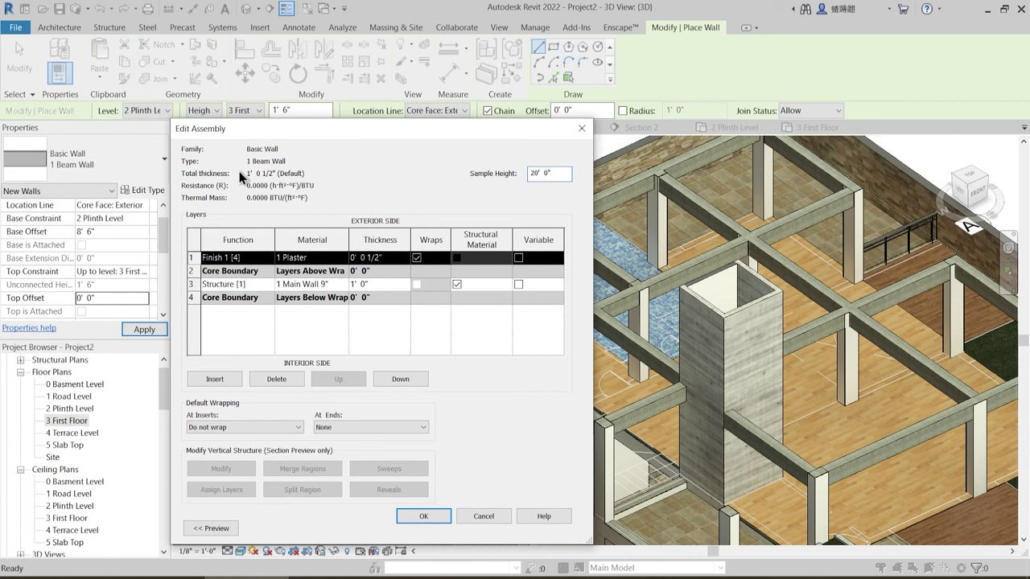
key("Escape")
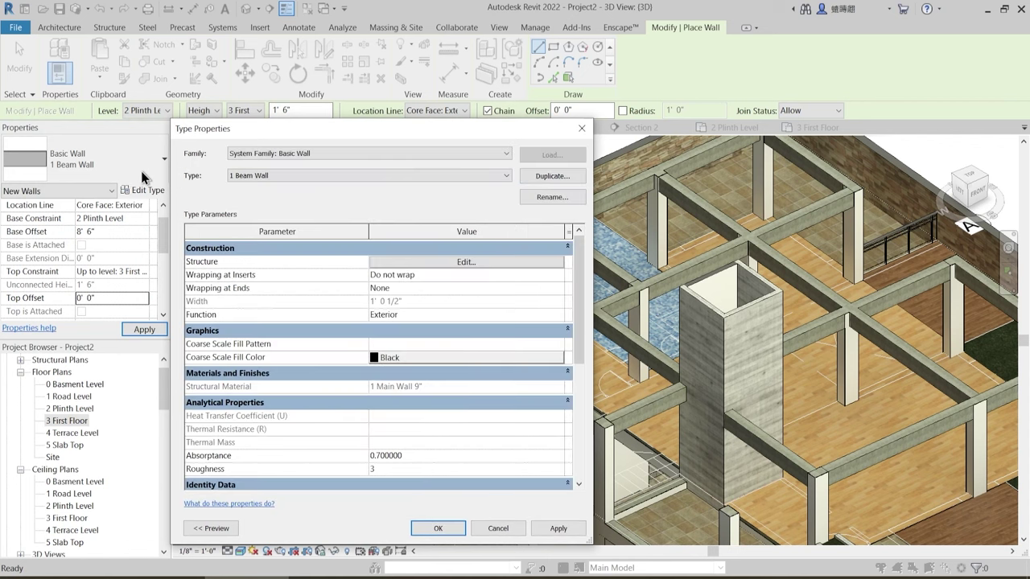
key("Return")
left_click(119, 172)
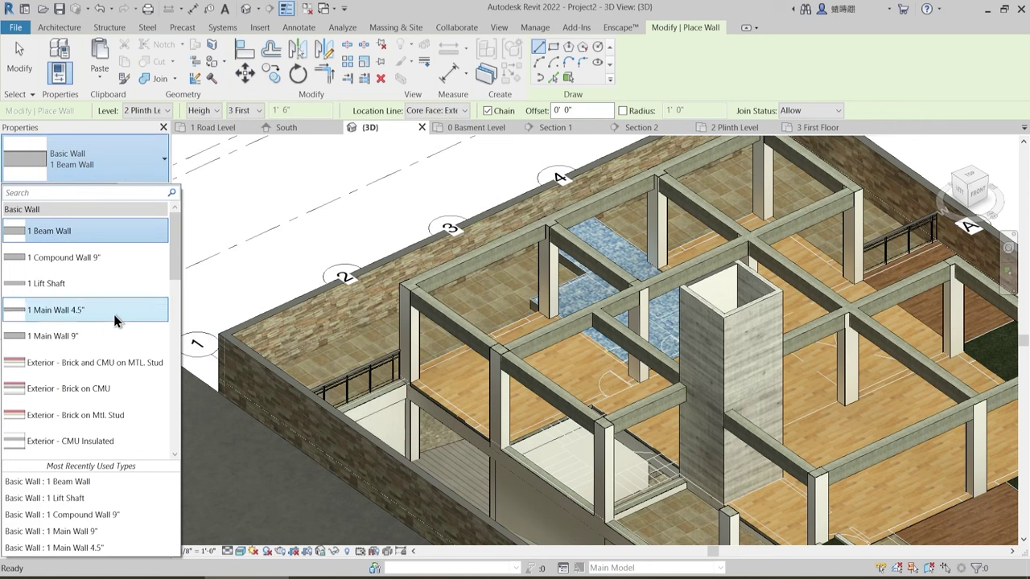
mouse_move(124, 339)
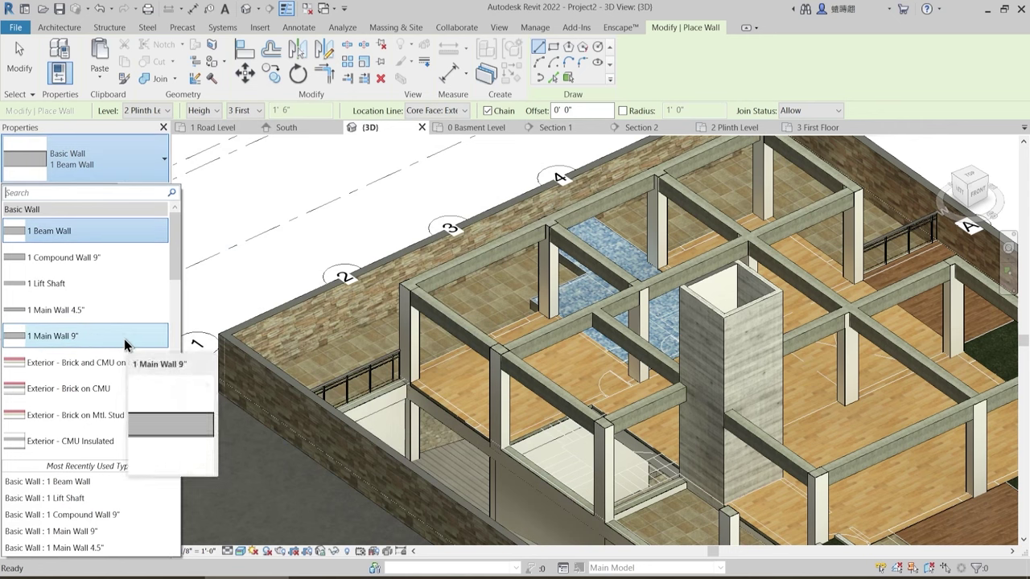
left_click(95, 233)
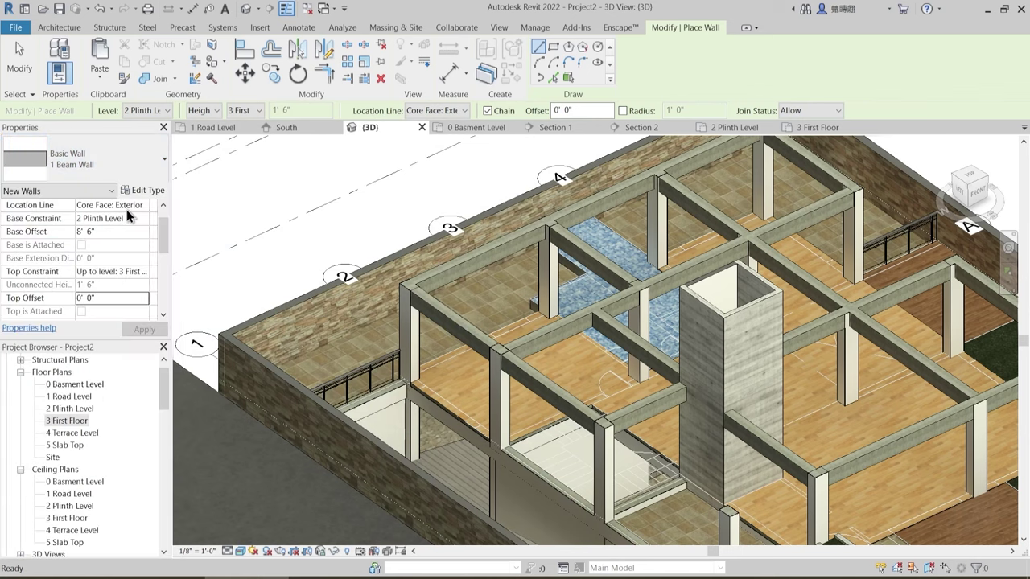
- Duplicate the wall type and name it '1 Beam Wall First Floor'
left_click(145, 190)
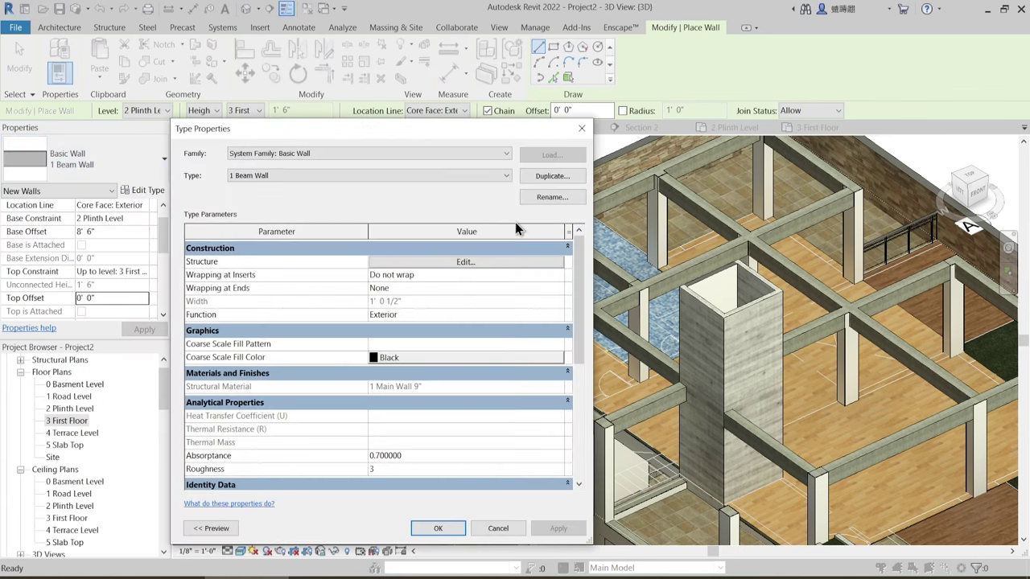
left_click(552, 176)
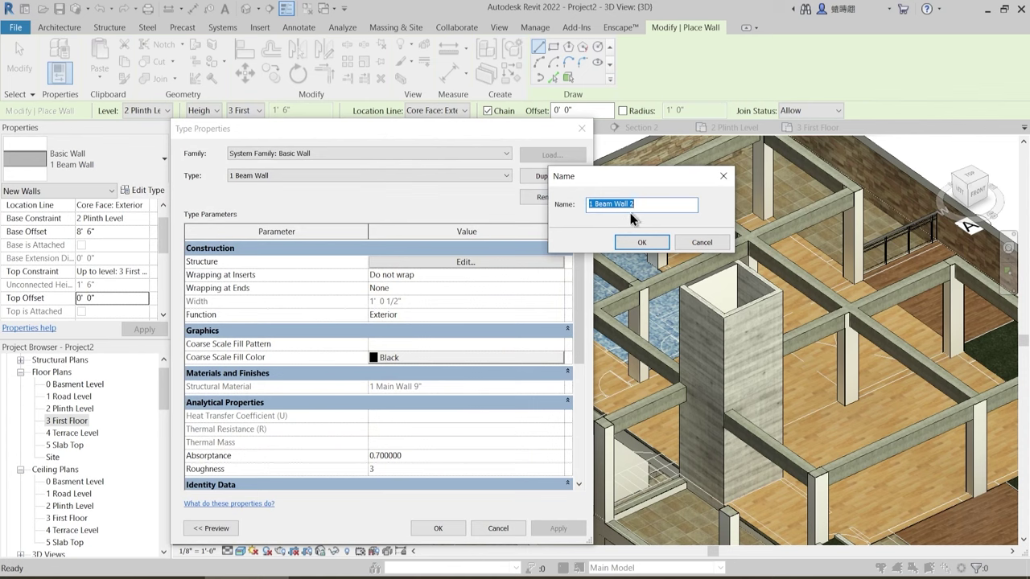
left_click(644, 204)
key("BackSpace")
type("First flo")
key("BackSpace")
key("BackSpace")
key("BackSpace")
type("Floor")
key("Return")
- Insert a new layer in the wall assembly and move it below the core boundary
left_click_drag(502, 130, 225, 96)
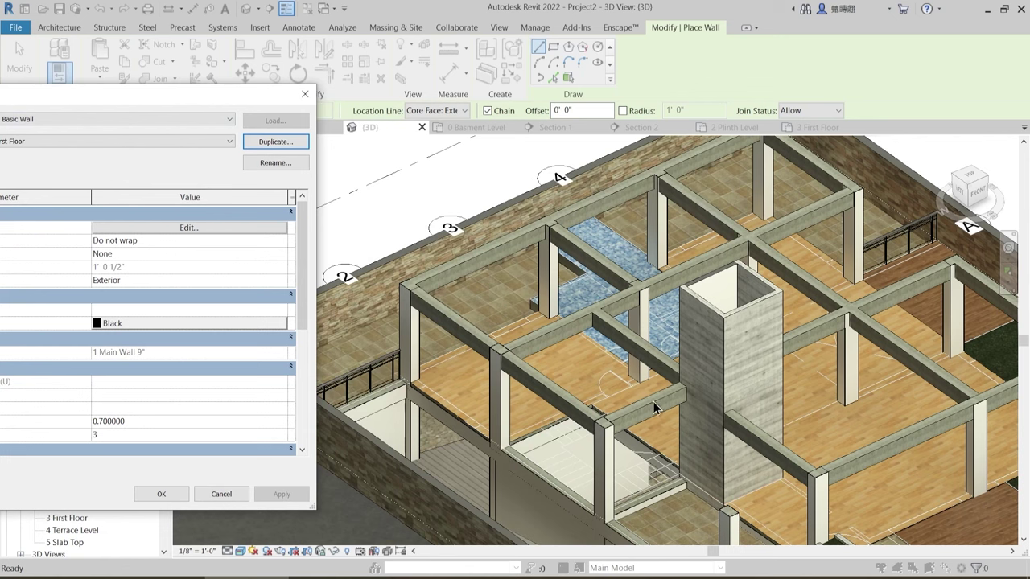
left_click_drag(235, 93, 488, 95)
left_click(445, 226)
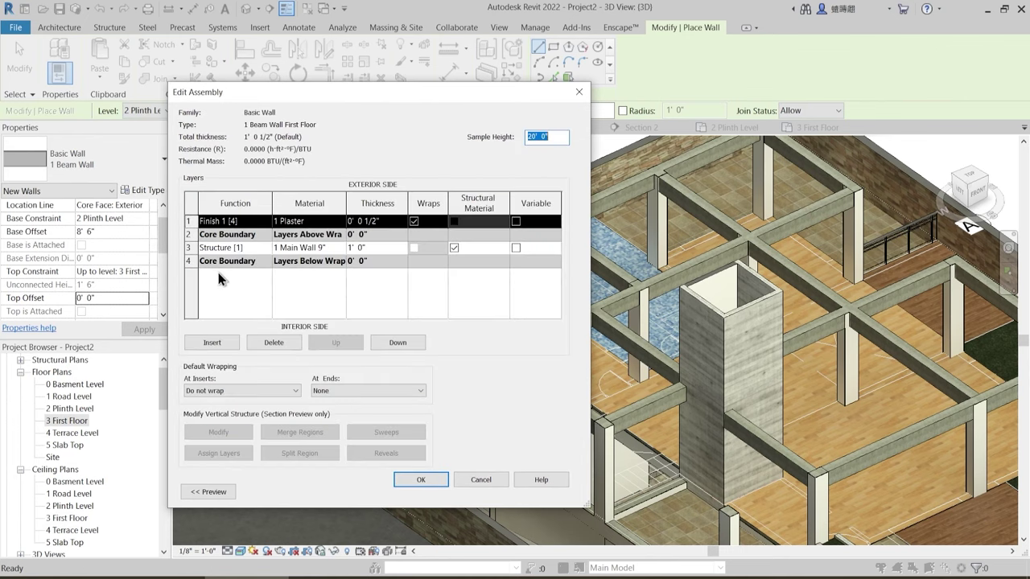
left_click(193, 249)
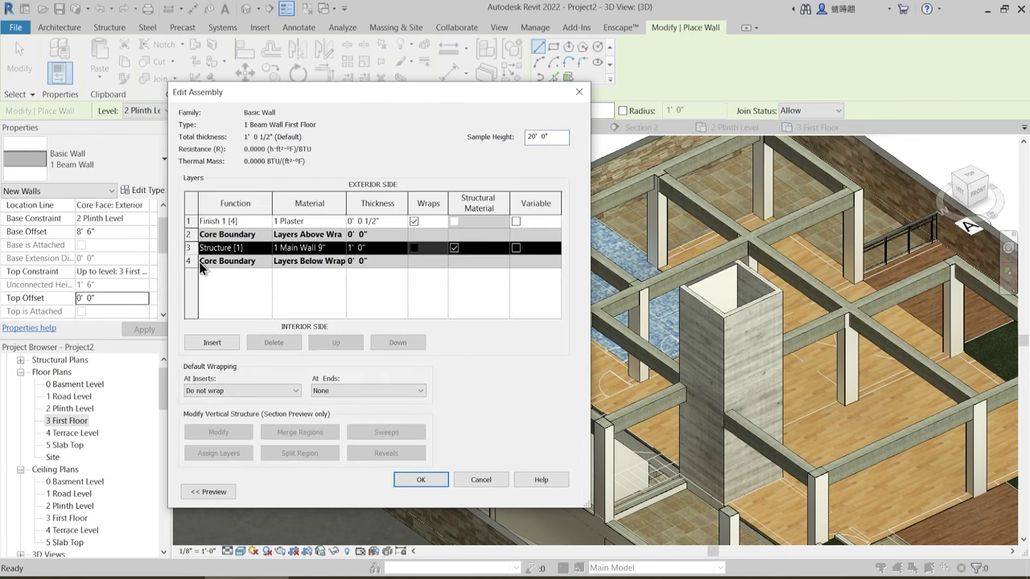
left_click(223, 342)
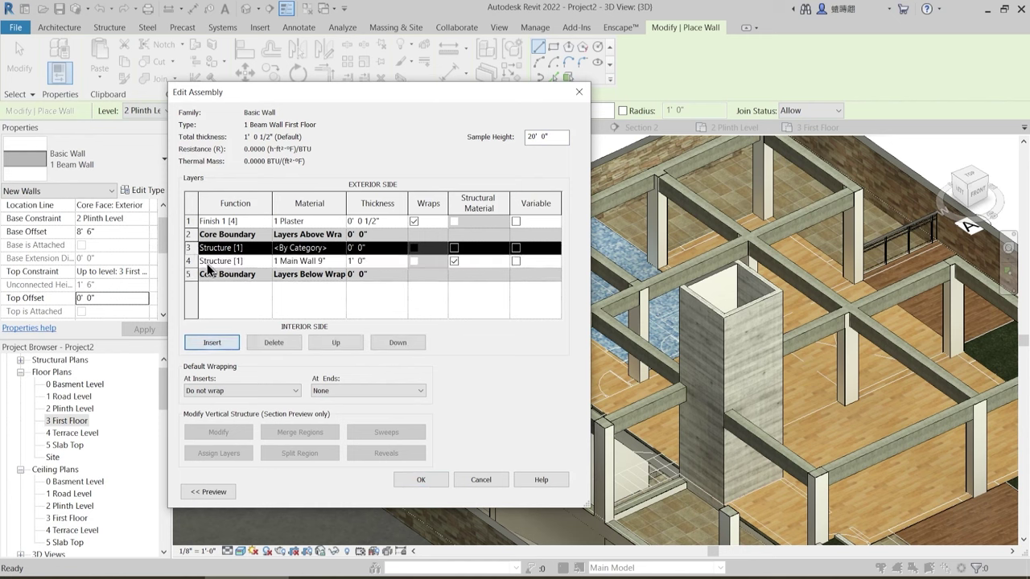
left_click(399, 344)
left_click(396, 343)
- Give the new layer 1 Plaster material at 0.5" thickness, confirm, and recheck the assembly
left_click(306, 222)
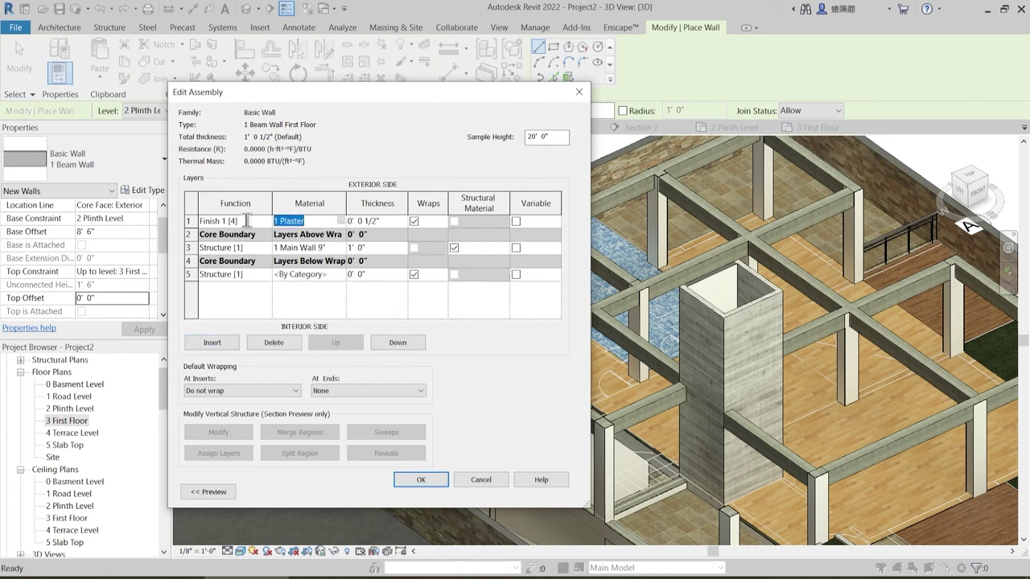
key("ctrl+c")
left_click(338, 278)
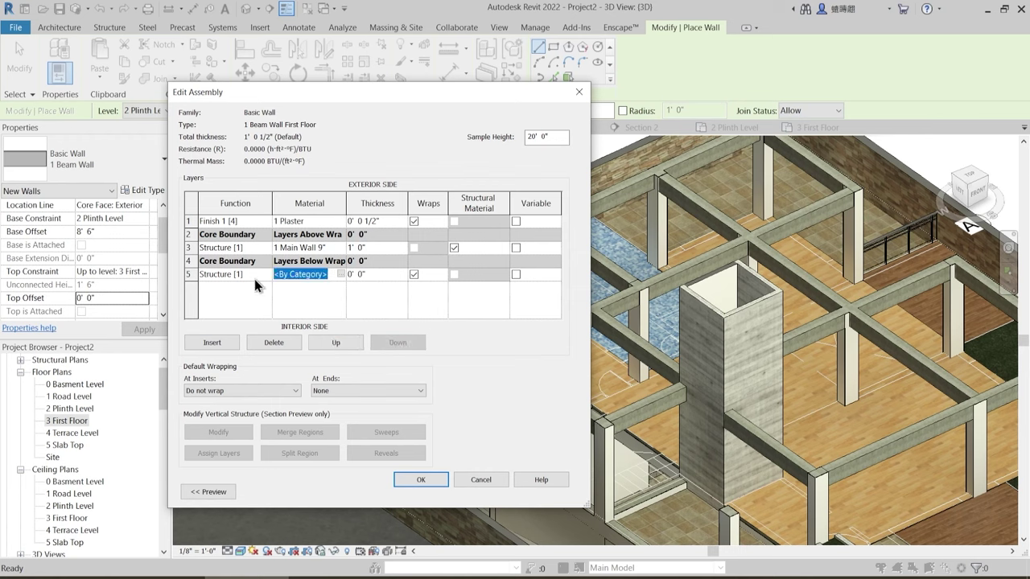
key("ctrl+v")
left_click(370, 274)
left_click_drag(370, 277, 317, 274)
type(".5")
key("Tab")
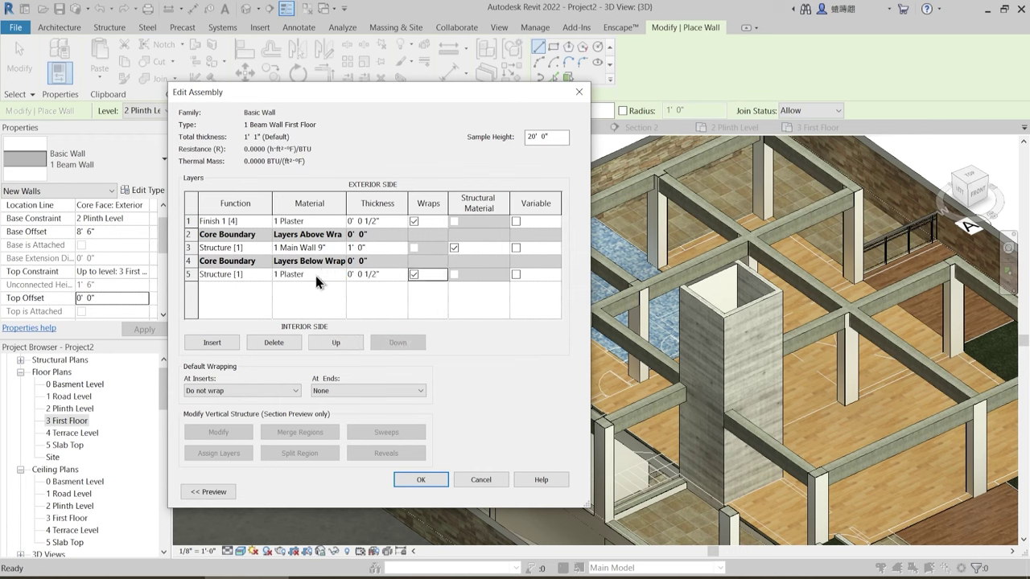
left_click(426, 480)
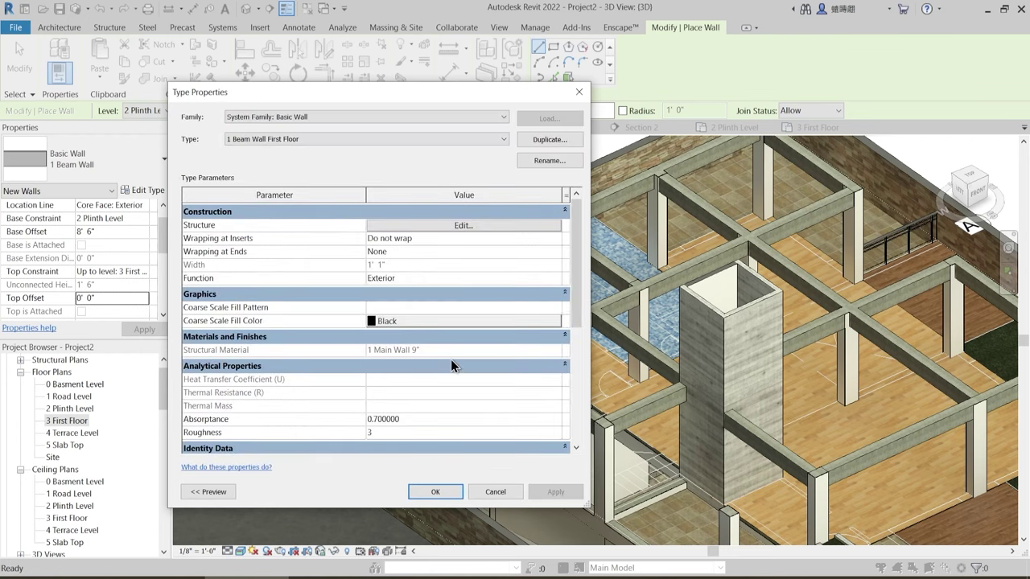
left_click(449, 226)
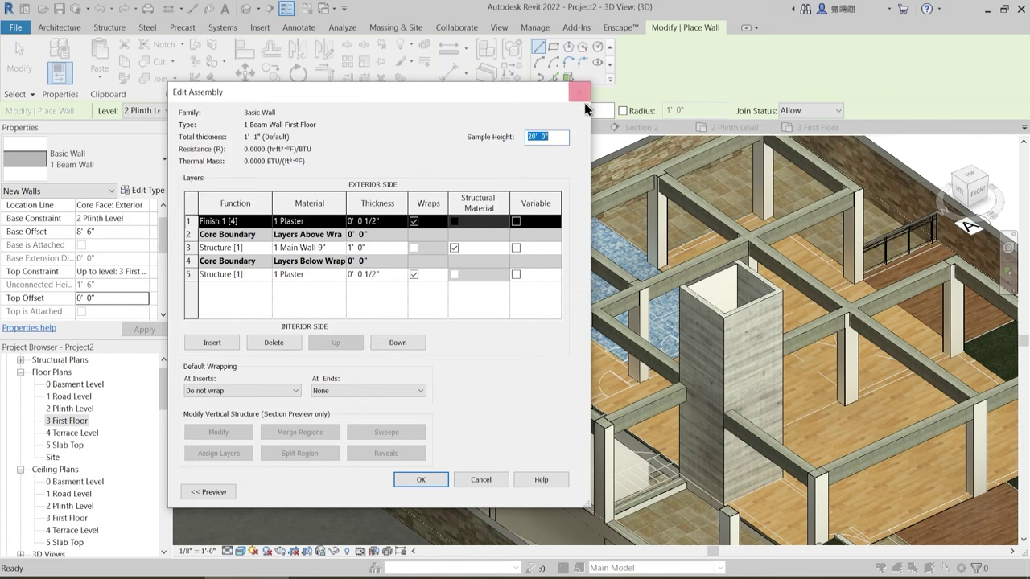
- Close the type dialogs and set the wall's base offset to 8' 5"
left_click(480, 483)
left_click(436, 492)
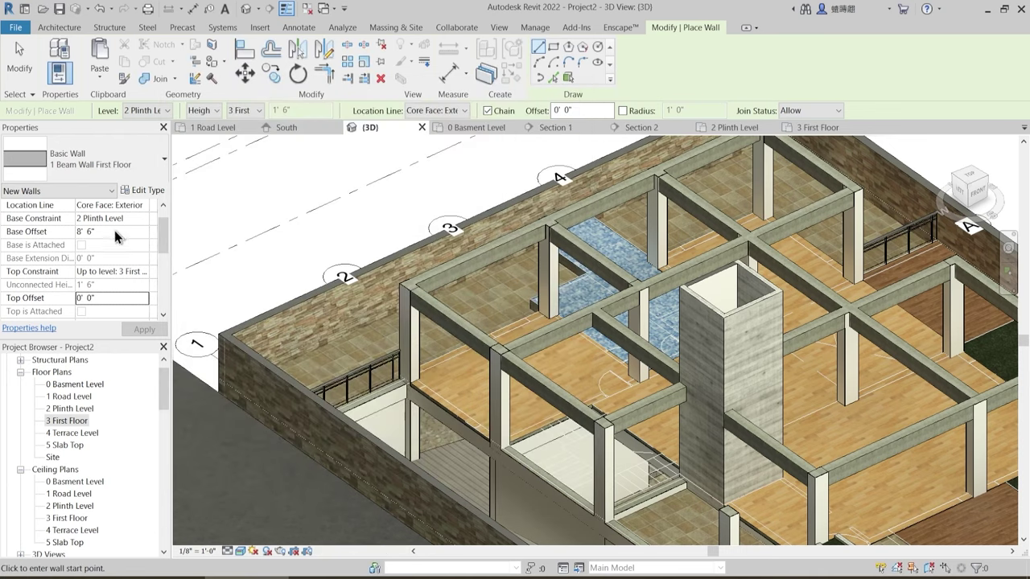
left_click(101, 232)
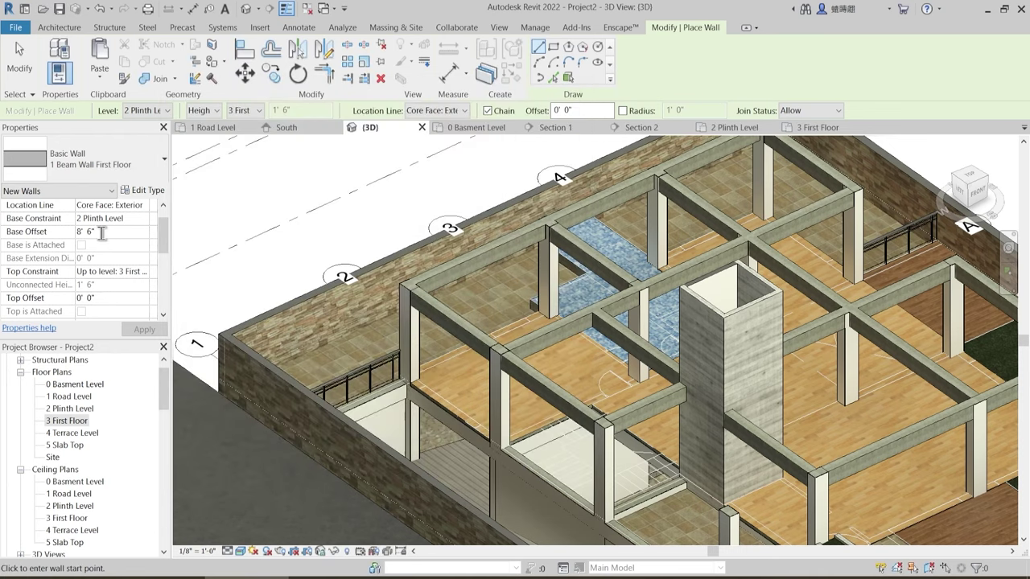
left_click_drag(102, 232, 42, 236)
type("8'5\"")
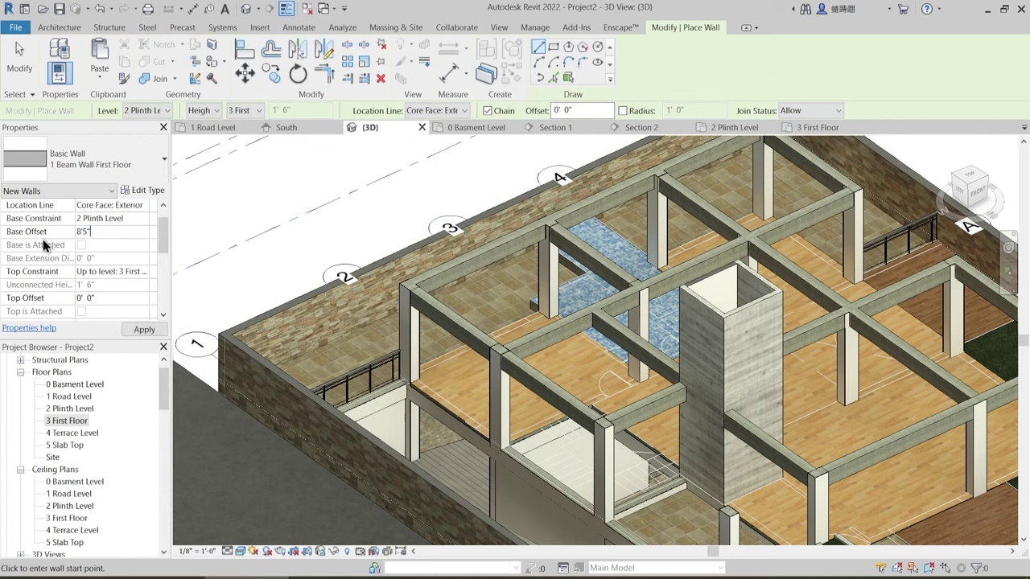
key("Return")
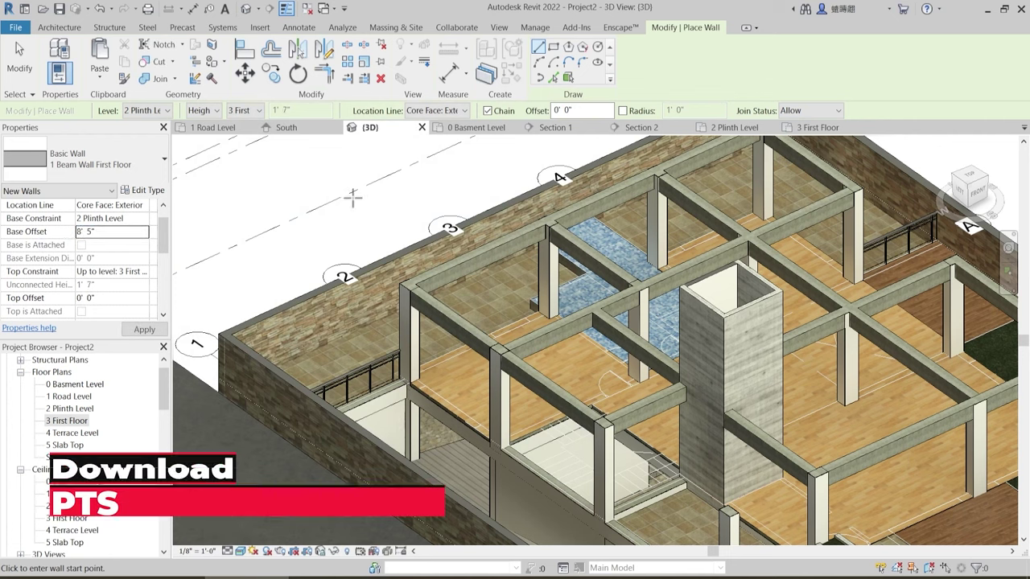
- Use Pick Lines to place a wall on the beam between grids 2 and 3
middle_click_drag(368, 244, 386, 260)
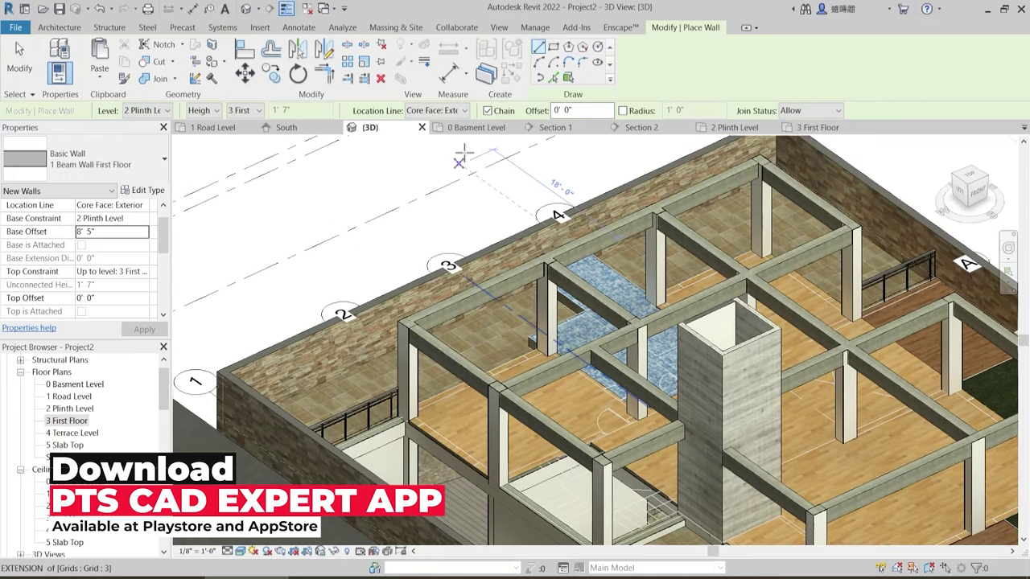
left_click(553, 77)
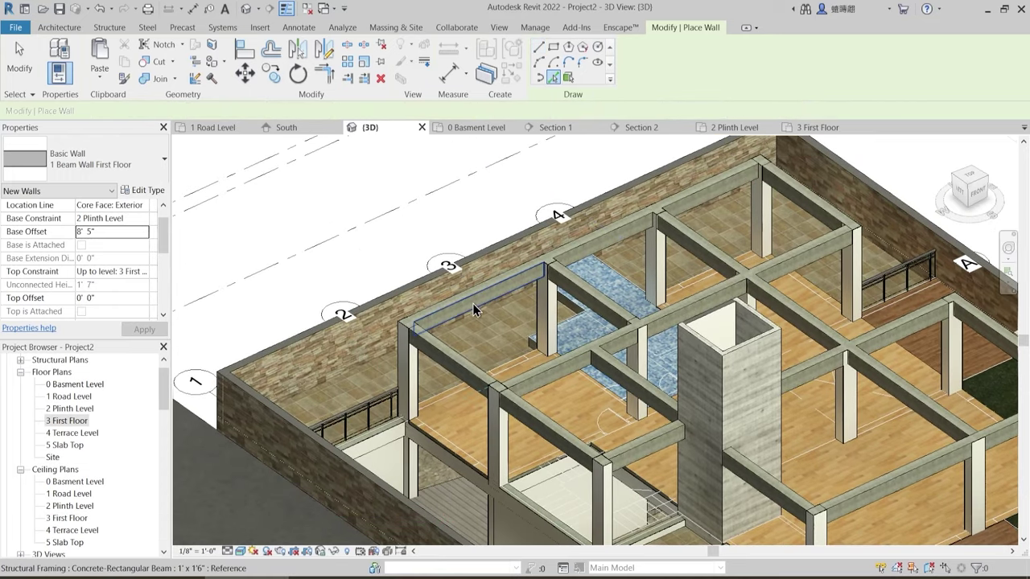
left_click(508, 310)
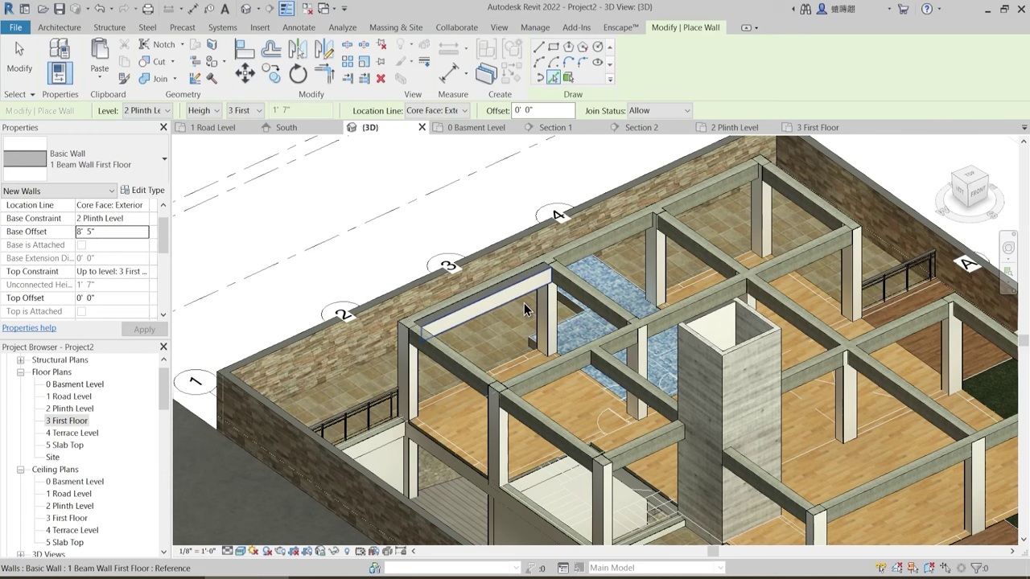
key("Escape")
key("Escape")
scroll(488, 309, "up", 3)
left_click(495, 292)
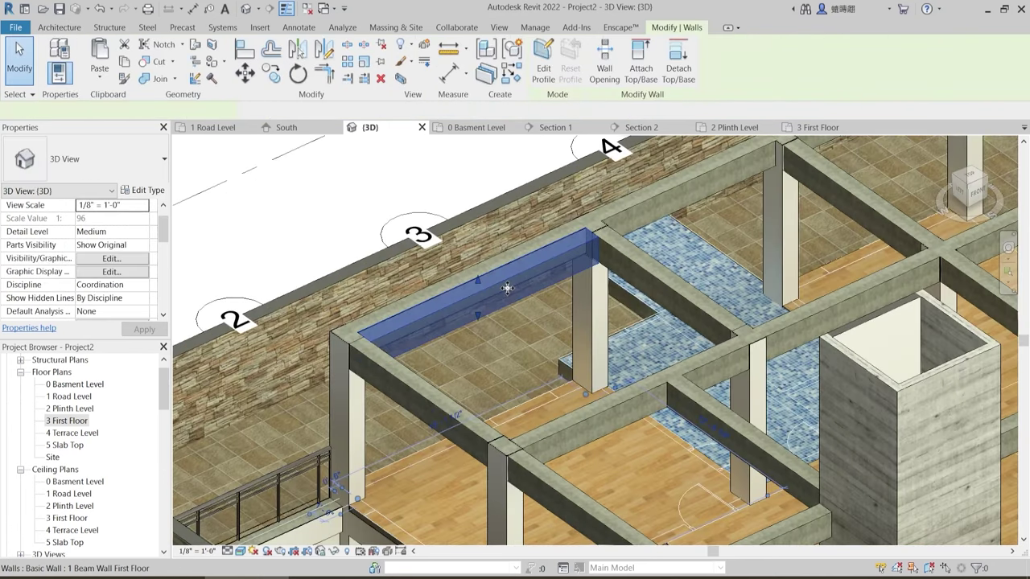
key("Escape")
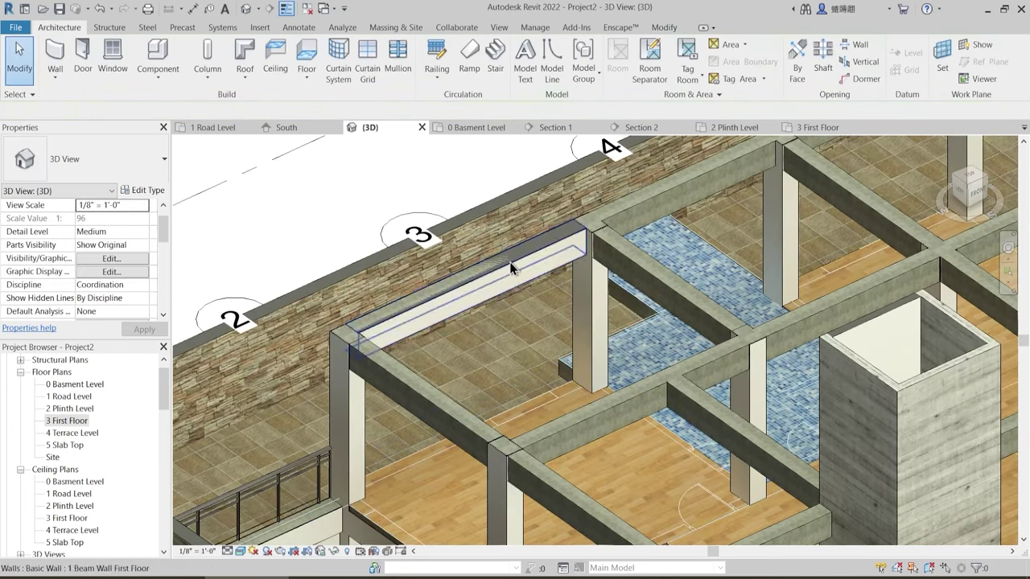
left_click(524, 262)
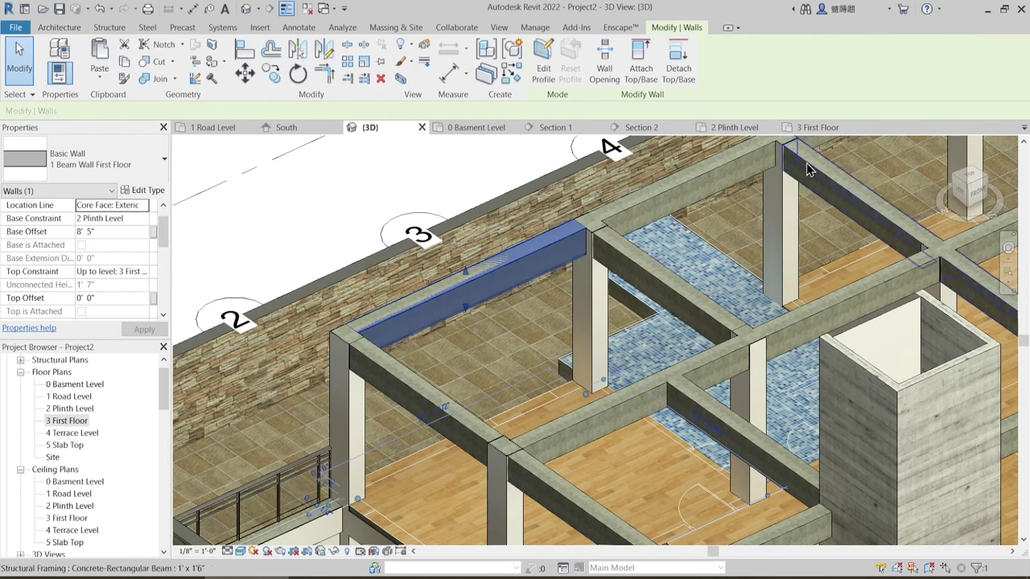
- In Top view, drag the wall end along the beam to the corner
left_click(968, 181)
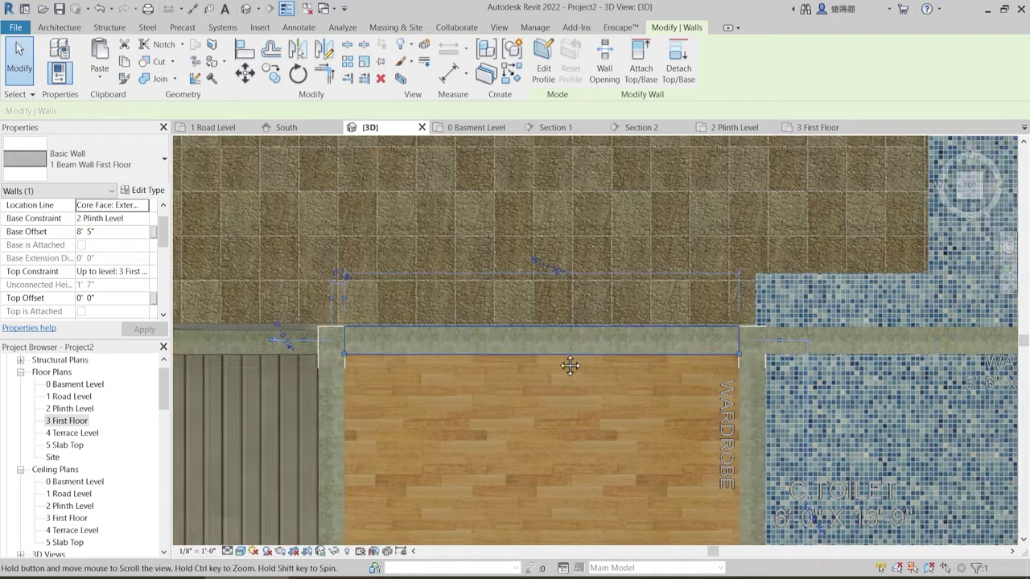
middle_click_drag(570, 366, 248, 318)
scroll(375, 312, "down", 2)
left_click_drag(399, 309, 776, 308)
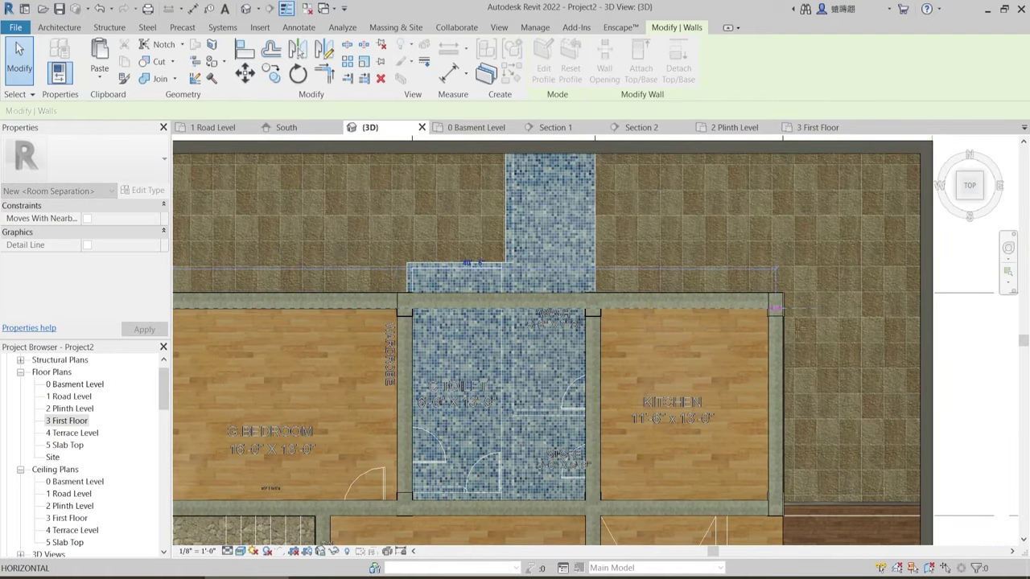
key("Escape")
key("Escape")
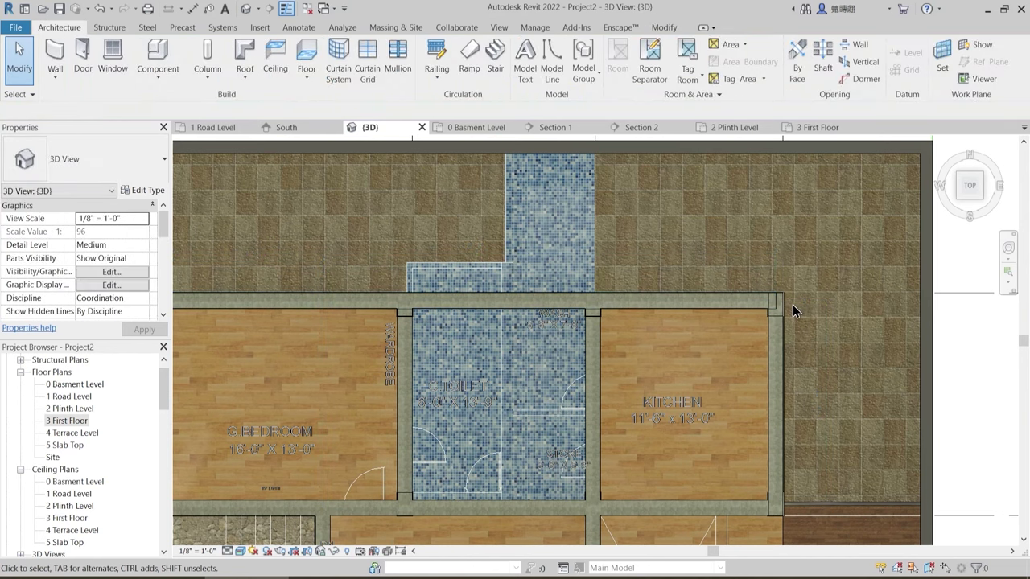
scroll(792, 311, "up", 2)
left_click(769, 314)
scroll(769, 320, "up", 1)
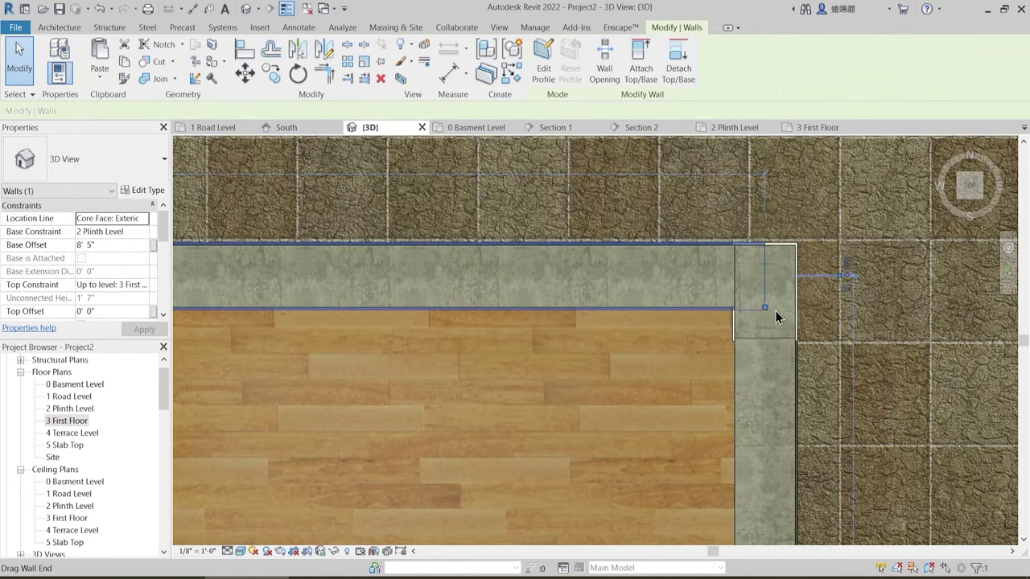
- Snap the beam wall's end to the beam corner endpoint so it matches the beam length
left_click_drag(766, 308, 793, 308)
key("Escape")
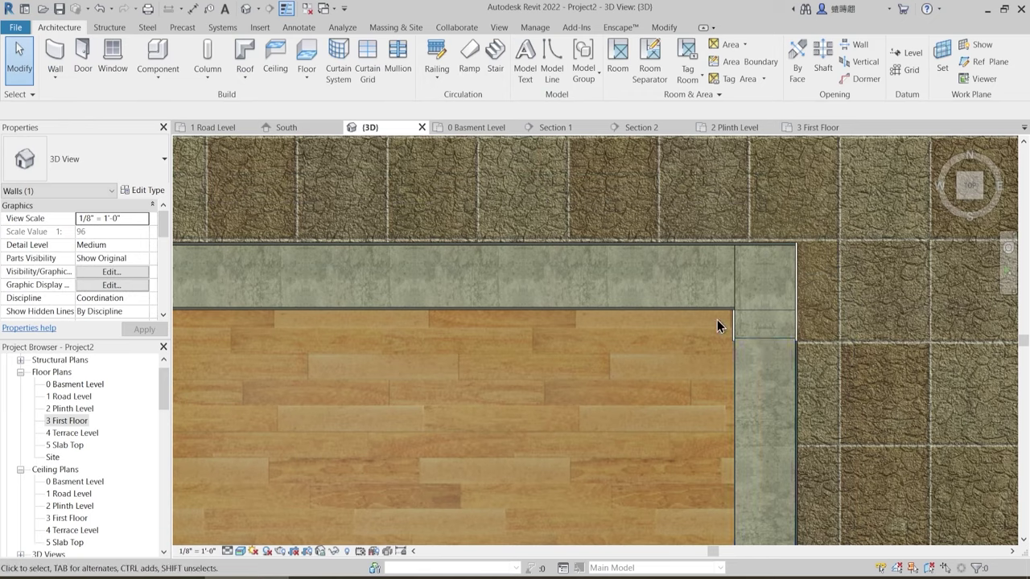
scroll(718, 319, "down", 3)
scroll(696, 296, "up", 2)
scroll(756, 266, "up", 2)
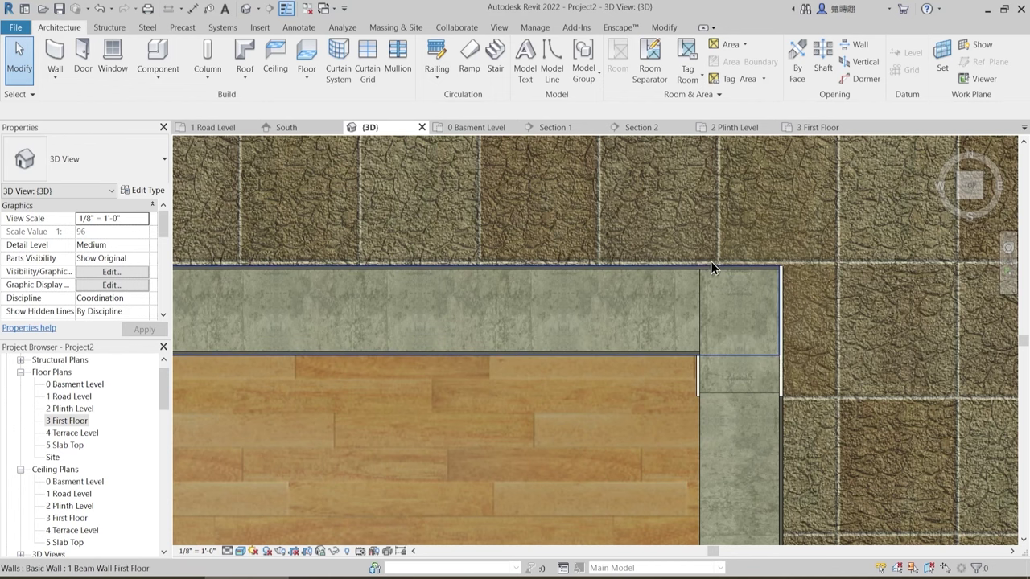
scroll(726, 311, "down", 1)
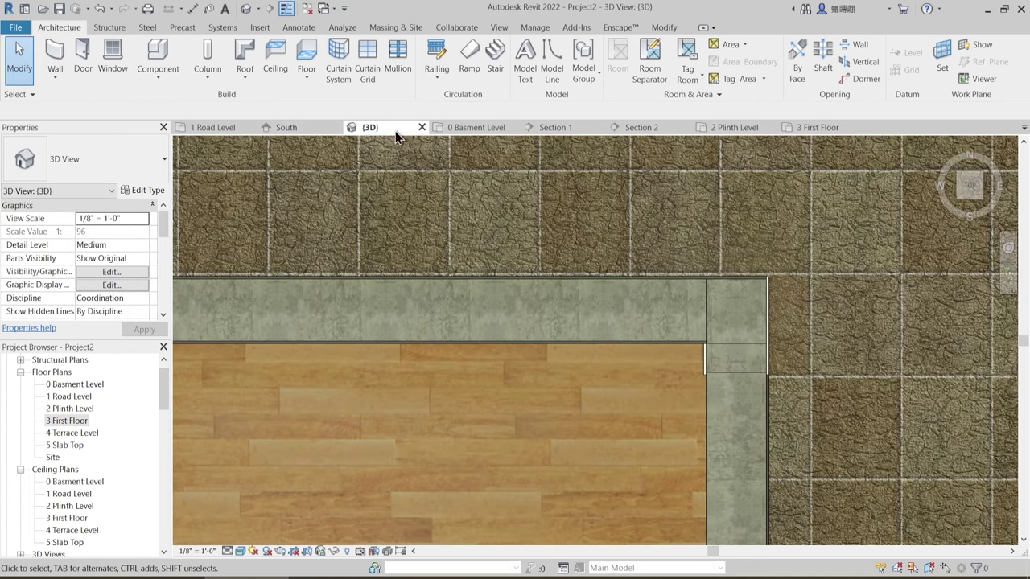
scroll(595, 338, "down", 4)
- Inspect the wall along the beam, then window-select the beam wall with nearby elements
middle_click_drag(600, 359, 442, 306)
scroll(443, 305, "up", 5)
scroll(441, 322, "up", 4)
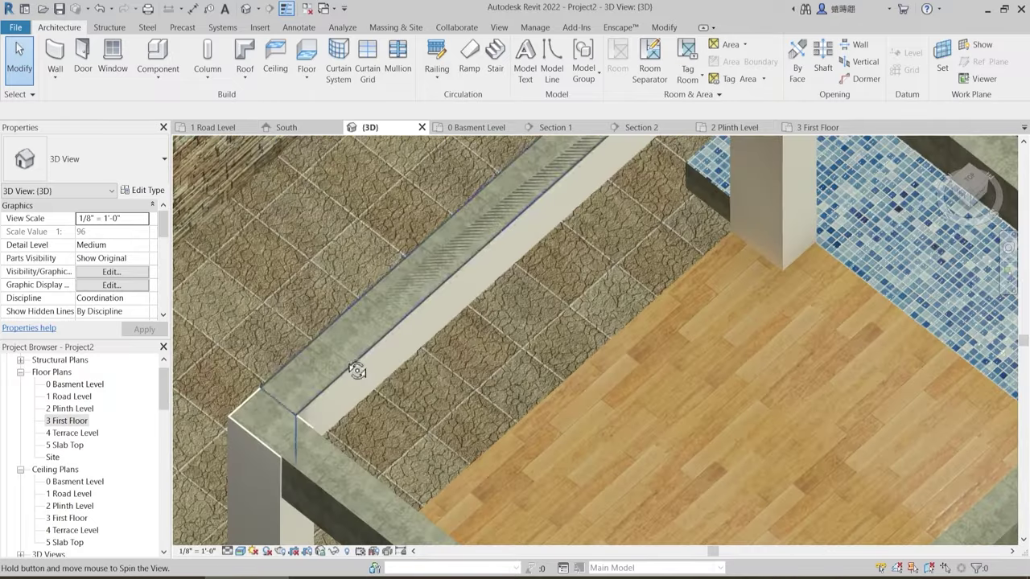
scroll(316, 328, "up", 3)
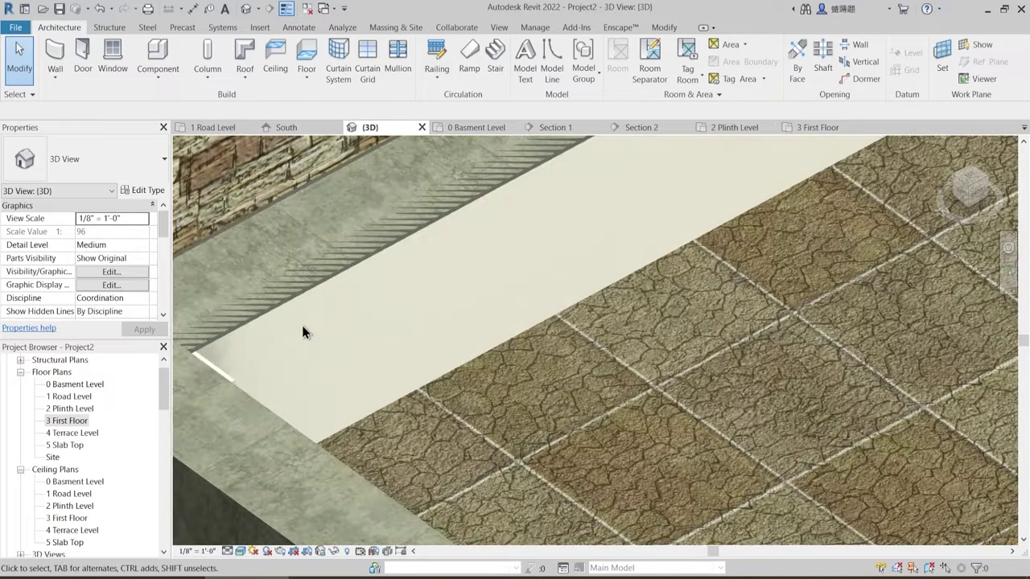
middle_click_drag(292, 331, 501, 332)
scroll(411, 329, "down", 3)
scroll(500, 330, "down", 2)
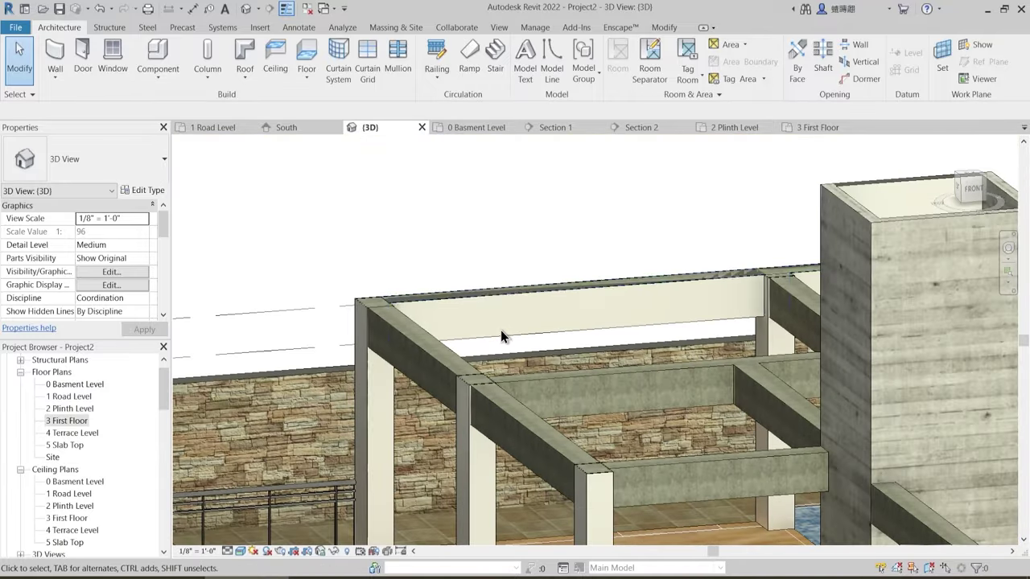
left_click(491, 296)
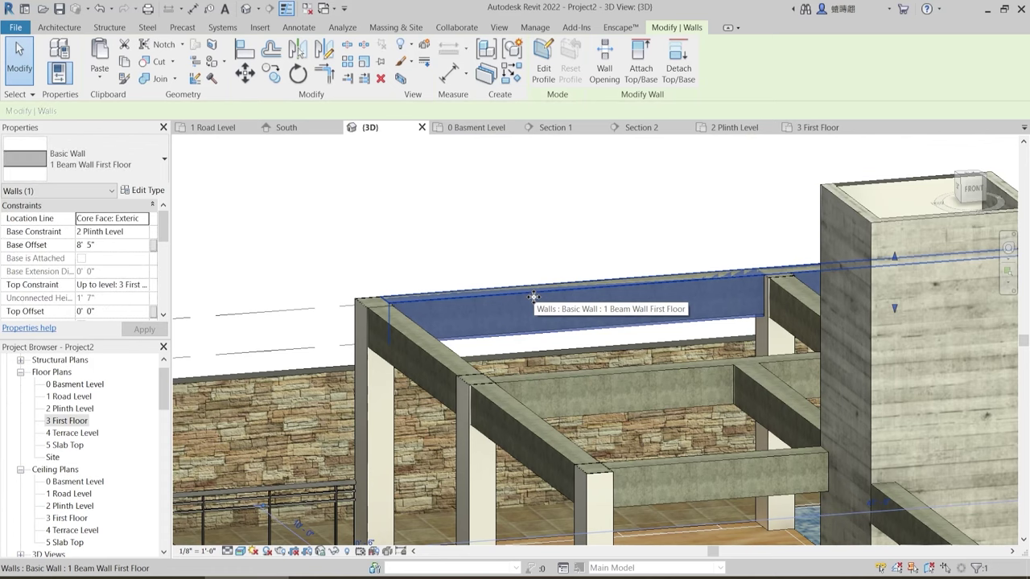
left_click(465, 338)
scroll(543, 347, "up", 2)
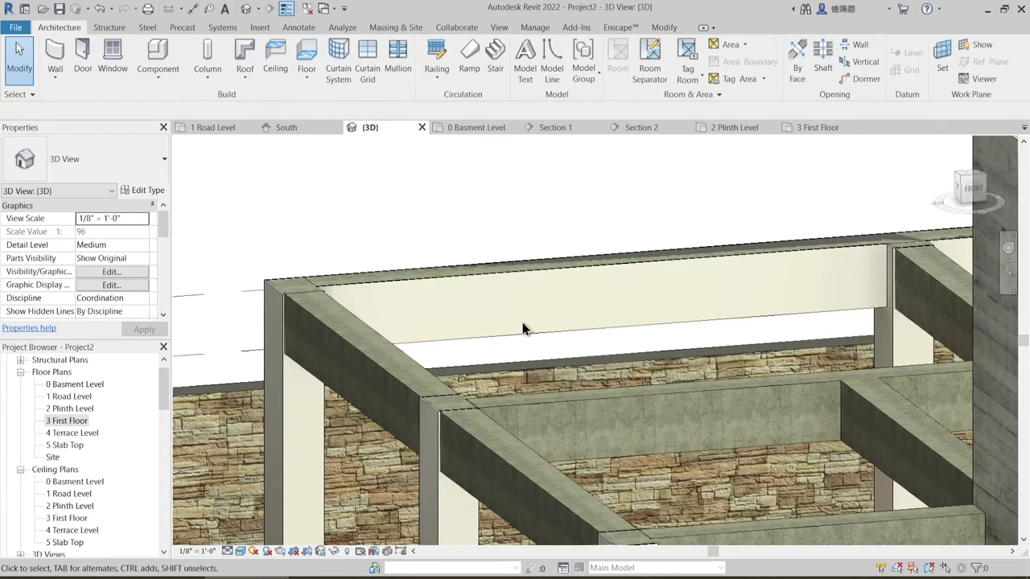
left_click_drag(523, 329, 480, 241)
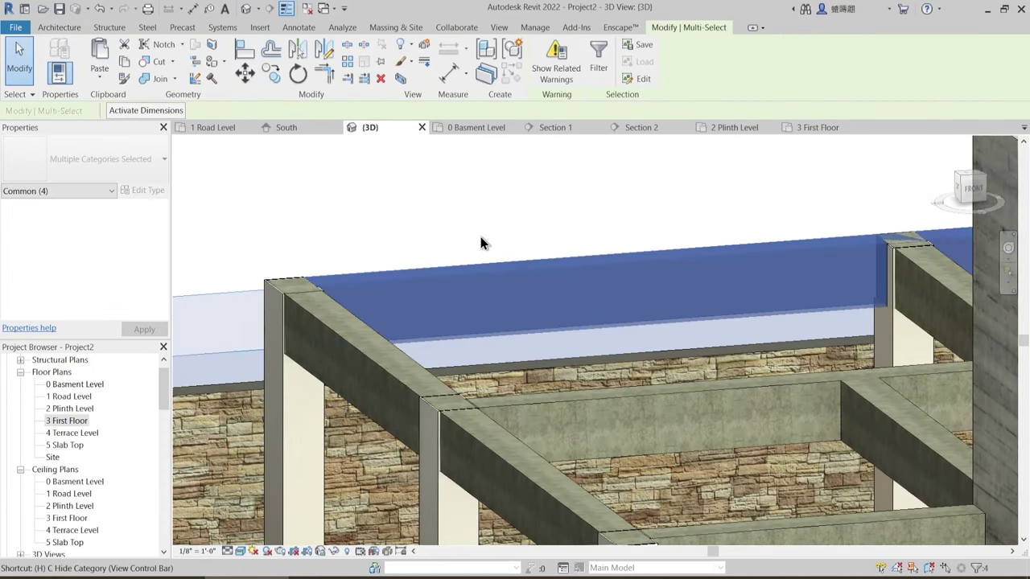
- Isolate the selected beam and wall, and orbit to inspect them
key("i")
key("Escape")
middle_click_drag(471, 276, 483, 478, "shift")
scroll(408, 407, "up", 2)
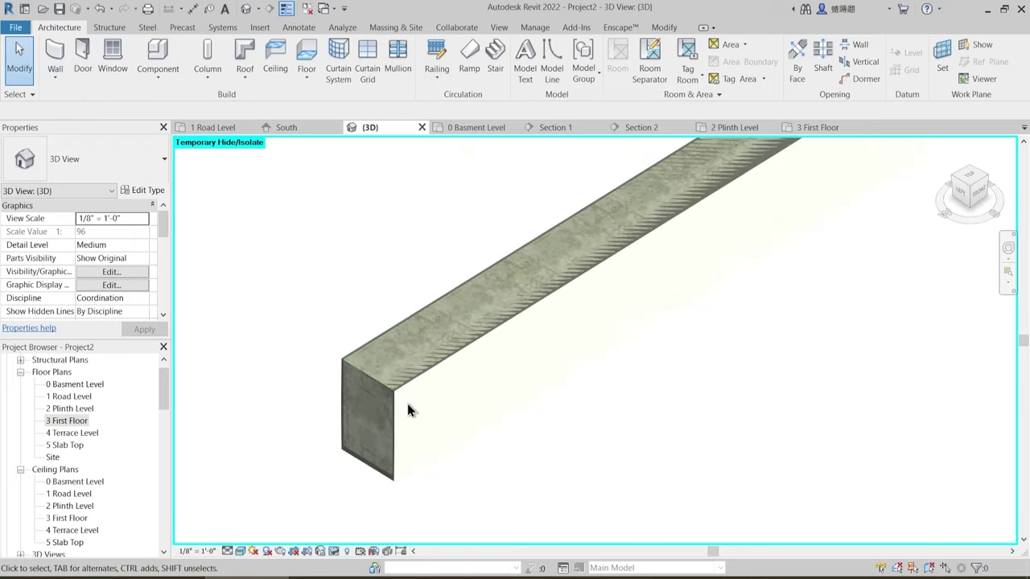
- Join the concrete beam with the first-floor beam wall using Join Geometry
left_click(664, 27)
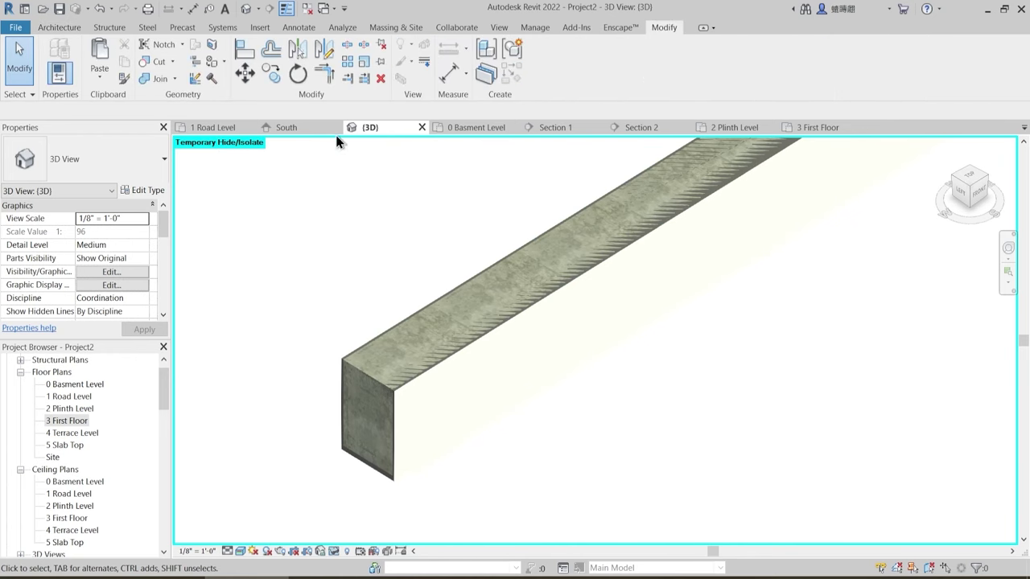
left_click(160, 79)
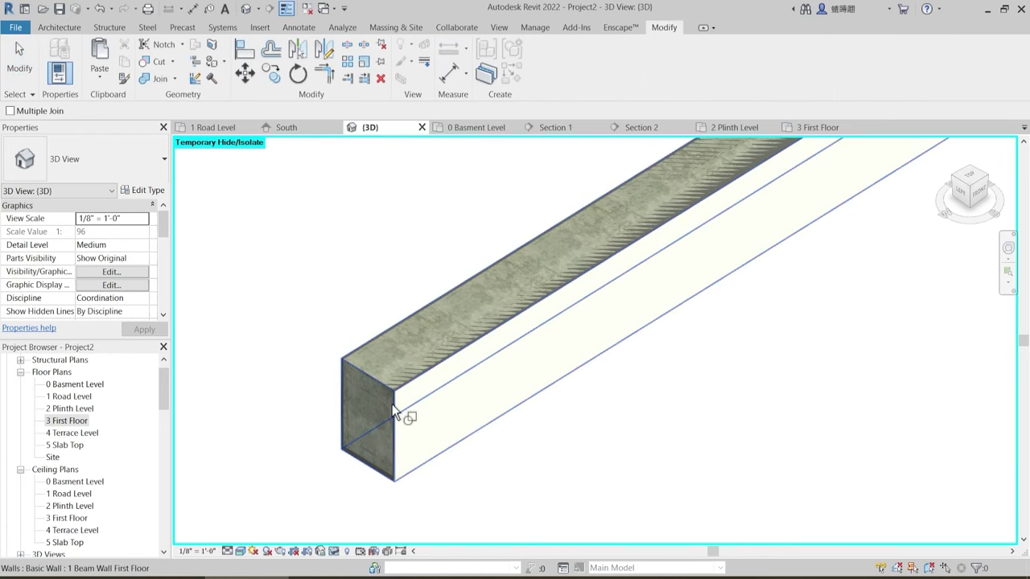
left_click(392, 375)
left_click(394, 330)
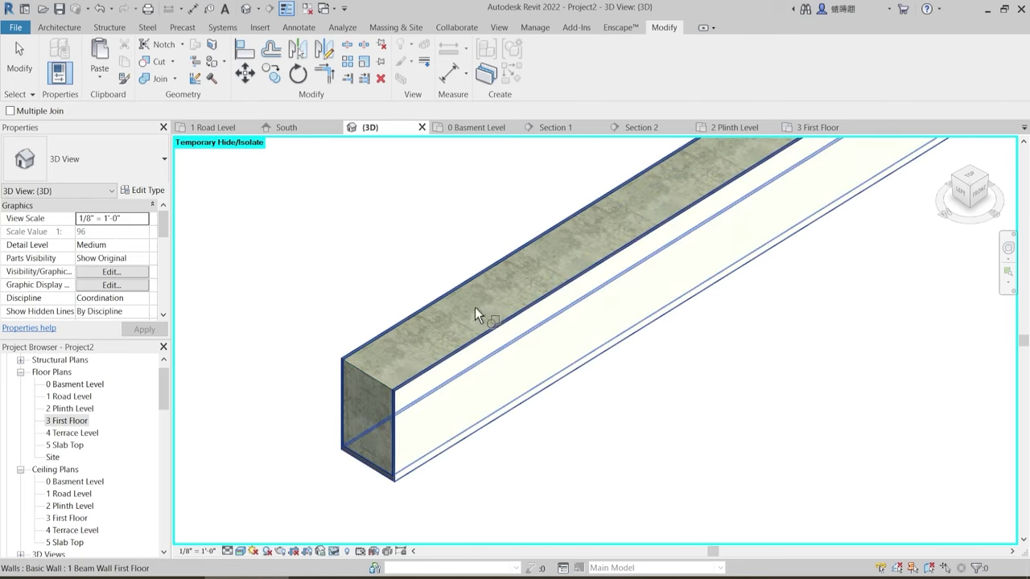
key("Escape")
- Reset Temporary Hide/Isolate with HR so the whole model shows again
scroll(397, 416, "up", 4)
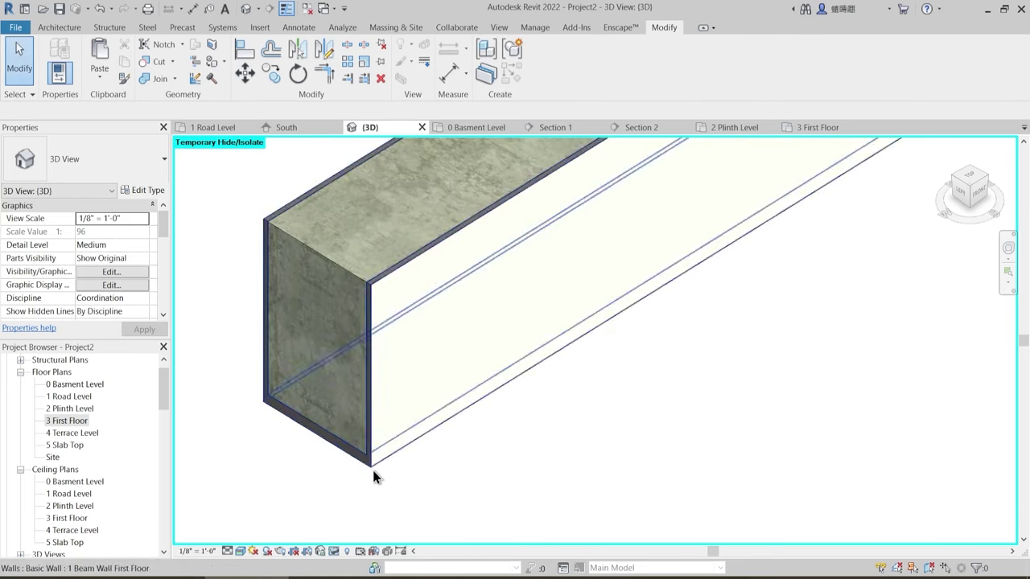
scroll(370, 467, "up", 5)
scroll(364, 435, "down", 6)
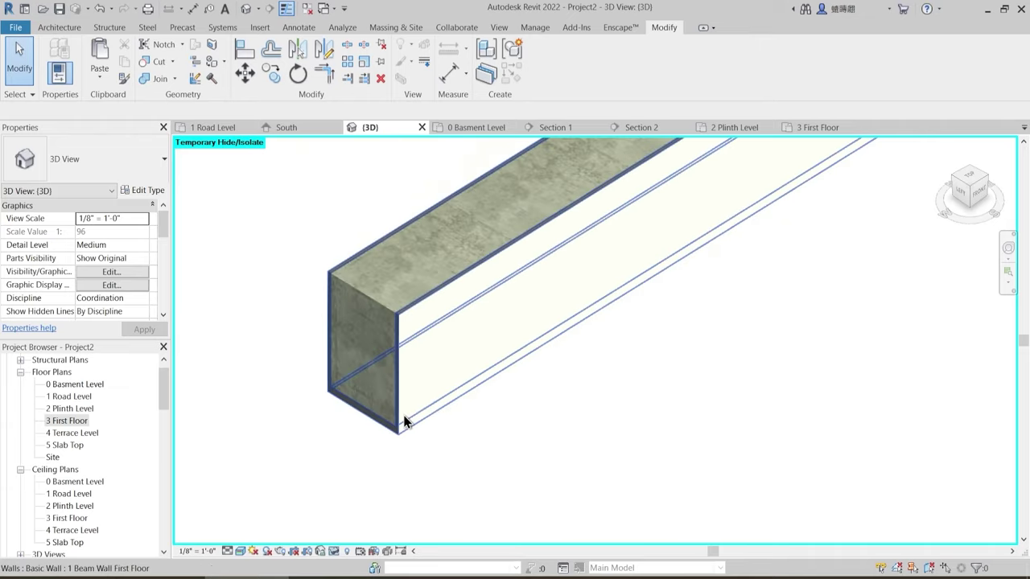
middle_click_drag(475, 393, 465, 399, "shift")
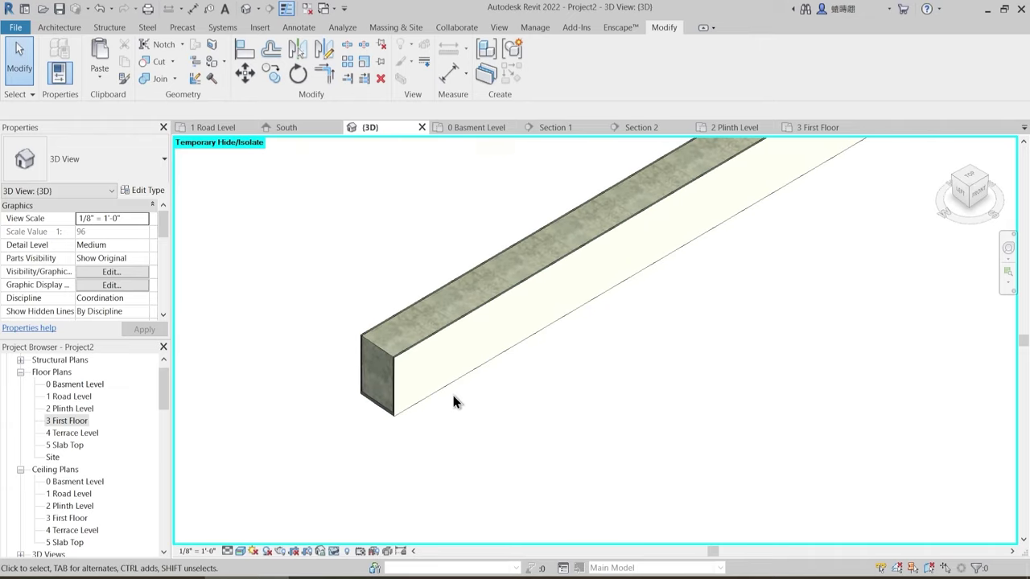
key("h")
key("r")
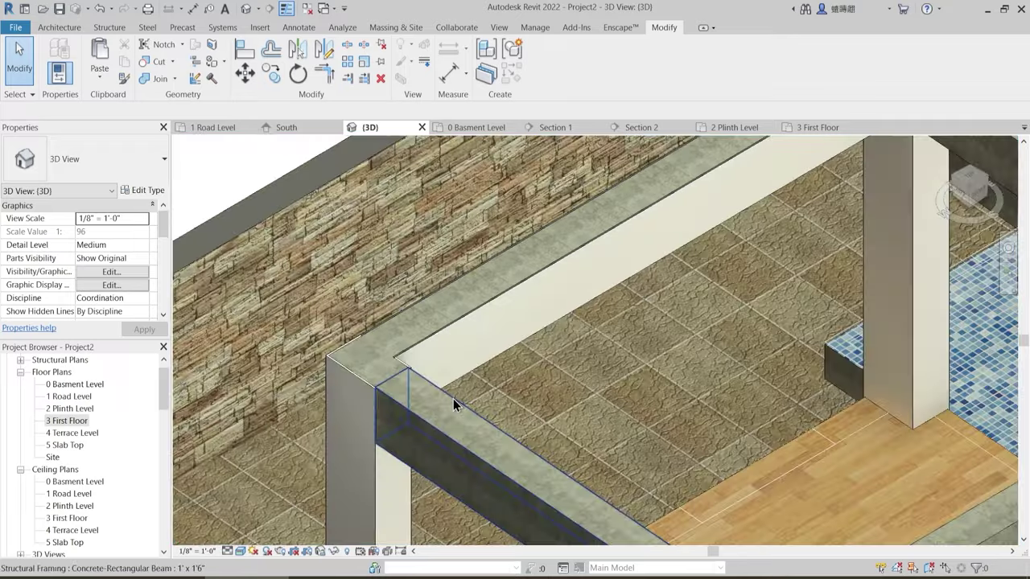
middle_click_drag(561, 384, 543, 286, "shift")
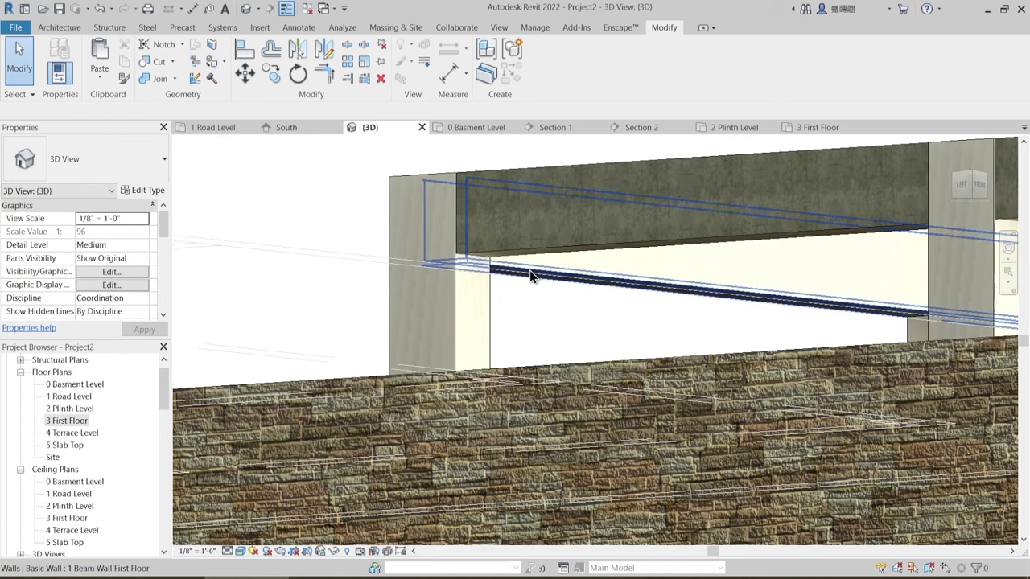
left_click(531, 275)
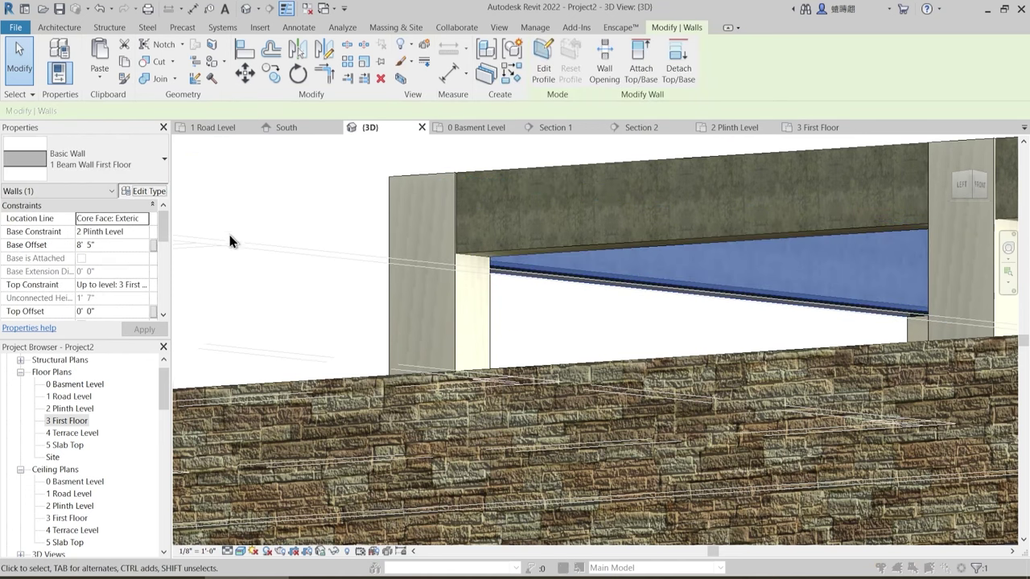
left_click(143, 190)
left_click(460, 224)
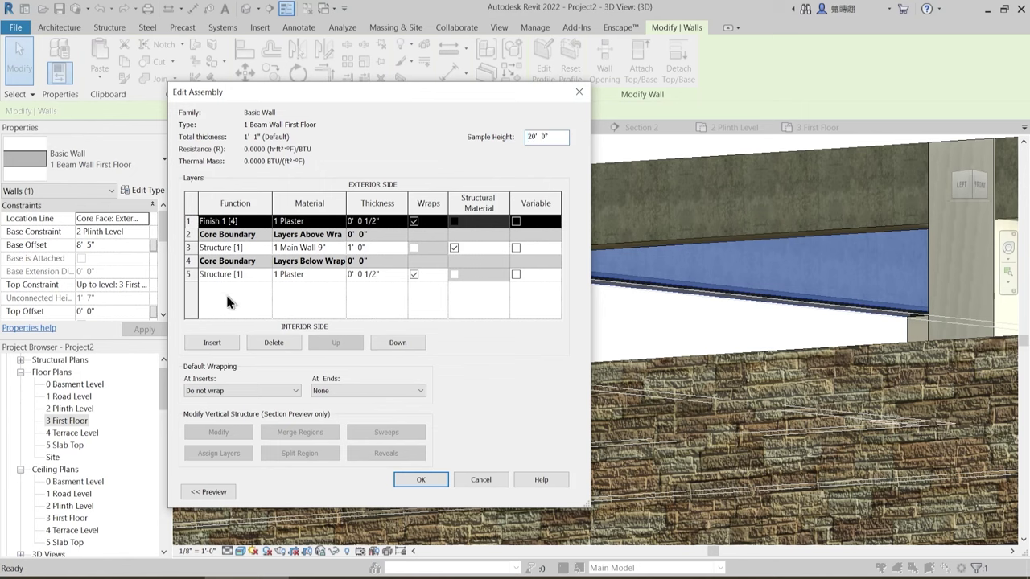
key("Escape")
key("Escape")
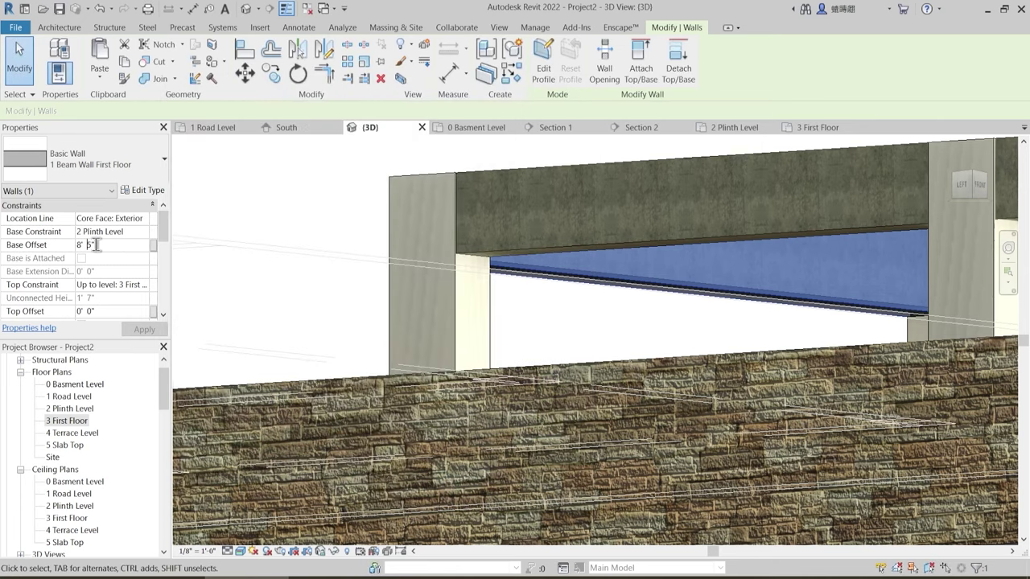
left_click_drag(95, 245, 50, 254)
type("8.")
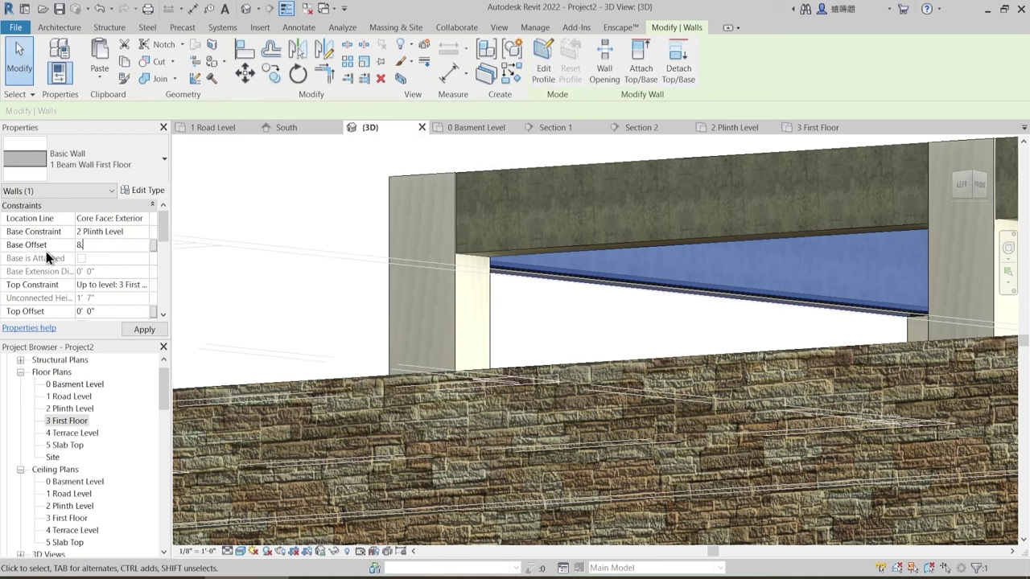
type("5.5\"")
key("Return")
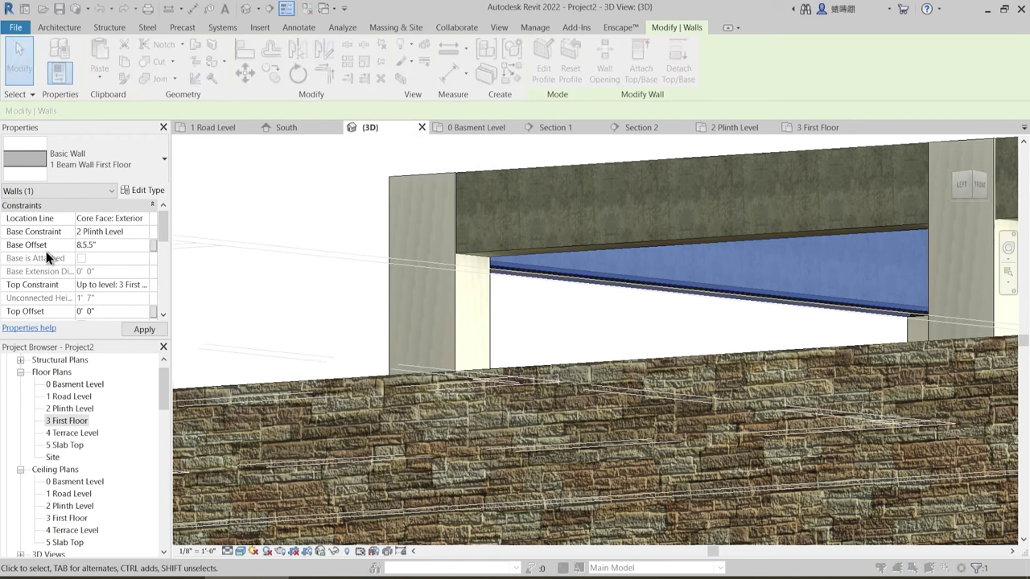
key("Return")
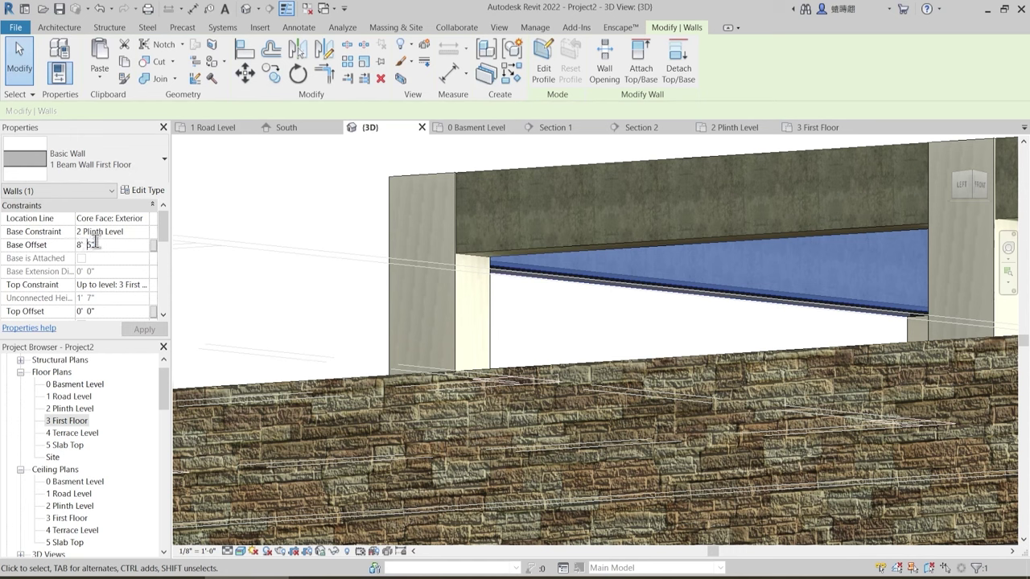
left_click(46, 243)
type("8.")
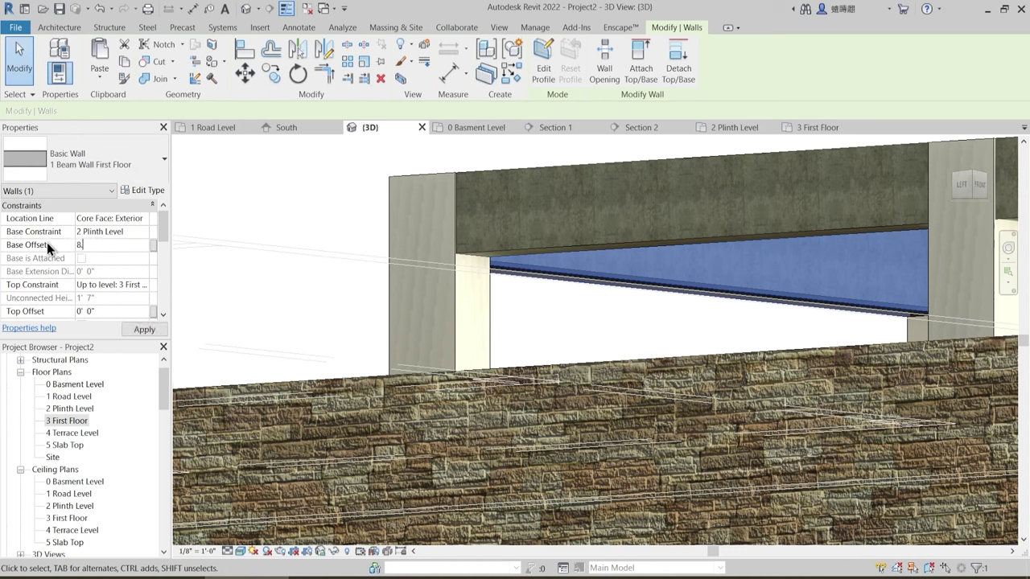
type("5.5")
key("BackSpace")
key("BackSpace")
key("BackSpace")
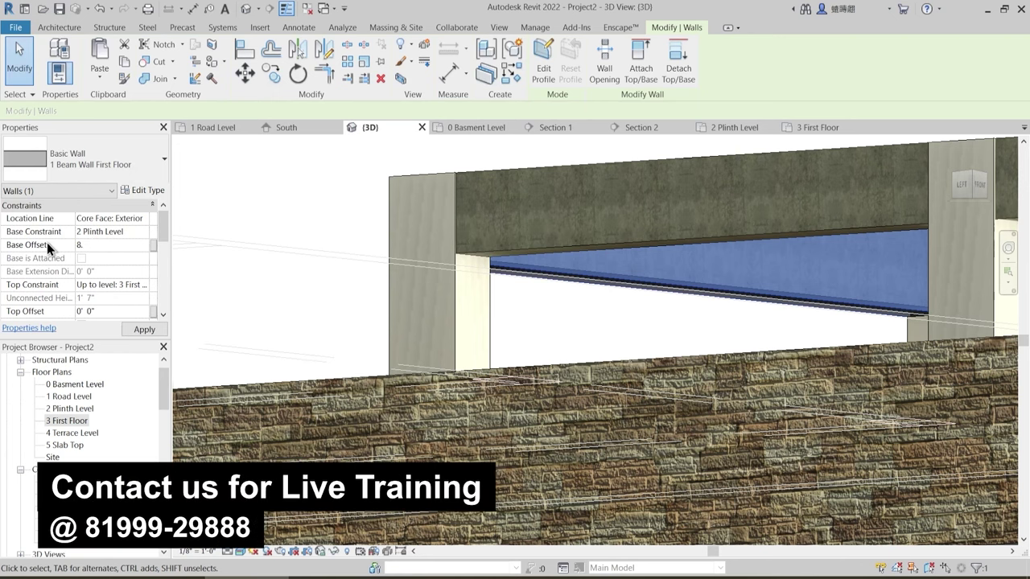
type("5")
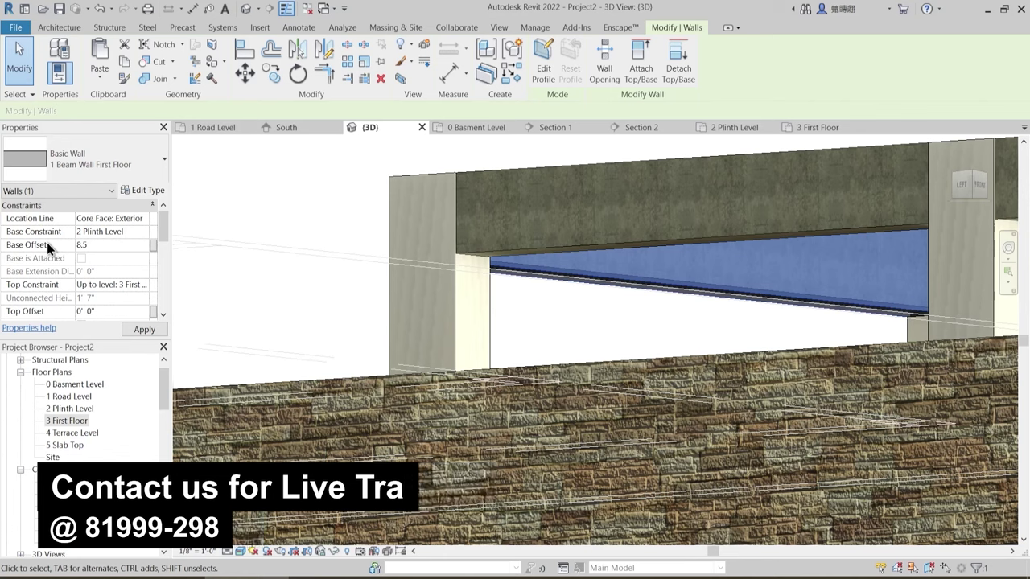
type(".5\"")
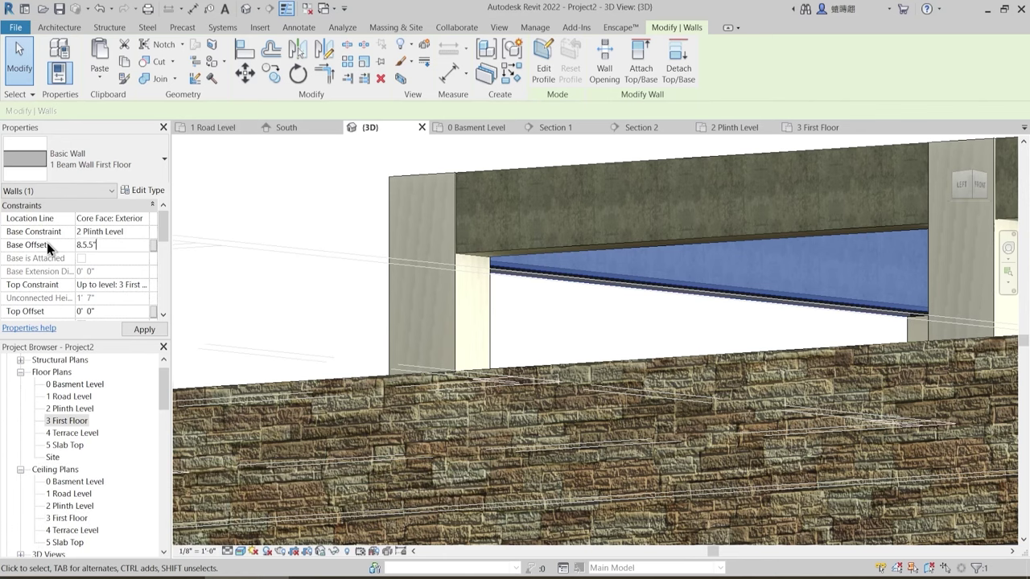
key("Return")
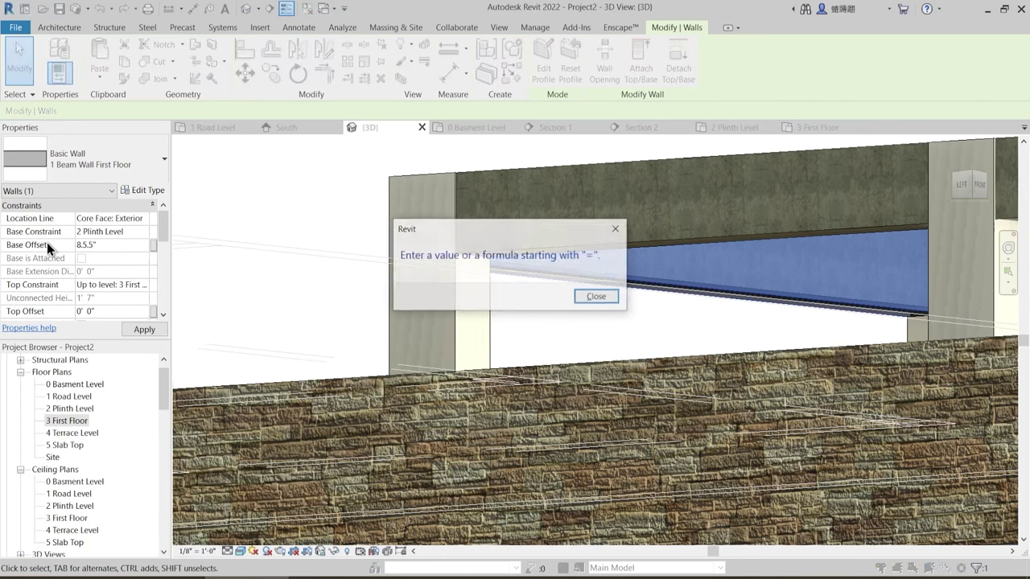
key("Return")
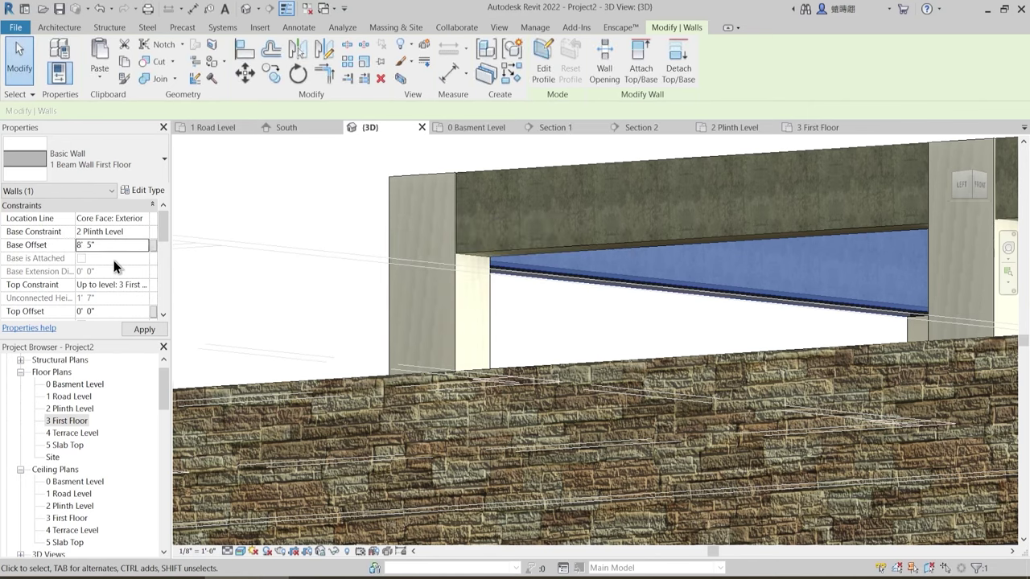
left_click(92, 243)
- Commit the beam wall's Base Offset of 8' 5 1/2" and deselect it
key("Return")
scroll(562, 274, "up", 1)
scroll(562, 274, "up", 3)
key("Escape")
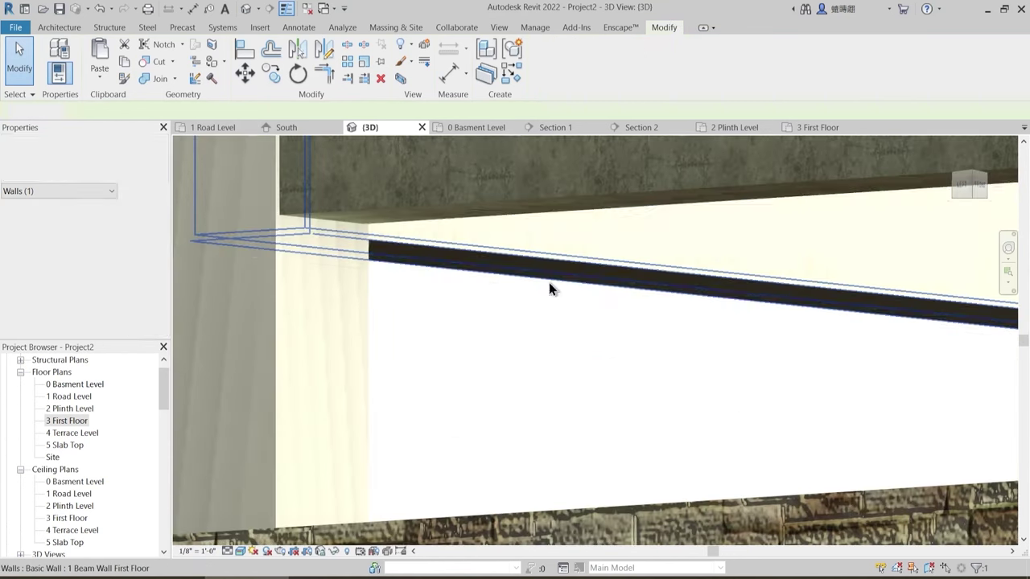
scroll(527, 270, "up", 2)
- Orbit out to an overview showing the rooms and left side of the building
middle_click_drag(442, 247, 483, 239, "shift")
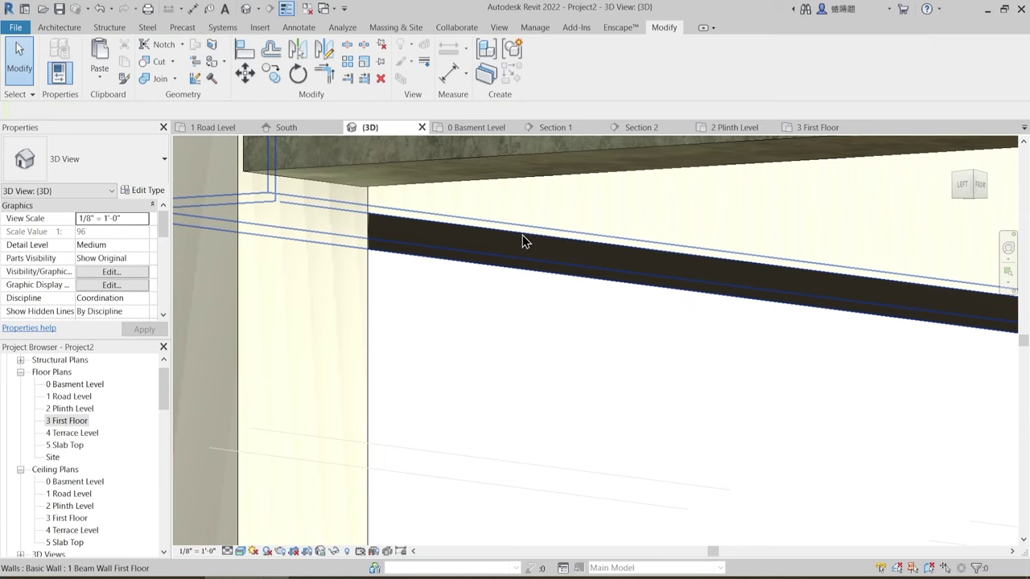
scroll(521, 242, "down", 5)
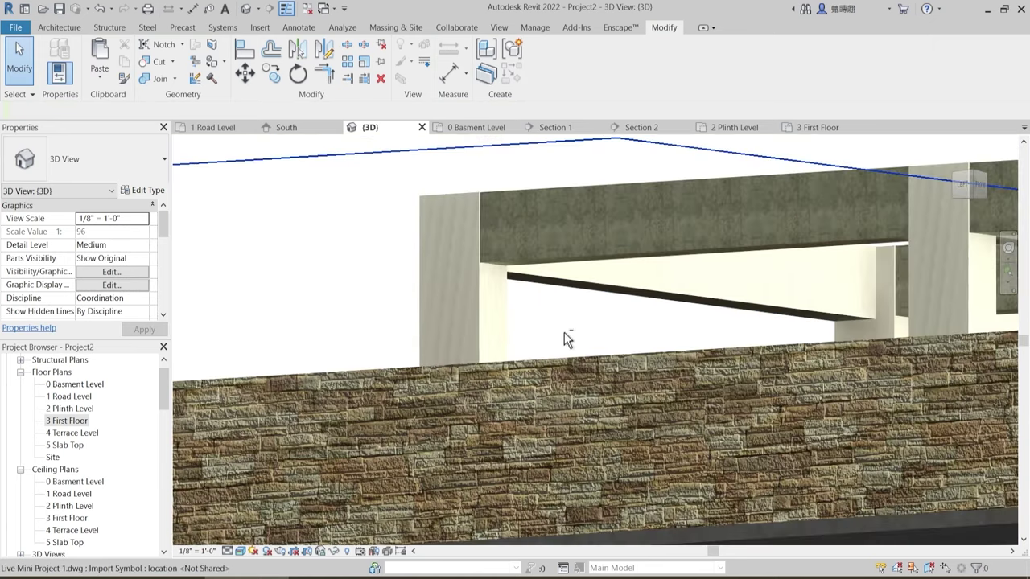
middle_click_drag(564, 333, 541, 312, "shift")
scroll(658, 348, "down", 3)
scroll(751, 310, "down", 3)
middle_click_drag(744, 358, 585, 342, "shift")
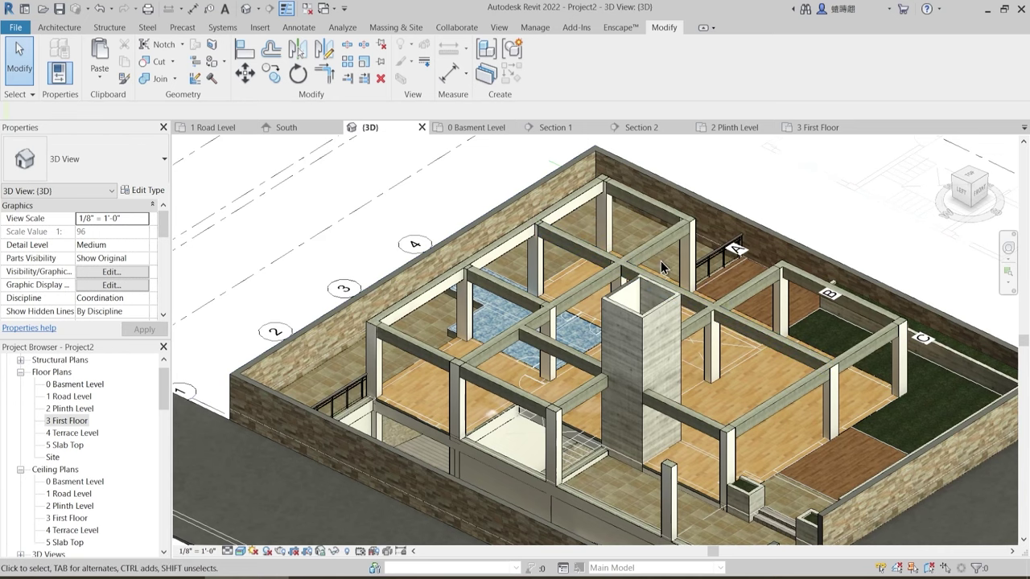
- Place beam walls on the beams either side of the column, the next beam, and beam B
left_click(59, 28)
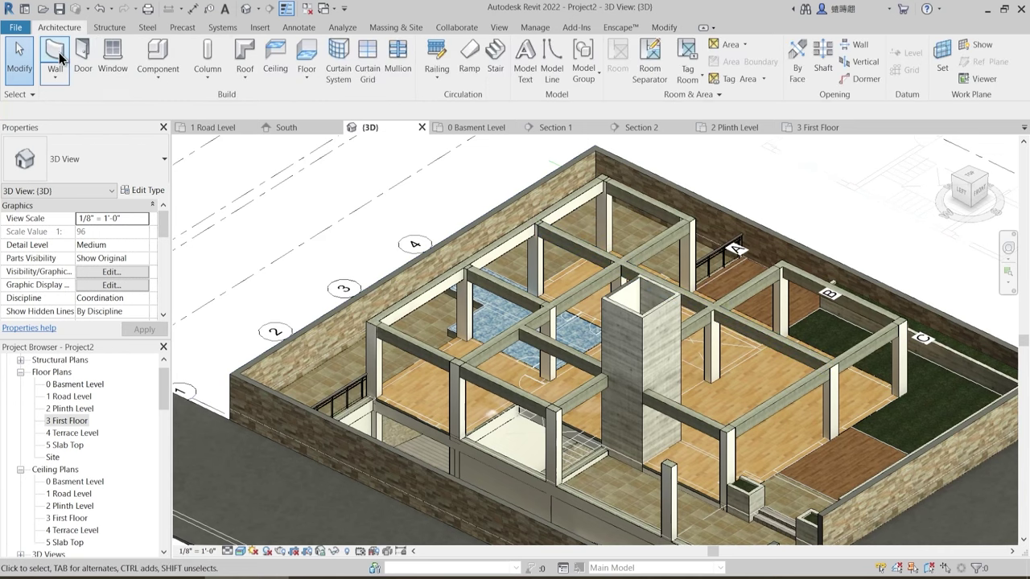
left_click(55, 53)
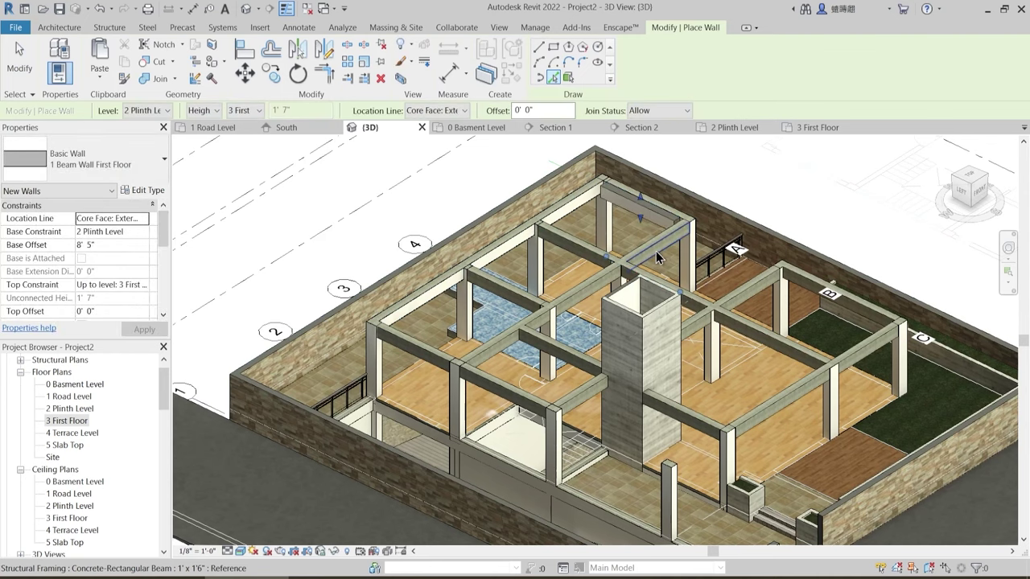
scroll(657, 250, "up", 3)
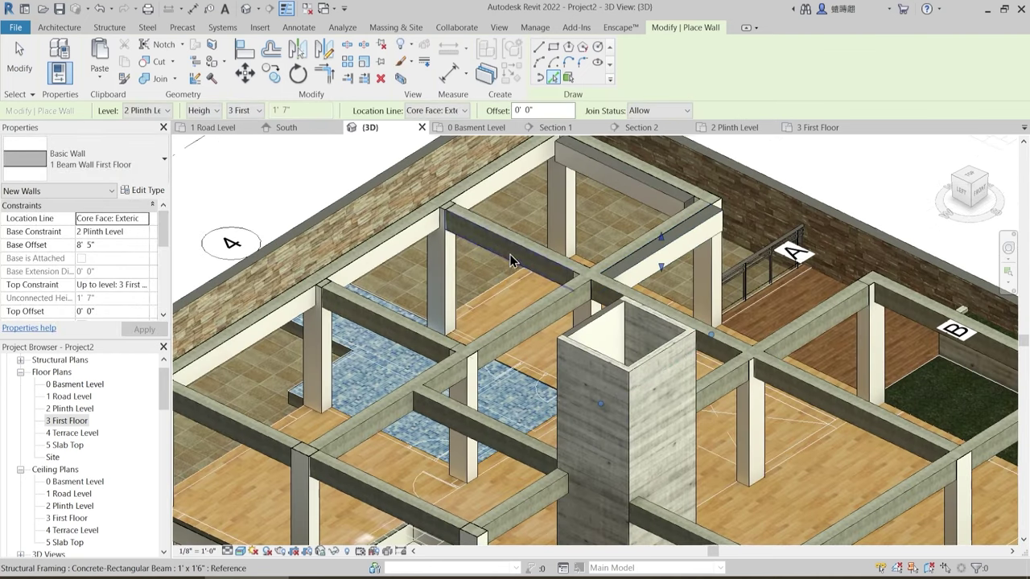
scroll(451, 277, "up", 2)
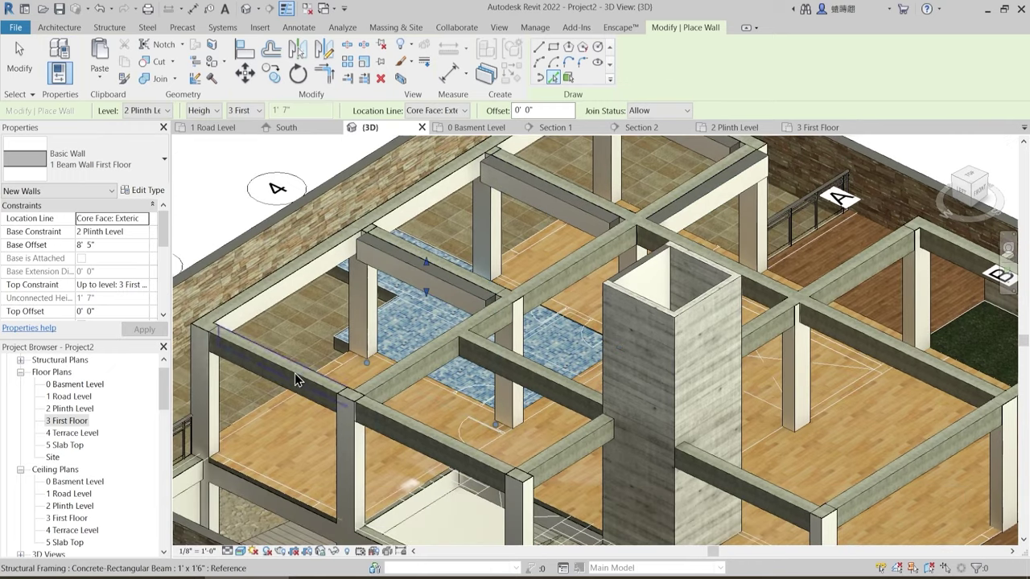
middle_click_drag(550, 400, 400, 380)
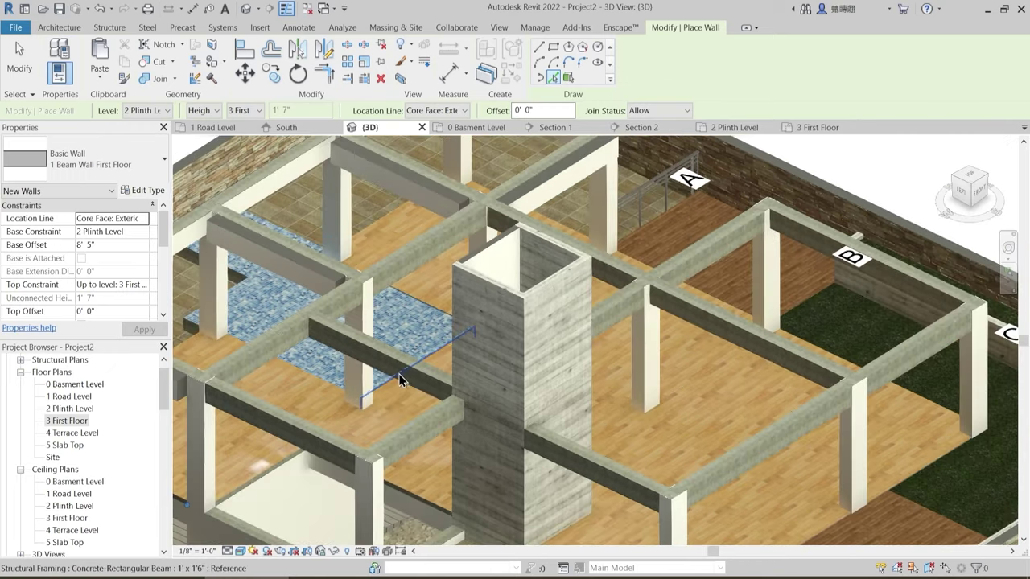
left_click(437, 431)
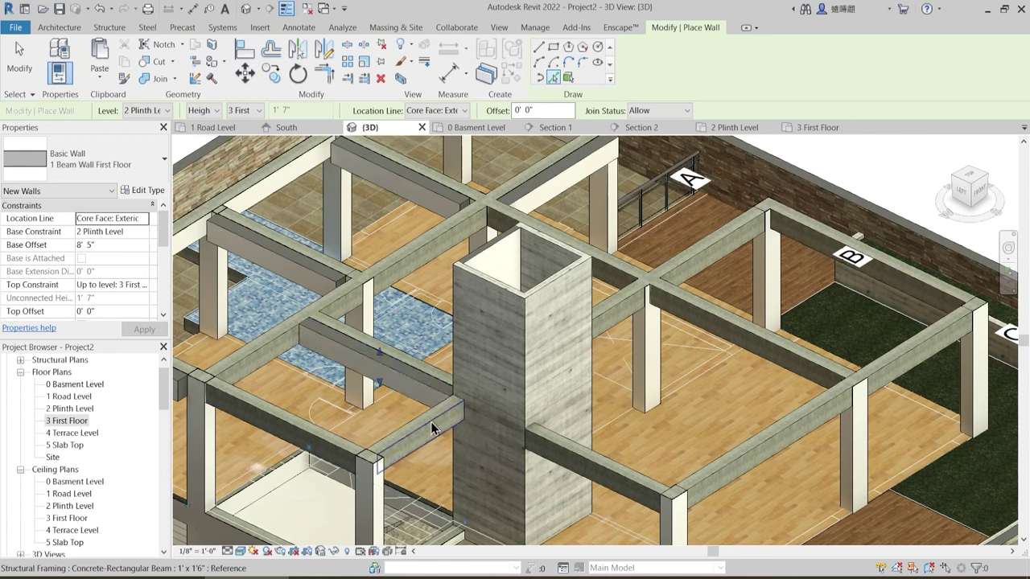
left_click(511, 422)
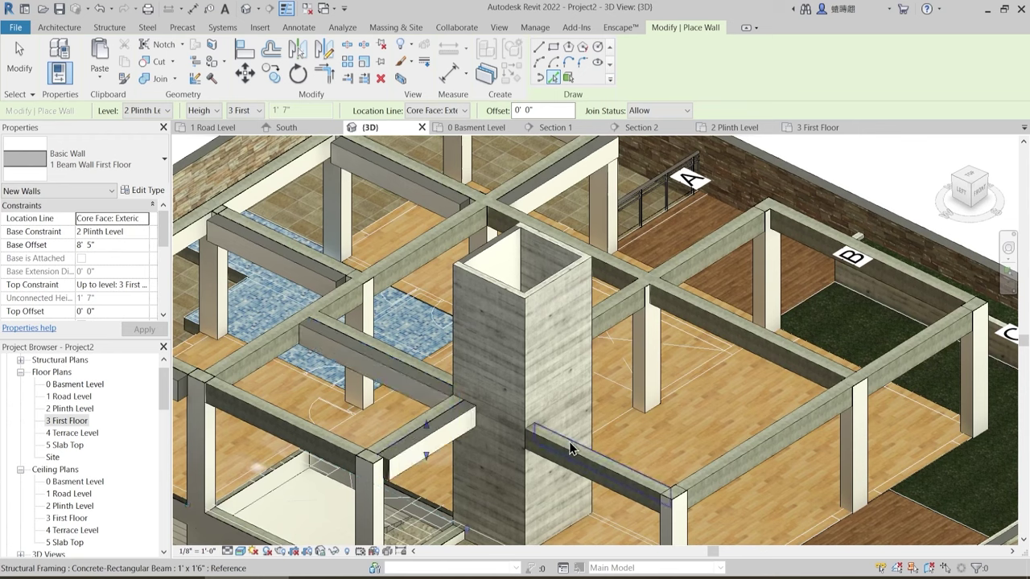
left_click(660, 436)
left_click(746, 456)
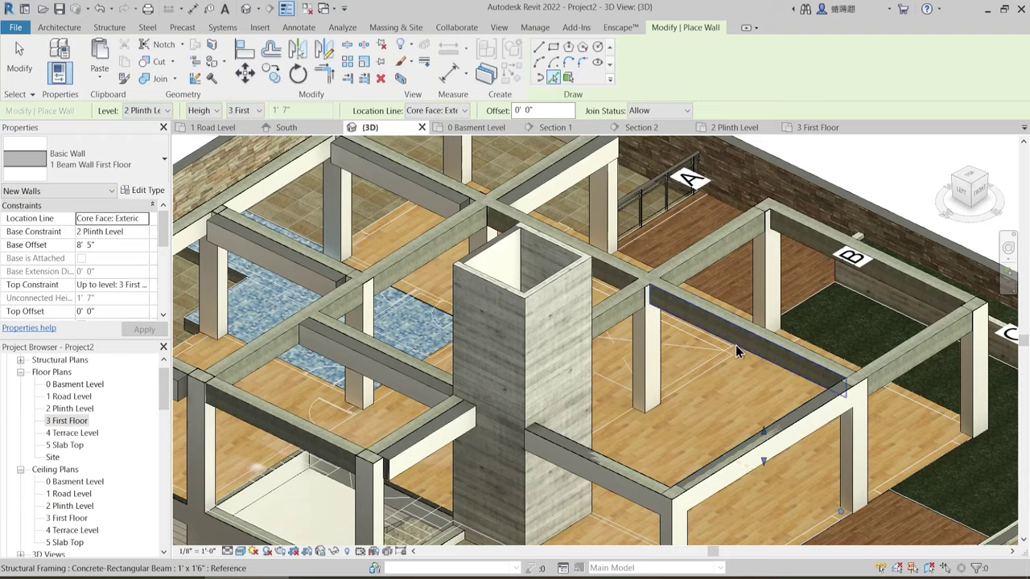
middle_click_drag(738, 352, 632, 424)
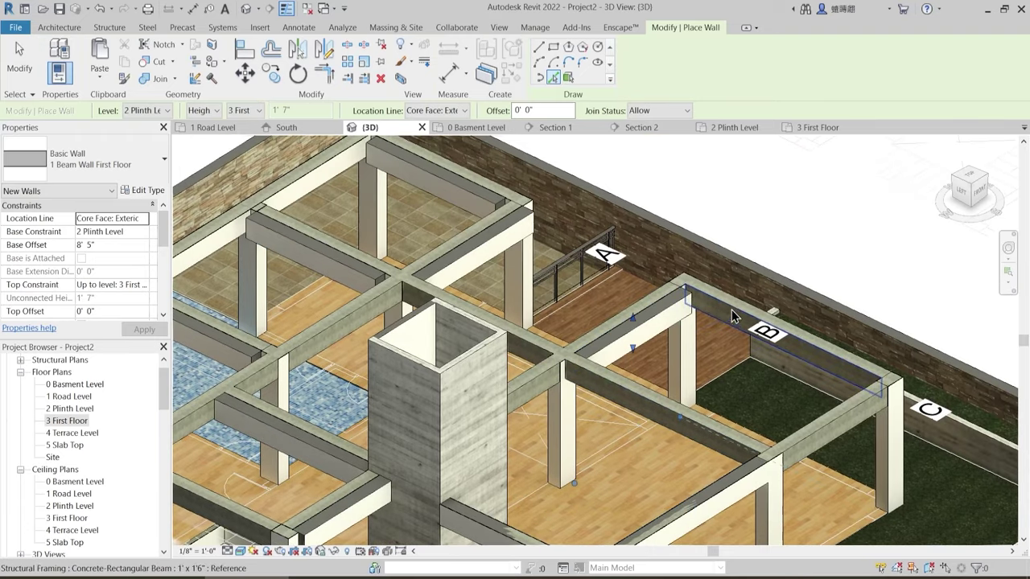
left_click(734, 335)
key("Escape")
key("Escape")
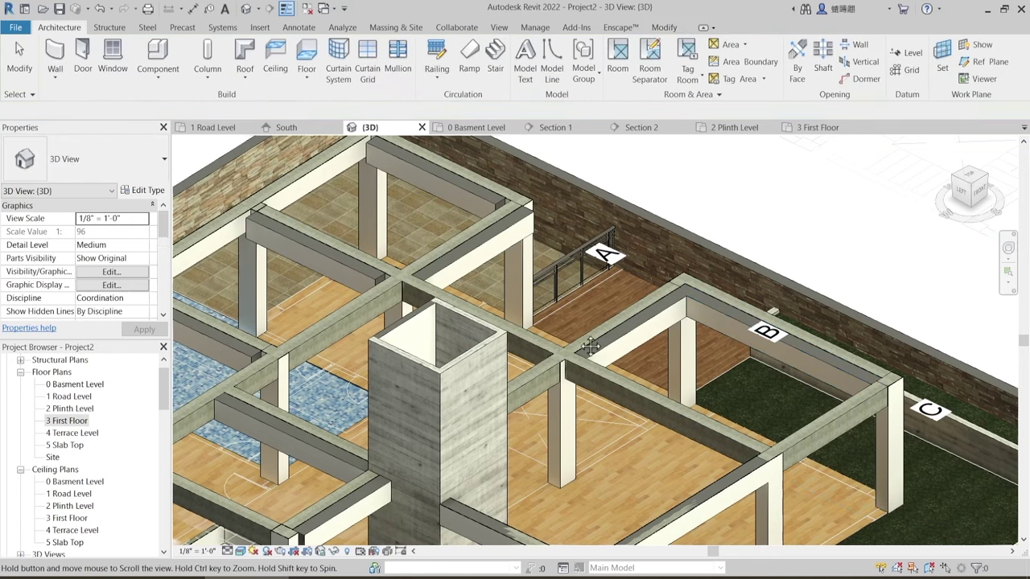
- Select several newly placed beam walls to check them while orbiting the model
middle_click_drag(504, 242, 499, 255)
left_click(434, 199)
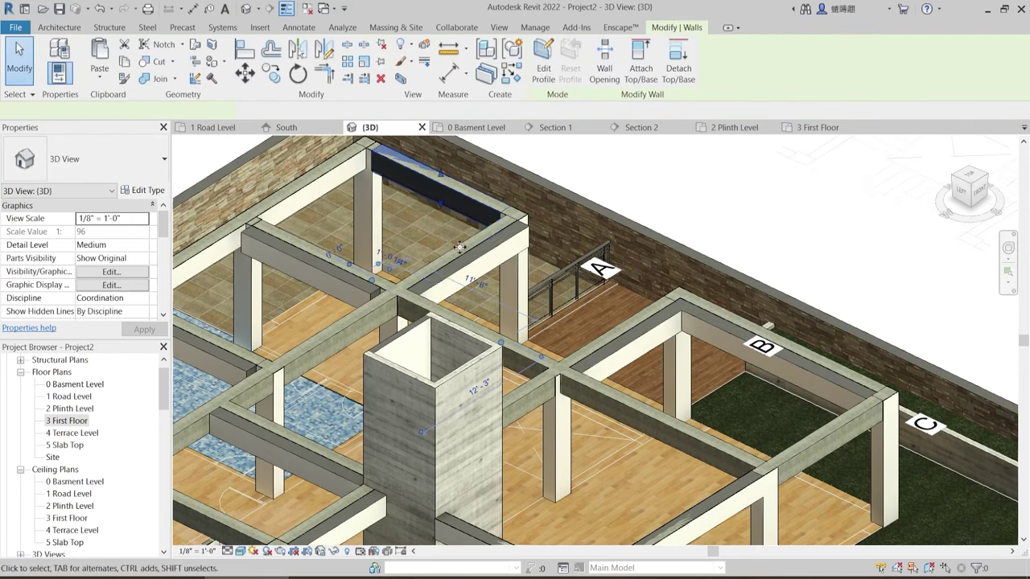
left_click(332, 287)
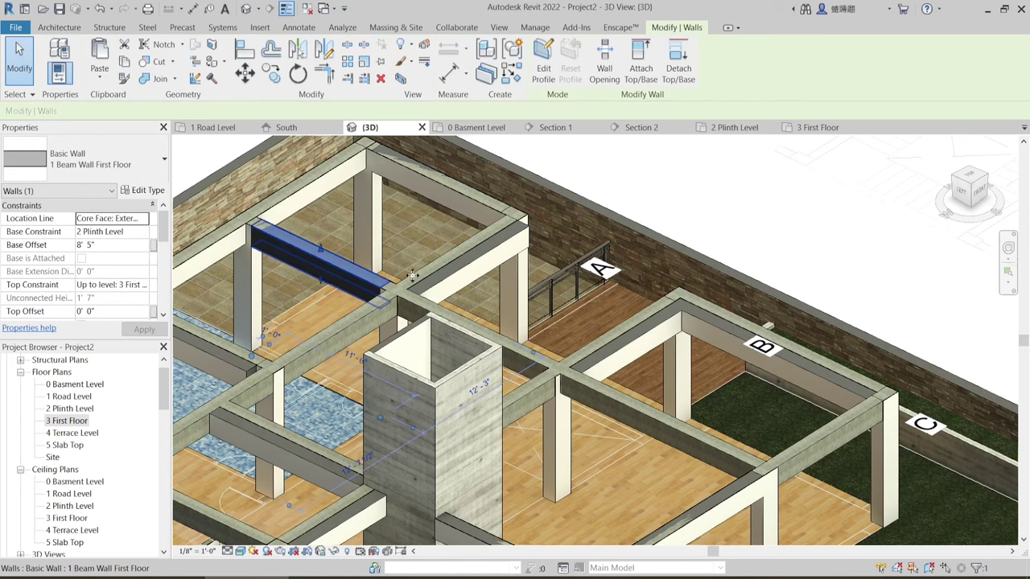
left_click(483, 265)
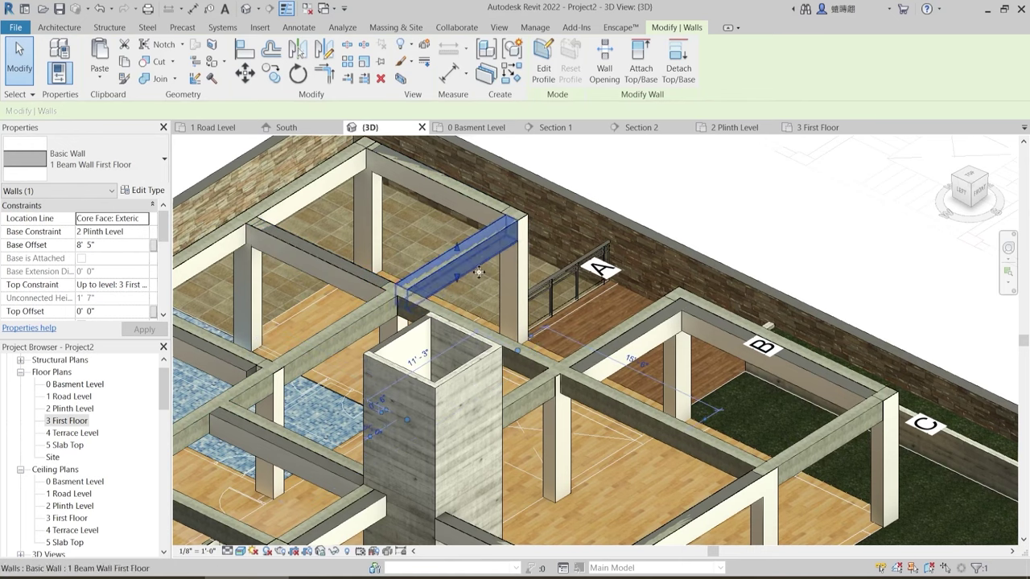
middle_click_drag(361, 395, 524, 402)
middle_click_drag(477, 379, 563, 302)
key("Escape")
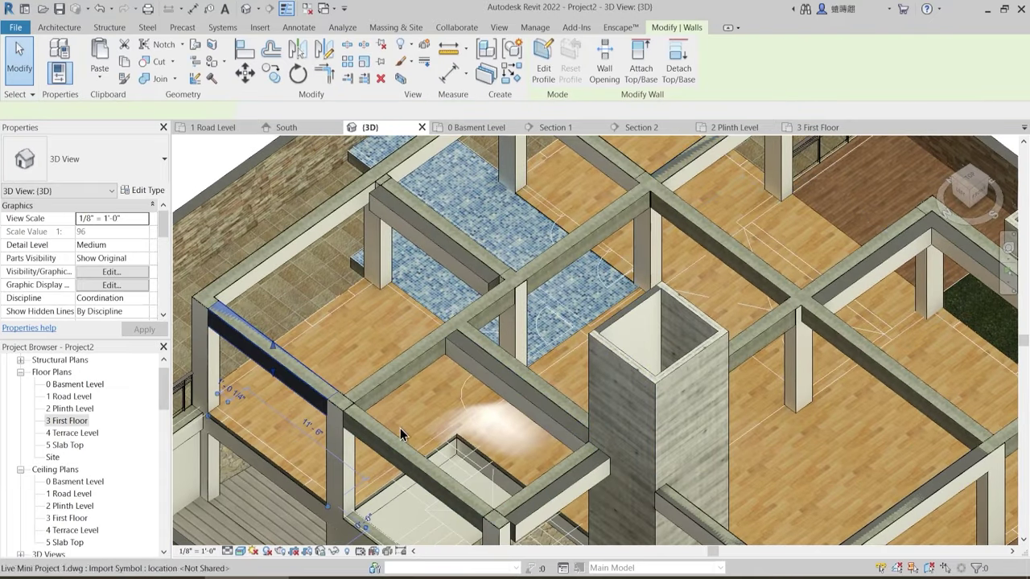
- Check the short and right-side beam walls and a beam, then switch to the Top view
middle_click_drag(400, 429, 383, 275)
left_click(499, 335)
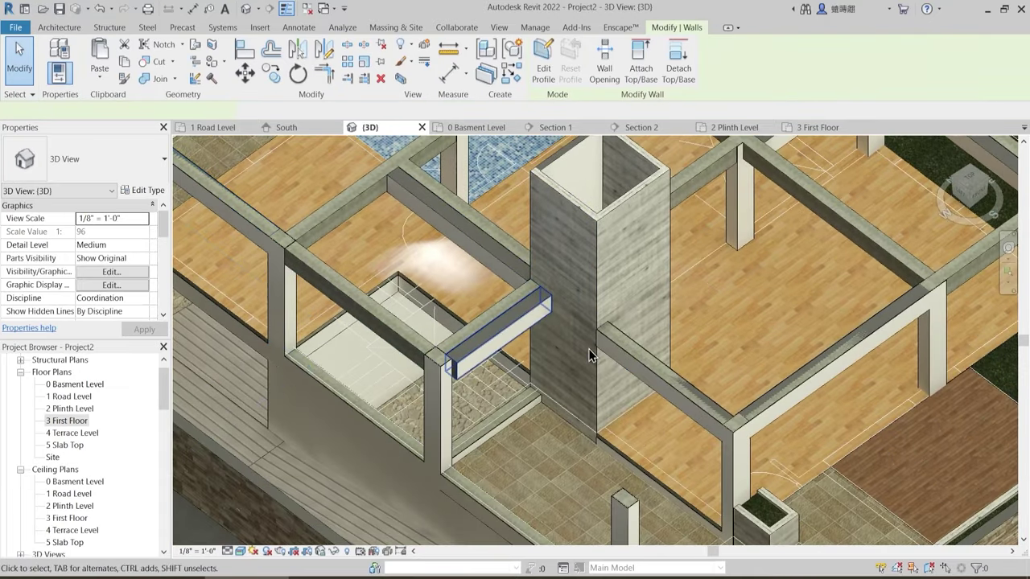
middle_click_drag(548, 413, 370, 500)
key("Escape")
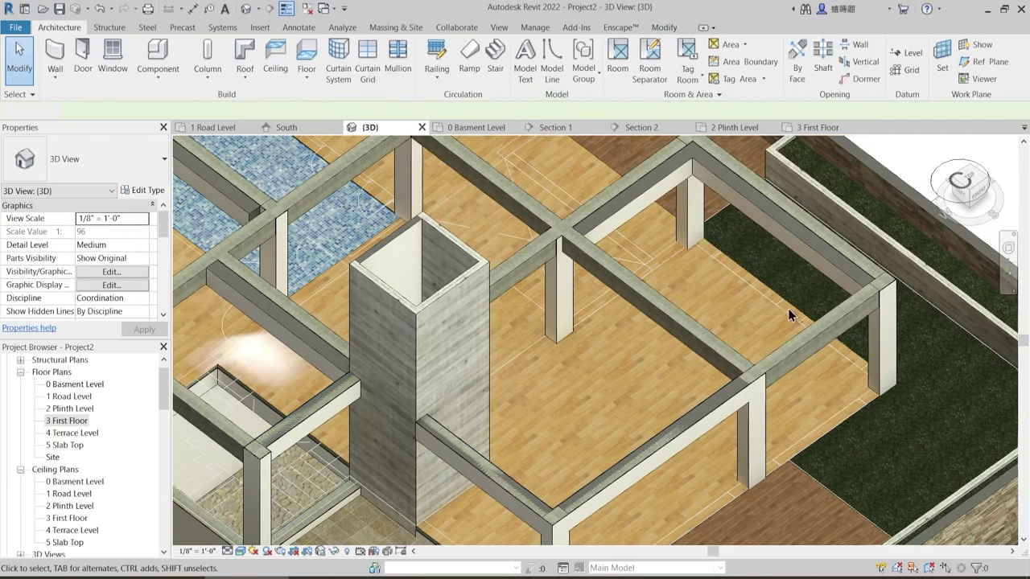
left_click(807, 256)
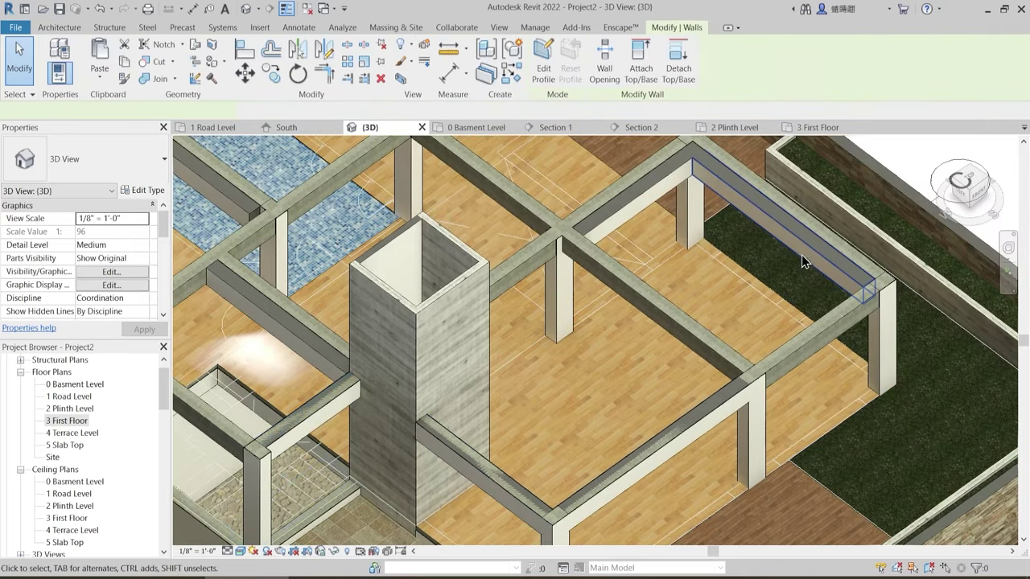
left_click(670, 222)
scroll(646, 279, "down", 3)
key("Escape")
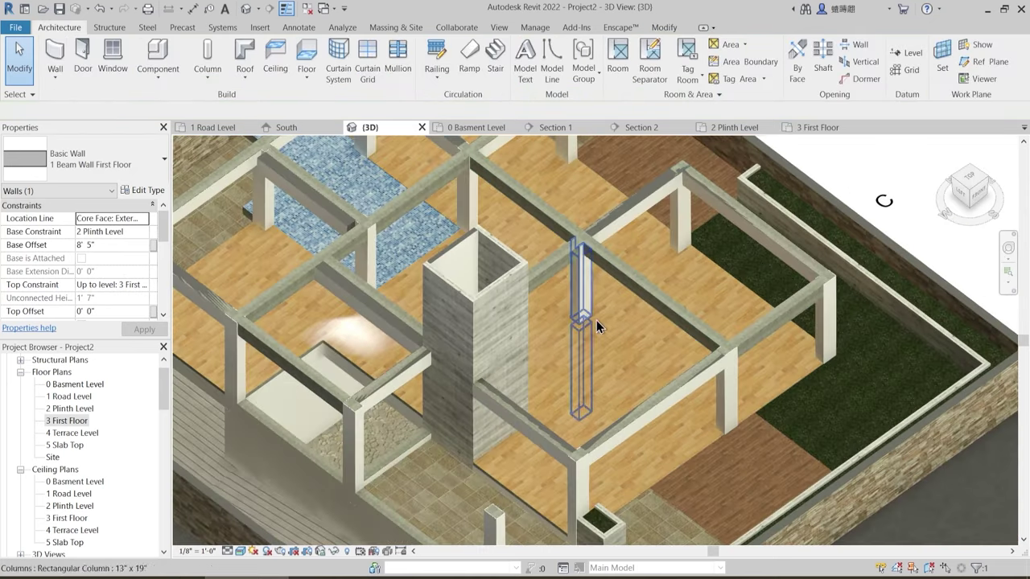
scroll(596, 320, "up", 3)
middle_click_drag(581, 304, 643, 396)
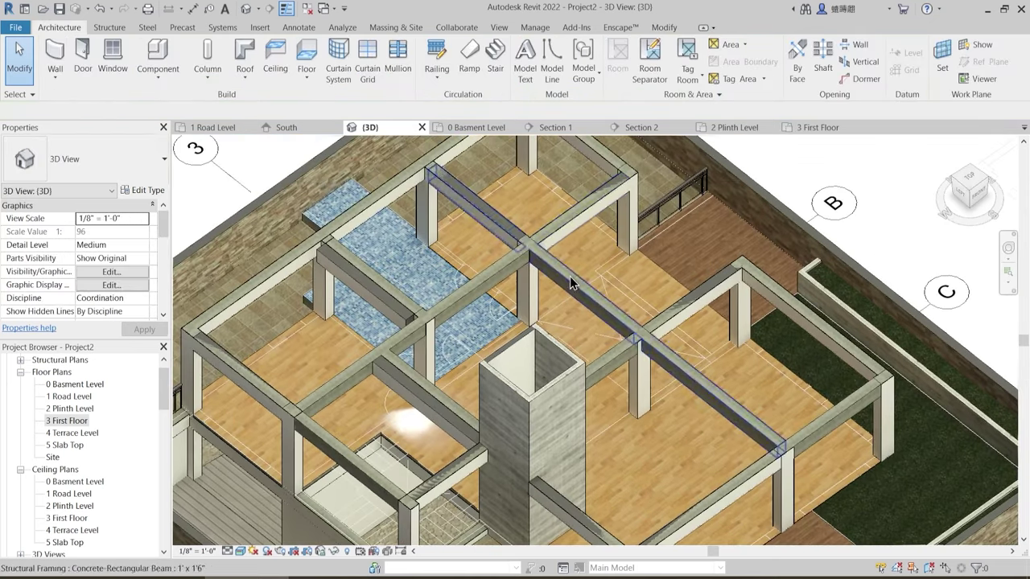
left_click(577, 223)
left_click(972, 182)
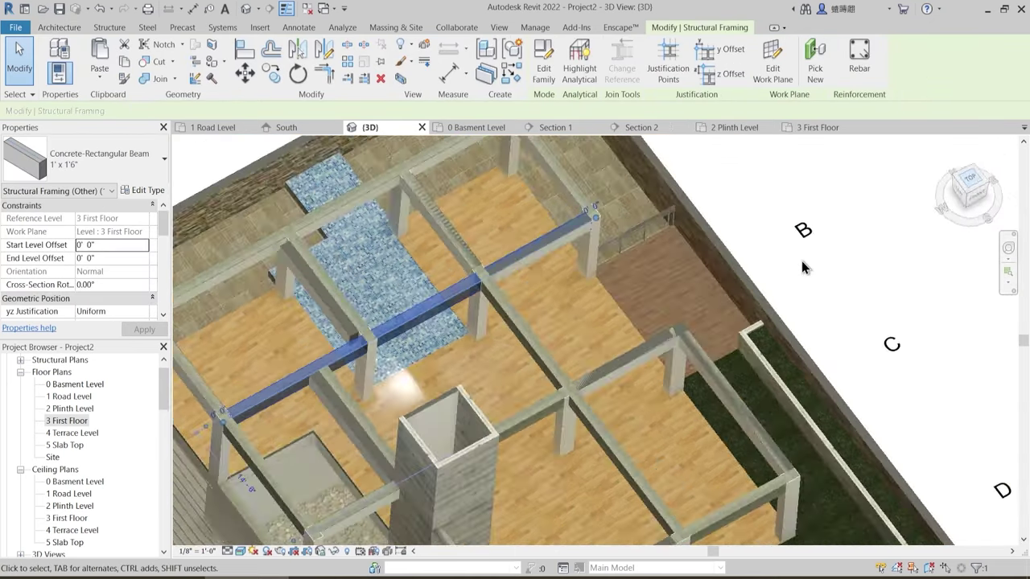
- Shorten the beam wall beside the kitchen to about 15'-6"
scroll(688, 361, "up", 4)
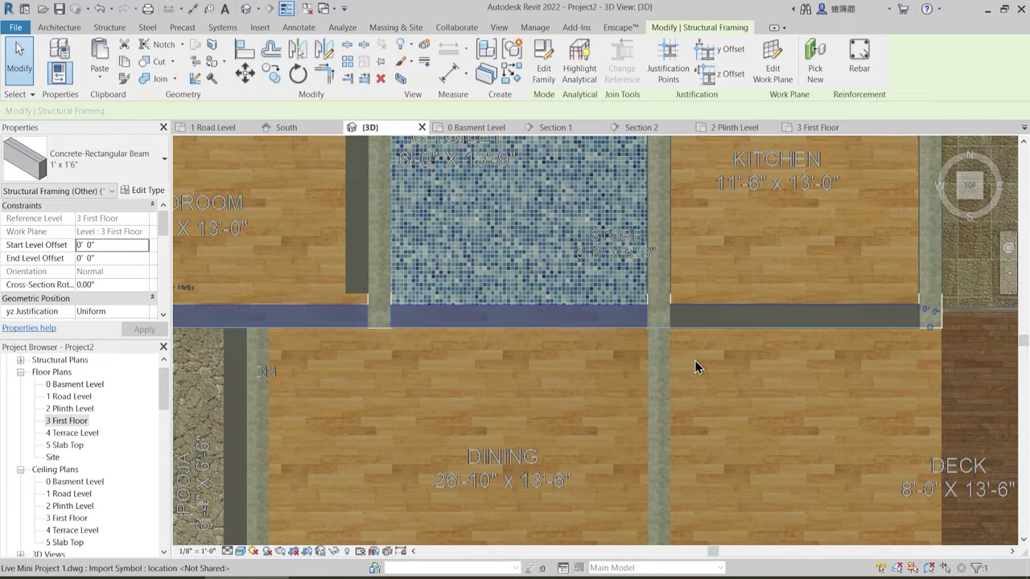
key("Escape")
left_click(696, 335)
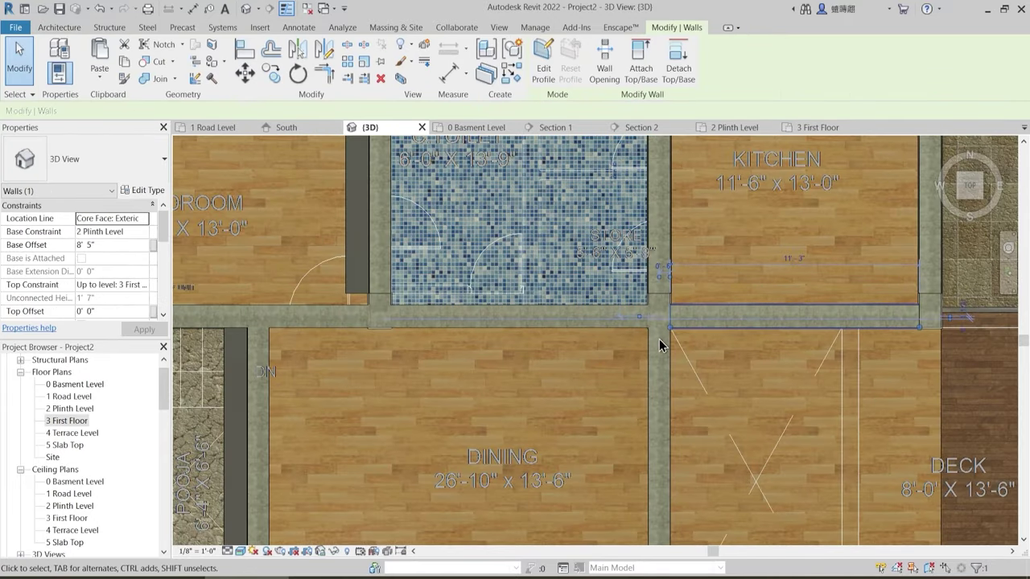
left_click_drag(670, 329, 590, 340)
scroll(591, 341, "down", 3)
scroll(590, 339, "down", 1)
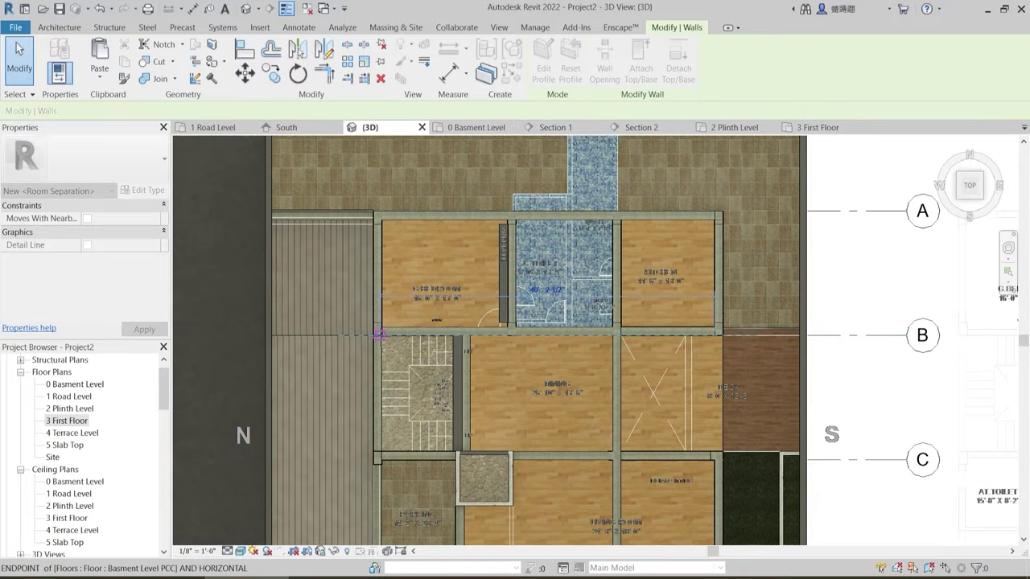
key("Escape")
scroll(404, 353, "up", 3)
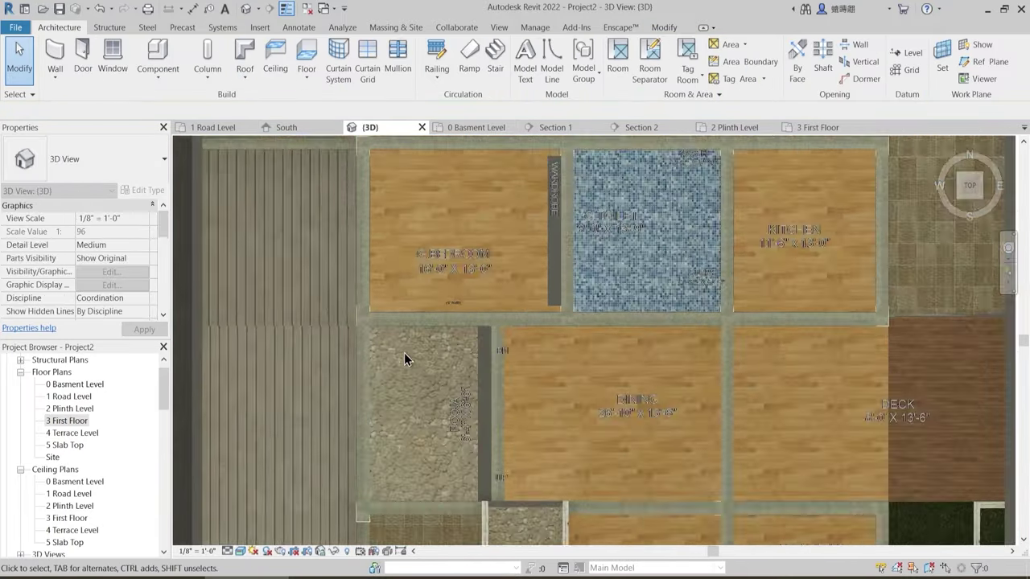
- Snap the bedroom and pooja room wall ends to their beam endpoint and corner
left_click(359, 242)
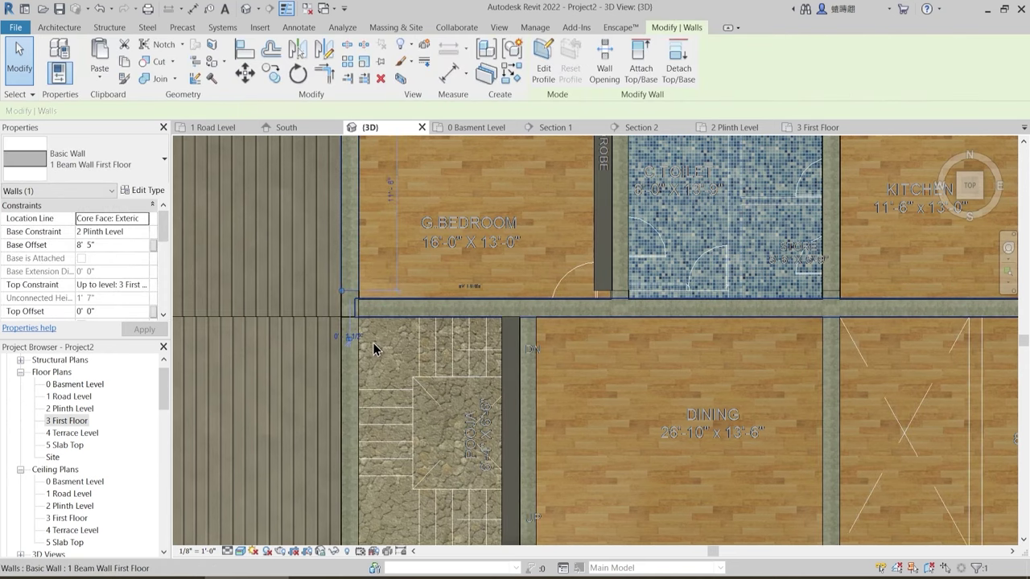
scroll(373, 343, "down", 2)
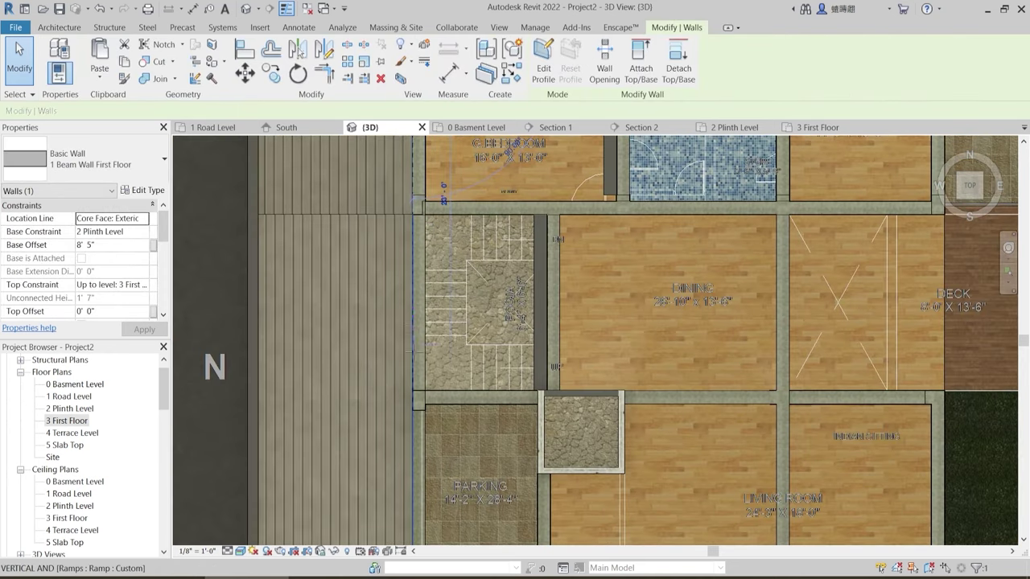
left_click_drag(412, 389, 412, 390)
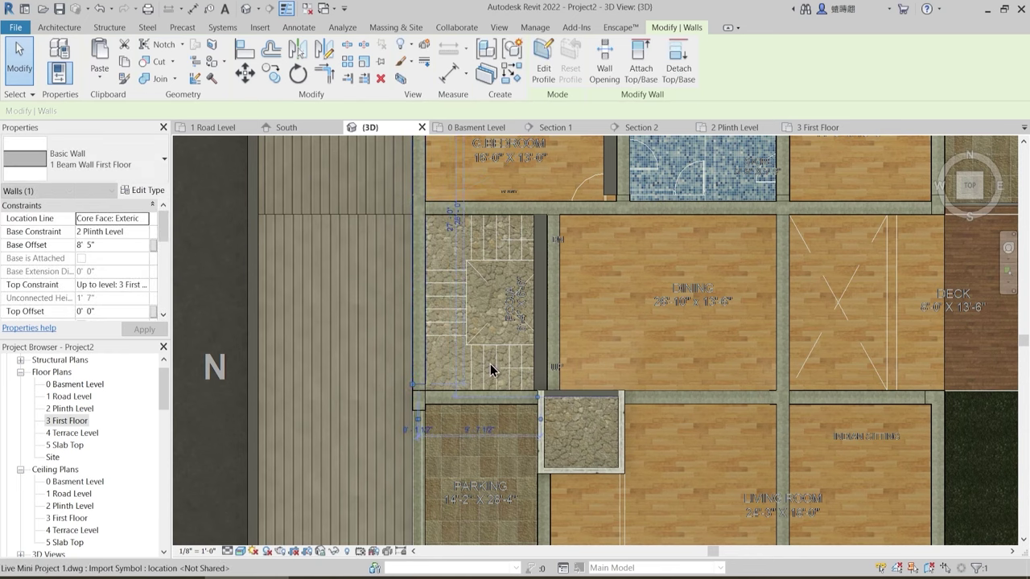
key("Escape")
scroll(390, 406, "up", 2)
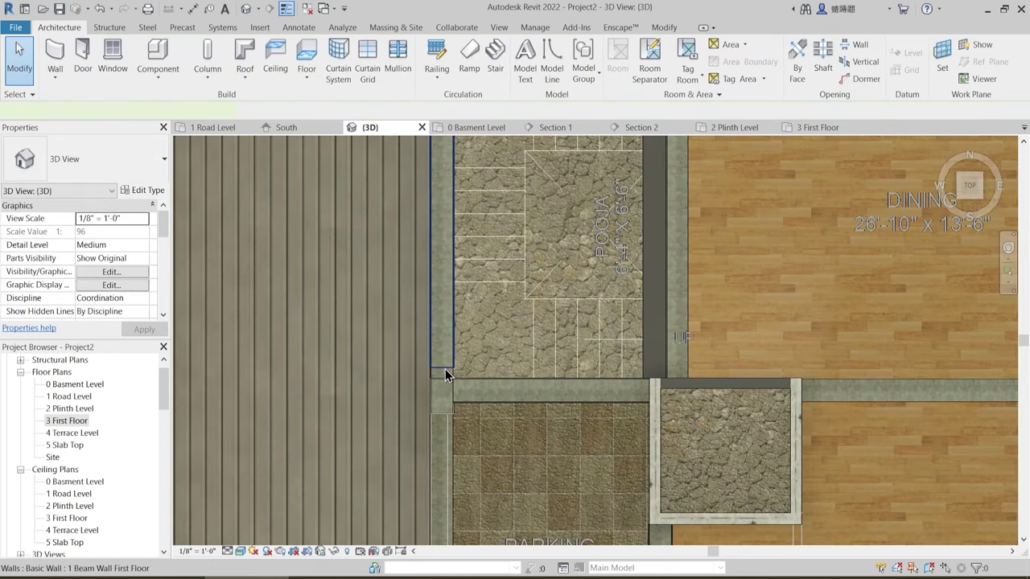
left_click(446, 375)
left_click_drag(428, 411, 430, 414)
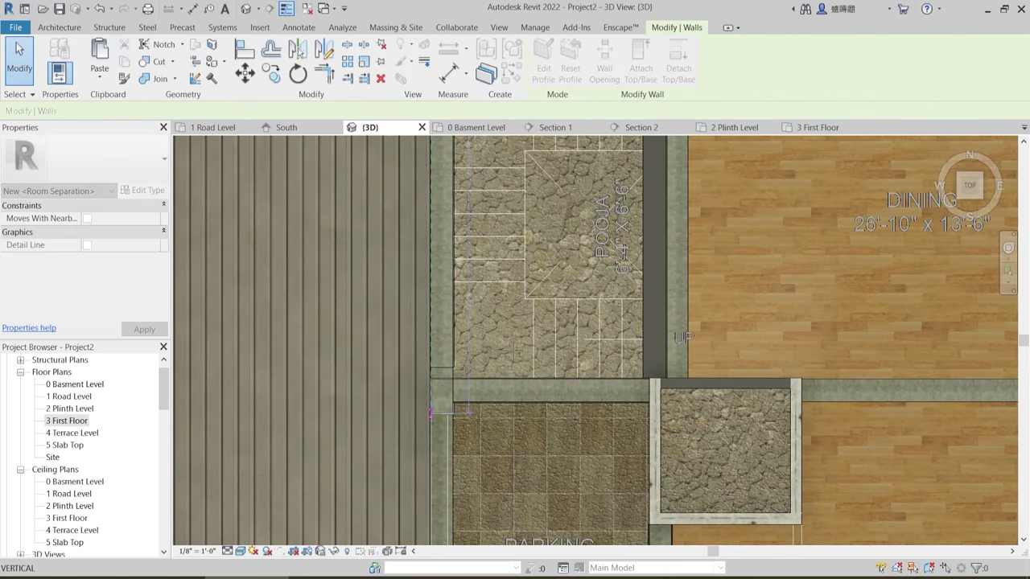
key("Escape")
scroll(513, 352, "down", 2)
- Stretch the beam wall below the foyer from 31'-0" to 32'-0"
middle_click_drag(653, 463, 455, 321)
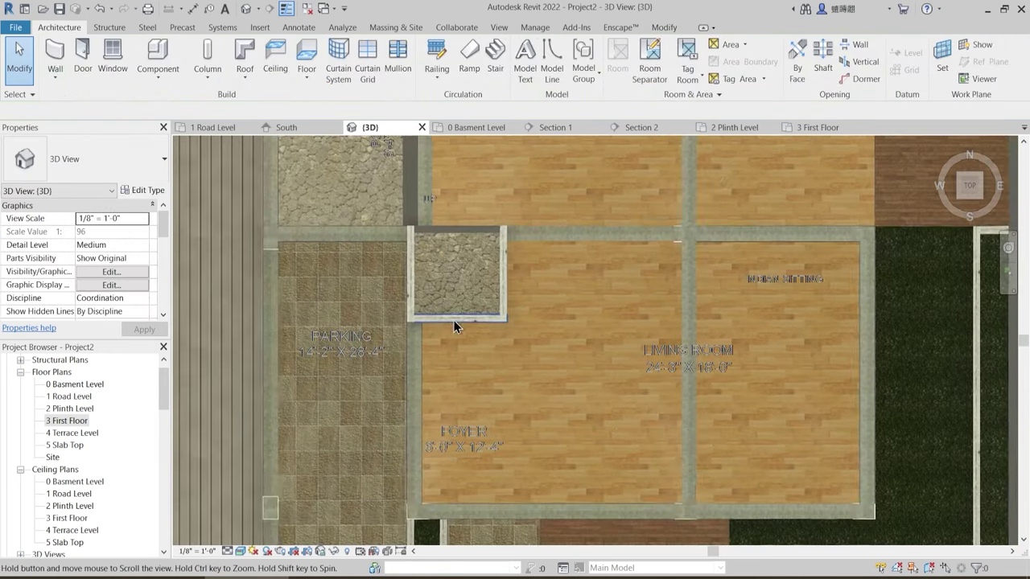
left_click(473, 508)
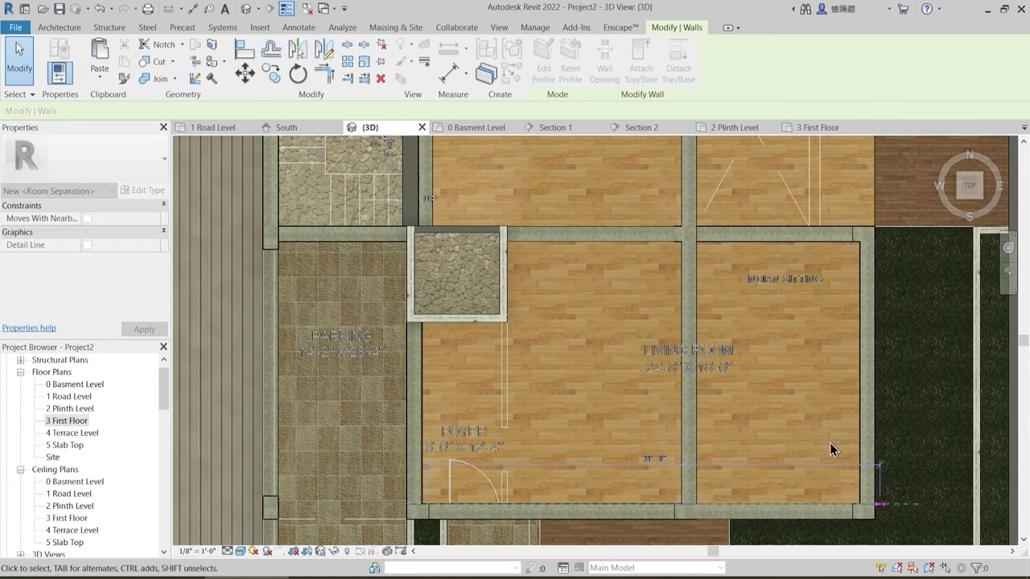
left_click_drag(429, 506, 415, 505)
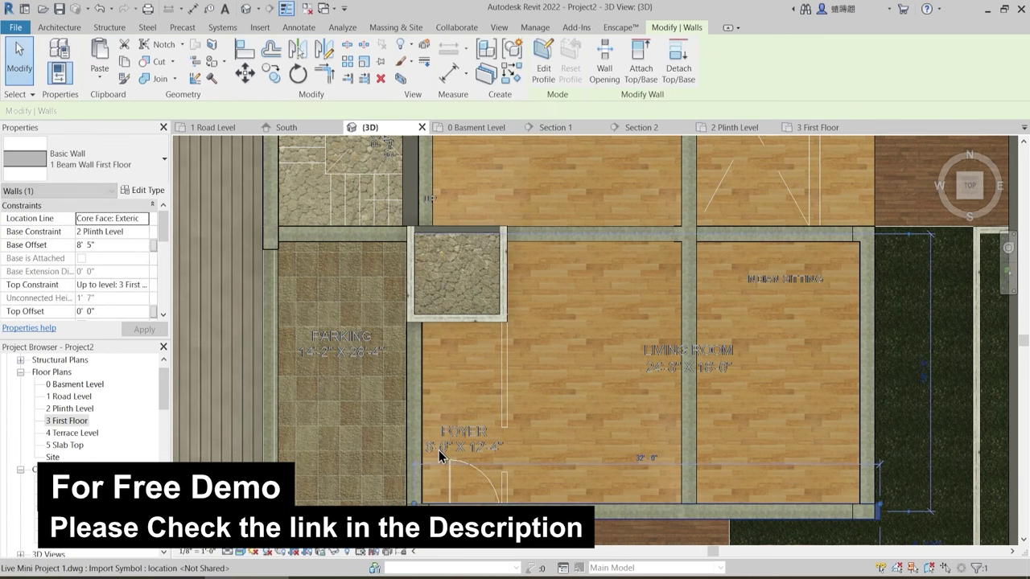
key("Escape")
- Pull the living-room beam wall's end back to the corner and check the adjacent wall
middle_click_drag(703, 460, 538, 458)
left_click(702, 525)
mouse_move(713, 509)
left_mouse_down()
mouse_move(717, 516)
mouse_move(708, 503)
left_mouse_up()
key("Escape")
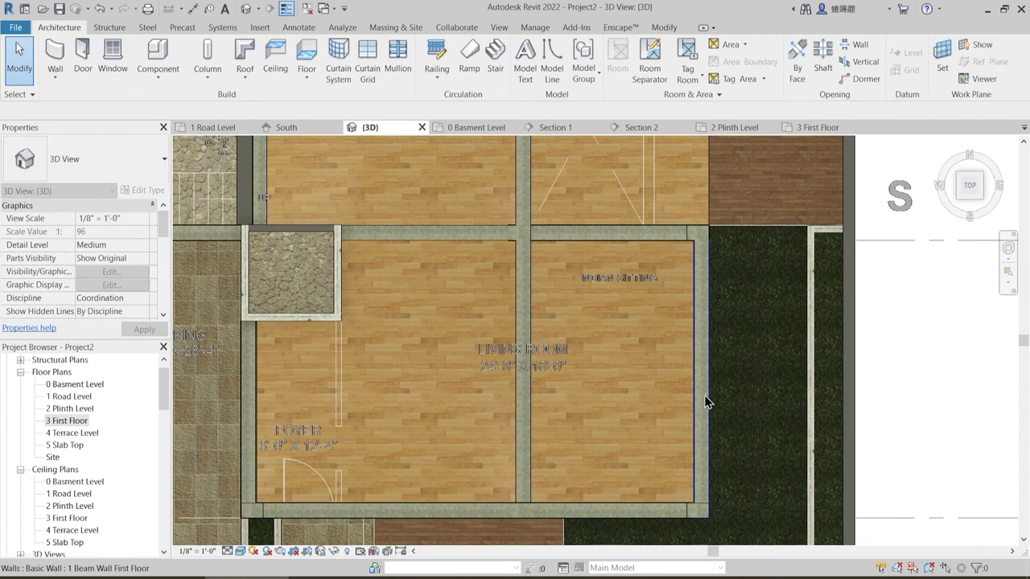
left_click(707, 367)
key("Escape")
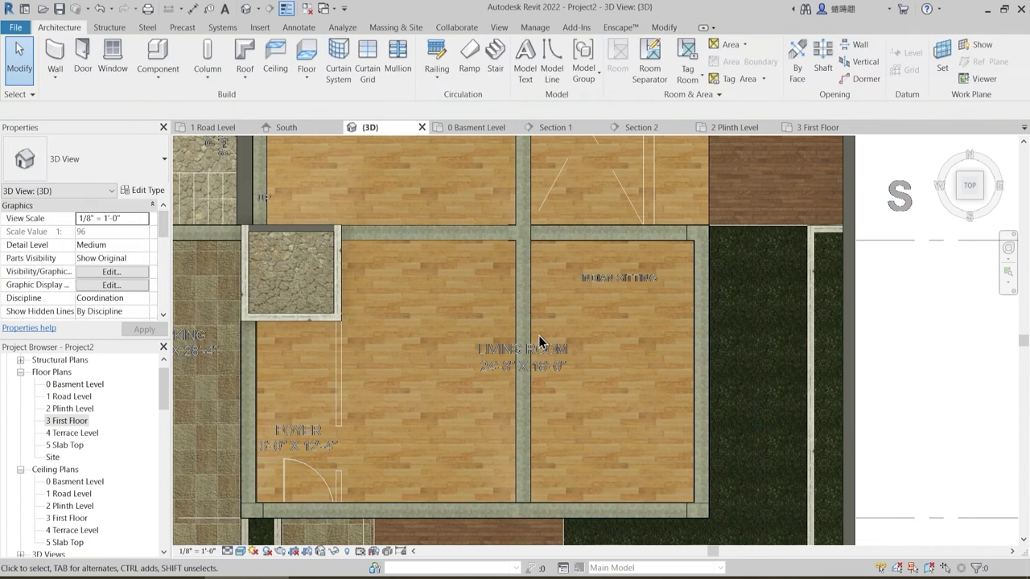
- Move the wash/kitchen beam wall's end to the wash and kitchen corner
middle_click_drag(571, 314, 572, 538)
scroll(560, 294, "down", 2)
middle_click_drag(557, 360, 543, 491)
left_click(524, 321)
scroll(536, 268, "up", 4)
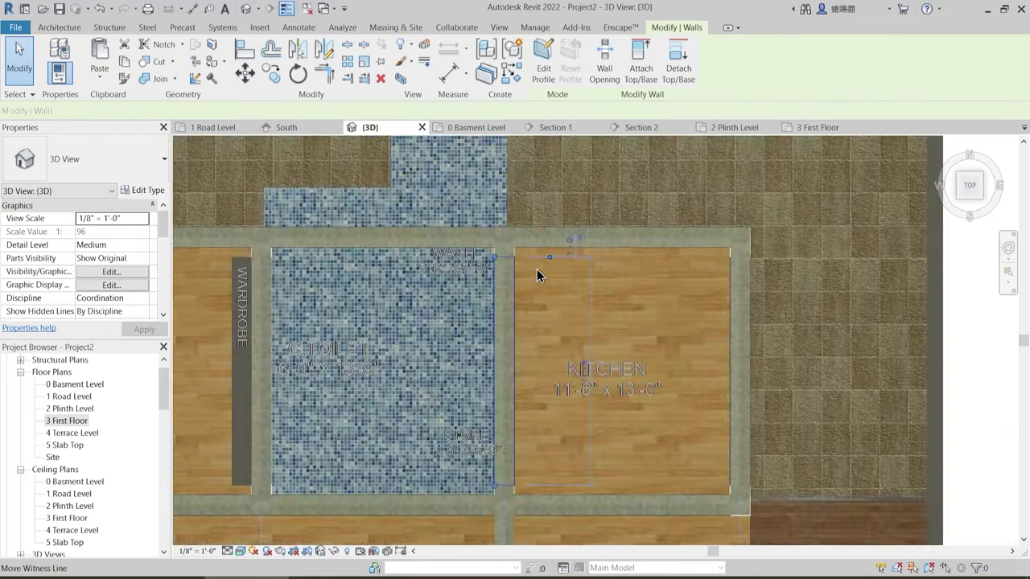
left_click_drag(486, 258, 472, 233)
scroll(504, 283, "down", 3)
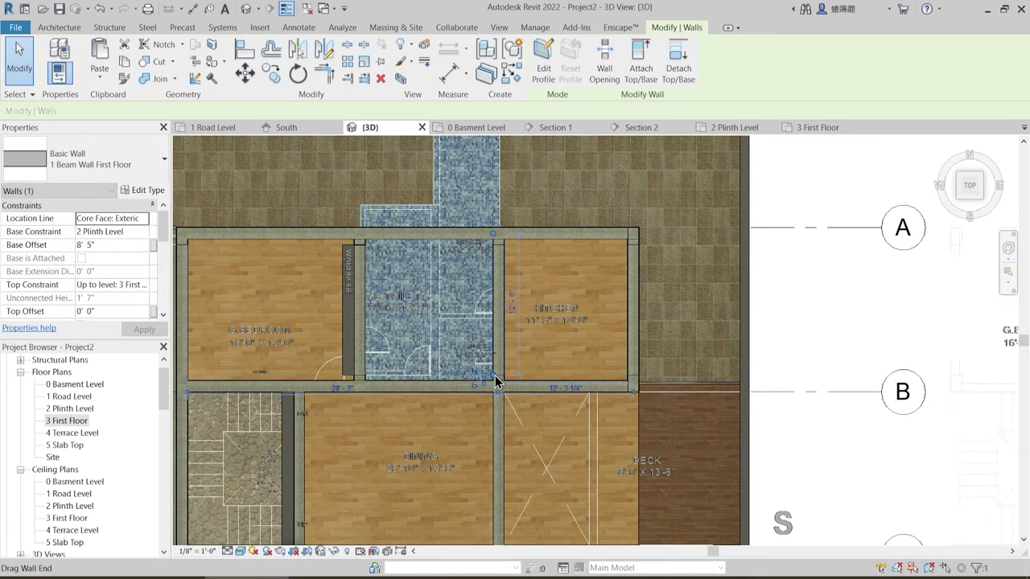
scroll(495, 376, "down", 2)
middle_click_drag(504, 407, 534, 299)
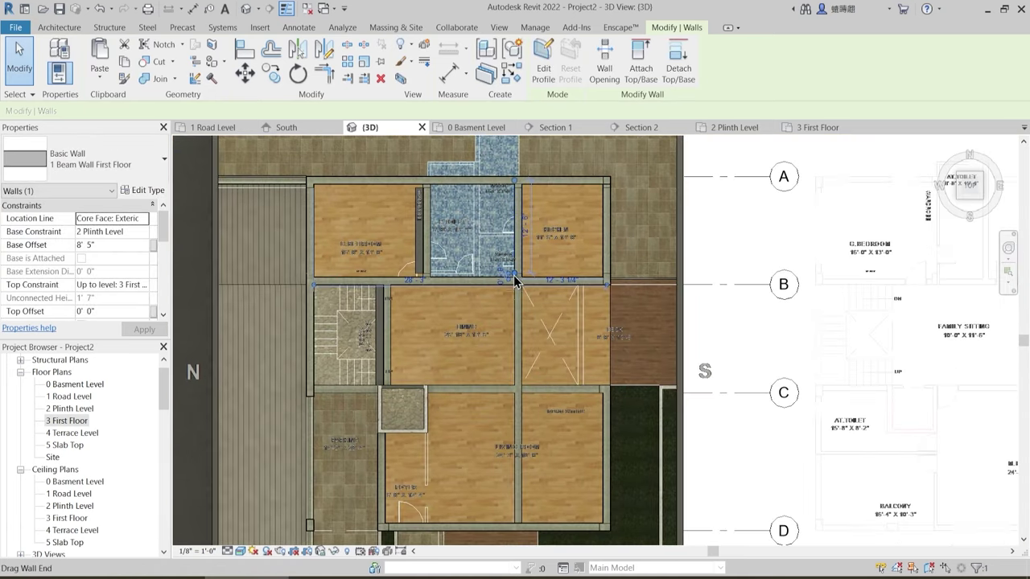
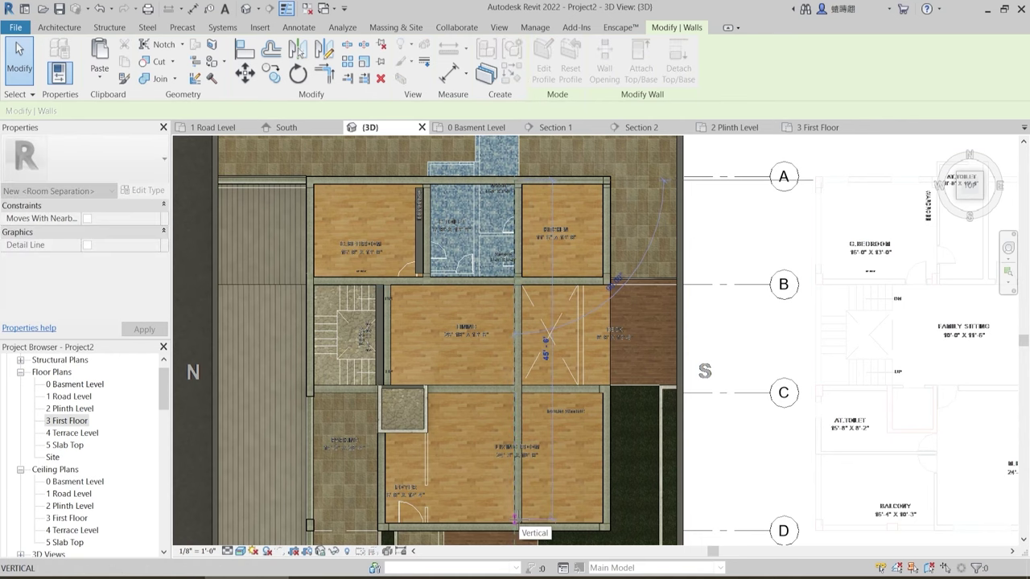
- Cancel the room separation tool and clear the wall selection in the plan
key("Escape")
key("Escape")
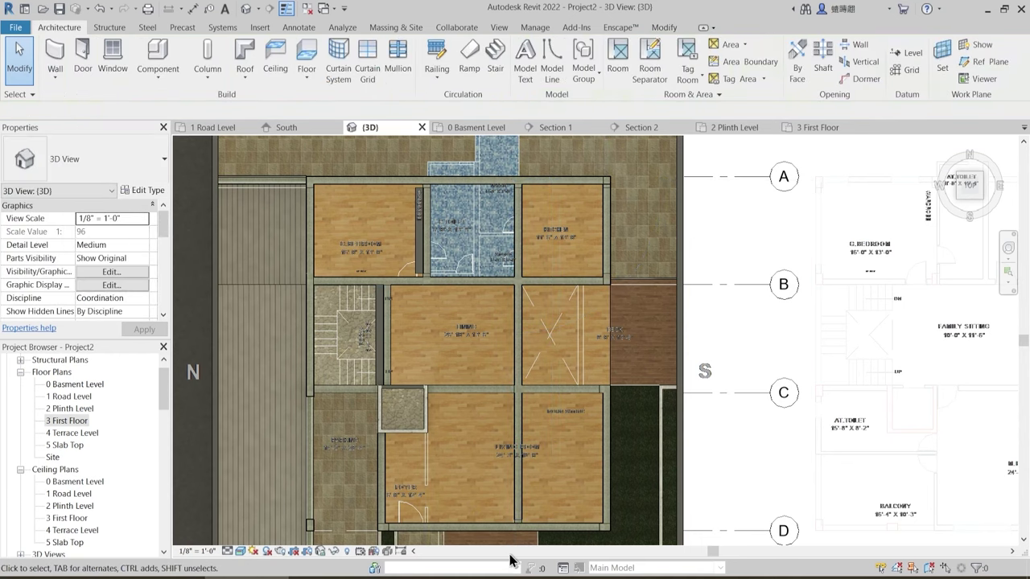
scroll(523, 523, "up", 2)
left_click(523, 521)
scroll(519, 483, "up", 2)
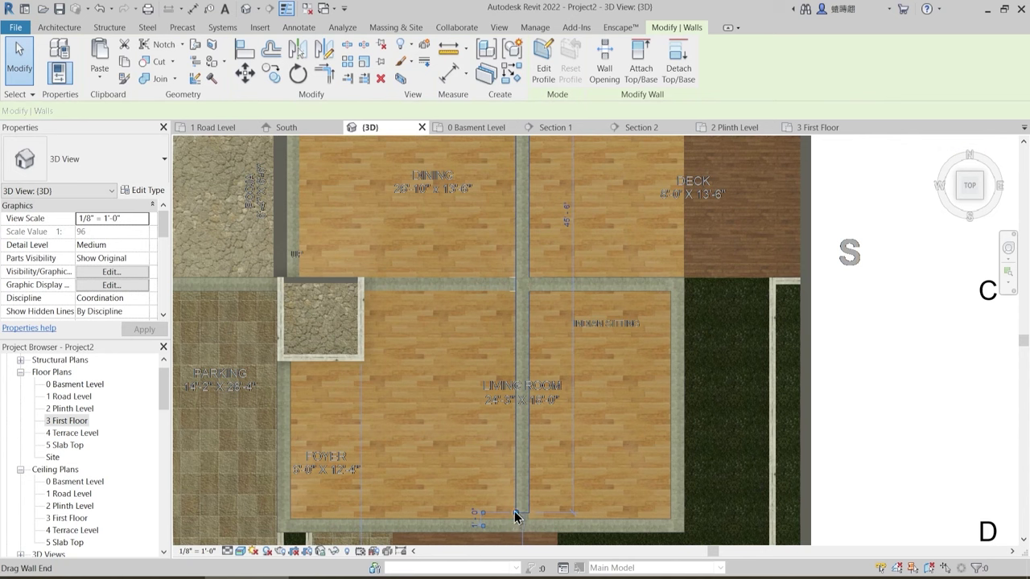
key("r")
key("s")
key("Escape")
key("Escape")
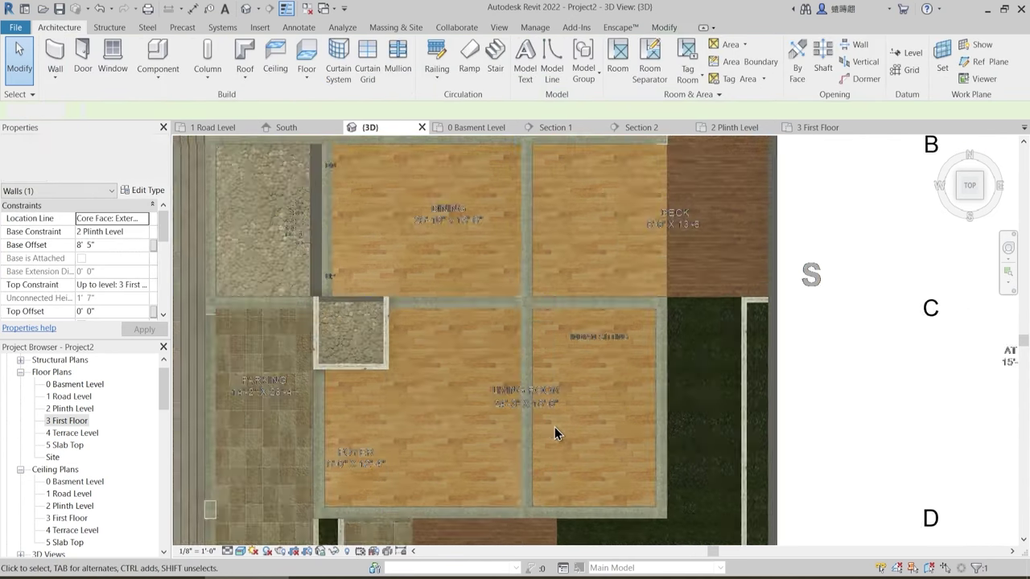
scroll(554, 427, "down", 3)
- In a tilted 3D view, delete the short beam-wall over the blue tiles
middle_click_drag(463, 350, 557, 192, "shift")
scroll(493, 320, "up", 4)
scroll(492, 320, "up", 2)
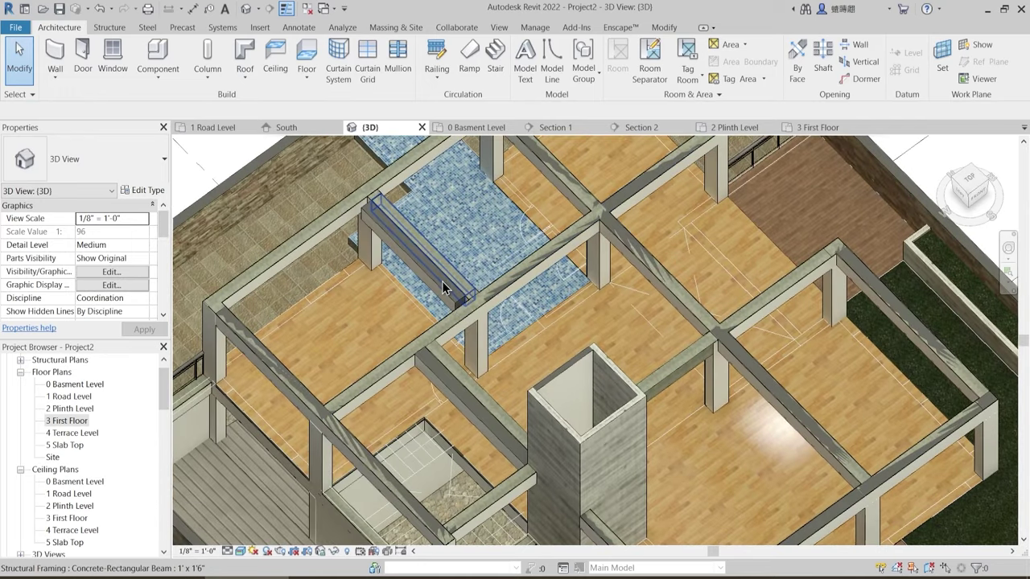
left_click(495, 298)
key("Escape")
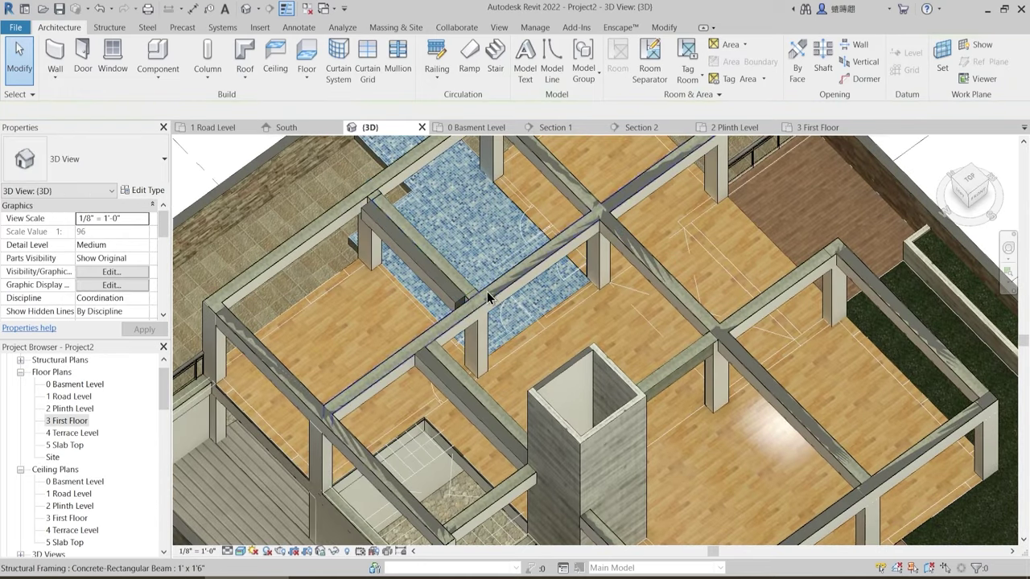
left_click(441, 295)
key("Delete")
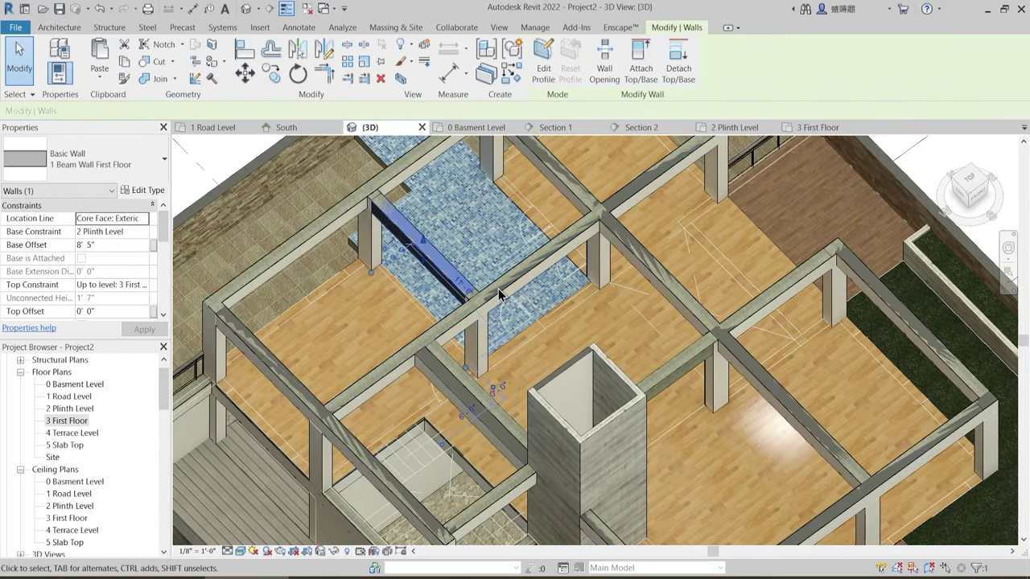
- Delete the beam-wall beside the lift shaft
scroll(526, 299, "down", 2)
middle_click_drag(611, 353, 606, 299, "shift")
scroll(524, 340, "up", 2)
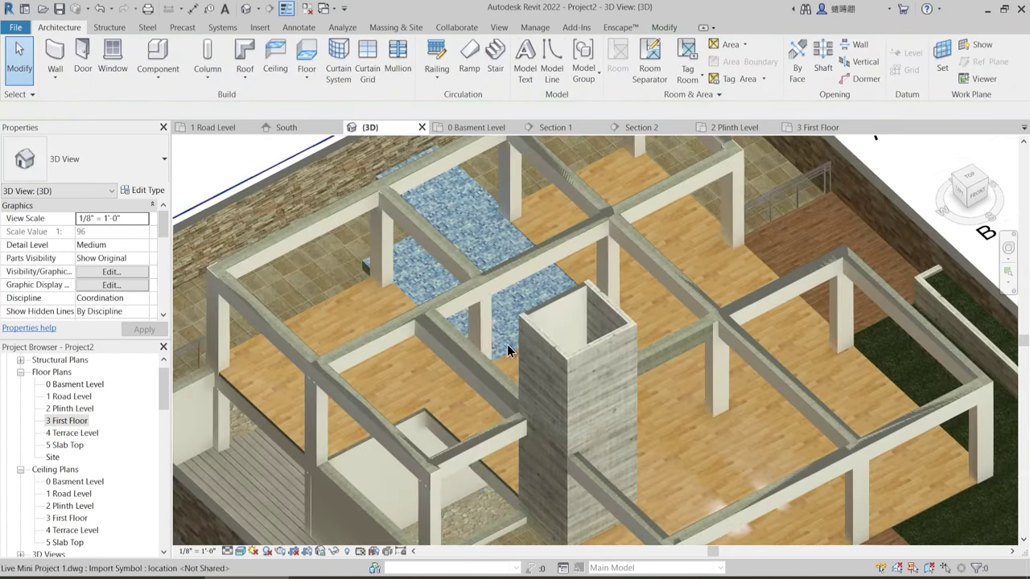
left_click(456, 350)
key("Delete")
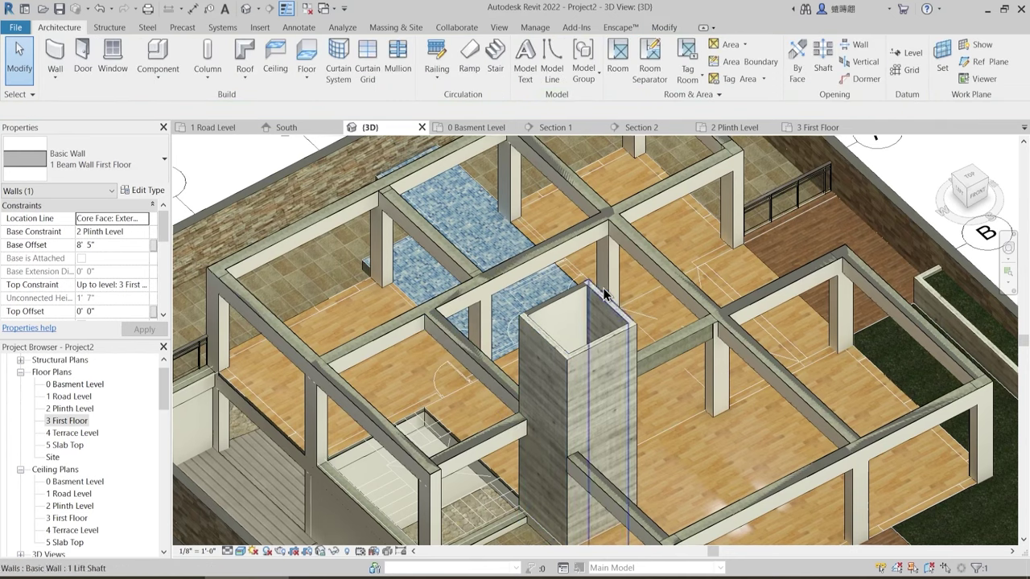
scroll(555, 346, "up", 2)
middle_click_drag(366, 181, 355, 194)
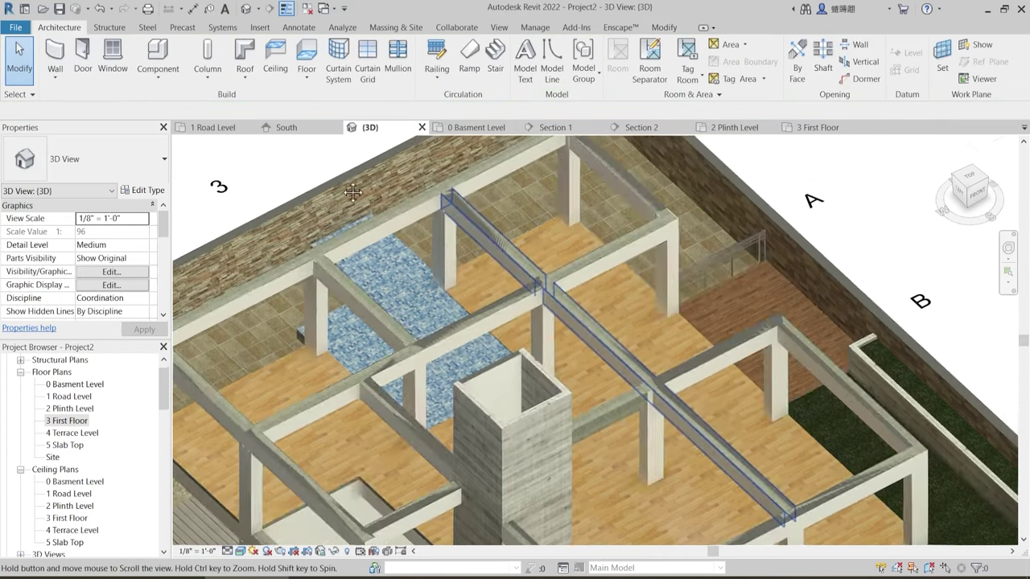
left_click(665, 29)
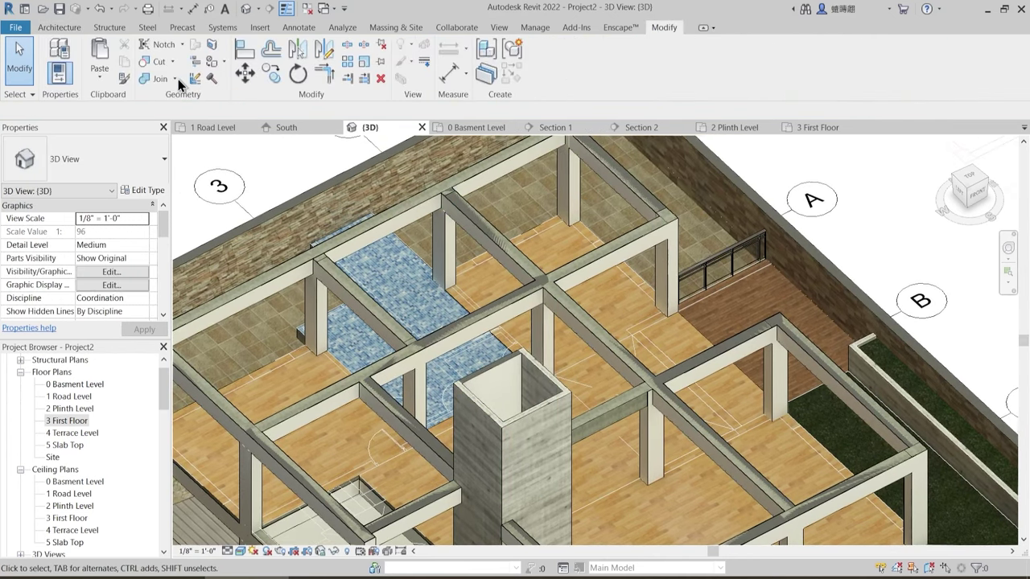
- Join the beam, column and beam-wall at the corner near grid A
left_click(156, 83)
scroll(564, 214, "up", 2)
middle_click_drag(621, 199, 606, 247)
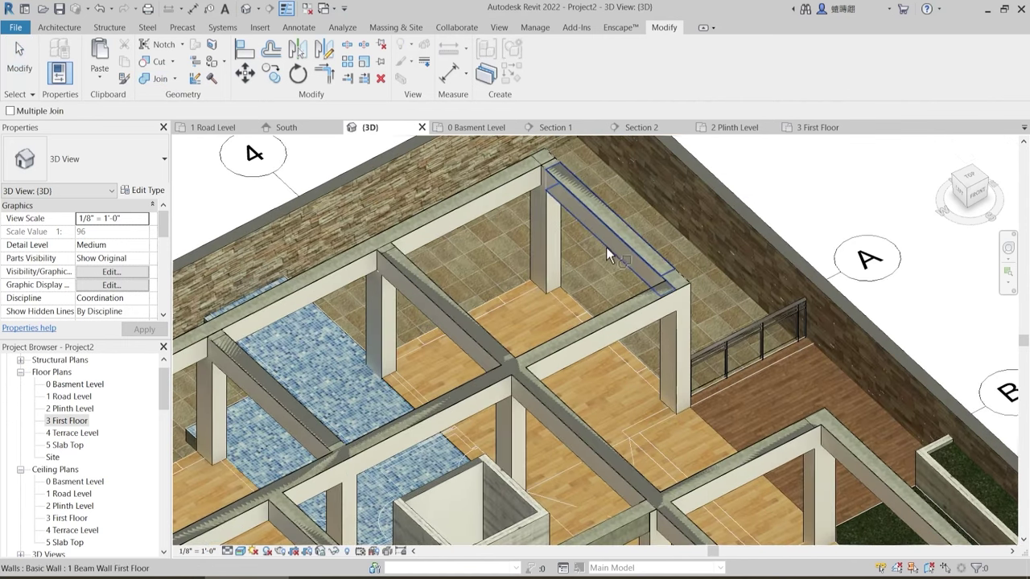
left_click(613, 237)
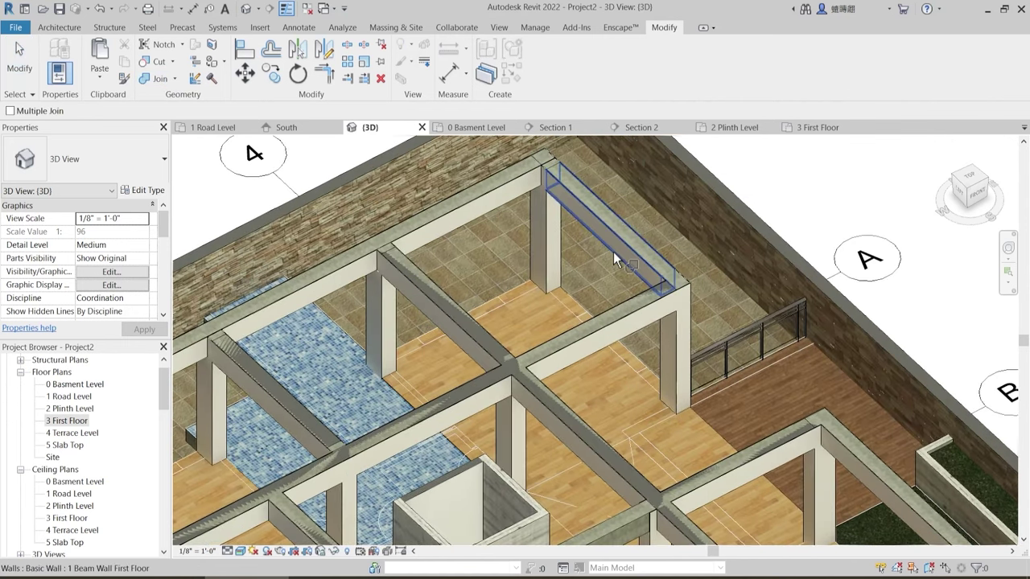
scroll(540, 167, "up", 3)
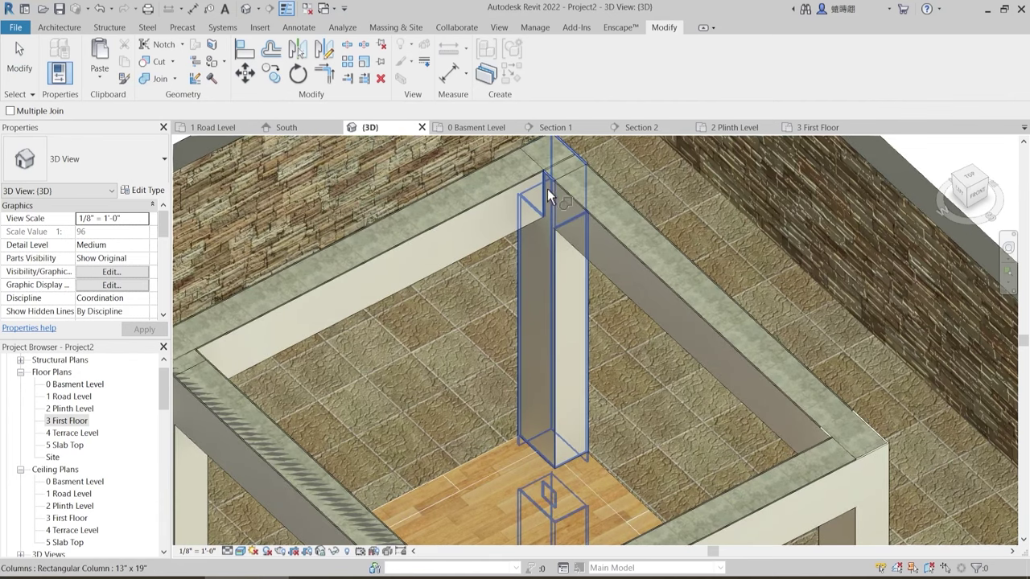
left_click(547, 188)
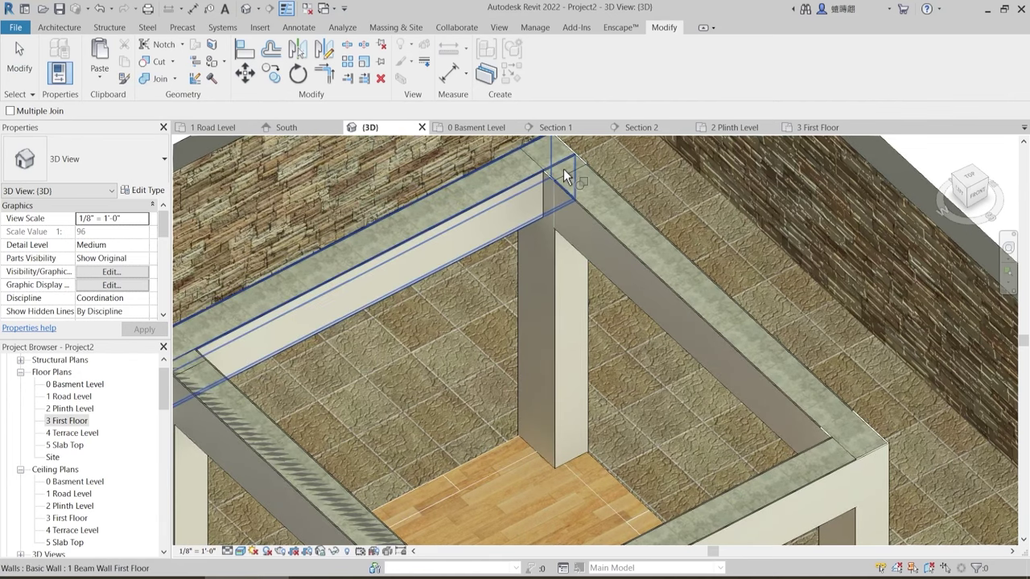
left_click(568, 172)
left_click(562, 168)
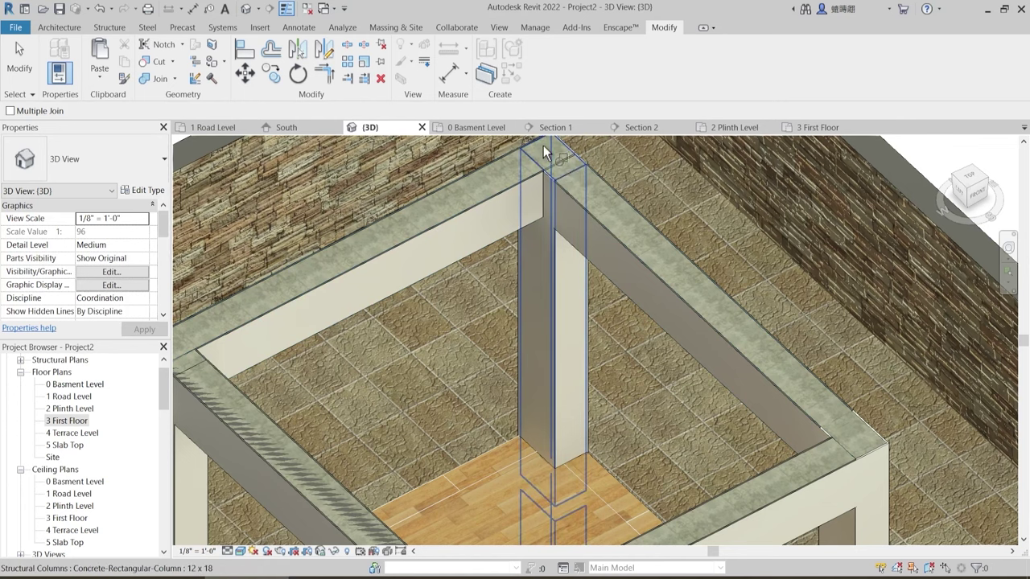
left_click(532, 143)
middle_click_drag(532, 142, 557, 250)
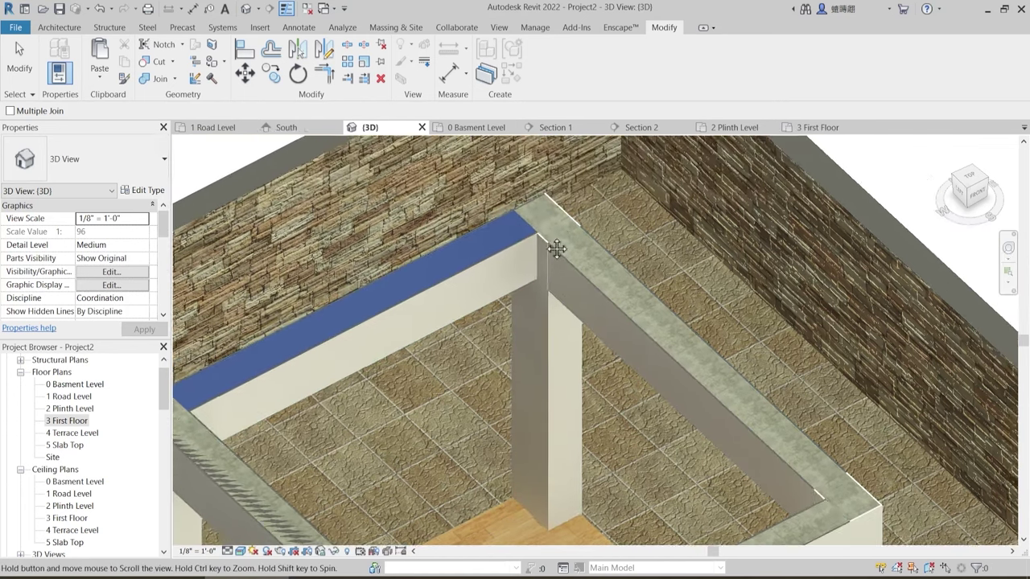
scroll(547, 234, "up", 2)
key("Escape")
key("Escape")
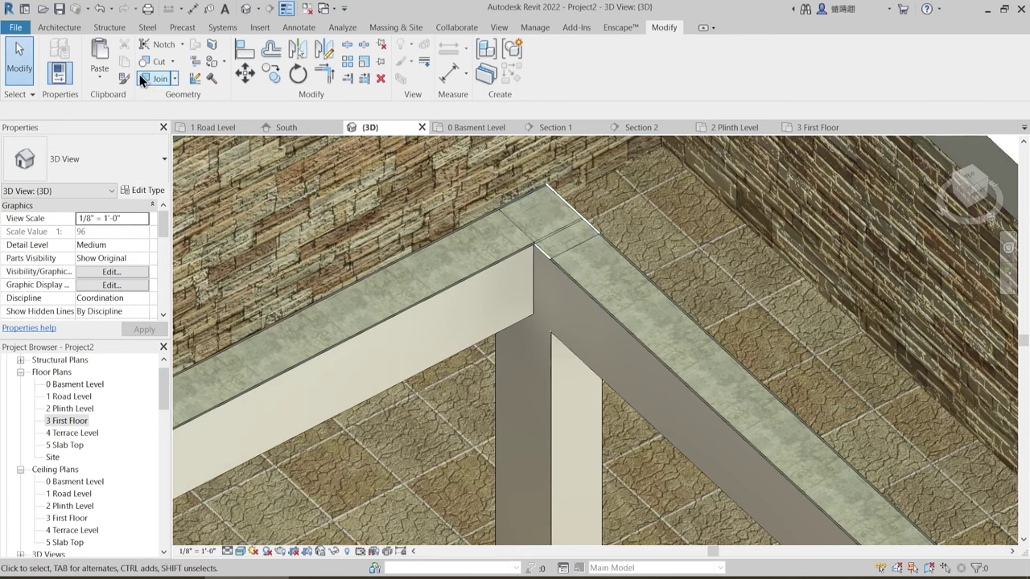
- Join the beam-wall to the corner column
left_click(160, 78)
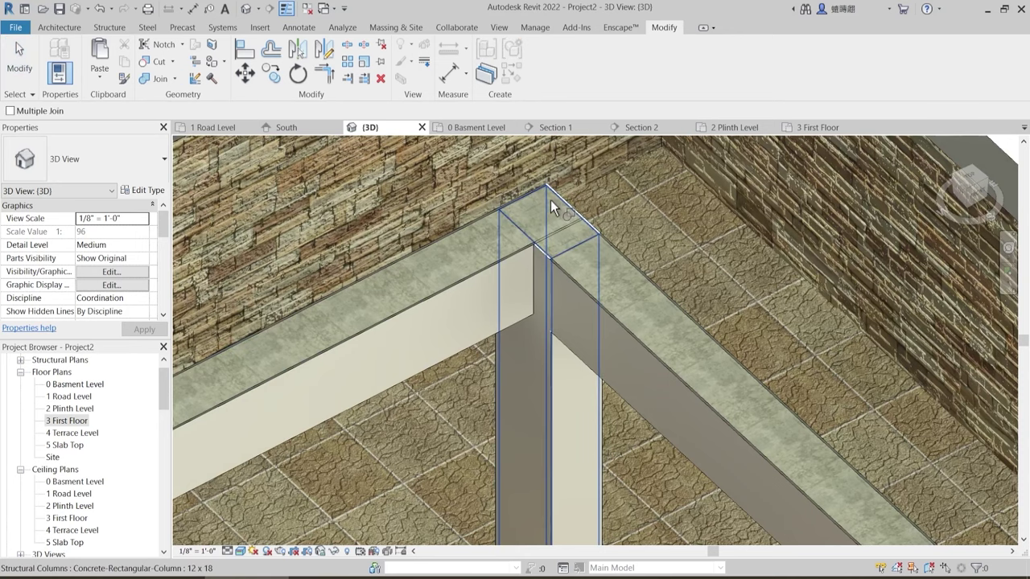
left_click(550, 200)
left_click(561, 230)
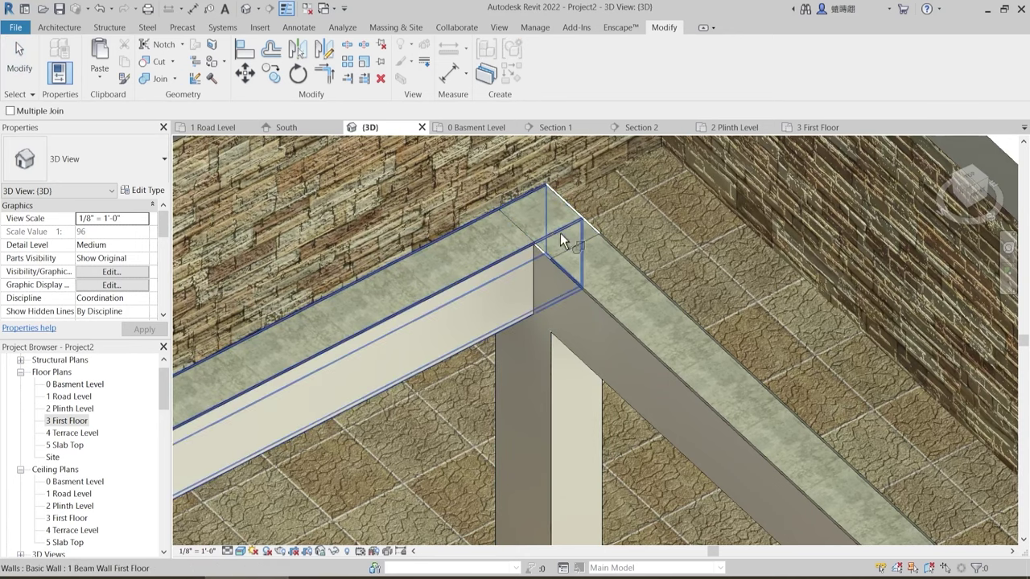
key("Escape")
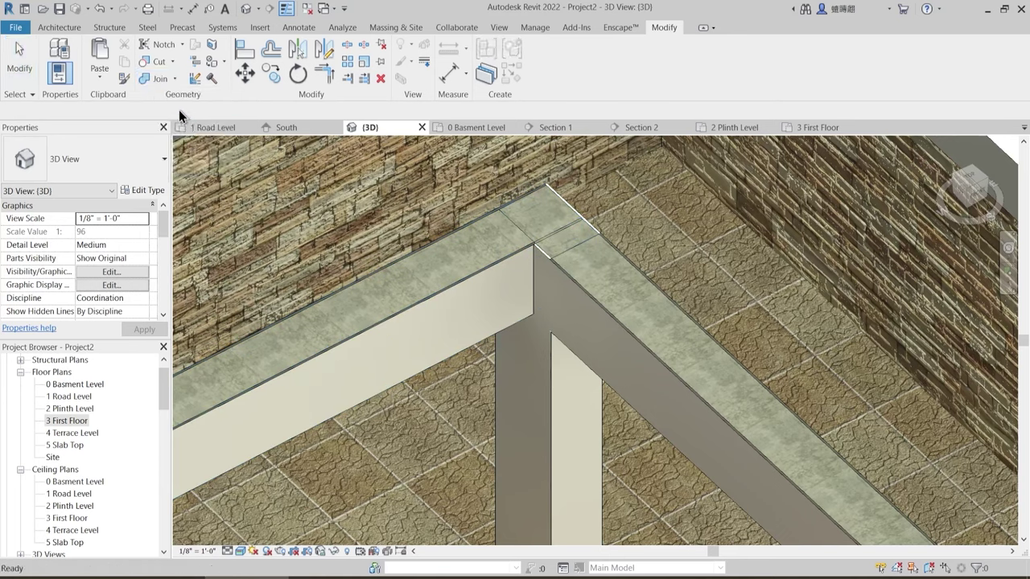
- Switch the join order between the corner beam and beam-wall
left_click(174, 80)
left_click(187, 159)
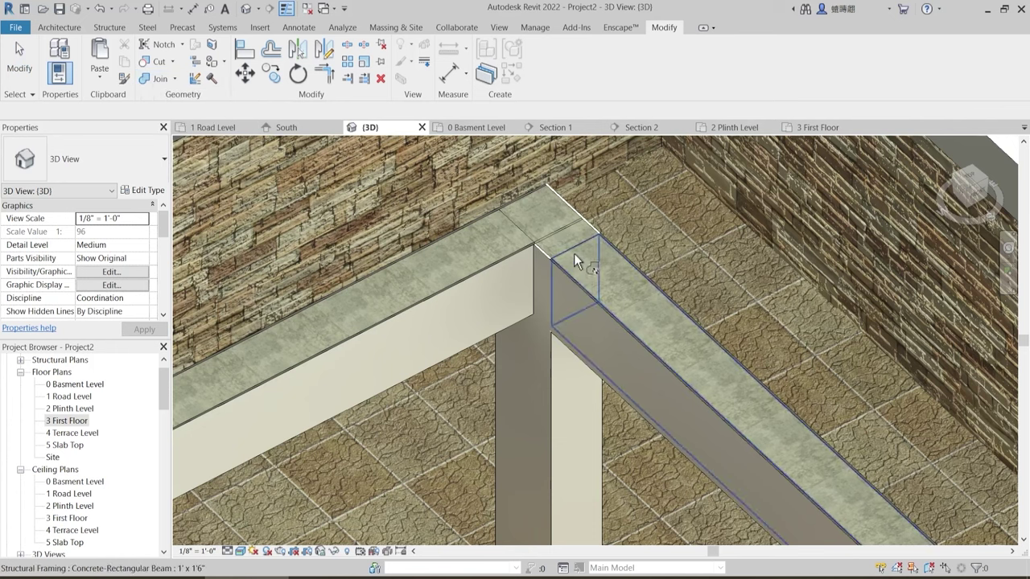
left_click(561, 232)
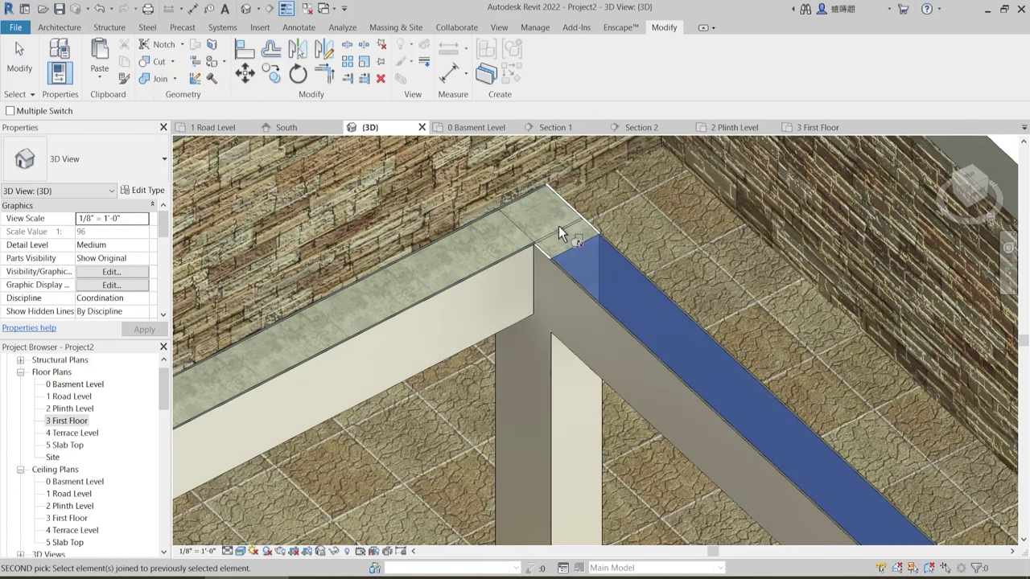
left_click(556, 233)
key("Escape")
key("Escape")
scroll(524, 251, "up", 2)
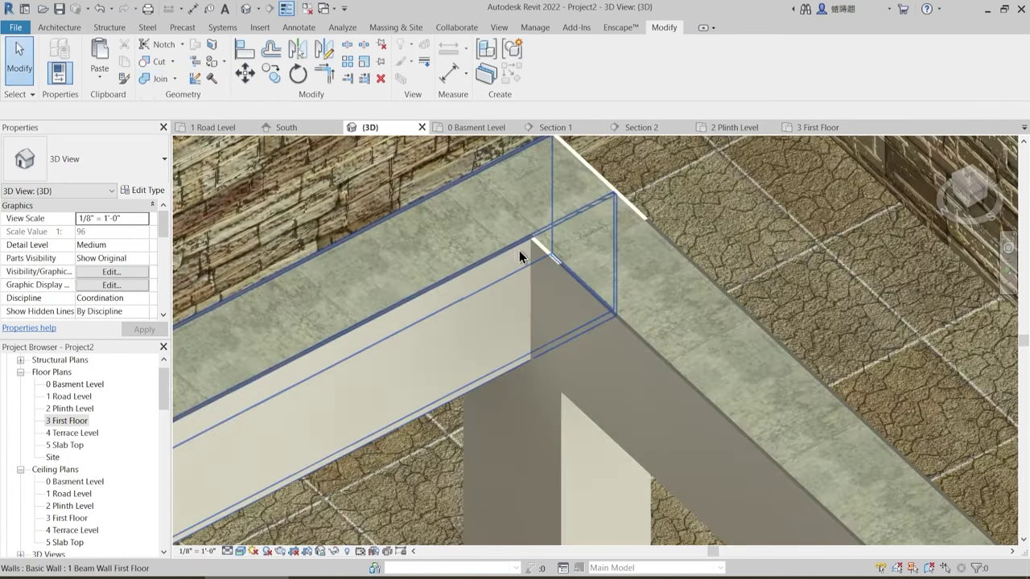
left_click(566, 214)
scroll(529, 287, "down", 1)
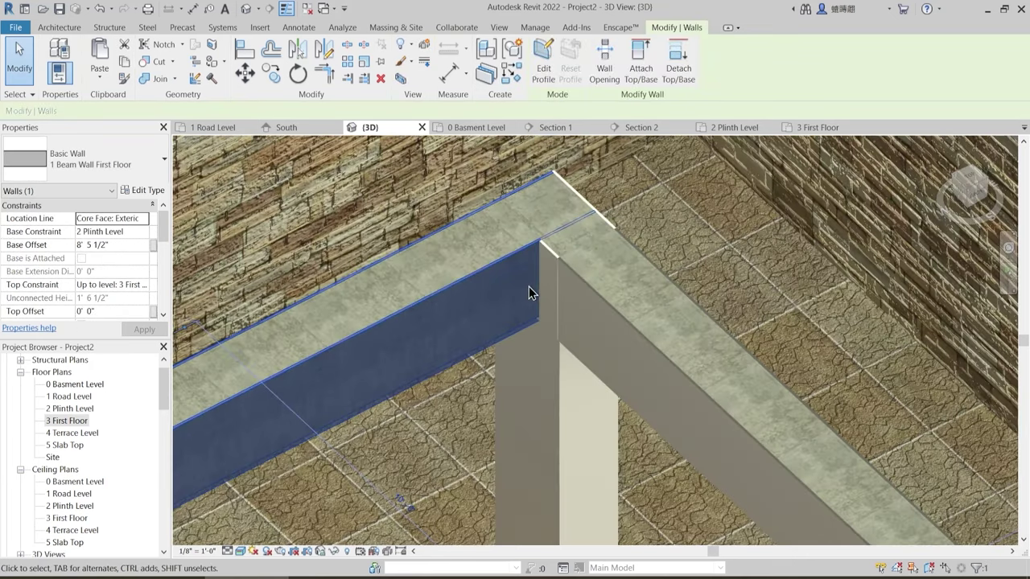
key("Escape")
- Trim the left and right beams to a clean corner with TR
key("t")
key("r")
left_click(519, 263)
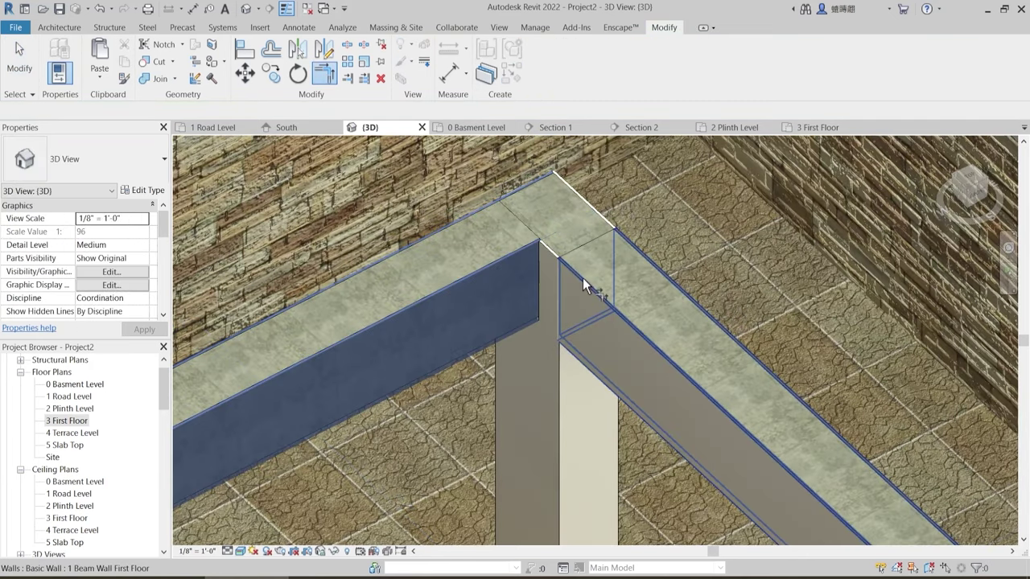
left_click(608, 320)
key("Escape")
key("Escape")
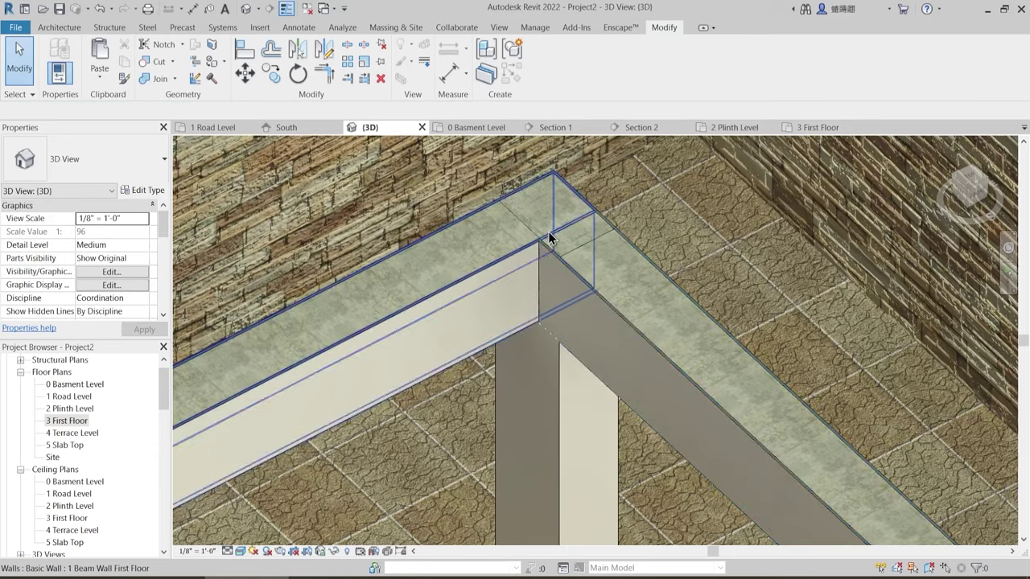
scroll(550, 237, "up", 2)
left_click(550, 237)
middle_click_drag(573, 241, 586, 280)
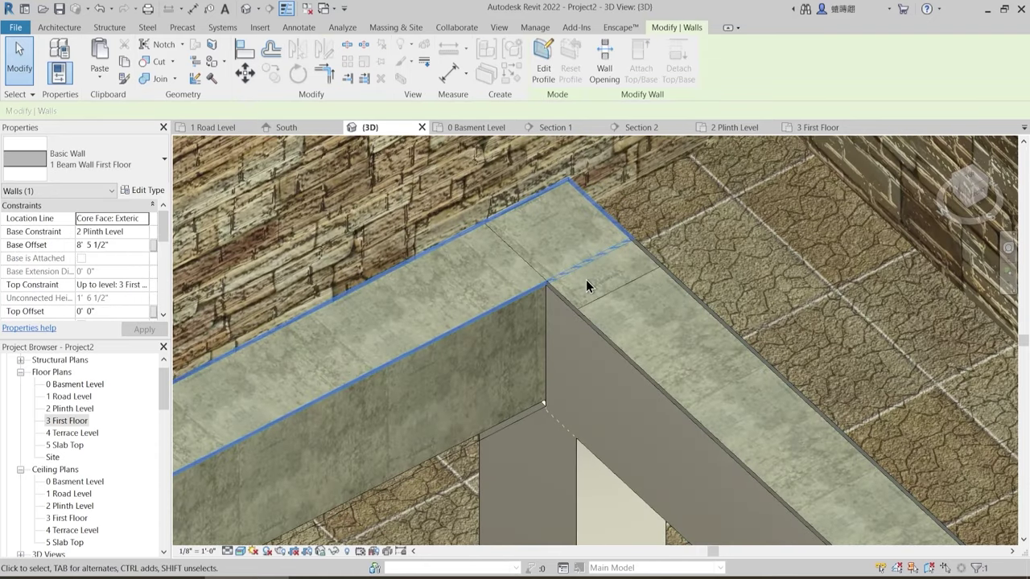
key("Escape")
- Join the remaining beam-wall to the corner column
left_click(159, 80)
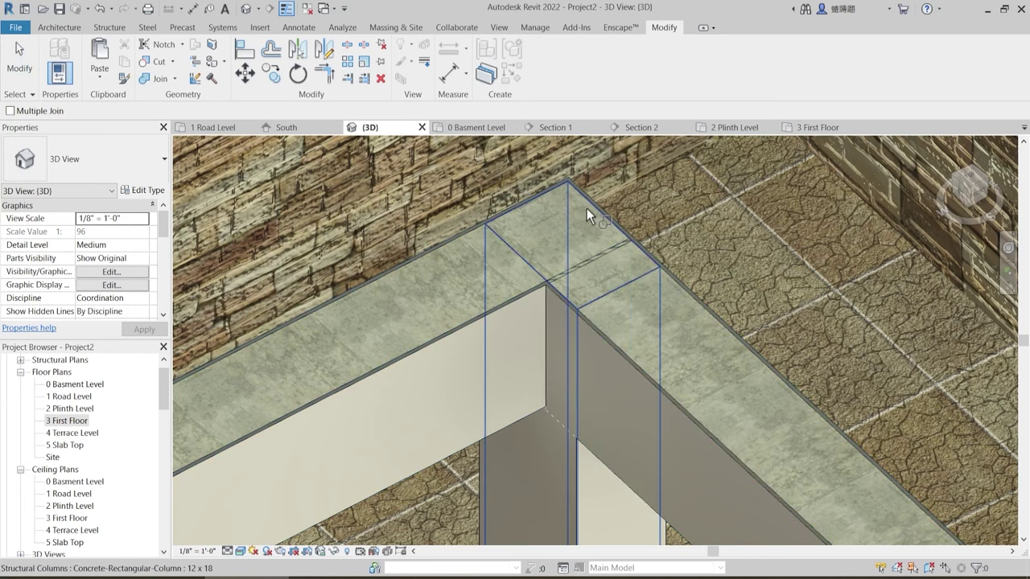
left_click(559, 206)
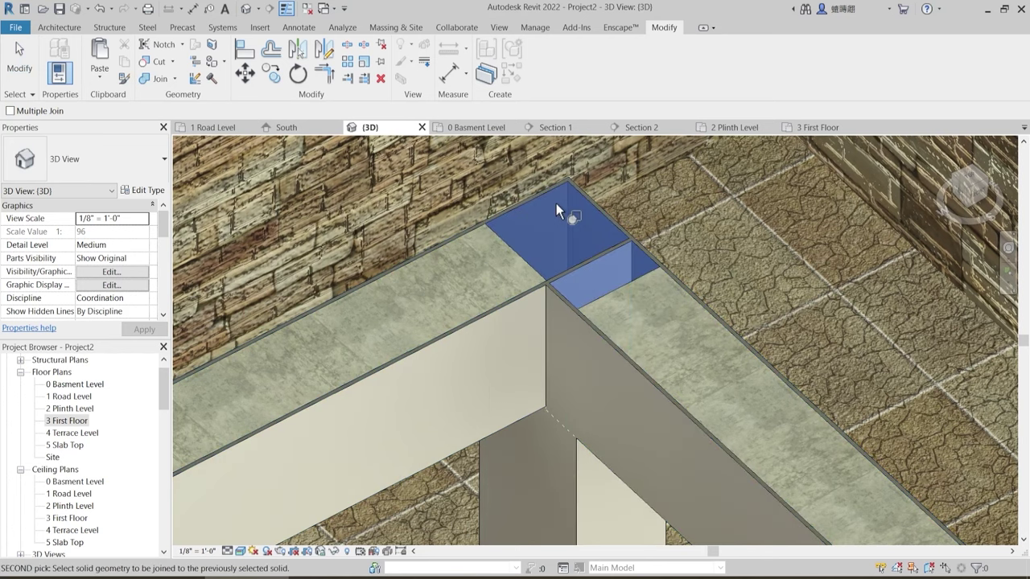
left_click(593, 258)
- Join the crossing beam walls to the beam near the front corner
scroll(595, 269, "down", 3)
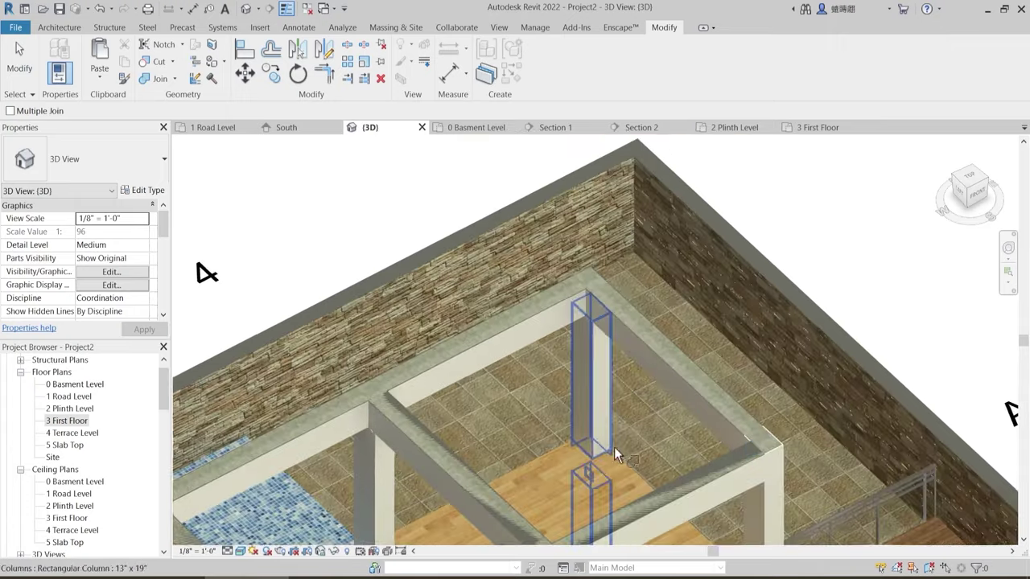
middle_click_drag(624, 465, 652, 366)
scroll(720, 353, "up", 2)
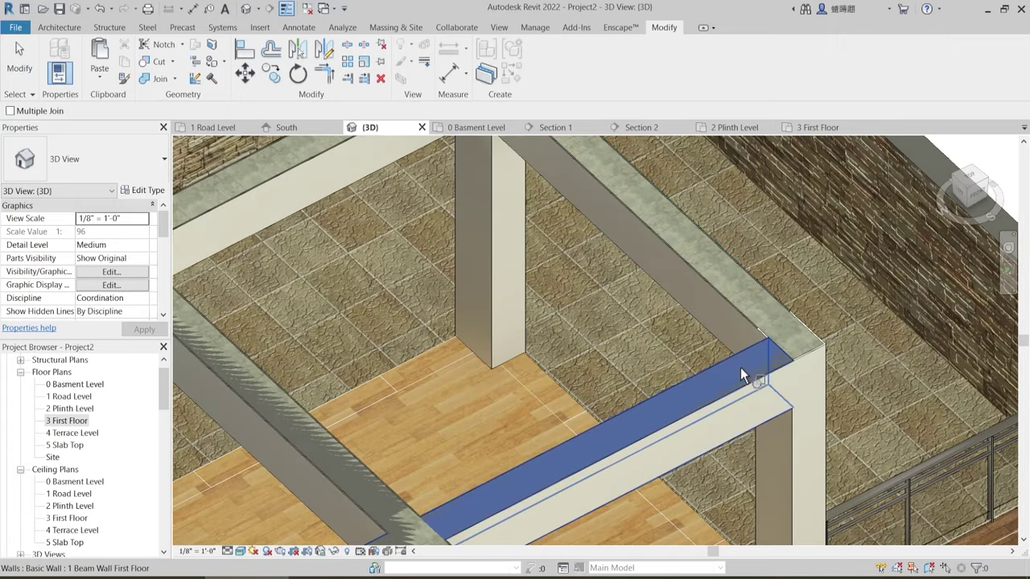
middle_click_drag(739, 373, 473, 342)
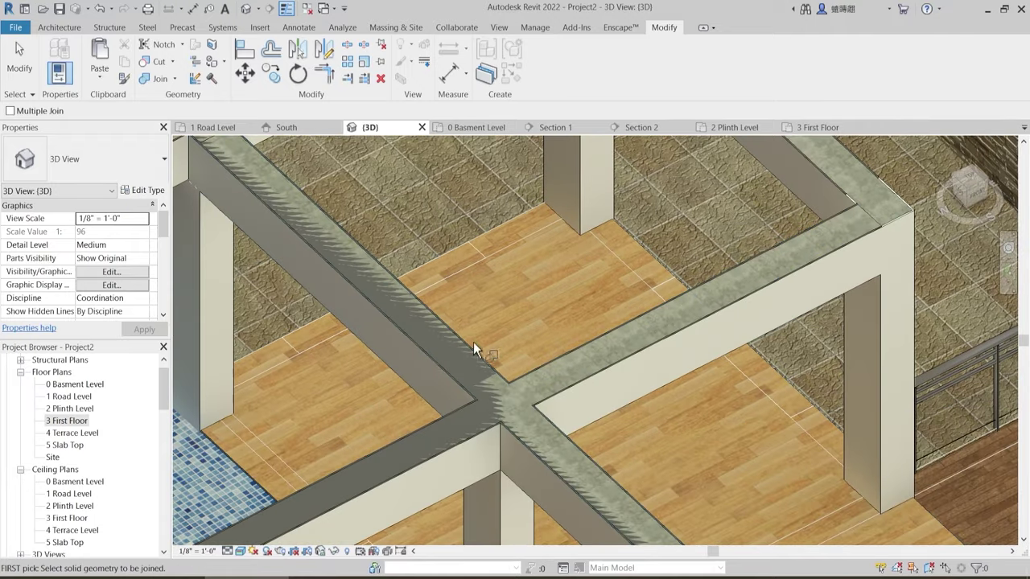
left_click(427, 355)
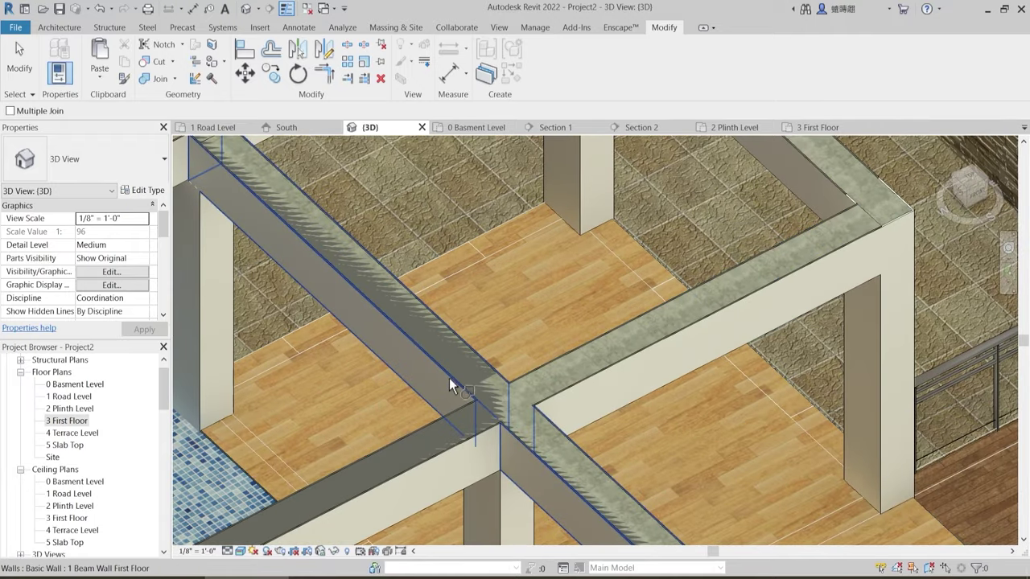
left_click(471, 355)
scroll(515, 293, "down", 1)
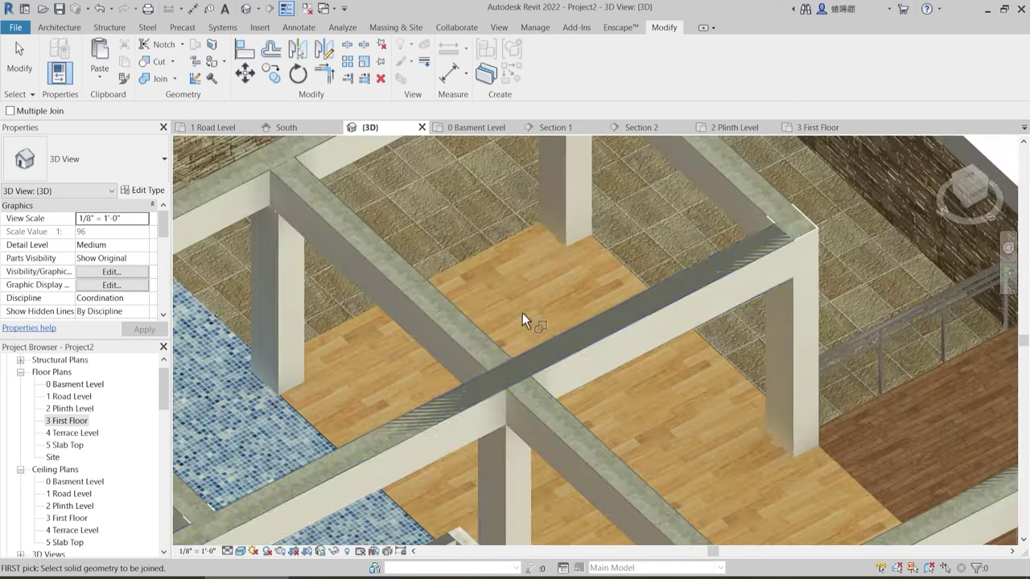
left_click(480, 389)
- Join the crossing beams and beam wall at the column junction
scroll(548, 370, "up", 3)
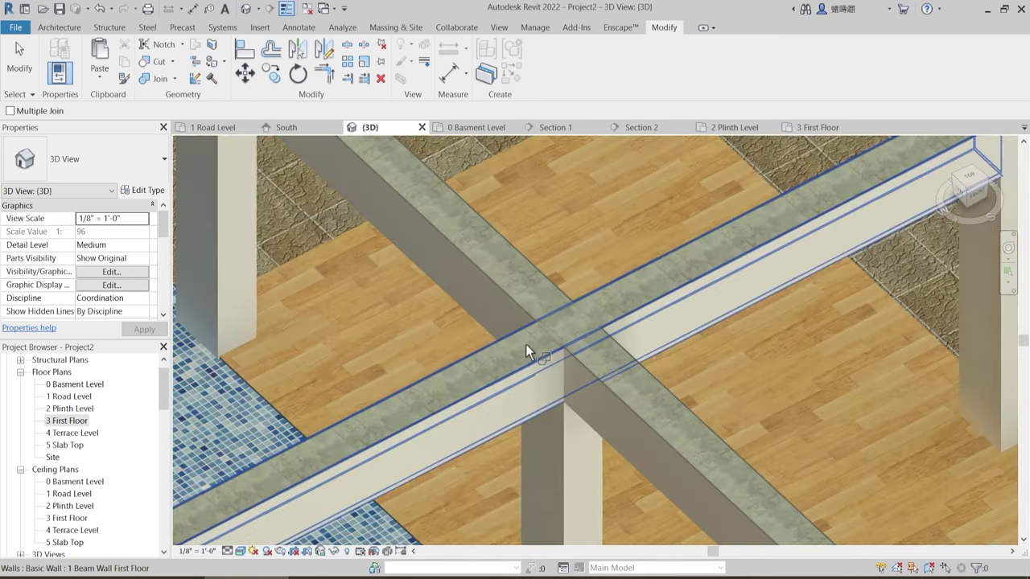
left_click(526, 333)
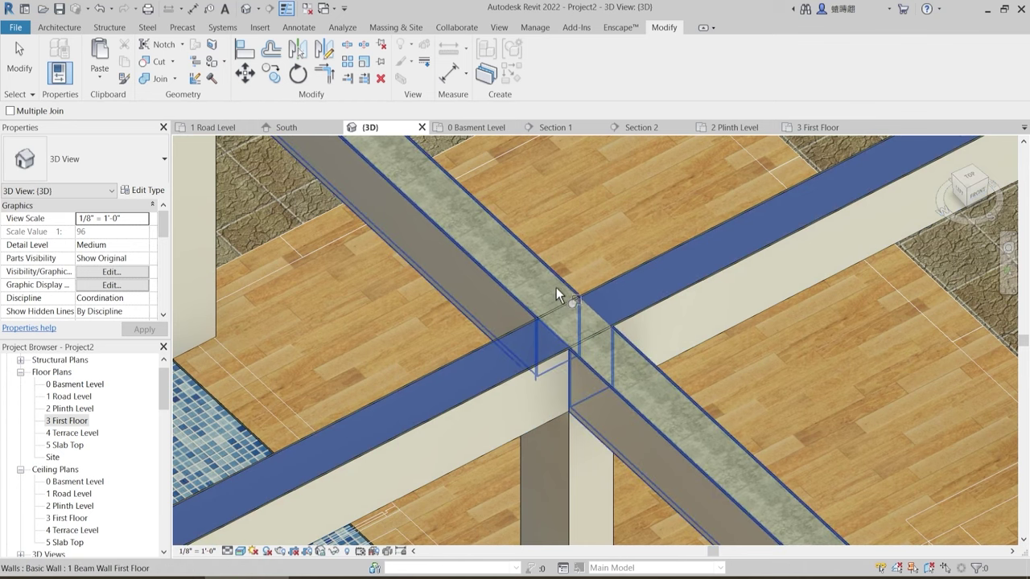
left_click(559, 304)
left_click(558, 315)
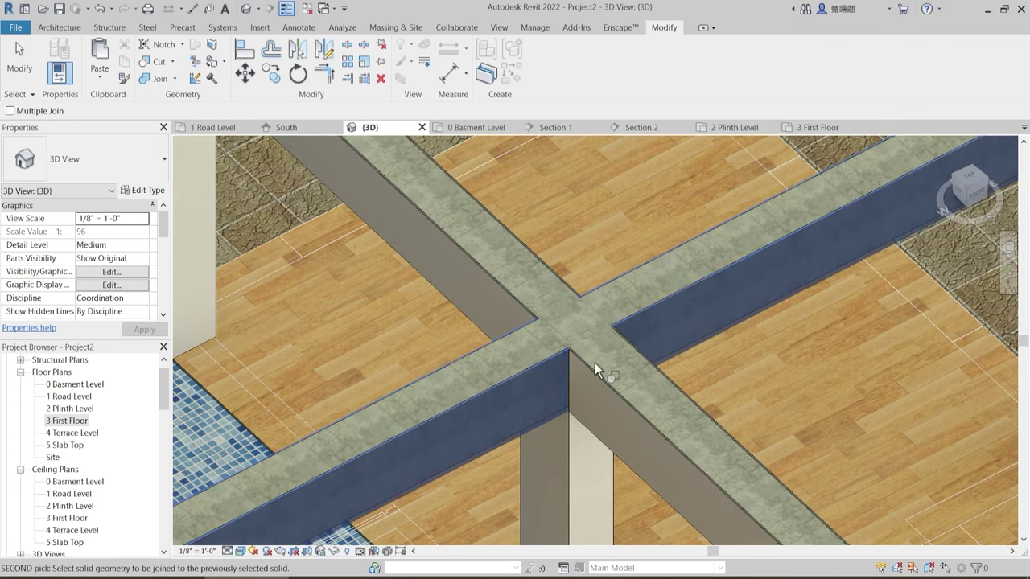
scroll(594, 369, "down", 3)
middle_click_drag(568, 329, 665, 306)
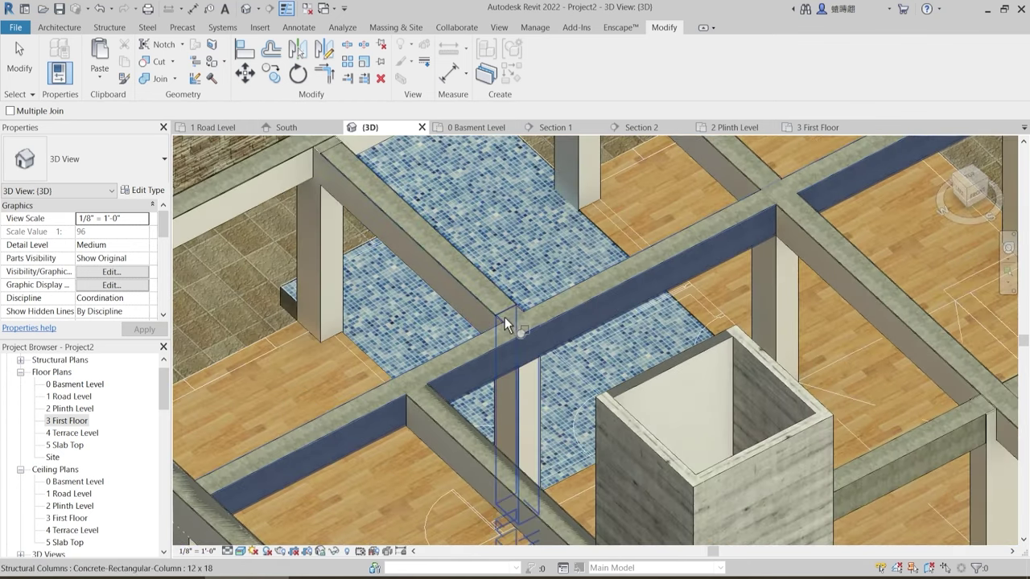
scroll(490, 318, "up", 2)
left_click(476, 308)
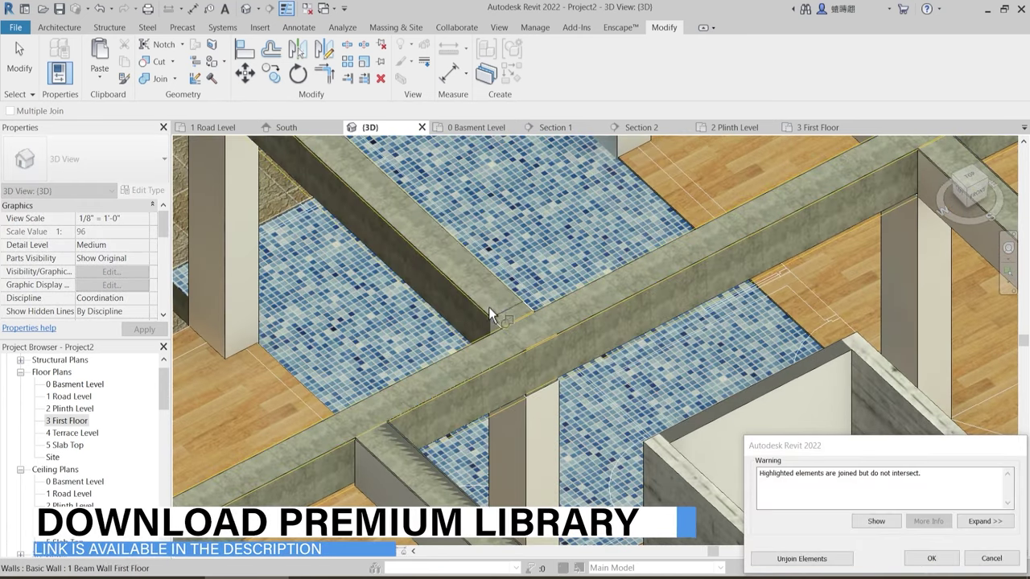
middle_click_drag(488, 316, 542, 364)
- Cancel the not-intersecting warning and join the beams and walls near the tiled floor
left_click(165, 82)
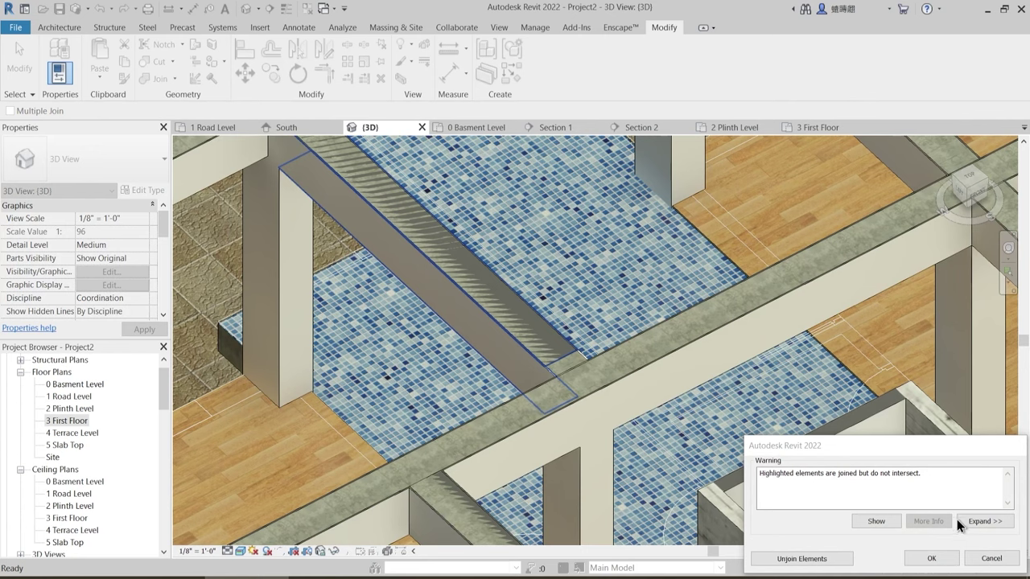
left_click(1001, 560)
middle_click_drag(626, 368, 583, 309)
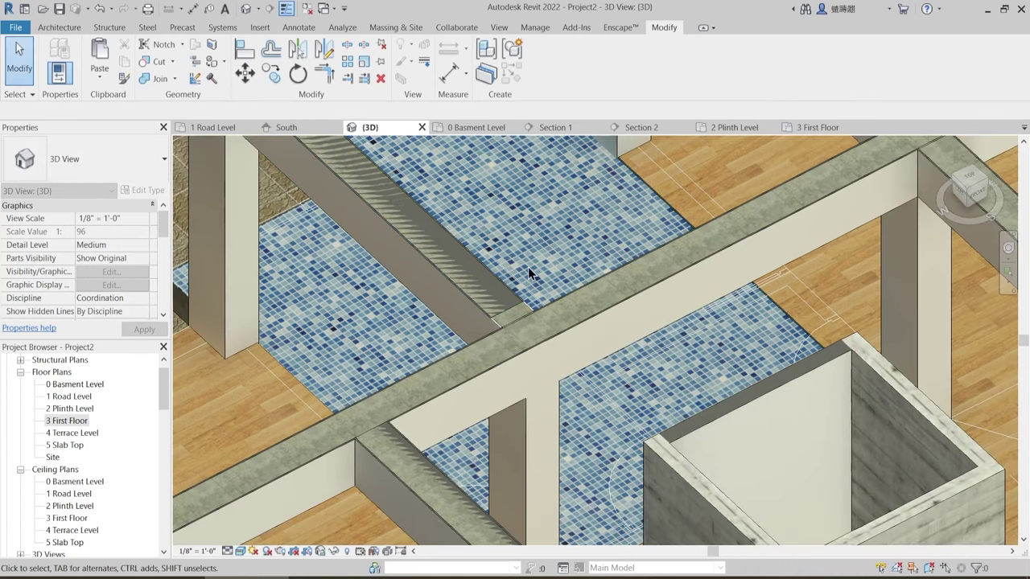
middle_click_drag(528, 269, 592, 351)
left_click(150, 78)
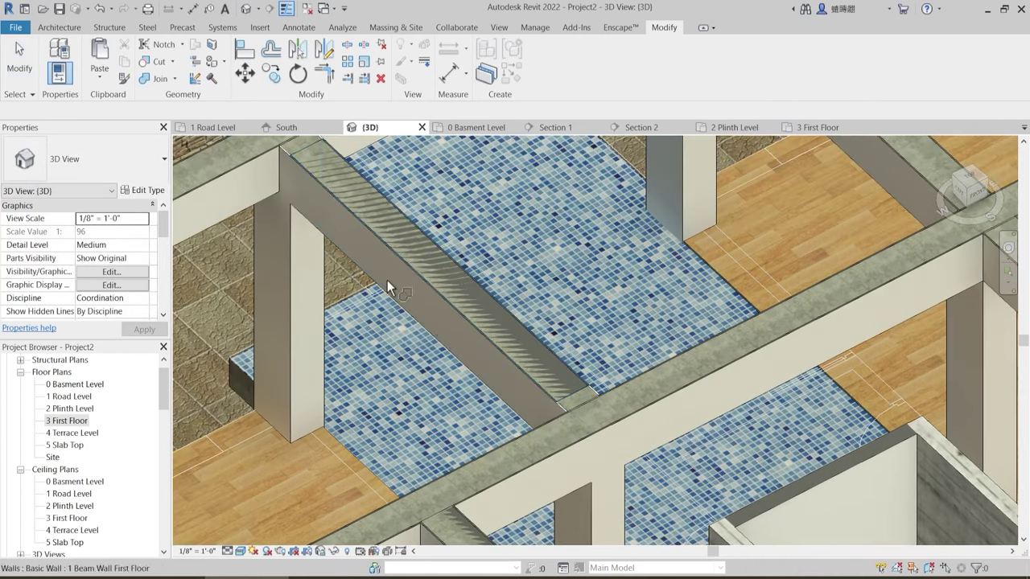
left_click(428, 259)
left_click(431, 256)
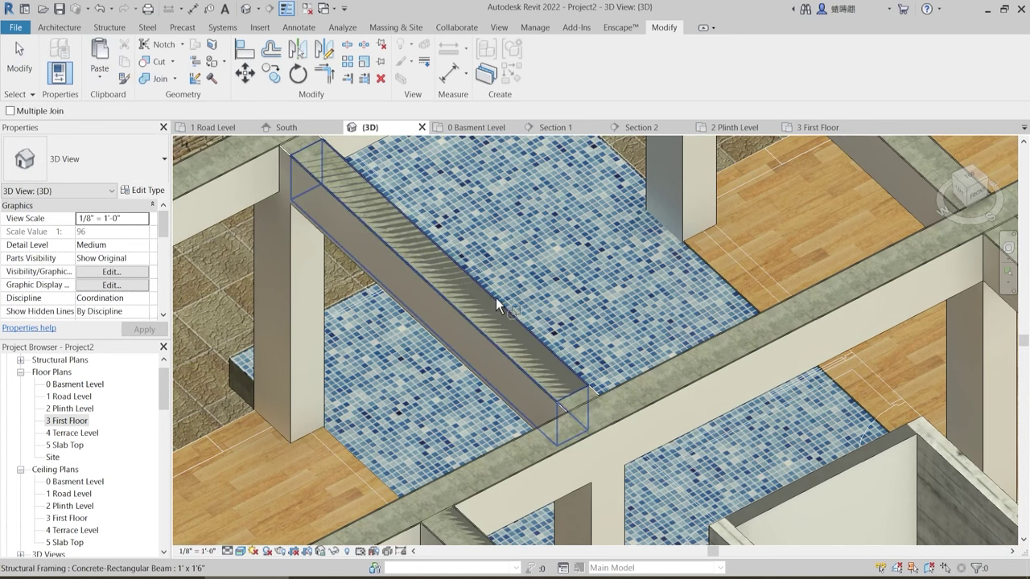
left_click(458, 313)
left_click(475, 303)
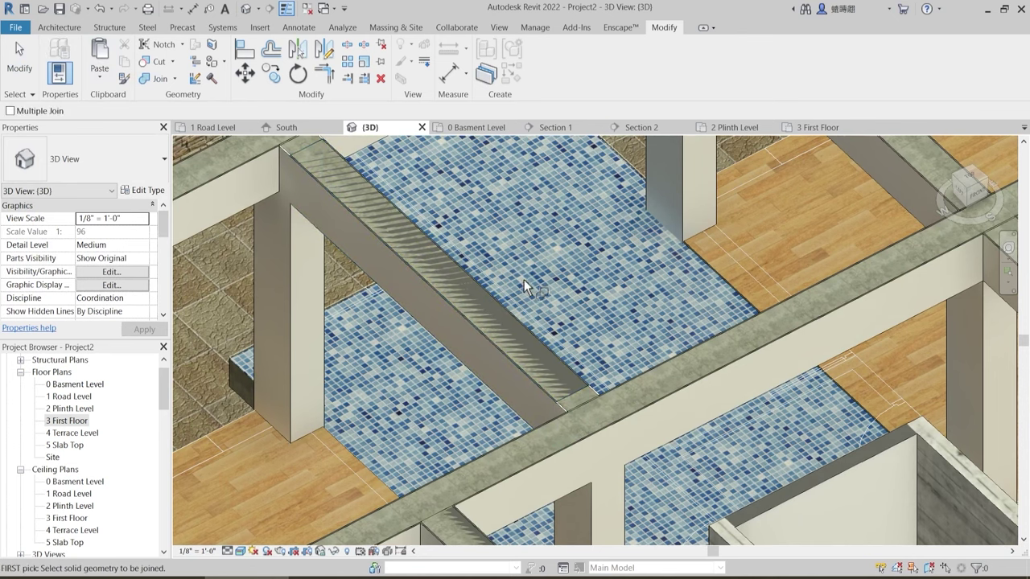
scroll(524, 279, "down", 2)
key("Escape")
- Join the beam to the beam wall by the wooden floor
middle_click_drag(509, 314, 338, 331, "shift")
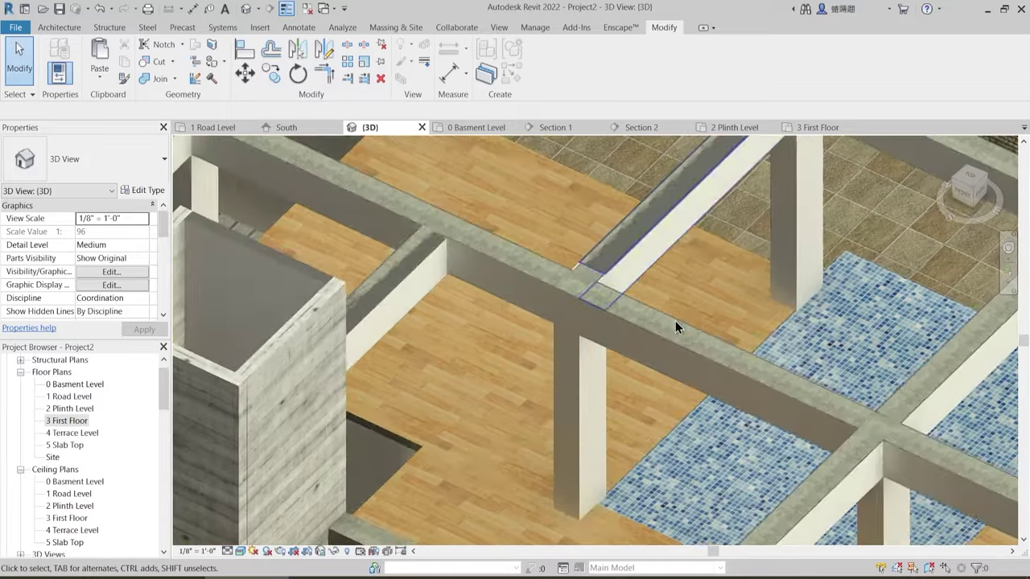
middle_click_drag(675, 320, 544, 359)
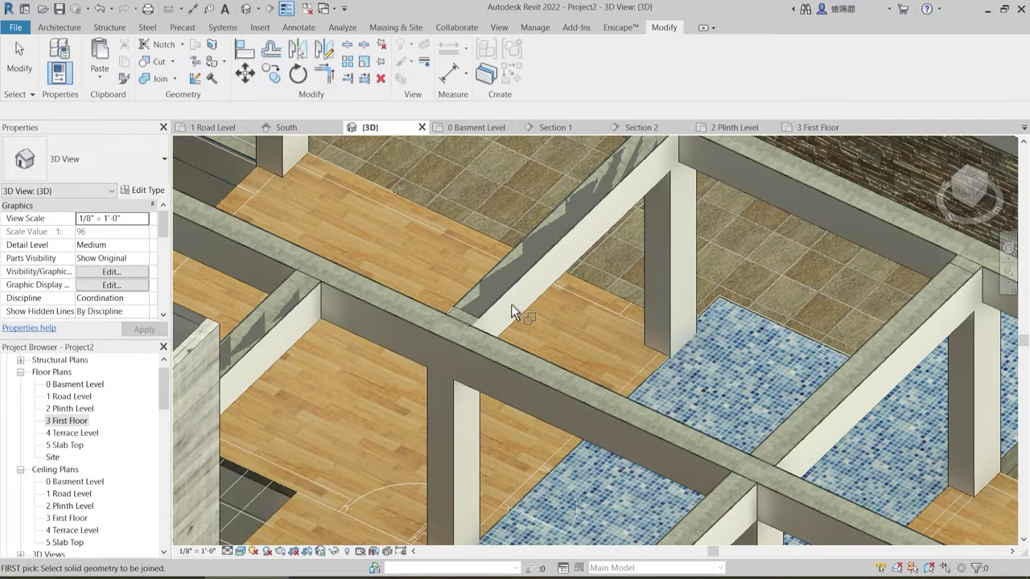
scroll(512, 307, "up", 2)
left_click(442, 315)
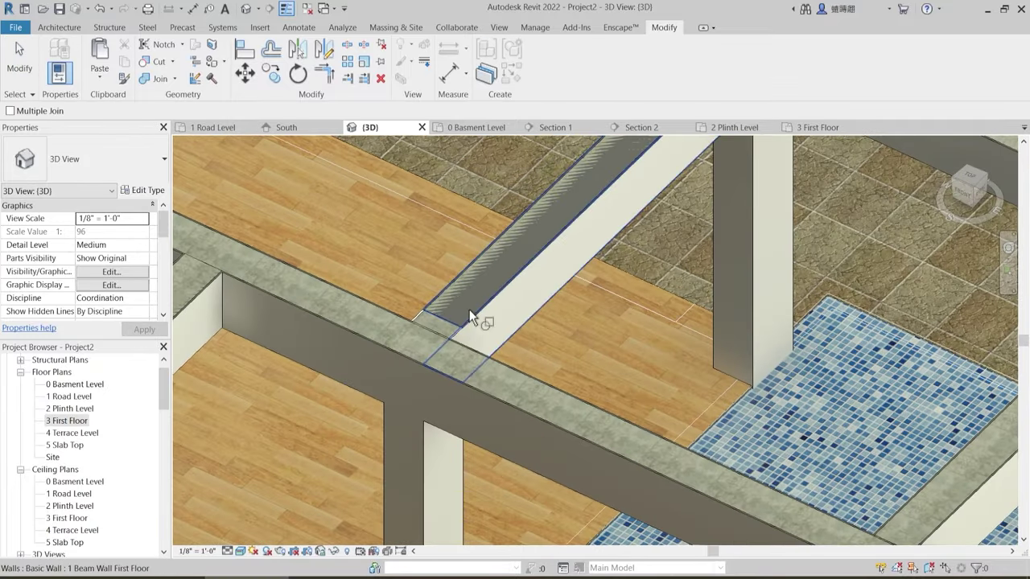
left_click(461, 337)
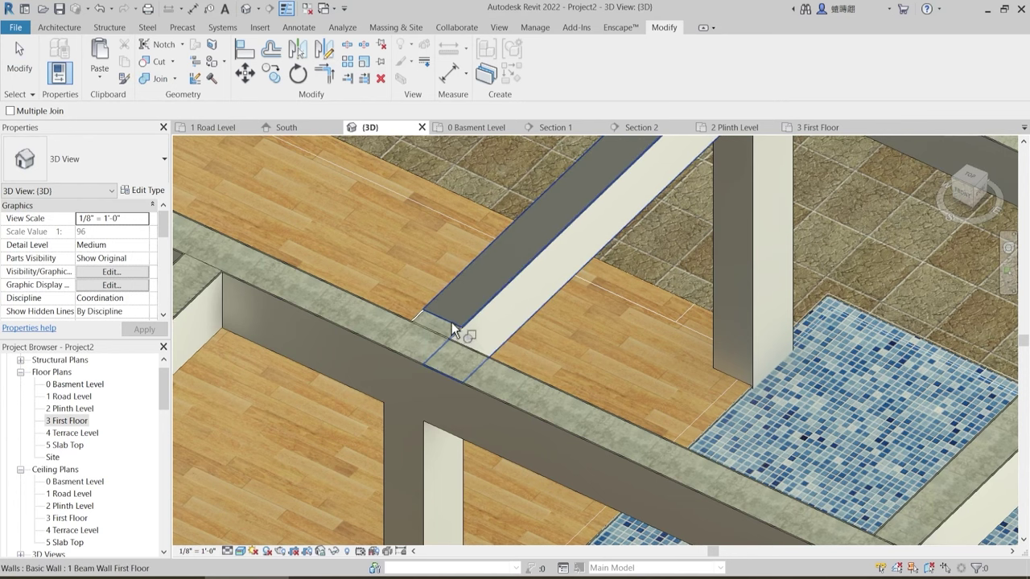
key("Escape")
- Join the concrete beams to the tiled-junction beam wall and the front beam wall
middle_click_drag(547, 330, 549, 352, "shift")
scroll(549, 351, "up", 3)
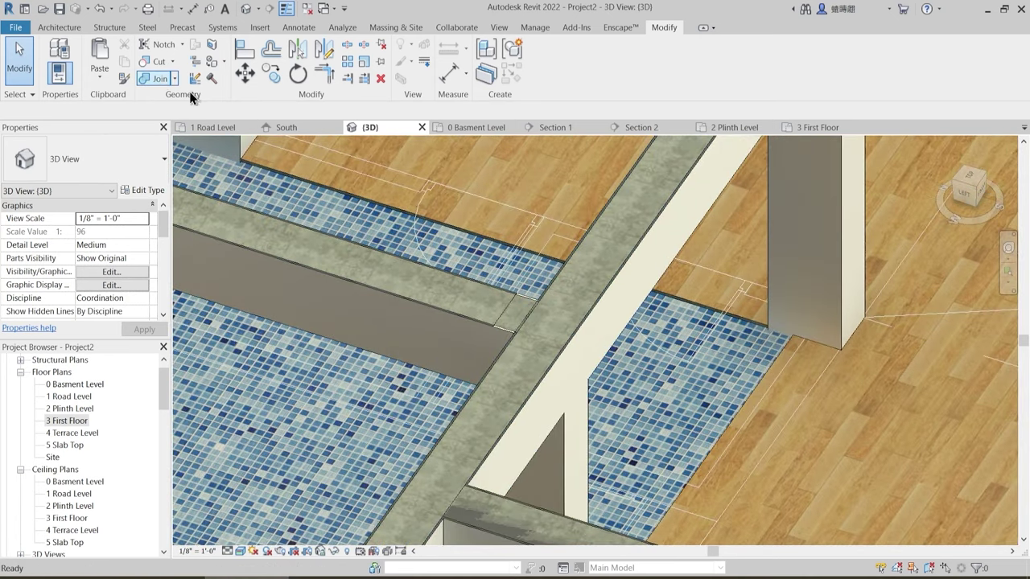
left_click(160, 78)
scroll(526, 360, "down", 2)
middle_click_drag(526, 365, 529, 330)
left_click(527, 298)
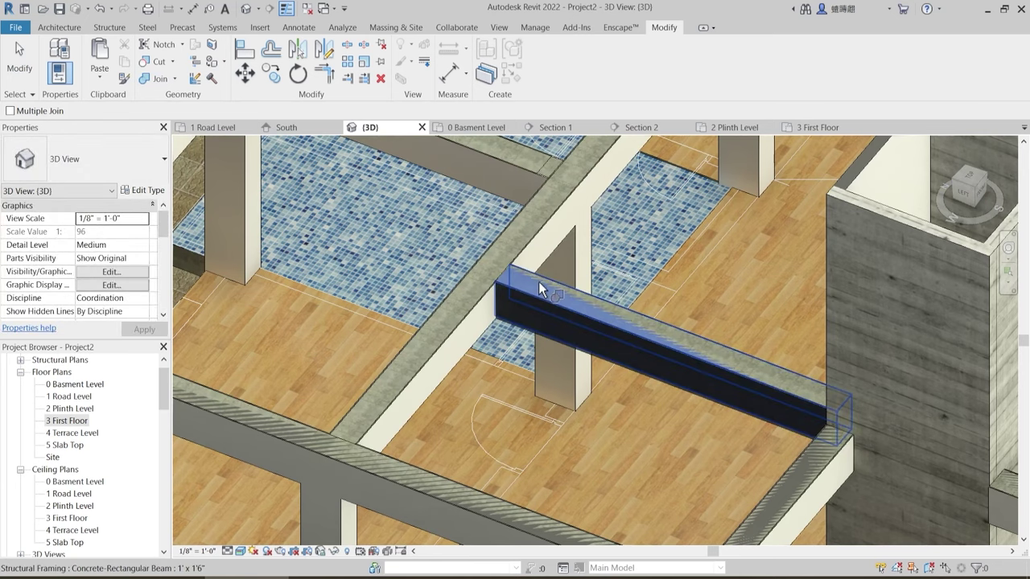
left_click(539, 282)
middle_click_drag(348, 504, 400, 429)
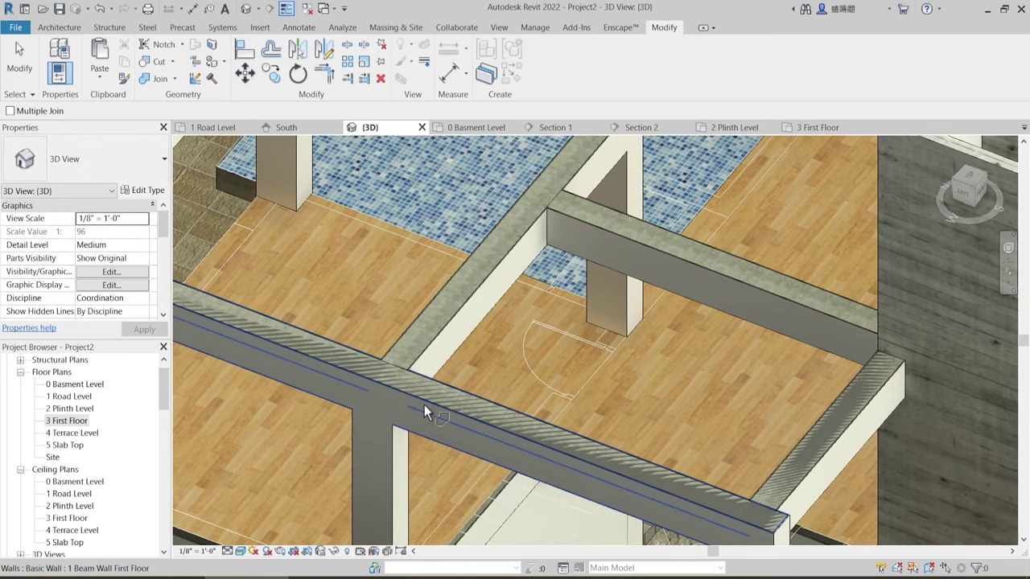
left_click(424, 404)
left_click(435, 386)
- Join the corner beam to its column
middle_click_drag(528, 333, 722, 465, "shift")
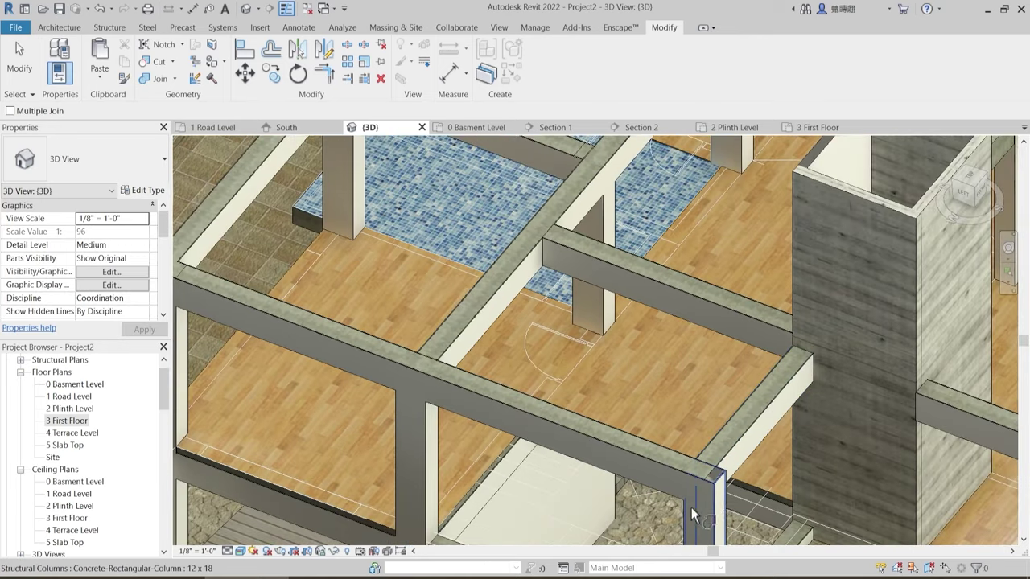
scroll(712, 495, "up", 3)
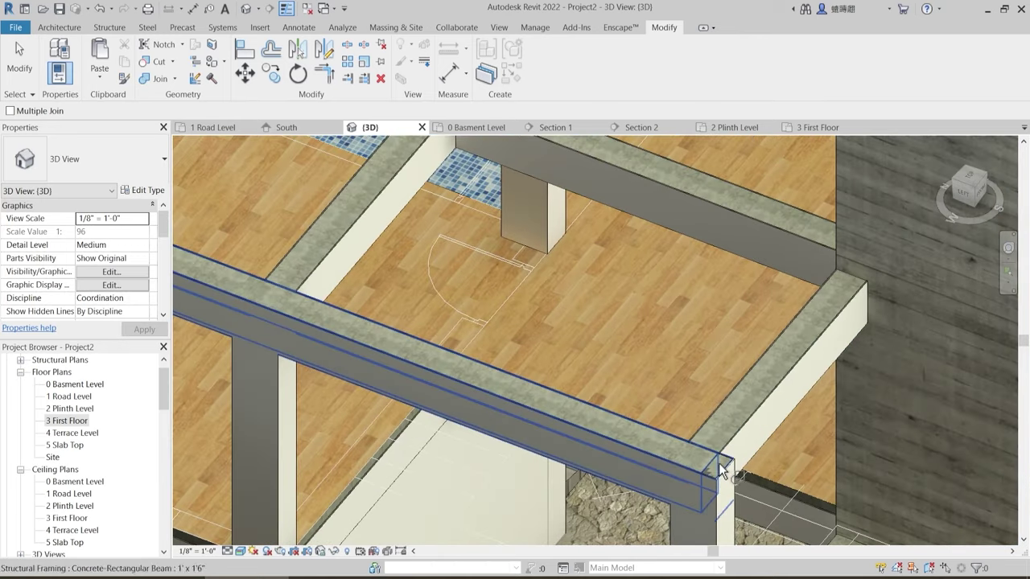
scroll(722, 470, "up", 2)
left_click(717, 464)
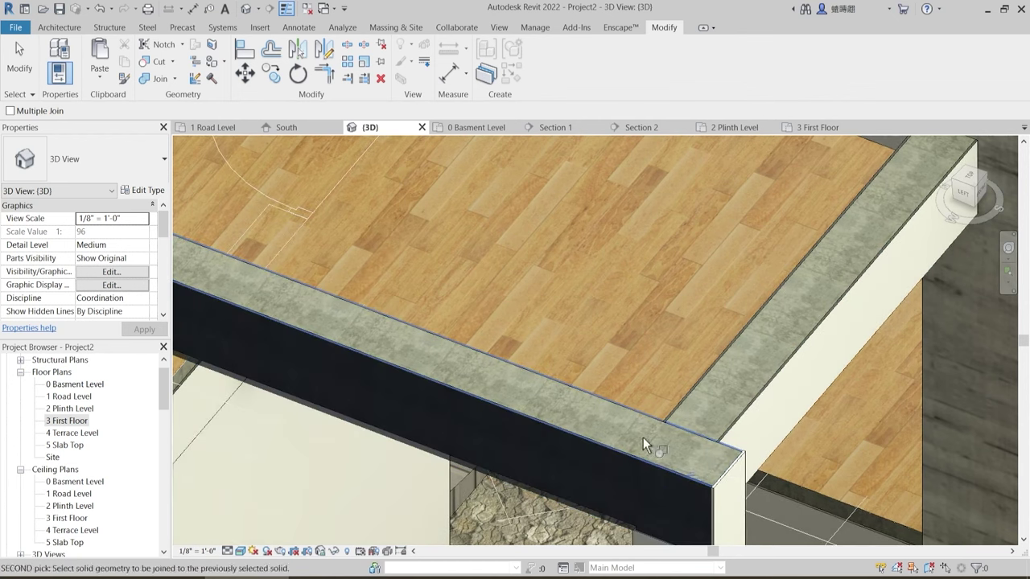
scroll(643, 437, "down", 3)
left_click(676, 458)
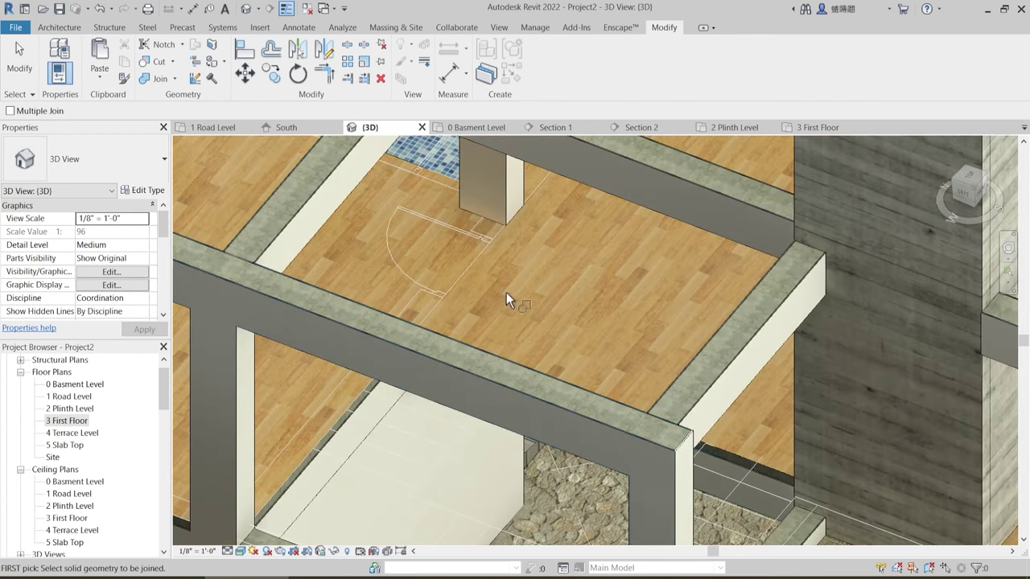
scroll(545, 338, "down", 3)
- Join the right-hand beams to the beam wall beside the lift shaft
middle_click_drag(499, 379, 249, 395)
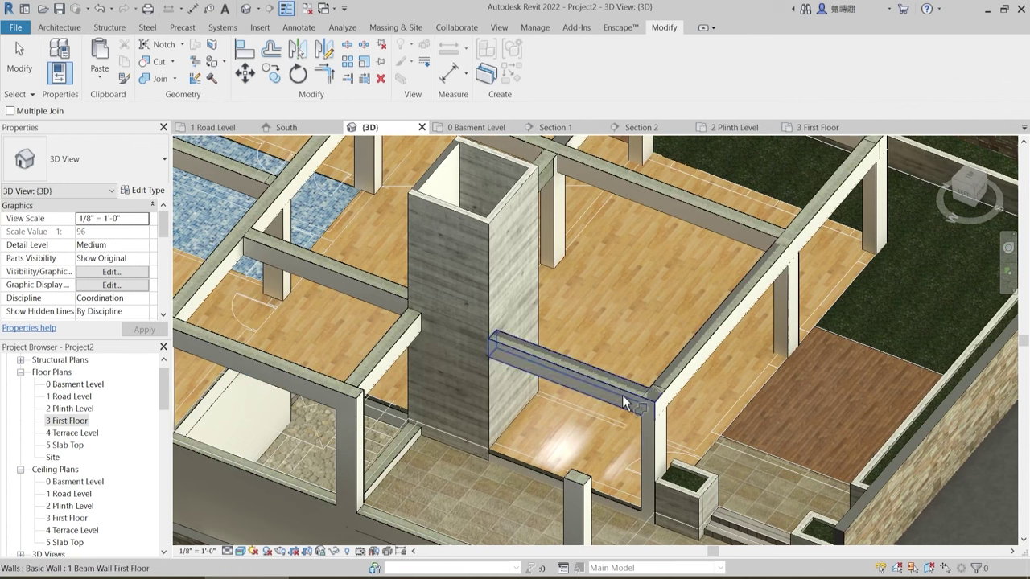
left_click(622, 395)
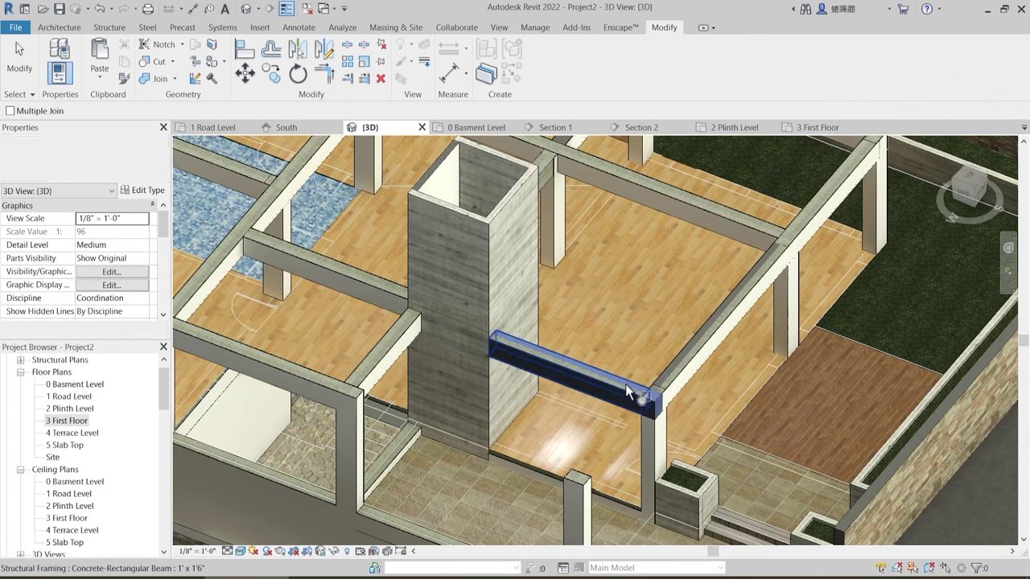
left_click(683, 380)
scroll(625, 422, "up", 4)
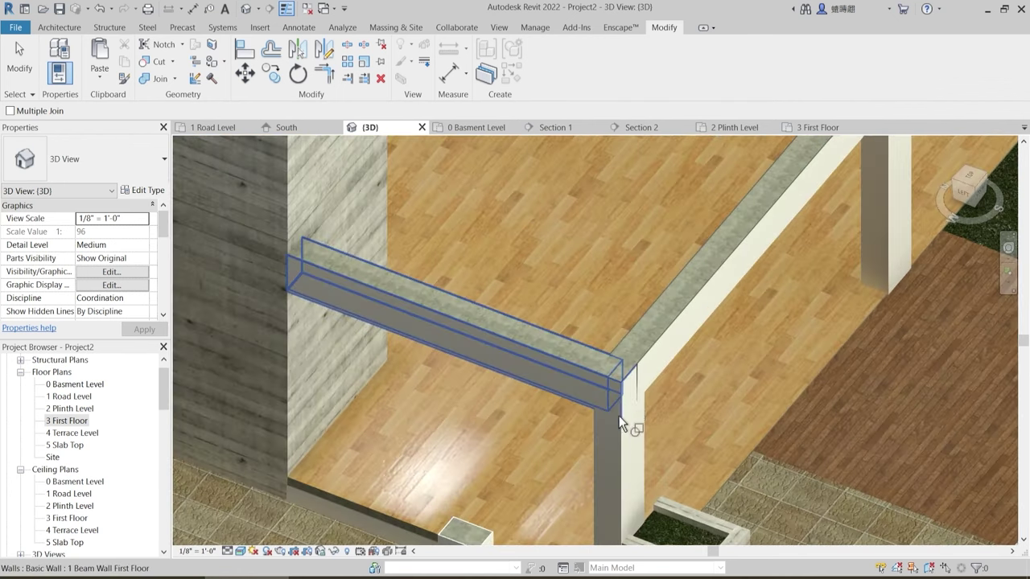
left_click(619, 414)
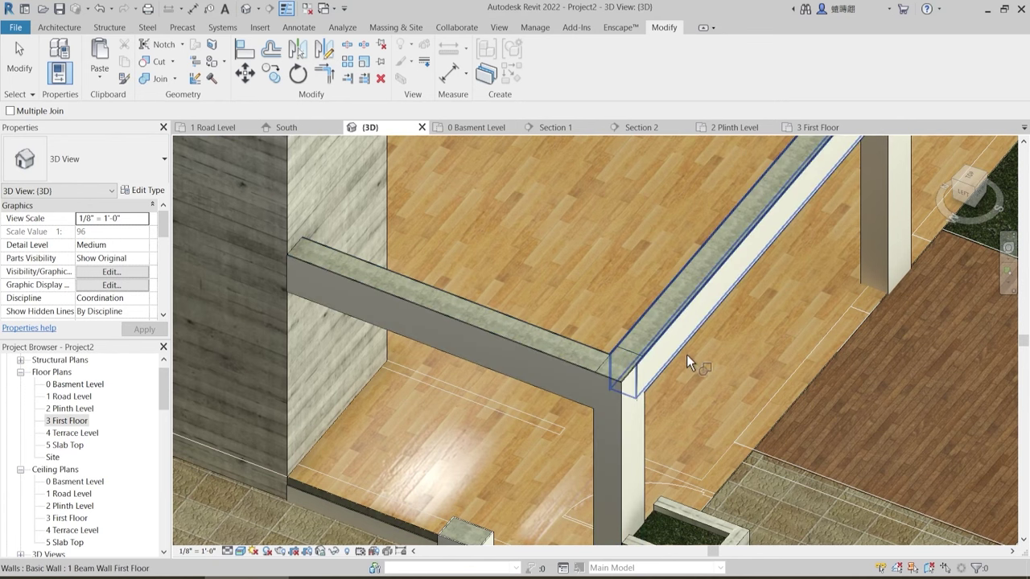
scroll(562, 445, "down", 2)
middle_click_drag(851, 264, 633, 519)
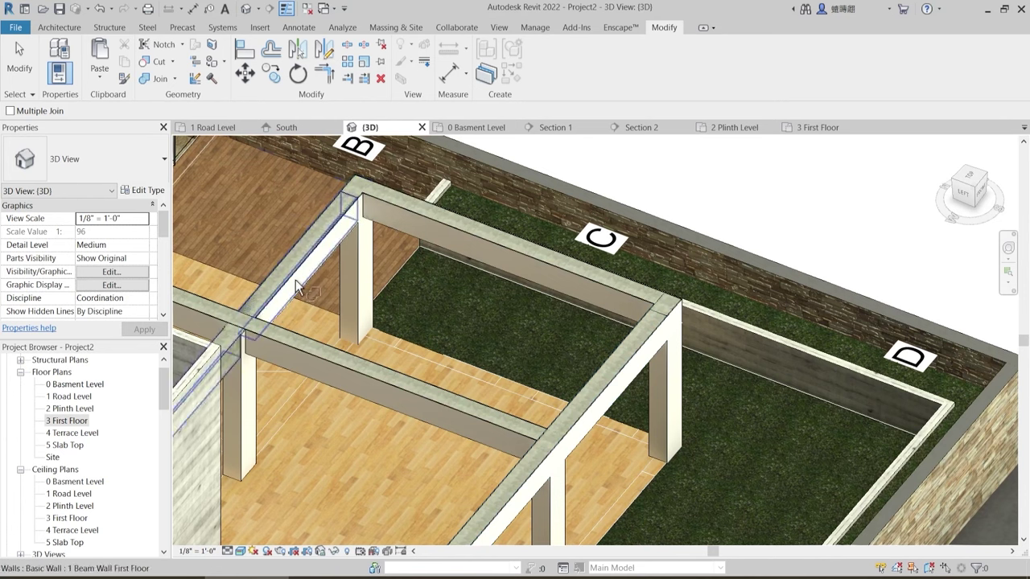
- With Join Geometry (JG), join the beam wall to the diagonal floor beam and a corner beam
scroll(451, 357, "up", 3)
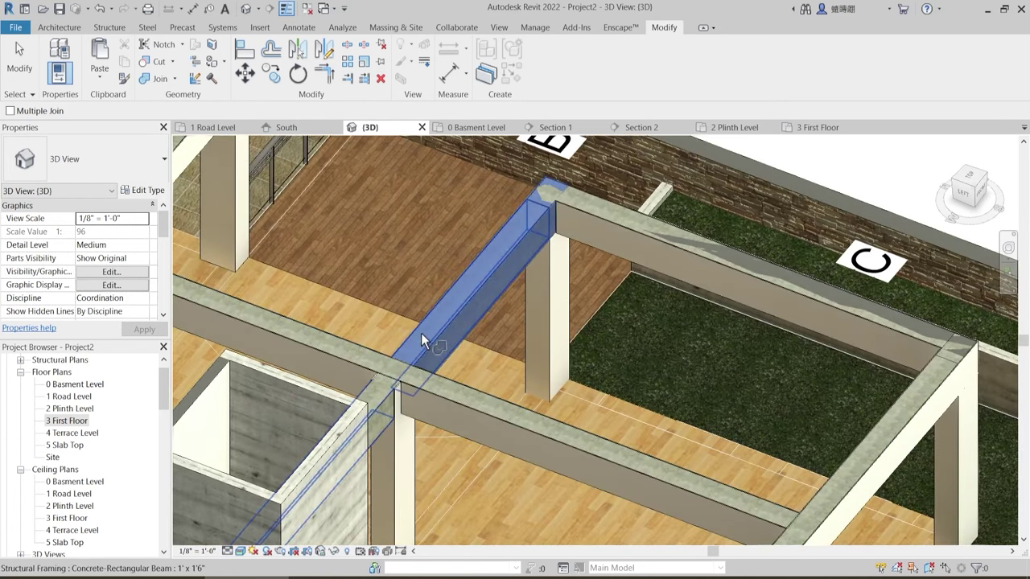
key("j")
key("g")
scroll(539, 301, "down", 1)
scroll(579, 227, "up", 3)
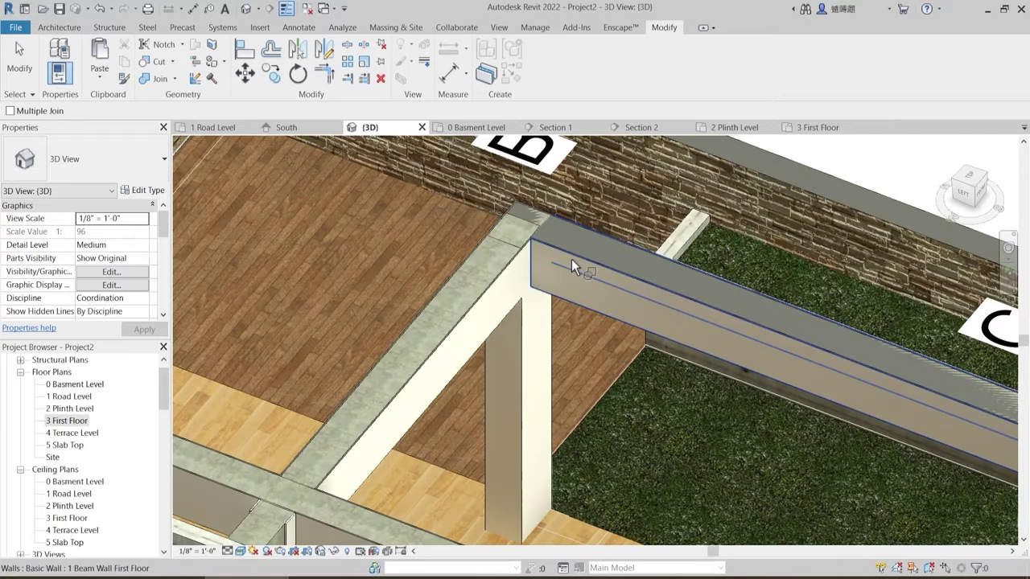
left_click(572, 259)
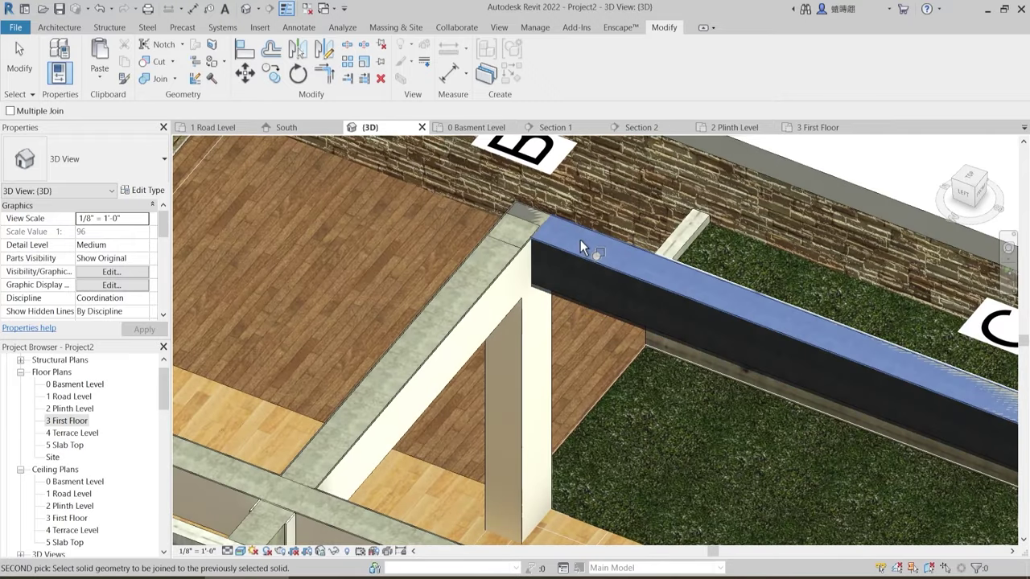
left_click(516, 210)
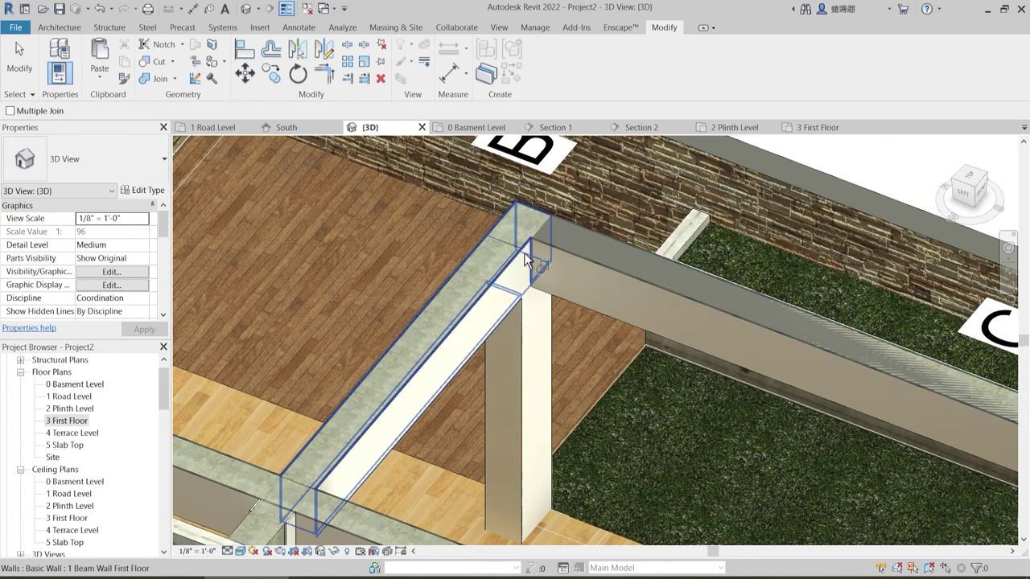
left_click(485, 247)
left_click(504, 238)
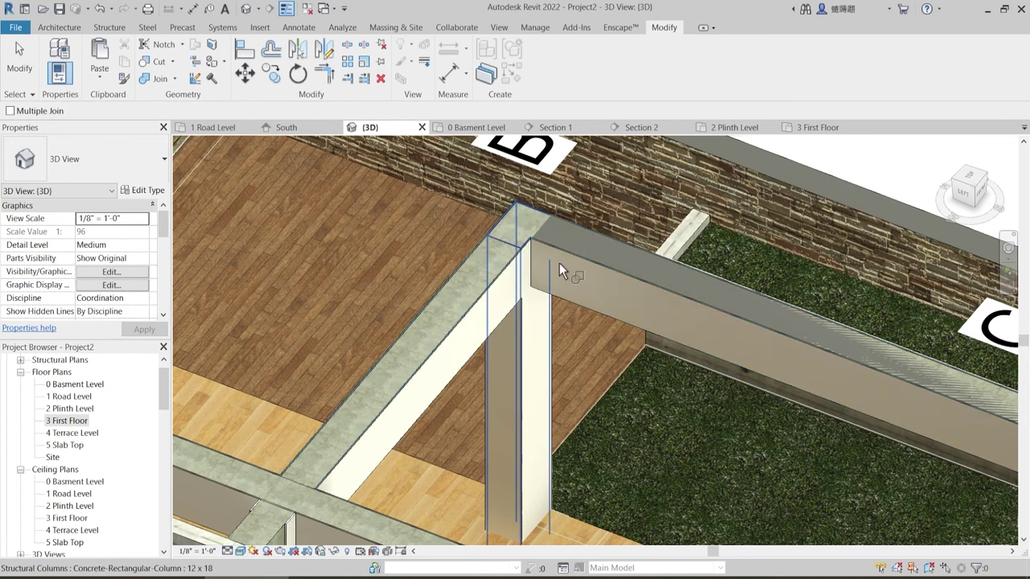
- Join the next beam walls to their neighbouring elements and the beam at the corner
scroll(566, 276, "down", 2)
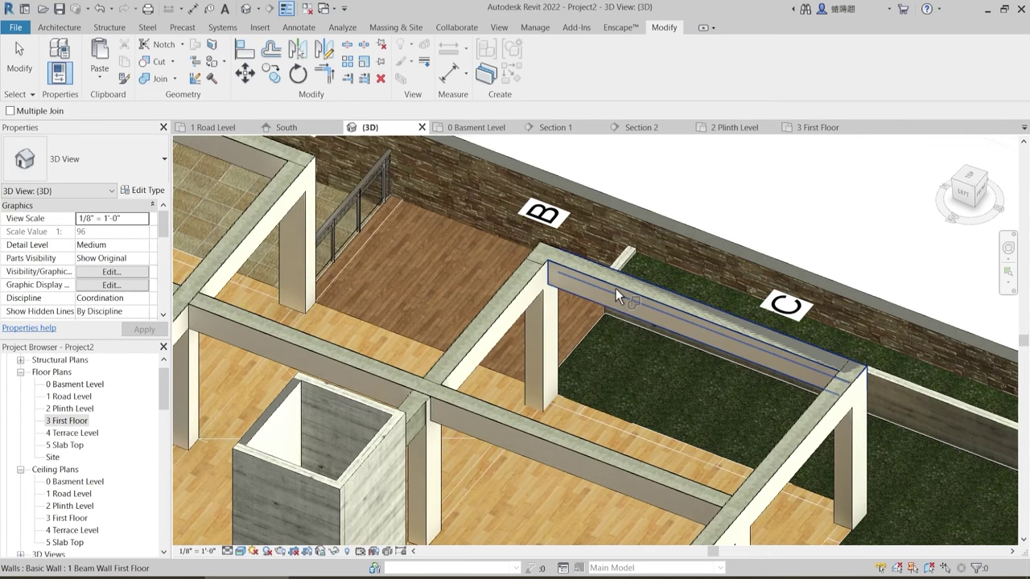
scroll(575, 277, "up", 2)
left_click(573, 271)
left_click(582, 257)
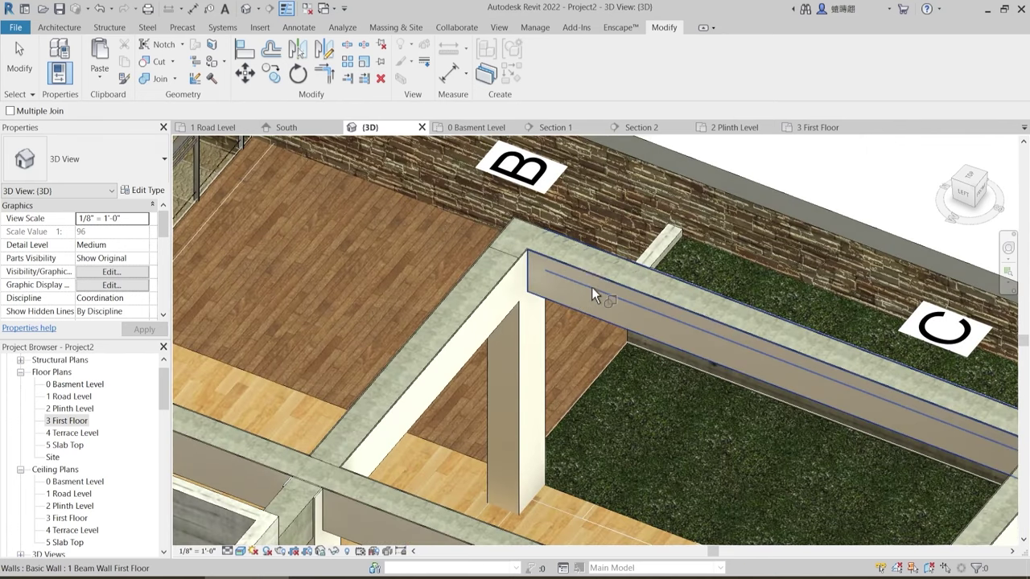
middle_click_drag(653, 332, 437, 141, "shift")
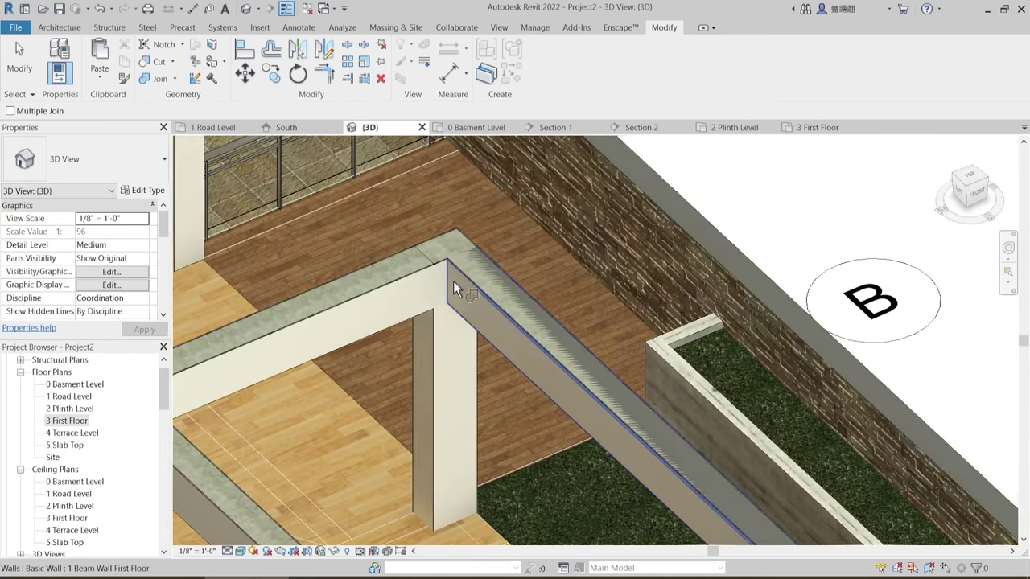
left_click(457, 278)
left_click(481, 284)
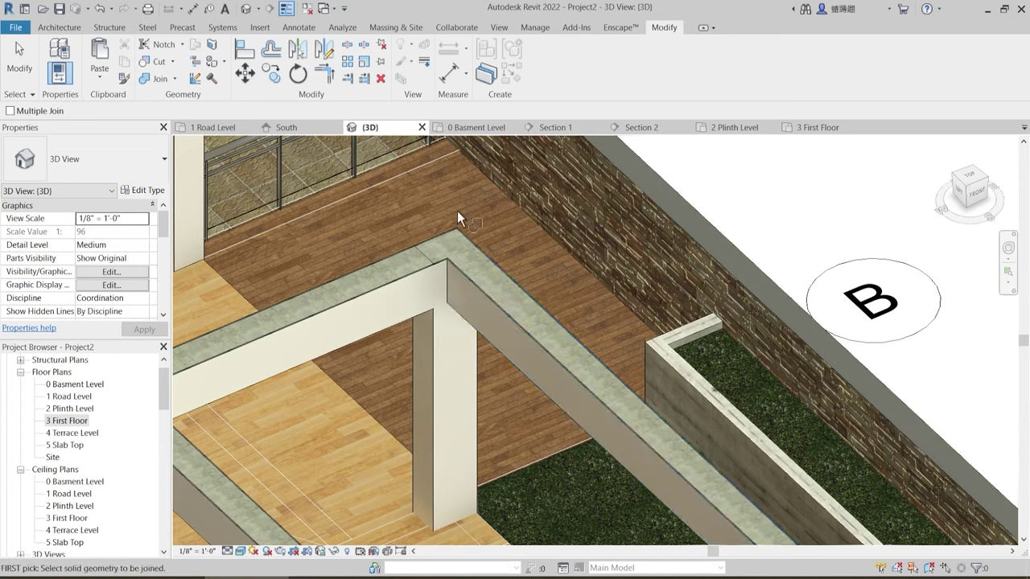
scroll(457, 210, "down", 3)
scroll(618, 356, "up", 5)
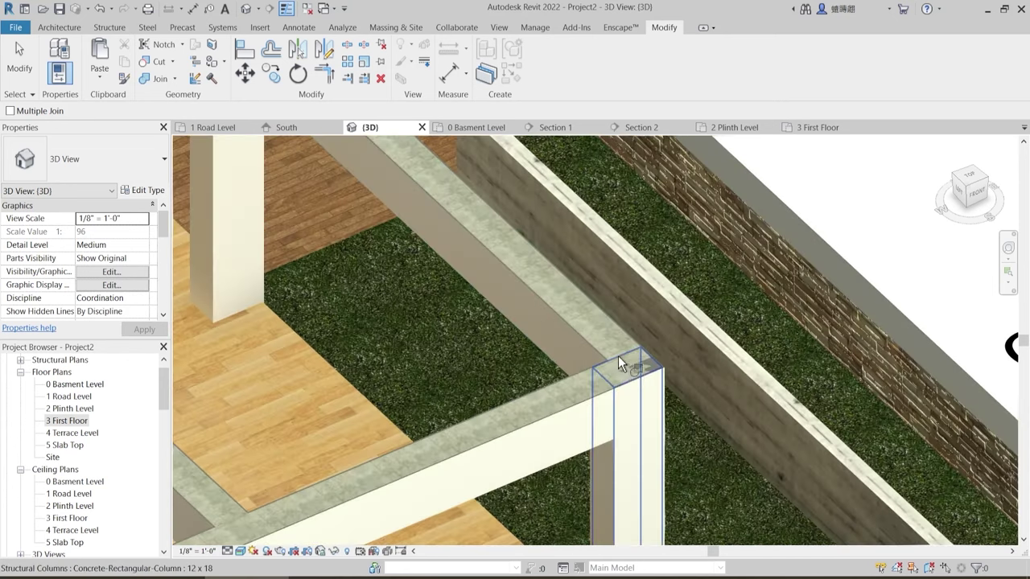
left_click(620, 340)
left_click(644, 370)
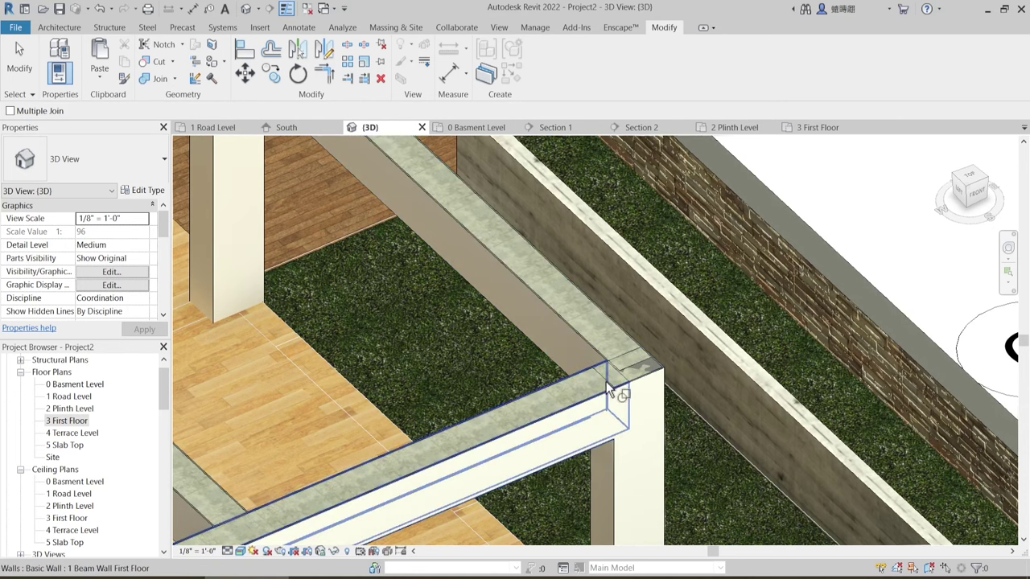
- Join the beam wall to the column, then merge the corner piece with its beam
left_click(575, 378)
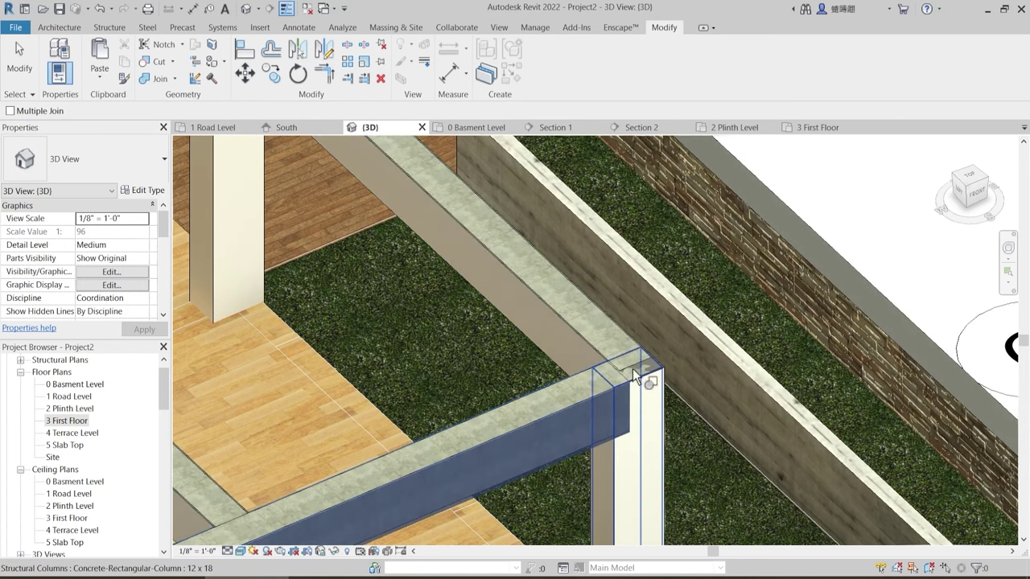
scroll(635, 366, "up", 2)
left_click(640, 367)
key("Escape")
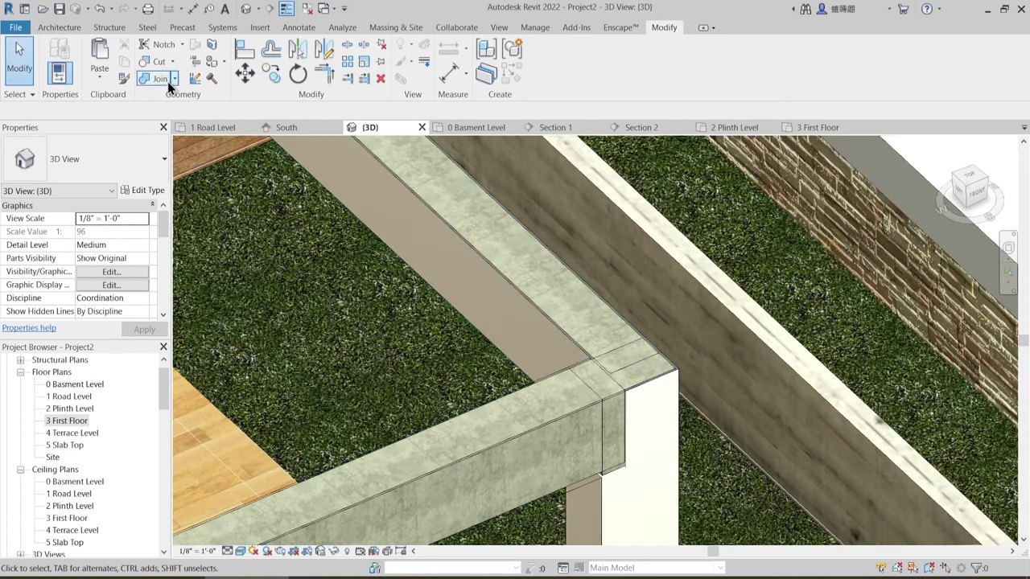
key("Return")
left_click(657, 364)
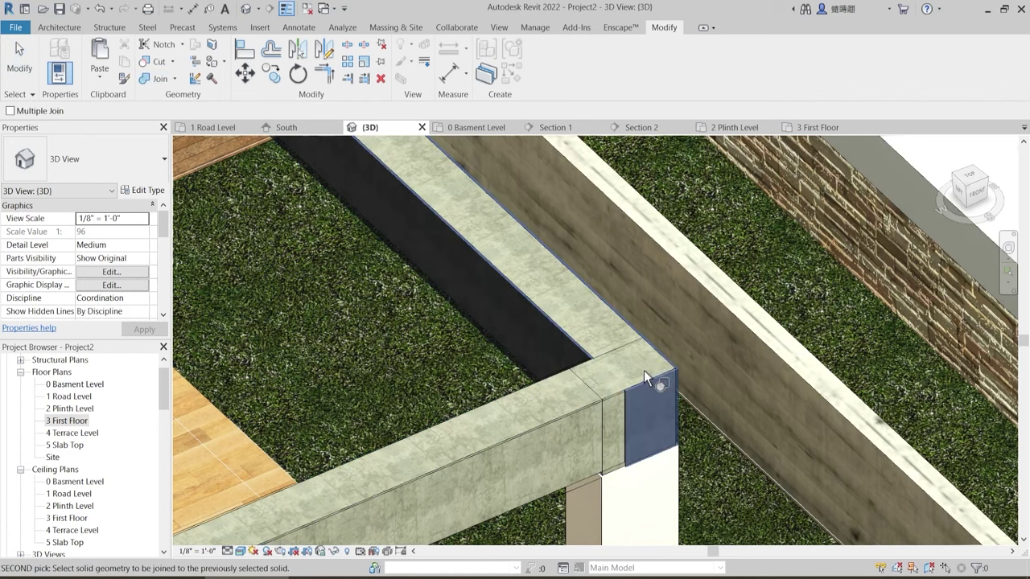
left_click(643, 371)
key("Escape")
- At the other beam corner, join the beam wall to its beam and that beam to the column
scroll(650, 405, "down", 3)
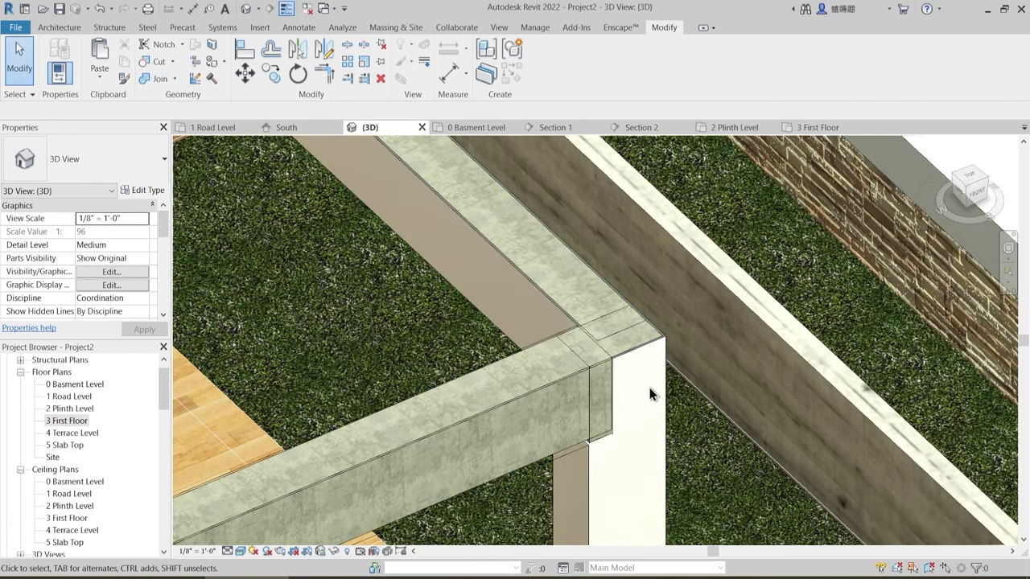
scroll(651, 405, "down", 2)
scroll(650, 406, "up", 4)
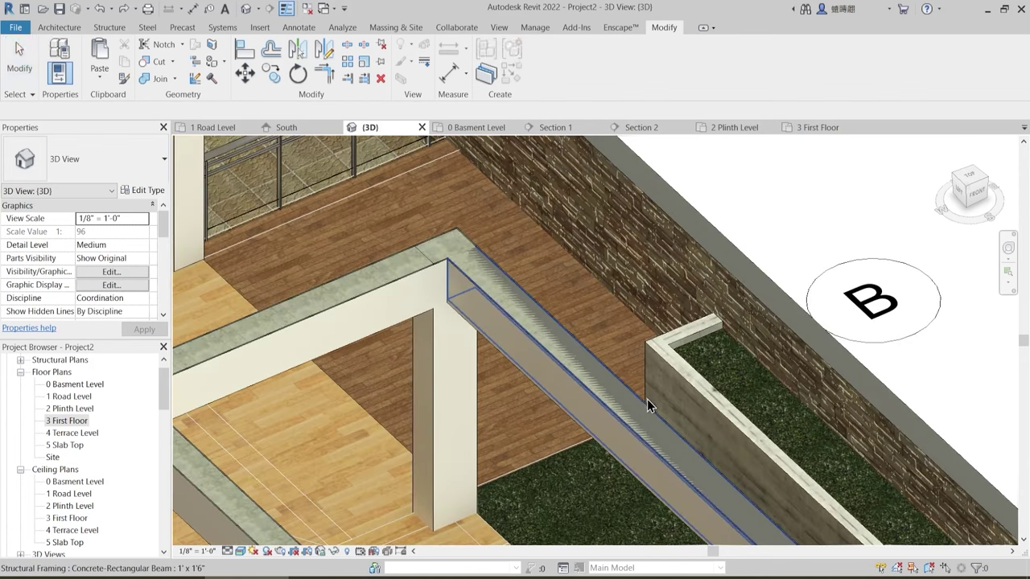
middle_click_drag(613, 412, 474, 225)
scroll(405, 216, "down", 2)
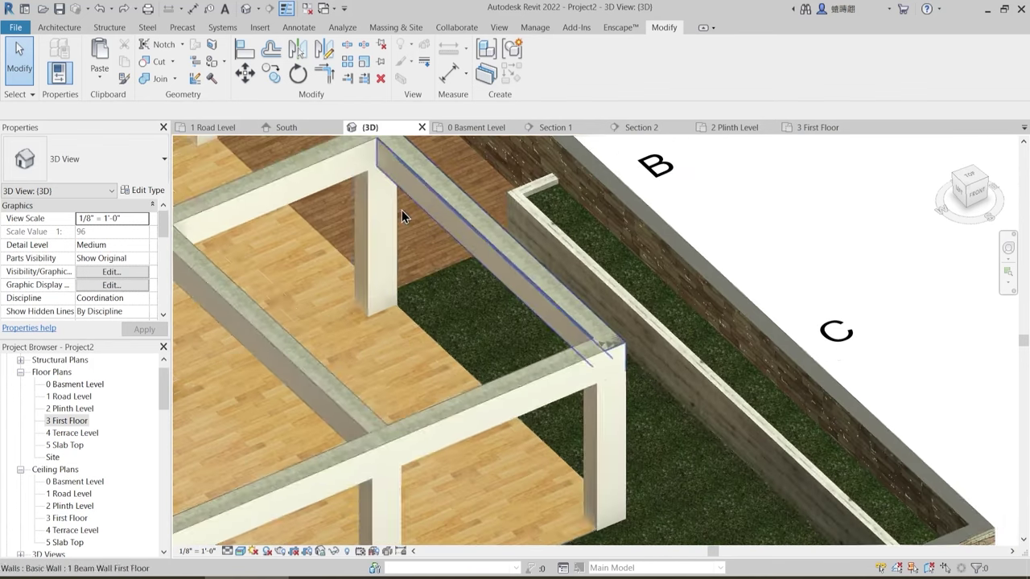
left_click(160, 81)
scroll(512, 253, "up", 2)
left_click(499, 266)
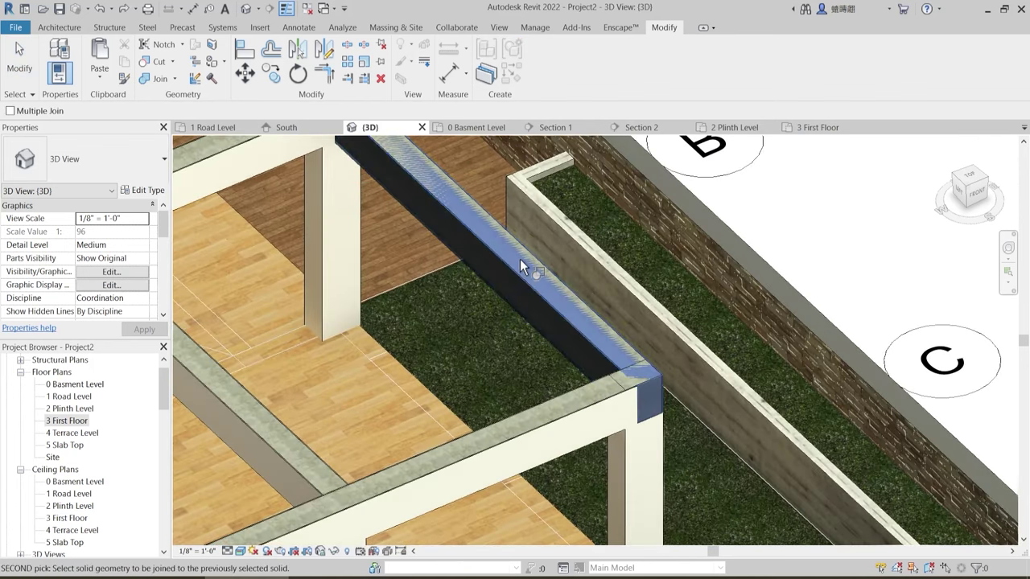
left_click(572, 322)
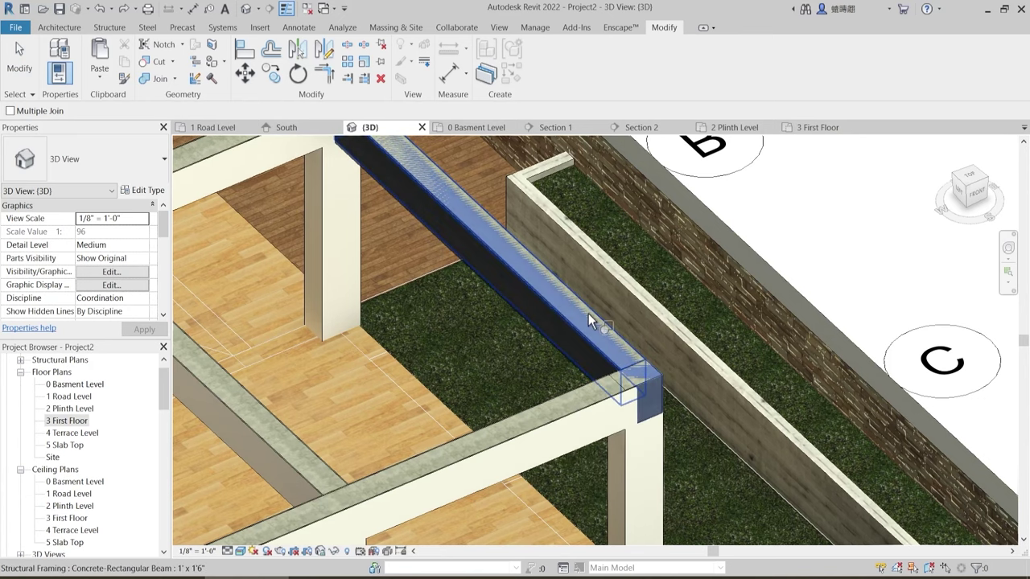
scroll(661, 419, "up", 2)
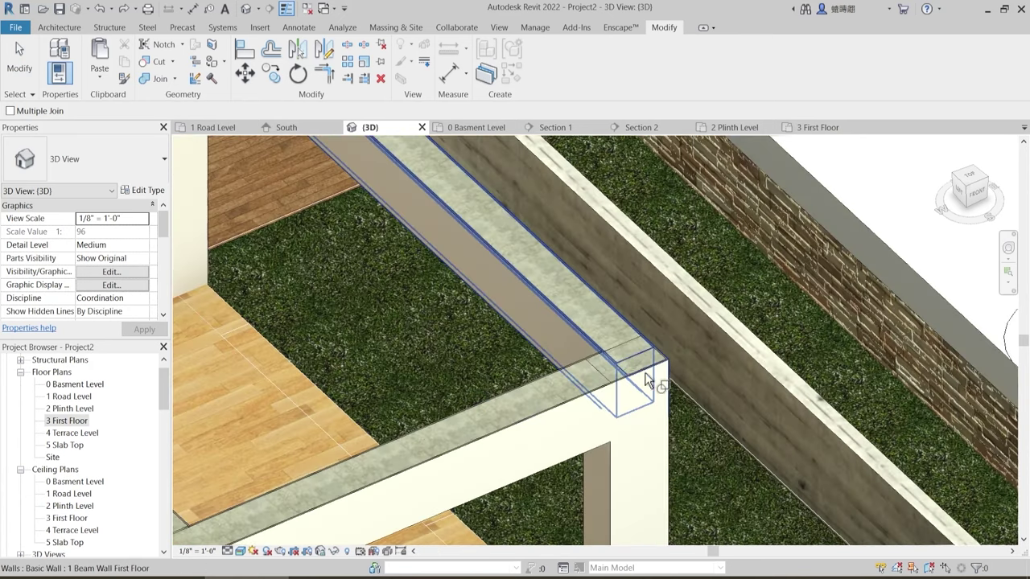
left_click(643, 359)
left_click(640, 388)
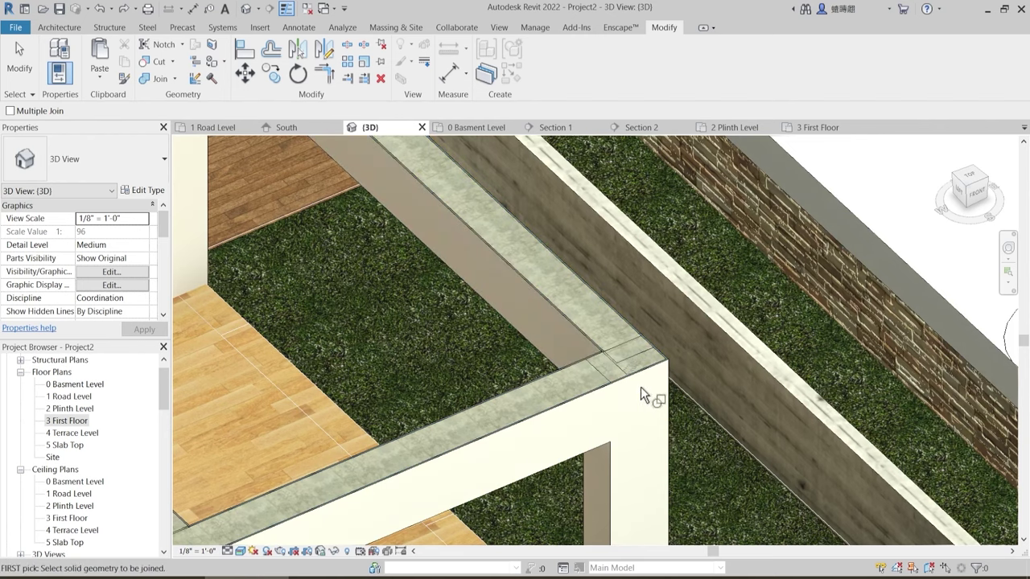
key("Escape")
- Join the remaining corner beam to the beam wall and corner element, then orbit to check
scroll(656, 357, "up", 2)
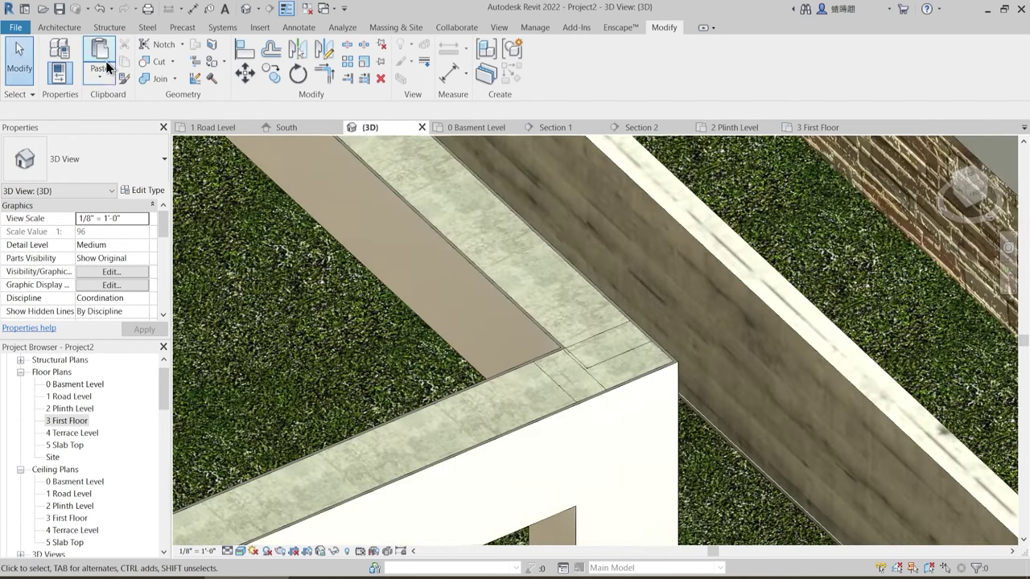
left_click(630, 361)
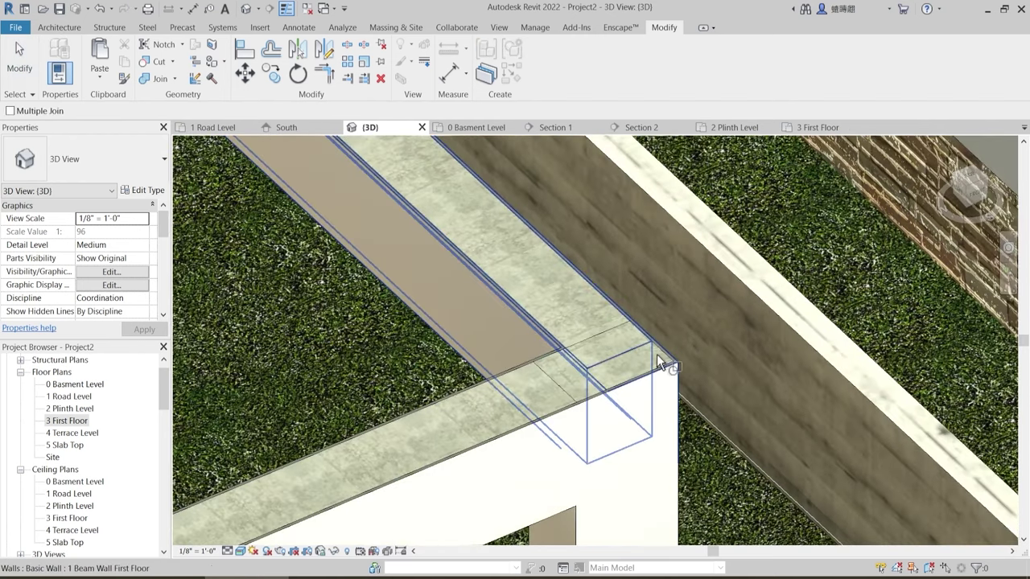
left_click(661, 360)
left_click(648, 364)
left_click(647, 356)
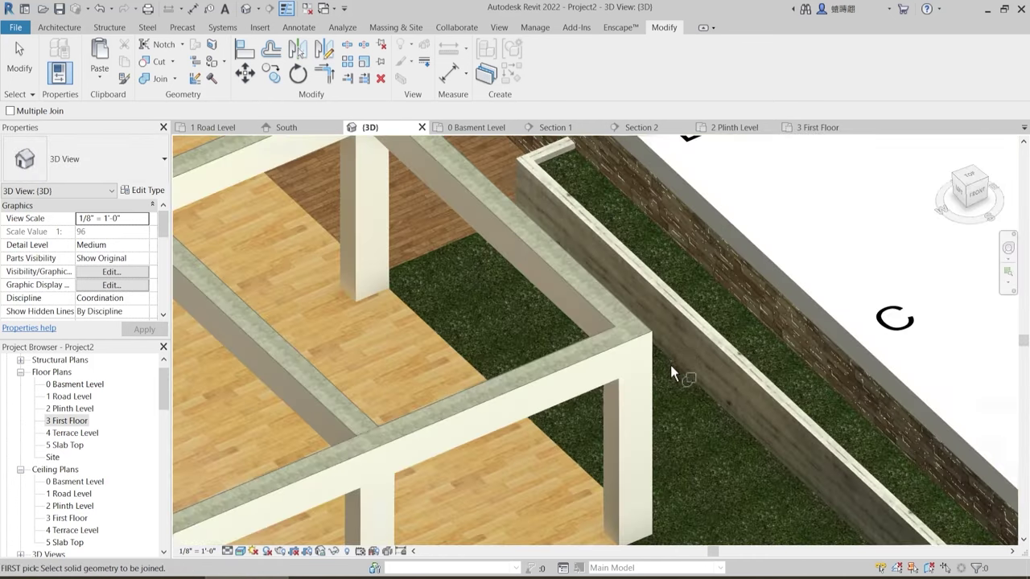
scroll(671, 366, "down", 5)
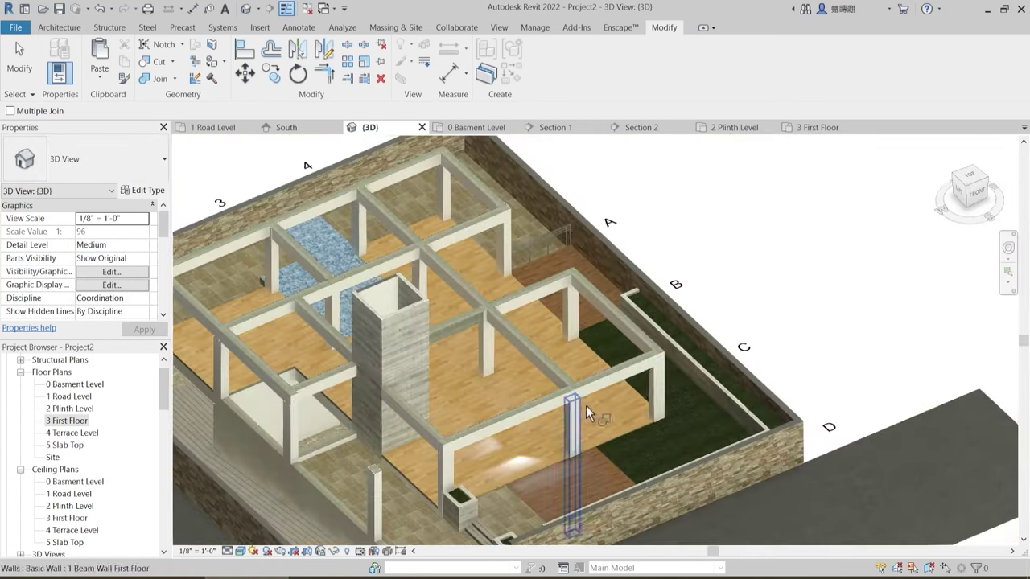
key("Escape")
scroll(406, 308, "up", 3)
middle_click_drag(511, 411, 527, 346, "shift")
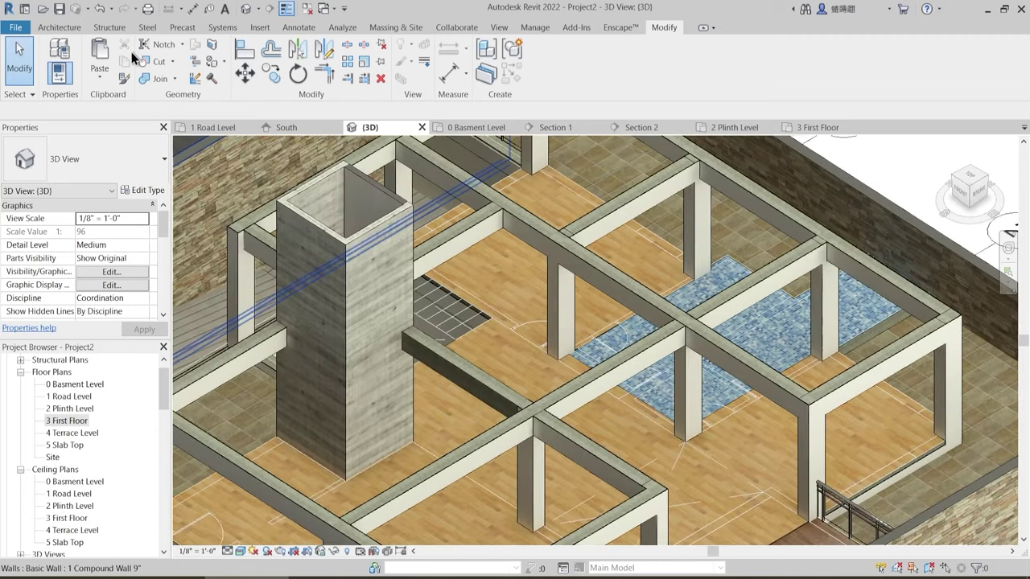
- From the top view, drag the Indian Sitting beam wall's end left to the beam end (24' 9")
left_click(561, 445)
middle_click_drag(561, 445, 507, 489, "shift")
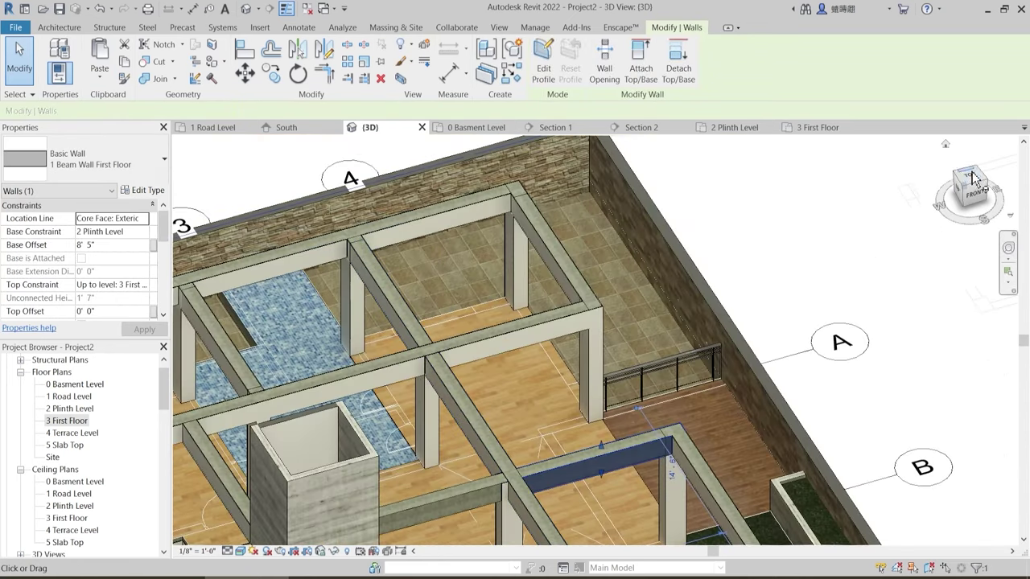
left_click(970, 174)
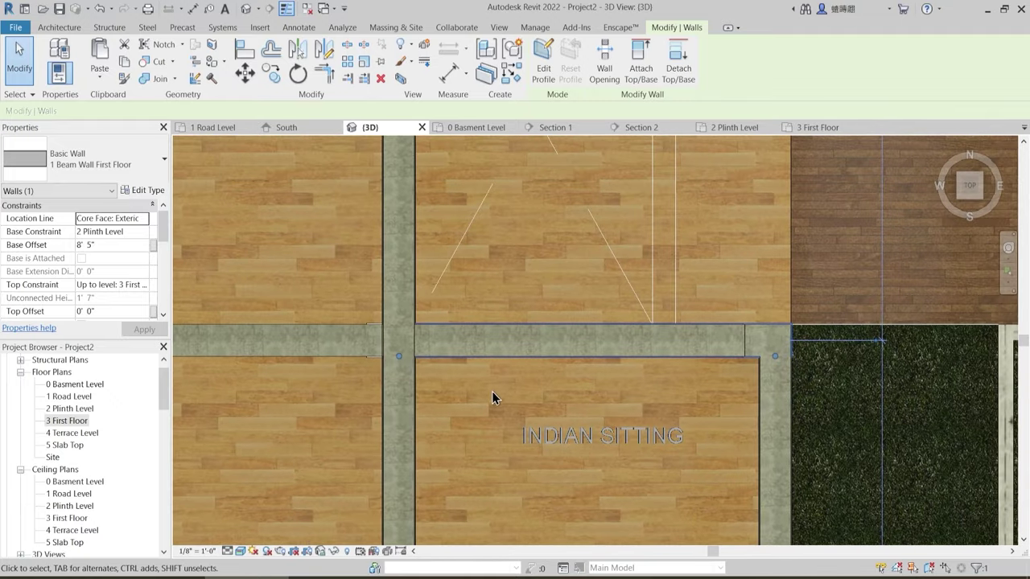
middle_click_drag(492, 391, 635, 387)
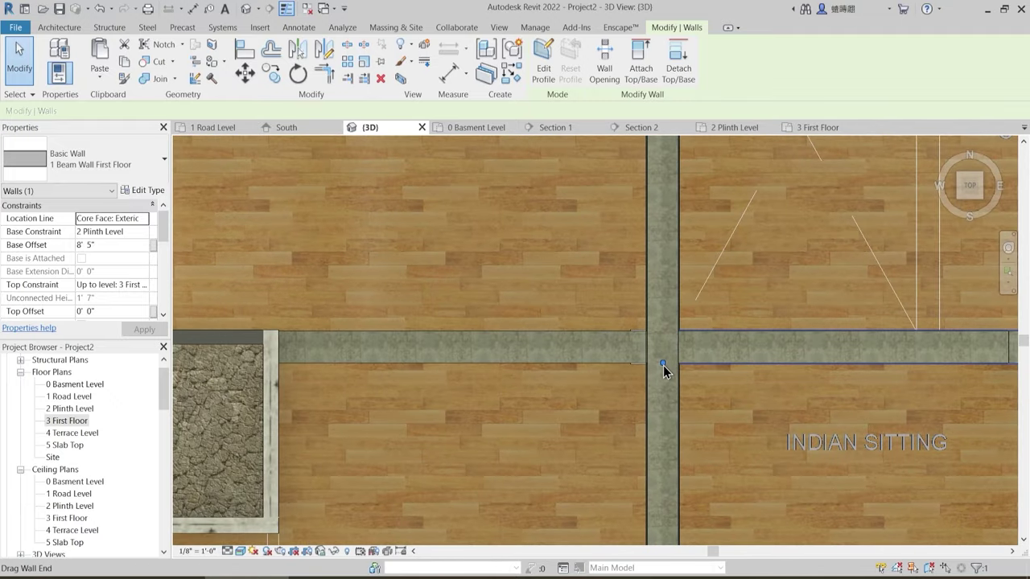
left_click_drag(384, 362, 279, 362)
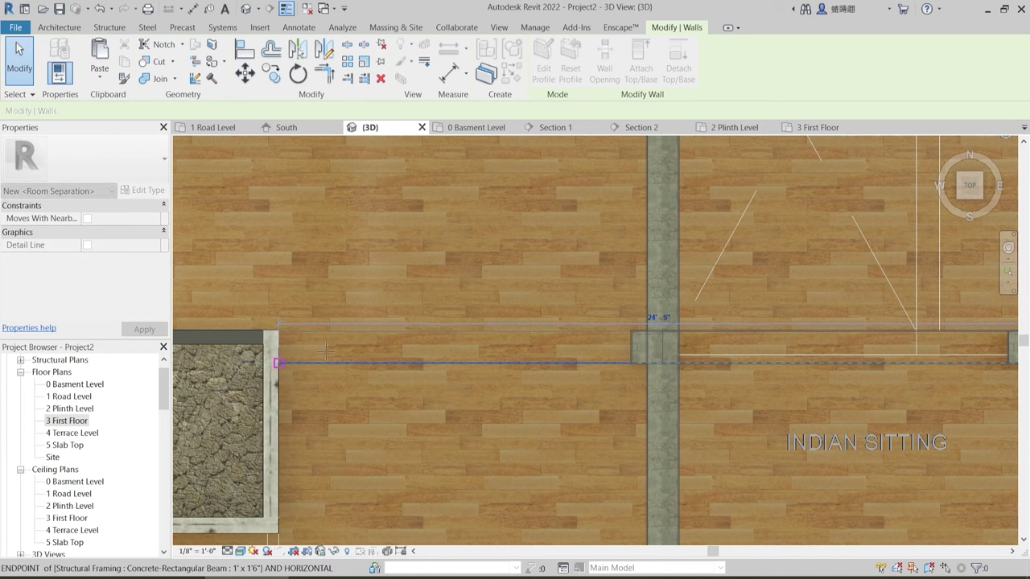
key("Escape")
key("Escape")
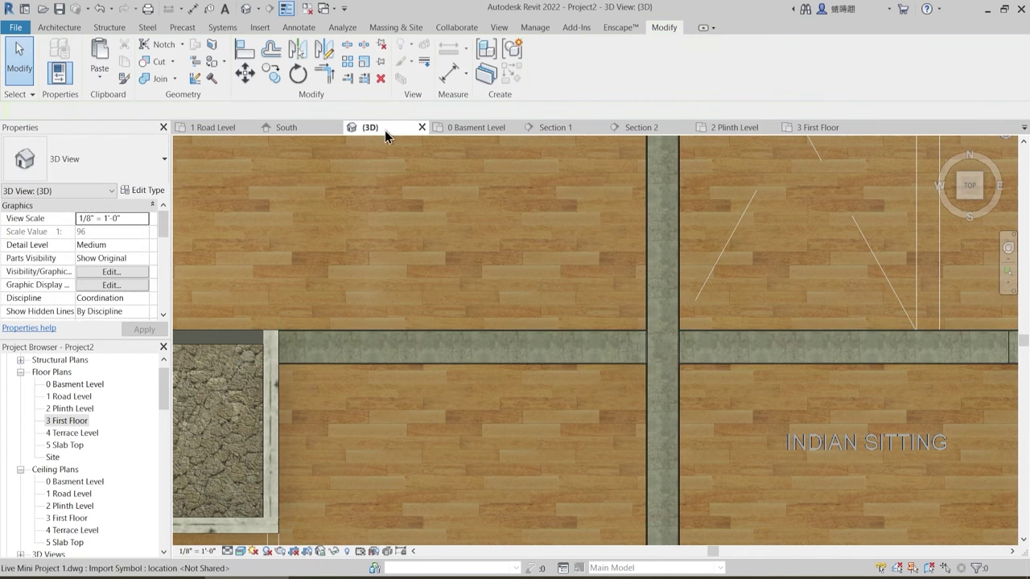
middle_click_drag(494, 311, 676, 348, "shift")
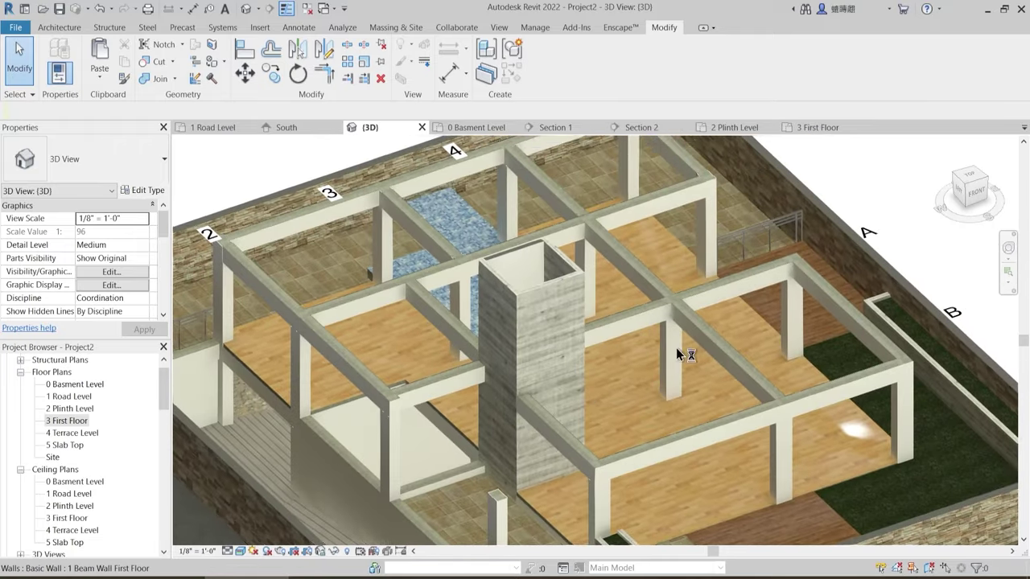
scroll(668, 404, "down", 4)
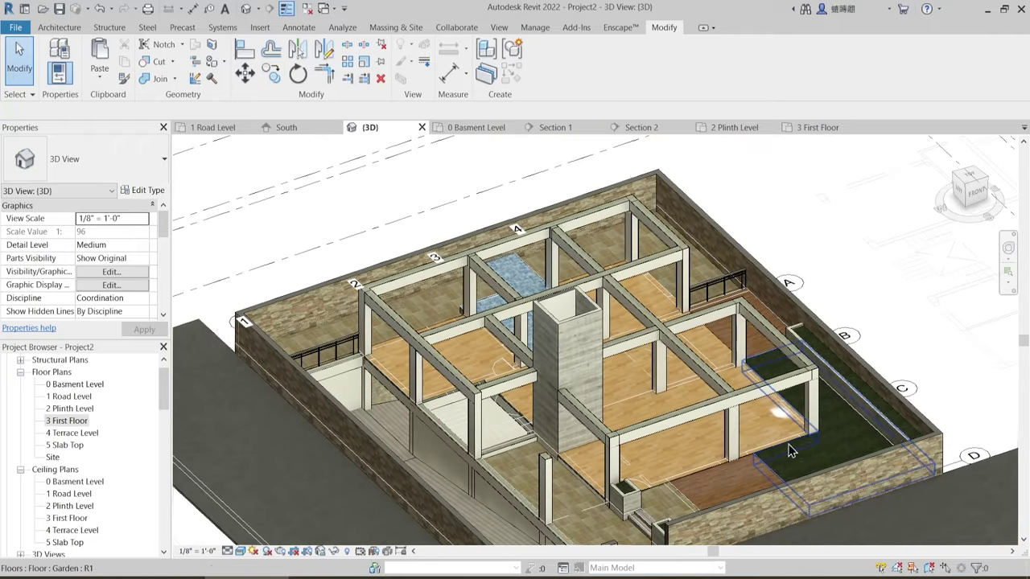
scroll(793, 444, "up", 2)
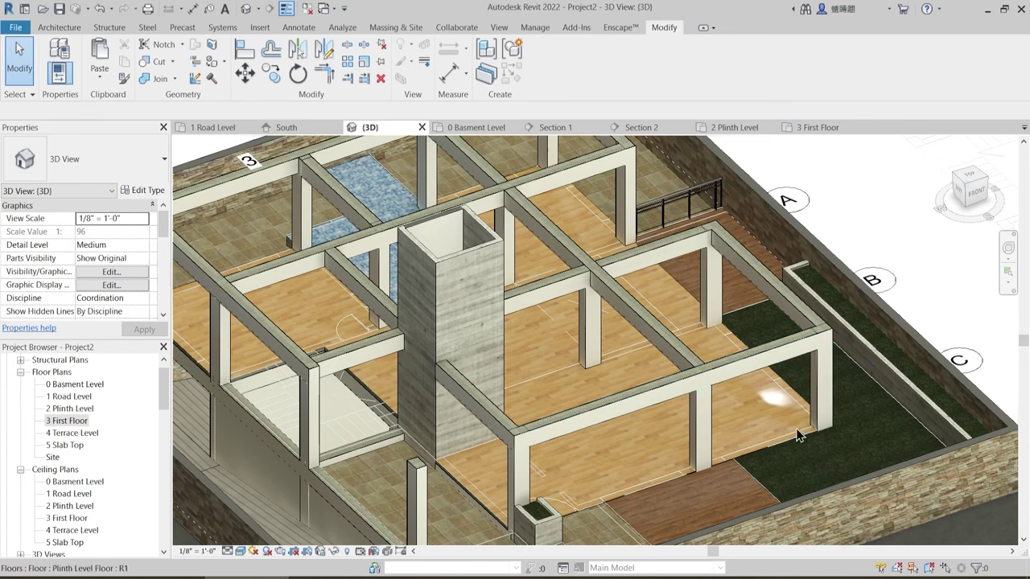
middle_click_drag(805, 437, 630, 431, "shift")
scroll(692, 439, "down", 3)
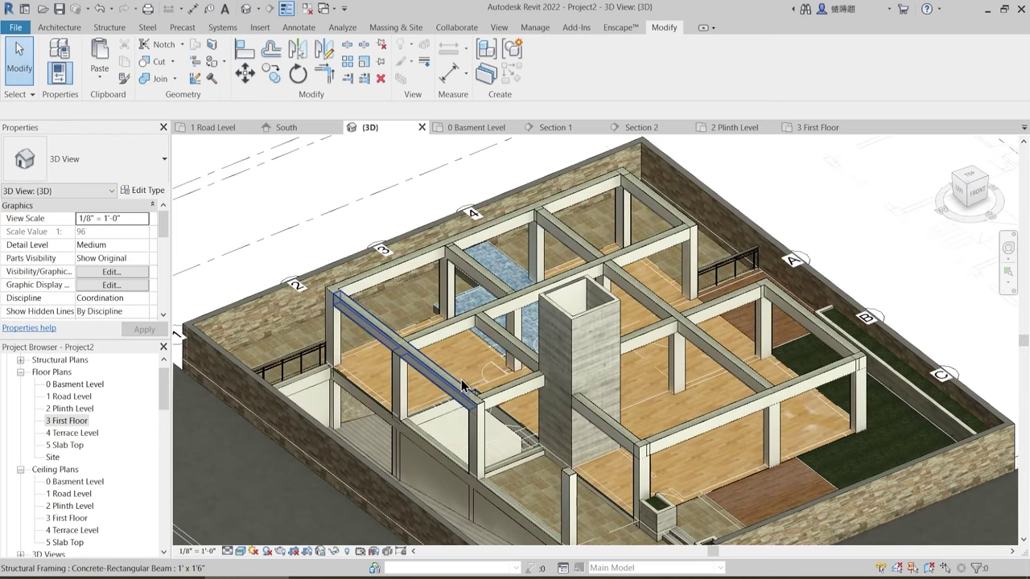
middle_click_drag(573, 441, 573, 441, "shift")
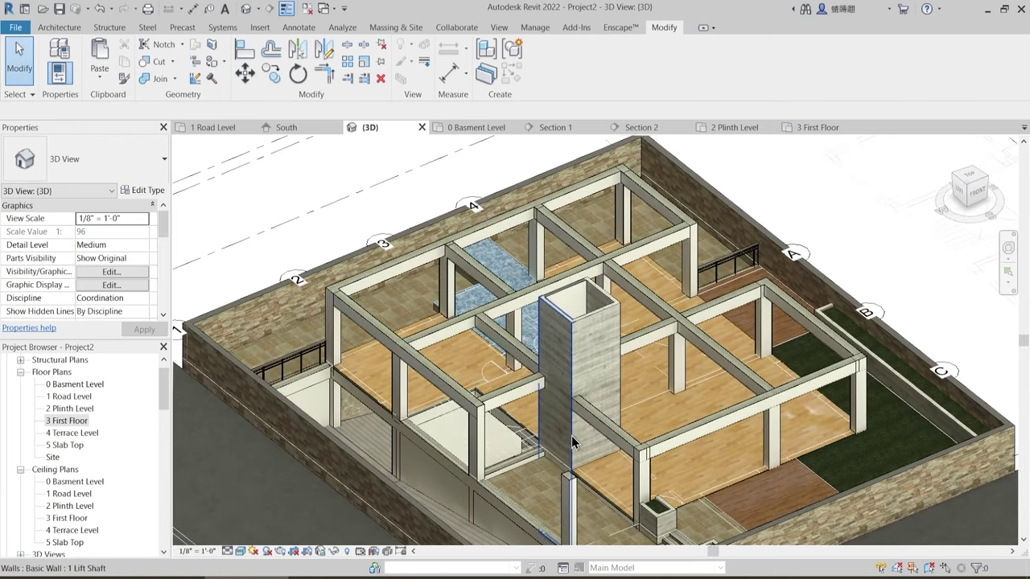
scroll(669, 418, "up", 1)
middle_click_drag(668, 418, 707, 435, "shift")
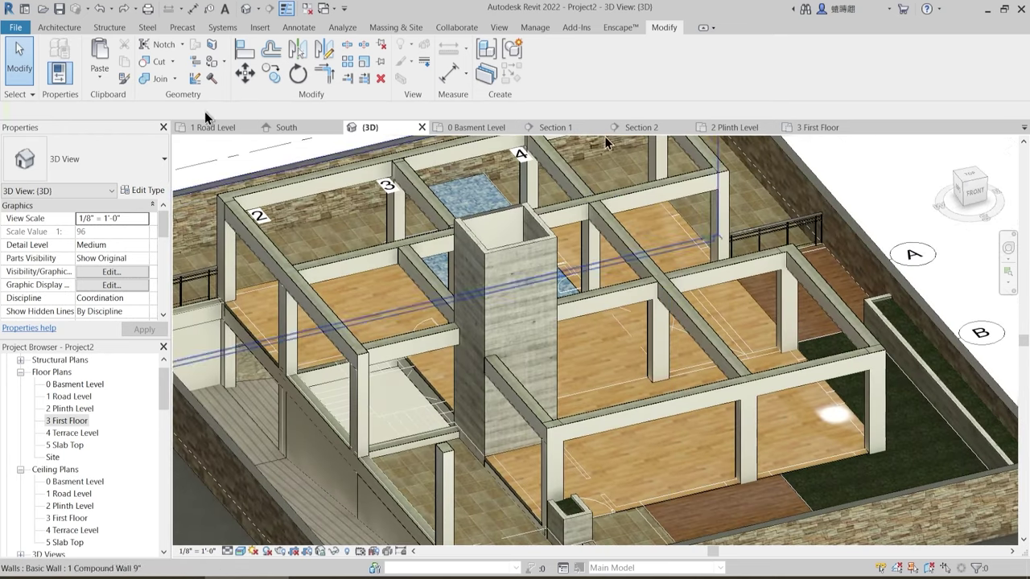
scroll(545, 414, "down", 3)
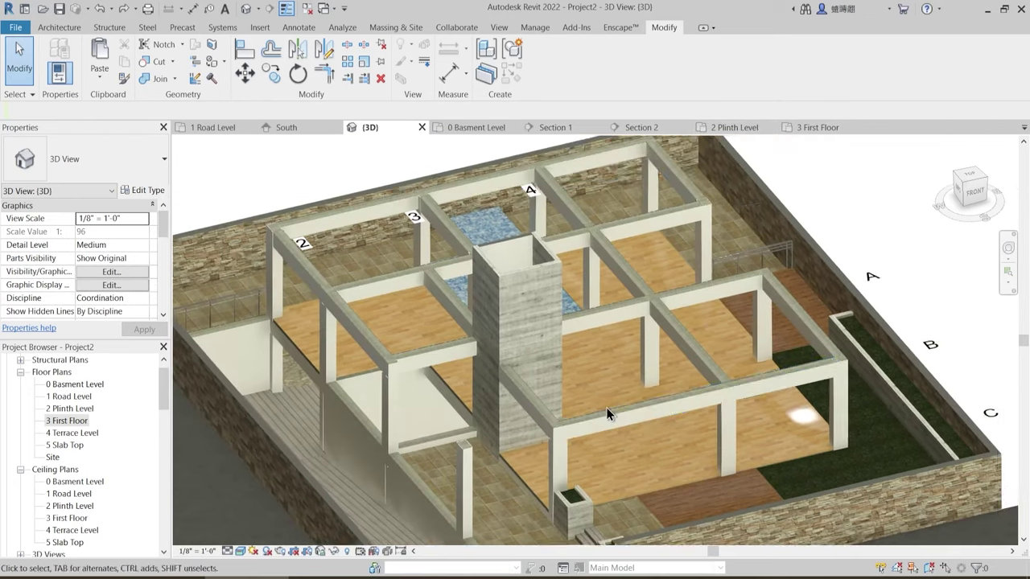
scroll(567, 432, "up", 3)
scroll(570, 435, "up", 4)
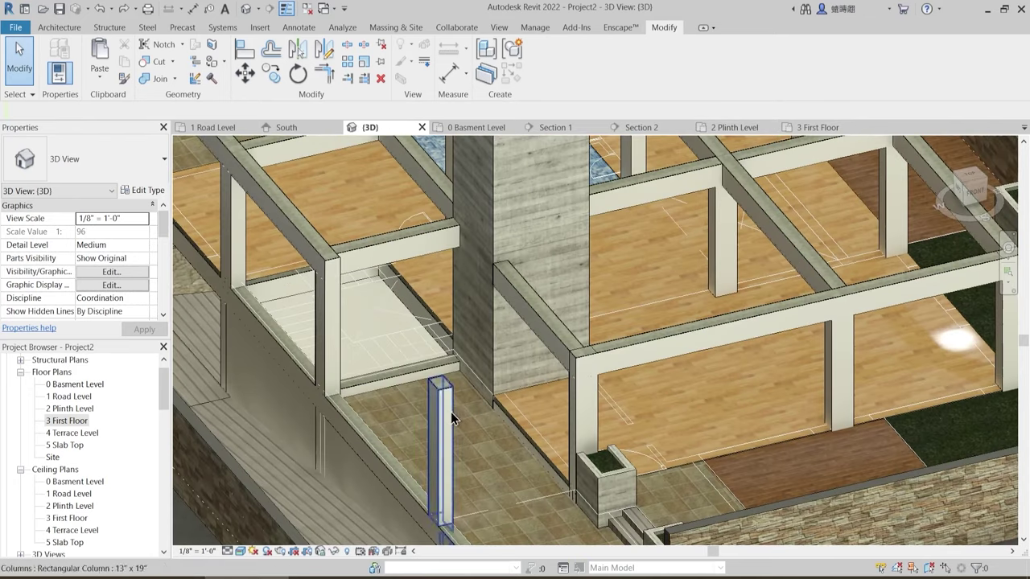
scroll(435, 390, "up", 5)
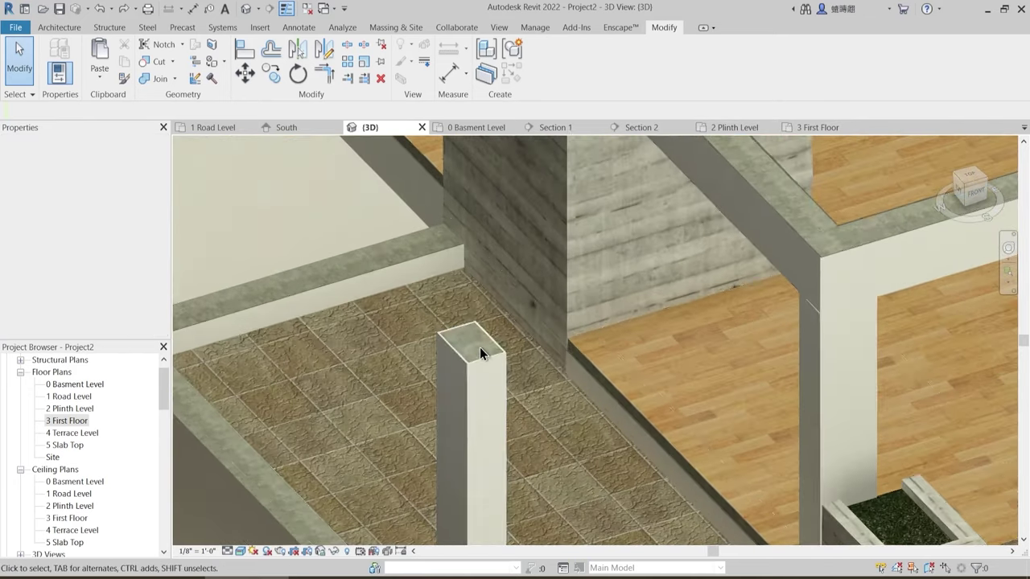
- Set the Top Level of the concrete and rectangular columns to 2 Plinth Level
left_click(480, 335)
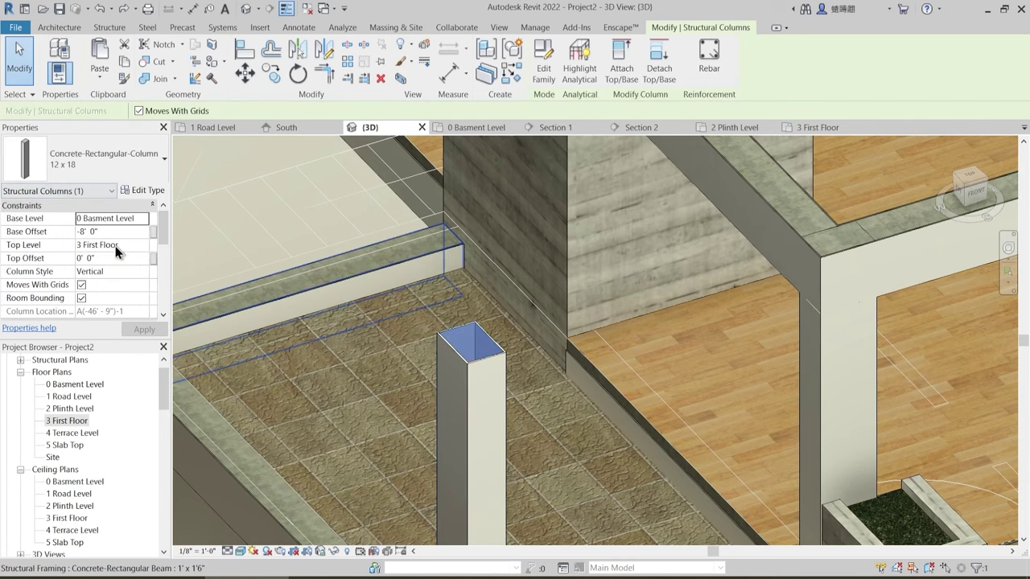
left_click(139, 243)
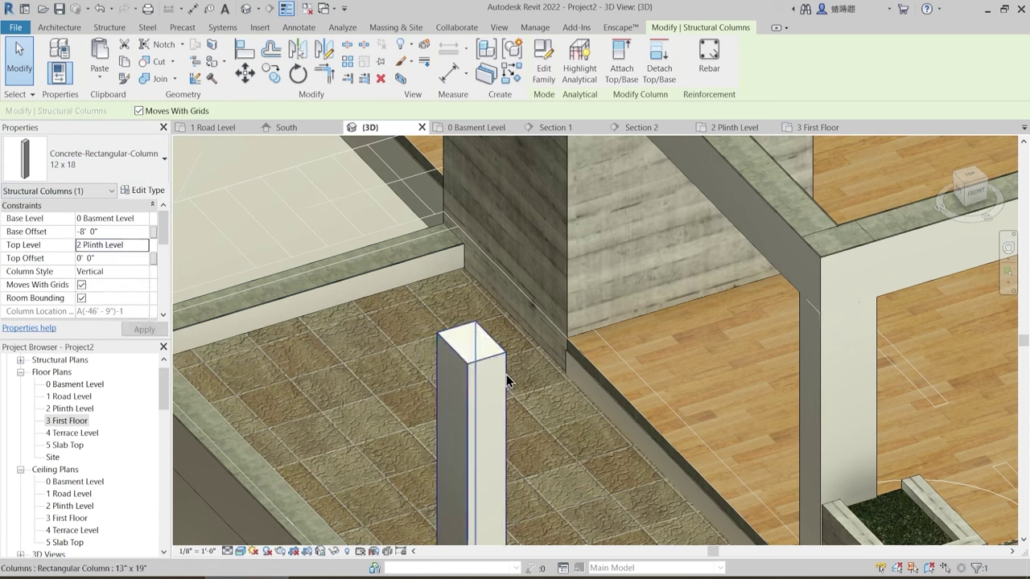
left_click(506, 374)
left_click(141, 246)
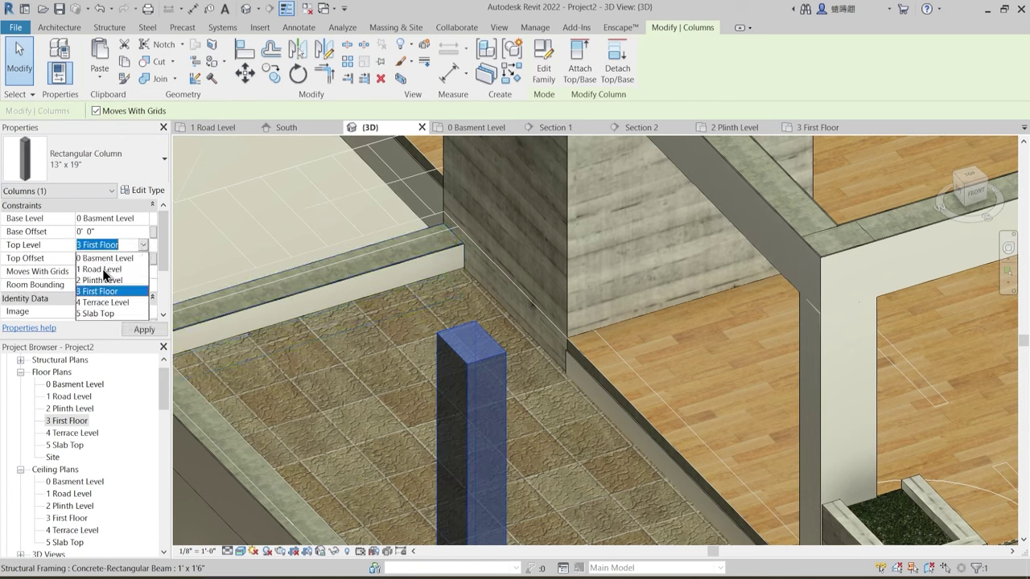
left_click(103, 280)
- Pan and zoom the 3D view to inspect the shortened column and the upper frame
scroll(564, 487, "up", 1)
middle_click_drag(564, 488, 542, 333)
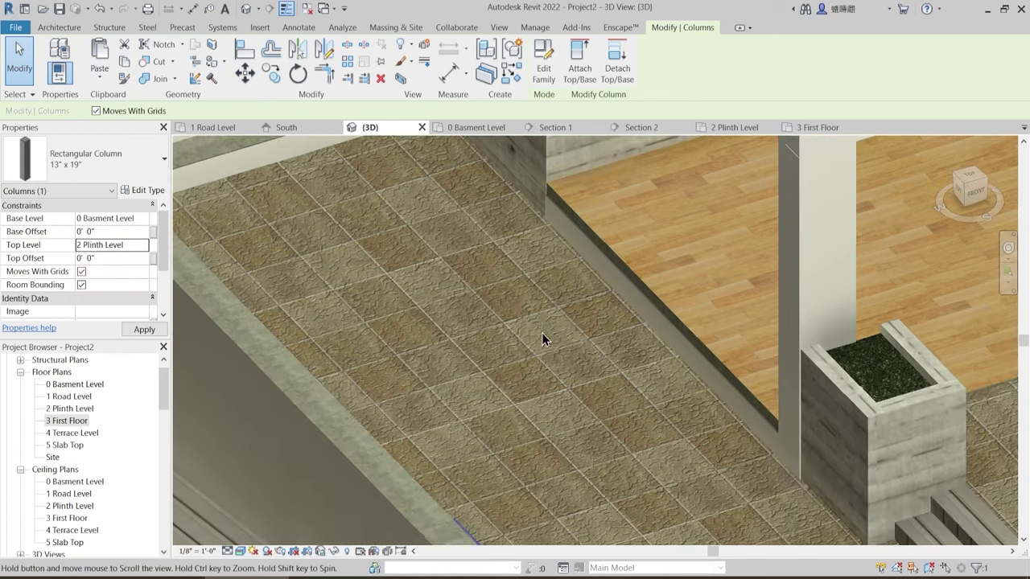
left_click(544, 390)
scroll(544, 389, "down", 2)
middle_click_drag(405, 339, 446, 296)
scroll(384, 267, "down", 1)
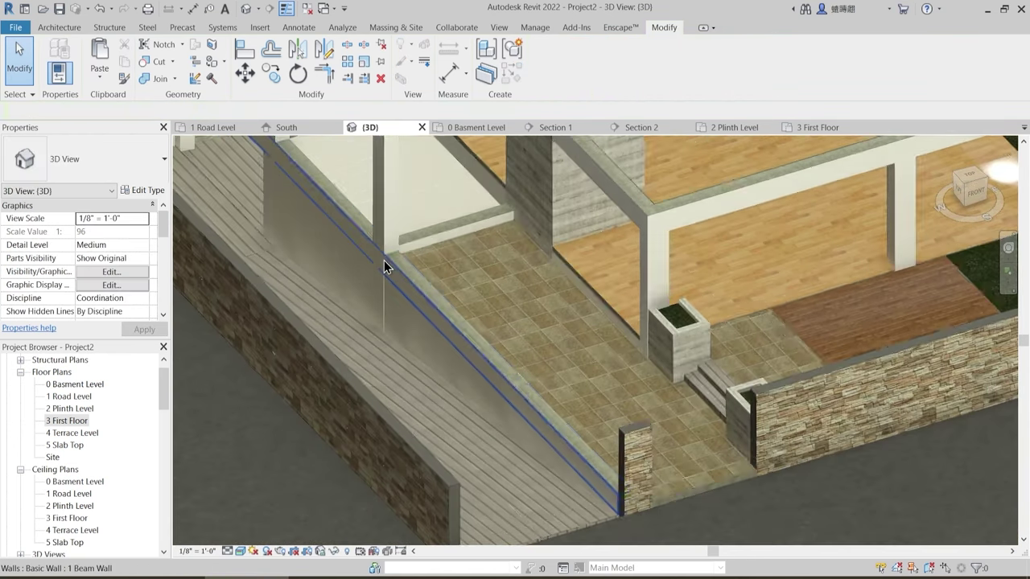
middle_click_drag(536, 429, 681, 576)
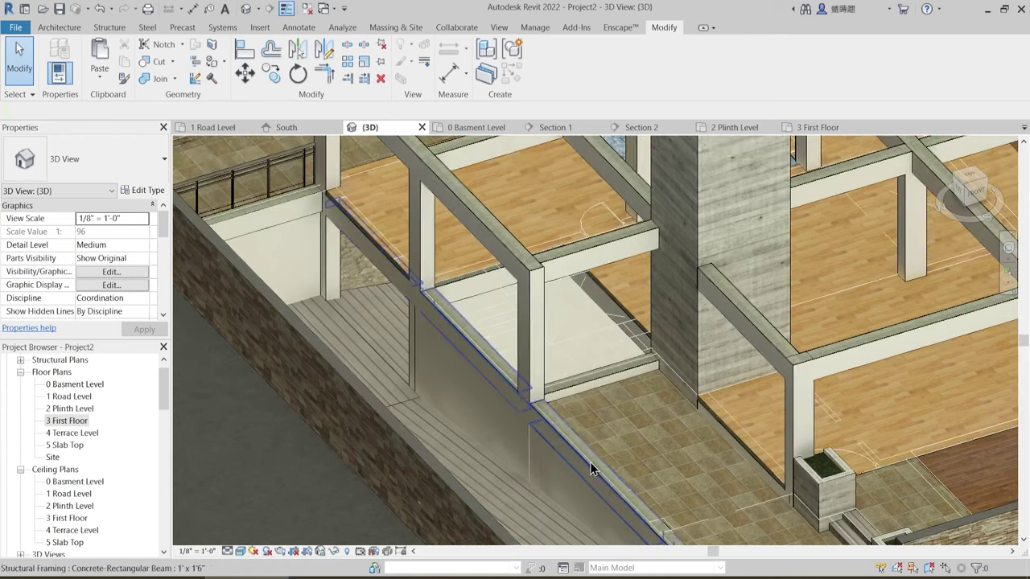
scroll(446, 373, "down", 1)
middle_click_drag(585, 407, 444, 456)
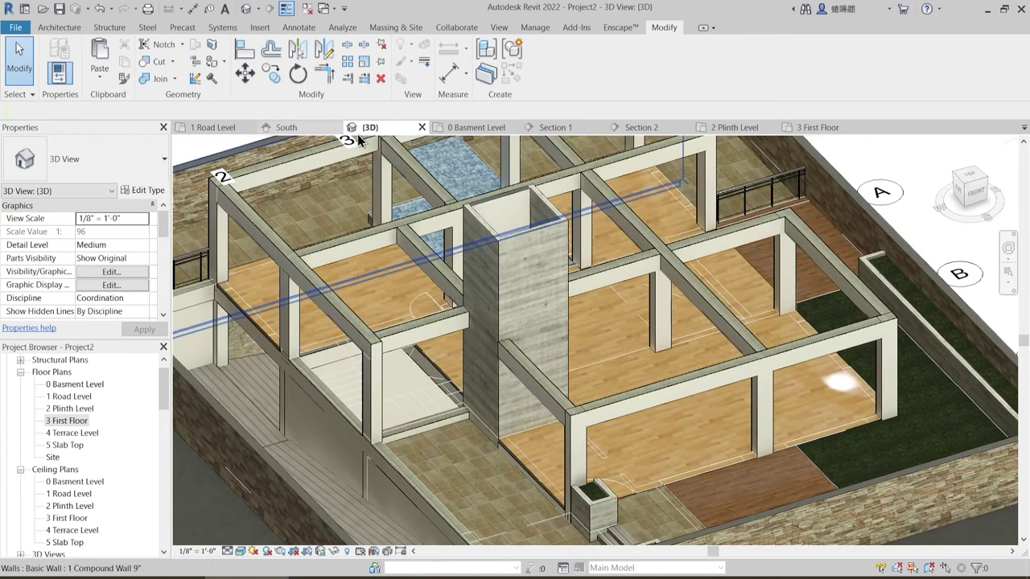
left_click(732, 129)
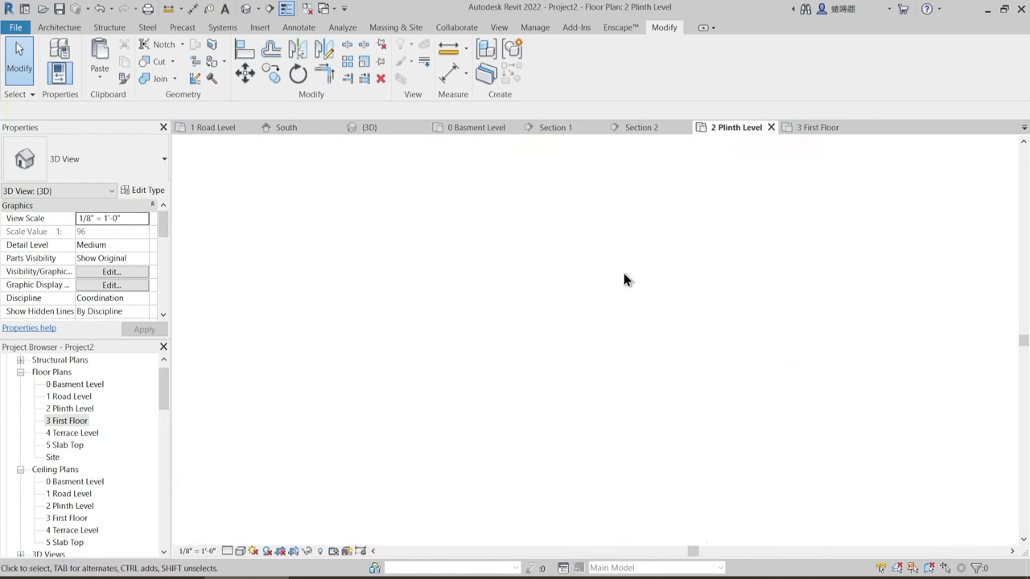
scroll(577, 274, "down", 2)
middle_click_drag(579, 397, 532, 368)
scroll(515, 314, "up", 1)
scroll(516, 270, "up", 2)
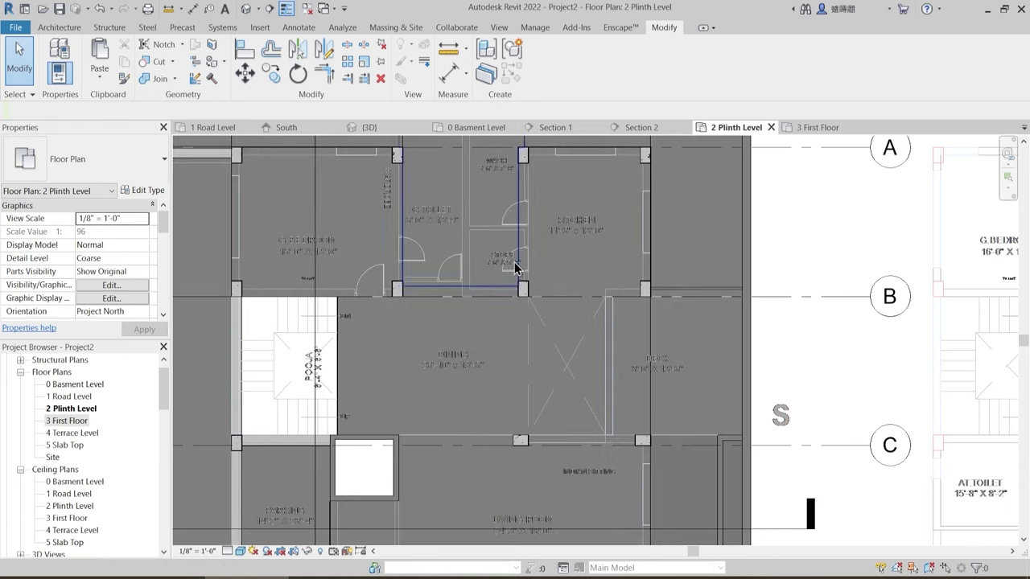
middle_click_drag(516, 269, 529, 296)
key("l")
scroll(573, 270, "up", 1)
scroll(574, 277, "up", 1)
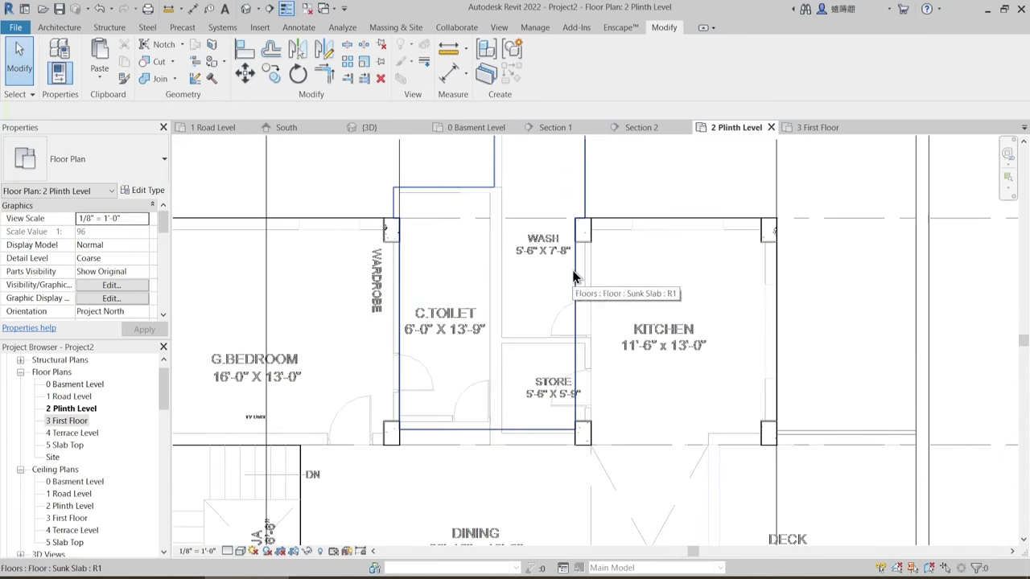
left_click(573, 274)
scroll(635, 309, "up", 1)
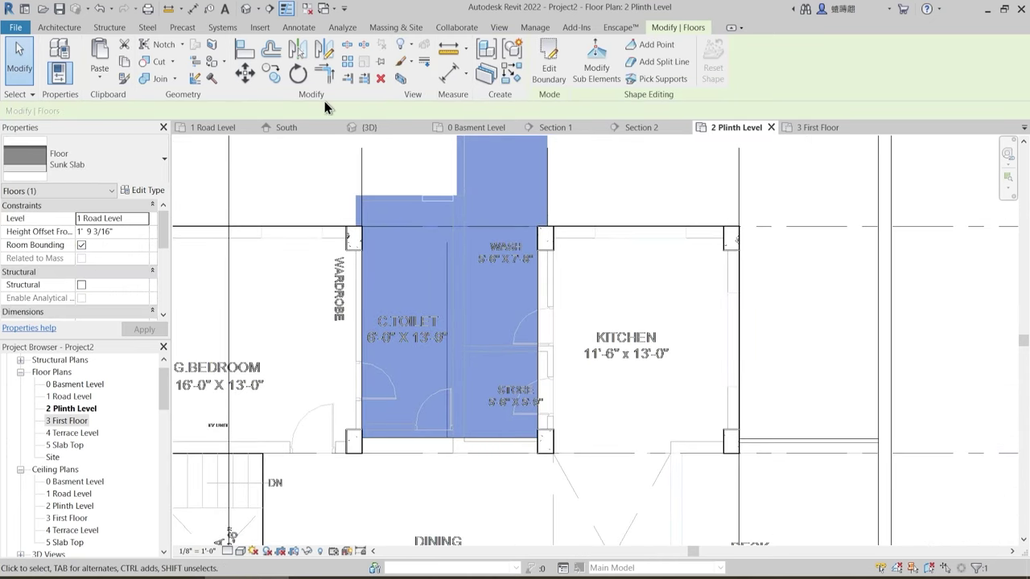
key("ctrl+Tab")
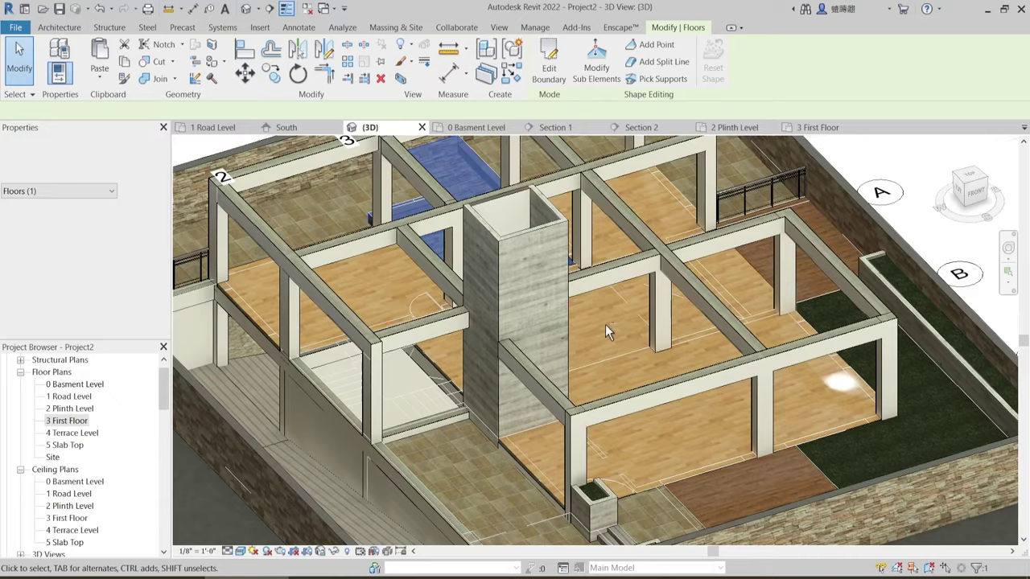
mouse_move(606, 327)
middle_mouse_down("shift")
mouse_move(469, 340)
mouse_move(464, 300)
middle_mouse_up("shift")
middle_click_drag(441, 280, 487, 346, "shift")
key("Escape")
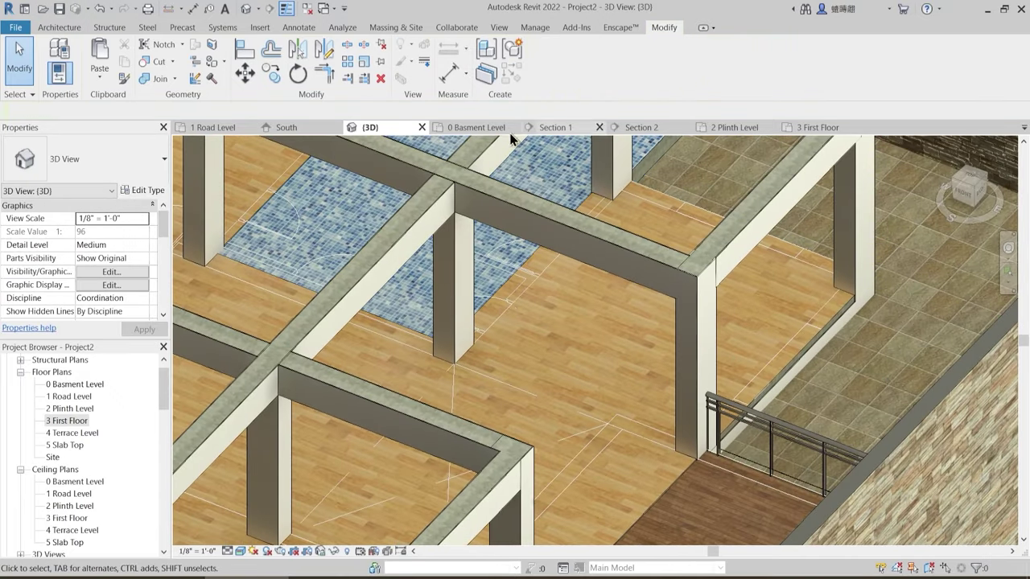
left_click(728, 129)
left_click(555, 298)
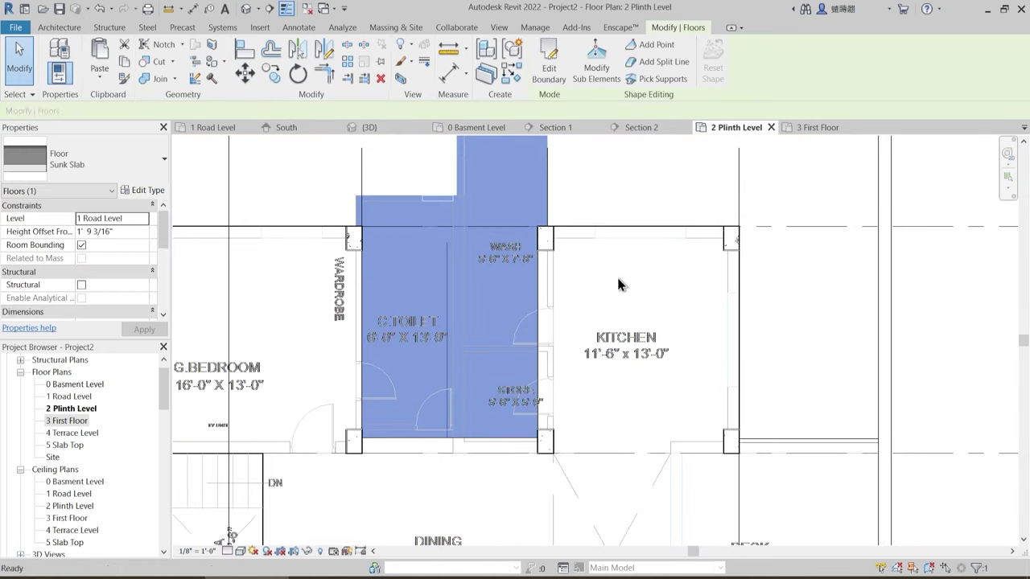
left_click(616, 276)
left_click(610, 229)
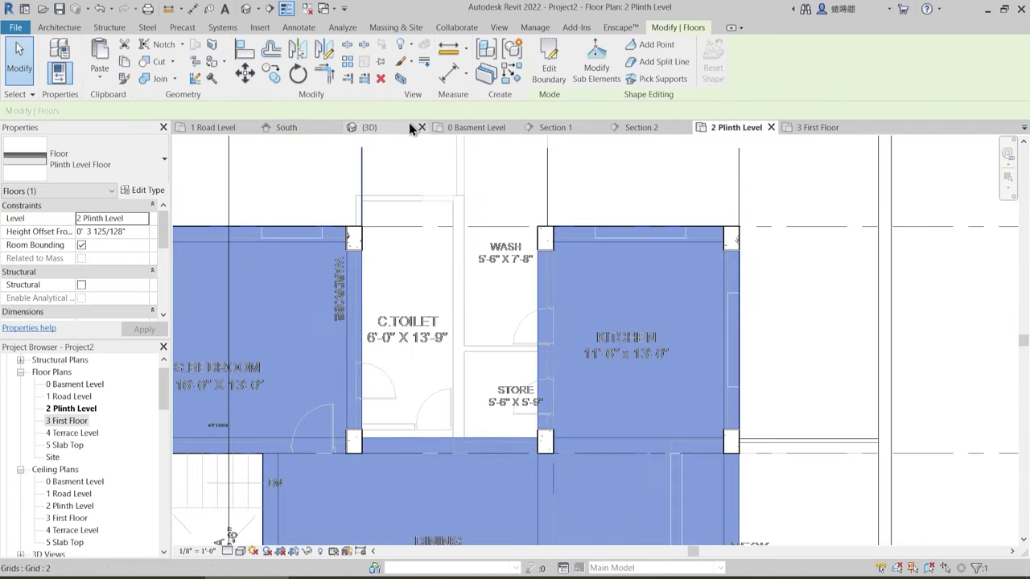
- Adjust the Plinth Level Floor boundary line beside the kitchen and leave walls unattached to the floor
left_click(555, 71)
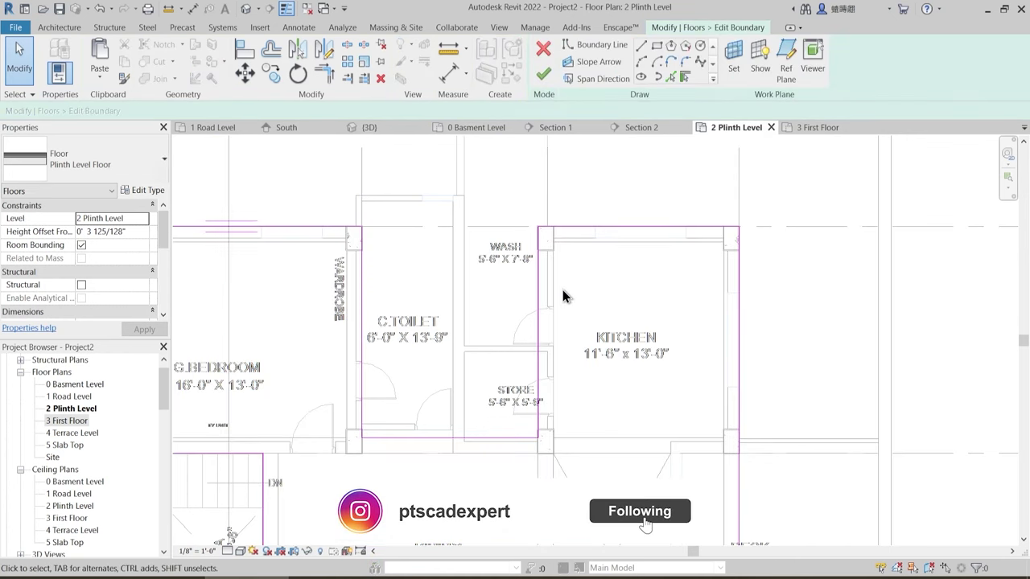
scroll(564, 297, "up", 2)
scroll(515, 230, "up", 2)
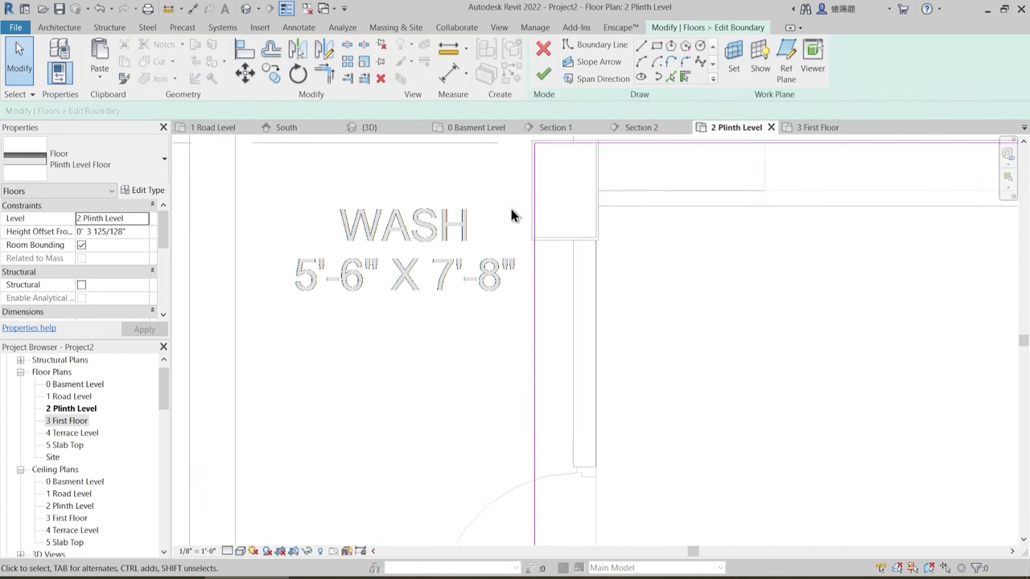
scroll(519, 318, "down", 2)
left_click(535, 329)
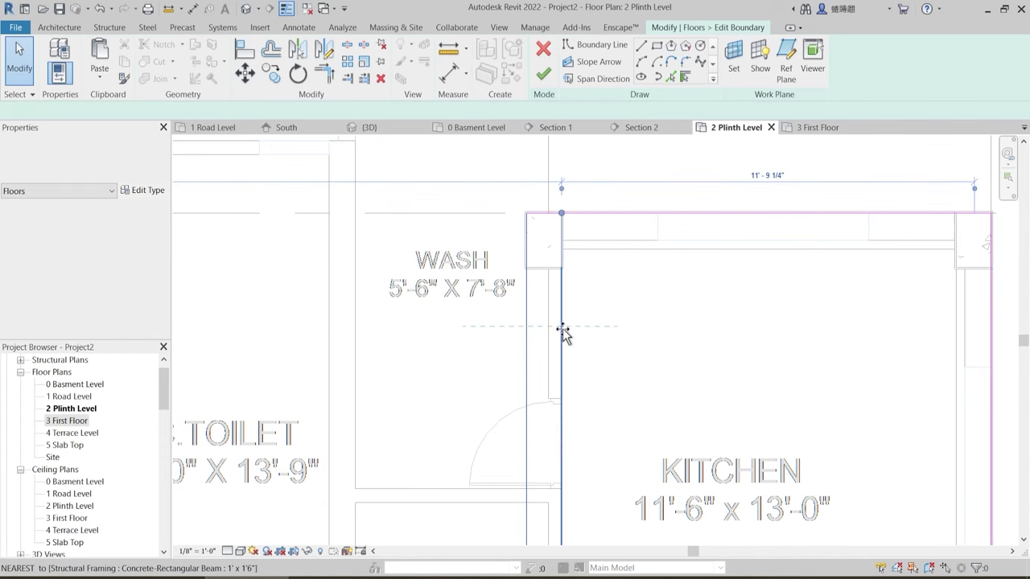
scroll(593, 298, "down", 2)
mouse_move(610, 289)
middle_mouse_down()
mouse_move(622, 265)
mouse_move(628, 308)
mouse_move(614, 328)
middle_mouse_up()
middle_click_drag(602, 498, 596, 430)
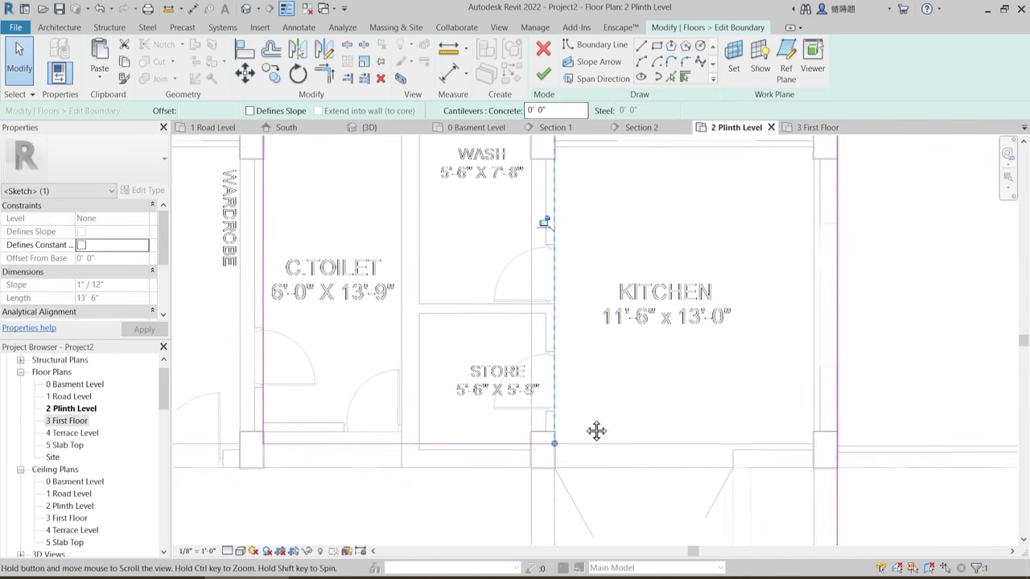
scroll(552, 453, "up", 4)
scroll(573, 455, "down", 3)
middle_click_drag(567, 318, 567, 435)
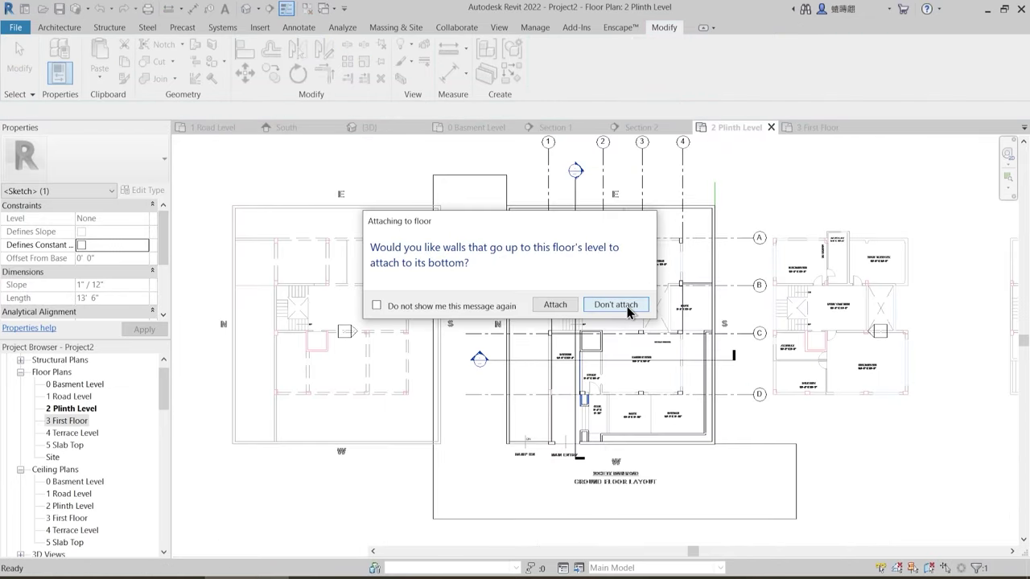
left_click(620, 302)
key("Escape")
- Edit the wash and toilet Sunk Slab boundary, picking the beam line as a new edge
middle_click_drag(554, 165, 561, 236)
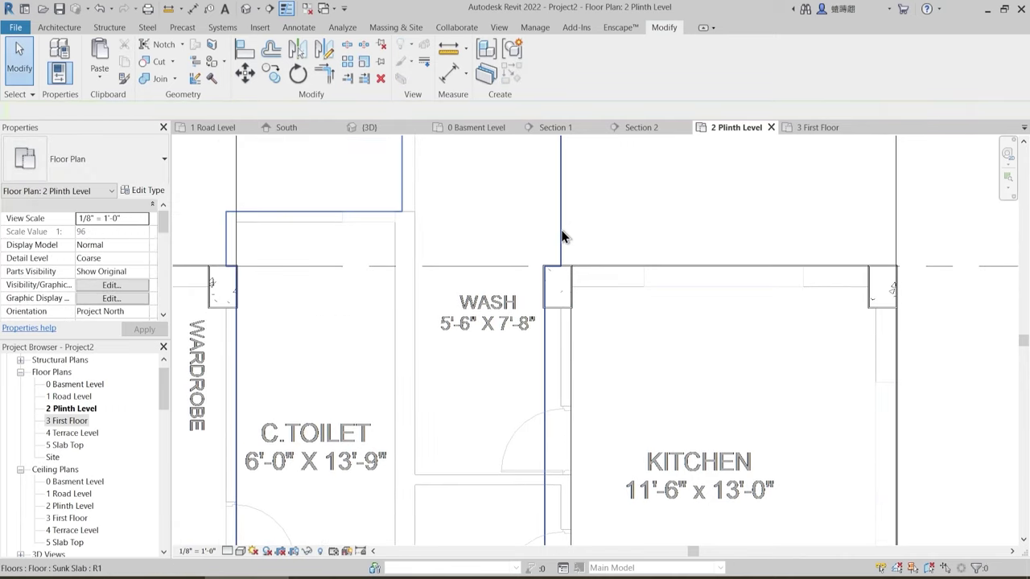
left_click(561, 237)
scroll(578, 259, "down", 2)
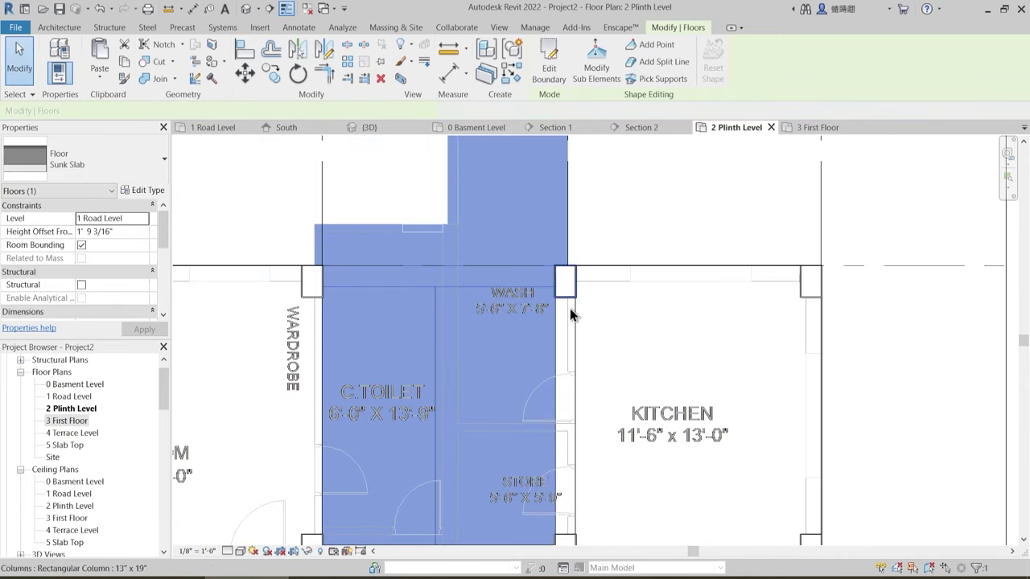
left_click(551, 71)
middle_click_drag(586, 258, 574, 139)
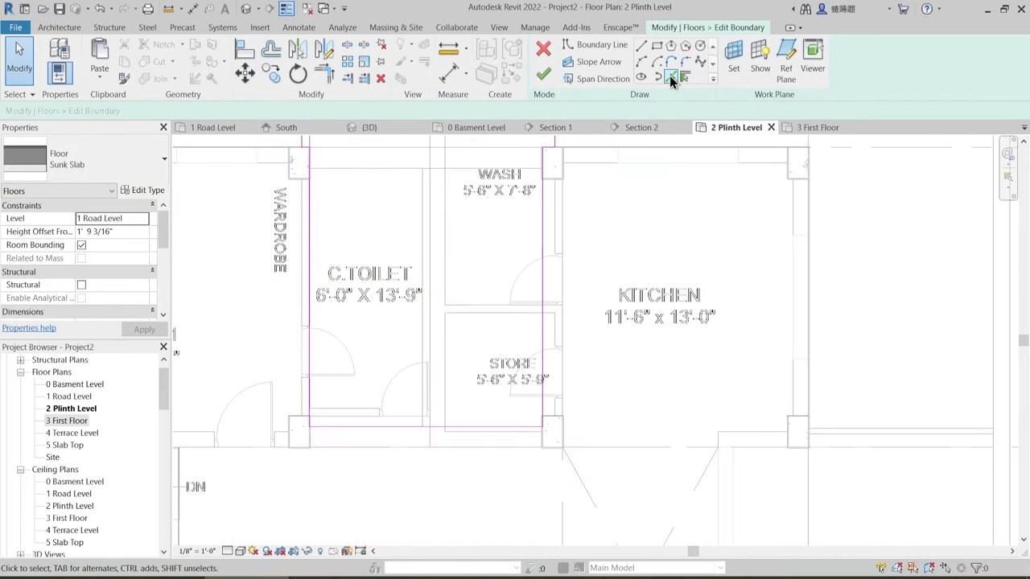
left_click(669, 76)
scroll(561, 208, "up", 4)
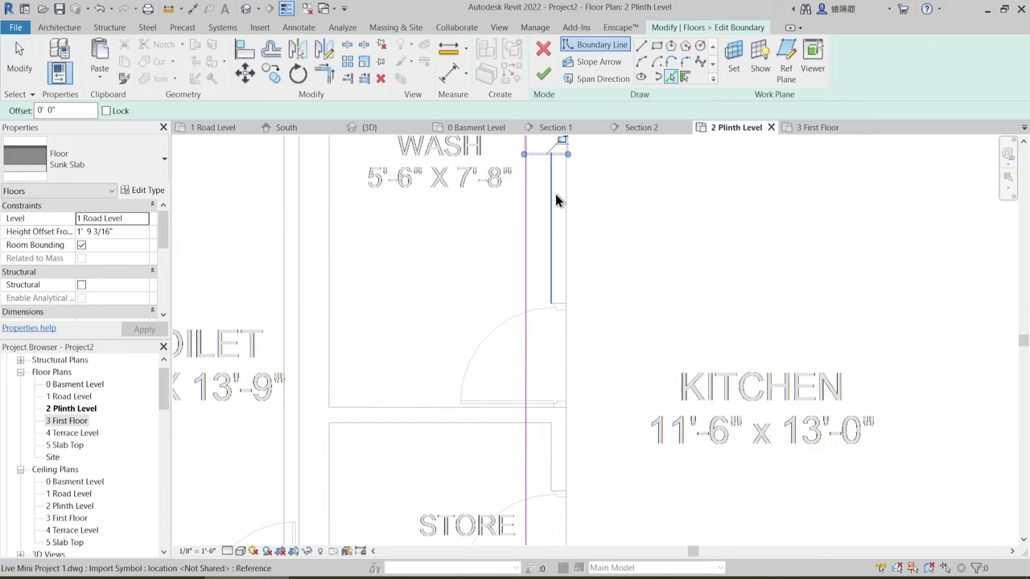
scroll(584, 217, "down", 3)
scroll(578, 438, "up", 4)
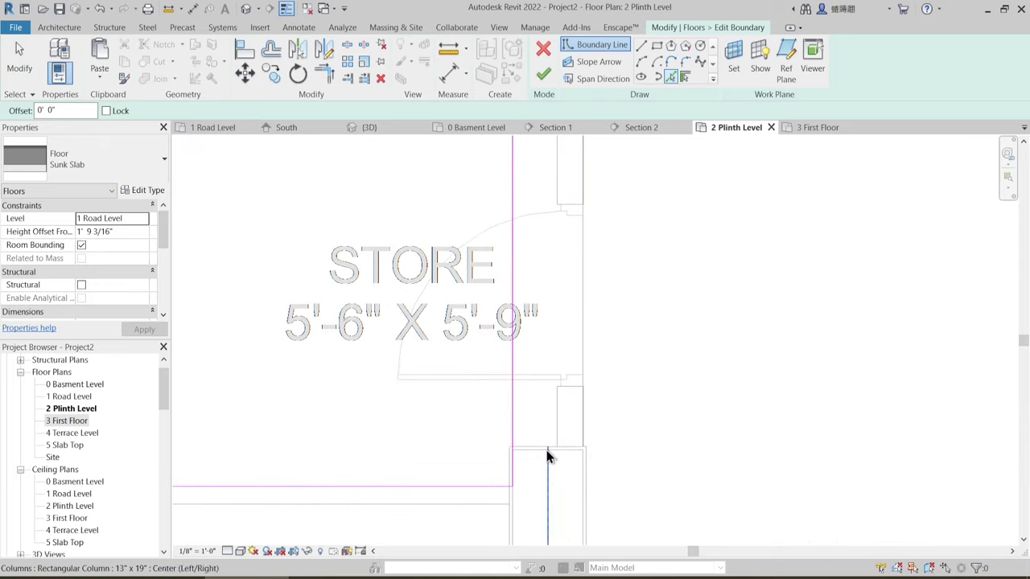
left_click(538, 449)
- Trim/Extend (TR) the boundary lines to close the corner at the WASH column
key("t")
key("r")
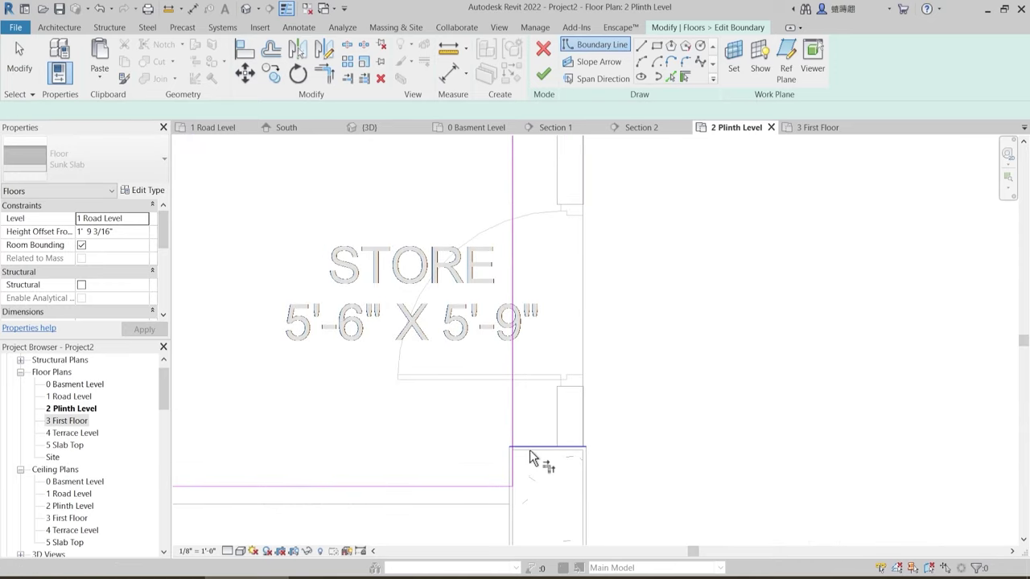
left_click(516, 465)
left_click(527, 449)
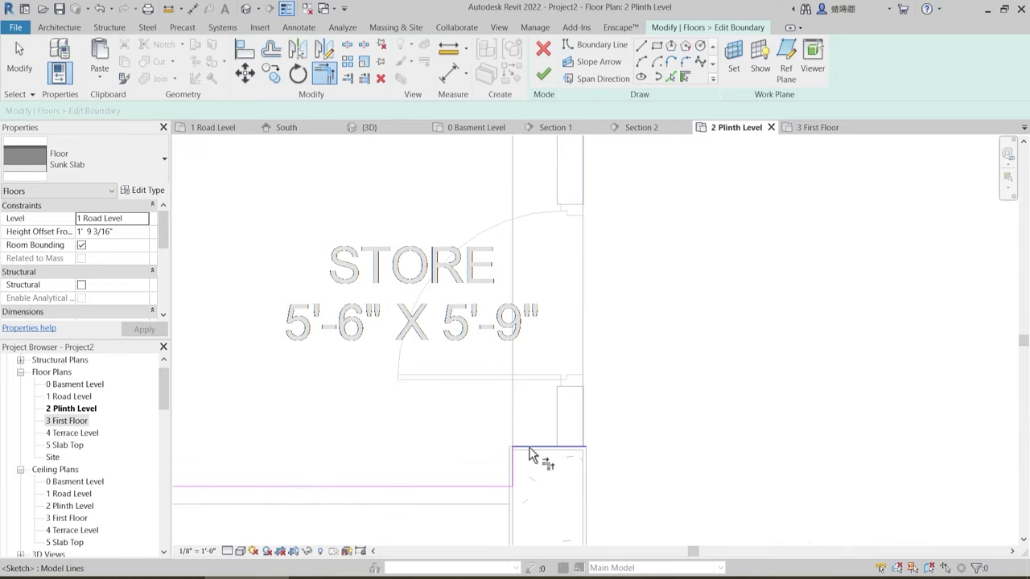
left_click(530, 448)
scroll(555, 435, "down", 2)
middle_click_drag(555, 223, 554, 324)
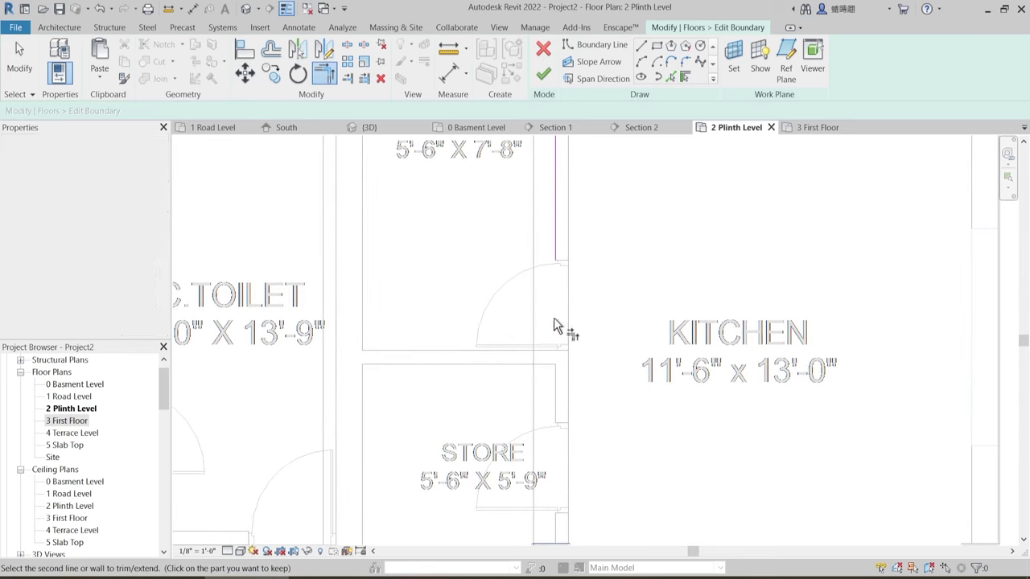
left_click(555, 237)
mouse_move(587, 180)
middle_mouse_down()
mouse_move(548, 330)
mouse_move(604, 340)
middle_mouse_up()
scroll(556, 292, "up", 3)
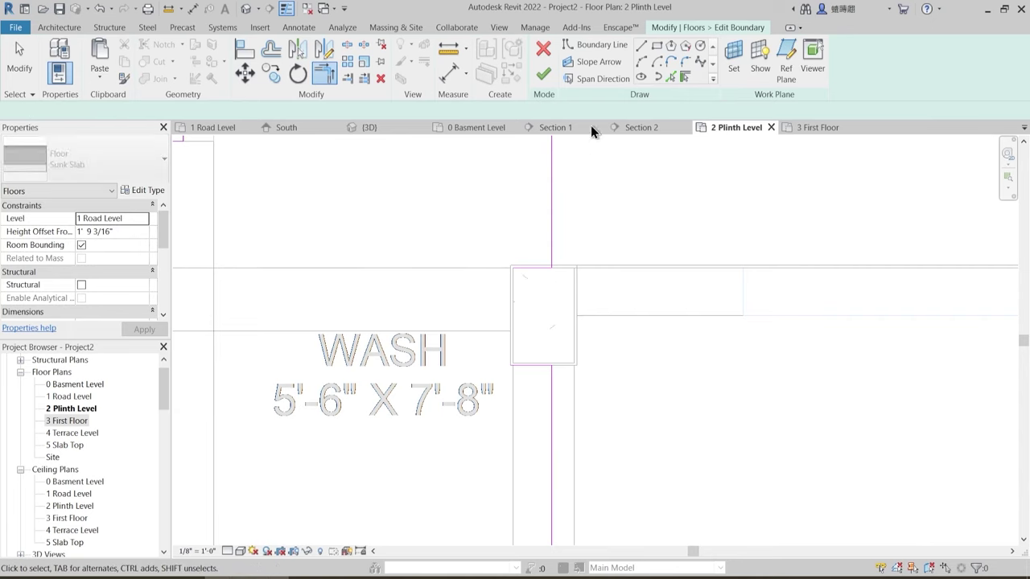
key("Escape")
scroll(502, 357, "up", 2)
- Attempt to finish the boundary sketch and dismiss the open-loop error
key("l")
key("i")
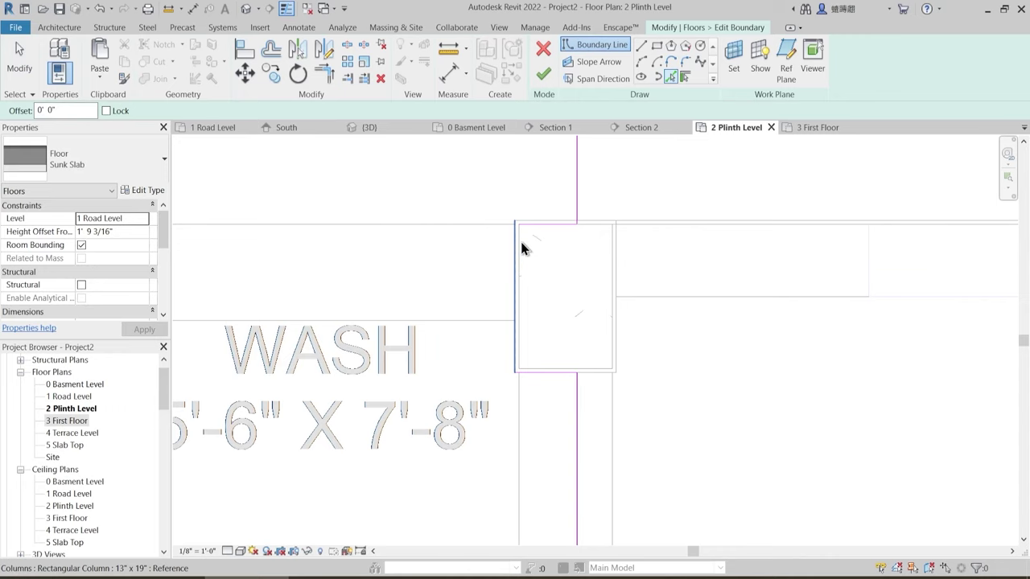
scroll(520, 257, "up", 2)
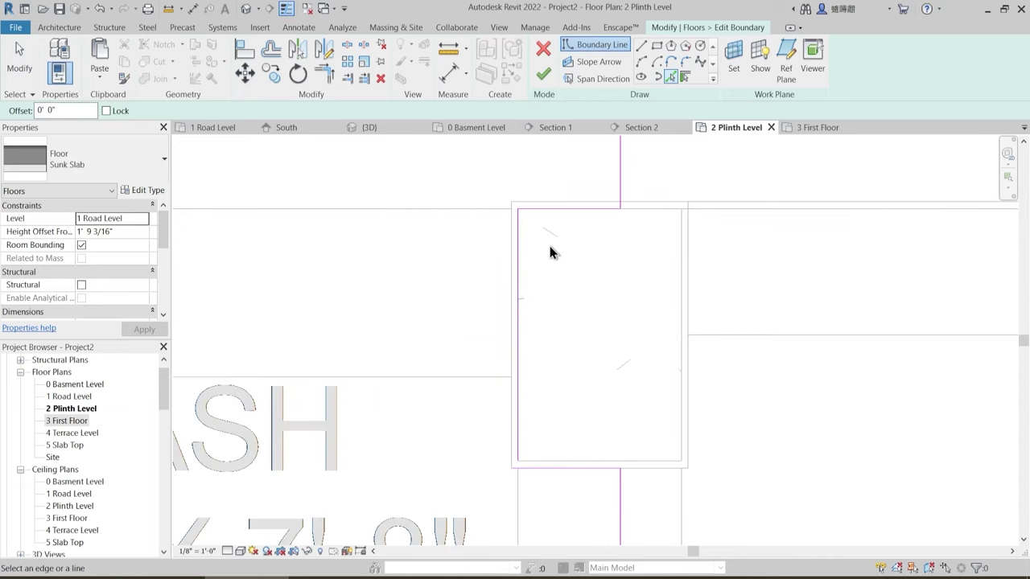
left_click(544, 76)
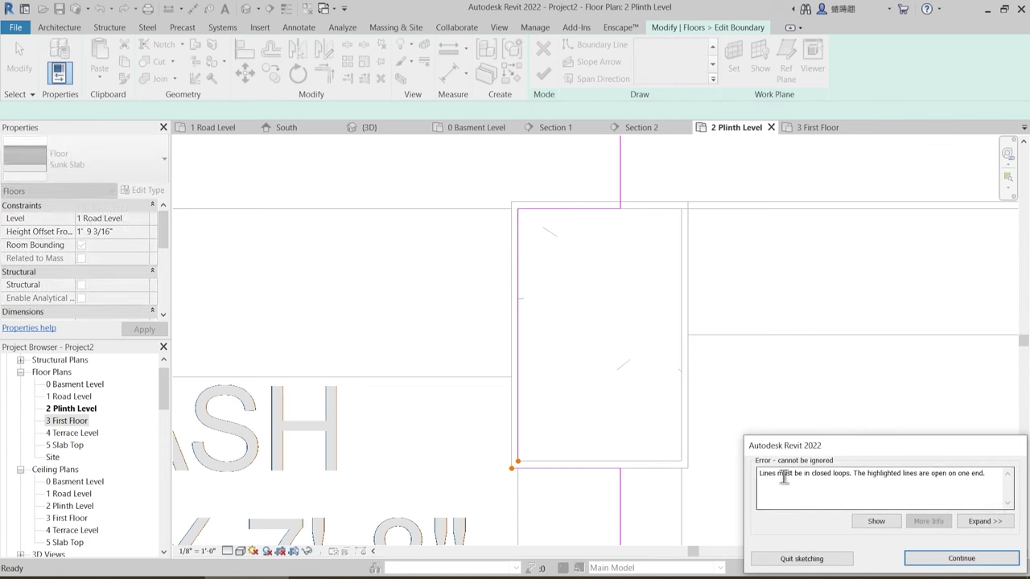
key("Escape")
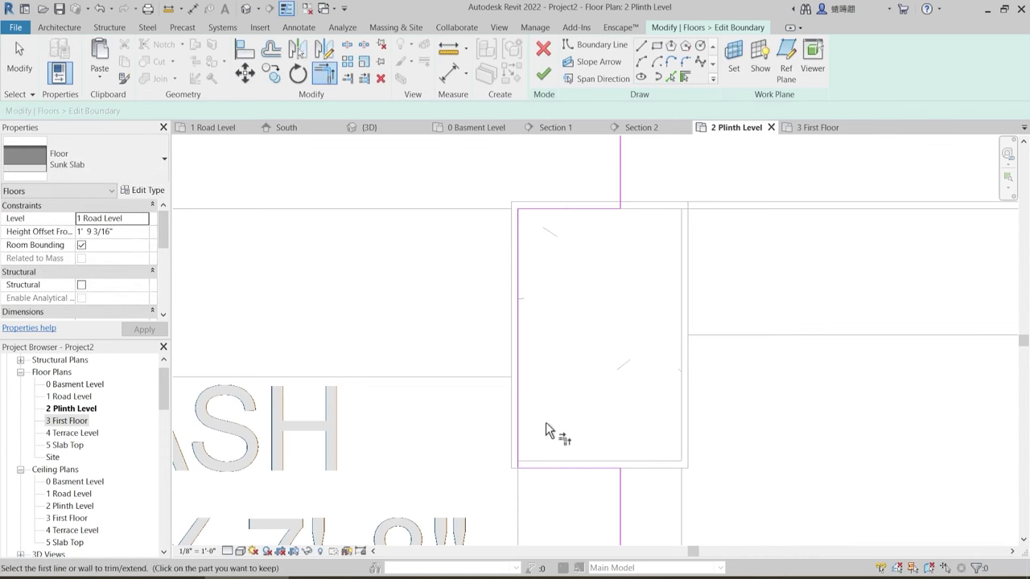
- Finish the Sunk Slab boundary edit and dismiss the floors-overlap warning
scroll(567, 396, "down", 2)
scroll(521, 366, "up", 1)
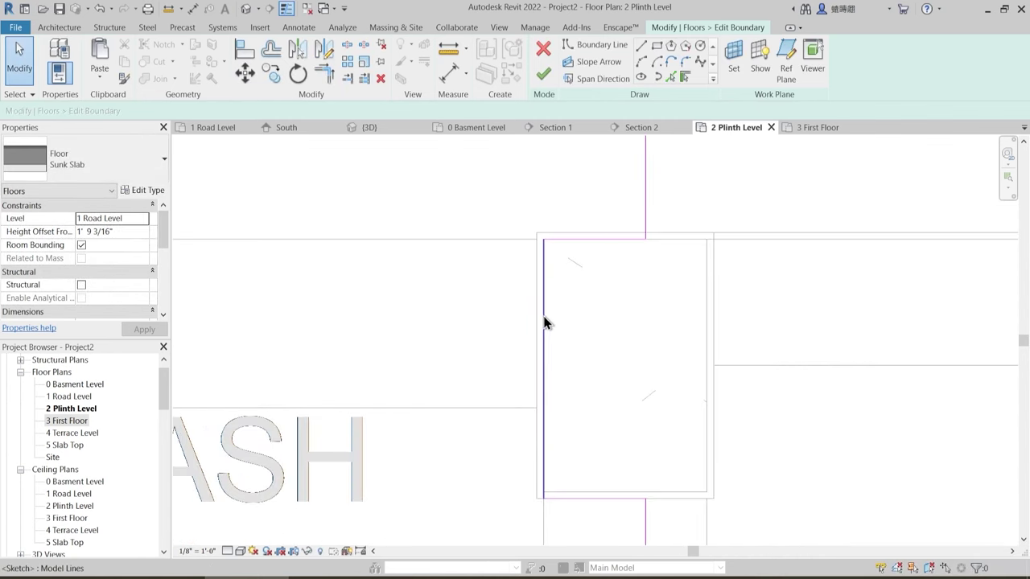
scroll(553, 334, "down", 2)
scroll(571, 314, "down", 2)
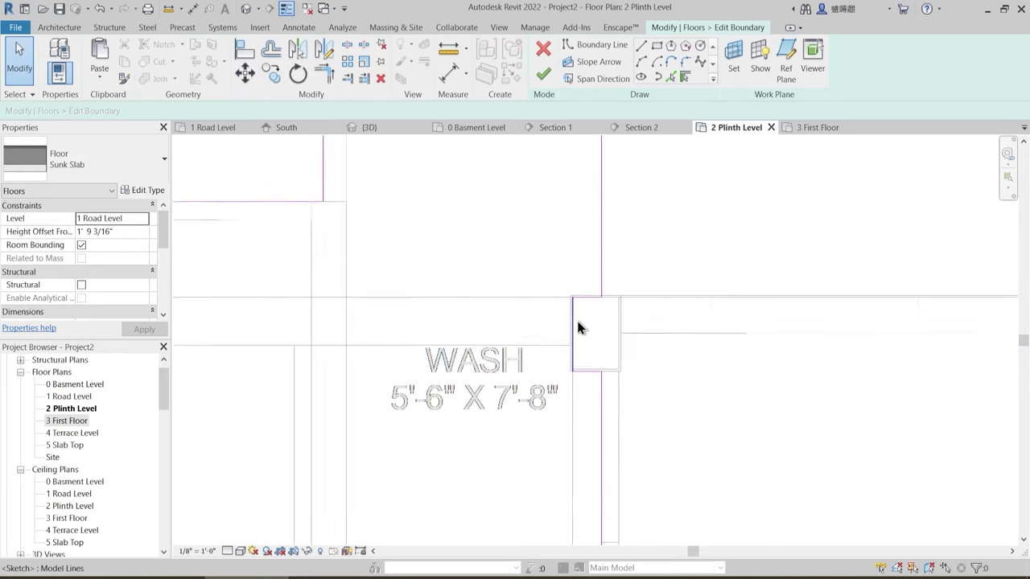
scroll(373, 279, "up", 4)
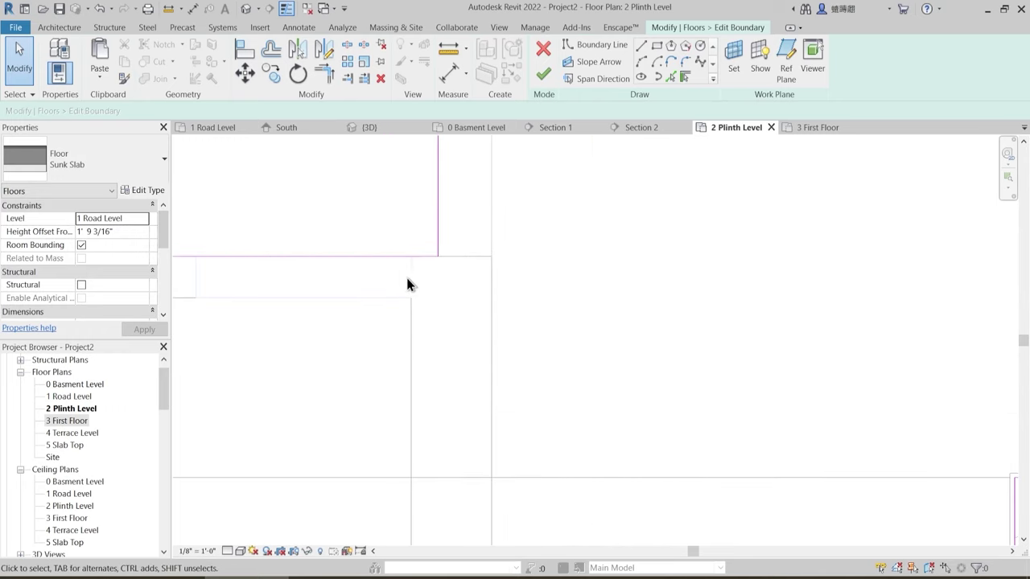
scroll(562, 244, "down", 3)
left_click(544, 76)
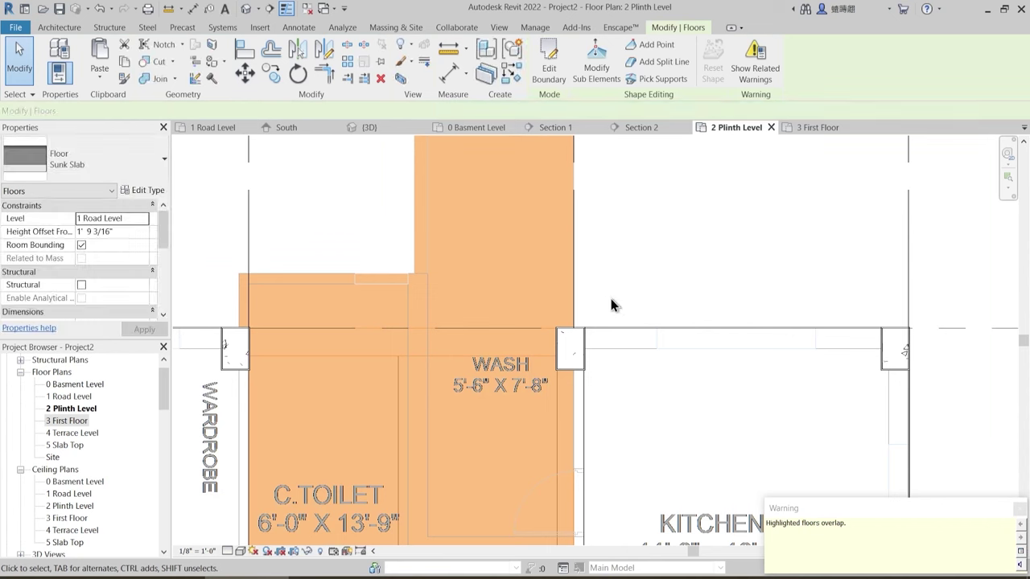
key("Escape")
scroll(607, 377, "down", 4)
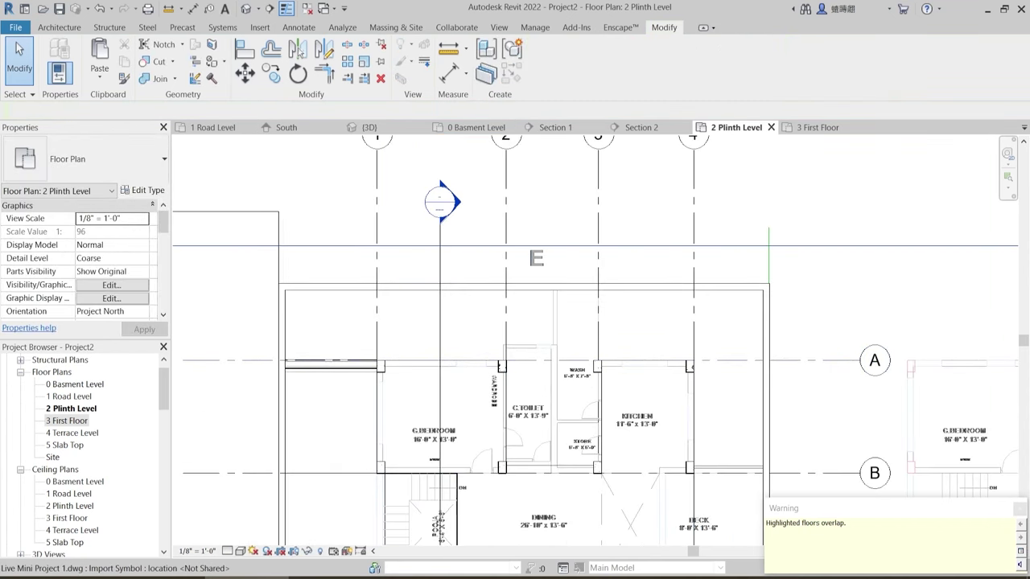
left_click(1020, 510)
- Orbit the 3D view to inspect the sunk pool floor beside the kitchen
left_click(366, 127)
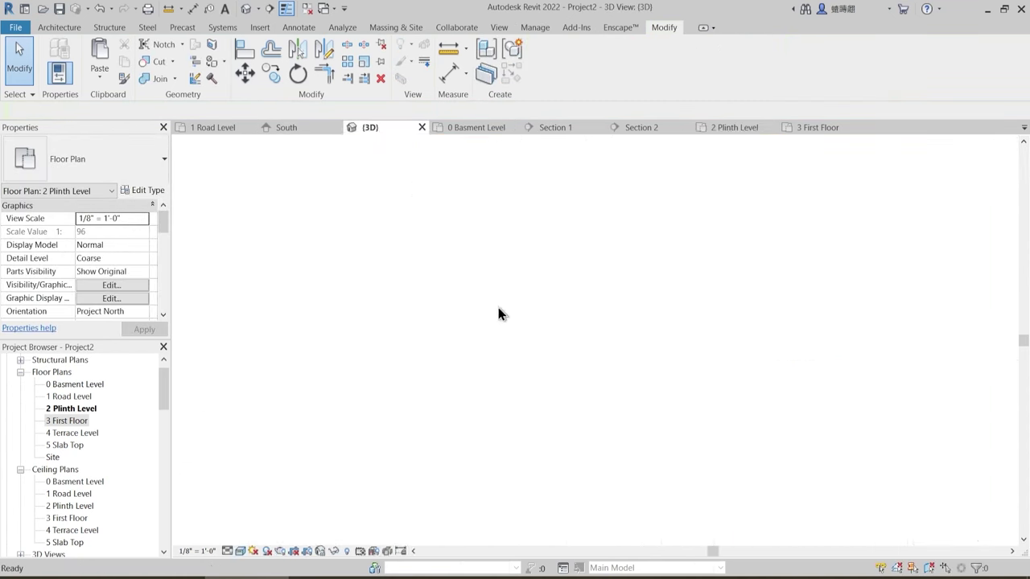
middle_click_drag(639, 367, 748, 443, "shift")
middle_click_drag(692, 362, 655, 477)
middle_click_drag(607, 324, 660, 330, "shift")
scroll(578, 242, "up", 3)
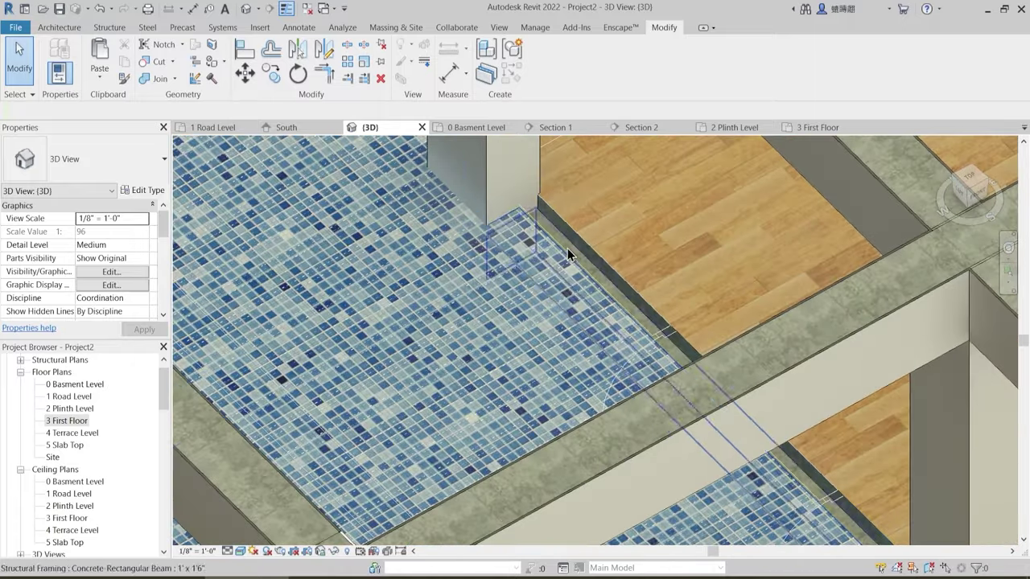
scroll(567, 247, "down", 2)
left_click(571, 256)
middle_click_drag(581, 278, 610, 324, "shift")
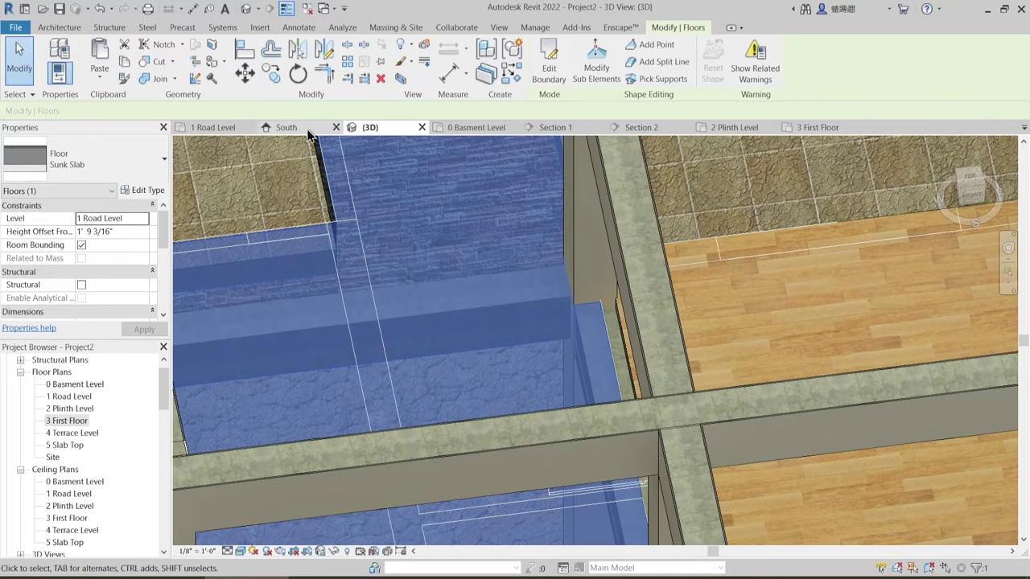
- On the Plinth Level plan, move the Sunk Slab's kitchen-side boundary onto the beam edge
left_click(734, 127)
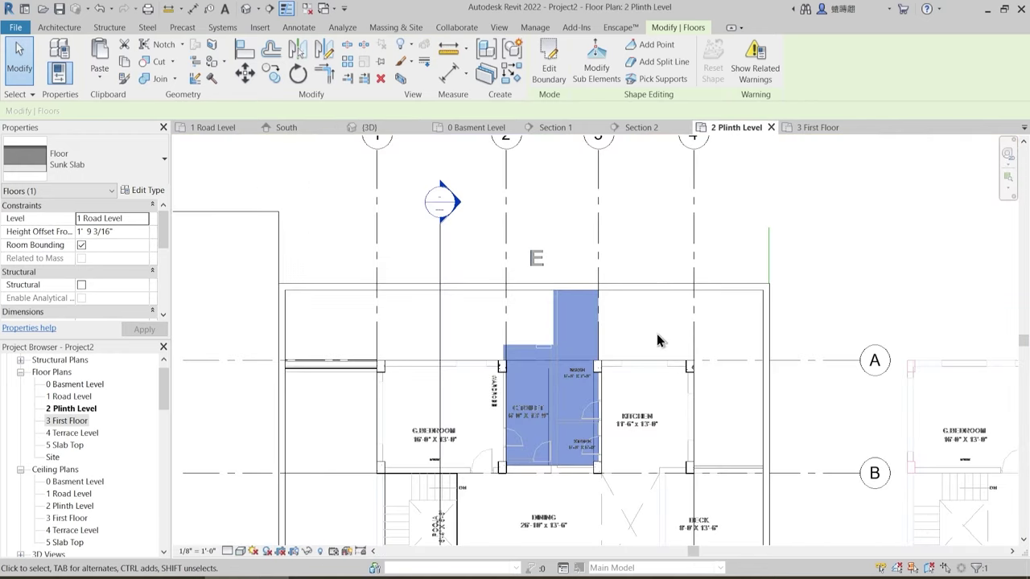
scroll(657, 334, "up", 5)
key("Escape")
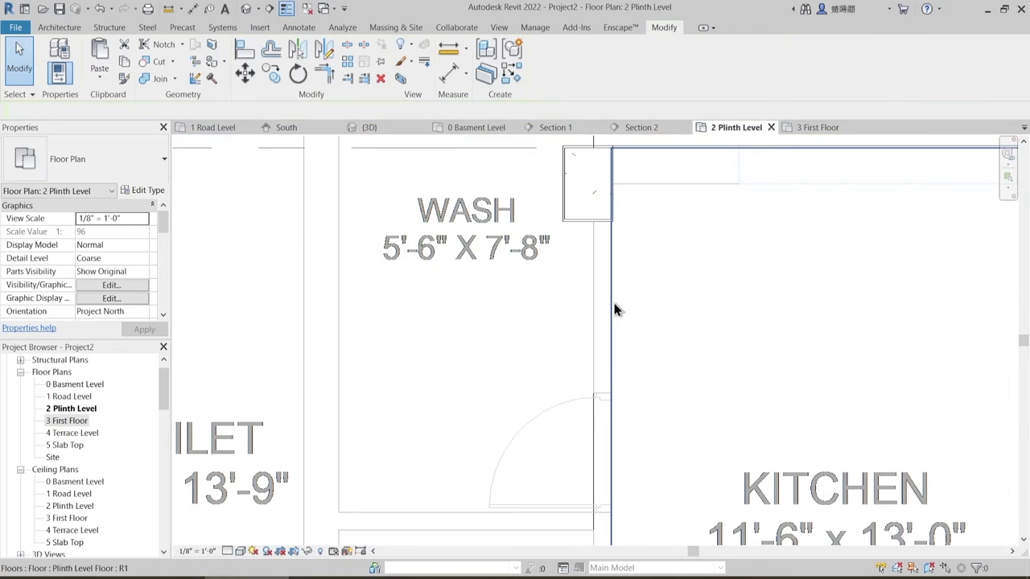
left_click(614, 309)
middle_click_drag(641, 317, 616, 288)
key("Escape")
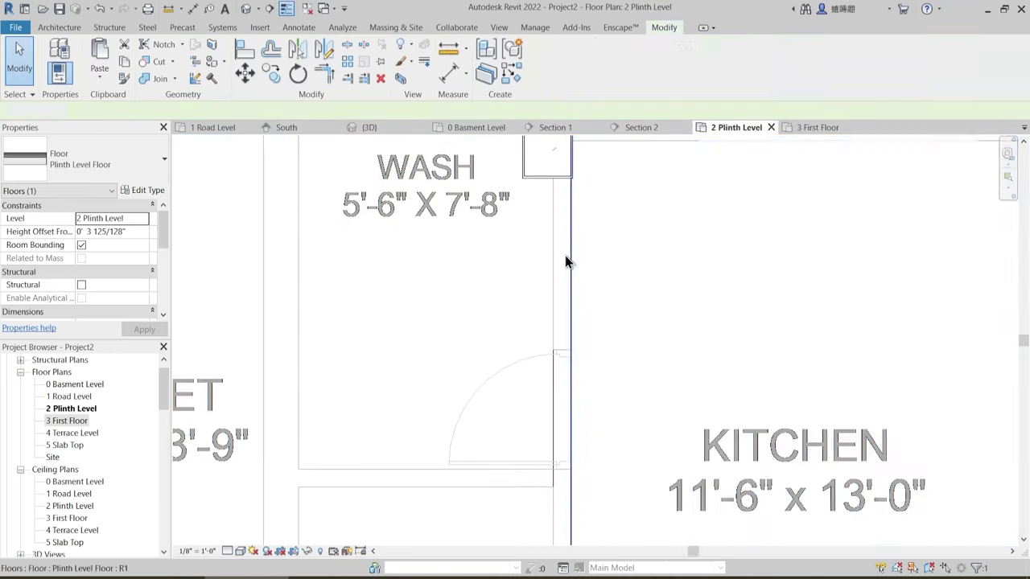
left_click(557, 254)
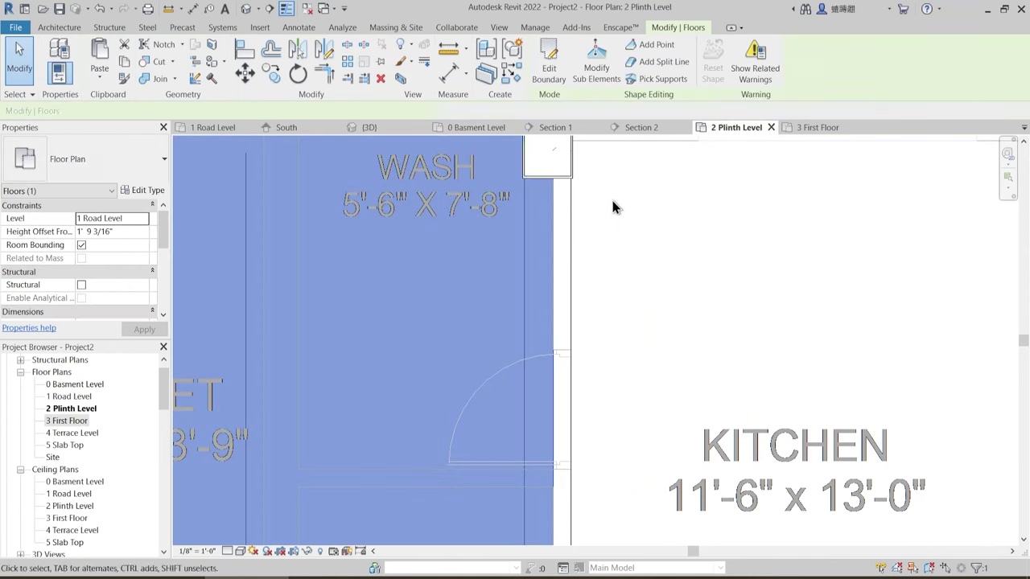
left_click(550, 66)
left_click_drag(553, 283, 572, 273)
left_click(544, 74)
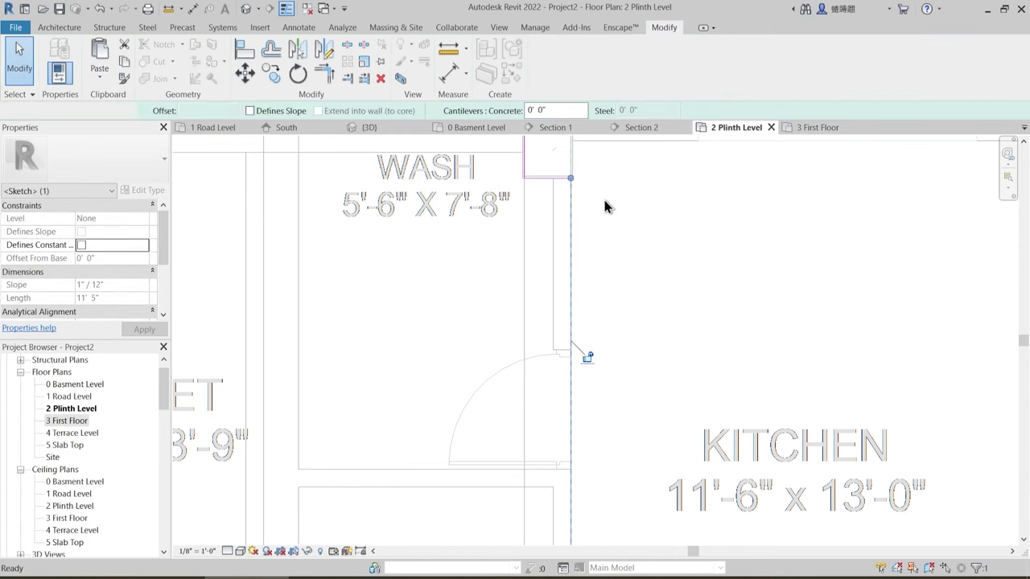
left_click(613, 292)
- Preview the plan in Realistic display, then return it to Hidden Line
scroll(622, 312, "down", 4)
scroll(610, 370, "down", 2)
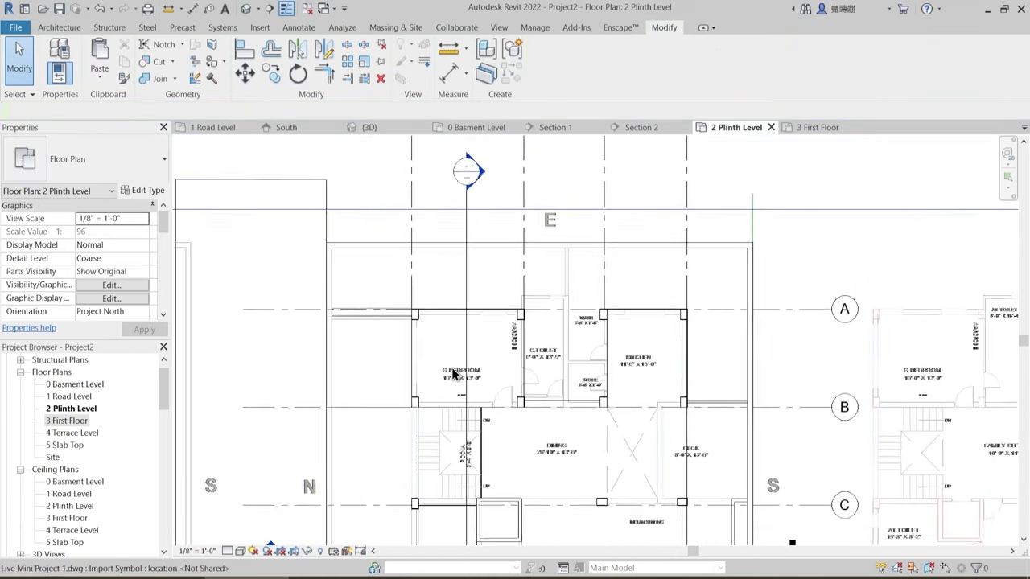
middle_click_drag(418, 355, 478, 319)
scroll(475, 322, "up", 2)
scroll(523, 300, "up", 1)
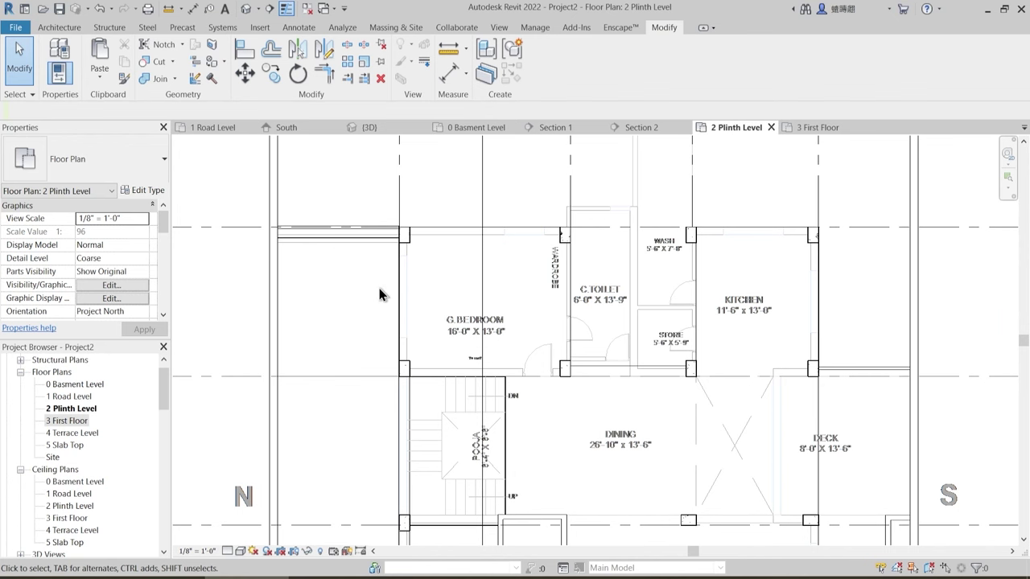
key("r")
key("r")
scroll(693, 285, "up", 3)
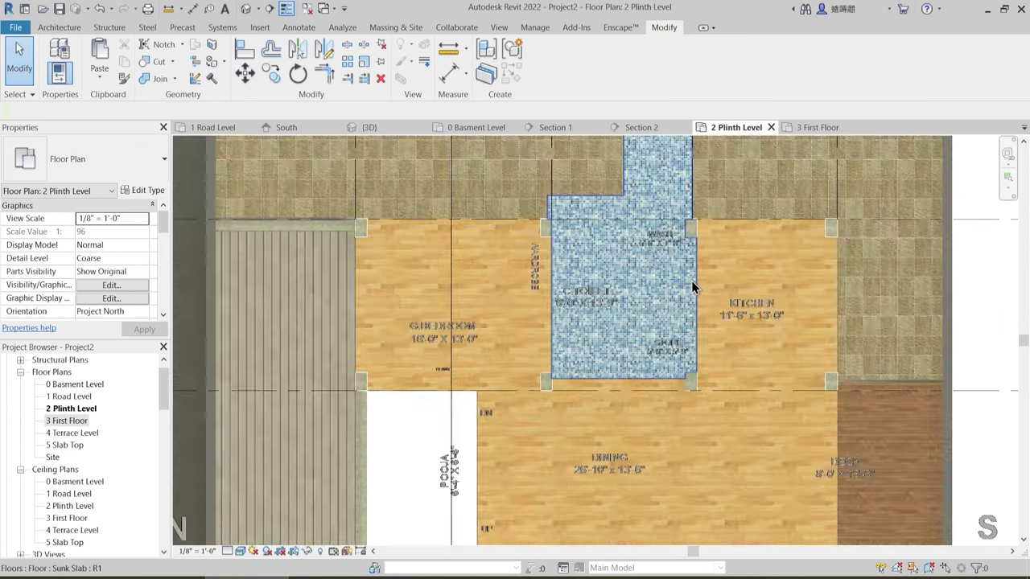
middle_click_drag(606, 400, 644, 338)
scroll(615, 321, "down", 2)
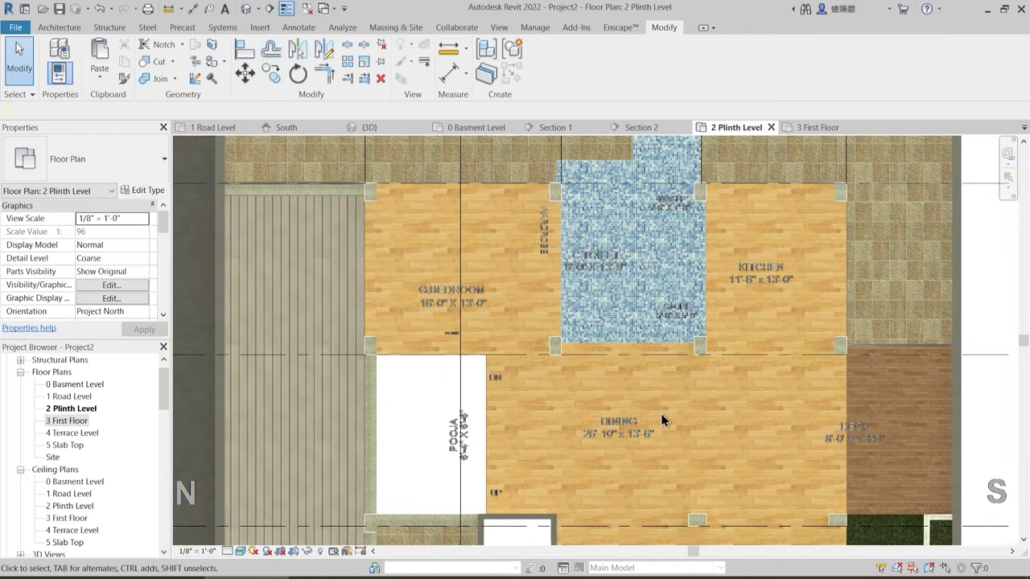
middle_click_drag(481, 352, 488, 392)
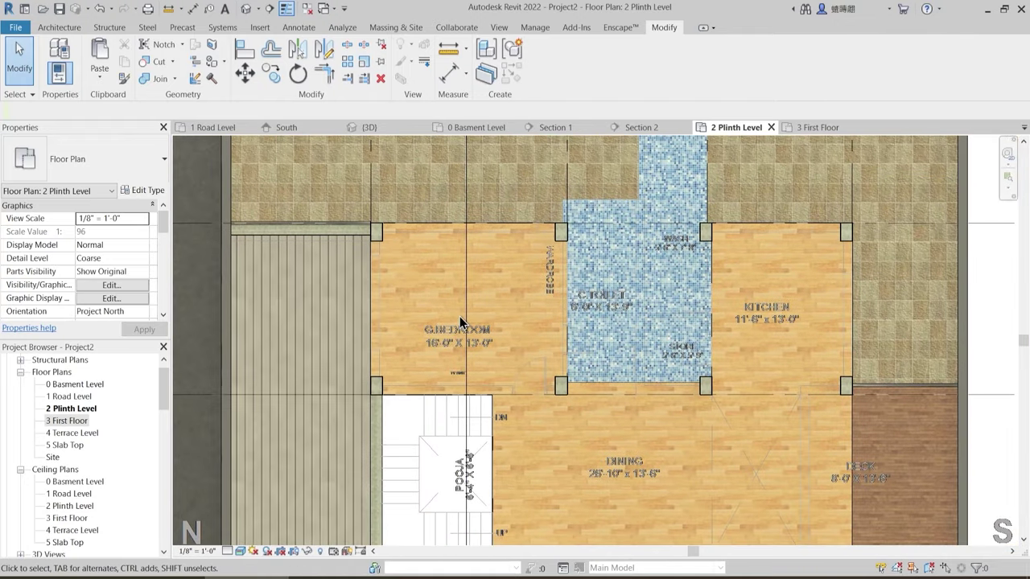
key("l")
scroll(268, 153, "up", 1)
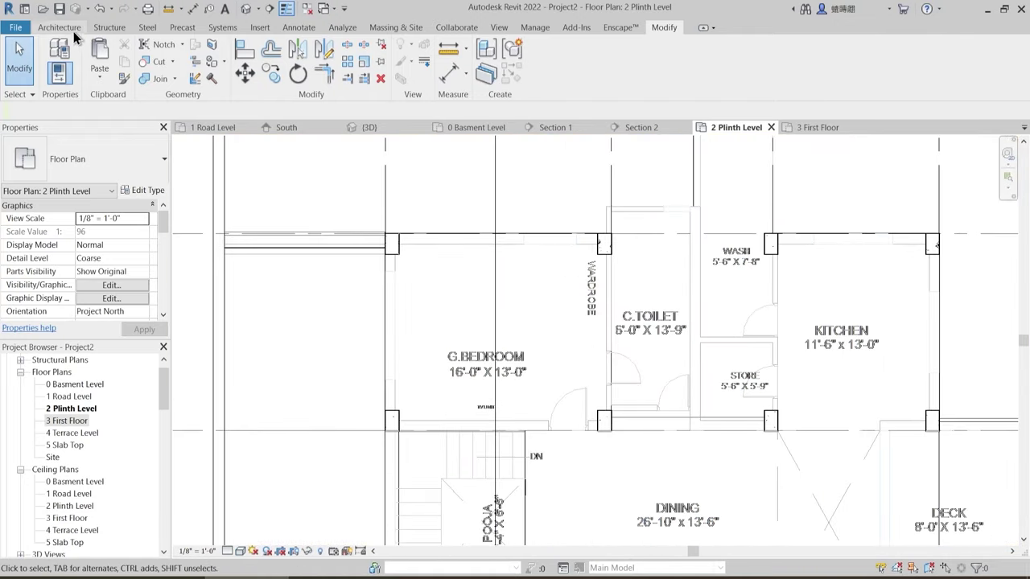
left_click(59, 26)
- Set up a 1 Main Wall 9" wall with its top at 3 First Floor
left_click(62, 59)
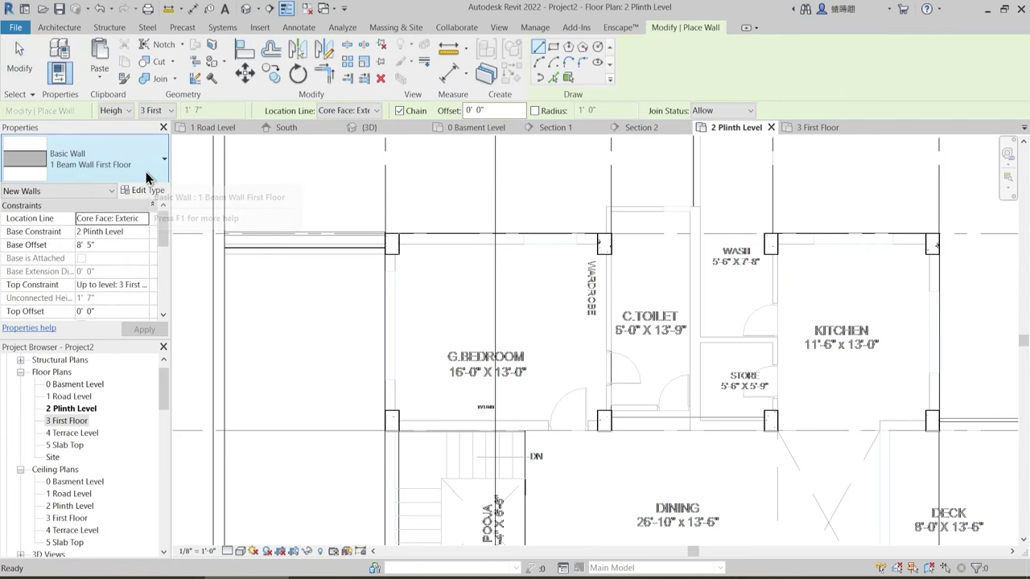
left_click(107, 166)
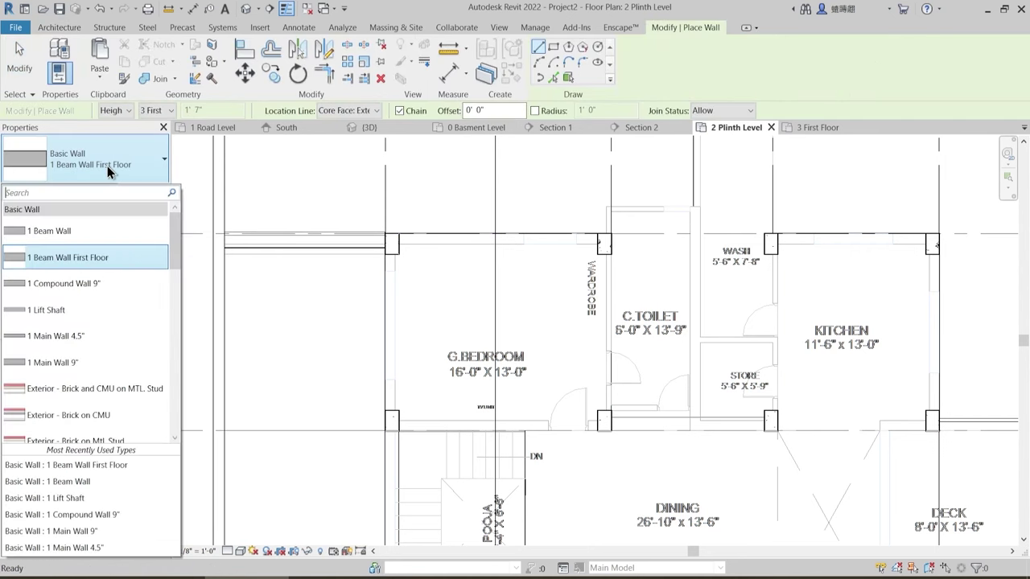
left_click(75, 362)
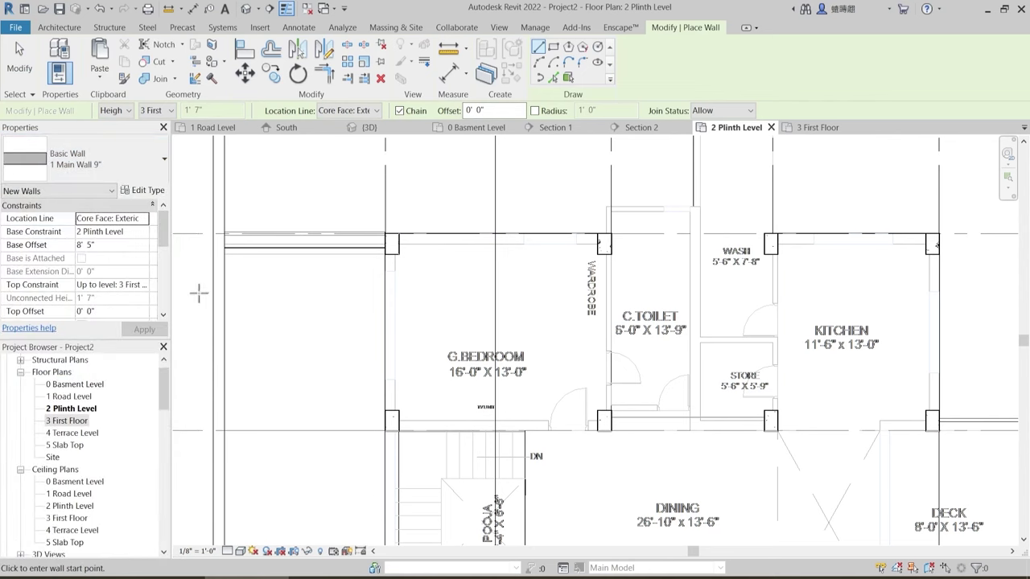
left_click(116, 246)
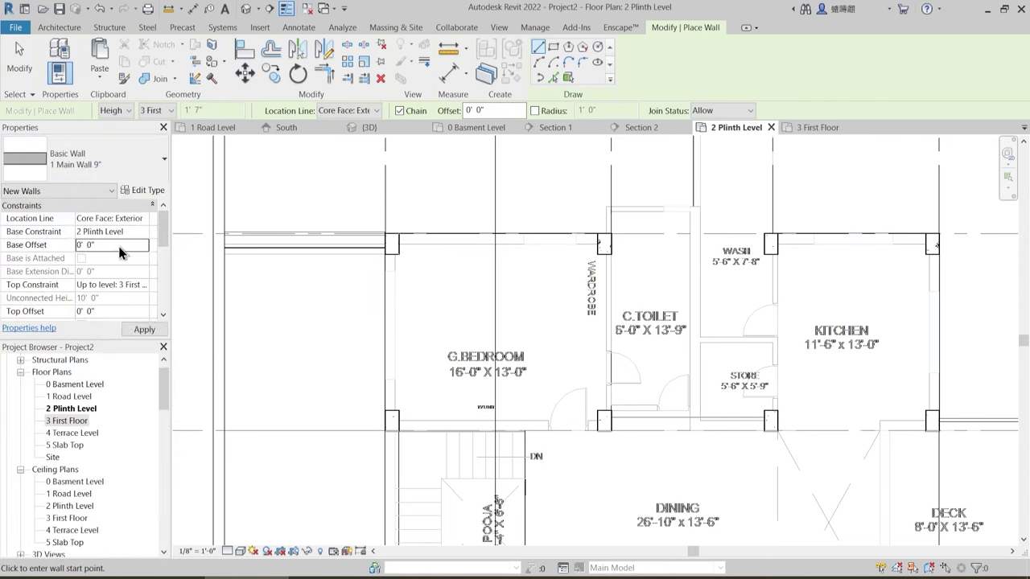
left_click(142, 284)
left_click(143, 284)
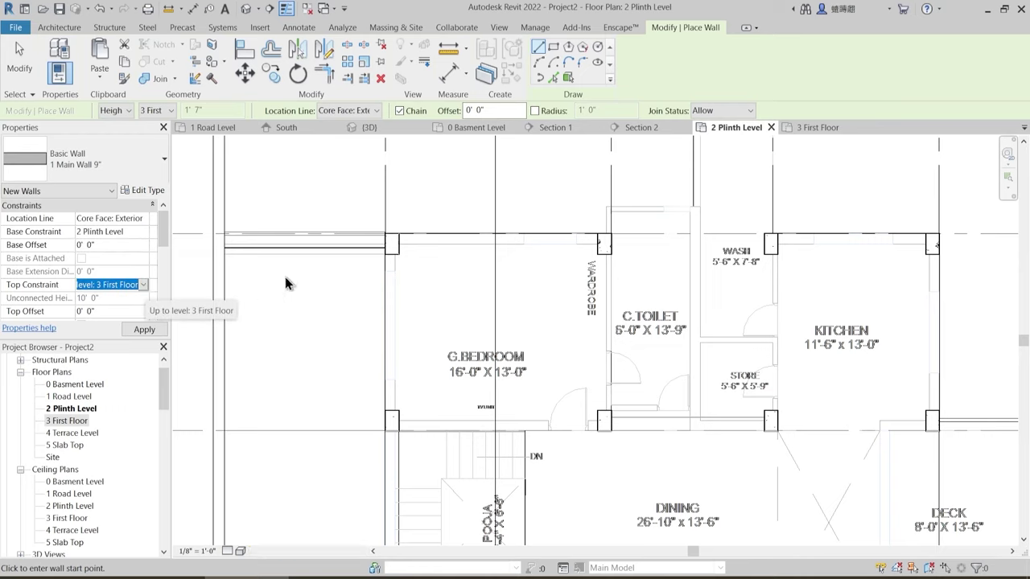
scroll(416, 235, "up", 8)
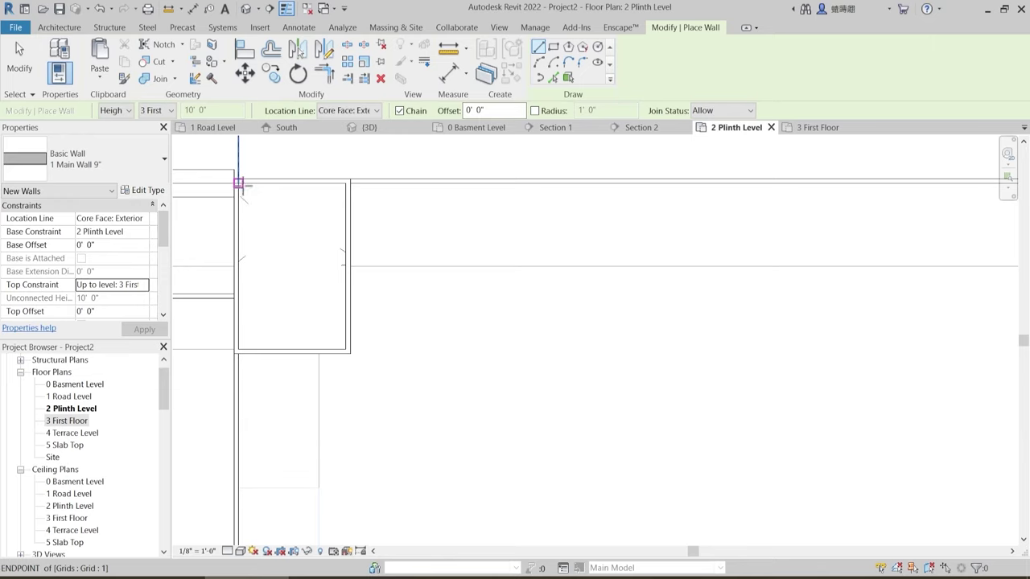
scroll(351, 189, "up", 2)
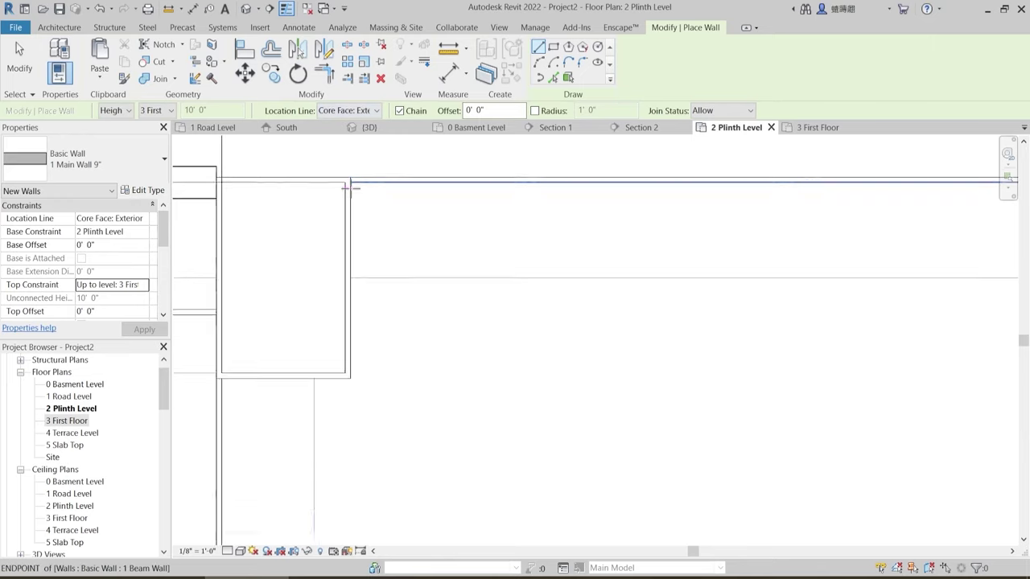
- Draw the bedroom's top wall from one column corner to the next
left_click(358, 179)
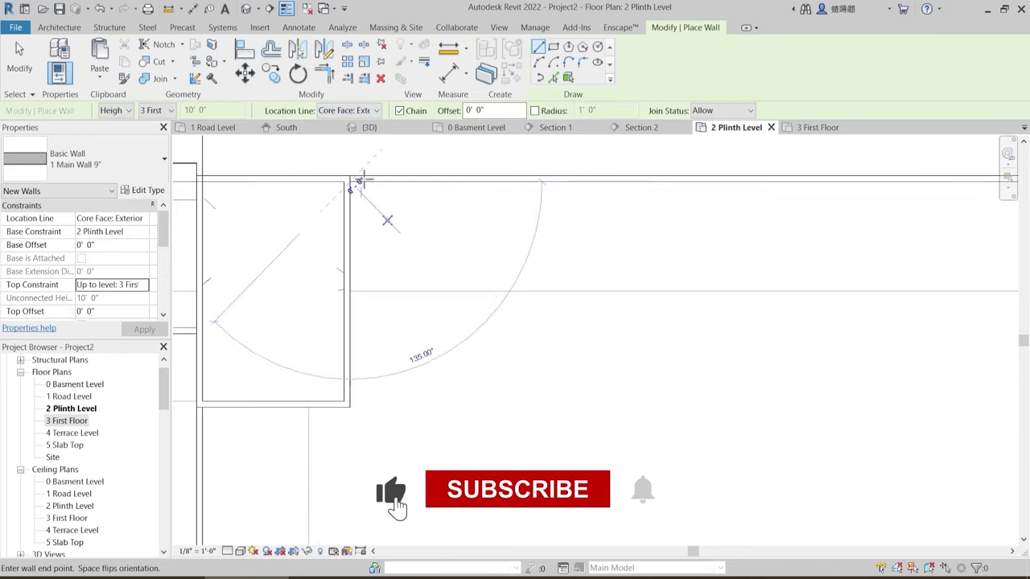
scroll(695, 199, "up", 3)
middle_click_drag(874, 209, 412, 261)
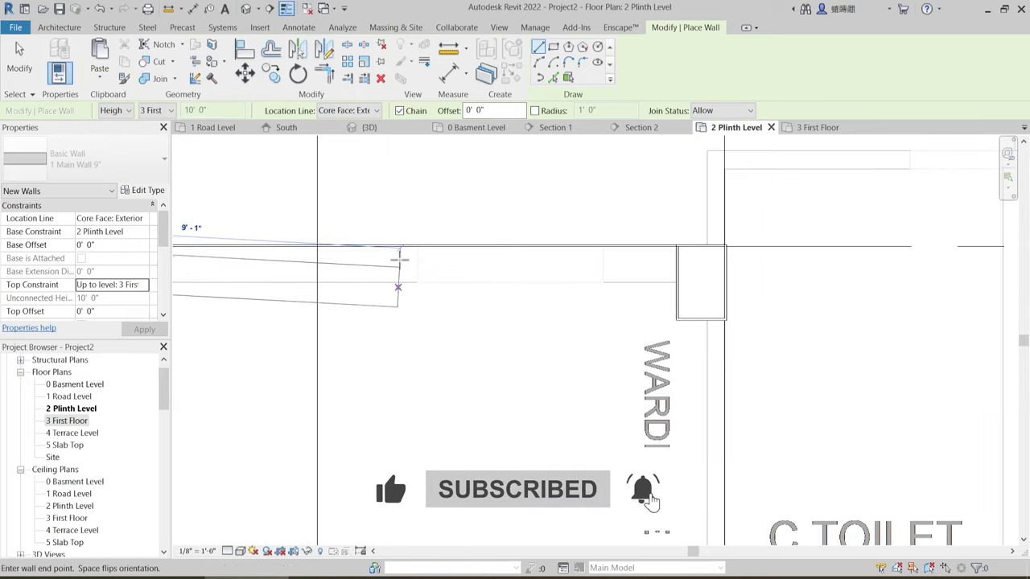
scroll(398, 258, "down", 2)
scroll(523, 258, "up", 2)
scroll(575, 262, "up", 2)
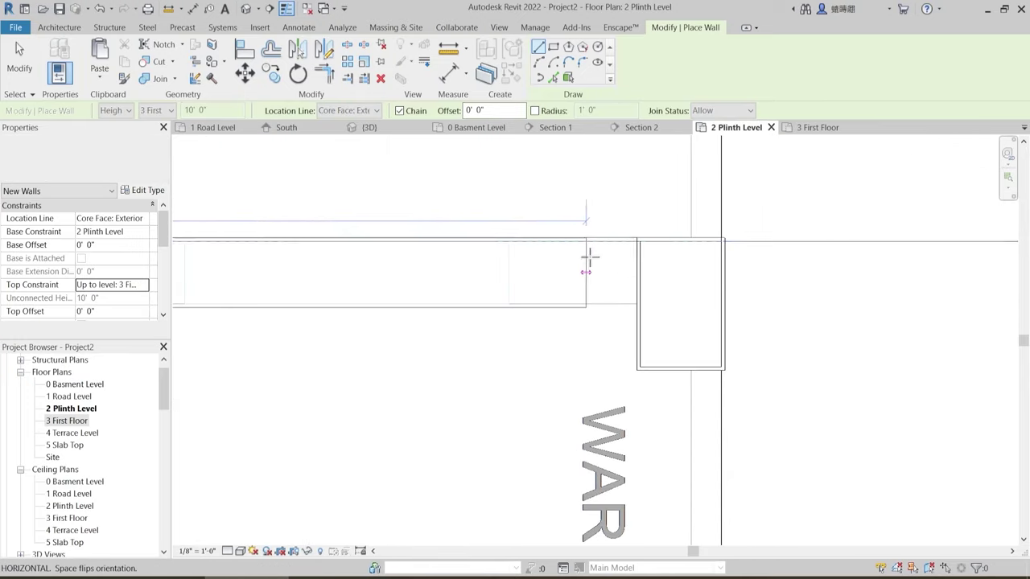
left_click(638, 238)
scroll(637, 238, "up", 2)
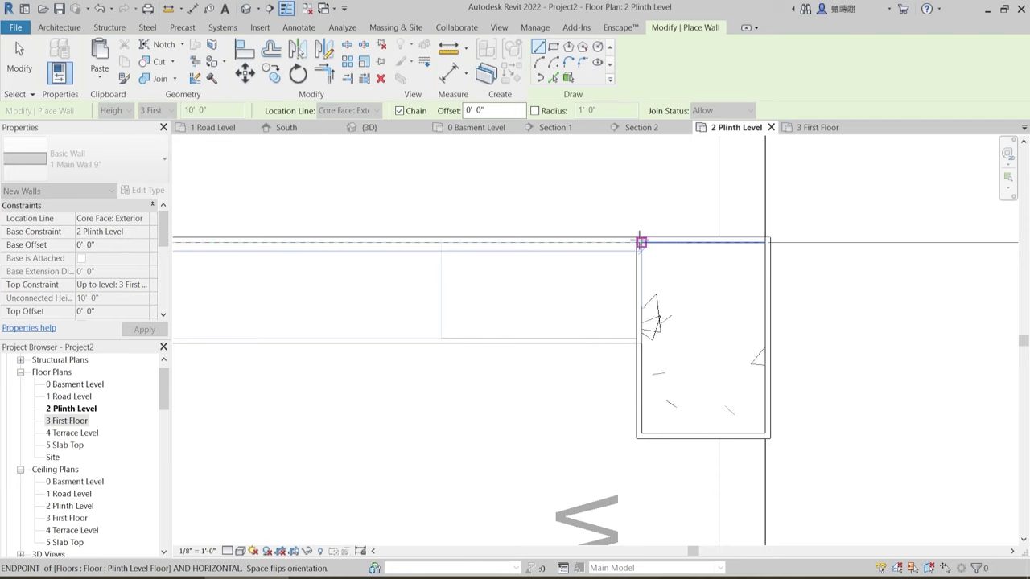
left_click(641, 241)
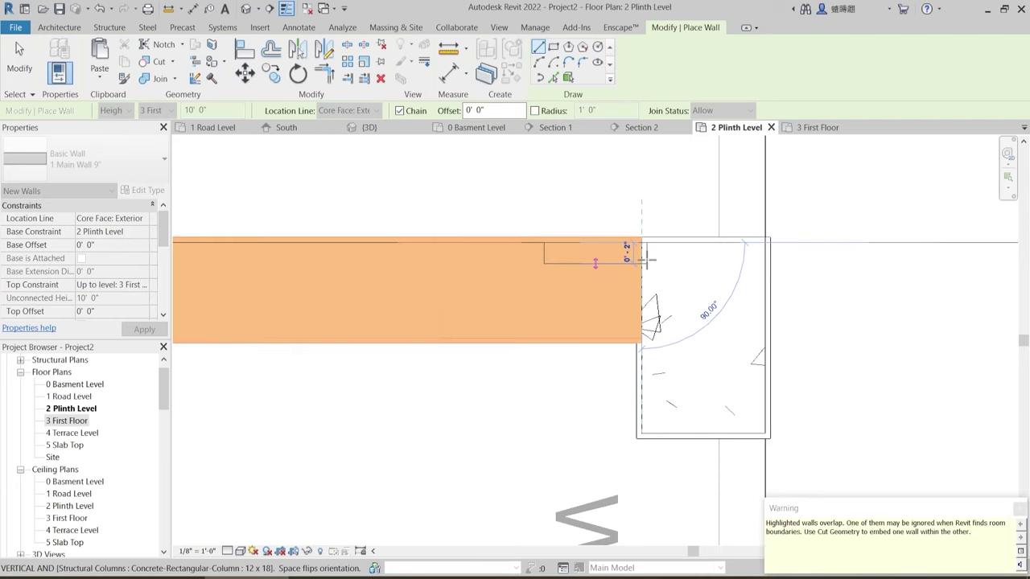
key("Escape")
key("Escape")
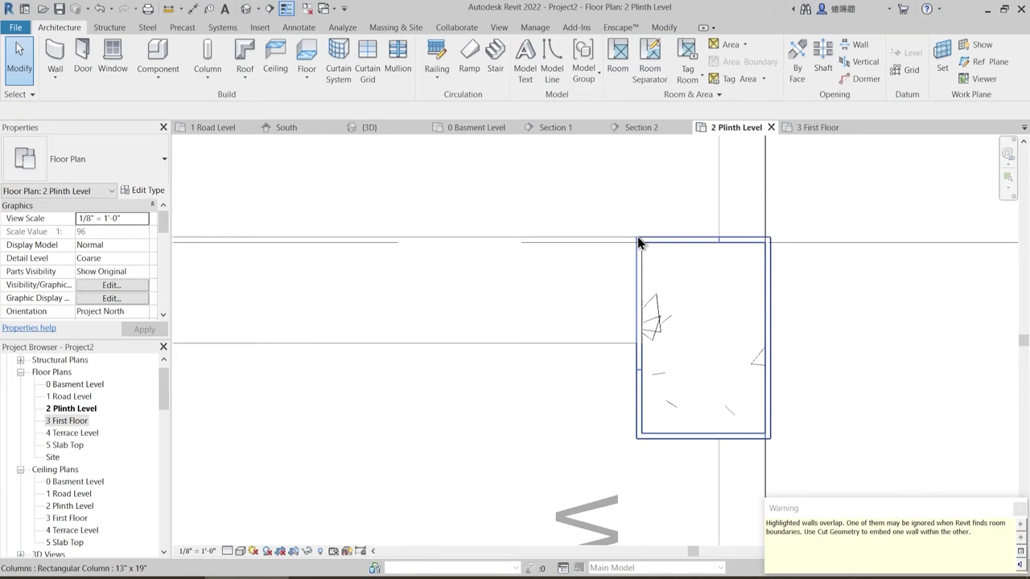
- Set Detail Level to Fine for hatched walls, briefly previewing Shaded before Hidden Line
scroll(627, 294, "down", 5)
middle_click_drag(387, 328, 433, 321)
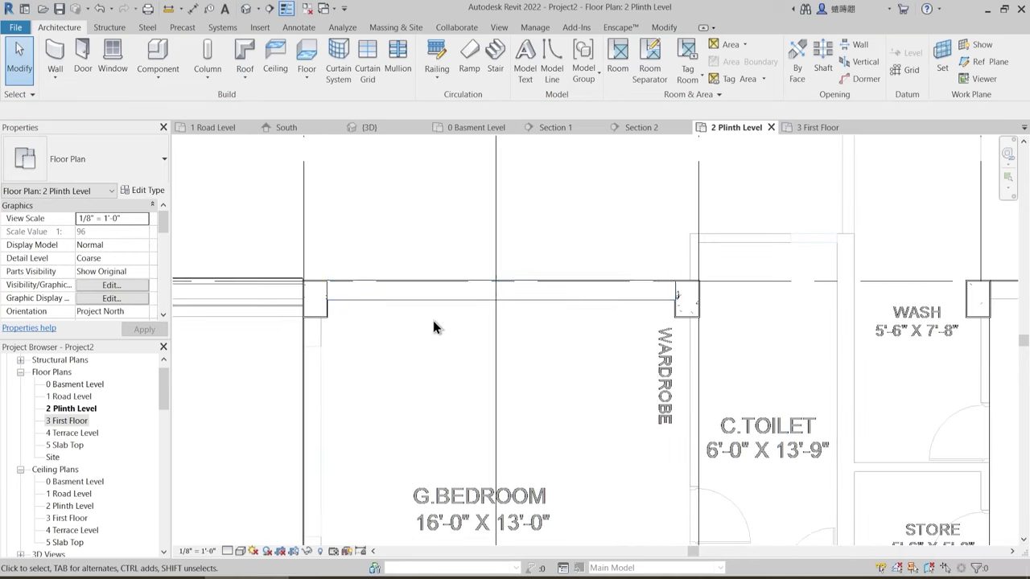
scroll(433, 322, "up", 2)
left_click(226, 552)
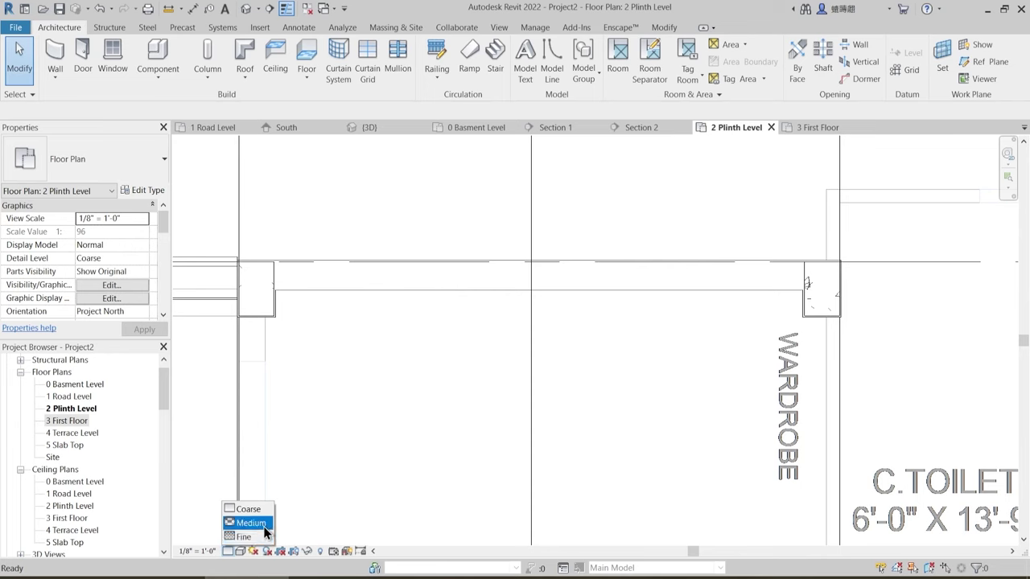
left_click(257, 539)
scroll(570, 281, "down", 2)
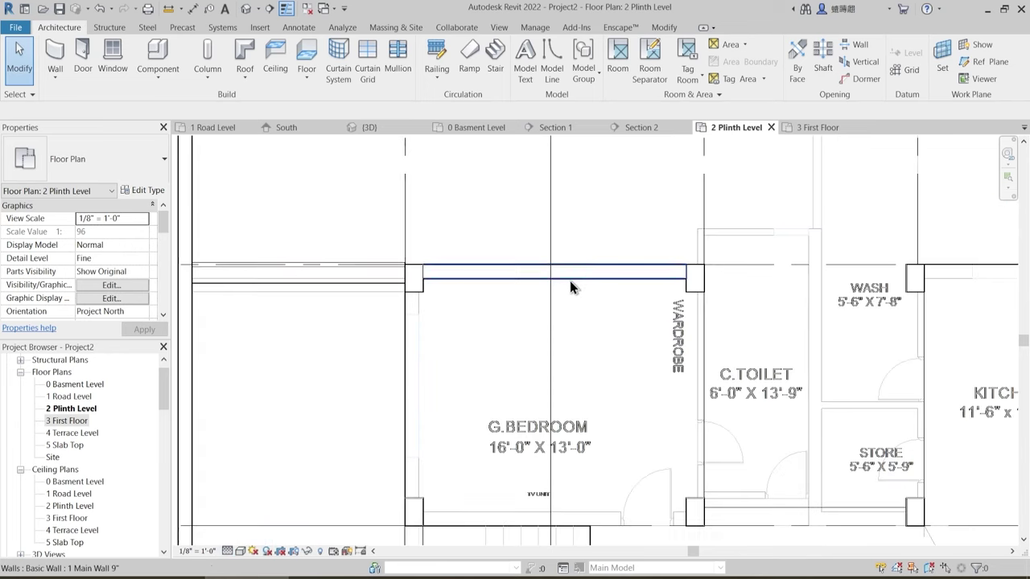
key("s")
key("d")
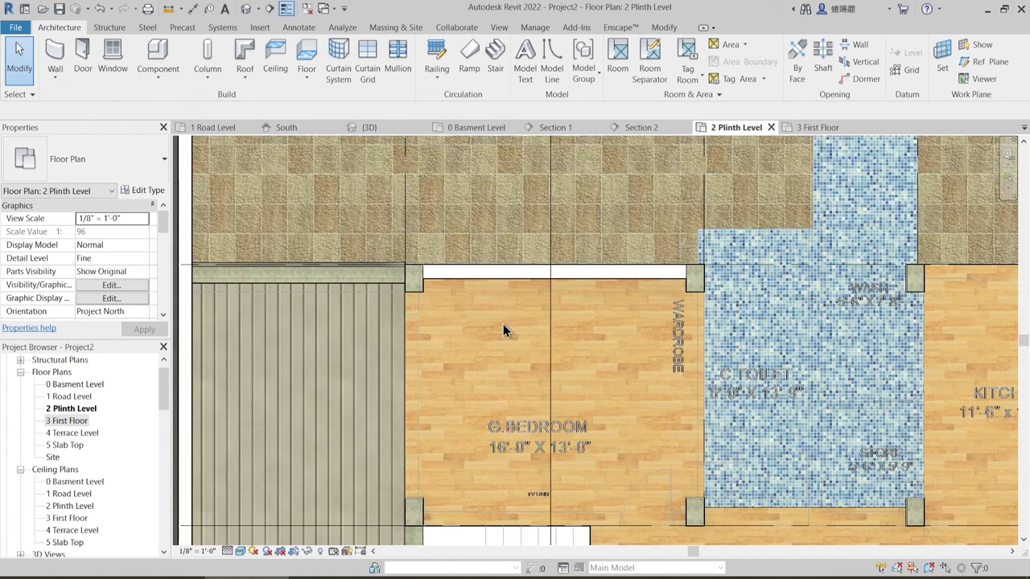
scroll(499, 290, "up", 2)
scroll(474, 278, "down", 2)
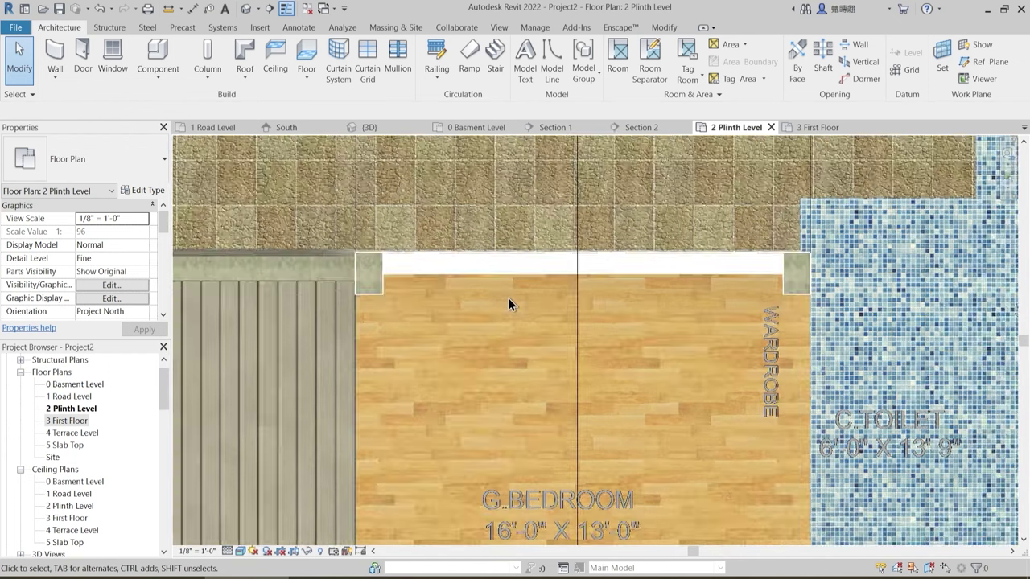
key("h")
key("l")
scroll(502, 283, "down", 2)
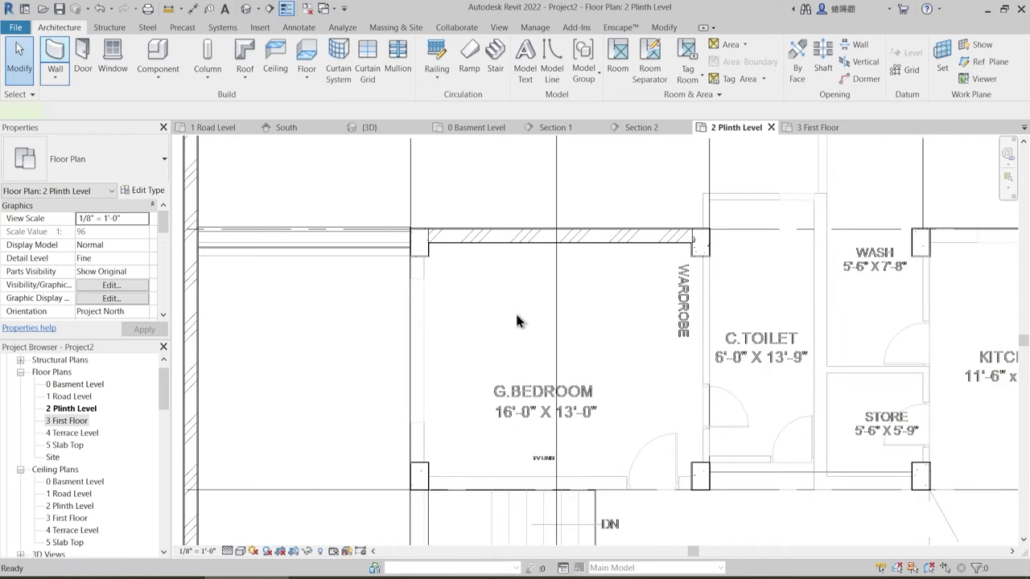
- Place a wall on the bedroom's left line using WA and Pick Lines
key("w")
key("a")
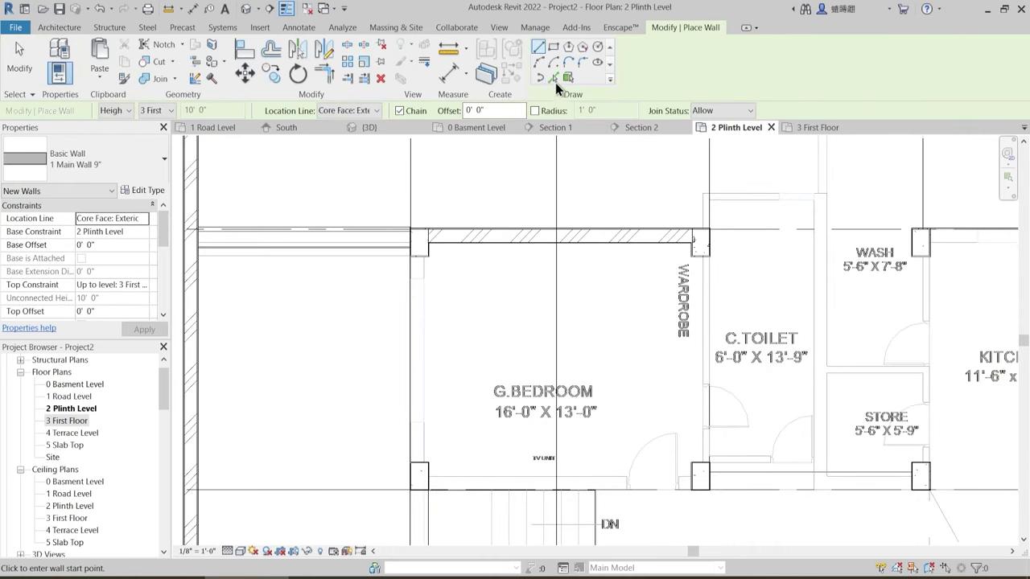
left_click(554, 78)
scroll(424, 313, "up", 2)
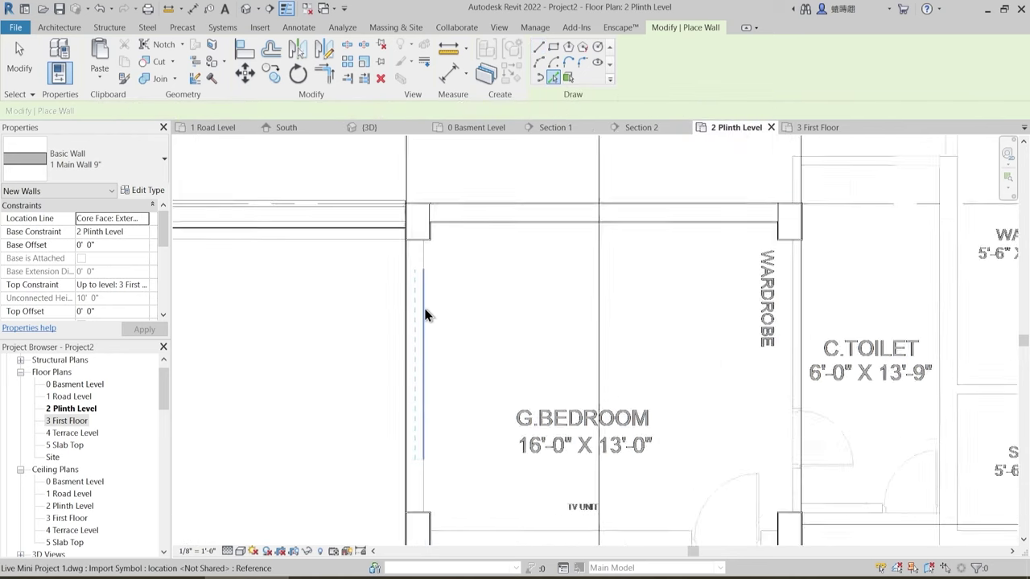
scroll(424, 310, "up", 2)
left_click(422, 233)
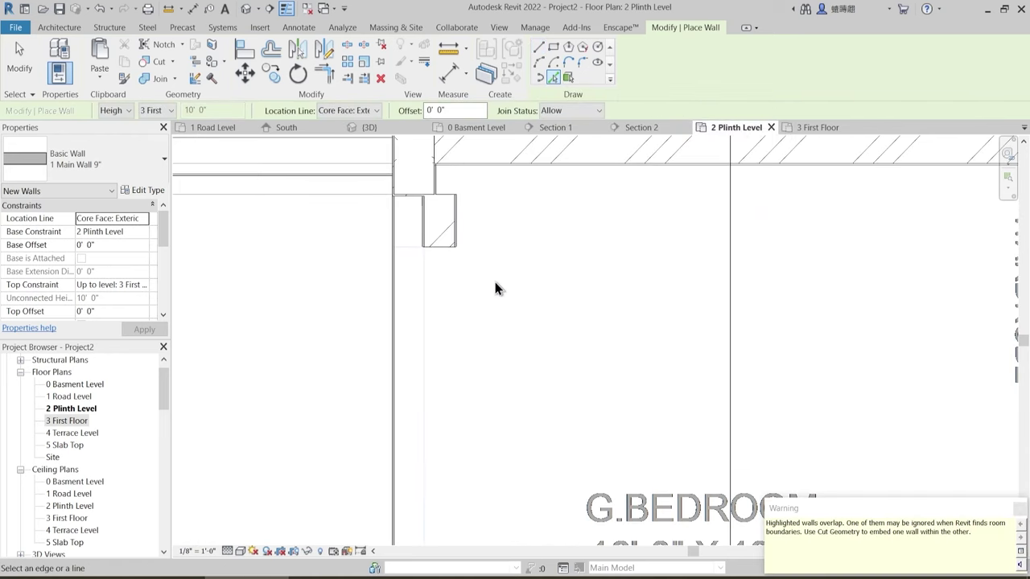
key("Escape")
- Flip the new left wall and stretch it down to the lower column
left_click(447, 246)
key("space")
key("Escape")
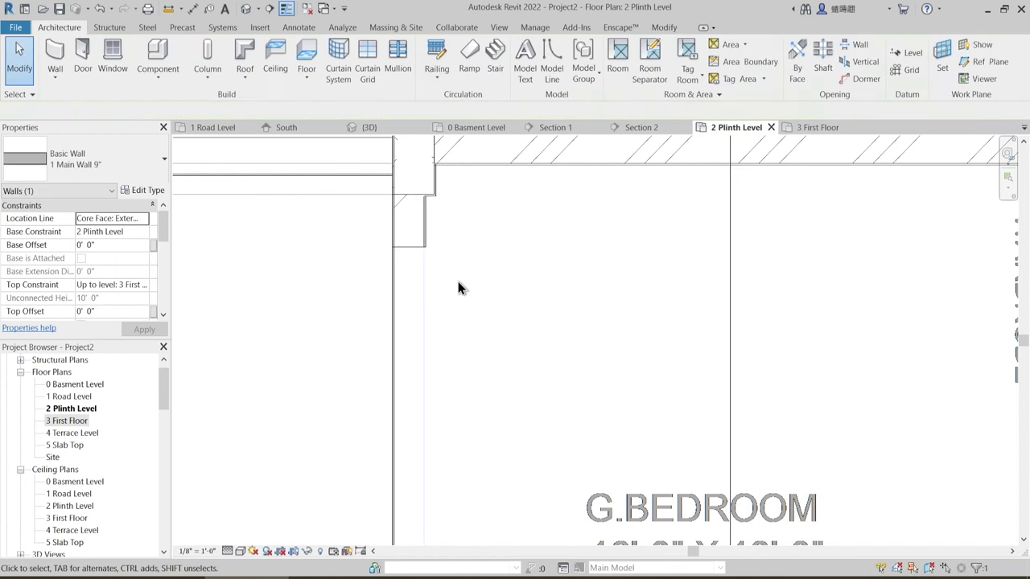
scroll(457, 282, "down", 2)
left_click(446, 248)
middle_click_drag(486, 303, 484, 247)
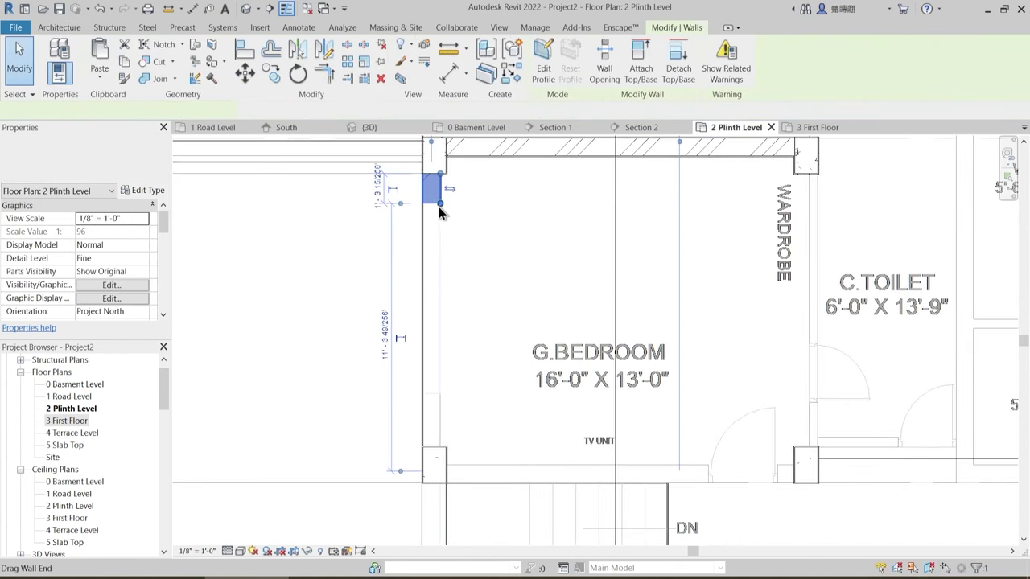
left_click_drag(440, 204, 439, 444)
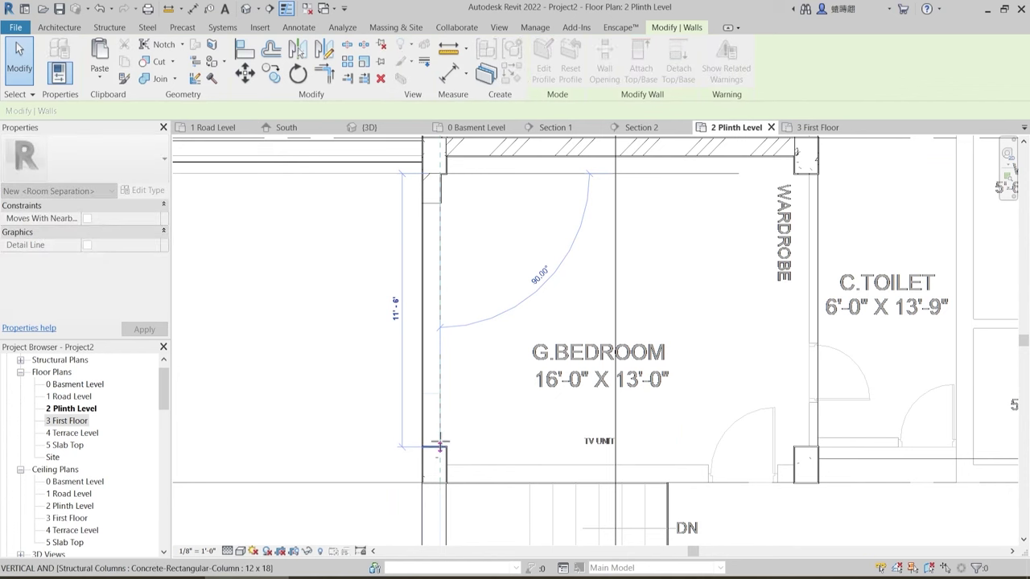
left_click(489, 375)
- Place a picked-line wall along the bedroom's bottom edge
scroll(492, 366, "down", 3)
middle_click_drag(507, 428, 487, 356)
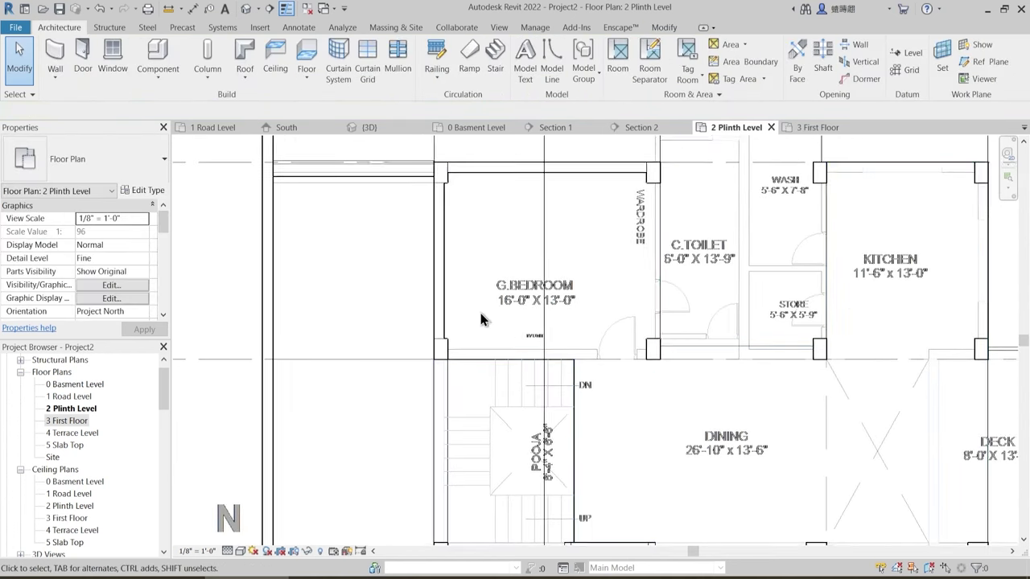
scroll(484, 308, "up", 2)
left_click(63, 56)
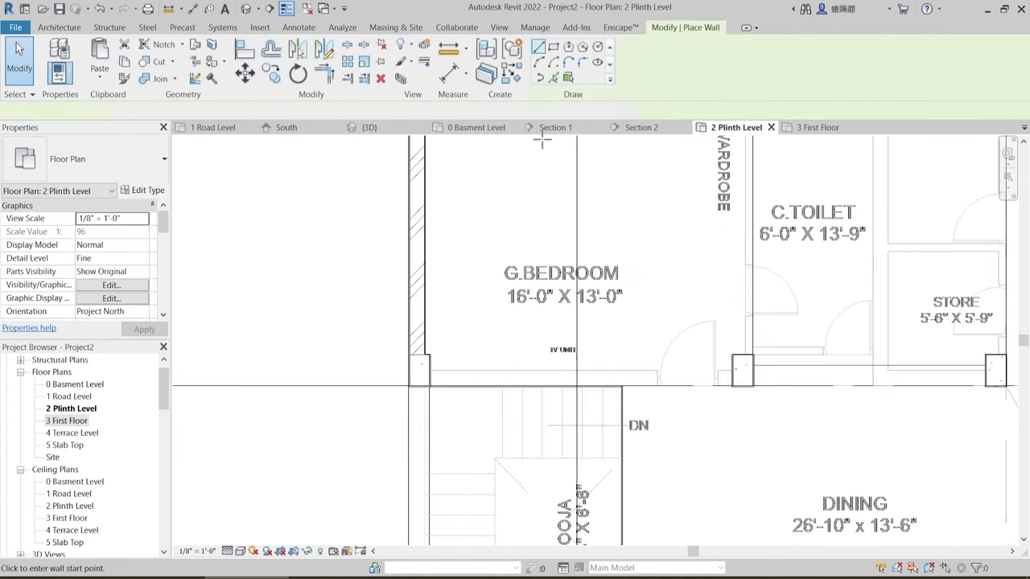
left_click(501, 370)
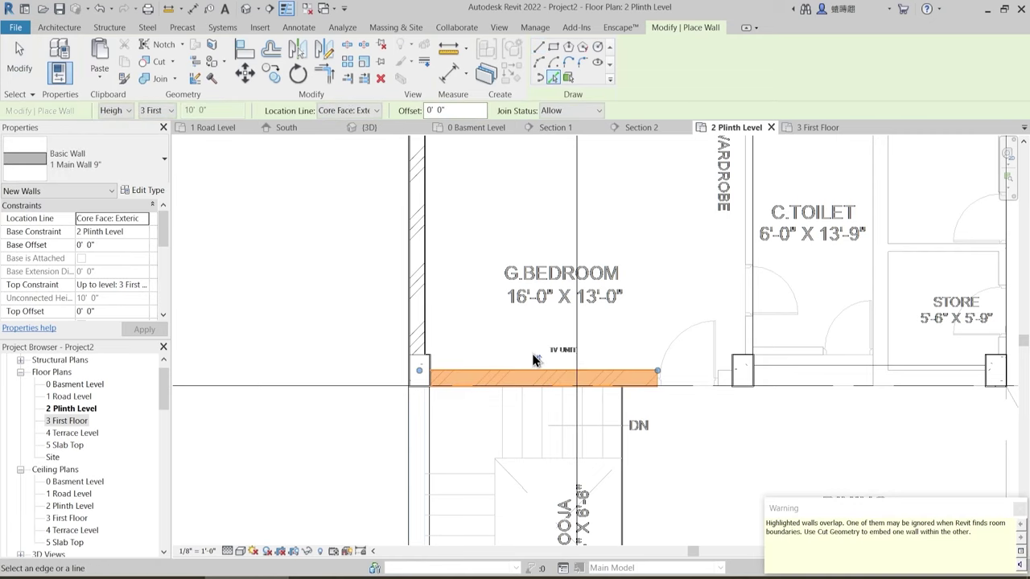
key("Escape")
key("Escape")
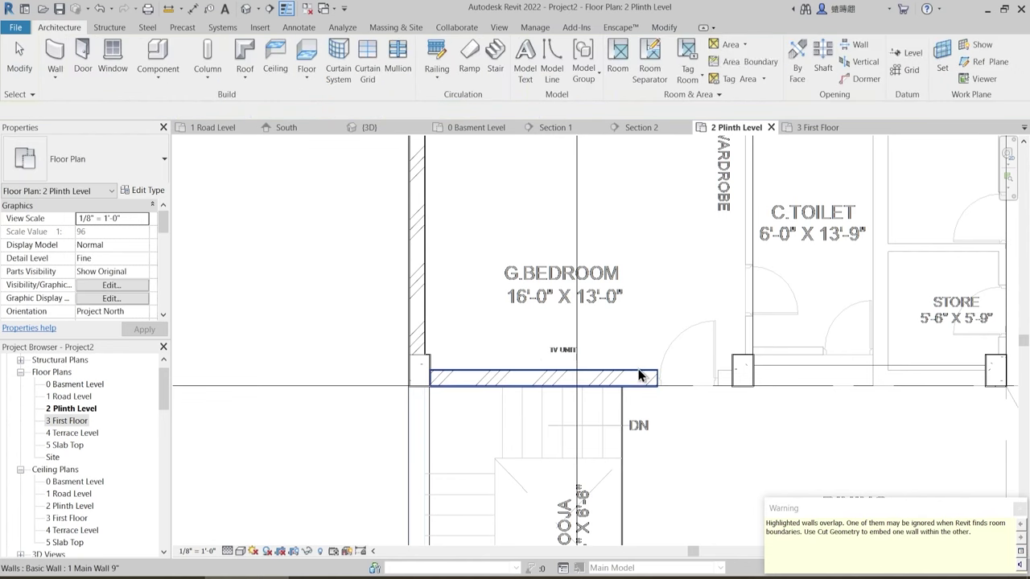
- Join the bottom bedroom wall to the lower-left column with Join Geometry
scroll(649, 381, "up", 2)
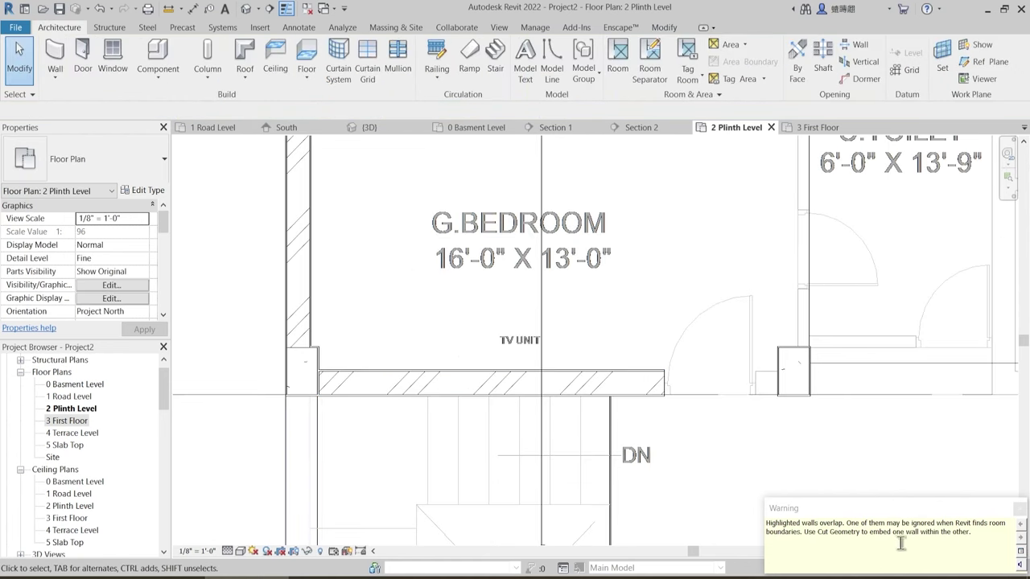
scroll(319, 360, "up", 3)
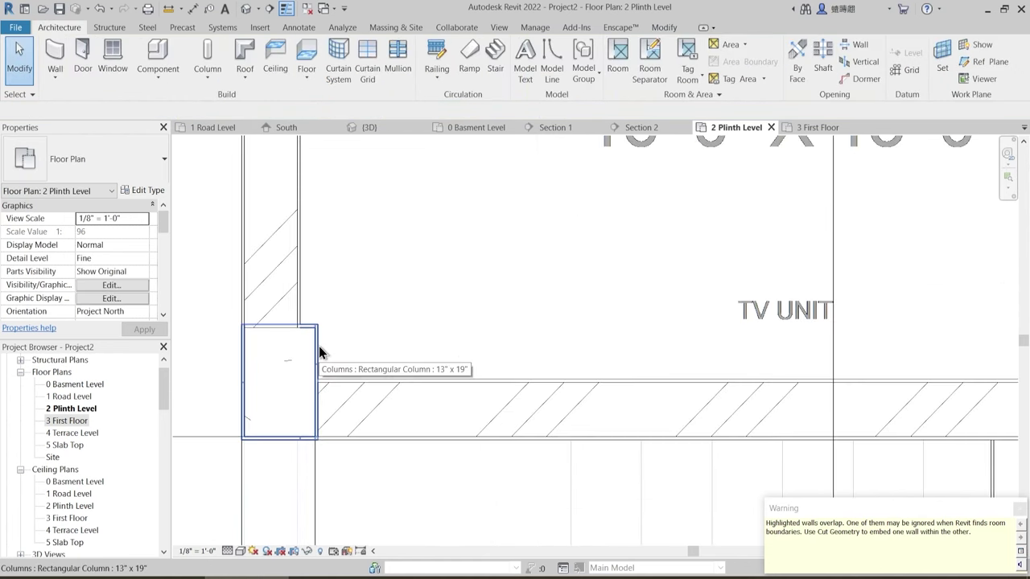
middle_click_drag(308, 335, 345, 352)
scroll(346, 352, "up", 1)
left_click(666, 30)
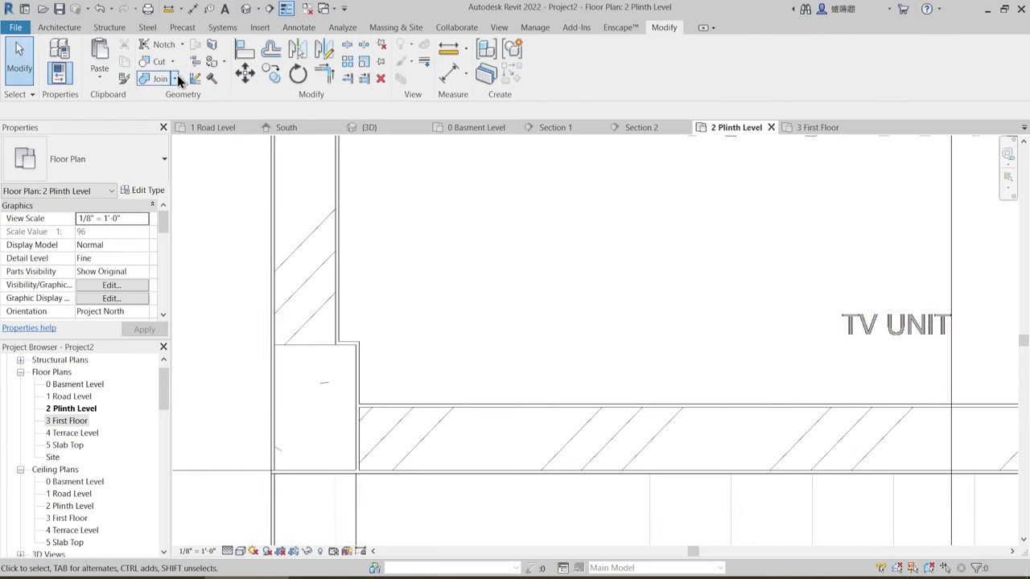
left_click(157, 81)
left_click(347, 342)
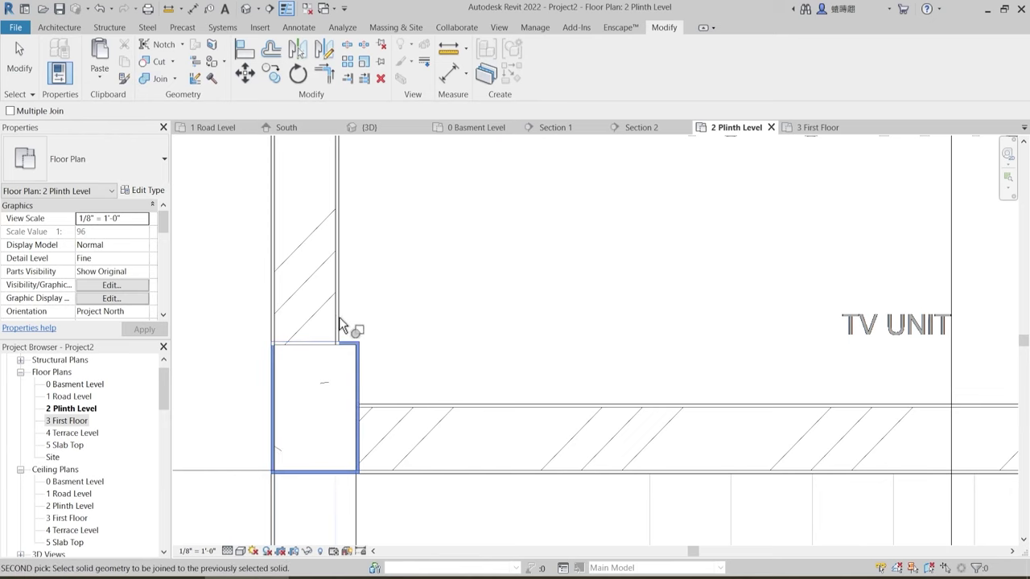
left_click(336, 317)
key("Escape")
- Stretch the bottom wall's right end to reach its column
scroll(415, 326, "down", 2)
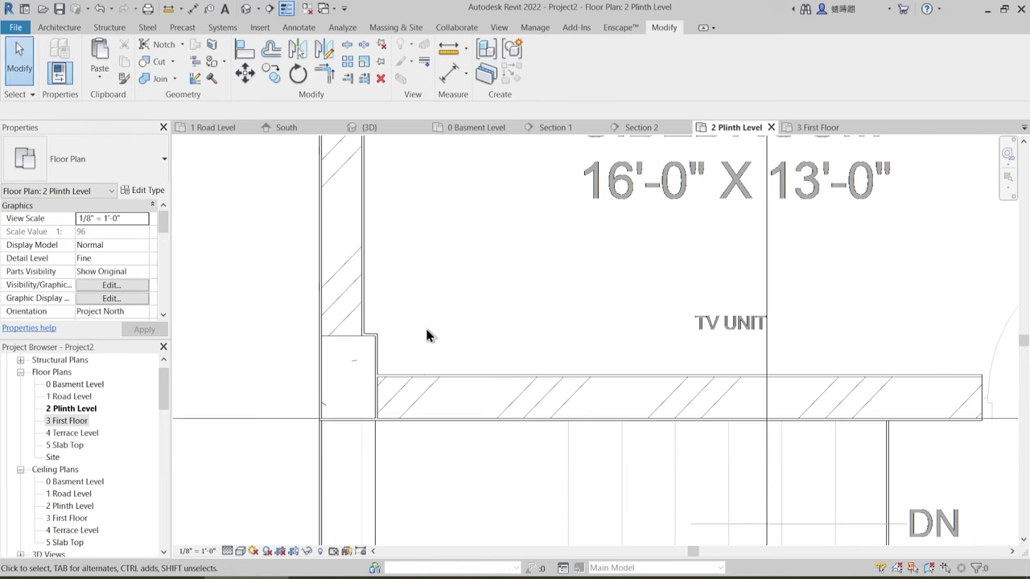
scroll(404, 366, "down", 2)
scroll(390, 377, "up", 3)
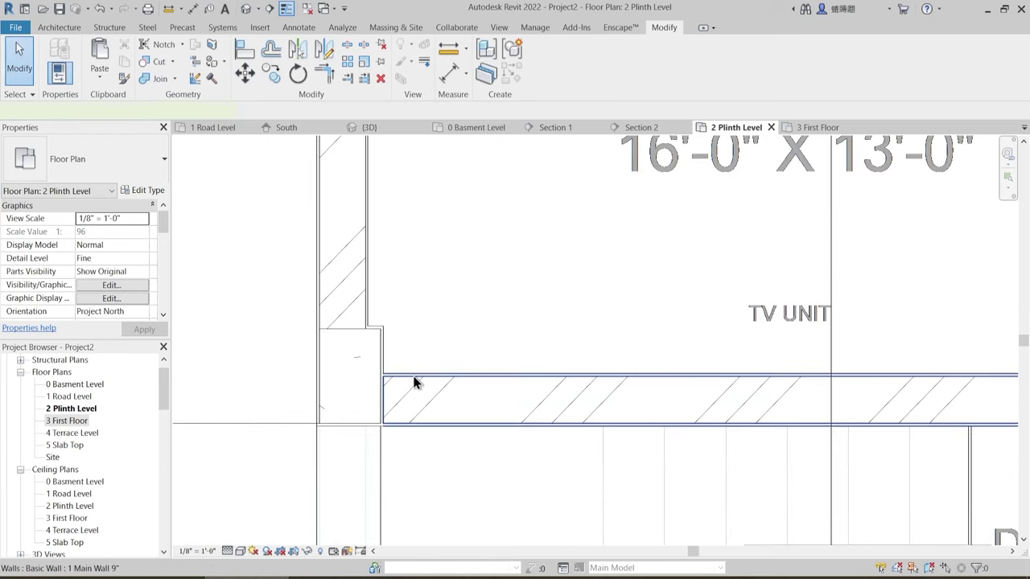
left_click(416, 383)
scroll(467, 398, "down", 2)
middle_click_drag(731, 405, 553, 404)
key("Escape")
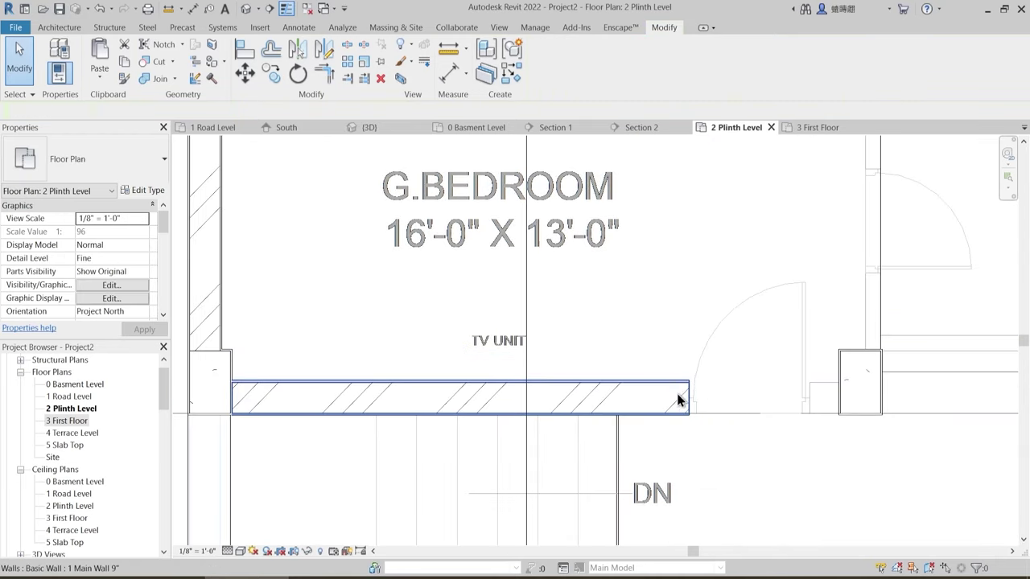
left_click(680, 397)
left_click_drag(689, 396, 825, 380)
key("Escape")
scroll(720, 371, "down", 2)
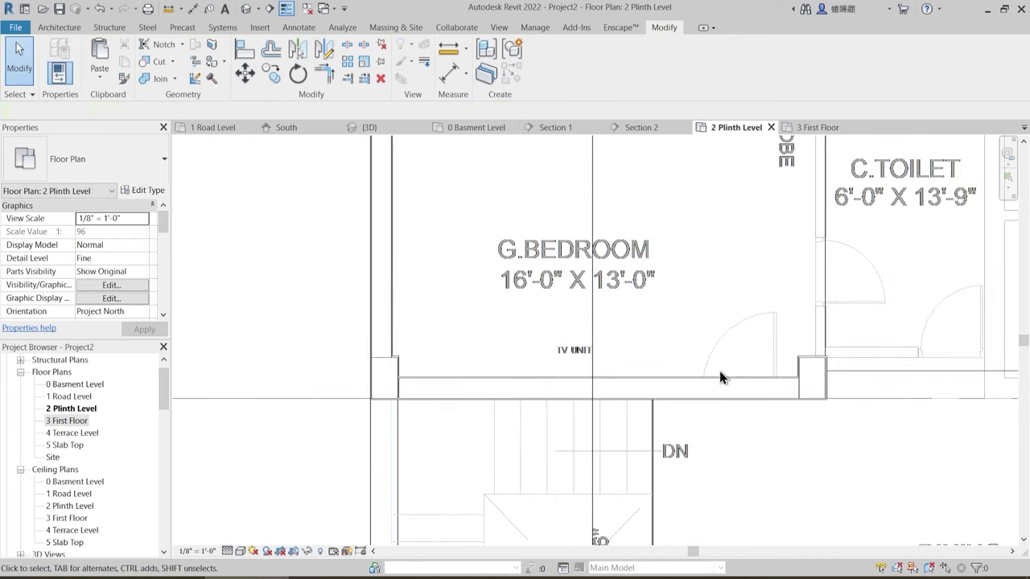
middle_click_drag(780, 455, 693, 459)
scroll(308, 386, "up", 3)
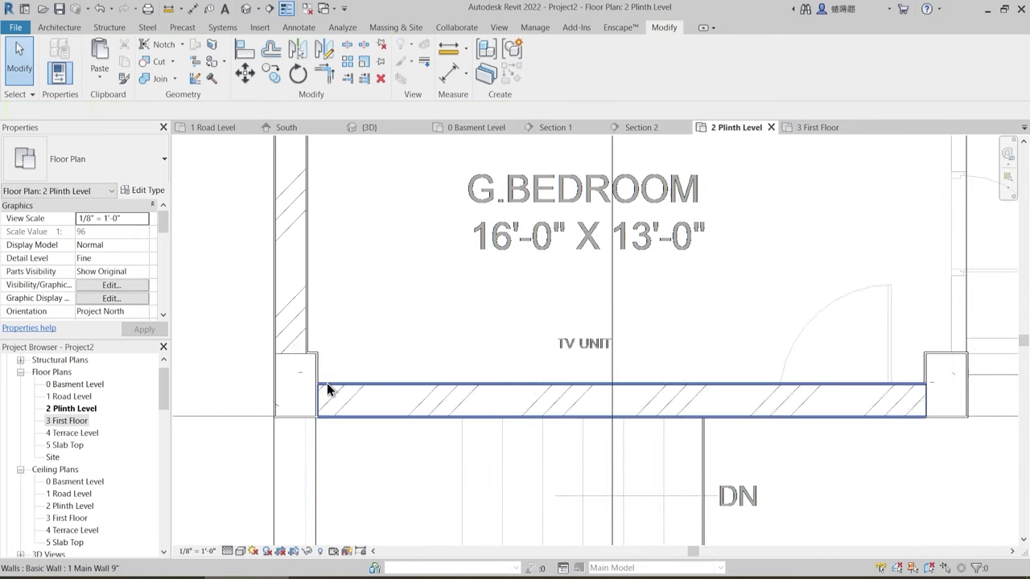
- Rejoin the bottom wall with the lower-left column, dismissing the warning
left_click(328, 391)
scroll(322, 394, "up", 2)
key("Escape")
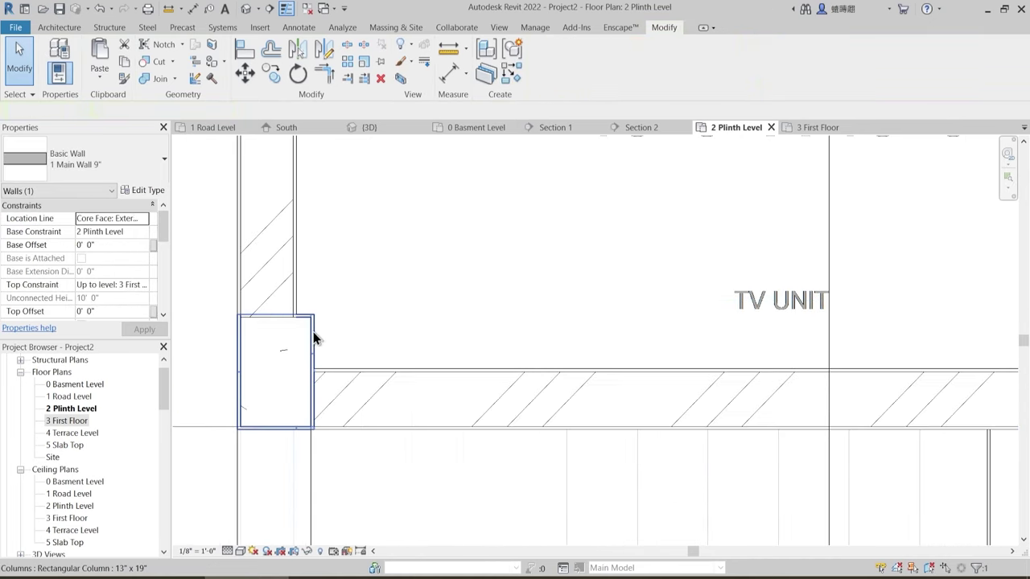
left_click(315, 348)
key("Escape")
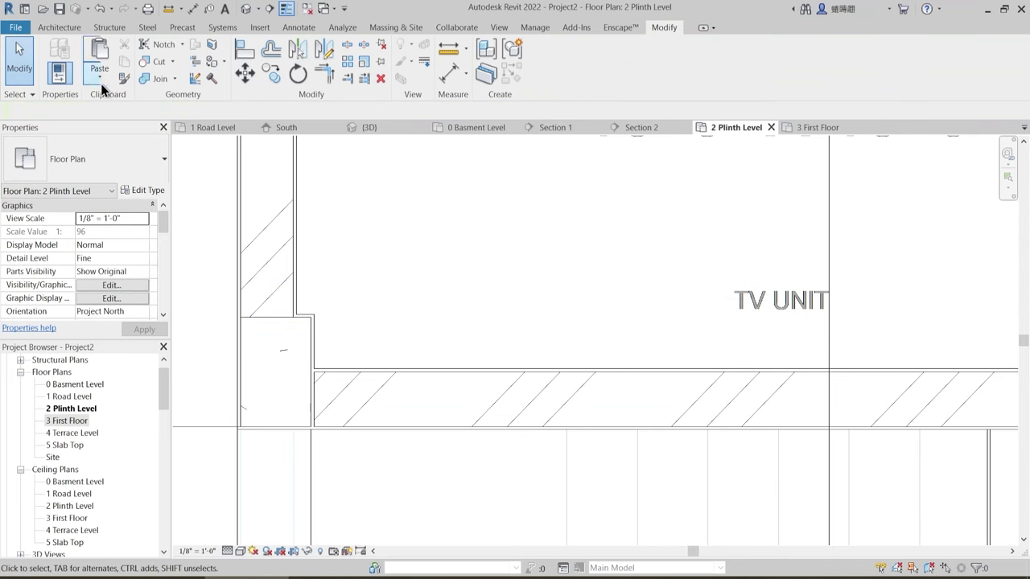
left_click(171, 80)
left_click(338, 371)
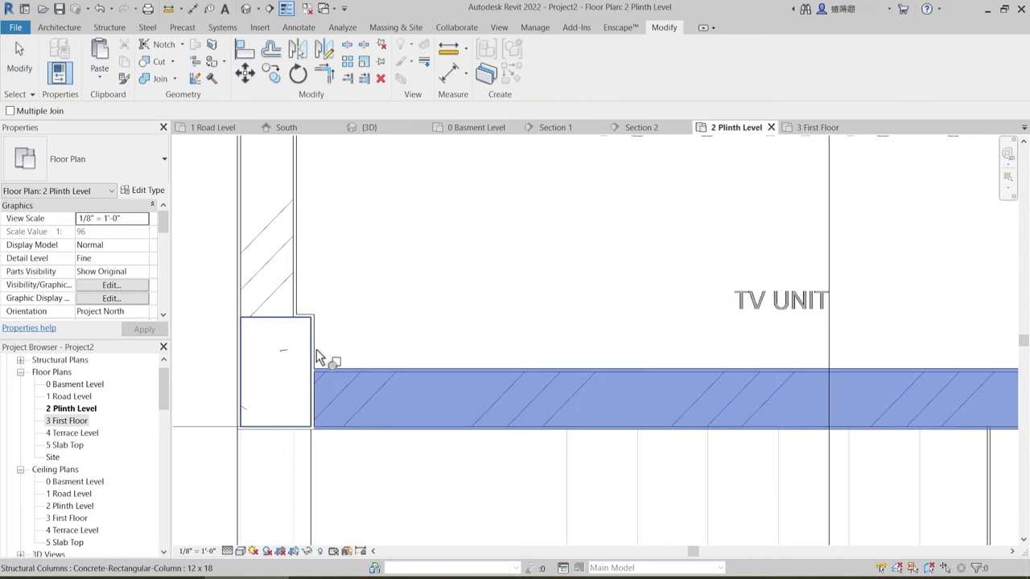
left_click(319, 349)
key("Escape")
key("Escape")
- Join the corner column to the bottom wall again for a clean junction
scroll(318, 354, "up", 3)
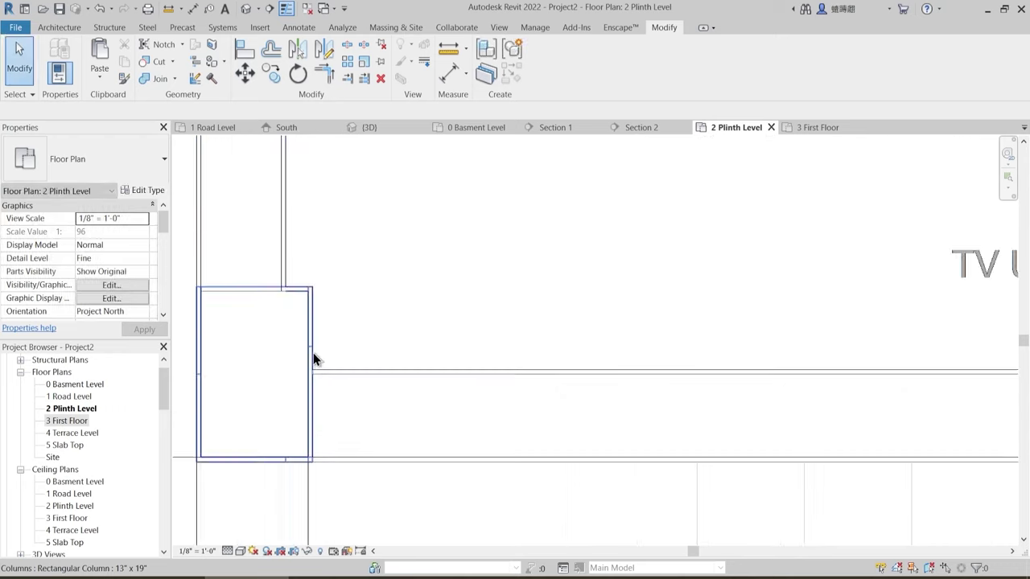
left_click(150, 79)
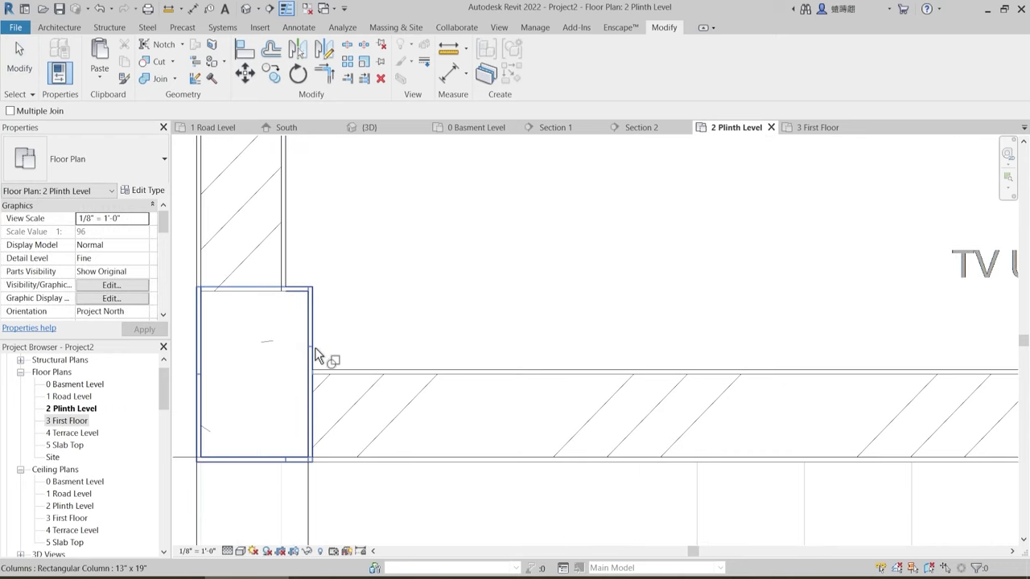
left_click(317, 357)
left_click(334, 371)
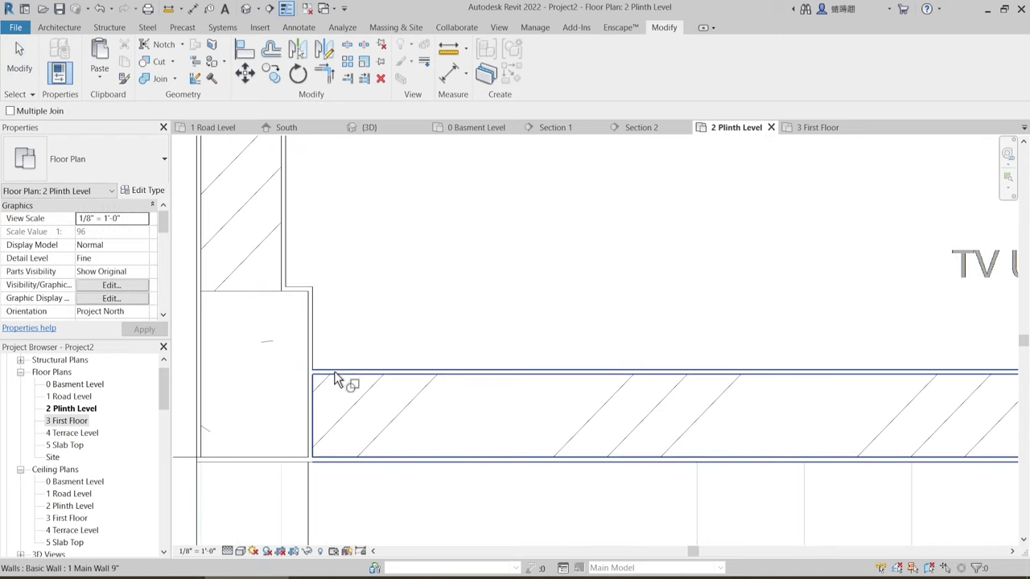
key("Escape")
key("Escape")
scroll(382, 346, "down", 5)
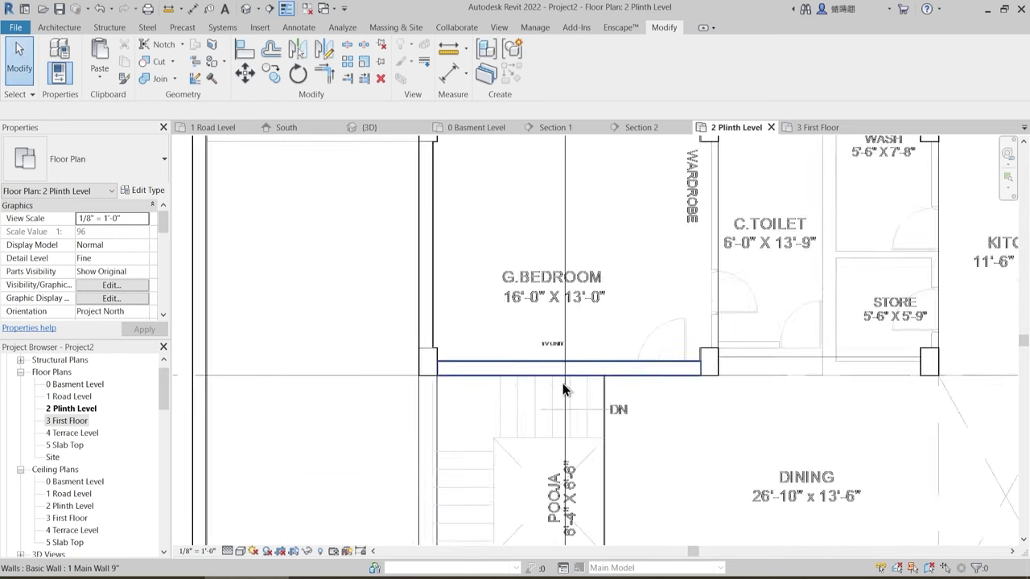
middle_click_drag(394, 362, 457, 412)
- Try a Pick Lines wall, cancel it, and select the toilet-side wall
middle_click_drag(528, 304, 523, 328)
left_click(58, 29)
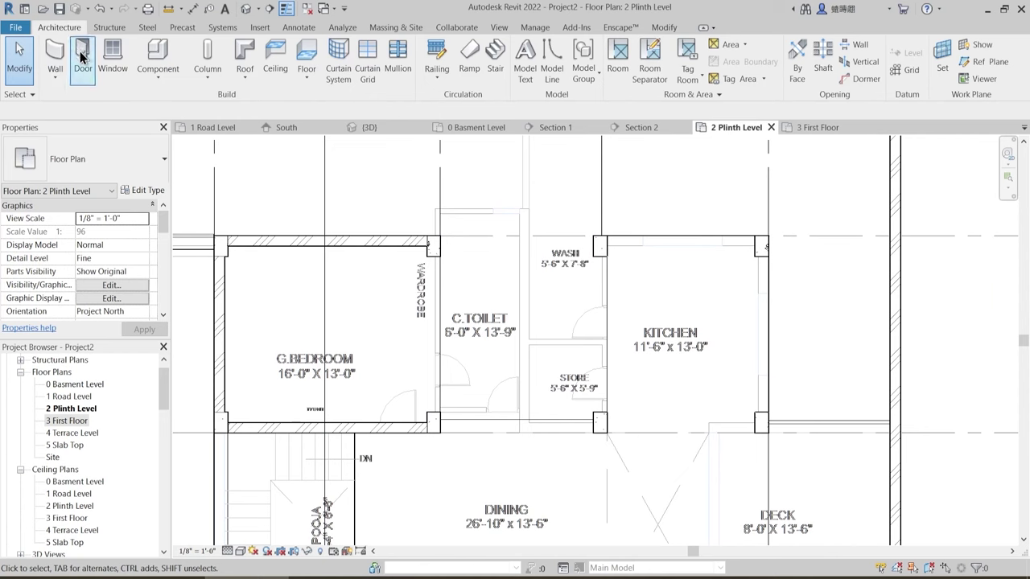
left_click(70, 60)
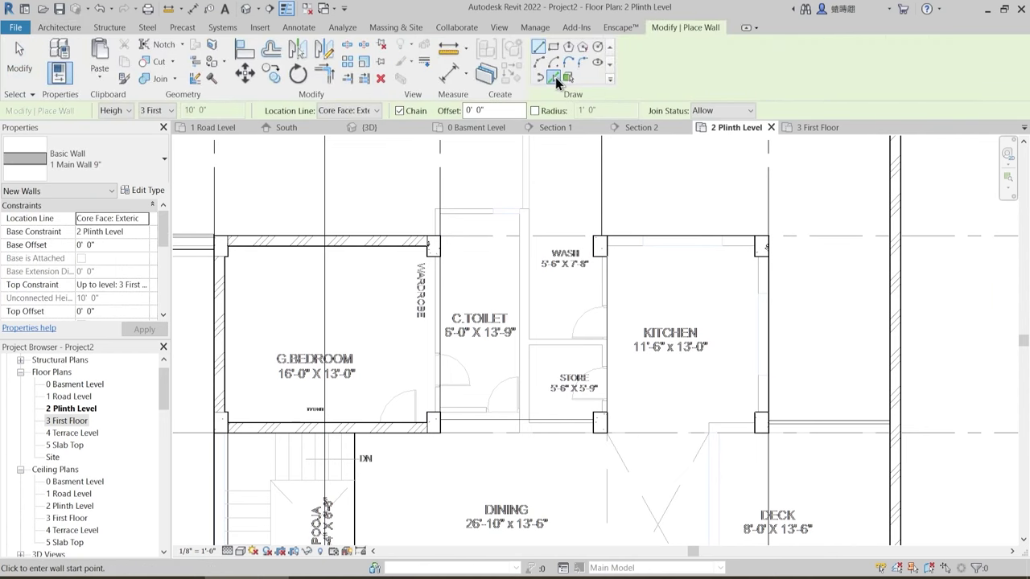
left_click(555, 79)
key("Escape")
key("Escape")
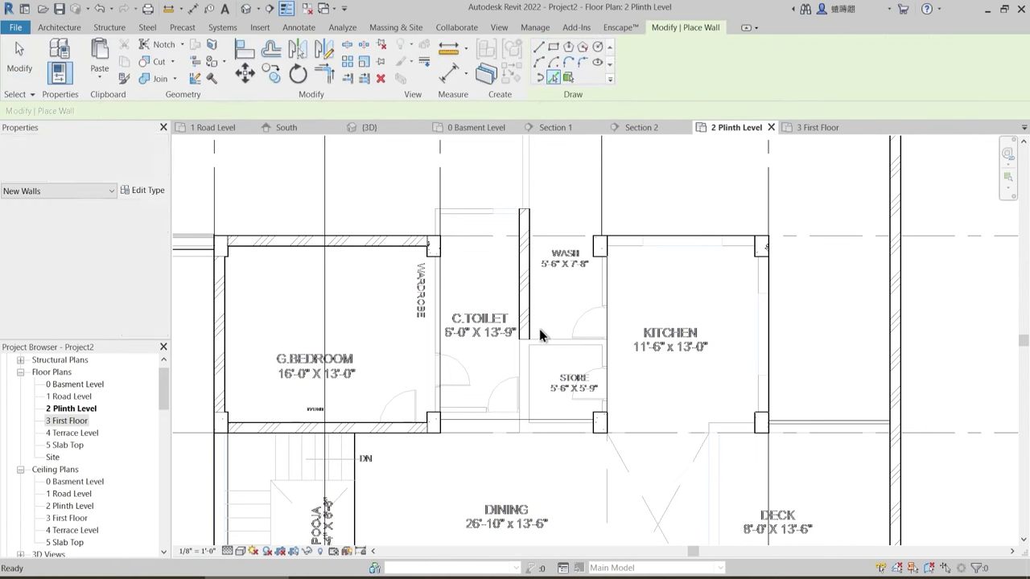
left_click(524, 334)
scroll(528, 338, "up", 2)
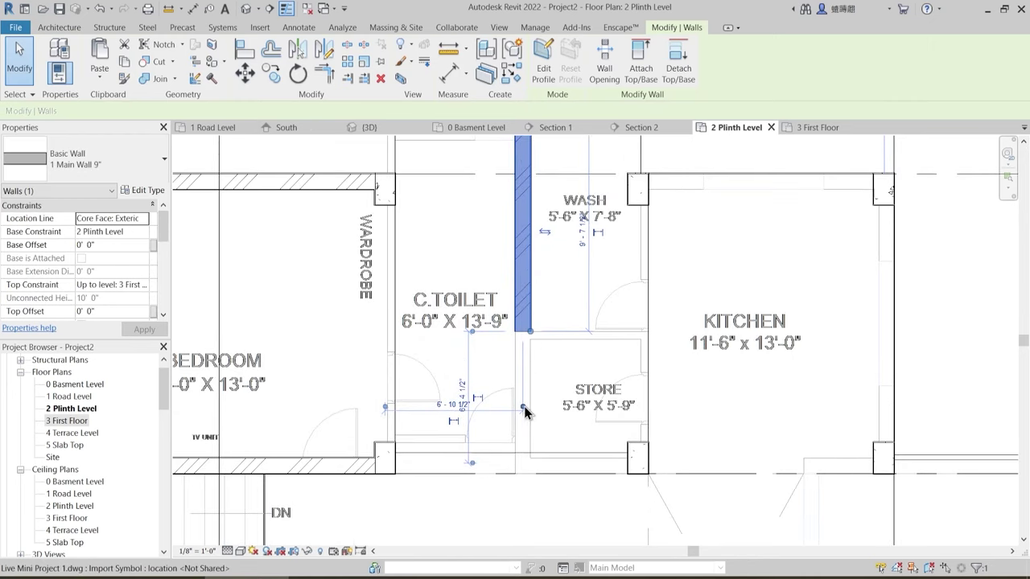
- Retry Pick Lines, cancel, check the bedroom's bottom wall, then restart walls with WA
left_click(51, 29)
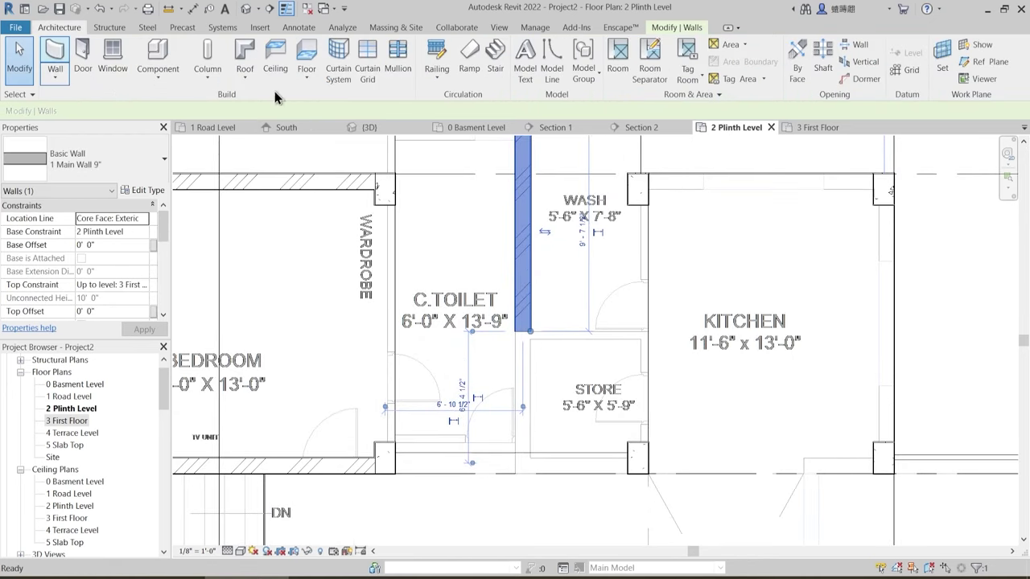
left_click(553, 76)
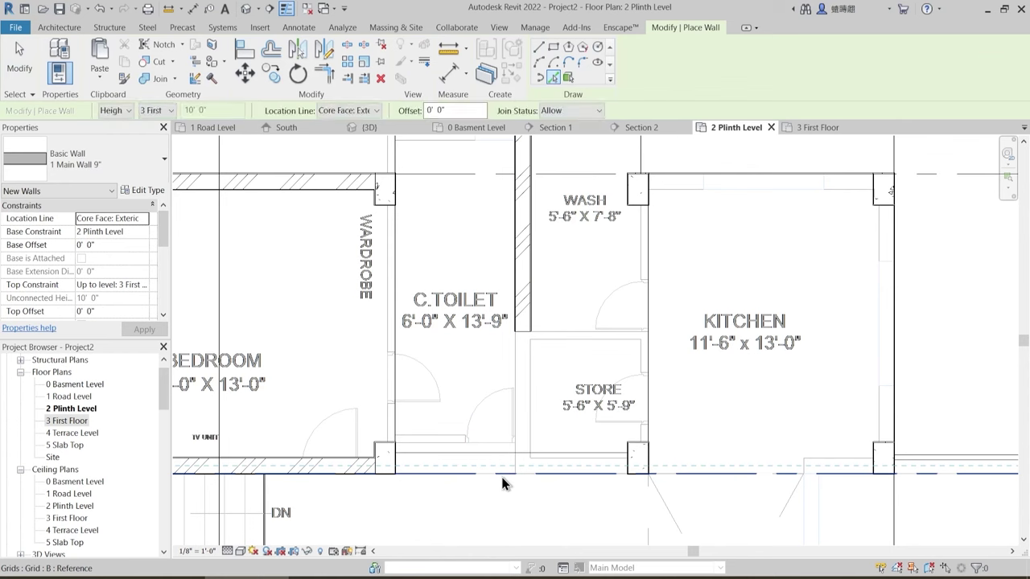
key("Escape")
key("Escape")
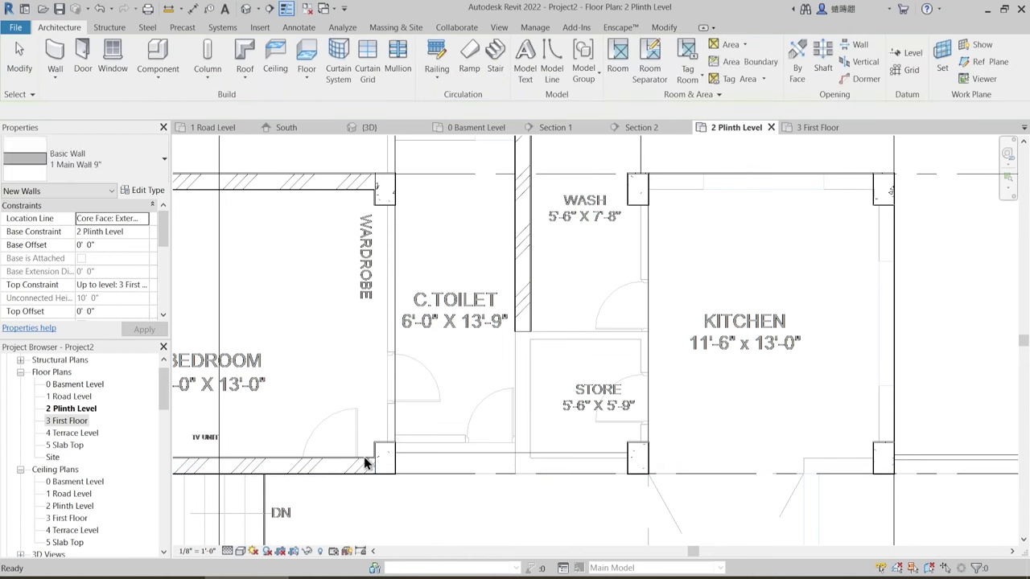
left_click(371, 474)
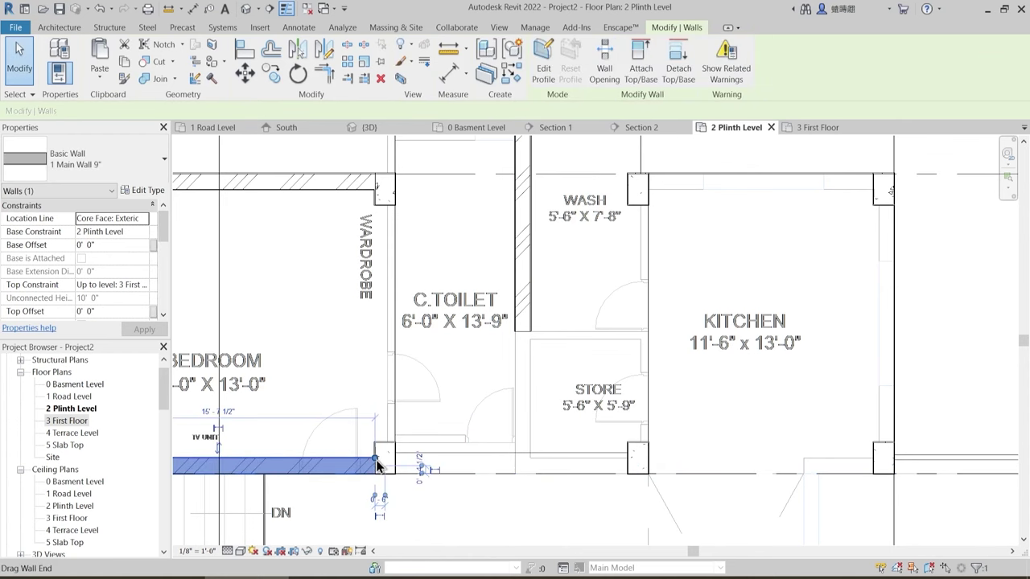
left_click(442, 492)
scroll(451, 475, "up", 3)
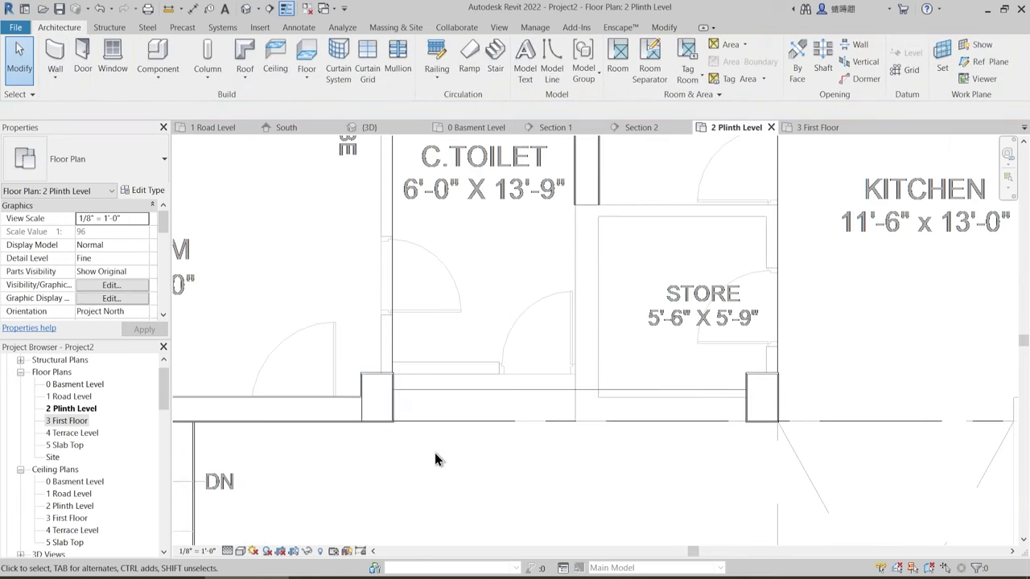
scroll(515, 451, "down", 2)
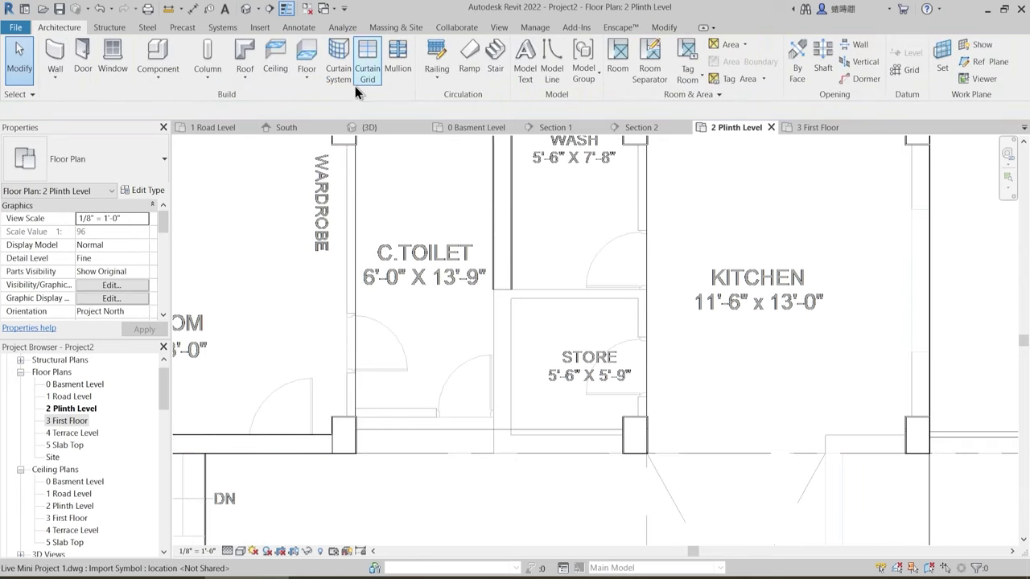
key("w")
key("a")
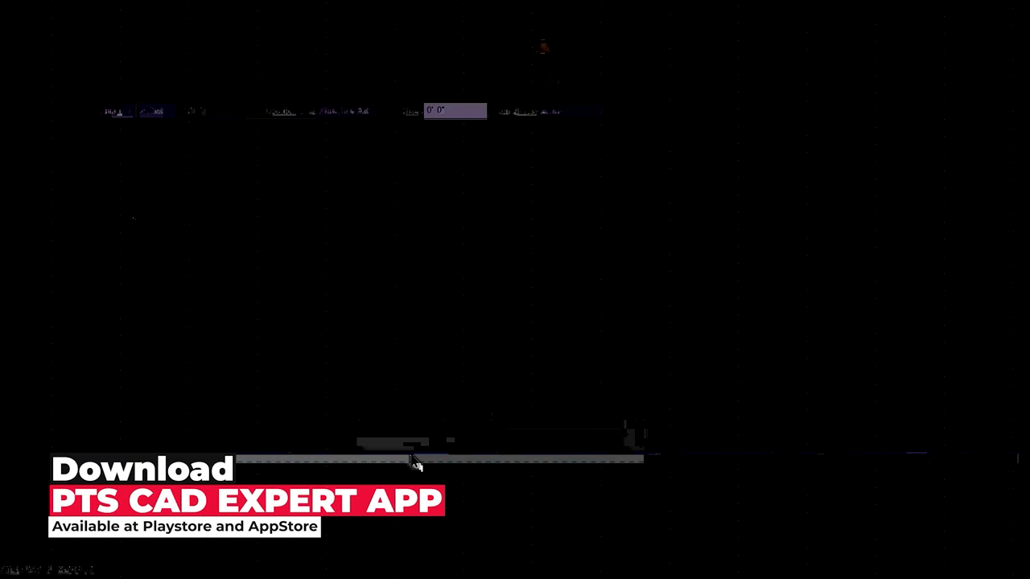
- Draw the long 9-inch wall along the front line beneath G.BEDROOM, C.TOILET, STORE and KITCHEN
left_click(409, 457)
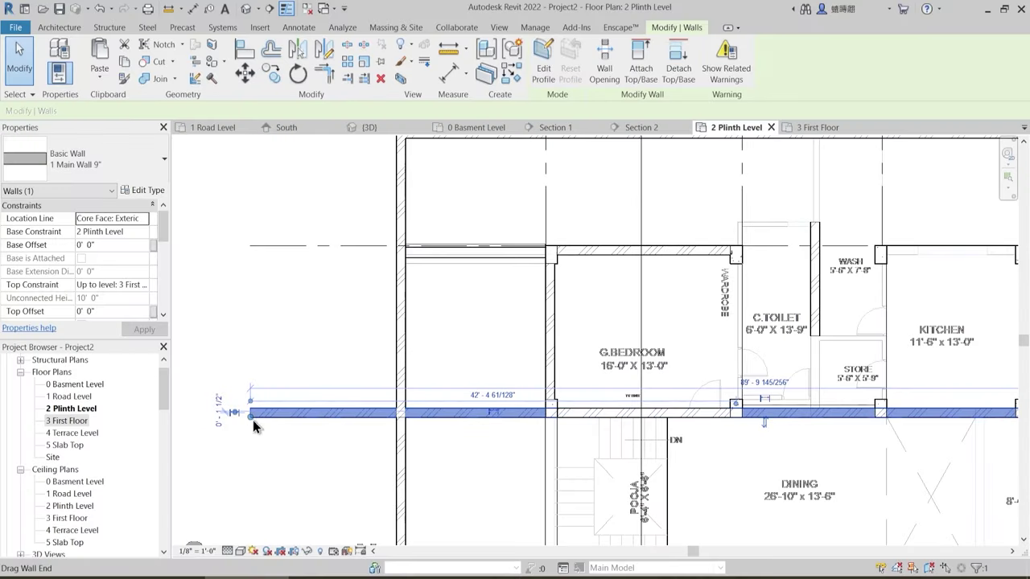
- Drag the long wall's left end to its new position
left_click_drag(779, 430, 759, 428)
middle_click_drag(805, 464, 580, 467)
key("Escape")
scroll(588, 437, "up", 4)
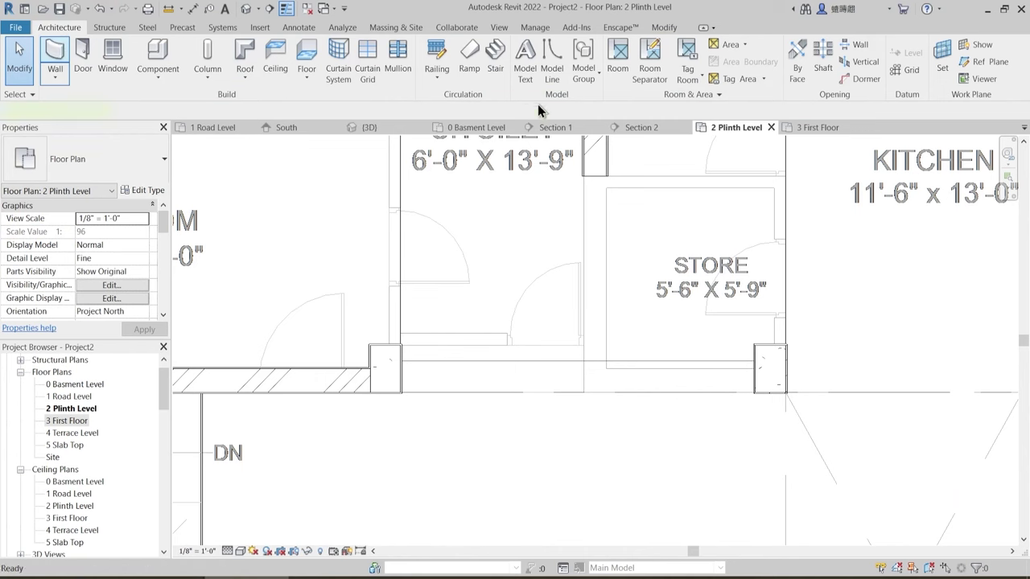
- Draw a 9-inch wall with WA between the columns below STORE
key("w")
key("a")
scroll(418, 425, "up", 2)
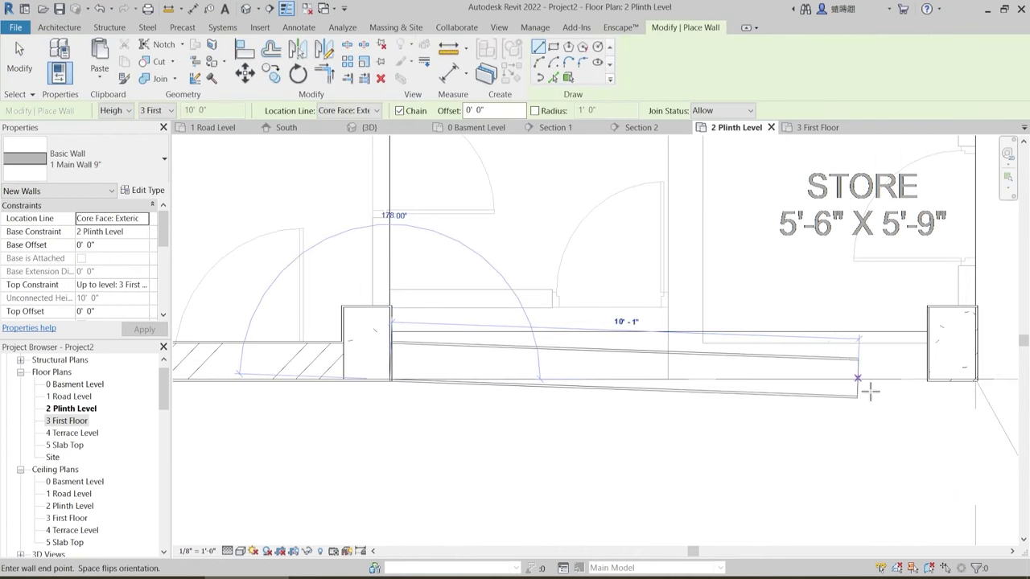
left_click(925, 379)
scroll(622, 412, "down", 2)
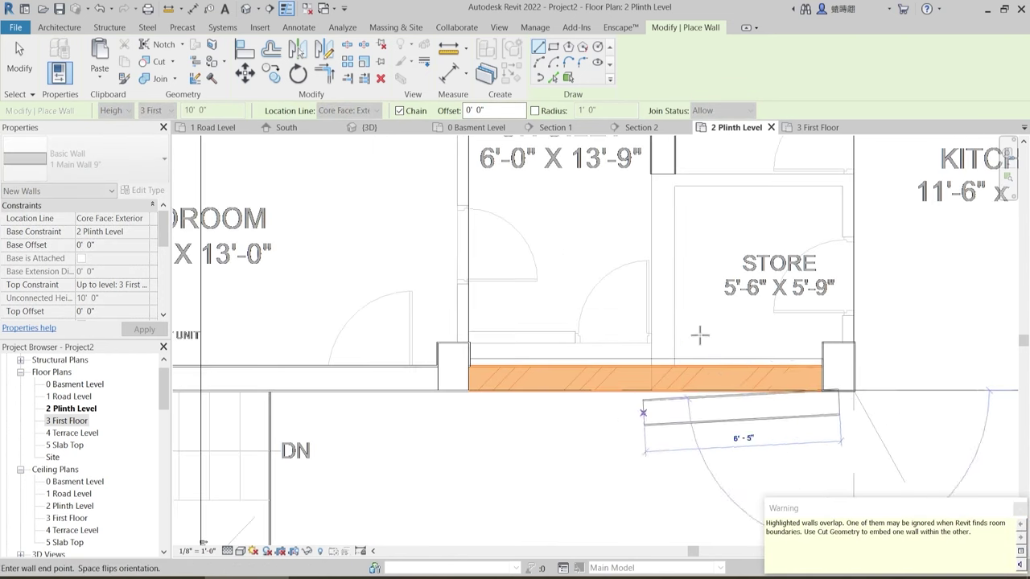
middle_click_drag(707, 290, 577, 409)
key("Escape")
key("Escape")
scroll(566, 334, "down", 2)
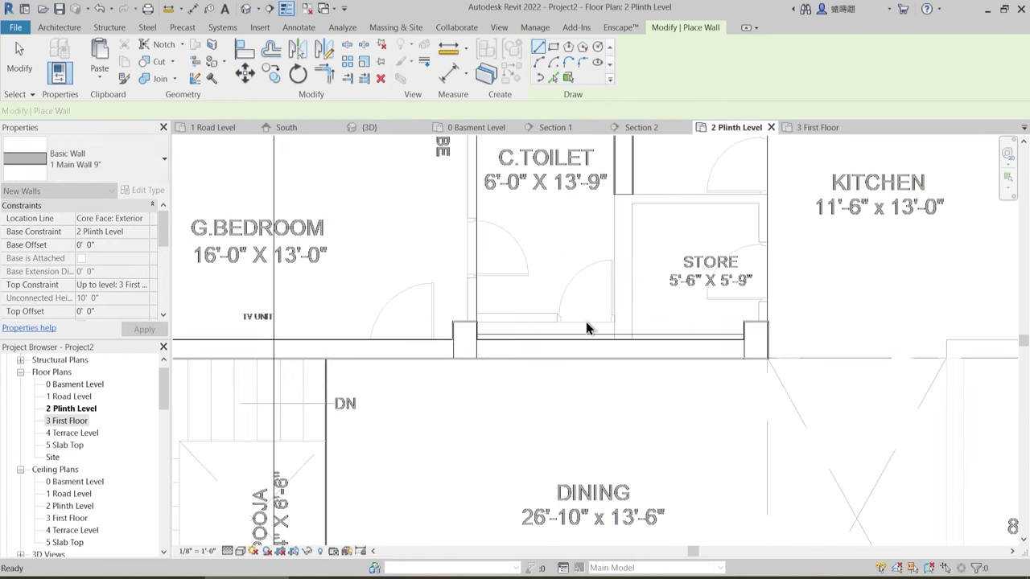
- Extend the toilet–store partition wall down to meet the new front wall
left_click(635, 172)
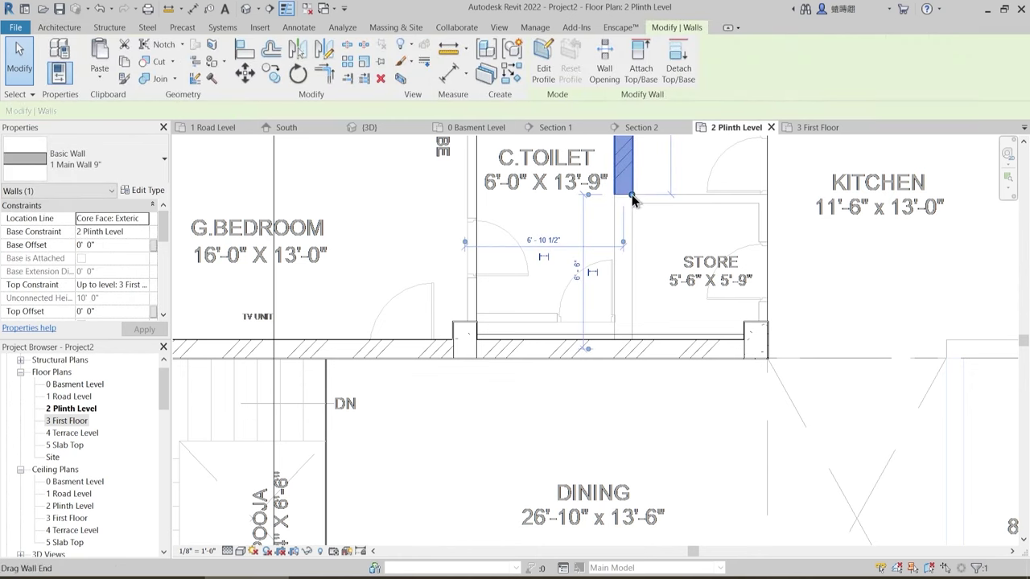
left_click_drag(632, 335, 632, 342)
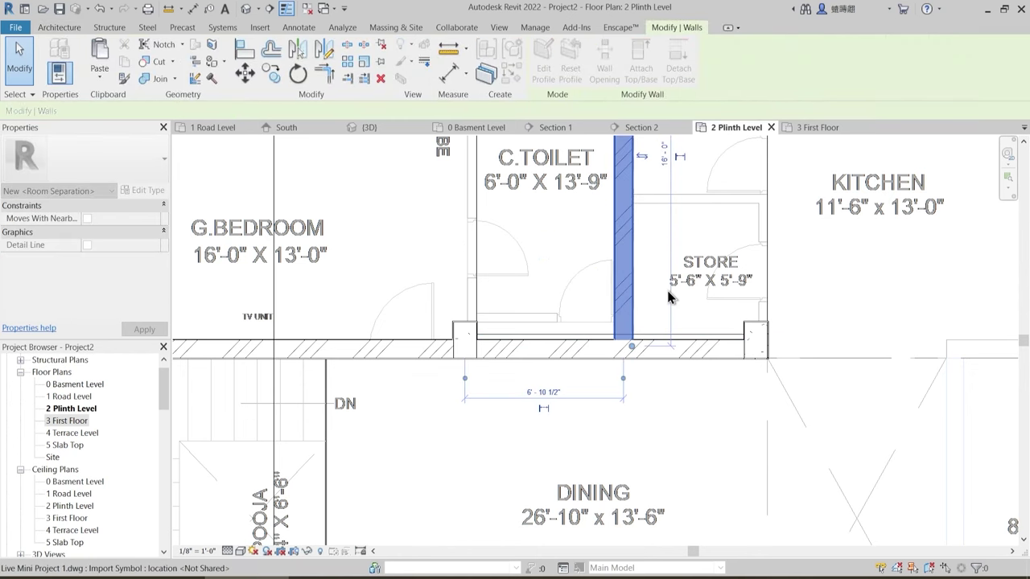
left_click(667, 295)
scroll(636, 317, "down", 2)
middle_click_drag(486, 297, 460, 352)
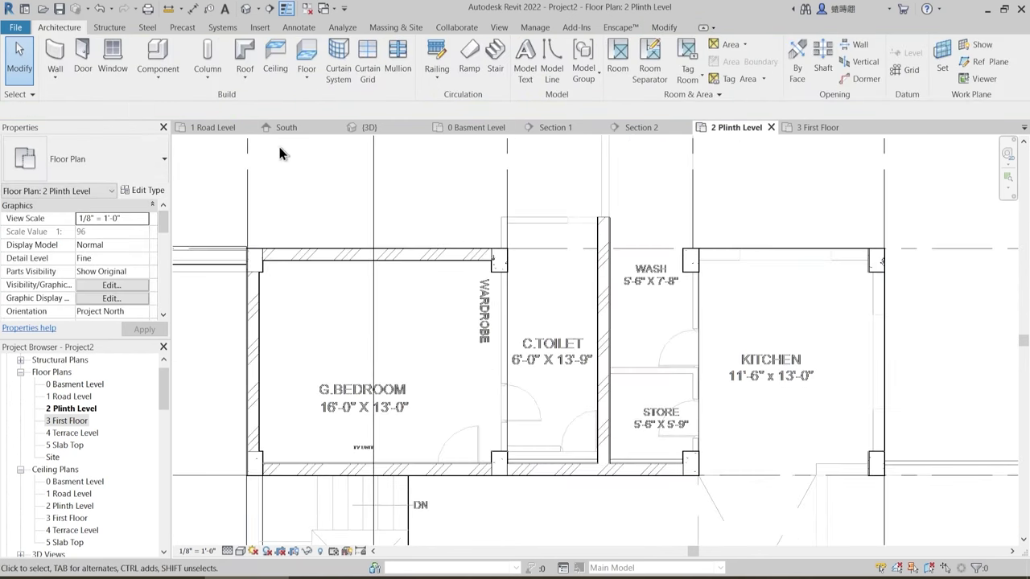
- Switch to the {3D} view and orbit to look over the plinth walls and floors
left_click(368, 128)
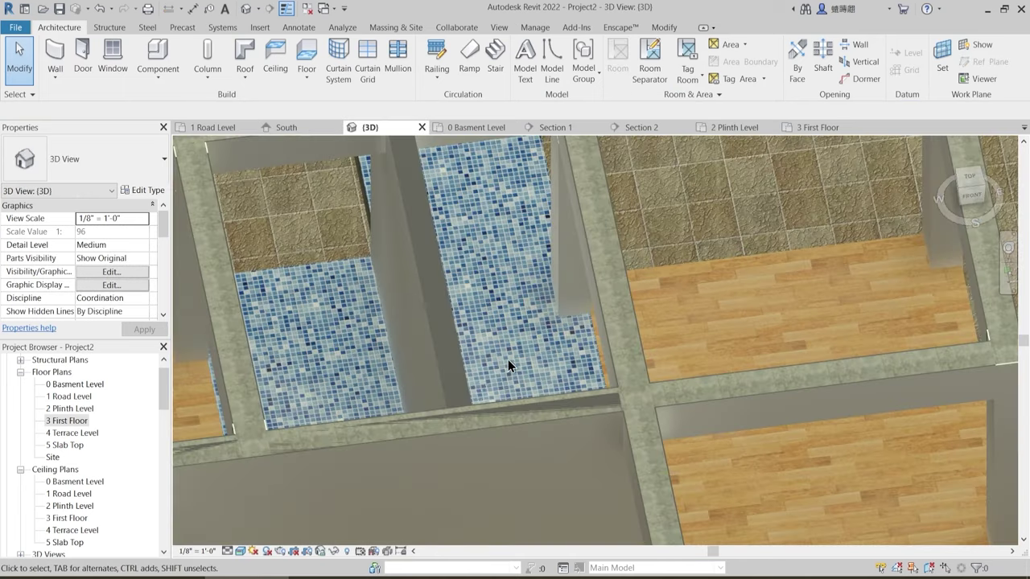
middle_click_drag(508, 364, 762, 285, "shift")
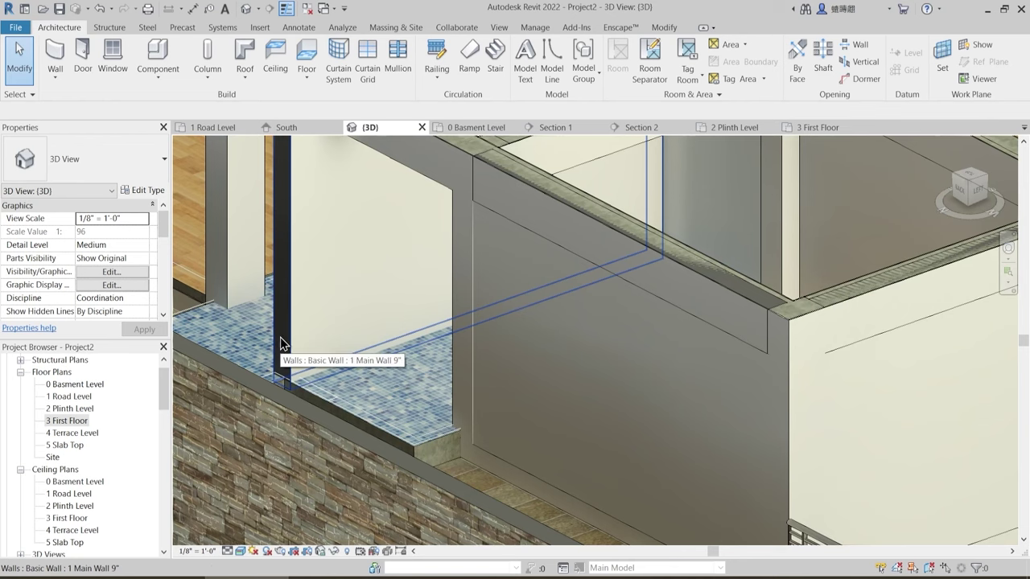
middle_click_drag(523, 252, 283, 218, "shift")
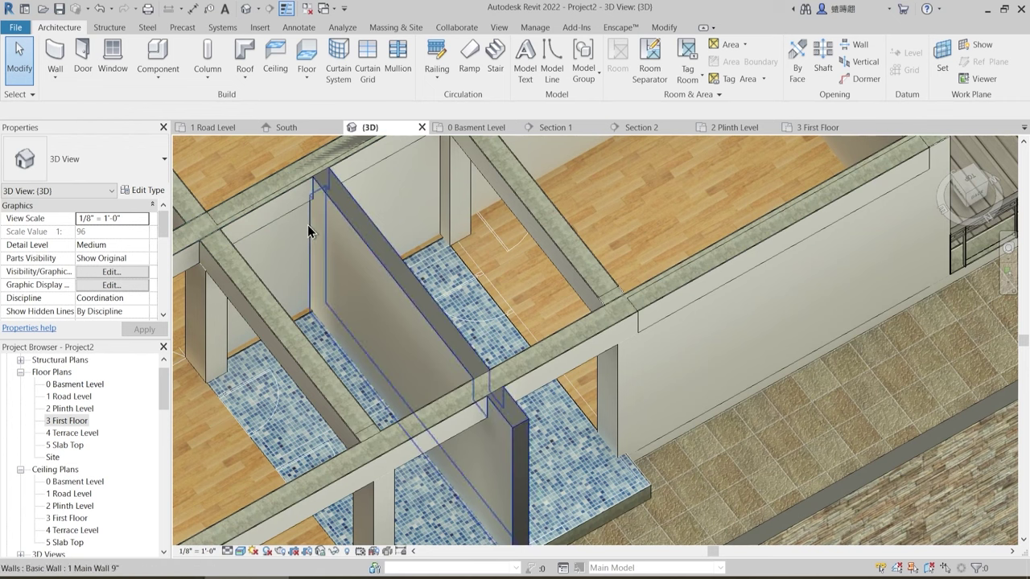
- Select four of the new 9-inch walls in 3D, including the left and back walls
left_click(391, 271)
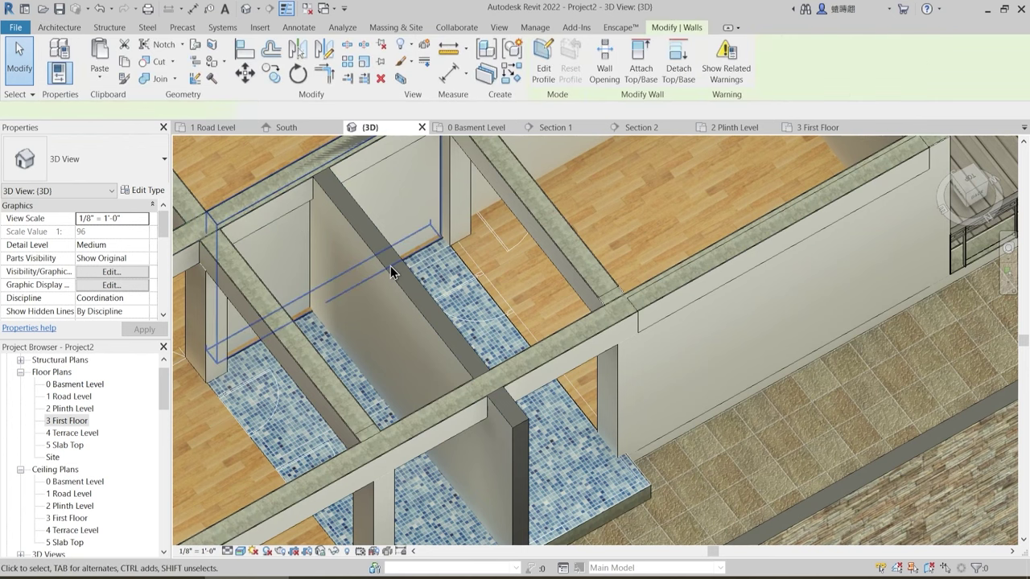
middle_click_drag(512, 281, 148, 273, "shift")
mouse_move(318, 290)
middle_mouse_down()
mouse_move(548, 316)
mouse_move(459, 345)
mouse_move(416, 329)
mouse_move(545, 395)
mouse_move(543, 335)
mouse_move(584, 308)
mouse_move(582, 271)
mouse_move(667, 389)
middle_mouse_up()
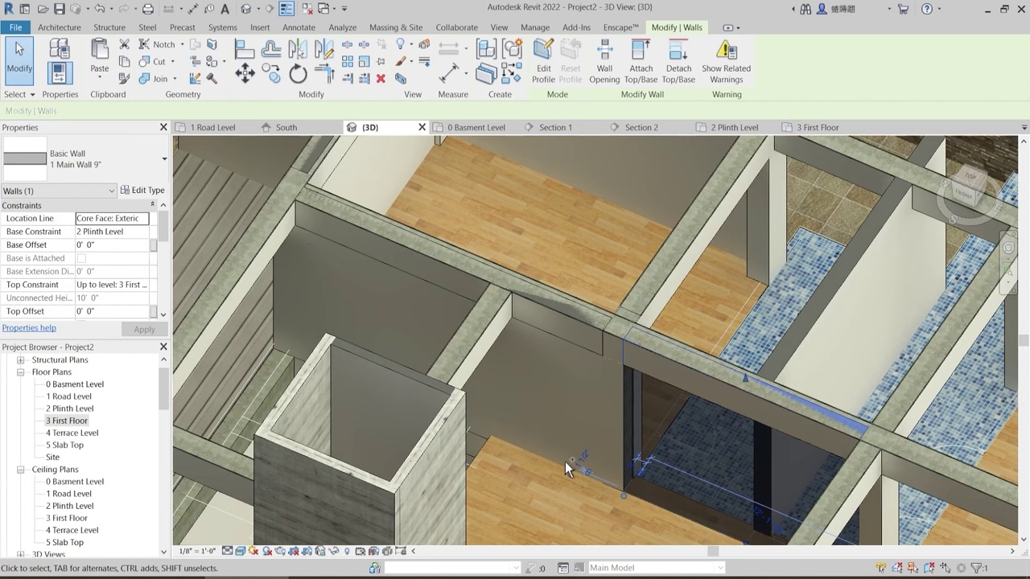
left_click(590, 386, "ctrl")
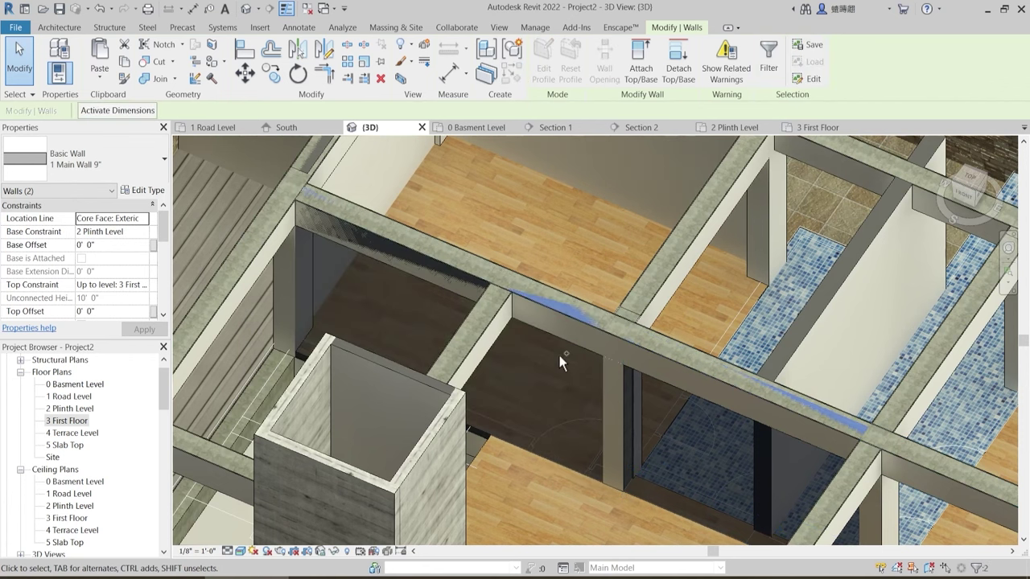
left_click(402, 192, "ctrl")
middle_click_drag(514, 246, 453, 349)
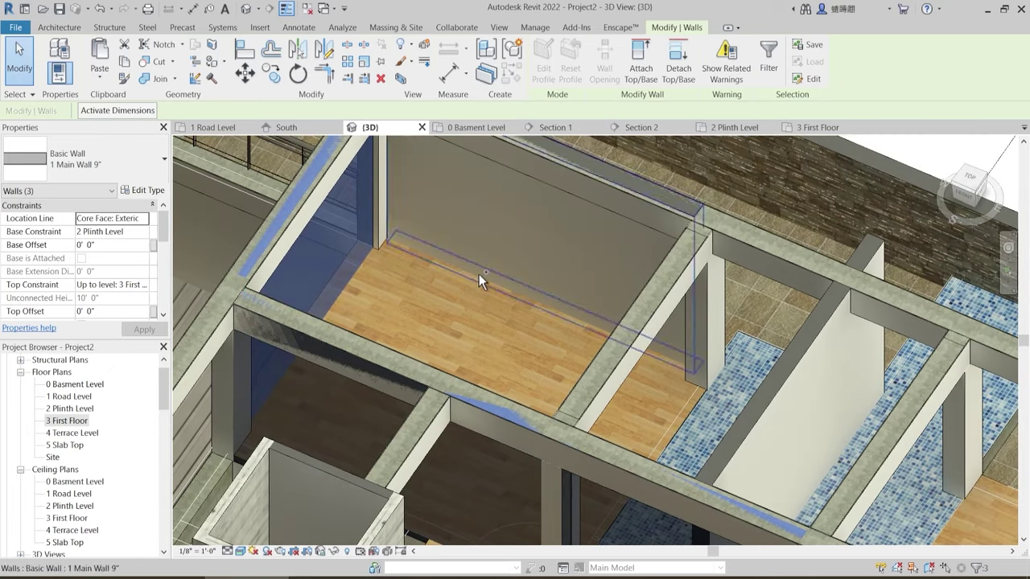
left_click(479, 276, "ctrl")
middle_click_drag(538, 303, 494, 276)
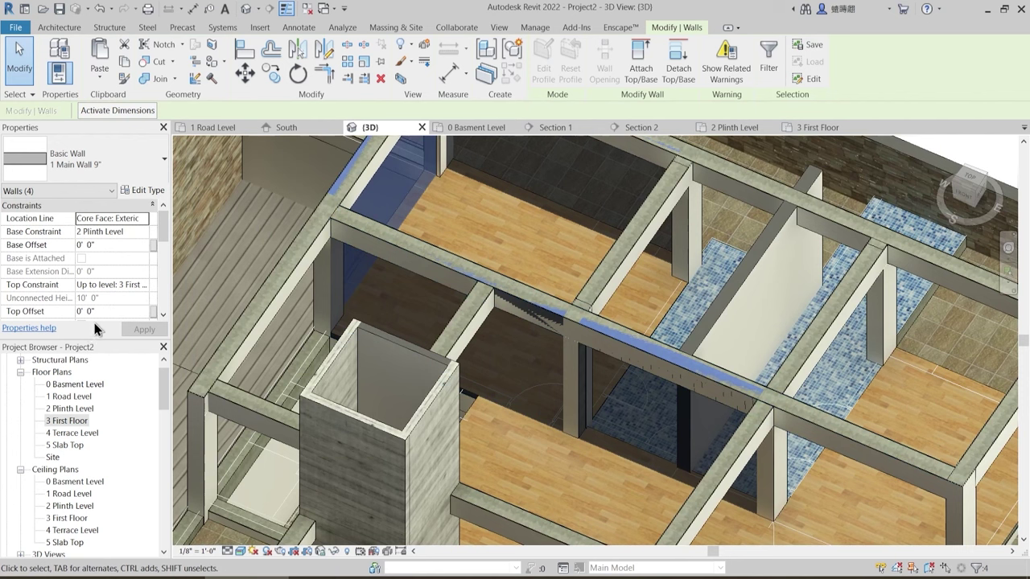
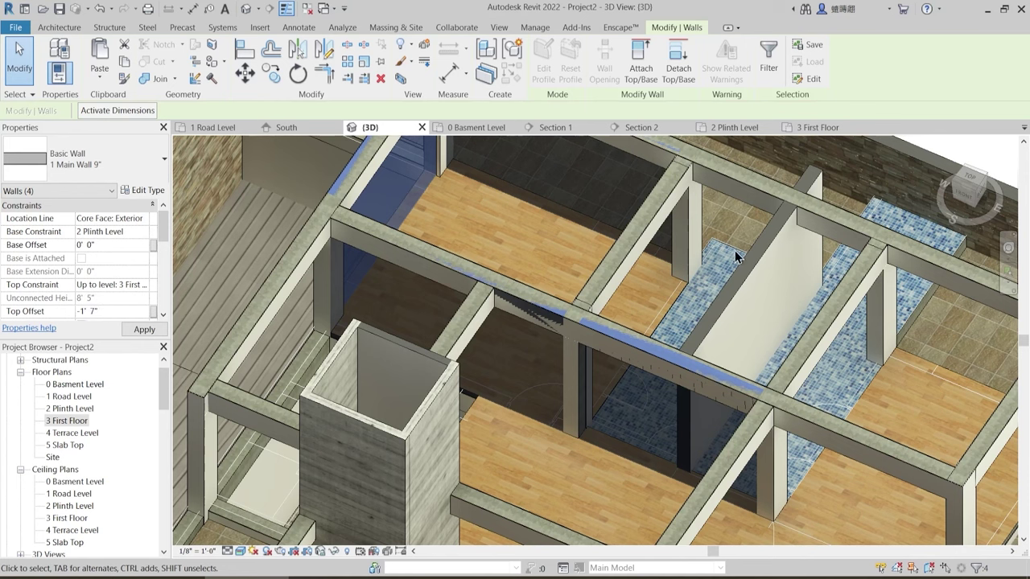
- Clear the wall selection, orbit the 3D model and dismiss the unsaved-project reminder
key("Escape")
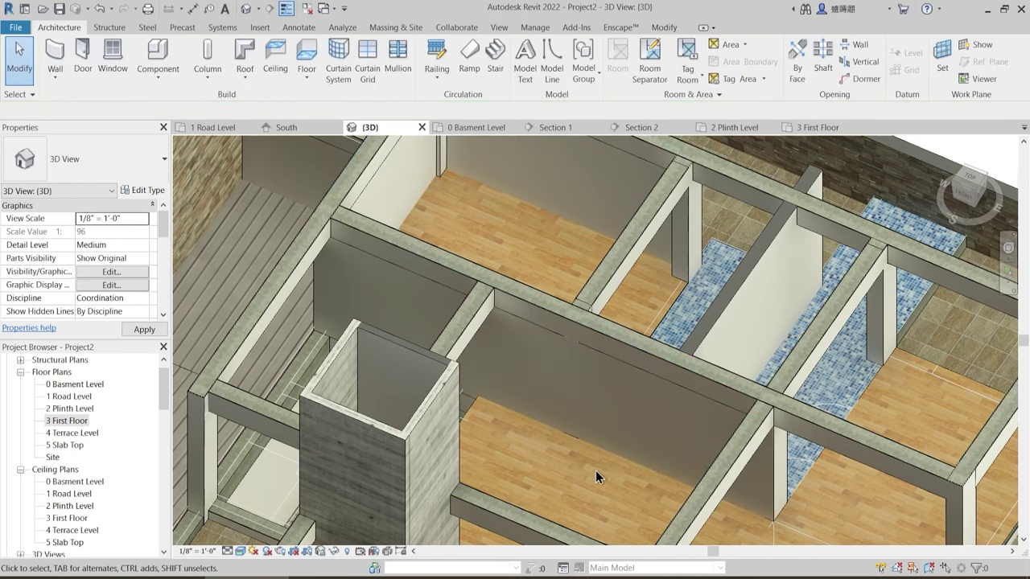
middle_click_drag(595, 471, 565, 348, "shift")
left_click(599, 348)
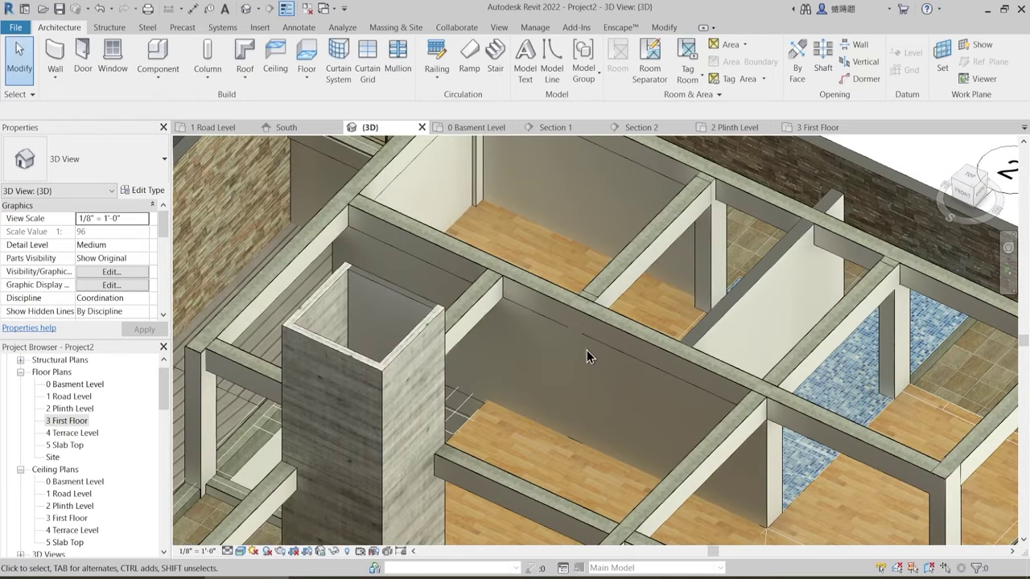
scroll(587, 350, "up", 3)
- Join the first-floor beam wall with the concrete beam, then open the 2 Plinth Level plan
left_click(658, 28)
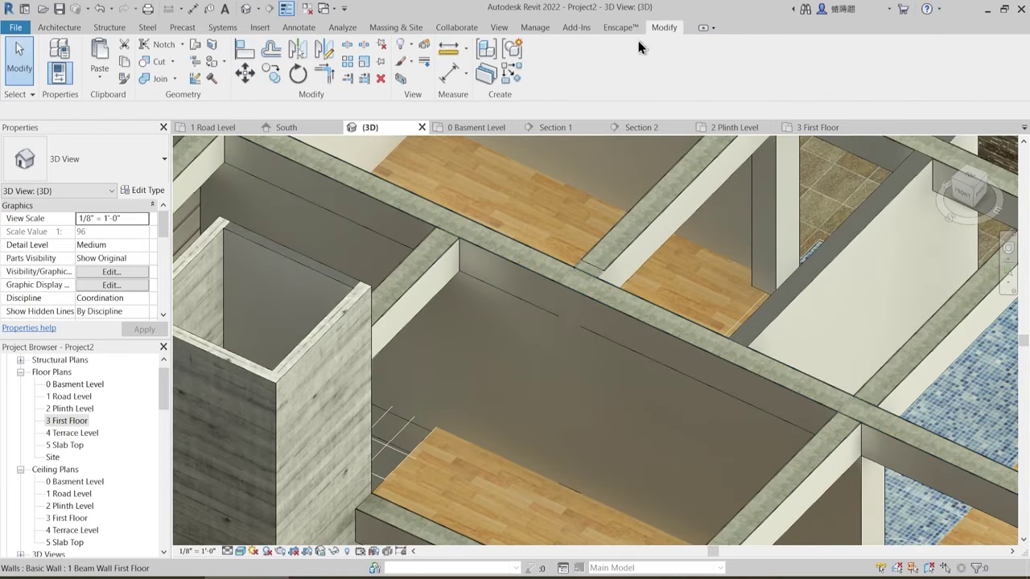
left_click(157, 77)
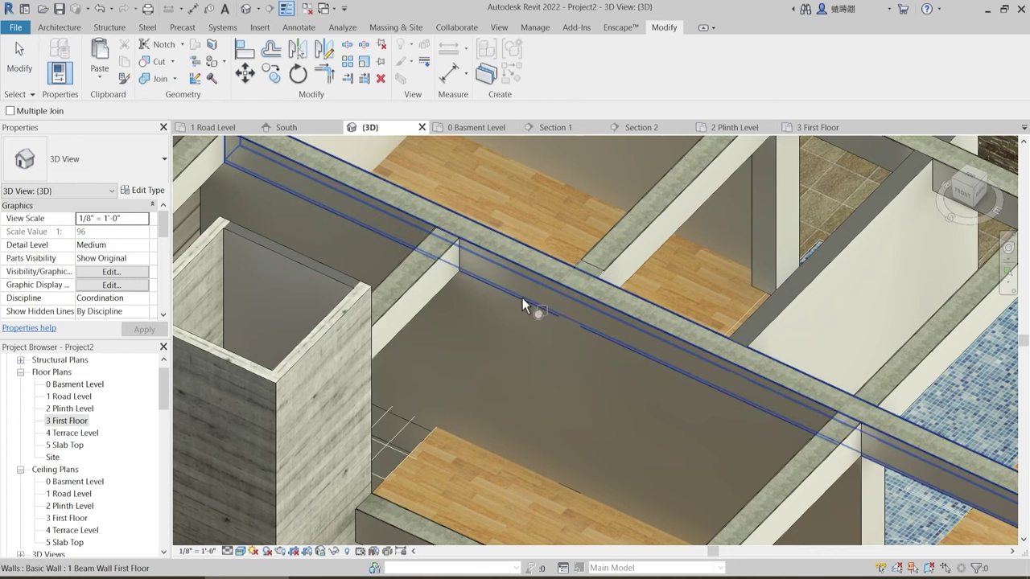
left_click(523, 298)
left_click(521, 310)
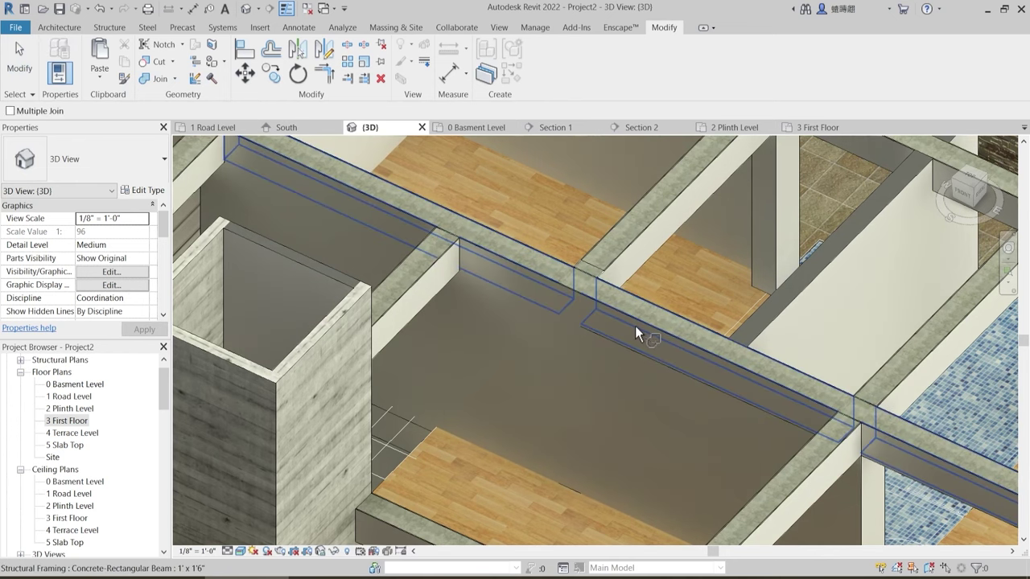
left_click(627, 360)
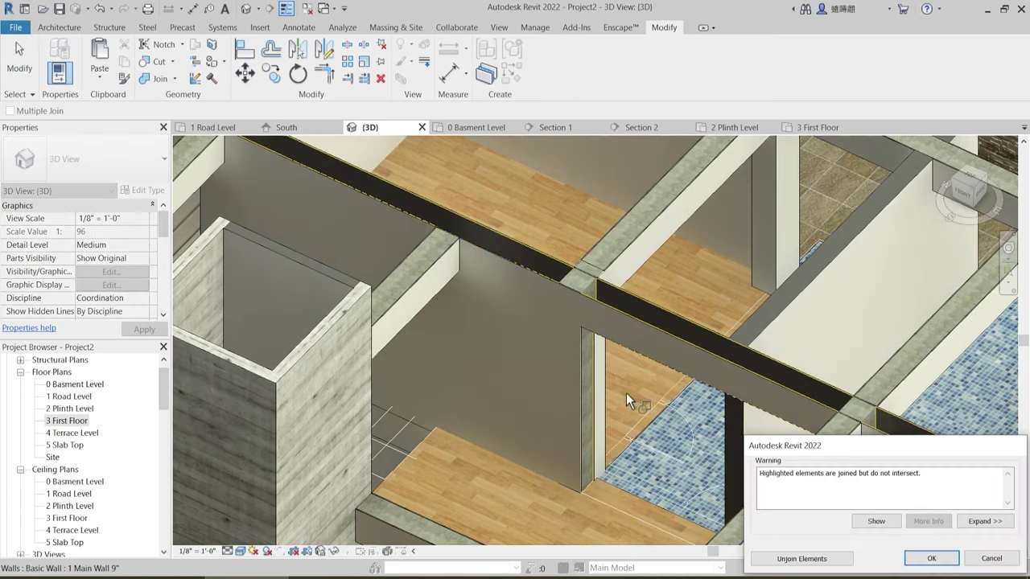
key("Escape")
middle_click_drag(626, 390, 610, 365, "shift")
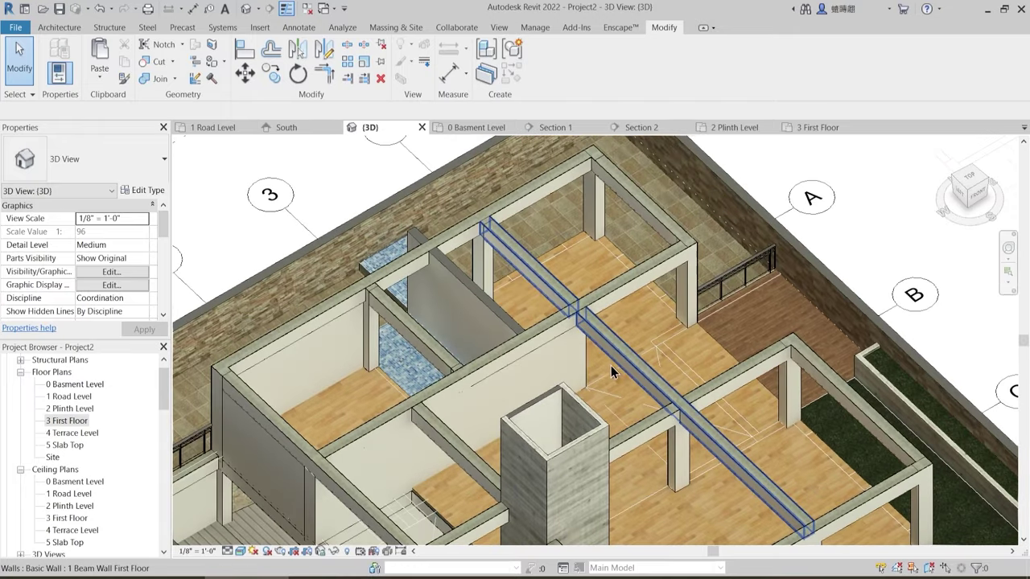
left_click(739, 127)
- Zoom in near STORE and start a wall (WA) with Top Offset -1' 6 1/2"
scroll(610, 400, "down", 1)
middle_click_drag(610, 400, 529, 363)
scroll(593, 421, "down", 2)
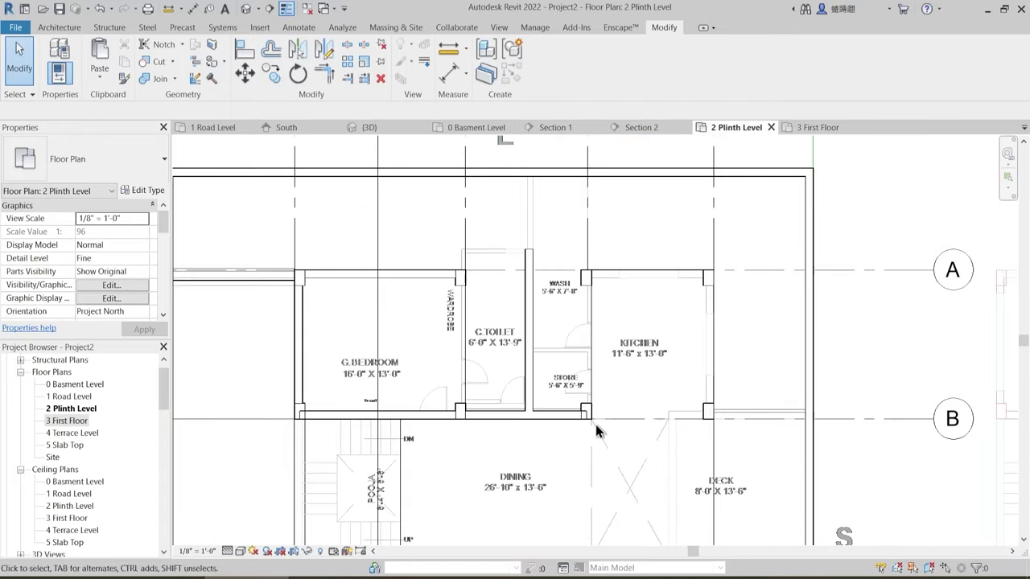
scroll(590, 428, "up", 5)
scroll(589, 428, "down", 3)
scroll(634, 303, "up", 2)
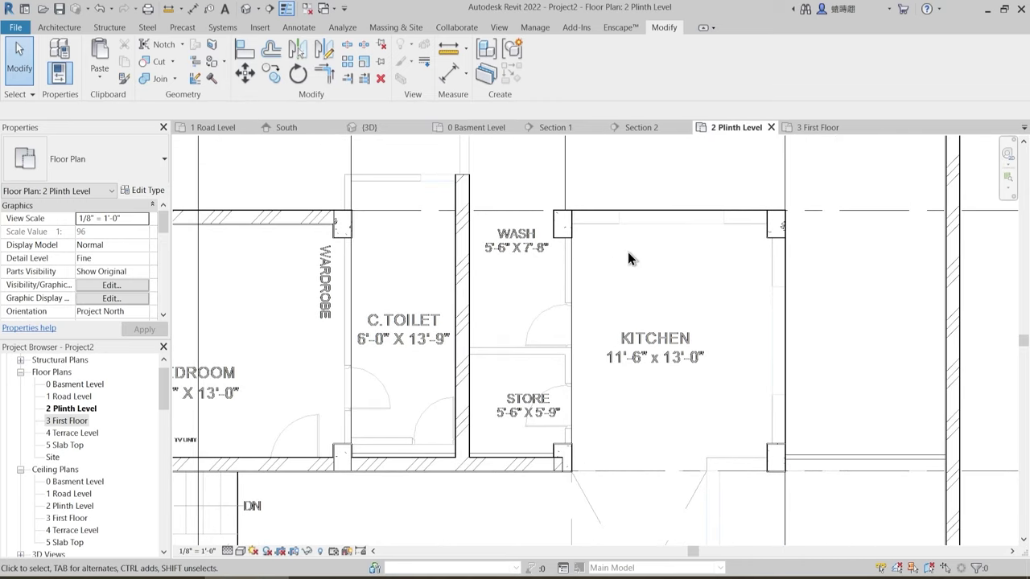
scroll(630, 257, "down", 1)
left_click(59, 27)
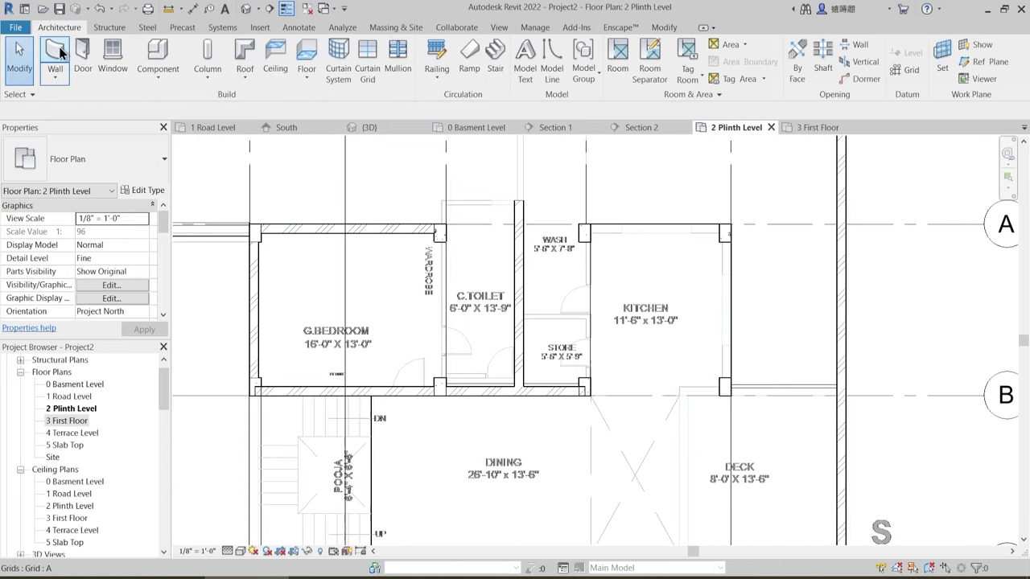
key("w")
key("a")
scroll(543, 236, "up", 4)
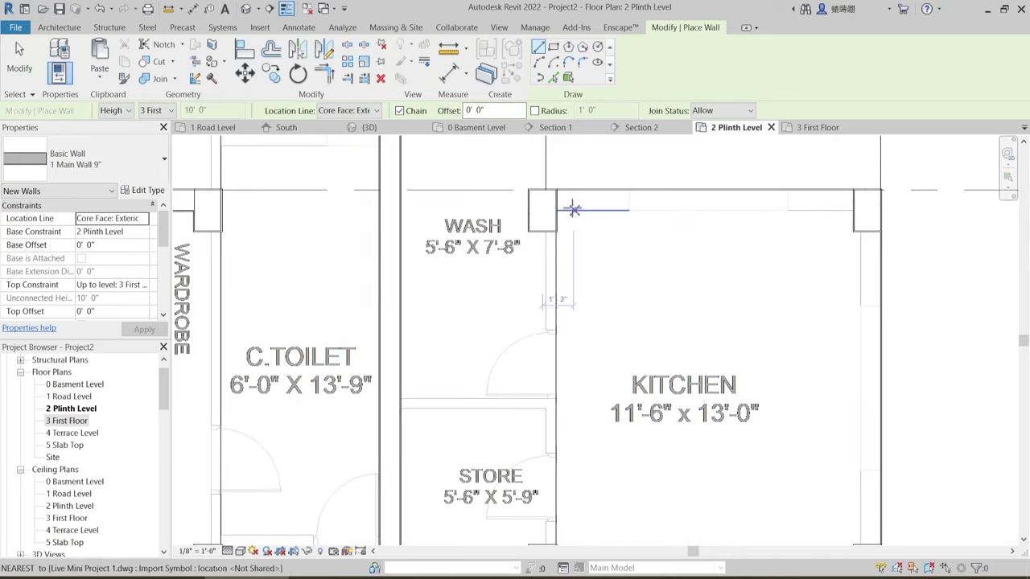
left_click(557, 190)
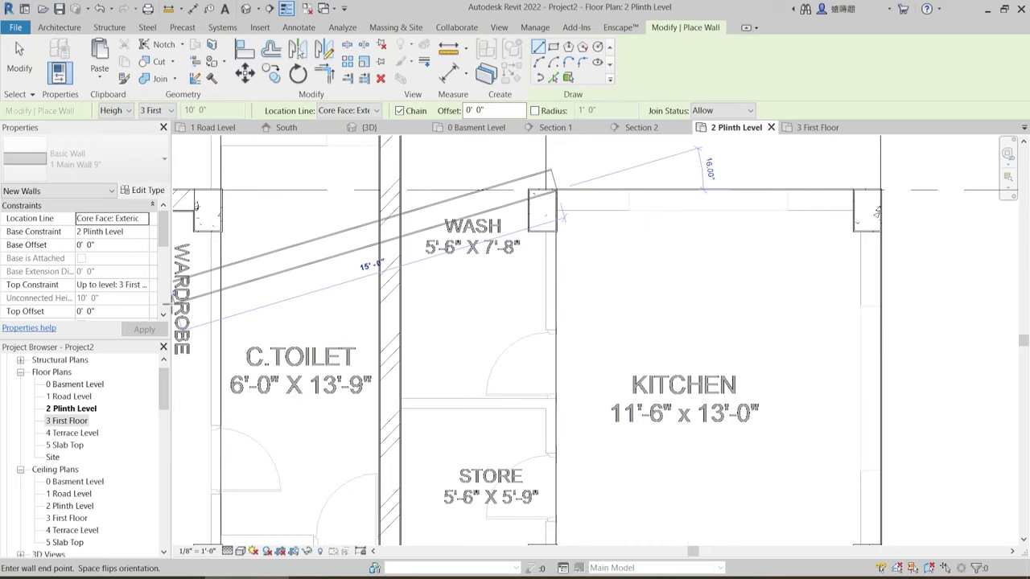
key("Escape")
left_click(105, 310)
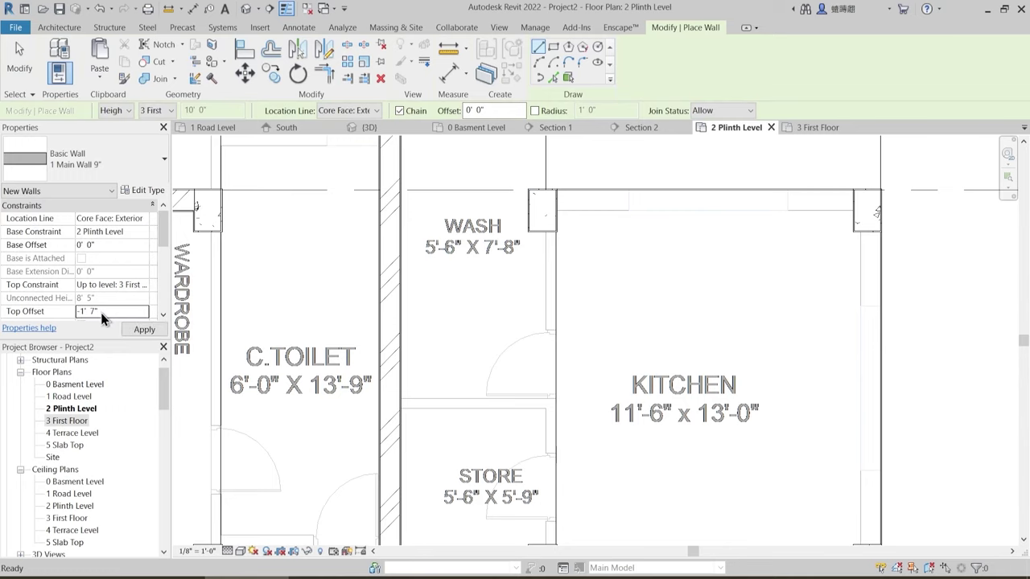
scroll(599, 260, "up", 3)
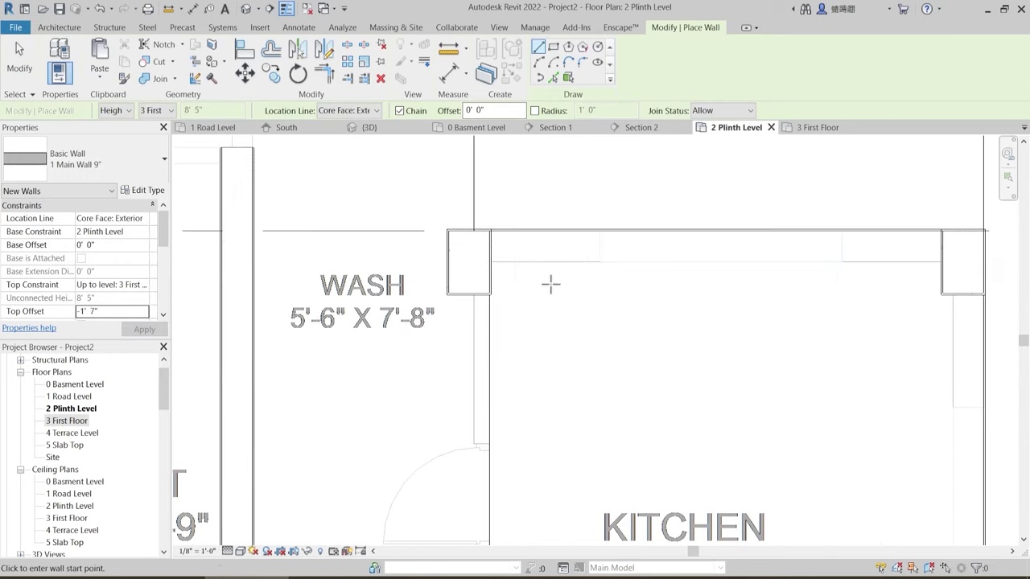
left_click(494, 231)
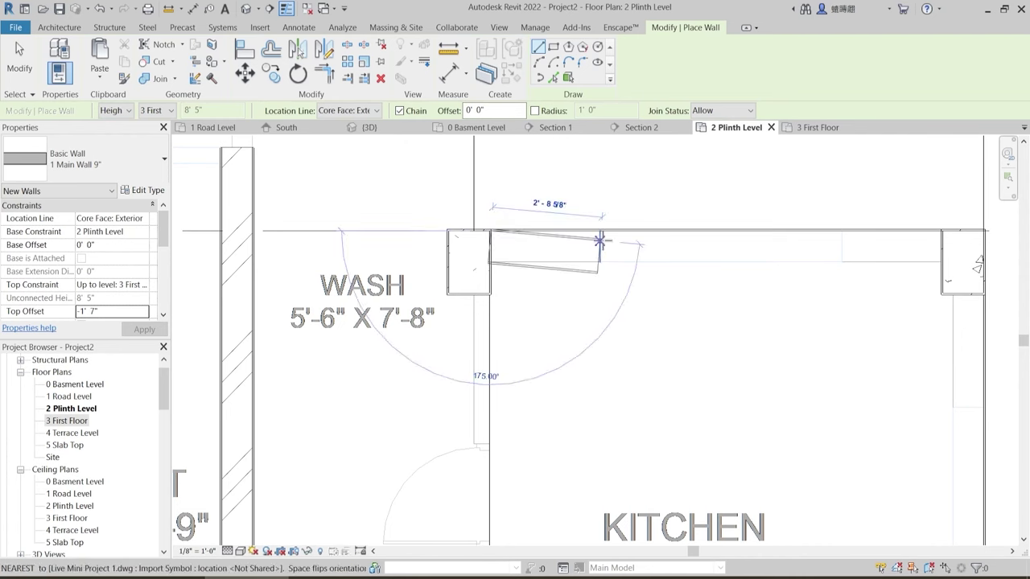
middle_click_drag(764, 233, 616, 259)
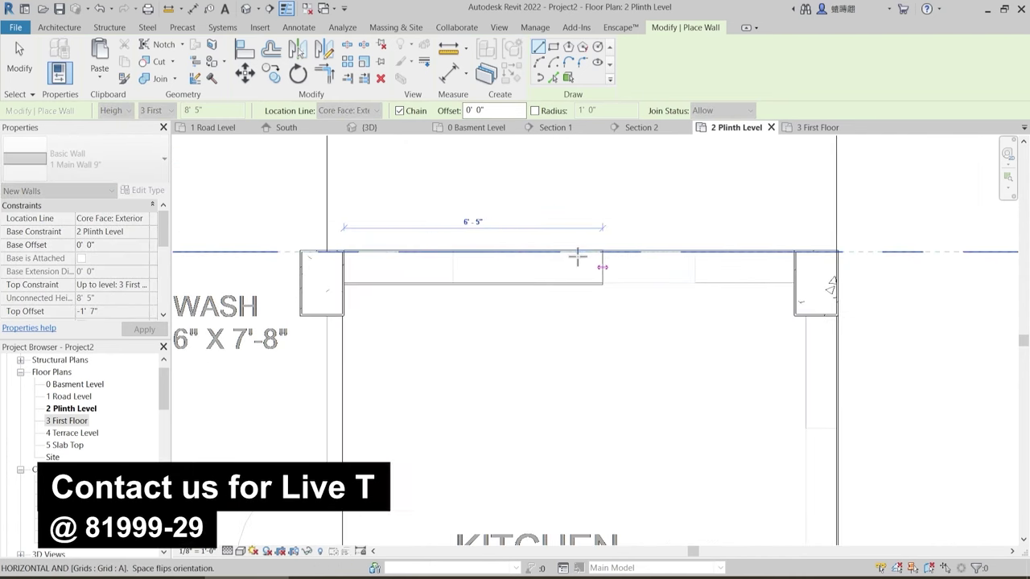
scroll(581, 252, "down", 3)
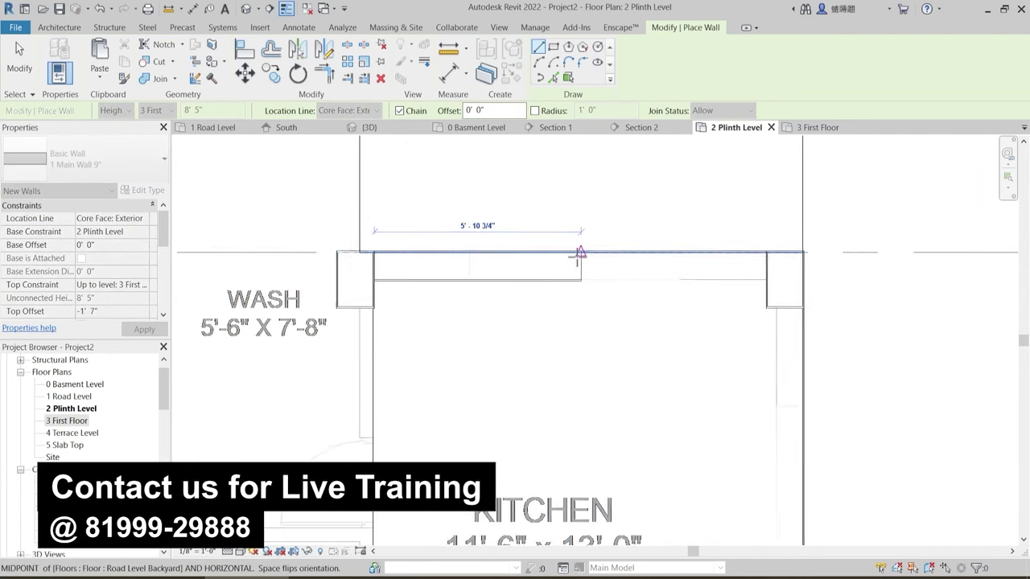
left_click(114, 312)
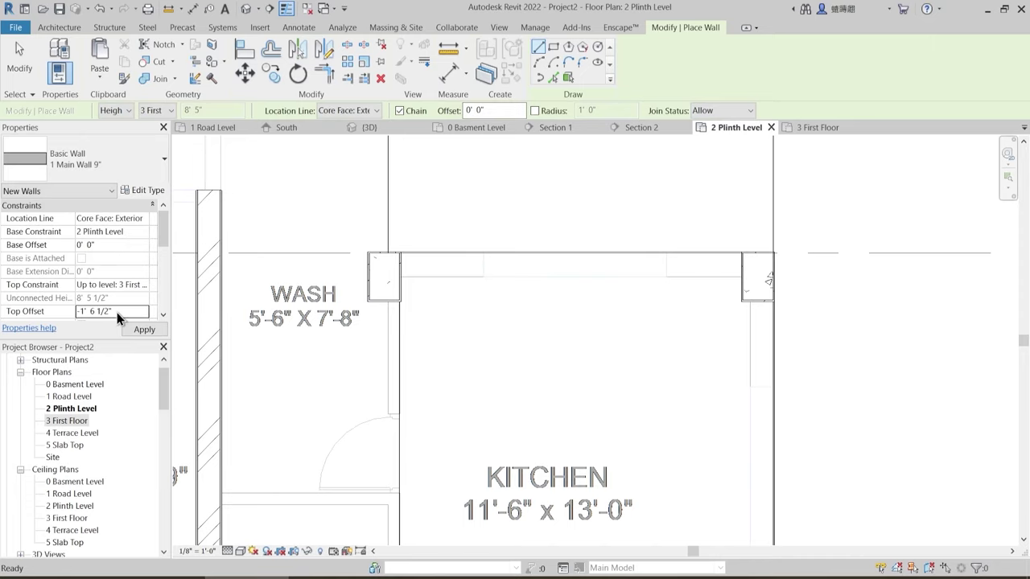
scroll(414, 265, "up", 4)
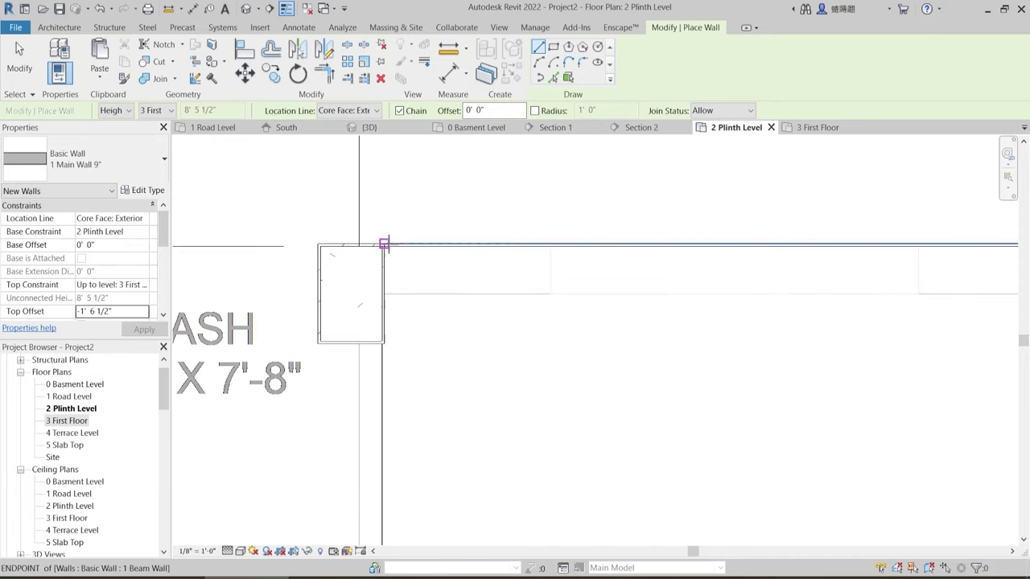
- Draw the 9-inch wall along the kitchen's top edge between its two columns
left_click(384, 244)
scroll(491, 245, "down", 2)
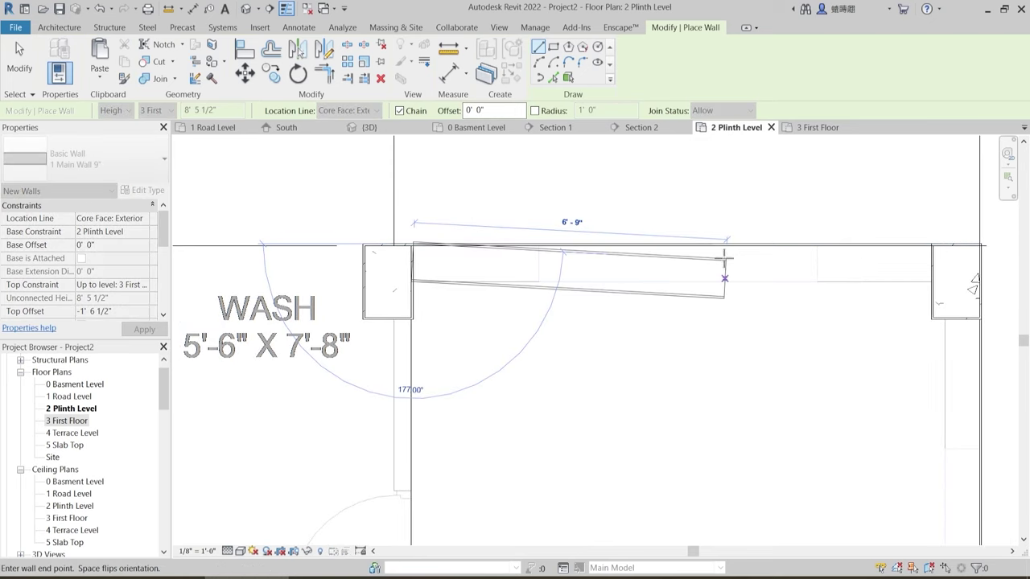
scroll(650, 245, "up", 1)
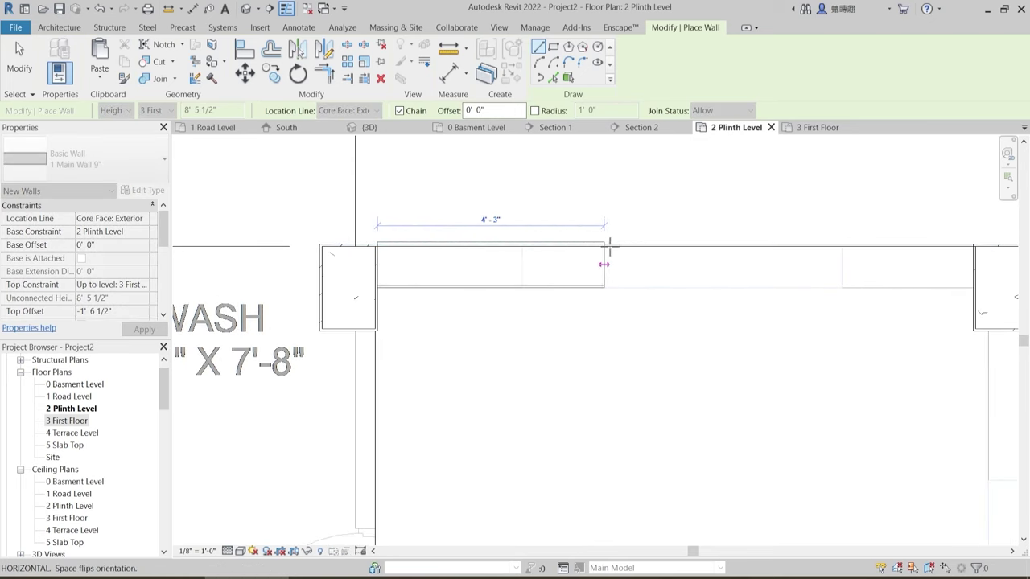
key("Escape")
scroll(373, 252, "up", 3)
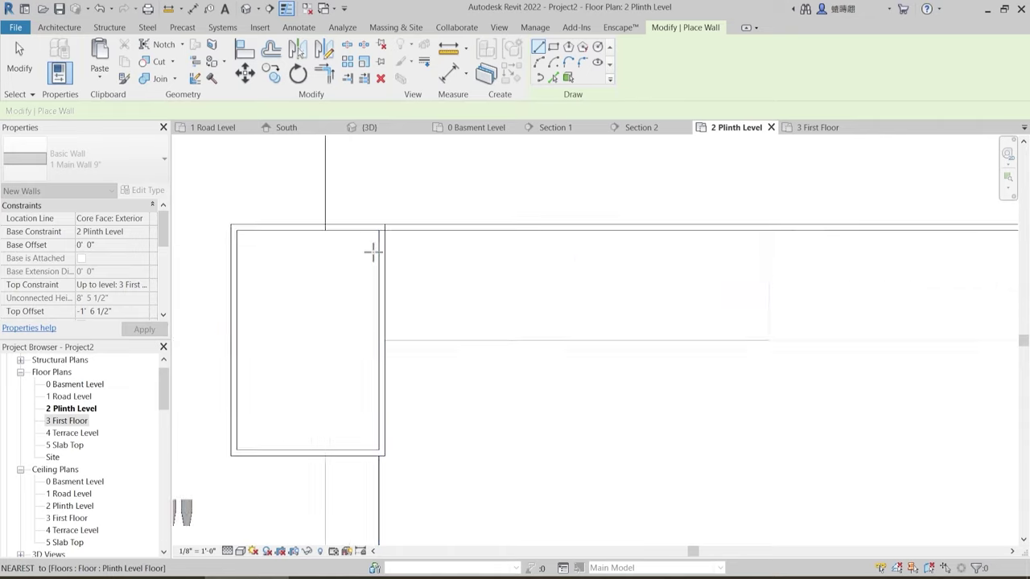
left_click(380, 230)
scroll(499, 249, "down", 3)
middle_click_drag(878, 265, 598, 298)
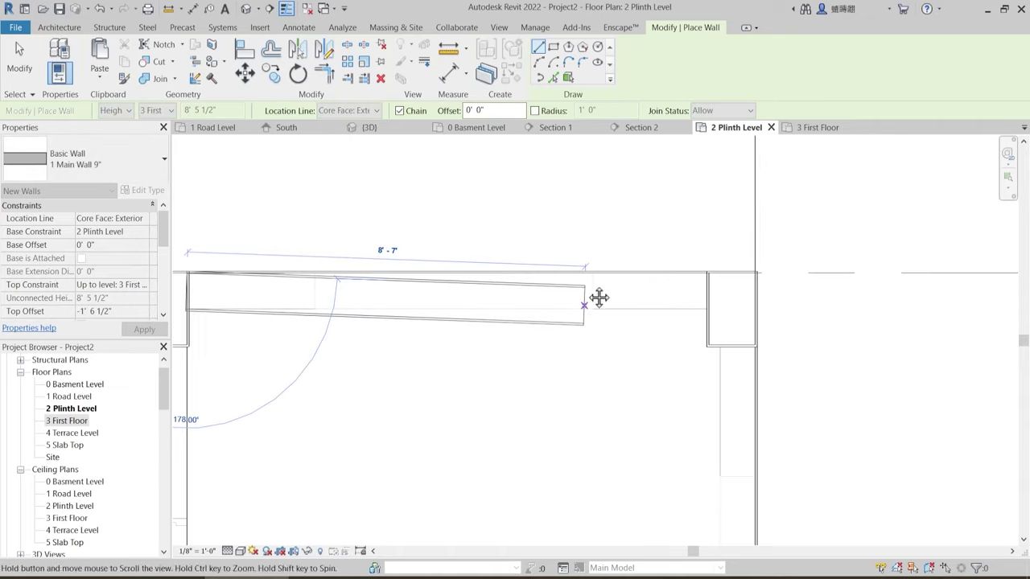
left_click(708, 272)
key("Escape")
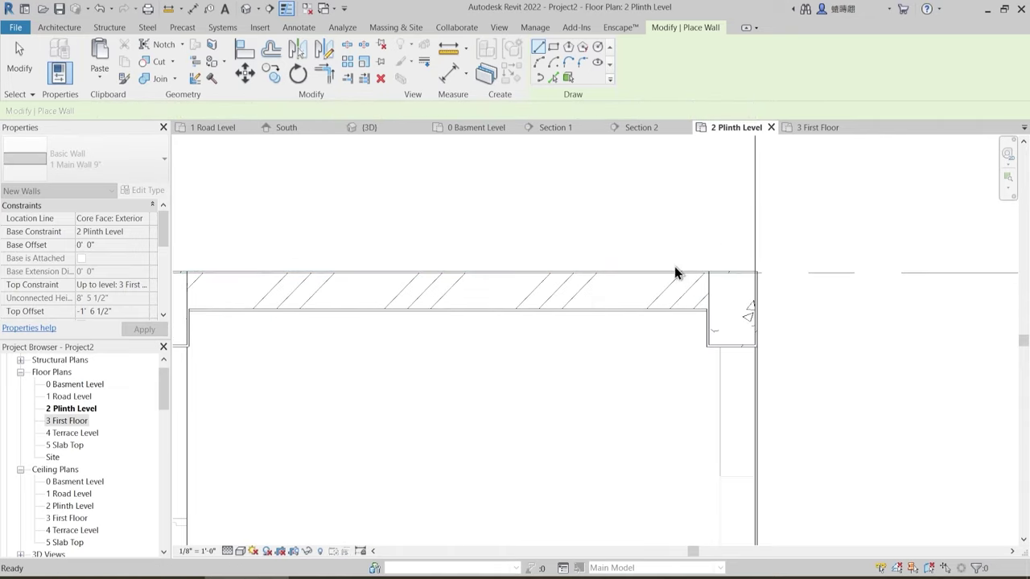
scroll(556, 293, "down", 3)
key("Escape")
- Select the bedroom's bottom, left and top walls and accept the wall overlap warning
scroll(627, 321, "down", 3)
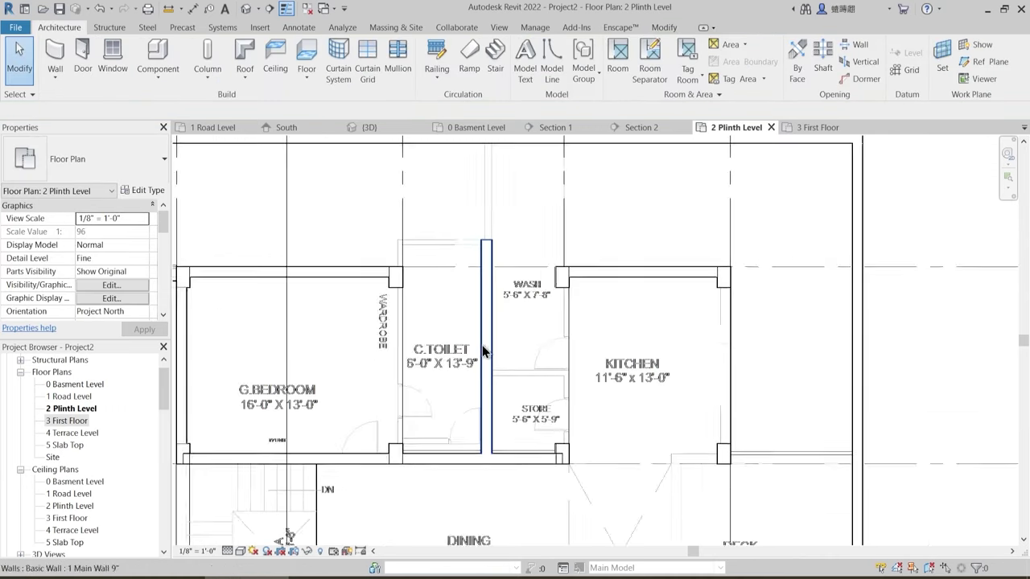
scroll(486, 386, "up", 3)
left_click(604, 419)
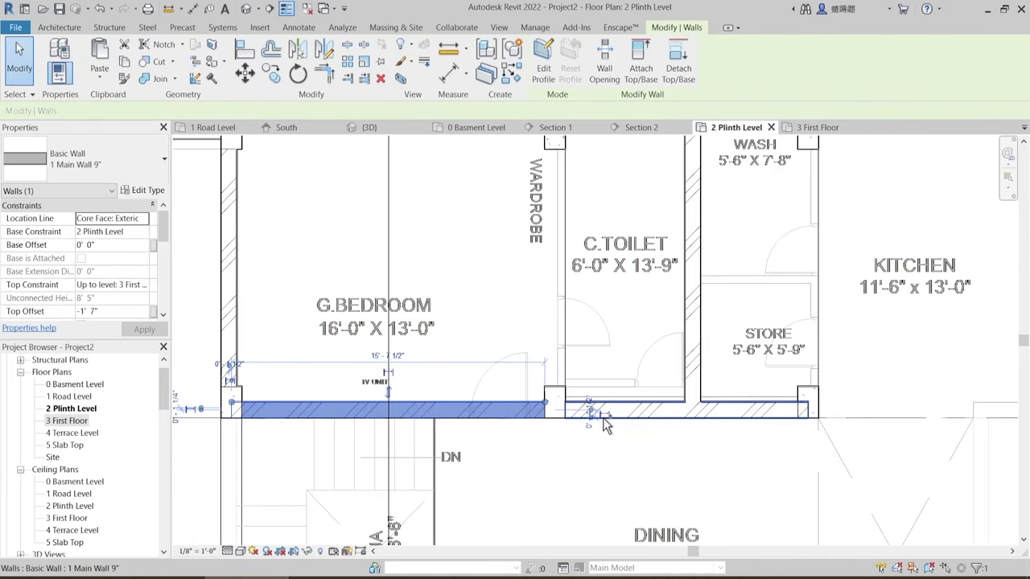
left_click(614, 418, "ctrl")
left_click(240, 248, "ctrl")
middle_click_drag(333, 292, 349, 396)
left_click(338, 238, "ctrl")
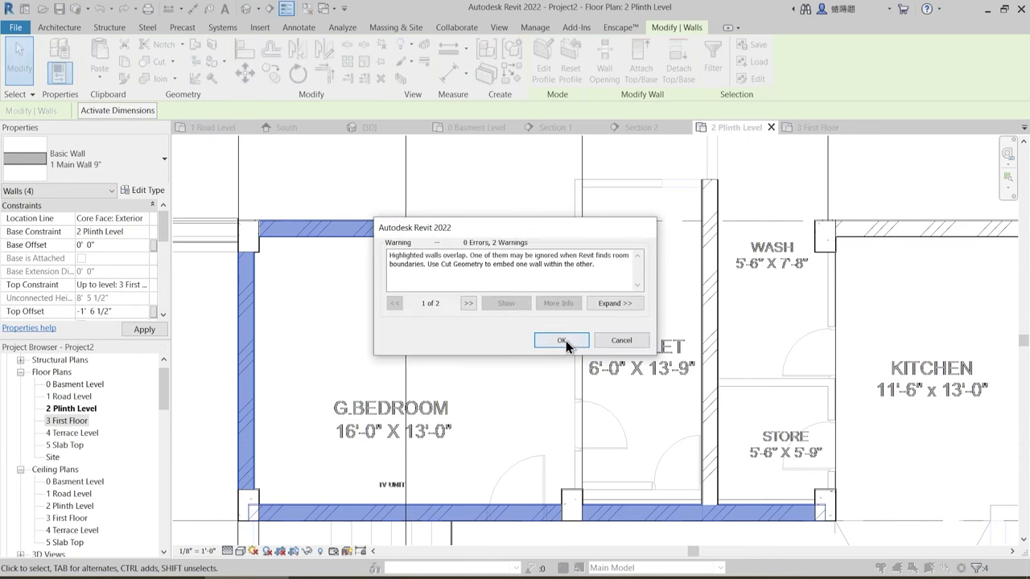
left_click(562, 340)
middle_click_drag(504, 377, 480, 347)
left_click(479, 349)
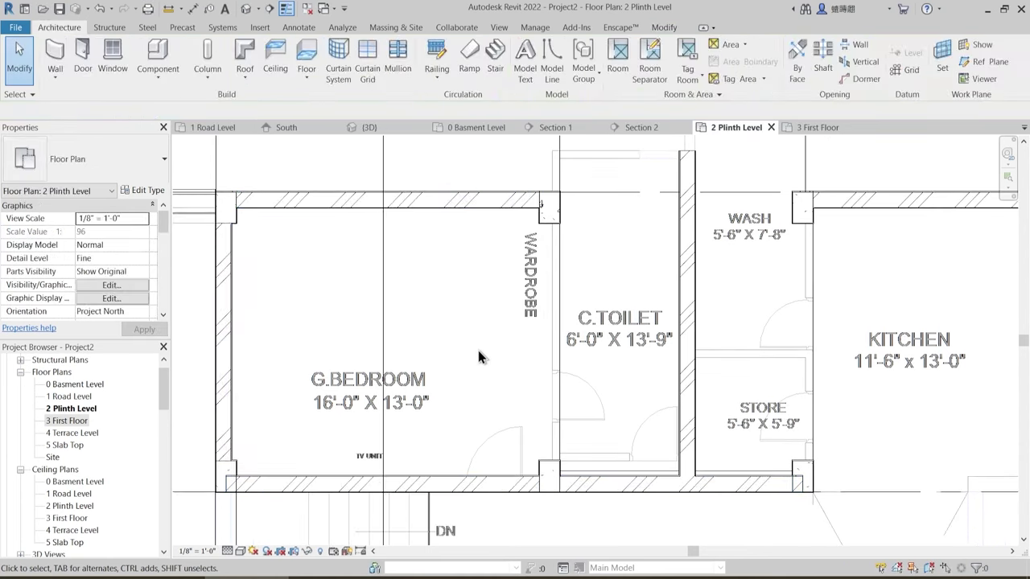
- Pull the bedroom bottom wall's left end to the column corner
scroll(257, 483, "up", 2)
left_click(236, 485)
scroll(227, 477, "up", 2)
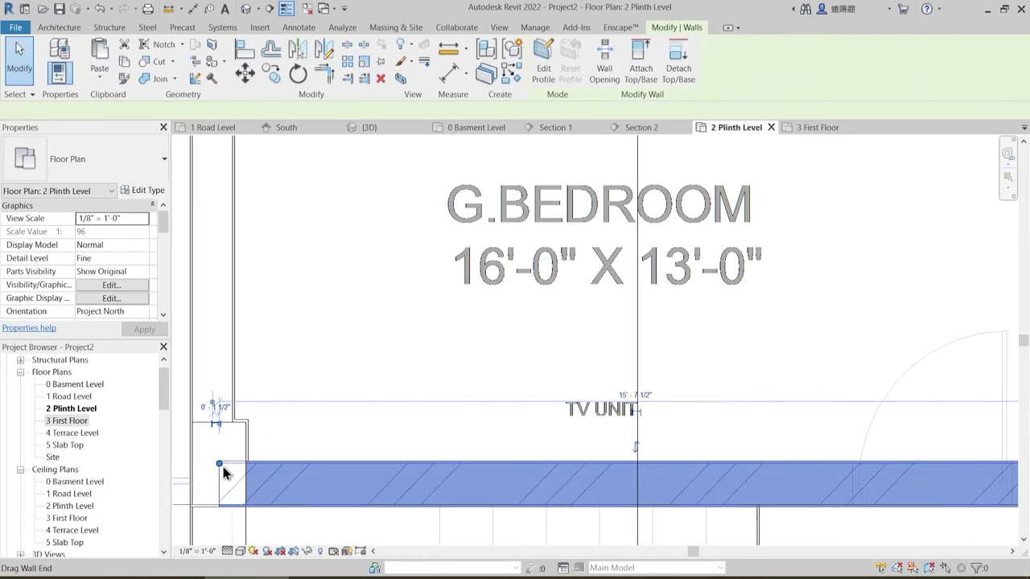
left_click_drag(219, 464, 246, 462)
left_click(287, 432)
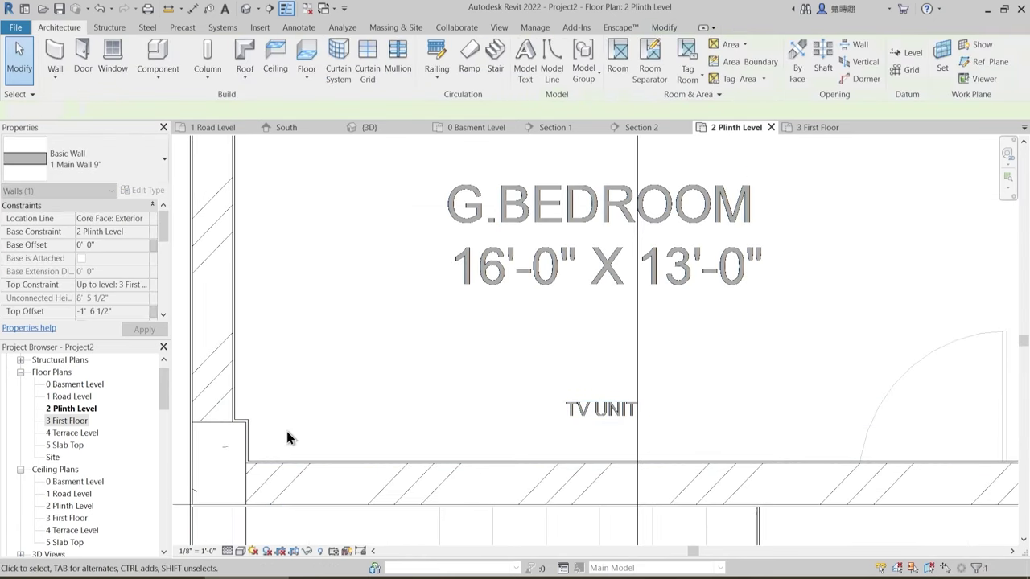
- Zoom and pan out to show the bedroom, kitchen and dining rooms
scroll(292, 431, "down", 5)
middle_click_drag(503, 408, 387, 409)
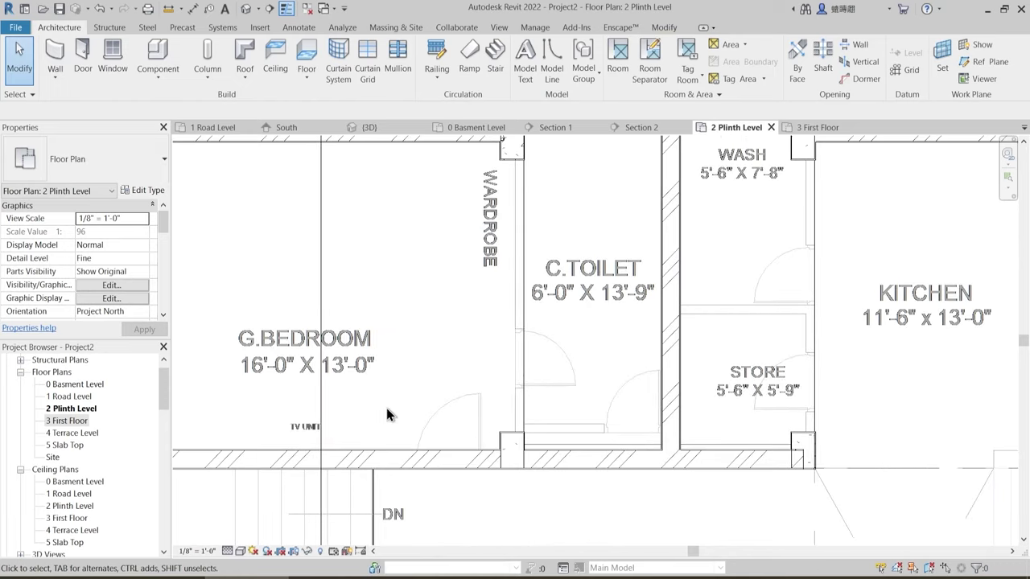
scroll(390, 407, "down", 2)
scroll(660, 443, "up", 3)
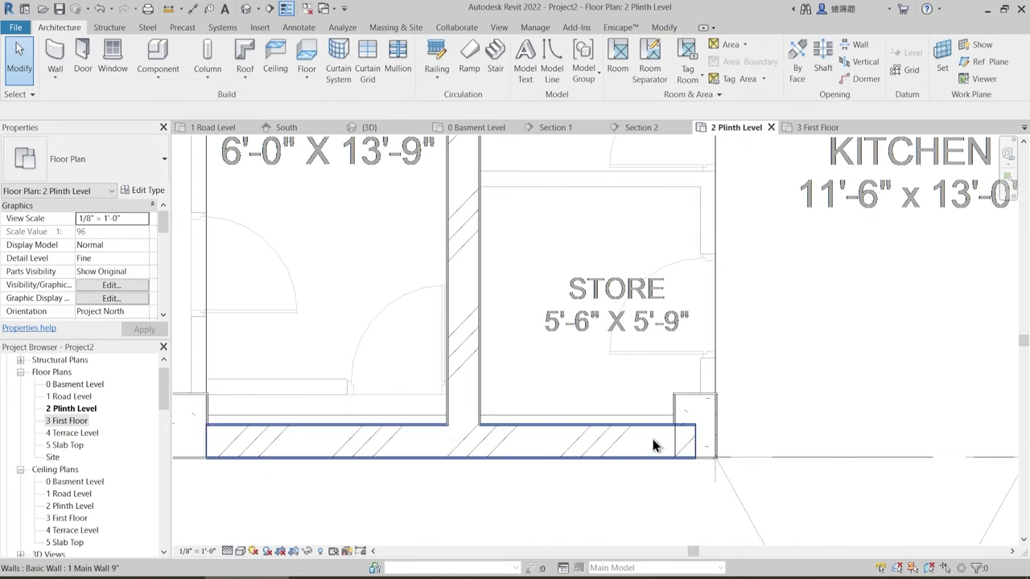
middle_click_drag(558, 473, 536, 478)
scroll(533, 414, "down", 5)
middle_click_drag(631, 328, 607, 254)
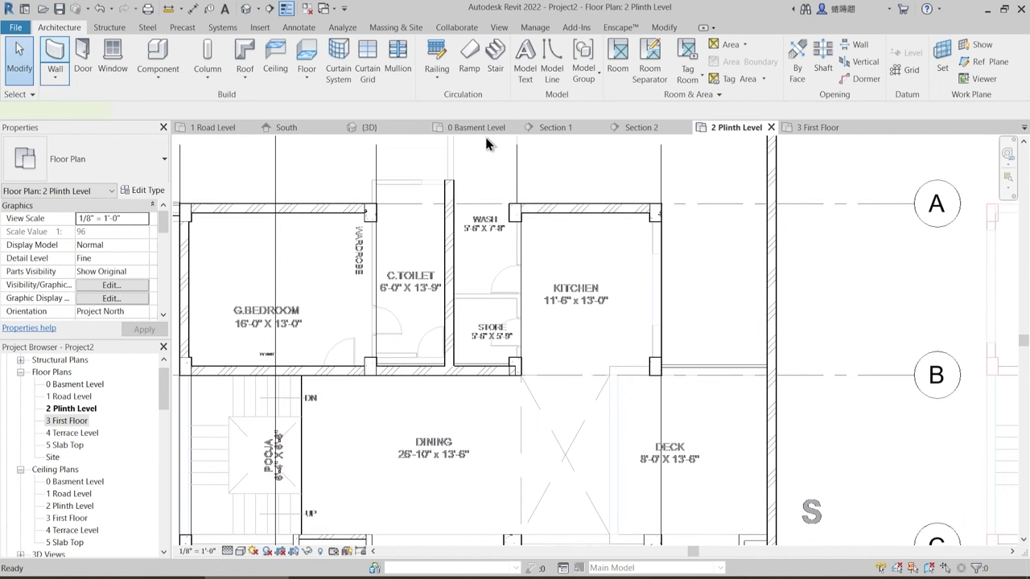
- Draw a wall along the kitchen's right side, flip it, then delete it
key("w")
key("a")
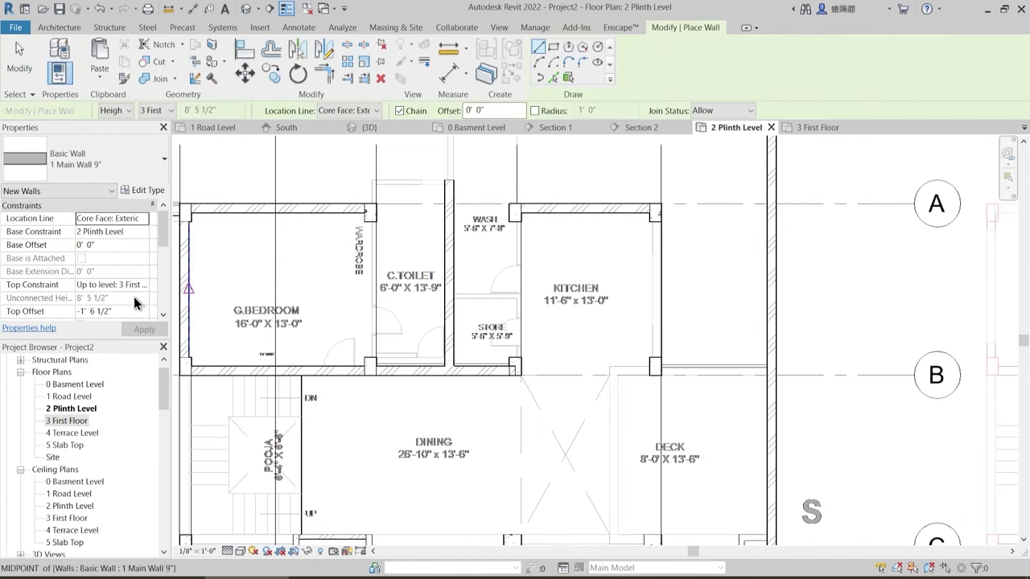
scroll(606, 270, "up", 3)
left_click(653, 214)
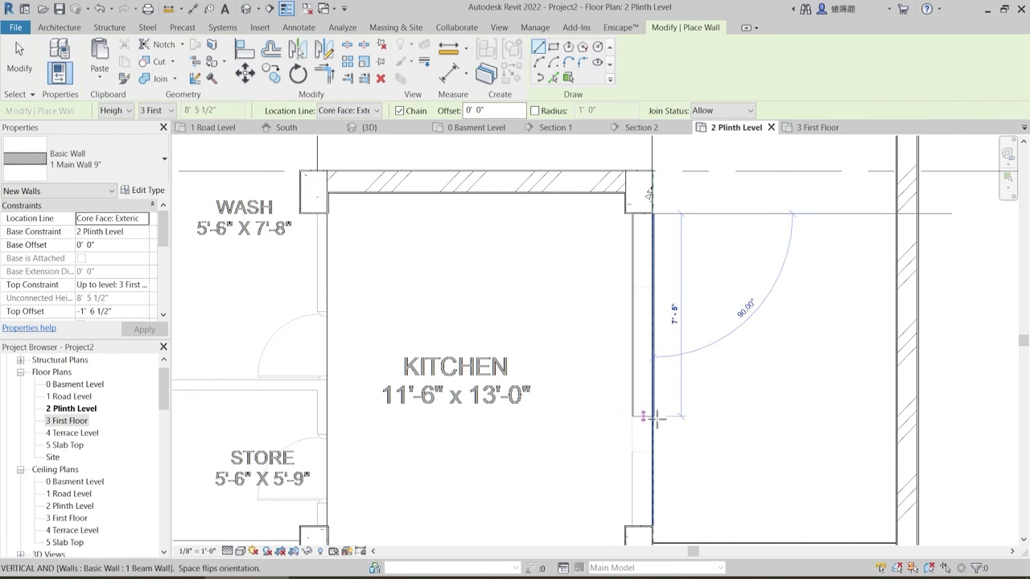
left_click(652, 527)
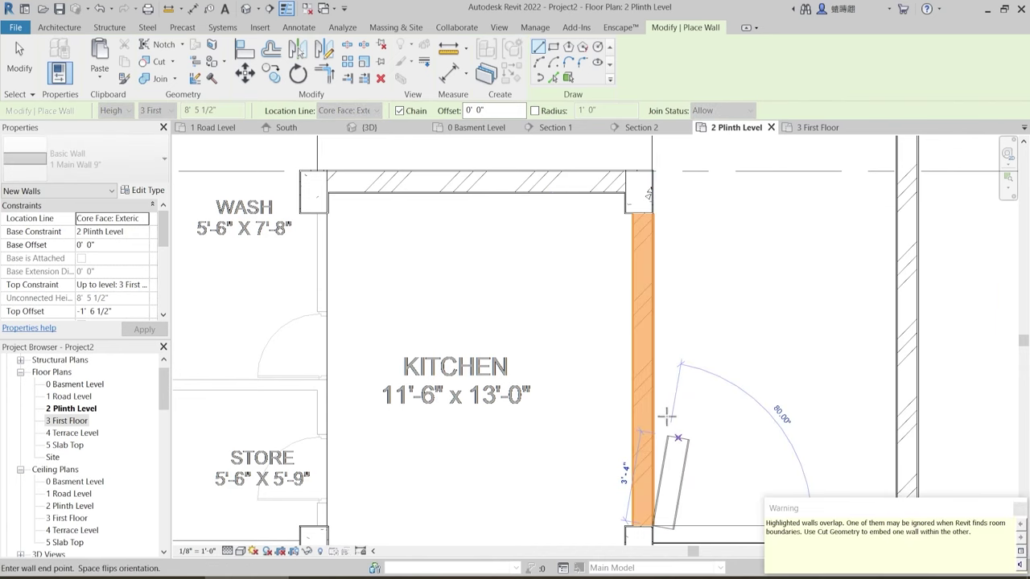
middle_click_drag(667, 443, 681, 270)
key("Escape")
key("Escape")
middle_click_drag(683, 383, 648, 488)
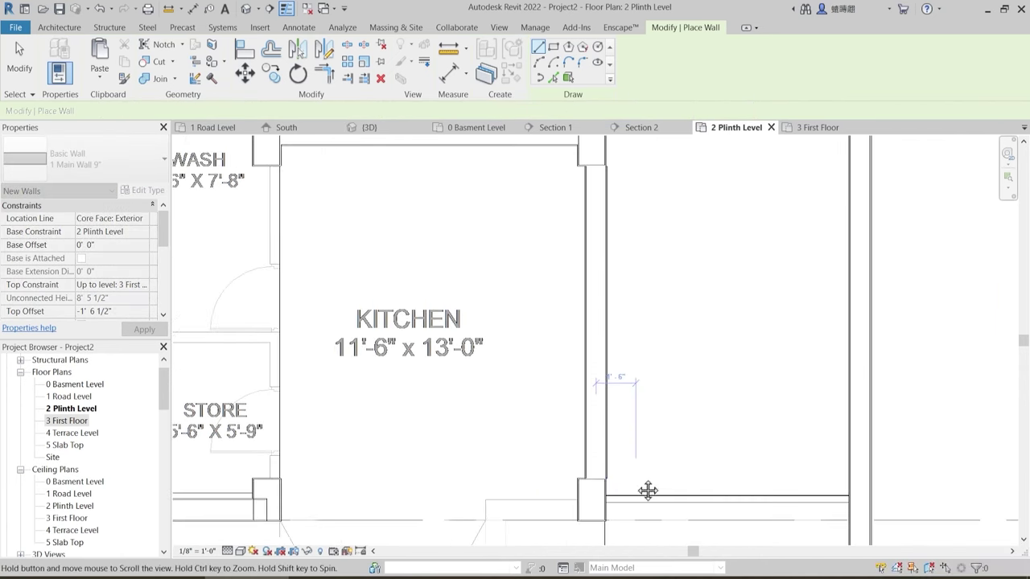
scroll(608, 184, "up", 3)
left_click(620, 190)
key("space")
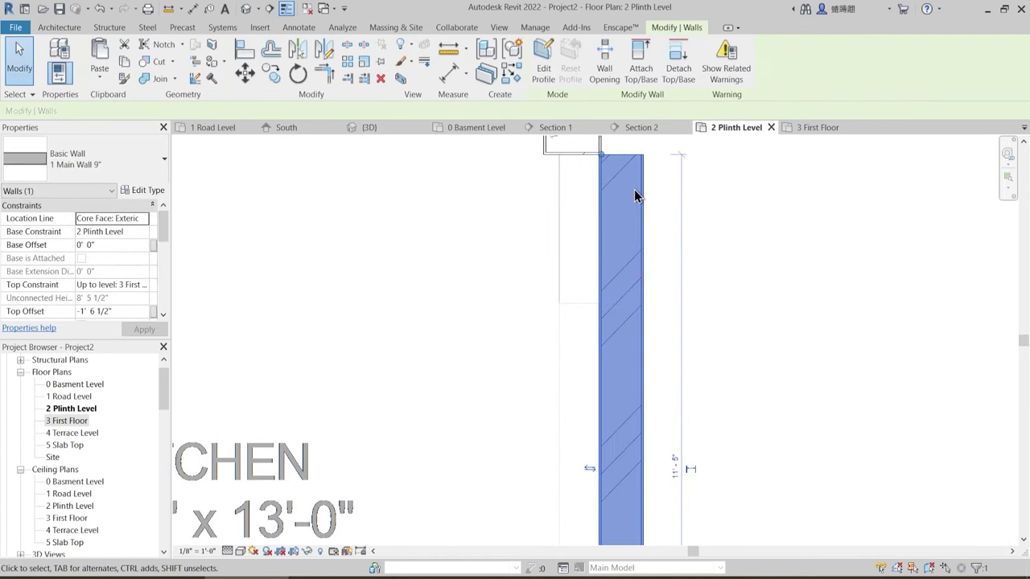
key("Delete")
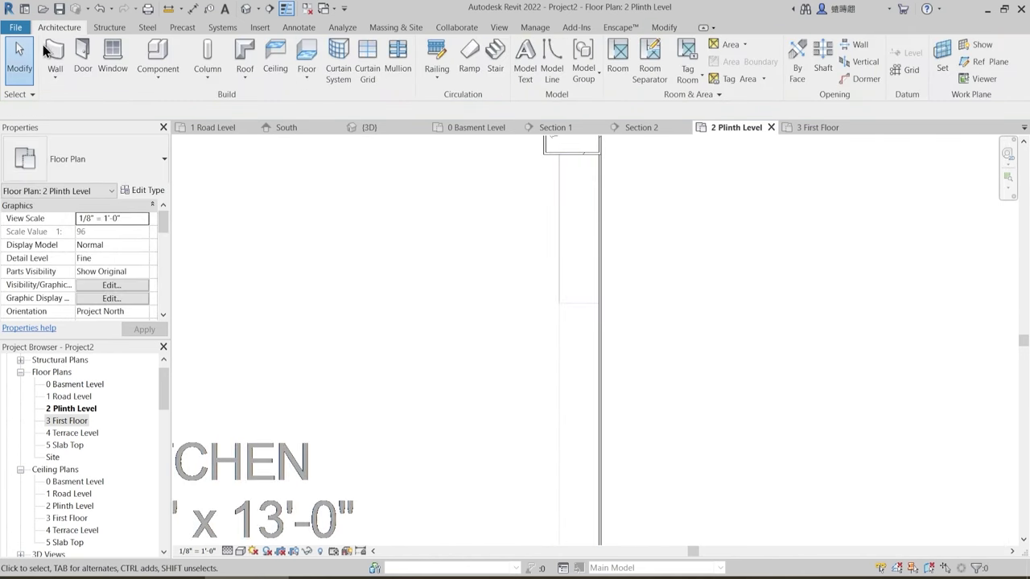
- Redraw the kitchen's right wall from the upper column corner to the lower column
key("w")
key("a")
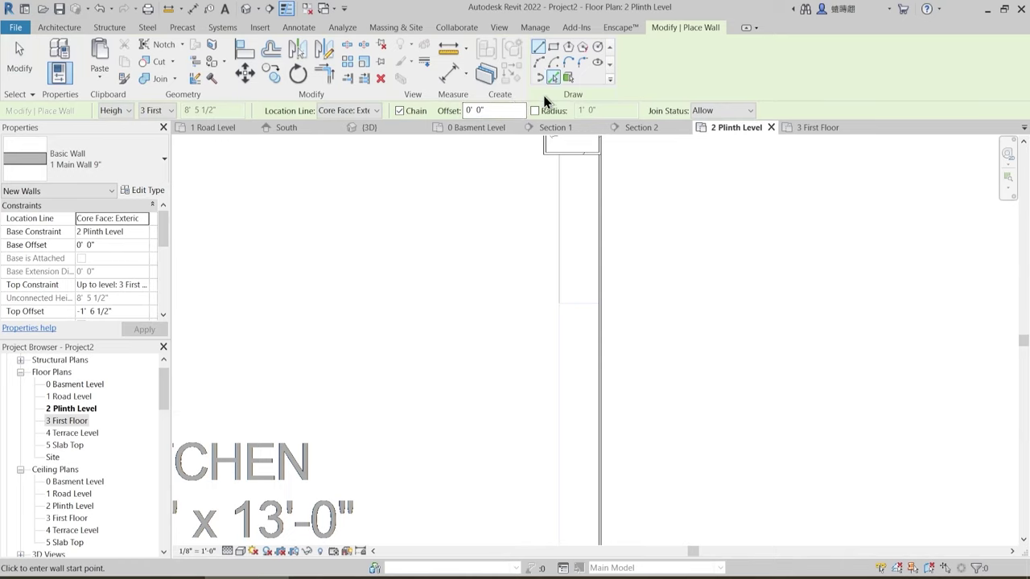
scroll(599, 169, "up", 1)
left_click(616, 145)
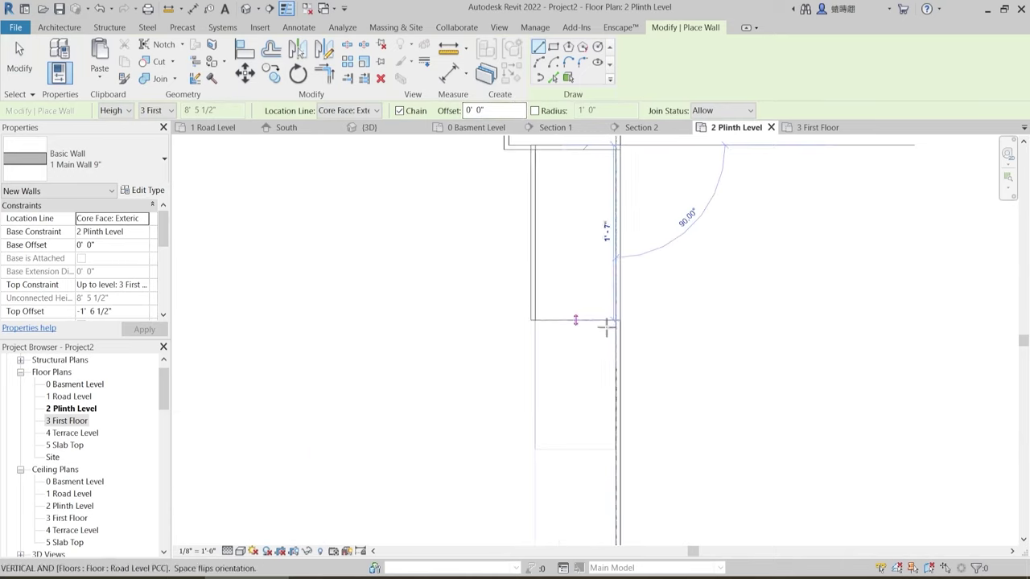
scroll(606, 382, "down", 2)
scroll(606, 435, "down", 1)
middle_click_drag(608, 431, 603, 139)
middle_click_drag(587, 483, 582, 388)
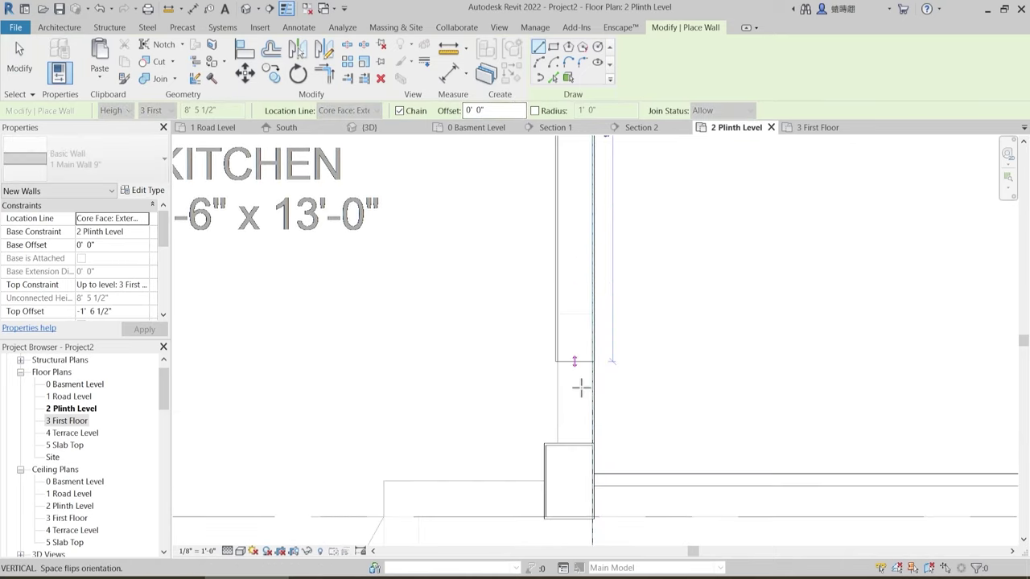
left_click(589, 442)
scroll(620, 393, "down", 4)
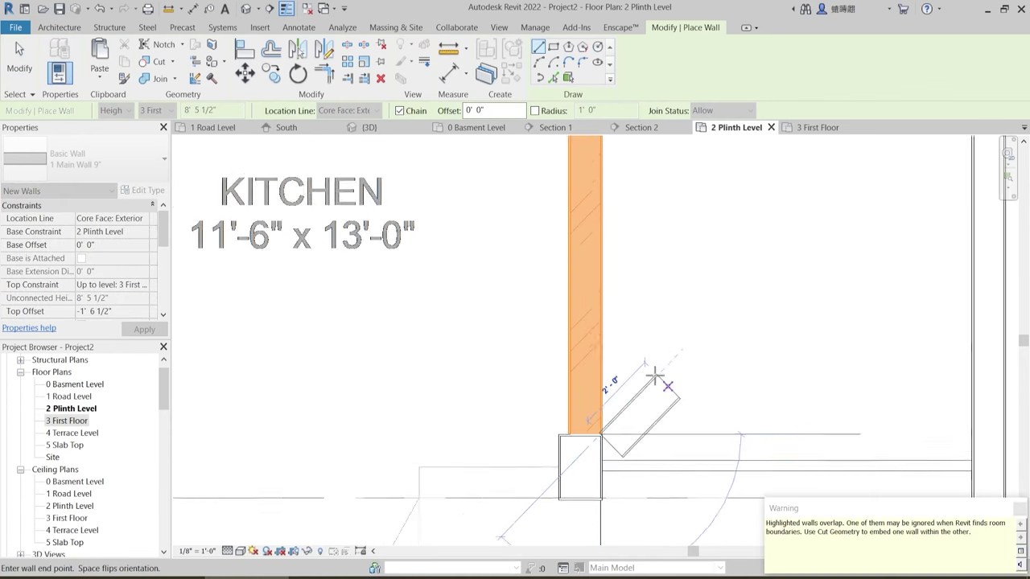
key("Escape")
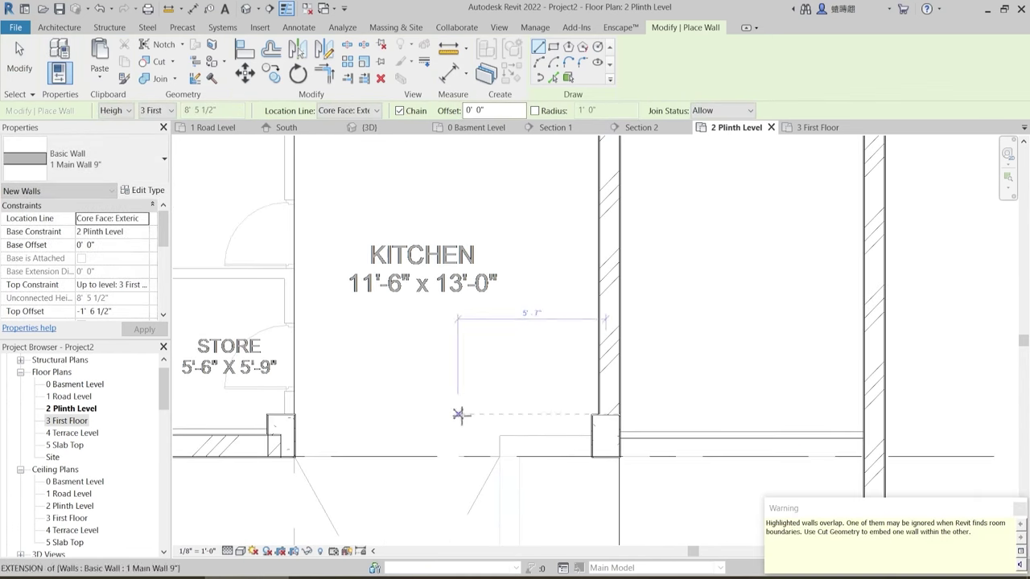
- Draw a wall along the kitchen's bottom edge between the right column and the store-side column
middle_click_drag(600, 474, 631, 393)
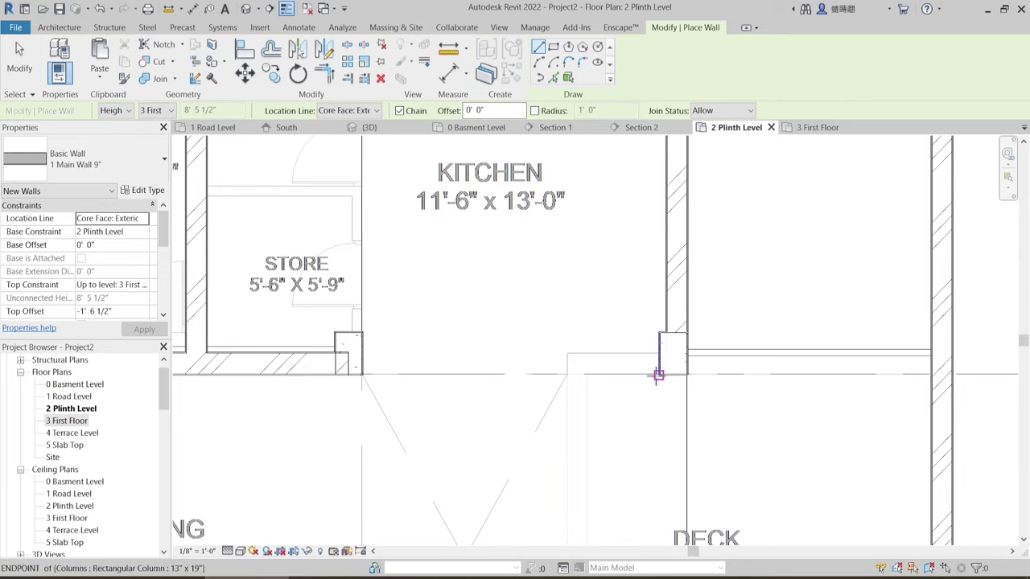
scroll(652, 378, "up", 2)
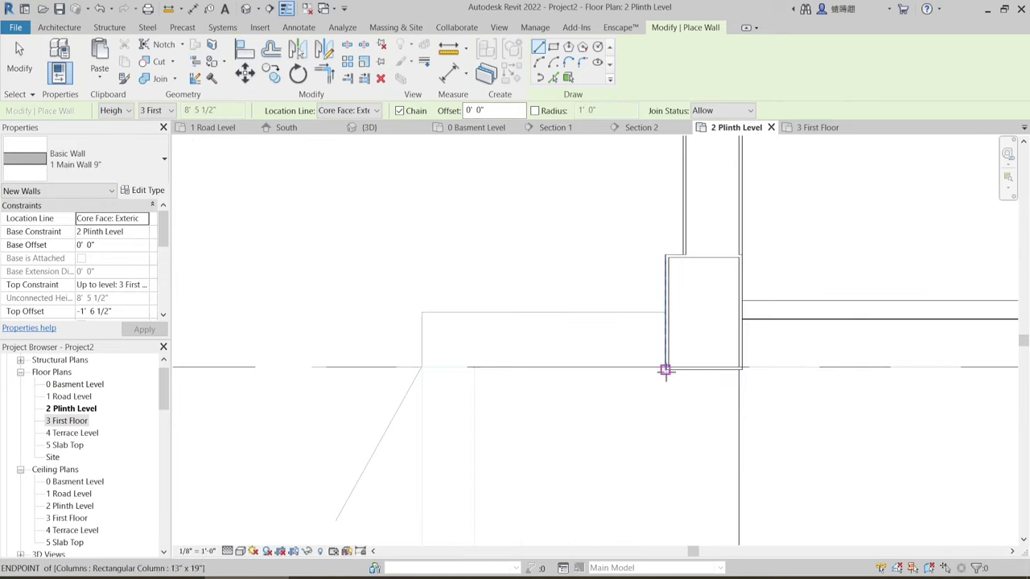
left_click(660, 374)
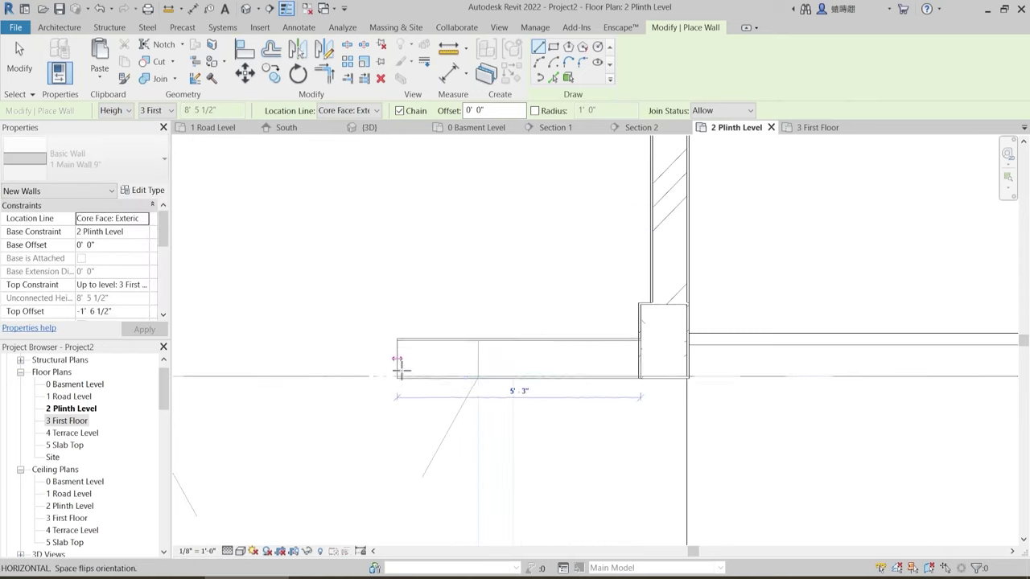
scroll(435, 370, "down", 3)
scroll(431, 391, "up", 2)
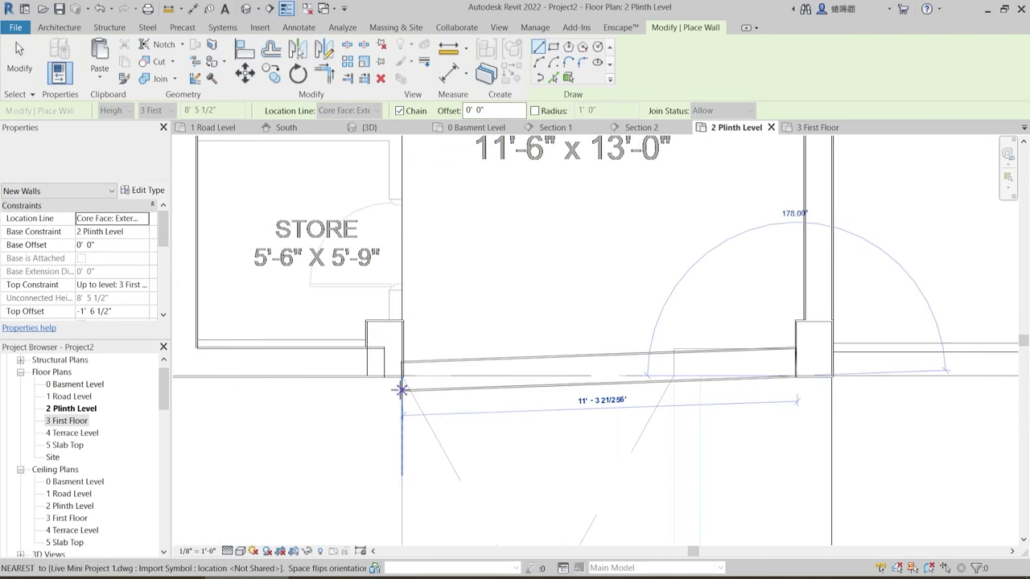
left_click(394, 373)
key("Escape")
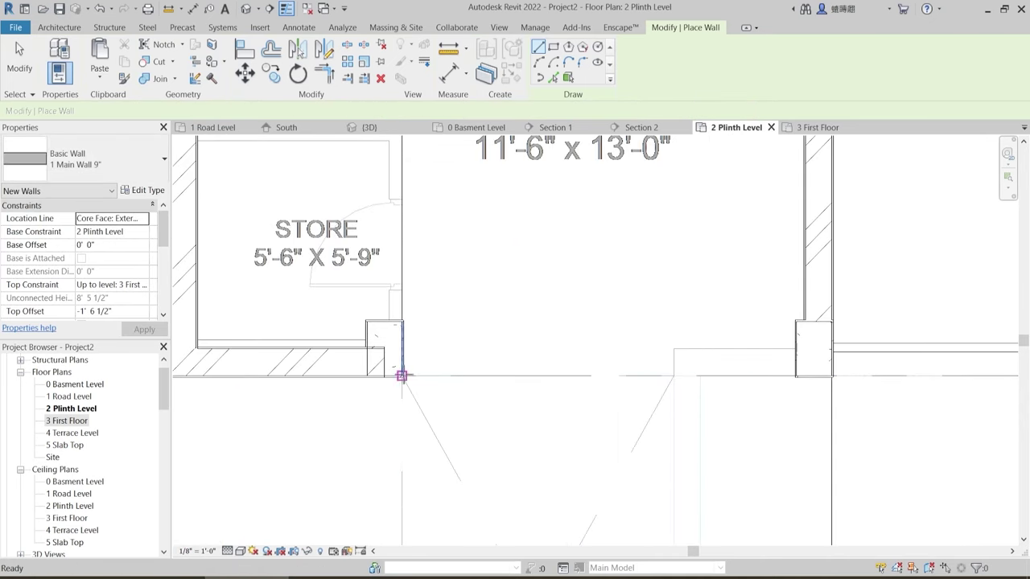
key("Escape")
- Start Trim/Extend (TR) and pick the left wall to extend
key("t")
key("r")
left_click(345, 357)
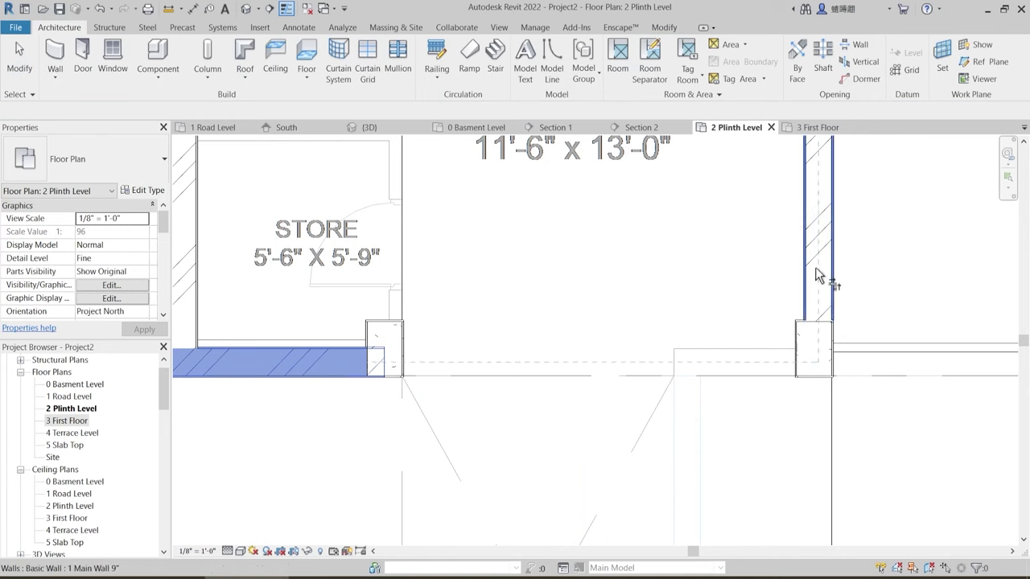
- Extend the left wall so it meets the vertical kitchen wall
left_click(818, 277)
key("Escape")
middle_click_drag(797, 361, 675, 350)
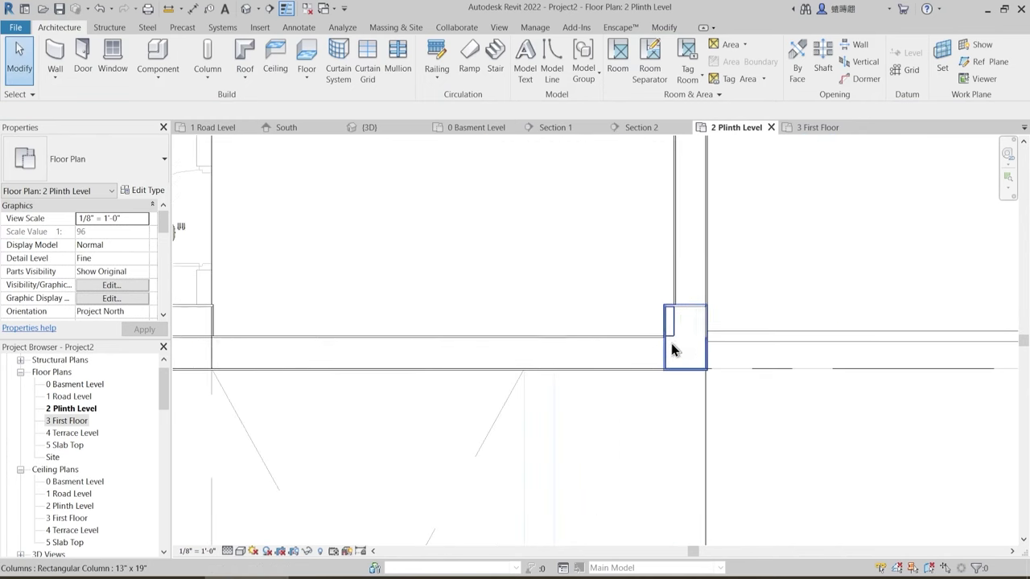
scroll(674, 350, "up", 2)
- Join the small wall piece and the wall below with the kitchen's bottom-right column
left_click(662, 27)
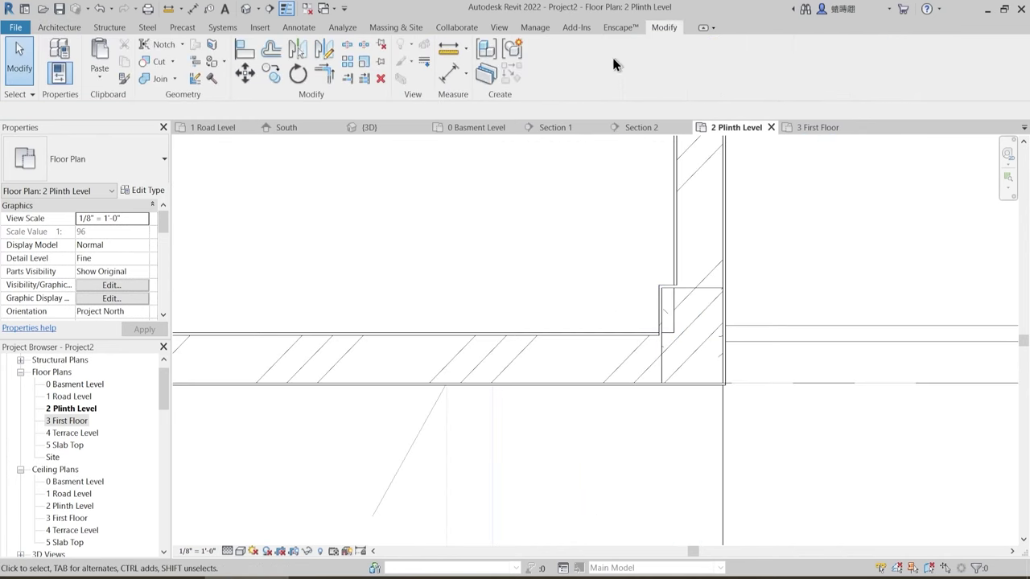
left_click(157, 79)
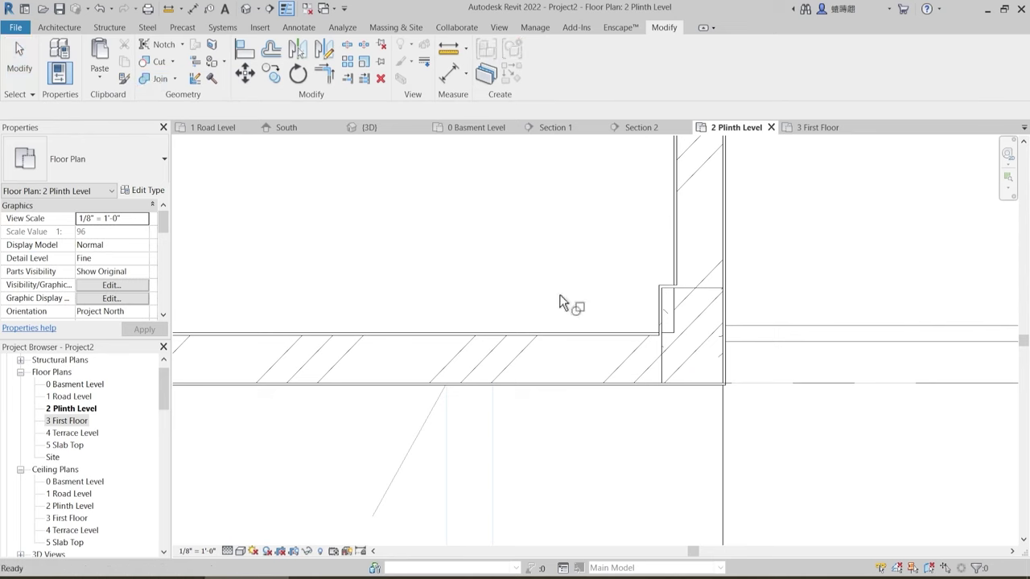
left_click(665, 369)
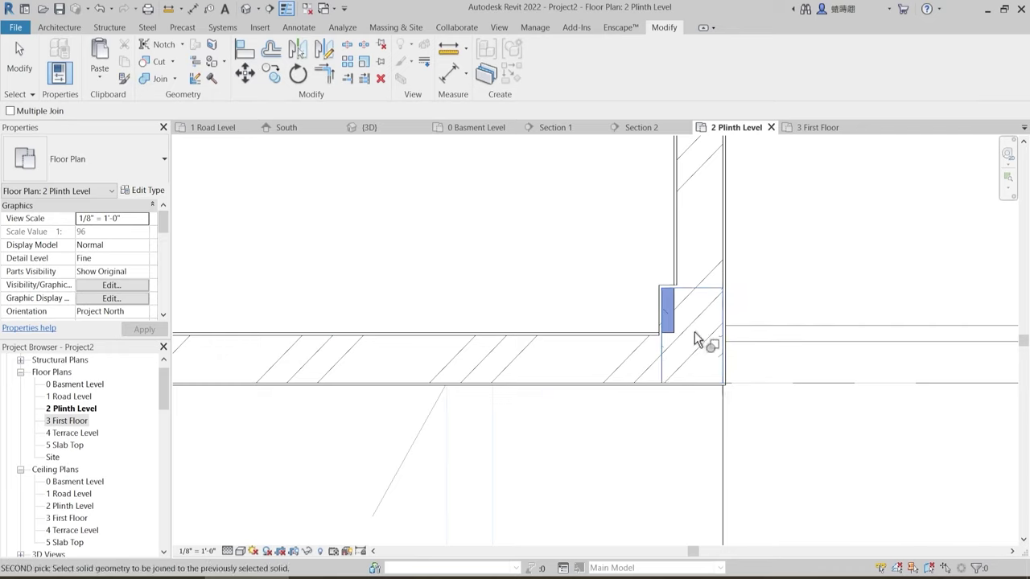
left_click(700, 326)
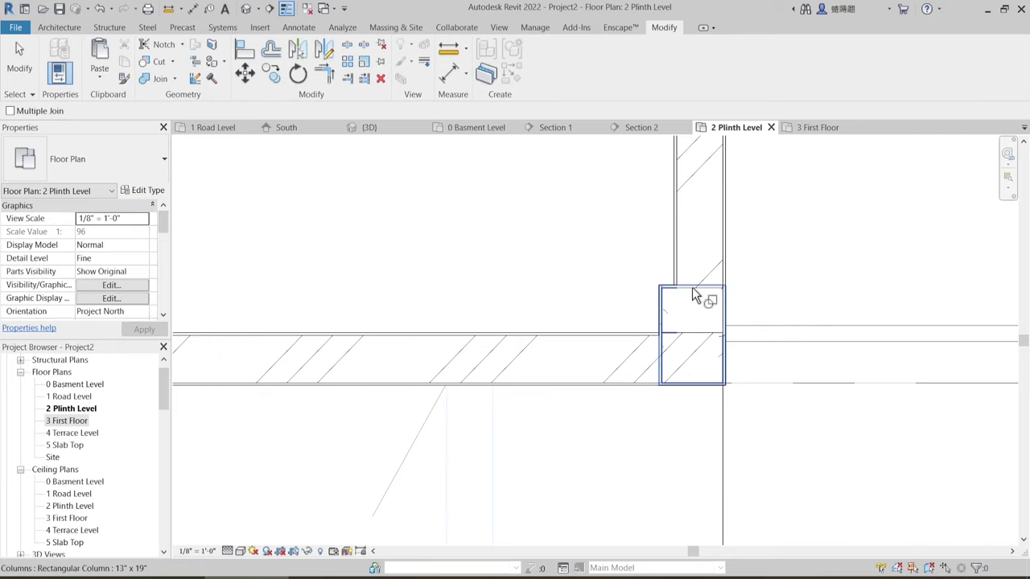
key("Tab")
key("Tab")
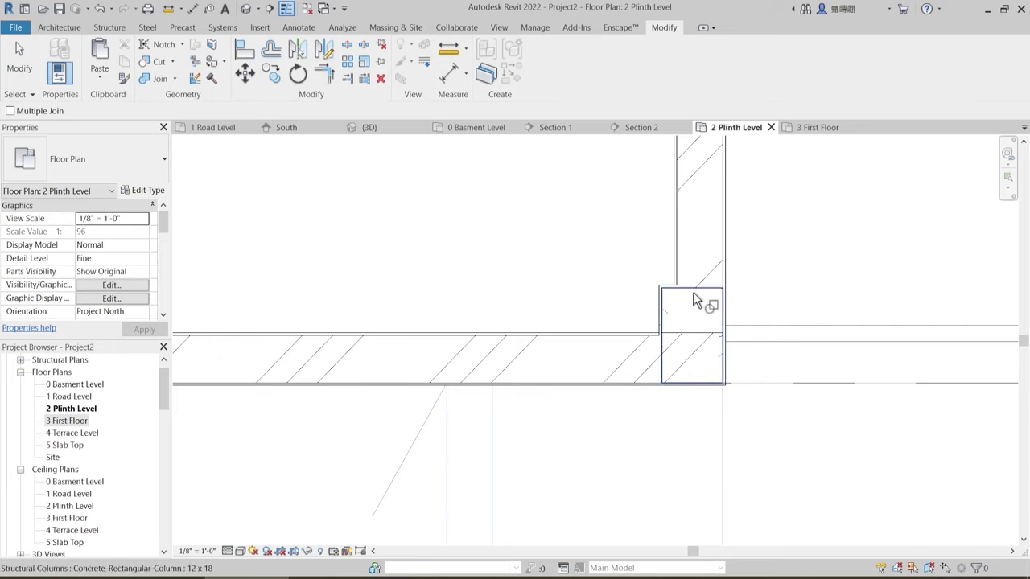
key("Tab")
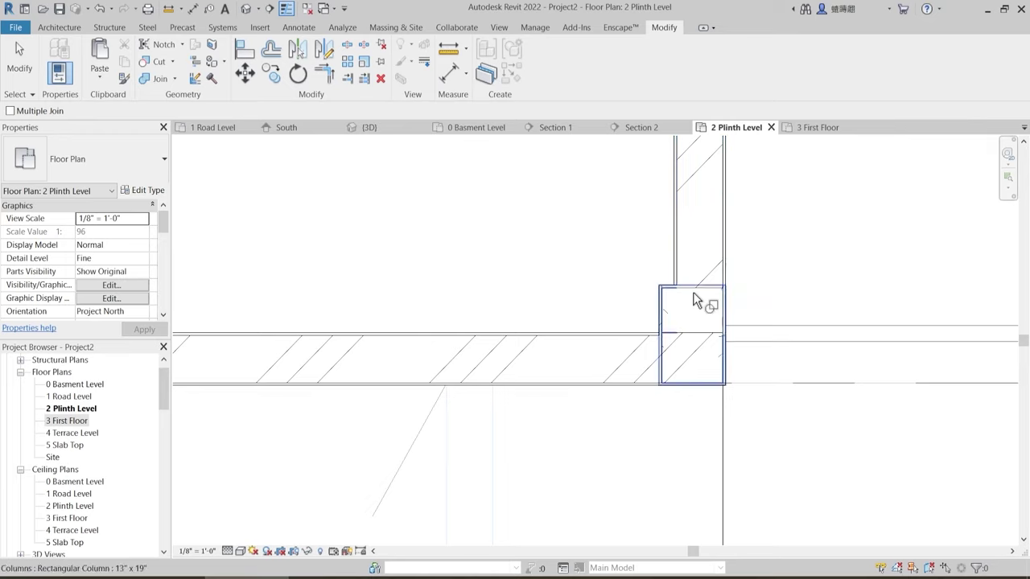
left_click(695, 306)
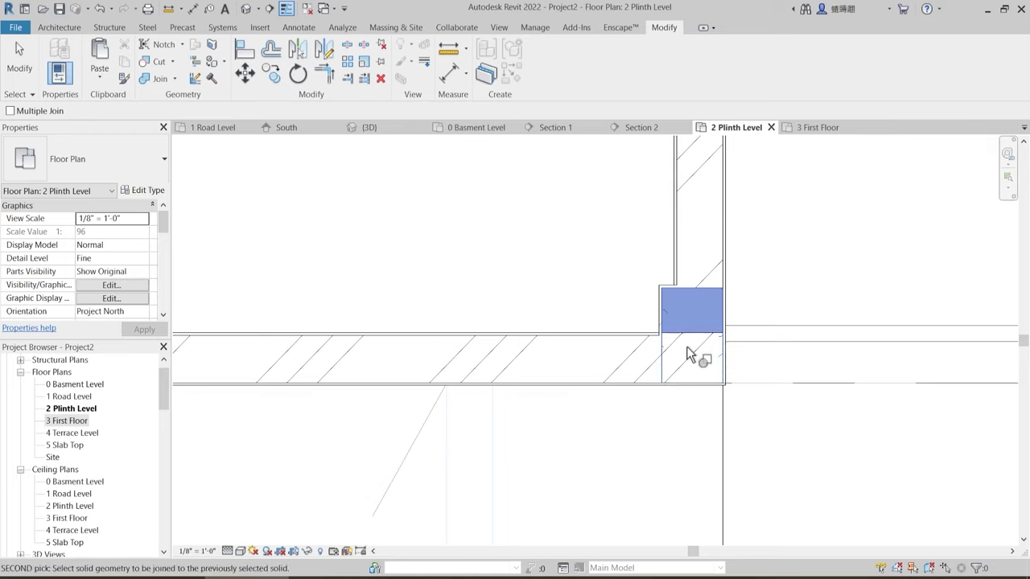
left_click(692, 367)
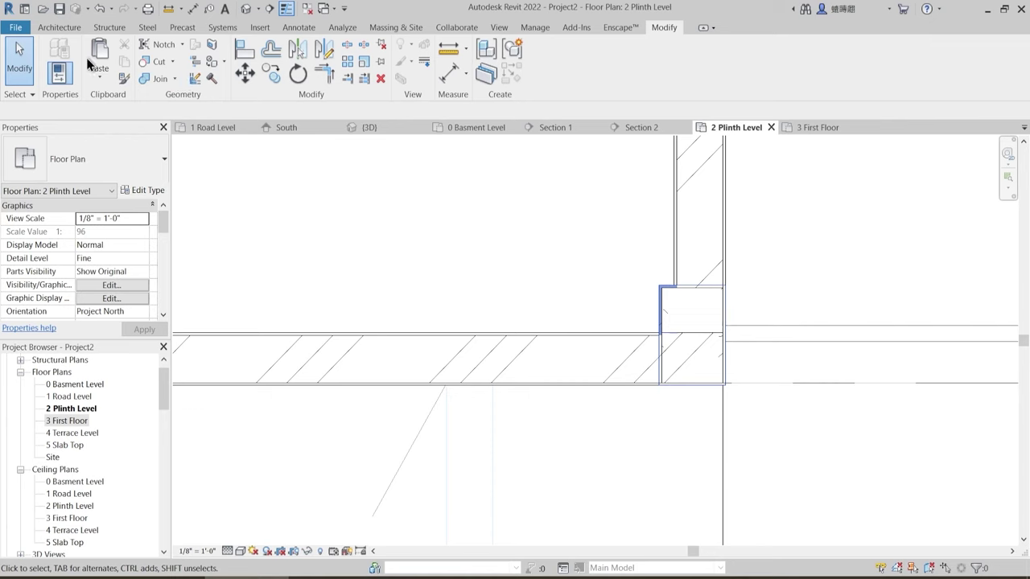
- Join the next wall with its column, Tab-cycling to select the column
left_click(153, 79)
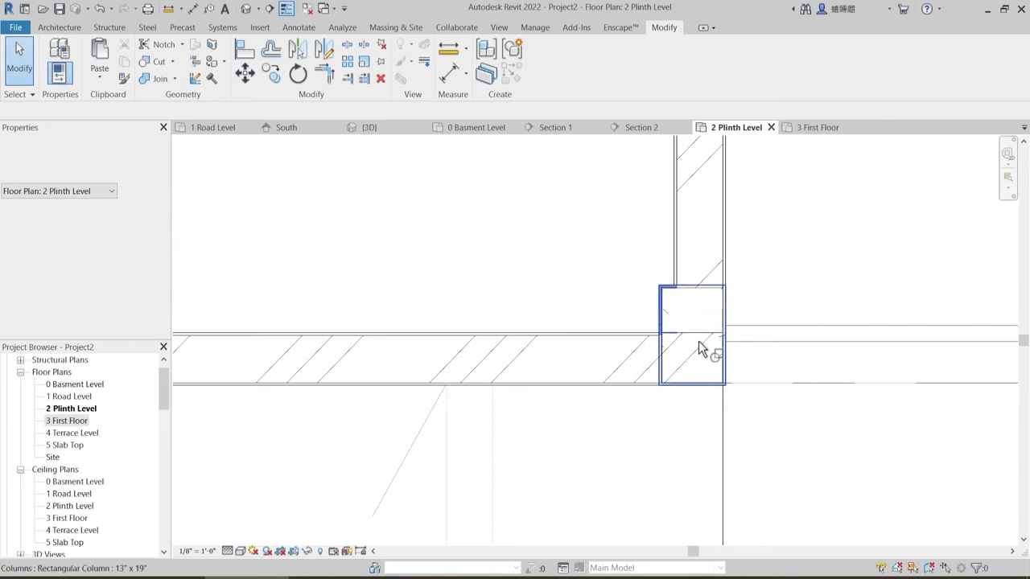
left_click(700, 301)
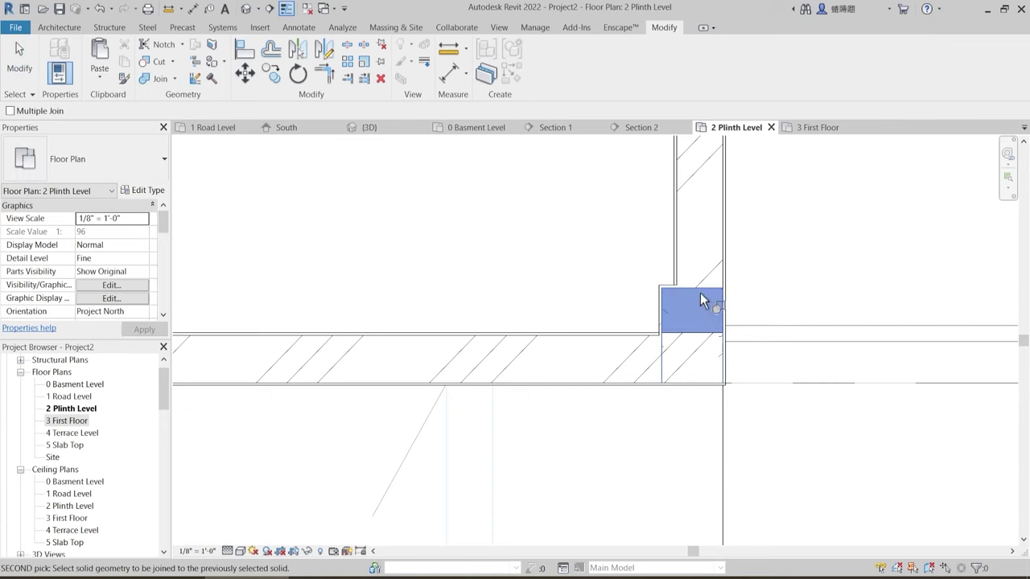
left_click(693, 357)
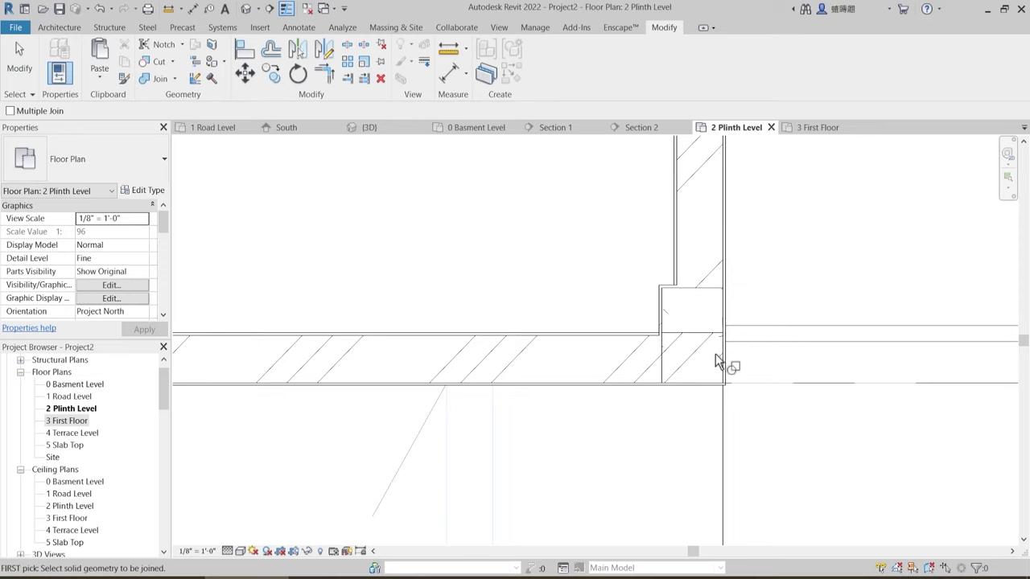
scroll(719, 358, "up", 2)
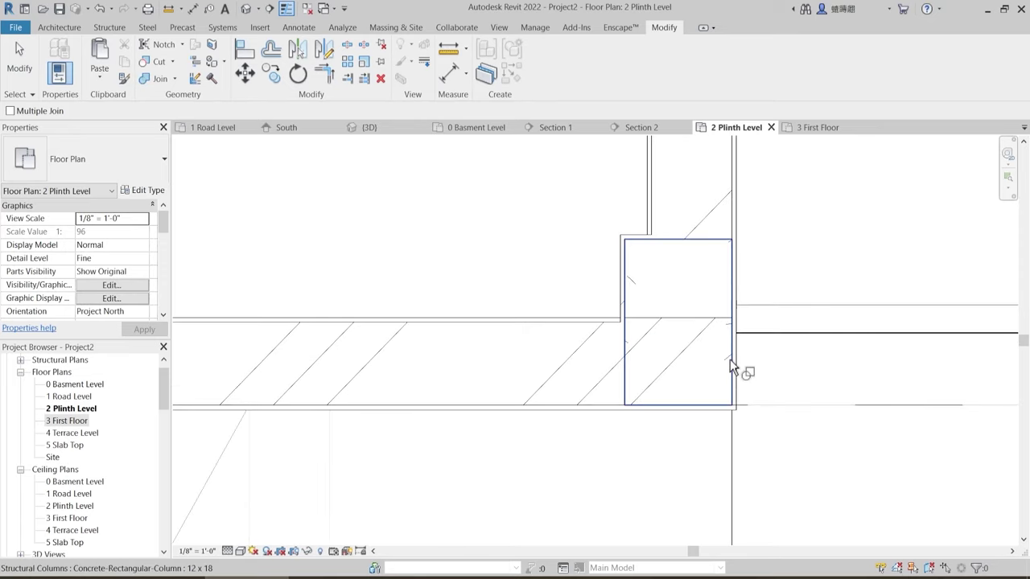
key("Tab")
key("Tab")
key("Tab")
key("Tab")
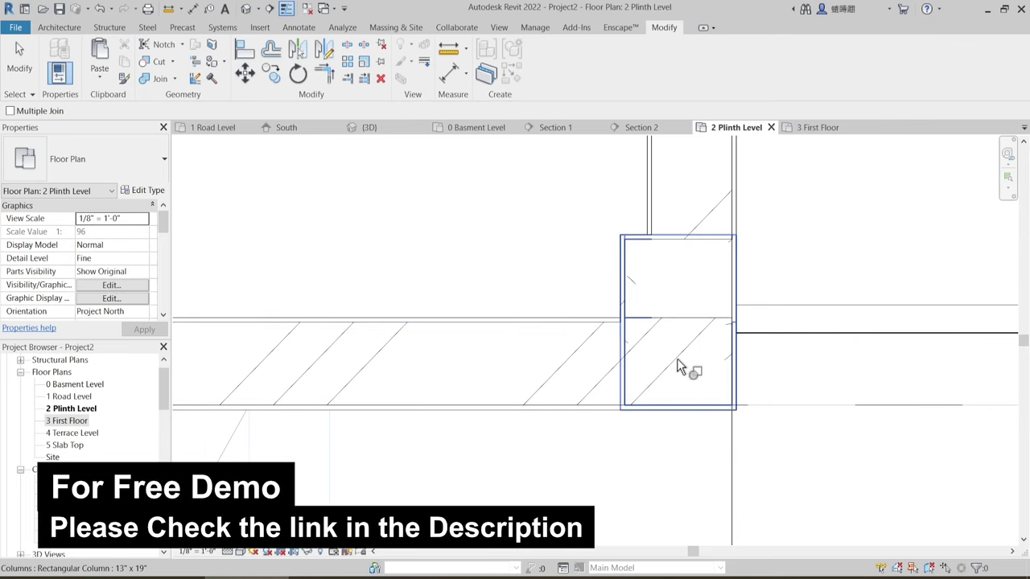
left_click(675, 379)
key("Escape")
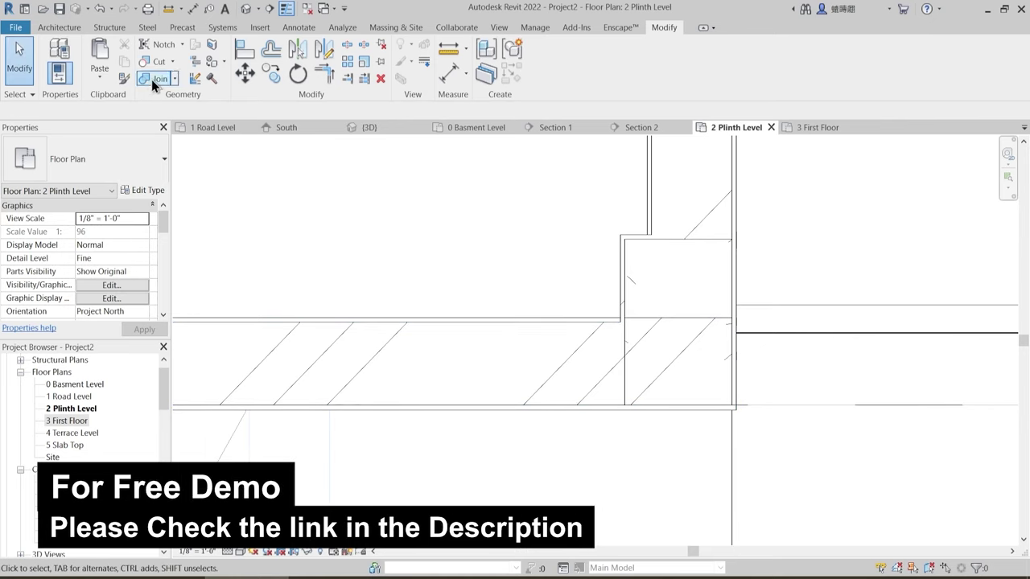
- Join another column with the adjacent wall along the kitchen's lower edge
left_click(151, 79)
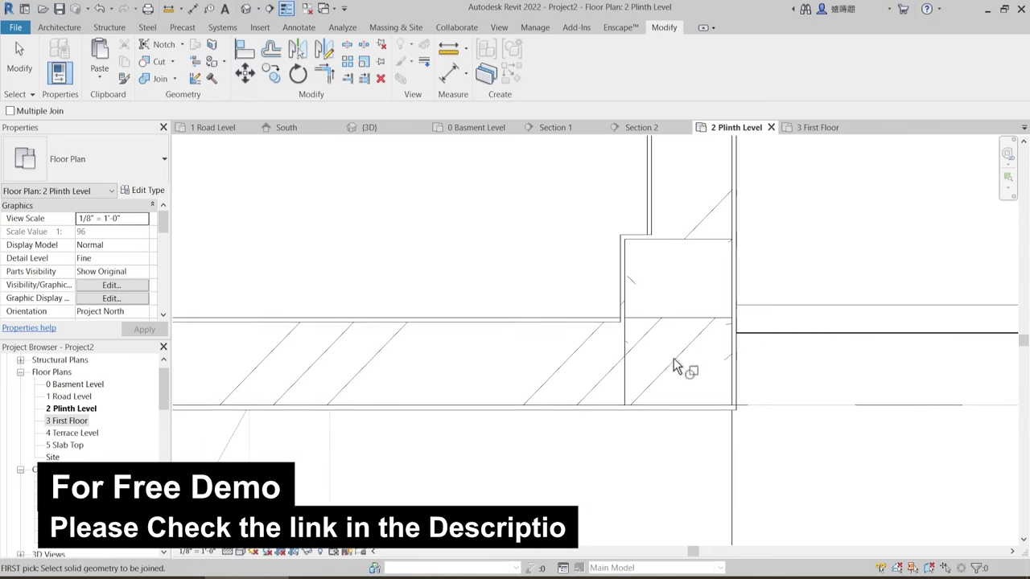
key("Tab")
left_click(670, 408)
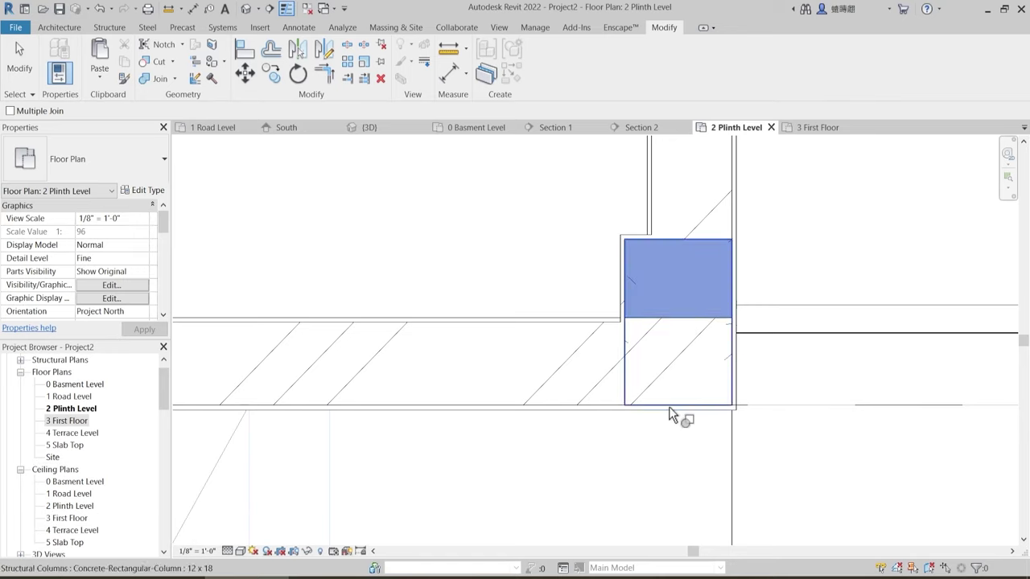
left_click(669, 406)
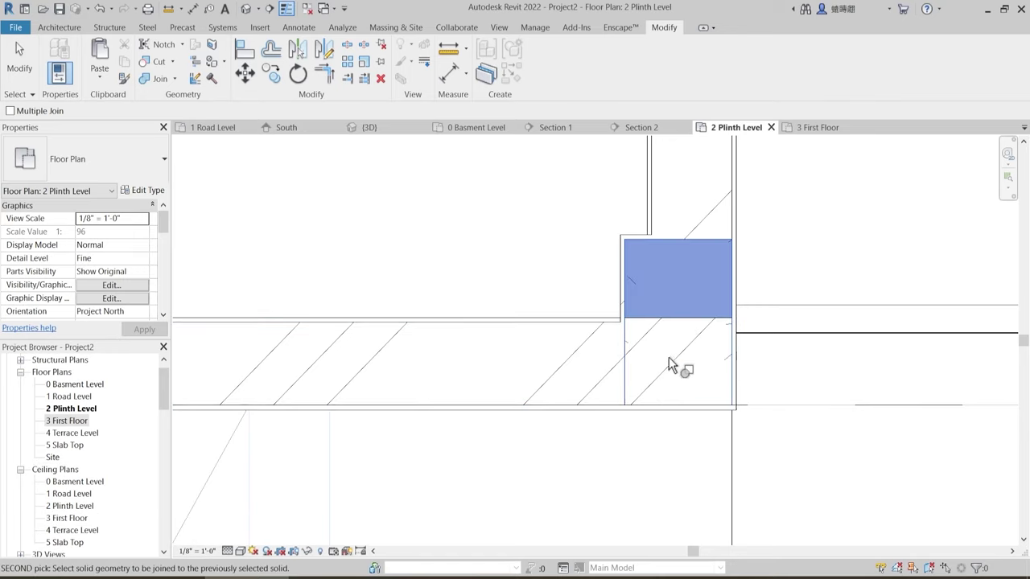
left_click(594, 373)
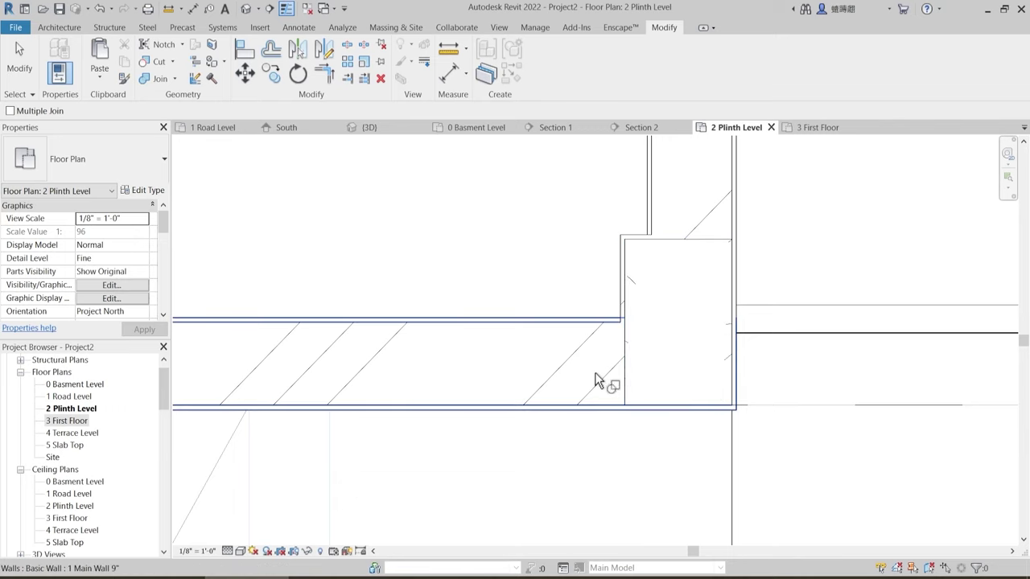
key("Escape")
key("Escape")
scroll(692, 364, "down", 3)
scroll(611, 386, "down", 8)
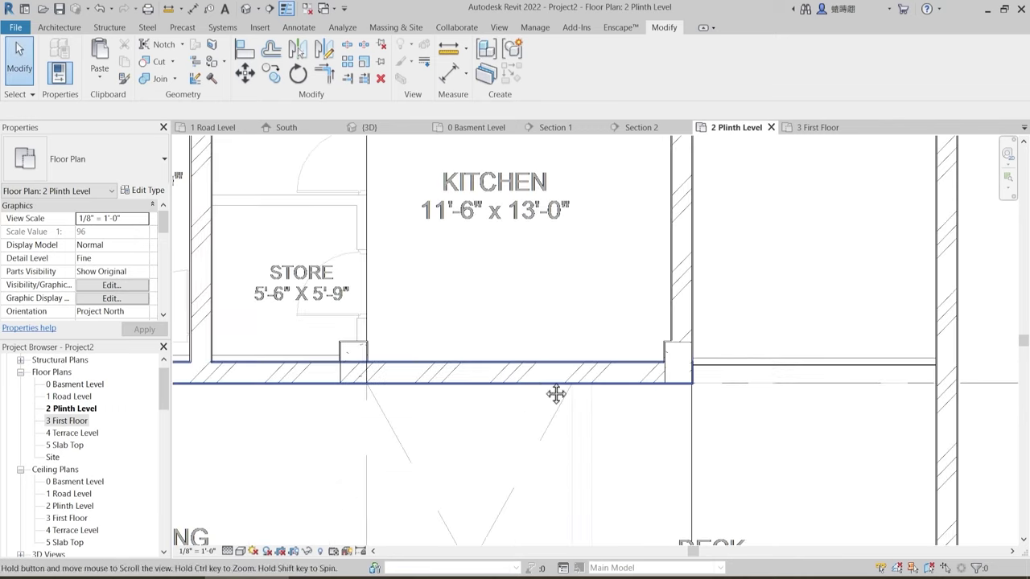
scroll(561, 362, "up", 10)
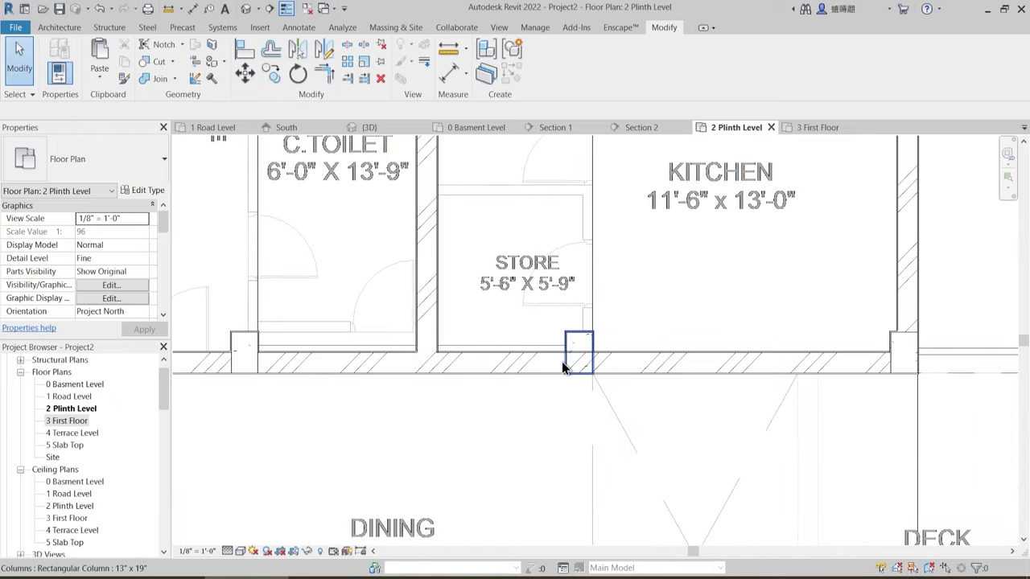
- Join the wall with the structural concrete column by the store
left_click(154, 75)
scroll(618, 364, "up", 3)
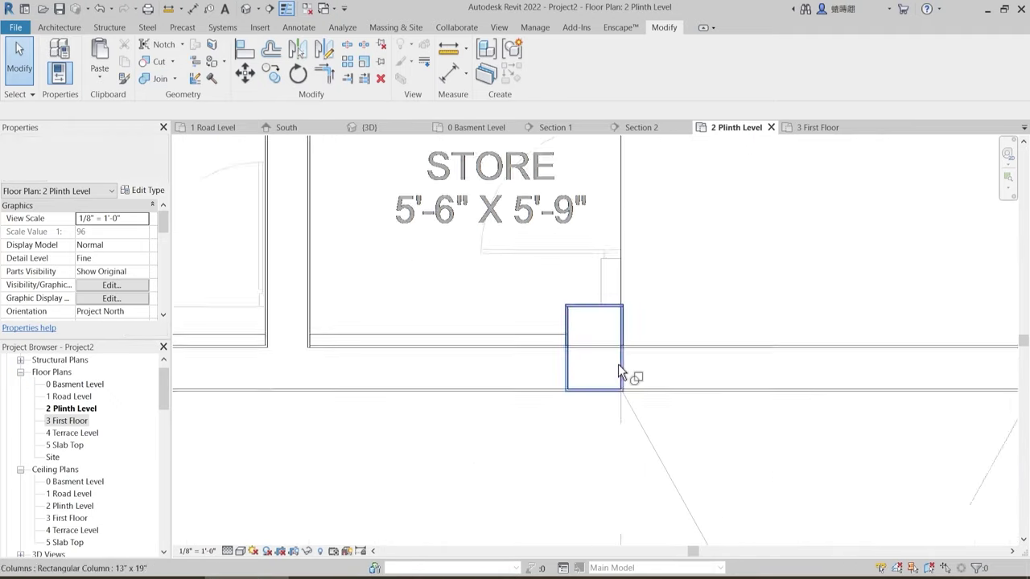
key("Tab")
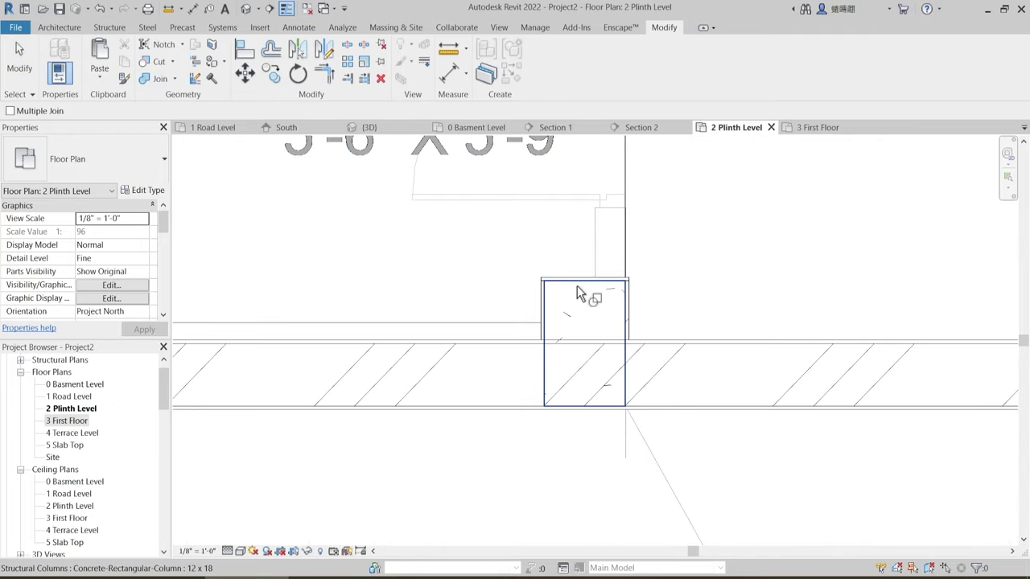
left_click(577, 288)
left_click(580, 360)
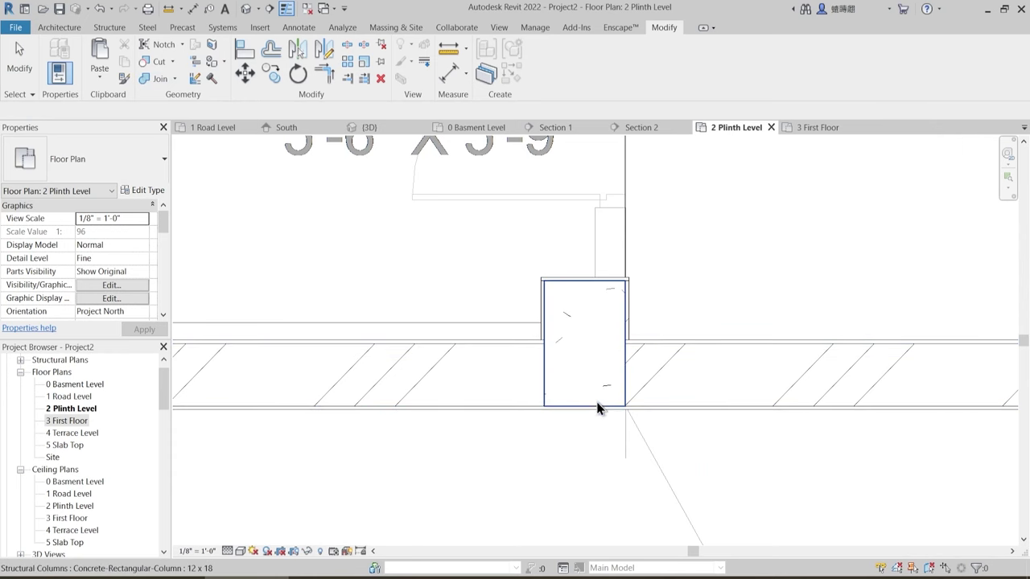
key("Escape")
scroll(598, 408, "down", 8)
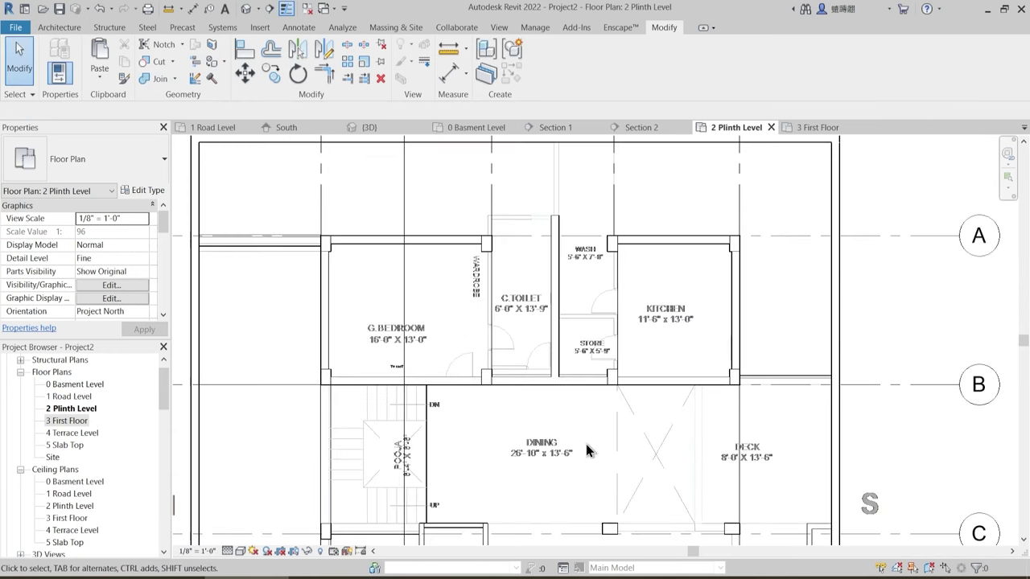
middle_click_drag(587, 445, 625, 338)
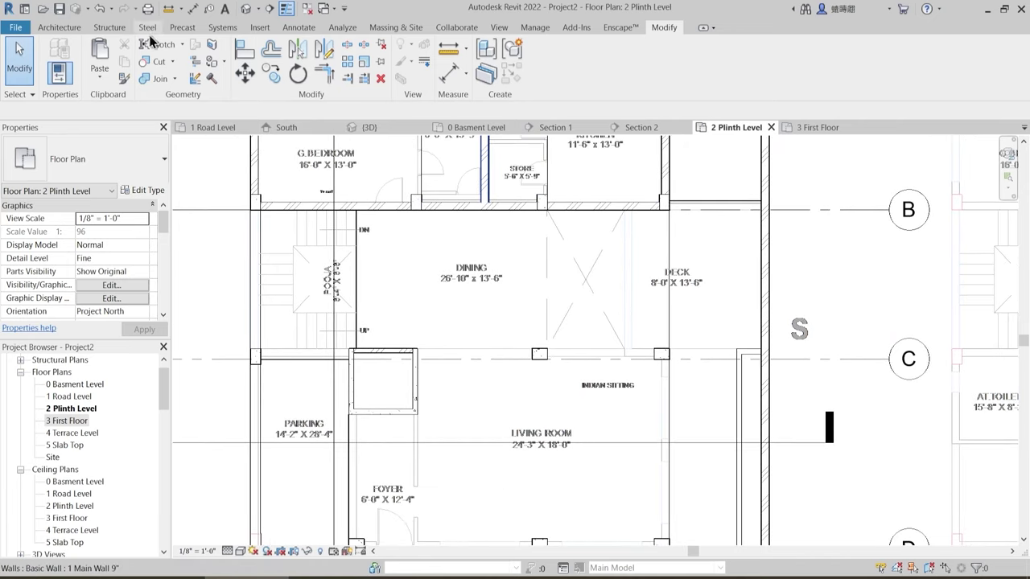
- Start the Wall tool and cancel an accidental sloping wall begun at the top intersection
left_click(61, 28)
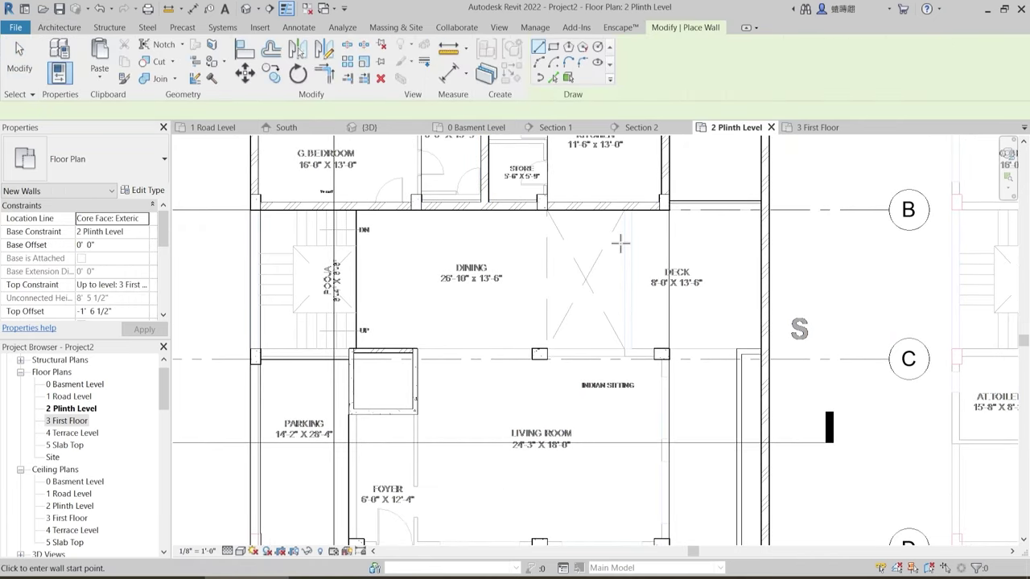
scroll(634, 230, "up", 3)
left_click(627, 184)
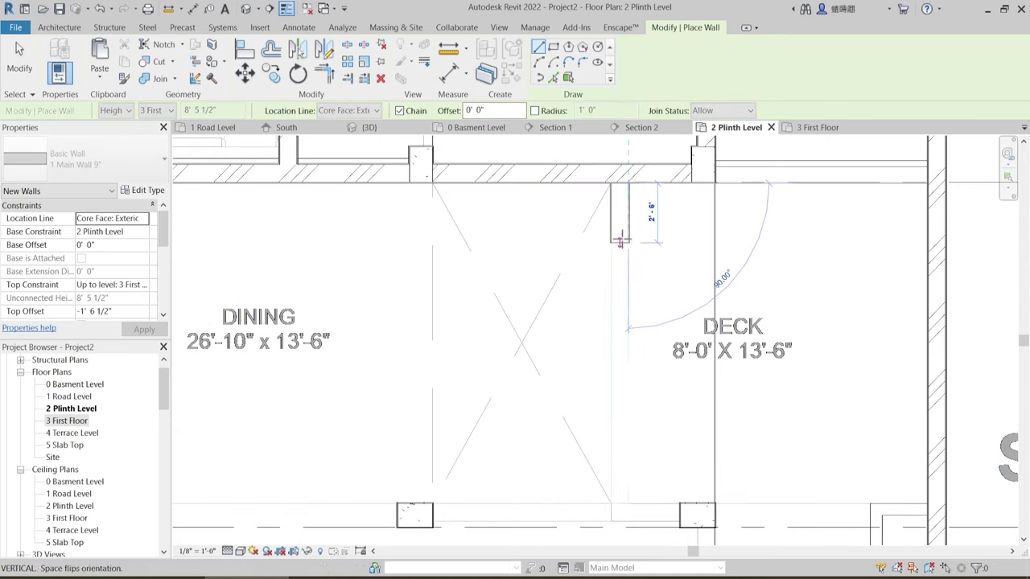
left_click(135, 311)
key("Escape")
key("Escape")
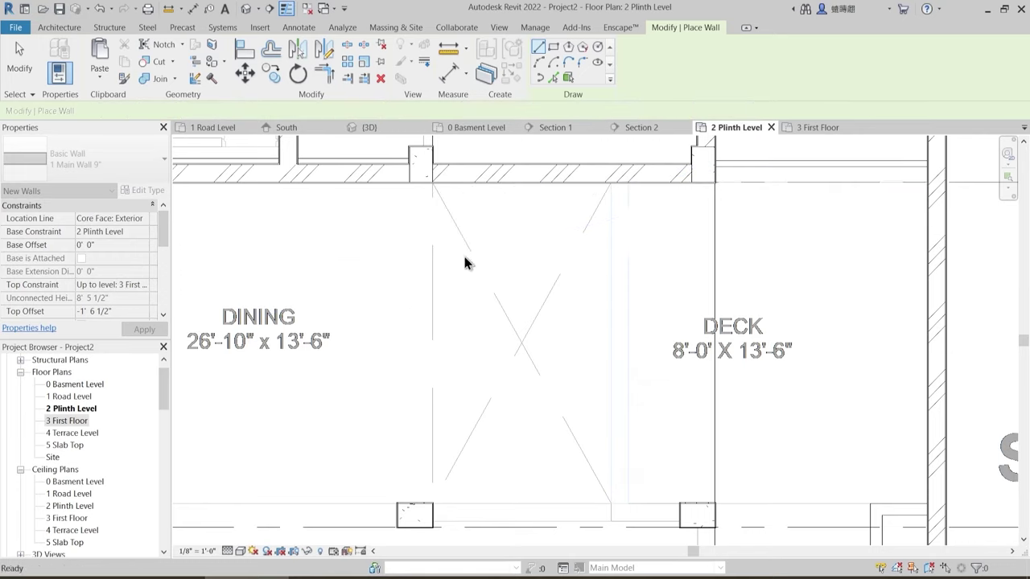
- Pan toward Indian Sitting and abandon two misaimed wall starts at the column corners
scroll(614, 275, "down", 2)
middle_click_drag(602, 339, 611, 273)
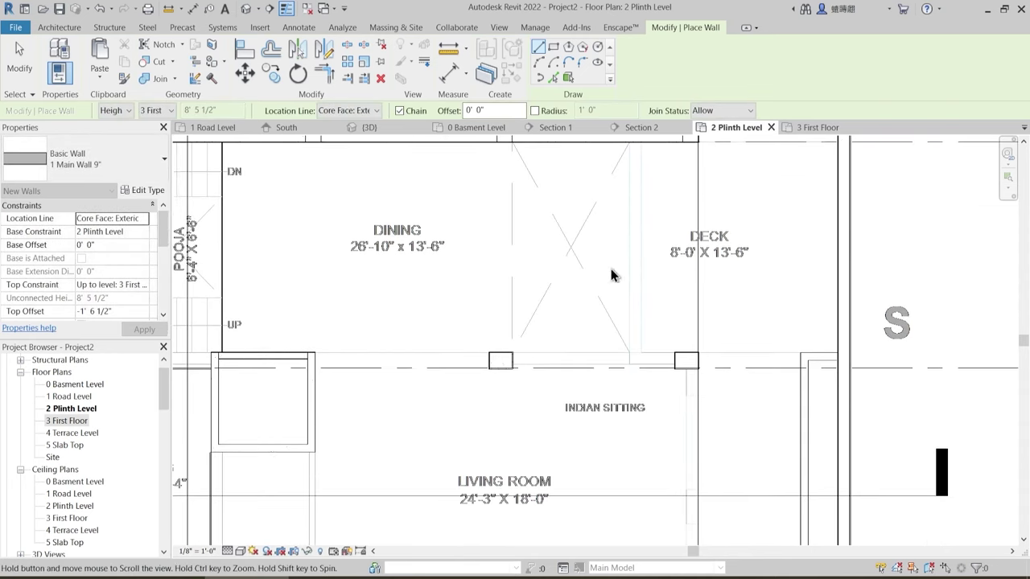
scroll(495, 361, "up", 4)
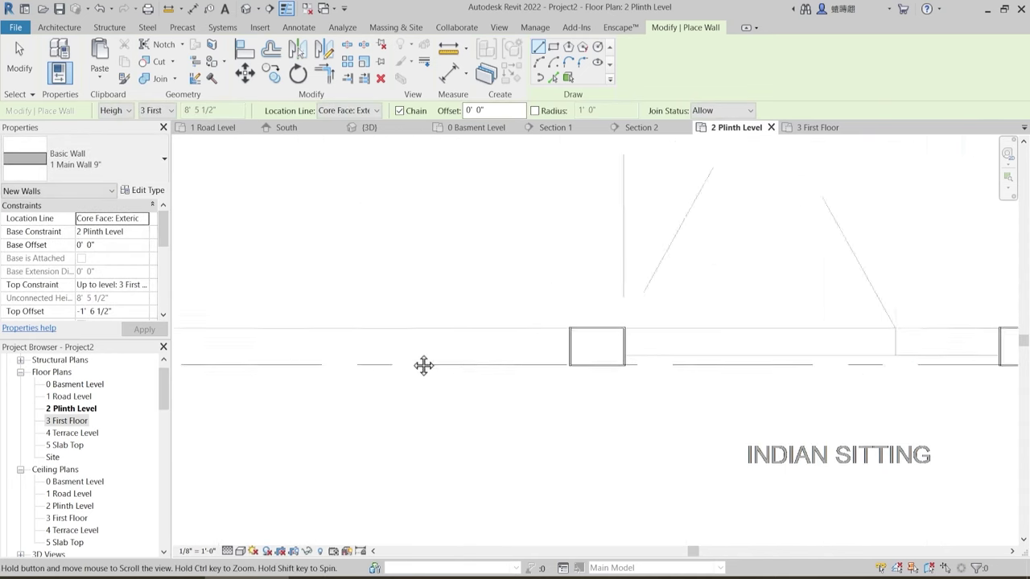
left_click(621, 317)
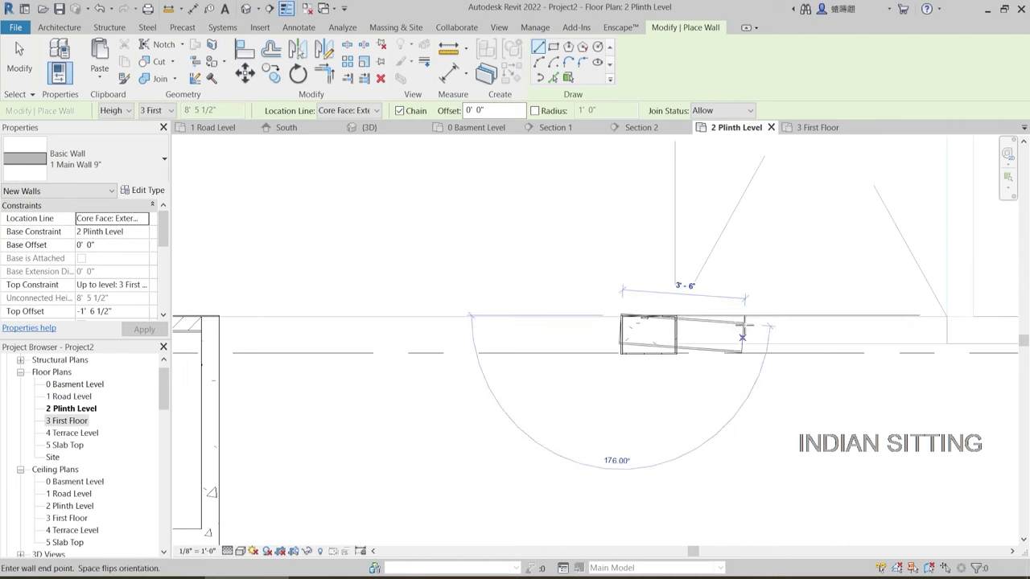
scroll(738, 326, "down", 2)
key("Escape")
middle_click_drag(745, 336, 541, 352)
scroll(530, 342, "up", 3)
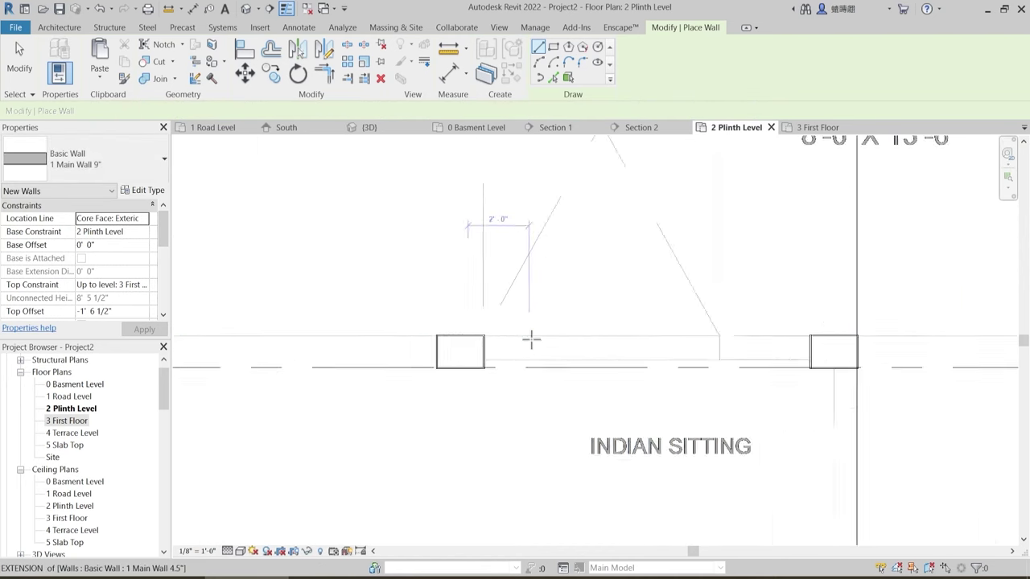
left_click(464, 331)
middle_click_drag(790, 345, 603, 346)
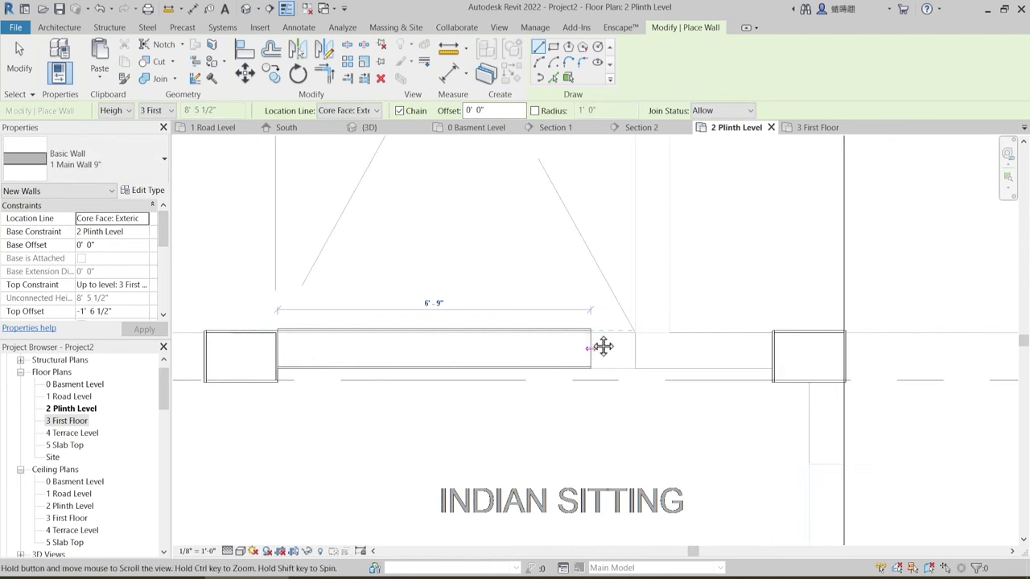
key("Escape")
- Draw a 9" main wall from the left column corner to the right column above Indian Sitting
scroll(278, 342, "up", 3)
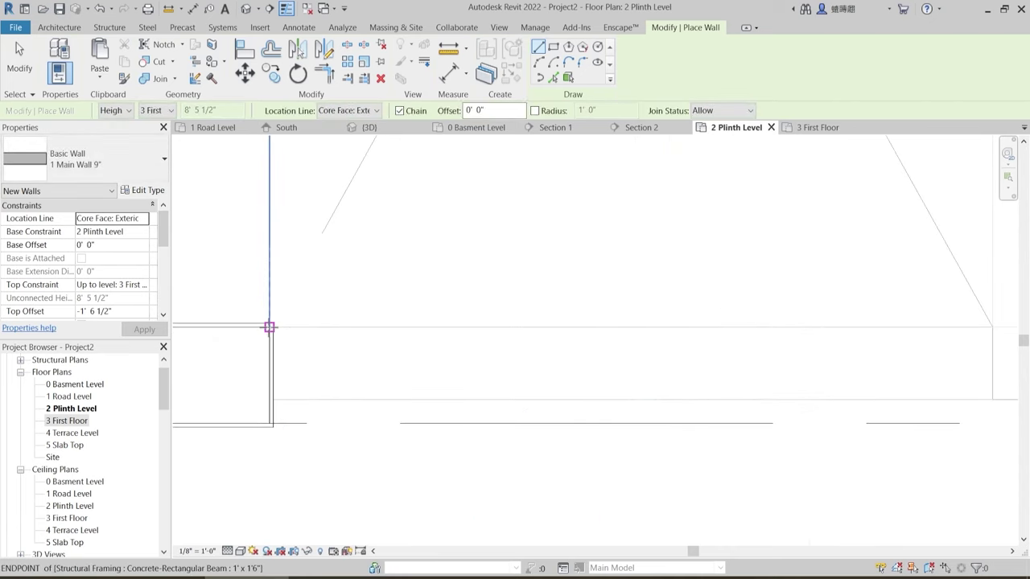
left_click(270, 326)
scroll(281, 327, "down", 3)
scroll(425, 333, "up", 2)
scroll(437, 333, "down", 1)
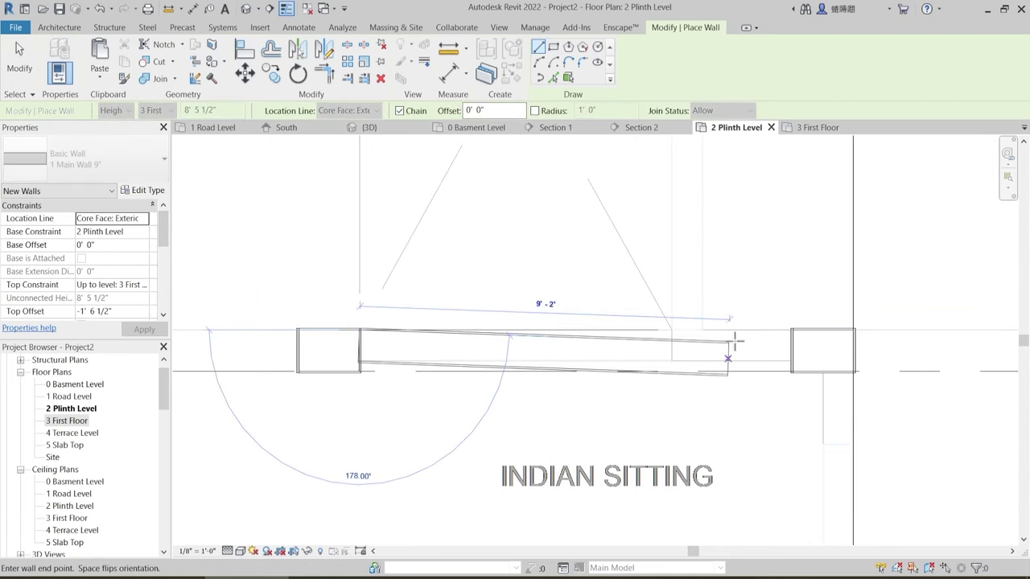
left_click(788, 332)
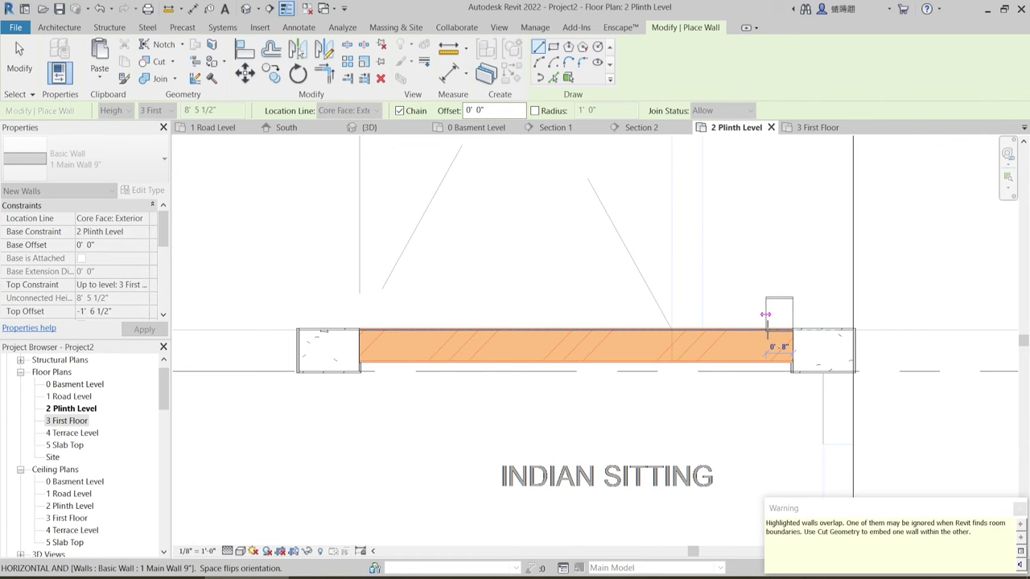
key("Escape")
key("Escape")
scroll(652, 327, "down", 4)
middle_click_drag(590, 317, 596, 483)
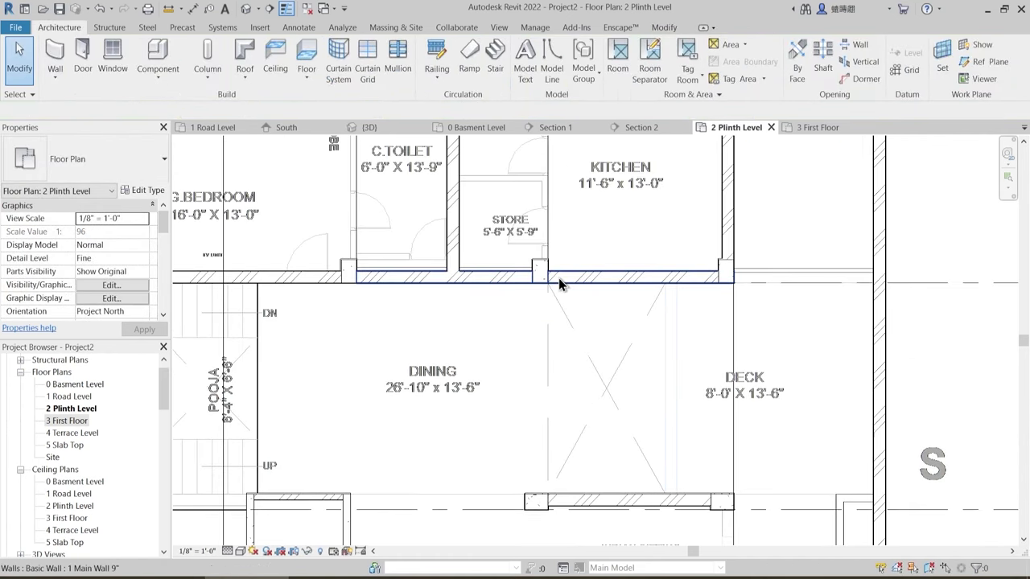
- In the 3D view, delete the 1 Main Wall 9" under the beam beside the lift shaft
left_click(394, 129)
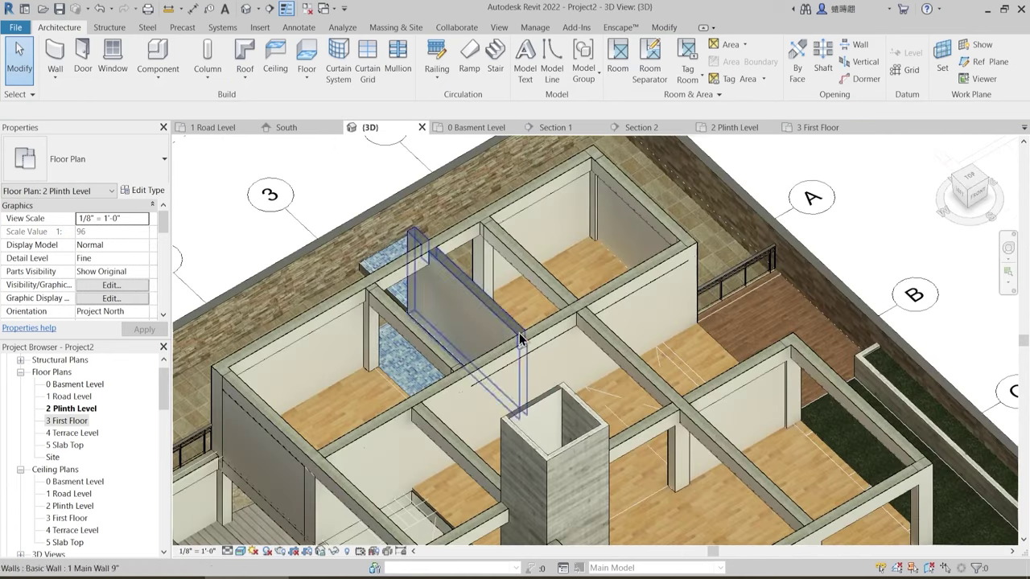
middle_click_drag(519, 339, 558, 373, "shift")
scroll(558, 354, "up", 3)
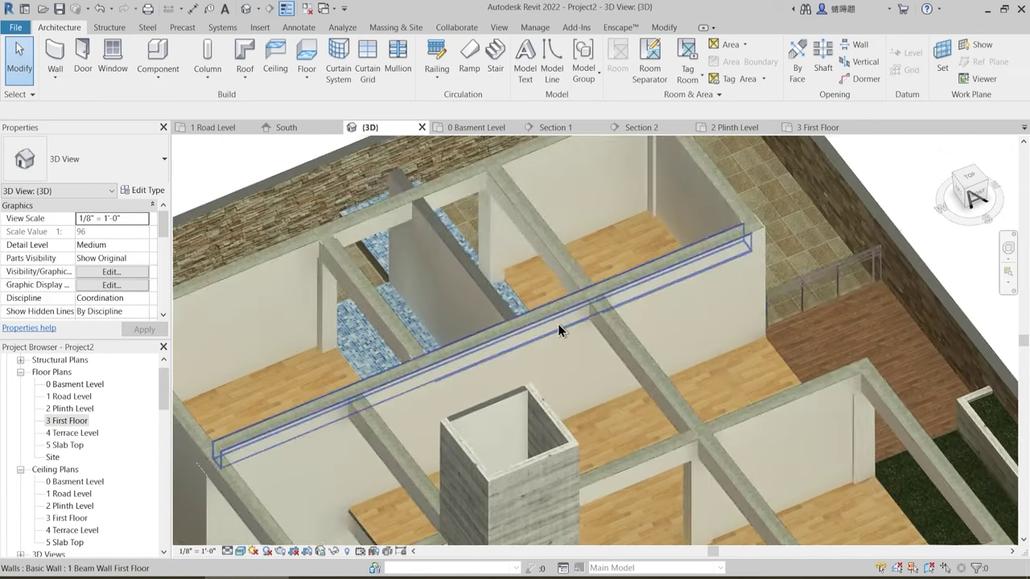
left_click(557, 323)
key("Delete")
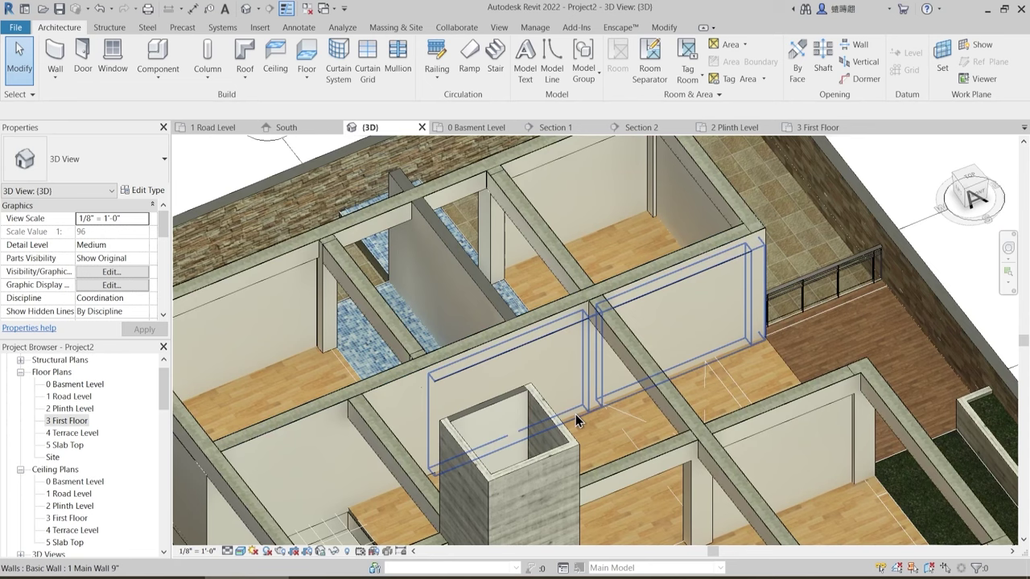
key("ctrl+z")
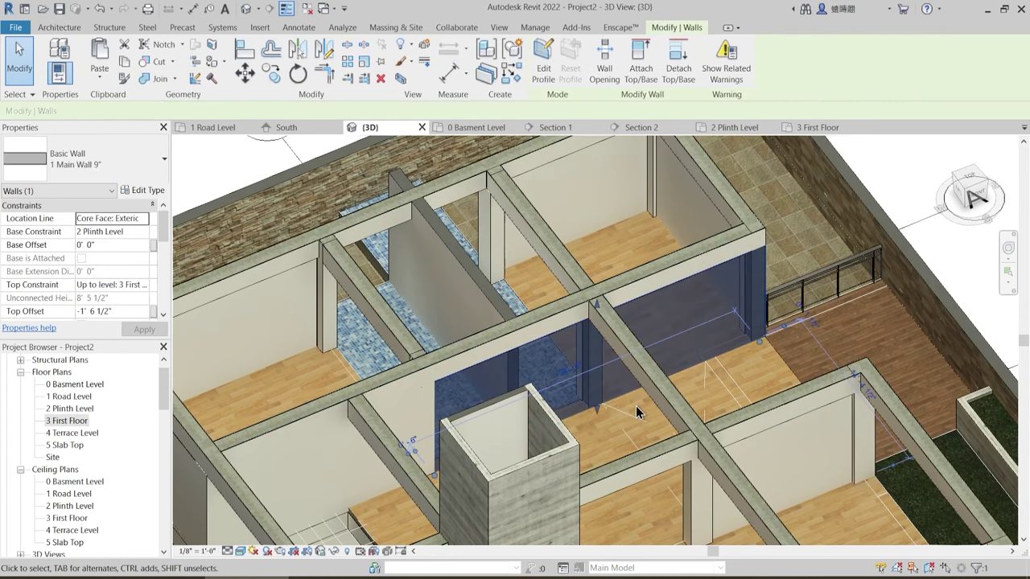
key("Delete")
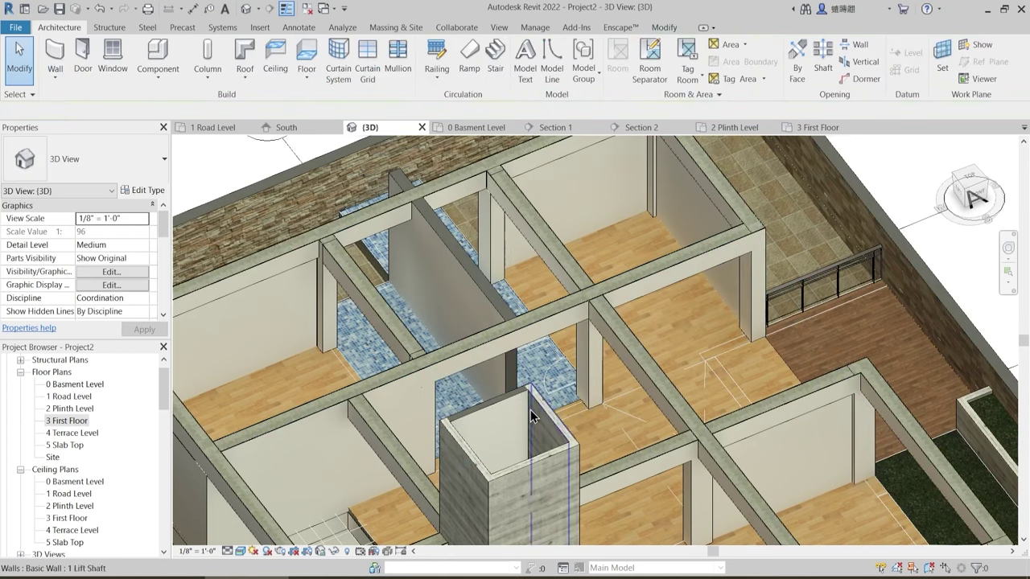
- Orbit to check the opened gap, then return to the 2 Plinth Level plan
middle_click_drag(599, 433, 578, 412, "shift")
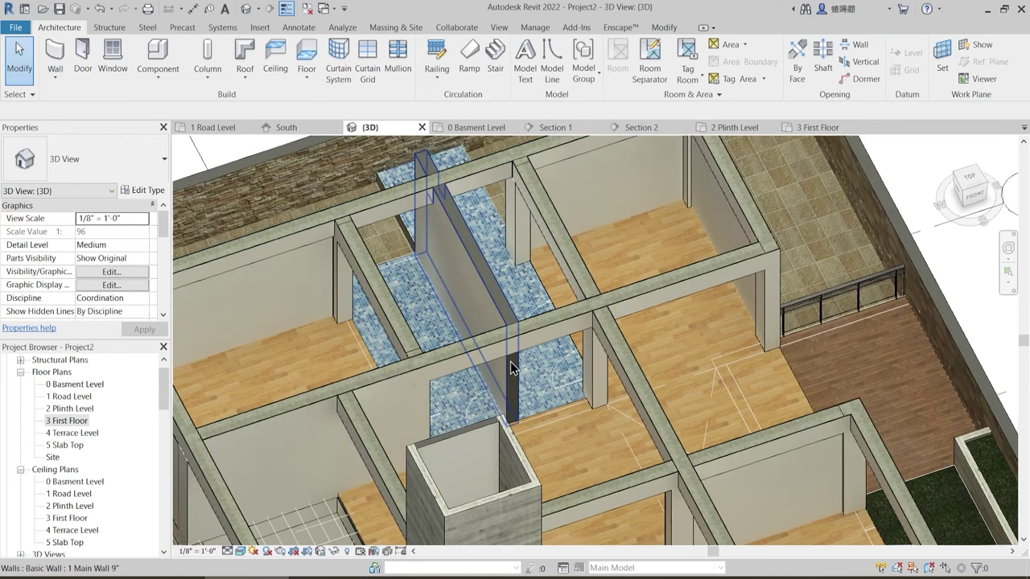
middle_click_drag(513, 363, 544, 356, "shift")
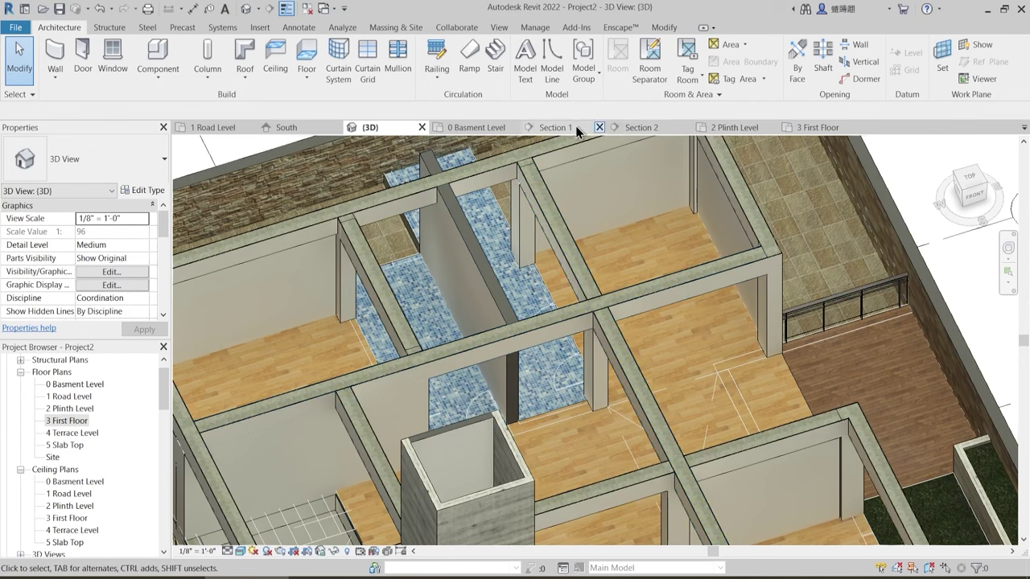
left_click(722, 129)
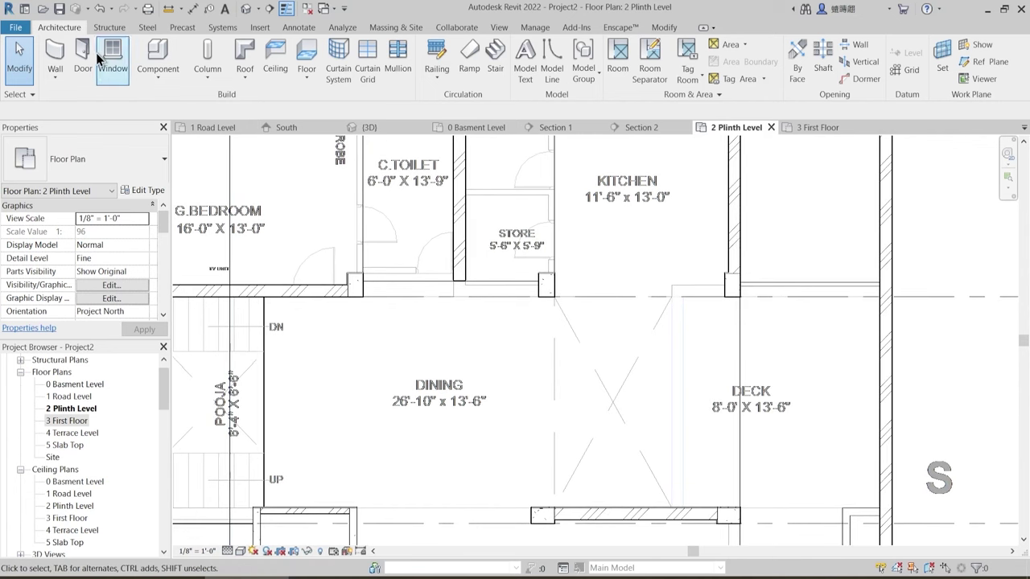
- Draw a flipped 9" wall along grid B from the beam endpoint to the right column
key("w")
key("a")
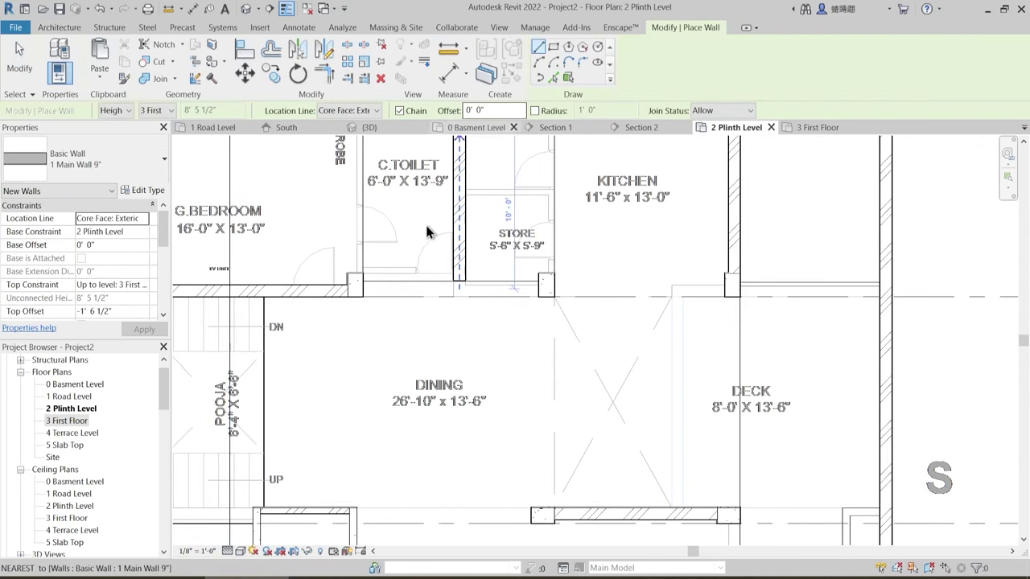
scroll(375, 313, "up", 4)
scroll(325, 300, "up", 2)
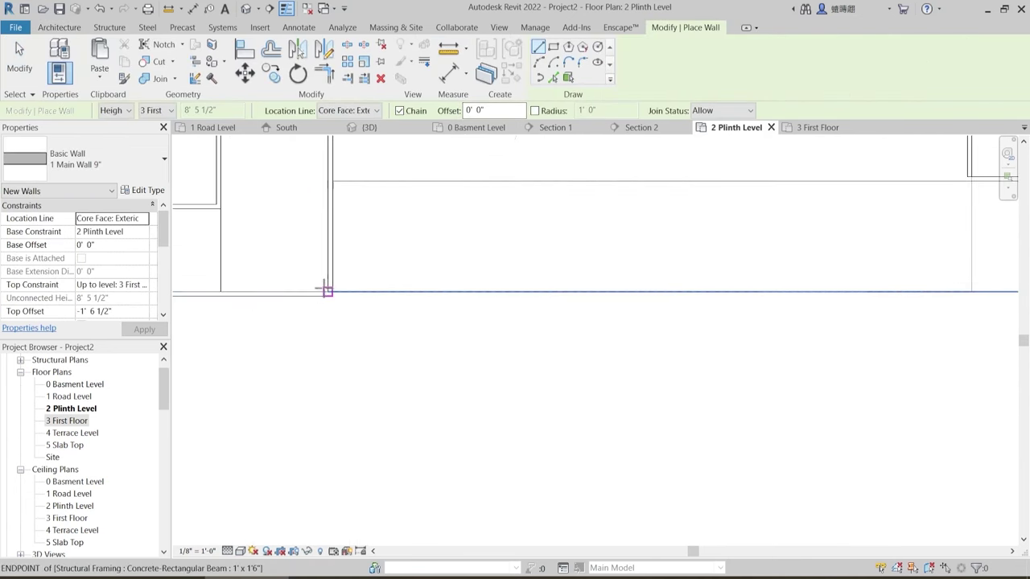
left_click(327, 292)
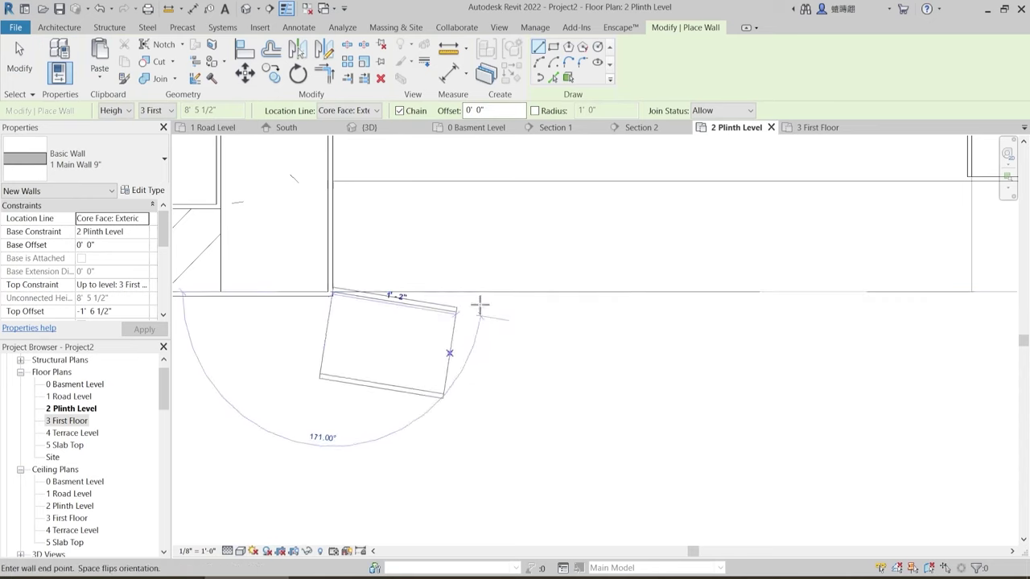
left_click(326, 289)
key("space")
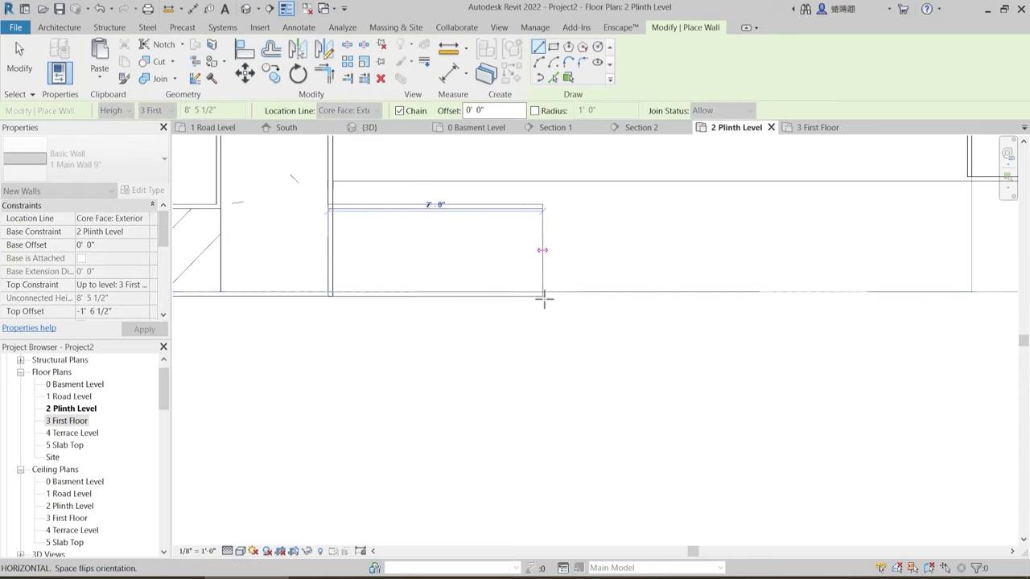
scroll(595, 295, "down", 2)
scroll(799, 294, "down", 1)
middle_click_drag(798, 293, 590, 332)
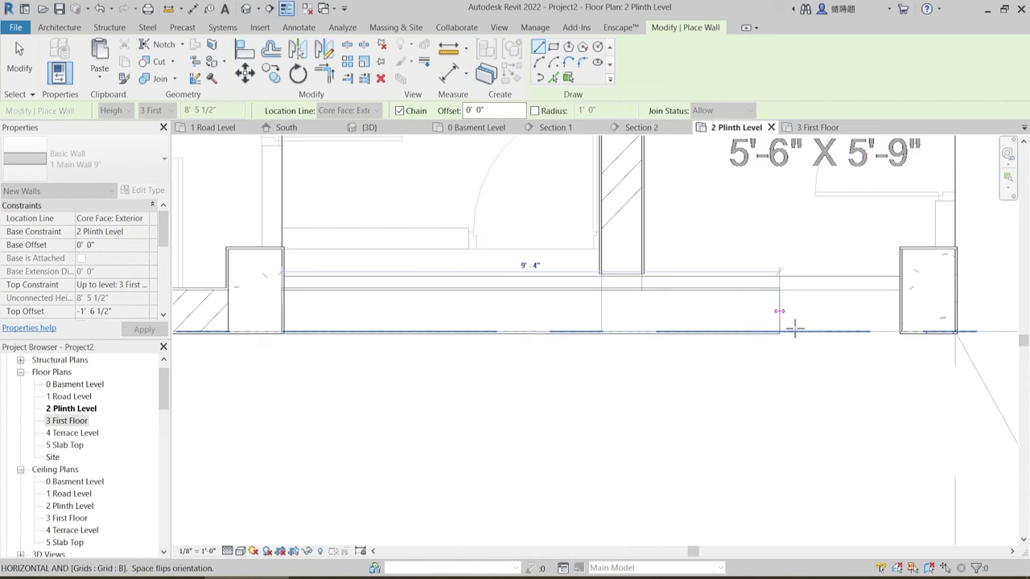
left_click(901, 329)
key("Escape")
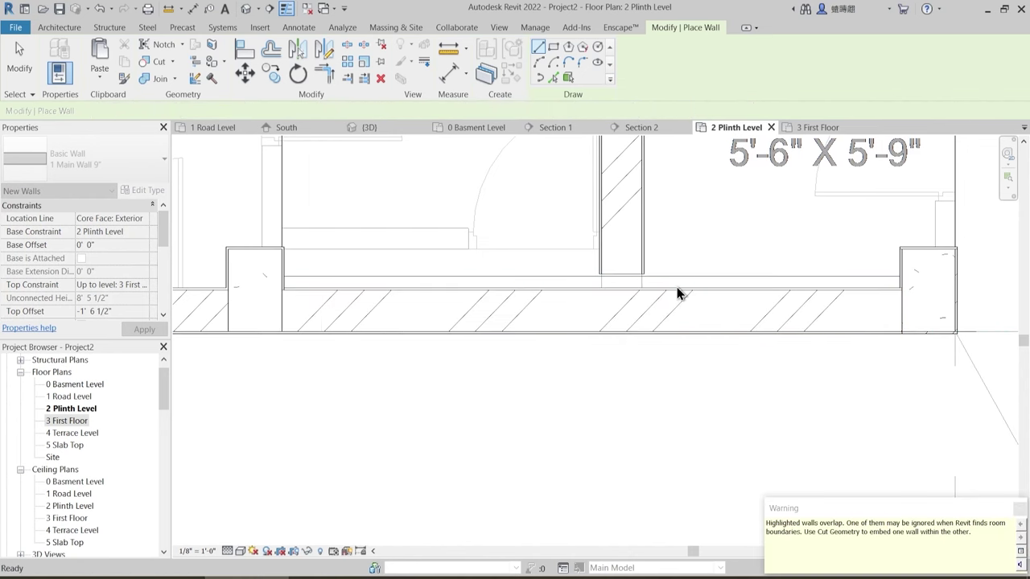
key("Escape")
- Extend the vertical wall's end down to join the new grid B wall
left_click(642, 238)
scroll(636, 298, "up", 1)
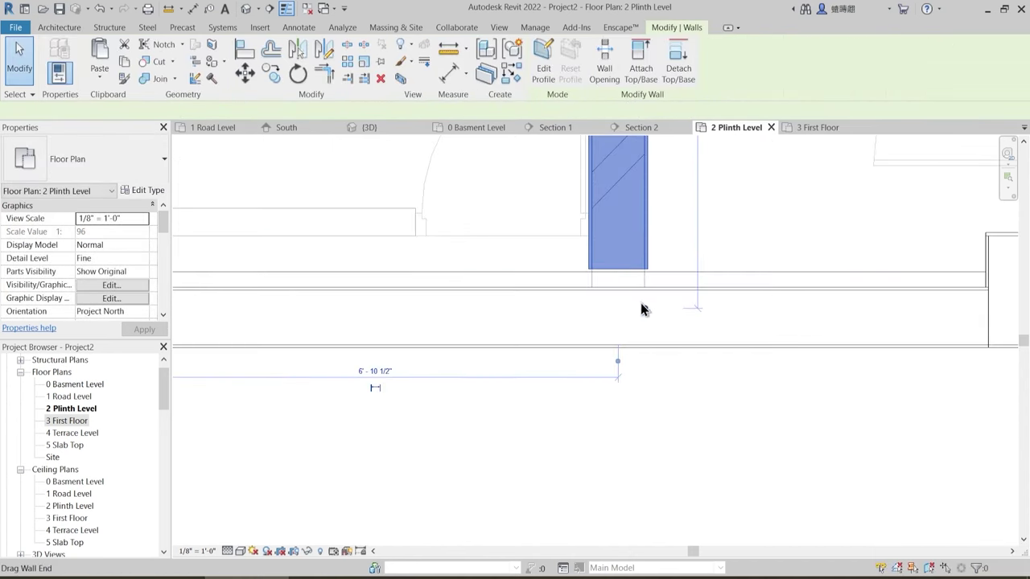
left_click_drag(645, 312, 674, 339)
key("Escape")
scroll(525, 393, "down", 2)
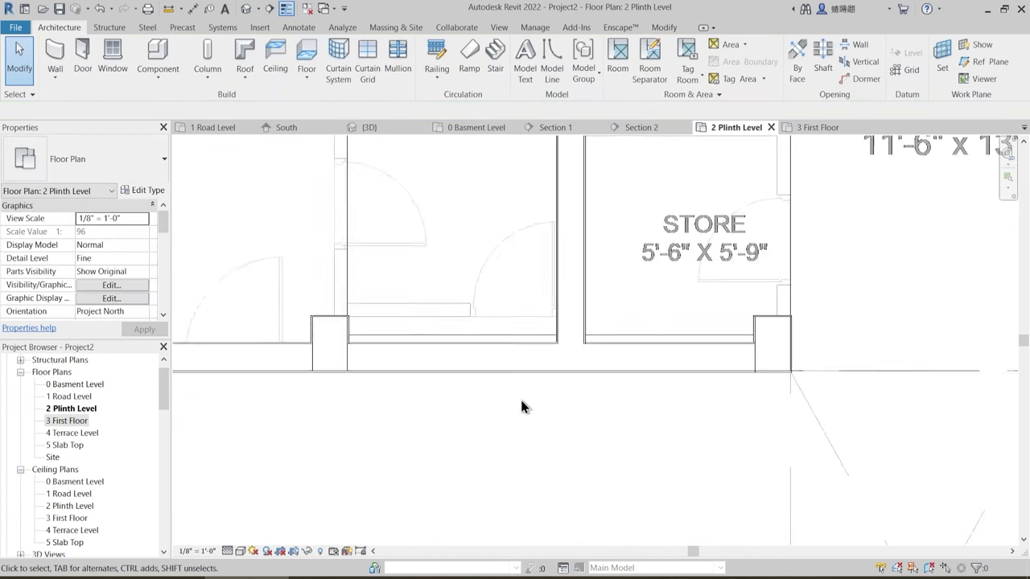
scroll(521, 406, "down", 2)
scroll(483, 400, "up", 1)
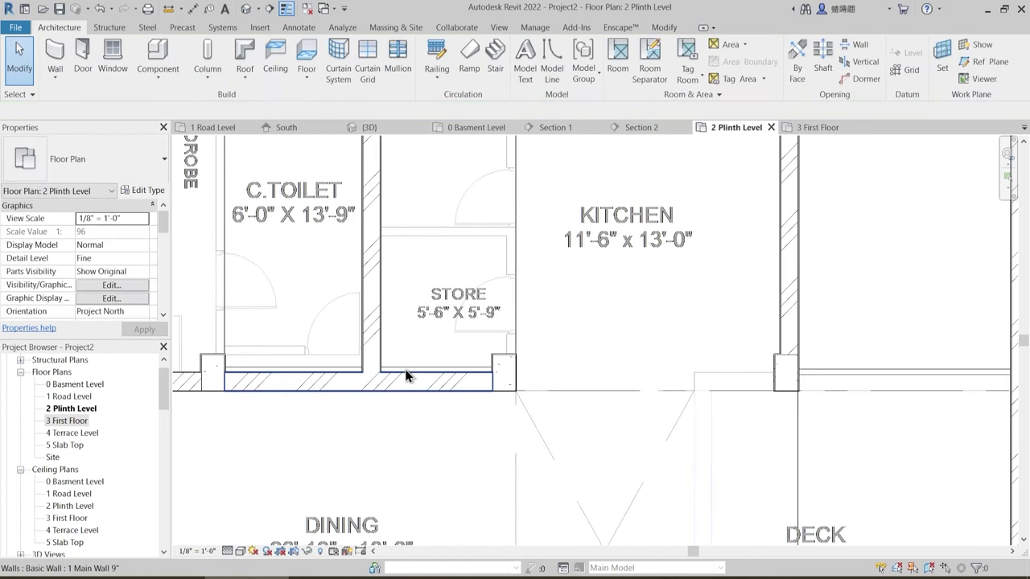
middle_click_drag(533, 422, 395, 405)
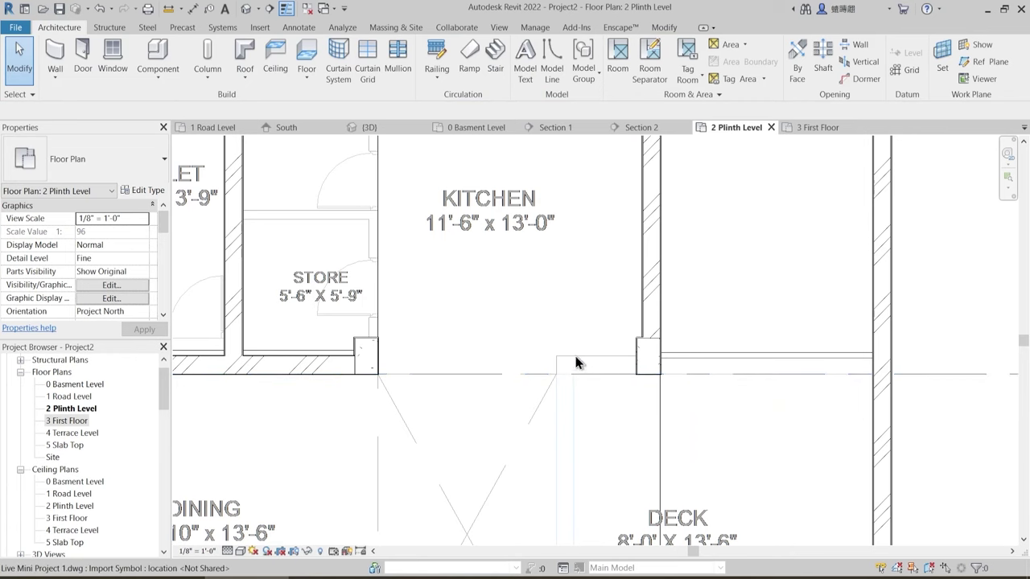
- Draw a 3'-6" wall from the kitchen column's beam endpoint to the grid intersection, then view 3D
key("w")
key("a")
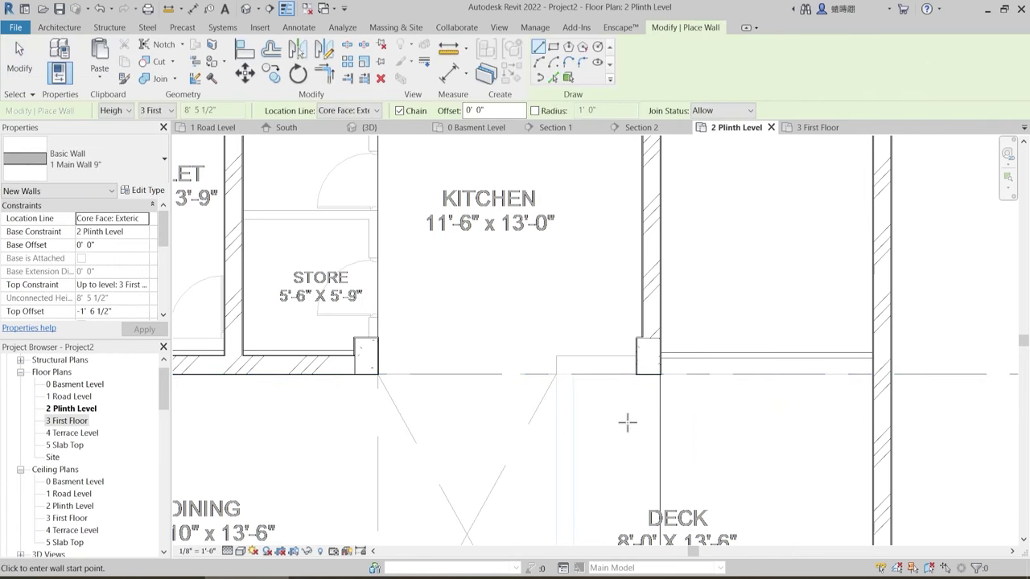
scroll(625, 410, "up", 3)
scroll(644, 356, "up", 2)
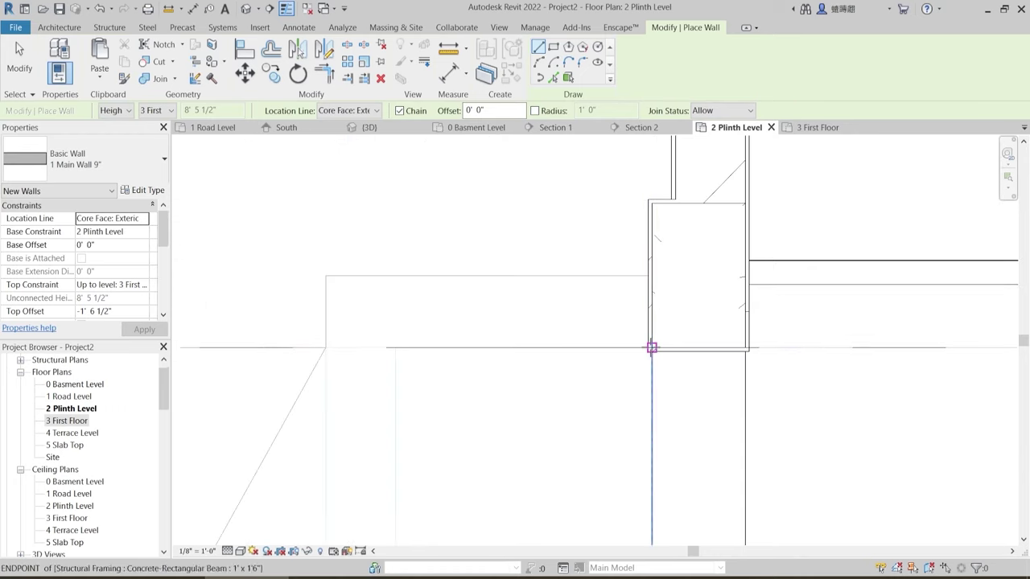
left_click(651, 347)
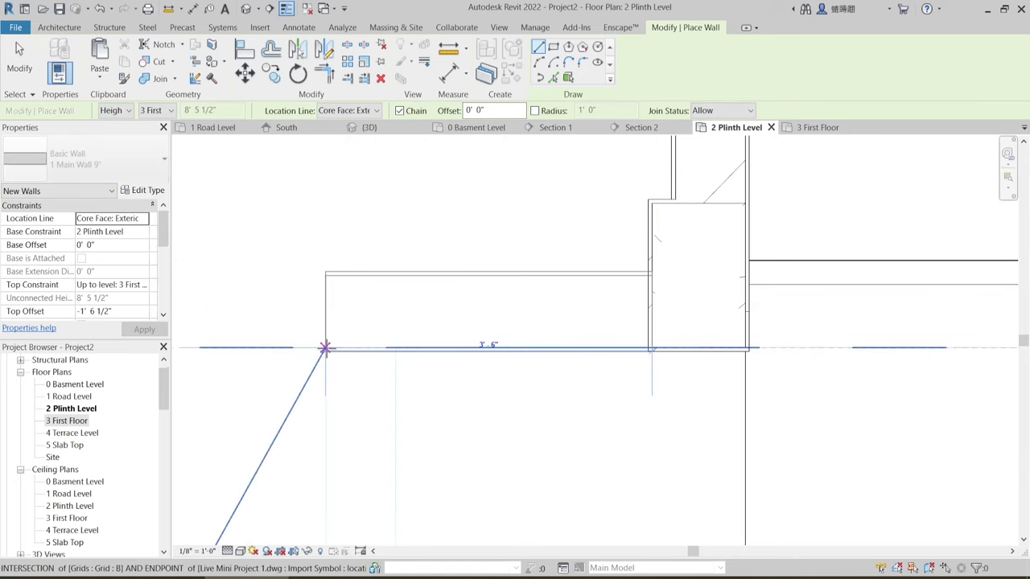
left_click(324, 348)
key("Escape")
scroll(576, 326, "down", 3)
key("Escape")
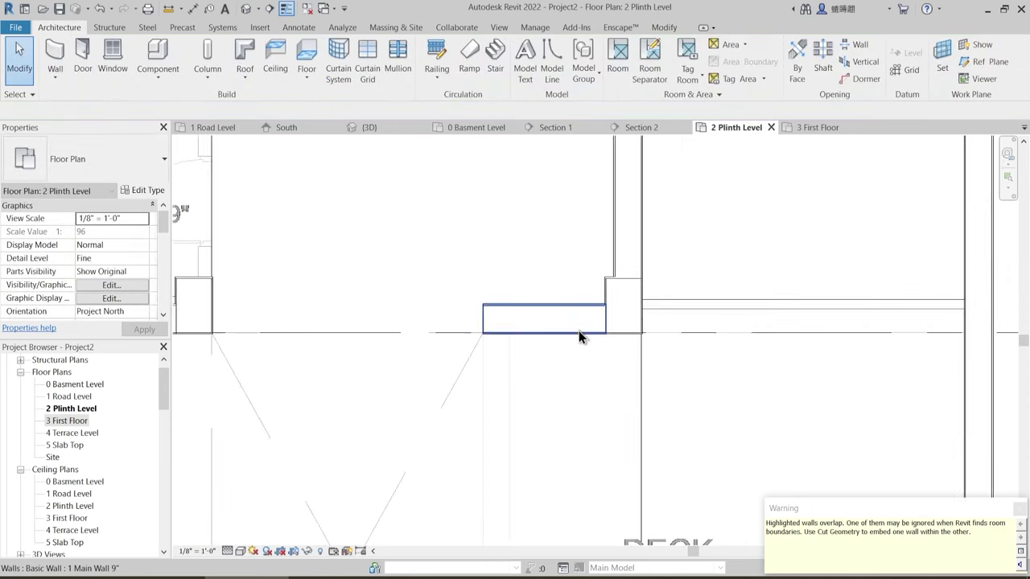
left_click(539, 315)
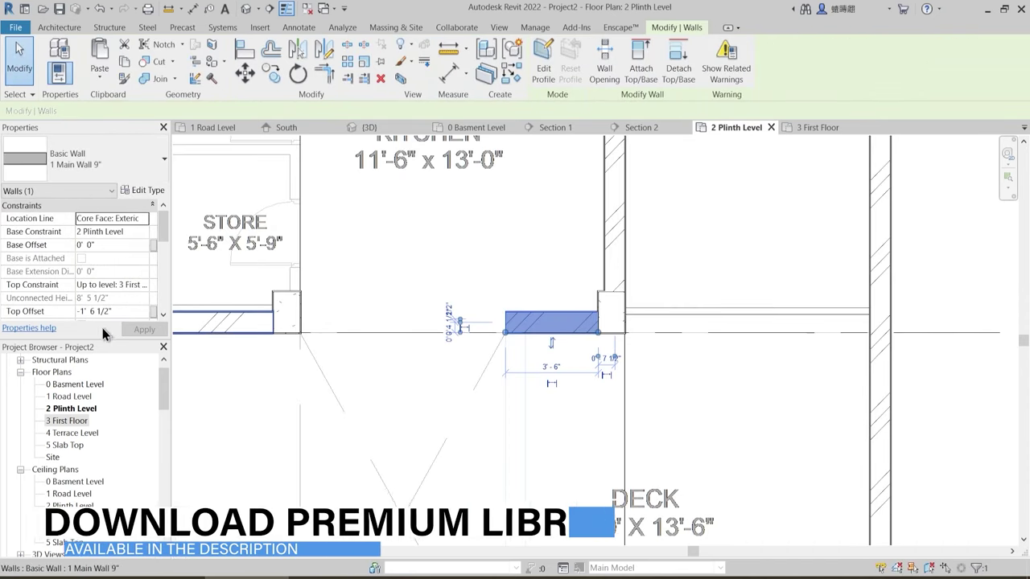
key("Escape")
left_click(407, 129)
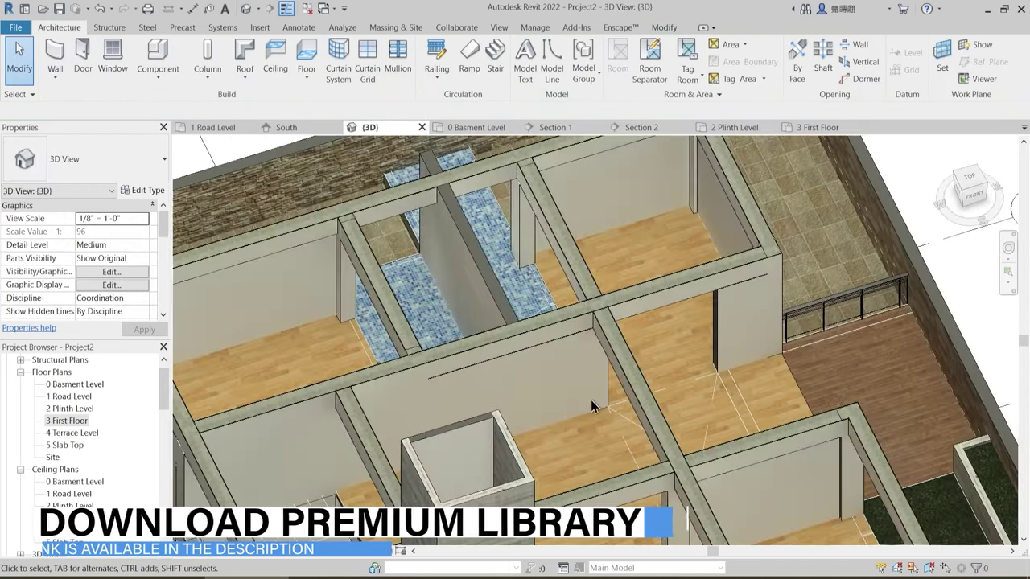
- Orbit the 3D view and inspect the wall beneath the first-floor beam
mouse_move(591, 405)
middle_mouse_down("shift")
mouse_move(623, 370)
mouse_move(576, 372)
mouse_move(598, 388)
middle_mouse_up("shift")
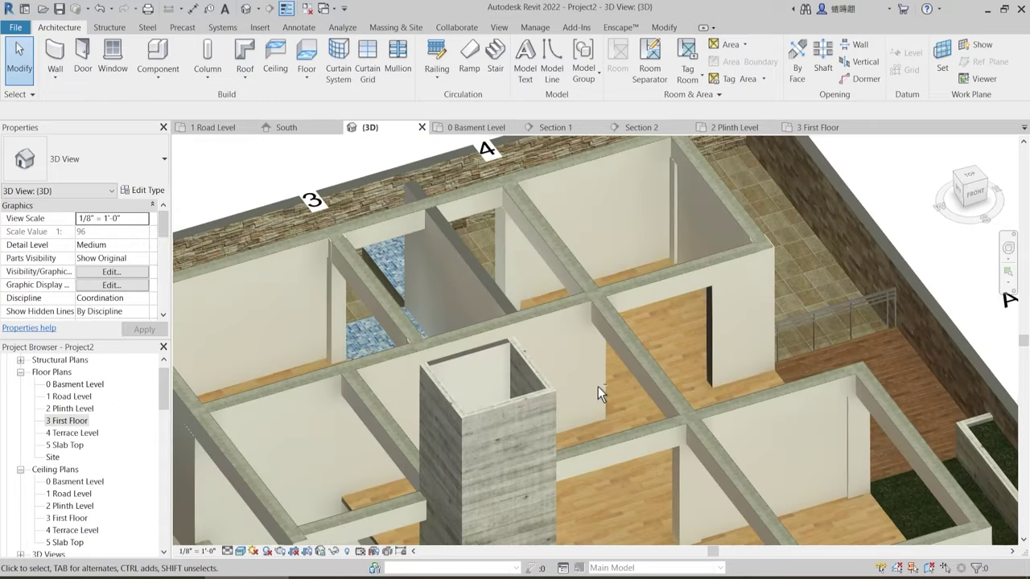
scroll(569, 352, "up", 4)
scroll(619, 300, "up", 2)
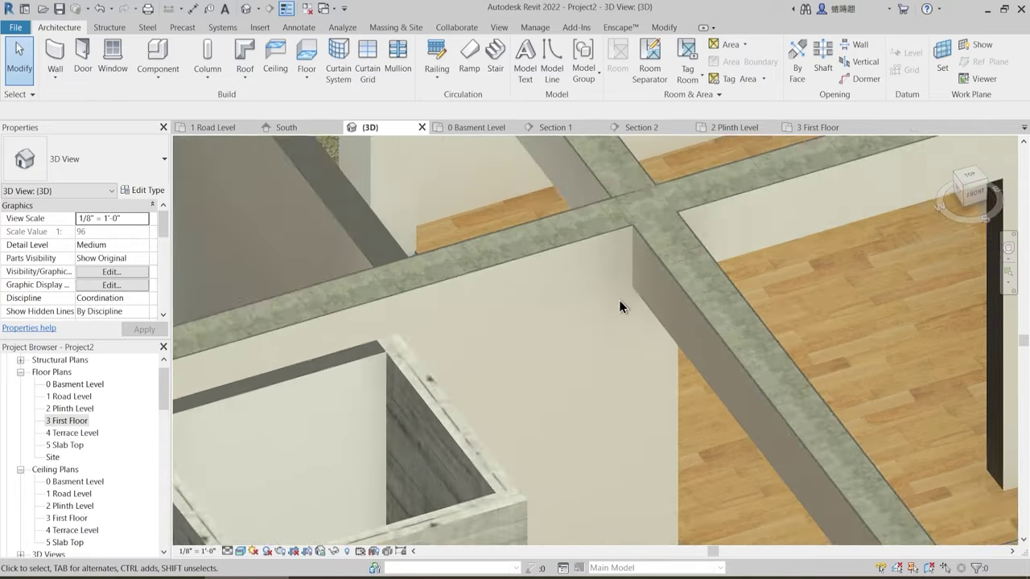
scroll(620, 301, "up", 2)
left_click(643, 272)
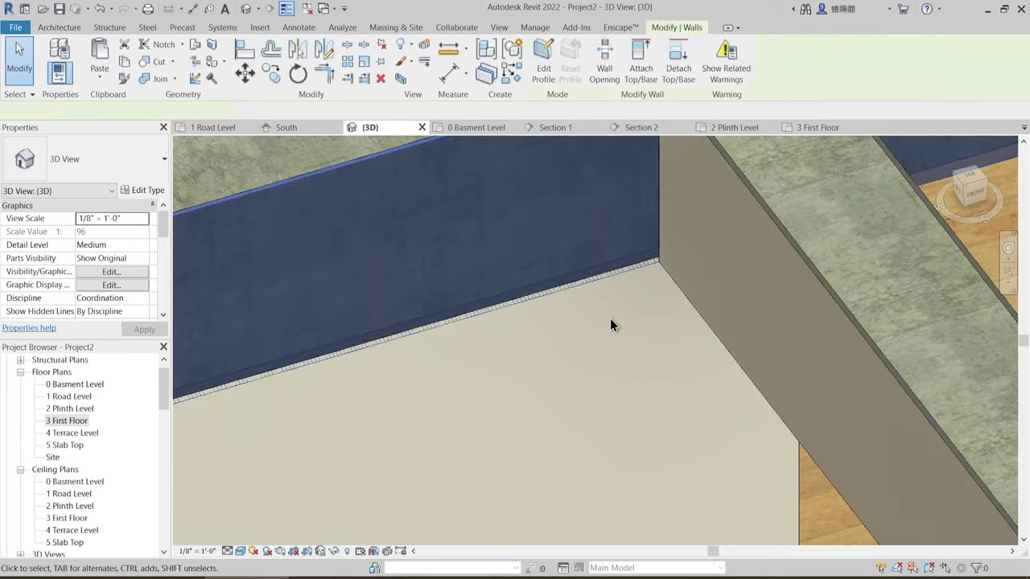
middle_click_drag(611, 321, 593, 423, "shift")
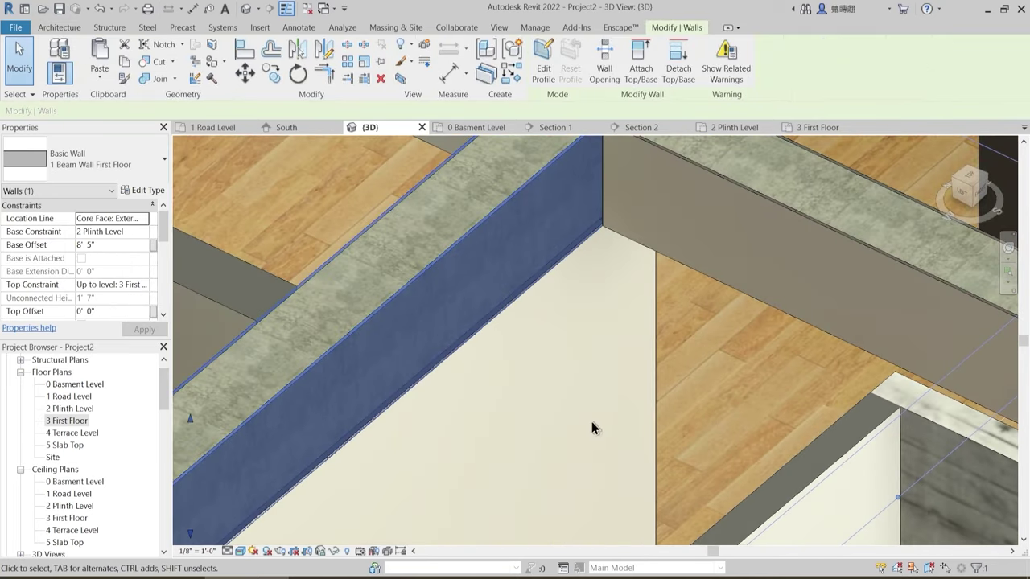
key("Escape")
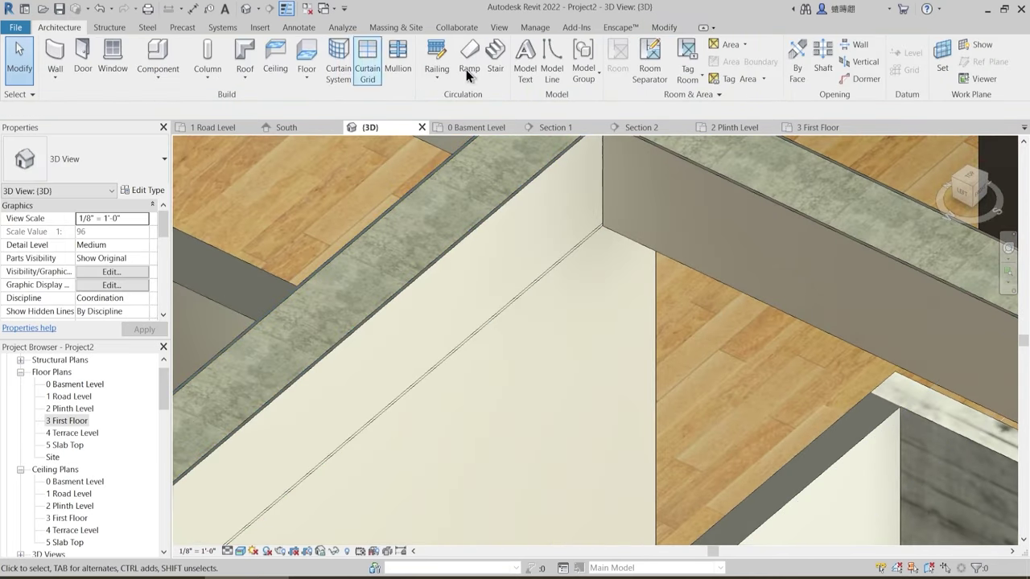
- Use Join Geometry to join the first-floor beam with the wall below it
left_click(665, 27)
left_click(151, 78)
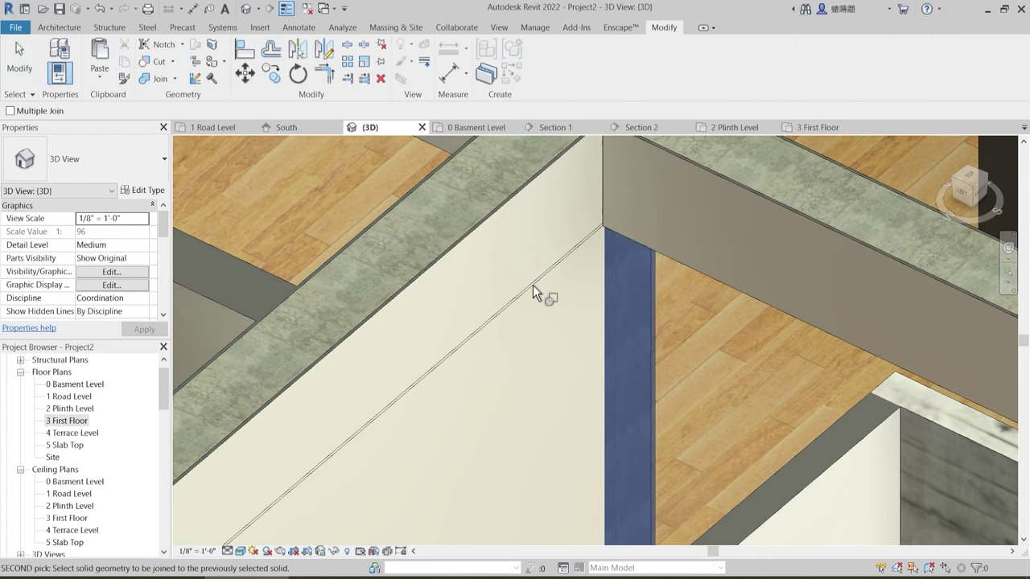
key("Escape")
scroll(538, 275, "down", 3)
middle_click_drag(449, 350, 394, 331, "shift")
middle_click_drag(401, 235, 428, 343)
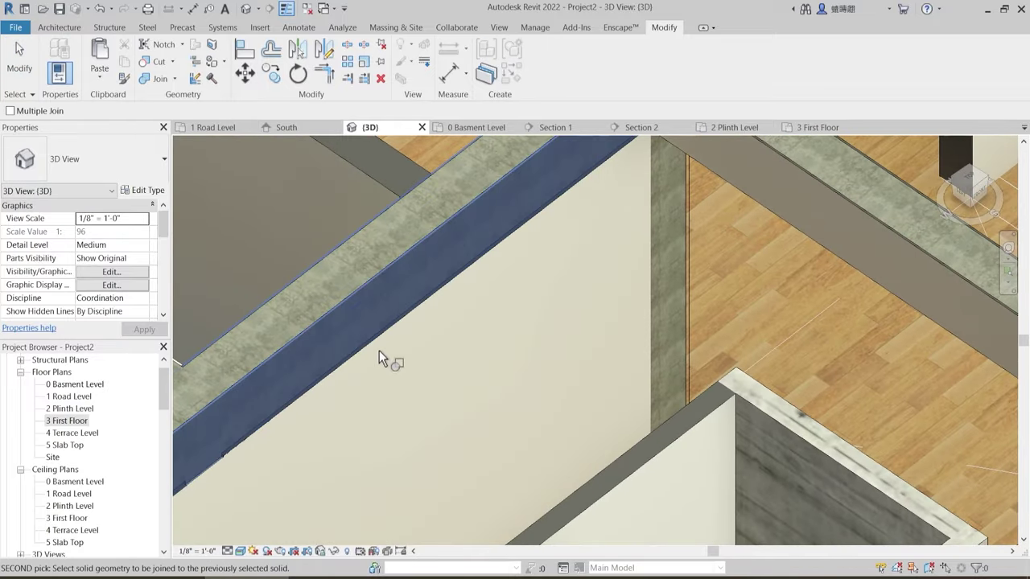
scroll(426, 346, "down", 5)
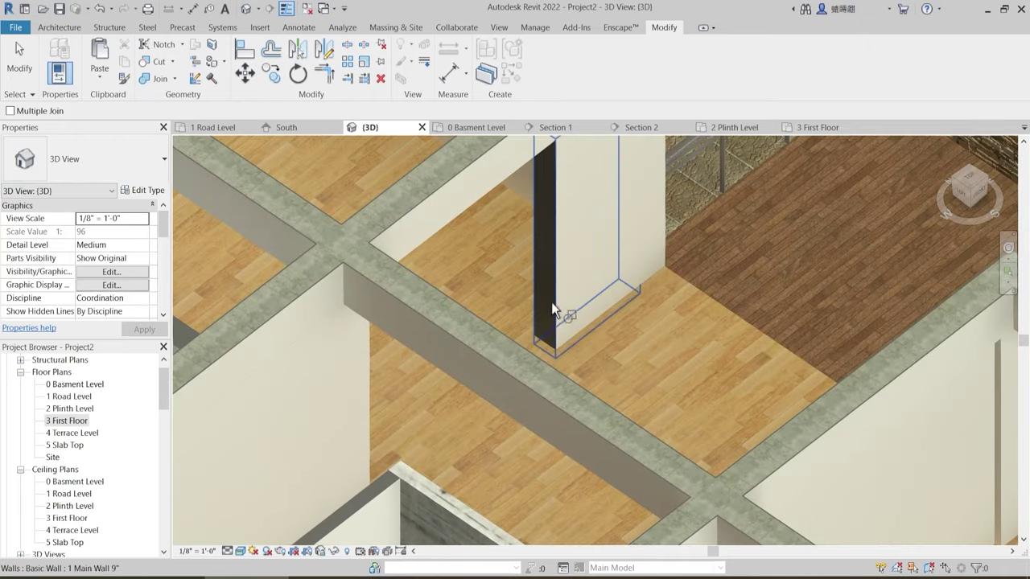
middle_click_drag(552, 301, 585, 283, "shift")
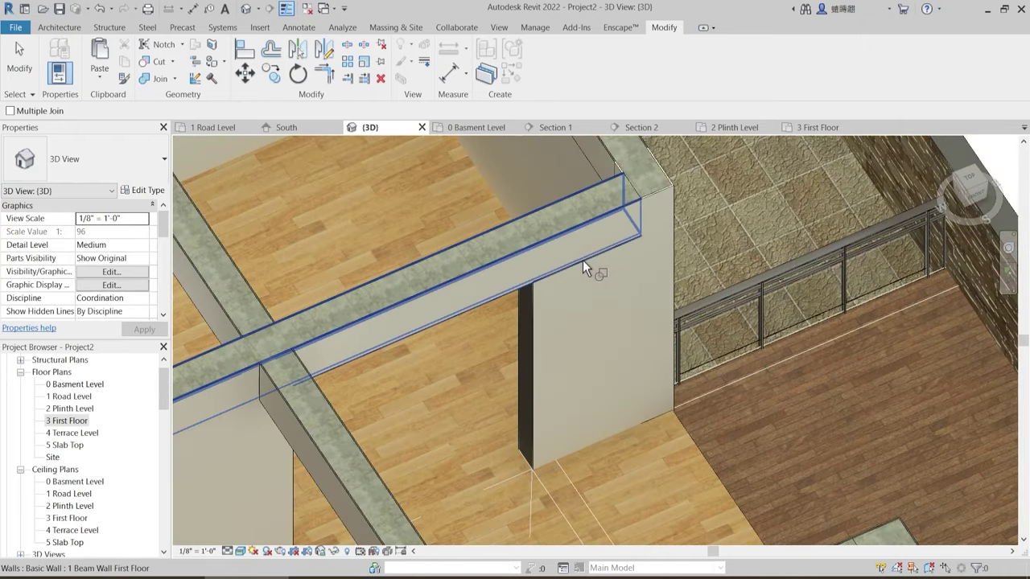
left_click(584, 262)
left_click(577, 272)
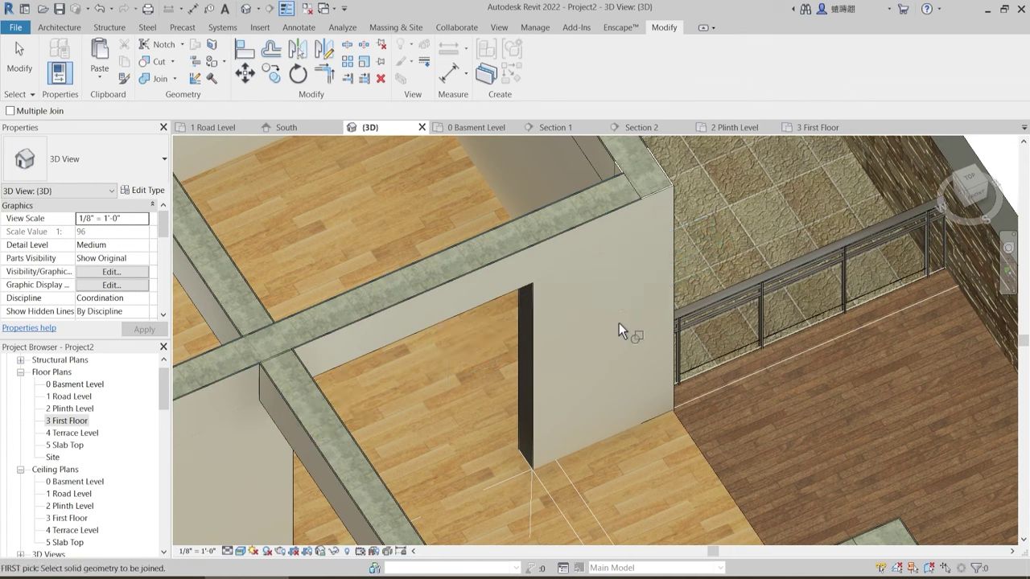
key("Escape")
- Orbit around the front beams and grids B, C, then return to 2 Plinth Level
middle_click_drag(619, 320, 542, 338, "shift")
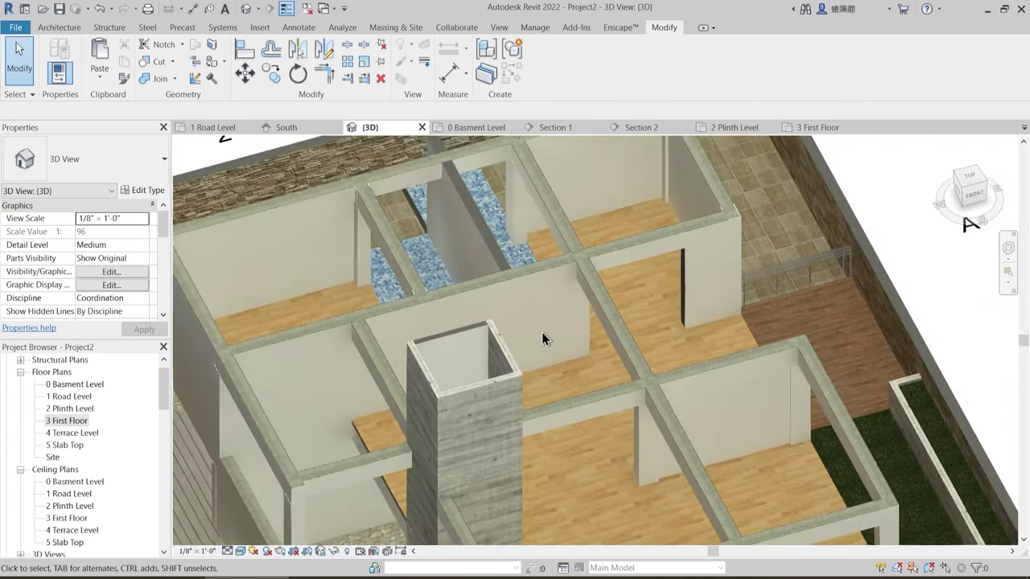
middle_click_drag(576, 370, 561, 375, "shift")
middle_click_drag(604, 423, 494, 268)
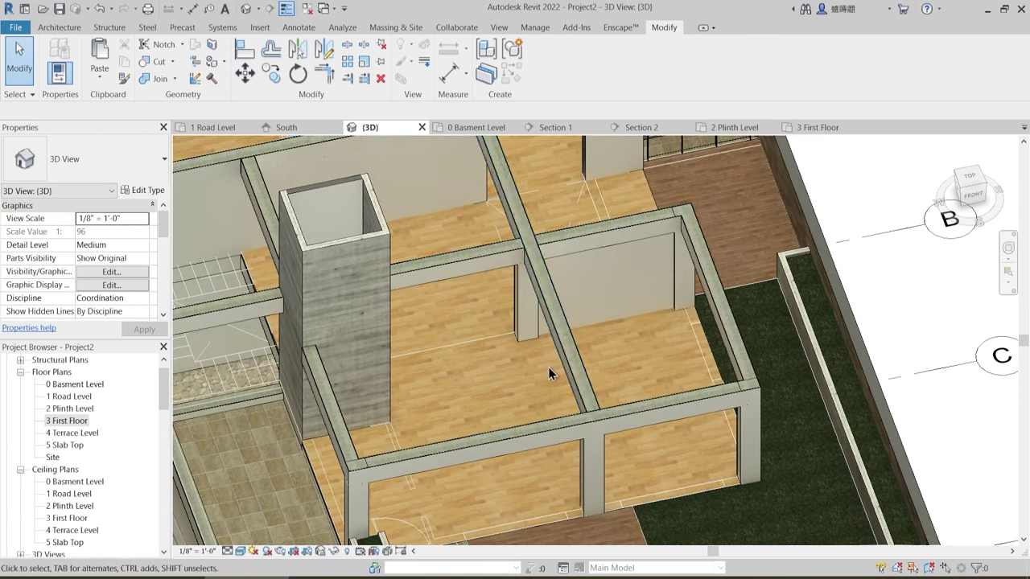
scroll(549, 369, "down", 2)
middle_click_drag(544, 406, 570, 403, "shift")
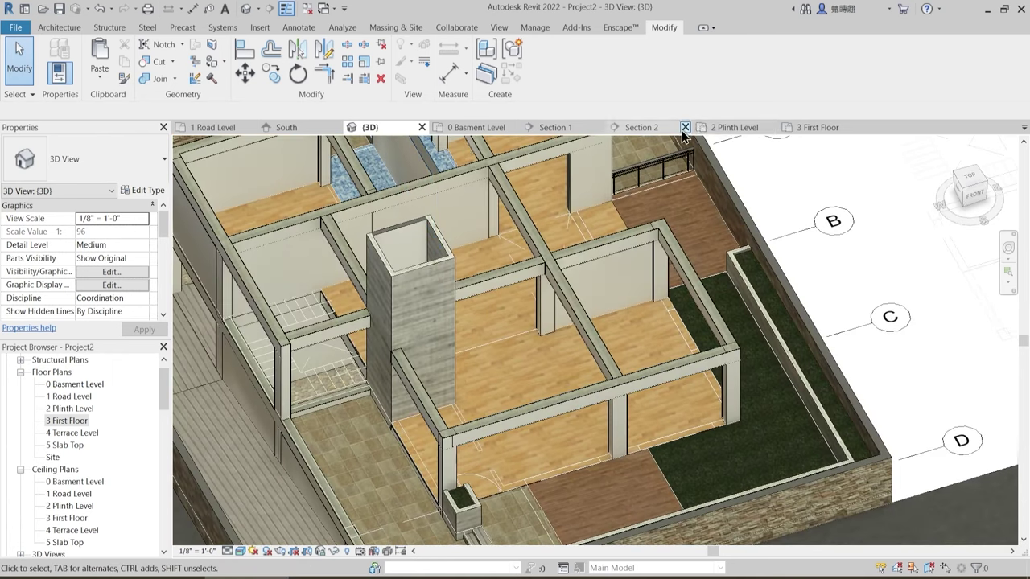
left_click(727, 128)
- Draw 1 Main Wall 9" walls from the top-right corner down around the living-room column box
scroll(563, 399, "down", 2)
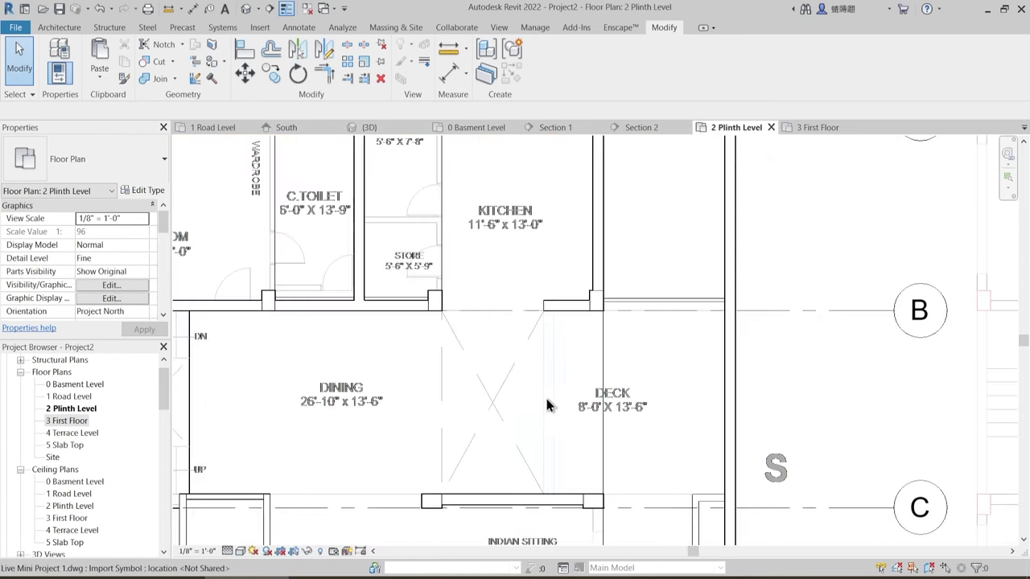
middle_click_drag(547, 405, 618, 207)
scroll(622, 268, "down", 2)
middle_click_drag(611, 394, 608, 325)
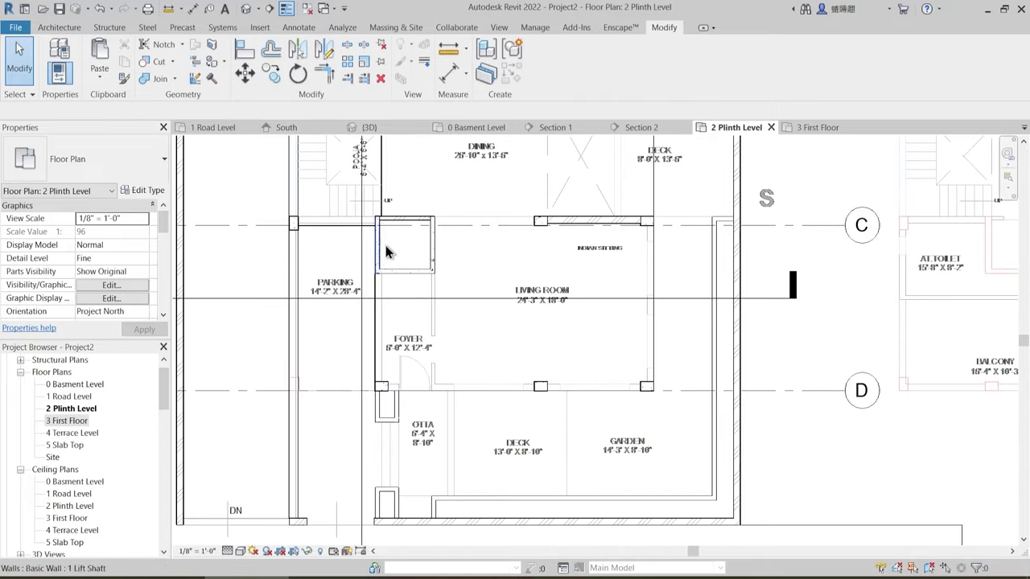
left_click(62, 28)
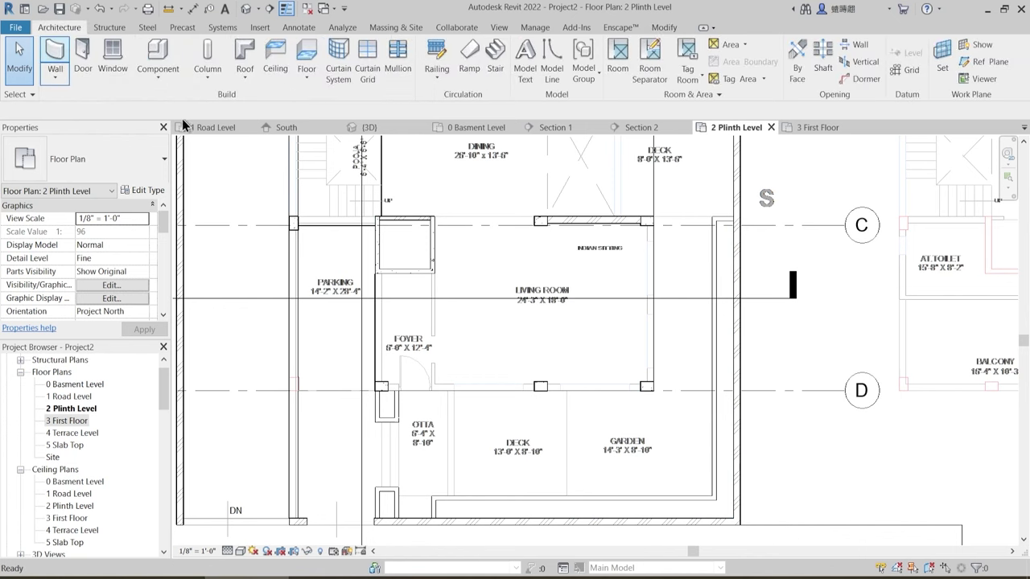
scroll(632, 253, "up", 2)
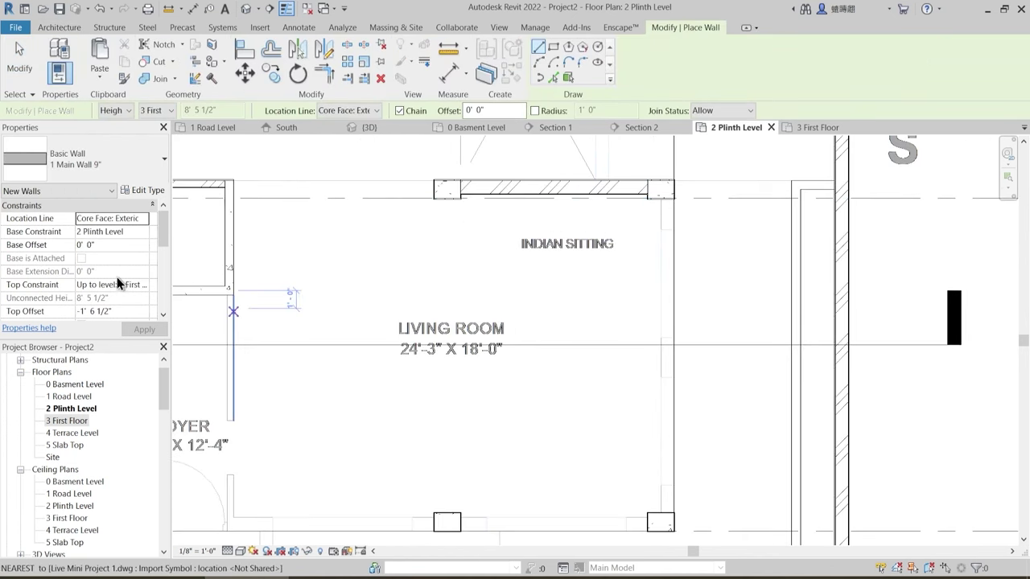
scroll(676, 199, "up", 3)
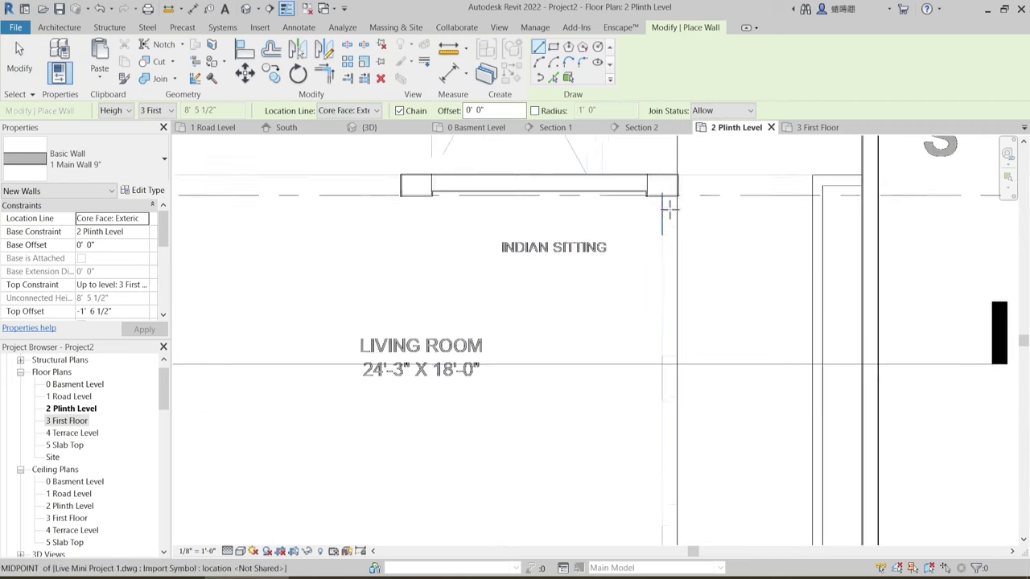
left_click(685, 181)
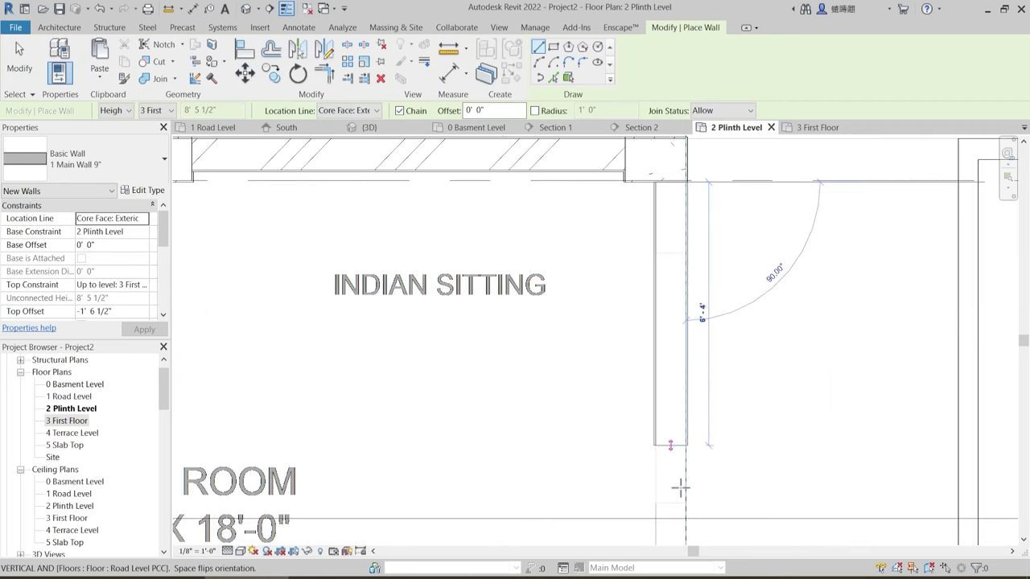
middle_click_drag(690, 519, 692, 197)
middle_click_drag(699, 475, 687, 165)
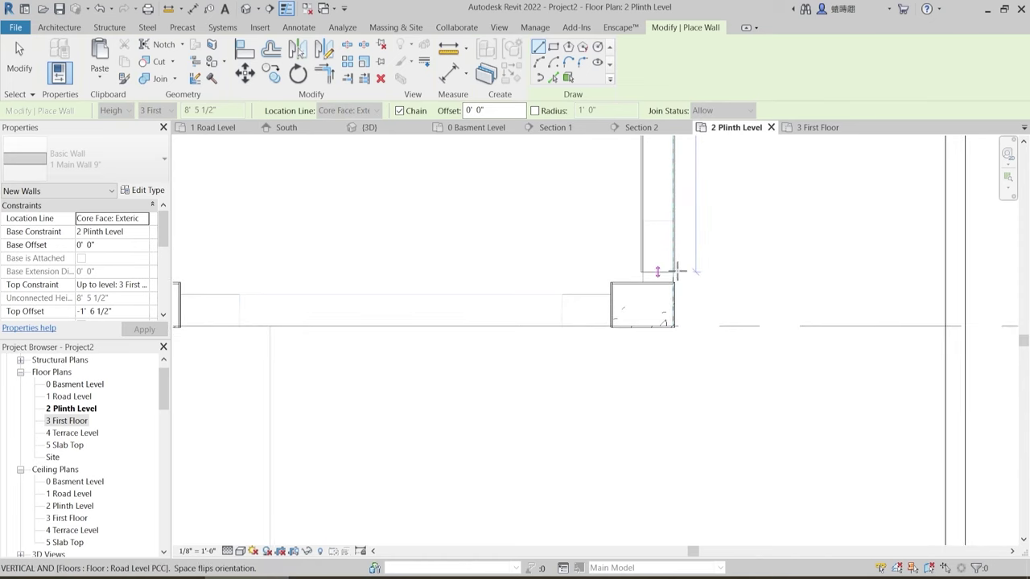
left_click(673, 284)
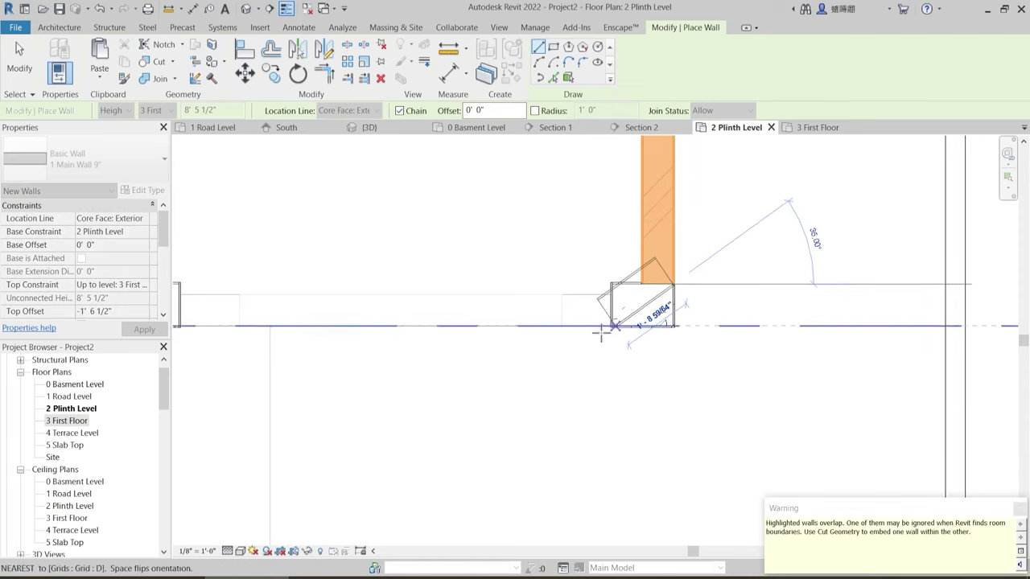
left_click(610, 329)
scroll(610, 326, "up", 2)
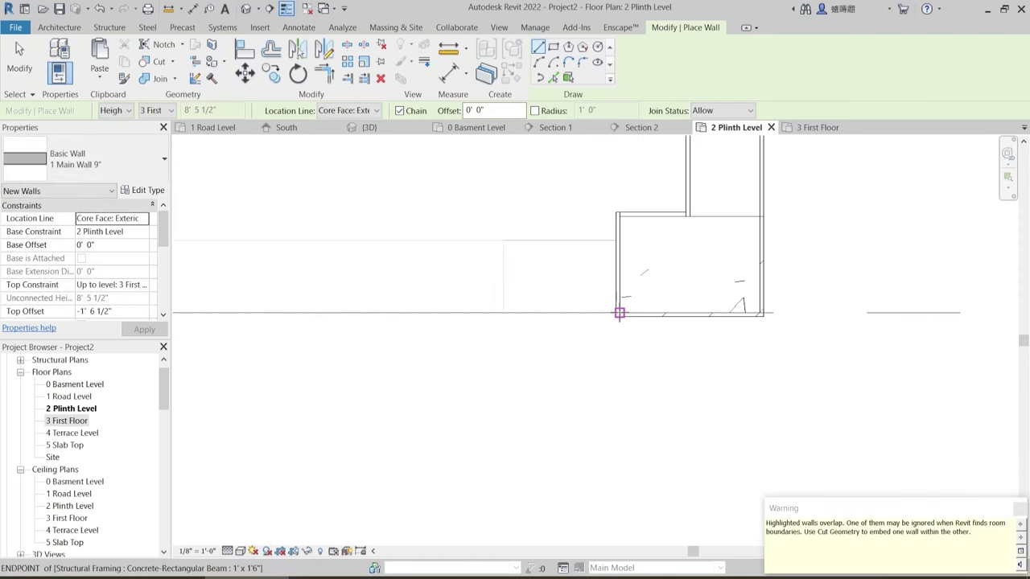
- Draw a wall from the column box's lower-left corner across to its right corner
left_click(620, 313)
scroll(561, 334, "down", 2)
middle_click_drag(357, 332, 893, 338)
scroll(633, 331, "up", 3)
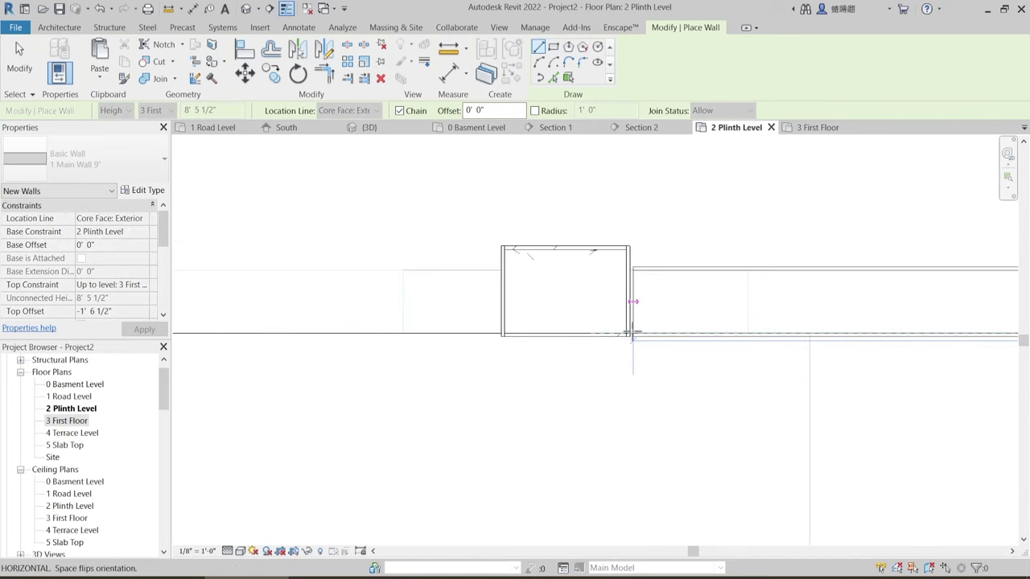
left_click(634, 332)
key("Escape")
key("Escape")
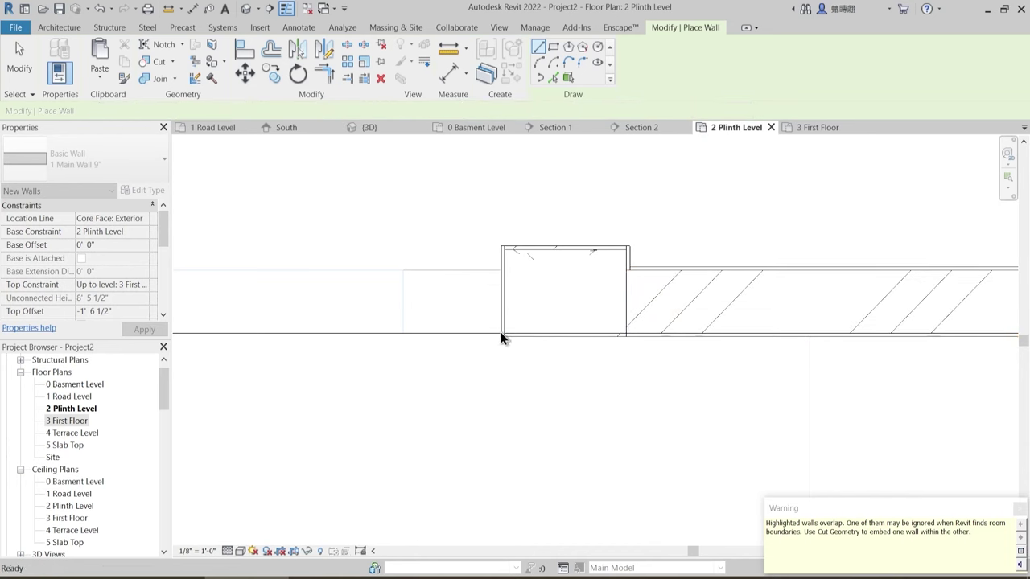
- Add a two-segment wall chain from the next box's lower-left corner to its right corner
left_click(503, 333)
scroll(431, 334, "down", 1)
middle_click_drag(296, 341, 723, 333)
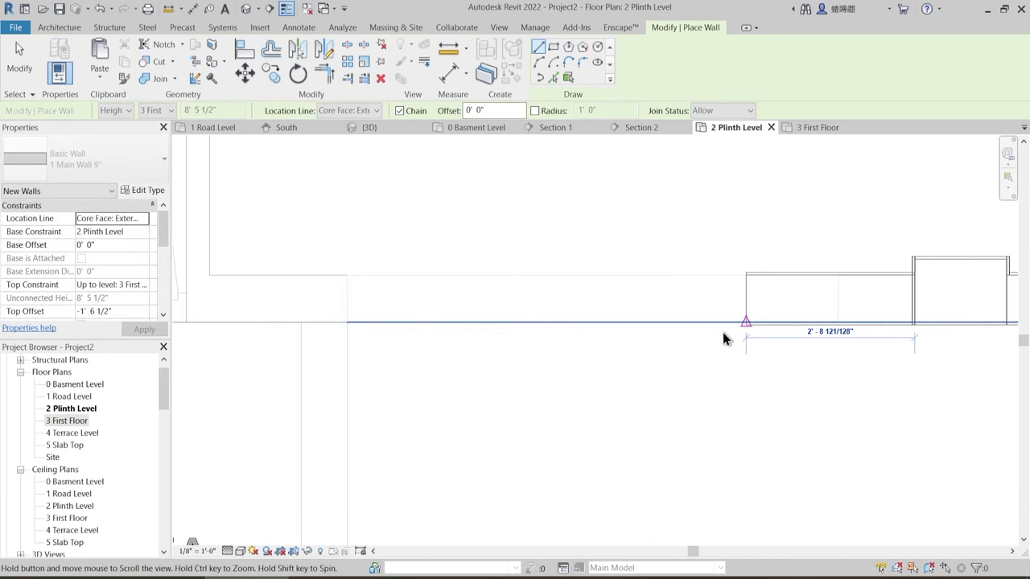
scroll(453, 333, "down", 2)
left_click(365, 323)
middle_click_drag(490, 352, 757, 352)
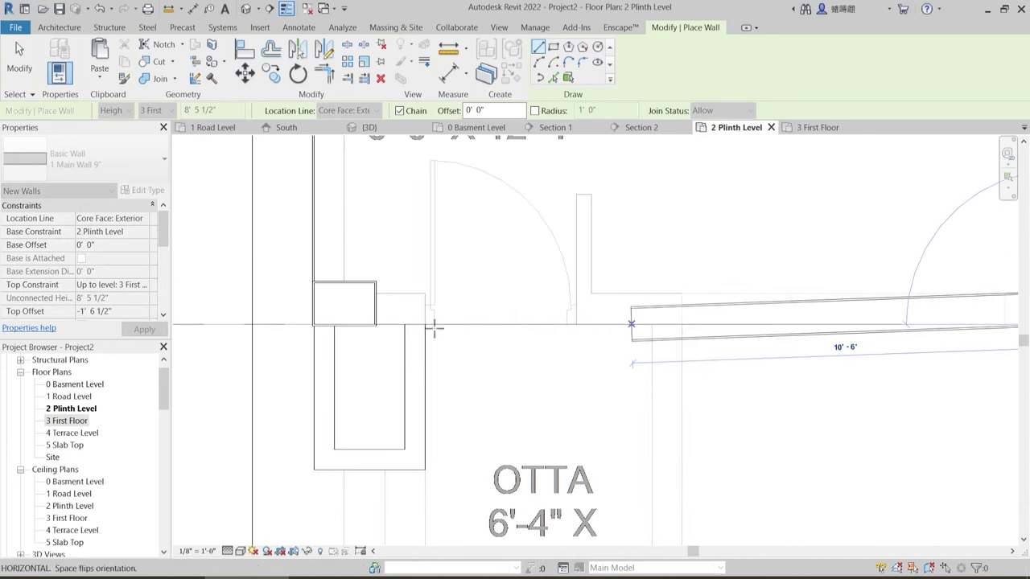
scroll(375, 325, "up", 3)
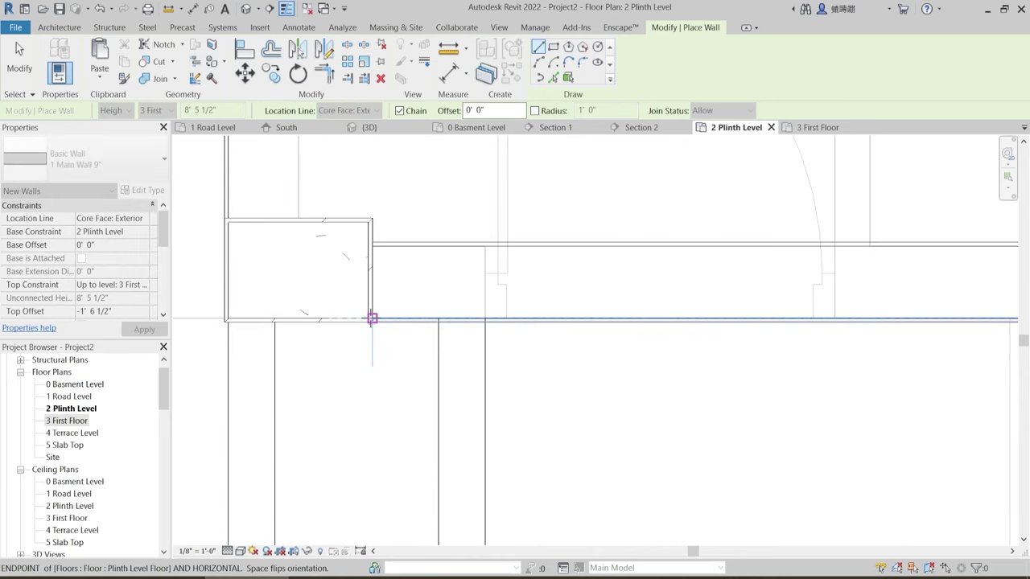
left_click(372, 318)
key("Escape")
- Draw a 9" wall between Parking and Foyer from the column corner to the lift shaft corner
scroll(515, 358, "down", 3)
middle_click_drag(435, 255, 492, 386)
scroll(451, 389, "up", 3)
left_click(440, 422)
scroll(471, 322, "down", 2)
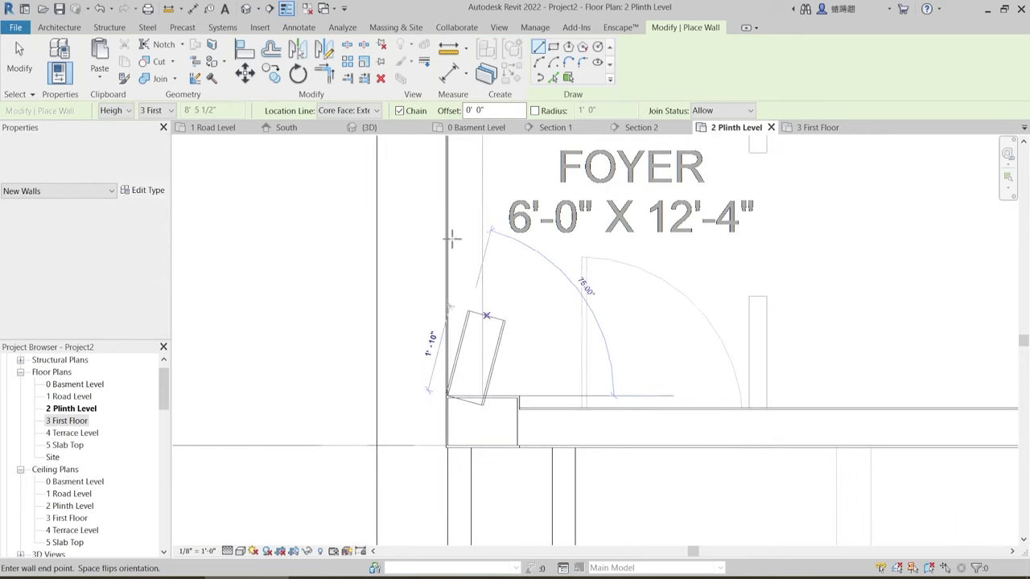
middle_click_drag(452, 238, 455, 409)
middle_click_drag(455, 207, 442, 416)
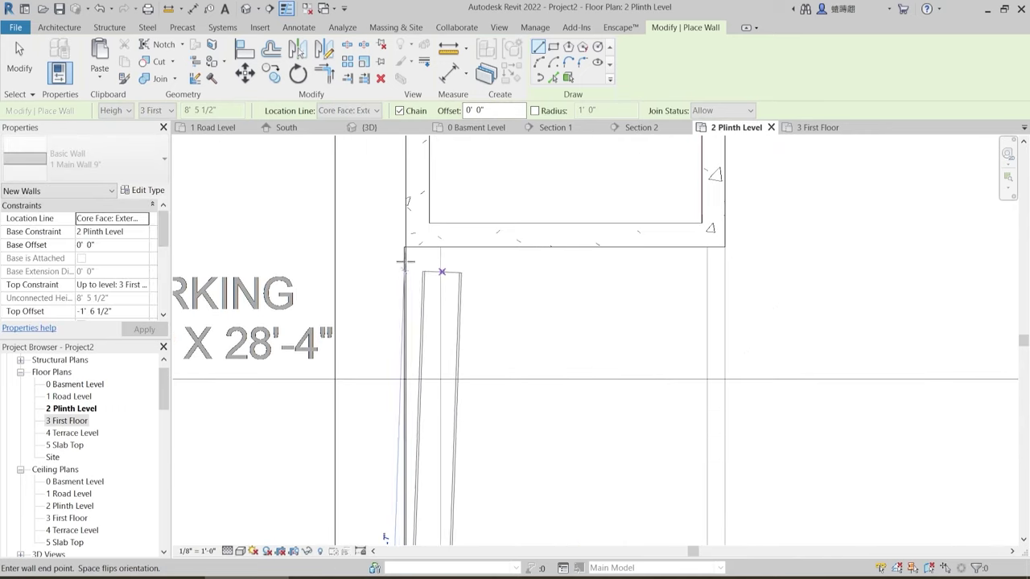
left_click(406, 246)
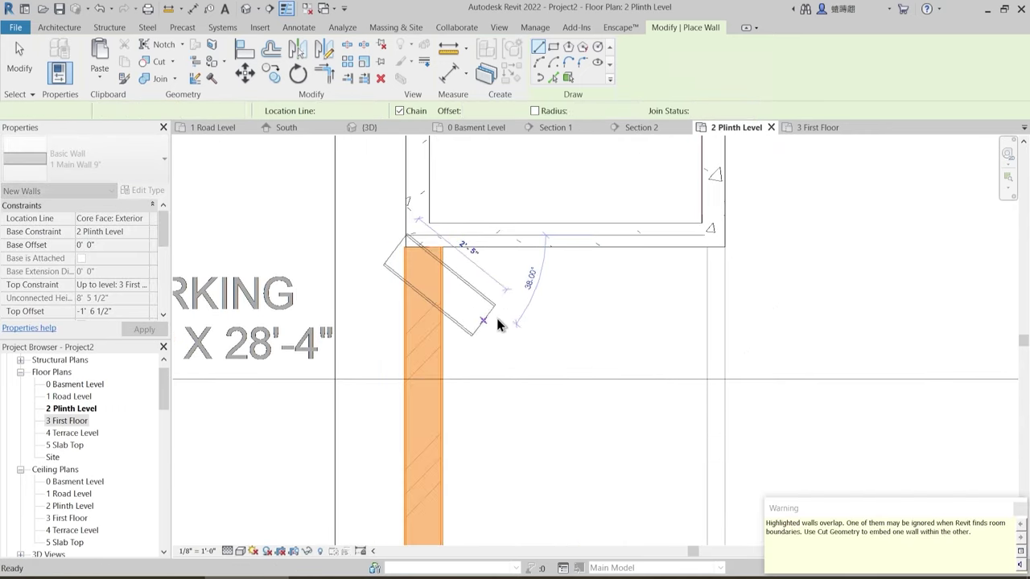
key("Escape")
key("Escape")
scroll(499, 320, "down", 3)
scroll(485, 309, "up", 3)
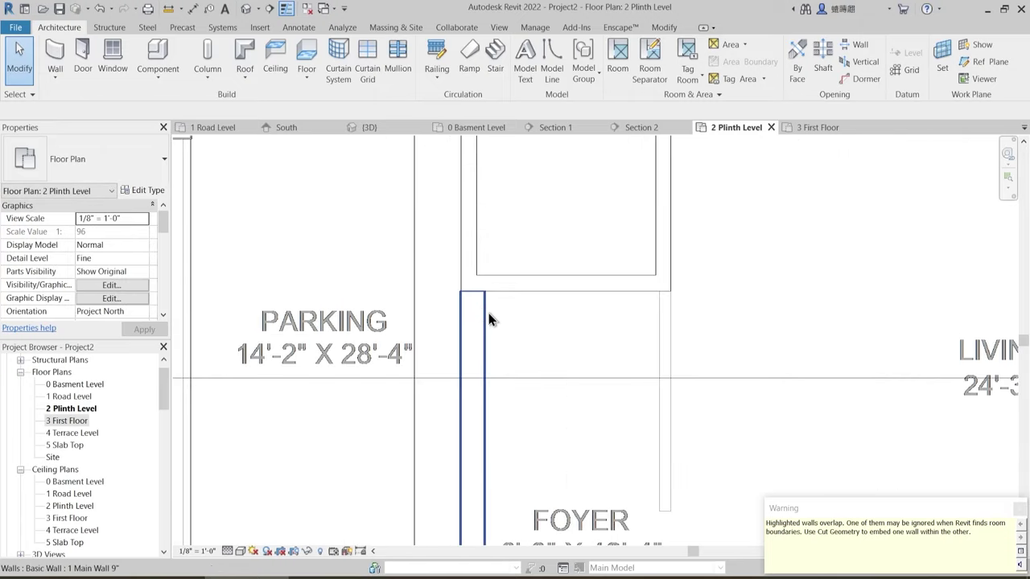
- Start a wall at the column corner beside the stair, then cancel that first attempt
scroll(509, 321, "down", 2)
middle_click_drag(537, 327, 443, 365)
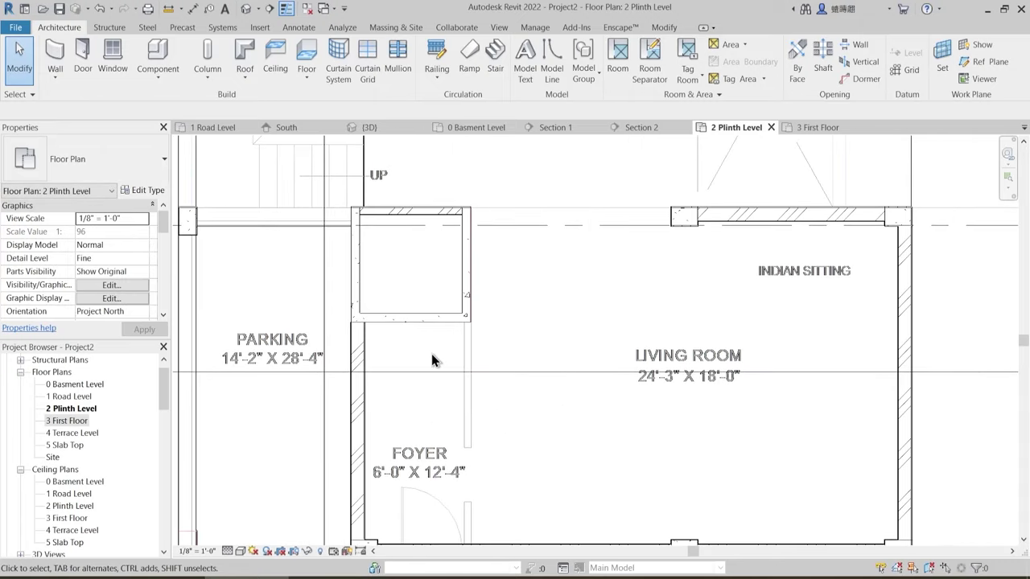
scroll(474, 388, "down", 2)
middle_click_drag(607, 439, 571, 394)
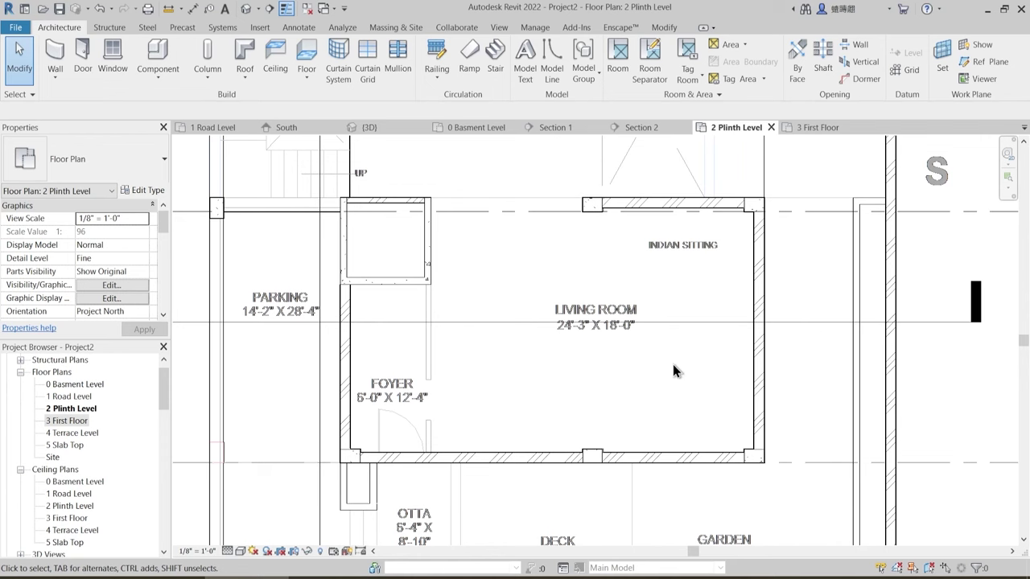
scroll(665, 354, "down", 2)
middle_click_drag(606, 337, 594, 439)
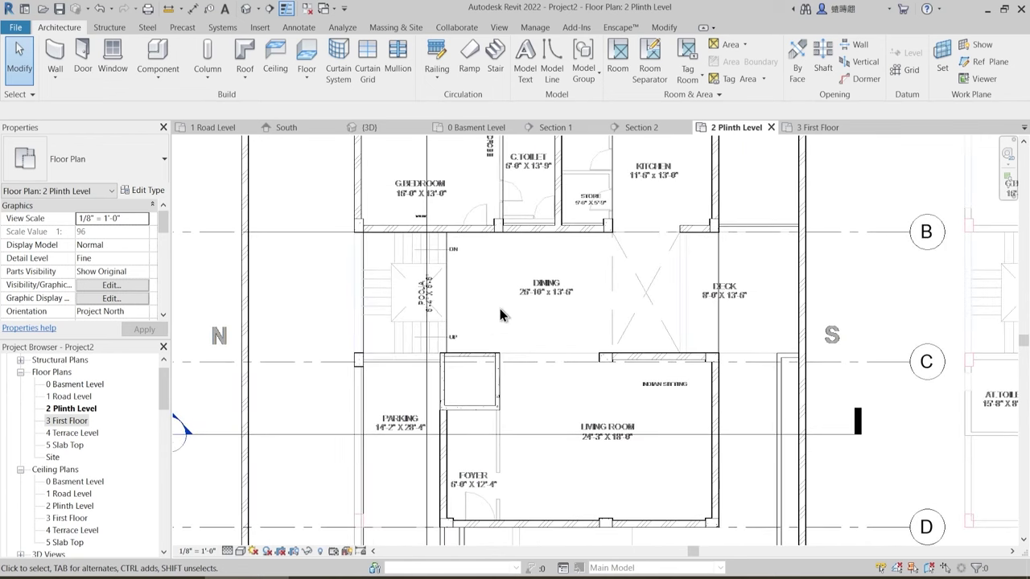
middle_click_drag(523, 310, 519, 330)
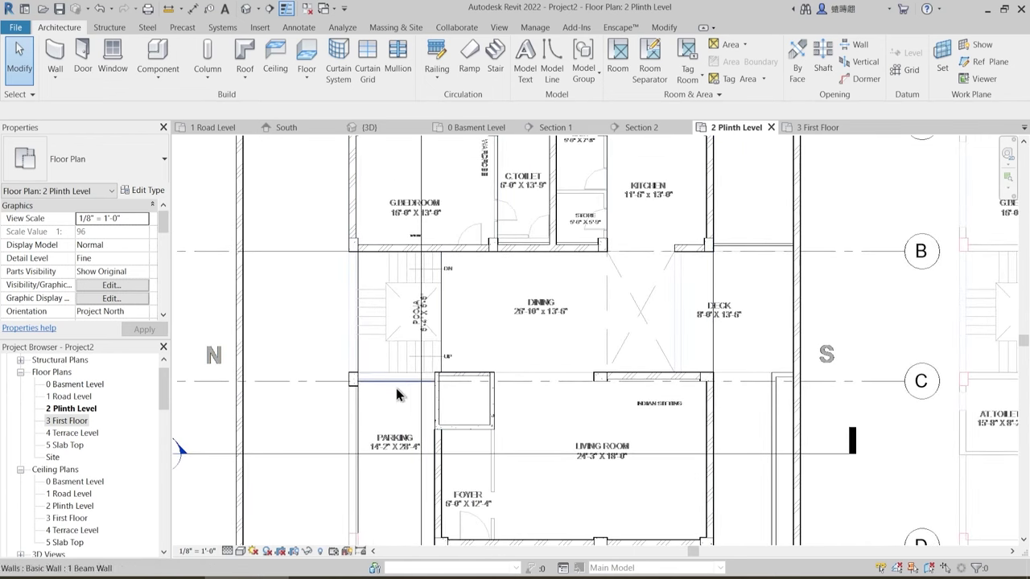
scroll(370, 387, "up", 5)
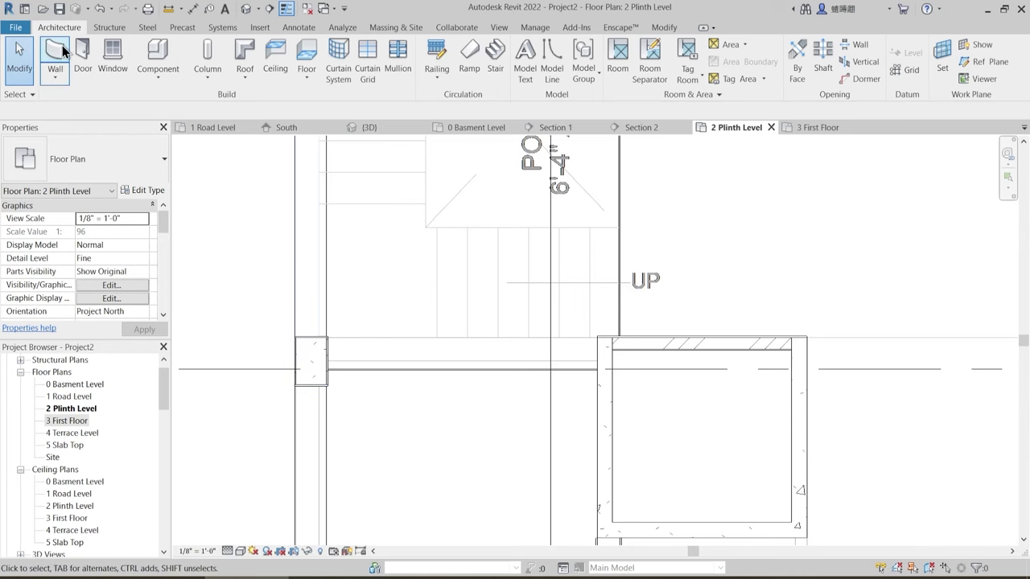
key("w")
key("a")
scroll(372, 391, "up", 4)
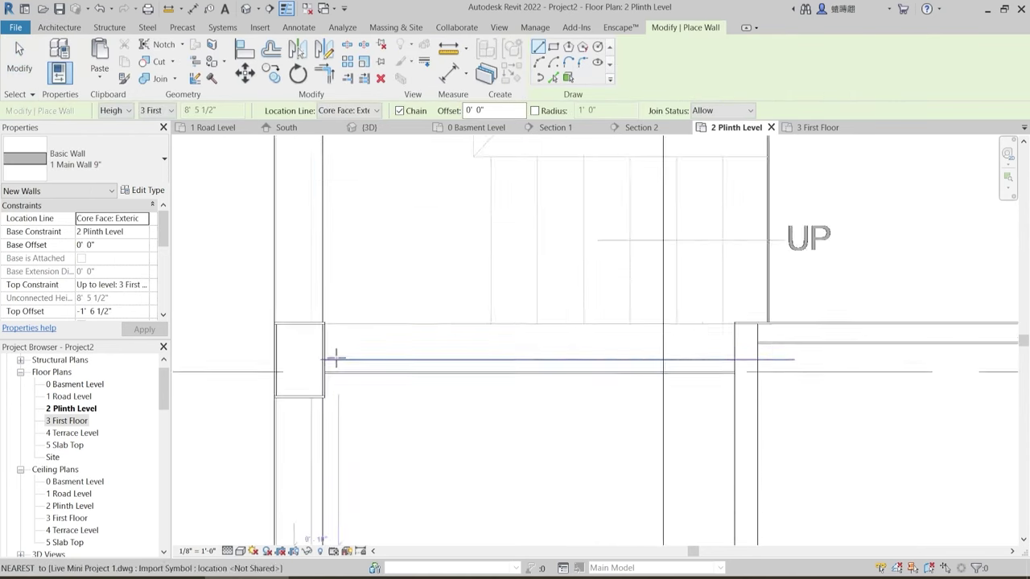
scroll(316, 316, "up", 2)
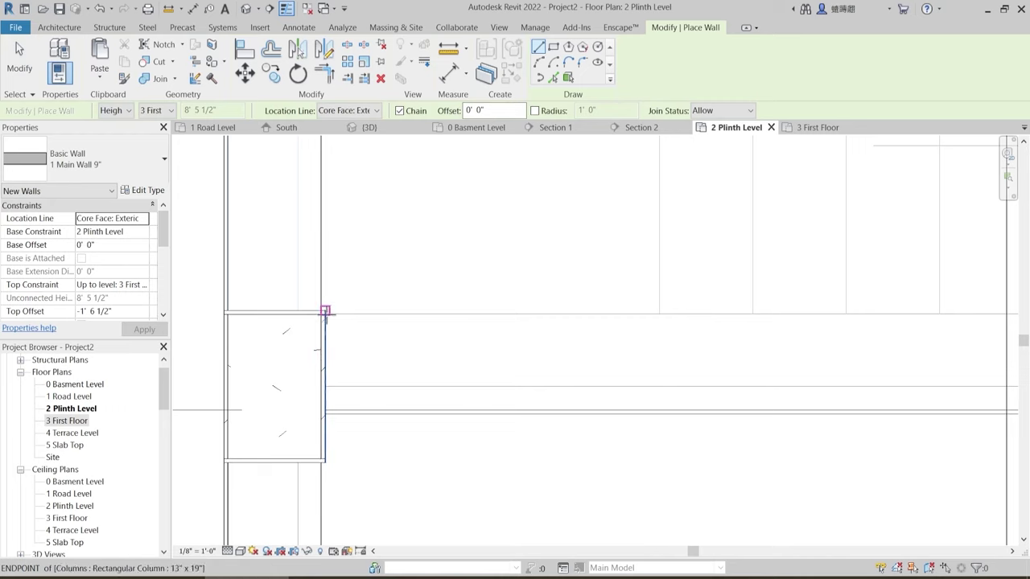
scroll(325, 321, "up", 2)
left_click(324, 308)
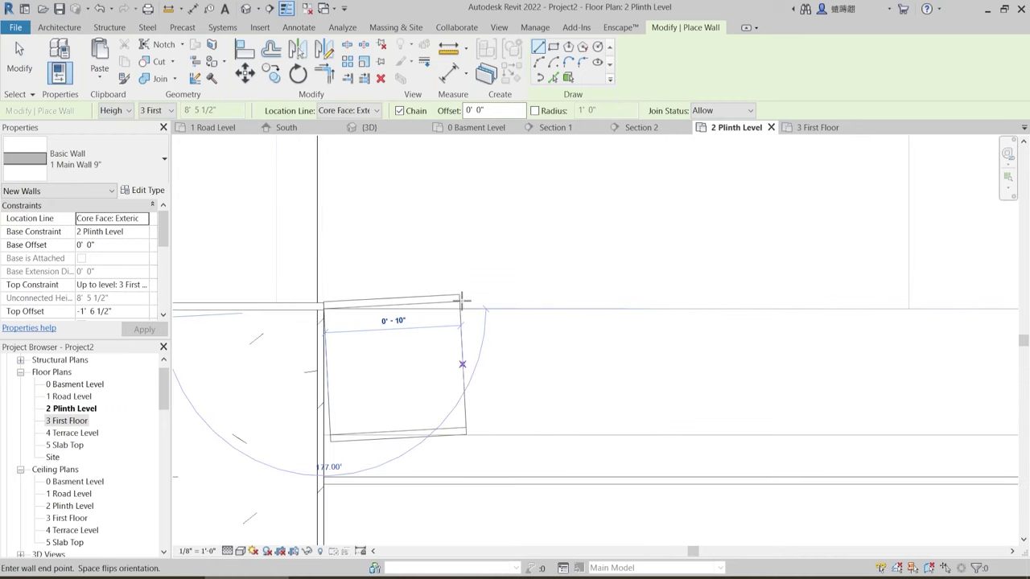
scroll(461, 301, "down", 1)
scroll(563, 308, "down", 2)
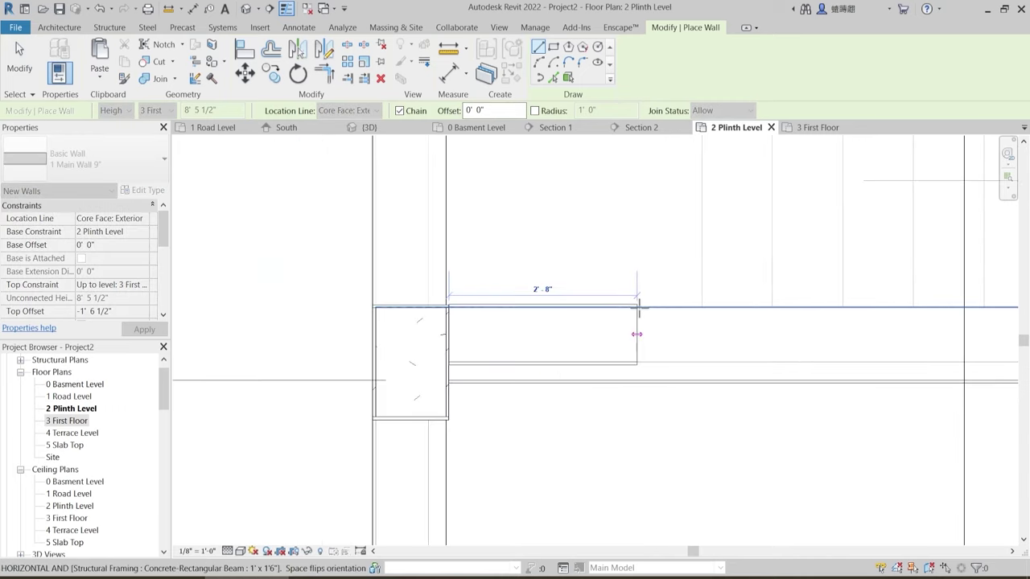
key("Escape")
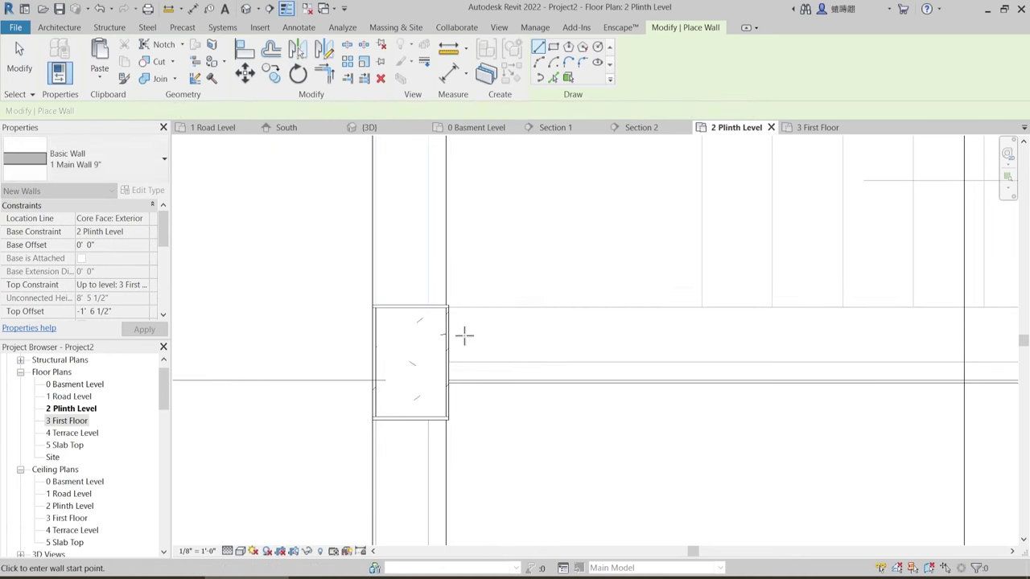
- Draw the 9-inch wall along the beam from the column corner to the next column
scroll(435, 302, "up", 2)
scroll(435, 302, "up", 1)
left_click(427, 258)
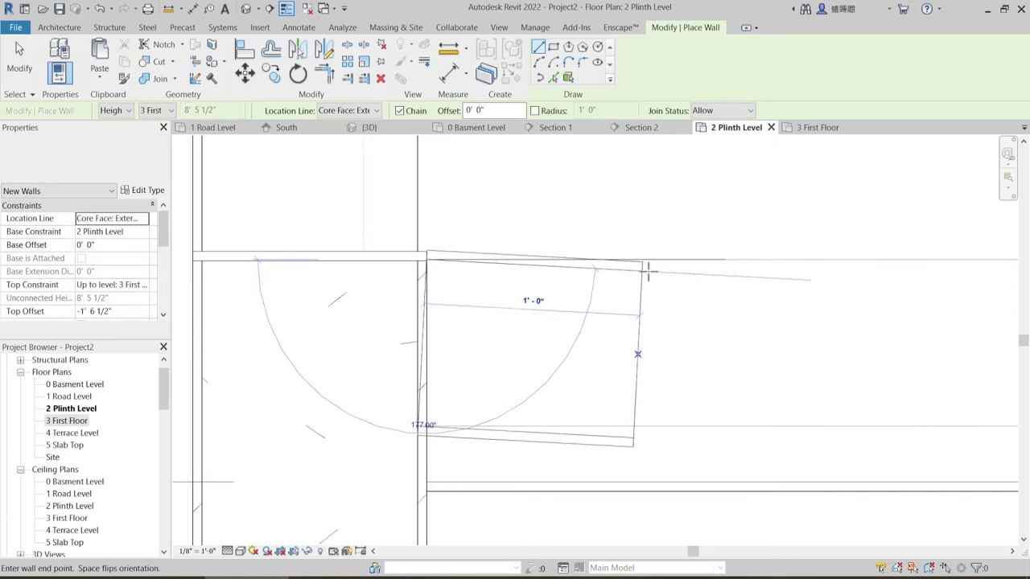
scroll(723, 259, "down", 2)
scroll(723, 259, "down", 2)
middle_click_drag(901, 289, 398, 349)
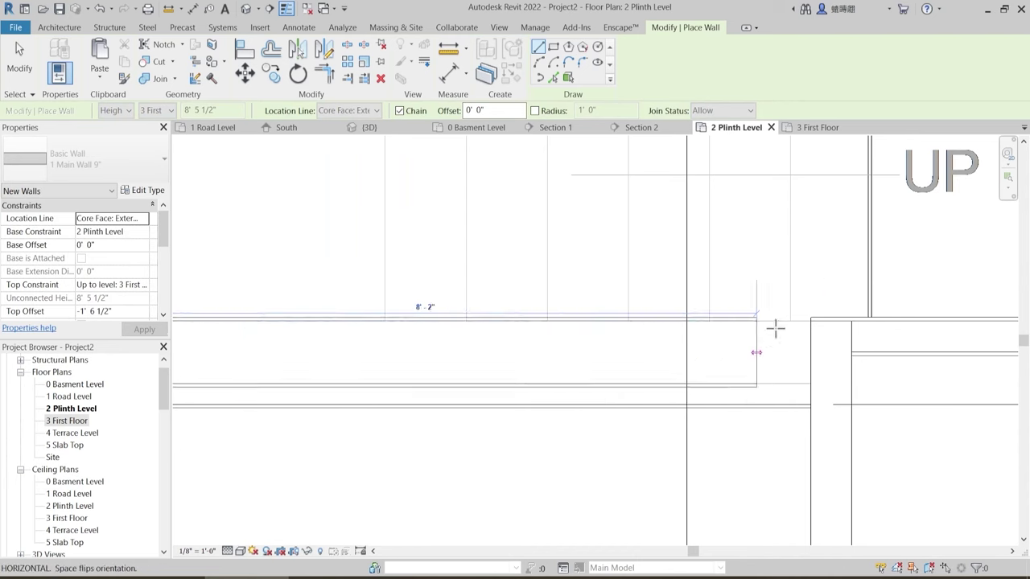
left_click(823, 322)
scroll(823, 320, "up", 1)
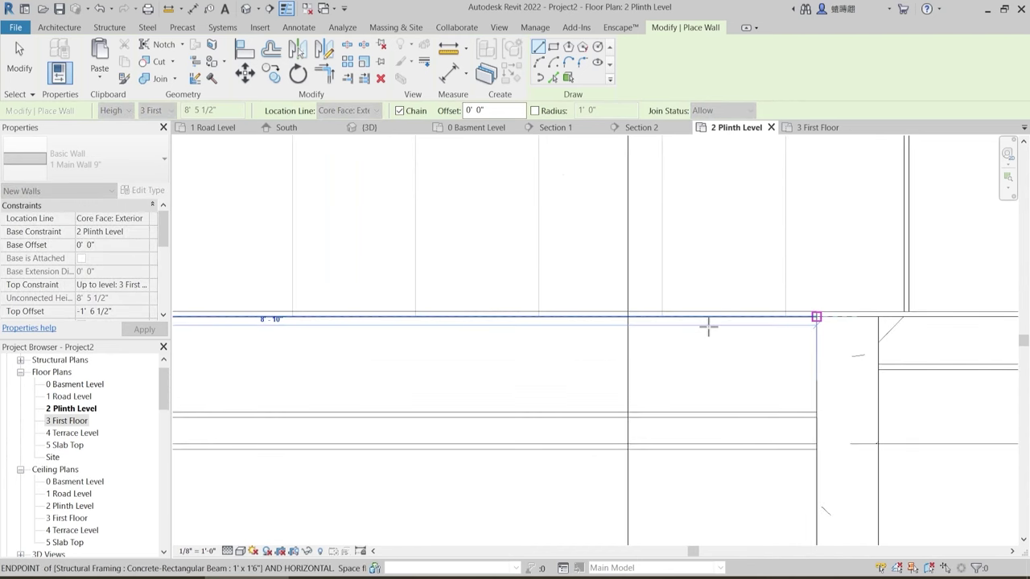
key("Escape")
key("Escape")
scroll(575, 238, "down", 2)
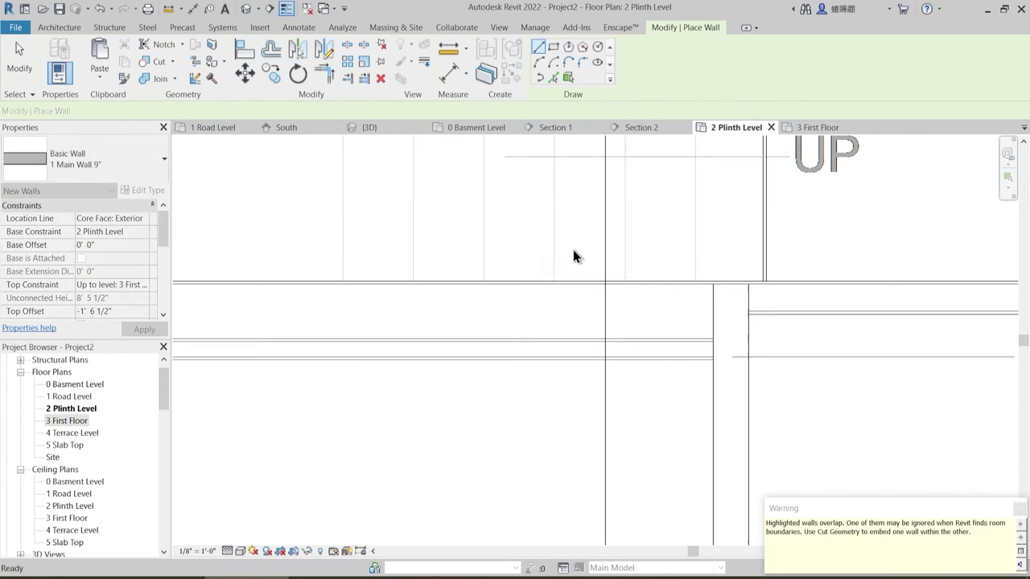
key("Escape")
- Check the new wall above PARKING, then bring G.BEDROOM and KITCHEN into view
scroll(573, 256, "down", 4)
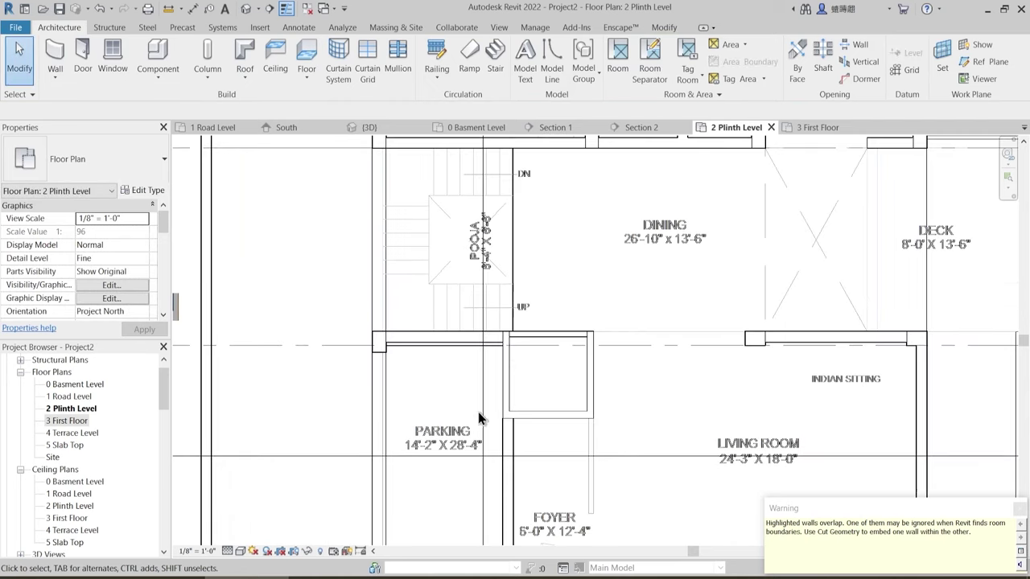
middle_click_drag(479, 413, 433, 384)
scroll(405, 325, "up", 2)
left_click(404, 324)
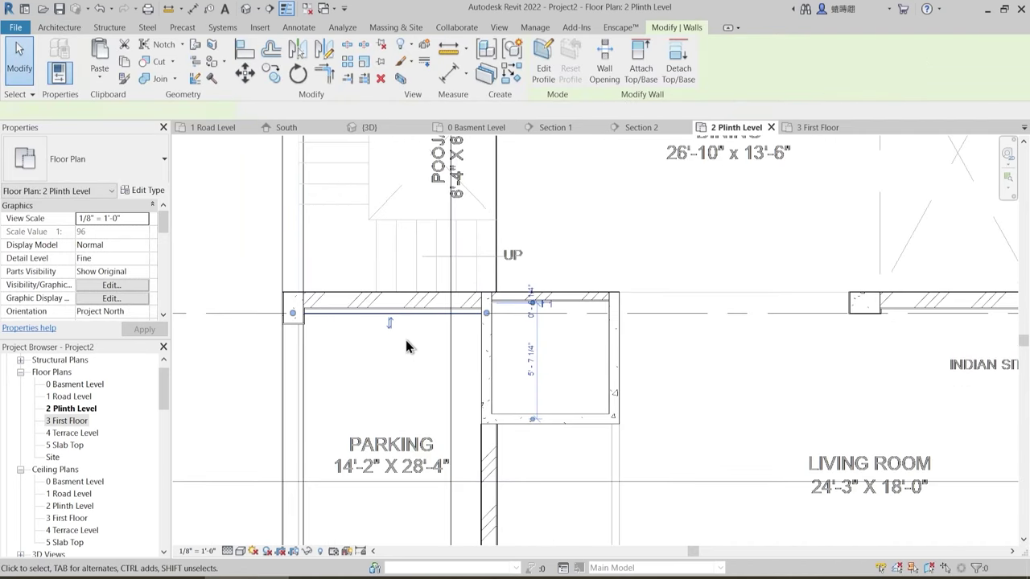
key("Escape")
scroll(407, 354, "down", 3)
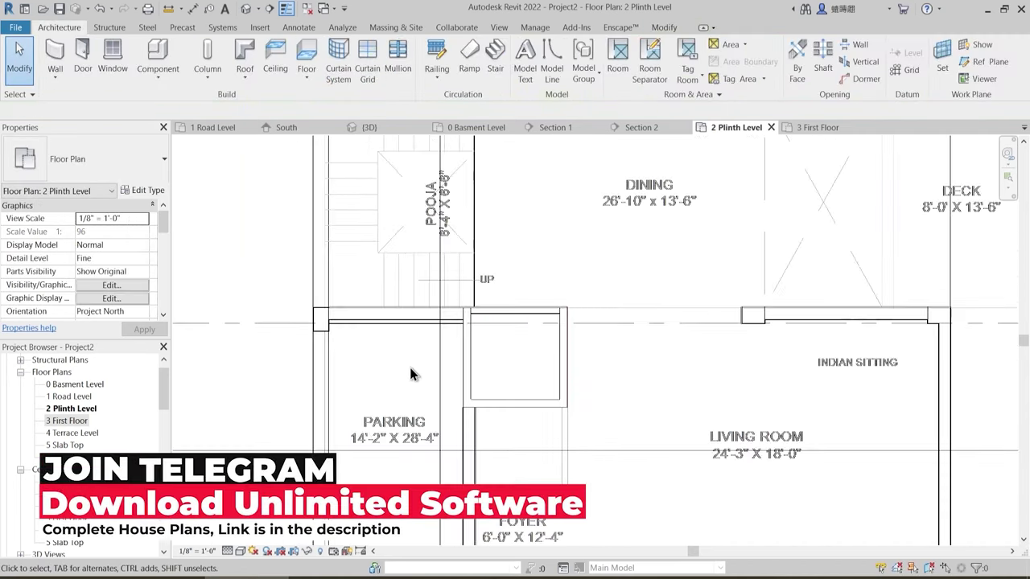
scroll(523, 348, "down", 2)
middle_click_drag(543, 394, 514, 551)
scroll(435, 225, "up", 1)
scroll(432, 227, "up", 1)
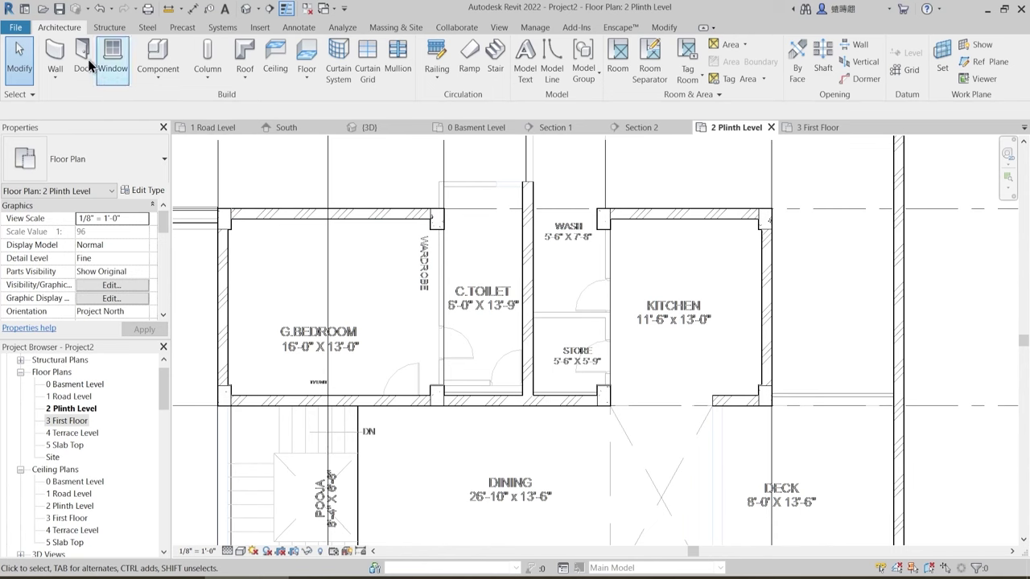
- Draw a chained 1 Main Wall 4.5" wall, horizontal then down to the wardrobe column, at the toilet corner
left_click(62, 54)
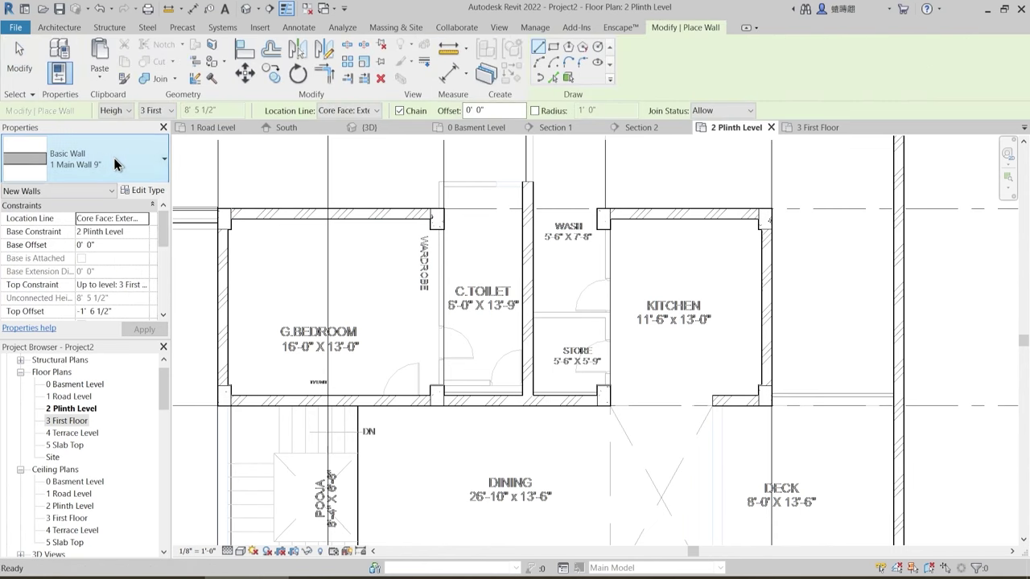
left_click(113, 158)
left_click(80, 336)
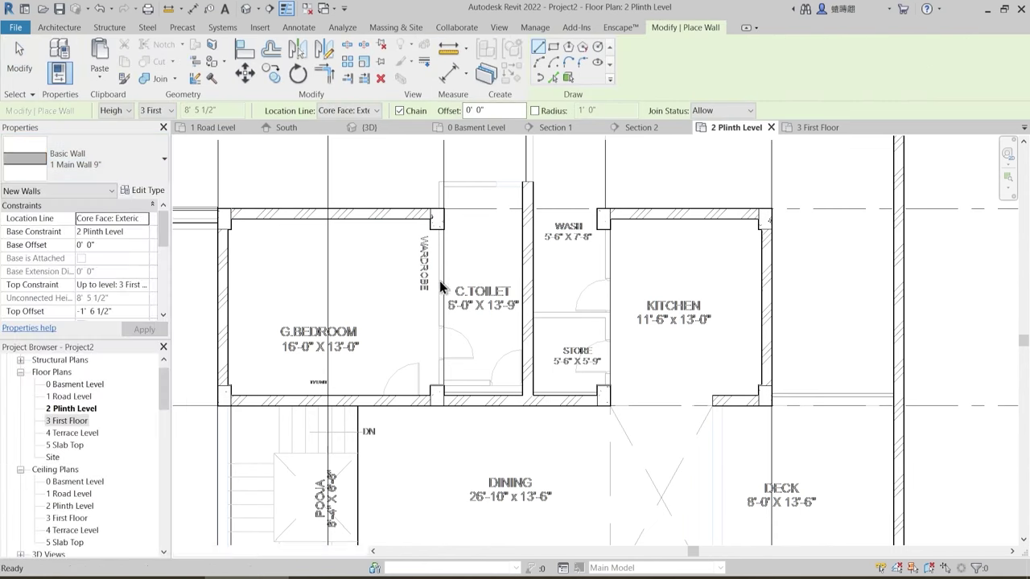
scroll(467, 188, "up", 3)
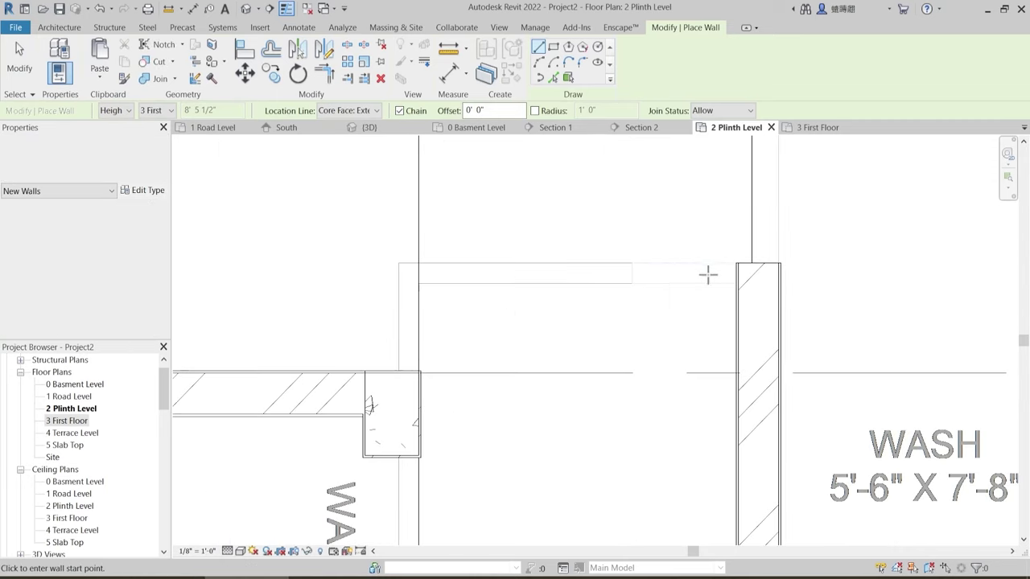
left_click(735, 263)
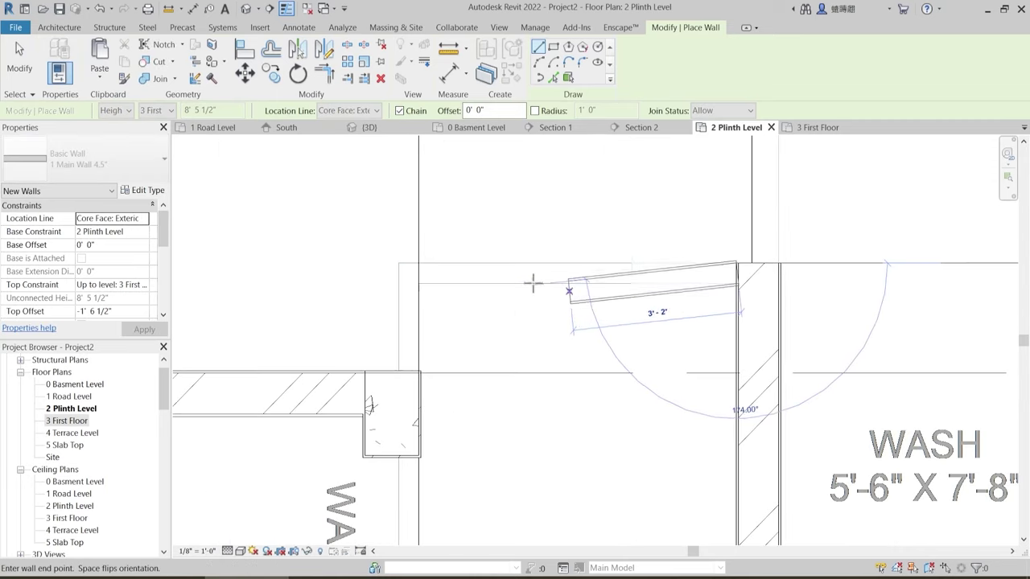
left_click(403, 310)
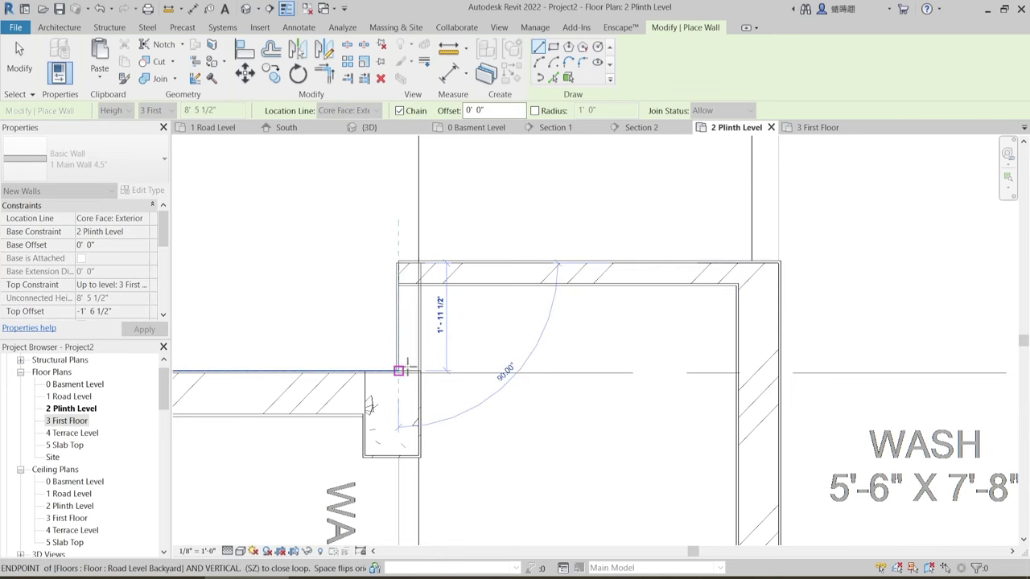
left_click(400, 369)
key("Escape")
key("Escape")
- Select both new toilet walls to check them, then center the toilet and kitchen area
left_click(496, 278)
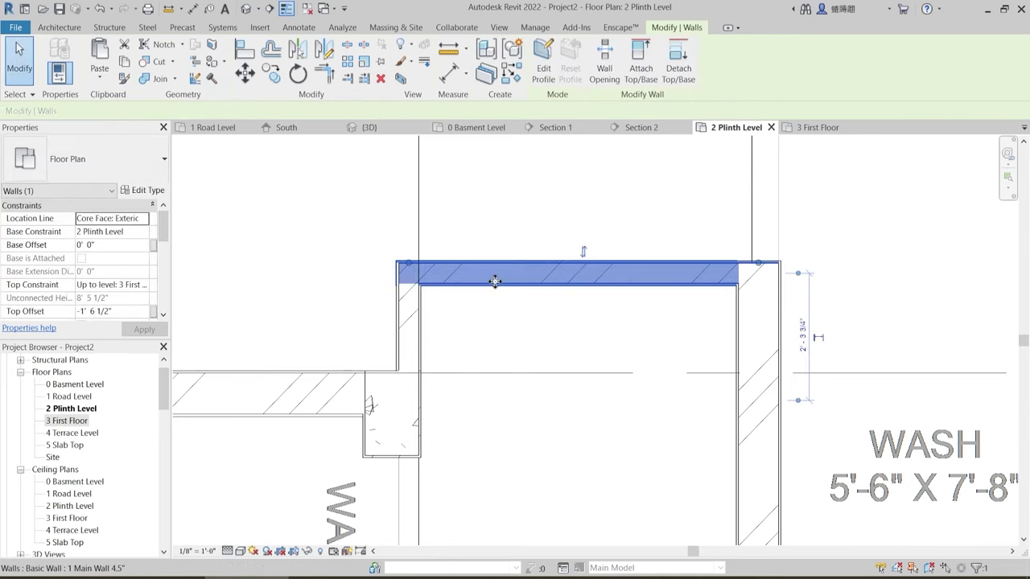
left_click(507, 324, "ctrl")
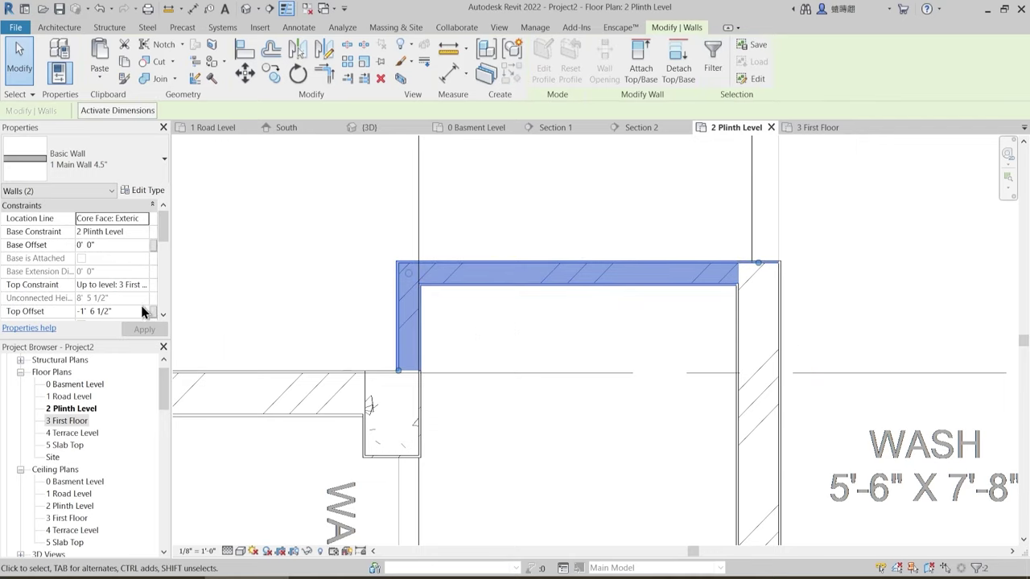
left_click(579, 326)
scroll(418, 313, "down", 3)
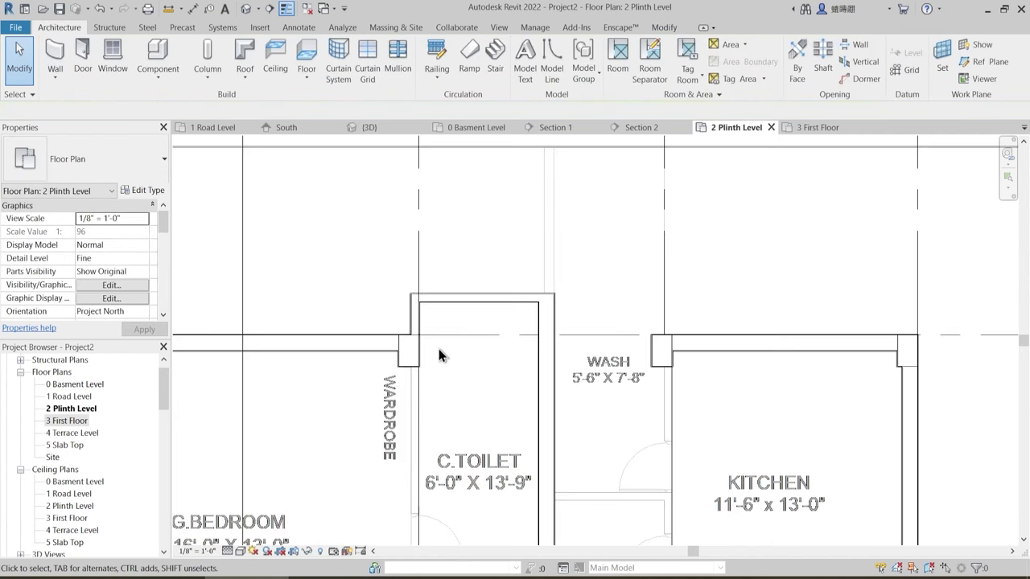
middle_click_drag(451, 403, 483, 217)
middle_click_drag(380, 288, 396, 327)
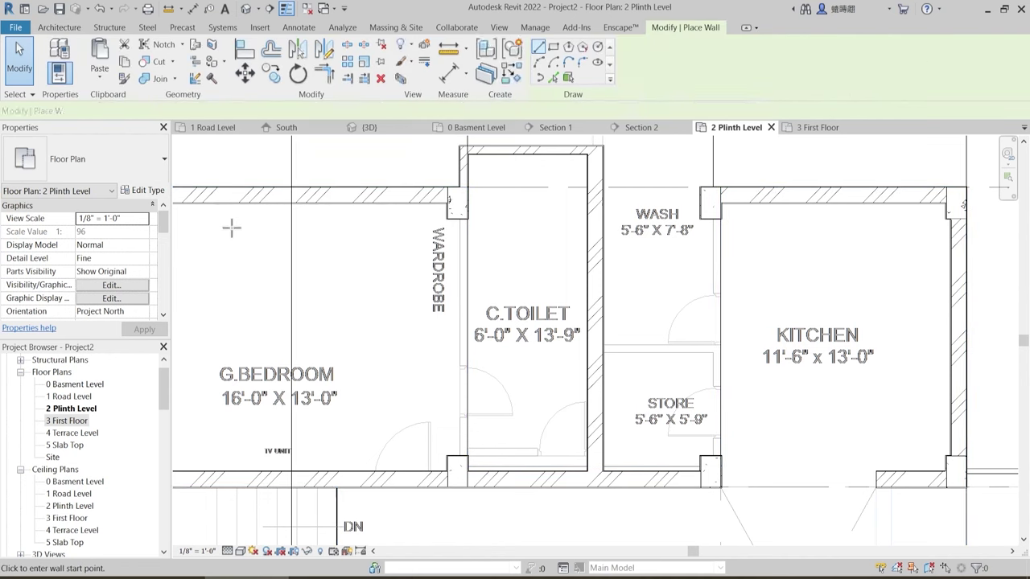
- Draw a 4.5-inch wall down the toilet's right side, from the wardrobe corner to the toilet bottom
scroll(471, 213, "up", 6)
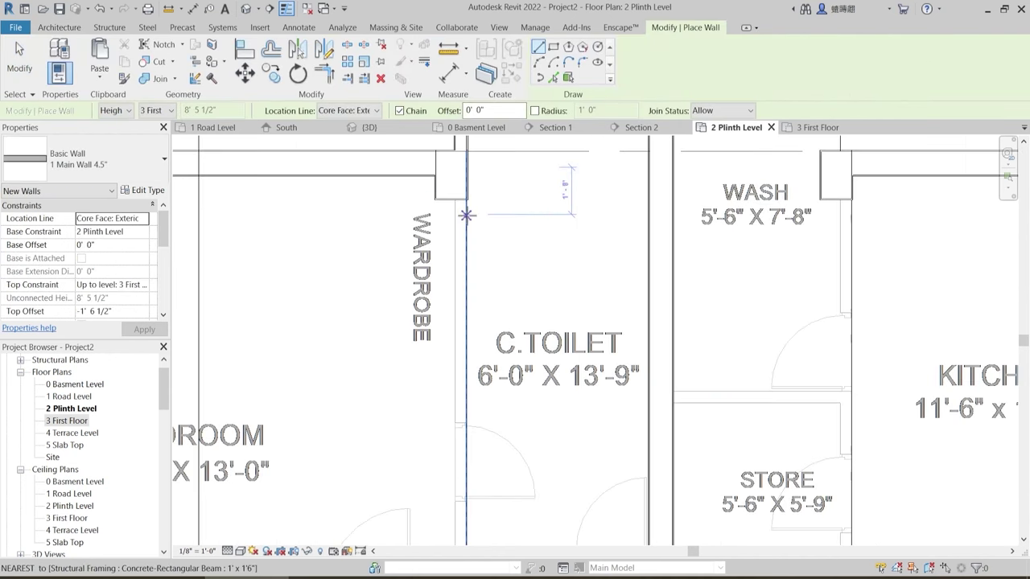
left_click(467, 177)
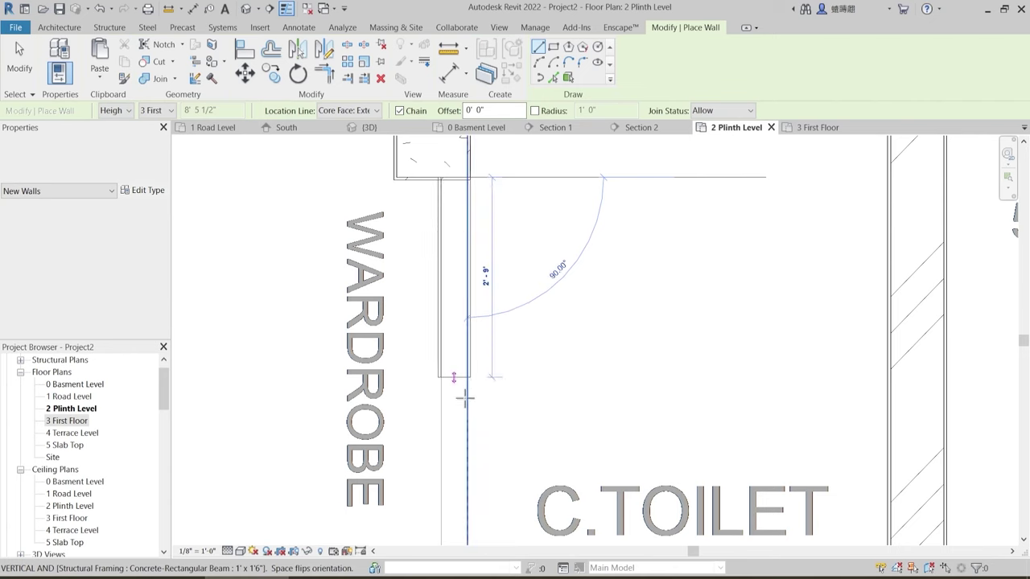
scroll(478, 507, "down", 2)
middle_click_drag(478, 510, 478, 196)
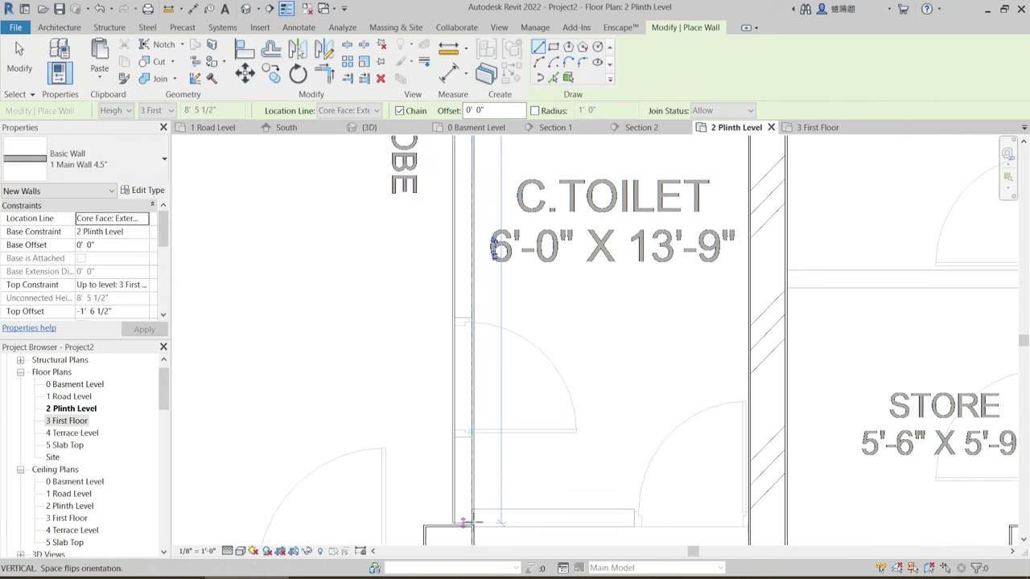
left_click(472, 523)
middle_click_drag(539, 421, 468, 211)
key("Escape")
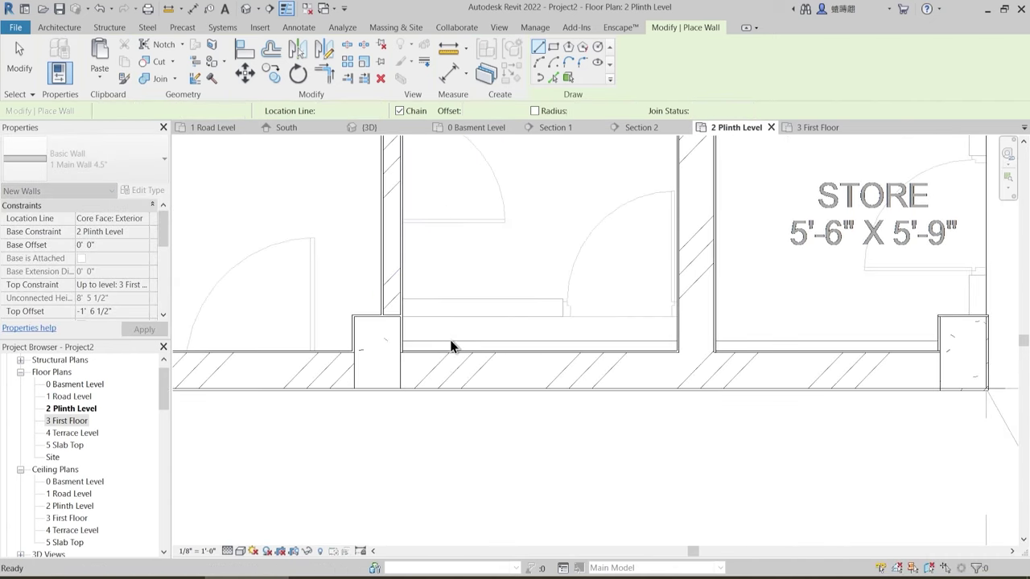
- Start a wall at the wash–kitchen corner and run it down to the column below the store
scroll(493, 365, "down", 2)
scroll(495, 367, "down", 2)
middle_click_drag(610, 290, 496, 371)
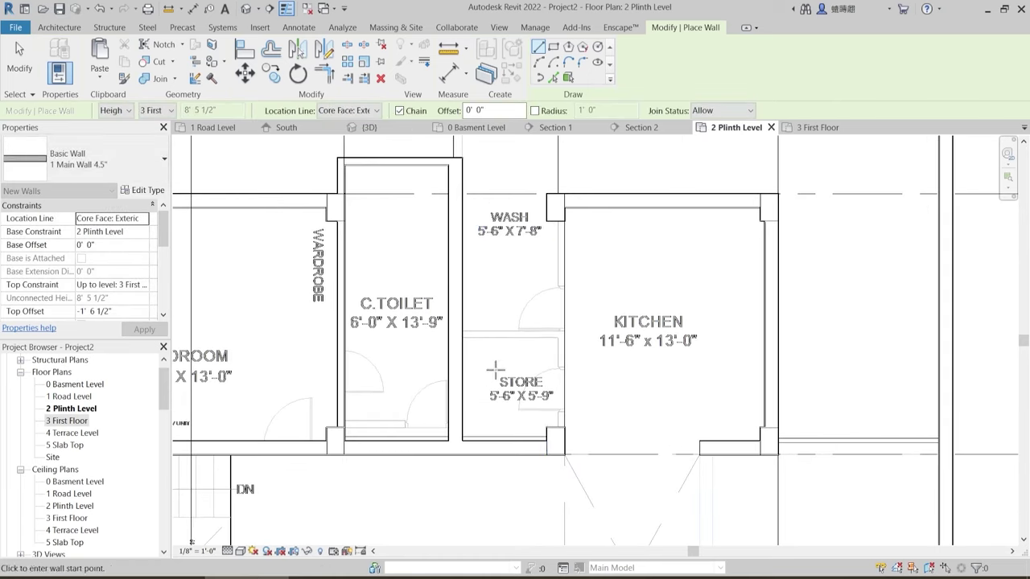
scroll(555, 220, "up", 5)
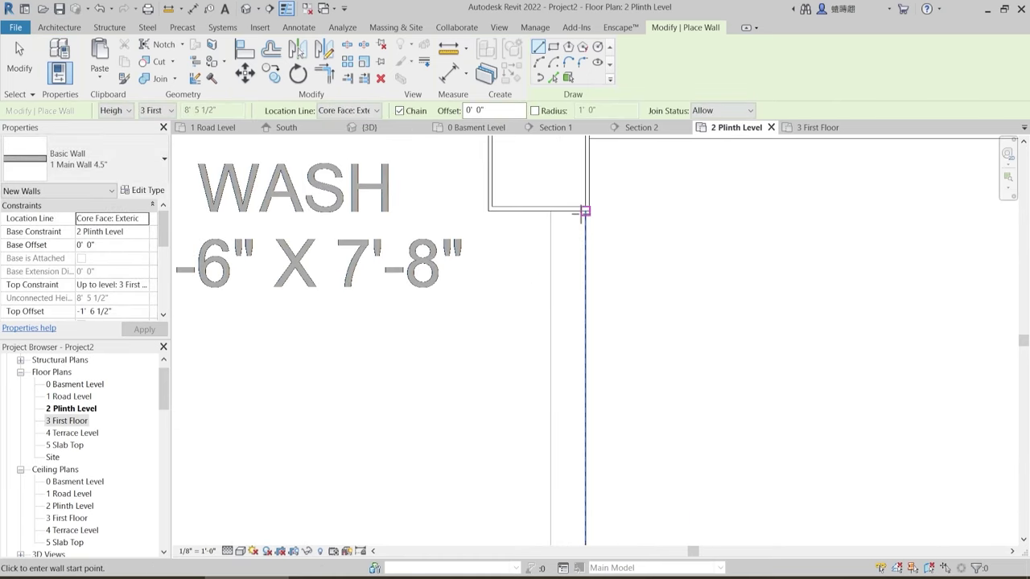
left_click(585, 207)
scroll(578, 342, "down", 2)
middle_click_drag(598, 481, 505, 122)
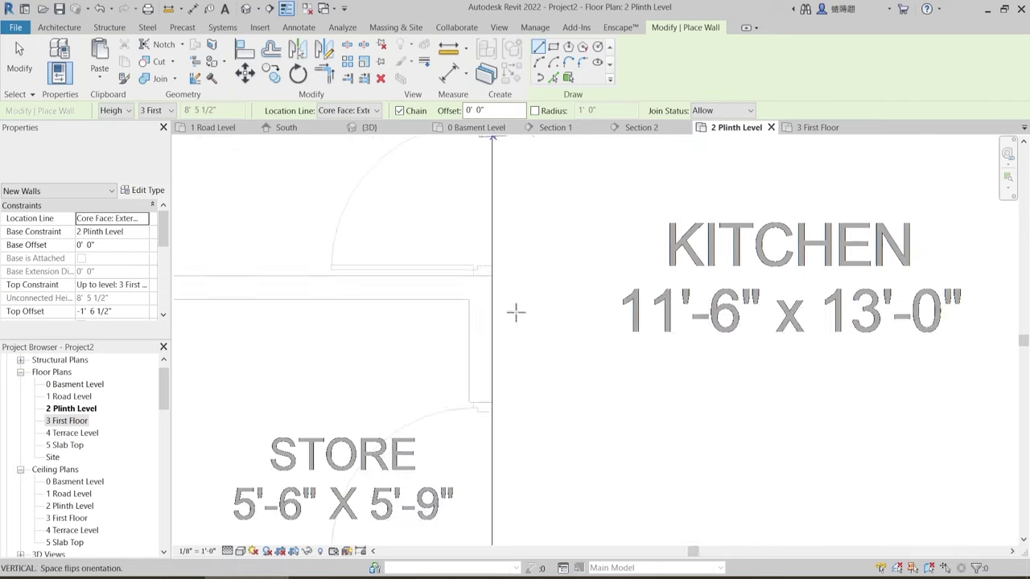
scroll(493, 435, "down", 1)
middle_click_drag(510, 490, 508, 289)
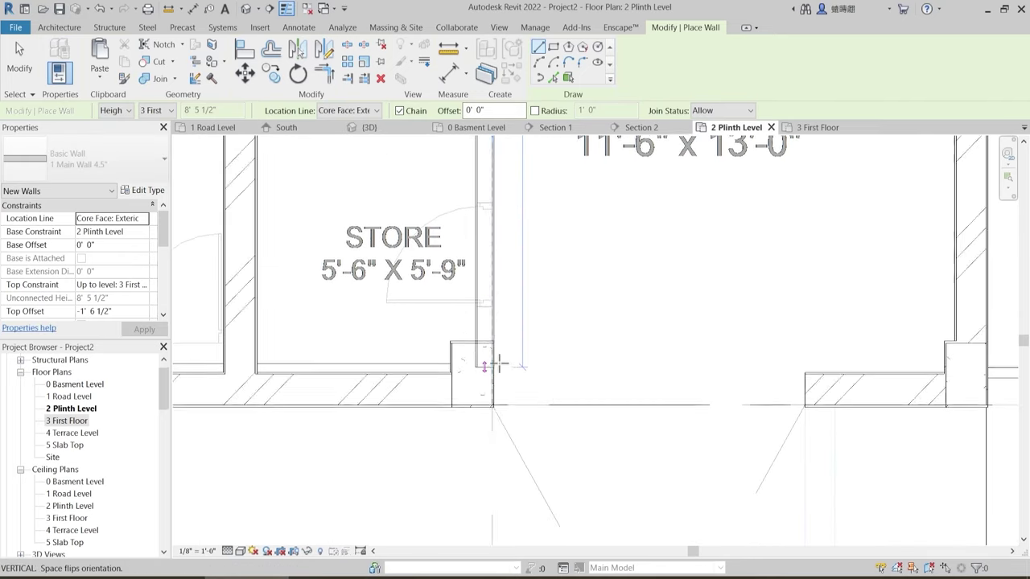
scroll(499, 354, "up", 2)
scroll(488, 352, "up", 1)
left_click(486, 326)
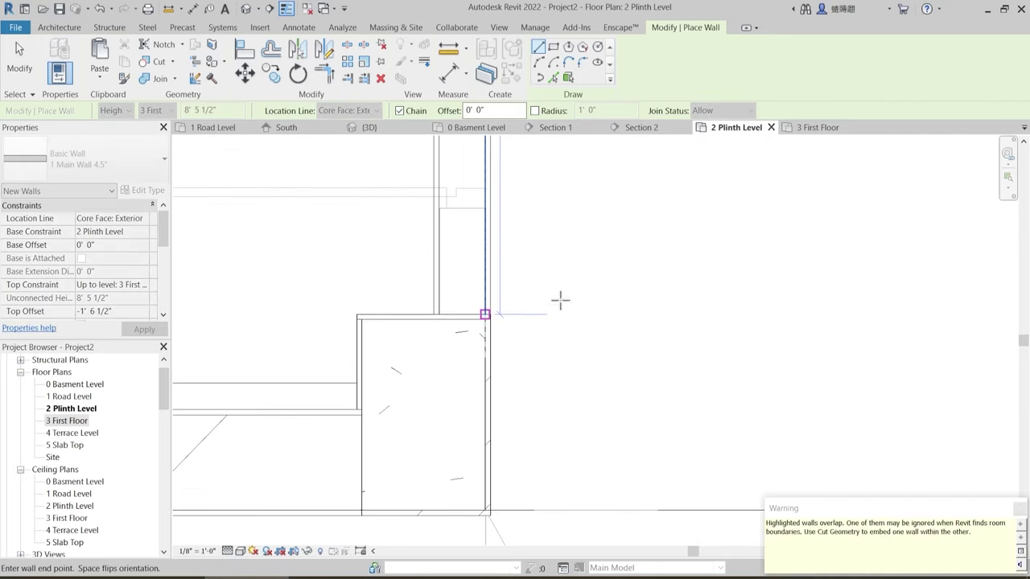
- Continue that wall to the store wall intersection and end the chain
scroll(626, 340, "down", 2)
scroll(491, 379, "down", 1)
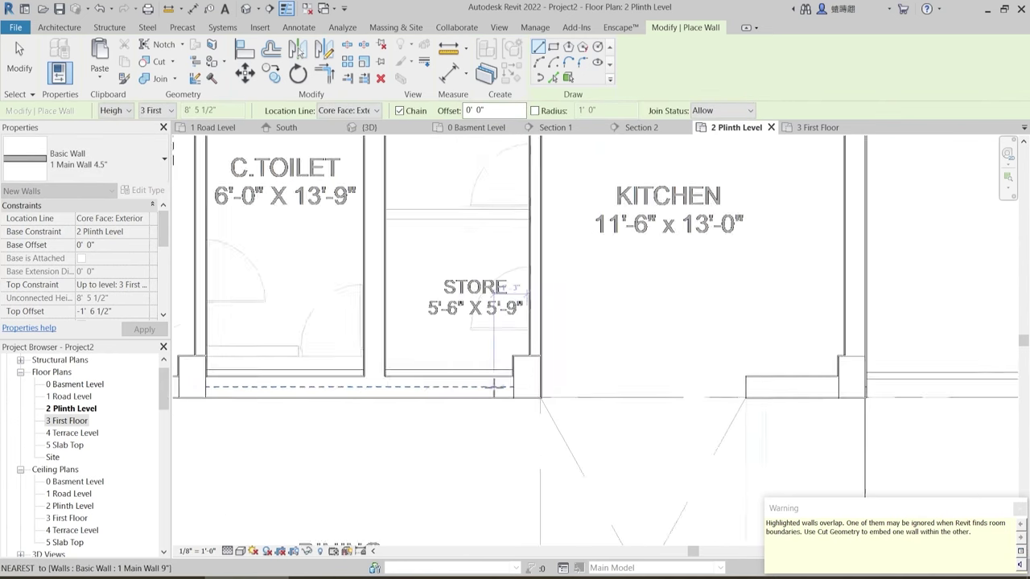
middle_click_drag(519, 314, 510, 363)
scroll(510, 363, "down", 1)
scroll(499, 412, "up", 3)
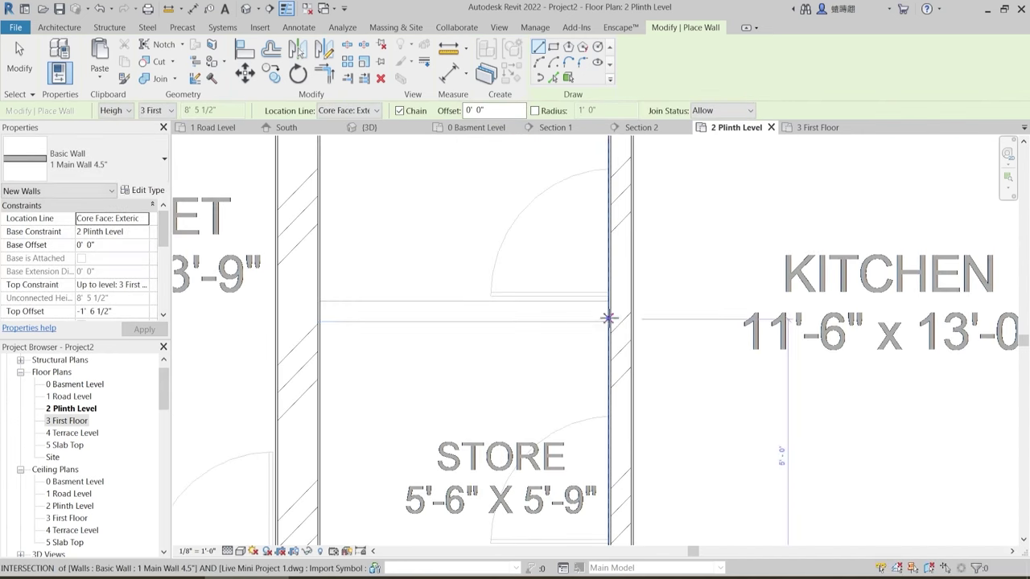
left_click(610, 322)
scroll(609, 322, "up", 2)
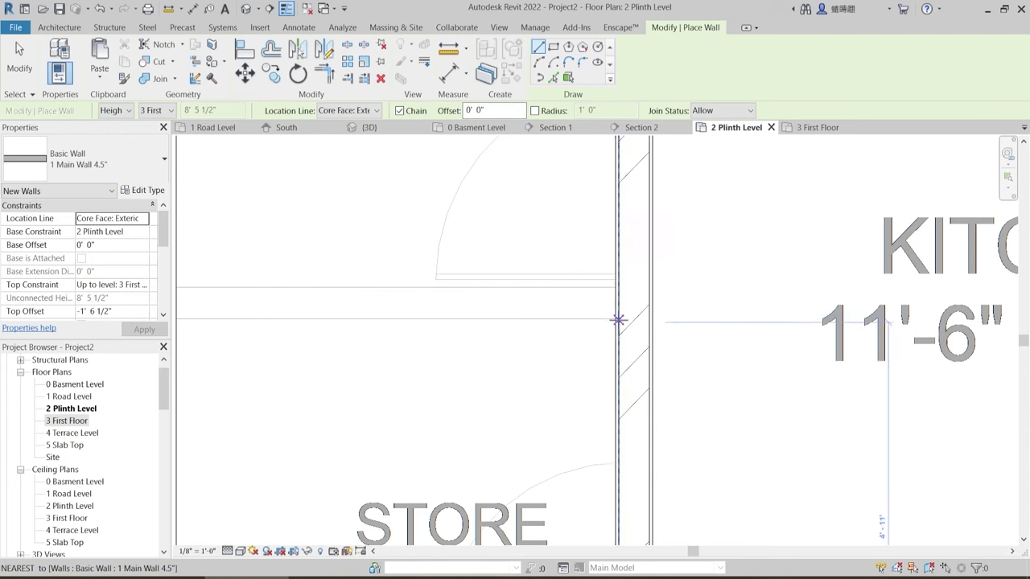
key("Escape")
key("Escape")
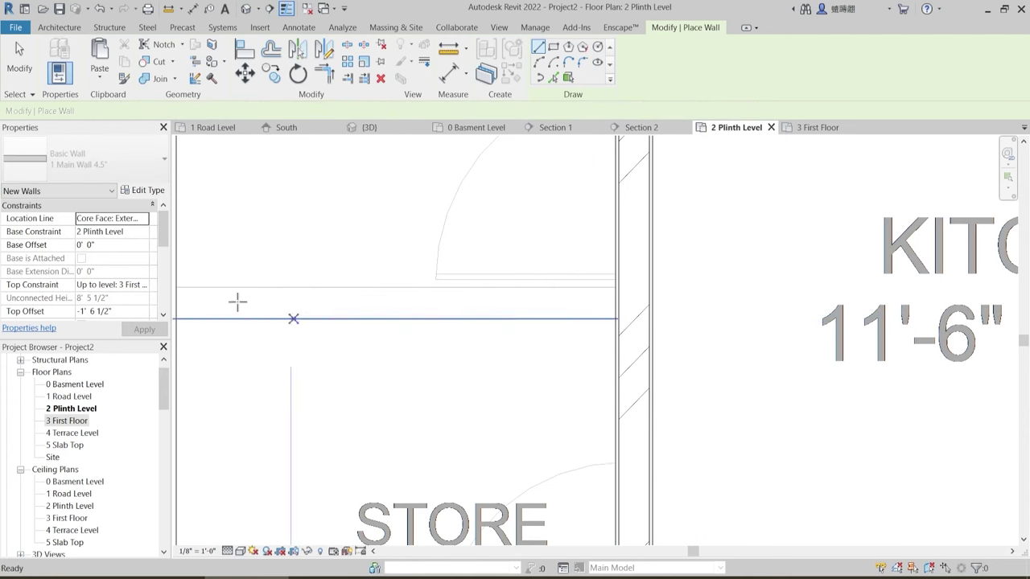
- Place a 4.5-inch wall between WASH and STORE using Pick Lines
middle_click_drag(237, 302, 306, 296)
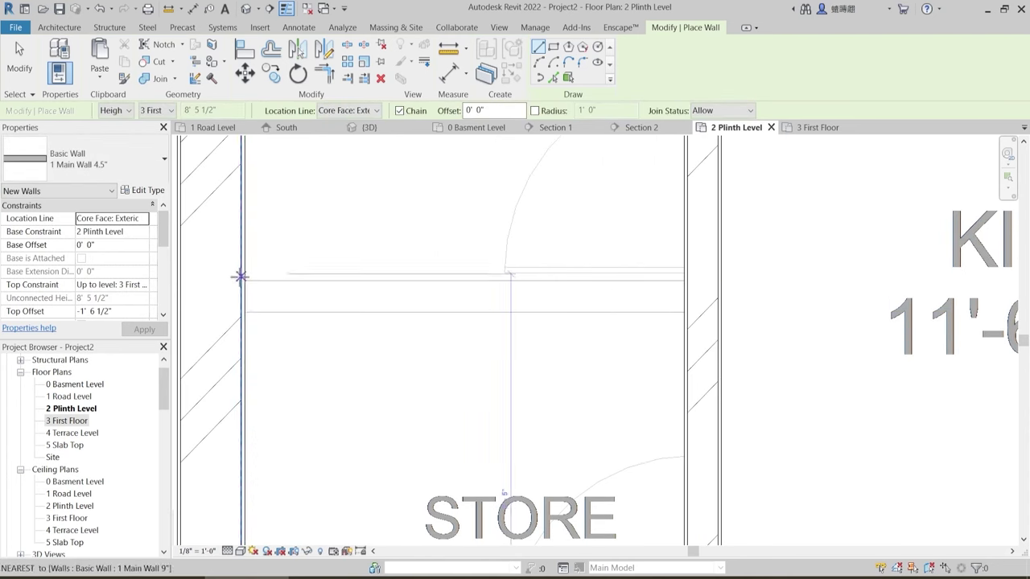
left_click(553, 77)
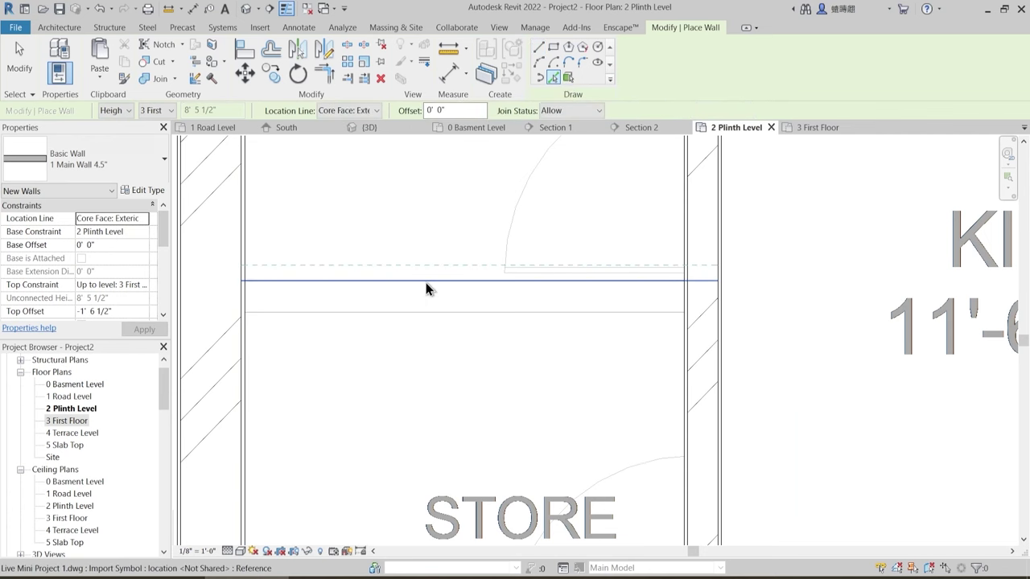
left_click(426, 282)
key("Escape")
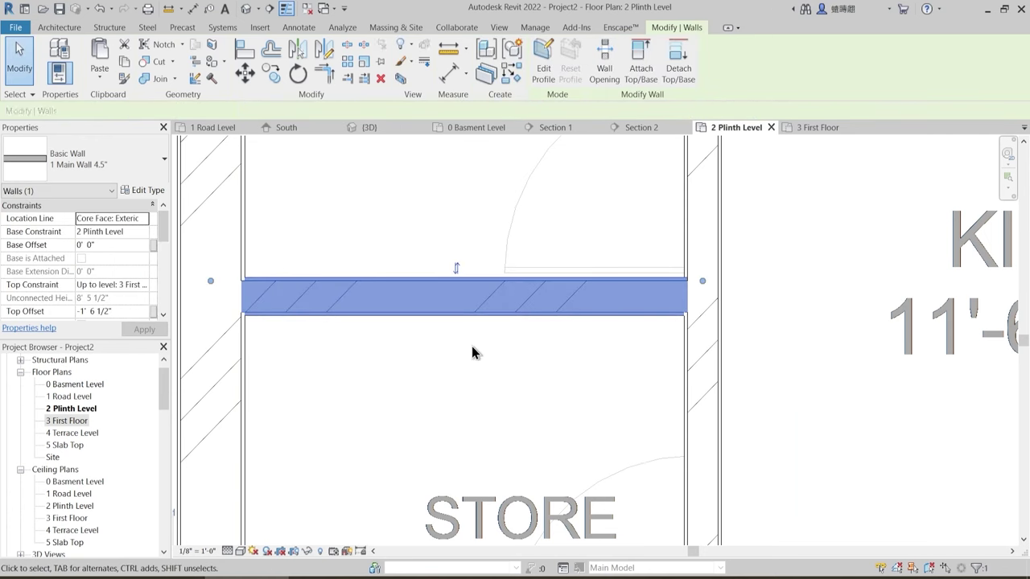
key("Escape")
scroll(483, 358, "down", 3)
scroll(495, 368, "down", 3)
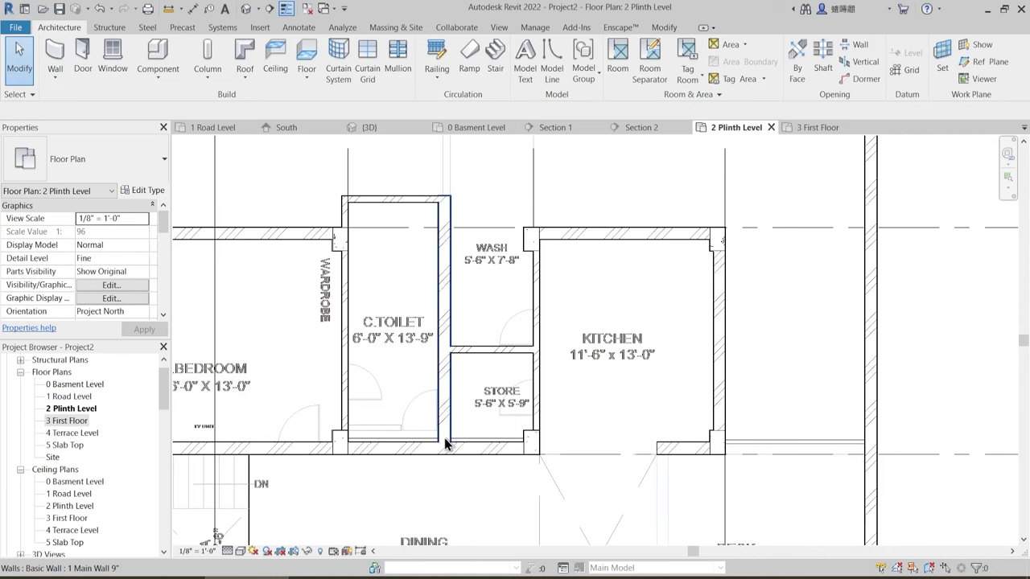
- Finish the corner trim, then pick-line a short wall on the toilet's lower edge and flip it
scroll(439, 447, "down", 1)
scroll(386, 407, "up", 5)
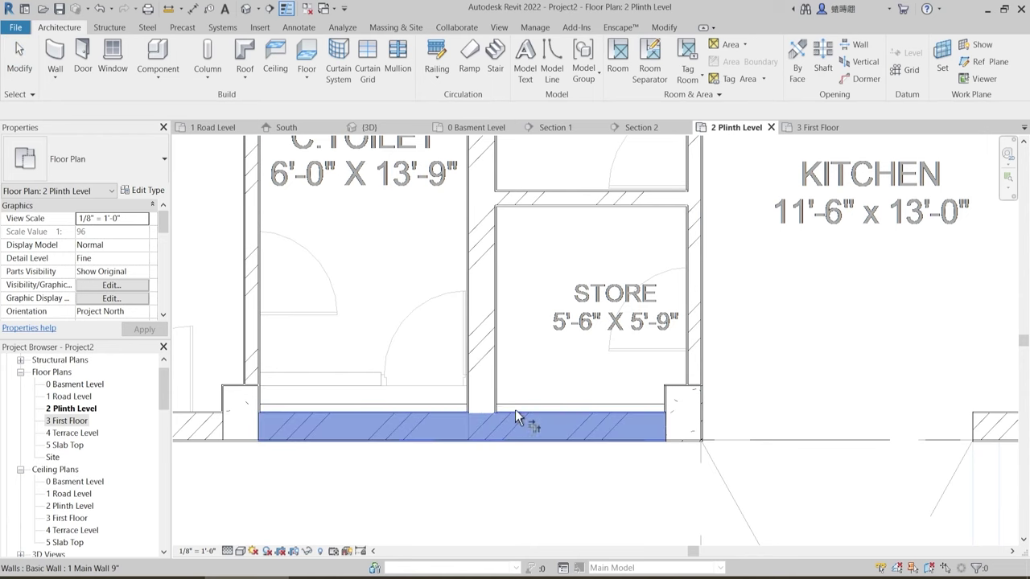
key("Escape")
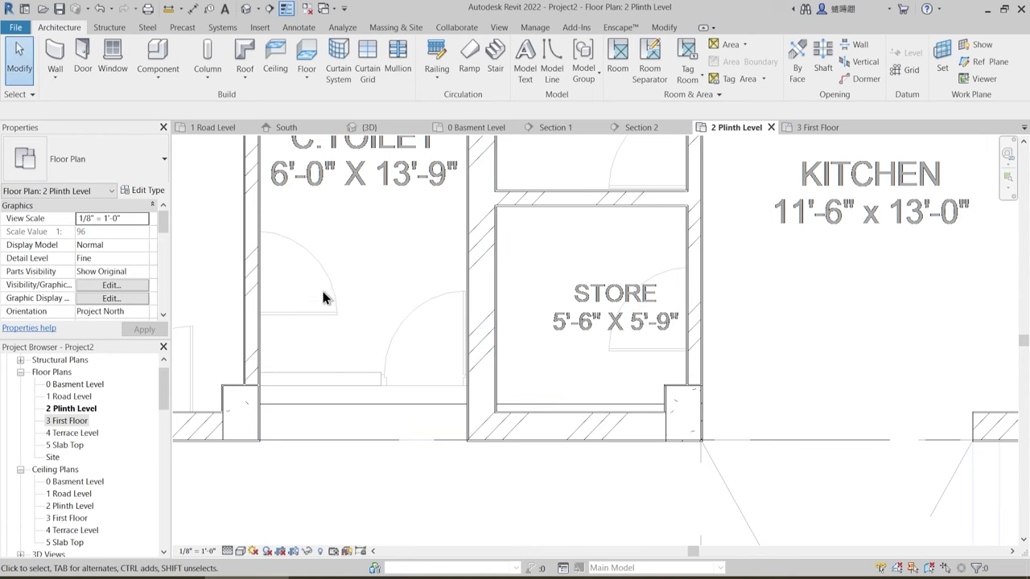
middle_click_drag(323, 293, 349, 294)
left_click(53, 50)
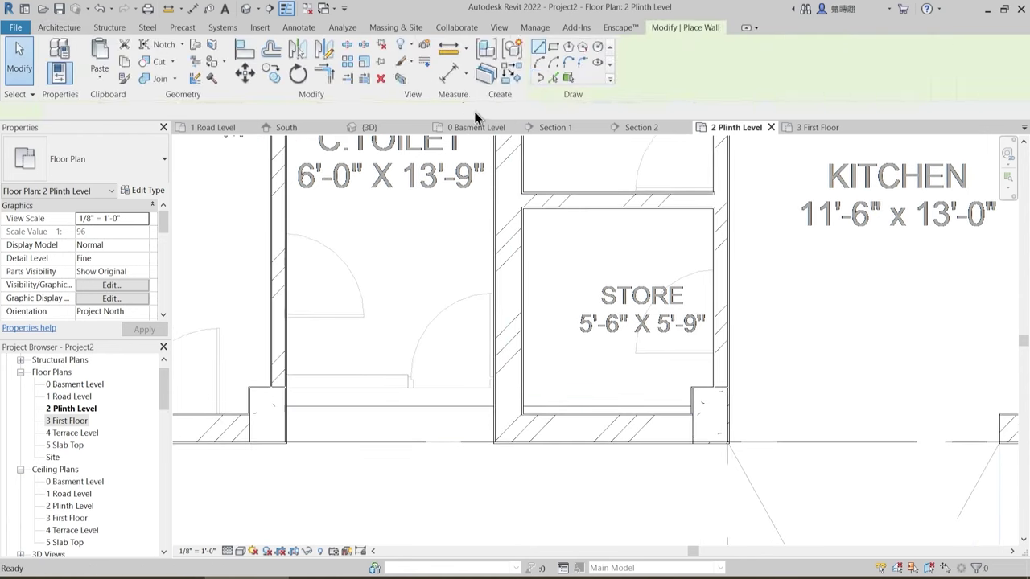
left_click(552, 76)
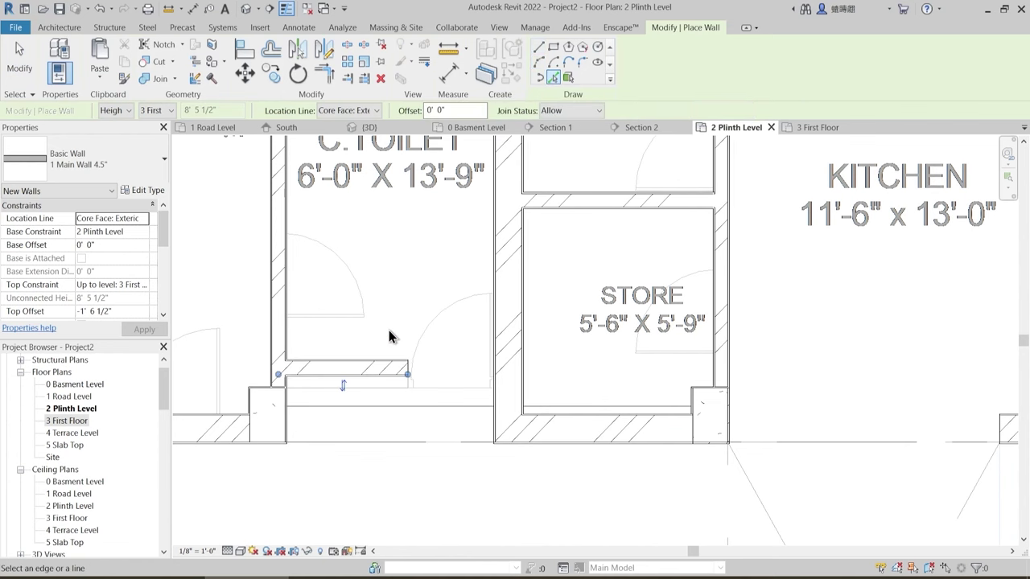
key("Escape")
key("Escape")
left_click(369, 362)
key("space")
key("Escape")
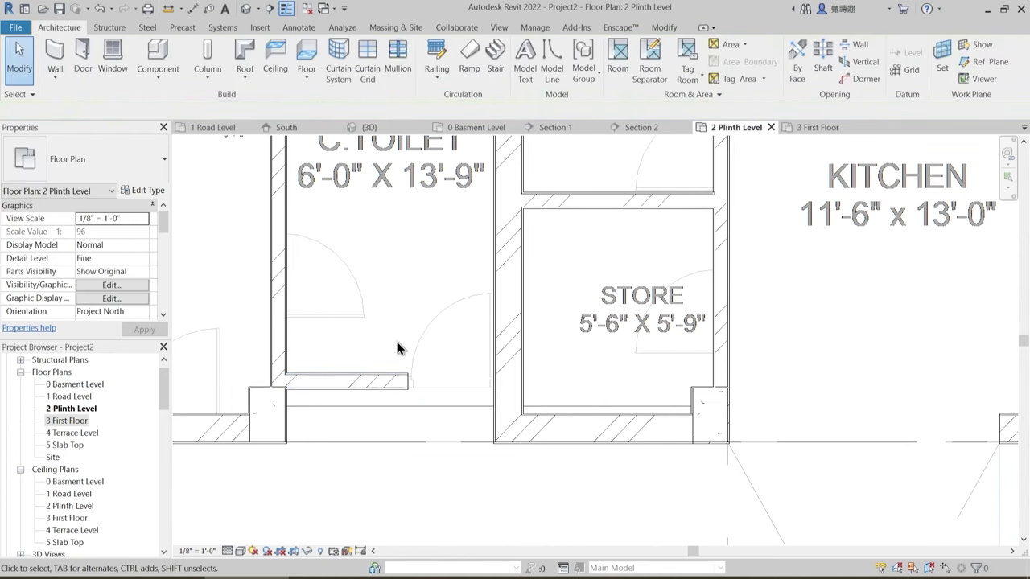
- Set Top Offset to 0'0" for the short toilet wall and the WASH–STORE wall
scroll(438, 388, "down", 3)
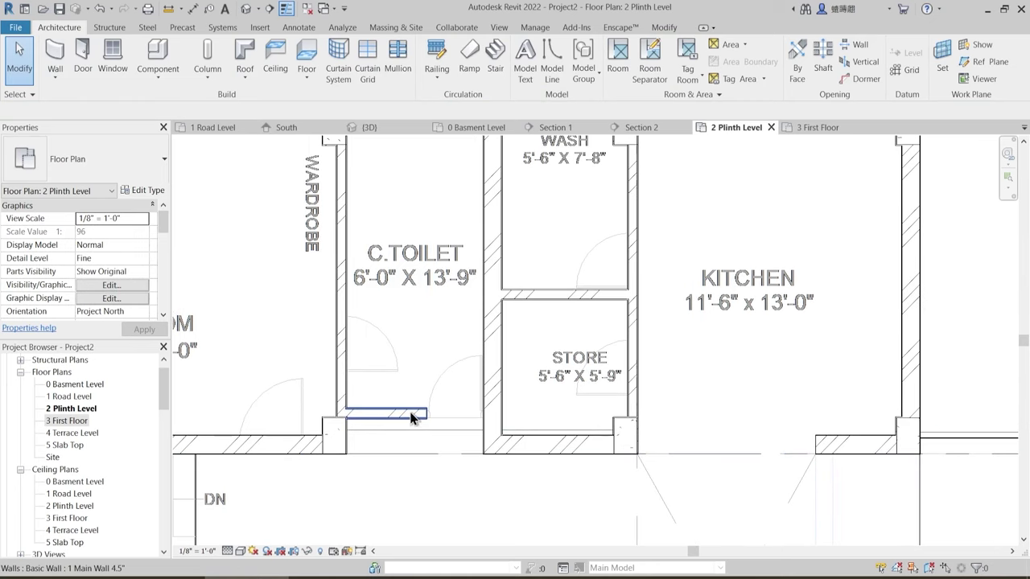
left_click(412, 418)
left_click(122, 311)
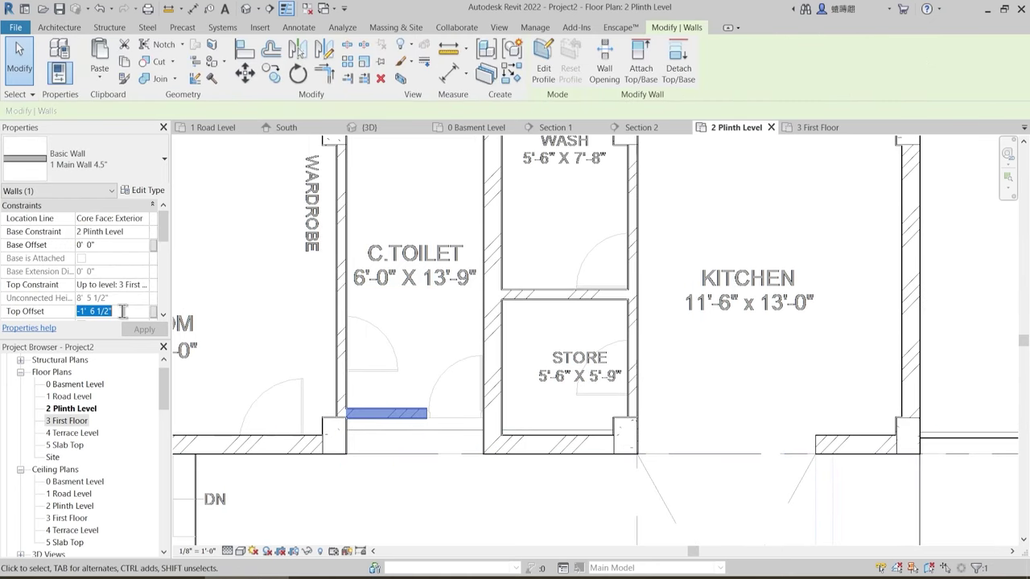
left_click(440, 324)
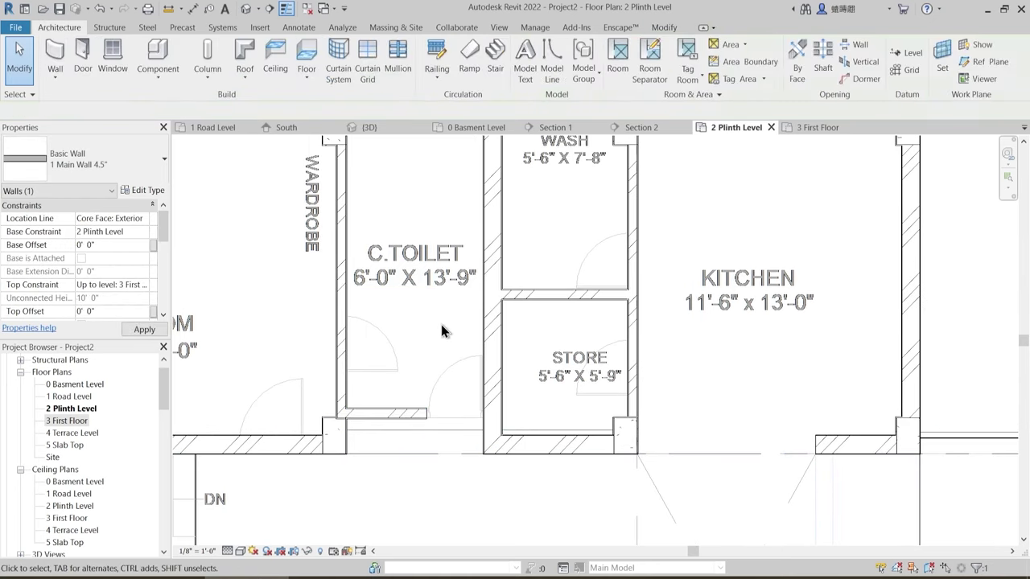
middle_click_drag(576, 328, 534, 371)
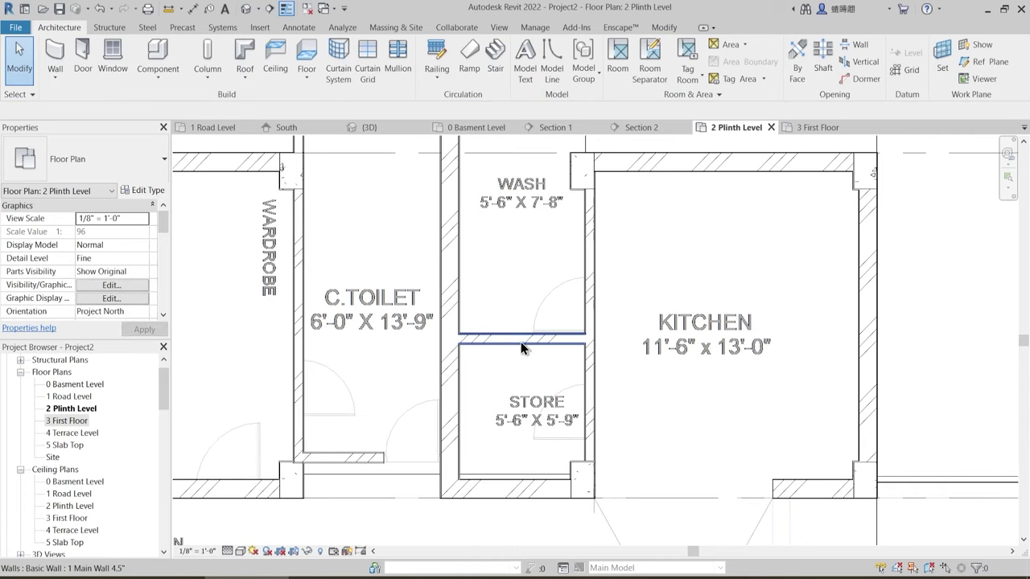
left_click(523, 338)
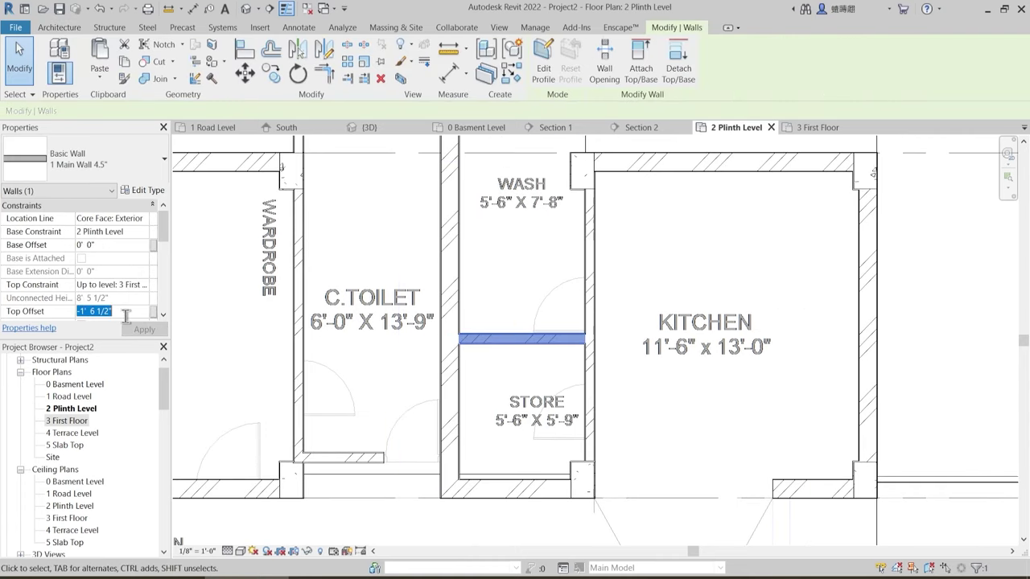
key("c")
key("s")
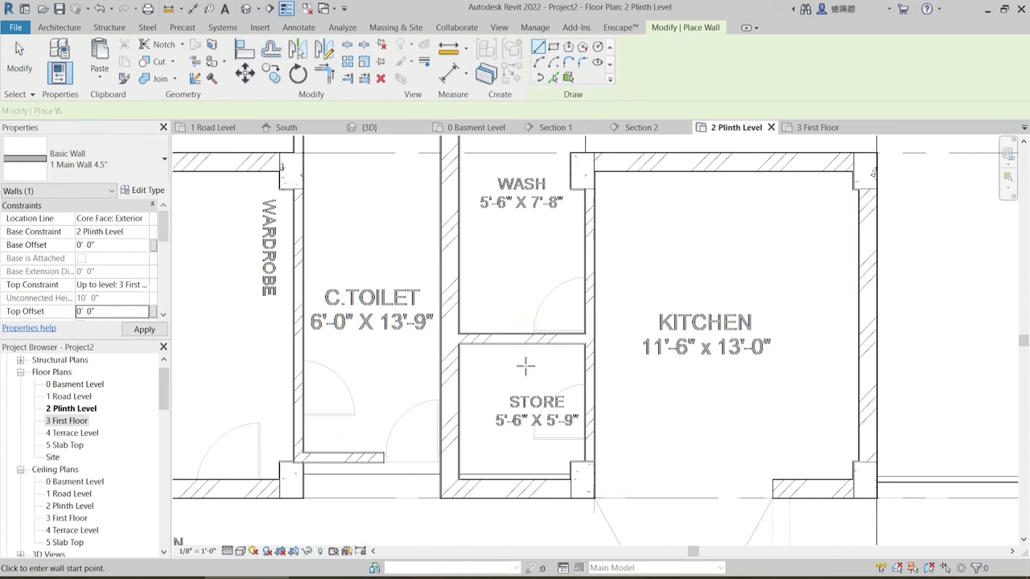
key("Escape")
scroll(527, 374, "down", 3)
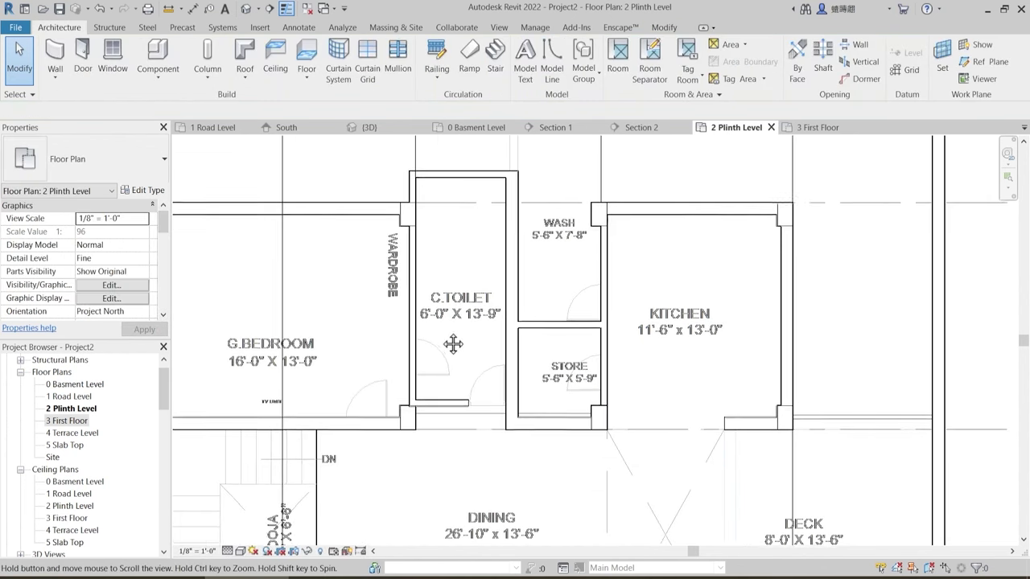
- Trace the foyer's right side with Pick Lines, placing an upper wall and a short lower wall
scroll(475, 438, "up", 1)
scroll(424, 414, "up", 3)
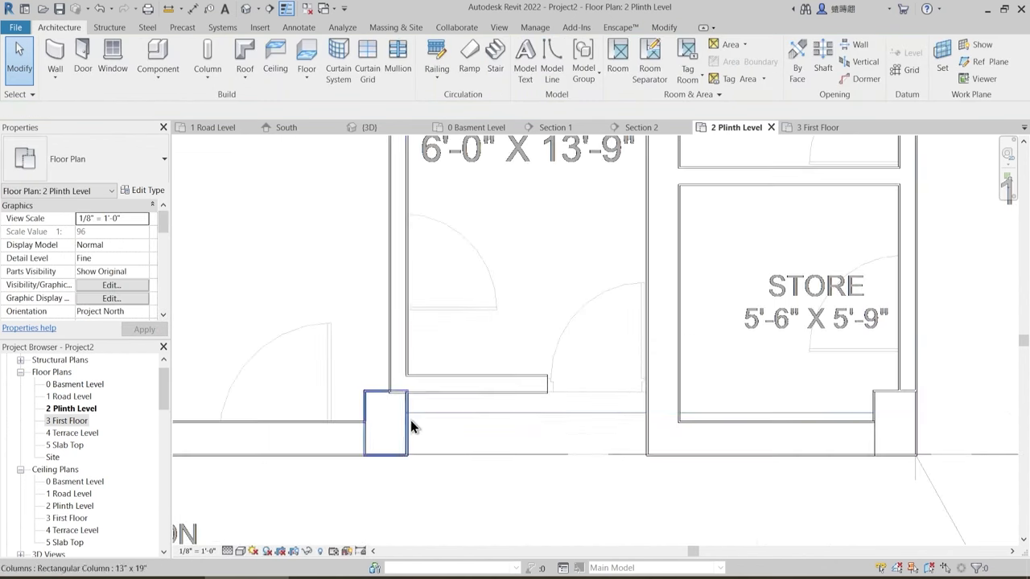
scroll(498, 450, "down", 3)
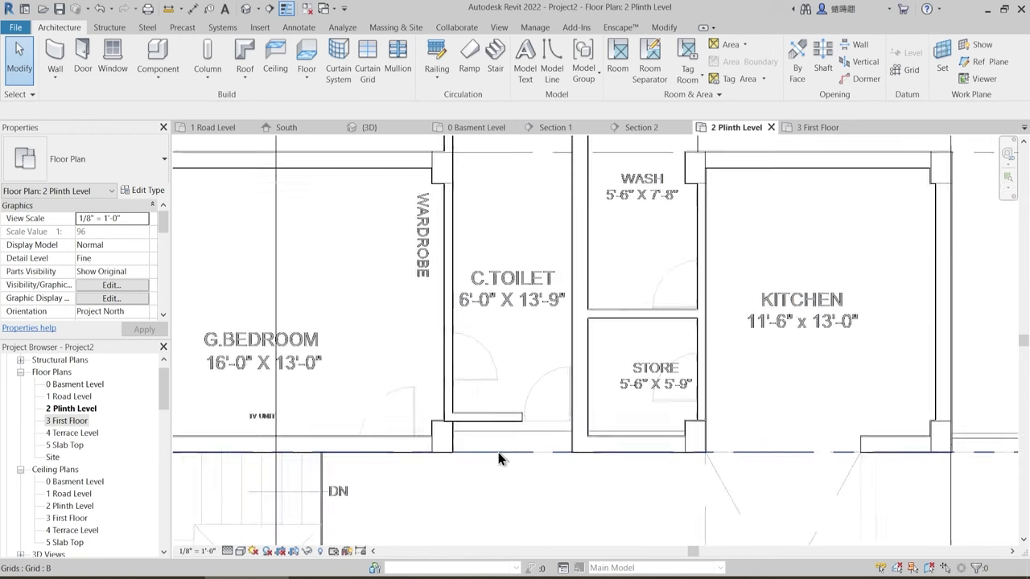
scroll(510, 378, "down", 2)
middle_click_drag(453, 436, 426, 250)
scroll(462, 274, "down", 1)
middle_click_drag(428, 417, 415, 363)
scroll(415, 364, "up", 2)
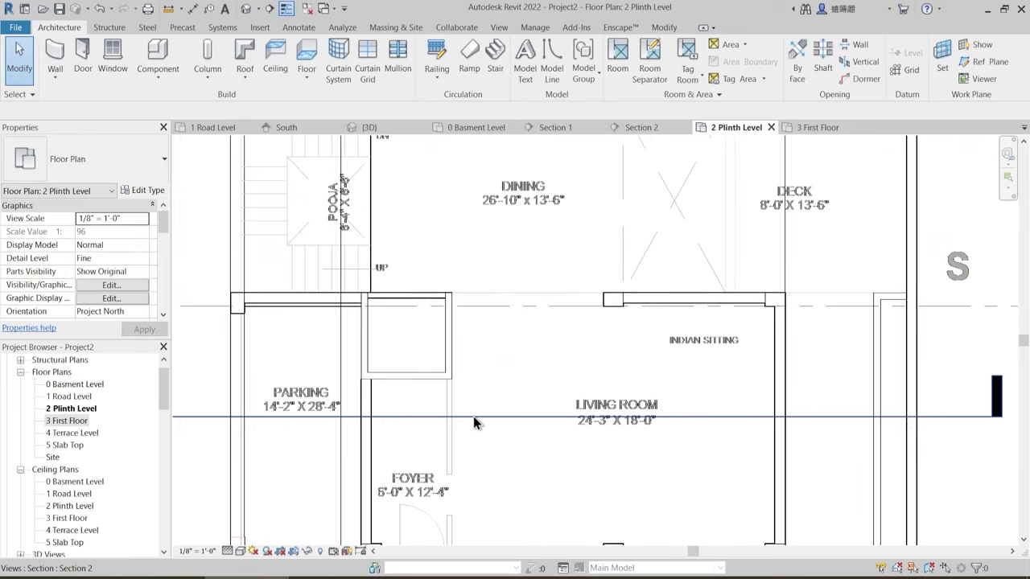
middle_click_drag(473, 416, 434, 345)
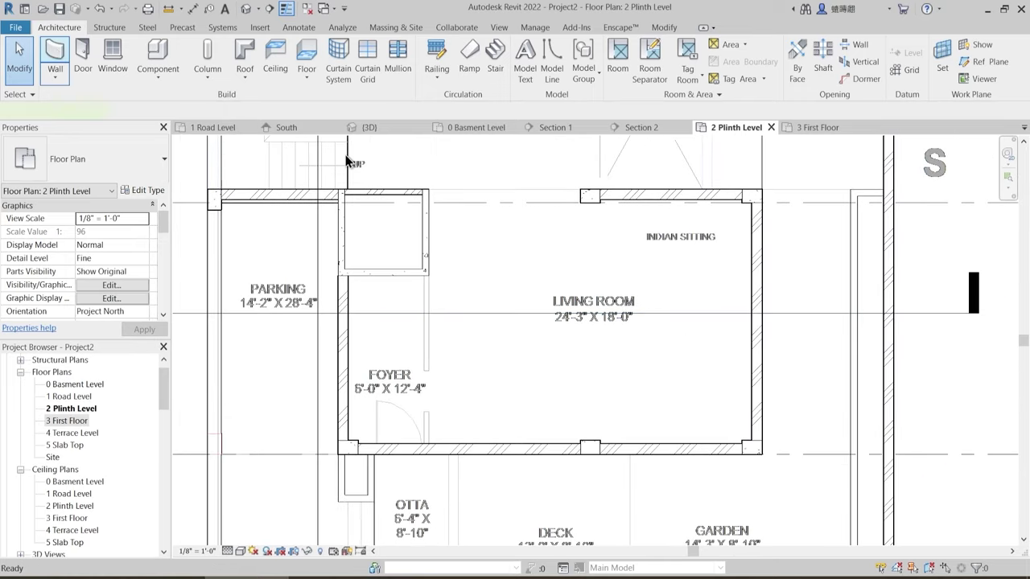
key("w")
key("a")
left_click(553, 75)
scroll(445, 348, "up", 2)
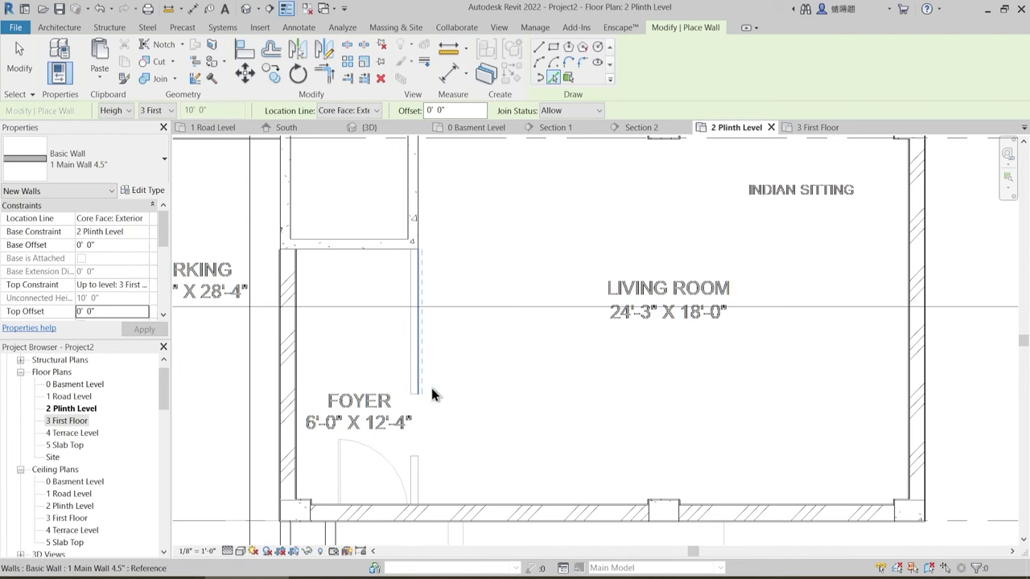
left_click(417, 350)
left_click(418, 476)
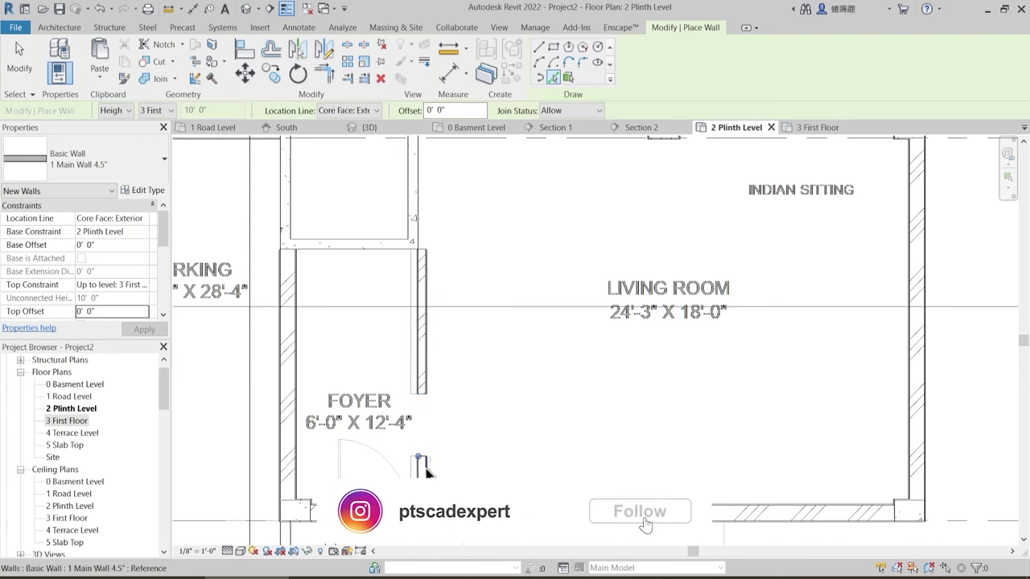
key("Escape")
key("Escape")
- Check both foyer walls, then switch to the {3D} view and orbit to inspect them
left_click(423, 392)
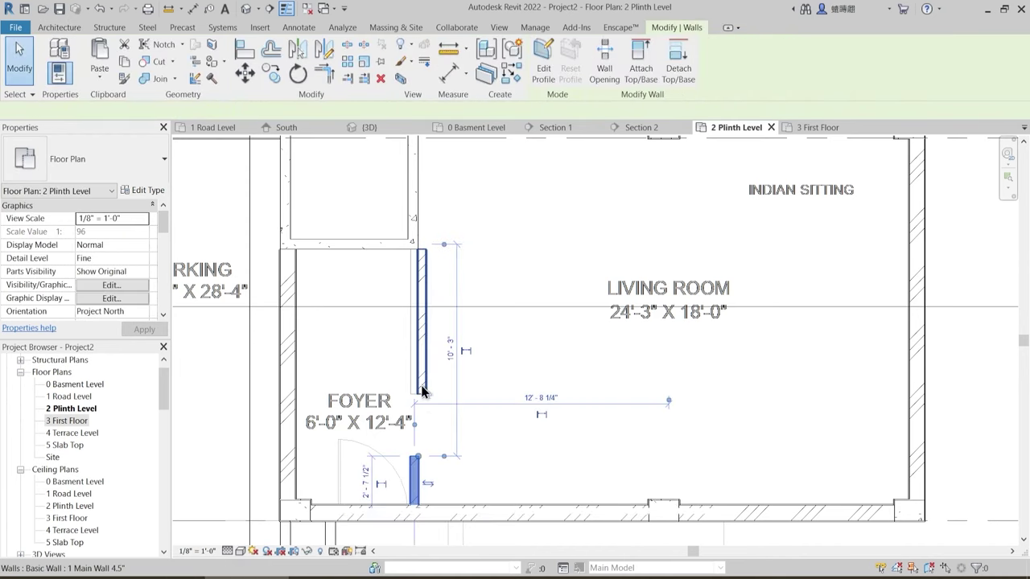
left_click(442, 450)
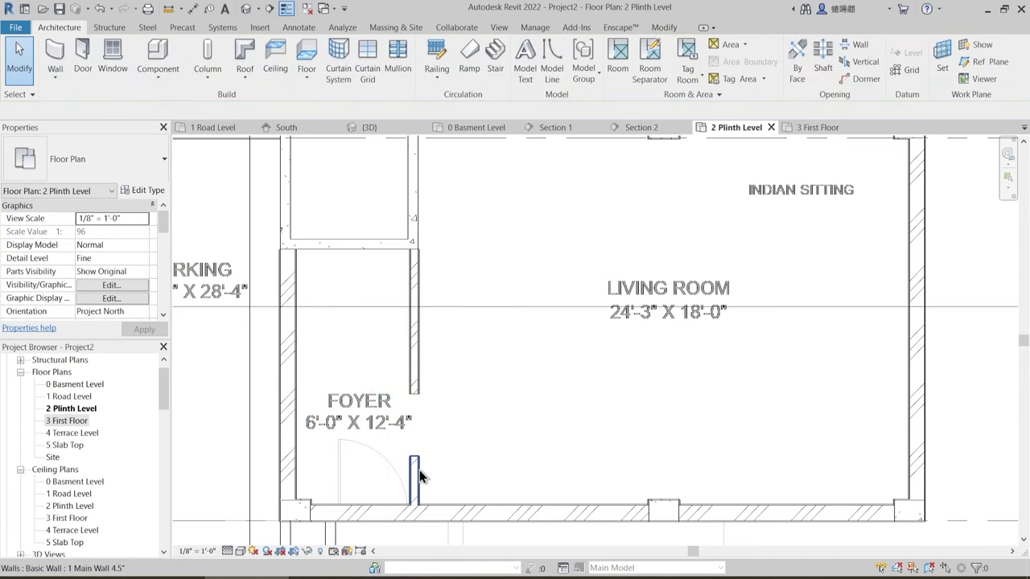
left_click(419, 477)
left_click(457, 423)
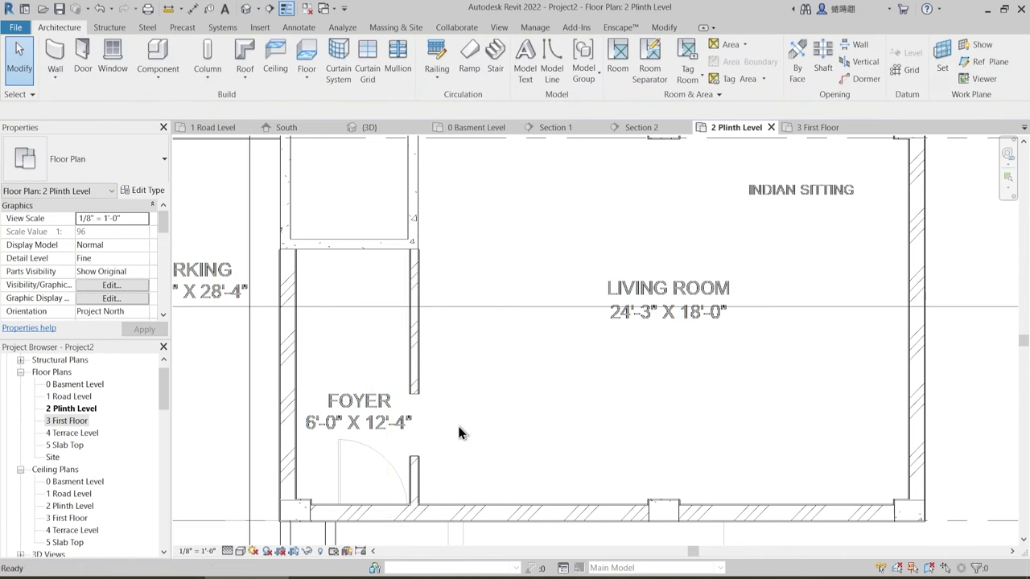
scroll(459, 432, "down", 5)
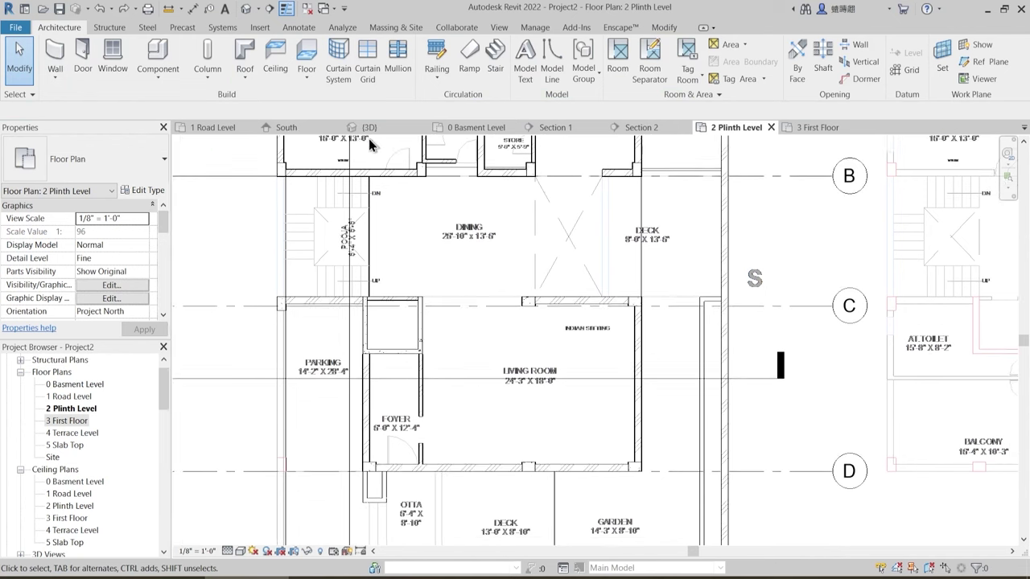
left_click(379, 127)
middle_click_drag(517, 350, 558, 448, "shift")
- Select the two corner beam walls in 3D and isolate the wall category via Temporary Hide/Isolate
scroll(757, 315, "up", 1)
scroll(757, 318, "up", 2)
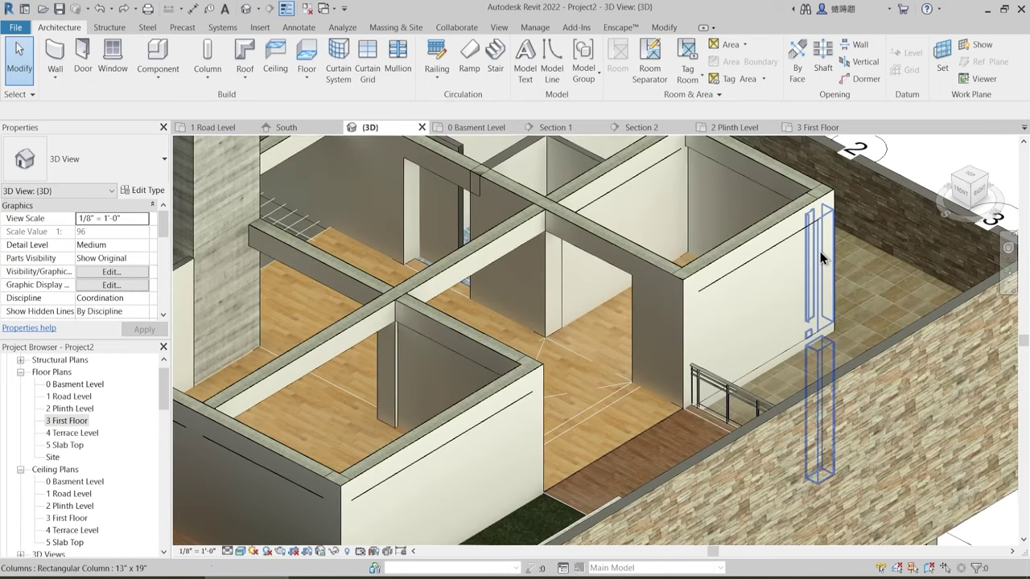
scroll(734, 338, "down", 3)
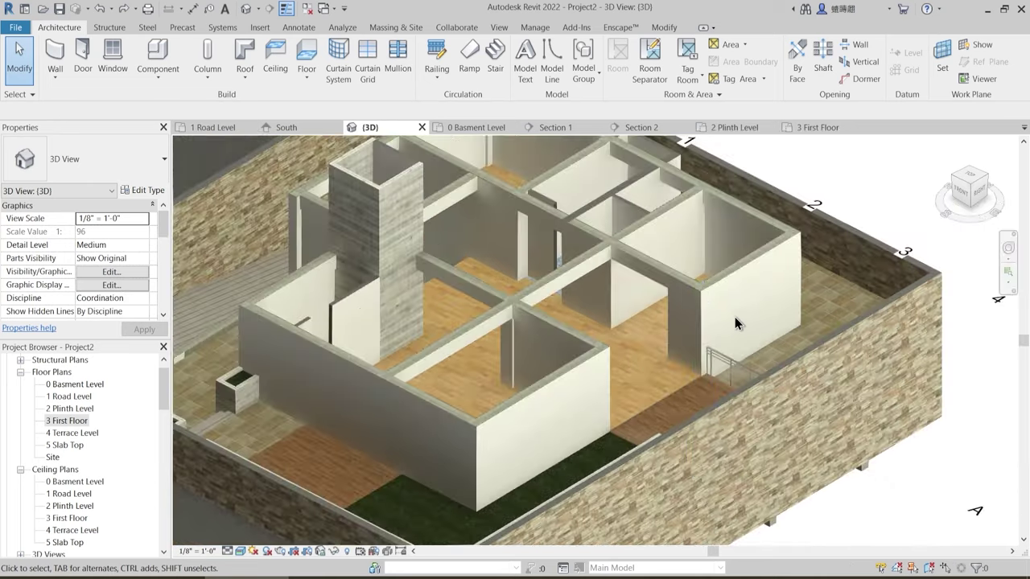
middle_click_drag(735, 317, 712, 374, "shift")
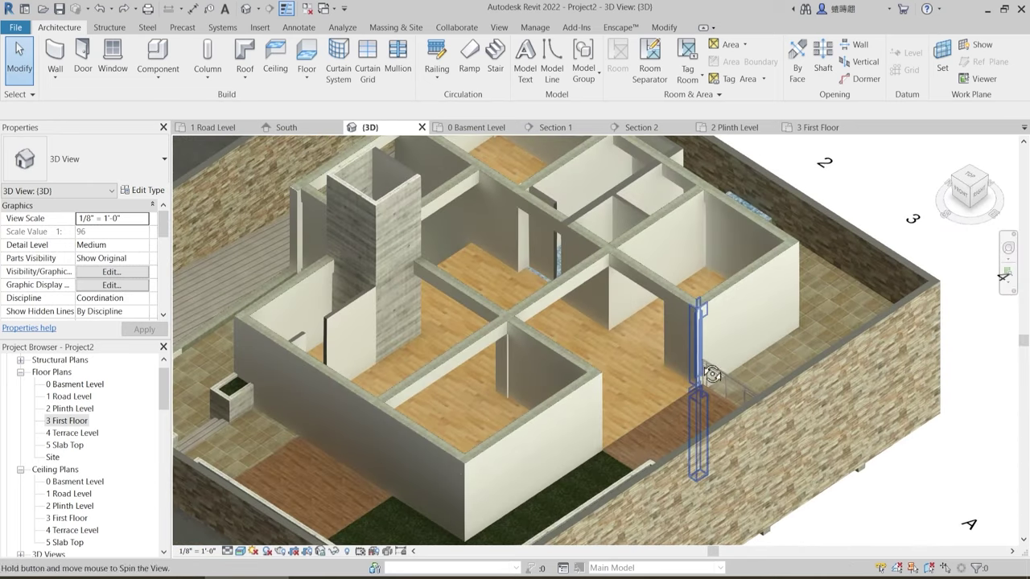
left_click(725, 304)
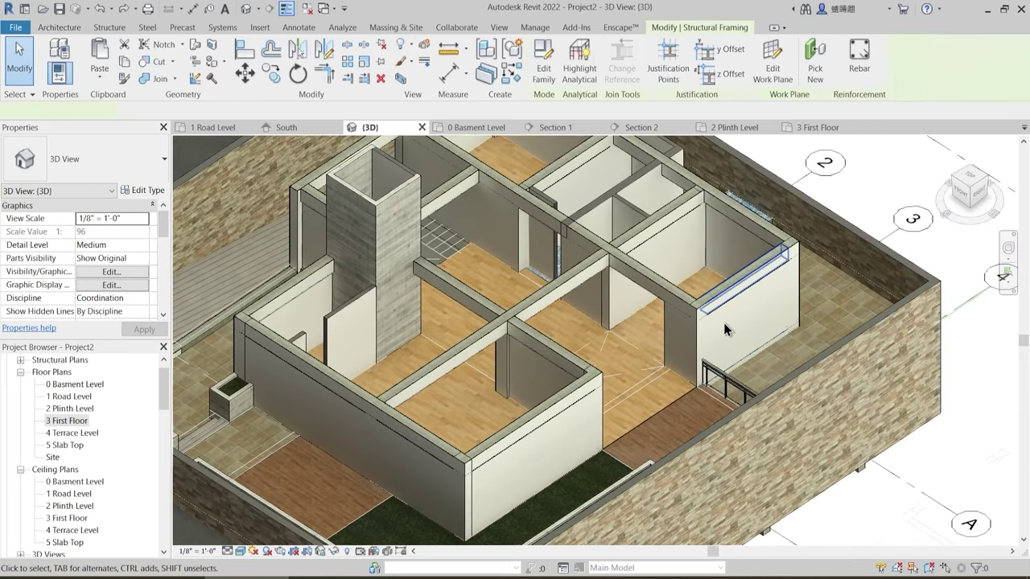
scroll(791, 275, "up", 3)
key("Escape")
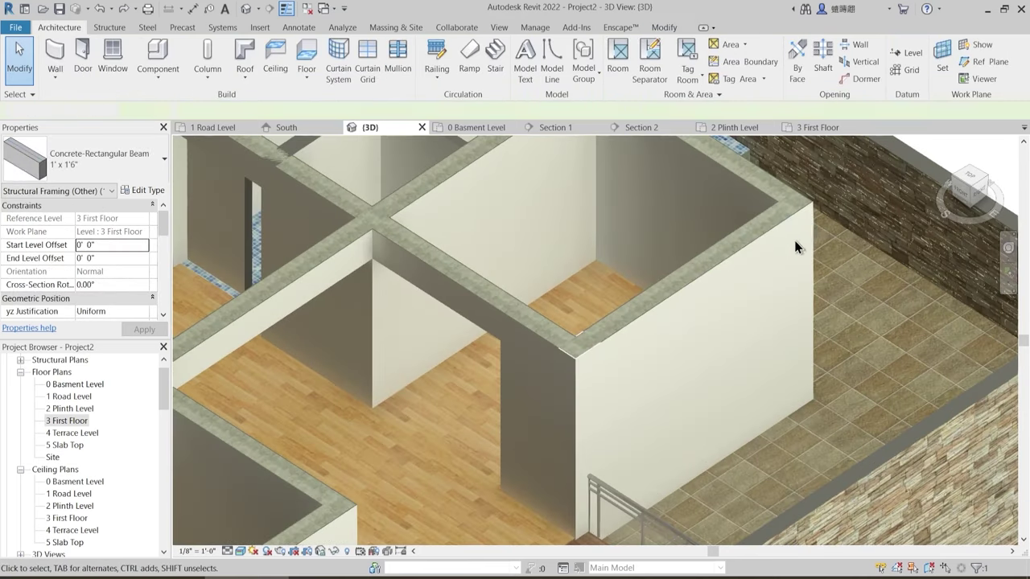
left_click(810, 218)
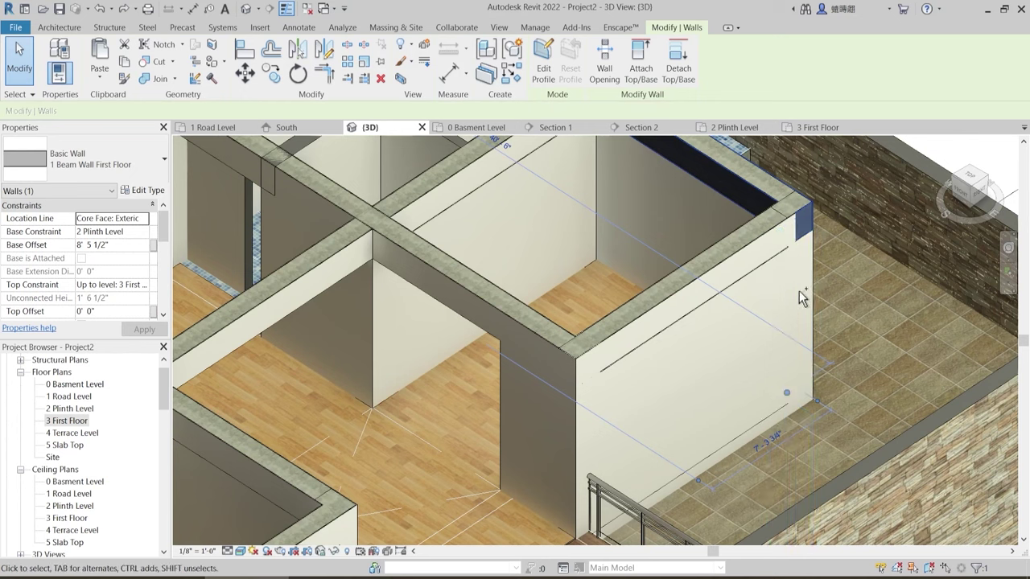
left_click(746, 352, "ctrl")
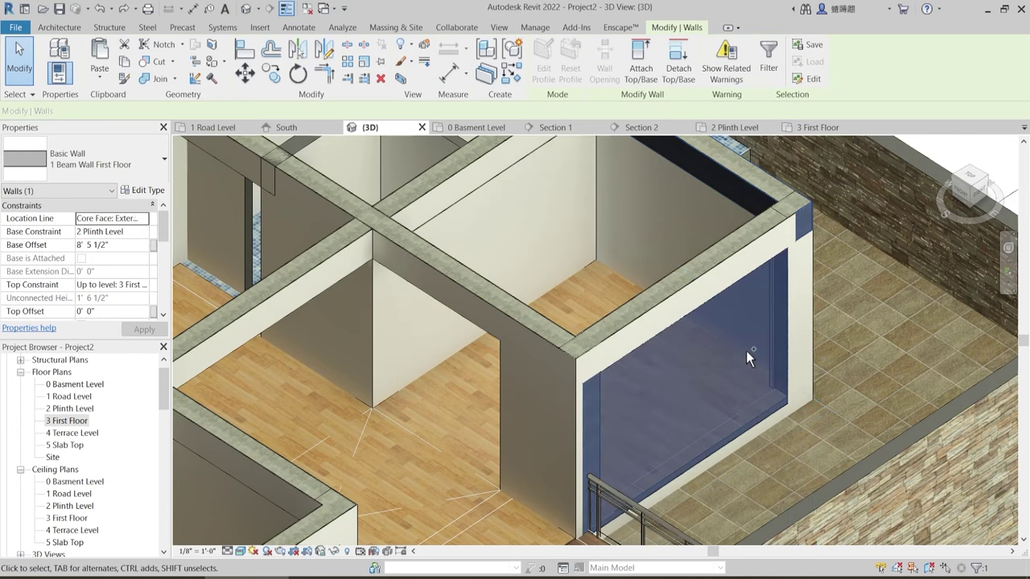
left_click(335, 553)
- Isolate the walls in the 3D view and orbit close to the overhanging corner beam wall
left_click(392, 475)
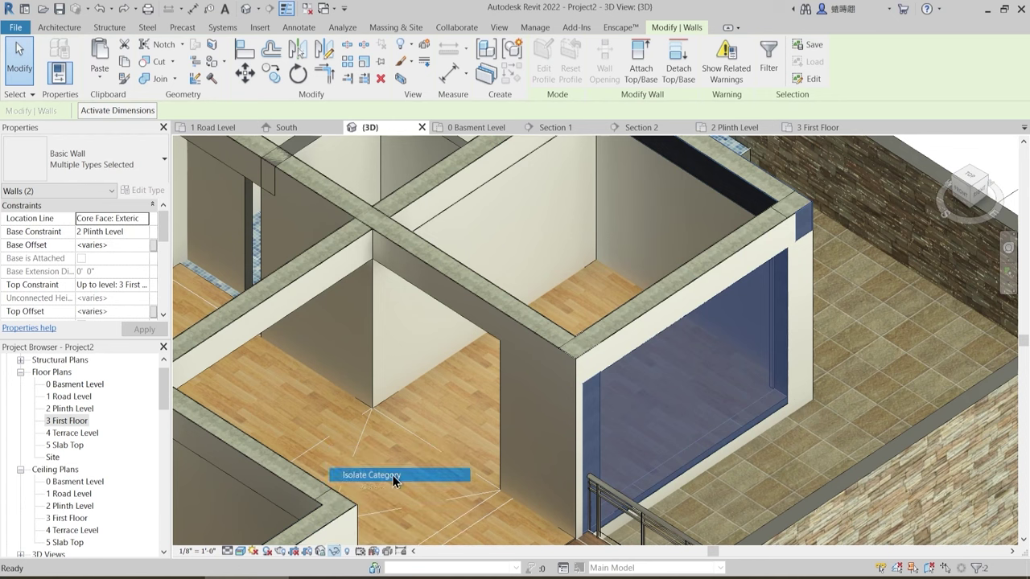
key("Escape")
scroll(647, 366, "up", 2)
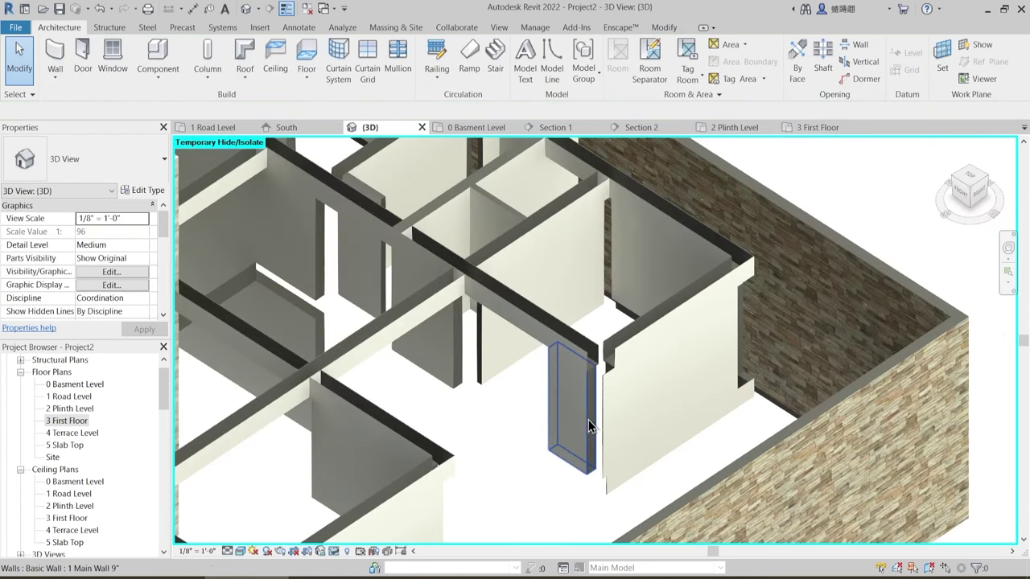
middle_click_drag(588, 420, 483, 322, "shift")
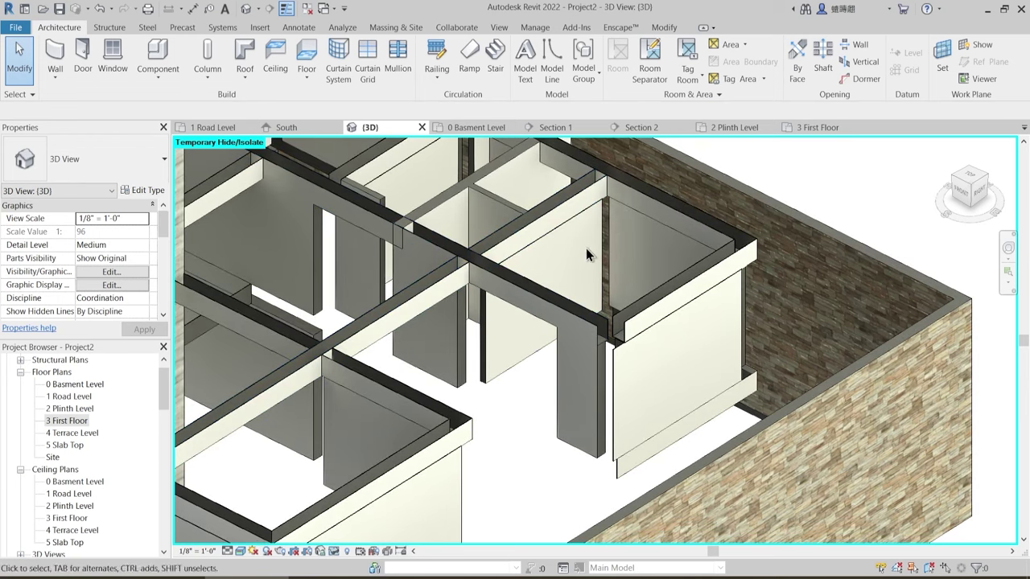
middle_click_drag(586, 254, 584, 295, "shift")
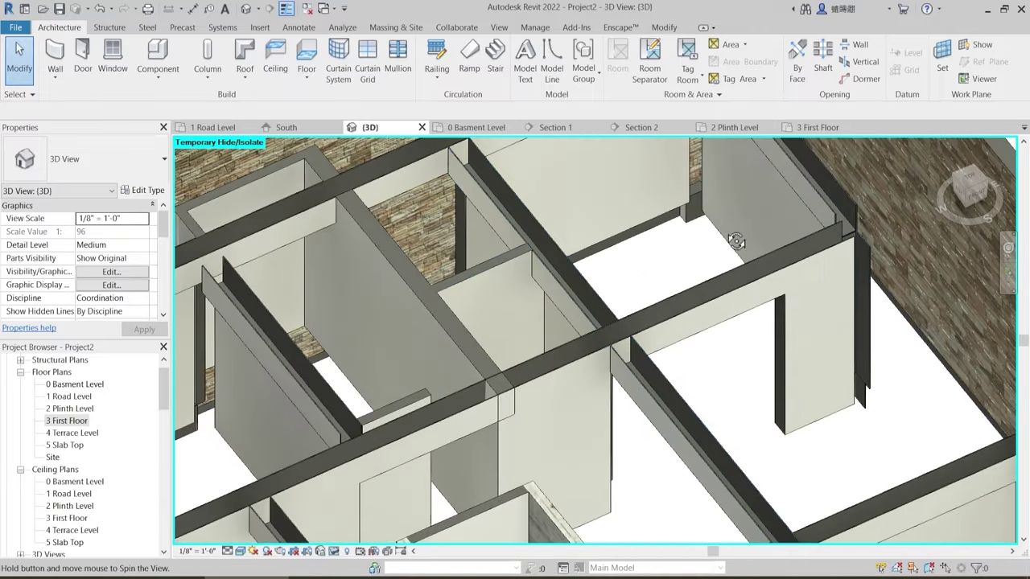
middle_click_drag(737, 241, 515, 201, "shift")
middle_click_drag(713, 336, 626, 338)
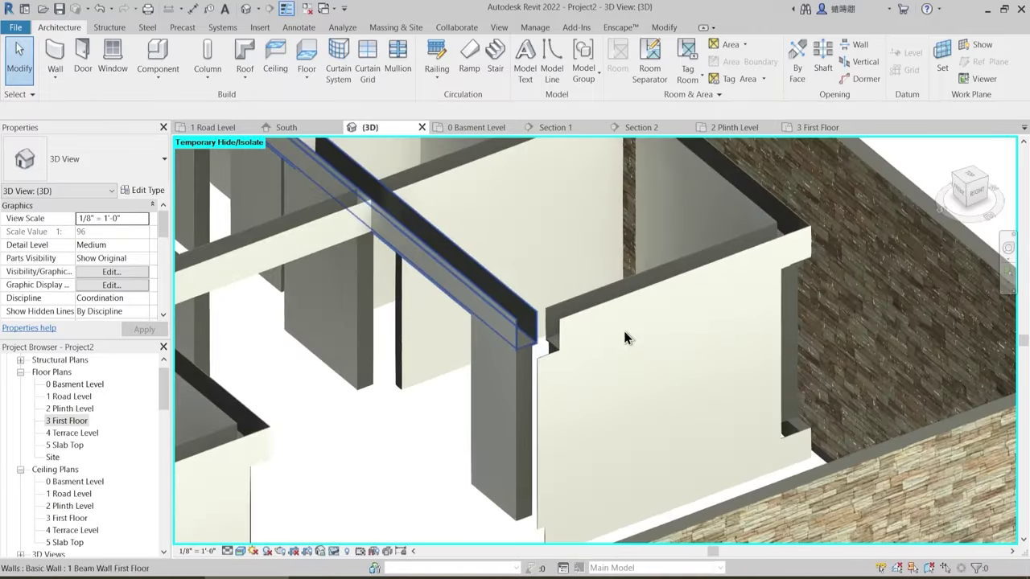
left_click(662, 30)
- Join the top and lower-left beam walls with the walls beneath them using Join Geometry
left_click(159, 78)
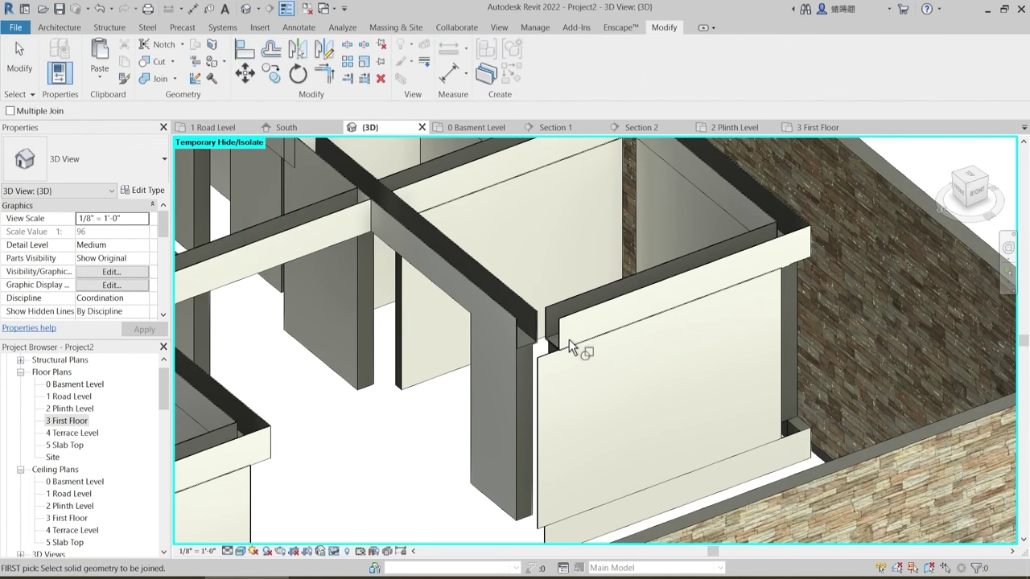
left_click(573, 314)
left_click(544, 372)
scroll(557, 352, "up", 5)
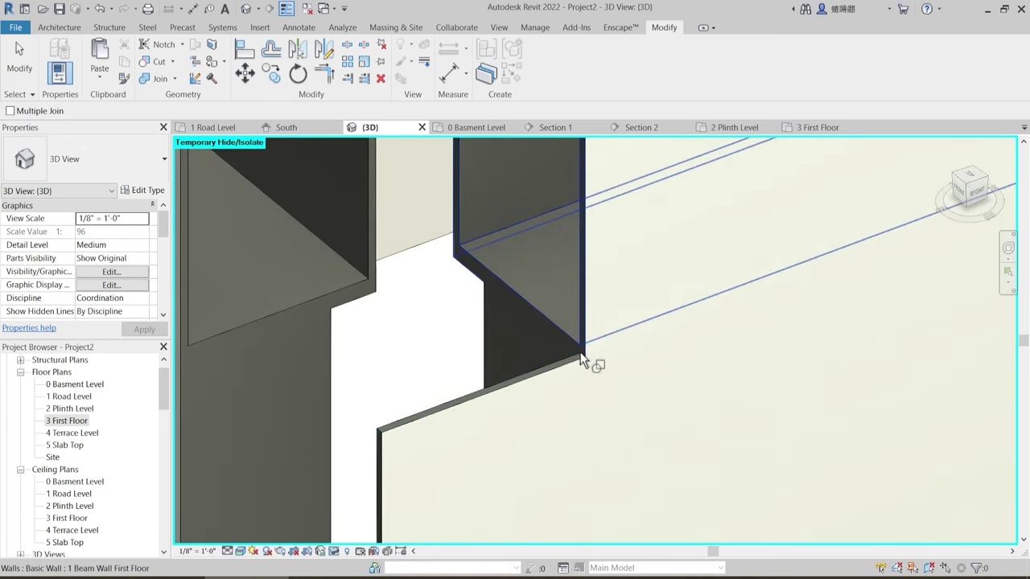
scroll(595, 362, "down", 8)
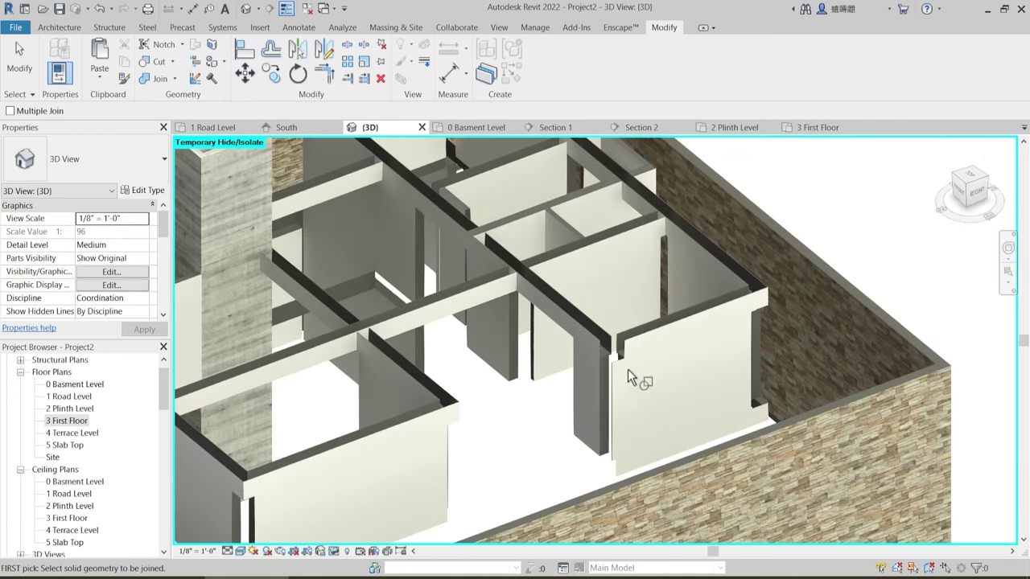
middle_click_drag(534, 388, 550, 397)
middle_click_drag(474, 351, 482, 354, "shift")
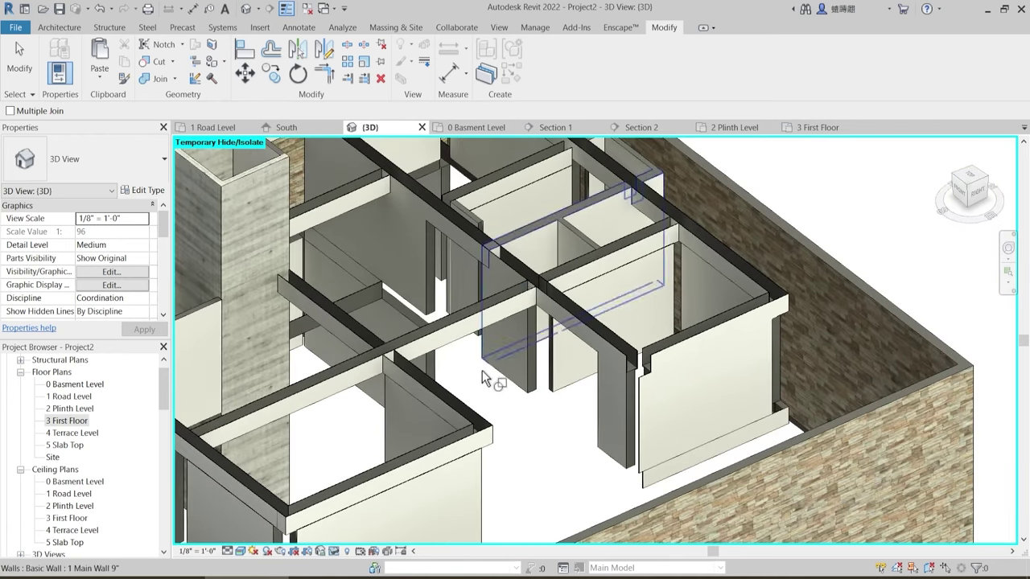
left_click(426, 405)
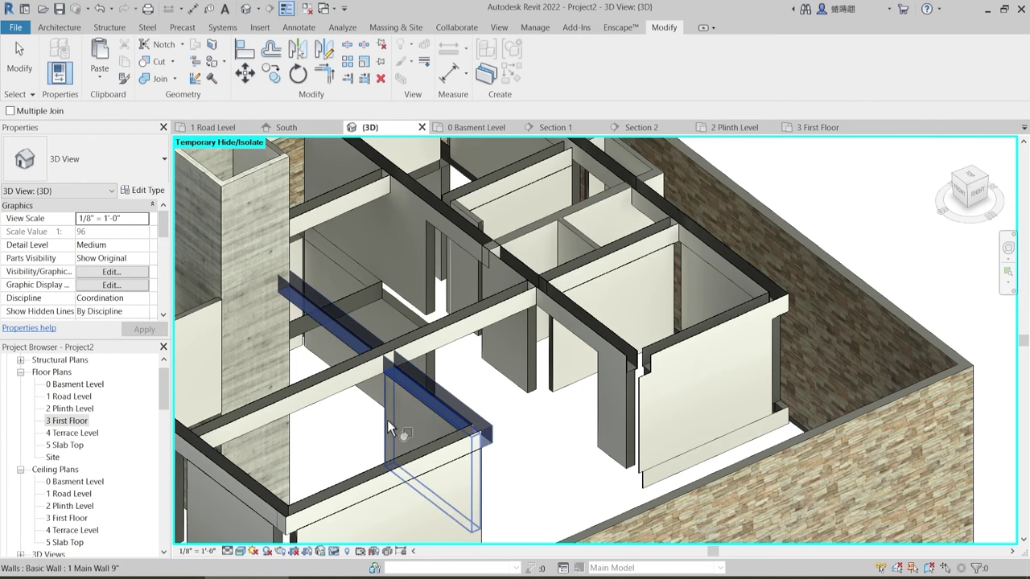
left_click(387, 421)
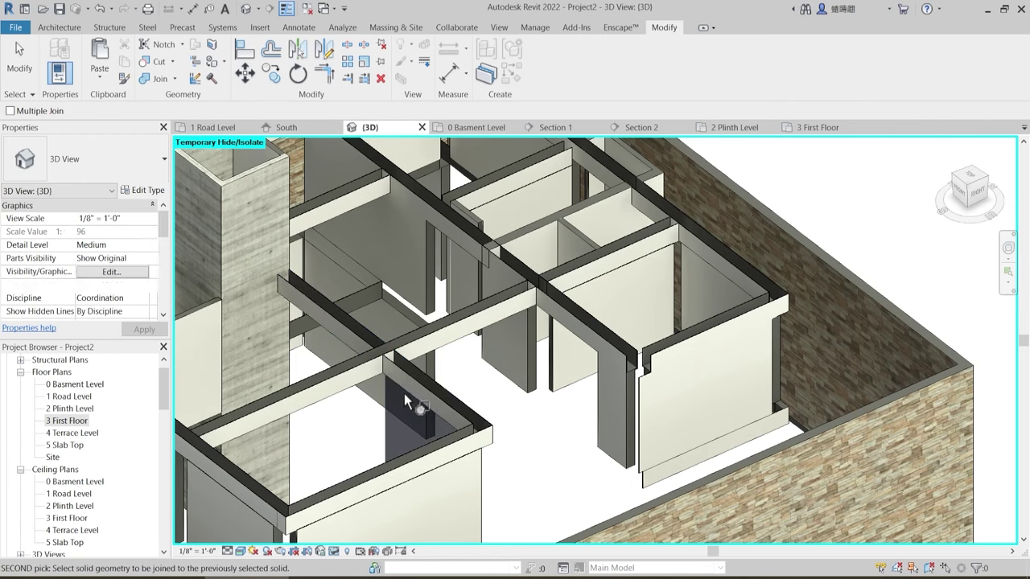
- Join the next beam wall and the long beam wall with their walls below
middle_click_drag(505, 430, 271, 409, "shift")
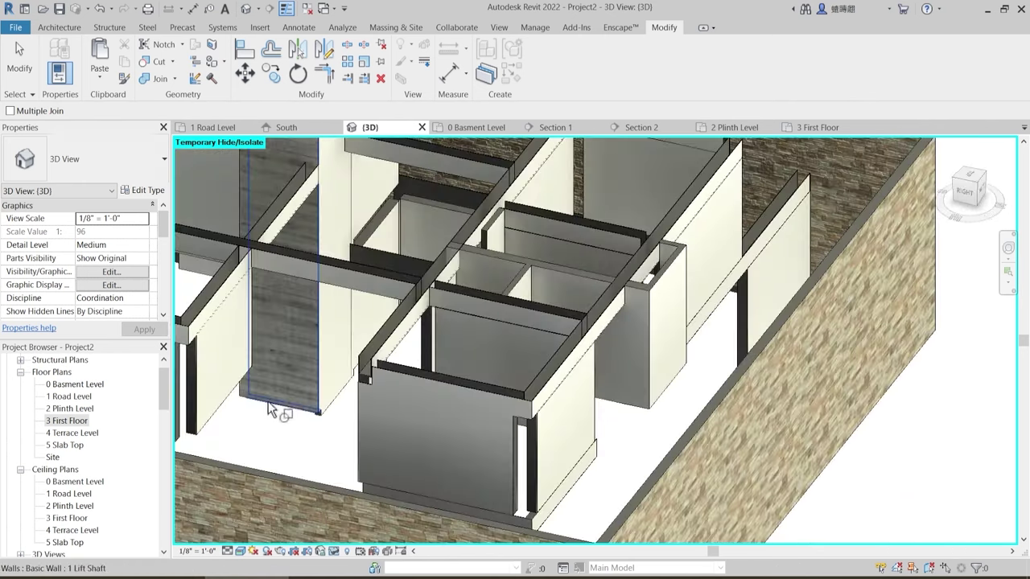
scroll(337, 323, "up", 3)
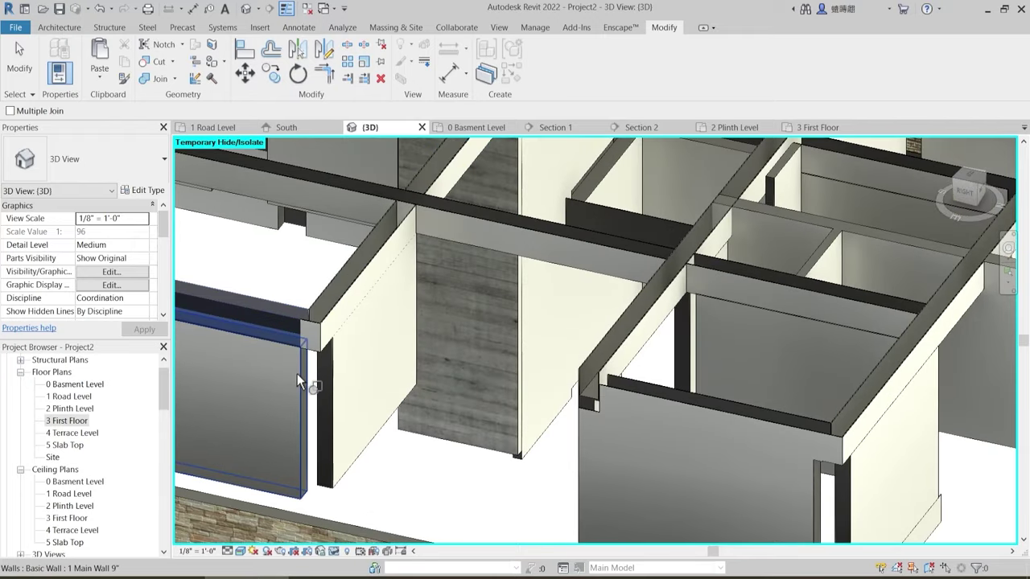
middle_click_drag(345, 333, 326, 358)
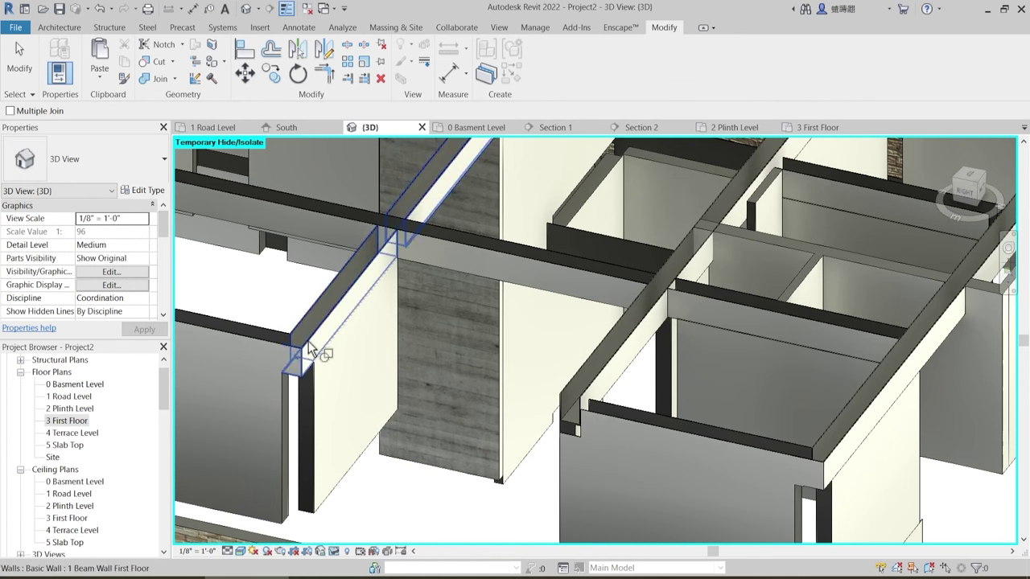
left_click(309, 342)
left_click(329, 391)
middle_click_drag(389, 361, 534, 362, "shift")
scroll(505, 389, "up", 1)
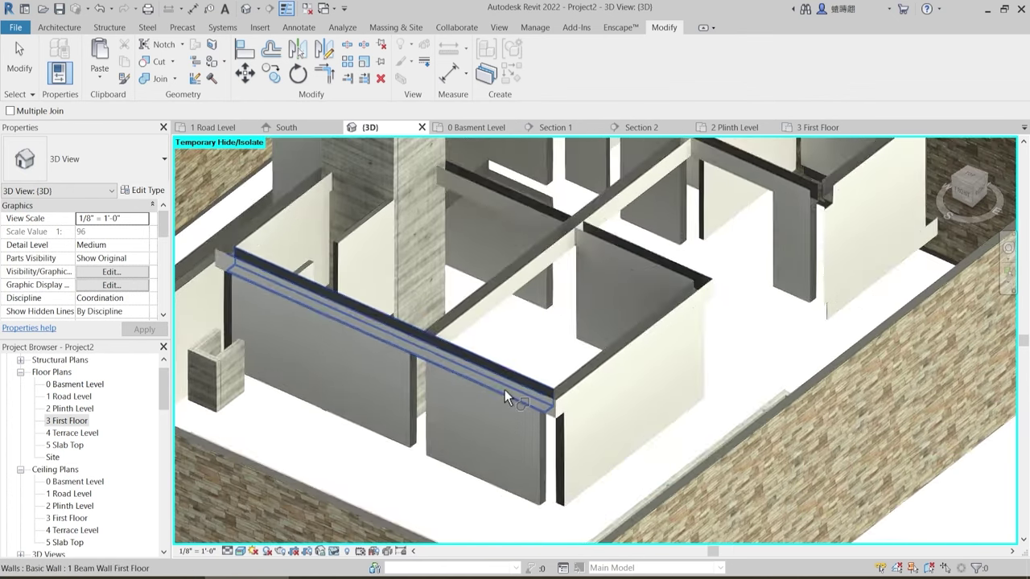
left_click(504, 389)
left_click(535, 428)
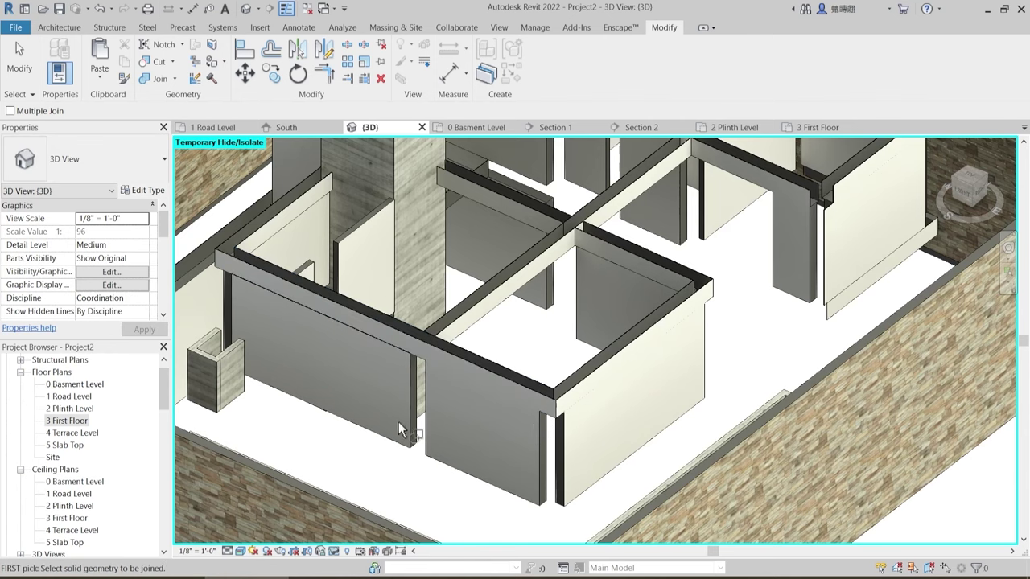
- Join the walls under the beams at the remaining junctions, including the back-edge beam wall
left_click(405, 373)
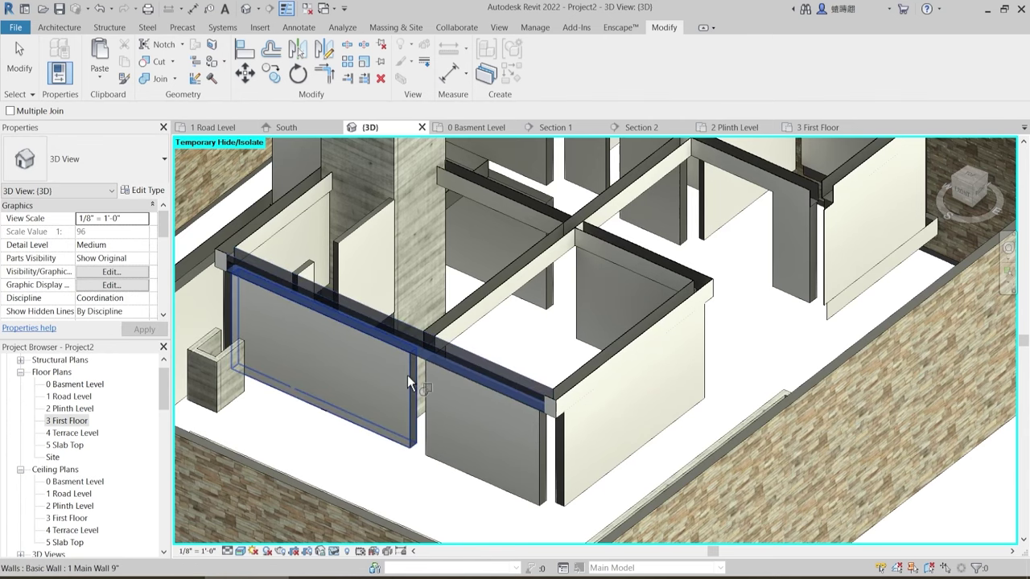
middle_click_drag(407, 375, 614, 421, "shift")
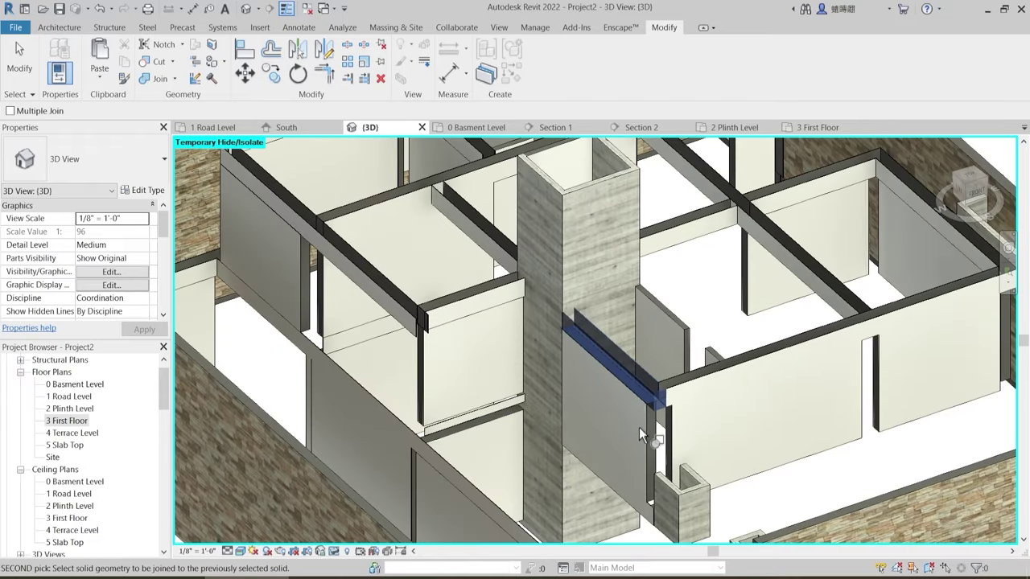
middle_click_drag(543, 445, 535, 308, "shift")
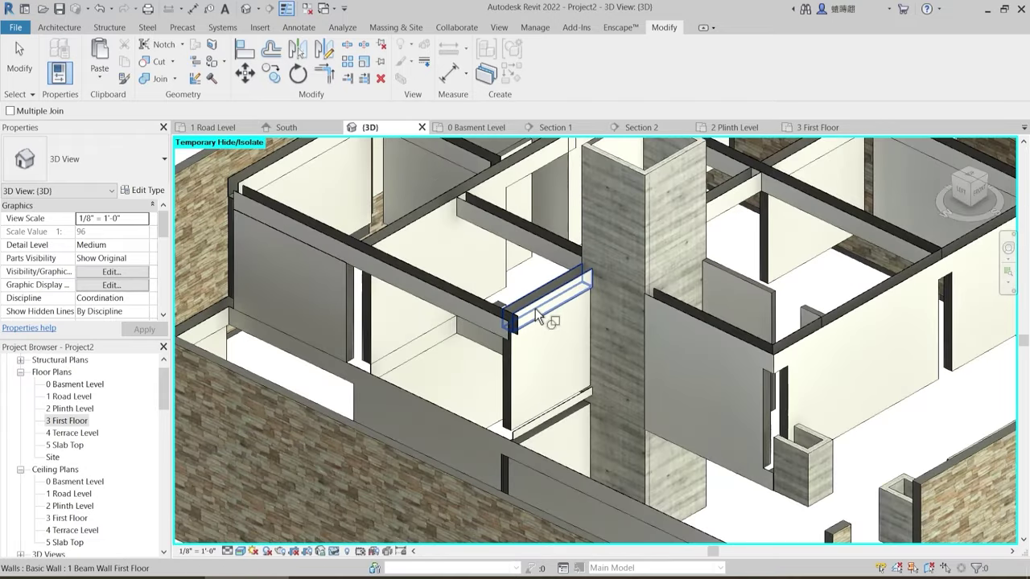
left_click(522, 366)
middle_click_drag(519, 372, 508, 330, "shift")
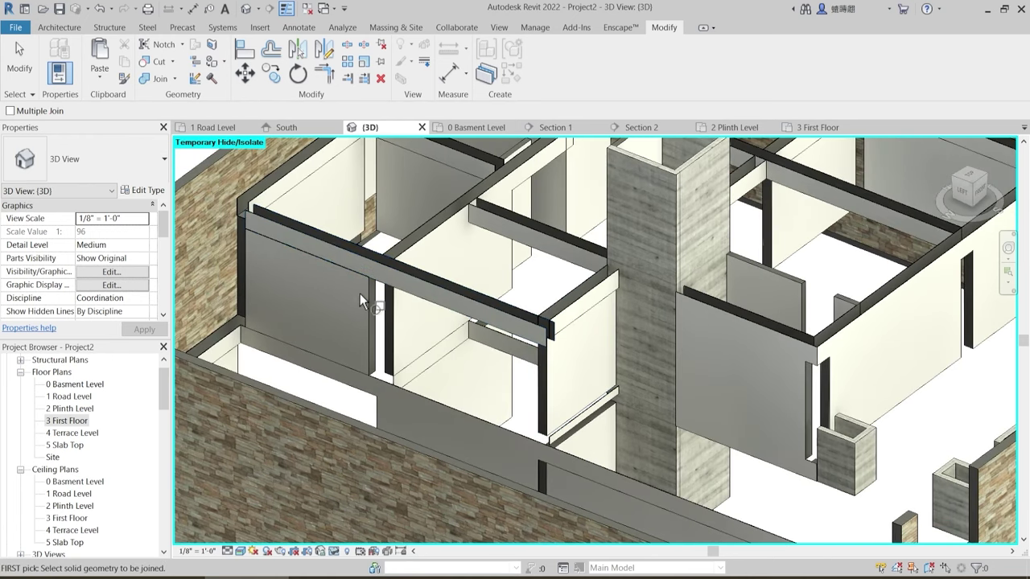
left_click(369, 267)
middle_click_drag(365, 282, 528, 299, "shift")
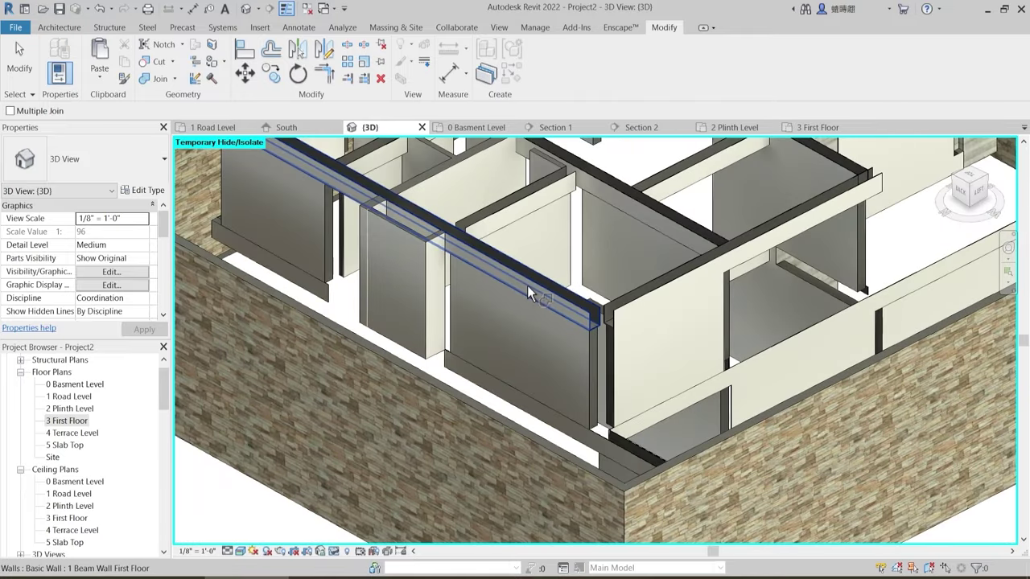
left_click(528, 286)
left_click(453, 290)
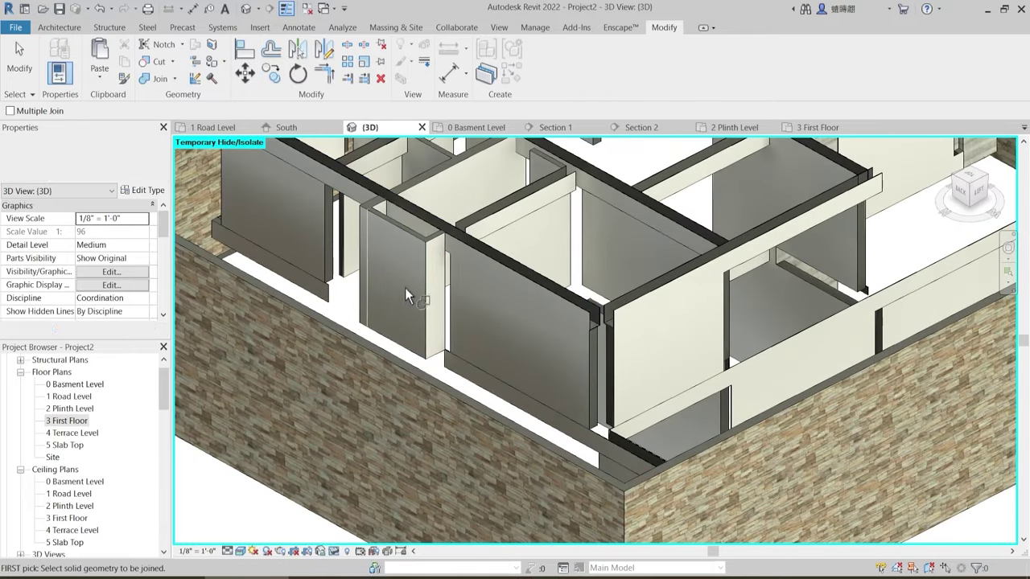
middle_click_drag(399, 236, 367, 312, "shift")
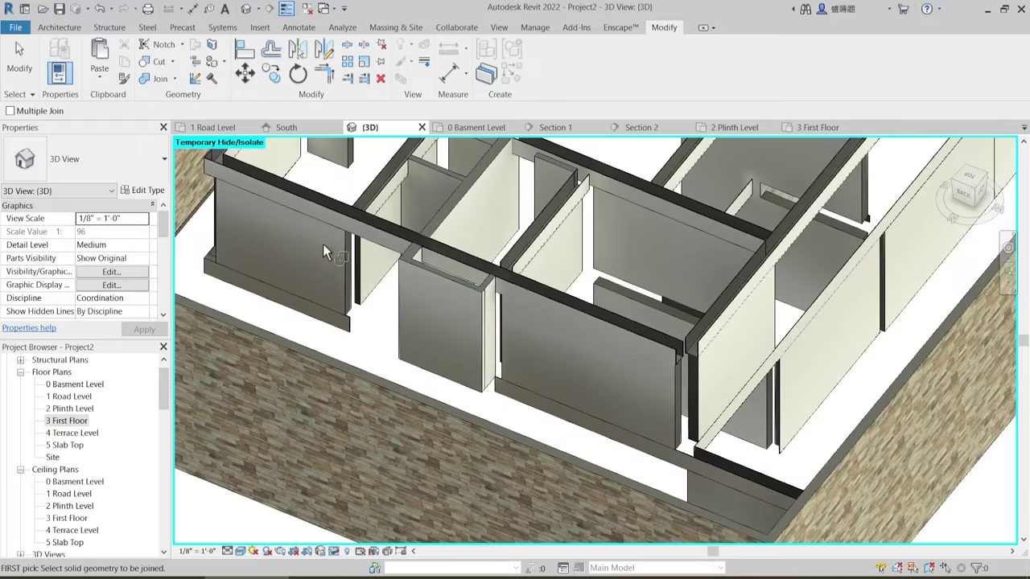
left_click(334, 212)
left_click(342, 251)
- Join the right-hand walls and the wall above the lower beam wall with their neighbouring beam walls
left_click(504, 367)
left_click(497, 390)
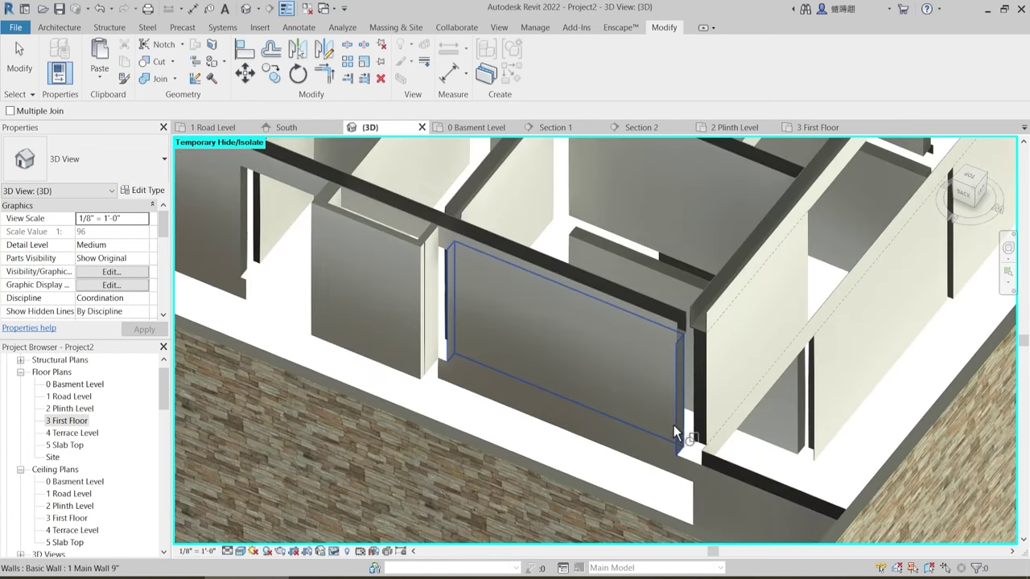
middle_click_drag(679, 432, 700, 360, "shift")
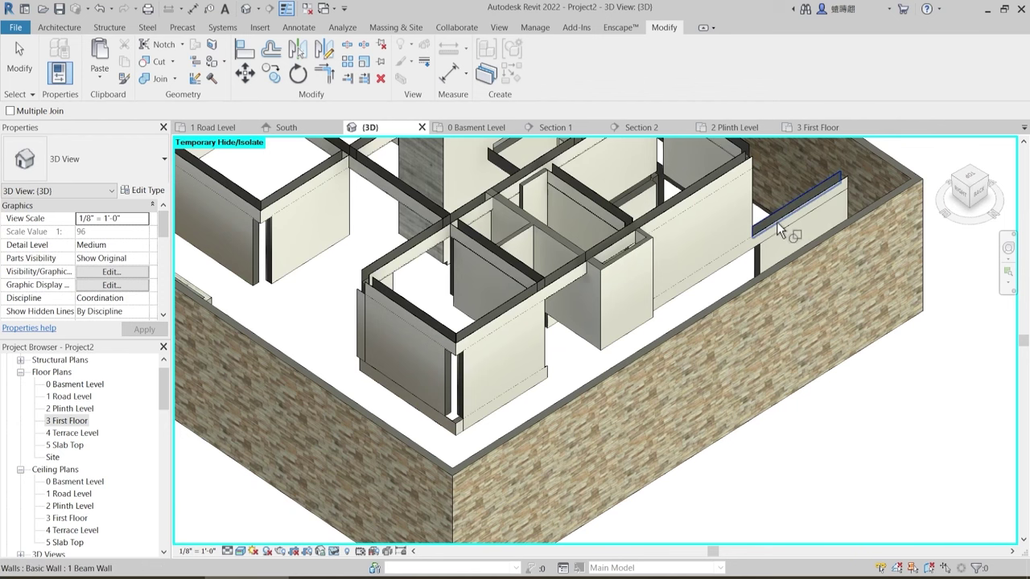
left_click(764, 259)
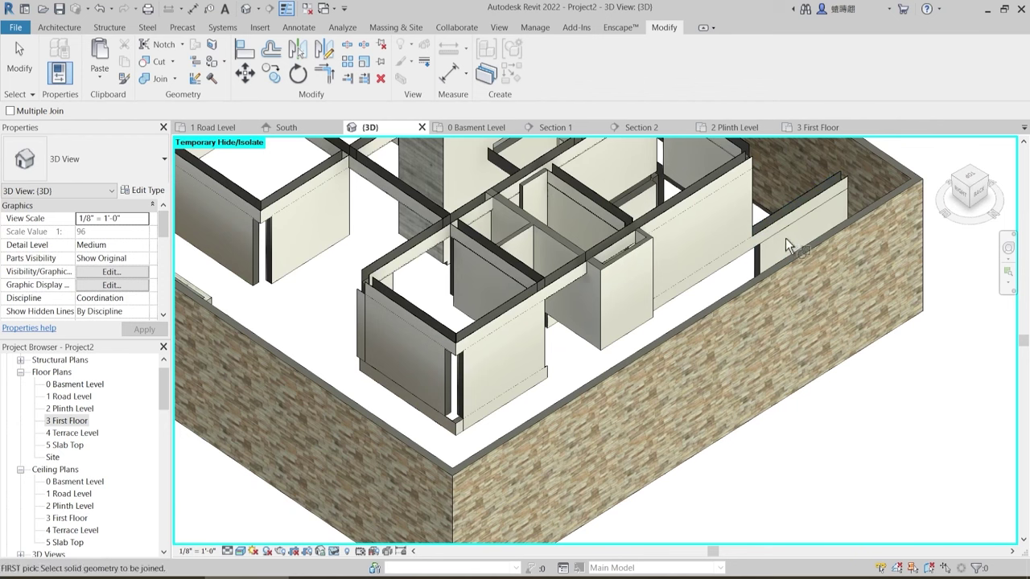
left_click(765, 260)
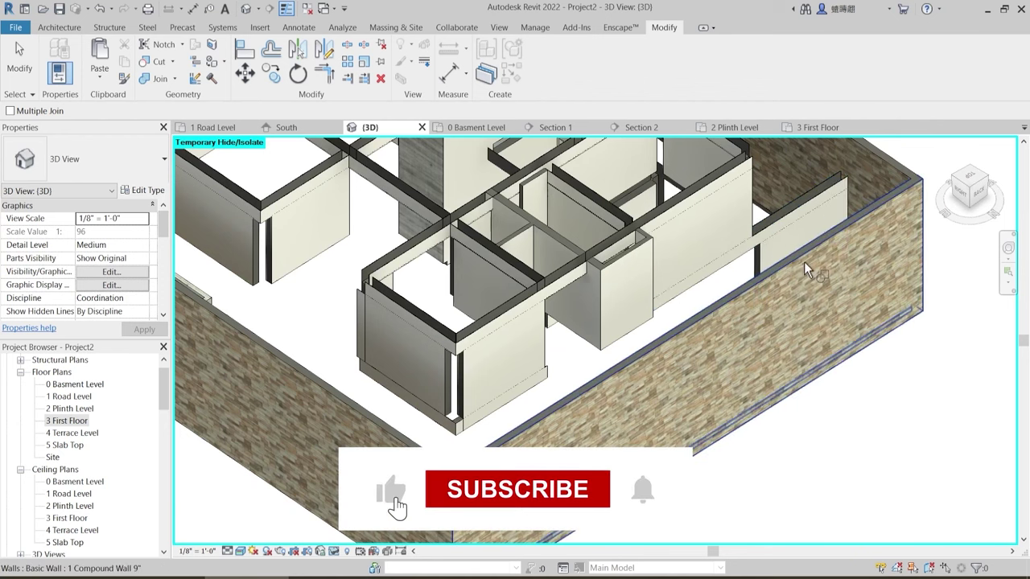
scroll(571, 418, "up", 2)
scroll(513, 384, "up", 2)
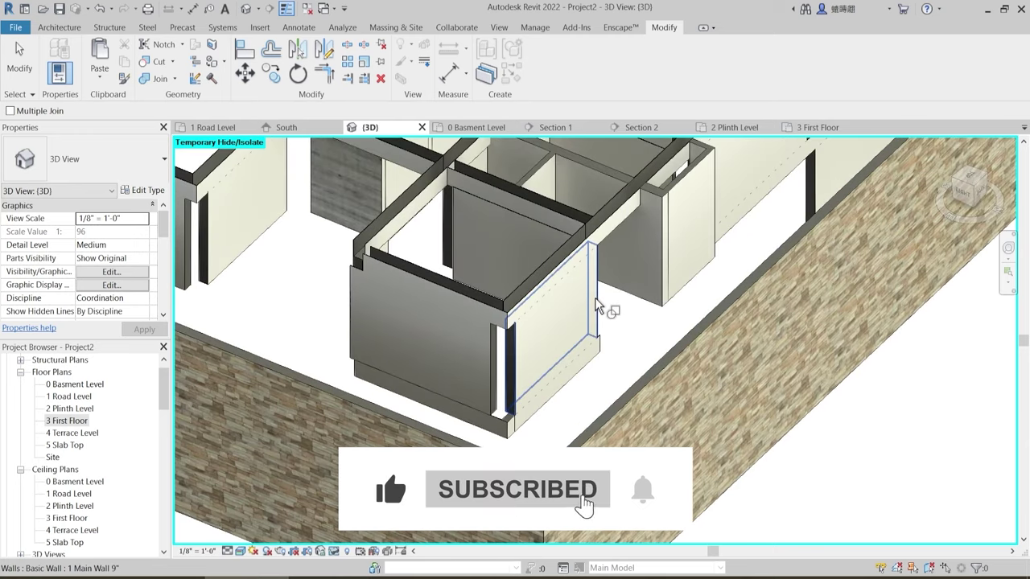
left_click(592, 341)
left_click(599, 348)
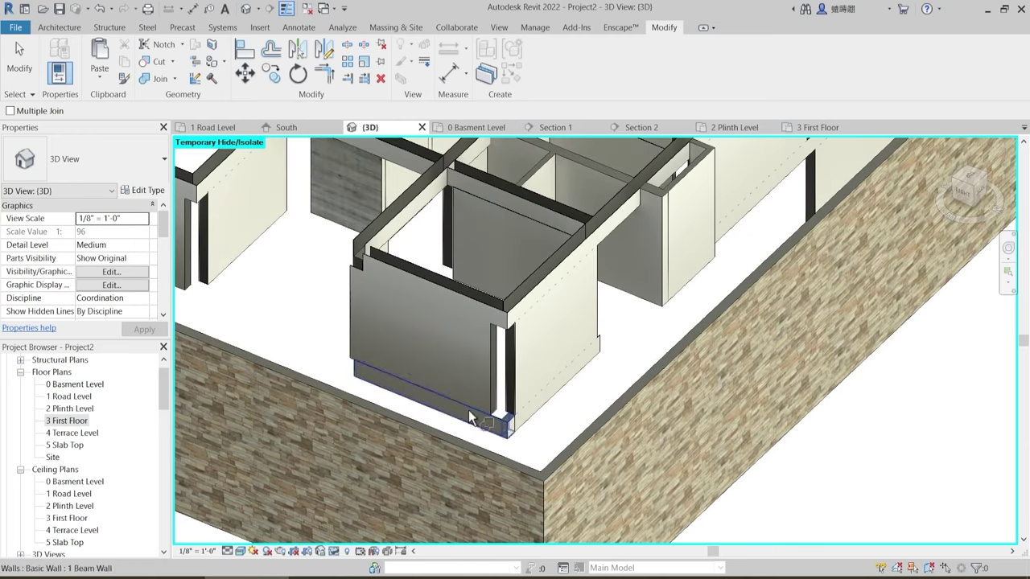
left_click(357, 344)
left_click(360, 375)
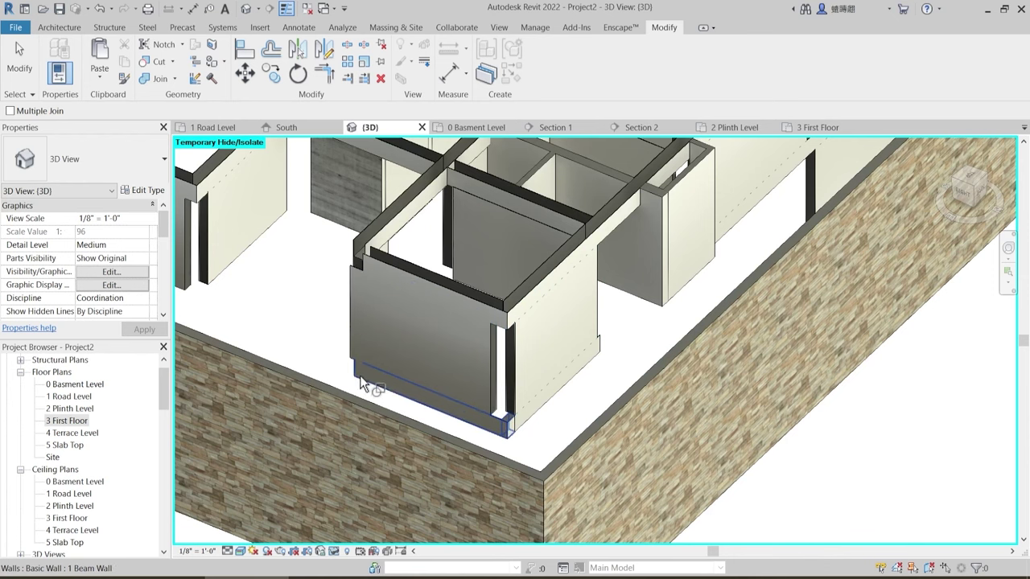
- Exit Join Geometry and inspect the joined beam walls from several angles
middle_click_drag(435, 396, 515, 407, "shift")
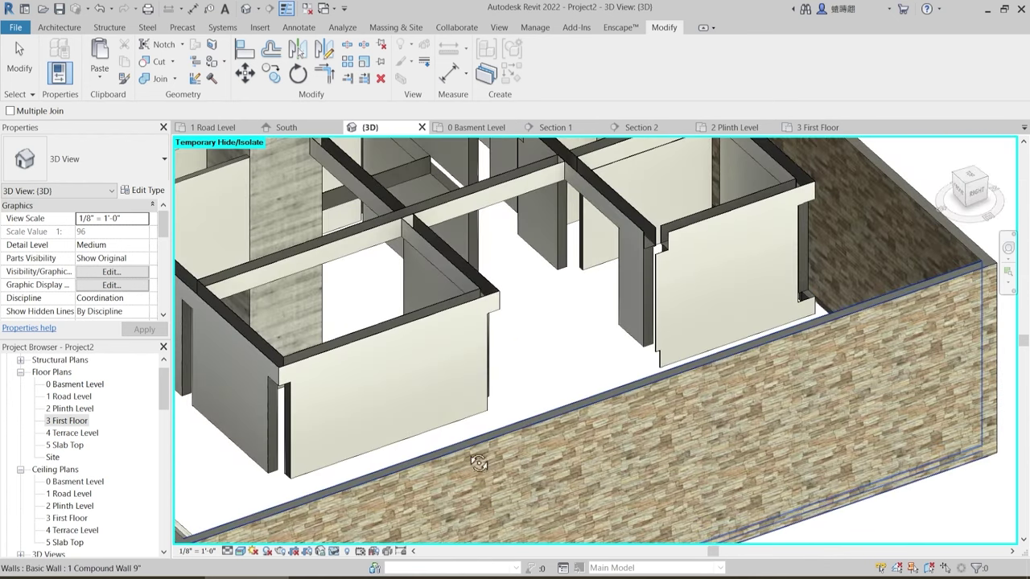
middle_click_drag(471, 453, 408, 343, "shift")
middle_click_drag(448, 248, 511, 391)
key("Escape")
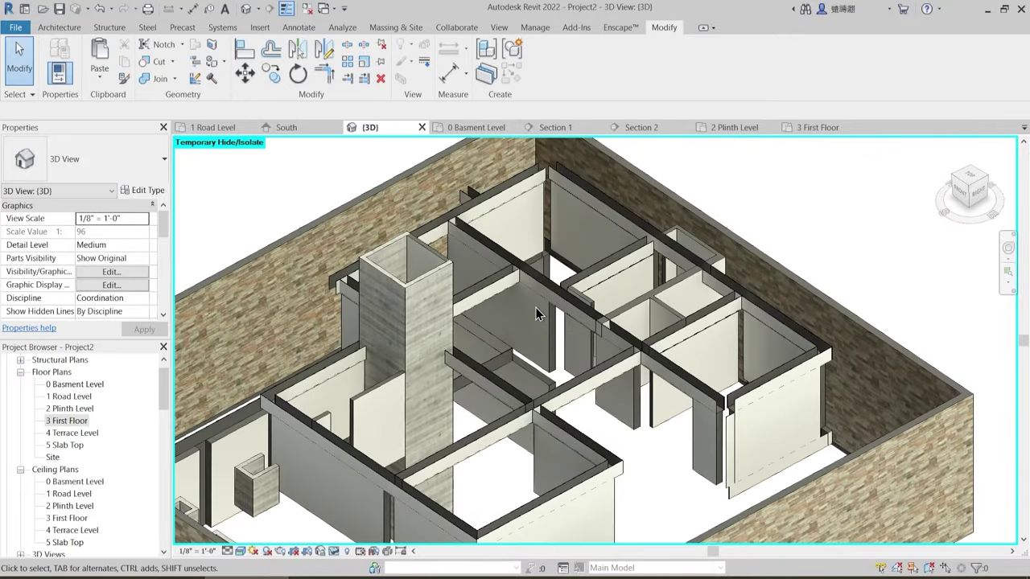
scroll(529, 193, "up", 3)
scroll(515, 217, "down", 3)
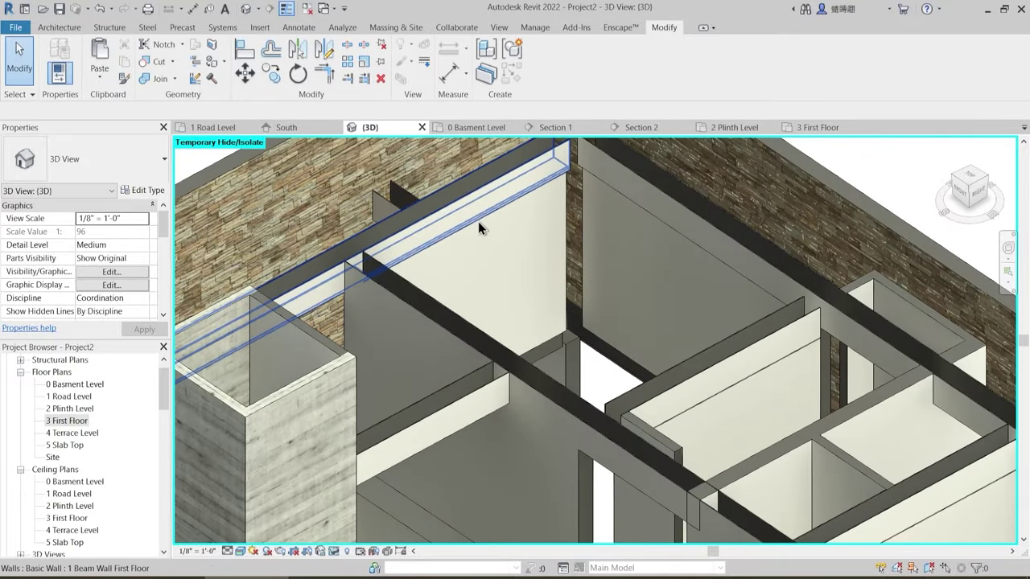
scroll(478, 226, "up", 4)
middle_click_drag(575, 210, 582, 216)
scroll(563, 226, "down", 3)
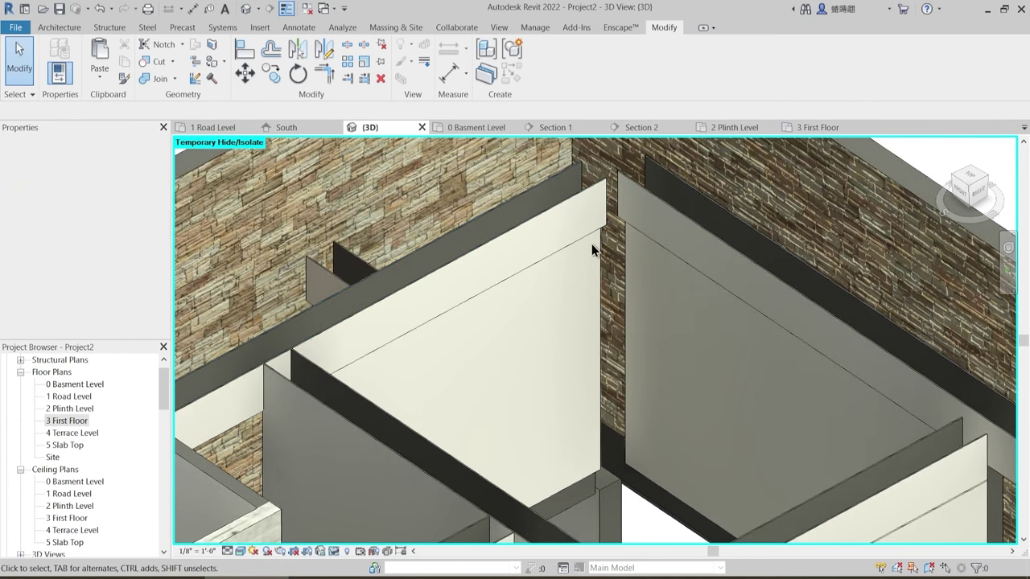
scroll(628, 246, "up", 4)
middle_click_drag(625, 345, 371, 239)
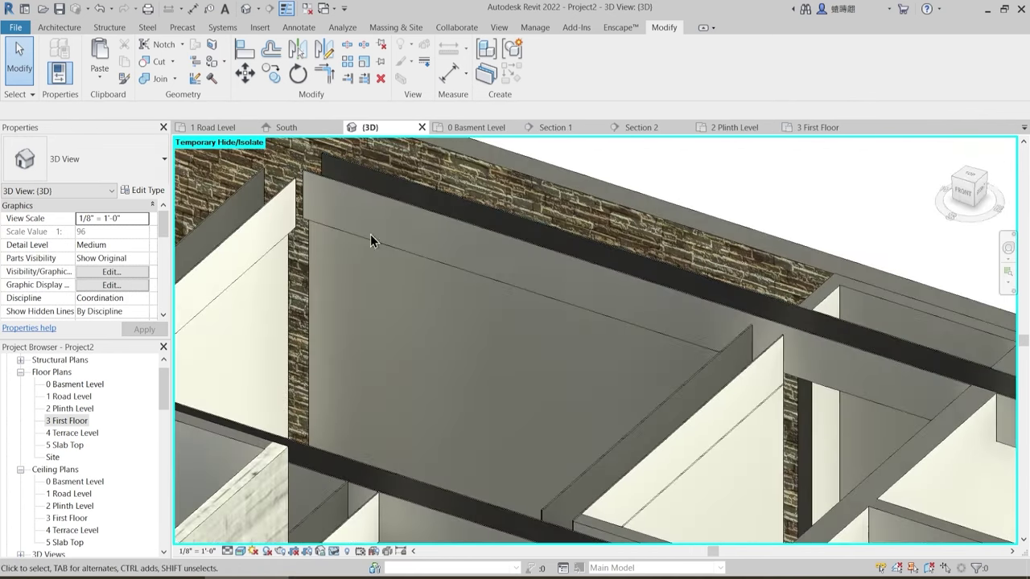
scroll(375, 228, "down", 3)
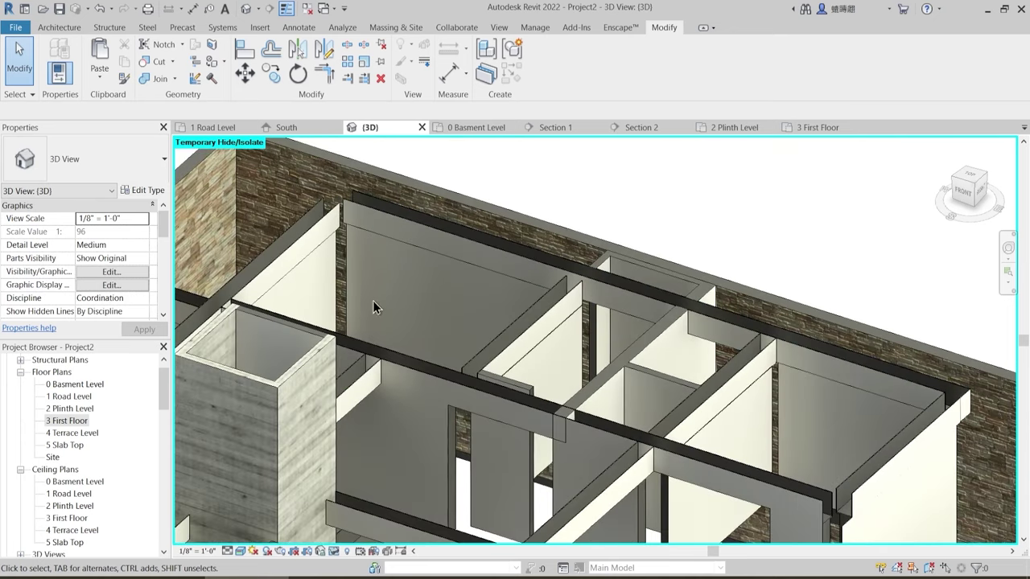
scroll(464, 246, "up", 2)
scroll(464, 246, "down", 1)
middle_click_drag(469, 267, 507, 330, "shift")
scroll(517, 292, "down", 1)
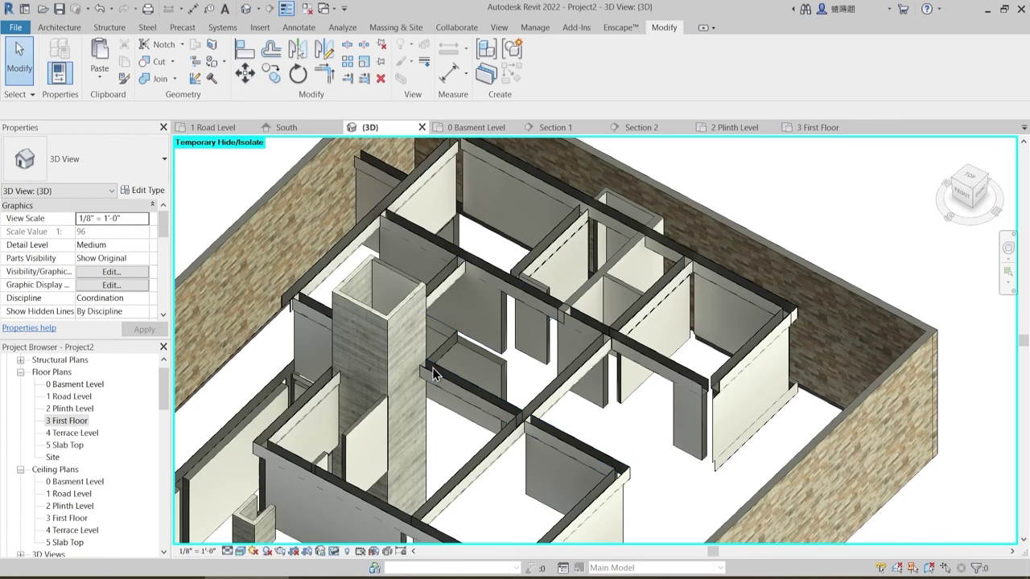
- Reset the temporary isolation to restore floors and grids, then orbit to show grids 1 and A
key("r")
middle_click_drag(509, 400, 679, 334, "shift")
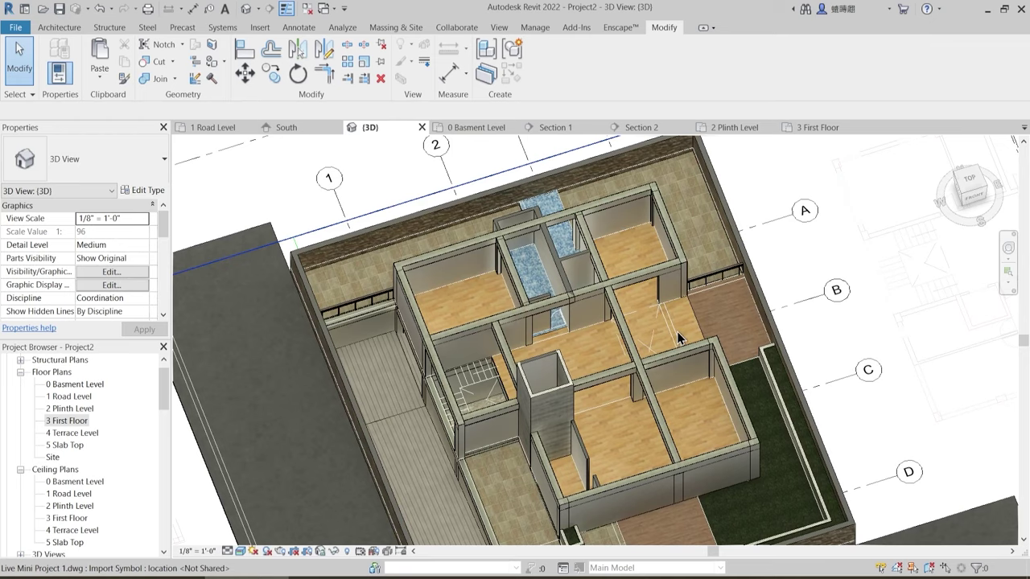
scroll(677, 332, "up", 4)
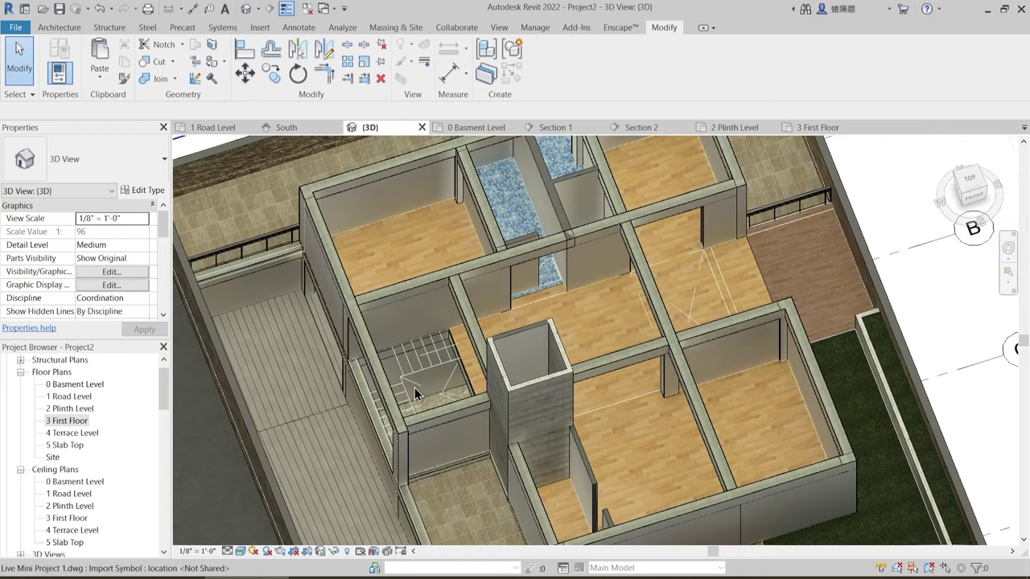
middle_click_drag(486, 378, 462, 432, "shift")
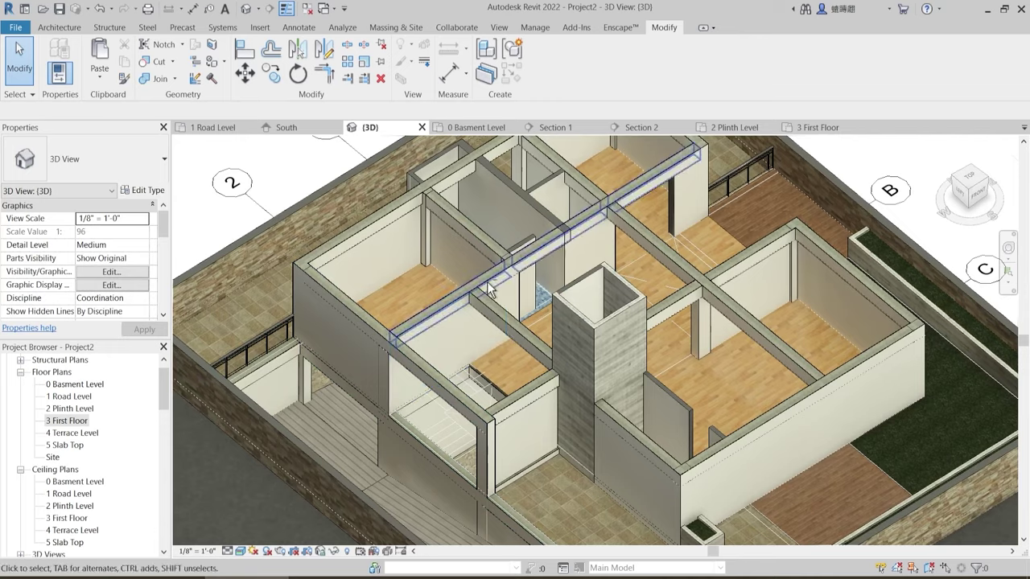
middle_click_drag(458, 322, 537, 124, "shift")
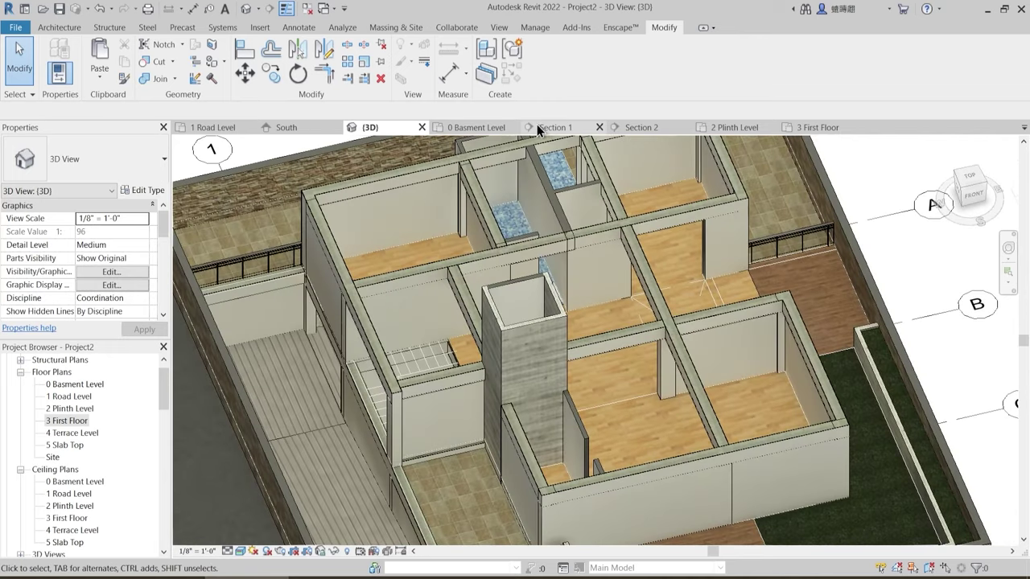
- Switch from the 3 First Floor plan to the 2 Plinth Level plan
left_click(816, 129)
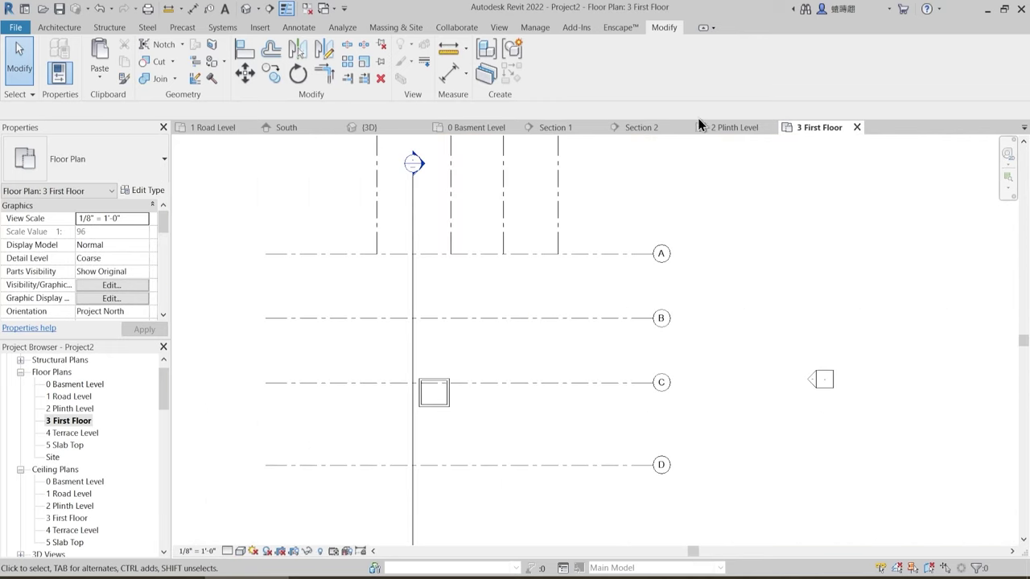
left_click(734, 128)
scroll(395, 349, "up", 5)
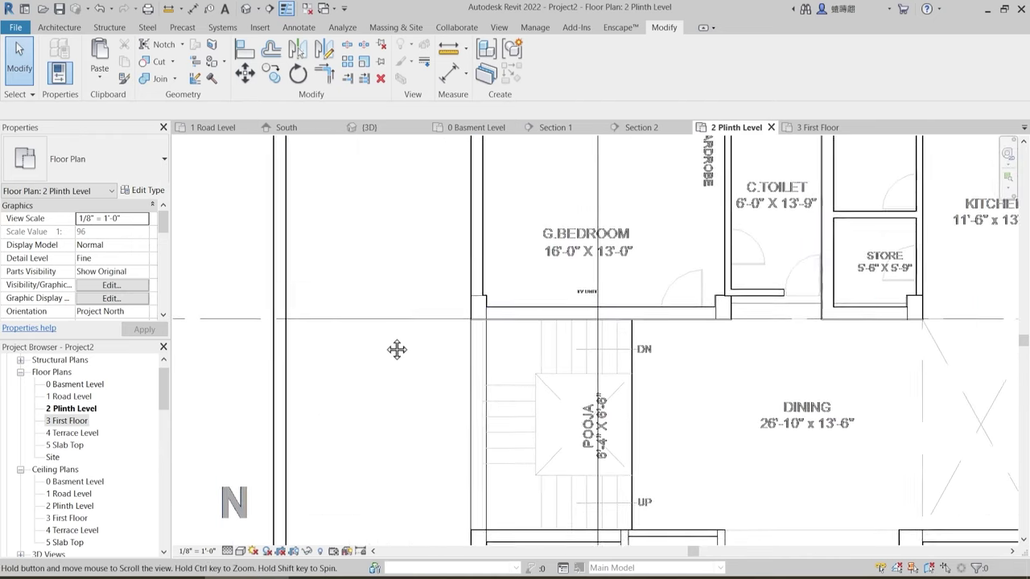
- Start a wall with WA and set its type to 1 Main Wall 9"
left_click(60, 27)
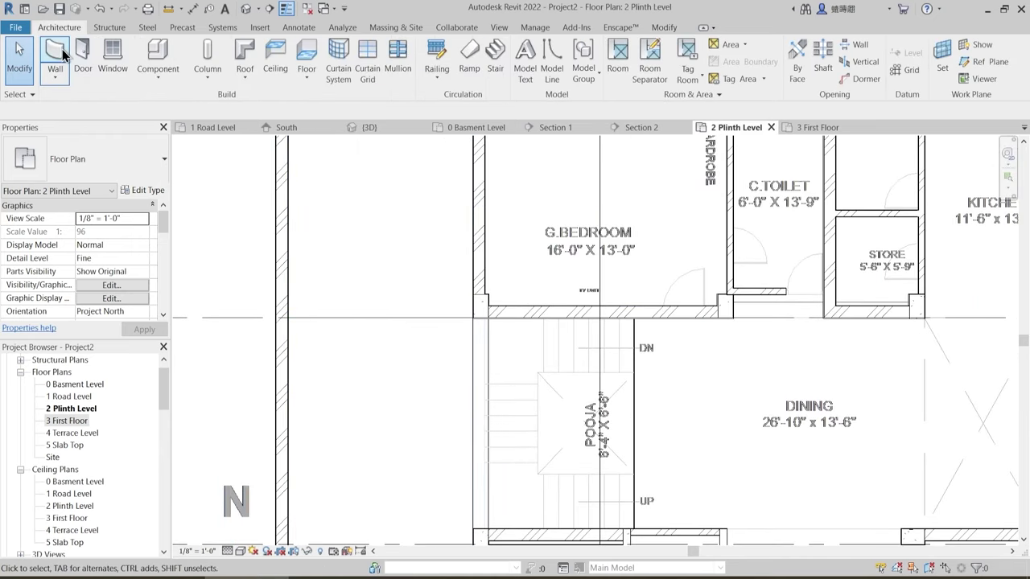
key("w")
key("a")
middle_click_drag(421, 423, 426, 322)
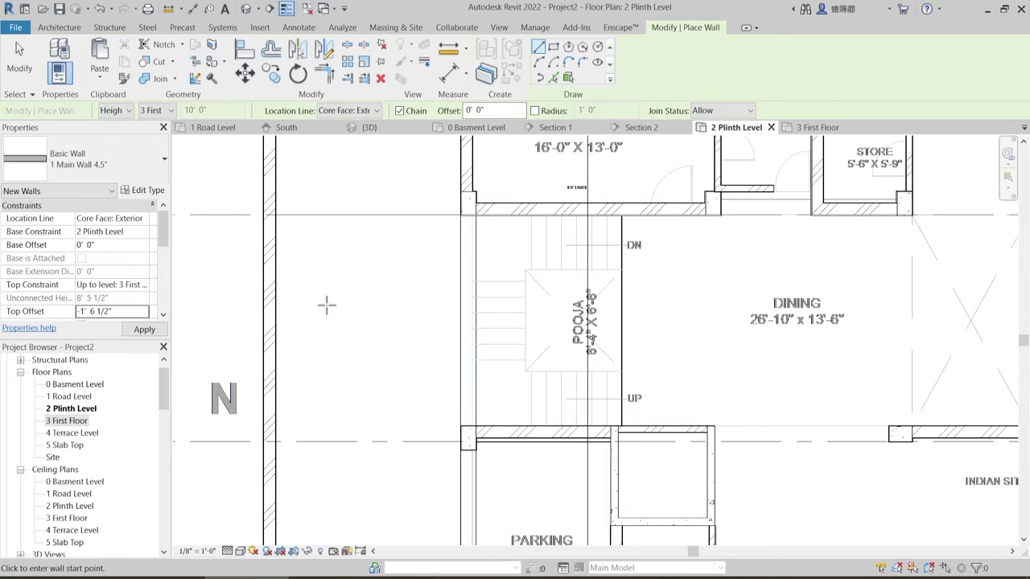
scroll(463, 223, "up", 4)
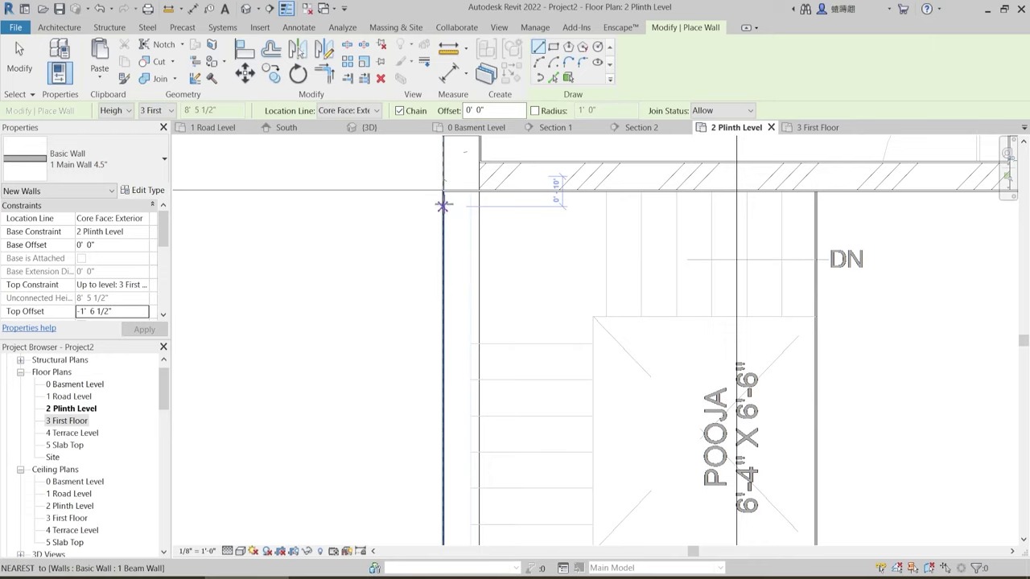
scroll(443, 205, "up", 3)
left_click(443, 173)
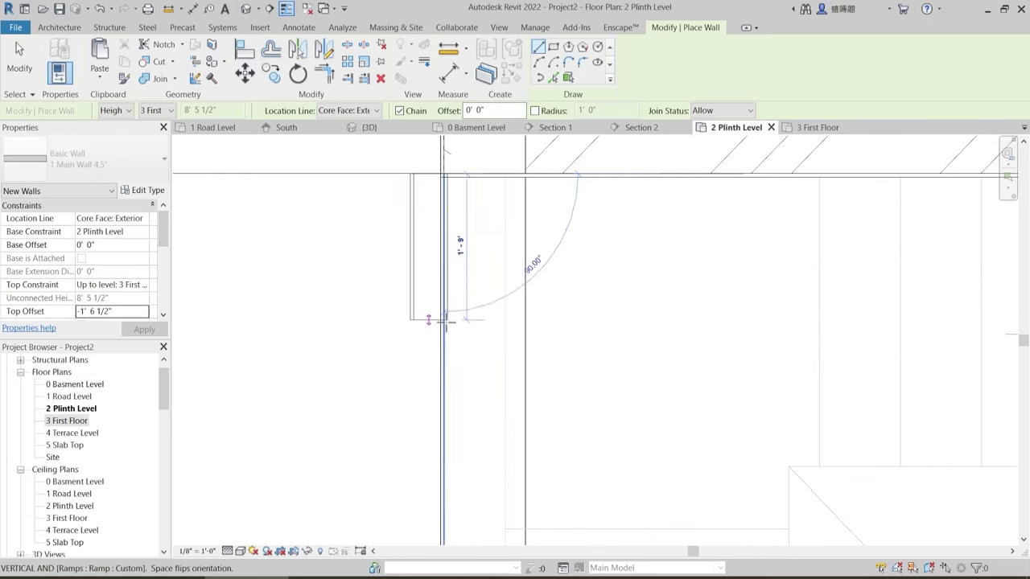
scroll(446, 322, "down", 2)
key("Escape")
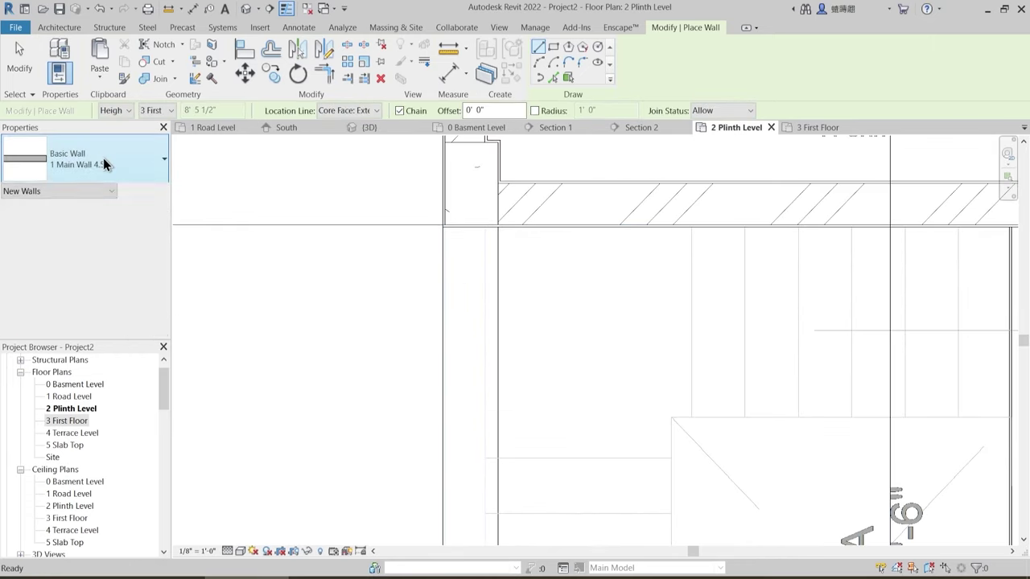
left_click(103, 158)
left_click(91, 285)
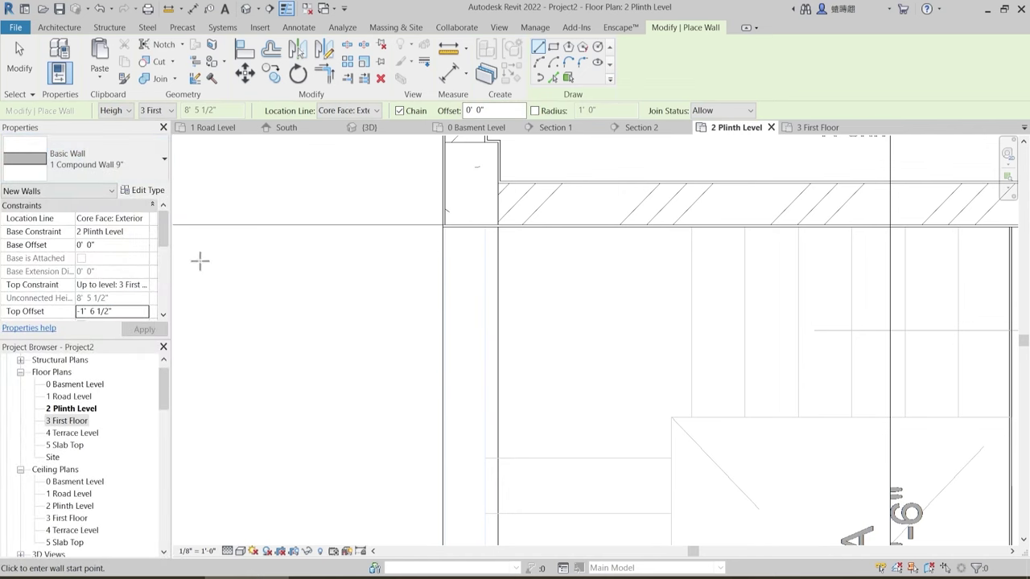
left_click(82, 159)
left_click(84, 362)
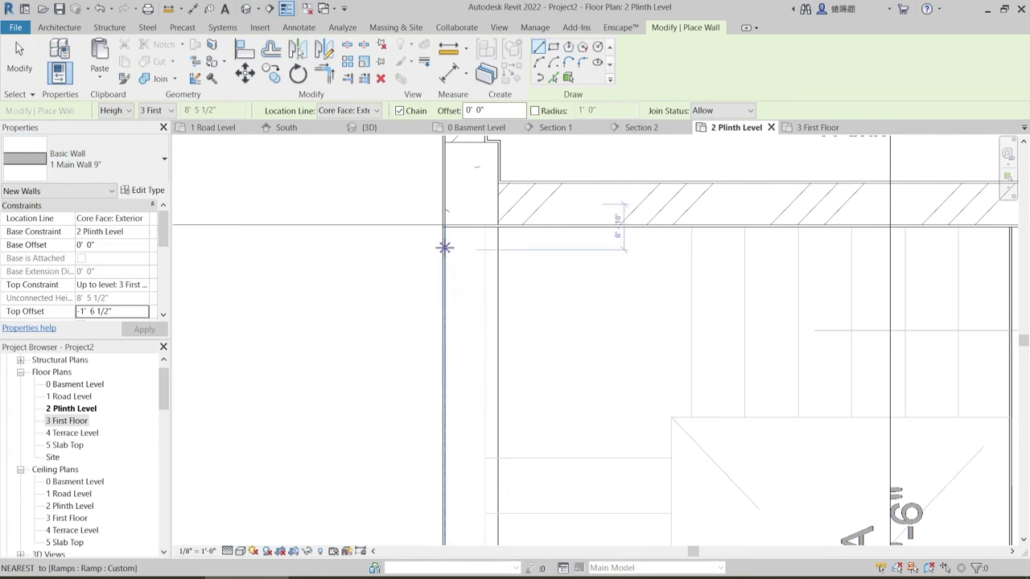
- Draw the wall along the stair's left edge from the corner up to the beam edge
scroll(445, 245, "up", 3)
left_click(442, 190)
scroll(456, 330, "down", 2)
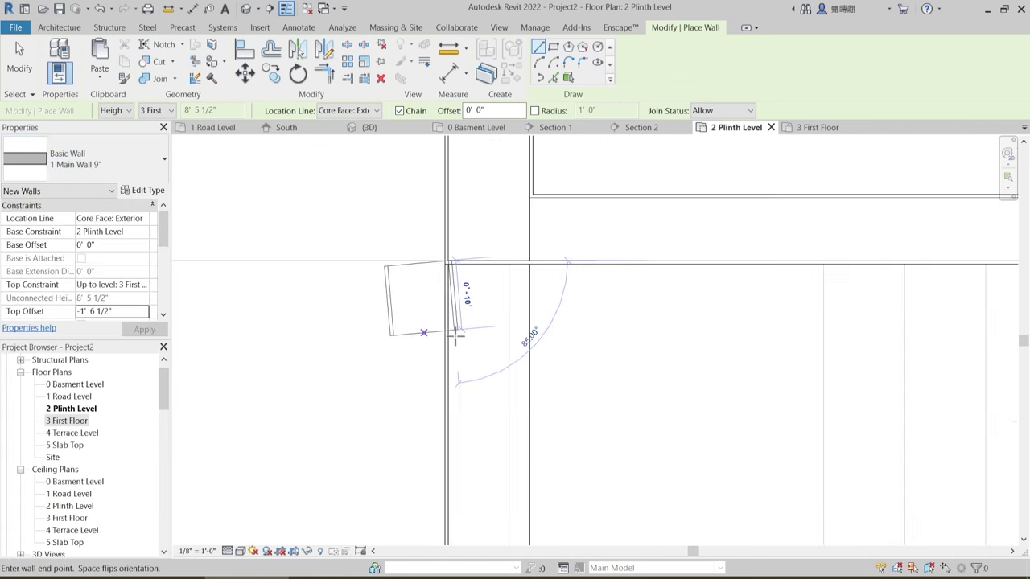
middle_click_drag(457, 532, 426, 214)
scroll(431, 265, "down", 3)
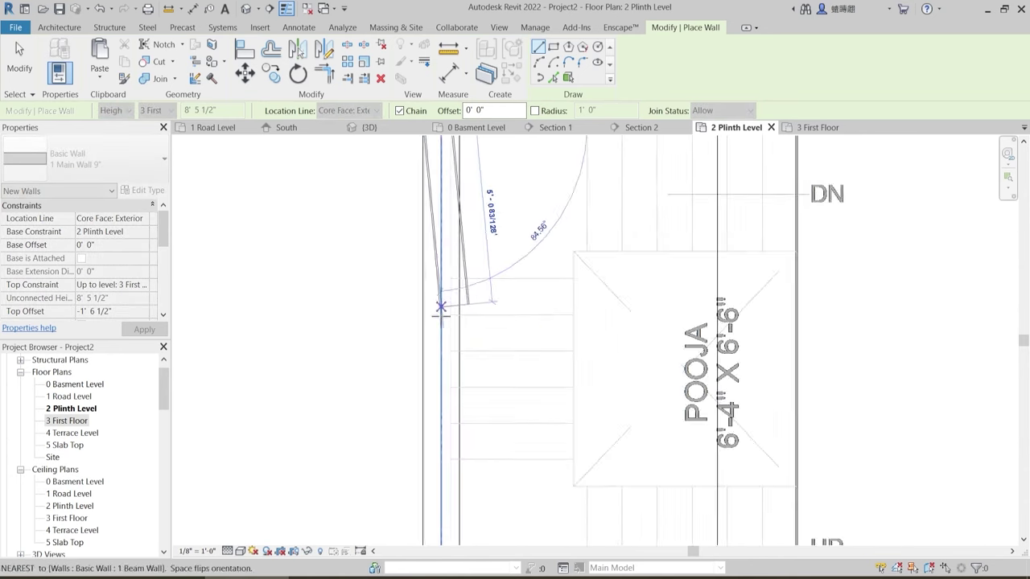
middle_click_drag(435, 494, 432, 400)
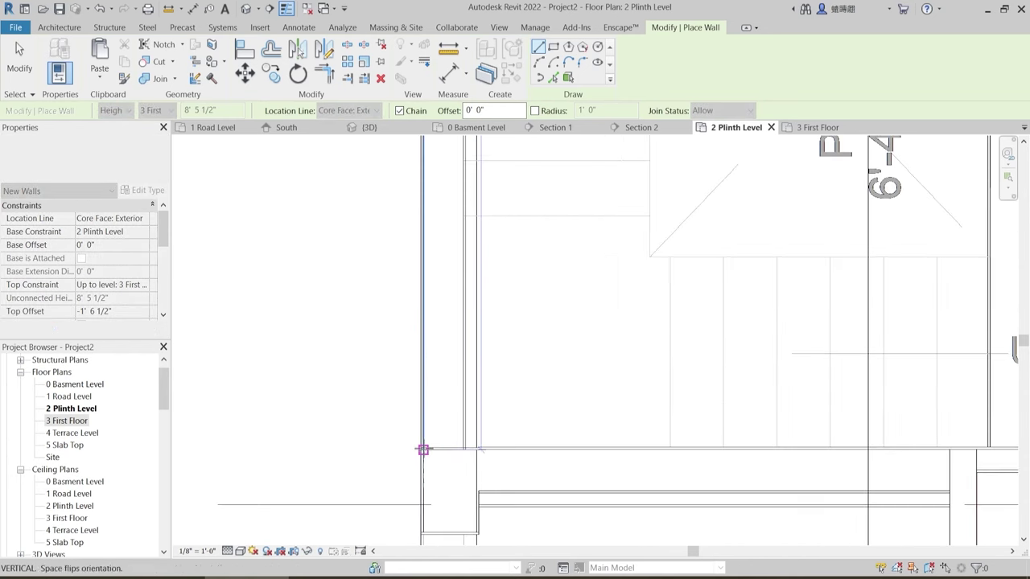
left_click(423, 447)
key("Escape")
key("Escape")
scroll(471, 348, "down", 3)
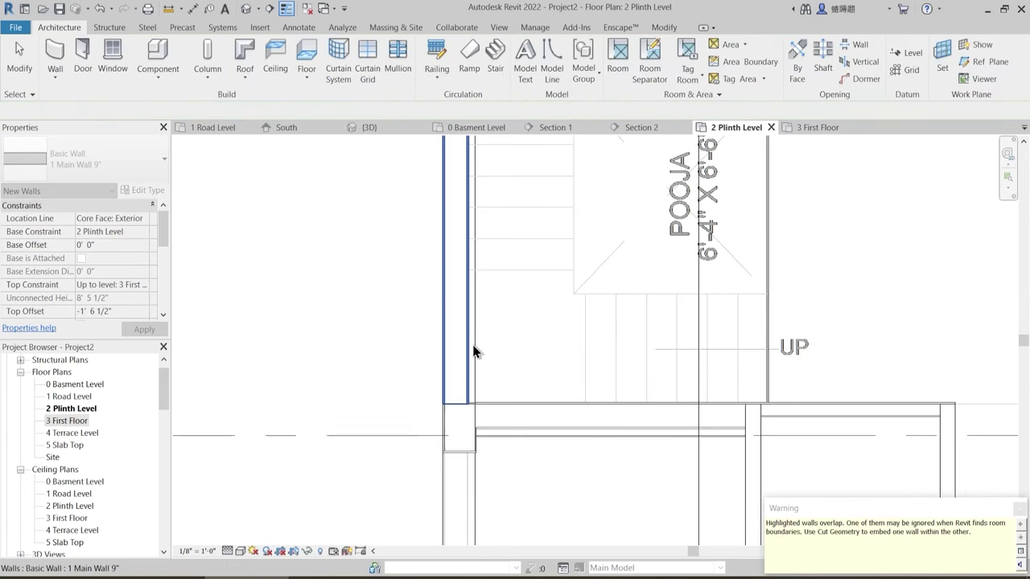
middle_click_drag(442, 244, 437, 357)
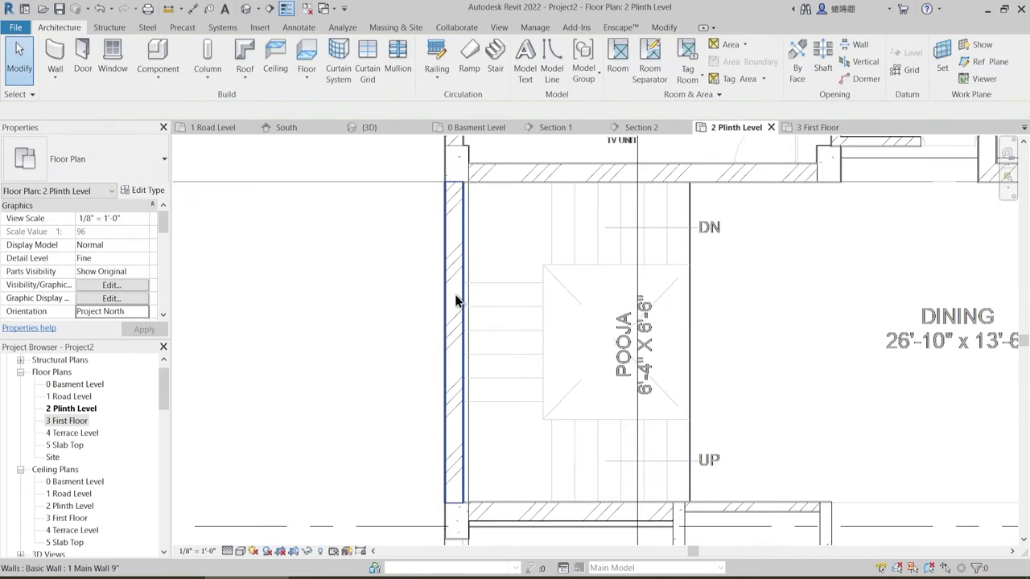
- Open the {3D} view and orbit to the new stair-side wall
left_click(397, 138)
middle_click_drag(515, 306, 557, 308, "shift")
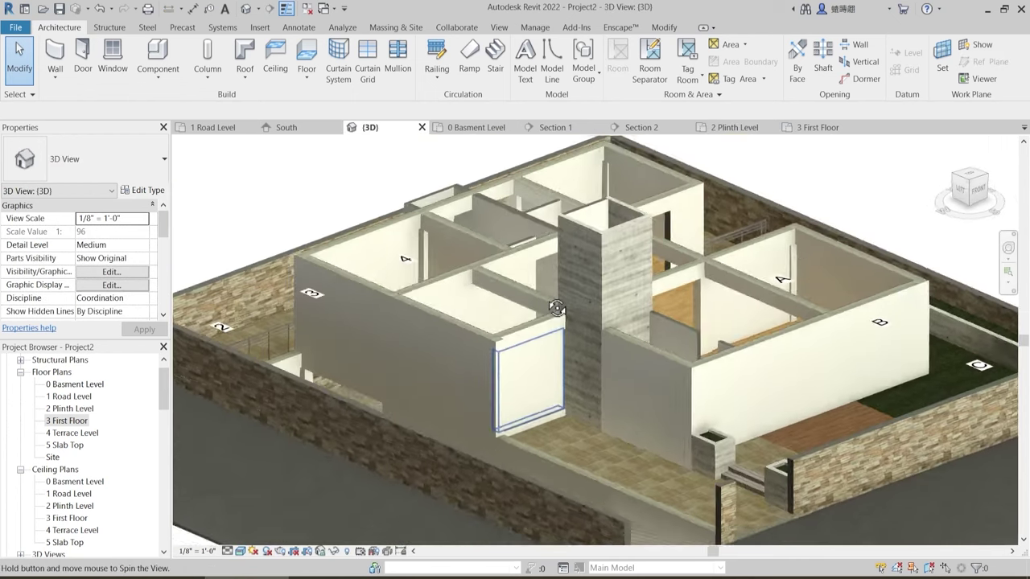
scroll(414, 333, "up", 5)
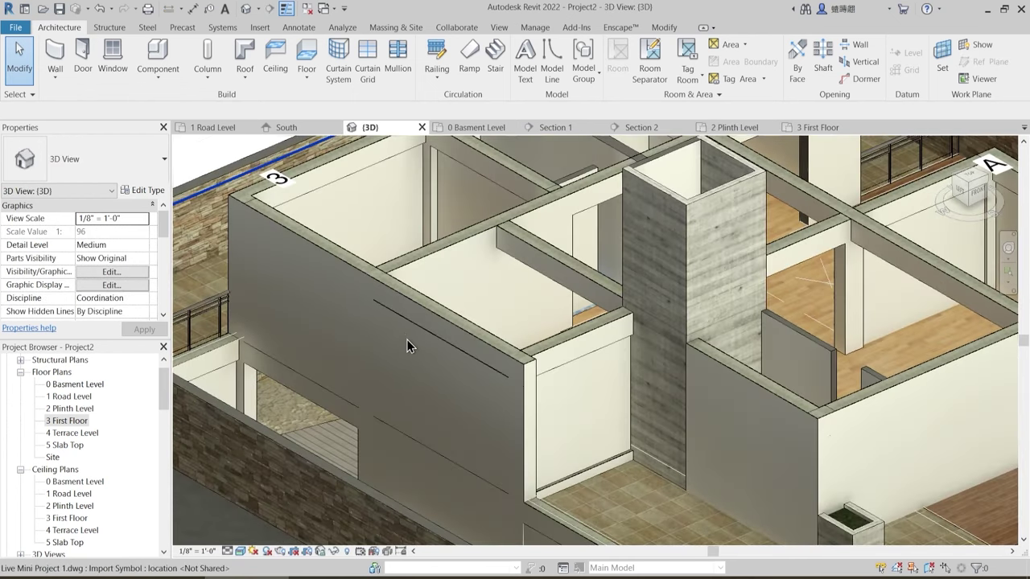
- Join the two wall-top beams and the embedded element into the walls beneath them
left_click(661, 29)
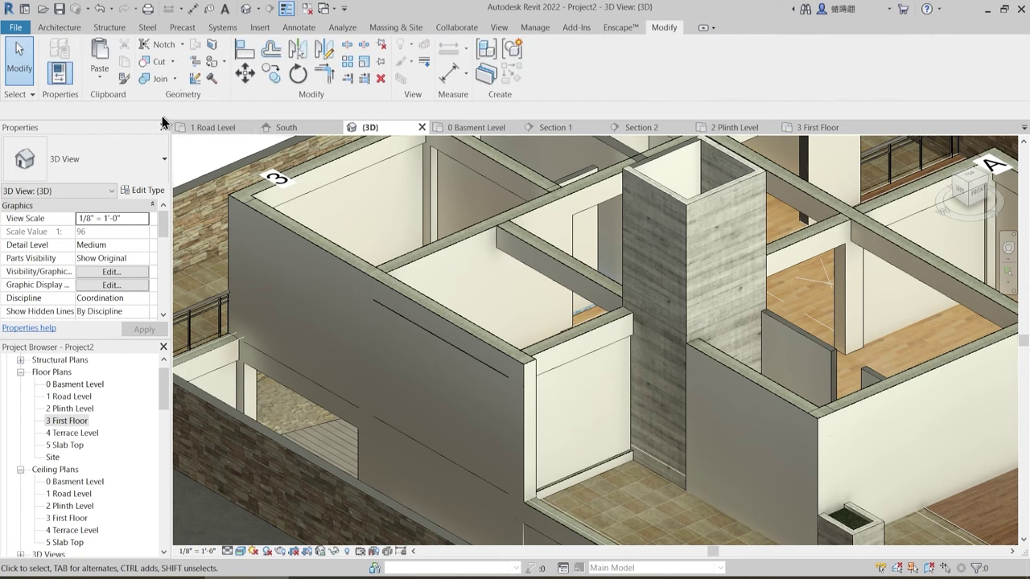
left_click(164, 80)
left_click(418, 313)
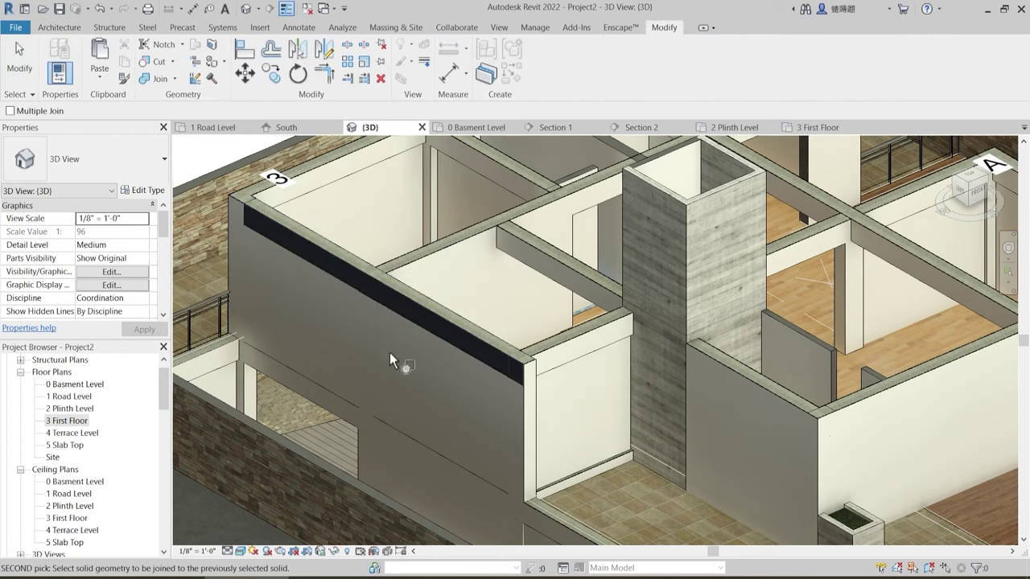
left_click(421, 331)
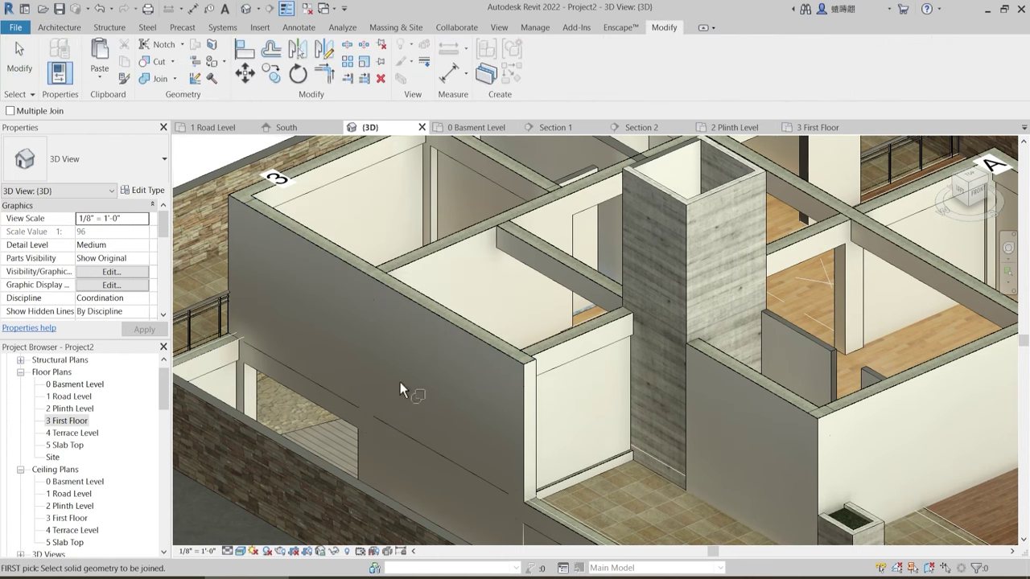
left_click(424, 320)
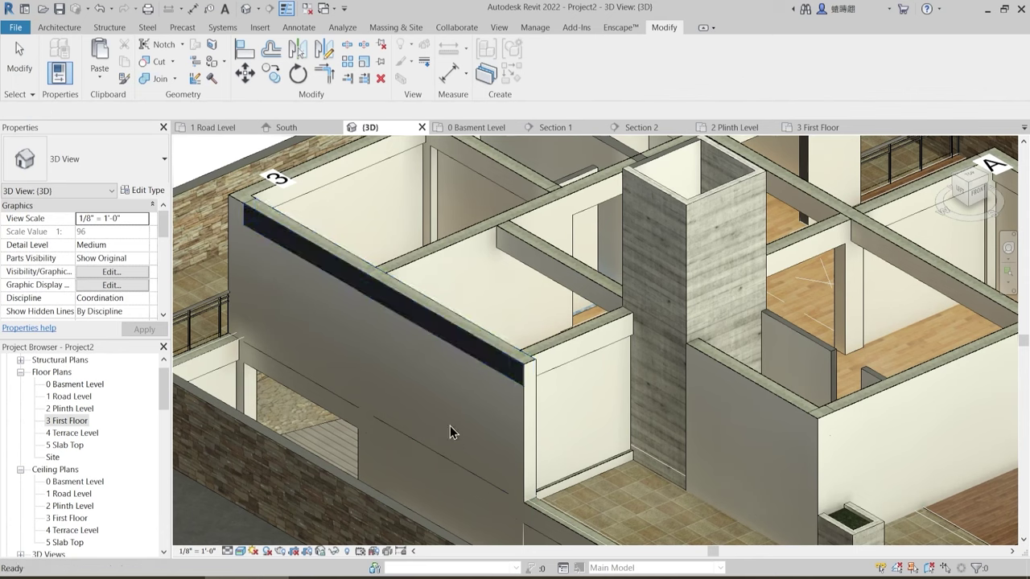
left_click(286, 385)
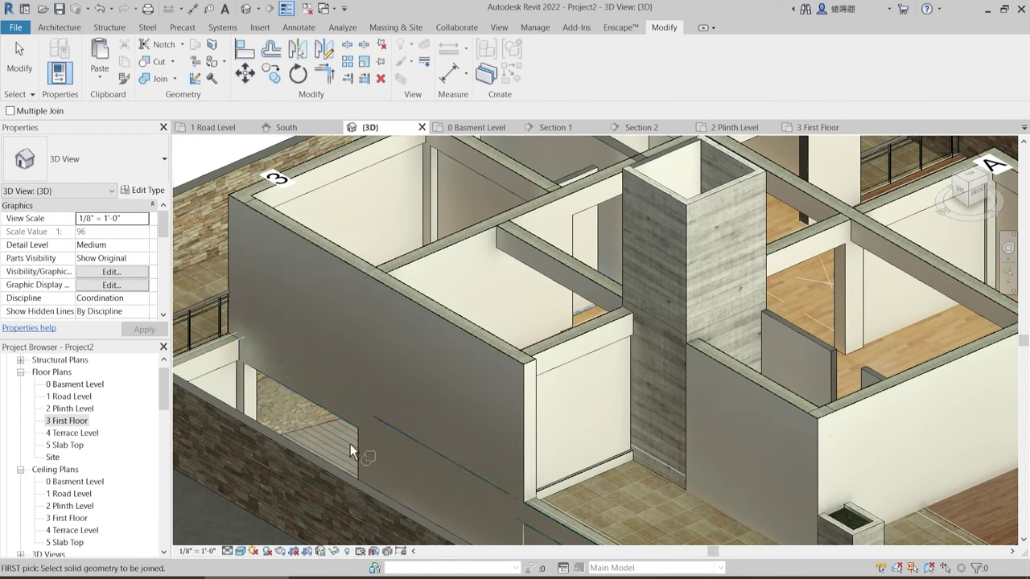
left_click(395, 429)
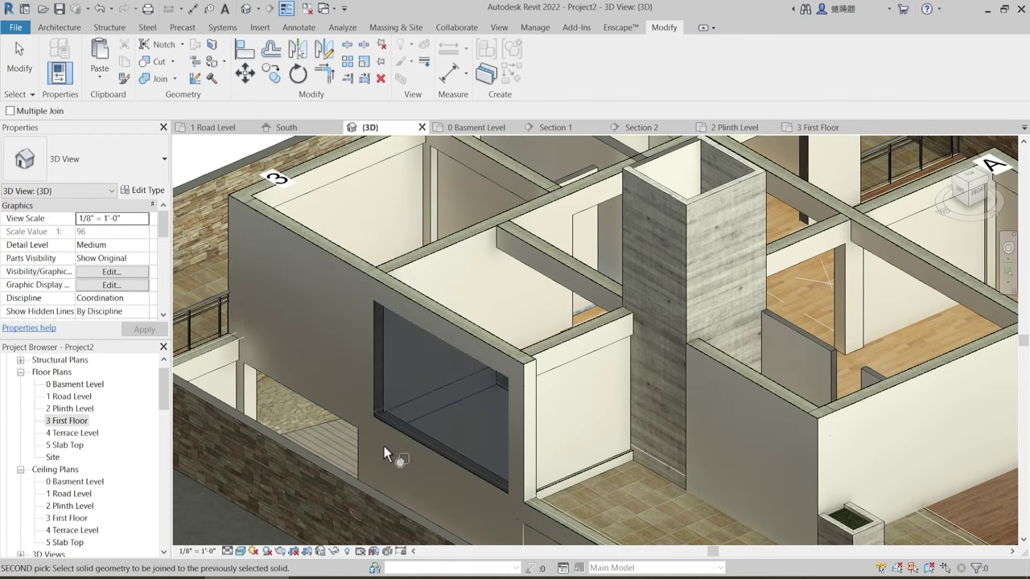
left_click(404, 441)
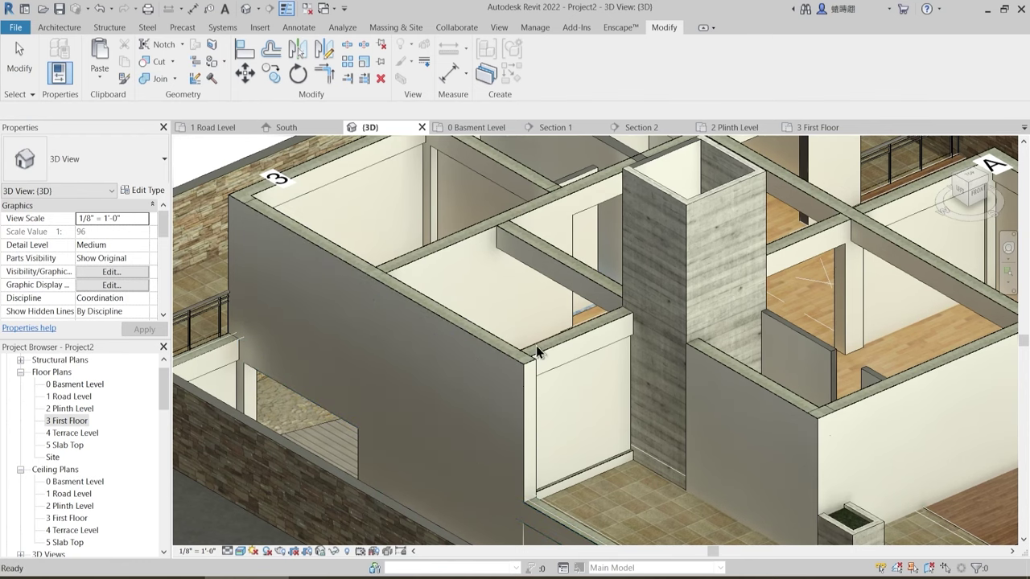
key("Escape")
middle_click_drag(537, 352, 478, 367, "shift")
- Orbit and zoom the 3D view around the house to the beam junction at grid 4
middle_click_drag(398, 338, 556, 437, "shift")
scroll(481, 401, "up", 4)
scroll(440, 377, "down", 2)
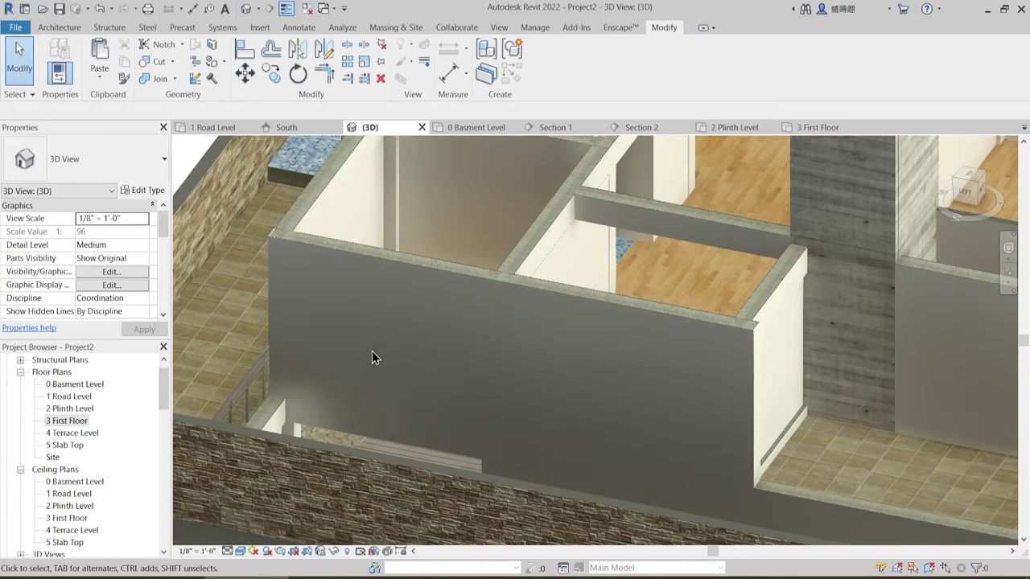
middle_click_drag(535, 356, 357, 395, "shift")
scroll(474, 375, "up", 3)
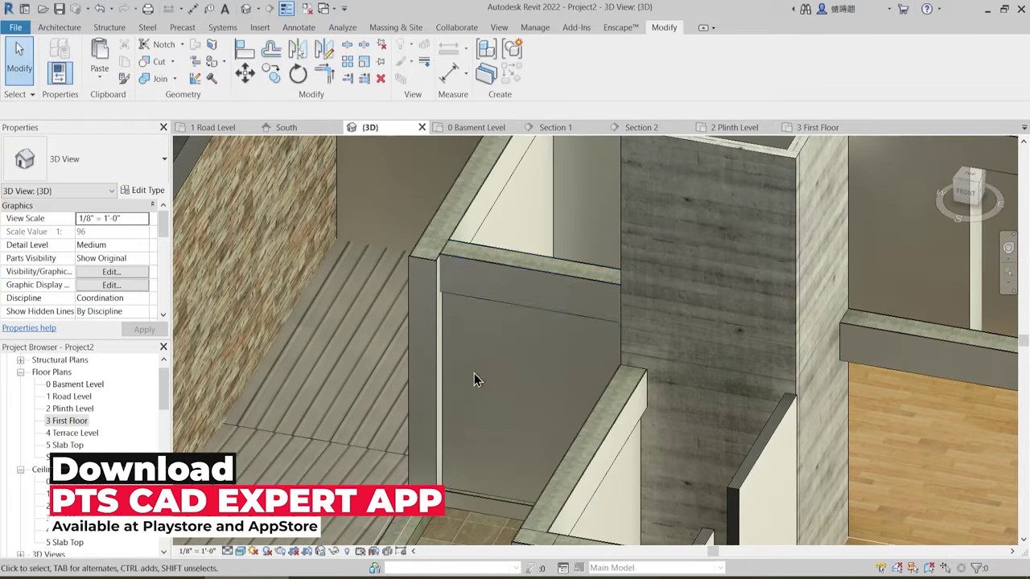
scroll(474, 380, "up", 3)
middle_click_drag(416, 327, 604, 324, "shift")
scroll(544, 355, "down", 5)
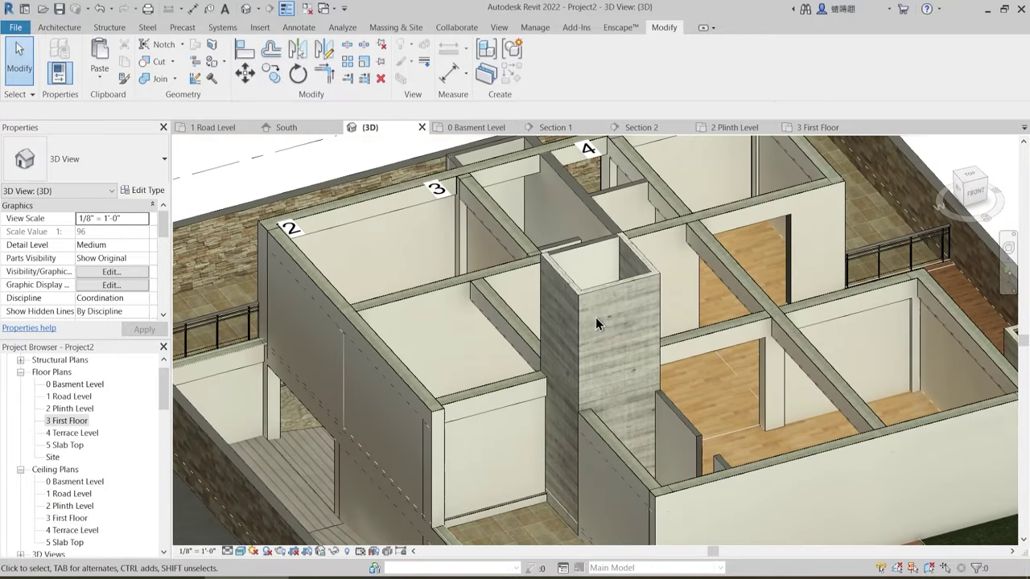
scroll(596, 321, "down", 2)
middle_click_drag(683, 354, 663, 347, "shift")
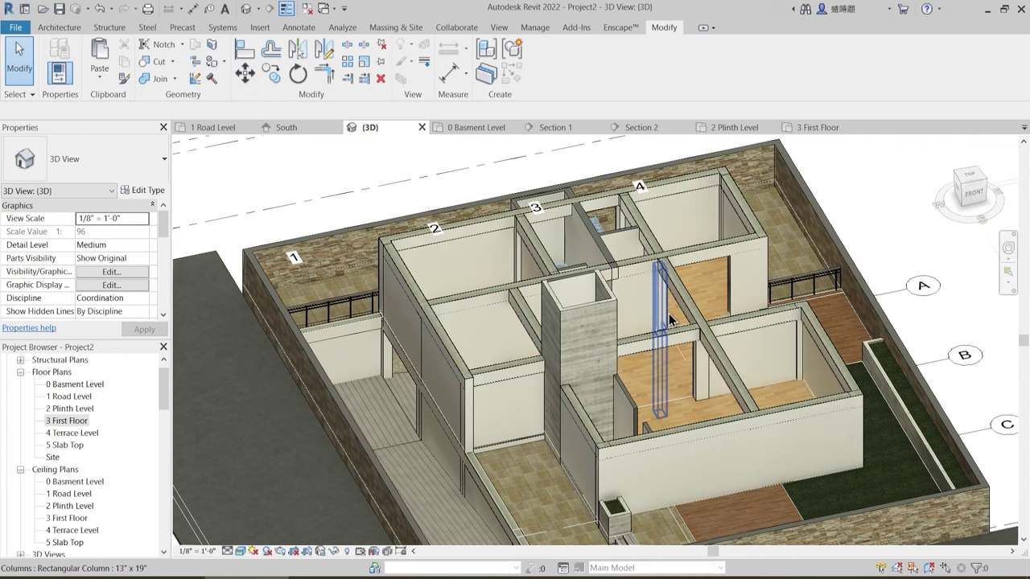
scroll(633, 202, "up", 5)
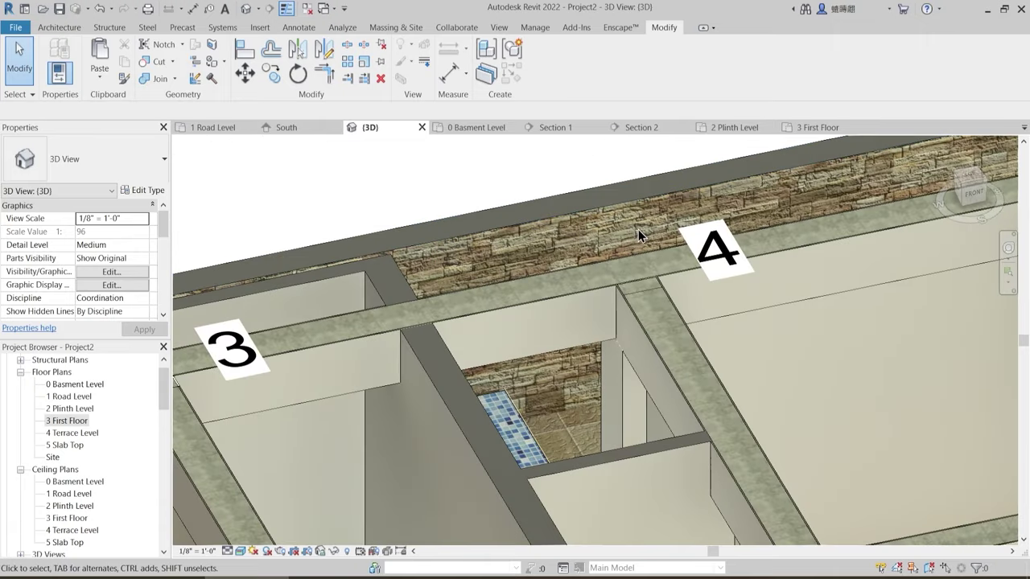
scroll(654, 297, "up", 1)
scroll(654, 297, "up", 2)
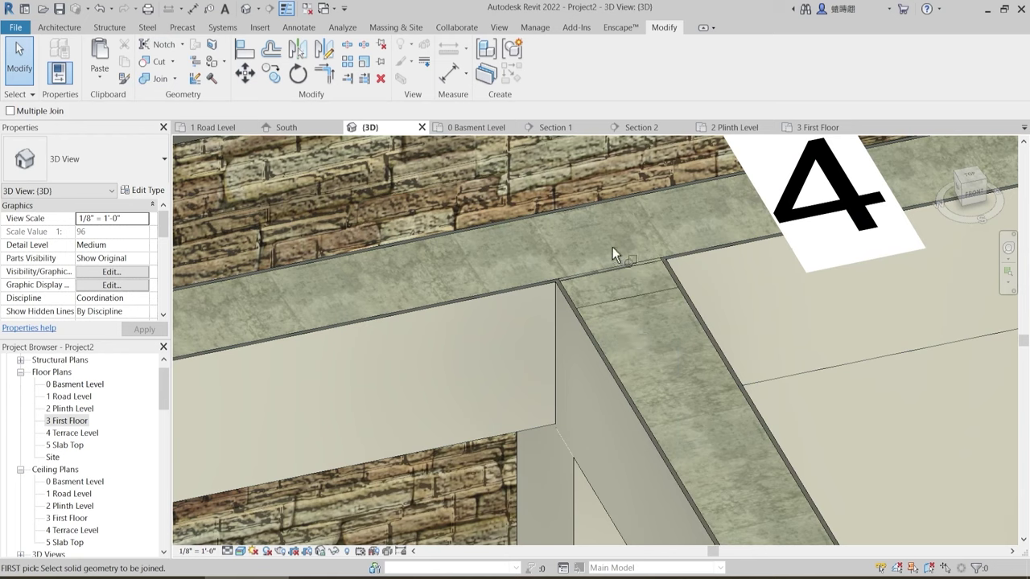
- Join the 1' x 1'6" concrete beam at grid 4 with the Beam Wall First Floor
left_click(665, 275)
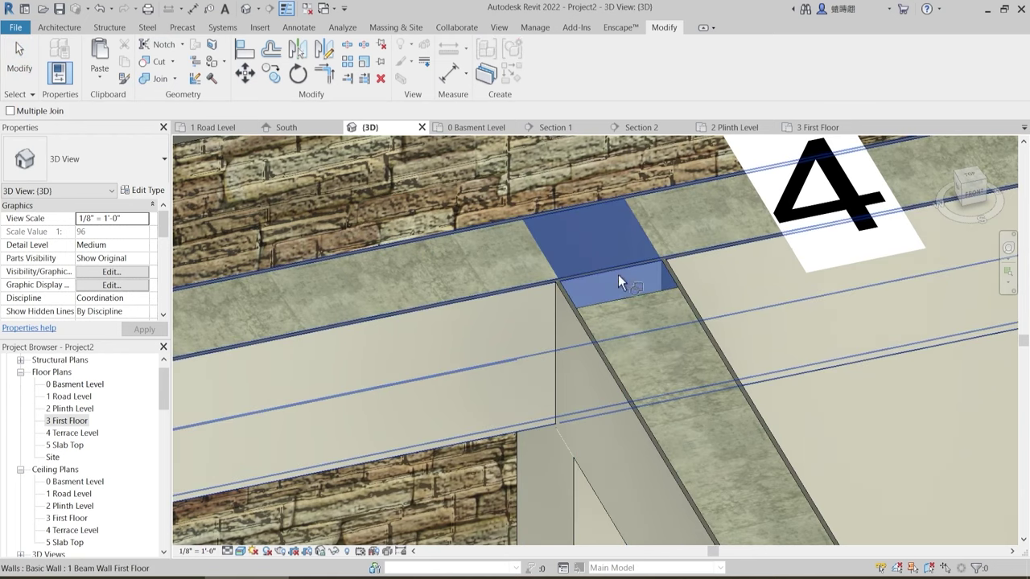
left_click(619, 276)
key("Escape")
scroll(638, 309, "down", 5)
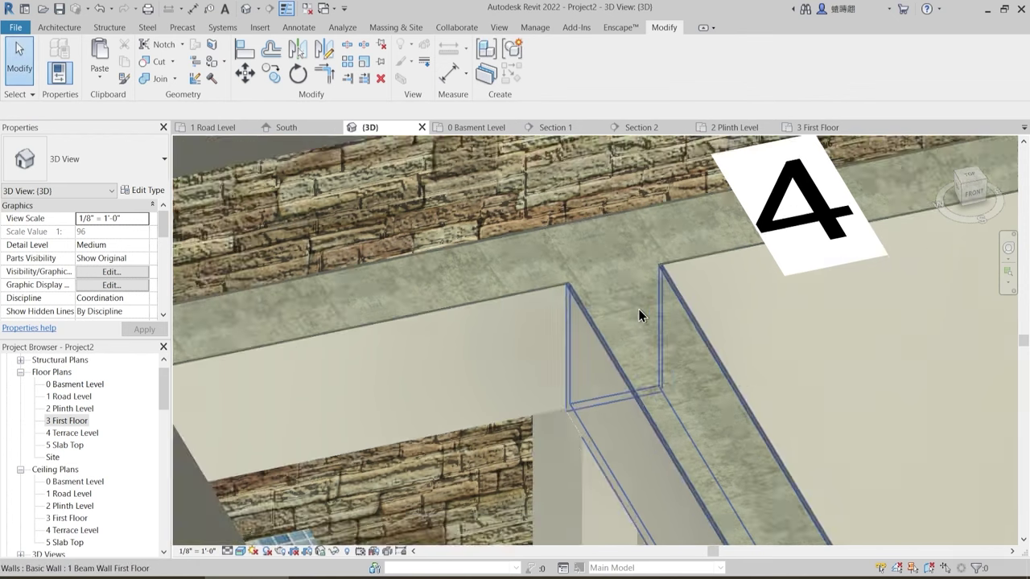
scroll(679, 404, "down", 5)
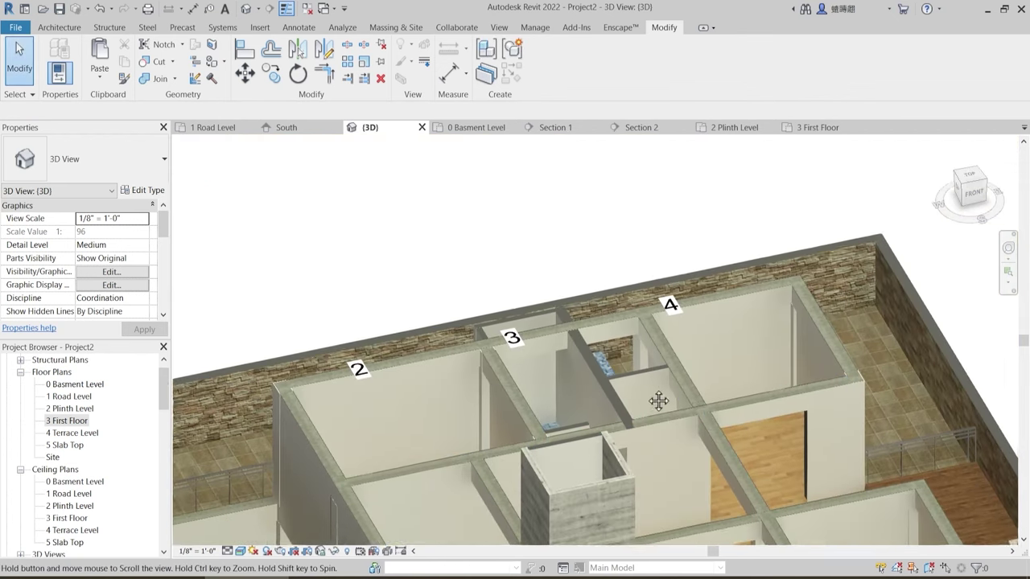
scroll(790, 188, "up", 8)
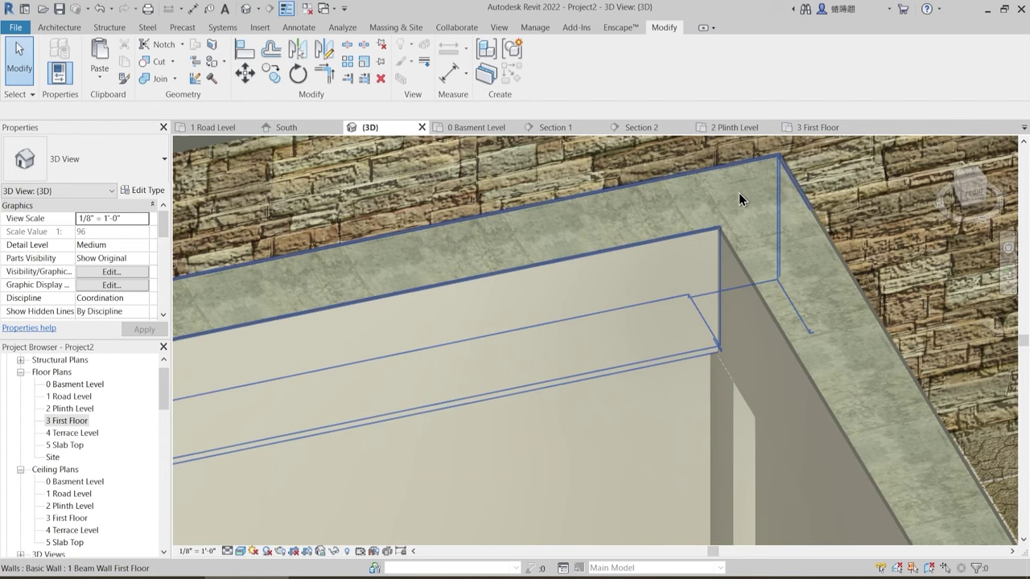
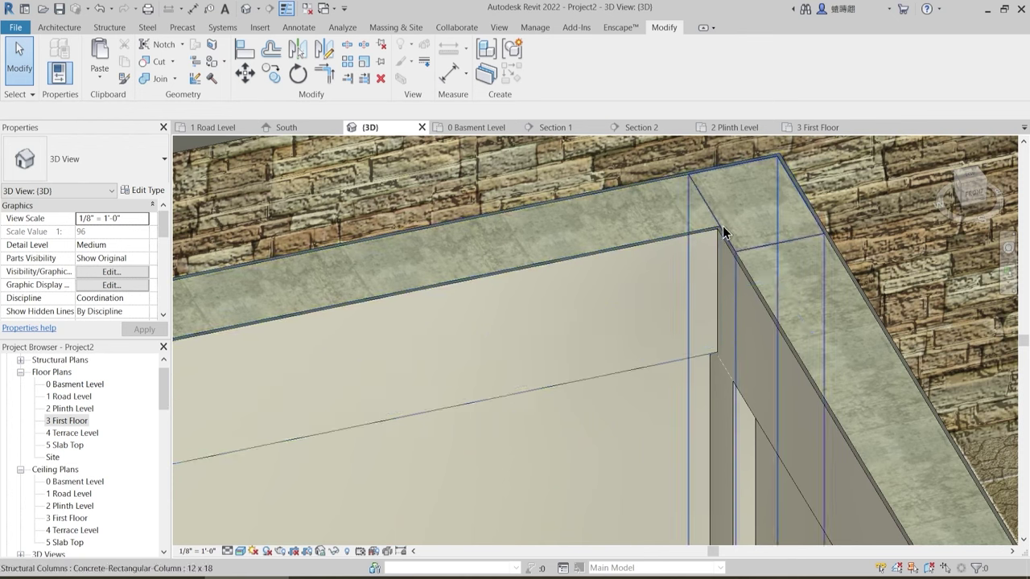
- Zoom out and pan the 3D view so the whole house is framed
scroll(724, 230, "down", 8)
middle_click_drag(615, 413, 632, 437)
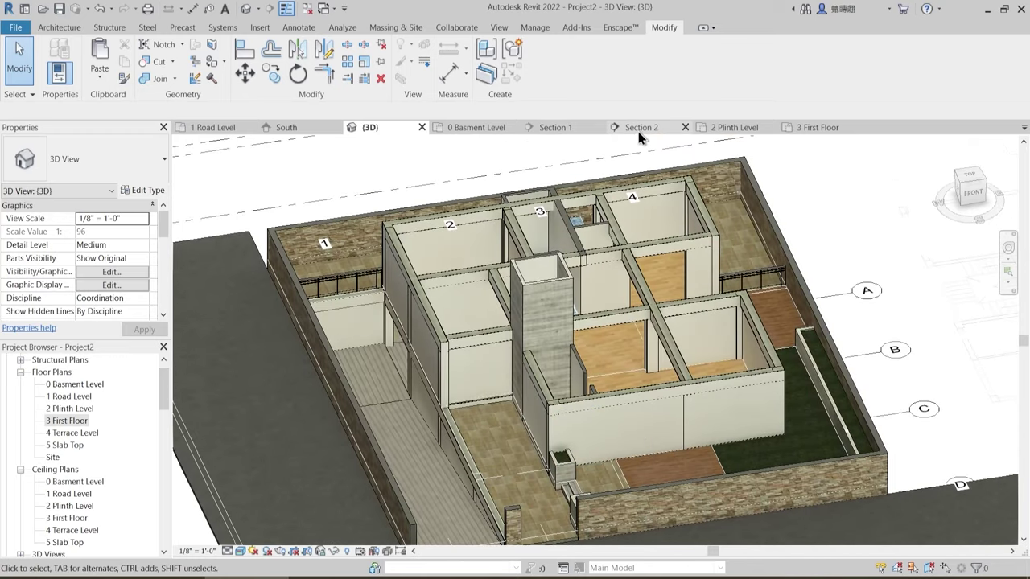
- Open the 2 Plinth Level plan and pan to the parking and entry area
left_click(737, 128)
scroll(517, 287, "down", 3)
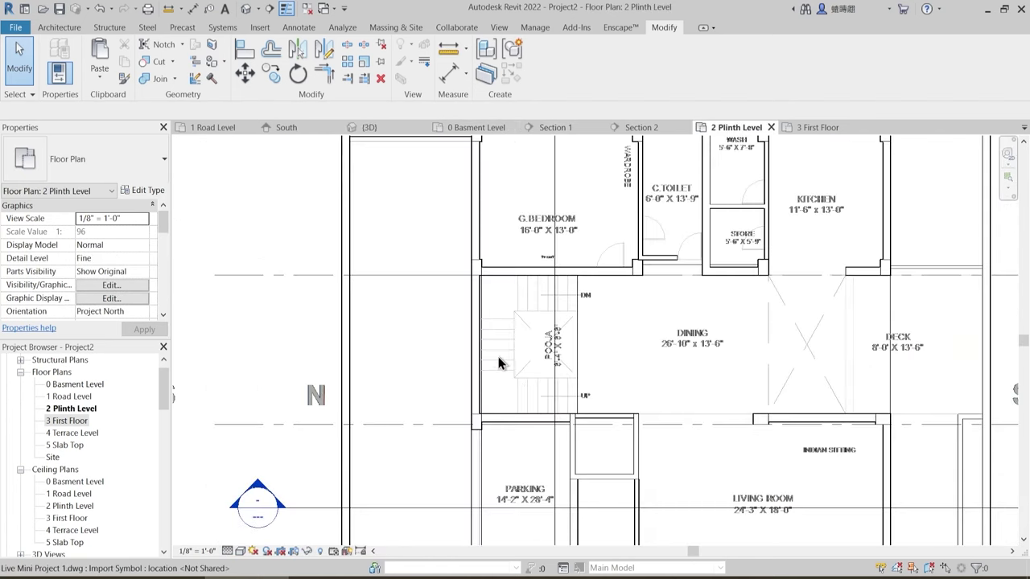
middle_click_drag(594, 438, 519, 347)
scroll(531, 421, "down", 5)
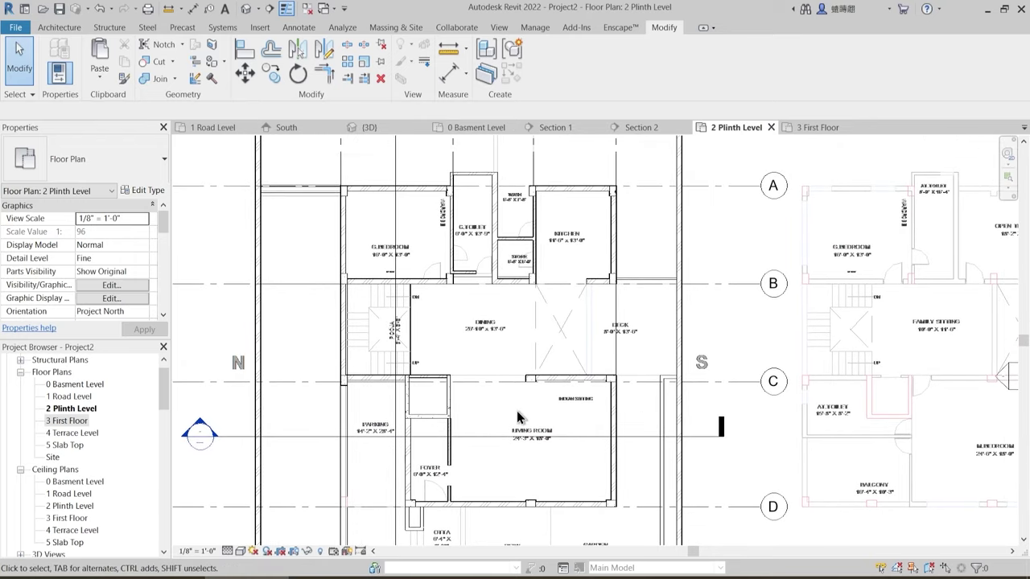
middle_click_drag(502, 326, 501, 375)
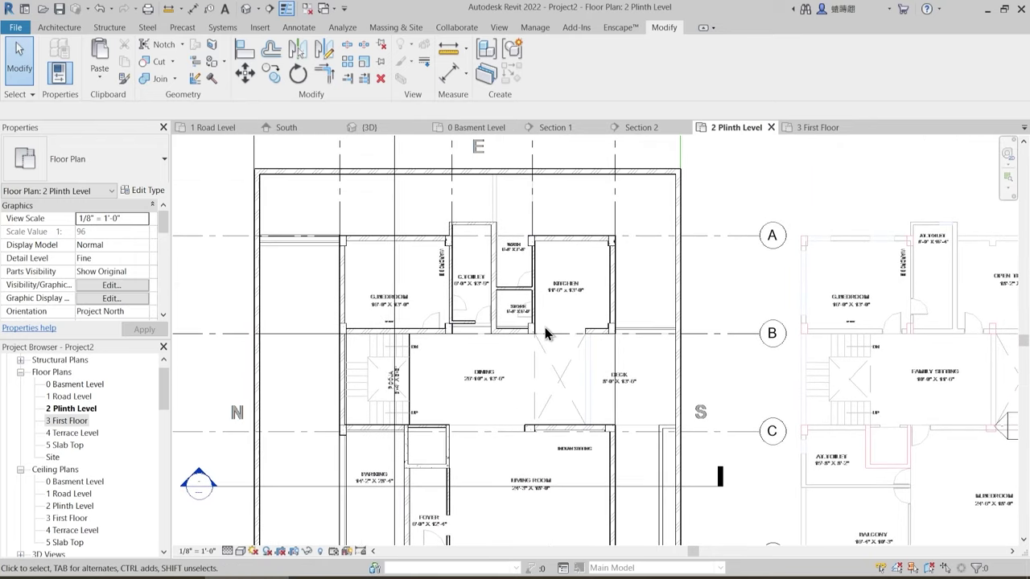
middle_click_drag(510, 420, 519, 352)
middle_click_drag(420, 423, 490, 311)
middle_click_drag(410, 255, 412, 271)
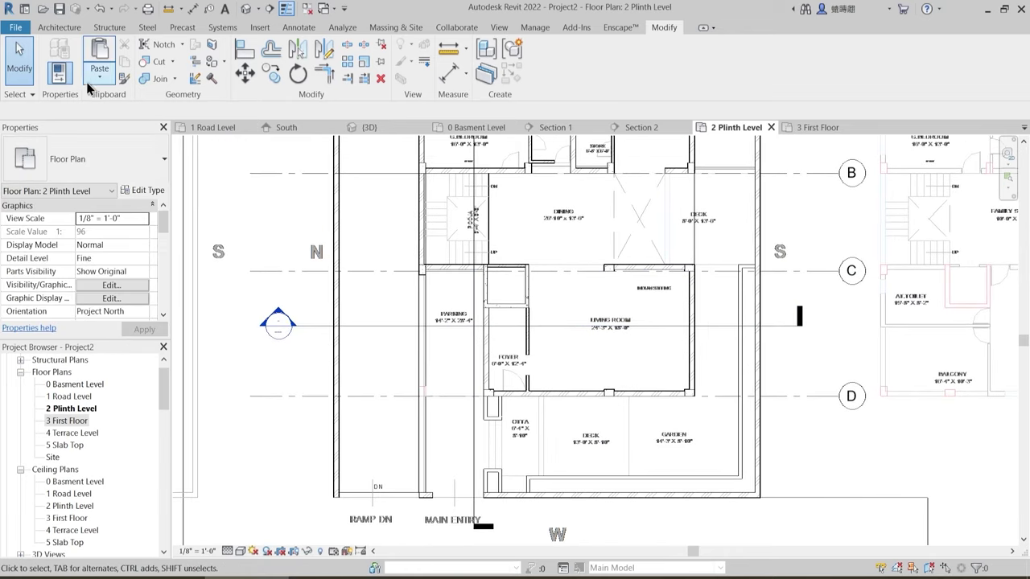
- Start a railing sketch path by picking the parking-side wall edge as its line
left_click(62, 29)
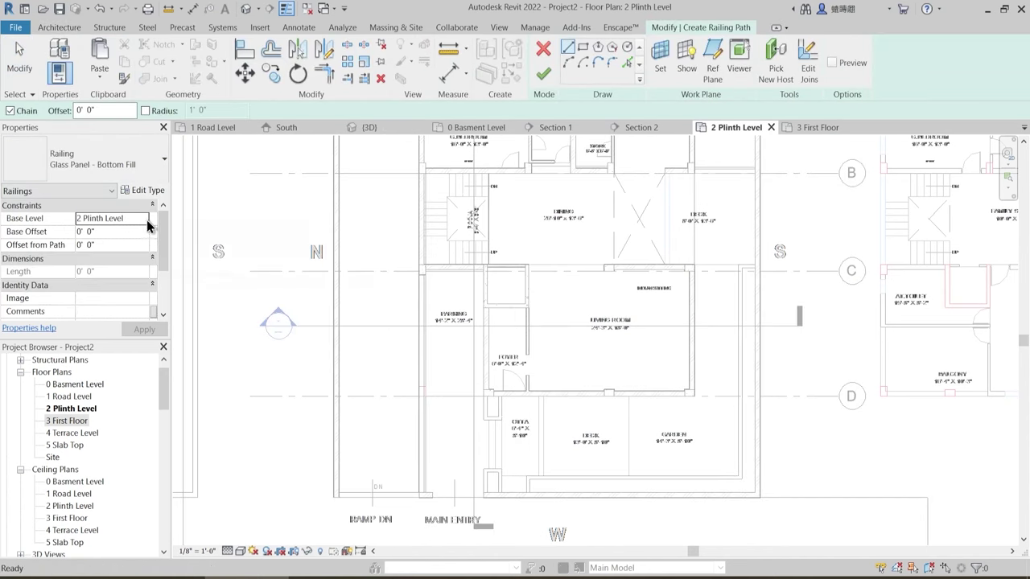
left_click_drag(164, 232, 189, 196)
left_click(627, 63)
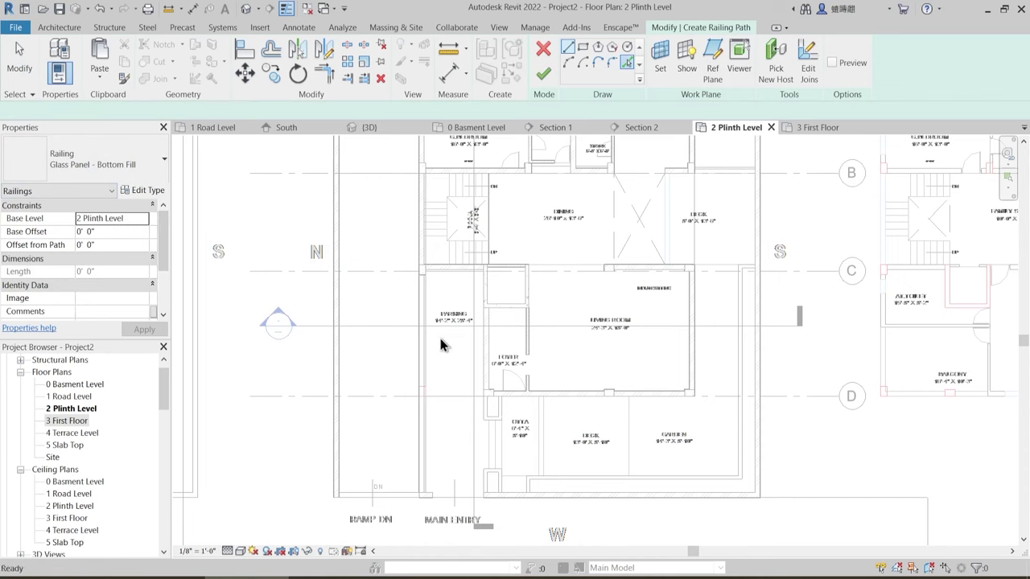
scroll(419, 345, "up", 3)
left_click(429, 350)
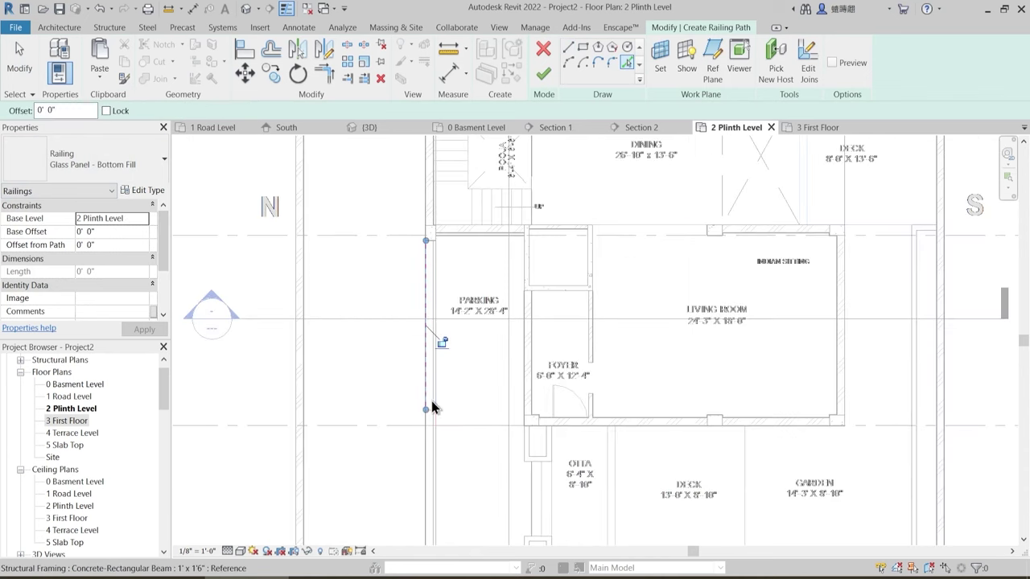
middle_click_drag(478, 456, 478, 371)
key("Escape")
- Extend the railing sketch line down to the bottom wall, making the railing about 32' long
left_click(426, 310)
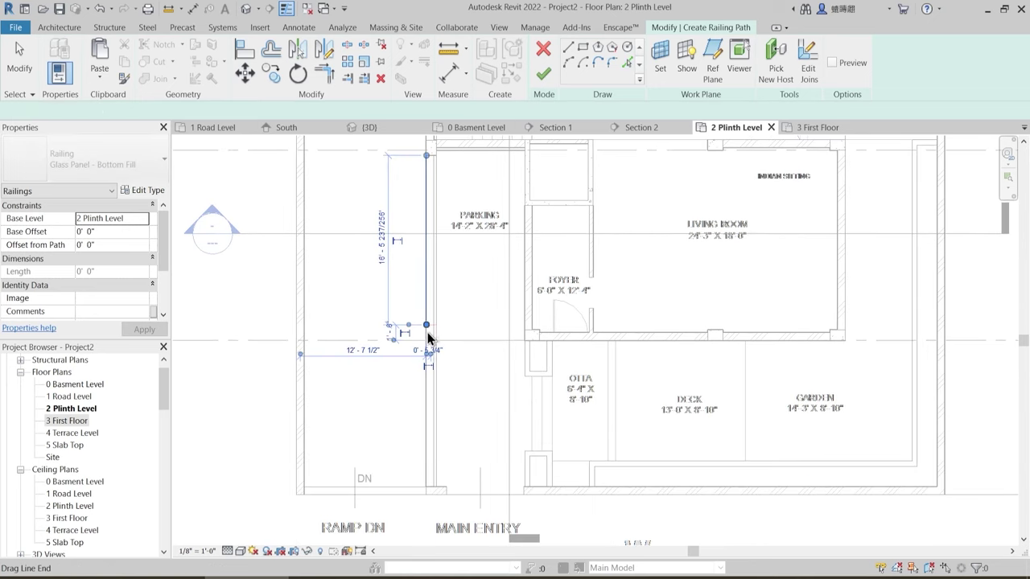
left_click_drag(427, 329, 427, 487)
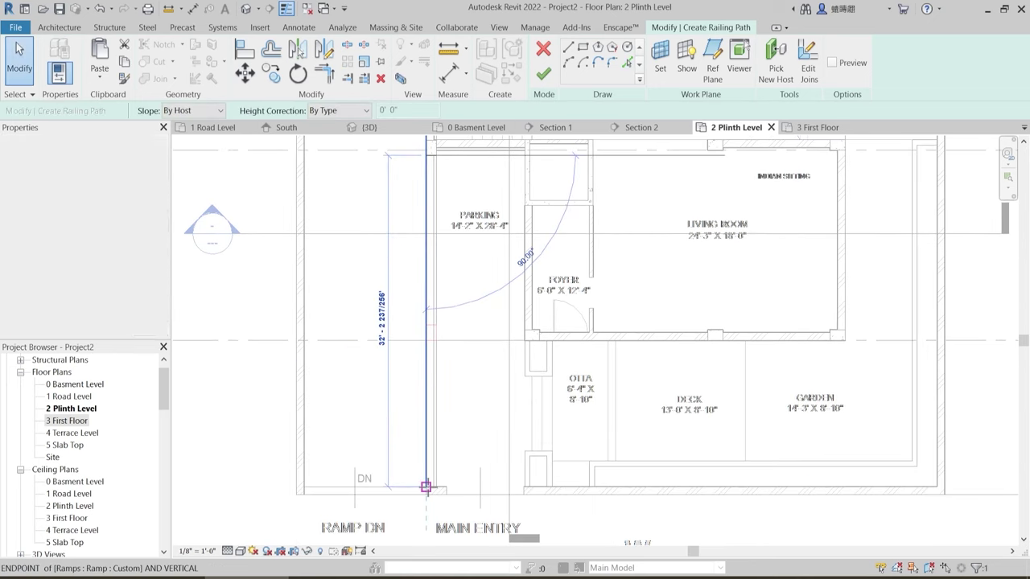
left_click(478, 387)
scroll(478, 383, "down", 1)
middle_click_drag(472, 352, 446, 455)
mouse_move(548, 242)
middle_mouse_down()
mouse_move(521, 301)
mouse_move(551, 306)
middle_mouse_up()
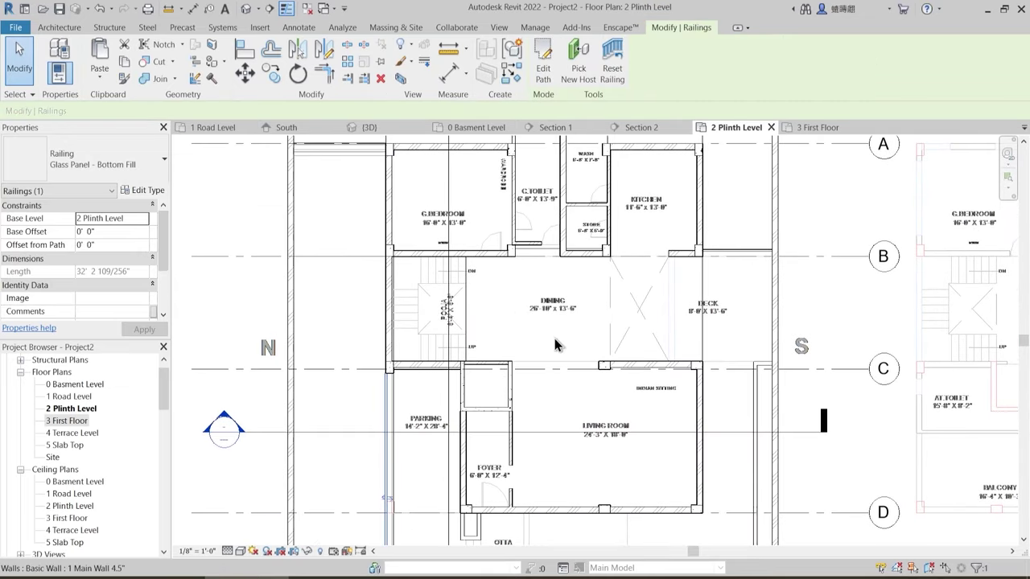
- Pan and zoom the plan to the area above C.Toilet and Wash
scroll(540, 304, "up", 5)
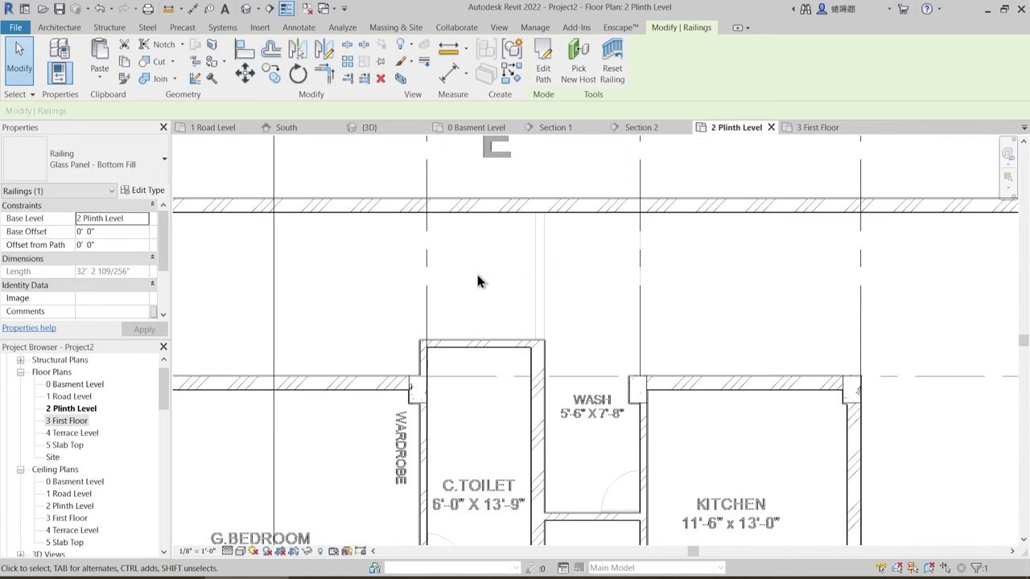
middle_click_drag(517, 242, 482, 293)
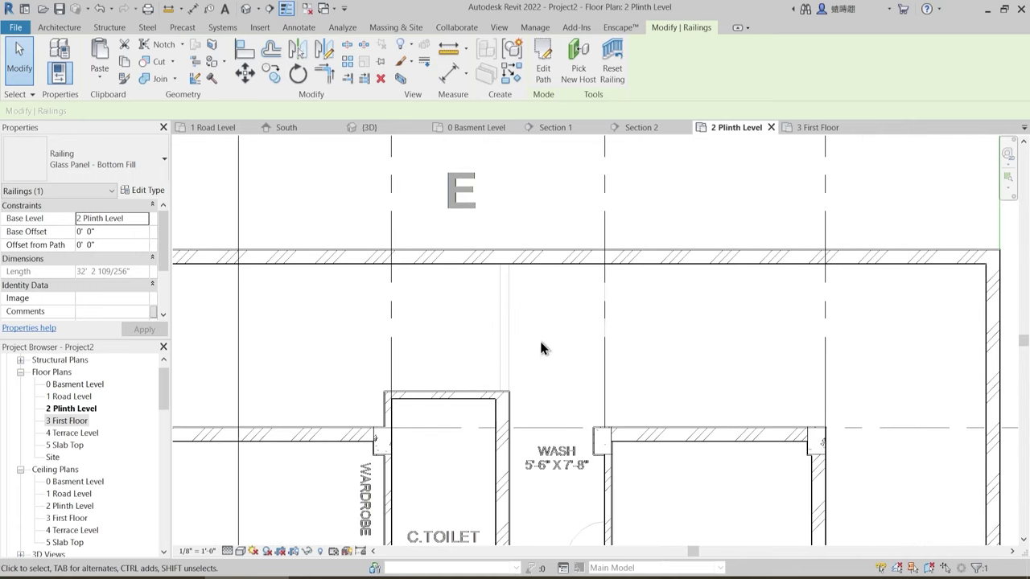
middle_click_drag(540, 348, 483, 334)
scroll(515, 320, "down", 2)
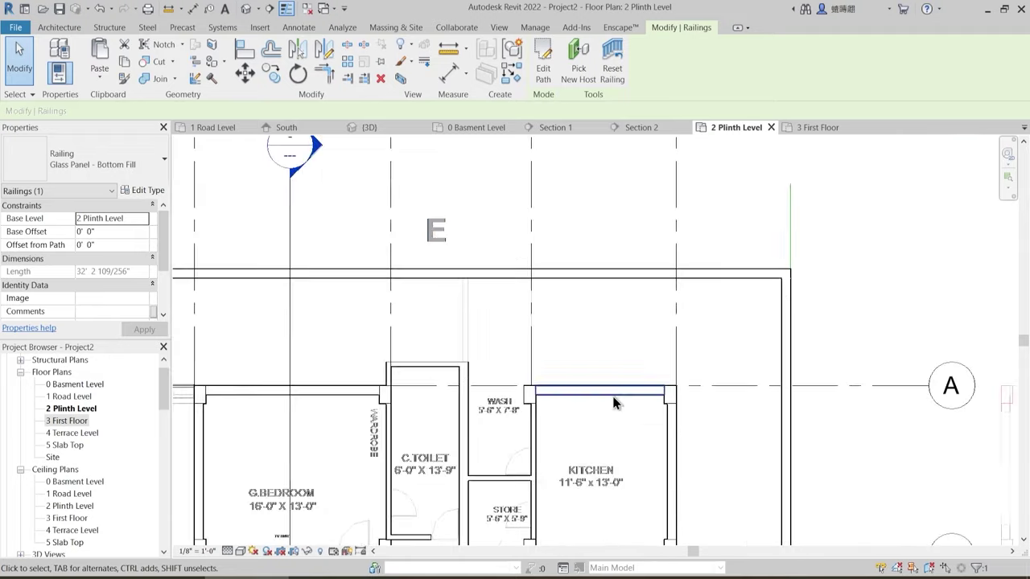
middle_click_drag(644, 406, 595, 281)
middle_click_drag(448, 229, 456, 332)
scroll(422, 323, "up", 2)
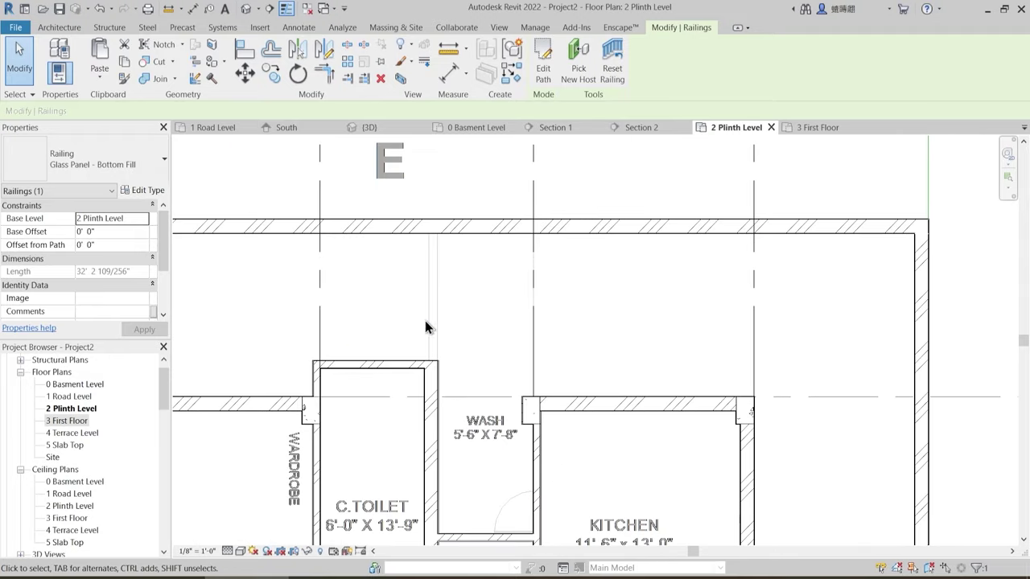
- Create a railing by picking the wall edge beside C.Toilet as its path
left_click(60, 27)
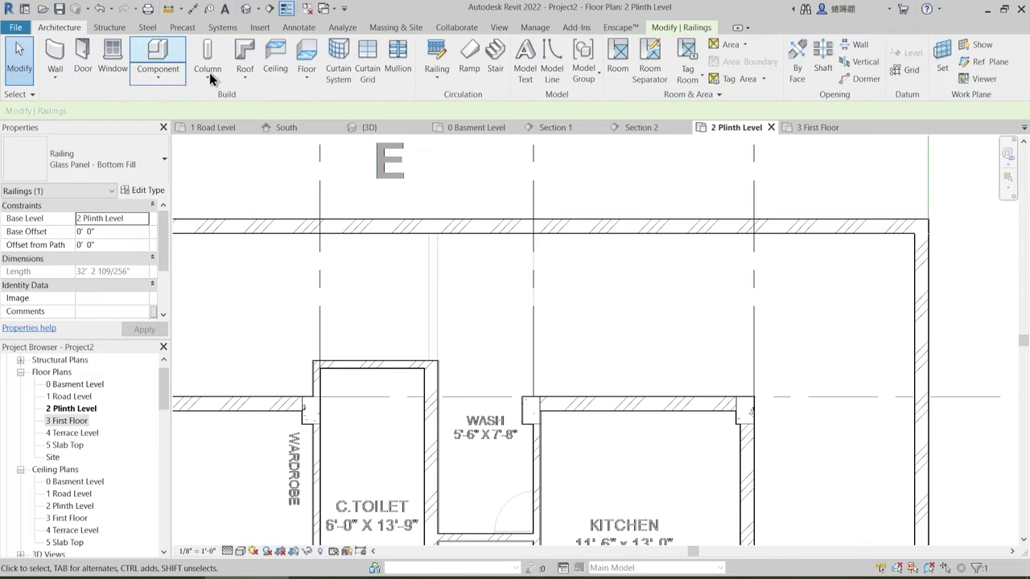
left_click(445, 71)
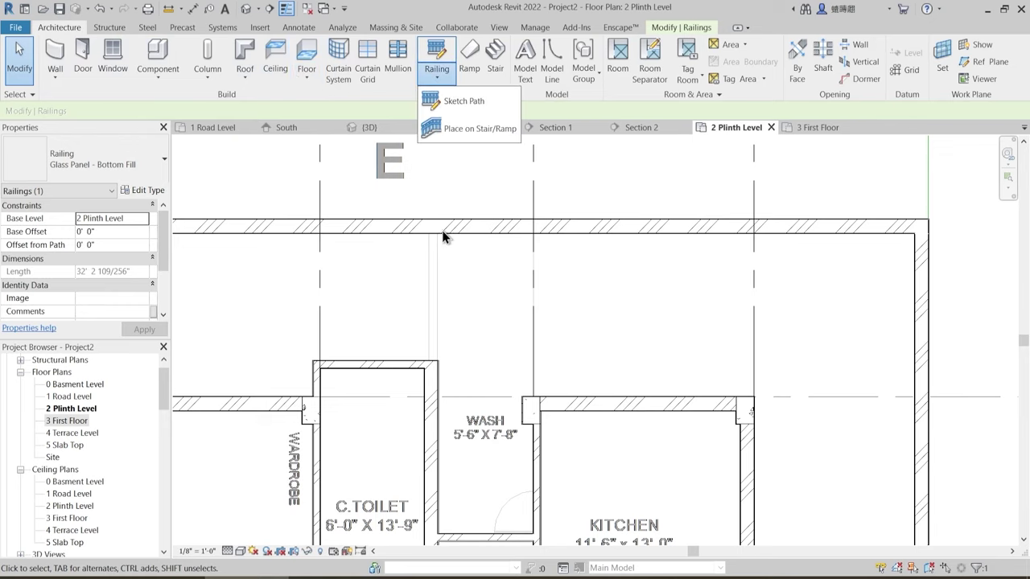
left_click(445, 80)
left_click(438, 50)
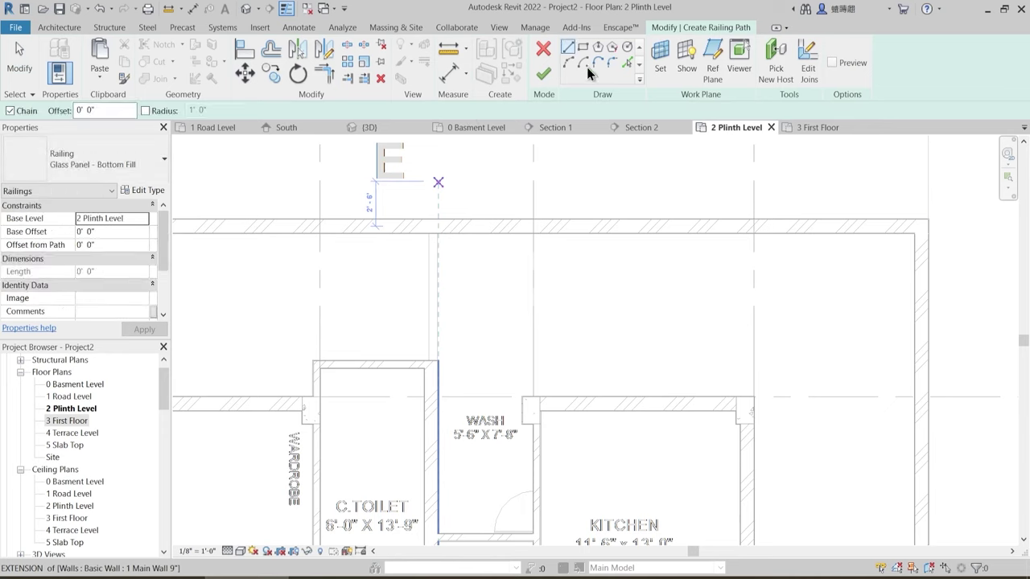
left_click(629, 63)
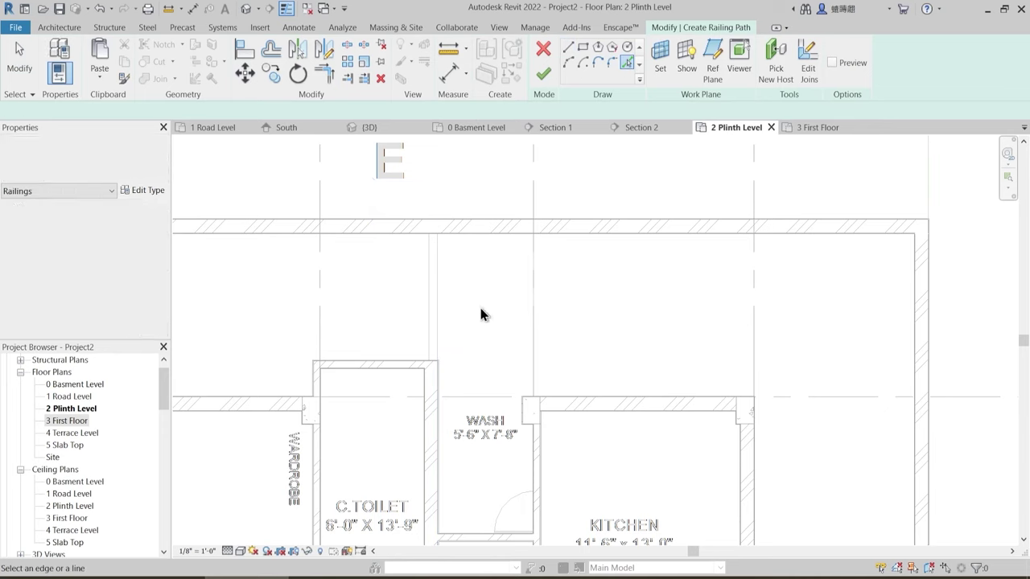
left_click(430, 294)
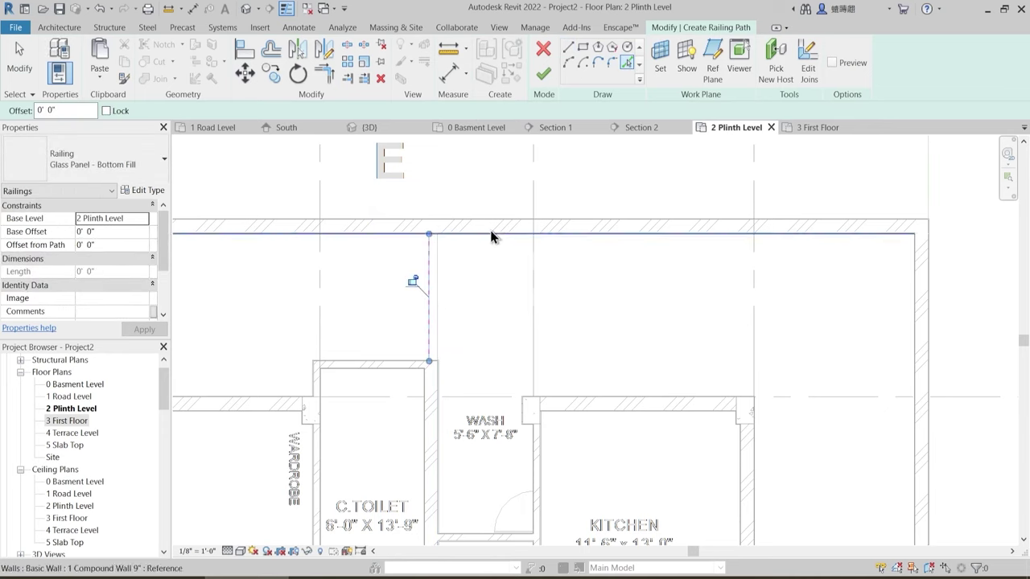
left_click(540, 74)
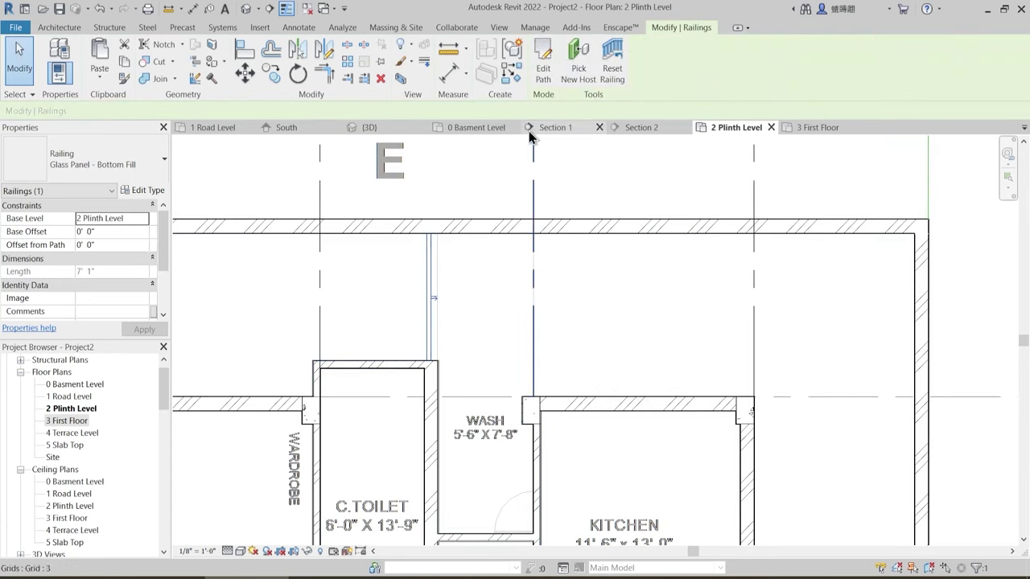
- Create a second railing along the line above the Wash room
left_click(539, 270)
left_click(572, 266)
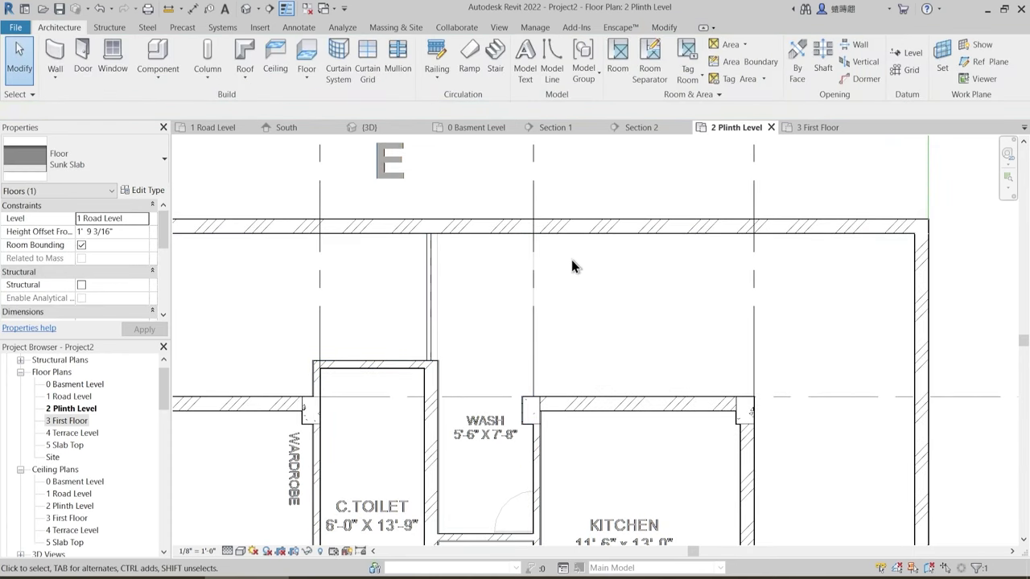
key("Return")
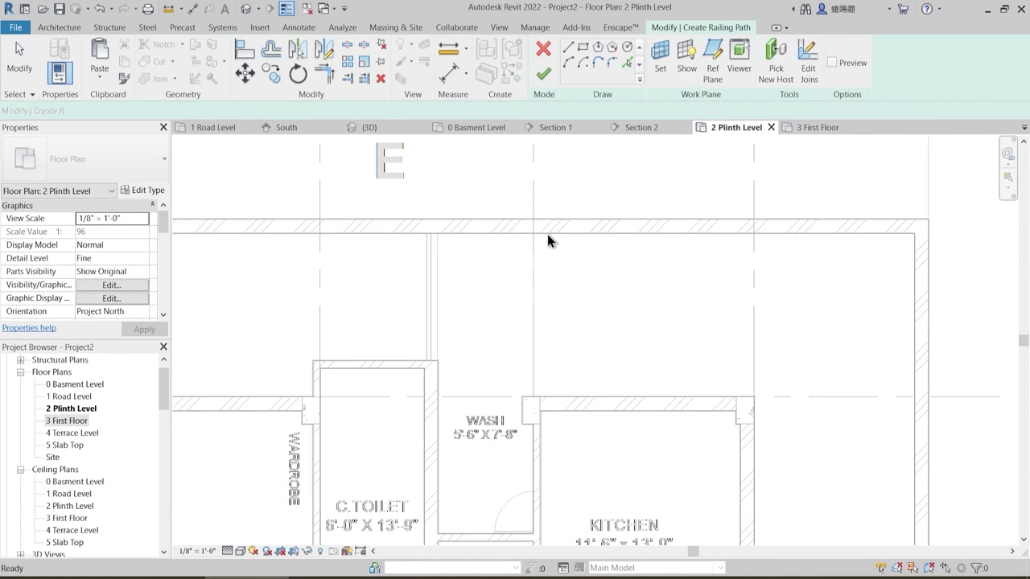
left_click(627, 63)
left_click(535, 296)
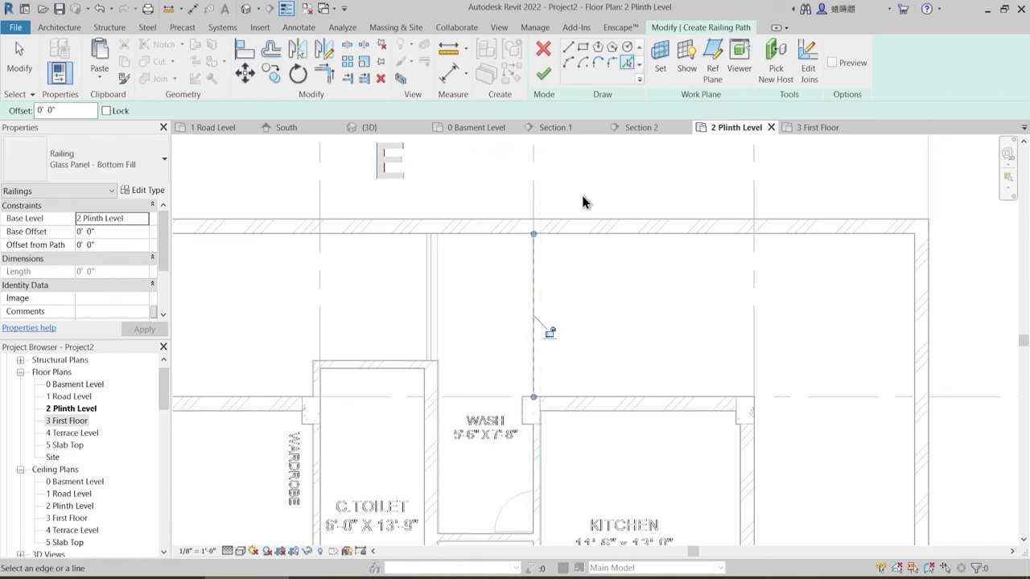
left_click(544, 75)
key("Escape")
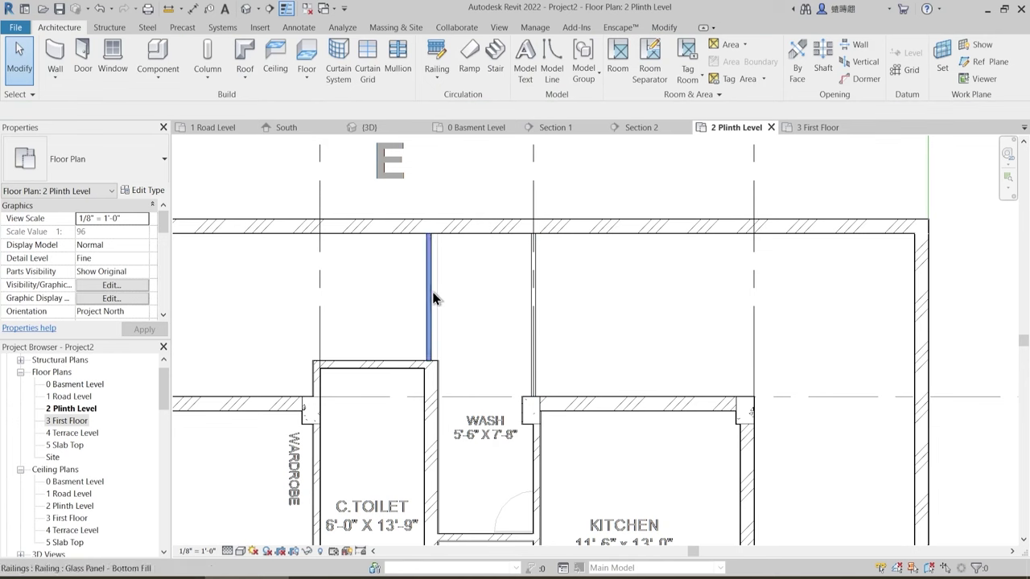
- Check both new railings use the Glass Panel - Bottom Fill type
left_click(430, 291)
left_click(538, 299, "ctrl")
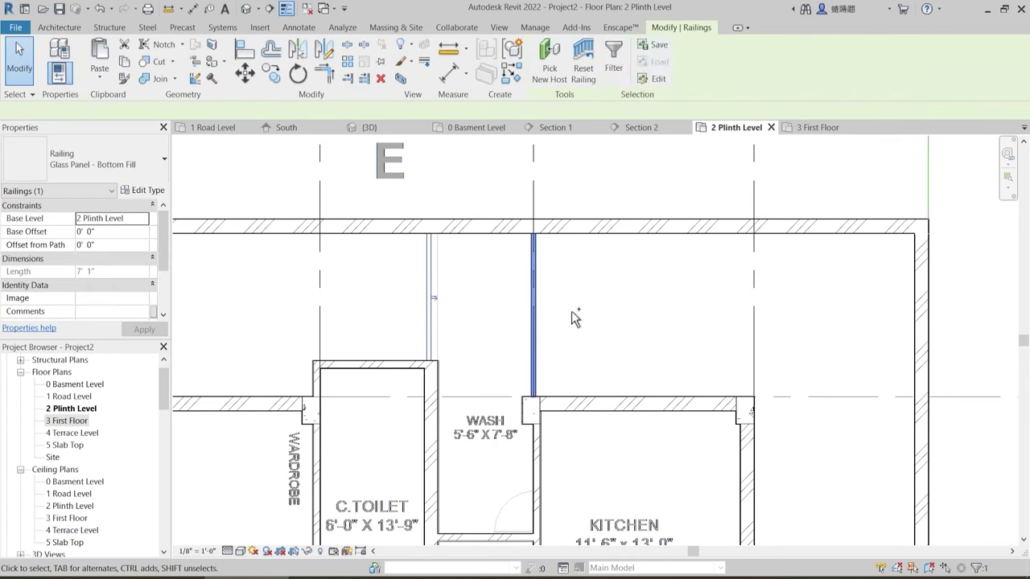
left_click(97, 158)
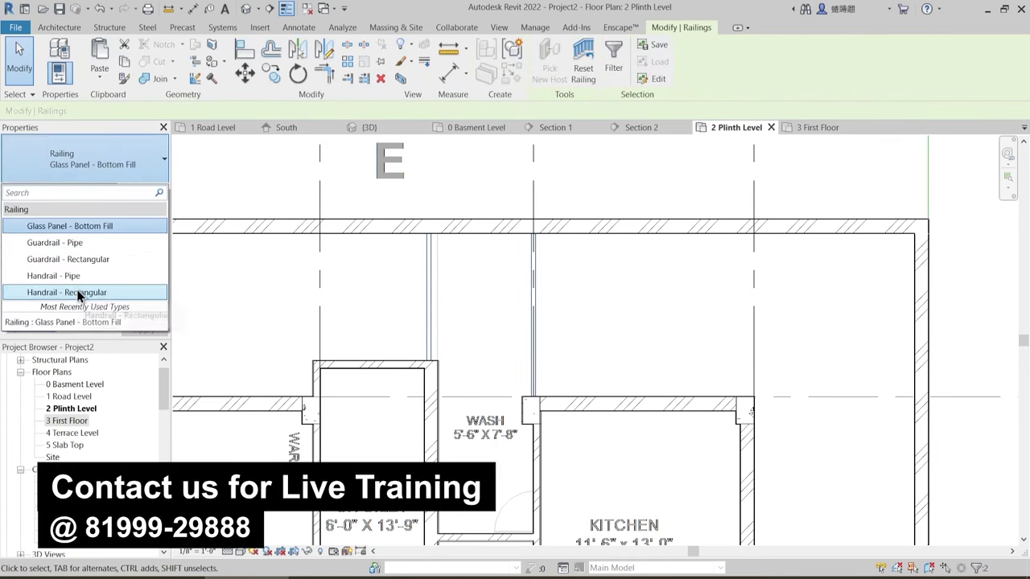
left_click(243, 301)
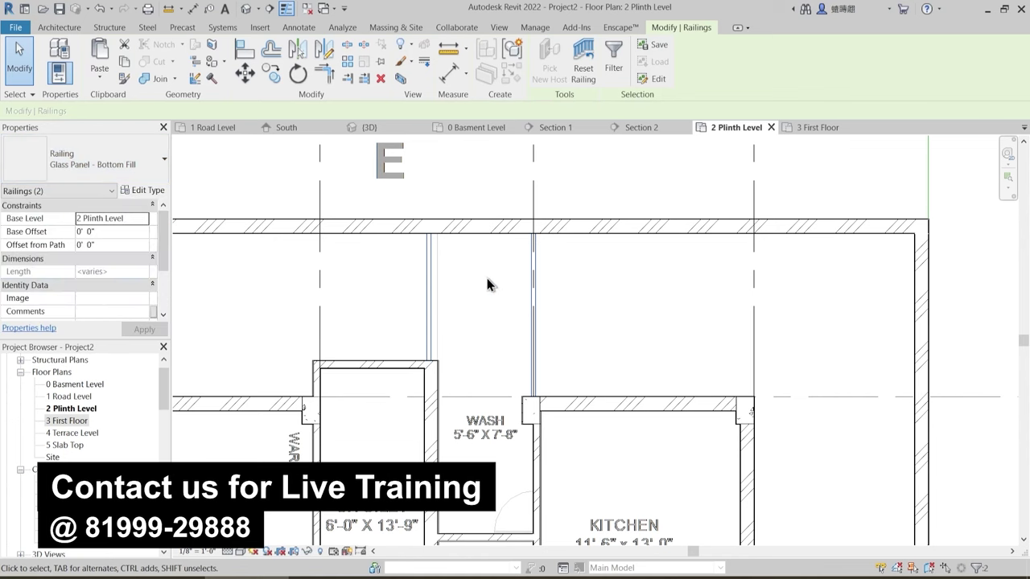
scroll(488, 285, "down", 5)
key("Escape")
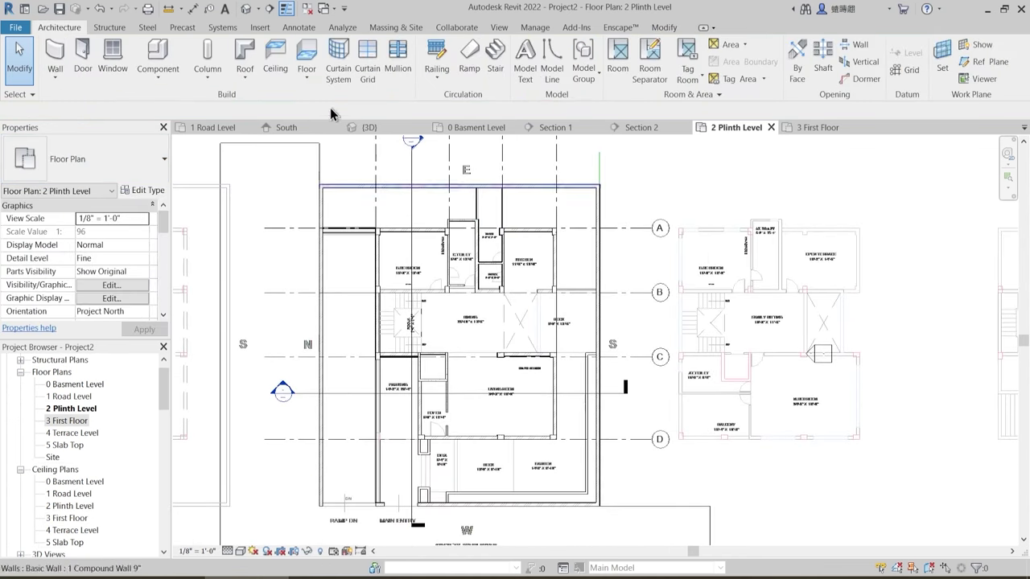
- Inspect the new railings and pool in the 3D view, then bring OBS Studio forward
left_click(369, 127)
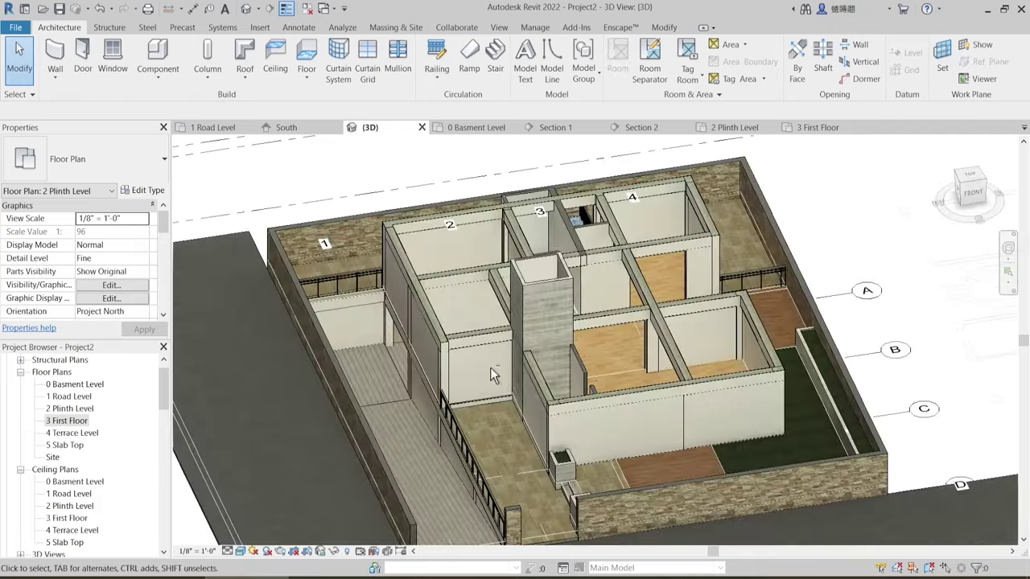
middle_click_drag(490, 367, 628, 471, "shift")
scroll(638, 493, "up", 3)
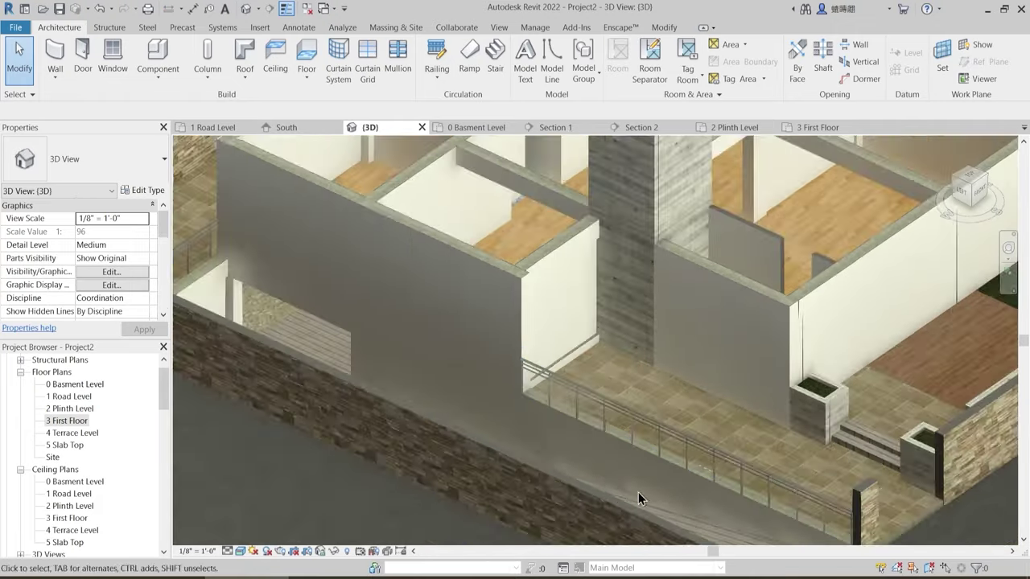
scroll(638, 492, "up", 2)
scroll(613, 401, "down", 2)
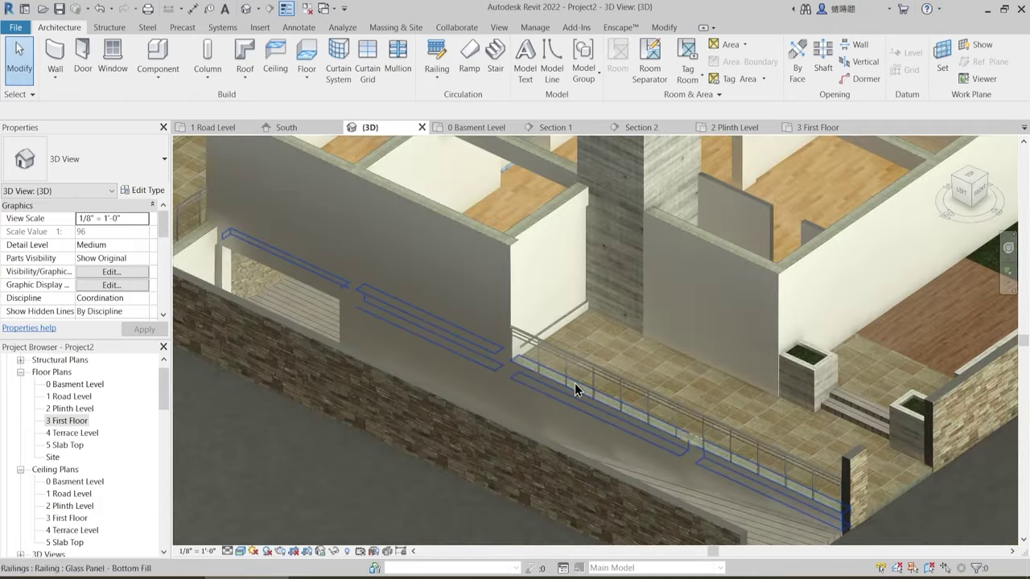
middle_click_drag(575, 390, 615, 330, "shift")
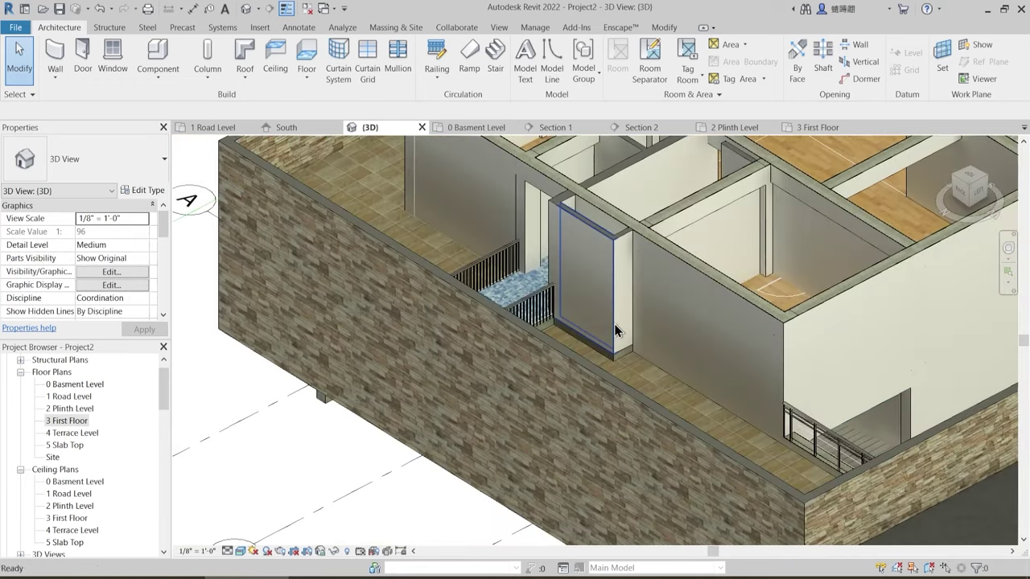
scroll(542, 326, "up", 3)
middle_click_drag(542, 327, 533, 386, "shift")
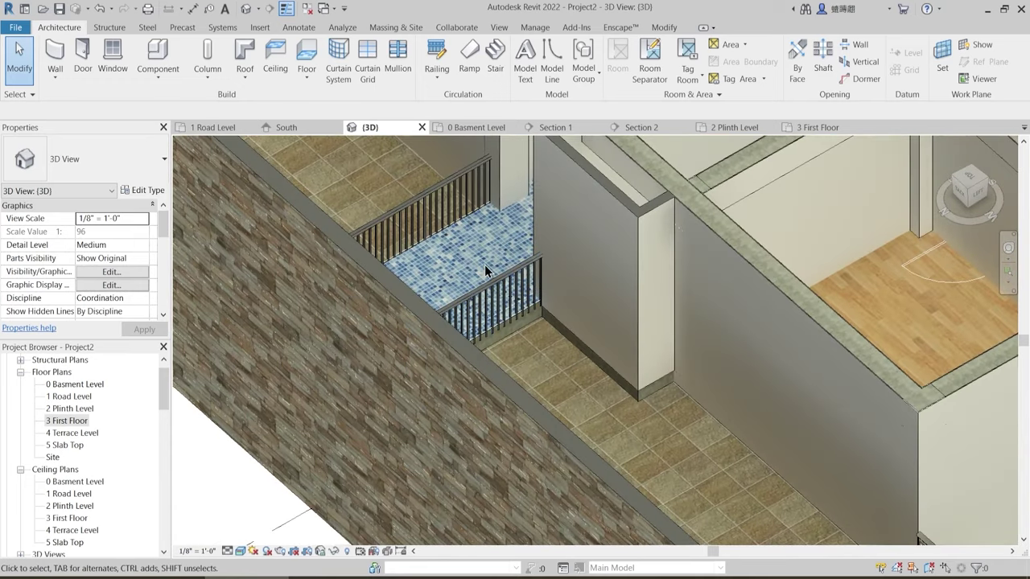
scroll(486, 271, "down", 4)
scroll(606, 356, "up", 2)
left_click(723, 578)
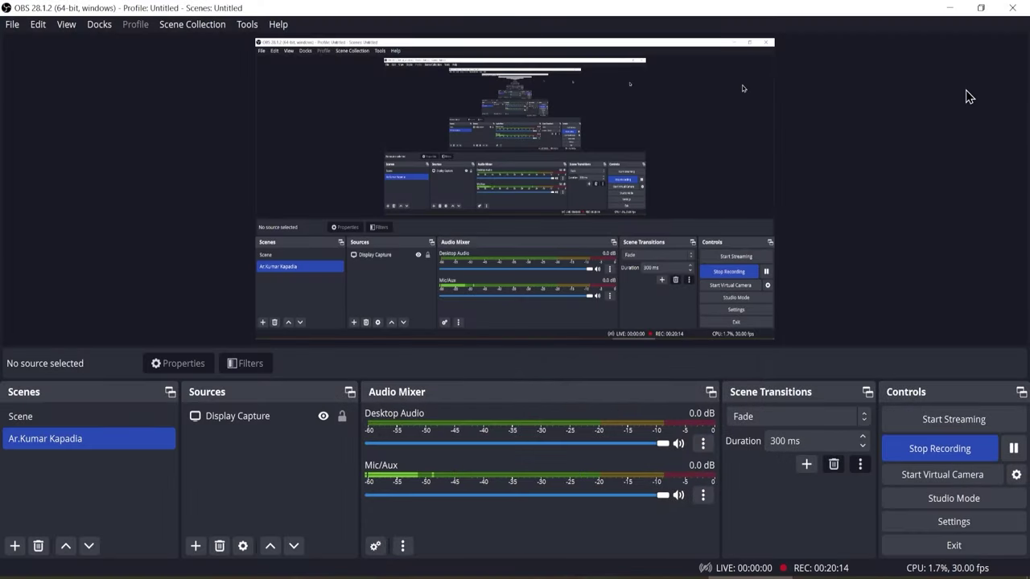
- Navigate the 3D view to where the interior wall meets the first-floor beam wall
middle_click_drag(620, 419, 633, 388)
scroll(435, 440, "up", 2)
middle_click_drag(411, 406, 411, 450)
scroll(448, 392, "down", 2)
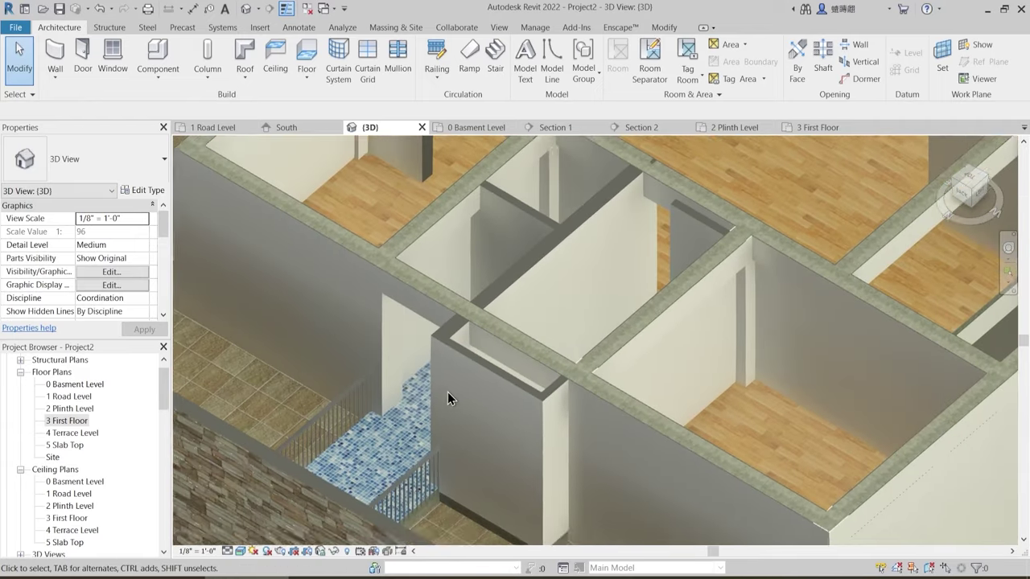
middle_click_drag(604, 305, 530, 410)
middle_click_drag(580, 359, 556, 401)
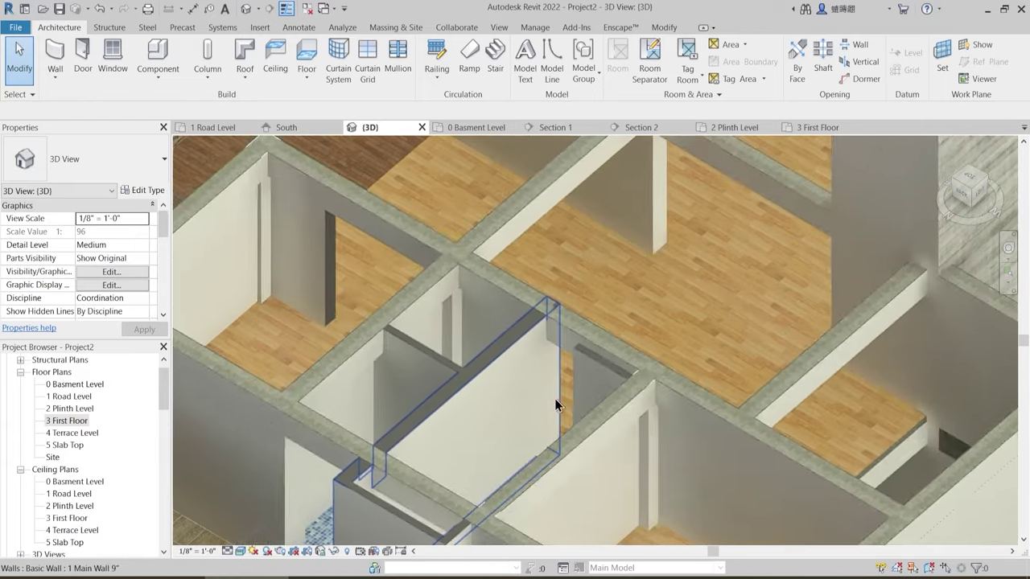
scroll(575, 387, "down", 2)
middle_click_drag(631, 335, 572, 436)
middle_click_drag(575, 476, 557, 453, "shift")
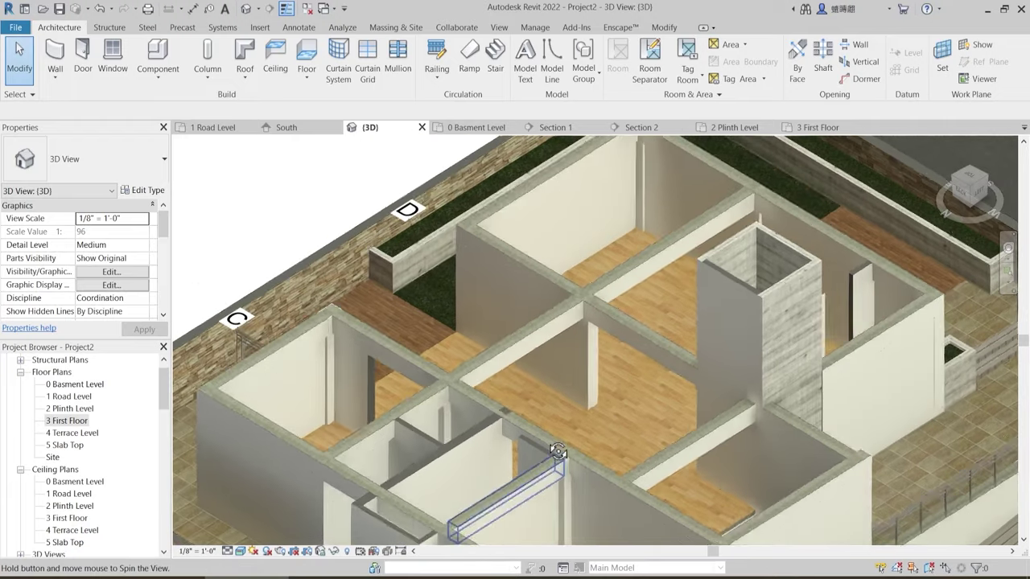
scroll(561, 500, "up", 3)
scroll(563, 483, "up", 4)
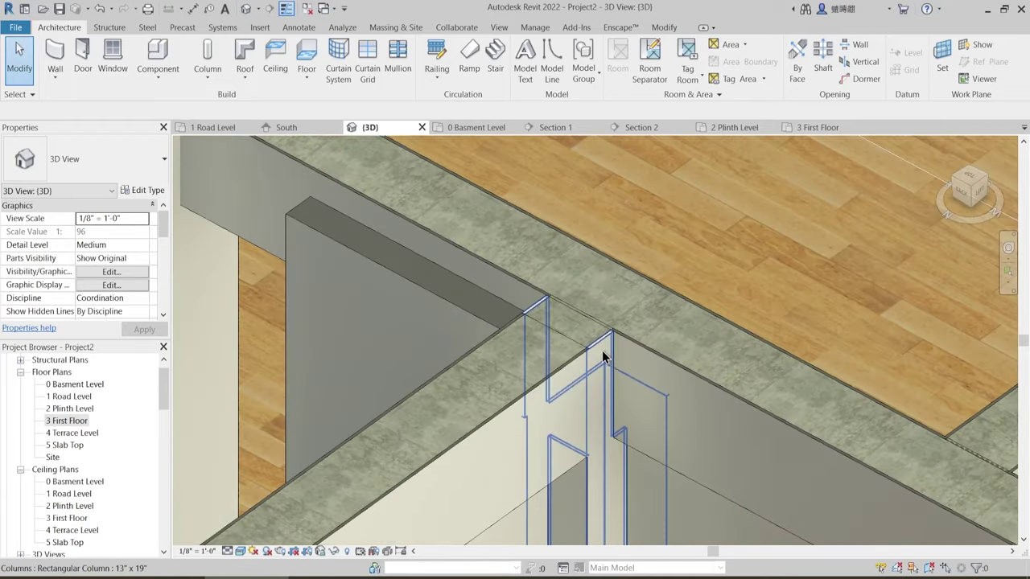
scroll(564, 362, "down", 3)
scroll(501, 350, "up", 4)
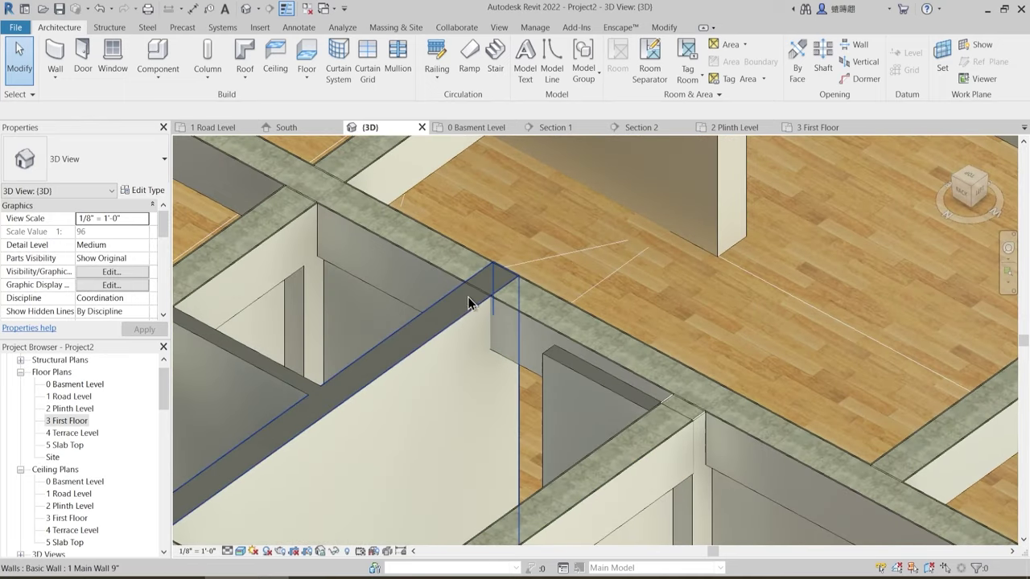
scroll(482, 318, "up", 4)
scroll(478, 318, "down", 3)
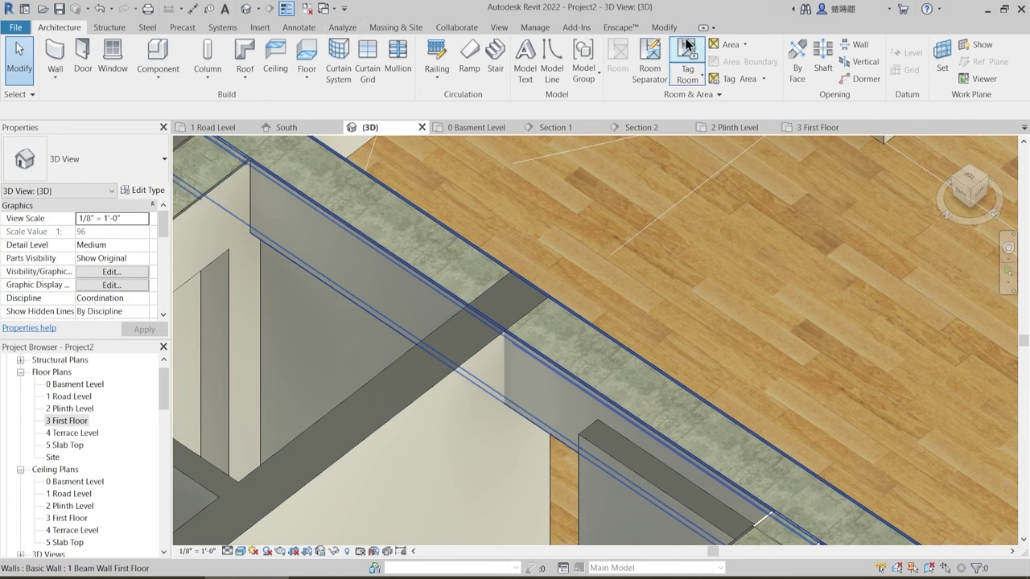
- Join the interior wall with the first-floor beam wall using Join Geometry
left_click(664, 28)
left_click(156, 80)
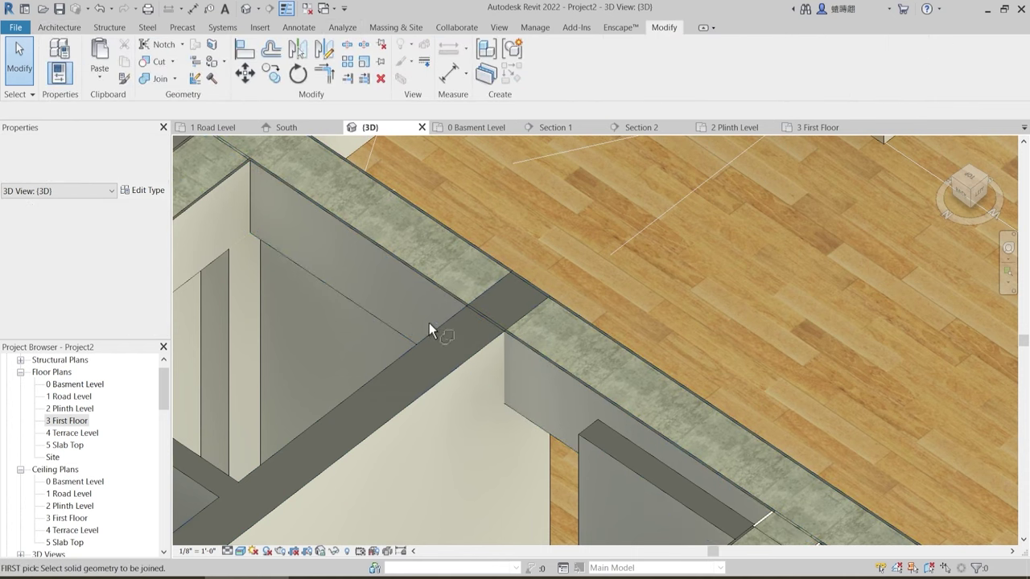
left_click(478, 356)
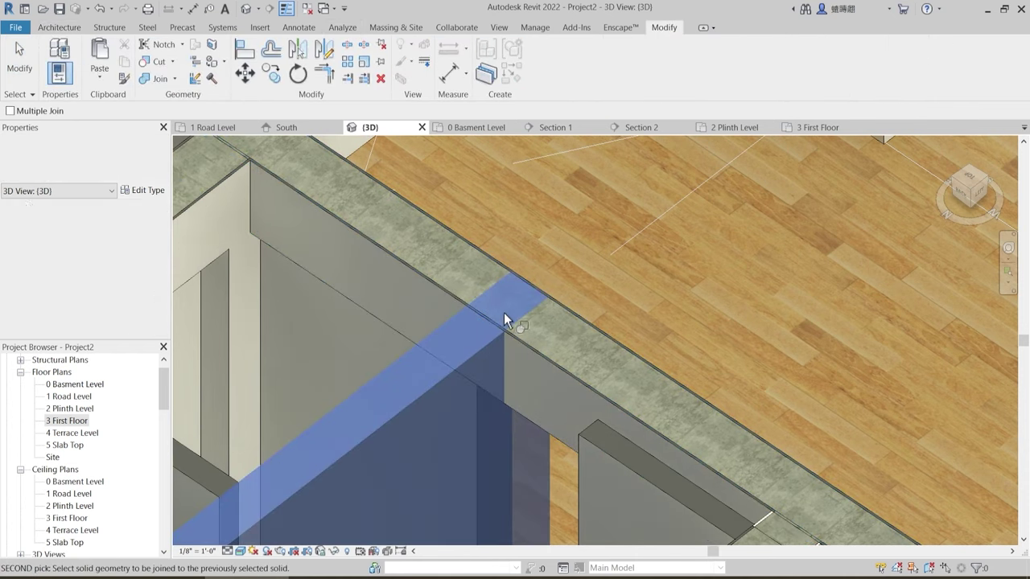
left_click(557, 312)
key("Escape")
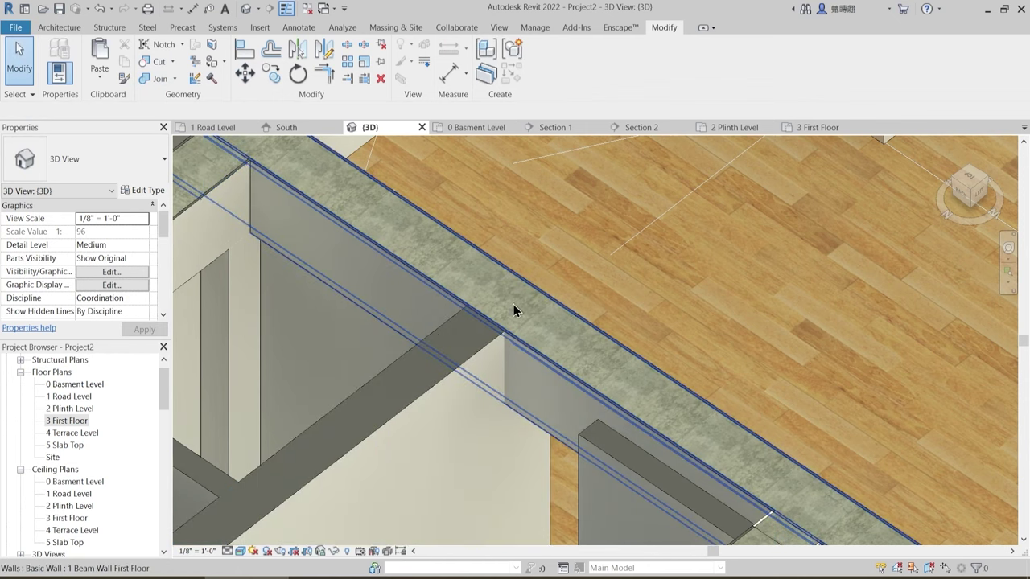
- Orbit around the whole building, then open the 2 Plinth Level plan
scroll(515, 378, "down", 5)
scroll(523, 397, "down", 3)
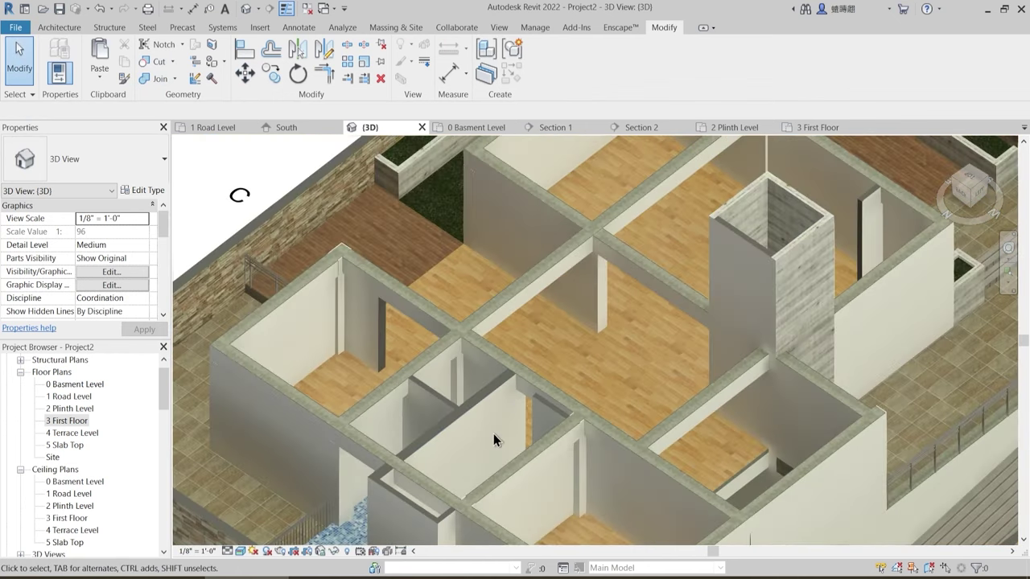
mouse_move(494, 434)
middle_mouse_down("shift")
mouse_move(462, 428)
mouse_move(483, 368)
mouse_move(461, 476)
mouse_move(471, 448)
mouse_move(444, 453)
mouse_move(476, 437)
middle_mouse_up("shift")
scroll(476, 437, "down", 1)
mouse_move(618, 427)
middle_mouse_down("shift")
mouse_move(671, 425)
mouse_move(547, 416)
mouse_move(385, 371)
mouse_move(683, 430)
mouse_move(635, 423)
middle_mouse_up("shift")
scroll(694, 247, "down", 4)
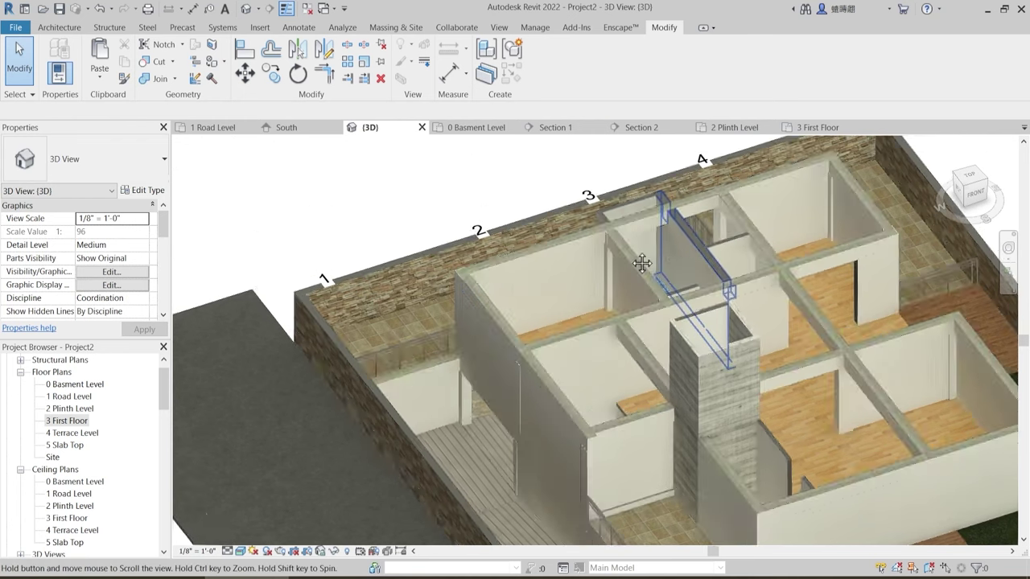
left_click(733, 128)
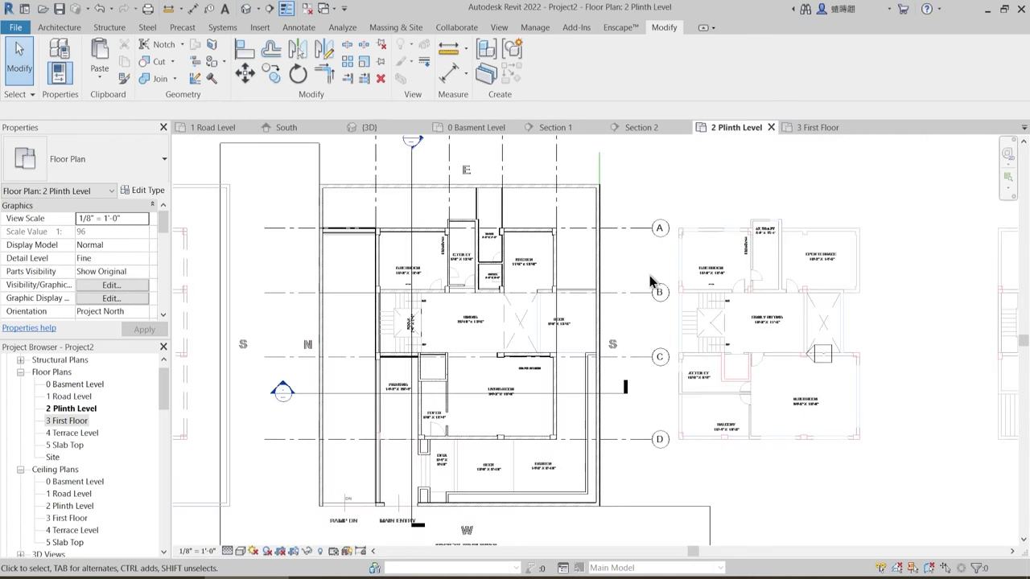
- Start the Window tool and browse the types list, with Window-Fixed-Transom 24" x 36" current
scroll(511, 235, "up", 5)
scroll(512, 235, "up", 1)
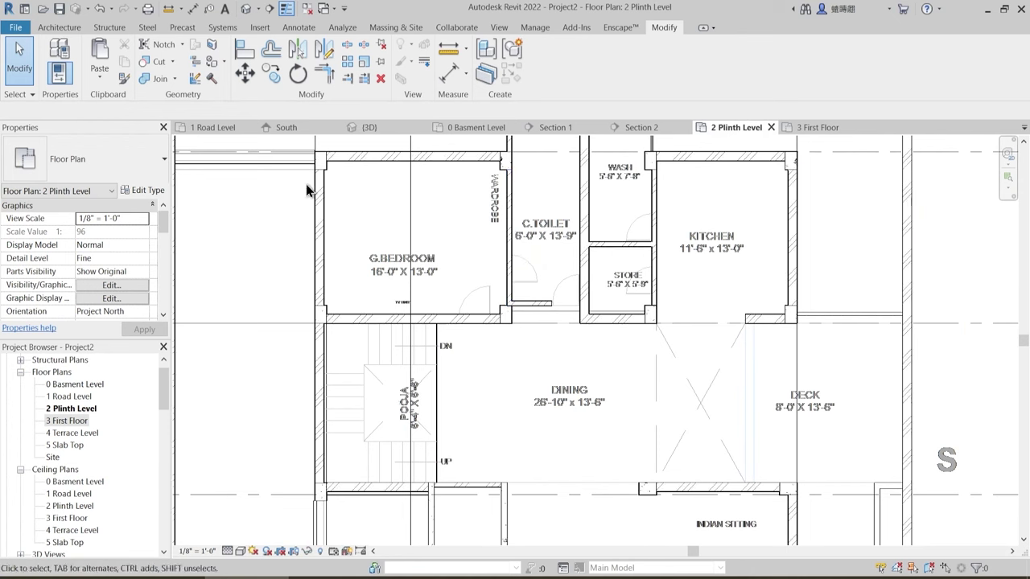
left_click(63, 28)
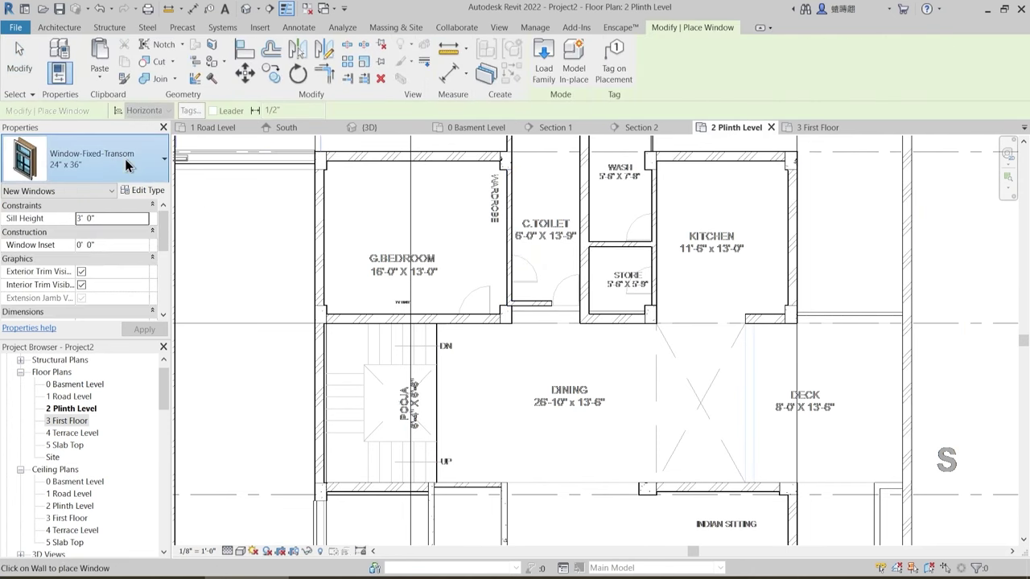
left_click(126, 163)
scroll(79, 302, "up", 3)
scroll(79, 296, "down", 5)
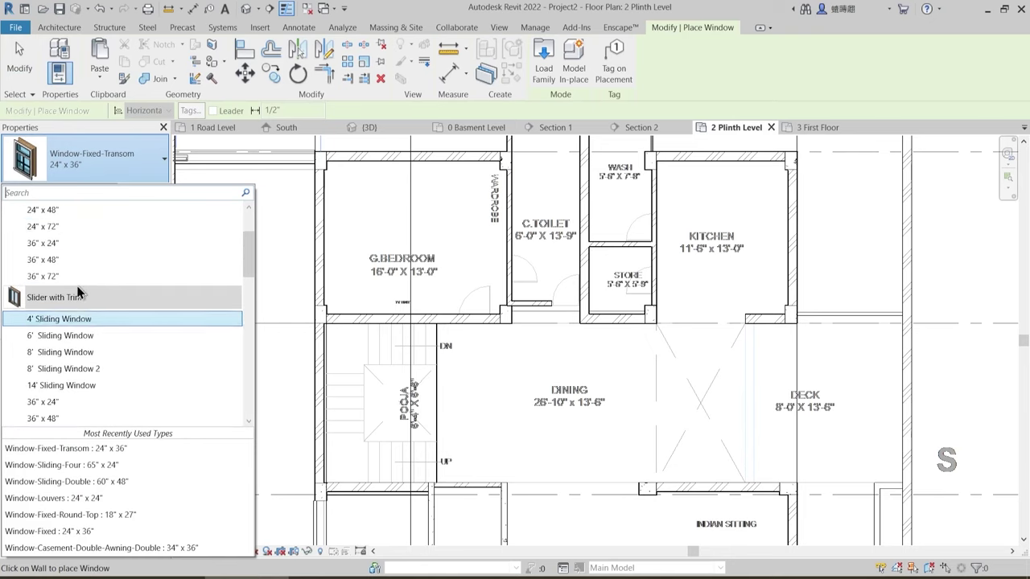
scroll(72, 274, "up", 2)
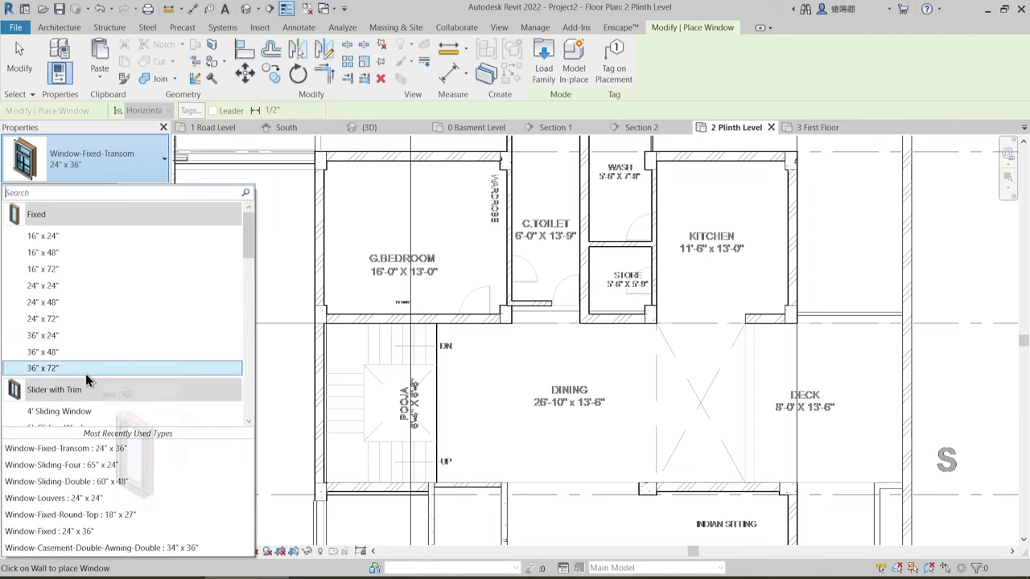
scroll(85, 322, "down", 3)
scroll(117, 272, "up", 3)
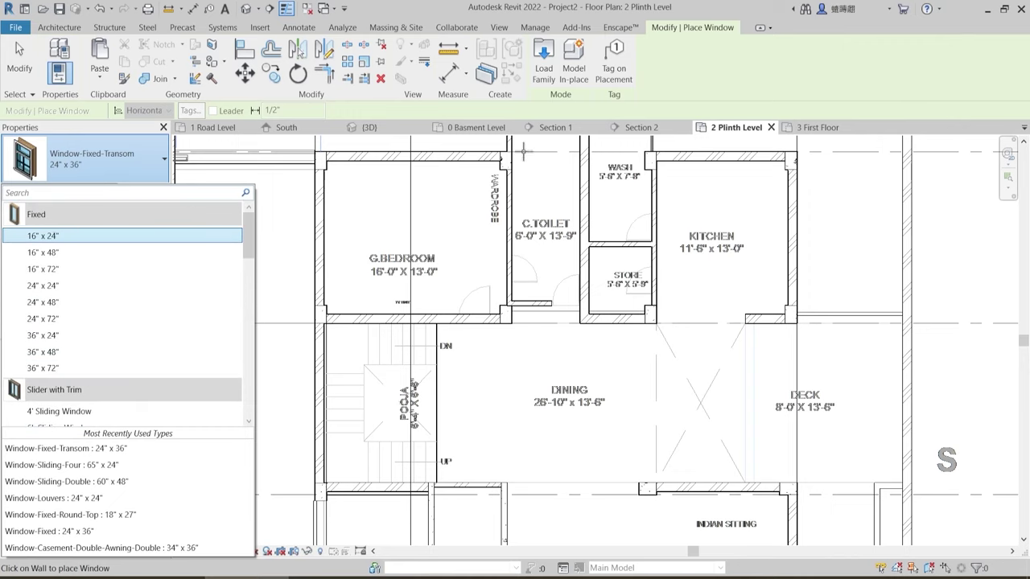
left_click(553, 78)
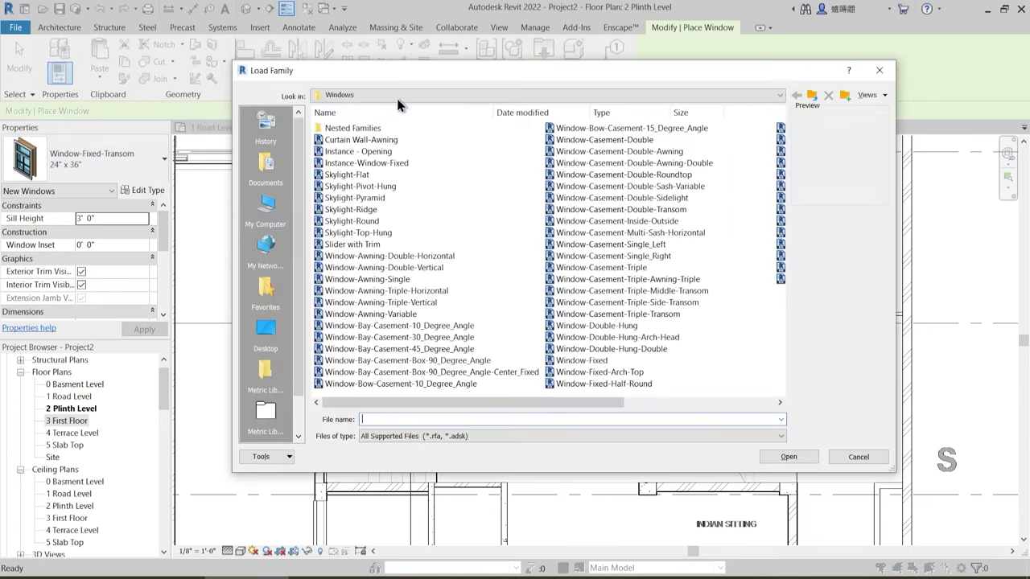
left_click(391, 95)
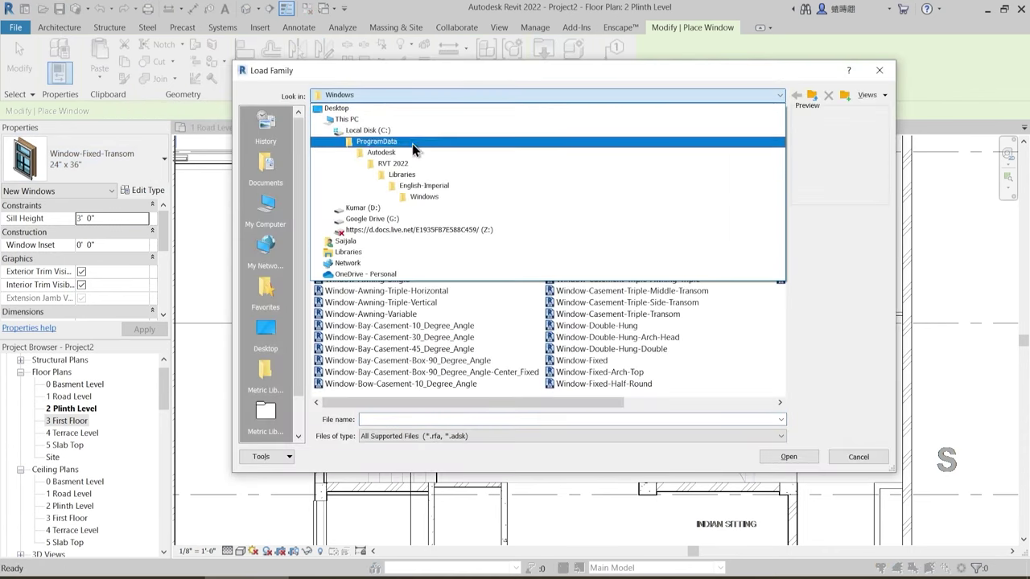
left_click(418, 185)
double_click(363, 165)
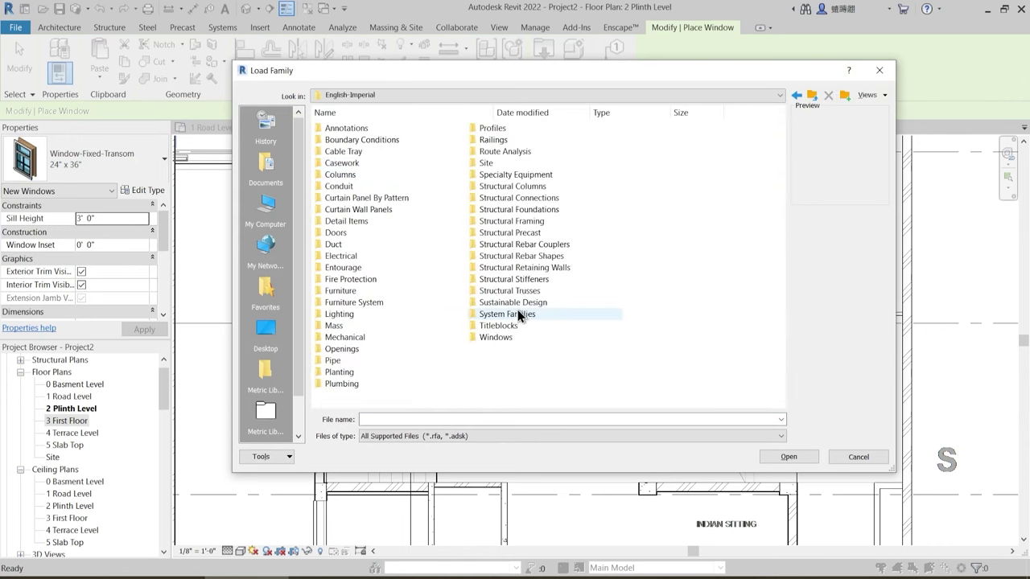
double_click(492, 339)
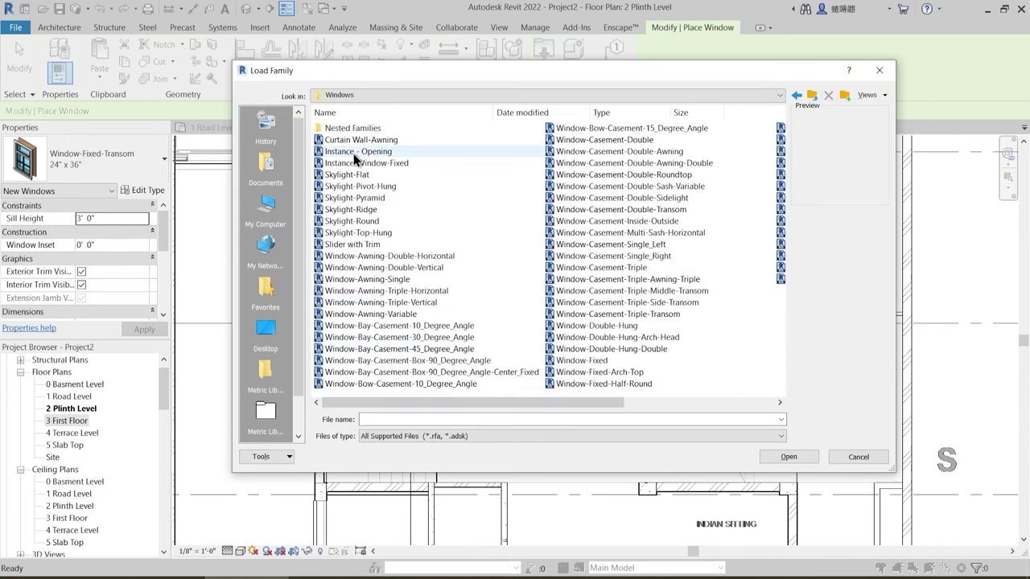
left_click(360, 142)
key("Down")
key("Down")
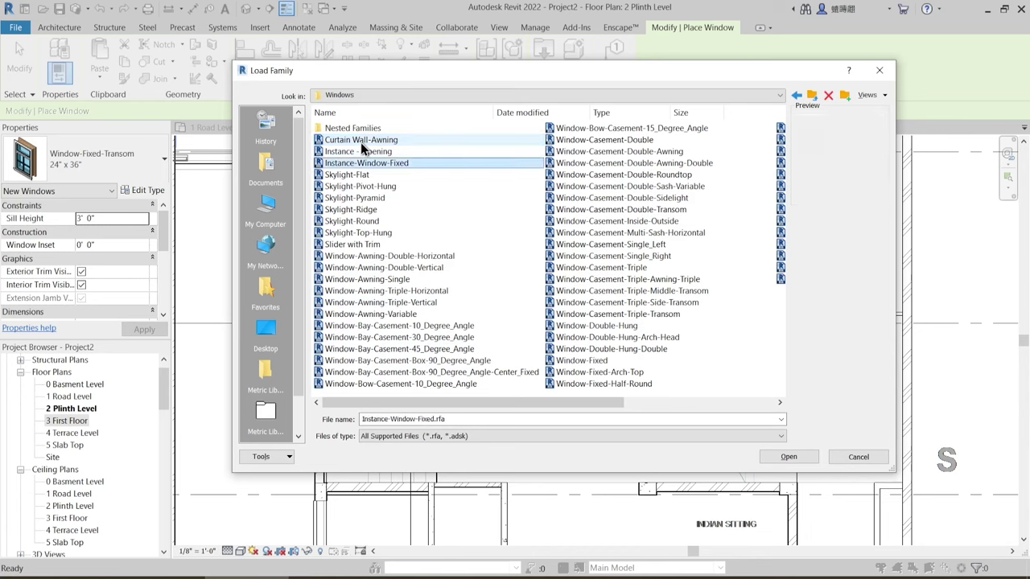
key("Down")
key("Down")
key("Down")
key("Down")
key("Down")
key("Down")
key("Down")
key("Down")
key("Down")
key("Down")
key("Down")
key("Down")
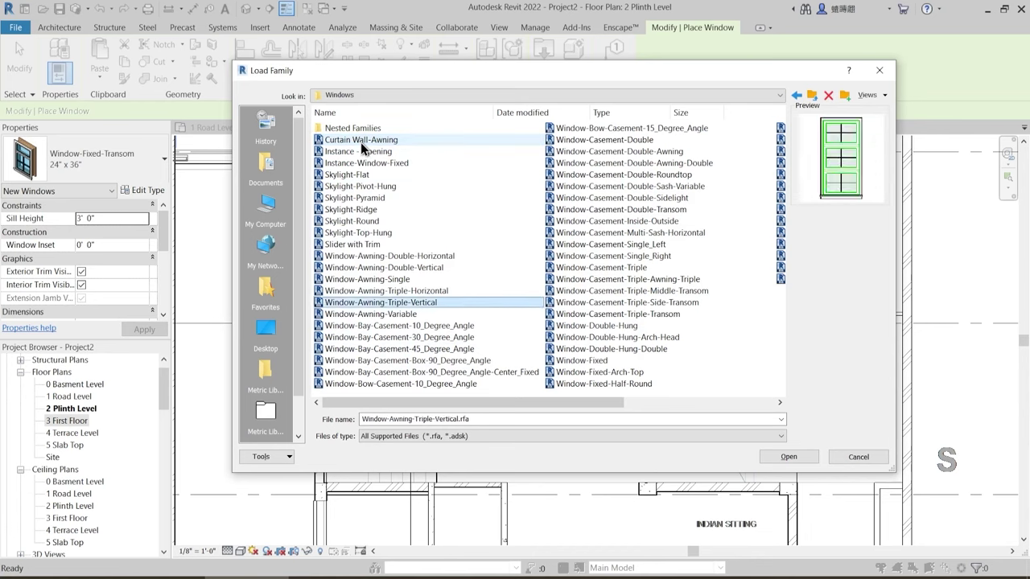
key("Down")
key("Down")
key("Down")
key("Down")
key("Down")
key("Down")
key("Down")
key("Down")
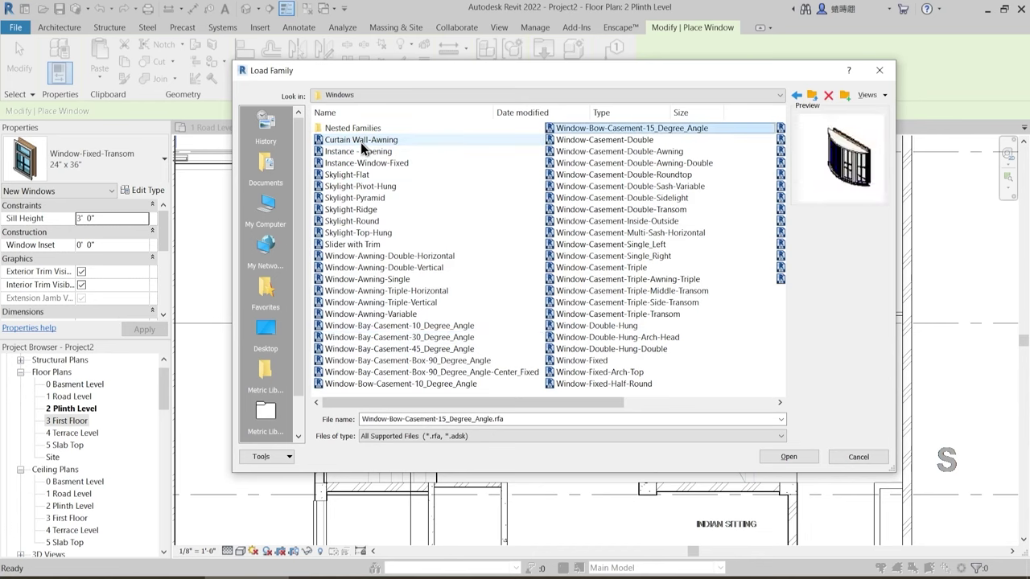
key("Down")
key("Down")
key("Down")
key("Down")
key("Down")
key("Down")
key("Down")
key("Down")
key("Down")
key("Down")
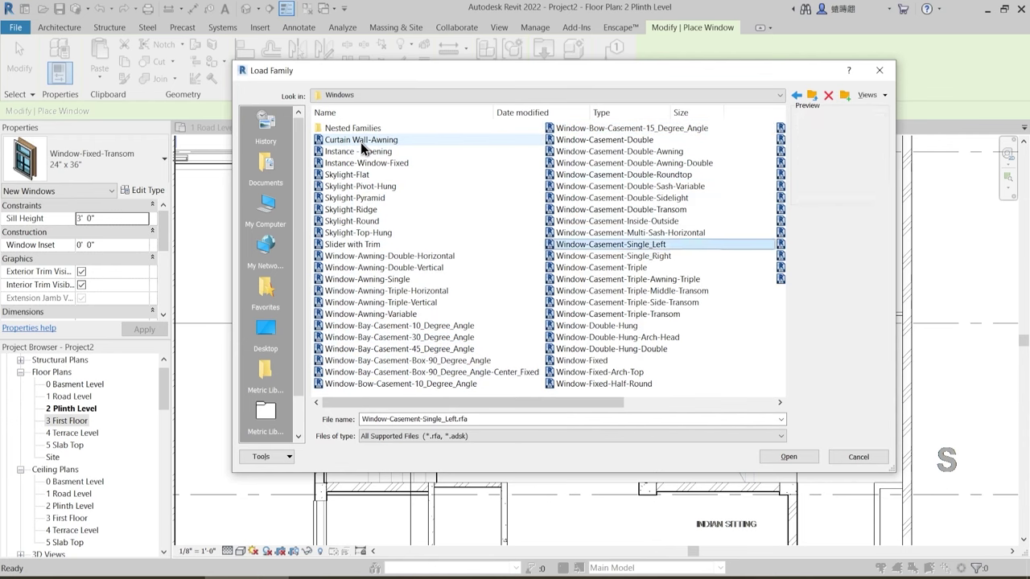
key("Down")
key("Down")
key("Down")
key("Down")
key("Down")
key("Down")
key("Down")
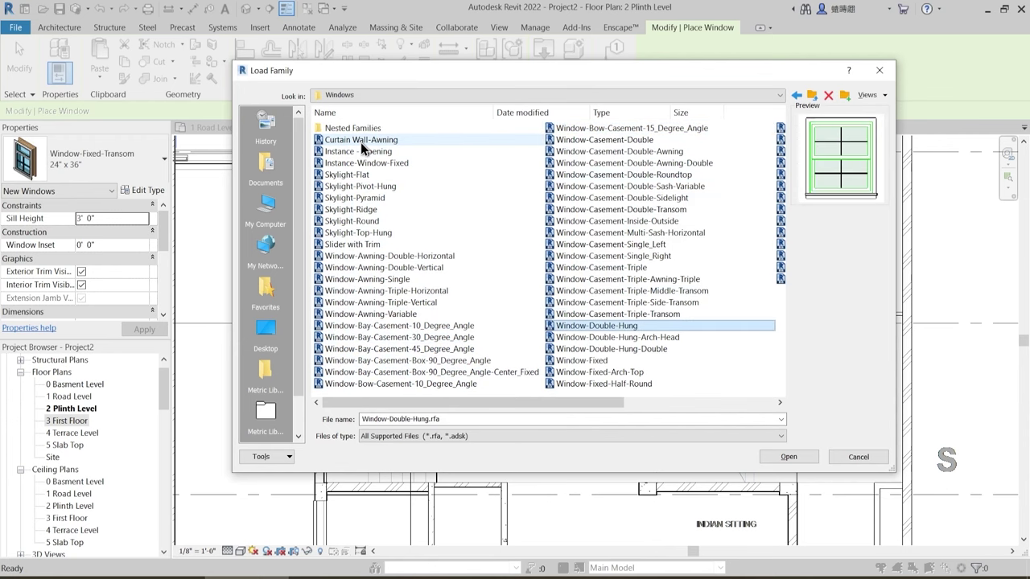
key("Return")
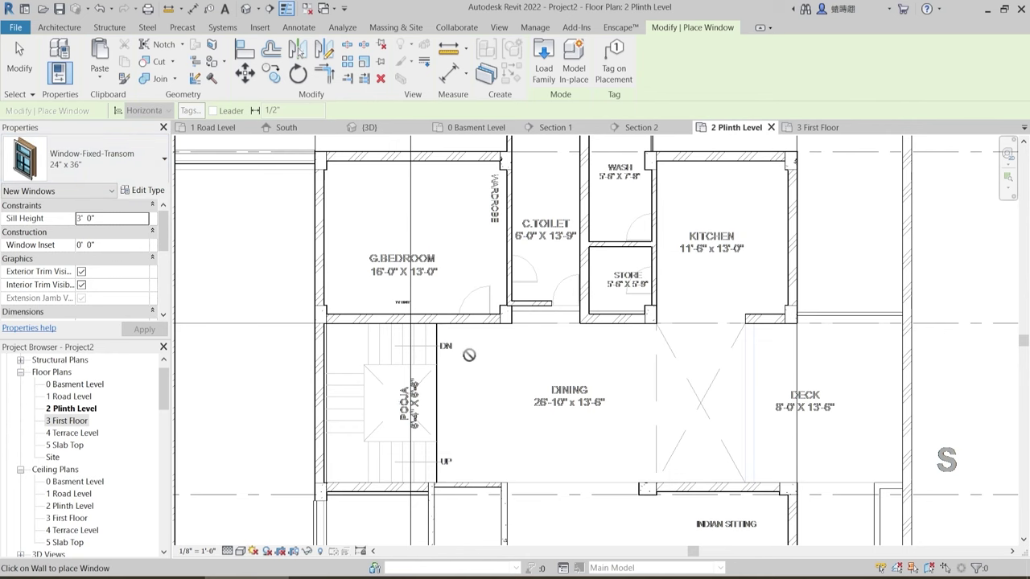
- Pan toward the living room and cancel window placement
middle_click_drag(537, 392, 538, 299)
scroll(539, 302, "down", 2)
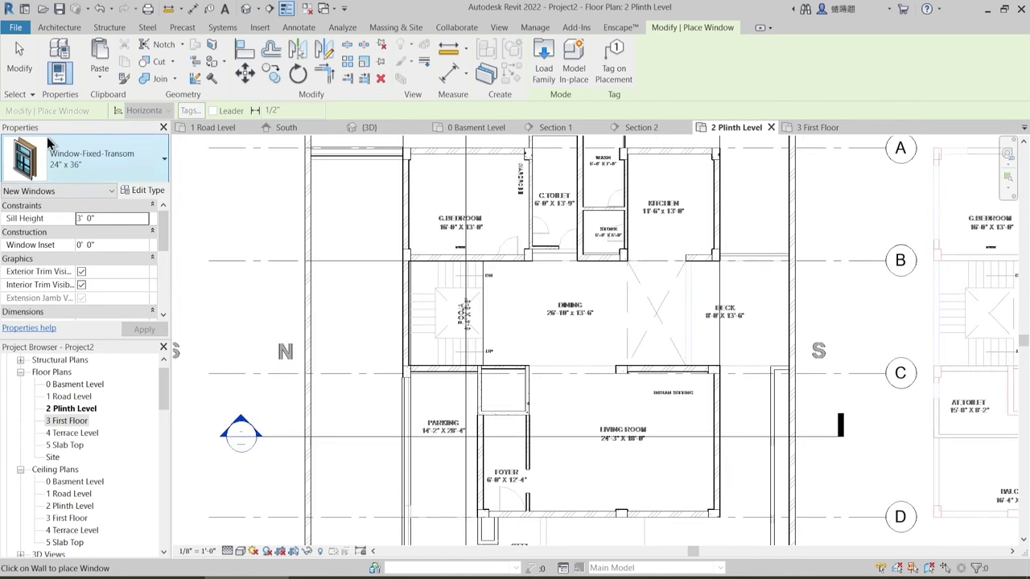
middle_click_drag(549, 433, 532, 352)
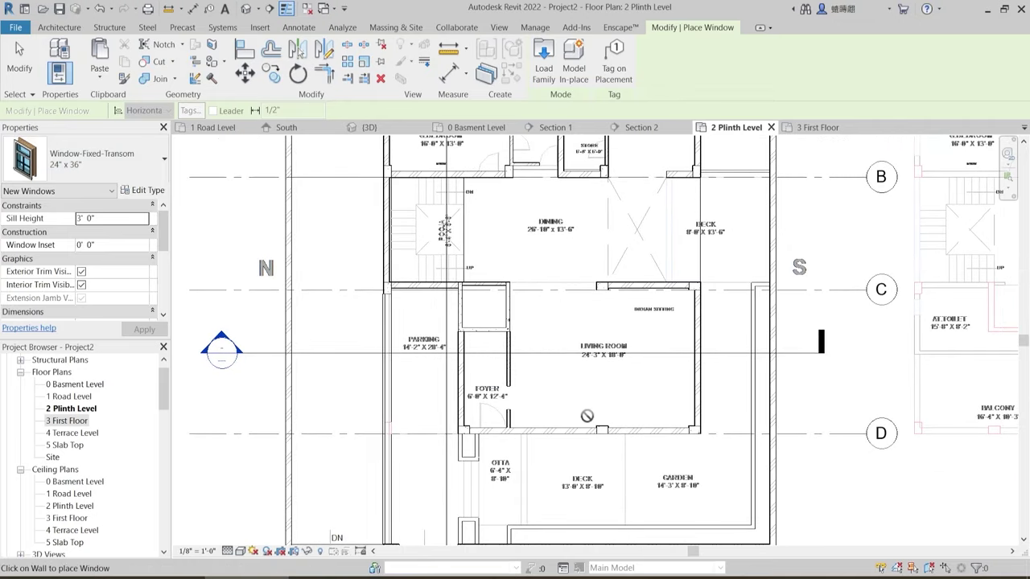
scroll(585, 416, "up", 2)
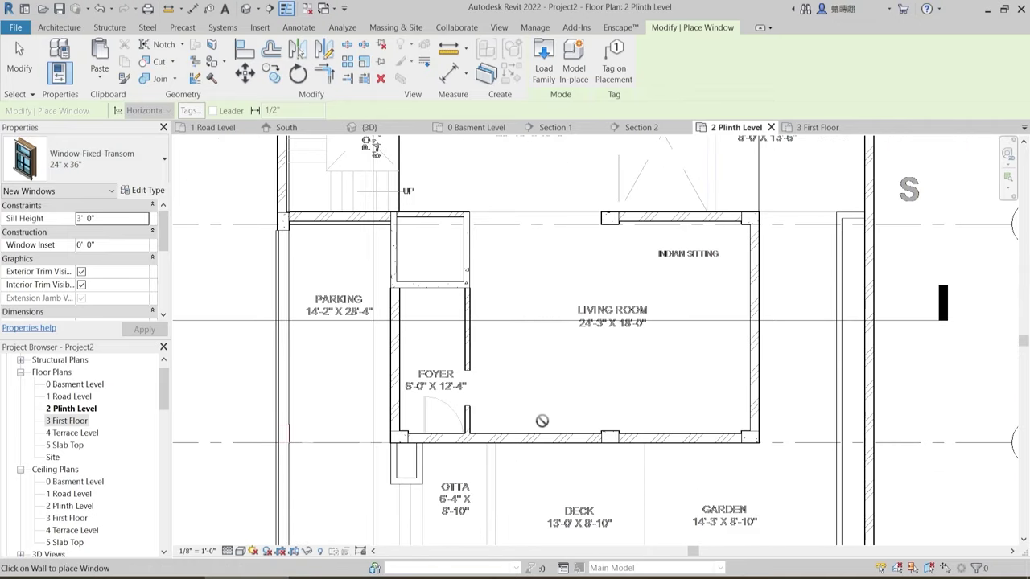
scroll(612, 338, "down", 2)
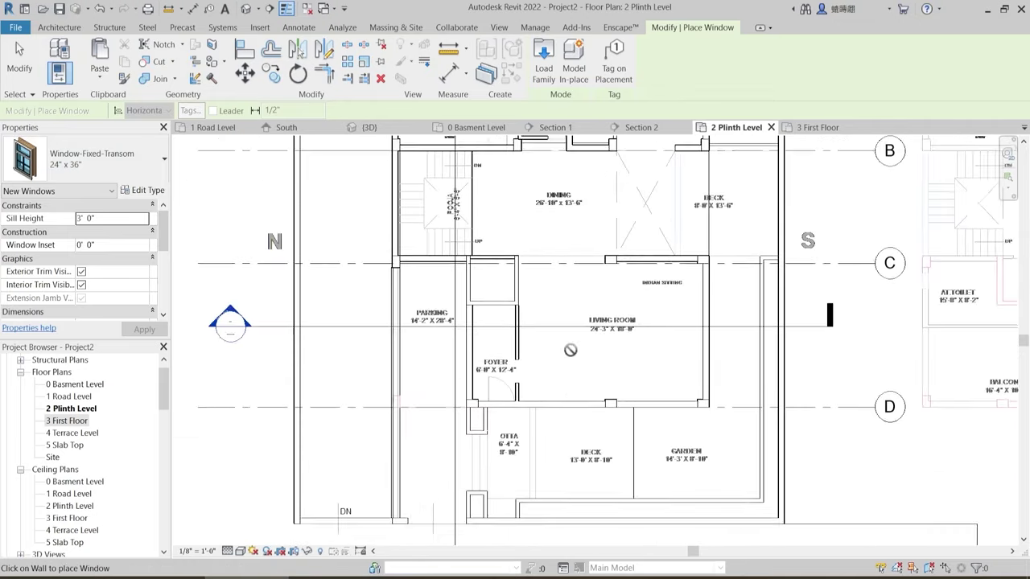
middle_click_drag(567, 356, 577, 418)
key("Escape")
- Zoom and centre the plan on the Foyer, Parking and Living Room area
middle_click_drag(541, 338, 538, 316)
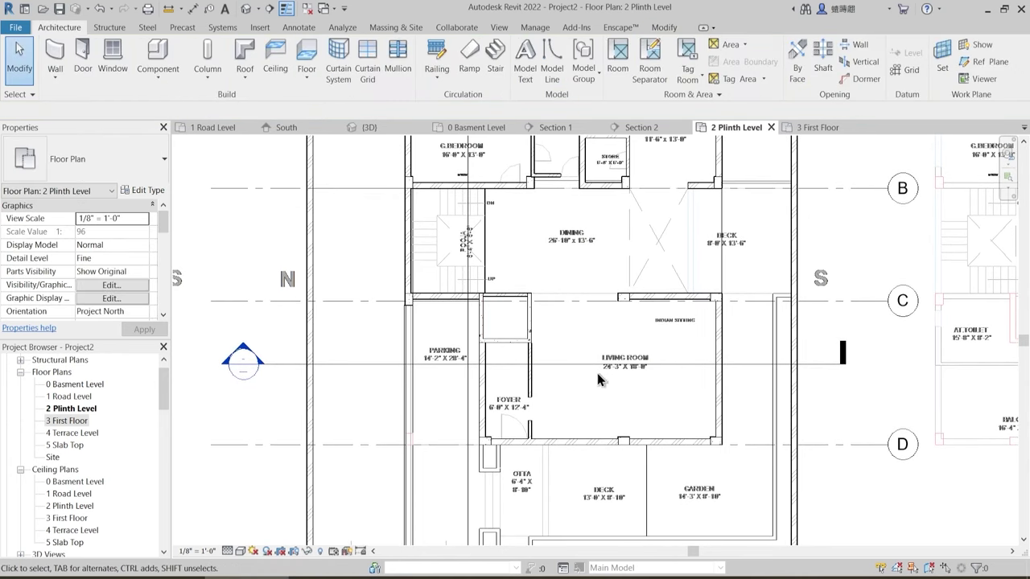
middle_click_drag(602, 379, 587, 364)
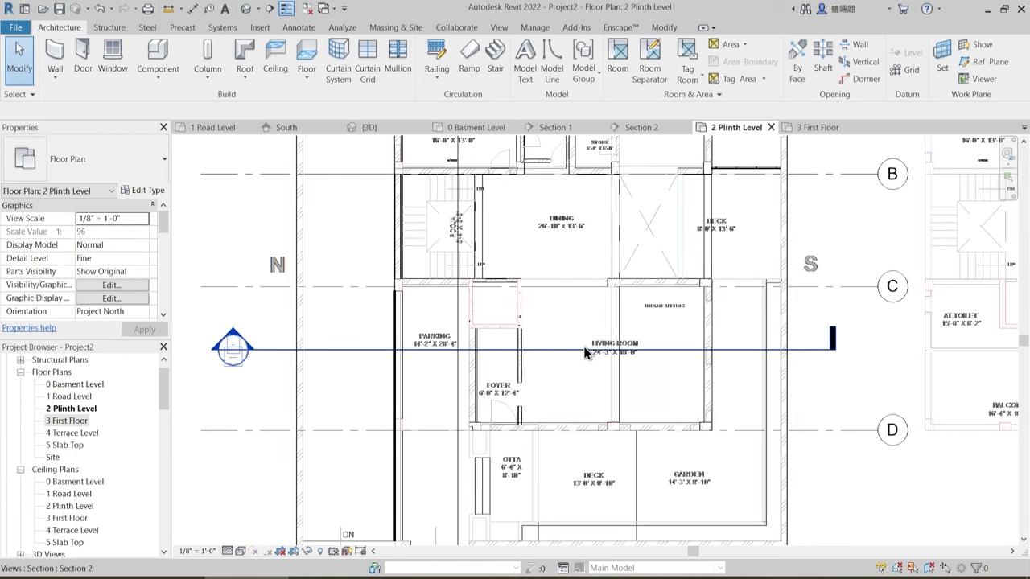
scroll(491, 370, "up", 2)
scroll(530, 428, "up", 2)
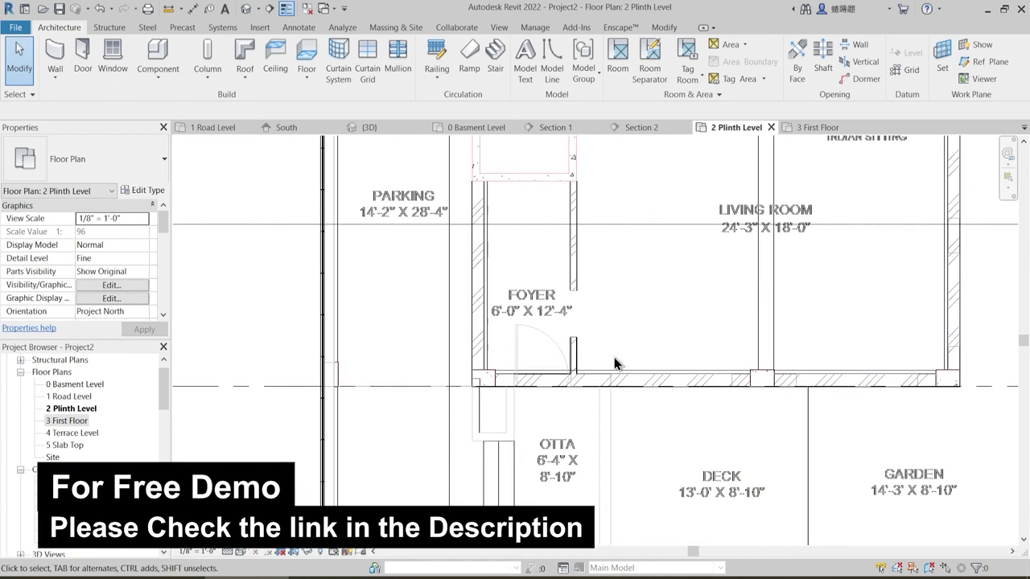
middle_click_drag(597, 319, 585, 351)
scroll(500, 363, "up", 1)
middle_click_drag(534, 375, 523, 406)
left_click(661, 28)
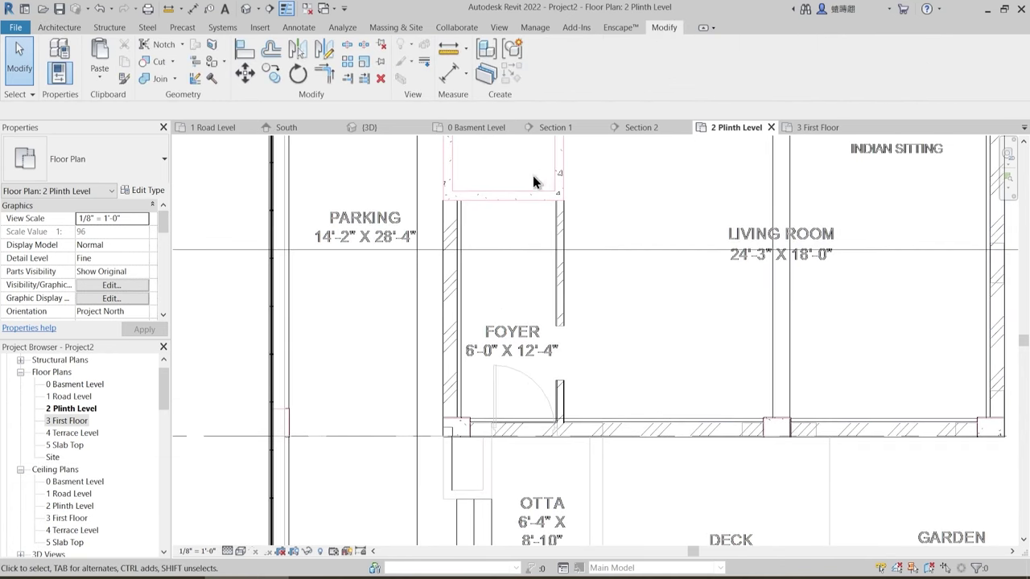
scroll(517, 404, "up", 3)
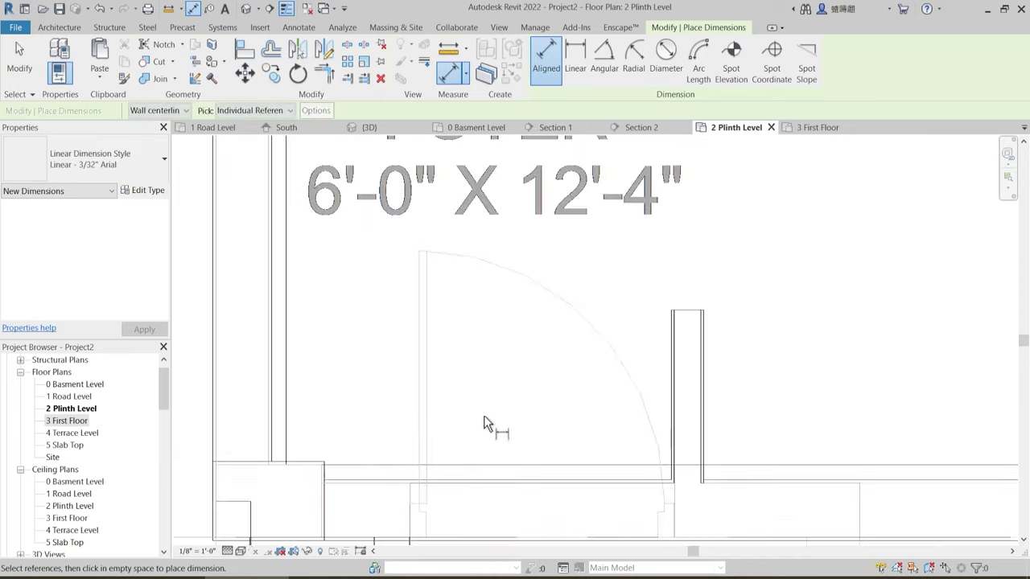
middle_click_drag(471, 427, 499, 349)
left_click(447, 357)
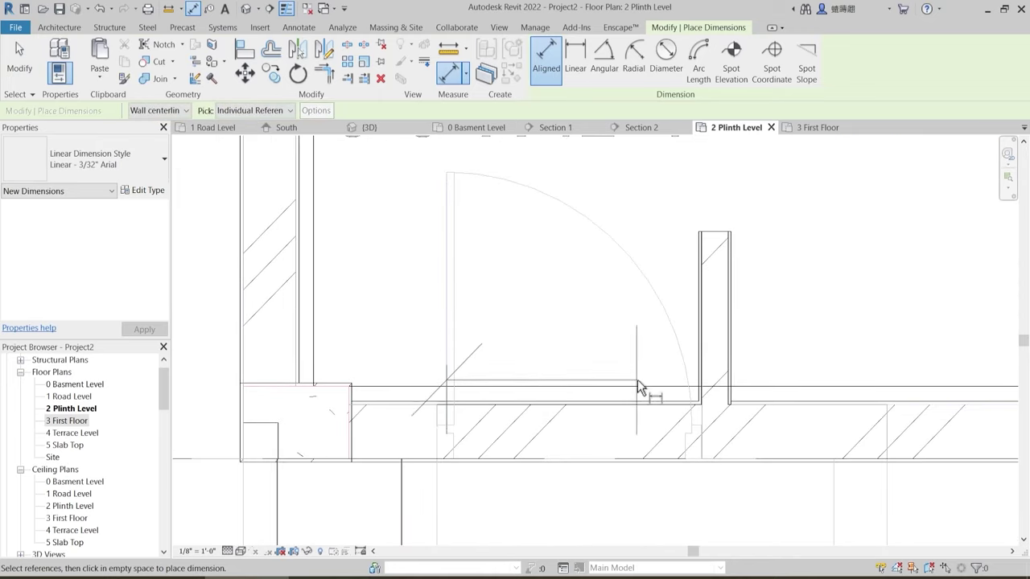
scroll(690, 421, "up", 3)
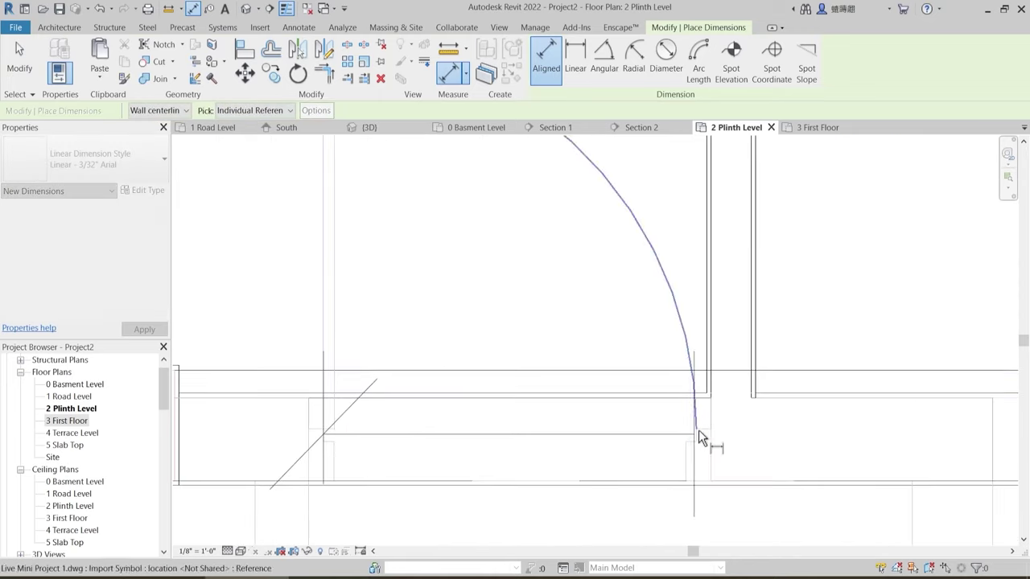
scroll(669, 415, "down", 4)
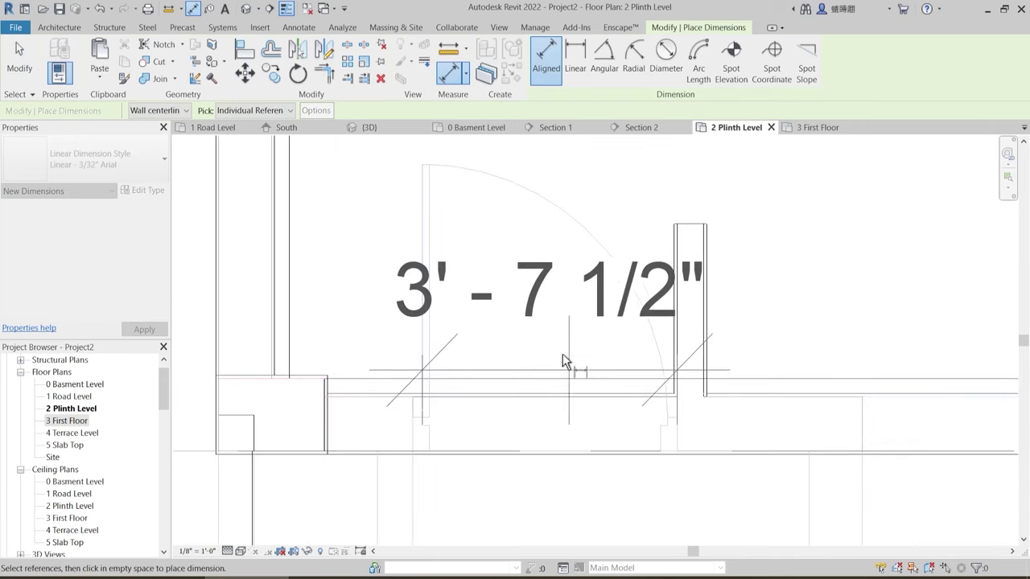
key("Escape")
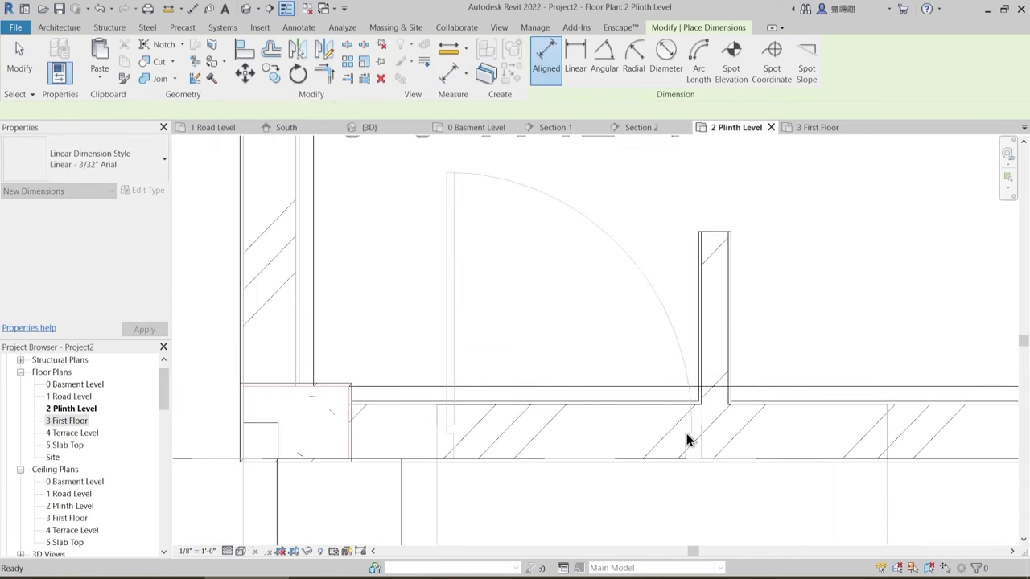
scroll(708, 419, "up", 2)
left_click(307, 414)
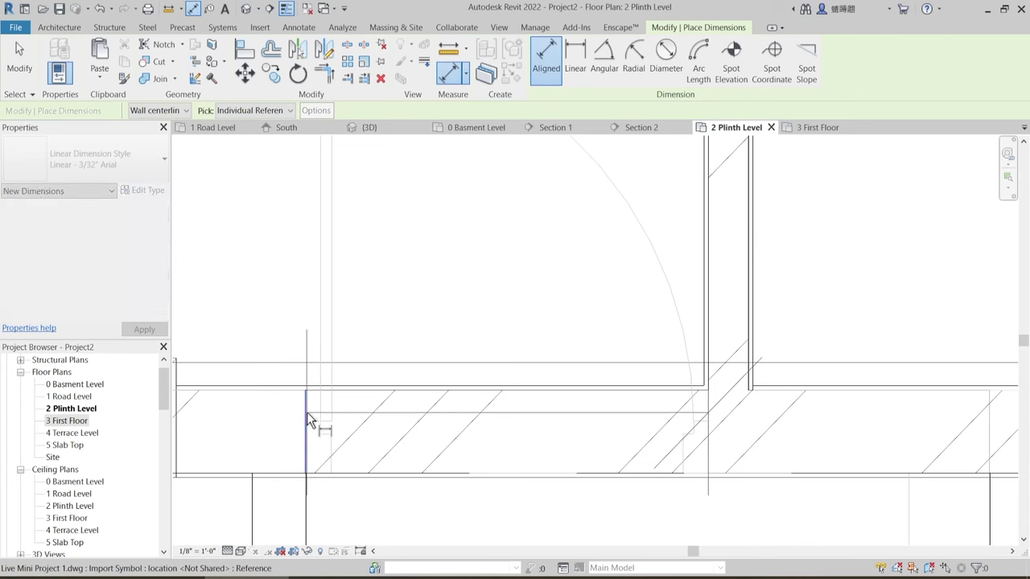
scroll(326, 332, "down", 3)
scroll(361, 391, "down", 3)
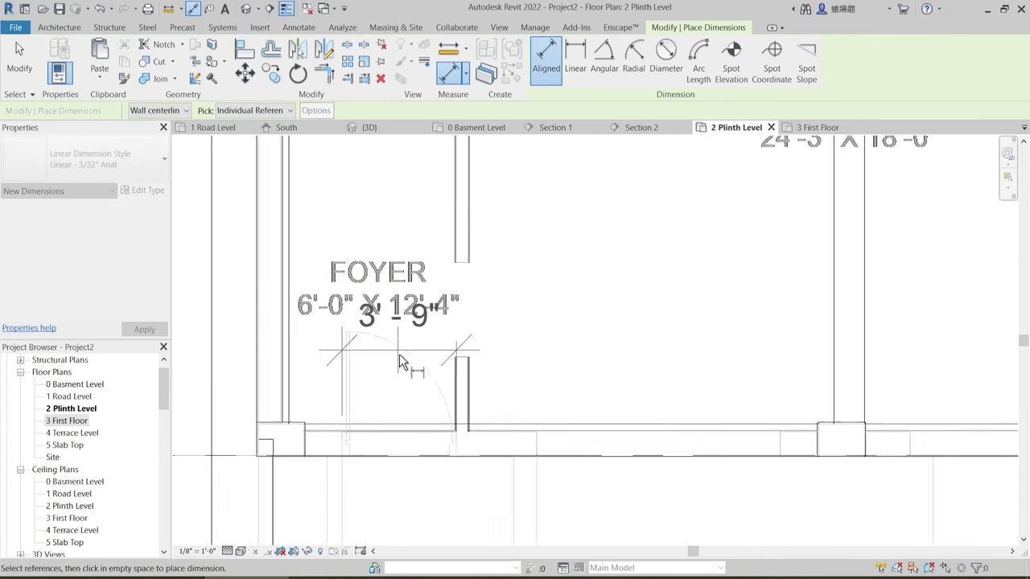
scroll(434, 361, "up", 5)
key("Escape")
key("Escape")
key("d")
key("i")
scroll(504, 390, "down", 3)
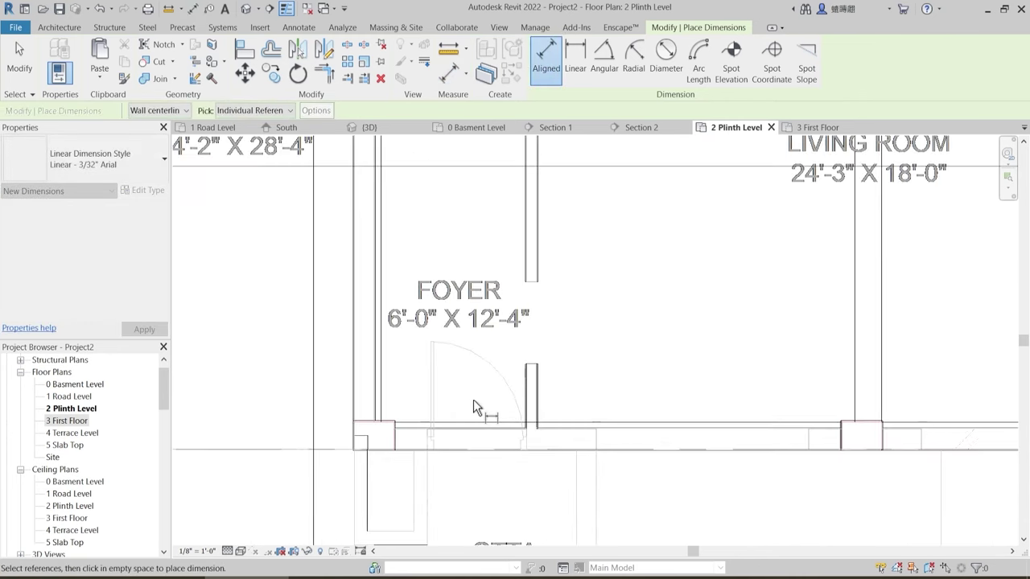
middle_click_drag(478, 370, 512, 487)
scroll(527, 399, "down", 1)
middle_click_drag(620, 384, 578, 563)
scroll(582, 409, "down", 2)
middle_click_drag(659, 334, 648, 377)
scroll(526, 346, "up", 8)
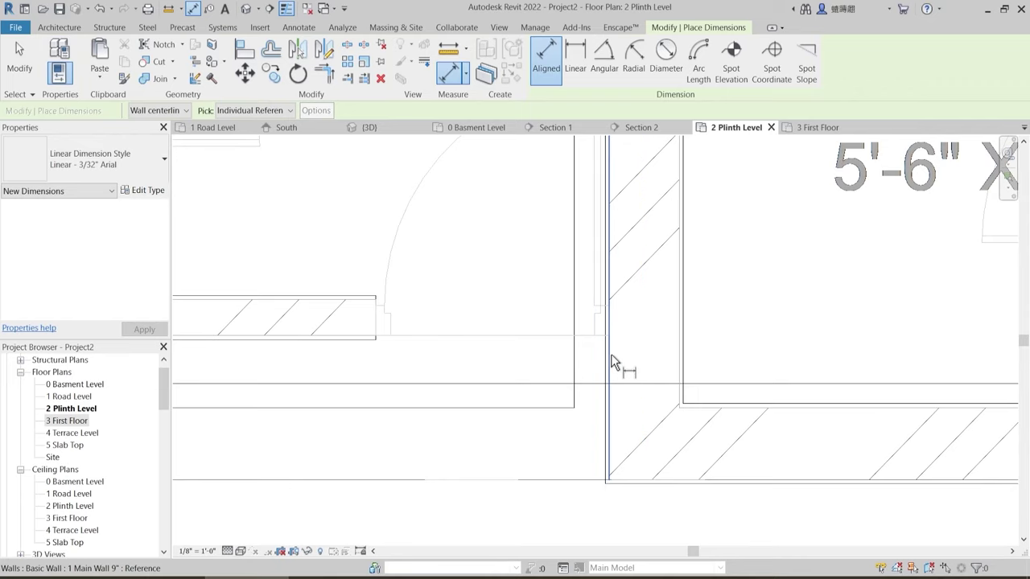
left_click(612, 358)
left_click(379, 327)
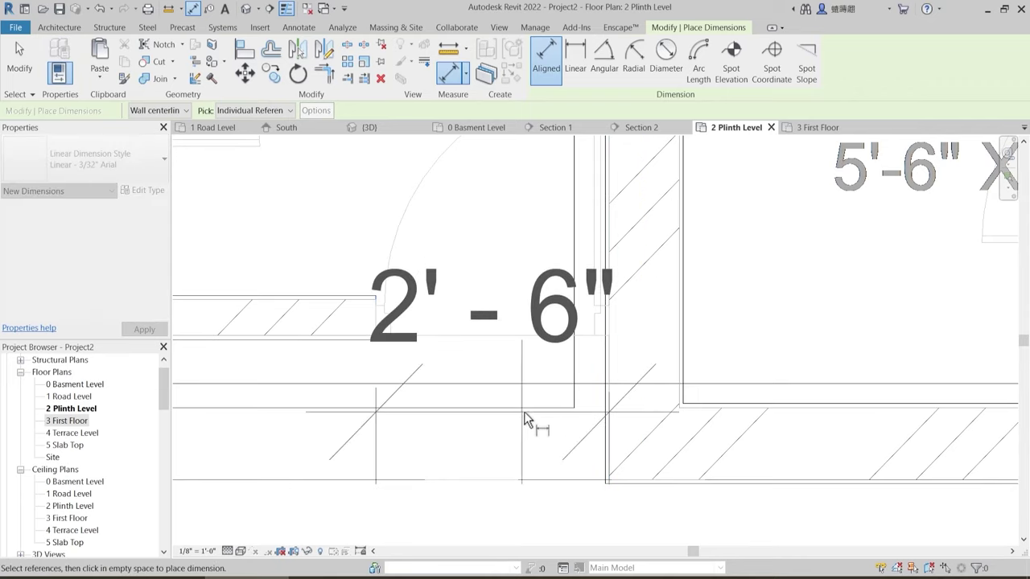
key("Escape")
scroll(443, 395, "down", 5)
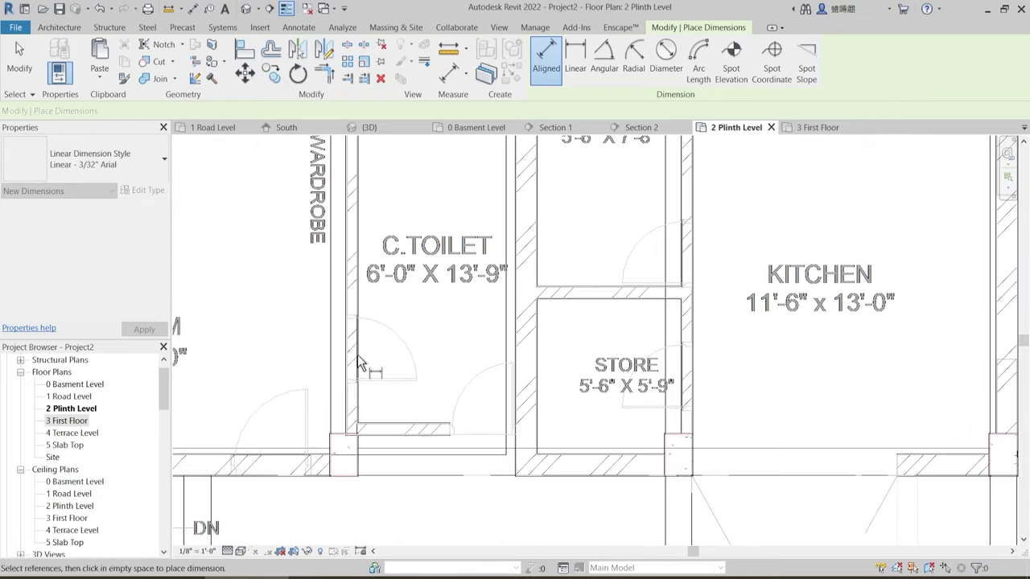
scroll(290, 474, "up", 4)
middle_click_drag(281, 490, 596, 492)
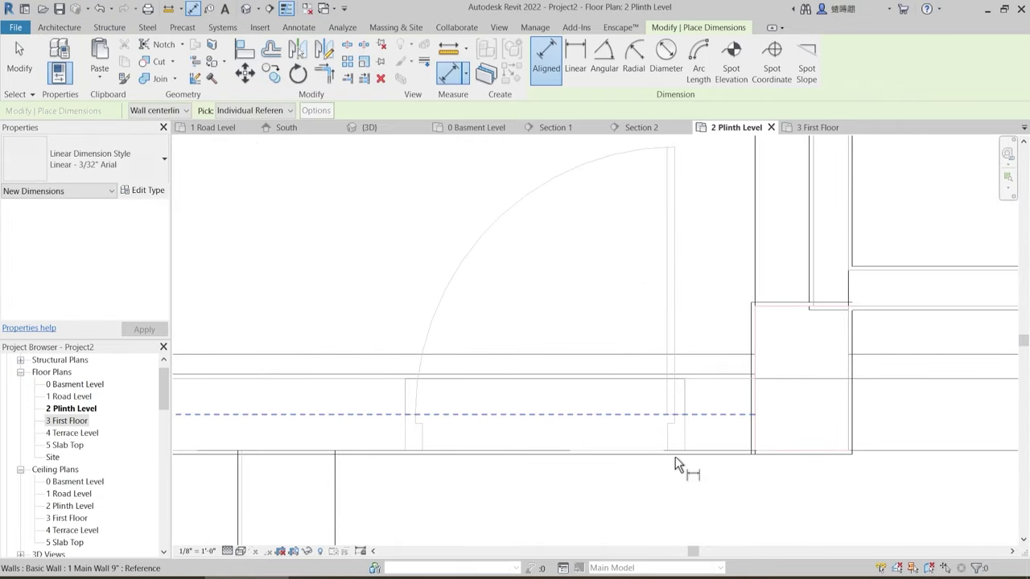
left_click(404, 445)
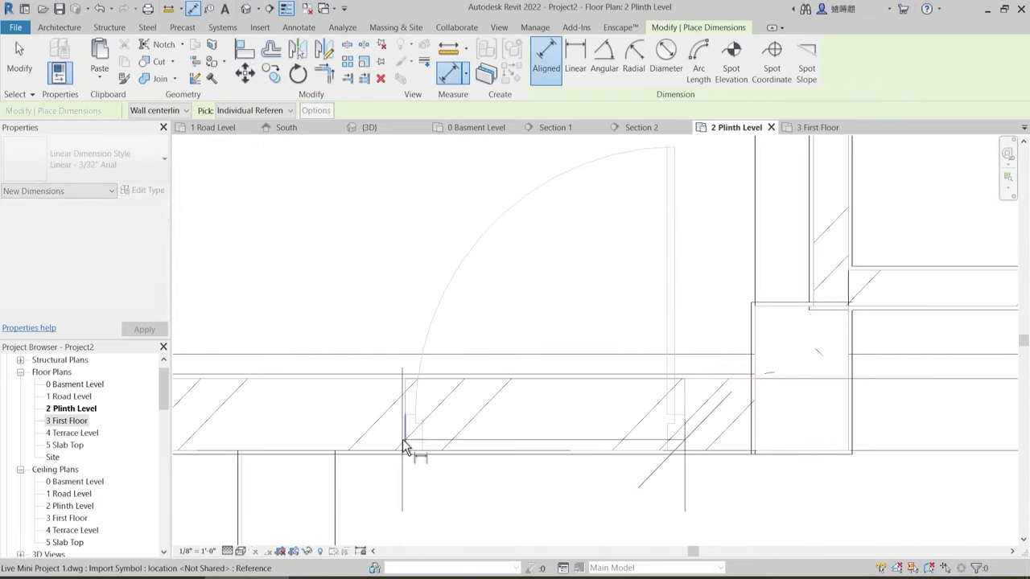
left_click(409, 388)
scroll(444, 373, "down", 5)
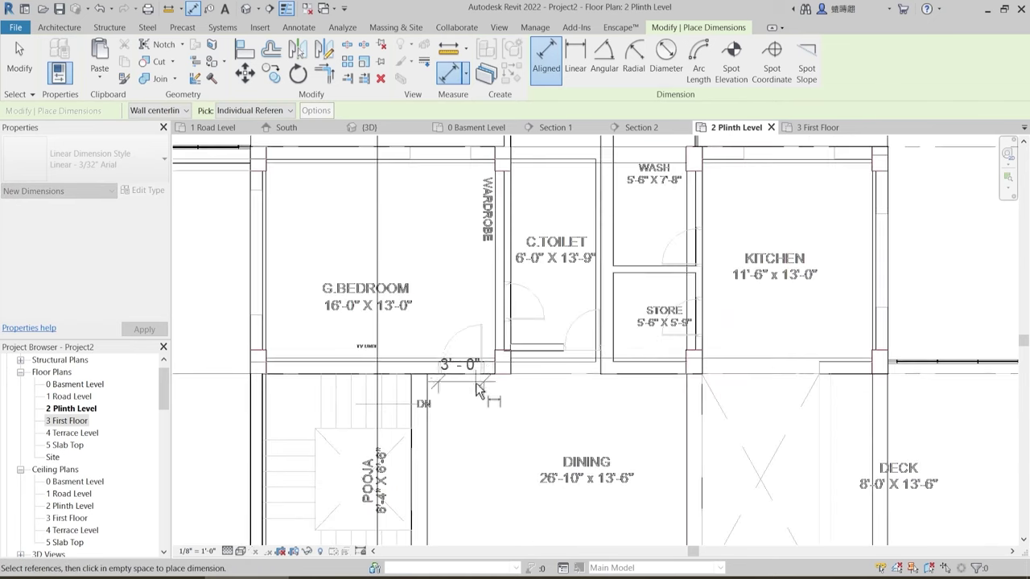
scroll(616, 336, "down", 2)
scroll(634, 309, "up", 6)
key("Escape")
scroll(609, 346, "down", 5)
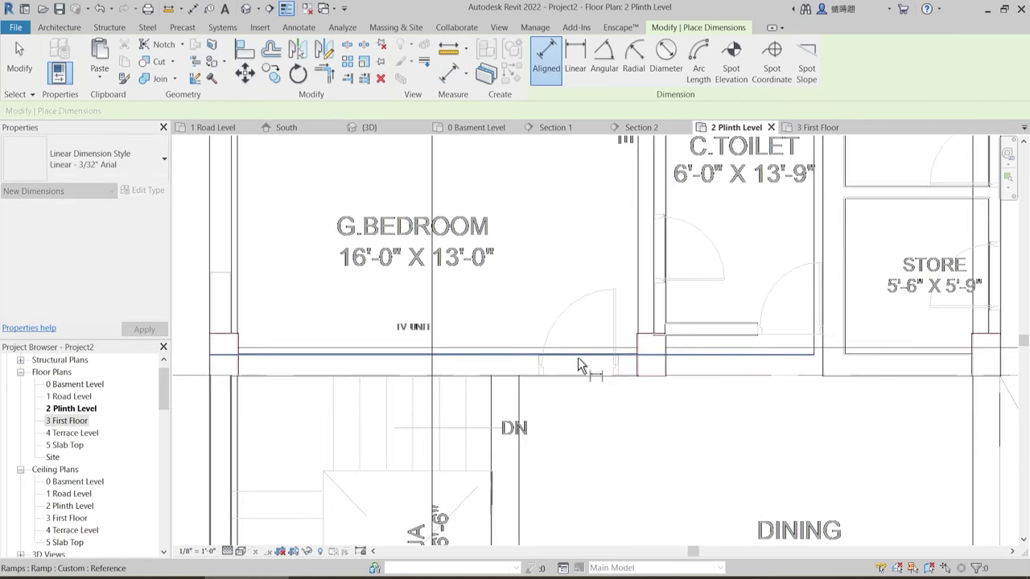
scroll(578, 358, "down", 2)
middle_click_drag(671, 339, 416, 330)
middle_click_drag(800, 395, 565, 374)
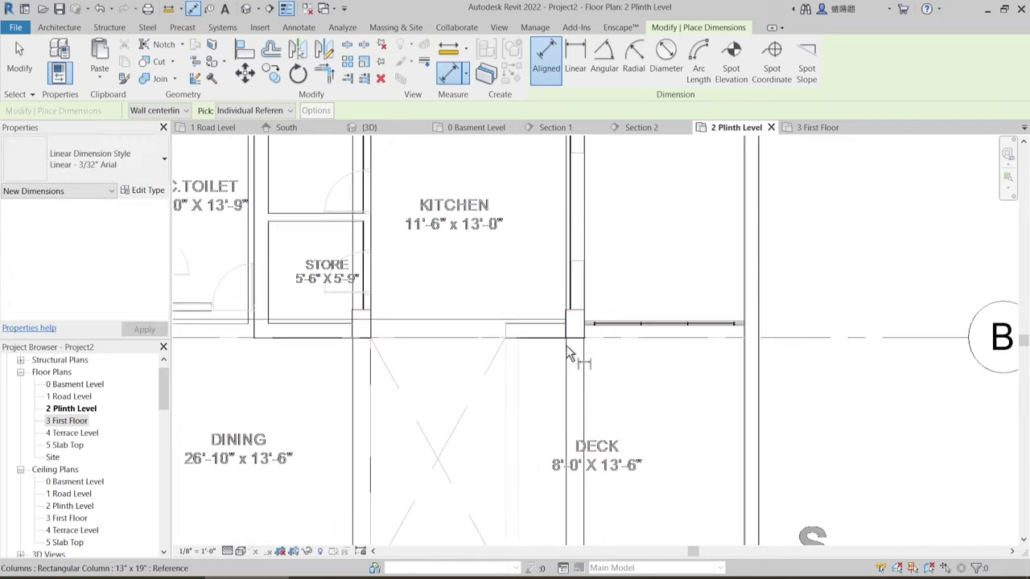
scroll(567, 354, "down", 3)
scroll(487, 328, "up", 5)
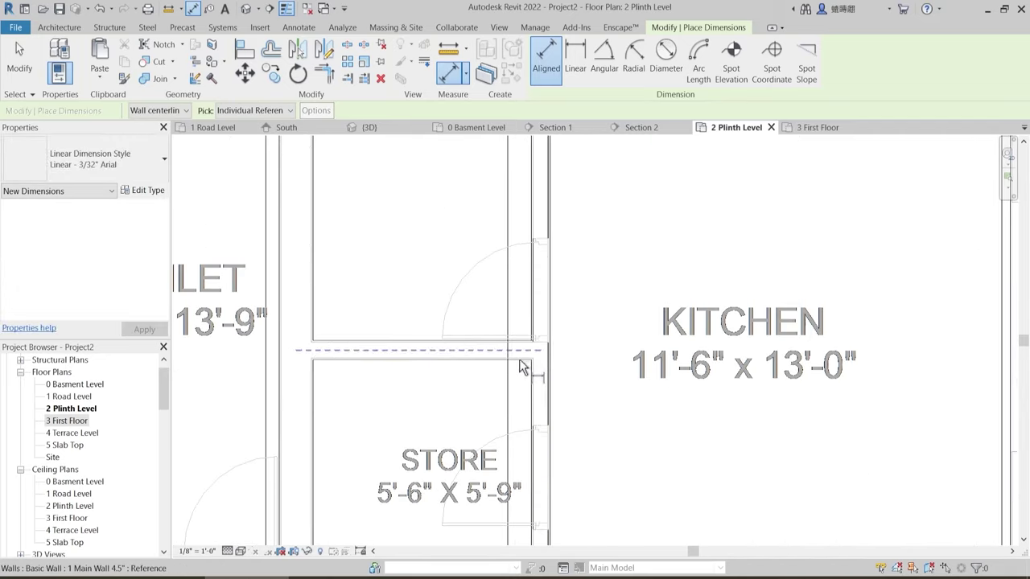
scroll(522, 310, "down", 5)
key("Escape")
key("Escape")
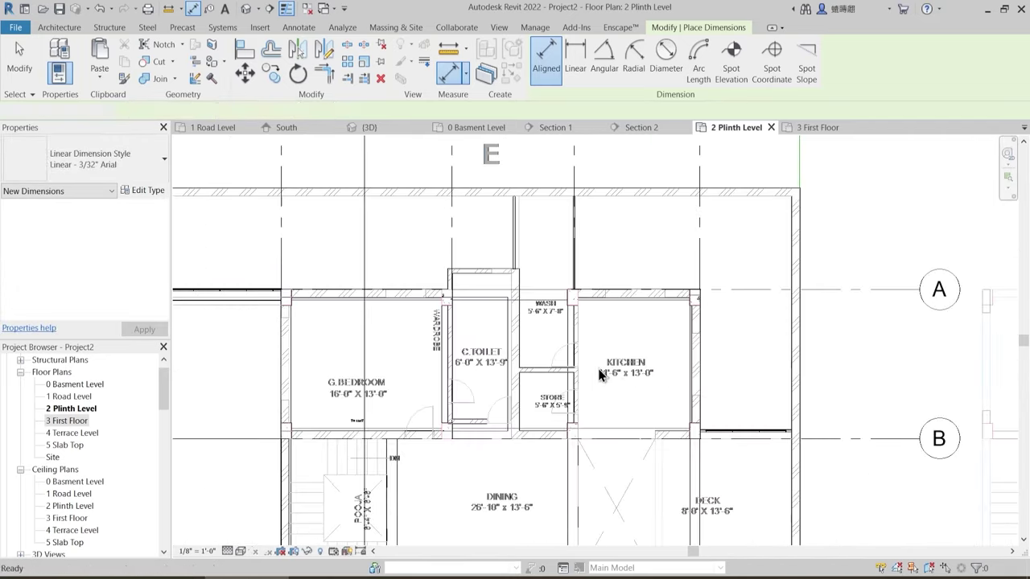
middle_click_drag(528, 375, 528, 324)
scroll(546, 345, "down", 2)
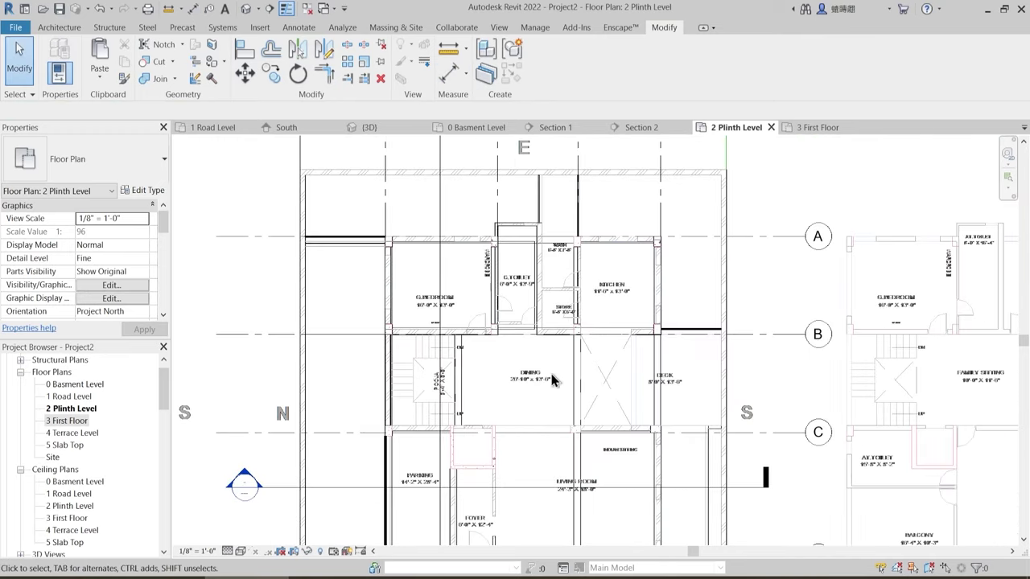
middle_click_drag(501, 507, 507, 411)
scroll(485, 442, "up", 4)
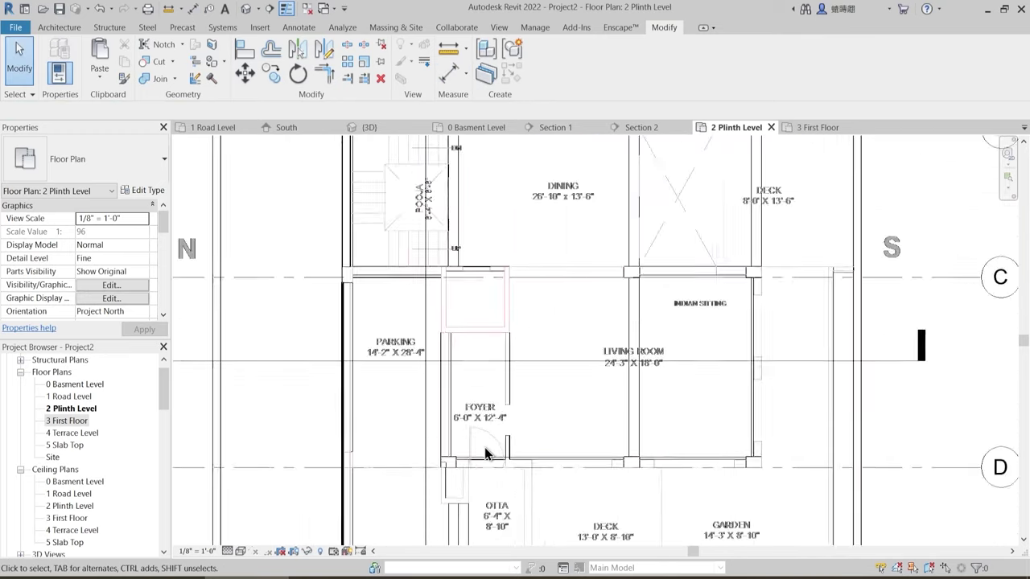
scroll(484, 448, "up", 1)
left_click(452, 77)
scroll(496, 488, "up", 1)
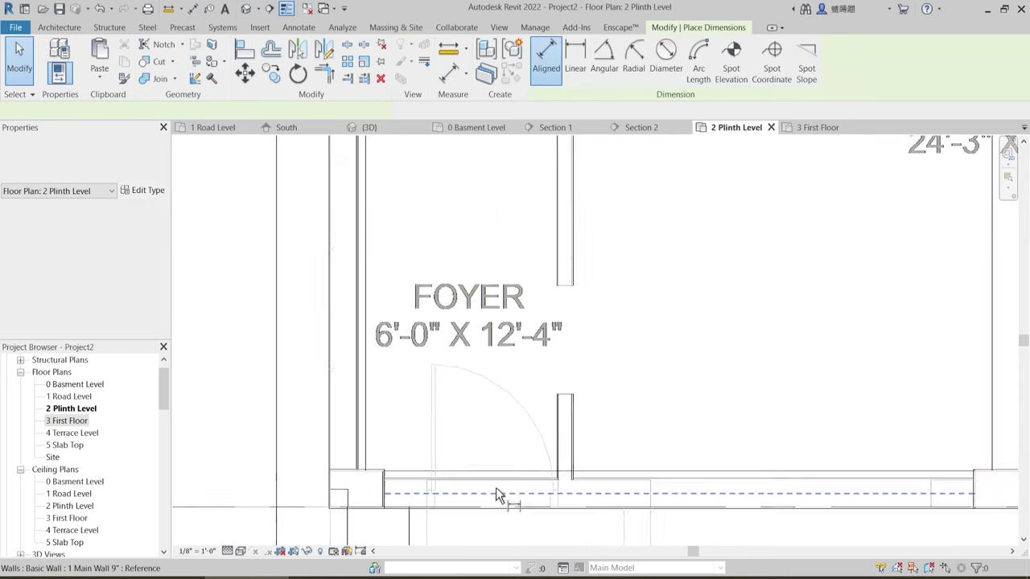
scroll(563, 518, "up", 2)
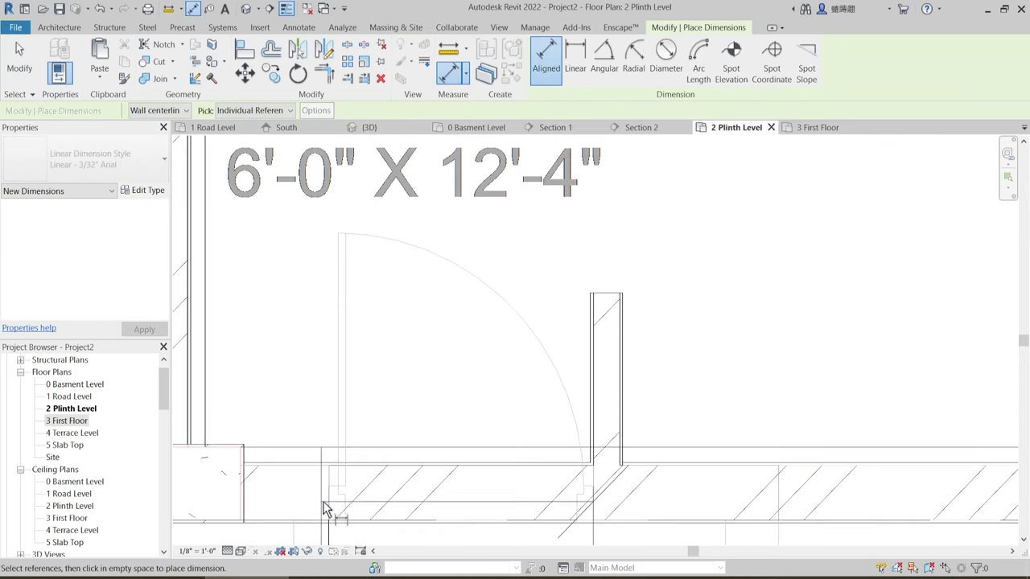
left_click(328, 507)
scroll(474, 439, "down", 2)
scroll(483, 441, "down", 4)
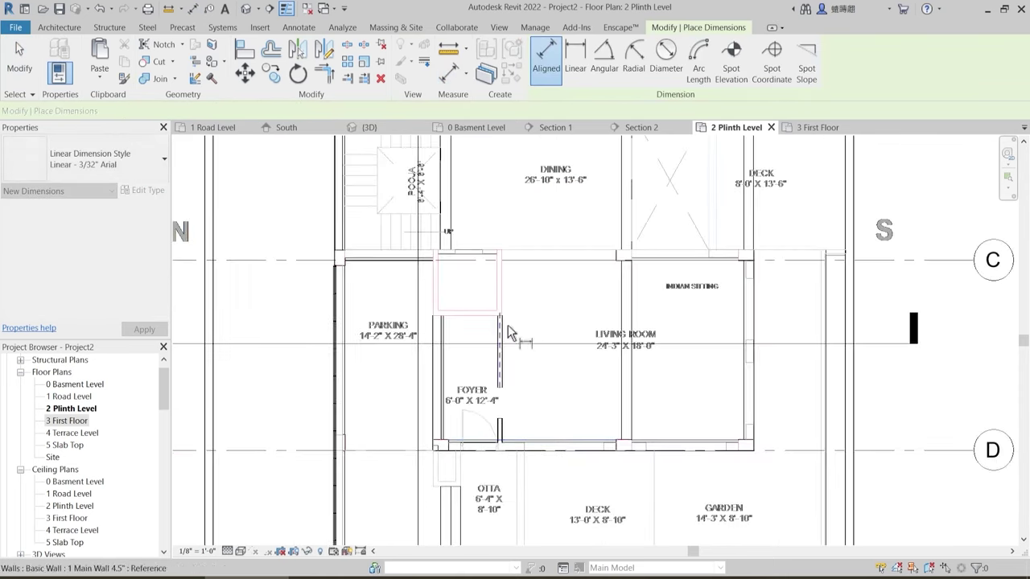
middle_click_drag(532, 240, 478, 435)
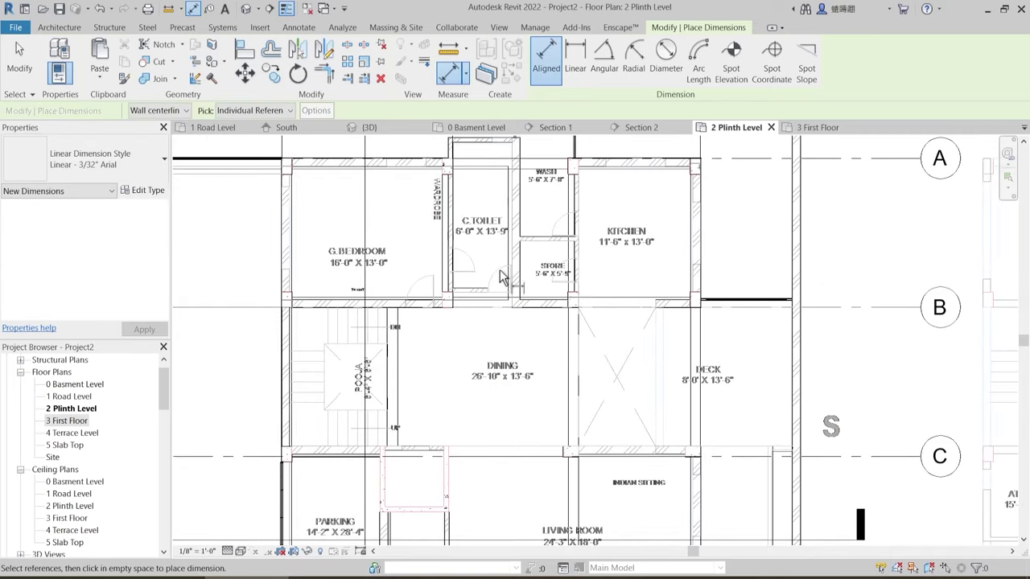
key("Escape")
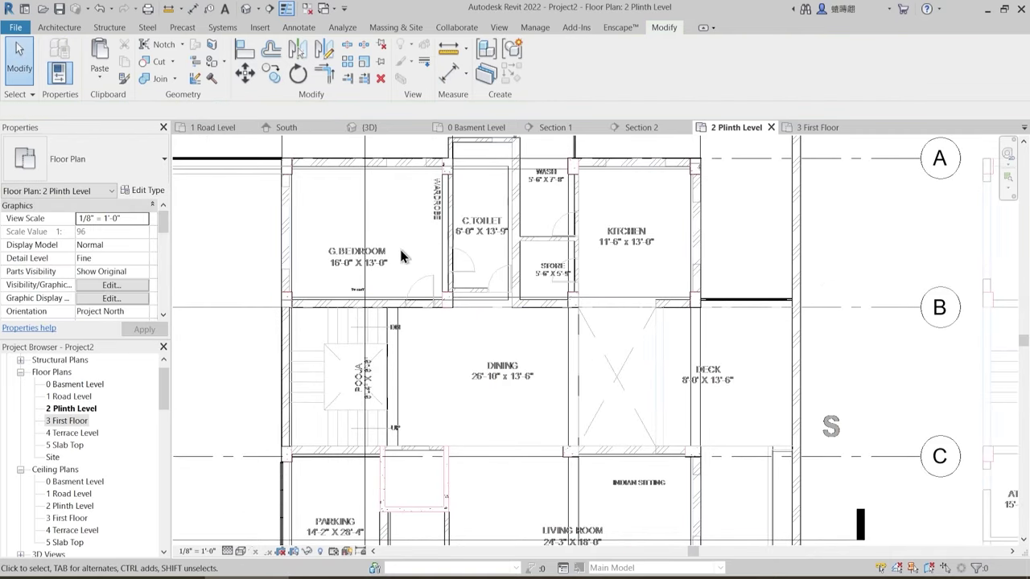
- Duplicate the Door-Exterior-Double-Full Glass-Wood_Clad type as a new type named 3'9"
left_click(60, 27)
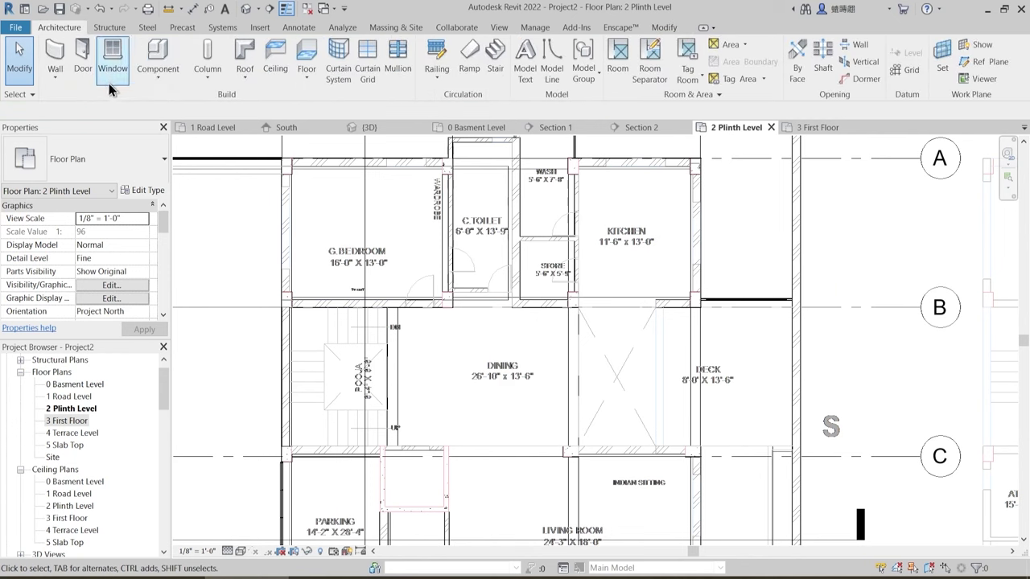
left_click(82, 57)
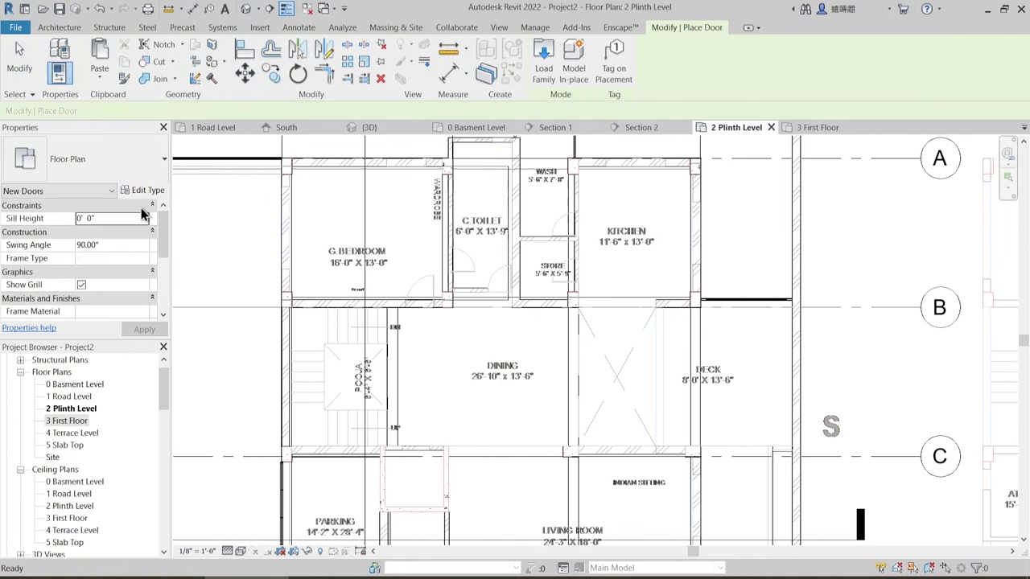
left_click(102, 165)
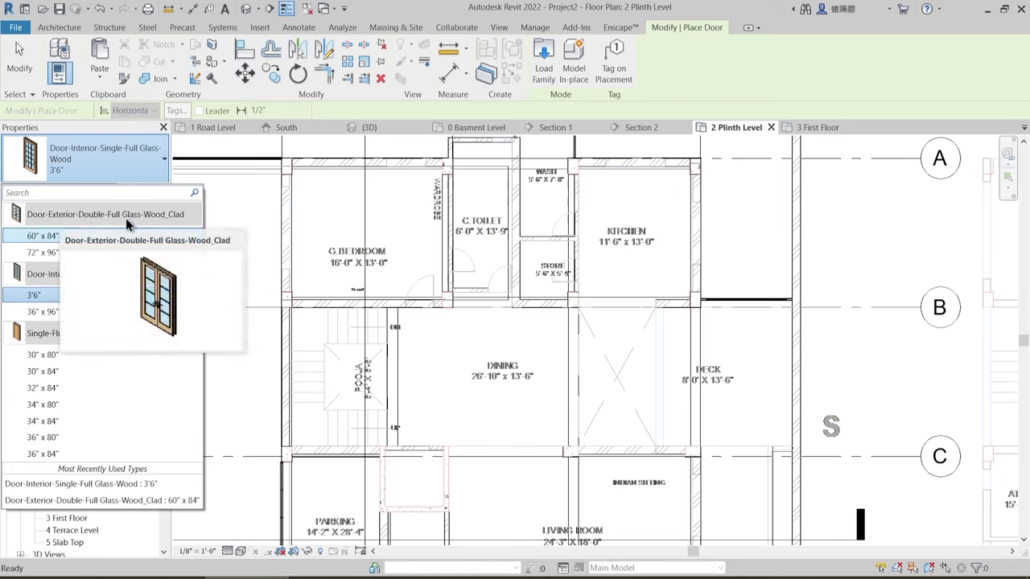
left_click(73, 236)
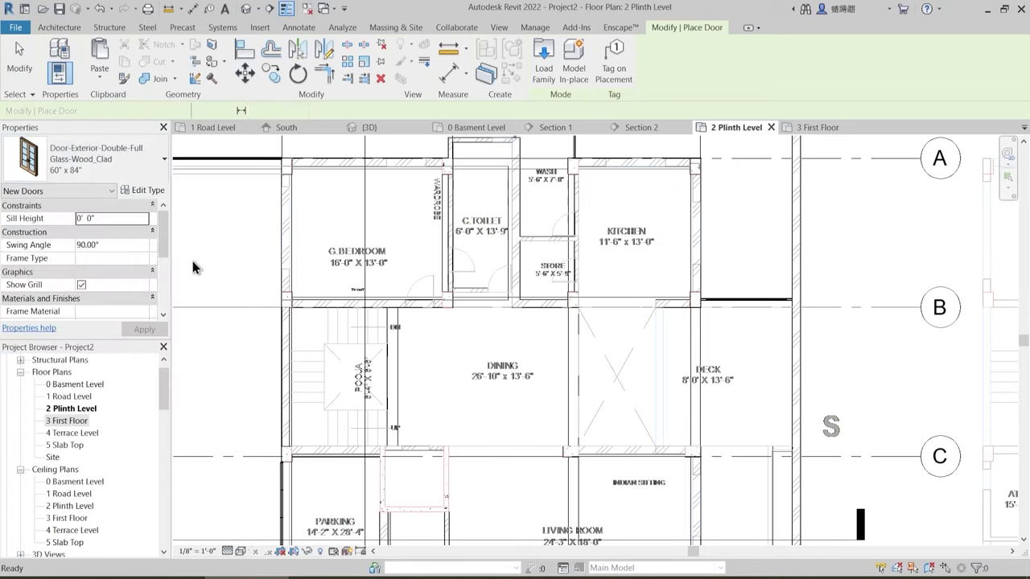
left_click(154, 191)
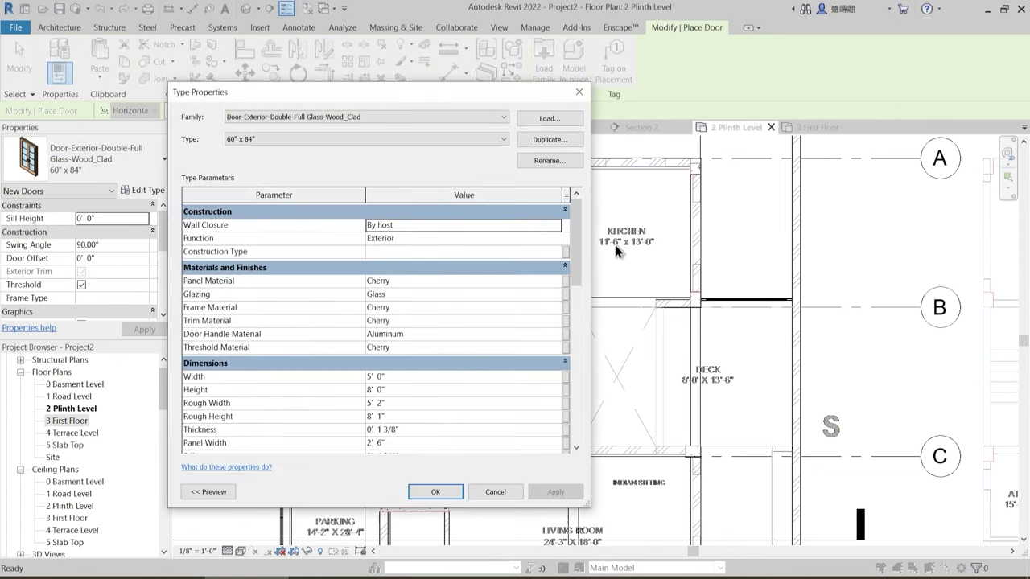
left_click(541, 141)
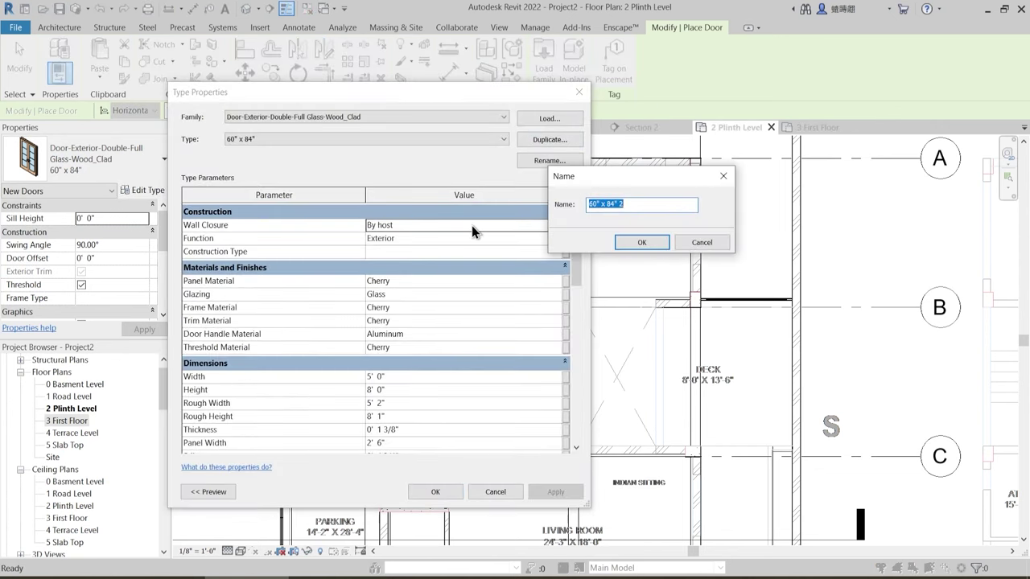
type("3'9\"")
key("Return")
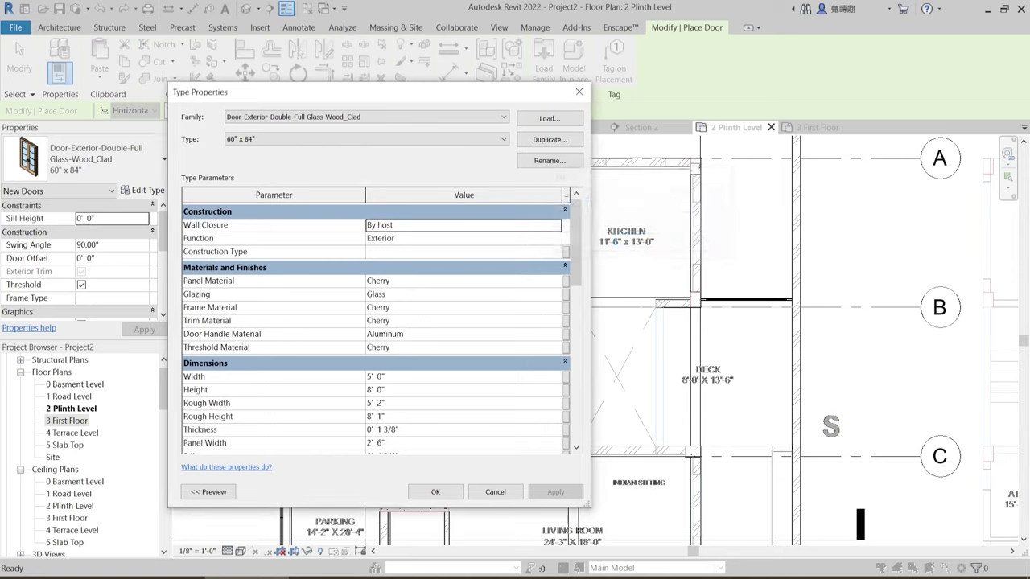
- Set the new door type's Width to 3' 9"
left_click(391, 391)
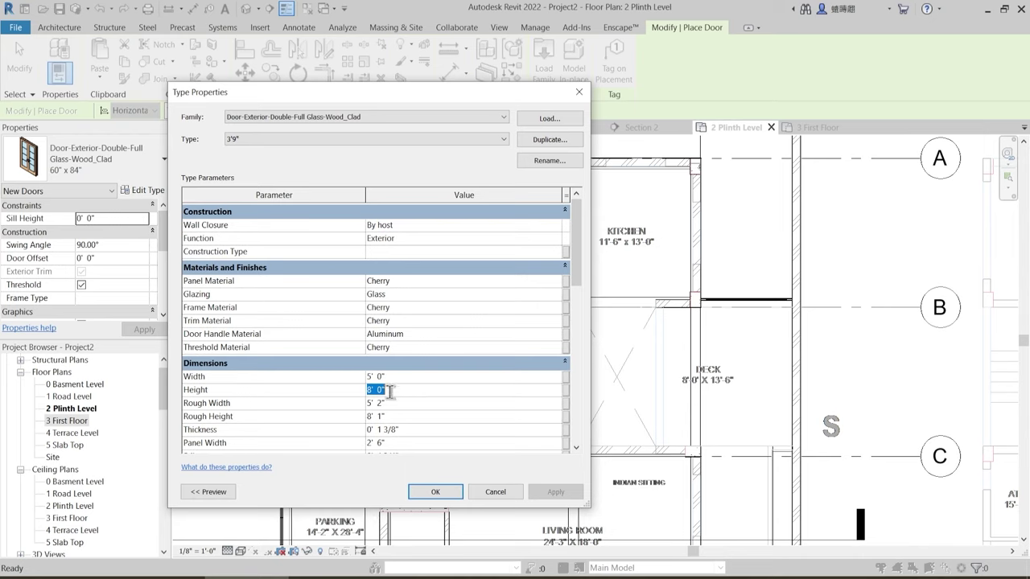
scroll(394, 399, "down", 1)
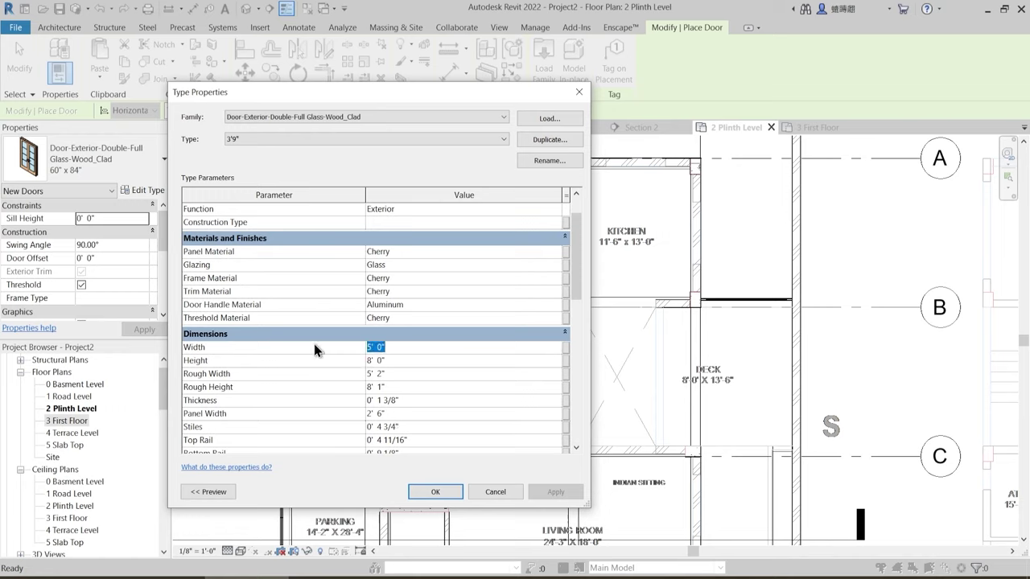
type("3'9\"")
key("Return")
- Place the 3'9" double full-glass door in the foyer's outer wall
left_click(446, 492)
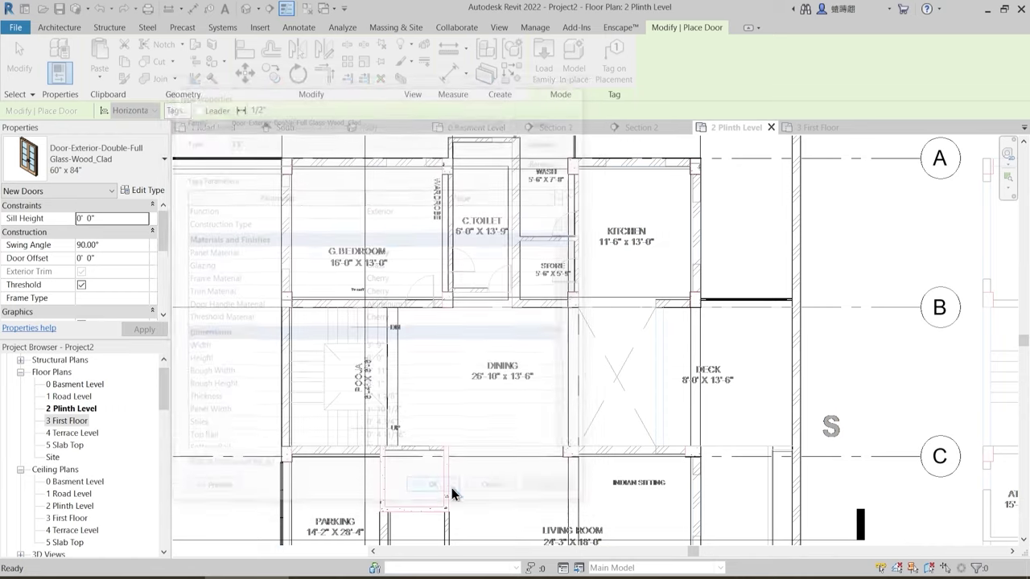
middle_click_drag(456, 387, 472, 293)
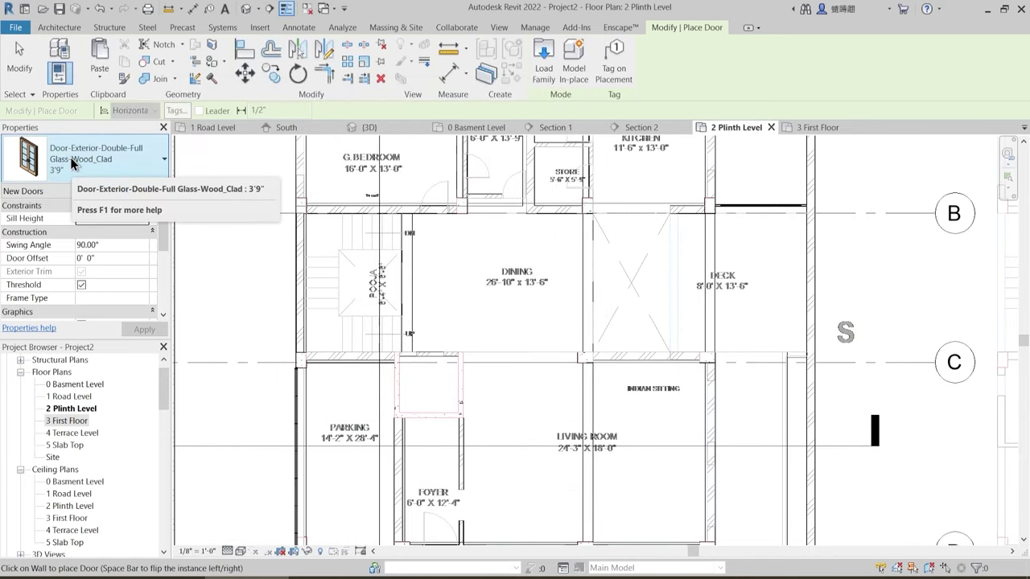
middle_click_drag(334, 362, 334, 212)
scroll(483, 373, "up", 2)
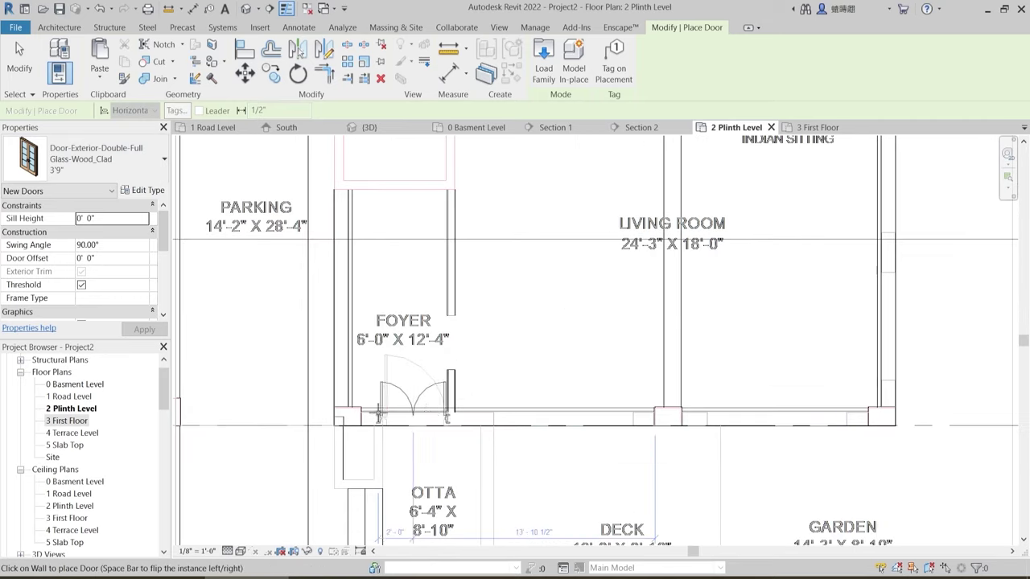
scroll(395, 416, "up", 4)
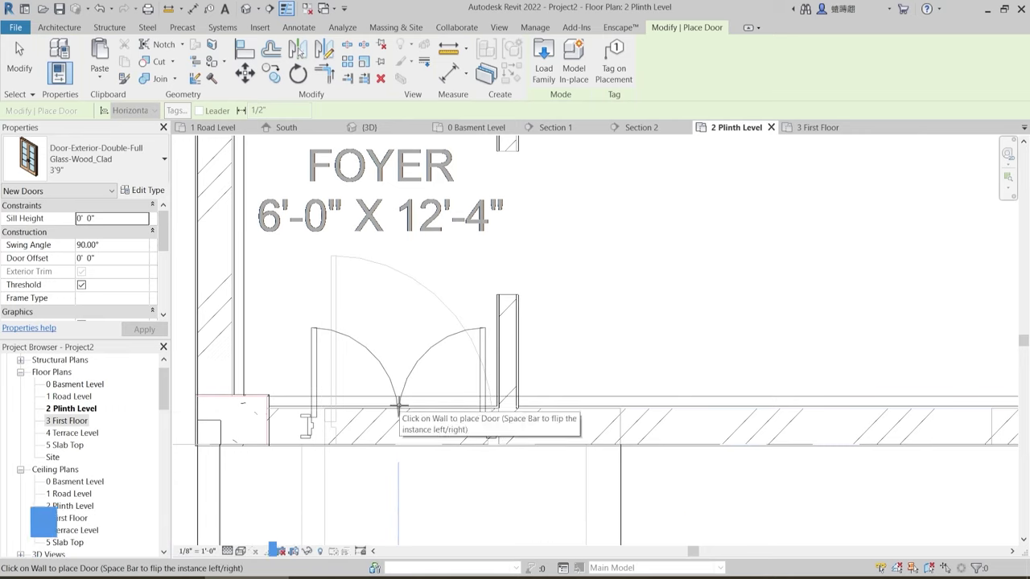
left_click(417, 335)
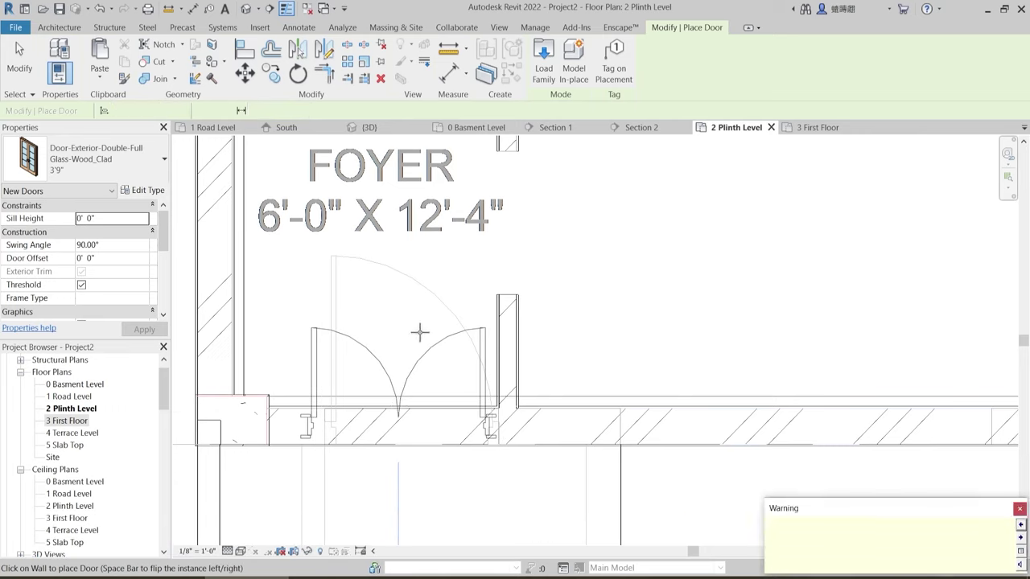
key("Escape")
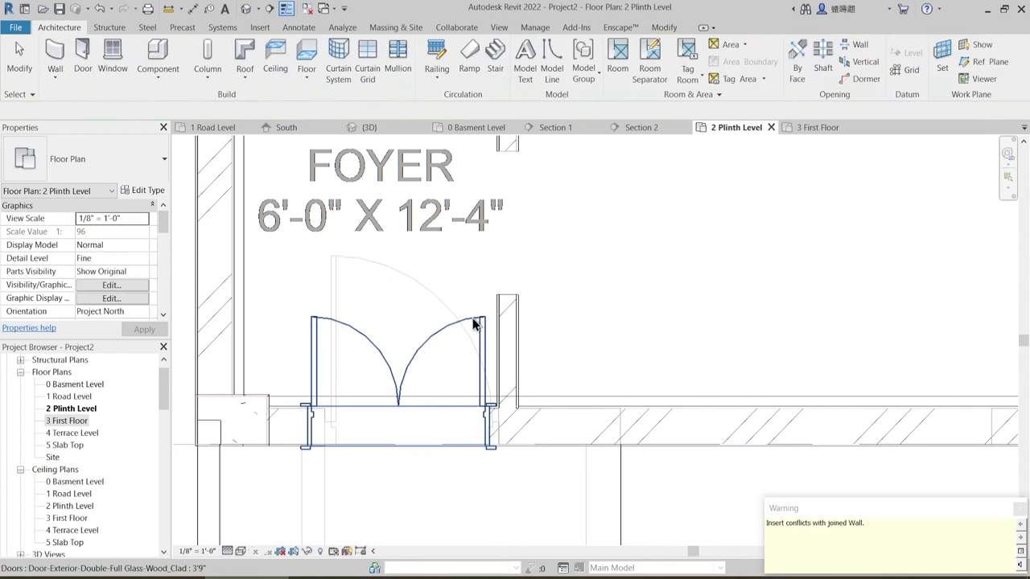
- Move the door with MV so its jamb lines up with the wall end
left_click(490, 412)
scroll(490, 412, "up", 5)
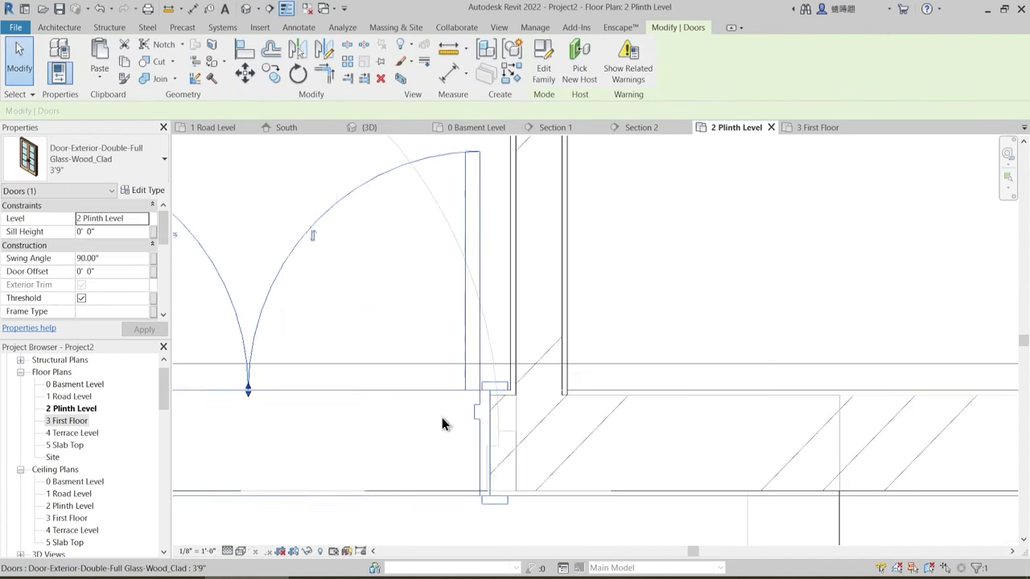
scroll(483, 415, "up", 5)
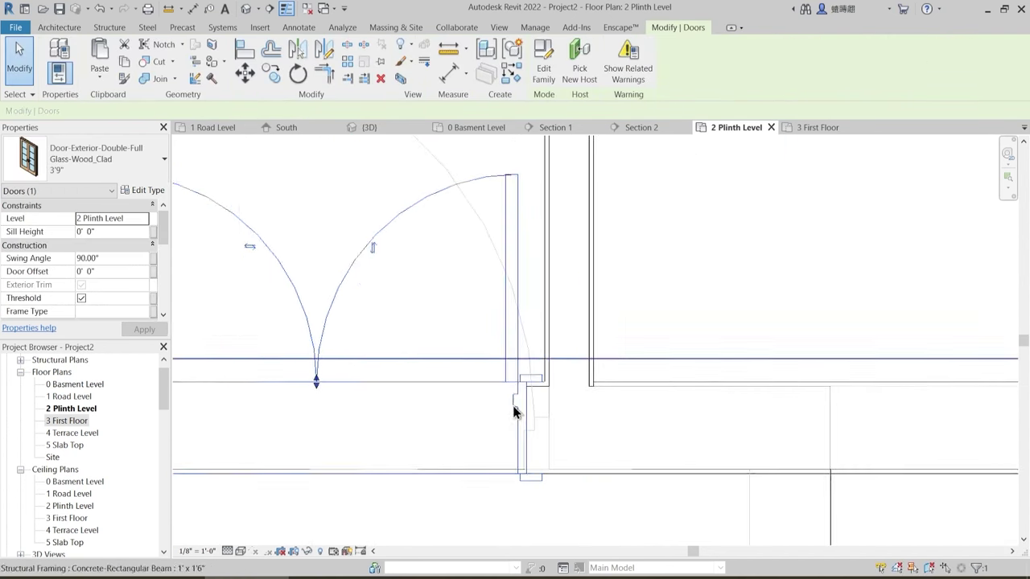
key("m")
key("v")
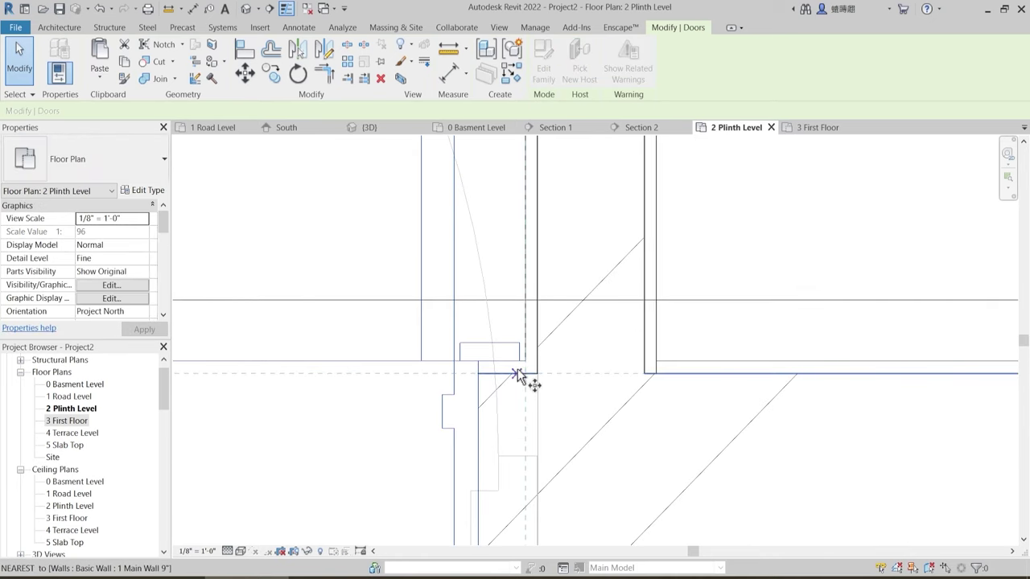
scroll(518, 363, "down", 4)
scroll(513, 370, "up", 5)
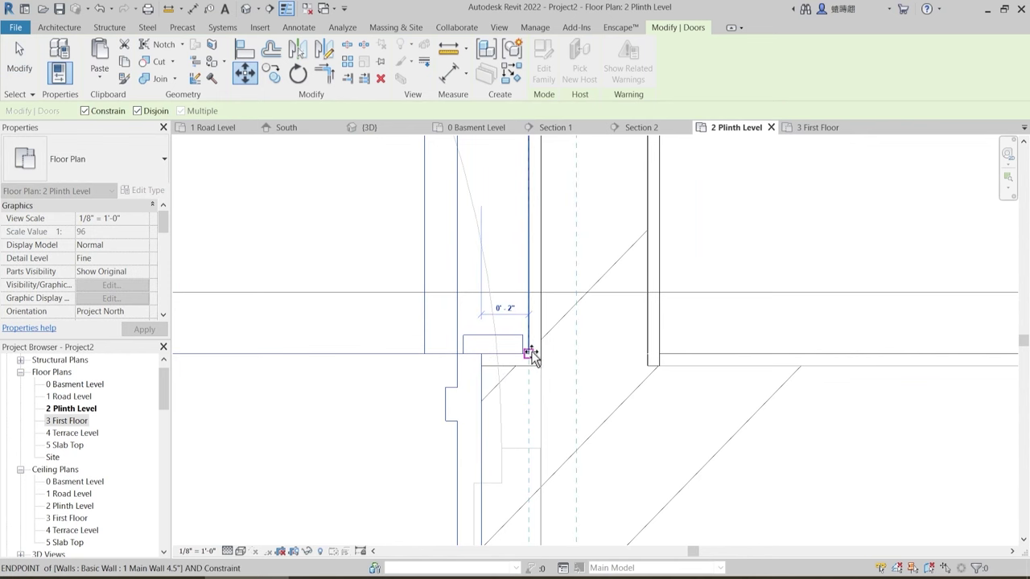
left_click(569, 351)
key("Escape")
key("Escape")
- Flip the door so it swings outward
scroll(577, 358, "down", 4)
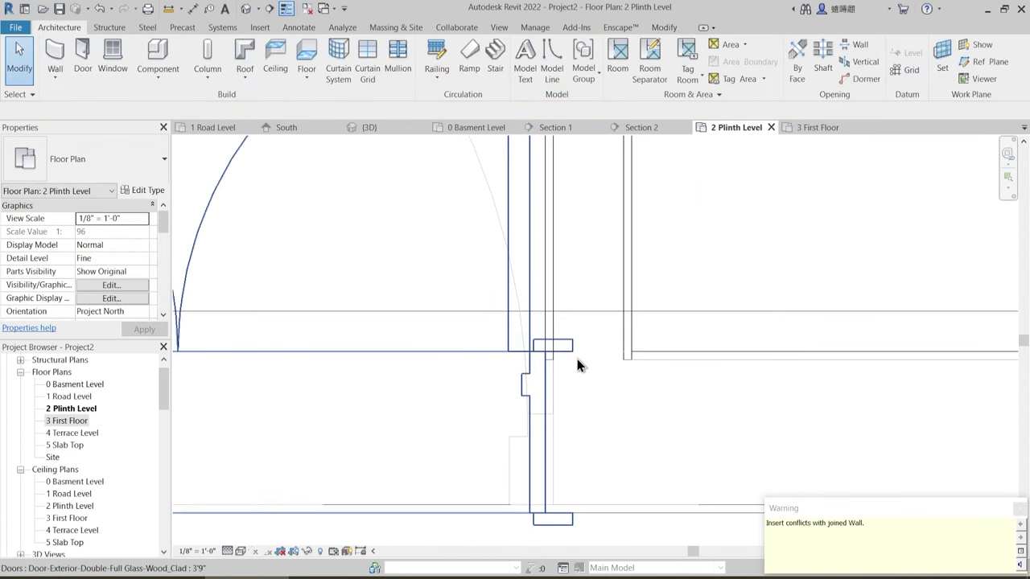
scroll(581, 390, "down", 2)
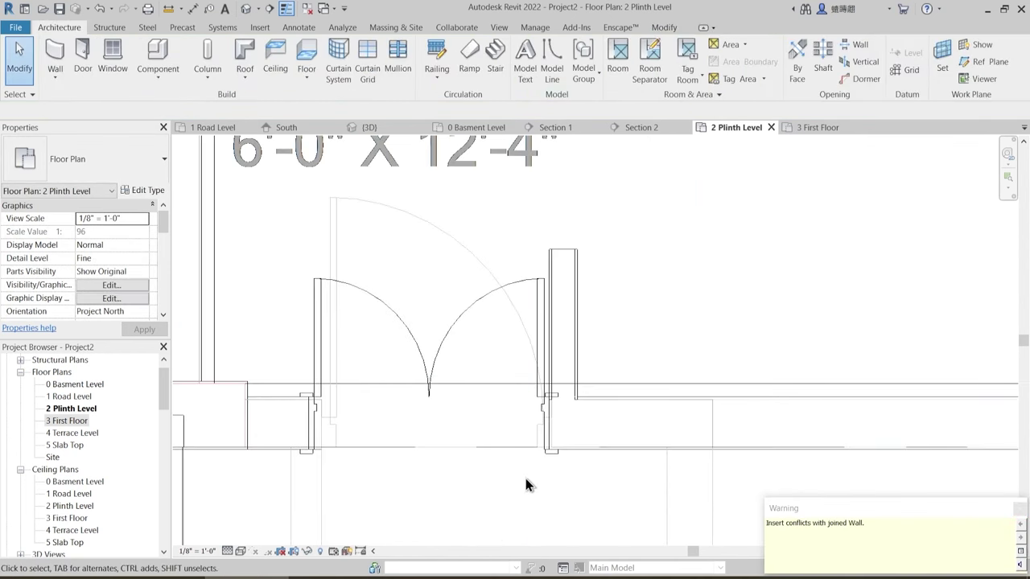
left_click(455, 315)
left_click(463, 320)
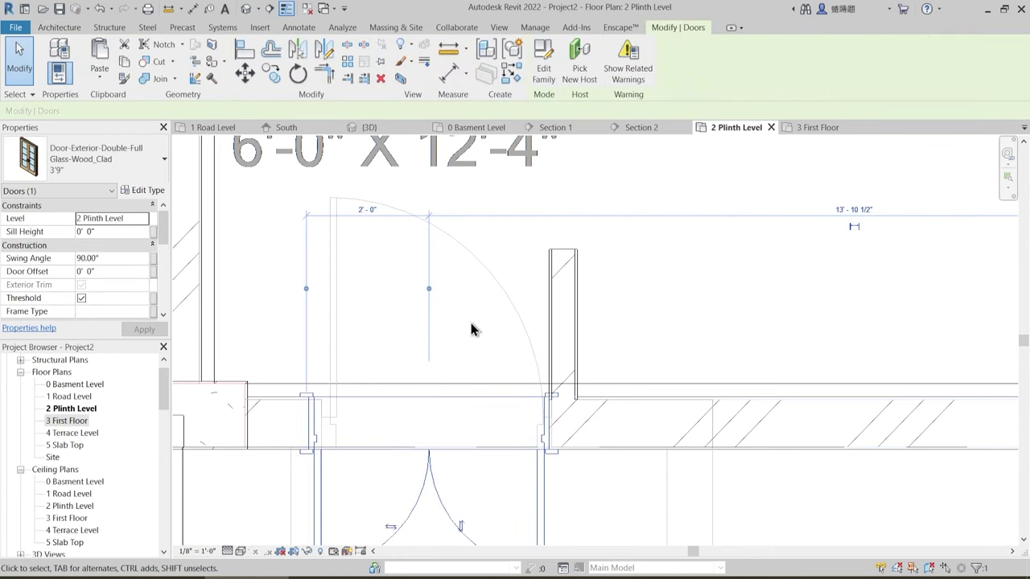
key("Escape")
scroll(471, 323, "down", 1)
- Inspect the new foyer door in the 3D view from several angles, including straight on
left_click(382, 123)
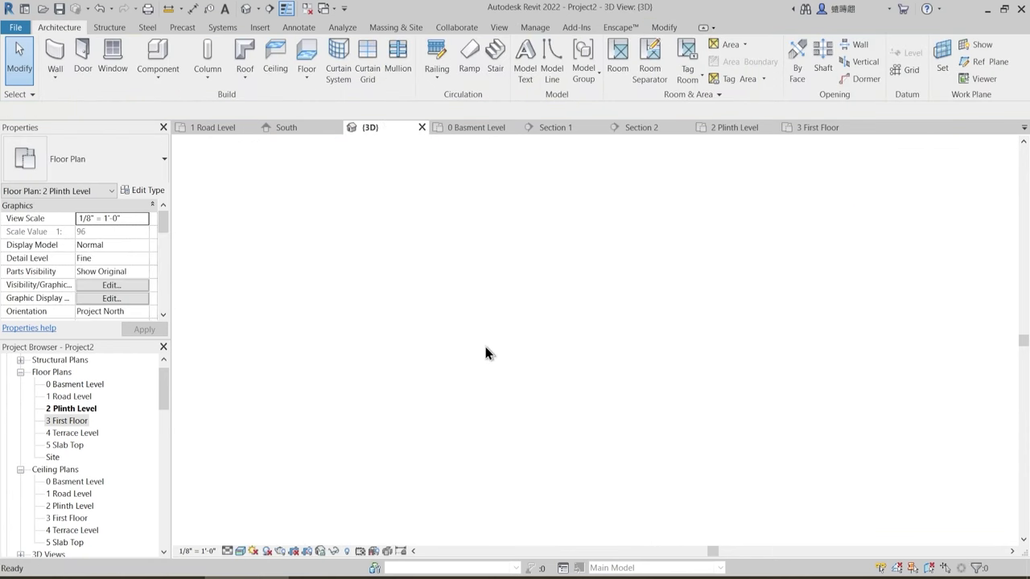
scroll(537, 402, "up", 3)
scroll(595, 451, "up", 4)
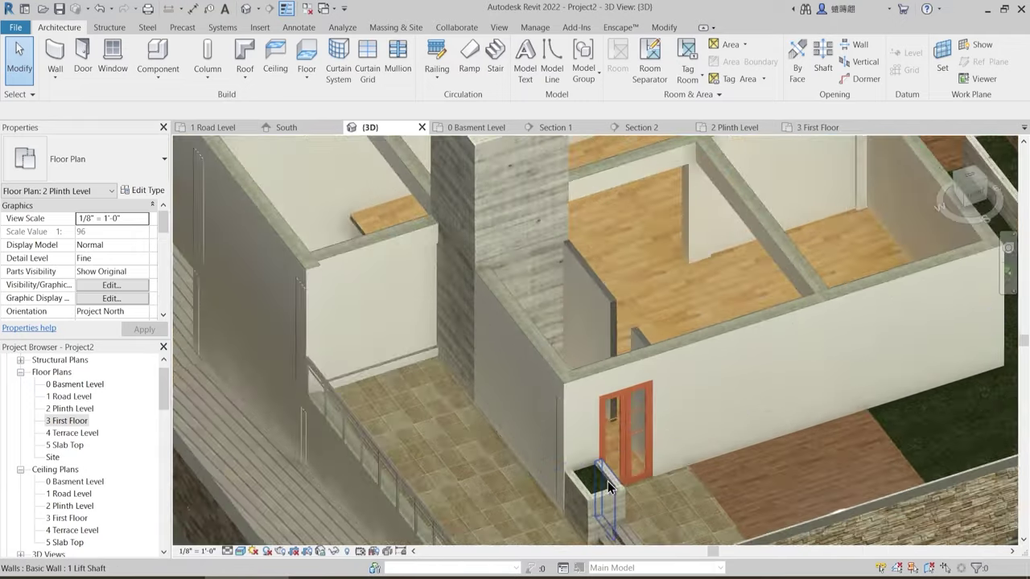
middle_click_drag(613, 471, 574, 406, "shift")
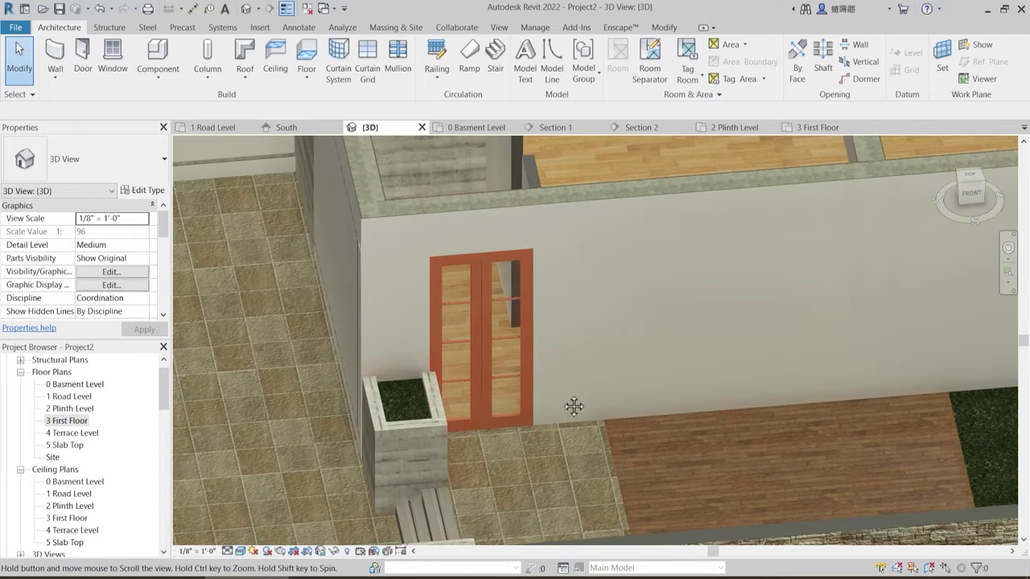
left_click(483, 377)
middle_click_drag(505, 452, 451, 448, "shift")
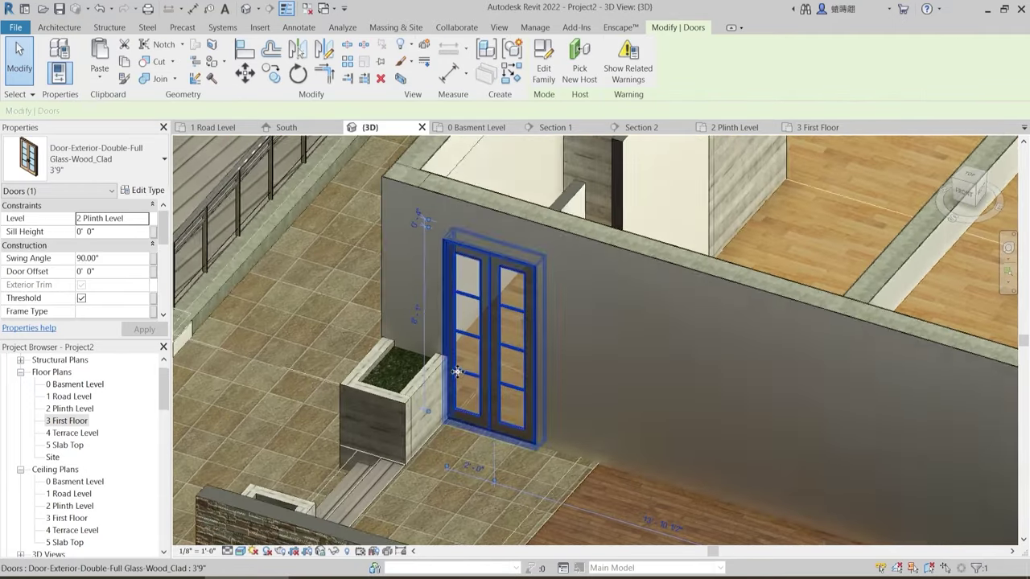
scroll(456, 367, "up", 2)
middle_click_drag(433, 329, 452, 355, "shift")
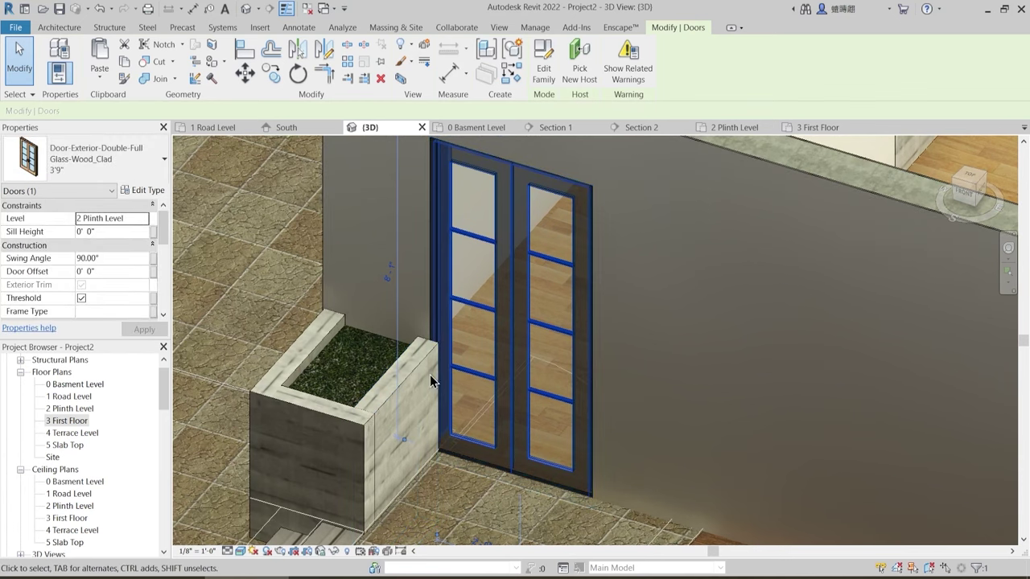
middle_click_drag(493, 442, 528, 357, "shift")
key("Escape")
scroll(530, 367, "down", 5)
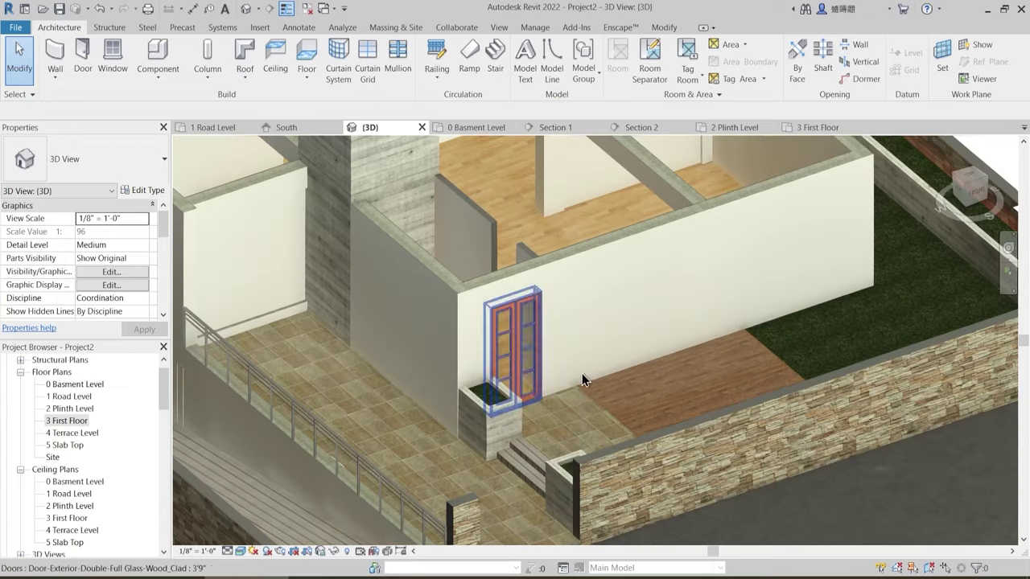
middle_click_drag(581, 375, 603, 411, "shift")
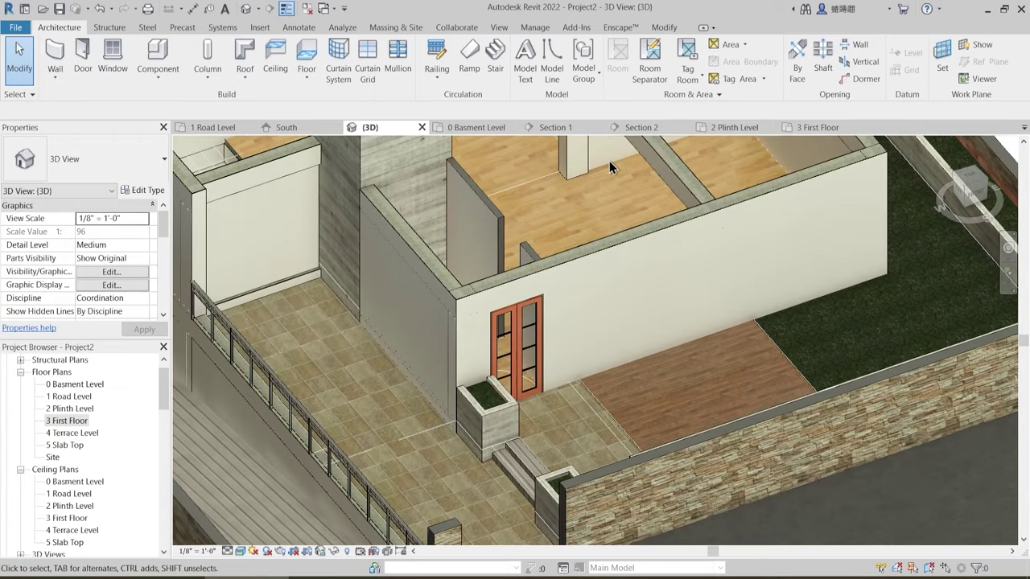
- Return to the 2 Plinth Level plan and pan to show the surrounding rooms
left_click(741, 129)
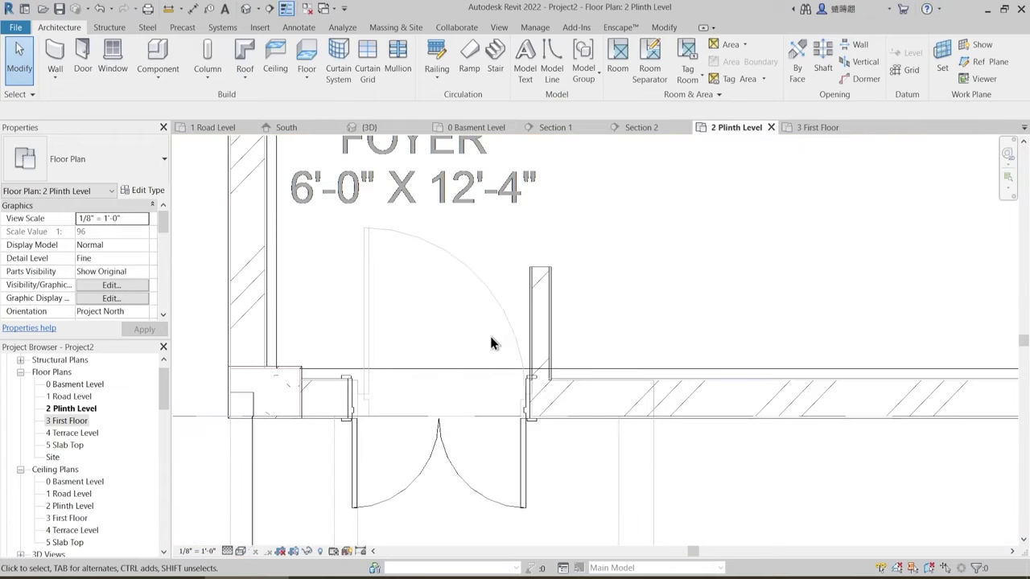
scroll(490, 336, "down", 2)
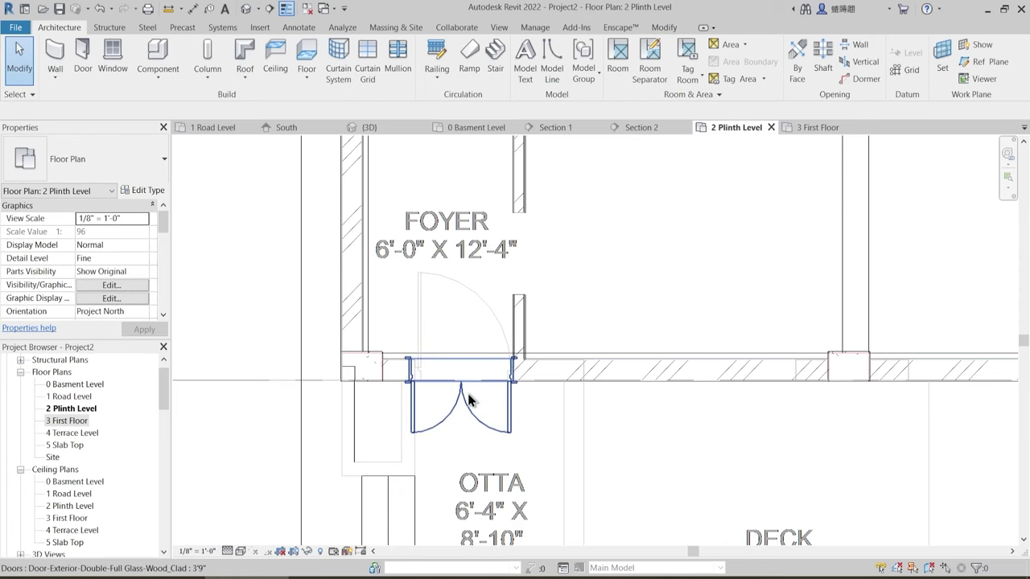
scroll(469, 400, "up", 2)
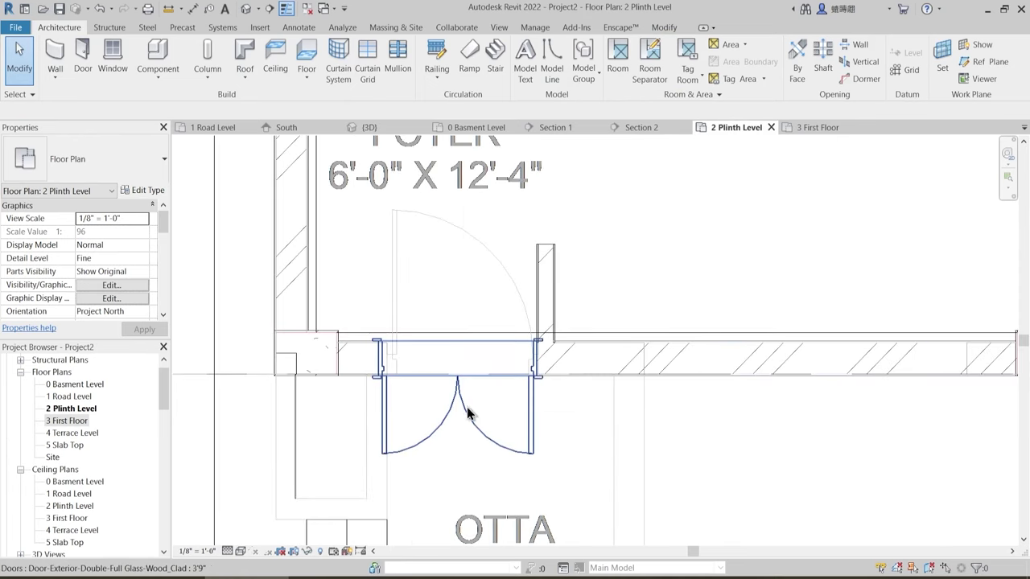
scroll(469, 413, "down", 2)
scroll(469, 413, "down", 2)
middle_click_drag(547, 371, 472, 476)
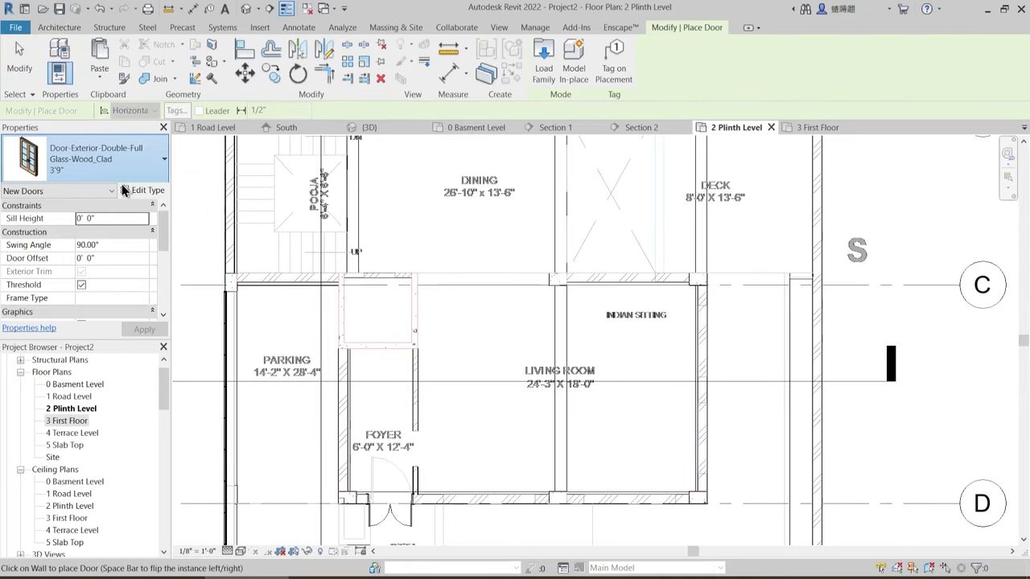
- Duplicate the 3'6" Single-Full Glass-Wood door as a new type named 3' with 3'0" width
left_click(88, 158)
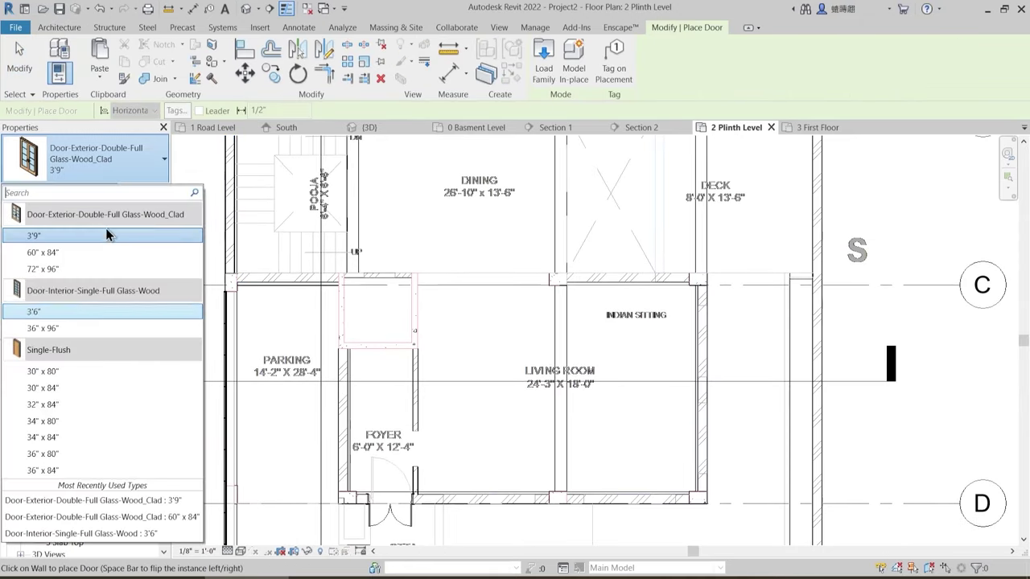
left_click(74, 314)
left_click(166, 193)
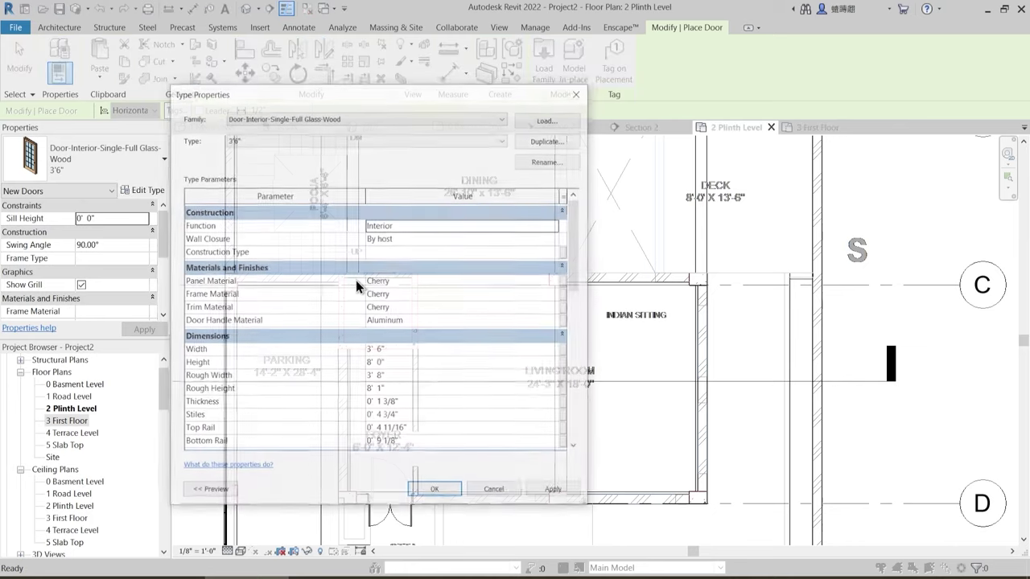
left_click(548, 140)
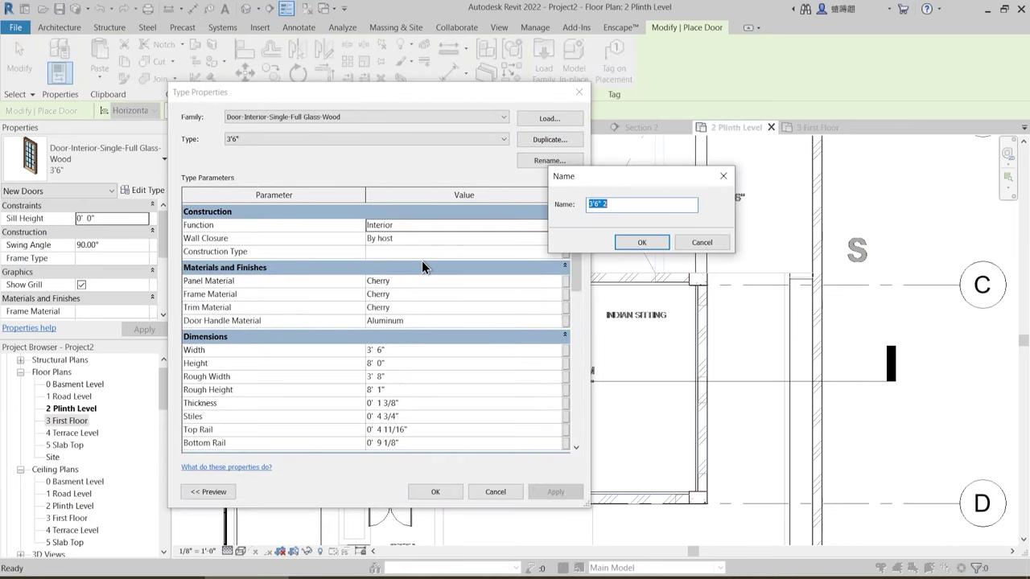
type("3'")
key("Return")
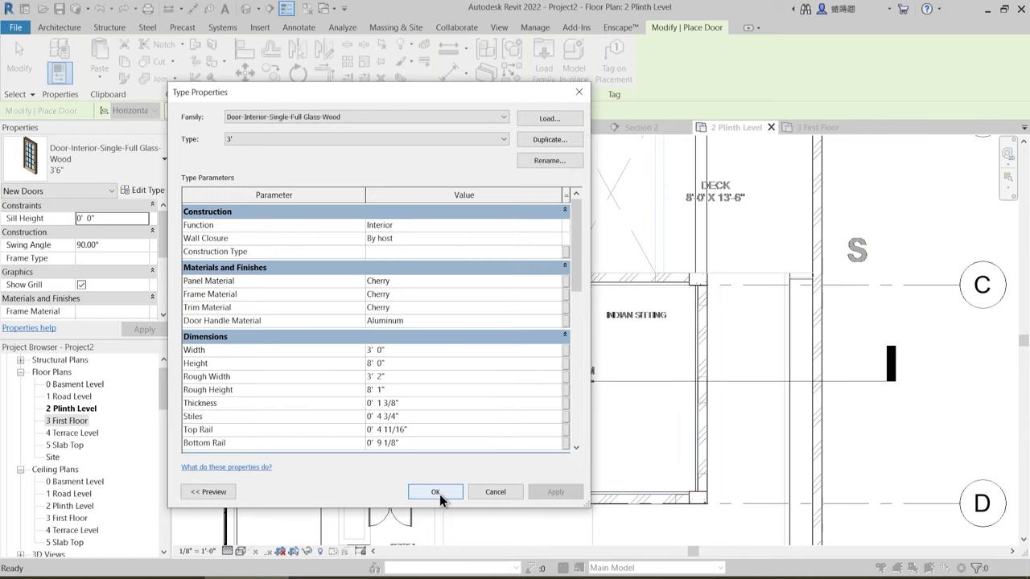
key("Return")
- Place a 3' glass door in the G.Bedroom's lower, stair-side wall
scroll(483, 419, "up", 5)
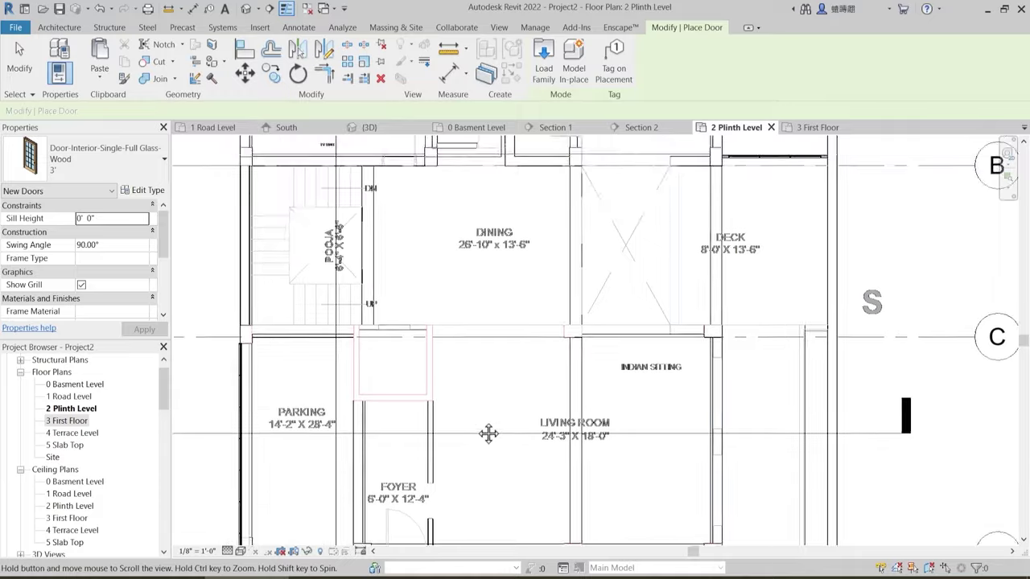
scroll(441, 293, "up", 2)
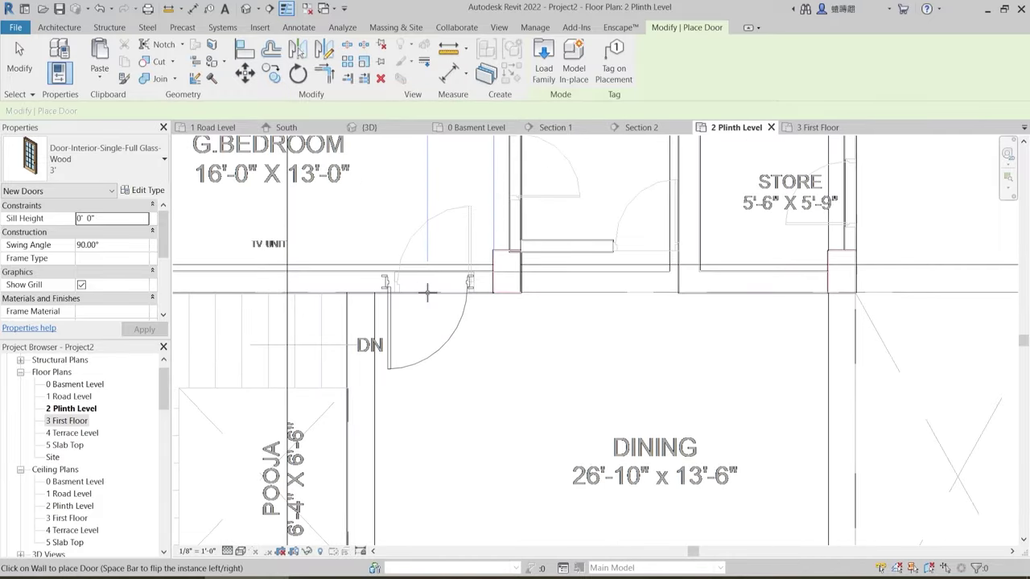
scroll(431, 286, "up", 2)
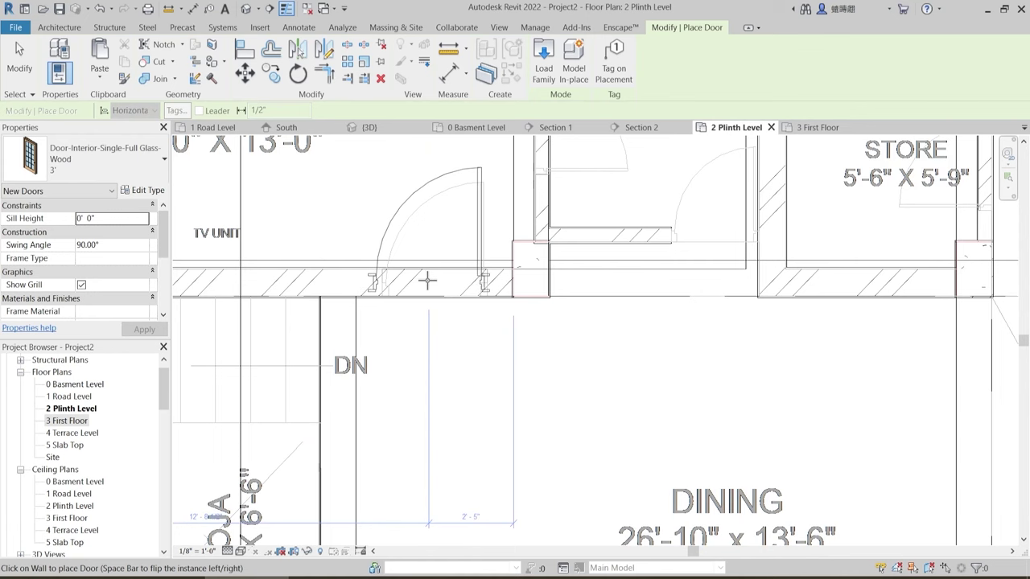
left_click(467, 374)
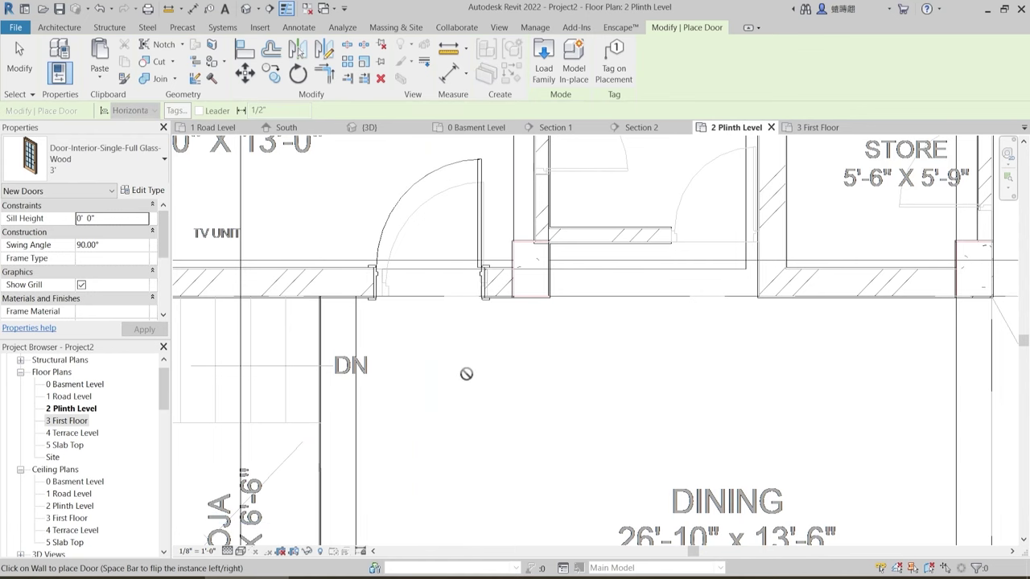
key("Escape")
scroll(467, 390, "down", 3)
- Make Single-Flush 30" x 84" (2'6" x 7'0") the current door type near the toilet and kitchen
middle_click_drag(394, 281, 435, 341)
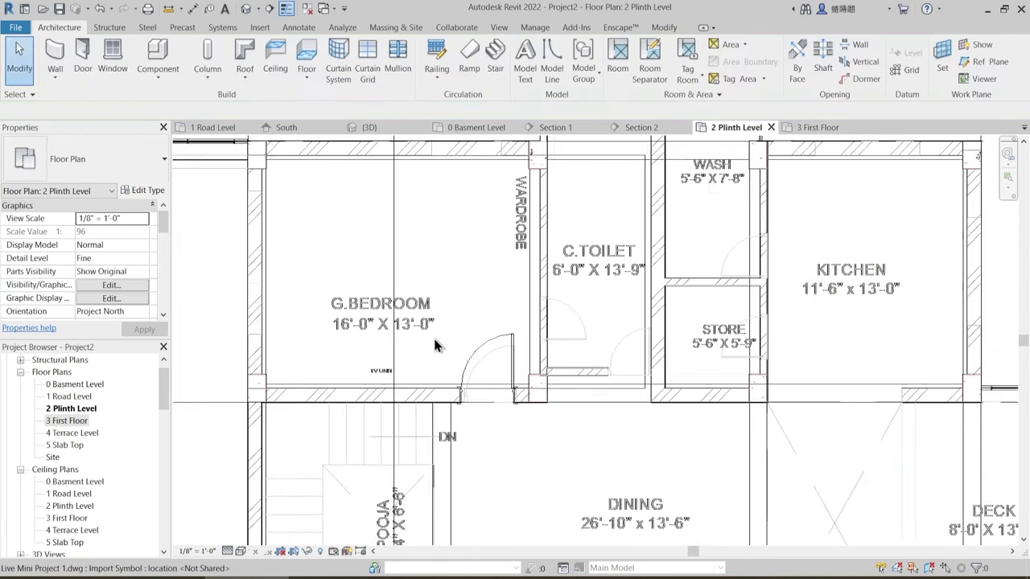
scroll(435, 342, "down", 3)
middle_click_drag(603, 320, 396, 258)
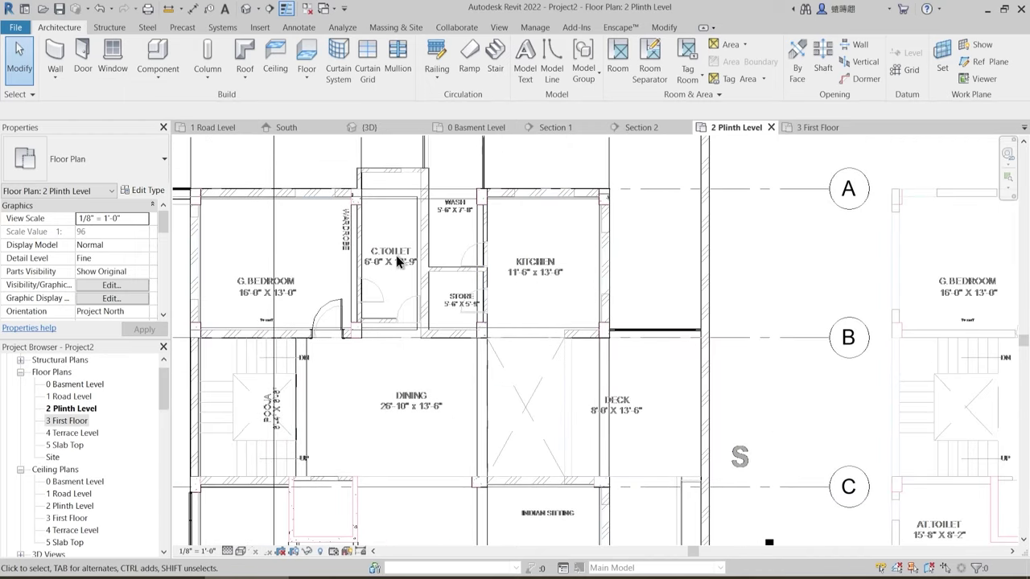
left_click(80, 54)
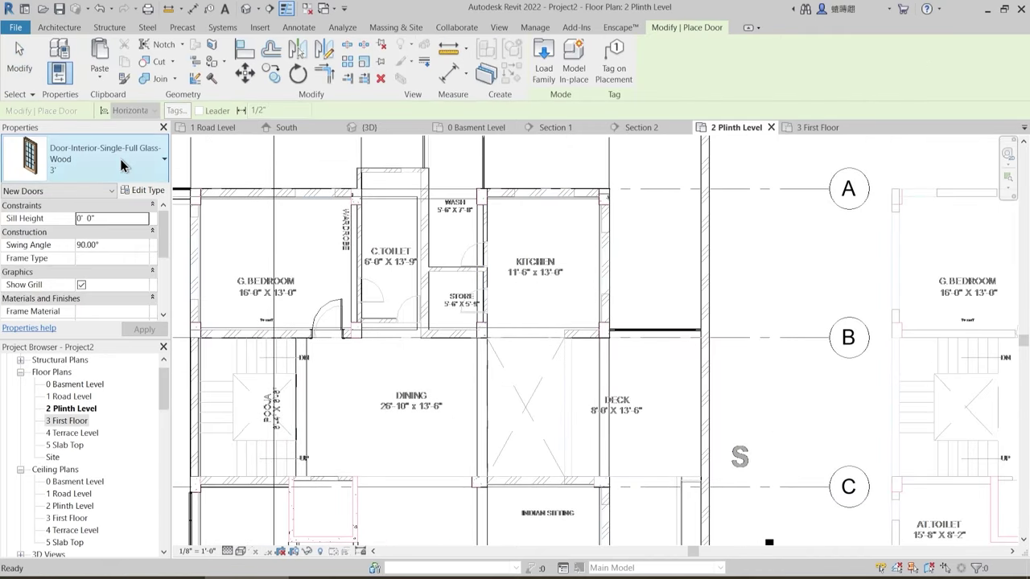
left_click(97, 157)
scroll(62, 400, "down", 1)
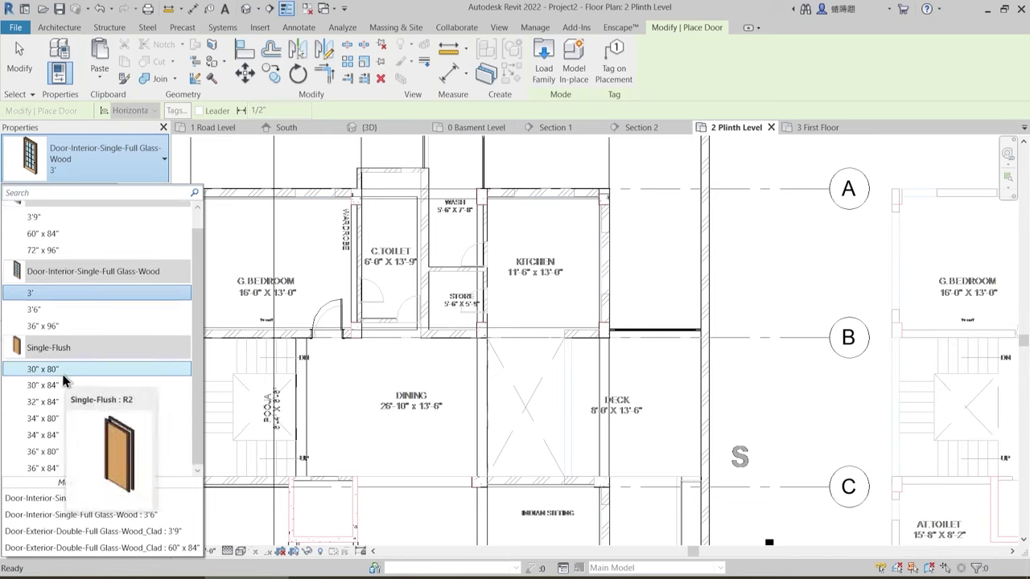
left_click(58, 386)
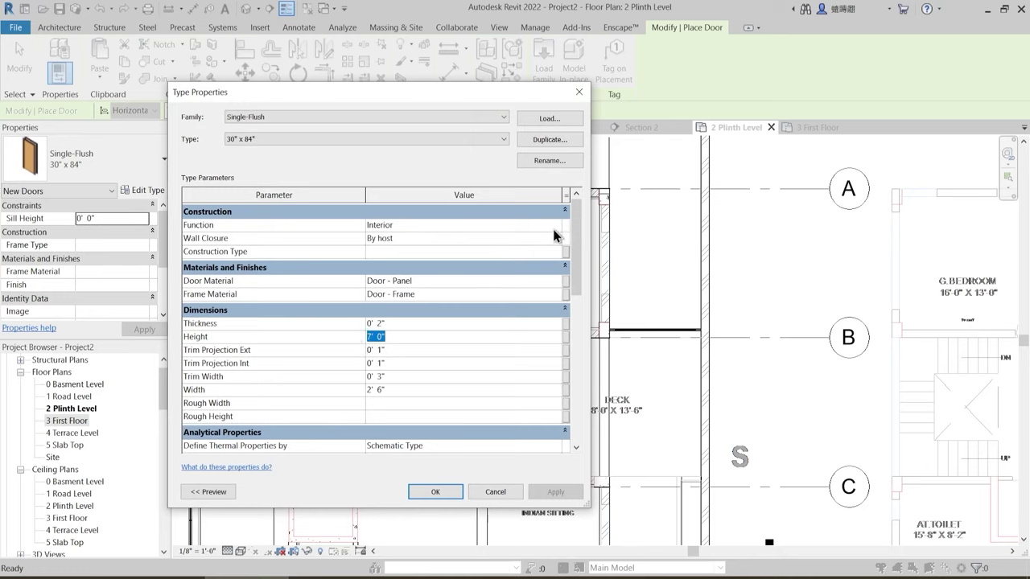
left_click(436, 492)
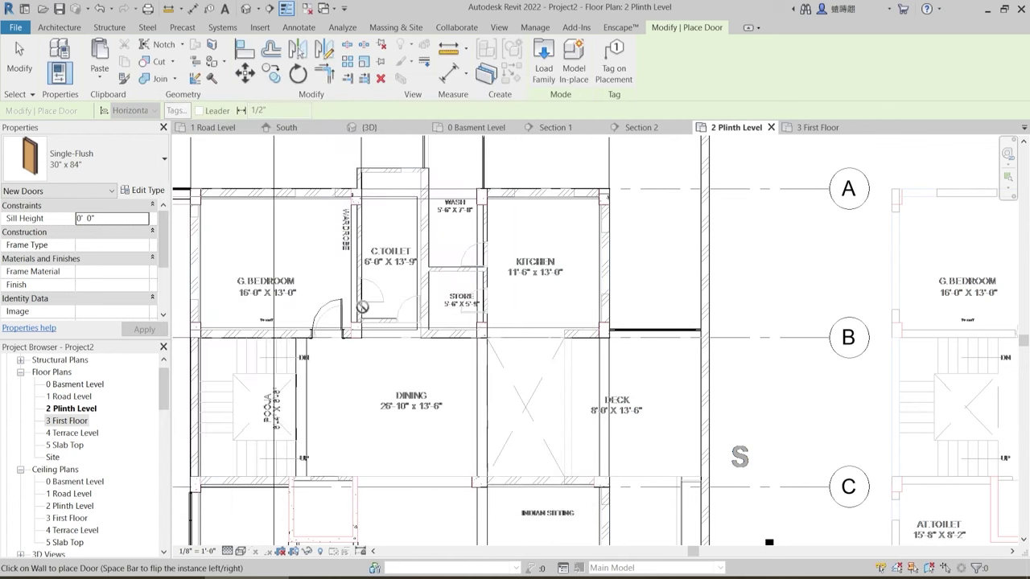
- Place Single-Flush doors in two C.Toilet walls and in the Store's right wall
scroll(386, 292, "up", 4)
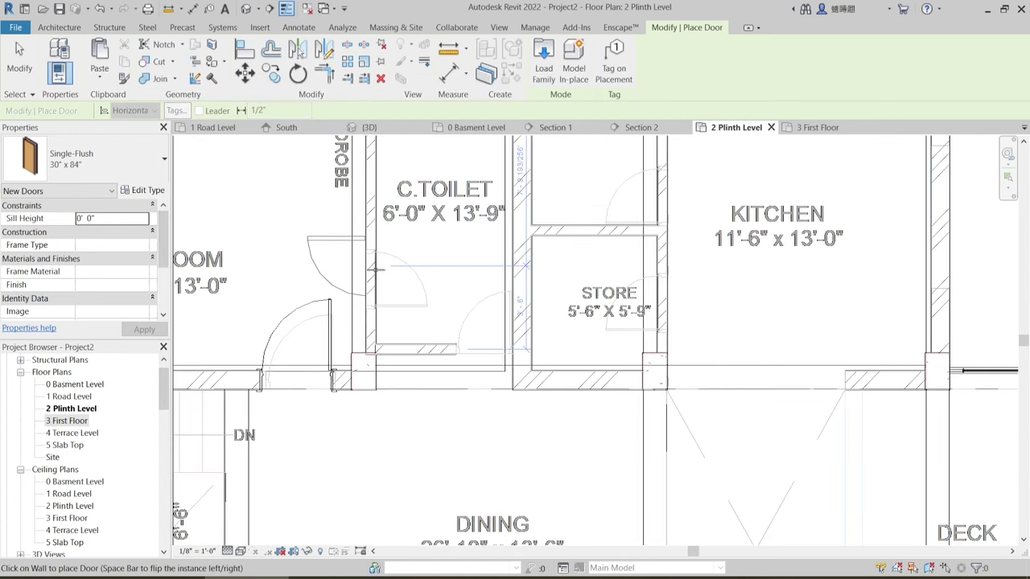
left_click(459, 349)
scroll(470, 354, "down", 2)
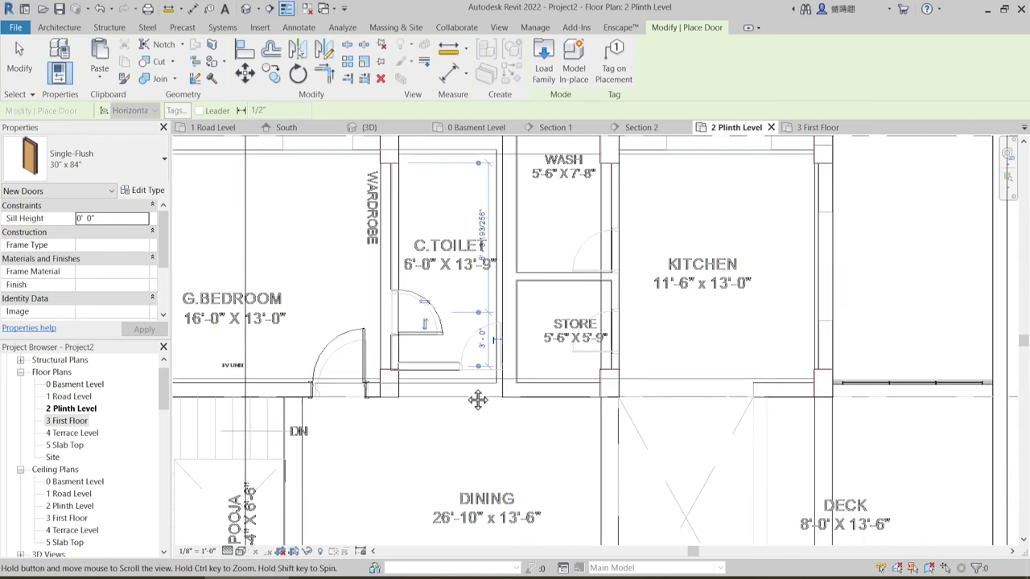
scroll(469, 375, "up", 4)
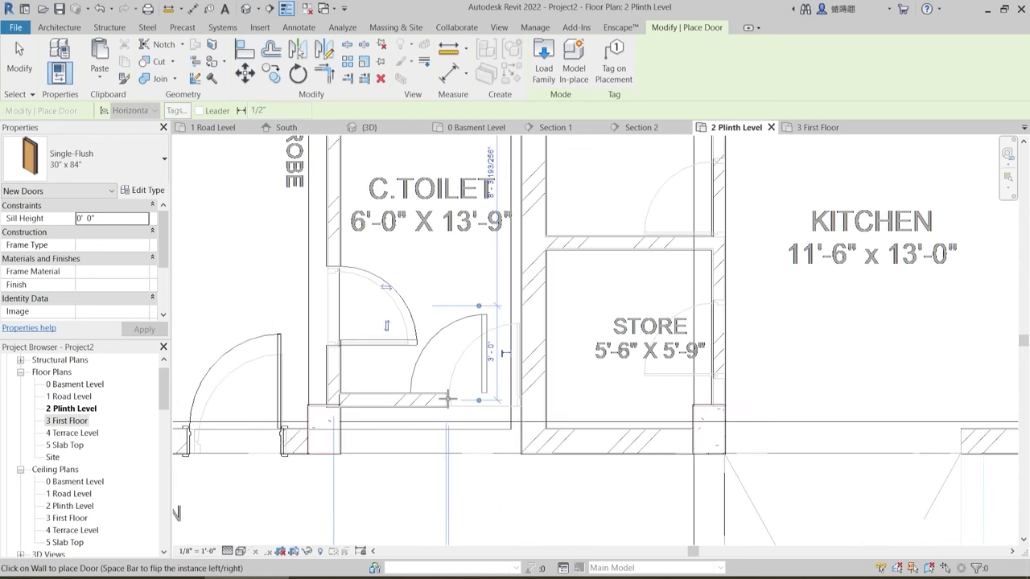
left_click(485, 387)
scroll(500, 350, "down", 1)
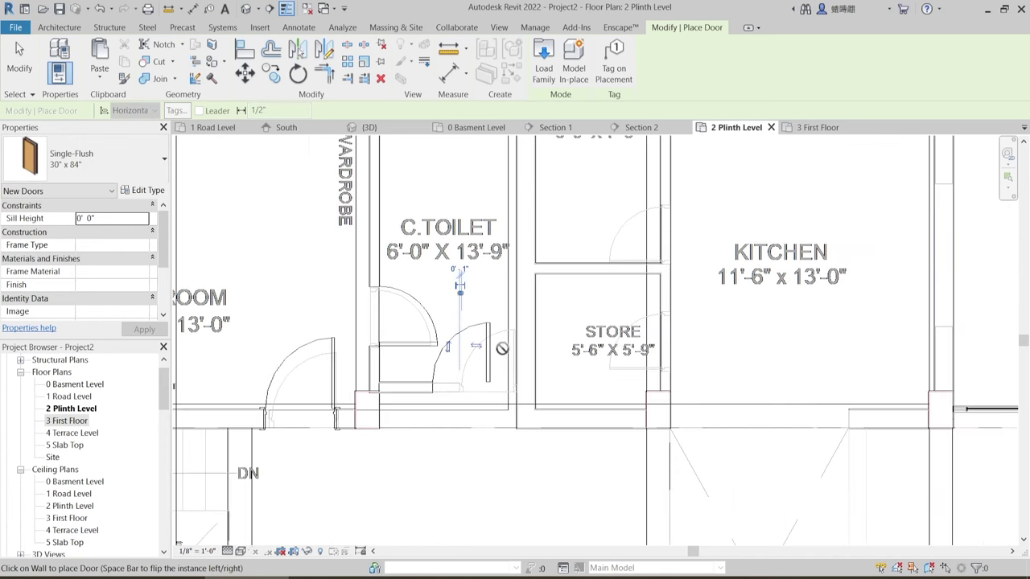
middle_click_drag(607, 382, 557, 428)
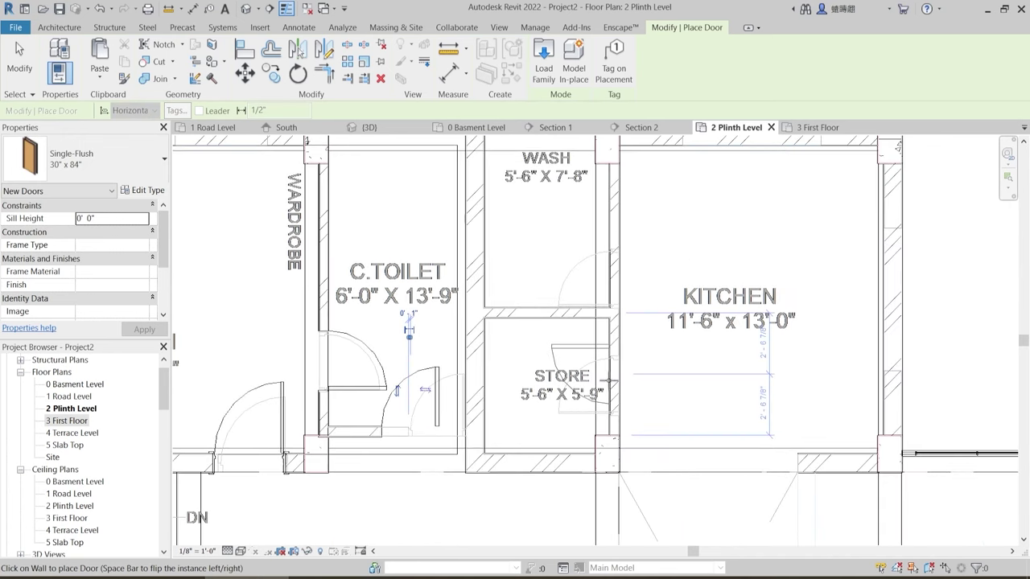
left_click(609, 390)
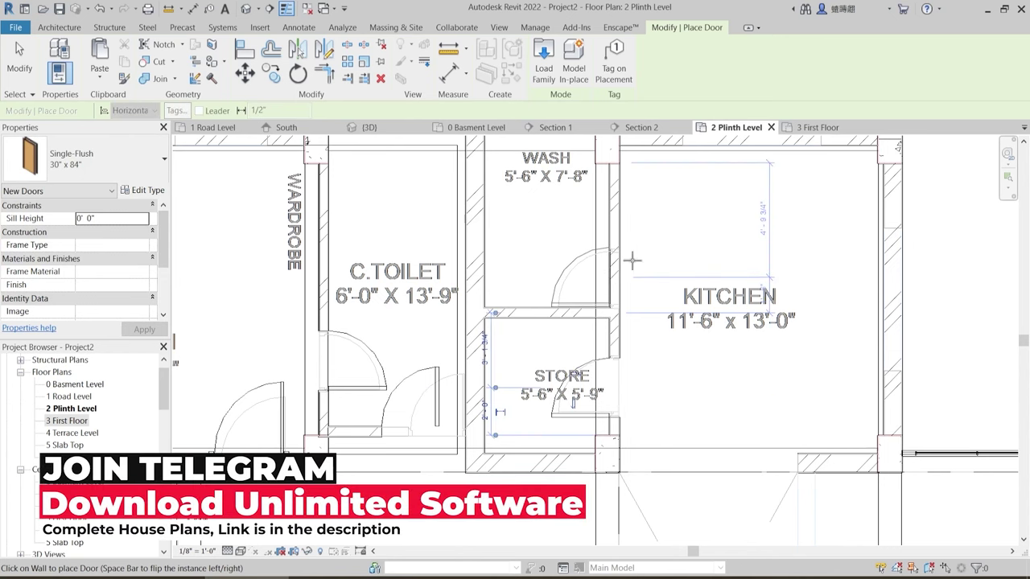
scroll(635, 261, "down", 2)
- Lengthen the short wall below the C.Toilet door to the right by dragging its end
key("Escape")
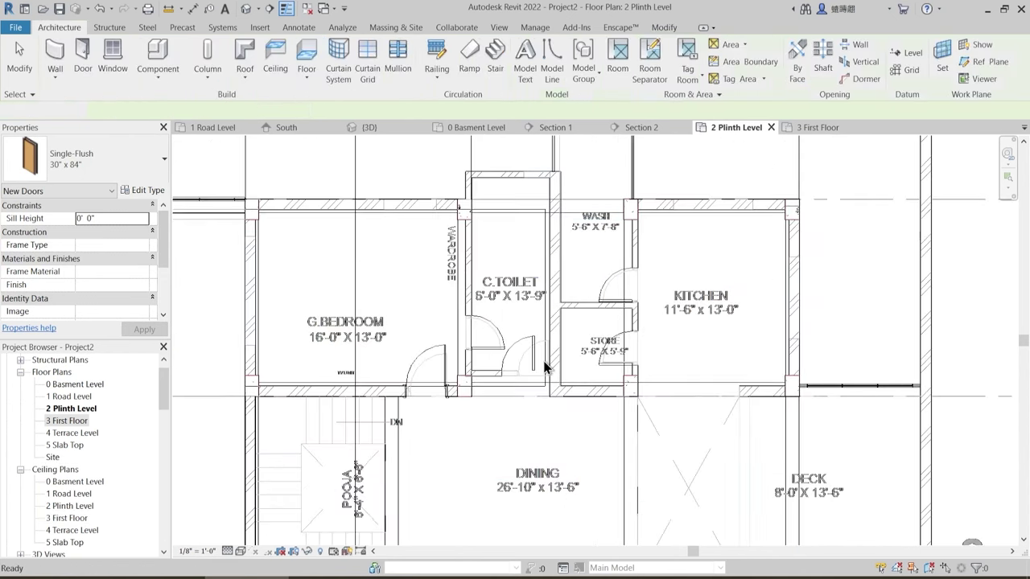
scroll(532, 367, "up", 4)
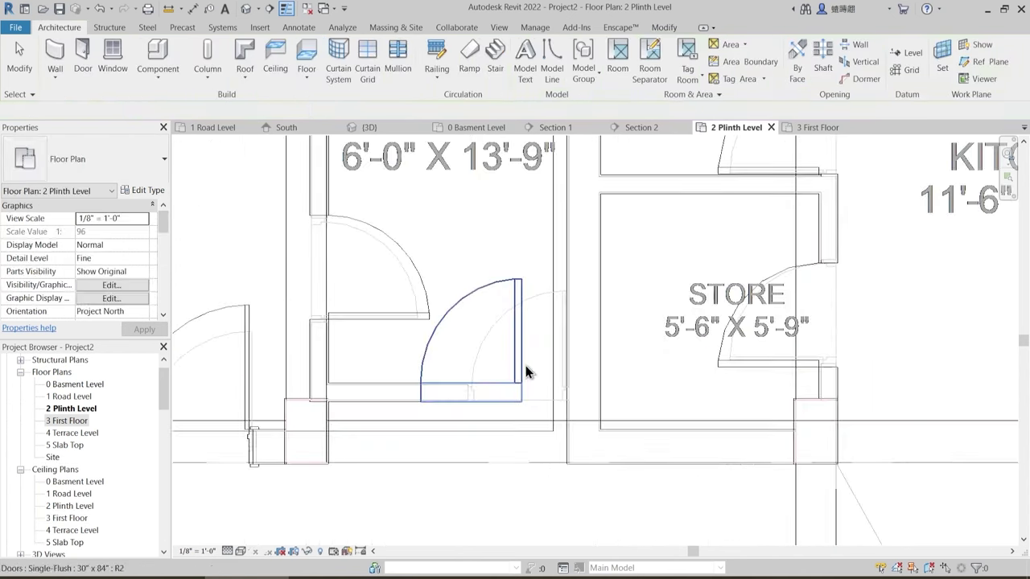
left_click(421, 408)
scroll(431, 400, "up", 2)
left_click_drag(490, 372, 642, 372)
key("Escape")
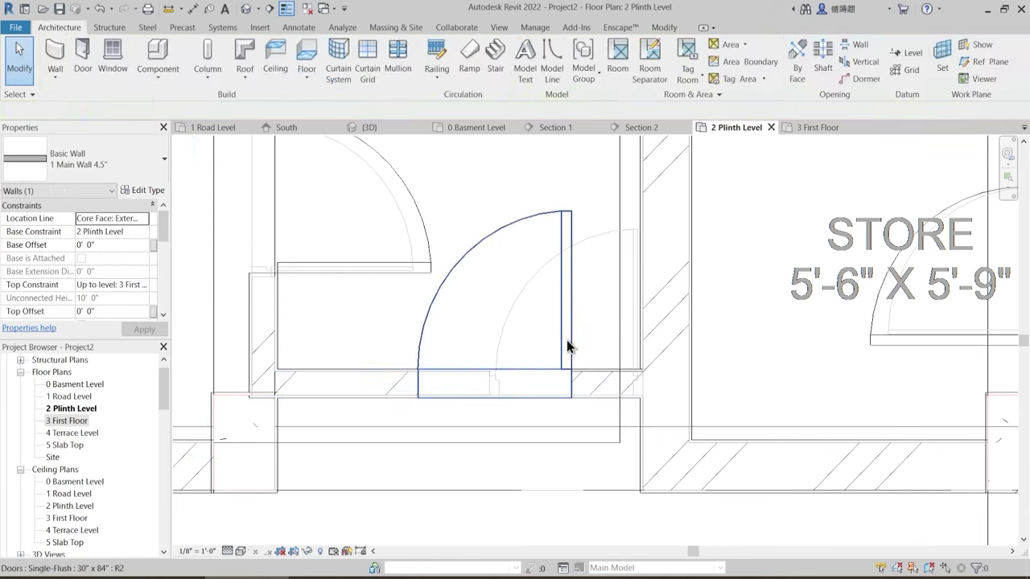
middle_click_drag(630, 424, 492, 418)
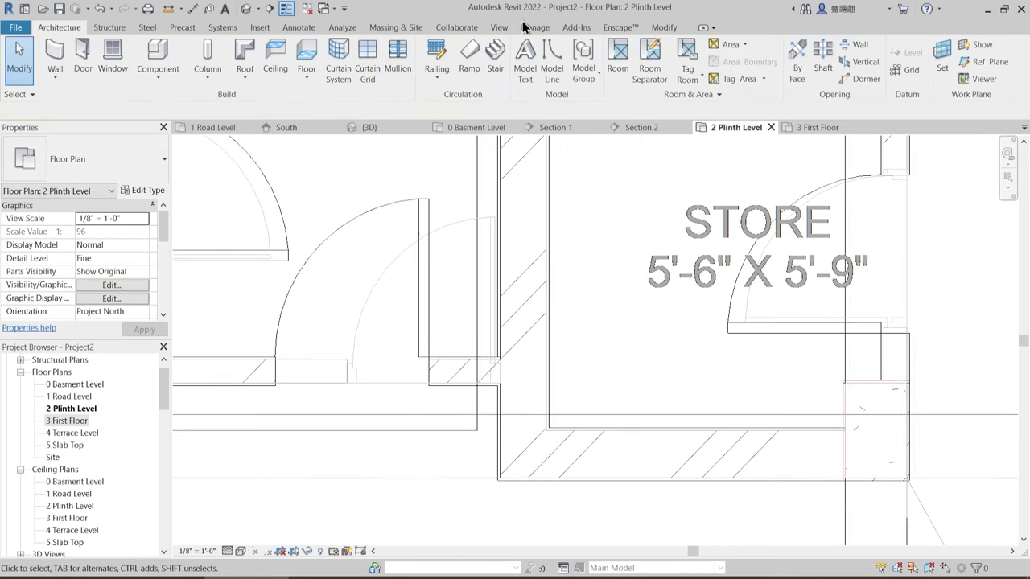
- Try the Align (AL) tool, then cancel it and recentre the whole house plan
left_click(654, 29)
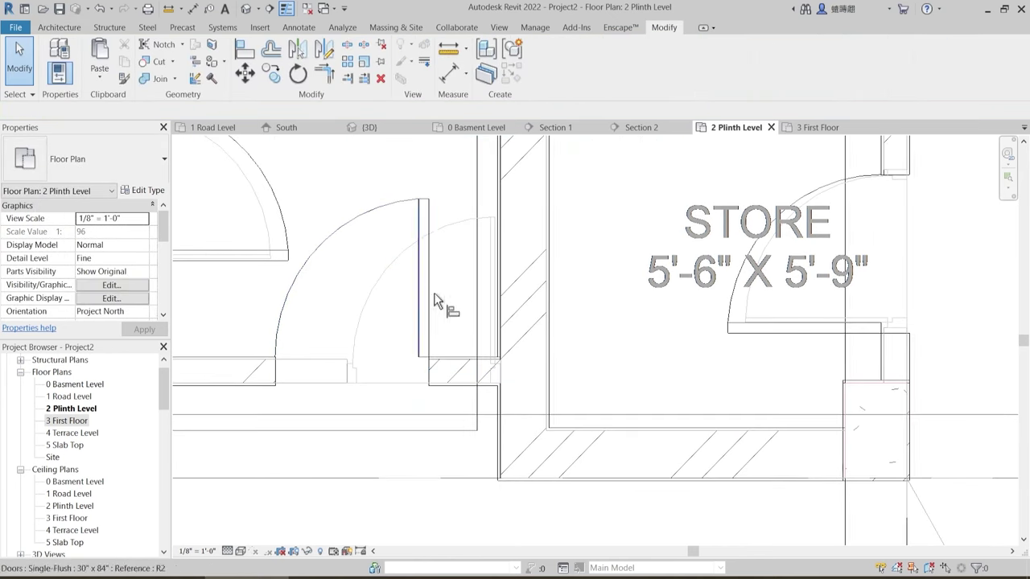
key("a")
key("l")
scroll(453, 322, "up", 2)
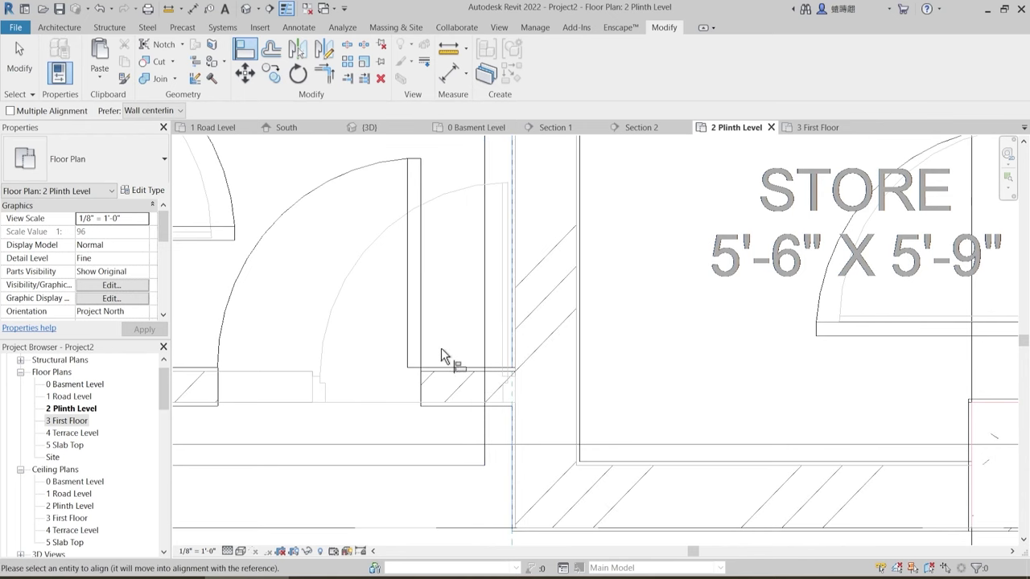
scroll(453, 389, "down", 5)
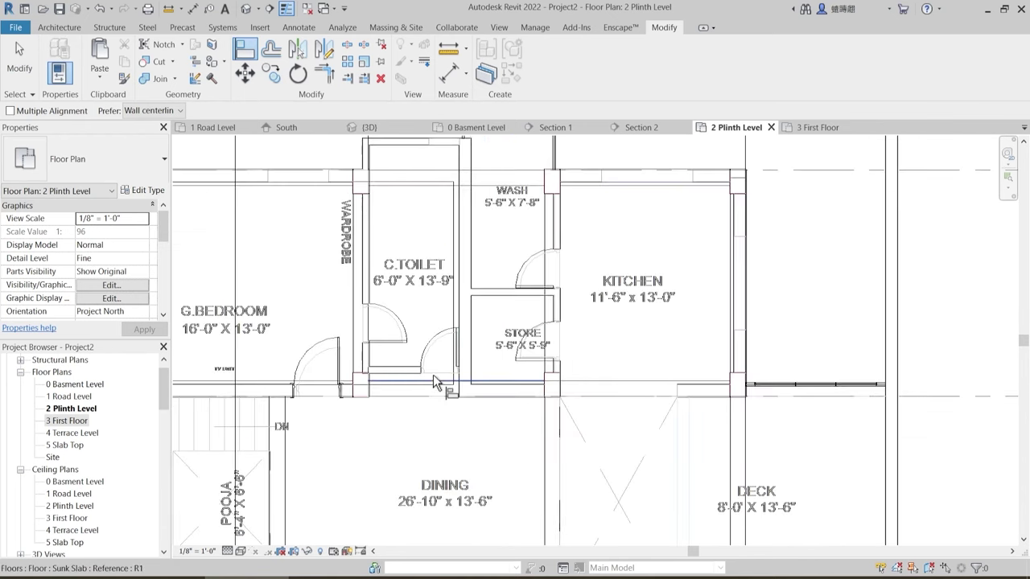
middle_click_drag(437, 368, 488, 442)
scroll(497, 338, "down", 3)
key("Escape")
middle_click_drag(475, 319, 482, 348)
middle_click_drag(628, 379, 625, 287)
scroll(622, 295, "down", 3)
middle_click_drag(586, 408, 577, 367)
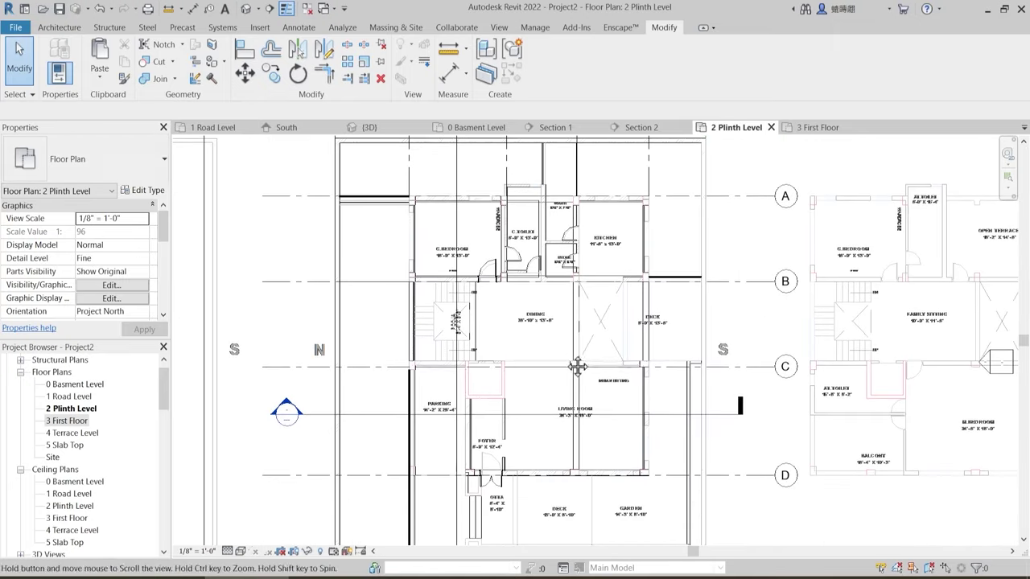
- Orbit around the house in 3D and select a placed glass door to inspect it
left_click(369, 128)
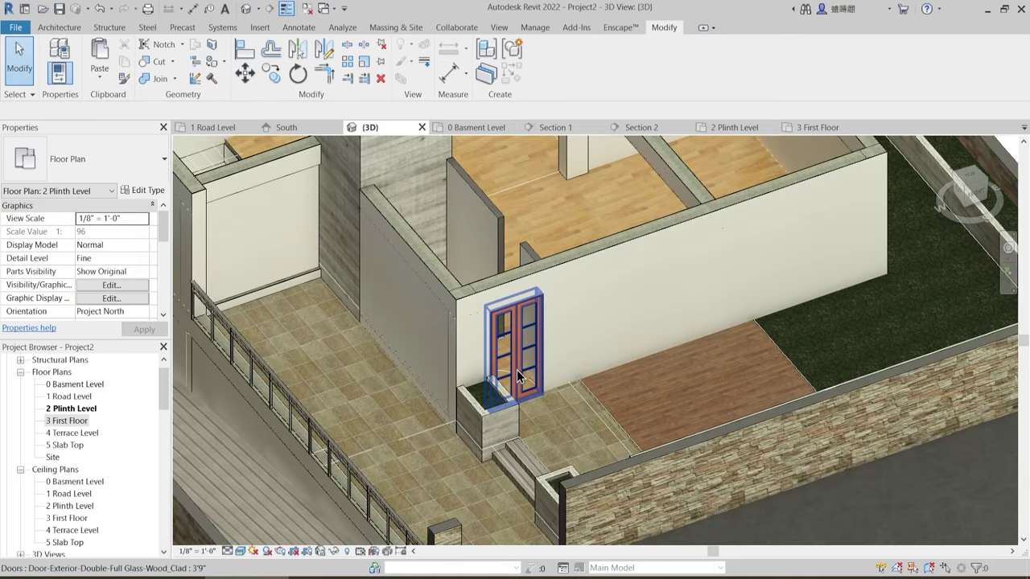
middle_click_drag(523, 393, 474, 434, "shift")
scroll(506, 407, "down", 1)
middle_click_drag(475, 434, 545, 533)
middle_click_drag(558, 404, 460, 401, "shift")
middle_click_drag(631, 398, 523, 390)
scroll(517, 310, "up", 2)
left_click(518, 309)
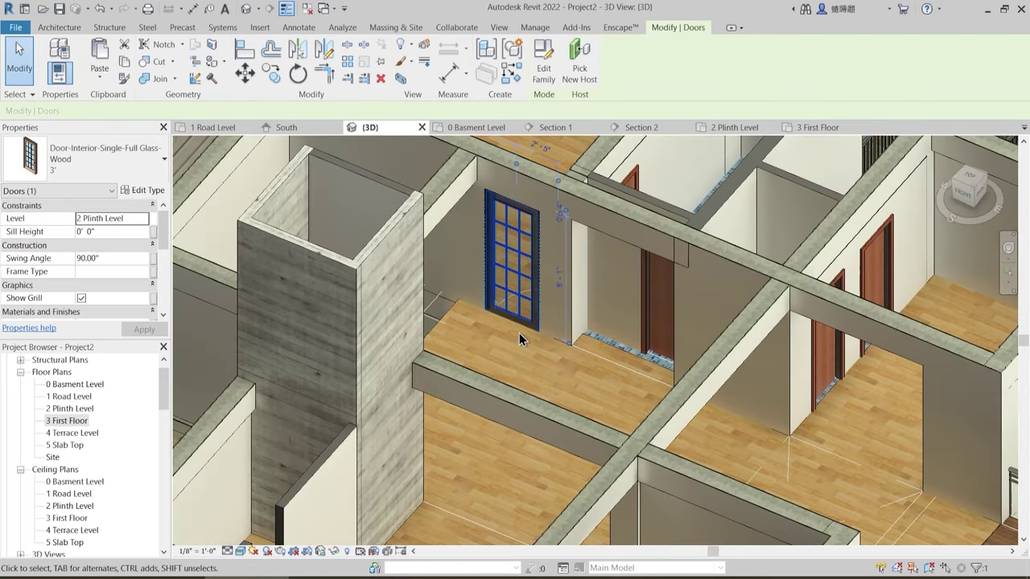
scroll(519, 333, "up", 3)
key("Escape")
- Orbit to frontal and steeper top-down angles, then return to the 2 Plinth Level plan
scroll(520, 354, "down", 3)
middle_click_drag(547, 402, 732, 322, "shift")
scroll(559, 377, "down", 2)
scroll(578, 406, "up", 1)
mouse_move(578, 406)
middle_mouse_down("shift")
mouse_move(590, 413)
mouse_move(551, 411)
mouse_move(568, 401)
middle_mouse_up("shift")
scroll(376, 402, "up", 4)
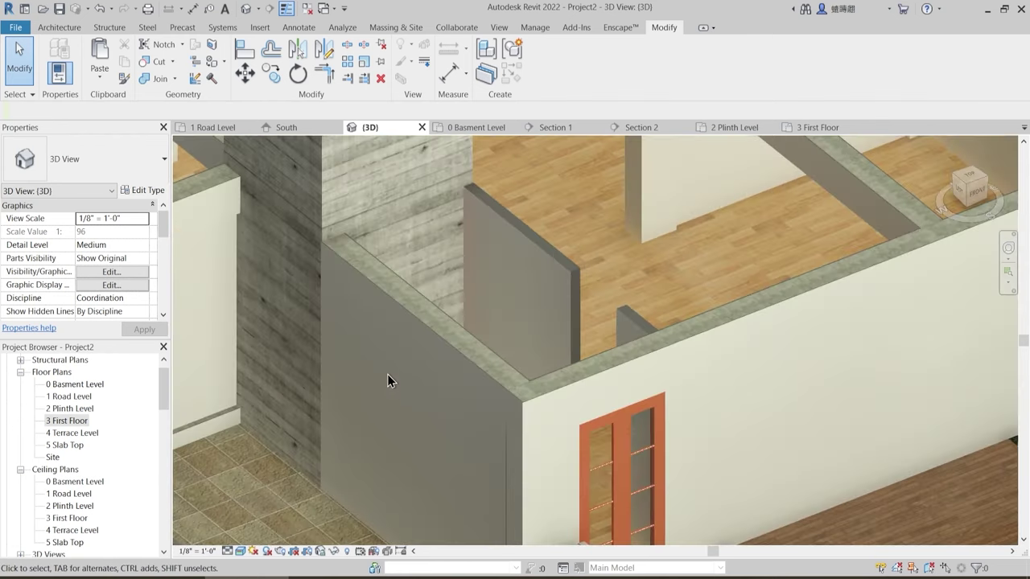
scroll(392, 379, "down", 5)
middle_click_drag(392, 382, 564, 416, "shift")
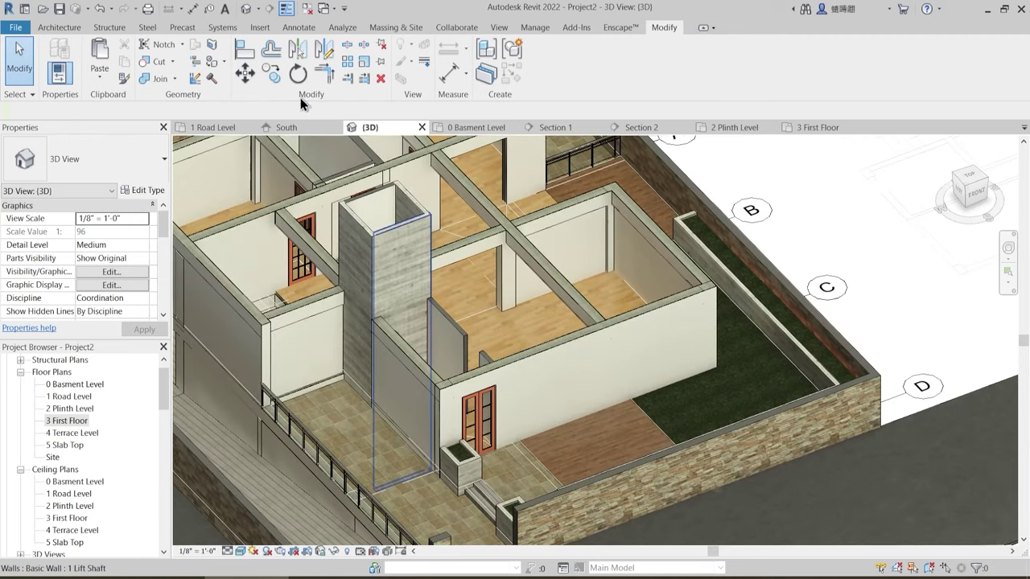
left_click(745, 129)
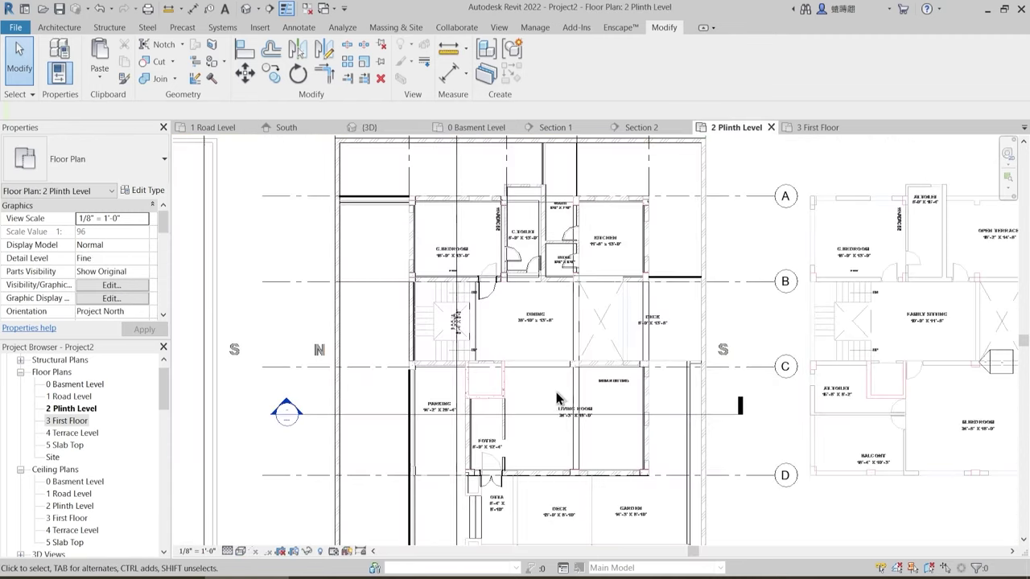
scroll(556, 398, "down", 2)
scroll(527, 394, "up", 5)
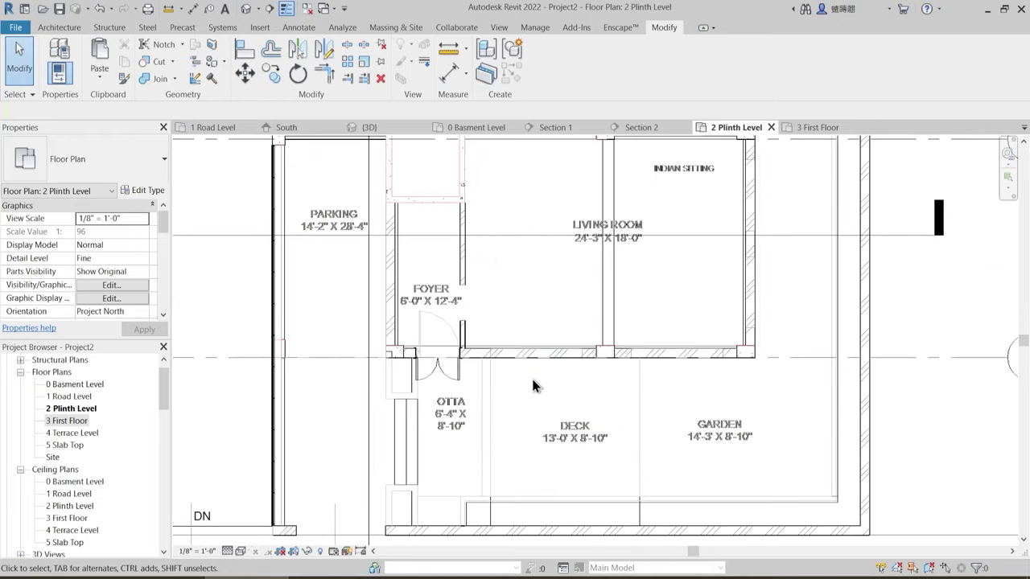
scroll(542, 377, "up", 3)
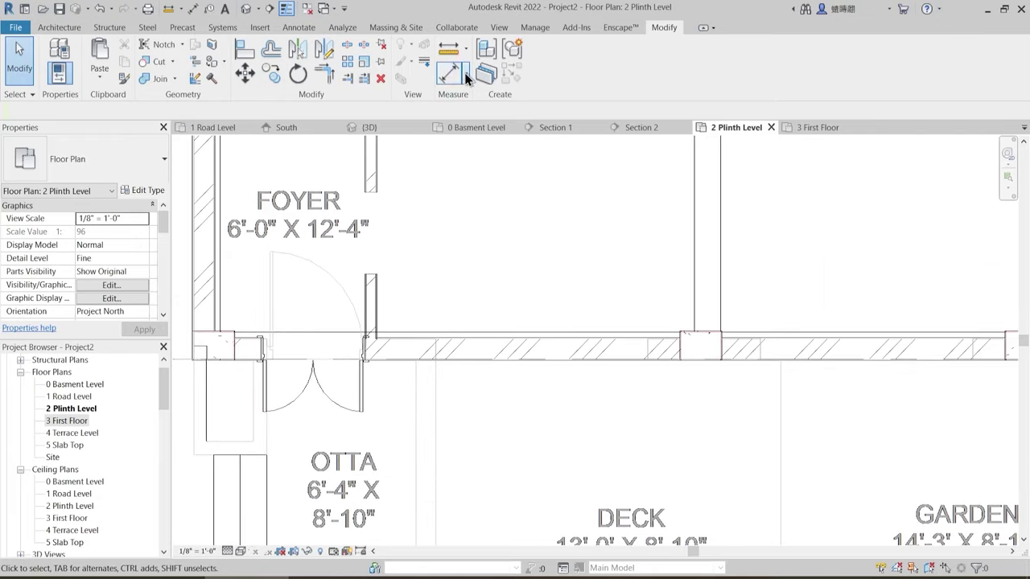
key("d")
key("i")
scroll(445, 373, "up", 2)
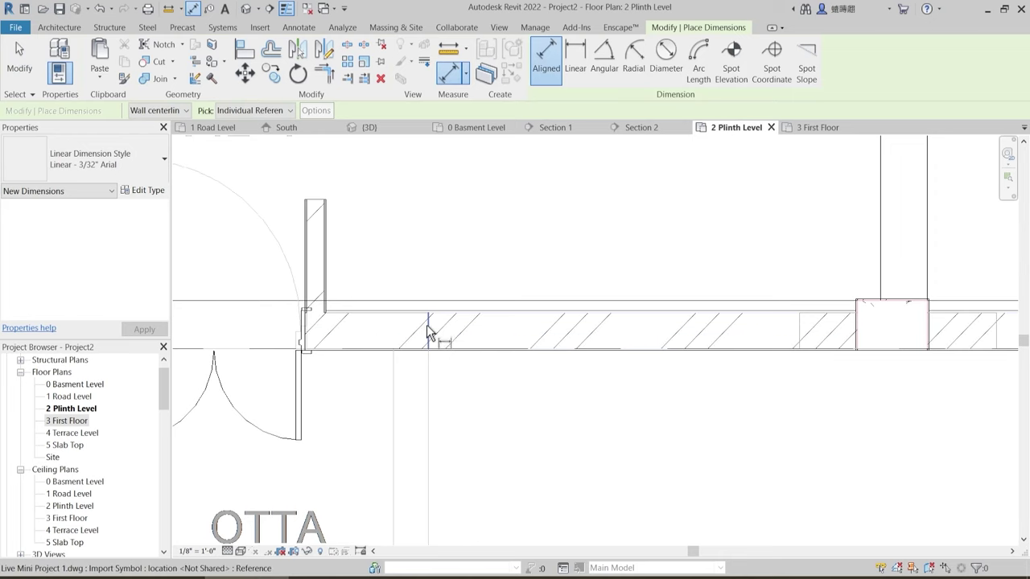
left_click(797, 333)
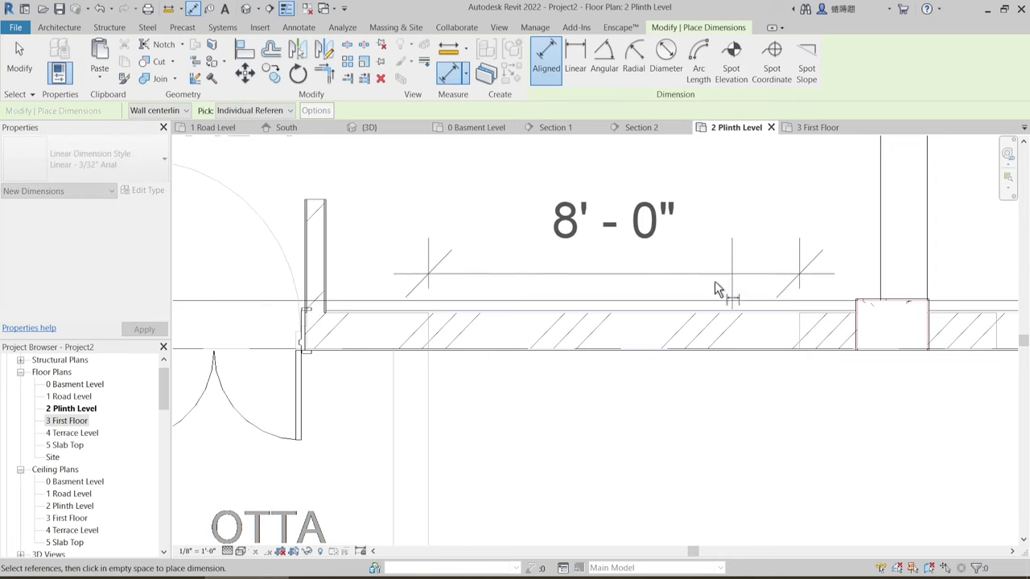
scroll(578, 322, "down", 2)
mouse_move(765, 385)
middle_mouse_down()
mouse_move(472, 442)
mouse_move(413, 404)
middle_mouse_up()
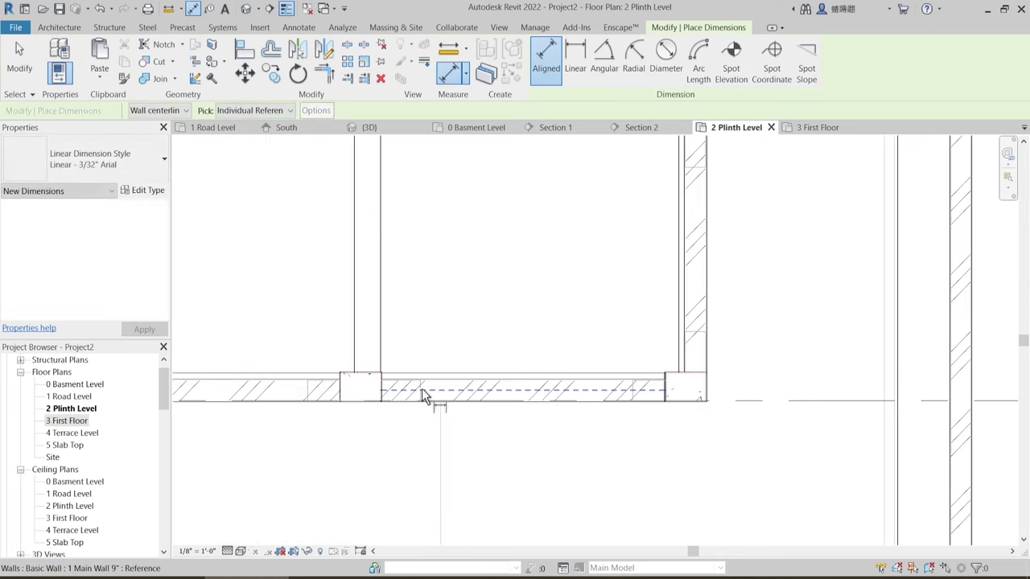
left_click(422, 394)
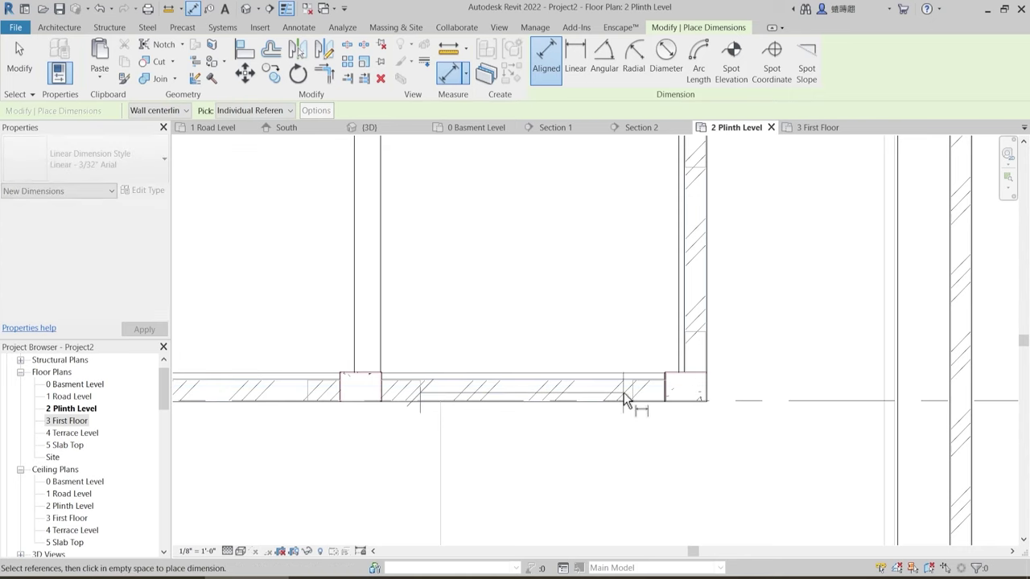
left_click(632, 400)
key("Escape")
scroll(559, 346, "down", 2)
middle_click_drag(631, 293, 544, 423)
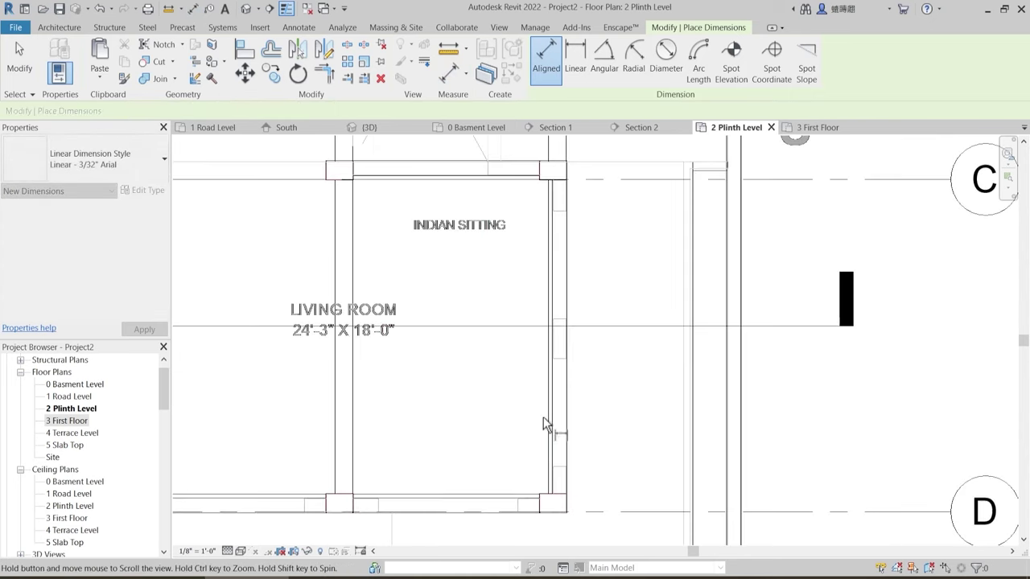
key("Tab")
key("Tab")
key("Tab")
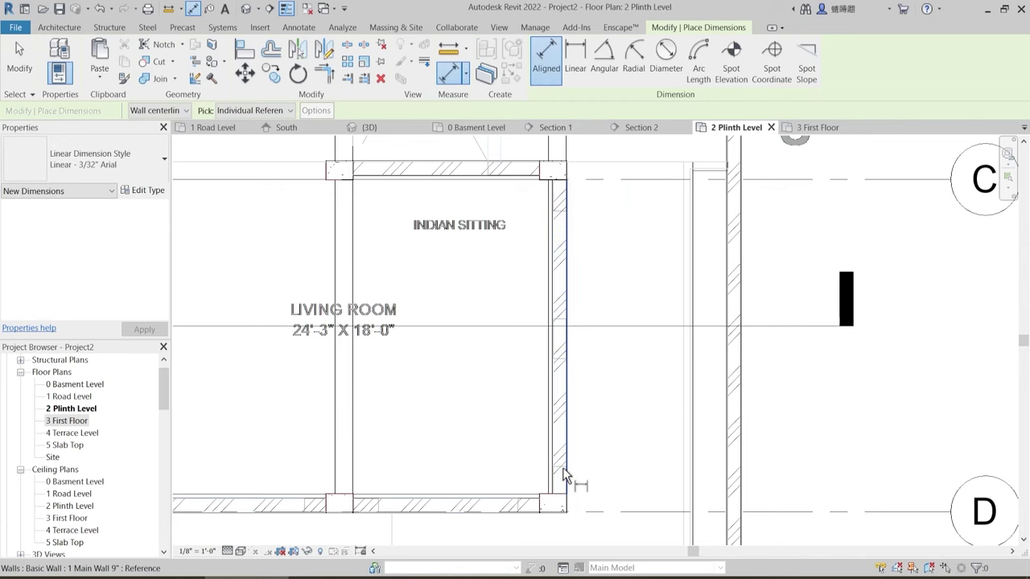
scroll(561, 473, "up", 3)
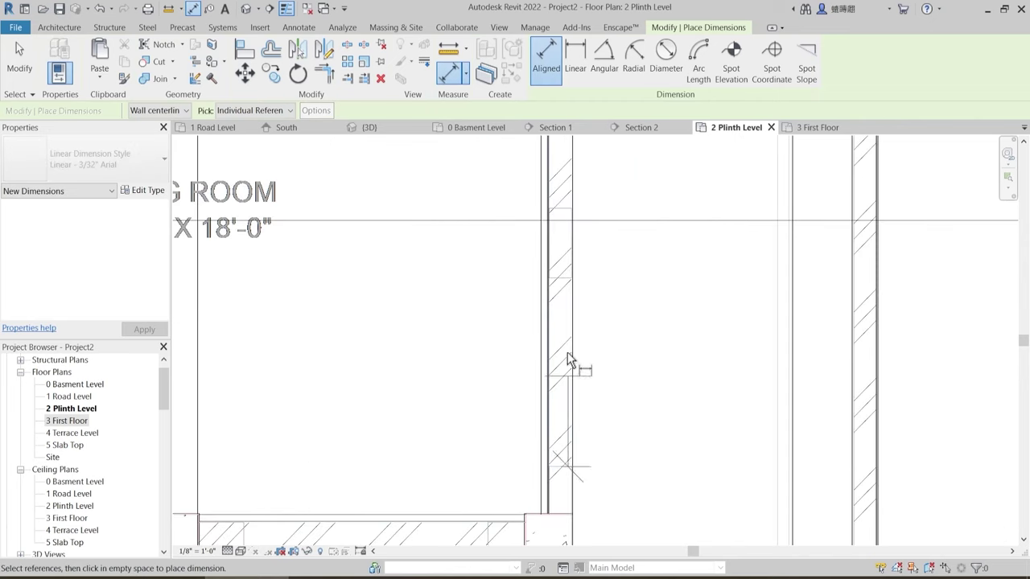
left_click(565, 293)
scroll(555, 298, "down", 3)
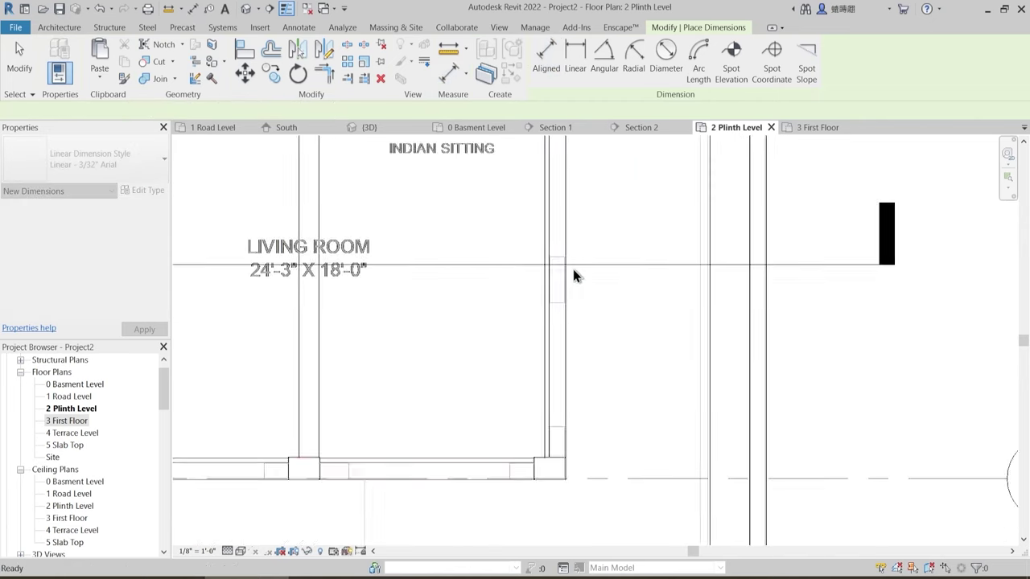
scroll(576, 322, "up", 3)
middle_click_drag(572, 177, 593, 429)
scroll(613, 328, "down", 1)
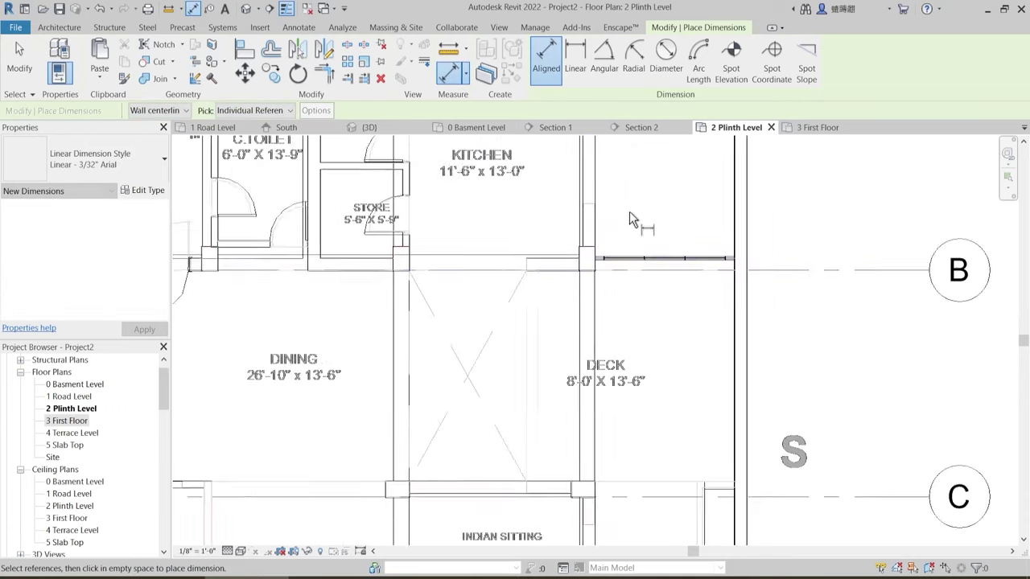
middle_click_drag(621, 205, 571, 431)
scroll(556, 443, "up", 2)
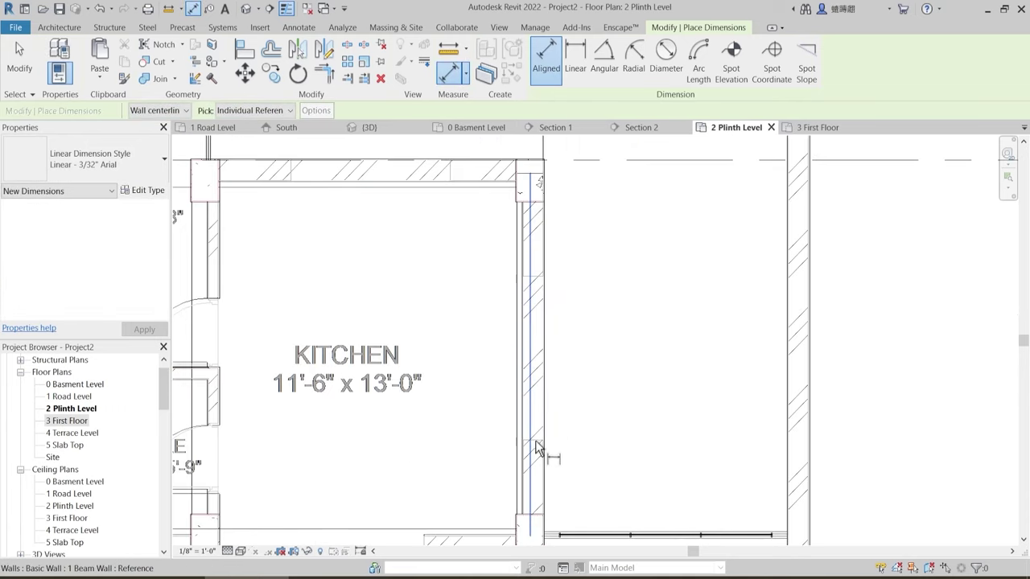
left_click(538, 444)
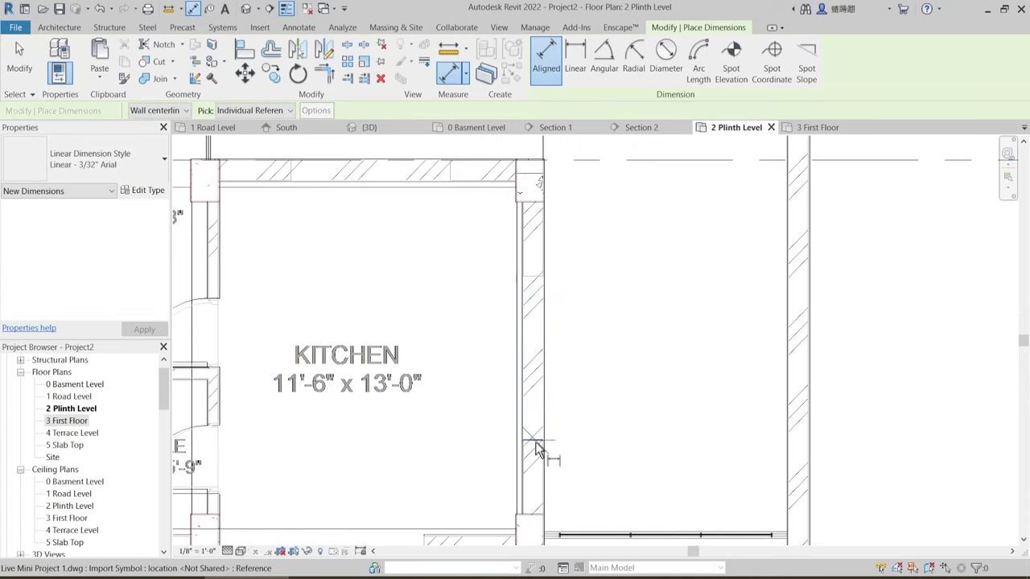
left_click(538, 276)
key("Escape")
middle_click_drag(378, 213, 500, 329)
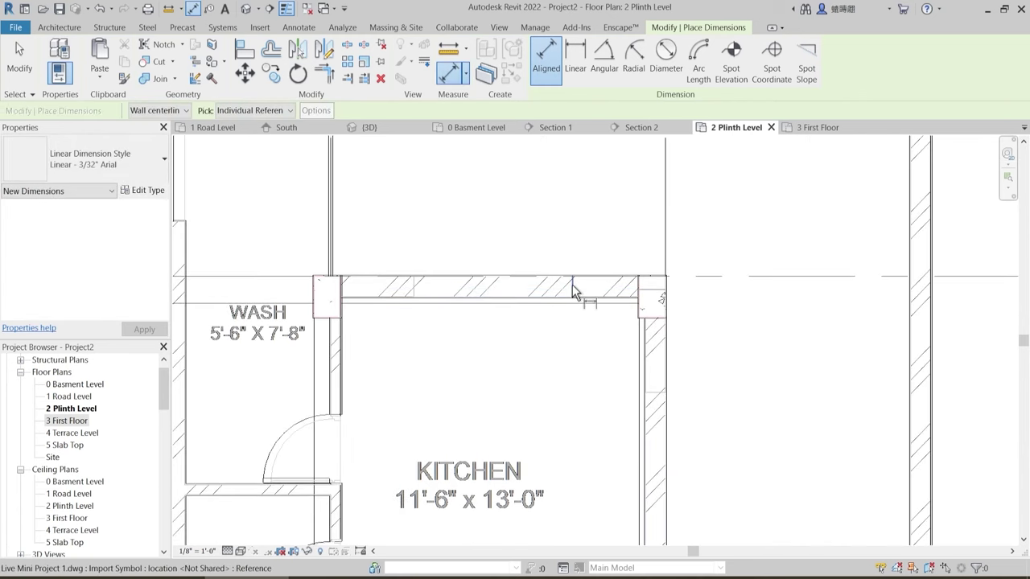
left_click(412, 289)
key("Escape")
key("Escape")
scroll(568, 285, "down", 2)
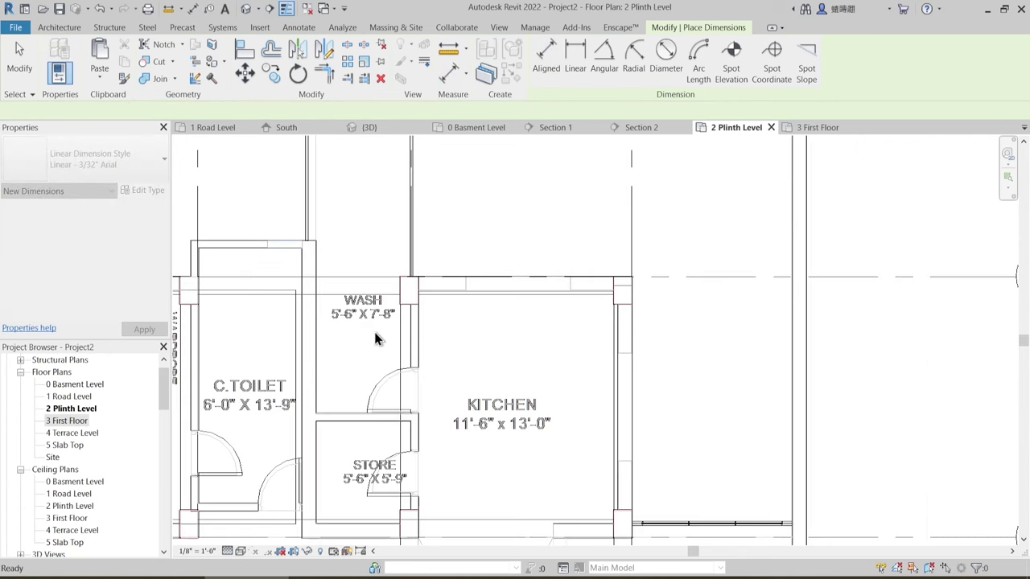
scroll(375, 339, "down", 2)
middle_click_drag(333, 359, 651, 322)
scroll(550, 275, "up", 4)
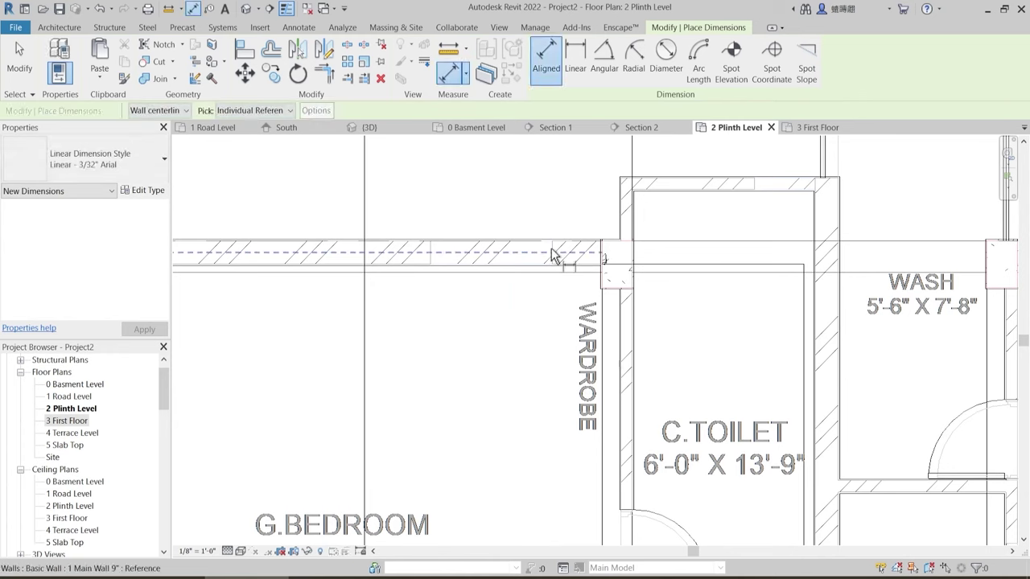
key("Escape")
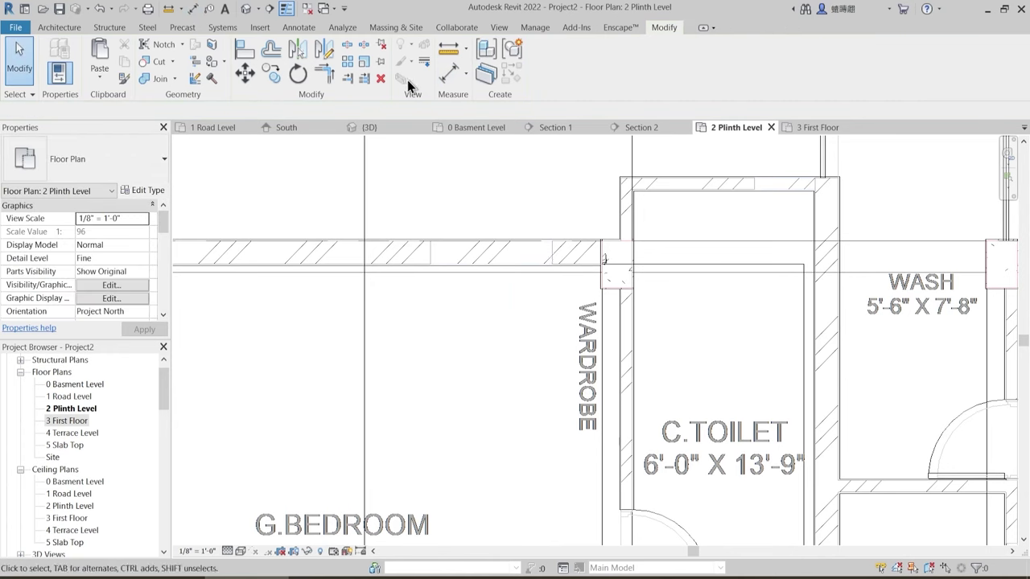
key("d")
key("i")
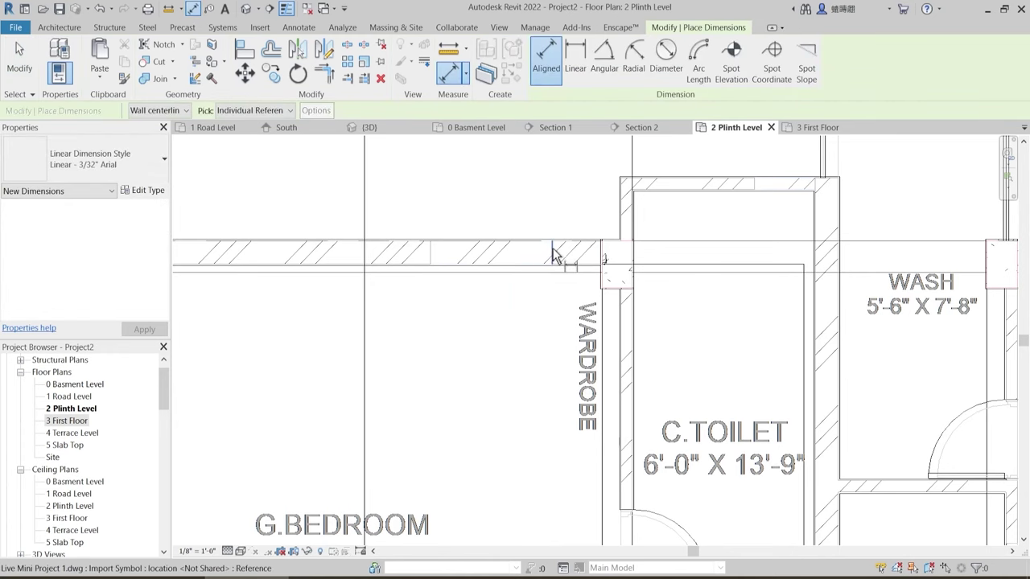
left_click(554, 256)
left_click(433, 251)
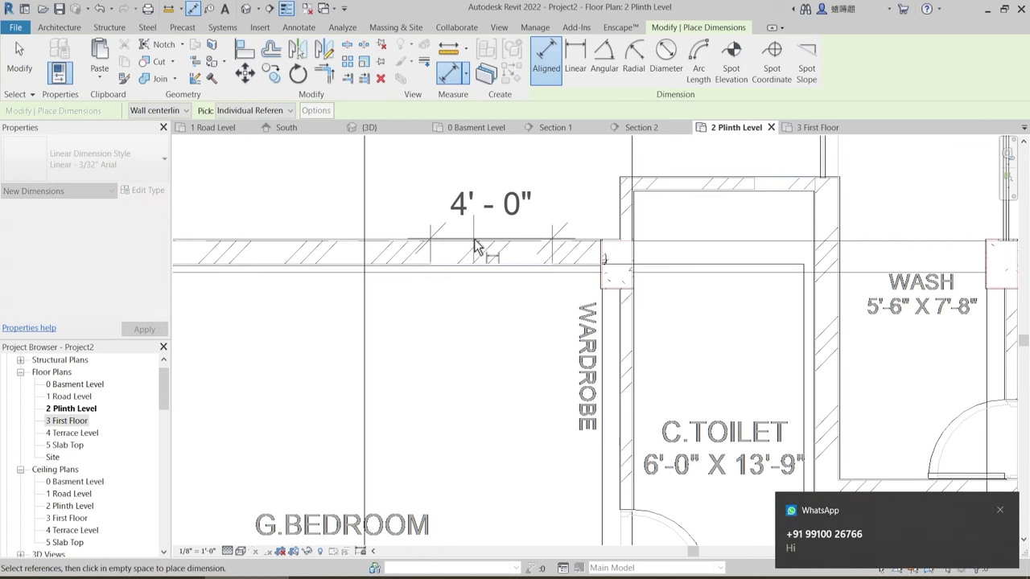
key("Escape")
left_click(885, 535)
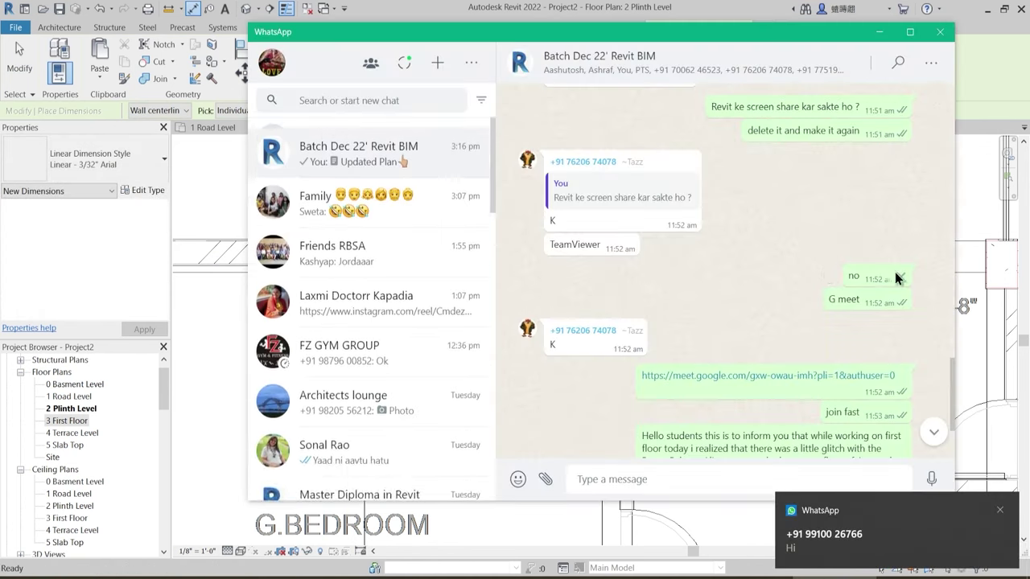
left_click(937, 29)
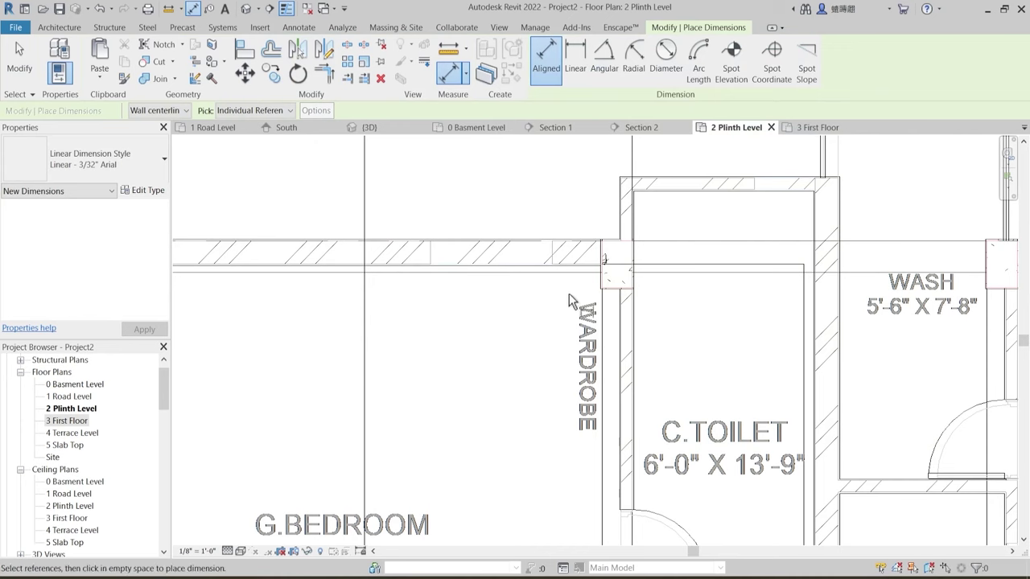
scroll(569, 298, "down", 4)
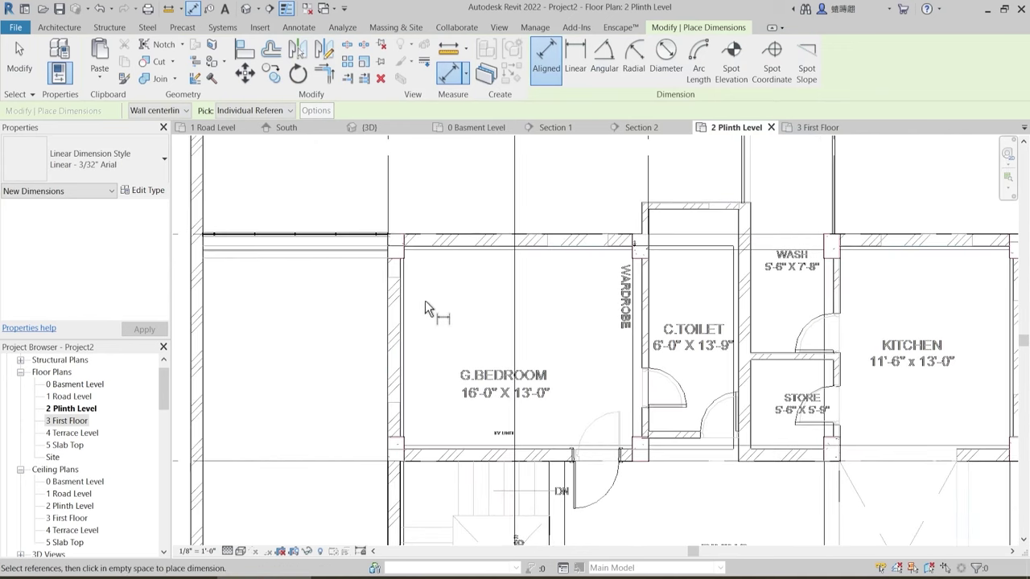
scroll(451, 336, "down", 2)
scroll(407, 322, "up", 1)
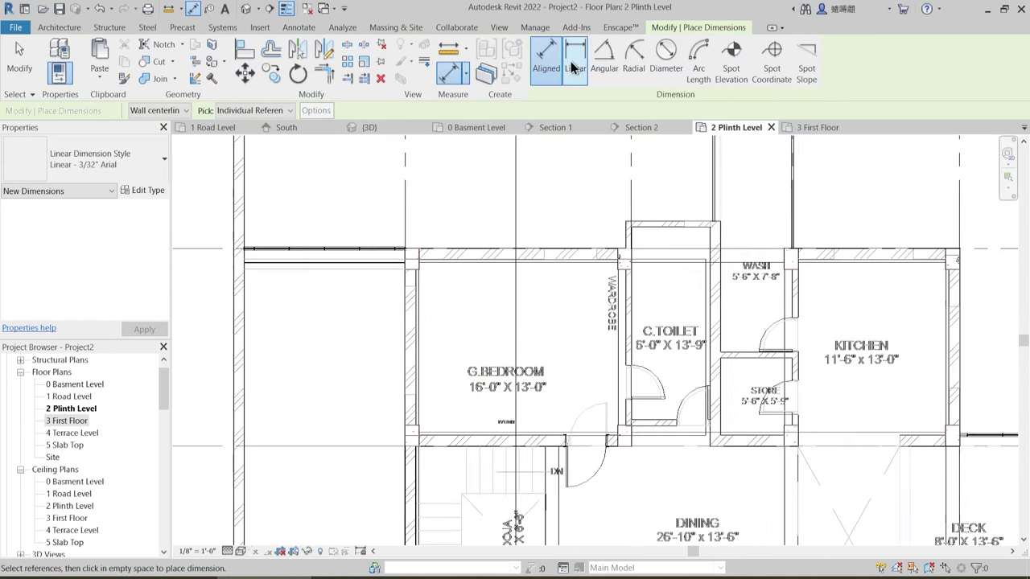
scroll(409, 289, "up", 4)
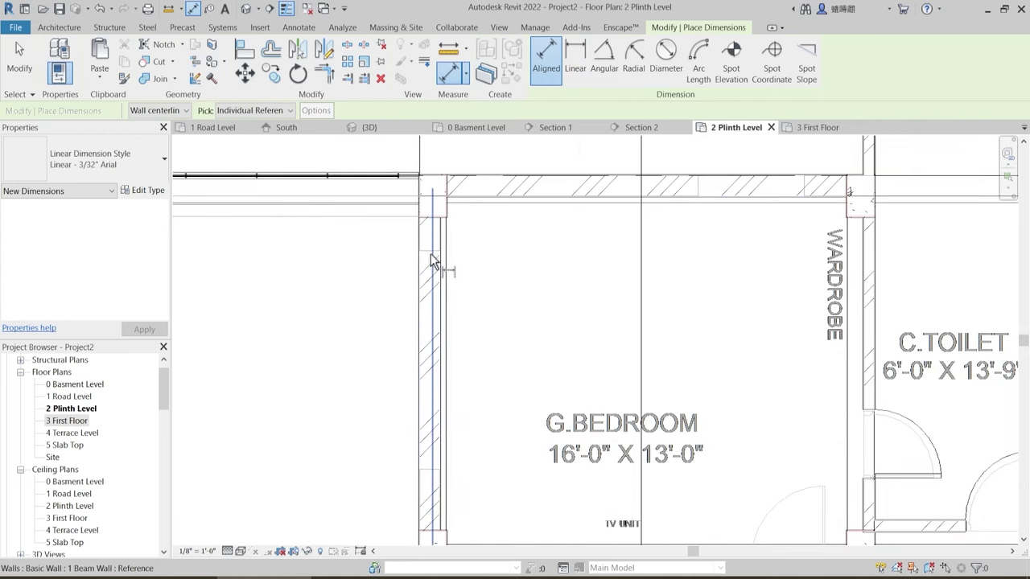
left_click(440, 470)
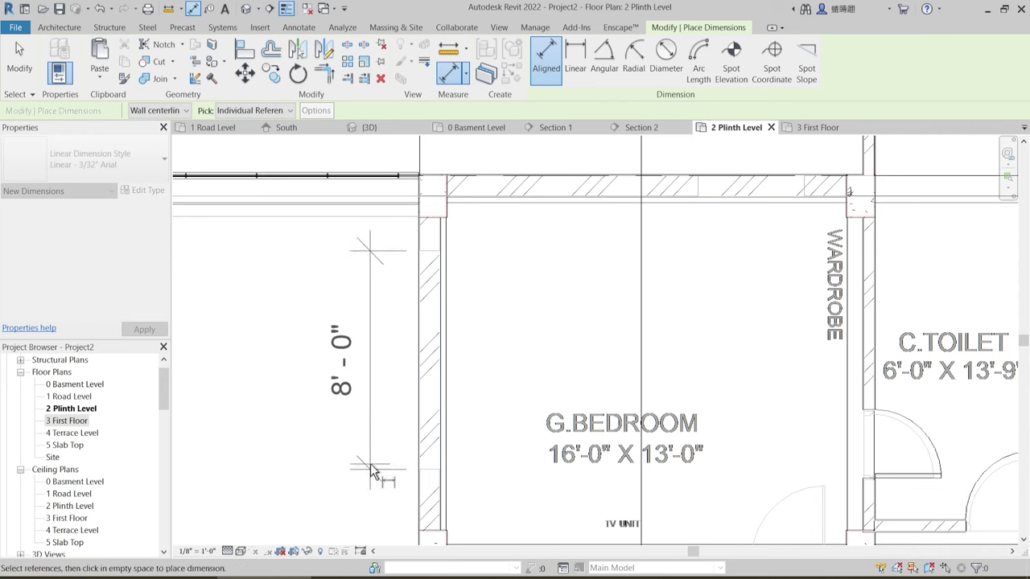
key("Escape")
key("Escape")
scroll(481, 329, "down", 3)
scroll(483, 340, "down", 4)
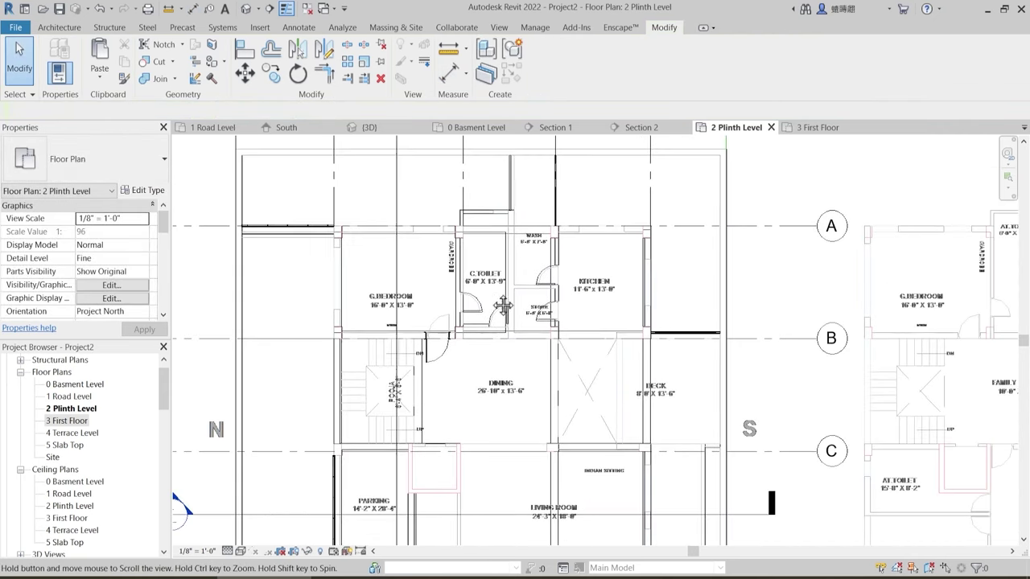
- Pan and zoom to frame G.Bedroom, C.Toilet, Wash, Store and Kitchen between gridlines A and B
scroll(550, 403, "down", 1)
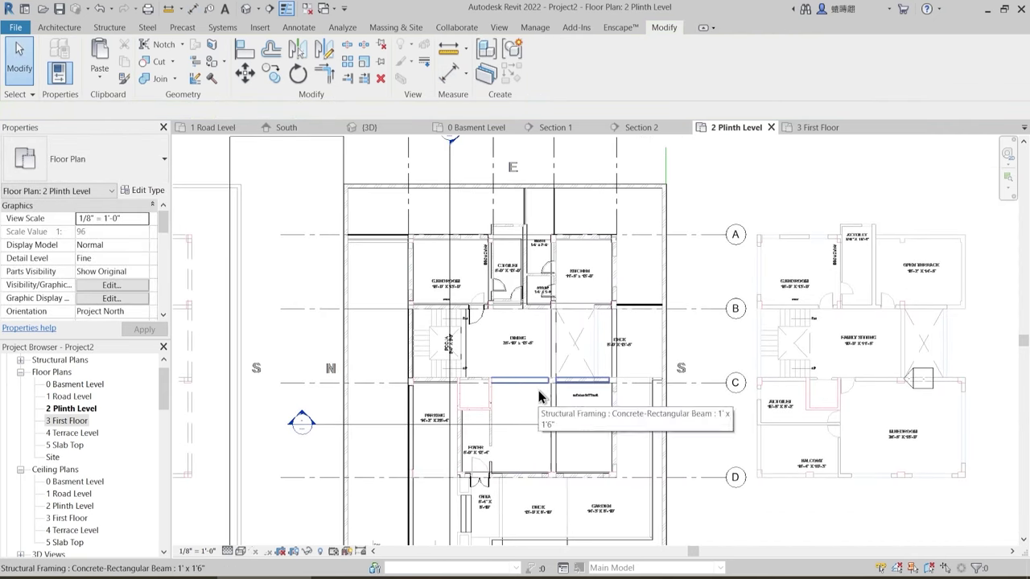
scroll(540, 493, "up", 2)
middle_click_drag(596, 486, 579, 510)
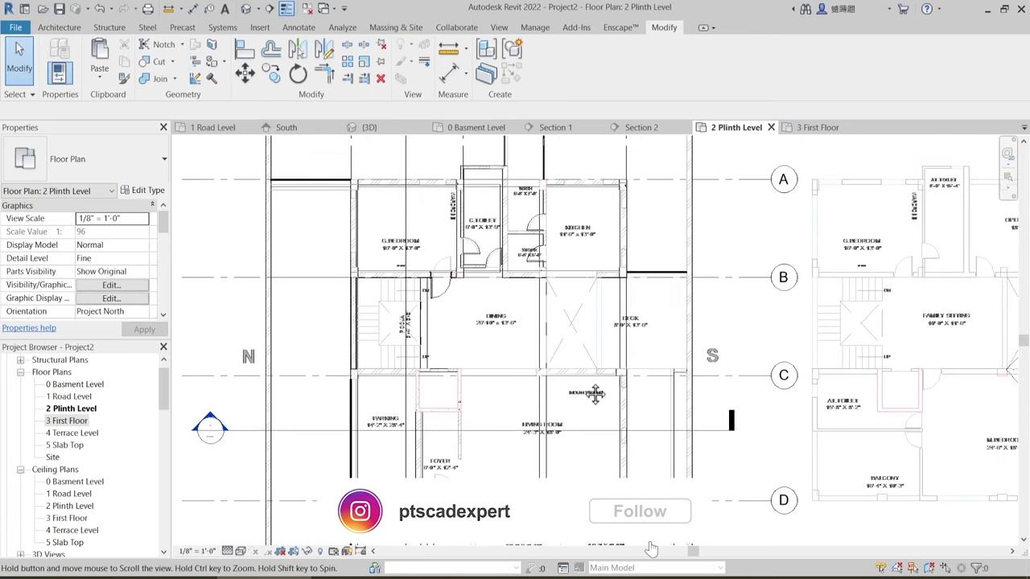
middle_click_drag(577, 228, 541, 267)
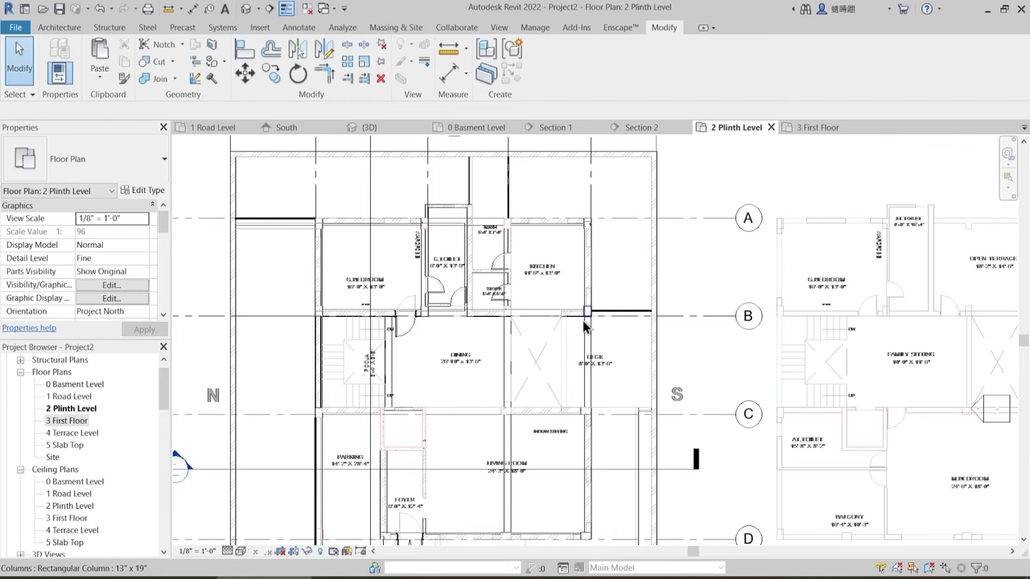
middle_click_drag(545, 384, 546, 341)
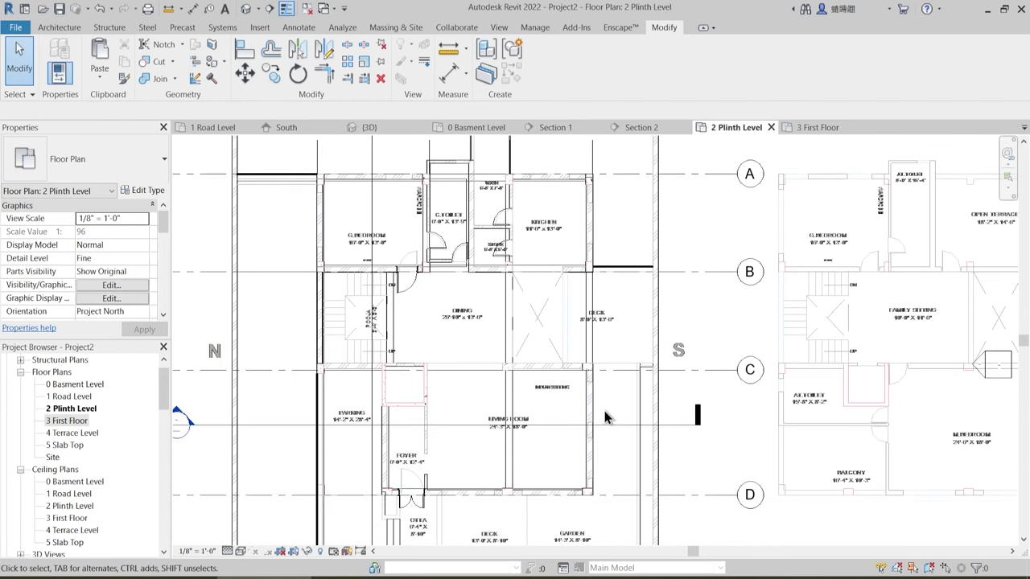
middle_click_drag(576, 474, 568, 424)
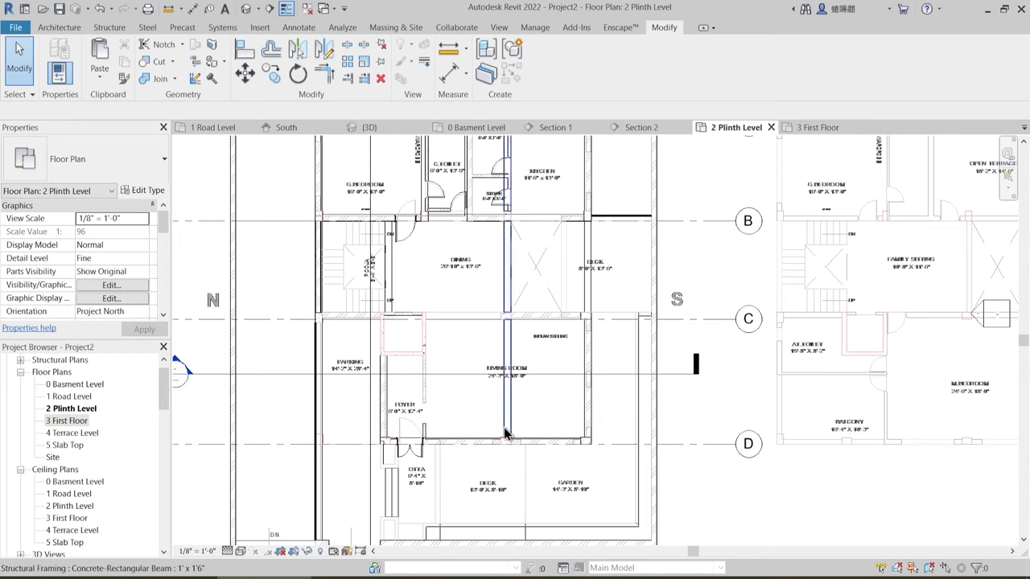
scroll(492, 459, "up", 3)
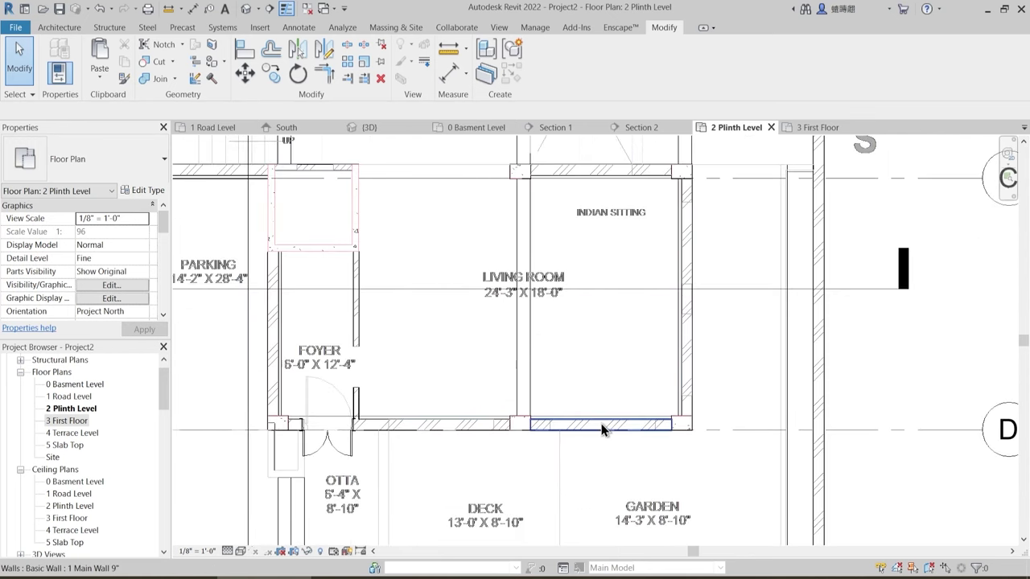
middle_click_drag(632, 439, 628, 455)
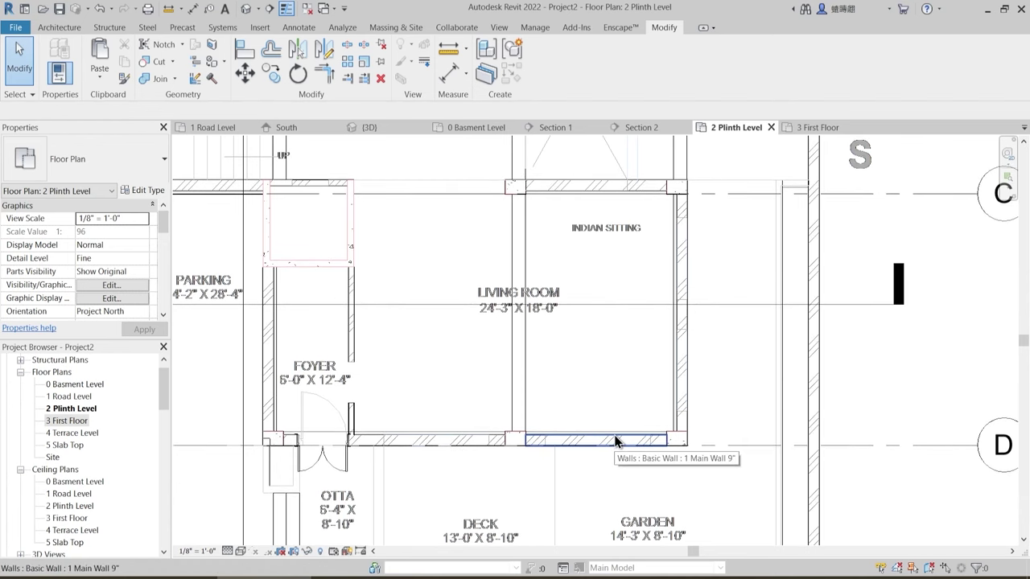
scroll(460, 446, "down", 1)
middle_click_drag(560, 356, 481, 552)
middle_click_drag(587, 381, 626, 511)
middle_click_drag(294, 373, 497, 308)
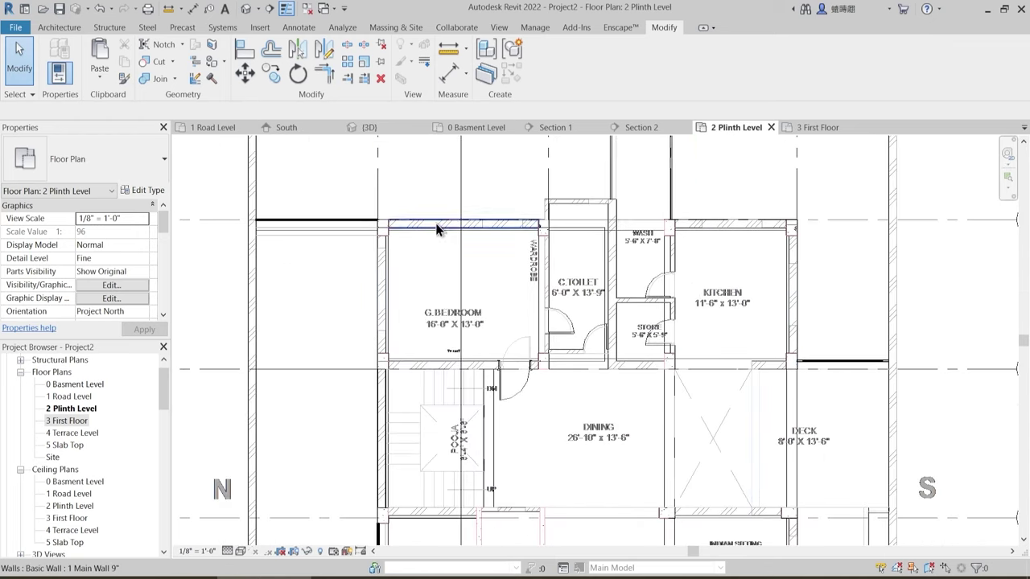
scroll(406, 285, "up", 2)
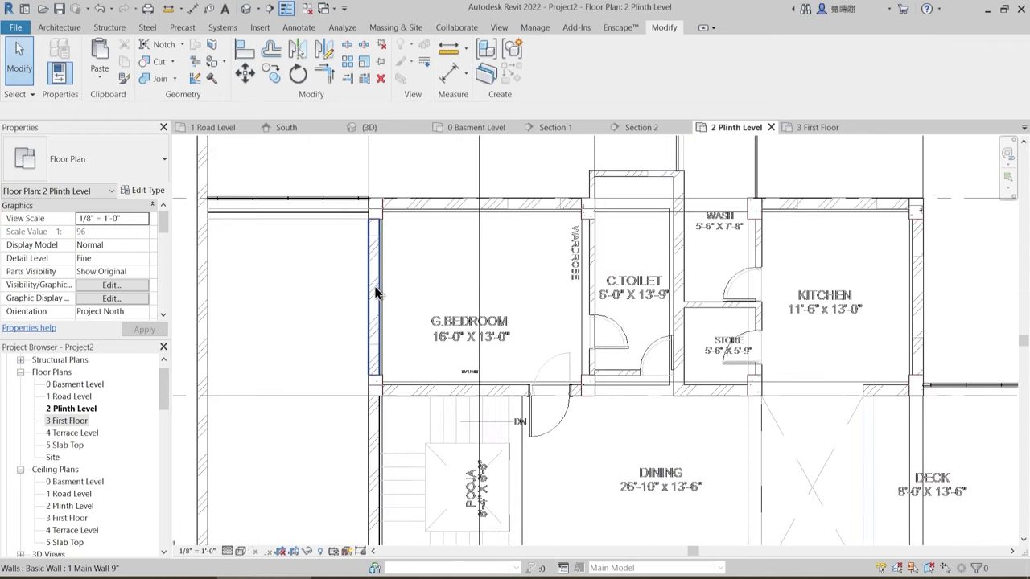
scroll(407, 290, "down", 1)
middle_click_drag(389, 296, 400, 252)
scroll(401, 262, "down", 2)
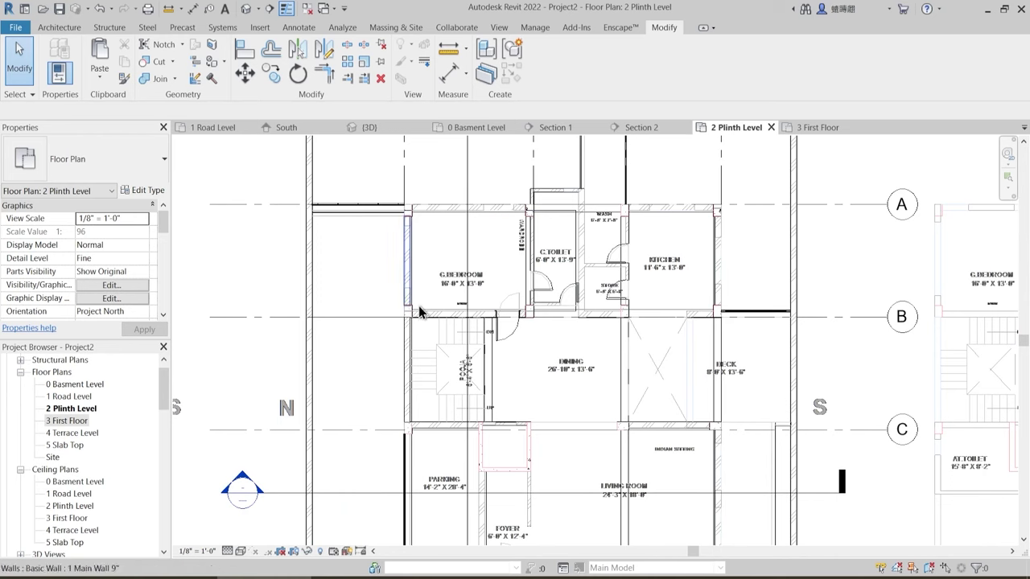
middle_click_drag(501, 407, 497, 353)
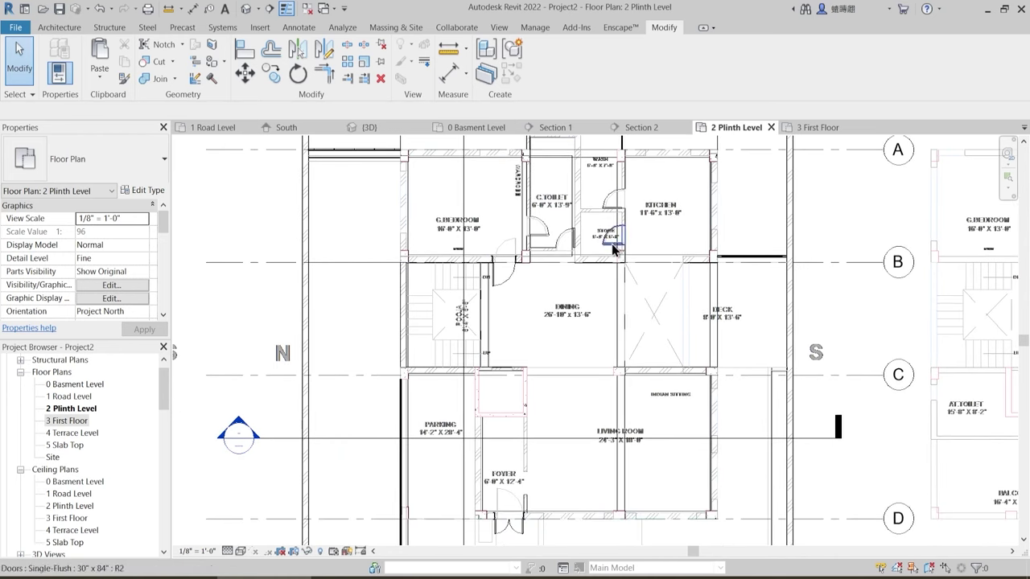
middle_click_drag(605, 234, 582, 357)
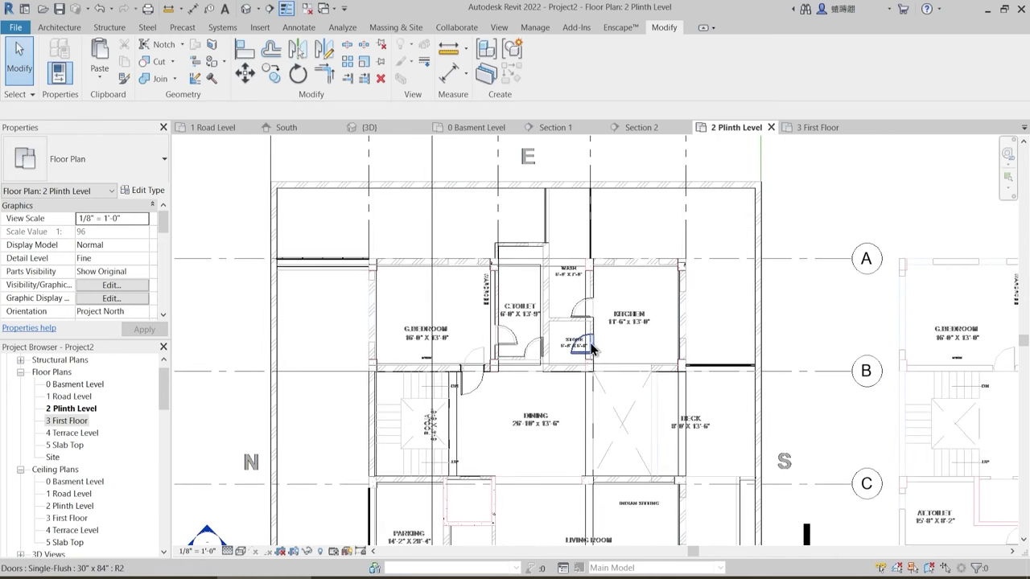
scroll(666, 299, "up", 2)
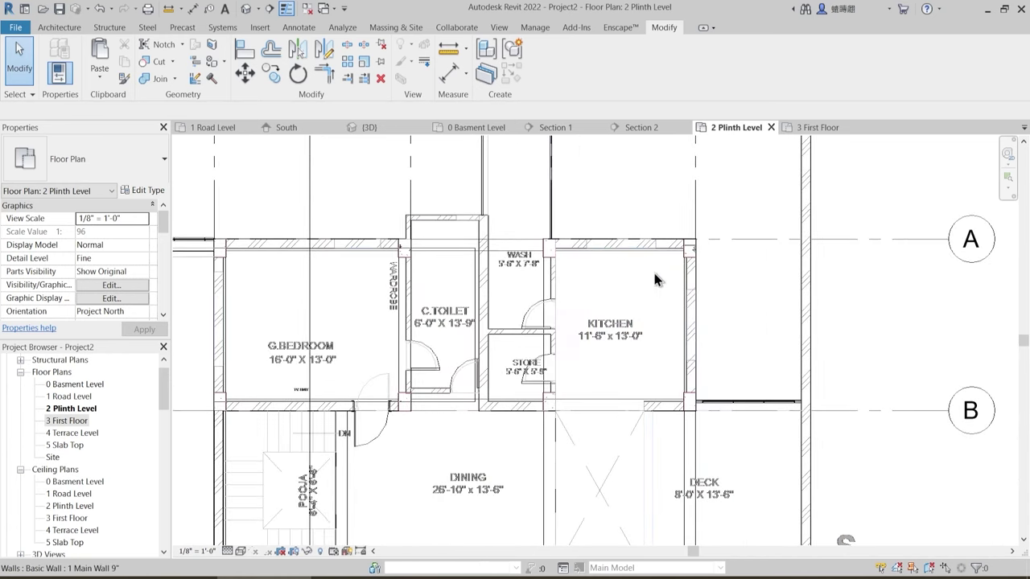
- Start the Window tool with Window-Sliding-Four 65" x 24" and duplicate that type in Edit Type
left_click(59, 27)
left_click(121, 61)
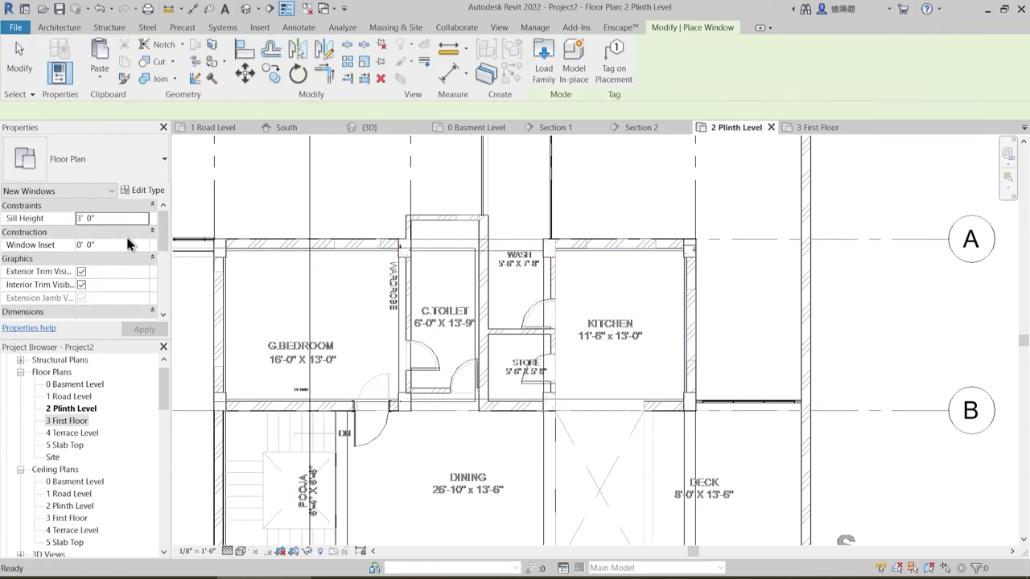
left_click(105, 159)
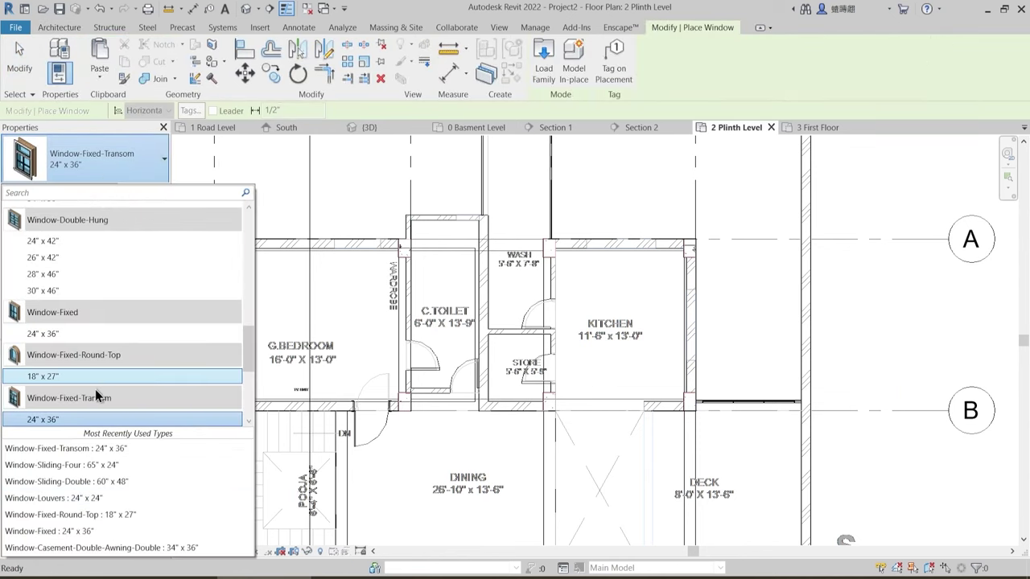
scroll(95, 389, "up", 3)
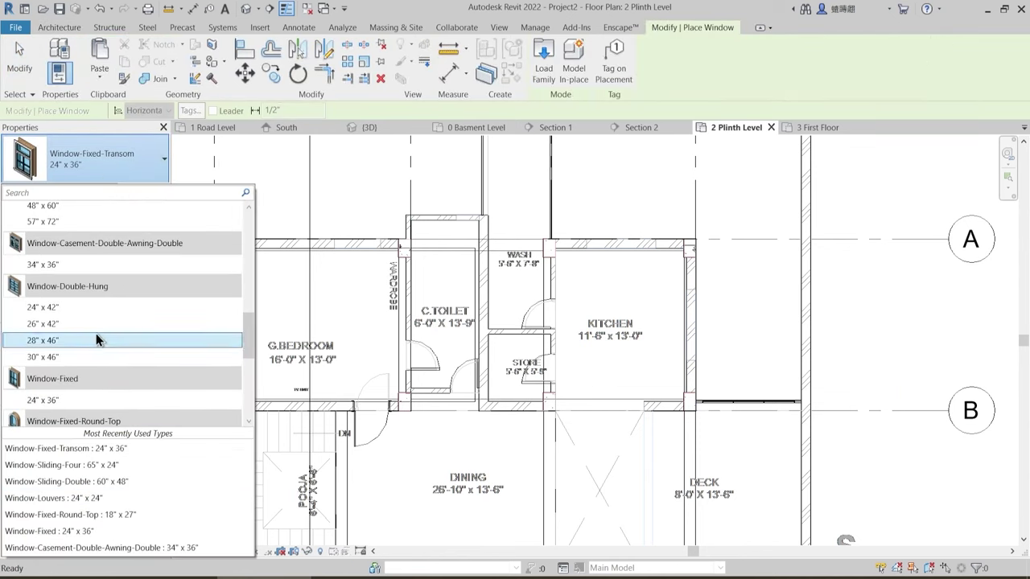
scroll(96, 333, "up", 2)
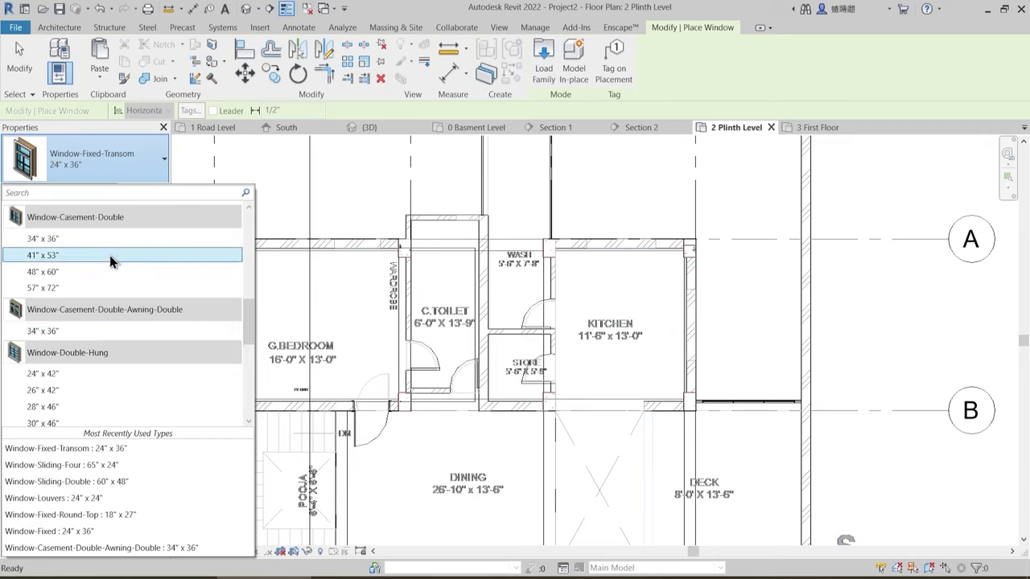
scroll(110, 256, "up", 2)
scroll(114, 314, "down", 4)
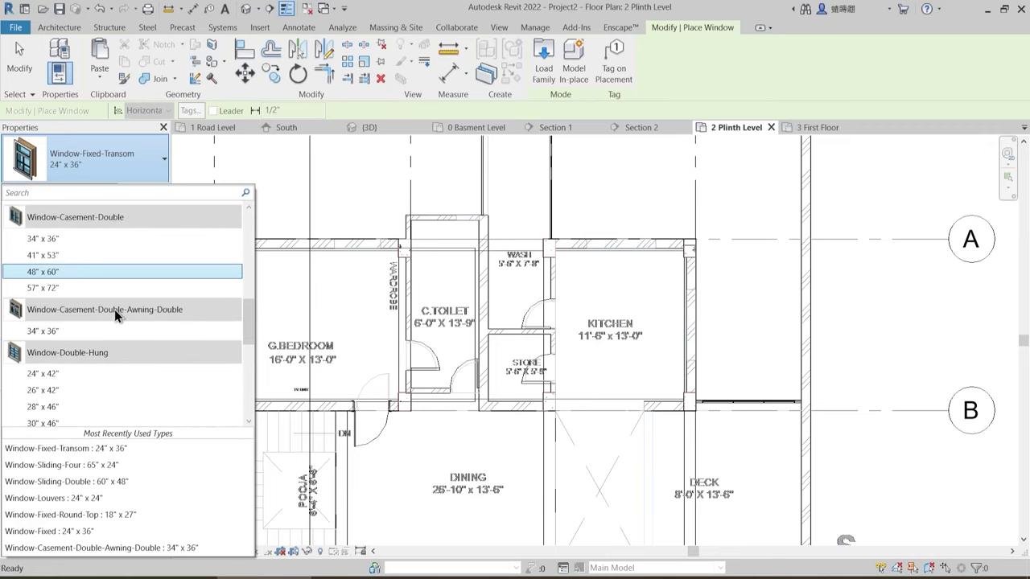
scroll(115, 311, "down", 4)
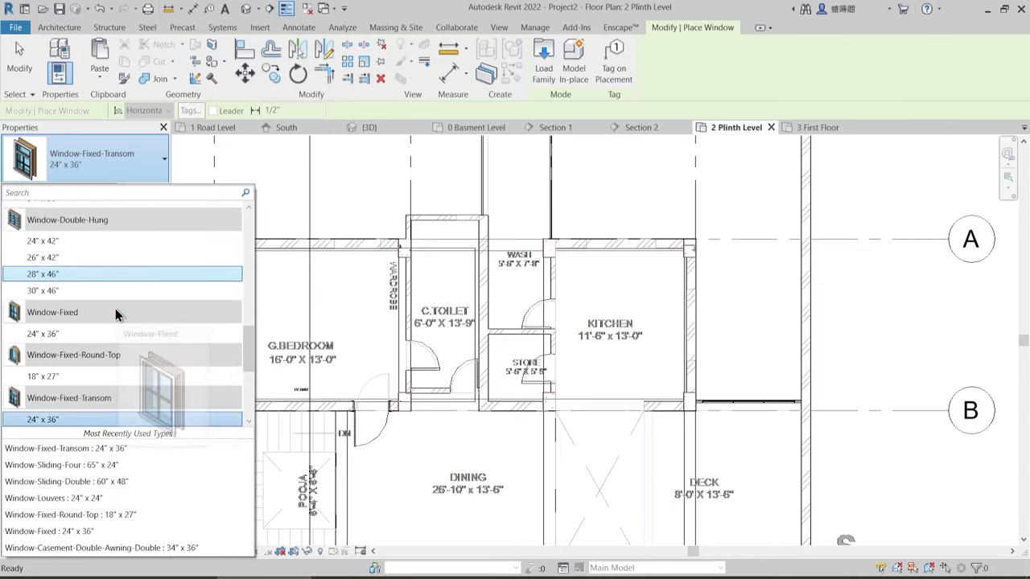
scroll(116, 321, "down", 3)
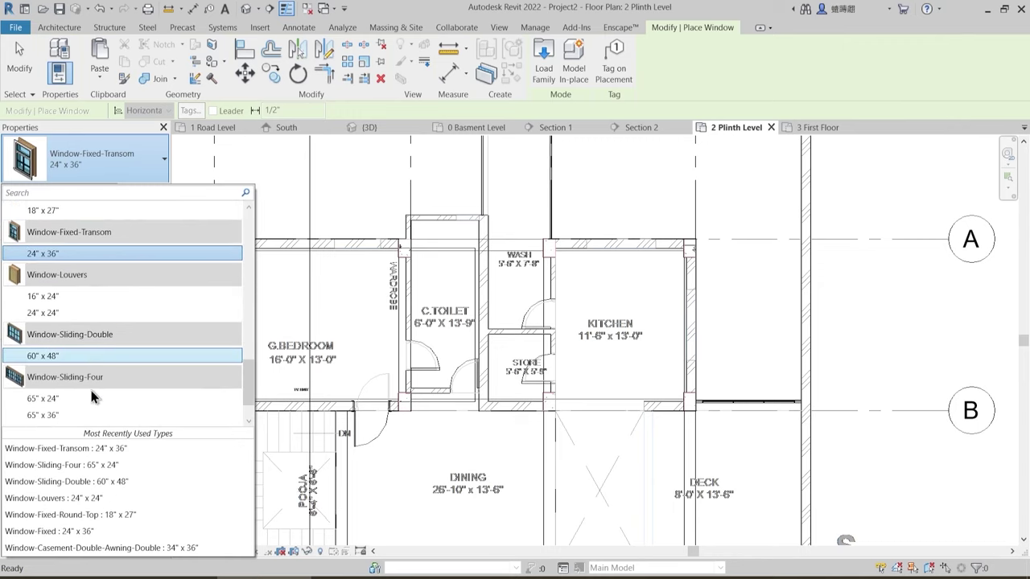
mouse_move(62, 400)
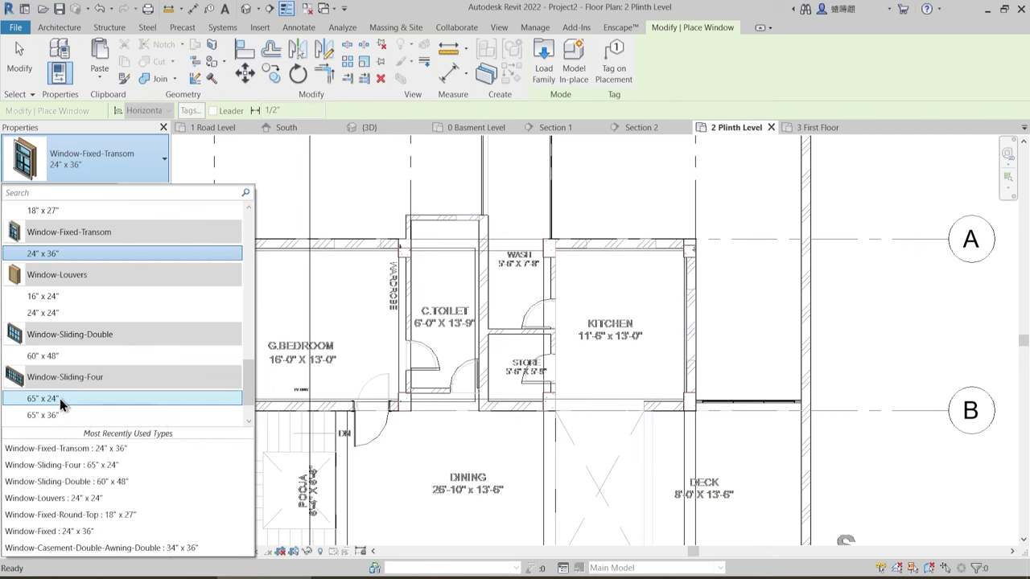
left_click(61, 398)
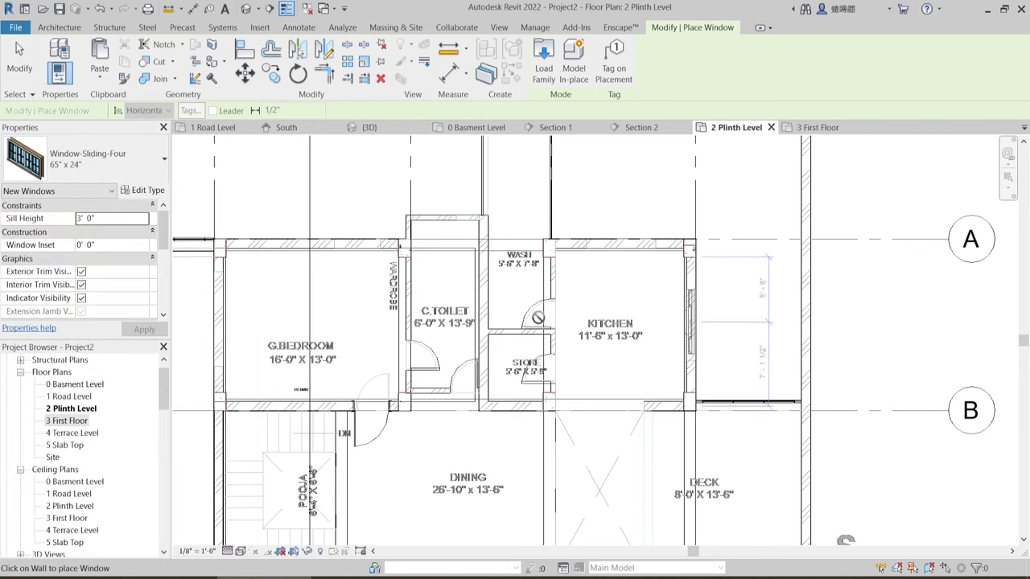
left_click(153, 193)
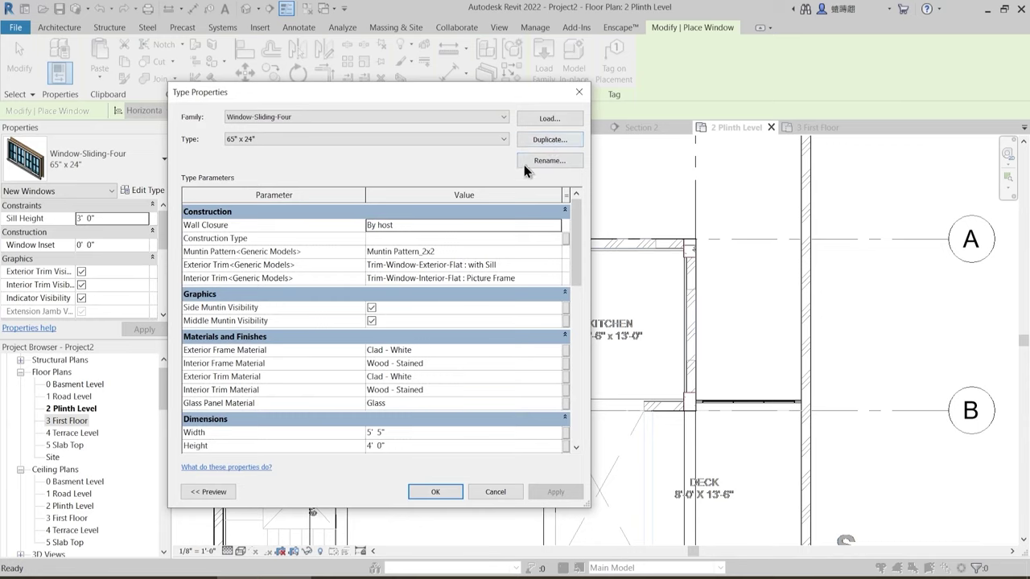
left_click(540, 142)
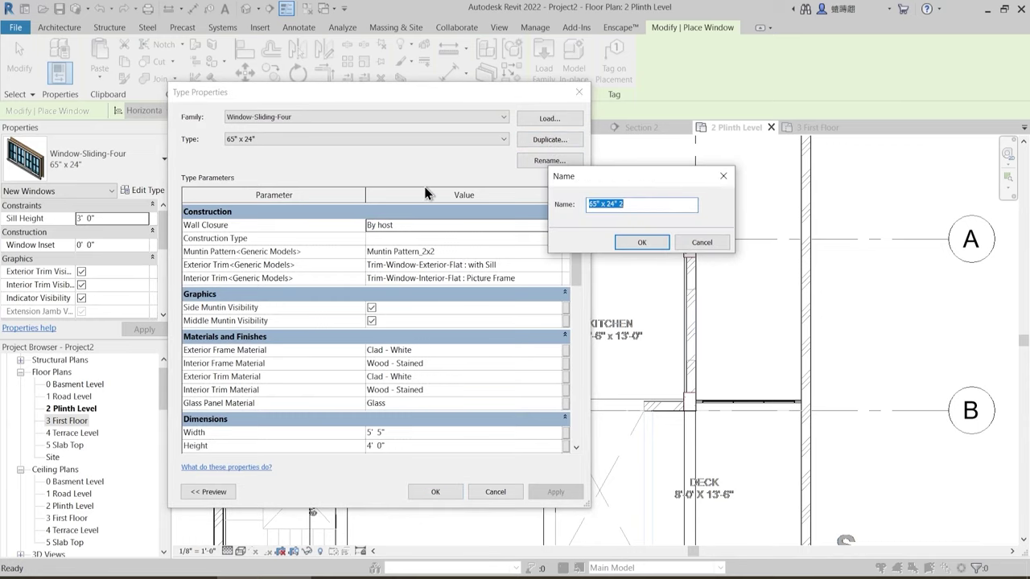
- Name the duplicated Window-Sliding-Four type 6' and size it 6' 0" wide by 5' 0" high
type("6")
key("Return")
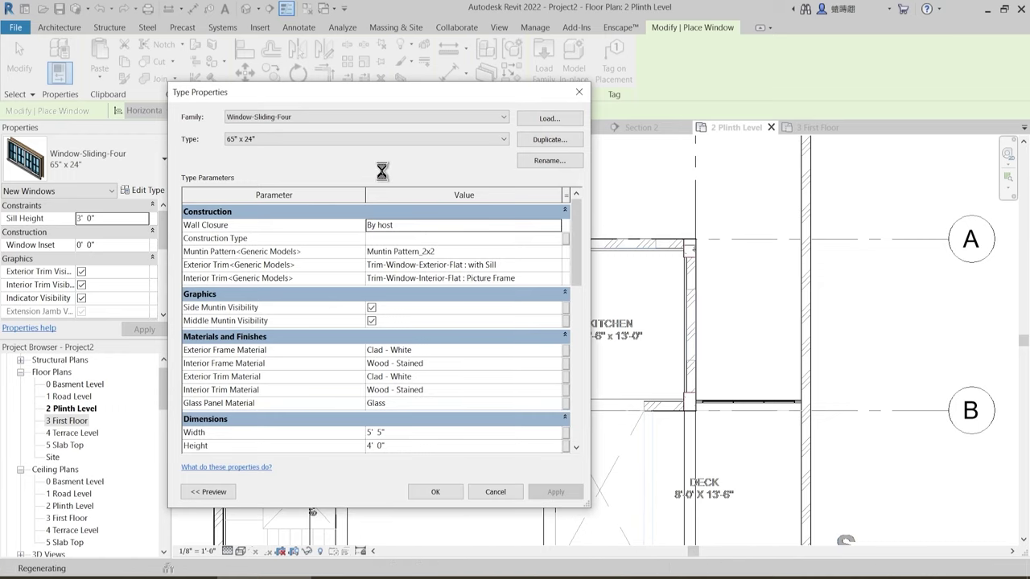
left_click(418, 434)
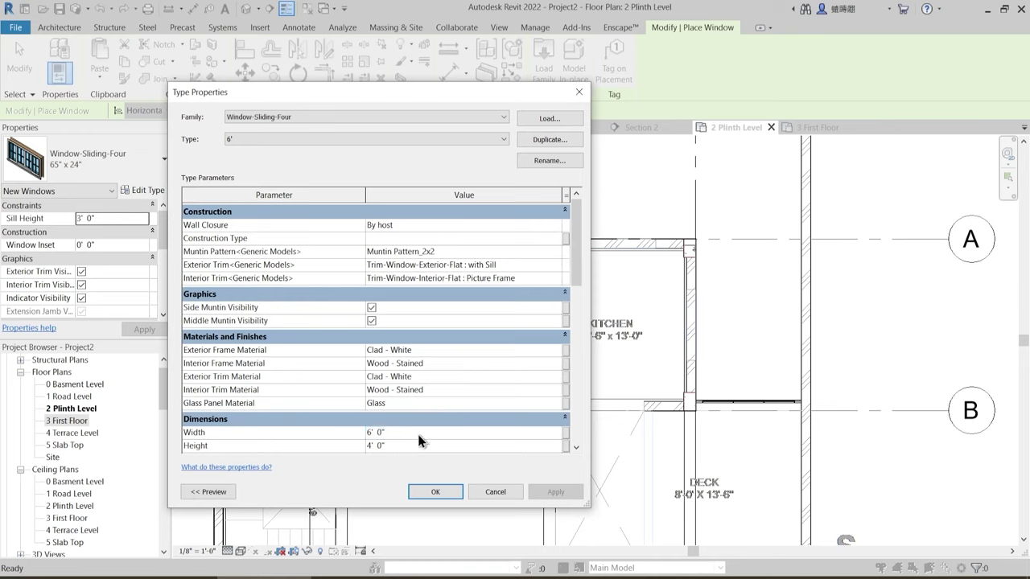
left_click_drag(583, 233, 576, 284)
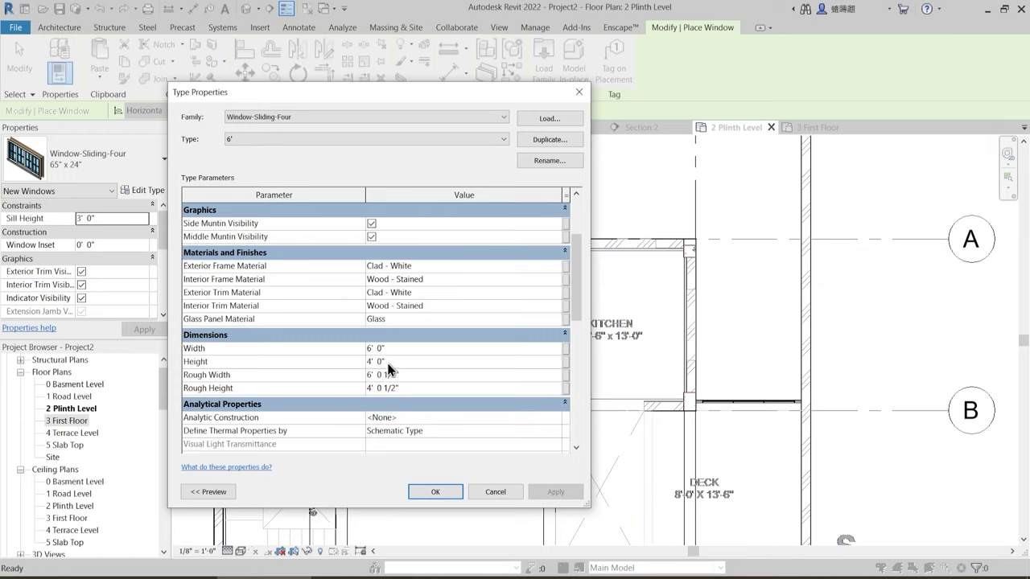
left_click_drag(384, 361, 327, 369)
type("5")
key("Return")
left_click(444, 492)
- Place a 6' sliding window in the kitchen's top wall, then stop placing windows
scroll(720, 359, "up", 4)
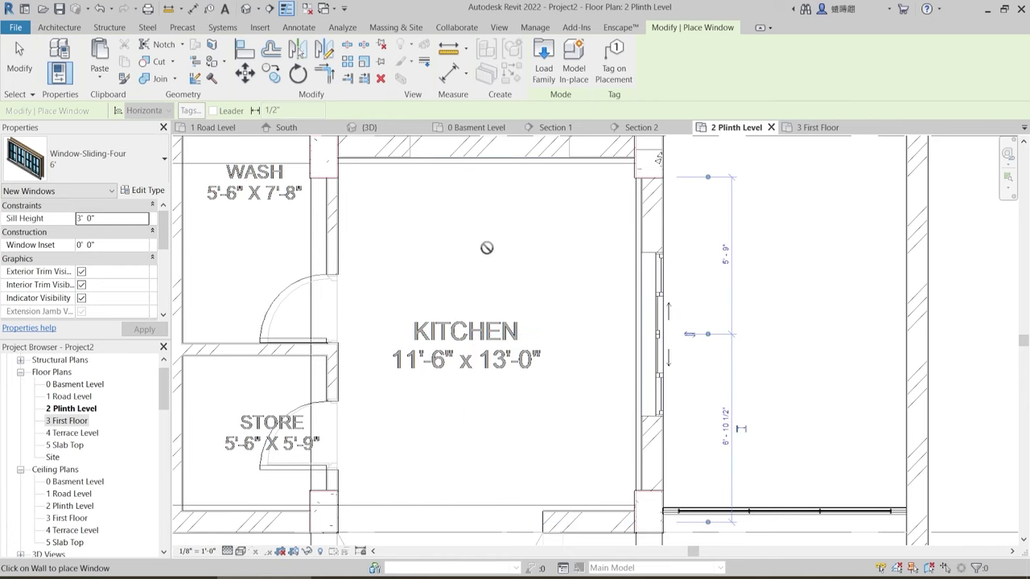
middle_click_drag(483, 244, 519, 418)
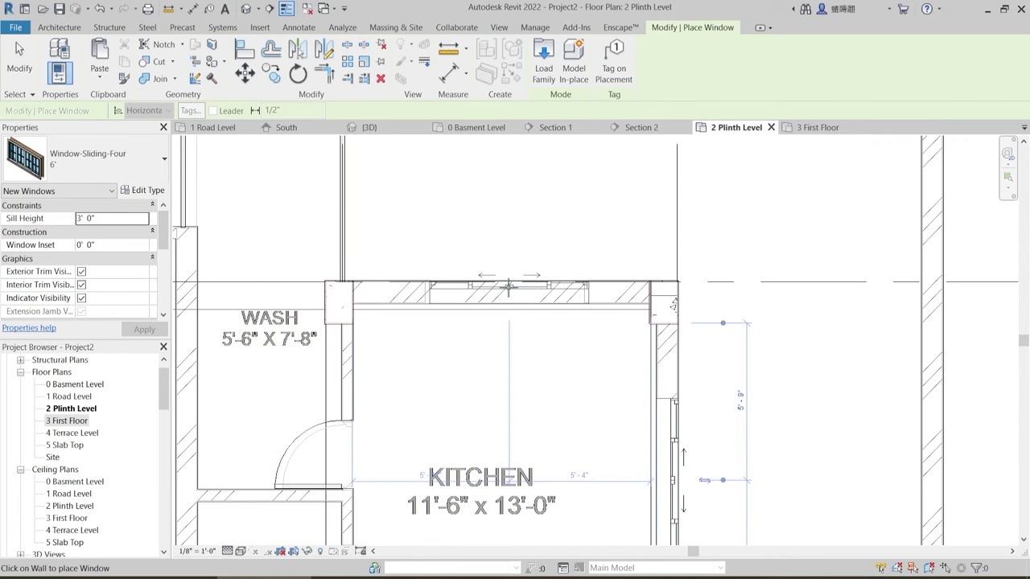
left_click(508, 287)
scroll(568, 368, "down", 2)
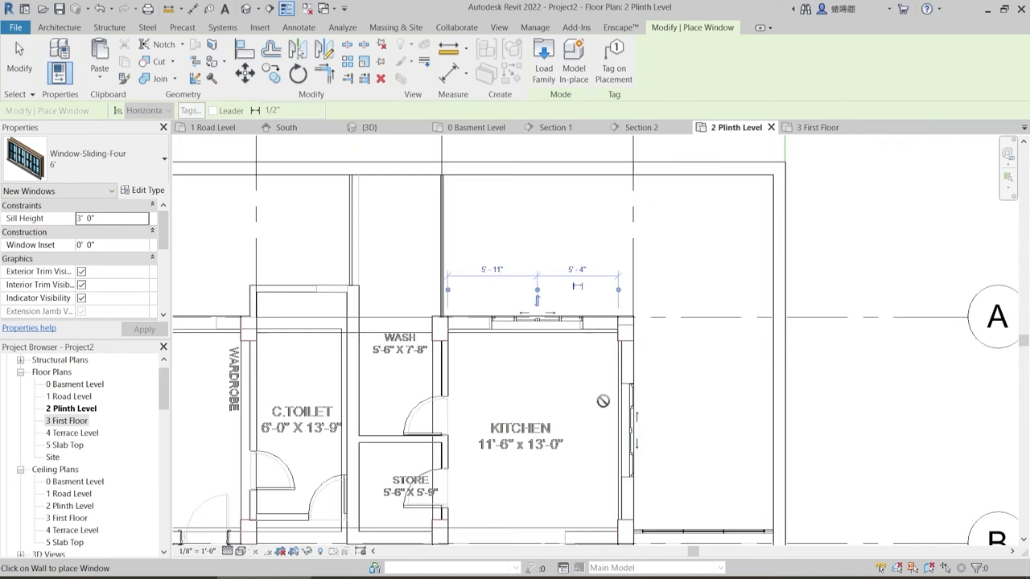
key("Escape")
- Check the kitchen's right-wall window, then pan over to the guest bedroom's top wall
left_click(634, 430)
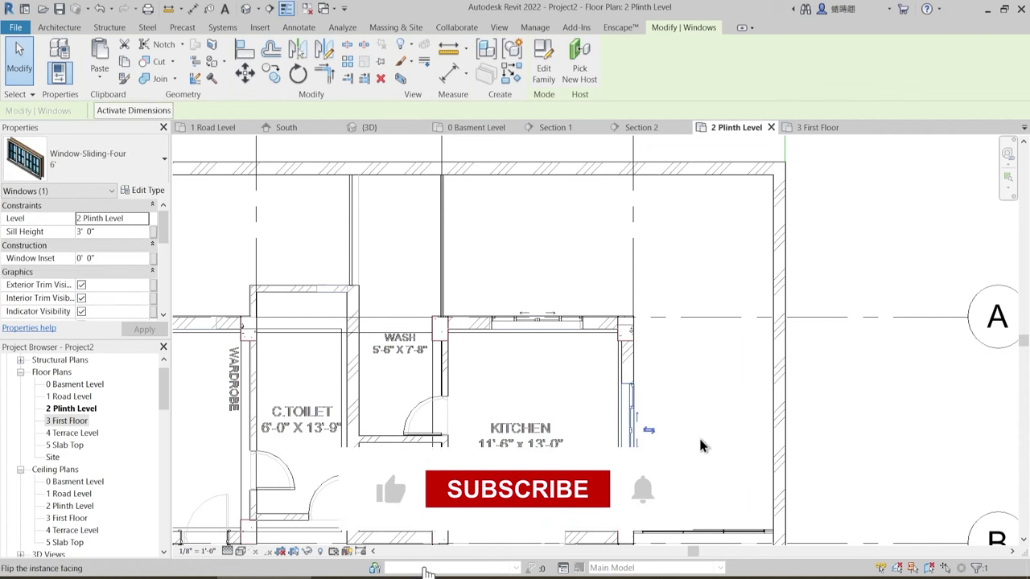
left_click(697, 435)
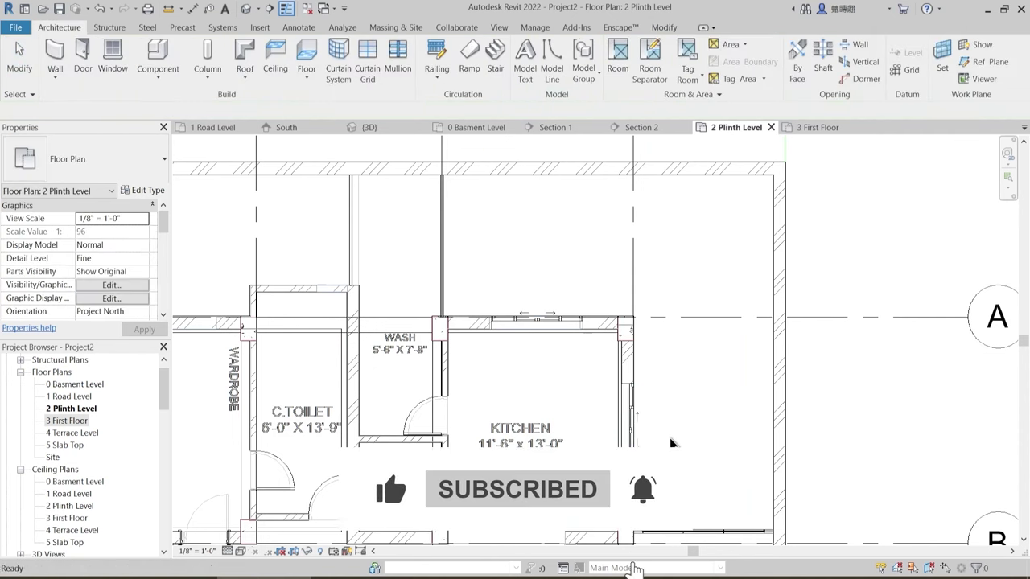
scroll(647, 411, "down", 2)
middle_click_drag(552, 371, 633, 285)
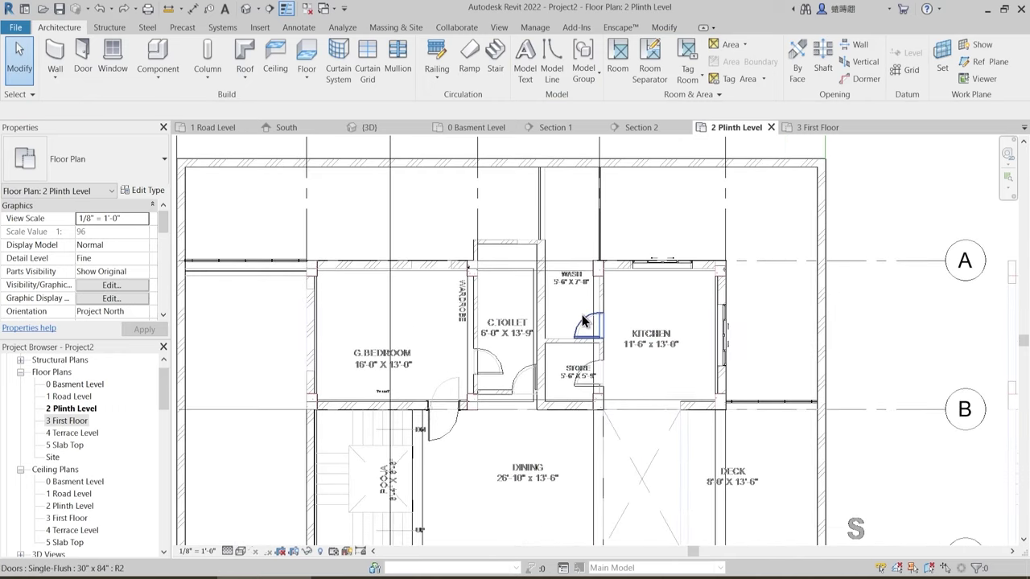
scroll(370, 298, "up", 2)
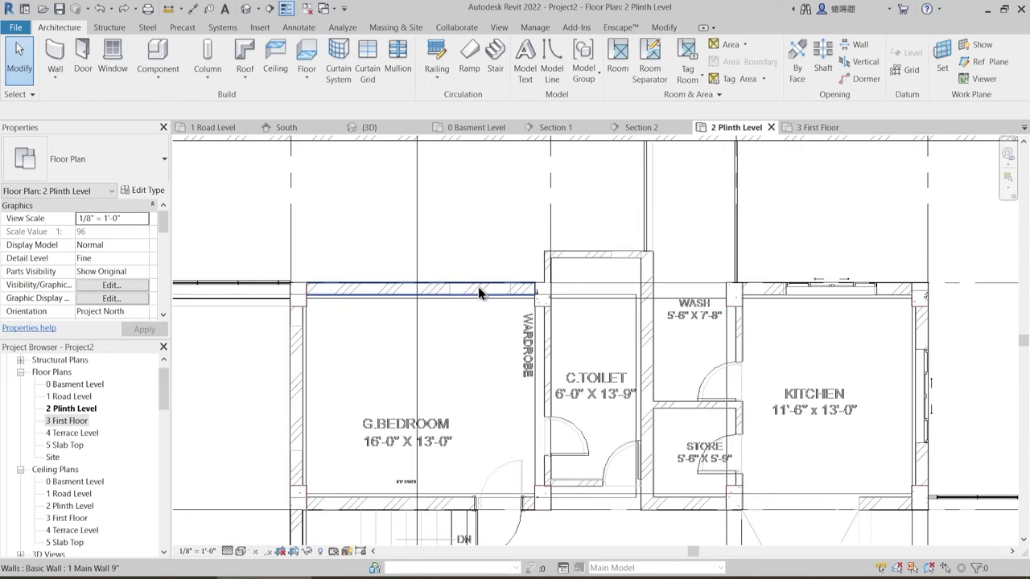
mouse_move(439, 382)
middle_mouse_down()
mouse_move(522, 336)
mouse_move(445, 369)
middle_mouse_up()
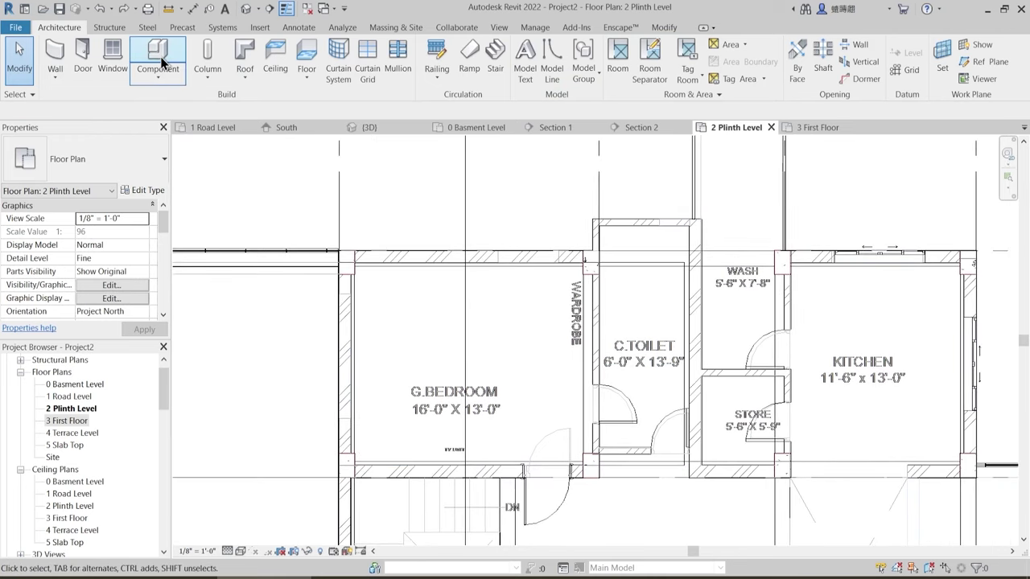
- Start another window and browse the list of available window types
left_click(112, 58)
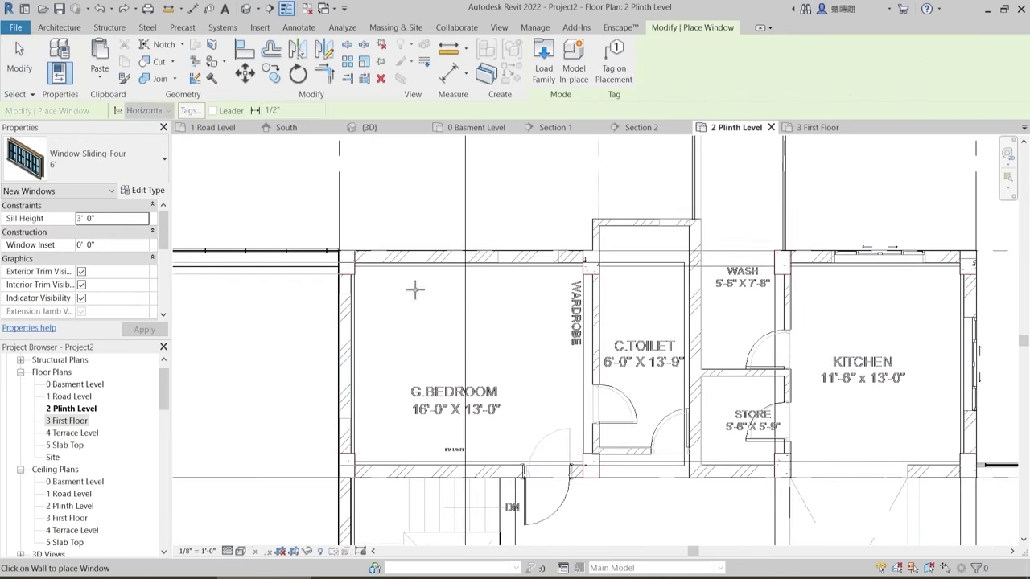
left_click(89, 158)
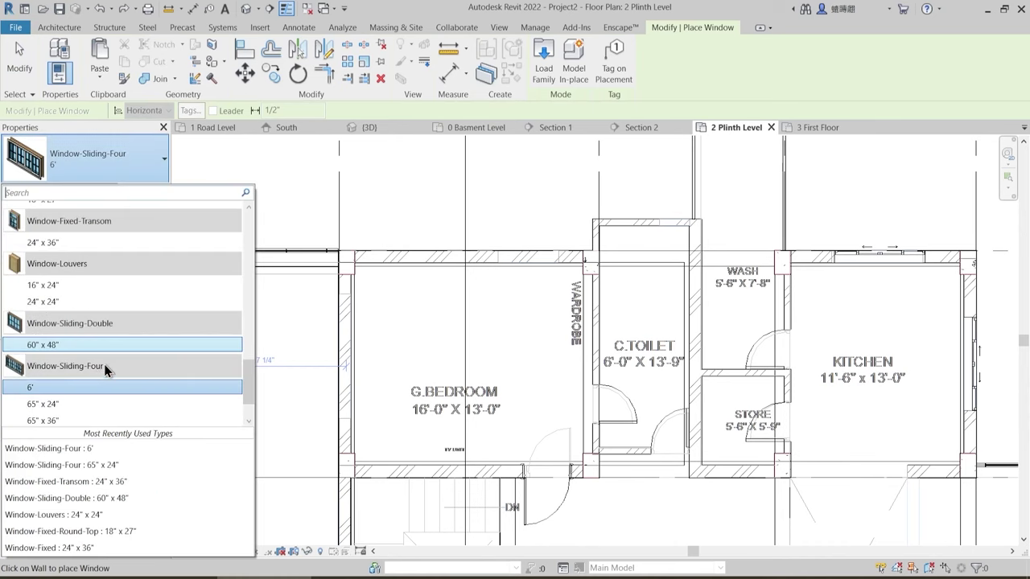
scroll(115, 303, "down", 3)
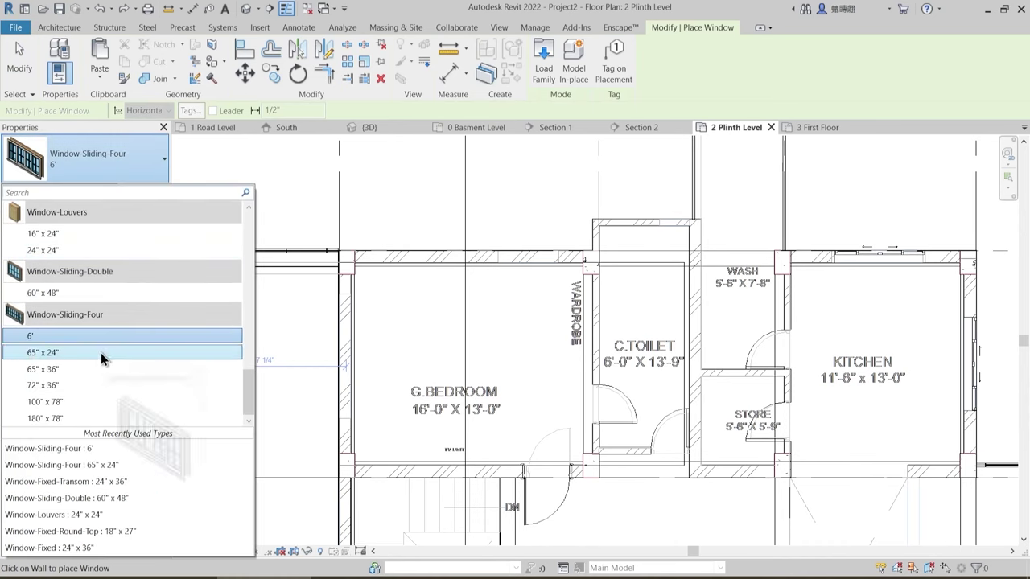
scroll(100, 359, "up", 3)
scroll(100, 360, "up", 3)
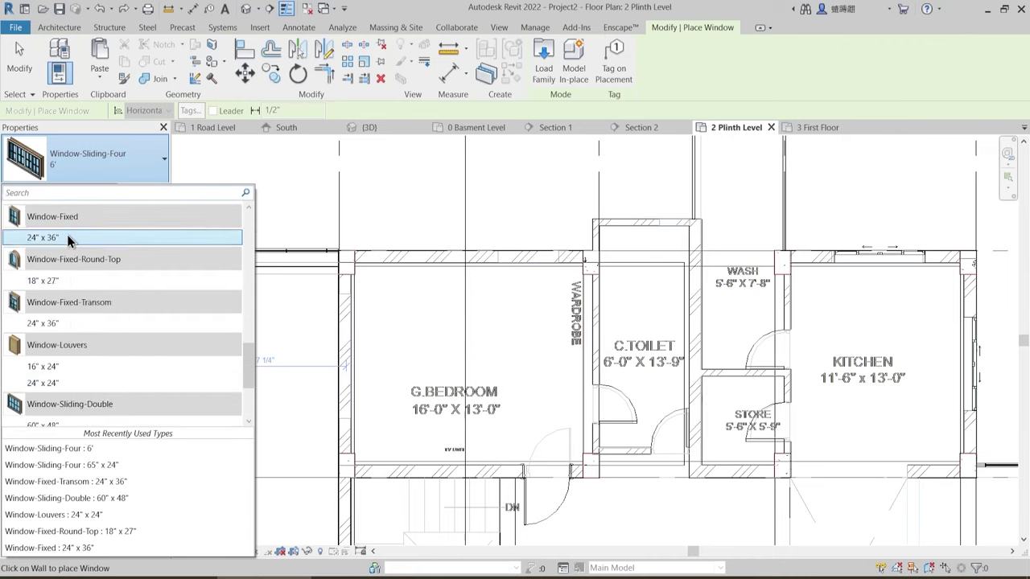
mouse_move(64, 238)
- Measure the bedroom wall opening with a DI aligned dimension, then cancel it
key("Escape")
key("d")
key("i")
scroll(553, 271, "up", 4)
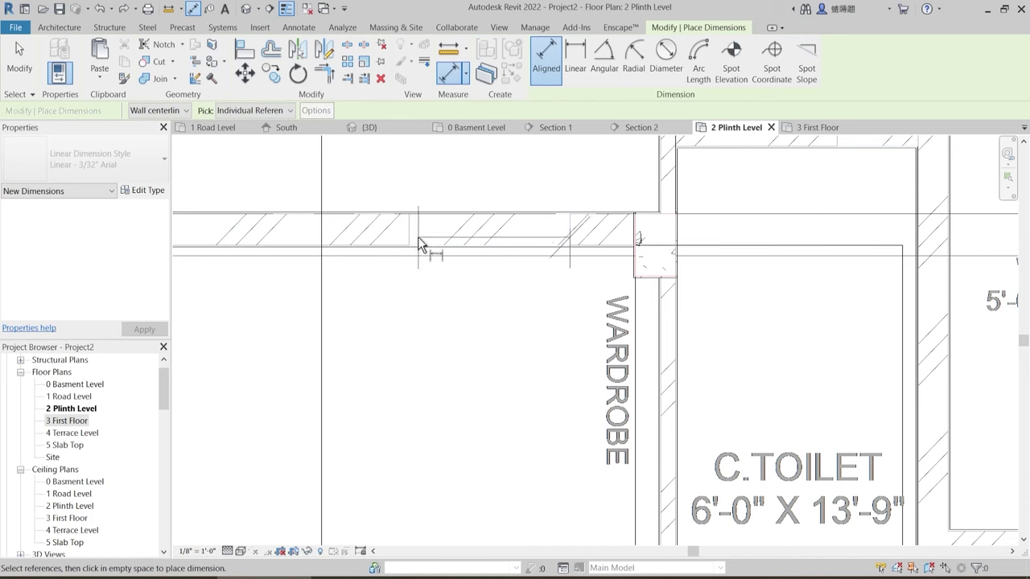
left_click(414, 233)
key("Escape")
key("Escape")
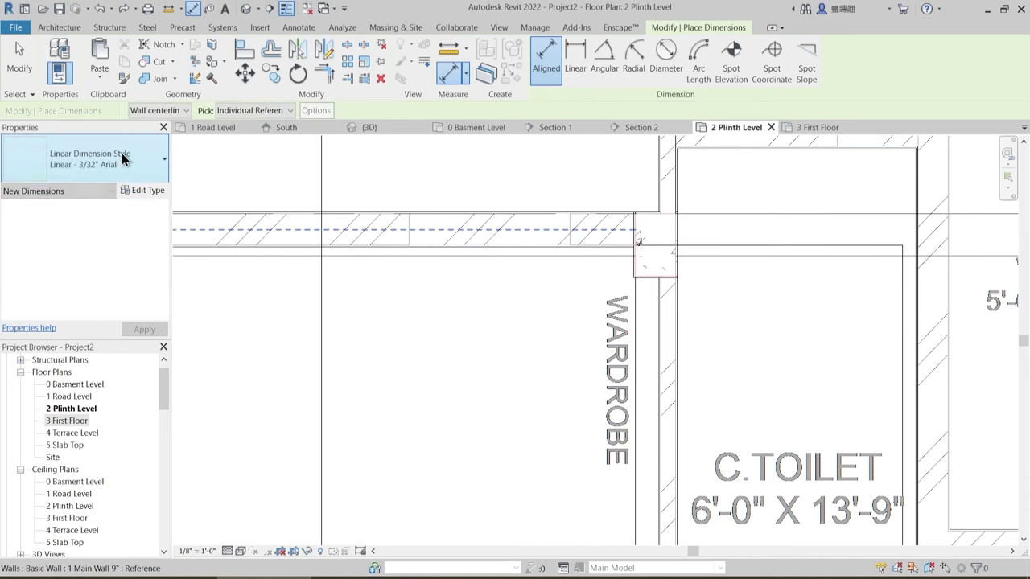
- Choose Window-Double-Hung 30" x 46" as the window type to place
left_click(67, 29)
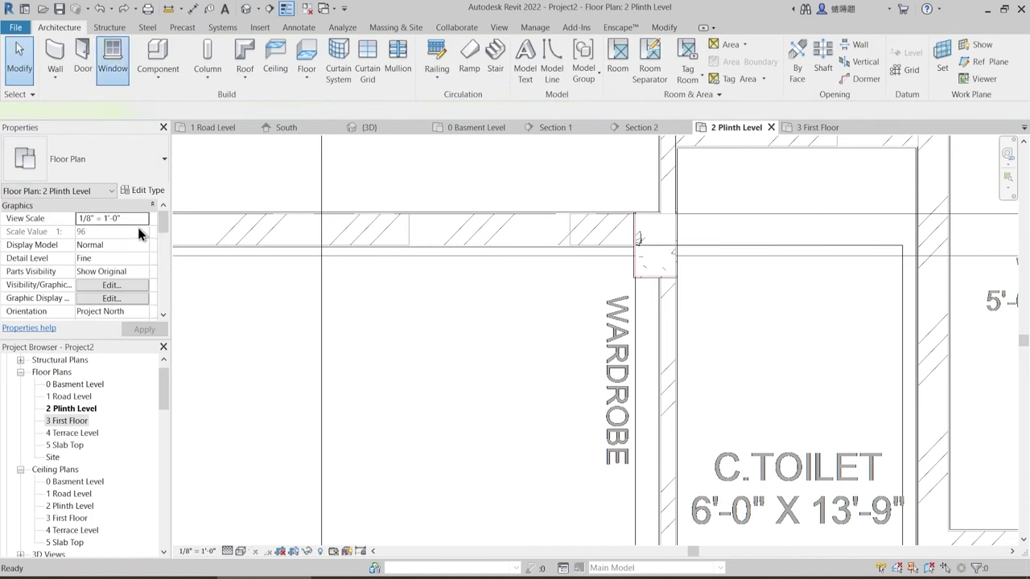
left_click(96, 169)
scroll(104, 298, "up", 3)
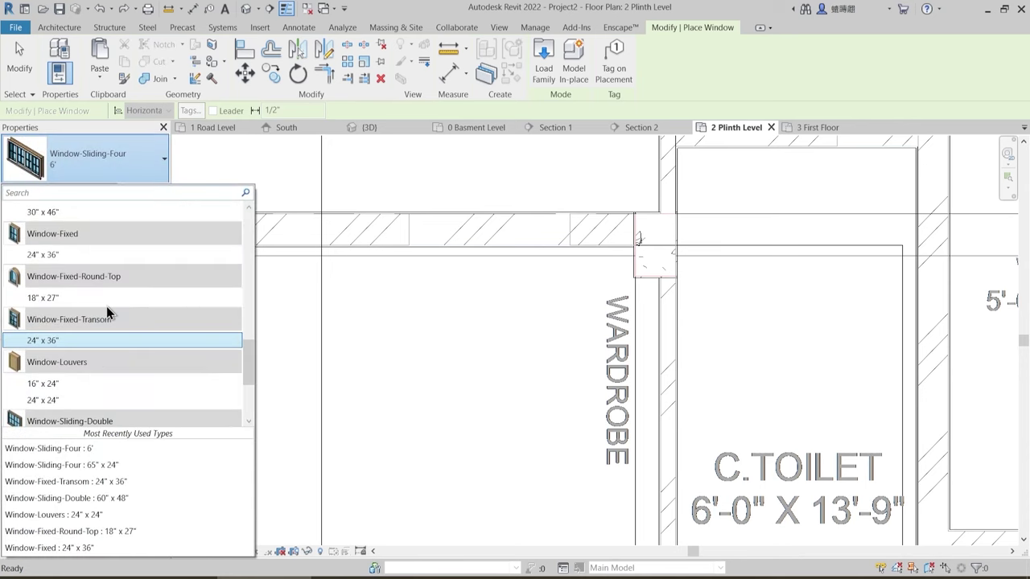
scroll(107, 313, "up", 2)
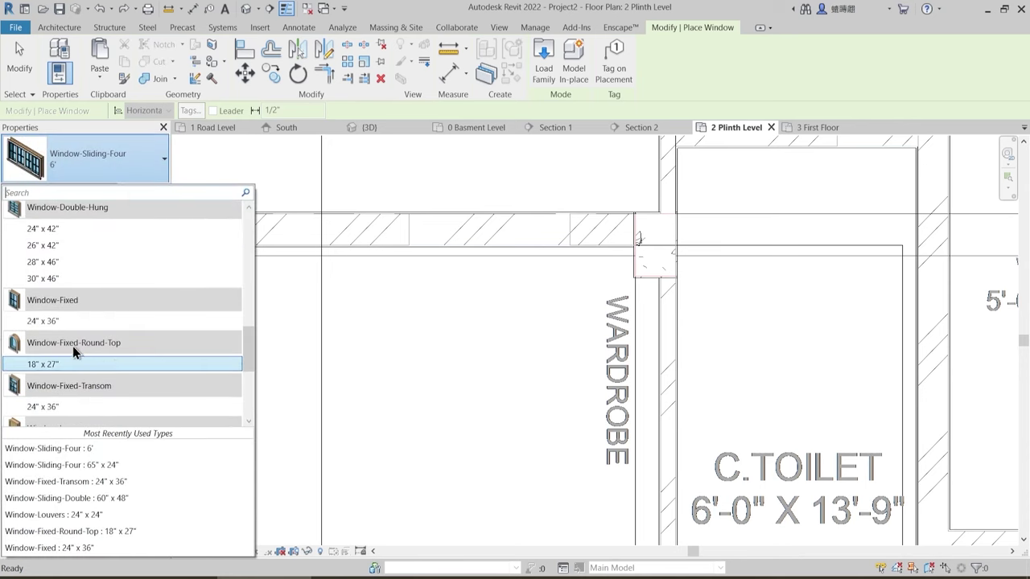
scroll(68, 292, "up", 1)
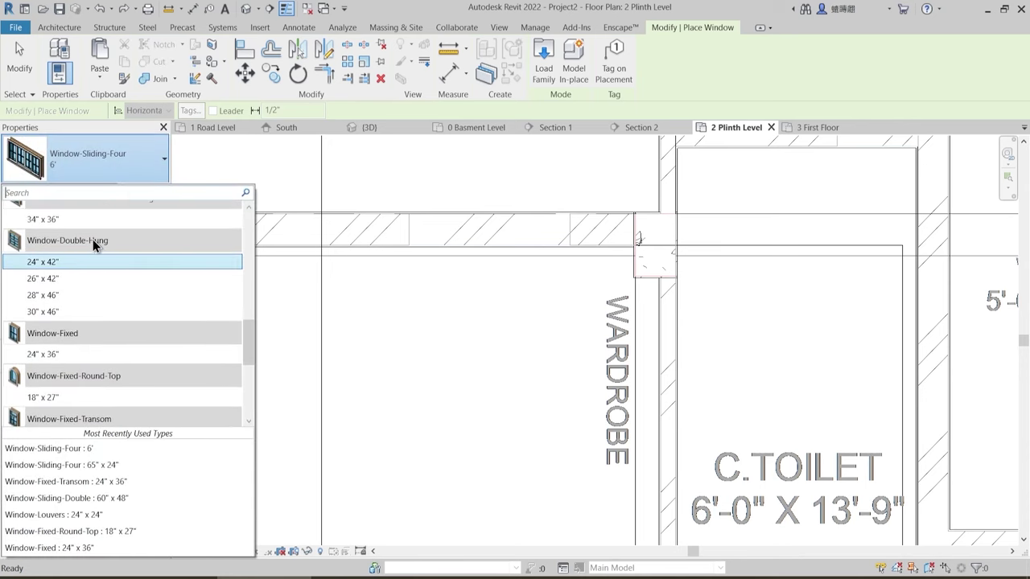
left_click(50, 312)
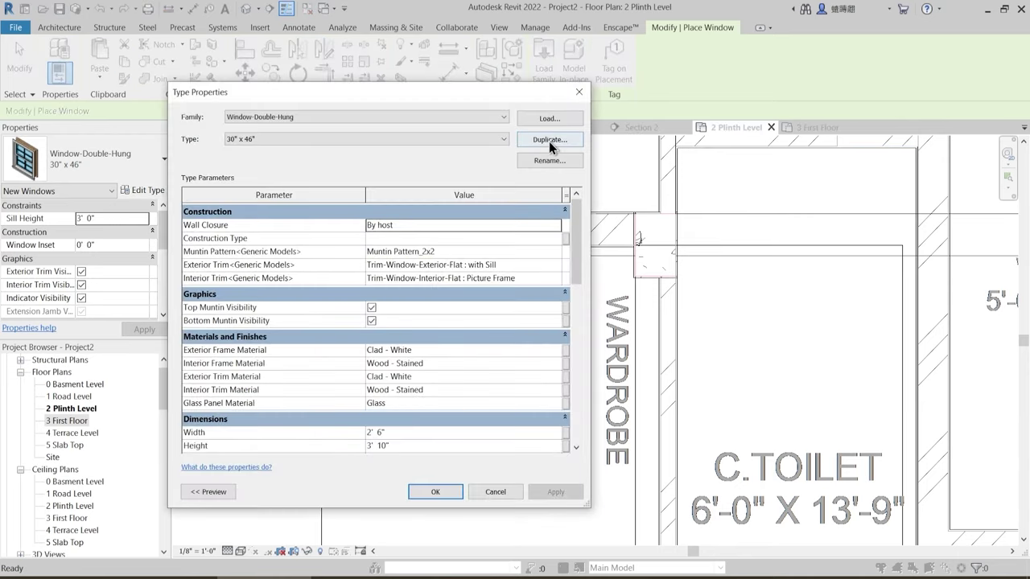
- Duplicate the double-hung type as 4', sized 4' 0" wide by 5' 0" high
left_click(549, 141)
type("4'")
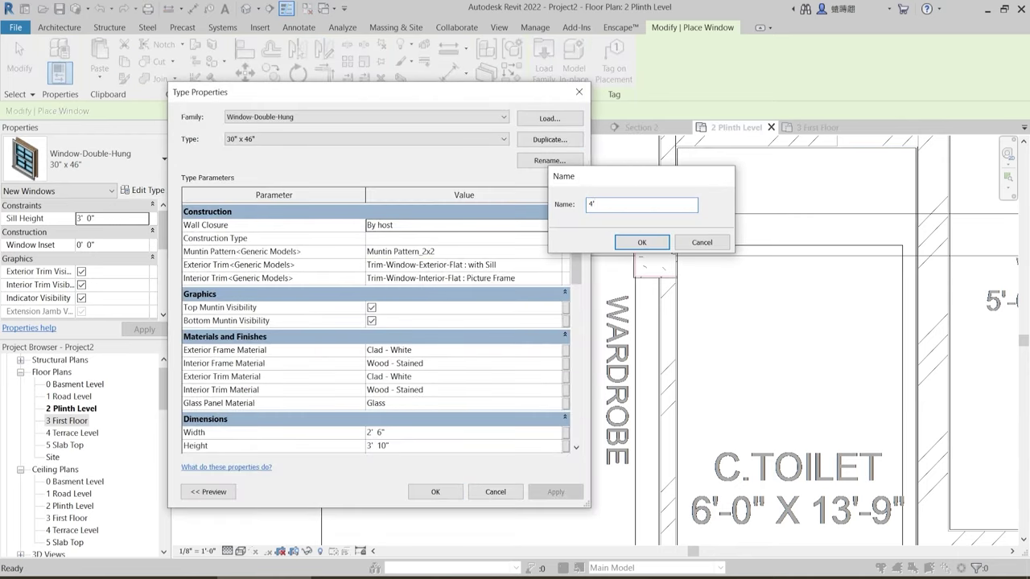
left_click(641, 241)
left_click(416, 433)
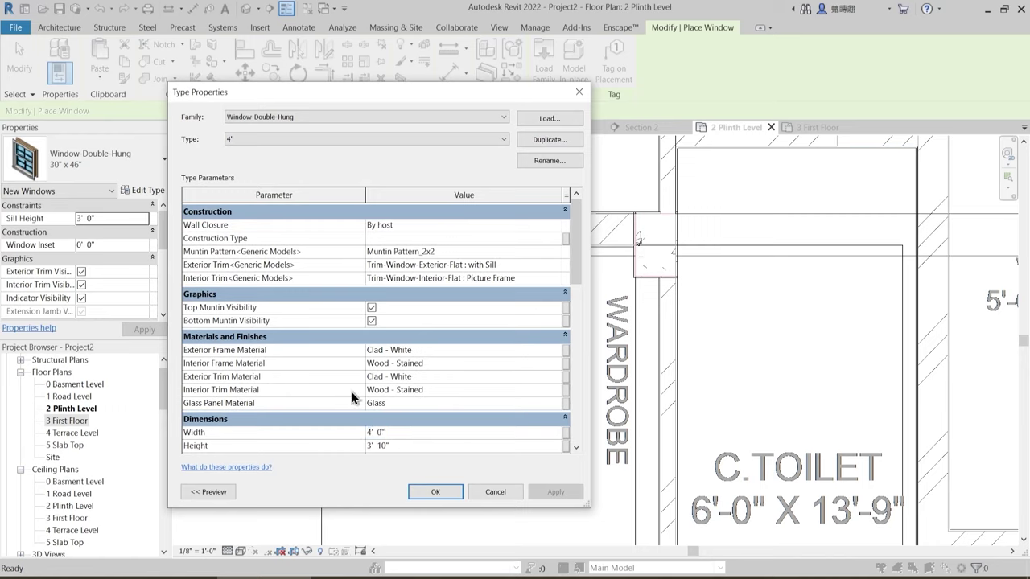
left_click(406, 447)
key("Return")
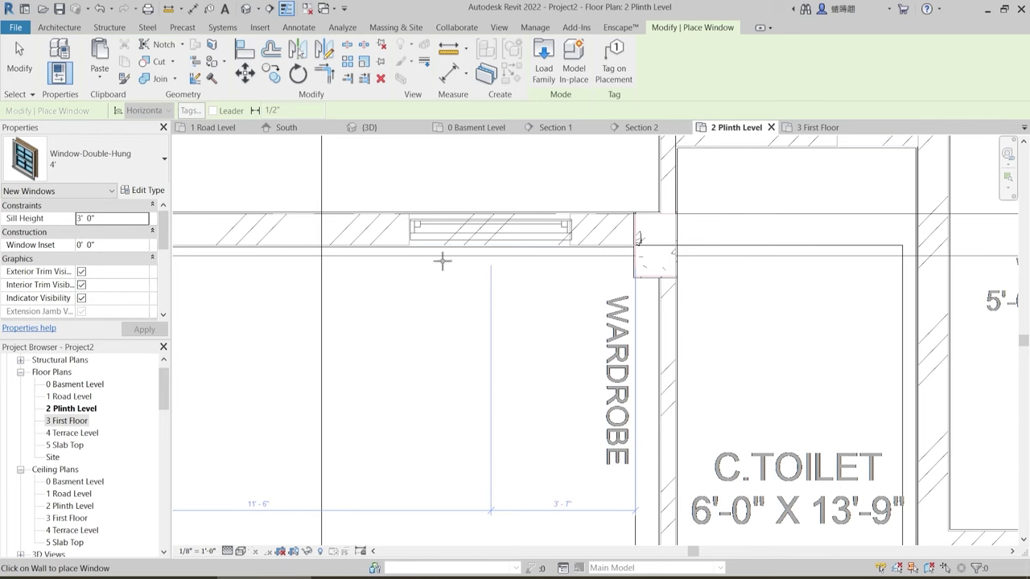
- Exit window placement and frame the G.Bedroom, C.Toilet, Kitchen and Dining on the plinth plan
scroll(483, 312, "down", 5)
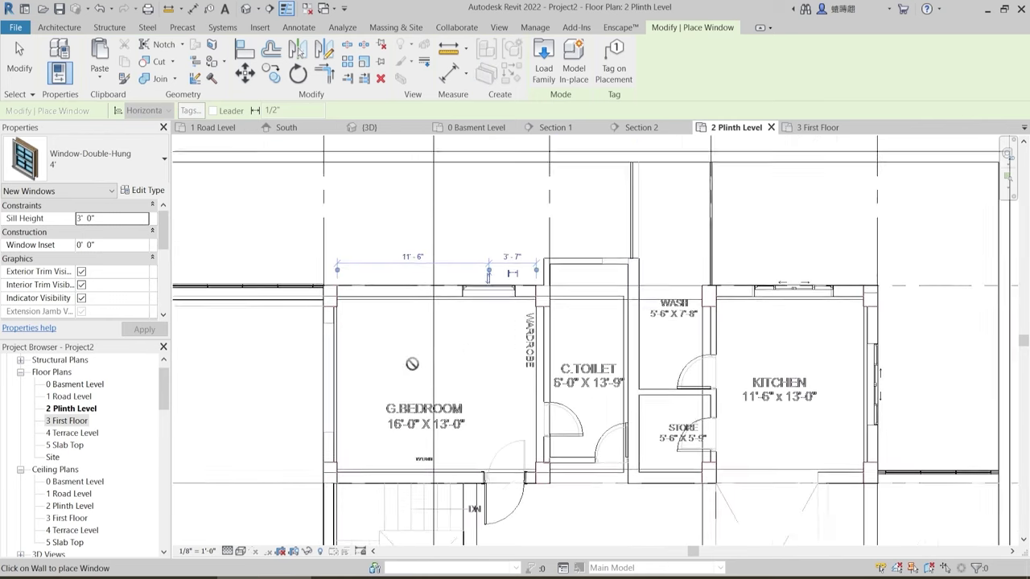
scroll(470, 338, "down", 5)
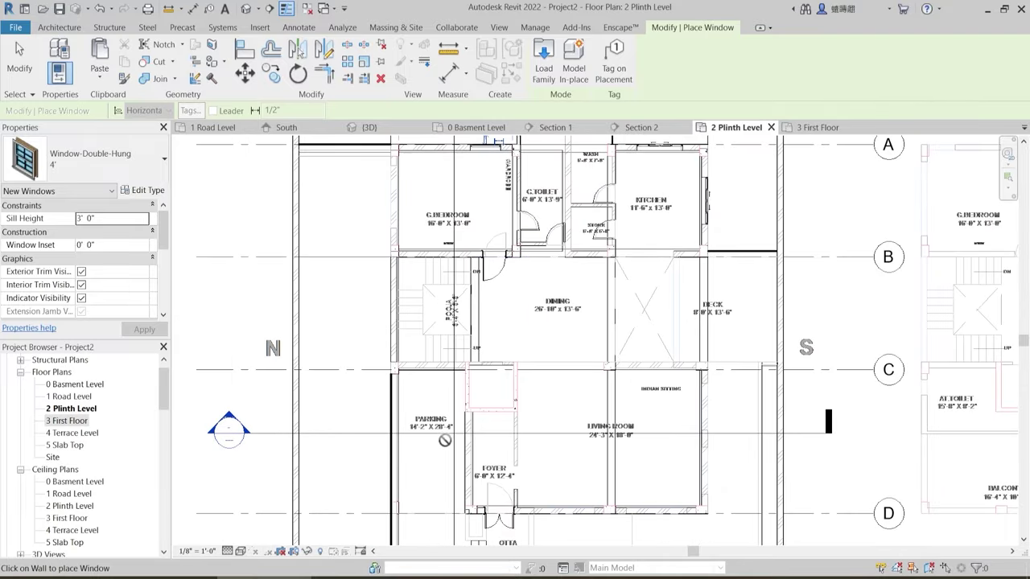
middle_click_drag(442, 451, 390, 336)
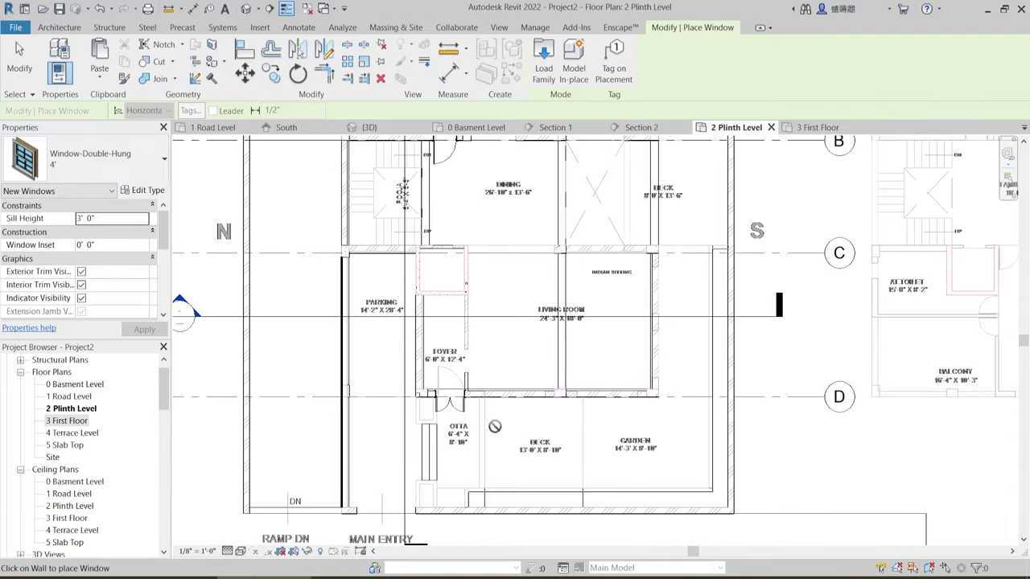
middle_click_drag(600, 316, 552, 467)
middle_click_drag(545, 333, 452, 329)
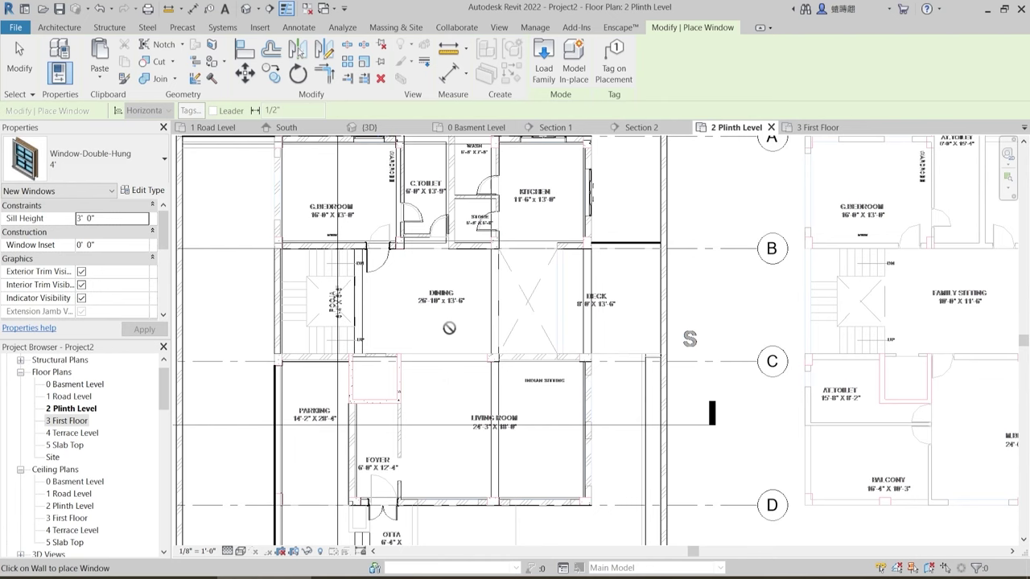
scroll(449, 328, "down", 2)
scroll(322, 241, "up", 5)
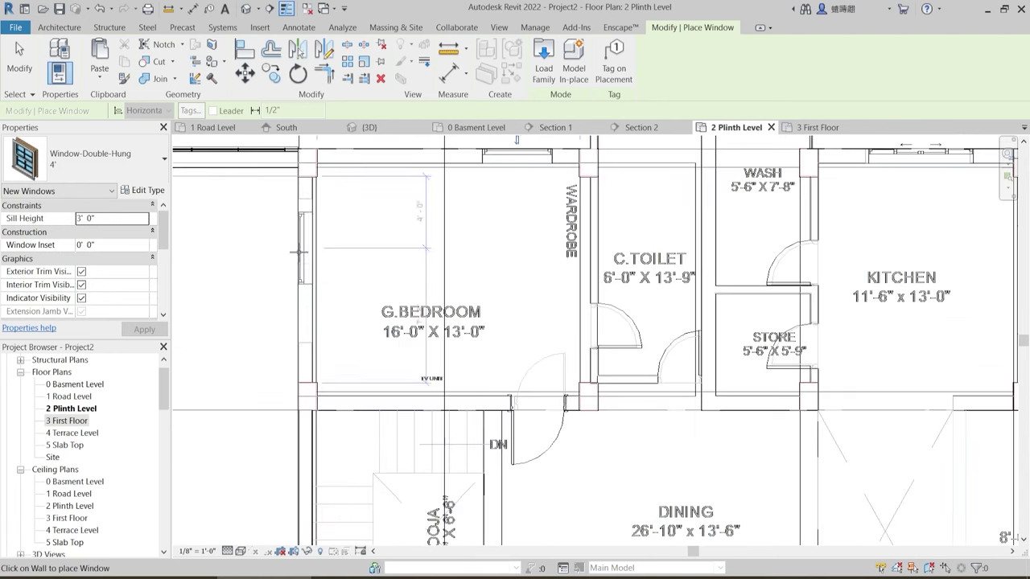
middle_click_drag(368, 383, 388, 441)
key("Escape")
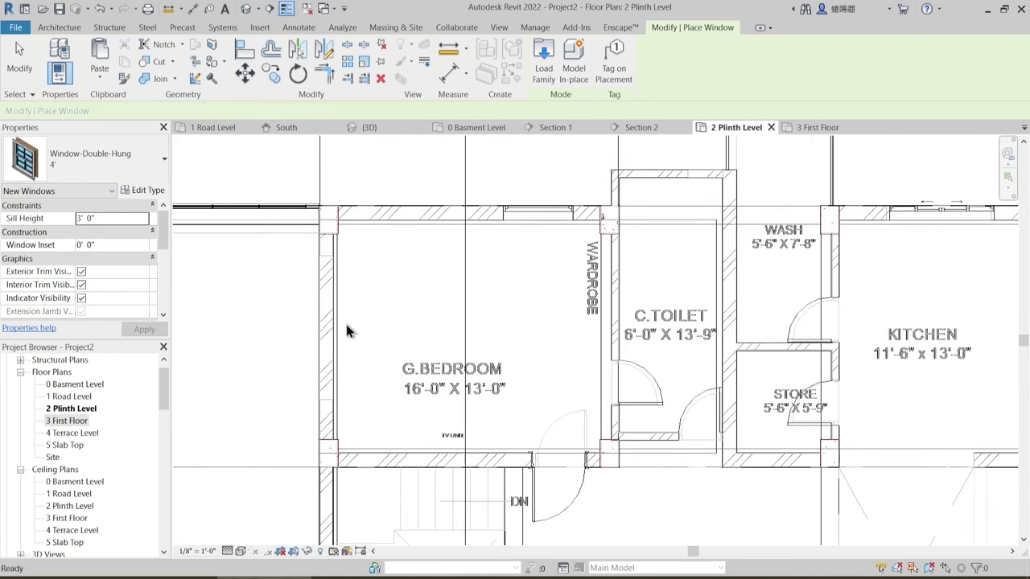
key("Escape")
middle_click_drag(281, 322, 384, 301)
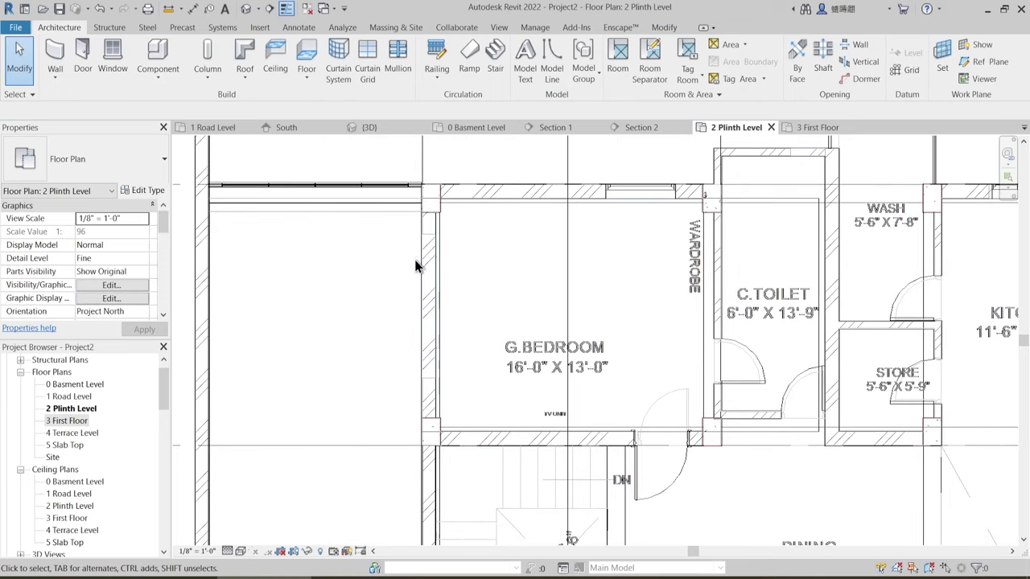
scroll(431, 309, "down", 2)
middle_click_drag(513, 326, 427, 274)
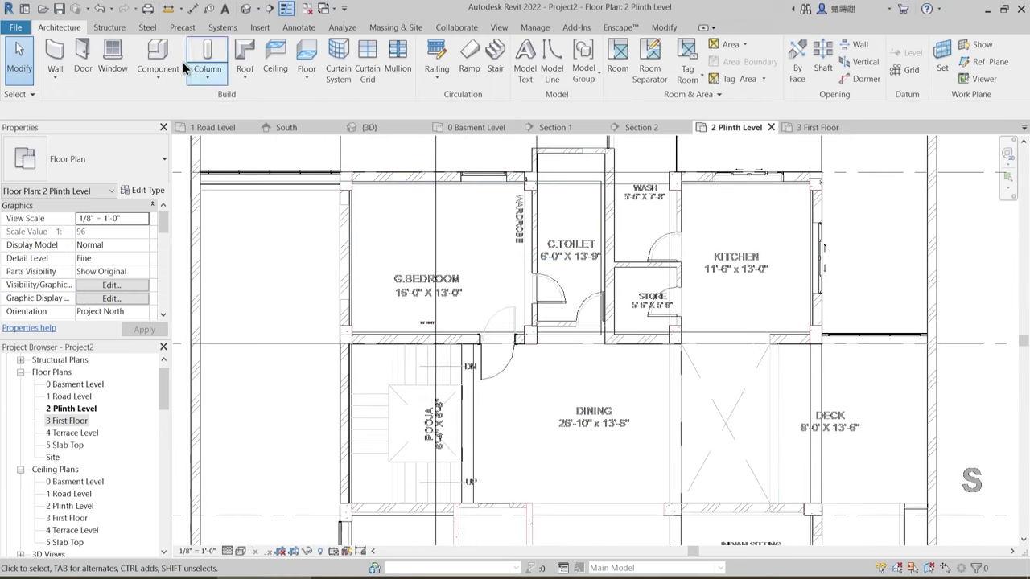
- Pick the Slider with Trim 8' Sliding Window type, with a 1' 3" sill, for placement
left_click(113, 54)
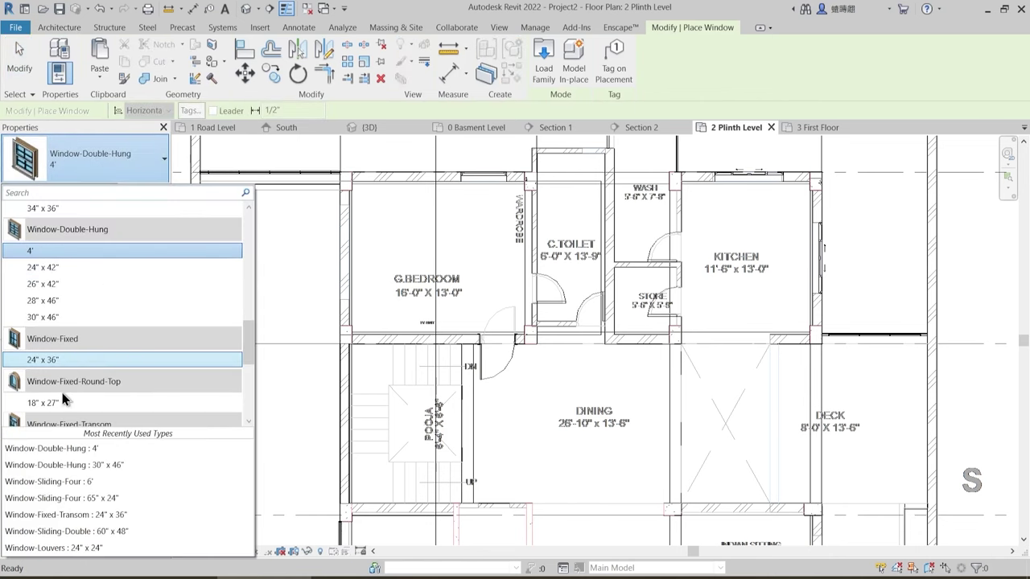
scroll(98, 349, "down", 2)
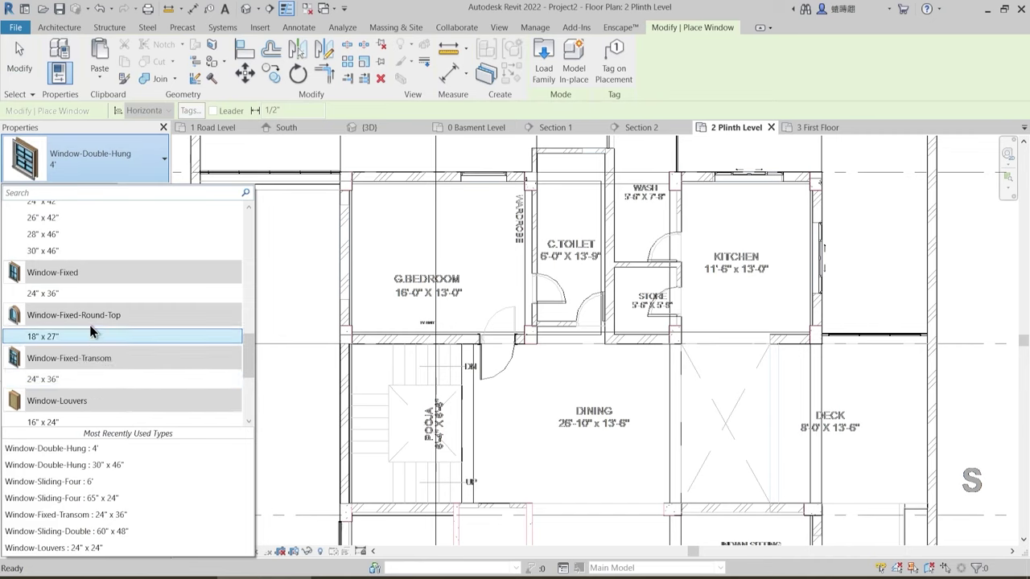
scroll(92, 326, "down", 1)
scroll(90, 352, "down", 1)
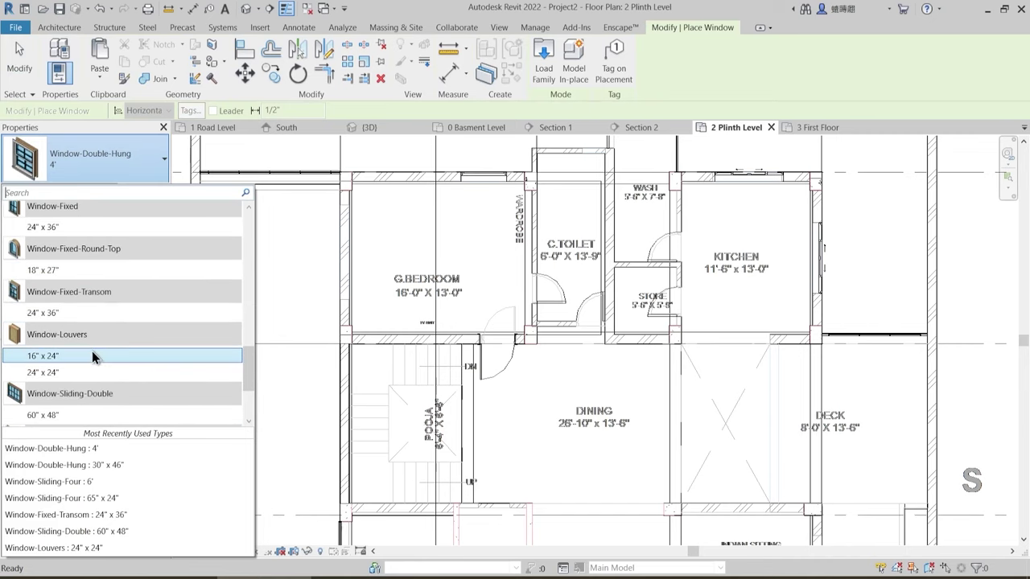
scroll(79, 369, "down", 1)
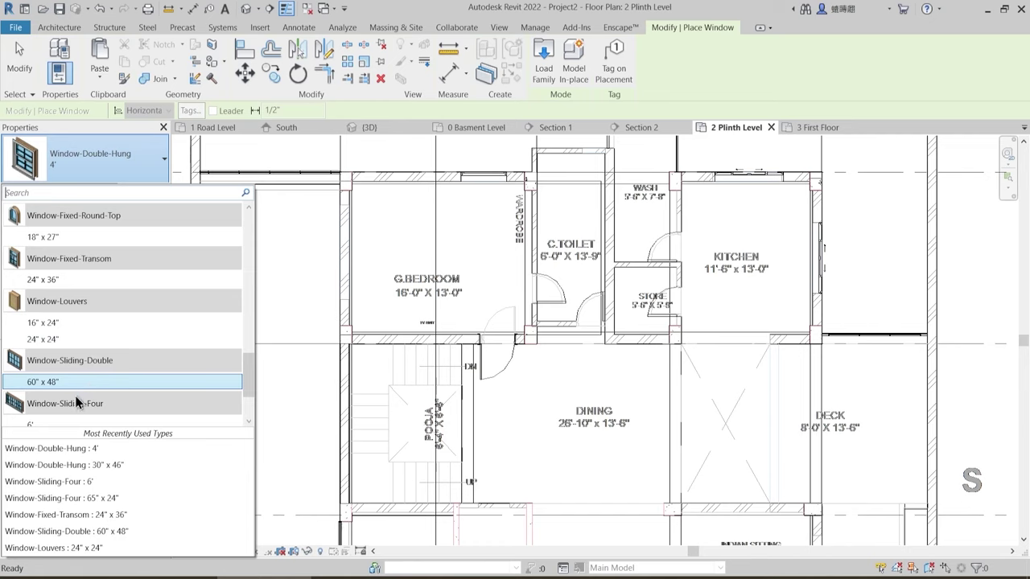
scroll(72, 410, "down", 1)
scroll(72, 407, "down", 2)
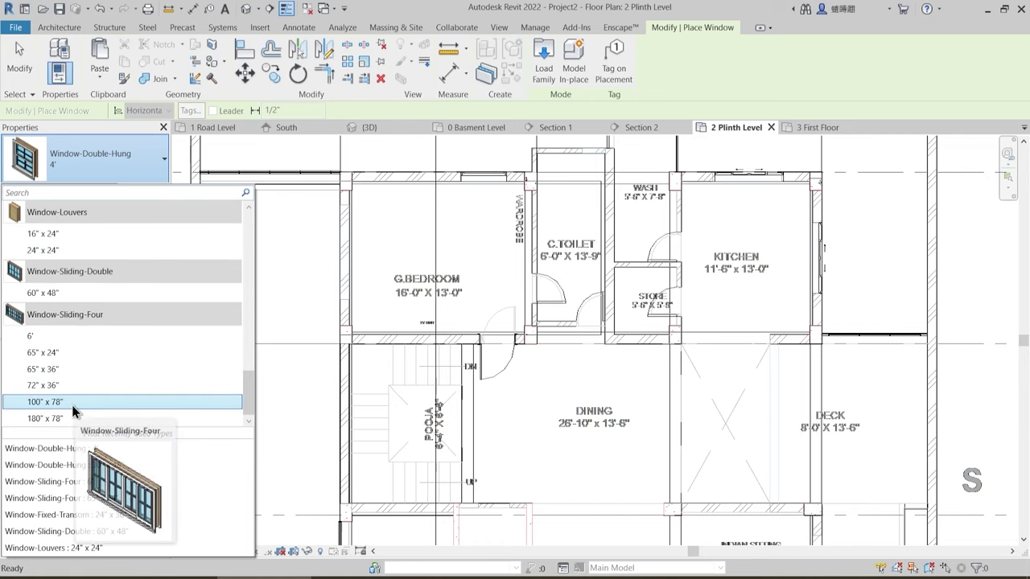
scroll(74, 384, "up", 6)
scroll(74, 332, "up", 8)
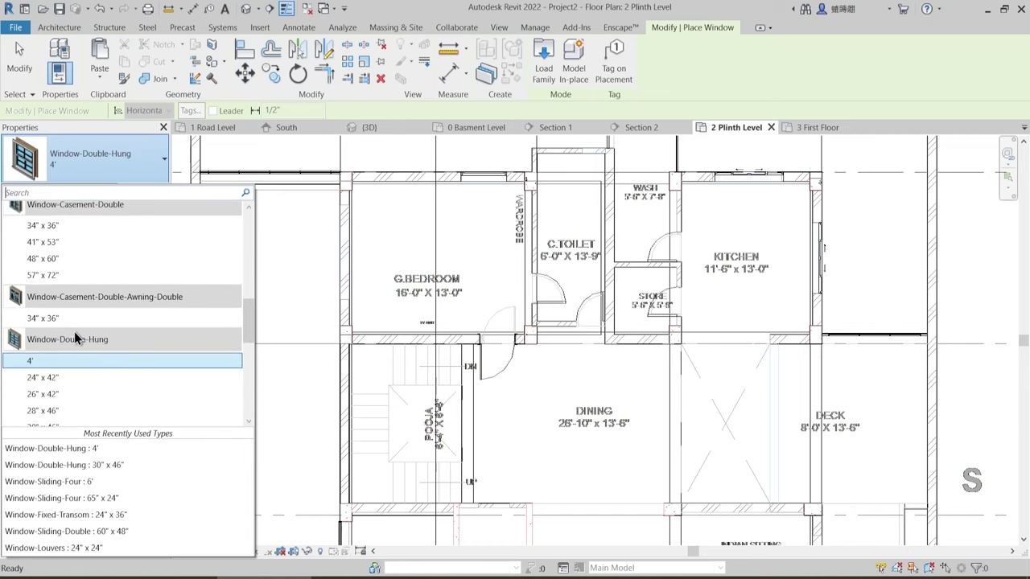
scroll(74, 334, "up", 4)
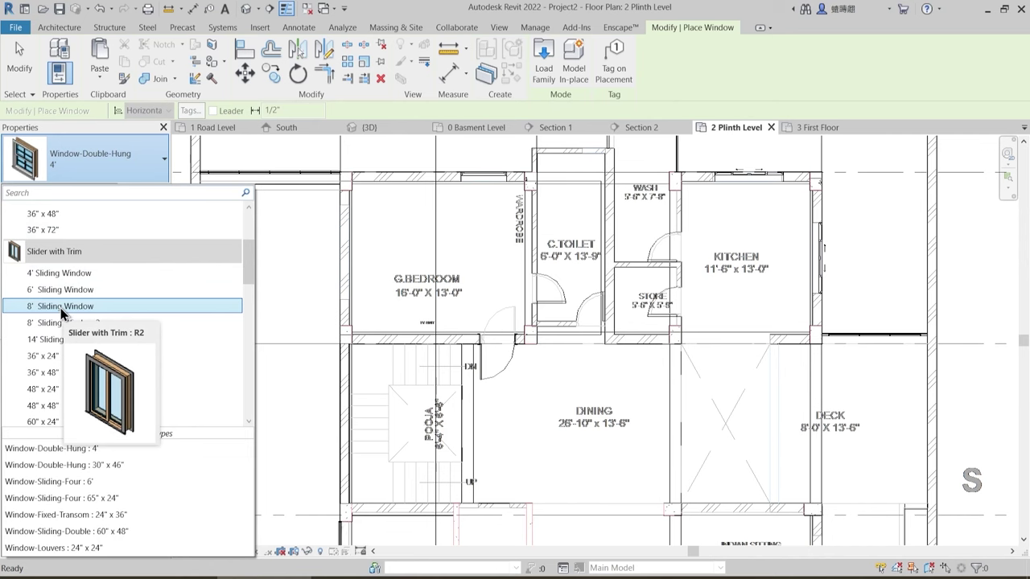
left_click(63, 309)
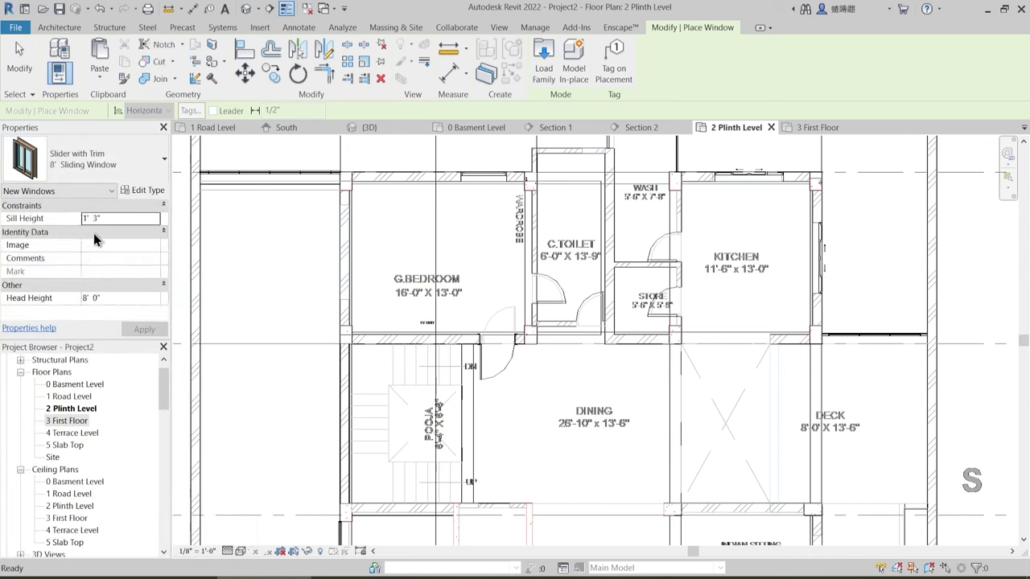
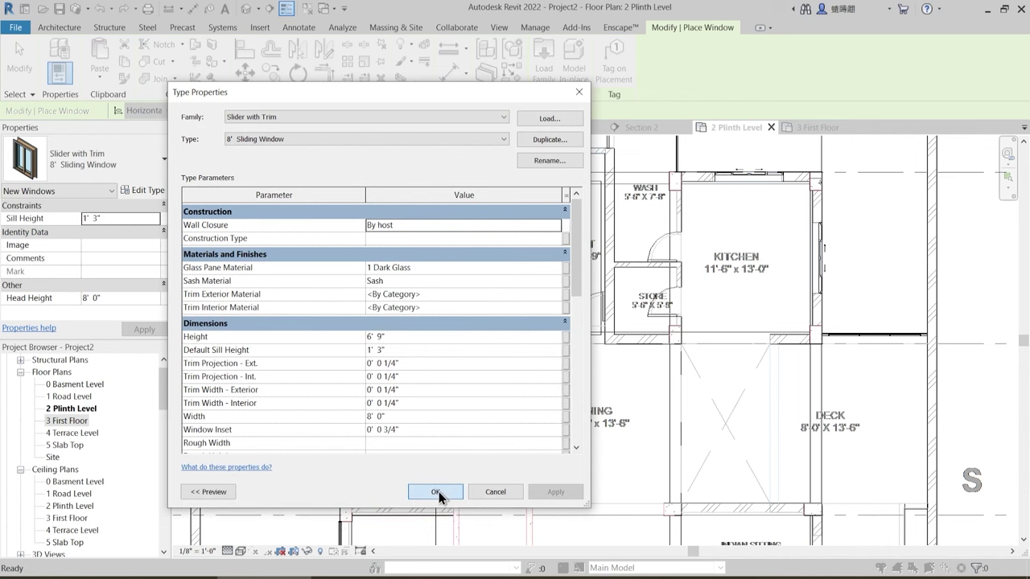
- Confirm the sliding window type and place a 6' Sliding Window in the living room's right wall
left_click(437, 492)
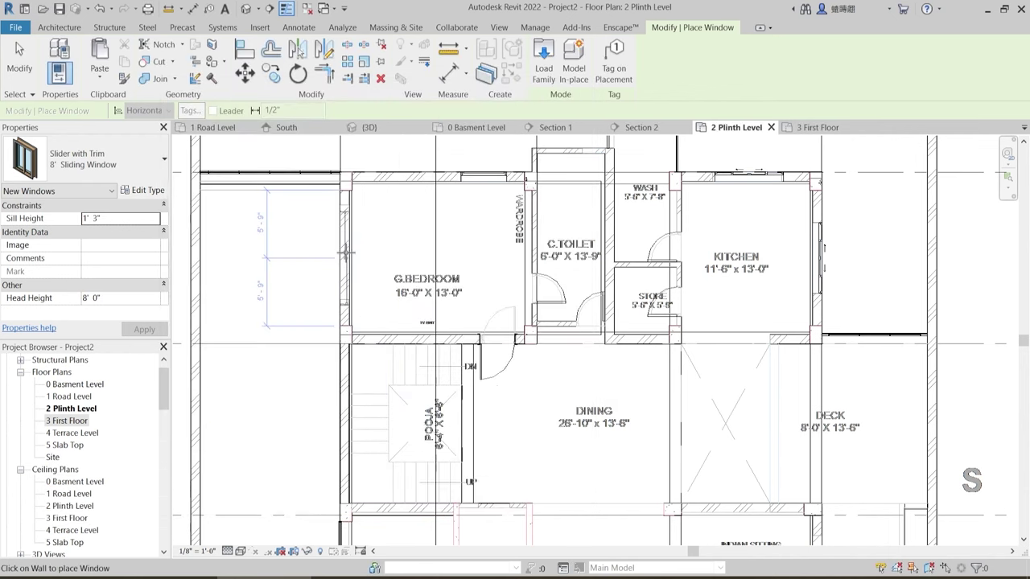
scroll(346, 253, "up", 2)
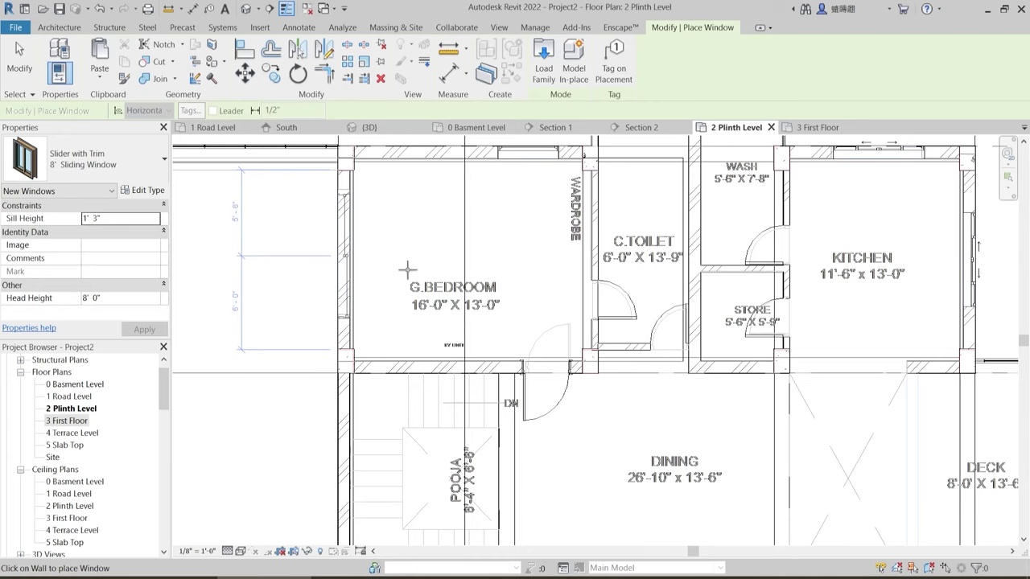
scroll(435, 306, "down", 5)
middle_click_drag(563, 440, 535, 383)
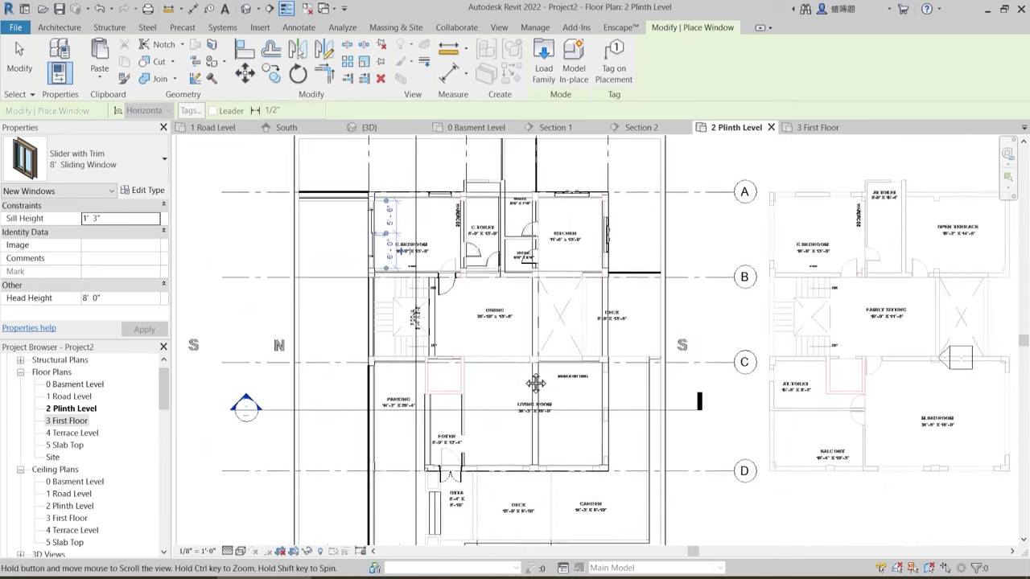
scroll(535, 384, "up", 4)
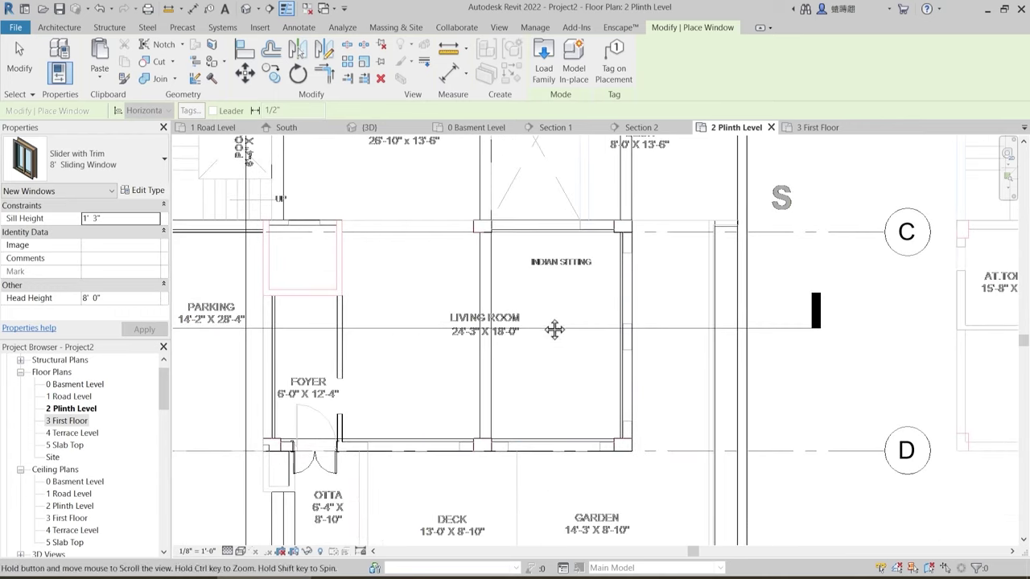
scroll(607, 305, "up", 2)
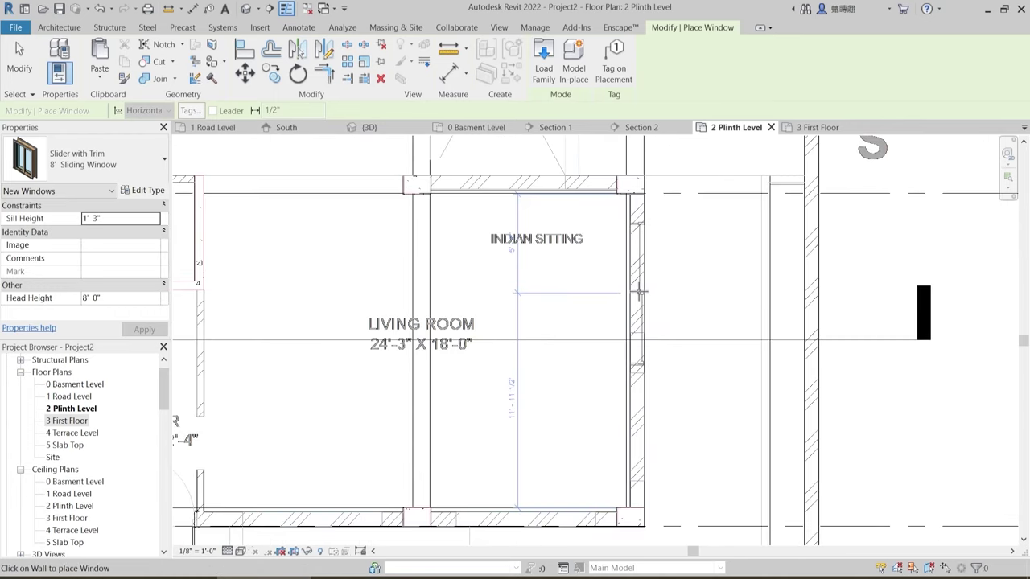
left_click(89, 158)
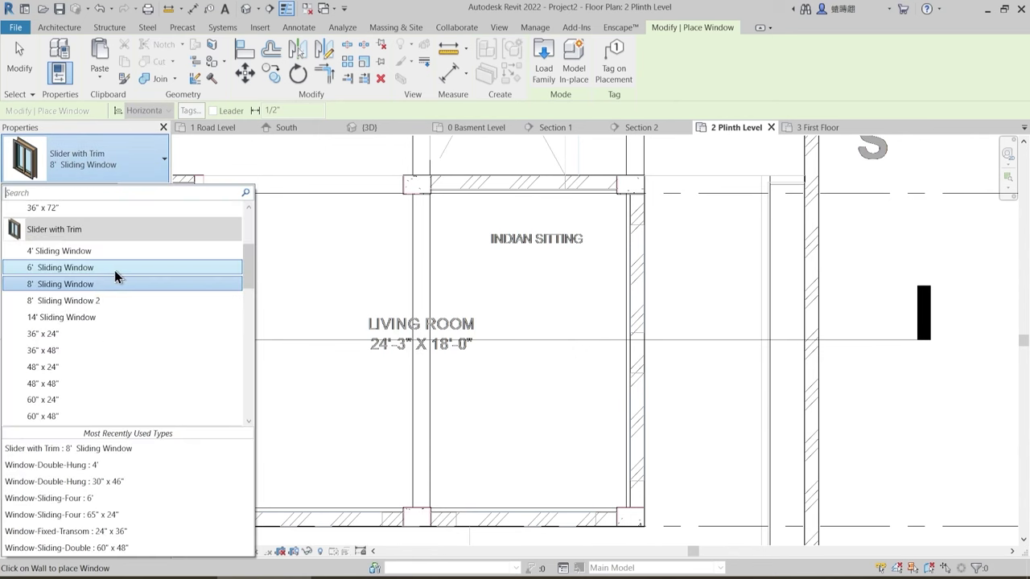
left_click(83, 269)
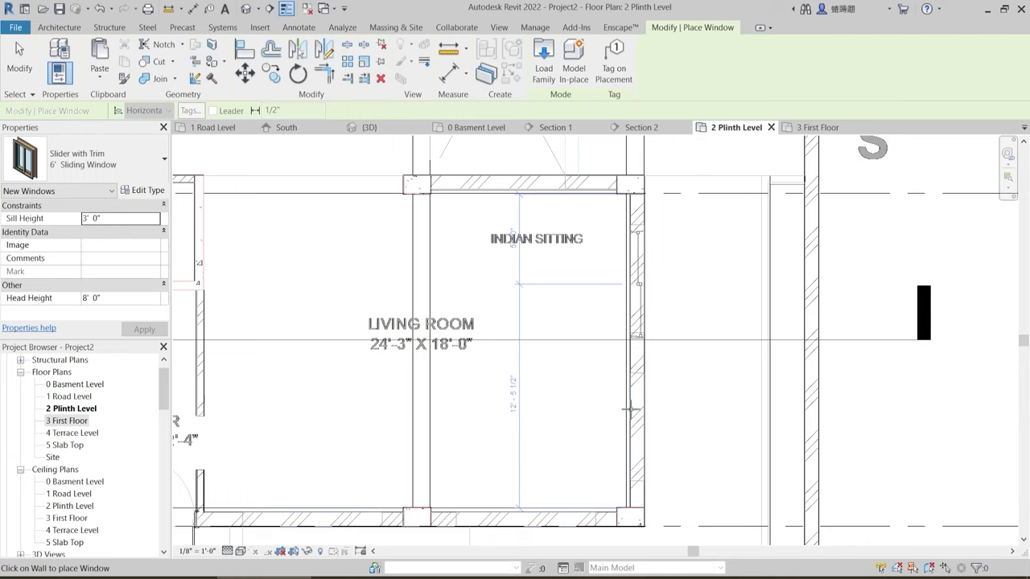
left_click(591, 427)
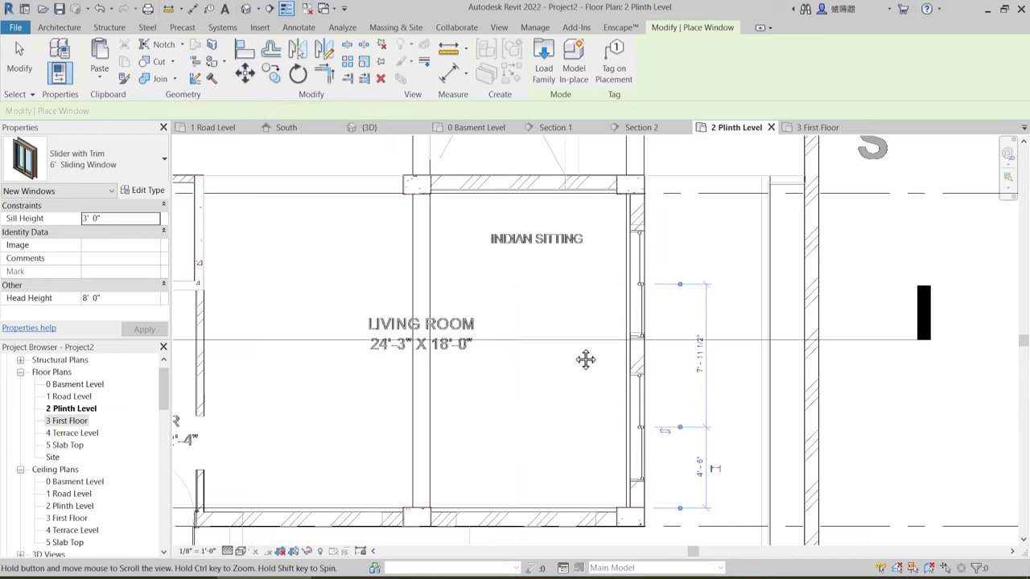
- Place an 8' Sliding Window in the living room's bottom wall and finish window placement
middle_click_drag(585, 359, 554, 382)
scroll(550, 400, "up", 1)
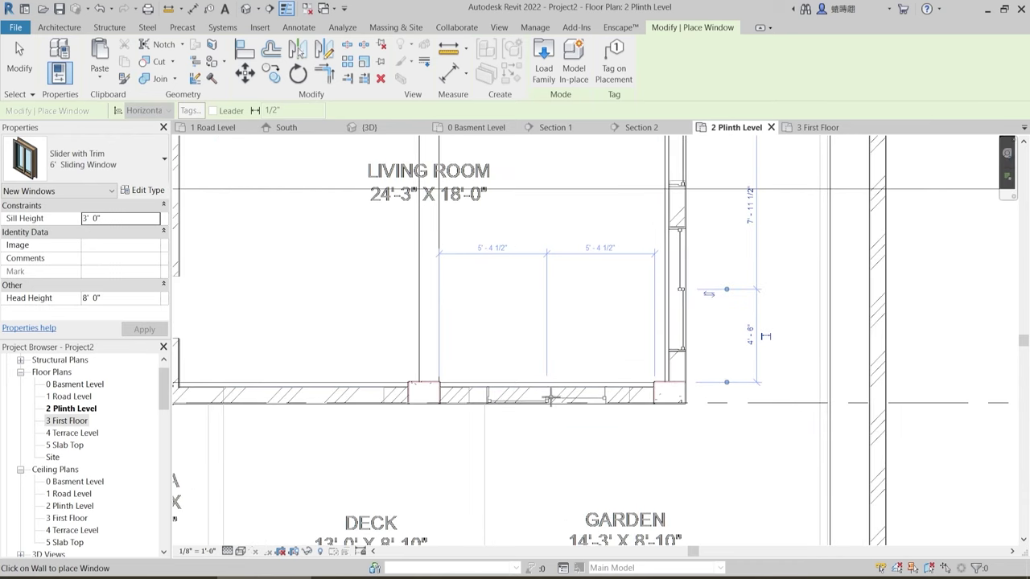
scroll(561, 399, "down", 2)
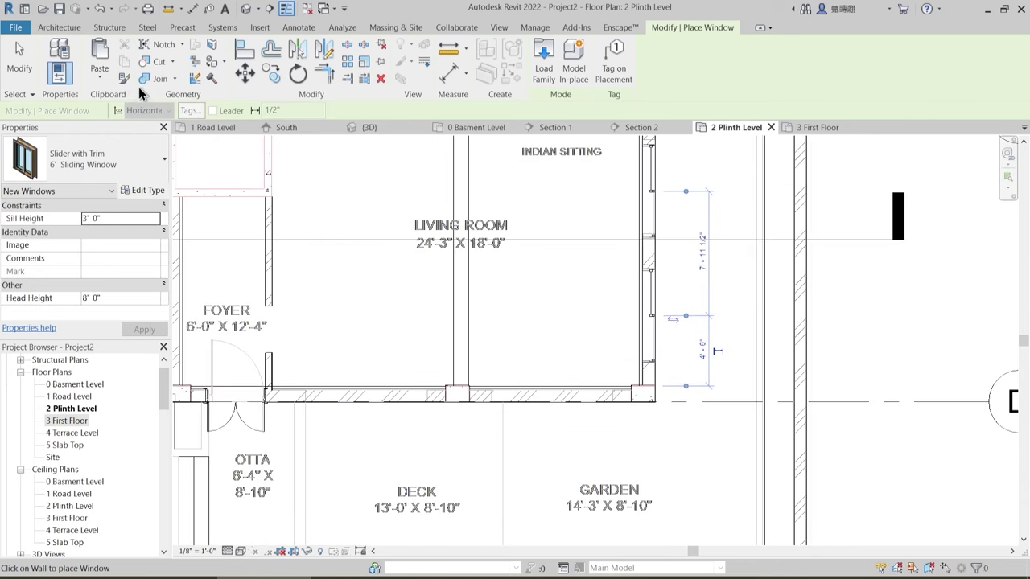
left_click(97, 158)
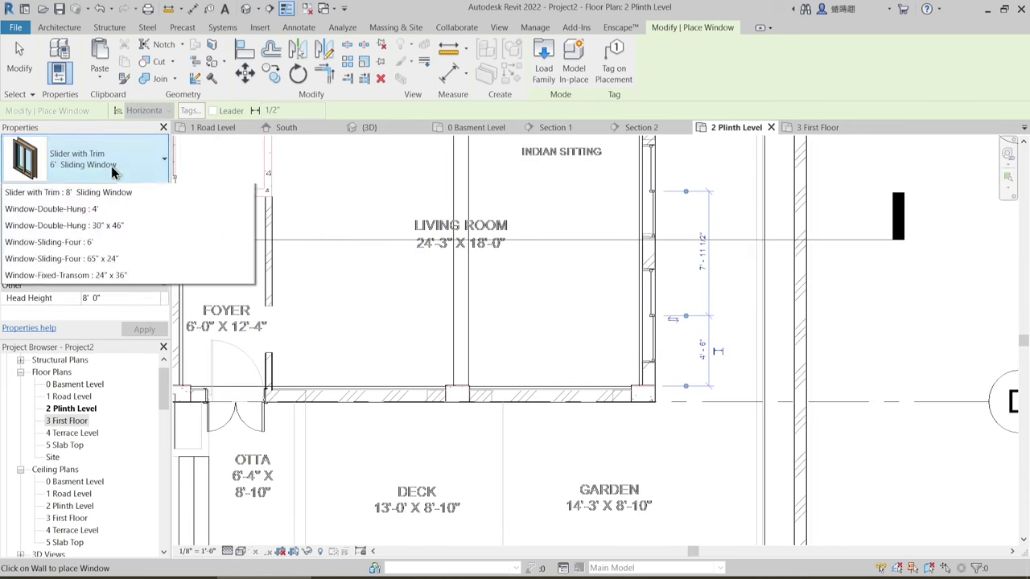
left_click(66, 286)
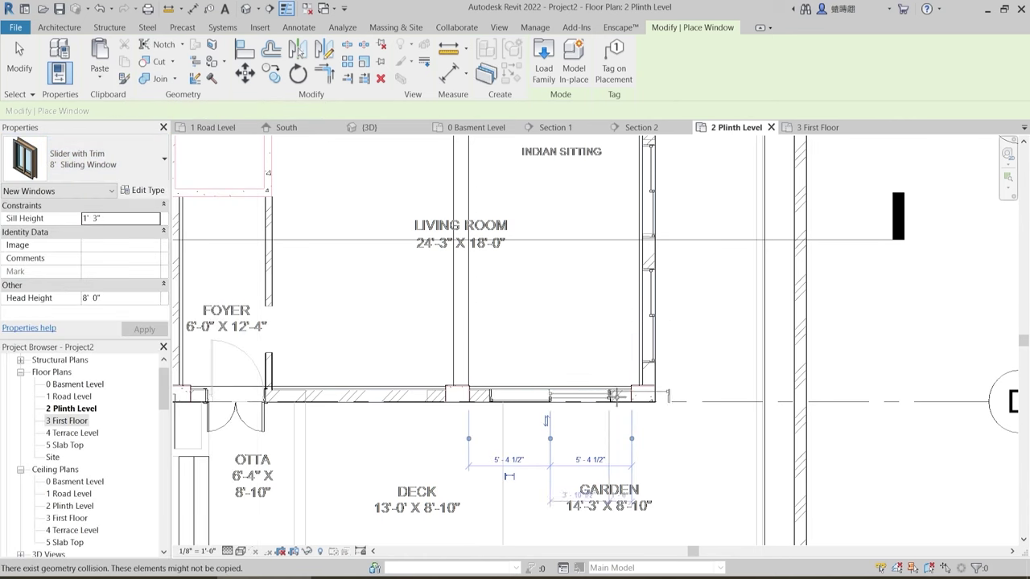
scroll(567, 346, "down", 4)
middle_click_drag(570, 330, 591, 386)
scroll(568, 320, "down", 1)
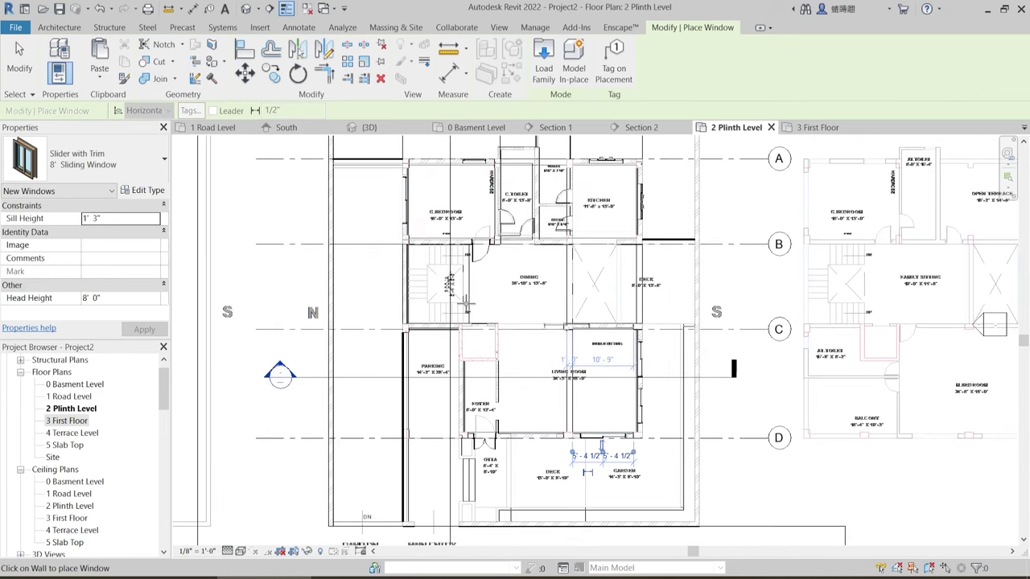
scroll(533, 460, "up", 5)
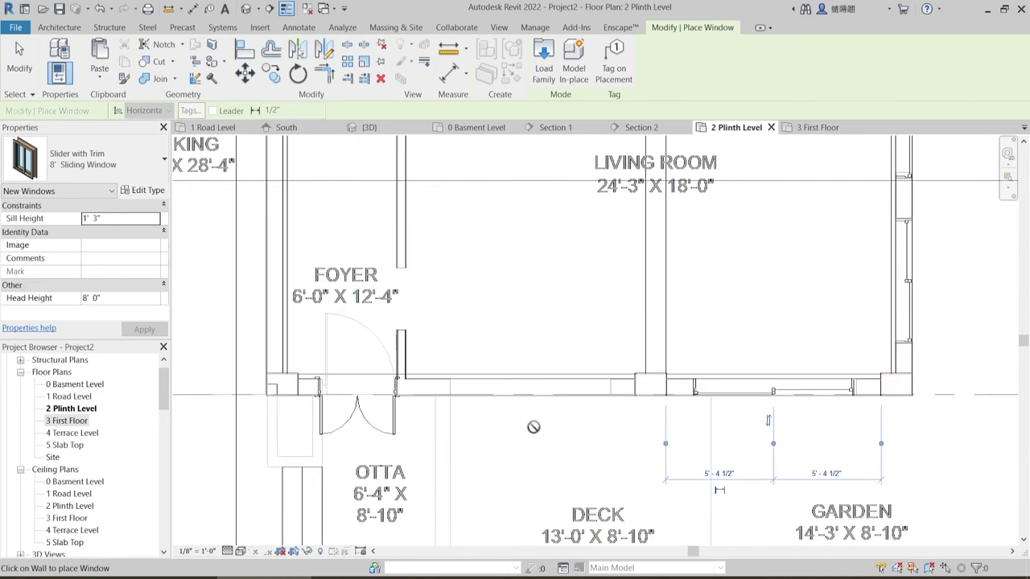
scroll(536, 437, "down", 5)
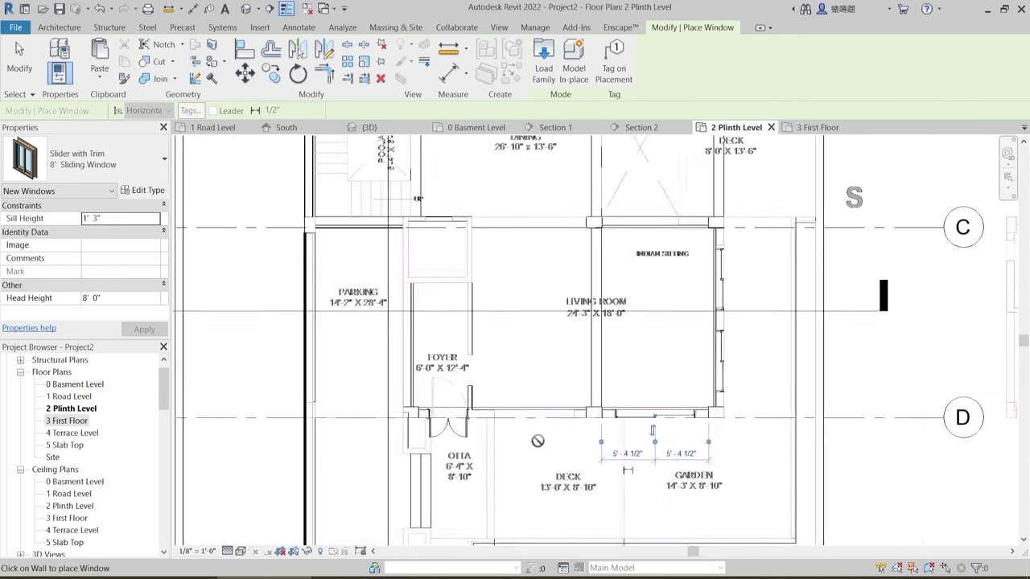
middle_click_drag(536, 438, 544, 476)
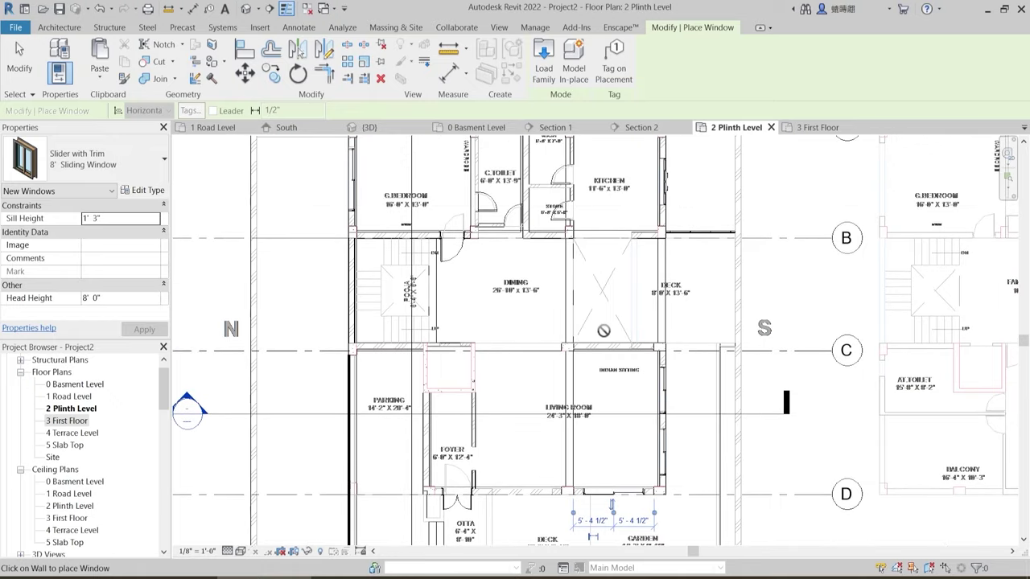
scroll(498, 365, "down", 1)
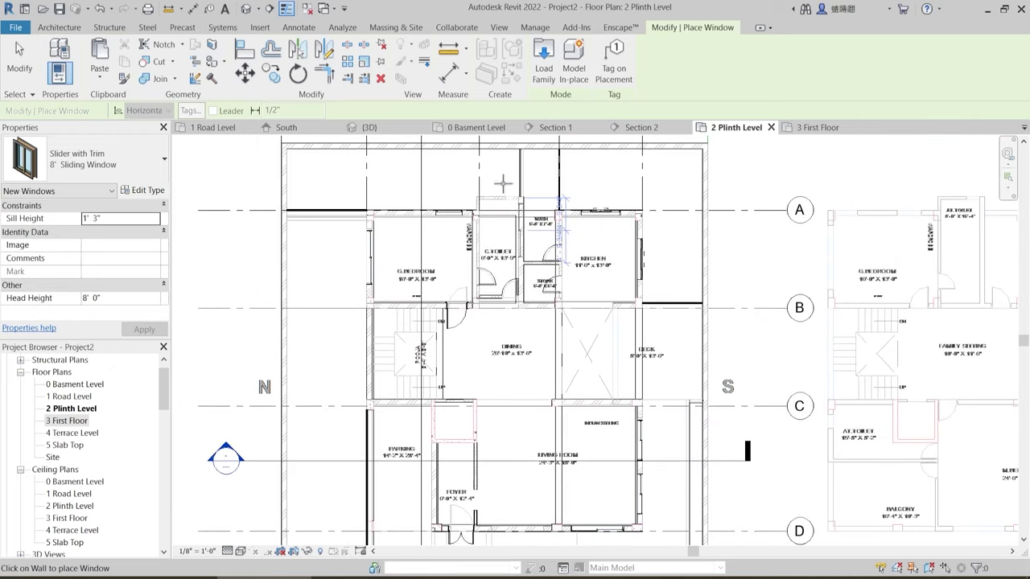
scroll(503, 184, "up", 4)
key("Escape")
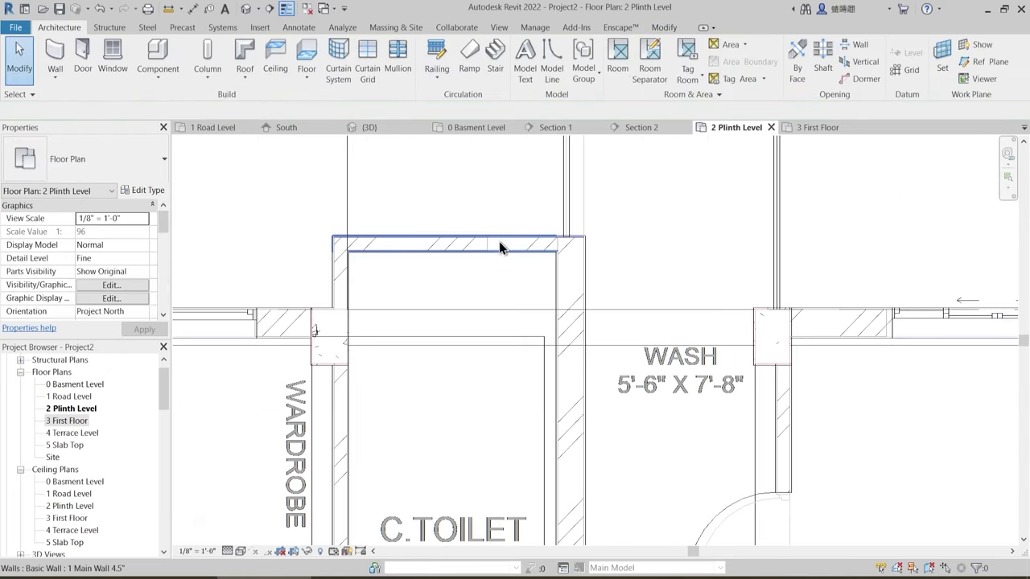
- Start another window and choose the Window-Louvers 16" x 24" type
left_click(112, 54)
left_click(107, 159)
scroll(105, 306, "down", 3)
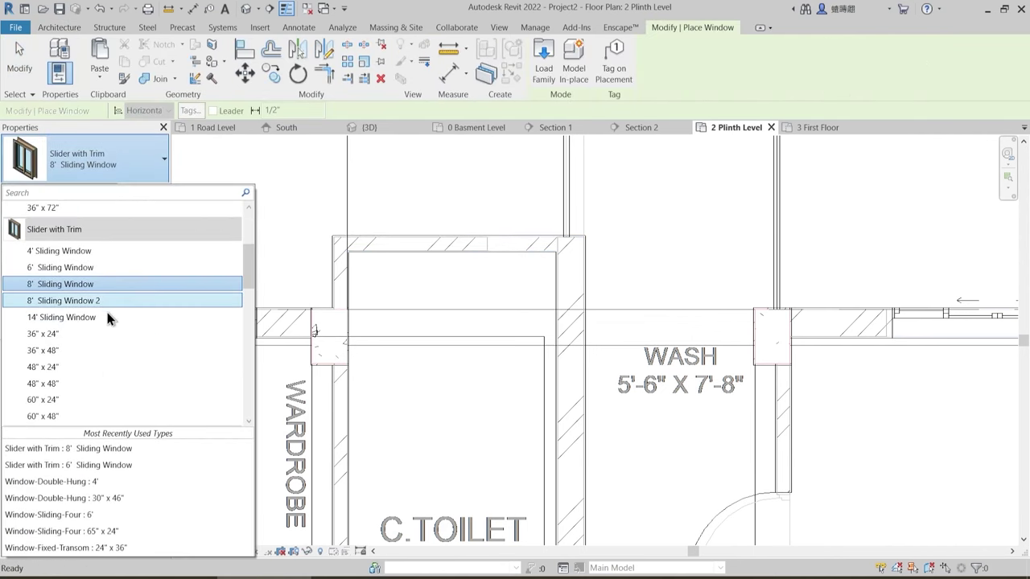
scroll(107, 339, "down", 5)
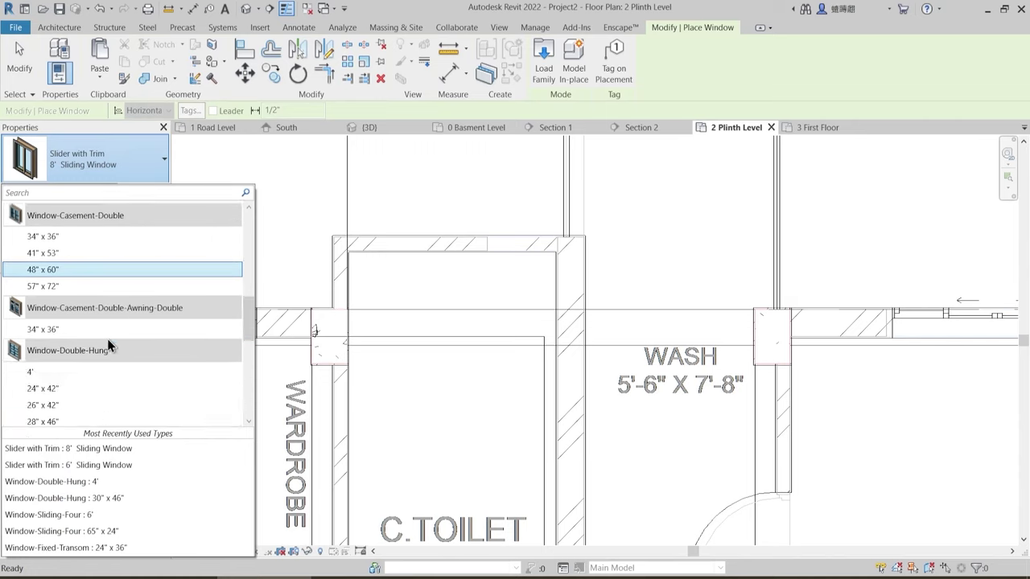
scroll(109, 337, "down", 2)
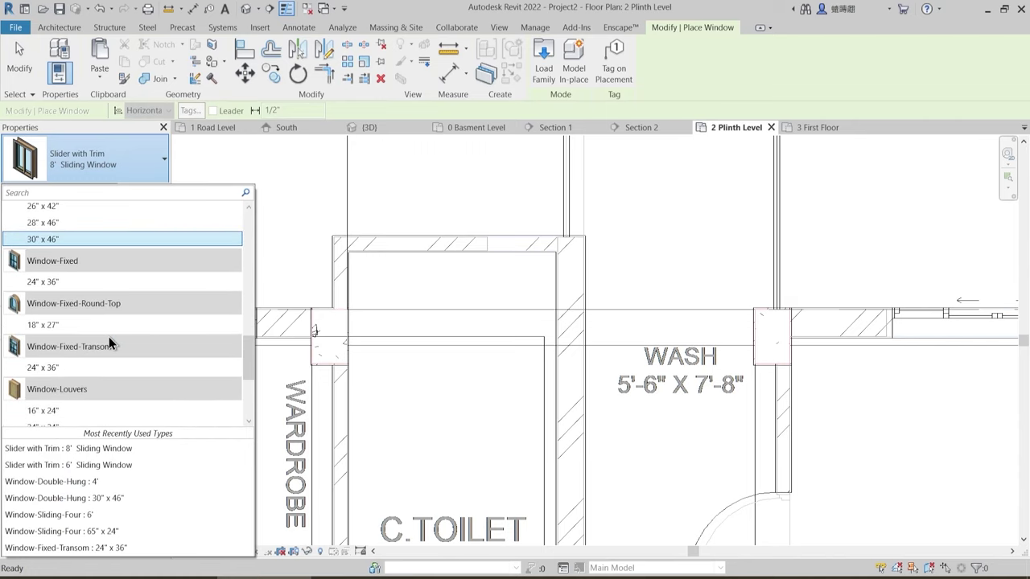
left_click(58, 377)
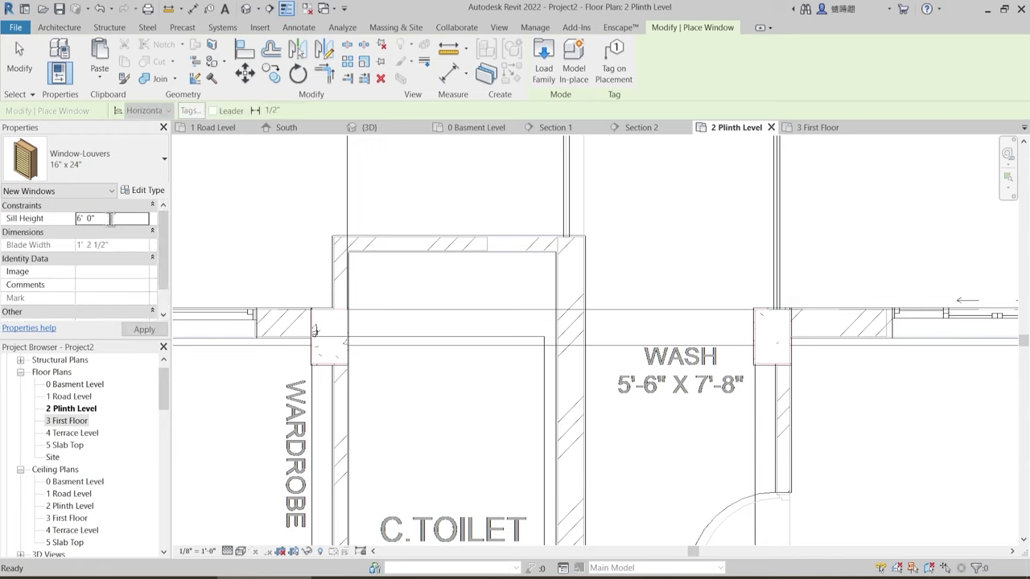
- Set the louver window type's height to 2' 0" in Type Properties
left_click(143, 191)
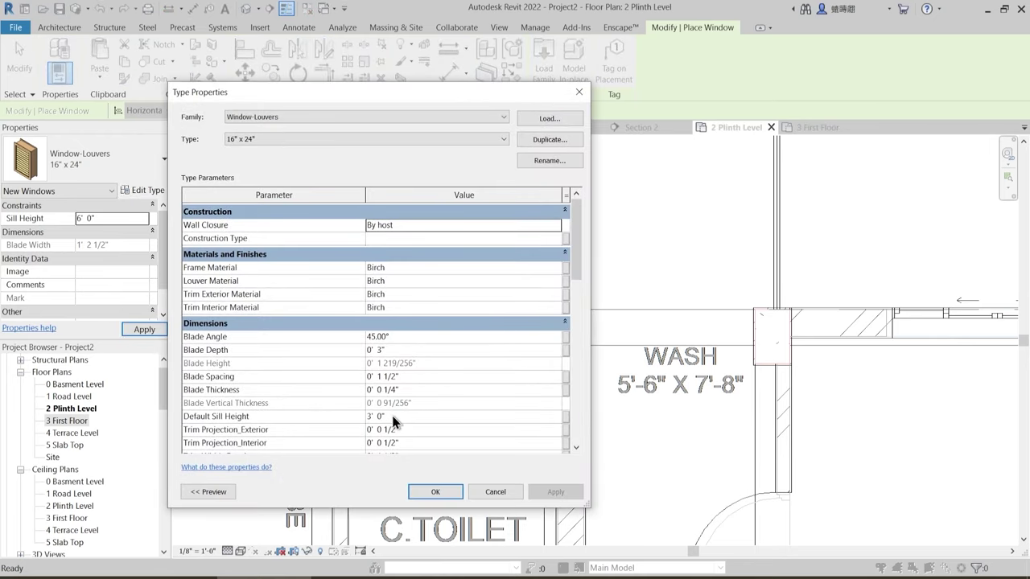
scroll(393, 419, "down", 2)
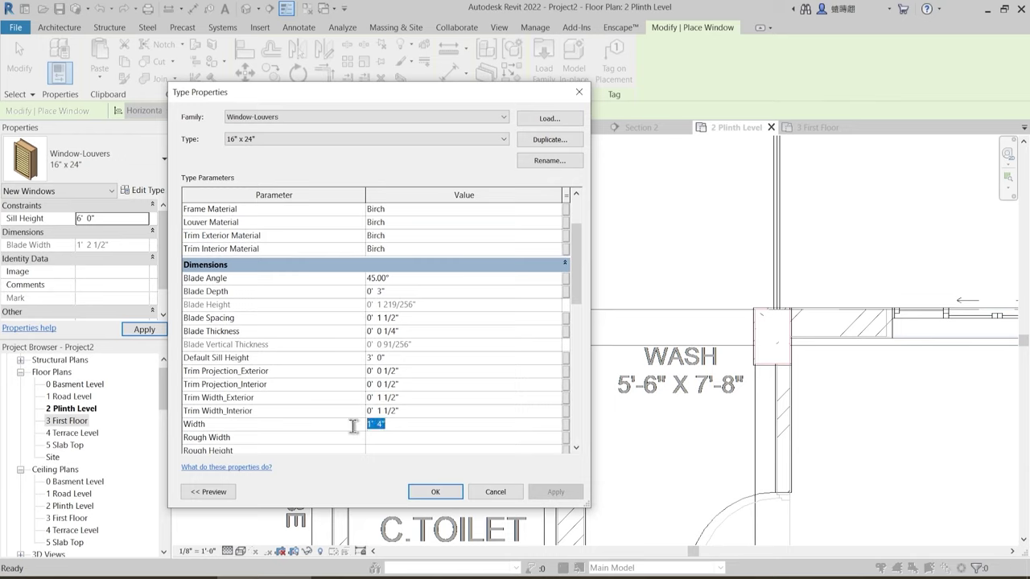
type("2")
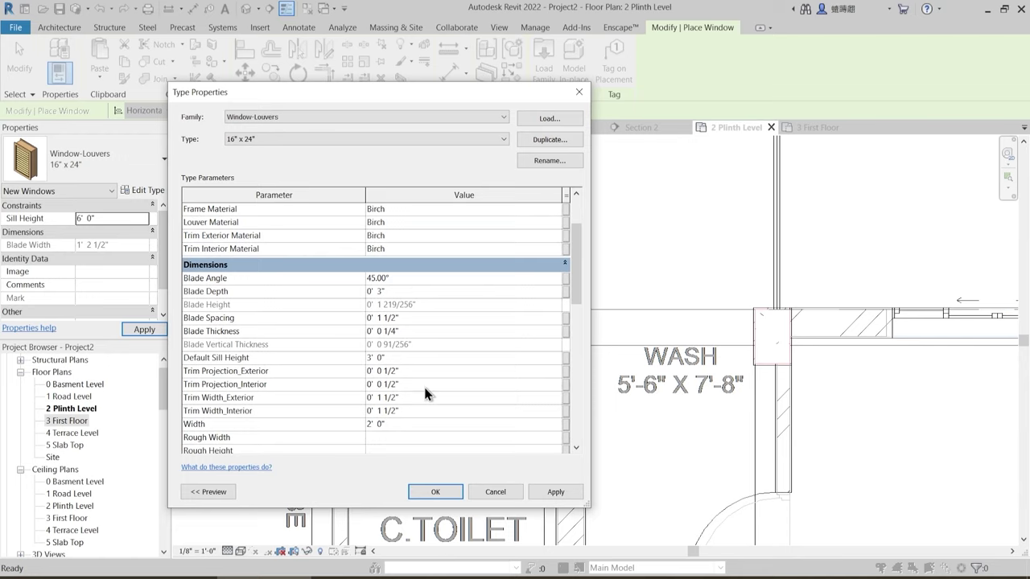
scroll(432, 396, "up", 1)
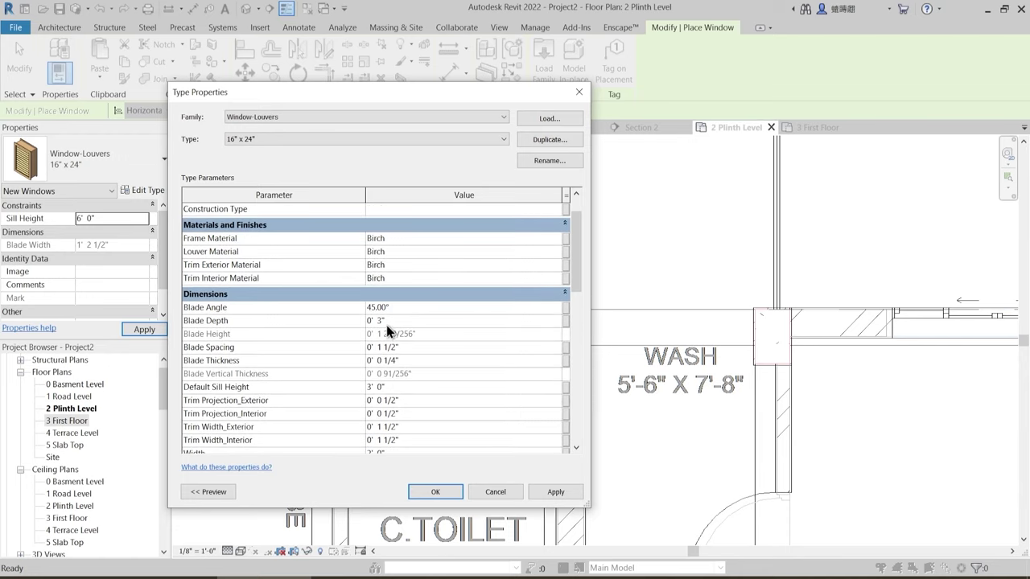
scroll(418, 392, "down", 1)
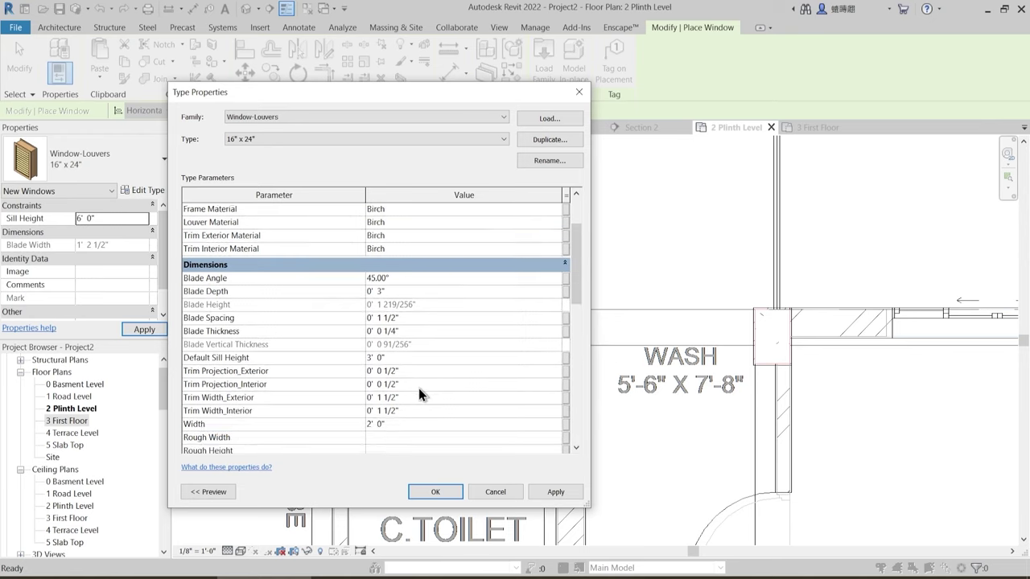
scroll(424, 390, "up", 2)
scroll(425, 389, "down", 5)
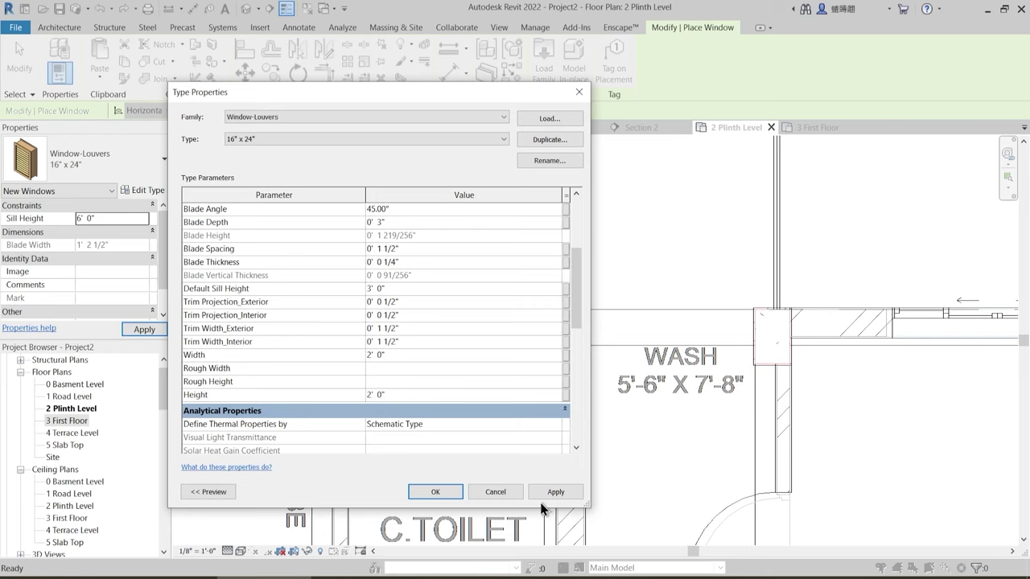
left_click(434, 492)
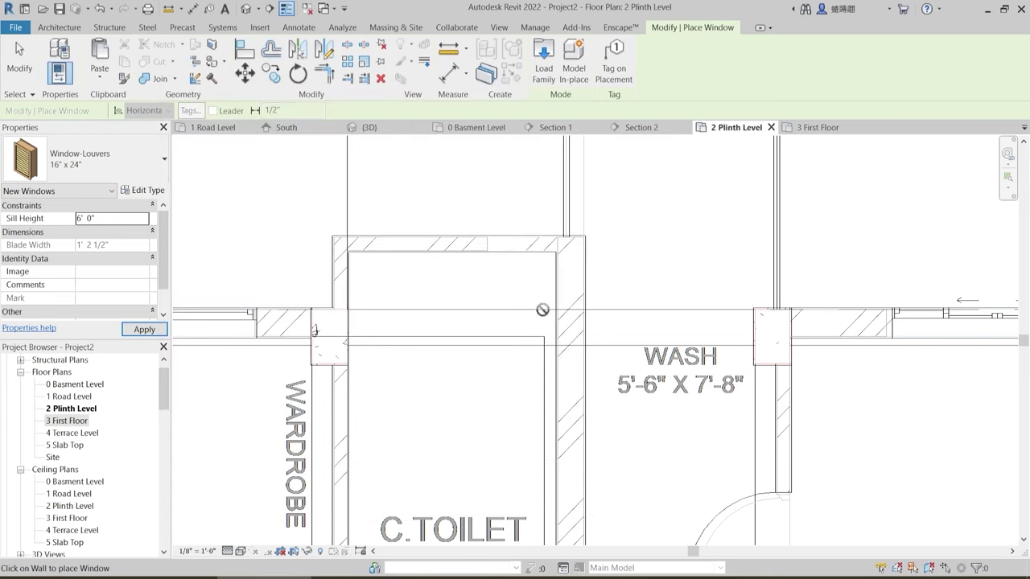
- Place the louver window in the toilet's top wall and select it
scroll(516, 241, "up", 2)
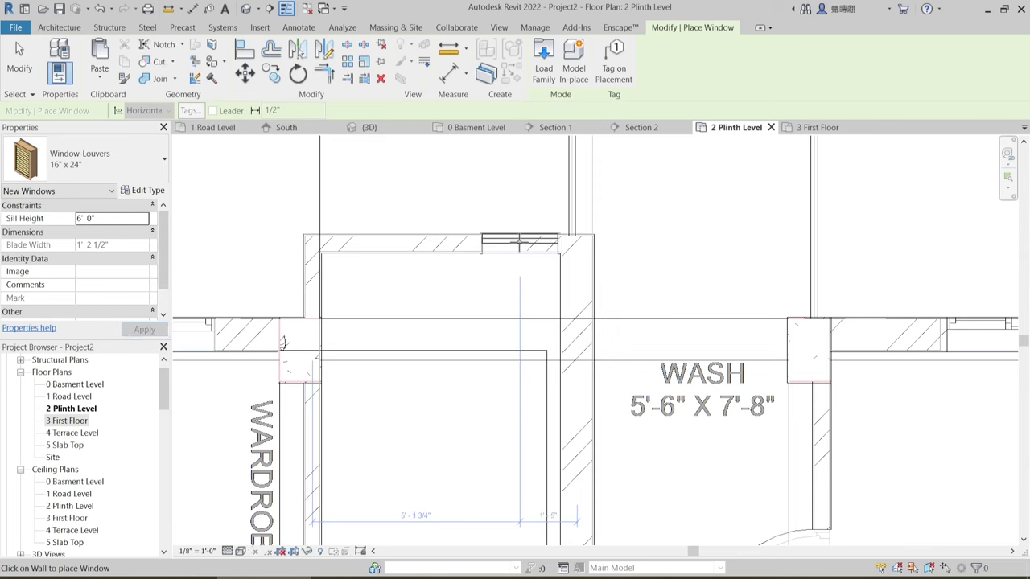
left_click(526, 274)
key("Escape")
key("Escape")
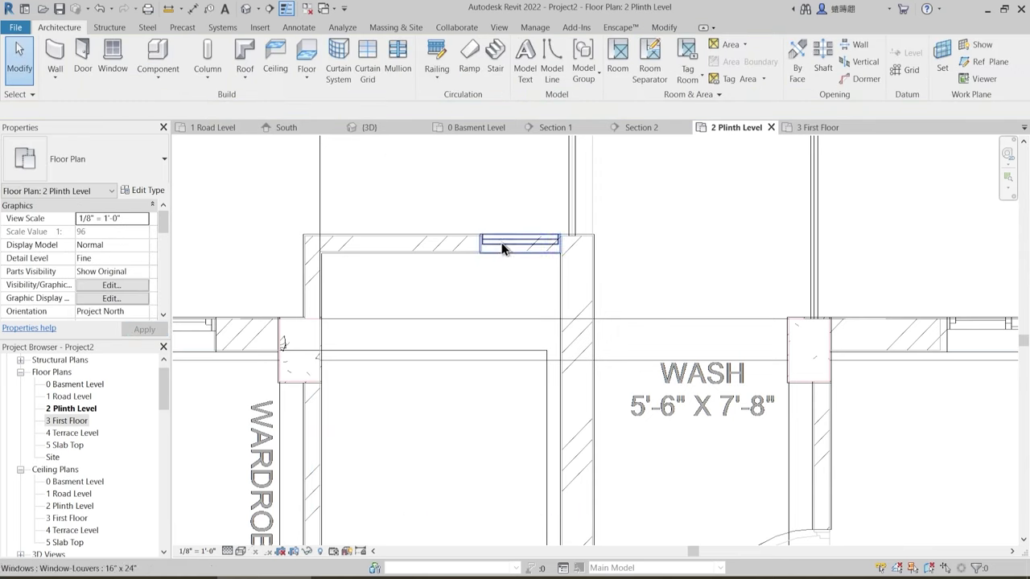
left_click(519, 248)
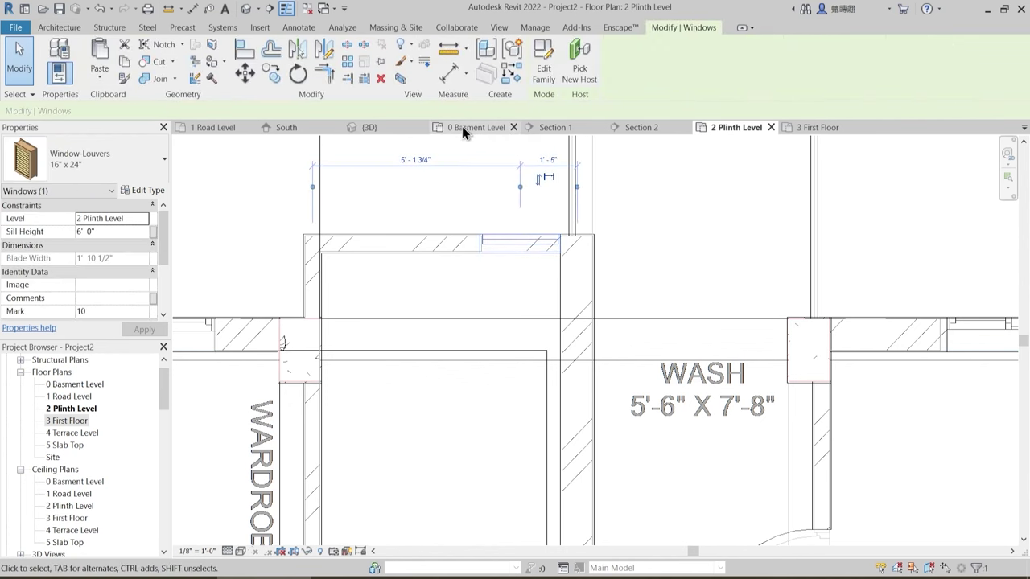
- In the default 3D view, select both sliding windows on the grey wall
left_click(246, 10)
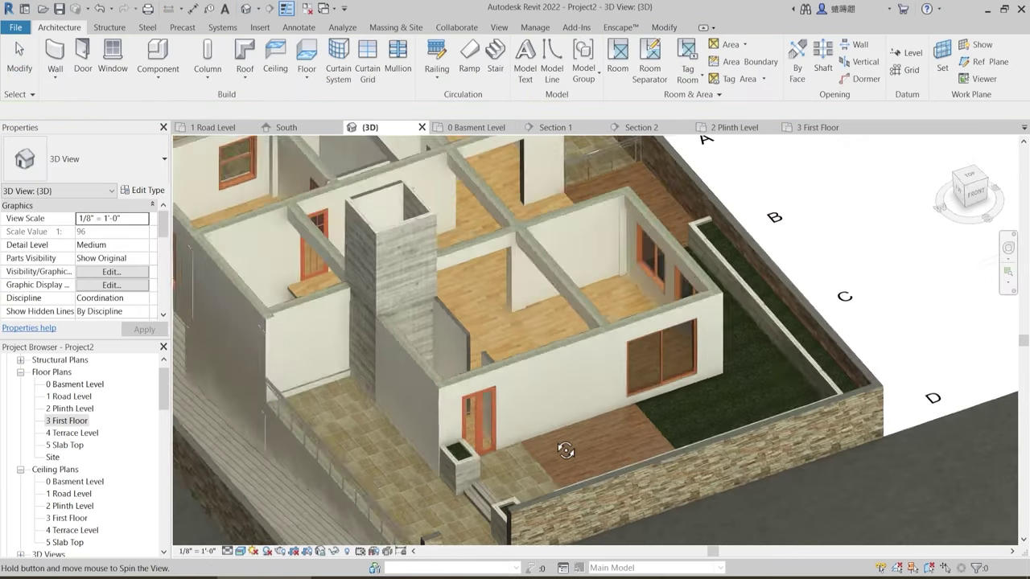
middle_click_drag(566, 452, 599, 472, "shift")
scroll(599, 472, "up", 5)
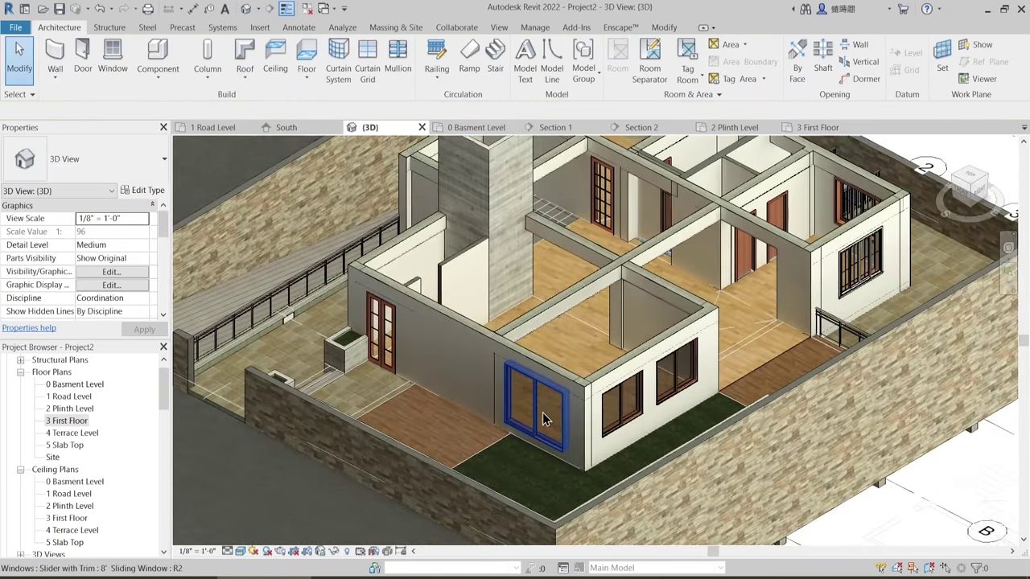
middle_click_drag(656, 445, 509, 449, "shift")
left_click(509, 450)
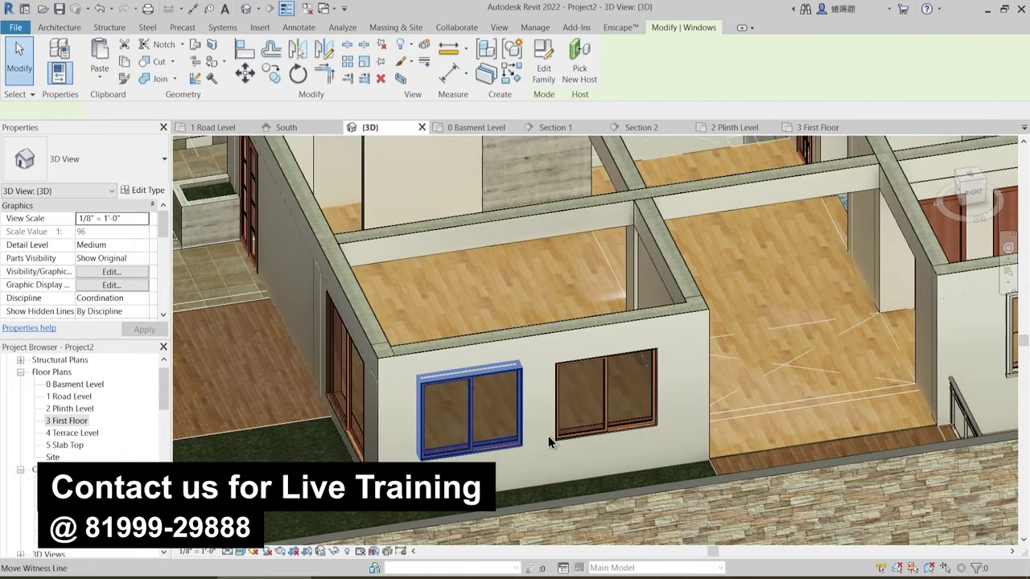
mouse_move(603, 418)
middle_mouse_down("shift")
mouse_move(615, 428)
mouse_move(609, 409)
middle_mouse_up("shift")
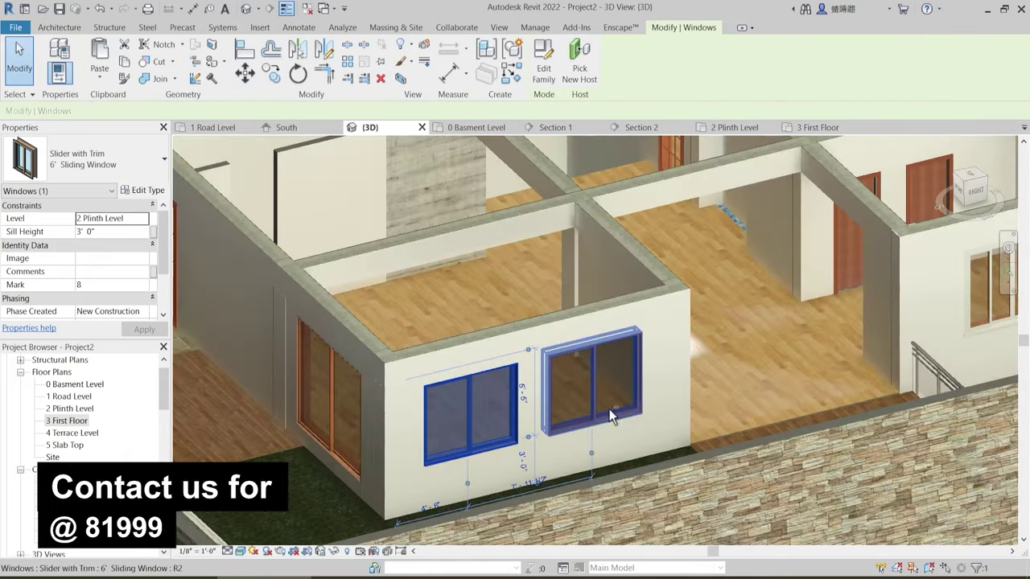
left_click(603, 410, "ctrl")
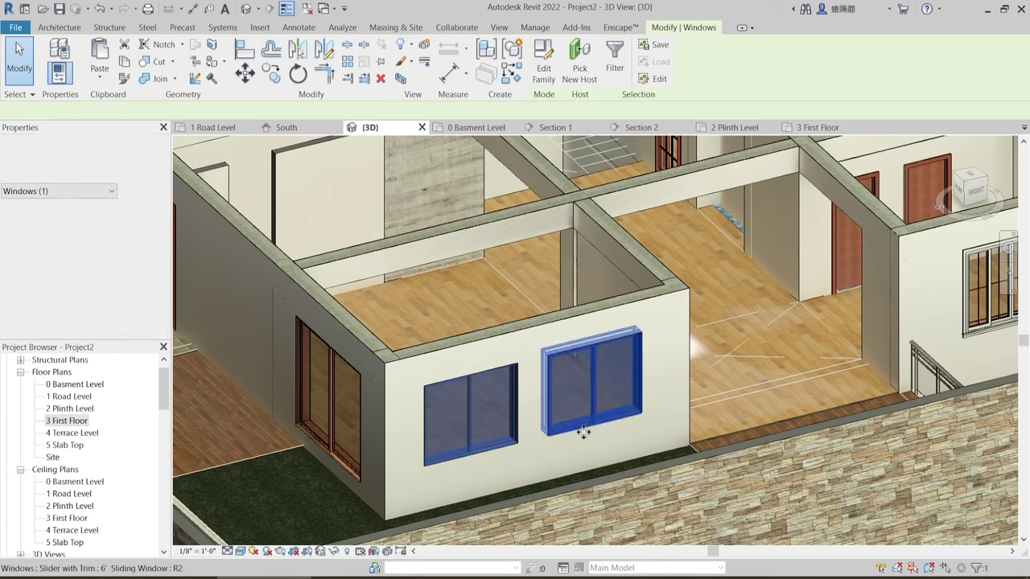
- Change both windows to the Slider with Trim 8' Sliding Window 2 type
left_click(113, 165)
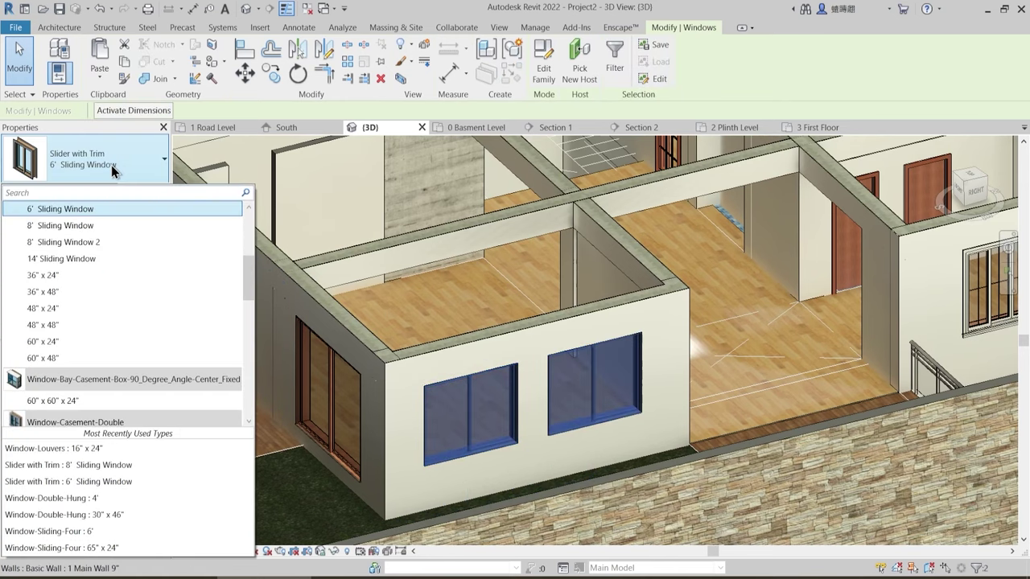
scroll(61, 277, "up", 2)
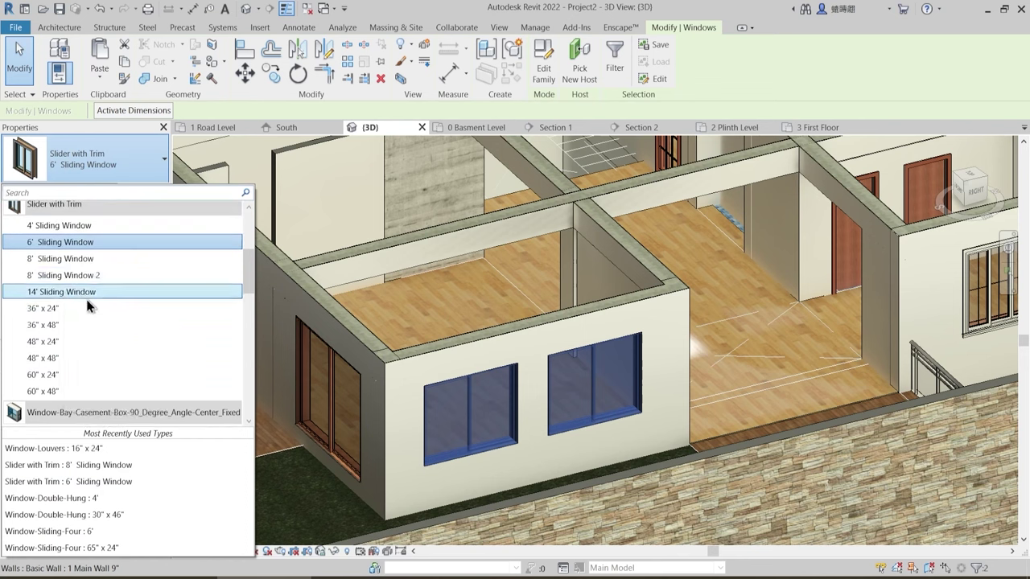
left_click(94, 280)
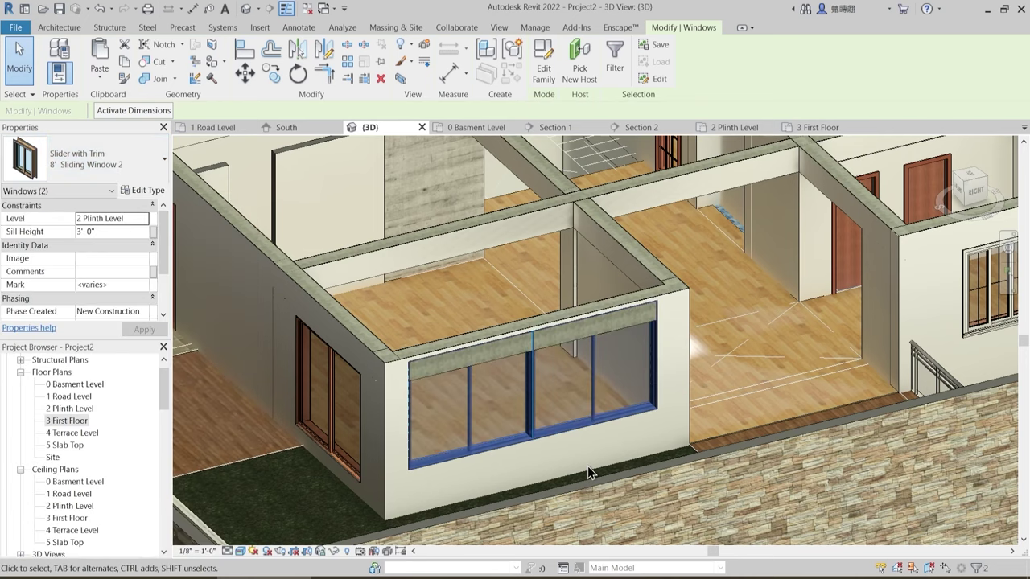
key("Escape")
middle_click_drag(588, 473, 608, 527, "shift")
scroll(490, 429, "up", 5)
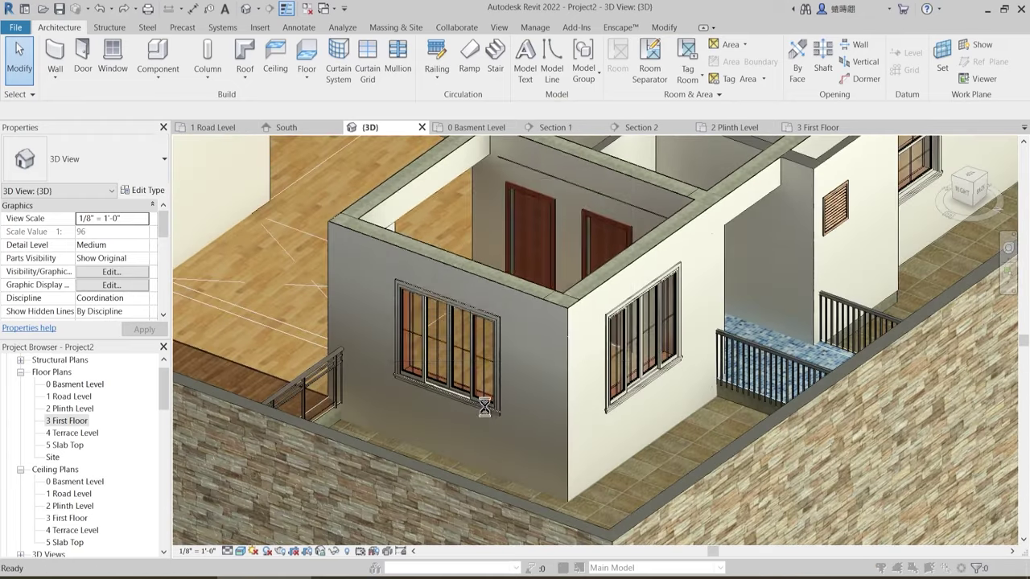
key("Escape")
left_click(483, 402)
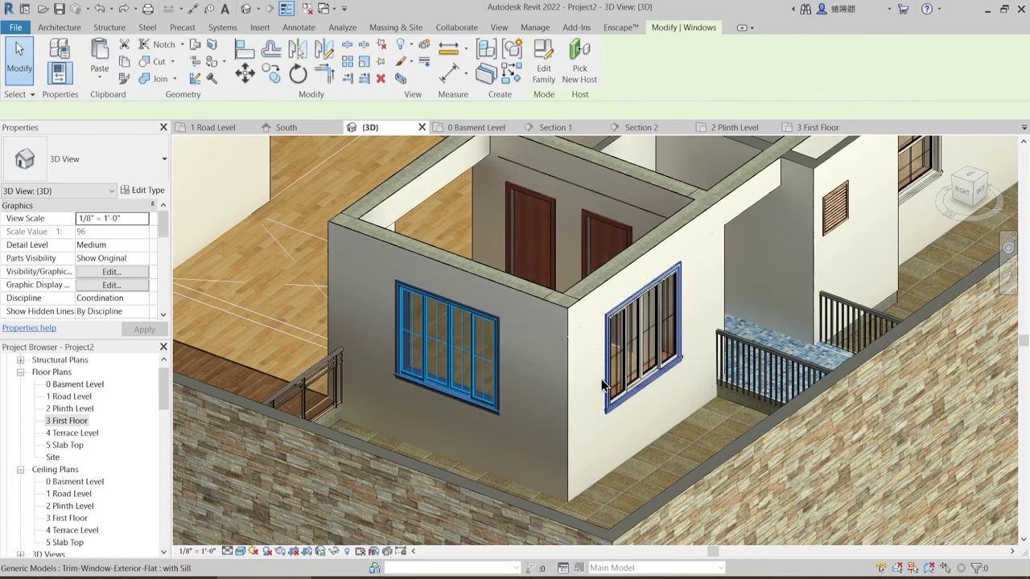
left_click(649, 381)
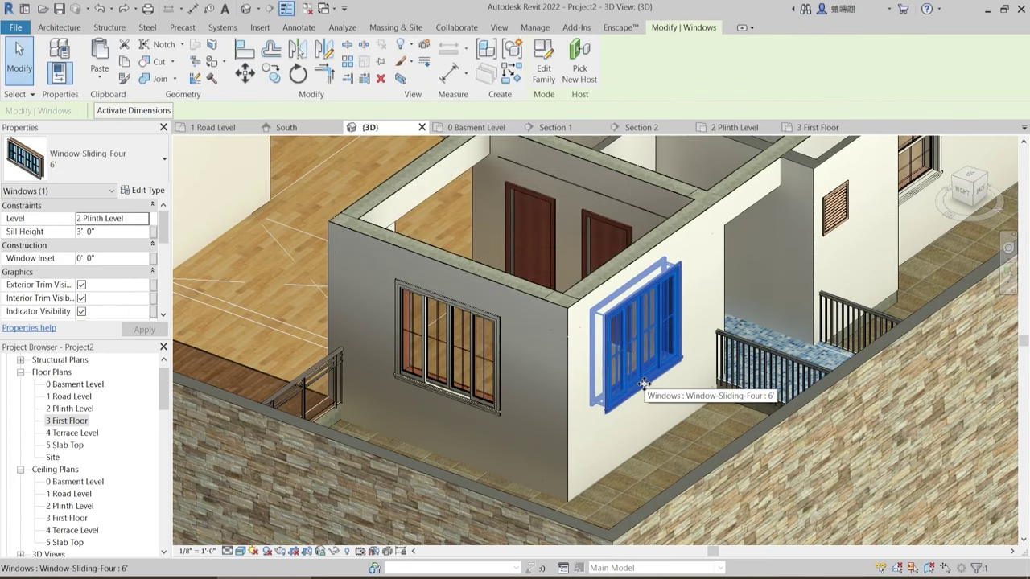
key("Escape")
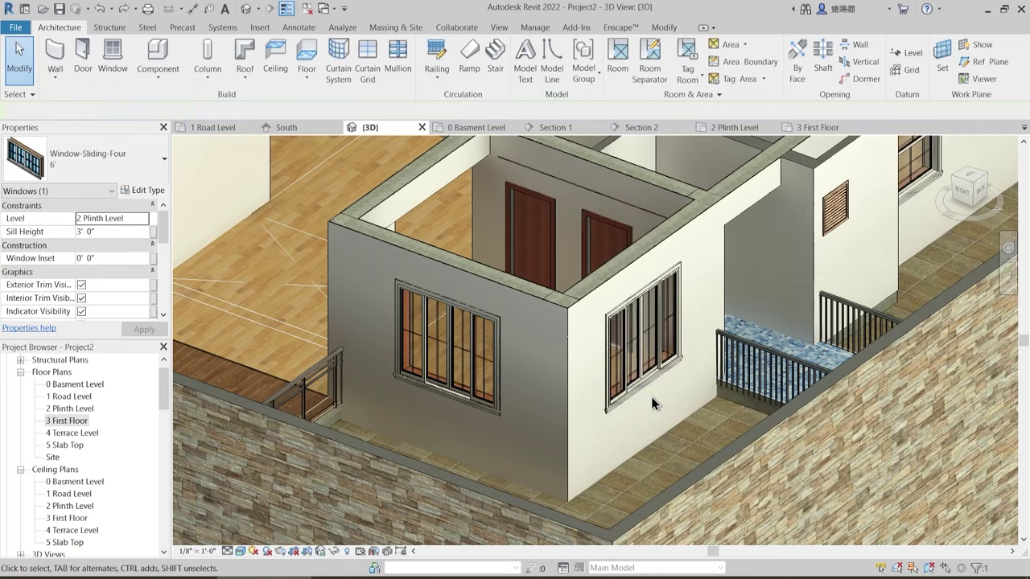
scroll(650, 400, "down", 2)
middle_click_drag(772, 378, 617, 269, "shift")
scroll(613, 364, "up", 2)
left_click(614, 364)
middle_click_drag(613, 363, 517, 400, "shift")
middle_click_drag(697, 412, 402, 373)
key("Escape")
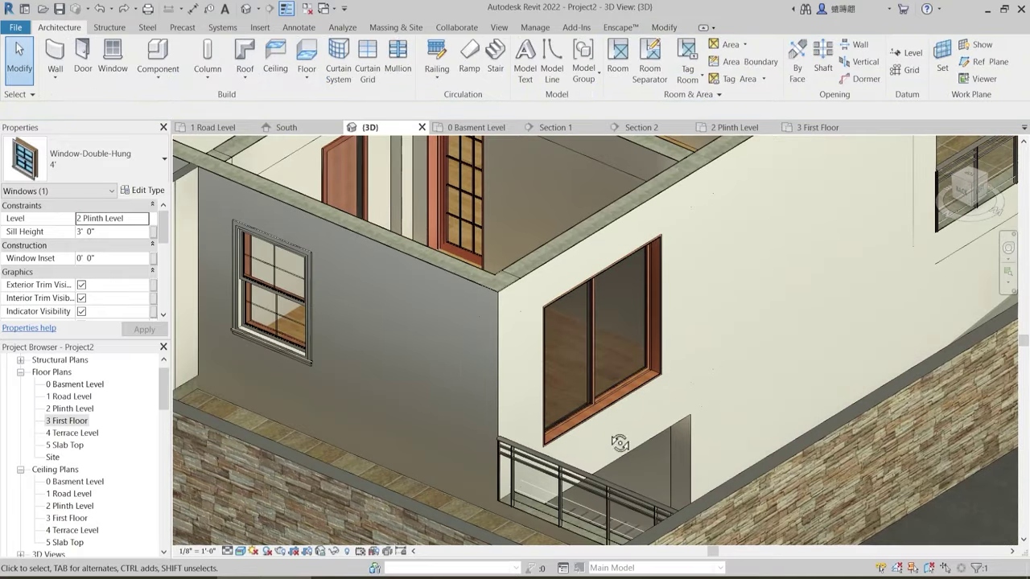
middle_click_drag(621, 444, 459, 458, "shift")
scroll(570, 465, "down", 3)
middle_click_drag(548, 471, 449, 329)
middle_click_drag(523, 406, 462, 417, "shift")
scroll(461, 416, "down", 3)
middle_click_drag(558, 404, 621, 392, "shift")
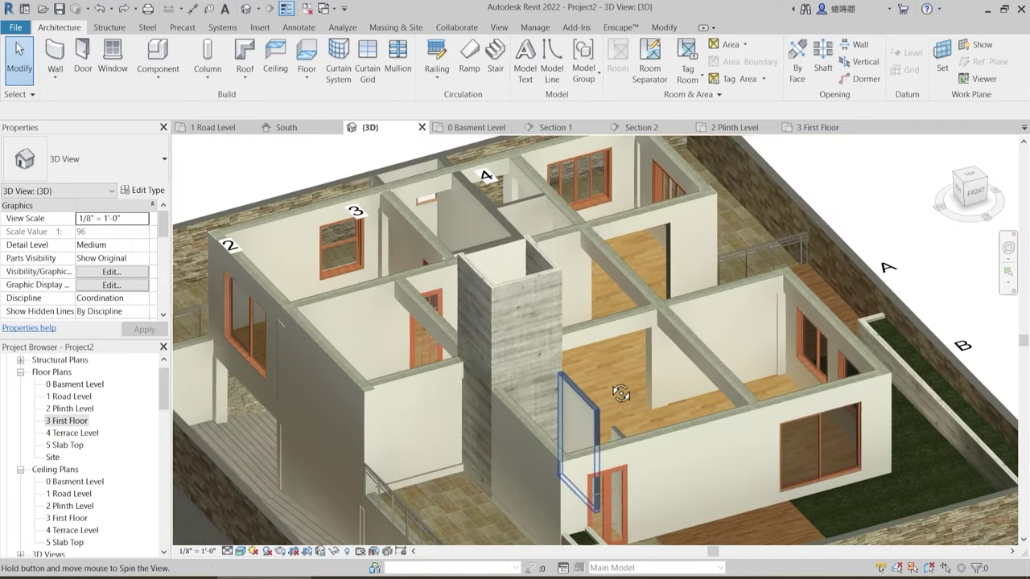
middle_click_drag(653, 344, 681, 357, "shift")
middle_click_drag(676, 278, 668, 312, "shift")
scroll(657, 372, "down", 2)
middle_click_drag(657, 373, 642, 286, "shift")
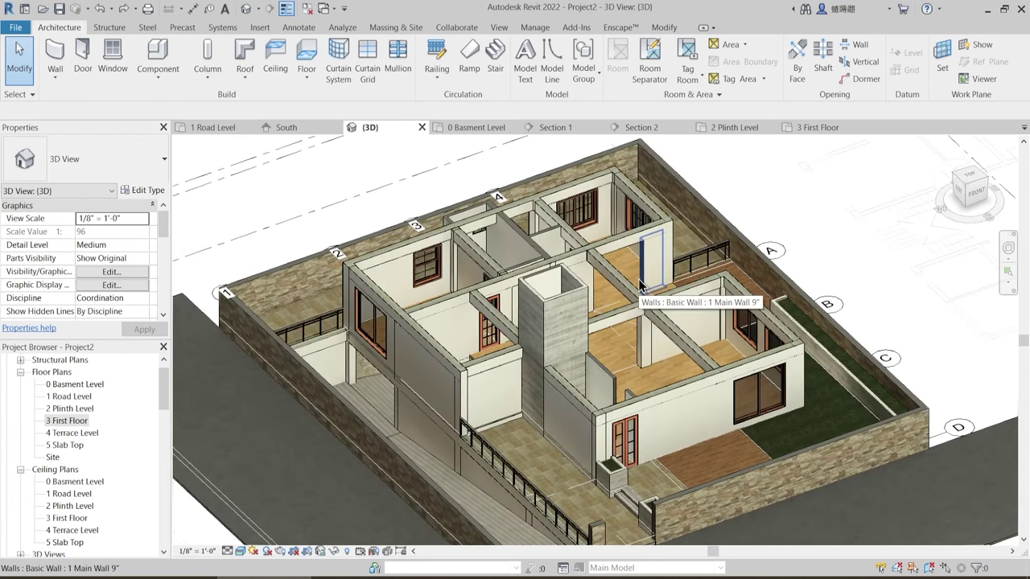
middle_click_drag(613, 418, 617, 424)
scroll(539, 335, "up", 1)
middle_click_drag(536, 337, 543, 359)
- Join the concrete beam with the first-floor wall it crosses using Join Geometry
scroll(525, 315, "up", 1)
scroll(456, 293, "up", 1)
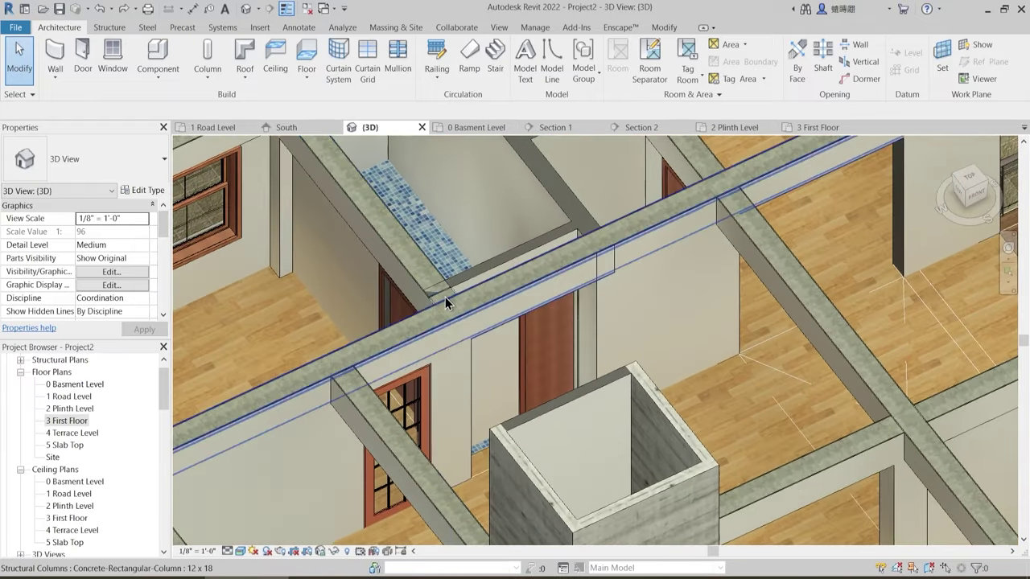
middle_click_drag(478, 324, 470, 355)
scroll(467, 297, "up", 3)
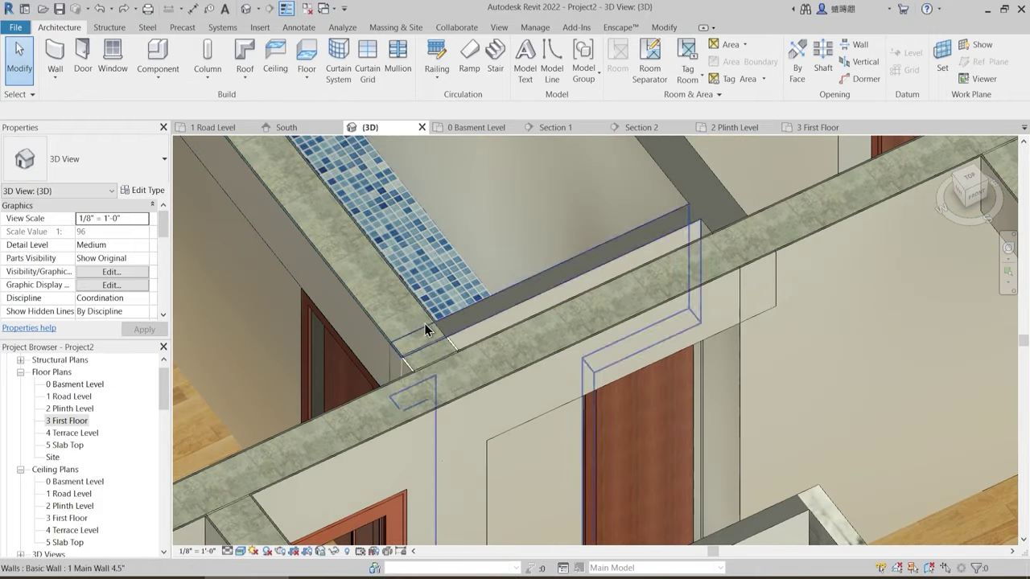
left_click(665, 29)
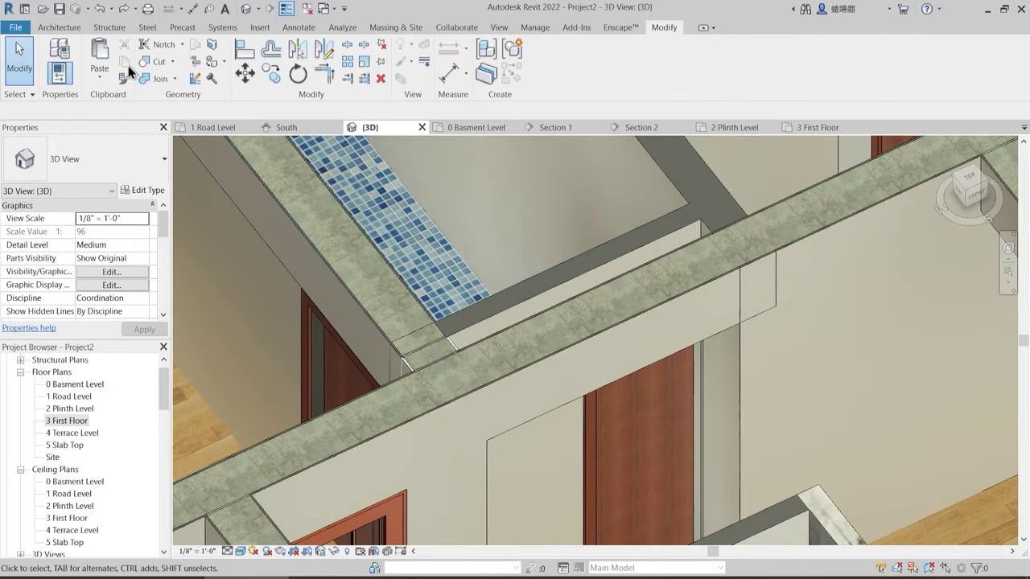
left_click(158, 78)
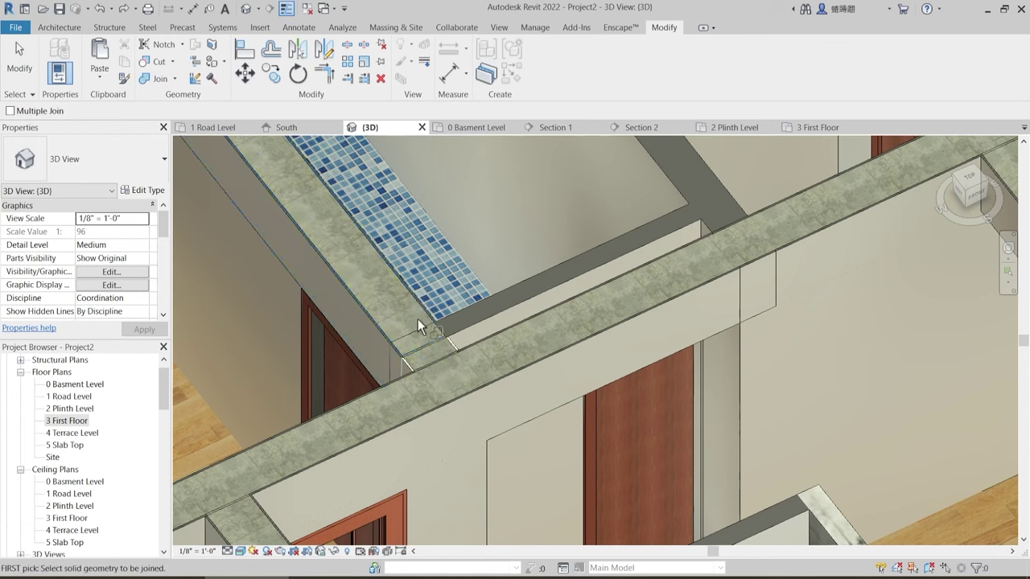
left_click(419, 312)
left_click(414, 340)
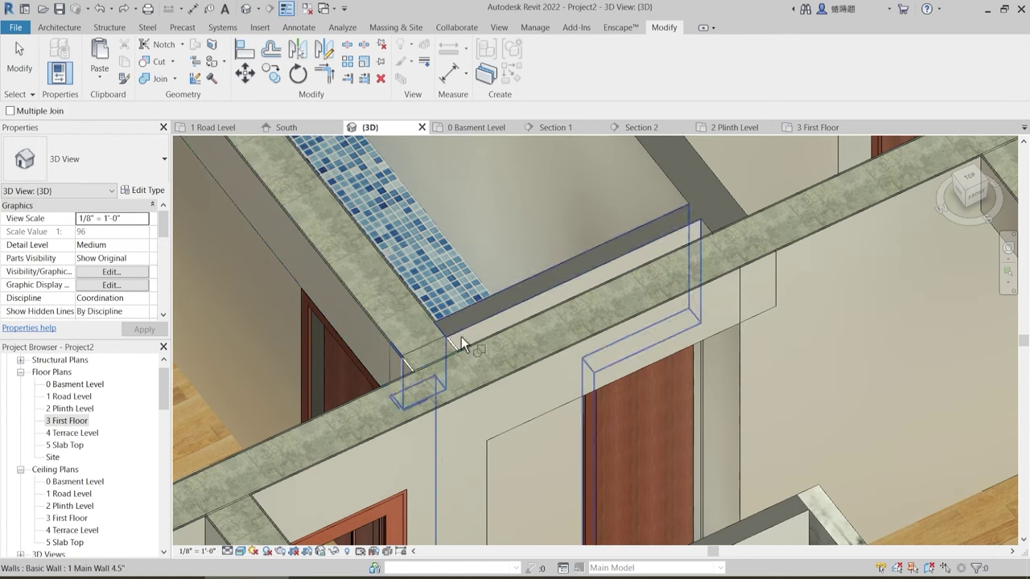
scroll(444, 347, "up", 3)
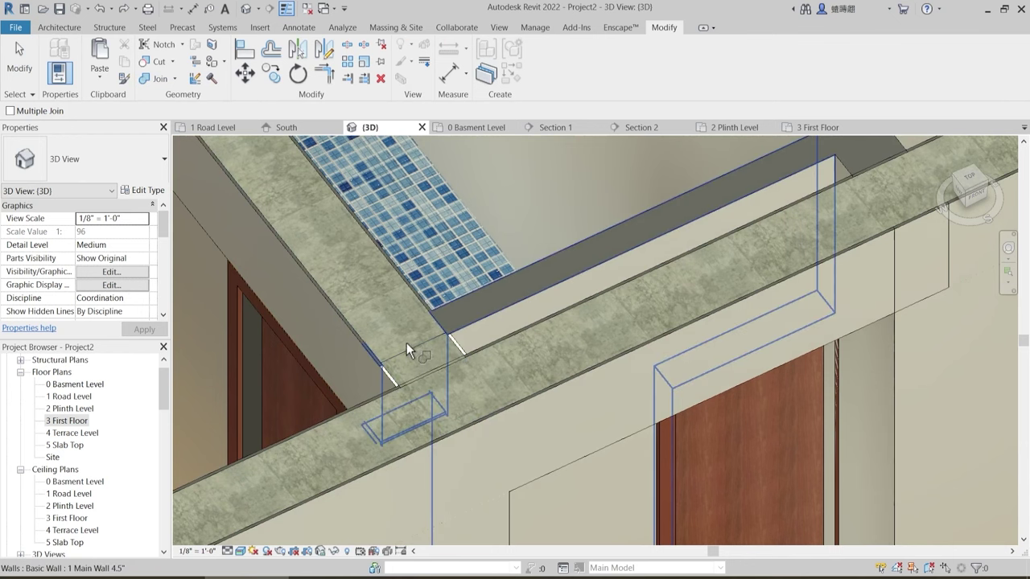
left_click(424, 352)
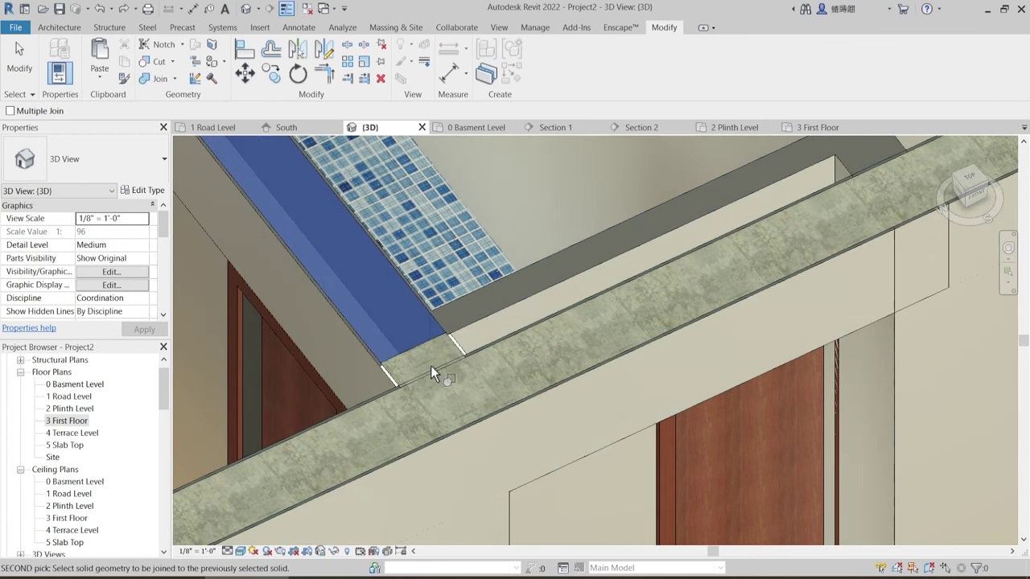
left_click(435, 374)
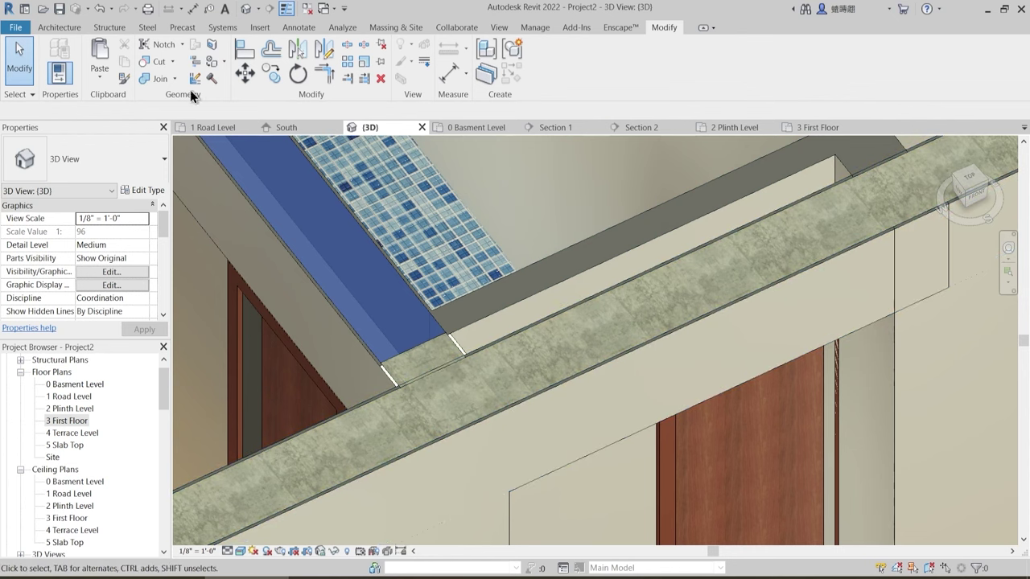
- Join the wall with its neighbouring column and dismiss the non-intersection warning
left_click(157, 79)
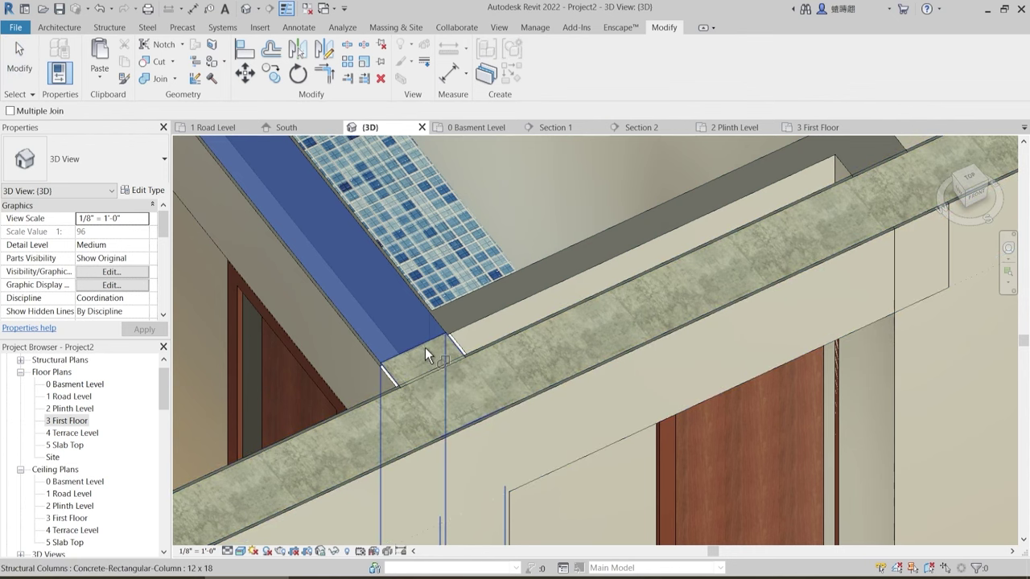
left_click(429, 368)
left_click(435, 375)
scroll(394, 380, "down", 4)
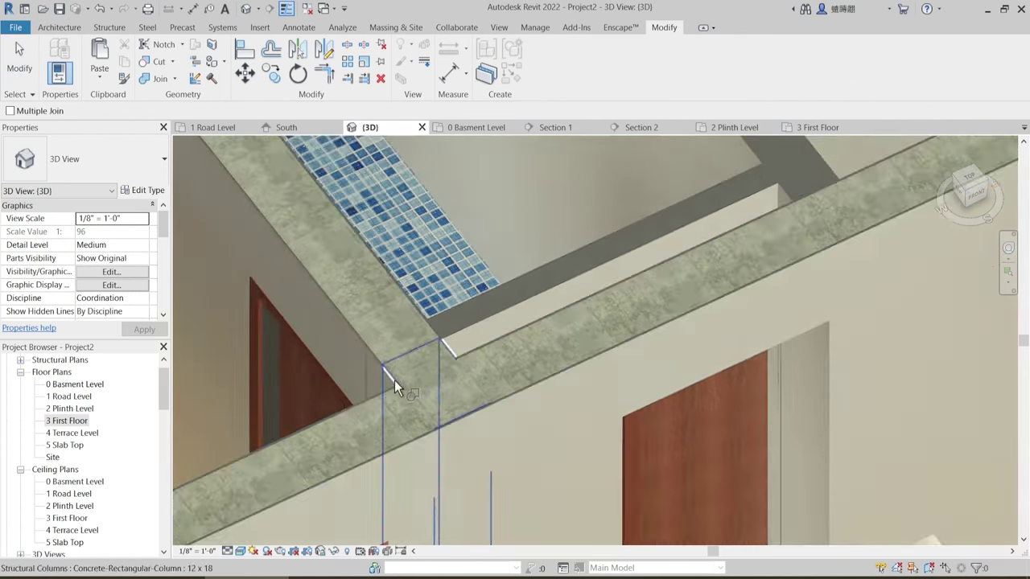
scroll(396, 396, "down", 2)
middle_click_drag(590, 403, 589, 316)
scroll(589, 371, "down", 2)
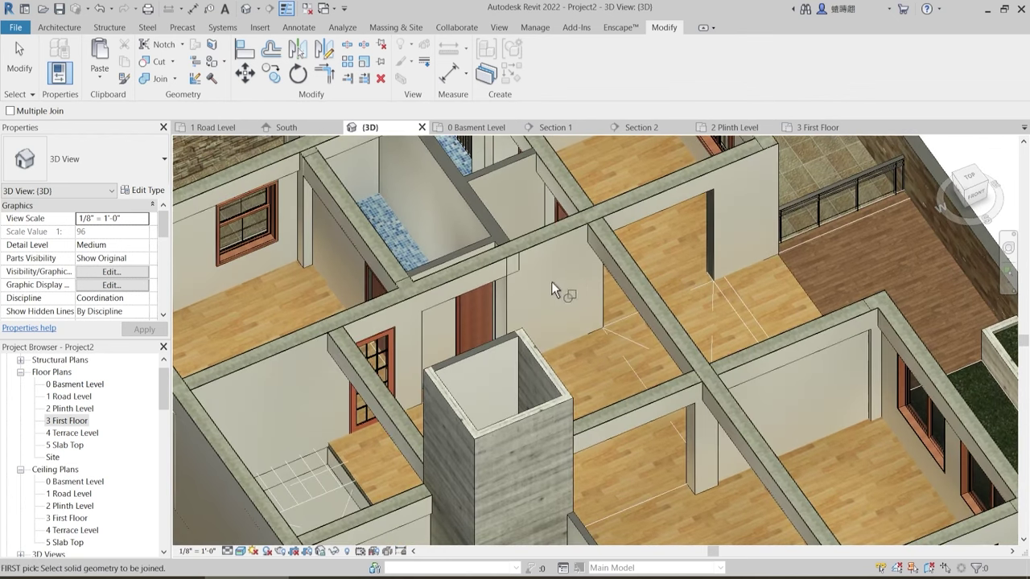
scroll(527, 270, "up", 5)
left_click(522, 264)
key("Escape")
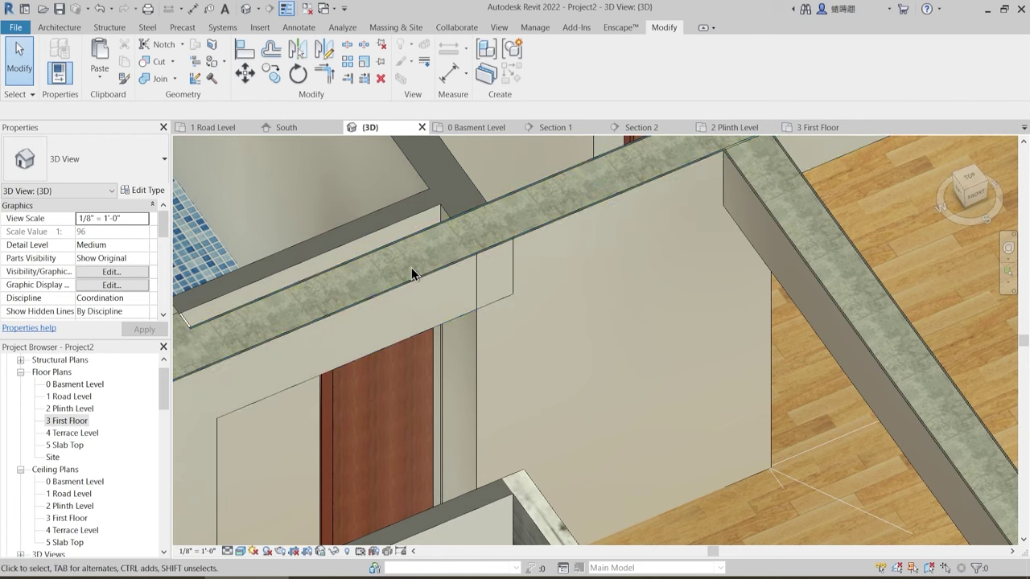
left_click(519, 270)
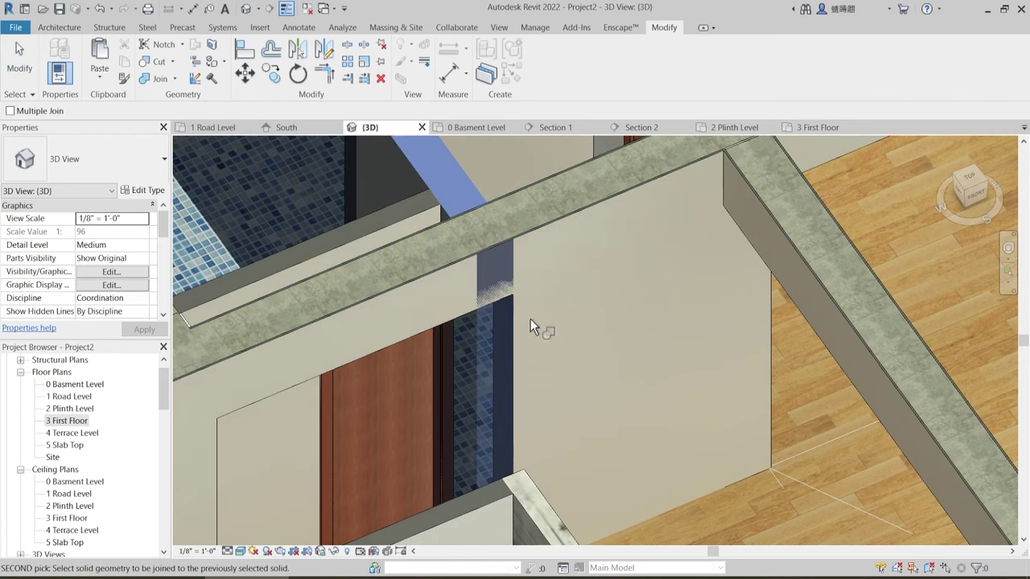
left_click(775, 306)
key("Escape")
- Start Join Geometry again and orbit the 3D view to a new angle
scroll(449, 270, "up", 5)
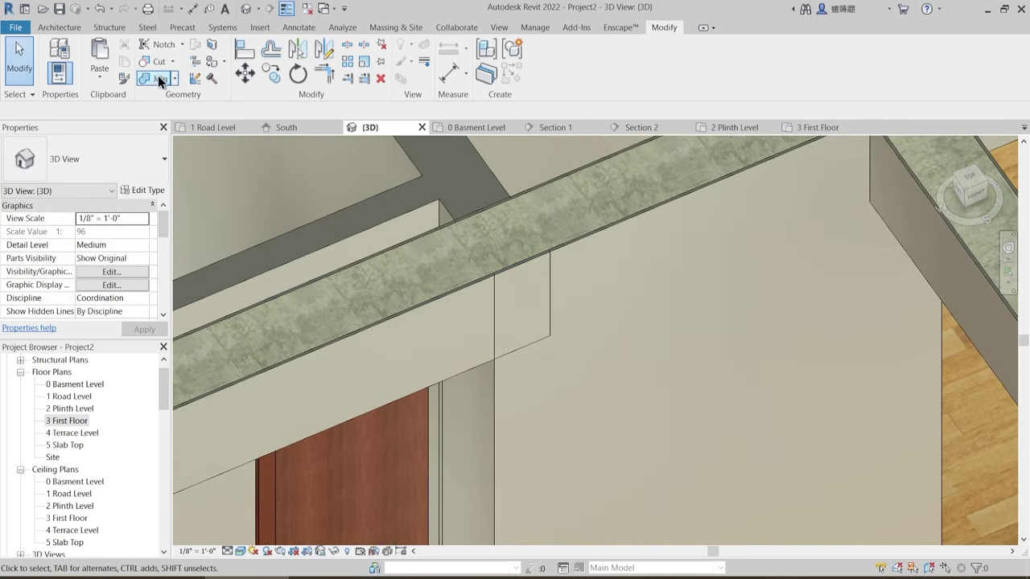
left_click(158, 78)
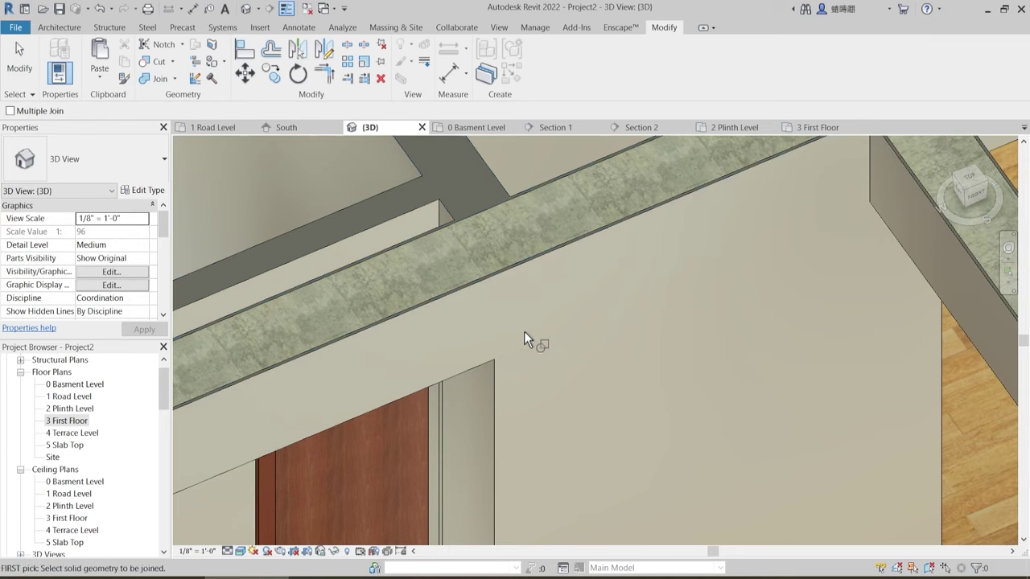
scroll(471, 327, "down", 5)
middle_click_drag(532, 405, 528, 350)
scroll(528, 350, "down", 3)
middle_click_drag(598, 453, 666, 364, "shift")
scroll(646, 338, "up", 3)
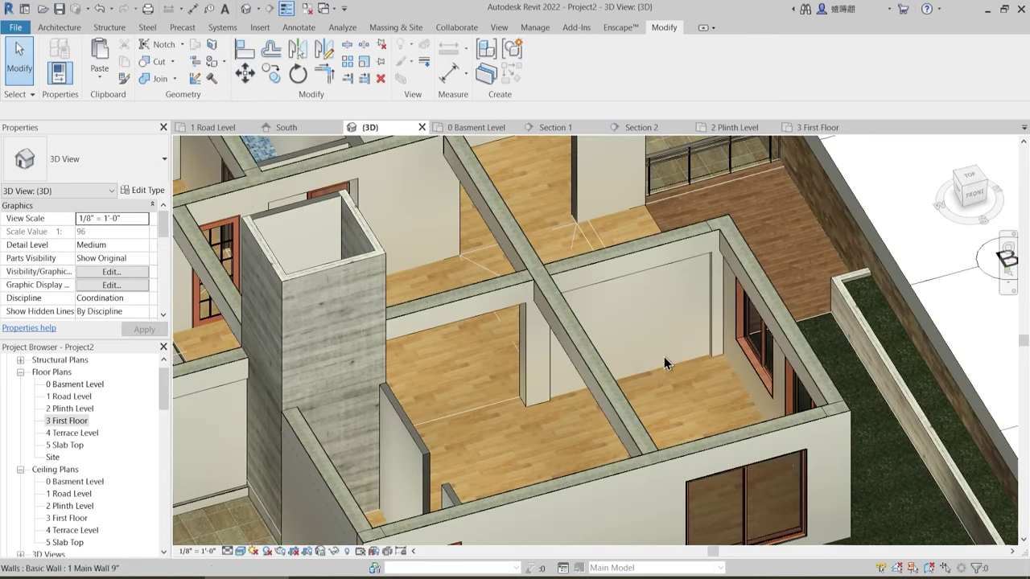
- Select the wall above the Indian Sitting area on 2 Plinth Level and edit its profile in 3D
left_click(734, 127)
scroll(618, 273, "down", 3)
scroll(563, 393, "up", 2)
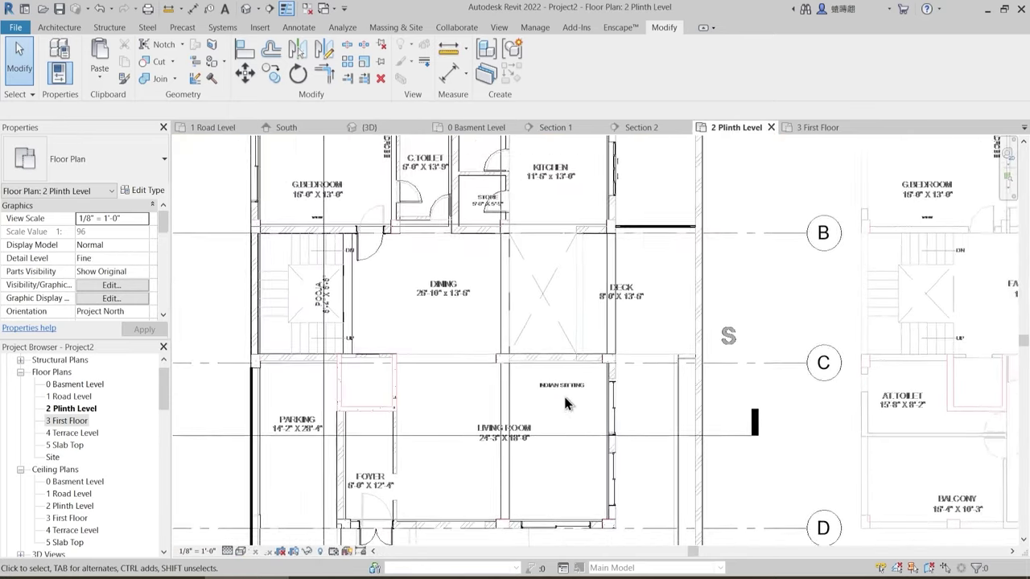
scroll(565, 402, "up", 5)
left_click(574, 334)
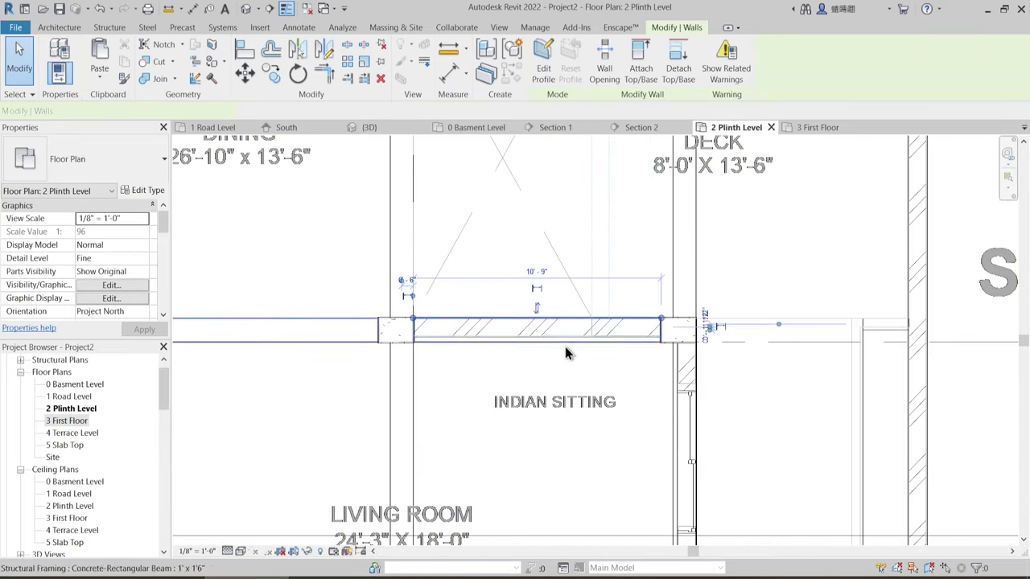
scroll(515, 338, "up", 3)
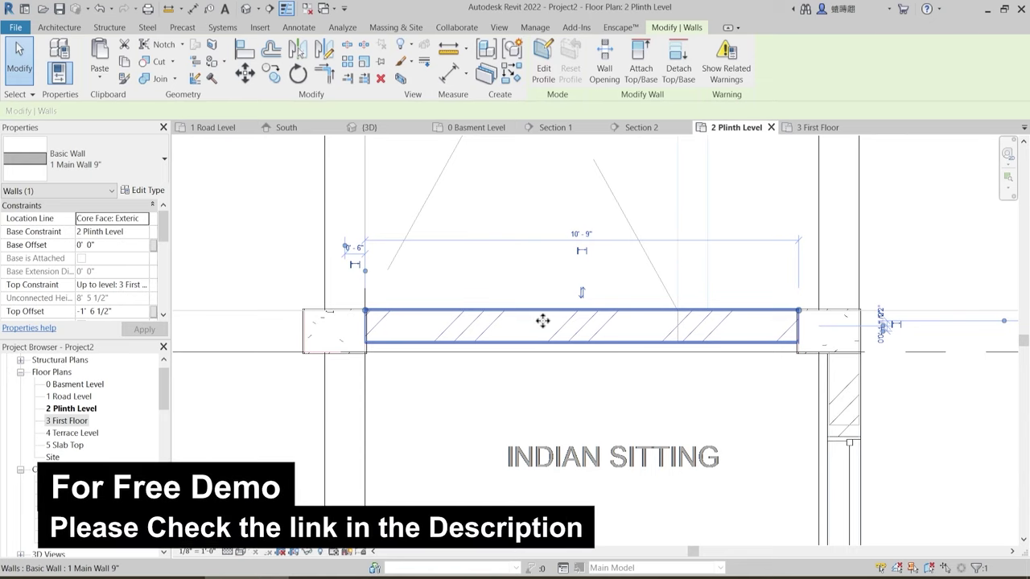
scroll(551, 326, "down", 3)
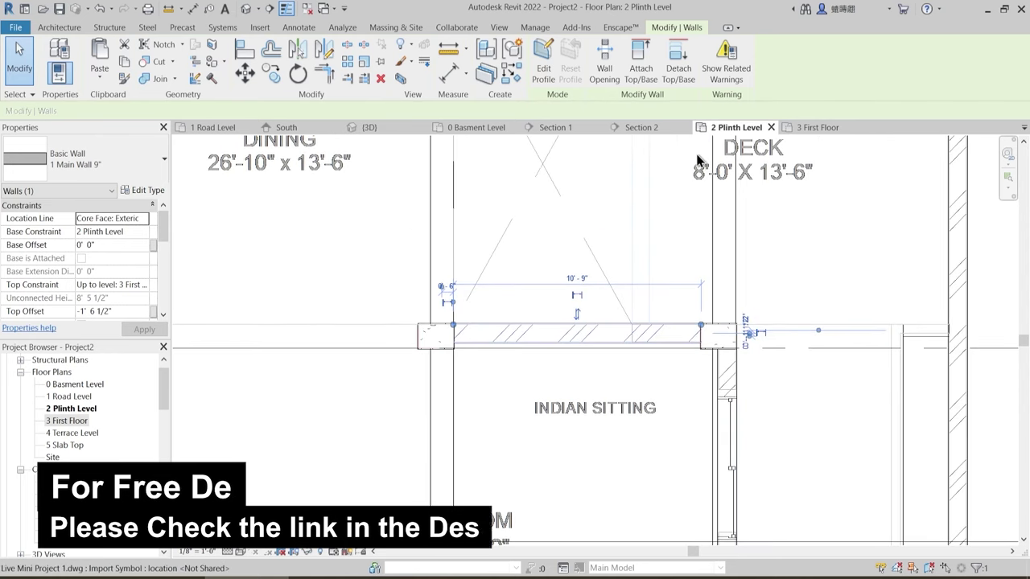
key("ctrl+Tab")
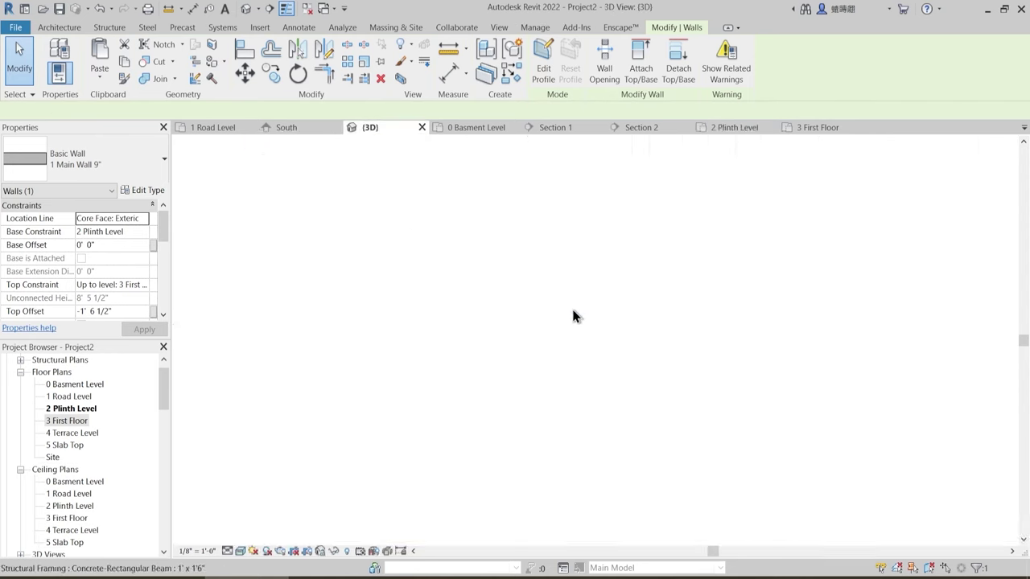
scroll(665, 359, "up", 3)
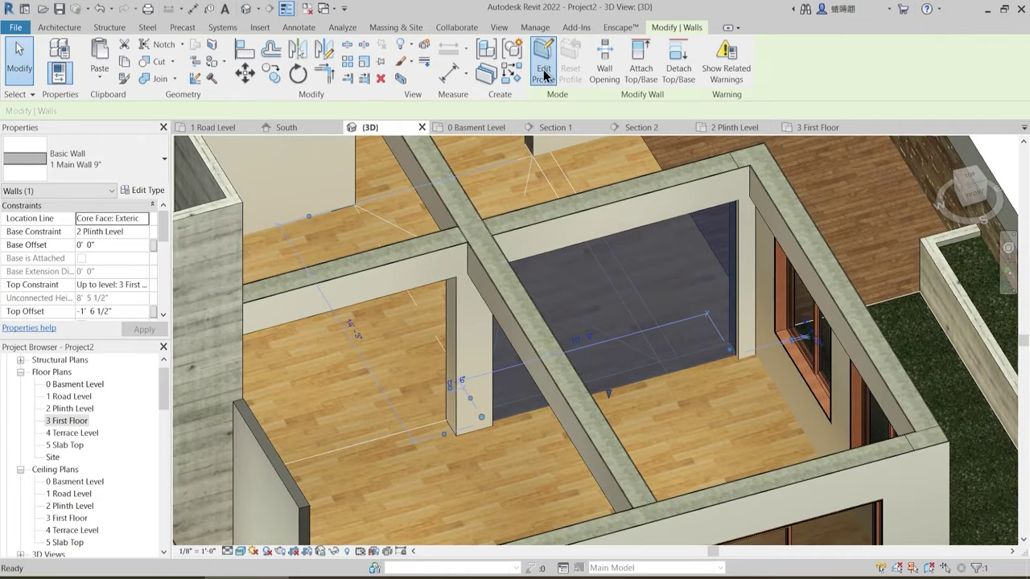
left_click(543, 58)
- Draw a 2'-10" radius circle on the wall profile in hidden-line view and finish the edit
mouse_move(637, 328)
middle_mouse_down("shift")
mouse_move(646, 414)
mouse_move(729, 391)
mouse_move(569, 389)
mouse_move(668, 371)
mouse_move(477, 403)
mouse_move(580, 368)
mouse_move(555, 387)
middle_mouse_up("shift")
key("h")
key("l")
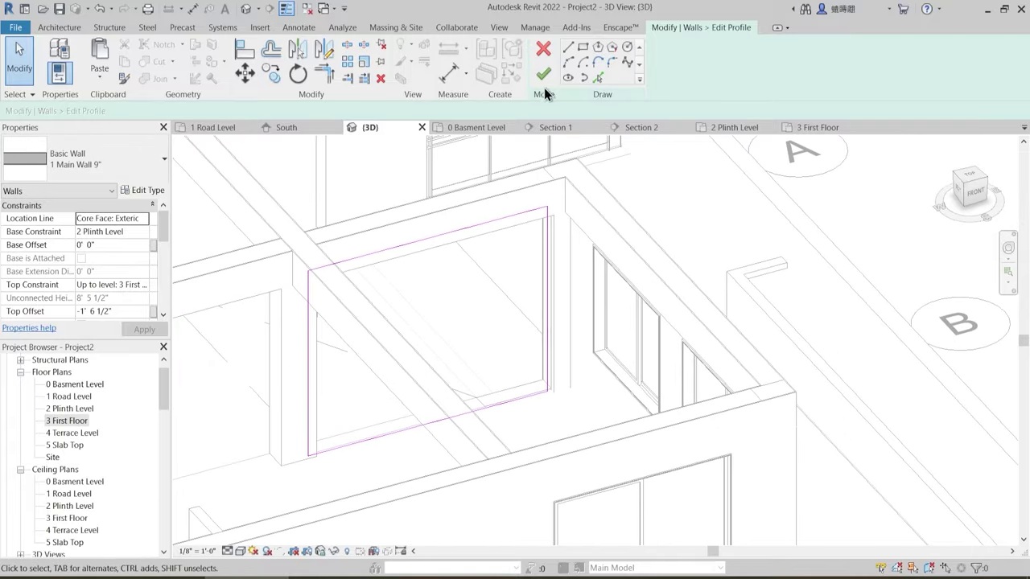
left_click(375, 330)
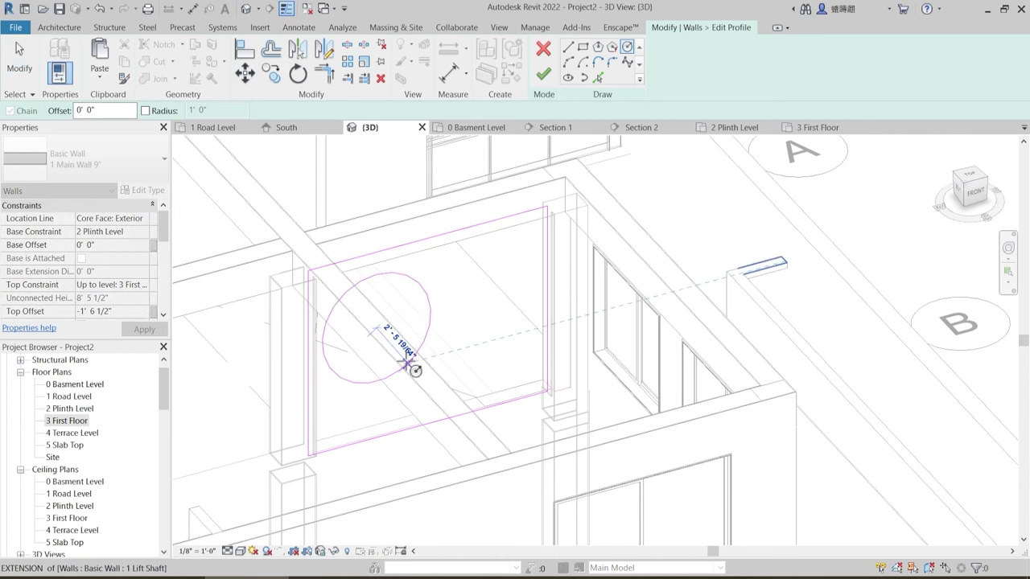
scroll(411, 375, "up", 2)
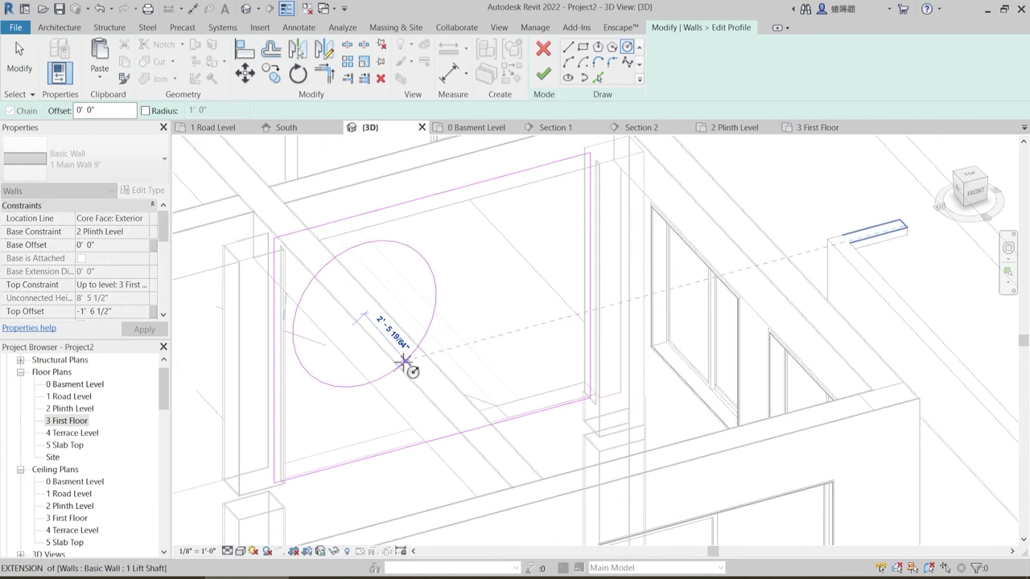
left_click(431, 344)
key("Escape")
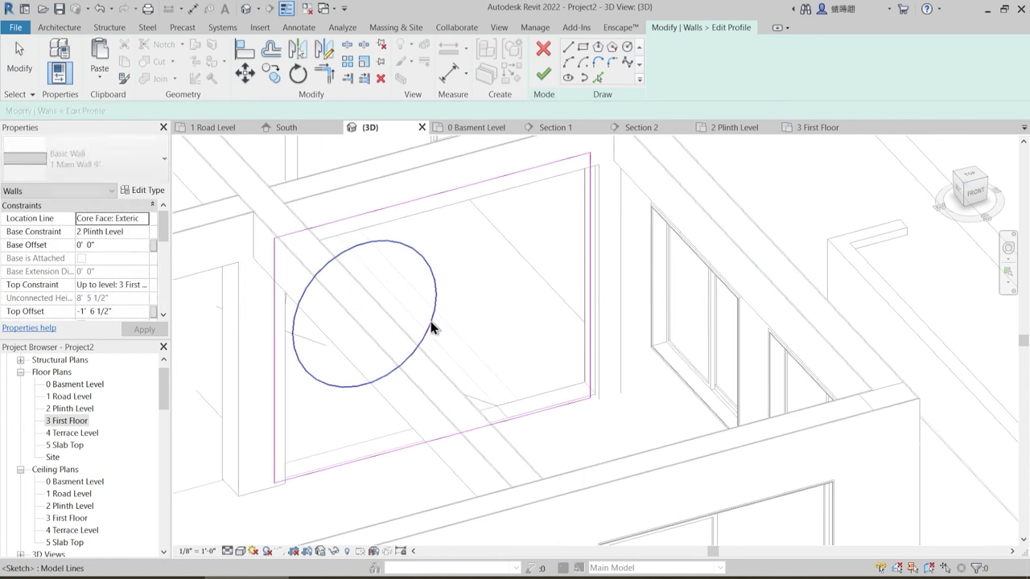
left_click_drag(430, 323, 454, 349)
scroll(487, 371, "up", 2)
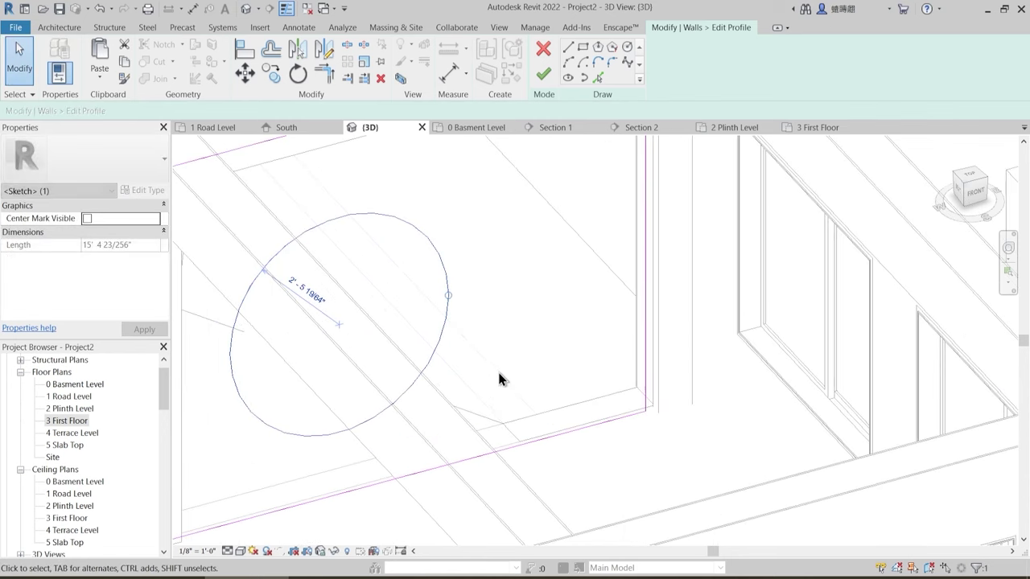
mouse_move(503, 400)
middle_mouse_down("shift")
mouse_move(506, 412)
mouse_move(489, 415)
mouse_move(474, 442)
mouse_move(402, 440)
mouse_move(474, 413)
mouse_move(506, 375)
middle_mouse_up("shift")
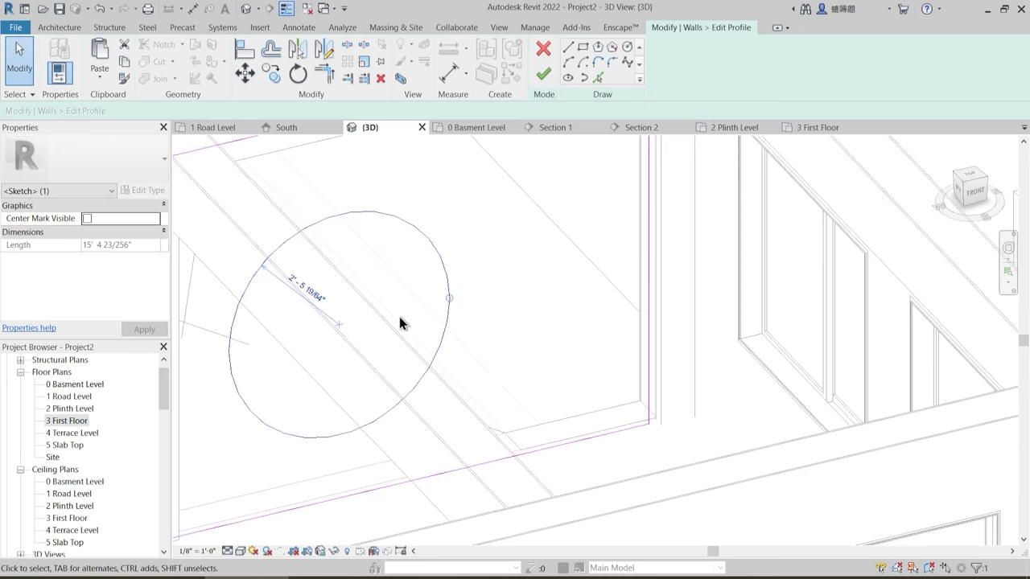
scroll(400, 316, "down", 2)
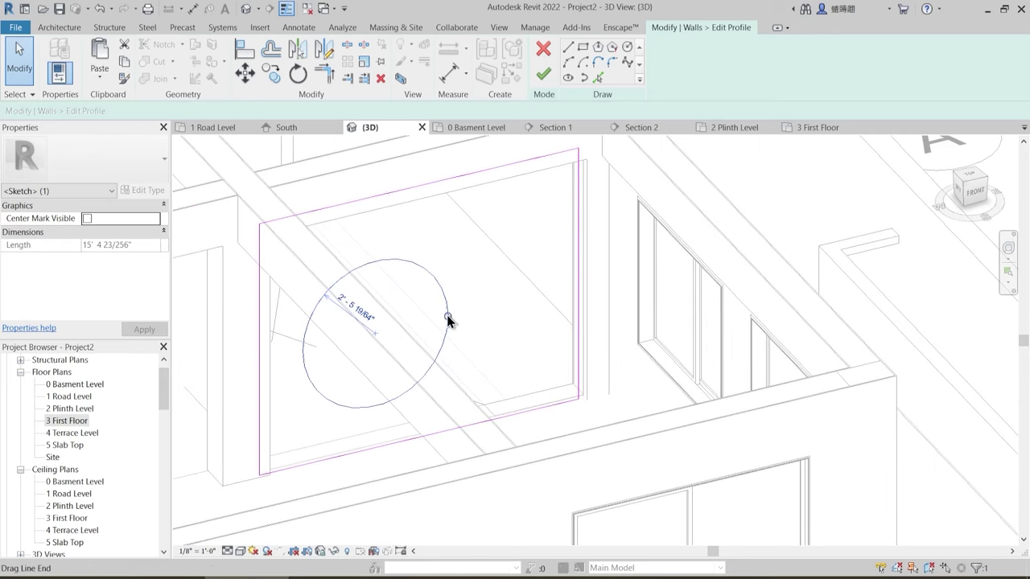
left_click_drag(448, 319, 460, 313)
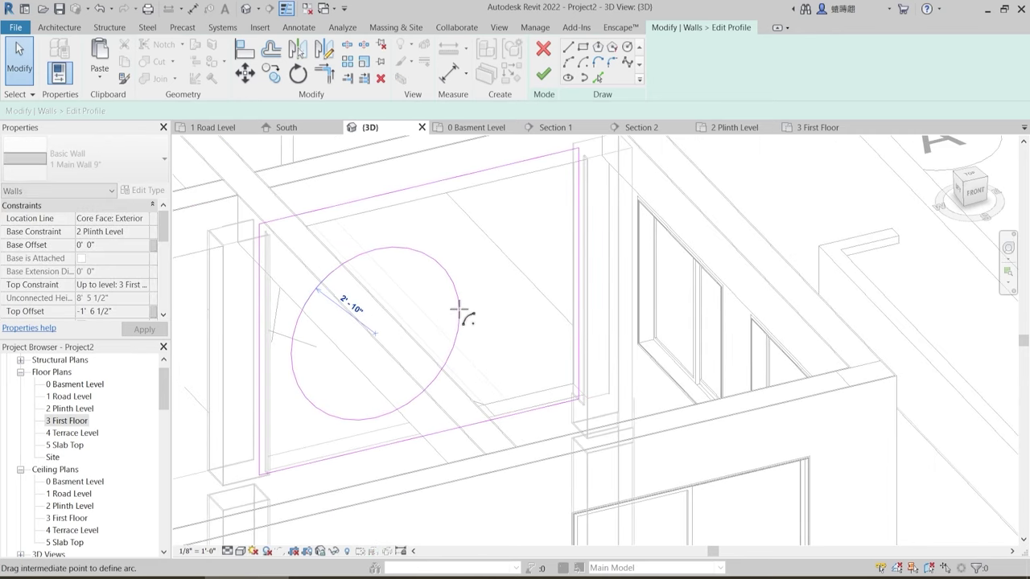
left_click(544, 74)
- Orbit around the new opening and switch the visual style to Realistic
key("Escape")
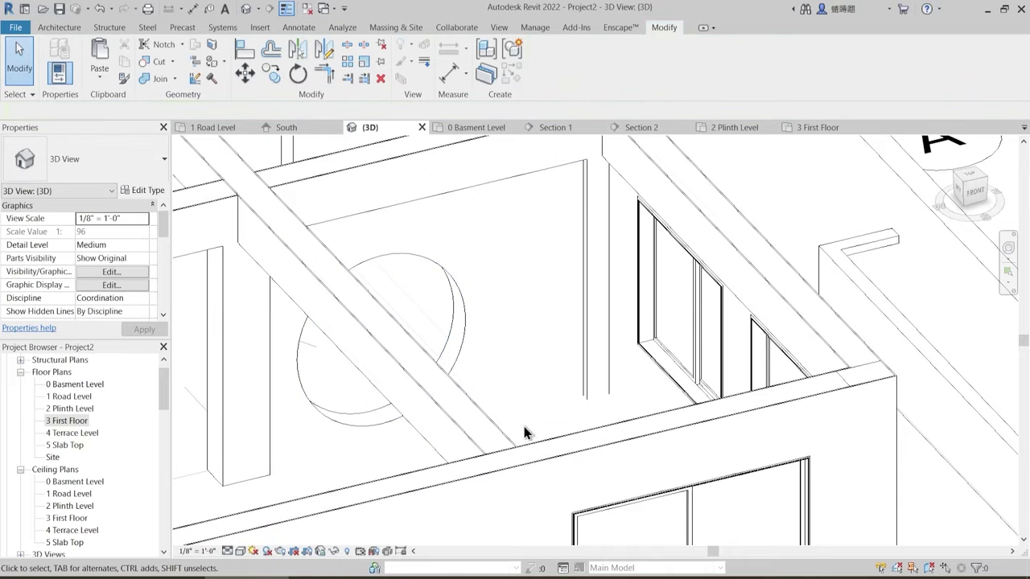
middle_click_drag(524, 428, 469, 386, "shift")
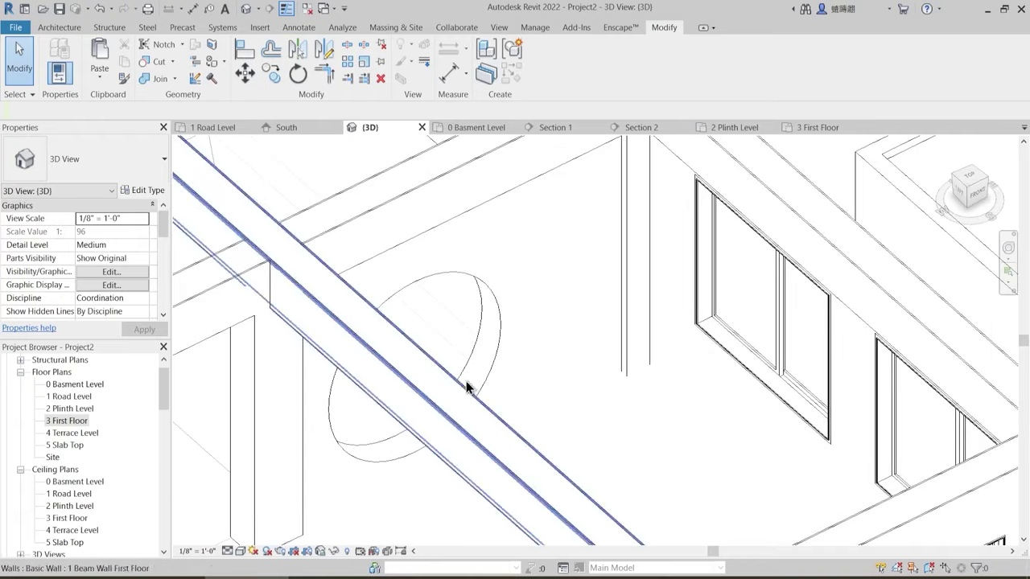
middle_click_drag(515, 411, 405, 507, "shift")
scroll(497, 393, "down", 4)
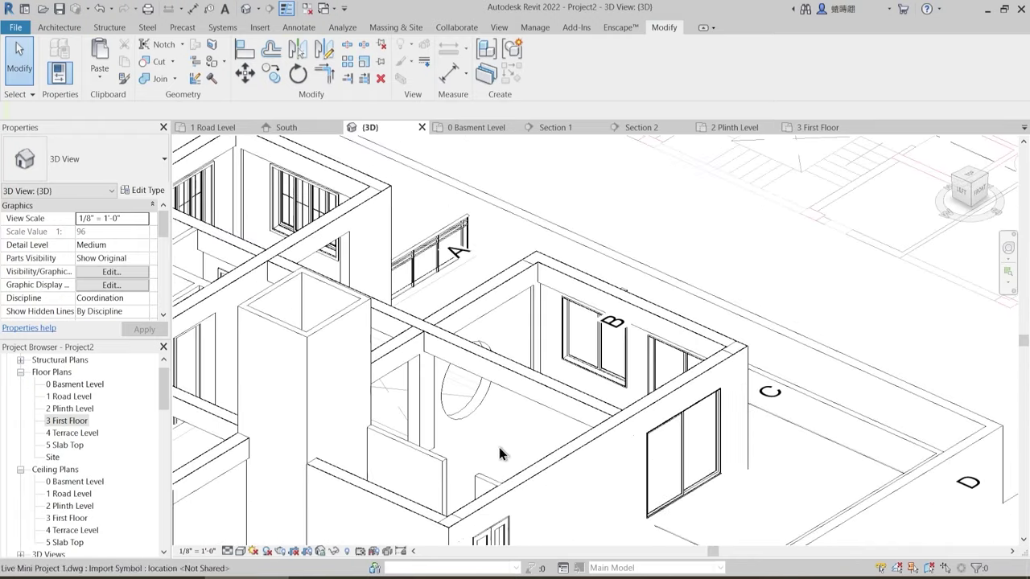
middle_click_drag(498, 500, 455, 531, "shift")
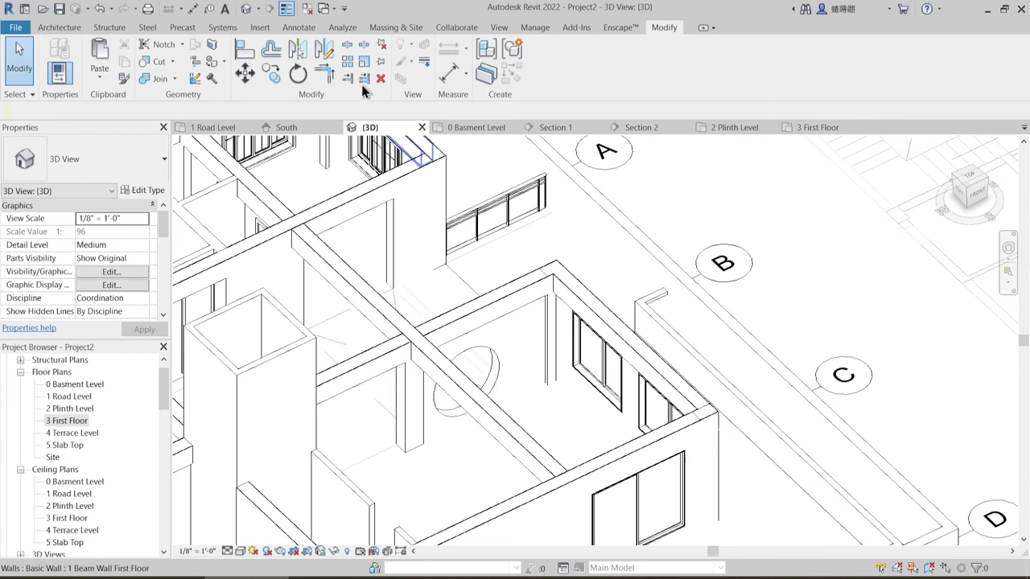
left_click(152, 79)
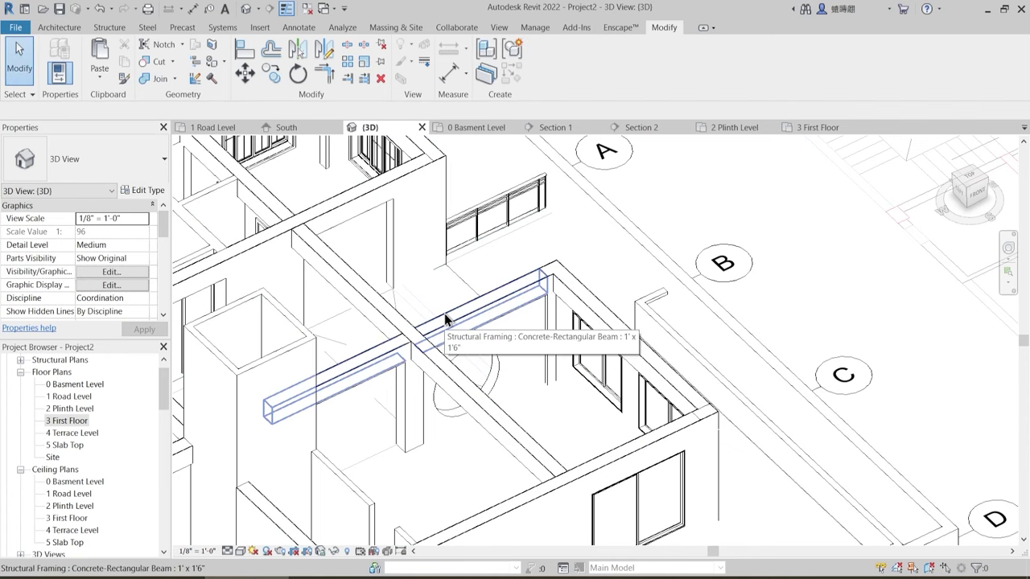
key("s")
key("d")
scroll(525, 431, "up", 2)
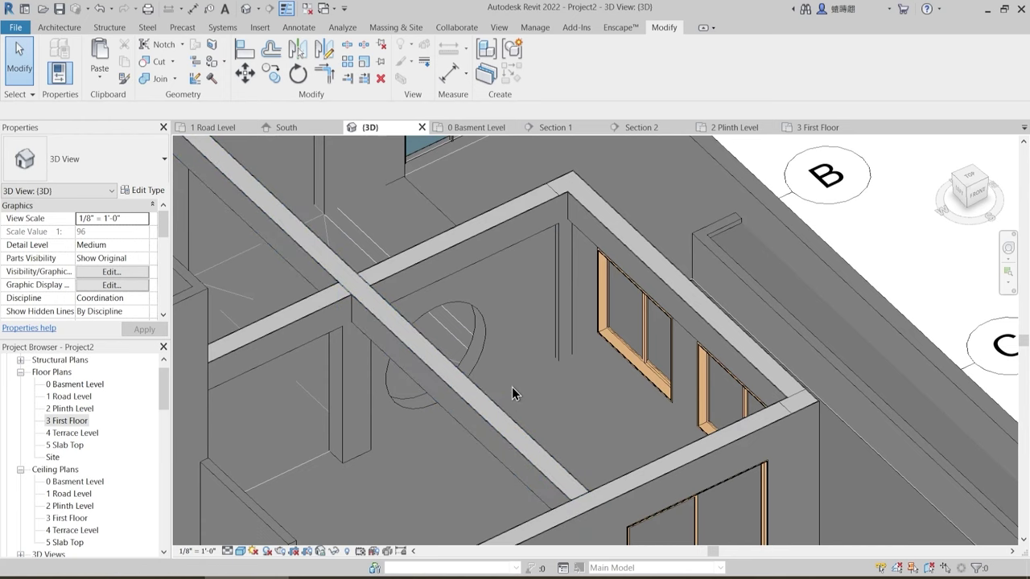
key("r")
key("r")
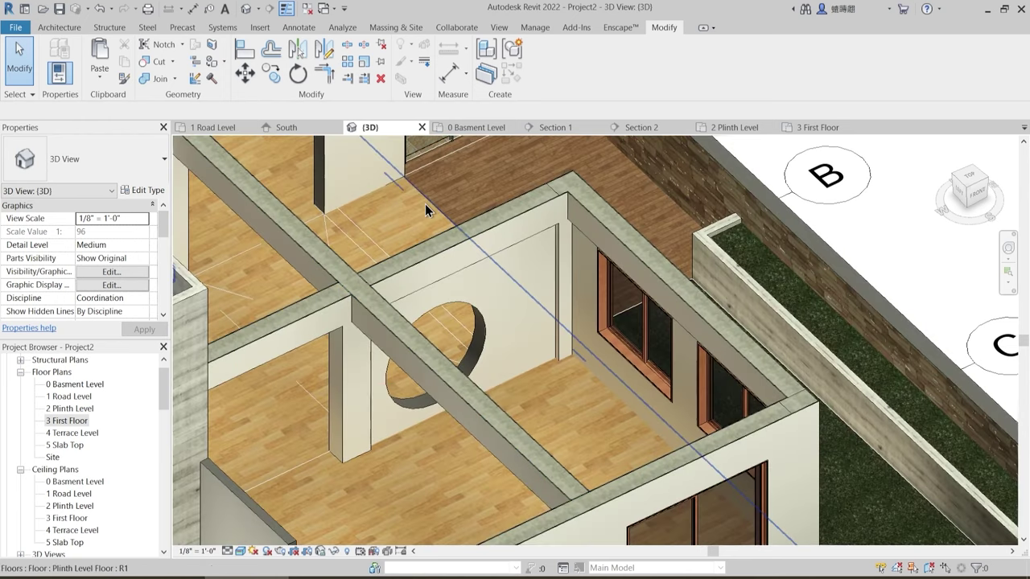
- Join the floor slab to the wall with the circular opening
left_click(145, 80)
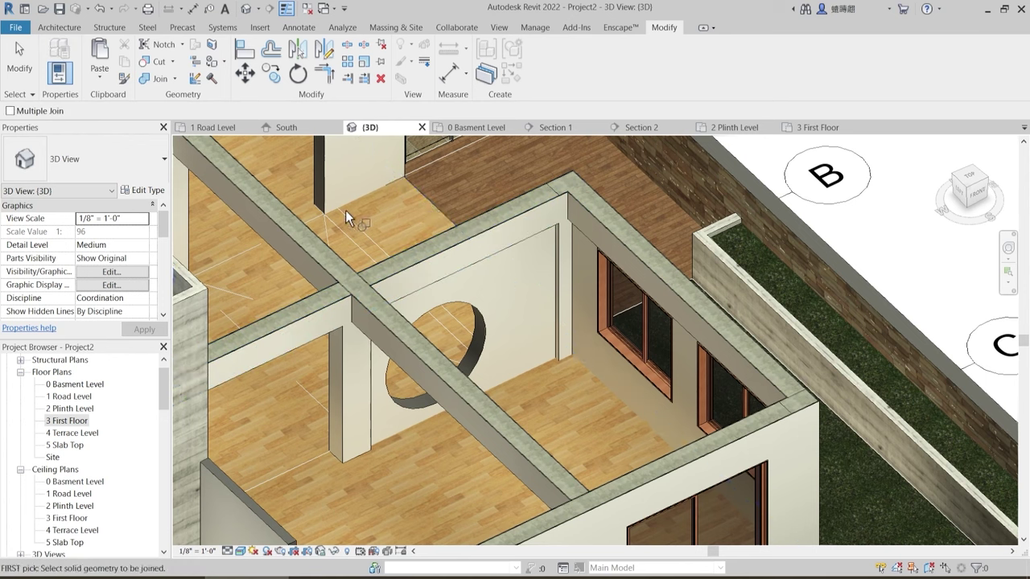
left_click(417, 197)
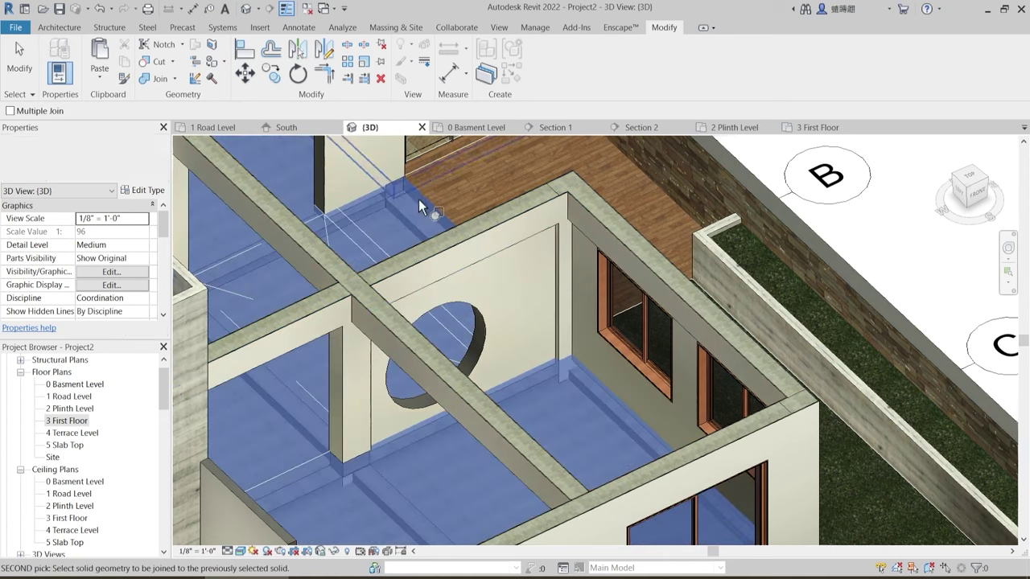
left_click(481, 360)
scroll(535, 398, "up", 2)
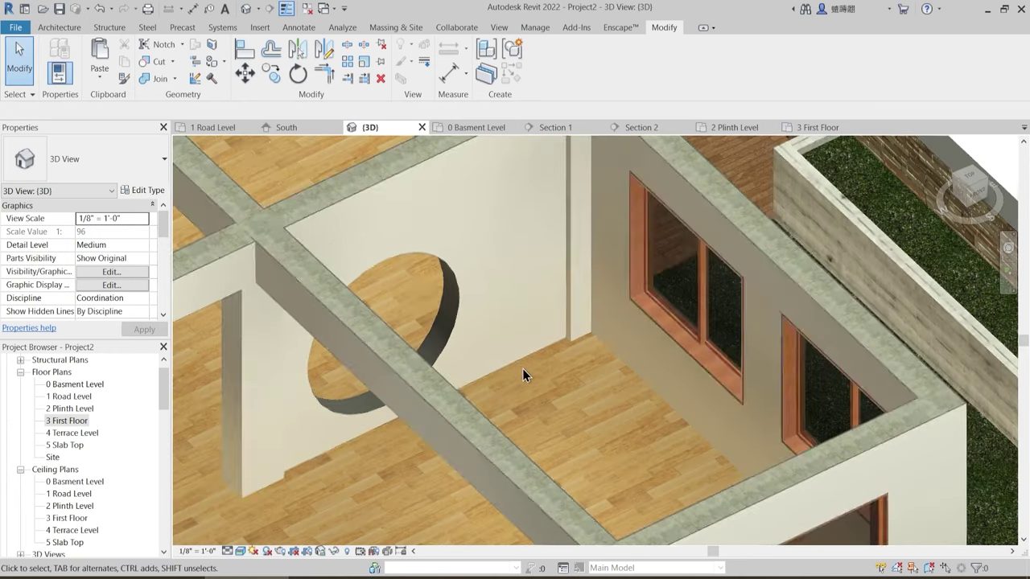
scroll(440, 399, "down", 2)
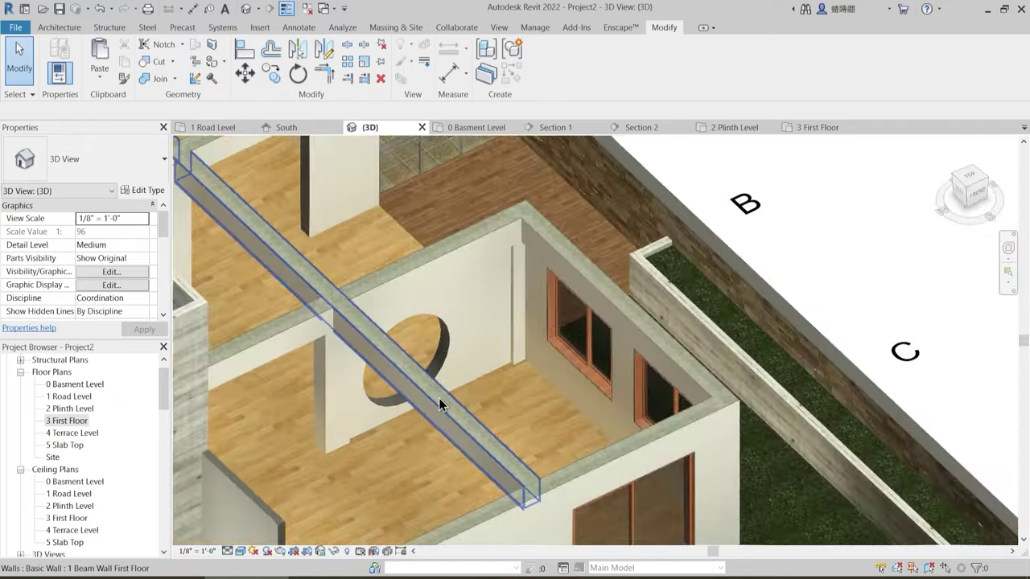
middle_click_drag(440, 400, 409, 334, "shift")
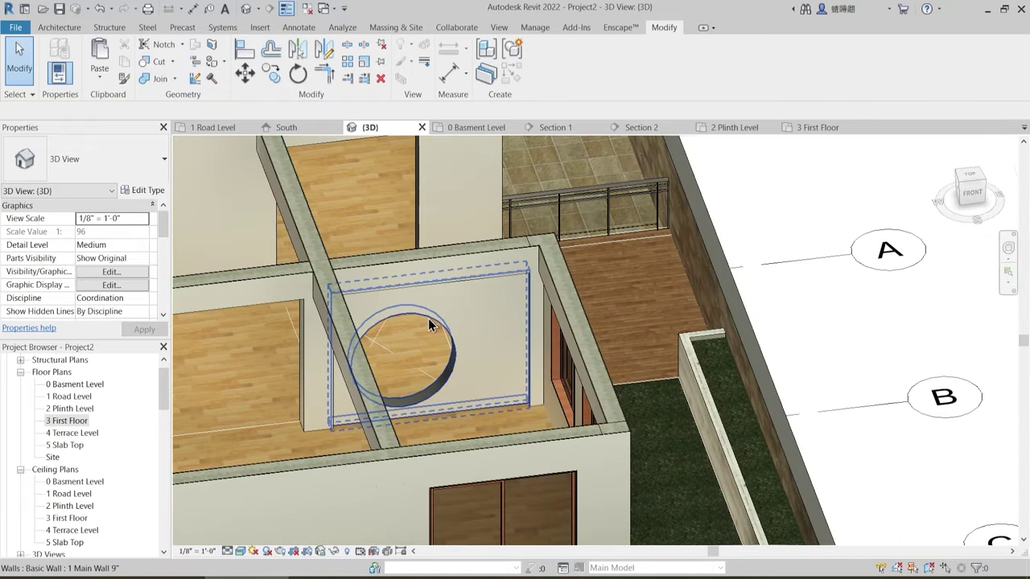
- Edit the wall profile to move the circular opening up and to the right
left_click(428, 318)
left_click(544, 68)
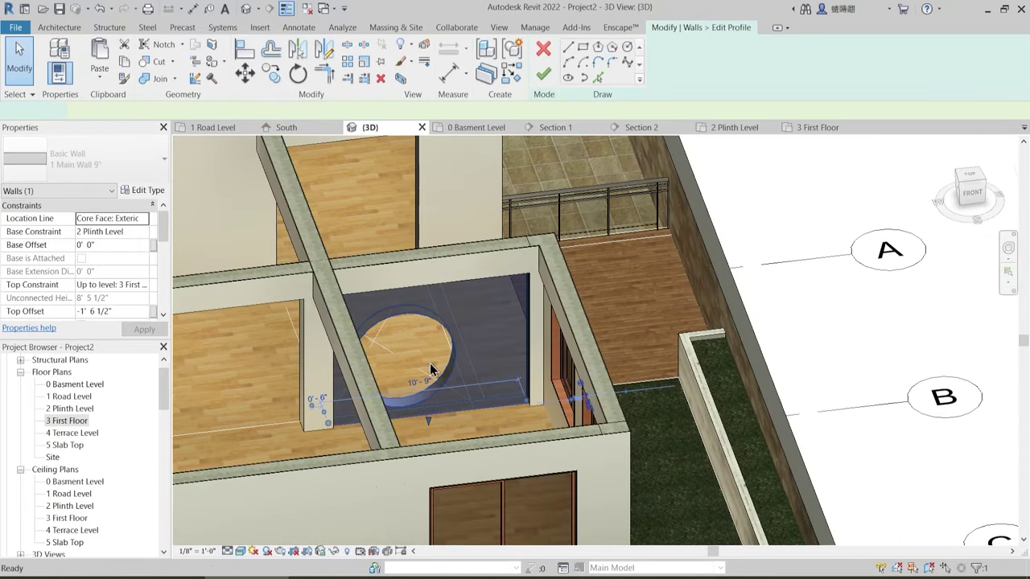
scroll(453, 331, "up", 3)
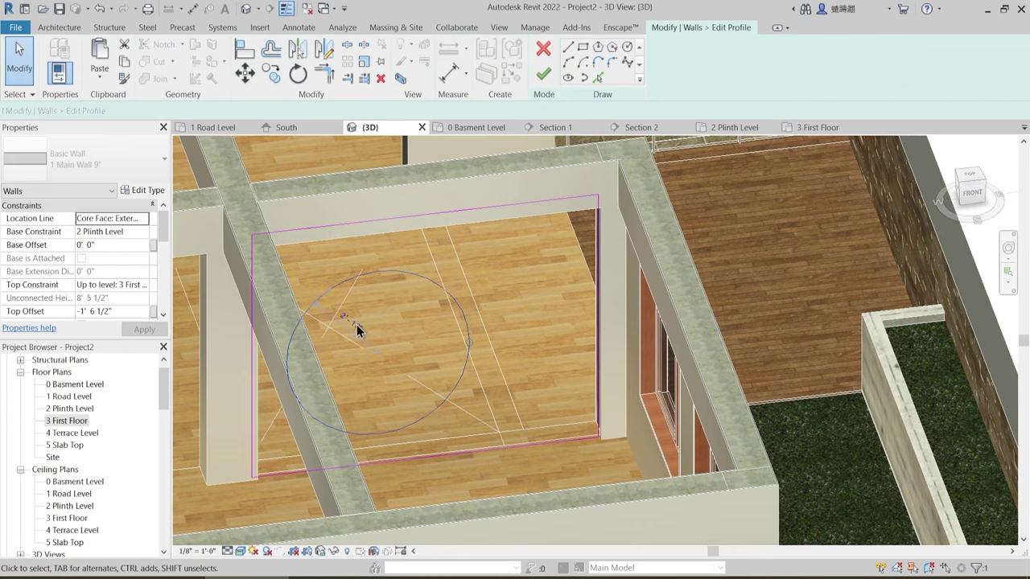
left_click(460, 340)
left_click_drag(471, 344, 501, 338)
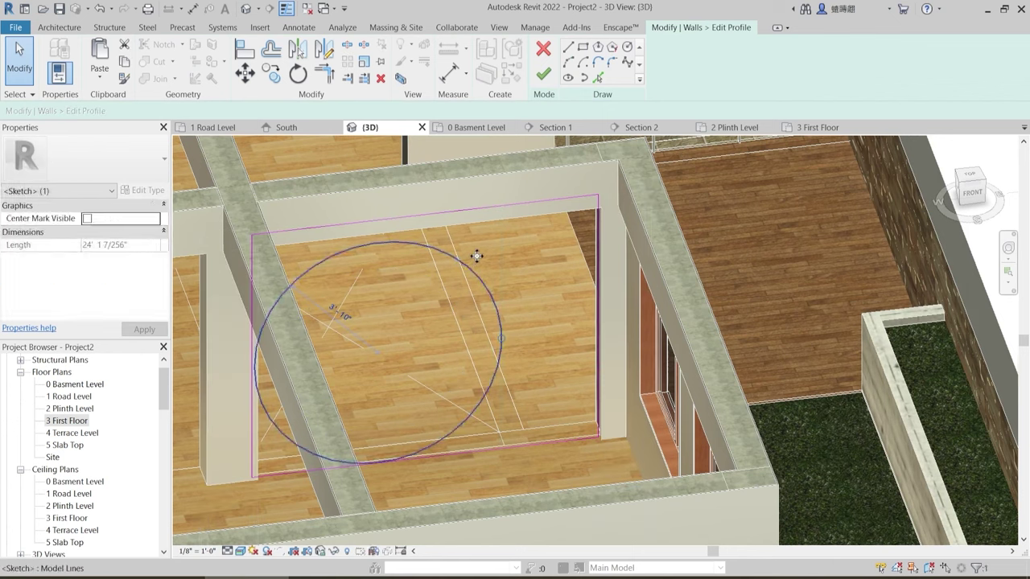
mouse_move(477, 256)
left_mouse_down()
mouse_move(483, 249)
mouse_move(487, 272)
left_mouse_up()
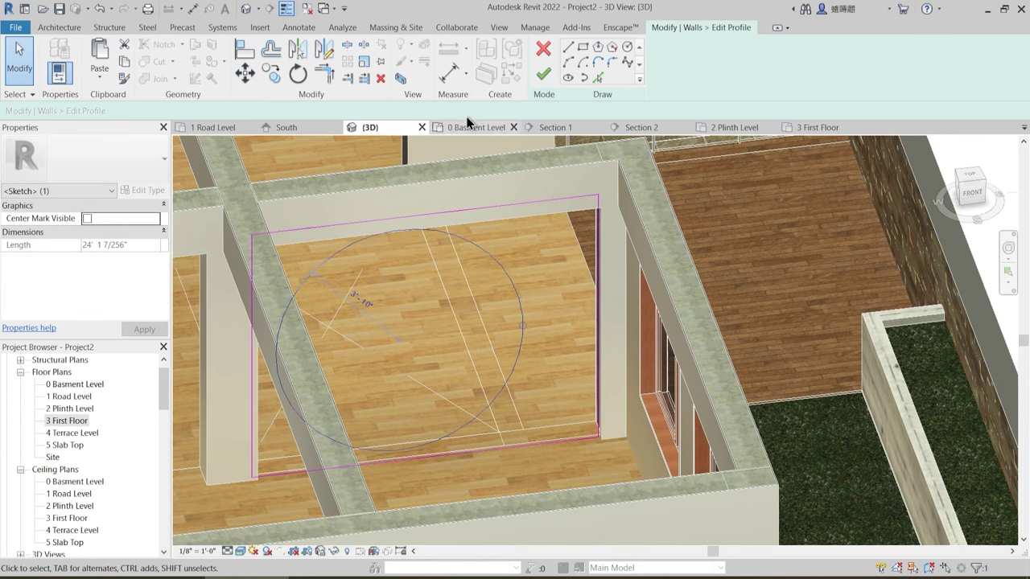
left_click(543, 75)
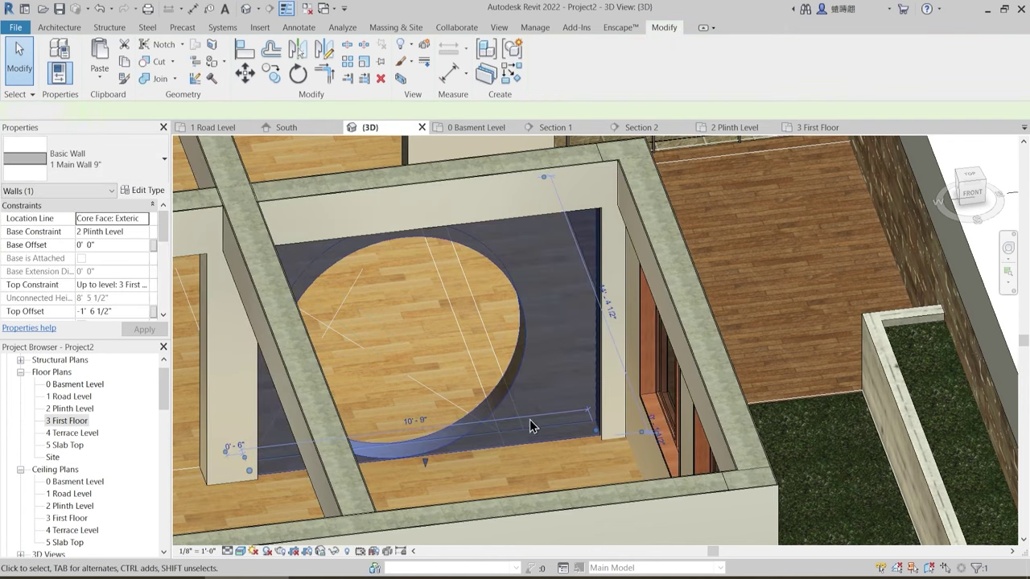
- Re-edit the wall profile to resize the circular opening to a 3'2" radius
left_click(526, 448)
middle_click_drag(525, 451, 464, 296, "shift")
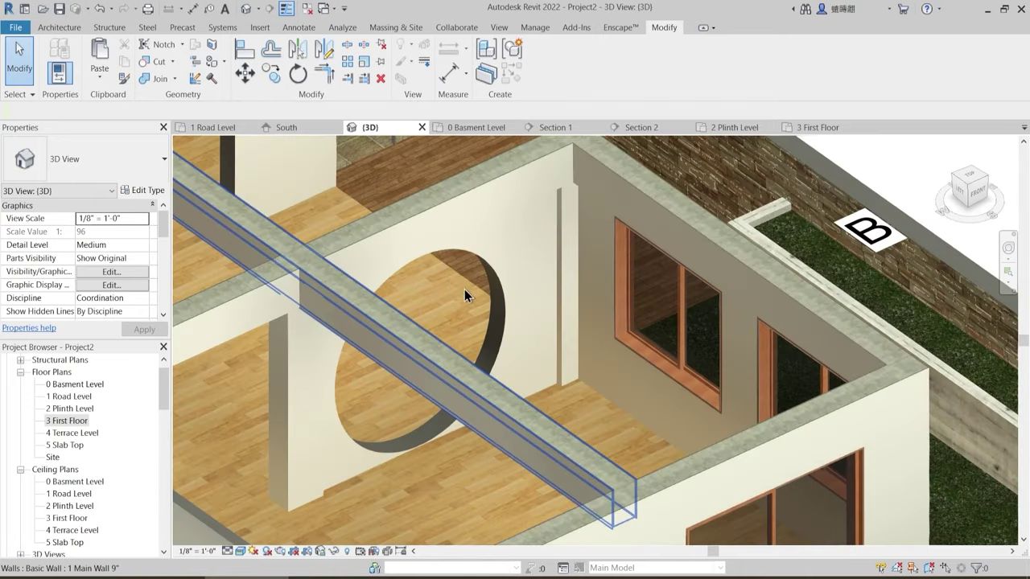
left_click(506, 346)
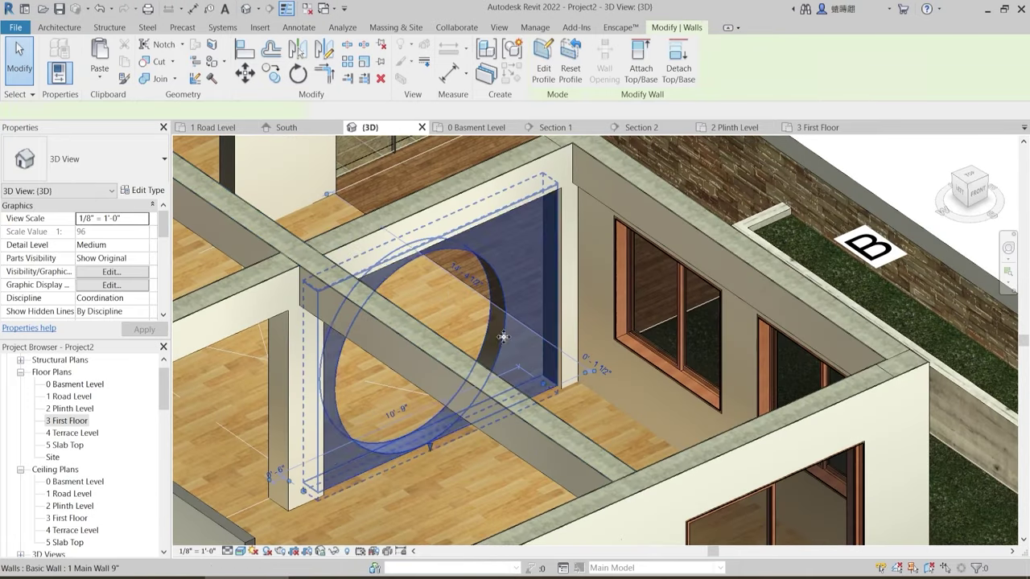
left_click(543, 73)
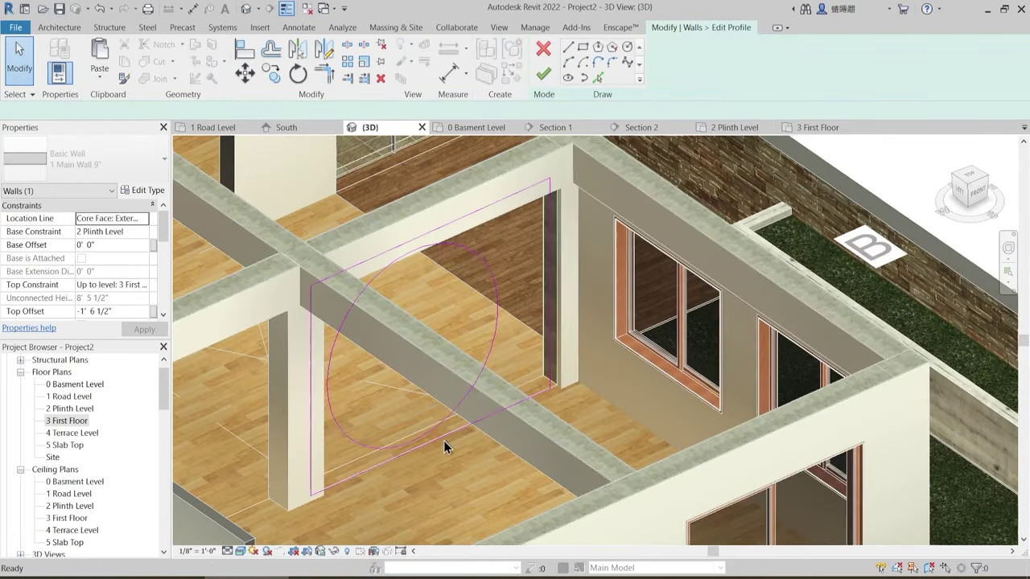
left_click(497, 306)
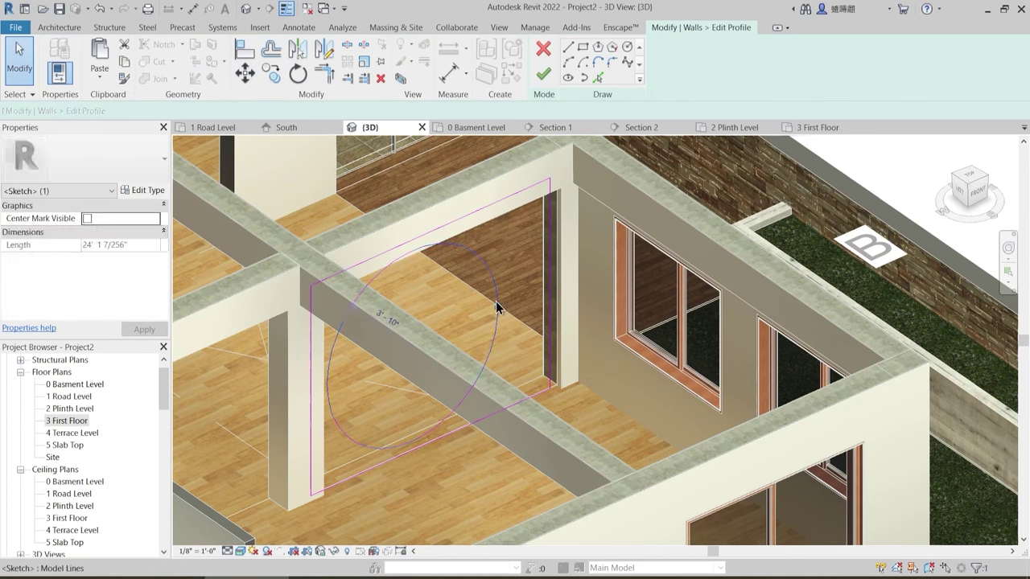
left_click_drag(497, 306, 482, 314)
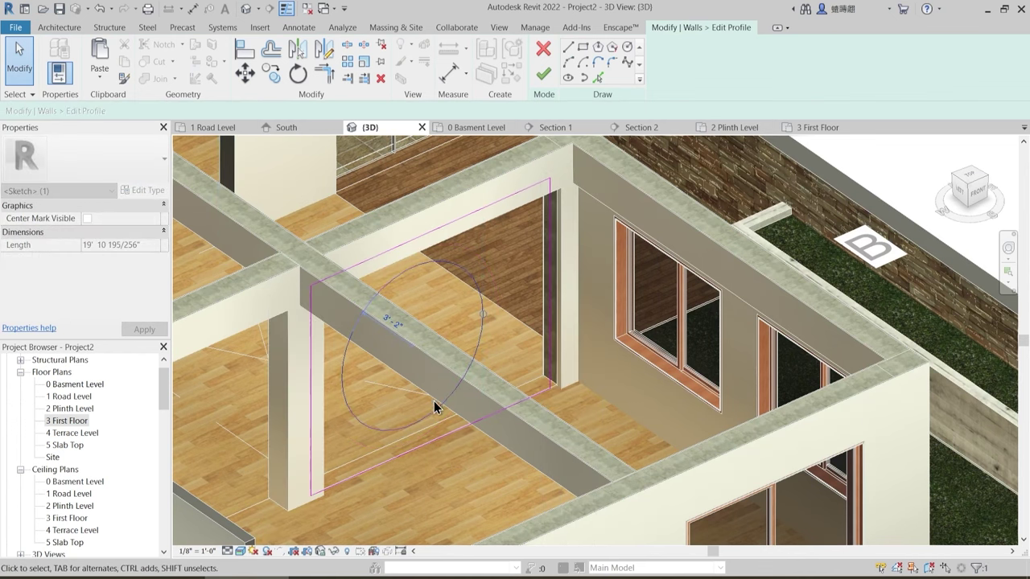
left_click(543, 74)
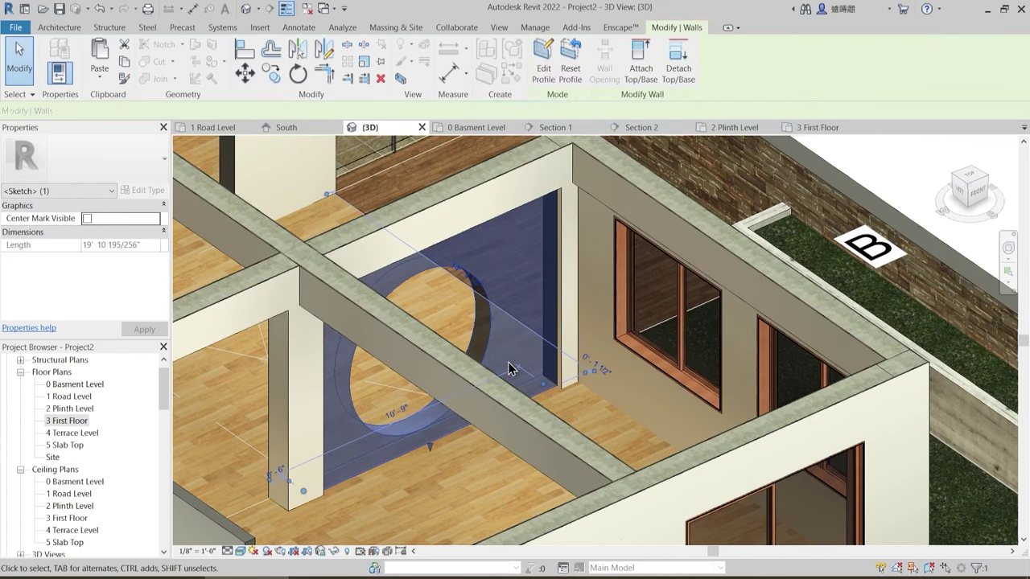
key("Escape")
mouse_move(494, 453)
middle_mouse_down("shift")
mouse_move(533, 395)
mouse_move(492, 446)
middle_mouse_up("shift")
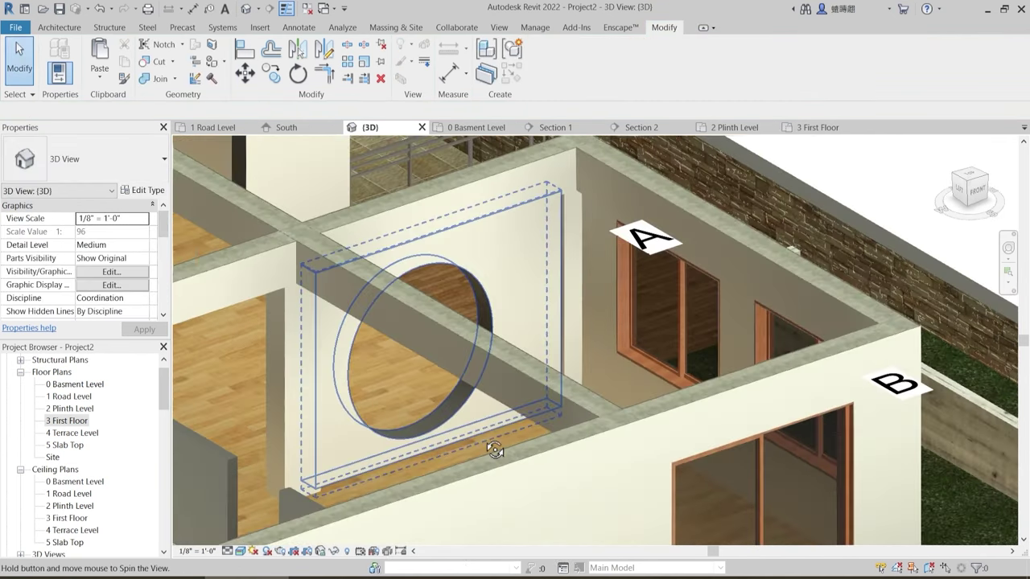
scroll(545, 355, "down", 3)
middle_click_drag(498, 409, 482, 427, "shift")
scroll(451, 402, "up", 6)
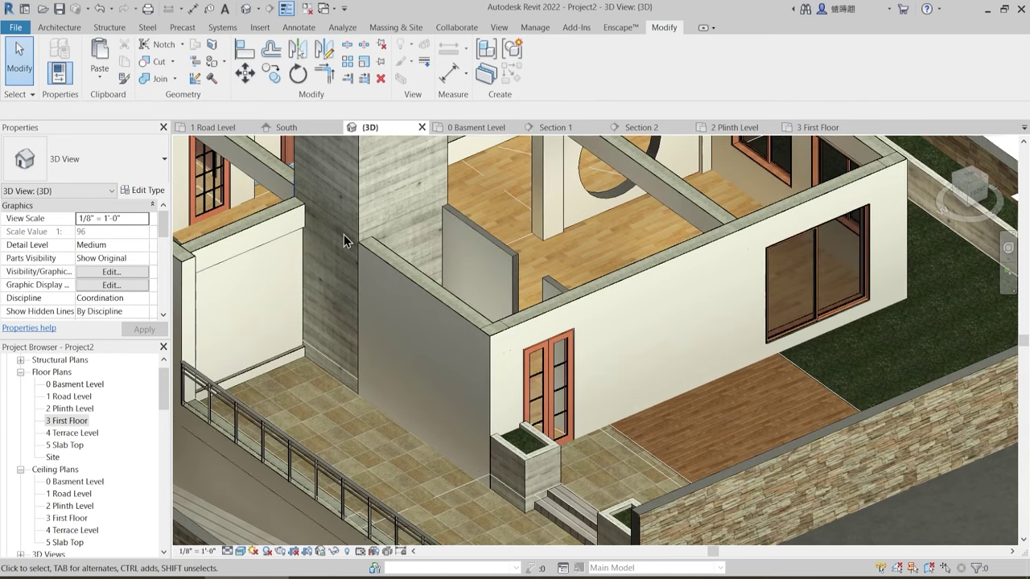
- Start the Window tool and choose the Window-Fixed-Round-Top 18" x 27" type
left_click(65, 27)
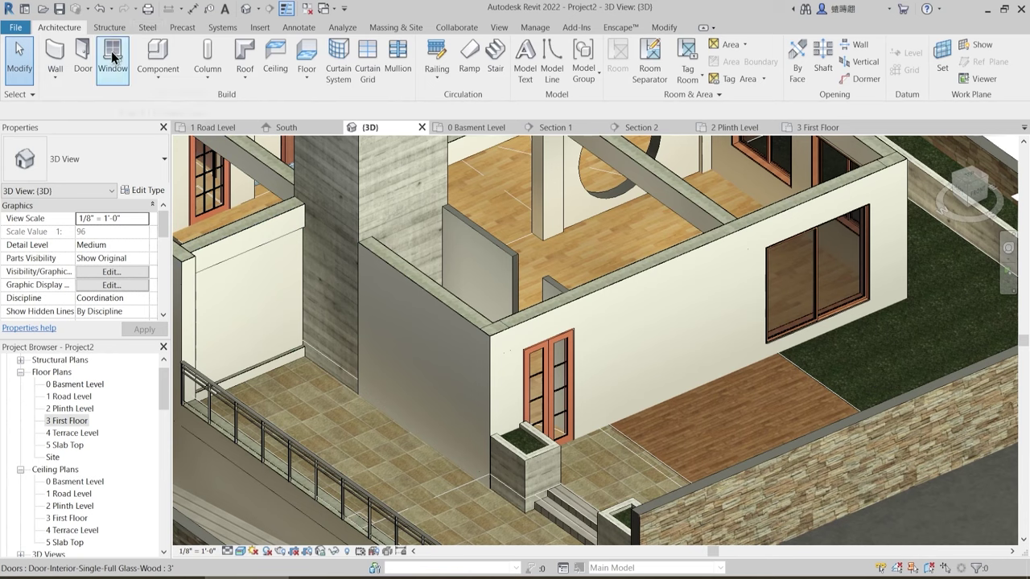
left_click(113, 56)
left_click(84, 173)
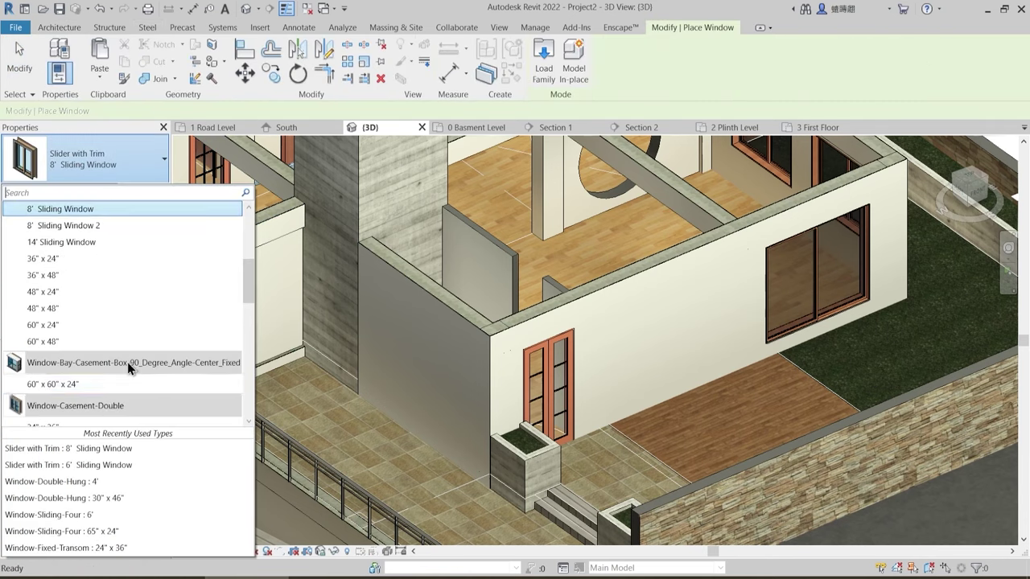
scroll(107, 399, "up", 4)
scroll(55, 300, "up", 1)
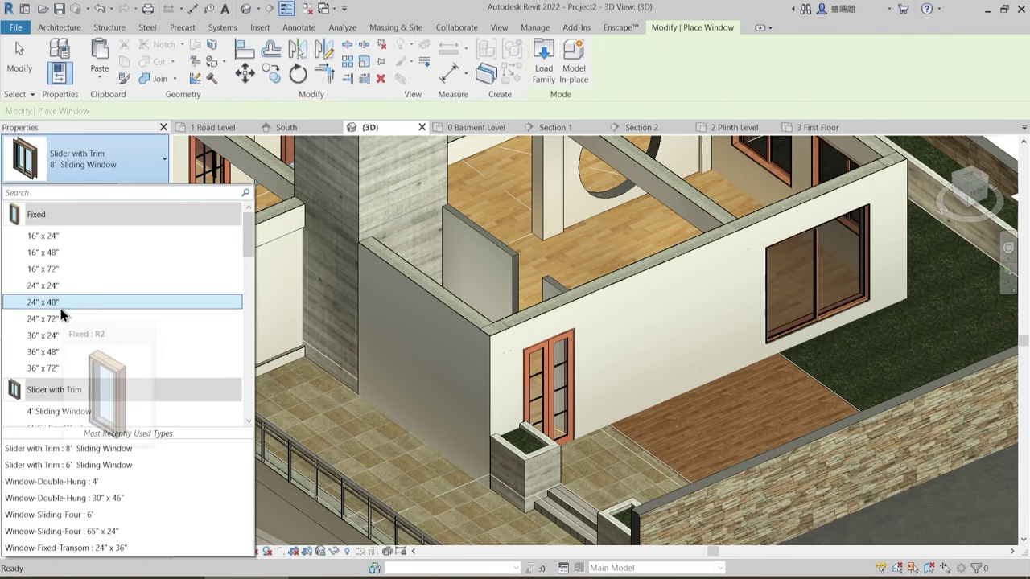
scroll(61, 308, "down", 6)
scroll(79, 332, "down", 6)
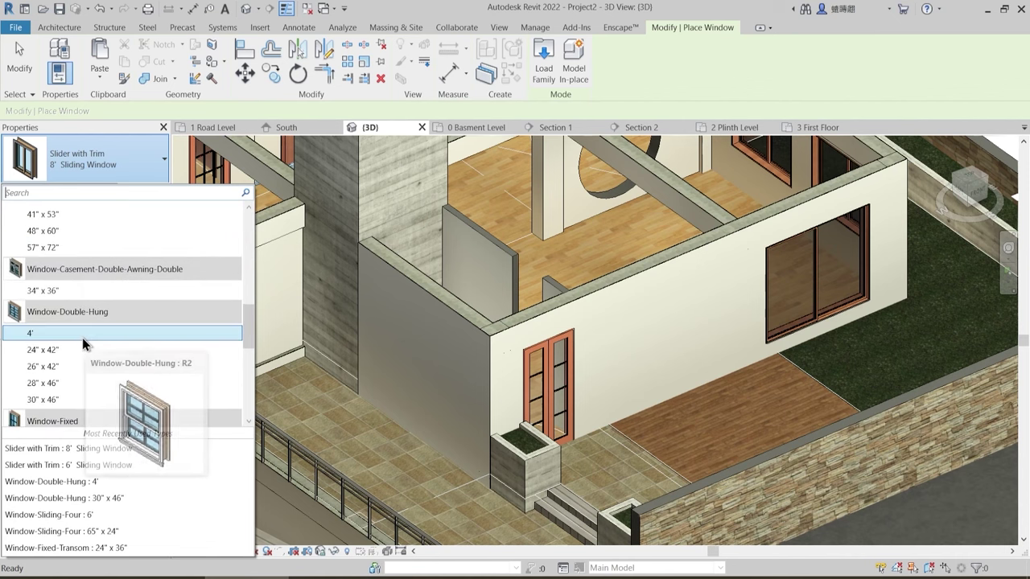
scroll(82, 338, "up", 2)
scroll(93, 333, "down", 6)
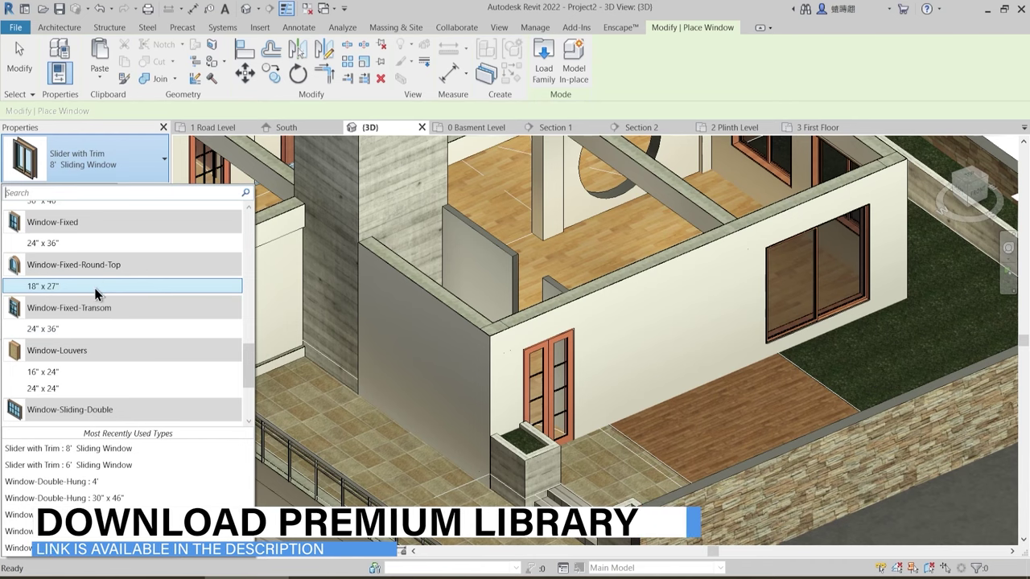
left_click(99, 287)
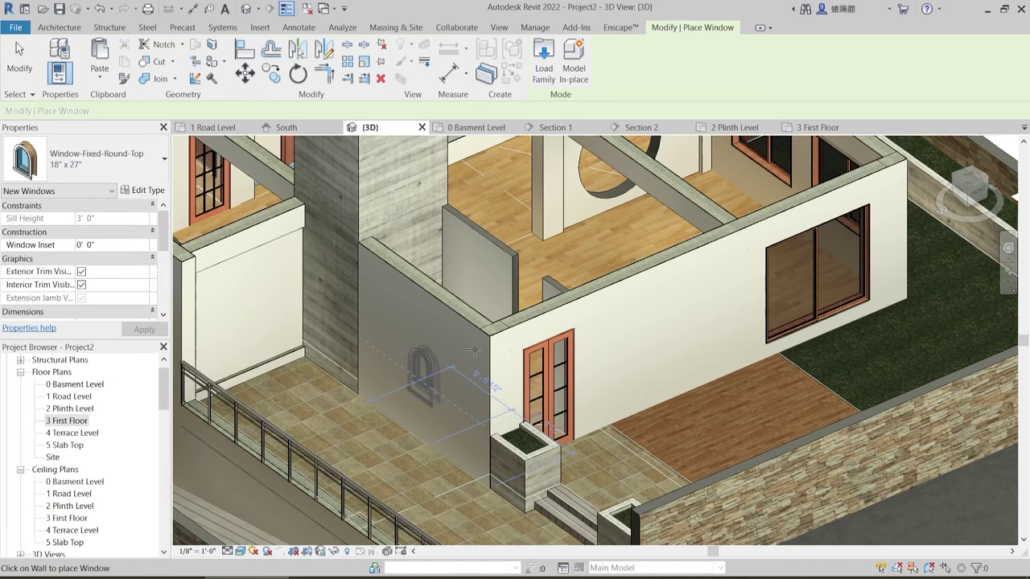
- Place the round-top window on the grey terrace wall, then select it and face that wall
scroll(475, 348, "up", 3)
key("Escape")
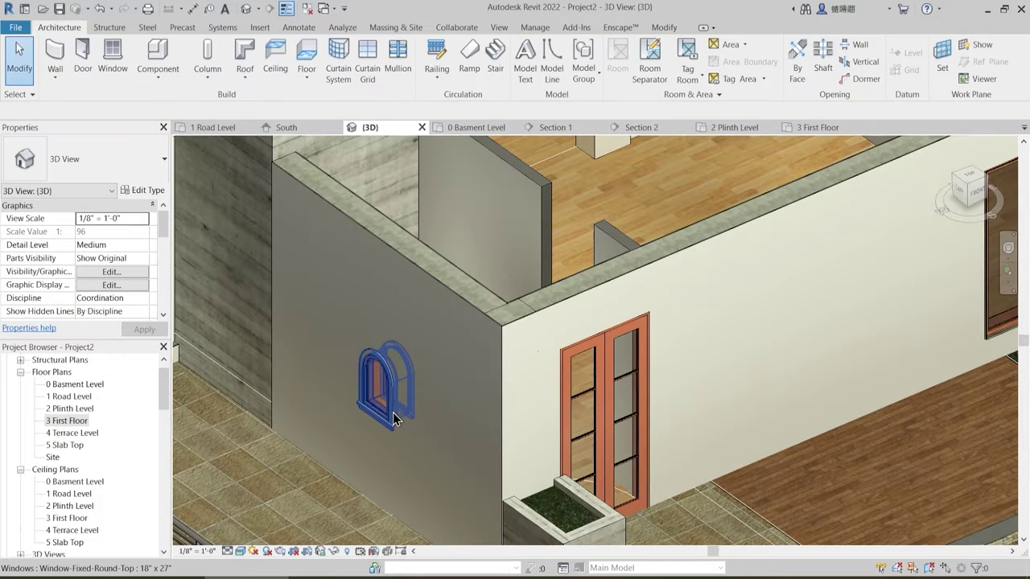
left_click(393, 419)
middle_click_drag(460, 426, 437, 430, "shift")
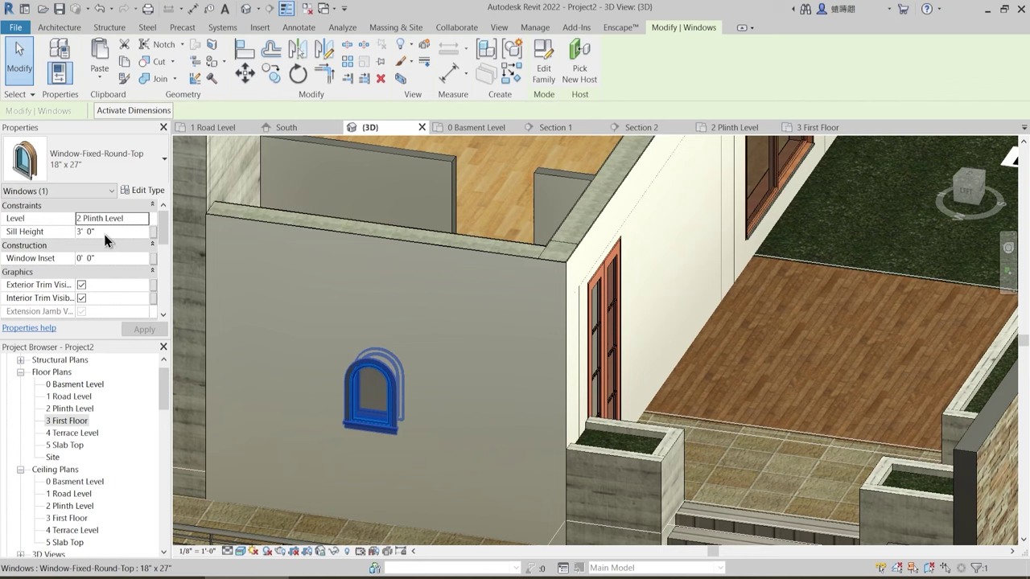
middle_click_drag(425, 449, 365, 459, "shift")
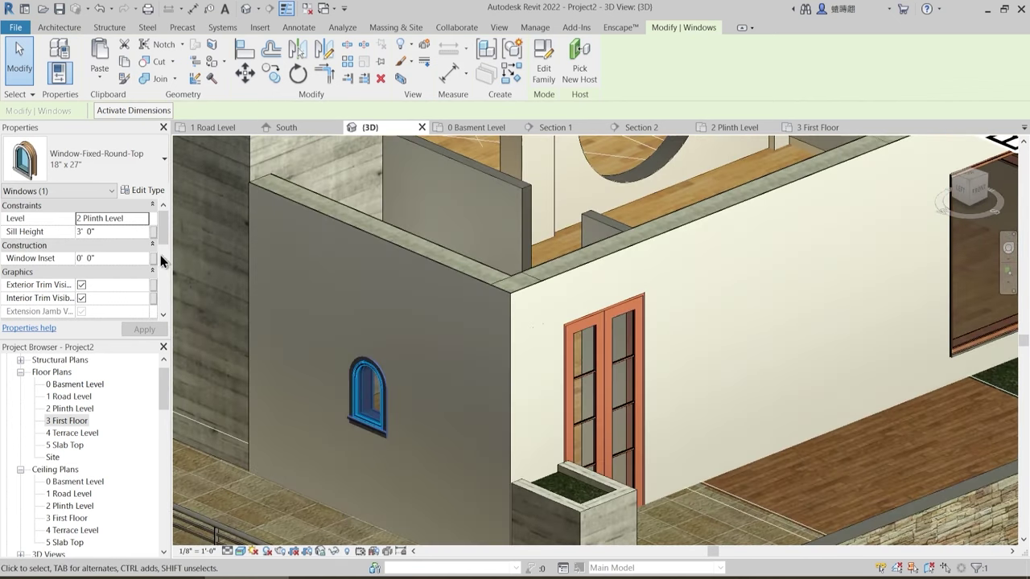
- Set the round-top window type to 4'0" wide by 6'0" high and drag it back into position
left_click(144, 190)
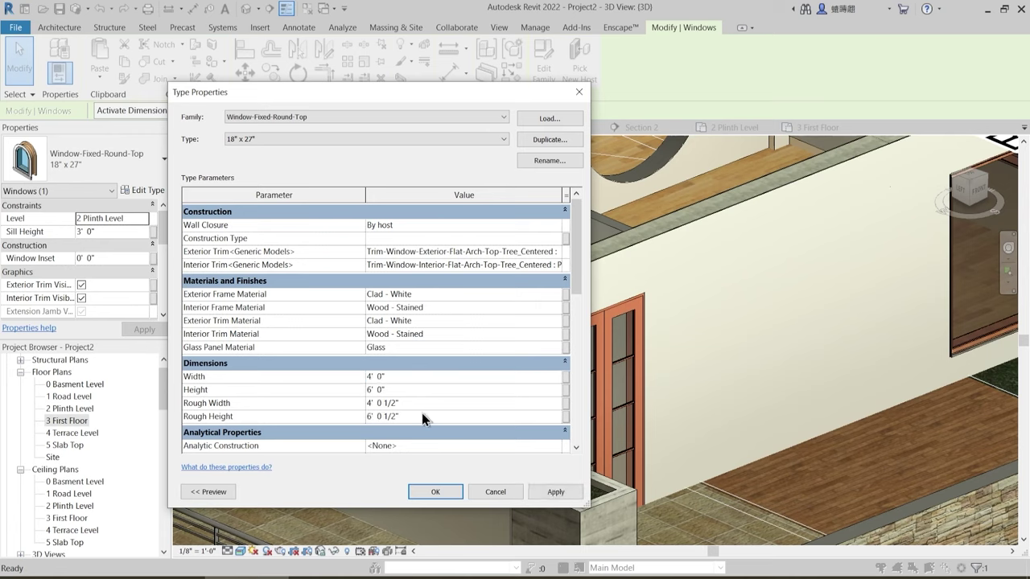
scroll(483, 386, "down", 5)
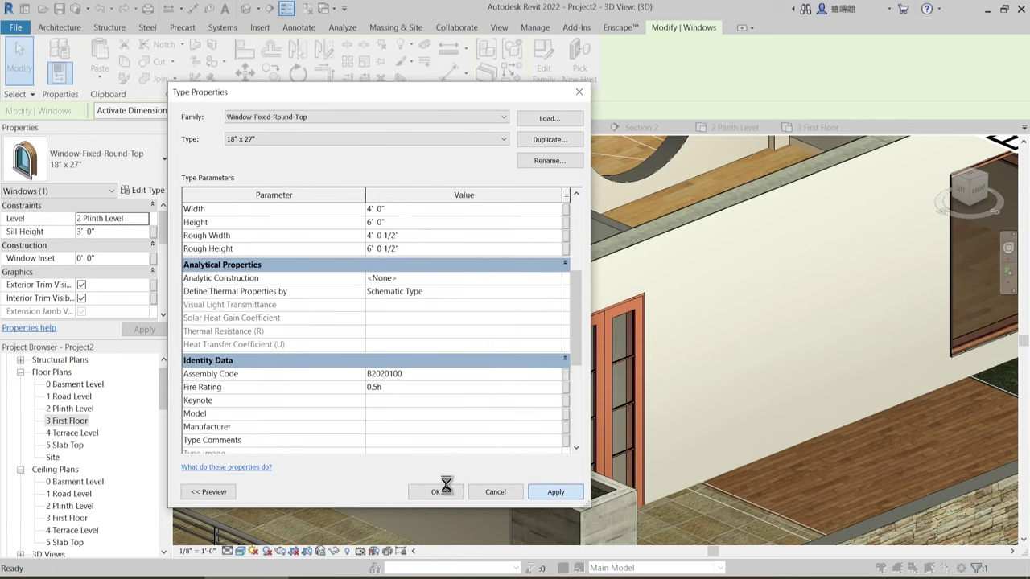
key("Escape")
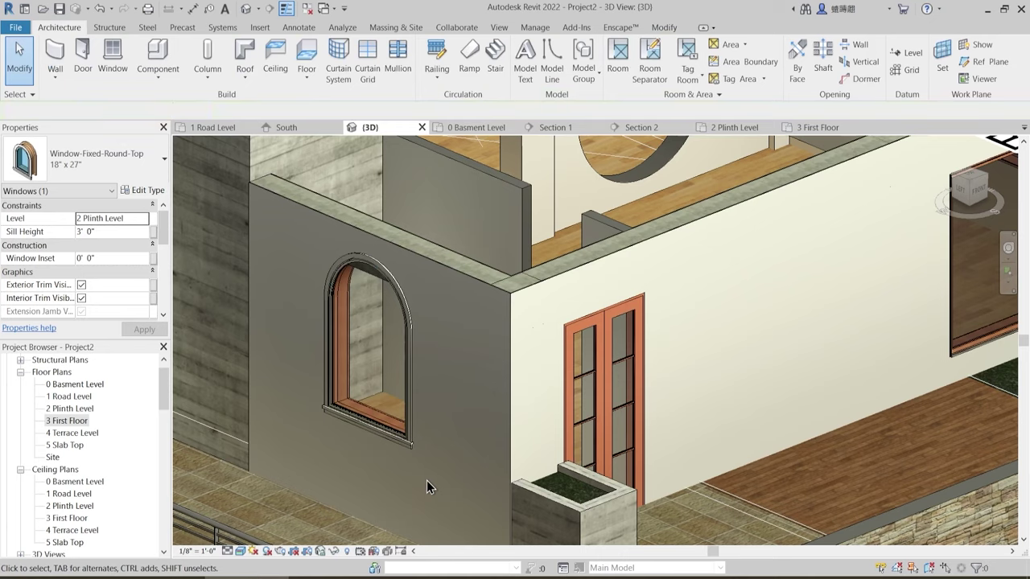
middle_click_drag(395, 450, 416, 462, "shift")
middle_click_drag(411, 416, 444, 395, "shift")
left_click(429, 397)
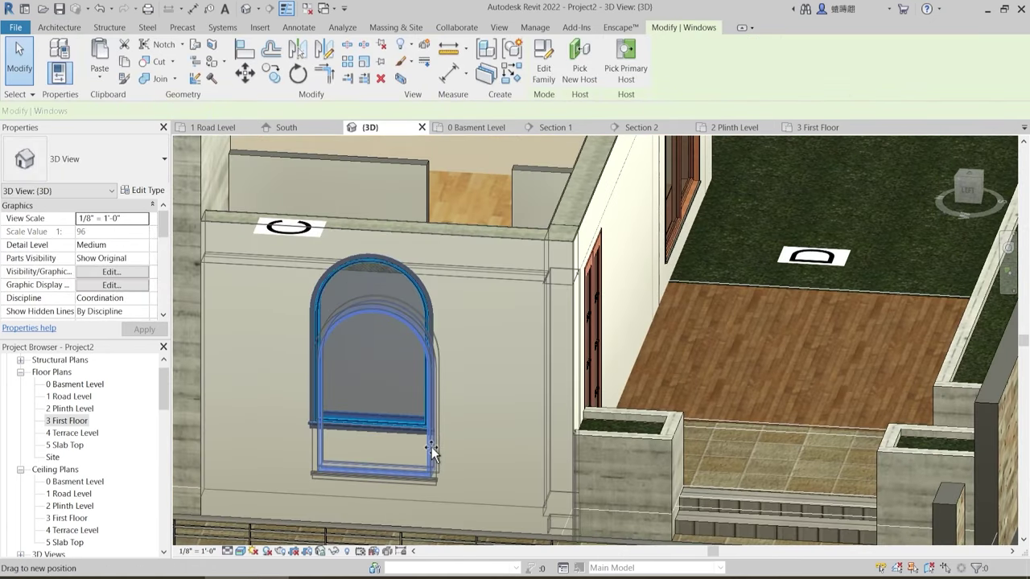
left_click_drag(431, 447, 471, 419)
key("Escape")
- Orbit around the house and select the short first-floor wall beside the concrete column
middle_click_drag(471, 418, 435, 321, "shift")
scroll(435, 321, "down", 3)
middle_click_drag(475, 386, 465, 364, "shift")
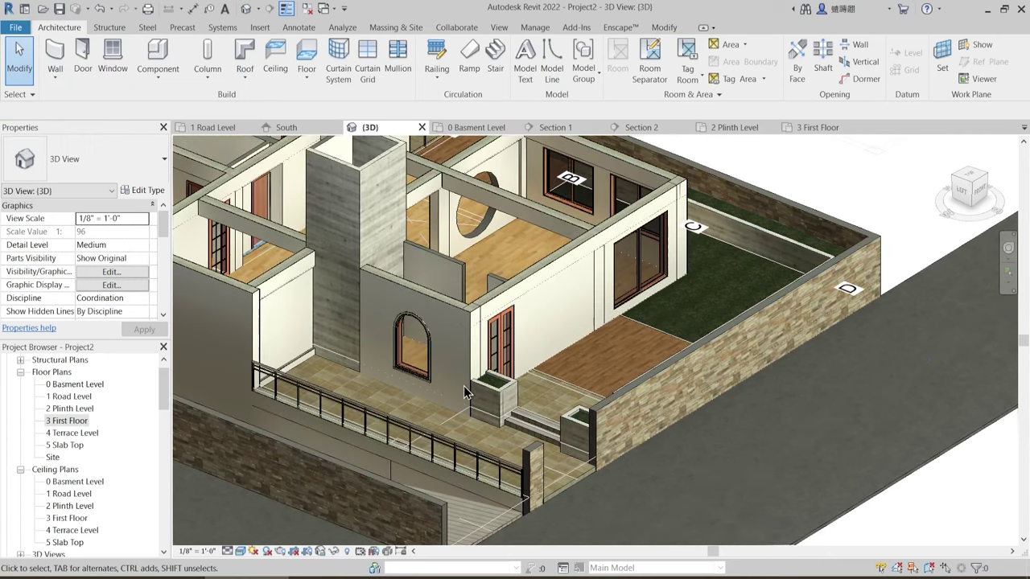
middle_click_drag(453, 418, 368, 419, "shift")
scroll(427, 376, "up", 2)
middle_click_drag(496, 459, 565, 509)
scroll(490, 437, "down", 1)
middle_click_drag(421, 420, 383, 441, "shift")
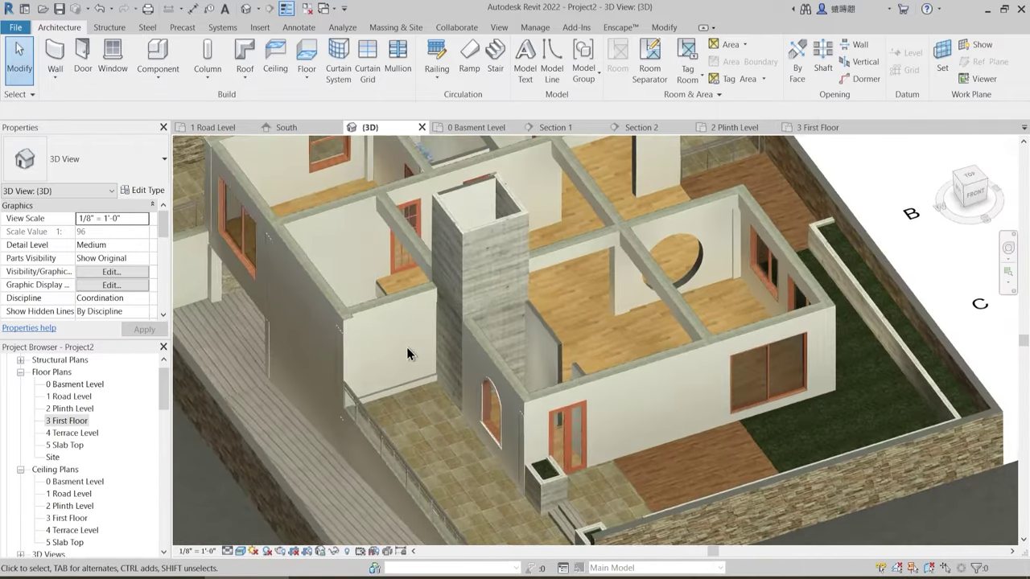
left_click(427, 392)
- Draw a tall rectangular slot in the wall's profile sketch
middle_click_drag(418, 322, 362, 338, "shift")
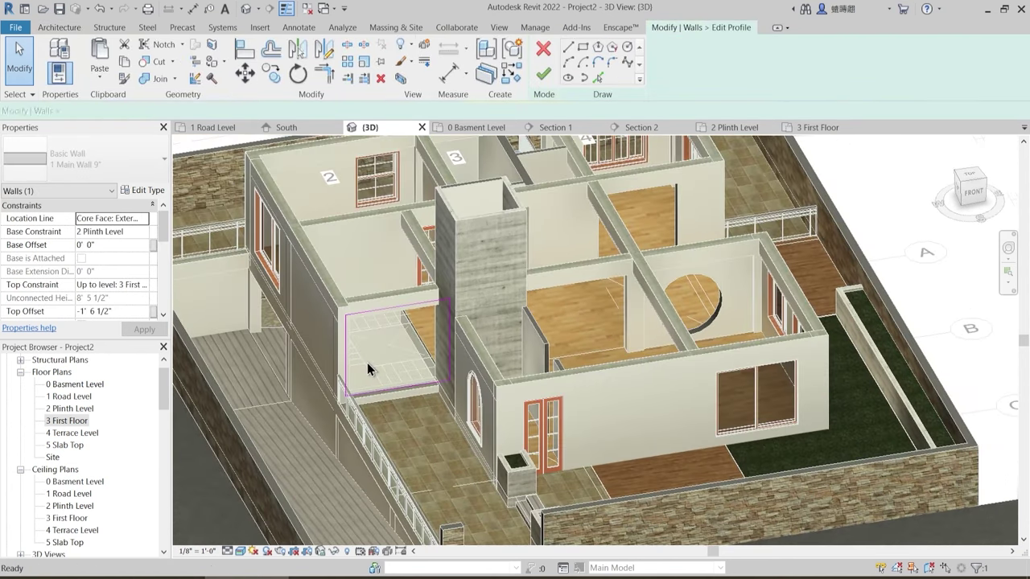
scroll(355, 372, "up", 8)
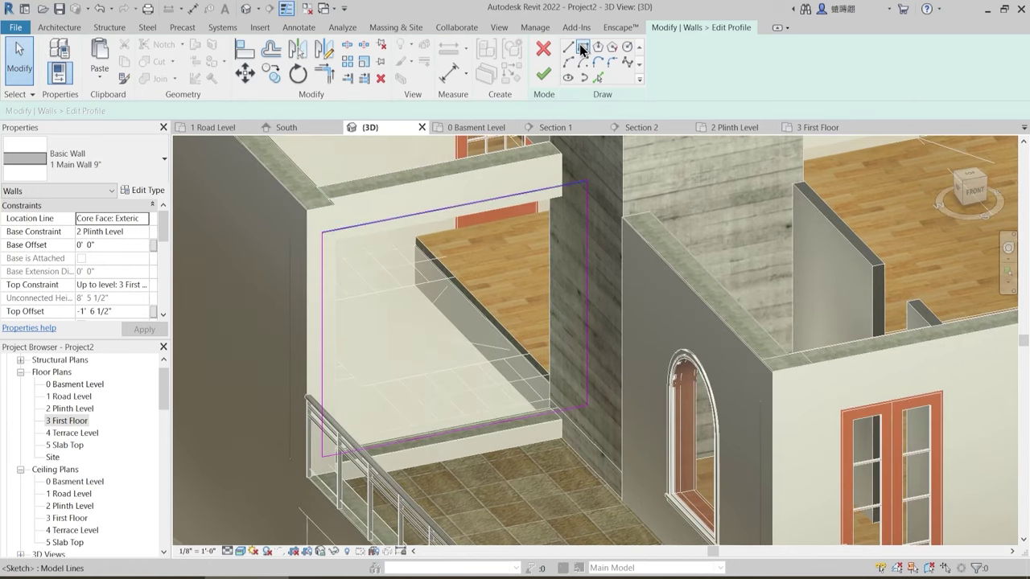
left_click(372, 272)
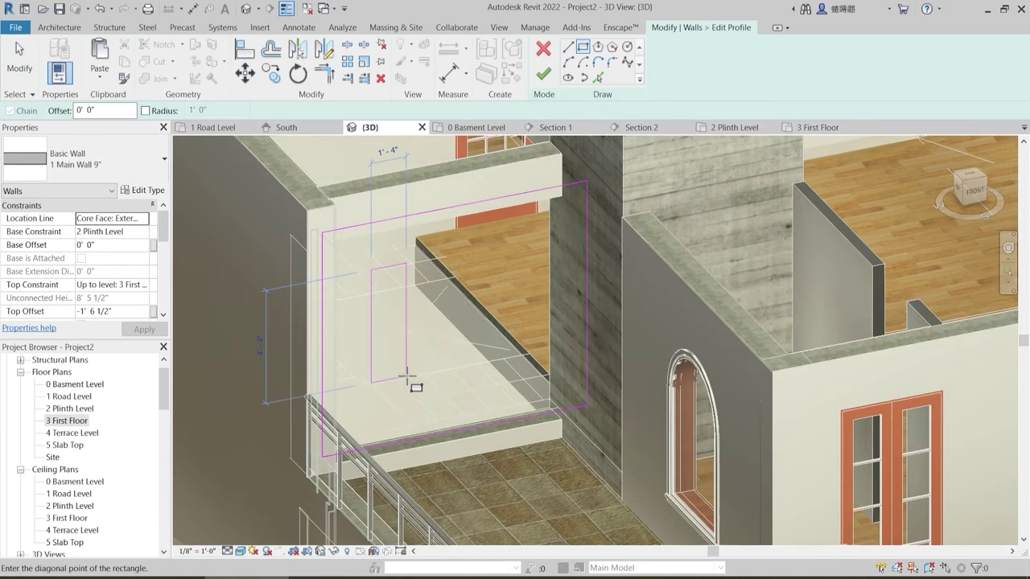
left_click(389, 415)
key("Escape")
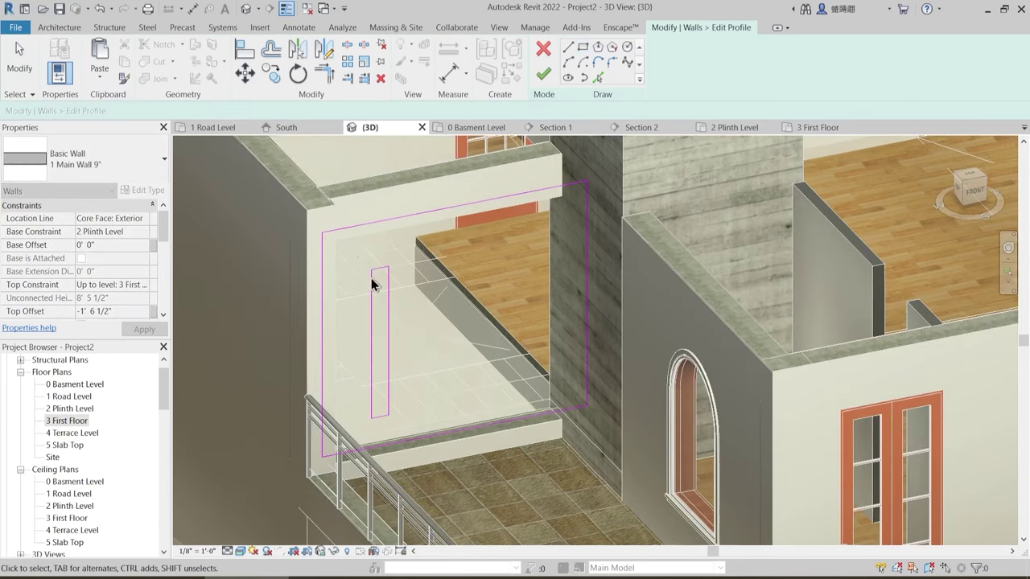
- Copy the slot rectangle to the right and move the copy into place
left_click_drag(420, 443, 418, 441)
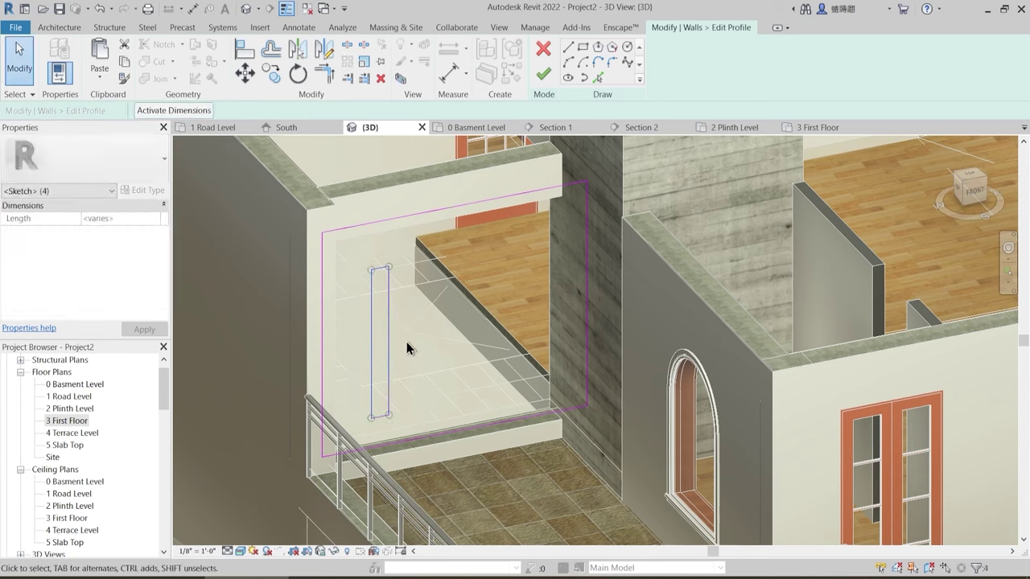
key("c")
key("o")
left_click(372, 270)
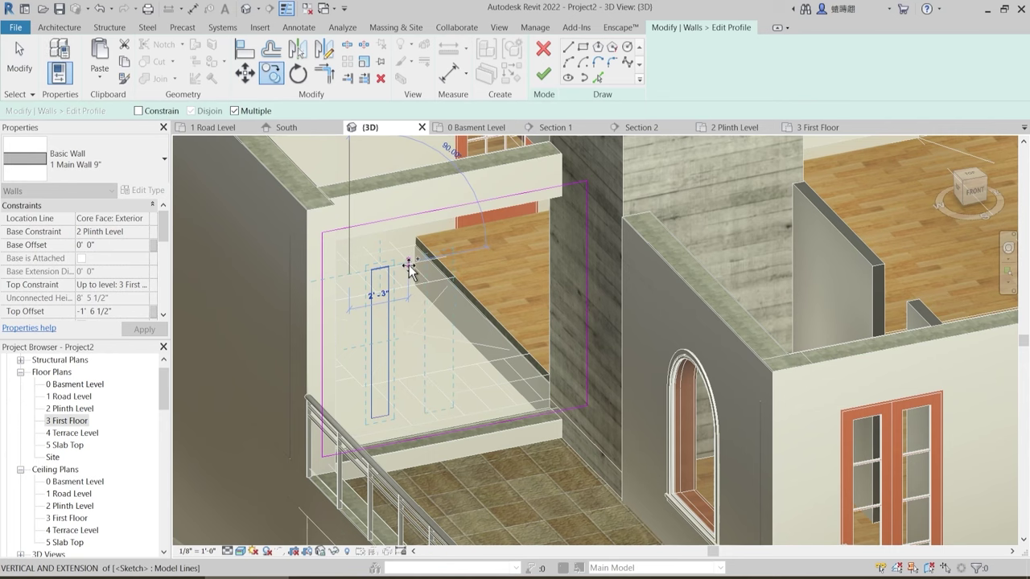
left_click(448, 257)
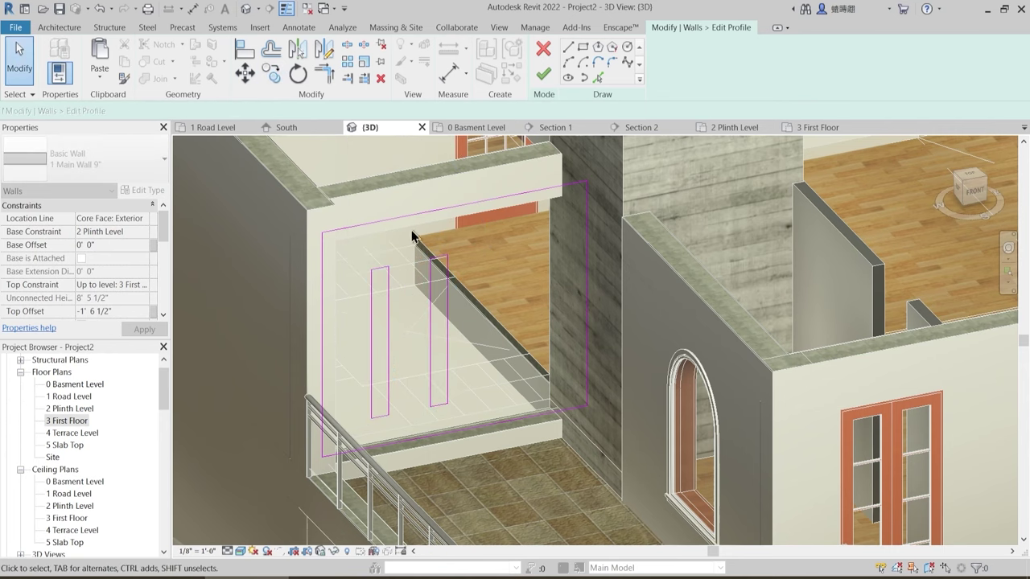
scroll(430, 295, "up", 3)
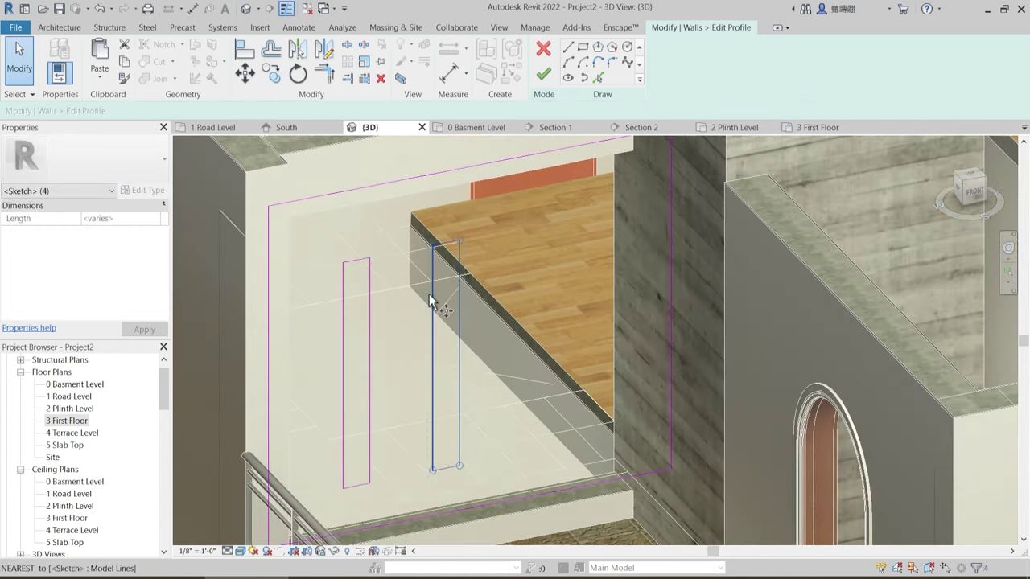
key("m")
key("v")
left_click(431, 225)
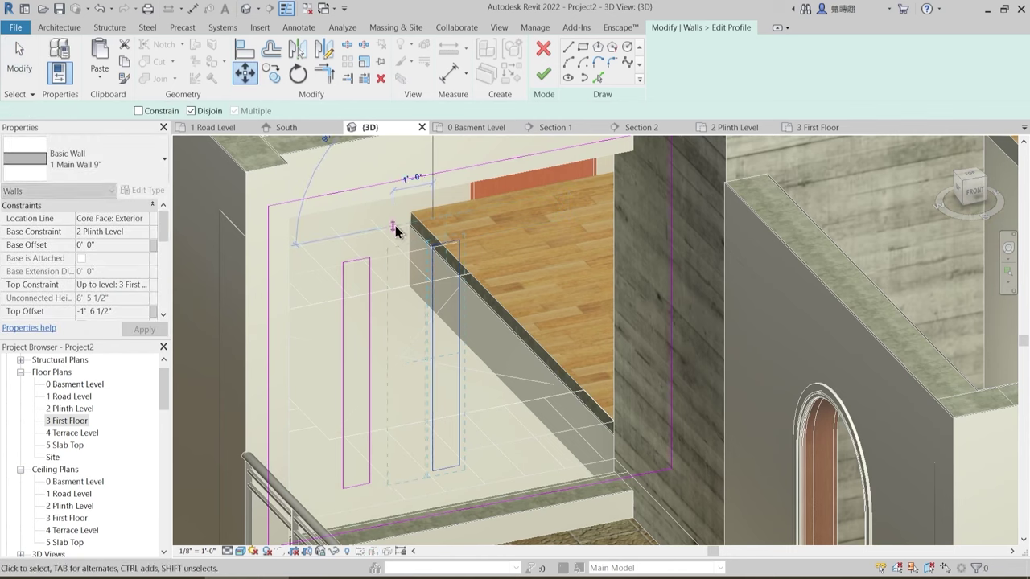
left_click(395, 228)
- Make multiple copies of the slot rectangle to add more slots across the wall
mouse_move(379, 226)
left_mouse_down()
mouse_move(455, 366)
mouse_move(463, 490)
left_mouse_up()
key("m")
key("v")
left_click(472, 363)
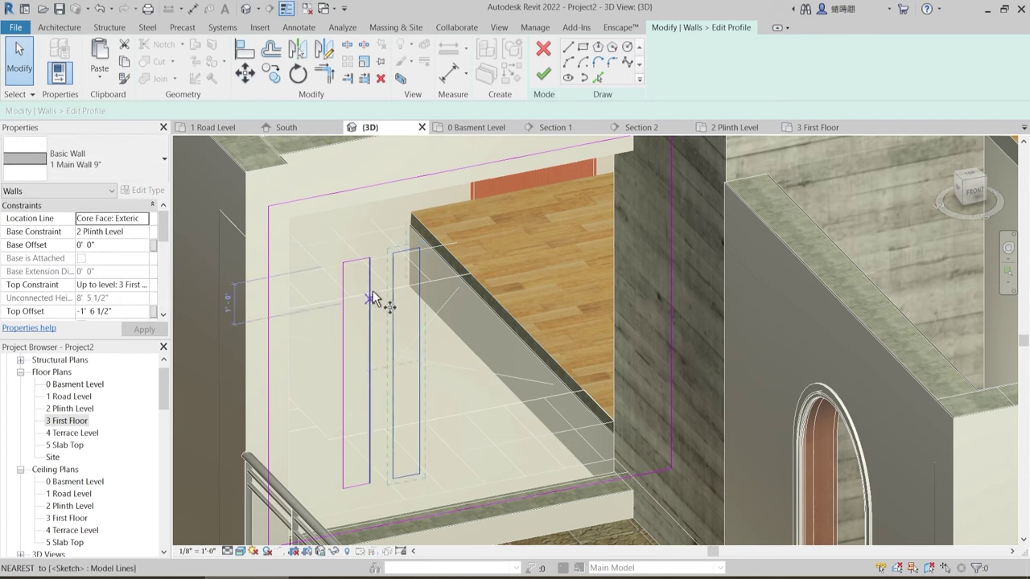
left_click(343, 262)
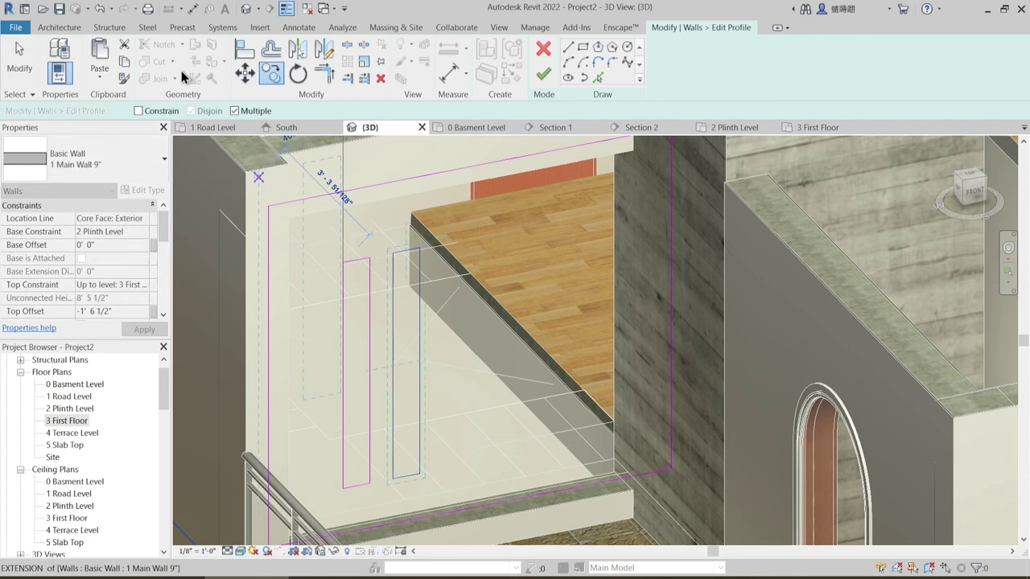
left_click(393, 253)
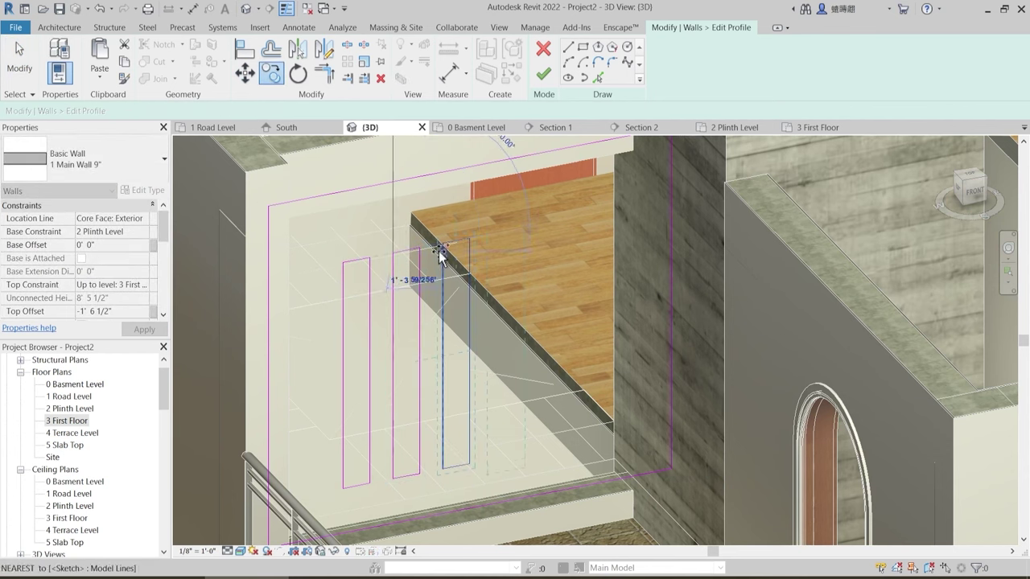
left_click(490, 264)
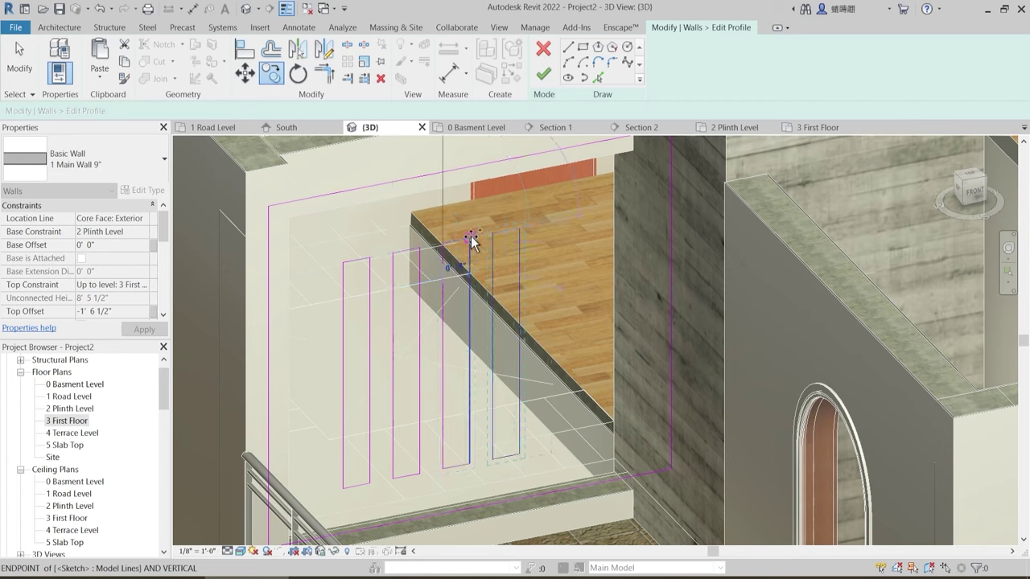
left_click(473, 237)
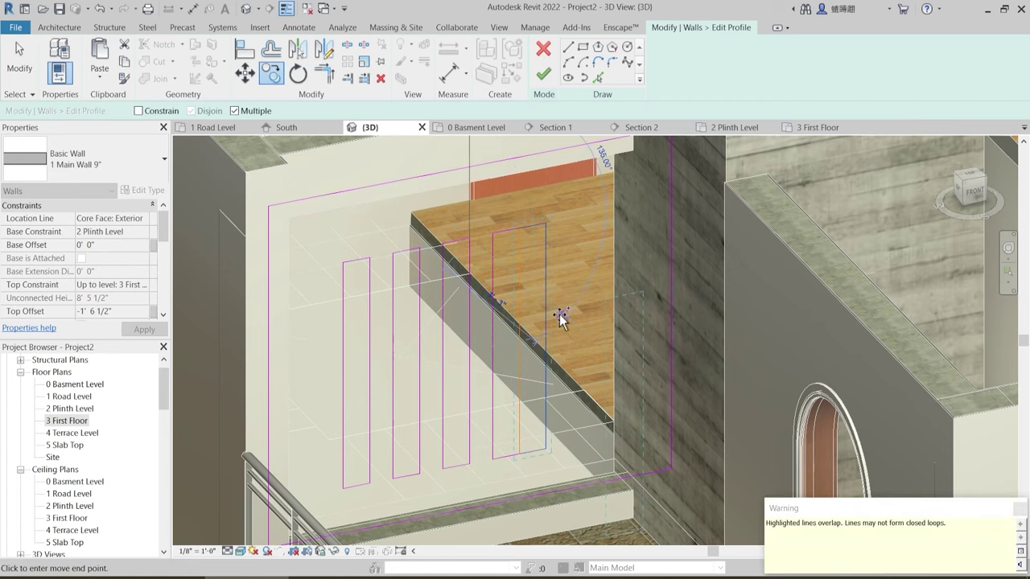
key("Escape")
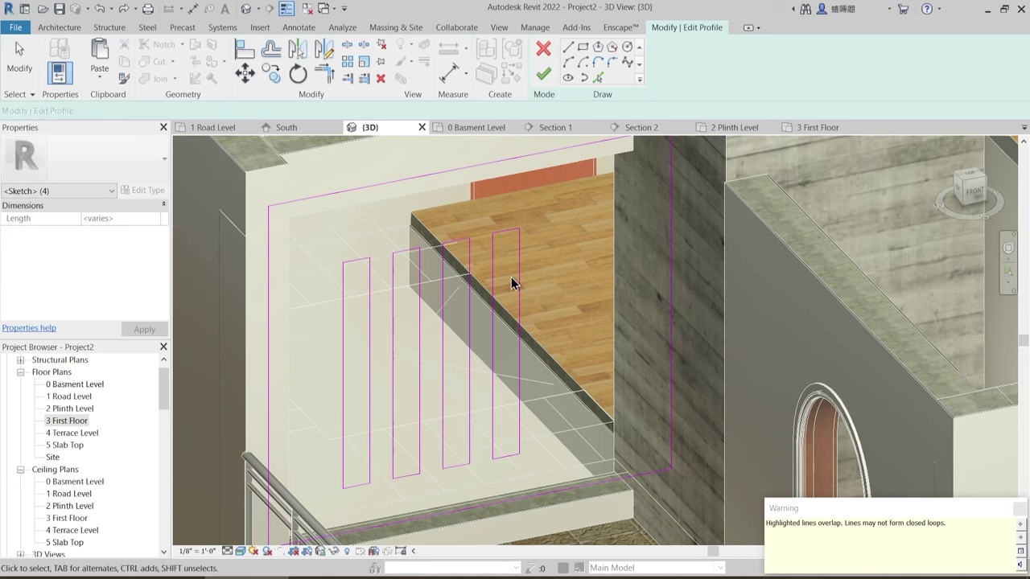
key("Escape")
- Copy the two rightmost slots further right to total six, then finish the profile edit
mouse_move(483, 246)
middle_mouse_down("shift")
mouse_move(485, 331)
mouse_move(484, 309)
middle_mouse_up("shift")
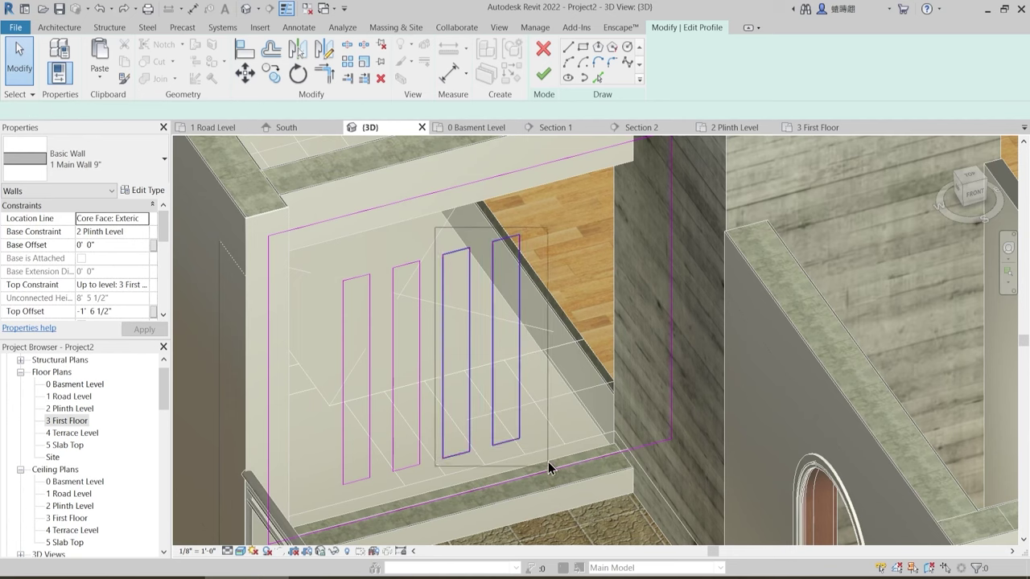
left_click_drag(548, 461, 548, 465)
key("m")
key("v")
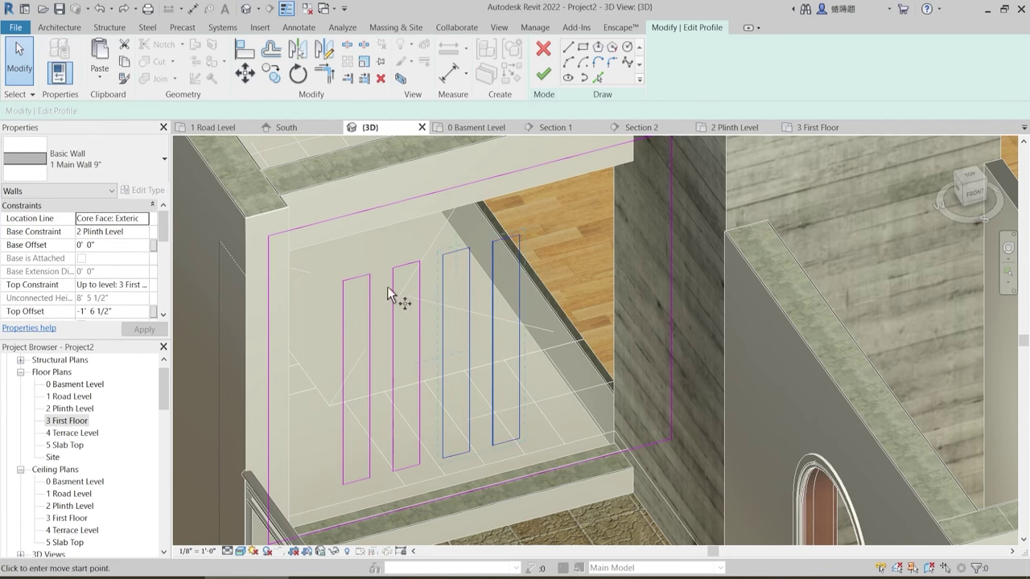
left_click(392, 267)
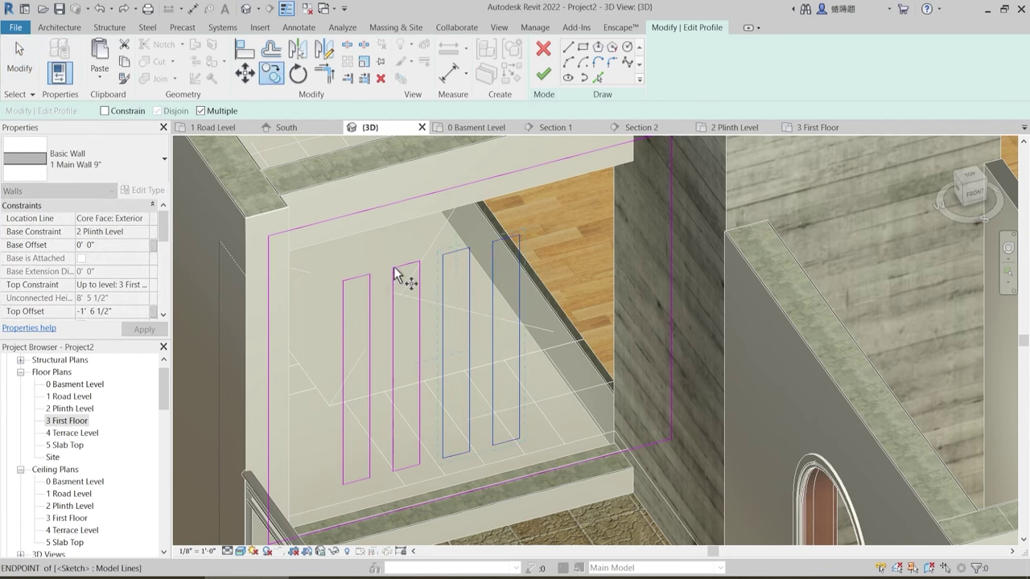
left_click(495, 246)
key("Escape")
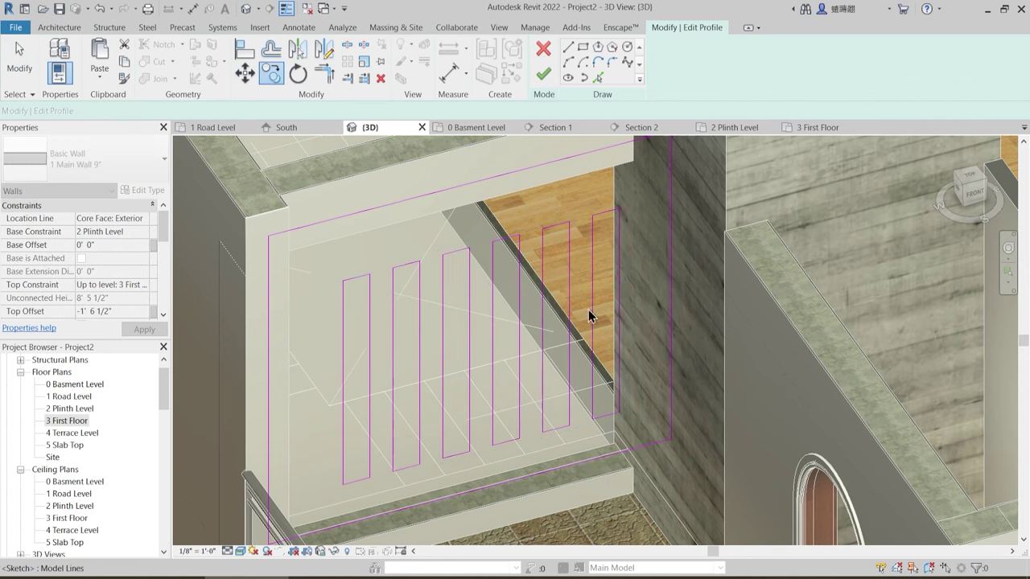
mouse_move(593, 311)
middle_mouse_down("shift")
mouse_move(614, 416)
mouse_move(539, 315)
mouse_move(505, 437)
mouse_move(570, 139)
middle_mouse_up("shift")
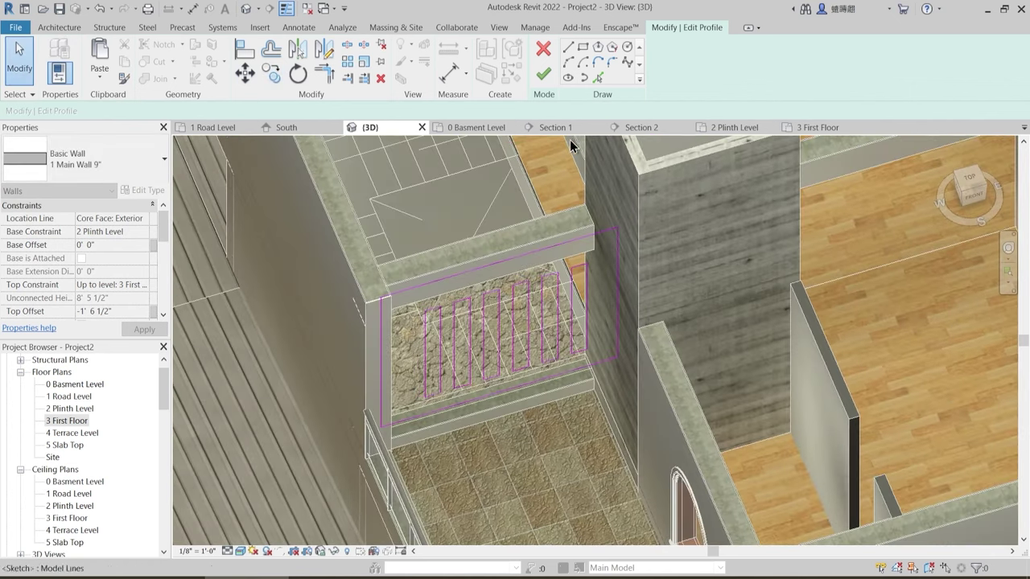
left_click(546, 77)
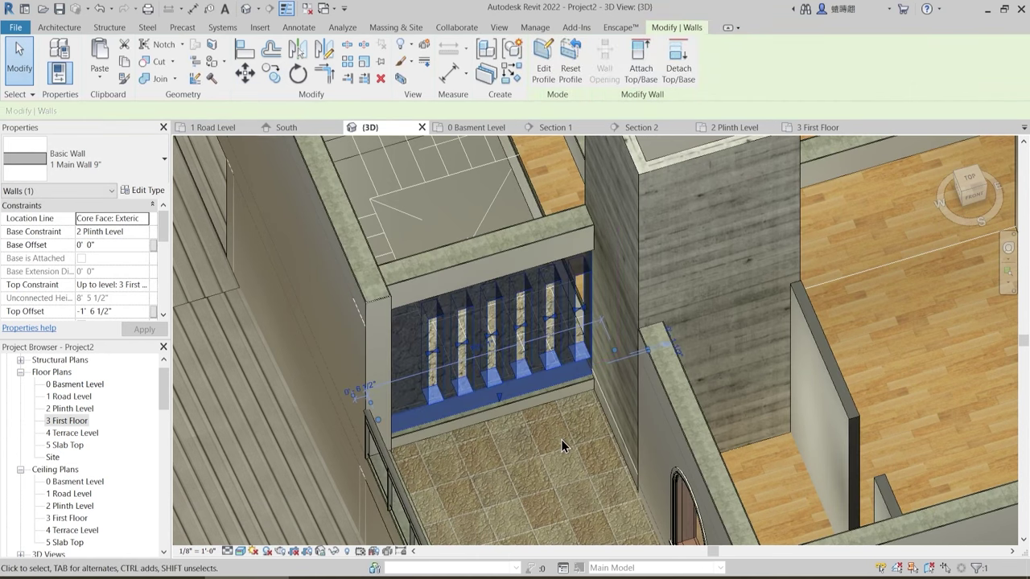
middle_click_drag(561, 439, 541, 363, "shift")
key("Escape")
middle_click_drag(549, 414, 493, 339, "shift")
left_click(495, 339)
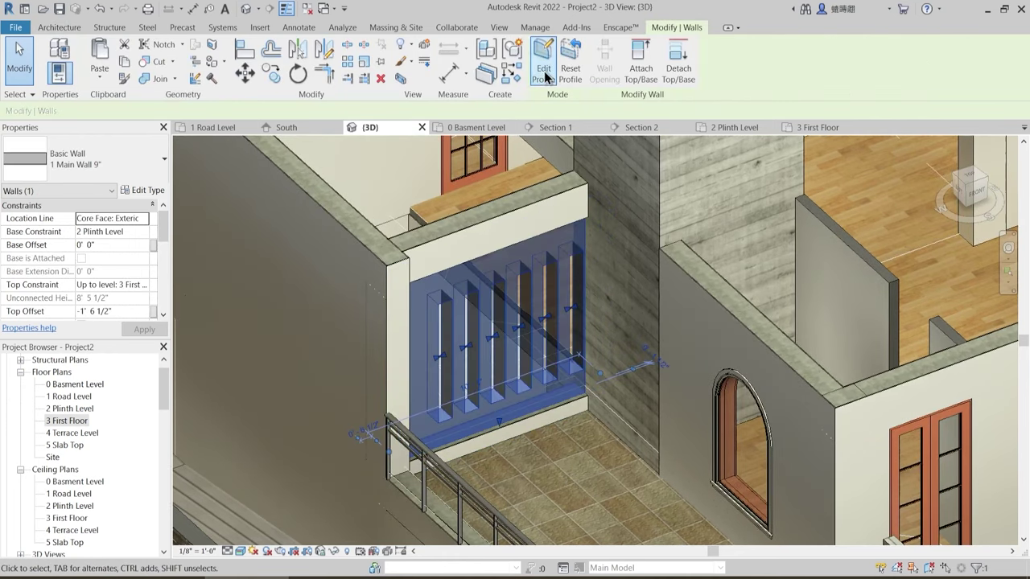
left_click(545, 76)
mouse_move(673, 458)
middle_mouse_down("shift")
mouse_move(448, 327)
mouse_move(398, 197)
middle_mouse_up("shift")
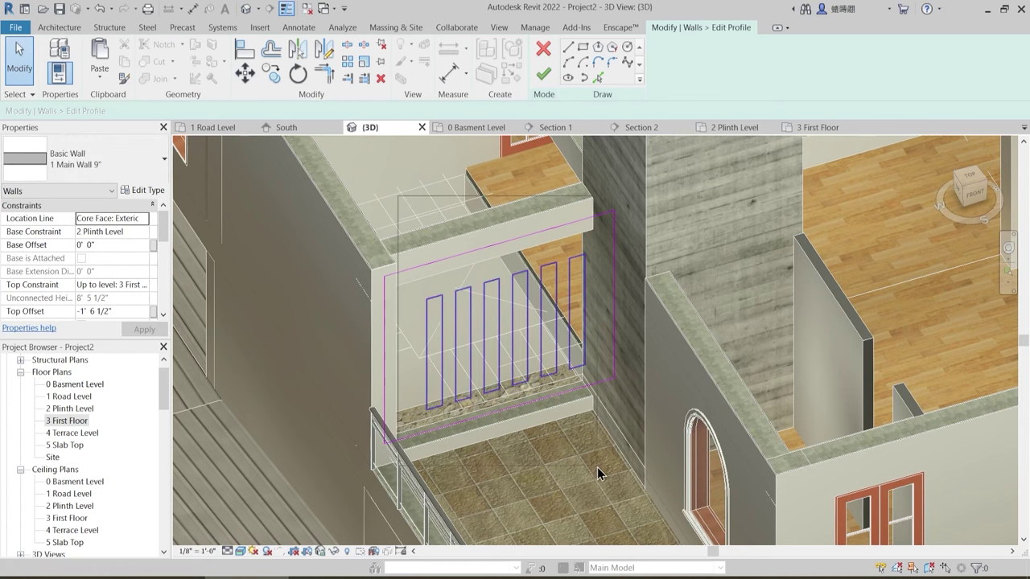
left_click_drag(597, 467, 551, 457)
scroll(513, 445, "up", 2)
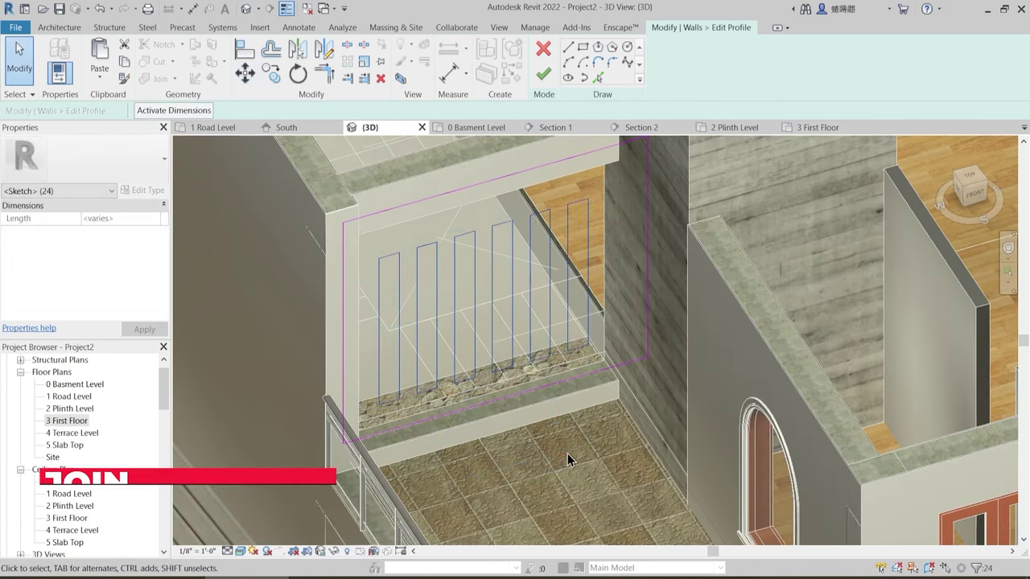
key("Escape")
left_click(544, 74)
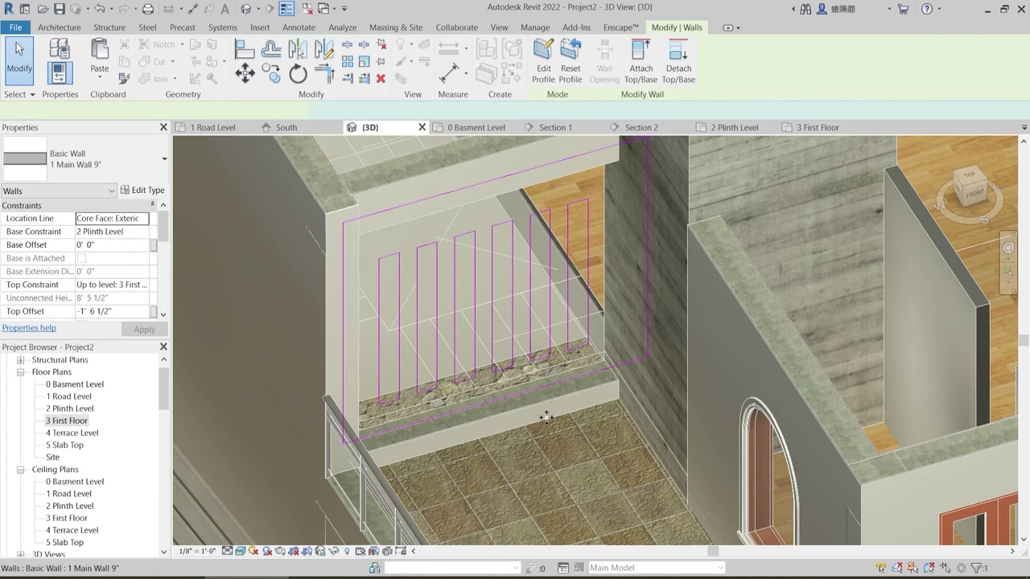
key("Escape")
middle_click_drag(546, 417, 541, 452, "shift")
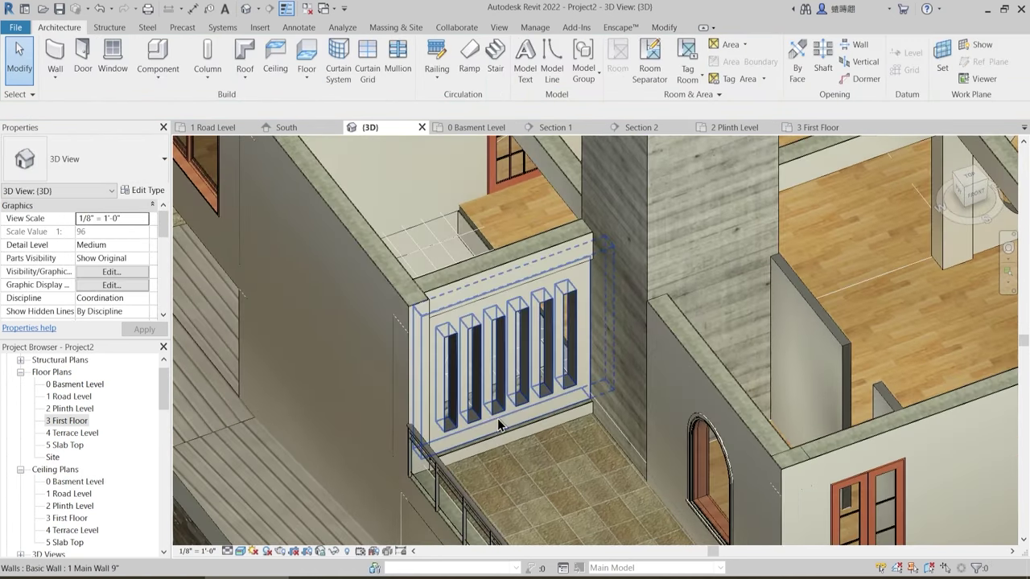
middle_click_drag(499, 425, 537, 379, "shift")
- Zoom out to show the whole house and select the Plinth Level floor slab
scroll(537, 378, "down", 2)
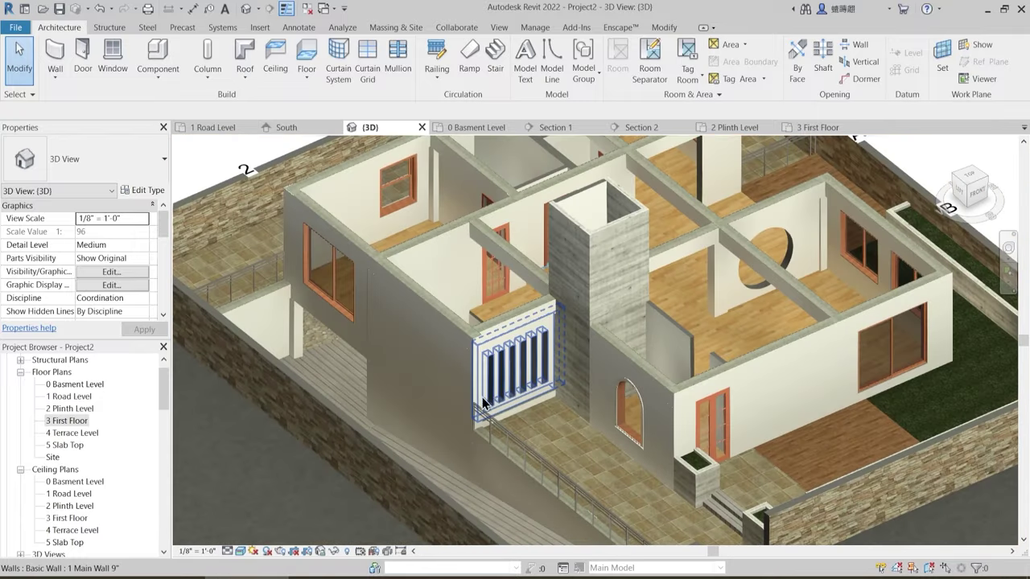
scroll(478, 391, "up", 2)
scroll(420, 366, "down", 4)
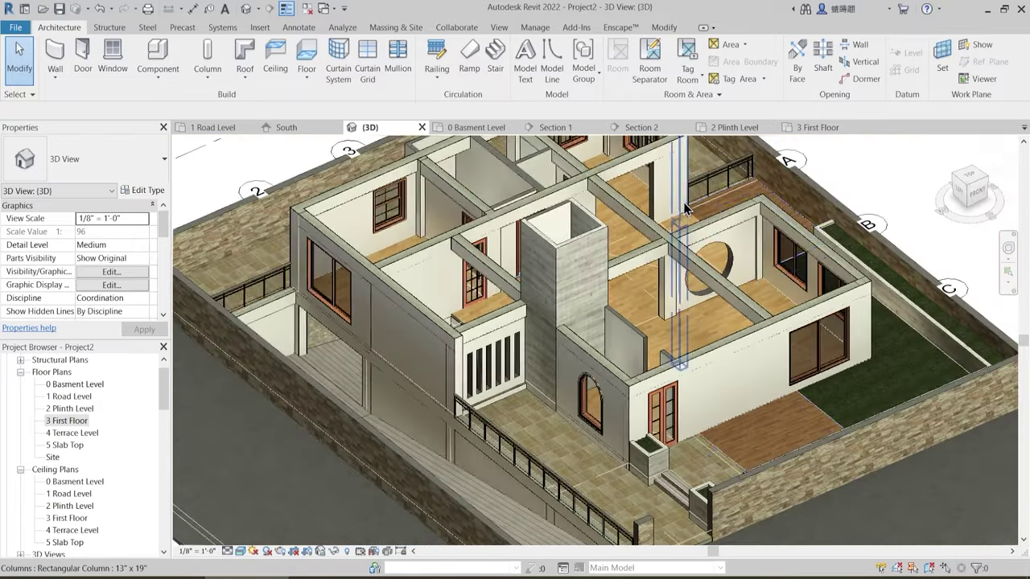
mouse_move(680, 326)
middle_mouse_down("shift")
mouse_move(642, 325)
mouse_move(648, 355)
mouse_move(684, 350)
mouse_move(673, 353)
mouse_move(674, 329)
mouse_move(660, 345)
mouse_move(669, 319)
middle_mouse_up("shift")
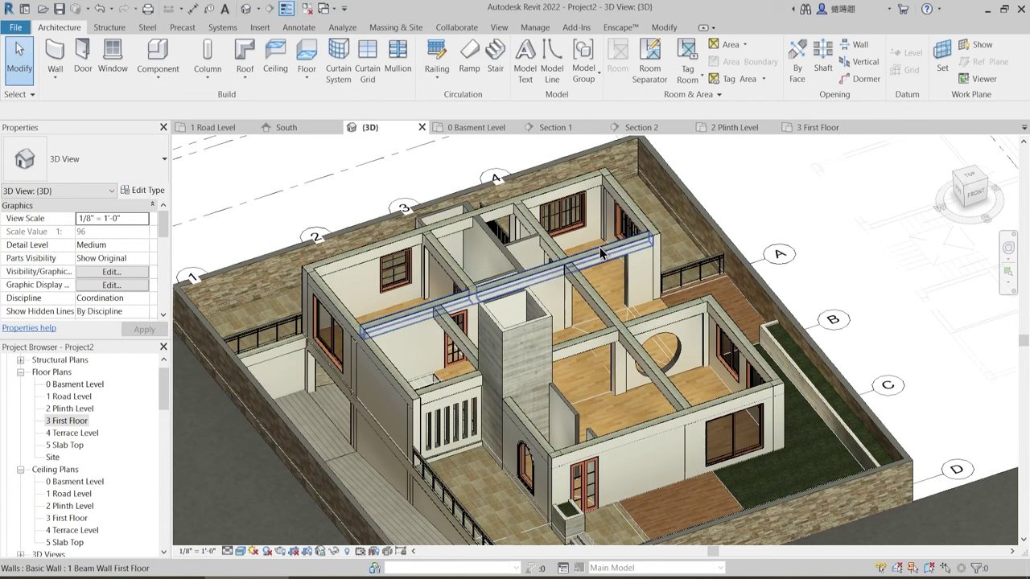
scroll(665, 308, "up", 3)
left_click(665, 308)
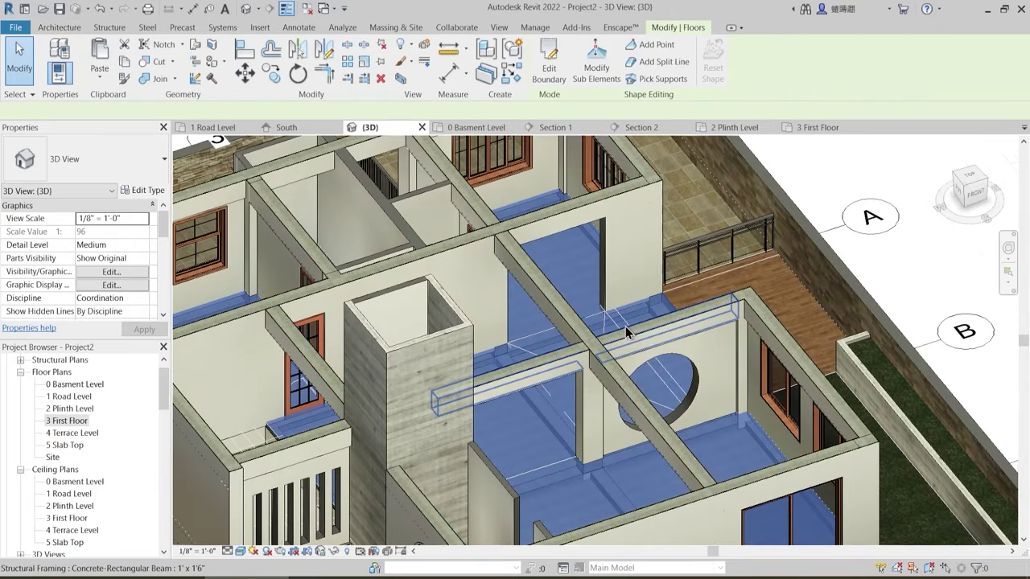
scroll(665, 308, "down", 5)
middle_click_drag(665, 309, 616, 334, "shift")
scroll(627, 401, "up", 3)
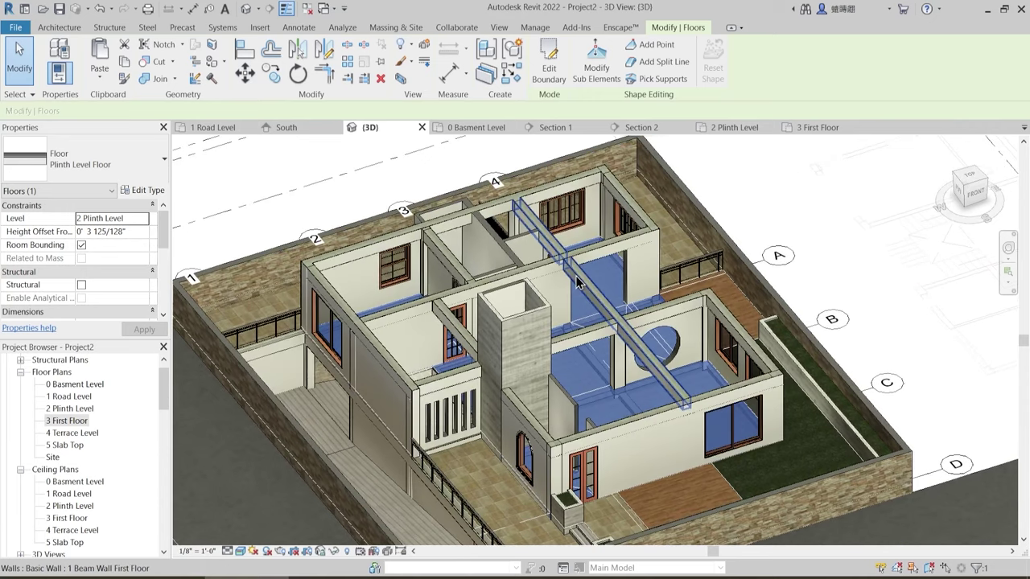
- Paste the copied floor aligned to the 3 First Floor level
left_click(102, 88)
left_click(130, 124)
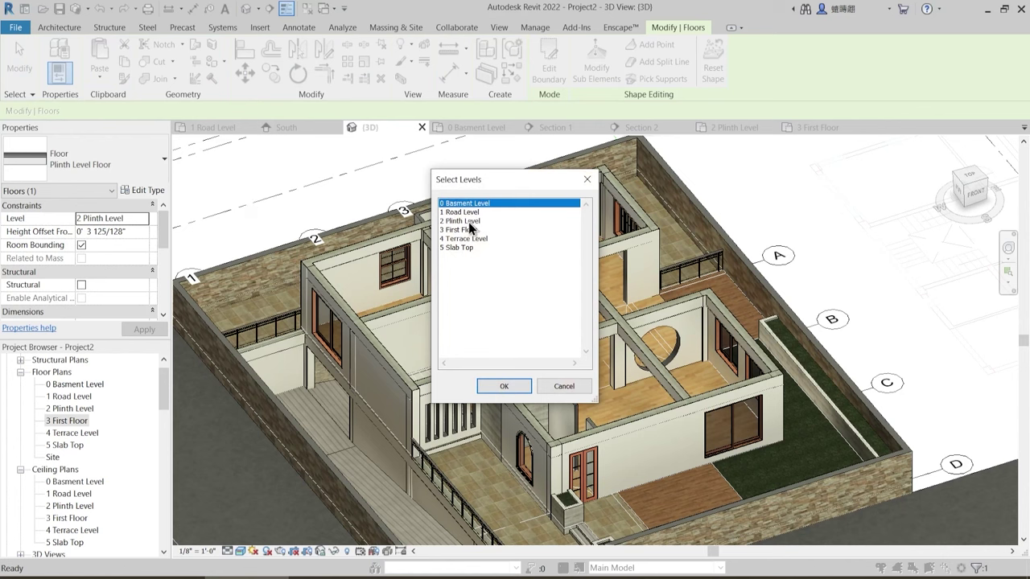
left_click(462, 231)
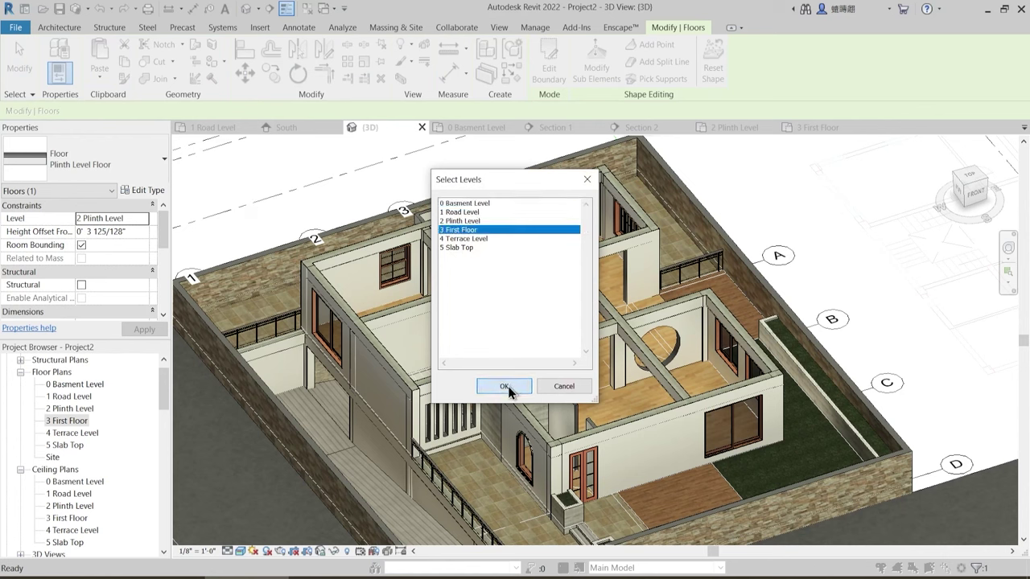
left_click(504, 387)
key("Escape")
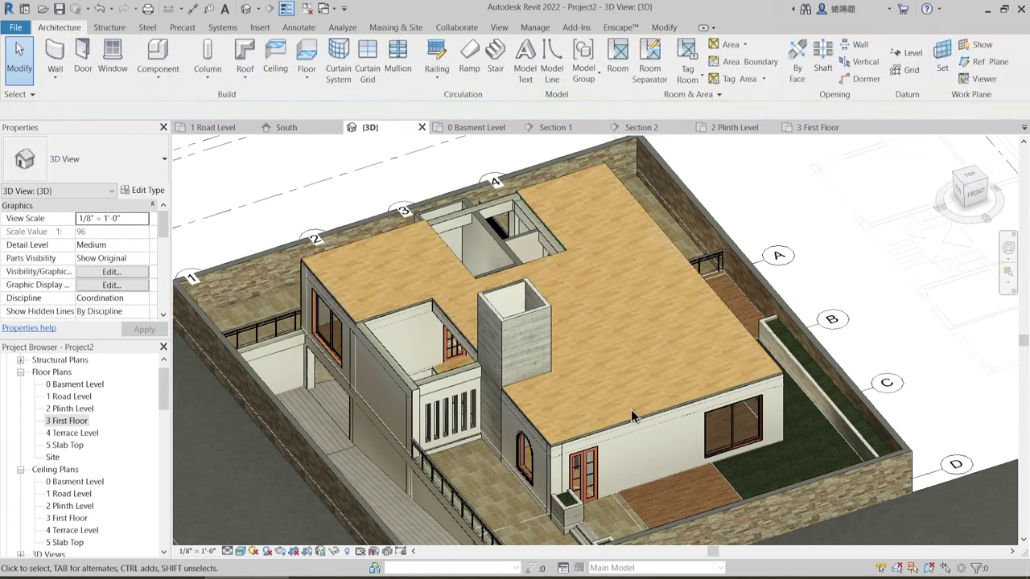
- Select the pasted first-floor slab and open the 3 First Floor plan
middle_click_drag(632, 416, 645, 425, "shift")
scroll(580, 394, "up", 2)
middle_click_drag(601, 379, 573, 450, "shift")
middle_click_drag(540, 212, 586, 339, "shift")
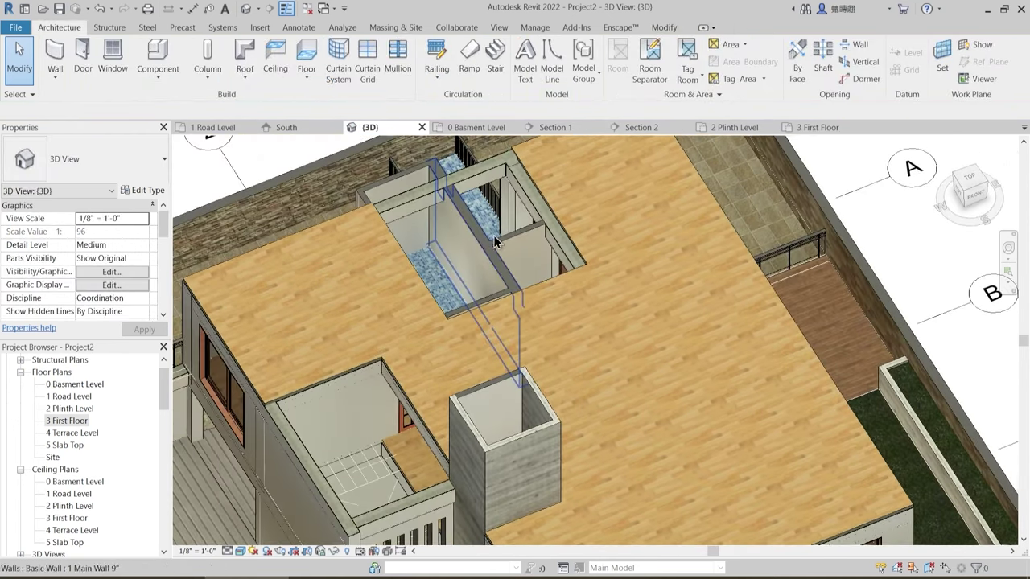
middle_click_drag(639, 309, 619, 352, "shift")
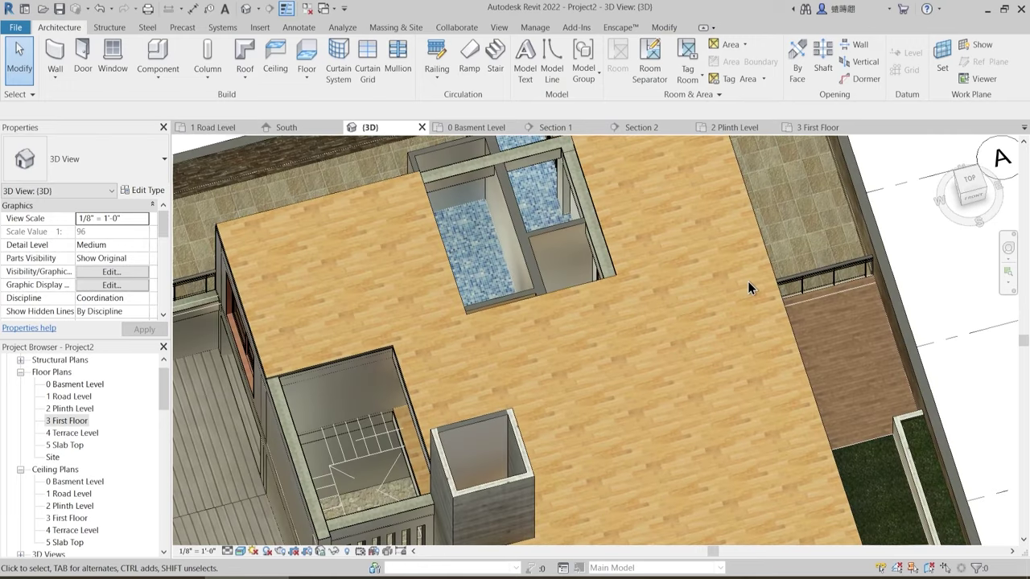
left_click(669, 306)
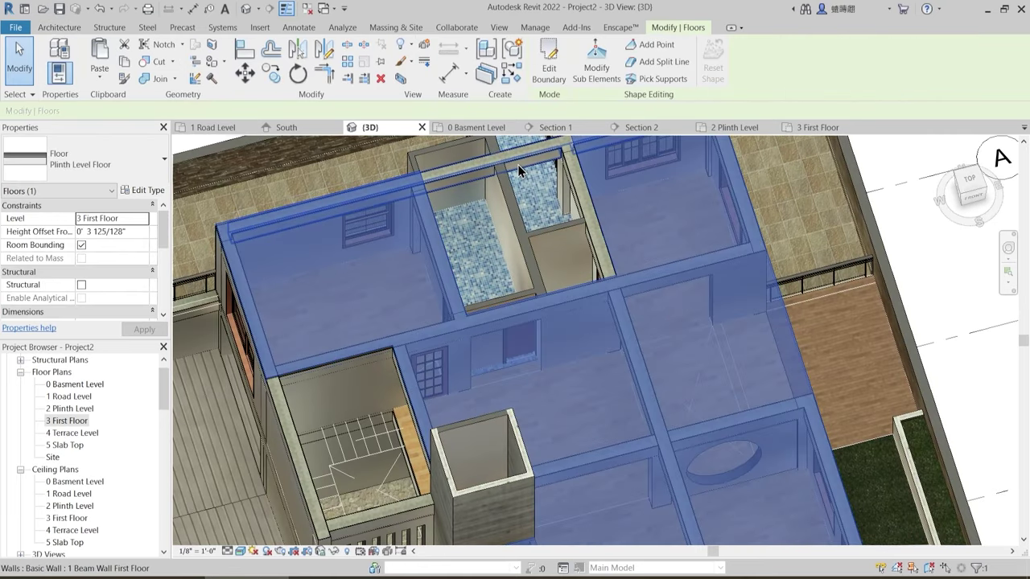
left_click(820, 128)
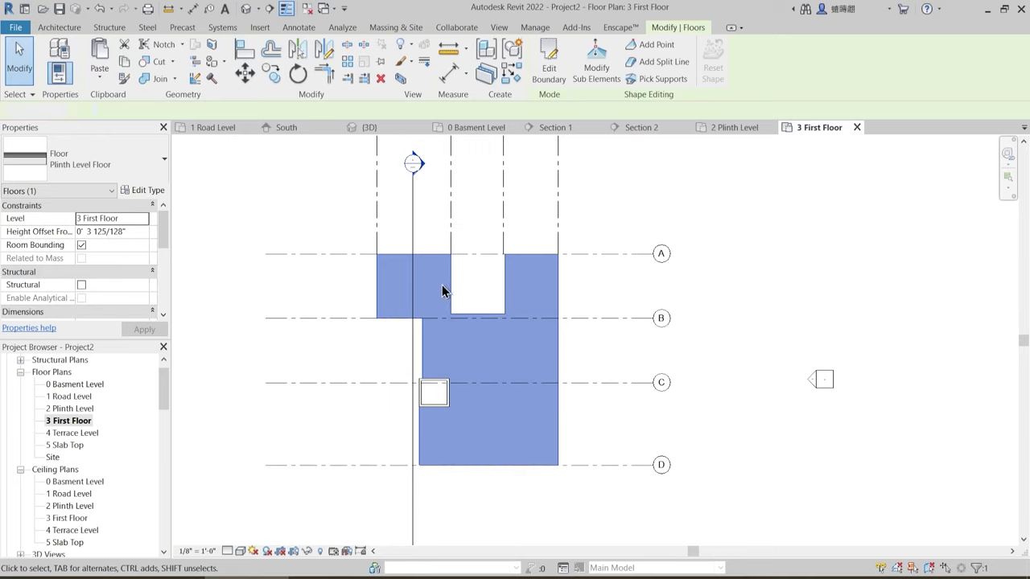
- Open the 2 Plinth Level plan and check the linked first-floor DWG layout
key("Escape")
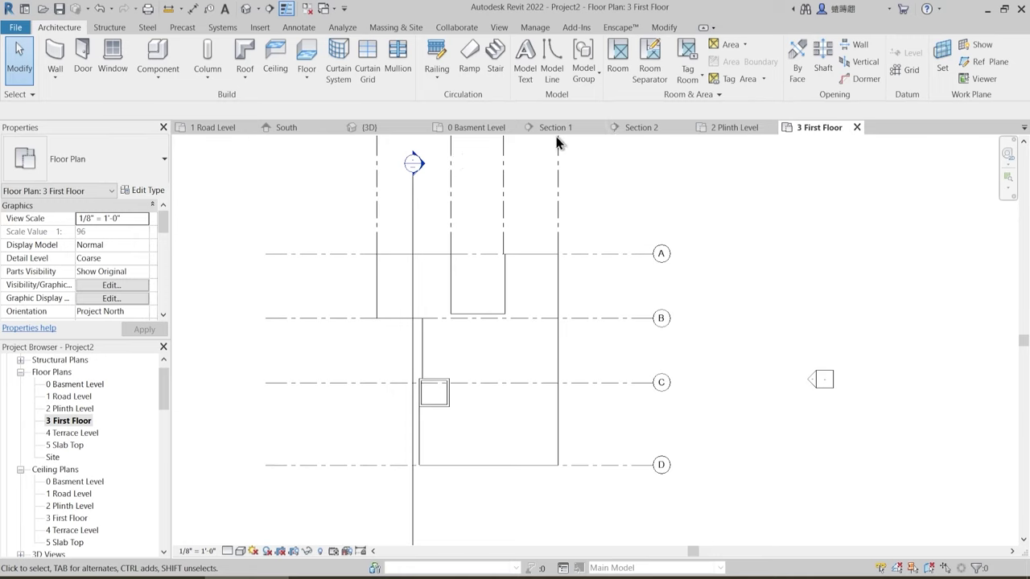
left_click(729, 127)
scroll(545, 363, "down", 4)
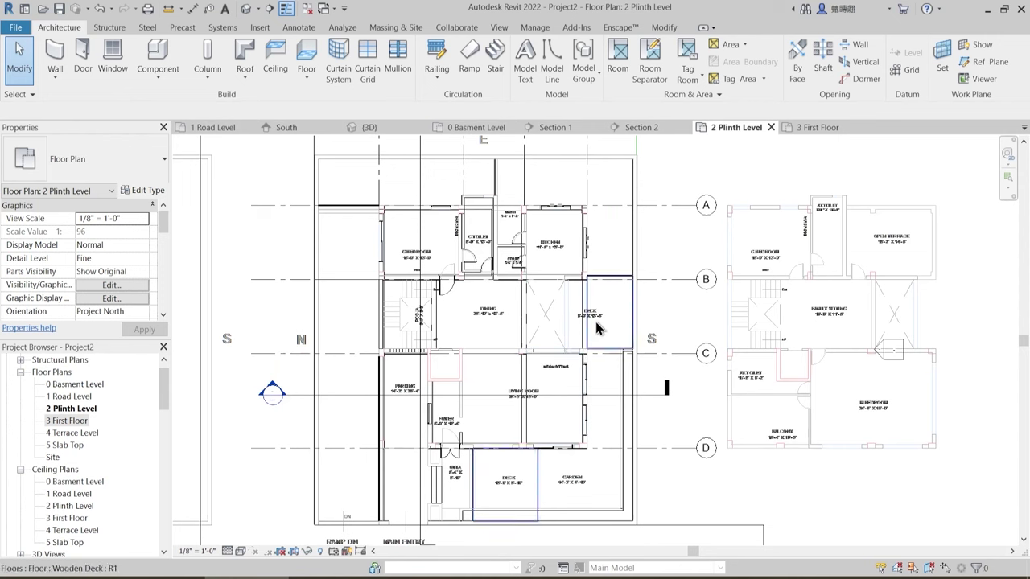
left_click(770, 332)
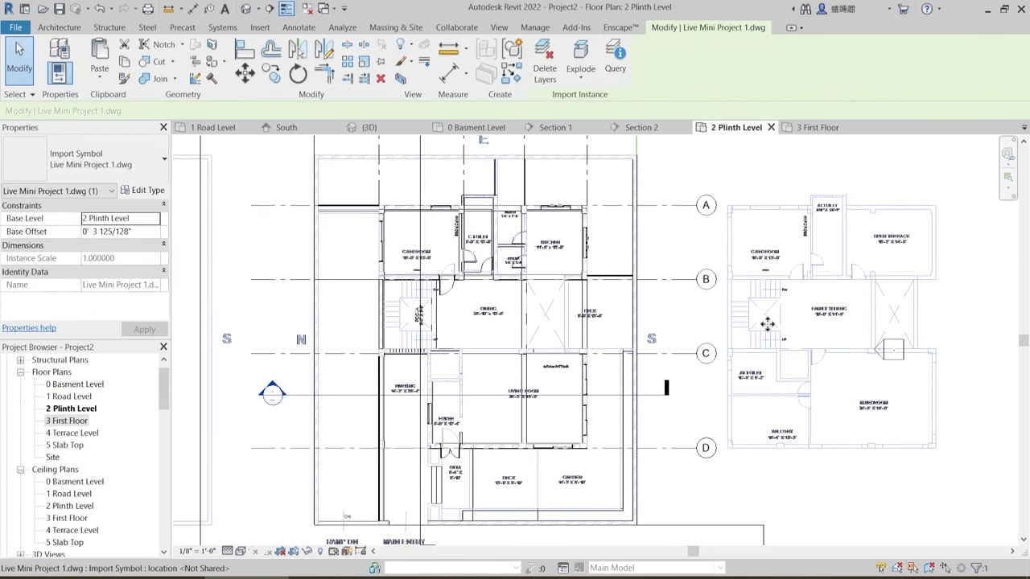
key("Escape")
scroll(525, 357, "up", 4)
middle_click_drag(536, 362, 542, 406)
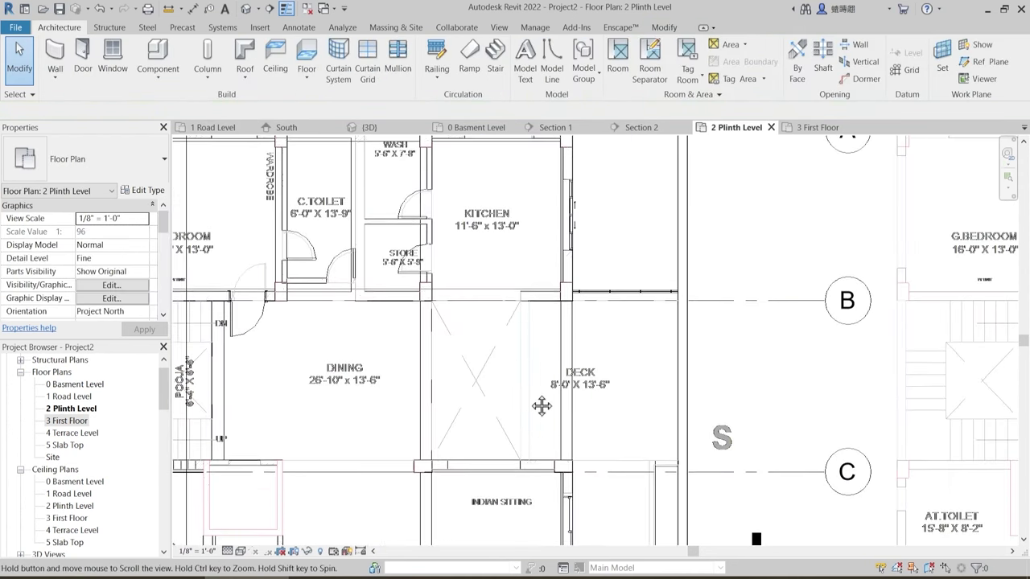
- Start a trial model line at the DWG diagonal's midpoint and inspect the vertical model line
key("l")
key("i")
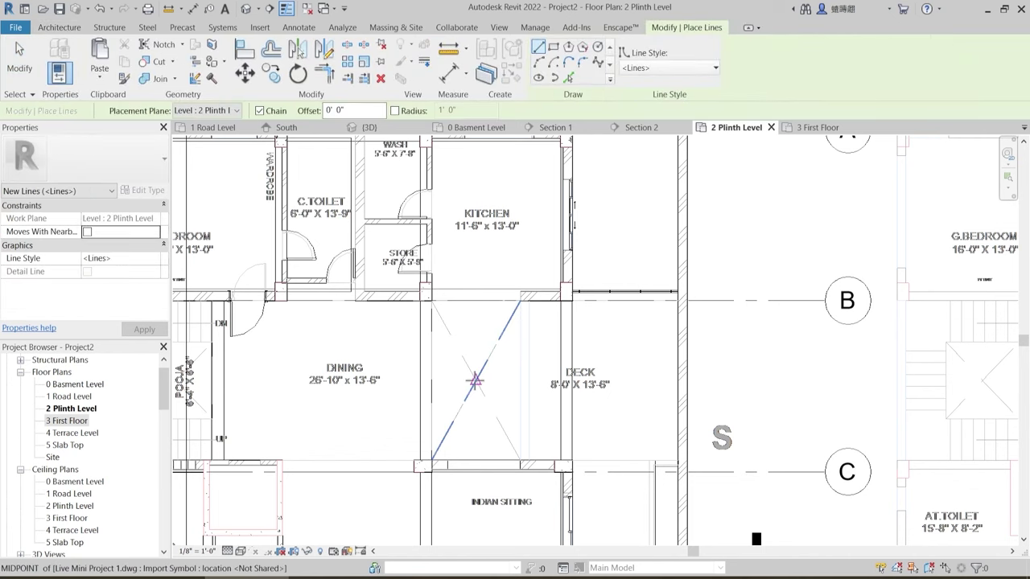
left_click(475, 380)
scroll(503, 439, "down", 3)
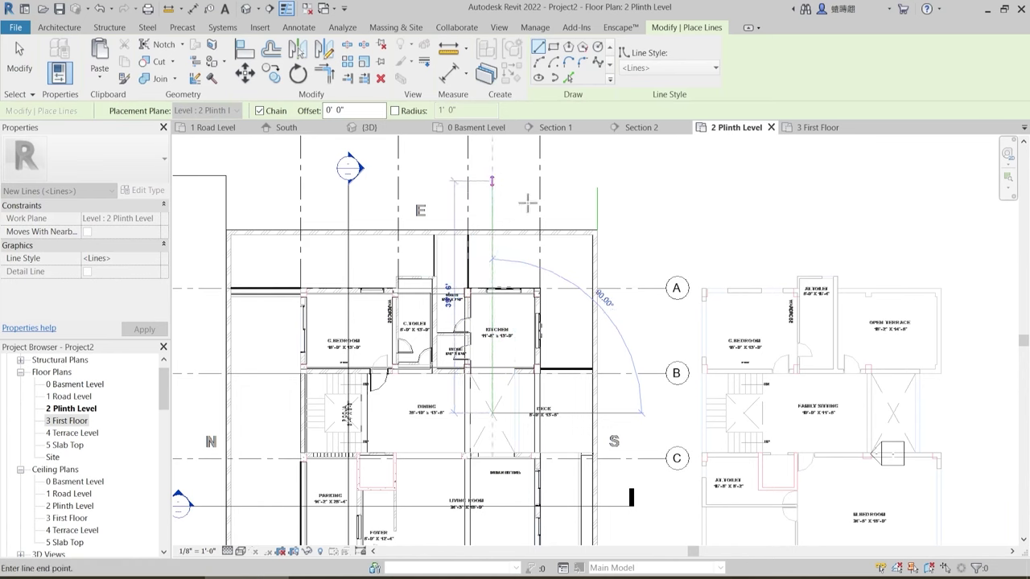
key("Escape")
key("Escape")
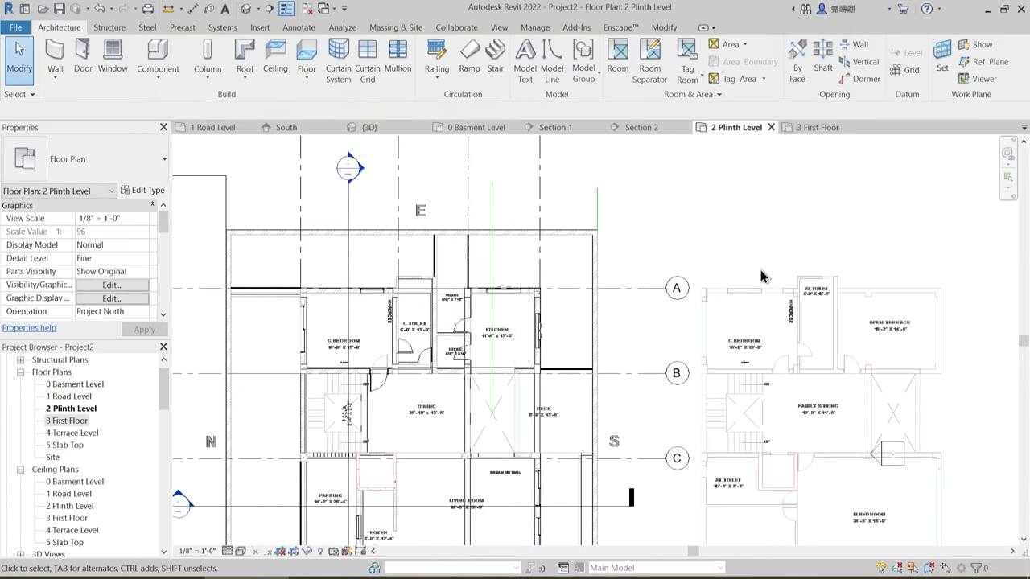
left_click(495, 207)
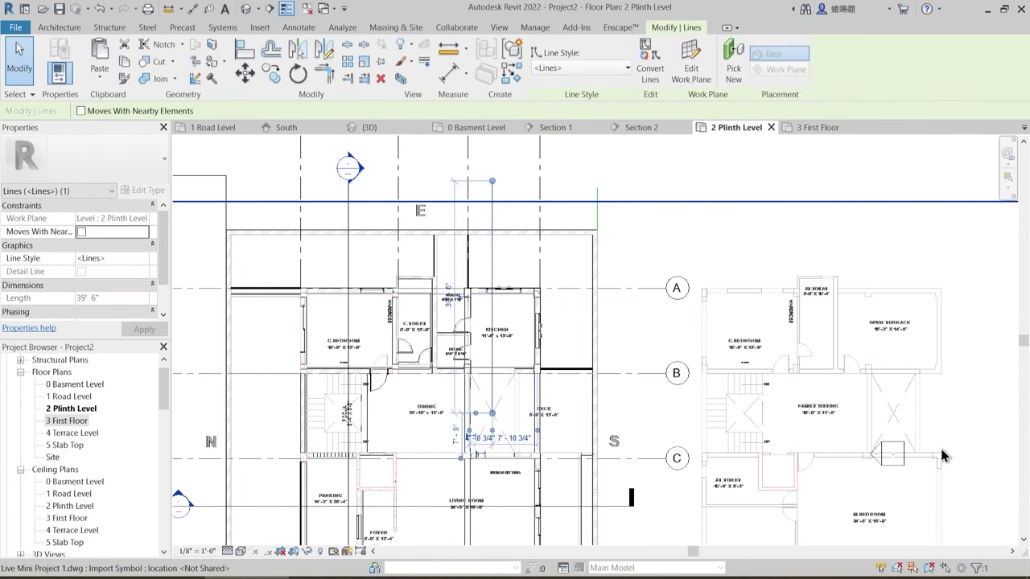
key("Escape")
- Cancel the false-start line and delete the stray vertical model line
key("l")
key("i")
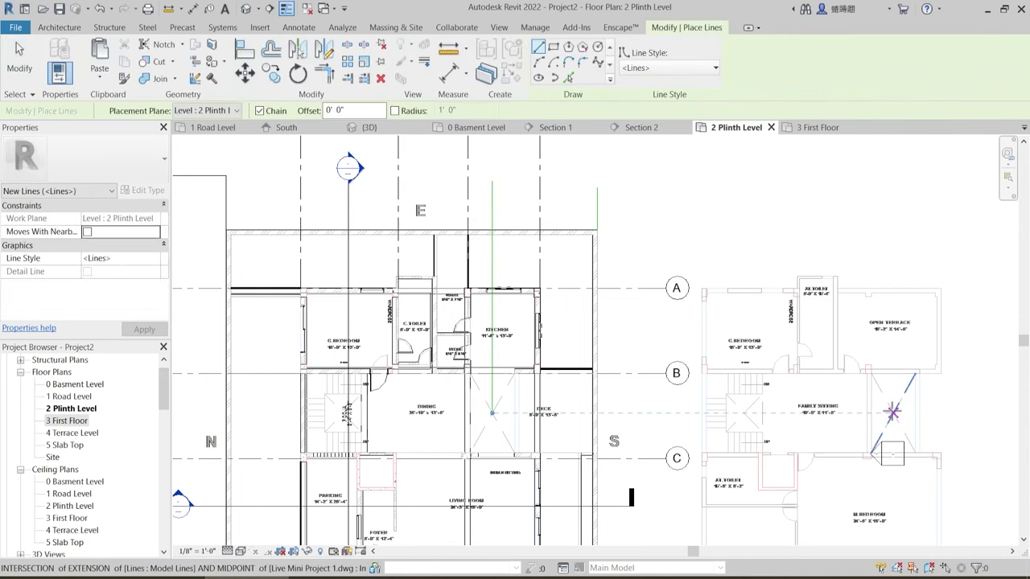
left_click(894, 412)
key("Escape")
key("Escape")
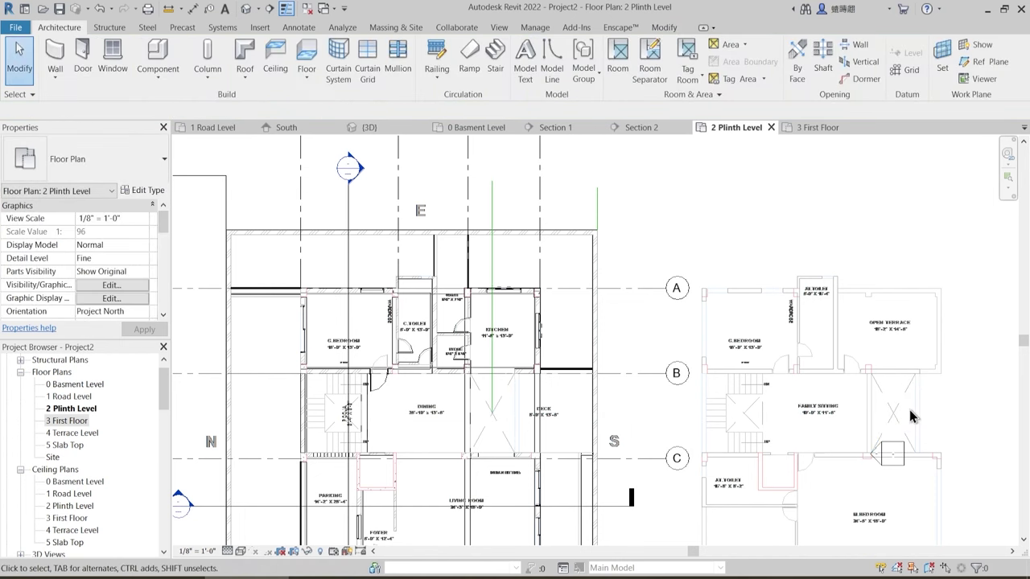
middle_click_drag(909, 410, 814, 406)
left_click(439, 259)
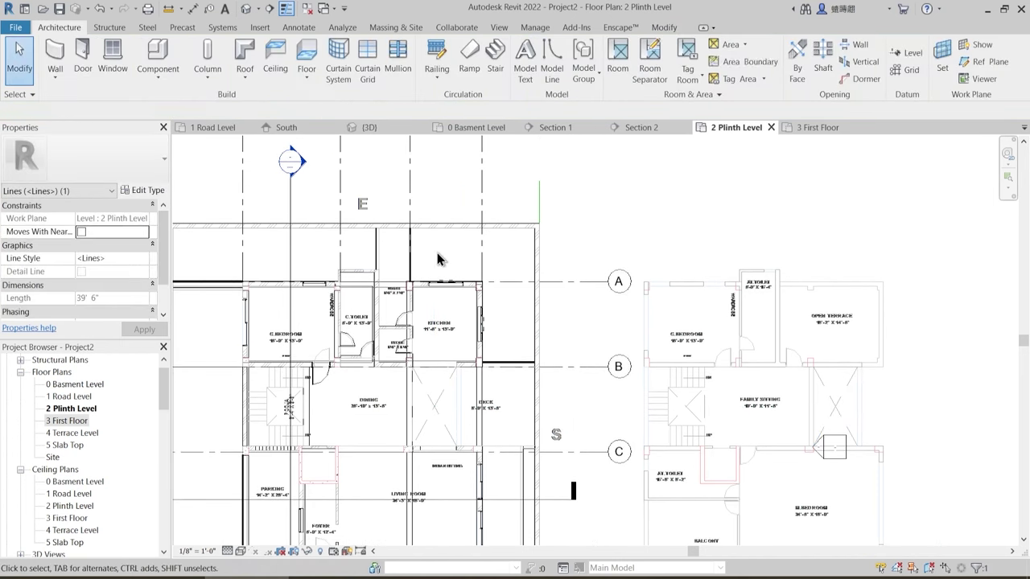
key("Delete")
scroll(453, 320, "up", 3)
scroll(454, 319, "up", 5)
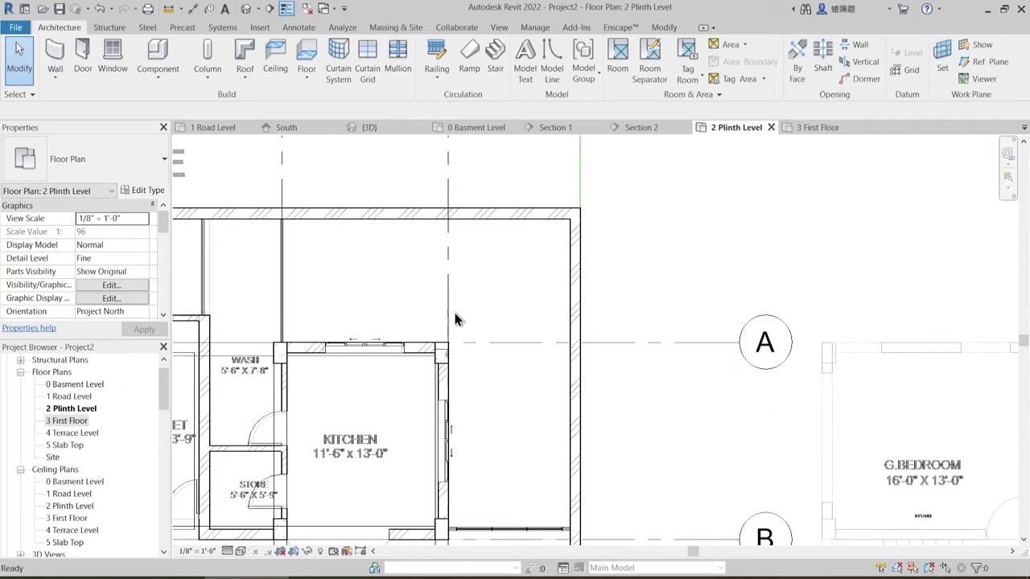
- Draw a model line (LI) along grid 4 from the wall and grid corner
key("l")
key("i")
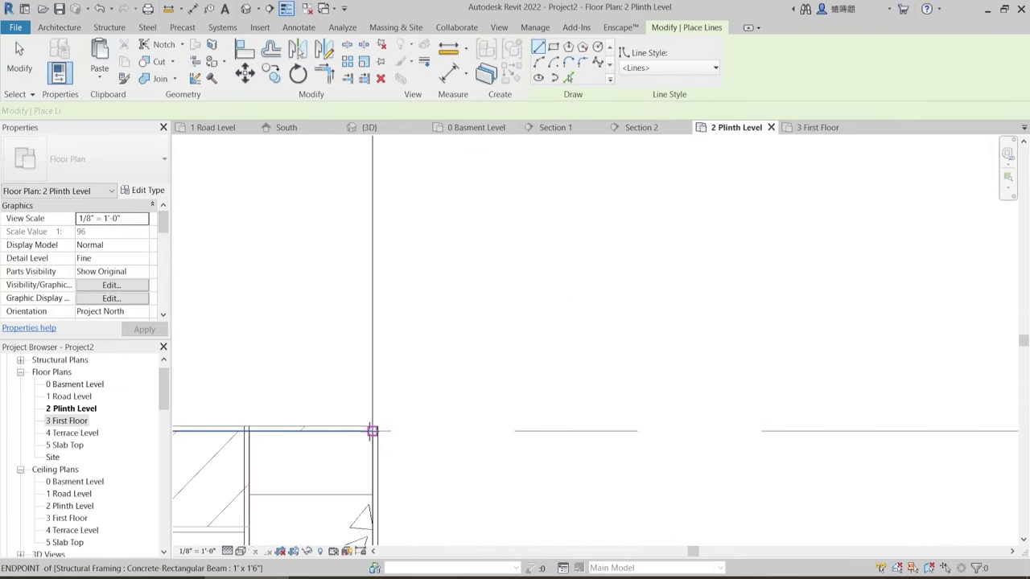
left_click(373, 428)
scroll(410, 346, "down", 4)
scroll(471, 378, "down", 3)
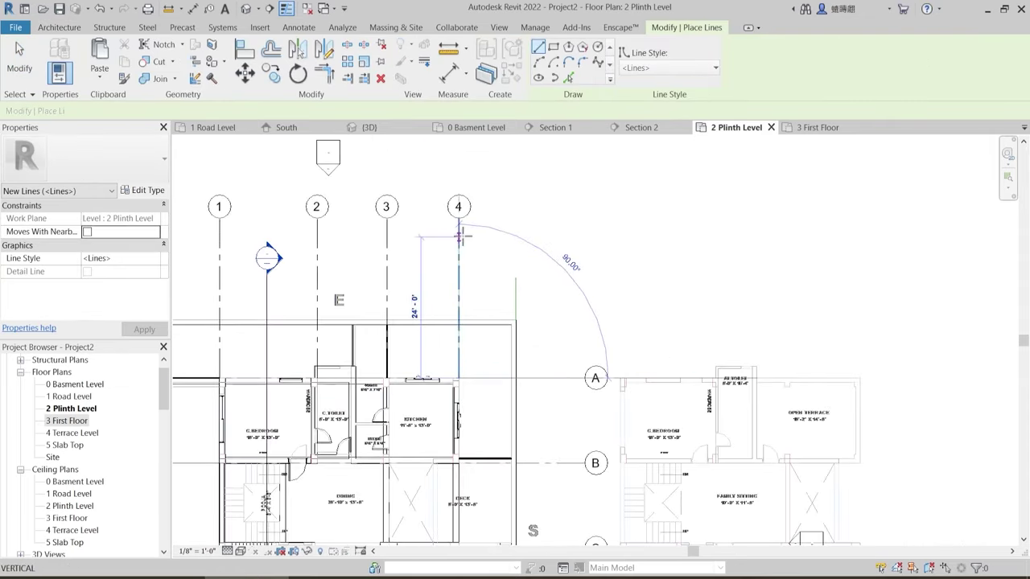
middle_click_drag(467, 214, 459, 283)
key("Escape")
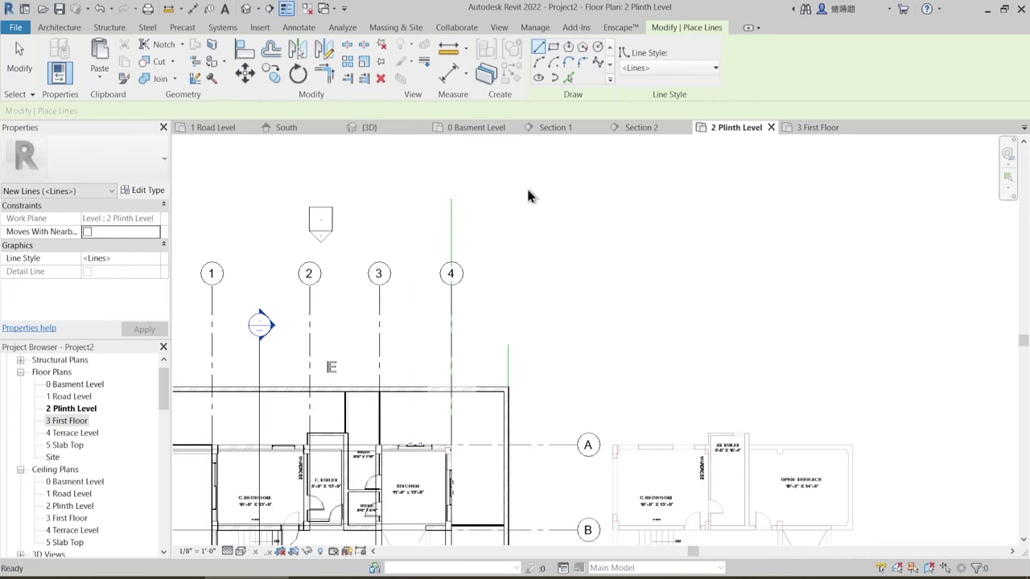
key("Escape")
- Align the first-floor DWG edge to grid 4 and check the model line
left_click(664, 28)
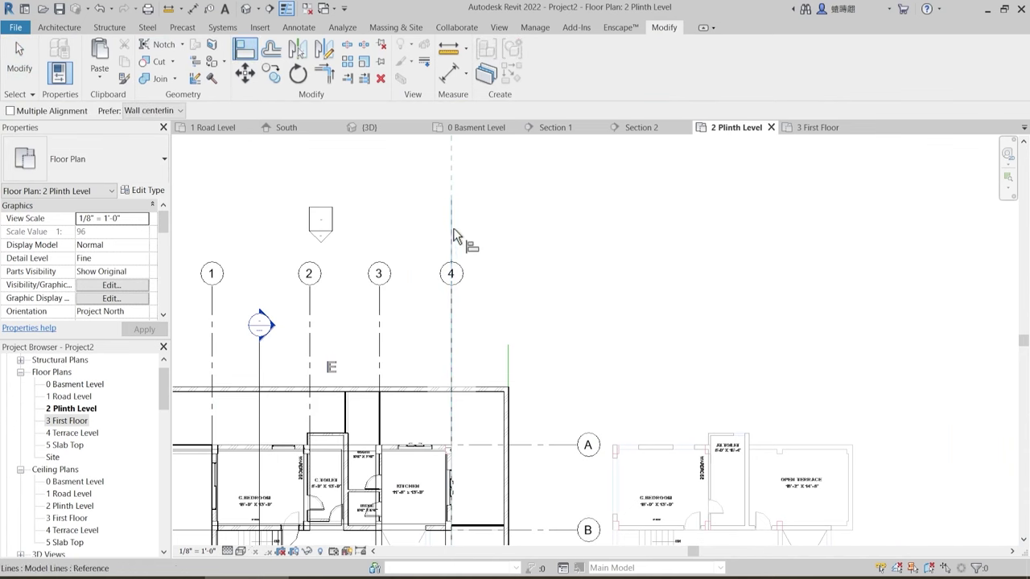
middle_click_drag(842, 456, 798, 416)
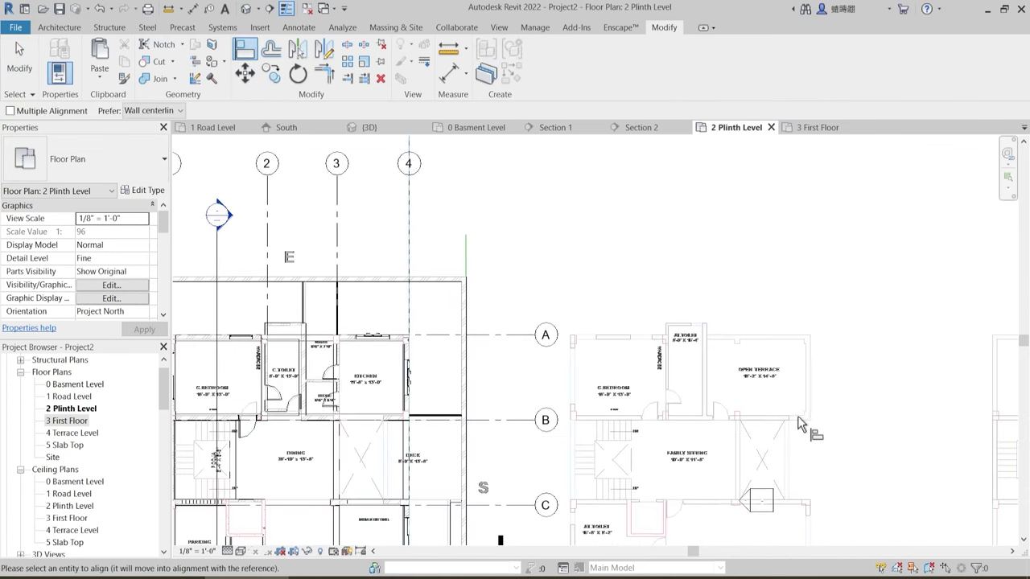
left_click(812, 372)
scroll(409, 368, "up", 5)
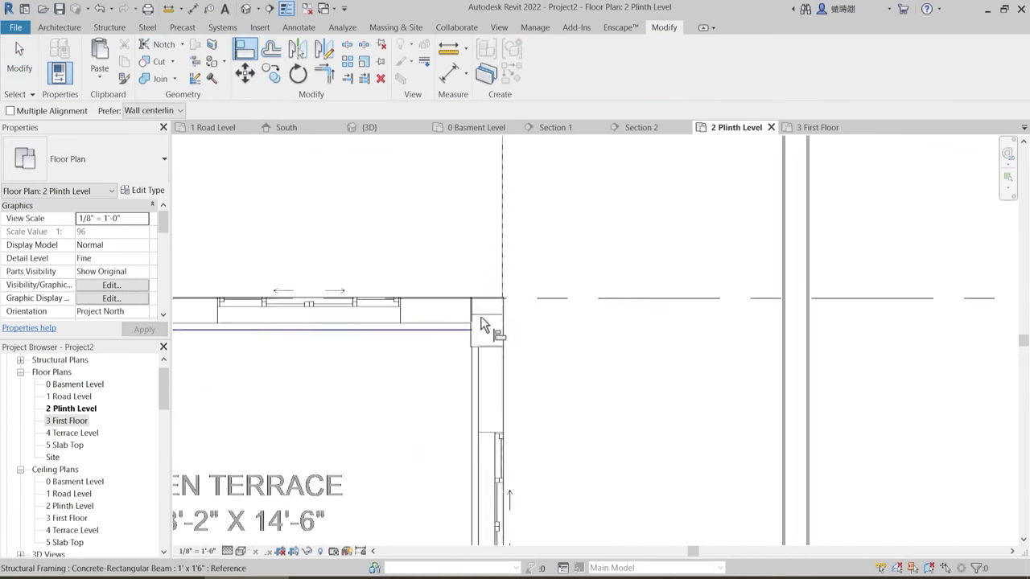
scroll(557, 319, "down", 8)
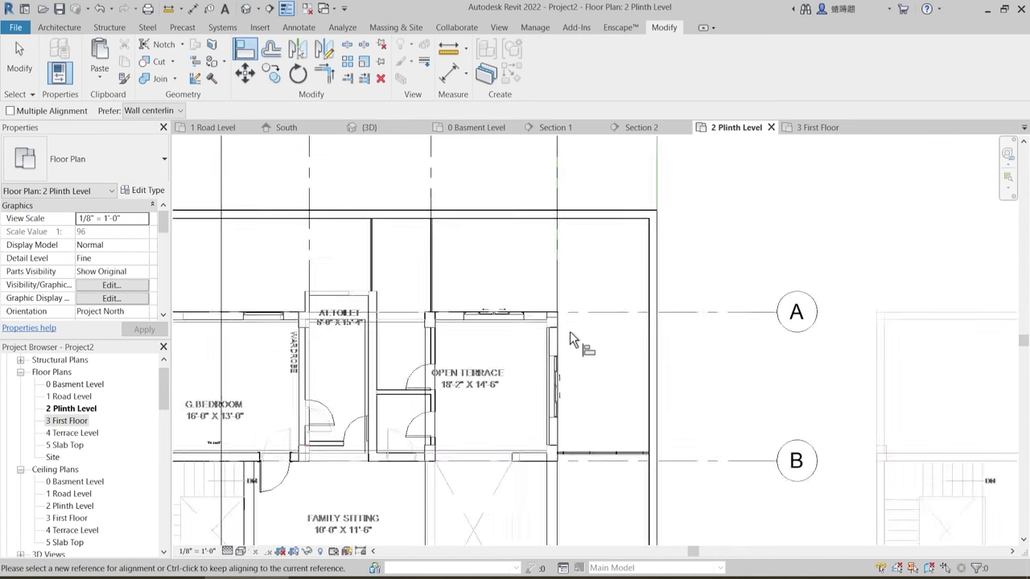
key("Escape")
scroll(545, 302, "down", 4)
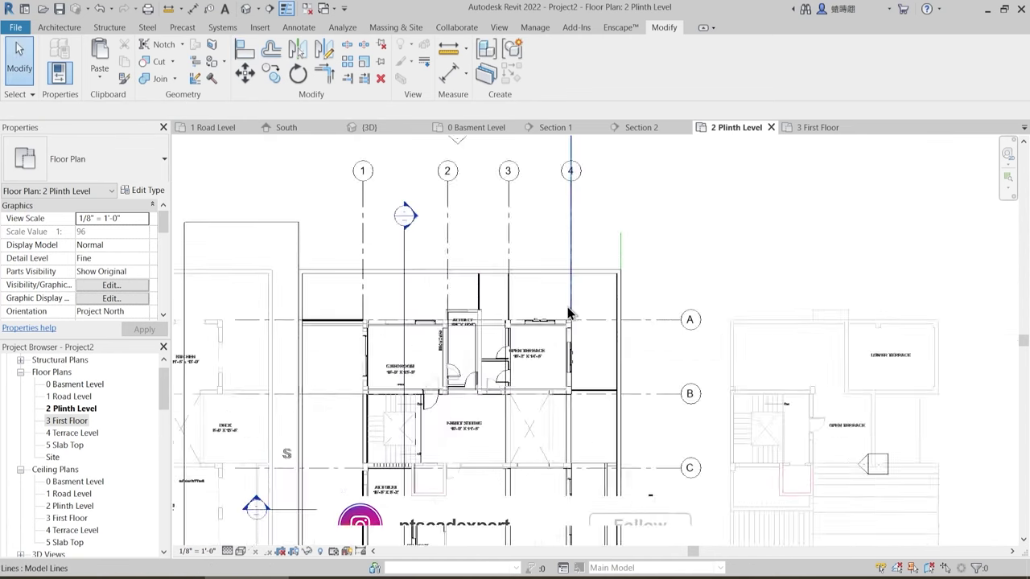
left_click(568, 254)
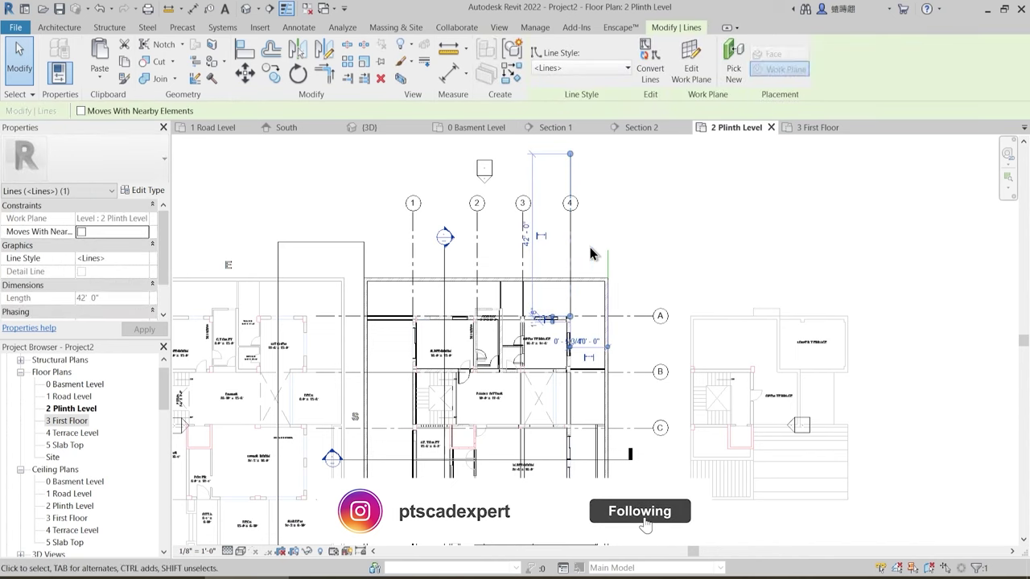
key("Escape")
middle_click_drag(478, 415, 499, 354)
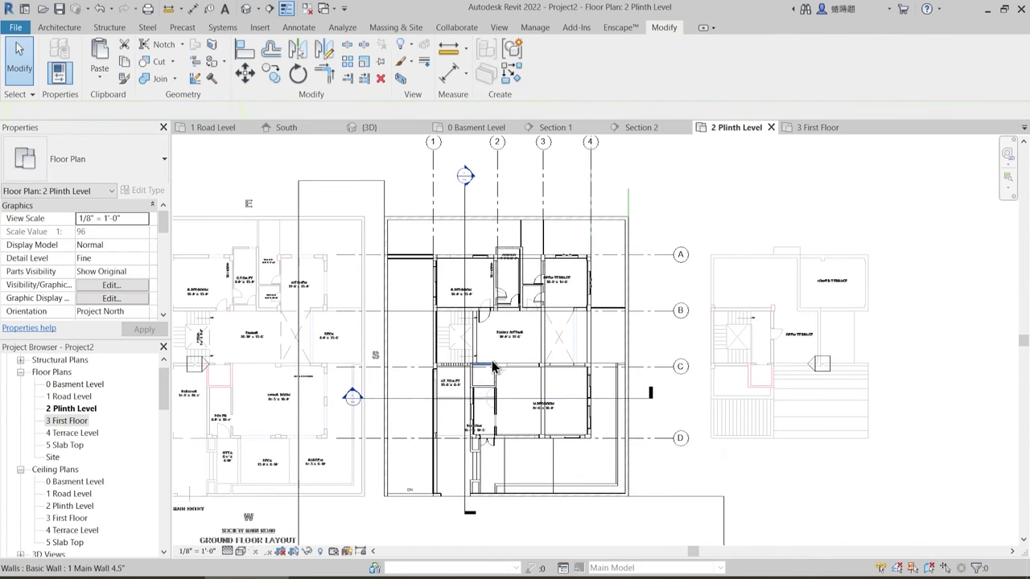
- Check the concrete beam, then bring the AT.TOILET area and the doors below into view
scroll(483, 314, "up", 5)
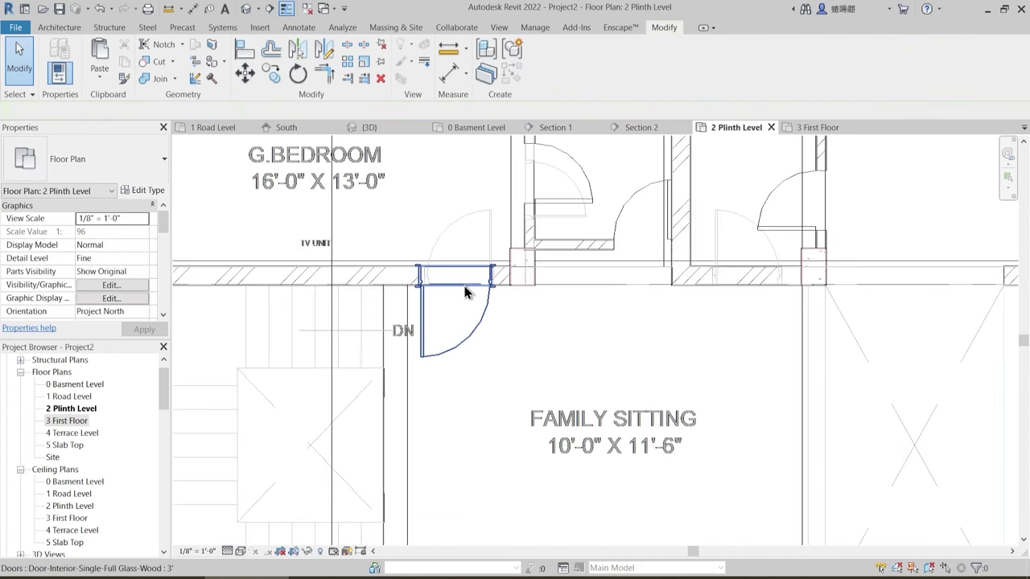
scroll(483, 292, "up", 3)
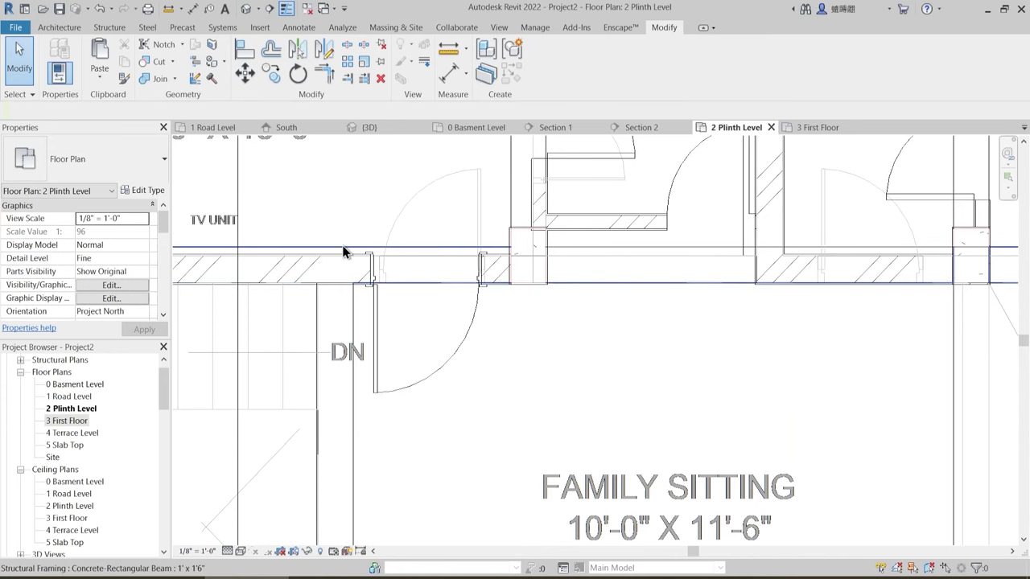
left_click(379, 289)
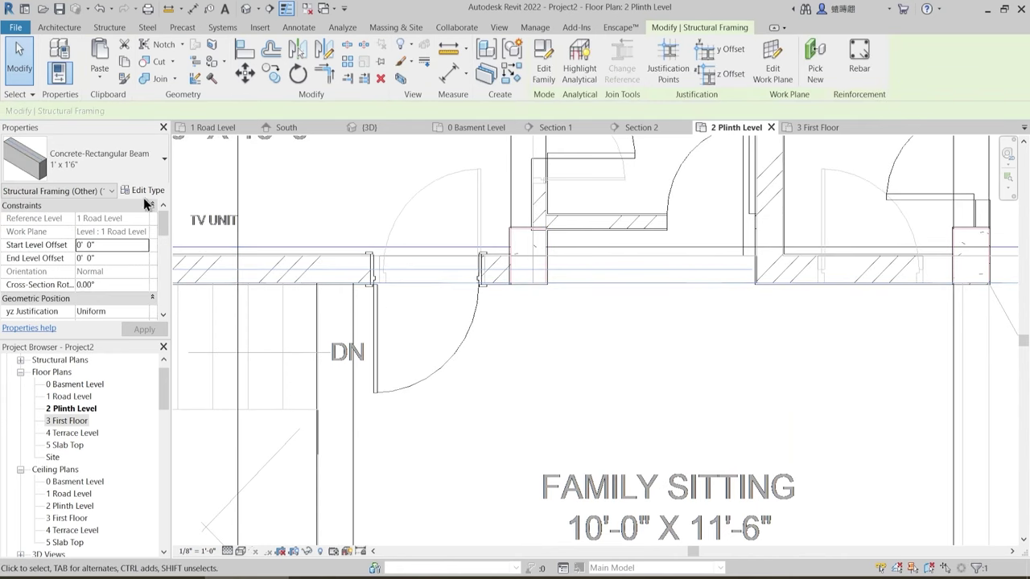
left_click(565, 371)
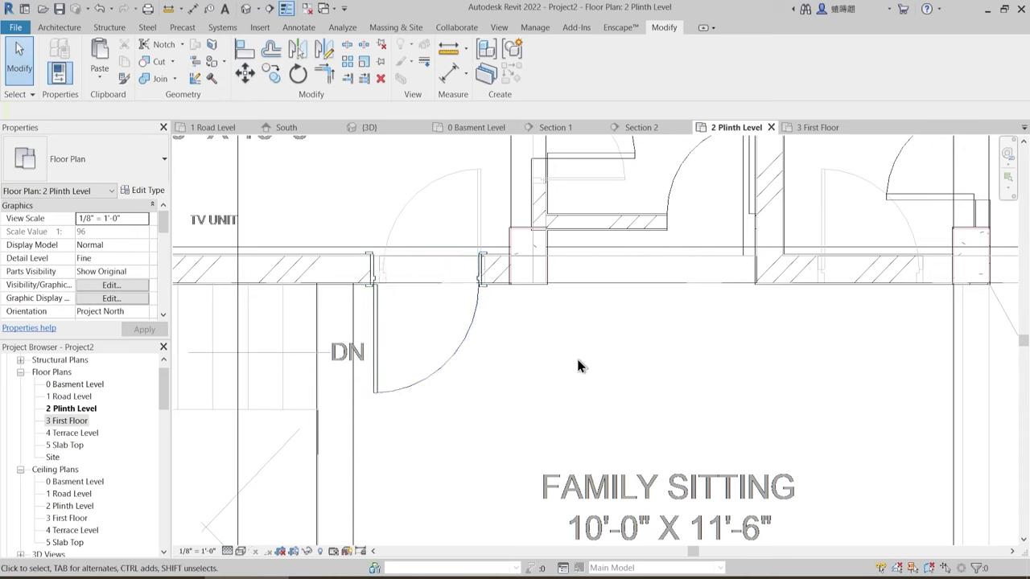
scroll(578, 358, "down", 4)
scroll(596, 338, "down", 1)
scroll(607, 294, "up", 4)
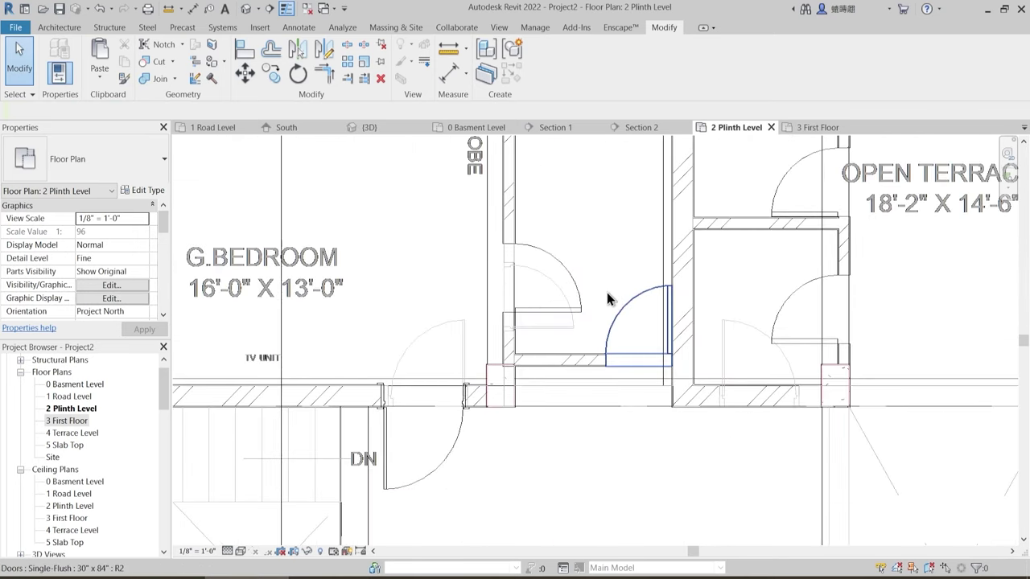
middle_click_drag(568, 445, 520, 514)
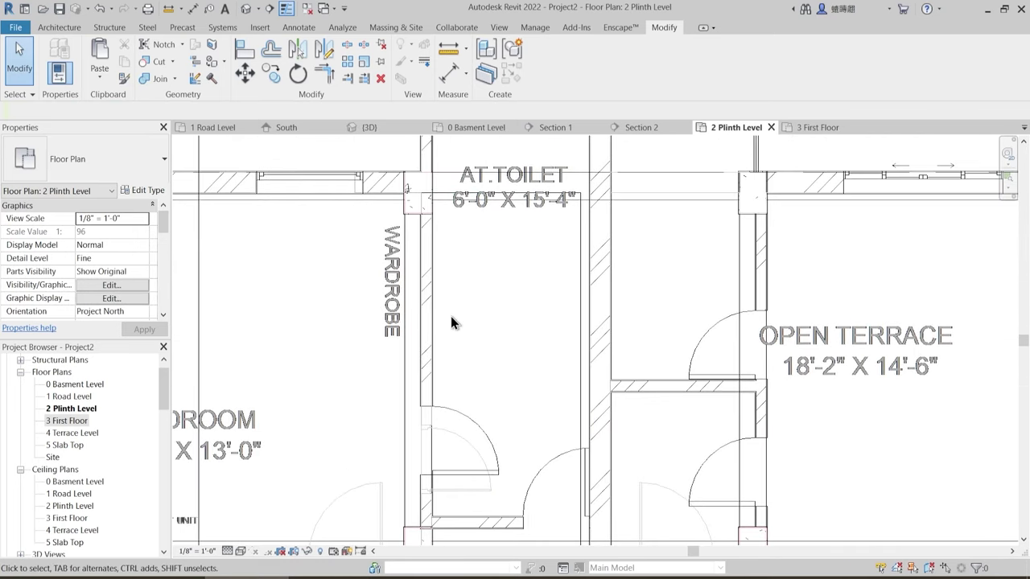
middle_click_drag(475, 489, 490, 391)
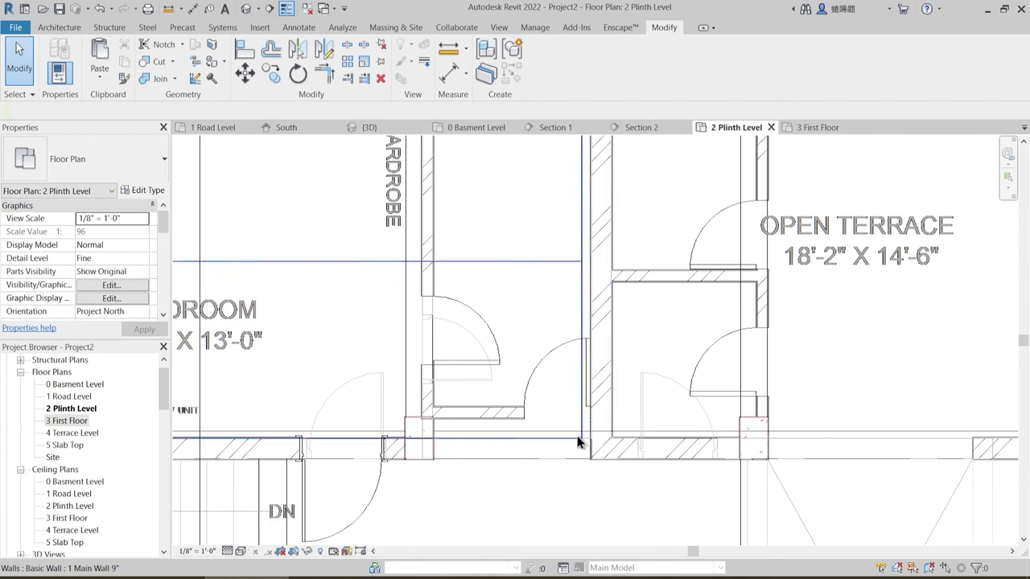
scroll(462, 380, "up", 2)
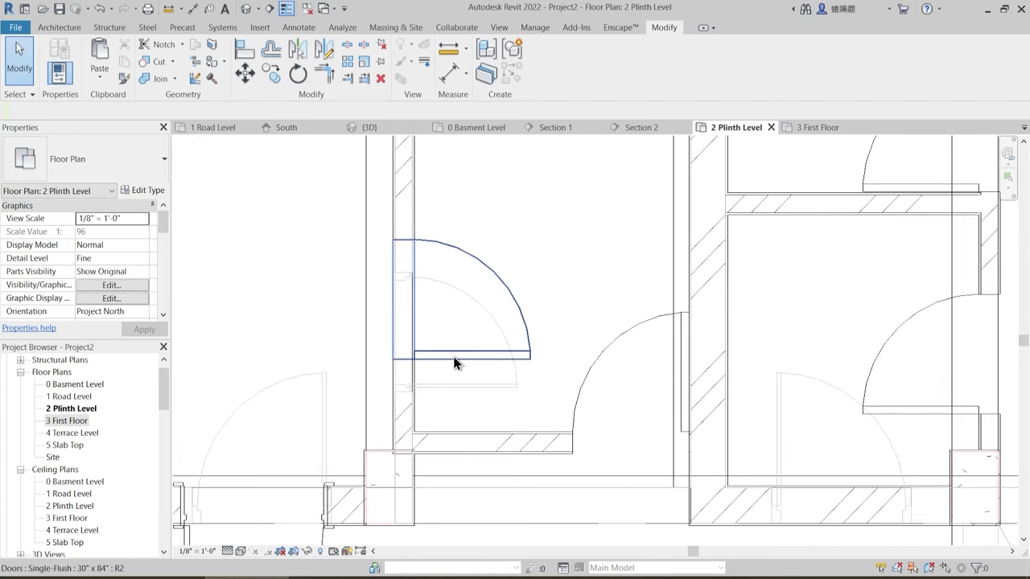
- Drag the door beside the wardrobe down to line up with the DWG underlay
left_click(453, 391)
left_click_drag(453, 391, 482, 323)
key("Escape")
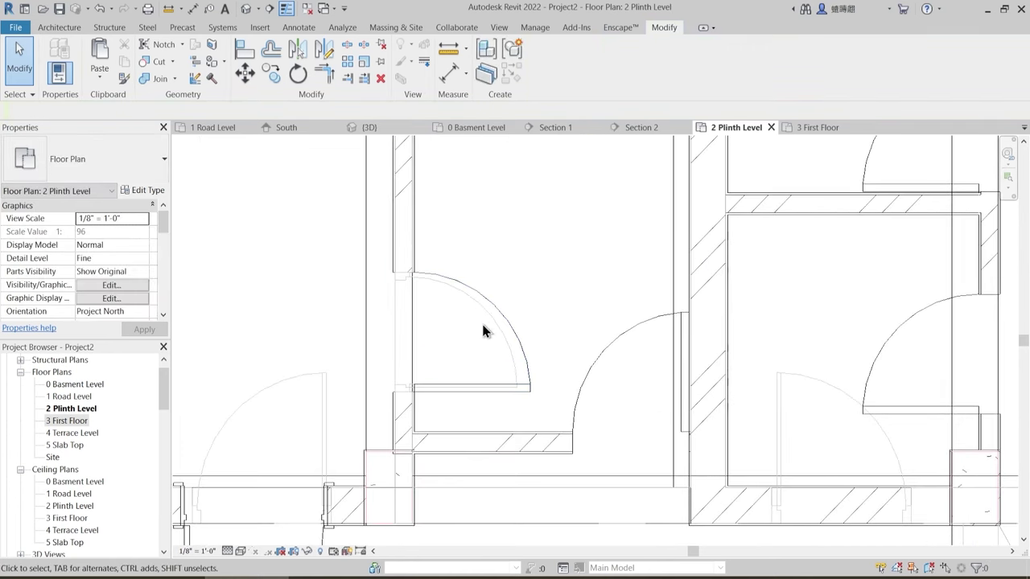
- Glance at the 3 First Floor plan, then show the 3D view of the house
scroll(483, 323, "down", 2)
scroll(503, 380, "up", 1)
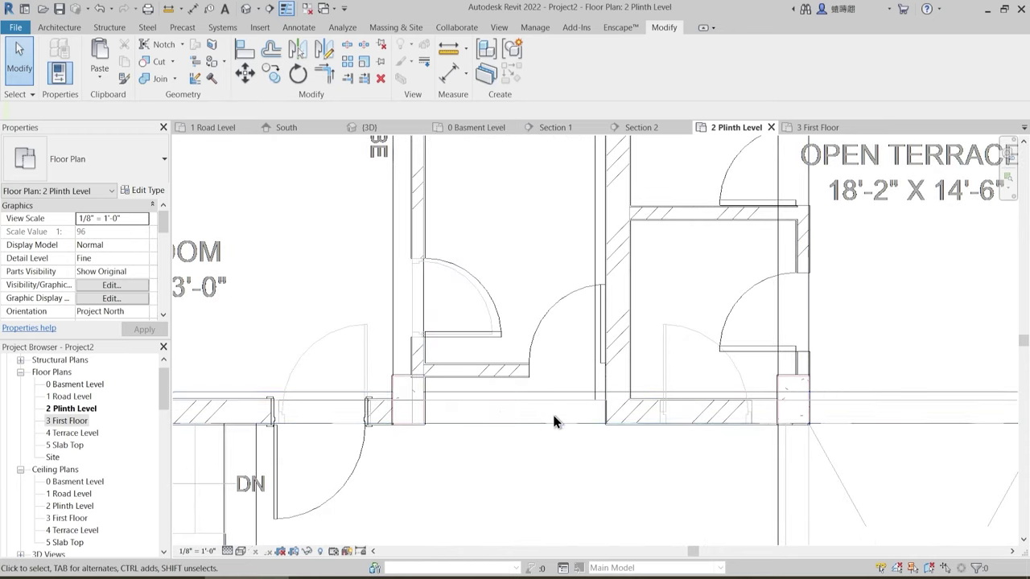
scroll(526, 414, "down", 3)
scroll(529, 400, "up", 2)
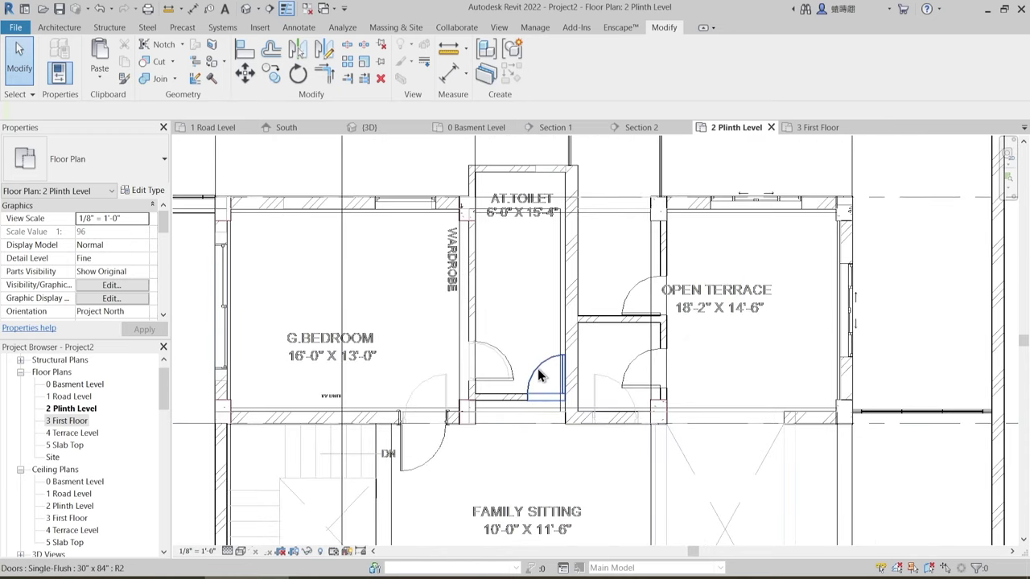
scroll(475, 354, "down", 5)
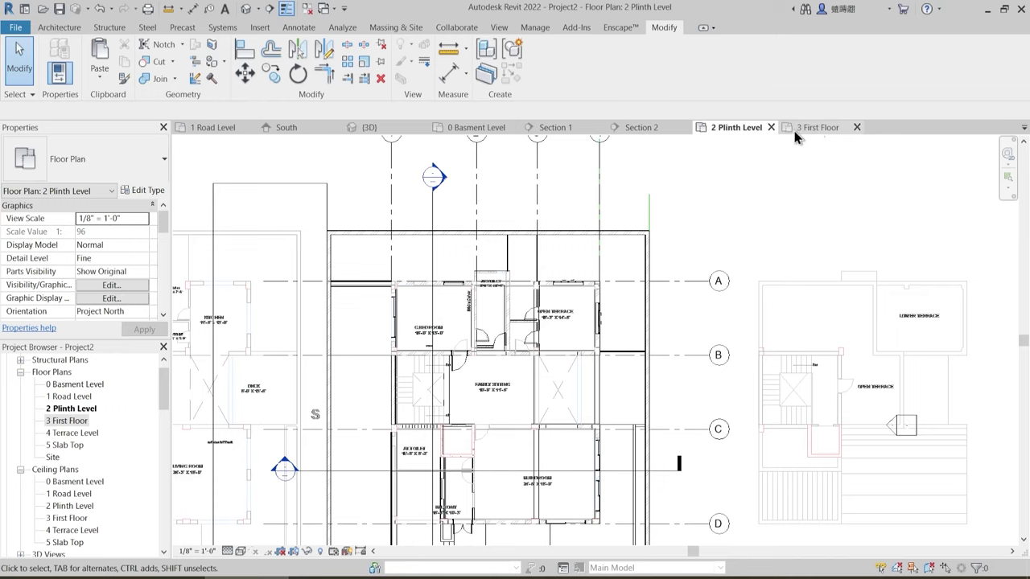
left_click(816, 128)
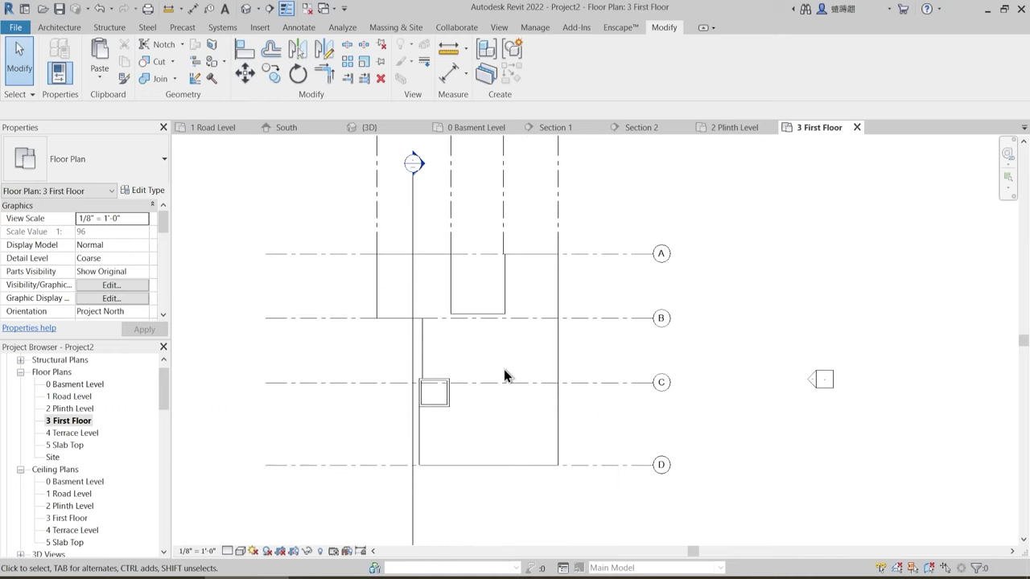
left_click(361, 127)
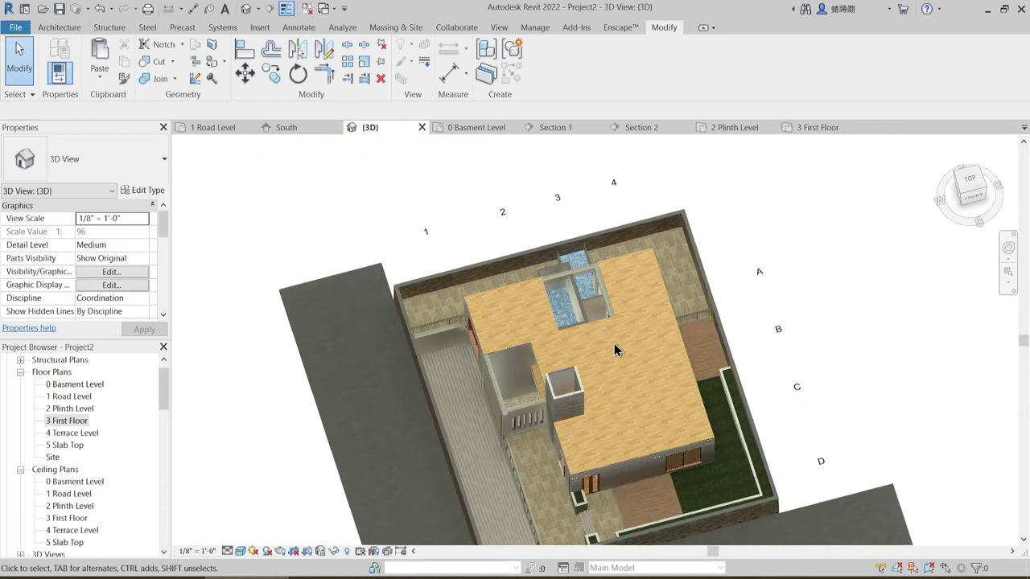
- Set the imported Live Mini Project 1.dwg's Base Level to 3 First Floor
left_click(819, 320)
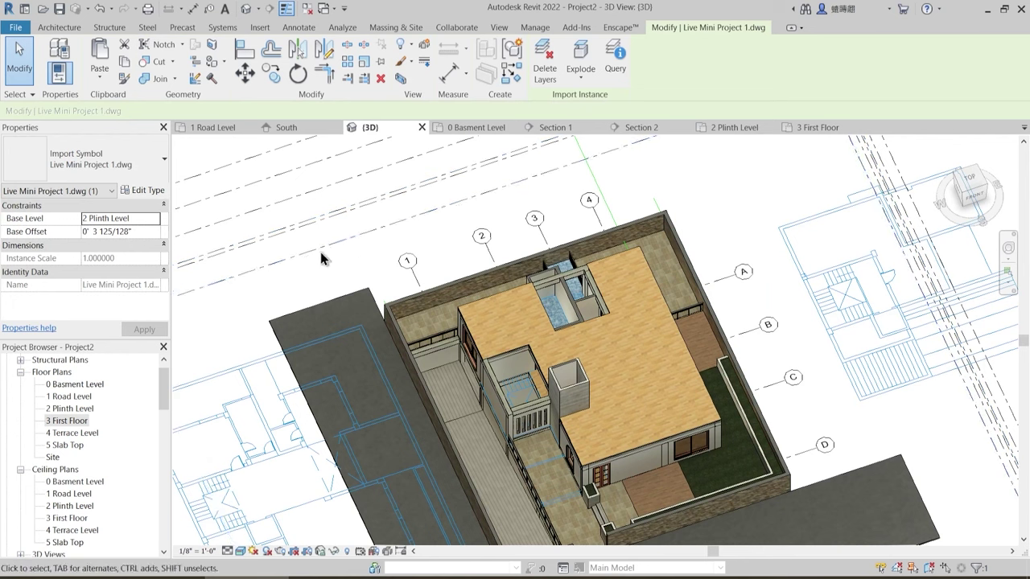
left_click(155, 219)
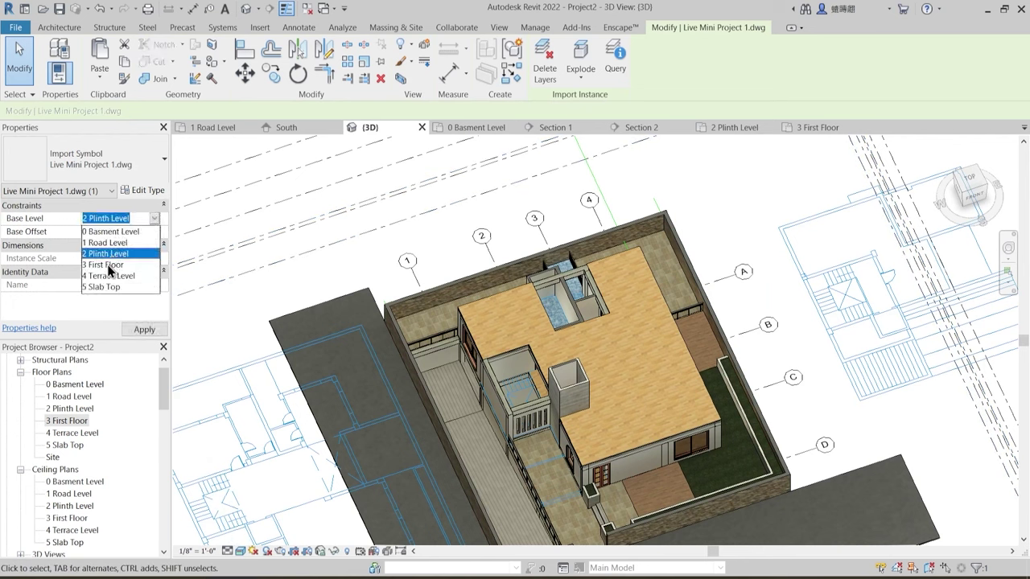
left_click(111, 265)
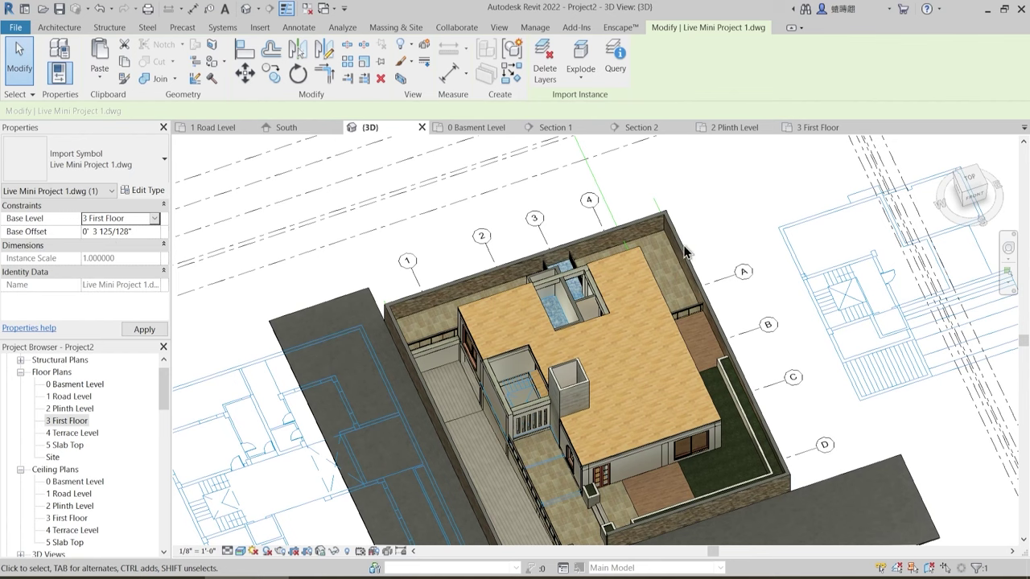
- Orbit the 3D house to inspect the upper floor and select the first-floor slab
mouse_move(744, 254)
left_click(716, 208)
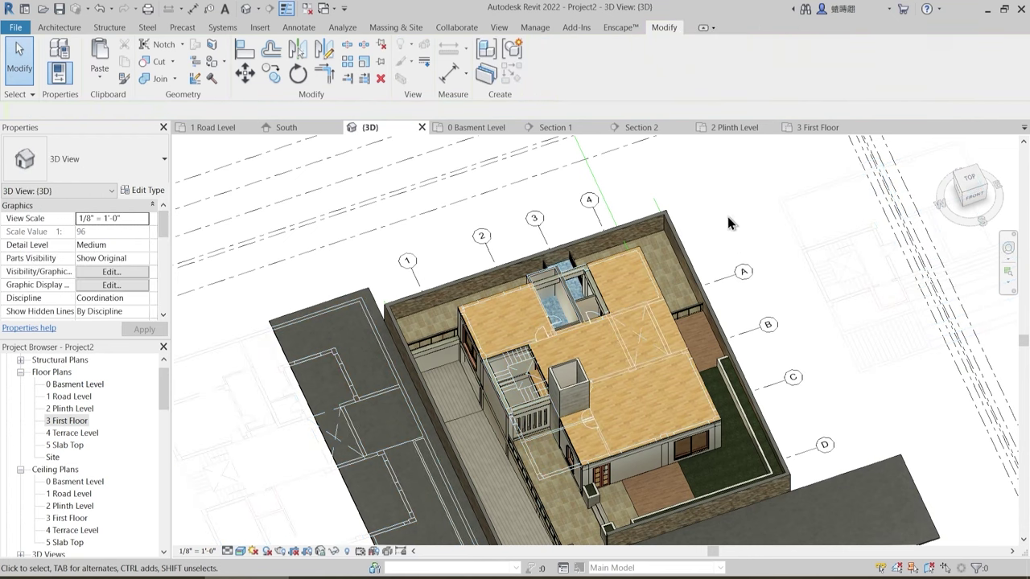
scroll(604, 346, "up", 5)
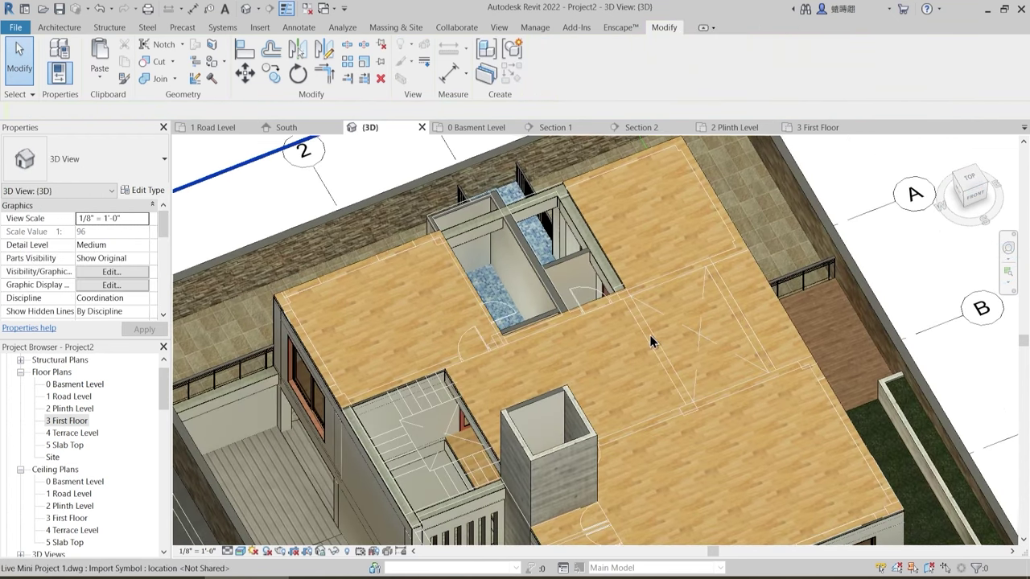
middle_click_drag(644, 337, 657, 367, "shift")
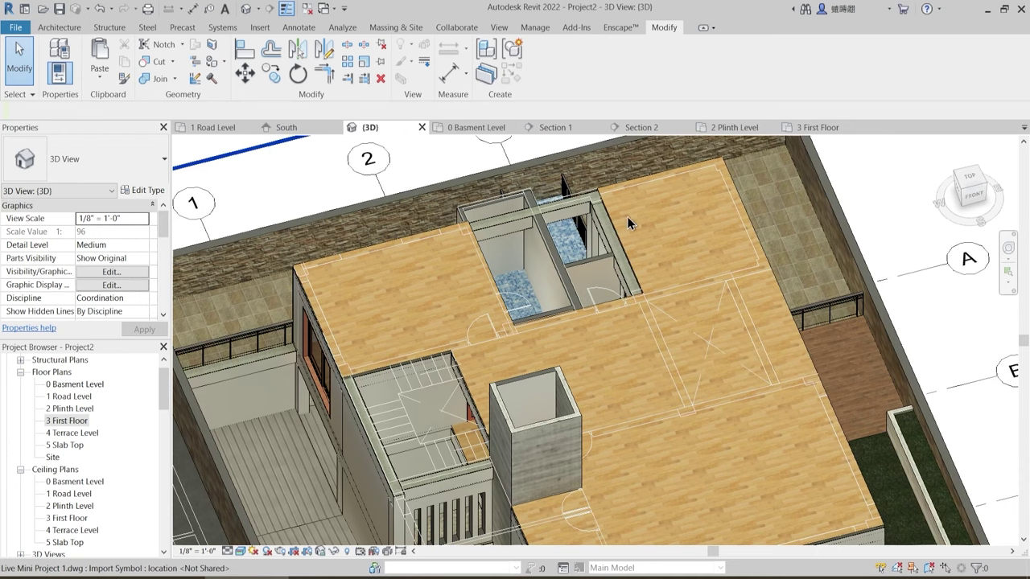
middle_click_drag(680, 359, 677, 323, "shift")
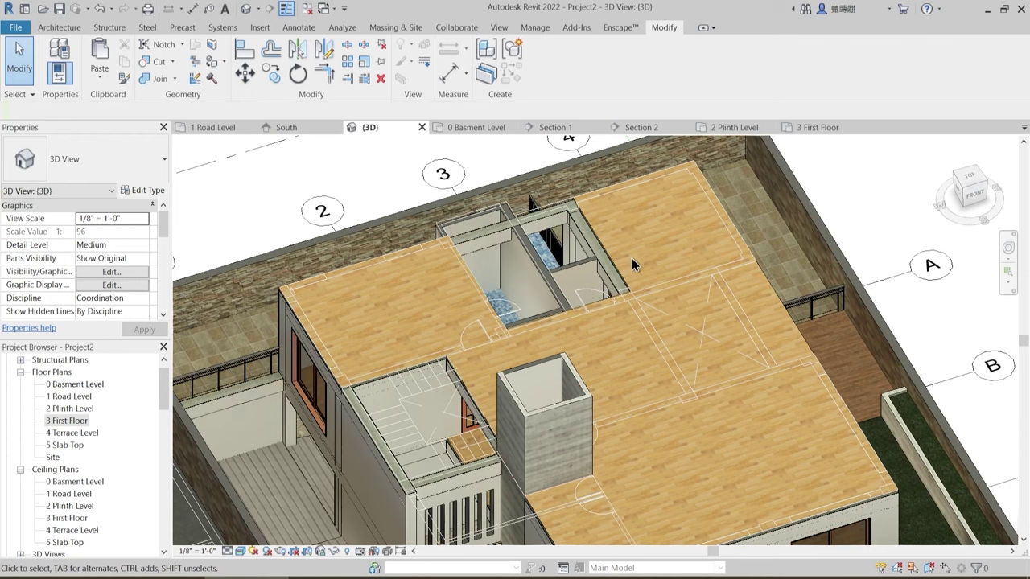
scroll(631, 259, "up", 5)
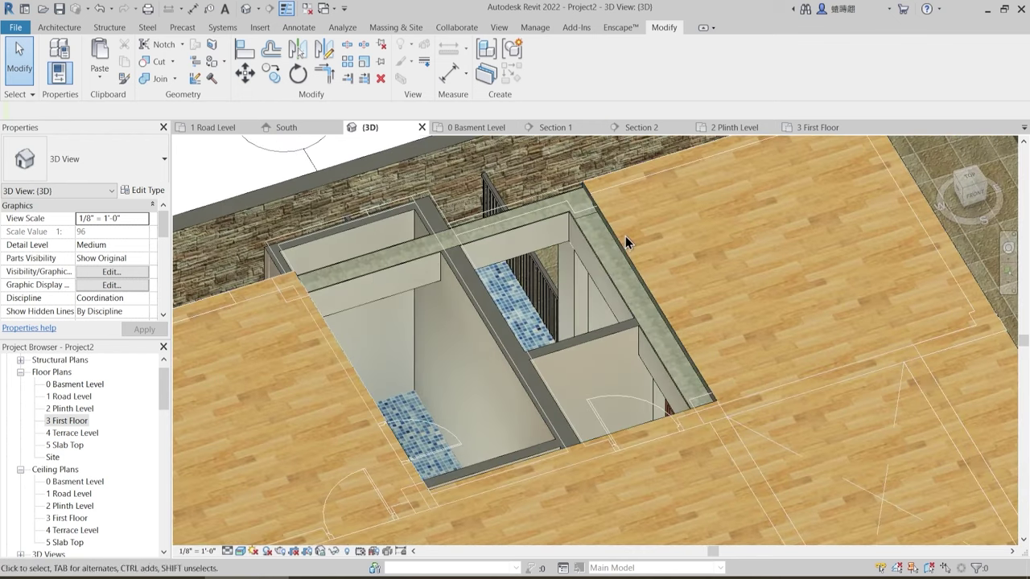
left_click(622, 243)
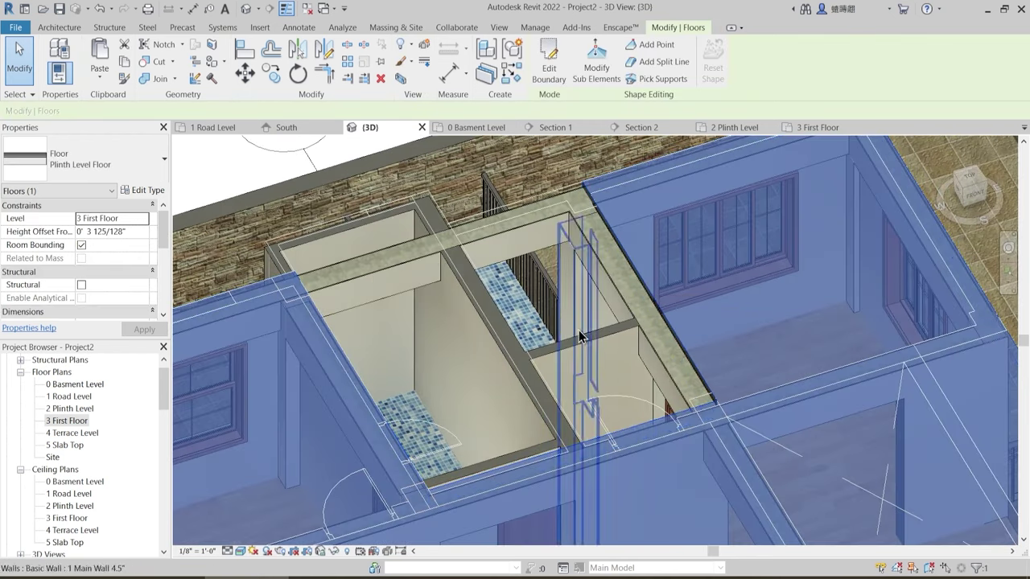
middle_click_drag(581, 337, 540, 427, "shift")
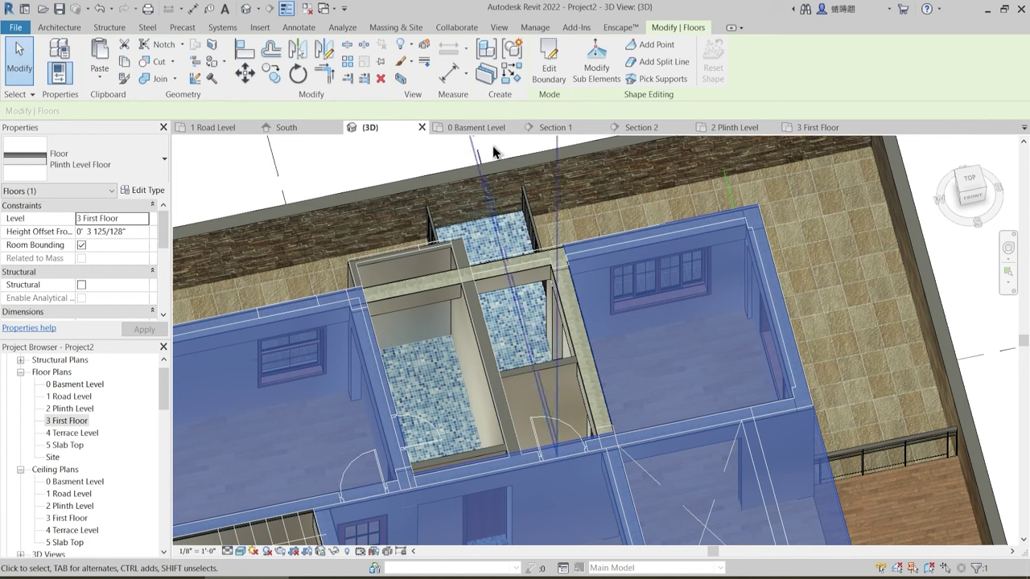
- In the 3 First Floor plan, edit the slab boundary and move its vertical line onto the toilet wall
left_click(843, 130)
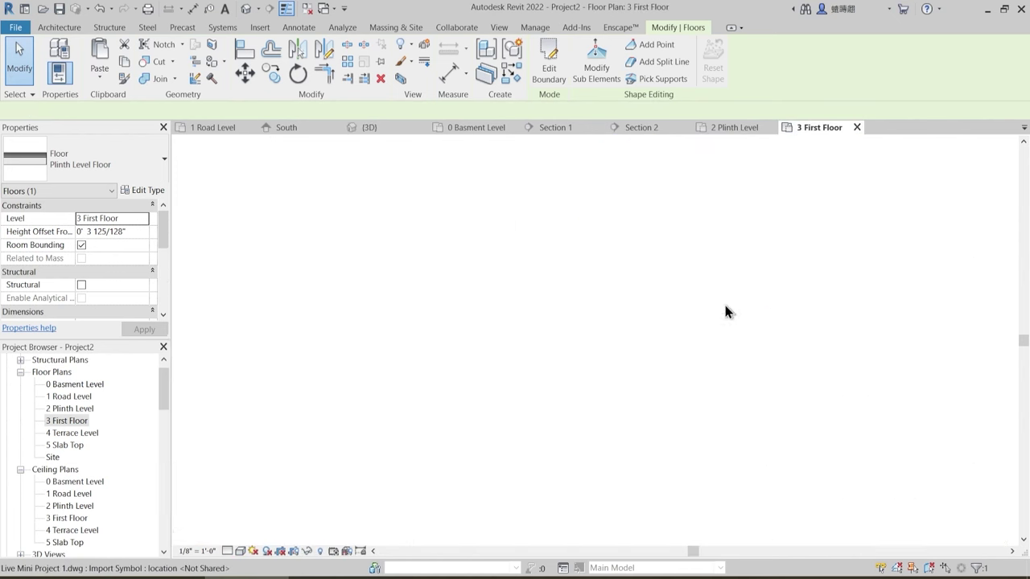
scroll(637, 320, "up", 2)
scroll(522, 306, "up", 4)
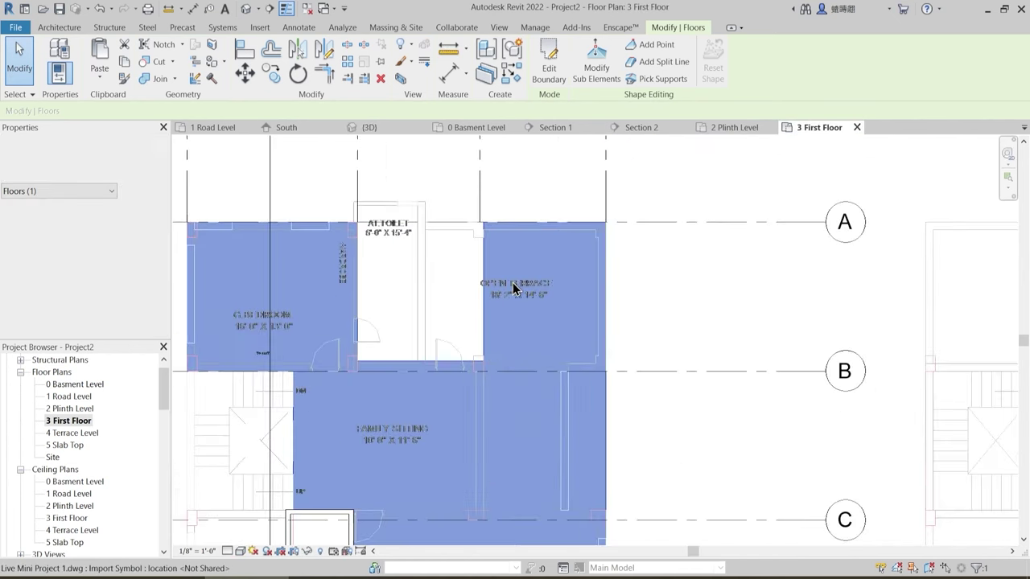
scroll(591, 329, "down", 2)
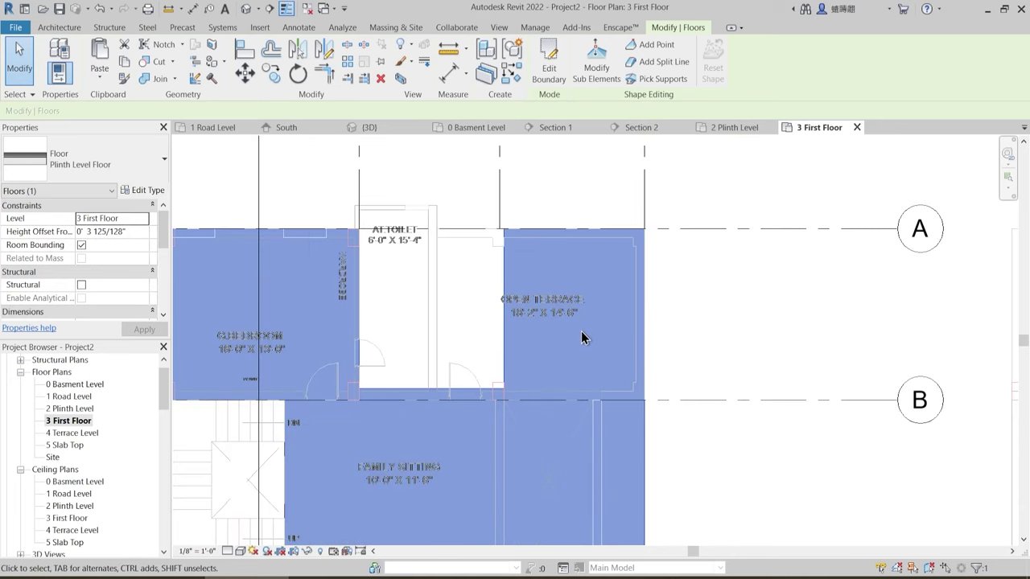
left_click(562, 71)
scroll(475, 319, "up", 2)
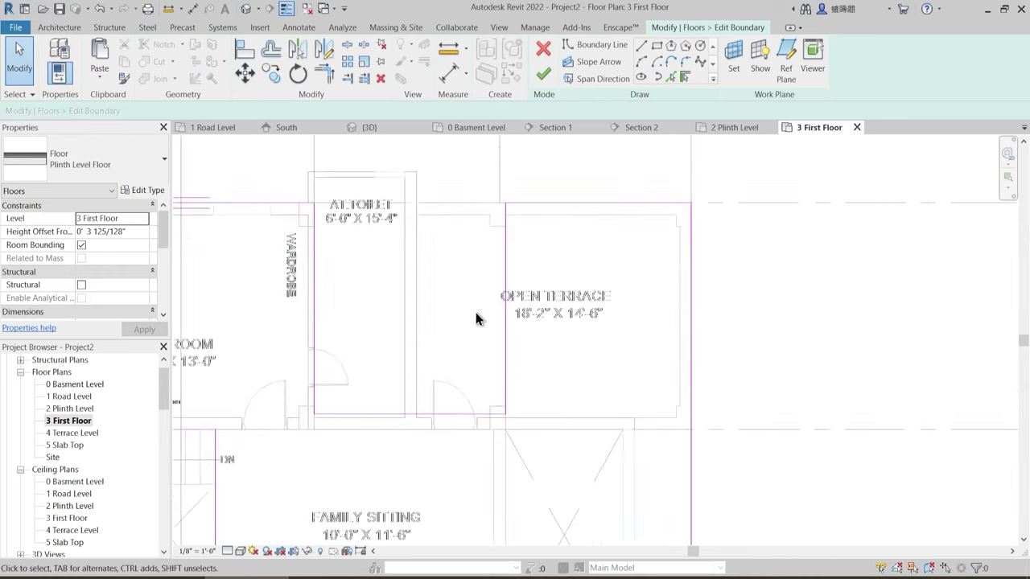
left_click_drag(504, 284, 425, 288)
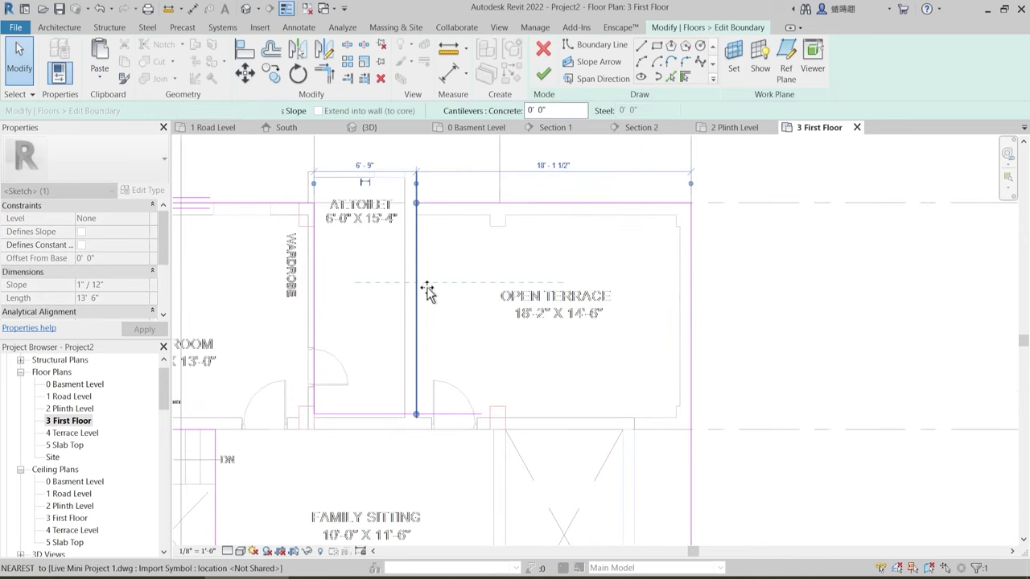
middle_click_drag(454, 283, 471, 305)
scroll(477, 329, "down", 3)
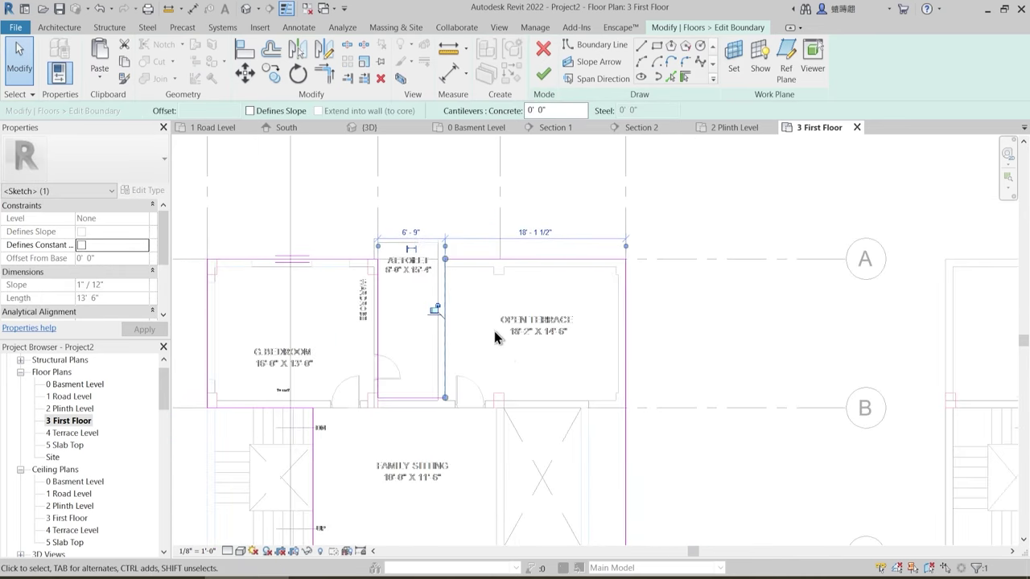
middle_click_drag(503, 377, 510, 308)
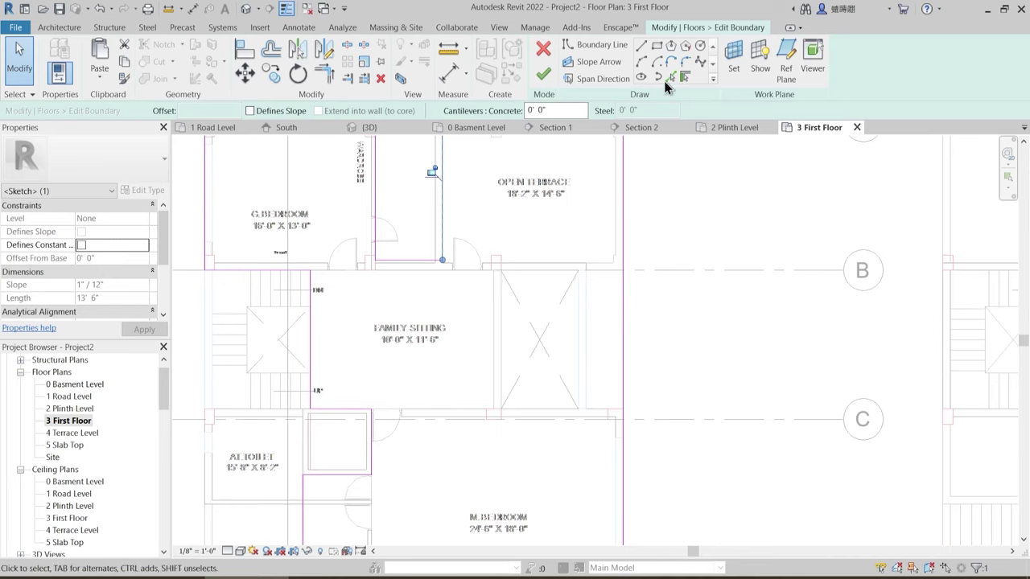
- Pick boundary lines along the FAMILY SITTING edge and grid B, then trim them to a corner
left_click(668, 79)
left_click(502, 326)
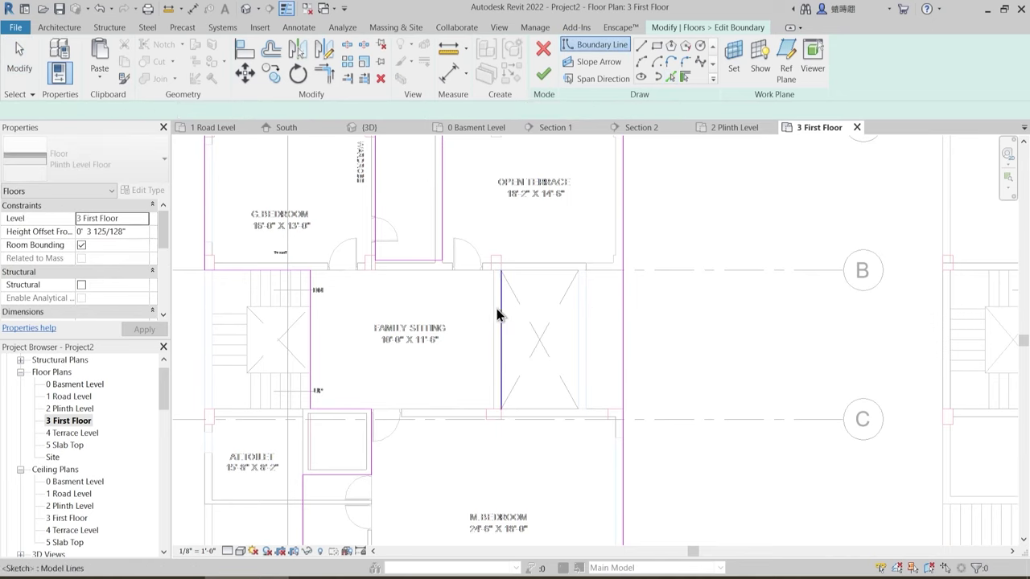
key("Escape")
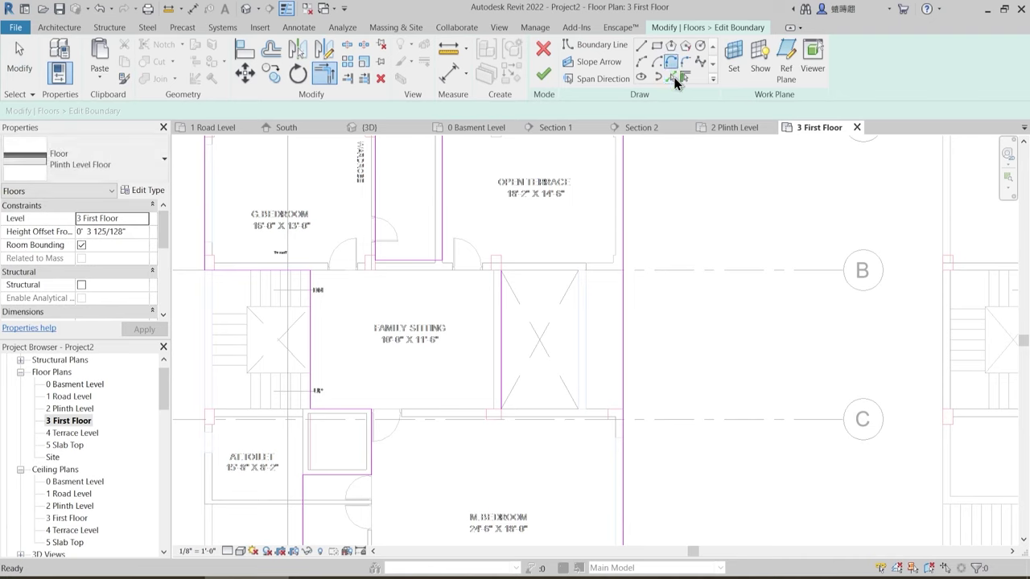
left_click(670, 77)
left_click(603, 271)
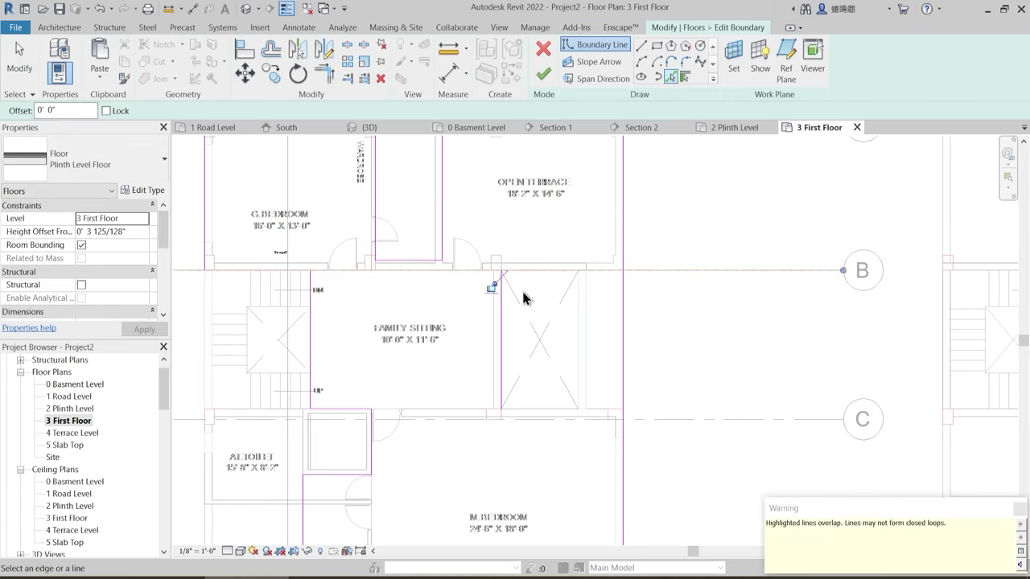
key("r")
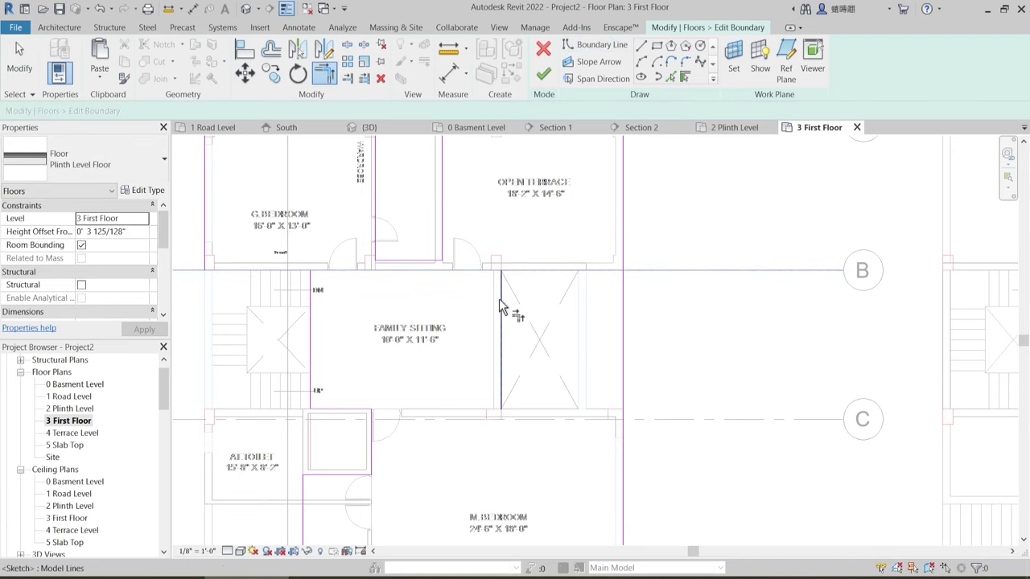
left_click(604, 271)
left_click(622, 263)
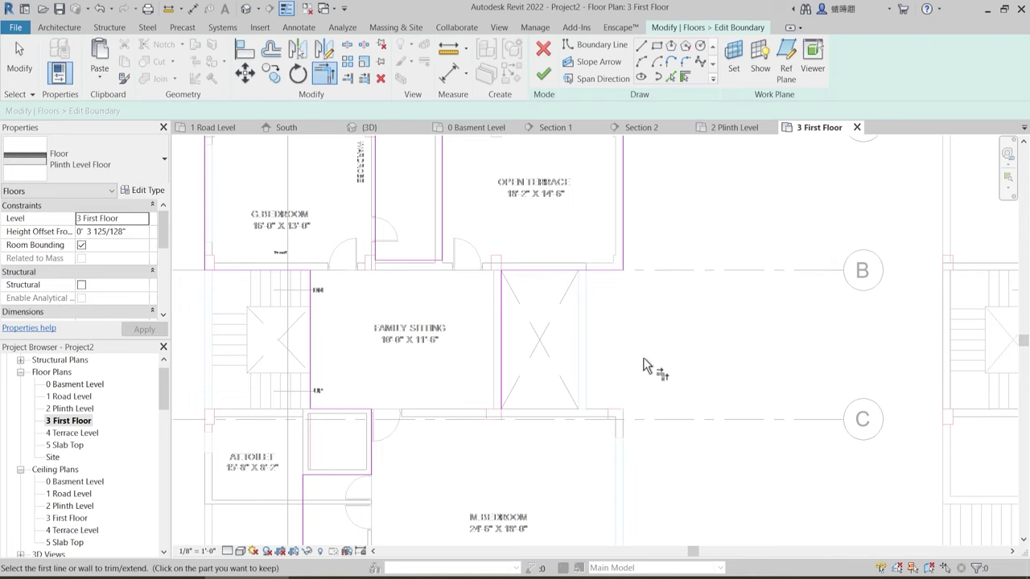
key("Escape")
scroll(556, 412, "down", 2)
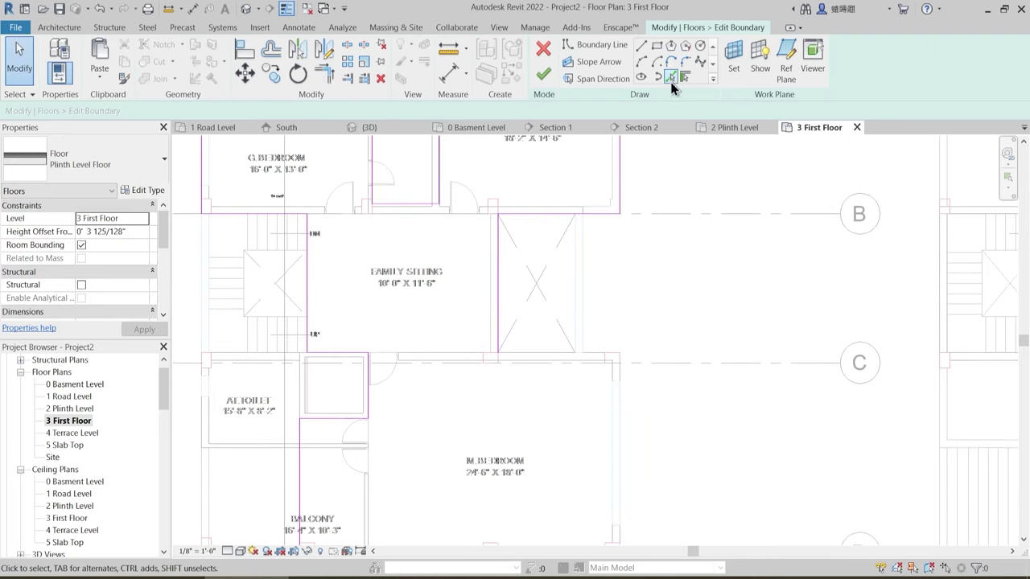
- Pick a boundary line along the wall edge at grid C and check its length
left_click(672, 83)
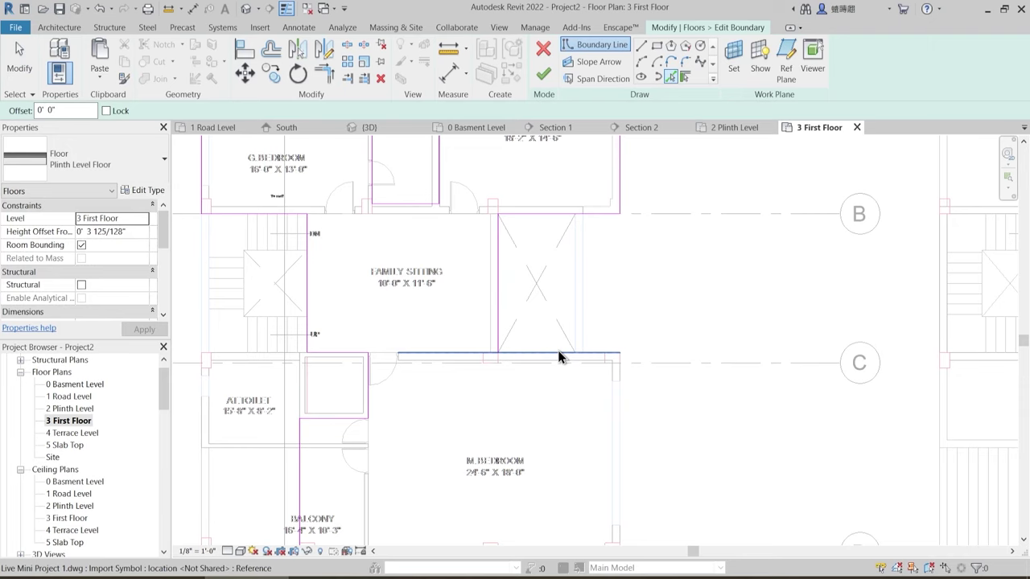
left_click(561, 354)
key("Escape")
key("Escape")
left_click(516, 354)
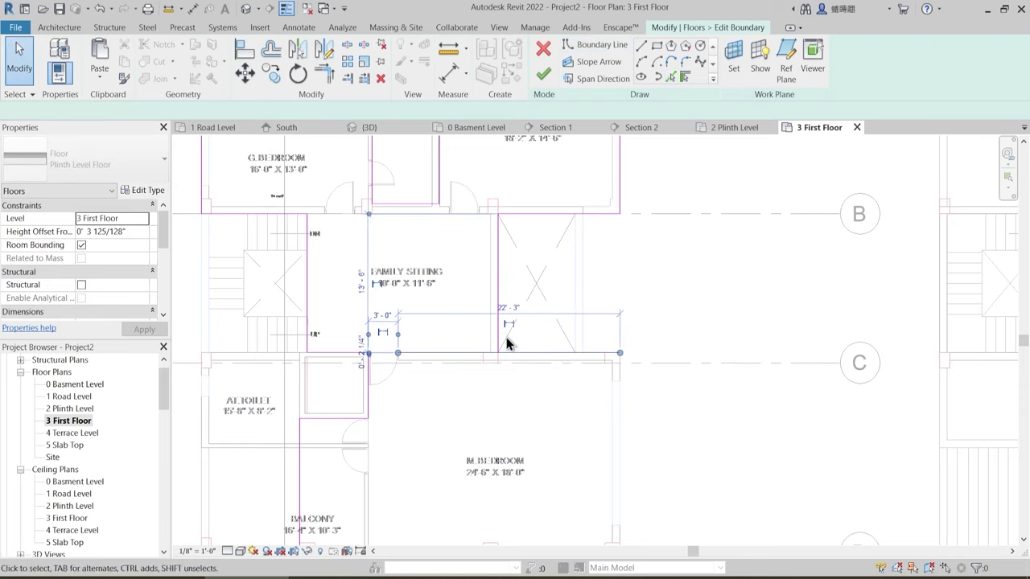
key("Escape")
key("t")
key("r")
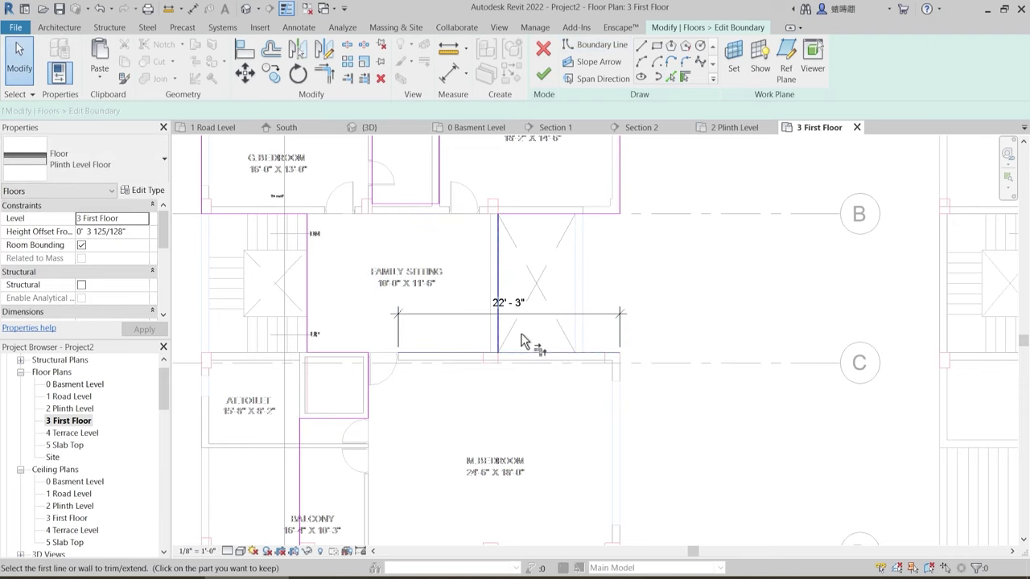
scroll(527, 350, "down", 3)
key("Escape")
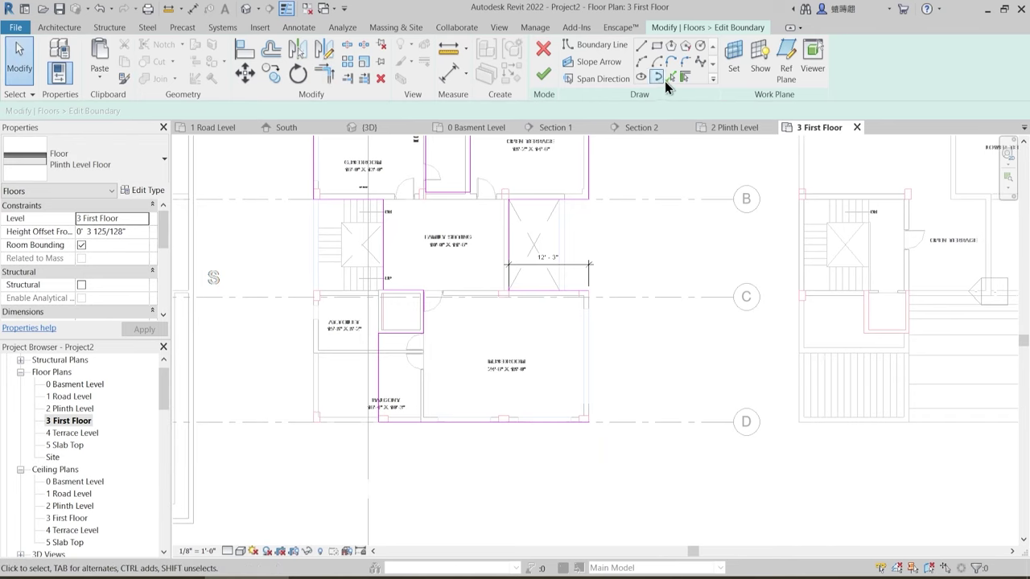
scroll(589, 346, "up", 4)
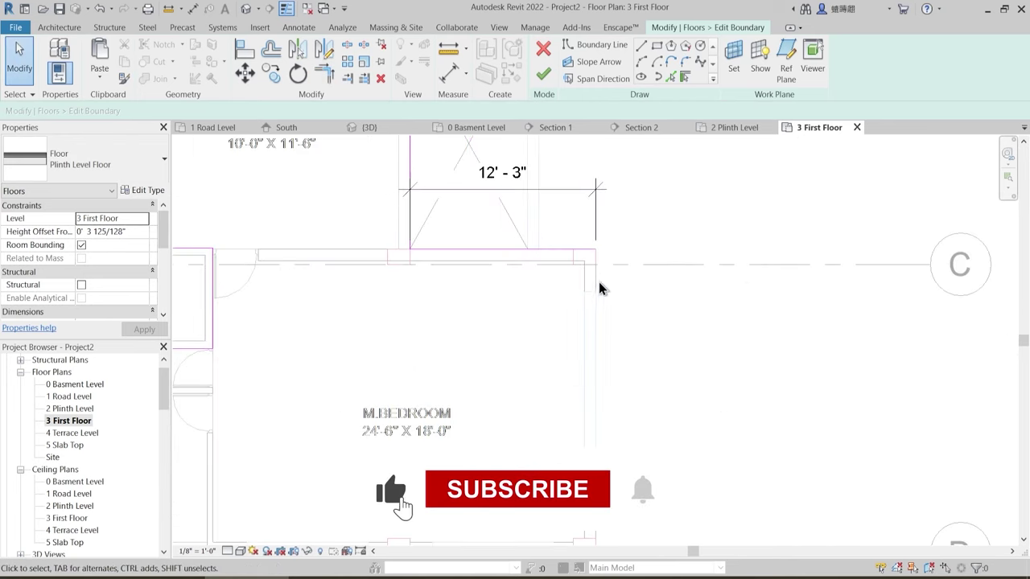
- Pick the M.BEDROOM right wall and trim it to a corner with the grid D bottom line
left_click(674, 77)
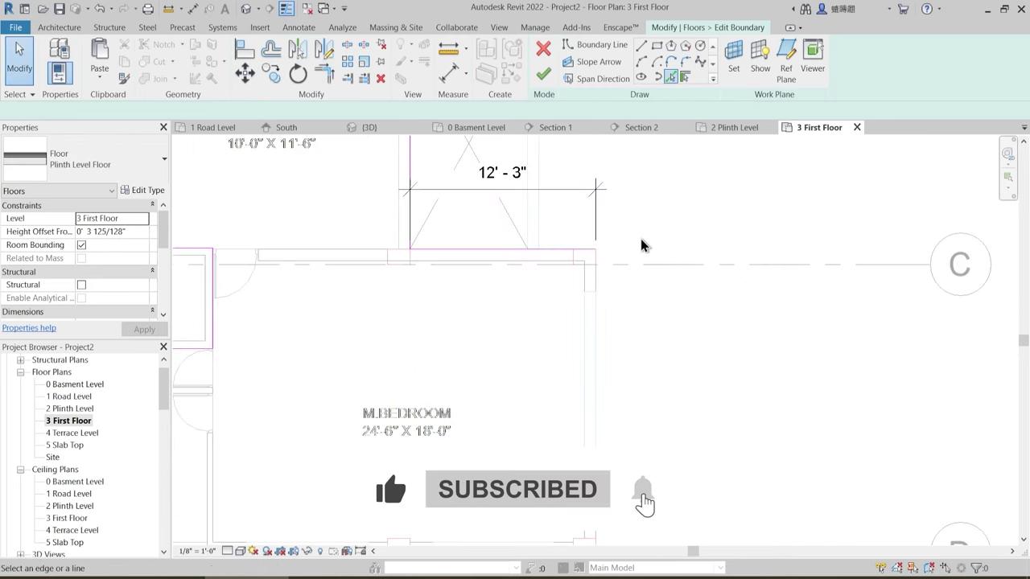
left_click(596, 283)
scroll(610, 308, "down", 4)
key("t")
key("r")
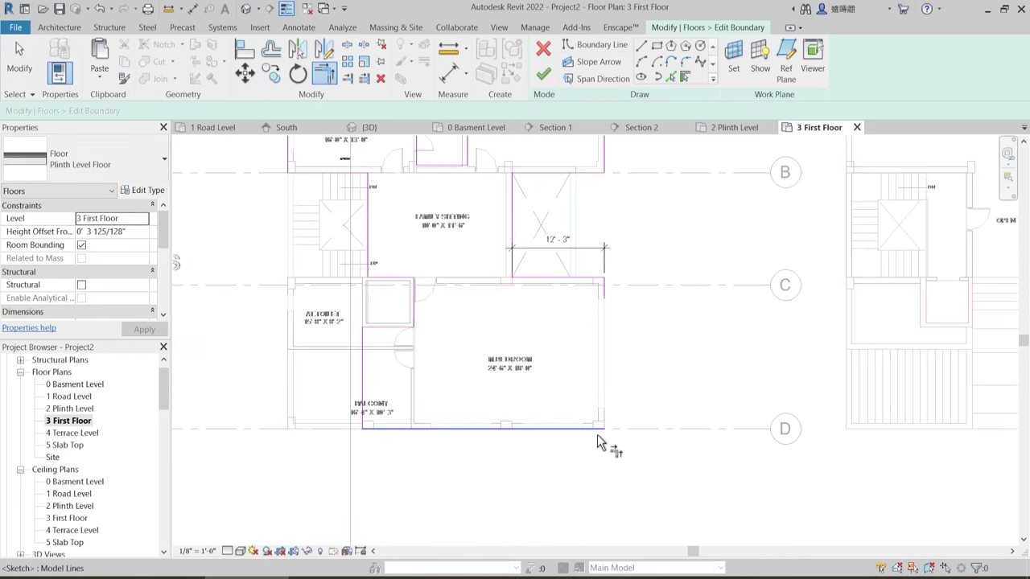
left_click(597, 431)
left_click(605, 296)
key("Escape")
- Pan across the sketch to review the corner, Open Terrace, bedrooms and balcony
scroll(612, 298, "up", 4)
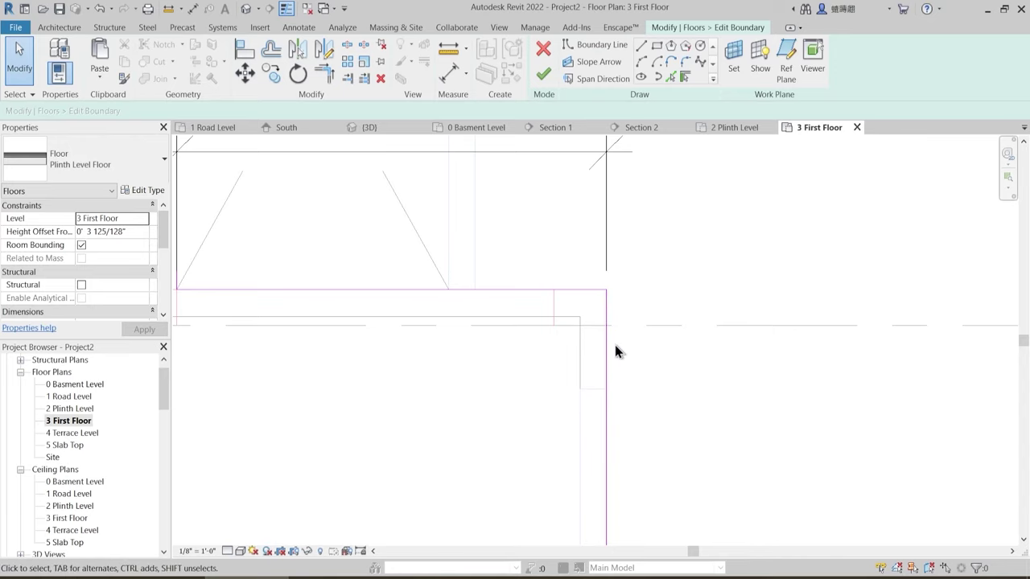
scroll(597, 326, "up", 2)
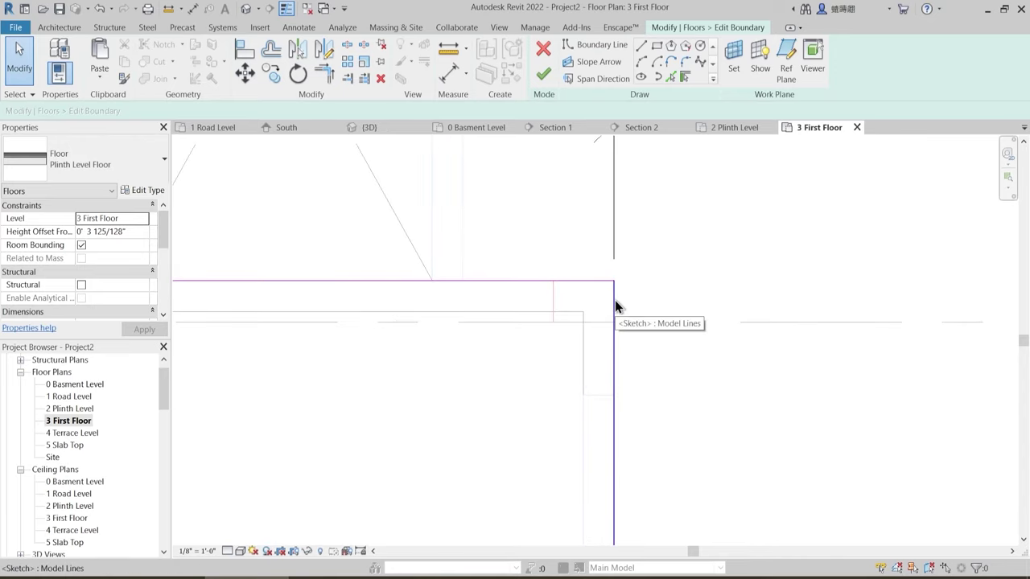
scroll(612, 314, "down", 4)
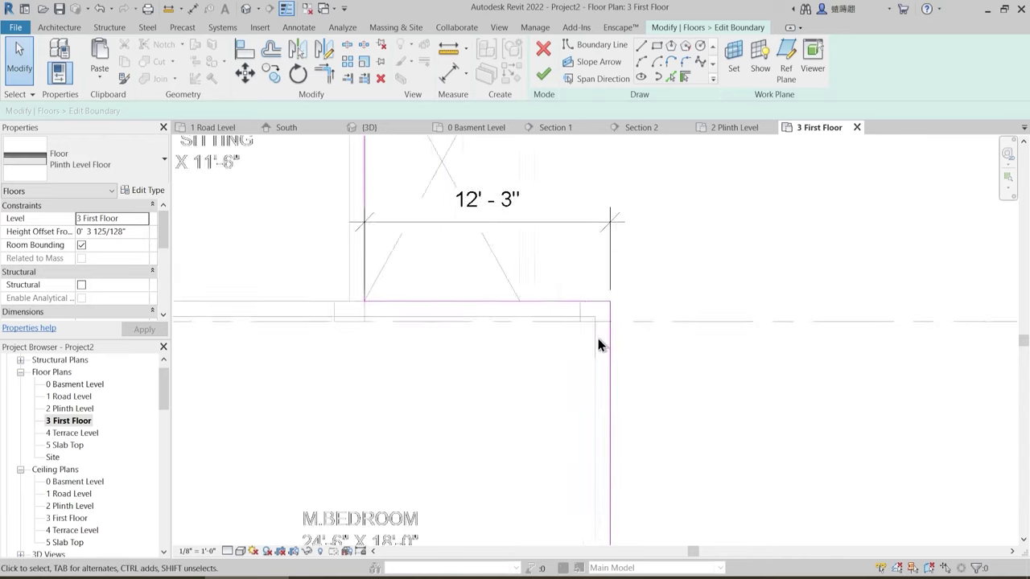
scroll(587, 322, "up", 2)
middle_click_drag(547, 296, 571, 373)
scroll(548, 326, "down", 2)
middle_click_drag(509, 240, 611, 290)
scroll(588, 313, "down", 3)
scroll(539, 314, "up", 2)
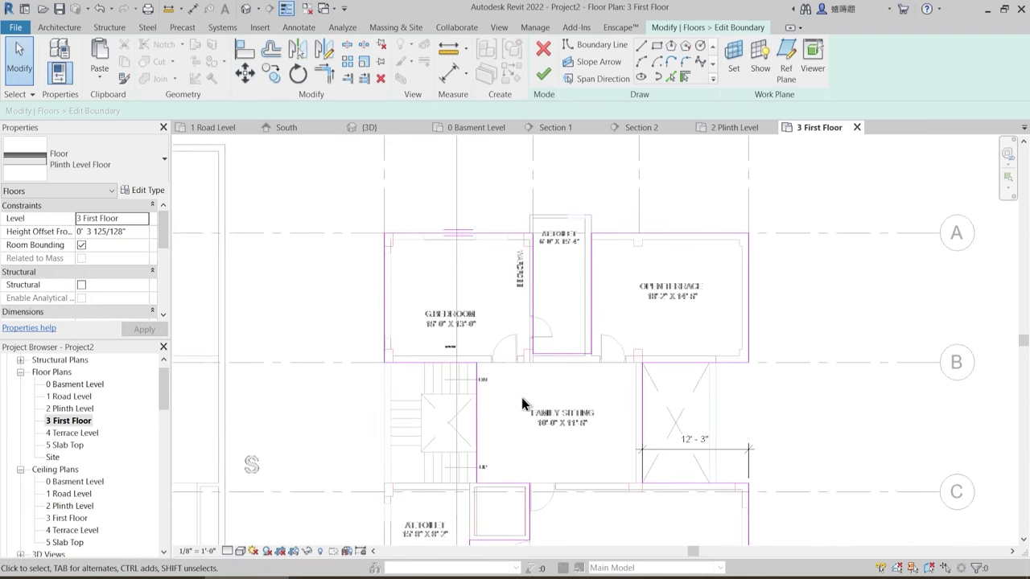
middle_click_drag(523, 404, 510, 276)
middle_click_drag(574, 447, 575, 370)
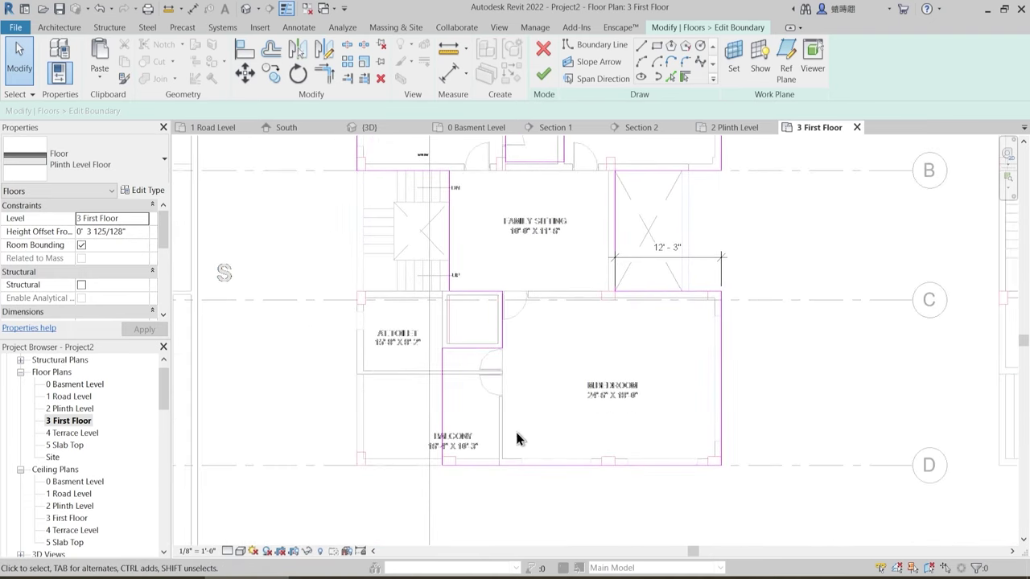
middle_click_drag(519, 397, 517, 426)
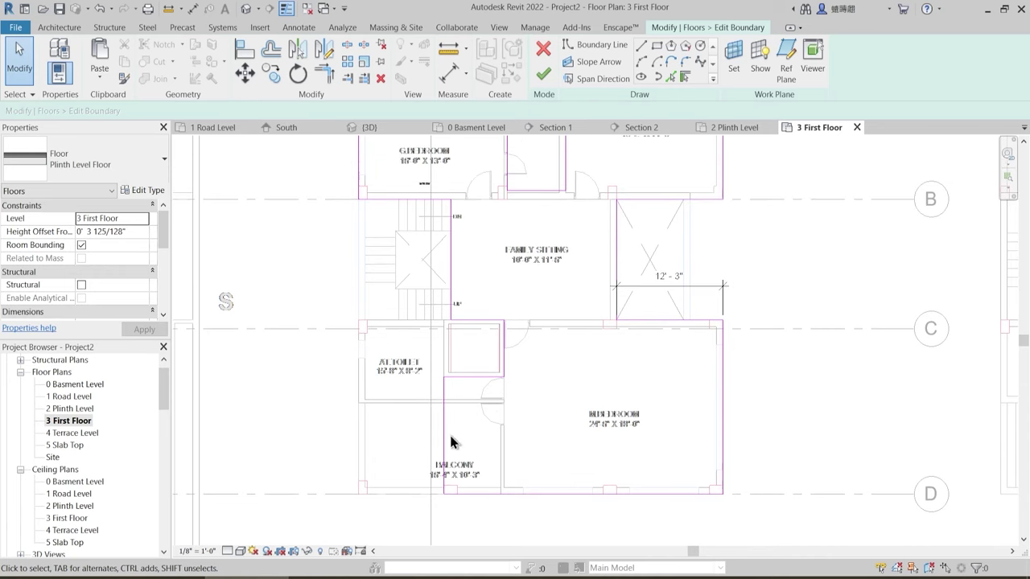
scroll(375, 402, "up", 3)
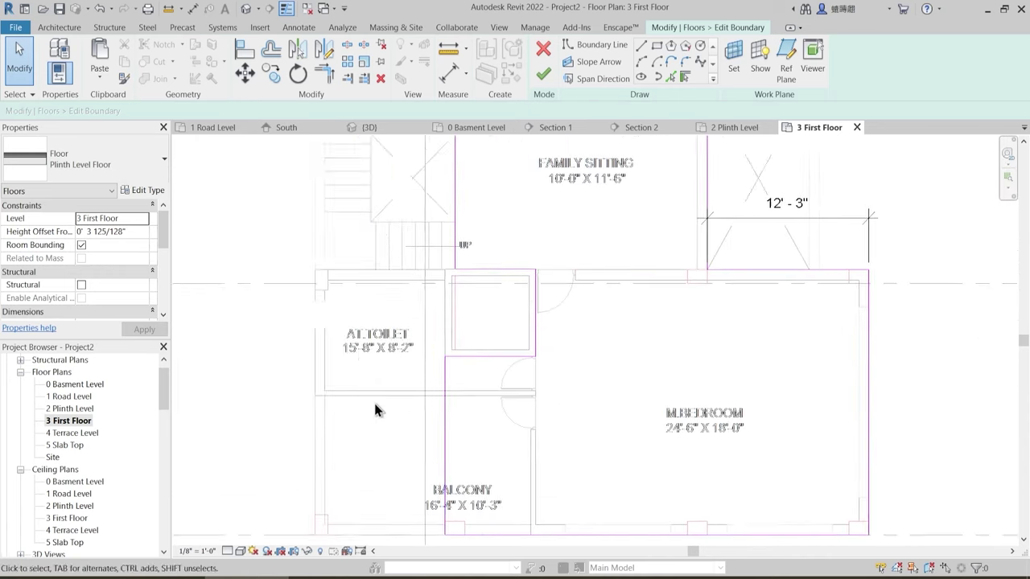
- Drag the balcony's vertical boundary line left onto the outer wall edge
left_click(507, 390)
left_click_drag(490, 383, 384, 386)
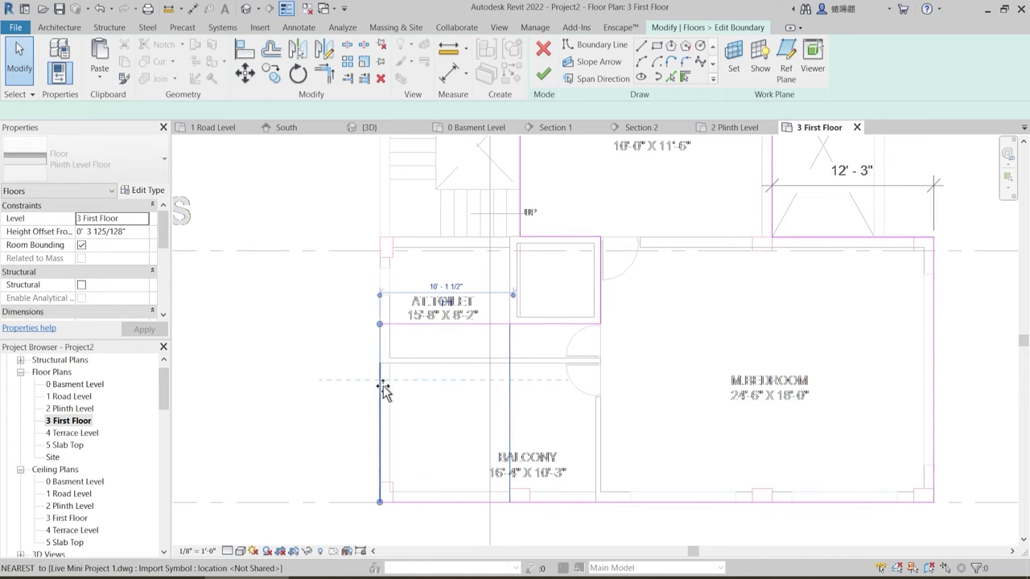
key("Escape")
middle_click_drag(455, 298, 456, 349)
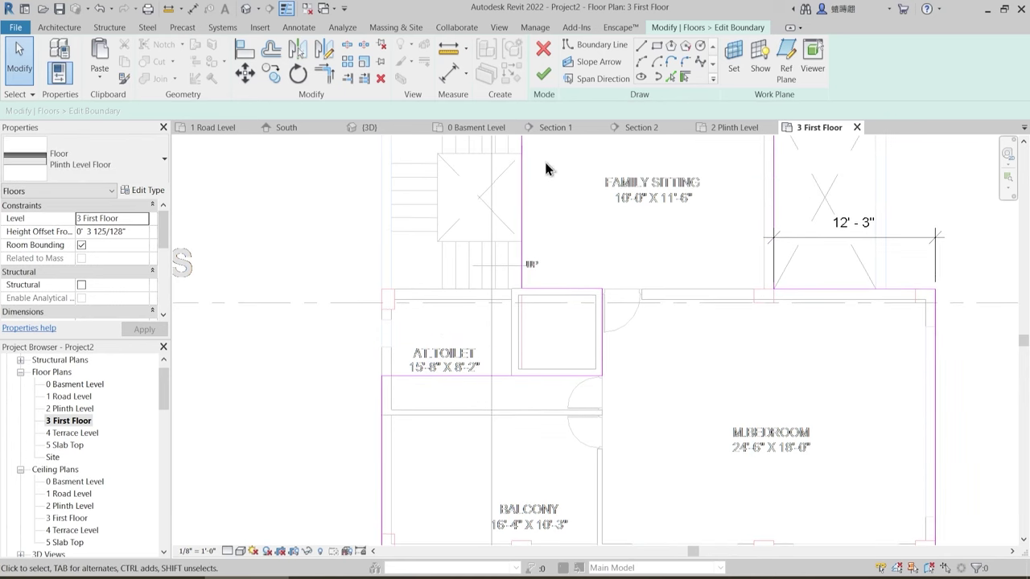
scroll(393, 330, "up", 2)
- Pick the AT.TOILET top wall as a boundary and trim the toilet edges to corners
key("p")
key("l")
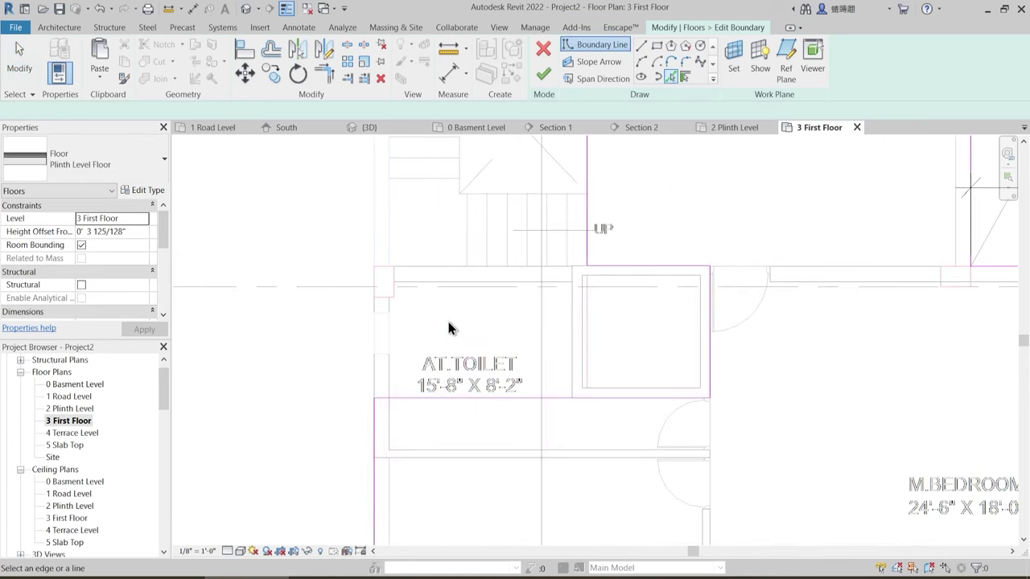
left_click(452, 267)
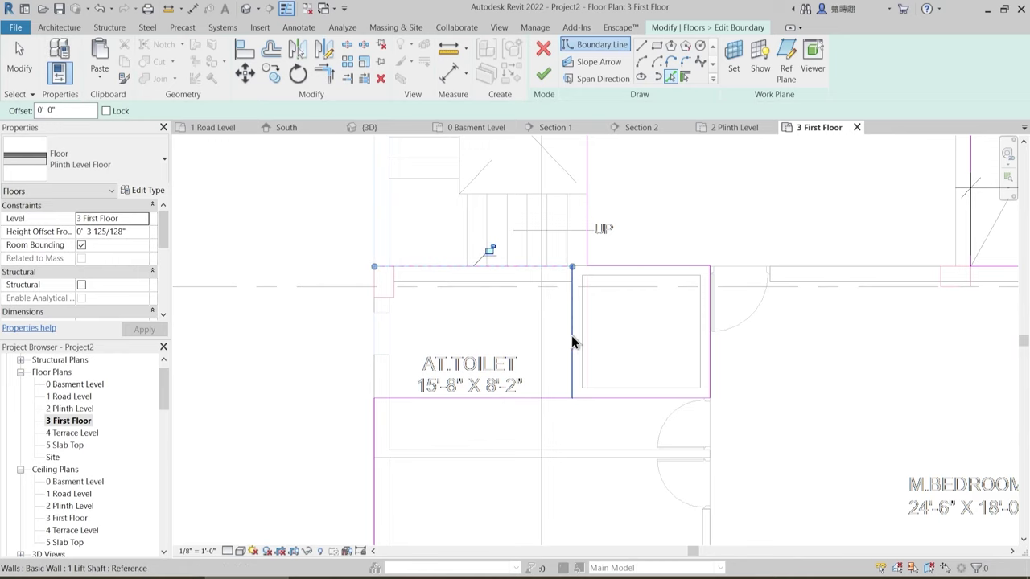
key("t")
key("r")
left_click(373, 417)
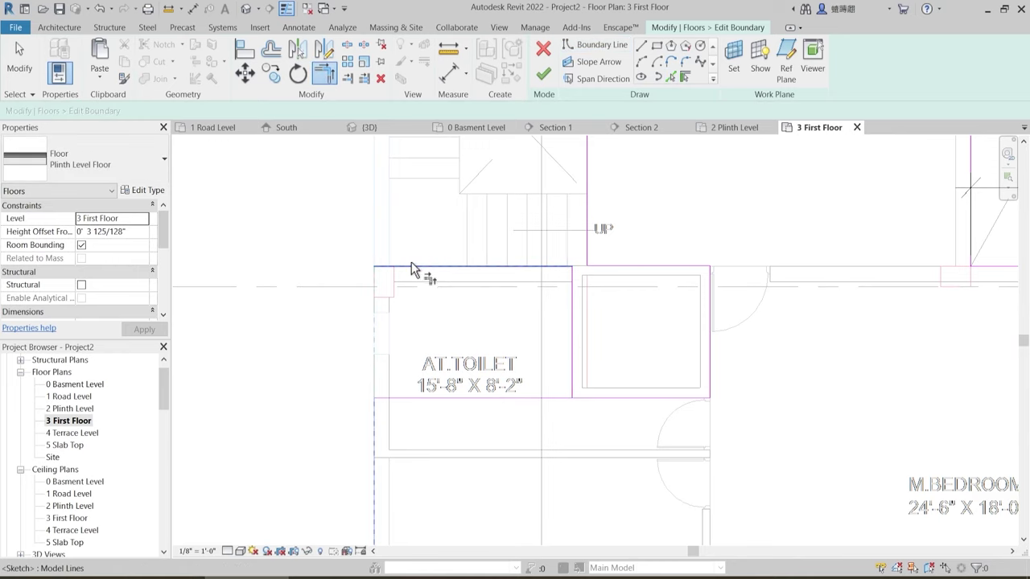
left_click(411, 264)
left_click(572, 366)
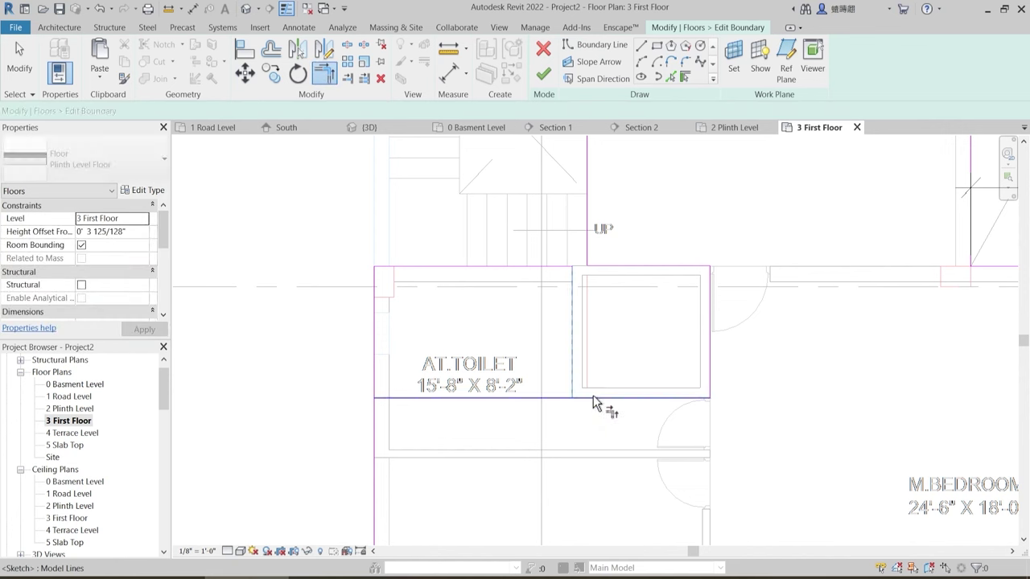
left_click(594, 399)
key("Escape")
scroll(515, 403, "down", 5)
key("Escape")
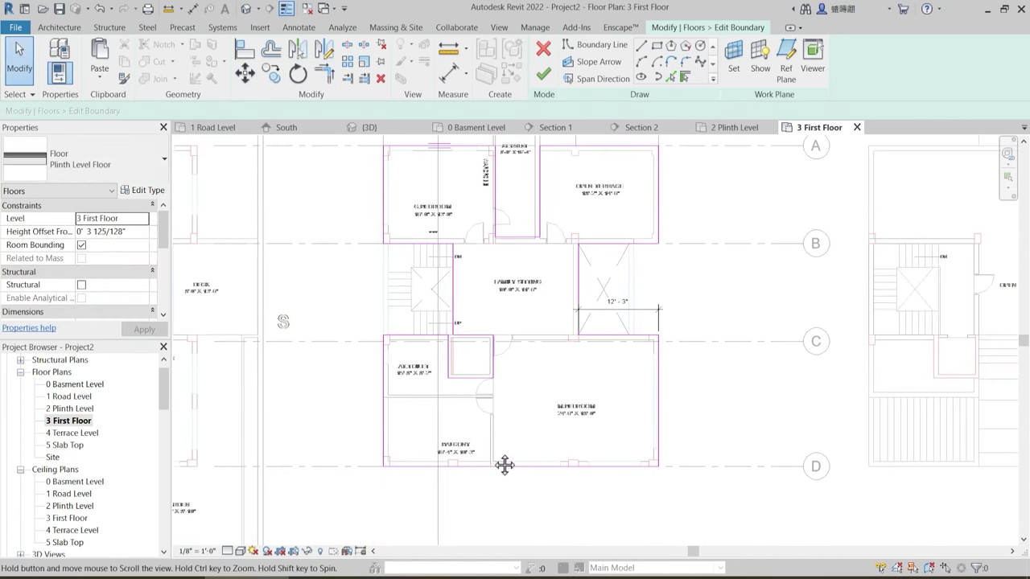
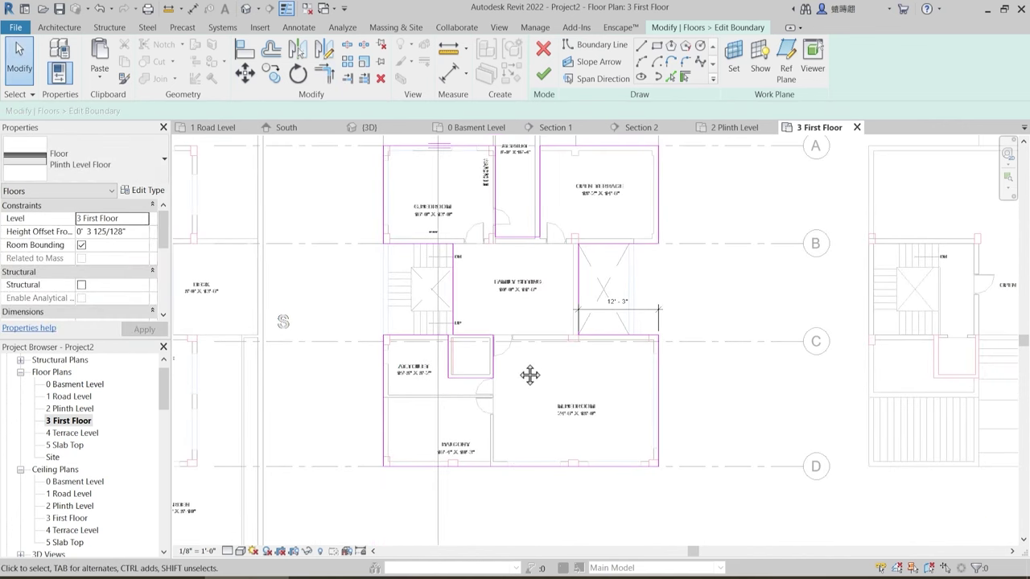
- Delete the 12'-3" shaft dimension and finish the first-floor slab boundary without attaching walls
middle_click_drag(530, 375, 513, 427)
left_click(608, 360)
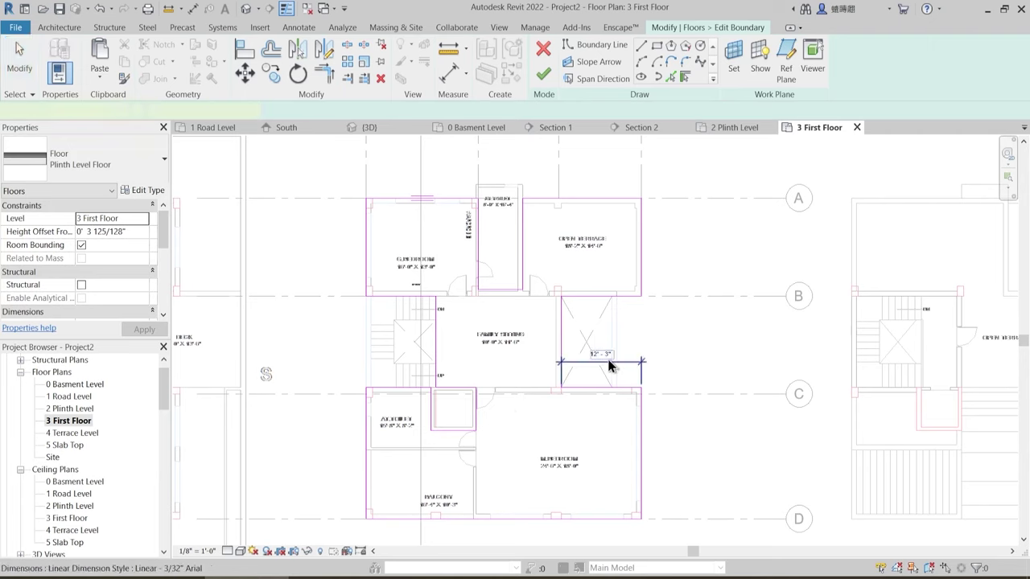
key("Delete")
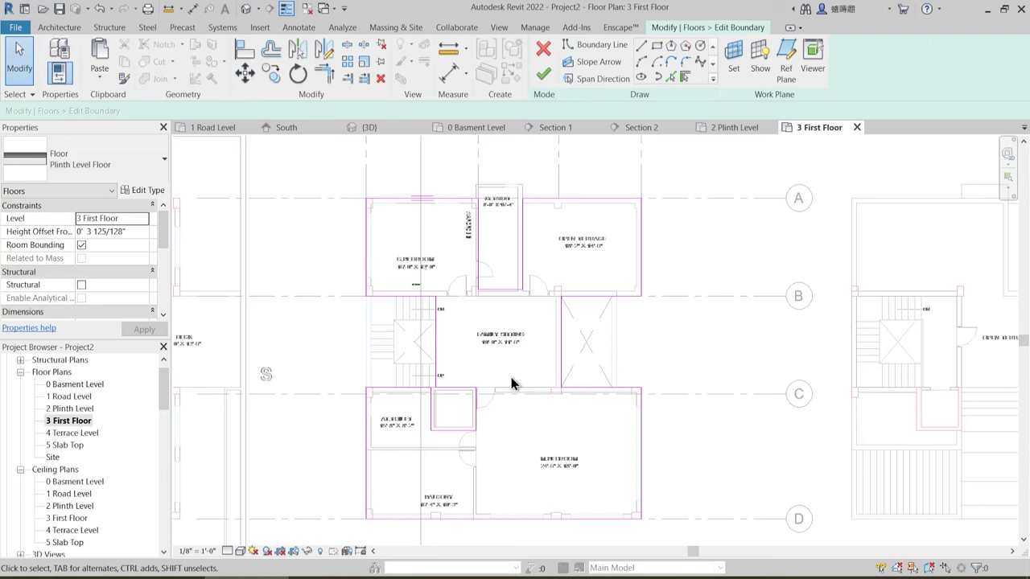
left_click(544, 75)
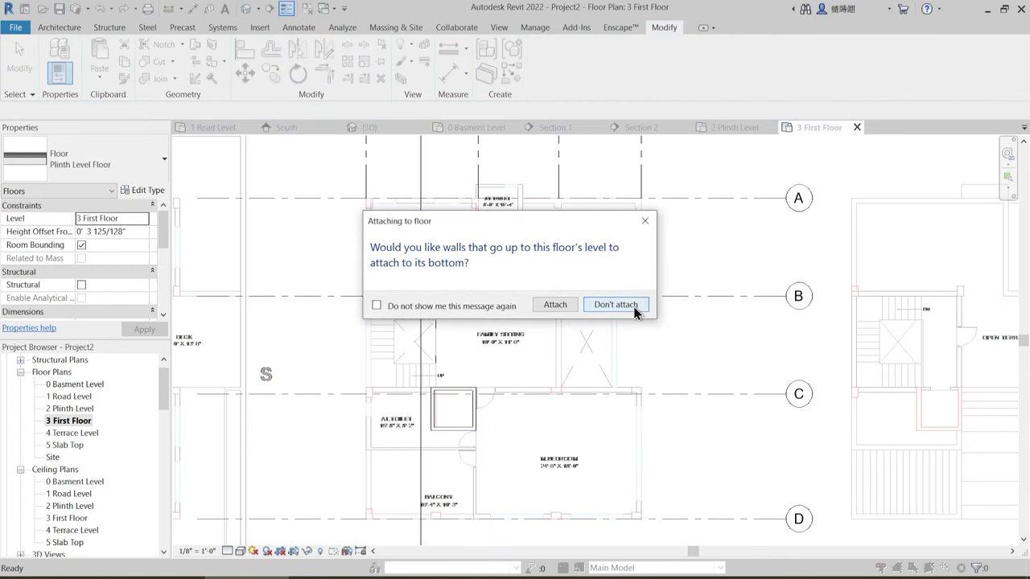
left_click(616, 305)
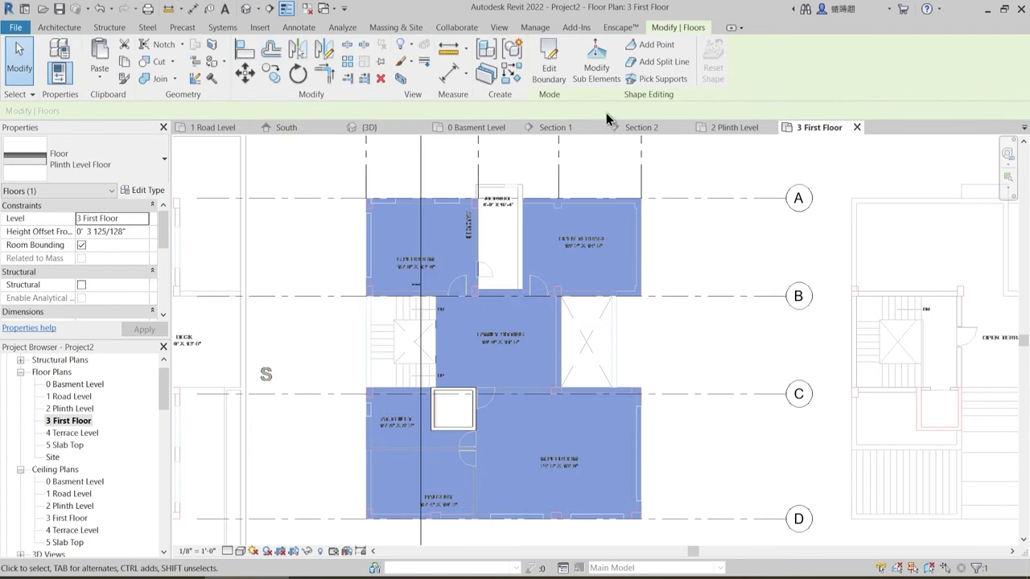
- Switch to the 3D view and orbit the house to a lower angle
left_click(393, 129)
middle_click_drag(528, 408, 568, 276, "shift")
scroll(569, 276, "down", 4)
middle_click_drag(528, 421, 539, 316)
middle_click_drag(556, 439, 571, 385, "shift")
scroll(545, 408, "up", 5)
key("Escape")
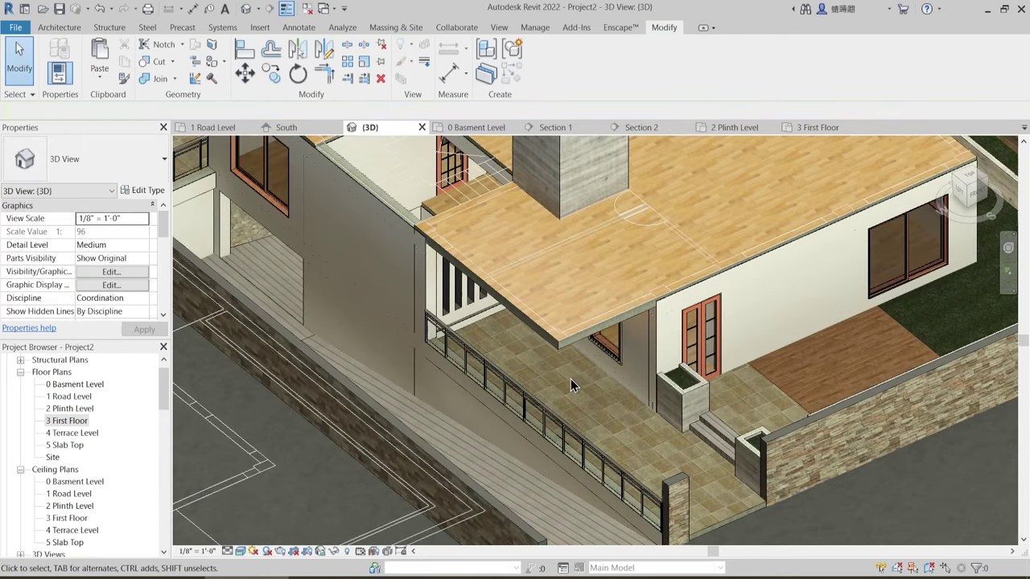
- Inspect the main wall beside the porch, then bring the shaft opening into view
left_click(559, 480)
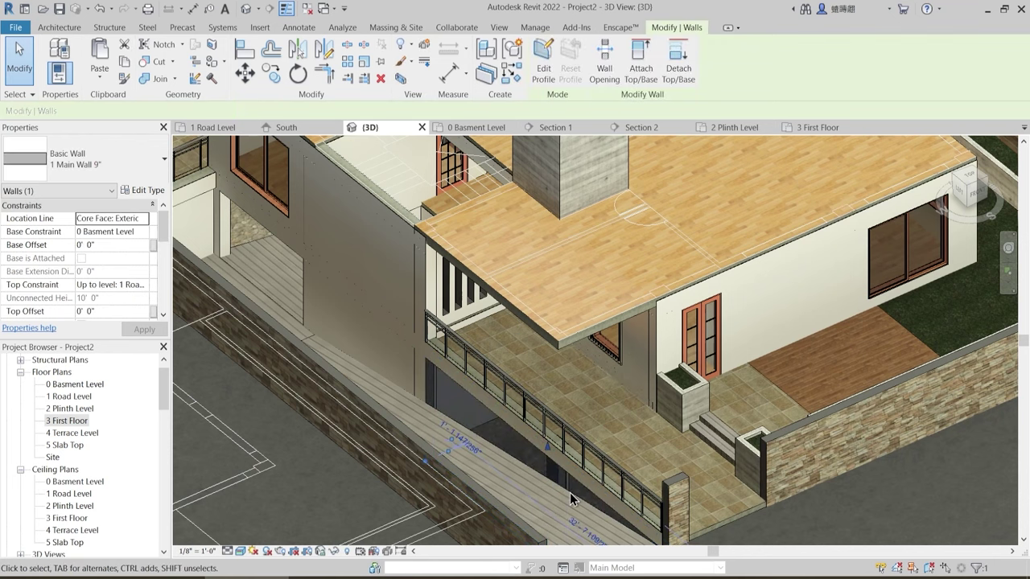
middle_click_drag(568, 483, 546, 344, "shift")
scroll(580, 408, "up", 2)
left_click(580, 408)
scroll(572, 396, "down", 2)
middle_click_drag(558, 380, 647, 350, "shift")
scroll(623, 381, "down", 4)
scroll(647, 349, "up", 2)
scroll(563, 192, "up", 5)
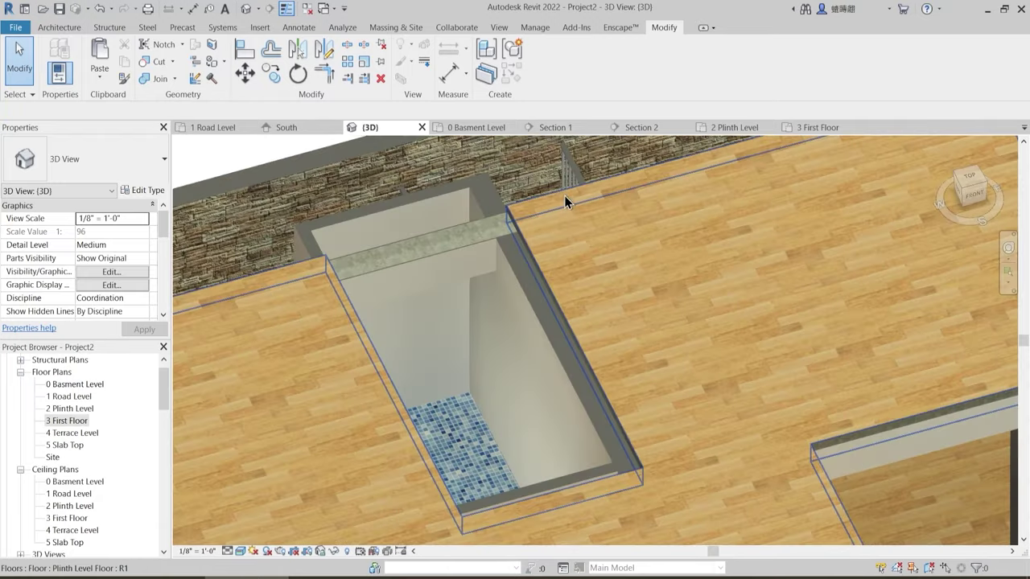
middle_click_drag(570, 375, 544, 385, "shift")
middle_click_drag(767, 430, 380, 337)
- Re-edit the Plinth Level slab boundary at the shaft and finish without attaching walls
left_click(568, 298)
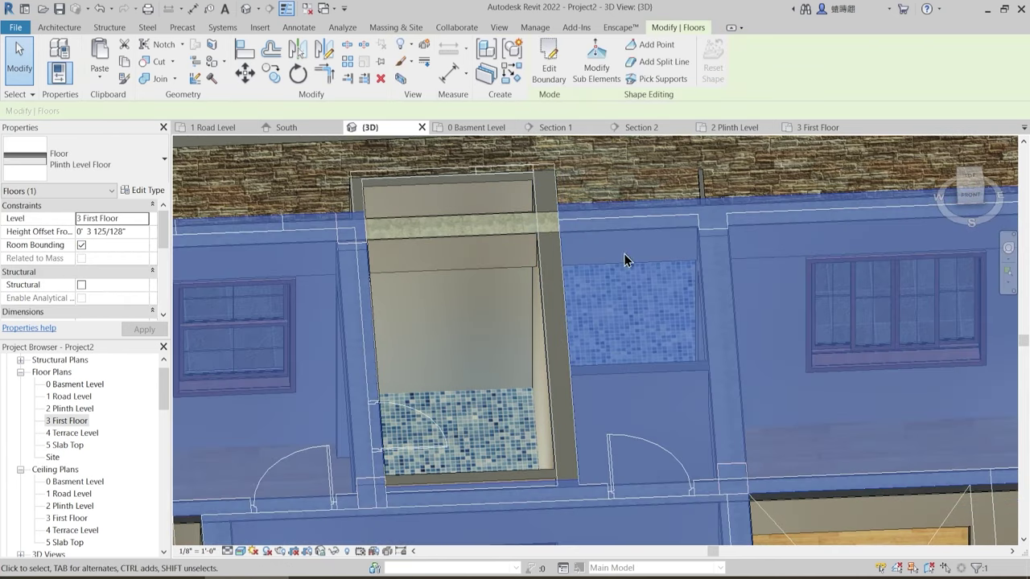
double_click(580, 321)
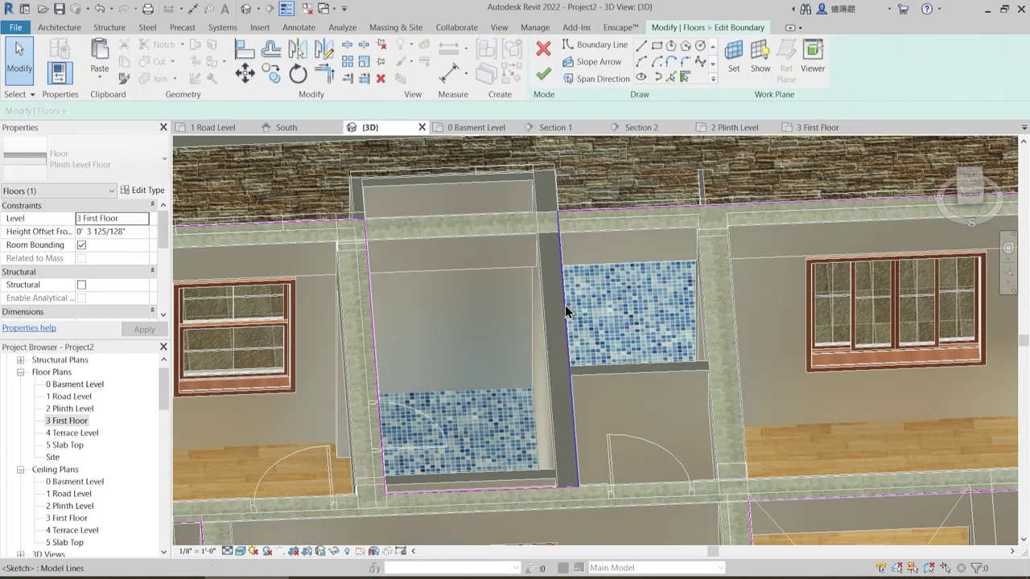
left_click(552, 306)
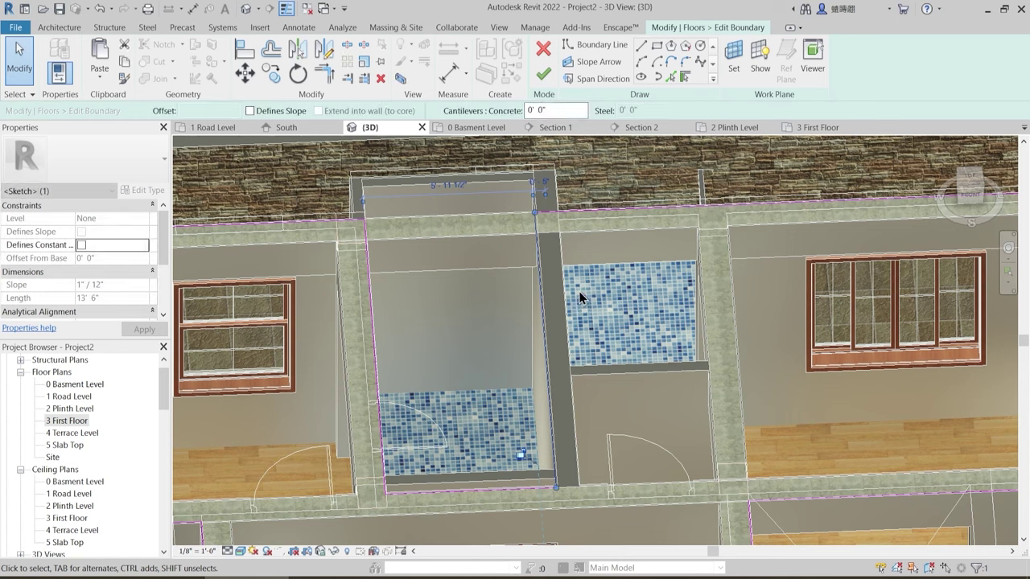
left_click(544, 79)
left_click(619, 305)
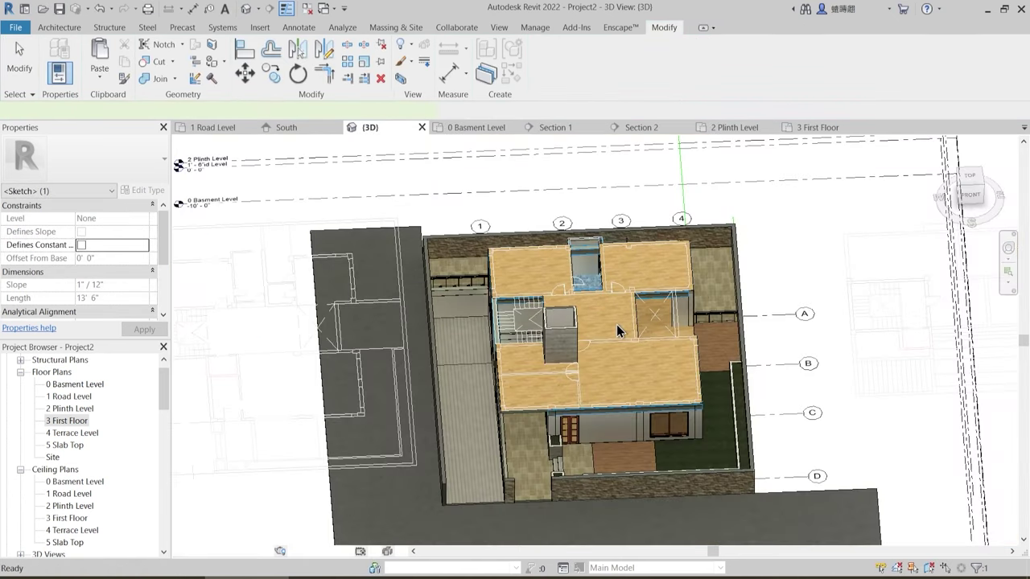
scroll(617, 325, "up", 10)
- Orbit past the stairwell and shaft to inspect the tiled Sunk Slab floor
key("Escape")
scroll(507, 368, "up", 3)
middle_click_drag(507, 368, 597, 378, "shift")
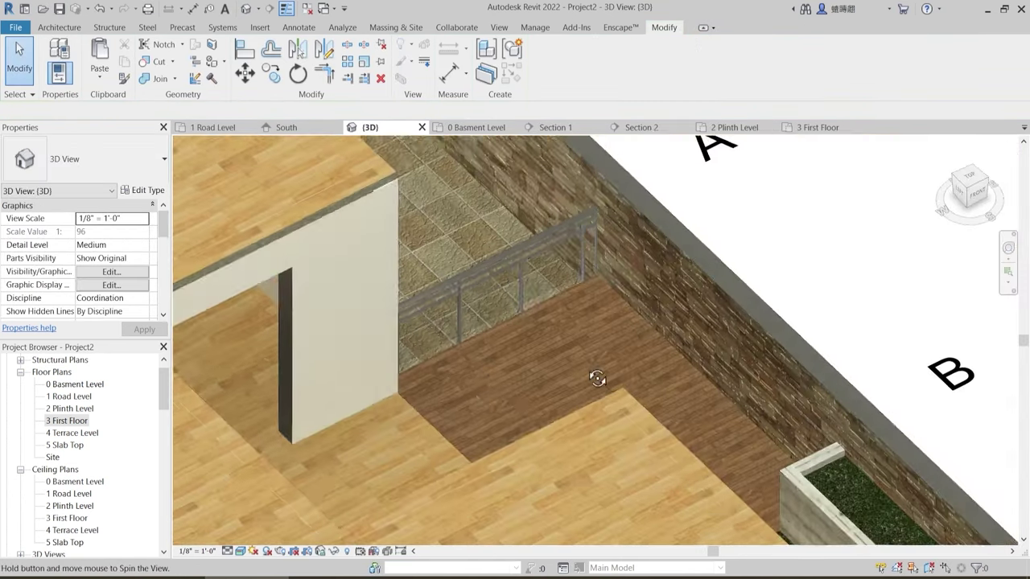
scroll(472, 375, "down", 2)
middle_click_drag(474, 386, 788, 335)
middle_click_drag(366, 240, 375, 249, "shift")
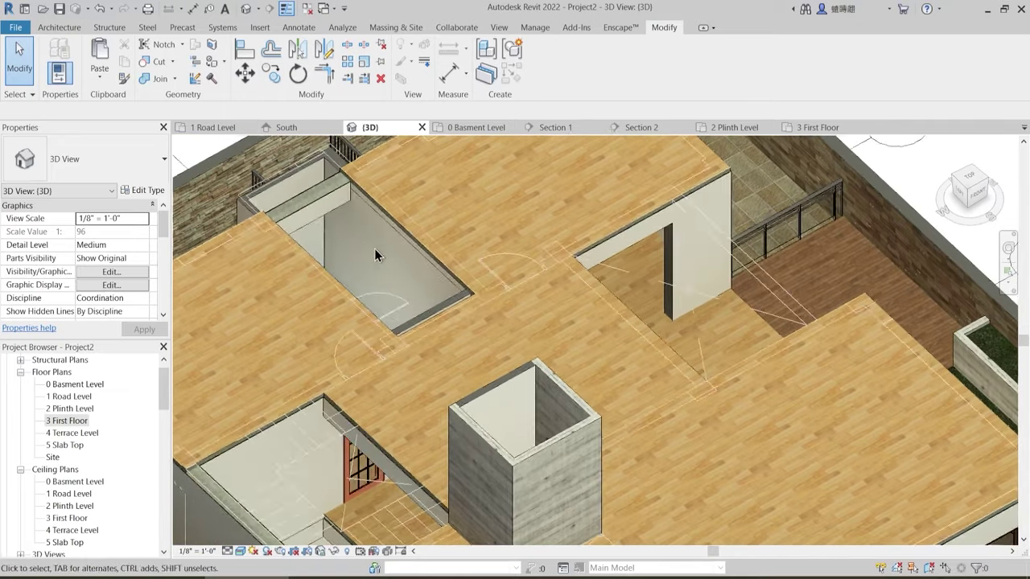
scroll(375, 253, "down", 3)
scroll(413, 357, "up", 3)
scroll(381, 294, "down", 2)
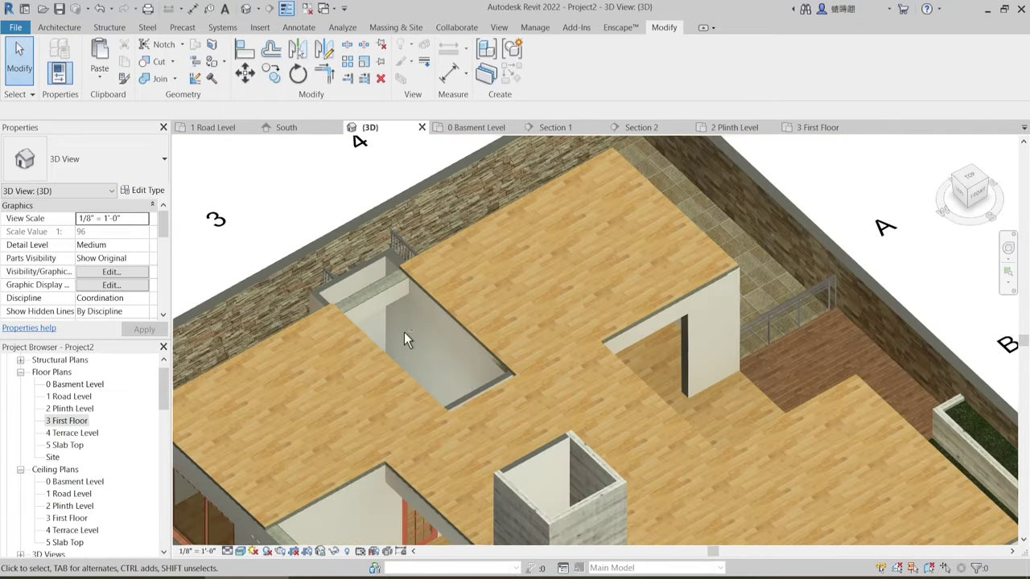
mouse_move(404, 333)
middle_mouse_down("shift")
mouse_move(414, 409)
mouse_move(427, 349)
mouse_move(390, 335)
middle_mouse_up("shift")
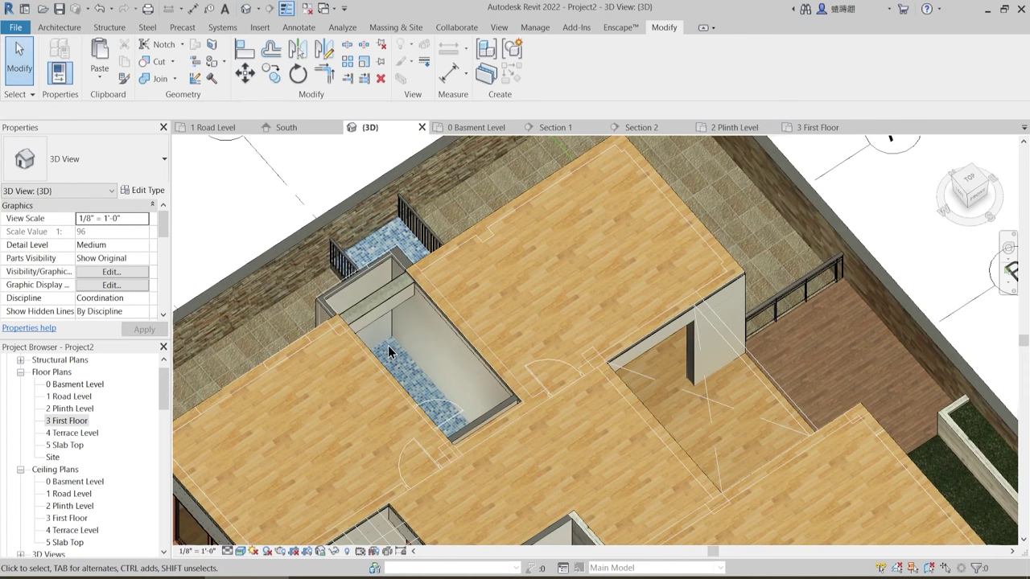
left_click(389, 231)
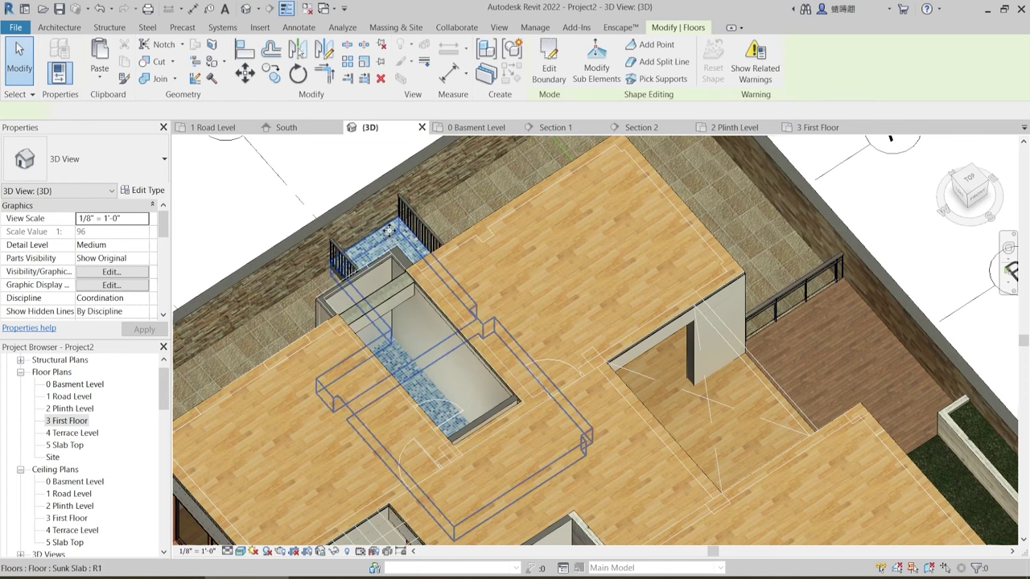
key("Escape")
- Inspect the imported Live Mini Project 1.dwg drawing around the floor openings
scroll(517, 284, "down", 2)
middle_click_drag(466, 288, 434, 221)
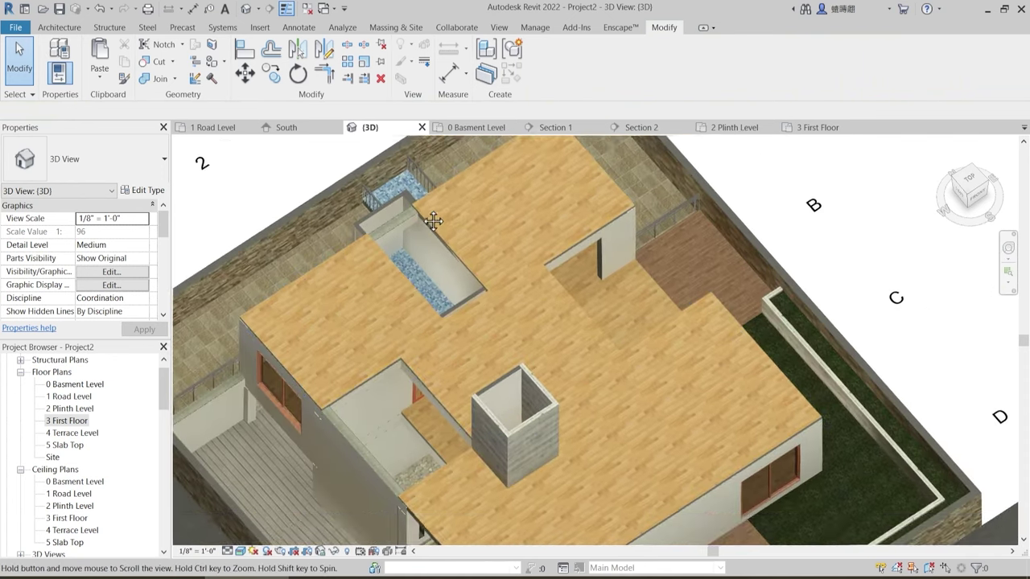
scroll(483, 274, "down", 4)
scroll(585, 335, "up", 6)
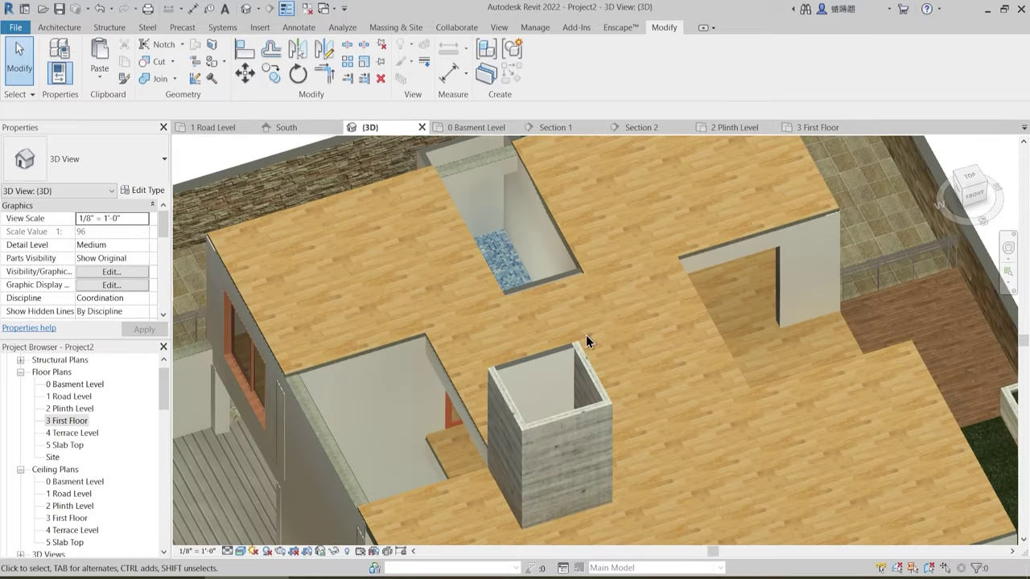
left_click(619, 273)
scroll(558, 299, "up", 2)
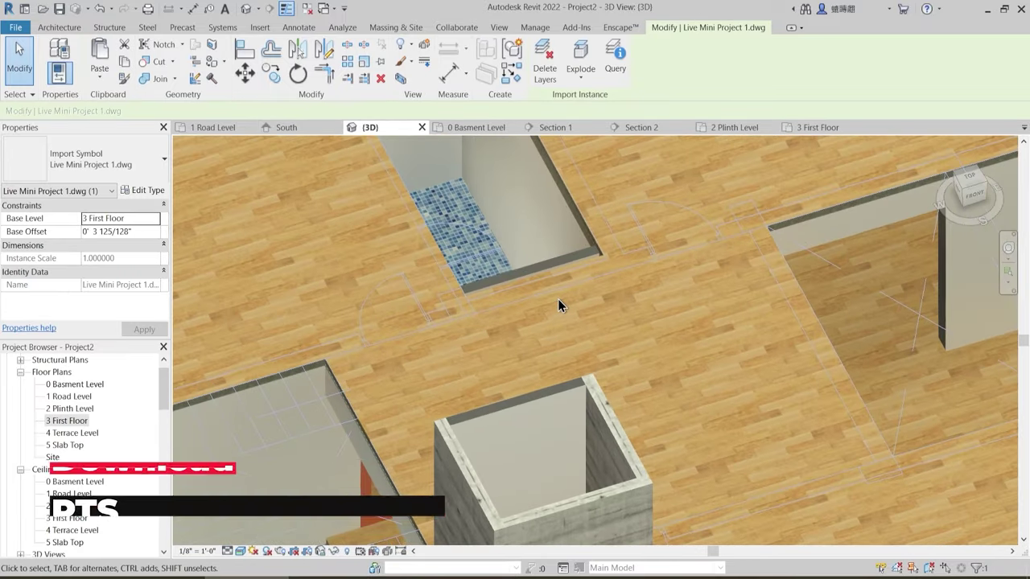
key("Escape")
middle_click_drag(561, 303, 540, 295, "shift")
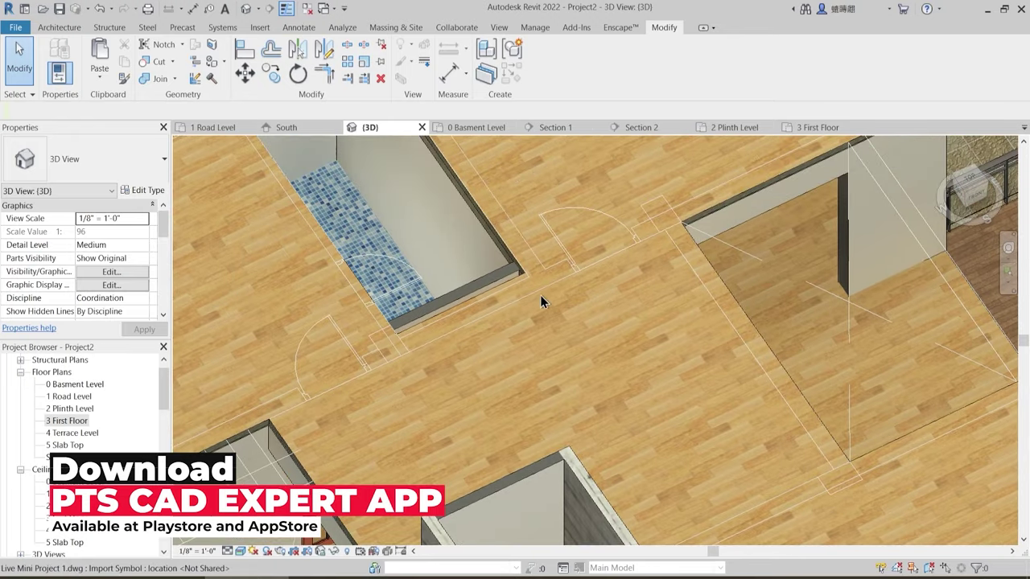
left_click(544, 295)
scroll(552, 279, "down", 2)
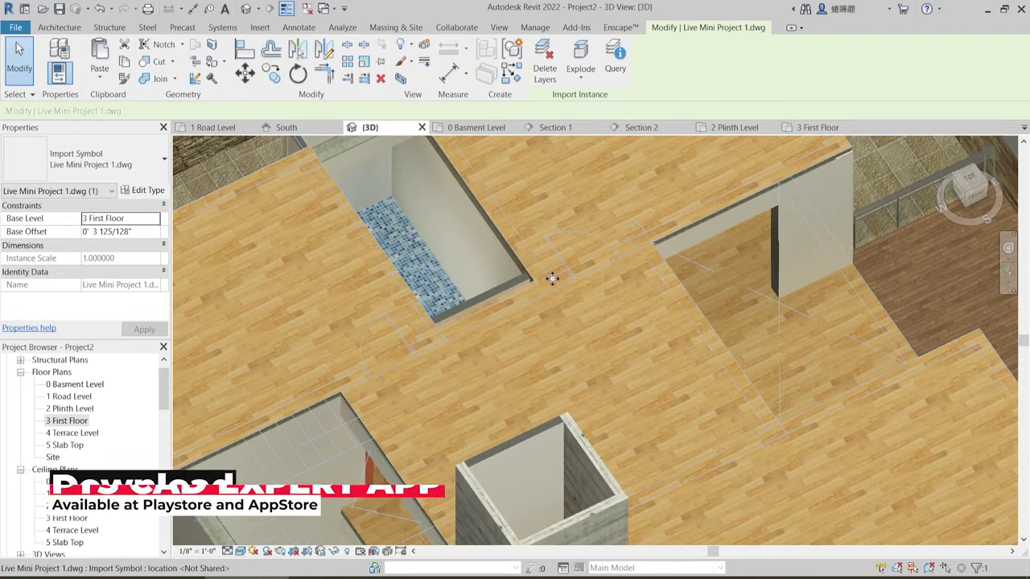
middle_click_drag(537, 336, 580, 285)
scroll(587, 288, "down", 2)
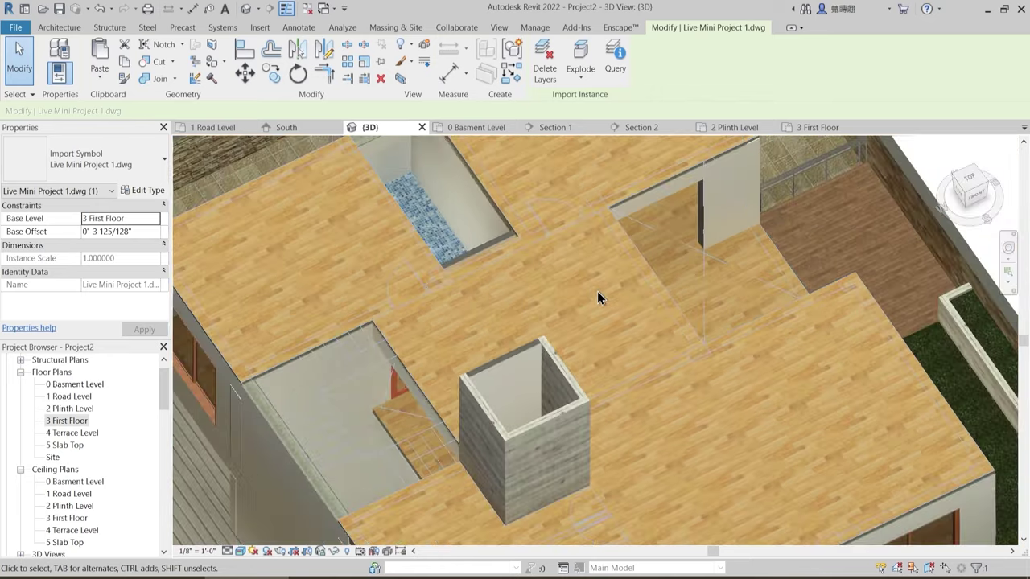
key("Escape")
- Check the beam and Plinth Level slab from a low side angle, then open Section 1
key("Tab")
left_click(659, 280)
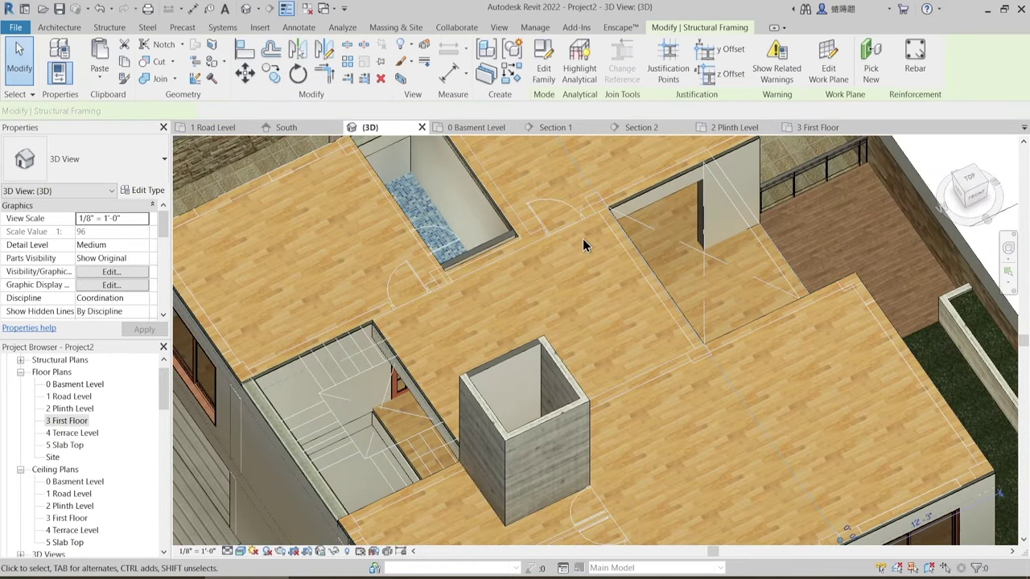
key("Escape")
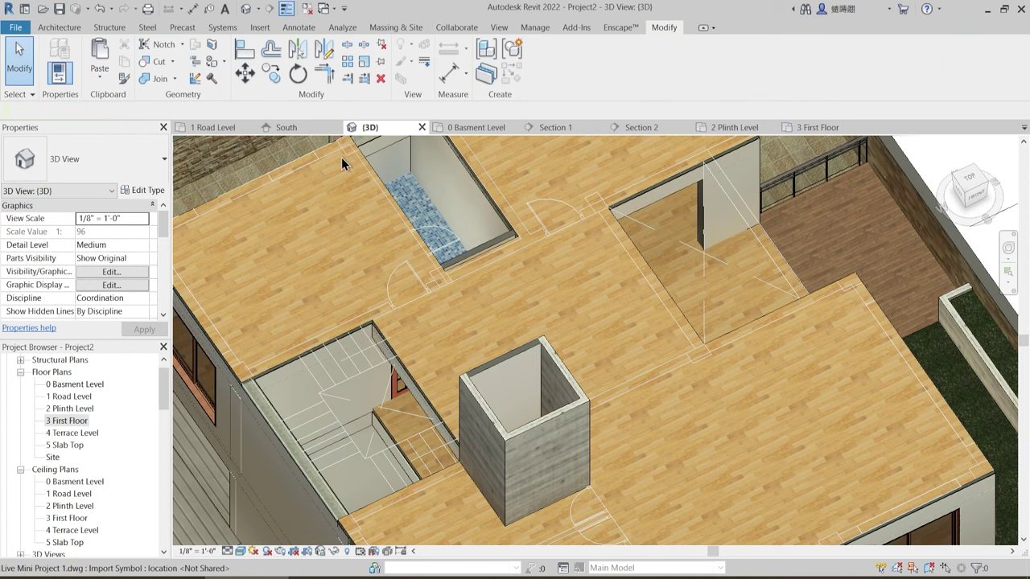
left_click(345, 171)
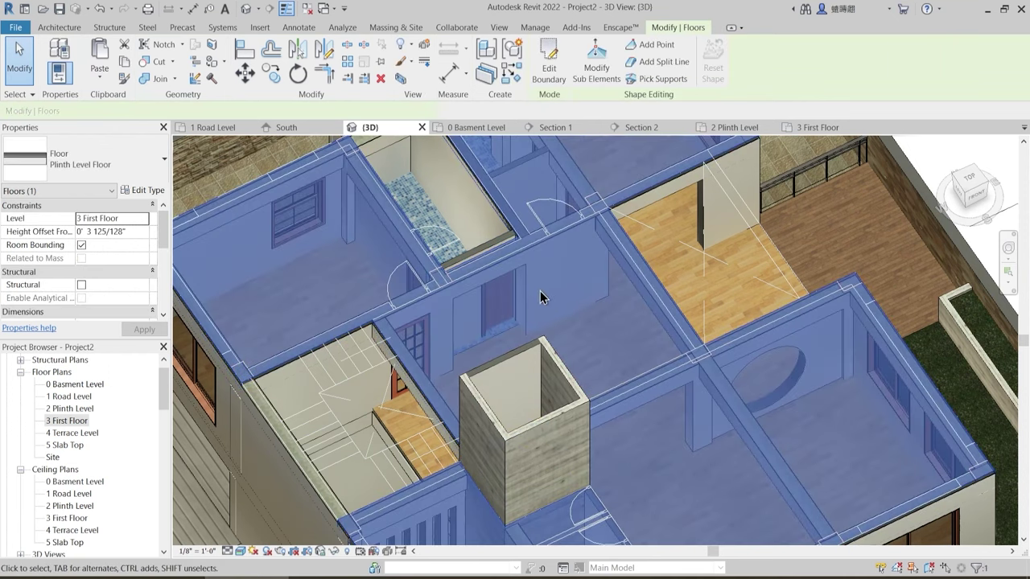
middle_click_drag(491, 356, 562, 344, "shift")
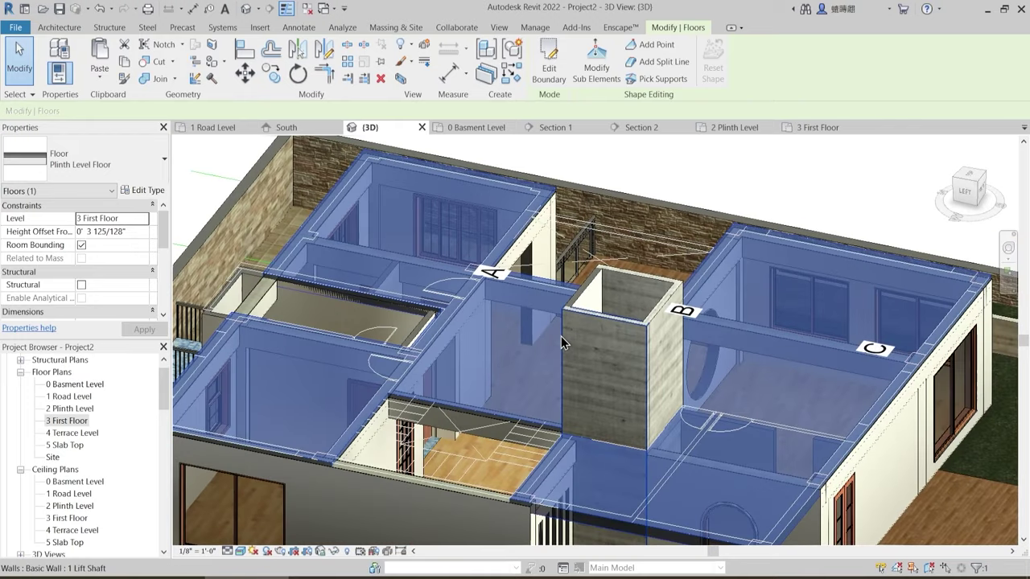
key("Escape")
scroll(496, 337, "down", 2)
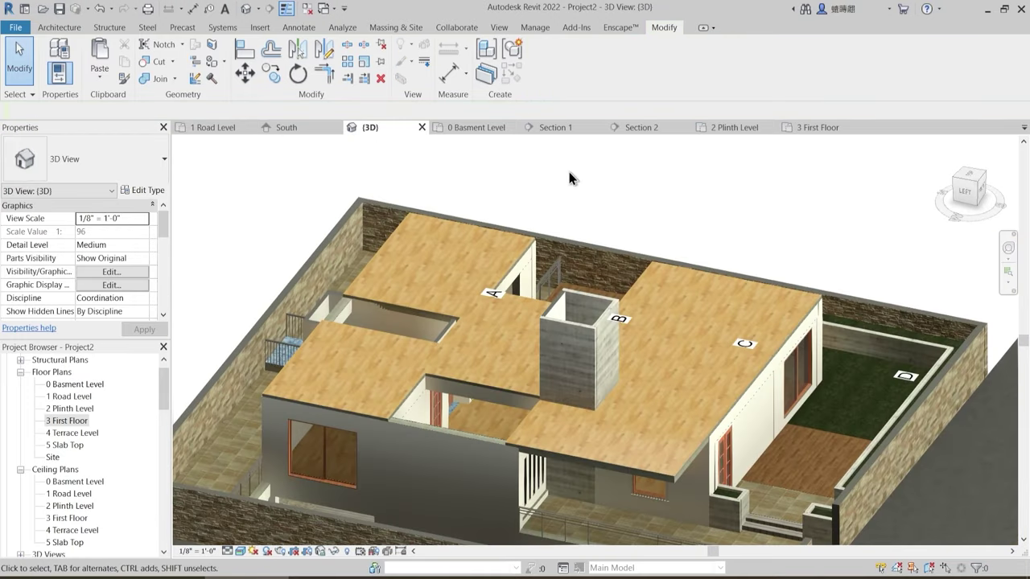
left_click(563, 127)
- Join the Plinth Level floor with the wall beneath it using Join Geometry
scroll(547, 335, "down", 2)
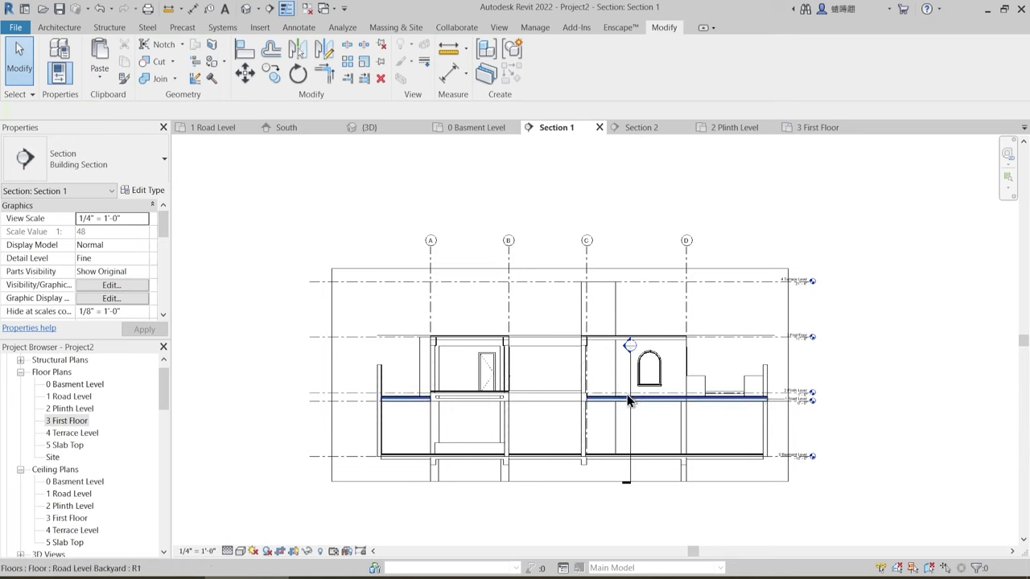
scroll(402, 434, "up", 10)
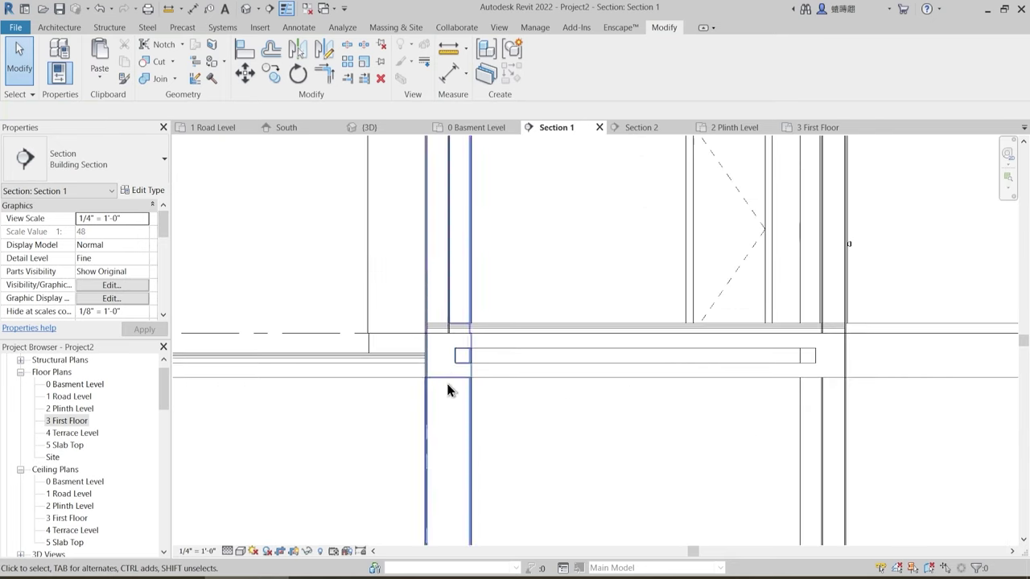
scroll(449, 377, "down", 2)
middle_click_drag(511, 426, 472, 389)
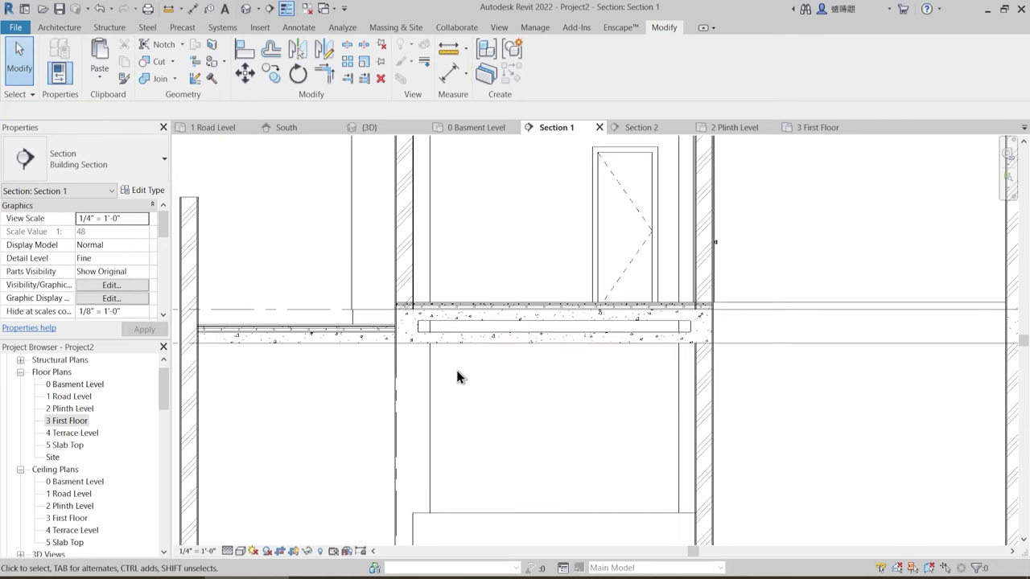
scroll(420, 309, "up", 1)
scroll(421, 308, "up", 2)
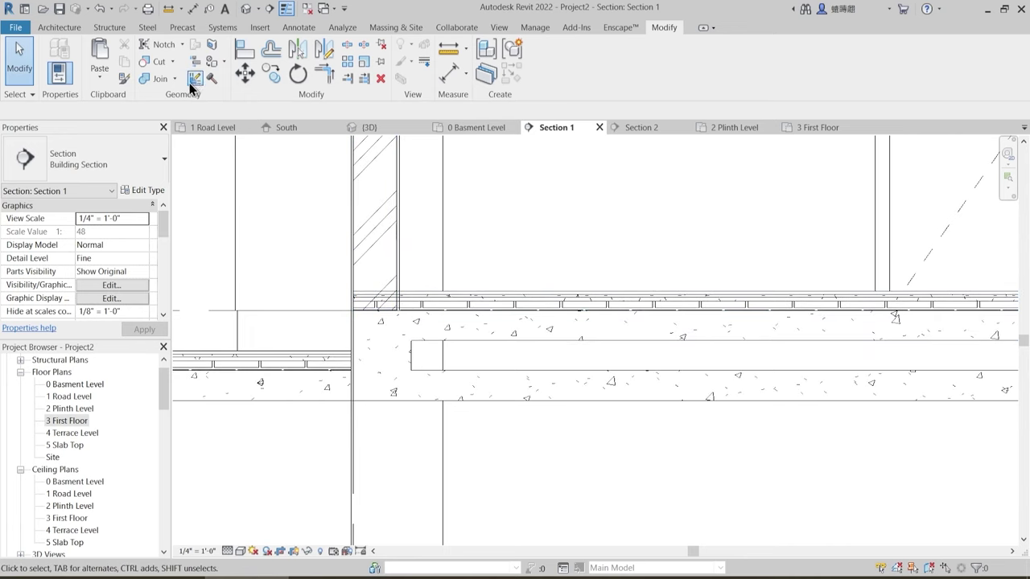
left_click(157, 79)
scroll(409, 288, "up", 1)
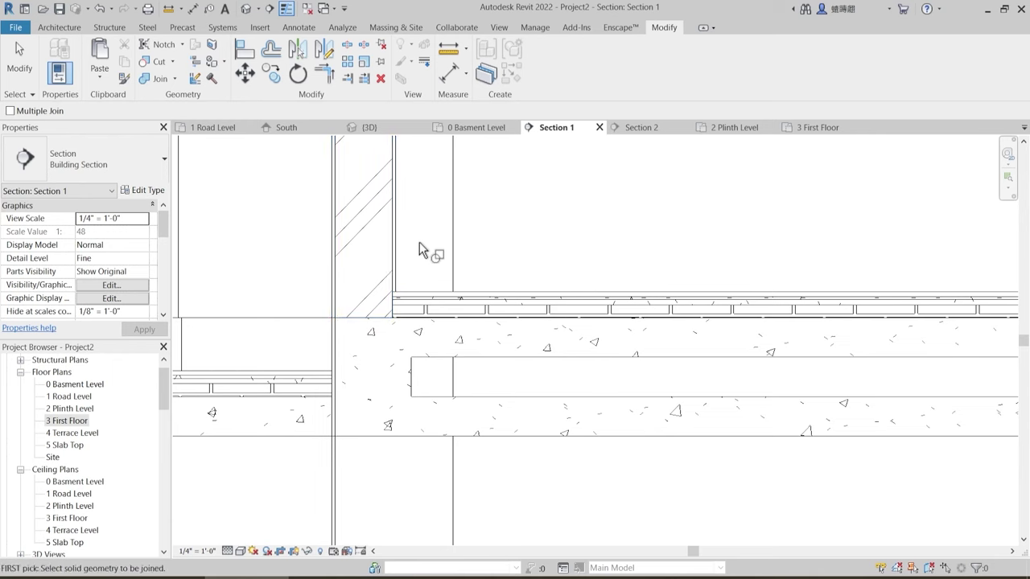
scroll(413, 295, "down", 4)
middle_click_drag(612, 366, 455, 397)
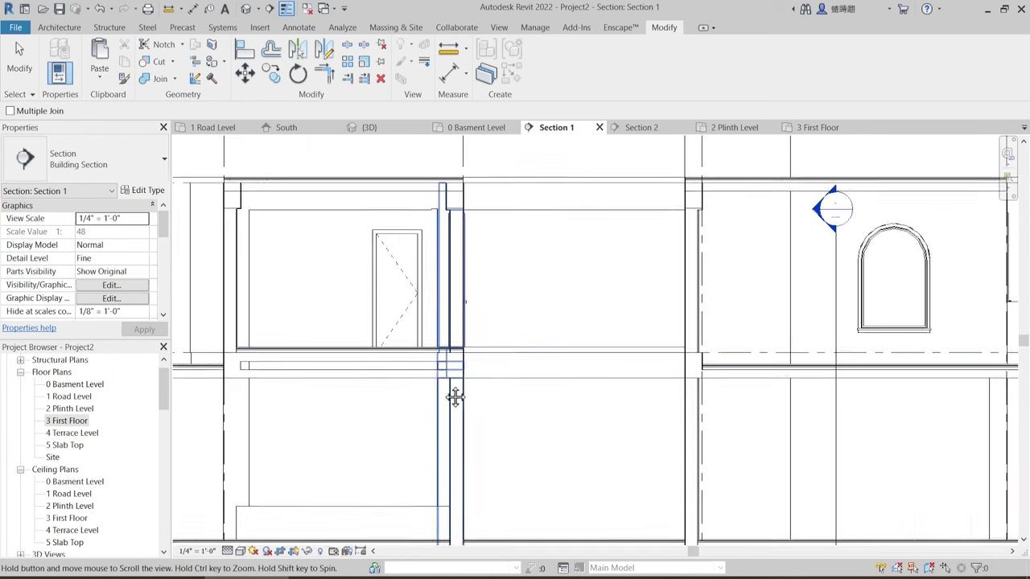
scroll(438, 351, "up", 2)
left_click(449, 351)
left_click(475, 322)
scroll(405, 352, "down", 3)
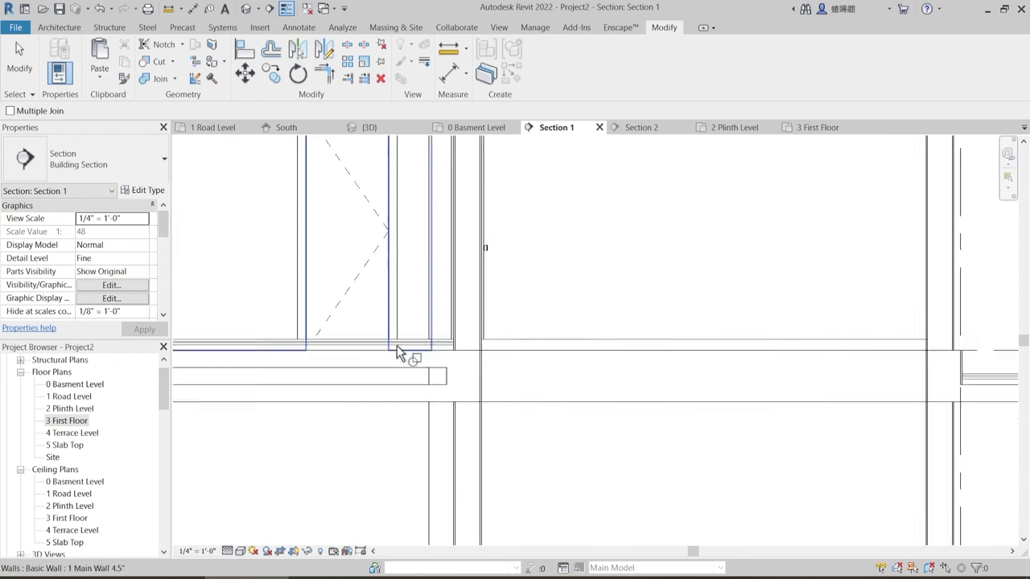
middle_click_drag(639, 387, 474, 421)
scroll(484, 406, "up", 4)
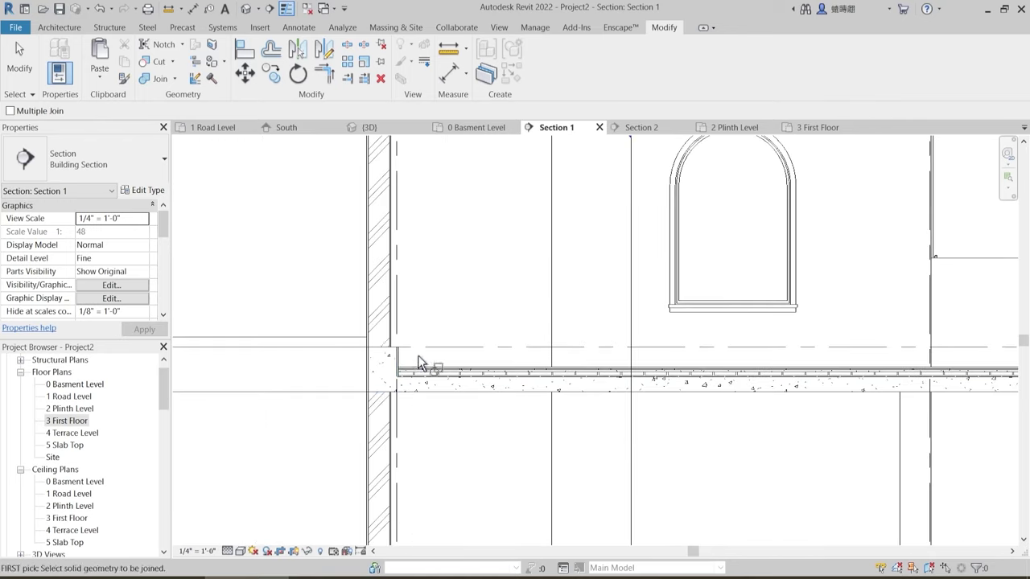
scroll(389, 383, "down", 2)
middle_click_drag(647, 389, 296, 401)
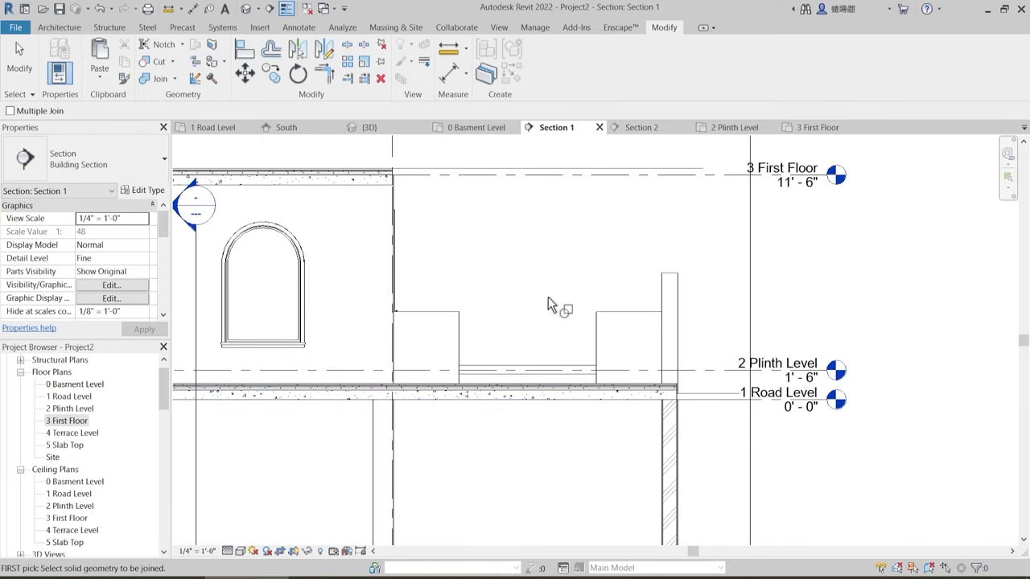
scroll(393, 290, "down", 2)
key("Escape")
- Join the slab with the next beam and its supporting beam wall
scroll(628, 326, "up", 6)
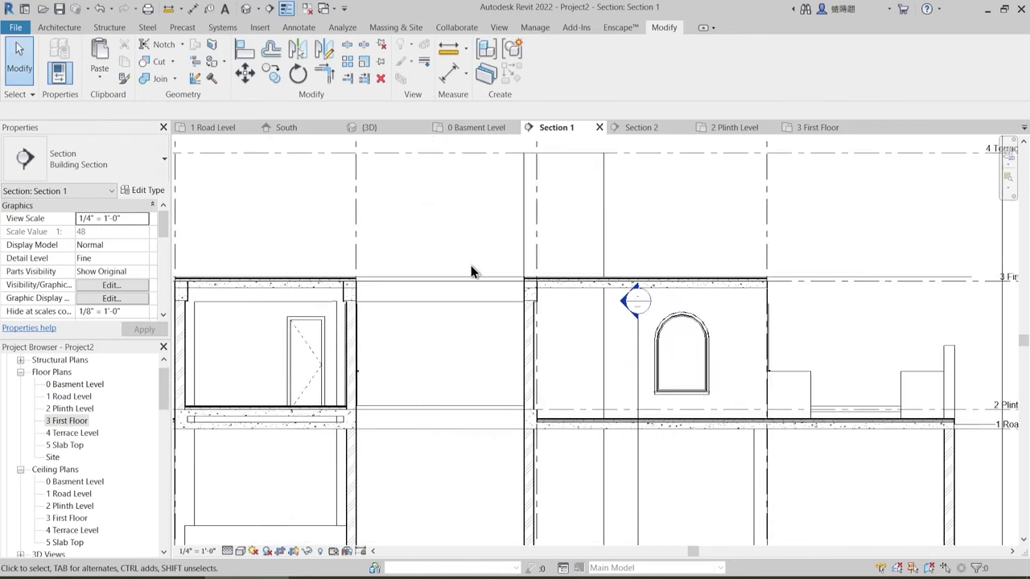
middle_click_drag(611, 297, 528, 331)
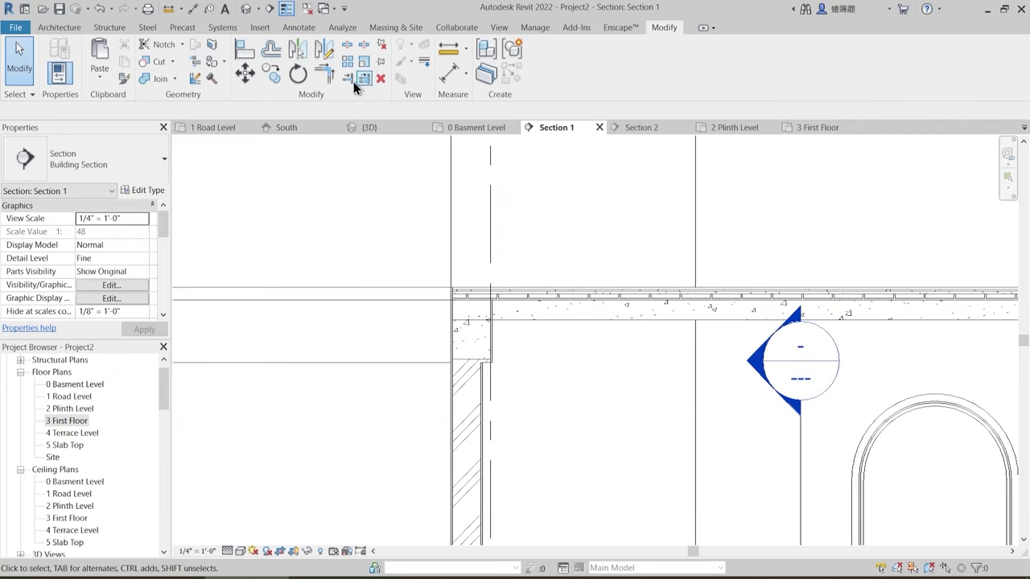
left_click(490, 337)
left_click(509, 320)
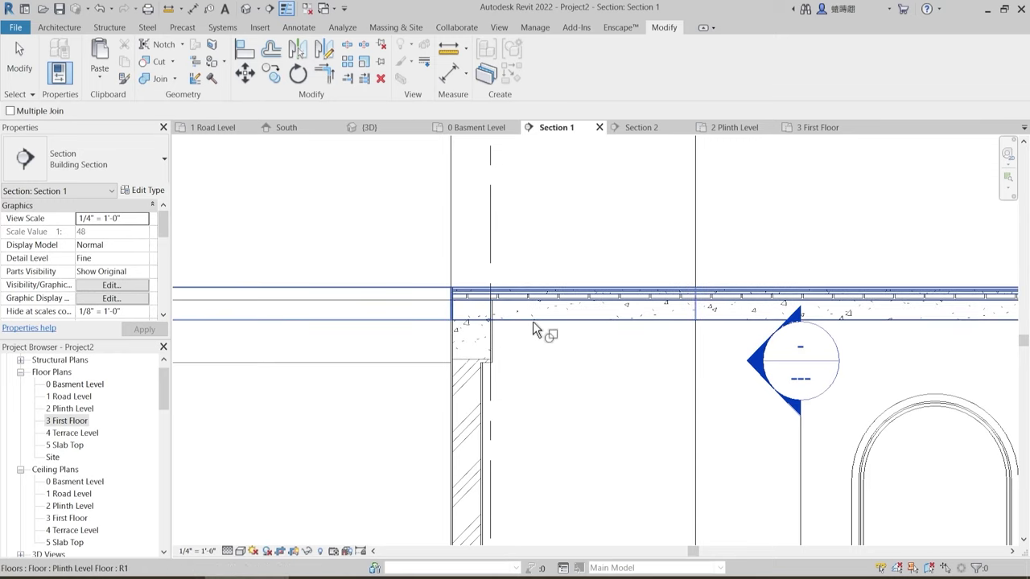
left_click(533, 321)
left_click(492, 346)
scroll(553, 346, "down", 1)
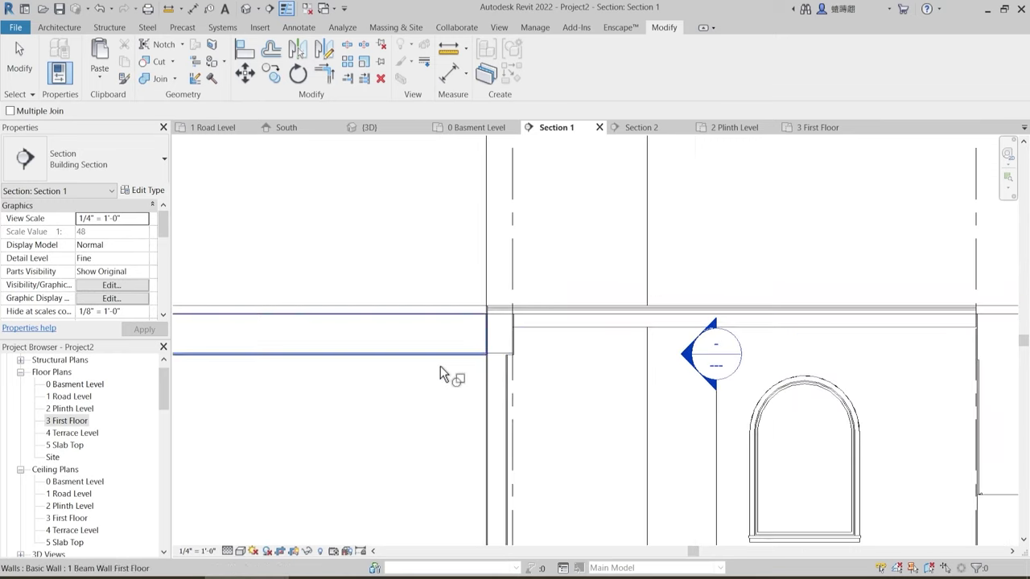
scroll(530, 335, "up", 3)
left_click(513, 314)
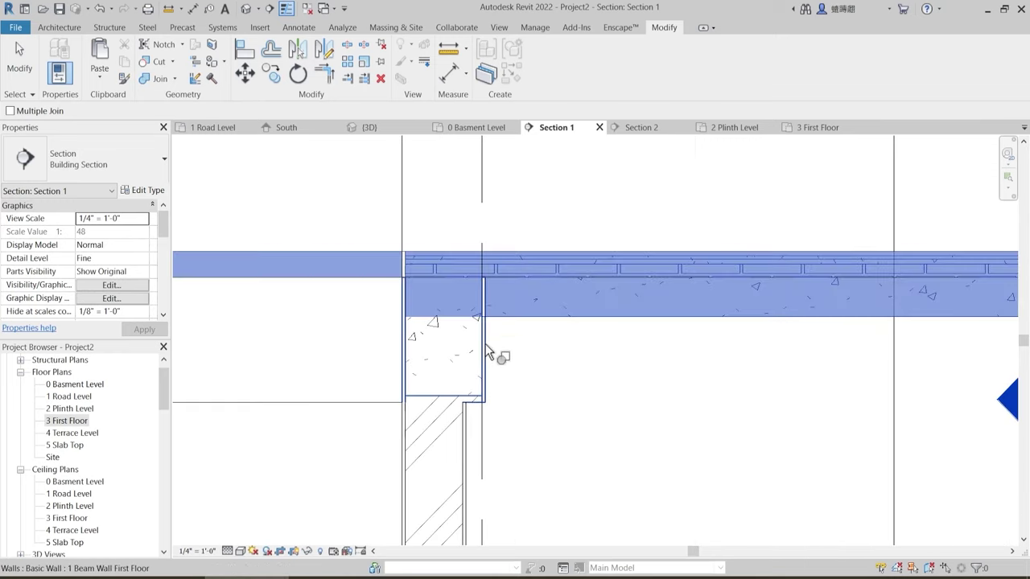
left_click(487, 345)
- Join the slab with the central beam and beam wall
scroll(564, 342, "down", 3)
middle_click_drag(405, 369, 427, 368)
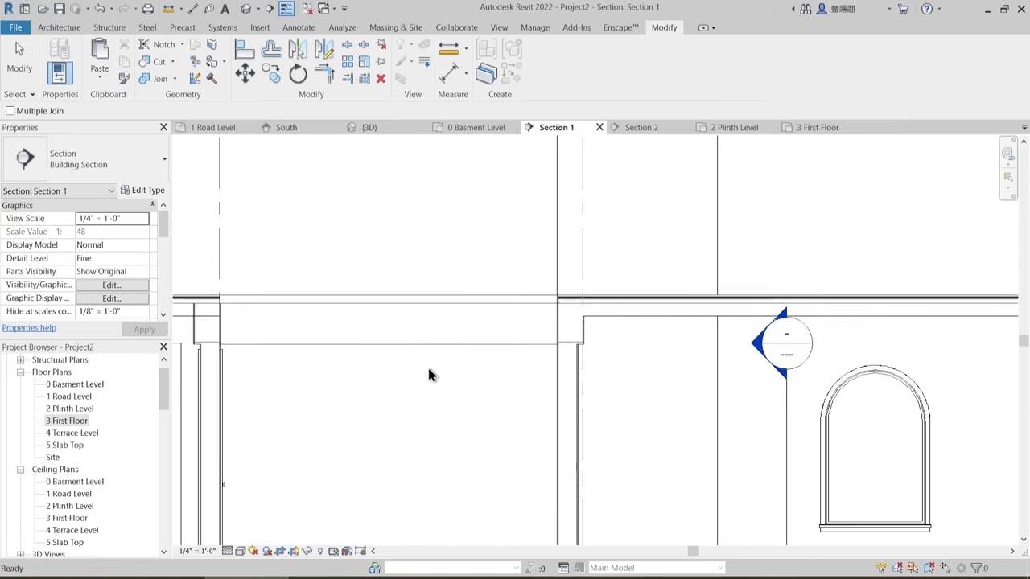
middle_click_drag(301, 367, 603, 368)
scroll(475, 332, "up", 4)
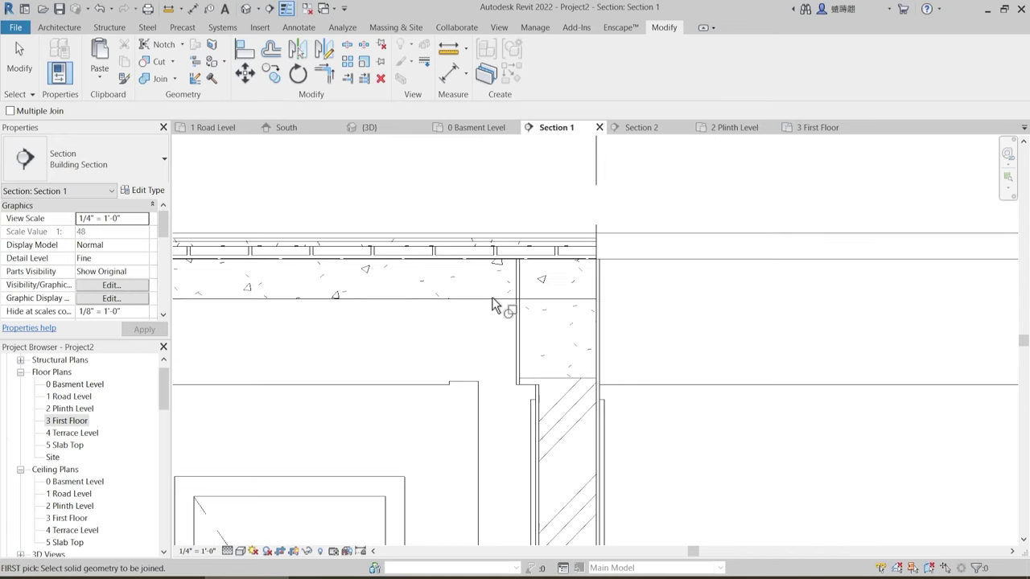
left_click(502, 303)
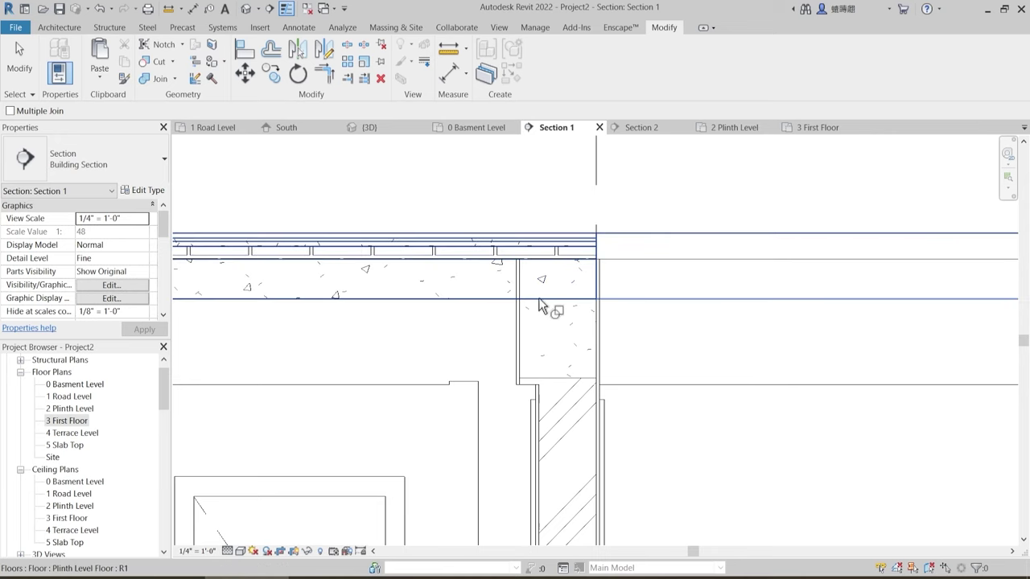
left_click(524, 326)
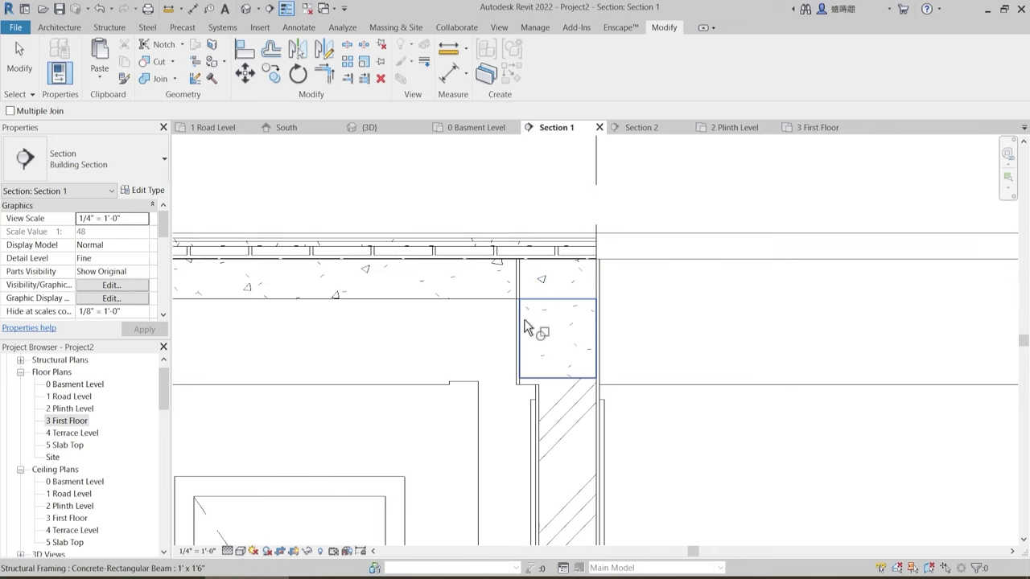
left_click(506, 300)
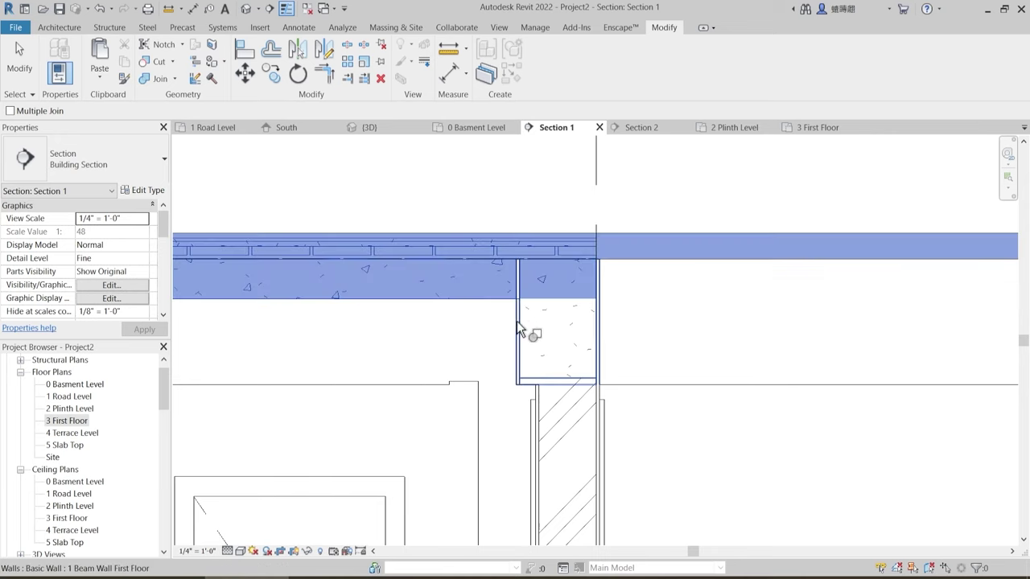
left_click(517, 321)
- Join the slab's left end with its beam and wall, then exit the command
scroll(587, 343, "down", 3)
middle_click_drag(394, 360, 673, 359)
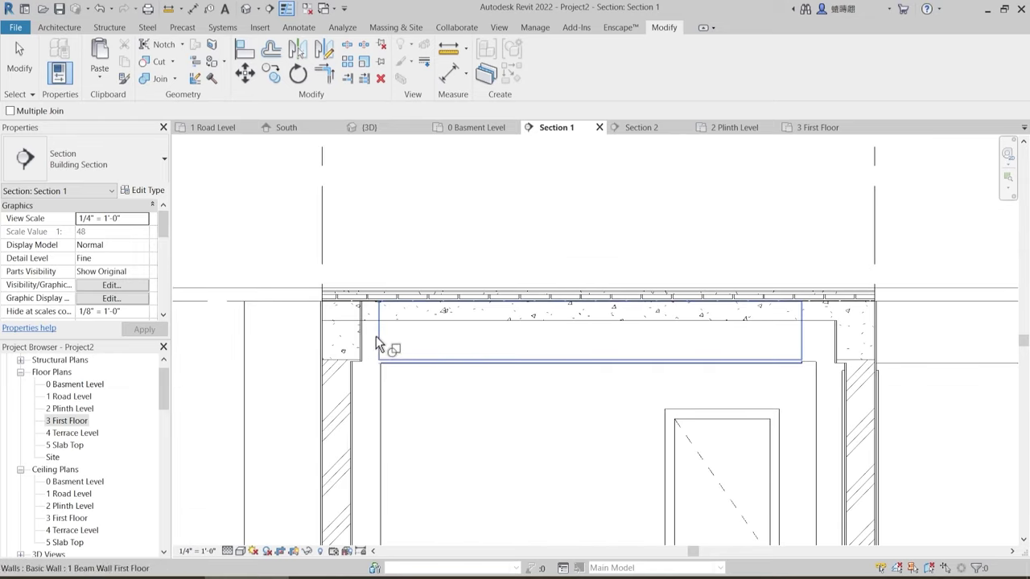
scroll(374, 333, "up", 4)
left_click(370, 303)
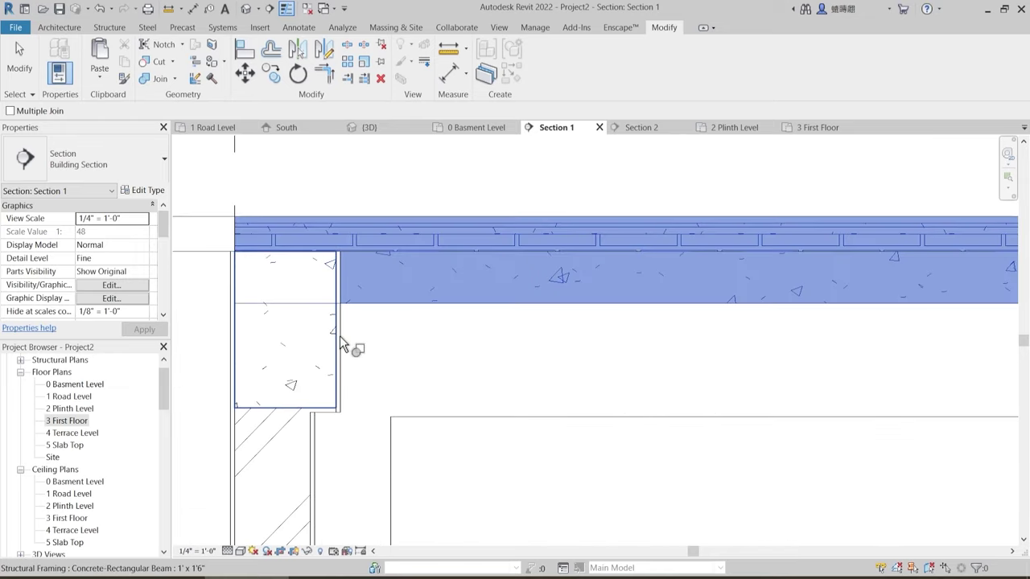
left_click(337, 336)
left_click(363, 306)
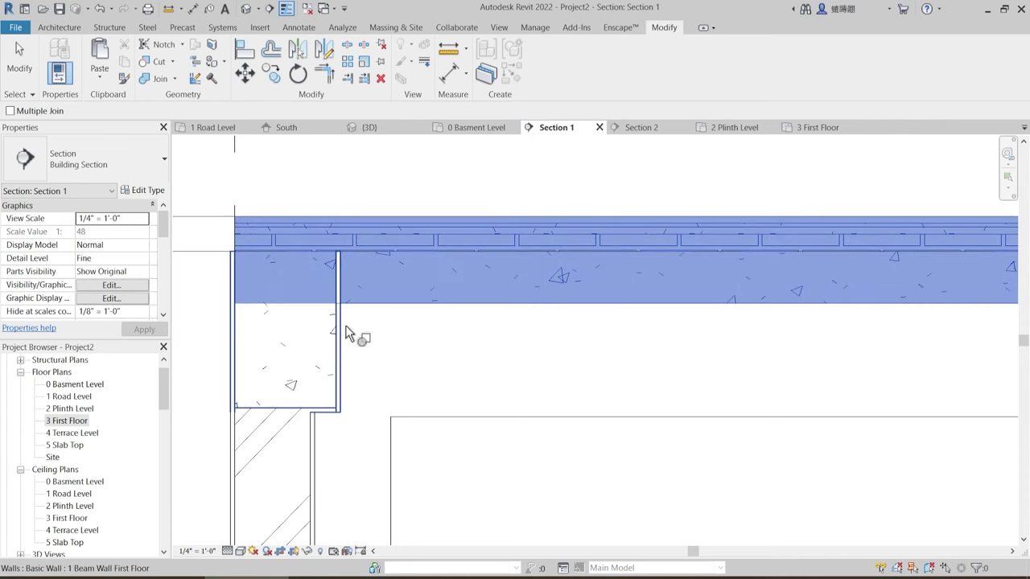
left_click(359, 338)
scroll(405, 329, "down", 3)
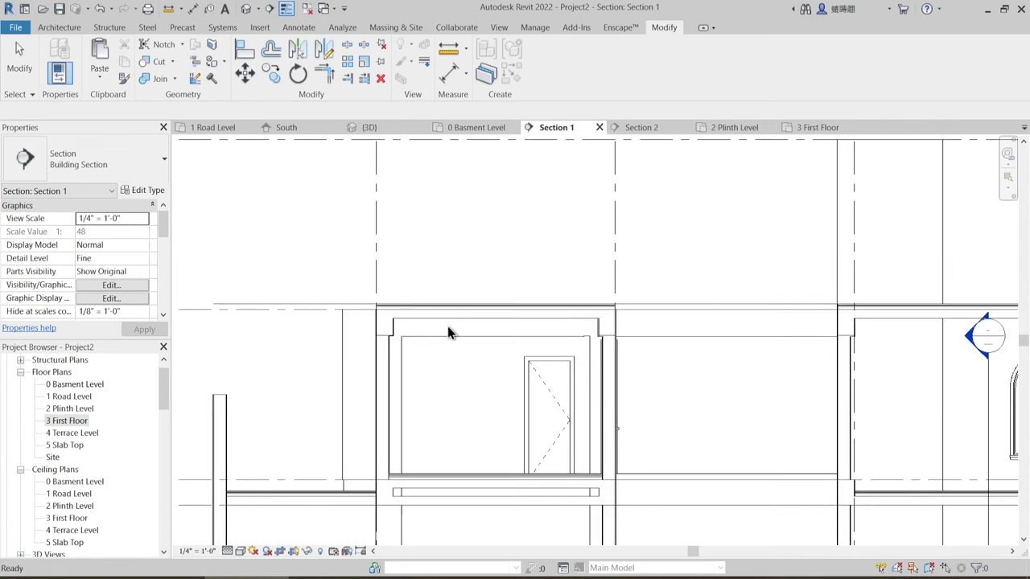
middle_click_drag(640, 391, 534, 294)
key("Escape")
scroll(536, 355, "down", 3)
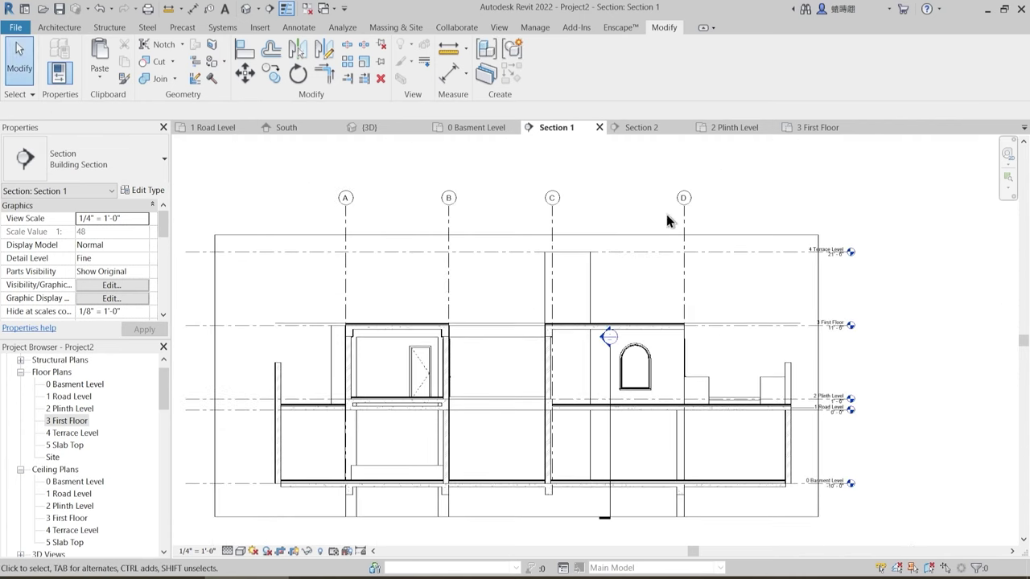
- Open Section 2 and try aligning to the floor top, then cancel the alignment
left_click(637, 129)
scroll(286, 400, "up", 4)
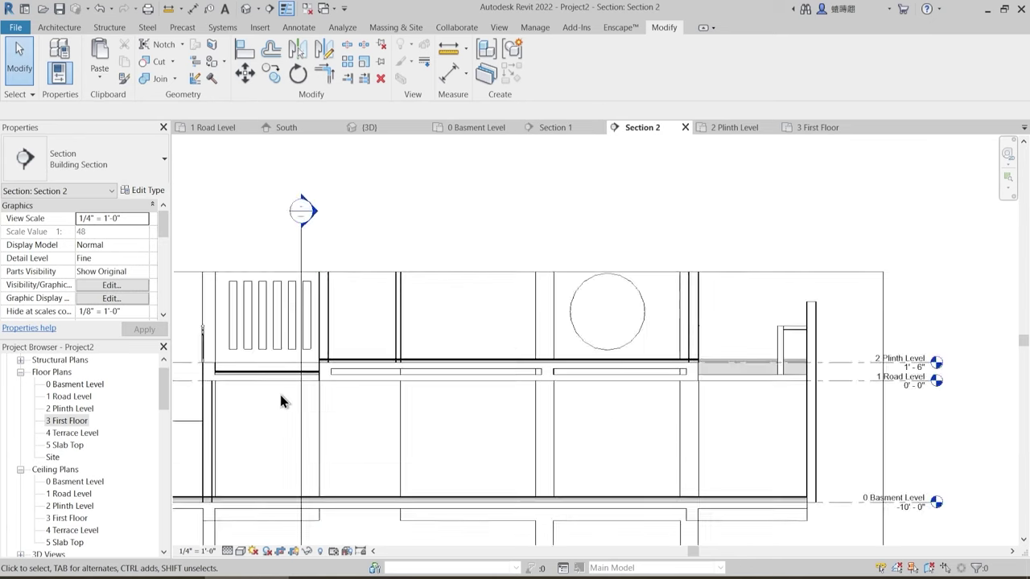
middle_click_drag(297, 395, 501, 367)
scroll(632, 286, "up", 3)
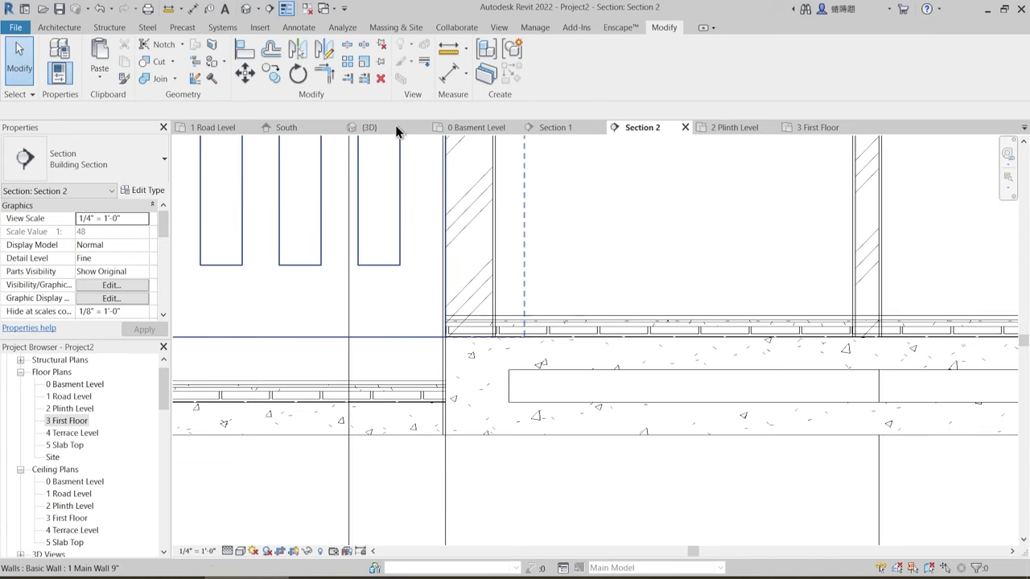
left_click(245, 52)
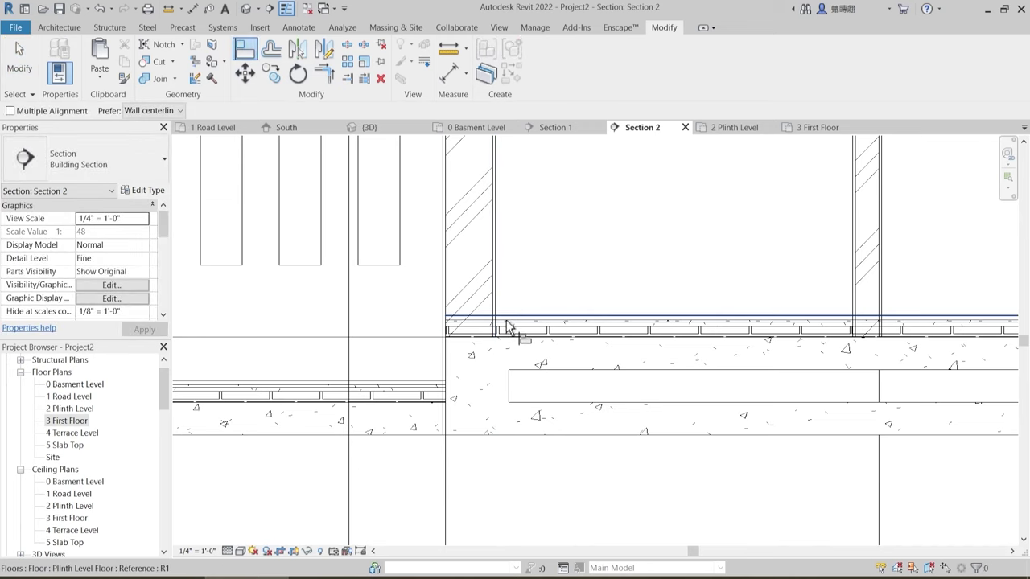
left_click(507, 318)
key("Escape")
key("Escape")
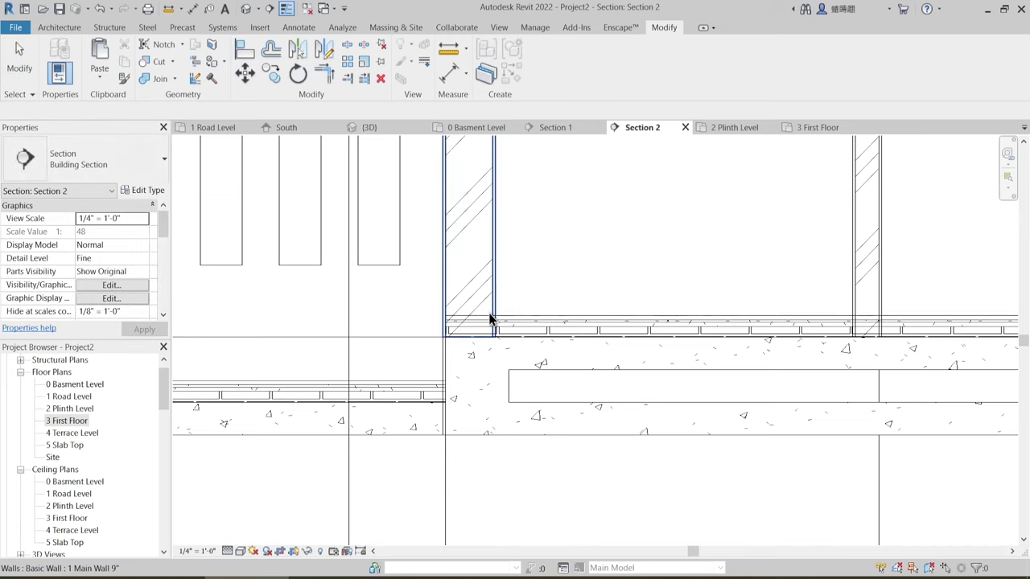
scroll(489, 310, "up", 2)
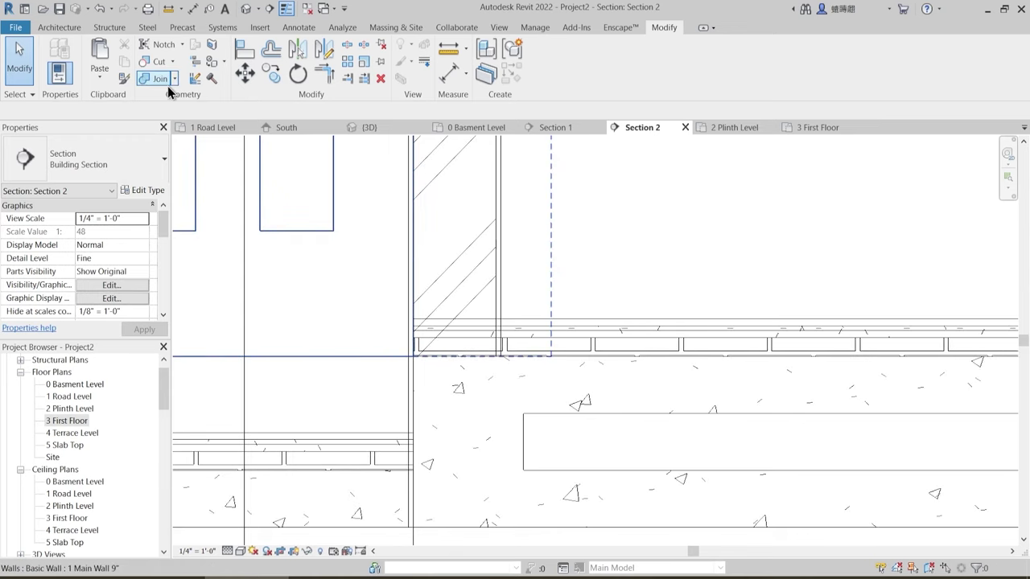
- Join the wall and the thin wall with the Plinth Level floor slab
left_click(493, 279)
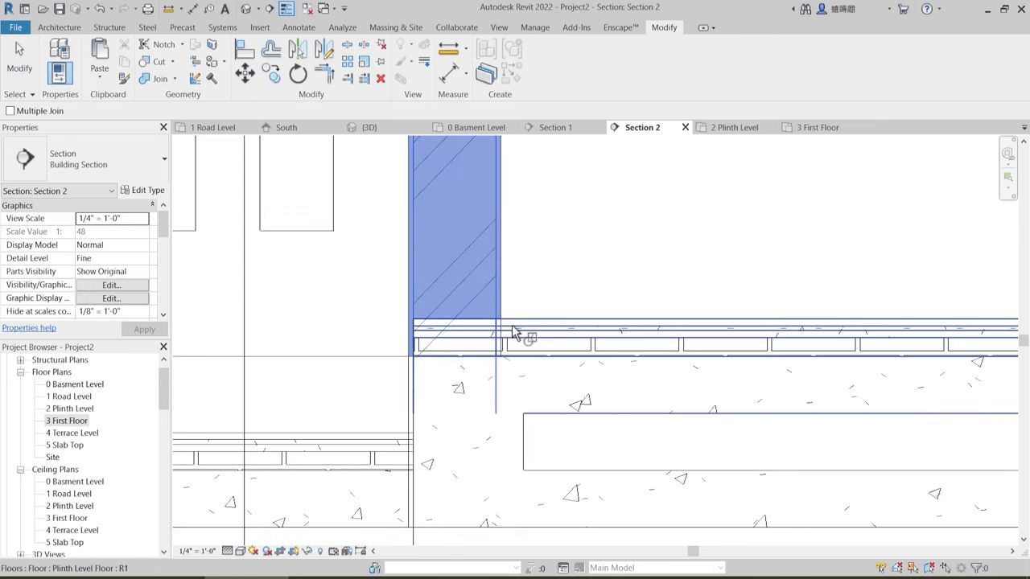
left_click(512, 325)
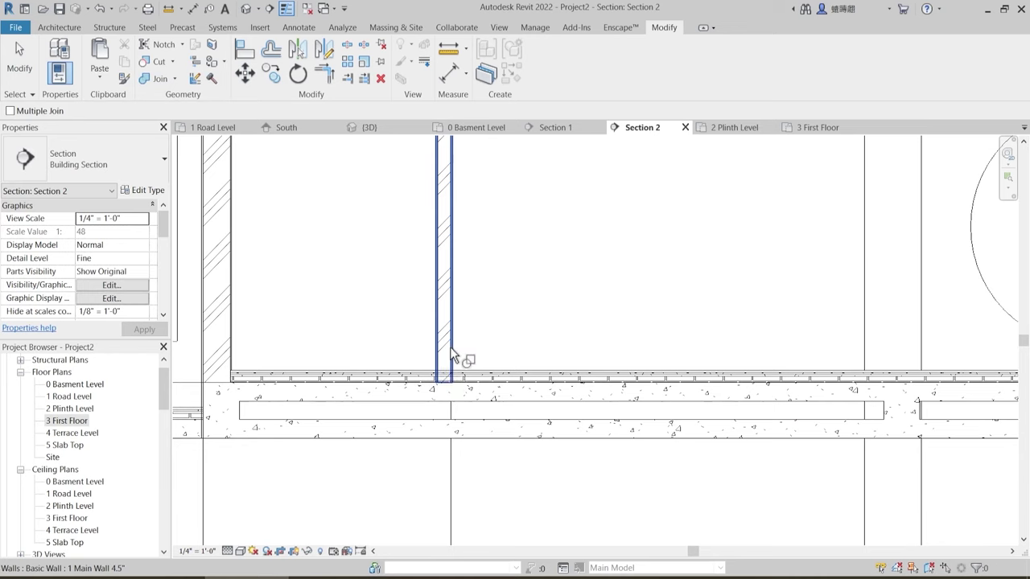
left_click(461, 366)
left_click(554, 395)
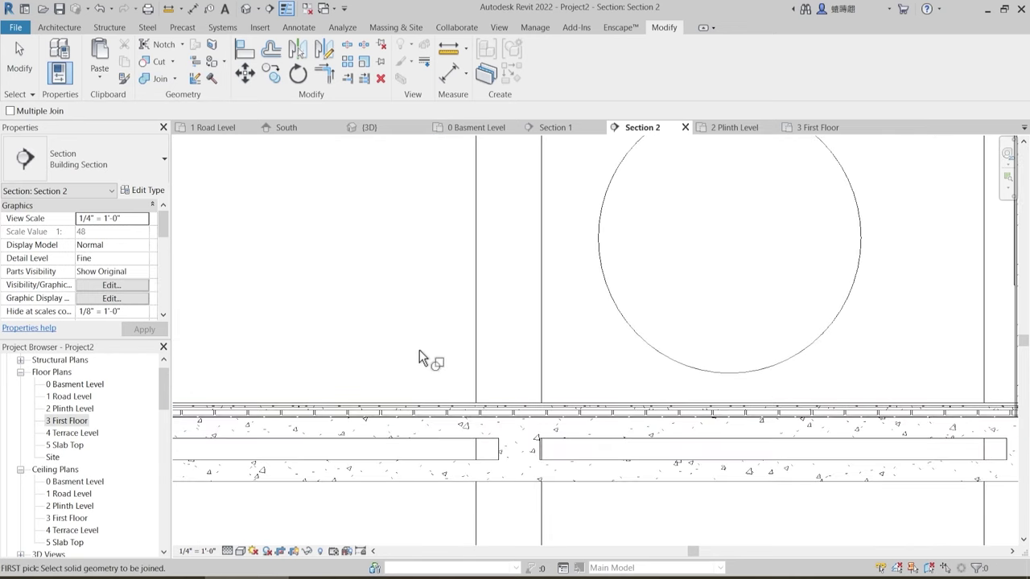
scroll(419, 352, "down", 3)
middle_click_drag(763, 392, 553, 401)
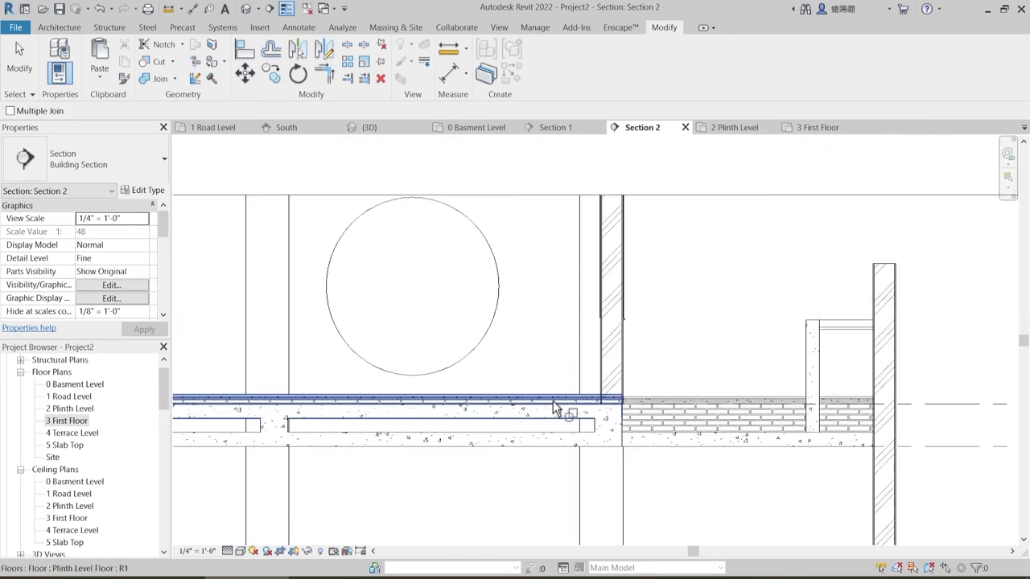
scroll(616, 392, "up", 4)
- Join the right-hand wall and floor slab with the beam, then select the crop boundary
left_click(592, 374)
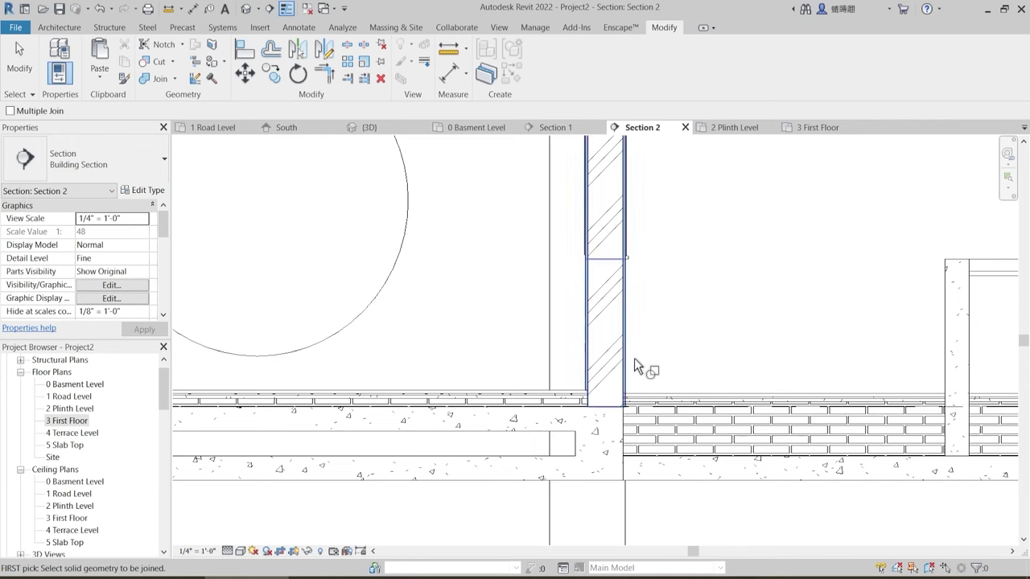
scroll(635, 362, "down", 4)
scroll(628, 354, "down", 3)
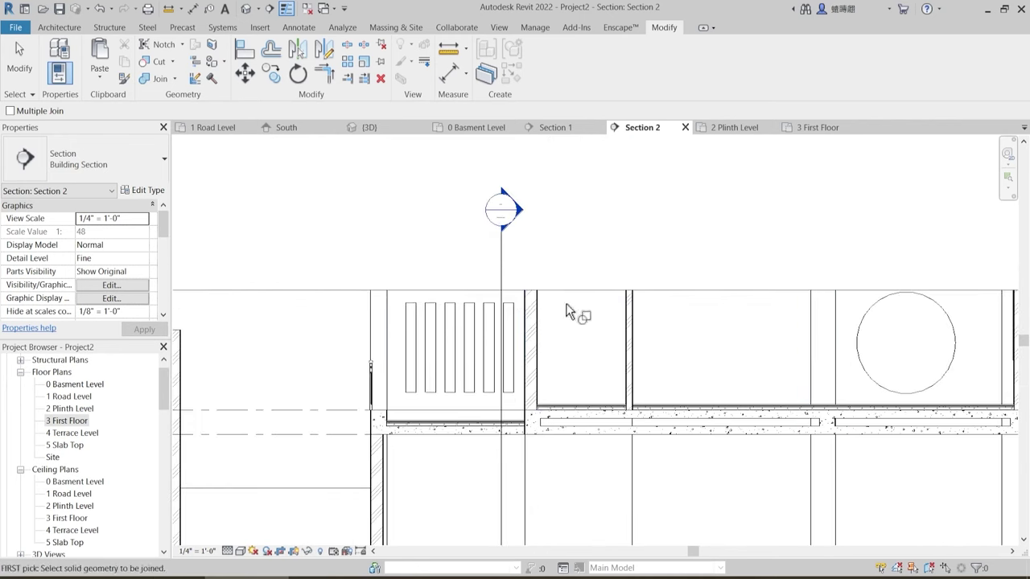
scroll(491, 338, "down", 1)
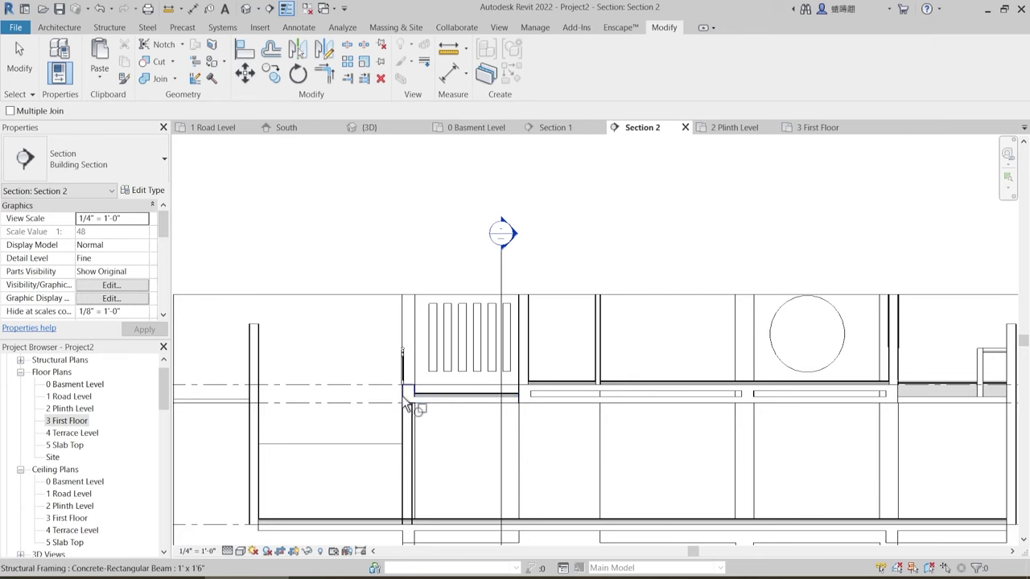
scroll(408, 408, "up", 2)
left_click(497, 421)
scroll(496, 422, "down", 2)
key("Escape")
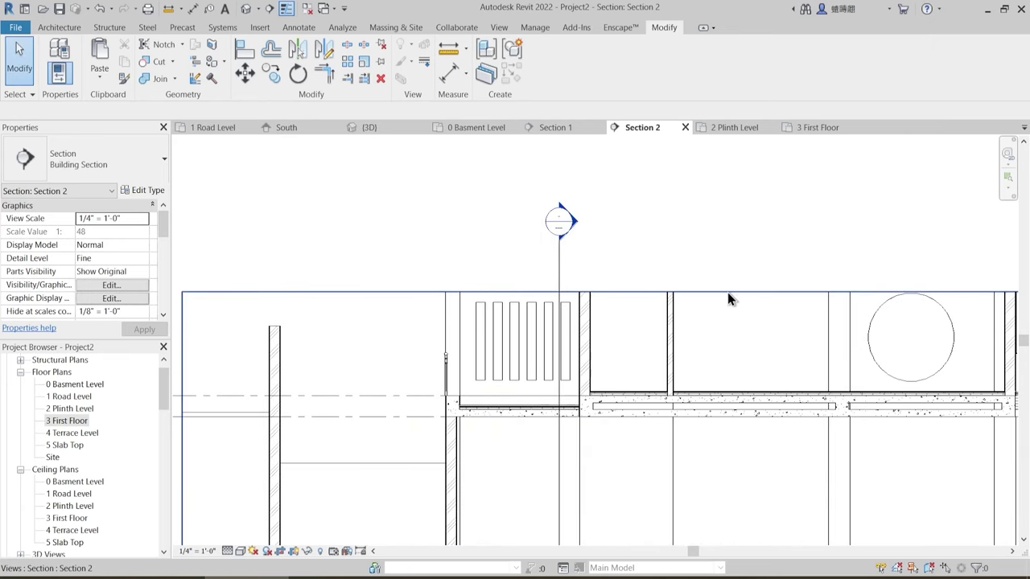
left_click(728, 293)
- Raise the top edge of Section 2's crop region to reveal the first-floor slab
middle_click_drag(710, 292, 616, 366)
left_click_drag(622, 238, 621, 239)
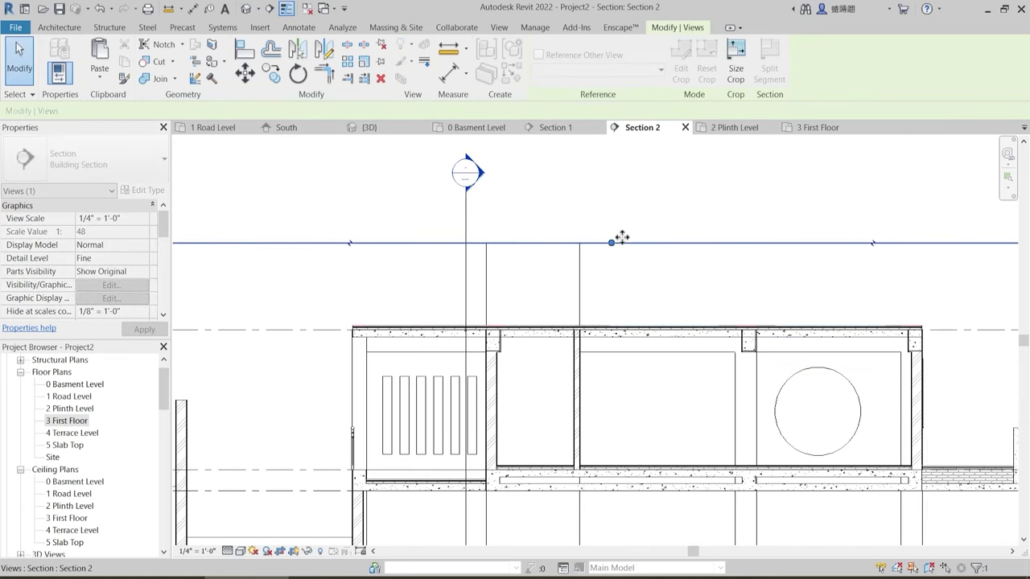
left_click(611, 263)
scroll(352, 331, "up", 4)
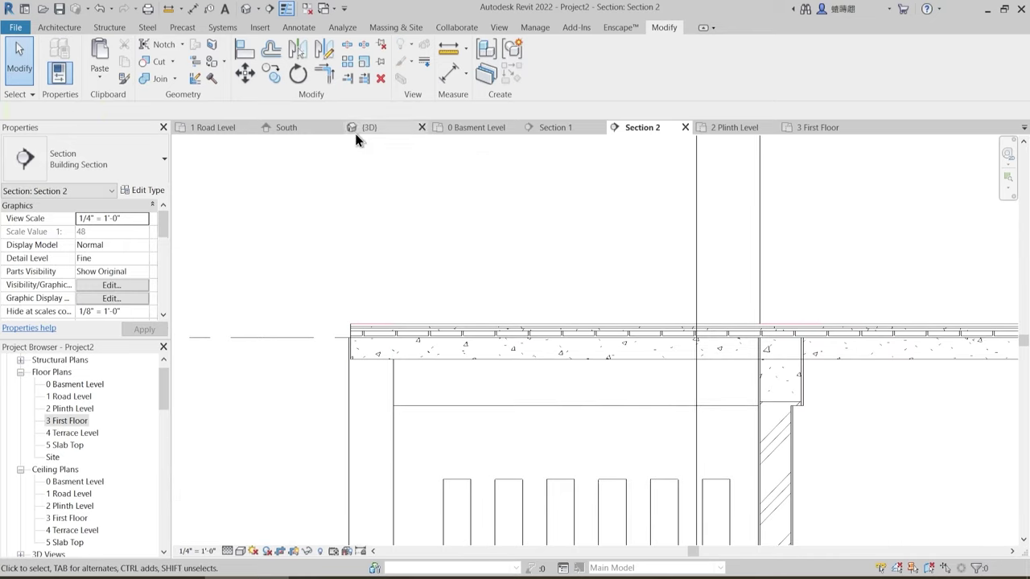
- Join the first-floor slab with the first supporting beam using Join Geometry
left_click(165, 76)
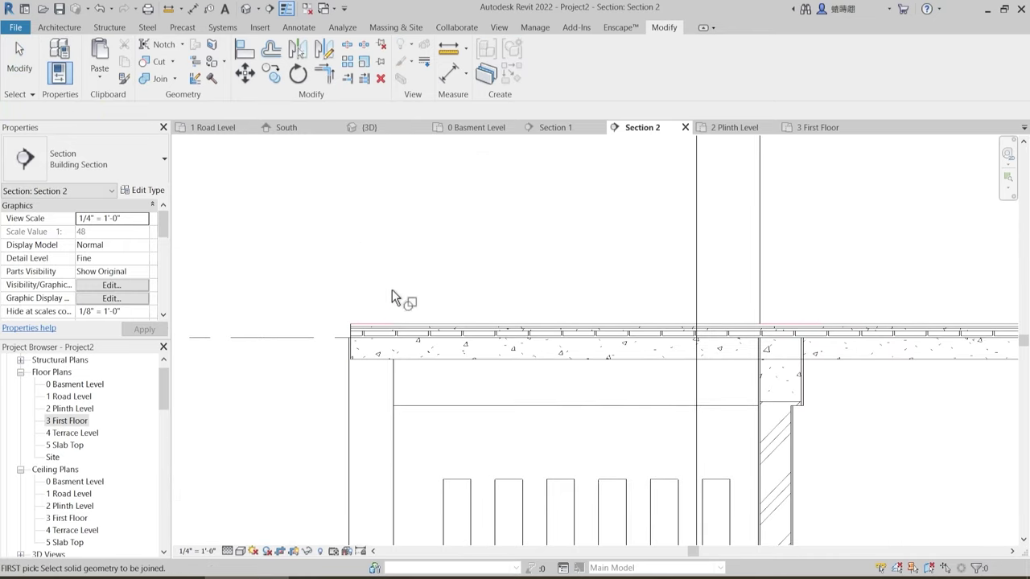
scroll(690, 398, "up", 2)
scroll(453, 391, "up", 2)
scroll(431, 340, "up", 2)
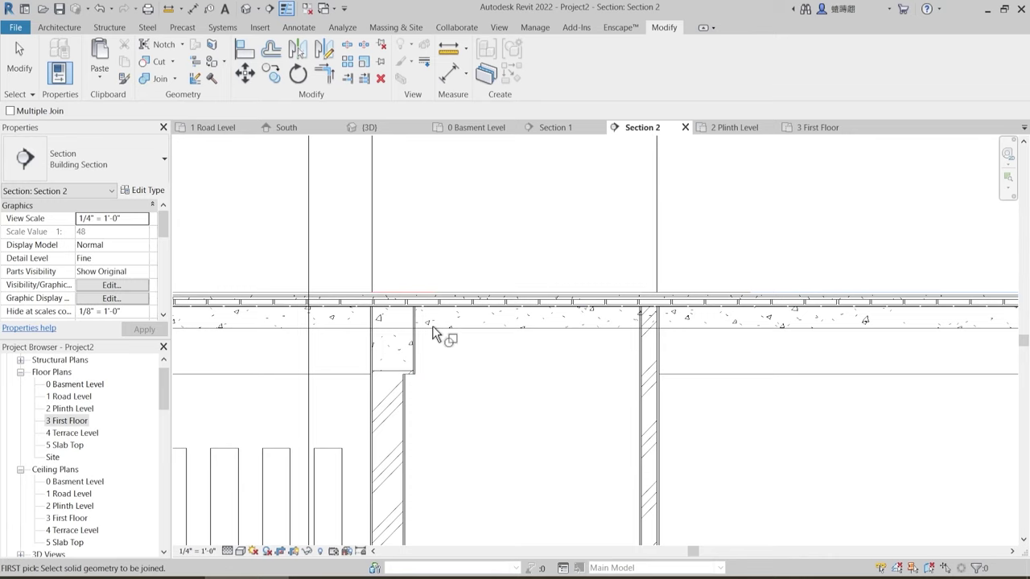
left_click(432, 335)
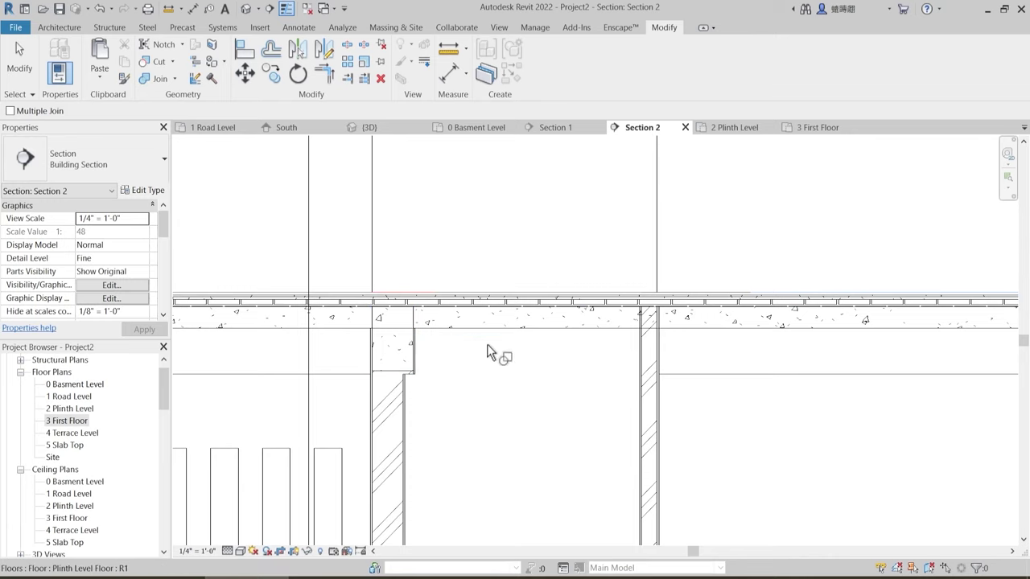
scroll(418, 323, "up", 2)
left_click(433, 332)
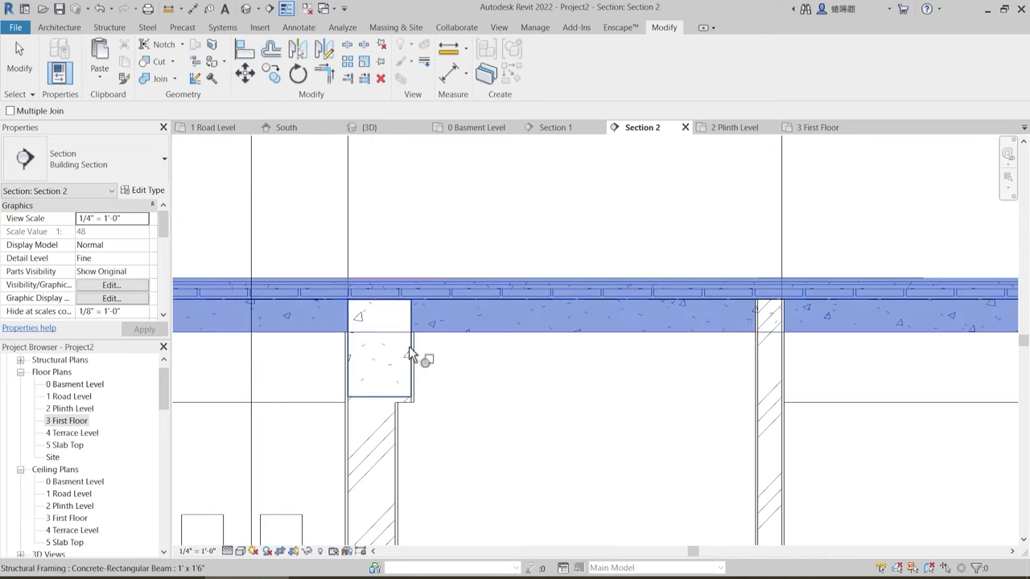
left_click(410, 347)
- Join the slab with the supporting wall and the next beams along its length
middle_click_drag(655, 351, 388, 354)
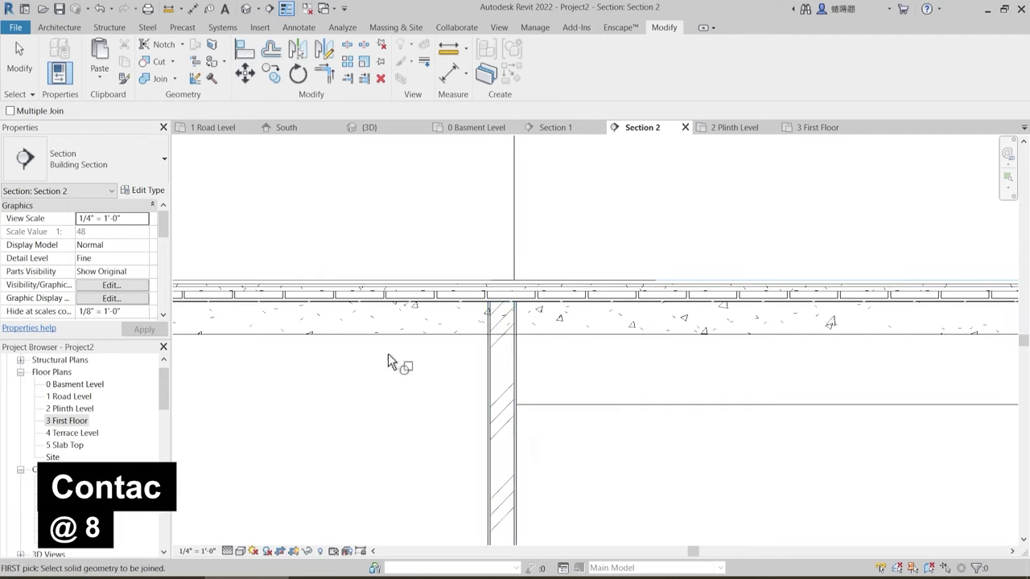
left_click(532, 335)
left_click(514, 346)
scroll(438, 381, "down", 2)
middle_click_drag(667, 413, 252, 379)
scroll(532, 333, "up", 2)
left_click(562, 324)
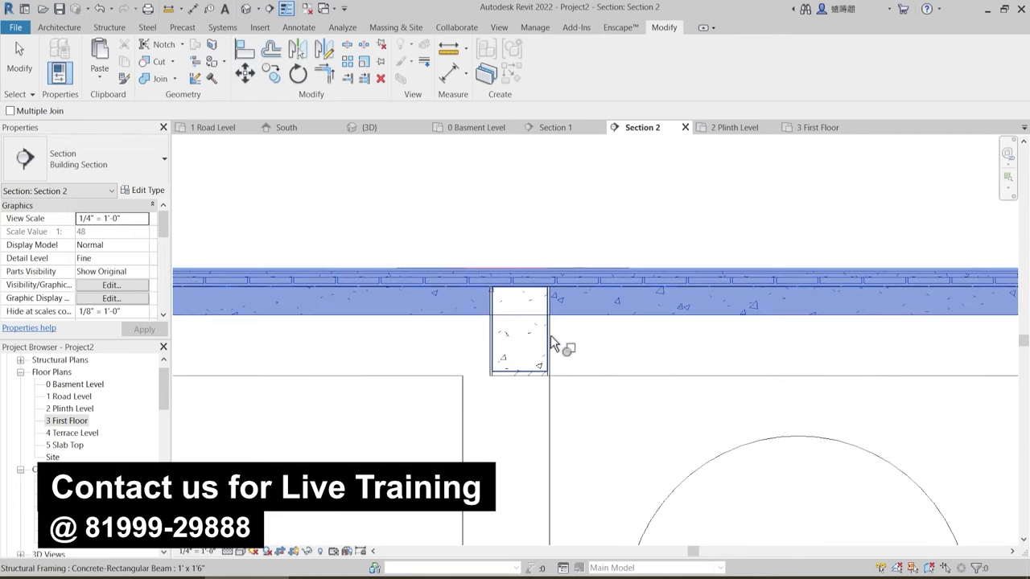
left_click(551, 335)
scroll(561, 315, "up", 2)
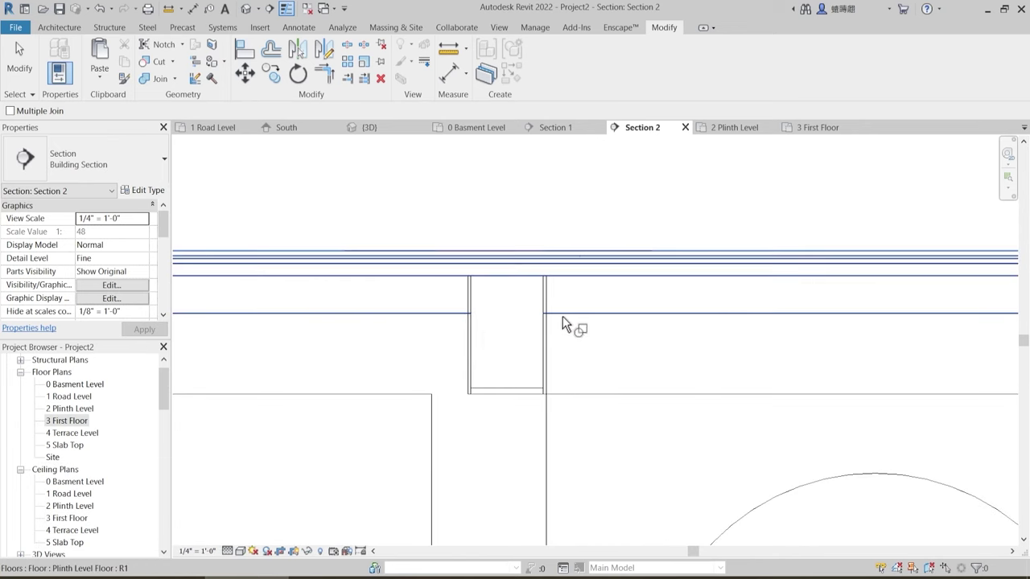
left_click(562, 314)
left_click(549, 344)
- Join the slab with its right-end beam and finish the joining command
scroll(569, 354, "down", 2)
middle_click_drag(803, 400, 380, 409)
scroll(588, 334, "up", 2)
left_click(575, 329)
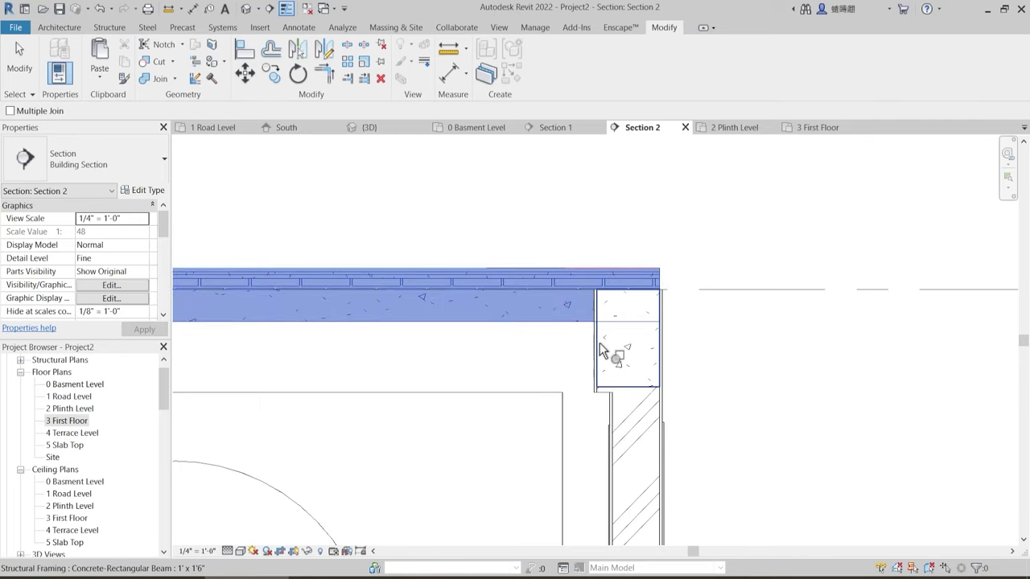
left_click(599, 348)
left_click(580, 322)
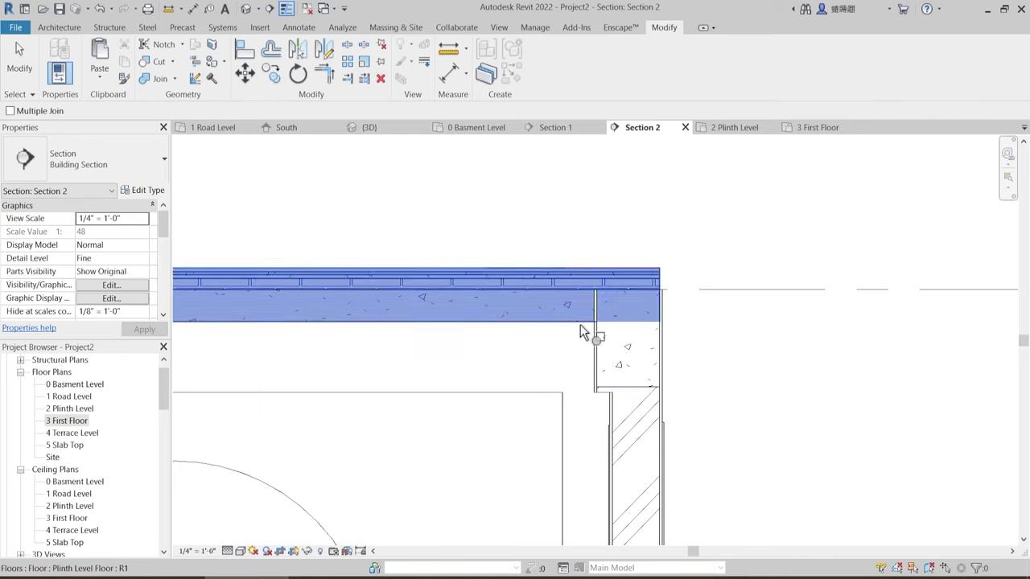
left_click(596, 346)
scroll(611, 354, "down", 5)
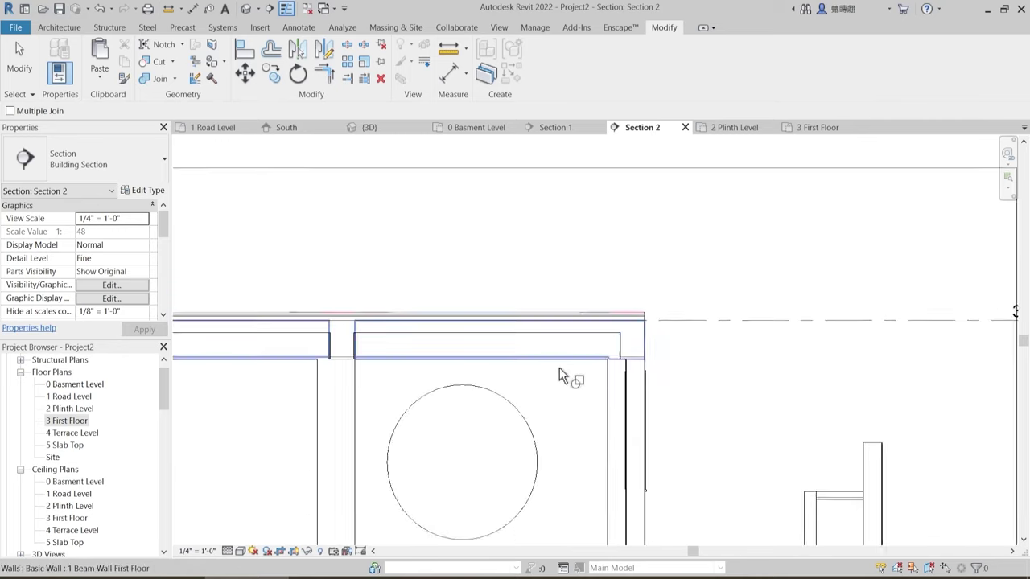
key("Escape")
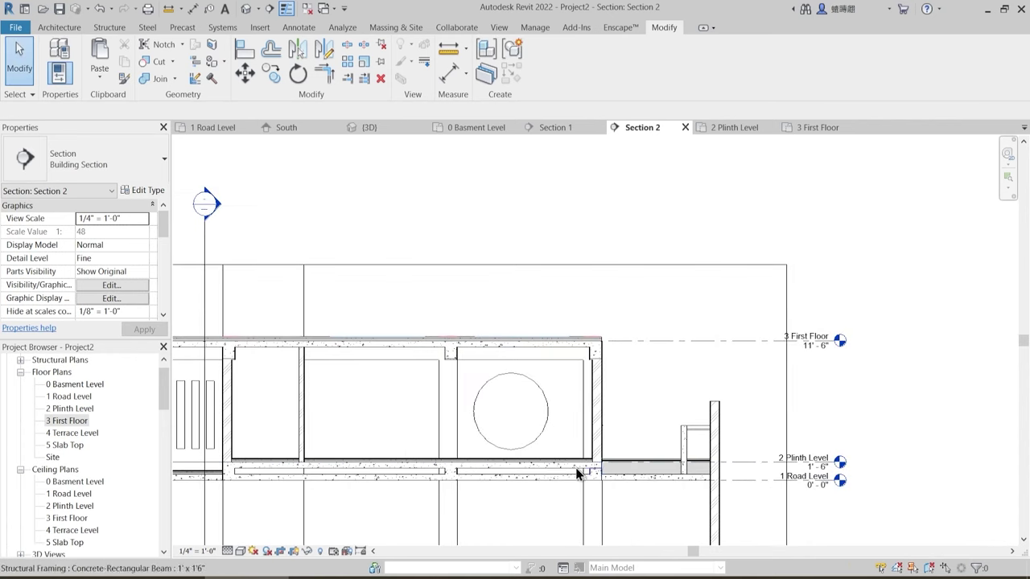
scroll(676, 424, "up", 5)
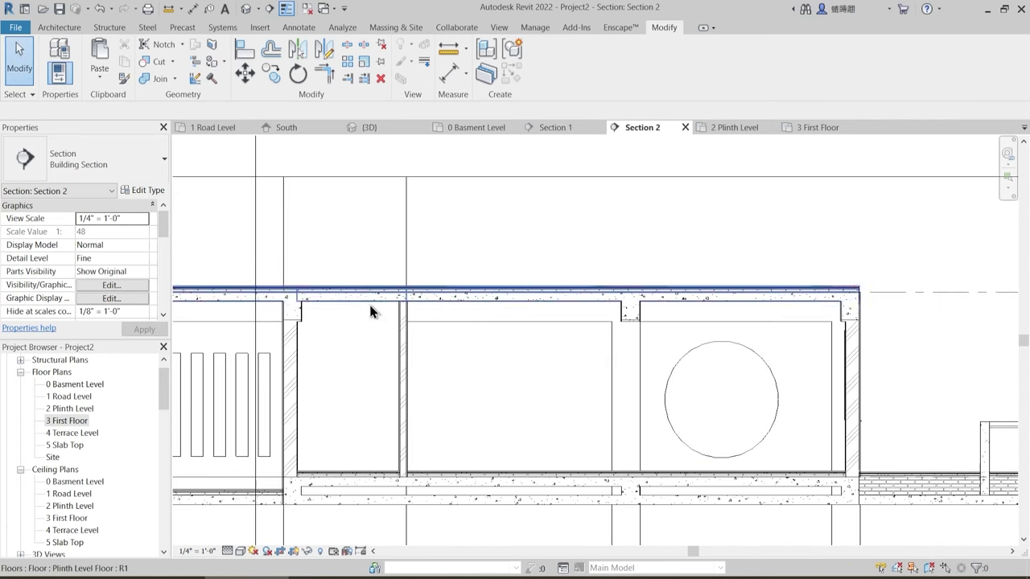
scroll(322, 302, "up", 3)
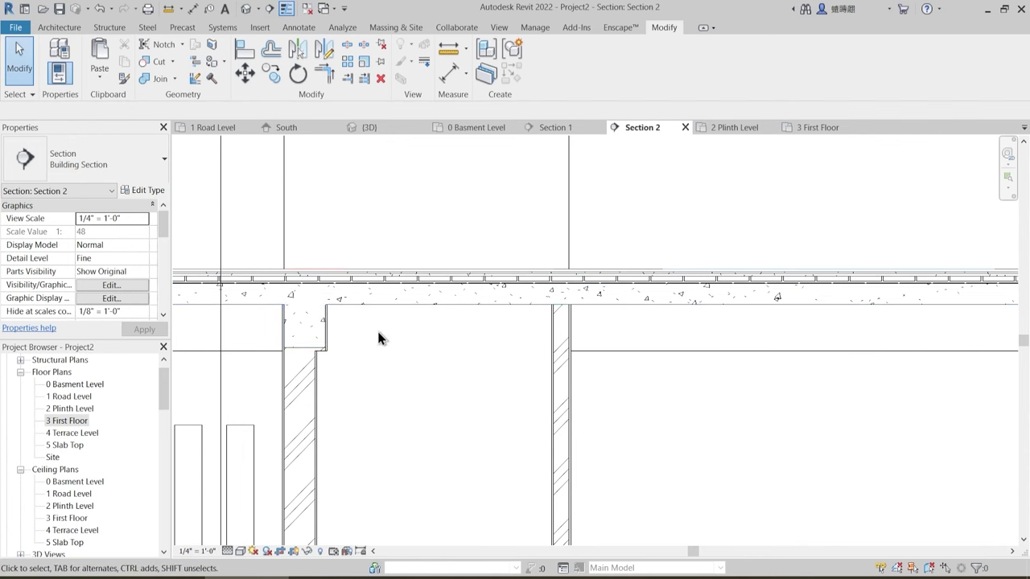
scroll(378, 332, "down", 3)
middle_click_drag(434, 341, 431, 369)
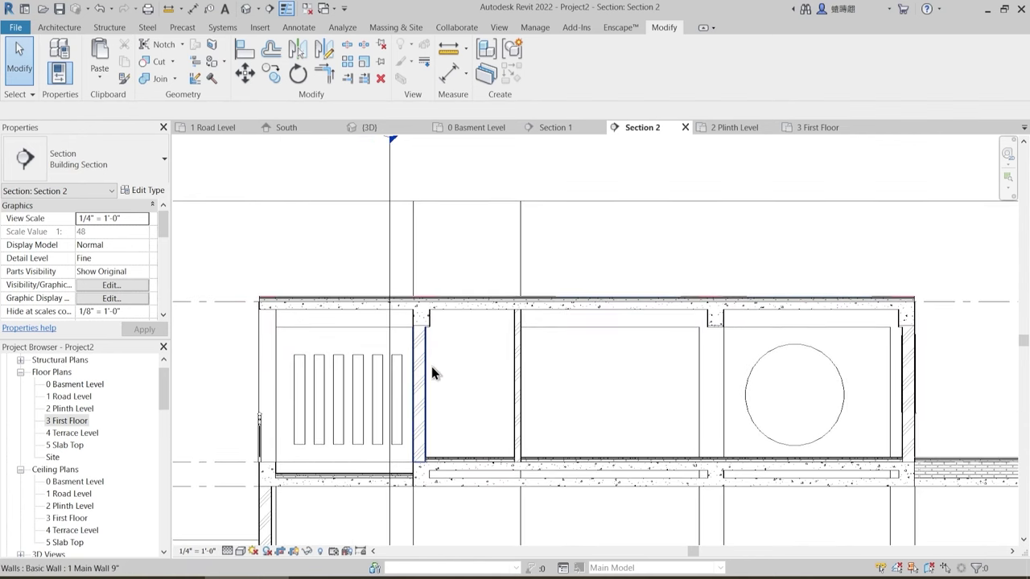
- Switch from the 0 Basment Level plan to the 2 Plinth Level plan around Section 1
left_click(477, 128)
middle_click_drag(413, 361, 376, 329)
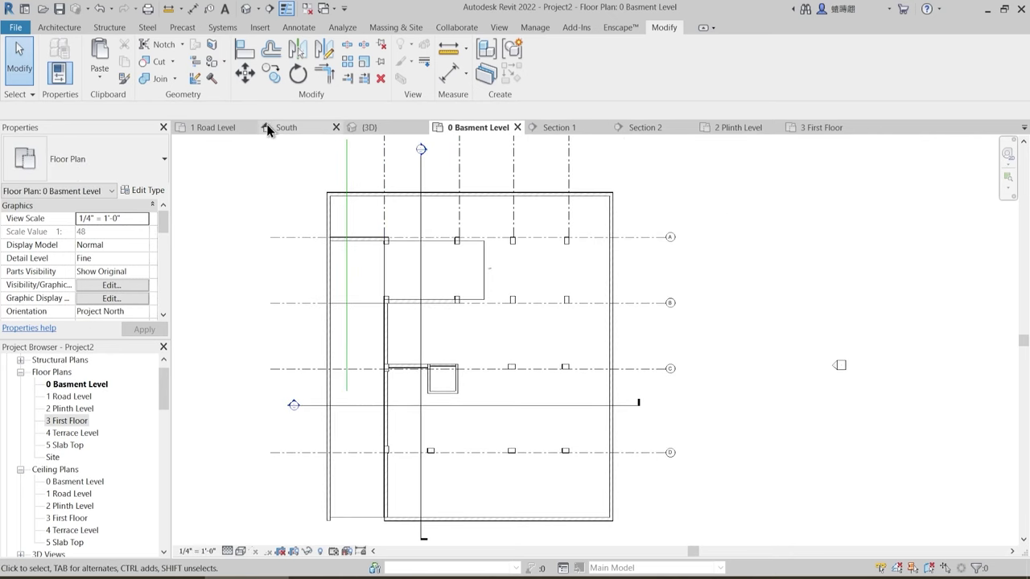
left_click(739, 128)
scroll(489, 287, "down", 2)
middle_click_drag(487, 372, 450, 360)
scroll(442, 358, "up", 2)
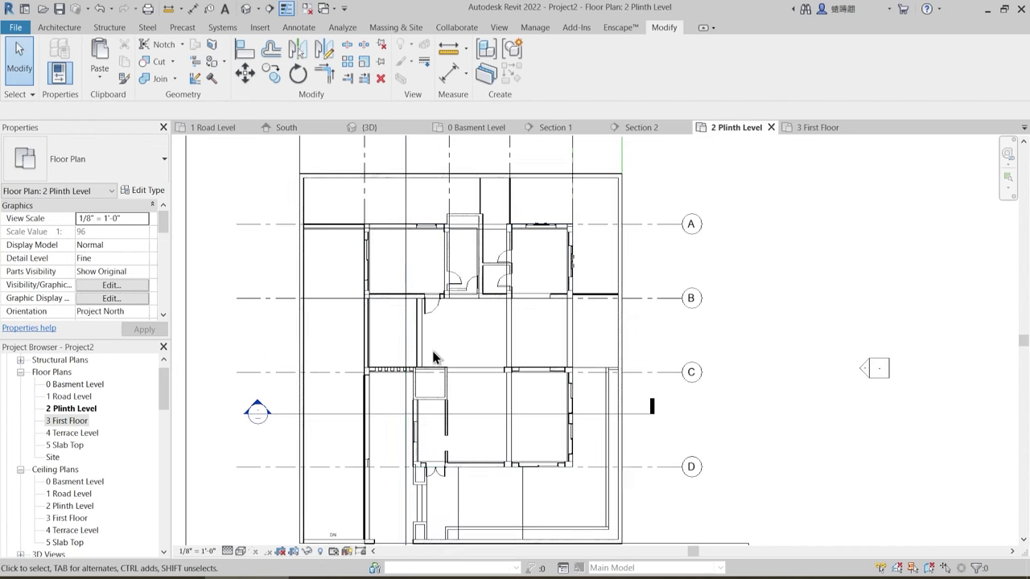
- Shift the Section 1 cut line slightly right and open the Section 1 view
left_click_drag(408, 347, 439, 346)
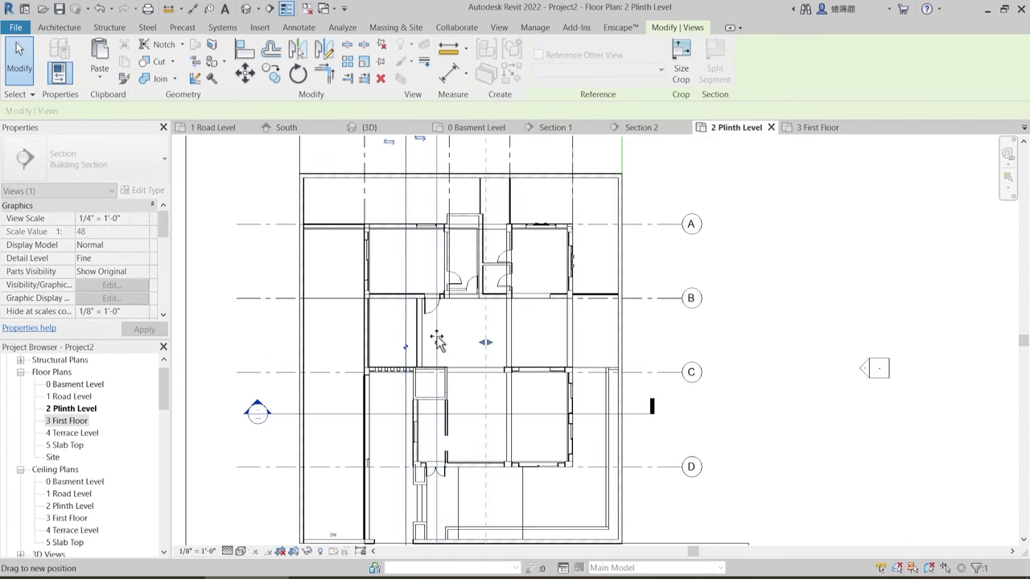
left_click(467, 209)
middle_click_drag(468, 213, 473, 297)
double_click(447, 211)
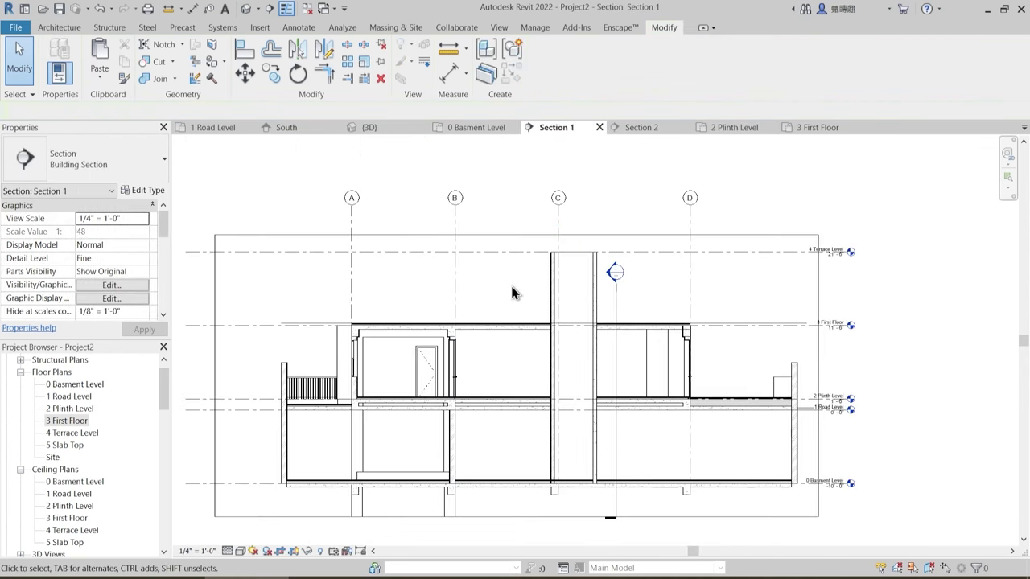
- Locate and select the interior full-glass door in Section 1
scroll(571, 340, "up", 3)
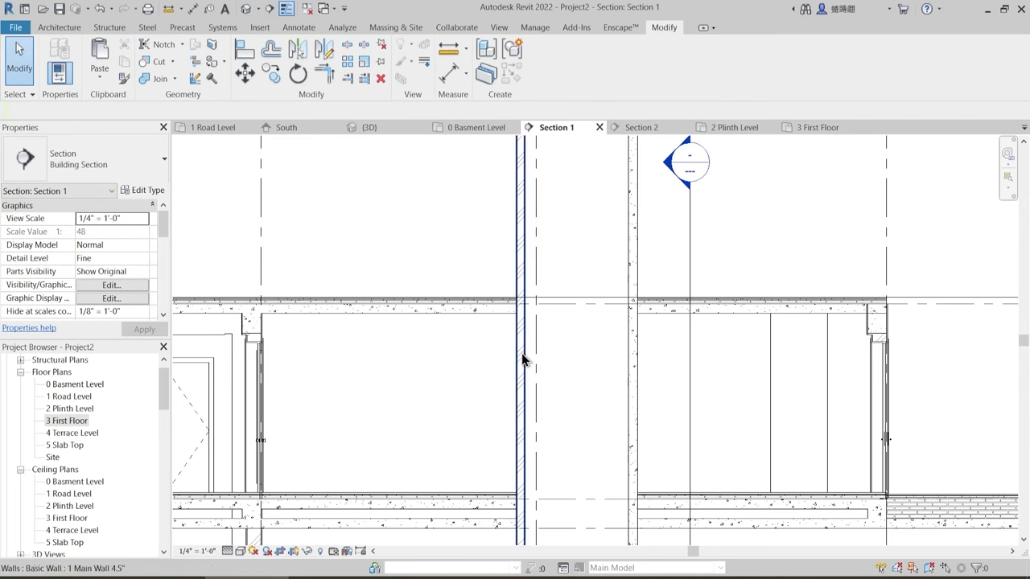
middle_click_drag(608, 434, 643, 332)
scroll(296, 406, "up", 2)
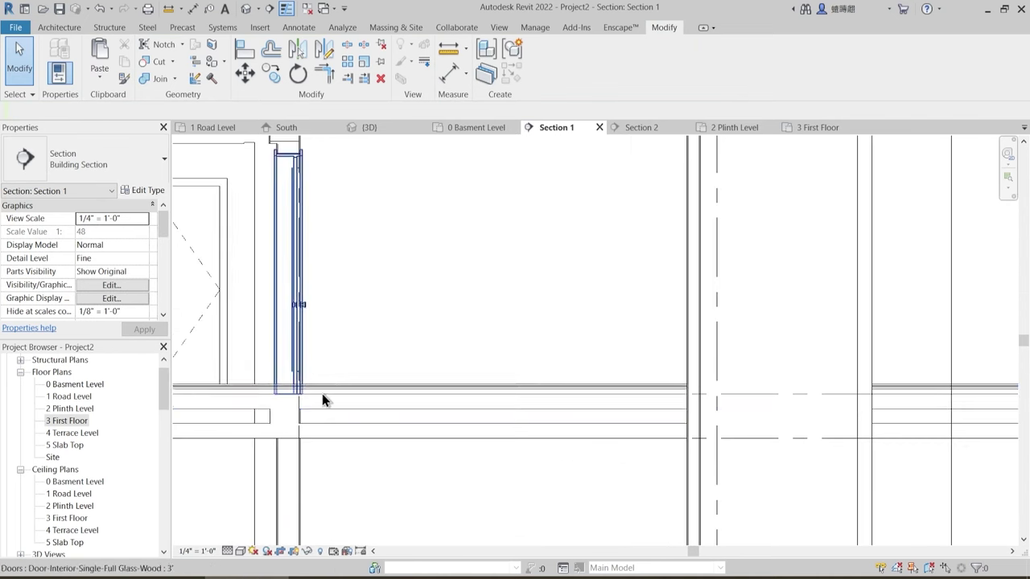
middle_click_drag(333, 393, 574, 420)
scroll(529, 362, "down", 1)
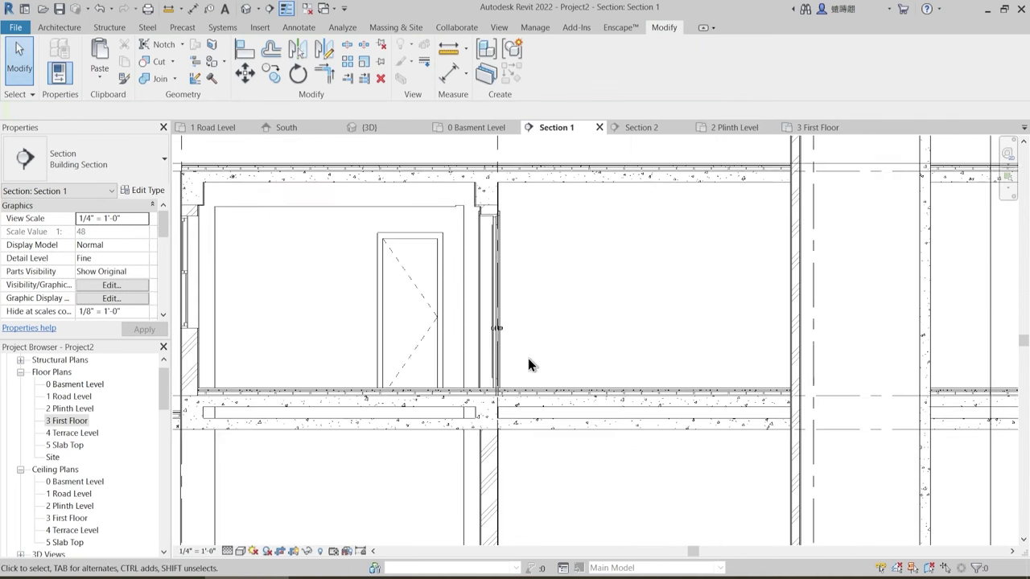
left_click(499, 354)
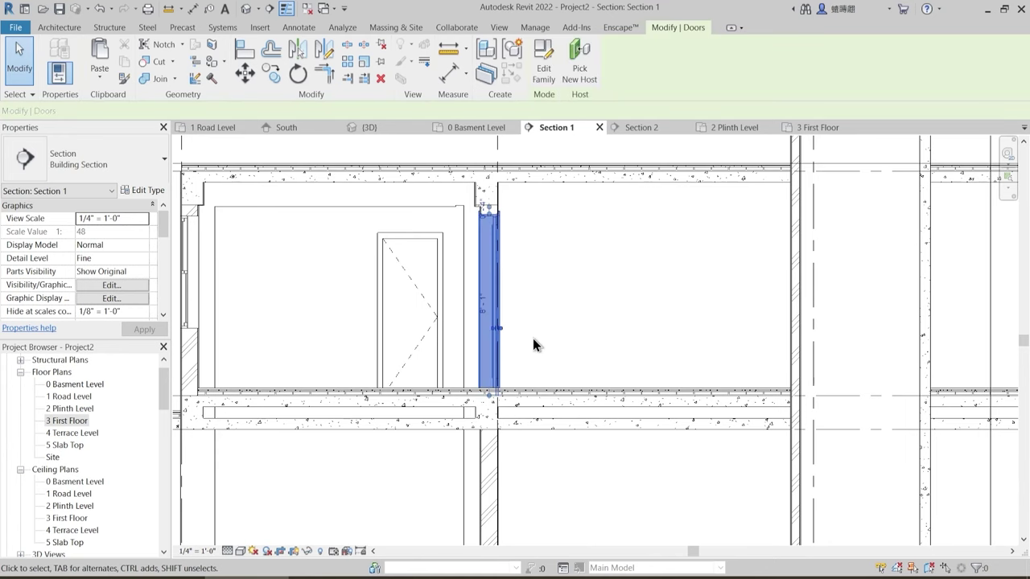
- Set the door's Sill Height to 101 mm and deselect it
scroll(507, 396, "up", 4)
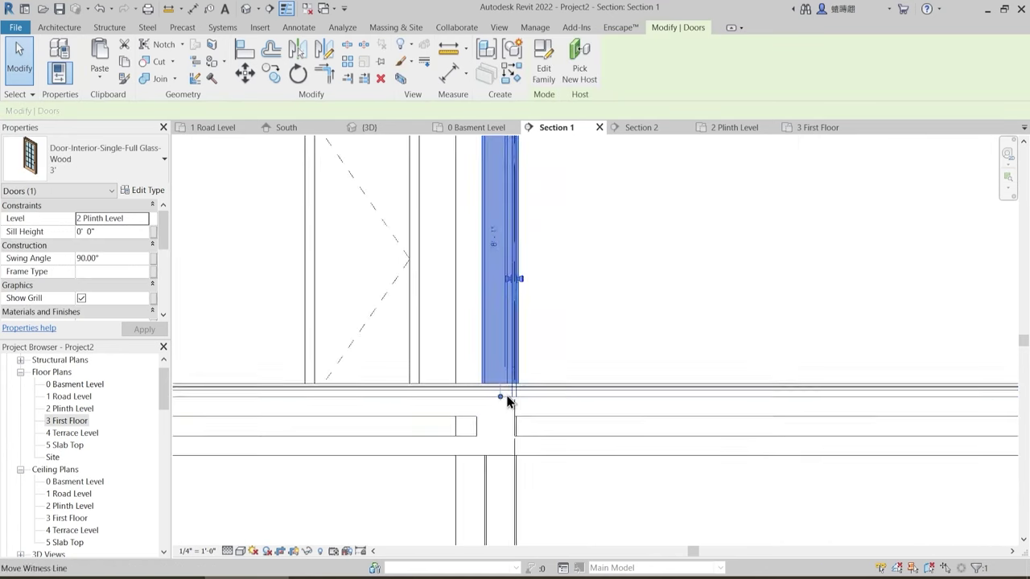
left_click(110, 232)
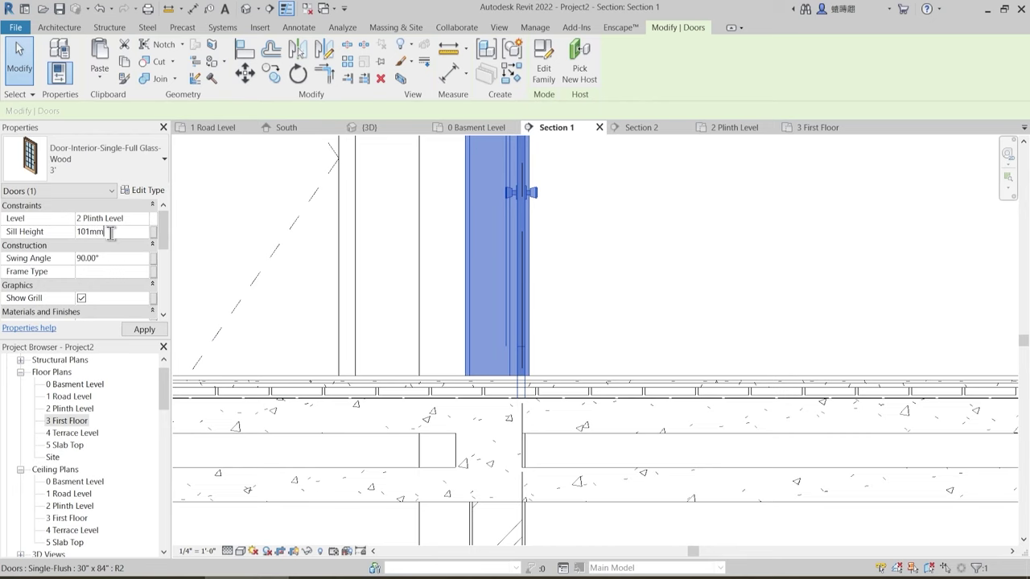
key("Return")
scroll(580, 353, "down", 2)
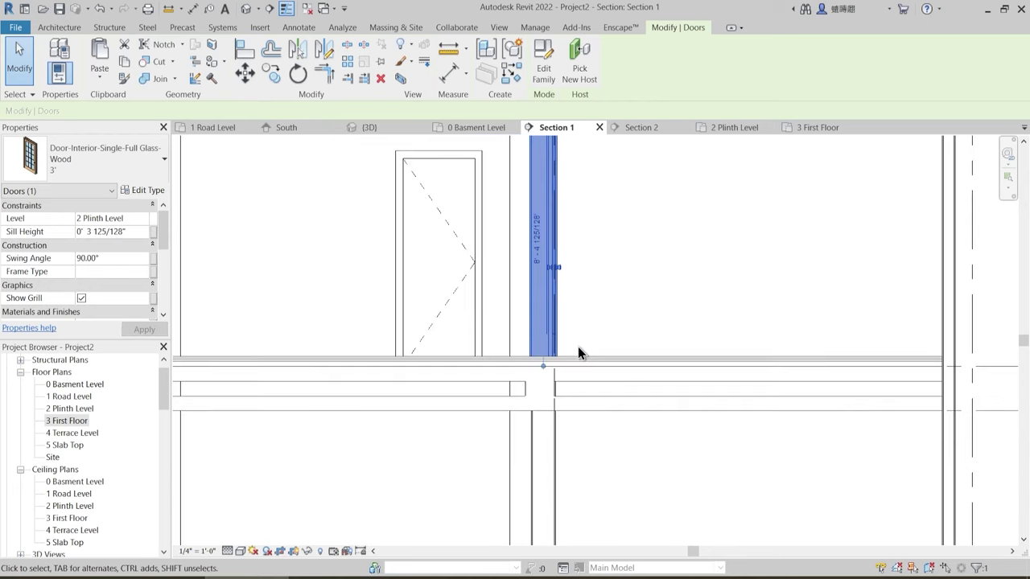
left_click(697, 298)
middle_click_drag(653, 252, 583, 375)
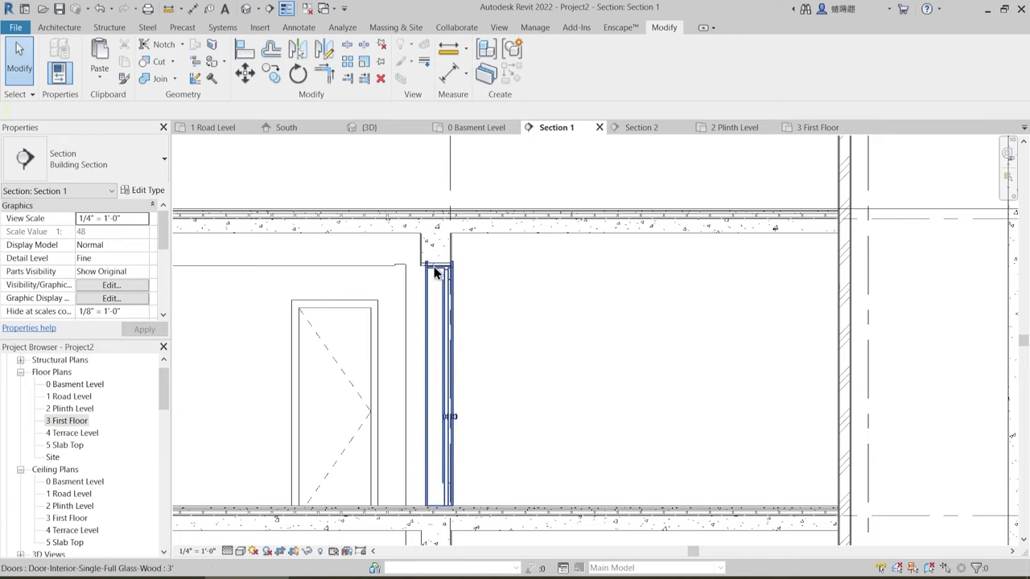
scroll(435, 270, "up", 3)
scroll(442, 301, "down", 3)
scroll(488, 336, "down", 3)
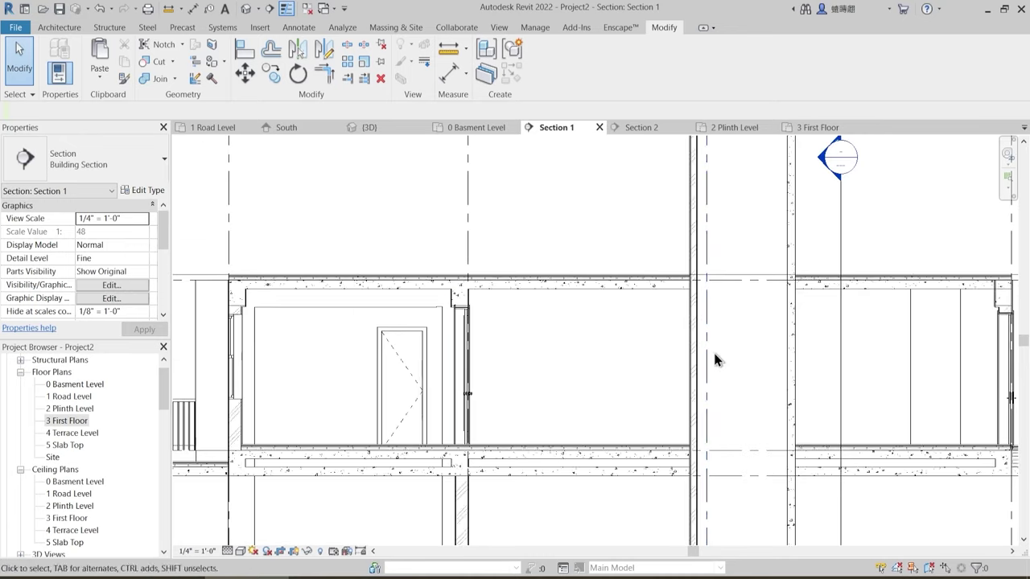
scroll(466, 338, "up", 3)
scroll(415, 418, "up", 3)
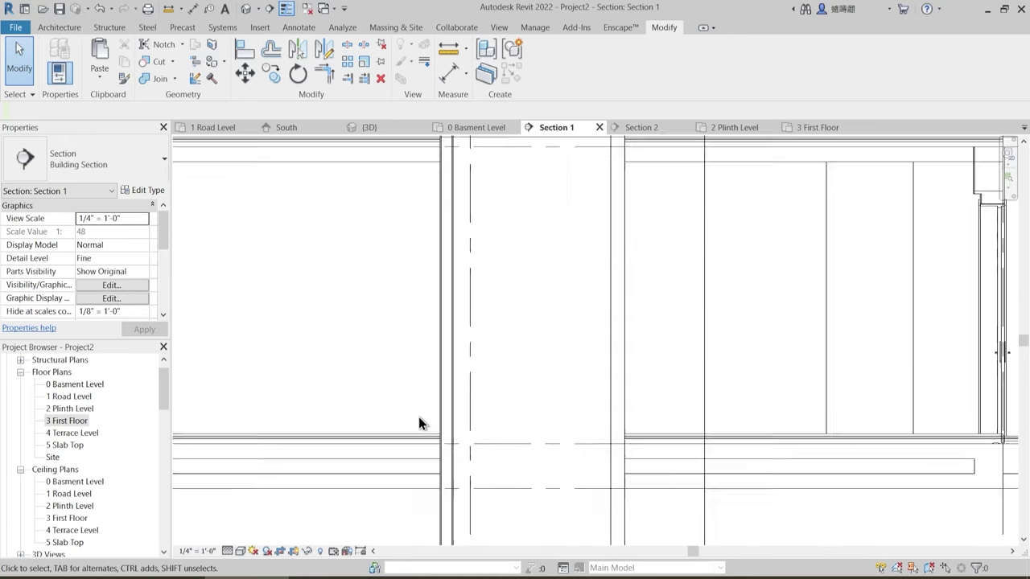
scroll(415, 373, "down", 3)
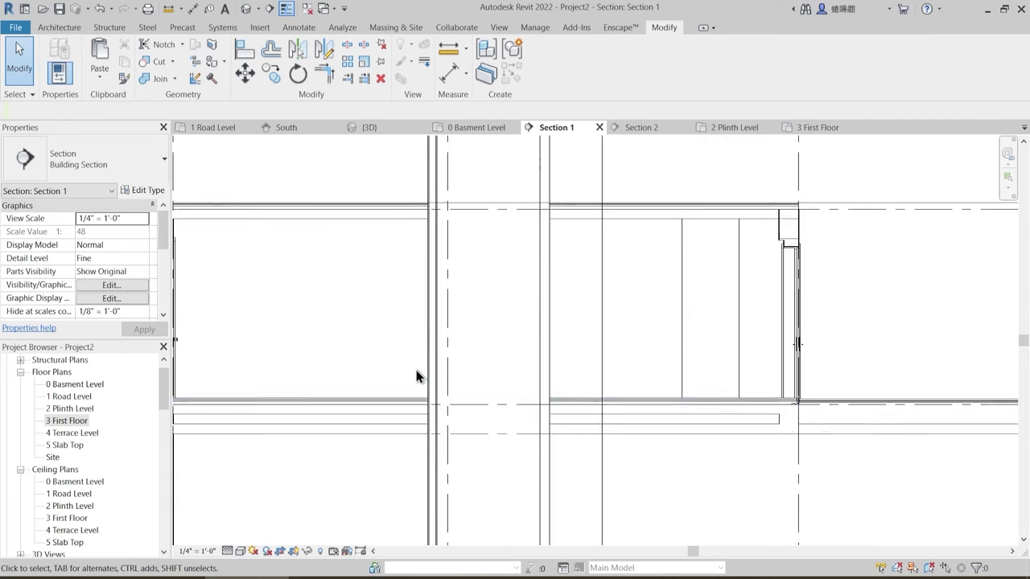
mouse_move(692, 381)
middle_mouse_down()
mouse_move(697, 392)
mouse_move(598, 368)
mouse_move(593, 357)
middle_mouse_up()
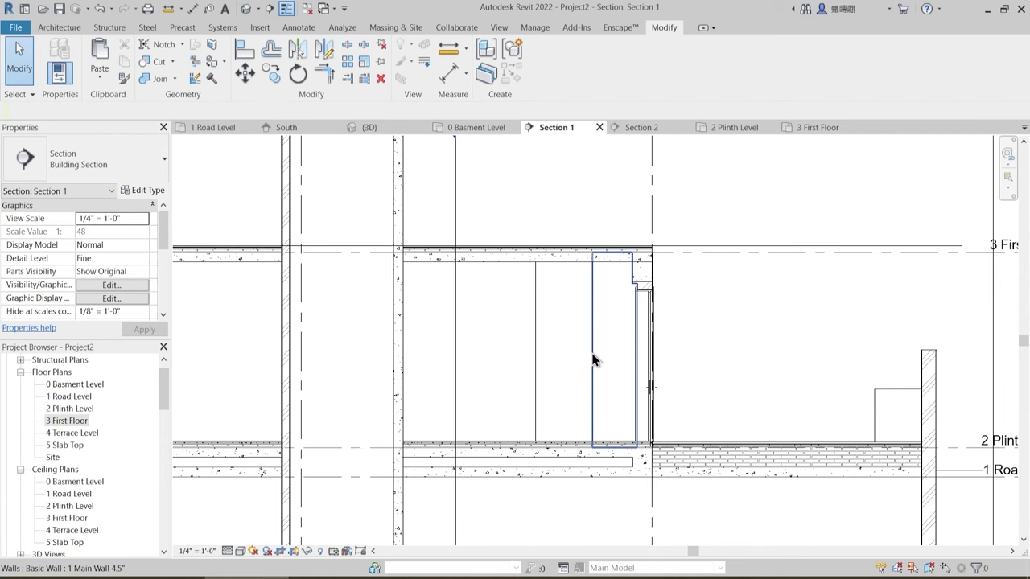
- On the 3 First Floor plan, move the Section 1 cut line slightly right
left_click(813, 127)
middle_click_drag(500, 324, 501, 371)
scroll(474, 474, "down", 2)
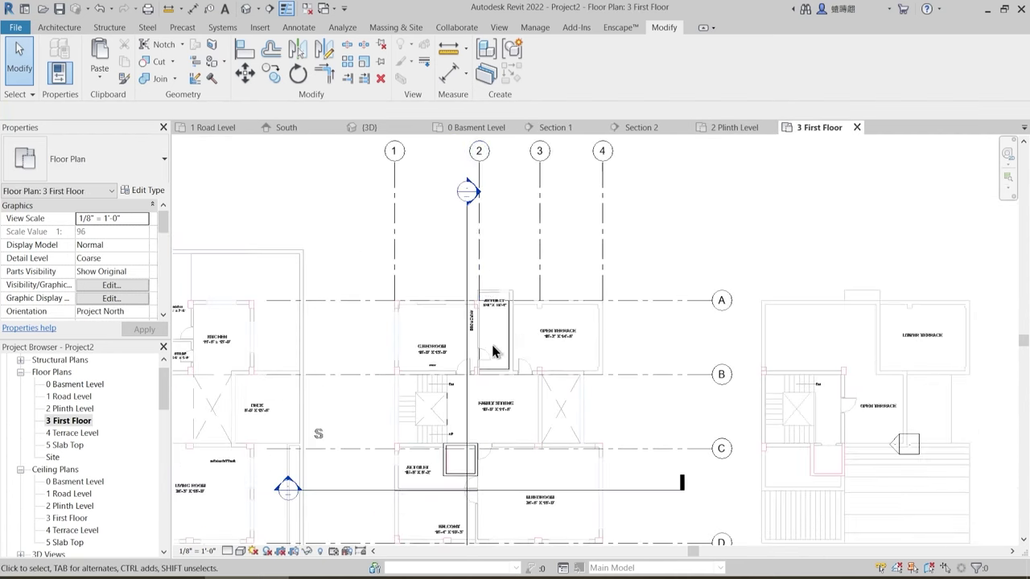
left_click(471, 284)
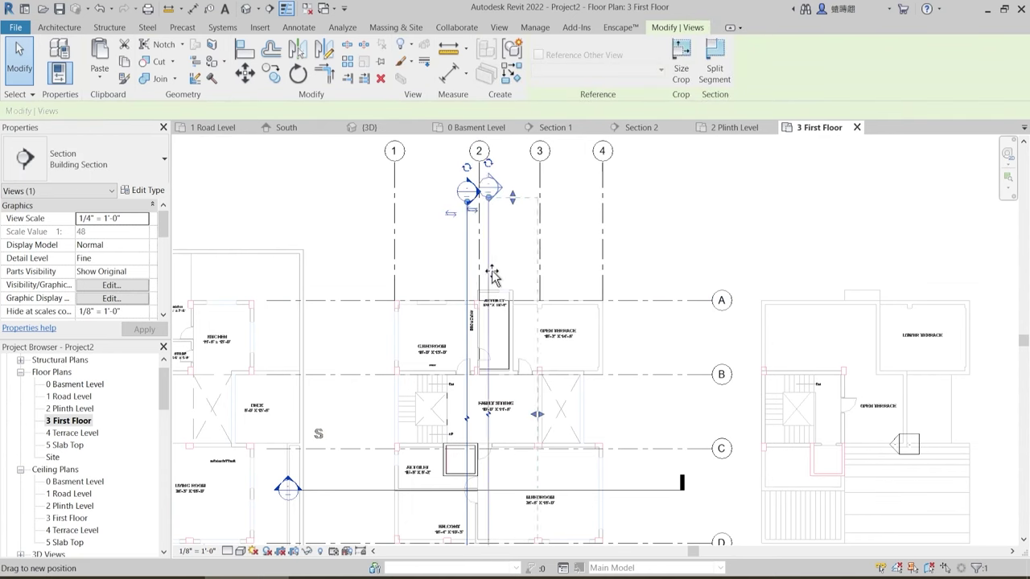
left_click_drag(478, 276, 501, 265)
scroll(531, 251, "down", 2)
key("Escape")
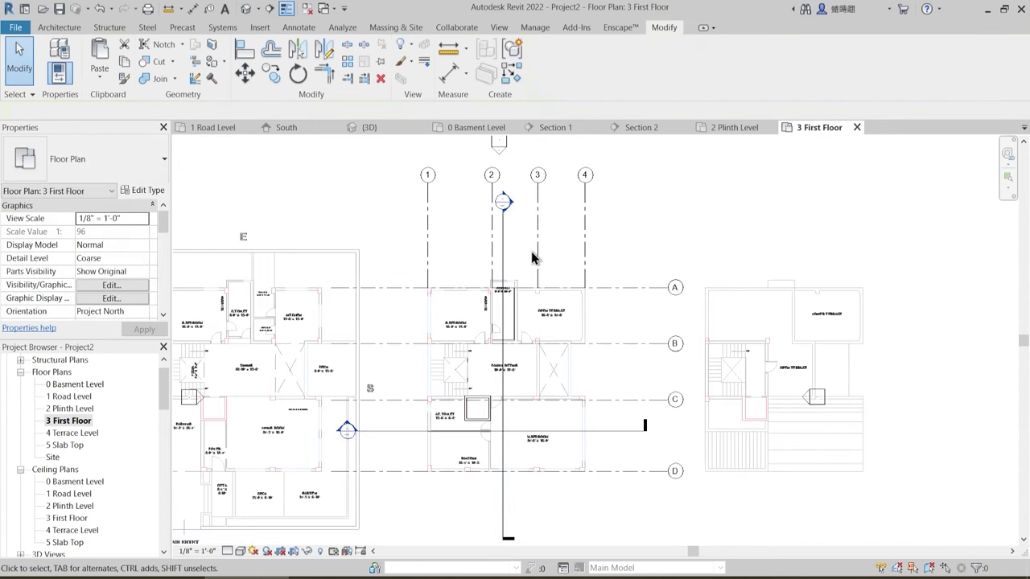
- Open Section 1 and pan to the floor edge of the new cut
double_click(506, 207)
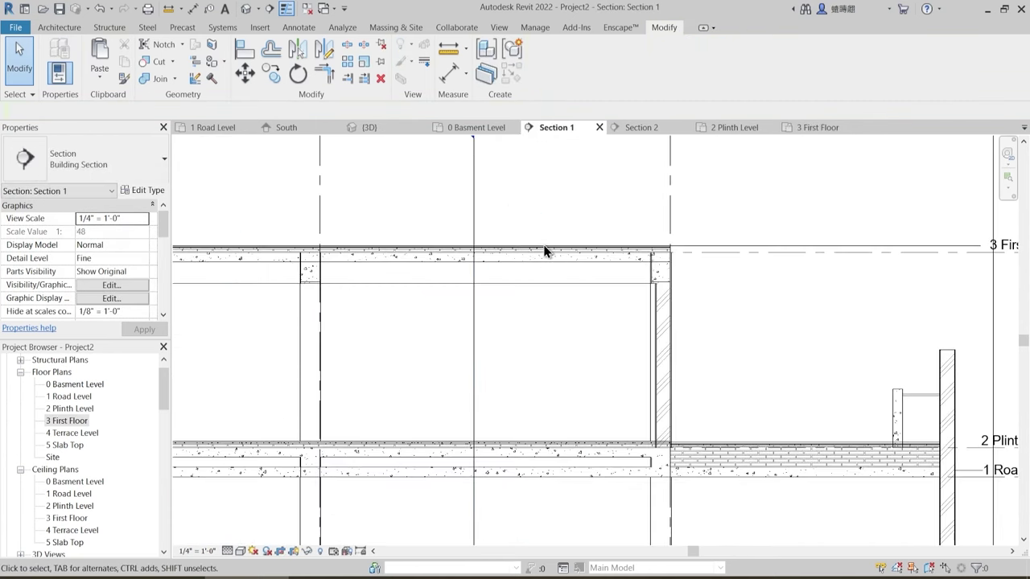
scroll(576, 323, "down", 2)
middle_click_drag(504, 345, 724, 359)
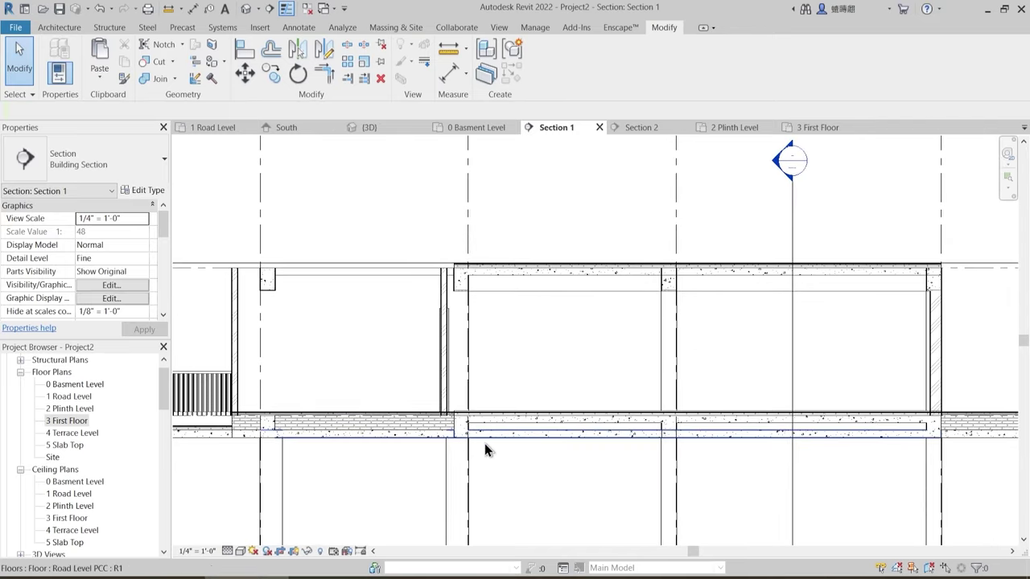
middle_click_drag(469, 449, 638, 393)
scroll(416, 357, "up", 4)
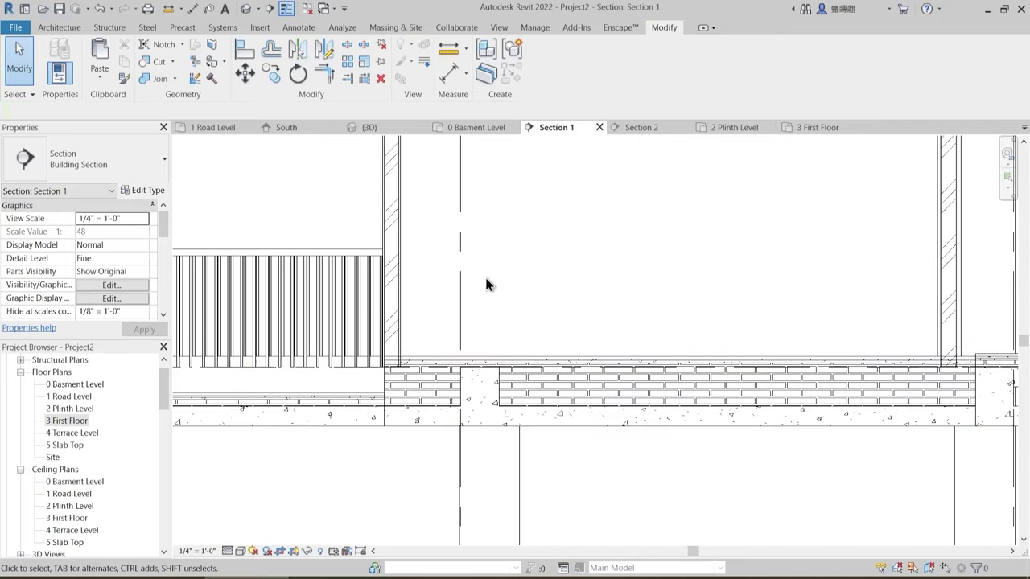
- Join the Sunk Slab floor with the two walls it meets using Join Geometry
left_click(157, 79)
scroll(399, 366, "up", 2)
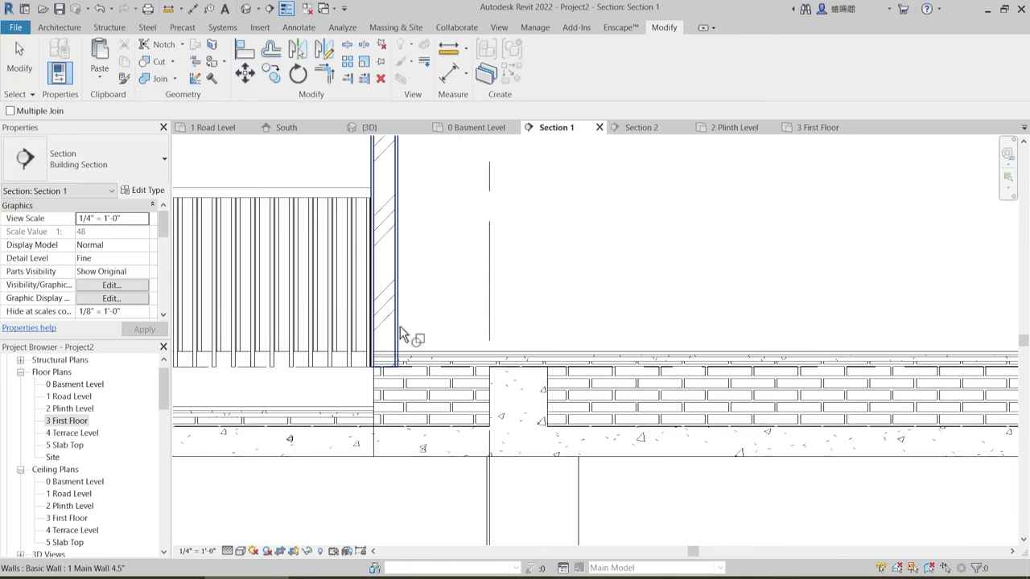
scroll(416, 391, "down", 2)
middle_click_drag(754, 405, 422, 453)
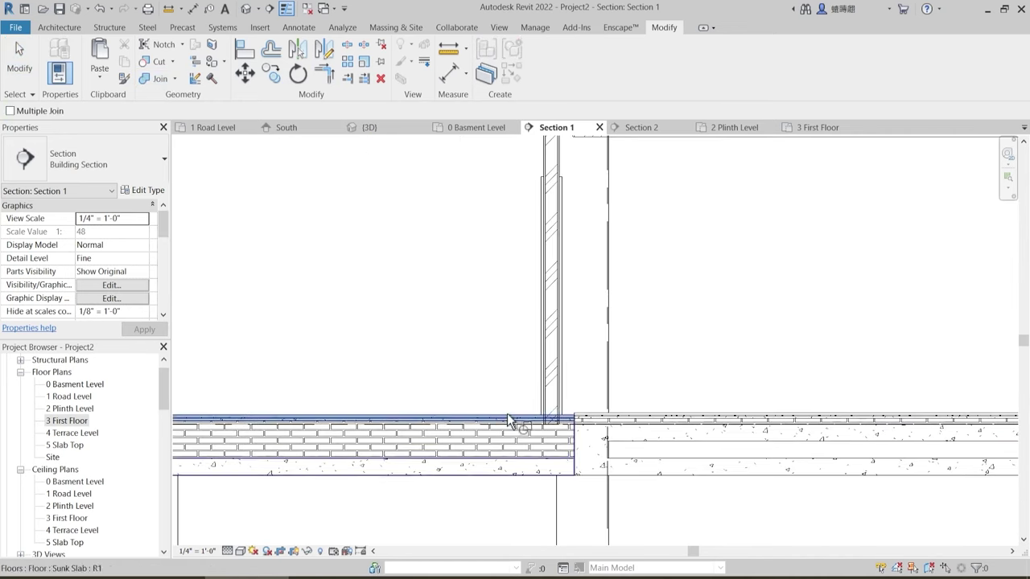
left_click(552, 396)
left_click(529, 427)
scroll(475, 407, "down", 4)
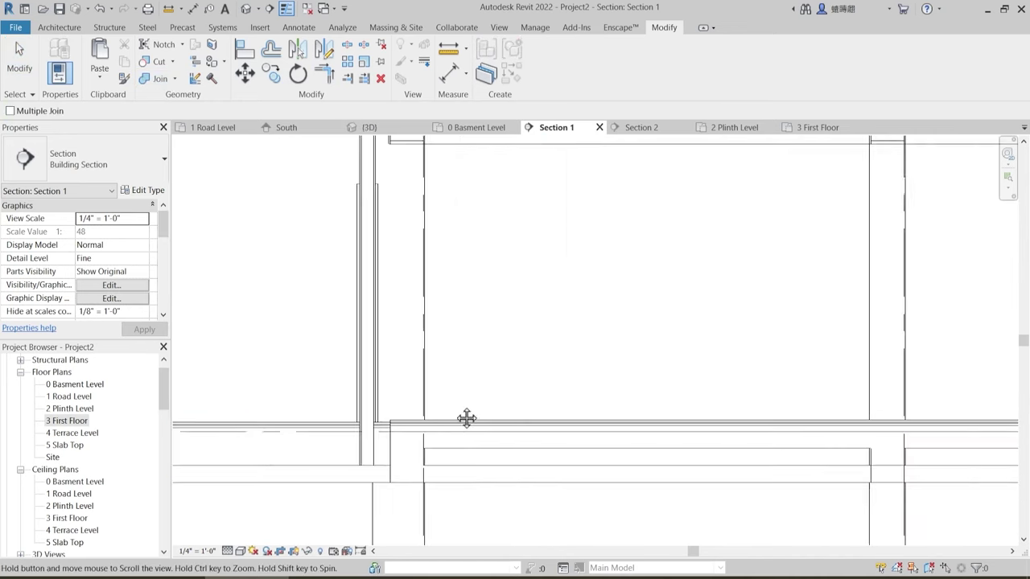
scroll(455, 418, "up", 3)
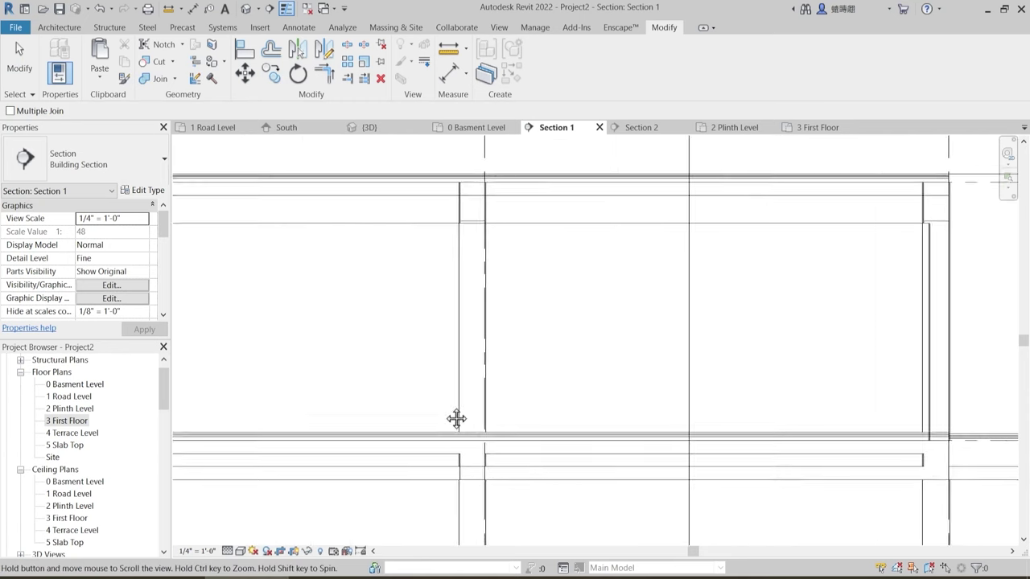
scroll(872, 429, "up", 2)
left_click(869, 410)
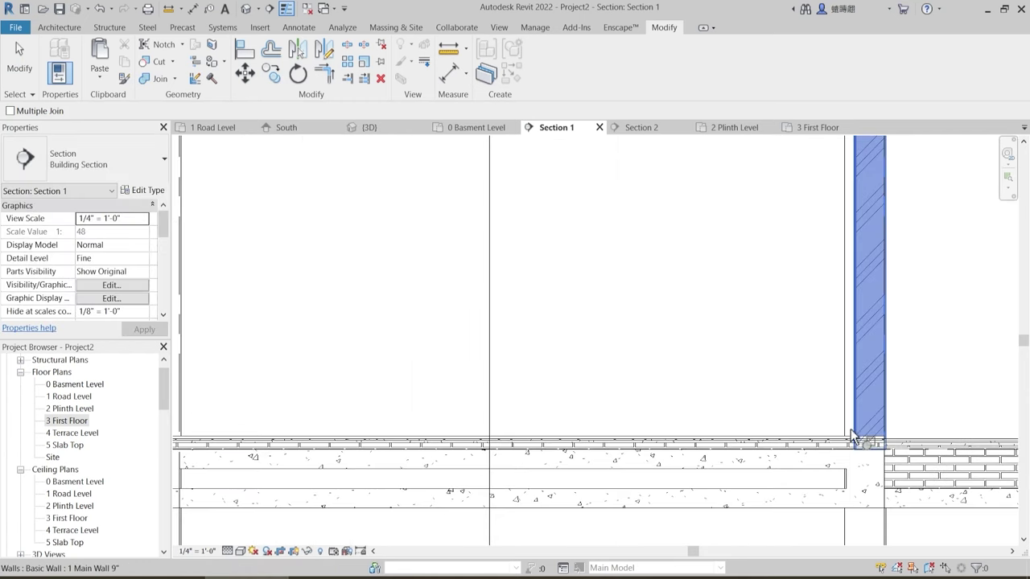
left_click(845, 448)
- Join the floor slab with the left beam and the next beam along it
scroll(734, 386, "down", 3)
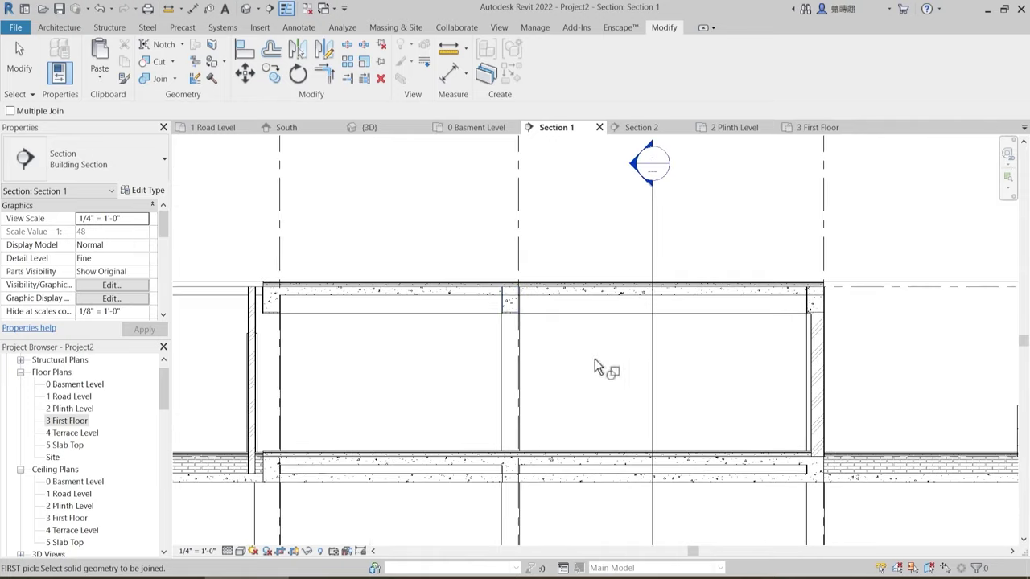
scroll(288, 276, "up", 4)
left_click(272, 347)
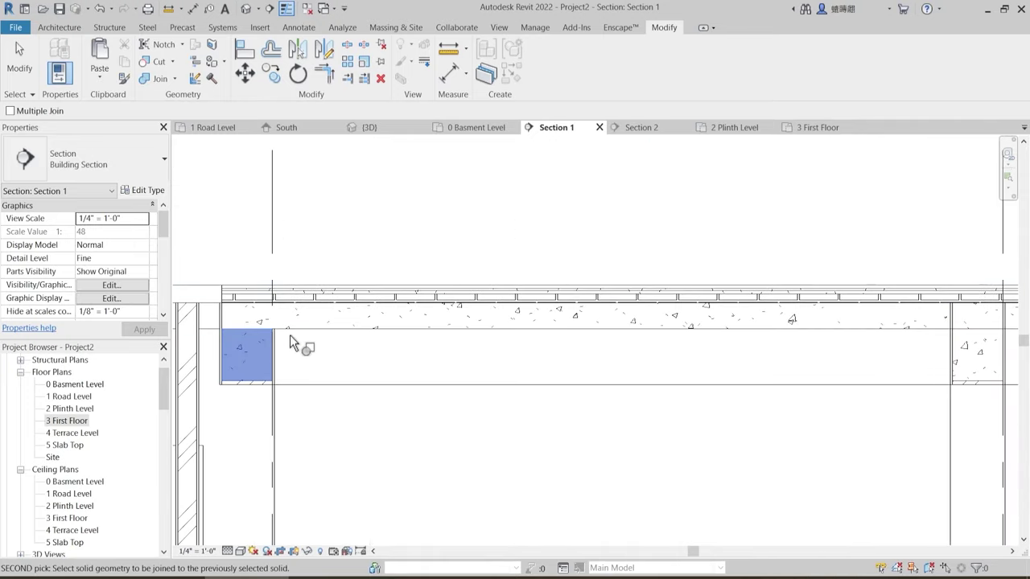
left_click(300, 337)
scroll(339, 345, "down", 2)
middle_click_drag(769, 371, 460, 371)
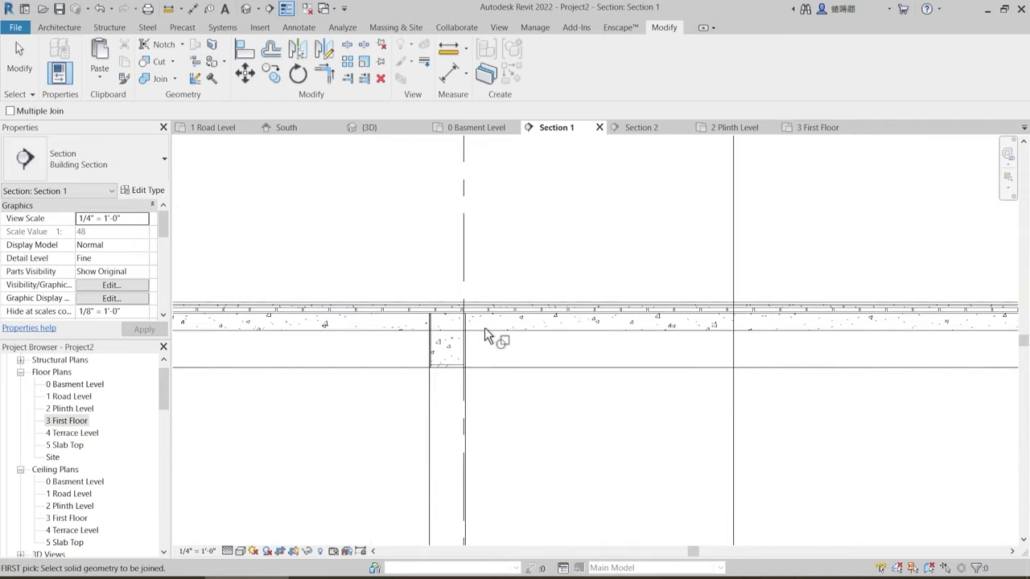
left_click(485, 331)
scroll(466, 340, "up", 2)
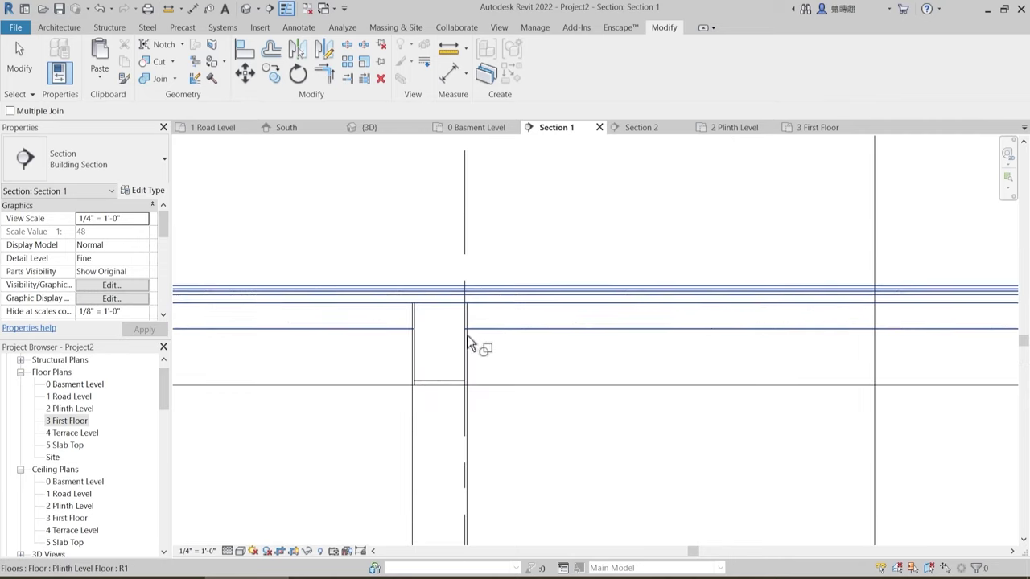
left_click(469, 345)
- Join the floor's right end with its beams, then select the concrete rectangular beam
scroll(486, 333, "down", 2)
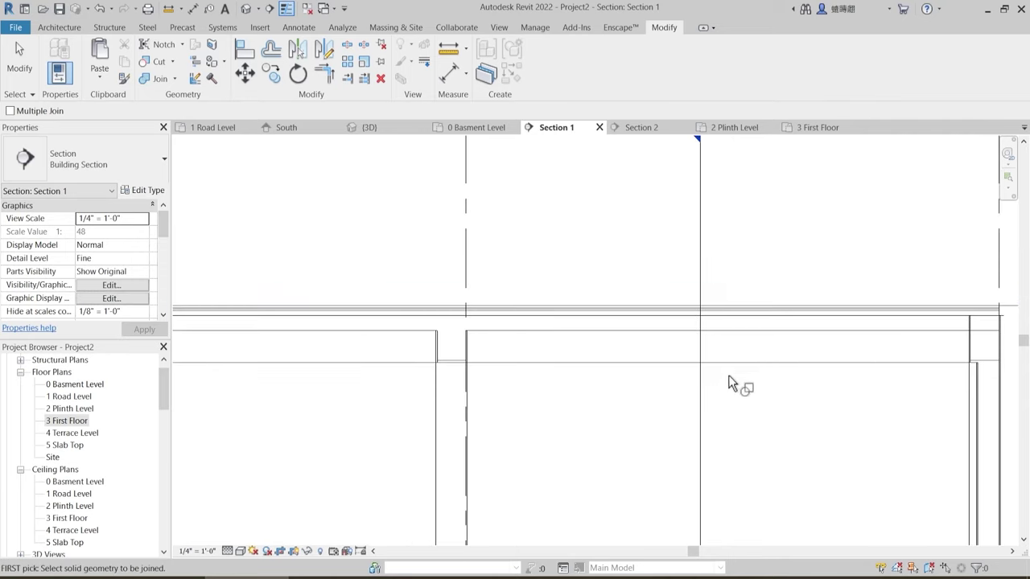
middle_click_drag(742, 372, 471, 368)
scroll(668, 332, "up", 3)
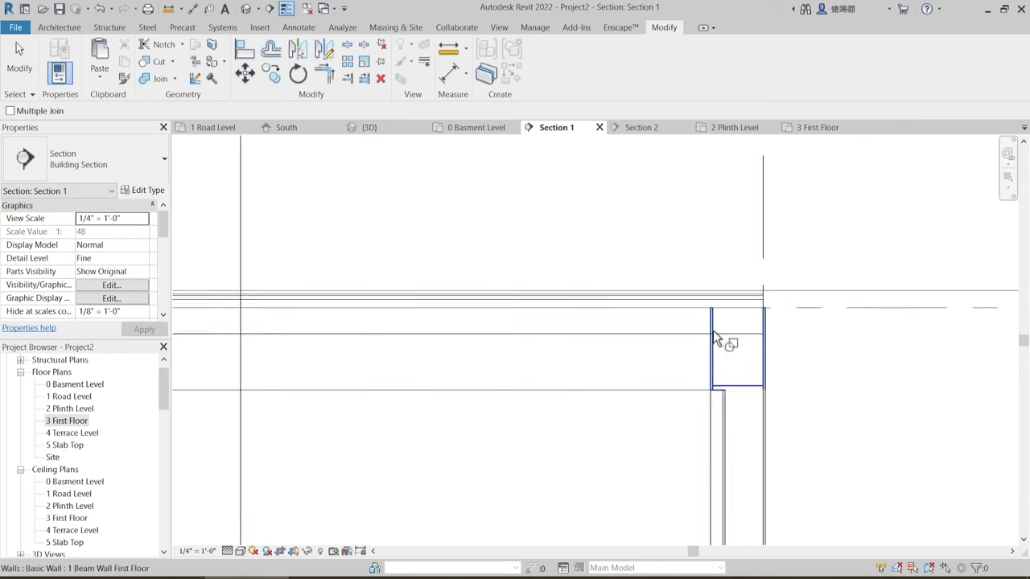
left_click(697, 335)
left_click(737, 357)
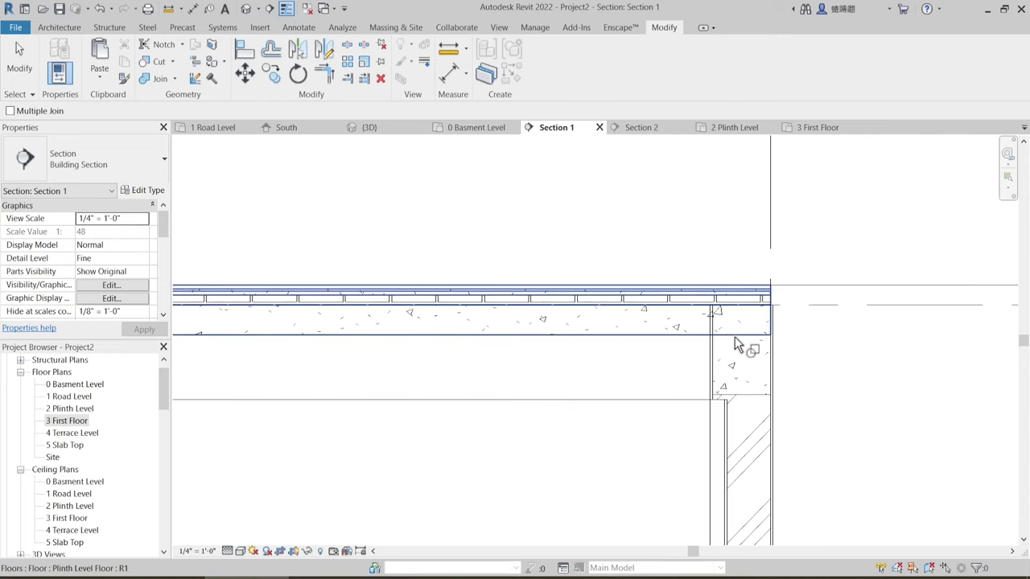
left_click(755, 395)
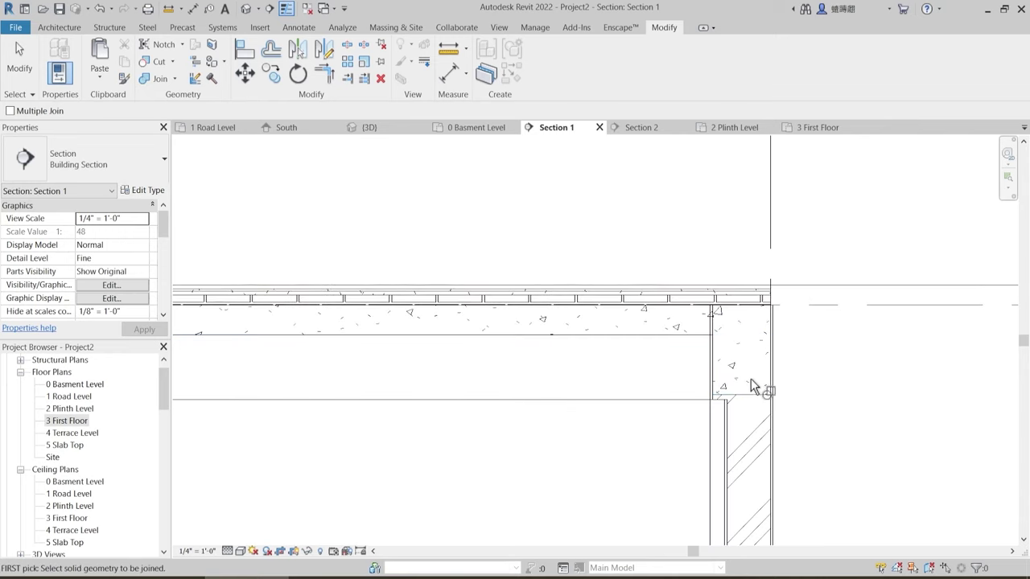
left_click(708, 348)
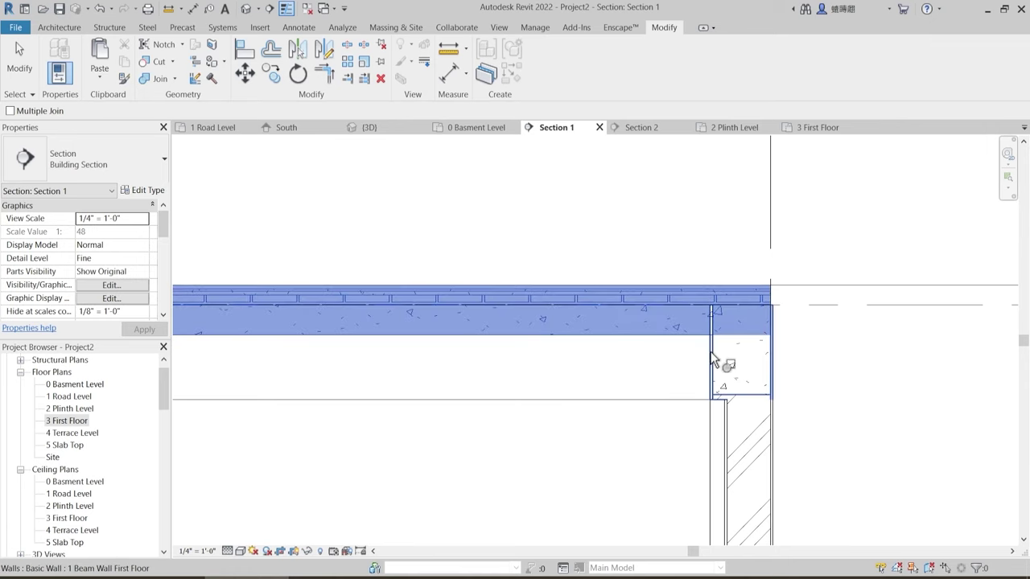
left_click(763, 337)
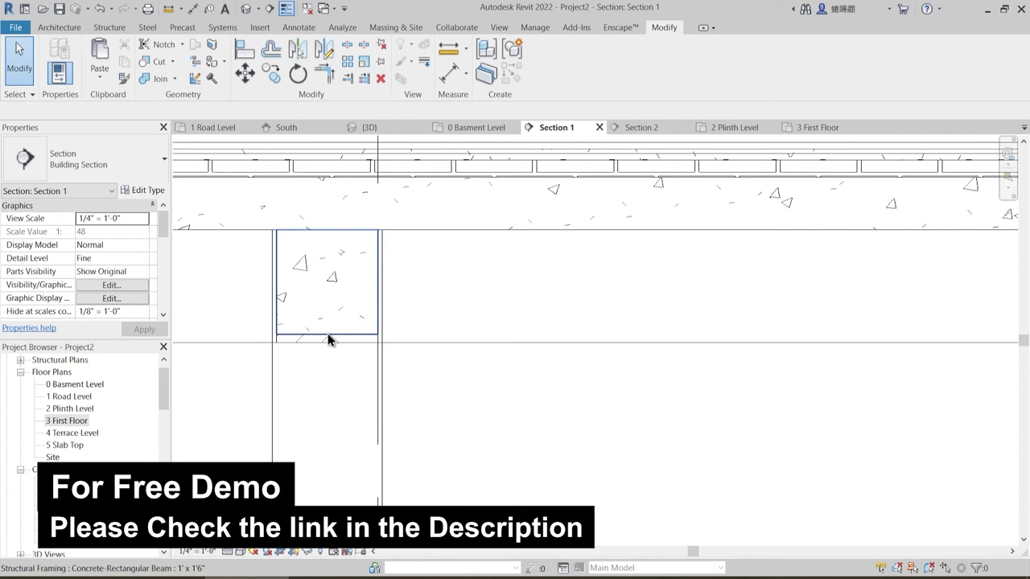
left_click(327, 334)
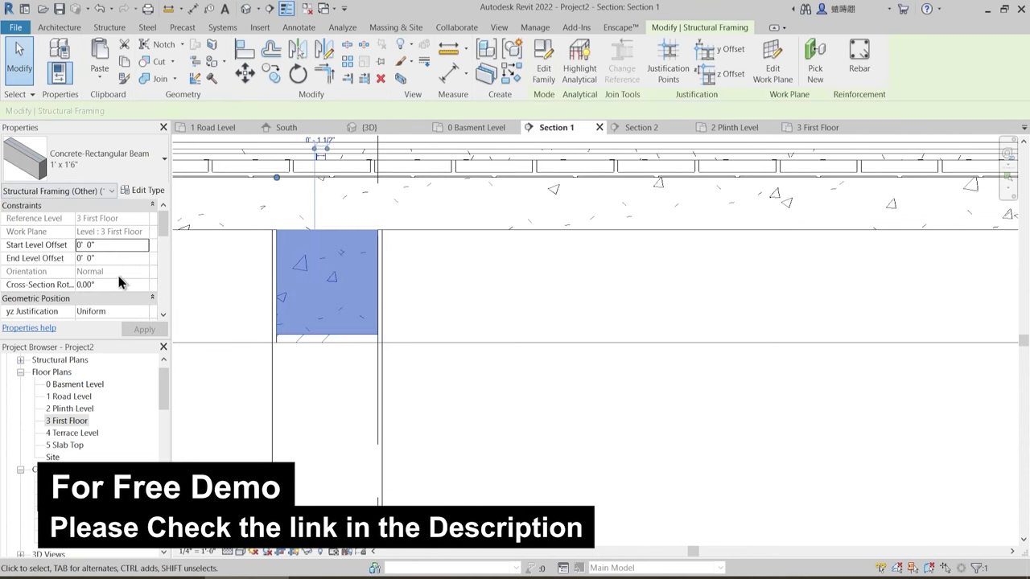
- Inspect the beam walls and concrete beam under the first-floor slab in Section 1
left_click_drag(163, 219, 165, 239)
key("Escape")
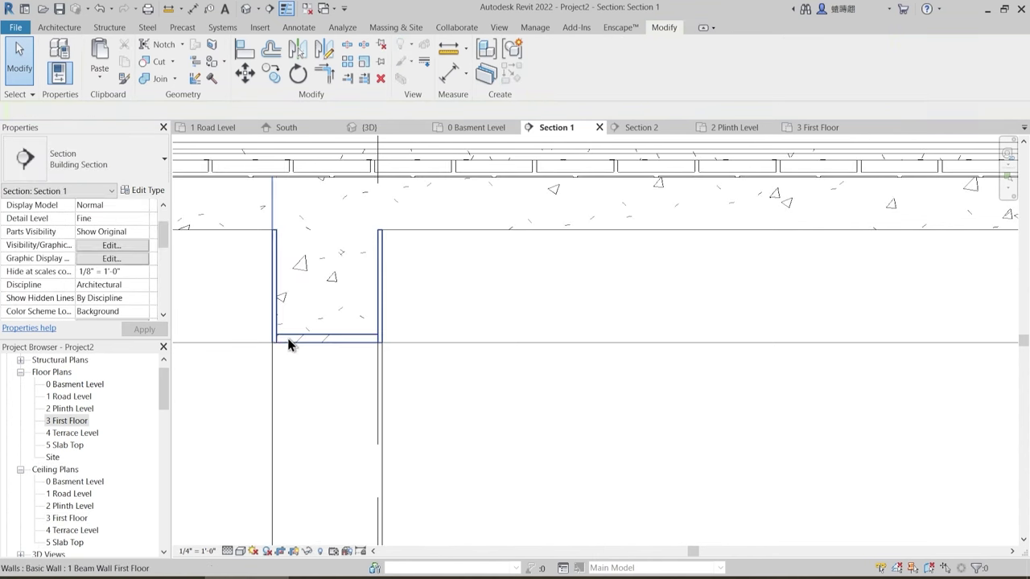
left_click(277, 344)
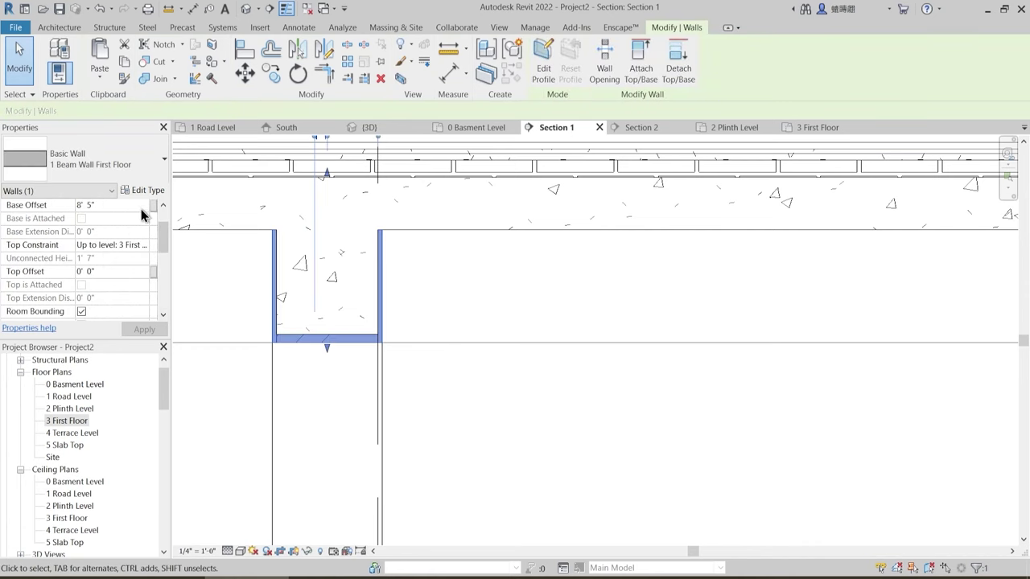
scroll(159, 235, "up", 2)
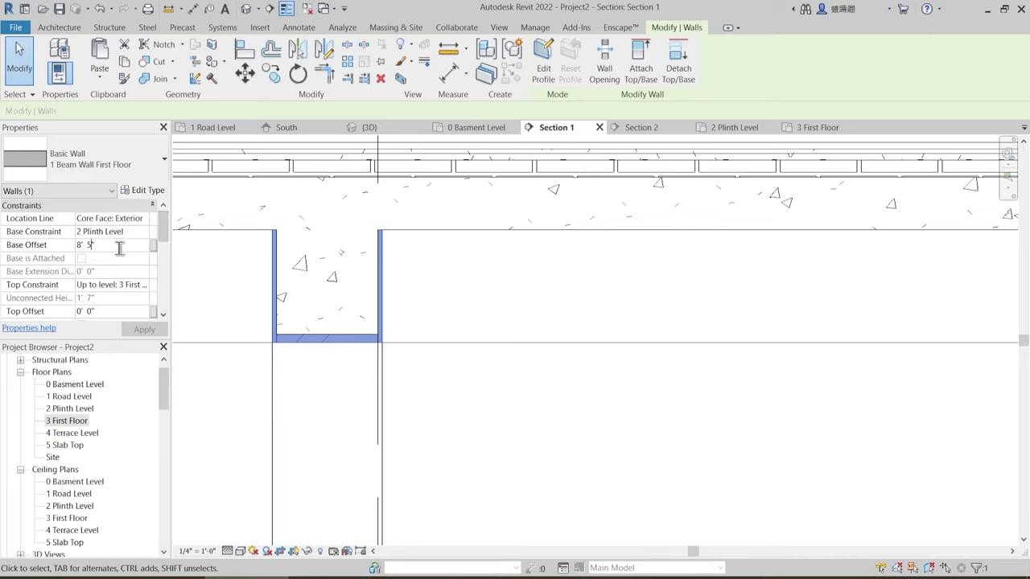
left_click(344, 387)
scroll(347, 386, "down", 2)
scroll(552, 345, "up", 5)
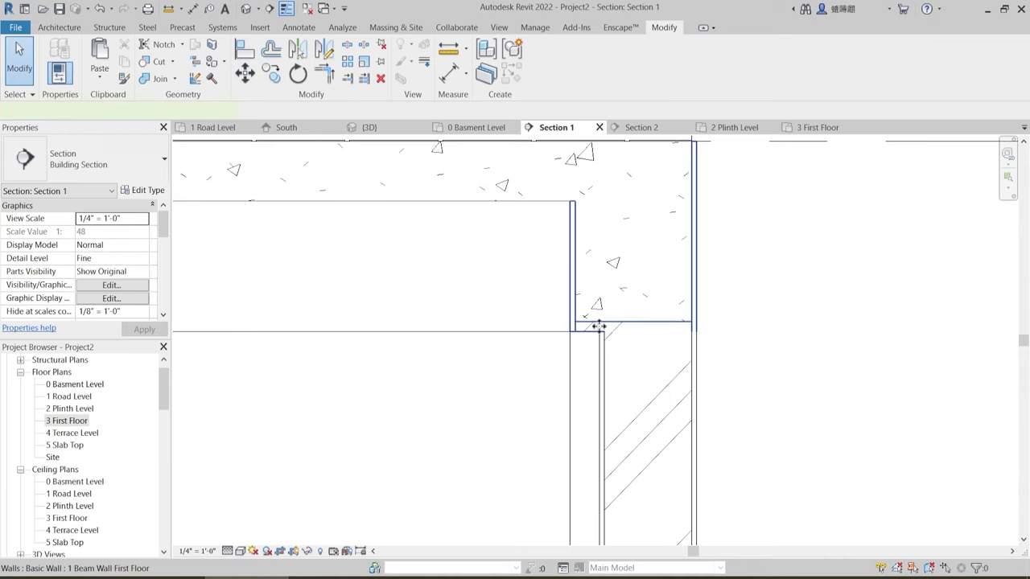
left_click(597, 326)
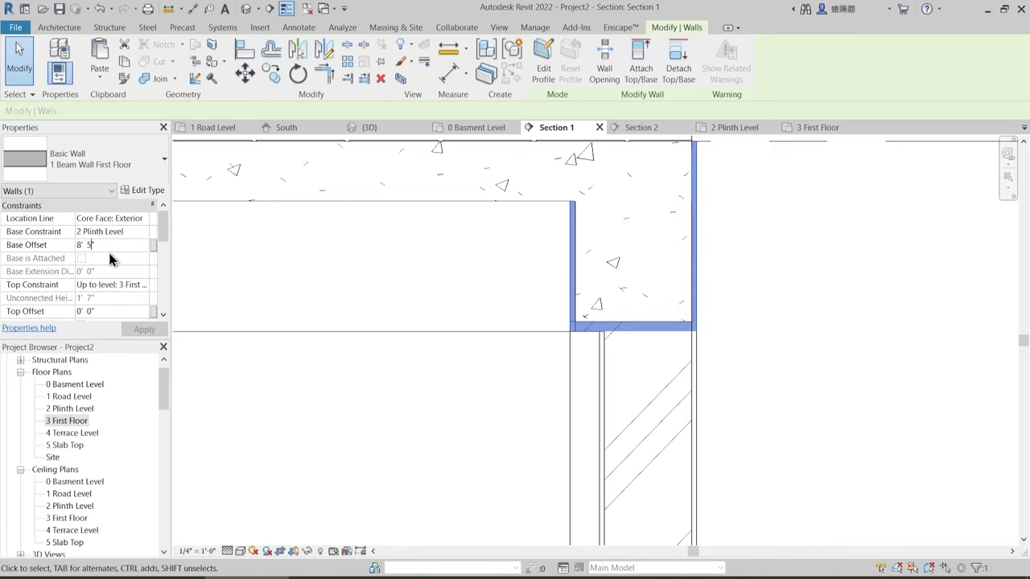
left_click(474, 281)
scroll(679, 371, "down", 3)
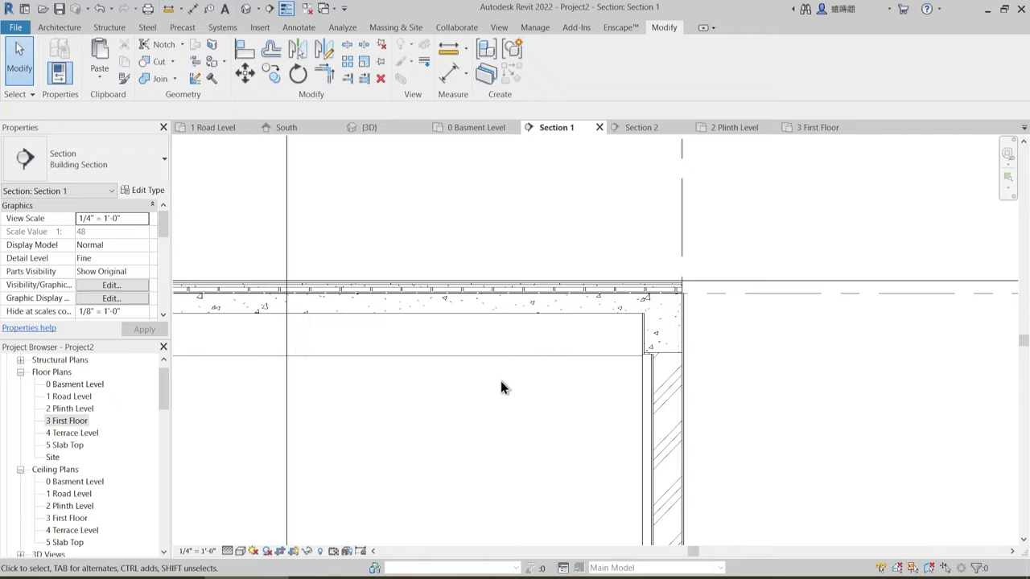
scroll(689, 373, "down", 5)
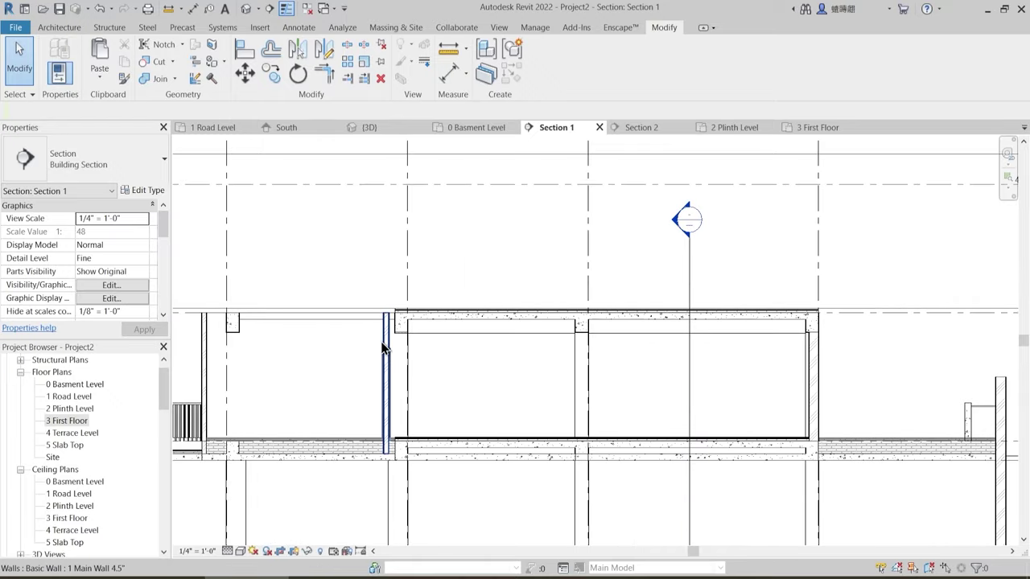
scroll(385, 348, "up", 5)
left_click(422, 307)
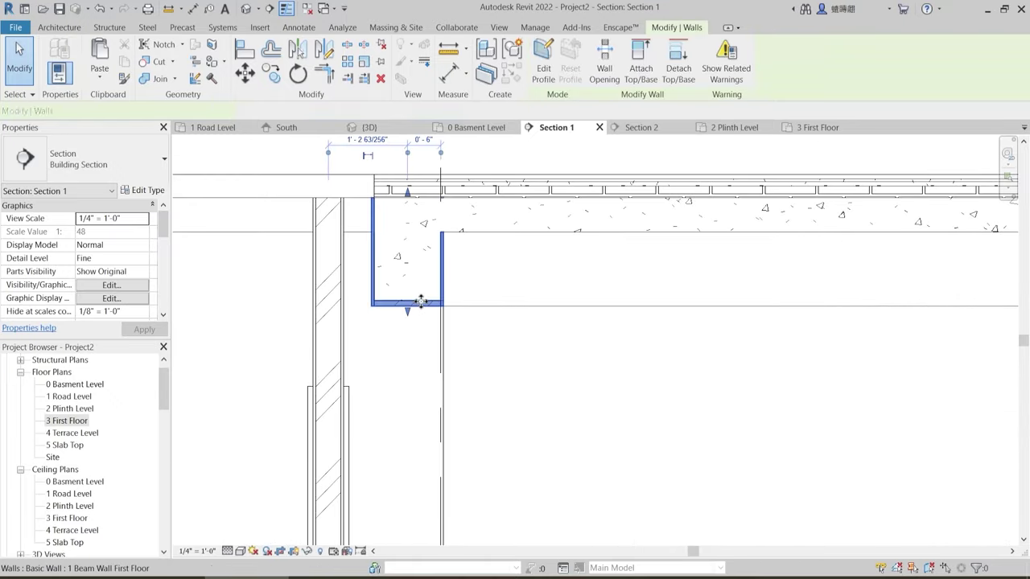
key("Escape")
scroll(423, 306, "up", 2)
left_click(423, 307)
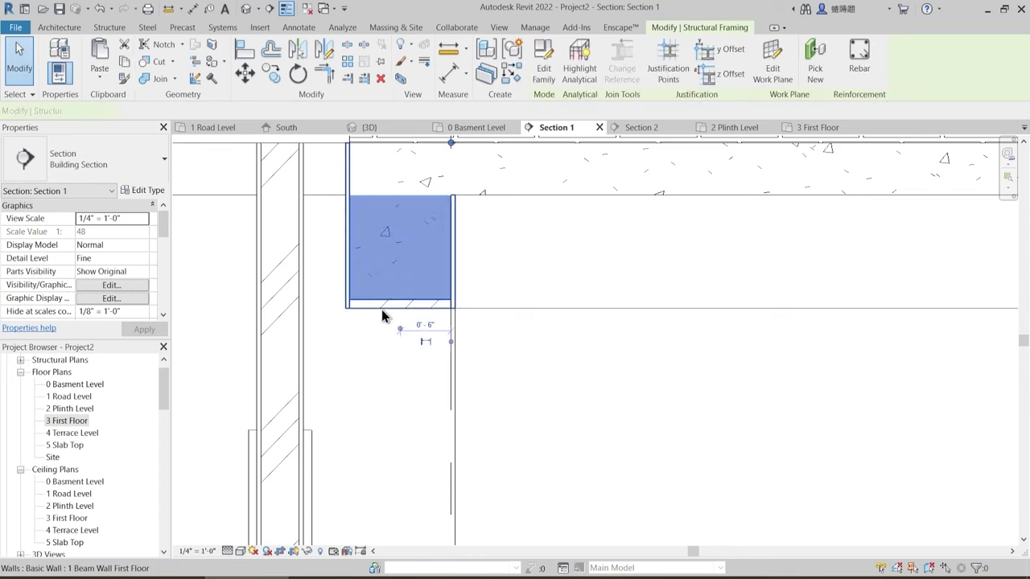
key("Escape")
- Set the L-shaped beam wall's Base Offset to 8' 5 1/2" so it aligns with the beam
left_click(390, 312)
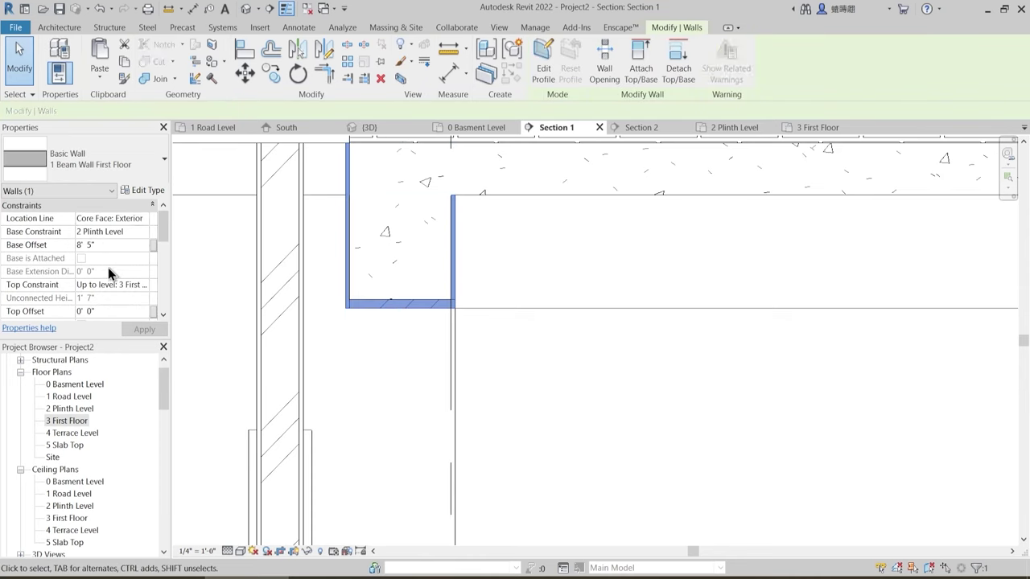
type(".5")
key("Return")
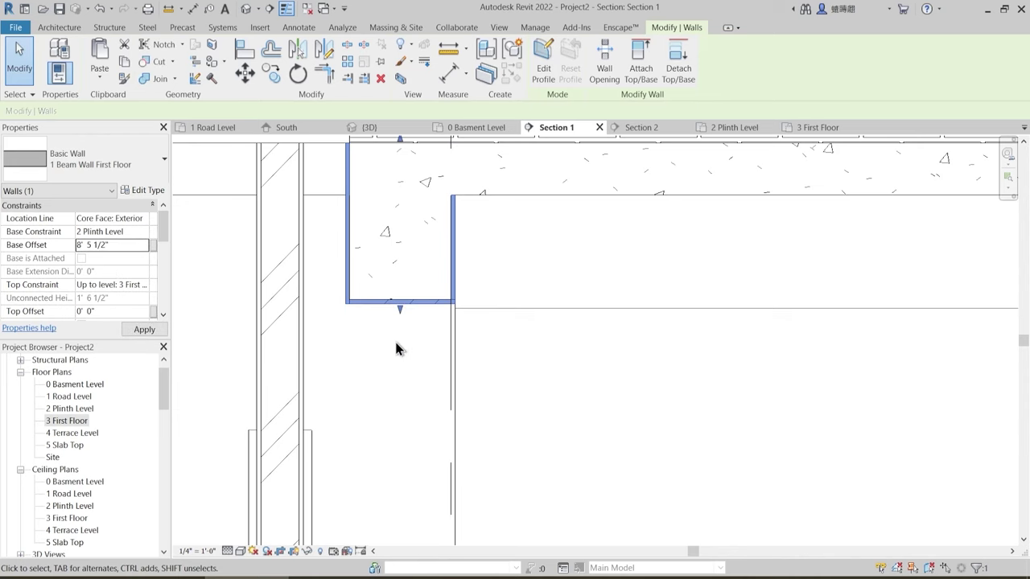
scroll(396, 349, "down", 6)
key("Escape")
- Check the beam wall and concrete beam at the section's left corner
scroll(520, 368, "down", 2)
middle_click_drag(593, 430, 543, 378)
scroll(600, 350, "down", 2)
scroll(344, 313, "up", 8)
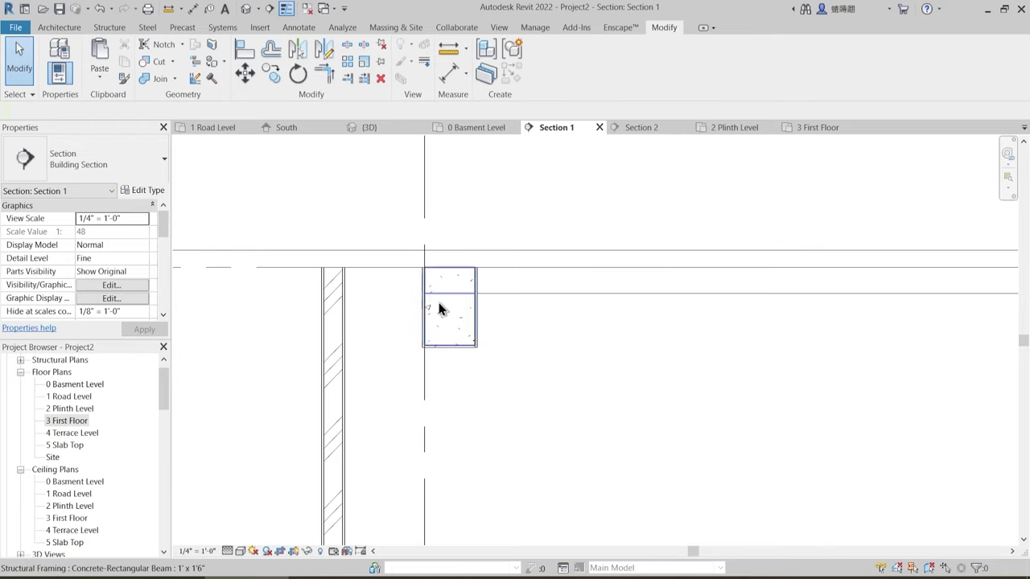
scroll(358, 313, "down", 3)
middle_click_drag(552, 336, 375, 324)
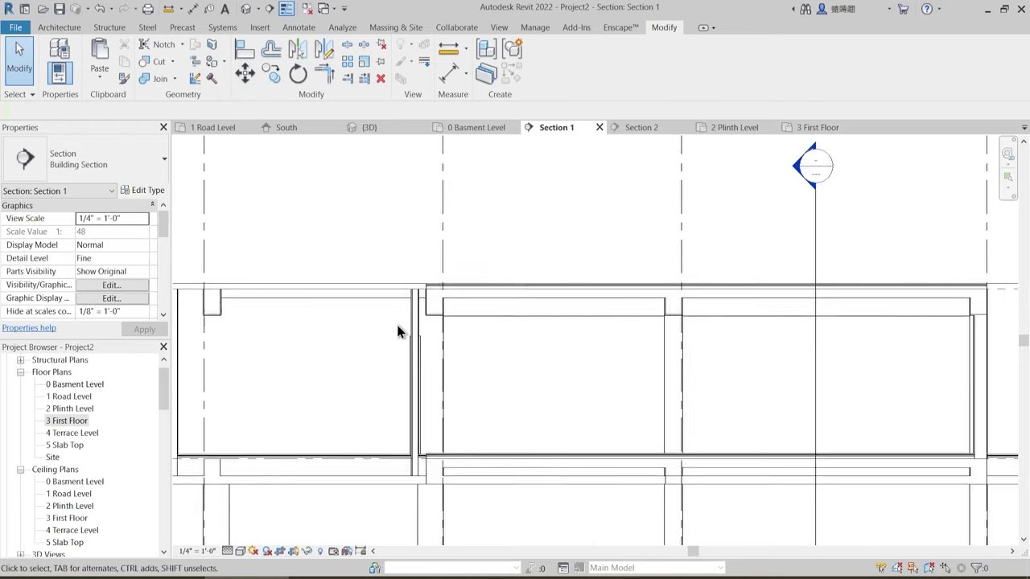
left_click(442, 316)
key("Escape")
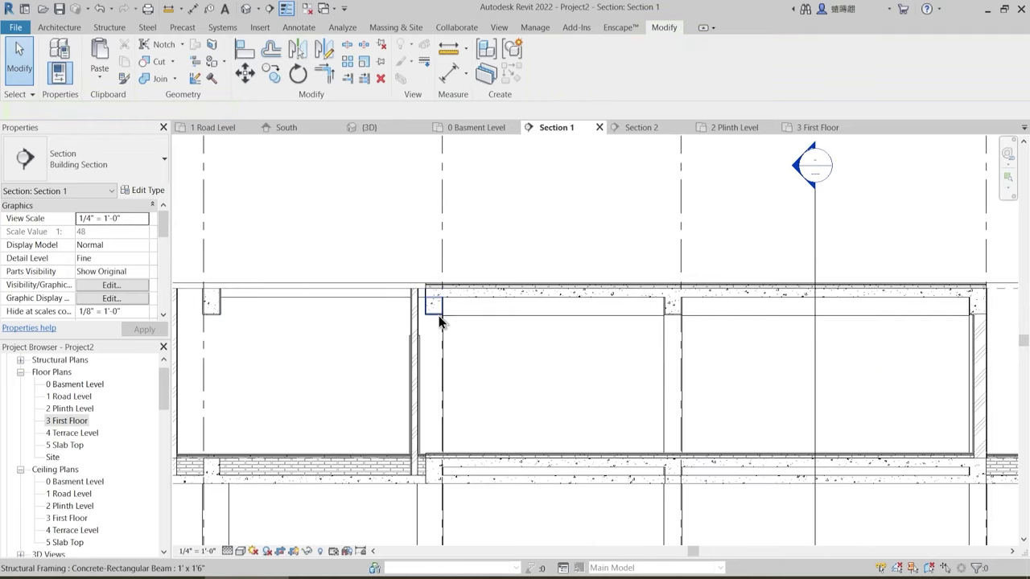
scroll(447, 310, "up", 2)
scroll(456, 437, "down", 2)
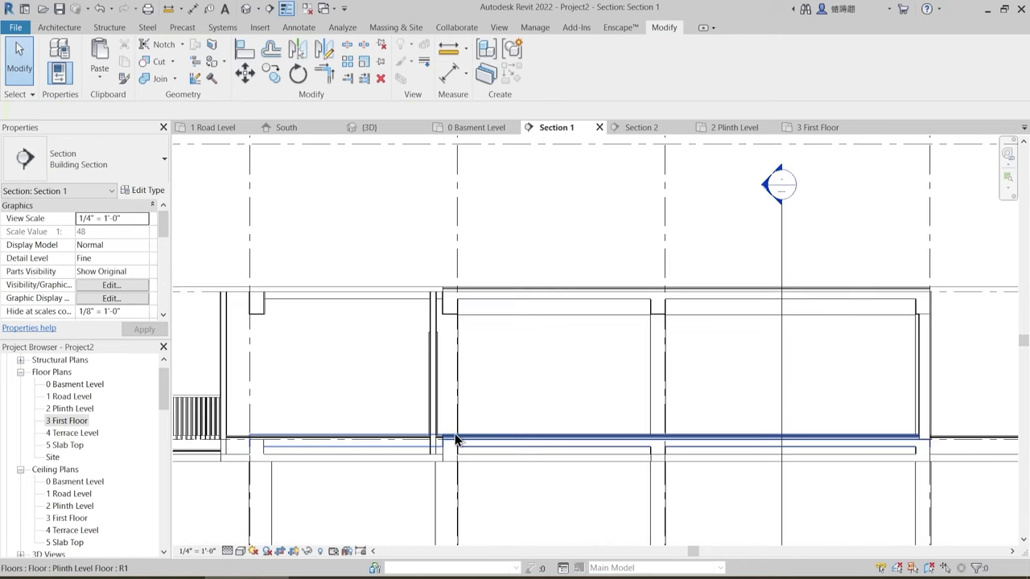
scroll(507, 456, "down", 1)
scroll(507, 456, "down", 2)
scroll(486, 351, "up", 3)
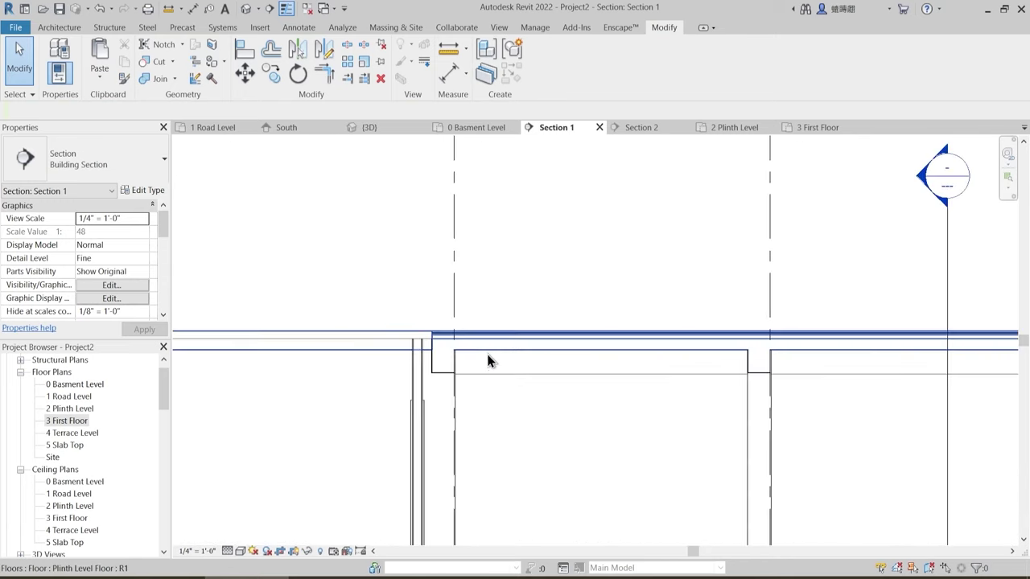
left_click(439, 378)
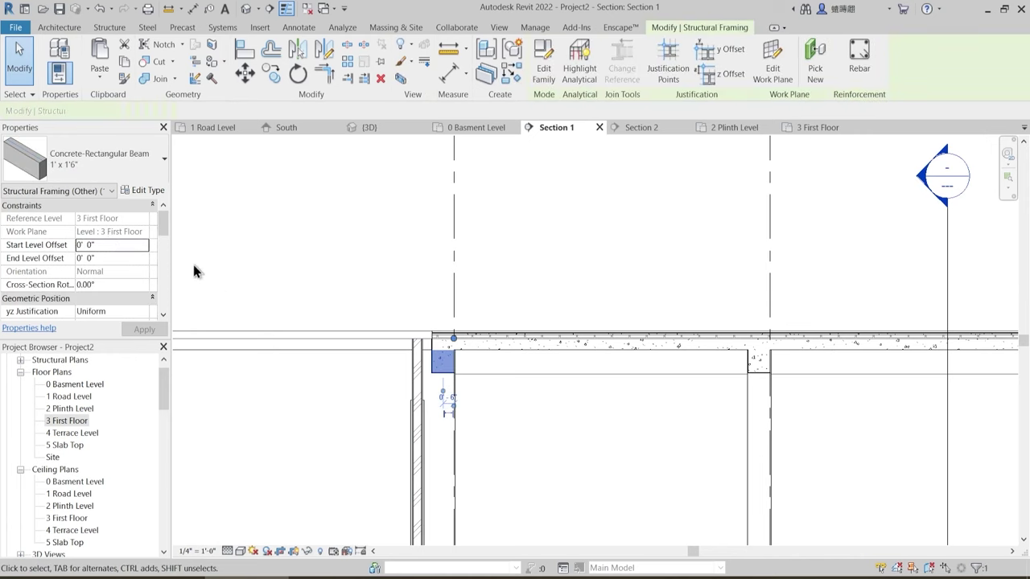
left_click(367, 319)
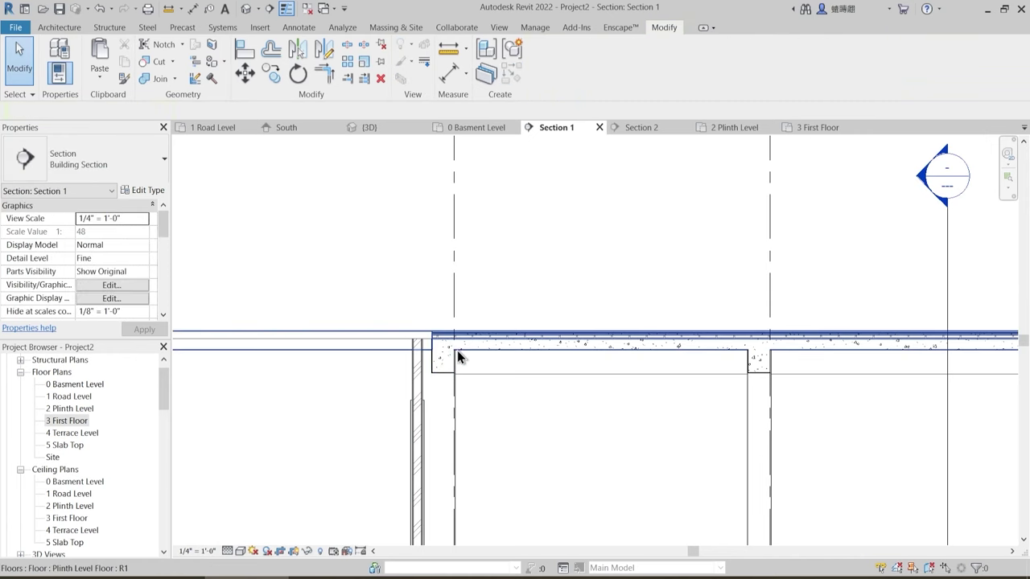
- Give the upper slab a new floor type named First Floor, duplicated from Plinth Level Floor
left_click(464, 356)
scroll(443, 364, "up", 2)
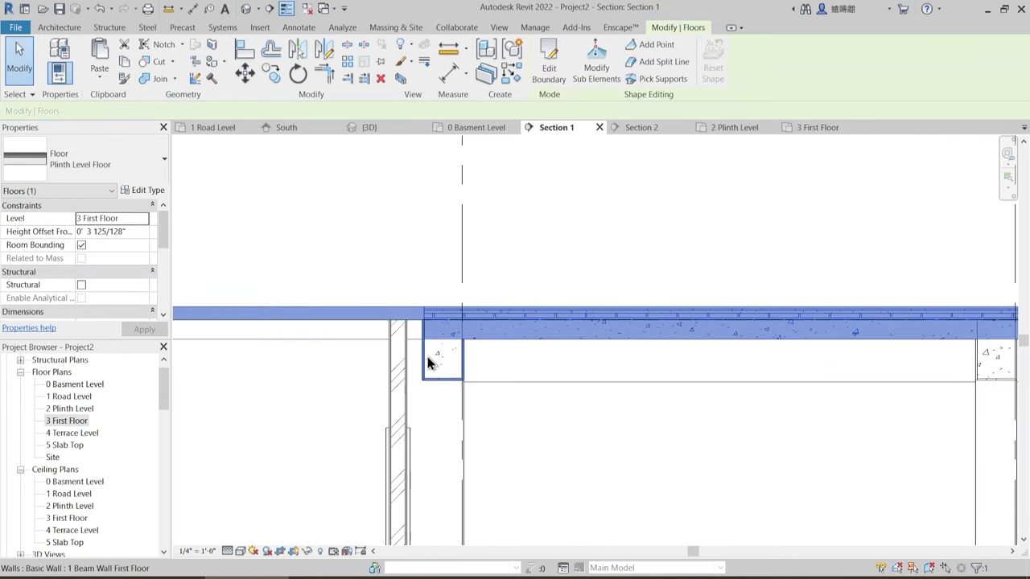
key("Escape")
left_click(488, 338)
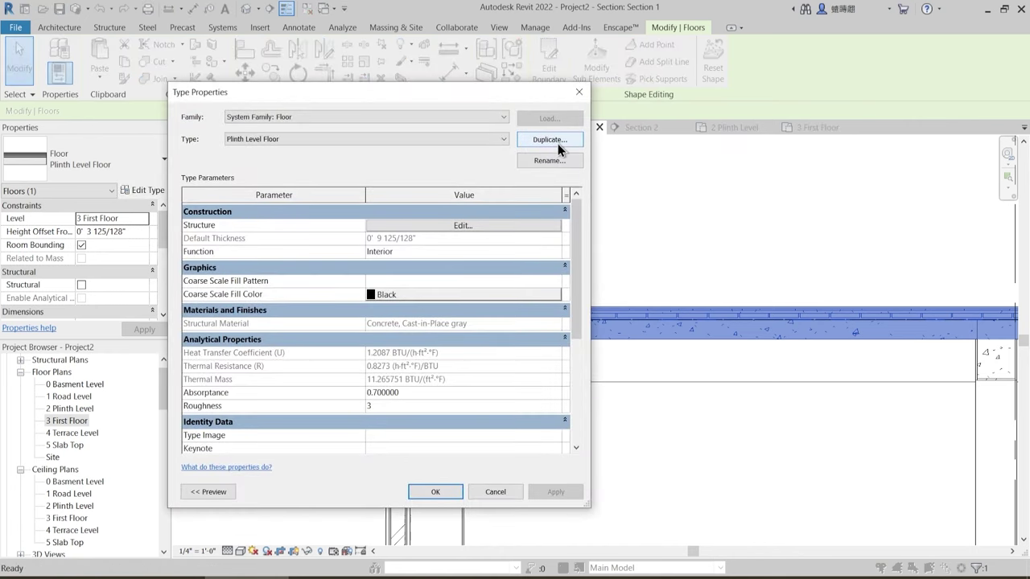
left_click(559, 144)
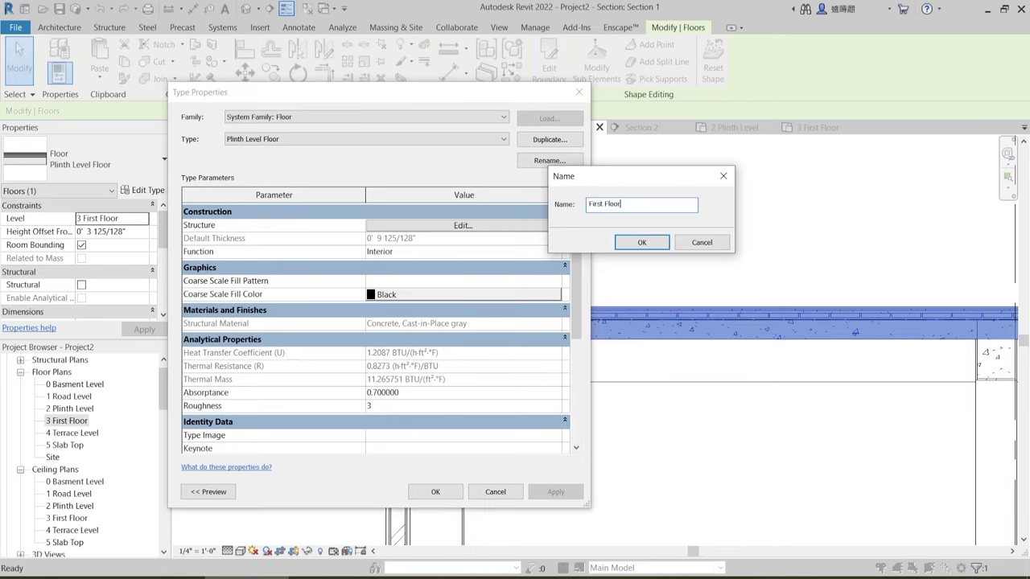
key("Return")
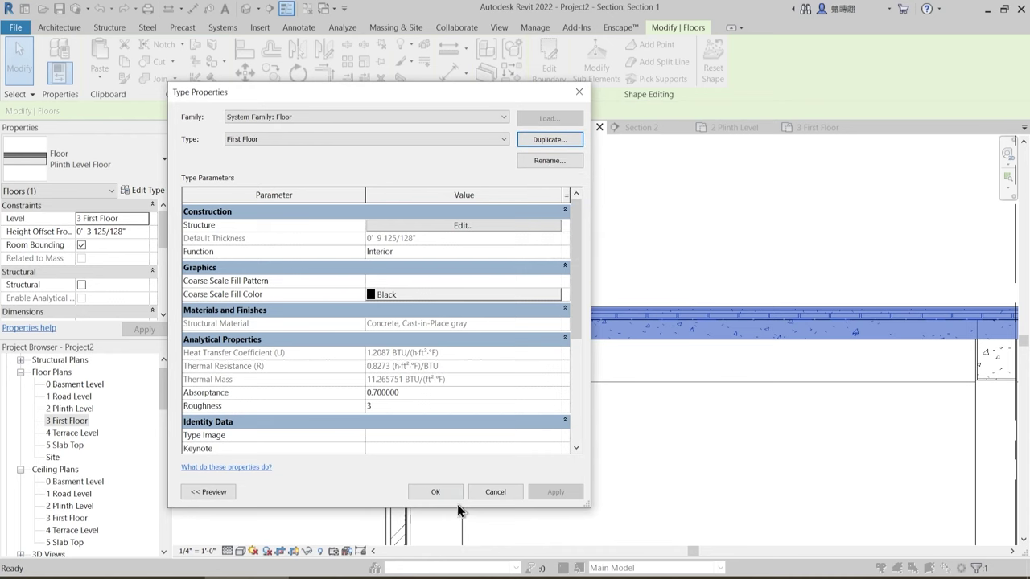
left_click(436, 492)
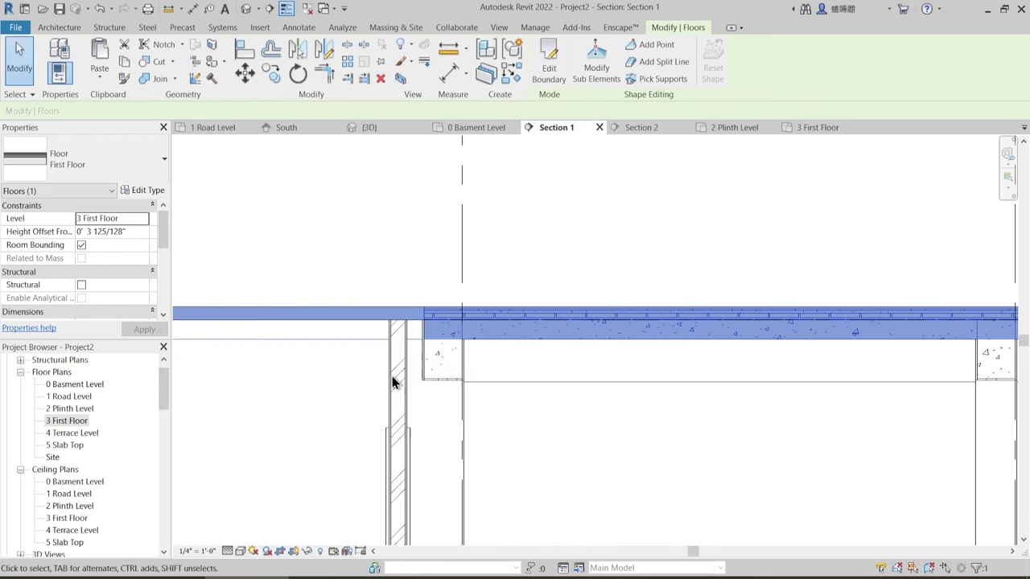
scroll(357, 342, "down", 1)
left_click(487, 379)
scroll(488, 378, "down", 2)
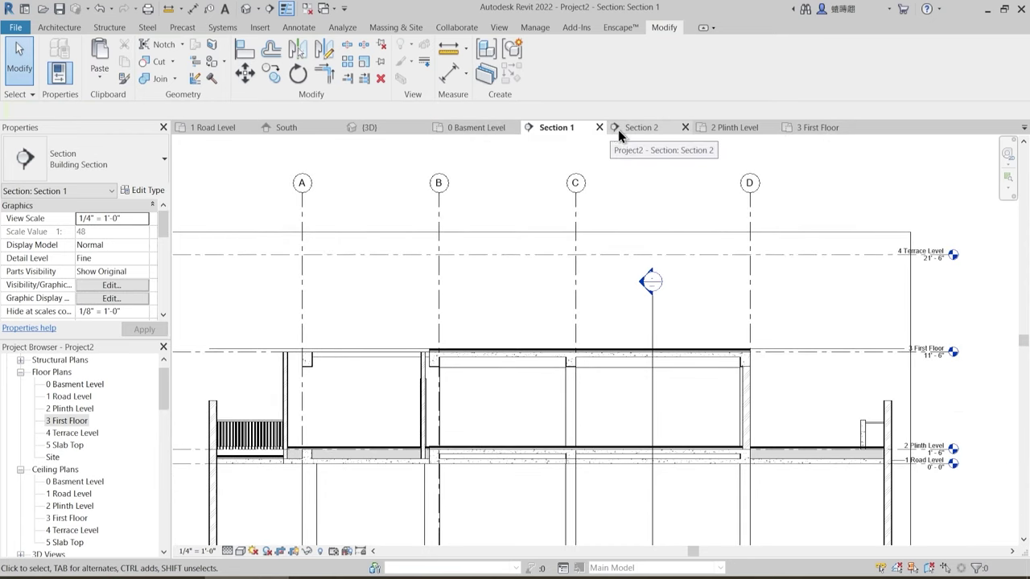
- Switch to the 2 Plinth Level plan and select its top wall
left_click(725, 126)
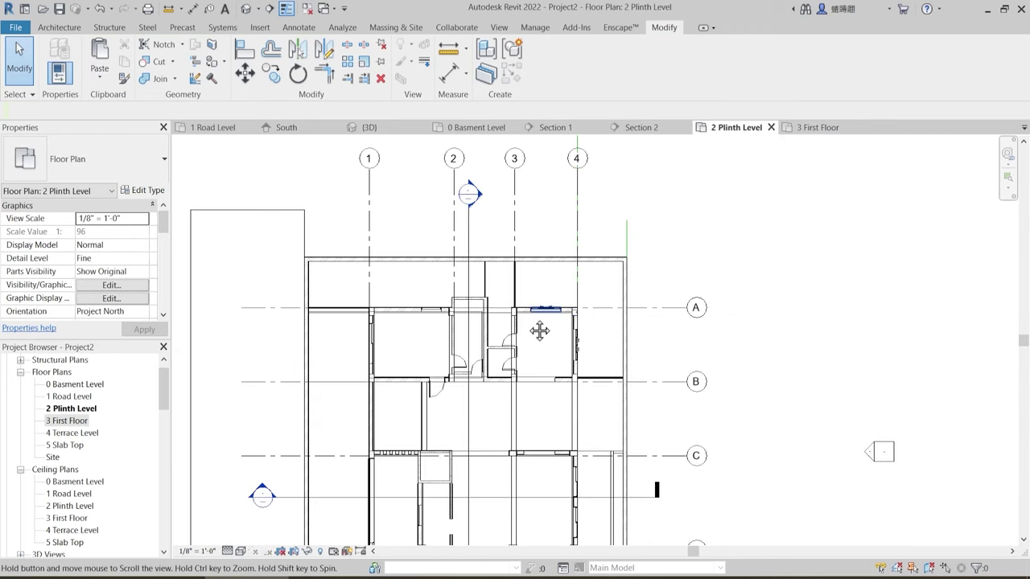
middle_click_drag(474, 329, 458, 328)
left_click(454, 268)
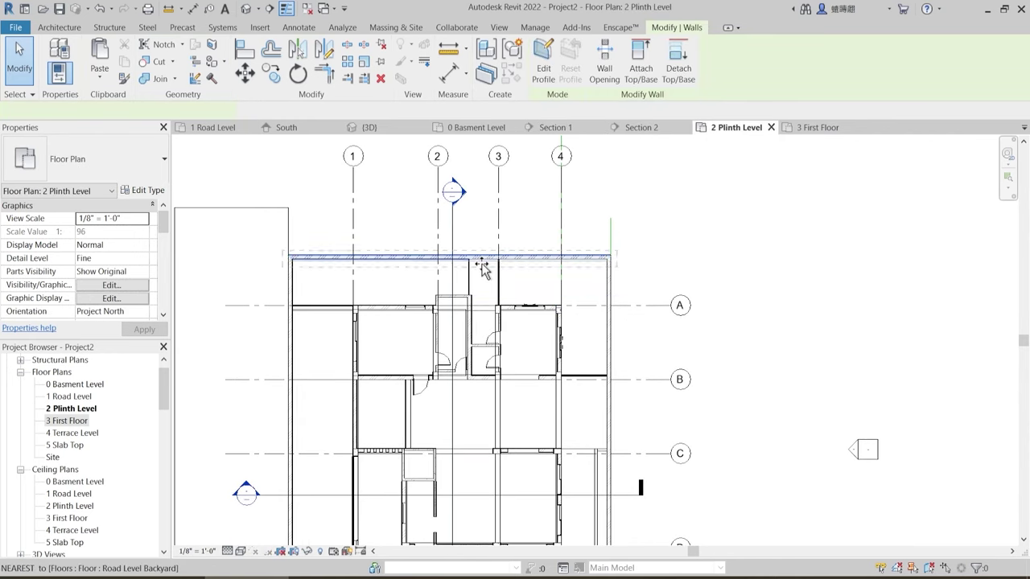
- Shift the section line right and view the result in Section 1
key("Escape")
key("Escape")
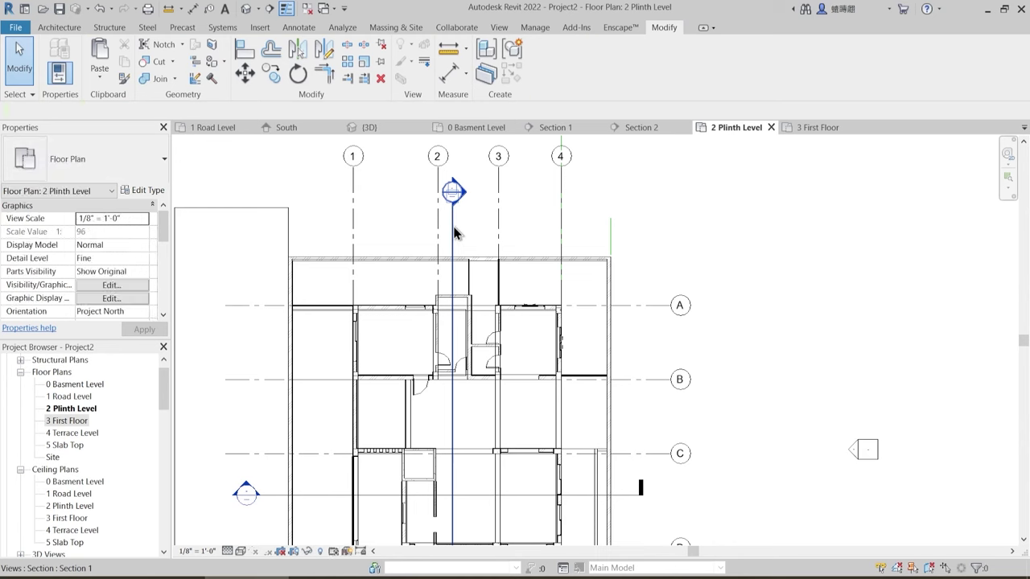
left_click_drag(452, 231, 479, 224)
double_click(488, 211)
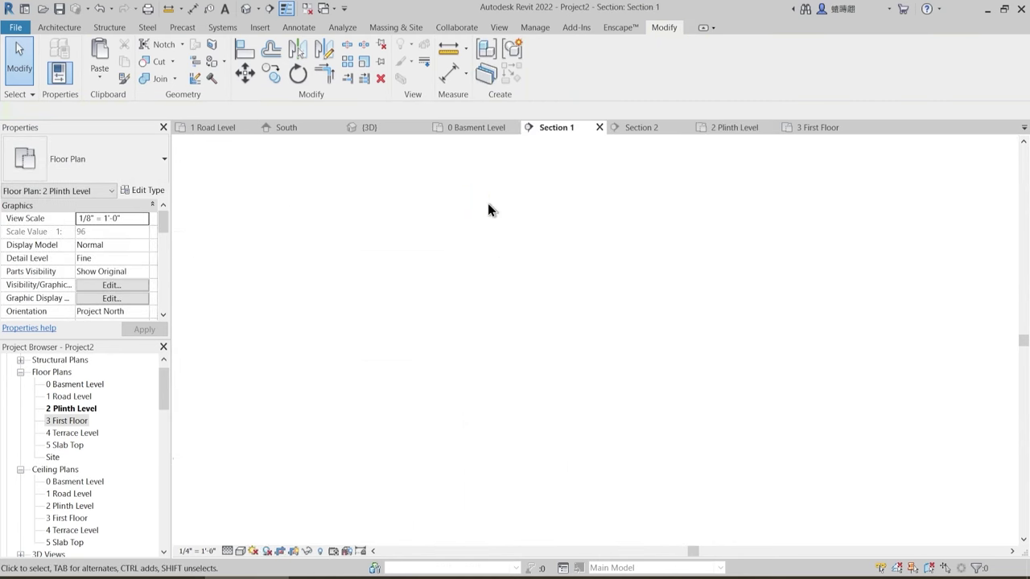
scroll(317, 389, "up", 3)
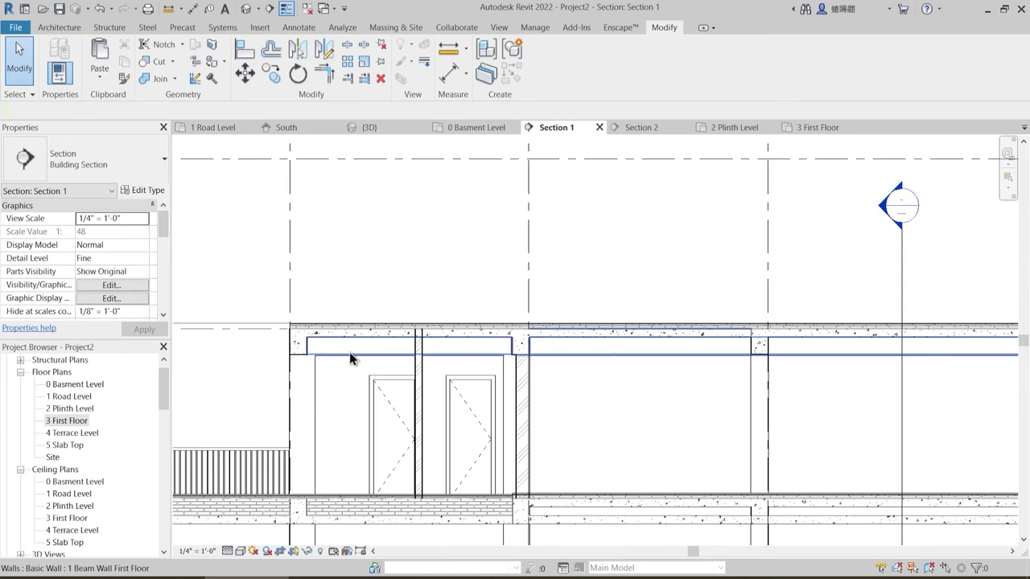
middle_click_drag(577, 373, 342, 335)
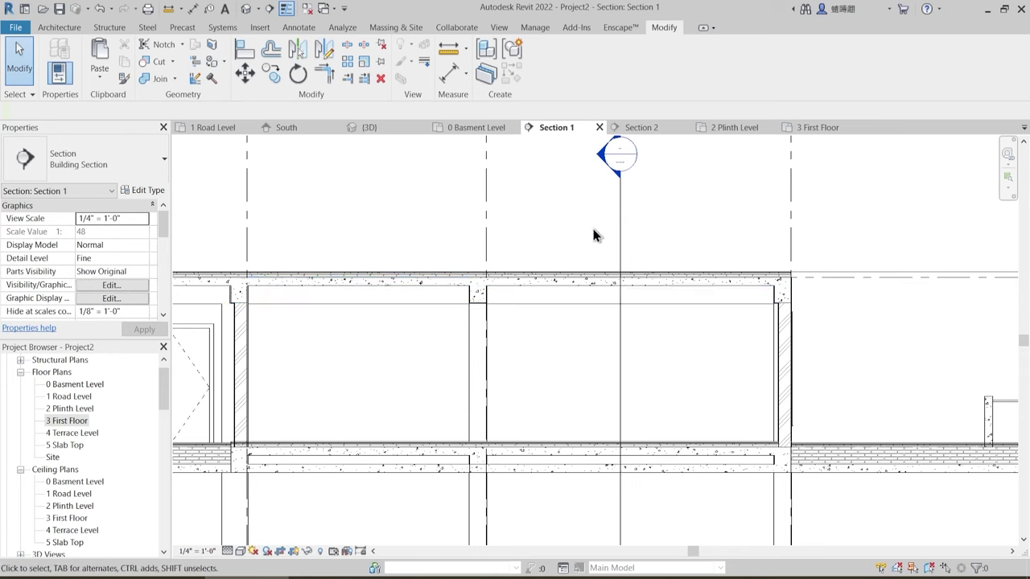
- Move the section line further right so Section 1 shows the sliding window
left_click(729, 129)
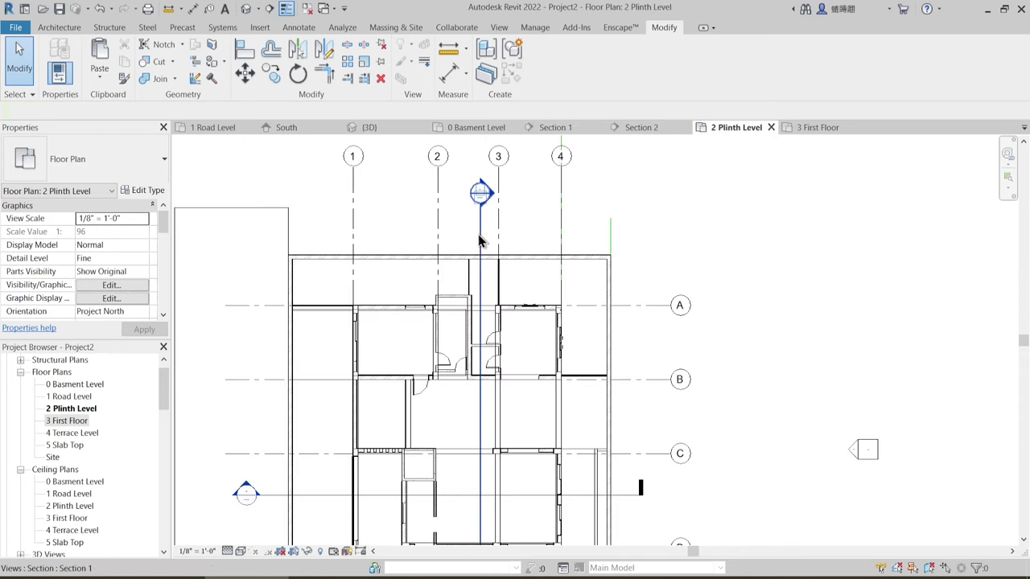
left_click_drag(480, 239, 520, 237)
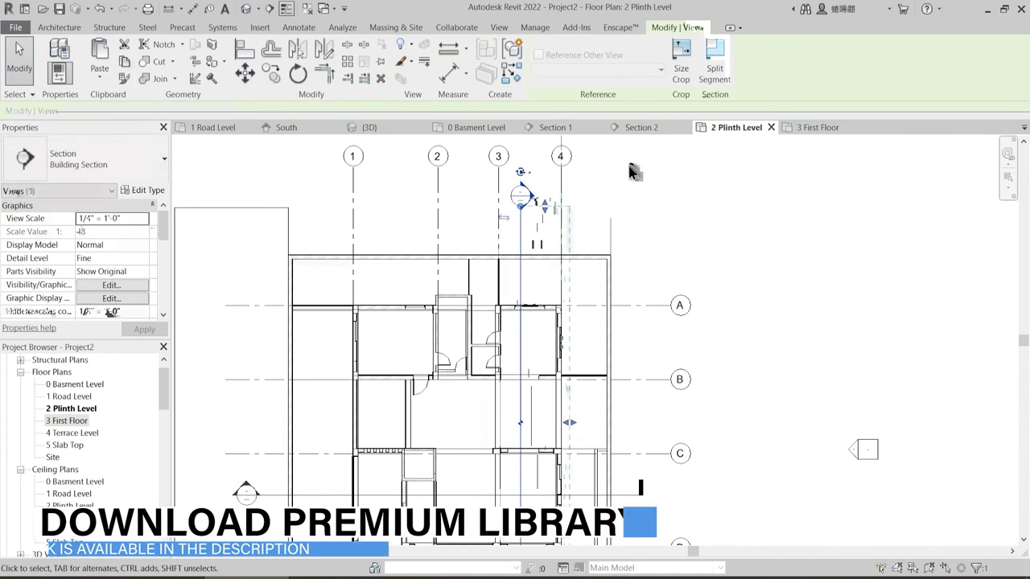
left_click(587, 269)
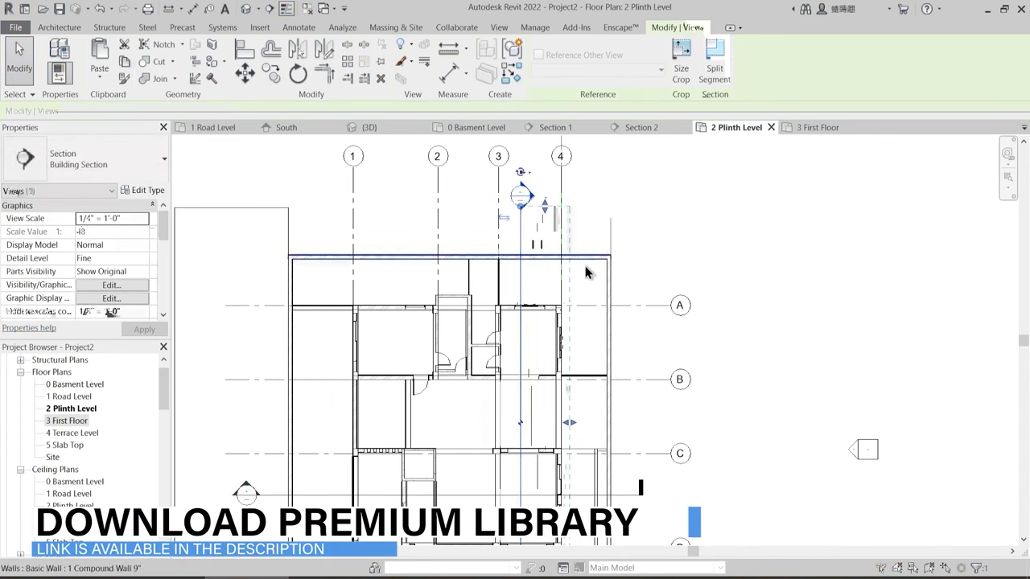
double_click(524, 217)
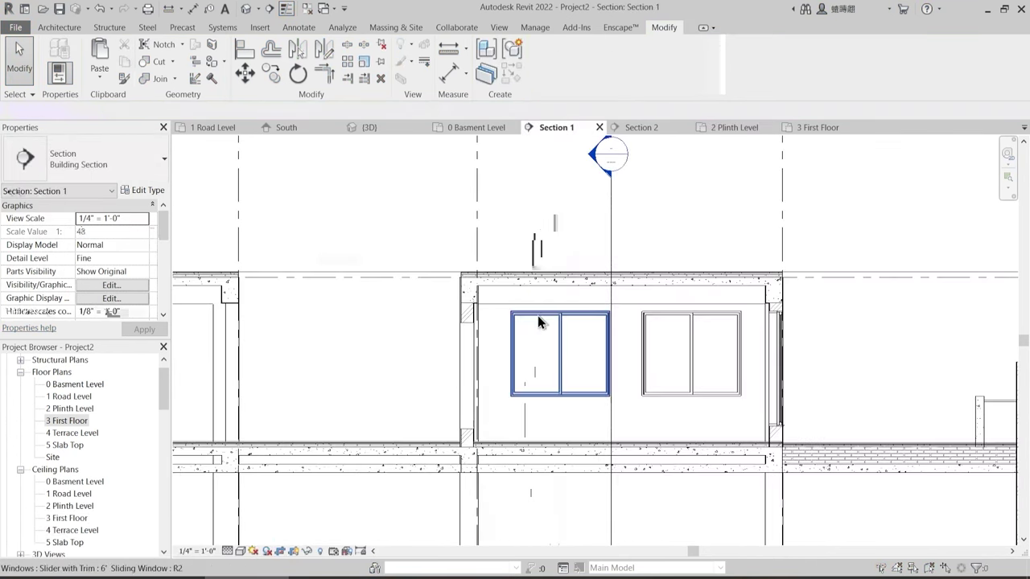
scroll(335, 320, "up", 2)
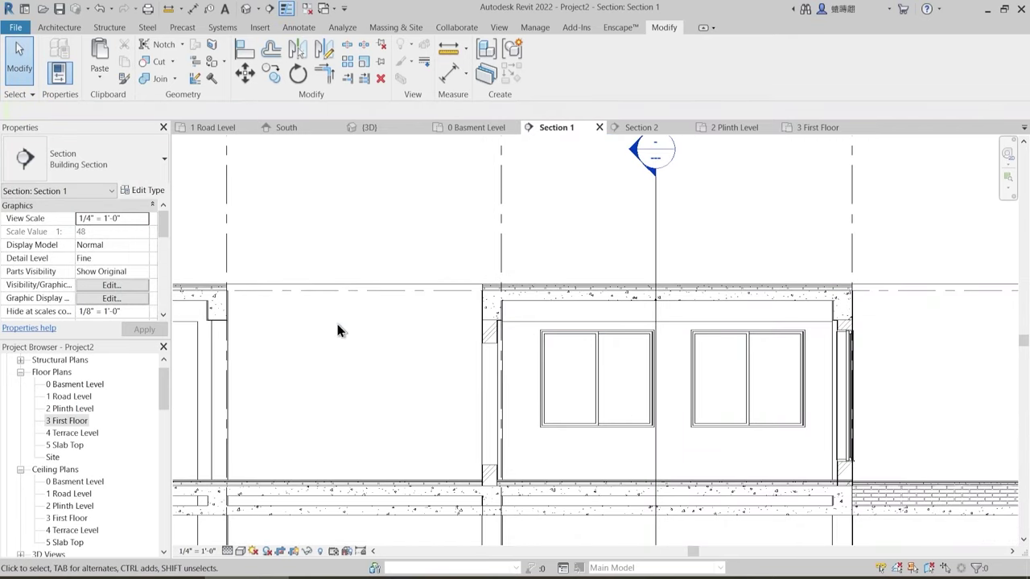
middle_click_drag(335, 320, 623, 329)
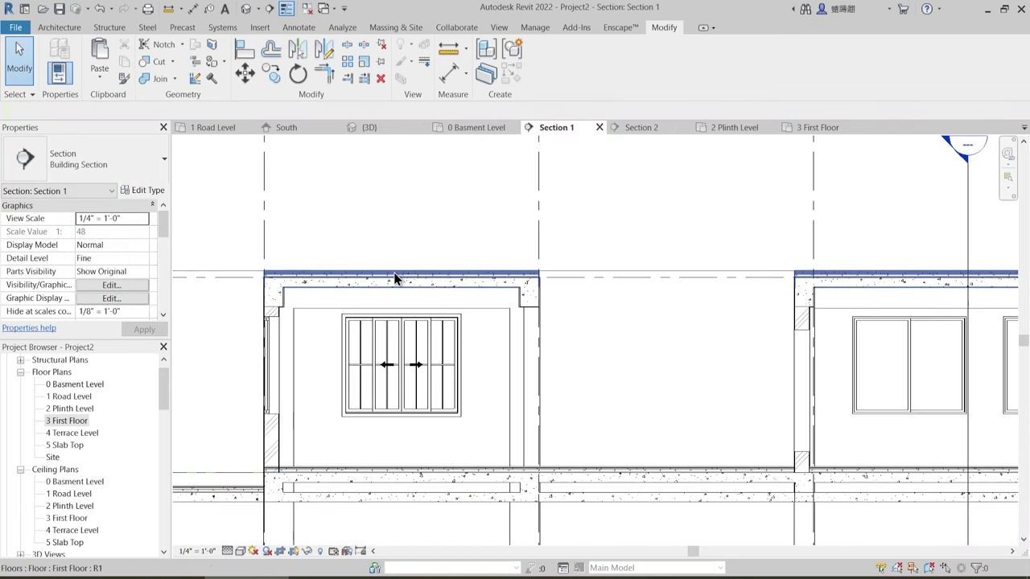
- Open Section 2 from the 2 Plinth Level plan and look over the plinth slab and beams
left_click(728, 127)
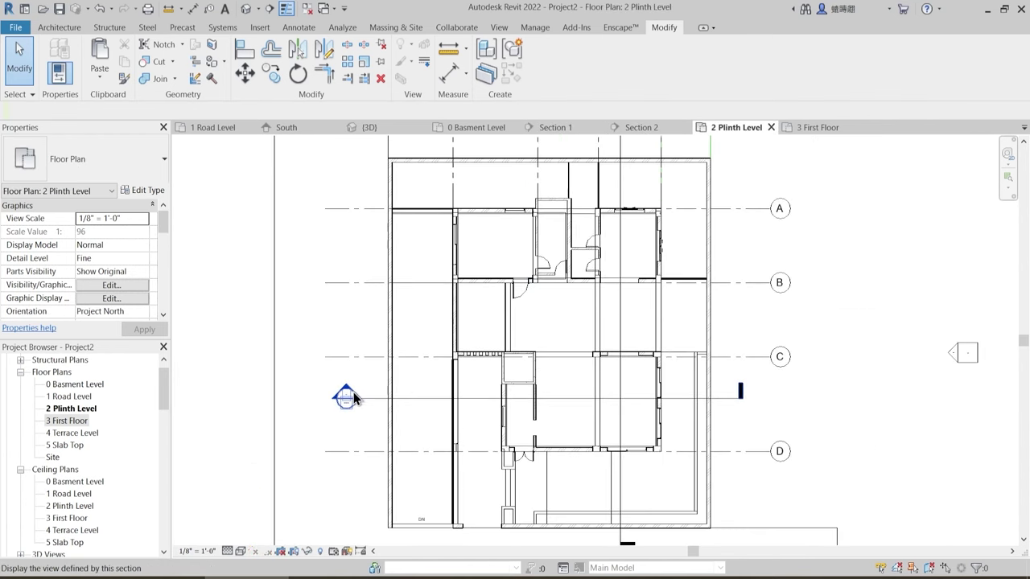
double_click(353, 391)
middle_click_drag(517, 406, 551, 306)
scroll(603, 279, "up", 3)
middle_click_drag(379, 301, 516, 298)
middle_click_drag(629, 472, 366, 421)
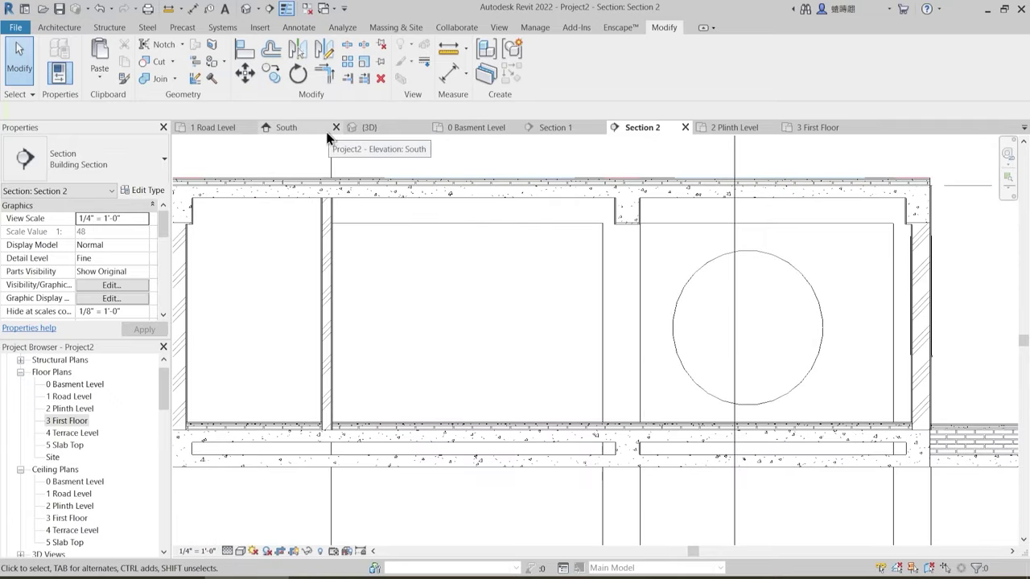
- Move the Section 2 line up between grids B and C on 1 Road Level and review the cut
left_click(211, 127)
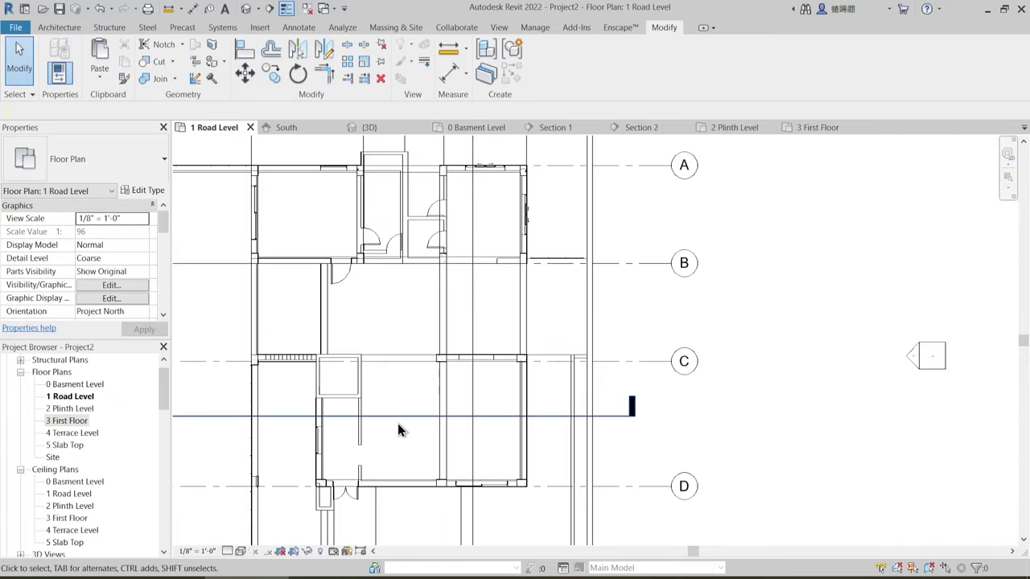
left_click_drag(402, 406, 423, 310)
middle_click_drag(424, 336, 556, 341)
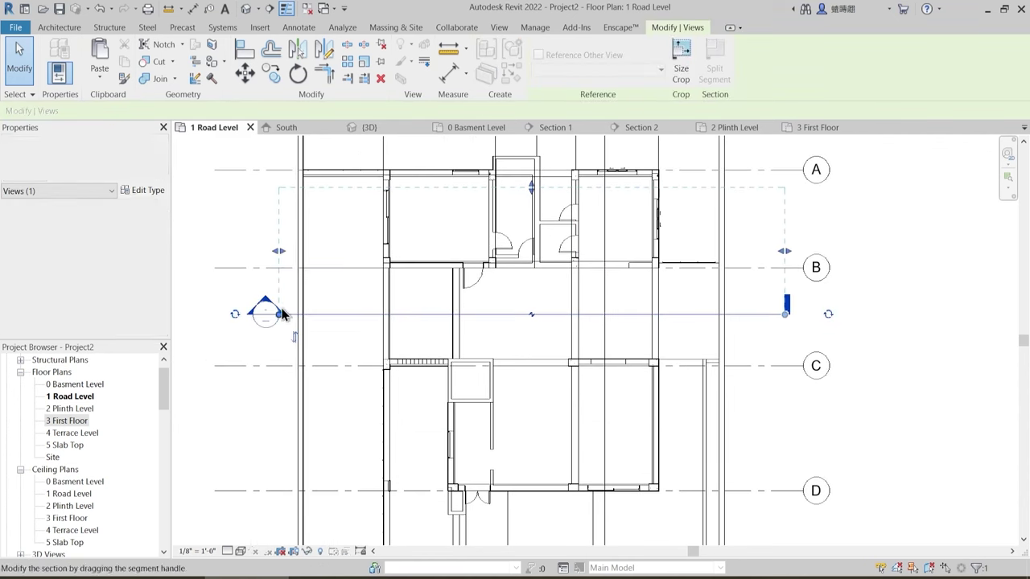
key("Escape")
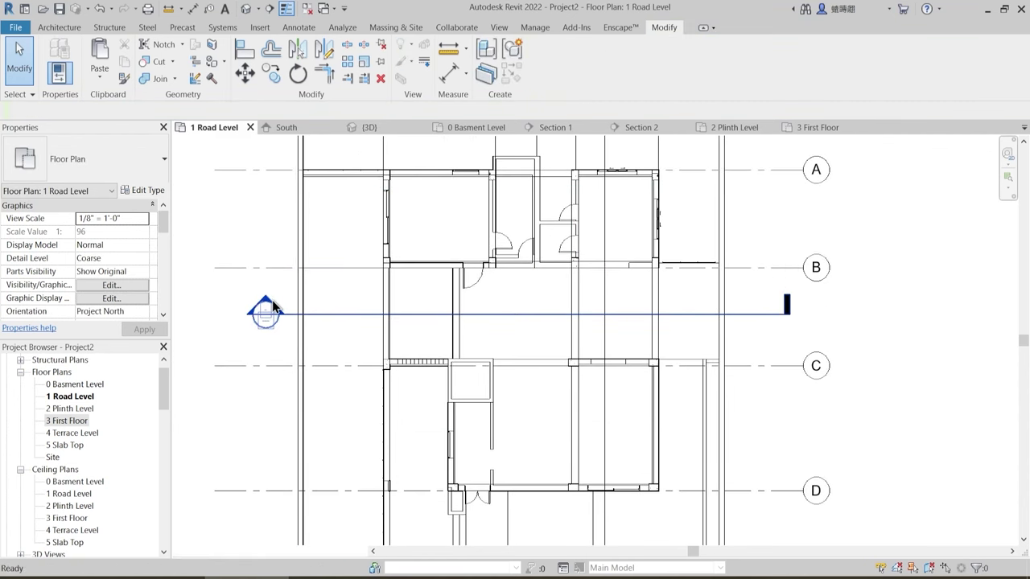
double_click(267, 309)
middle_click_drag(456, 376, 650, 333)
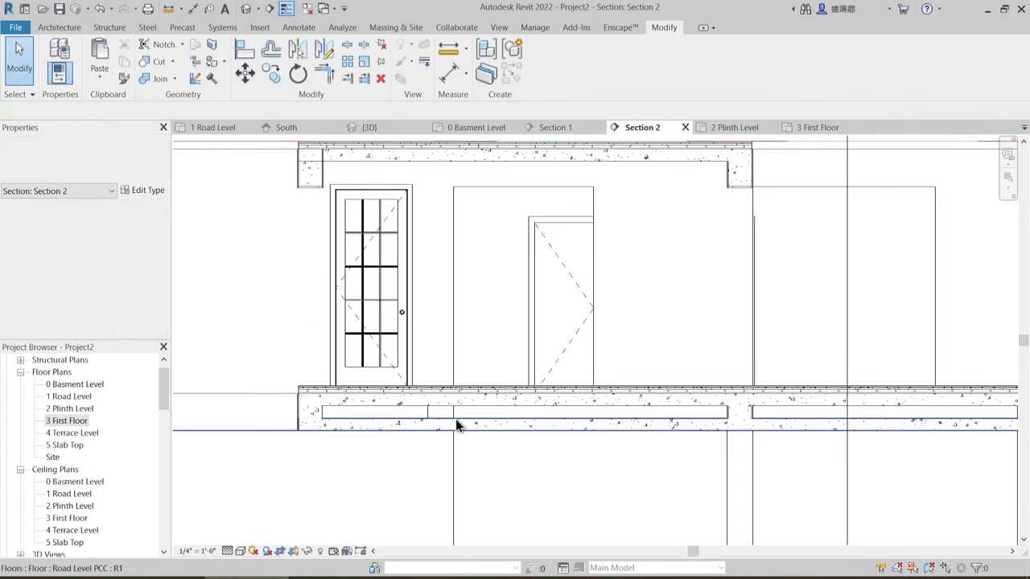
middle_click_drag(342, 412, 329, 411)
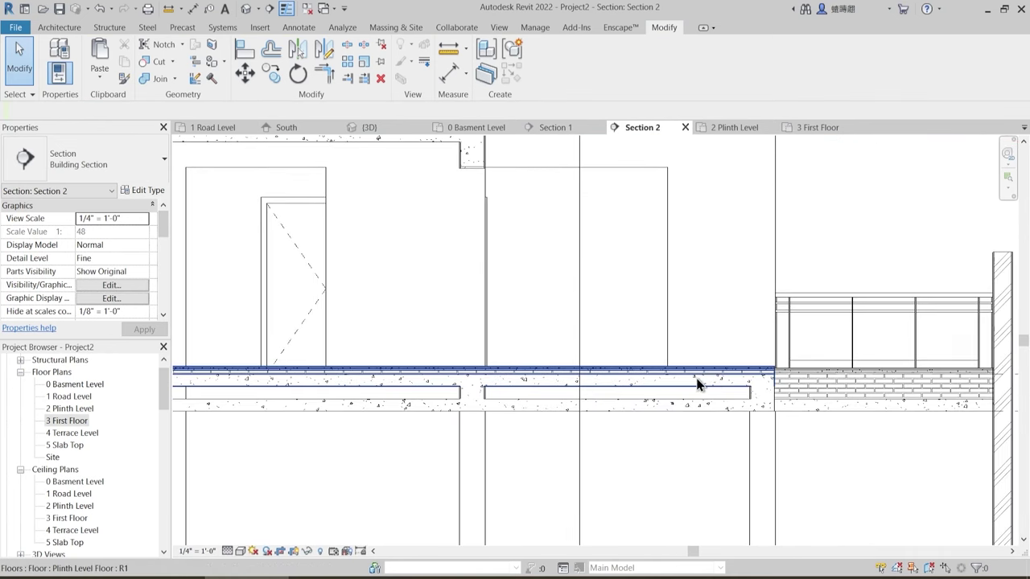
middle_click_drag(535, 318, 499, 346)
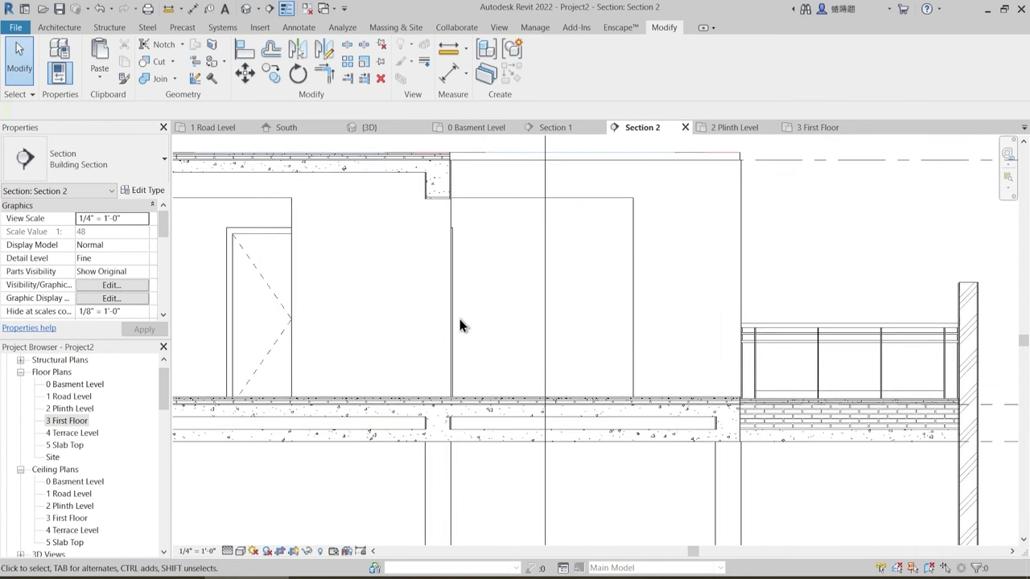
middle_click_drag(449, 328, 657, 319)
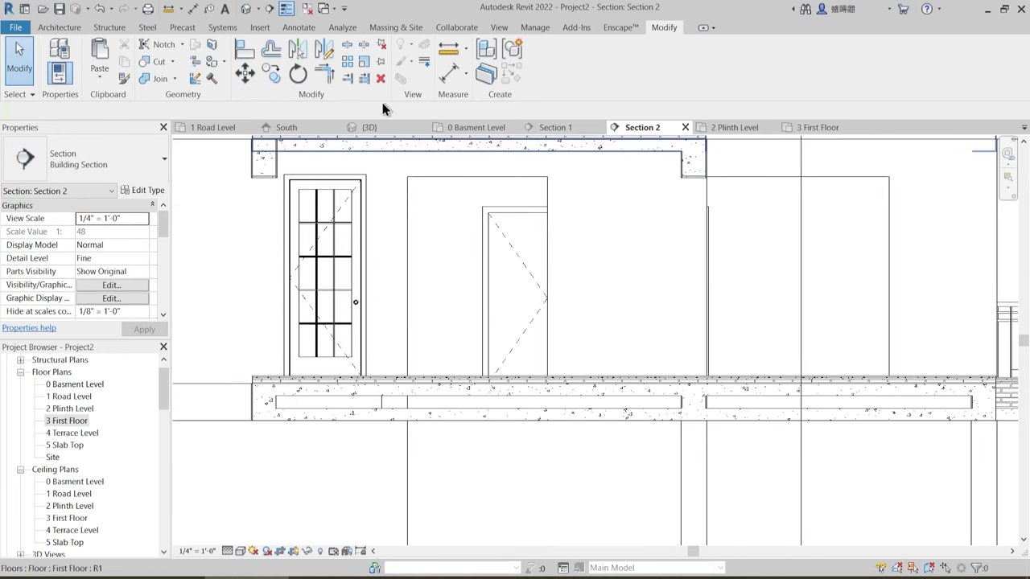
- Reposition the Section 2 line between grids A and B and reopen Section 2
left_click(214, 128)
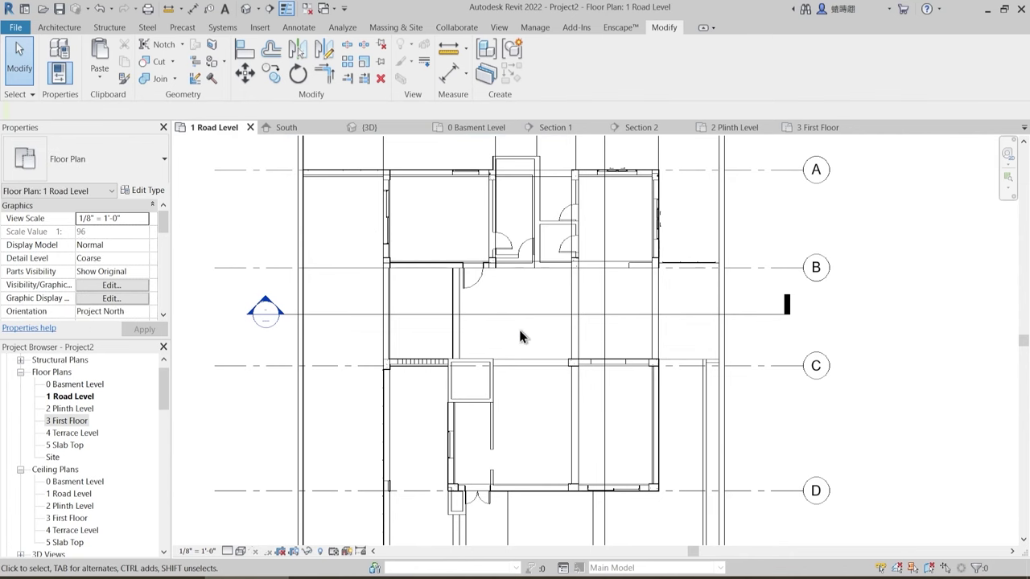
left_click_drag(526, 313, 532, 223)
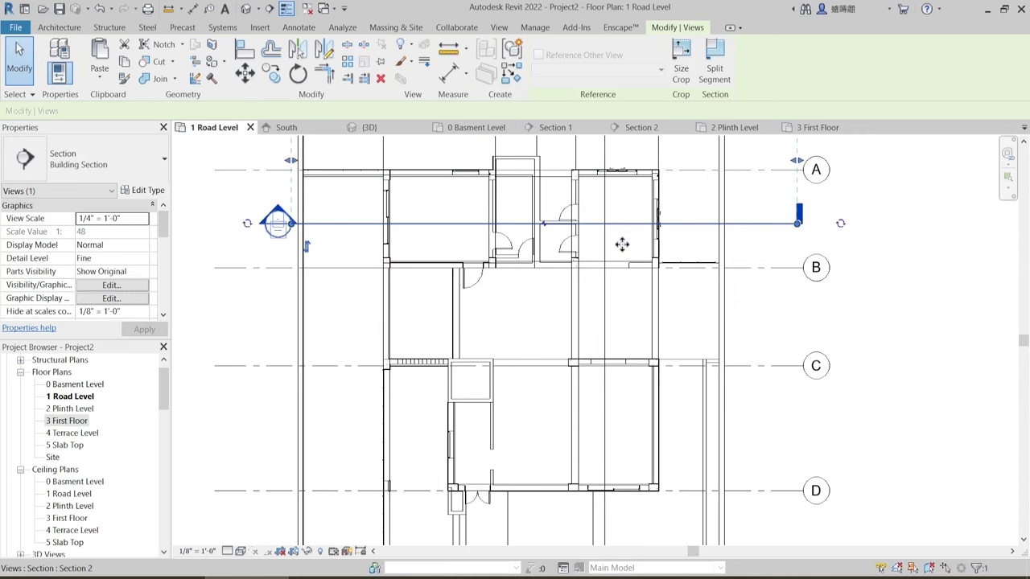
left_click_drag(622, 244, 626, 247, "ctrl")
key("Escape")
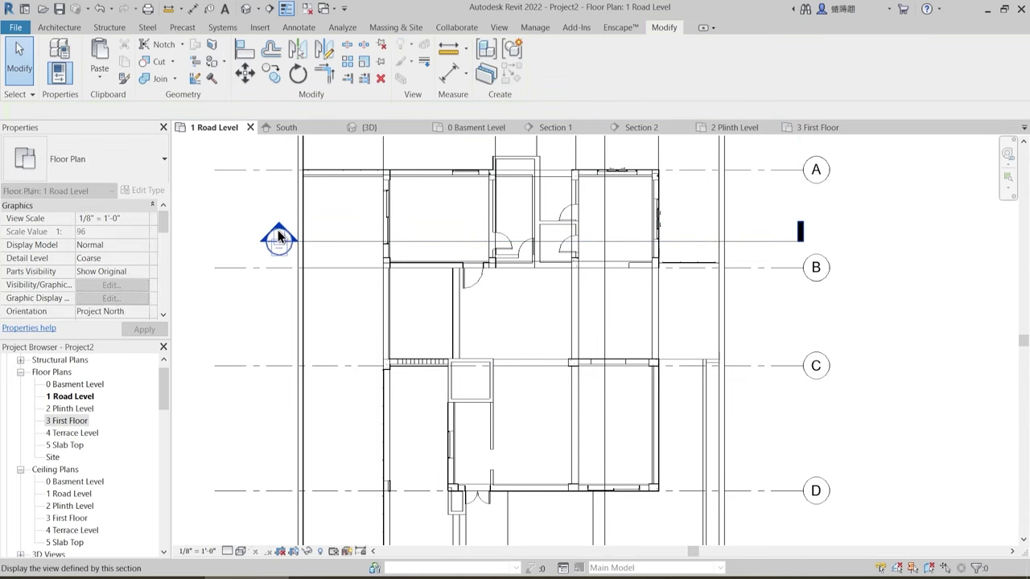
double_click(279, 230)
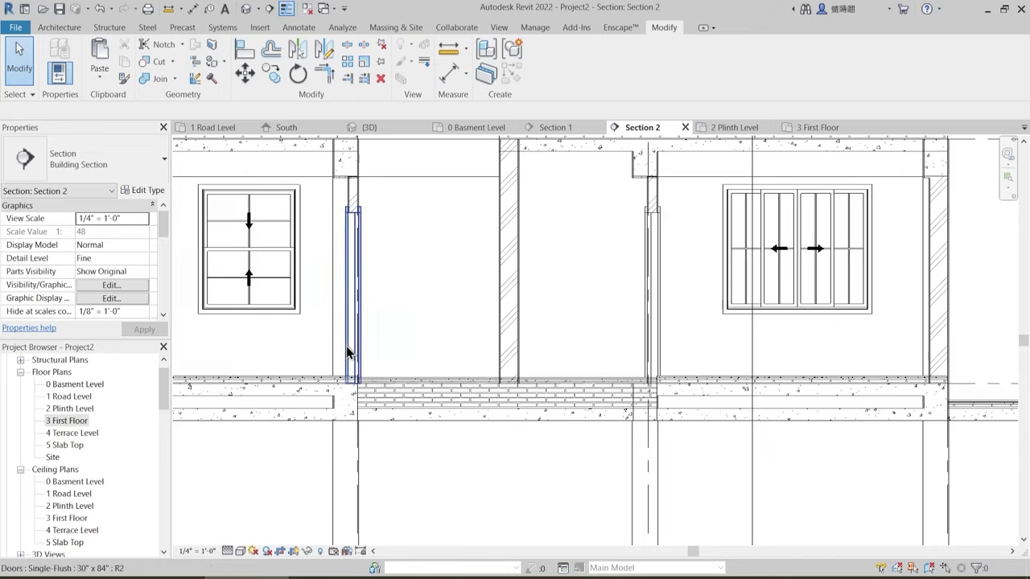
middle_click_drag(357, 368, 518, 345)
scroll(518, 344, "down", 2)
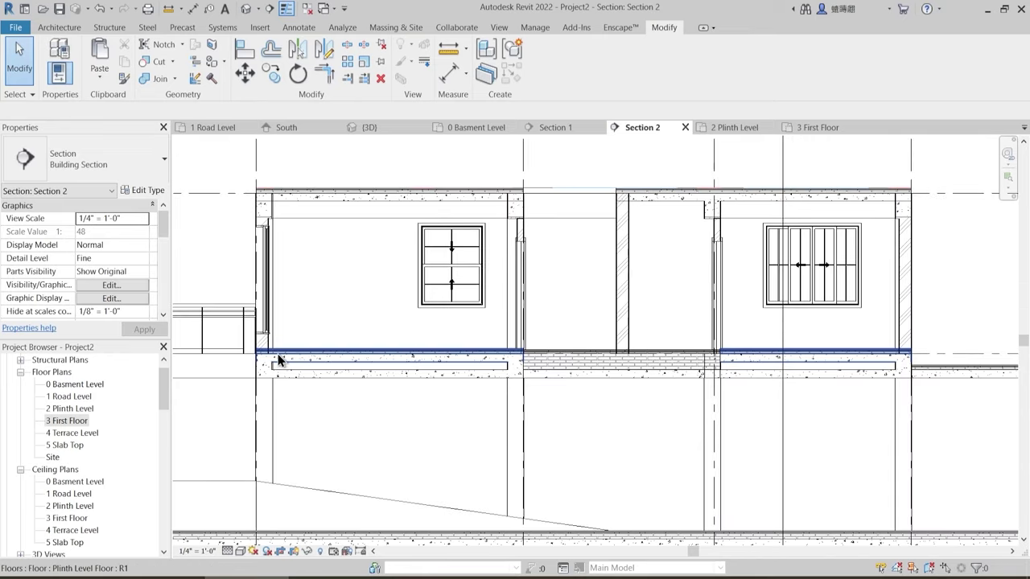
scroll(270, 354, "up", 5)
scroll(293, 365, "up", 3)
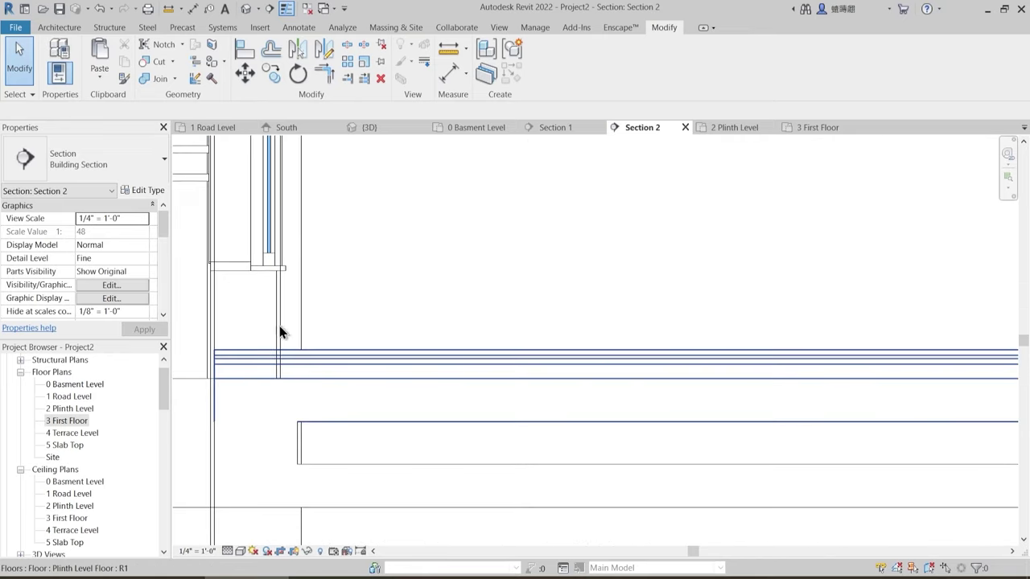
- Join the walls with the plinth floor and the Sunk Slab floor using Join Geometry
left_click(160, 78)
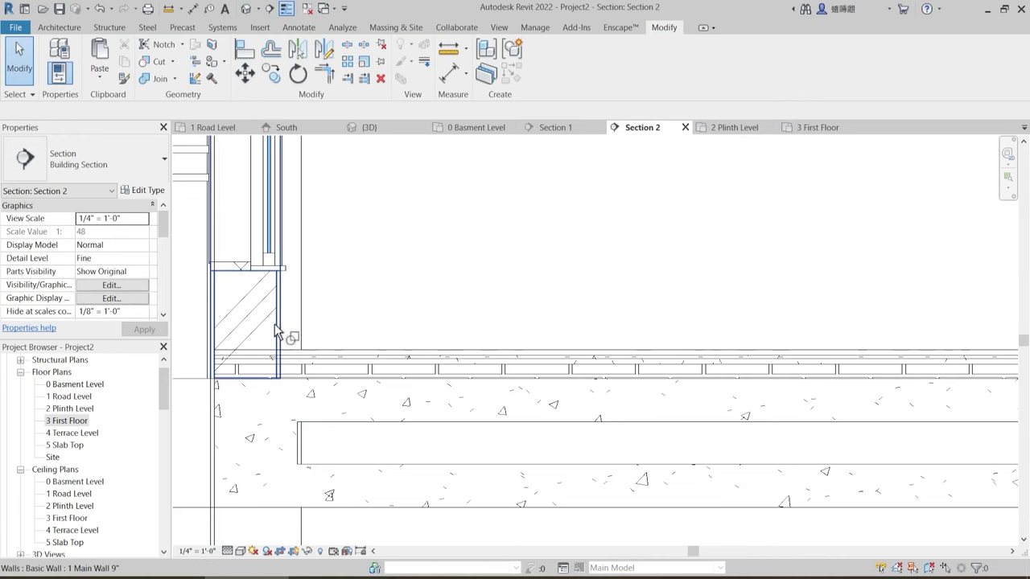
left_click(276, 327)
left_click(299, 361)
scroll(368, 412, "down", 2)
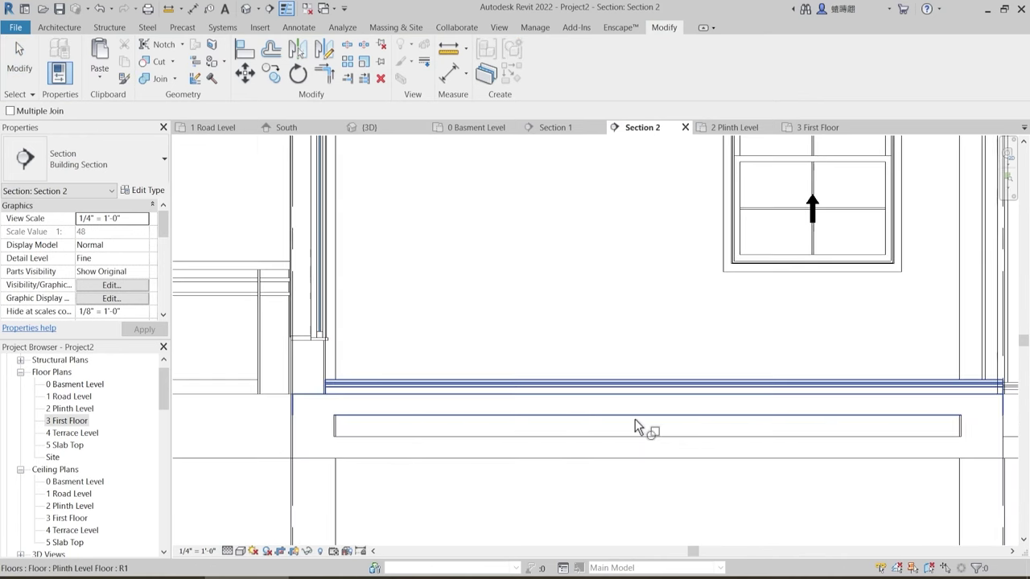
middle_click_drag(644, 427, 241, 419)
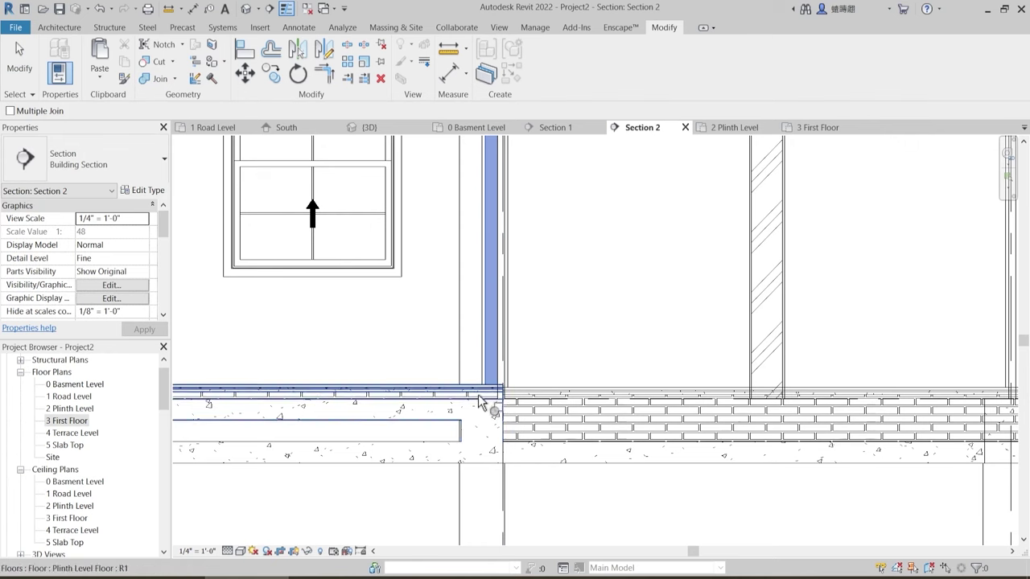
left_click(481, 396)
middle_click_drag(526, 429, 210, 462)
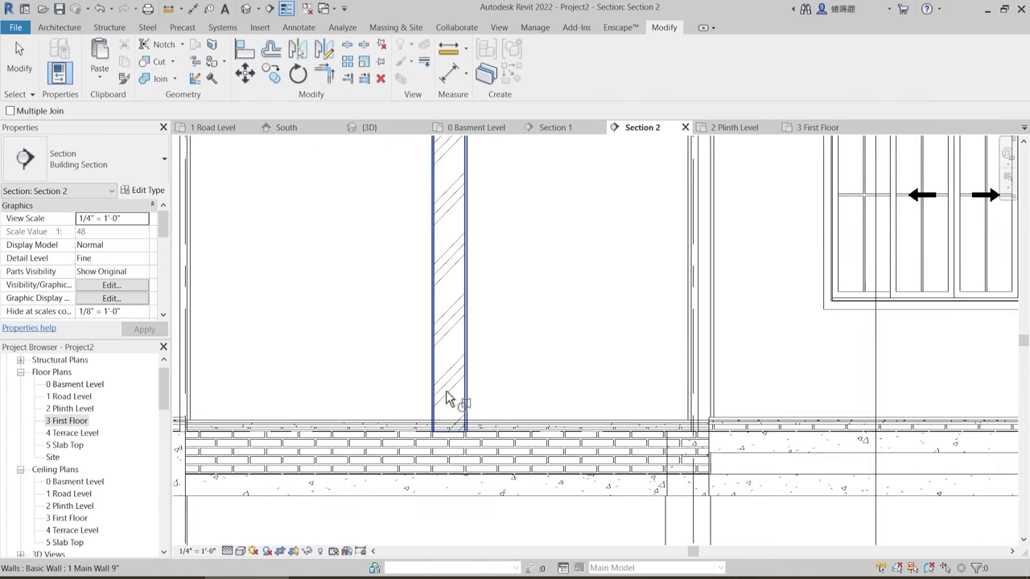
left_click(453, 414)
left_click(490, 430)
- Join the Plinth Level floor with the wall in the next window bay
scroll(551, 385, "down", 2)
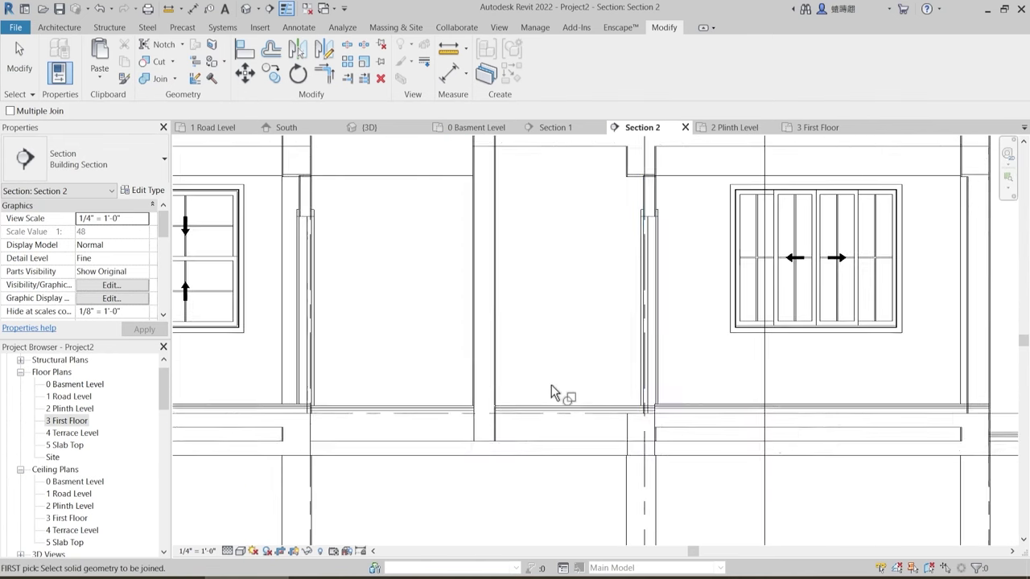
middle_click_drag(647, 407, 528, 448)
scroll(473, 343, "down", 1)
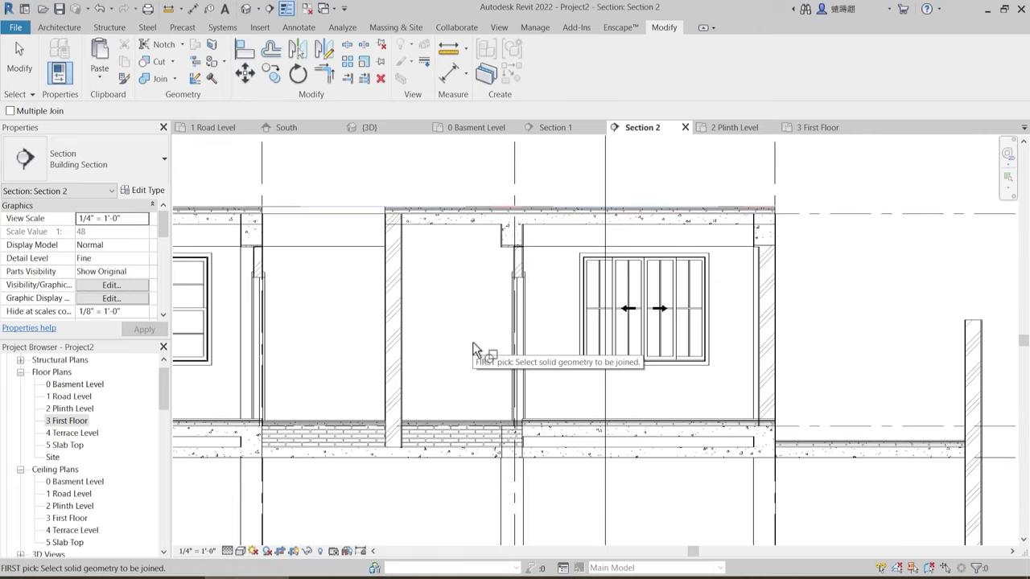
scroll(511, 390, "up", 2)
middle_click_drag(865, 418, 553, 419)
left_click(568, 440)
left_click(578, 417)
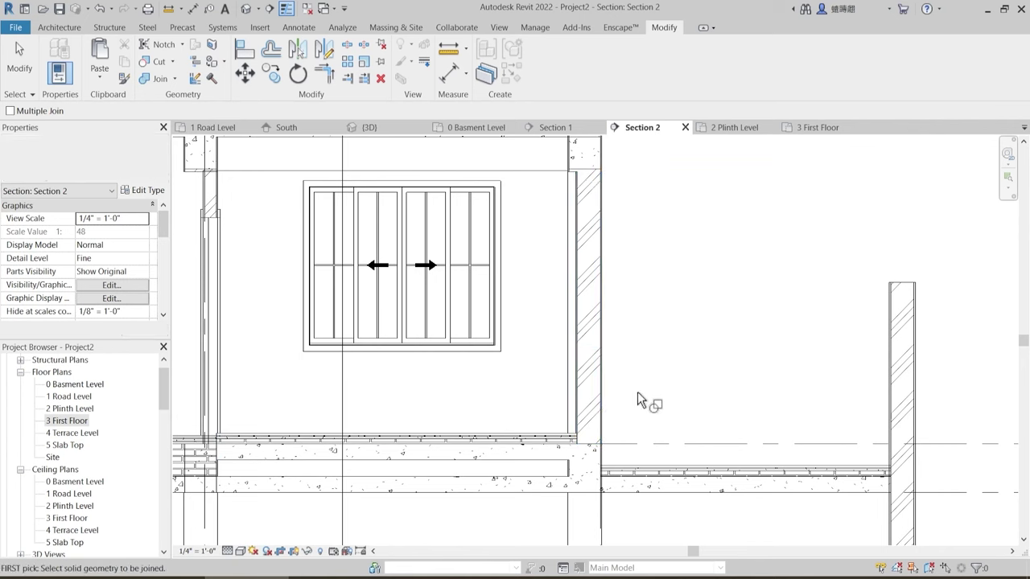
- Join the First Floor slab with its adjacent beams, then select the right-hand concrete beam
scroll(667, 384, "down", 2)
middle_click_drag(458, 348, 526, 341)
scroll(573, 332, "down", 2)
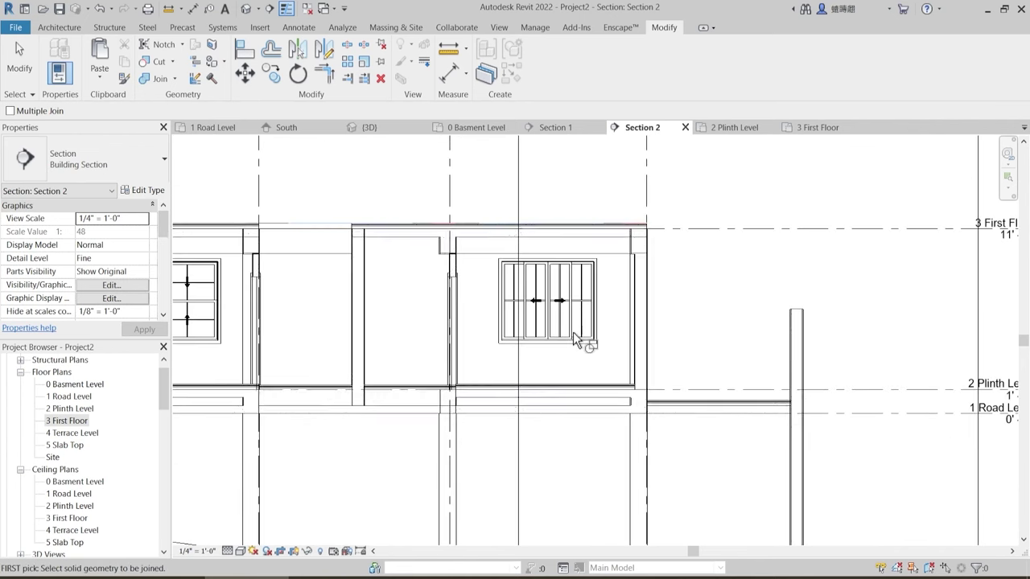
scroll(590, 264, "up", 3)
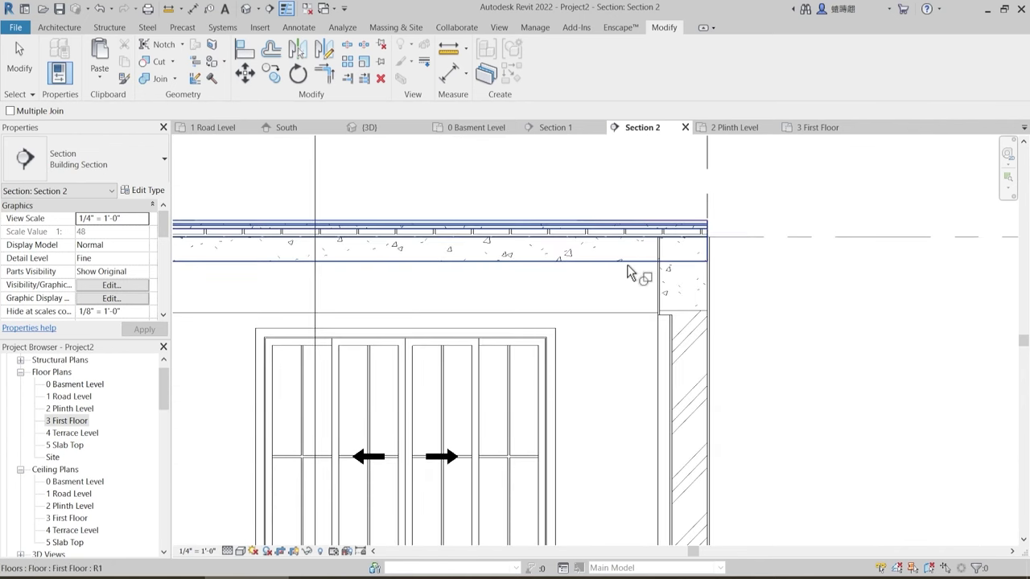
left_click(635, 265)
left_click(684, 270)
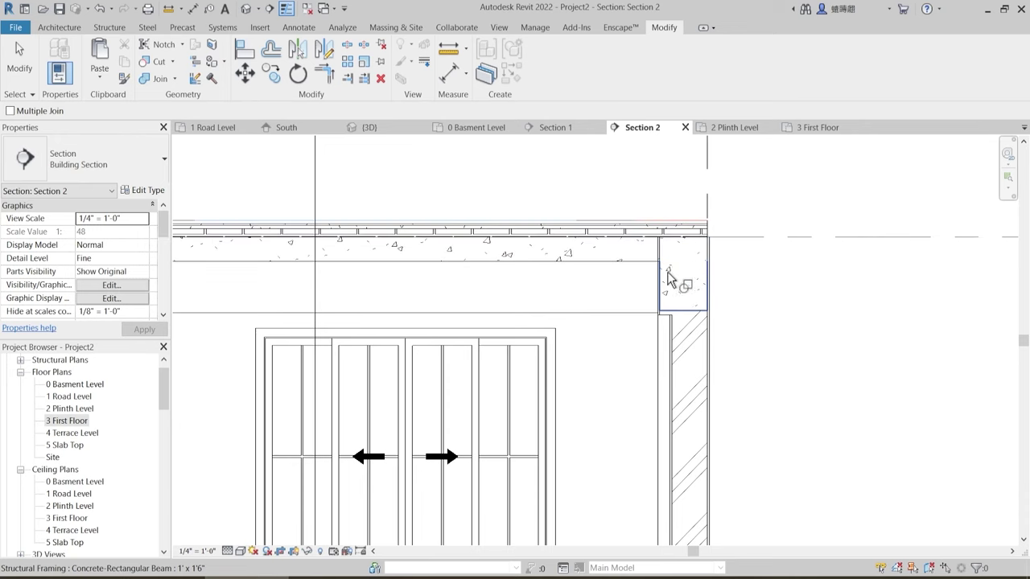
scroll(652, 262, "up", 2)
left_click(649, 261)
left_click(679, 281)
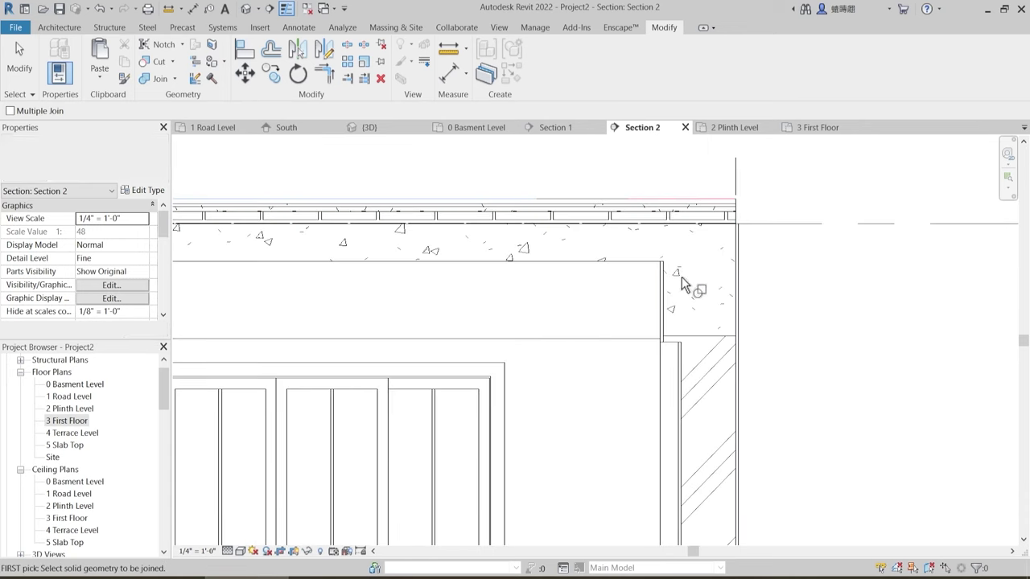
scroll(748, 277, "down", 2)
middle_click_drag(572, 298, 772, 288)
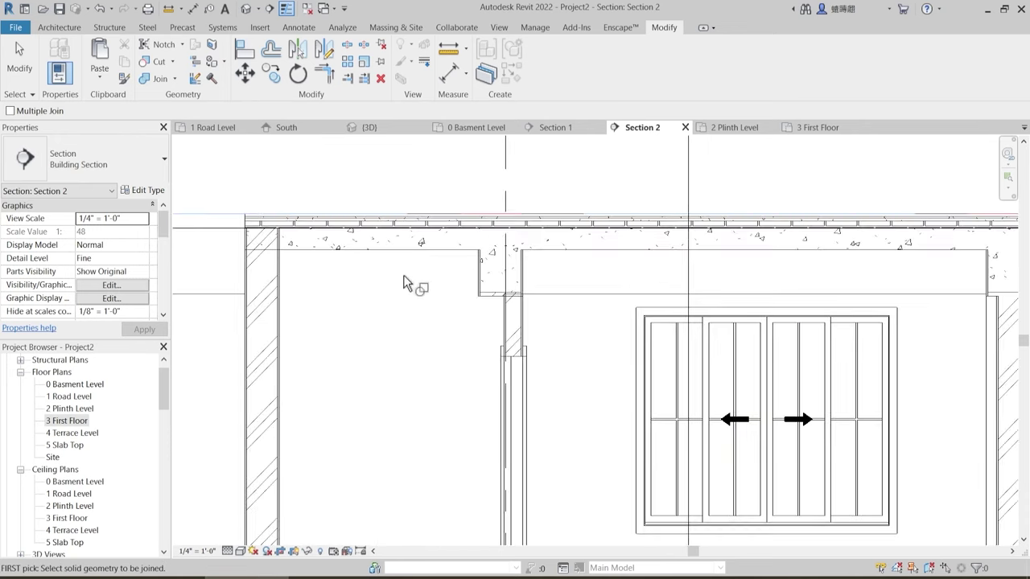
scroll(434, 282, "up", 2)
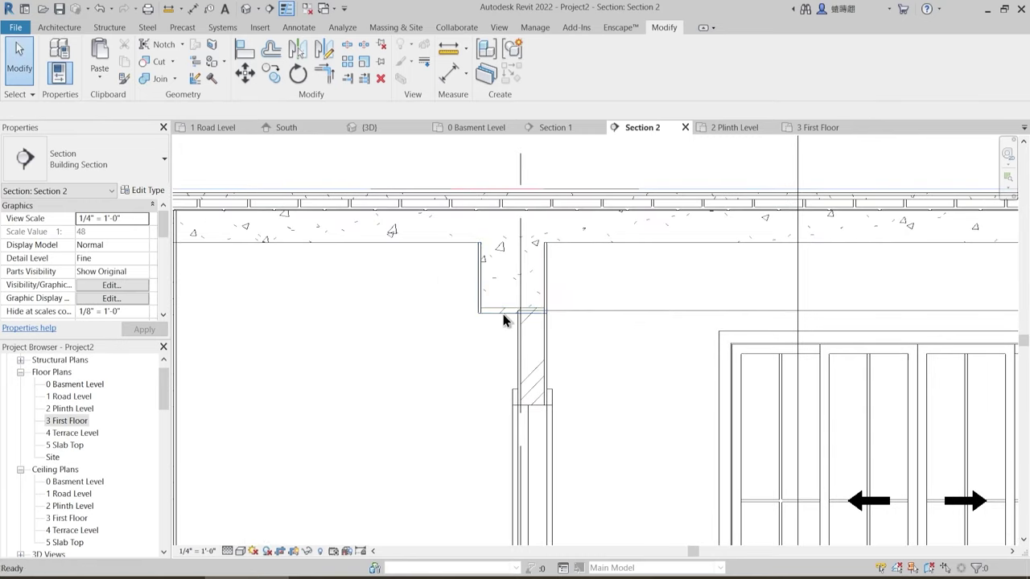
scroll(495, 318, "down", 4)
scroll(805, 322, "up", 2)
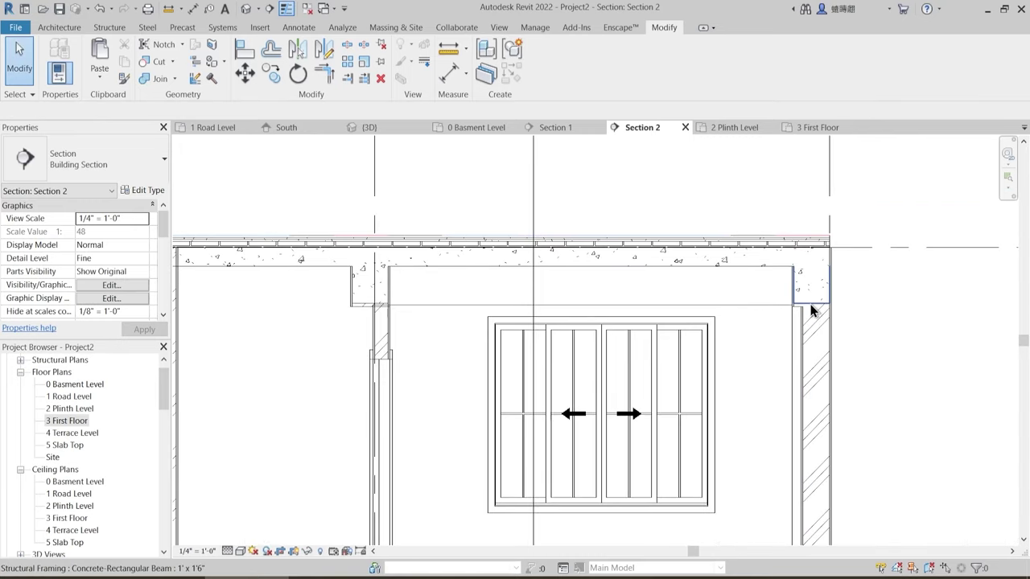
left_click(811, 307)
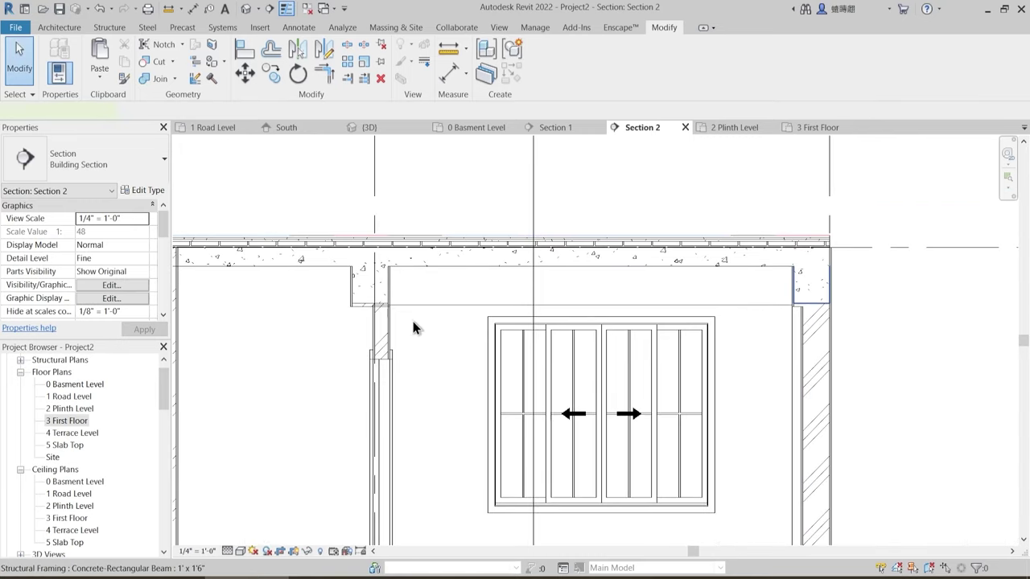
- Select the four 1 Beam Wall First Floor walls across the section bays
left_click(367, 316)
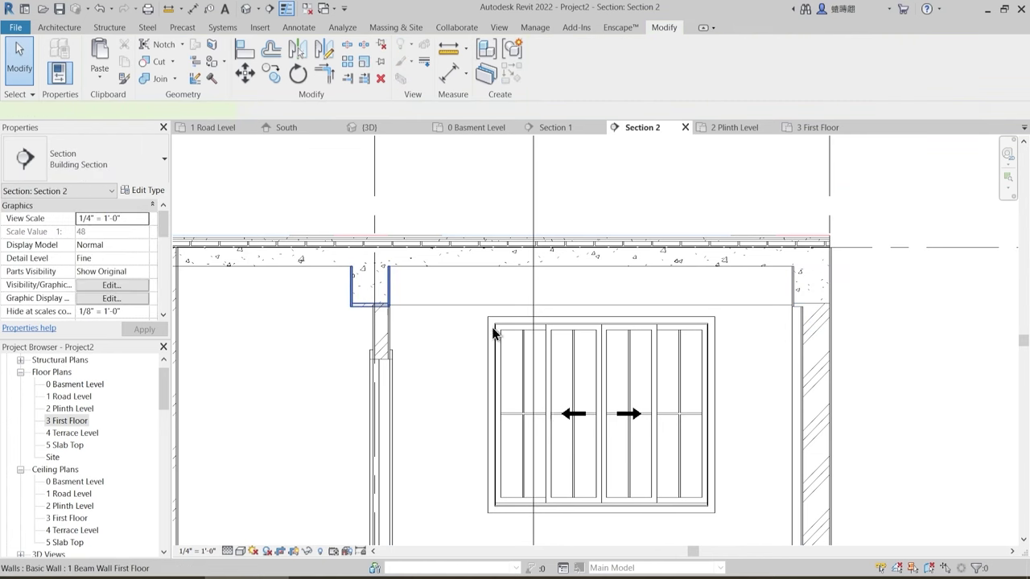
left_click(809, 323)
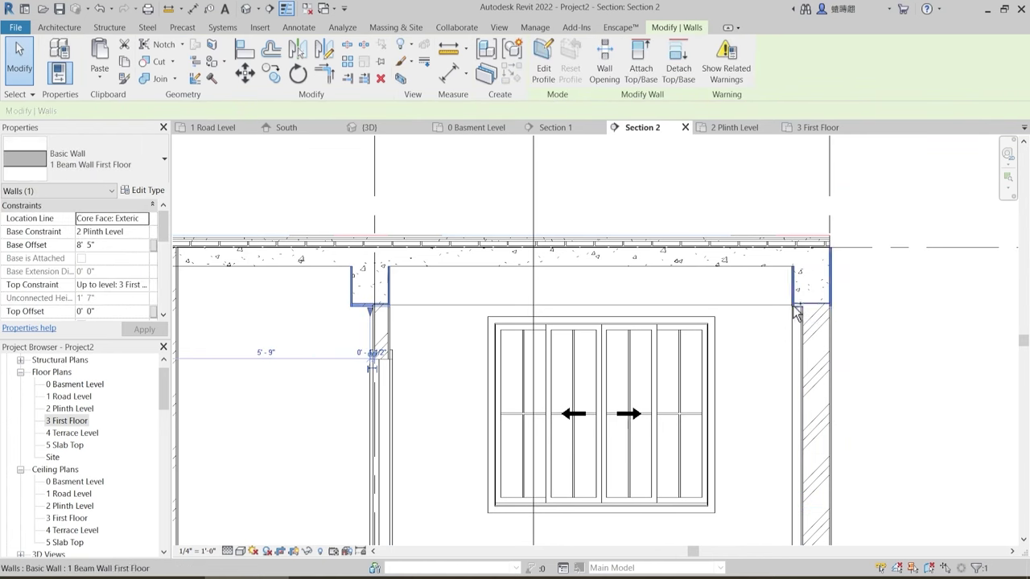
left_click(795, 308, "ctrl")
scroll(733, 335, "down", 2)
middle_click_drag(496, 381, 931, 363)
scroll(865, 352, "up", 1)
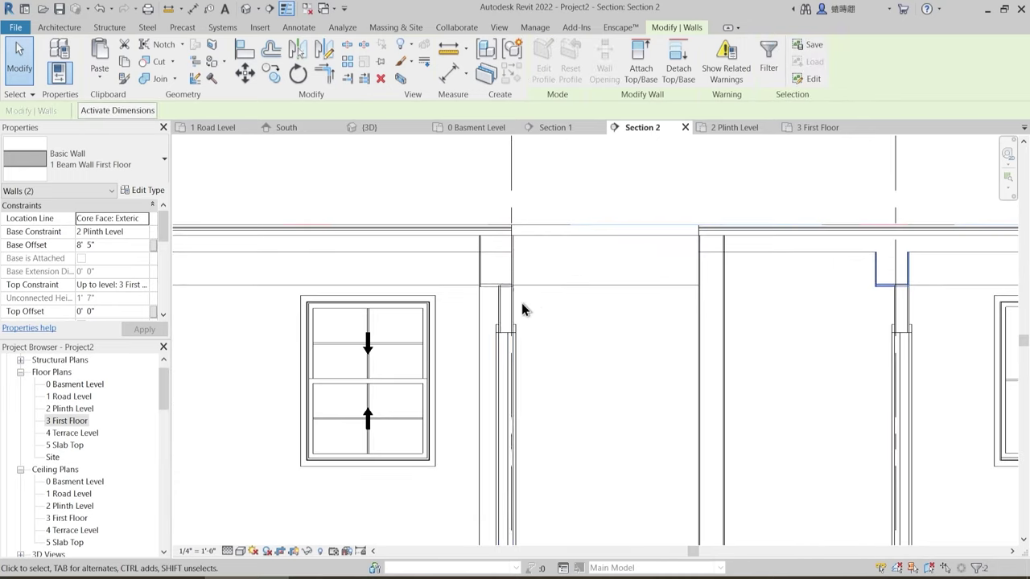
left_click(486, 294, "ctrl")
middle_click_drag(461, 331, 773, 330)
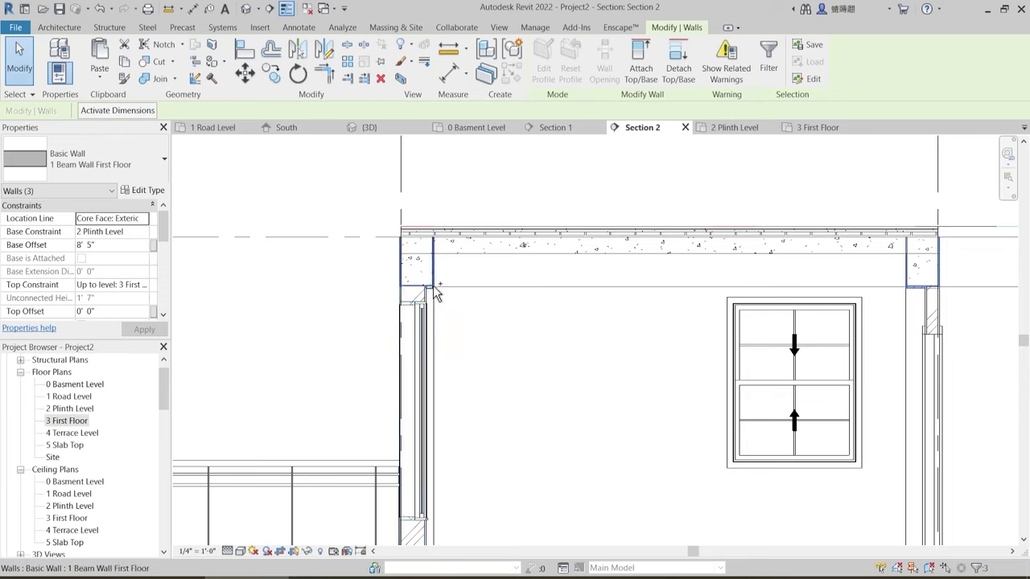
- Change their Base Offset from 8' 5" to 8' 5 1/2"
left_click(95, 245)
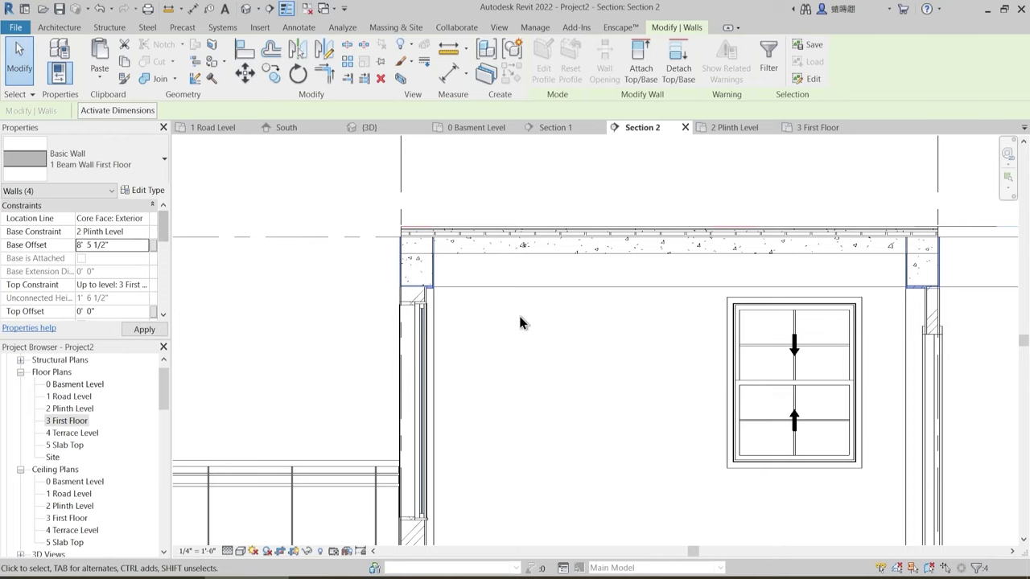
scroll(400, 295, "up", 5)
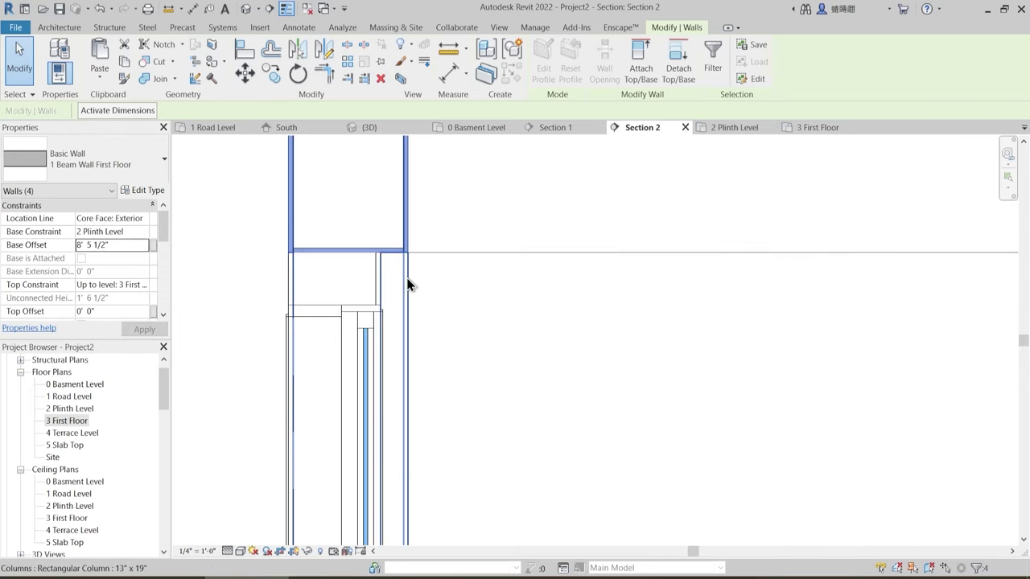
key("Escape")
scroll(411, 298, "down", 5)
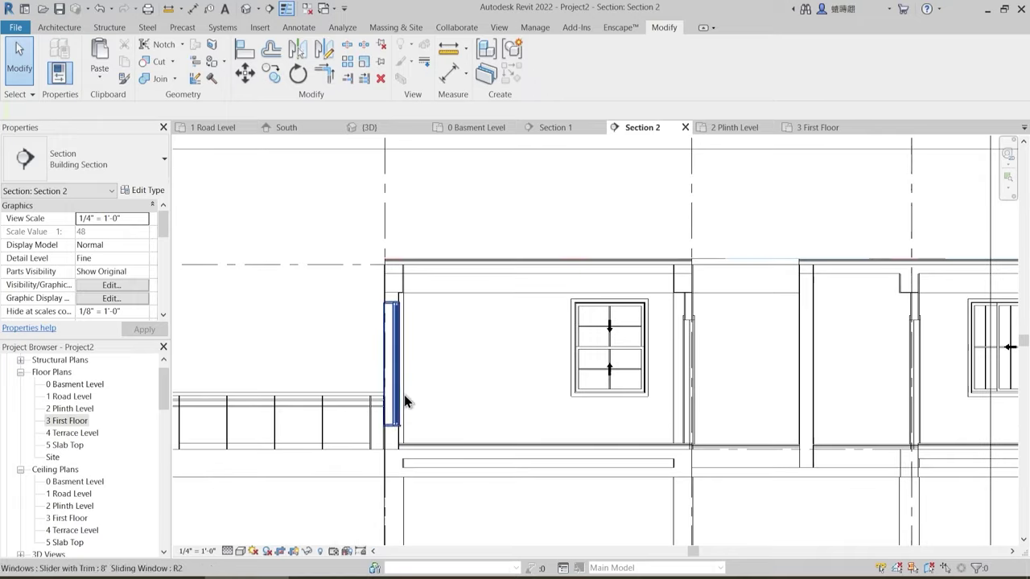
middle_click_drag(601, 420, 373, 403)
scroll(483, 269, "up", 3)
- Join the first-floor slab with the beam in Section 2
mouse_move(537, 248)
middle_mouse_down()
mouse_move(435, 249)
mouse_move(398, 233)
middle_mouse_up()
scroll(487, 215, "up", 2)
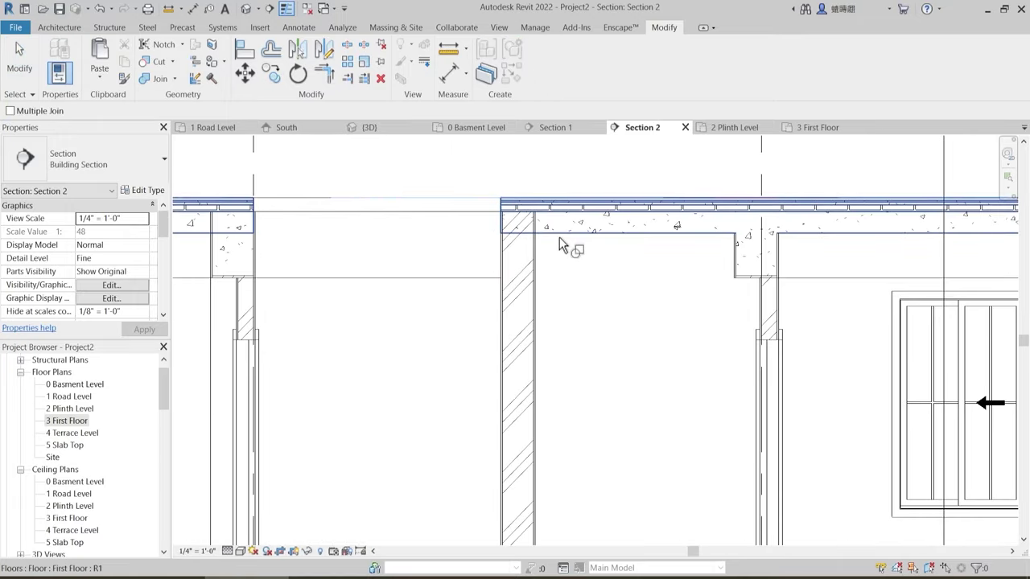
scroll(566, 266, "down", 2)
middle_click_drag(646, 310, 466, 317)
middle_click_drag(389, 288, 717, 293)
scroll(519, 265, "up", 4)
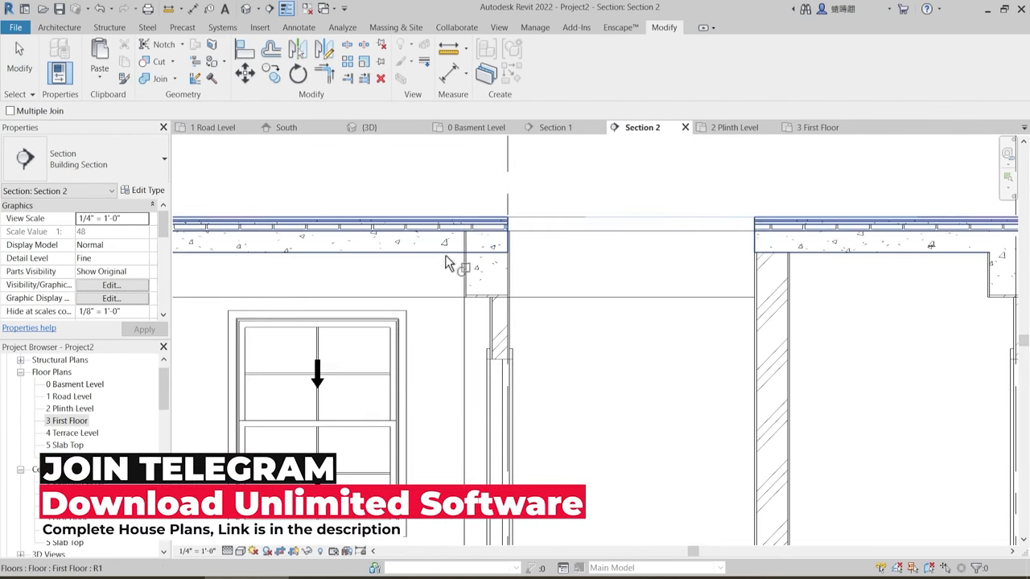
left_click(461, 273)
left_click(469, 271)
- In the next bay, join the beam wall with the beam
scroll(569, 279, "down", 3)
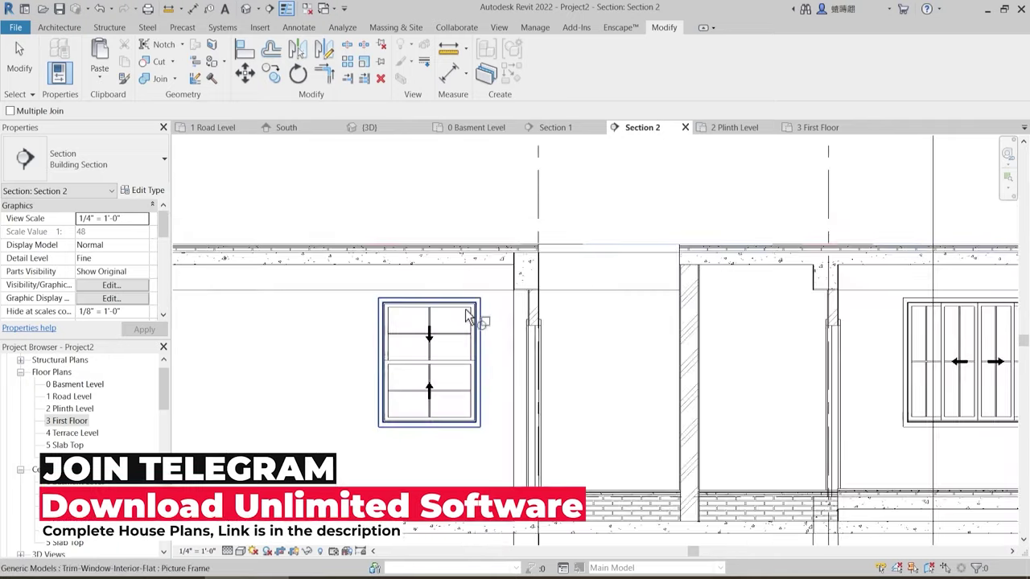
middle_click_drag(467, 313, 683, 282)
scroll(394, 239, "up", 1)
scroll(386, 243, "up", 1)
left_click(380, 244)
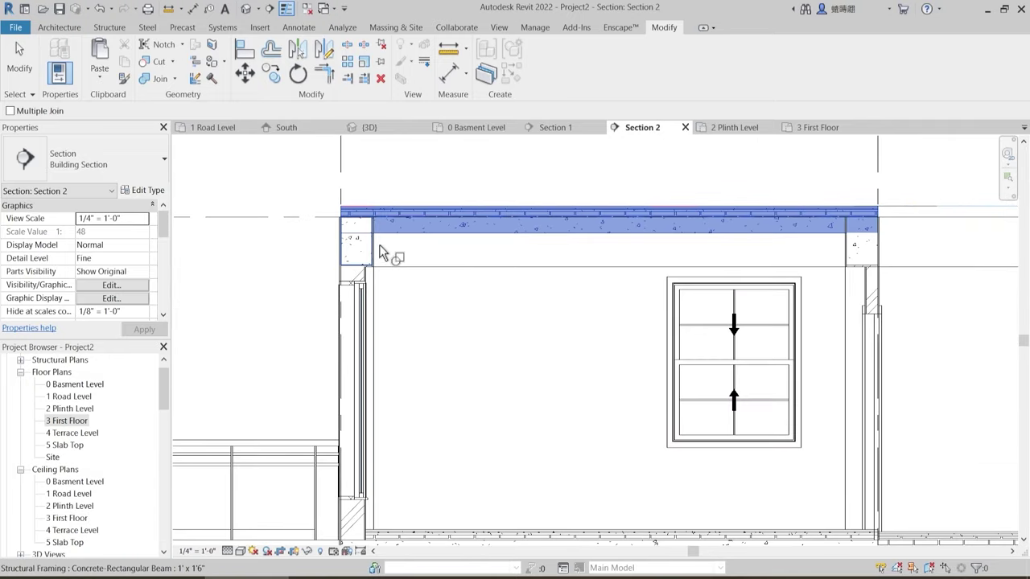
scroll(380, 250, "up", 1)
left_click(383, 245)
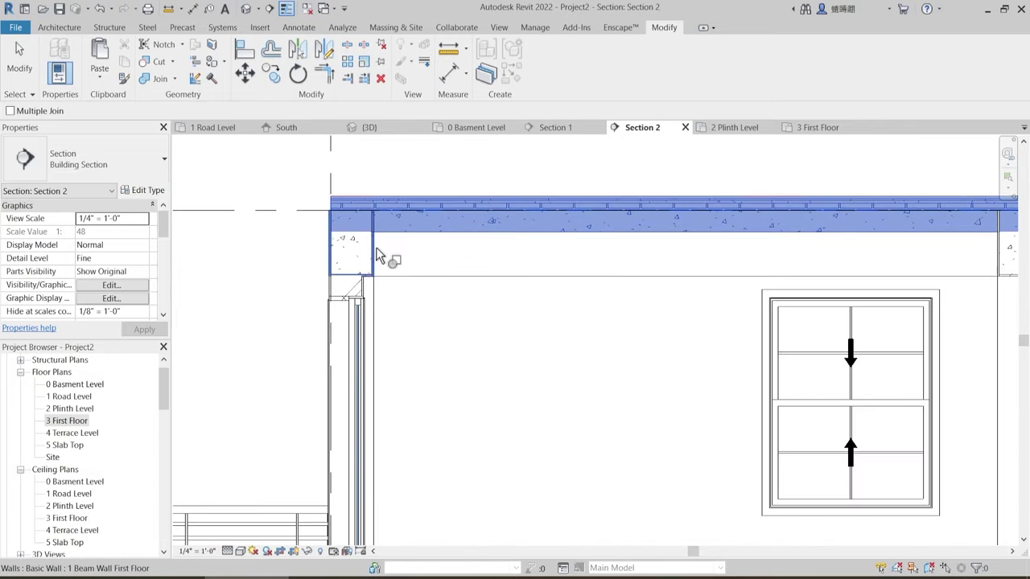
left_click(379, 256)
- Finish joining, then select the partition wall beside the sunk slab area
scroll(406, 259, "down", 2)
middle_click_drag(869, 363, 472, 269)
scroll(523, 264, "up", 2)
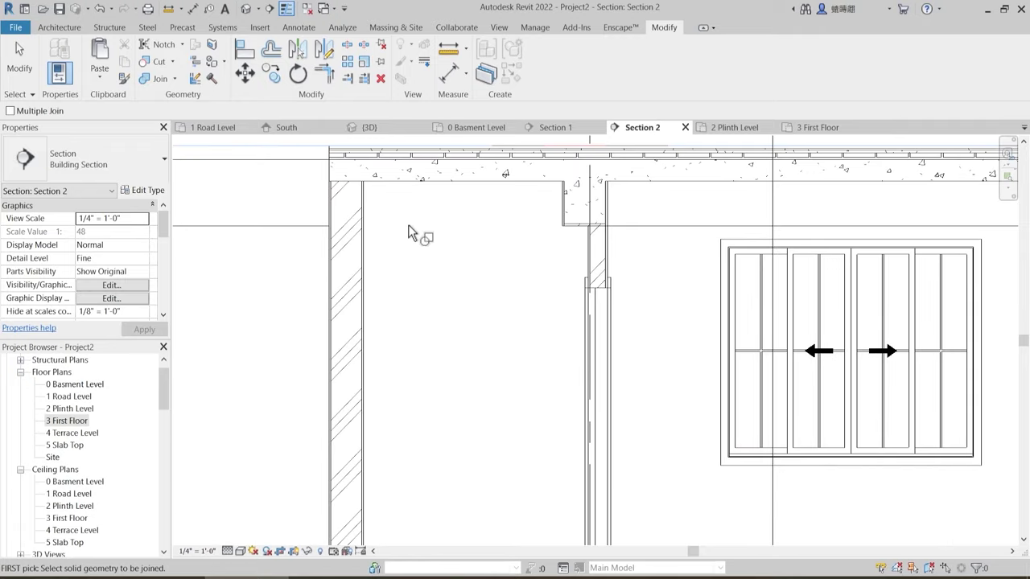
scroll(464, 253, "down", 3)
key("Escape")
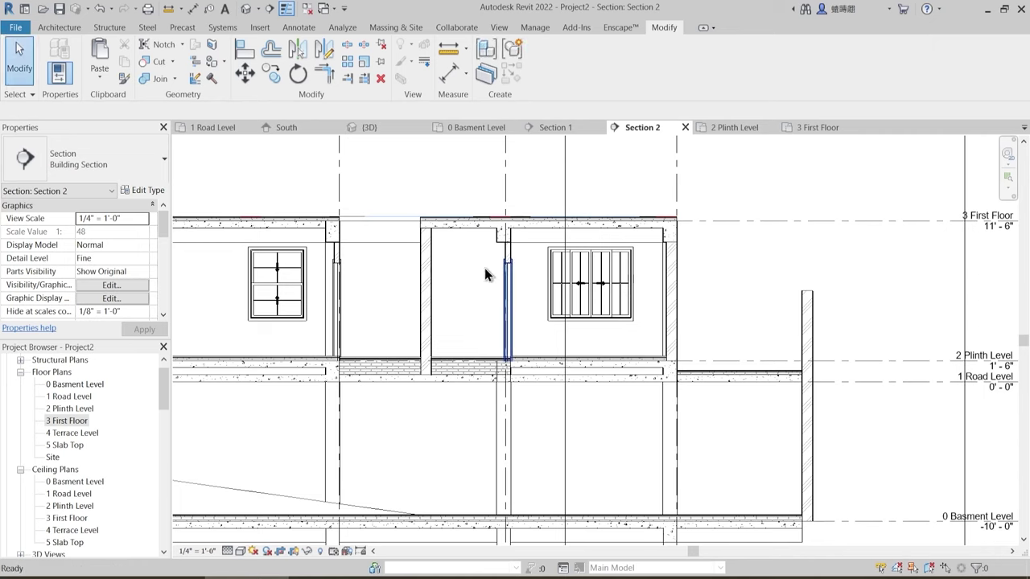
middle_click_drag(414, 265, 453, 295)
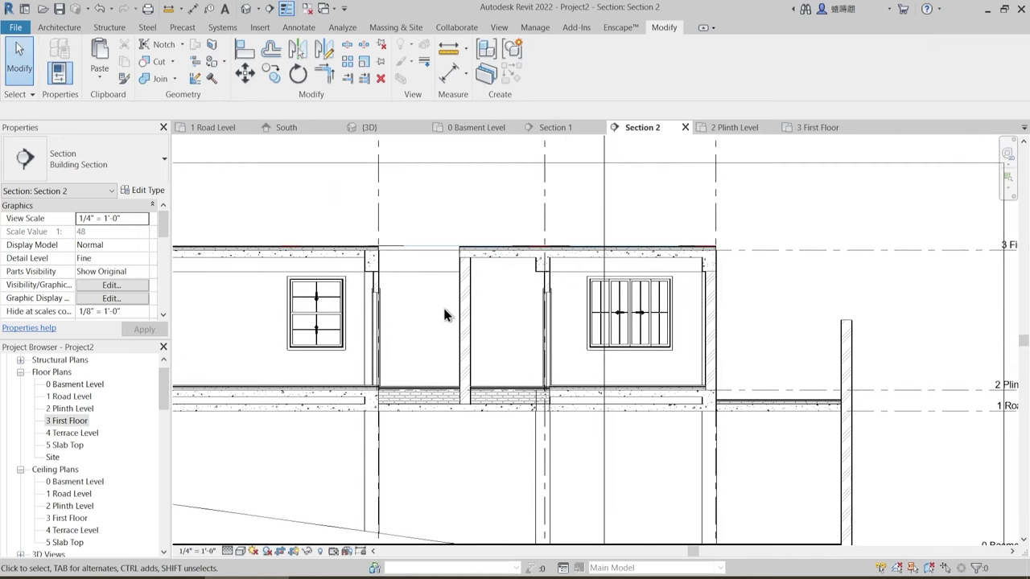
scroll(441, 270, "down", 2)
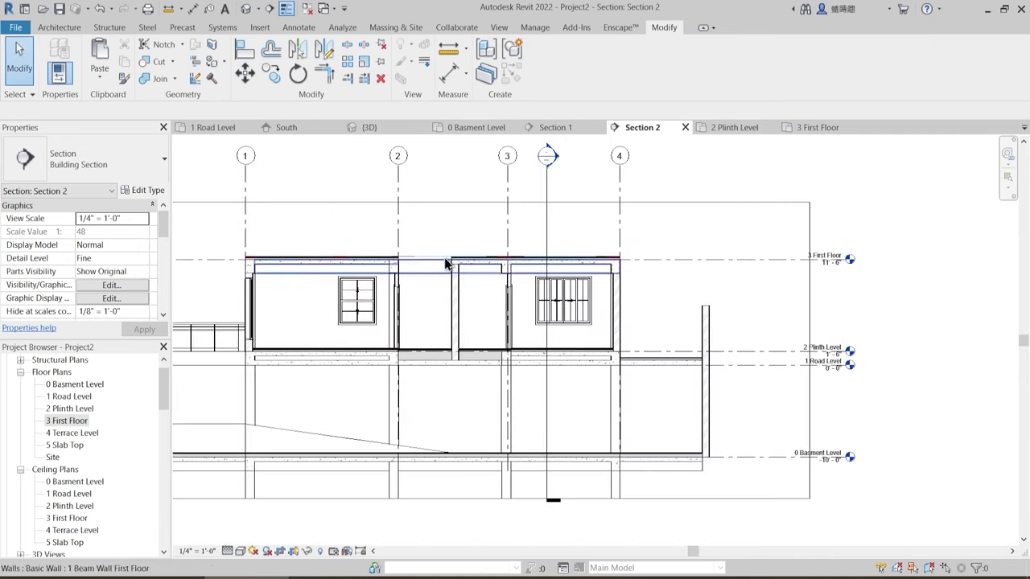
scroll(427, 358, "up", 3)
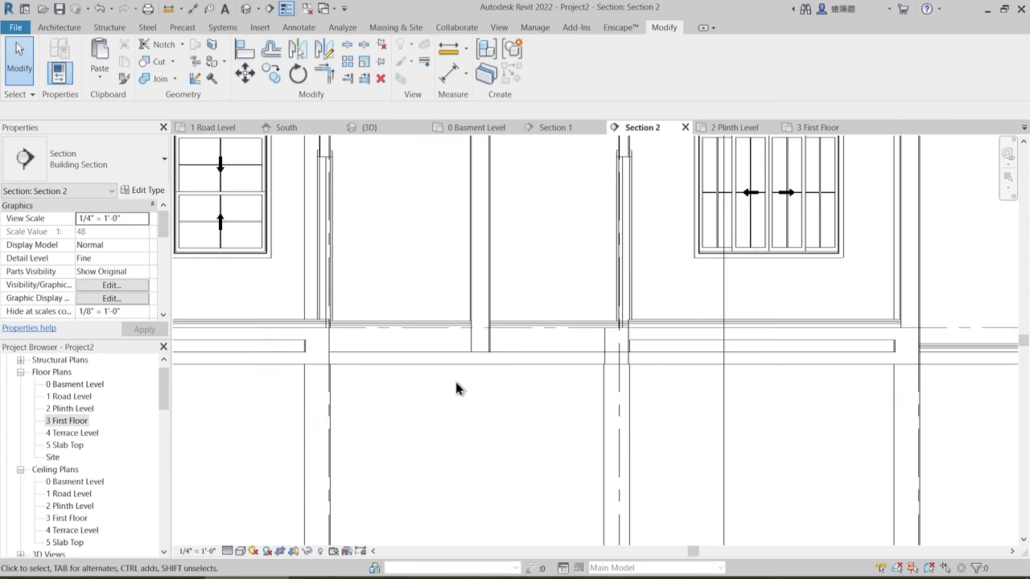
middle_click_drag(509, 326, 476, 392)
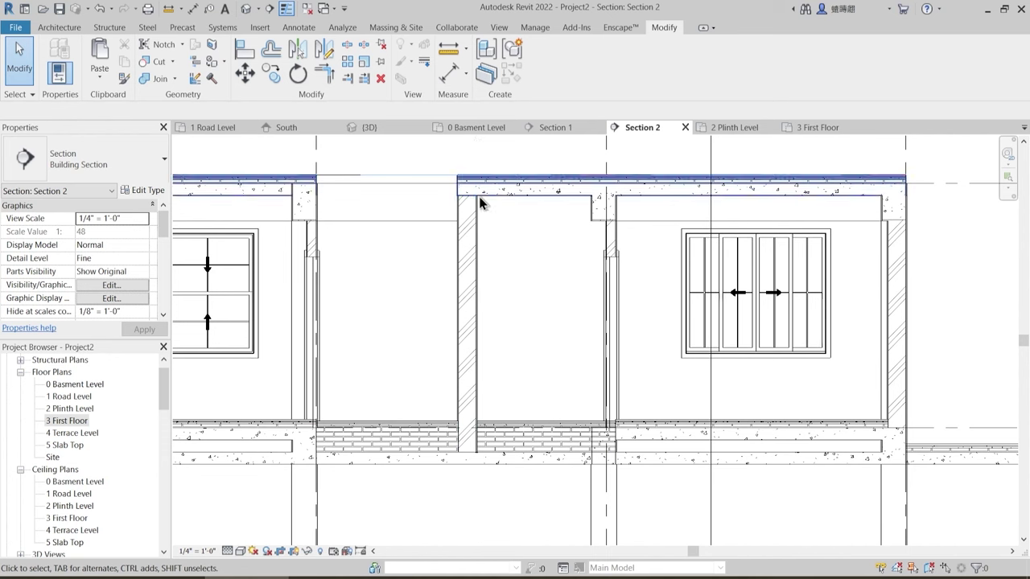
left_click(472, 274)
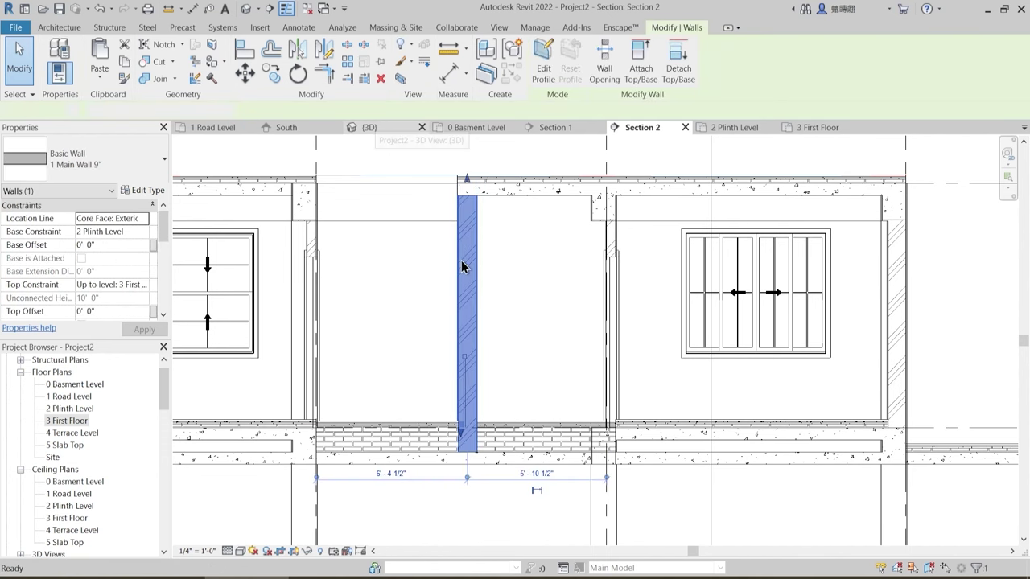
- Switch to the 3D view and orbit in toward the bathroom floor opening
key("3")
key("d")
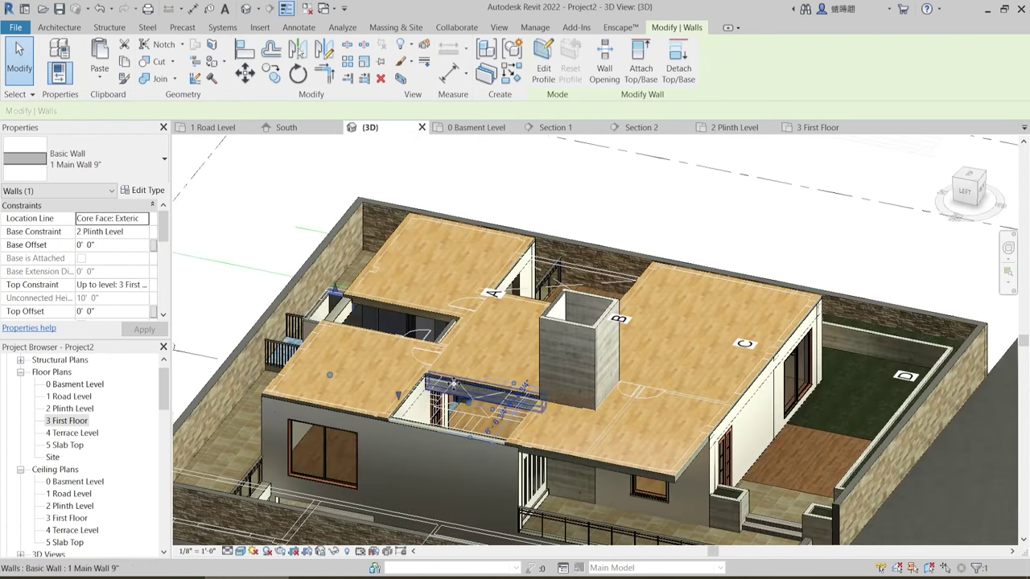
middle_click_drag(453, 384, 374, 497, "shift")
scroll(406, 329, "up", 2)
middle_click_drag(406, 425, 400, 465, "shift")
scroll(359, 376, "up", 2)
middle_click_drag(388, 382, 362, 321, "shift")
middle_click_drag(434, 332, 525, 288)
key("Escape")
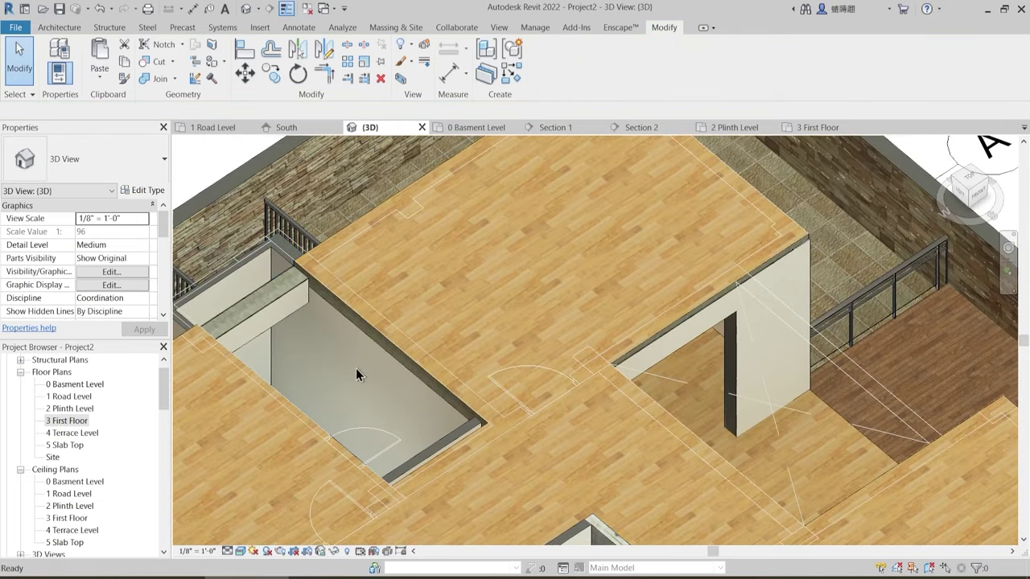
- Select the first-floor slab, then the Sunk Slab, to check its level and height offset
middle_click_drag(356, 368, 505, 399, "shift")
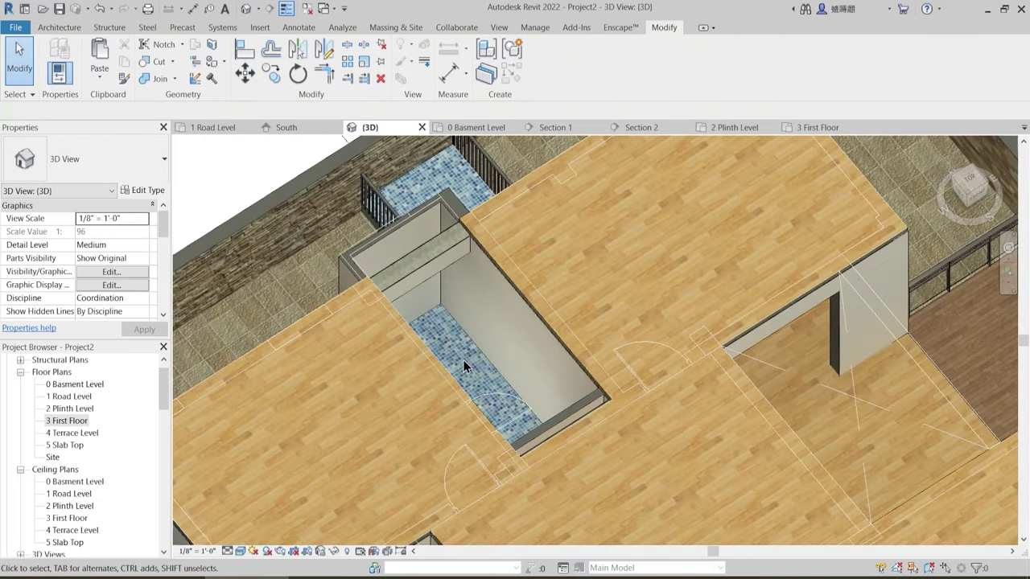
scroll(449, 348, "down", 3)
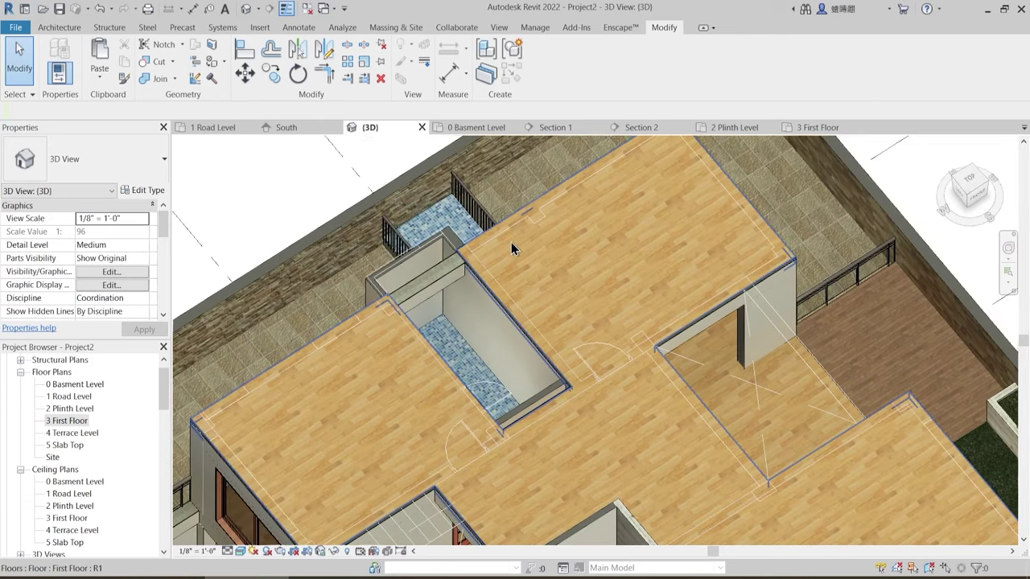
left_click(511, 242)
middle_click_drag(543, 328, 489, 283, "shift")
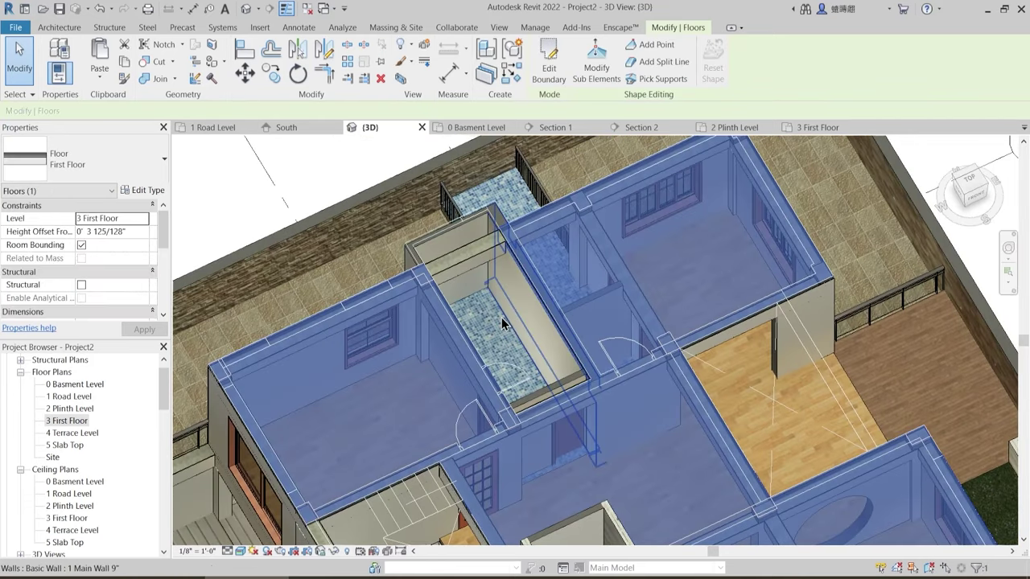
key("Escape")
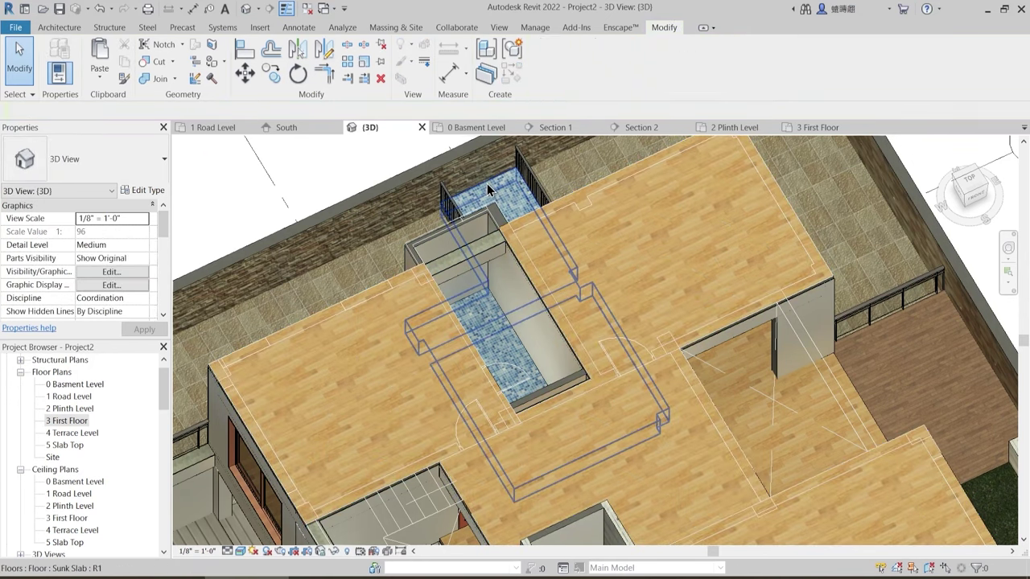
left_click(493, 202)
mouse_move(478, 336)
middle_mouse_down("shift")
mouse_move(467, 329)
mouse_move(577, 298)
mouse_move(541, 330)
mouse_move(529, 318)
mouse_move(316, 301)
middle_mouse_up("shift")
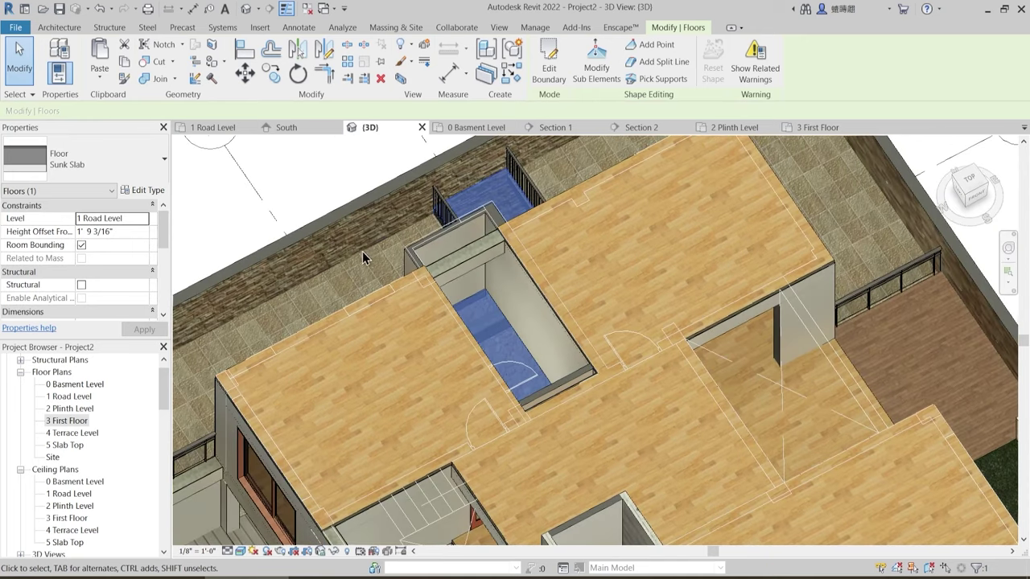
key("Escape")
middle_click_drag(334, 224, 384, 269)
- Set project length units to Millimeters, then select the Sunk Slab, now offset 538.2
key("u")
key("n")
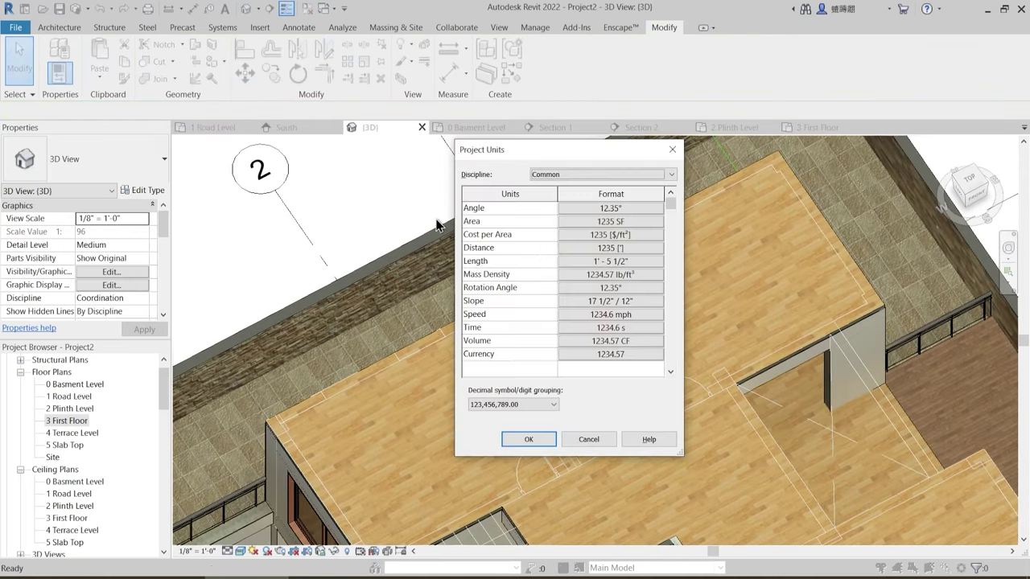
left_click(616, 261)
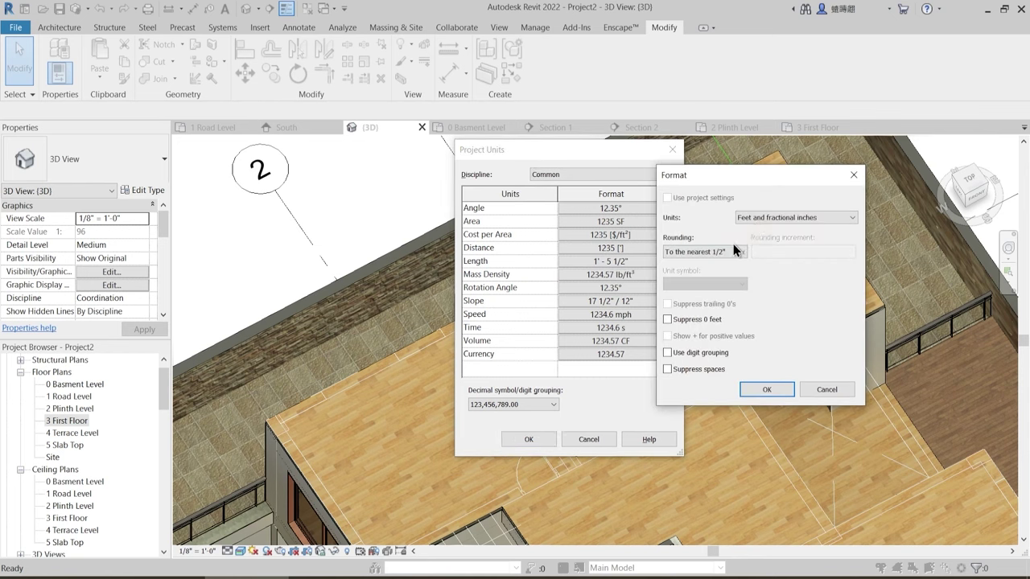
left_click(761, 218)
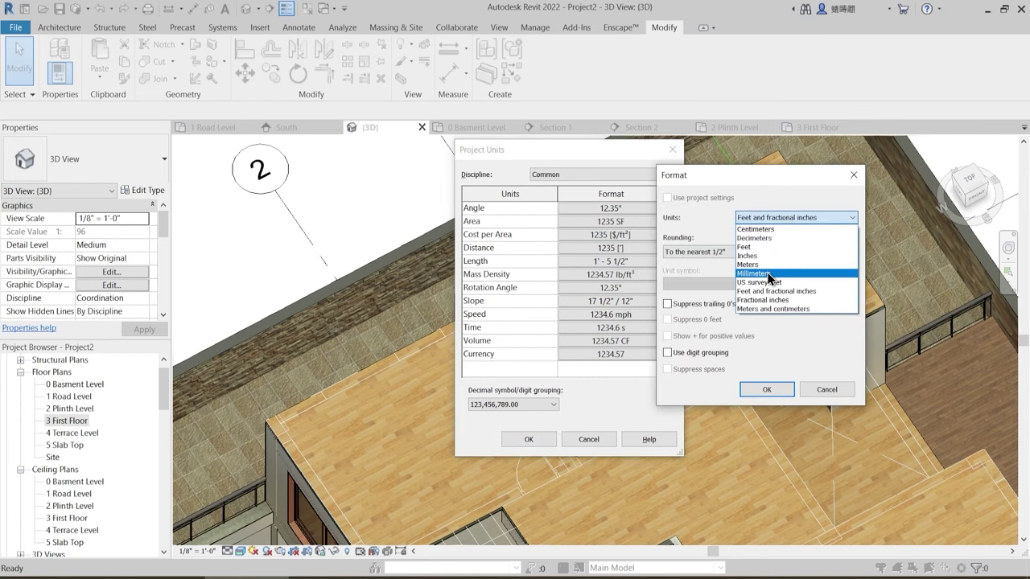
left_click(769, 274)
left_click(761, 390)
left_click(533, 441)
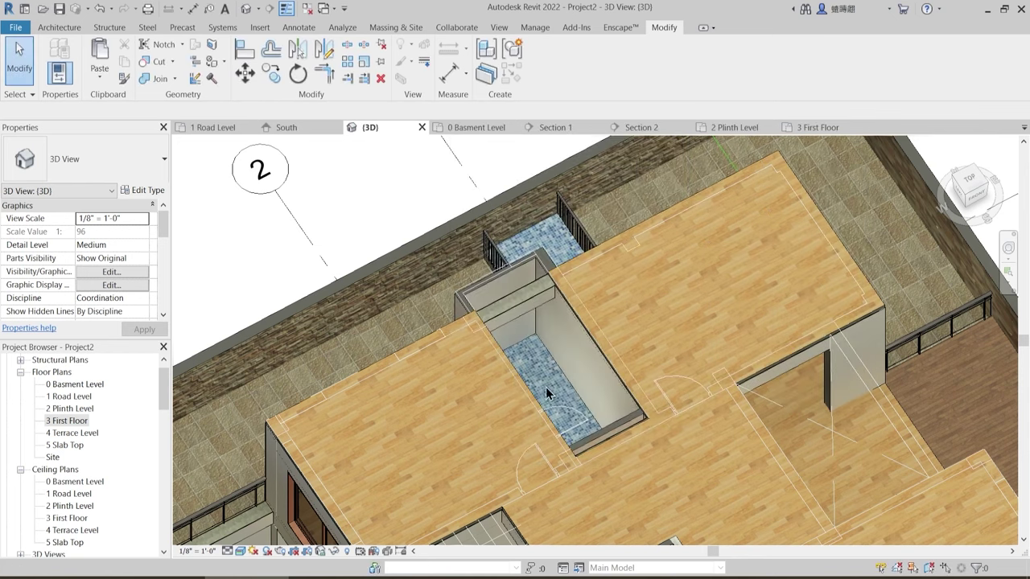
left_click(539, 243)
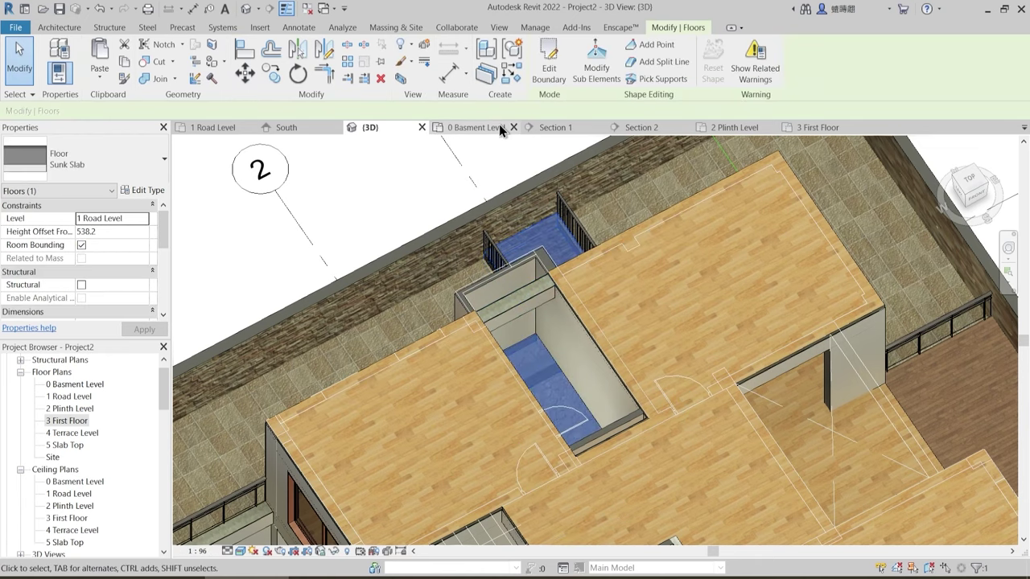
- Paste the Sunk Slab aligned to level 3 First Floor, dismissing the overlapping floors warning
left_click(103, 82)
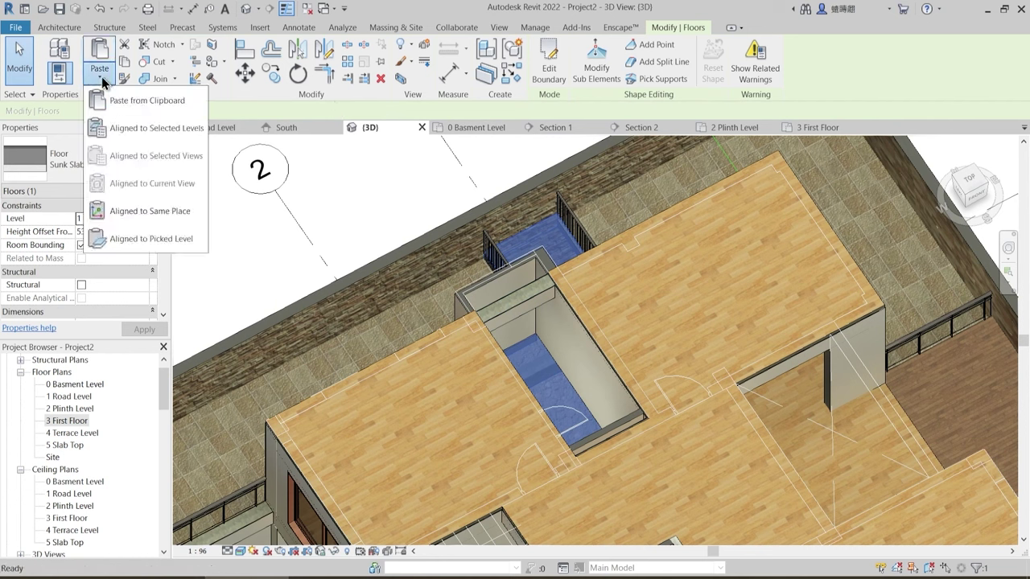
left_click(136, 129)
left_click(465, 229)
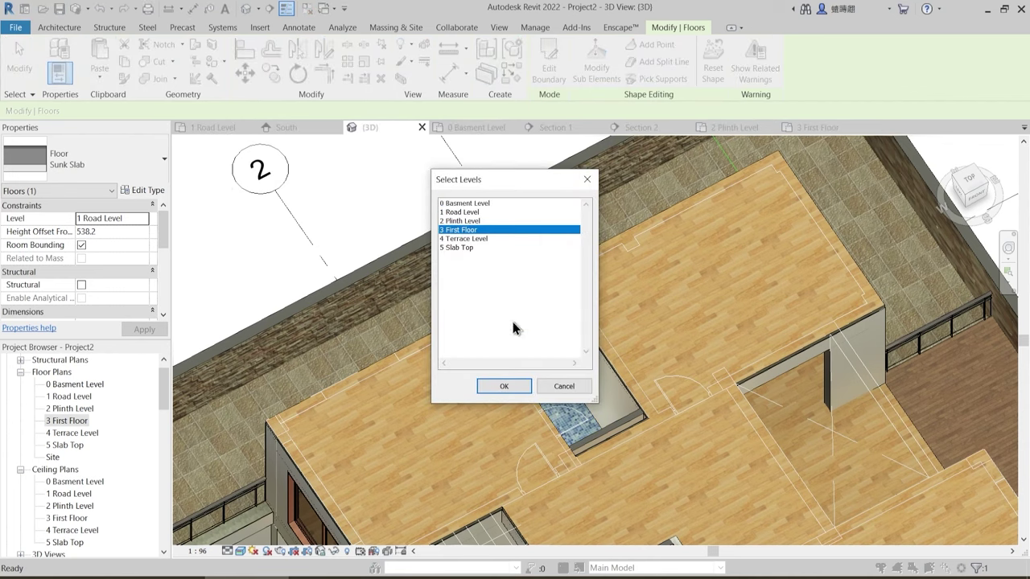
left_click(505, 387)
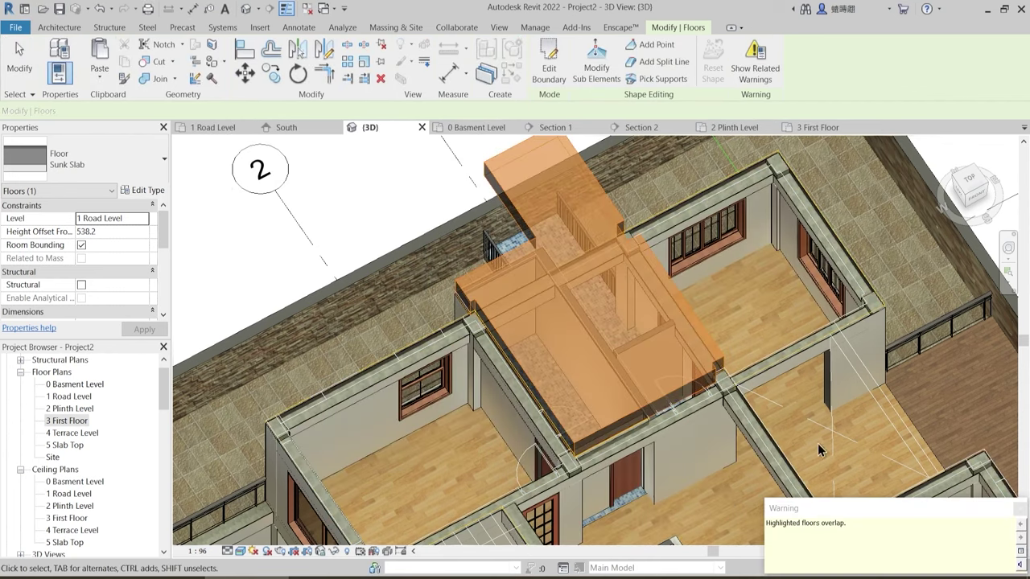
left_click(1023, 507)
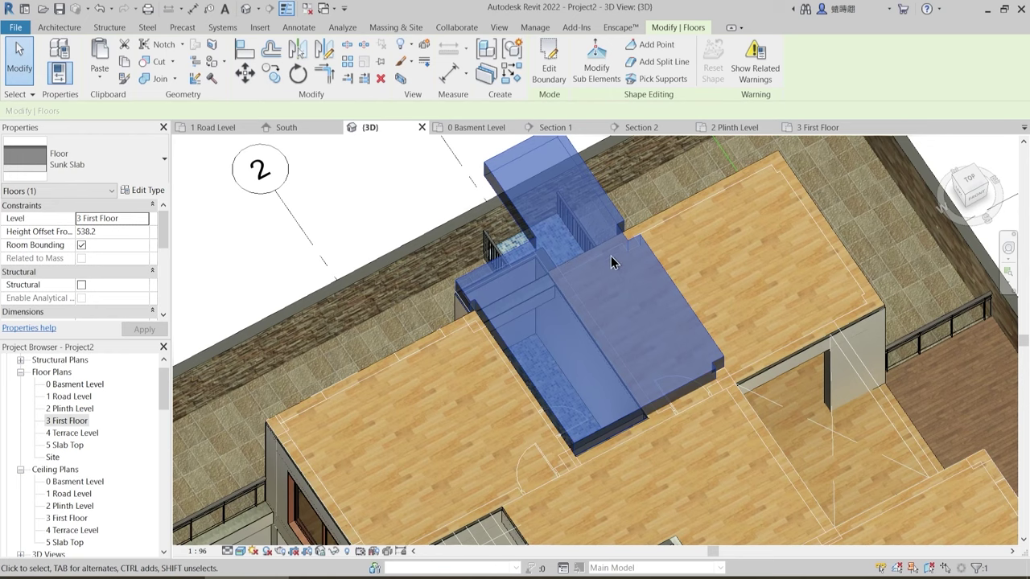
middle_click_drag(589, 342, 615, 315, "shift")
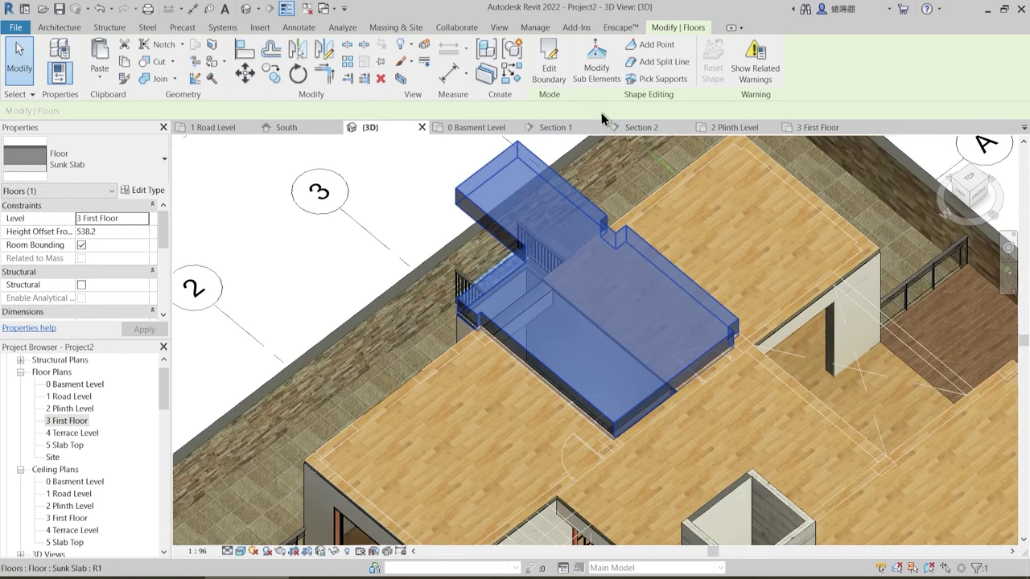
mouse_move(572, 137)
middle_mouse_down("shift")
mouse_move(553, 122)
mouse_move(561, 140)
middle_mouse_up("shift")
- Open Section 1 and zoom in on the pasted Sunk Slab
left_click(557, 127)
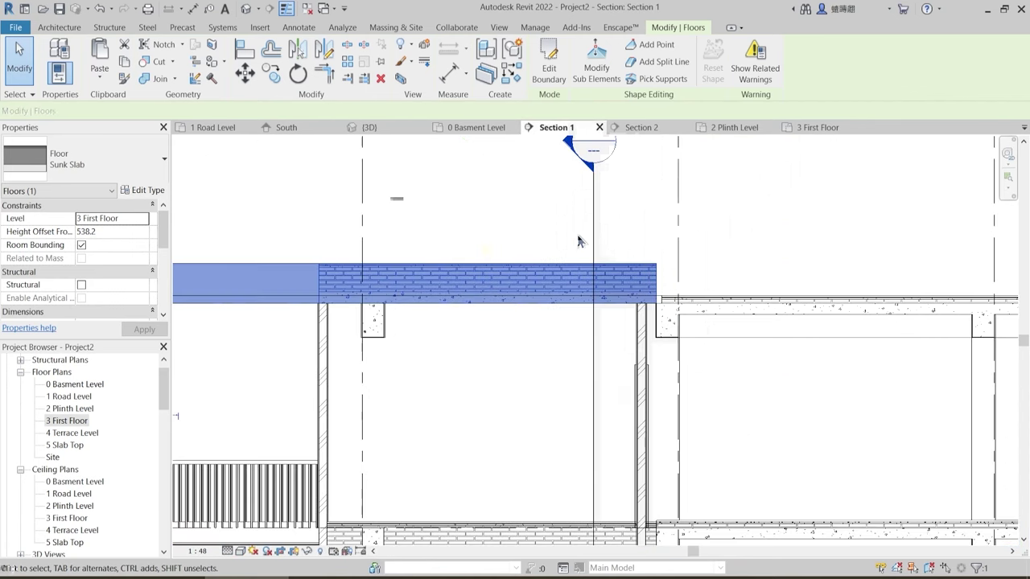
scroll(501, 305, "down", 3)
scroll(484, 346, "up", 3)
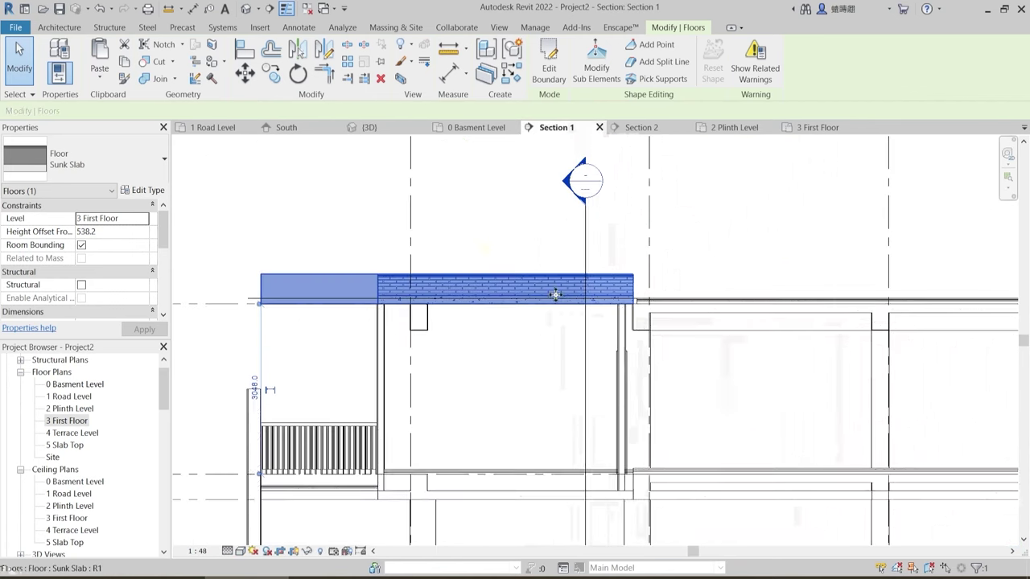
scroll(618, 298, "up", 4)
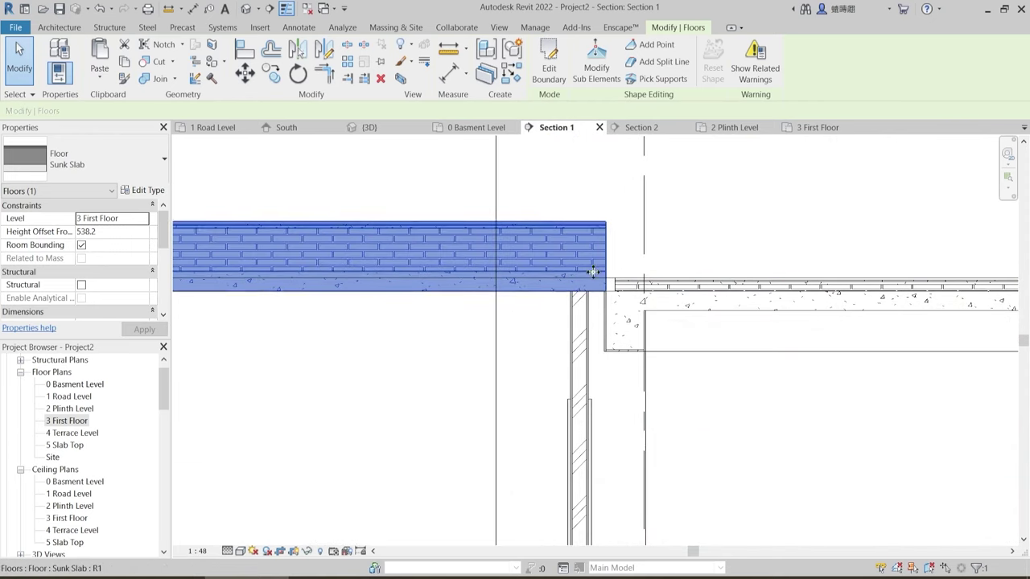
scroll(601, 366, "up", 2)
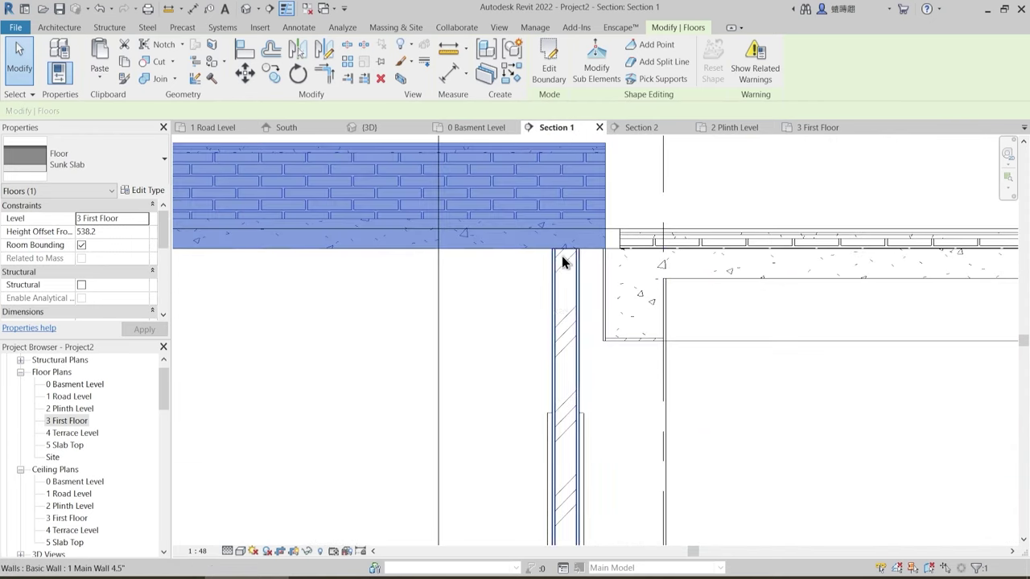
key("Escape")
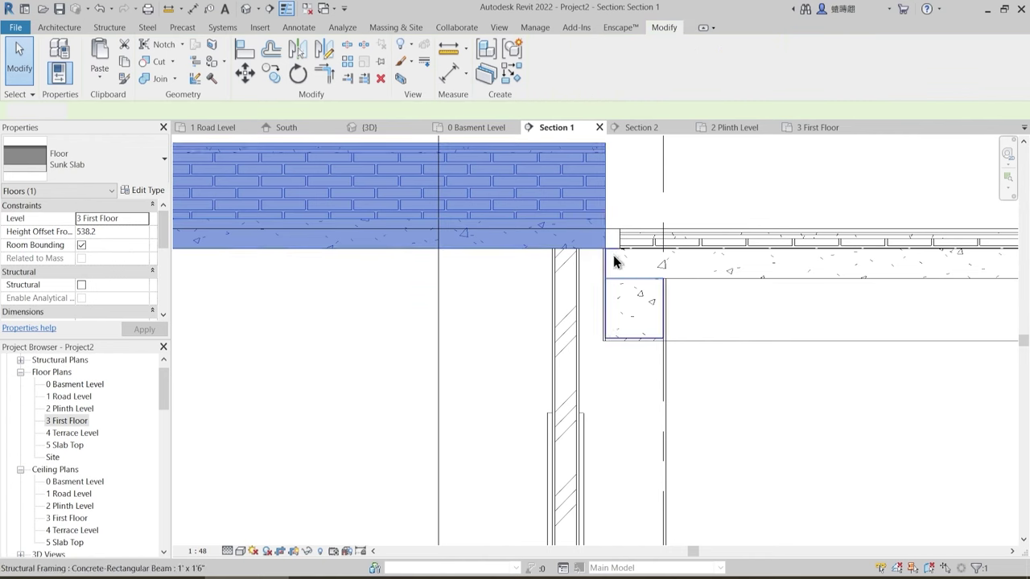
left_click(599, 209)
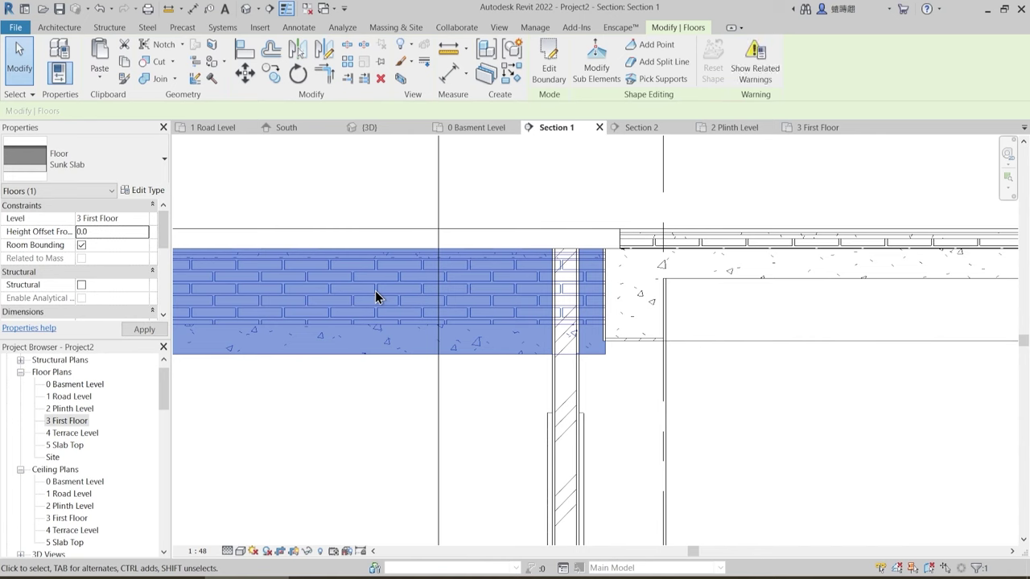
key("Escape")
scroll(605, 350, "up", 3)
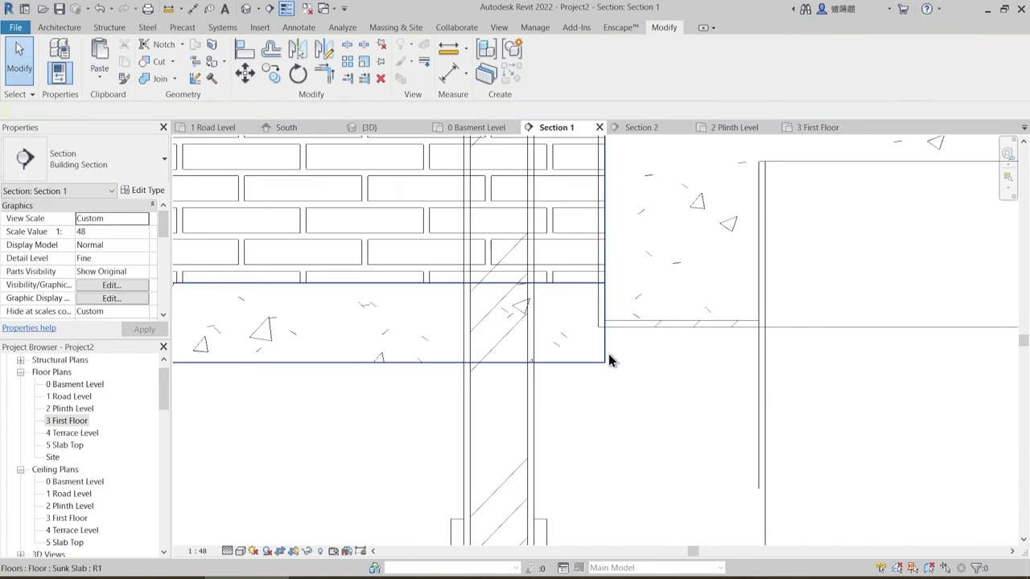
left_click(609, 354)
key("Escape")
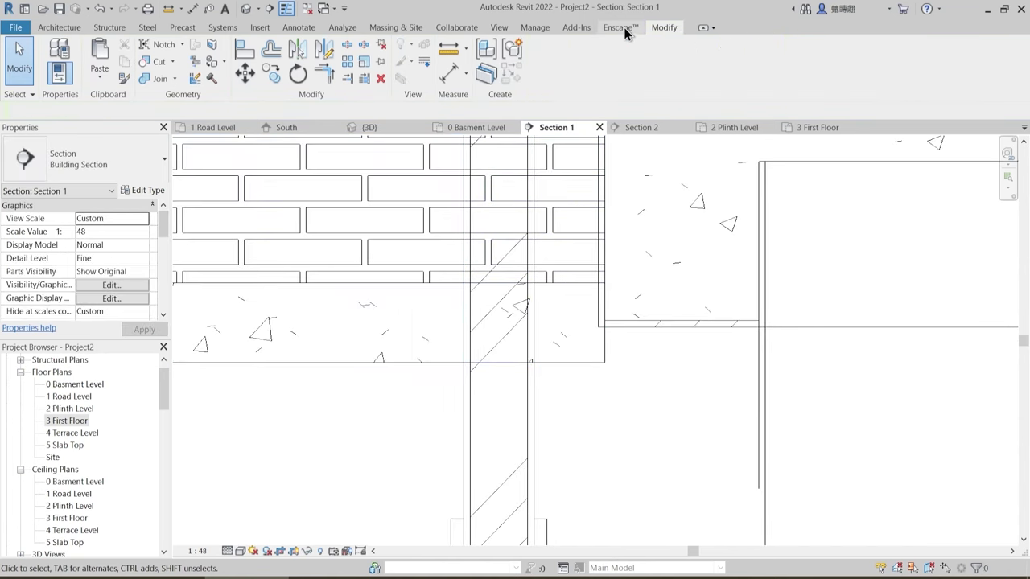
- Measure the gap between the pasted slab and the adjoining floor
scroll(612, 326, "up", 2)
key("m")
key("e")
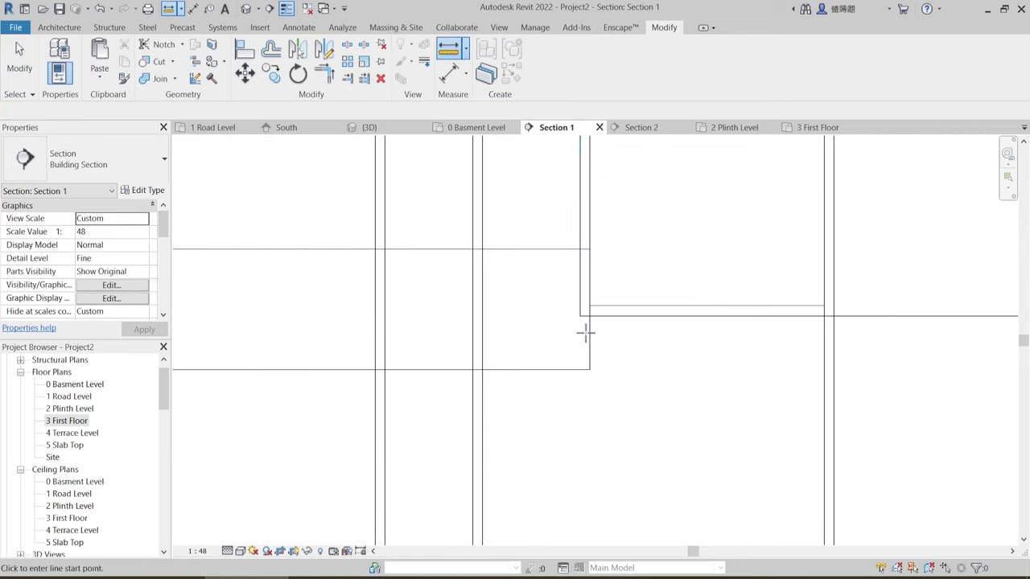
left_click(590, 316)
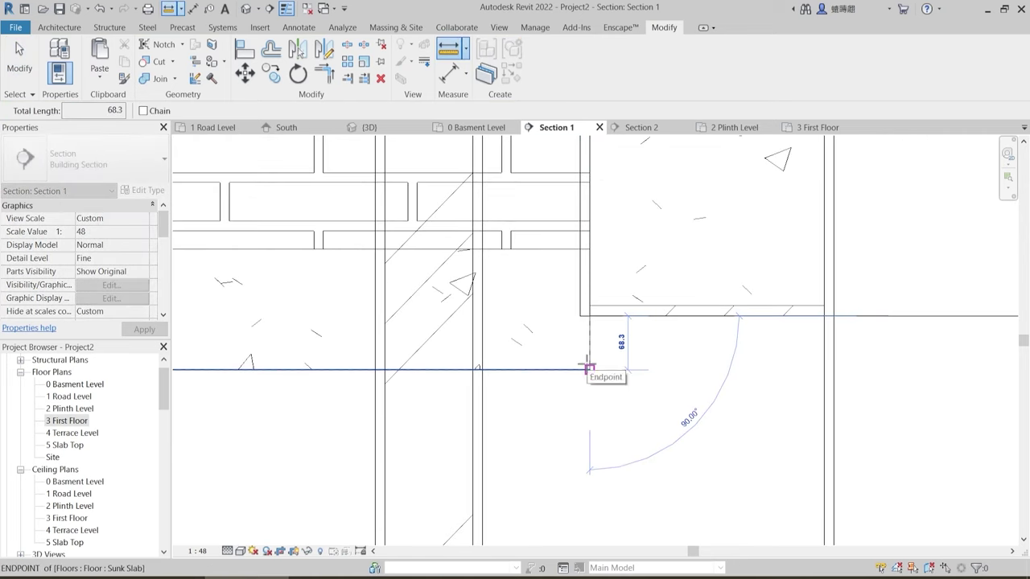
key("Escape")
key("Escape")
scroll(675, 343, "down", 3)
- Set the pasted Sunk Slab's Height Offset From Level to 68.3 and apply it
left_click(540, 348)
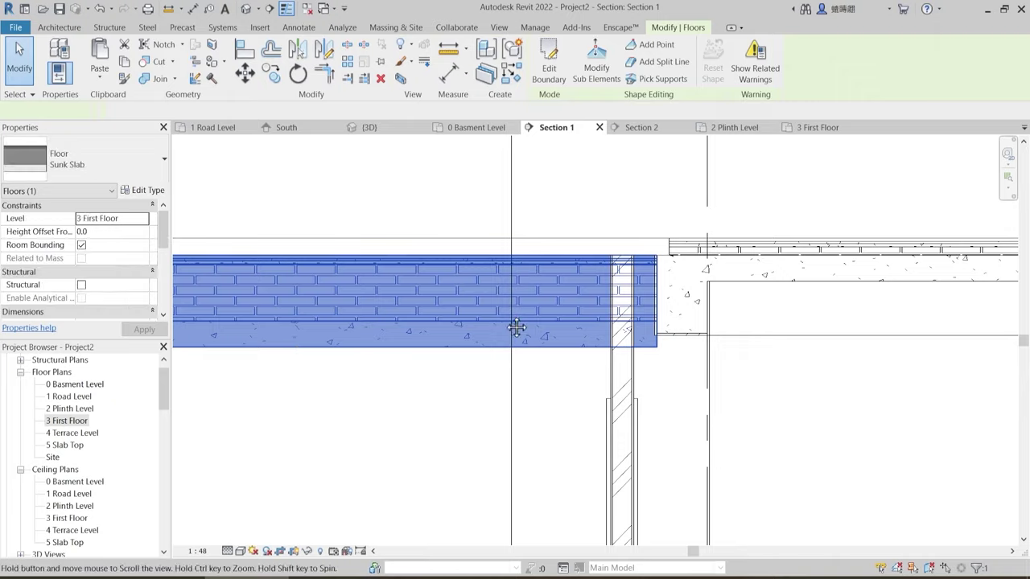
middle_click_drag(516, 327, 860, 274)
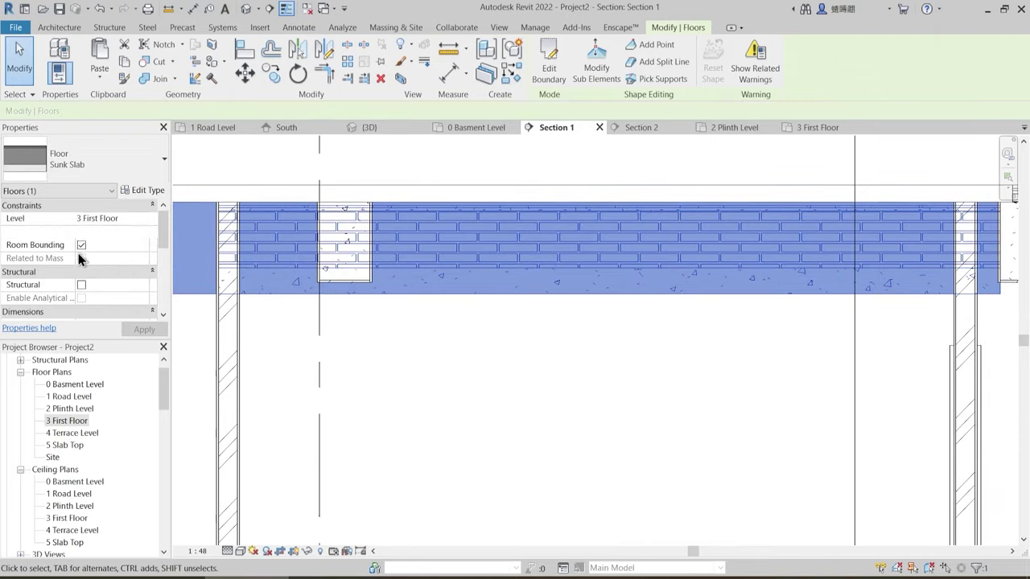
left_click(127, 232)
type("68.3")
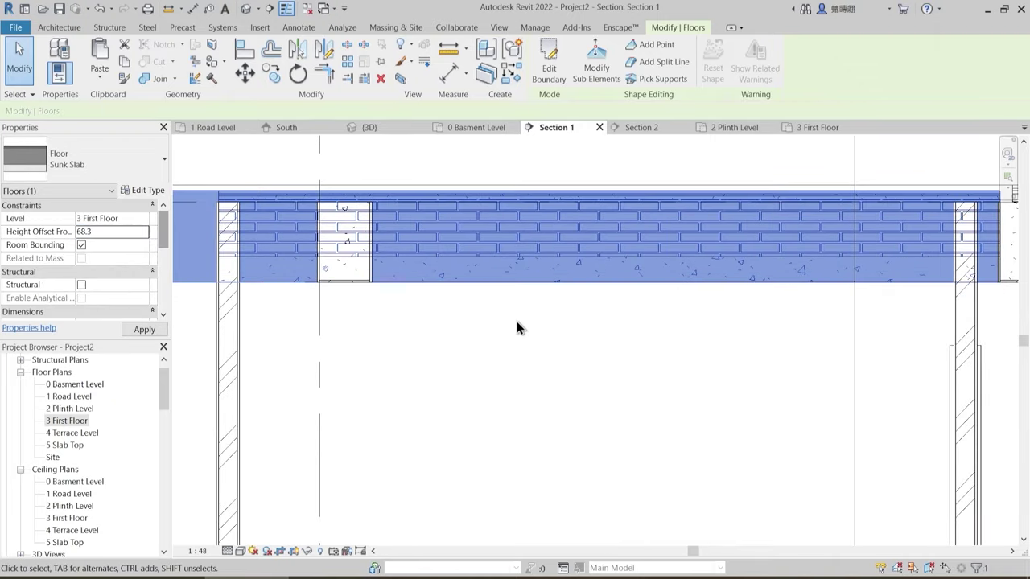
scroll(578, 346, "down", 2)
middle_click_drag(593, 366, 414, 412)
left_click(576, 359)
middle_click_drag(383, 348, 447, 334)
scroll(813, 269, "up", 2)
scroll(788, 275, "up", 1)
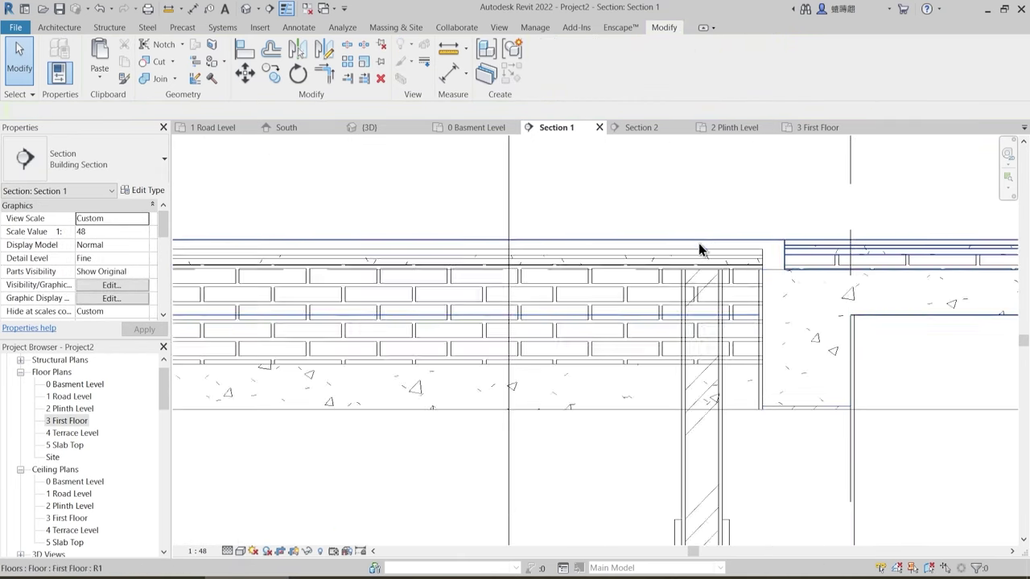
scroll(701, 246, "up", 3)
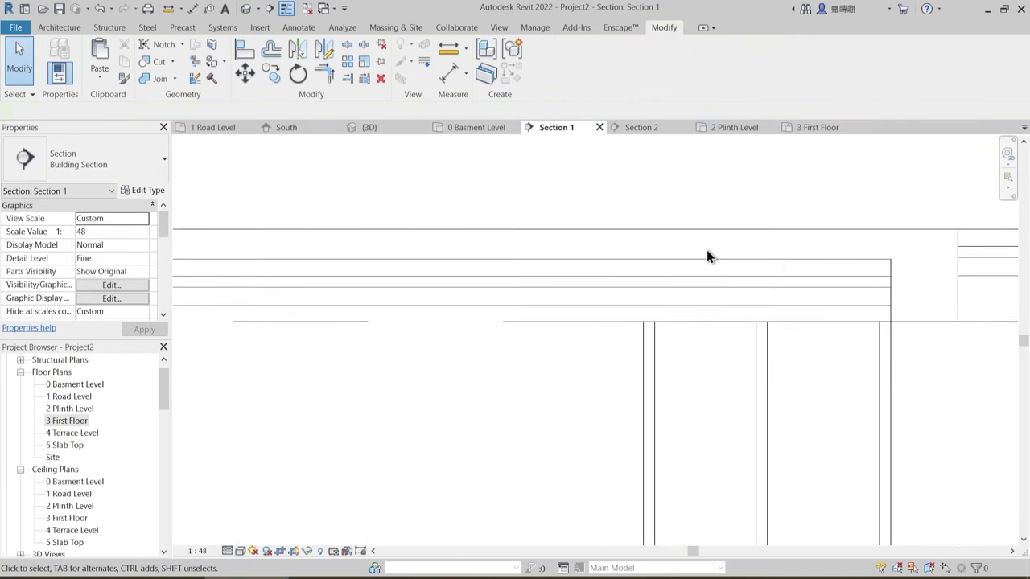
- Measure between two references to confirm the slab now meets the adjoining floor
left_click(449, 74)
left_click(449, 49)
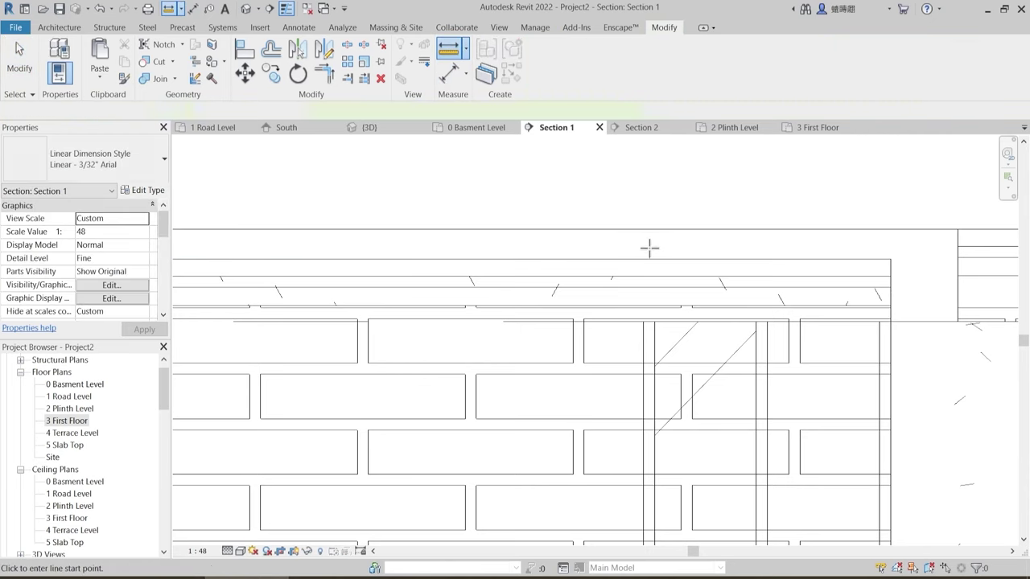
left_click(655, 260)
left_click(655, 231)
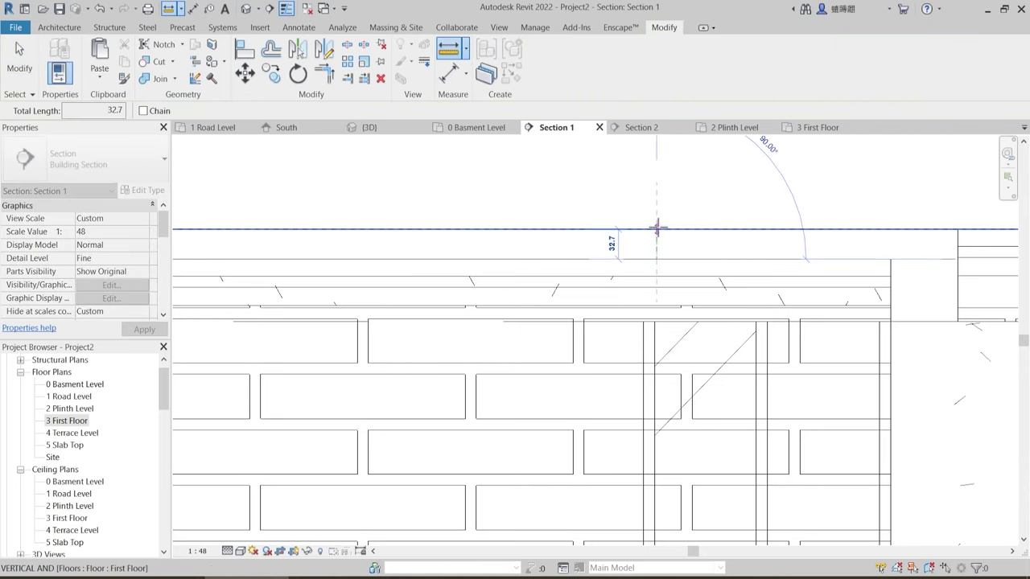
key("Escape")
key("Escape")
scroll(661, 216, "down", 6)
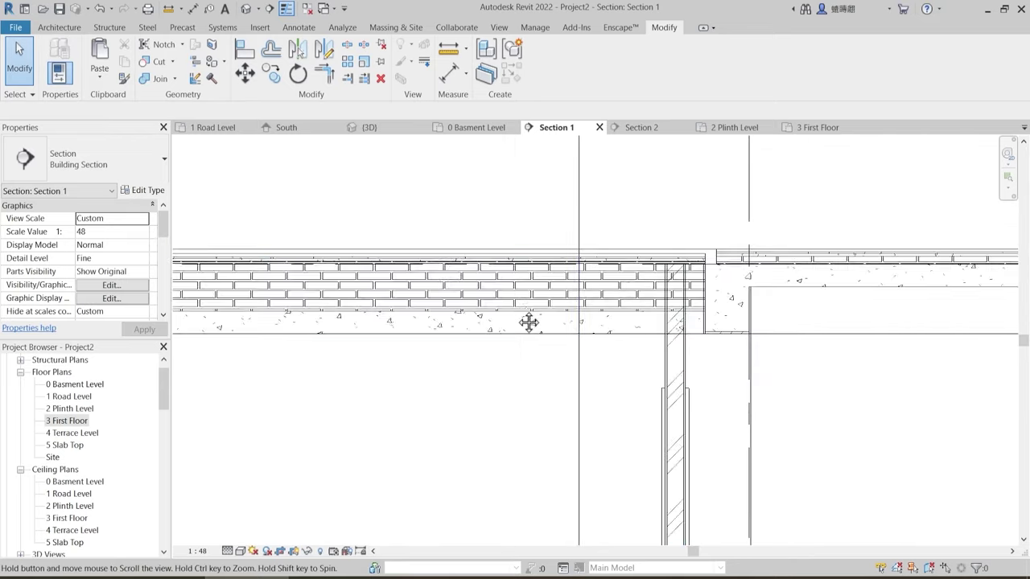
scroll(631, 325, "down", 2)
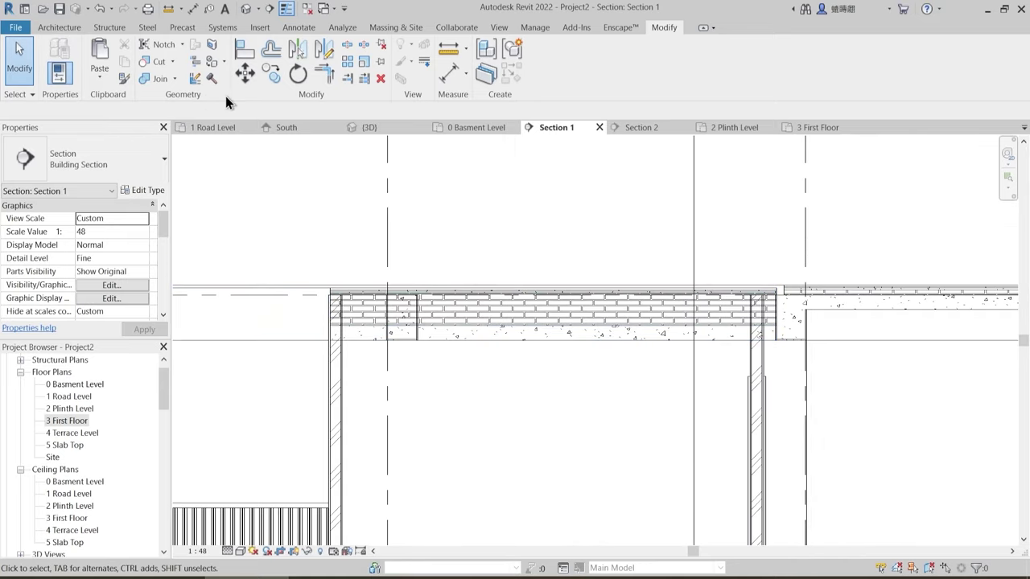
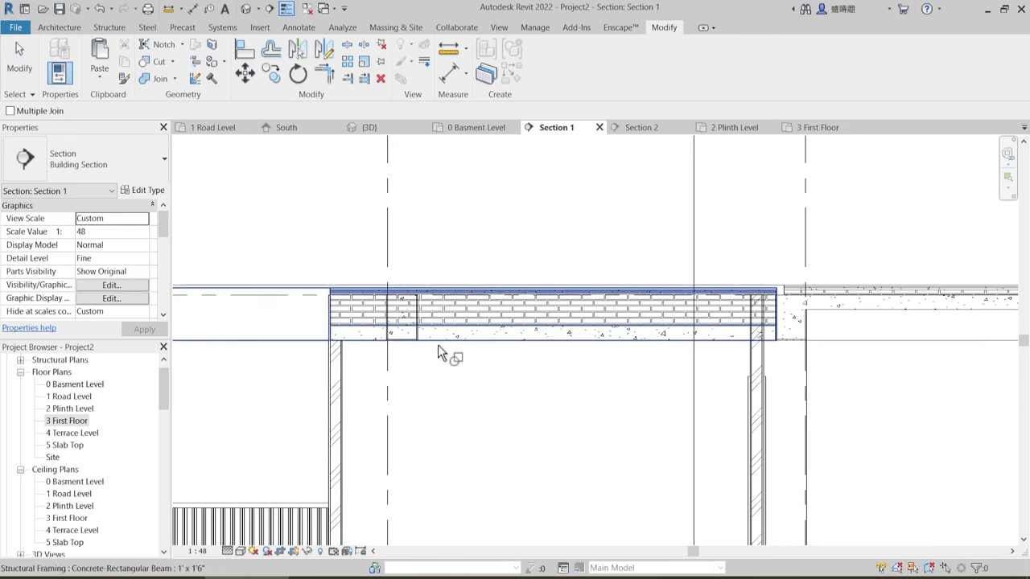
- Attempt to join the beam wall with the floor slab, dismissing the join error
middle_click_drag(554, 355, 514, 369)
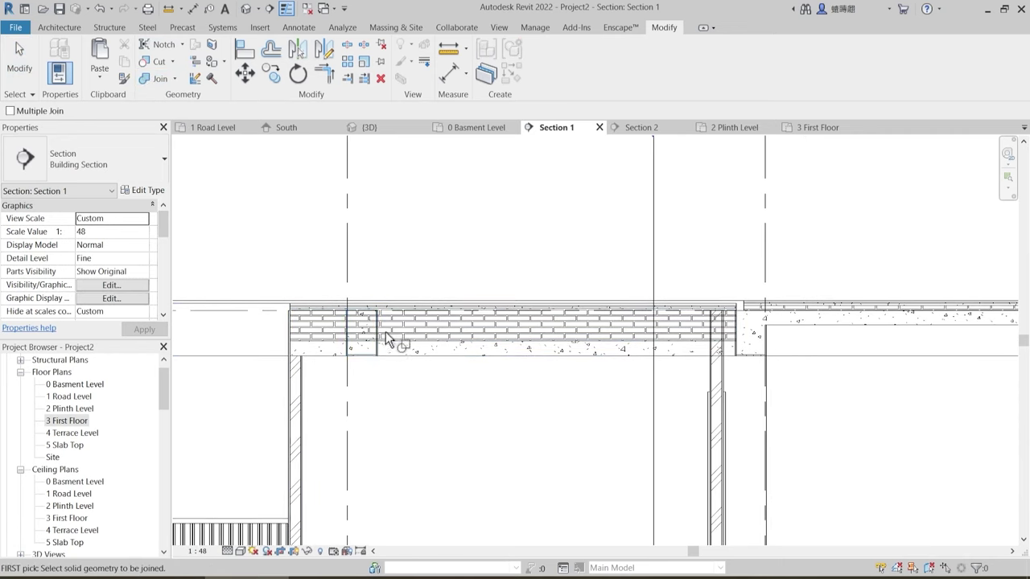
scroll(387, 338, "up", 2)
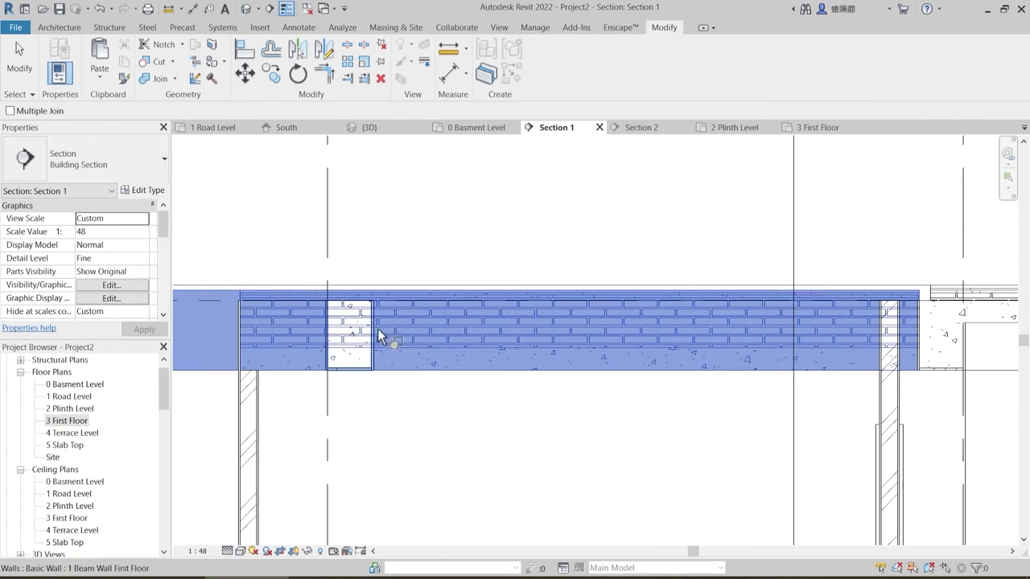
left_click(374, 326)
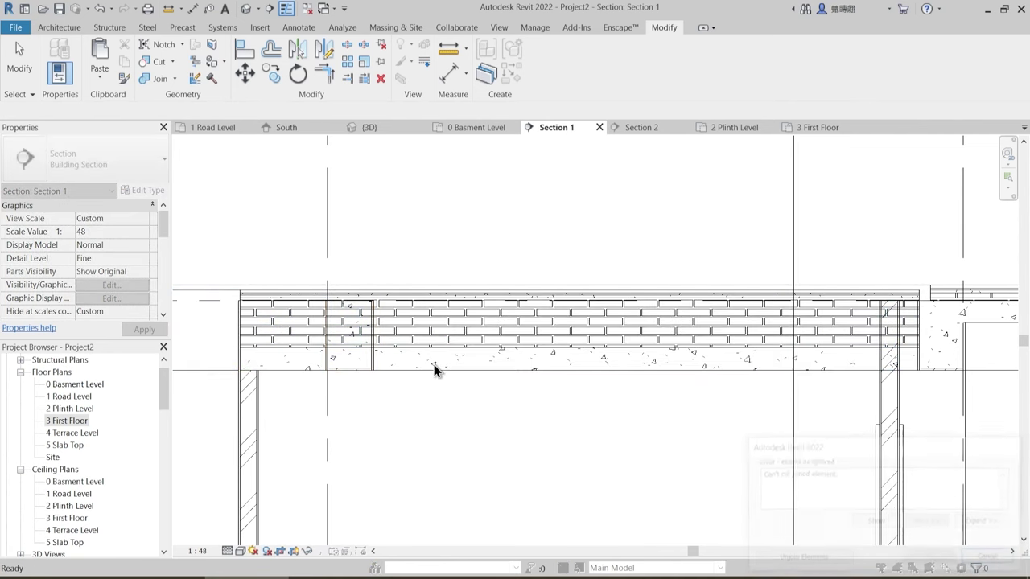
scroll(359, 334, "up", 2)
left_click(377, 308)
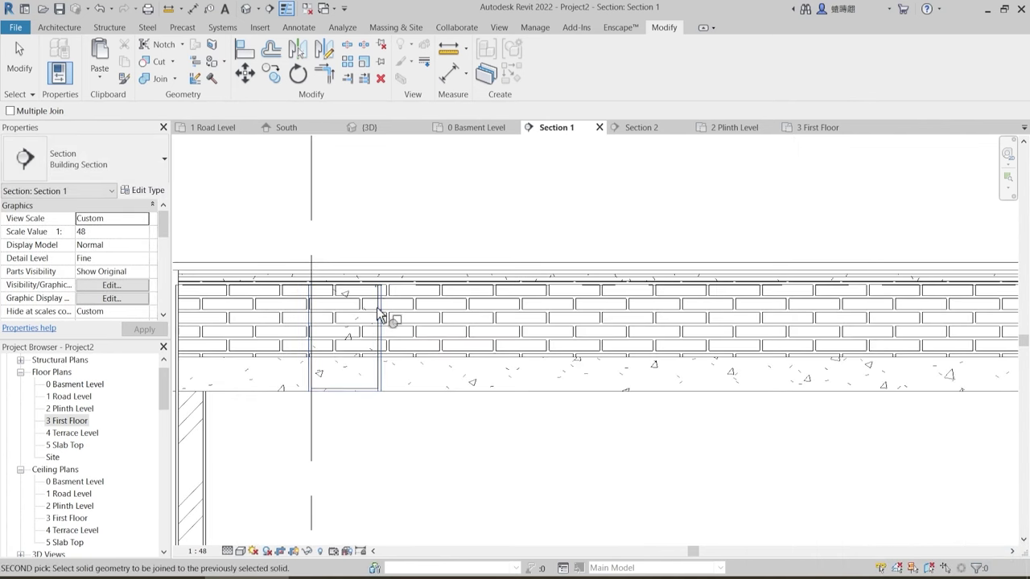
left_click(416, 376)
key("Escape")
key("Escape")
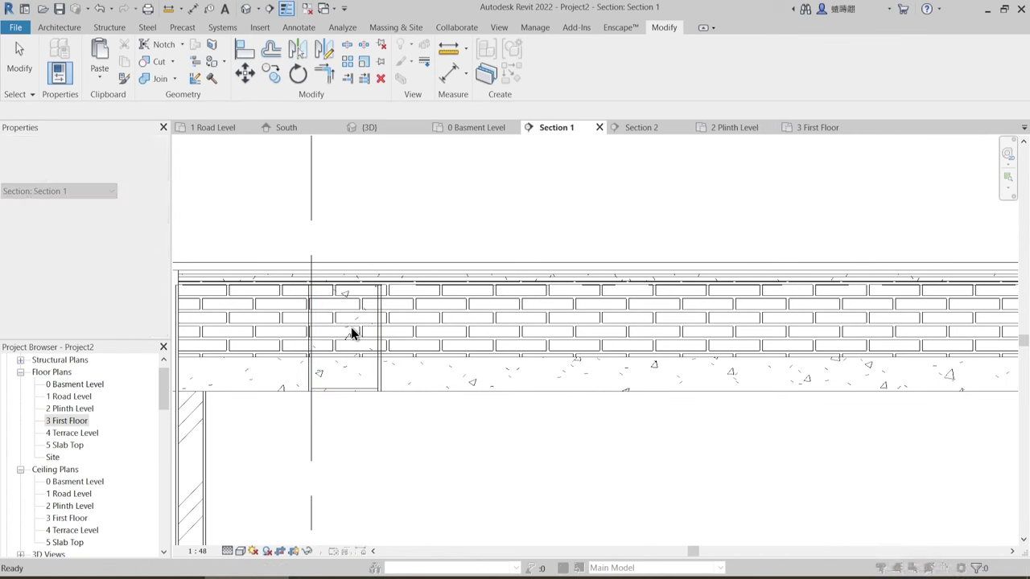
scroll(351, 327, "up", 2)
- Join the beam's geometry with the Sunk Slab using Join Geometry
left_click(153, 78)
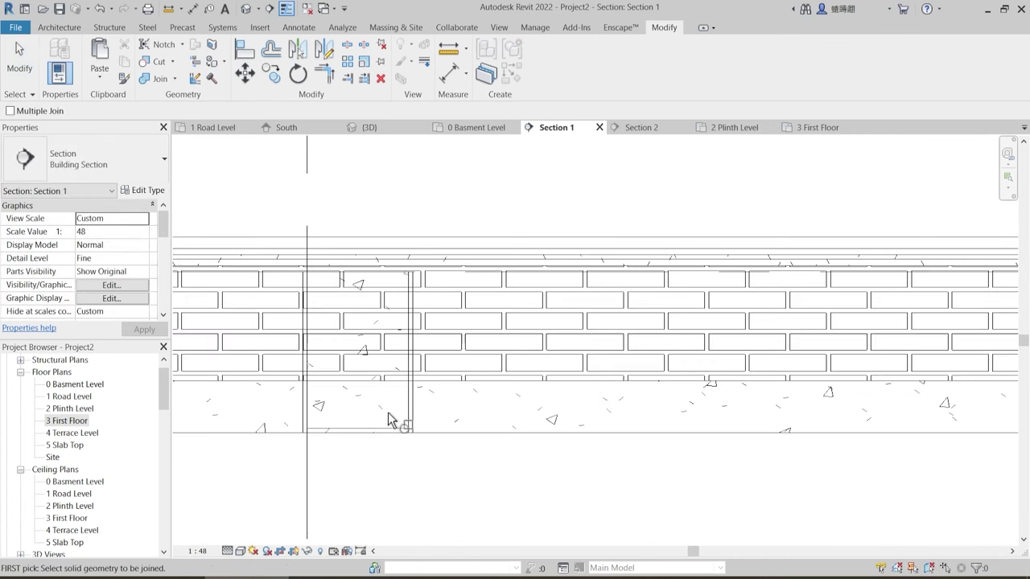
left_click(407, 412)
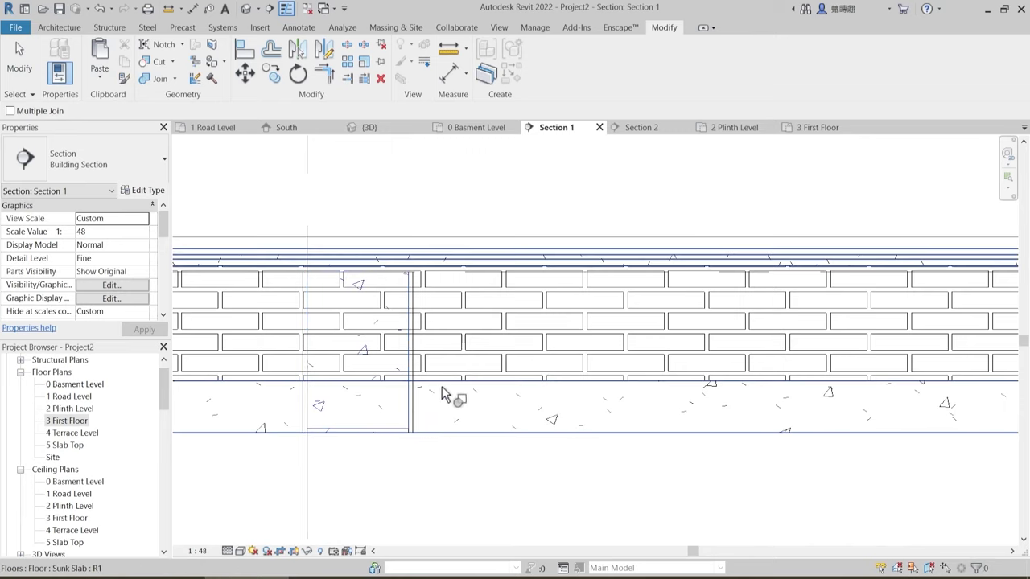
left_click(444, 394)
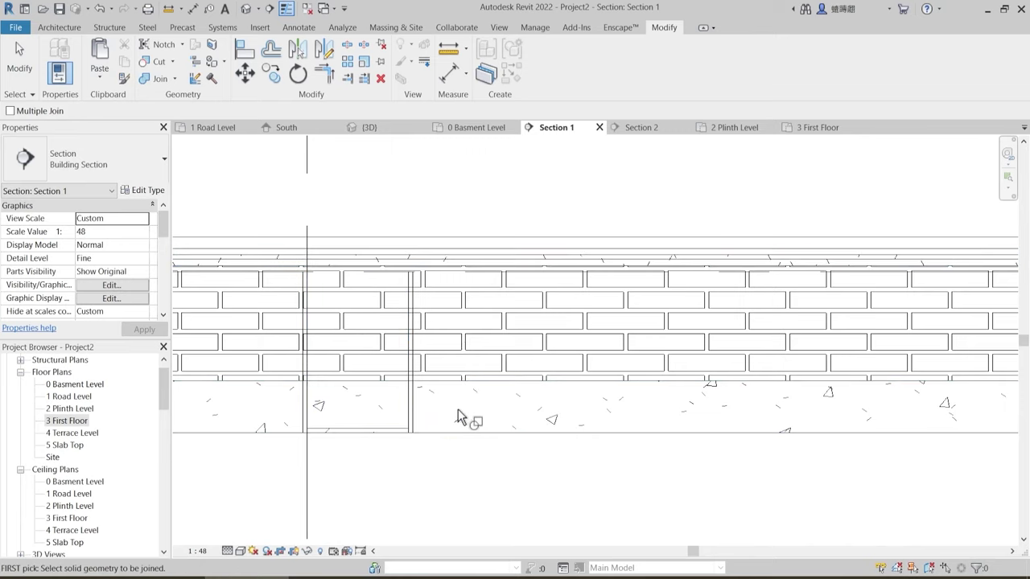
key("Escape")
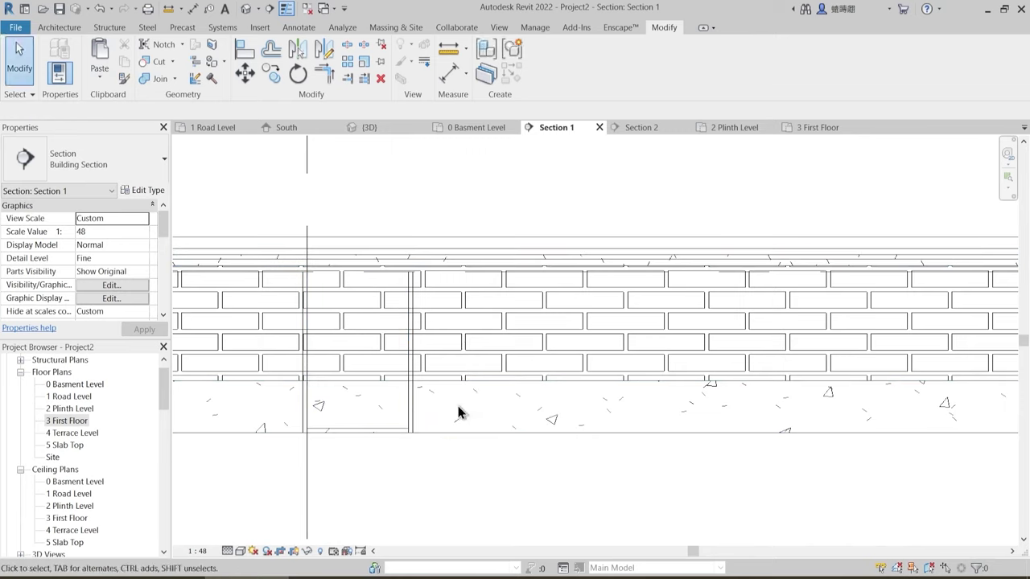
- Switch the join order so the slab cuts through the beam wall
left_click(174, 84)
left_click(184, 160)
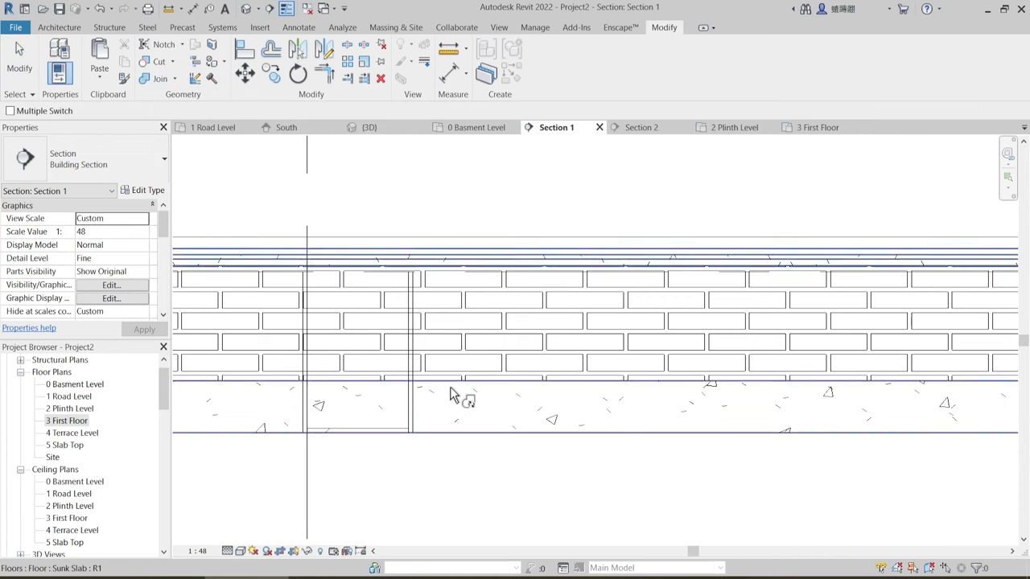
left_click(451, 395)
left_click(411, 360)
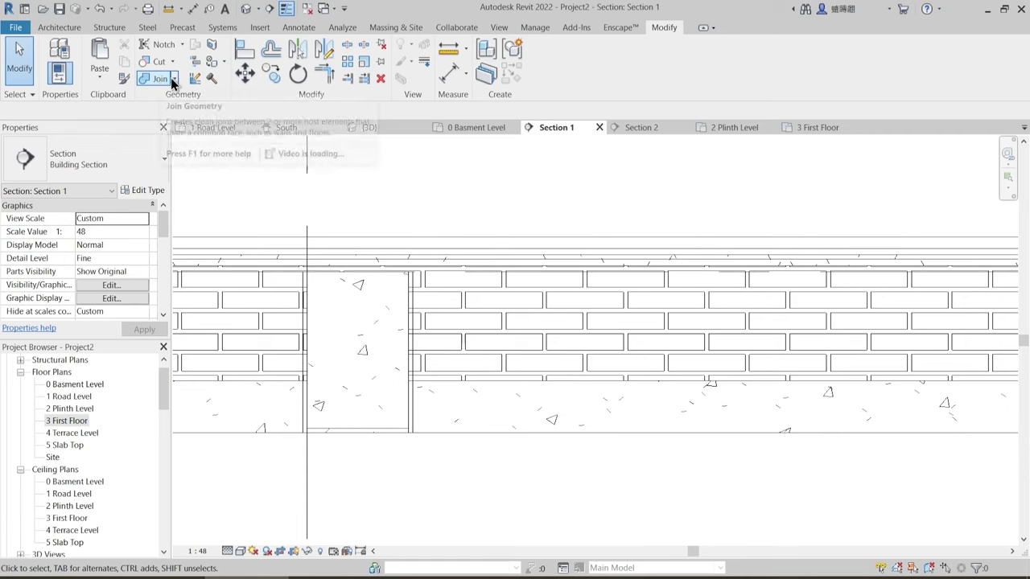
- Rejoin the beam wall and Sunk Slab, clear the can't-cut error, and select the beam wall
left_click(159, 84)
left_click(412, 406)
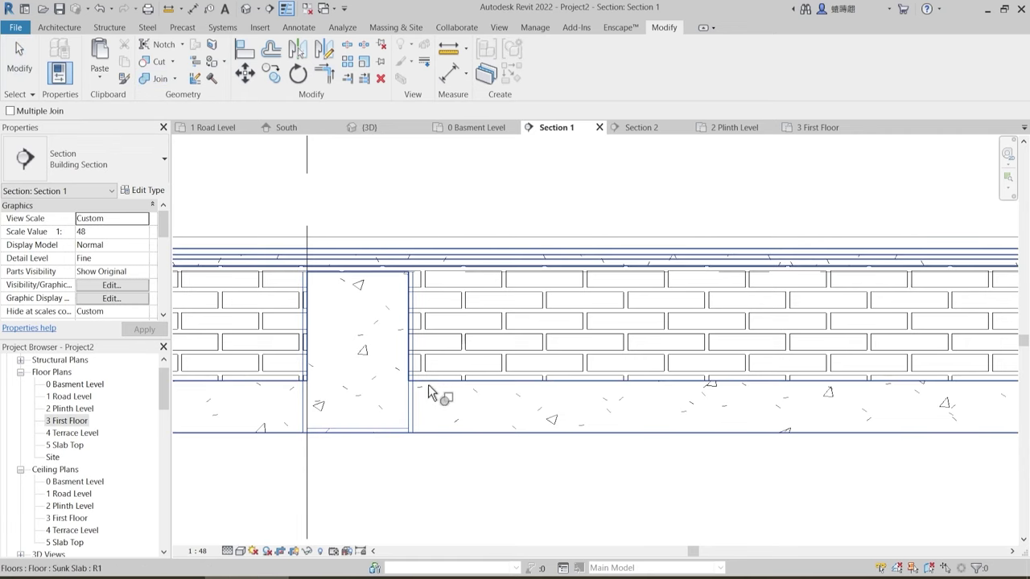
left_click(432, 377)
key("Escape")
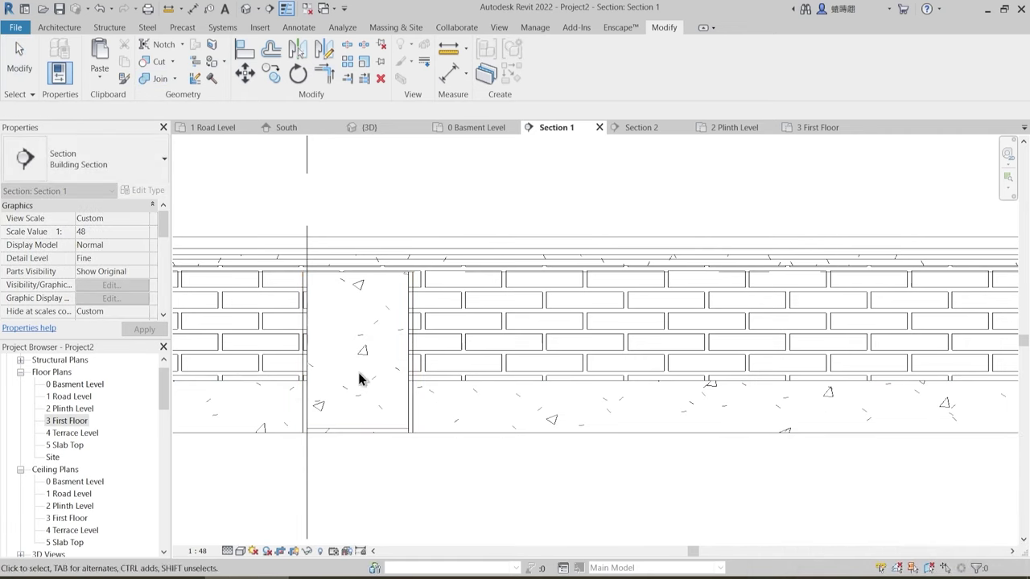
key("Escape")
left_click(469, 391)
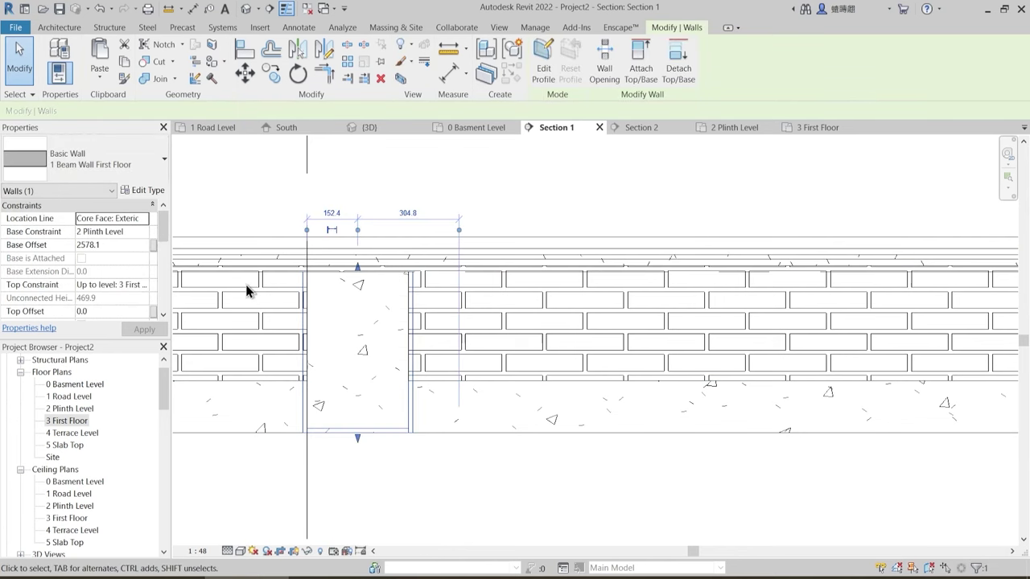
- Reselect the beam wall, then view it from above in the 3D view along the sunk slab
scroll(415, 273, "down", 3)
middle_click_drag(460, 397, 450, 367)
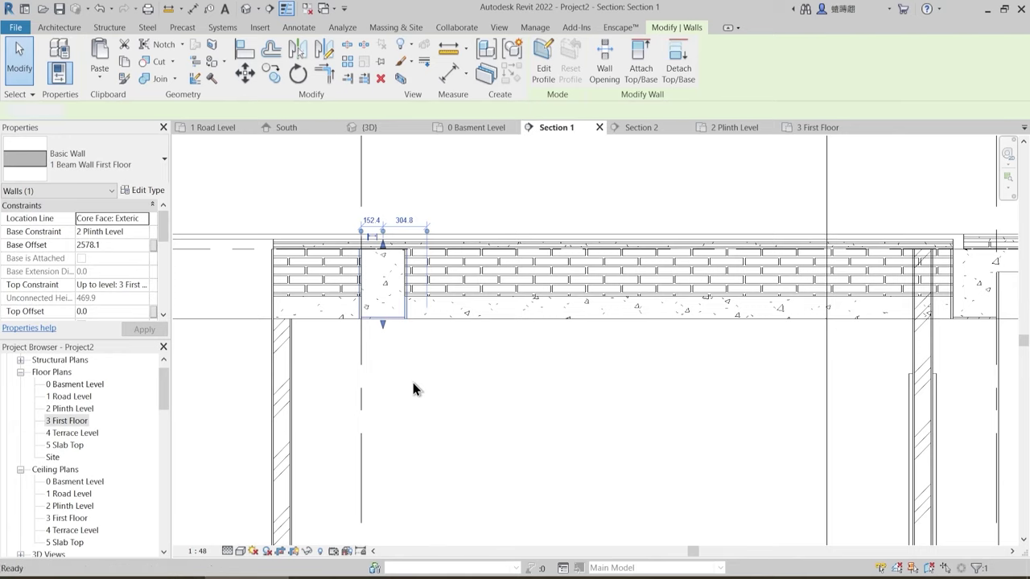
key("Escape")
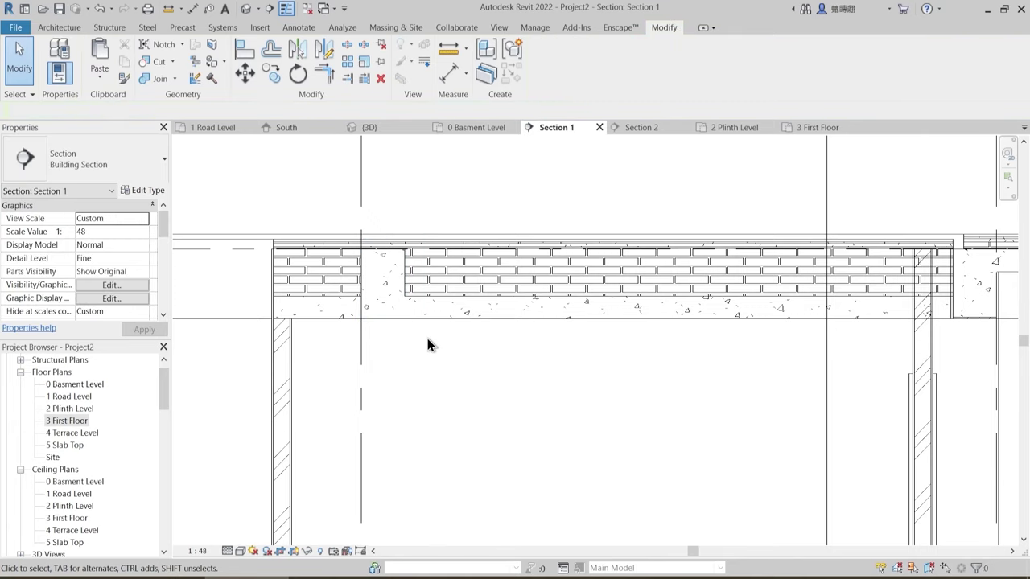
left_click(409, 307)
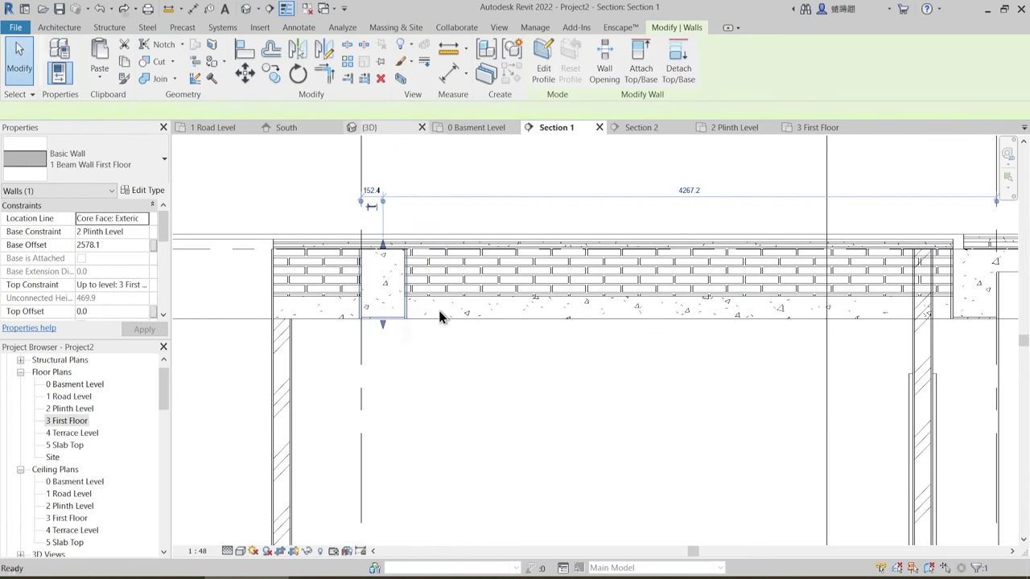
key("ctrl+Tab")
middle_click_drag(455, 357, 332, 332, "shift")
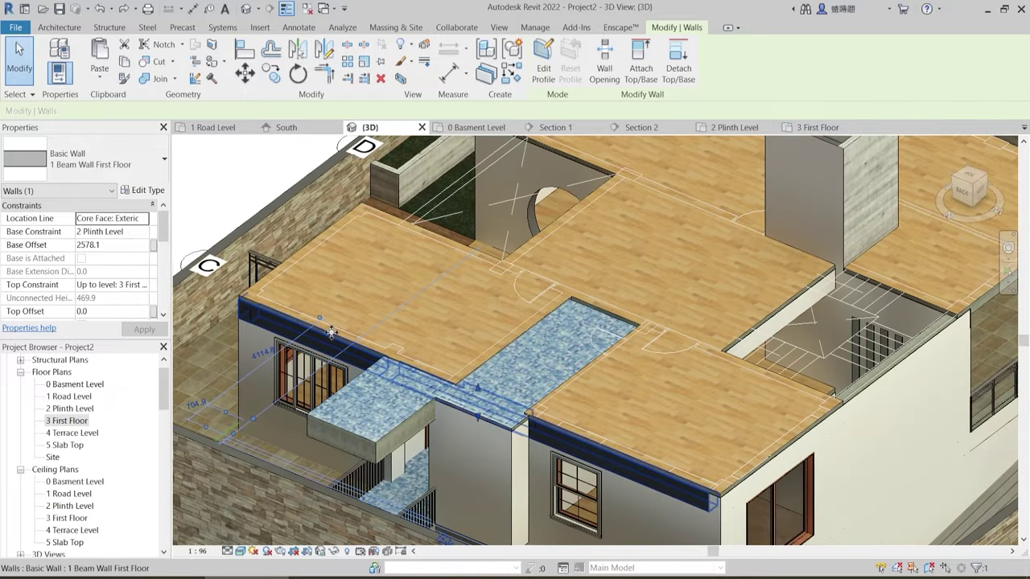
- Orbit the 3D model toward the tiled slab, then return to the Section 1 view
middle_click_drag(578, 484, 579, 490, "shift")
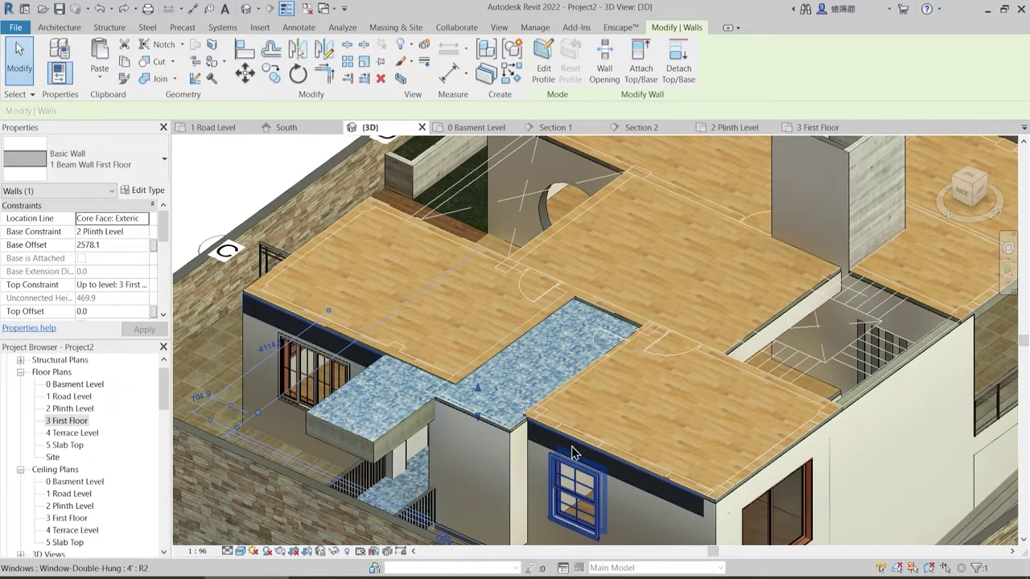
scroll(532, 426, "up", 2)
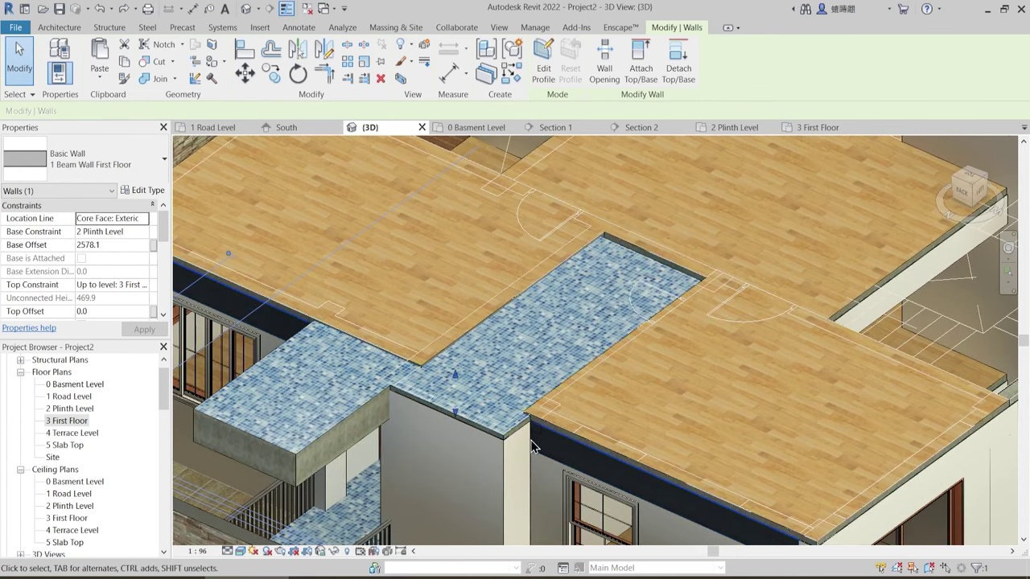
key("Escape")
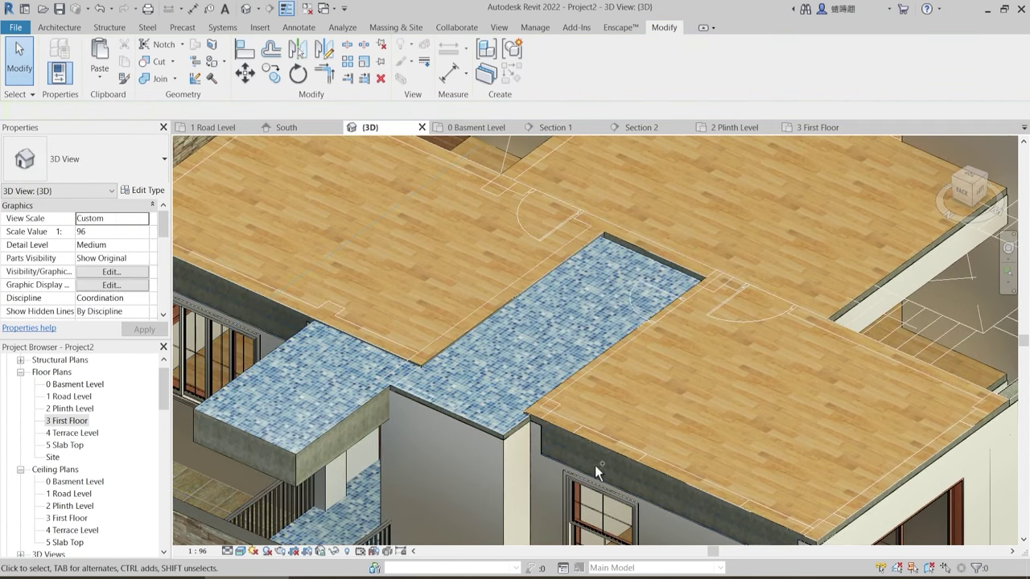
middle_click_drag(415, 398, 454, 367, "shift")
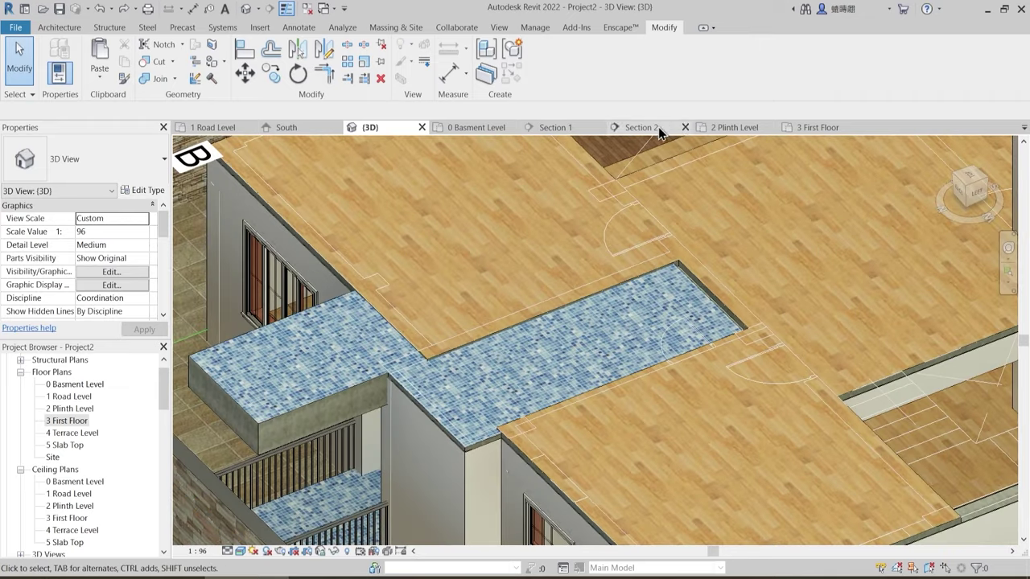
left_click(568, 130)
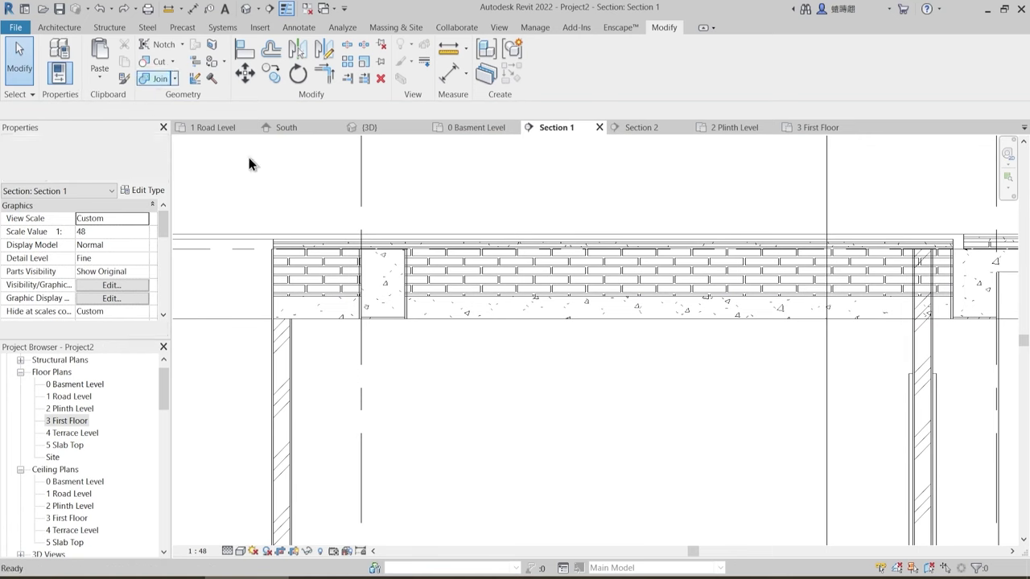
- Try cutting the slab with the beam wall, then unjoin wall and slab from the error
left_click(434, 303)
left_click(406, 306)
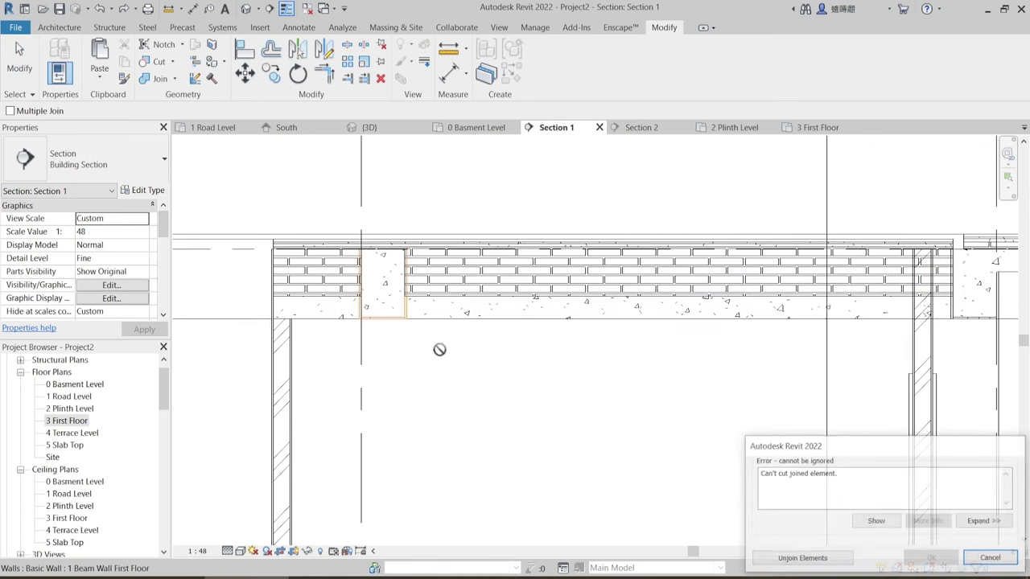
left_click(802, 559)
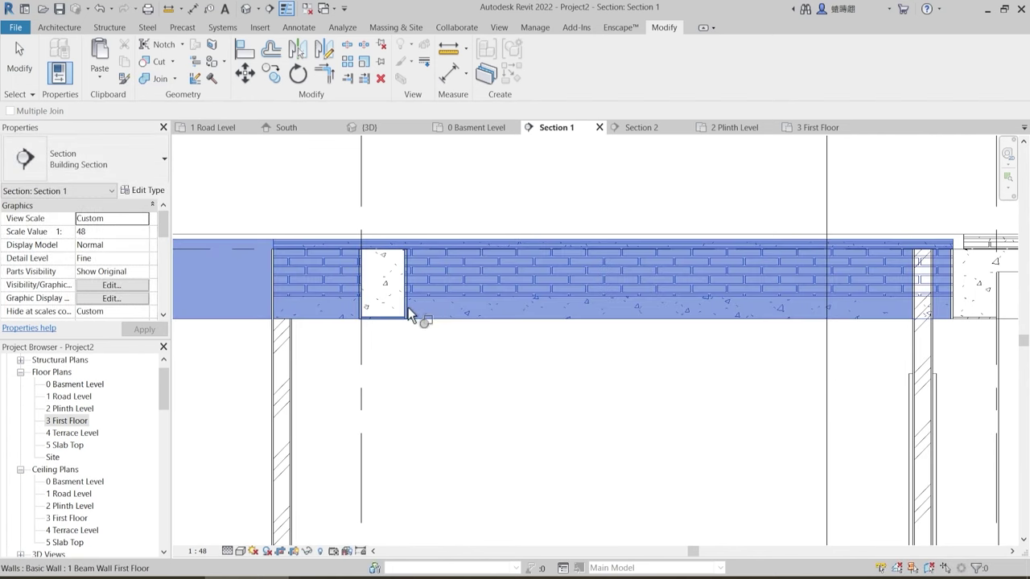
left_click(408, 308)
key("Escape")
scroll(403, 320, "up", 2)
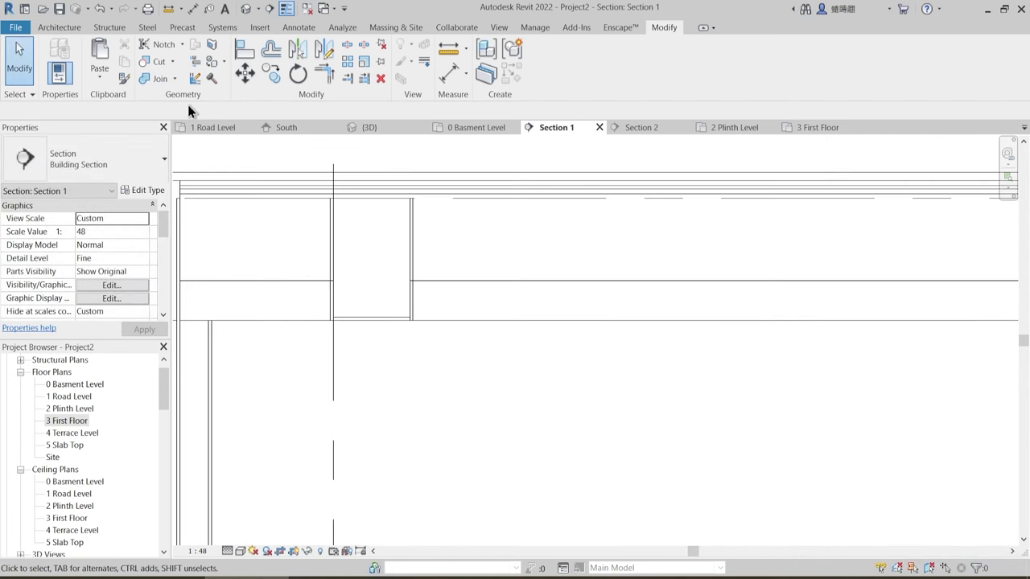
- Join the beam wall's geometry with the Sunk Slab
left_click(153, 78)
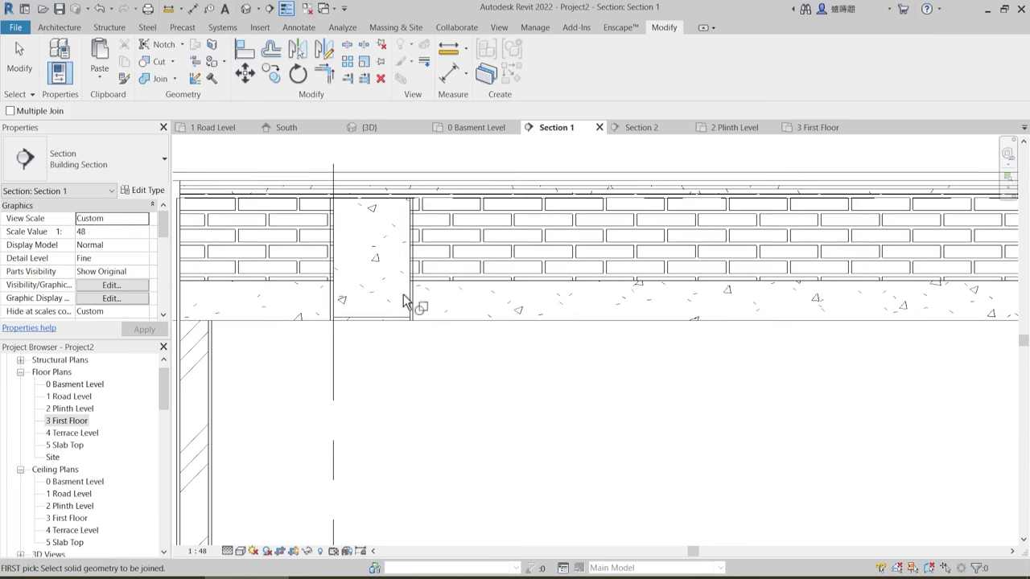
left_click(416, 306)
left_click(444, 284)
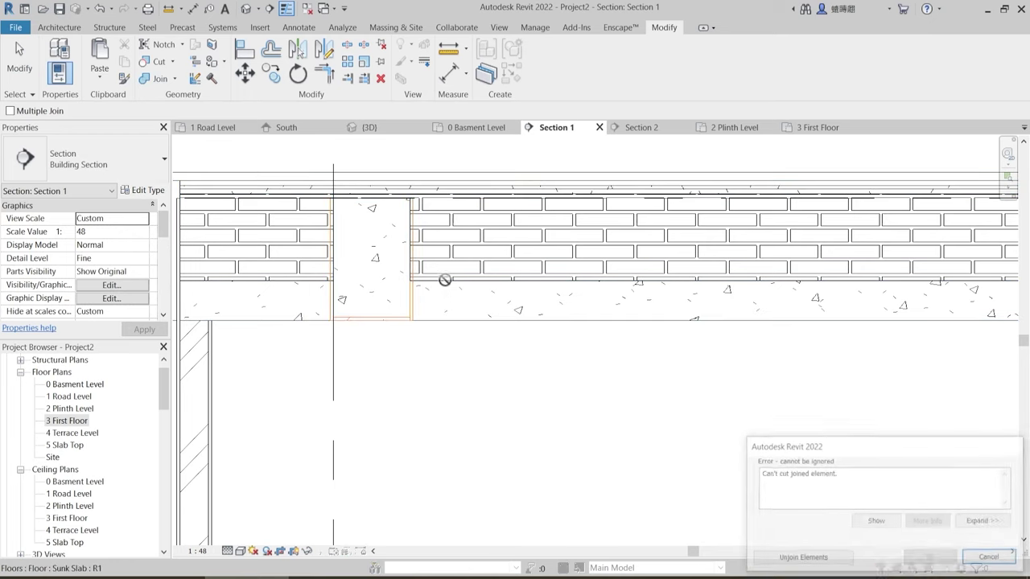
key("Escape")
scroll(492, 373, "down", 3)
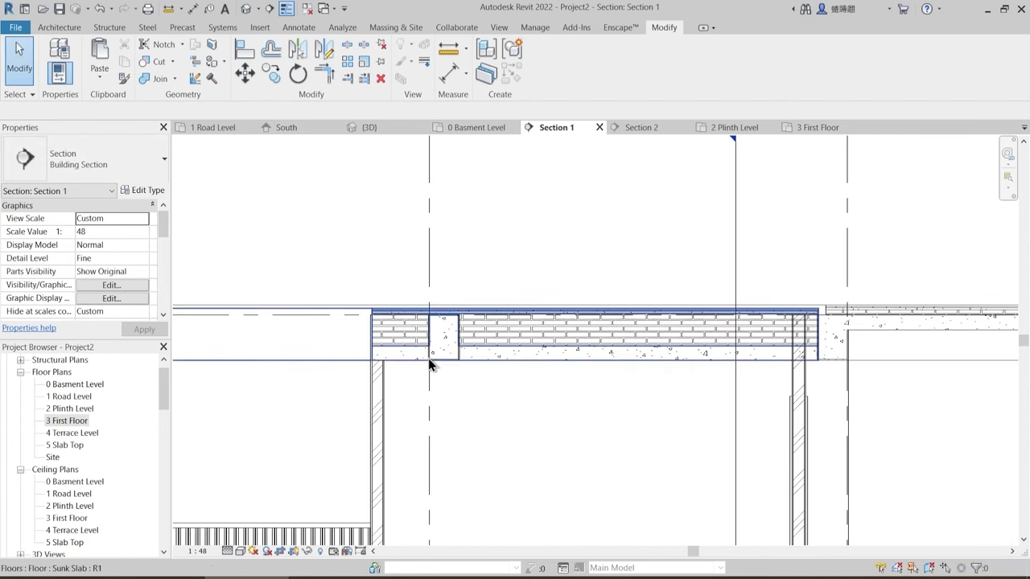
- At the slab's right end, unjoin the 4.5" wall beneath from the slab
middle_click_drag(595, 370, 411, 341)
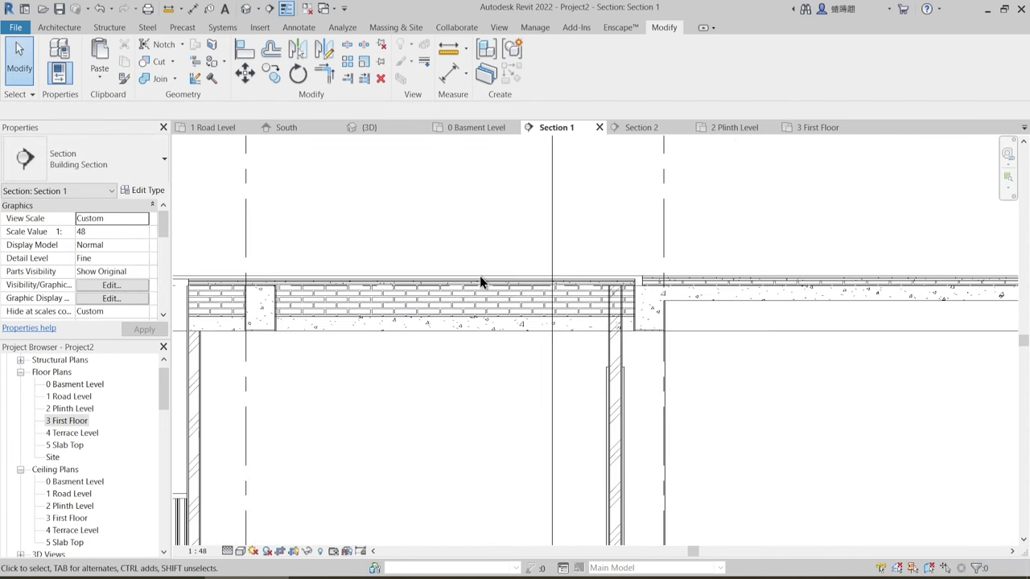
scroll(555, 352, "up", 1)
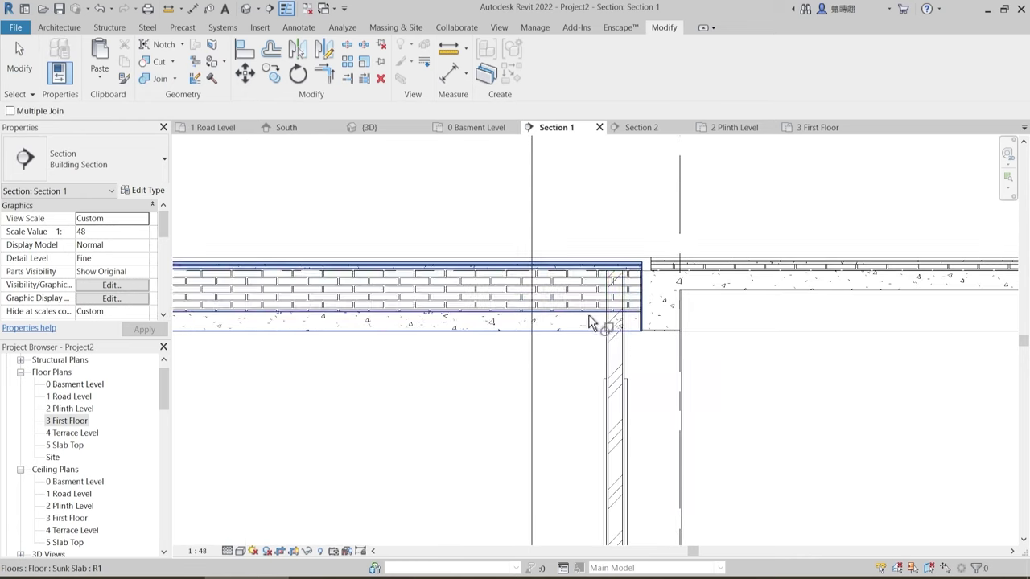
left_click(613, 320)
left_click(614, 353)
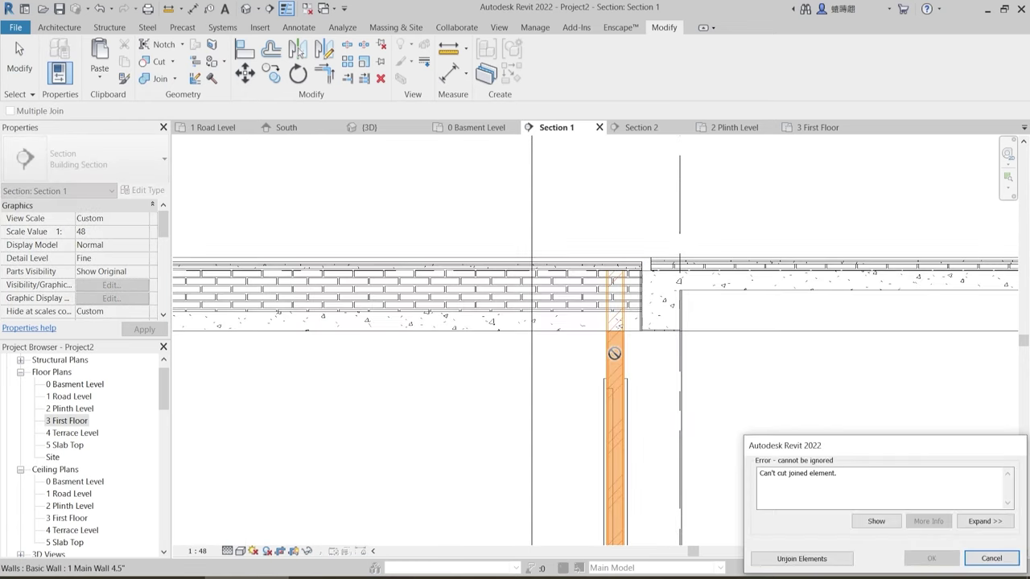
left_click(804, 559)
scroll(648, 314, "up", 2)
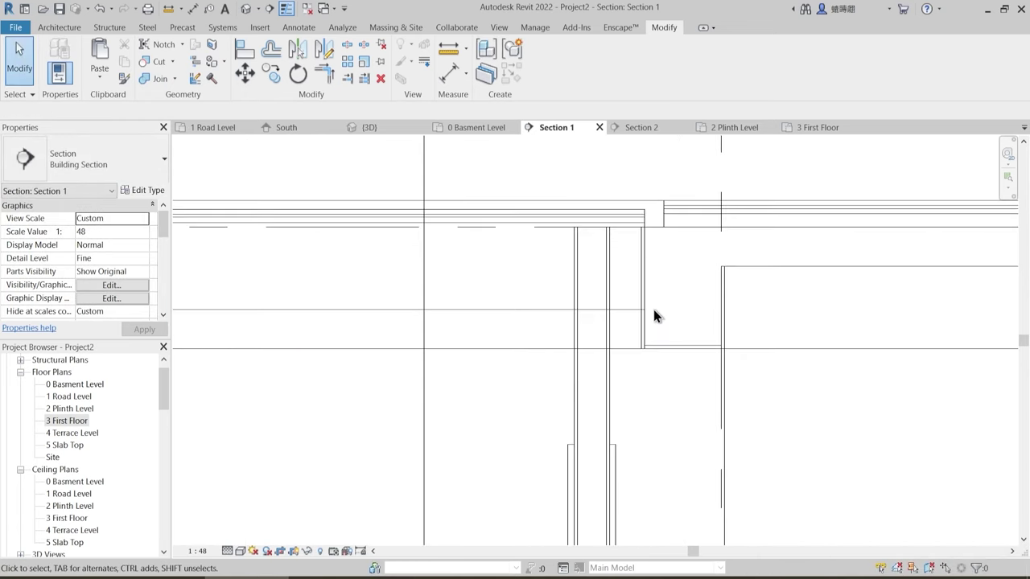
left_click(590, 314)
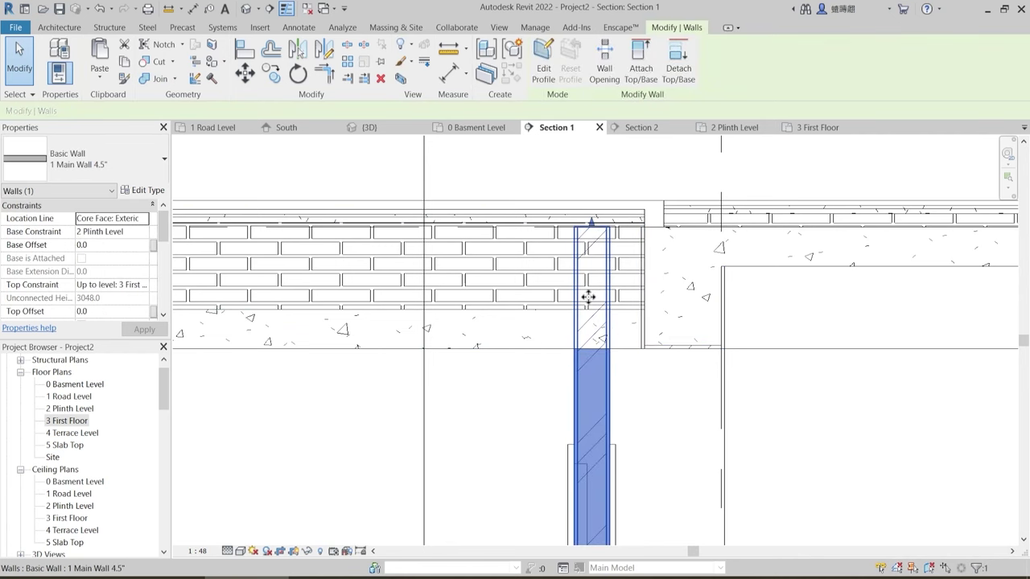
left_click(369, 127)
scroll(523, 429, "up", 4)
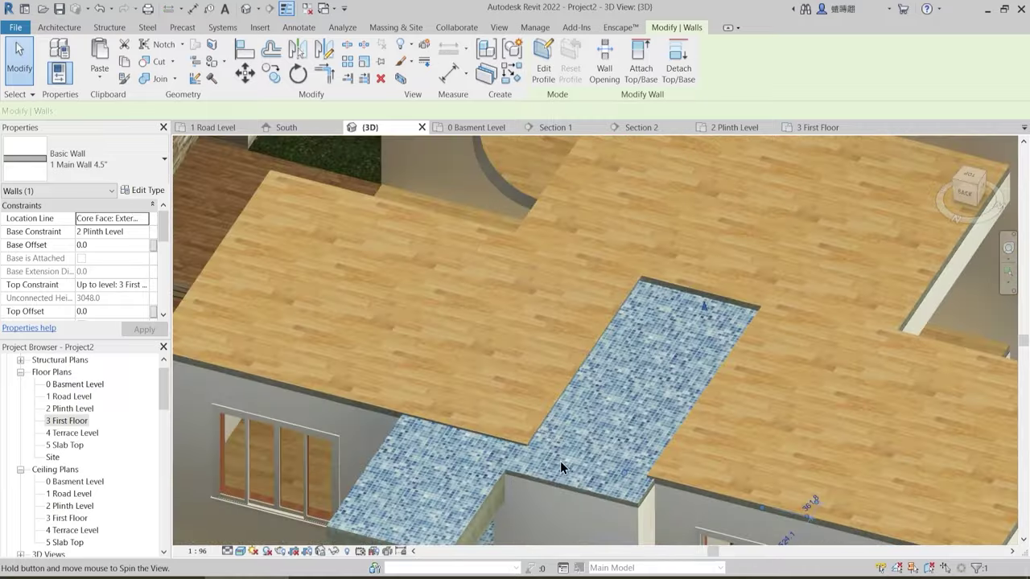
middle_click_drag(561, 468, 384, 385, "shift")
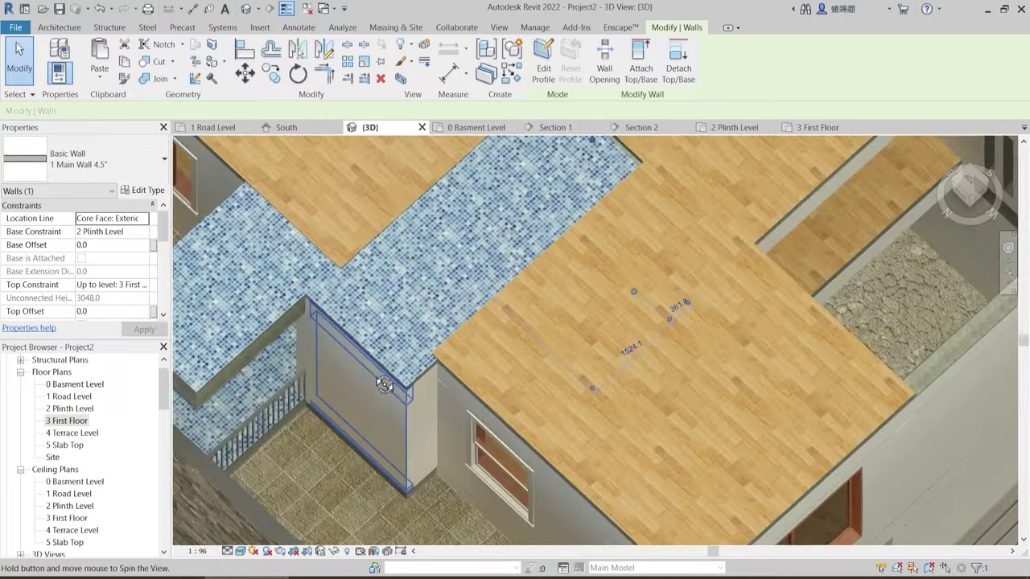
key("Escape")
left_click(392, 231)
key("Escape")
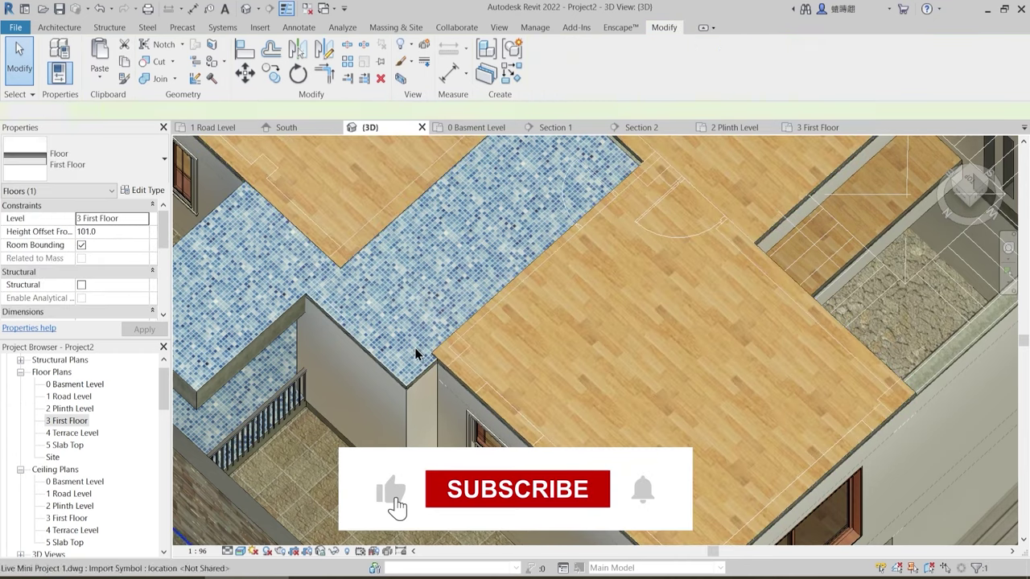
left_click(450, 304)
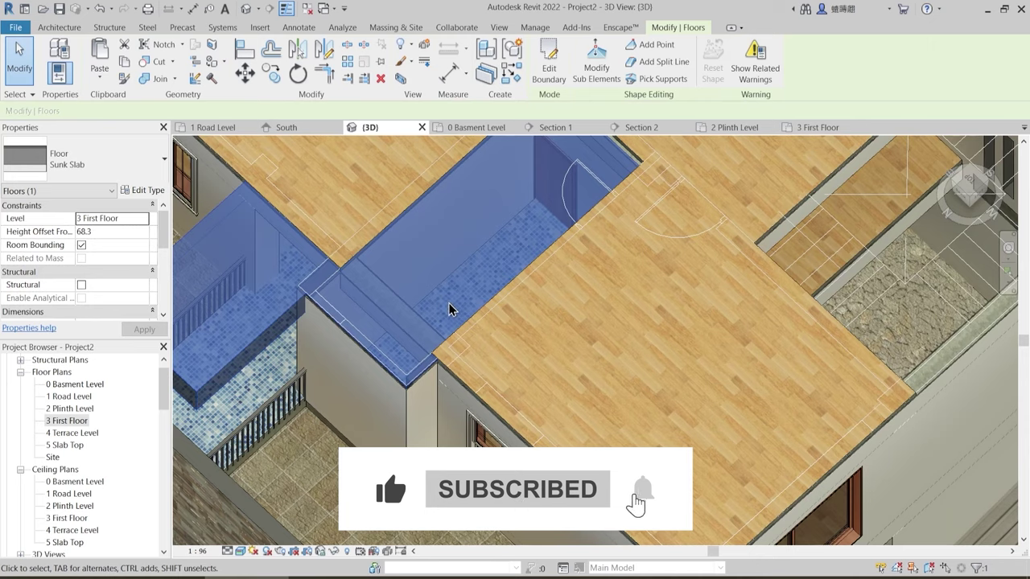
middle_click_drag(451, 310, 465, 371, "shift")
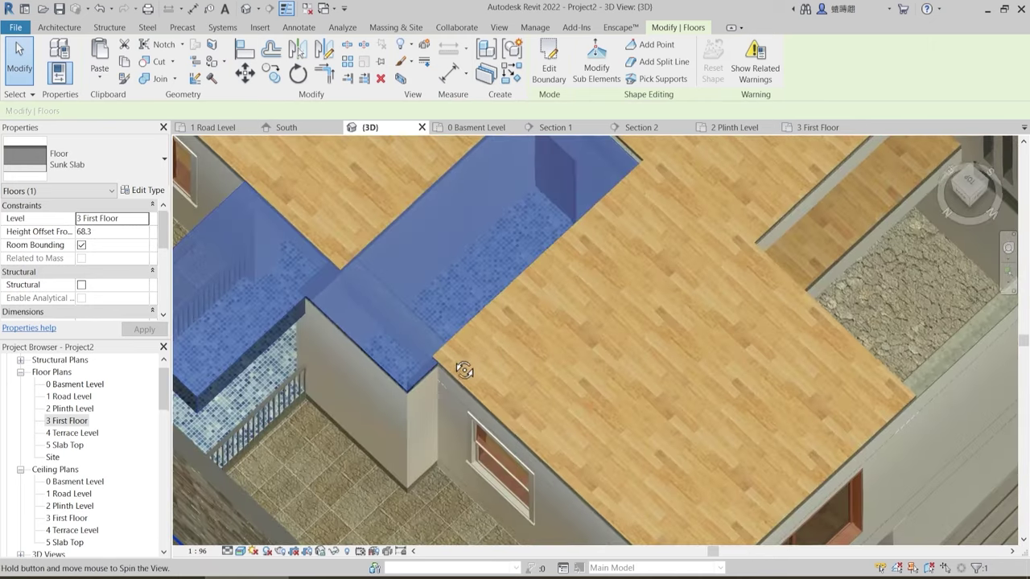
key("Escape")
- Reopen Section 1 from its marker on the 2 Plinth Level plan
left_click(579, 126)
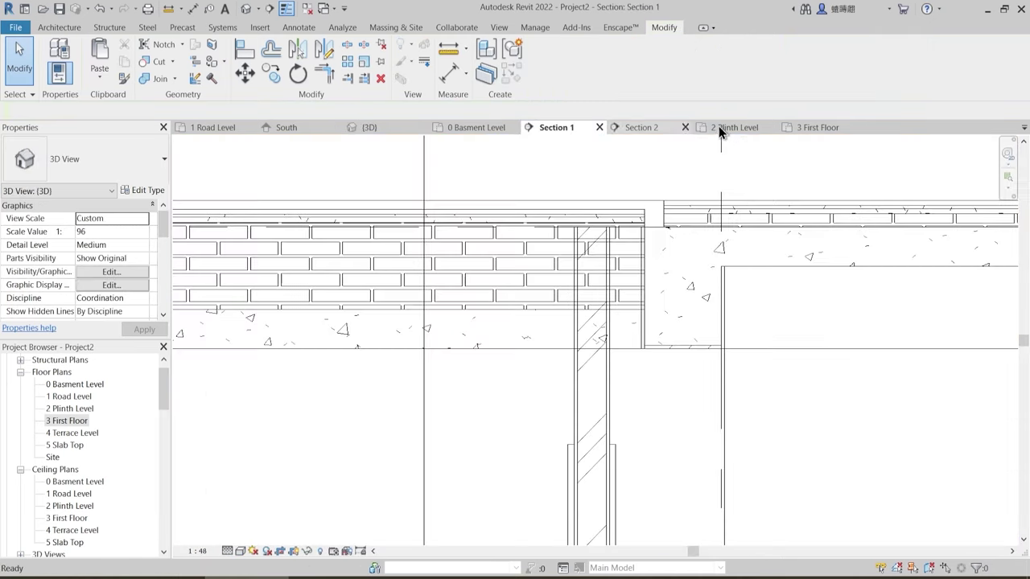
left_click(731, 127)
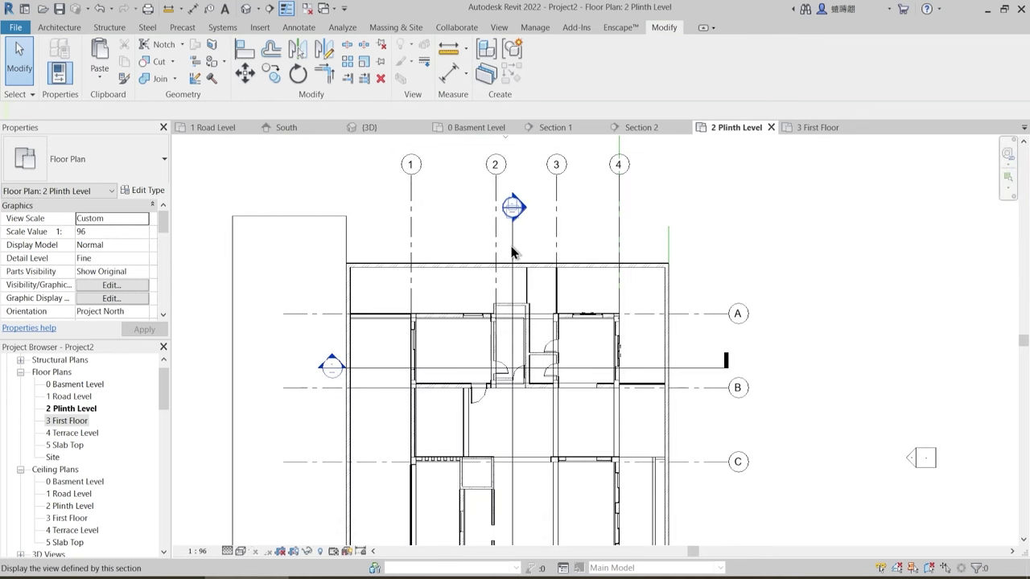
scroll(513, 252, "up", 5)
middle_click_drag(530, 239, 507, 323)
double_click(471, 196)
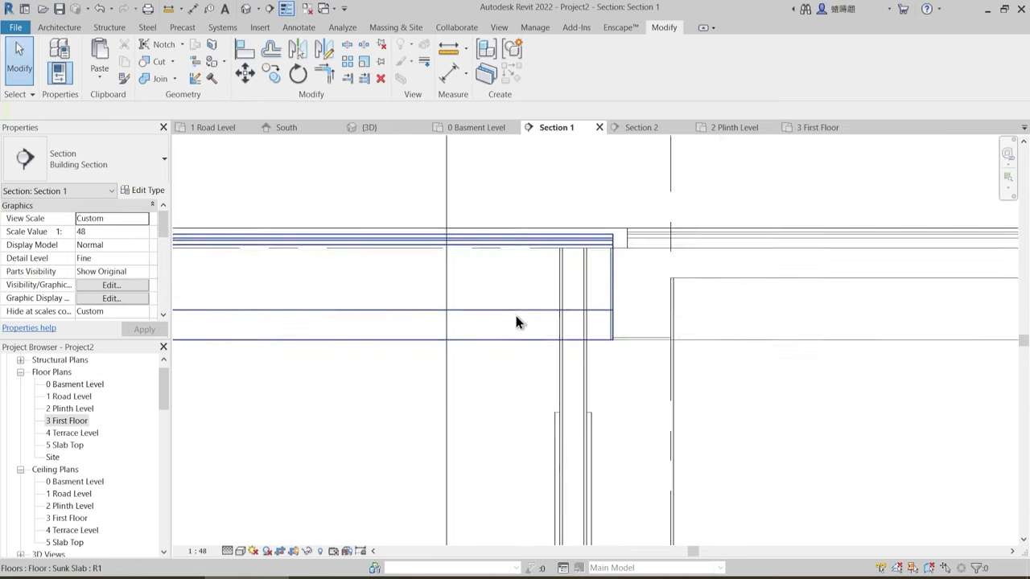
scroll(512, 330, "down", 5)
scroll(366, 354, "up", 3)
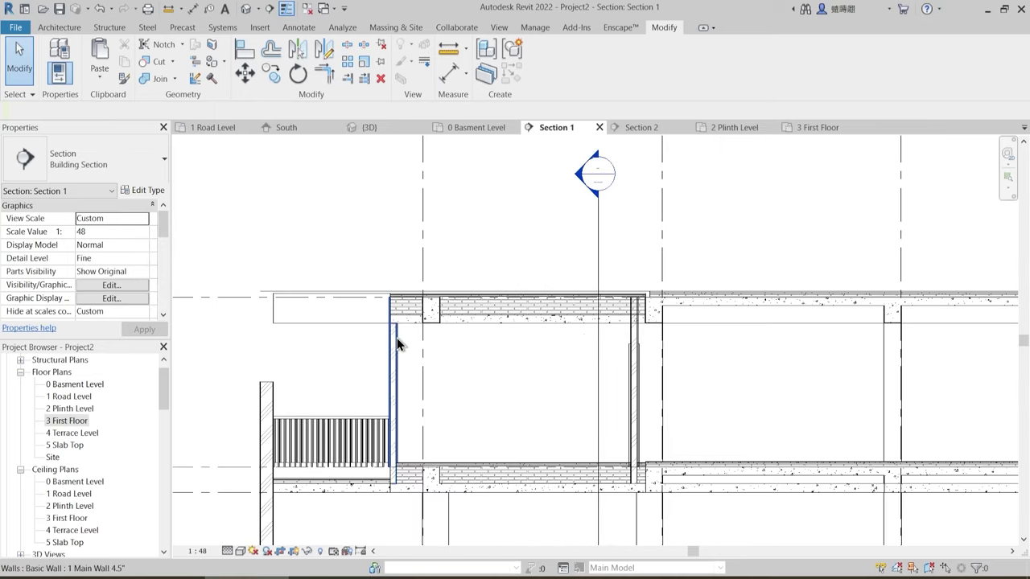
scroll(624, 323, "up", 4)
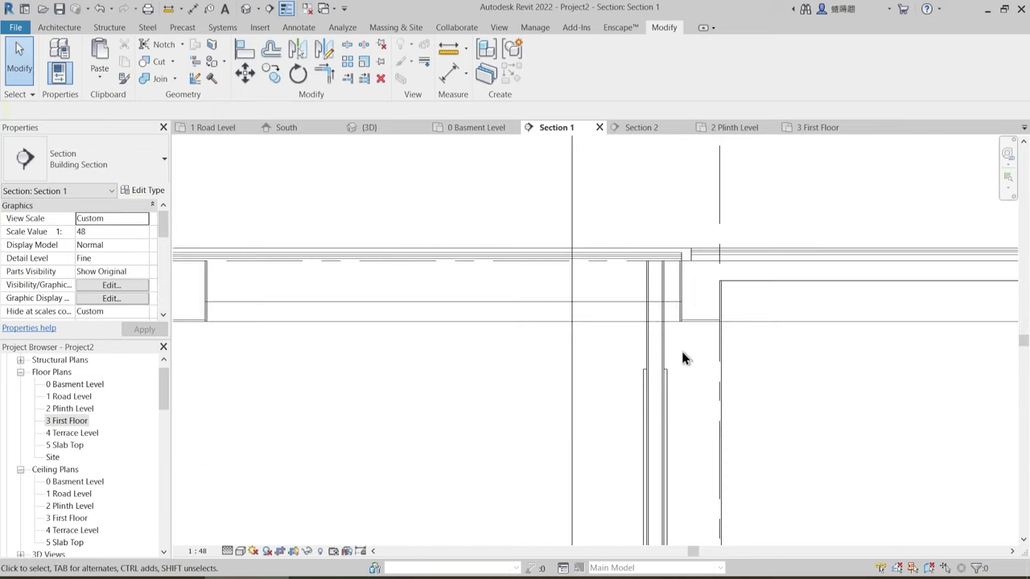
- Drag the 4.5" wall's top down to the slab underside (offset -469.9) and unjoin them
left_click(662, 344)
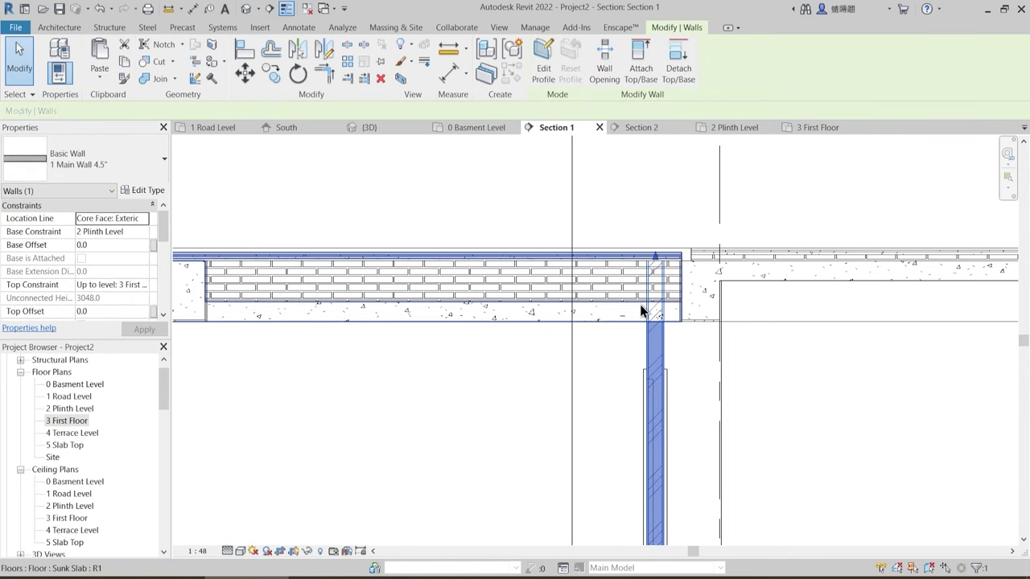
scroll(654, 266, "up", 2)
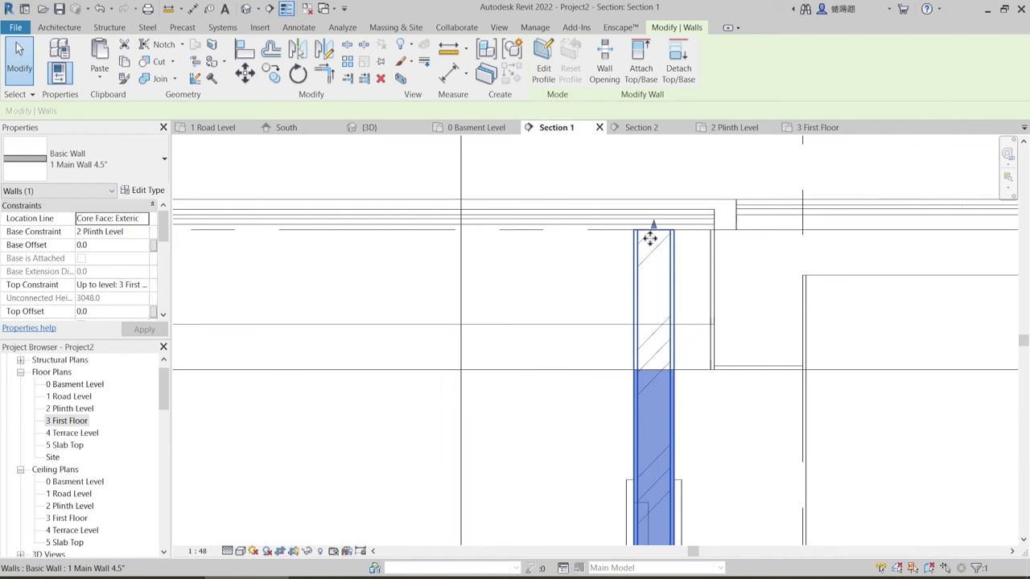
left_click_drag(653, 227, 655, 372)
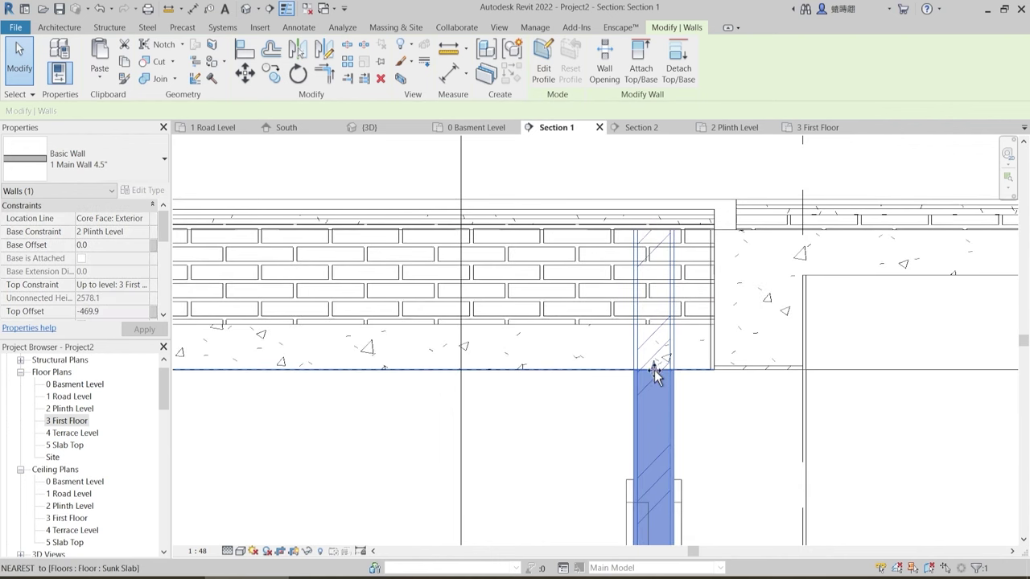
left_click(829, 561)
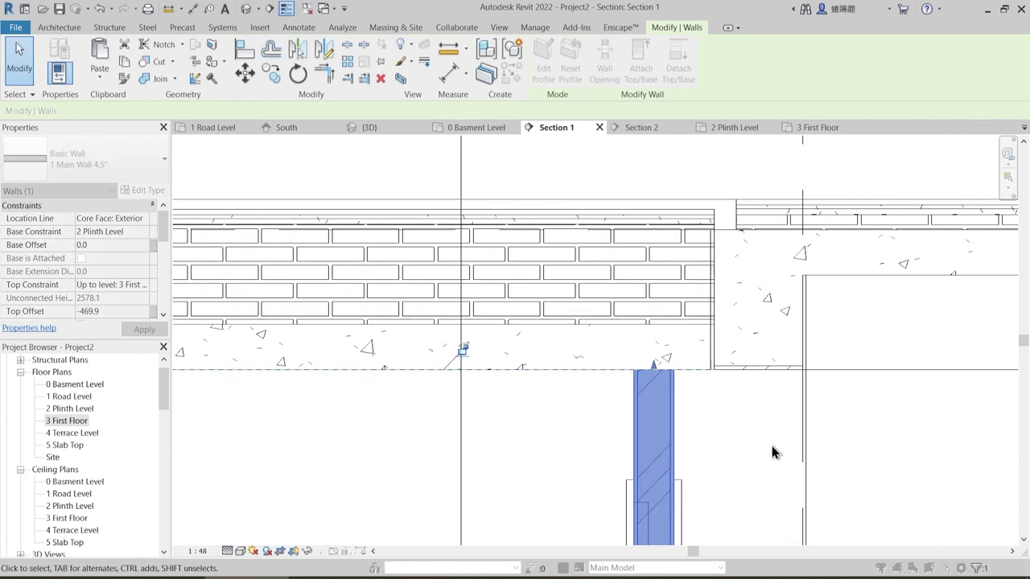
key("Escape")
scroll(674, 384, "down", 2)
scroll(673, 376, "down", 2)
middle_click_drag(689, 404, 686, 424)
scroll(663, 370, "up", 3)
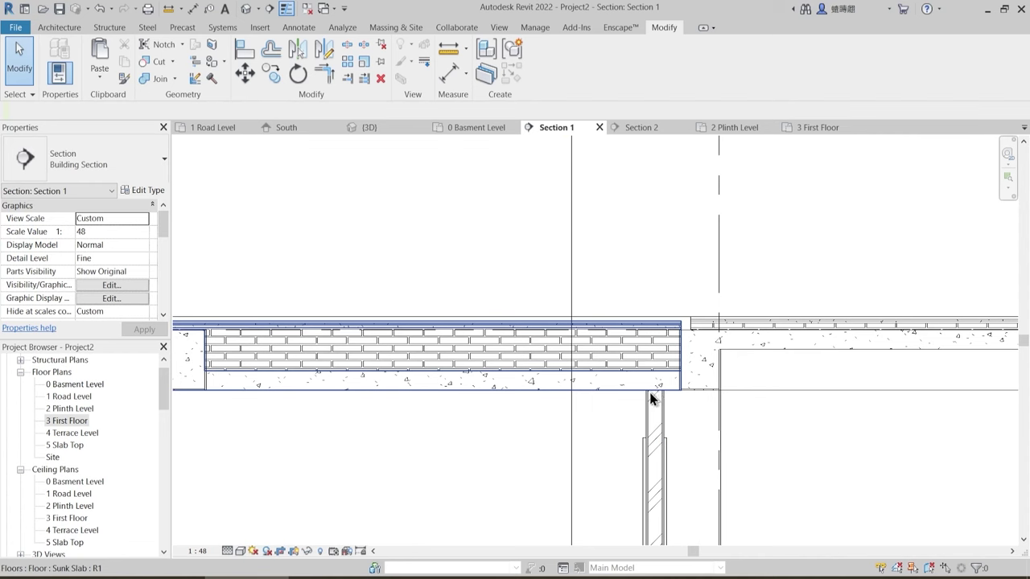
scroll(656, 396, "down", 4)
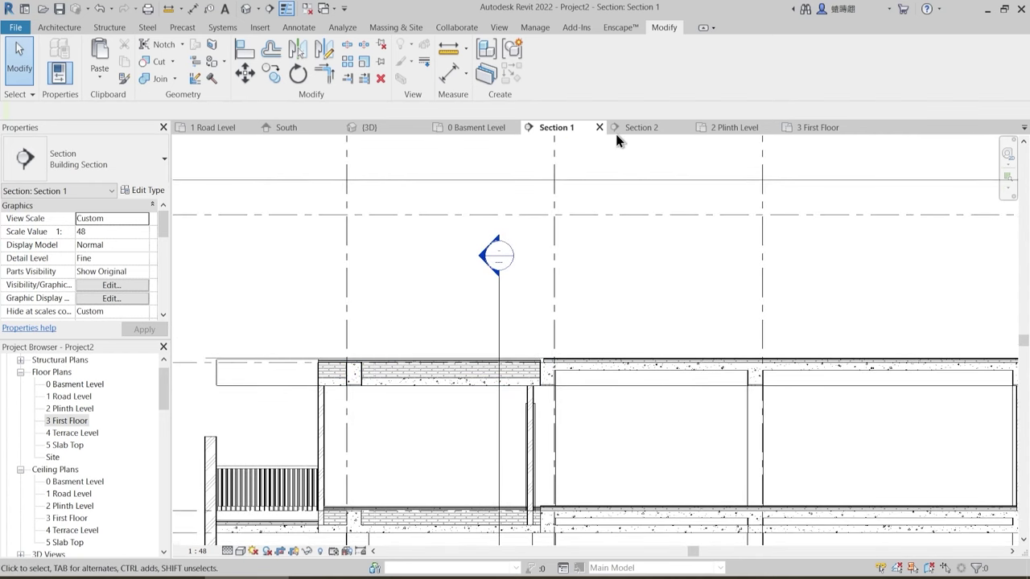
- In the 3D view, select the tiled Sunk Slab and enter its Edit Boundary sketch
left_click(372, 127)
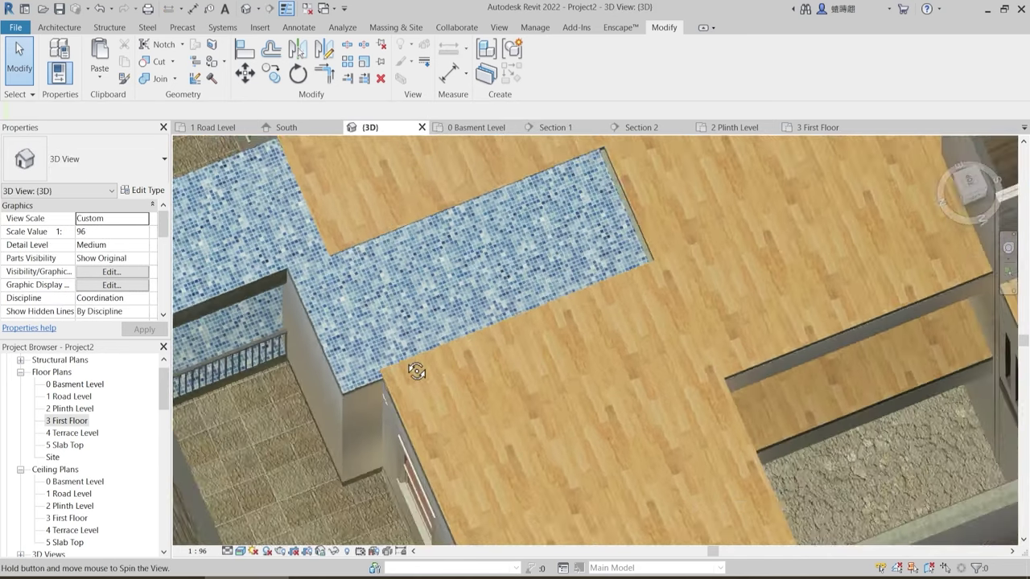
middle_click_drag(416, 371, 371, 273, "shift")
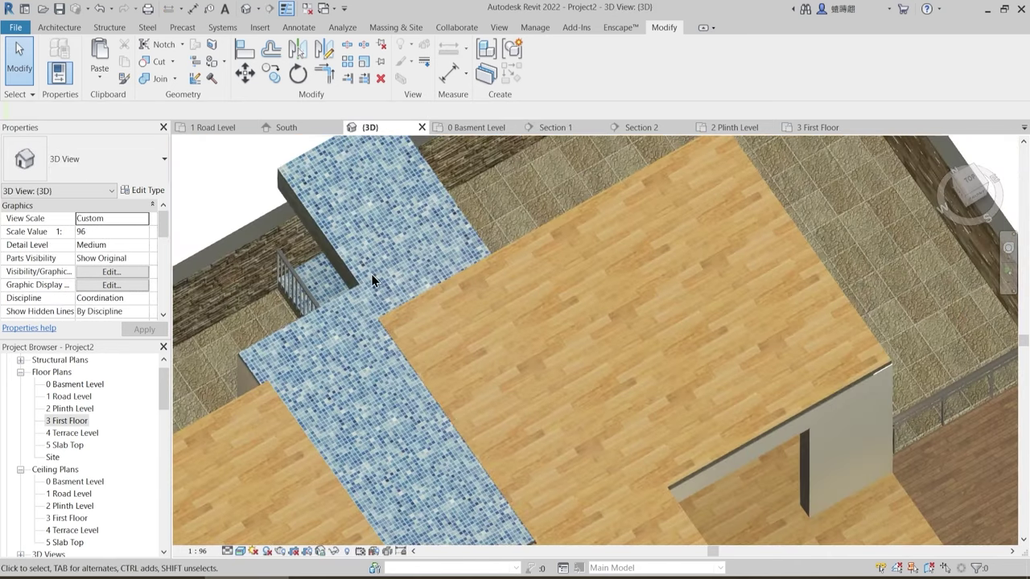
left_click(336, 235)
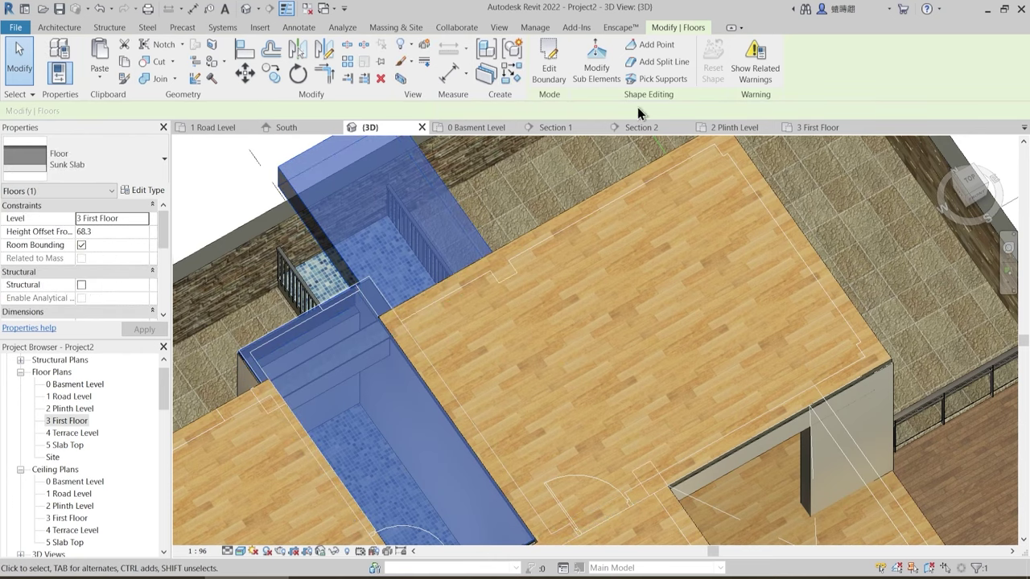
left_click(550, 81)
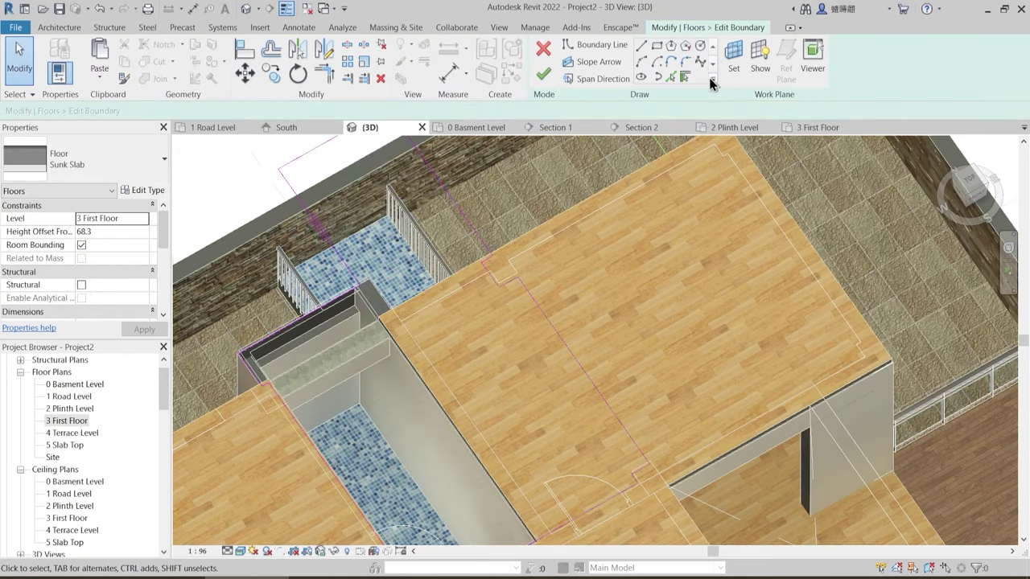
- On the 3 First Floor plan, delete the extra right-side Sunk Slab boundary lines
left_click(836, 127)
scroll(513, 324, "down", 4)
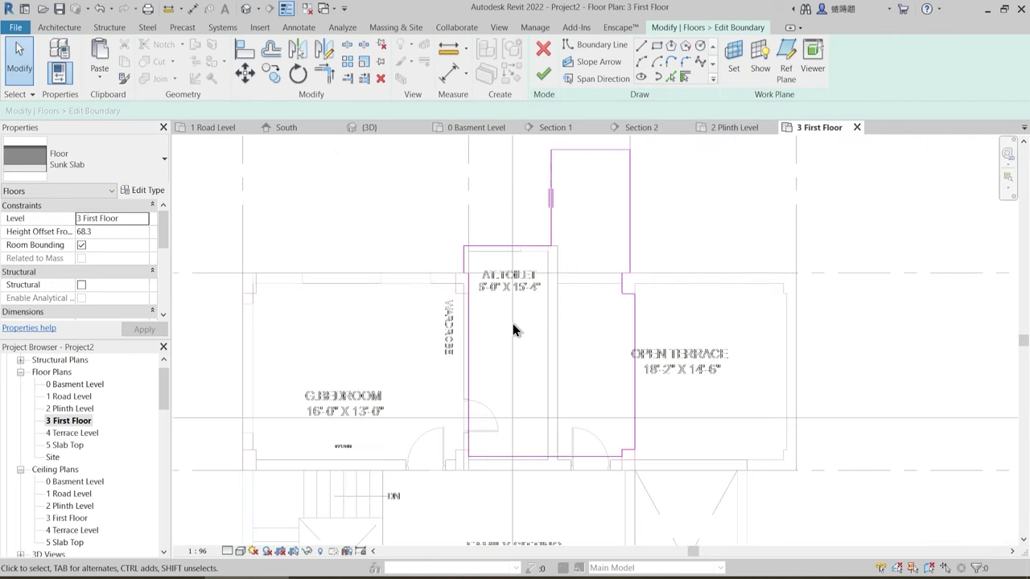
mouse_move(636, 338)
left_mouse_down()
mouse_move(553, 347)
mouse_move(619, 340)
left_mouse_up()
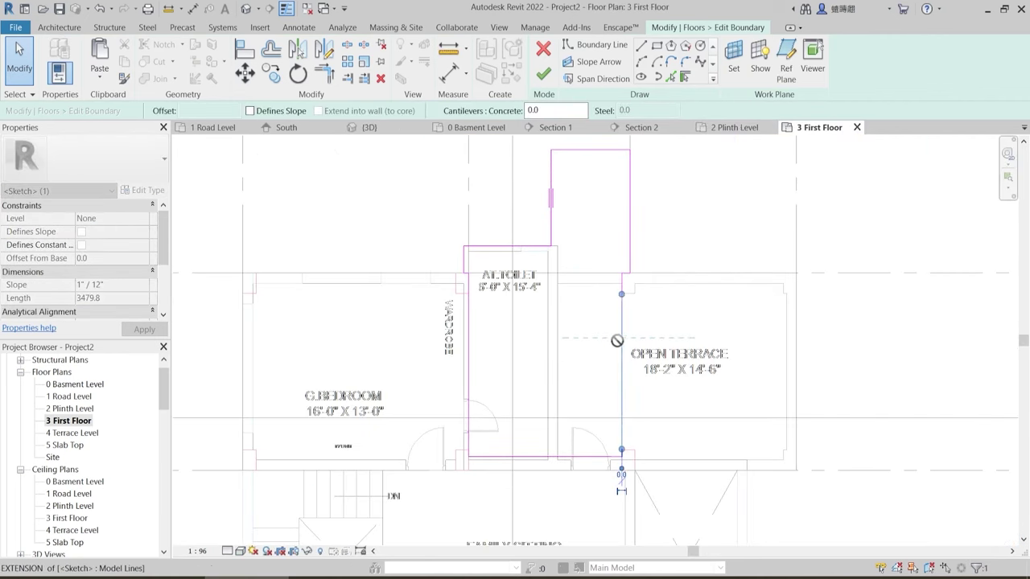
key("t")
key("r")
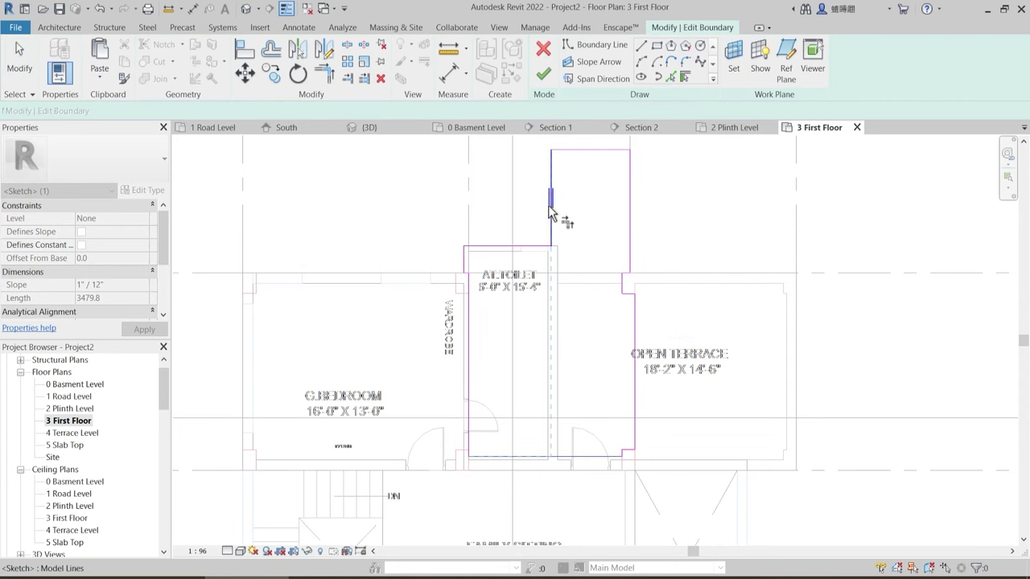
key("Escape")
middle_click_drag(637, 272, 631, 310)
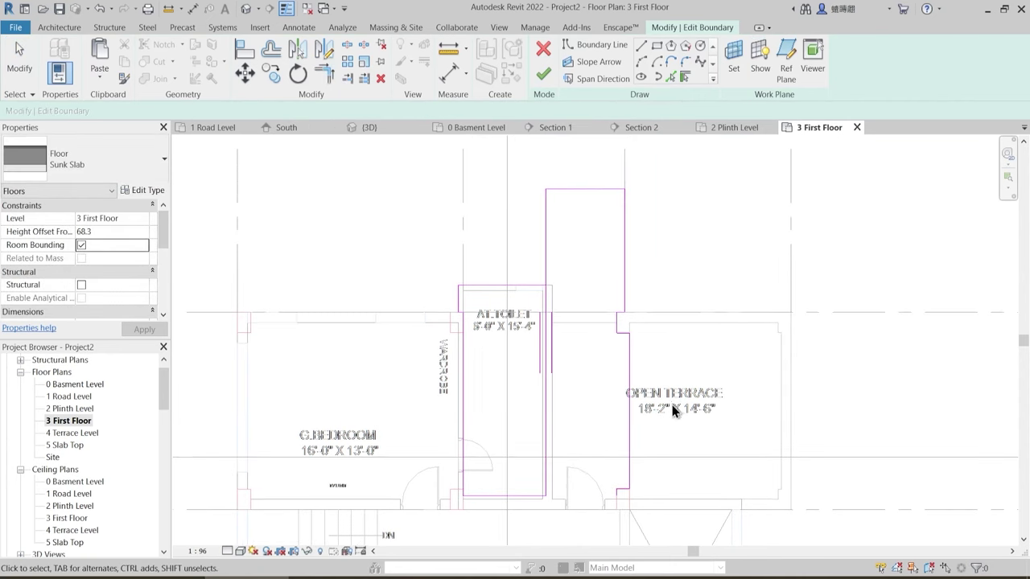
left_click_drag(672, 402, 593, 178)
key("Delete")
- Move the remaining vertical boundary line toward the AT.TOILET wall
left_click_drag(594, 231, 537, 214)
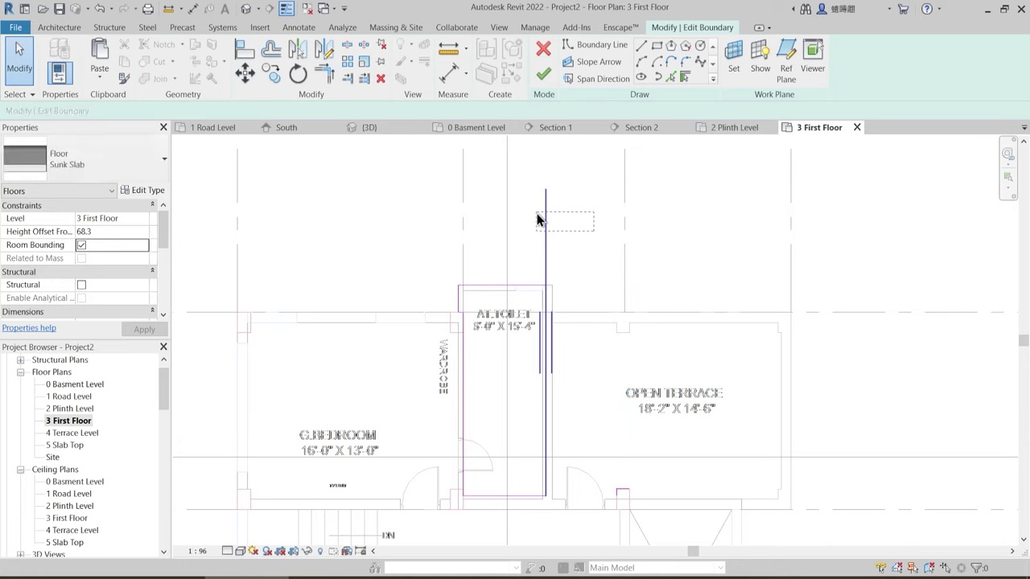
key("a")
key("l")
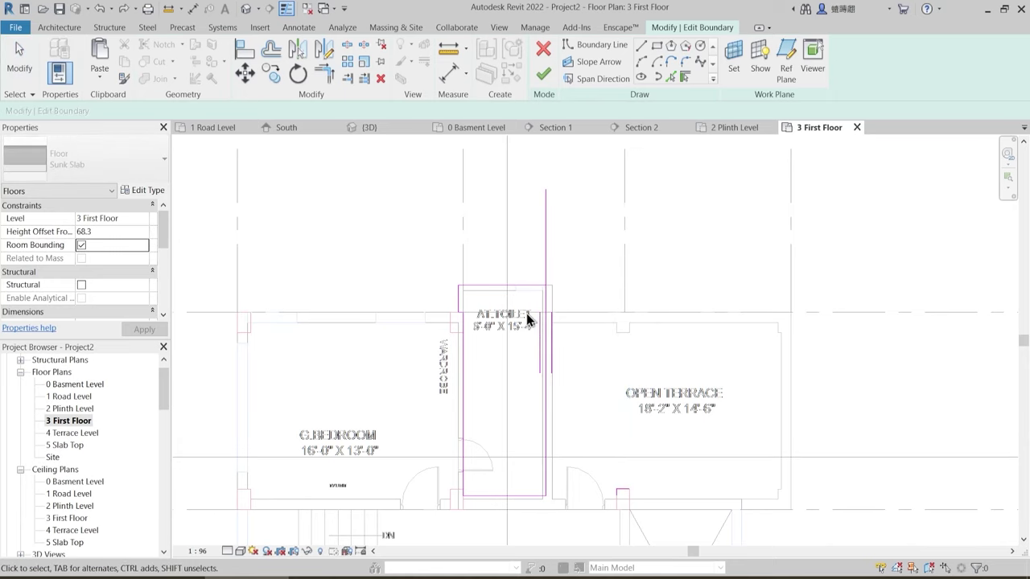
scroll(556, 380, "up", 2)
key("Escape")
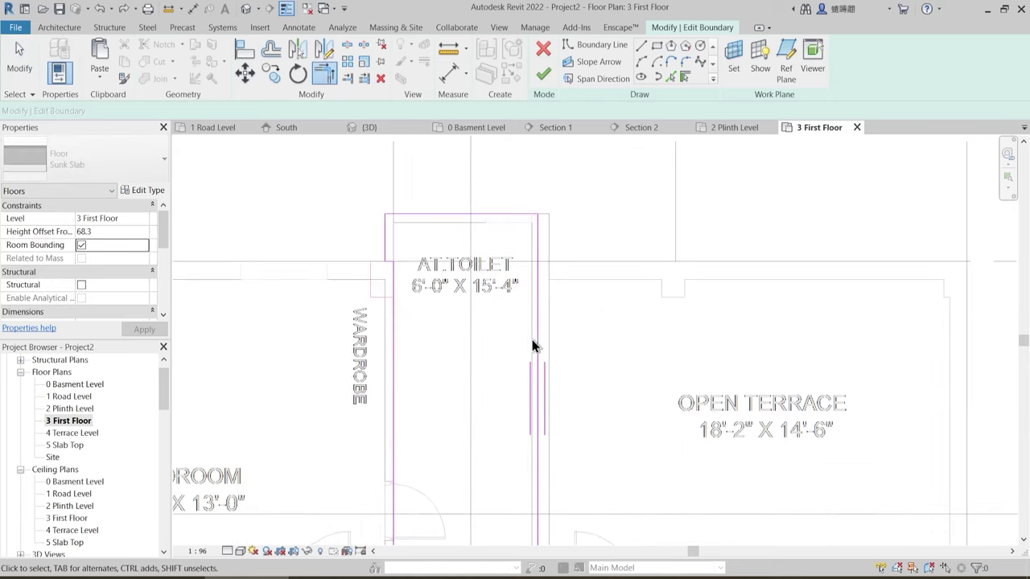
mouse_move(540, 337)
left_mouse_down()
mouse_move(514, 339)
mouse_move(540, 345)
left_mouse_up()
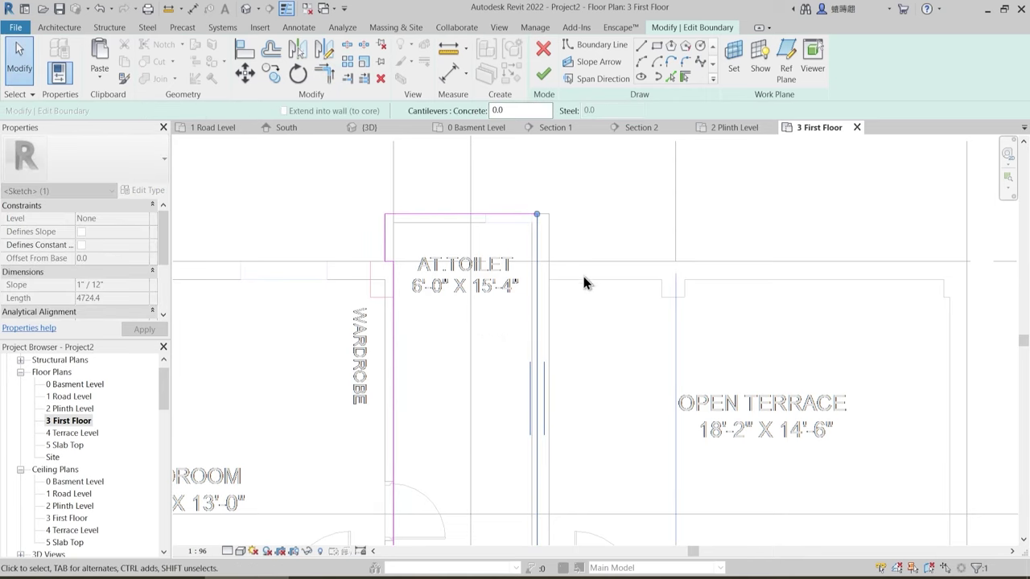
scroll(554, 282, "up", 5)
scroll(547, 390, "up", 1)
left_click(491, 318)
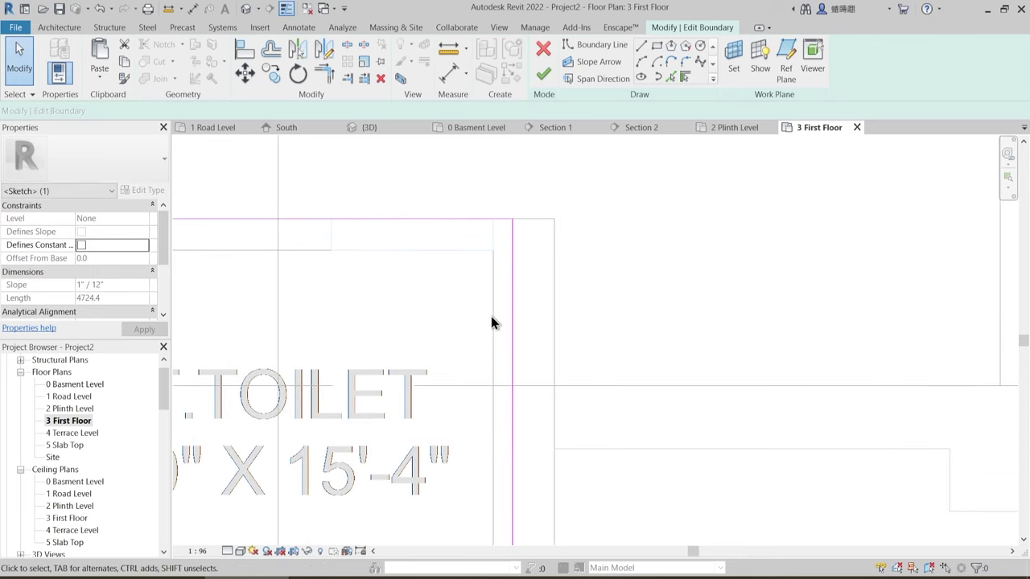
- Place the boundary line on the wall edge and trim it to a corner with TR
scroll(561, 340, "down", 2)
mouse_move(531, 326)
left_mouse_down()
mouse_move(499, 338)
mouse_move(521, 338)
left_mouse_up()
left_click(570, 315)
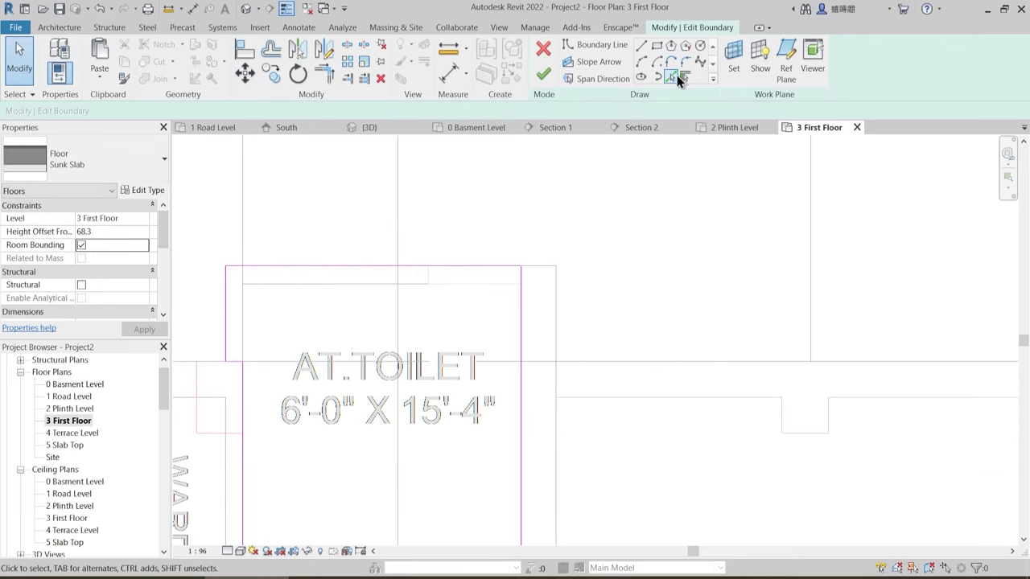
left_click(539, 362)
key("t")
key("r")
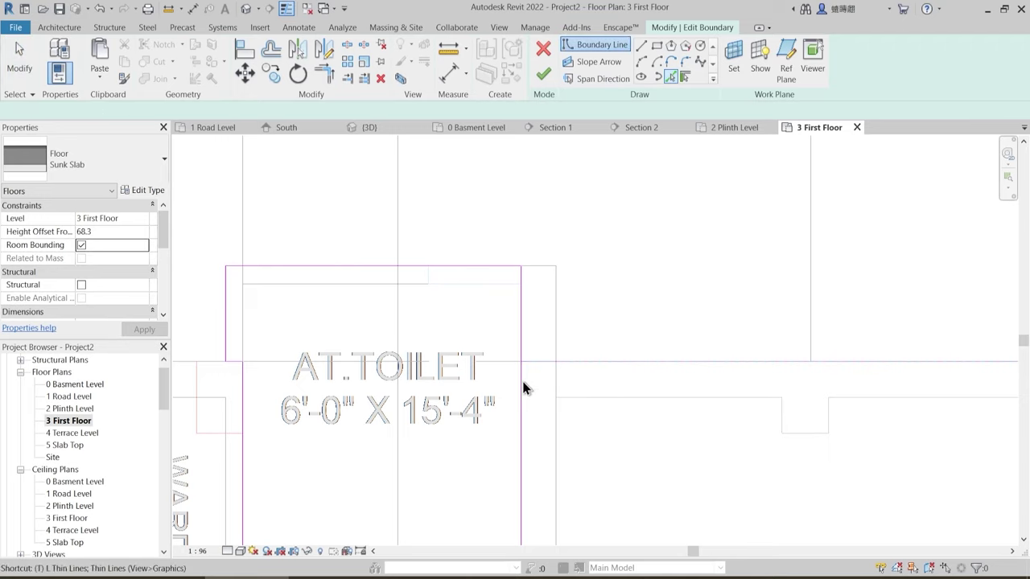